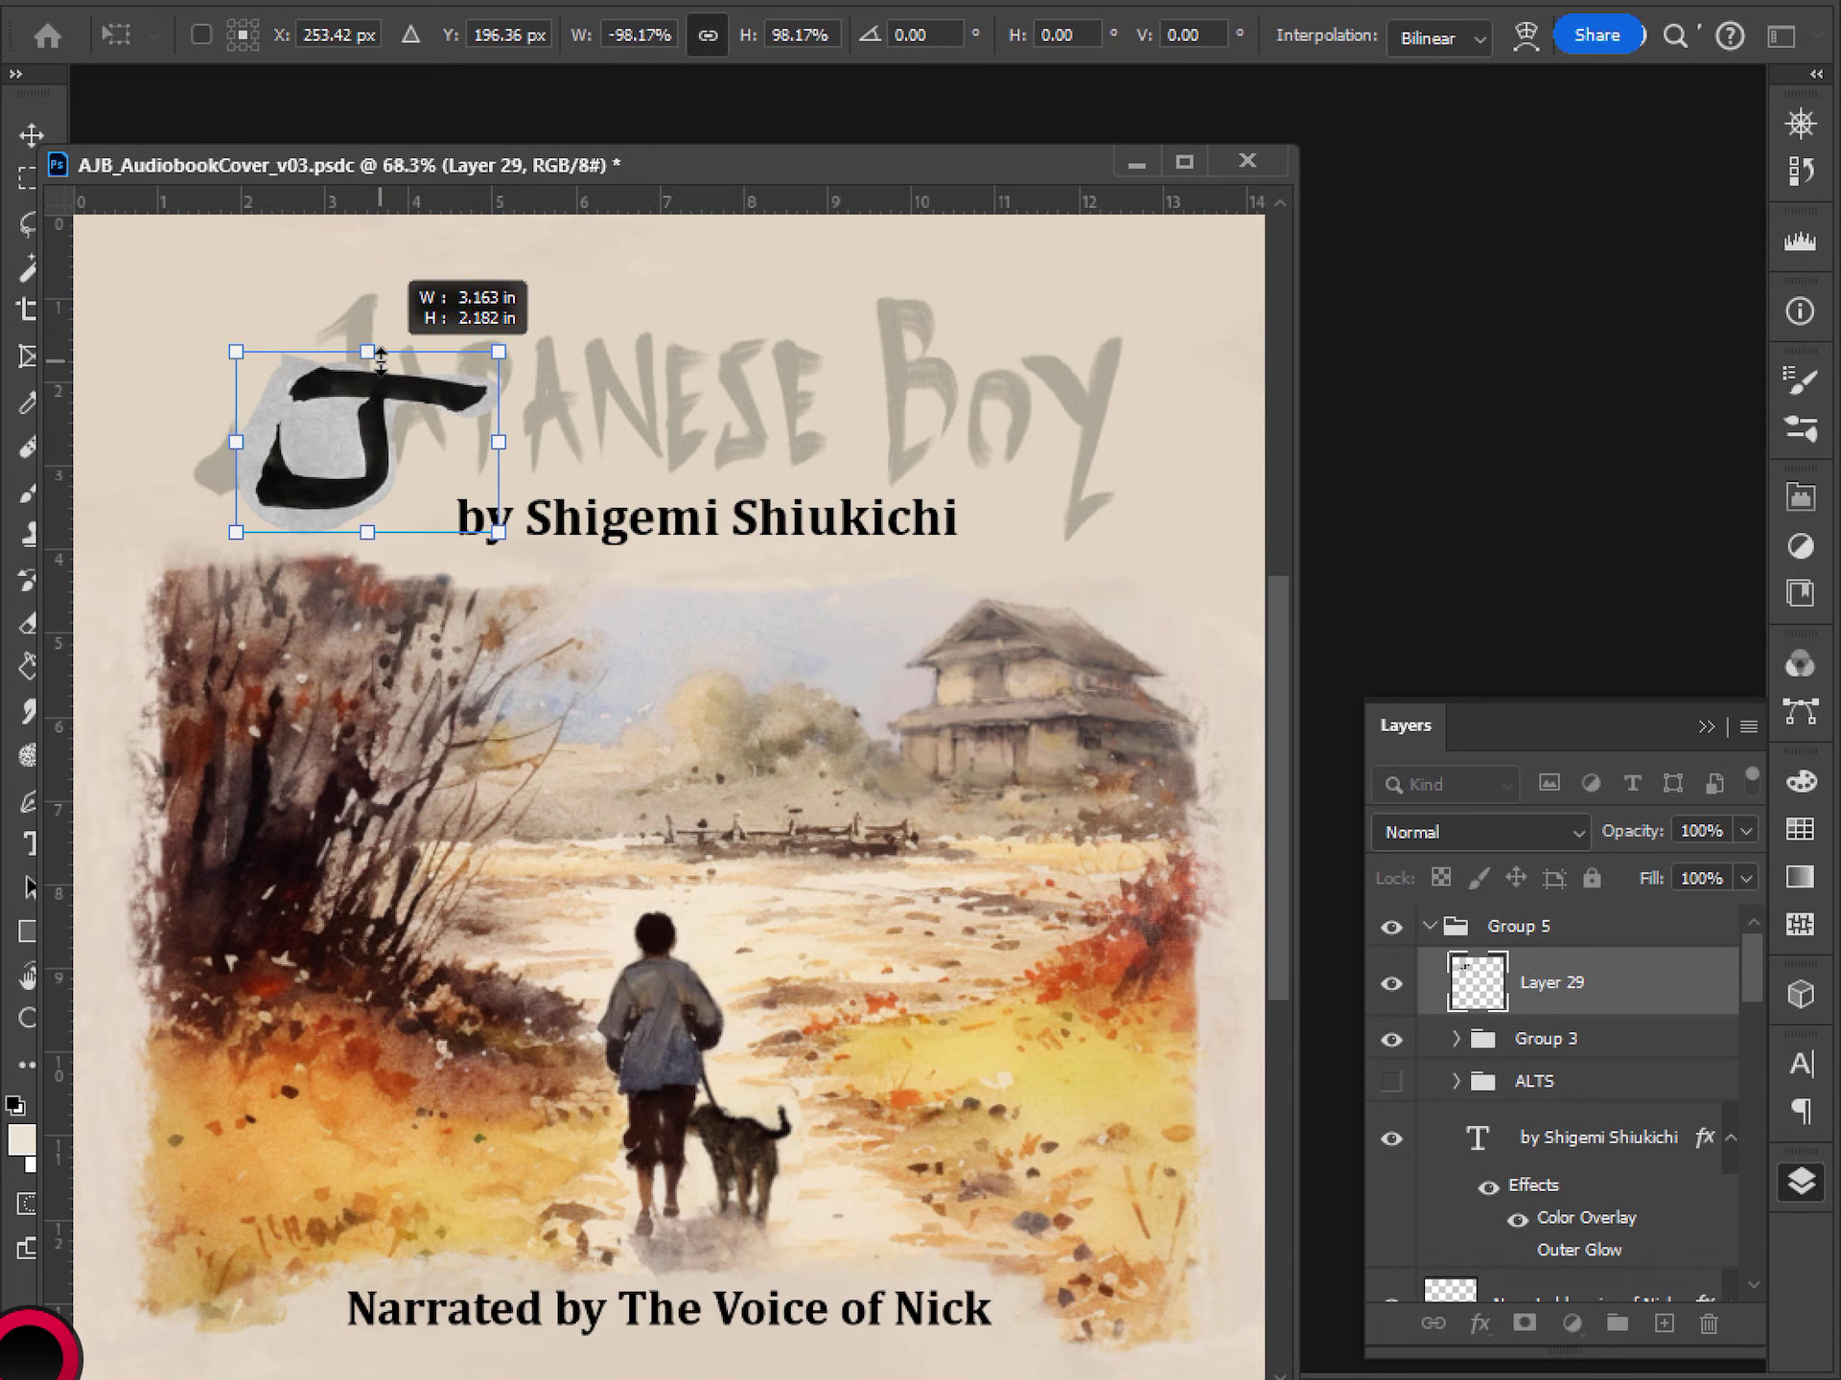
- Place the mirrored brush stroke over the title's grey J and move its crossbar section up, away from the lower hook
left_click_drag(414, 455, 403, 450)
key("Return")
key("l")
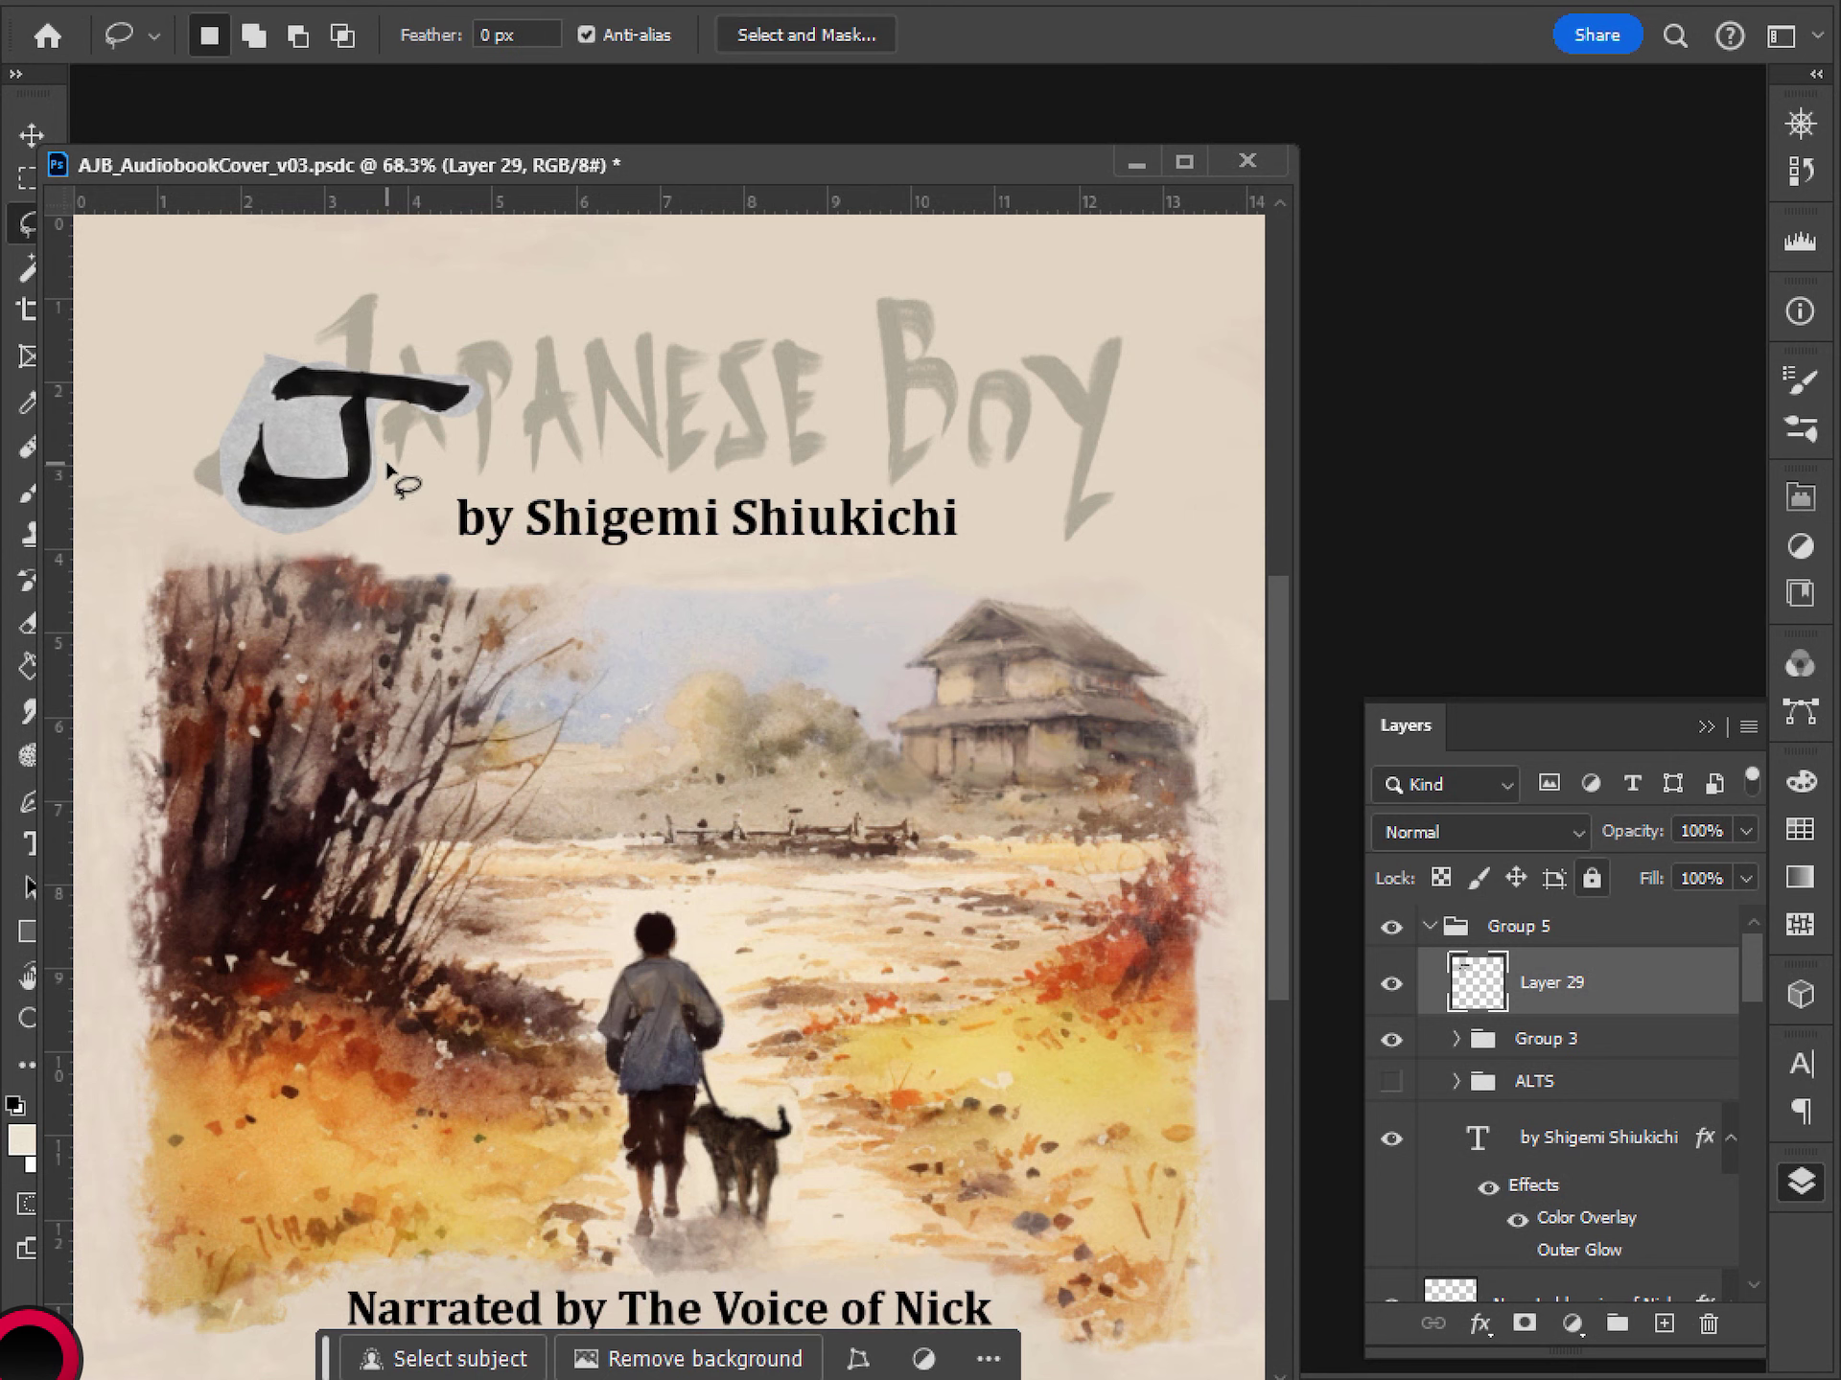
mouse_move(468, 338)
left_mouse_down()
mouse_move(368, 324)
mouse_move(254, 403)
mouse_move(446, 447)
mouse_move(468, 265)
left_mouse_up()
key("v")
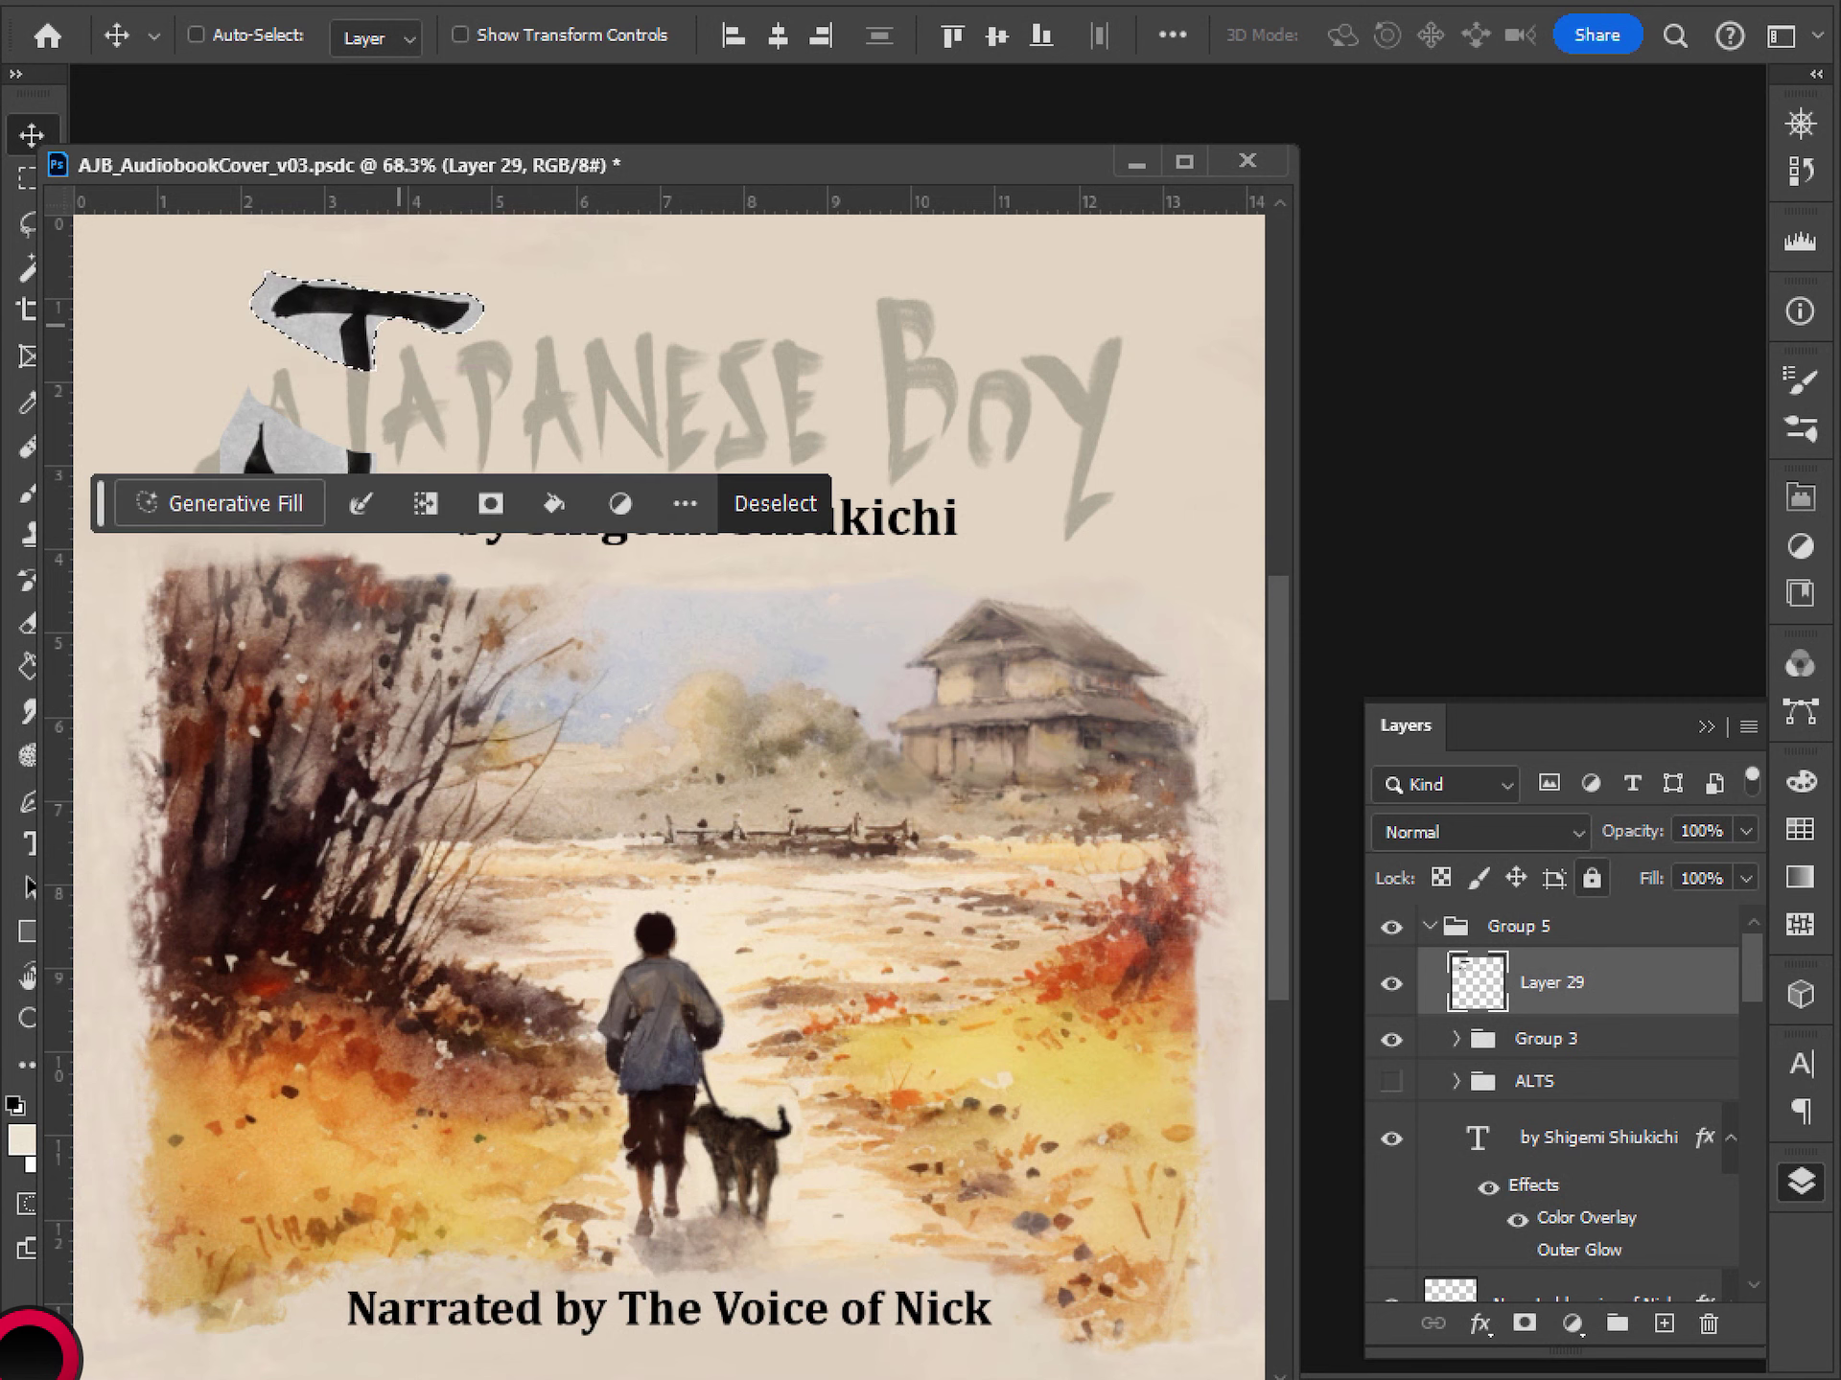
left_click(385, 335)
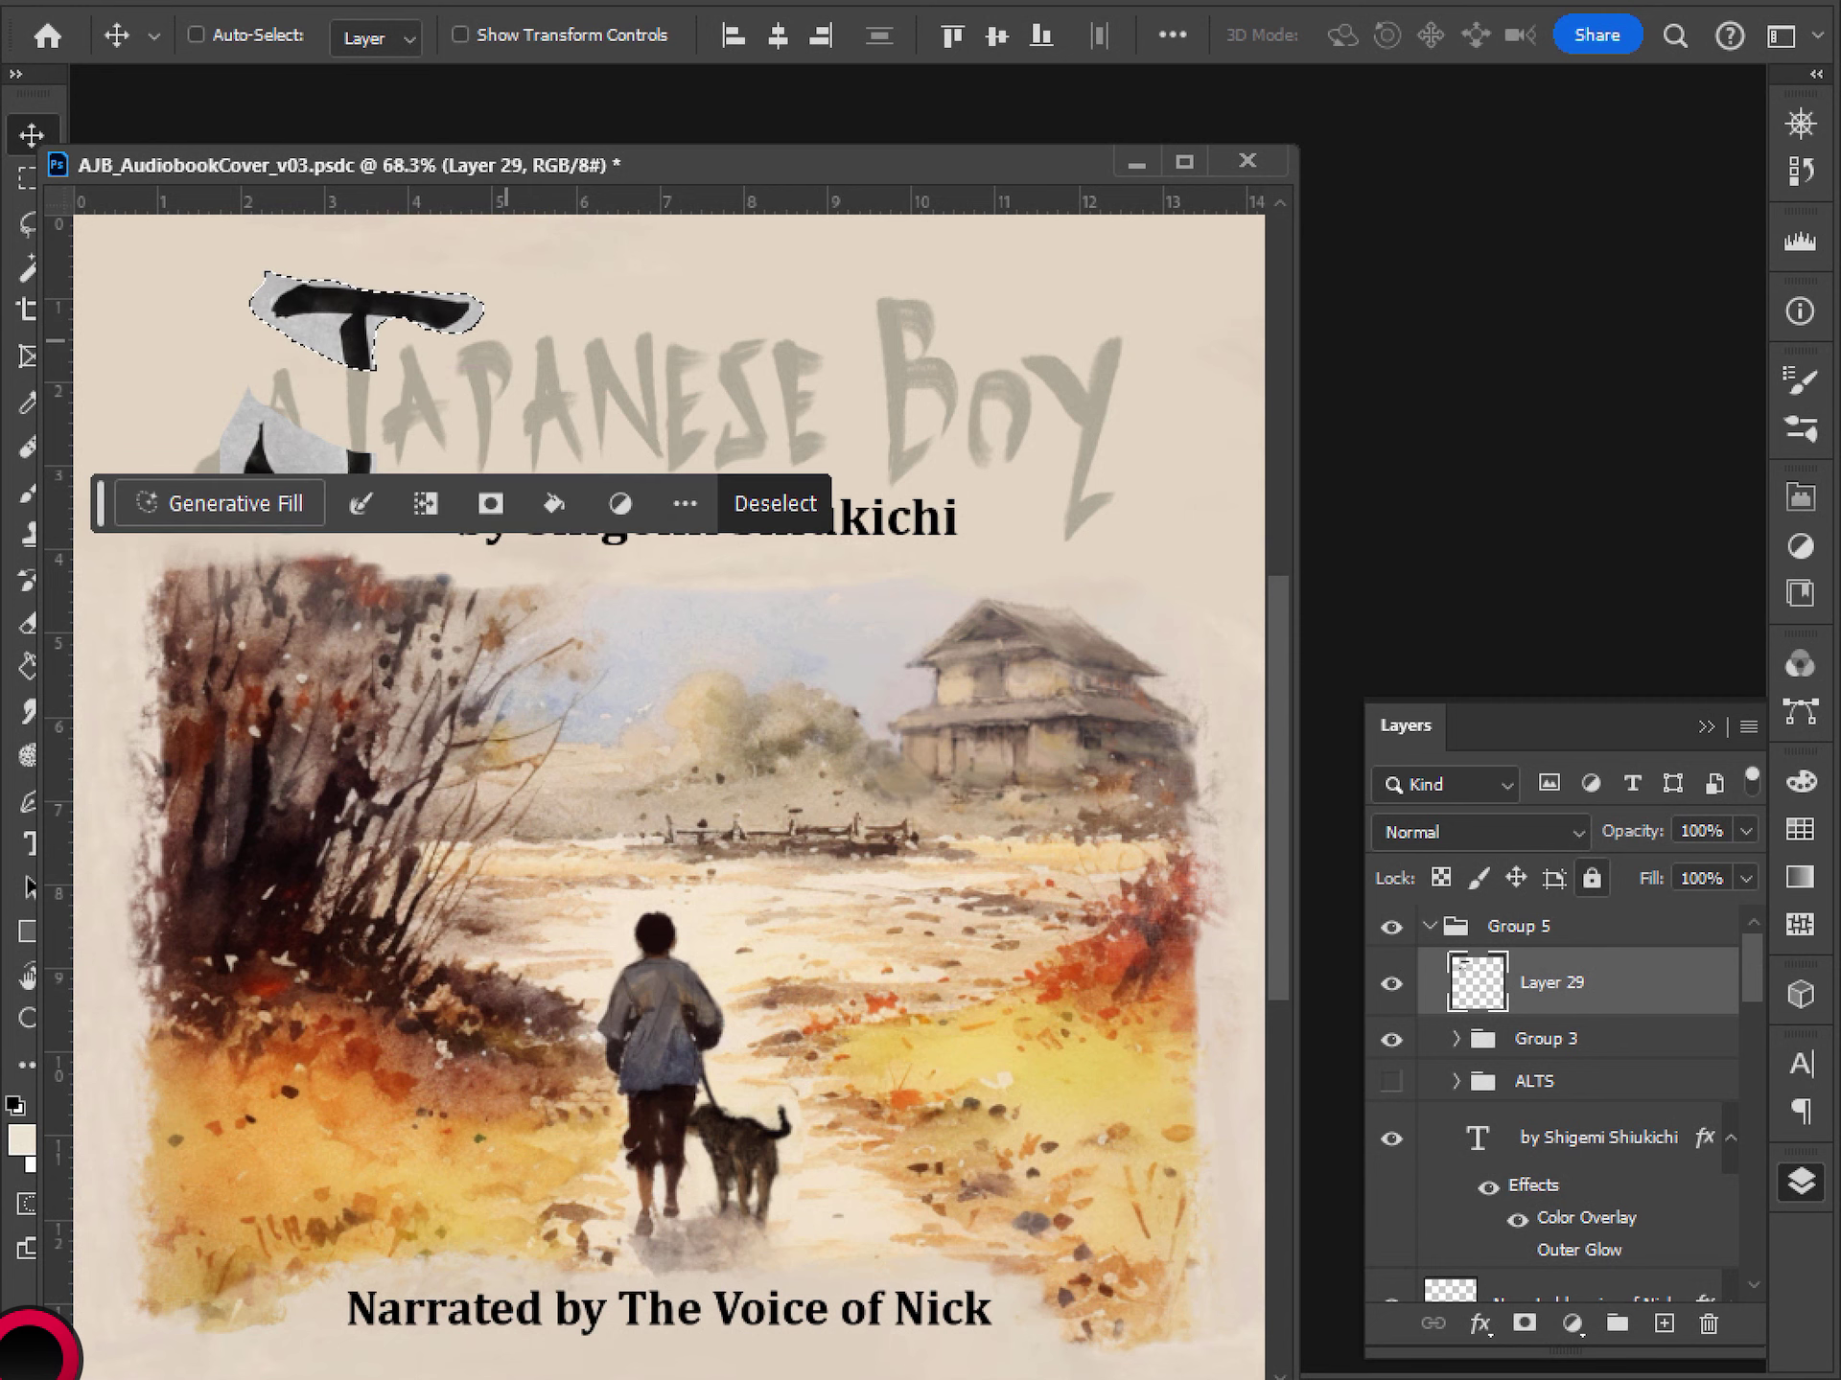
key("ctrl+d")
- Shorten the J's crossbar by shifting its right end left, and select a rectangle around the short stem beneath it
key("l")
mouse_move(495, 278)
left_mouse_down()
mouse_move(385, 285)
mouse_move(489, 366)
left_mouse_up()
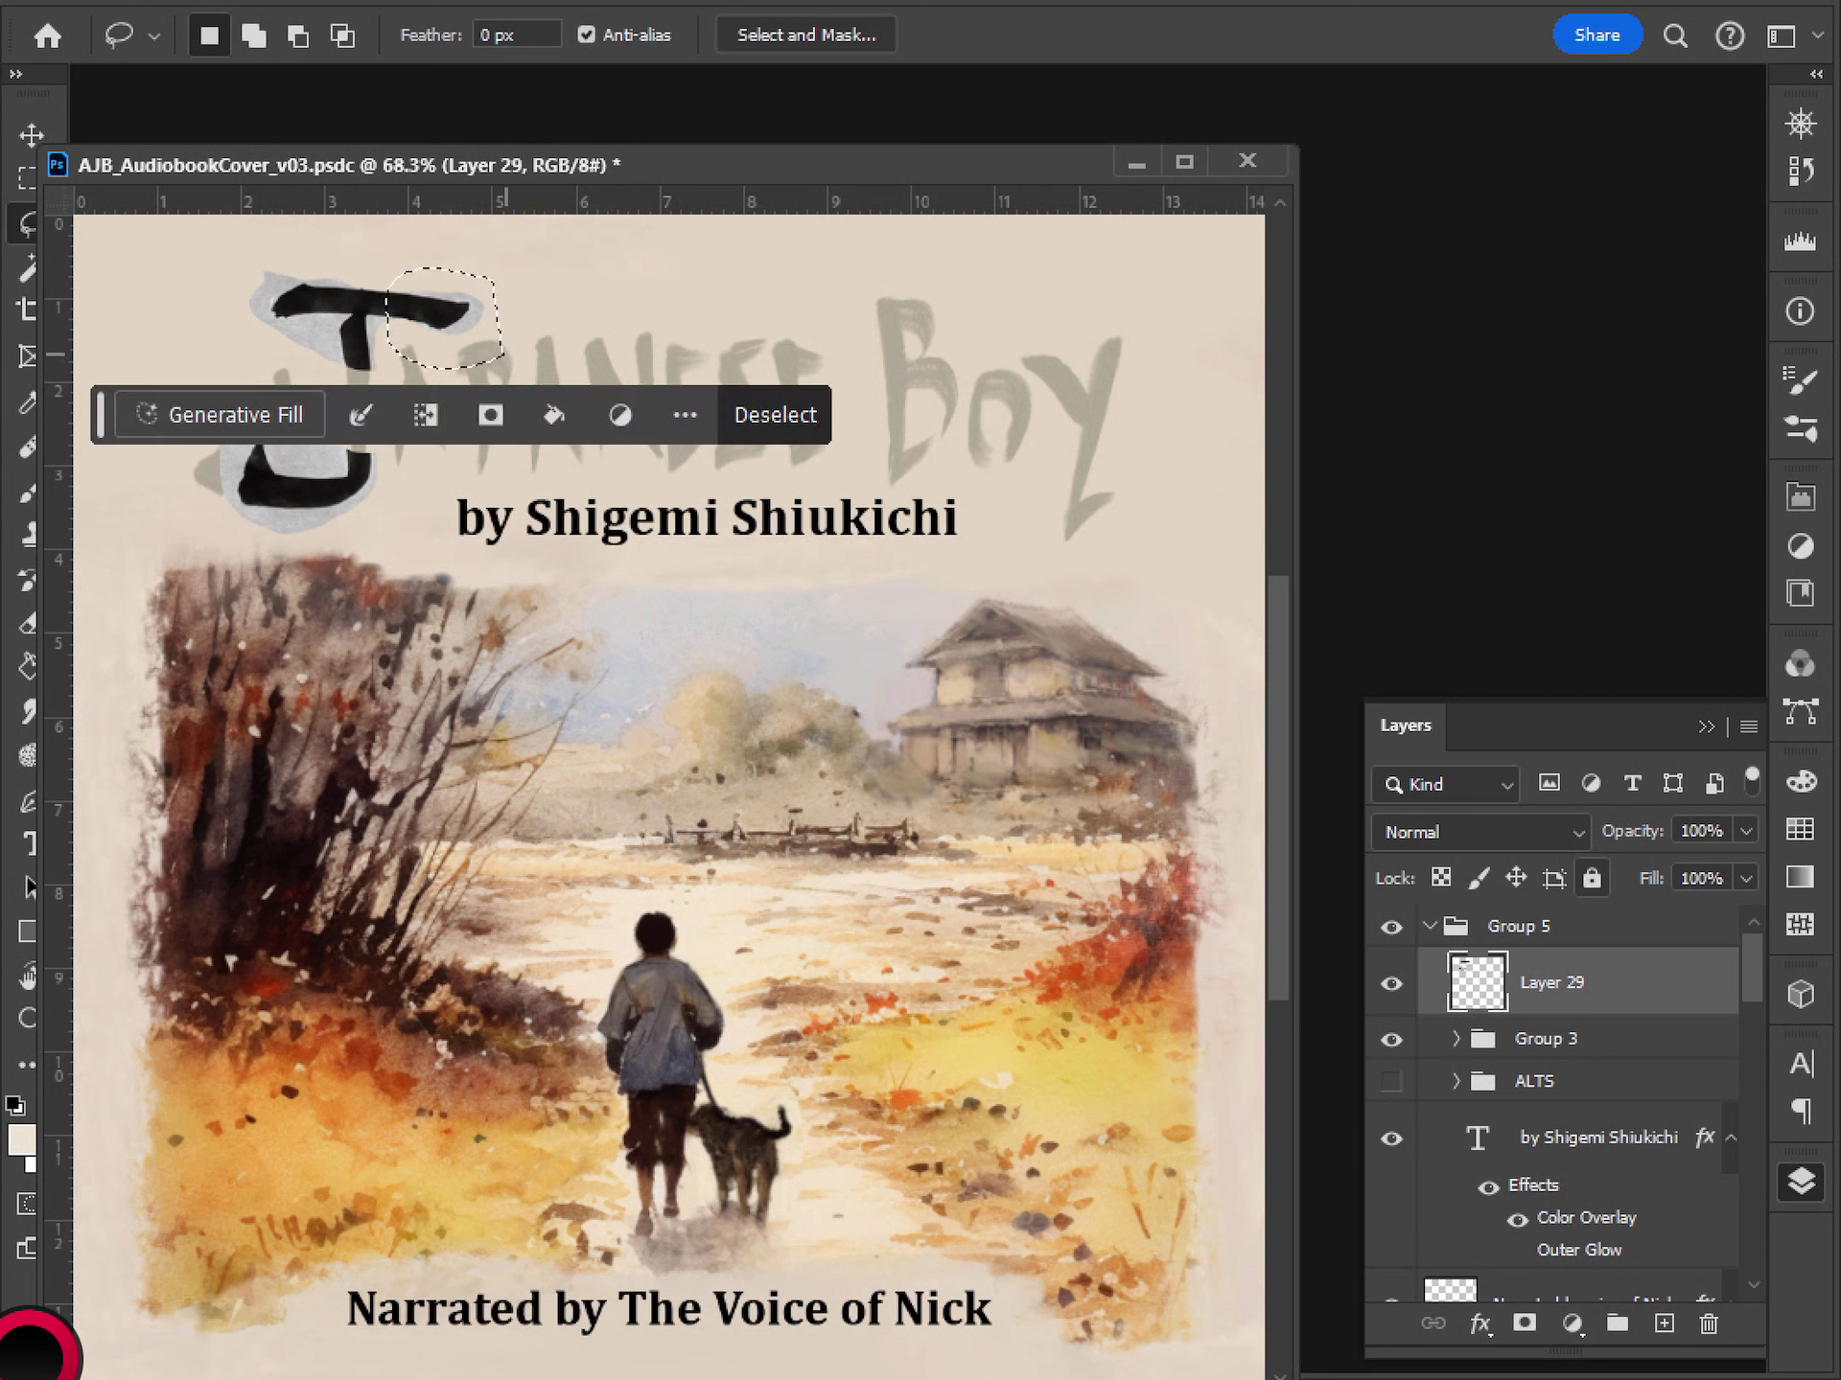
mouse_move(425, 247)
left_mouse_down()
mouse_move(368, 278)
mouse_move(471, 351)
mouse_move(431, 302)
mouse_move(400, 308)
left_mouse_up()
key("v")
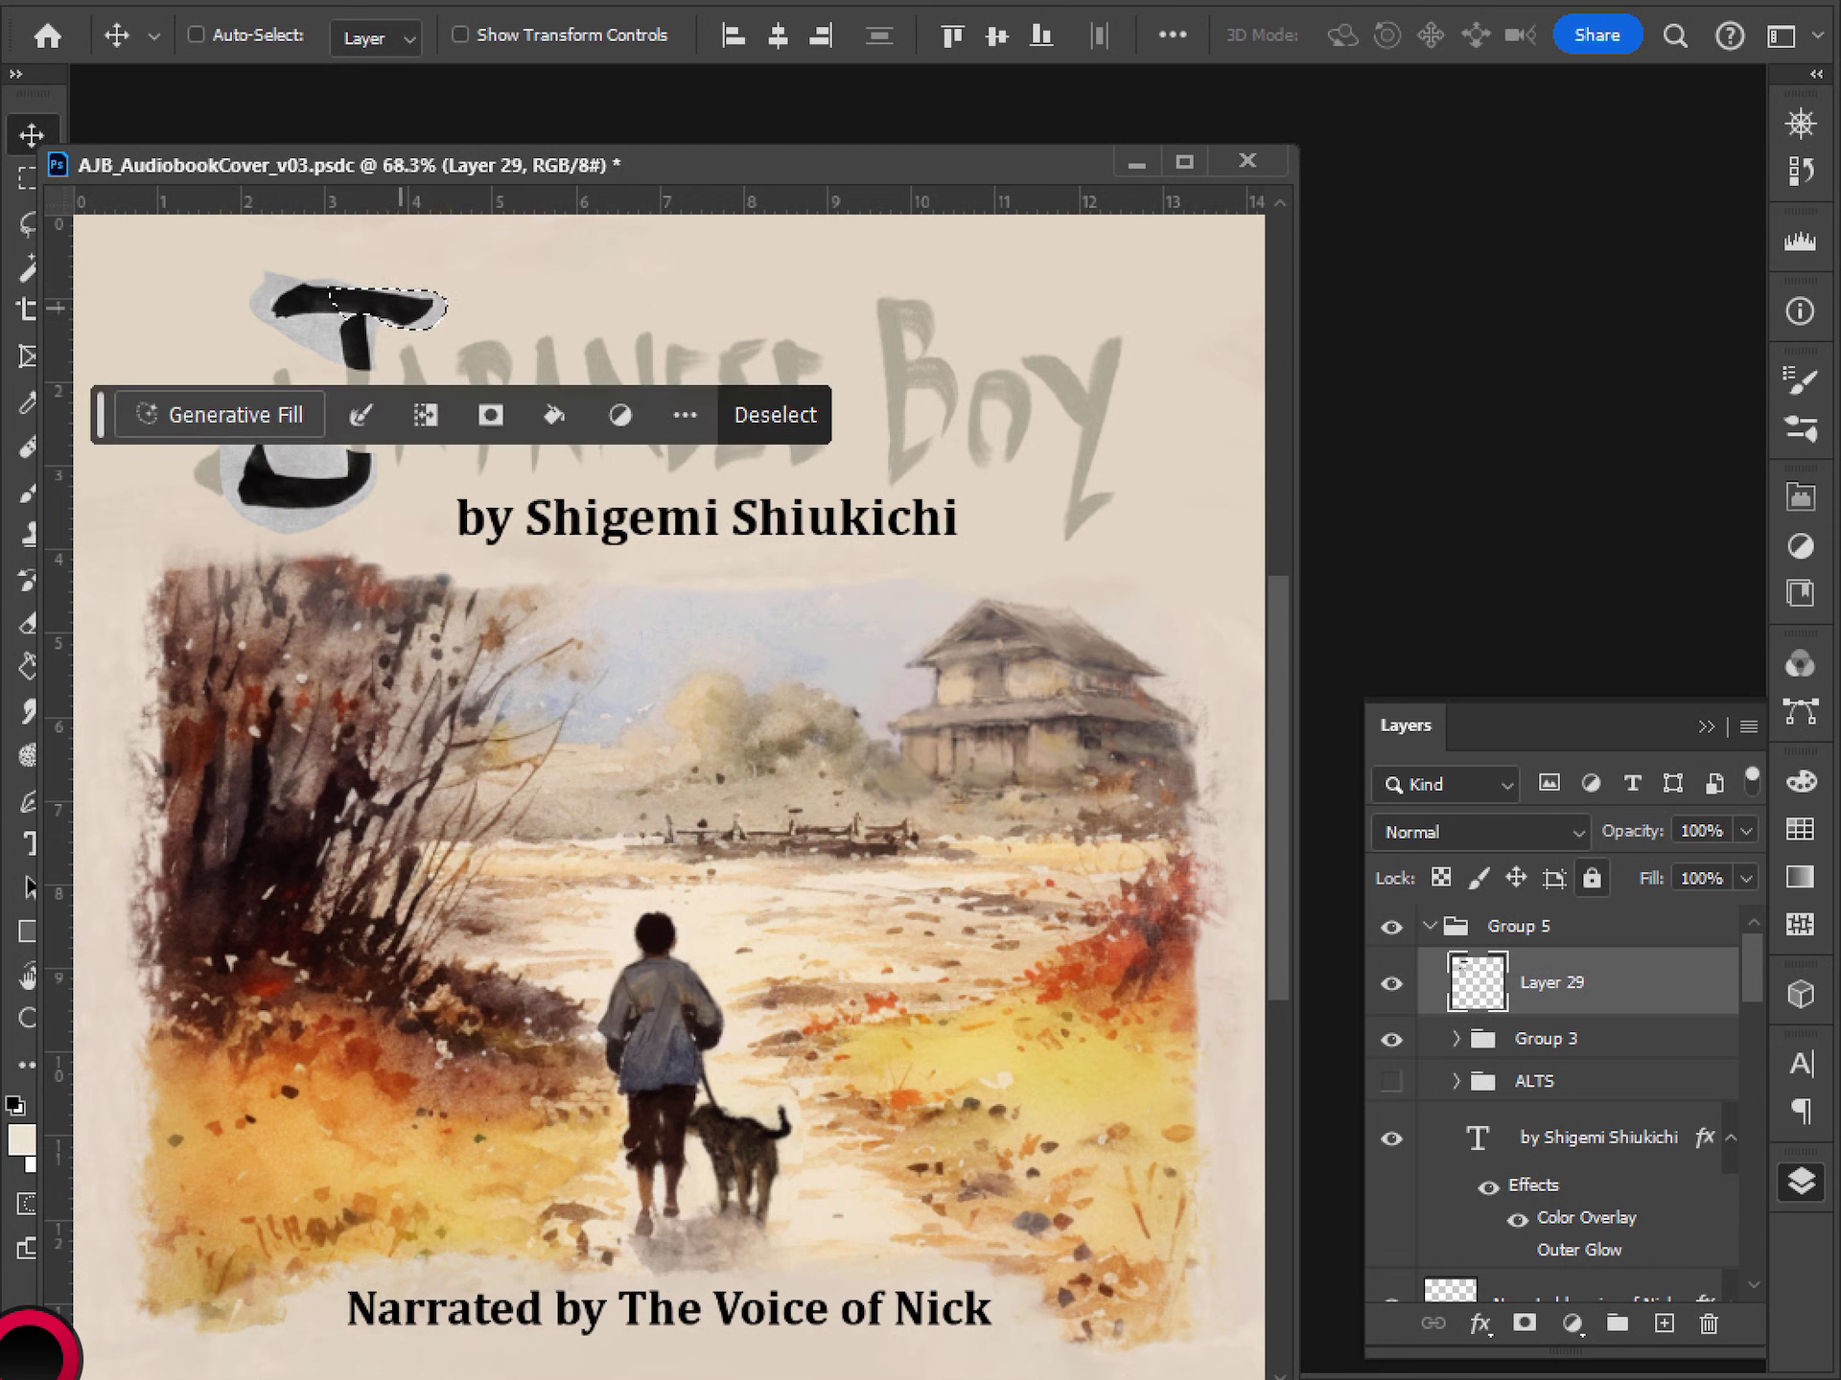
key("ctrl+d")
key("m")
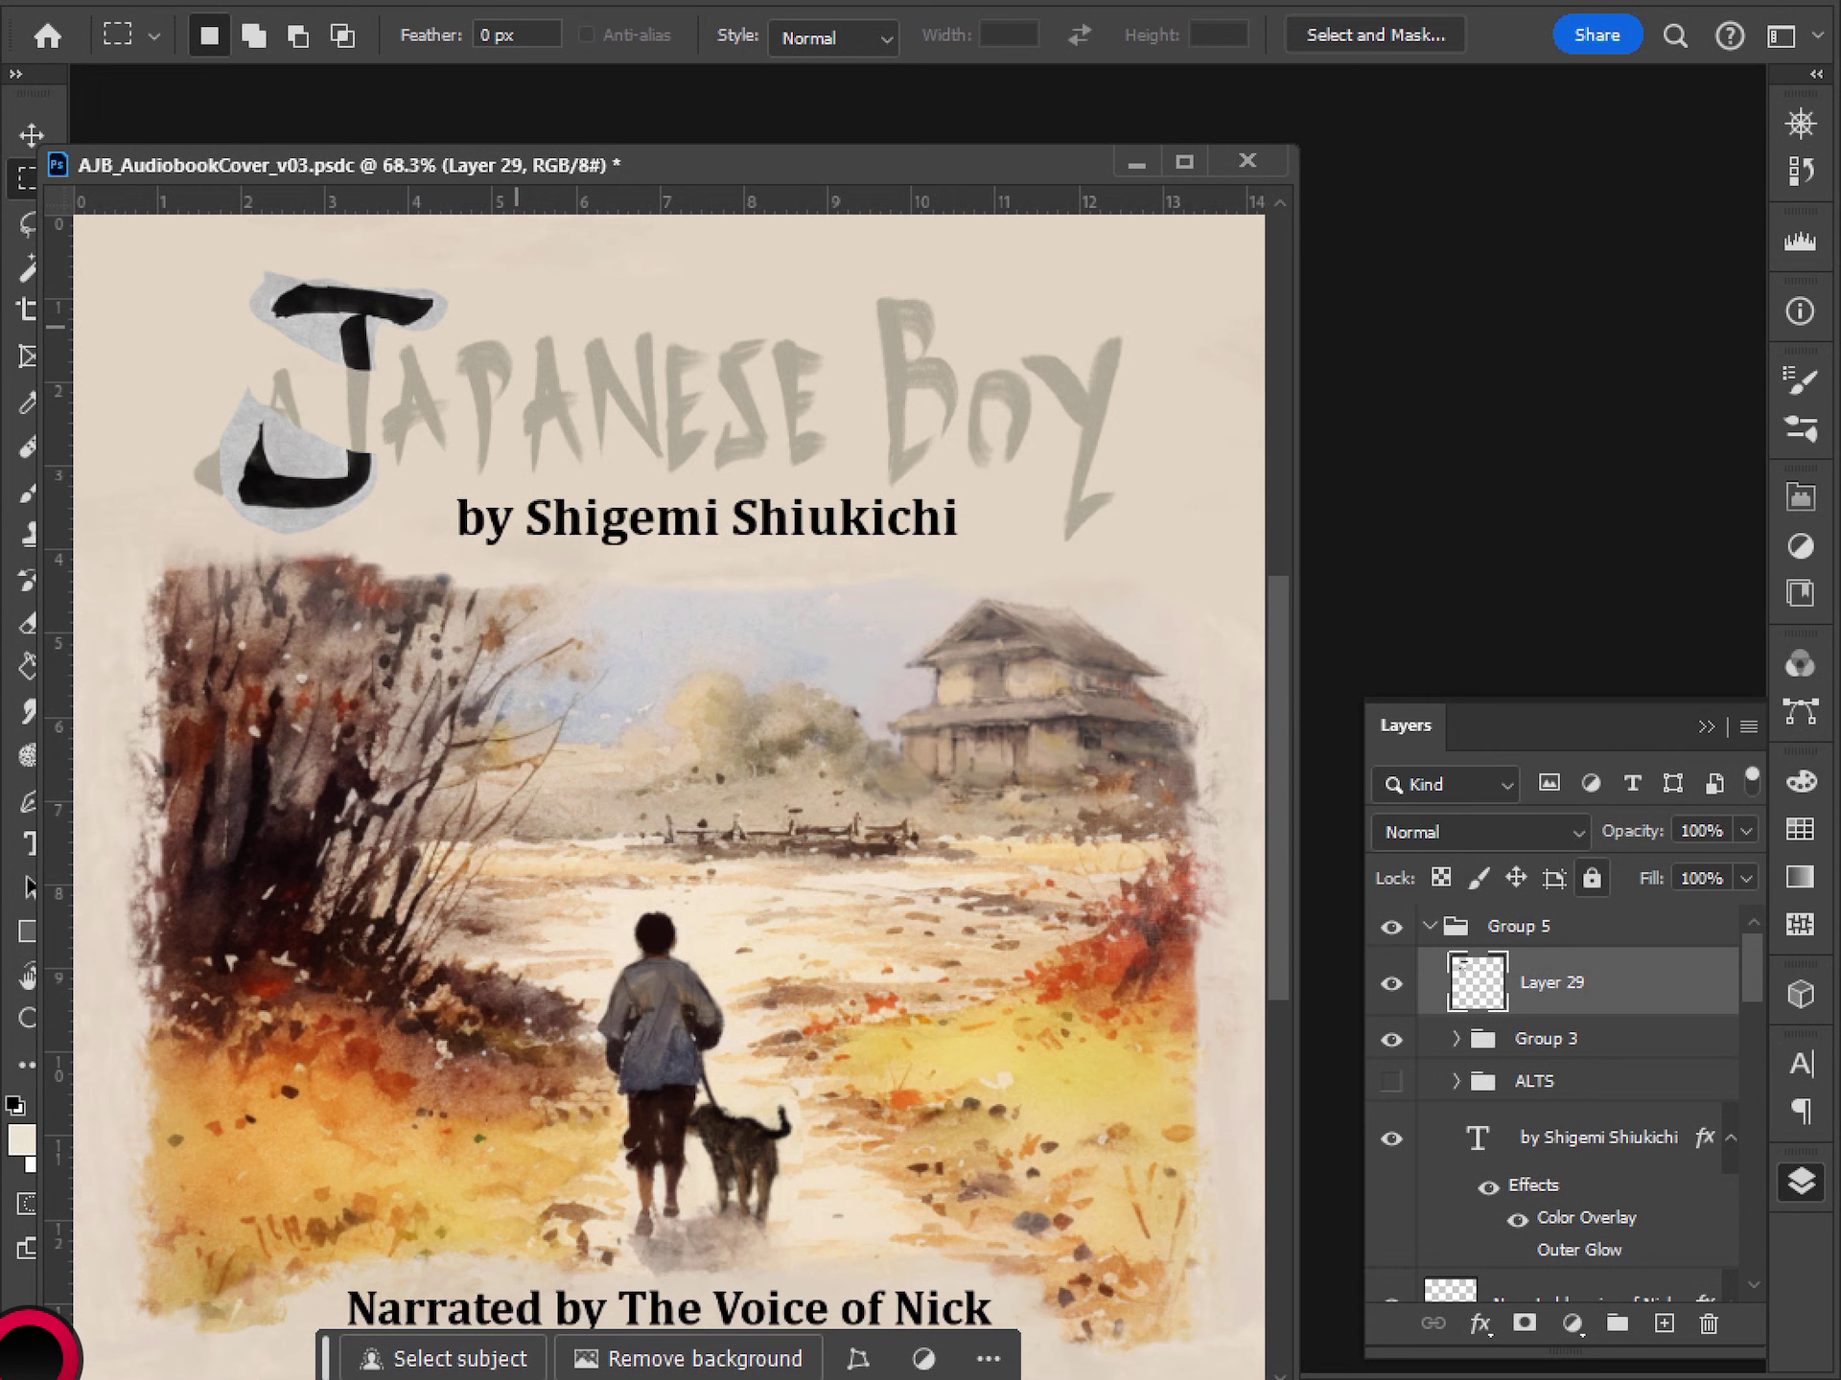
left_click_drag(393, 378, 324, 334)
key("ctrl+j")
key("ctrl+t")
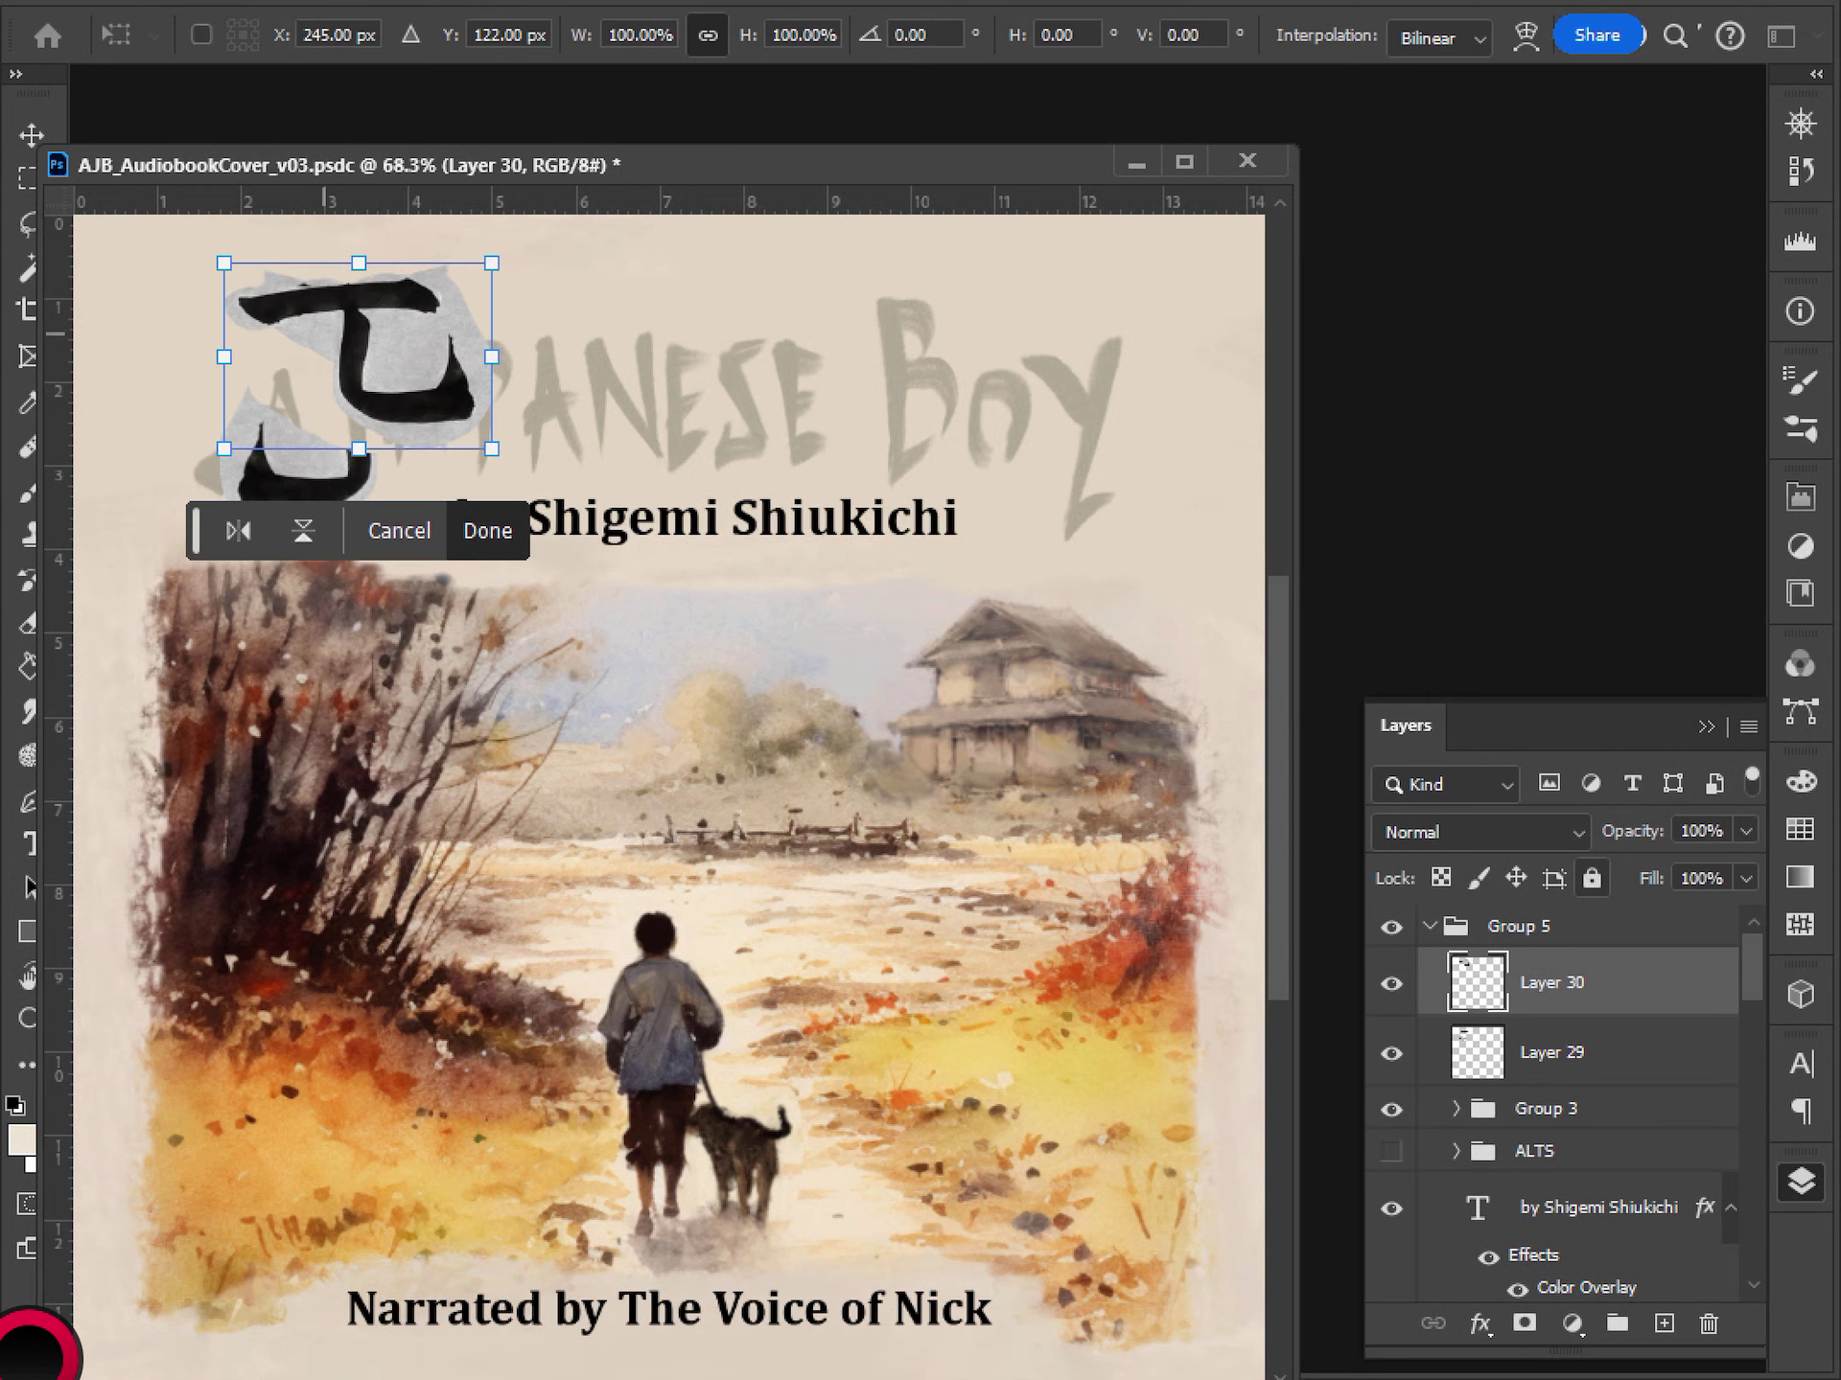
key("Return")
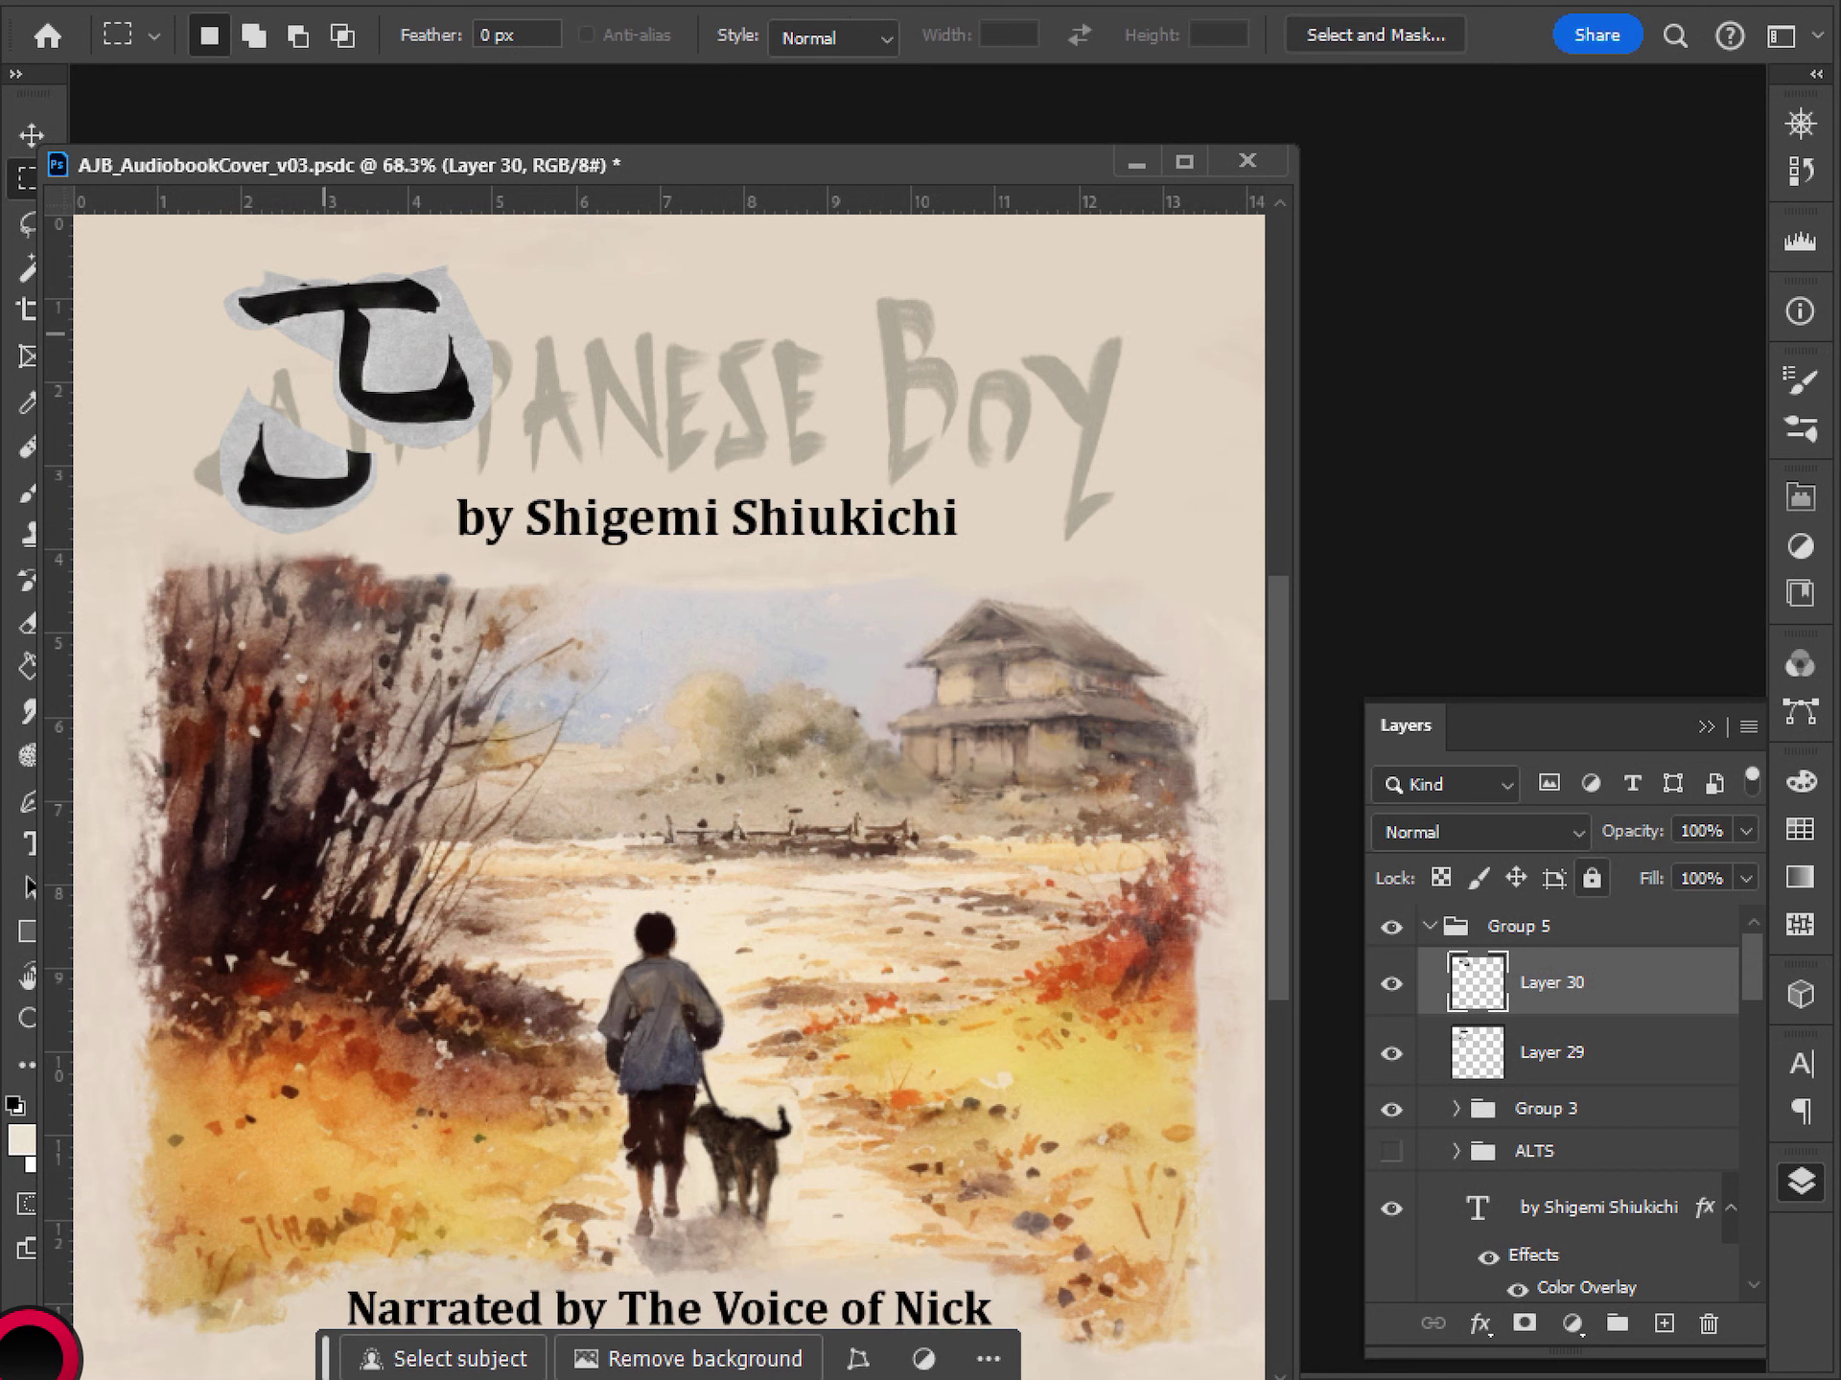
key("ctrl+z")
key("ctrl+z")
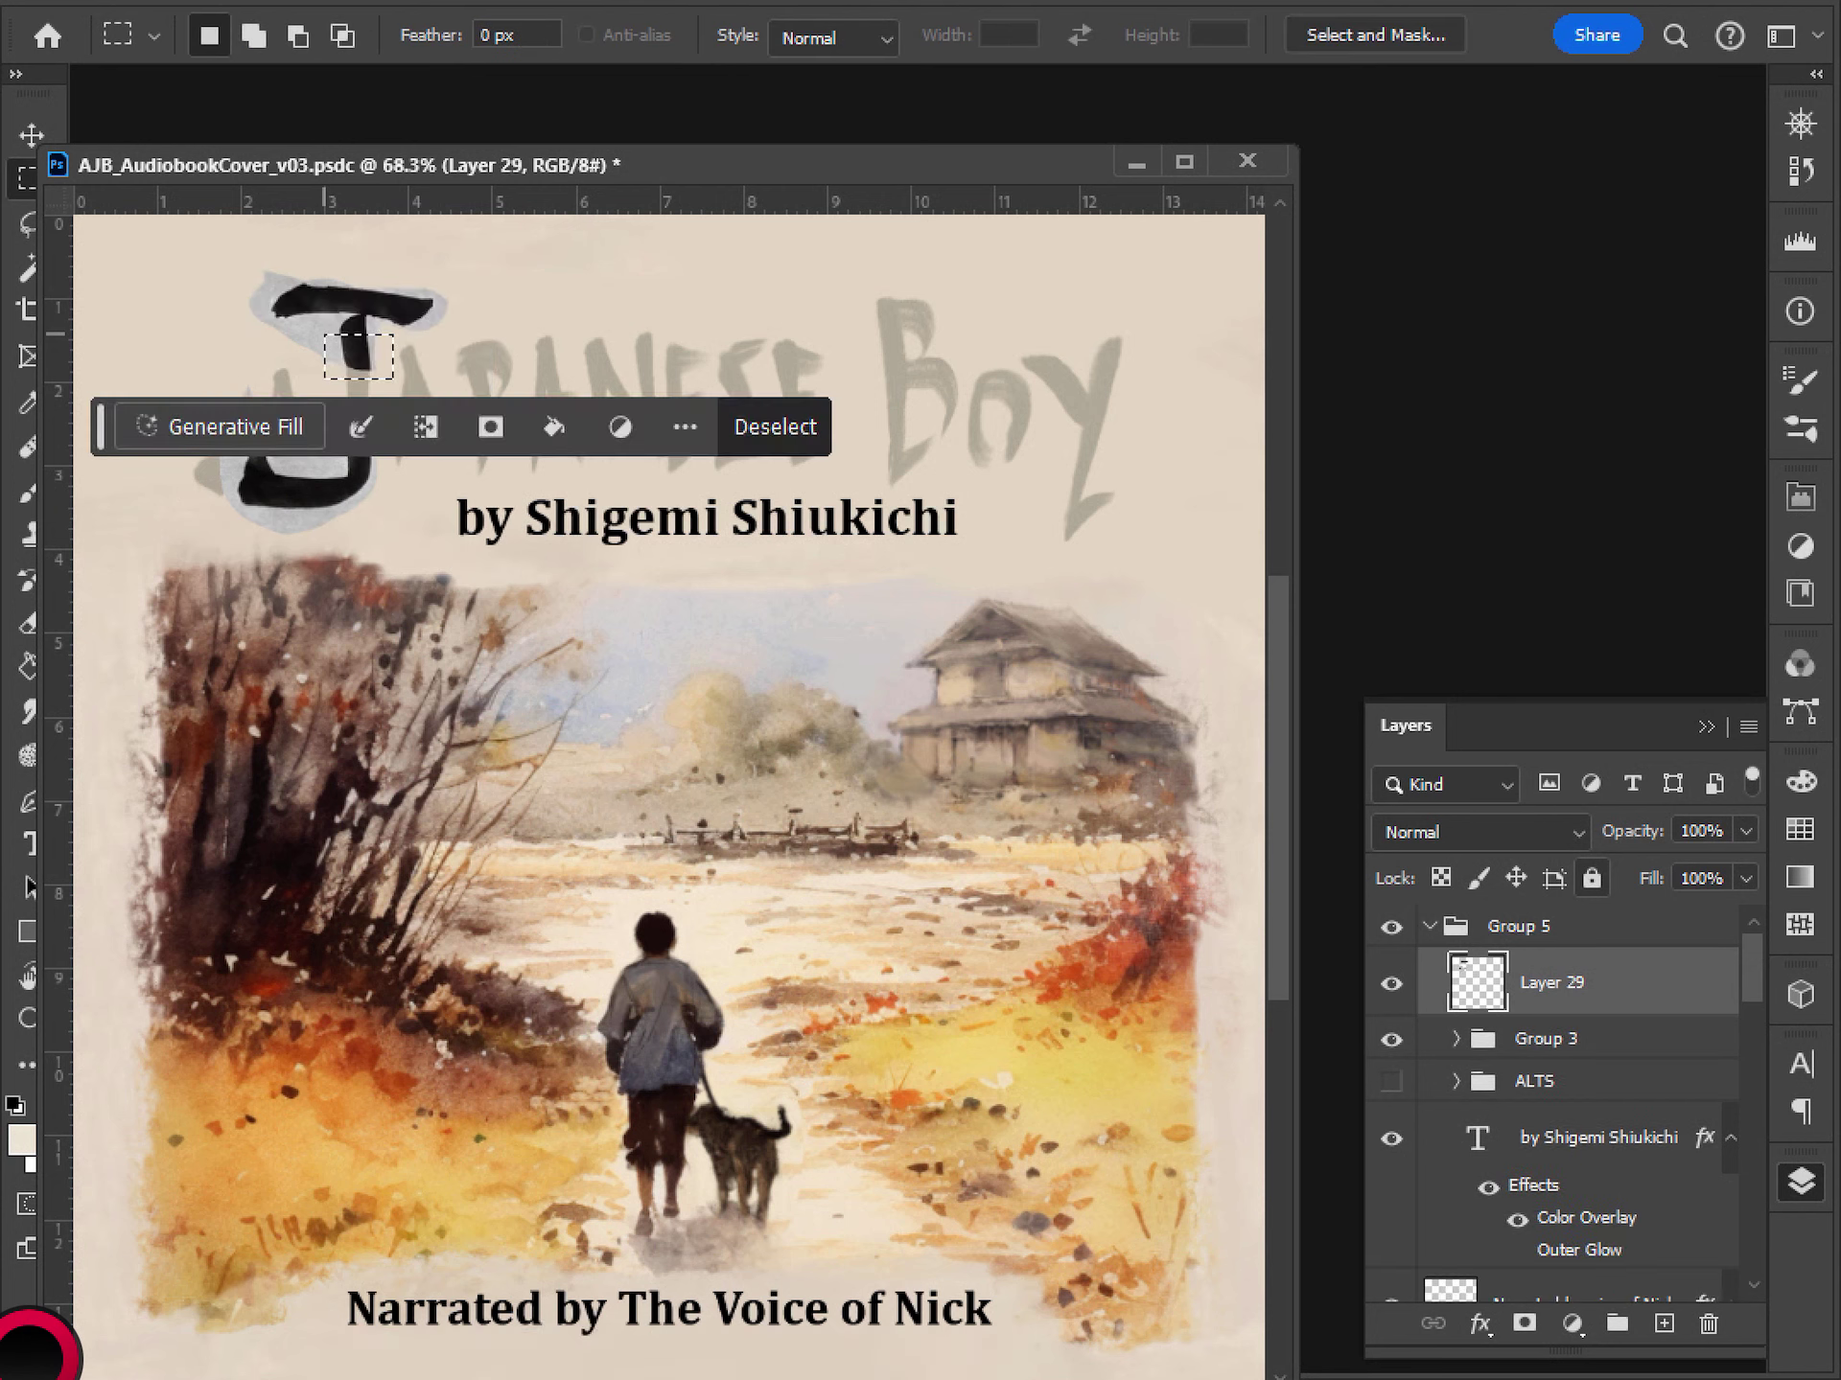
key("ctrl+j")
key("ctrl+z")
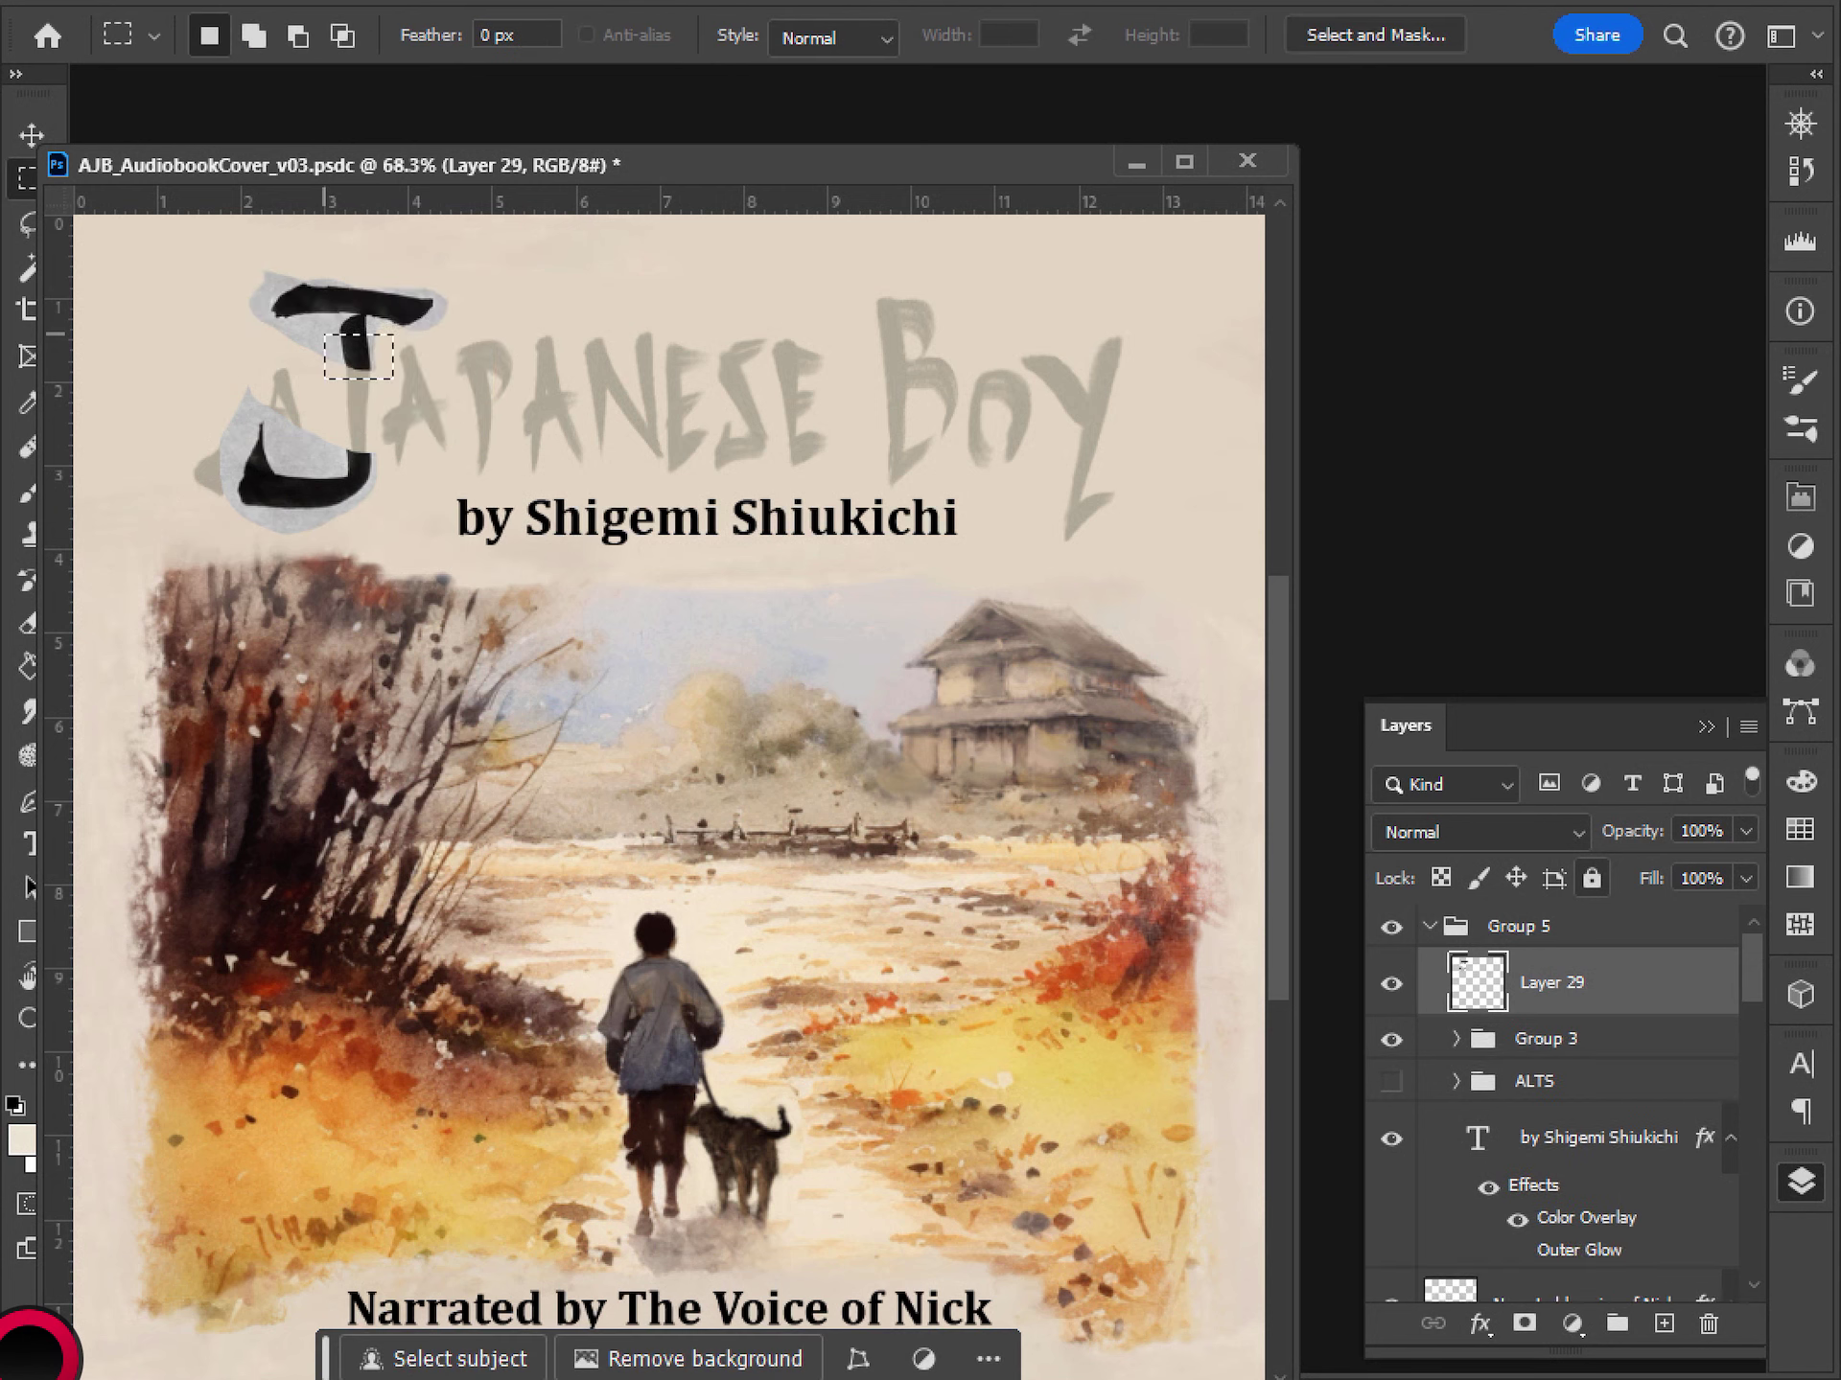
key("ctrl+shift+z")
key("ctrl+shift+z")
key("ctrl+z")
key("ctrl+z")
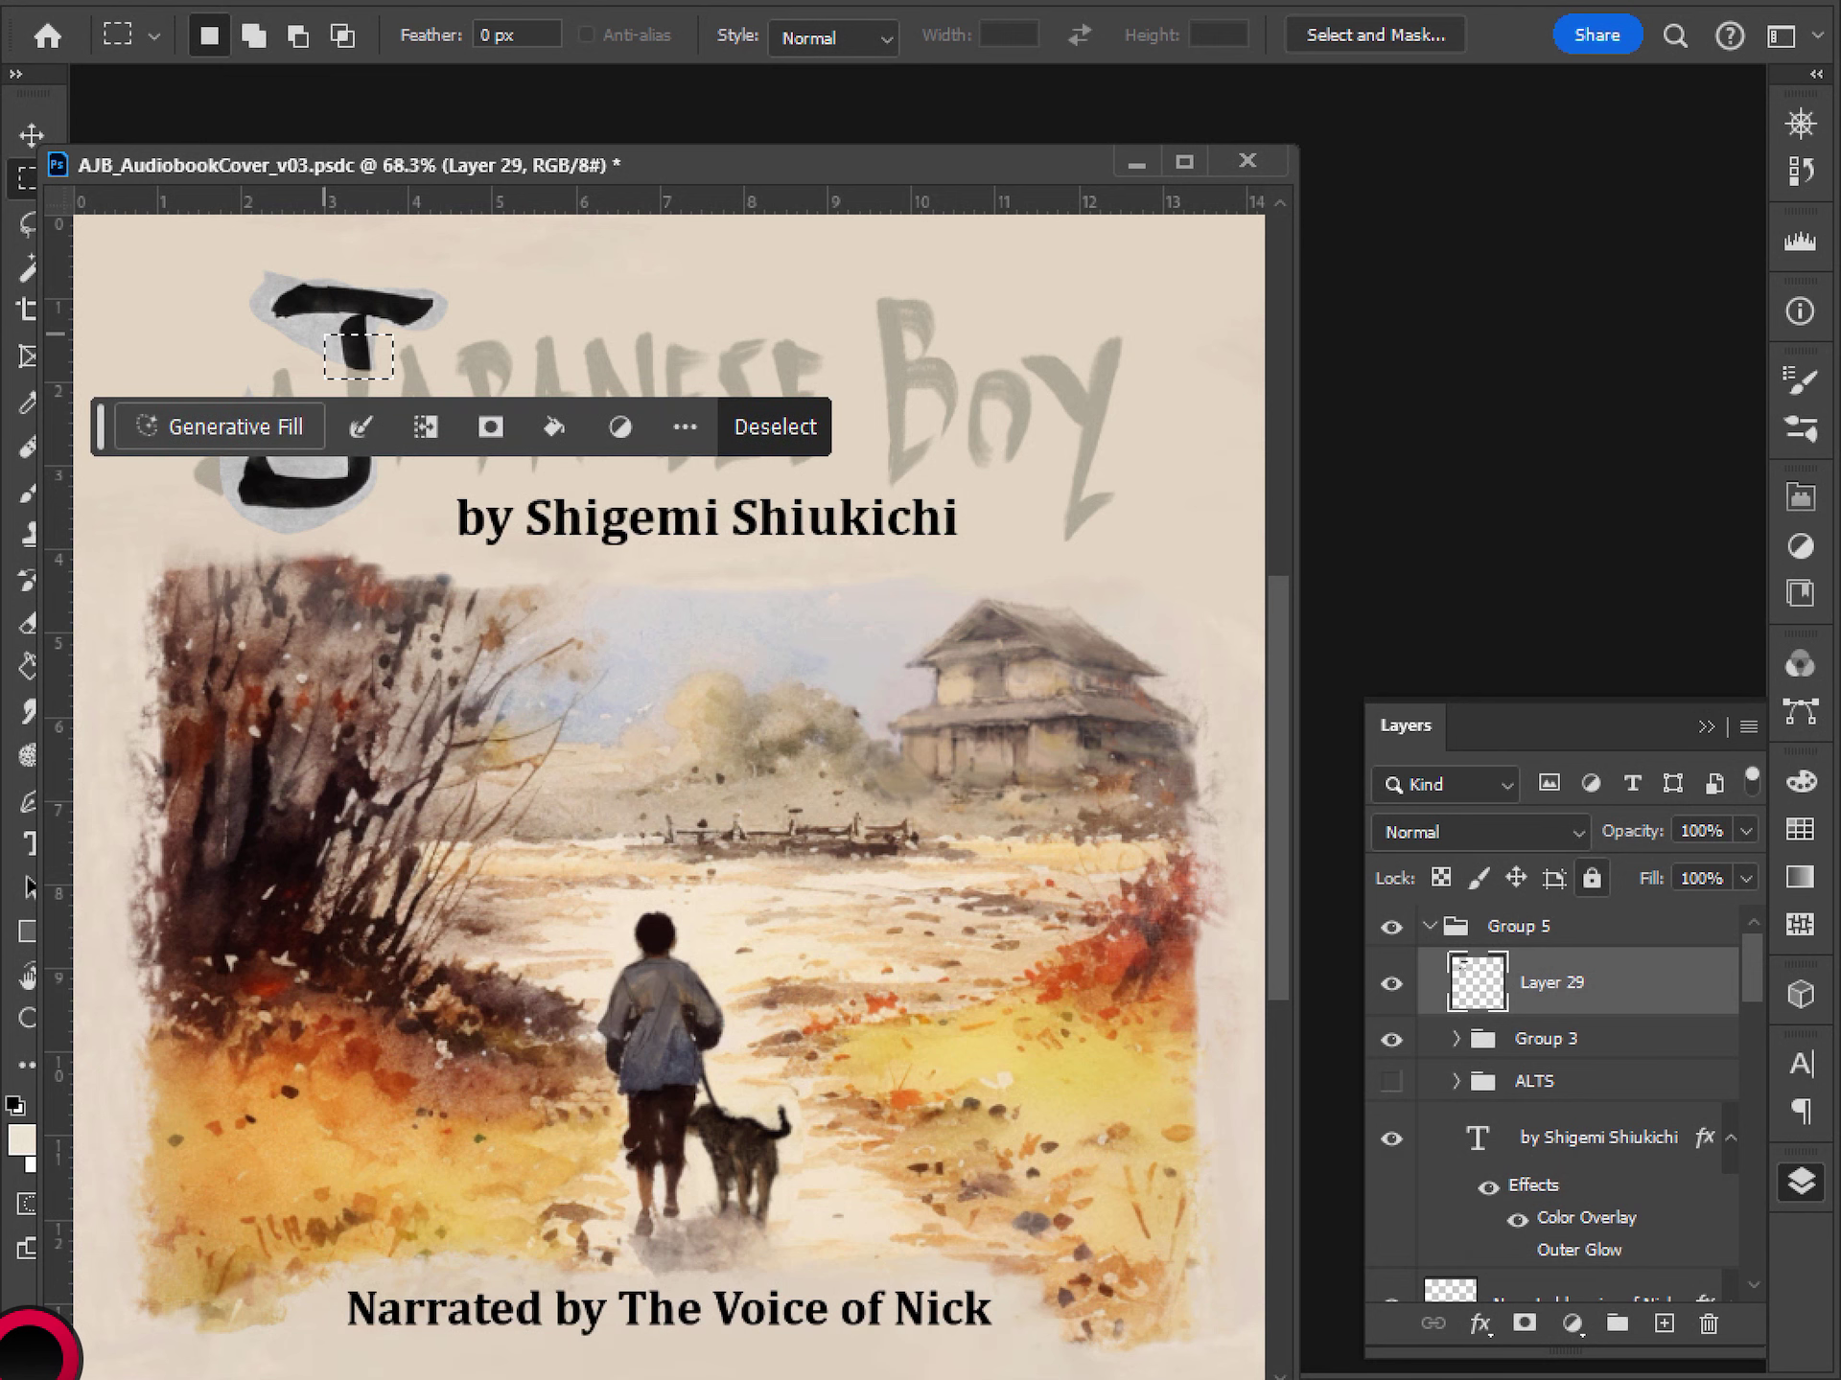
- Copy the selected stem piece to a new layer and stretch it down to 384.85% height, reaching the J's lower hook
key("ctrl+shift+z")
key("ctrl+shift+z")
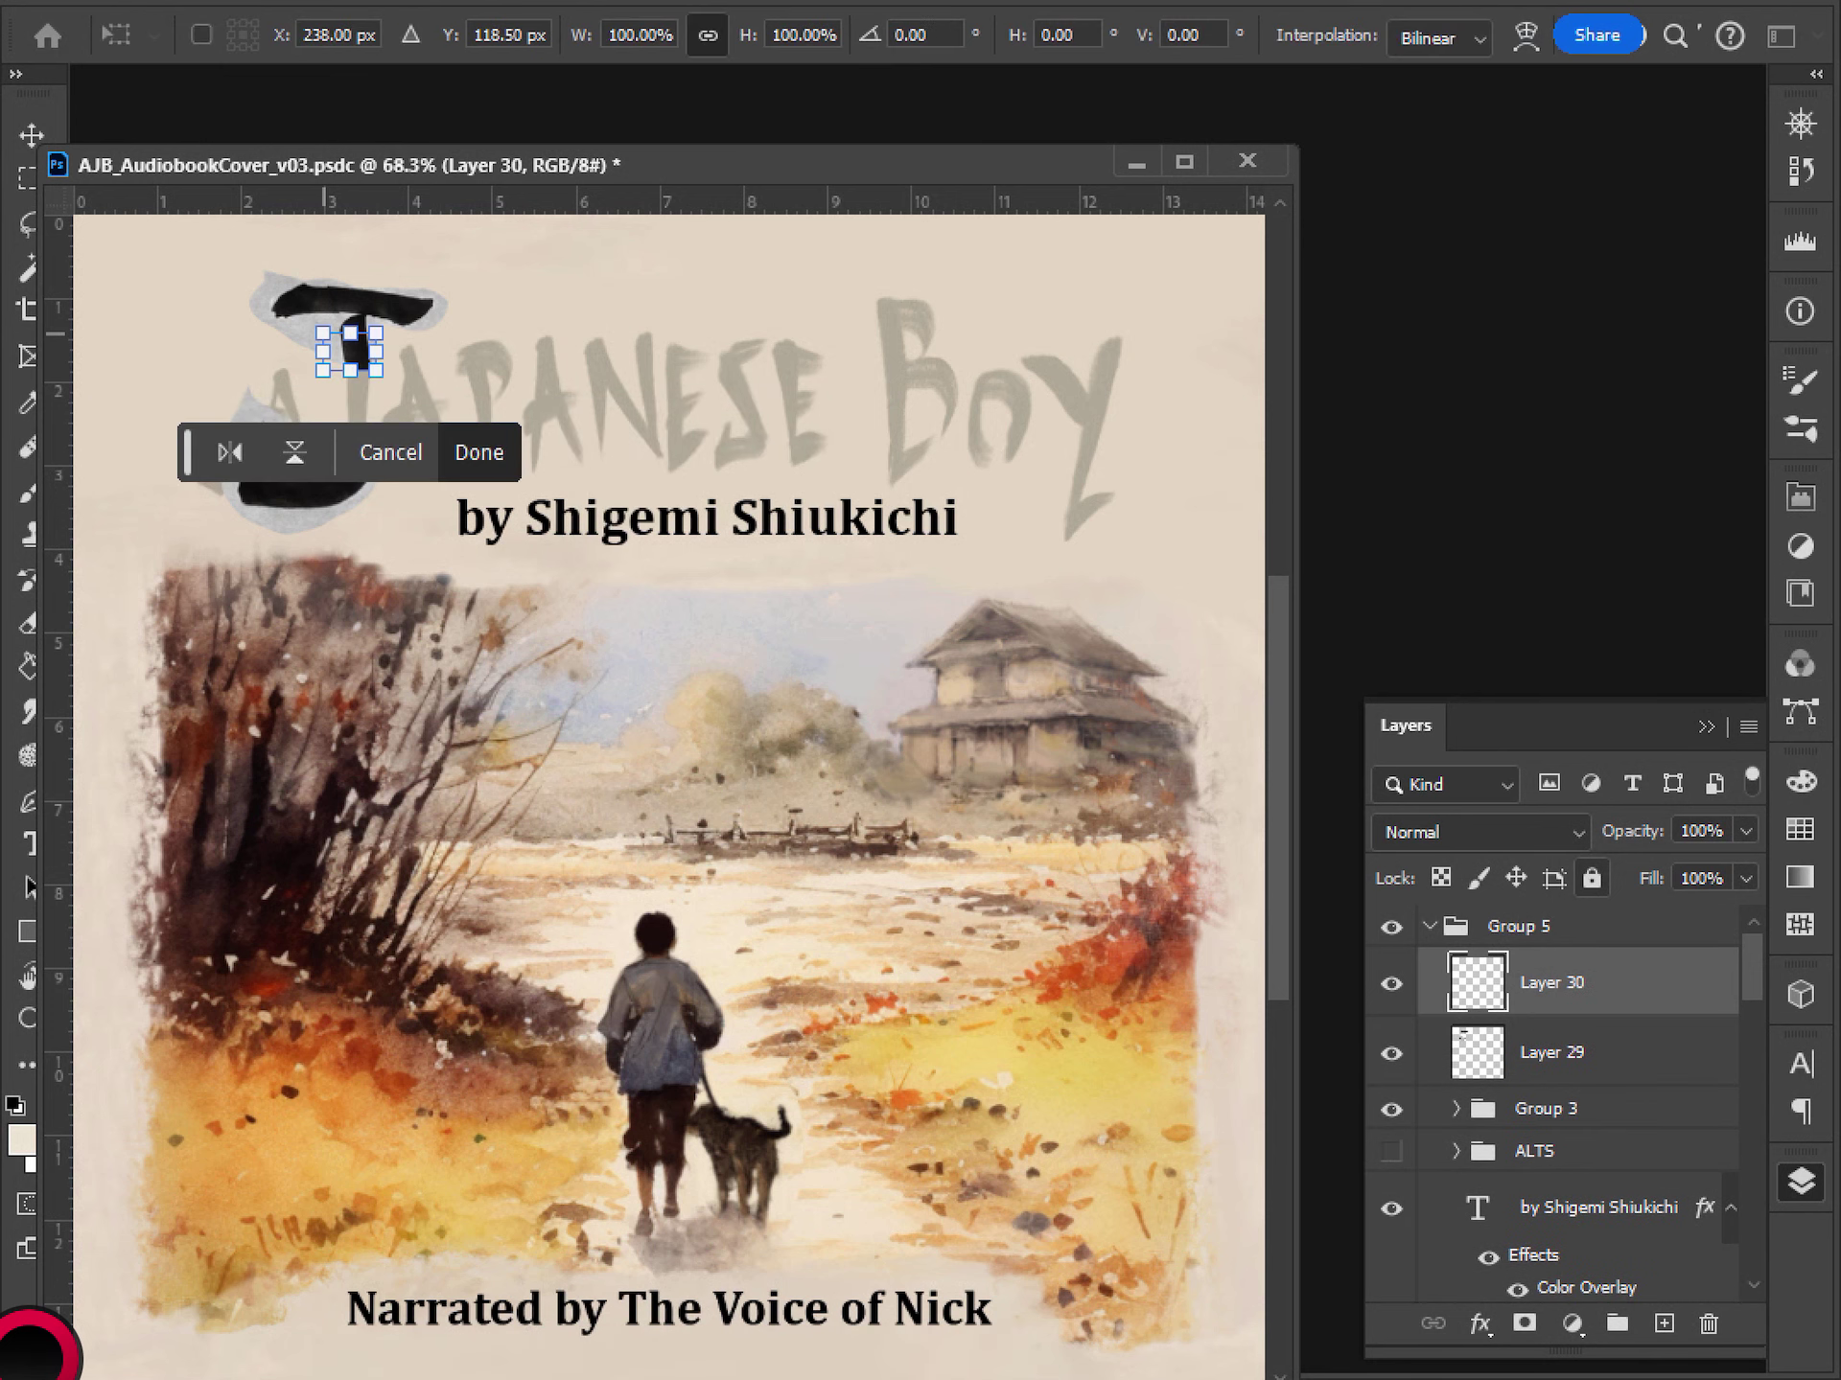
left_click_drag(349, 370, 347, 478)
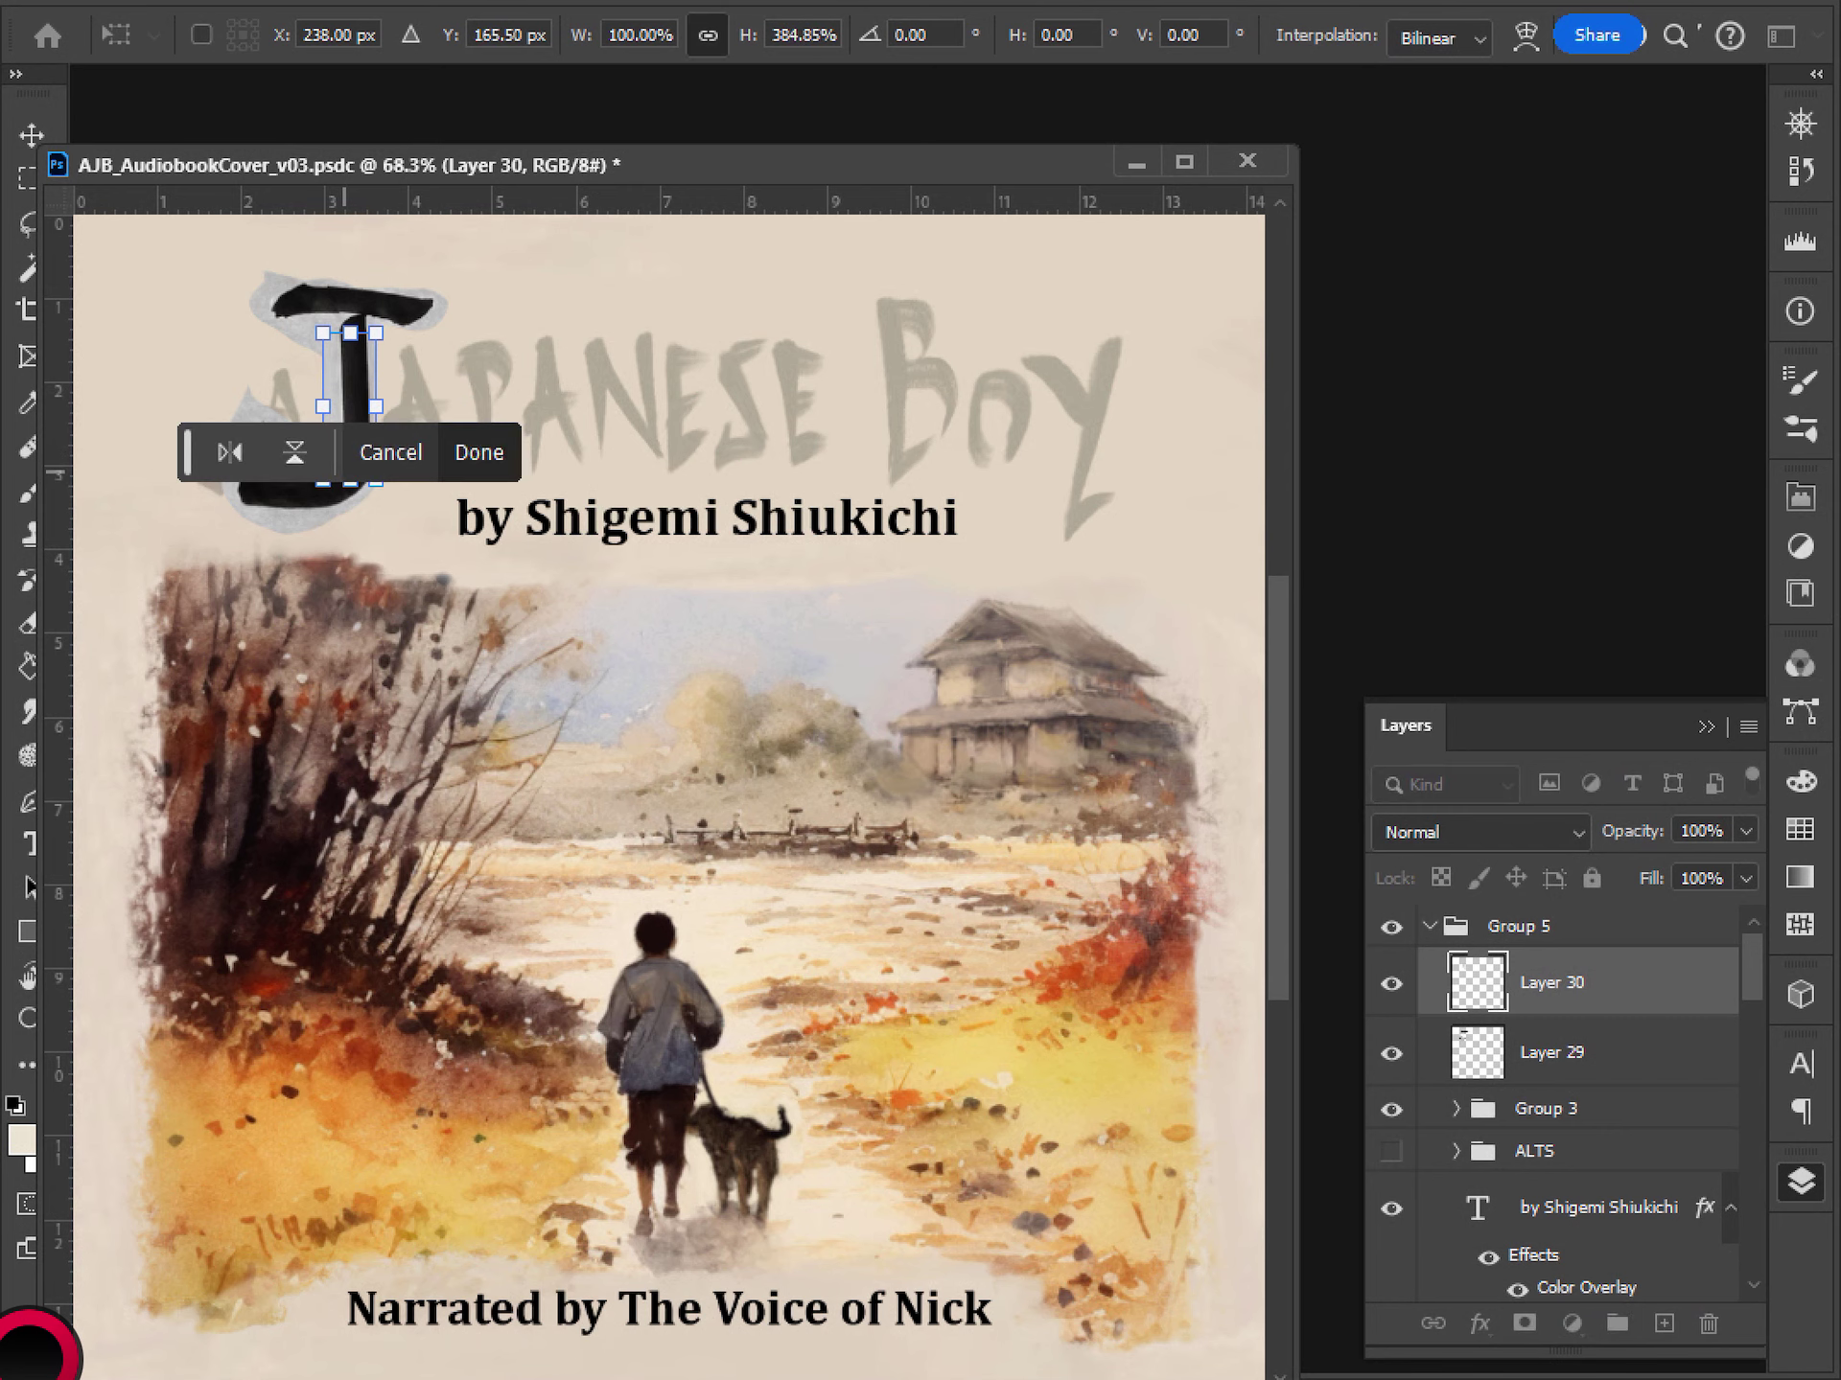
key("Return")
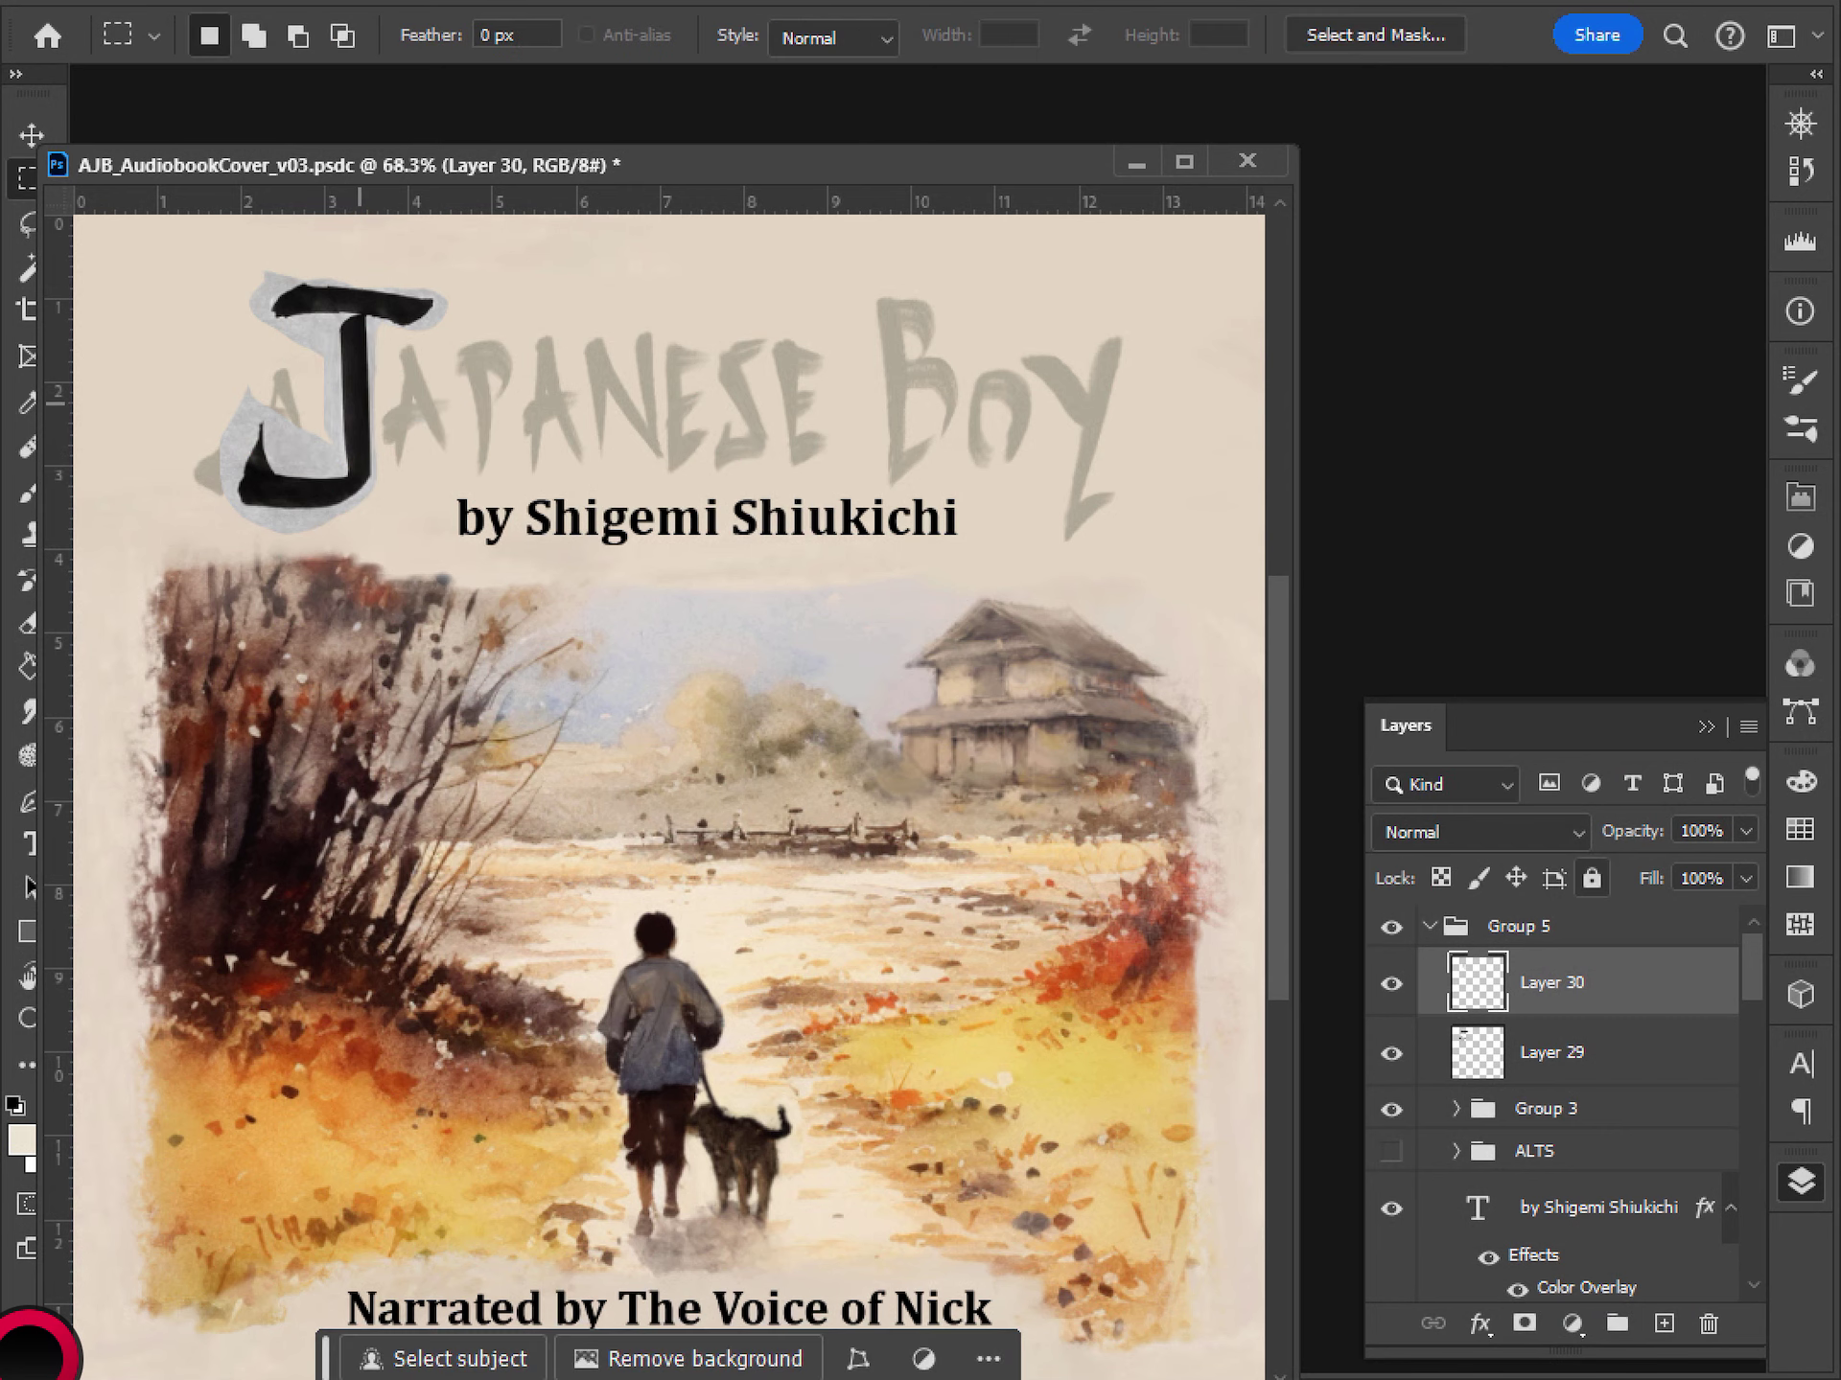
- Rearrange the cover and kanji reference windows, and bring ArtRef-KanjiShodou.psd to the front
scroll(370, 533, "down", 3)
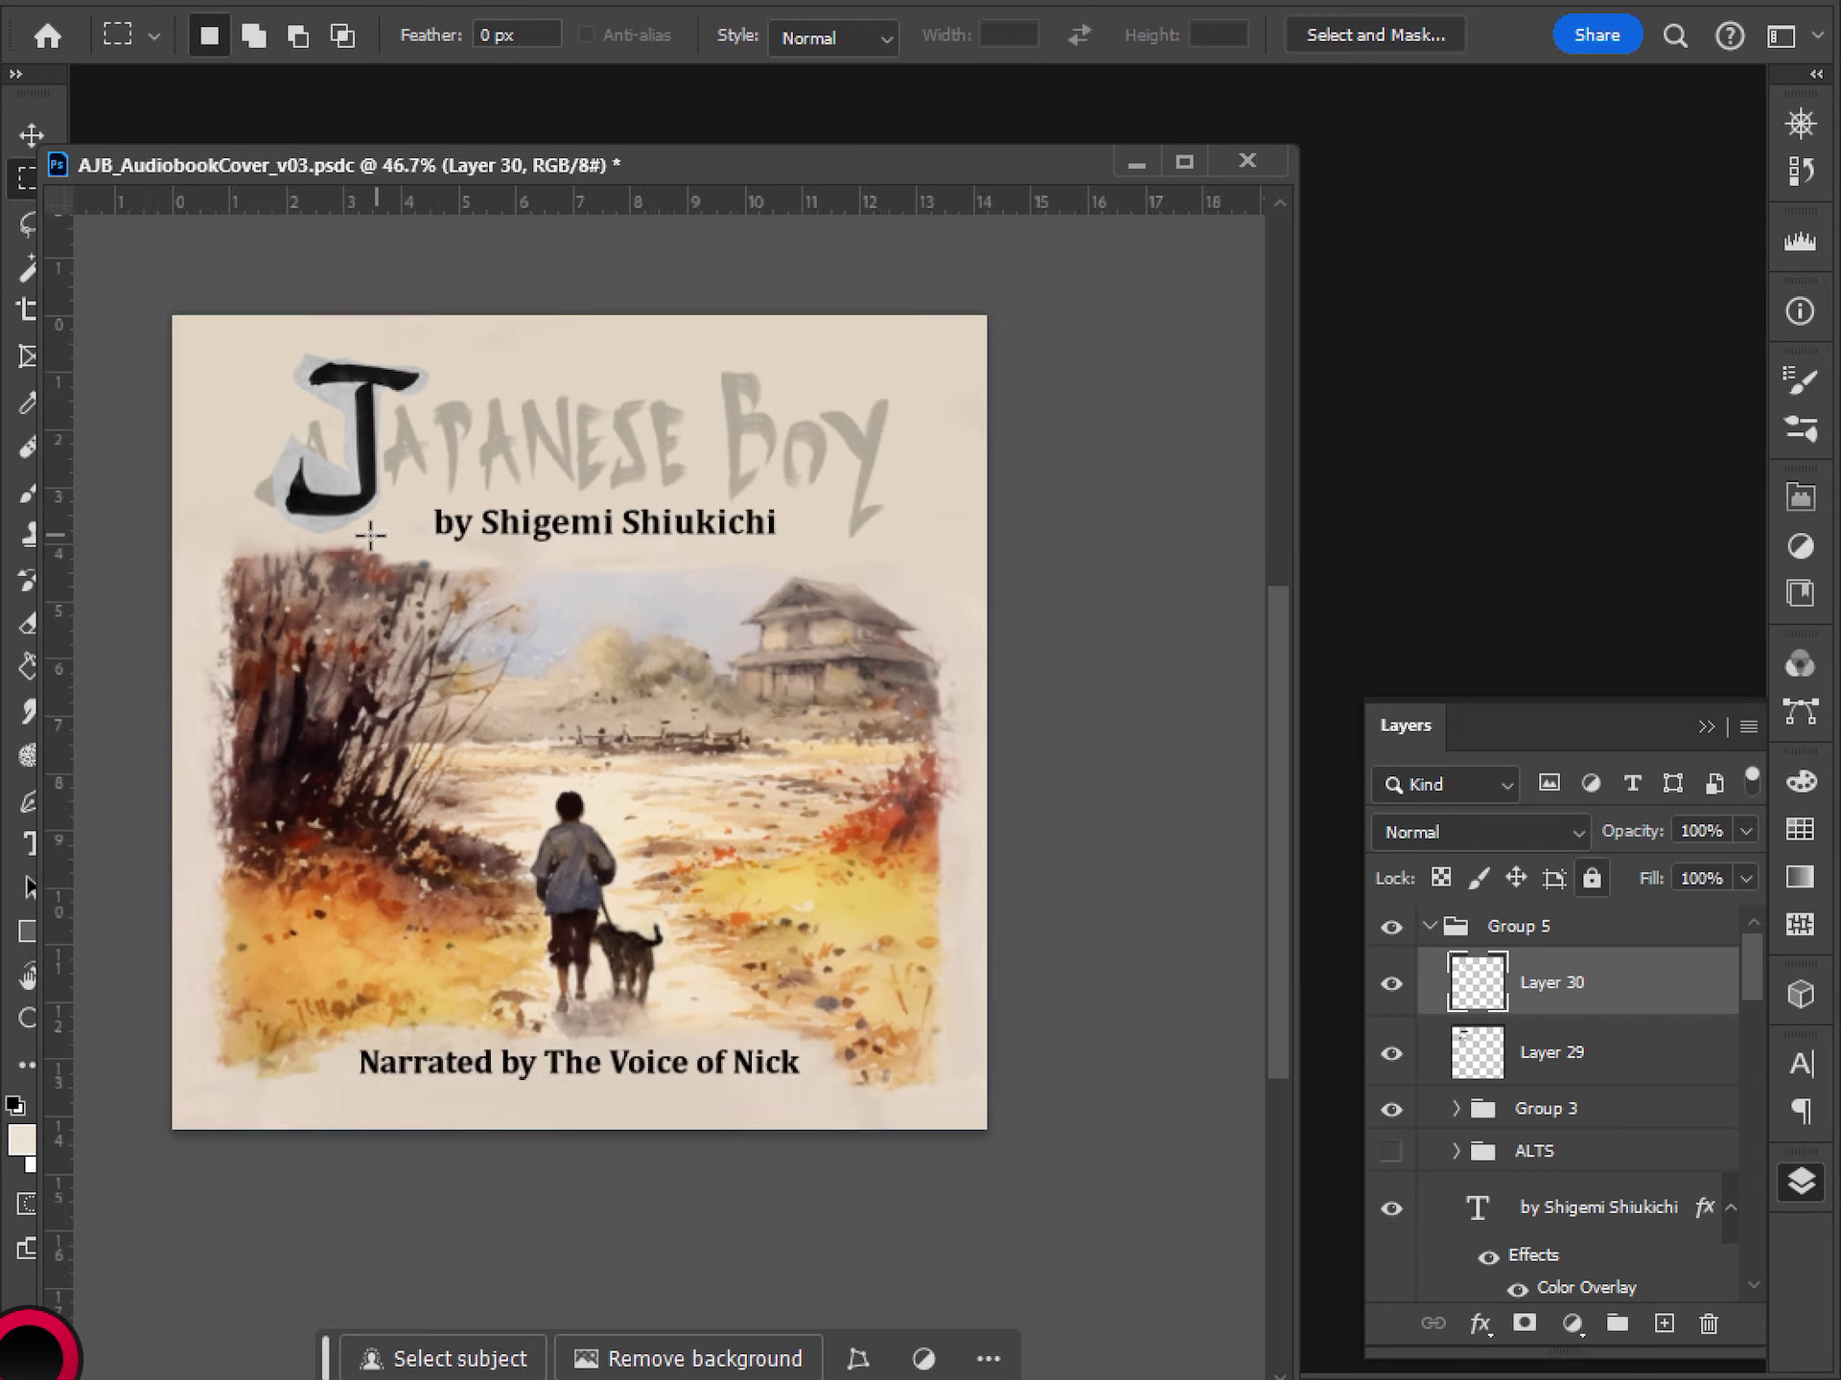
scroll(365, 525, "up", 4)
scroll(364, 525, "down", 6)
scroll(432, 551, "up", 1)
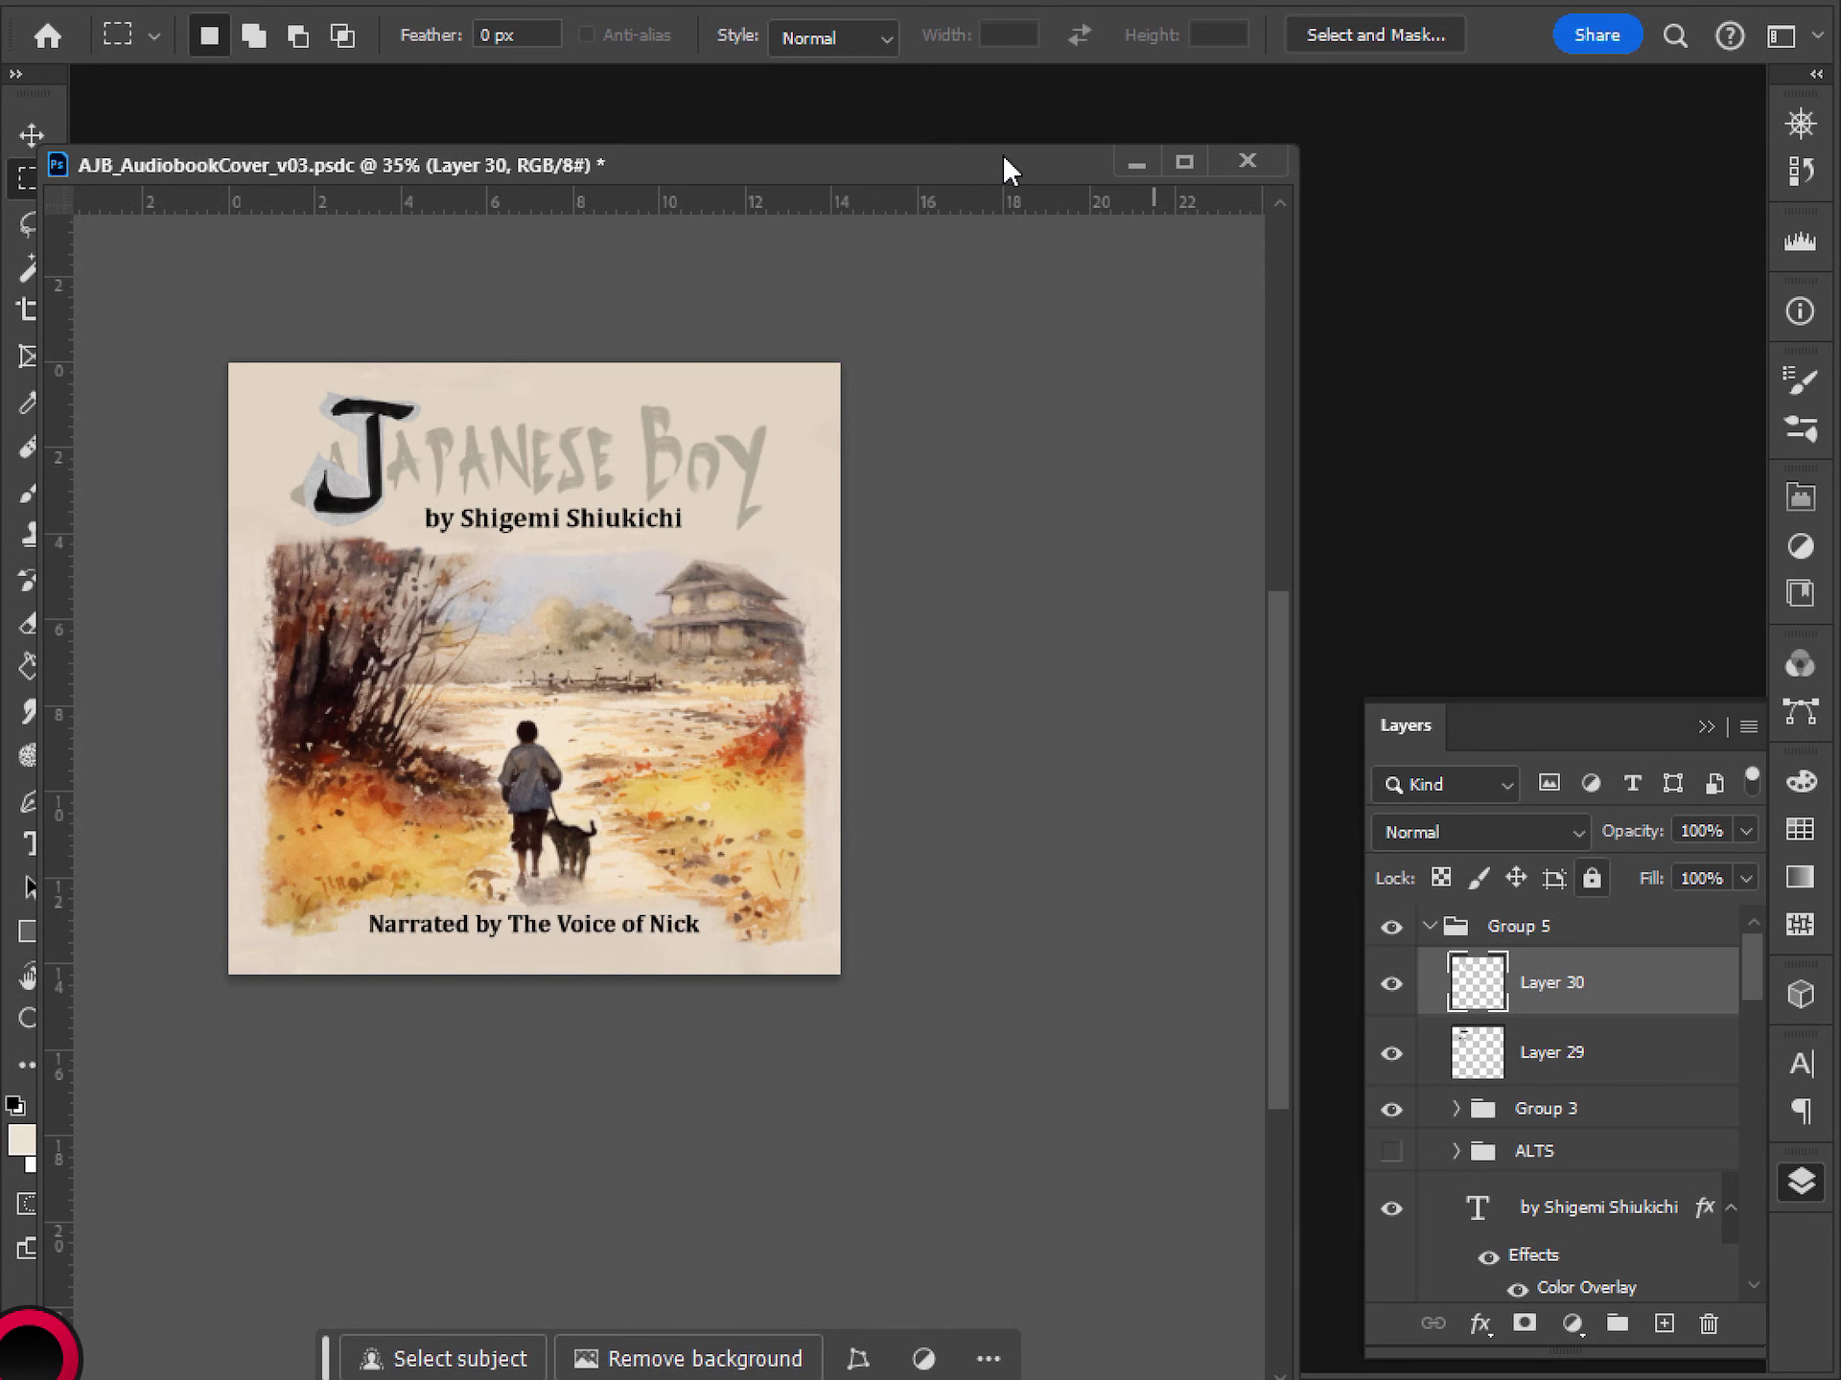
left_click_drag(1004, 160, 955, 163)
left_click(1278, 649)
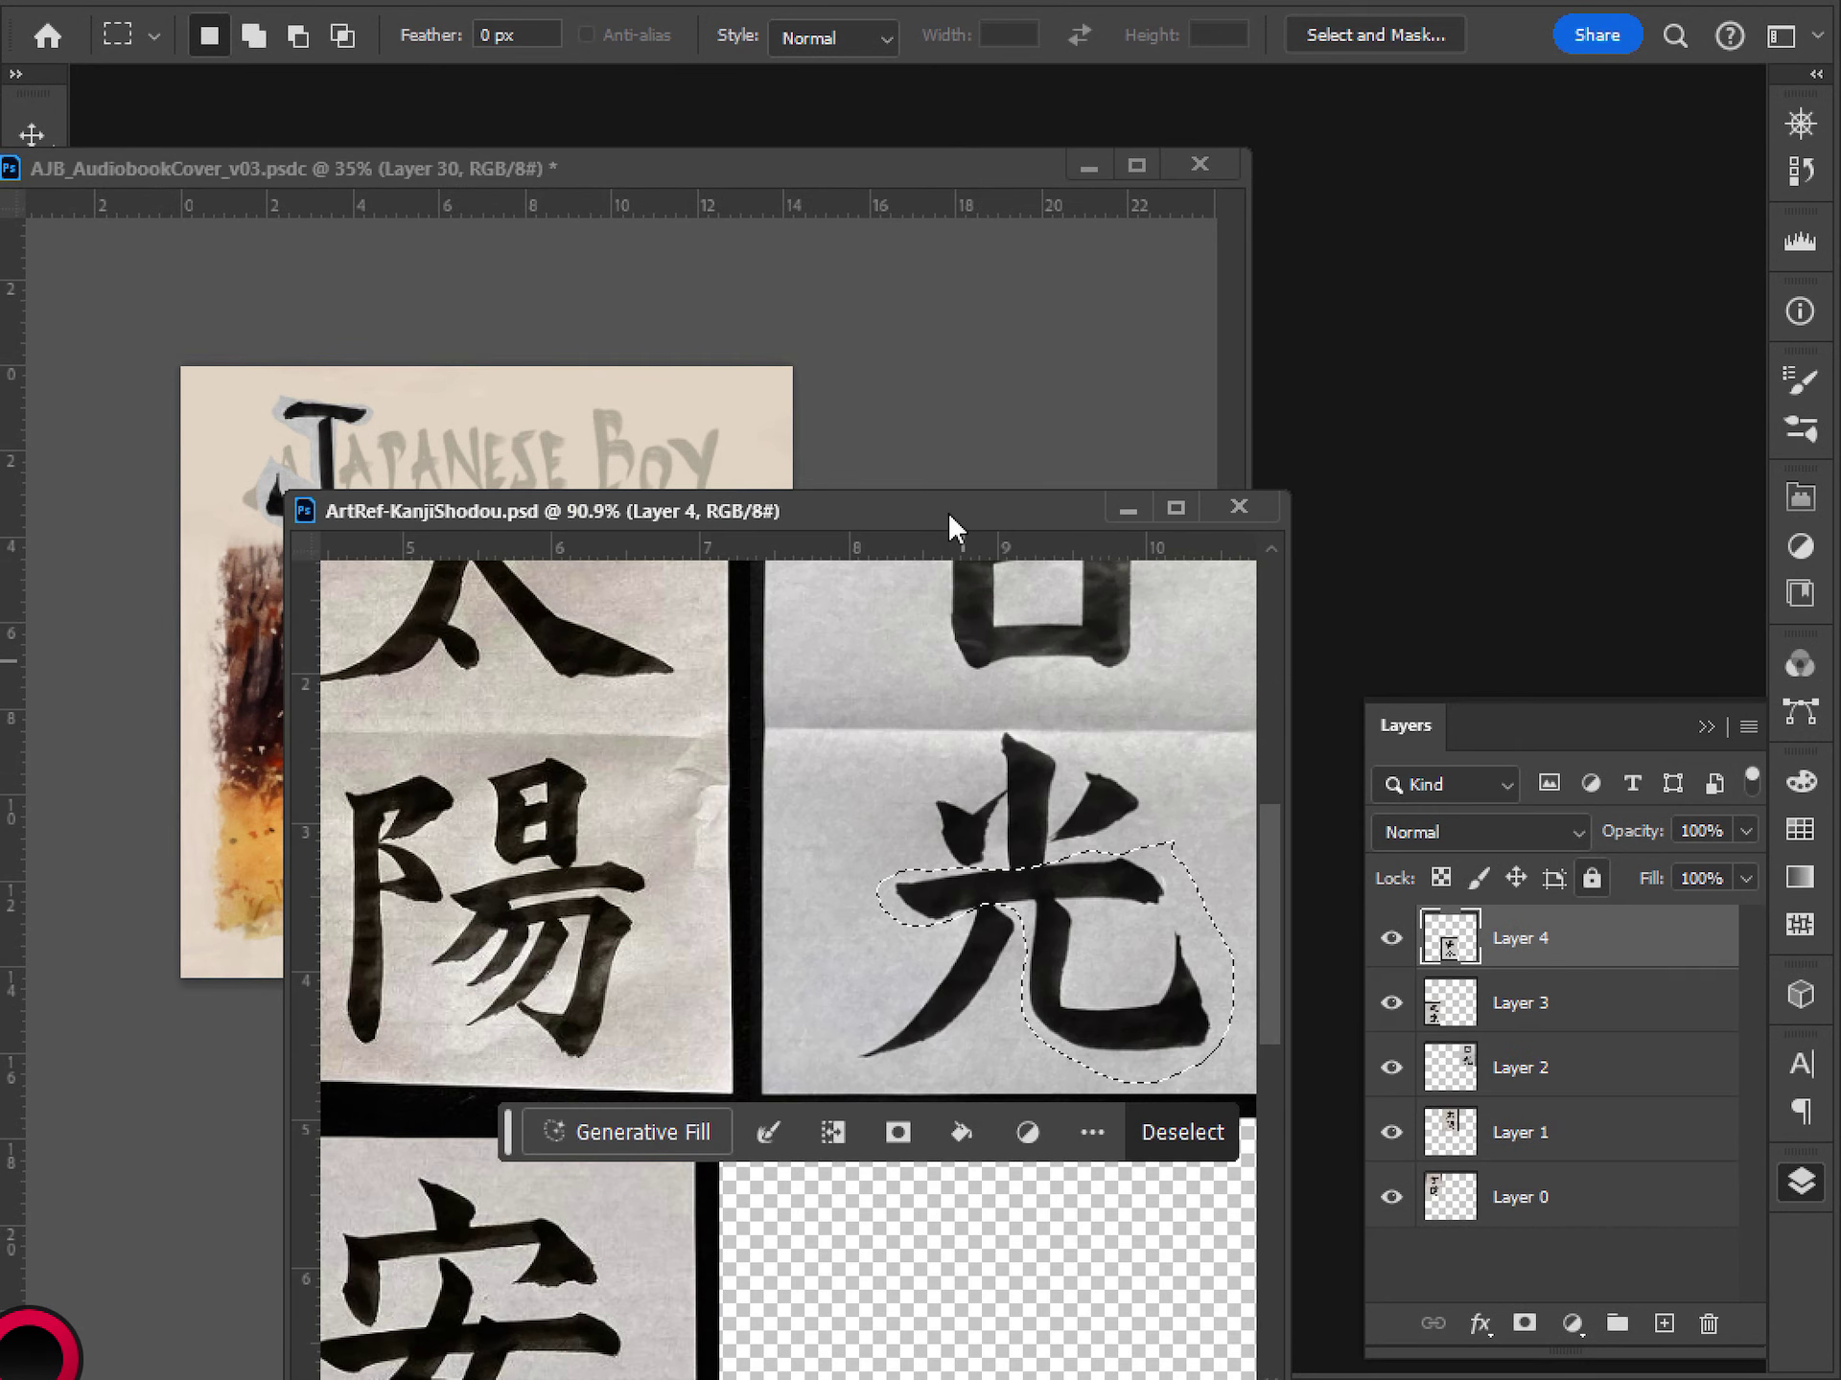
left_click_drag(947, 519, 1204, 568)
left_click_drag(867, 153, 928, 169)
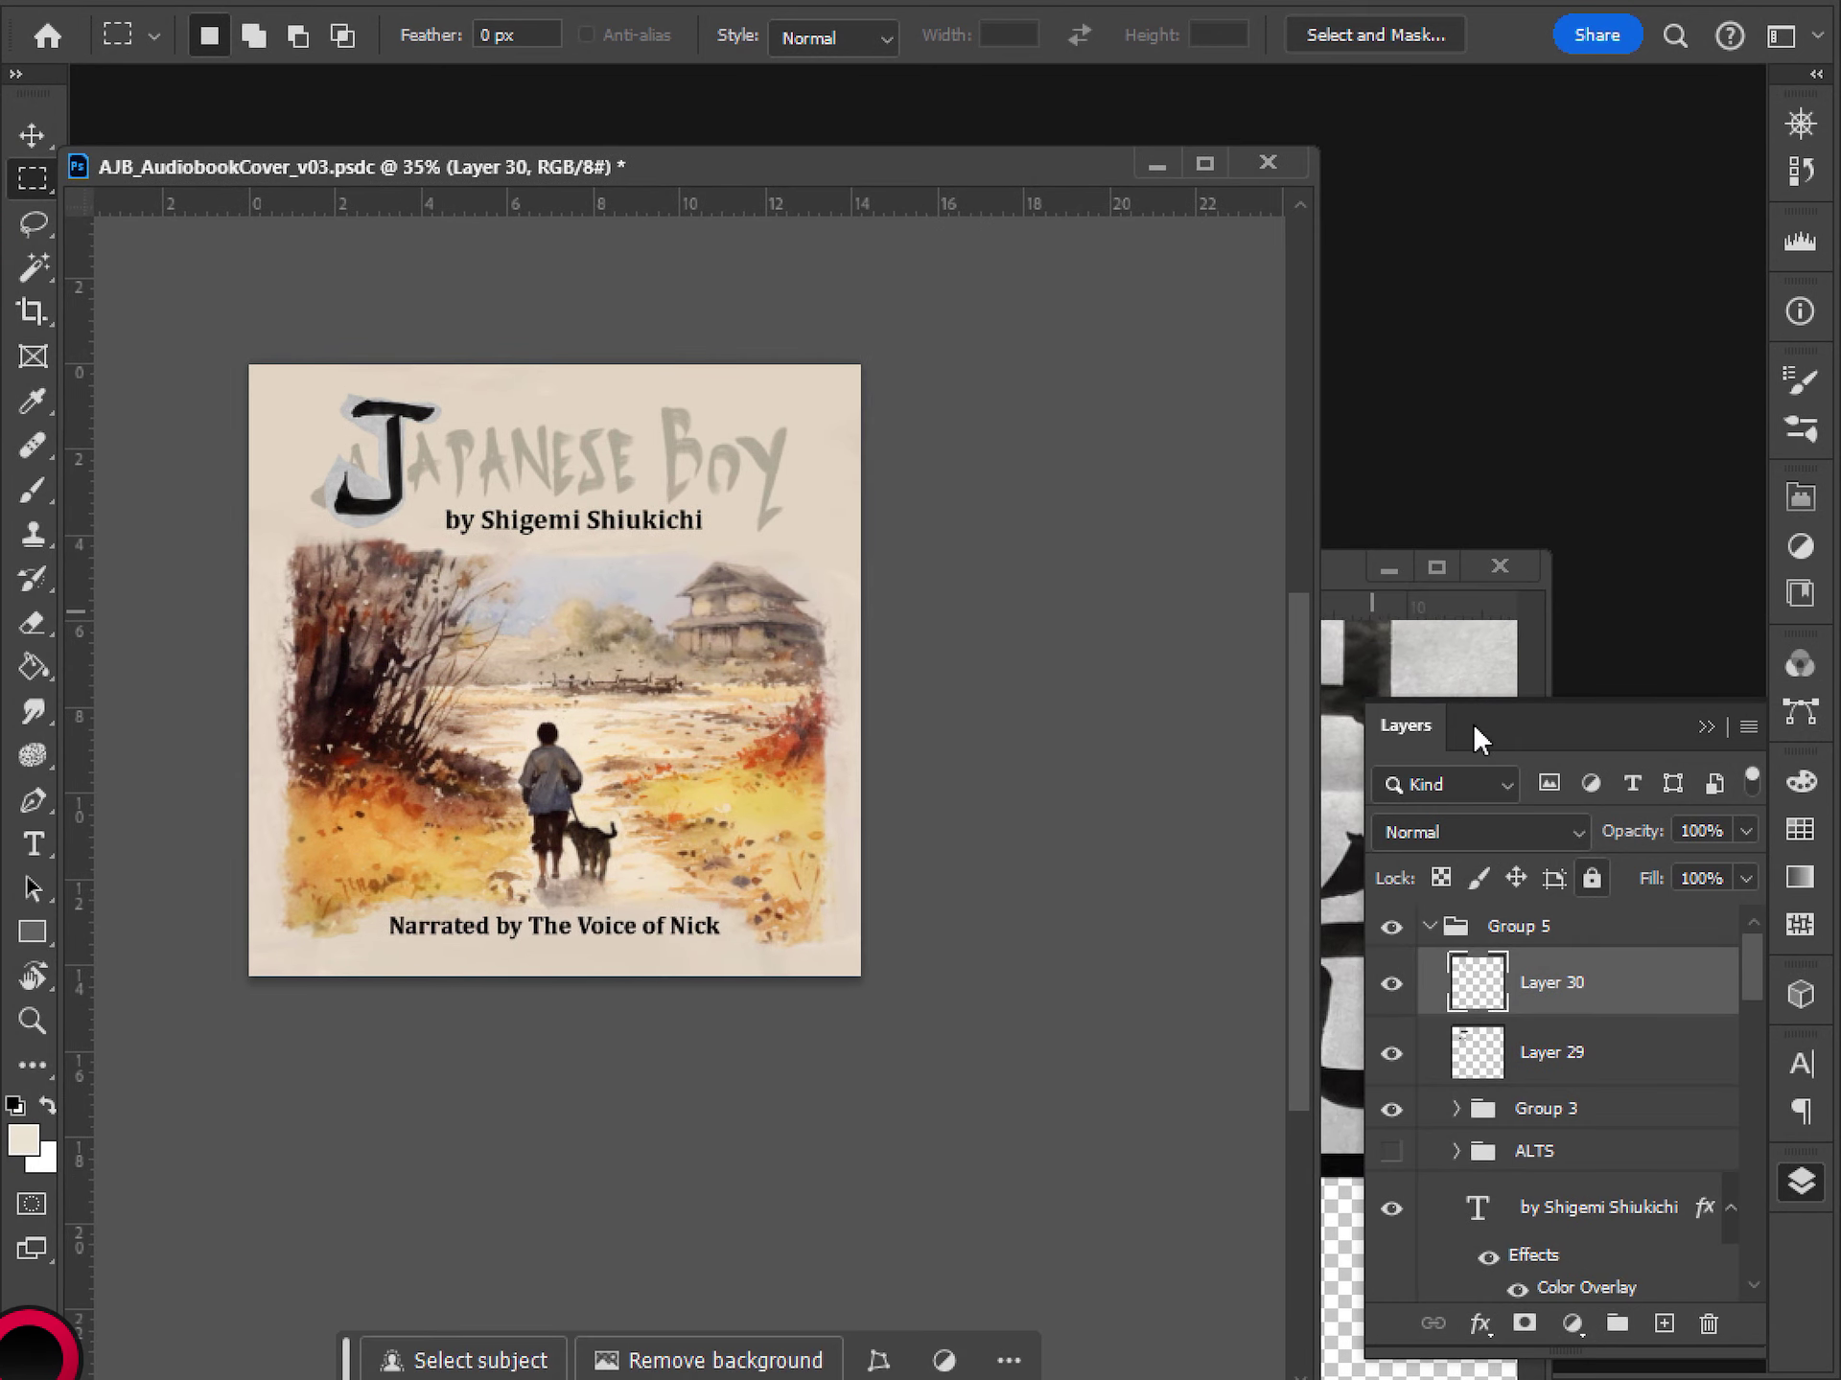
left_click(1344, 564)
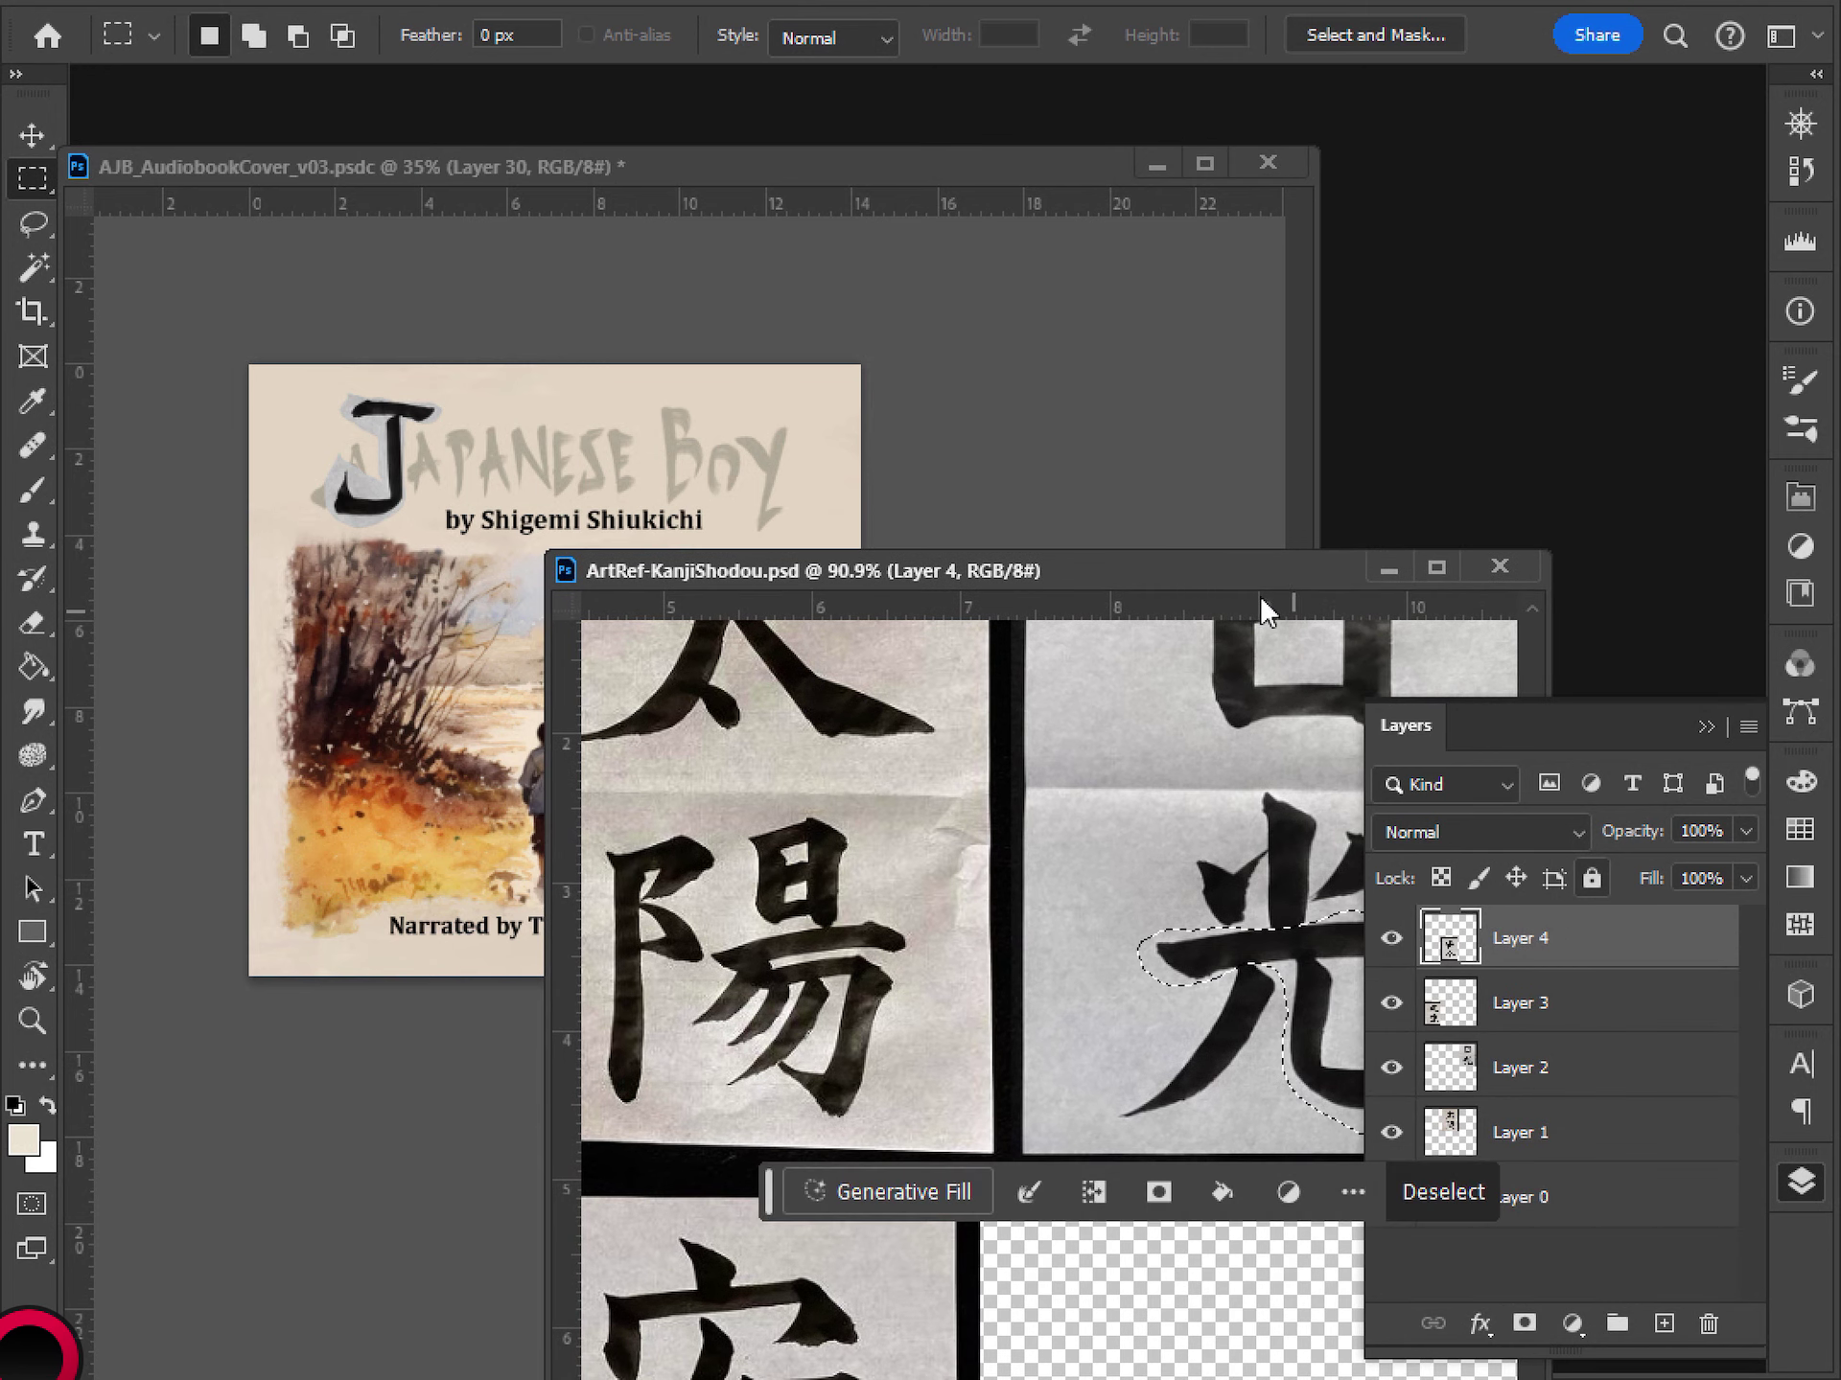
- Clear the old lasso selection in the kanji reference and bring the 太 character into view
scroll(998, 801, "up", 3)
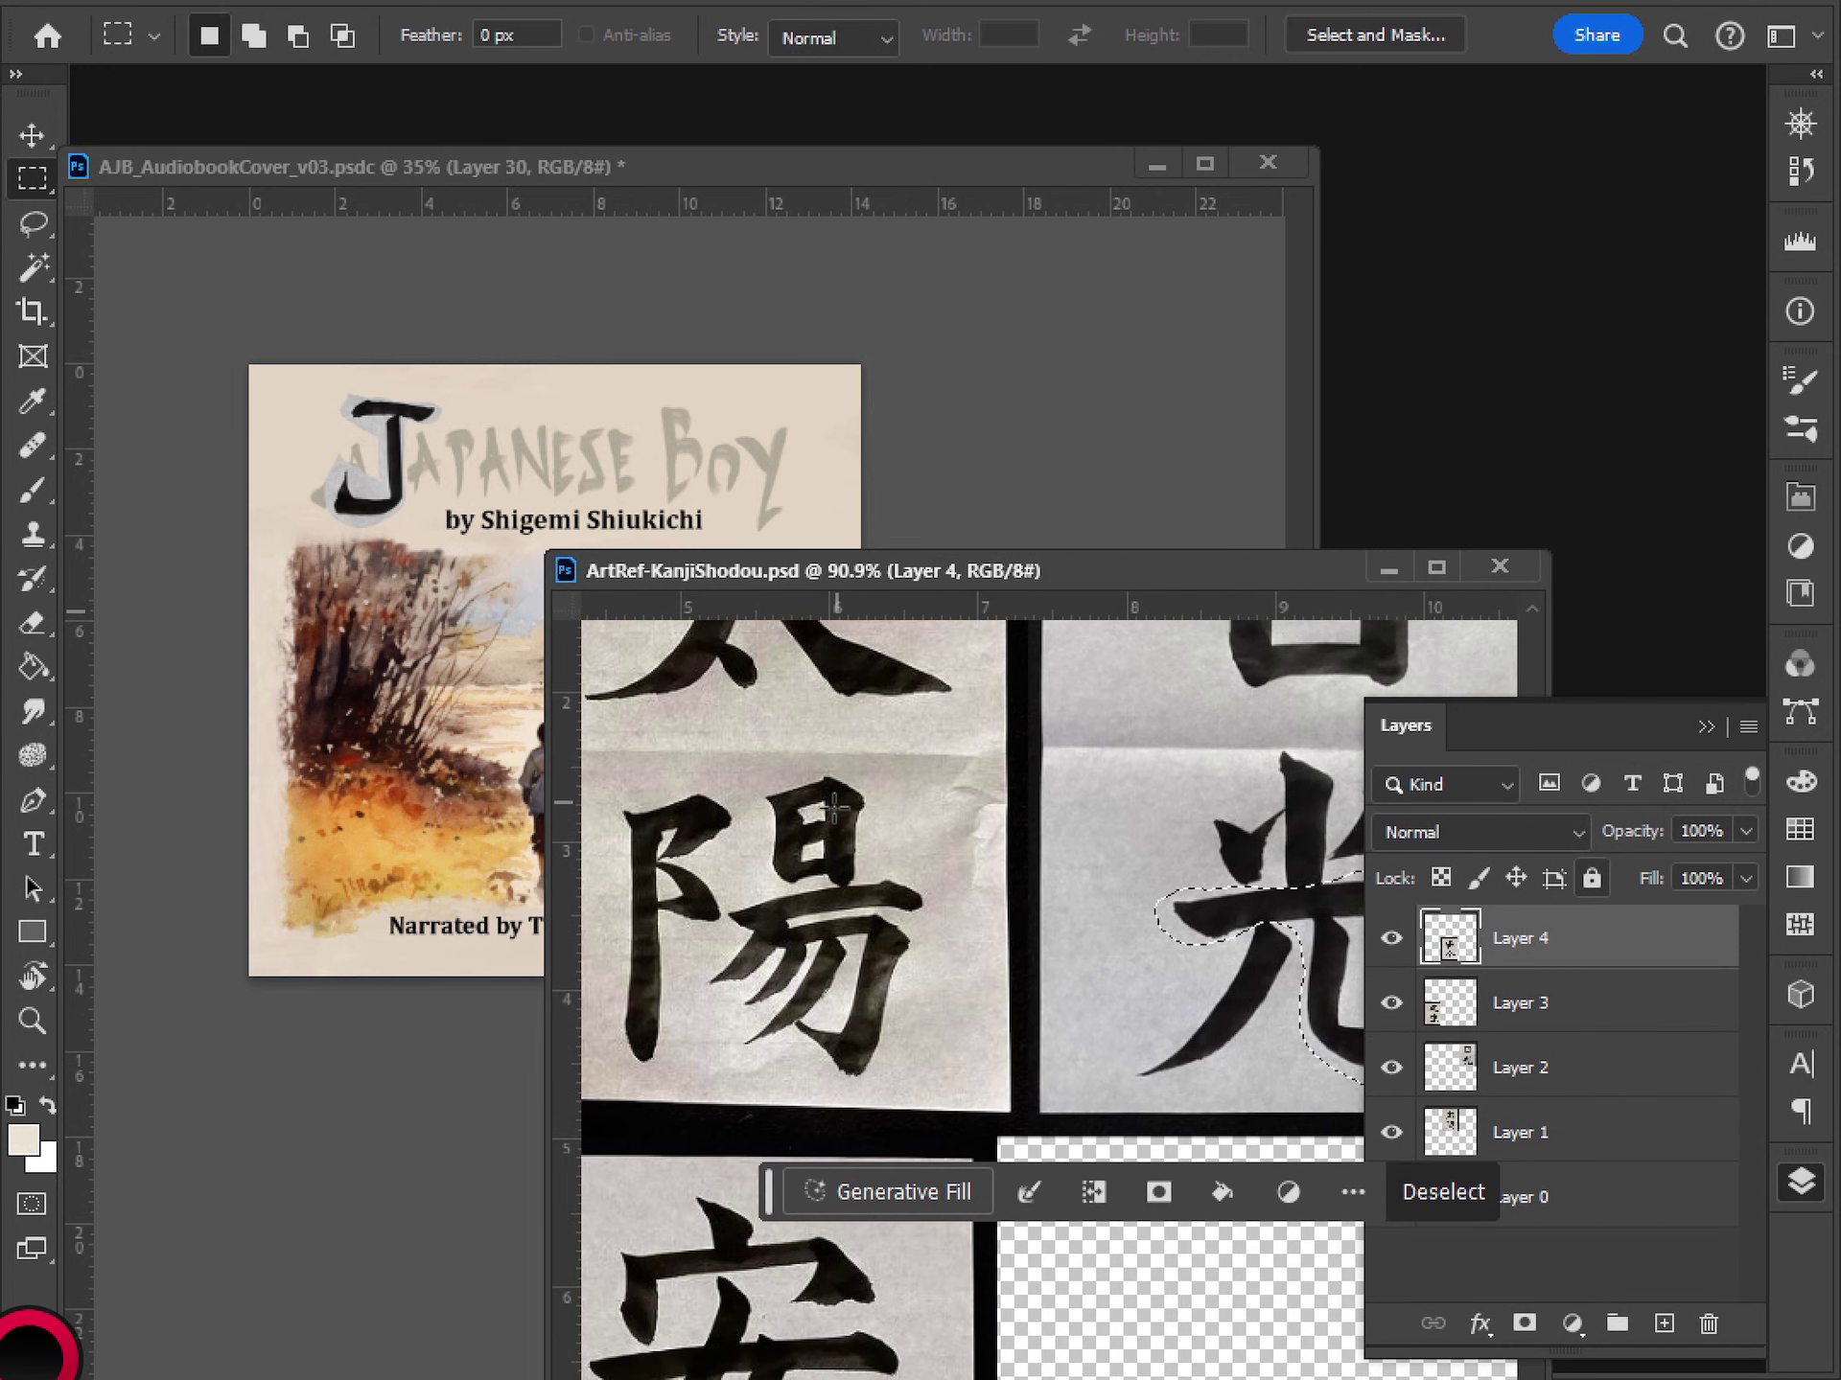
left_click_drag(805, 750, 911, 859)
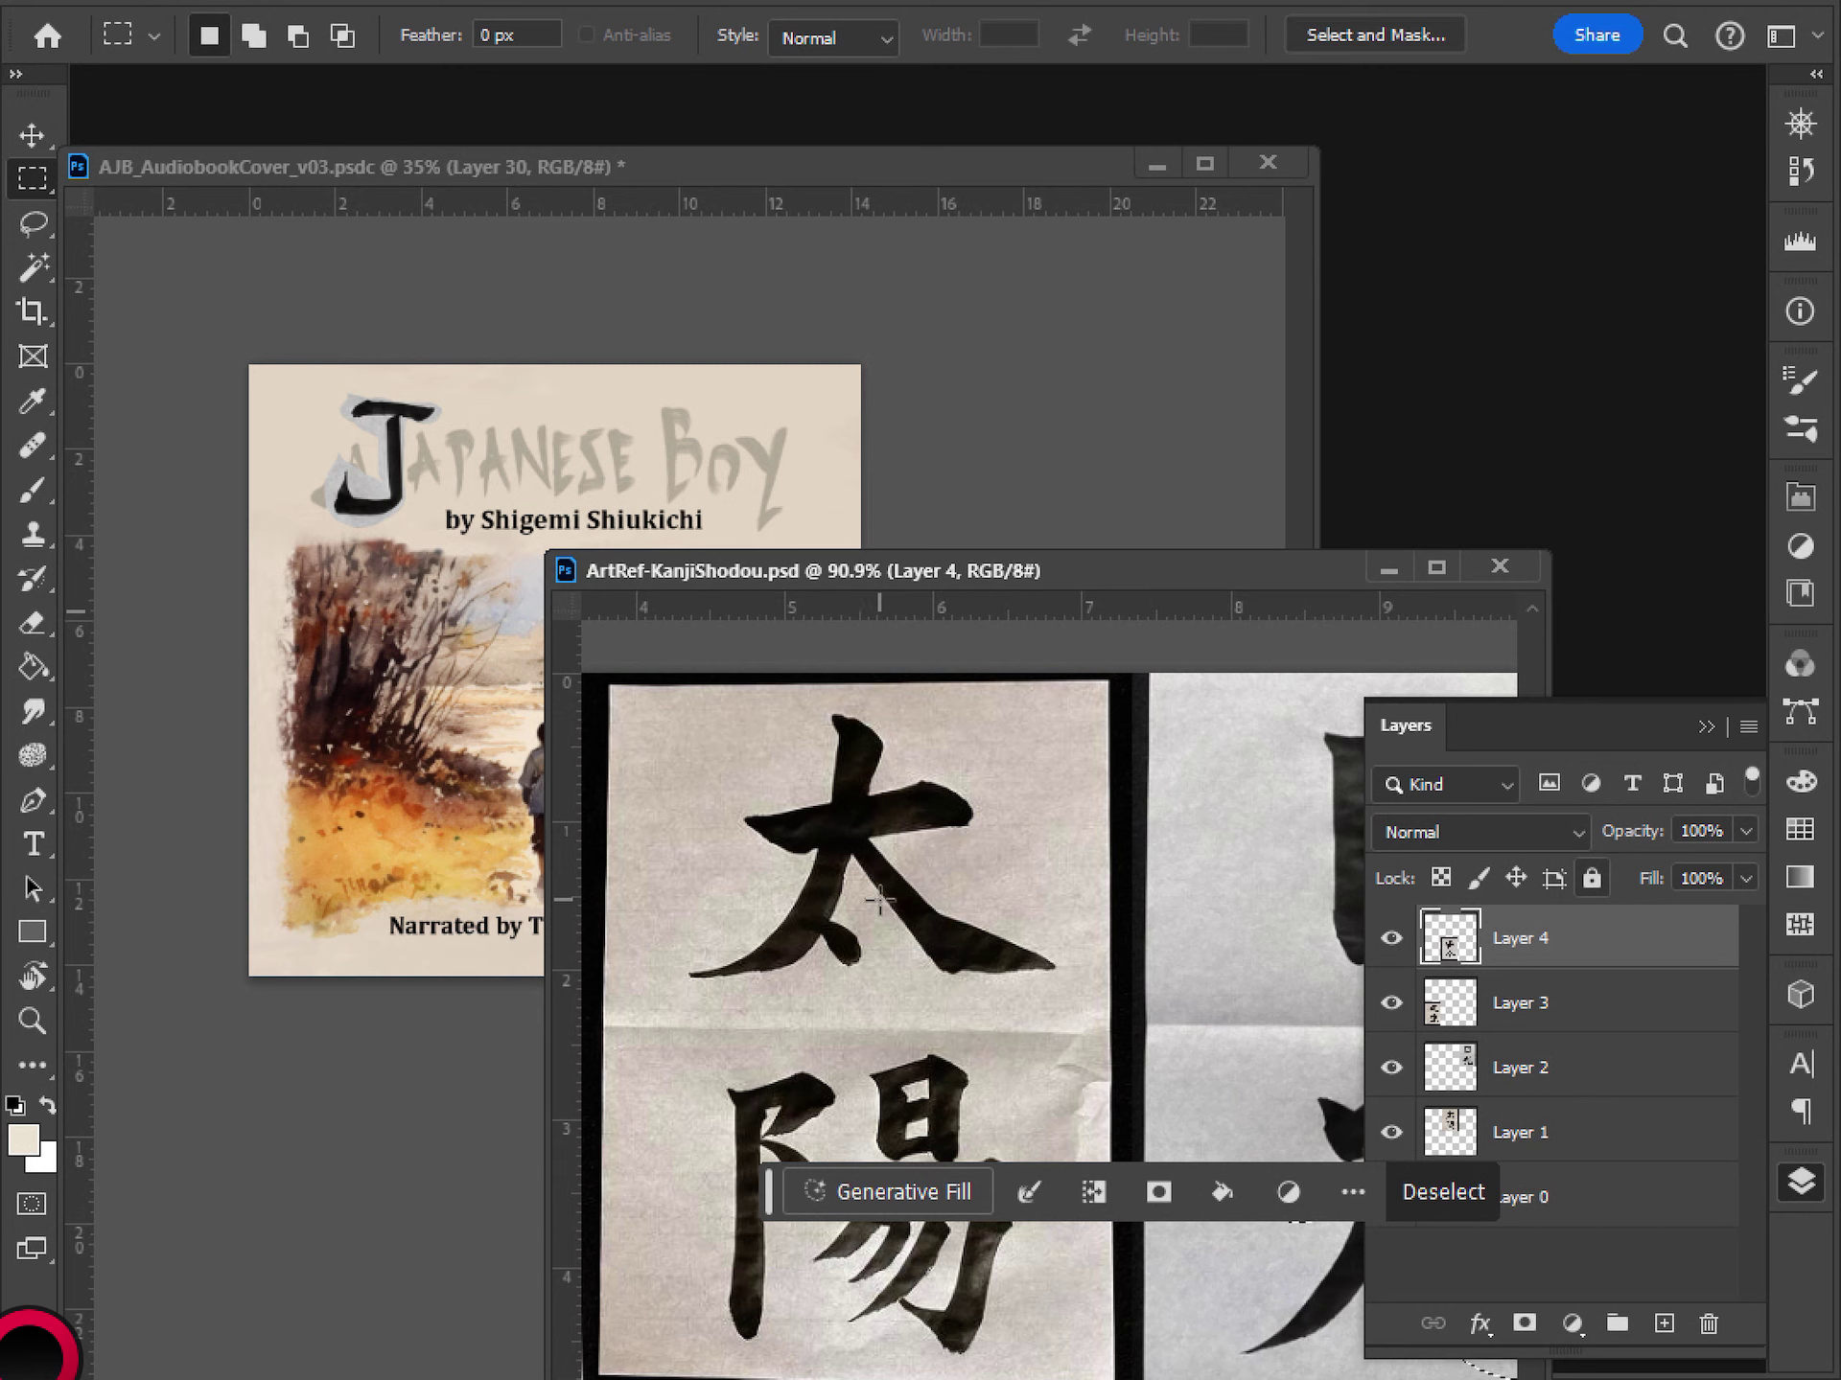
key("l")
key("ctrl+d")
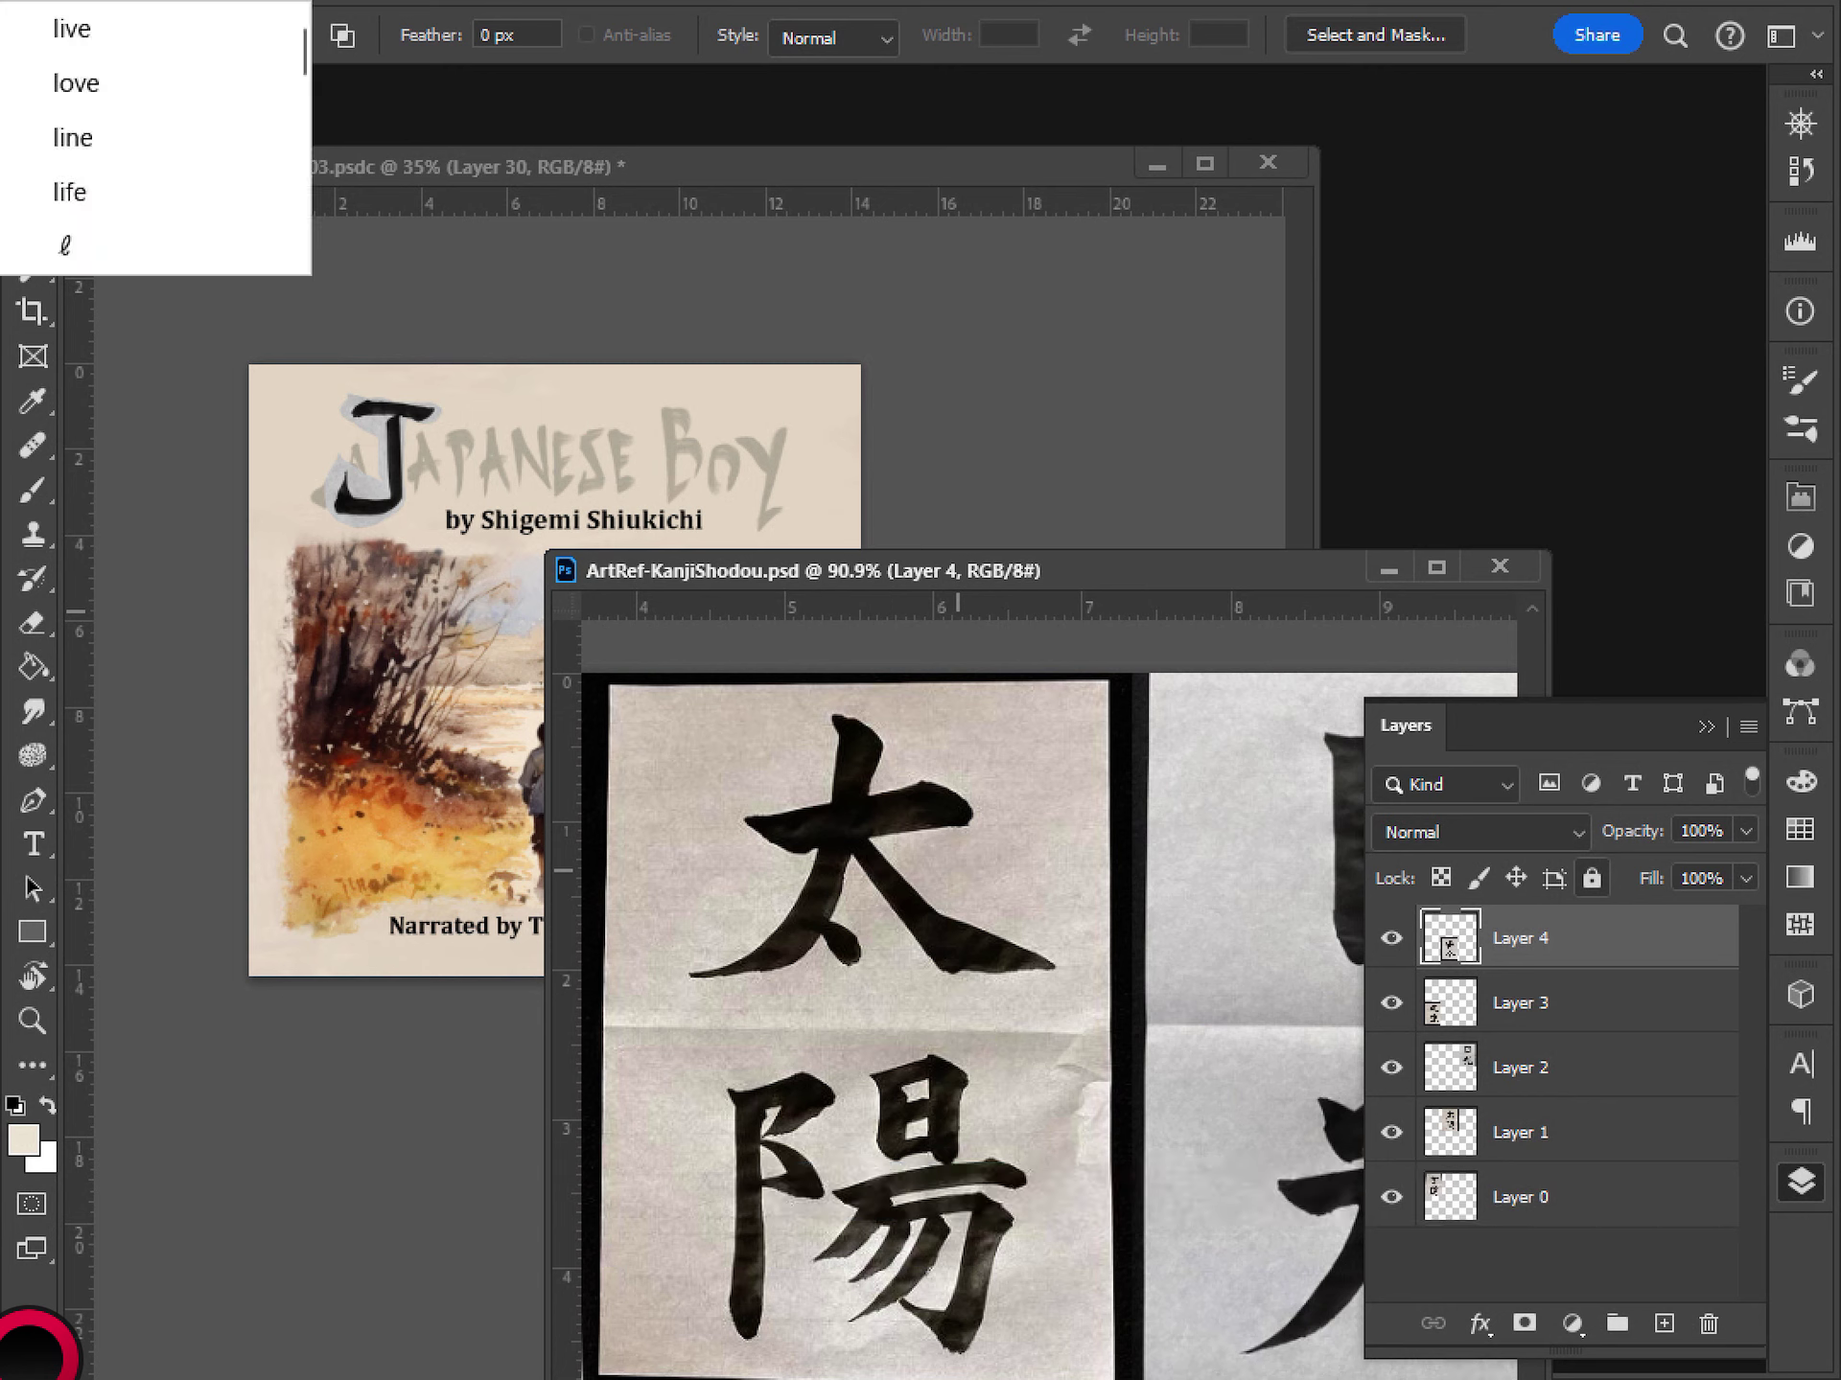
key("Escape")
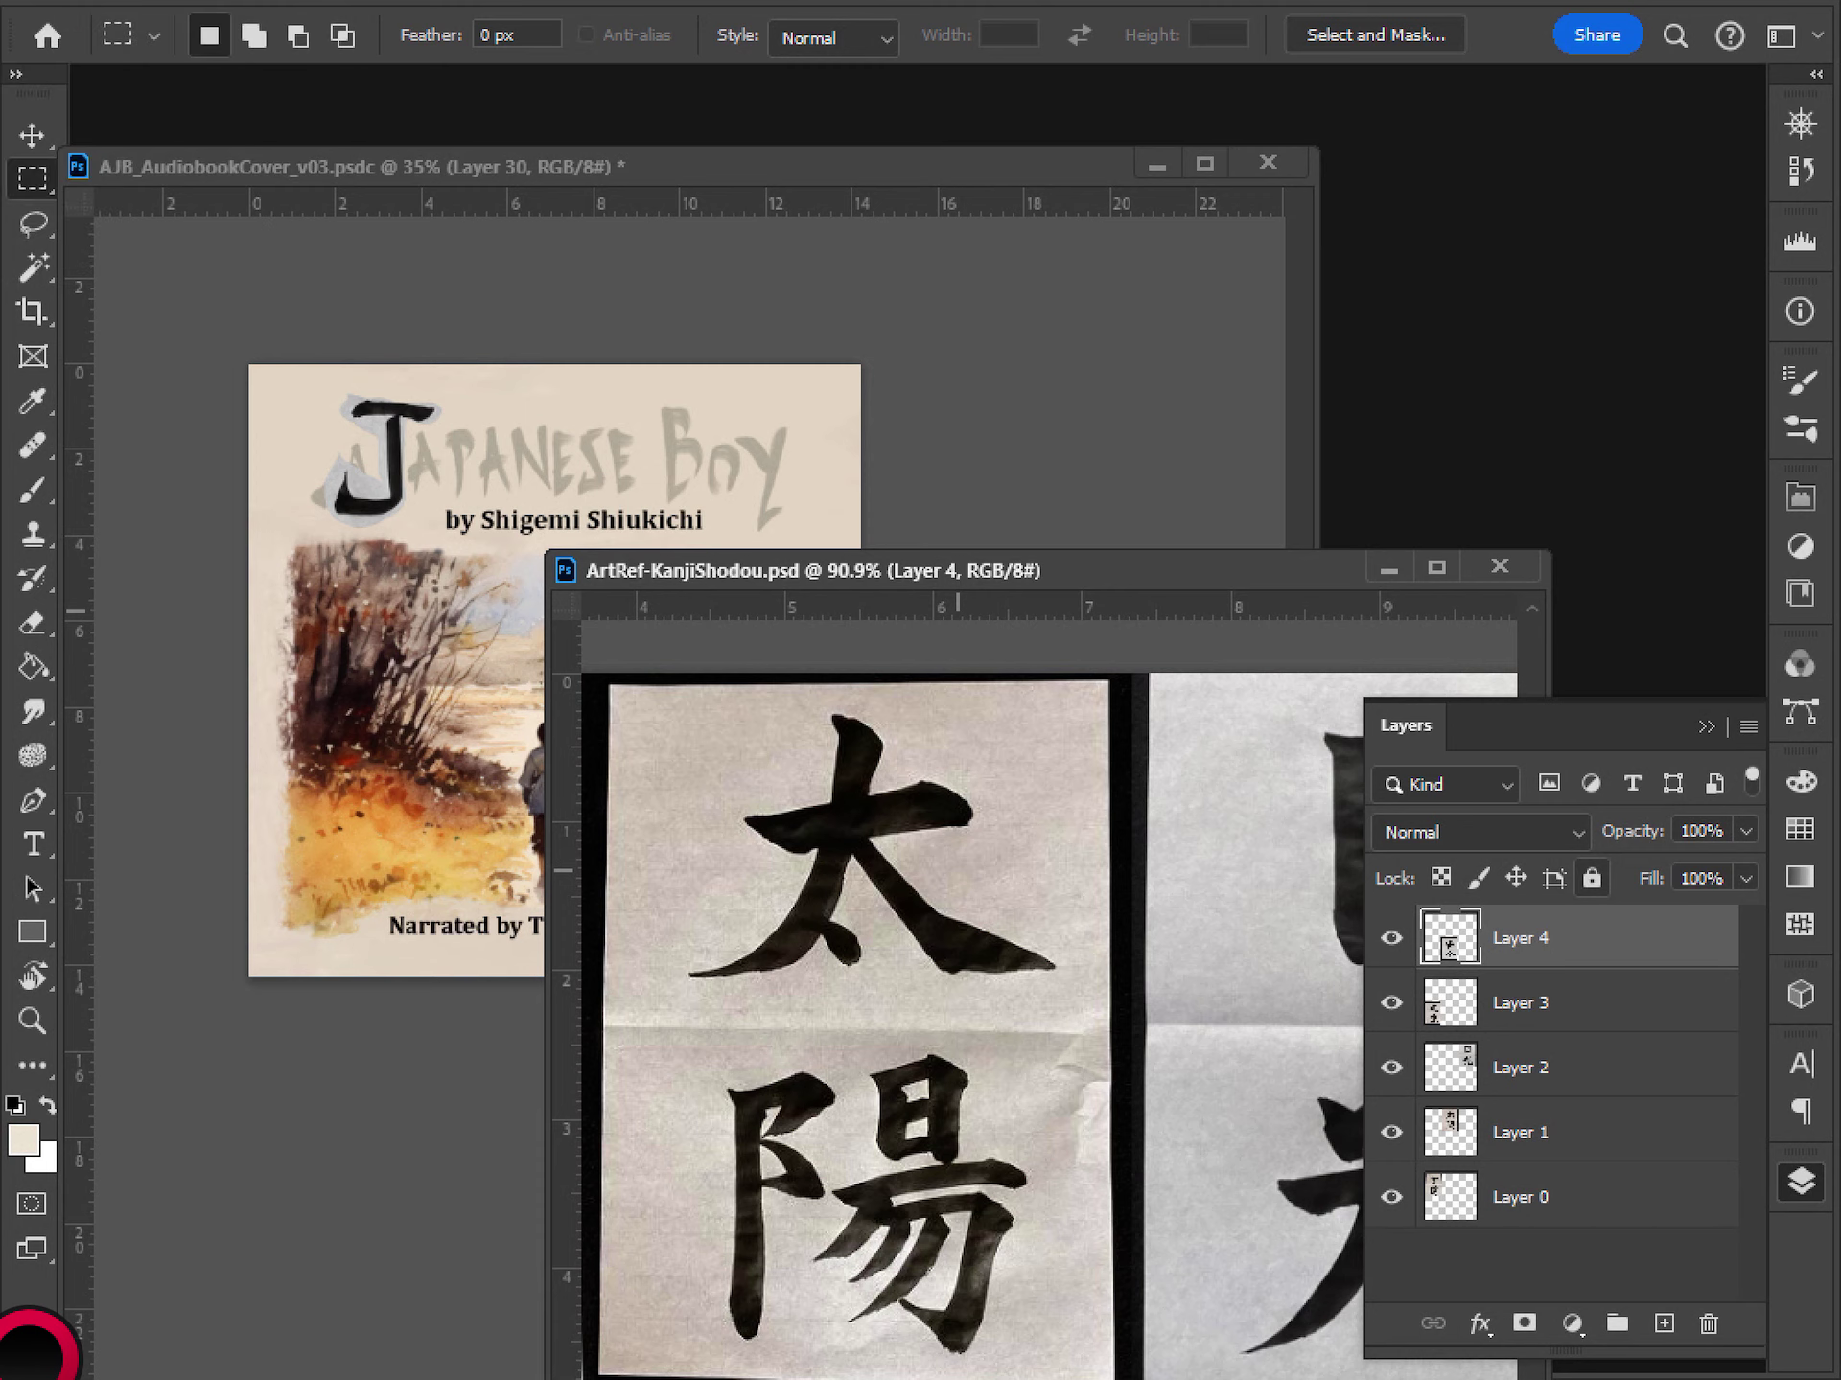
- Lasso the stem and legs of 太 without its crossbar, and copy them into AJB_AudiobookCover_v03.psdc as a new layer
key("l")
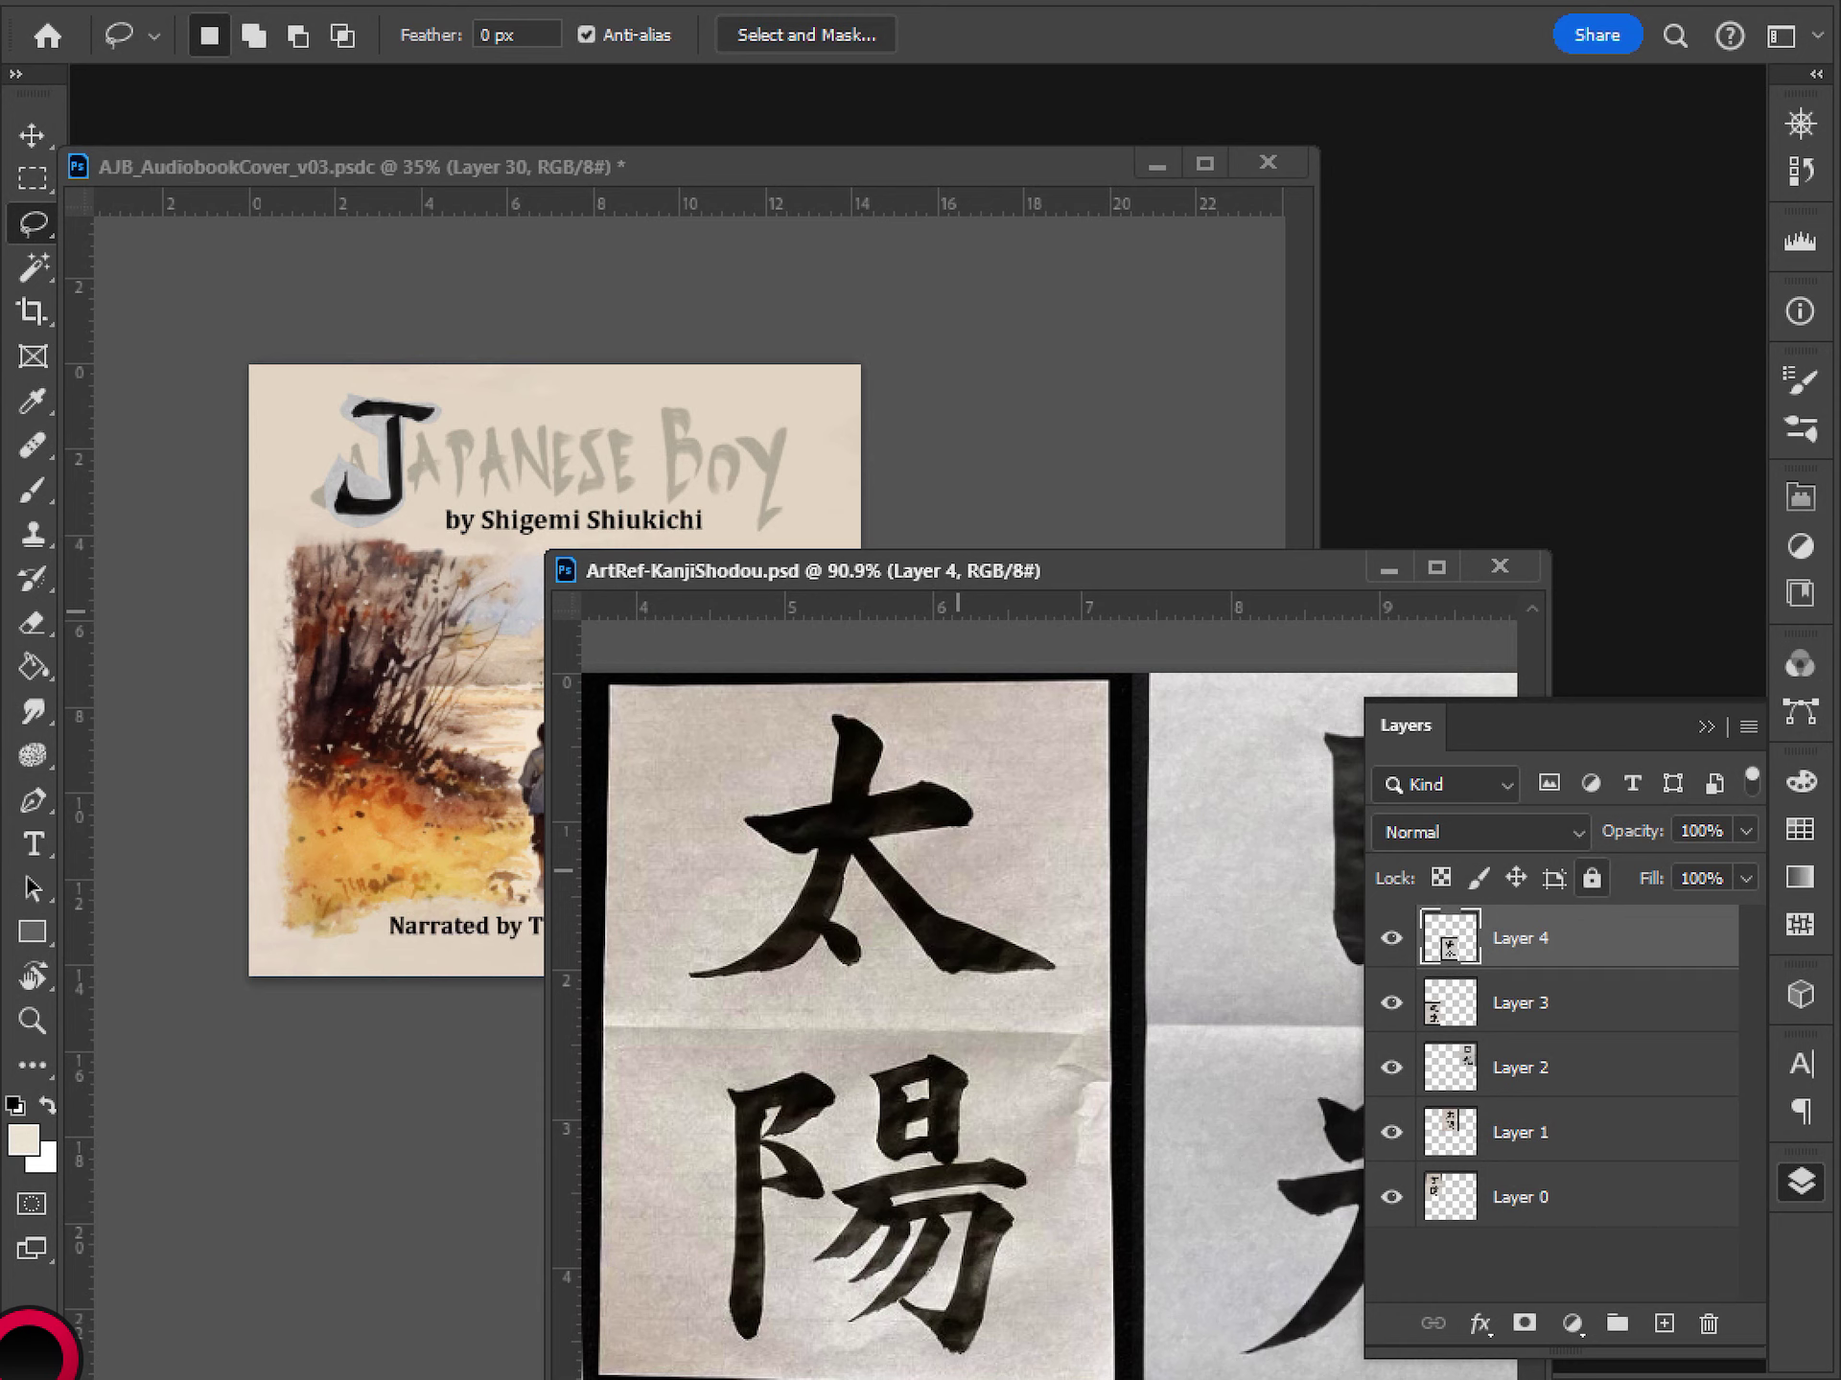
mouse_move(887, 733)
left_mouse_down()
mouse_move(870, 832)
mouse_move(1057, 944)
mouse_move(1052, 984)
mouse_move(962, 1000)
mouse_move(885, 942)
mouse_move(782, 993)
mouse_move(672, 984)
mouse_move(679, 957)
mouse_move(803, 879)
mouse_move(831, 755)
mouse_move(820, 699)
mouse_move(892, 730)
left_mouse_up()
key("ctrl+c")
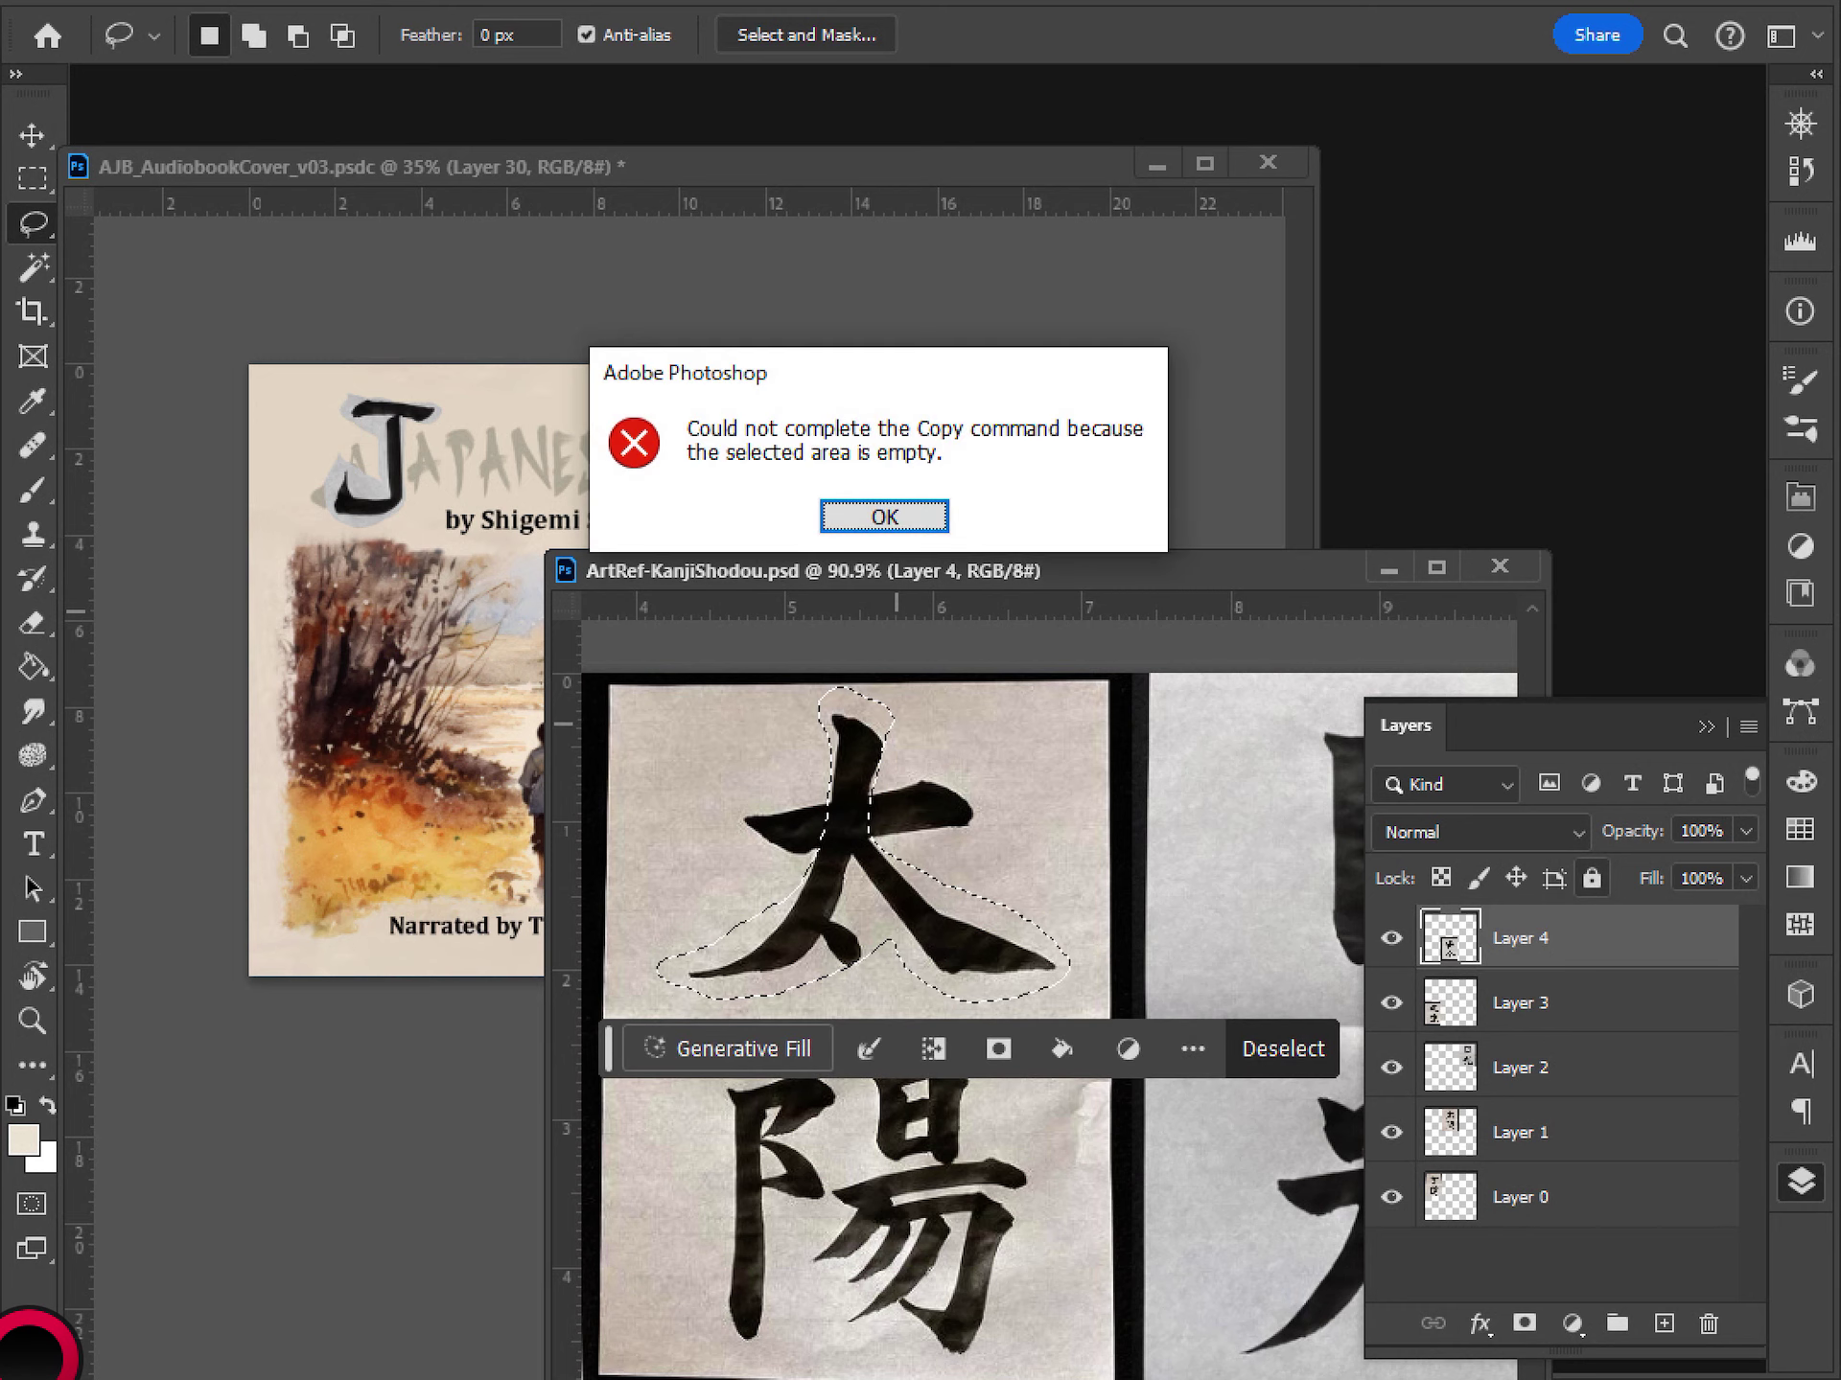
left_click(878, 513)
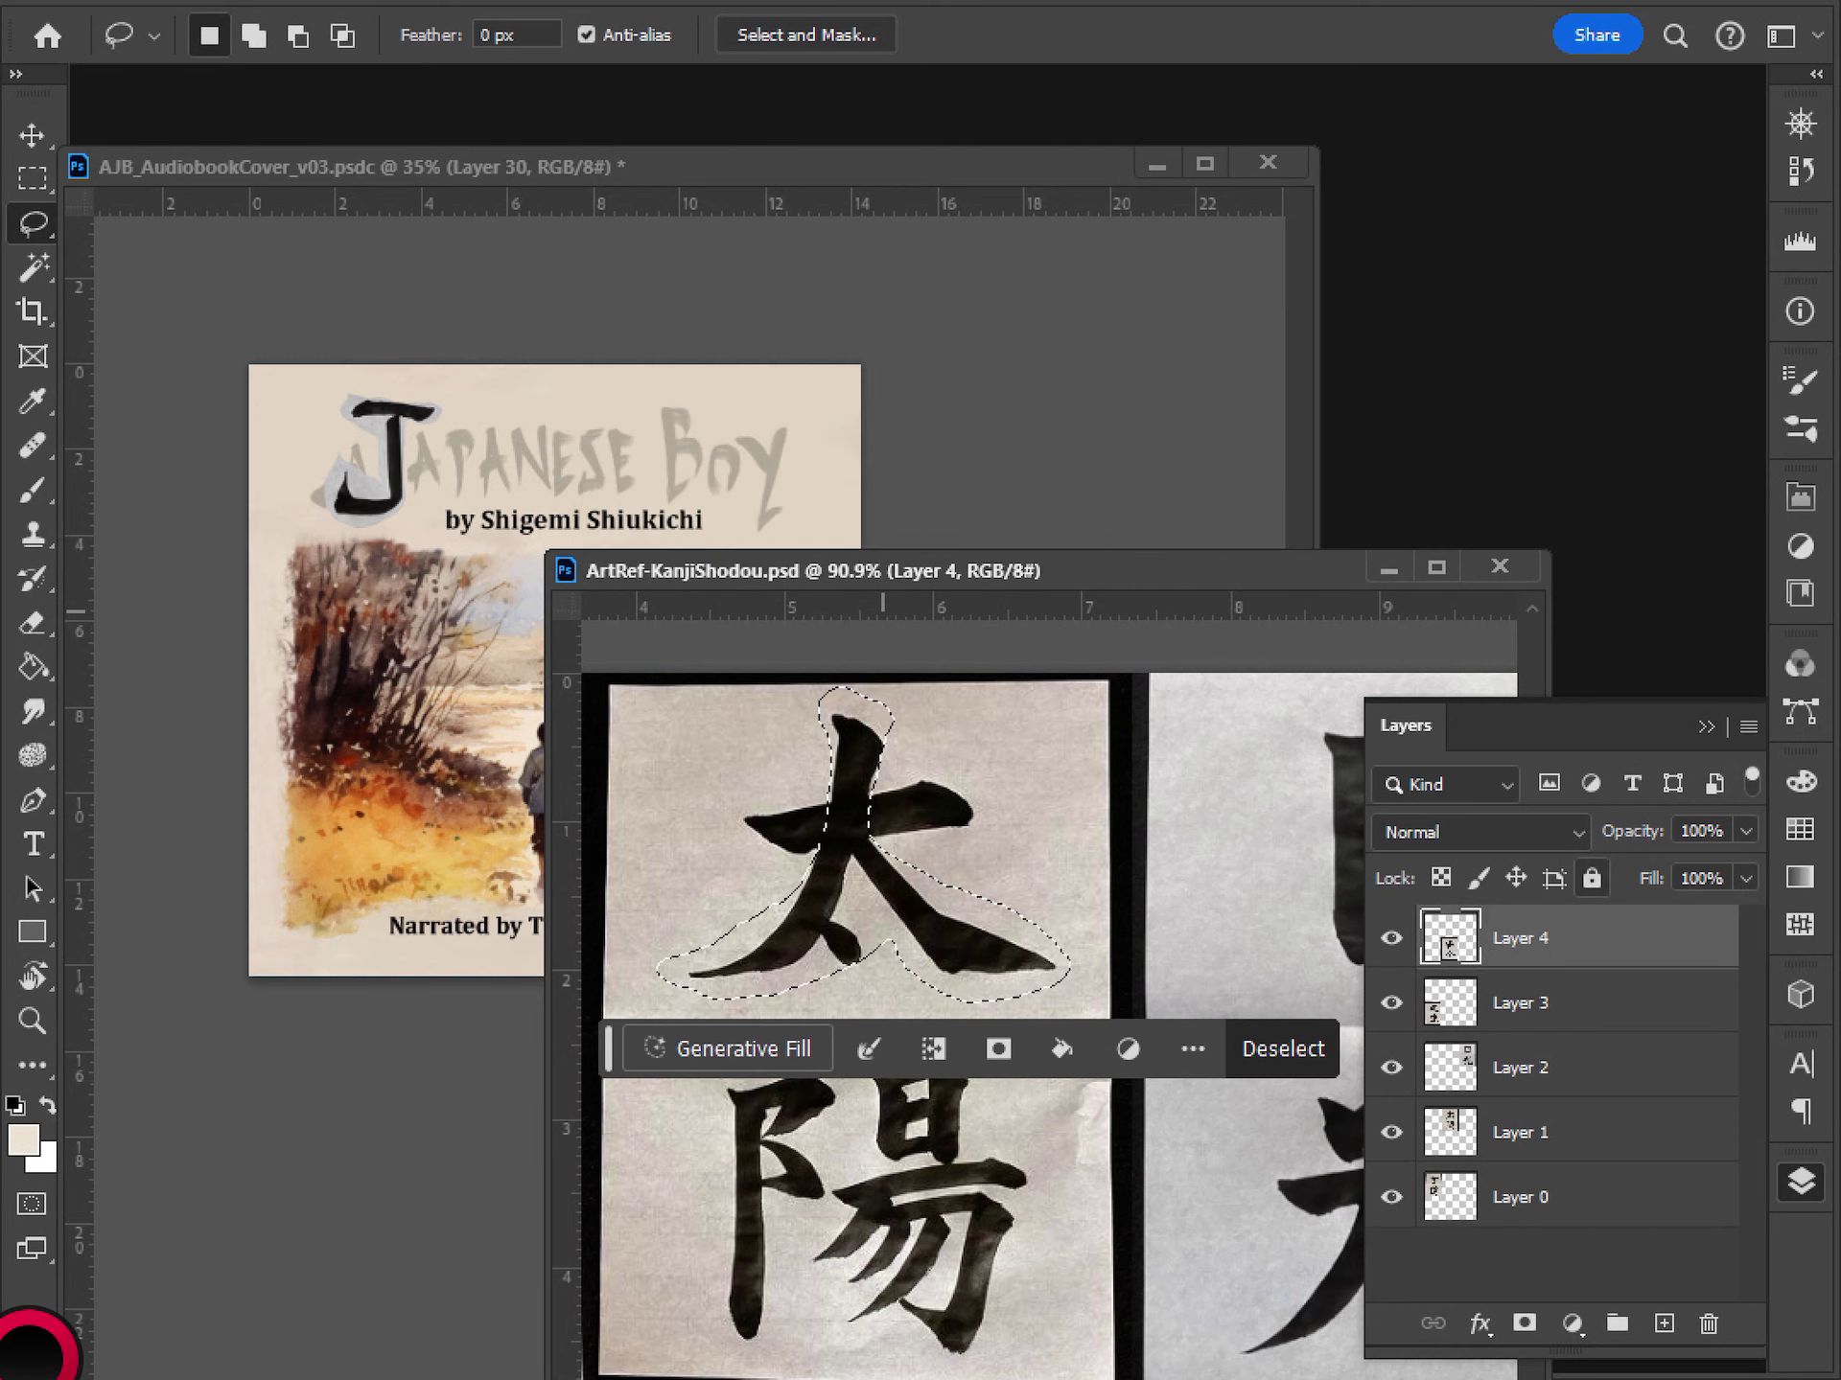
left_click(669, 462)
key("ctrl+v")
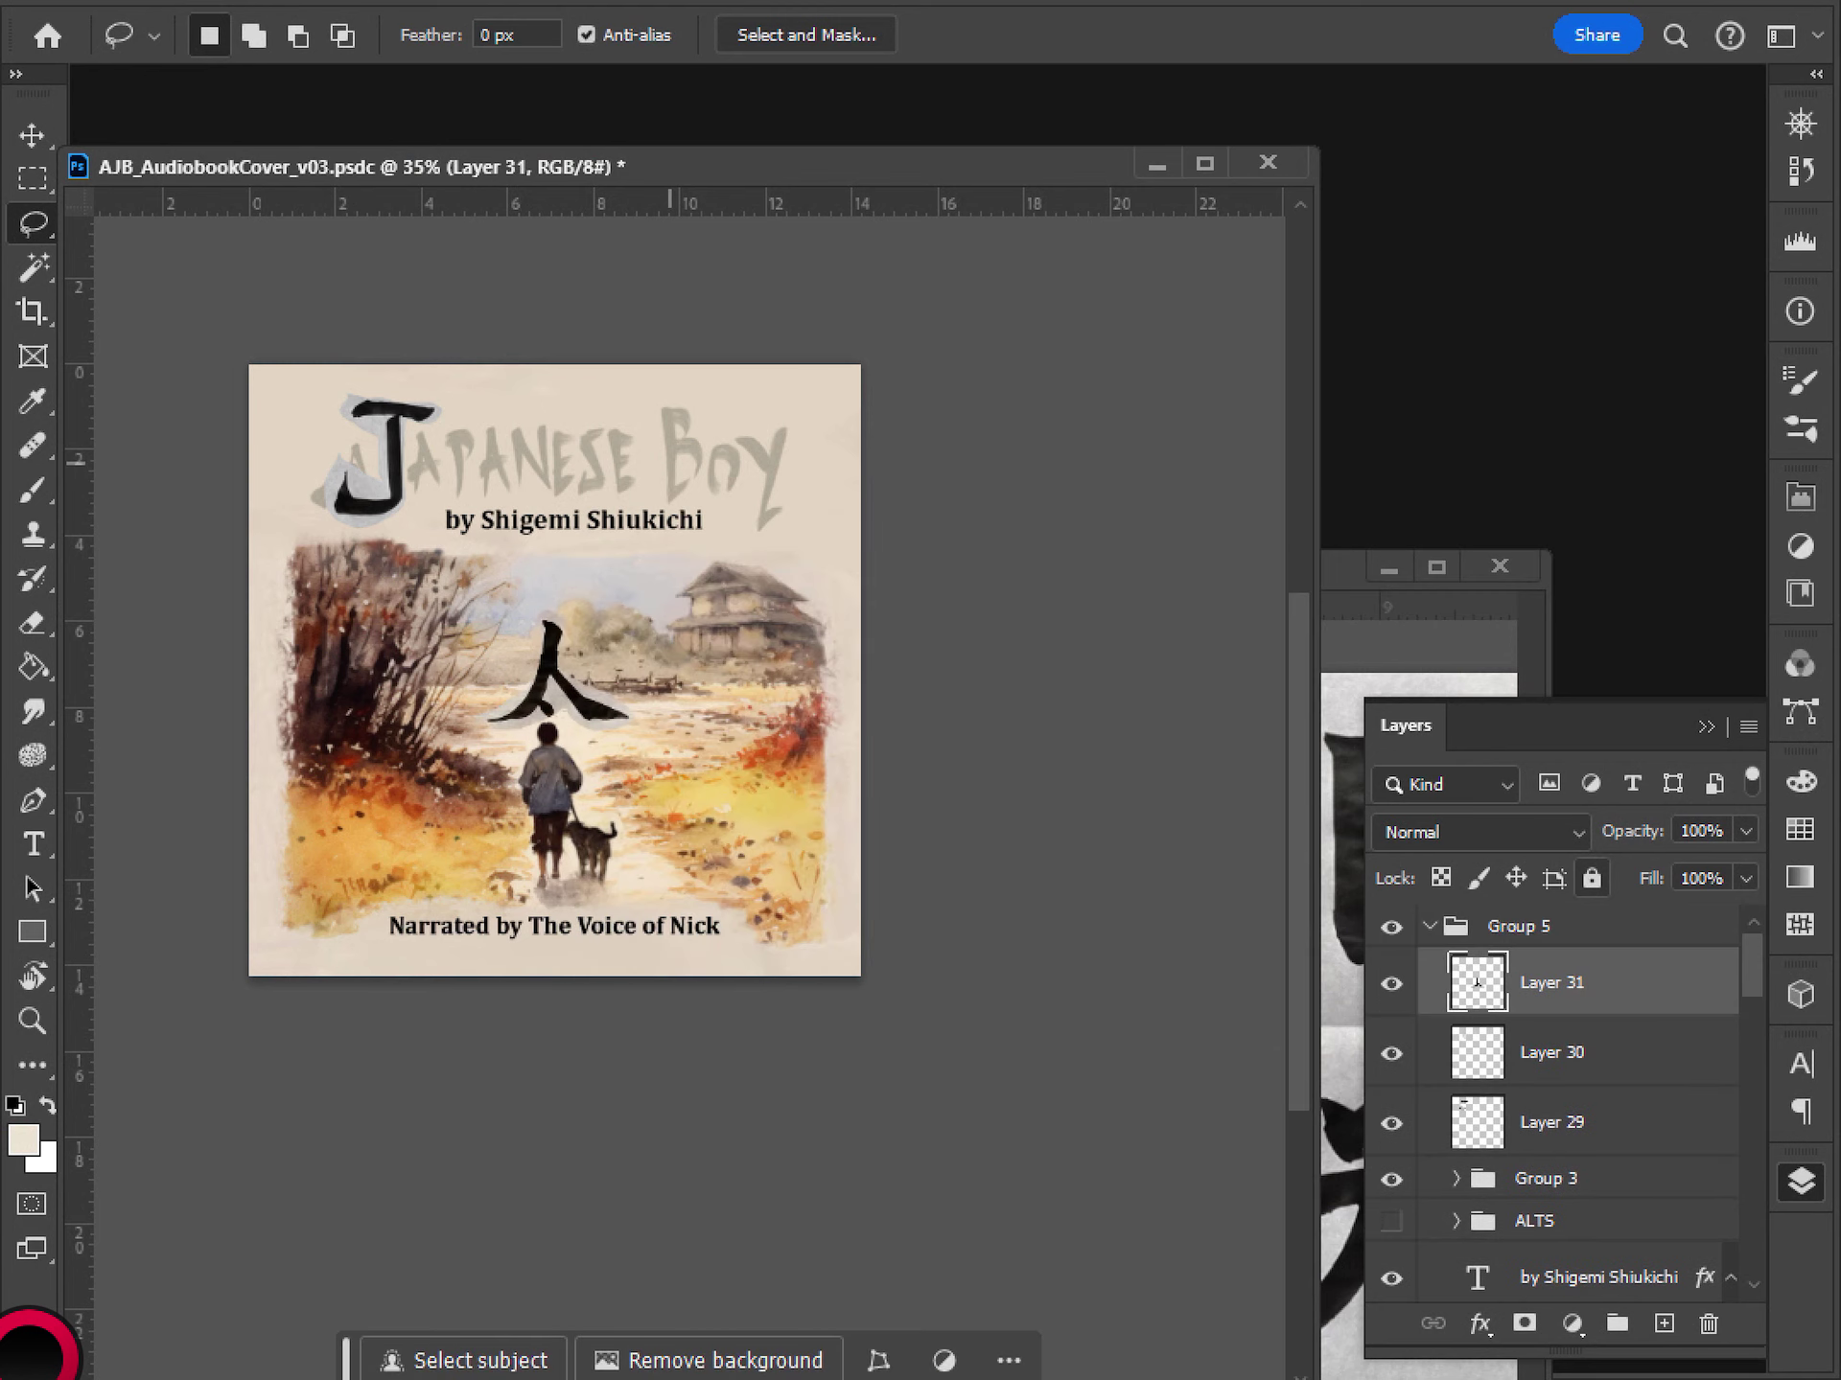
- Move the pasted stem-and-legs piece up into the title, directly beside the black J
key("v")
left_click_drag(575, 671, 691, 683)
key("ctrl+plus")
key("ctrl+plus")
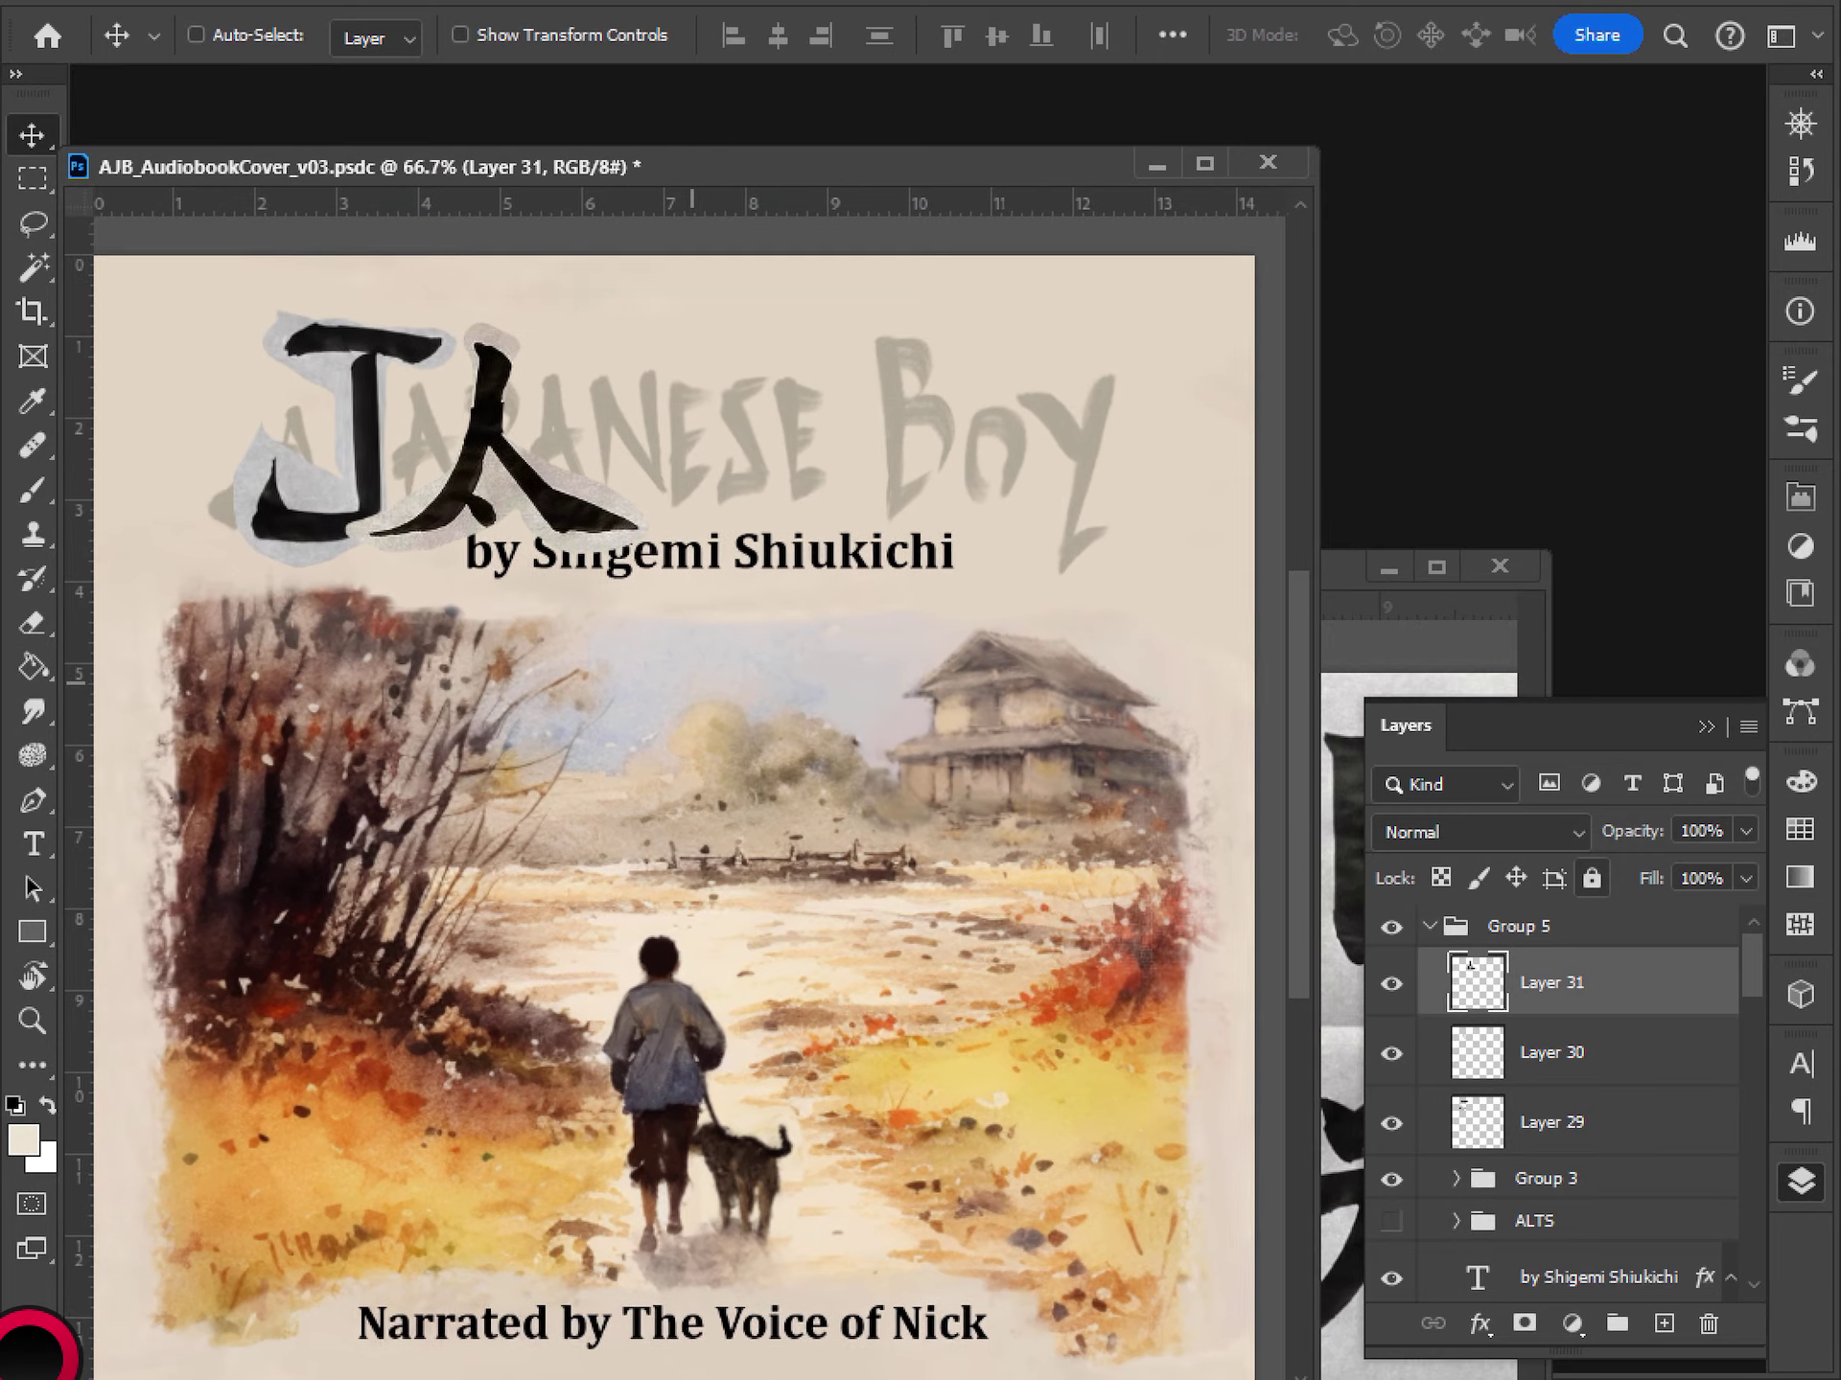
- Scale the pasted piece down proportionally and position it over the grey A that follows the J
key("ctrl+t")
mouse_move(672, 350)
left_mouse_down()
mouse_move(561, 435)
mouse_move(645, 370)
left_mouse_up()
left_click_drag(575, 493, 547, 481)
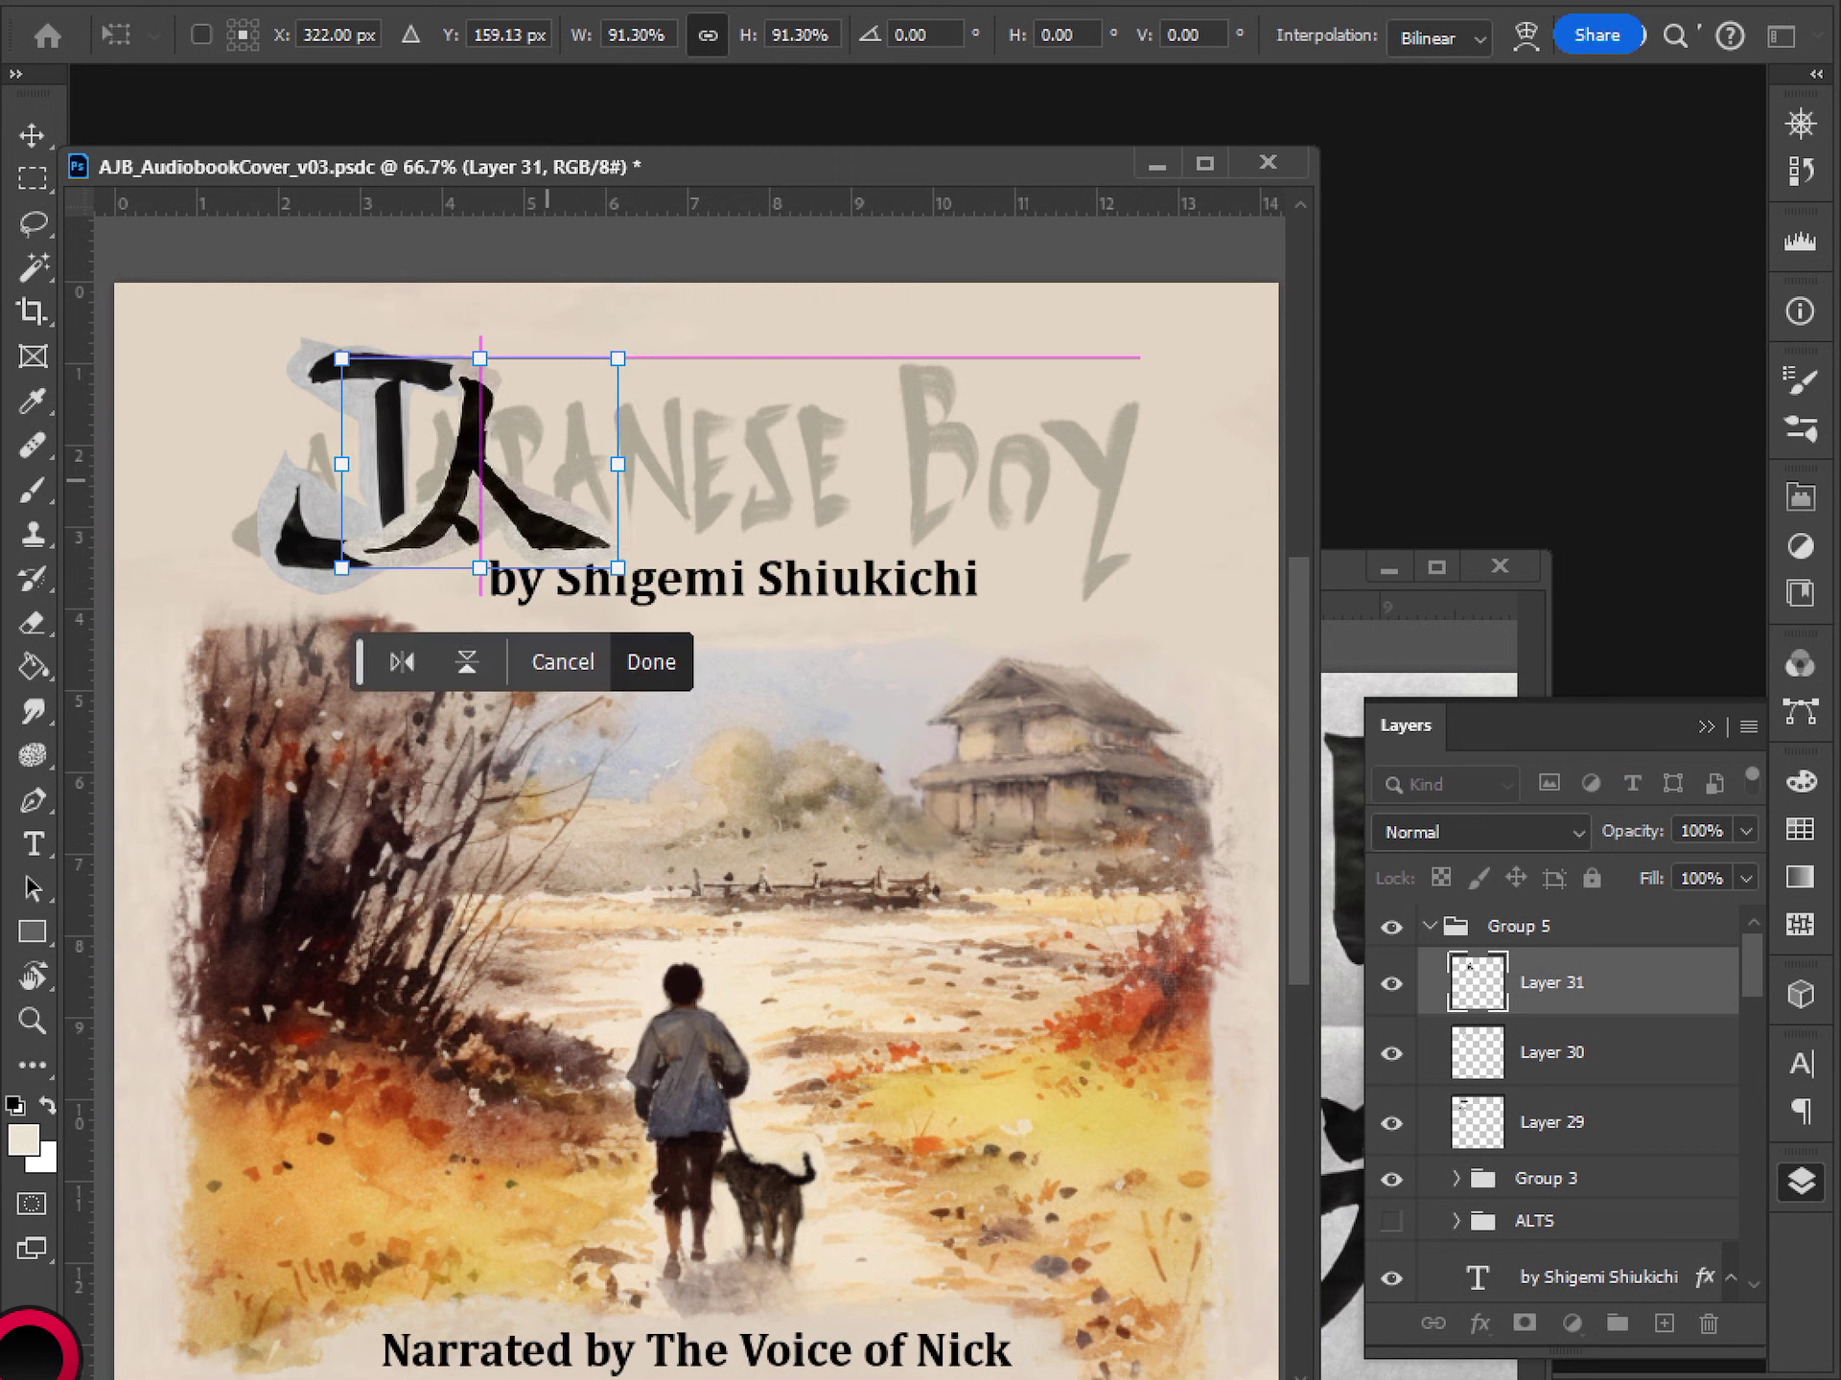
left_click_drag(617, 359, 562, 402)
mouse_move(451, 480)
left_mouse_down()
mouse_move(519, 425)
mouse_move(467, 468)
left_mouse_up()
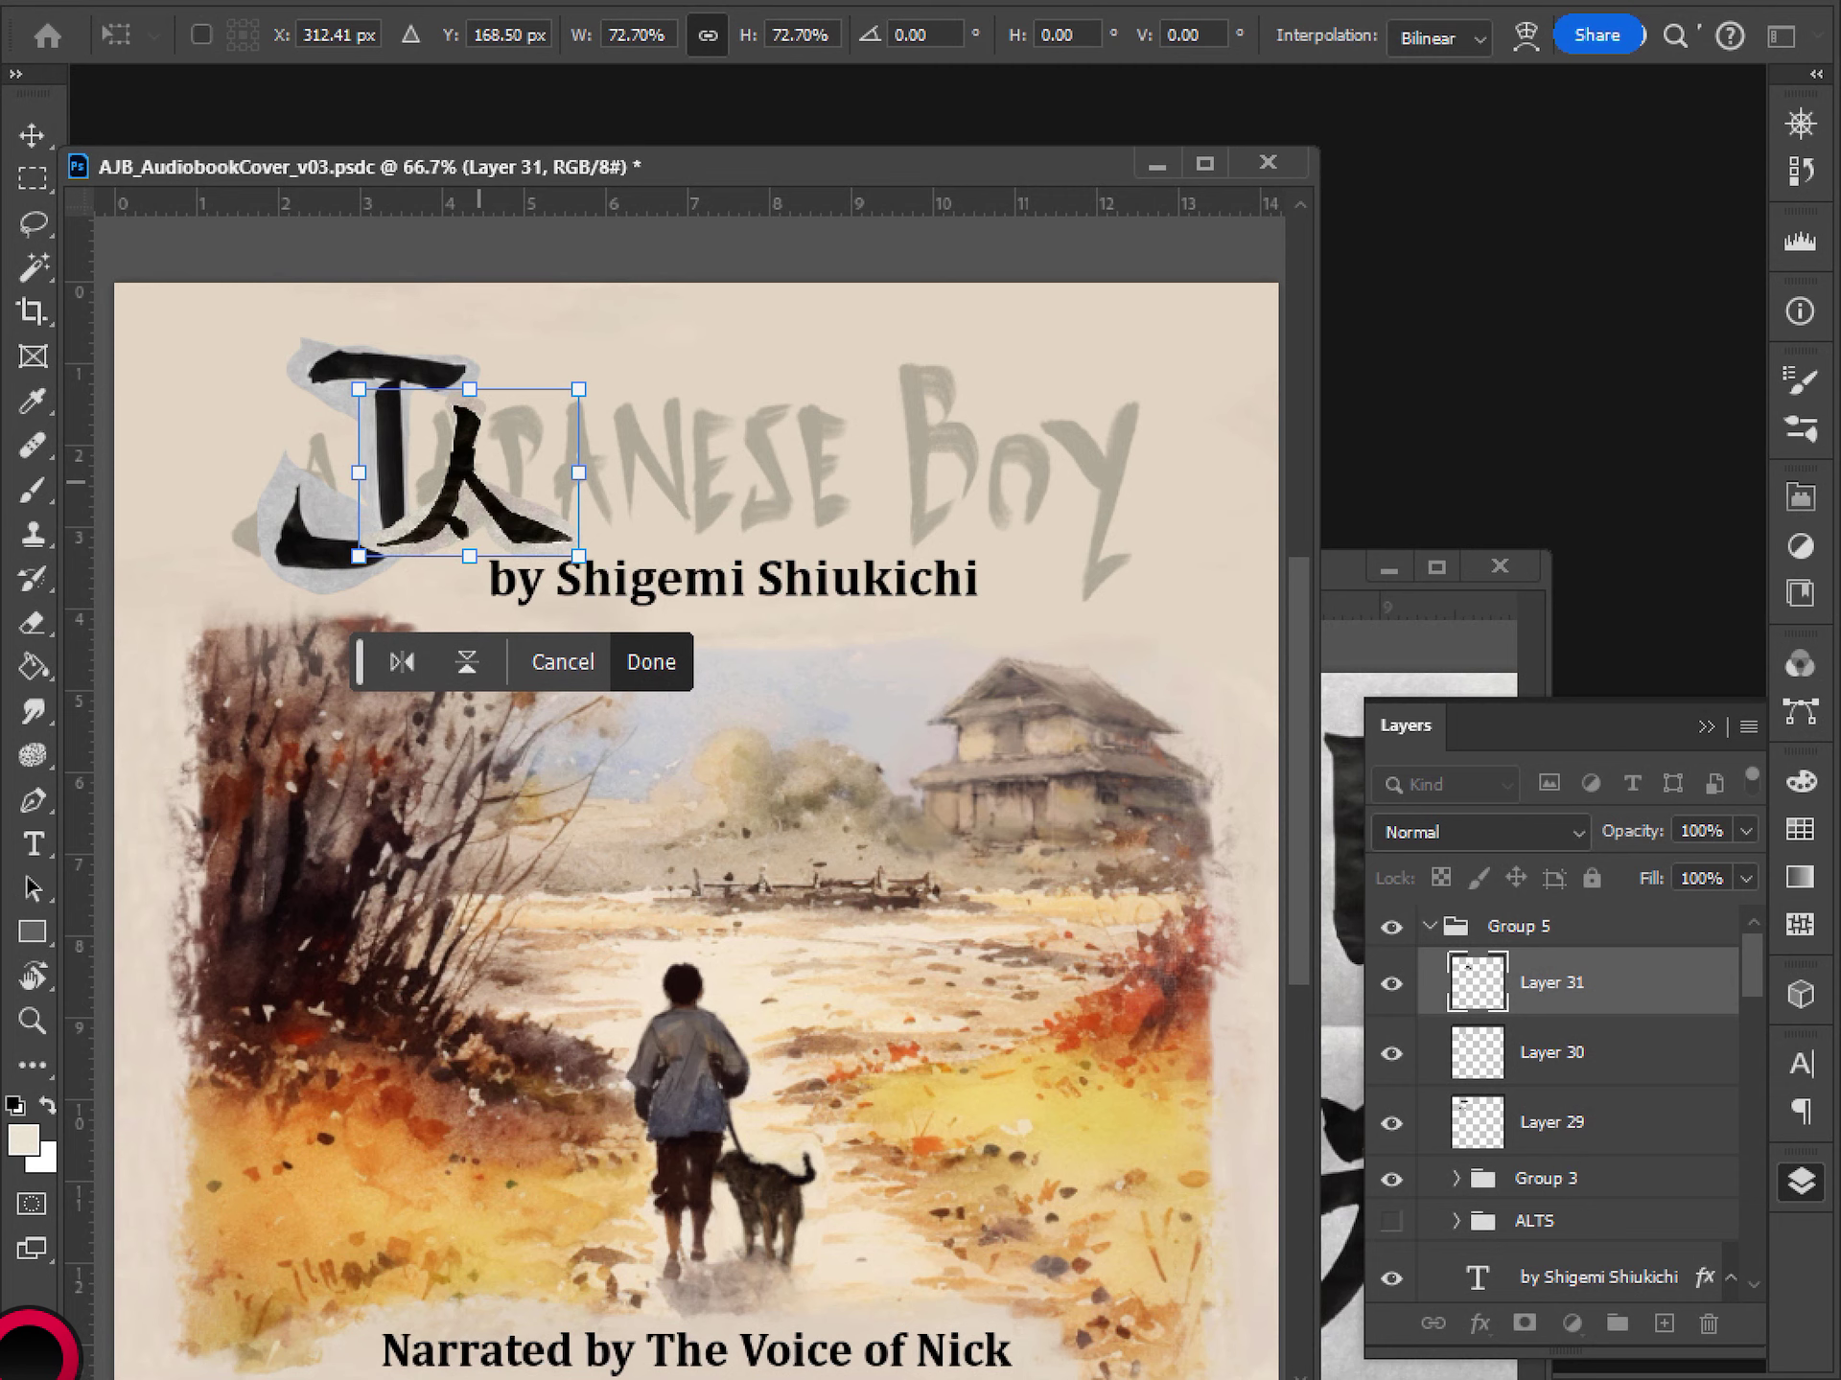
left_click_drag(578, 555, 521, 555)
left_click_drag(422, 460, 444, 454)
key("Return")
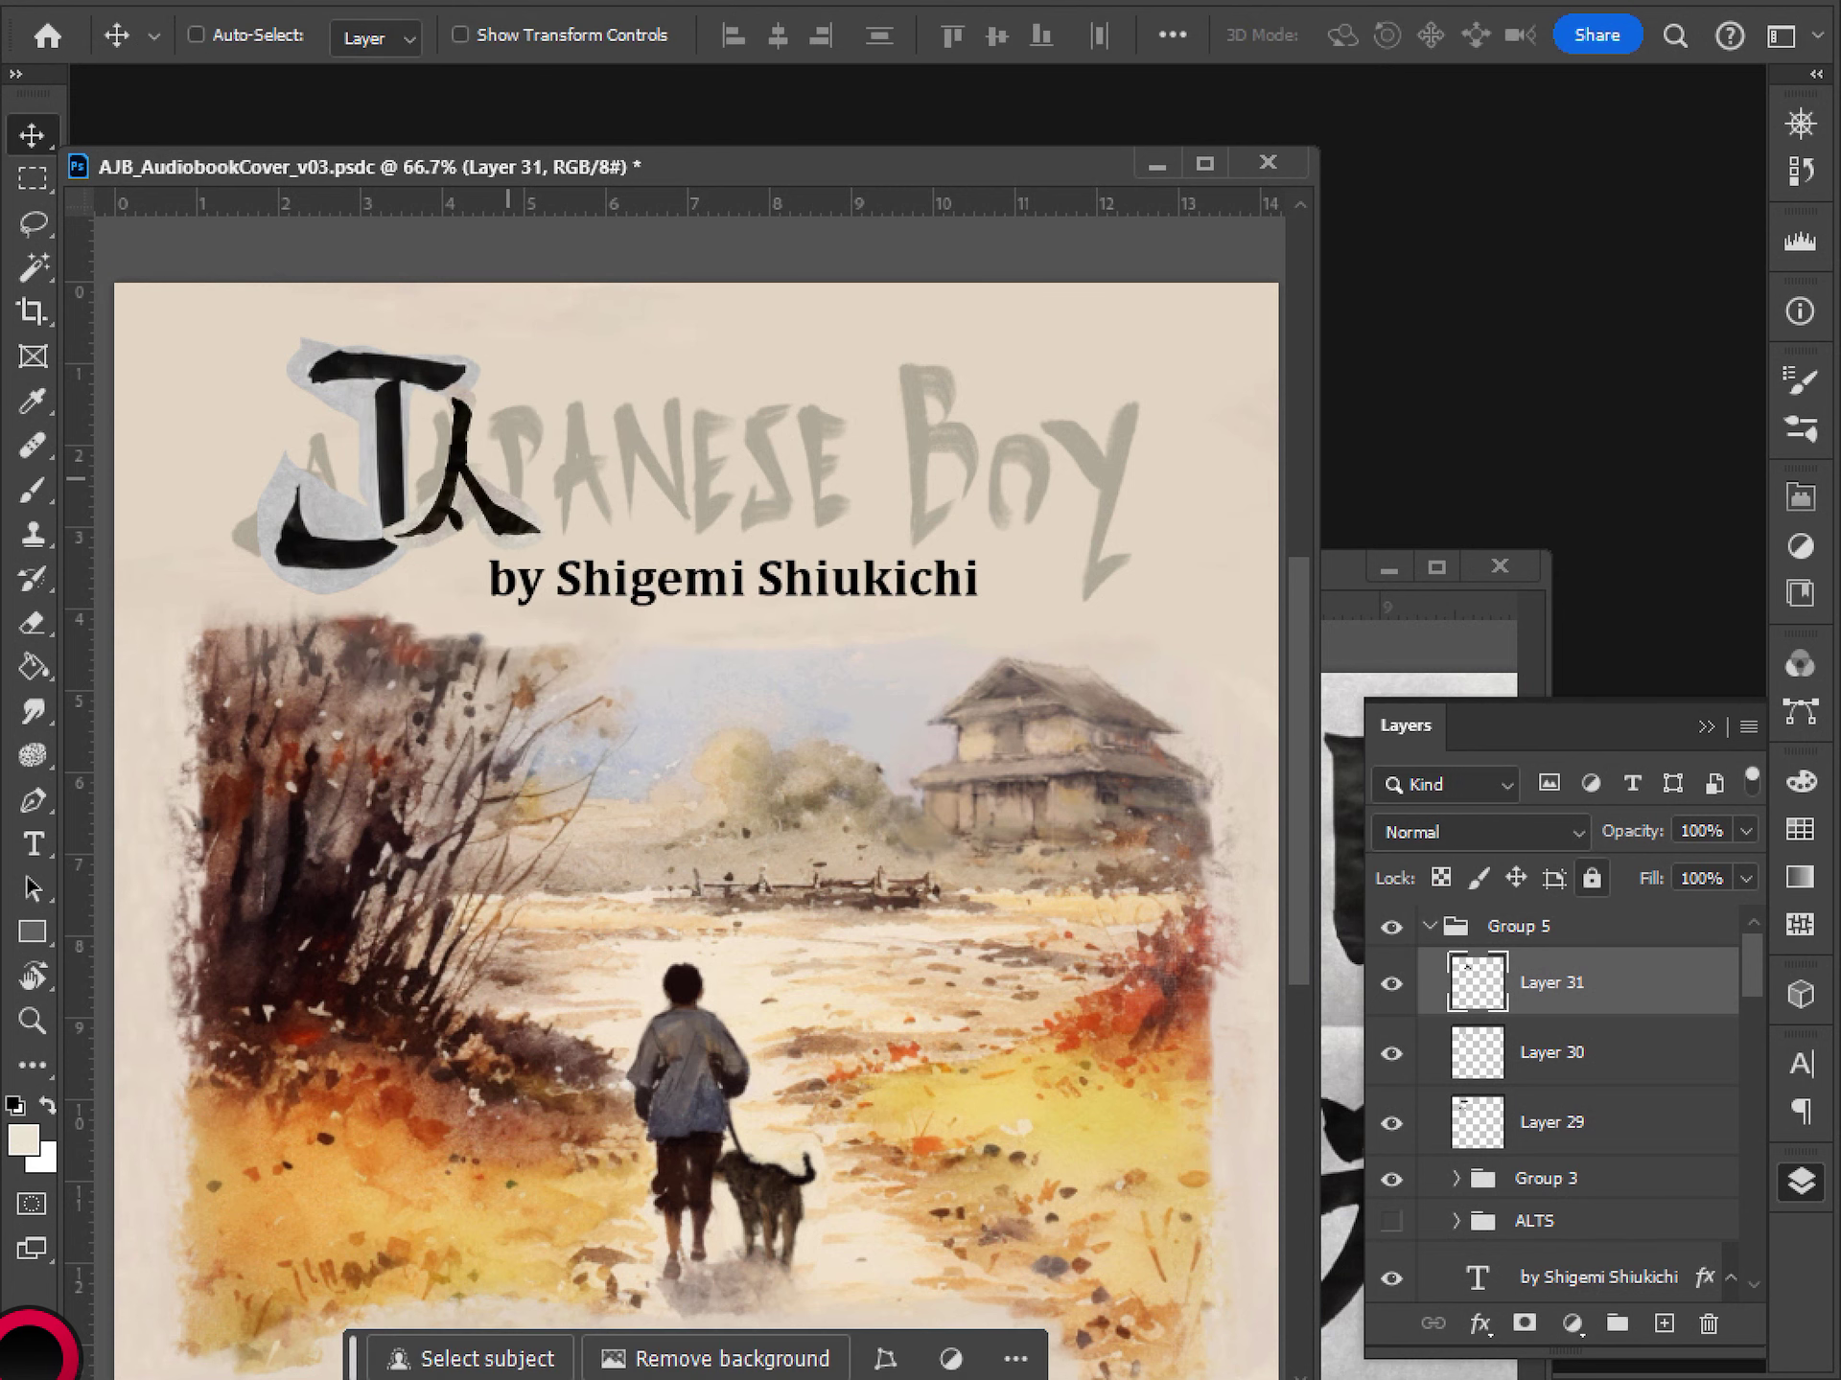
- Scale the A strokes to a further 92.83% and set them close beside the J, centred at X 305.30 px, Y 161.00 px
key("ctrl+plus")
key("ctrl+t")
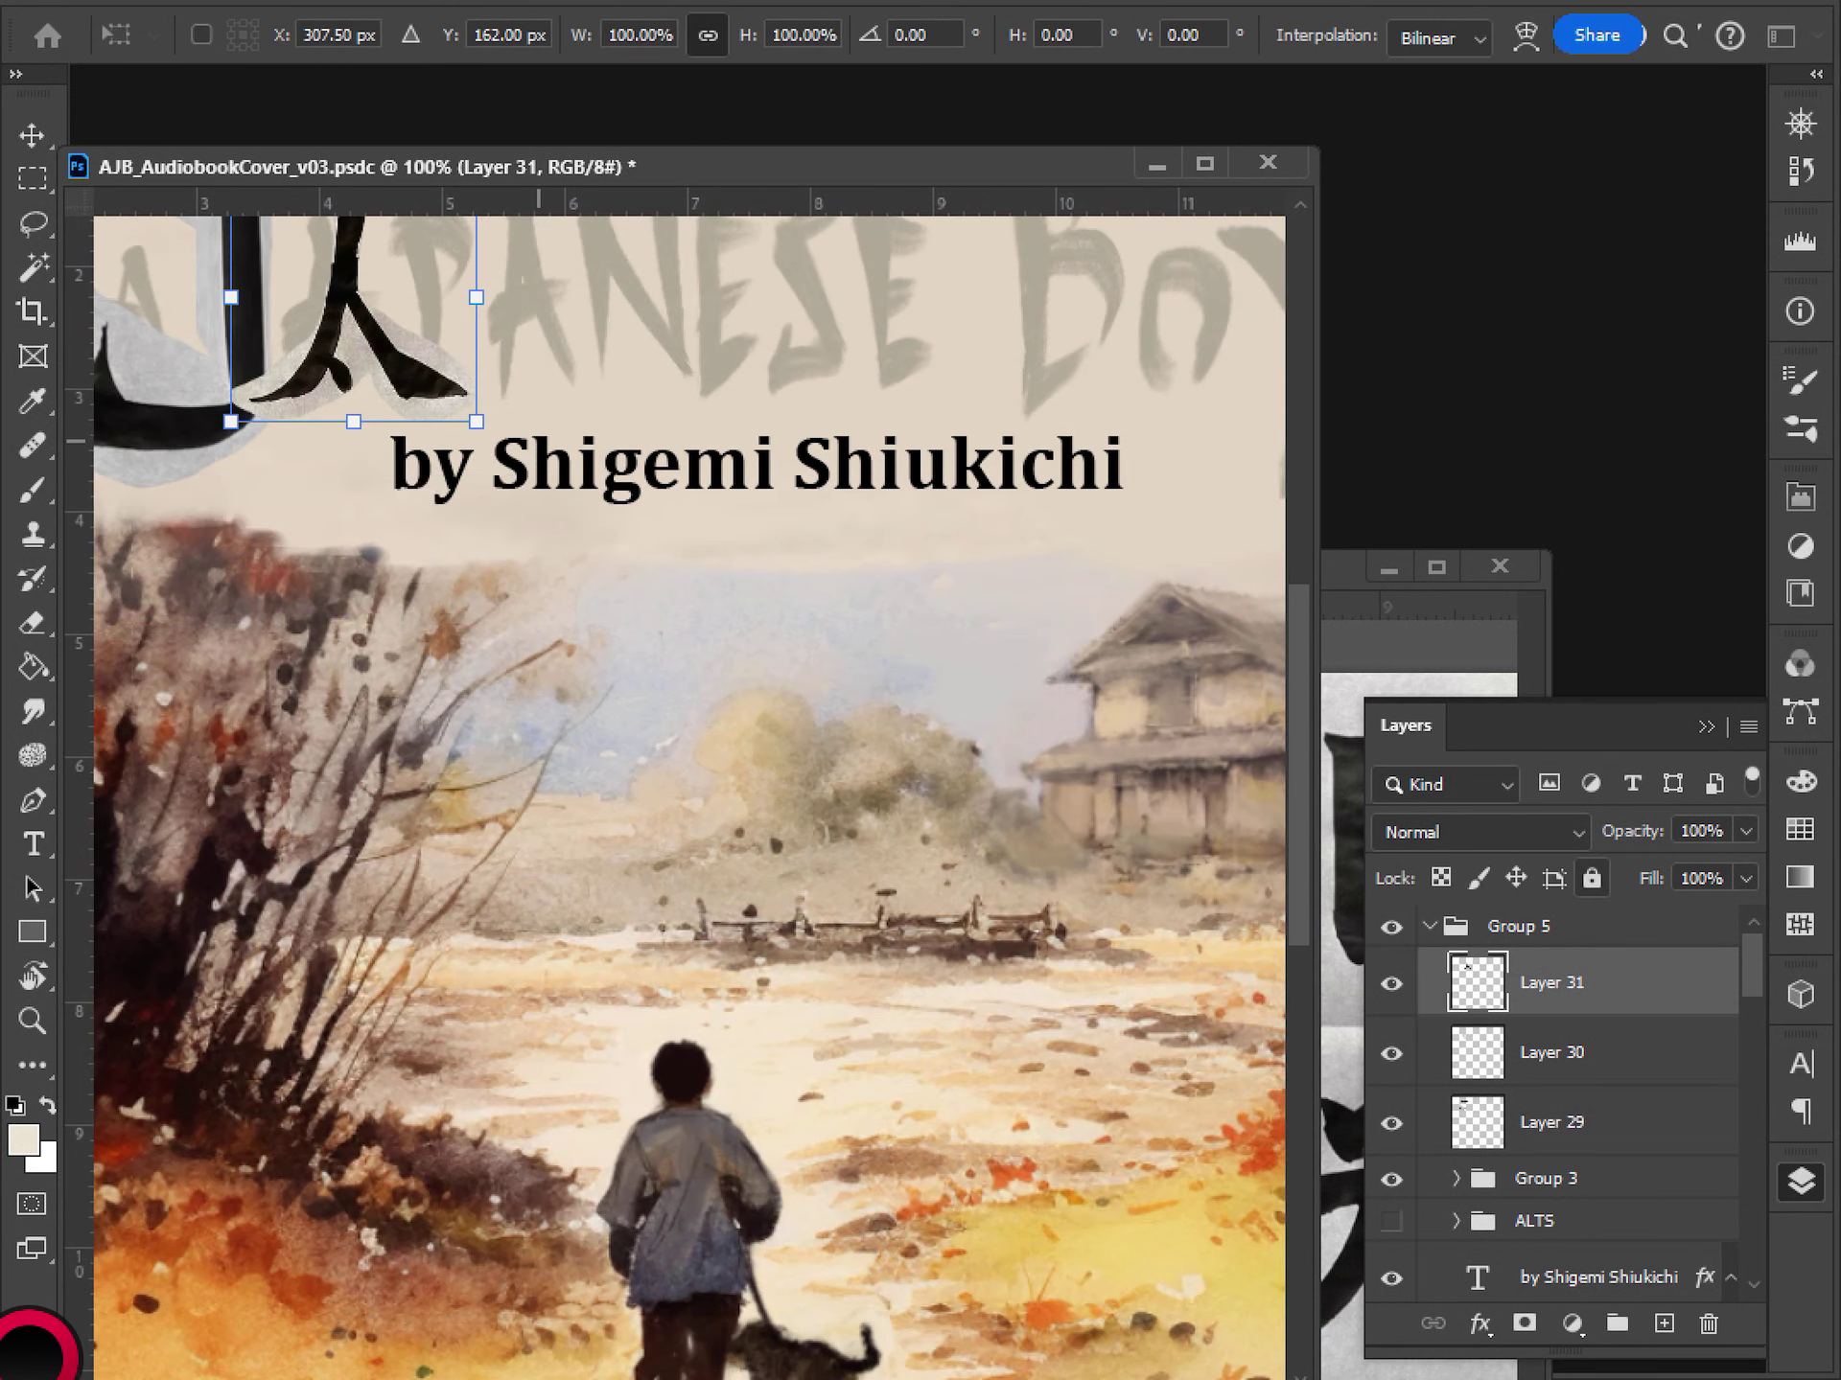
left_click_drag(529, 421, 547, 547)
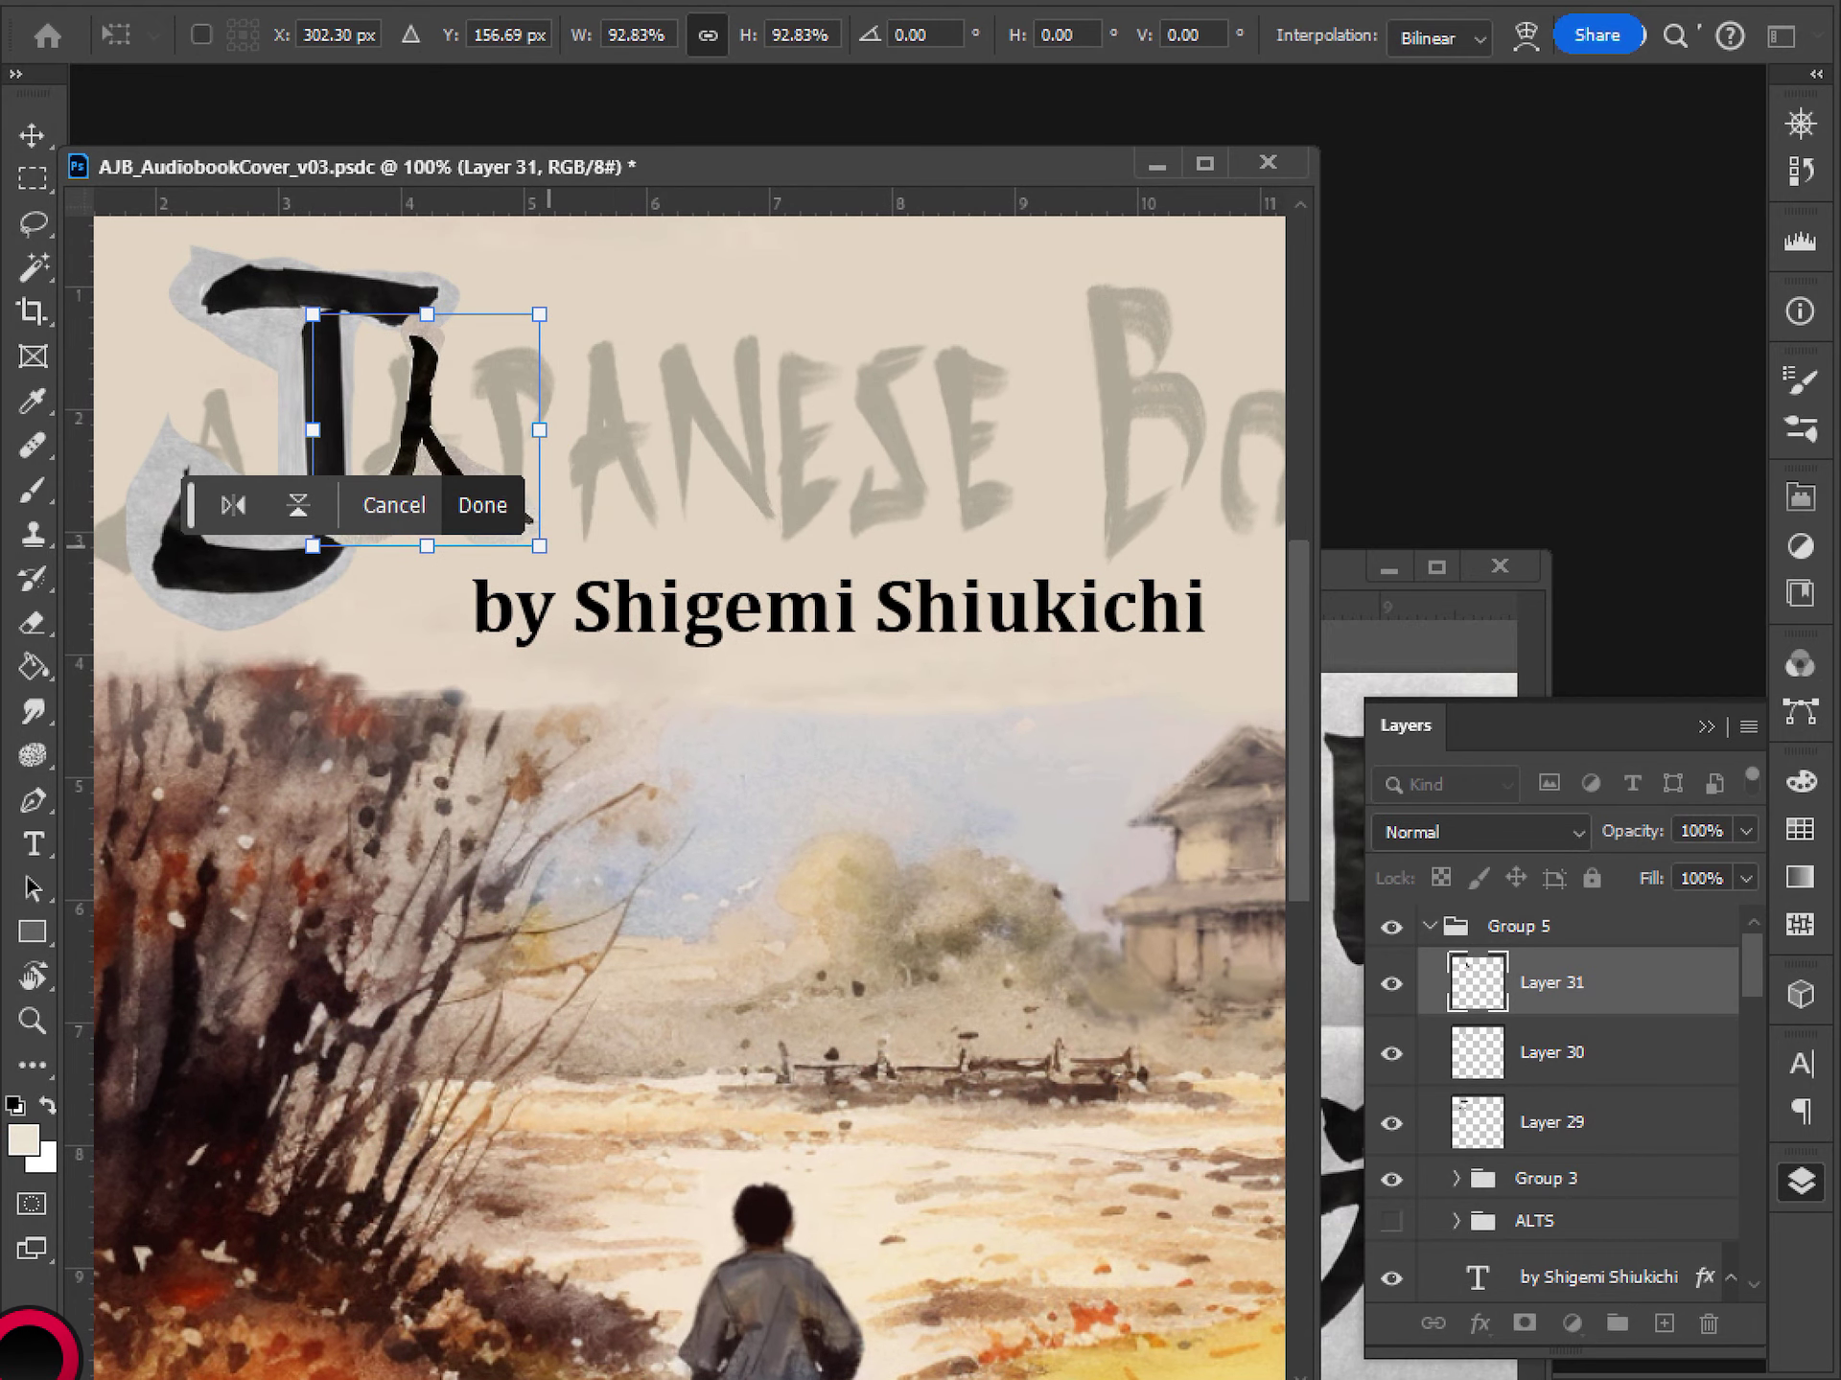
left_click_drag(484, 473, 487, 480)
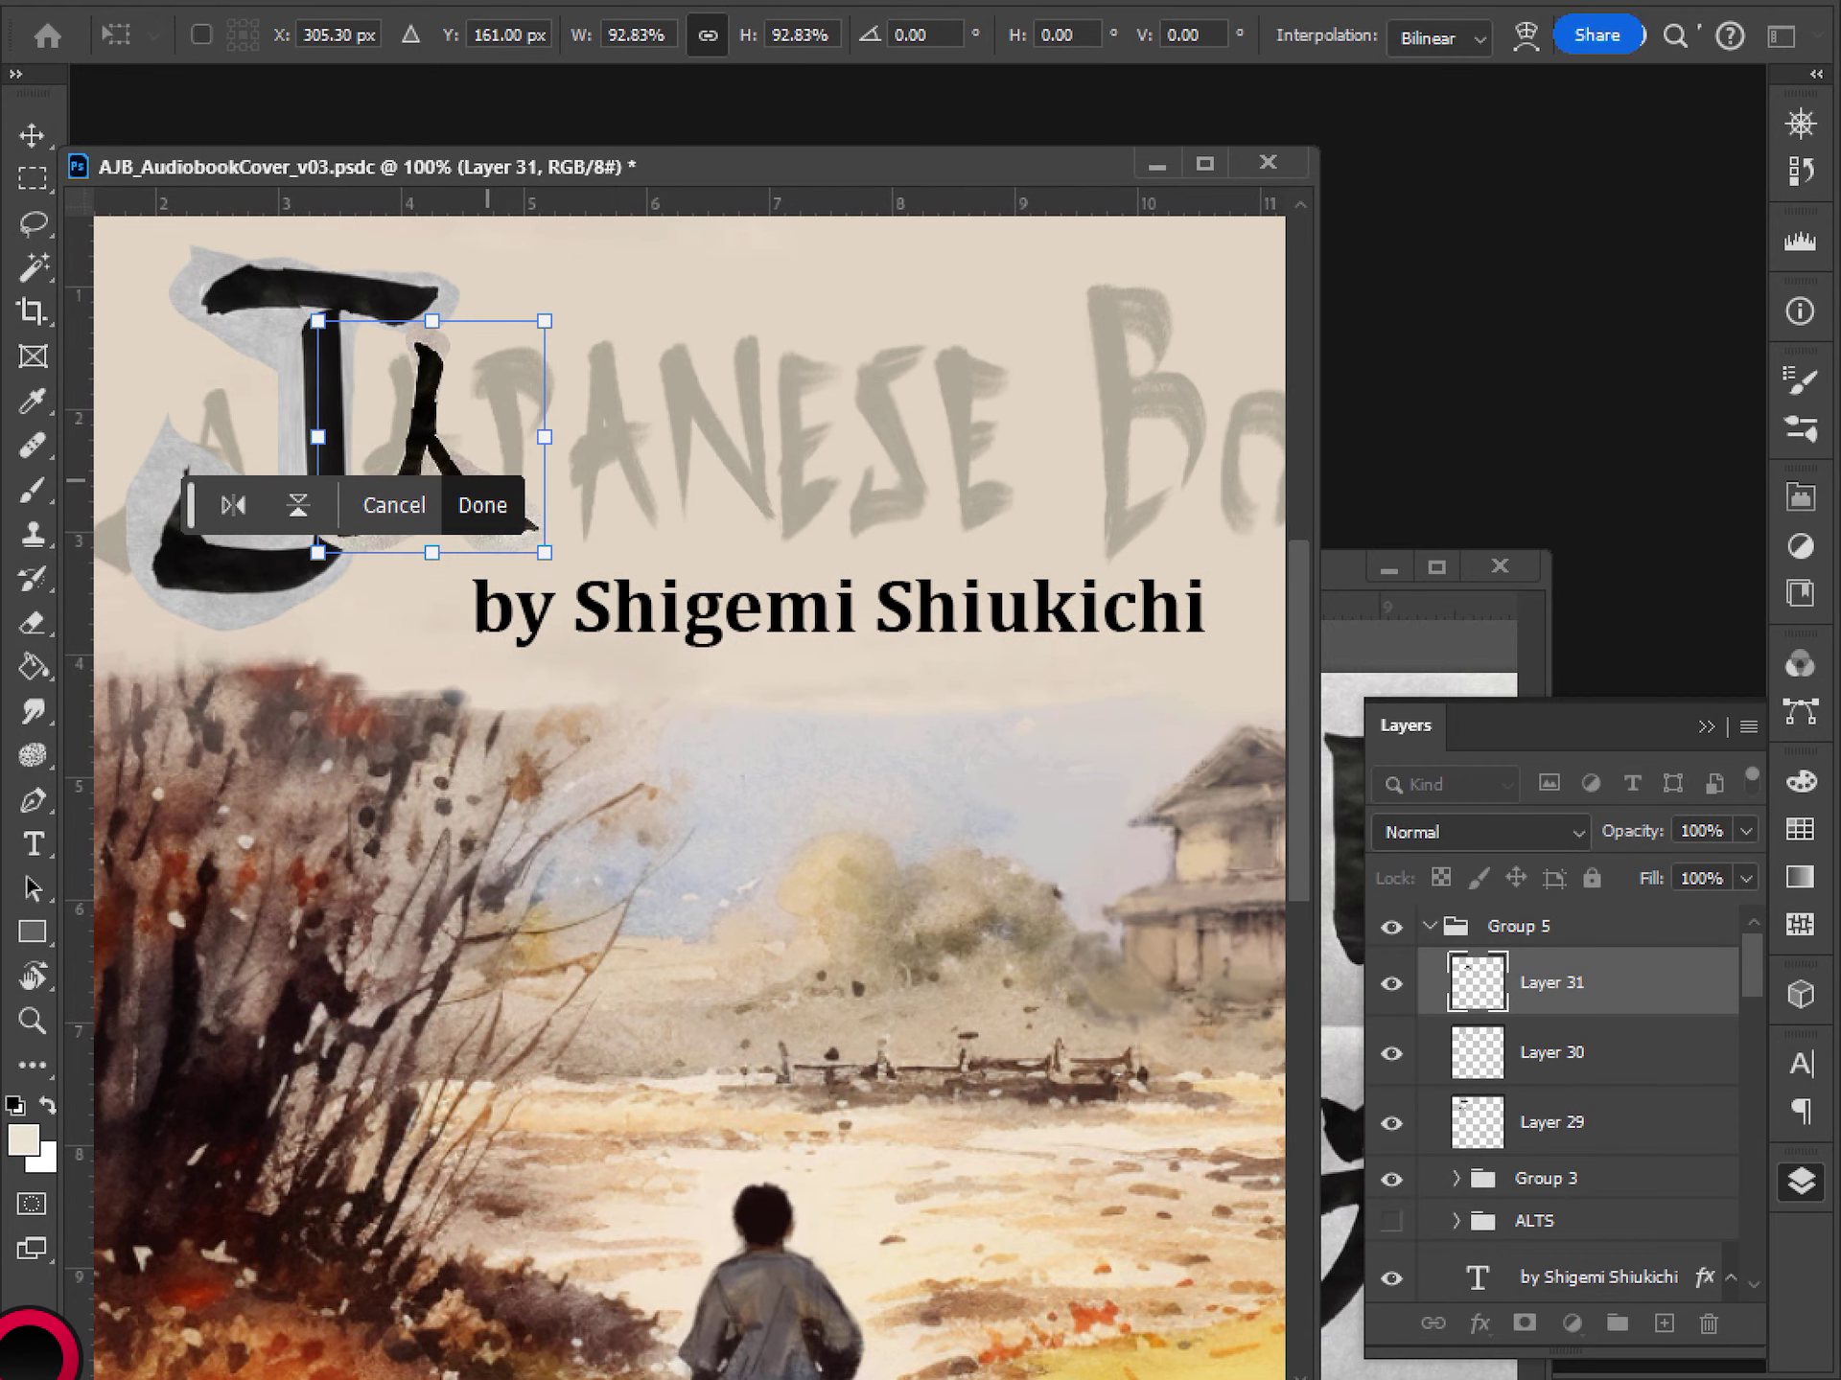
left_click(483, 506)
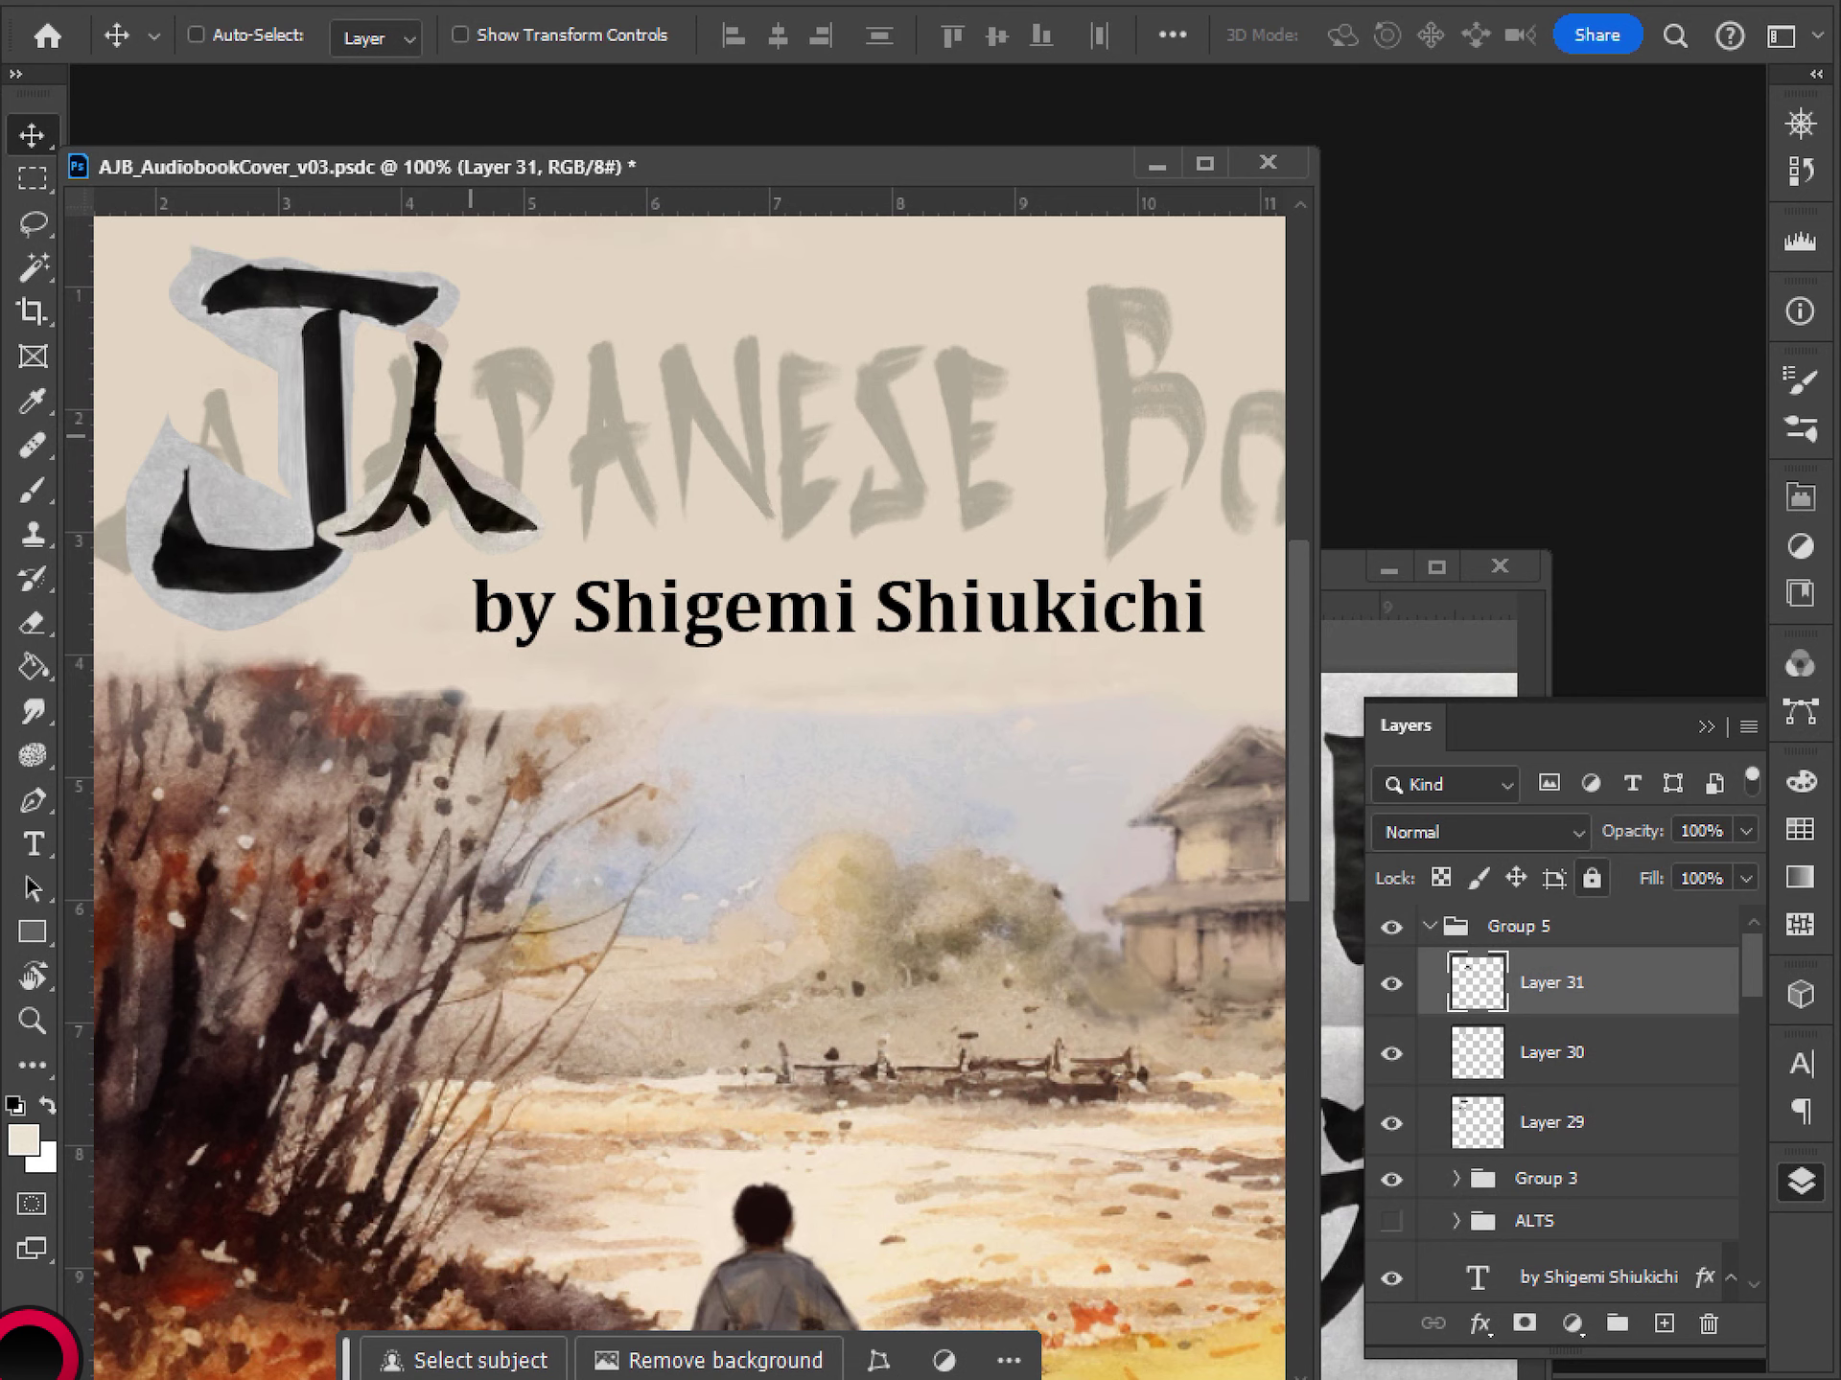
- Lasso the upper part of the A's stem, lower it to shorten the letter, and nudge it sideways into line with the legs
key("l")
mouse_move(450, 330)
left_mouse_down()
mouse_move(397, 364)
mouse_move(440, 410)
mouse_move(466, 339)
mouse_move(429, 396)
left_mouse_up()
key("ctrl+t")
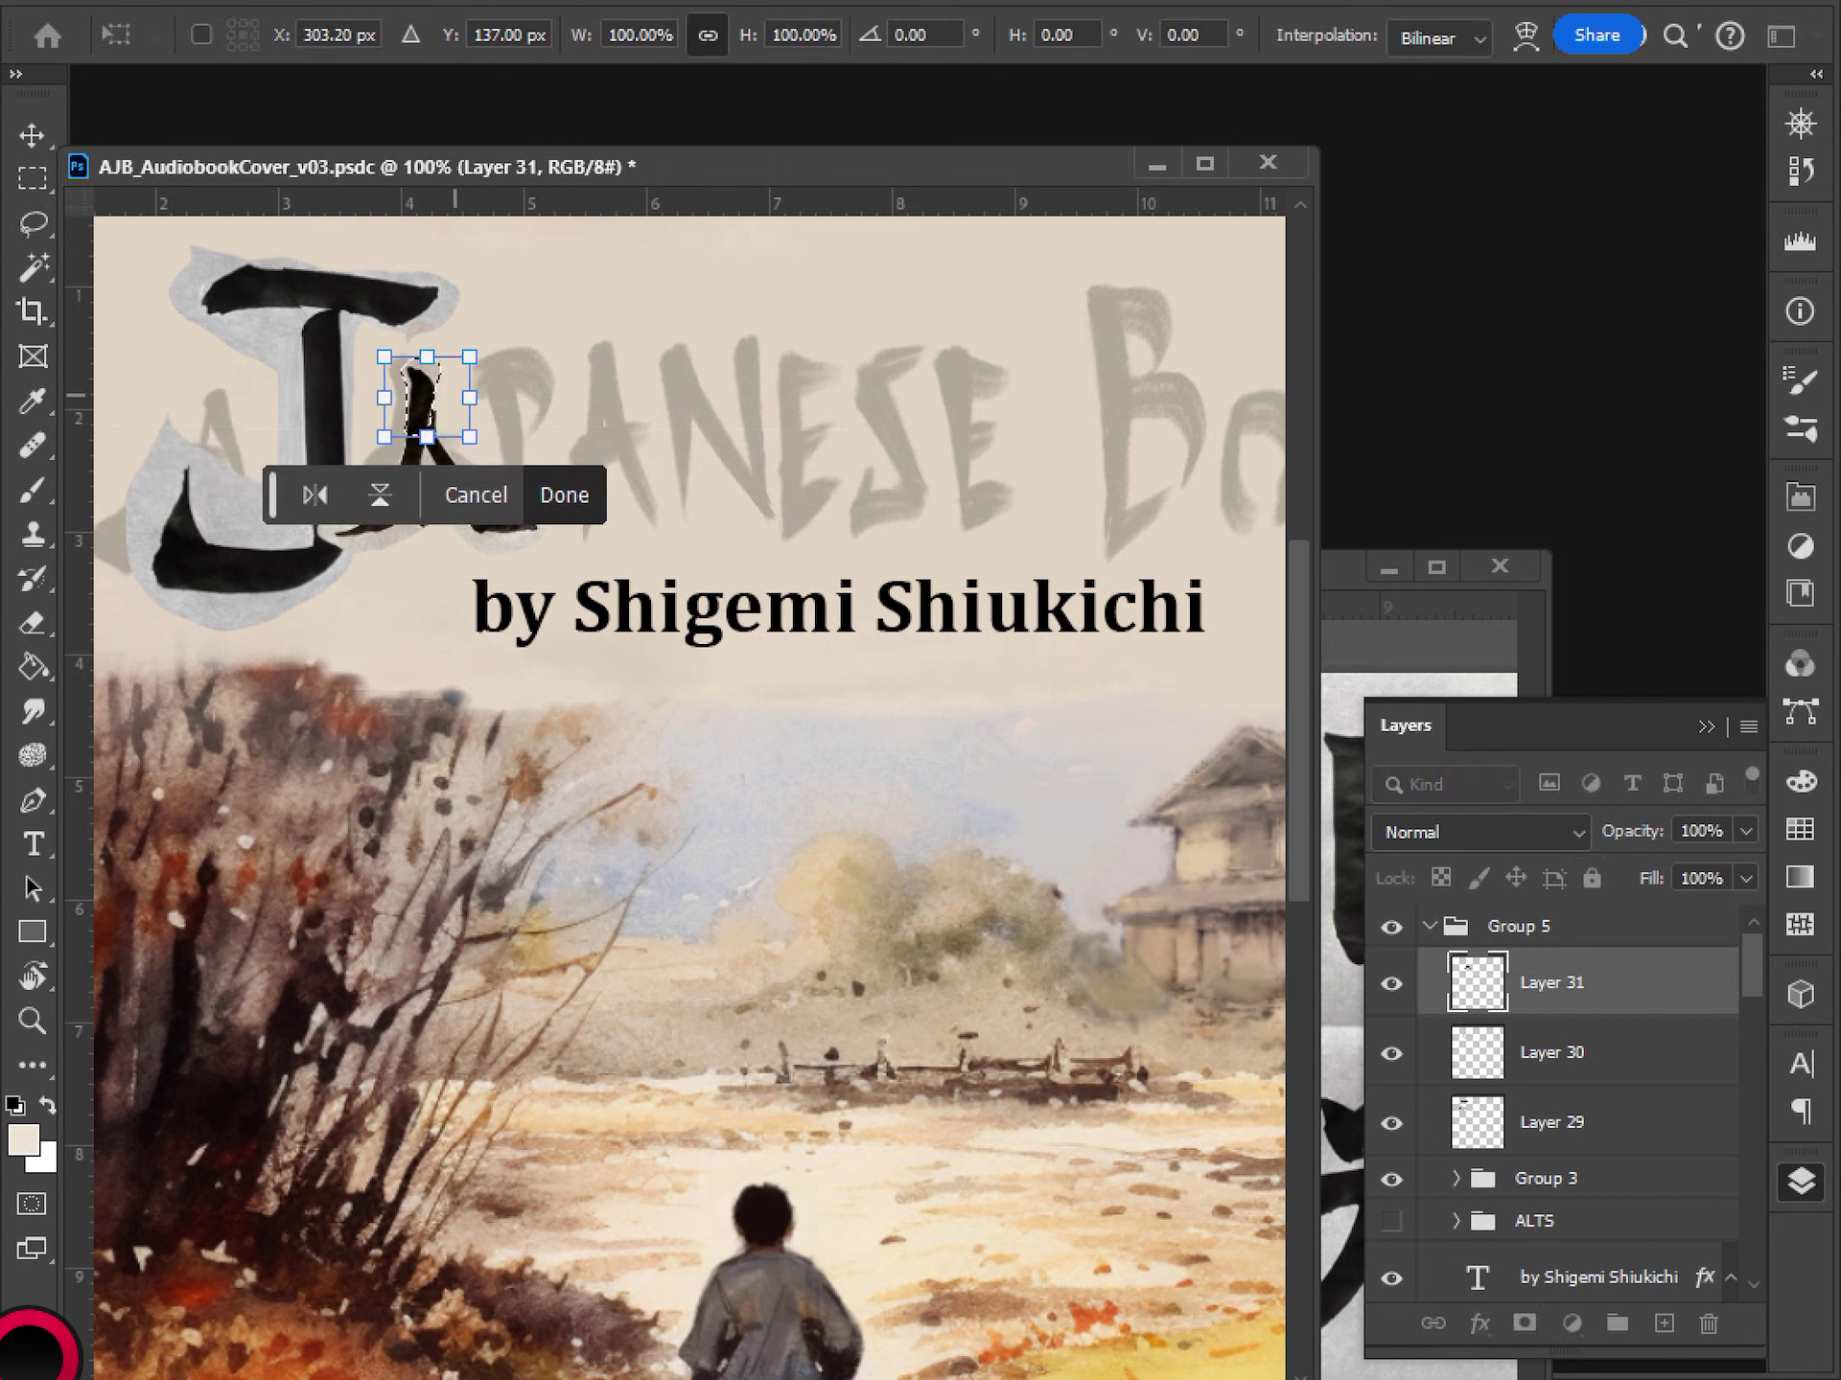
key("Right")
key("Right")
key("Right")
key("Left")
key("Return")
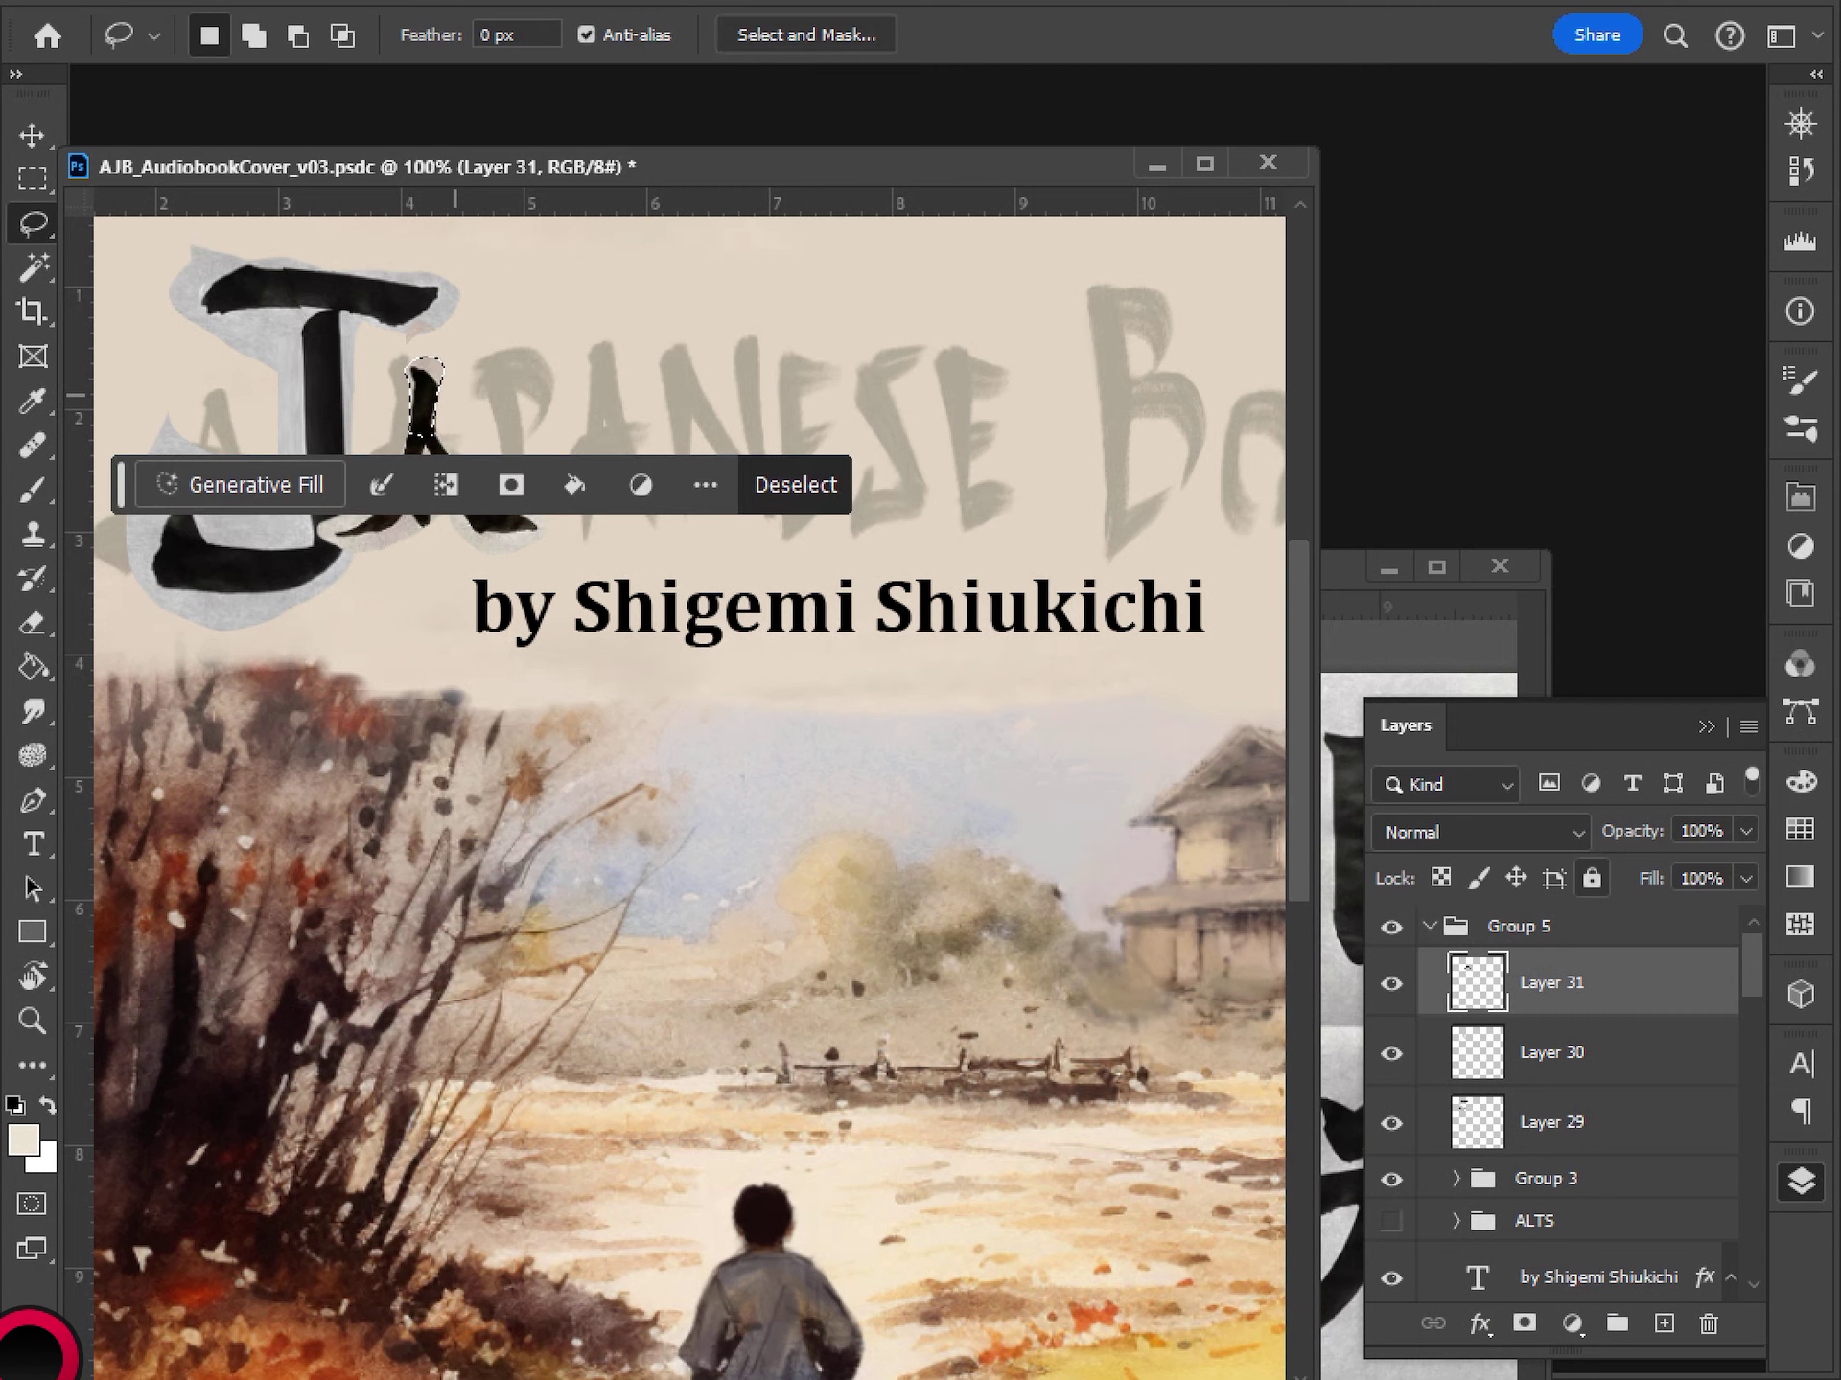
key("m")
key("ctrl+d")
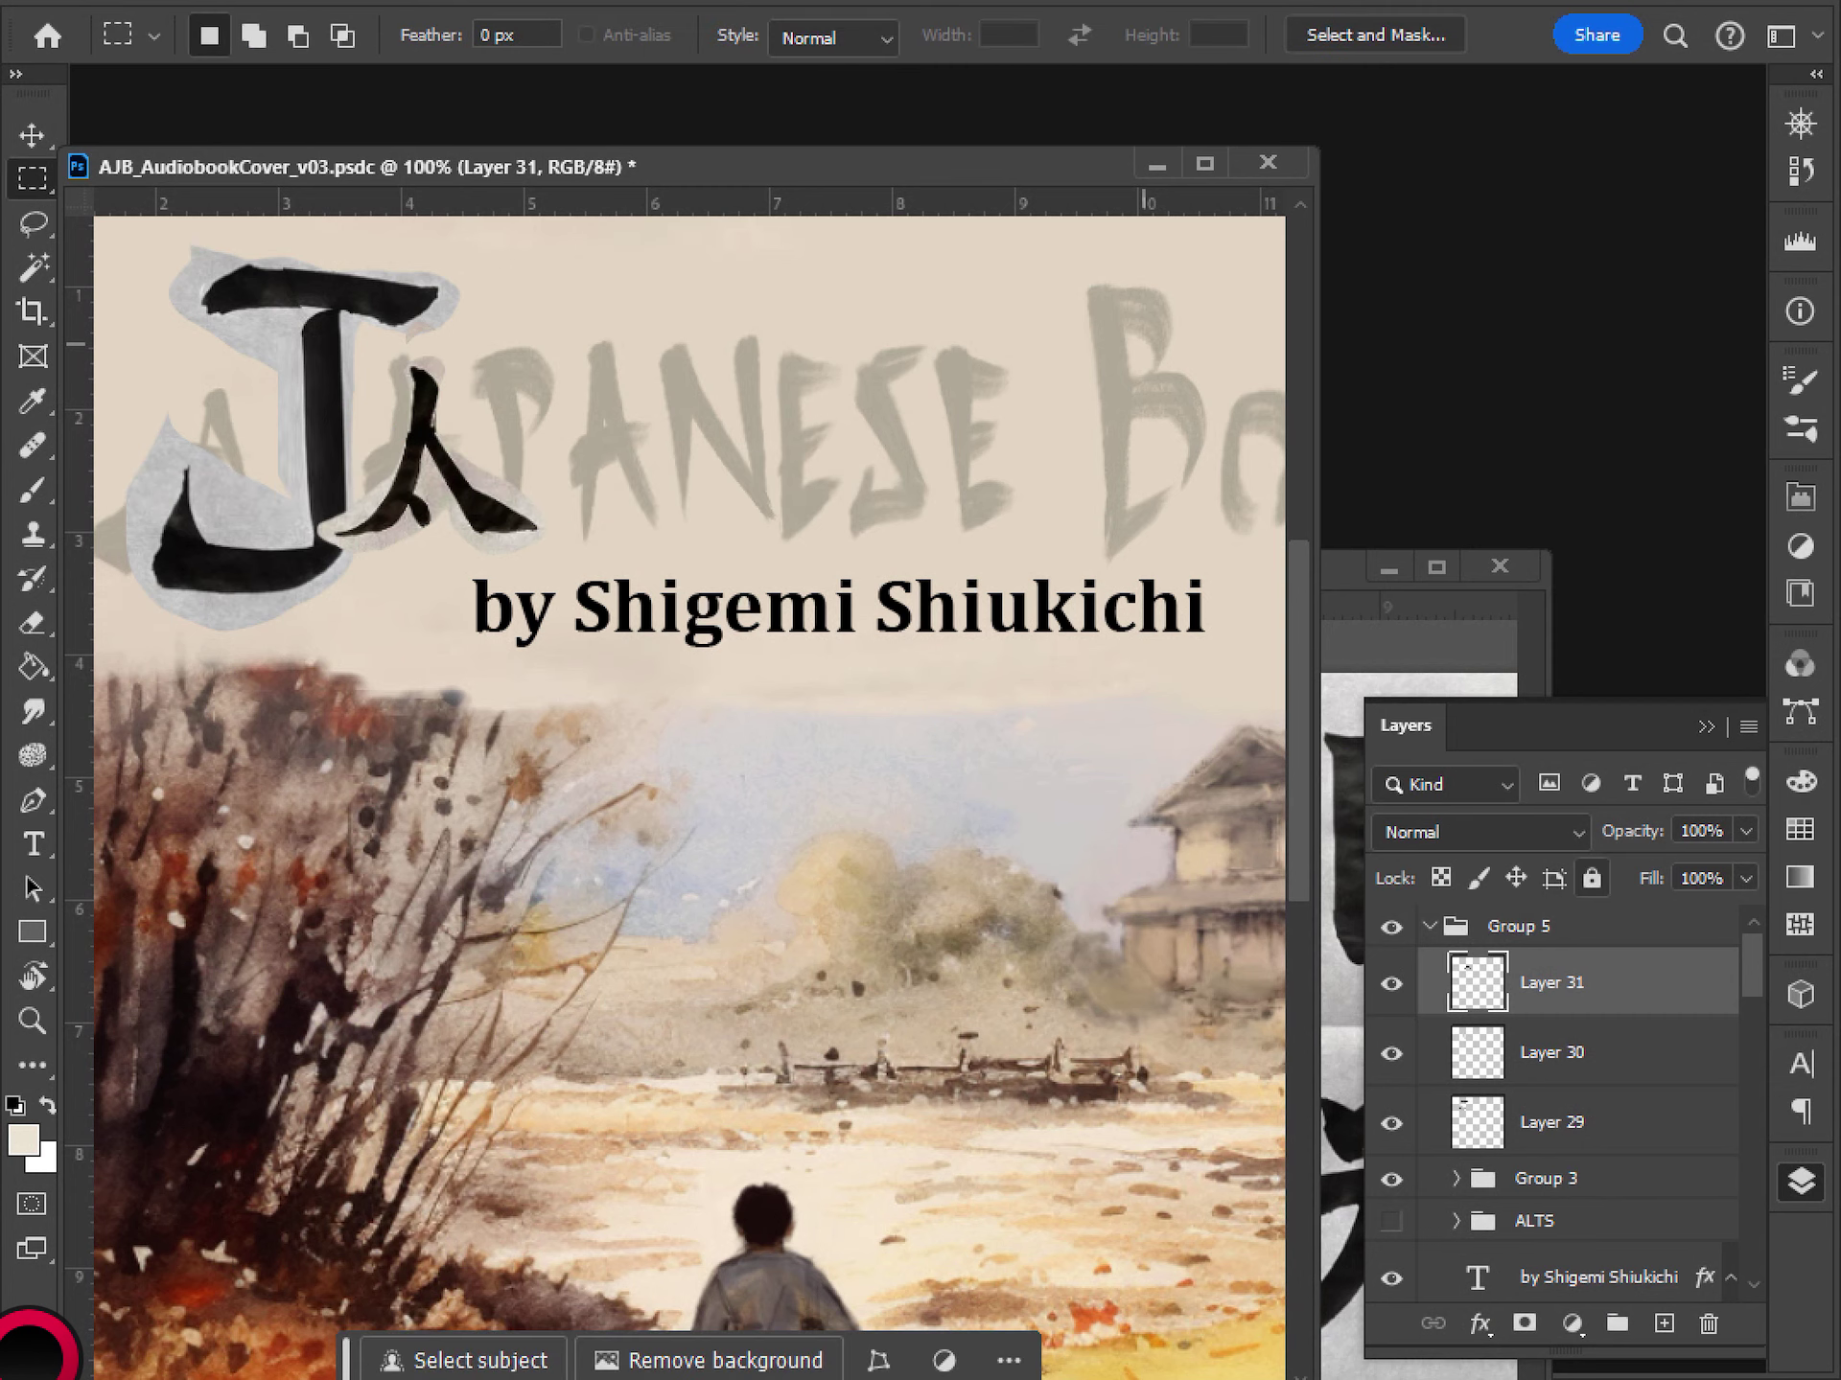
- Examine the new J and A at several zoom levels against the rest of the cover and its grey title
key("ctrl+minus")
key("ctrl+minus")
key("ctrl+minus")
key("ctrl+plus")
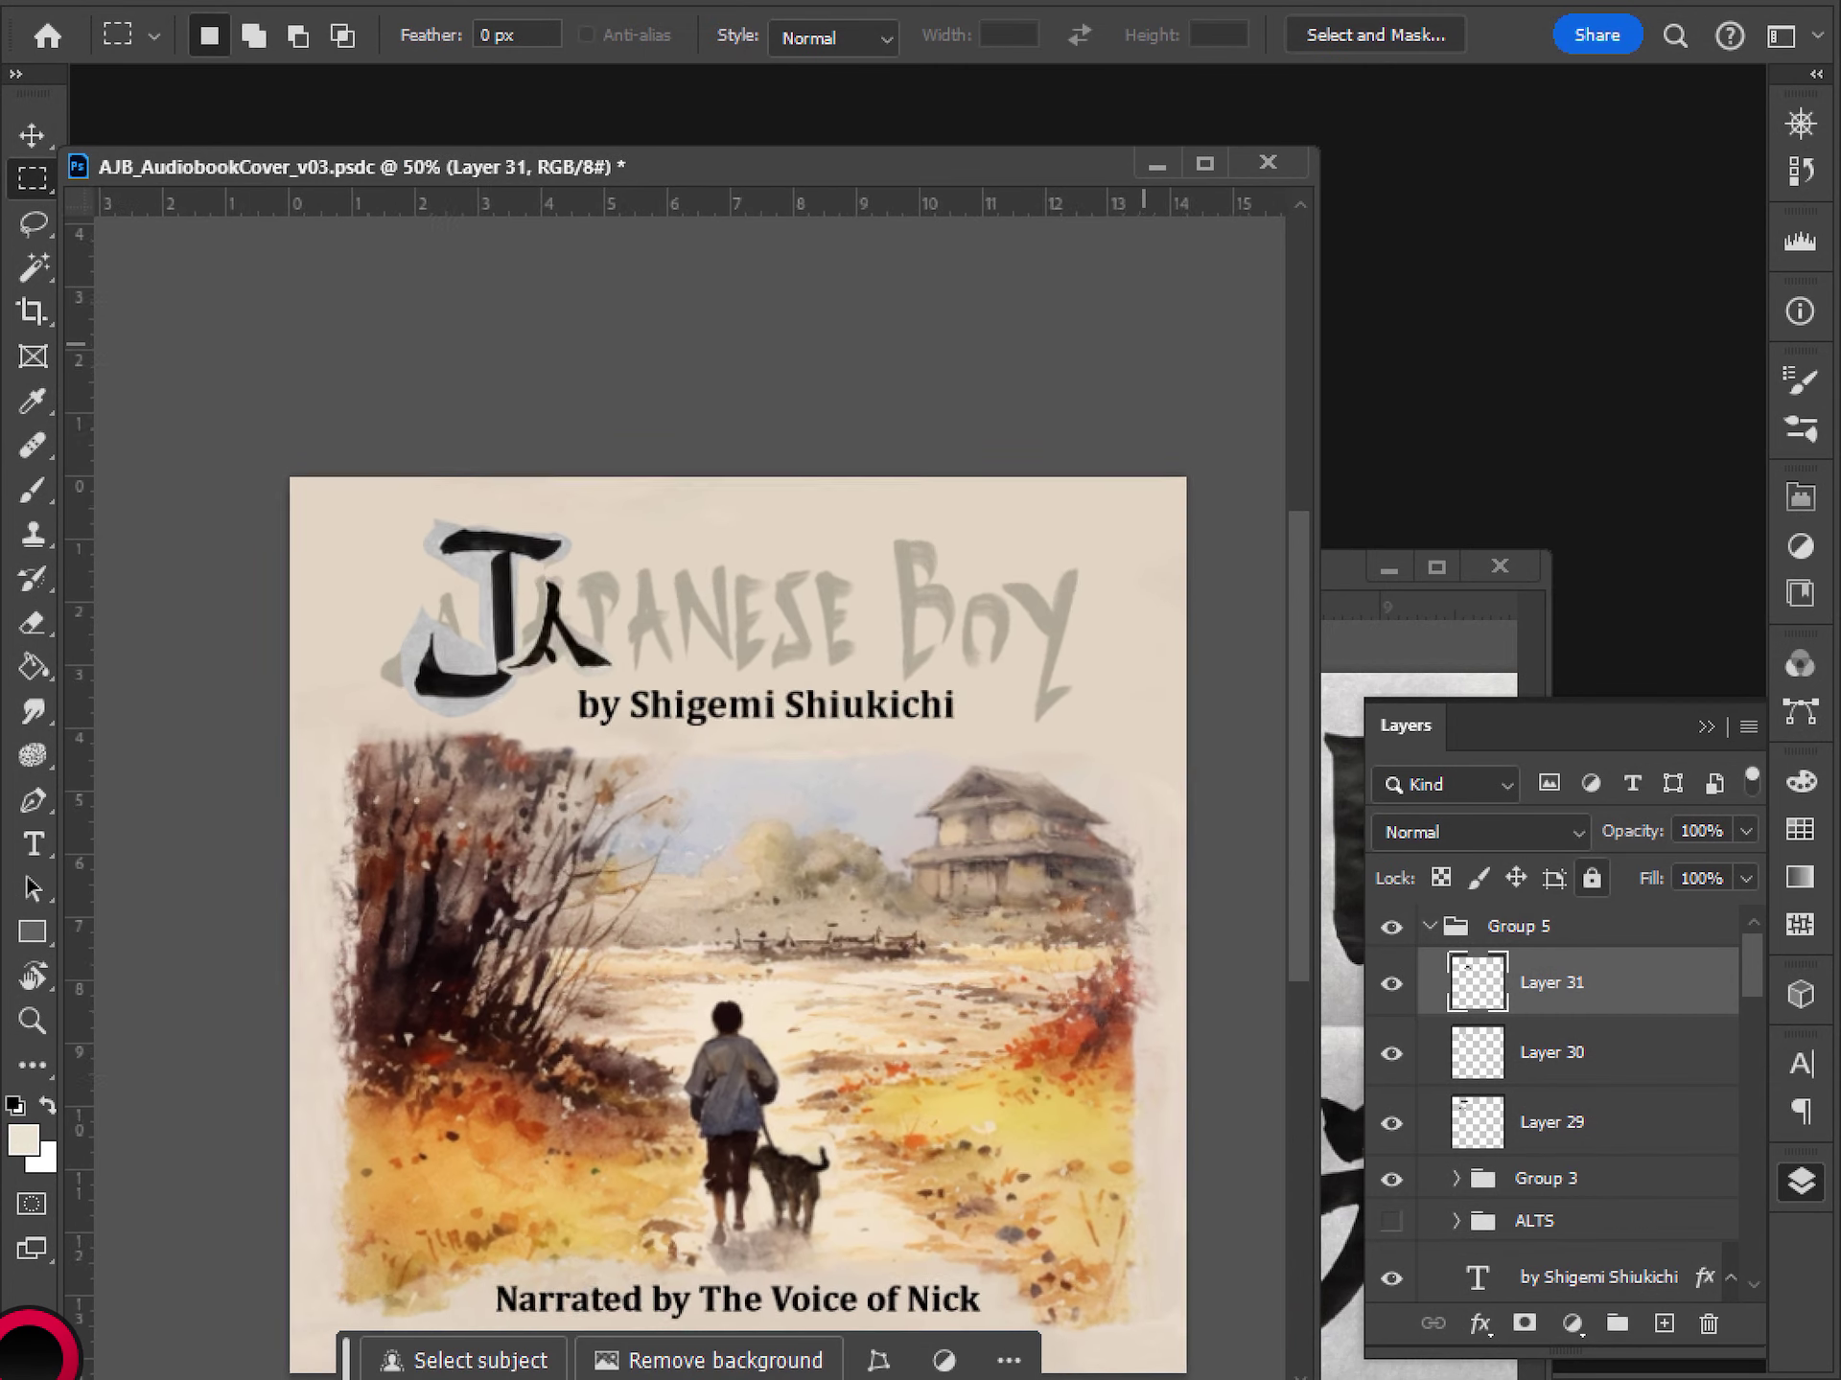
key("ctrl+plus")
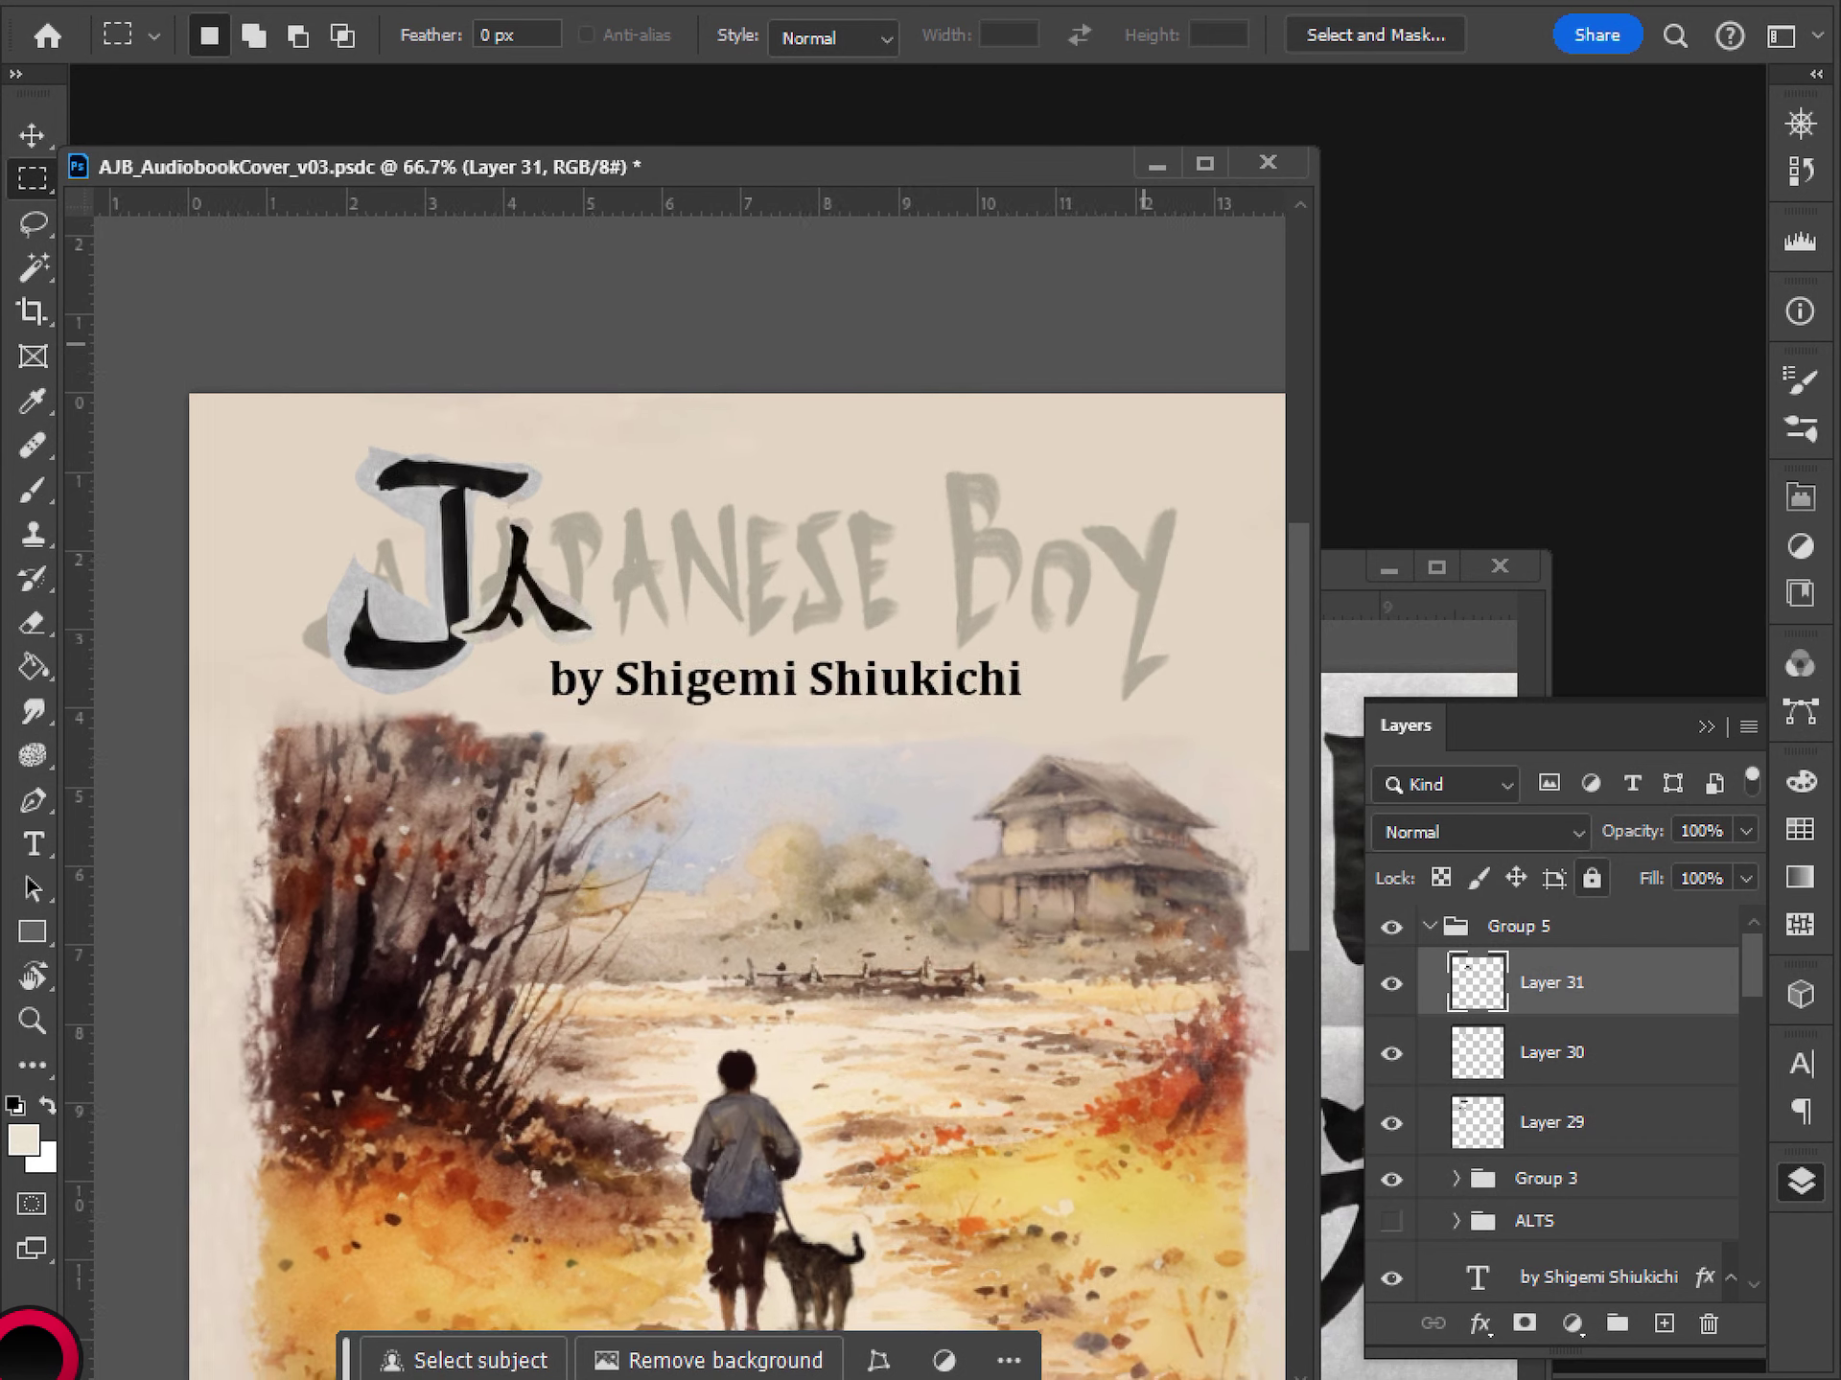
key("ctrl+minus")
key("ctrl+minus")
key("ctrl+plus")
key("ctrl+plus")
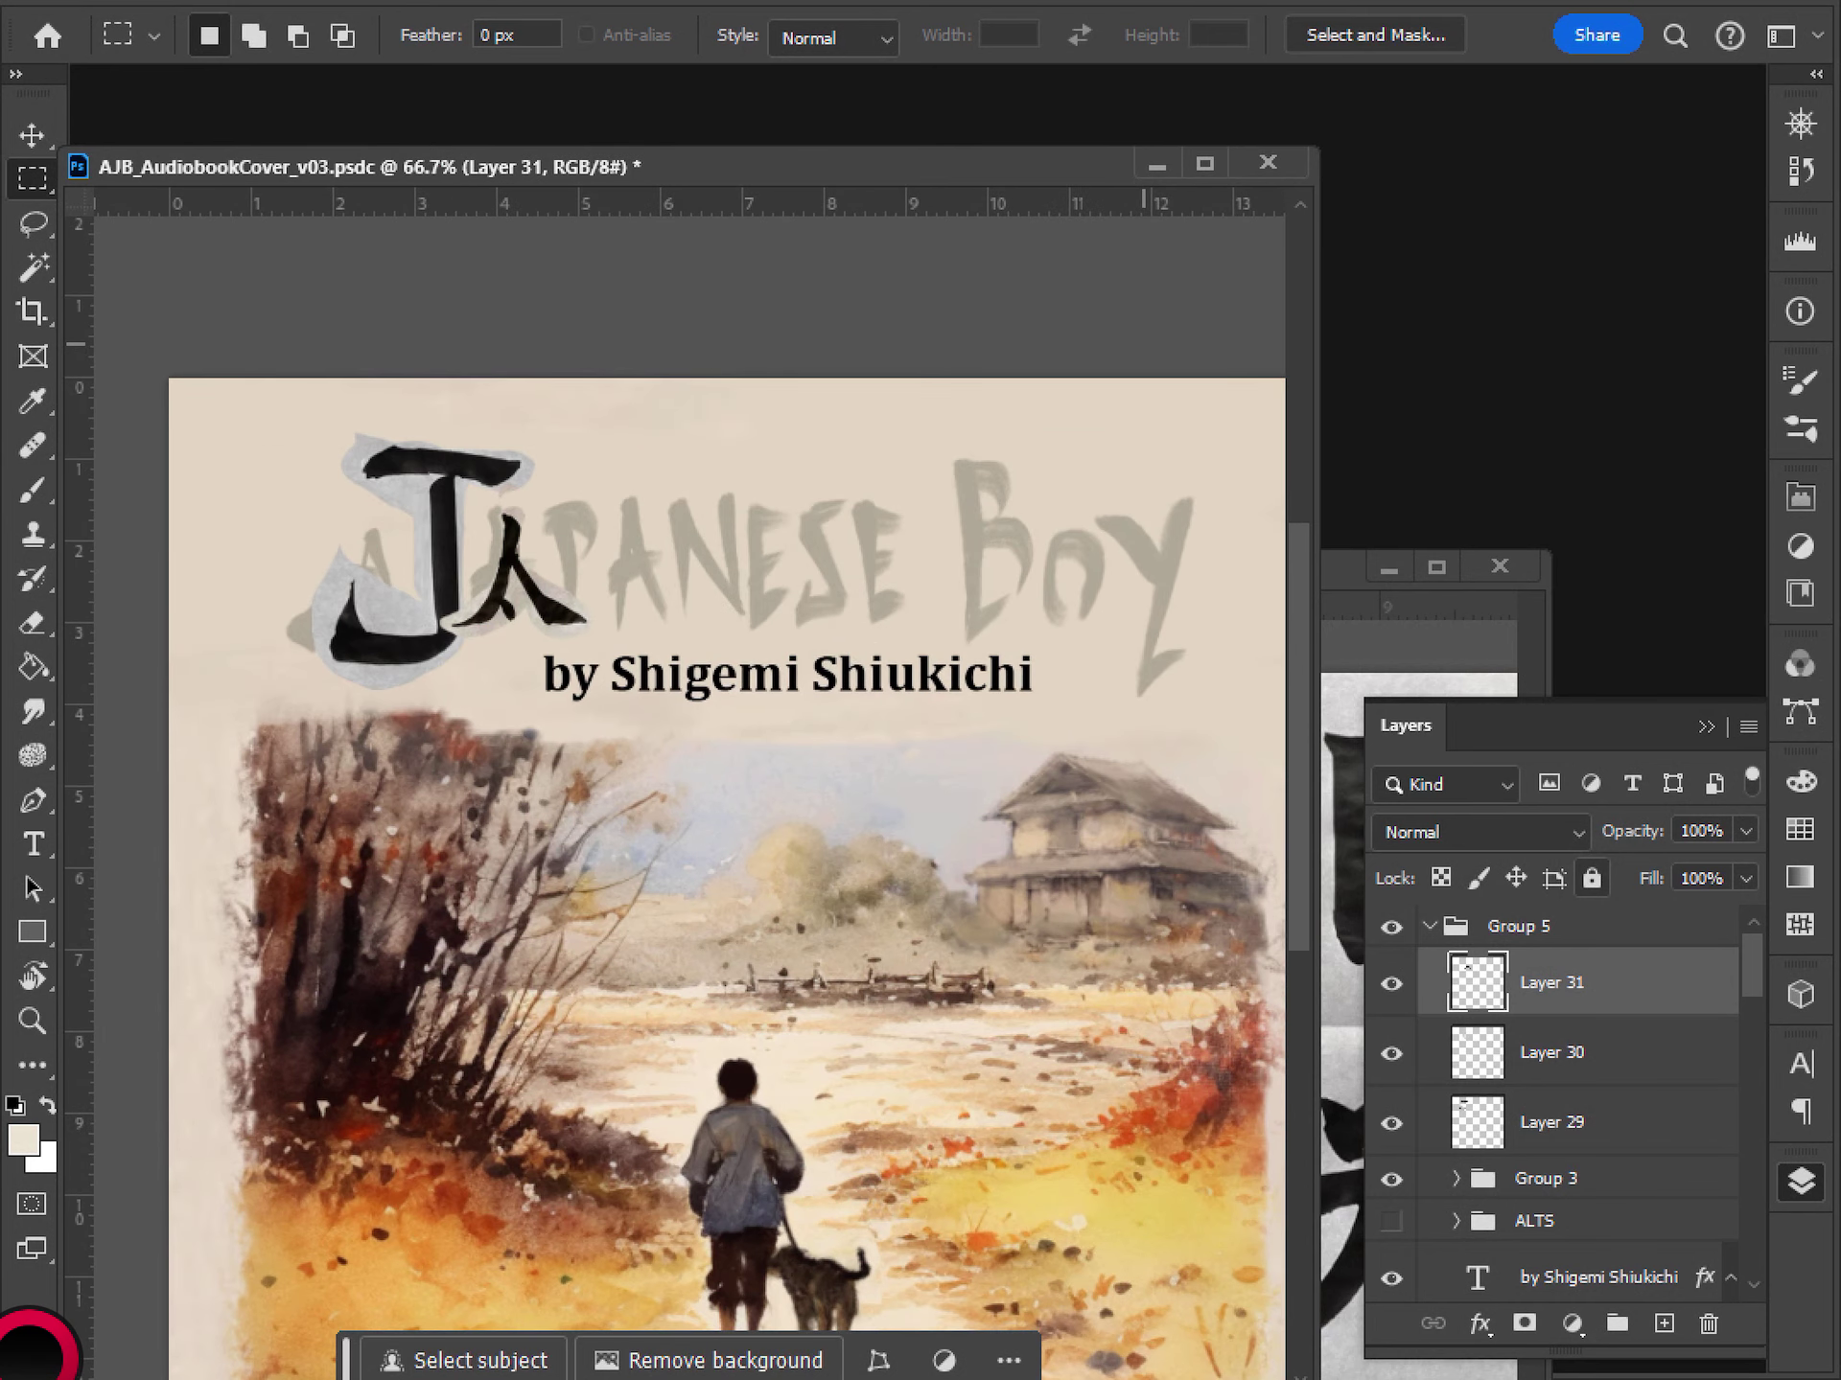
key("ctrl+minus")
key("ctrl+plus")
key("ctrl+plus")
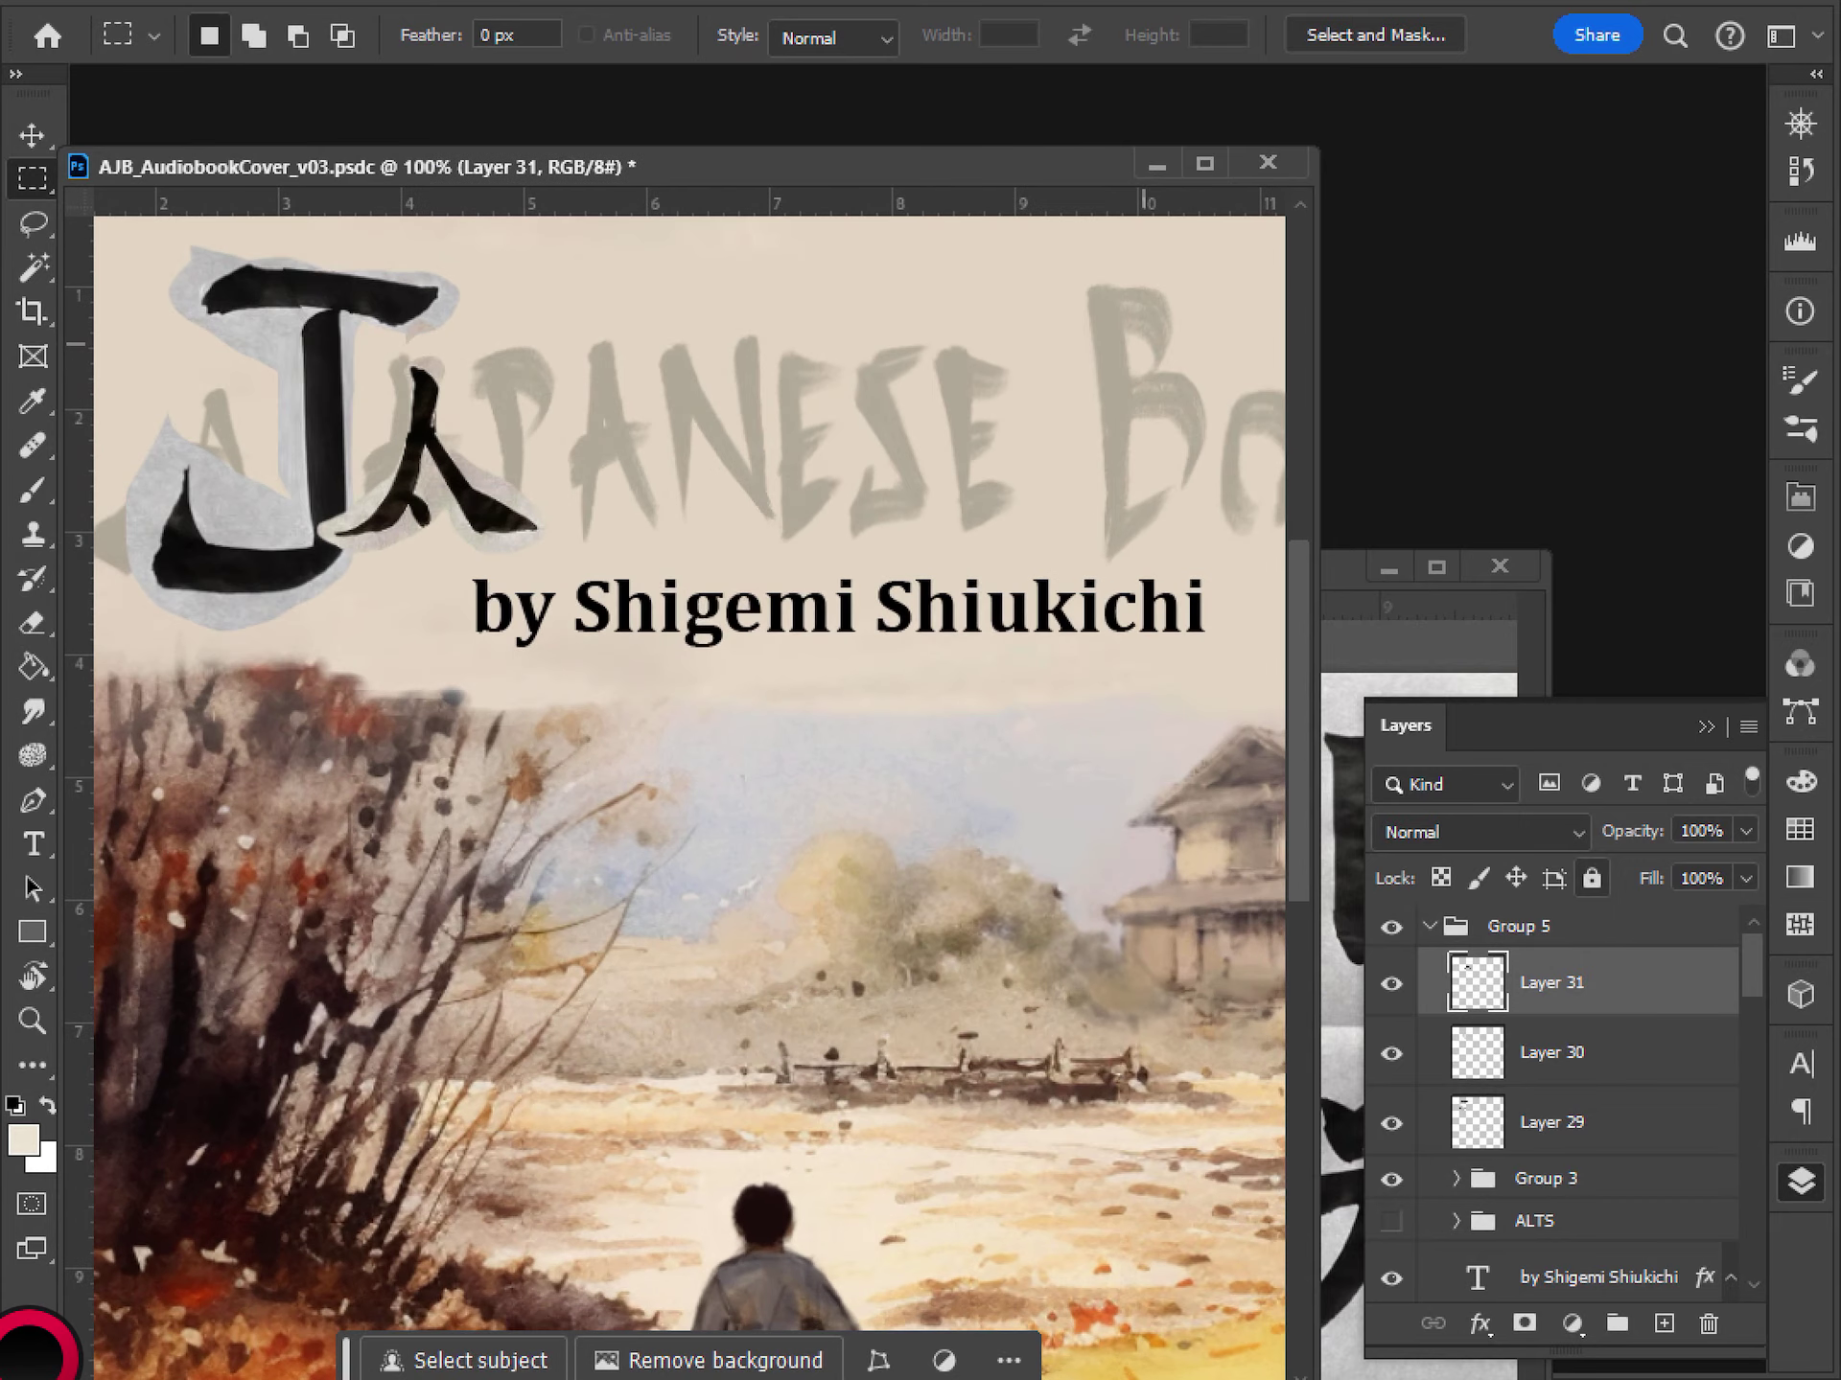
key("ctrl+minus")
key("ctrl+plus")
- Bring ArtRef-KanjiShodou.psd forward, move its window up, clear its selection, and look over the kanji sheets
left_click(1335, 568)
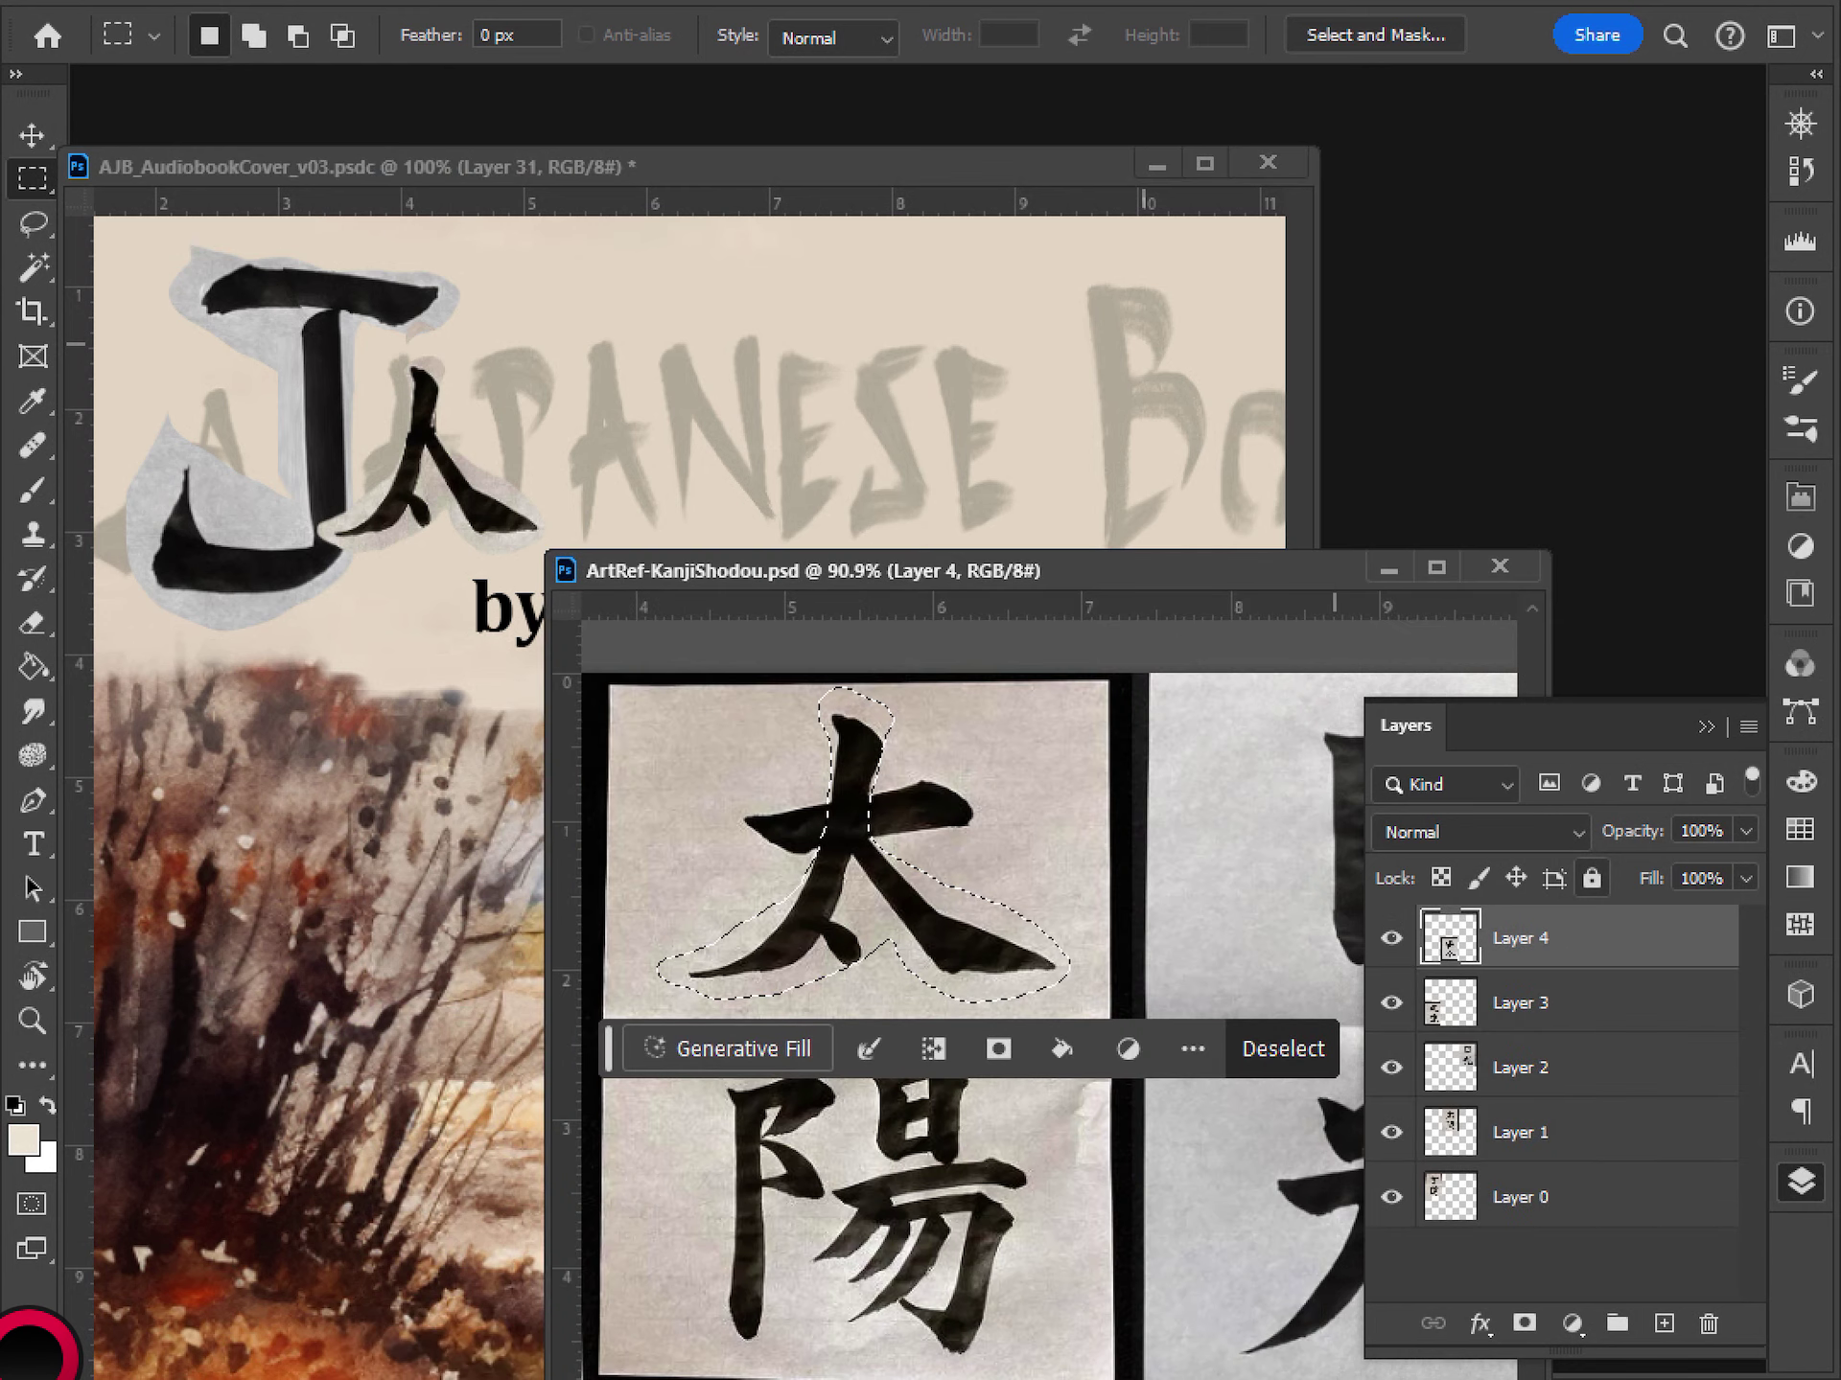
left_click_drag(1334, 569, 1304, 485)
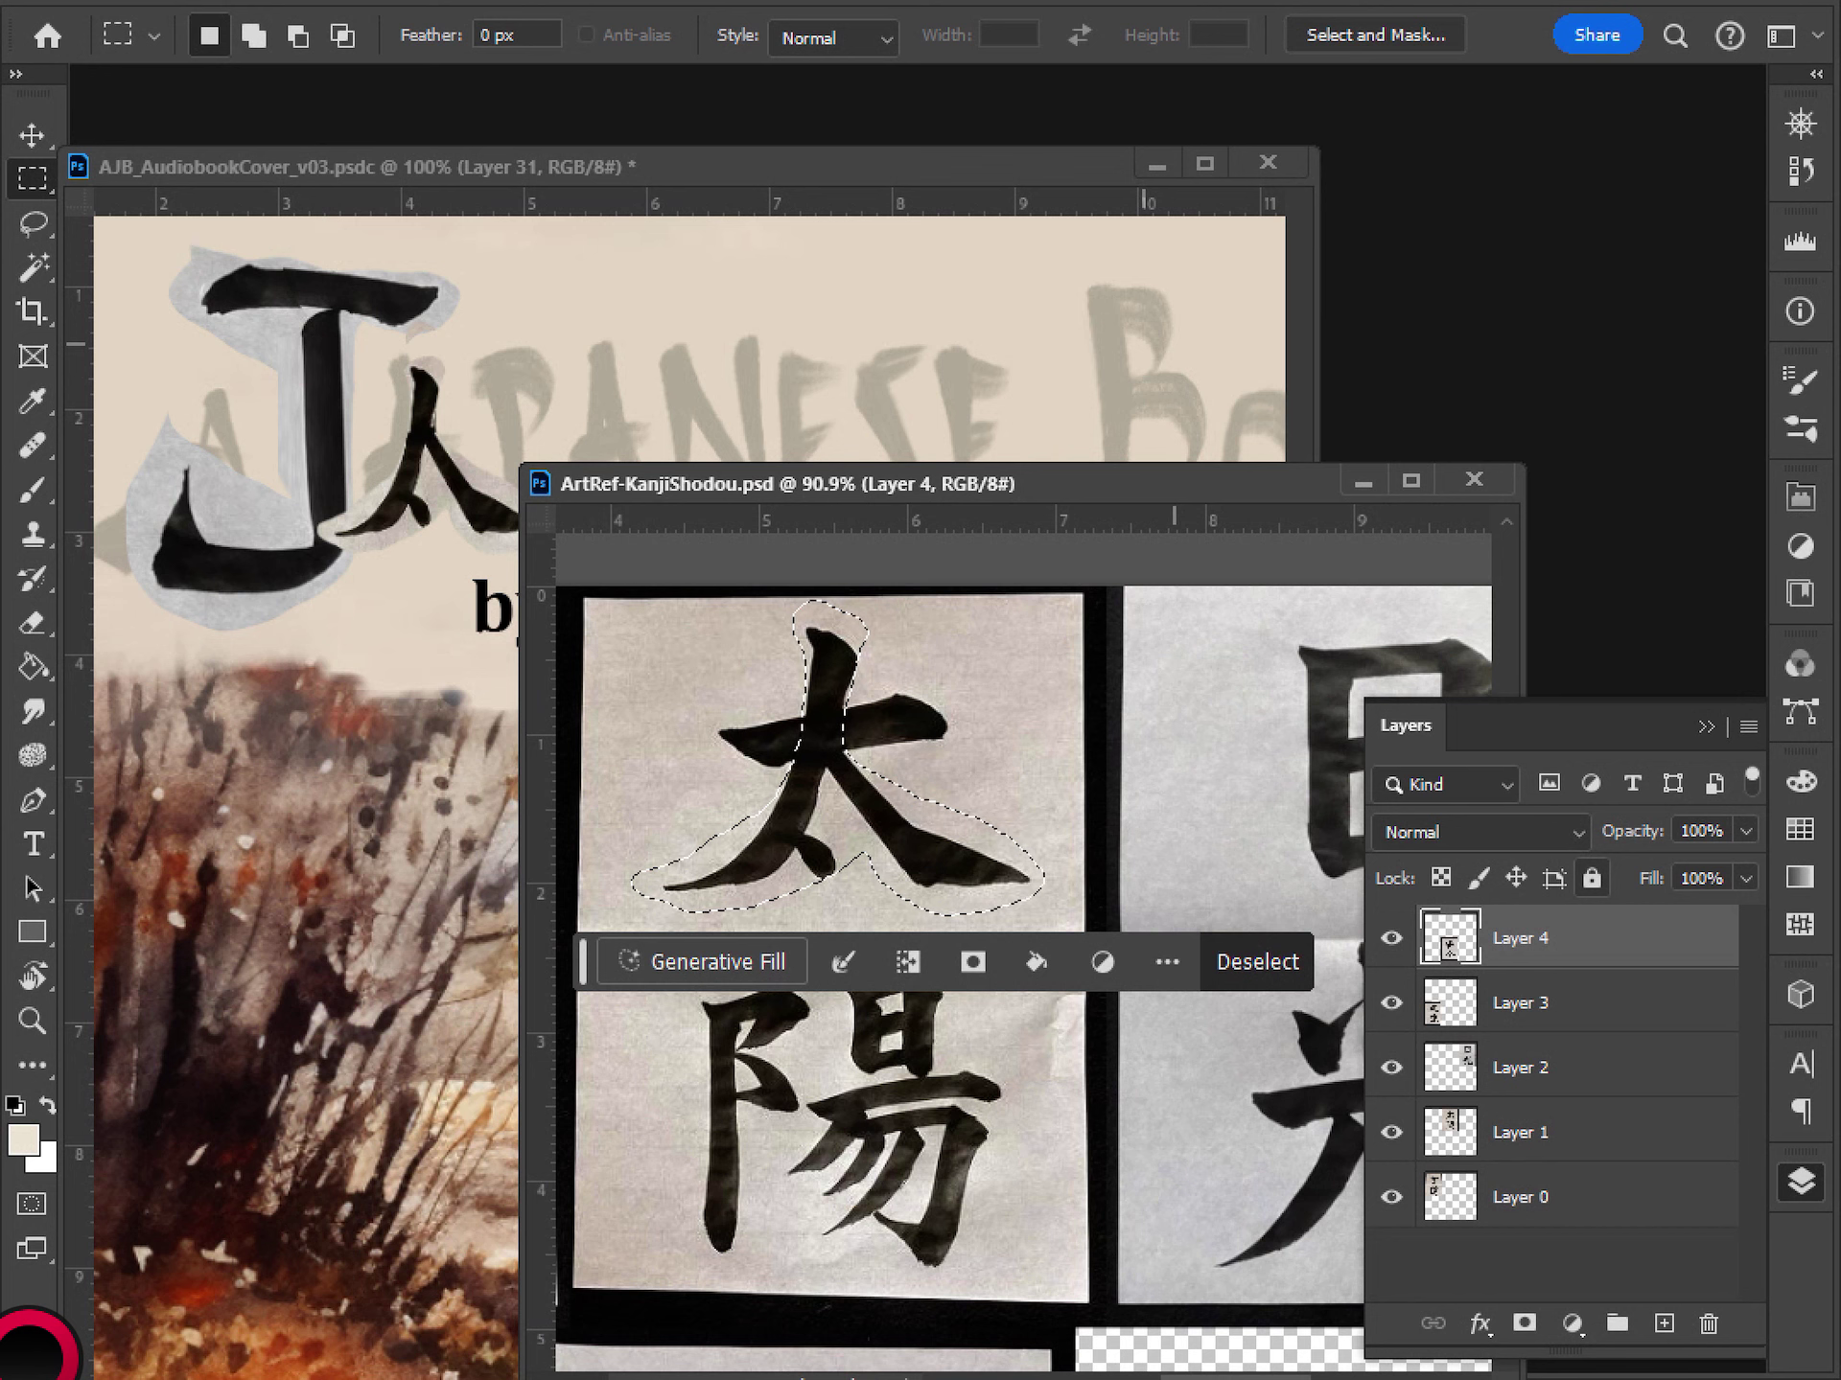
key("ctrl+d")
key("ctrl+minus")
key("ctrl+minus")
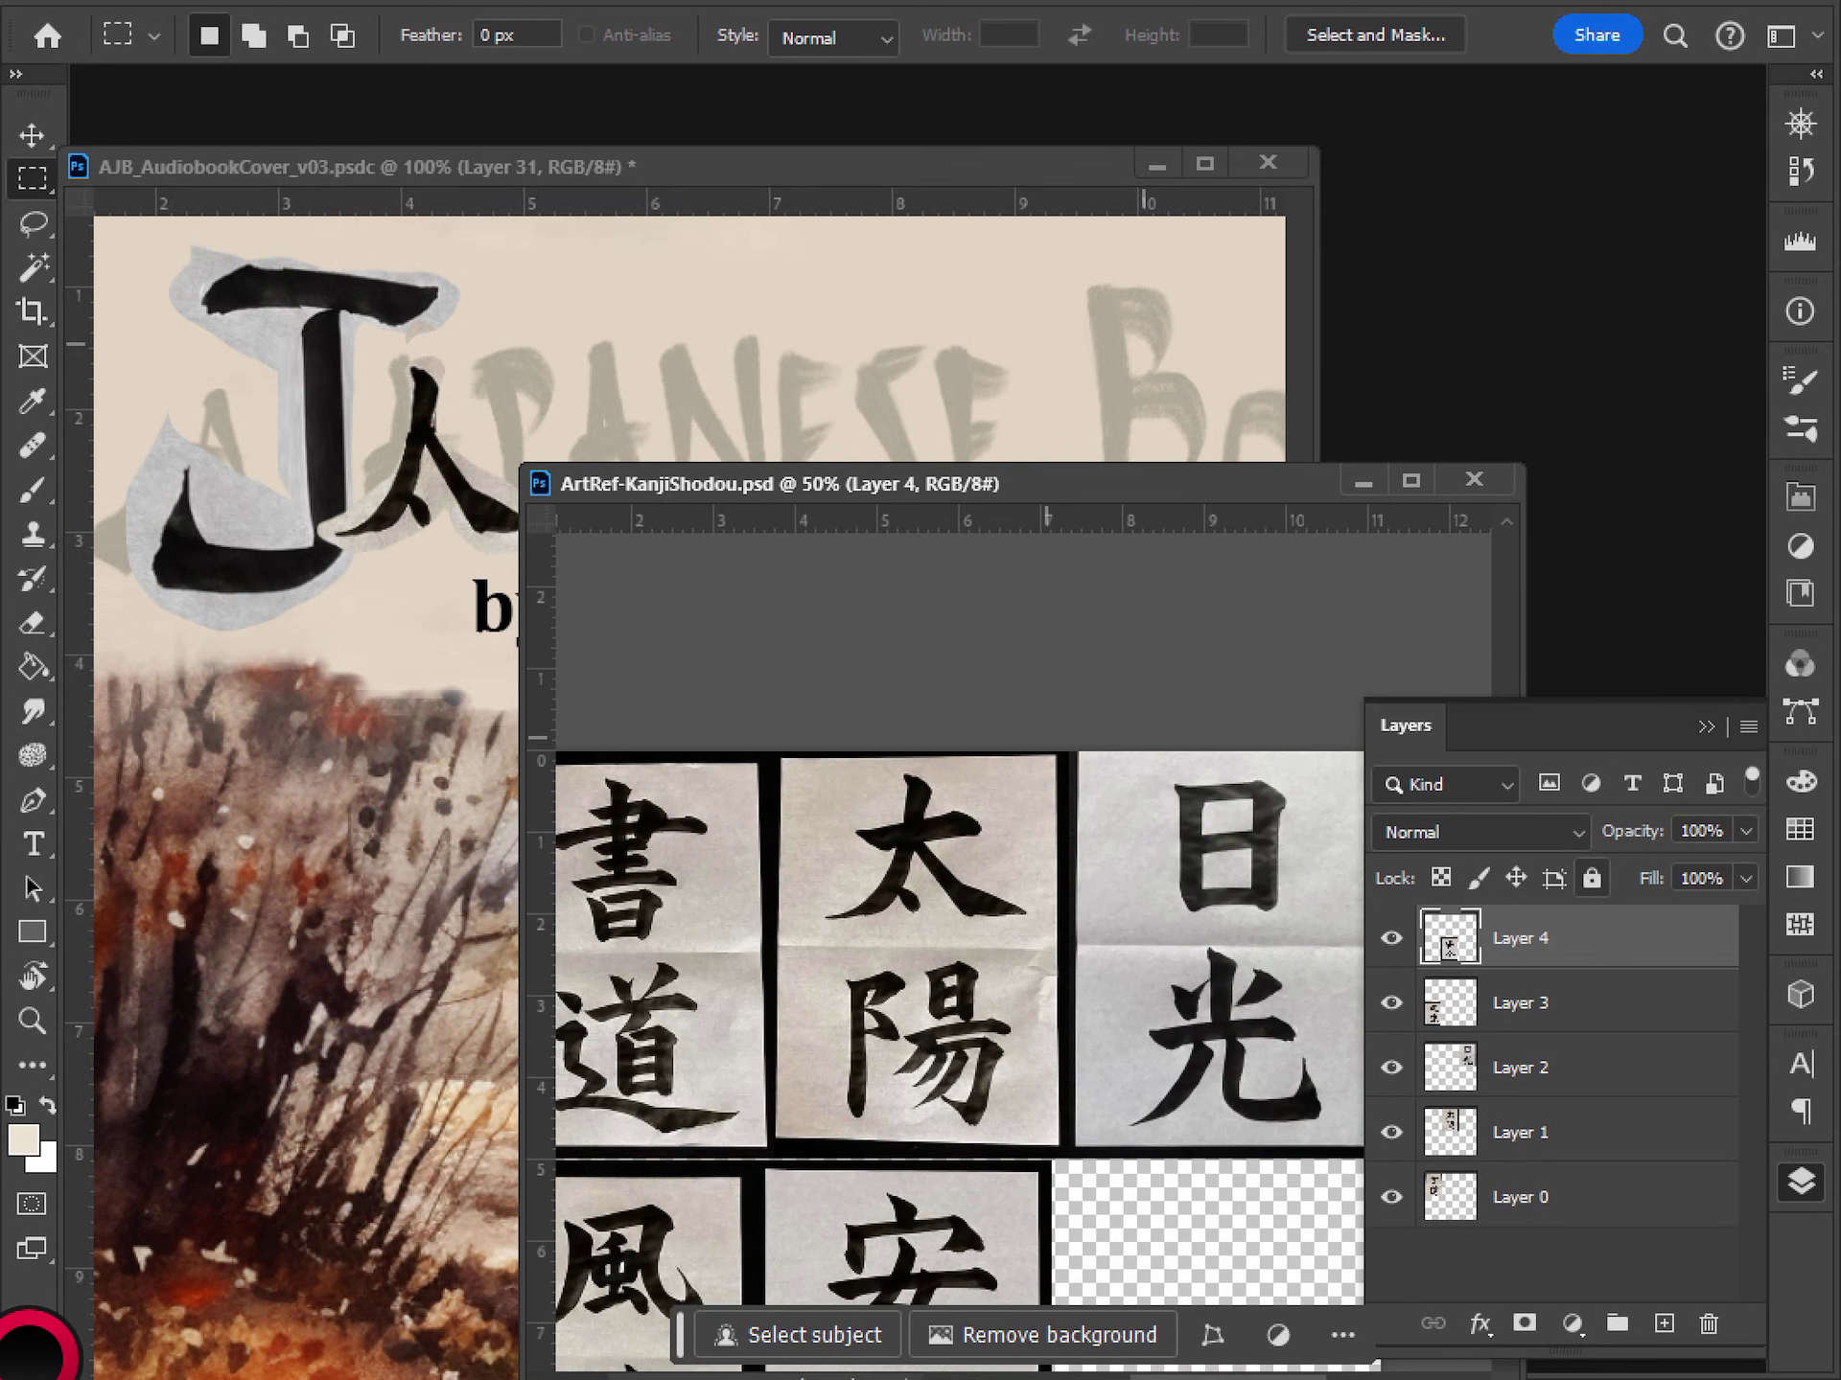
left_click_drag(1058, 1004, 1094, 834)
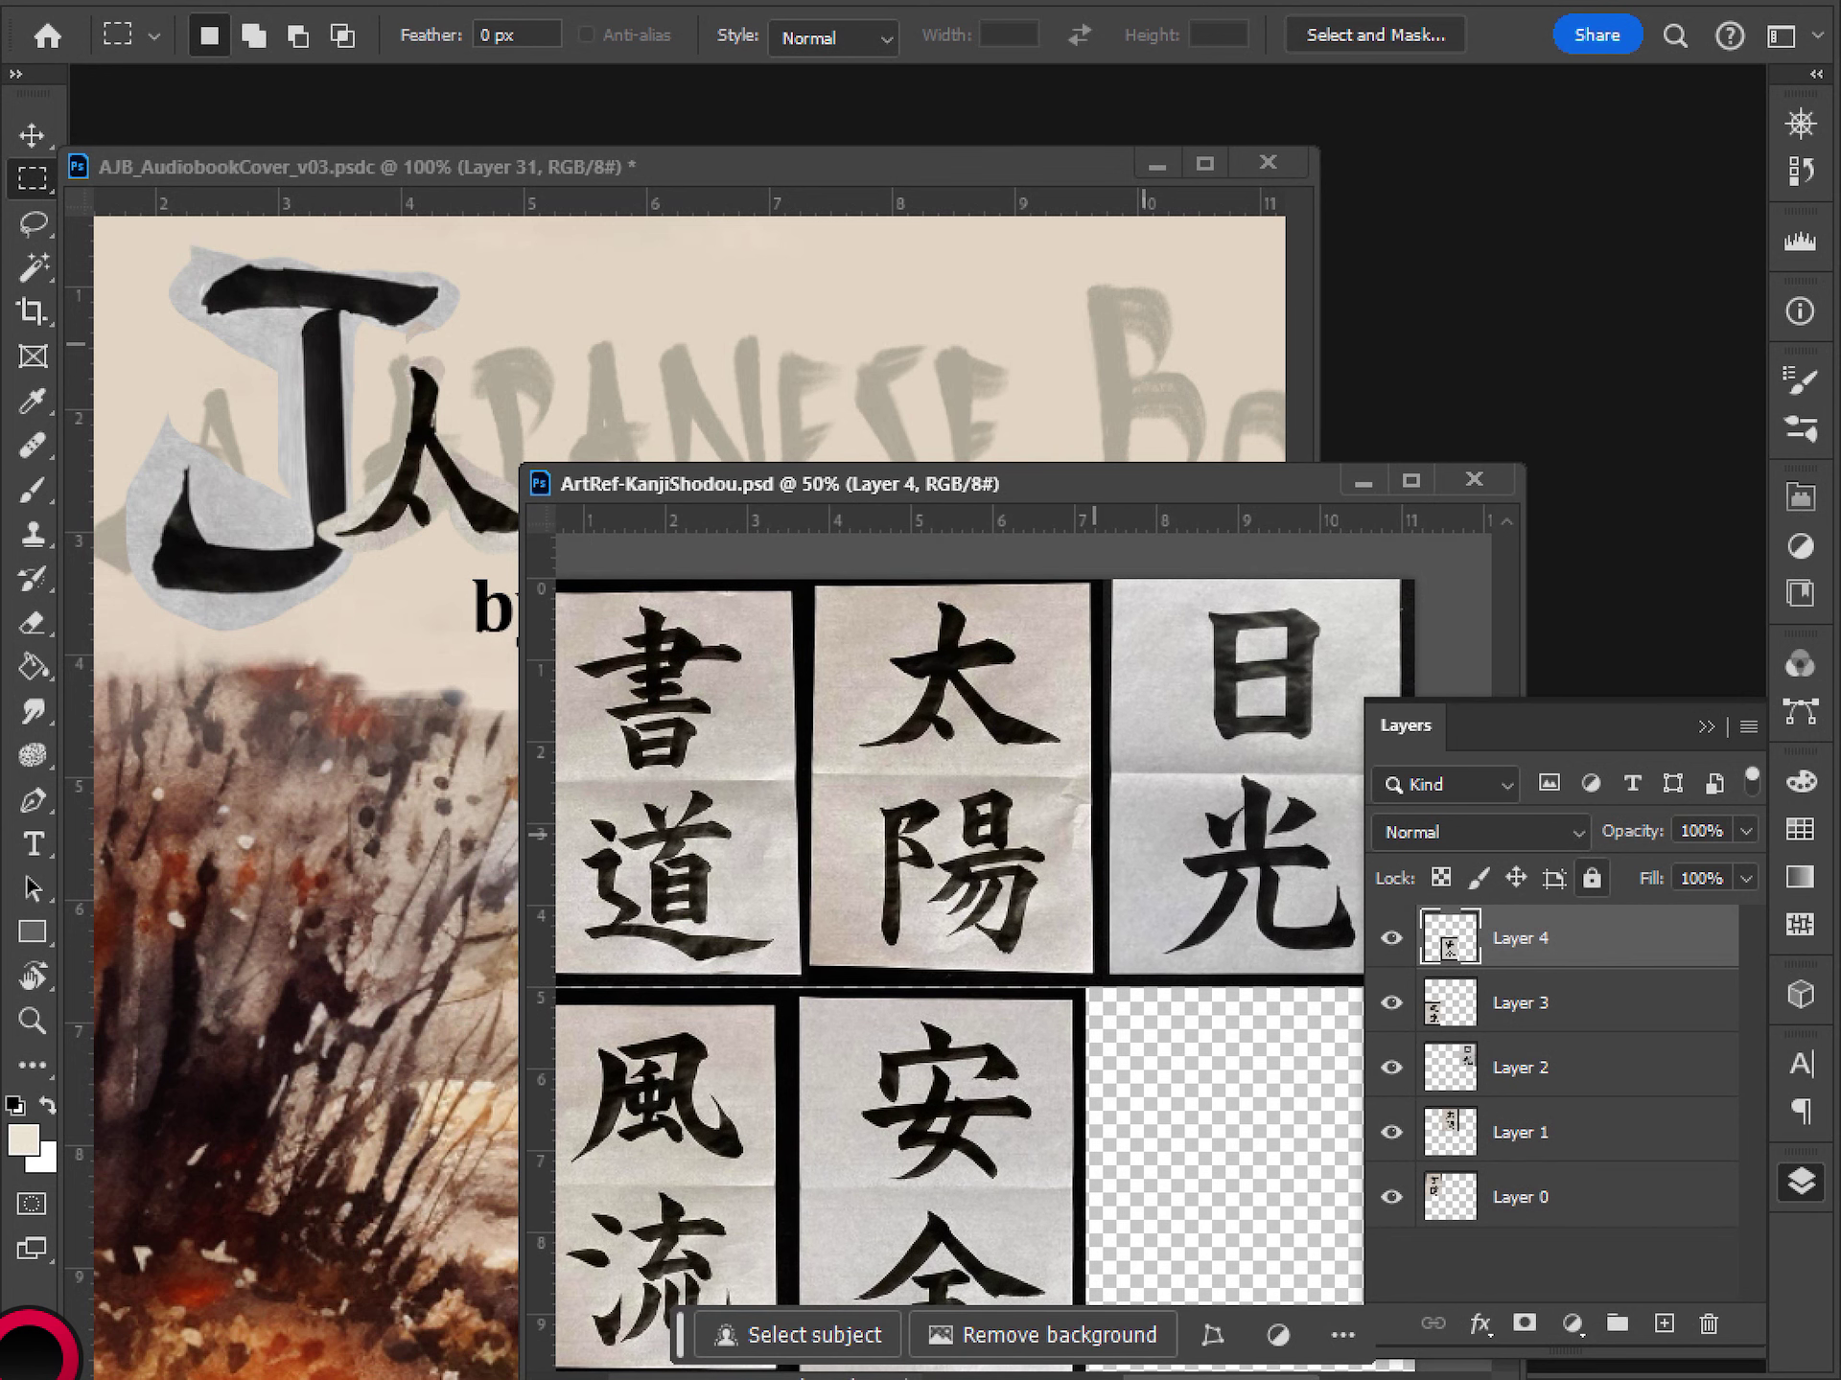
scroll(958, 959, "down", 3)
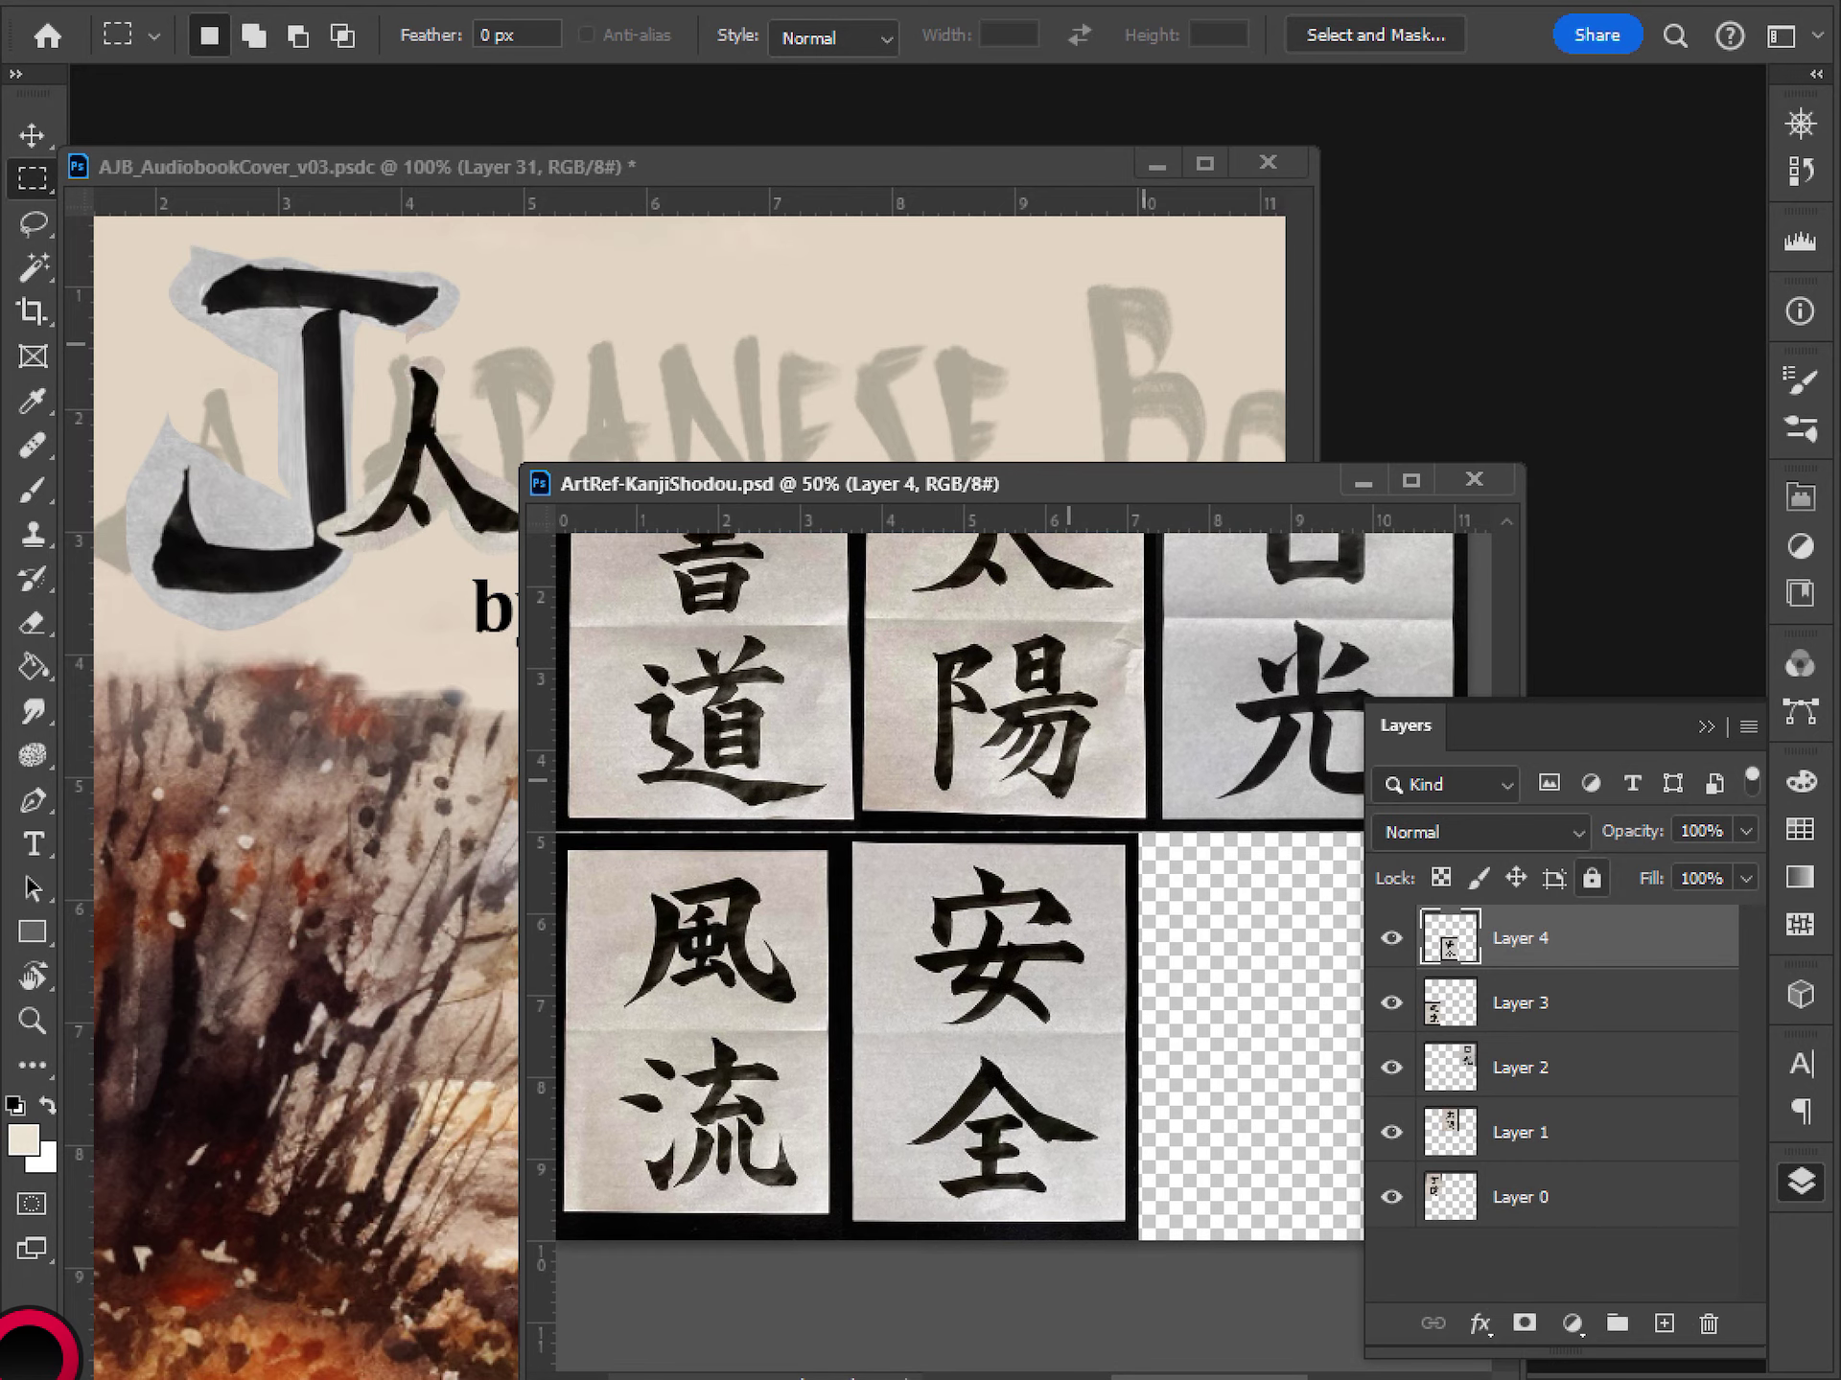
scroll(959, 959, "up", 3)
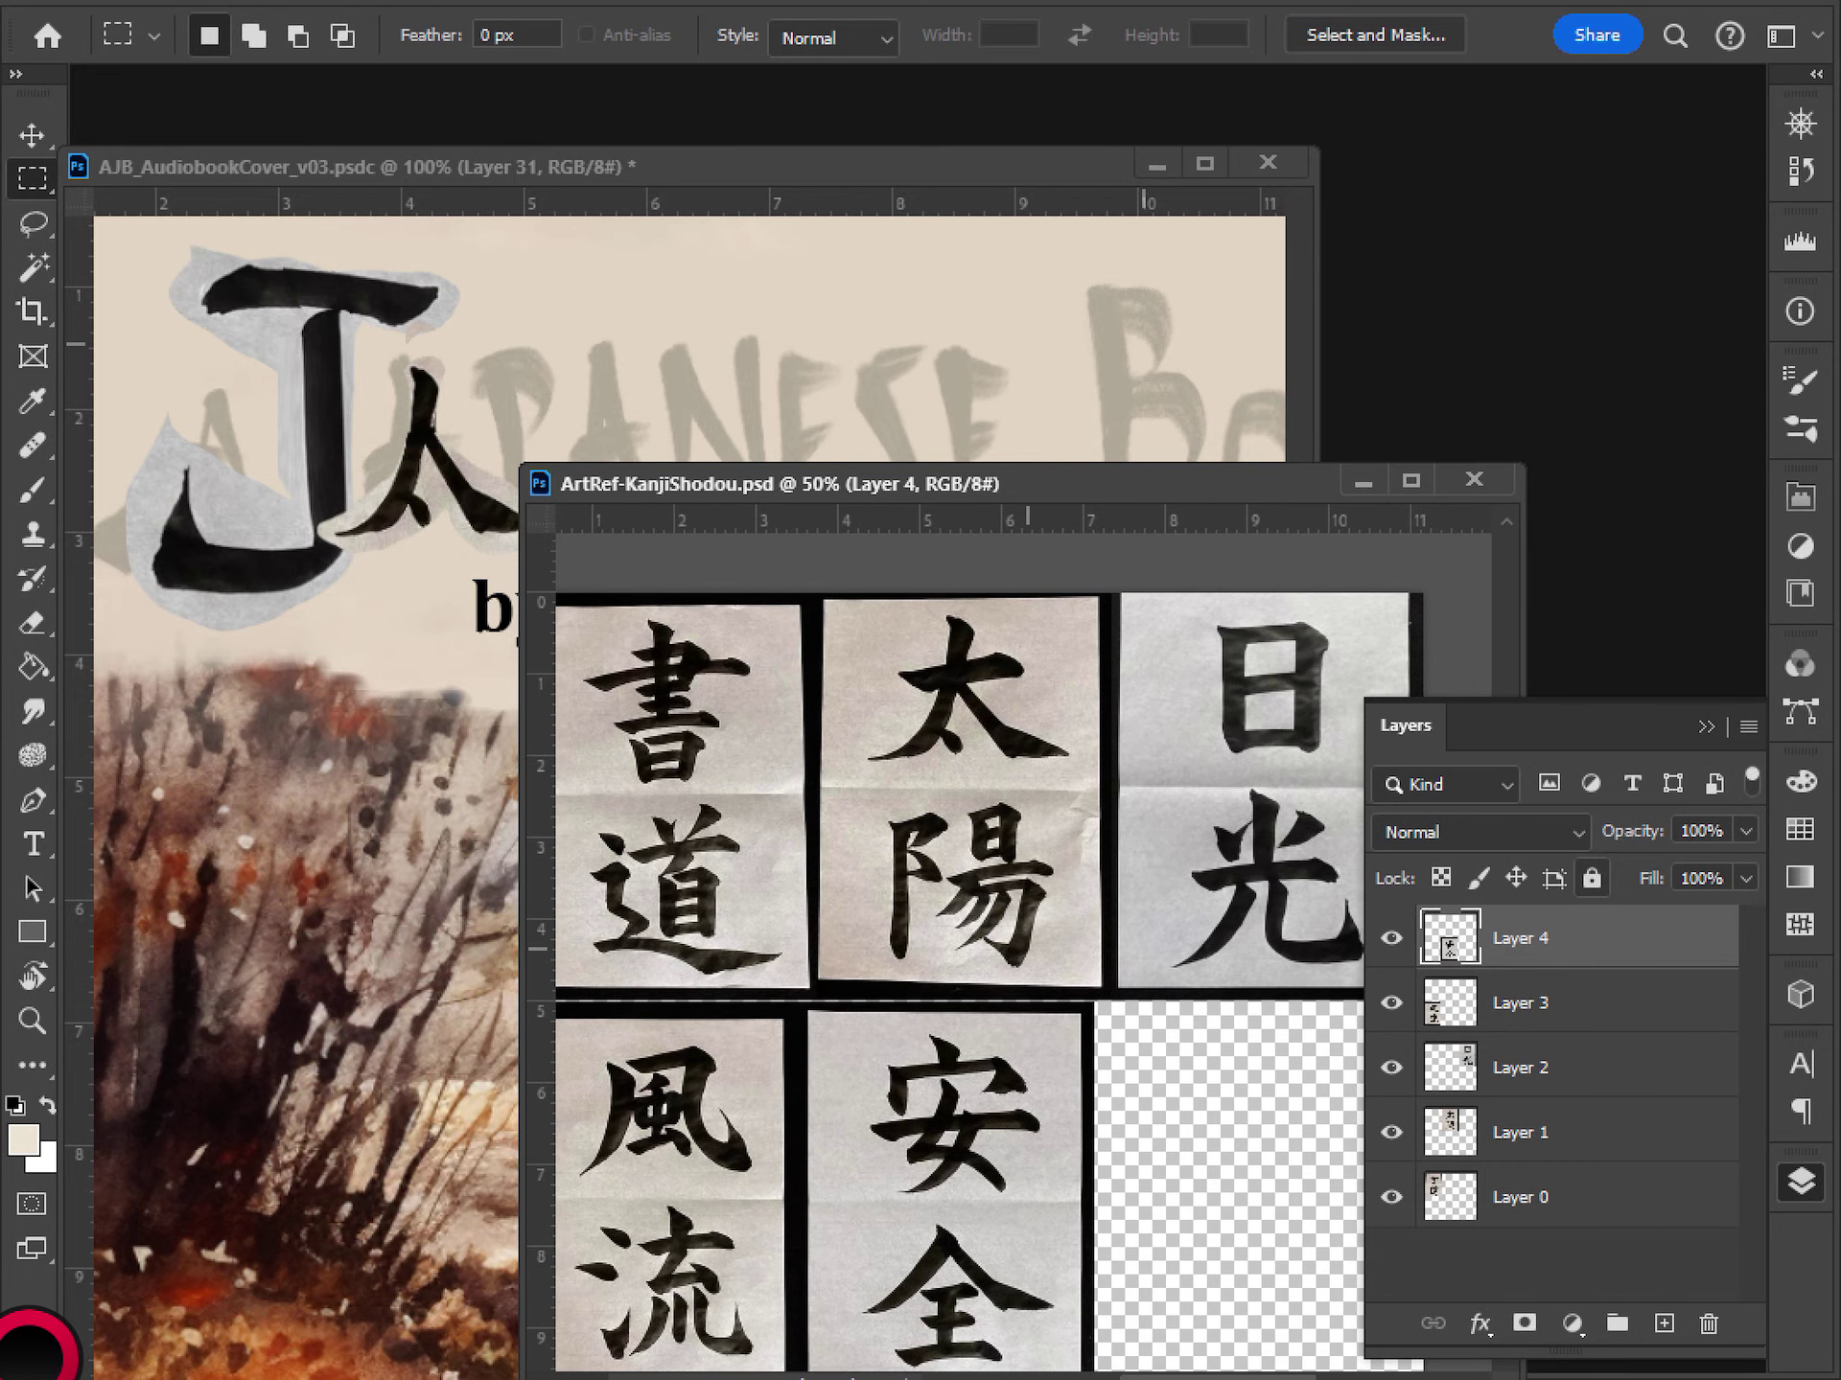
left_click_drag(1043, 952, 1046, 952)
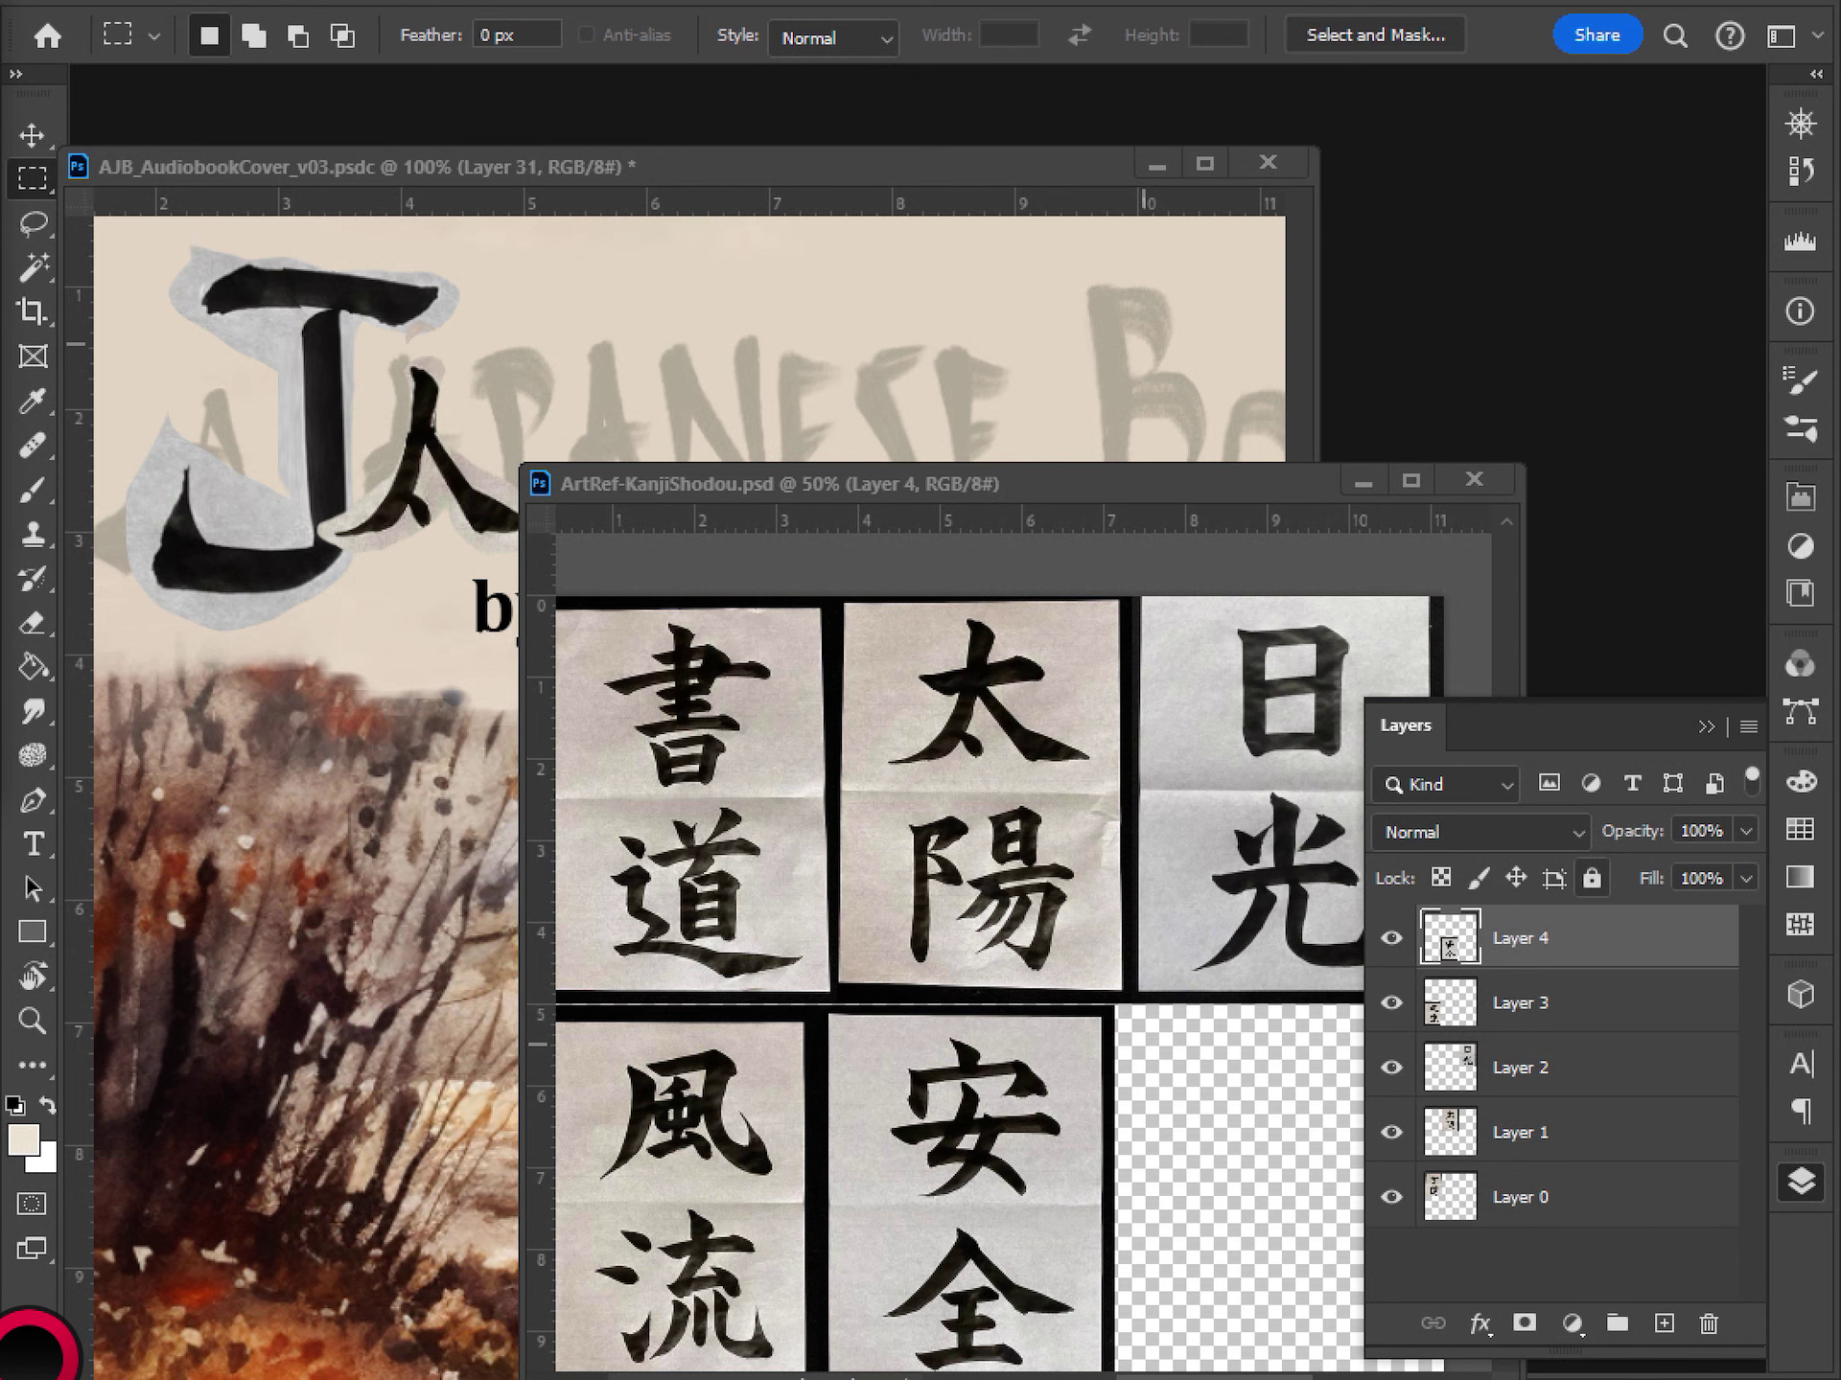
- Paste the 王国 calligraphy image into ArtRef-KanjiShodou.psd as a new layer and delete the dark textured strips on both sides
left_click_drag(0, 654, 1274, 1206)
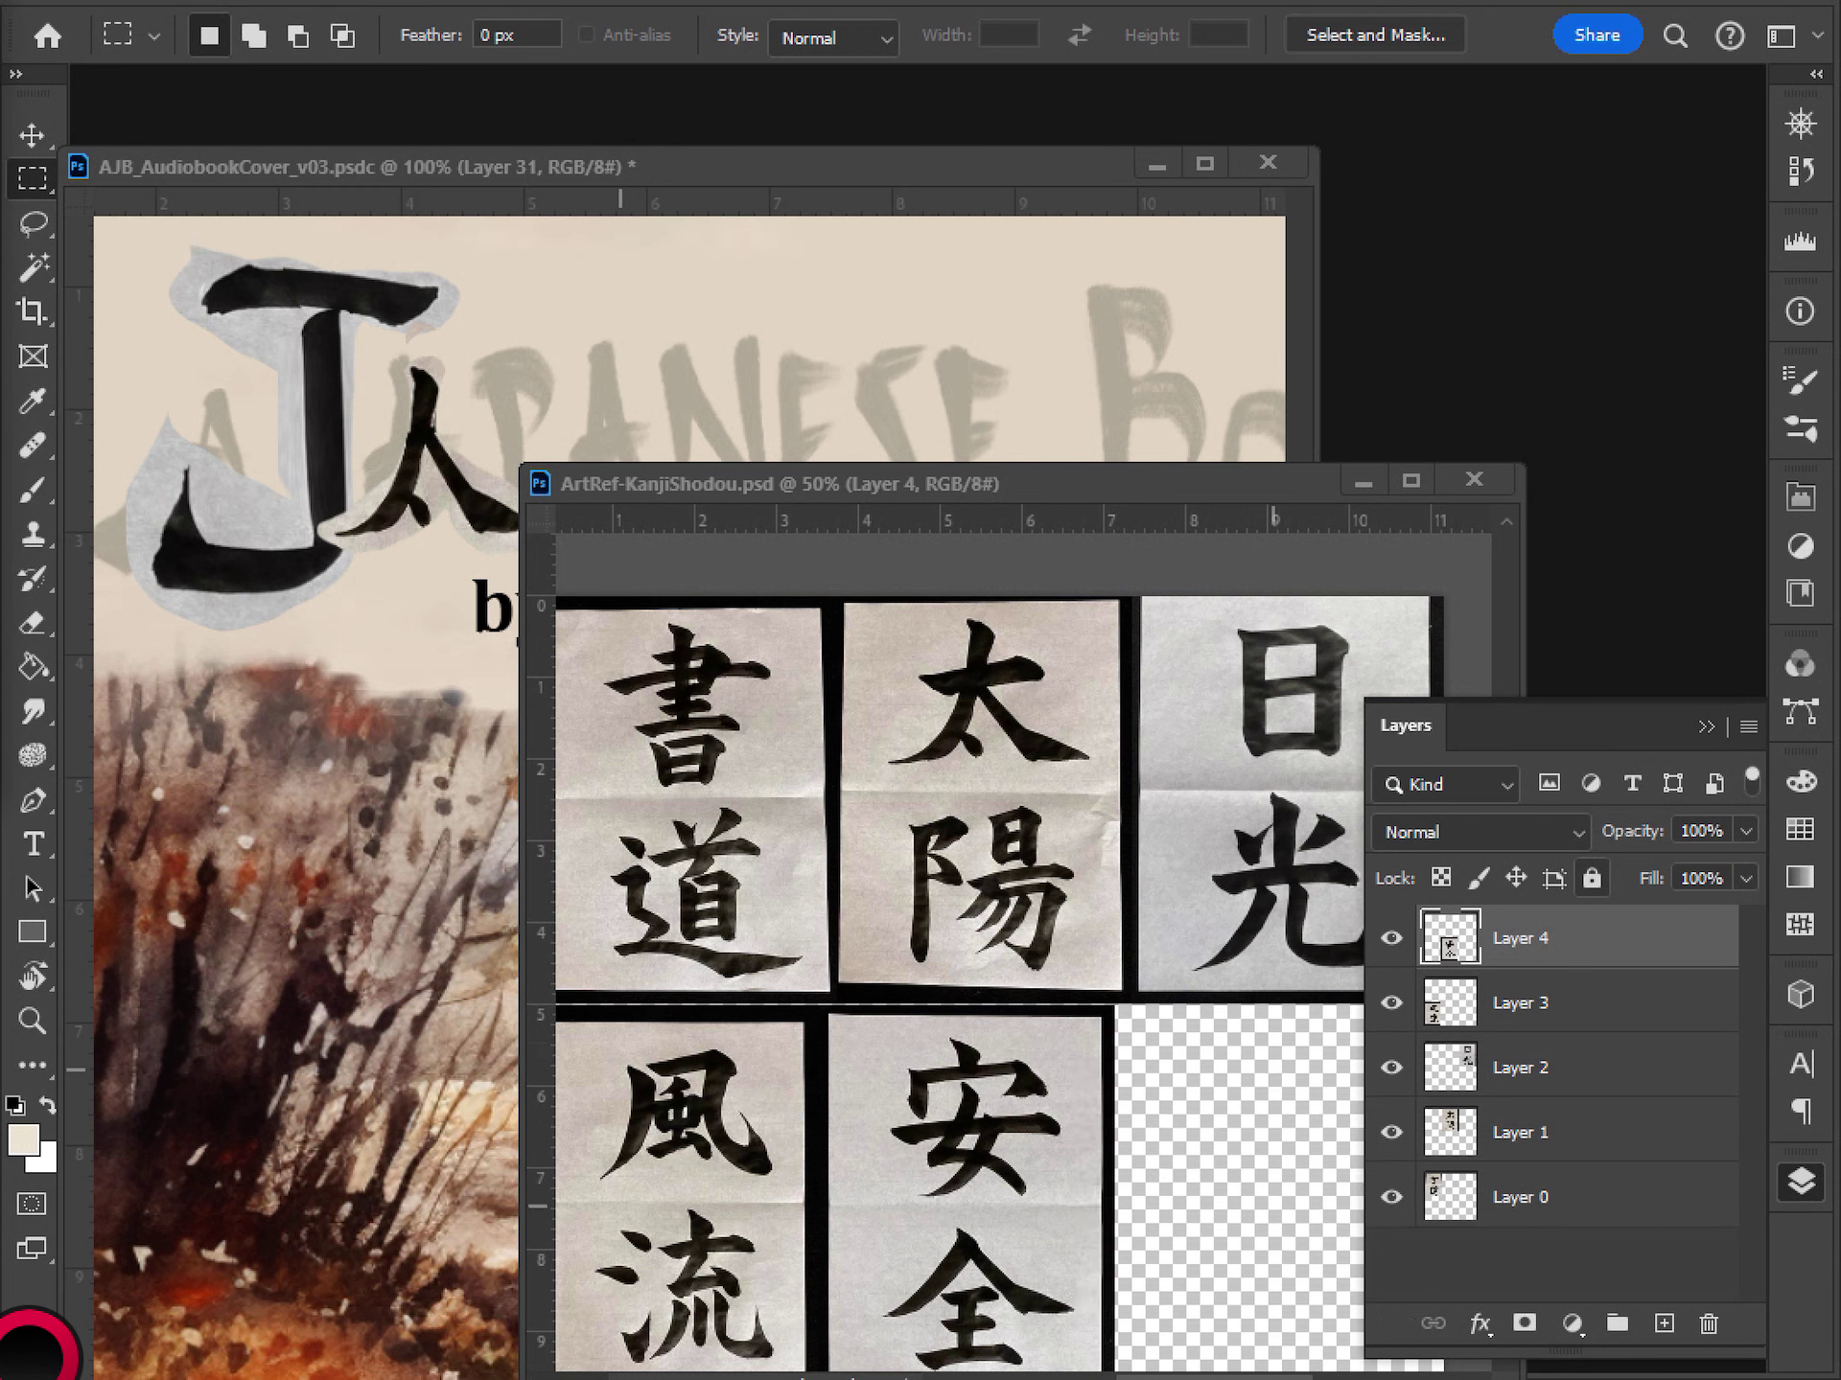
key("ctrl+v")
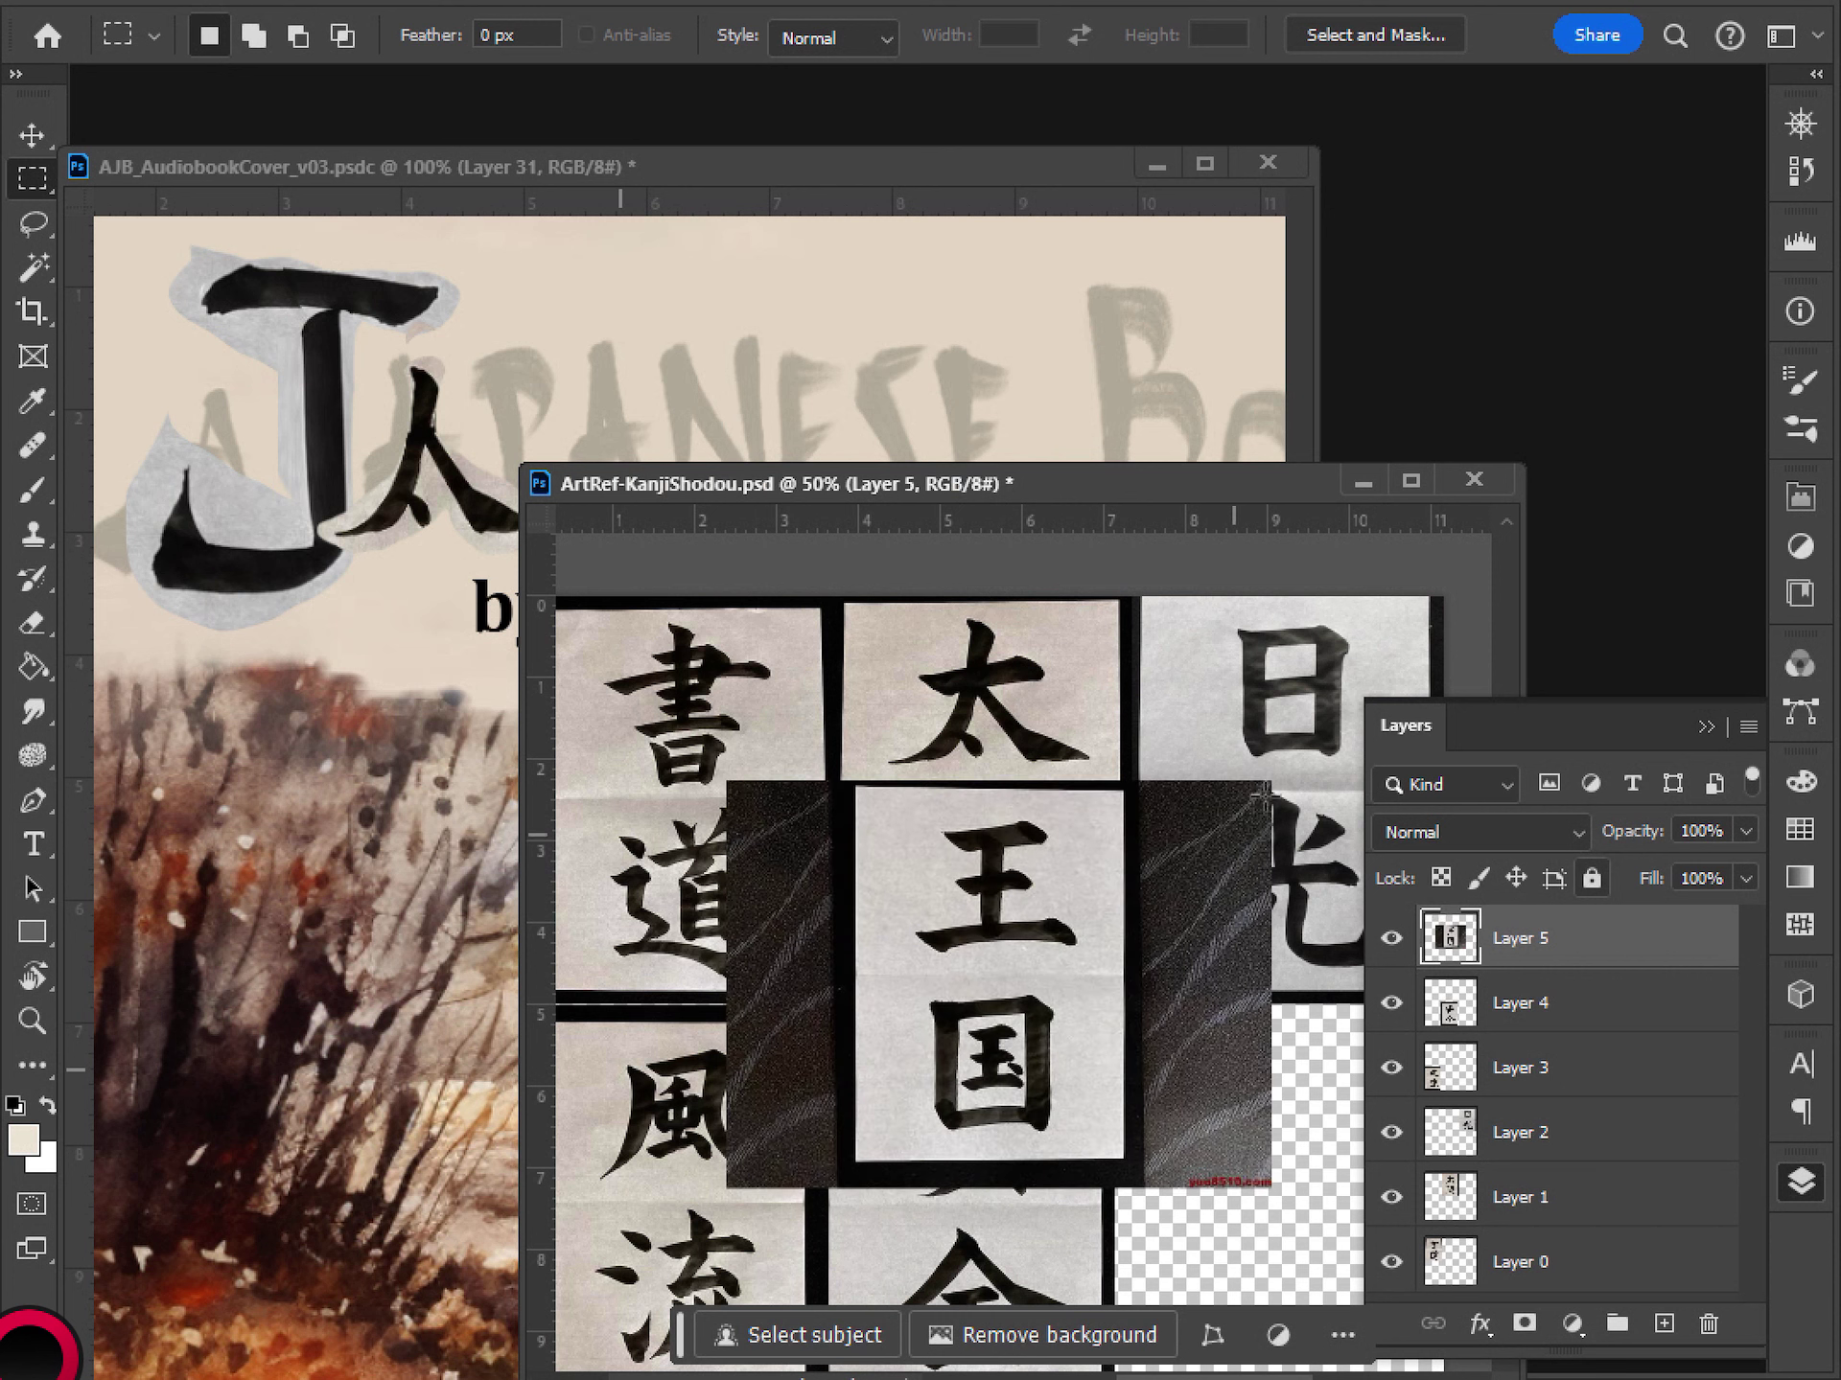
left_click_drag(1289, 698, 1136, 1246)
key("Delete")
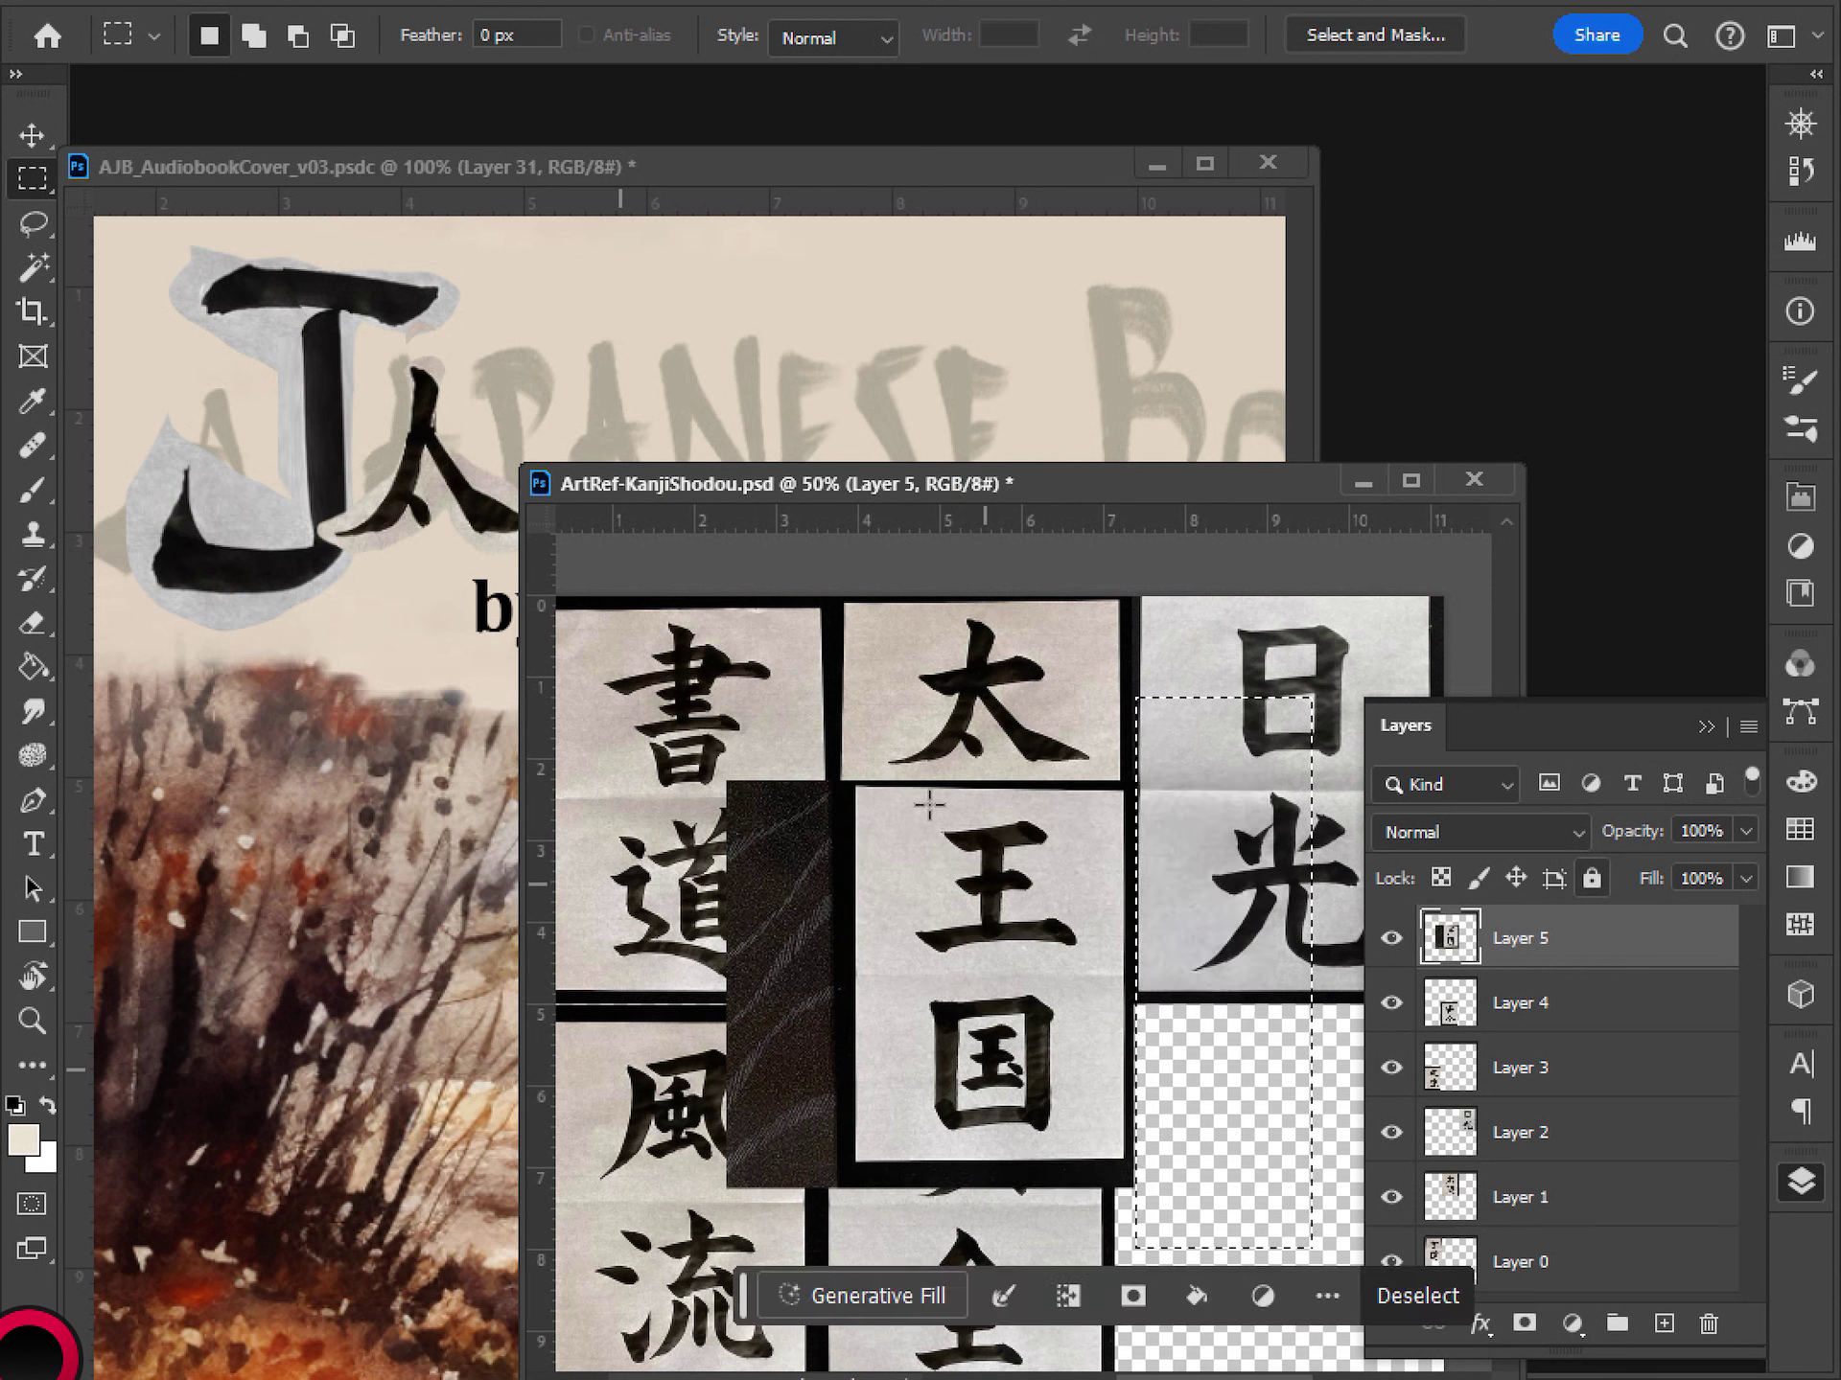
left_click_drag(706, 698, 844, 1294)
key("Delete")
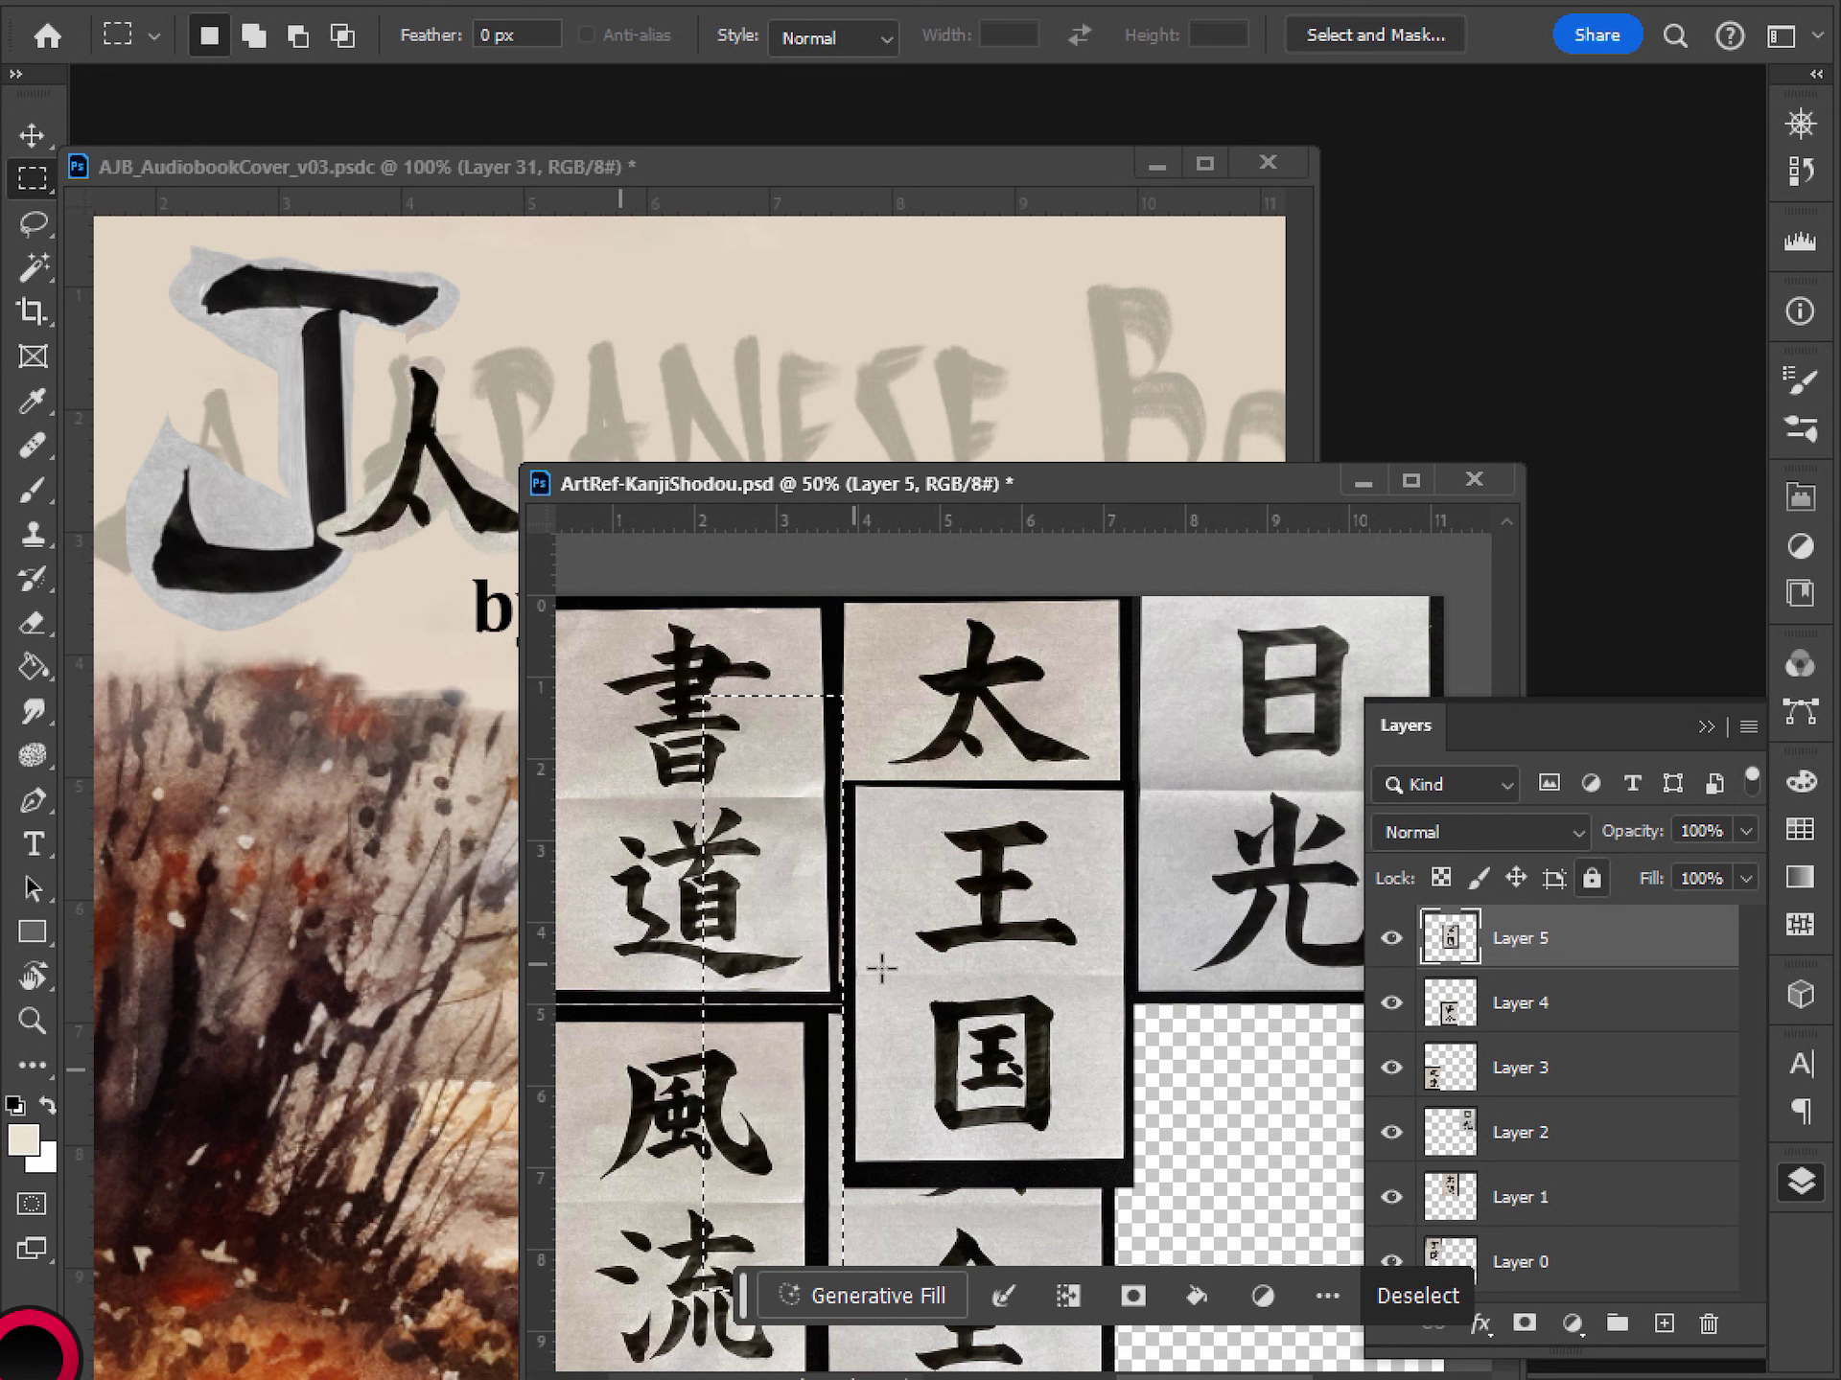
key("ctrl+d")
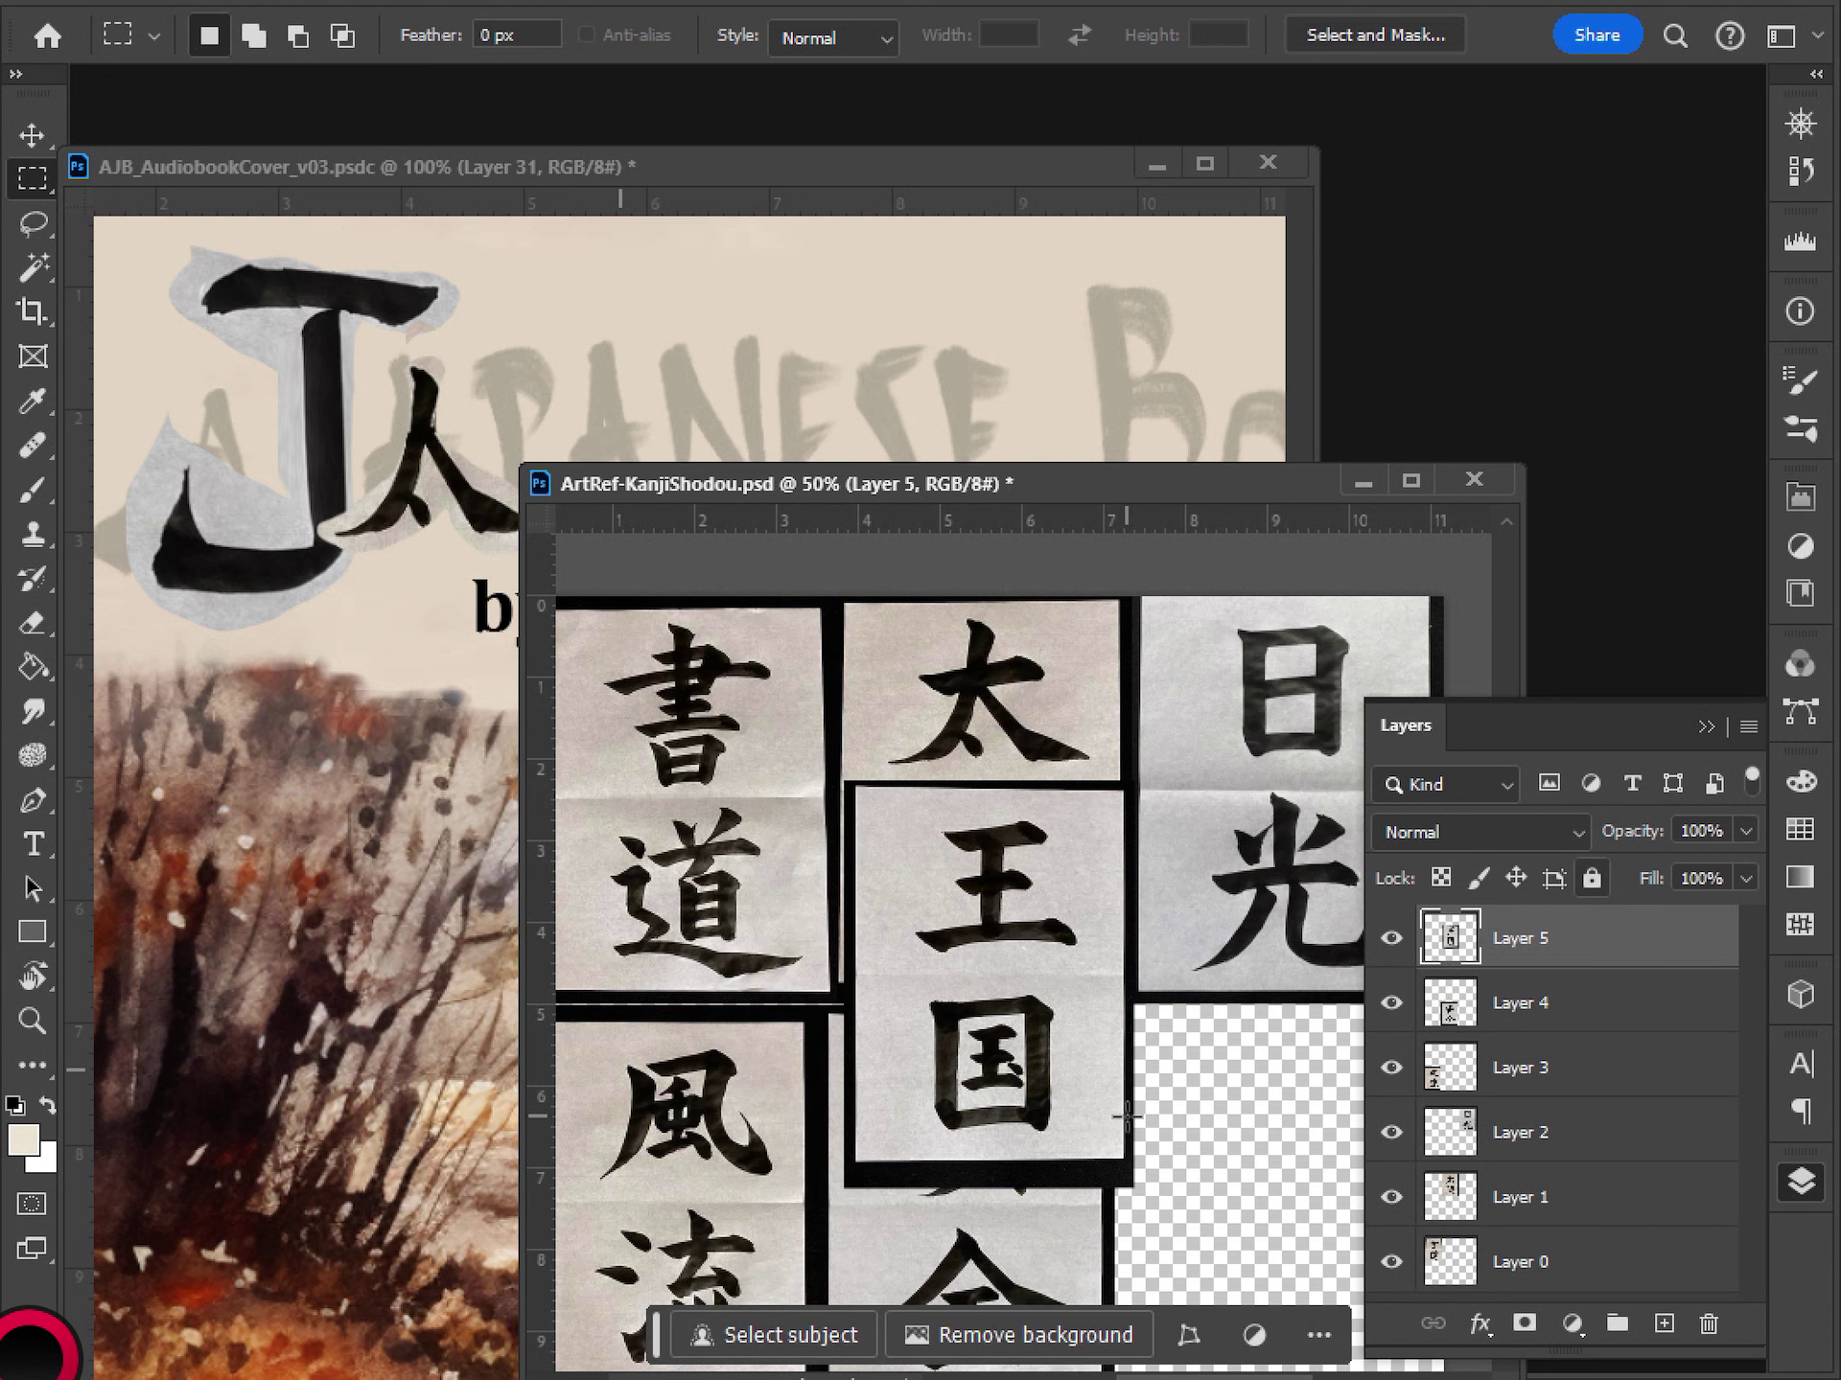
- Move the trimmed 王国 sheet into the empty area beside 安全, centred at X 854.50 px, Y 718.50 px
left_click_drag(1099, 1072, 976, 915)
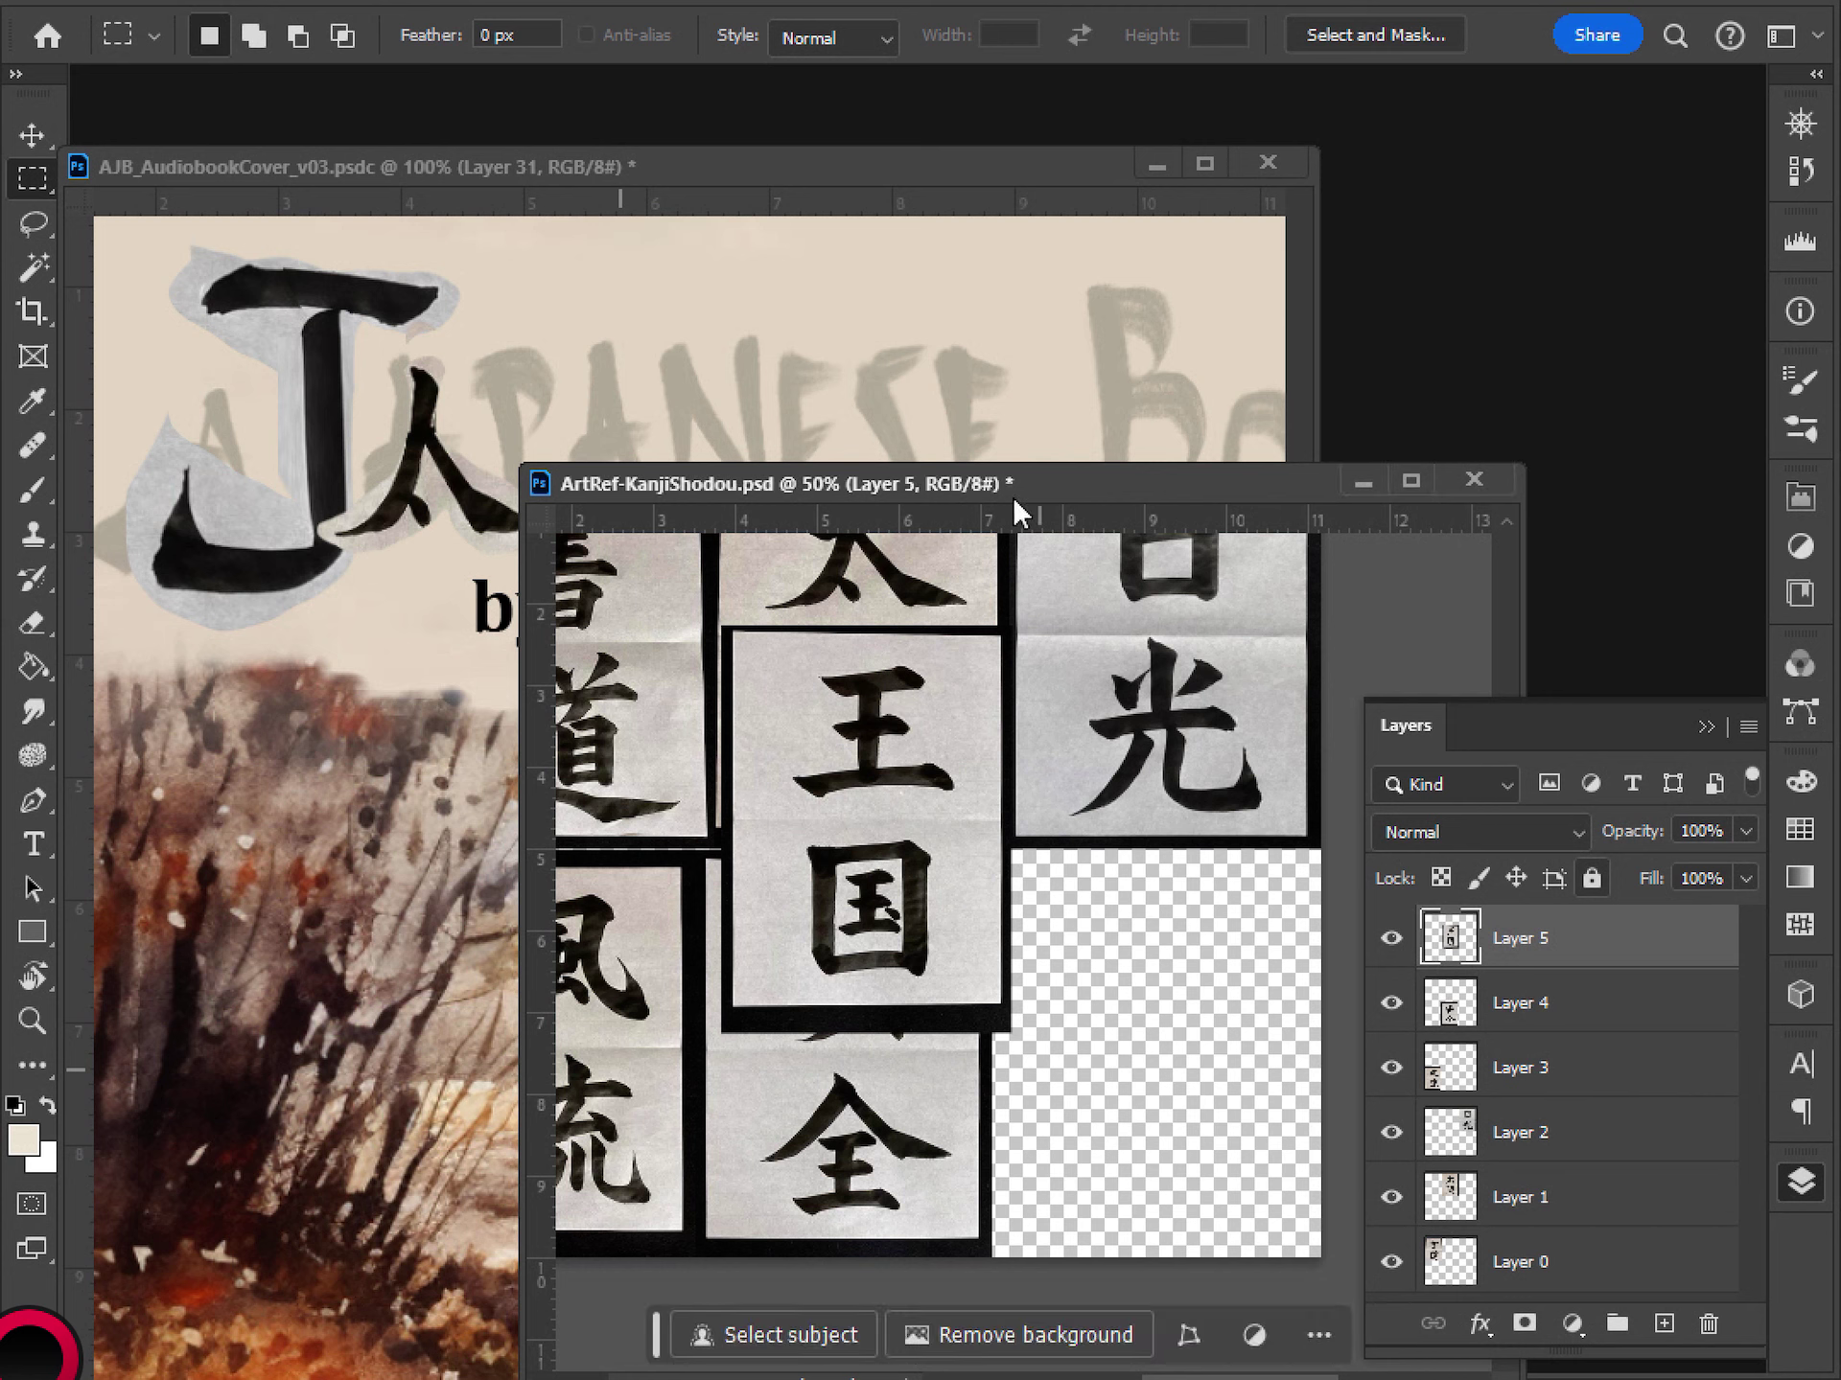
key("ctrl+t")
left_click_drag(851, 824, 1104, 1030)
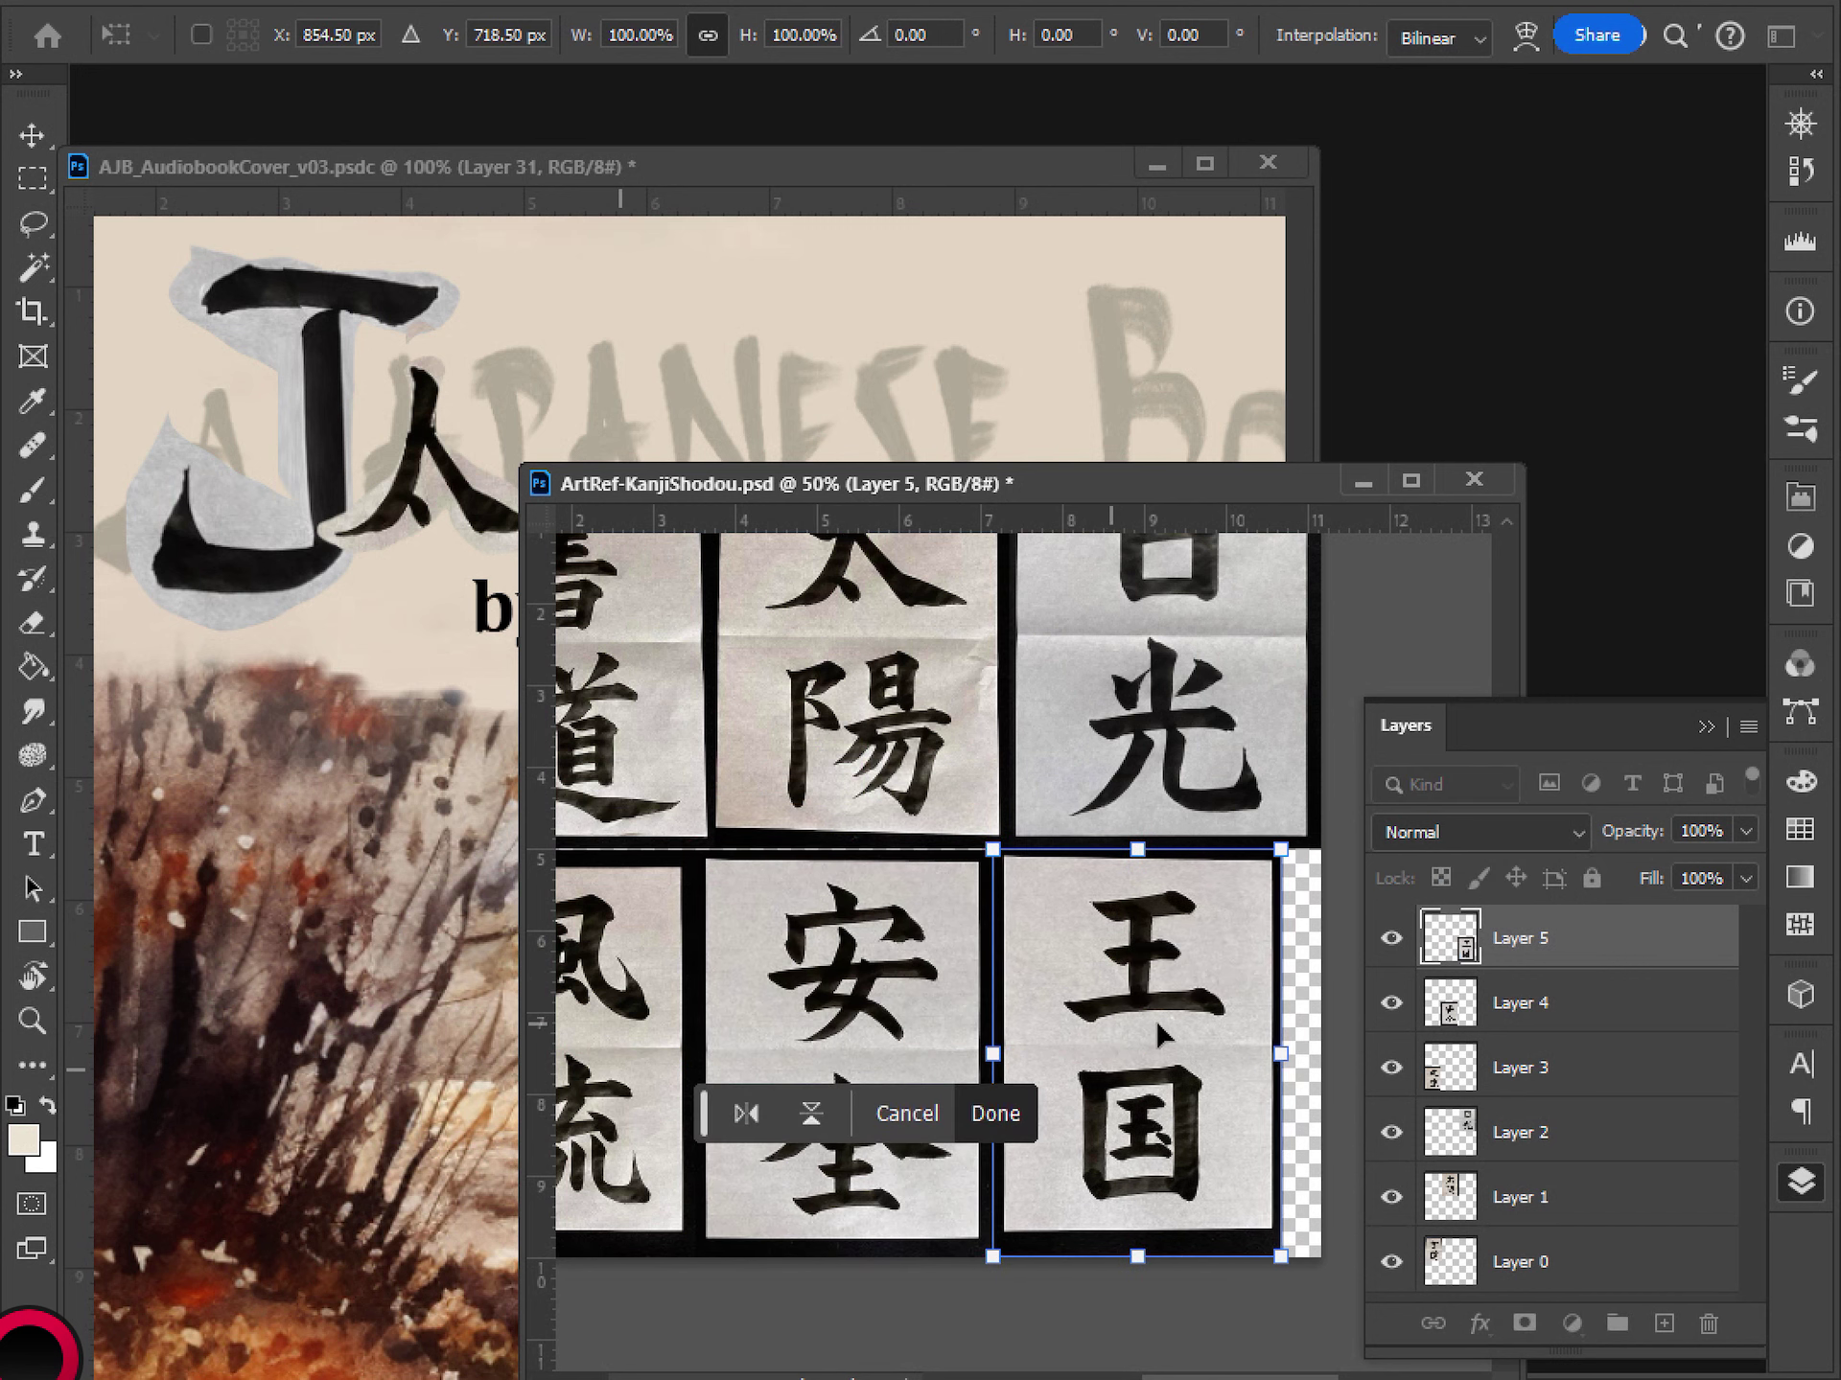
key("Return")
key("m")
- Examine the kanji sheets closely for strokes that could form the next title letter, P
scroll(1148, 980, "down", 1)
scroll(1164, 968, "up", 3)
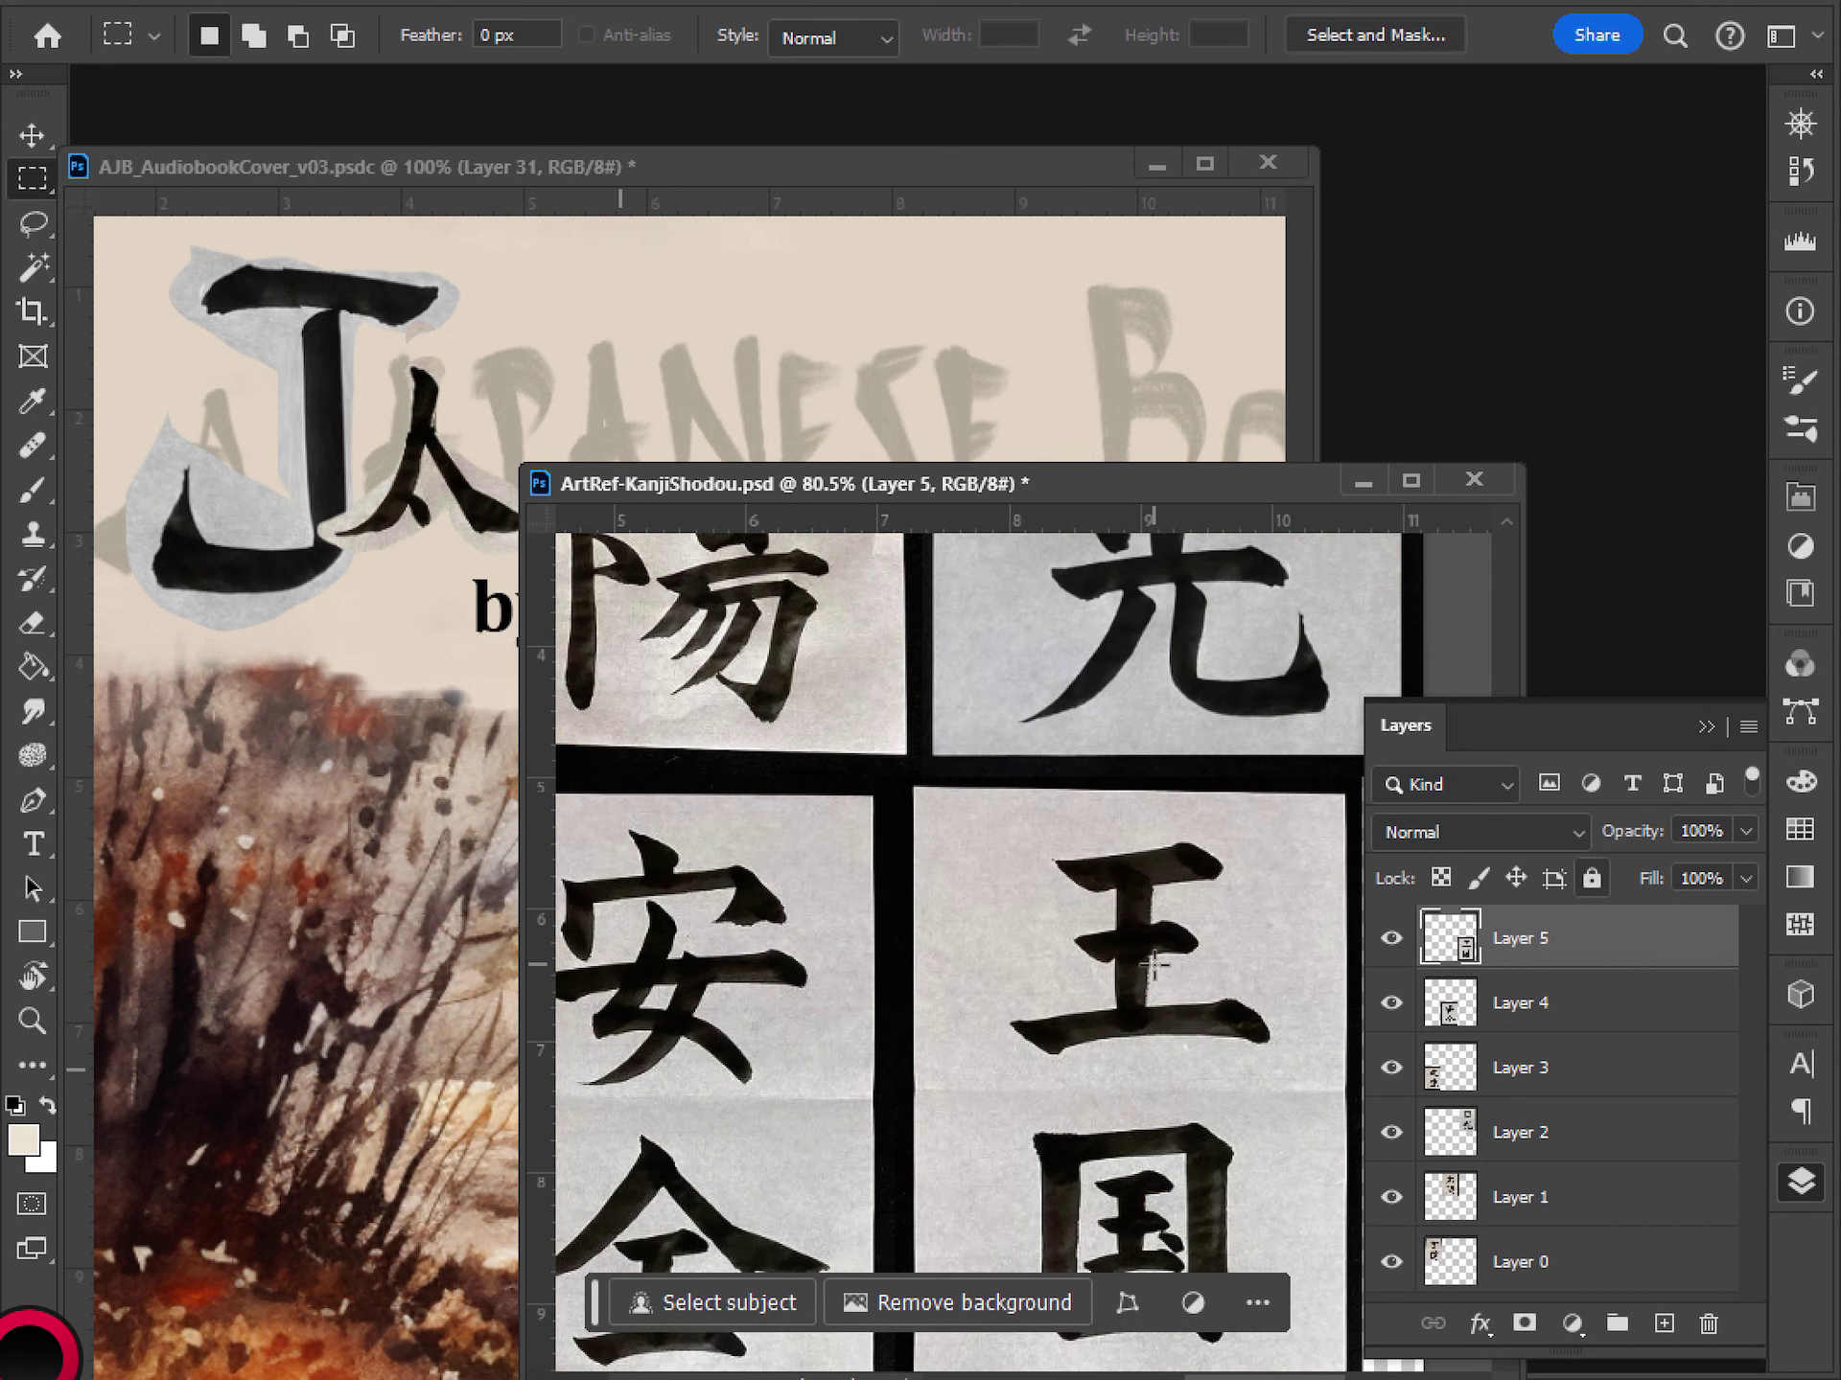
scroll(990, 932, "up", 1)
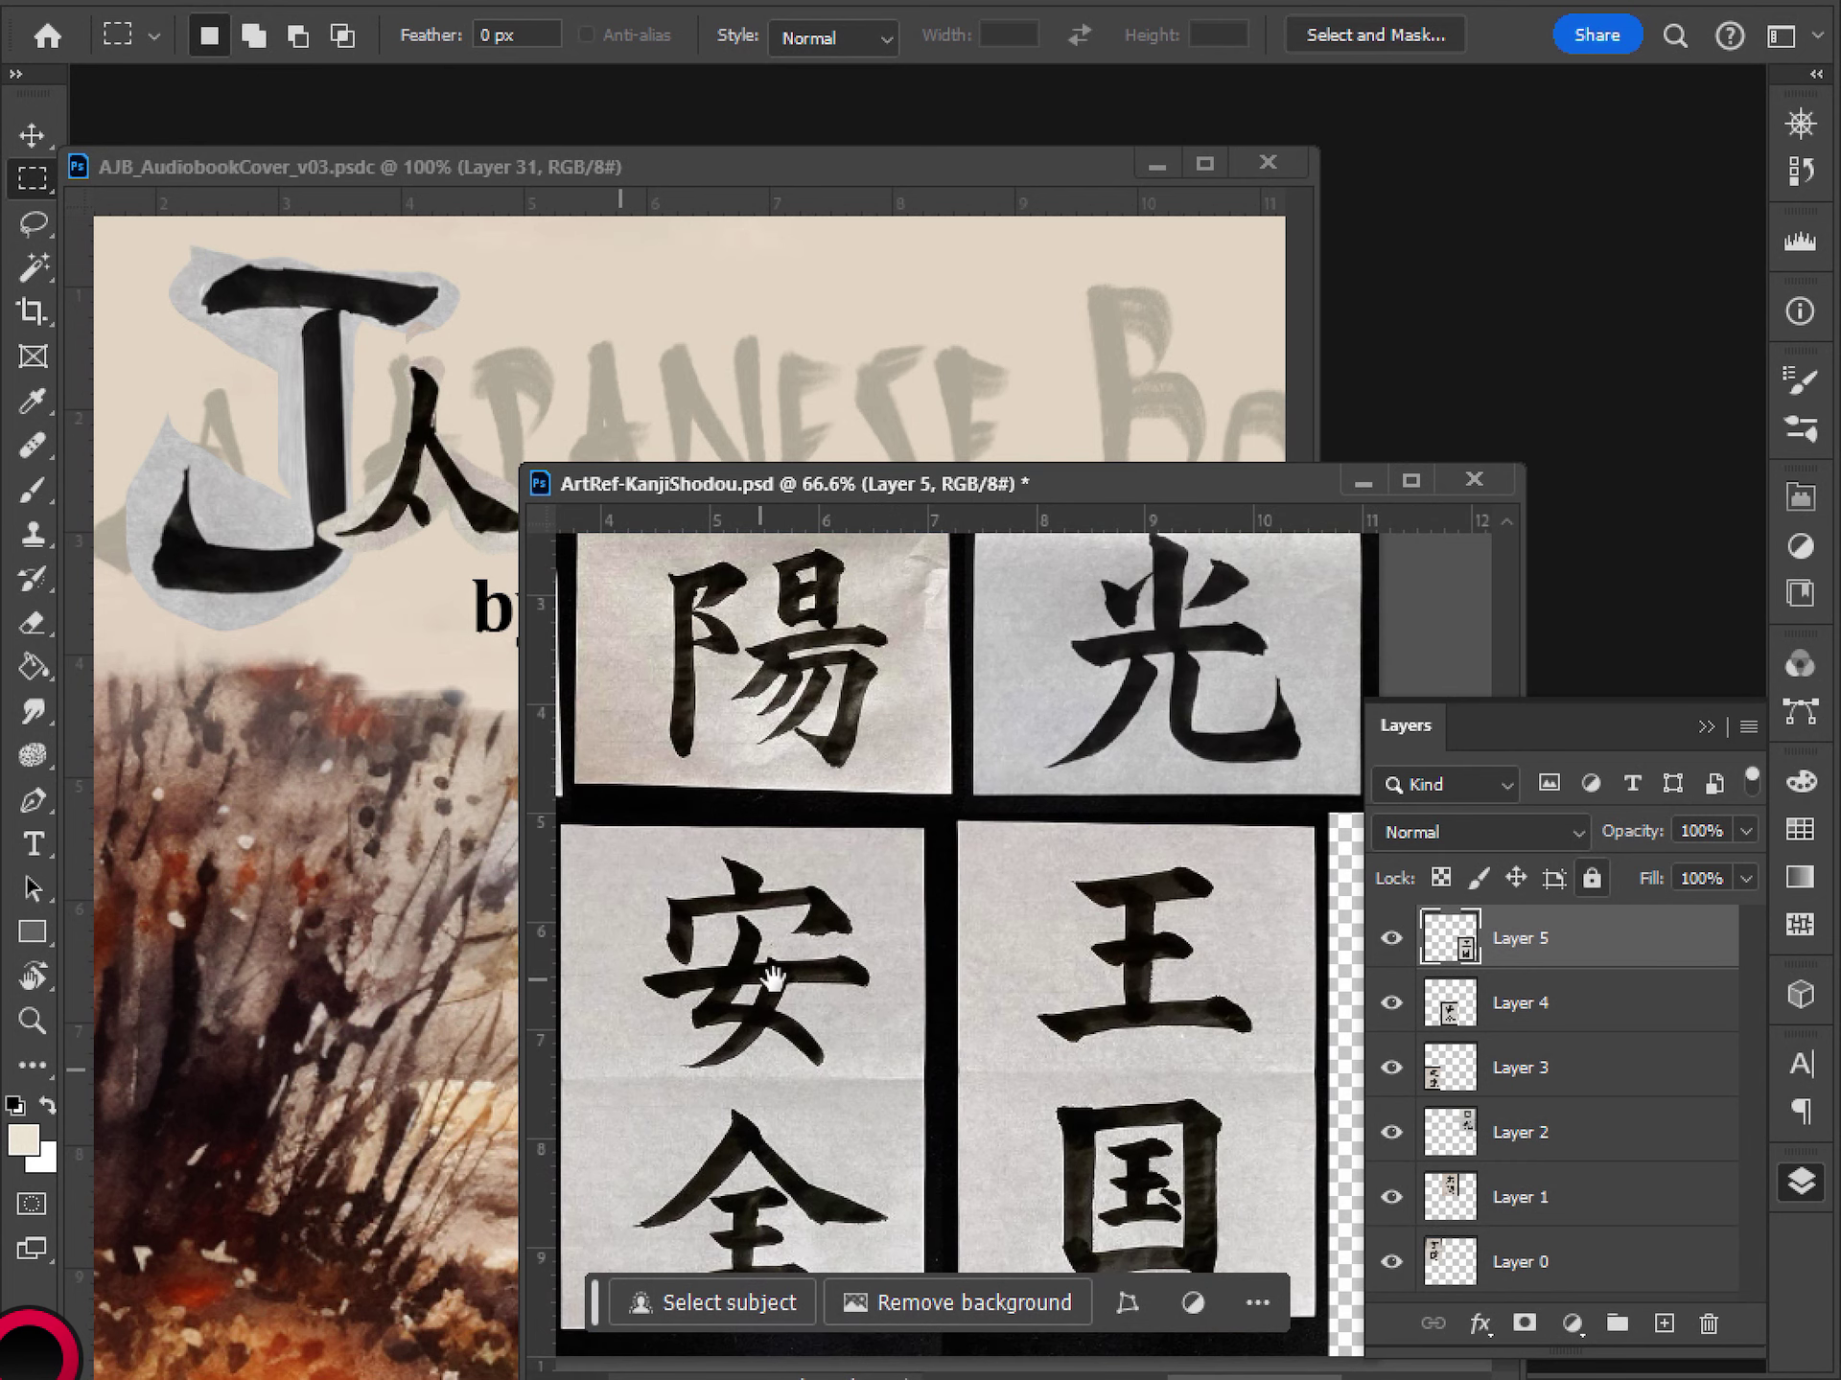
scroll(1016, 925, "left", 5)
scroll(1016, 925, "down", 1)
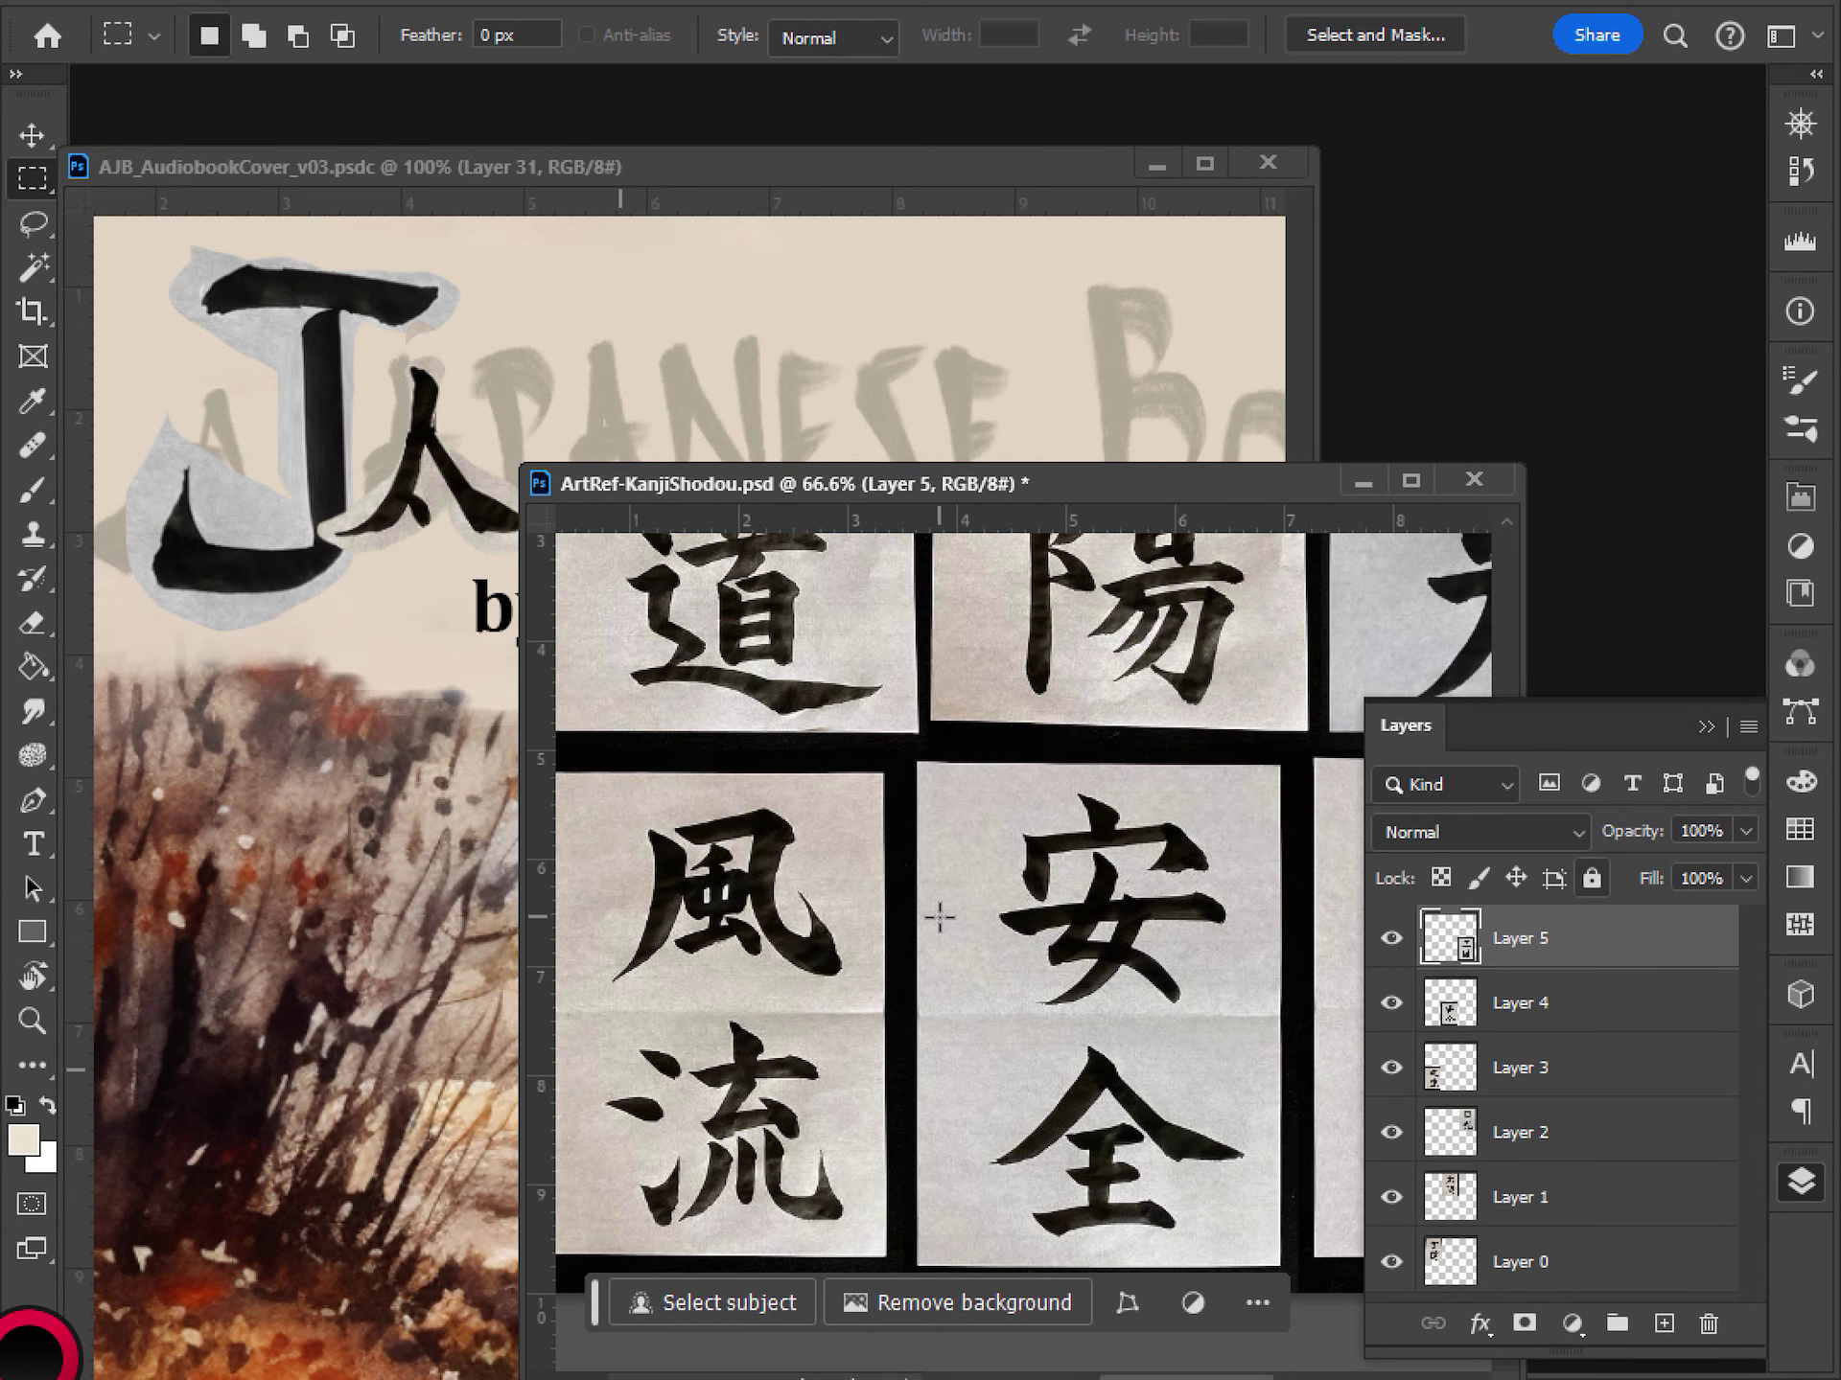
scroll(977, 665, "up", 4)
scroll(879, 854, "right", 2)
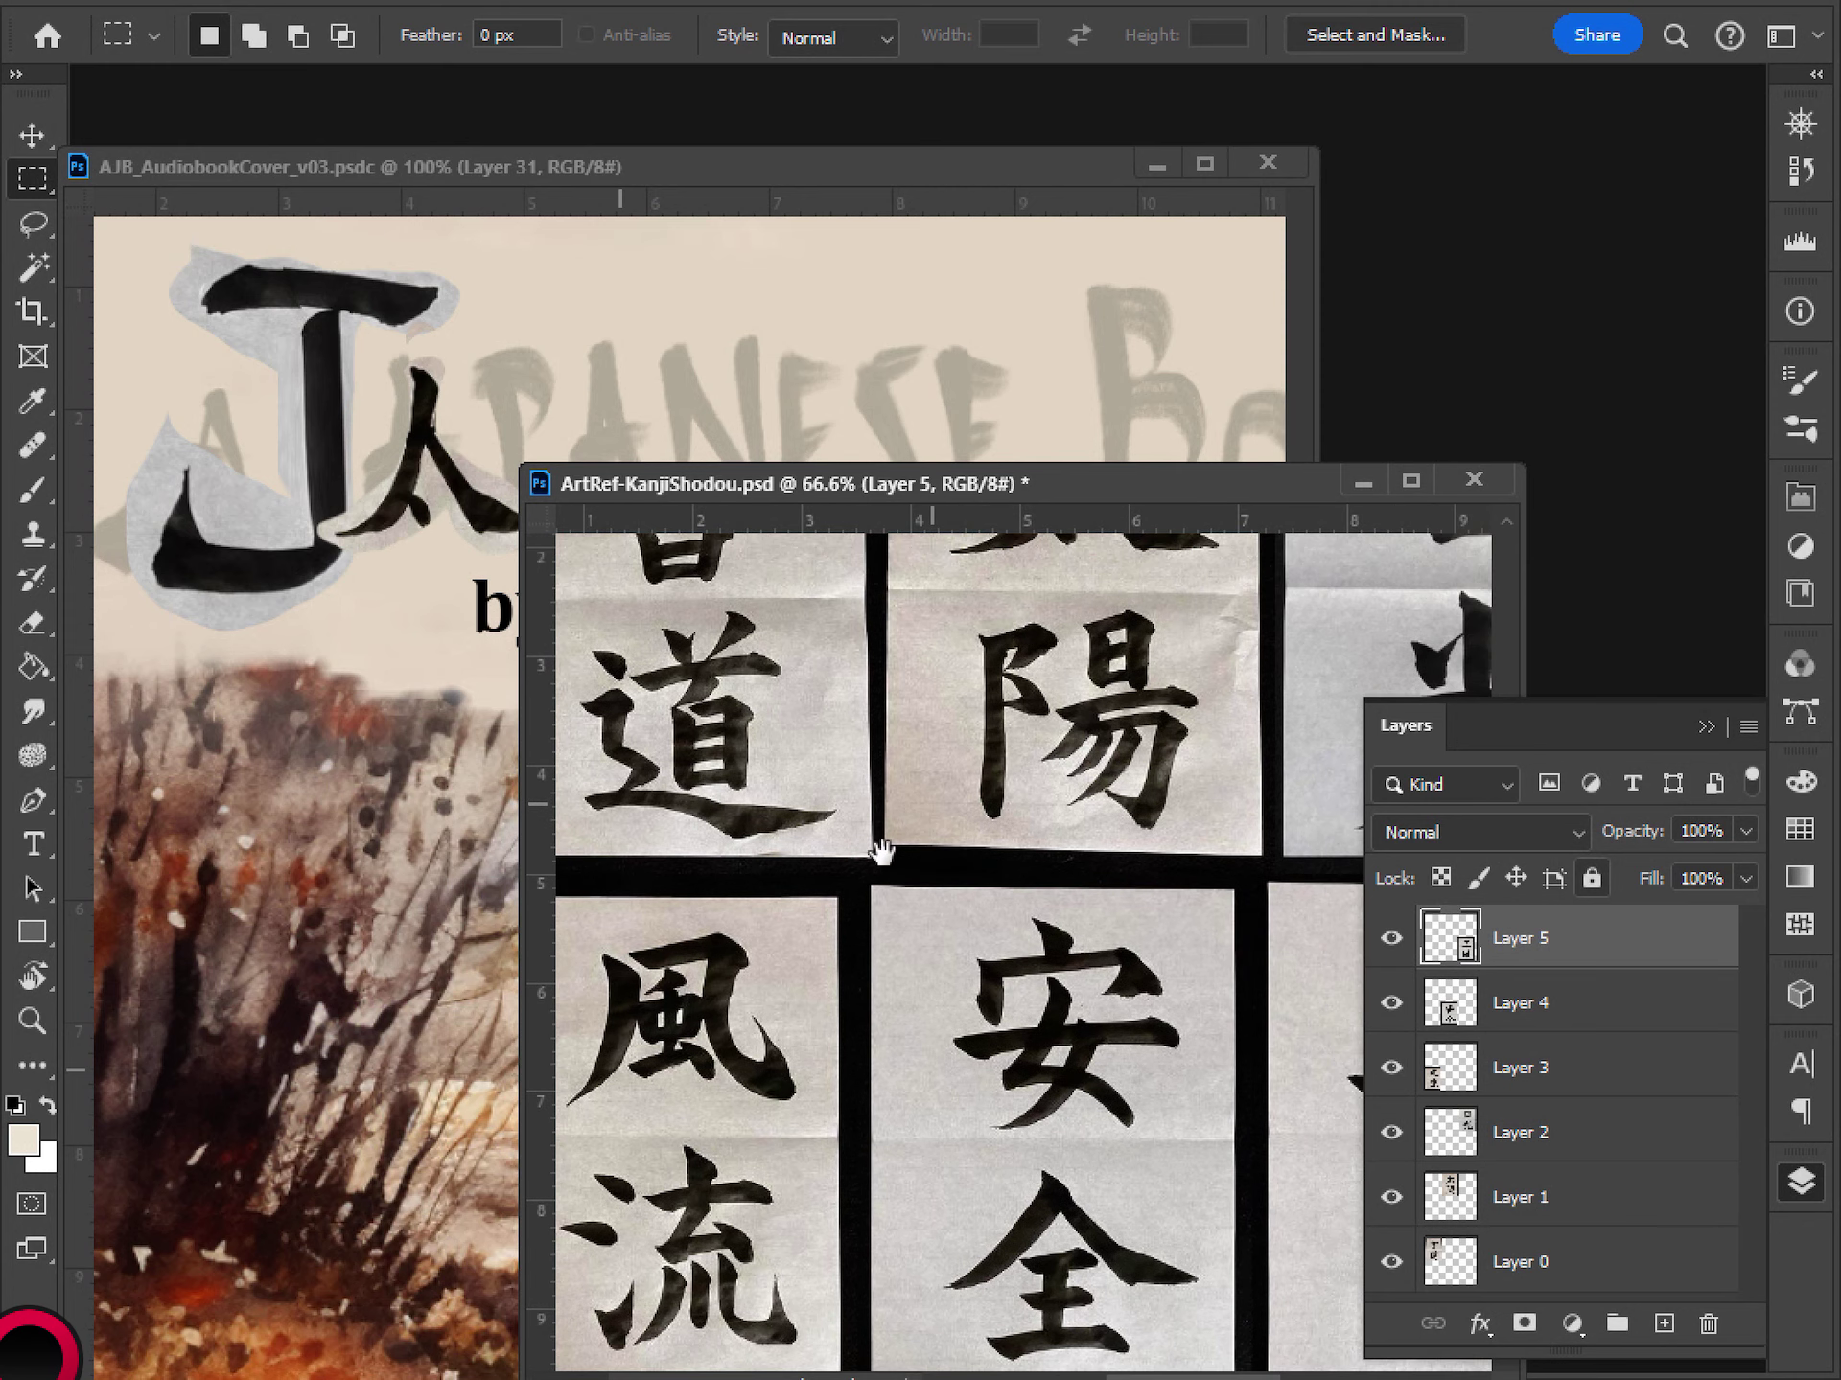
left_click_drag(902, 764, 992, 994)
left_click(991, 929)
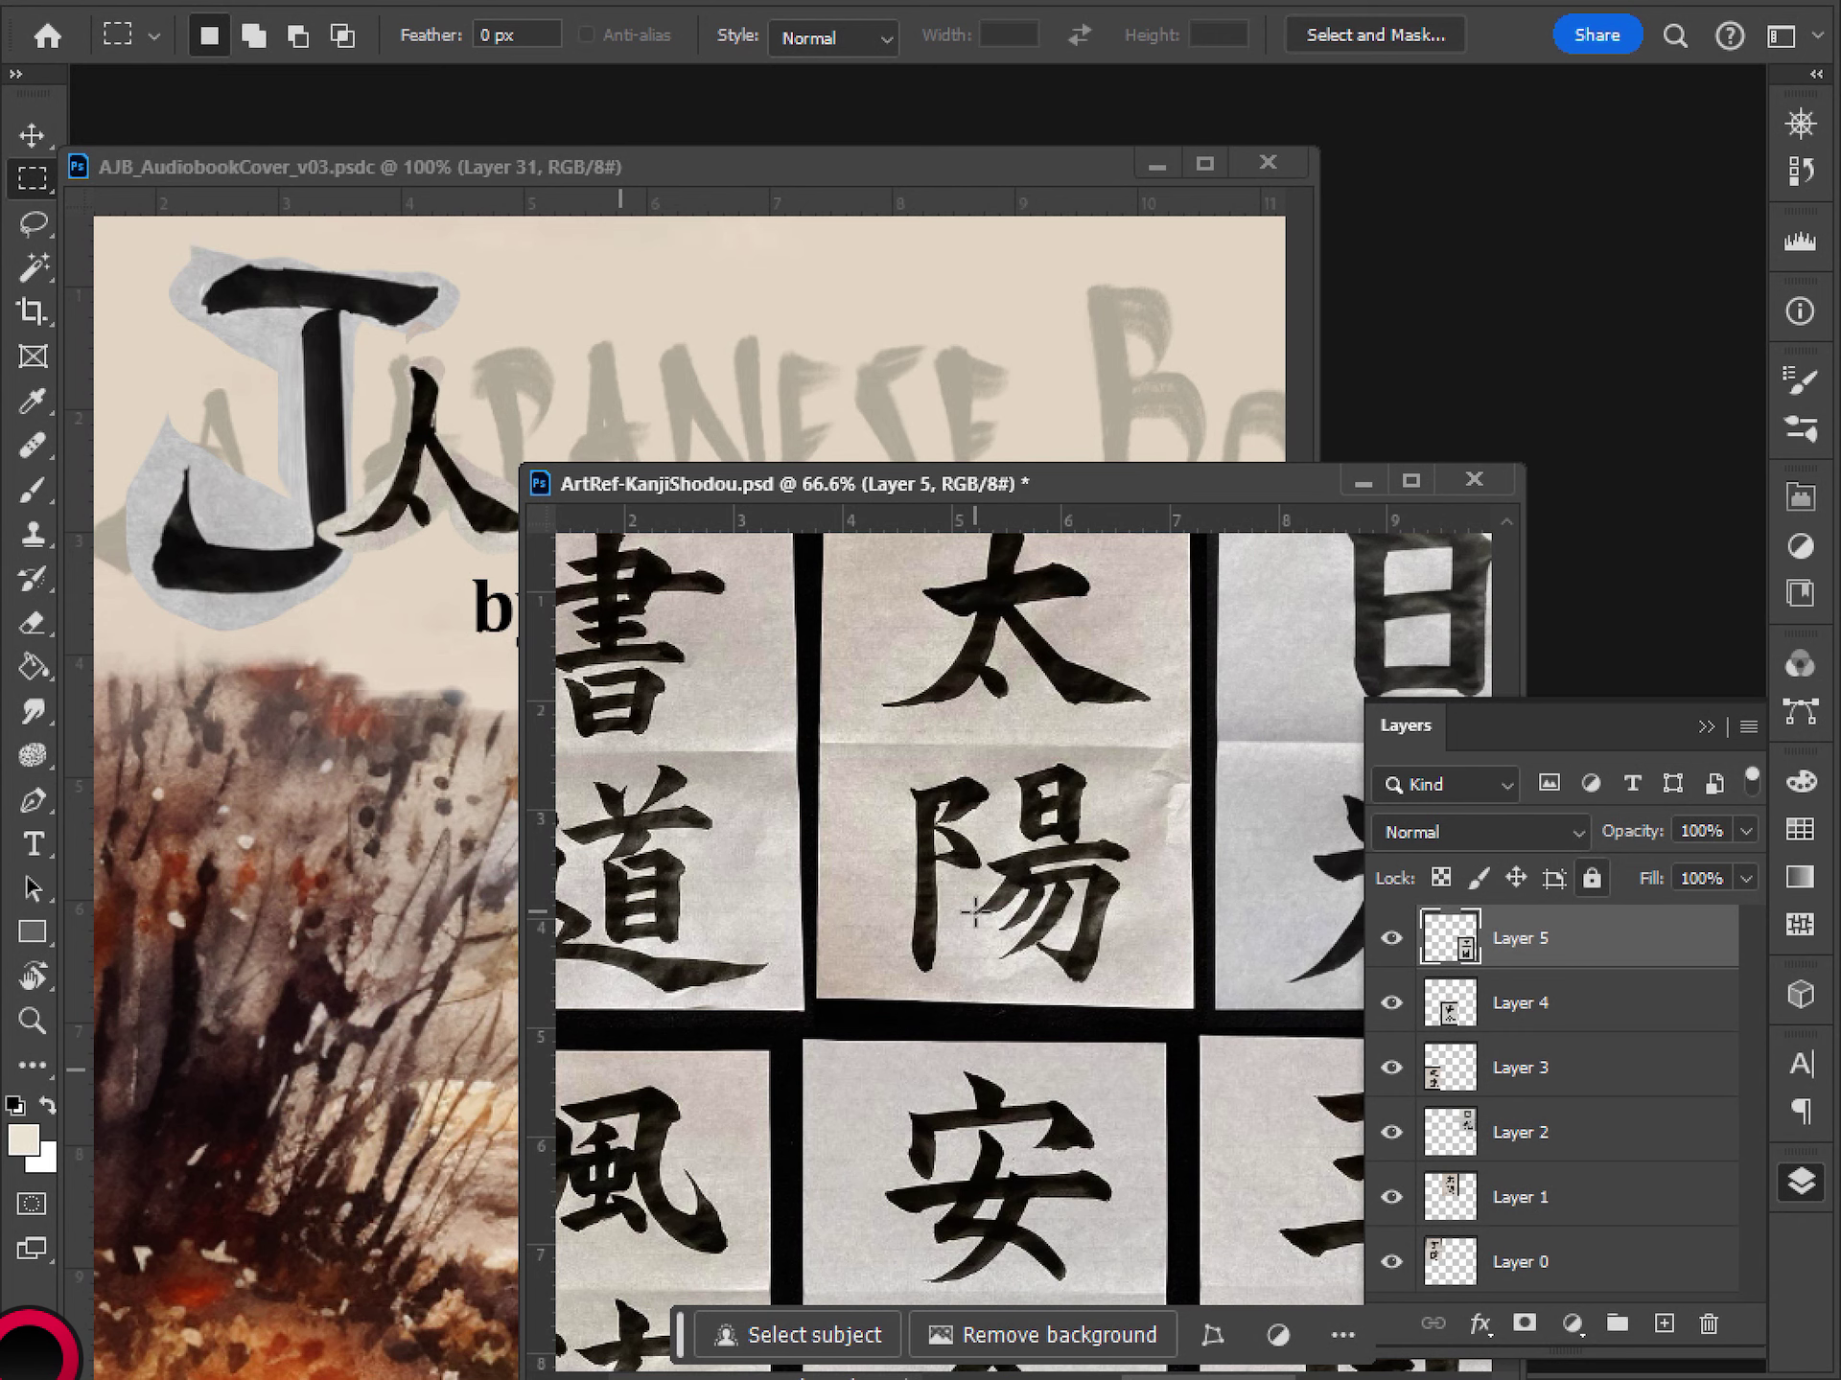
left_click_drag(905, 833, 767, 791)
left_click_drag(1179, 842, 1101, 678)
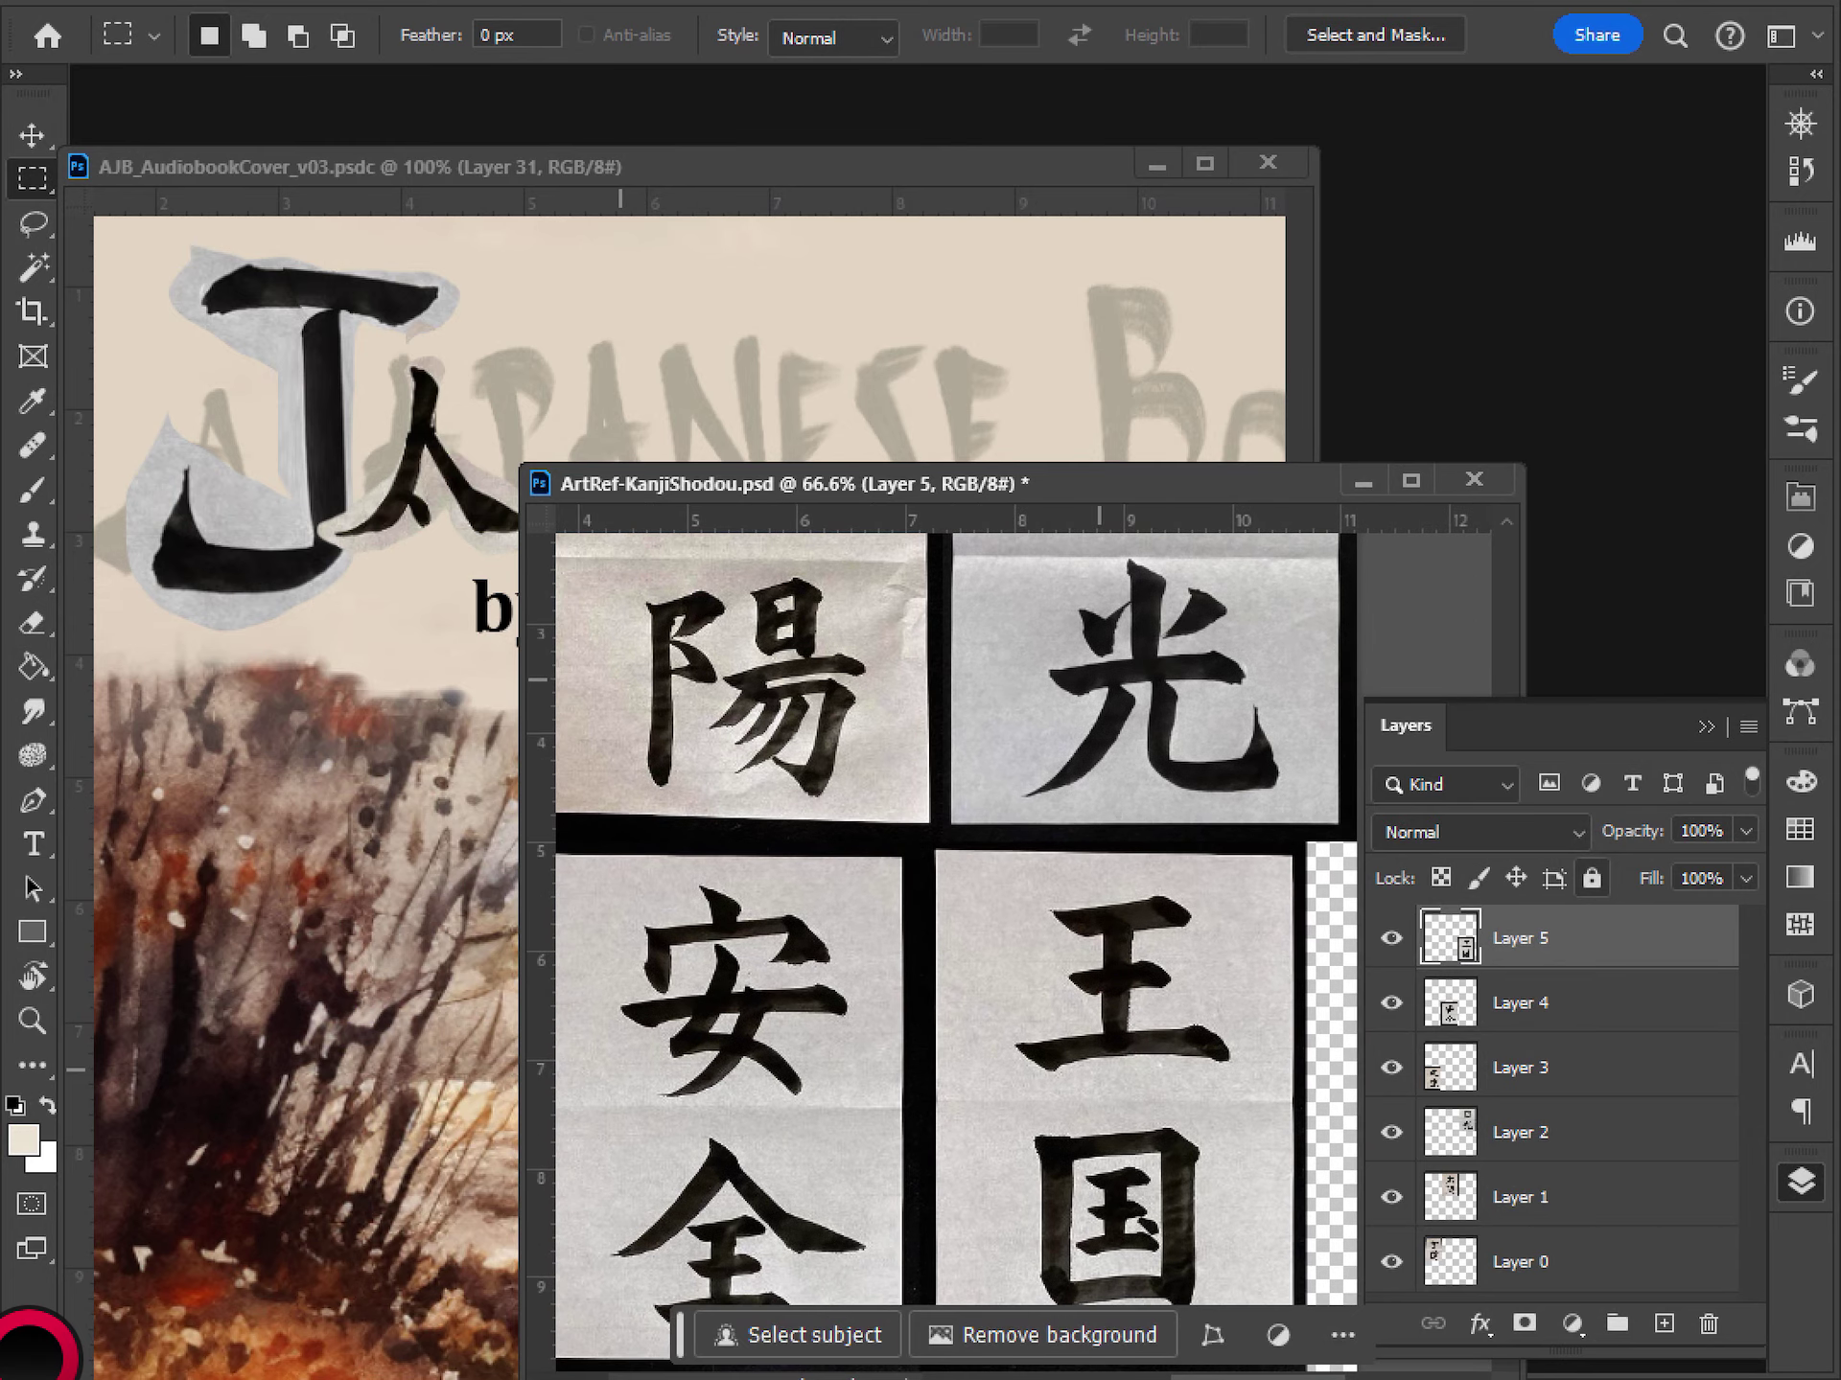
left_click_drag(944, 852, 1159, 847)
scroll(975, 912, "left", 3)
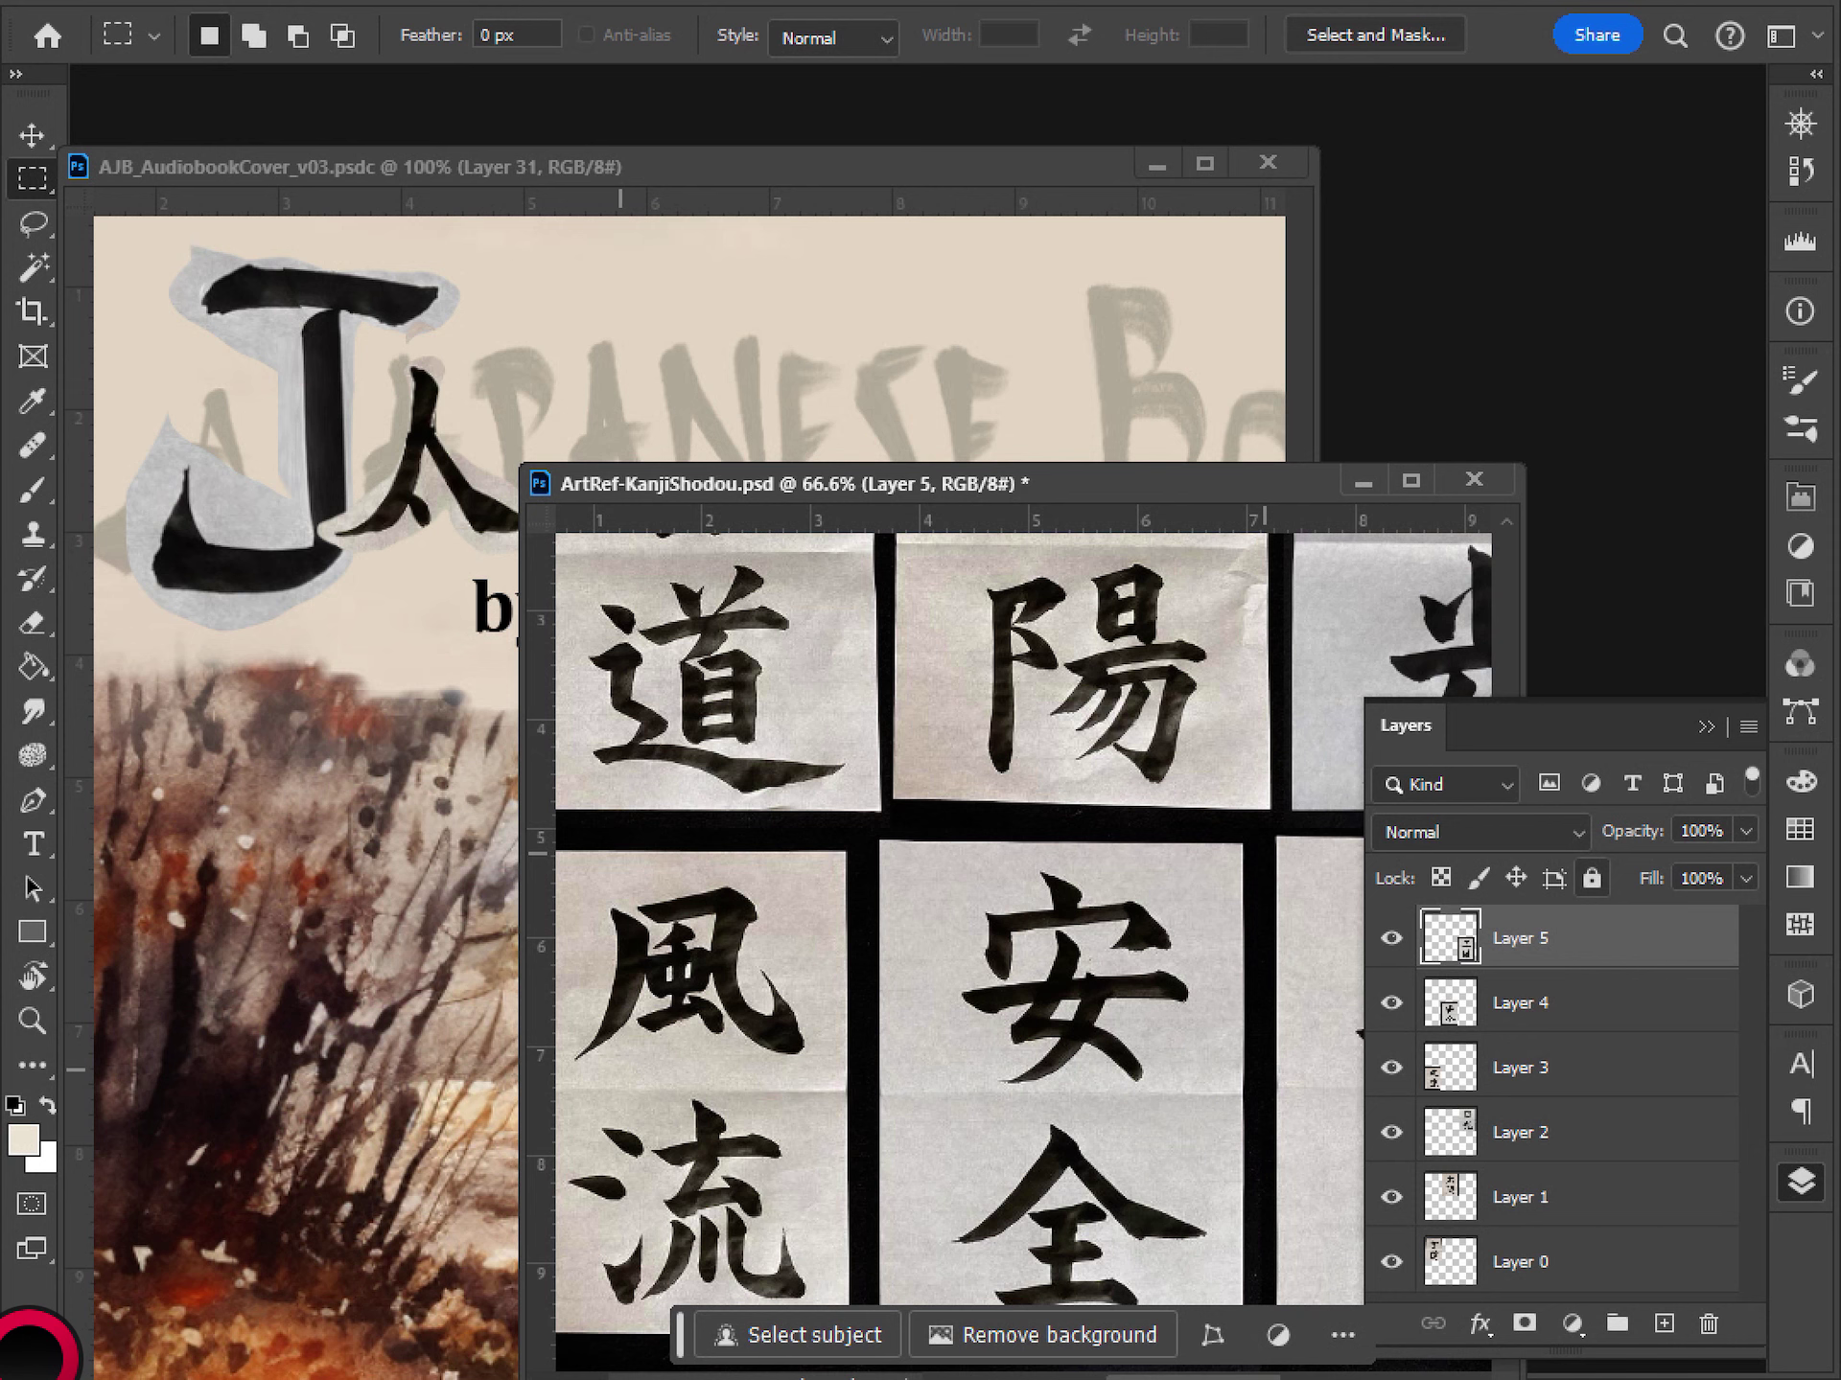
- Lasso the 阝 part of 陽 and copy it into AJB_AudiobookCover_v03.psdc as a new layer
mouse_move(1022, 687)
left_mouse_down()
mouse_move(1064, 658)
mouse_move(1042, 670)
mouse_move(1064, 644)
mouse_move(1066, 569)
mouse_move(989, 570)
mouse_move(977, 685)
mouse_move(1006, 779)
mouse_move(1036, 678)
left_mouse_up()
key("ctrl+d")
key("l")
key("ctrl+c")
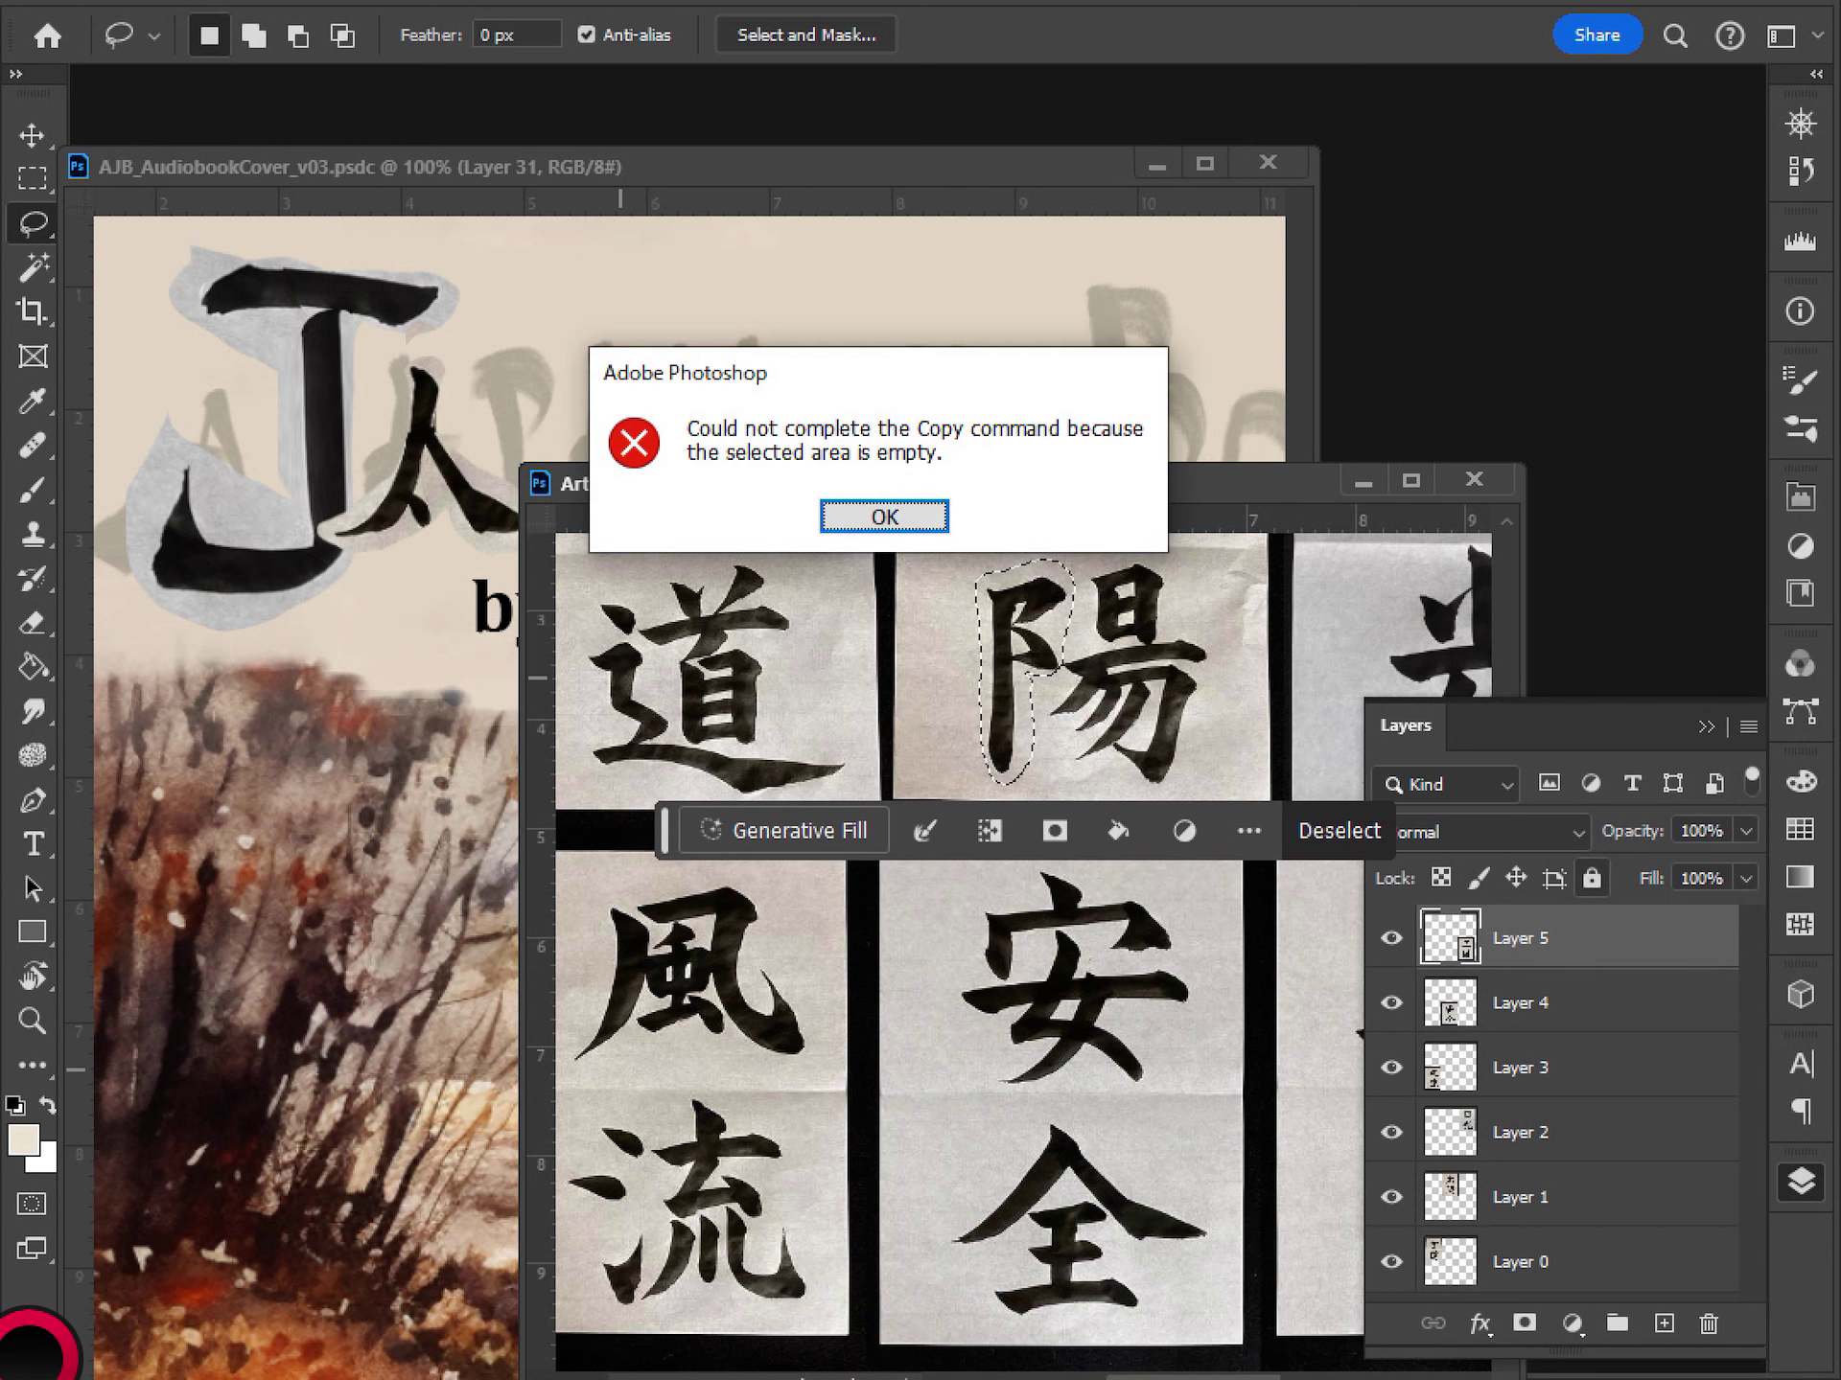
left_click(918, 513)
key("ctrl+Tab")
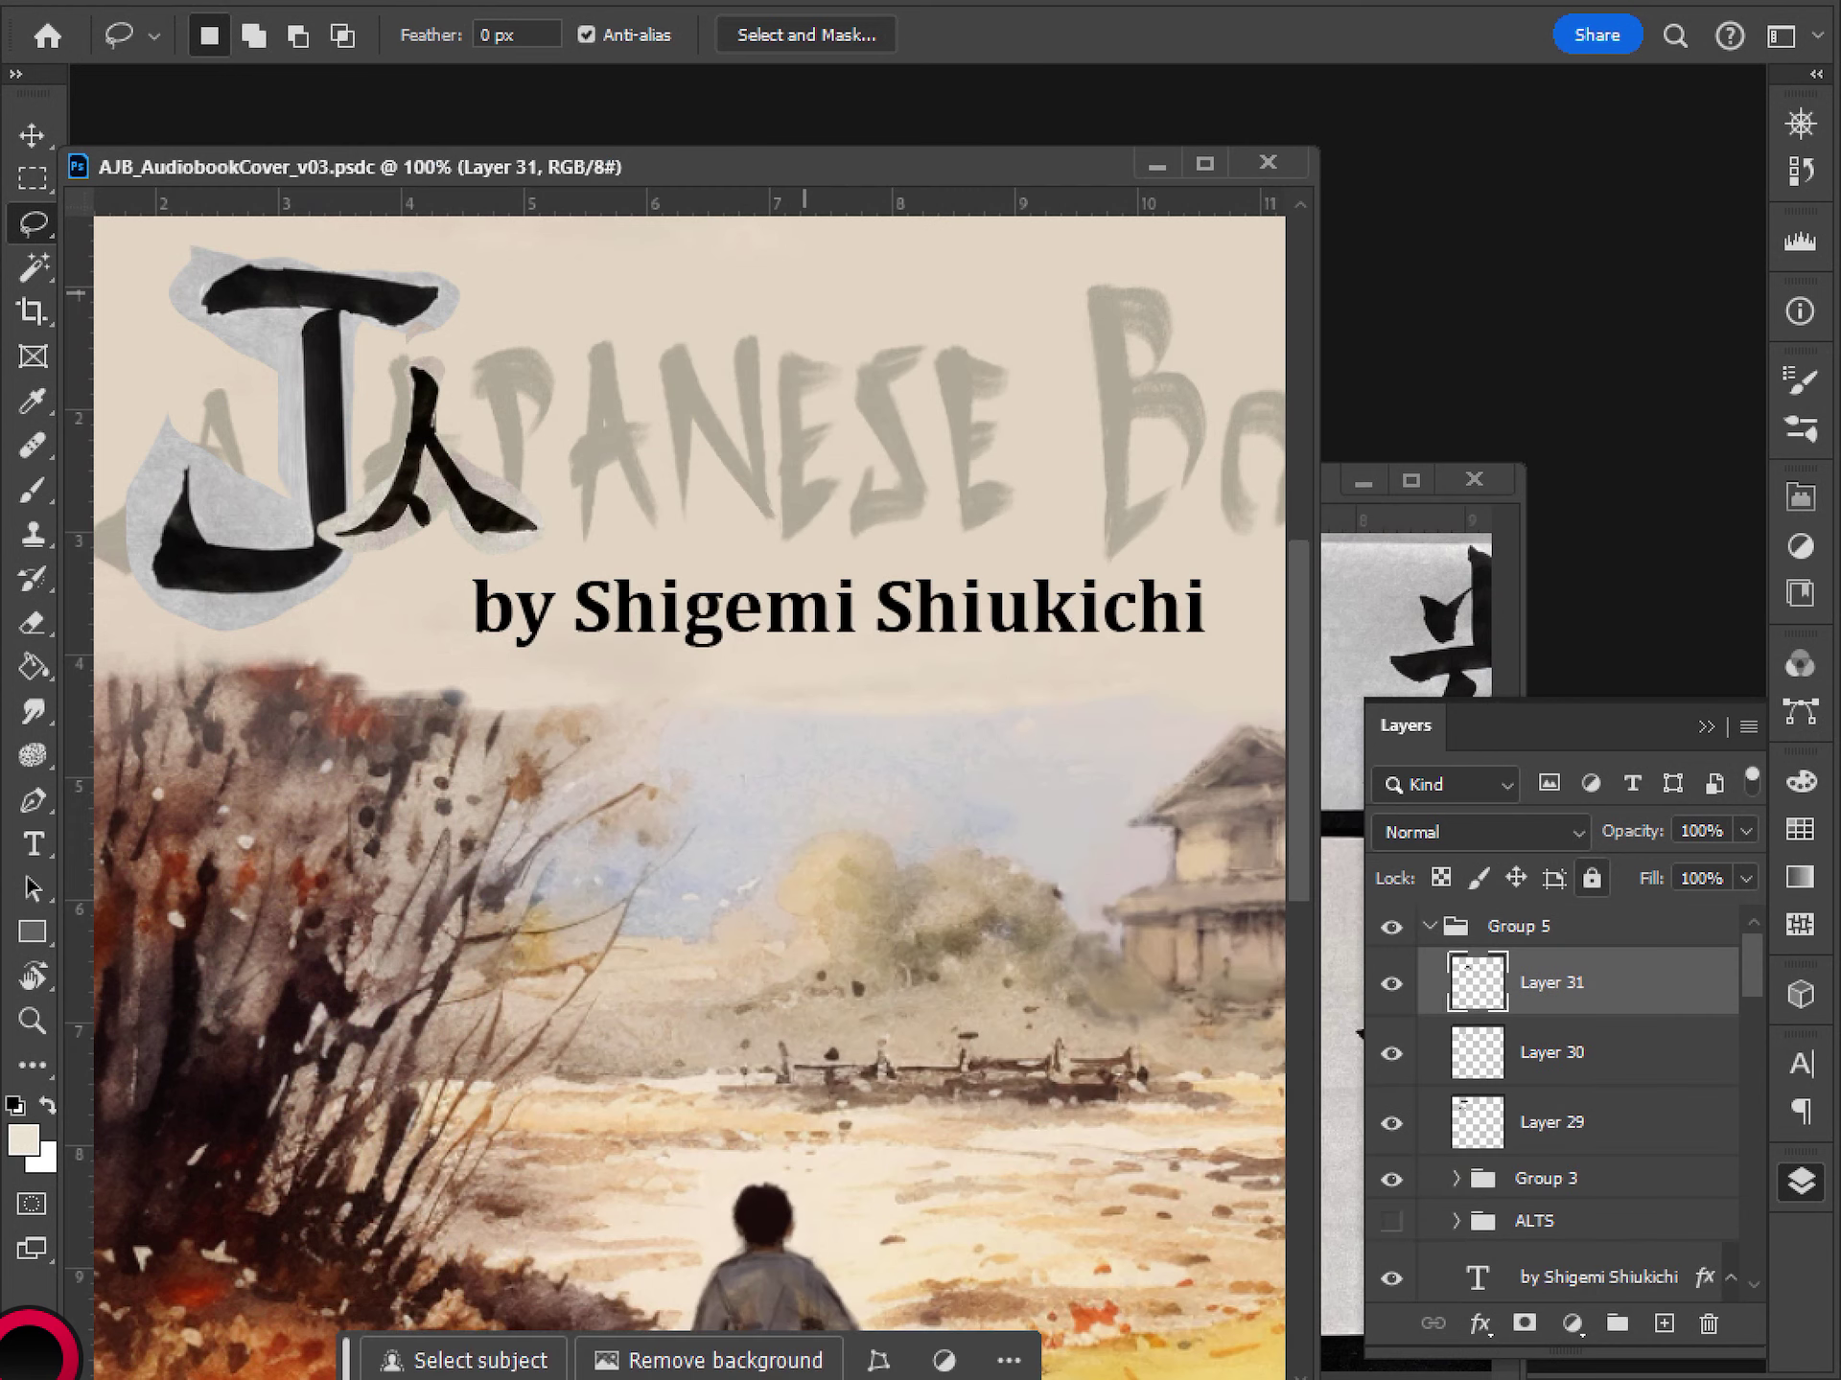
key("ctrl+v")
- Move the pasted 阝 over the grey P and scale it to 72.28%, centred at X 360.86 px, Y 171.17 px
key("v")
mouse_move(681, 662)
left_mouse_down()
mouse_move(604, 347)
mouse_move(580, 387)
mouse_move(575, 338)
left_mouse_up()
key("ctrl+t")
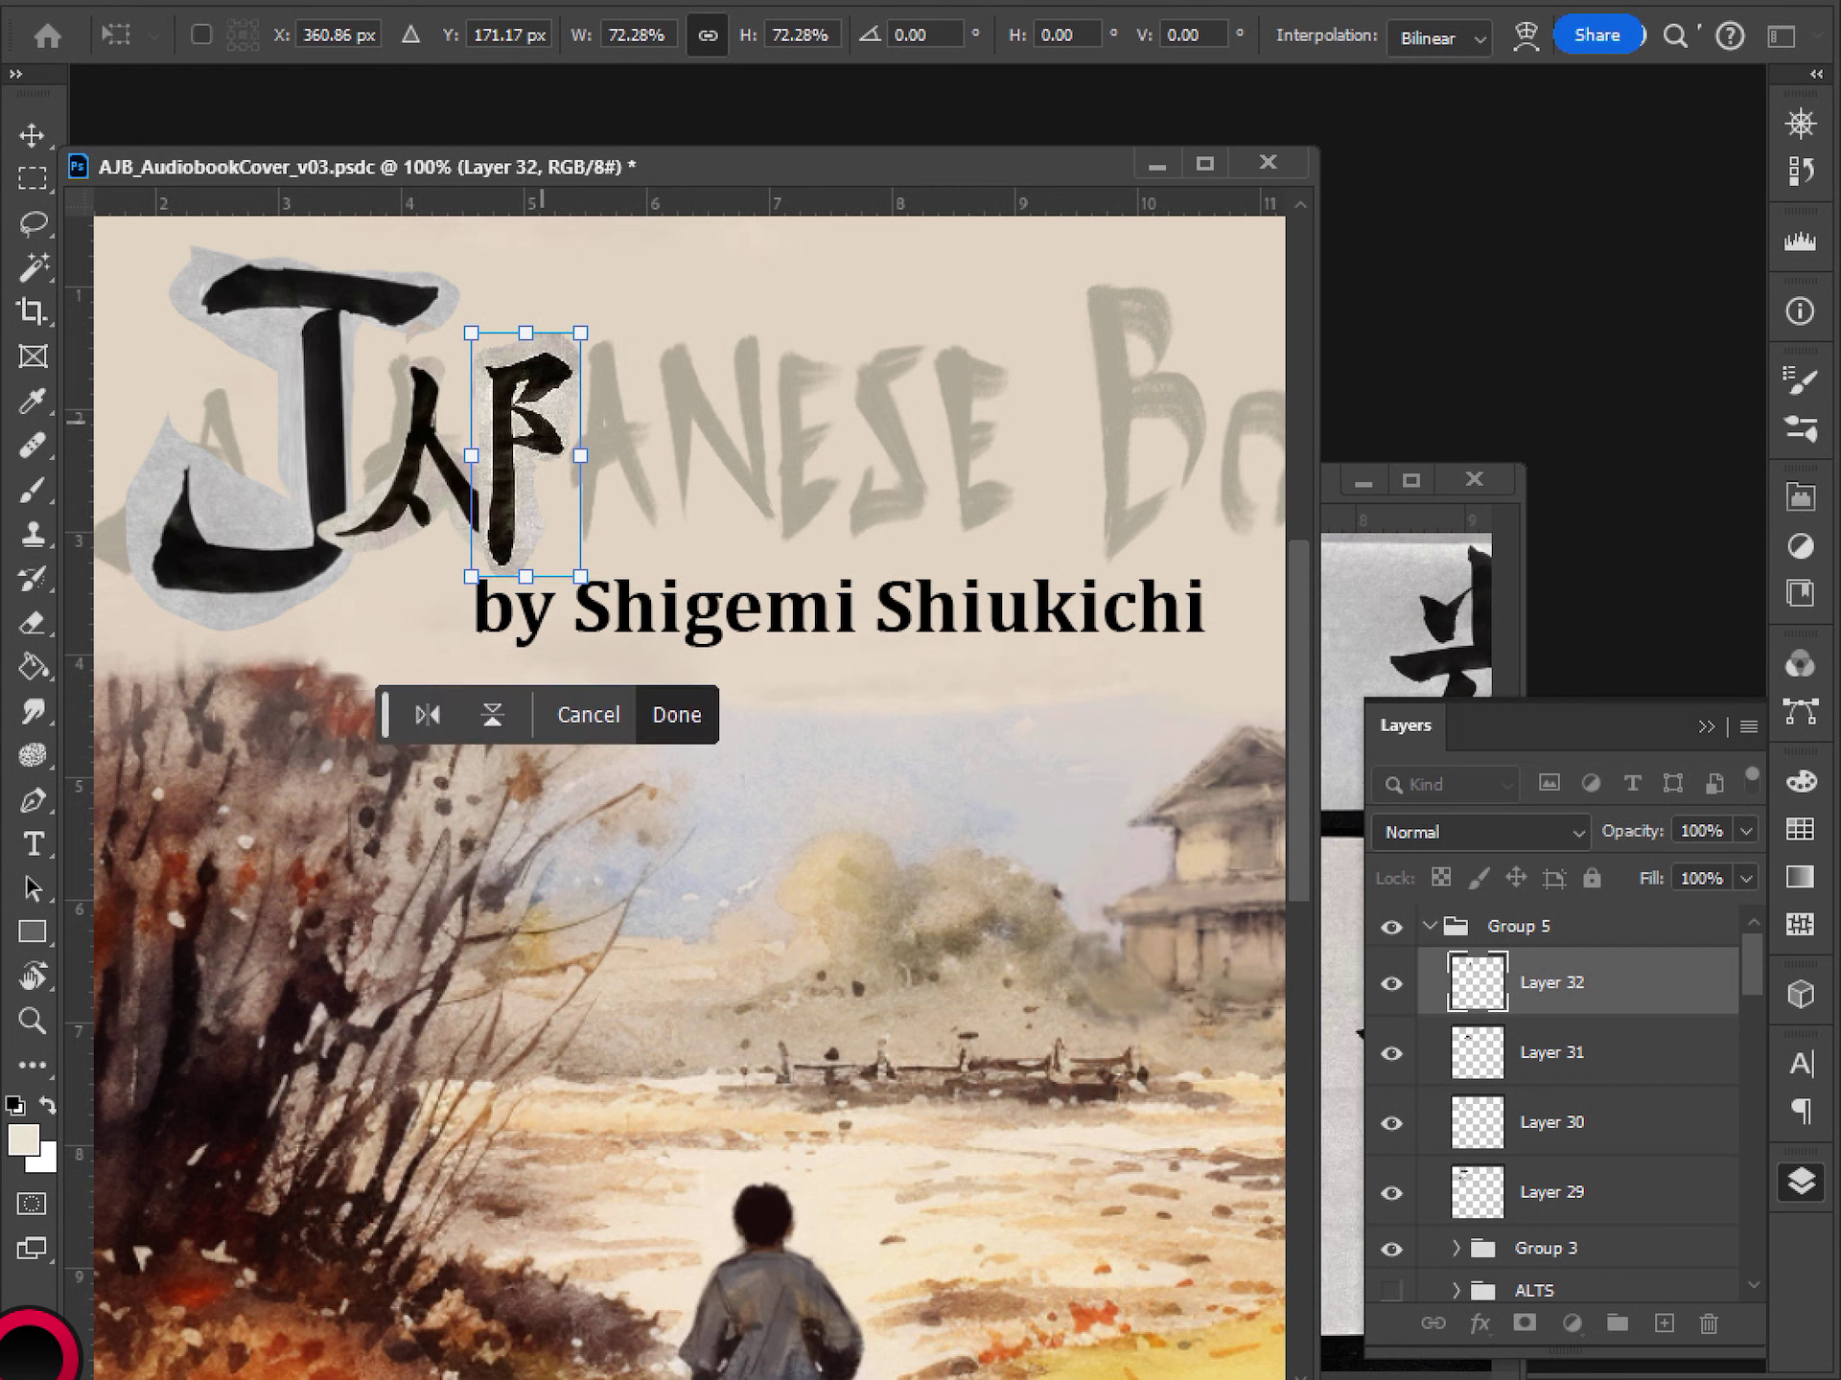
key("Return")
- Lasso and delete the lower bend of the 阝, leaving its stem and upper stroke for the P
mouse_move(591, 437)
left_mouse_down()
mouse_move(515, 404)
mouse_move(541, 410)
mouse_move(514, 407)
mouse_move(546, 482)
mouse_move(599, 450)
mouse_move(520, 428)
mouse_move(527, 461)
left_mouse_up()
key("ctrl+z")
key("l")
key("ctrl+d")
key("Delete")
key("ctrl+d")
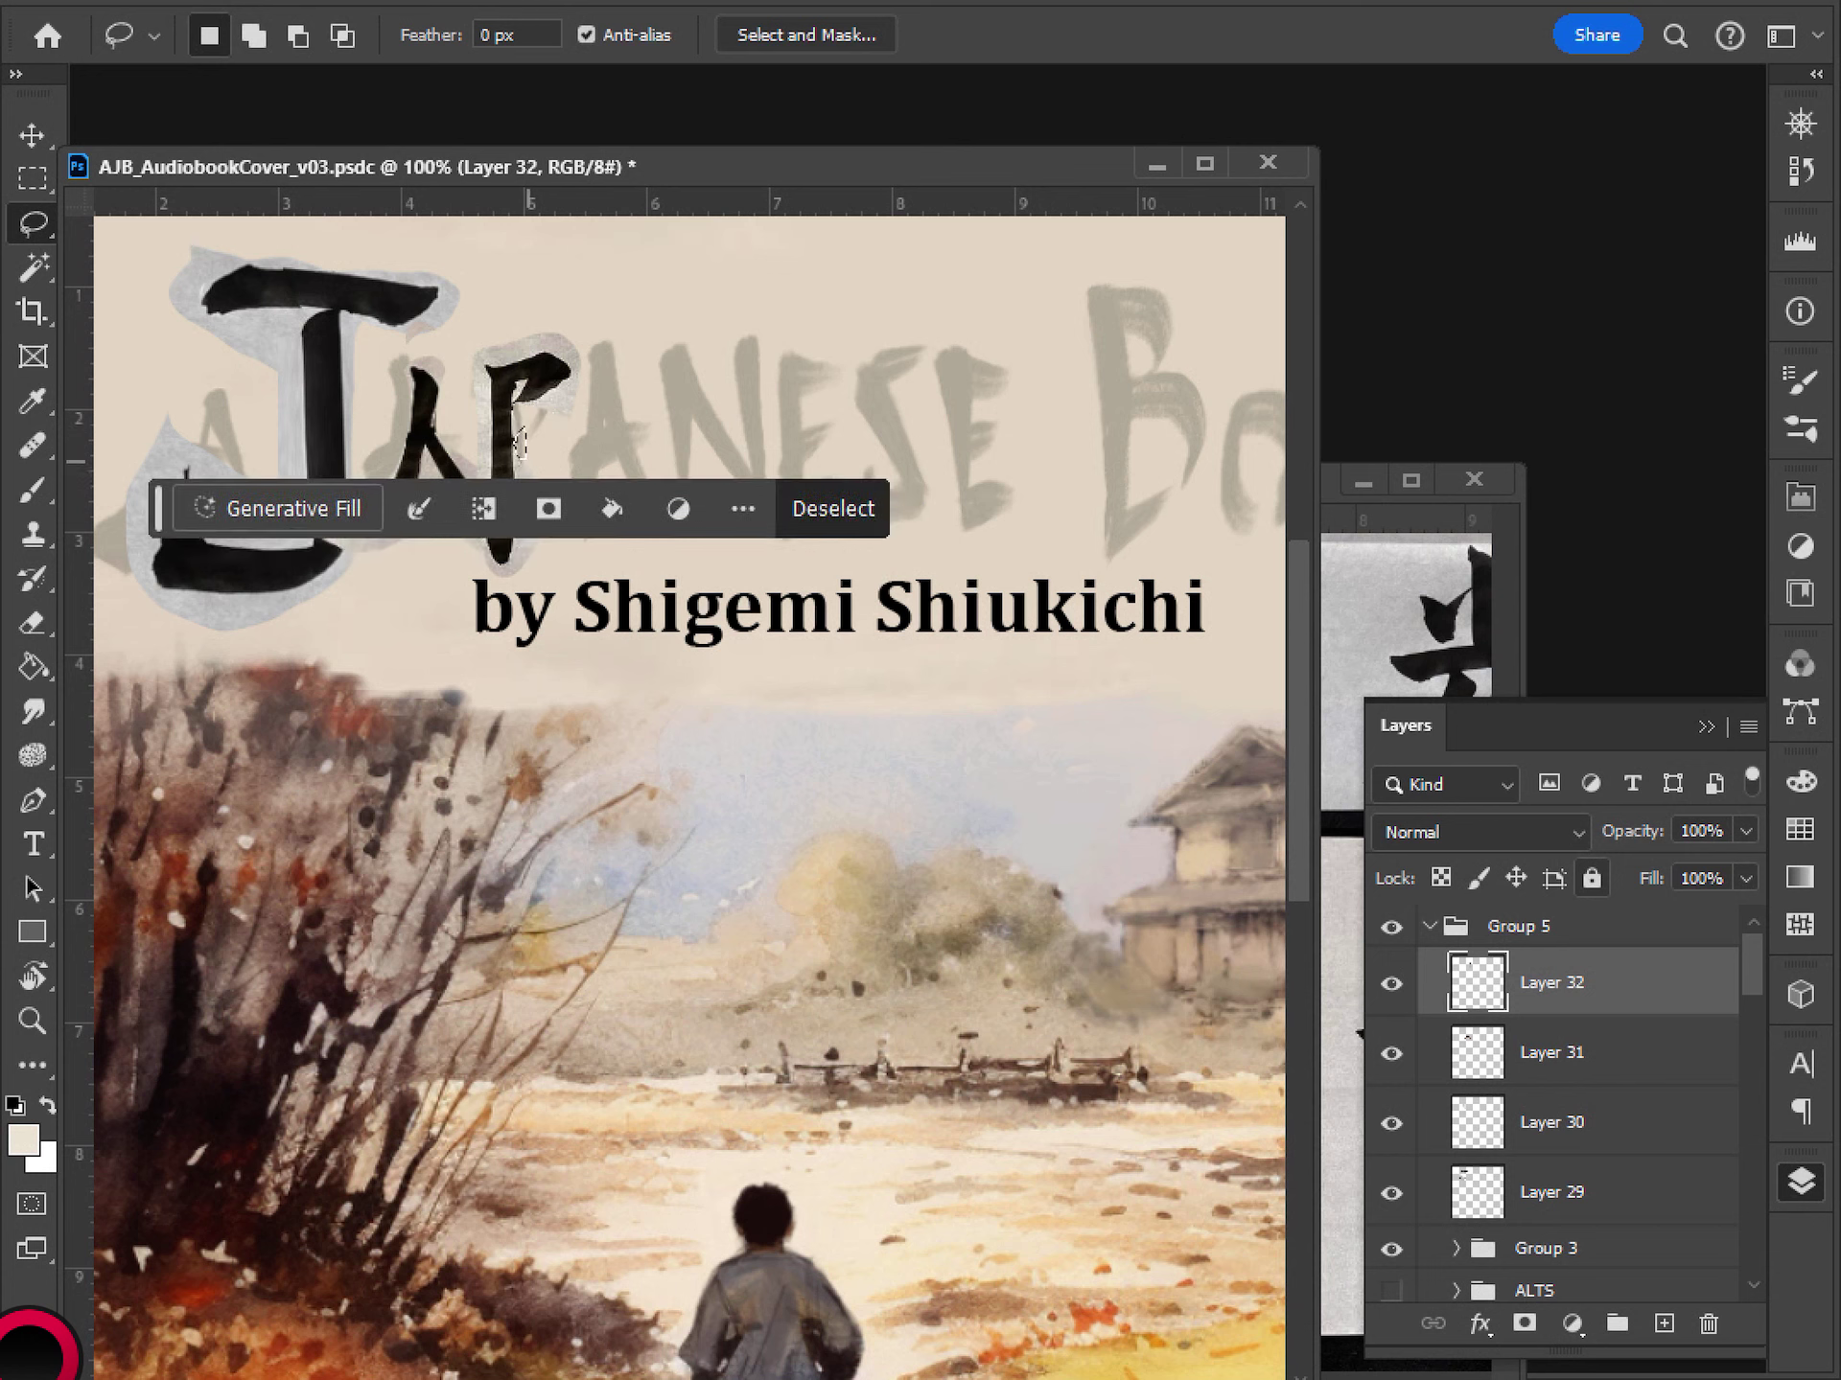
key("ctrl+d")
- Lasso the stroke beneath the P's top arm, cut it onto a new layer, and place it lower against the stem as a second arm
mouse_move(581, 342)
left_mouse_down()
mouse_move(480, 356)
mouse_move(551, 417)
mouse_move(581, 382)
left_mouse_up()
key("ctrl+d")
key("ctrl+d")
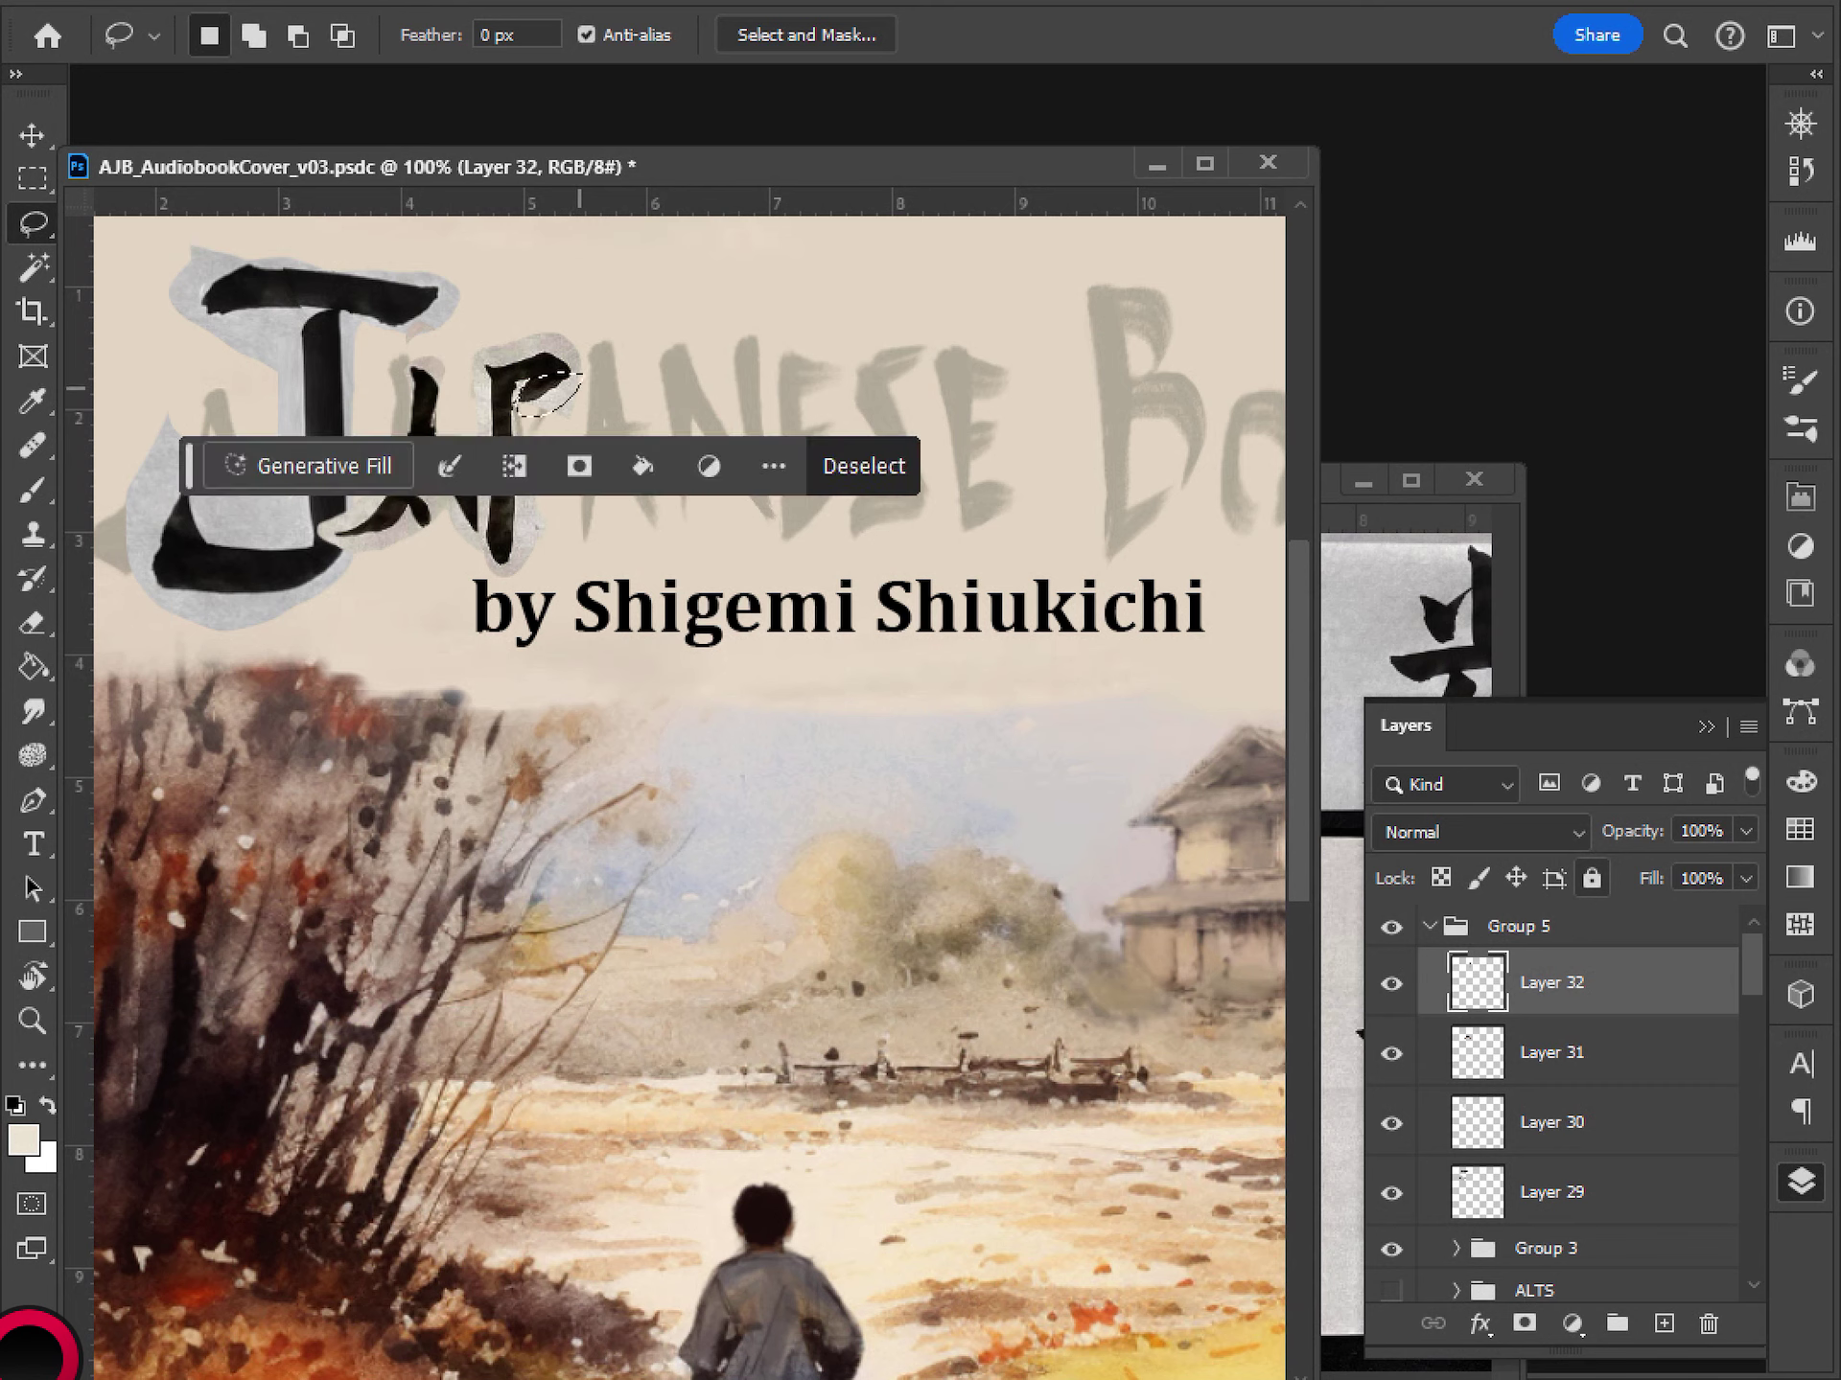
key("ctrl+x")
key("ctrl+v")
key("v")
mouse_move(685, 799)
left_mouse_down()
mouse_move(697, 648)
mouse_move(587, 319)
mouse_move(568, 341)
left_mouse_up()
left_click_drag(552, 432, 558, 411)
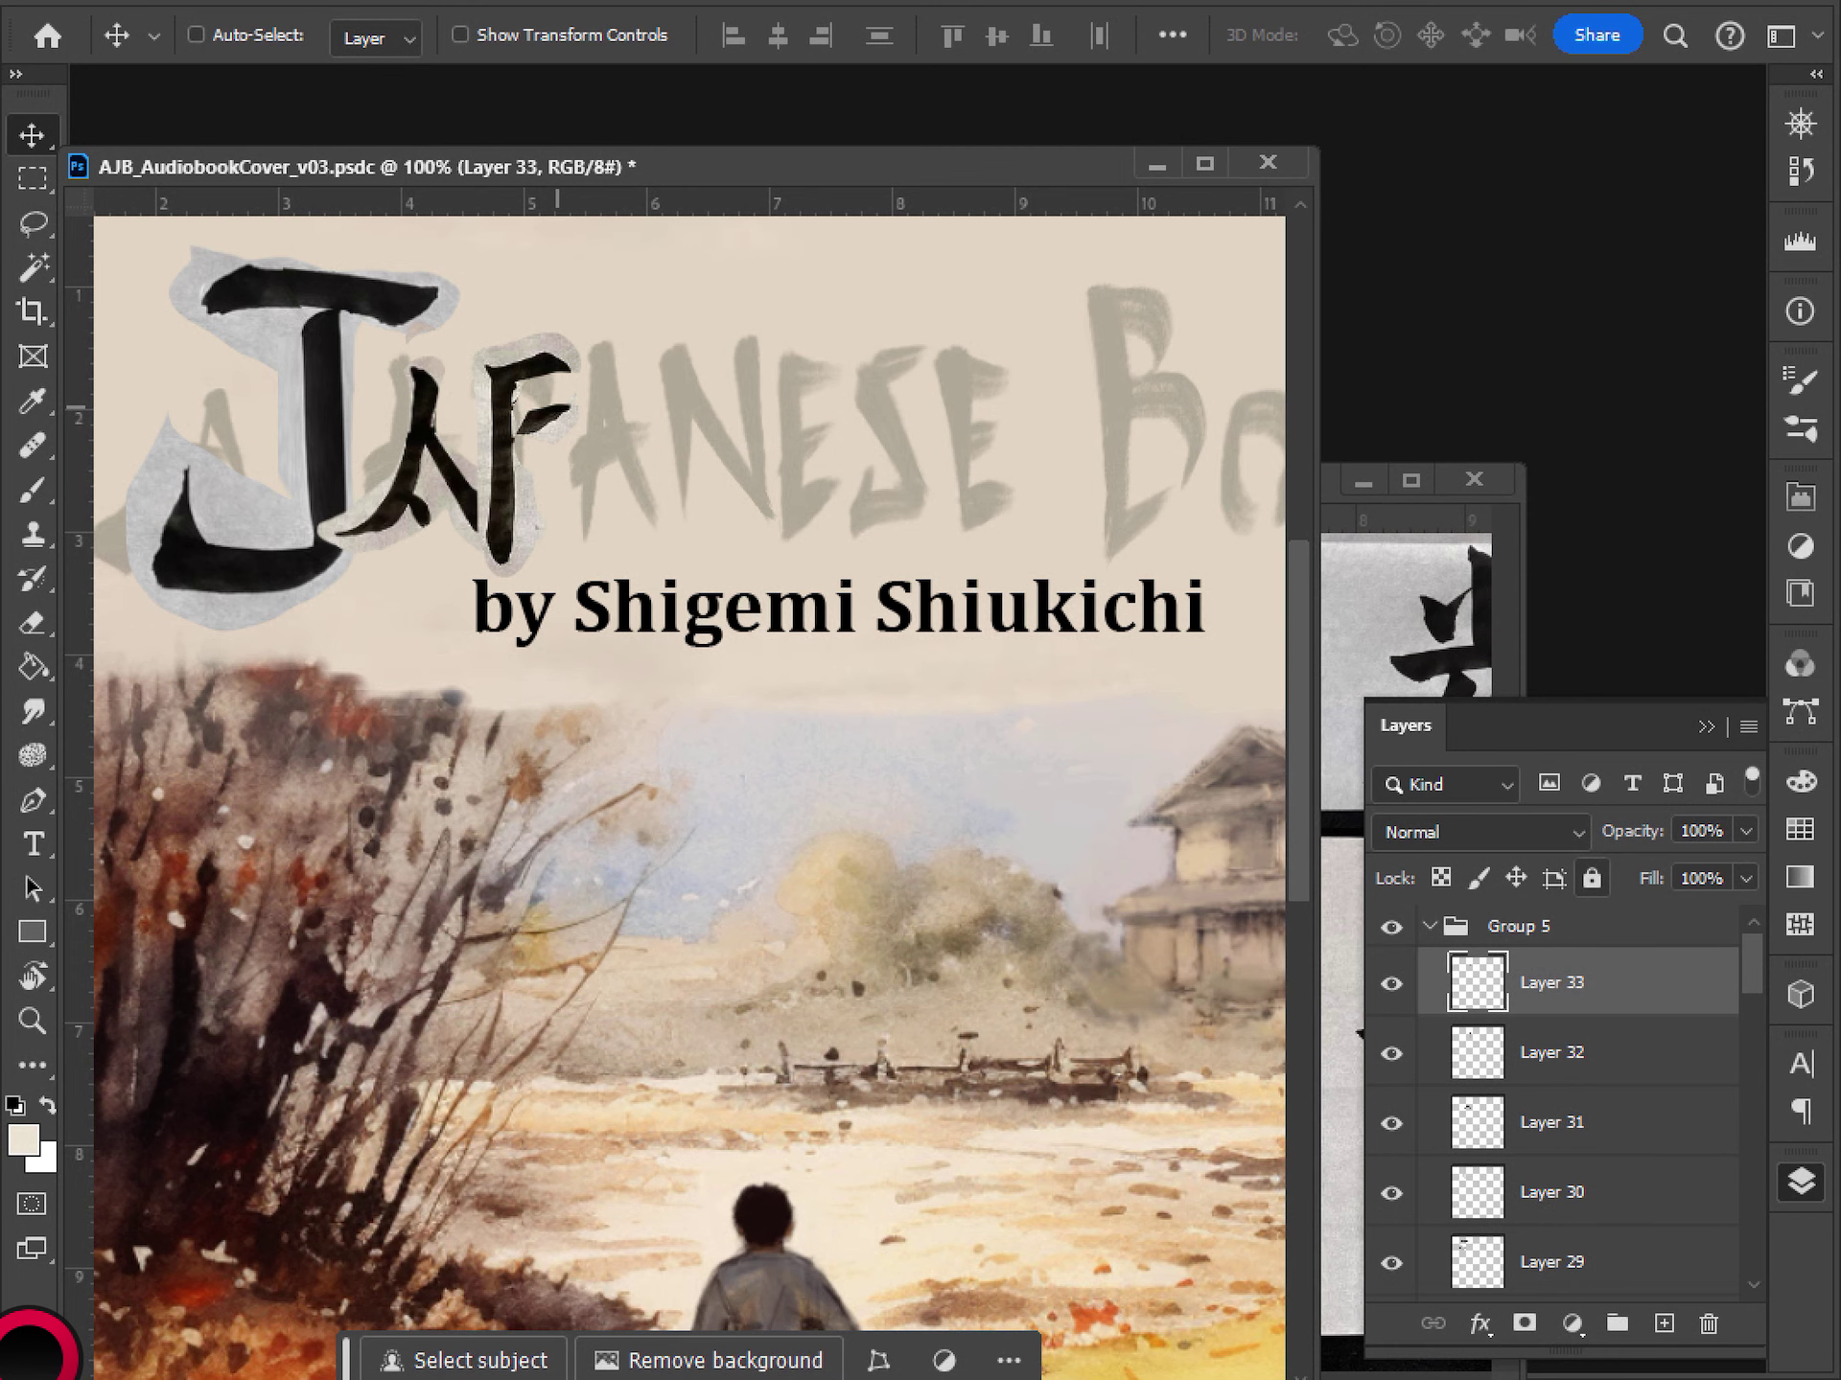
- Bring ArtRef-KanjiShodou.psd forward with the Lasso tool ready and clear the selection around the 阝
left_click_drag(1331, 478, 1378, 455)
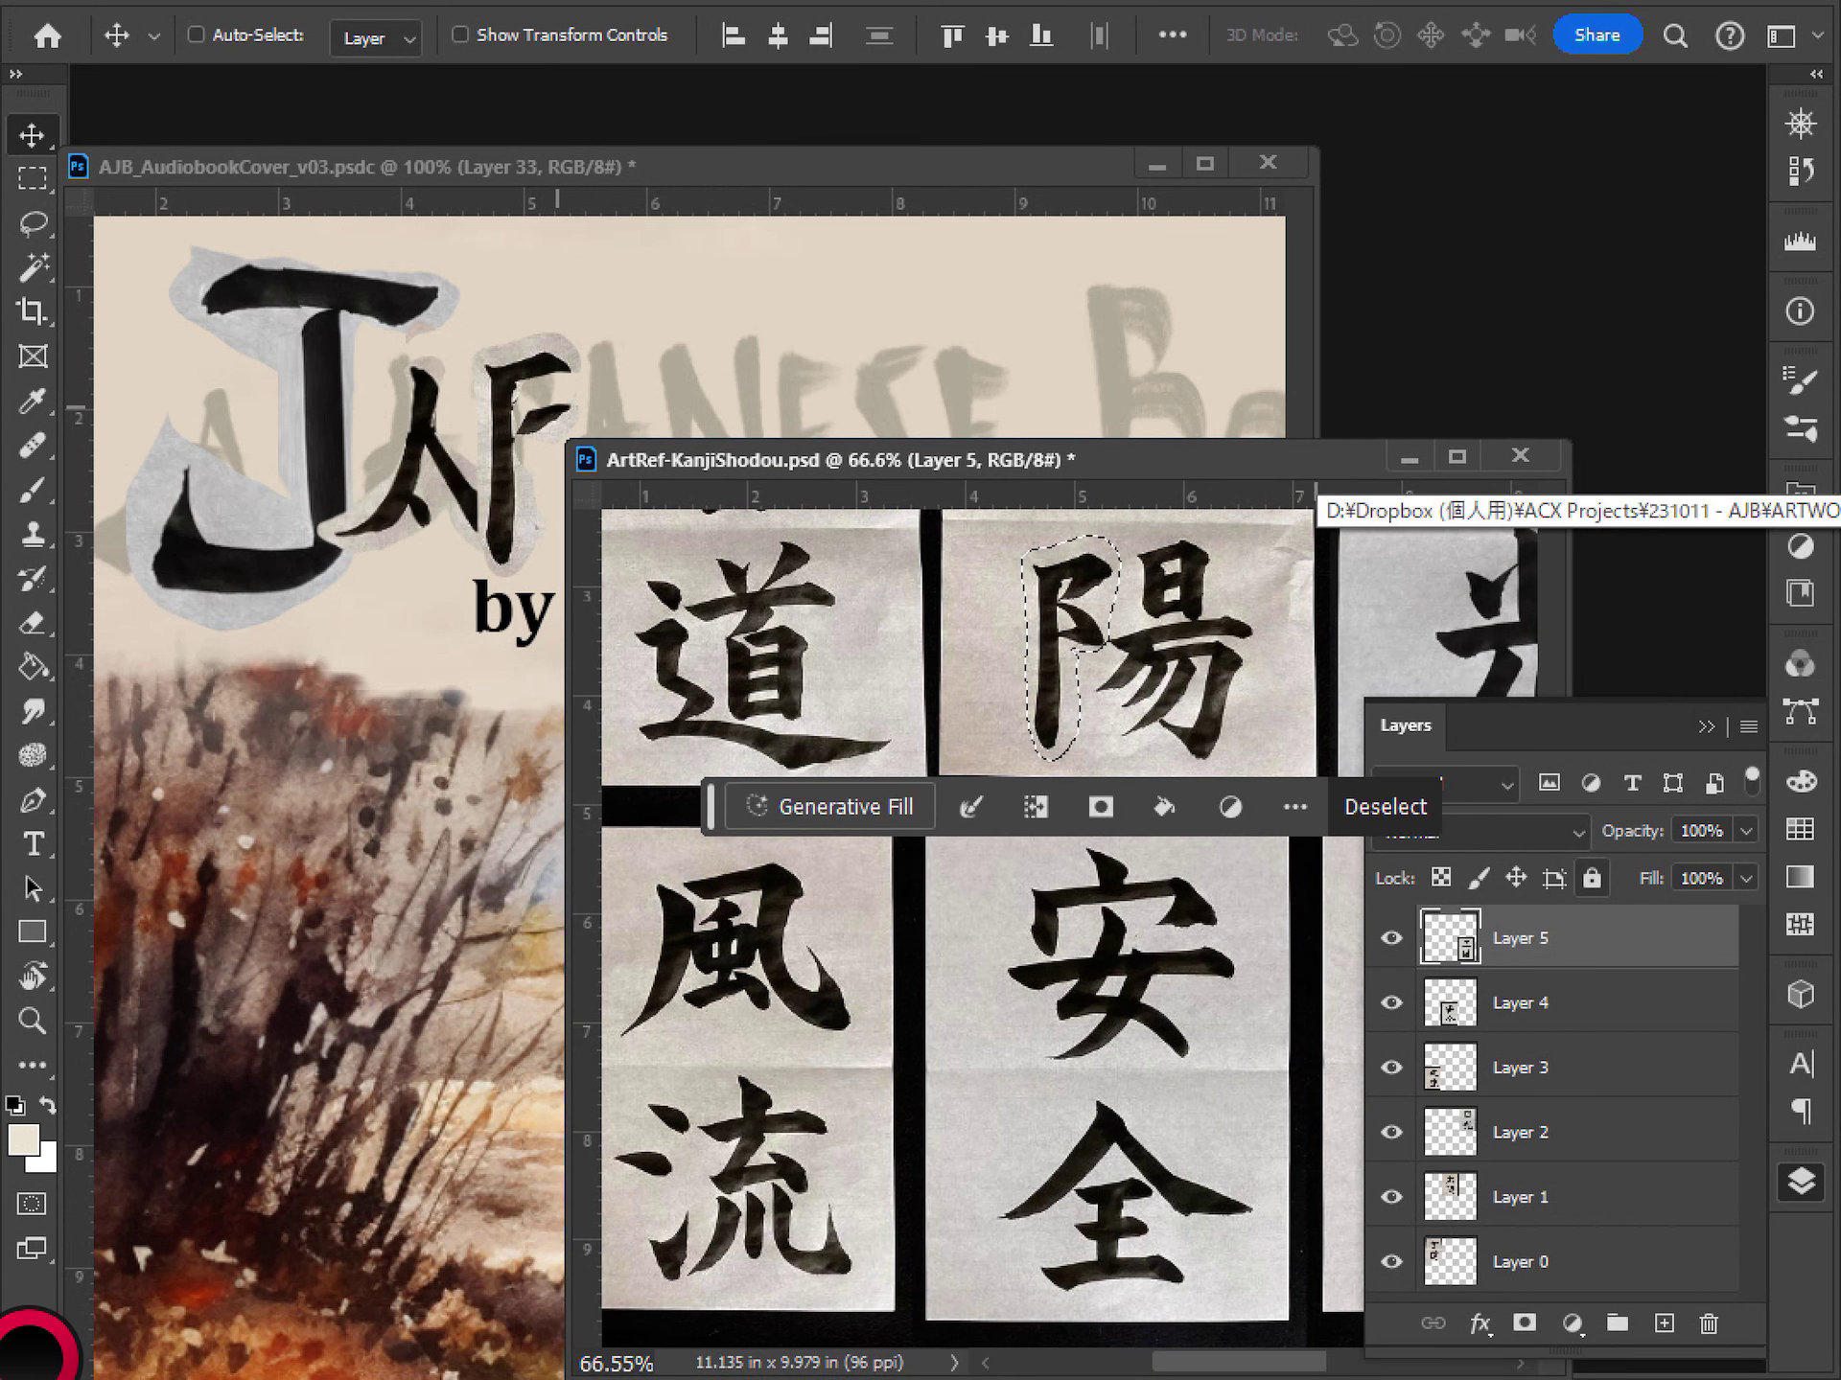
left_click(1801, 1182)
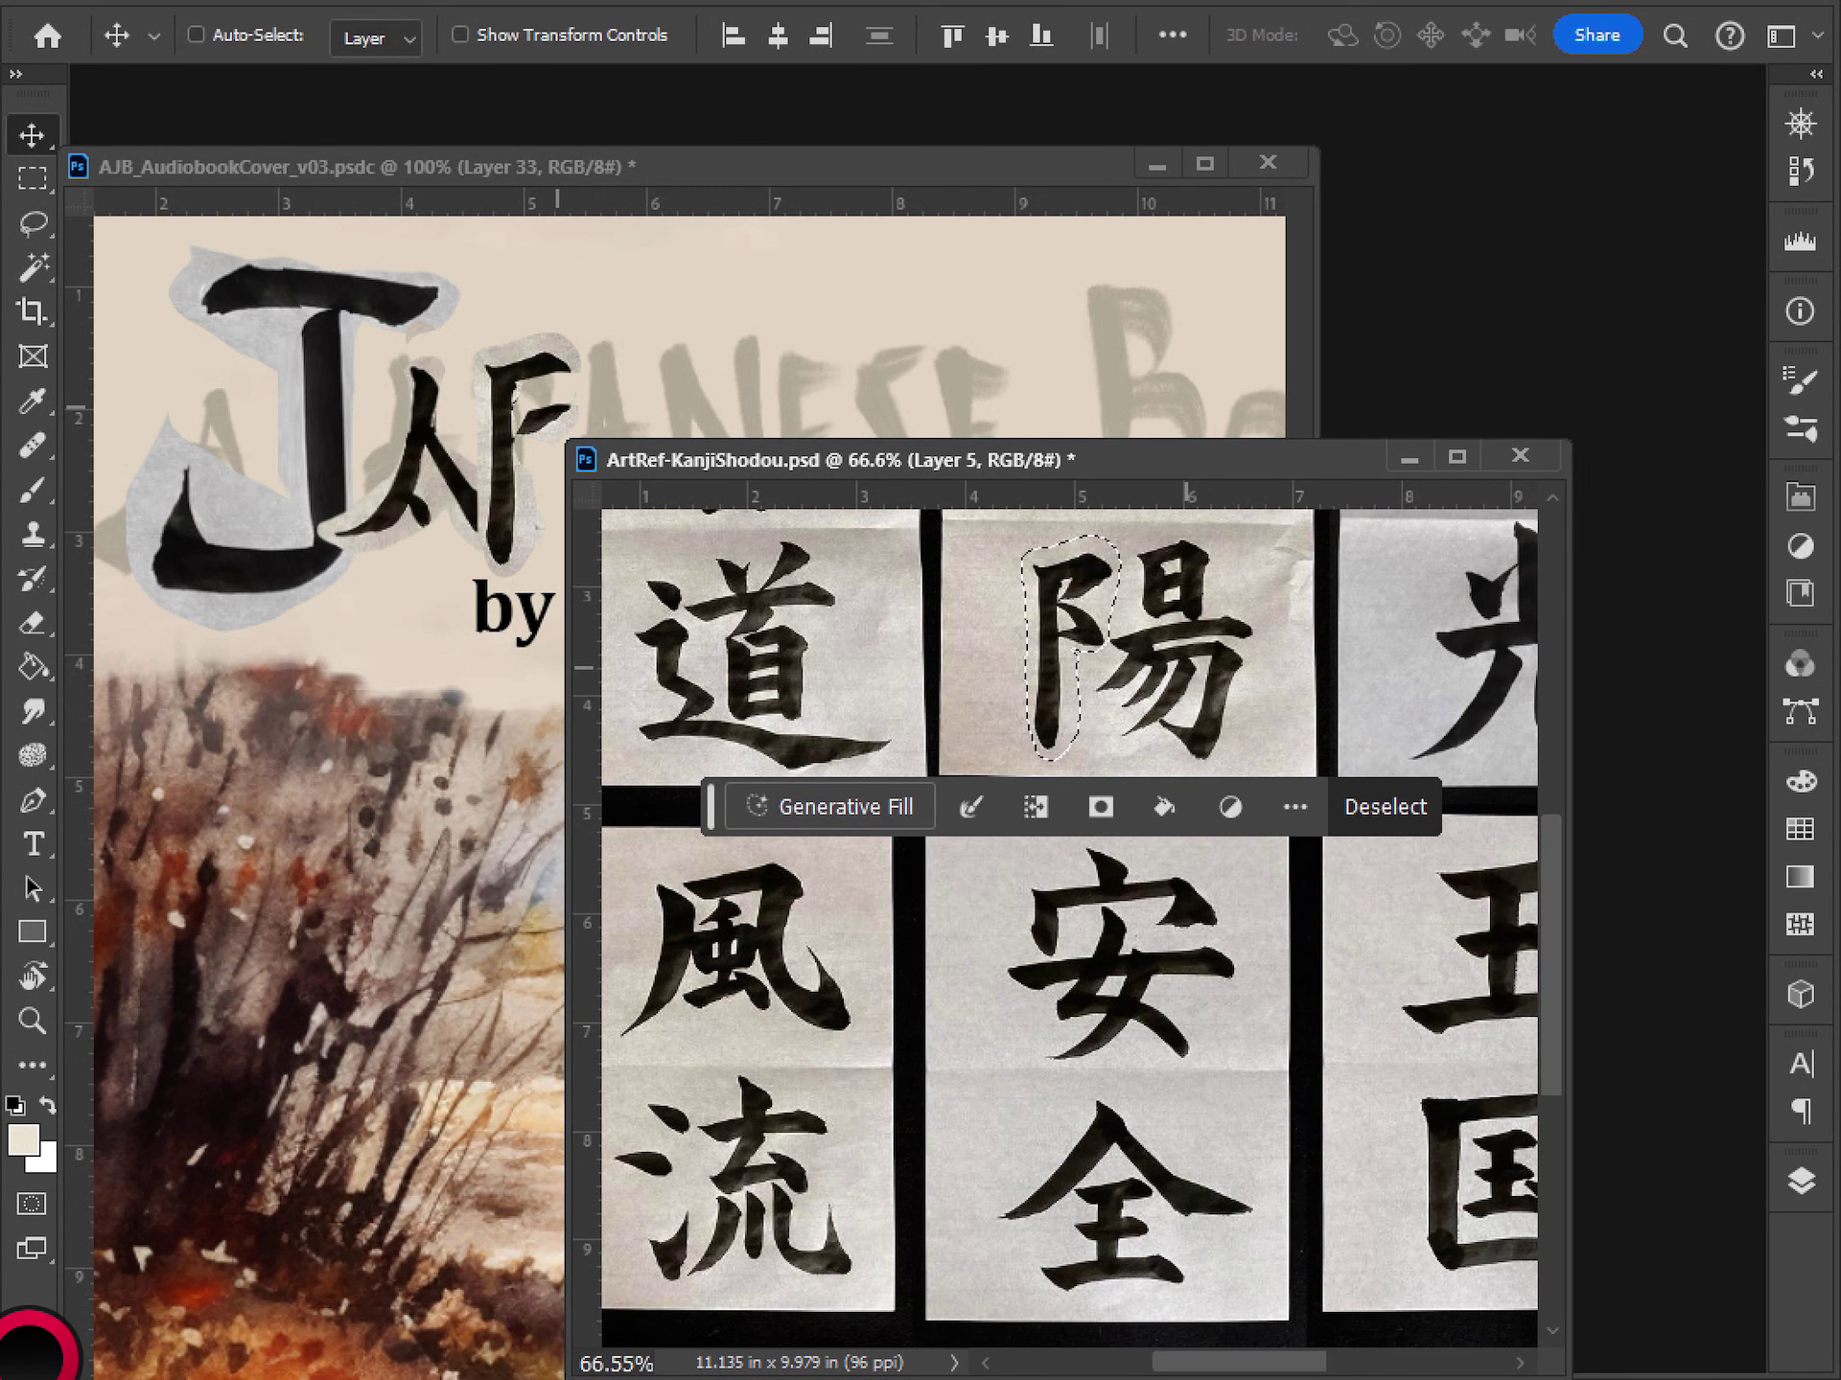
key("l")
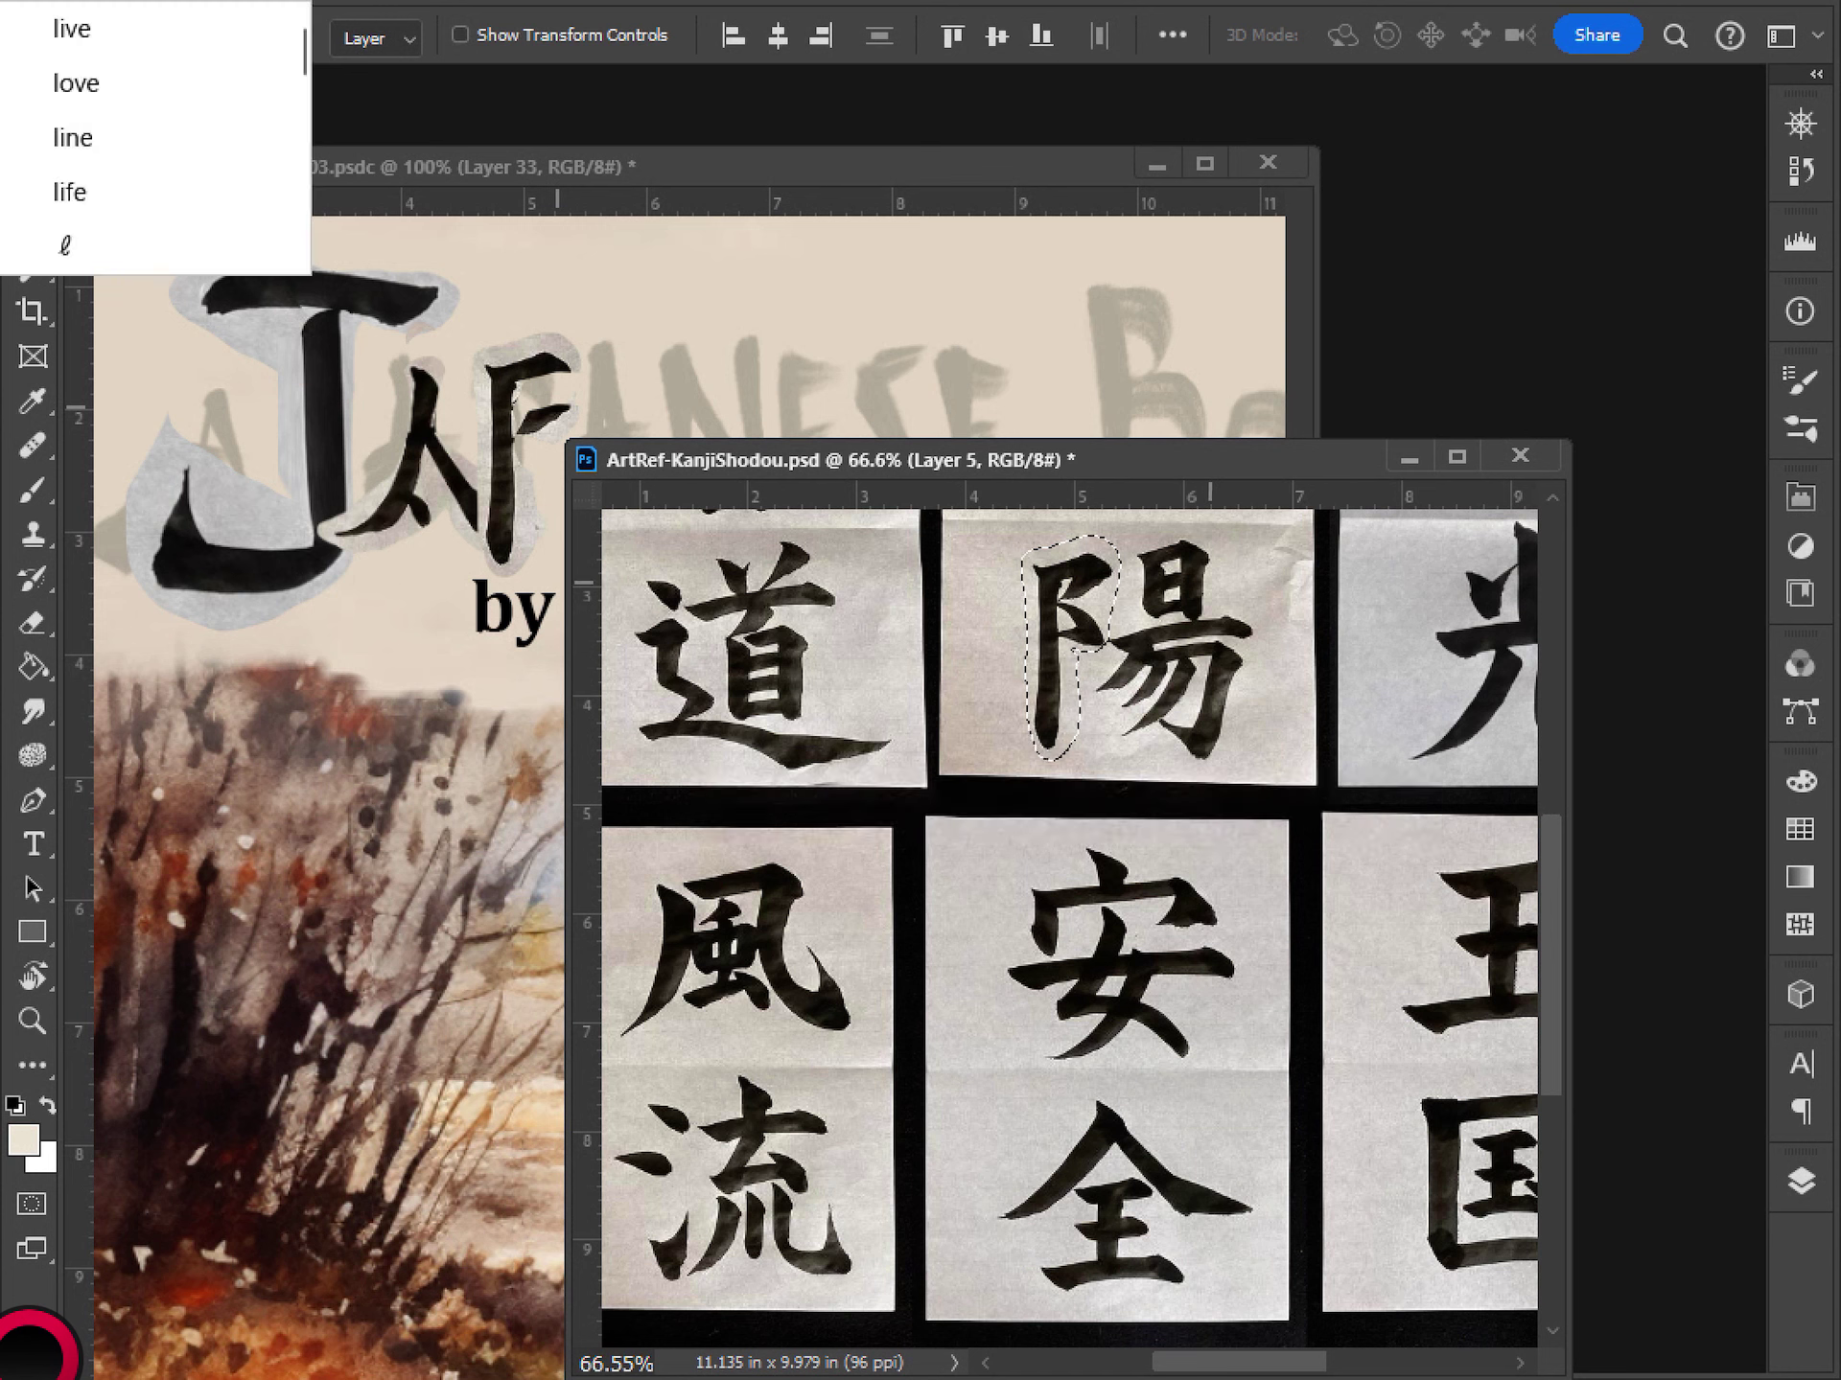
key("Escape")
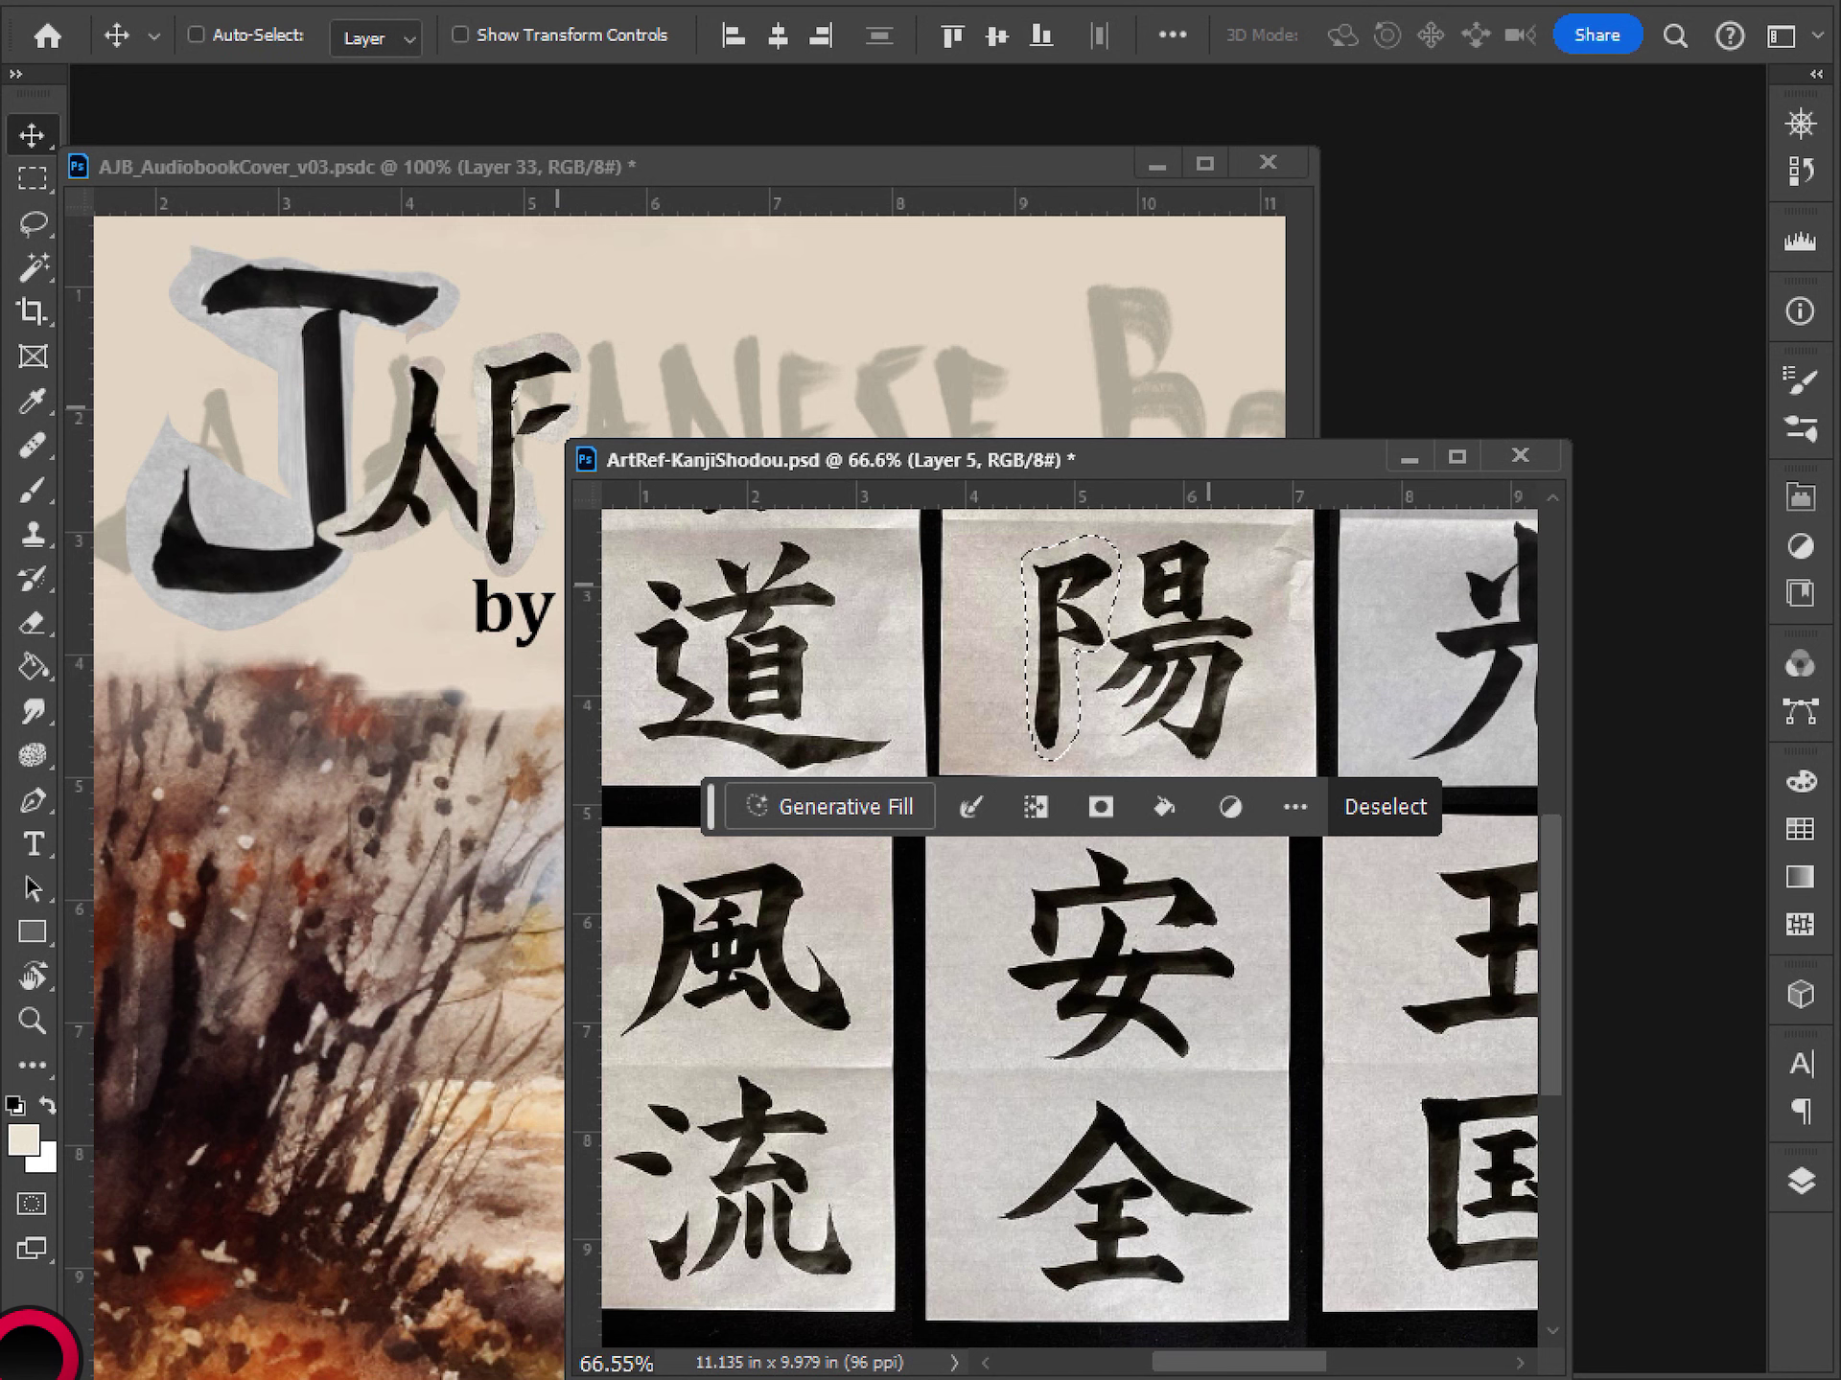
key("l")
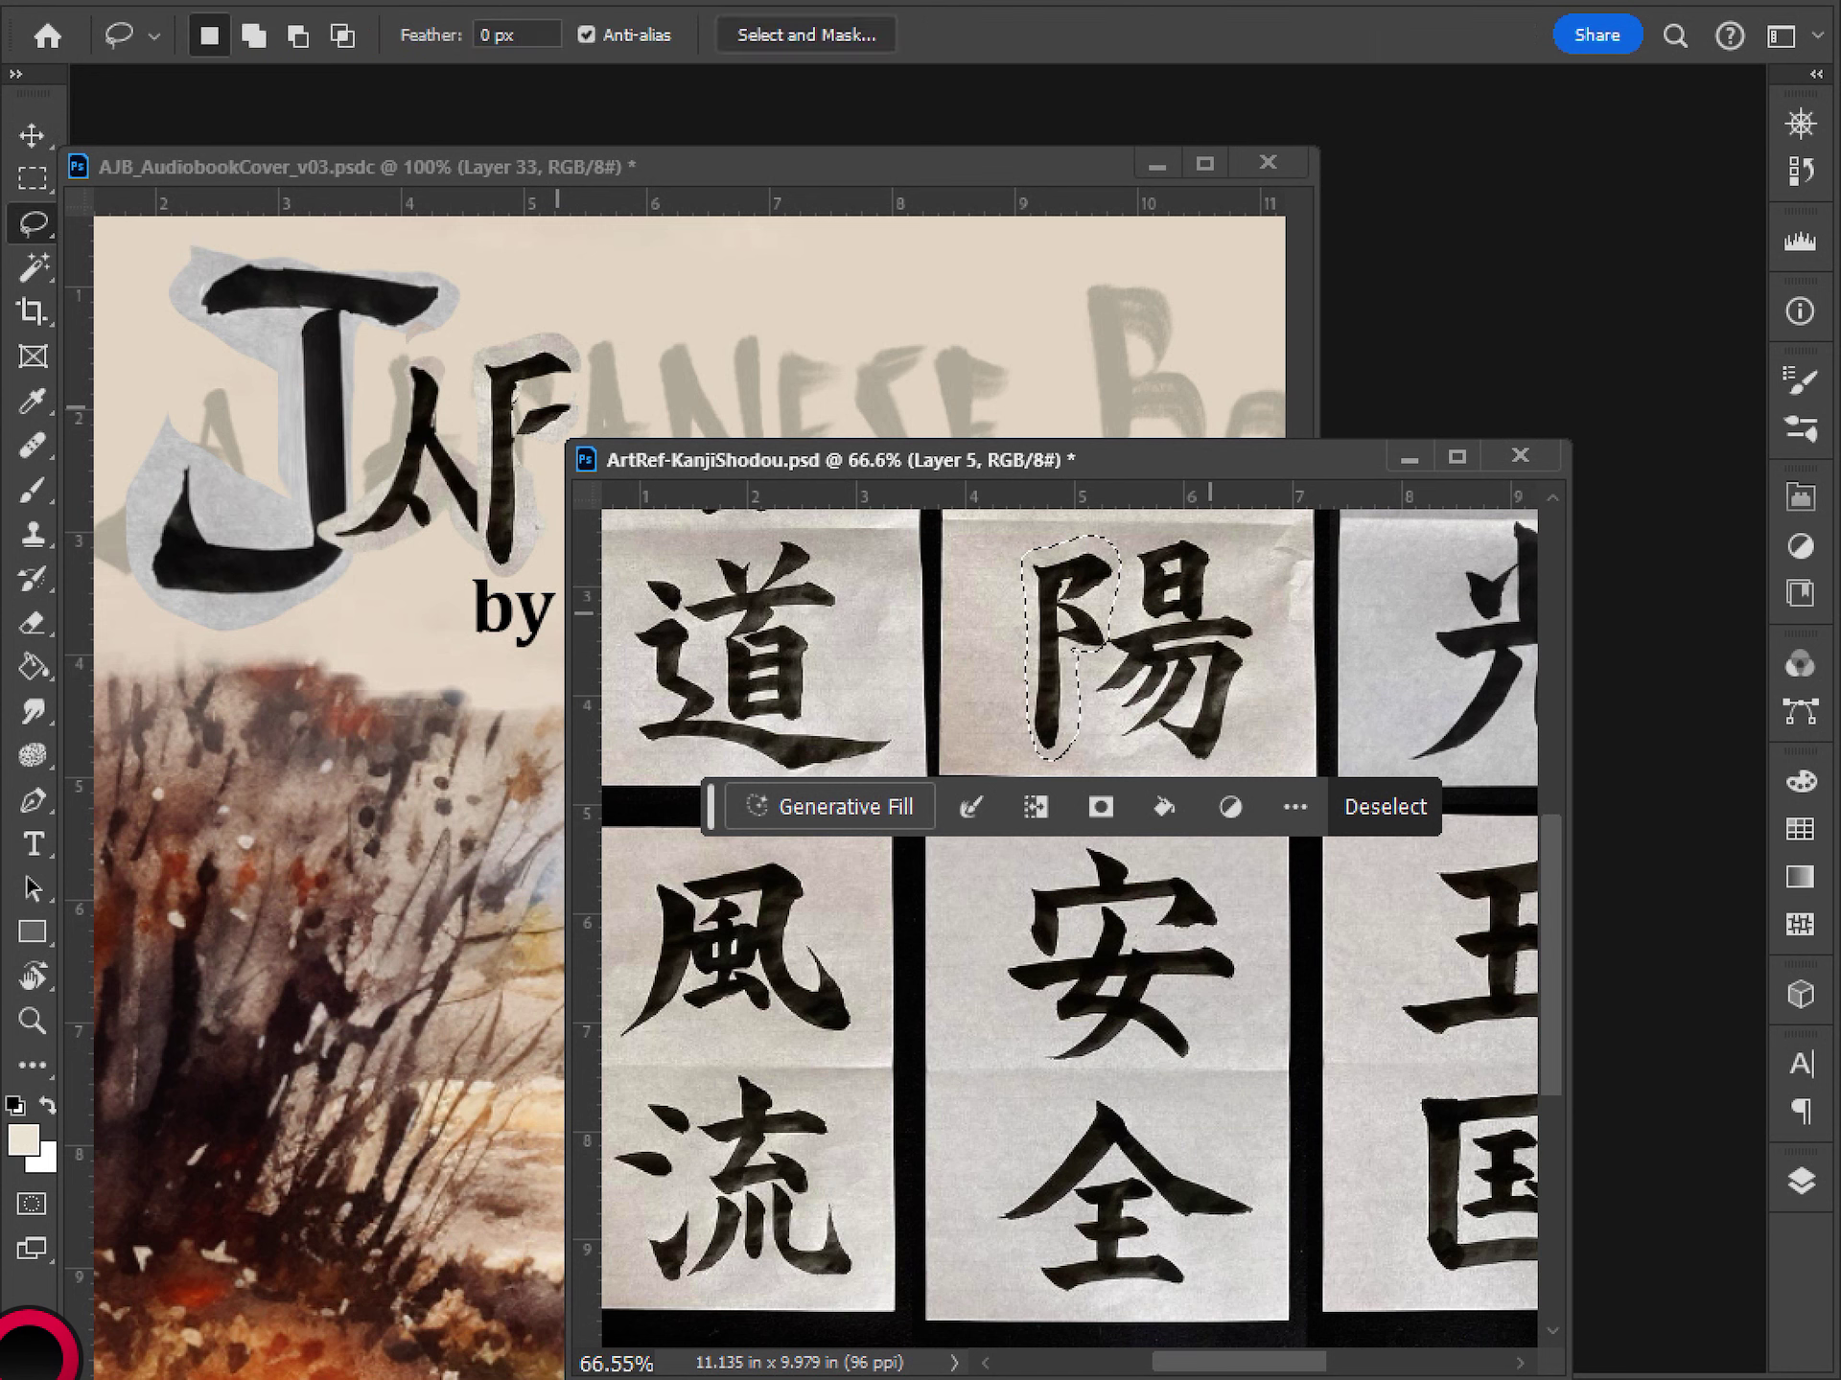
key("ctrl+d")
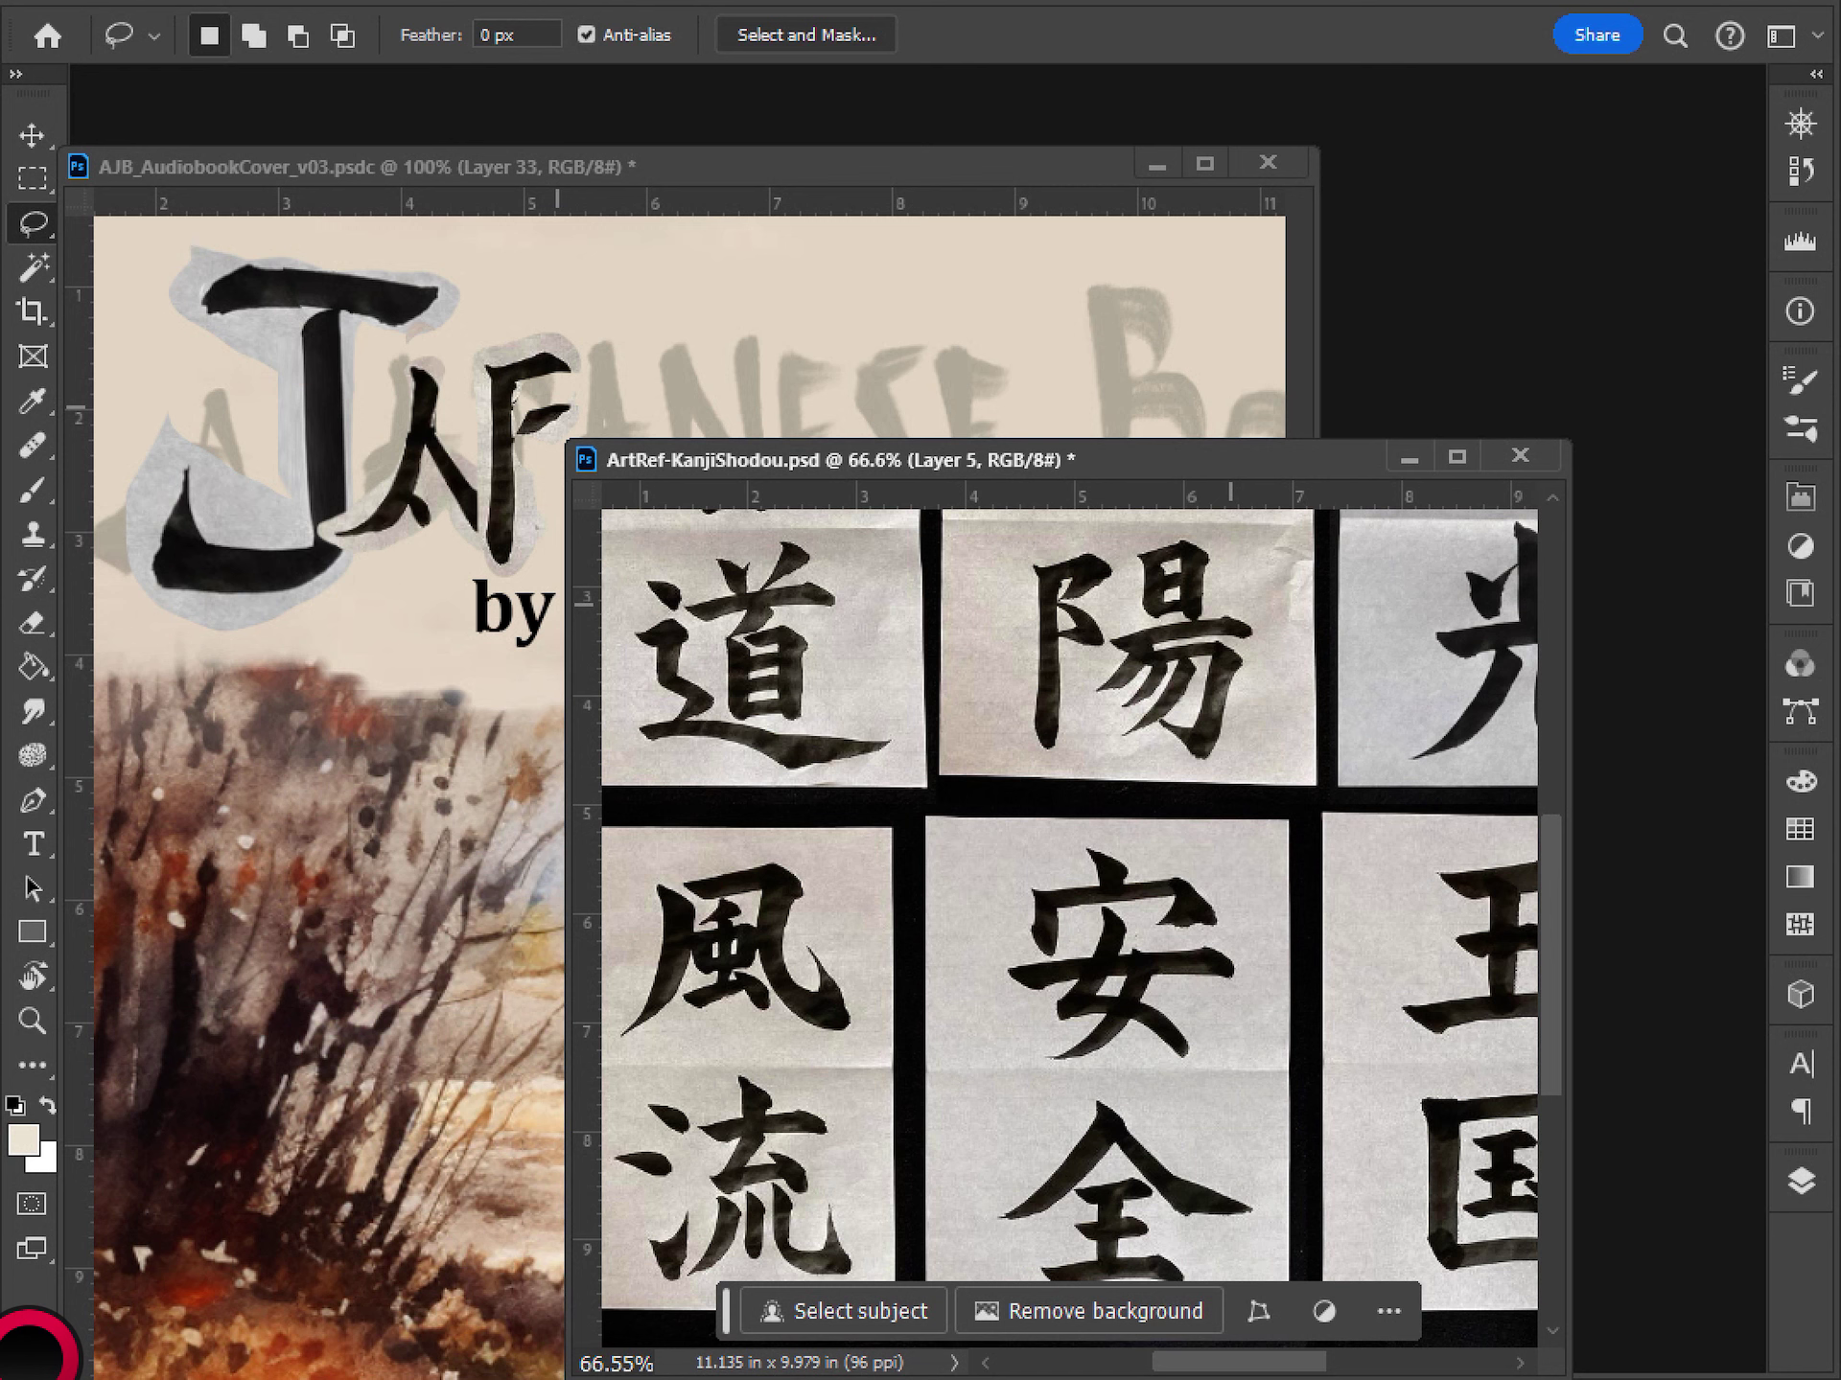
- Look through the kanji sheets for a curved stroke that can serve as the P's bowl
scroll(1067, 914, "down", 2)
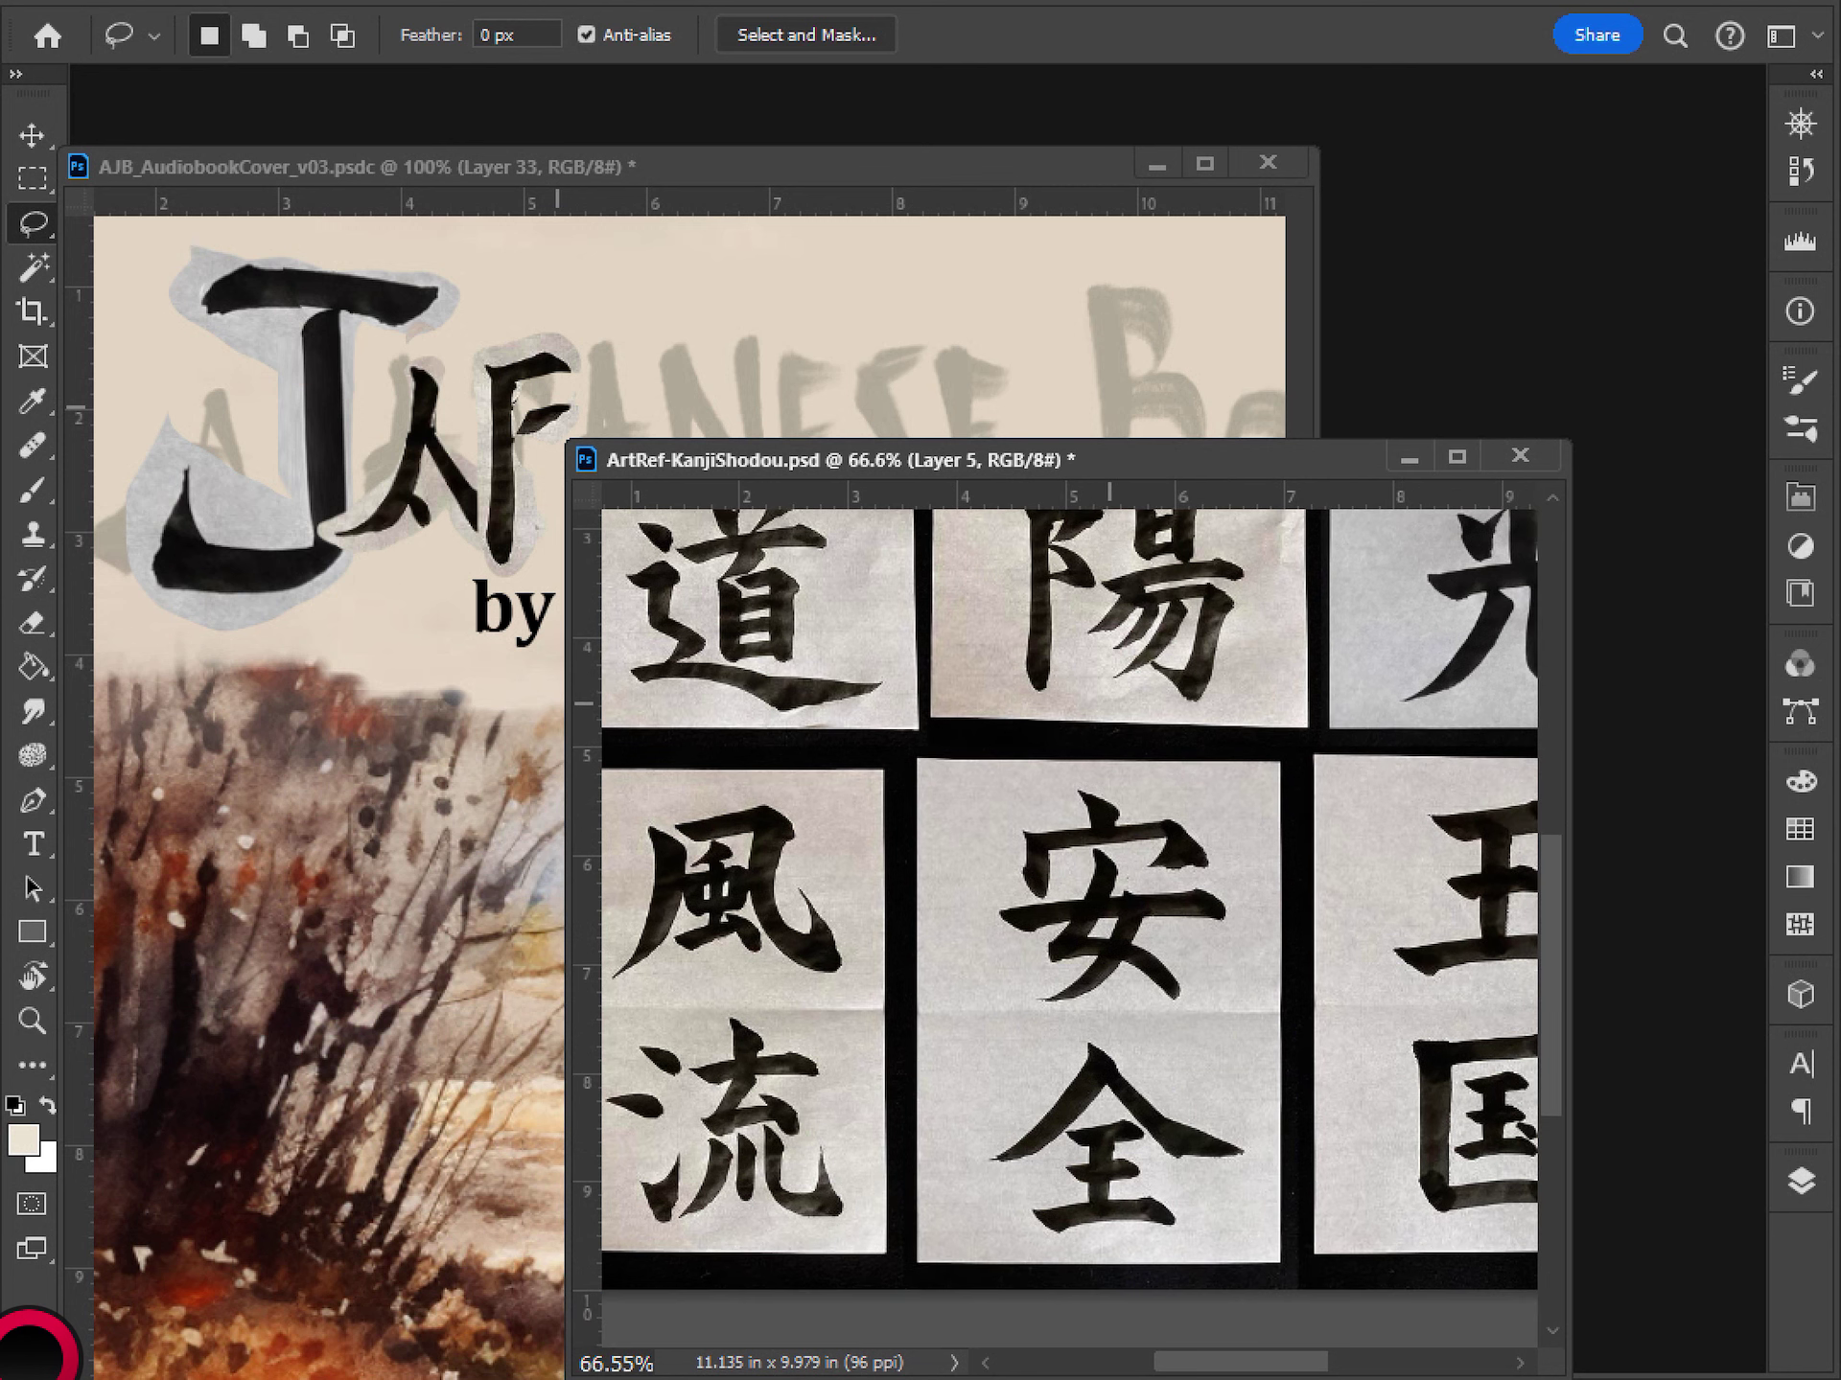
left_click_drag(1114, 714, 1137, 831)
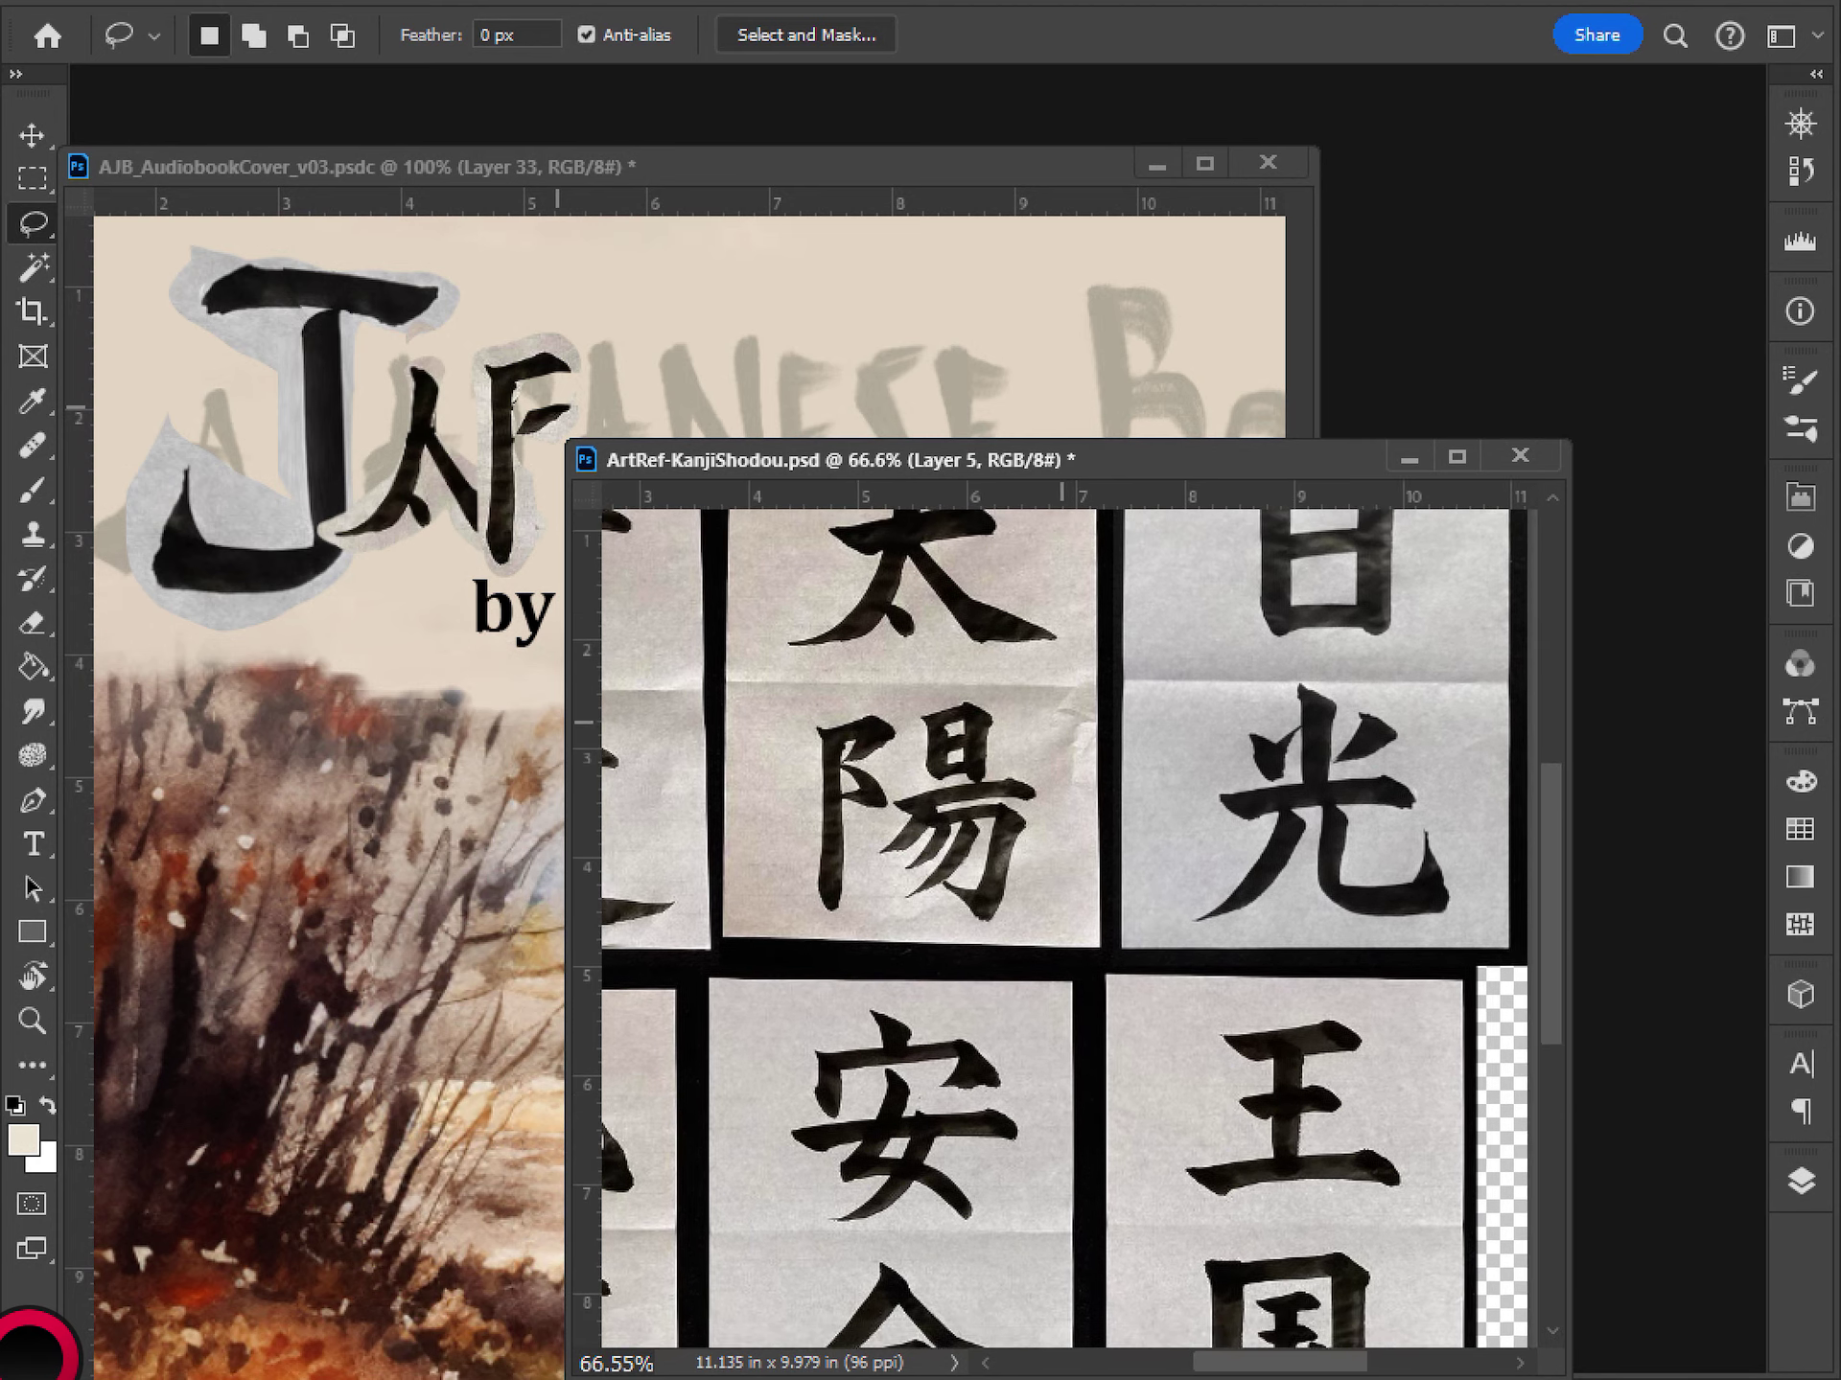
left_click_drag(1283, 732, 1311, 761)
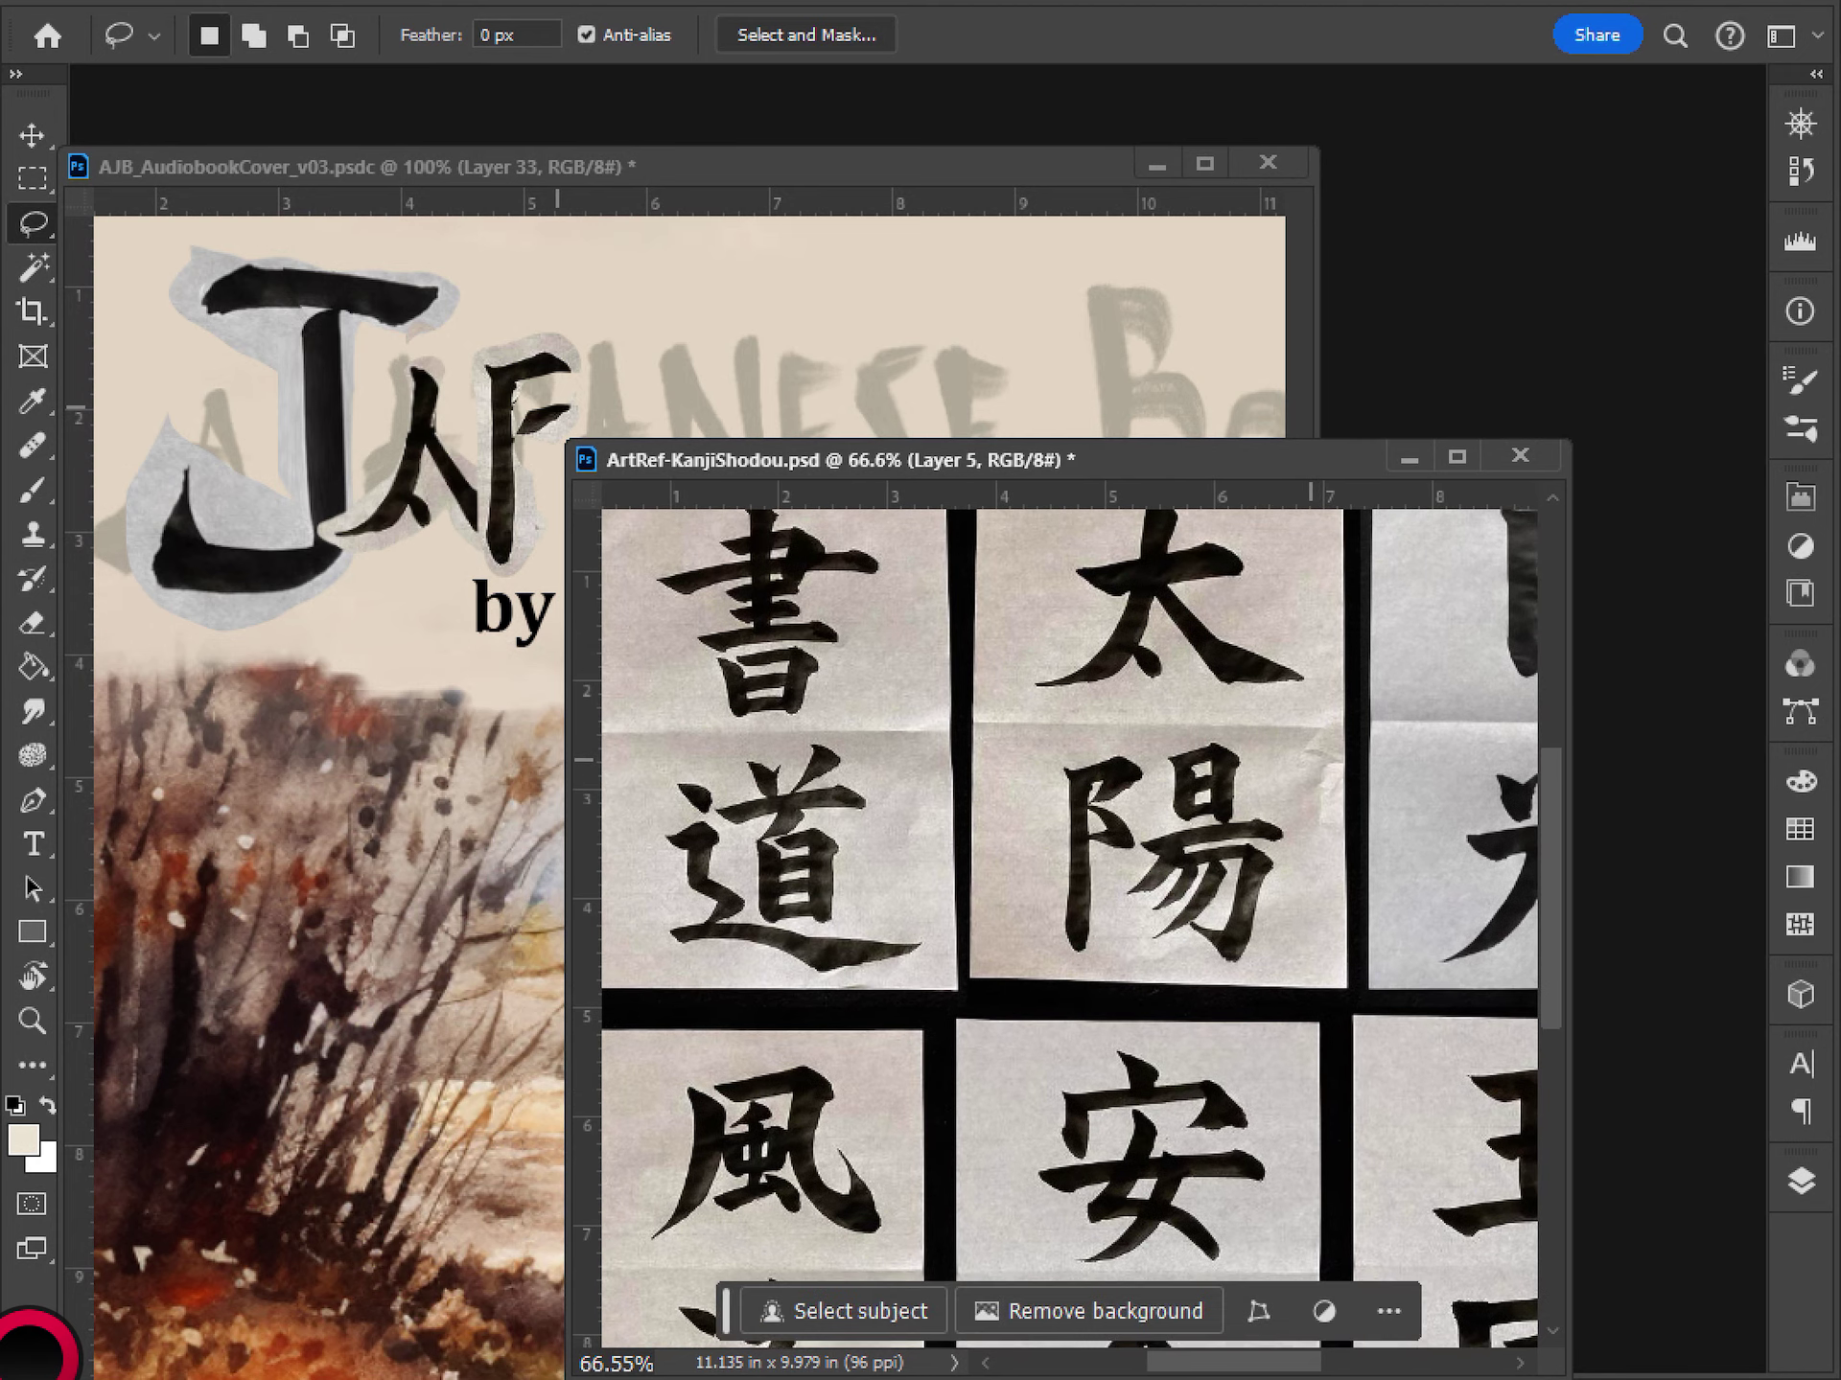
scroll(1310, 759, "left", 2)
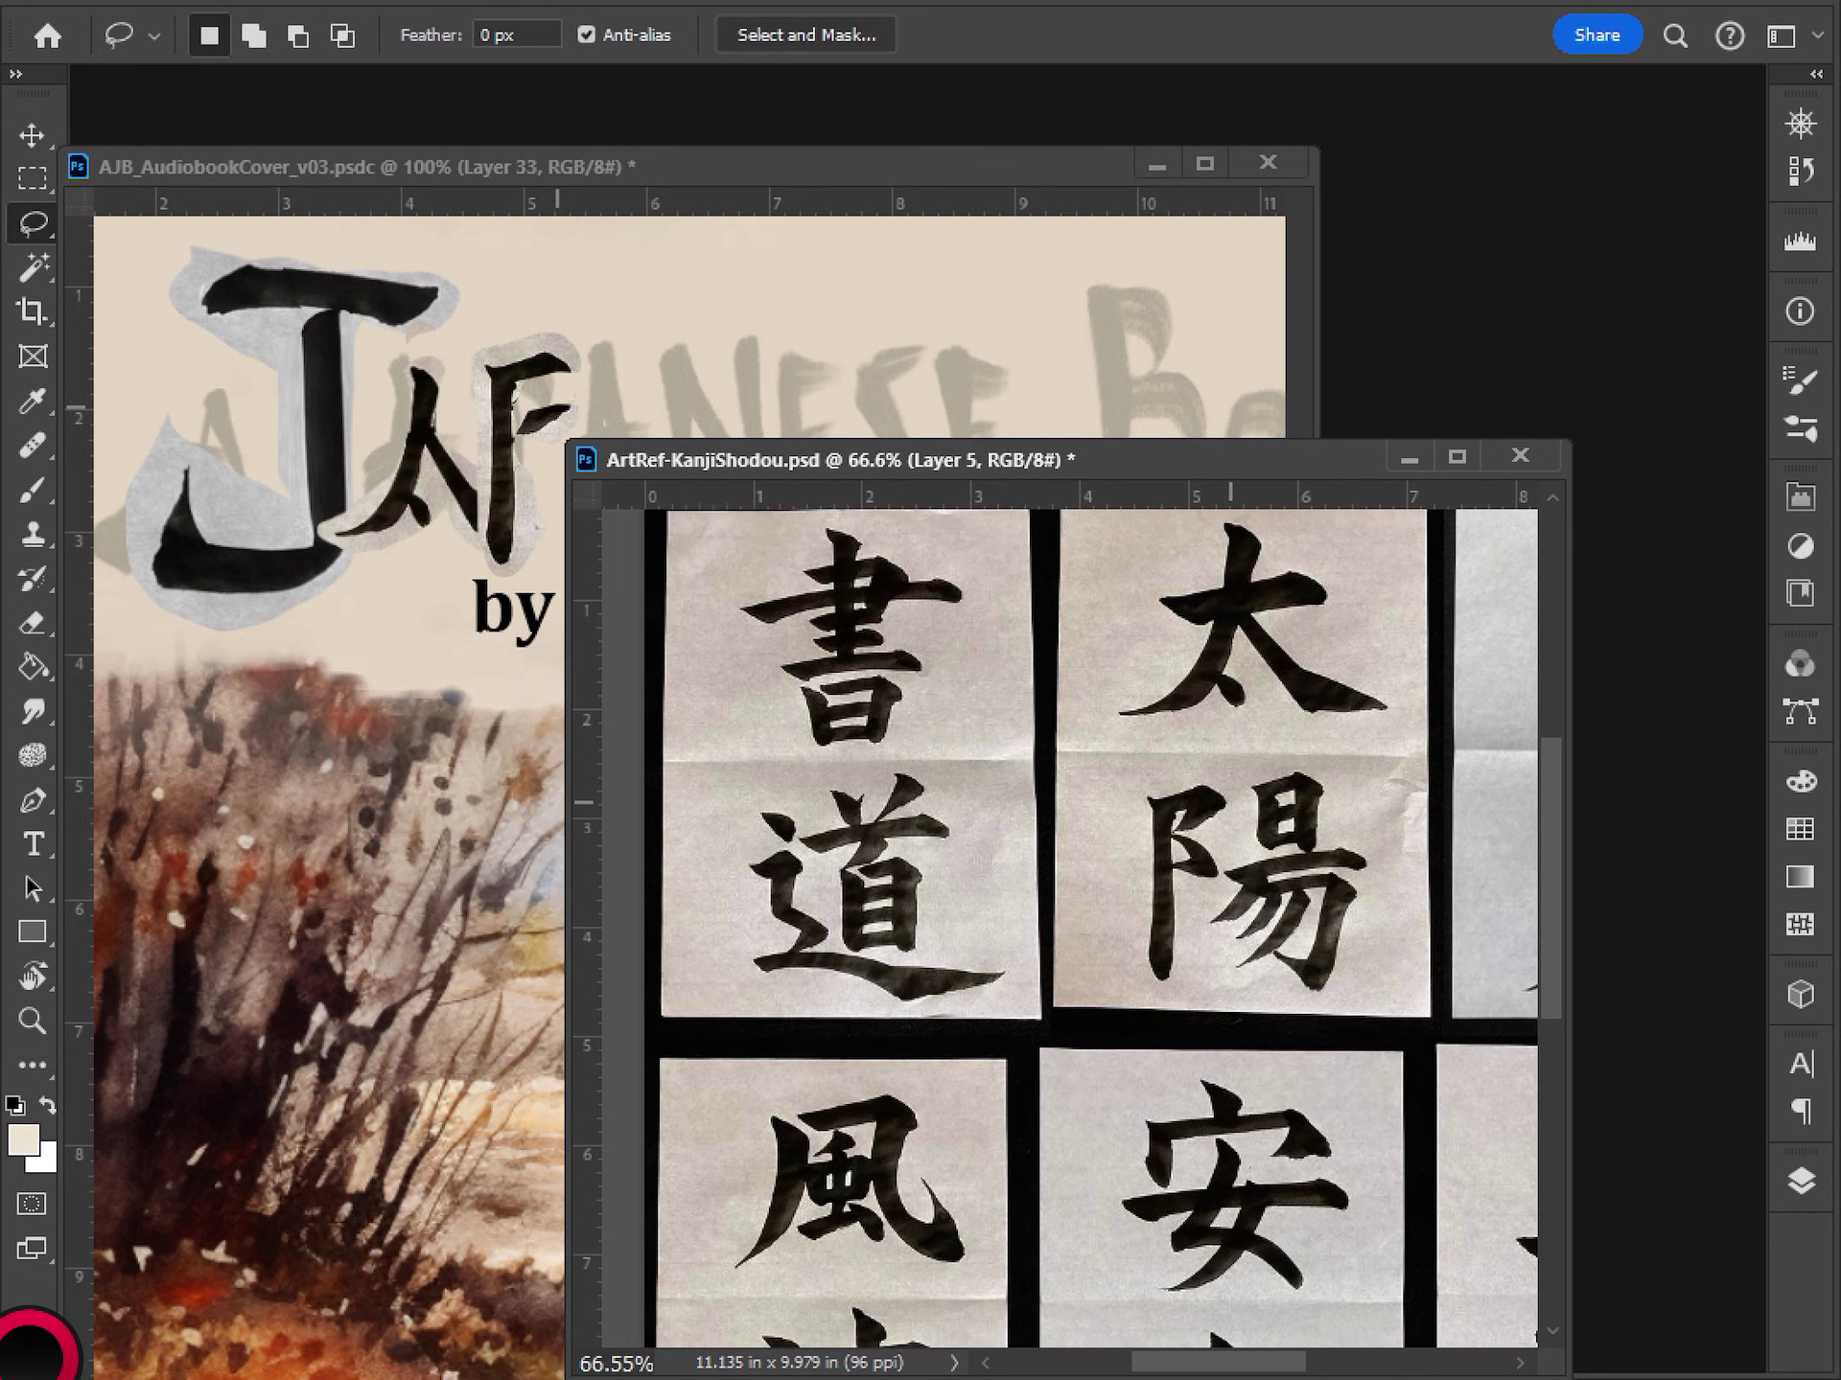
scroll(1069, 925, "down", 8)
scroll(1069, 925, "right", 3)
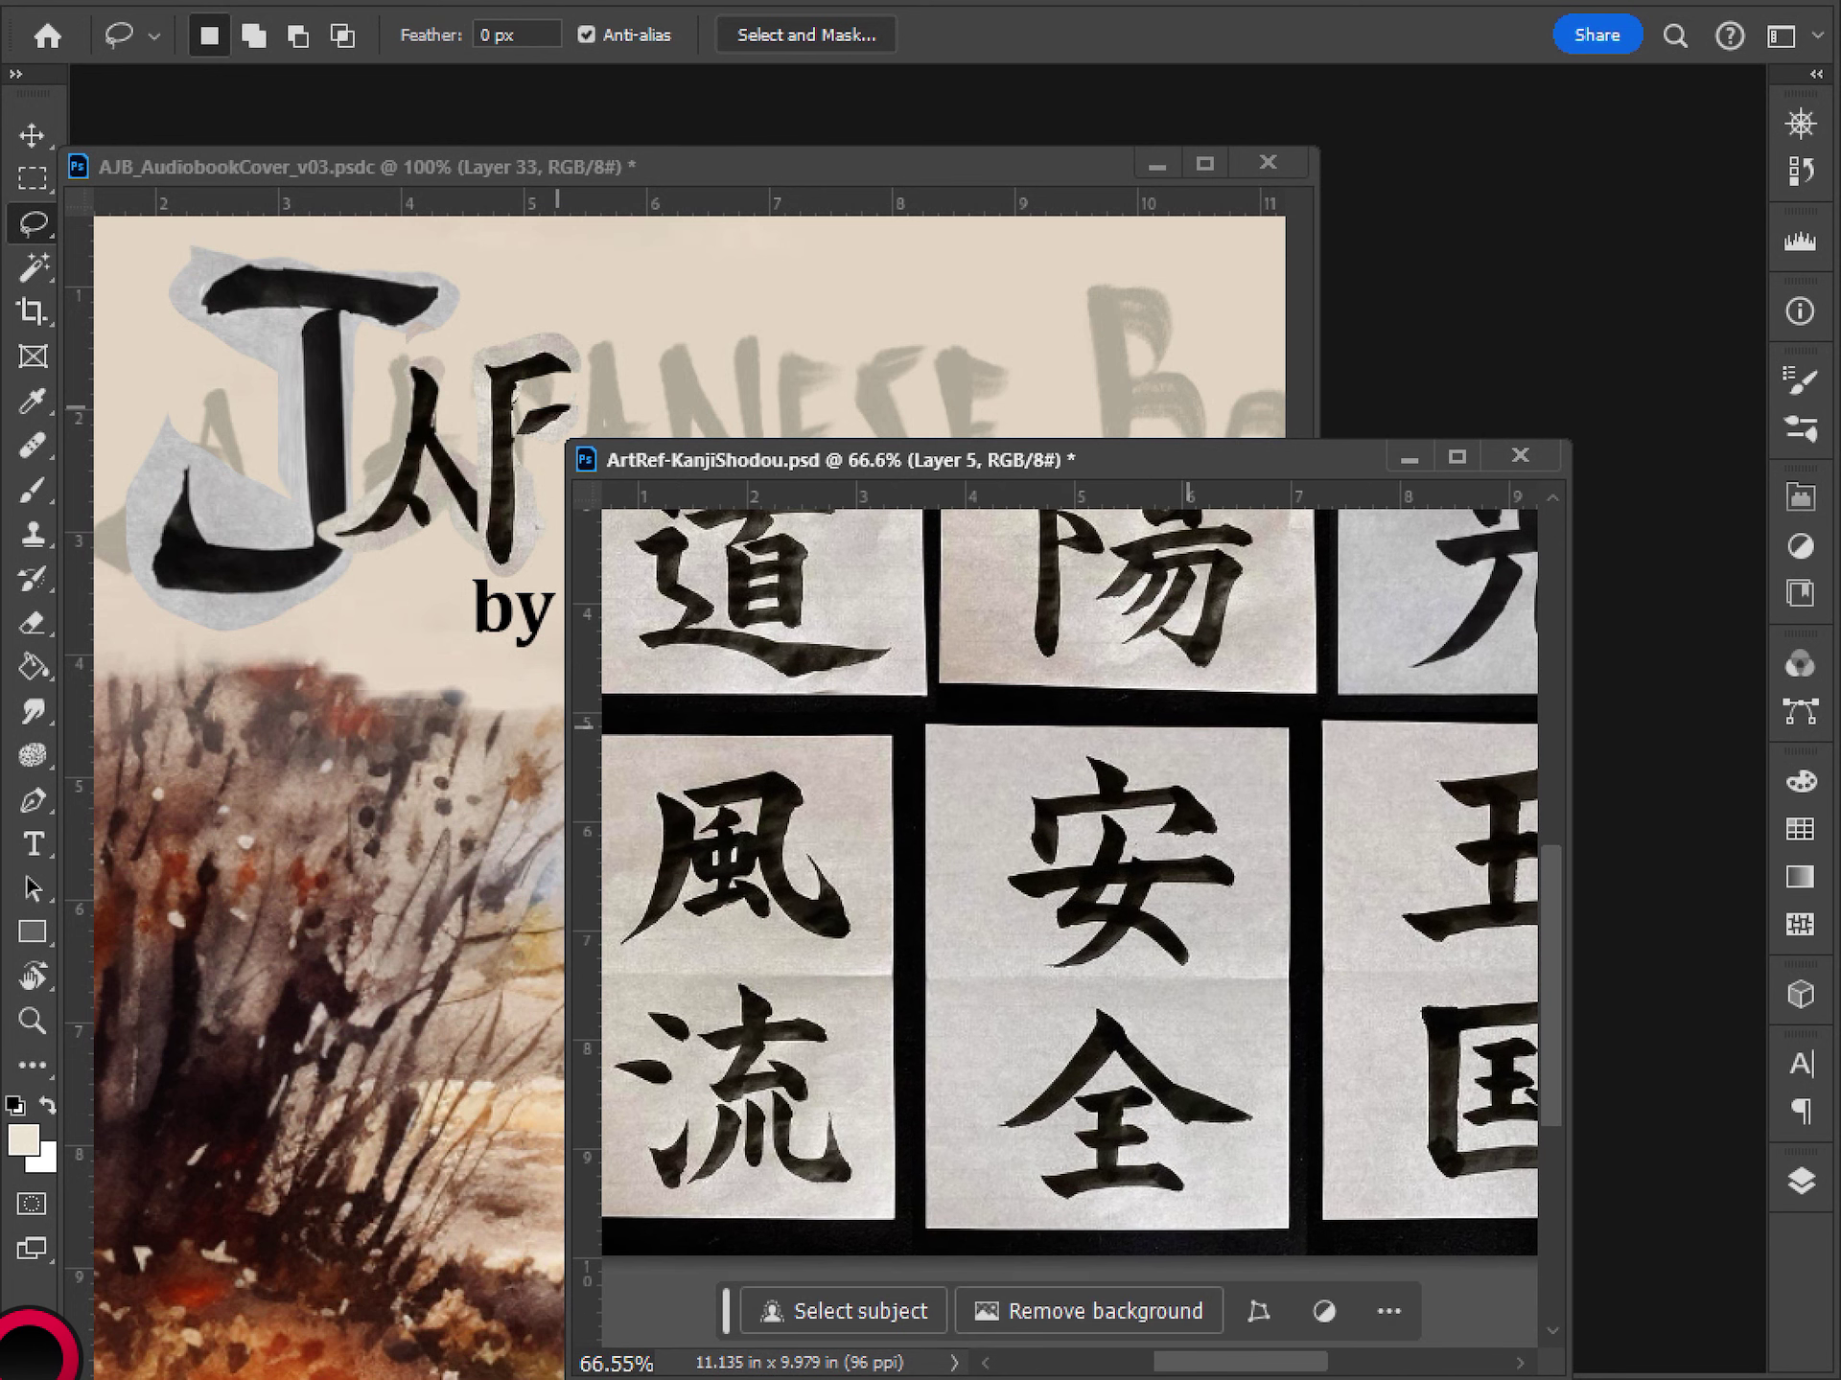
scroll(1069, 925, "right", 4)
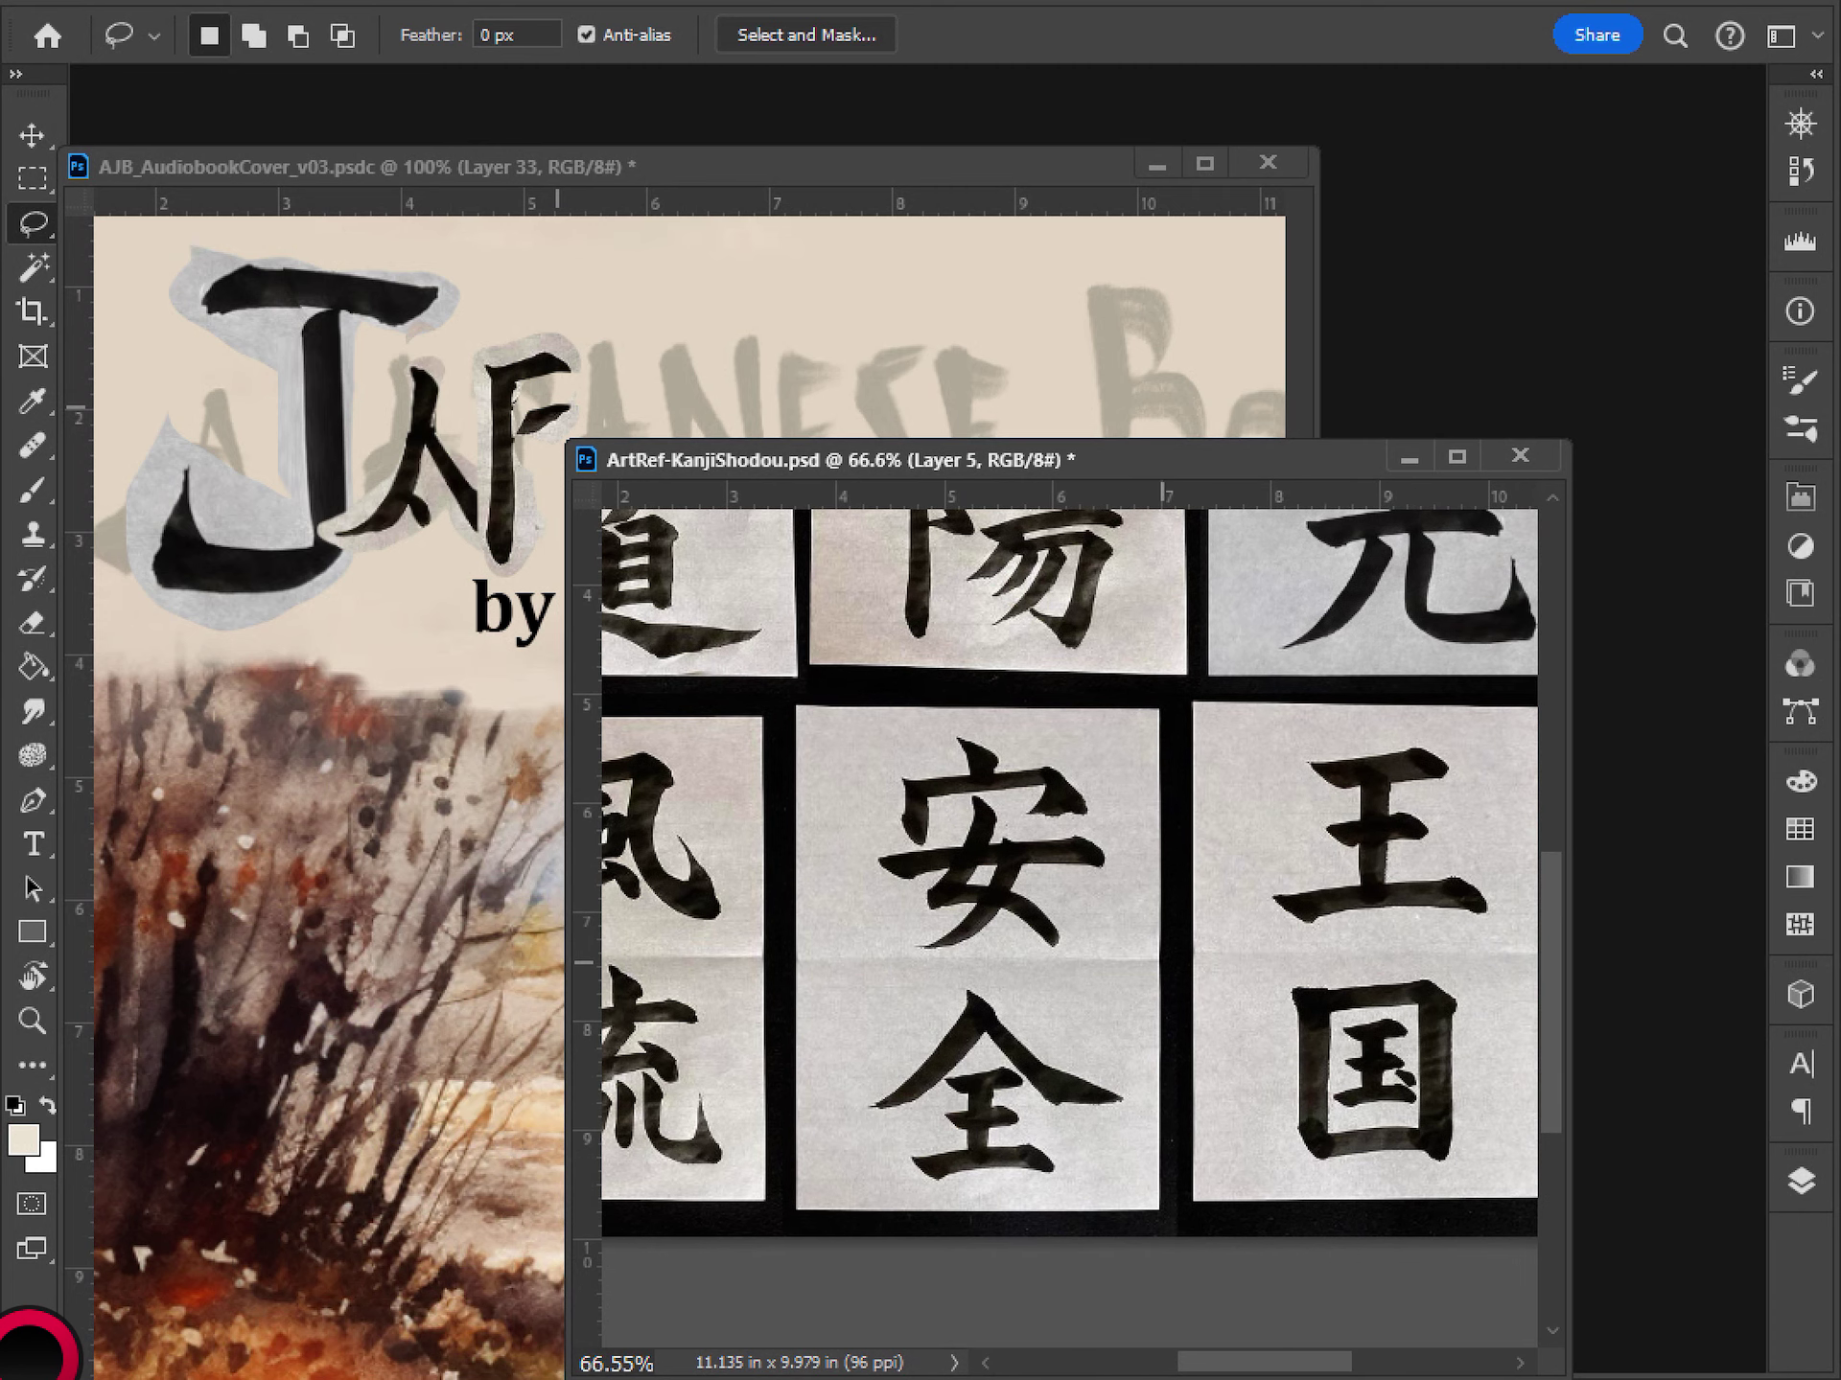
left_click_drag(1145, 973, 1100, 1009)
scroll(1069, 925, "right", 2)
scroll(1069, 925, "up", 1)
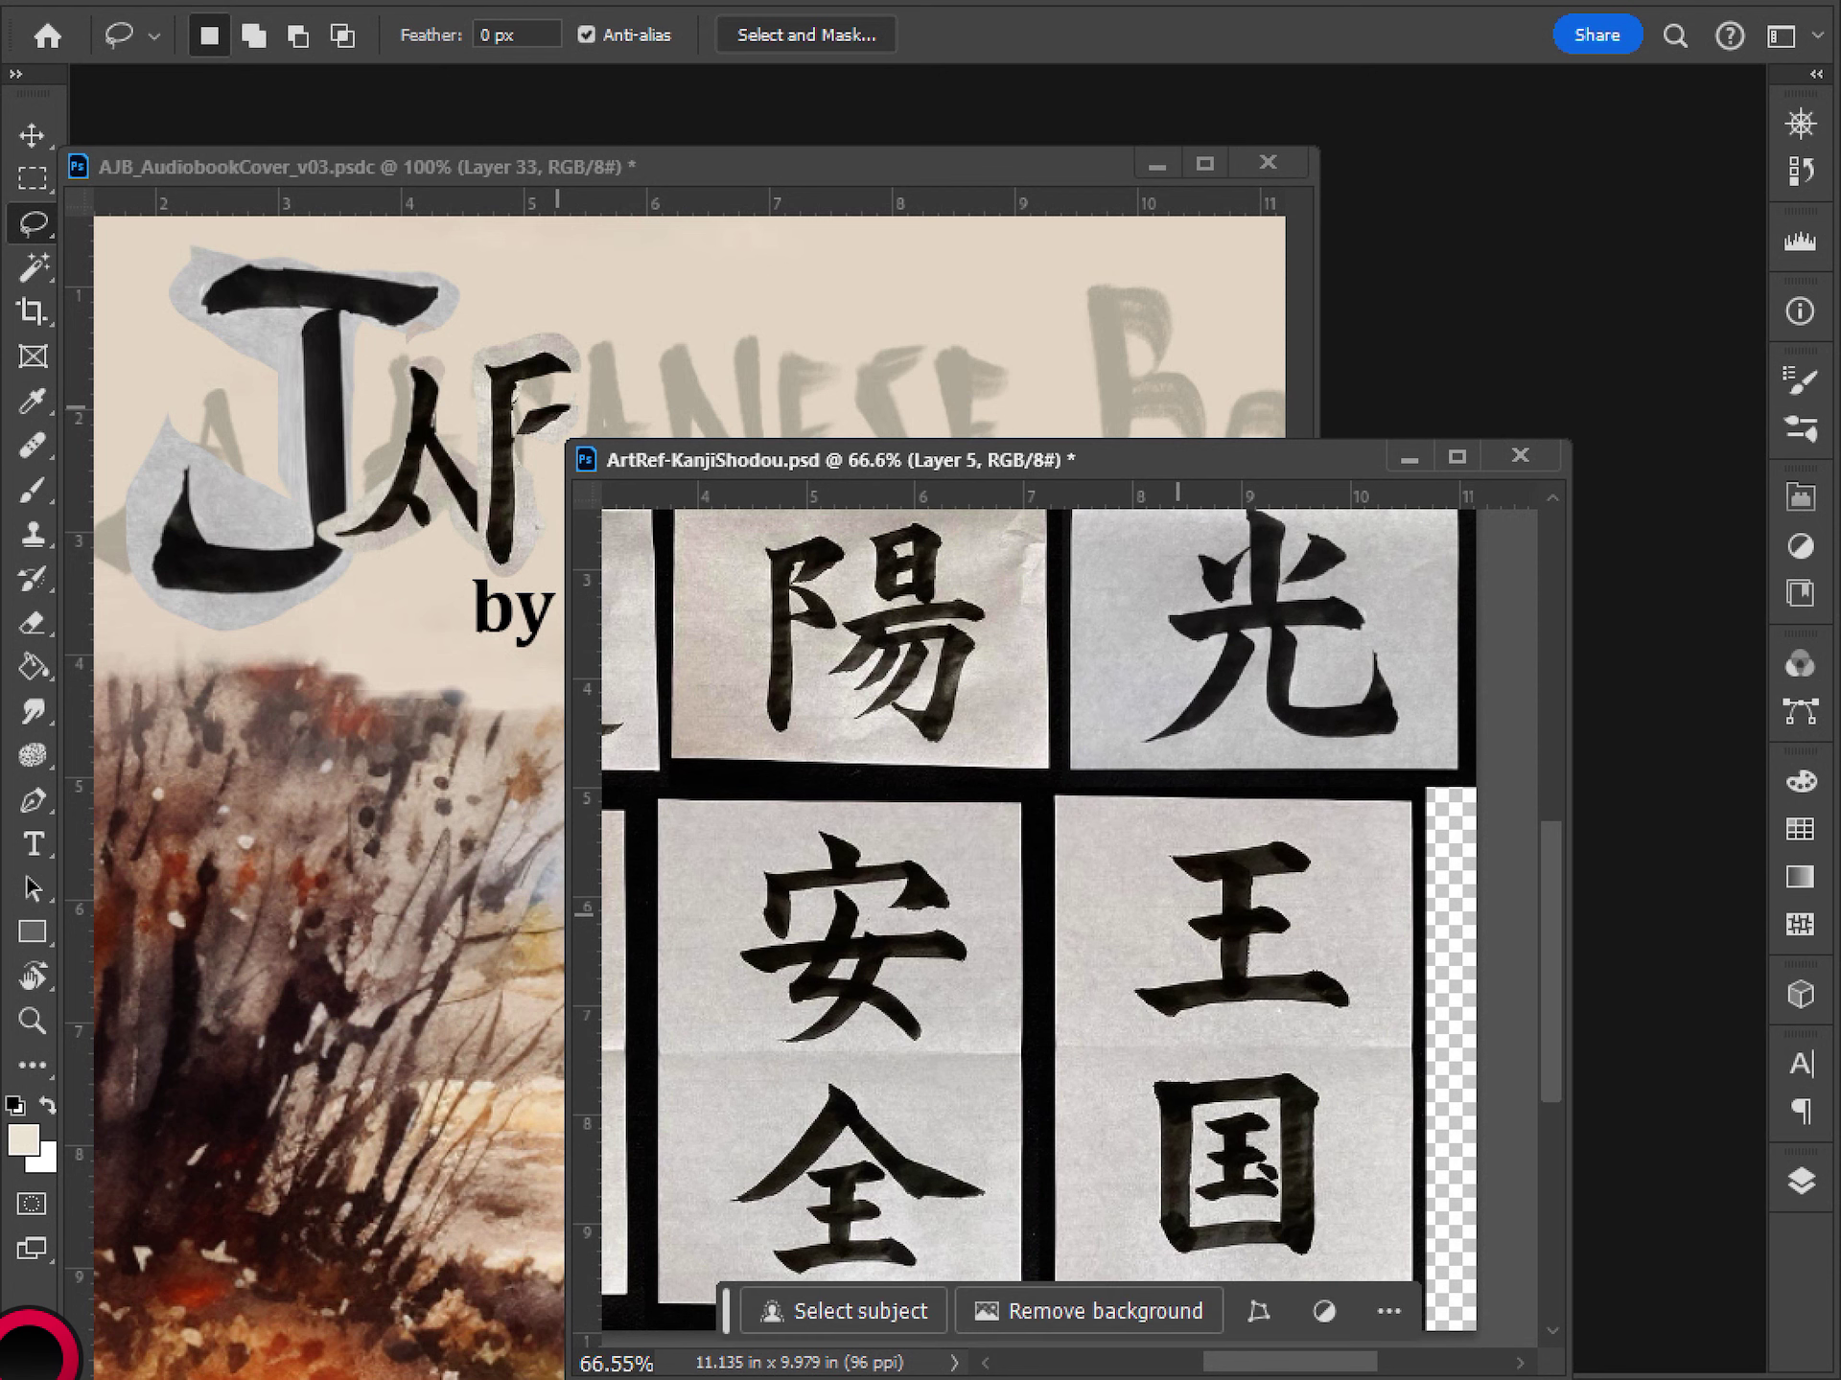
- Try to lasso and copy the left leg stroke of 光 from Layer 5
mouse_move(1238, 623)
left_mouse_down()
mouse_move(1133, 757)
mouse_move(1260, 698)
left_mouse_up()
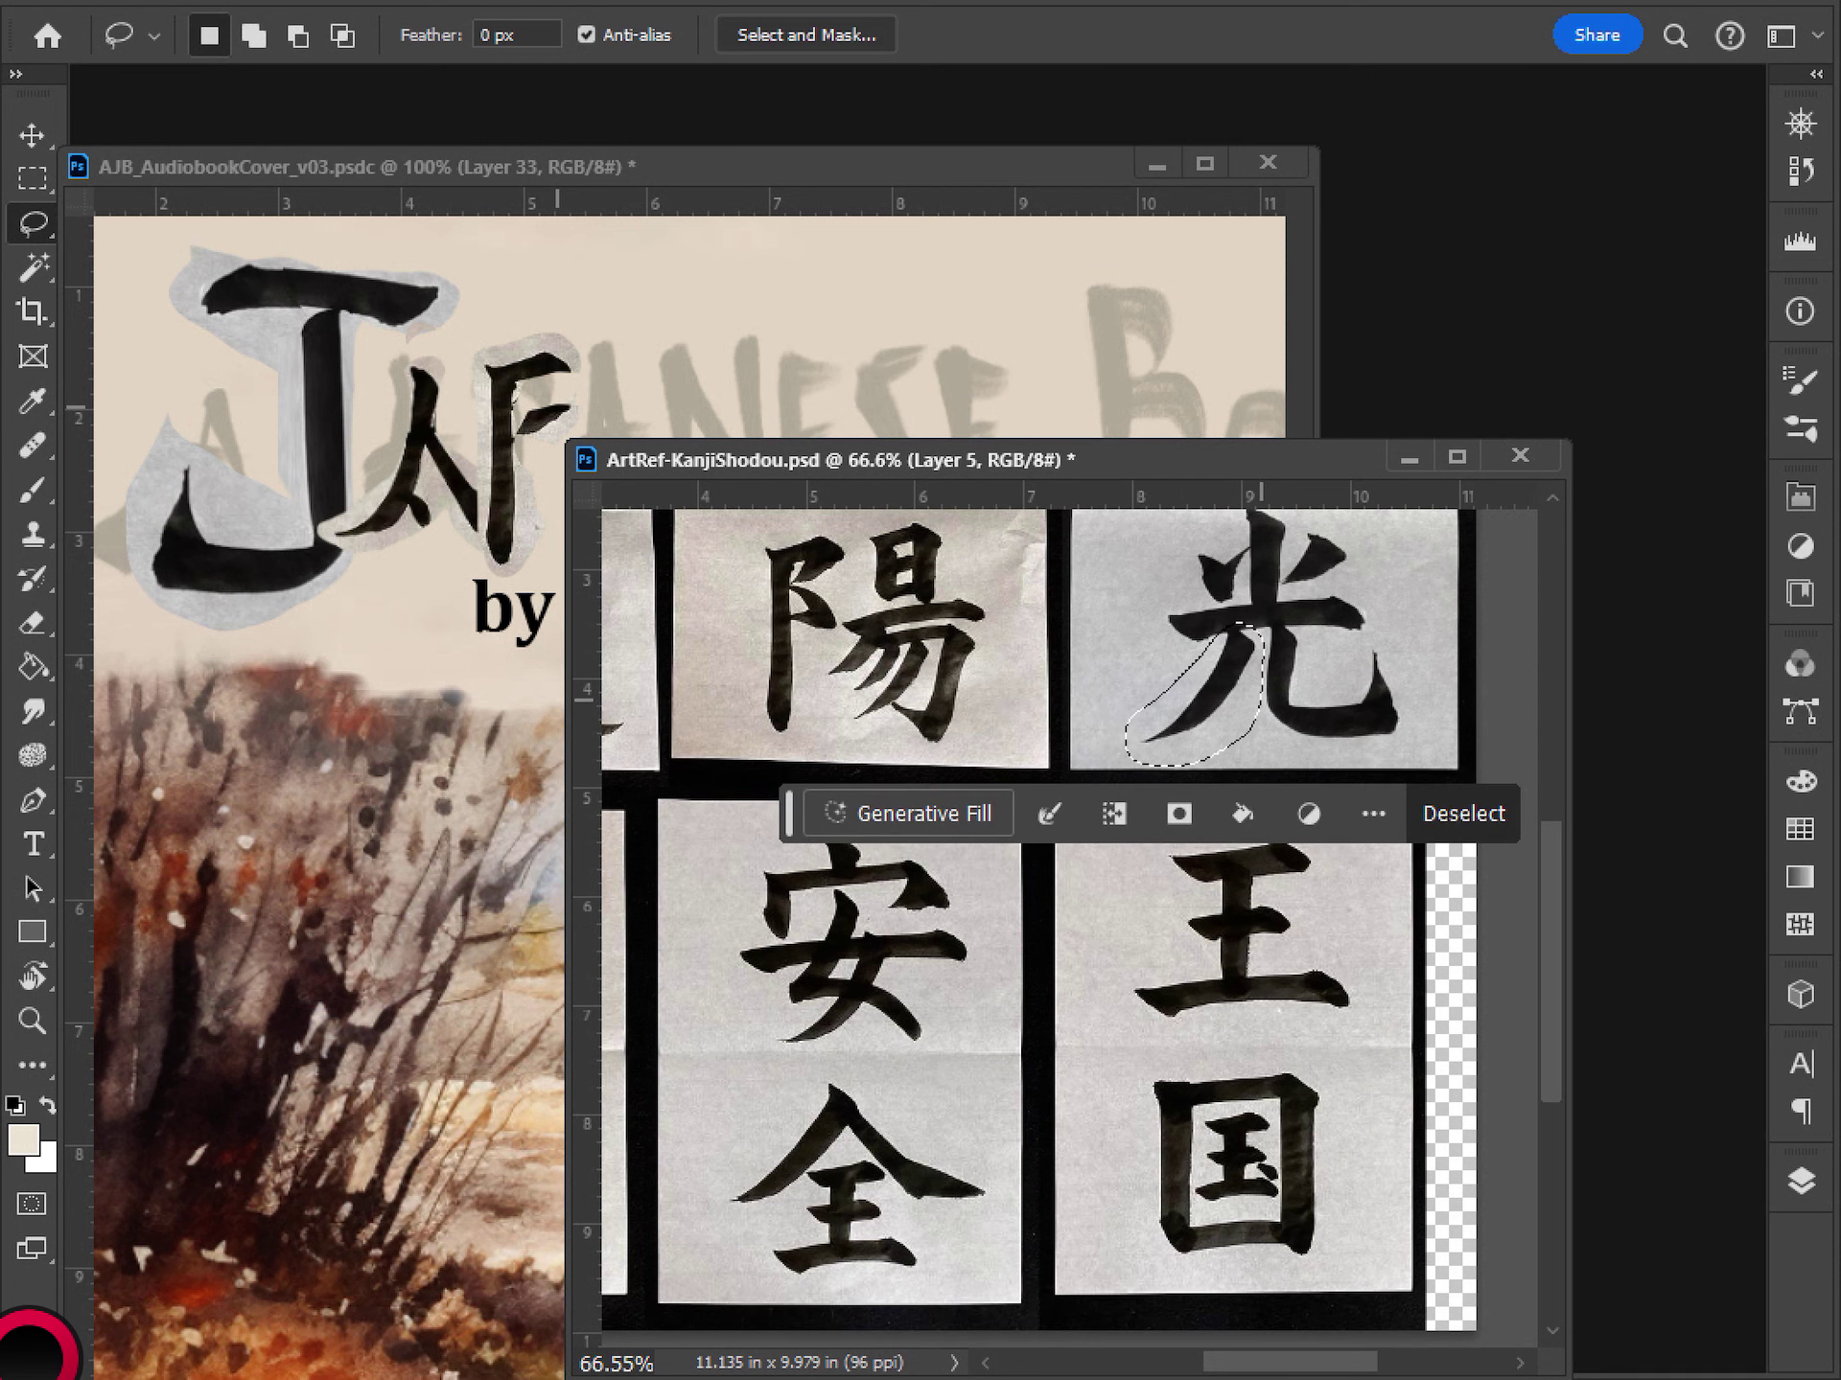
key("ctrl+c")
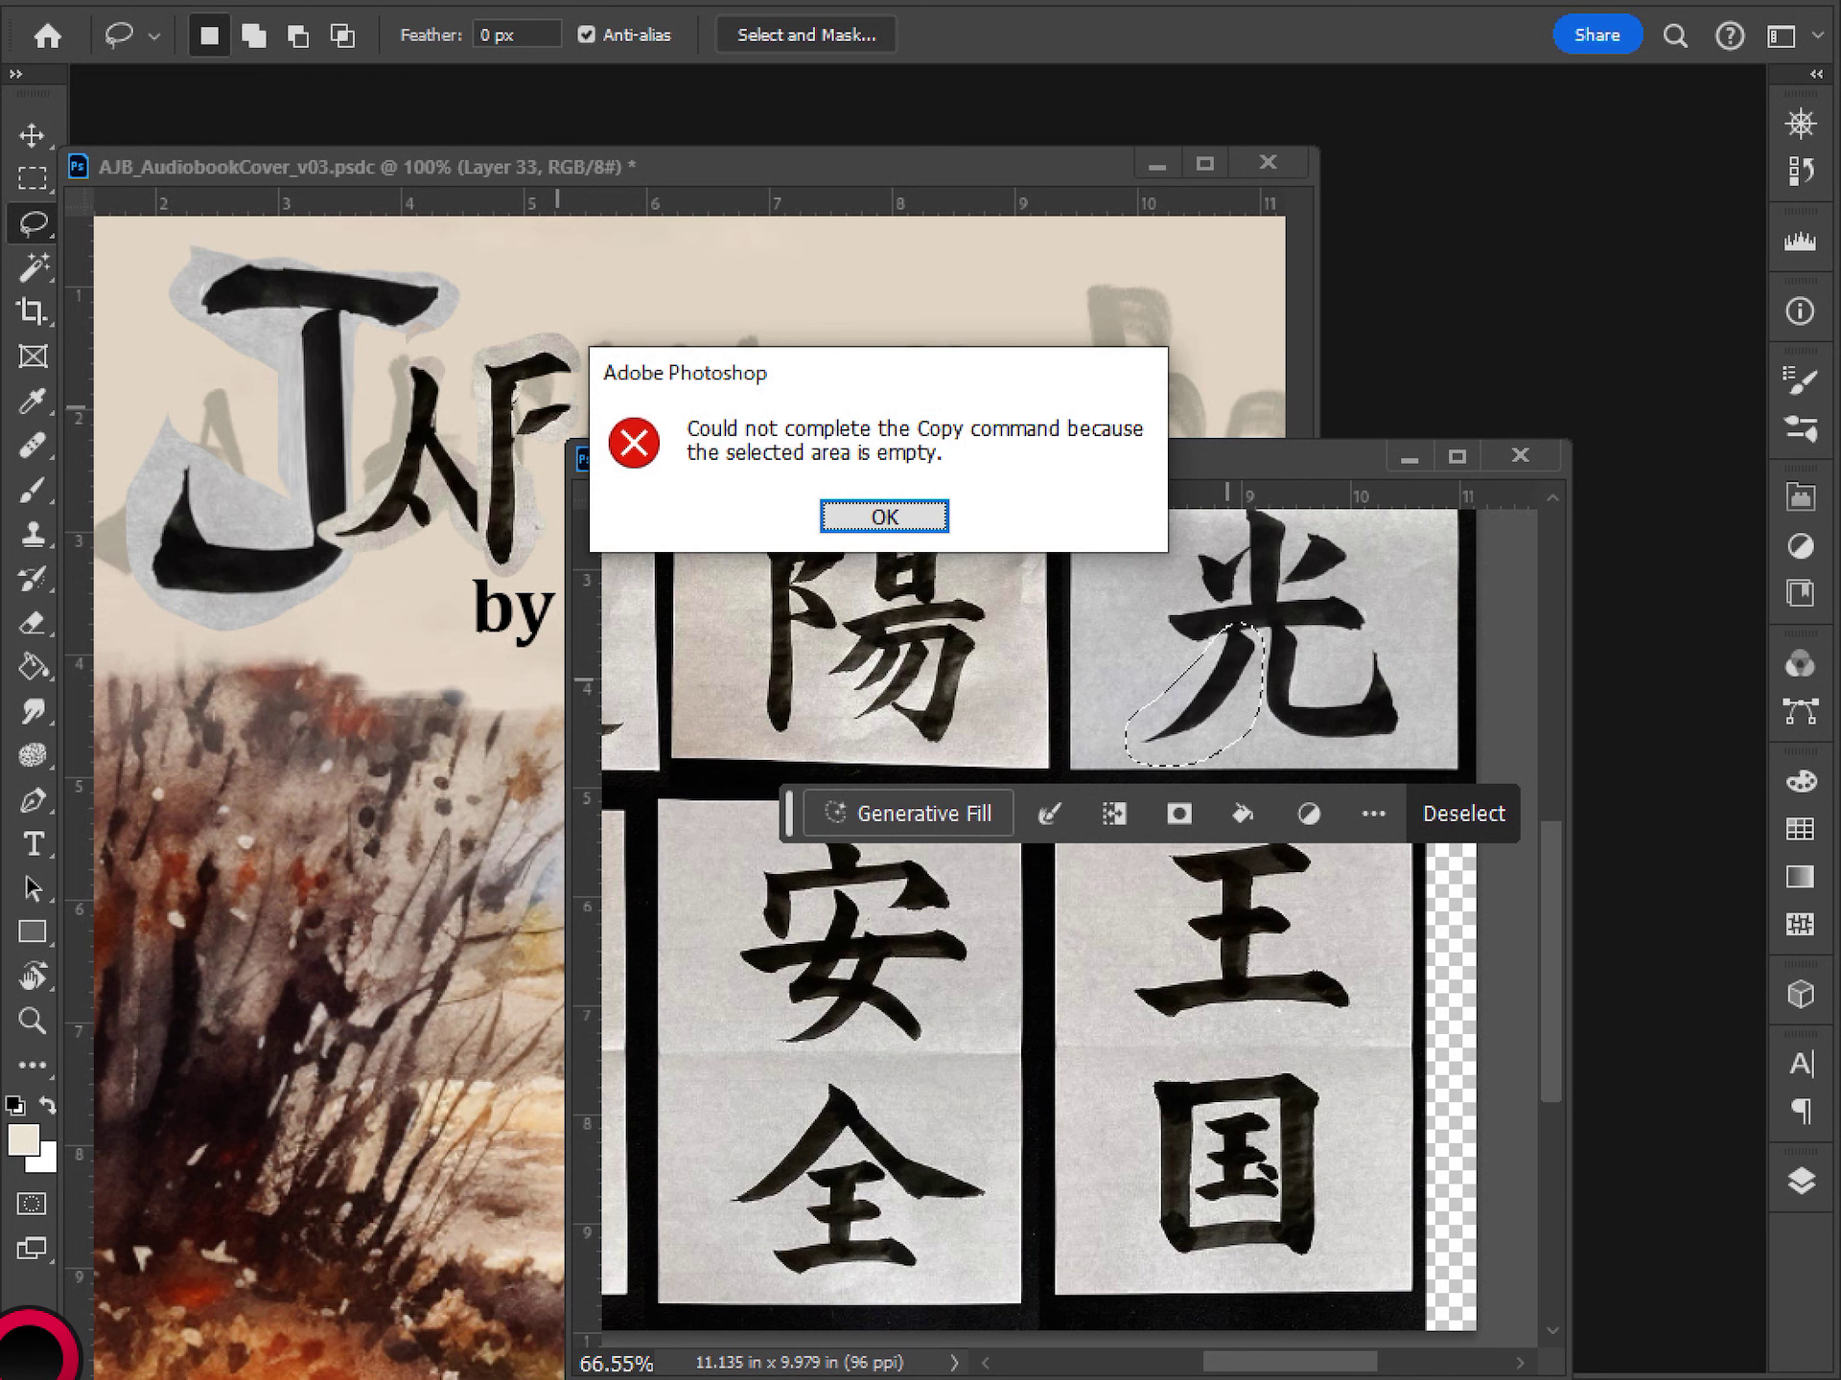
key("Return")
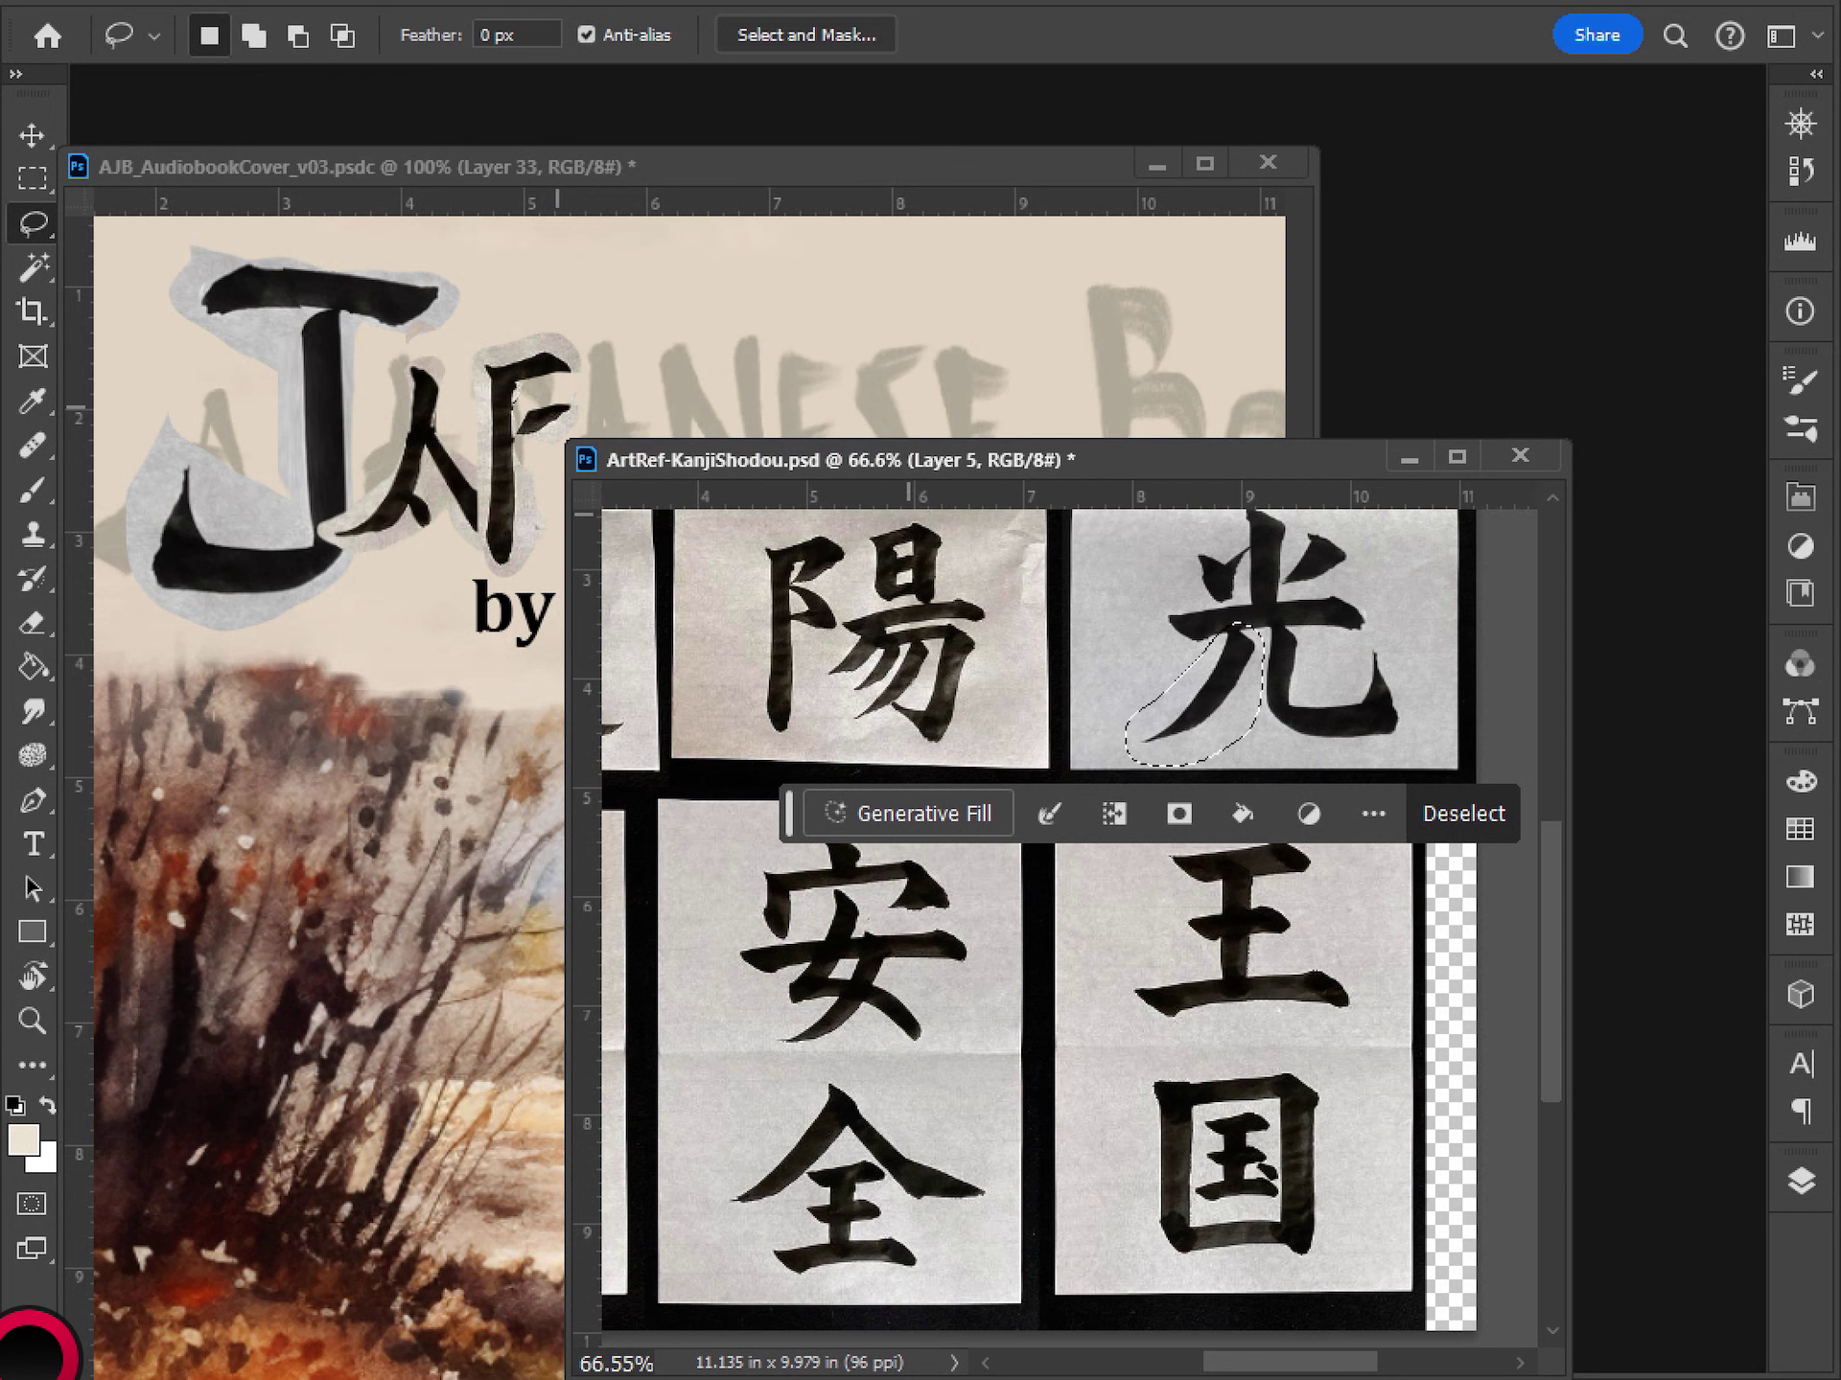
- Deselect, group Layers 0 to 5, and merge a duplicate of the group into one layer with the original hidden
left_click(1800, 1181)
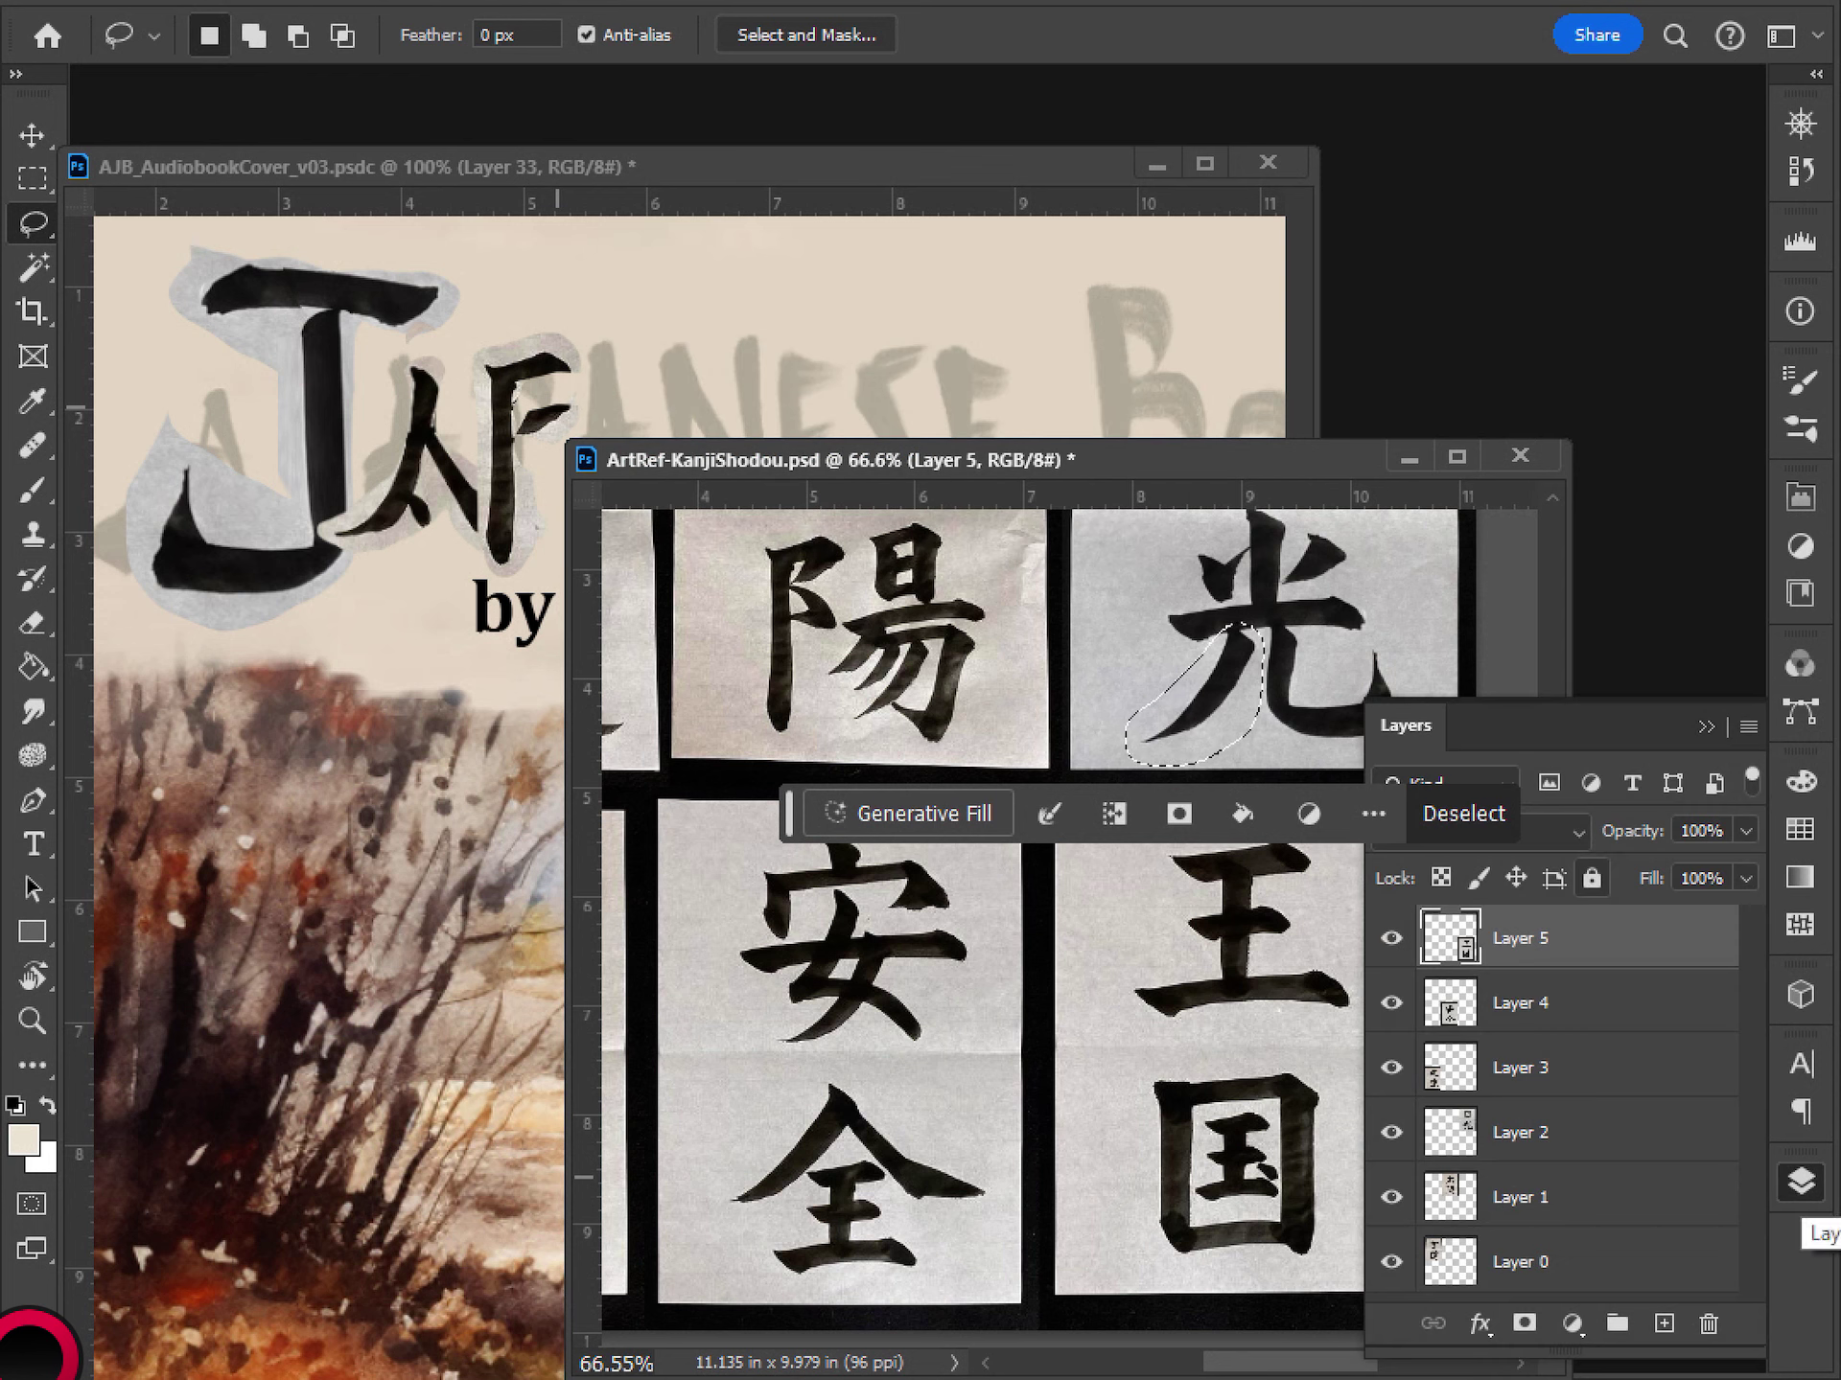
key("ctrl+d")
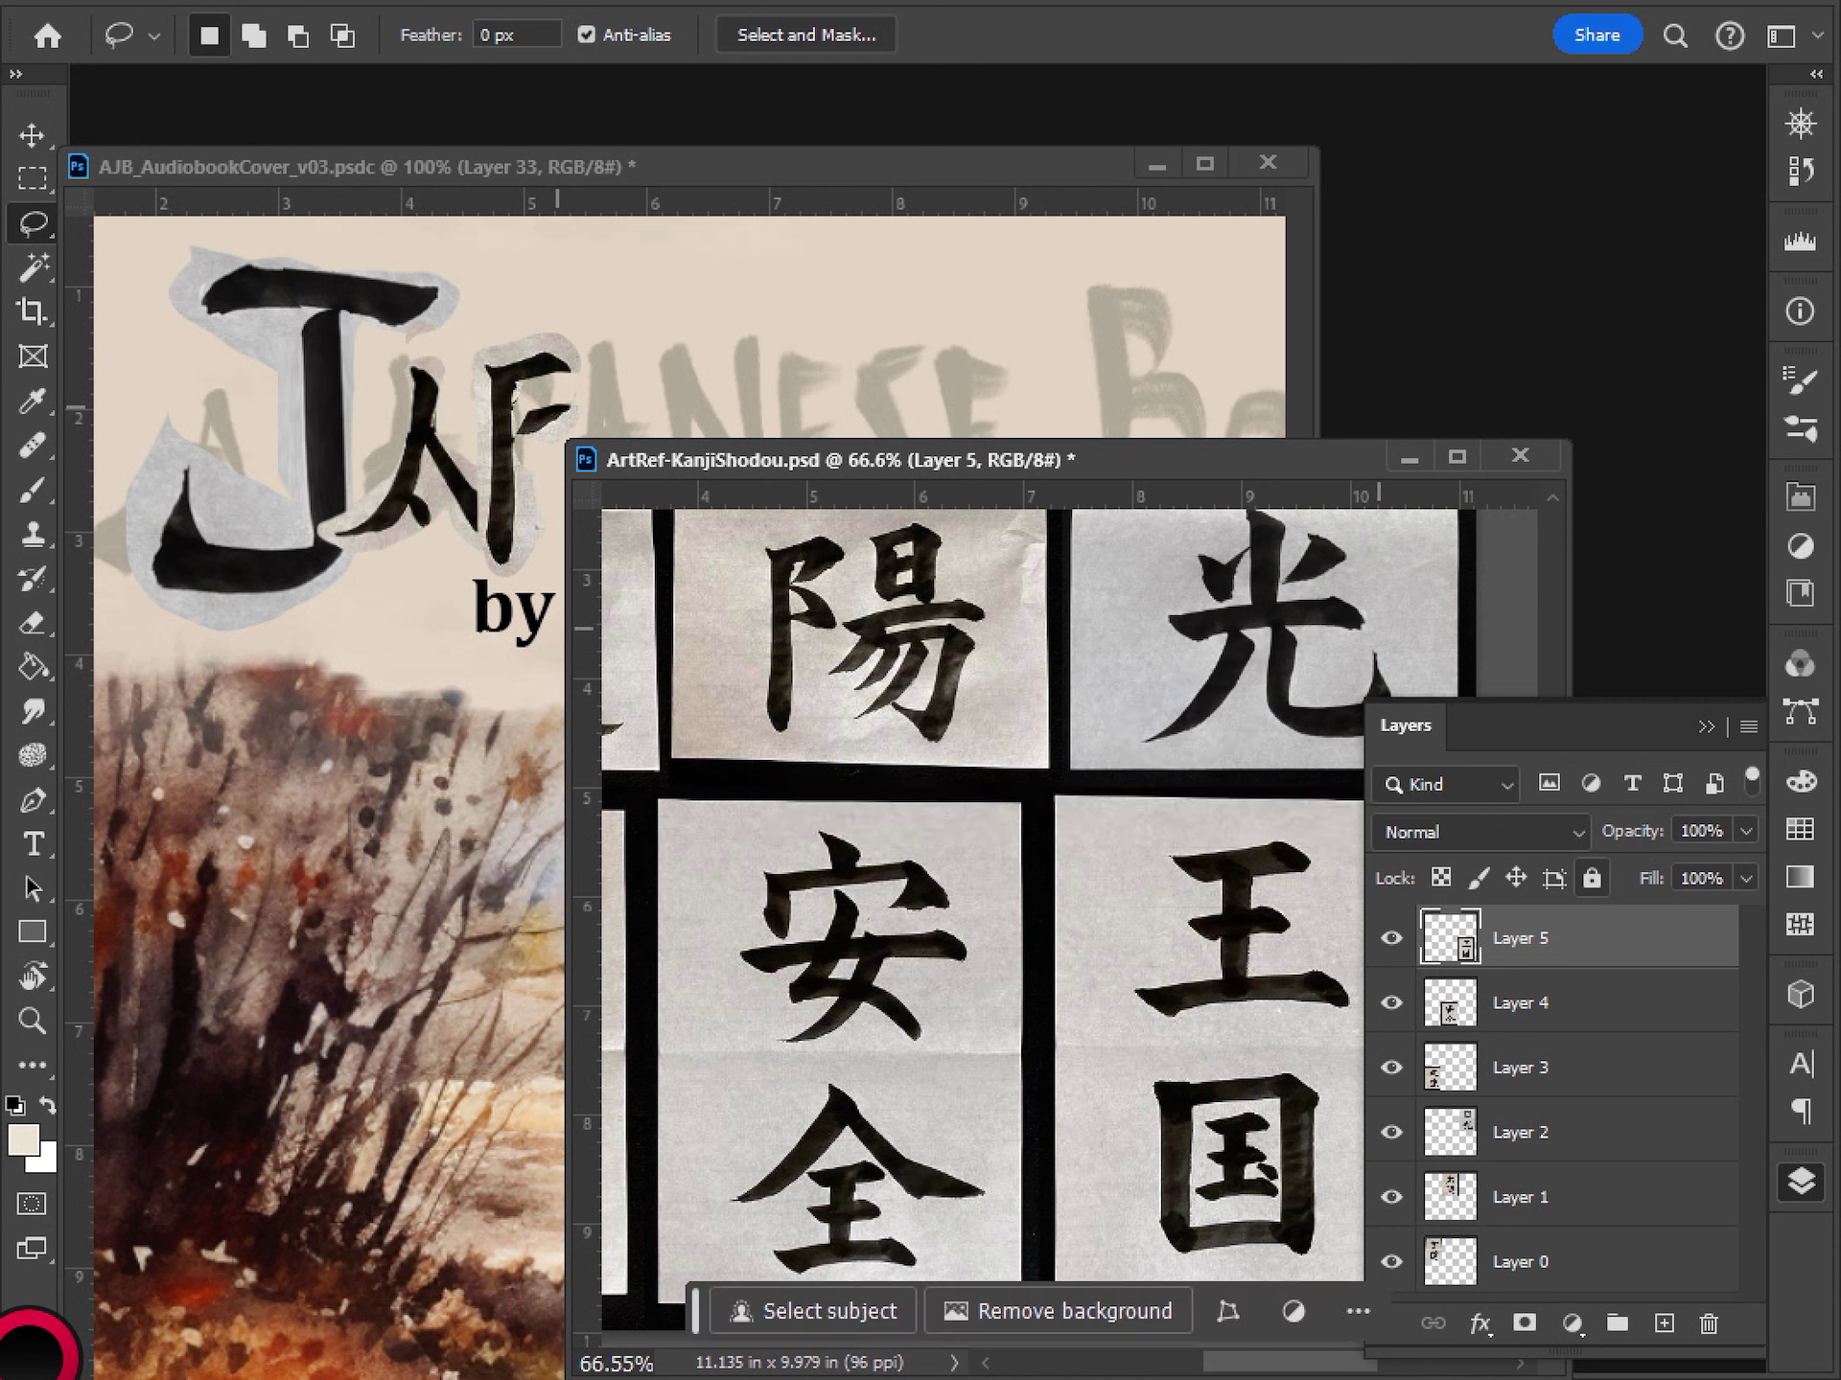
left_click(1582, 1262, "shift")
left_click(1616, 1323)
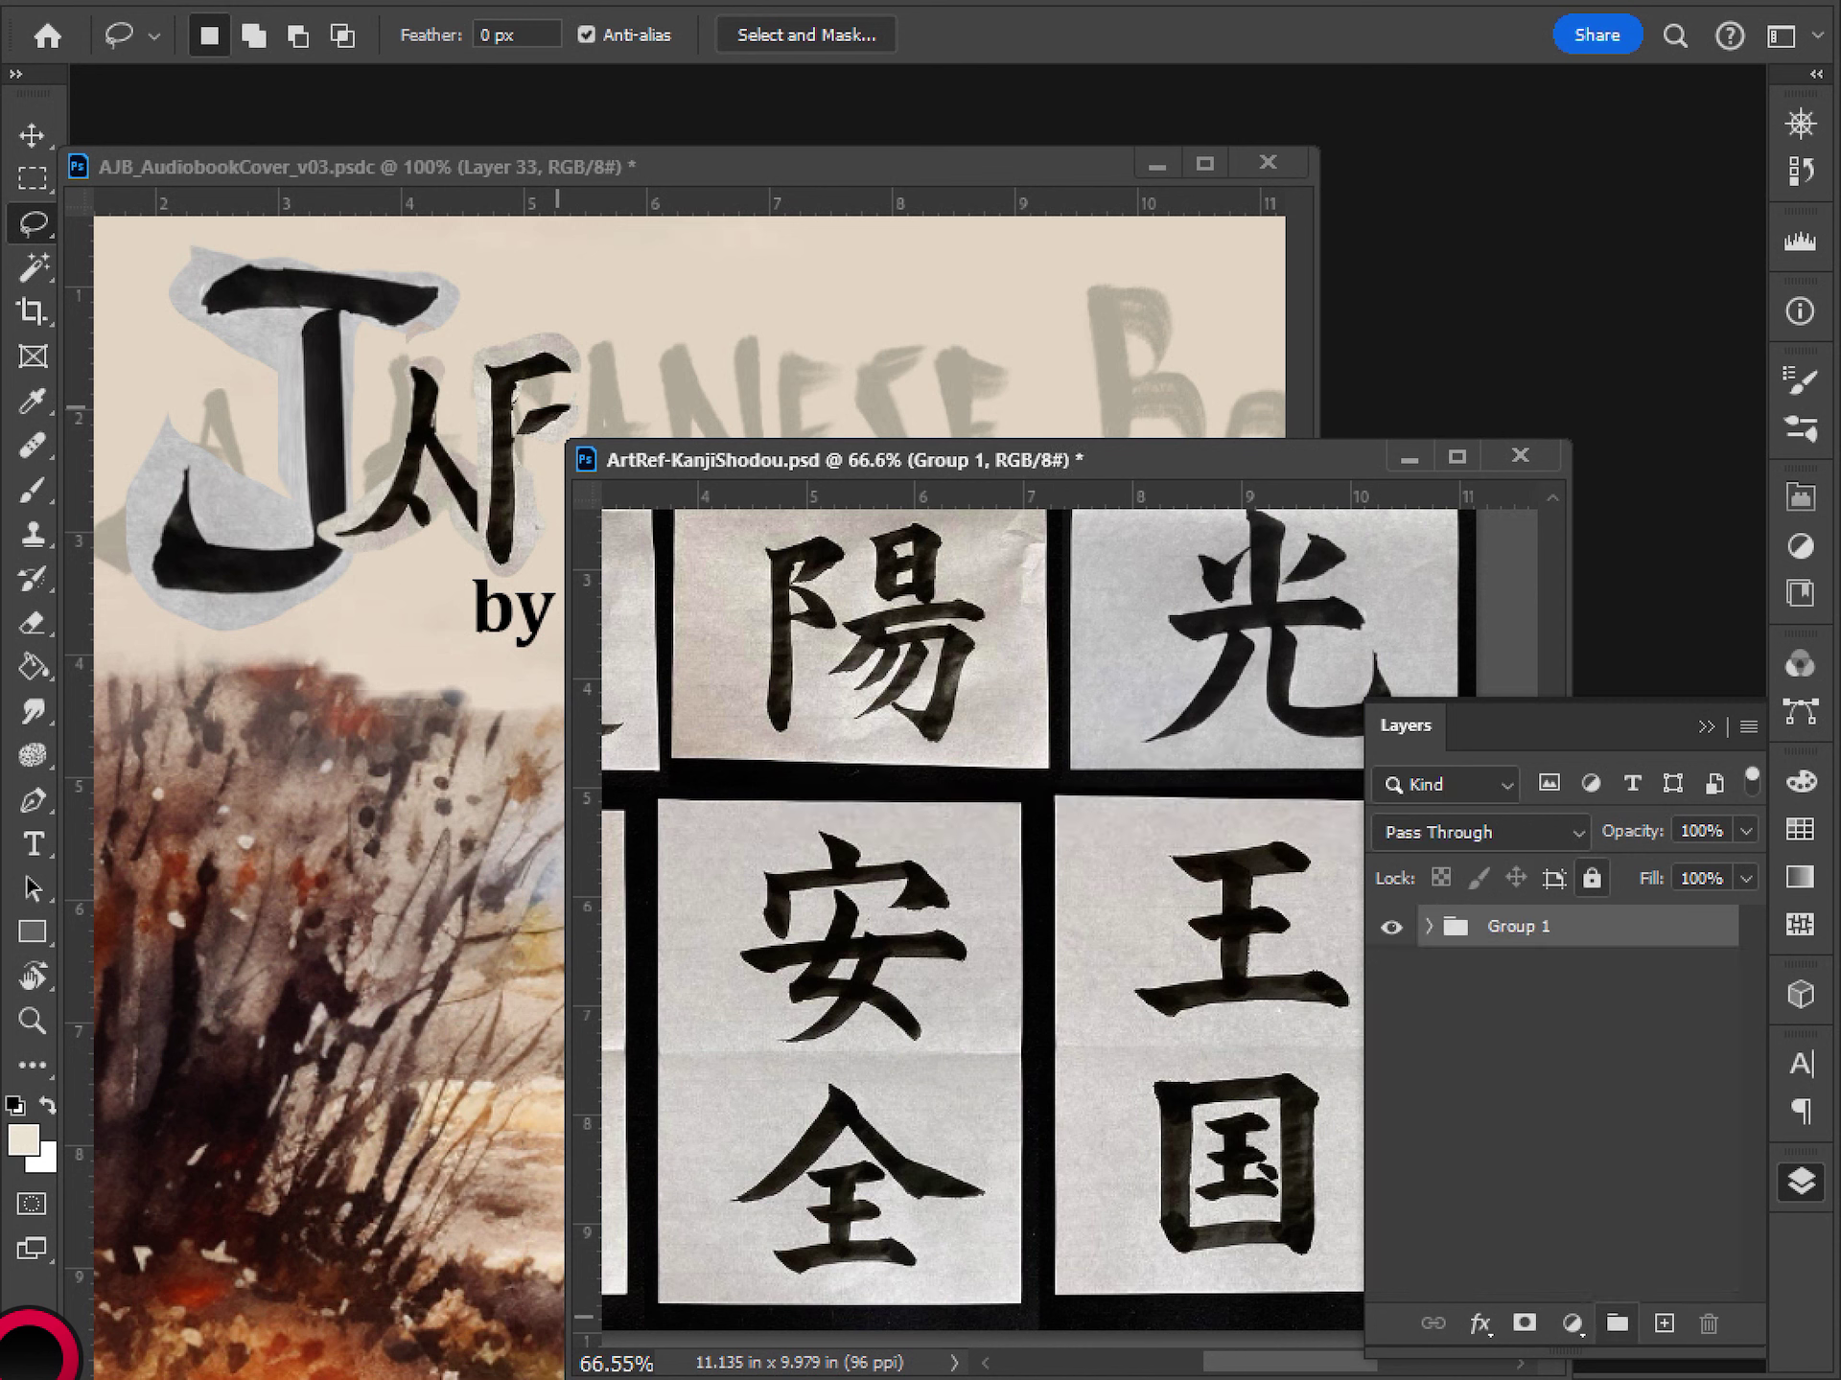
left_click_drag(1553, 931, 1553, 911, "alt")
left_click(1387, 970)
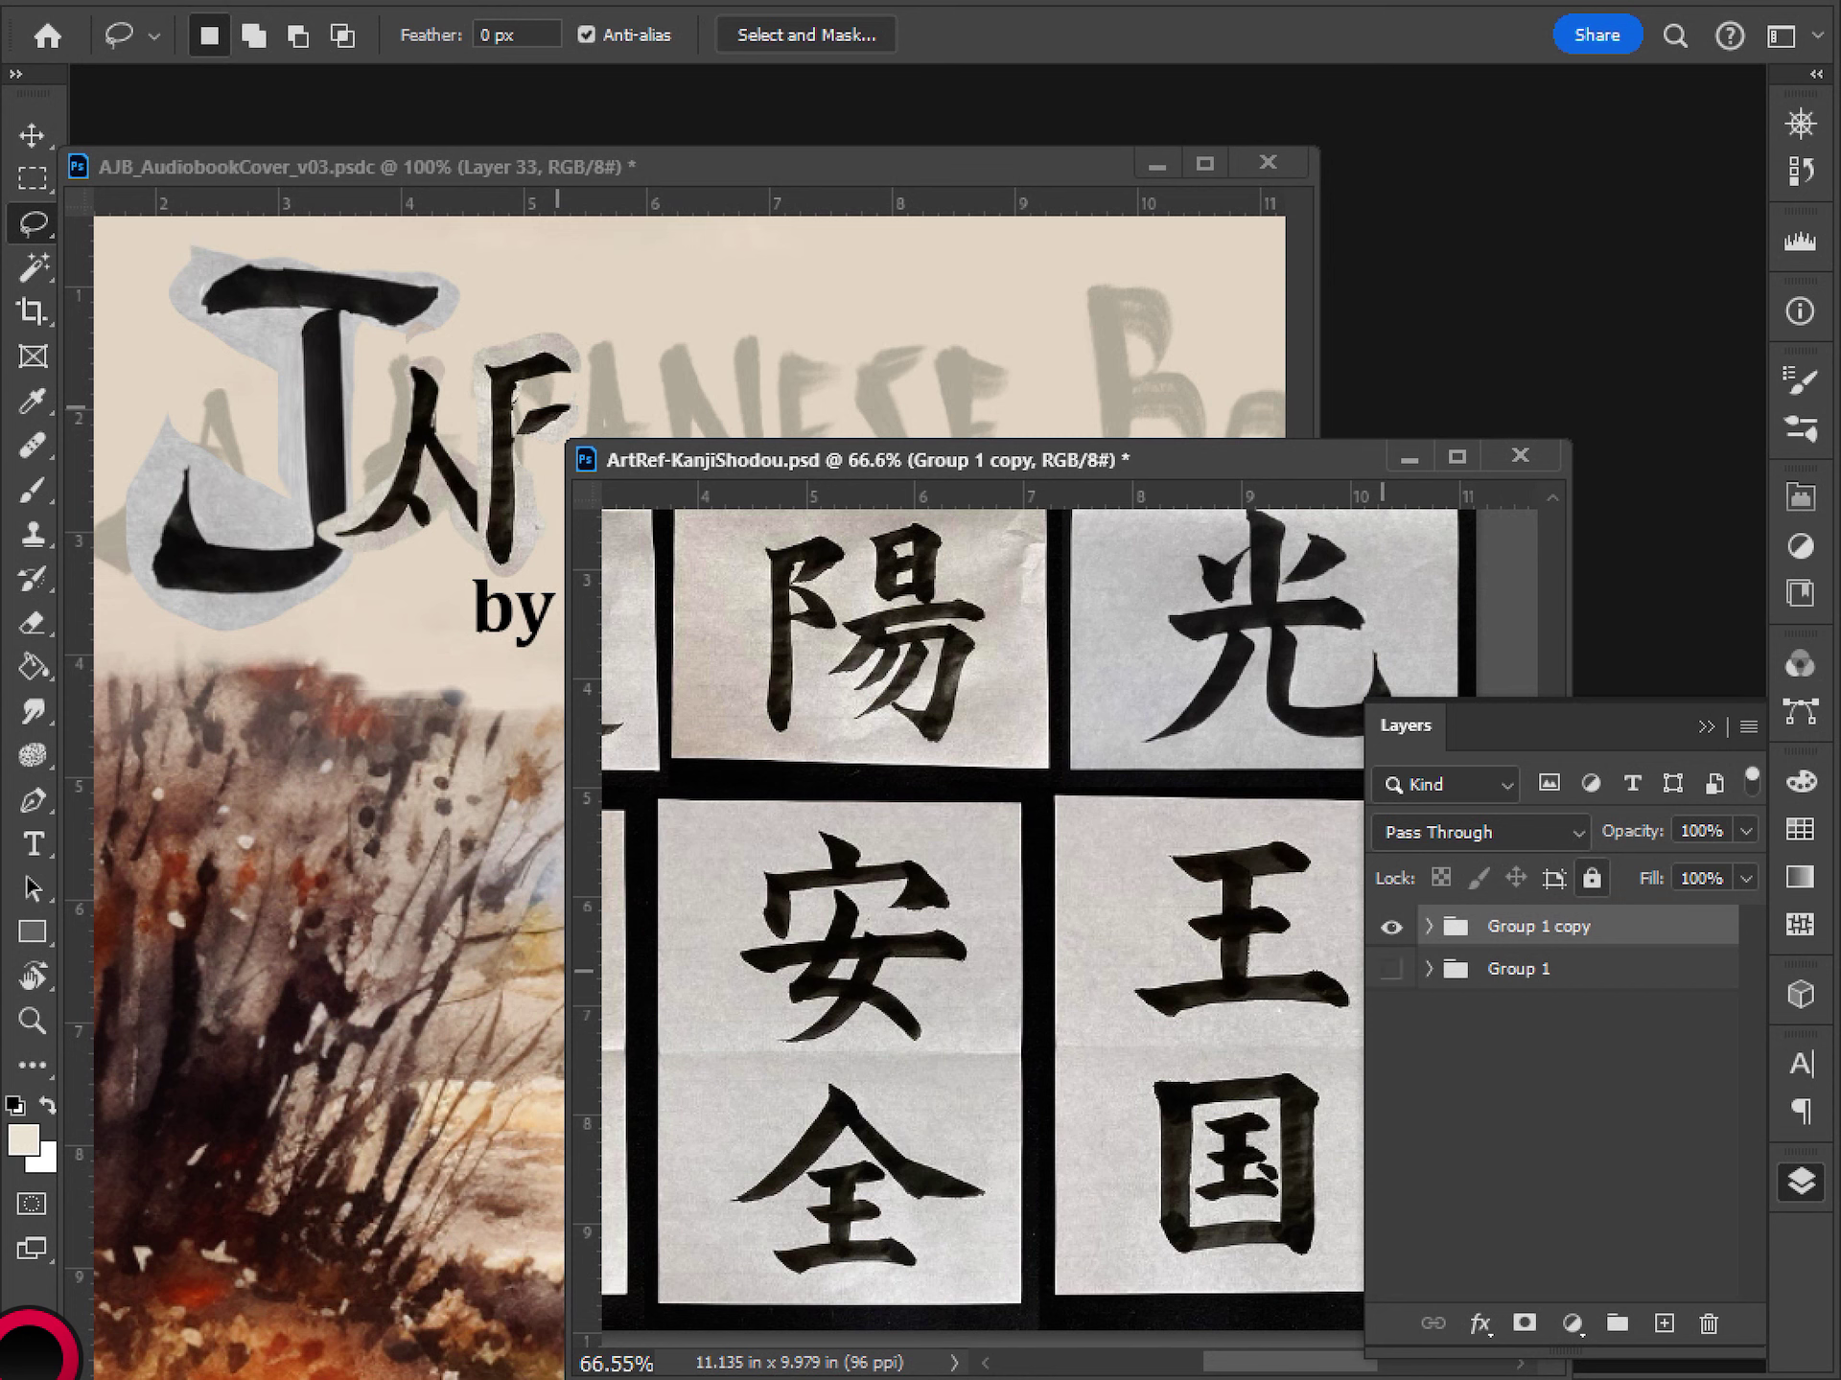
key("ctrl+e")
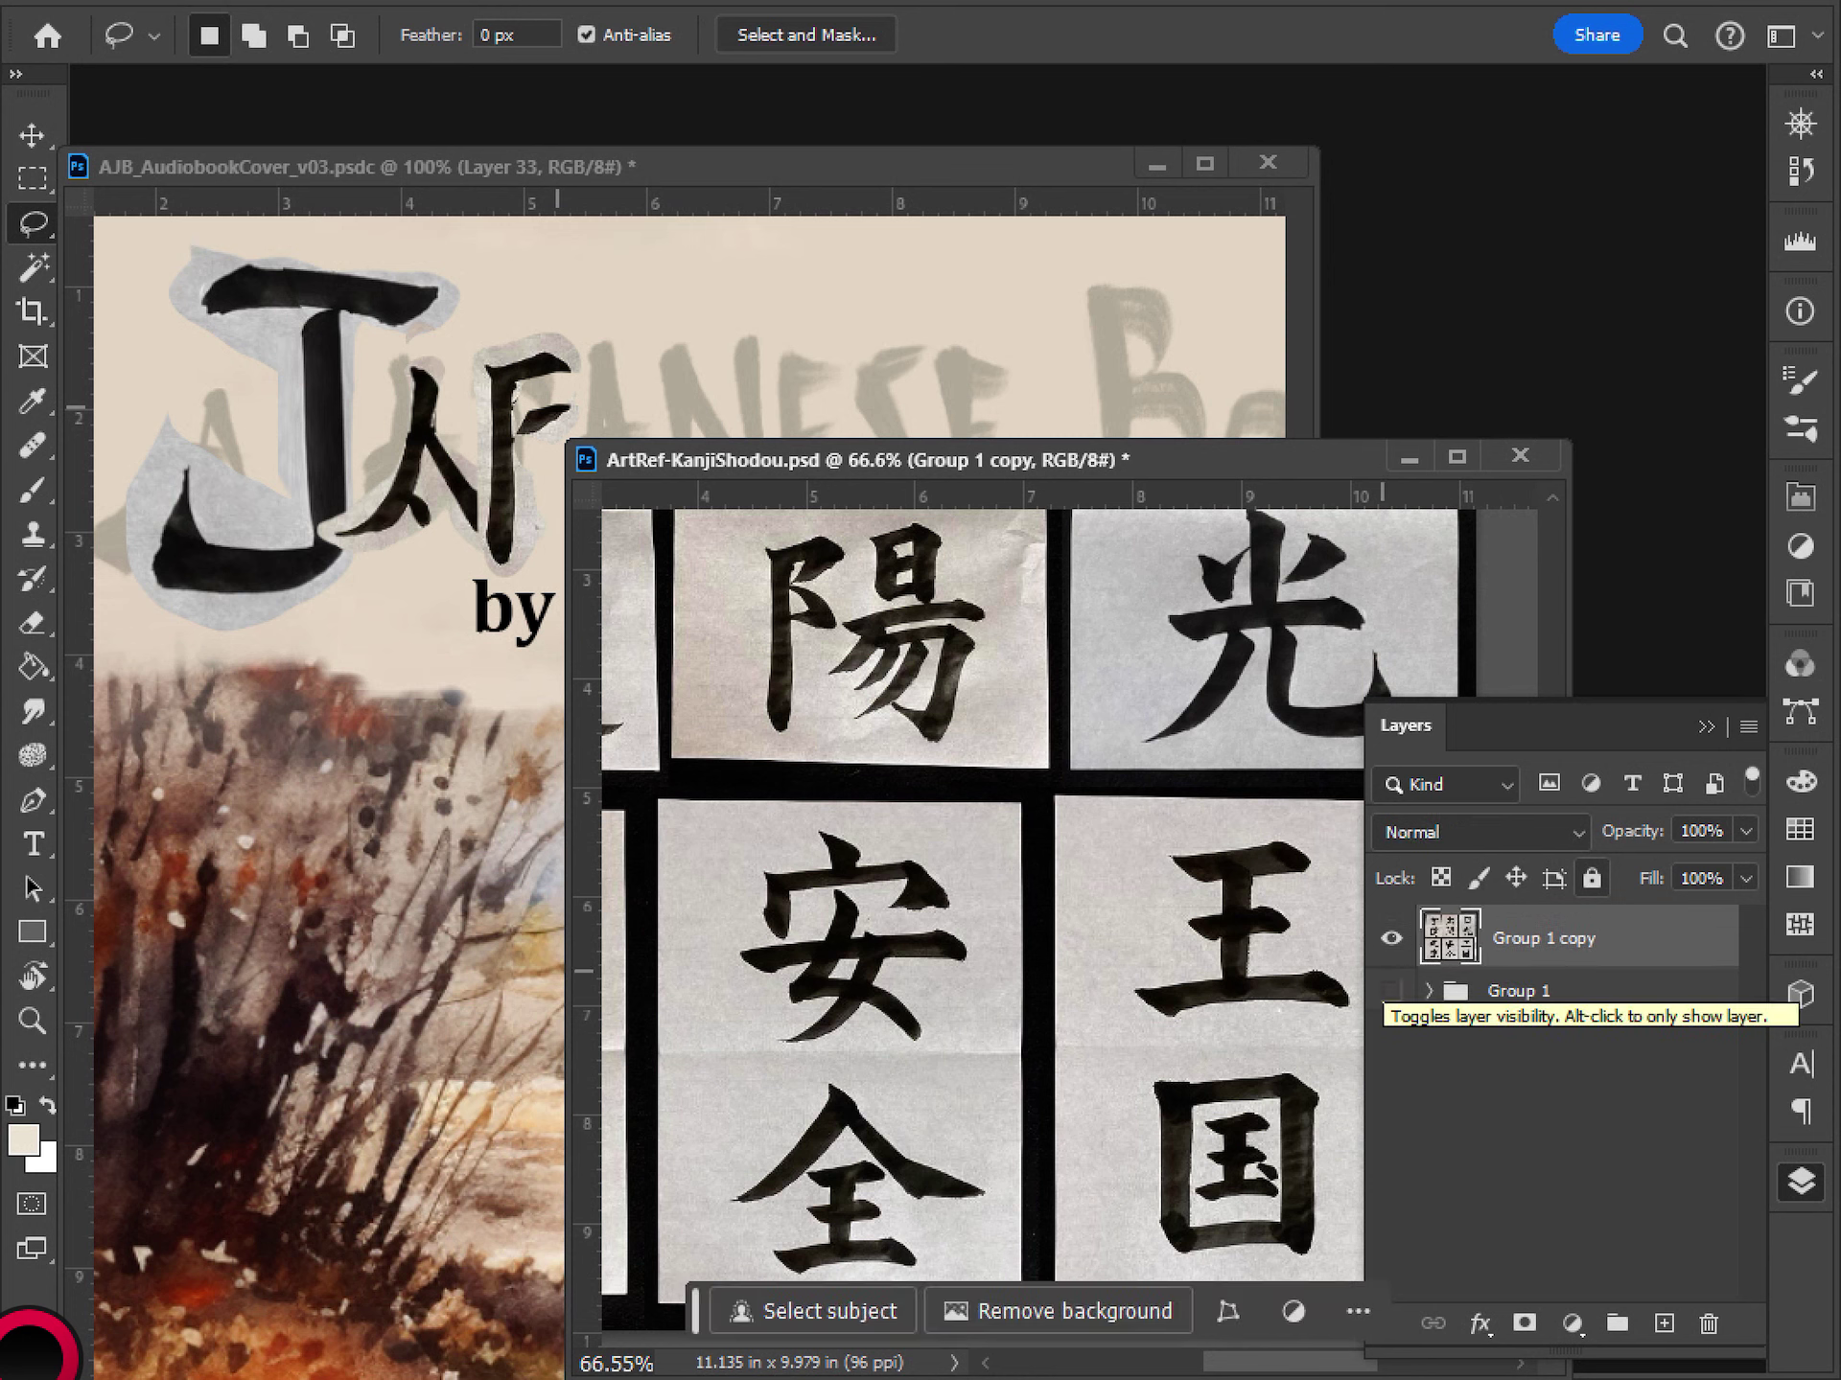
- Lasso the left leg stroke of 光 and copy it into AJB_AudiobookCover_v03.psdc as a new layer
mouse_move(1248, 629)
left_mouse_down()
mouse_move(1199, 652)
mouse_move(1150, 717)
mouse_move(1257, 676)
mouse_move(1262, 642)
left_mouse_up()
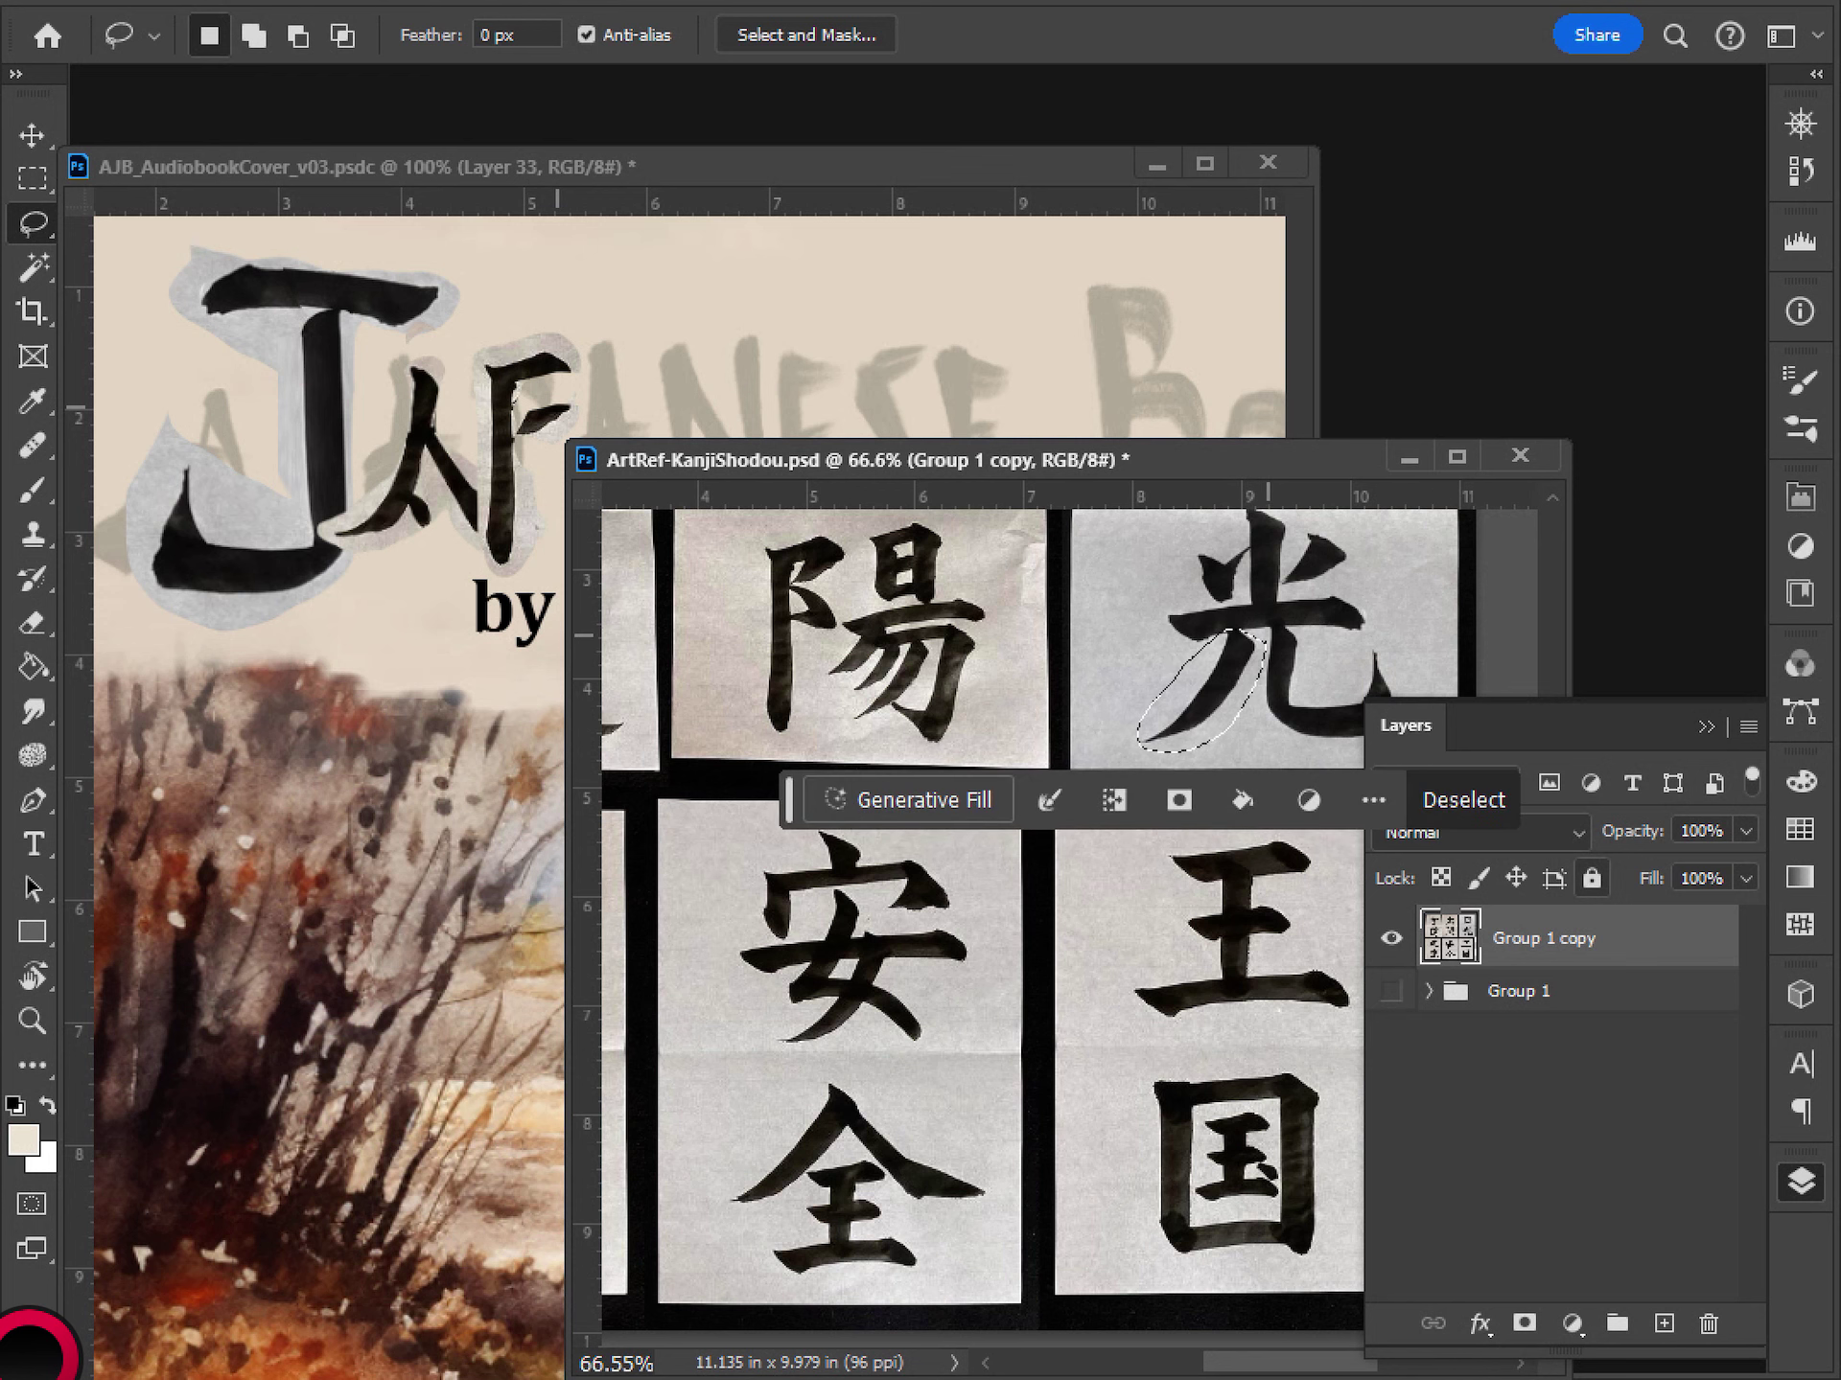
key("ctrl+c")
left_click(1129, 385)
key("ctrl+v")
key("v")
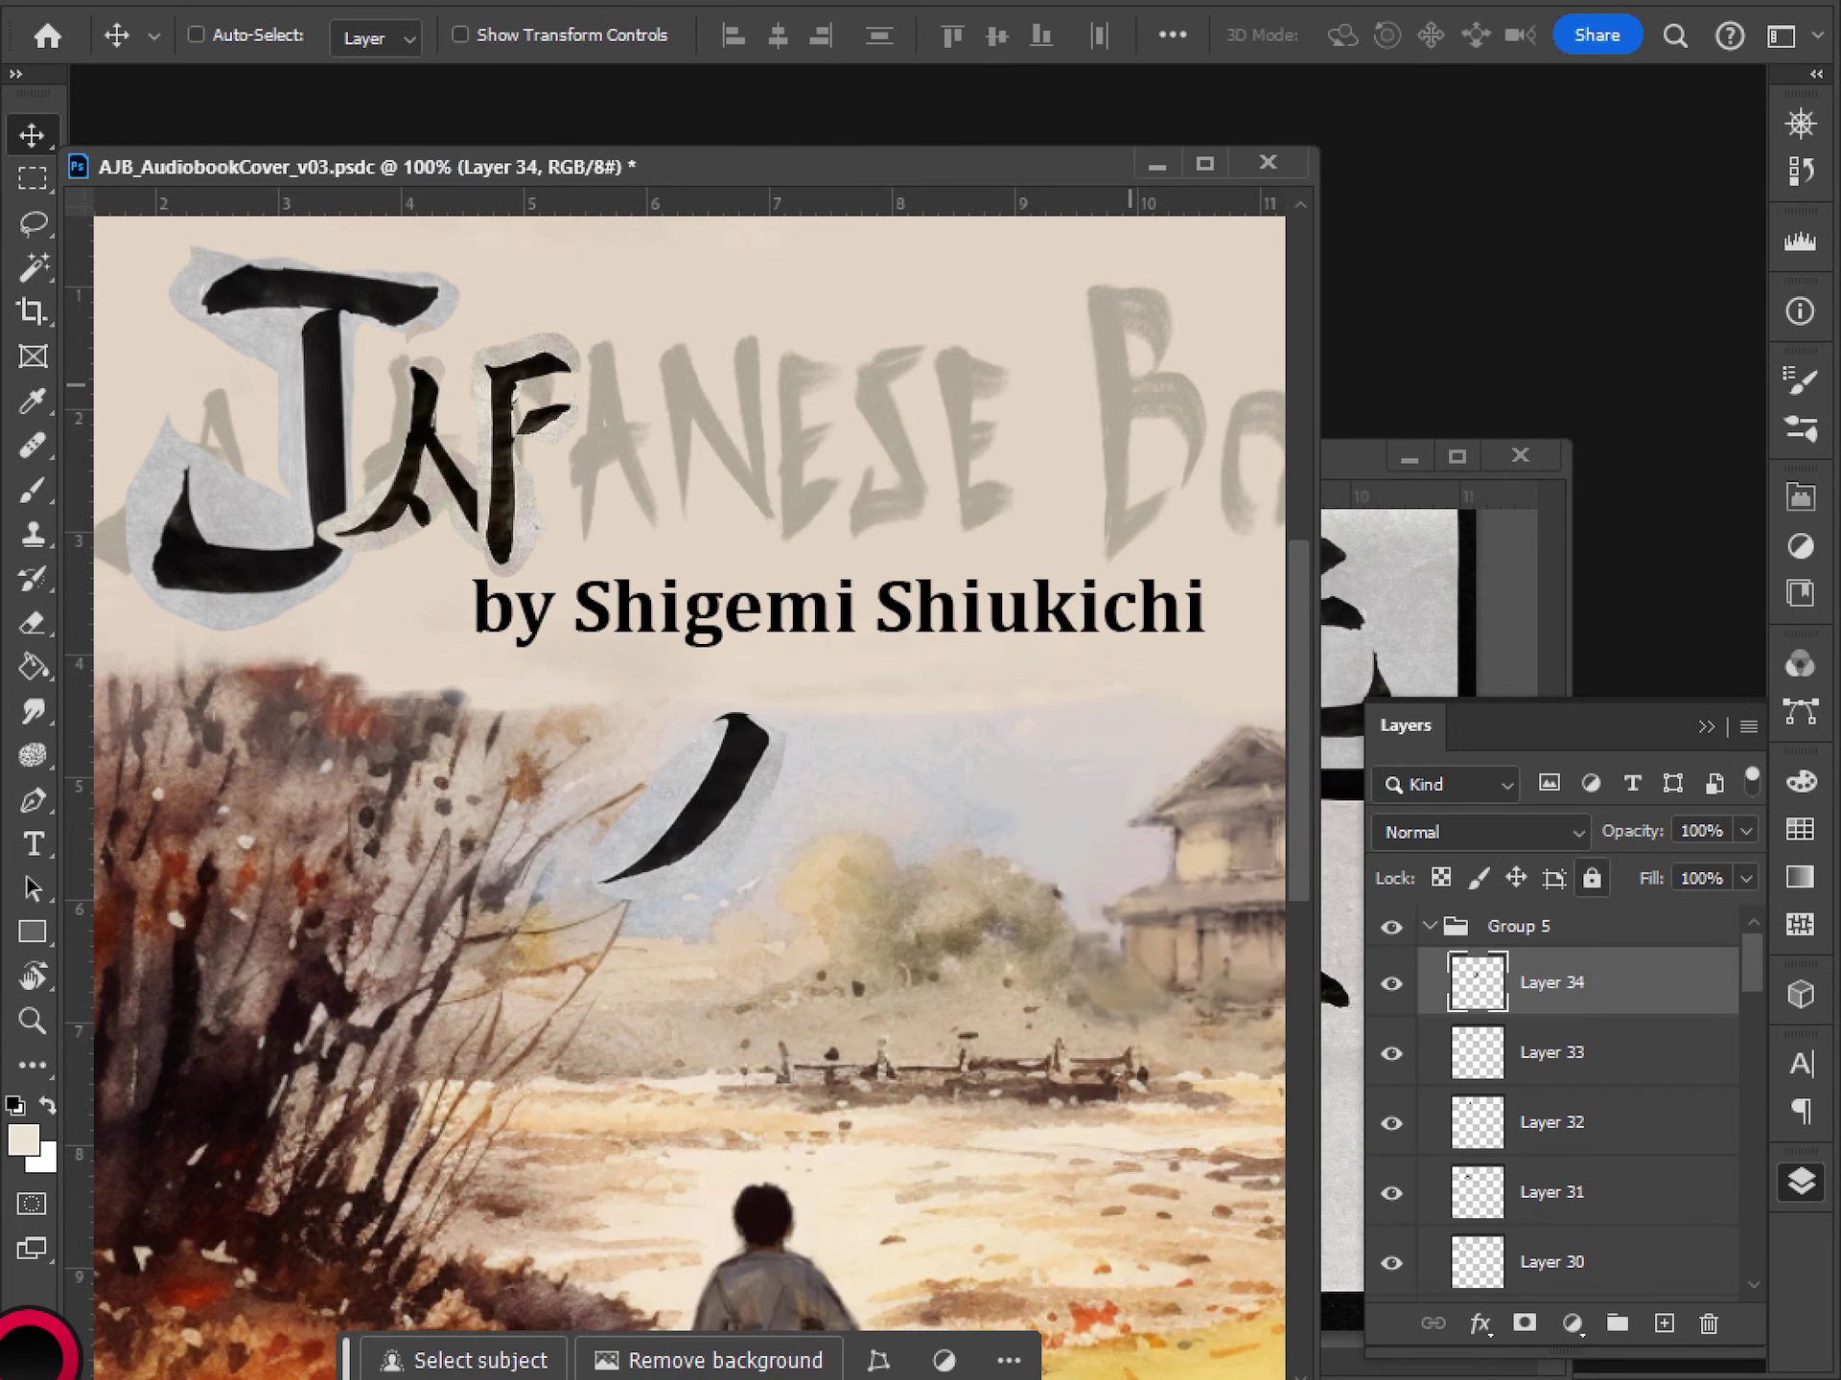
- Fit the pasted stroke between the P's two arms as its bowl, scaled to about 52.76% and rotated about -18.88°
key("ctrl+t")
mouse_move(785, 710)
left_mouse_down()
mouse_move(689, 806)
mouse_move(585, 570)
mouse_move(547, 399)
left_mouse_up()
left_click_drag(663, 390, 653, 354)
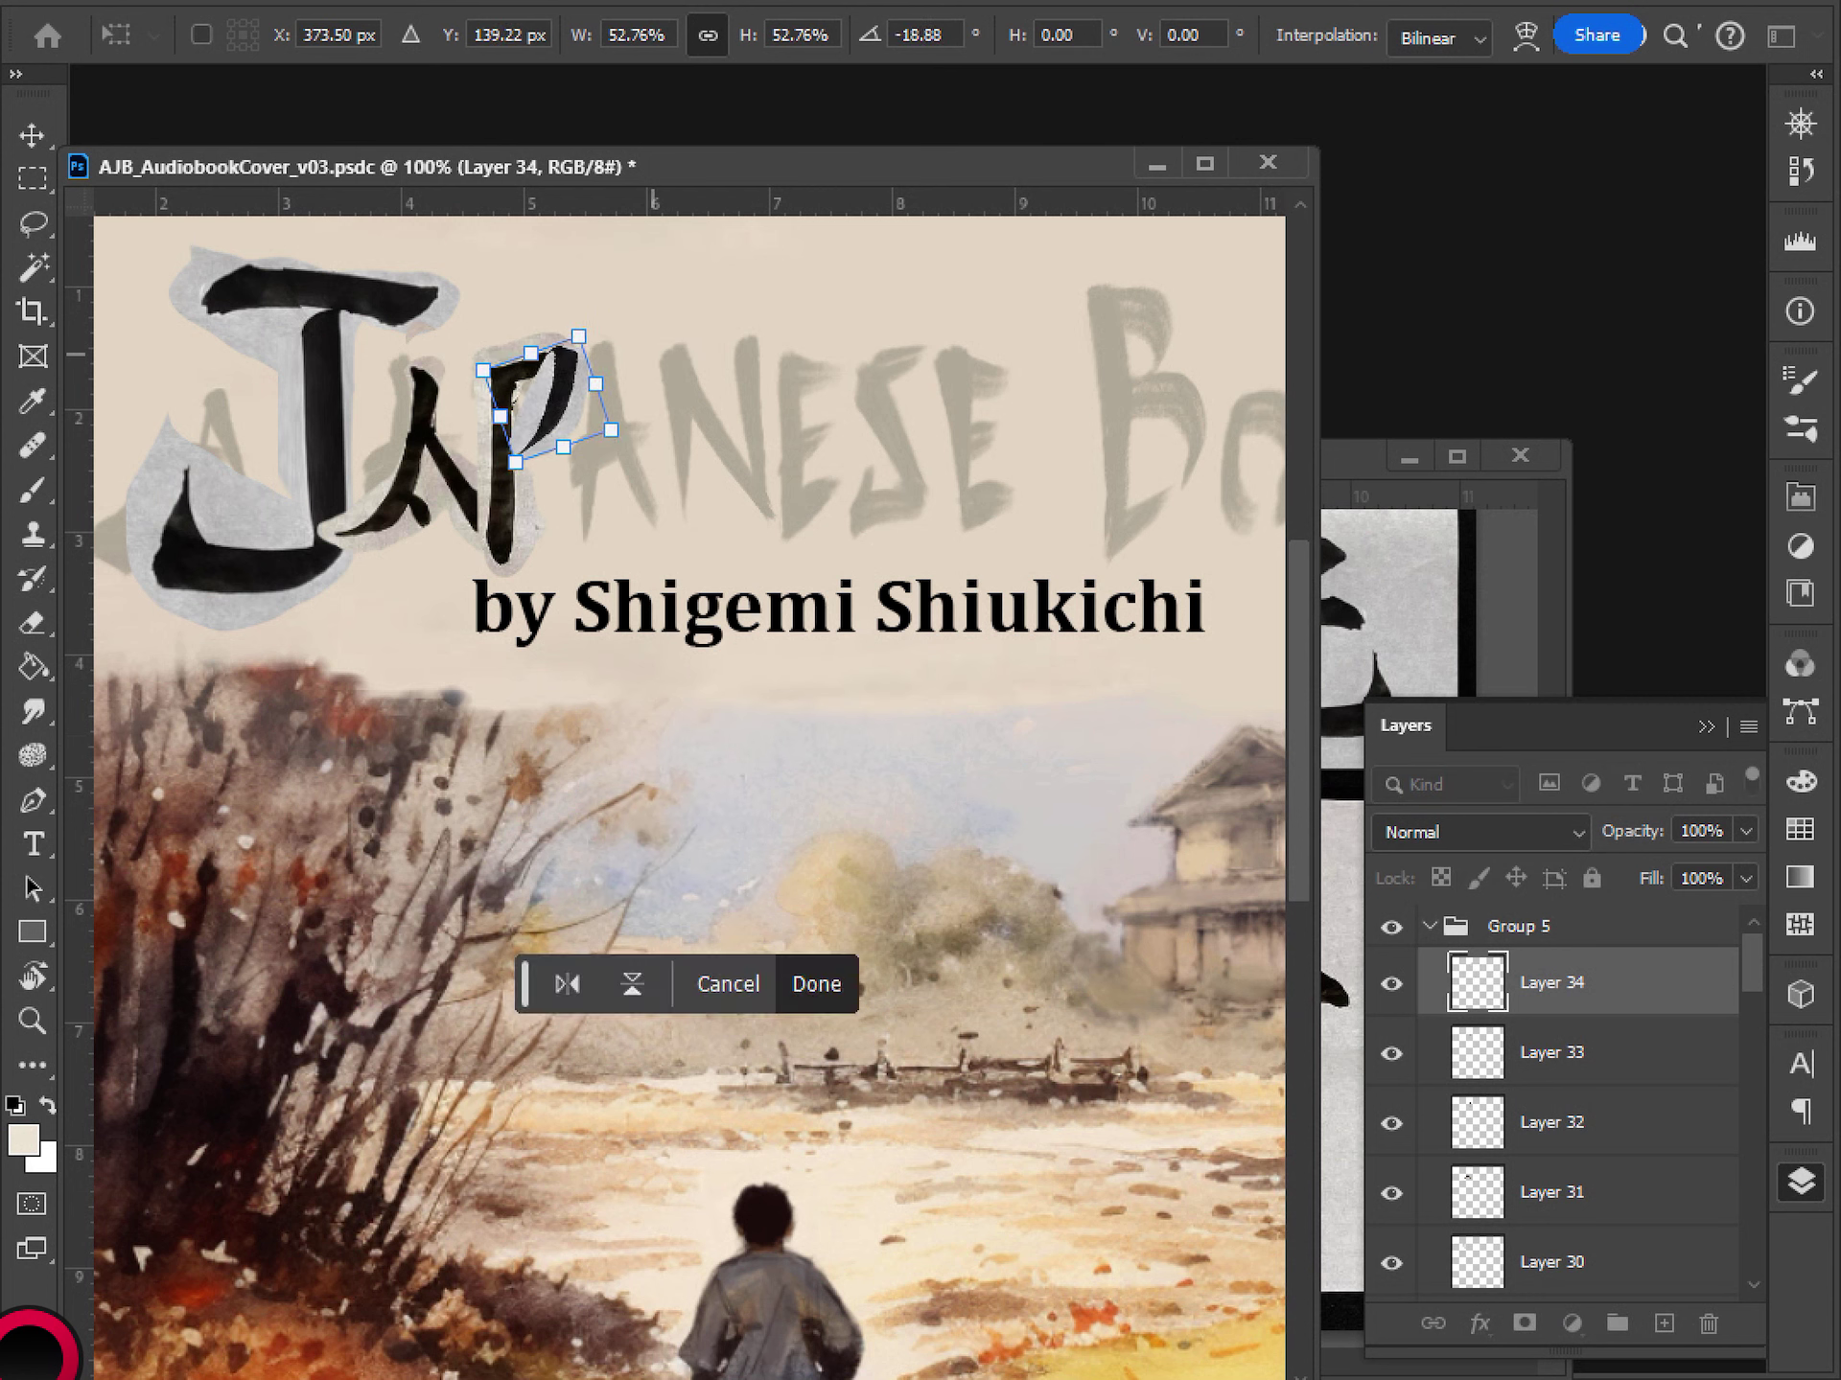
mouse_move(562, 402)
left_mouse_down()
mouse_move(594, 436)
mouse_move(561, 419)
mouse_move(658, 408)
mouse_move(633, 369)
left_mouse_up()
mouse_move(548, 407)
left_mouse_down()
mouse_move(669, 487)
mouse_move(585, 443)
mouse_move(560, 359)
mouse_move(642, 400)
mouse_move(541, 418)
mouse_move(568, 472)
mouse_move(484, 431)
mouse_move(573, 422)
mouse_move(525, 431)
mouse_move(541, 384)
mouse_move(523, 364)
left_mouse_up()
key("Return")
- Lasso and delete the excess ink and paper of the bowl stroke where it extends past the P's arms
key("l")
key("Delete")
key("ctrl+d")
key("Delete")
key("ctrl+d")
left_click_drag(531, 406, 528, 407)
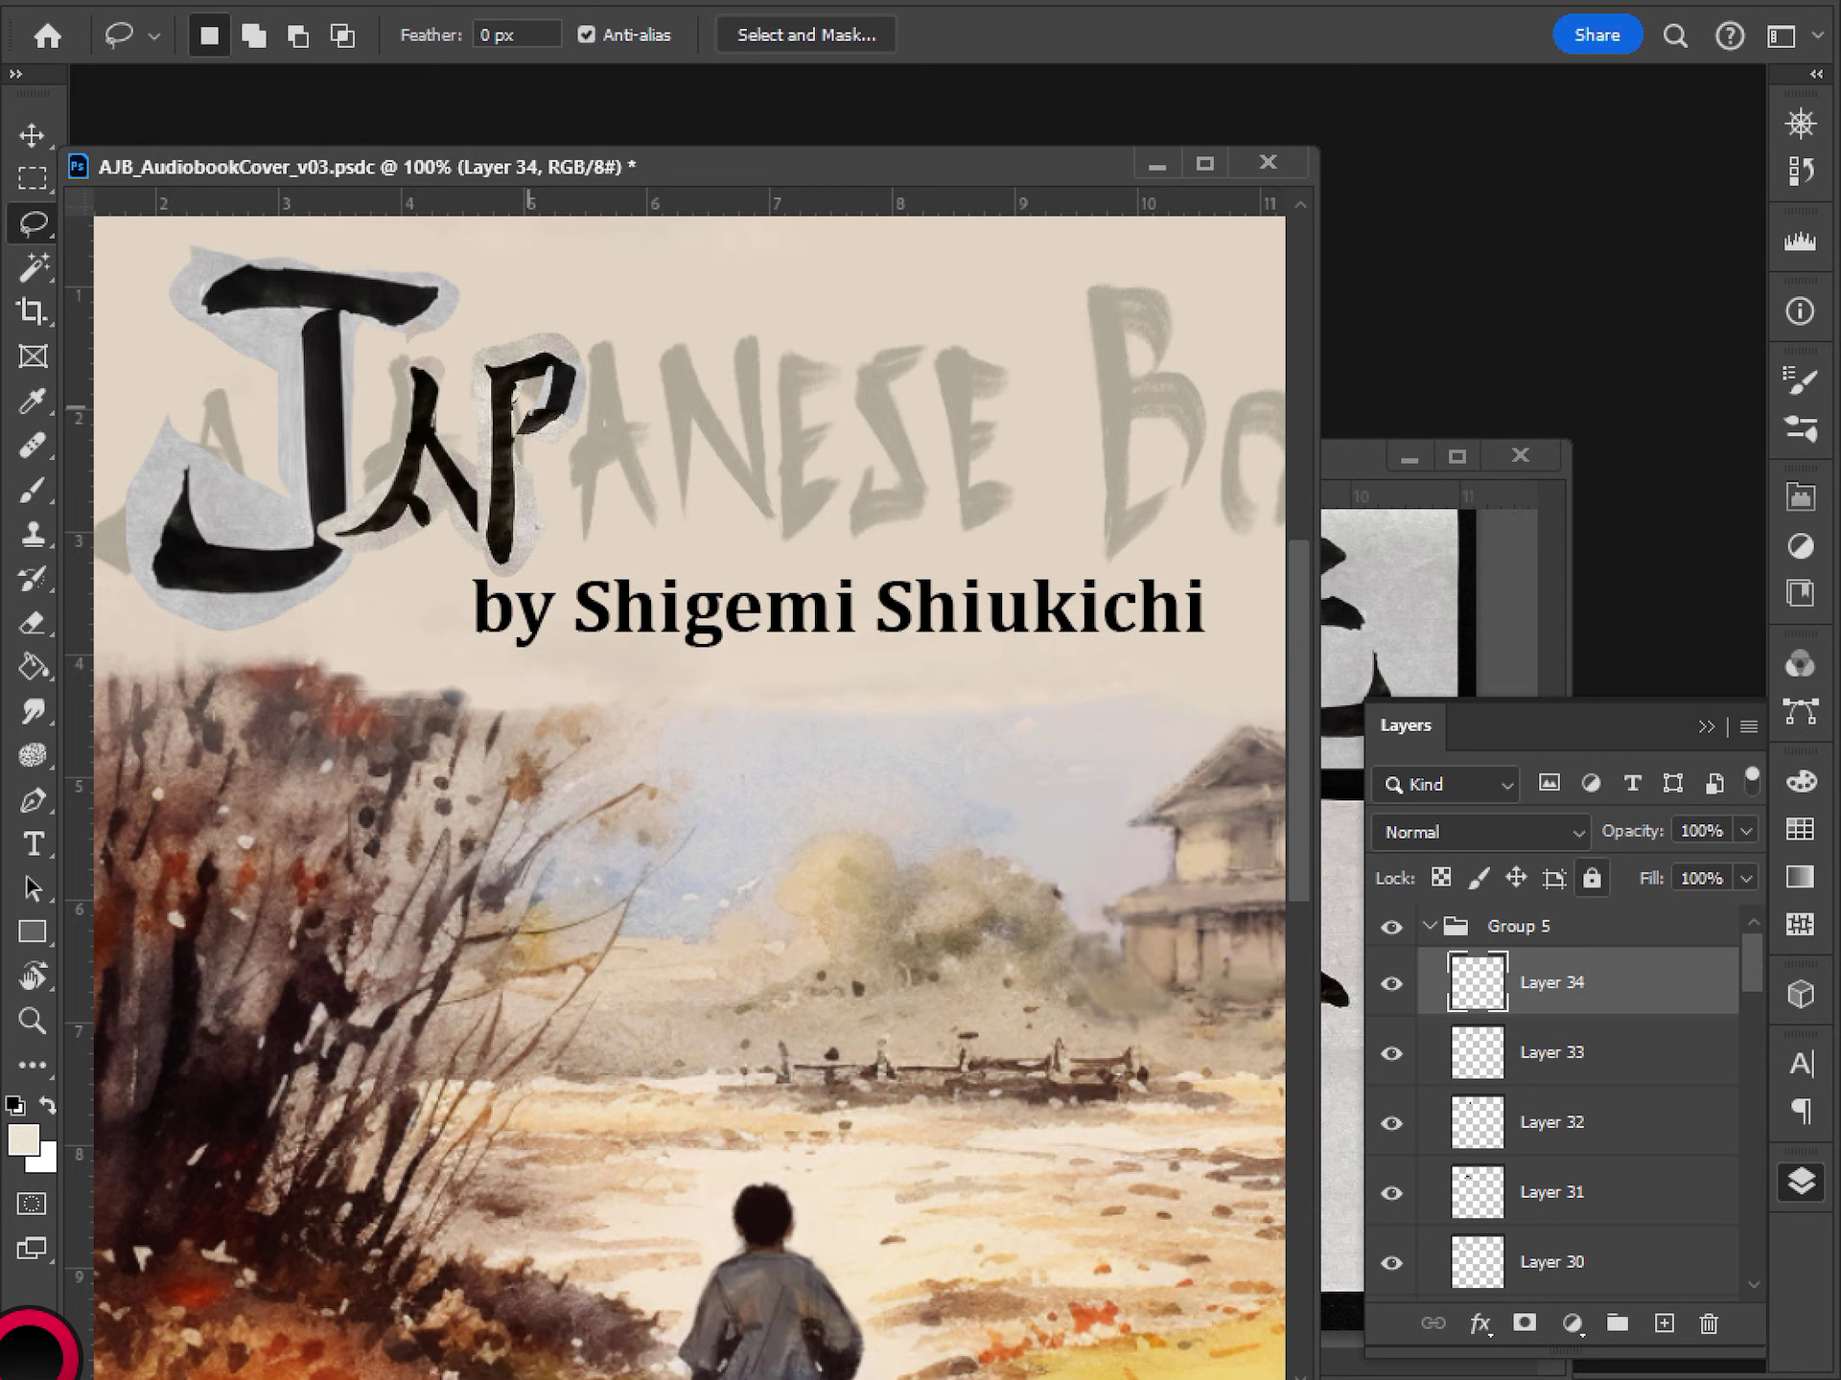
left_click_drag(552, 306, 508, 369)
key("ctrl+d")
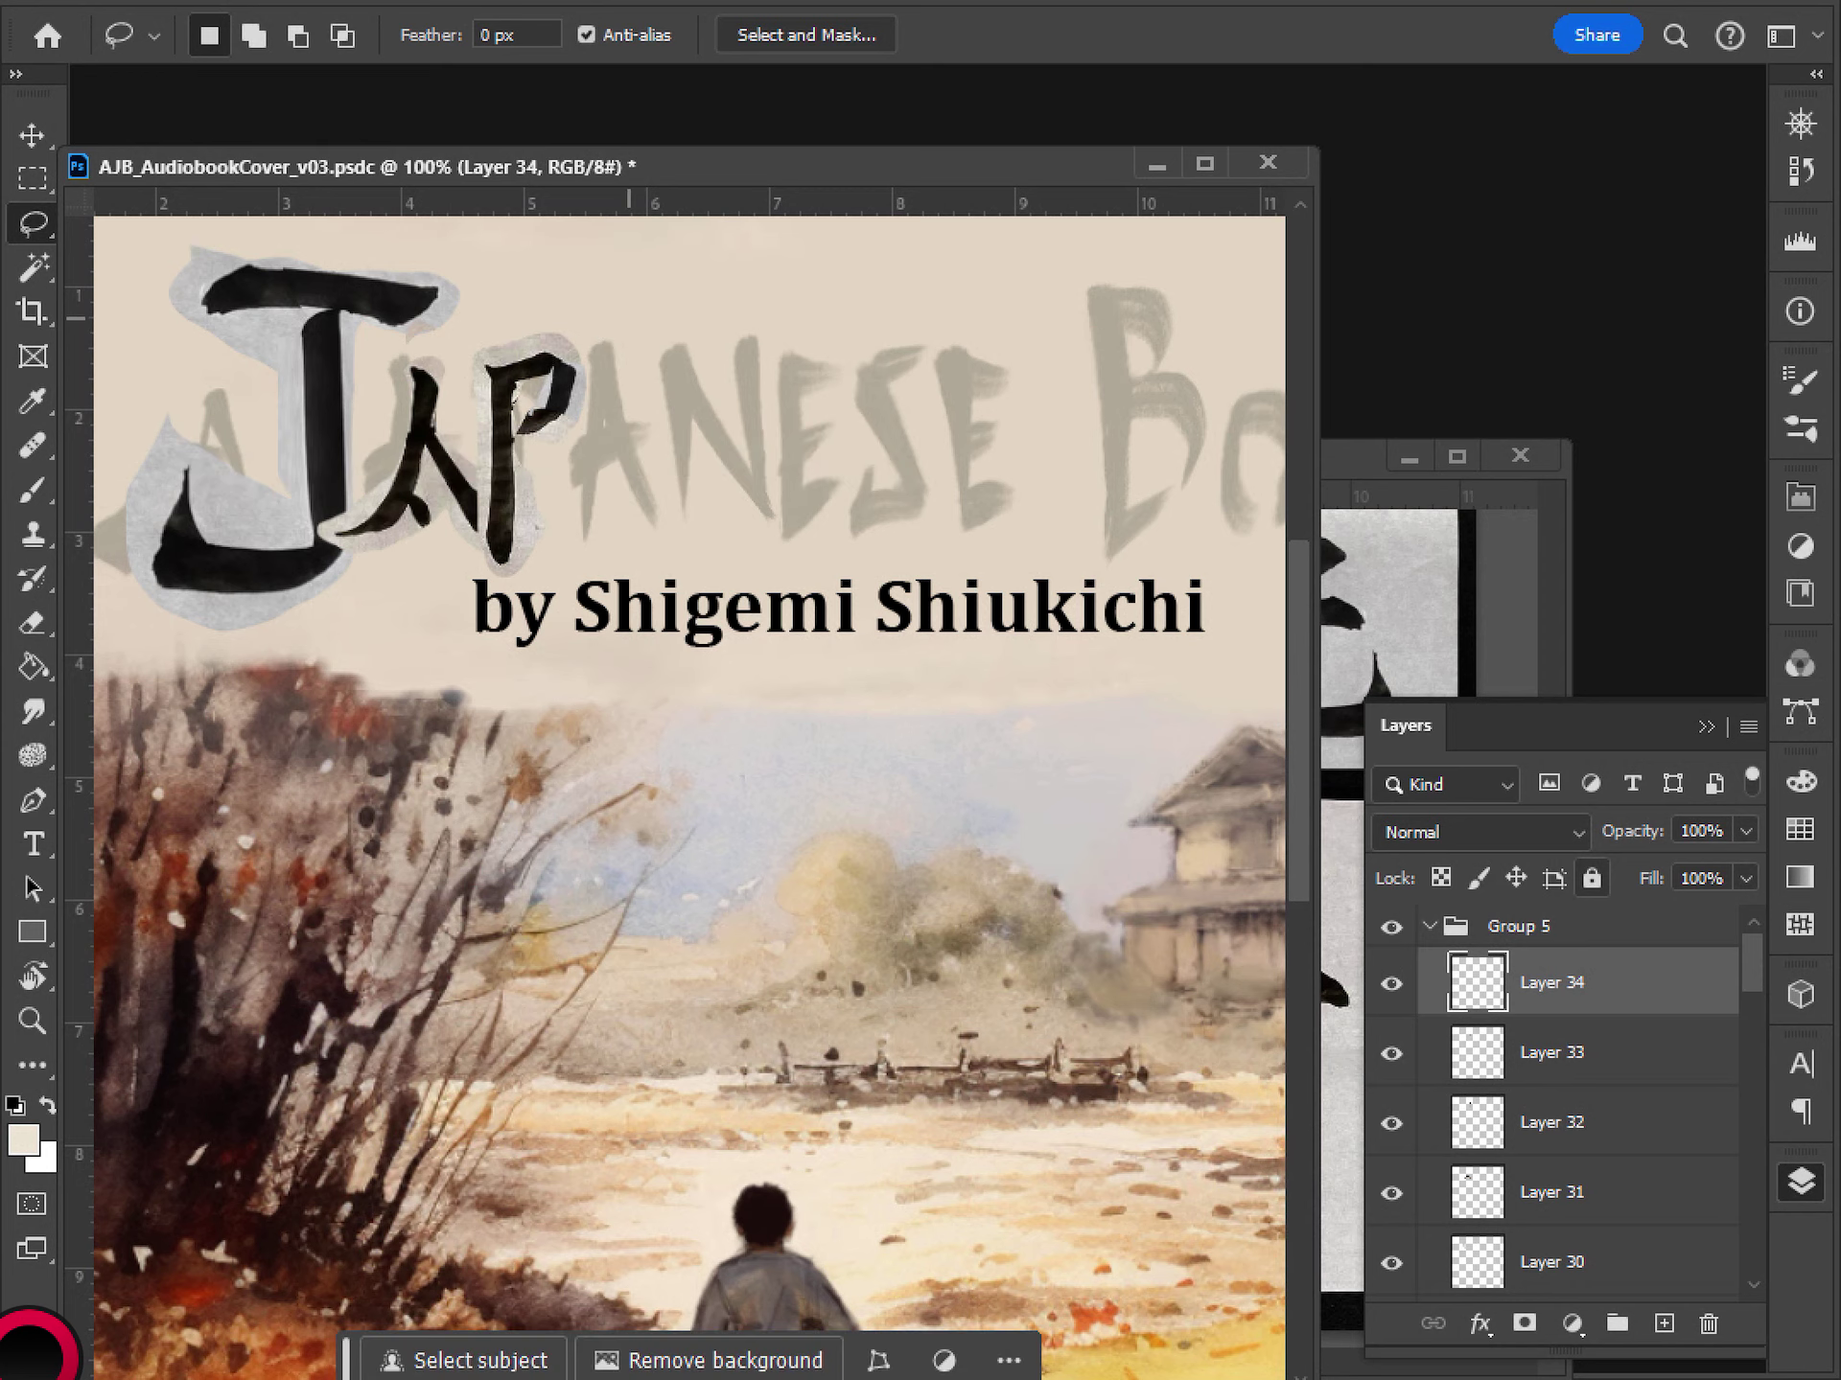
- Check the lettering at a smaller zoom and nudge the bowl stroke slightly left against the P's arms
key("ctrl+minus")
key("ctrl+minus")
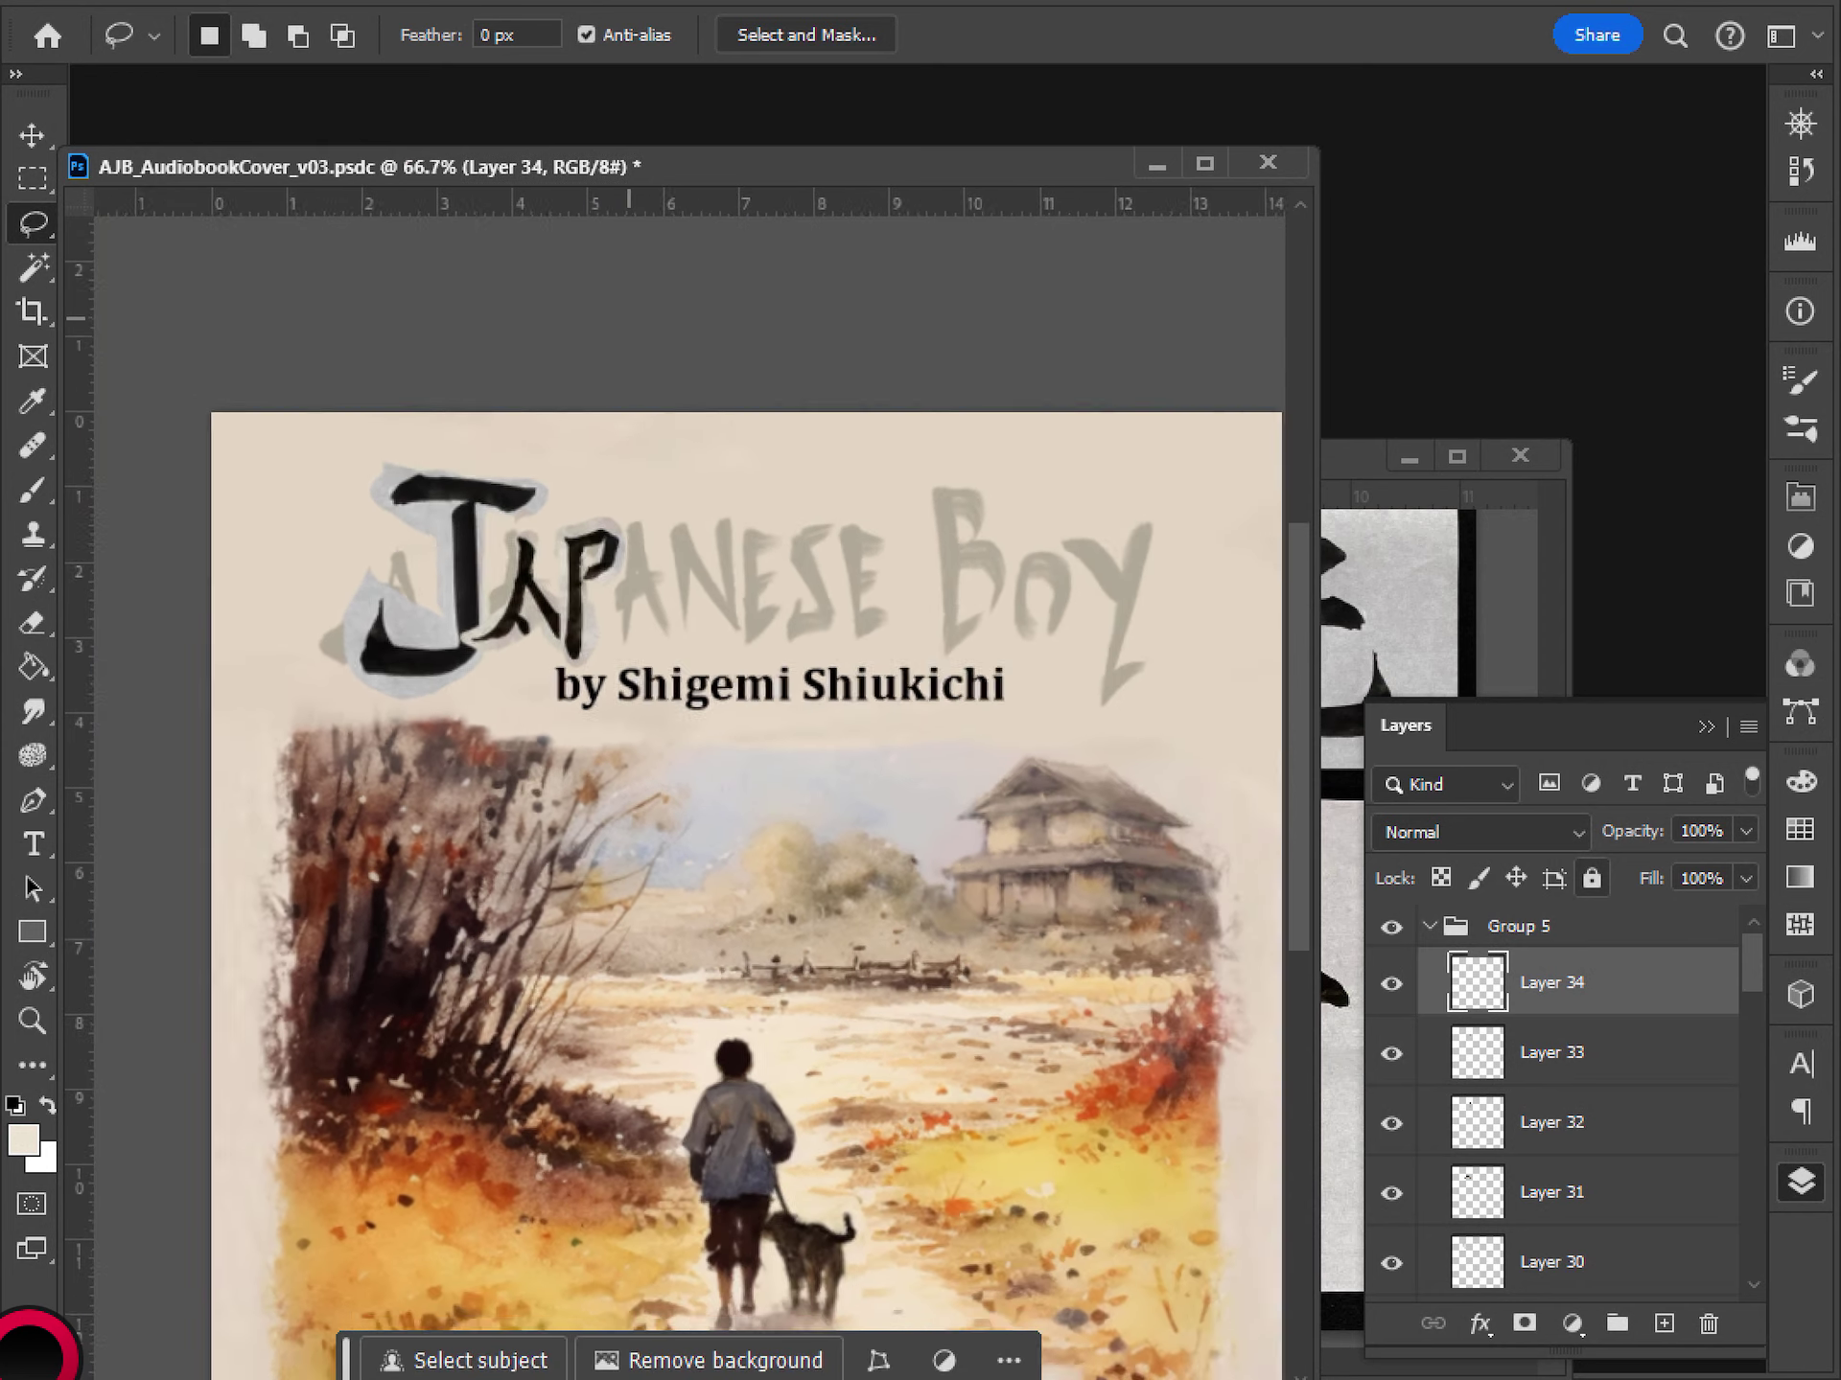
key("ctrl+plus")
key("ctrl+plus")
key("v")
mouse_move(573, 381)
left_mouse_down()
mouse_move(586, 393)
mouse_move(650, 349)
mouse_move(556, 366)
mouse_move(644, 453)
mouse_move(549, 389)
left_mouse_up()
key("ctrl+t")
key("Return")
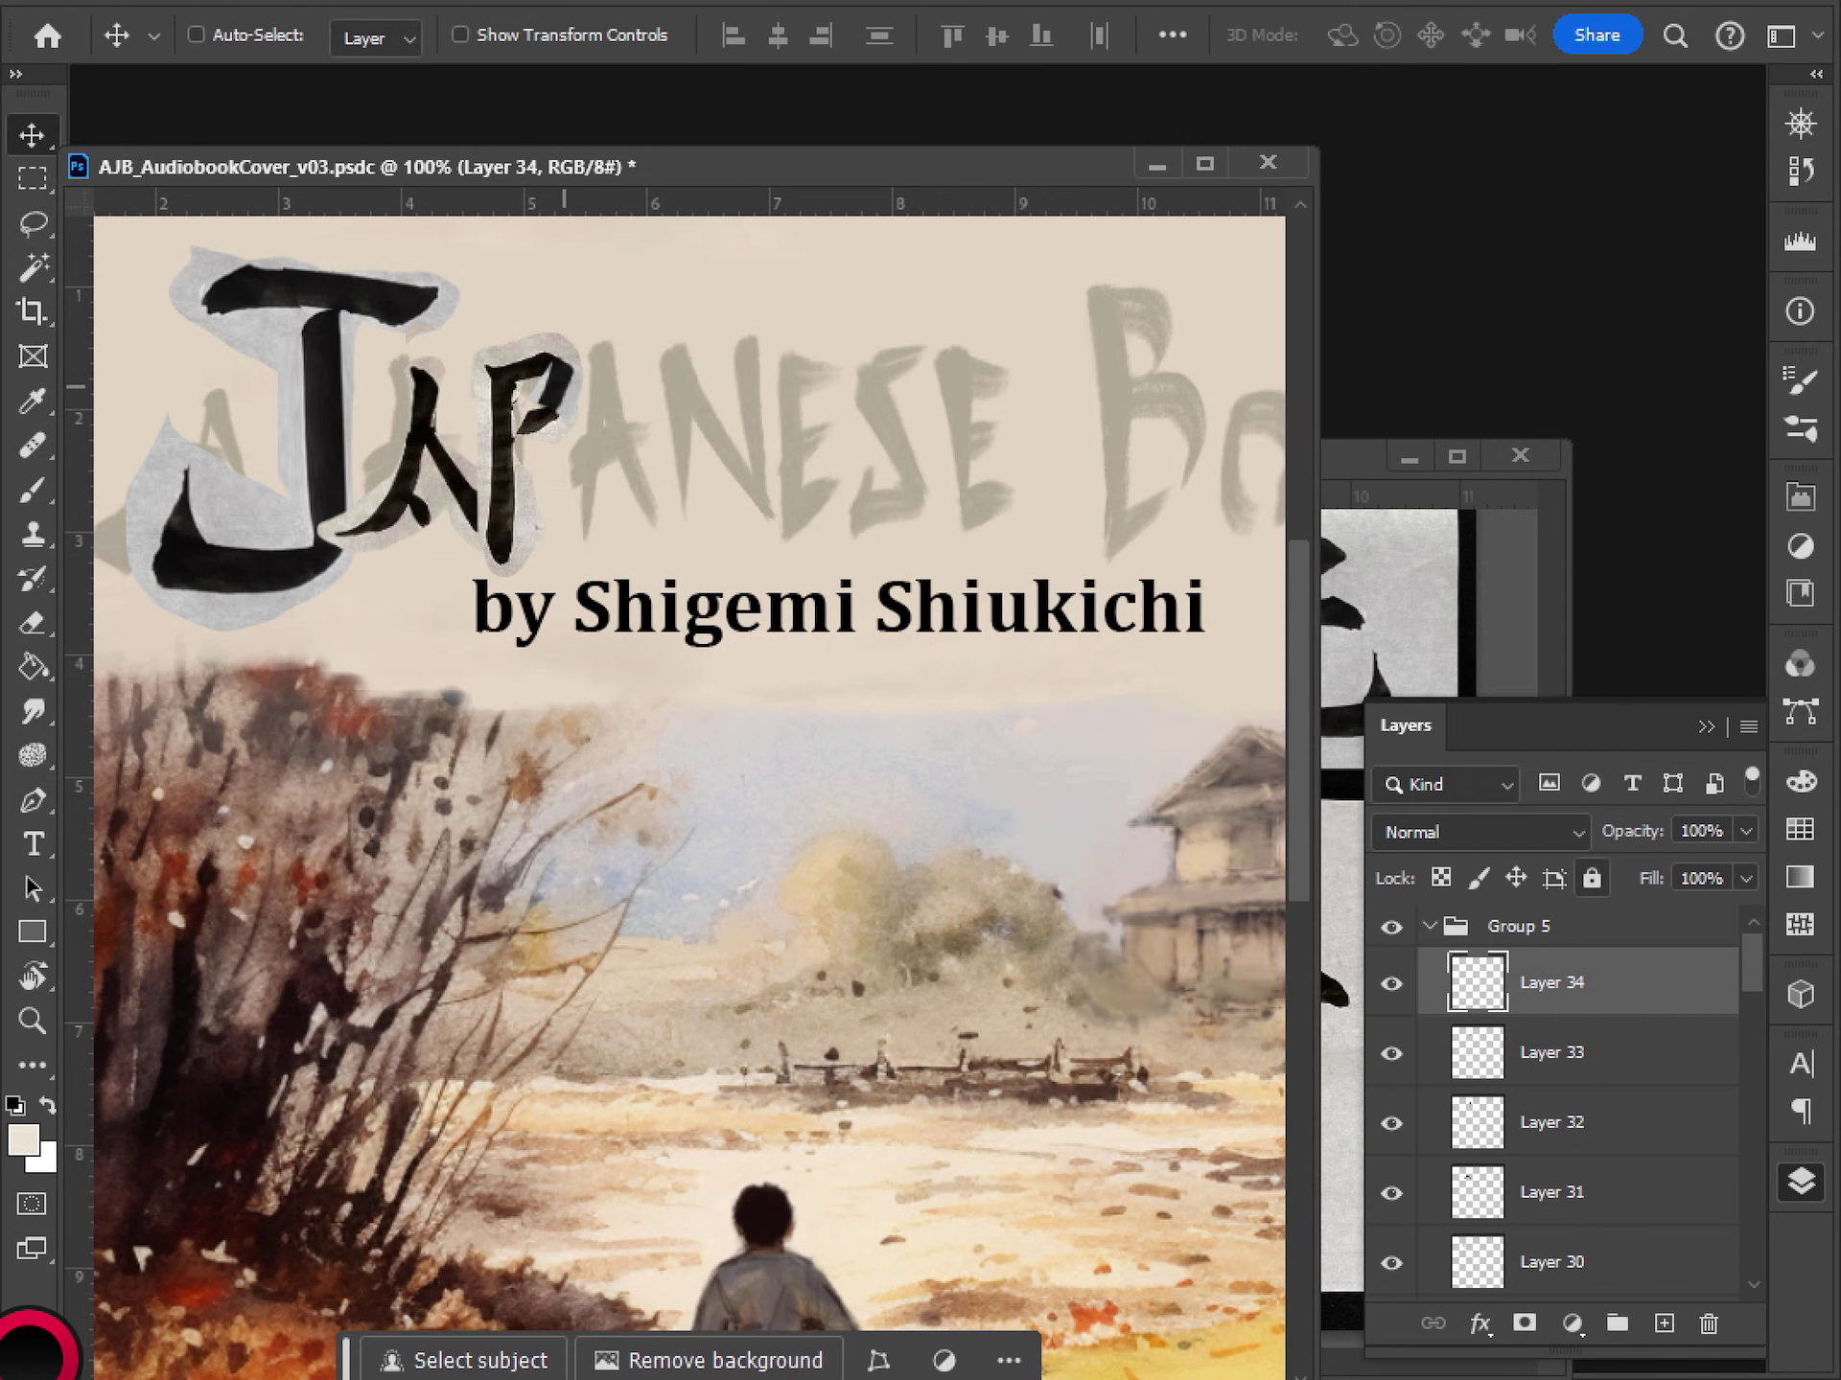
- Set the Eraser to the Kyle's Paintbox - Creamy Variation brush at 17 px
scroll(671, 543, "down", 3)
scroll(657, 526, "up", 2)
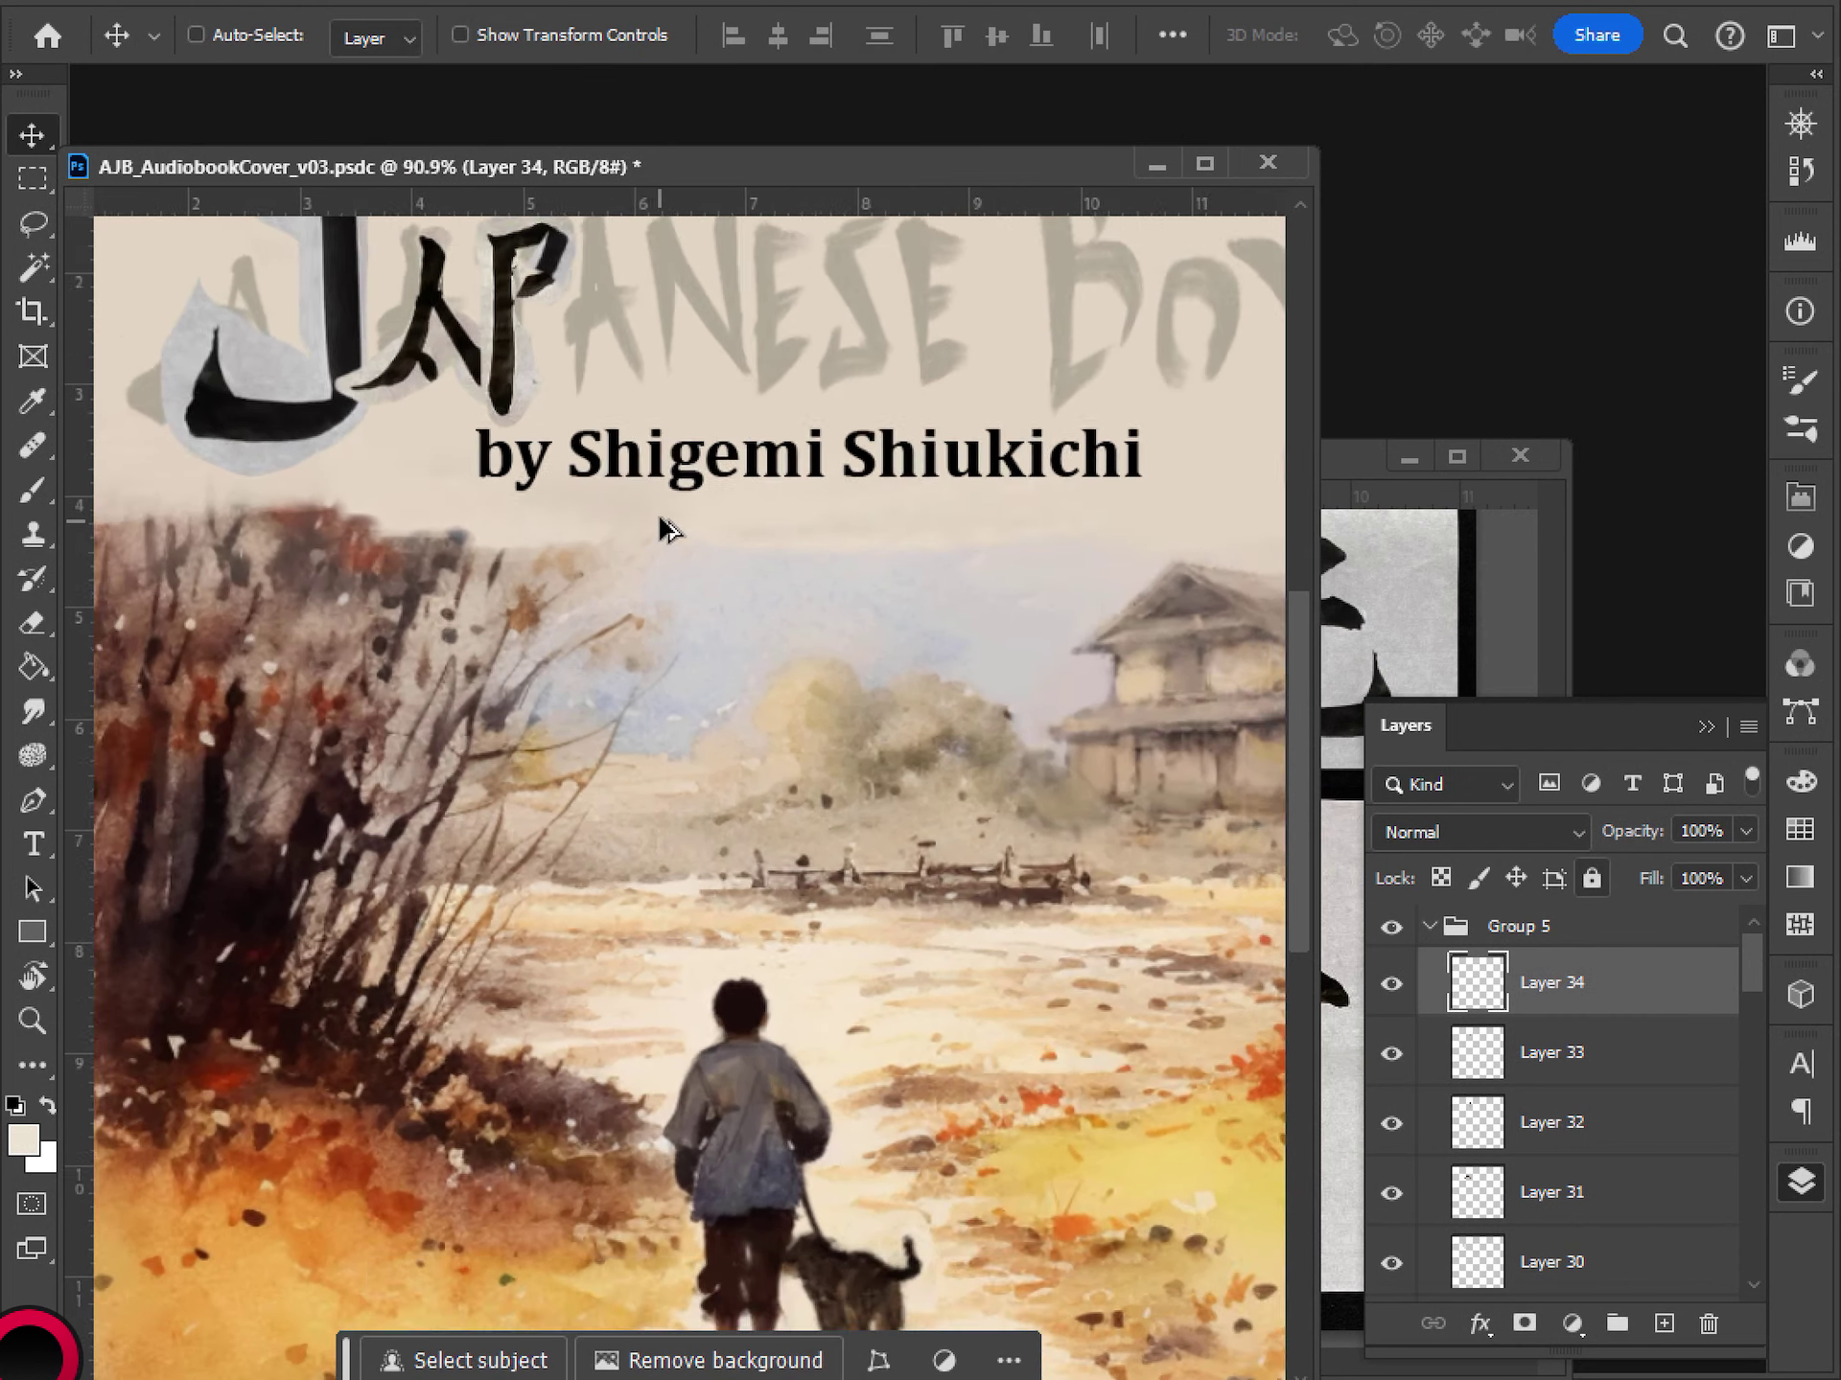
scroll(555, 416, "up", 1)
left_click_drag(555, 415, 576, 604)
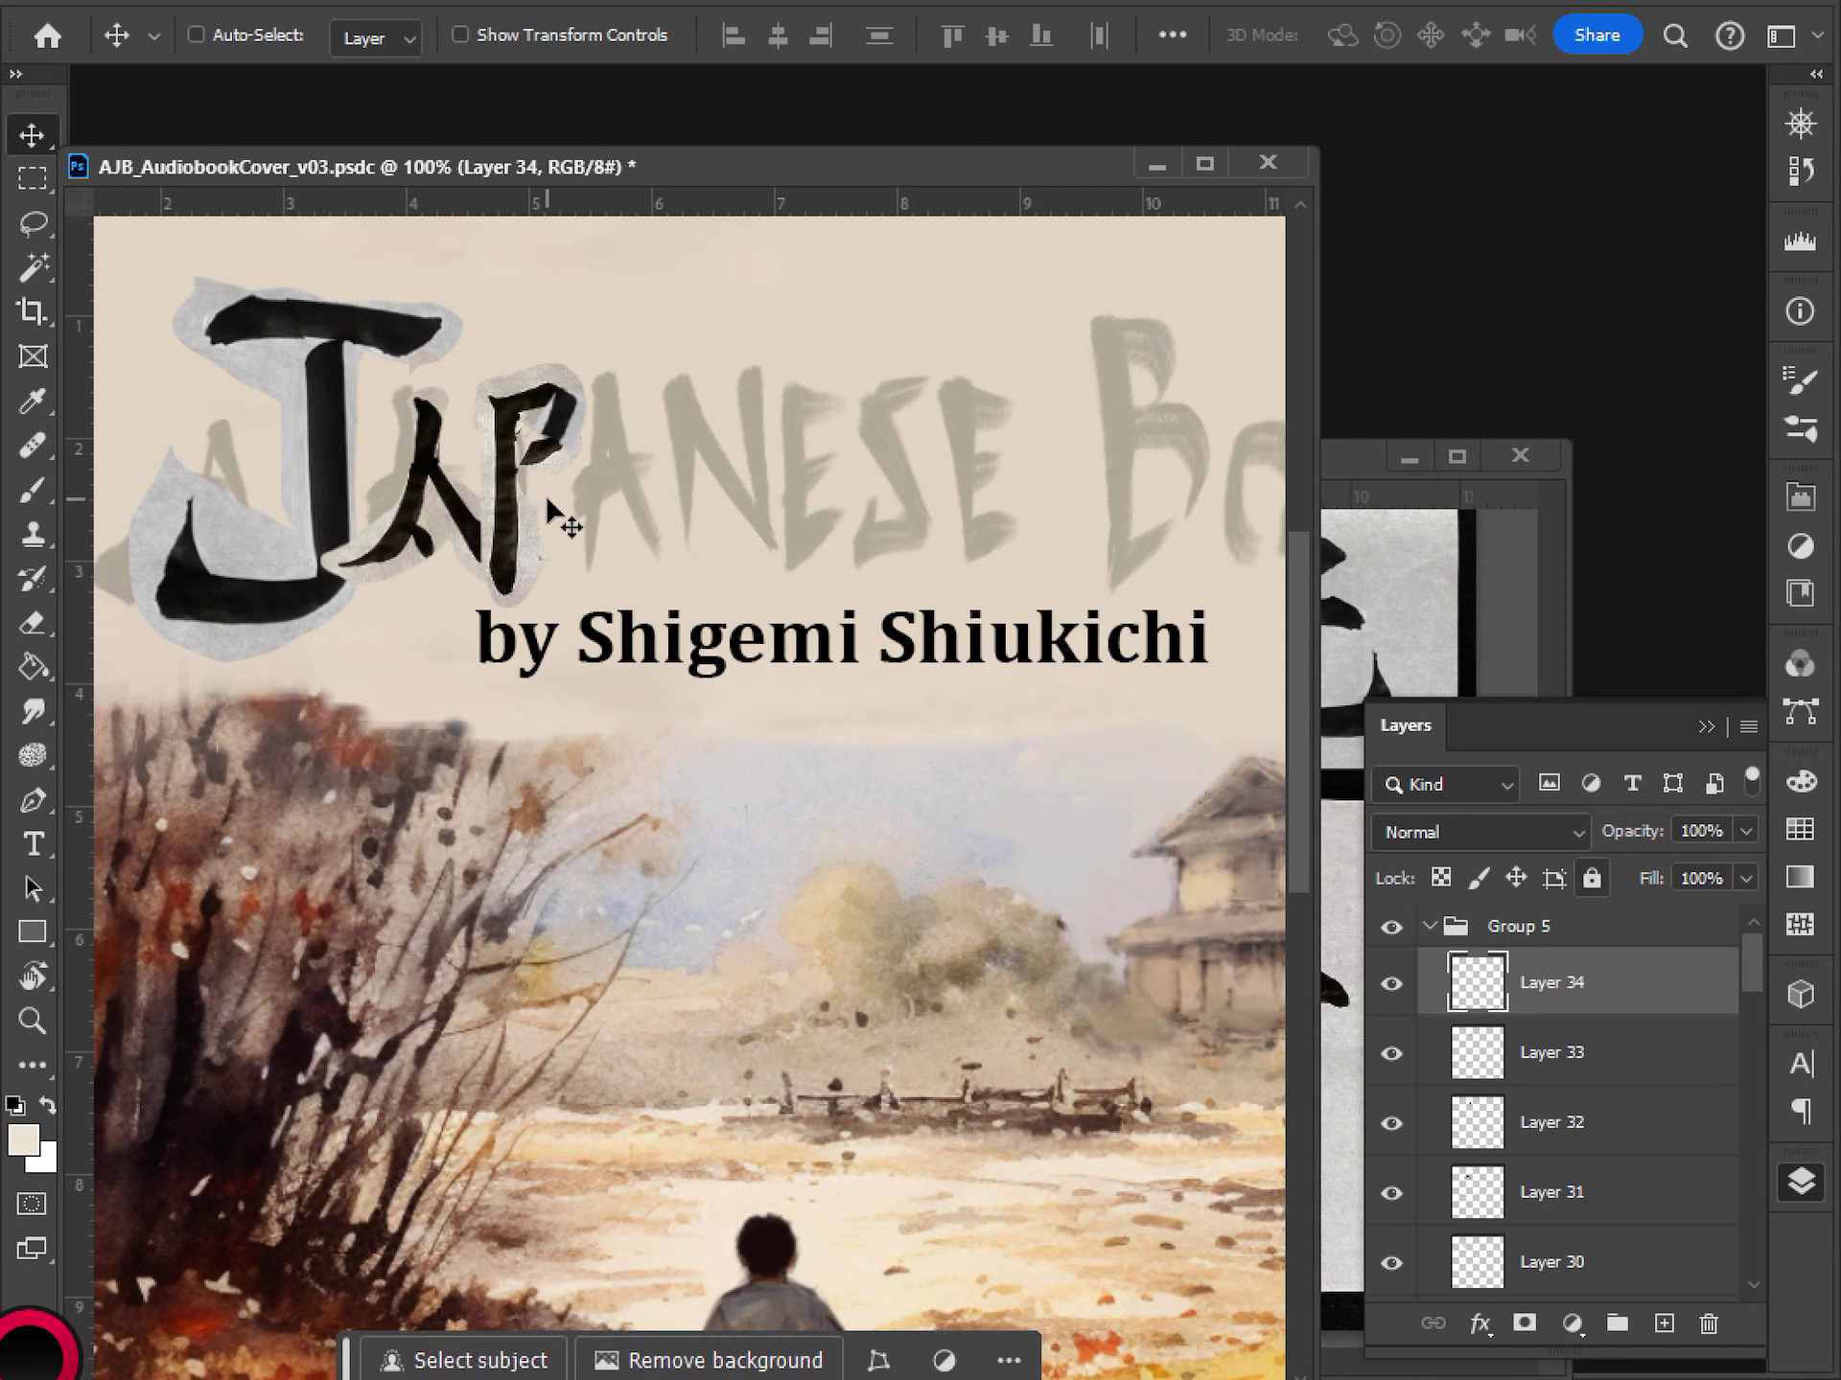
key("e")
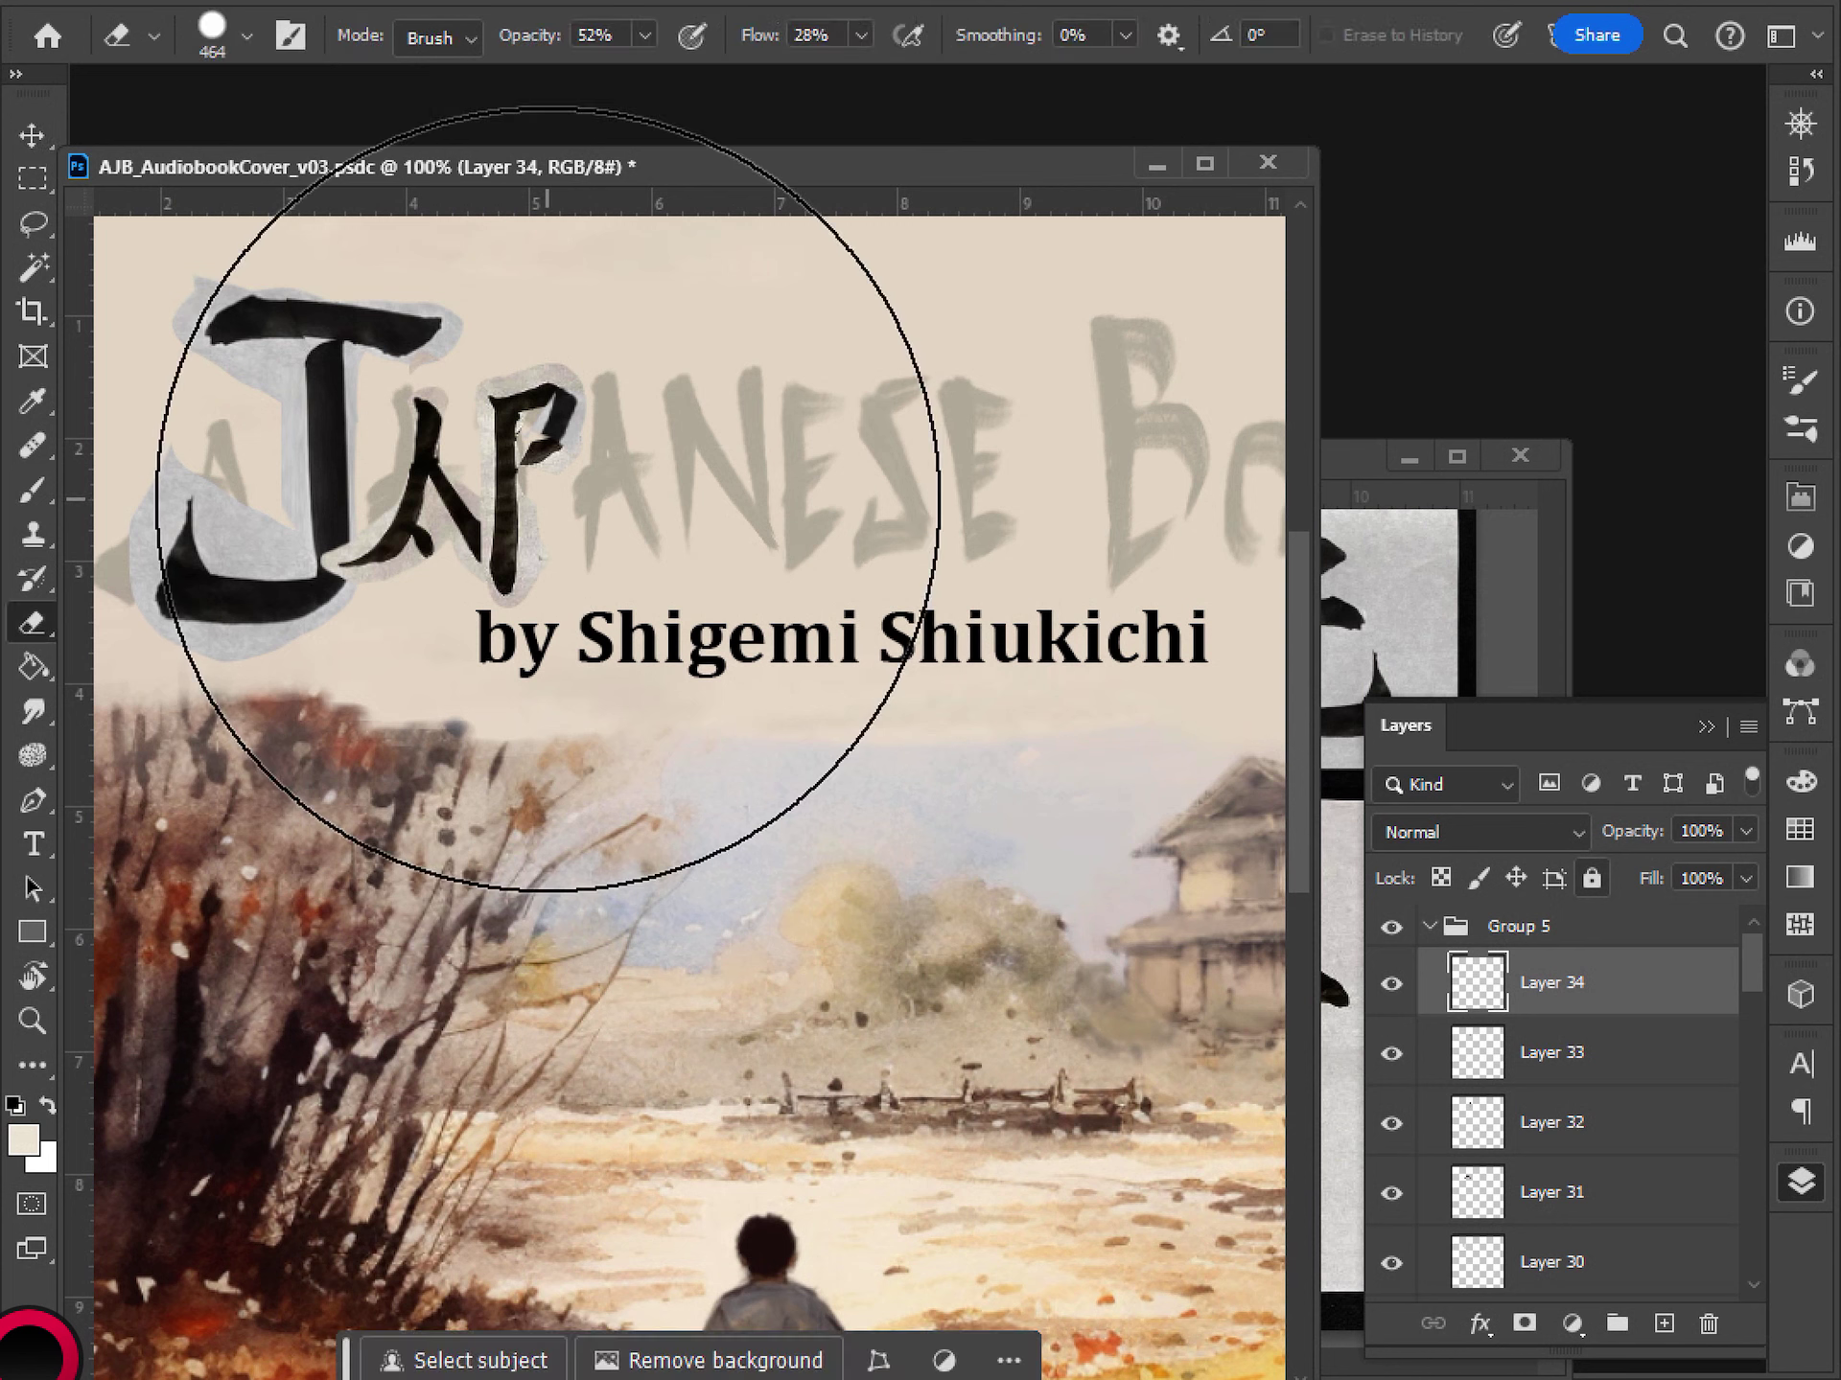
left_click(246, 37)
left_click(256, 767)
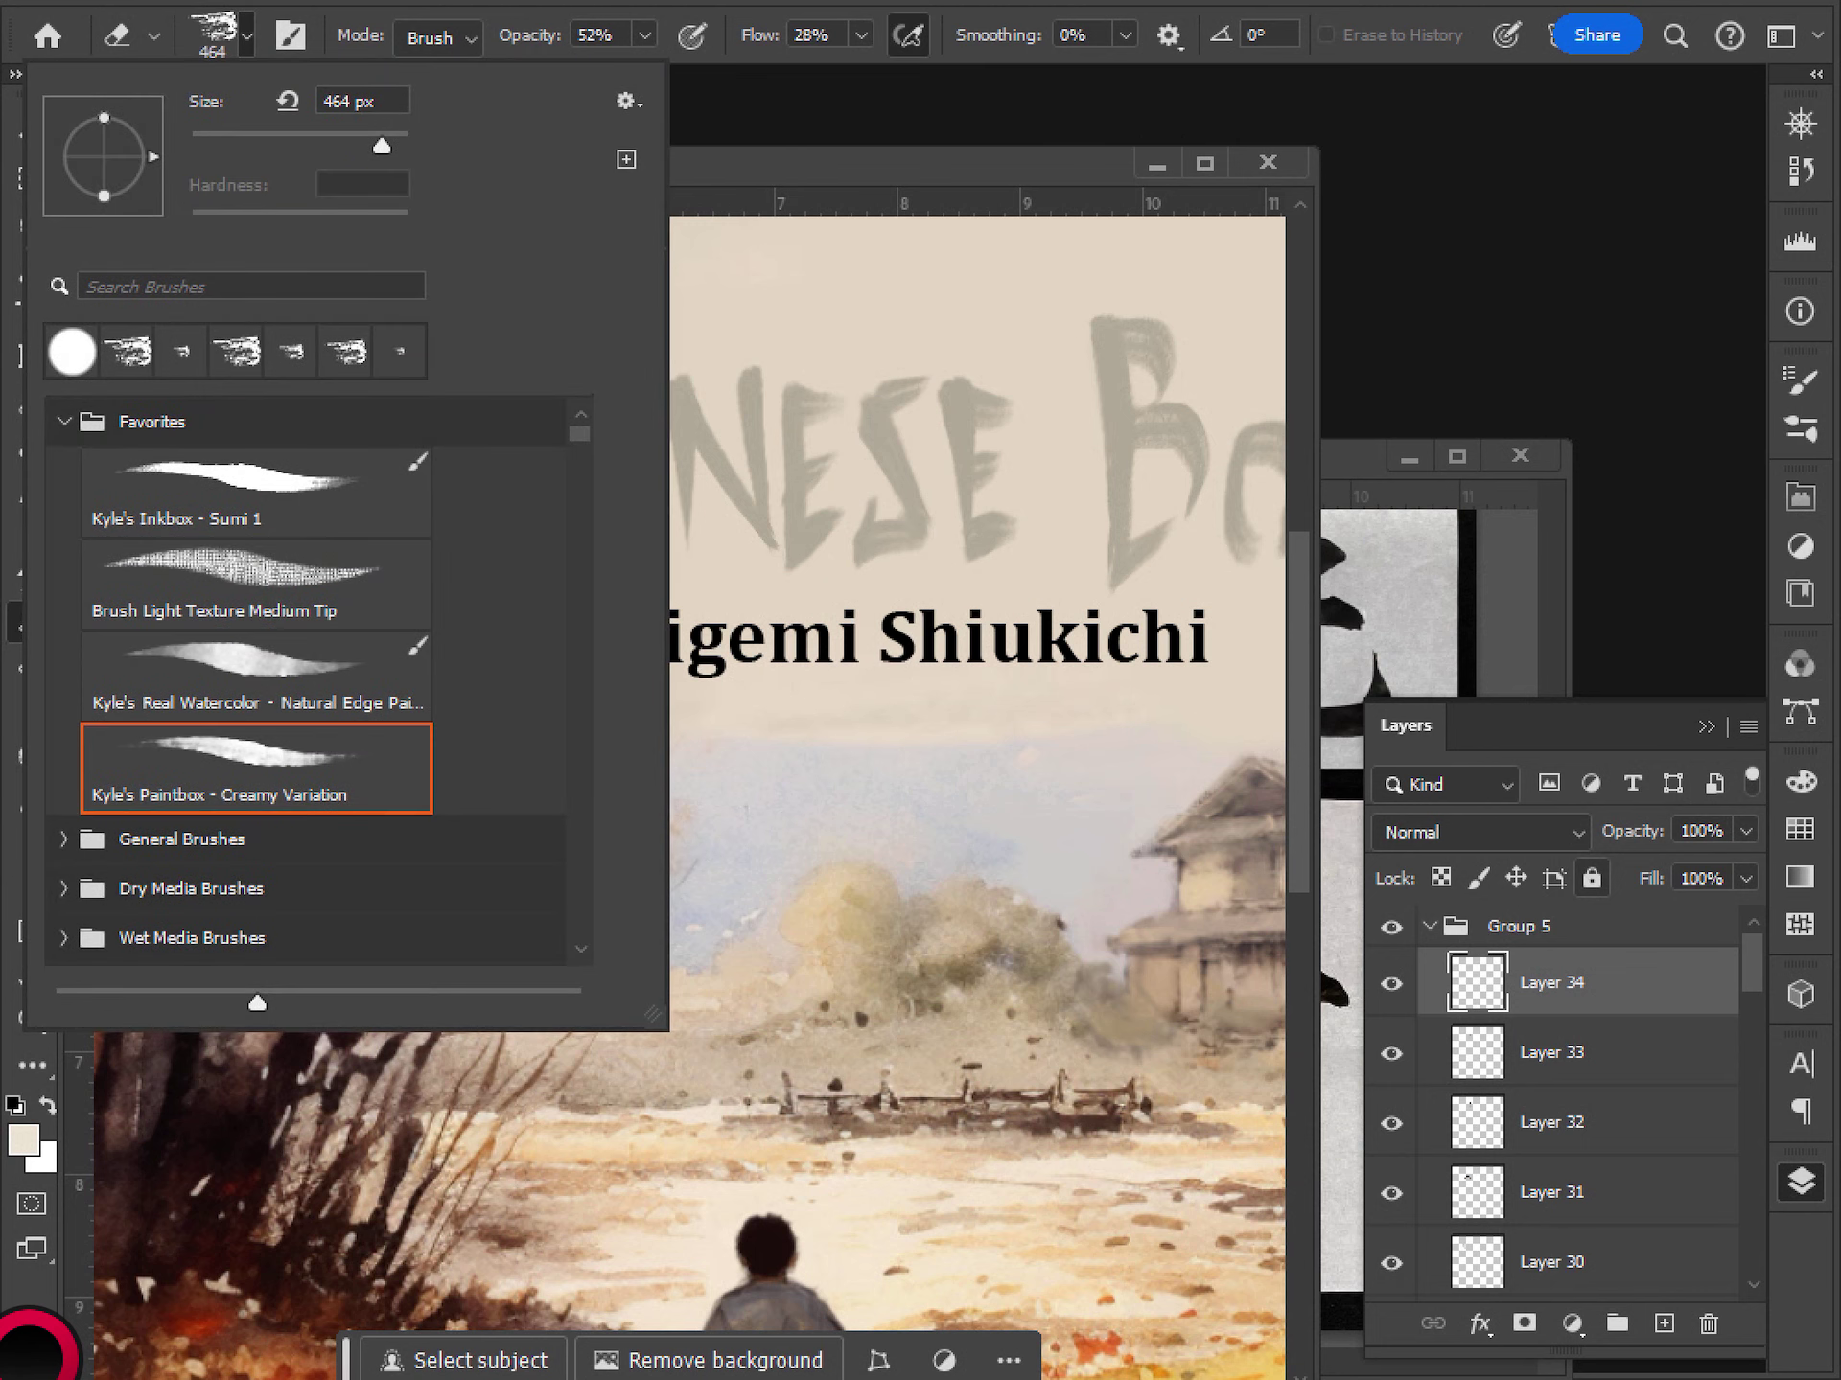
left_click_drag(381, 145, 208, 146)
key("Return")
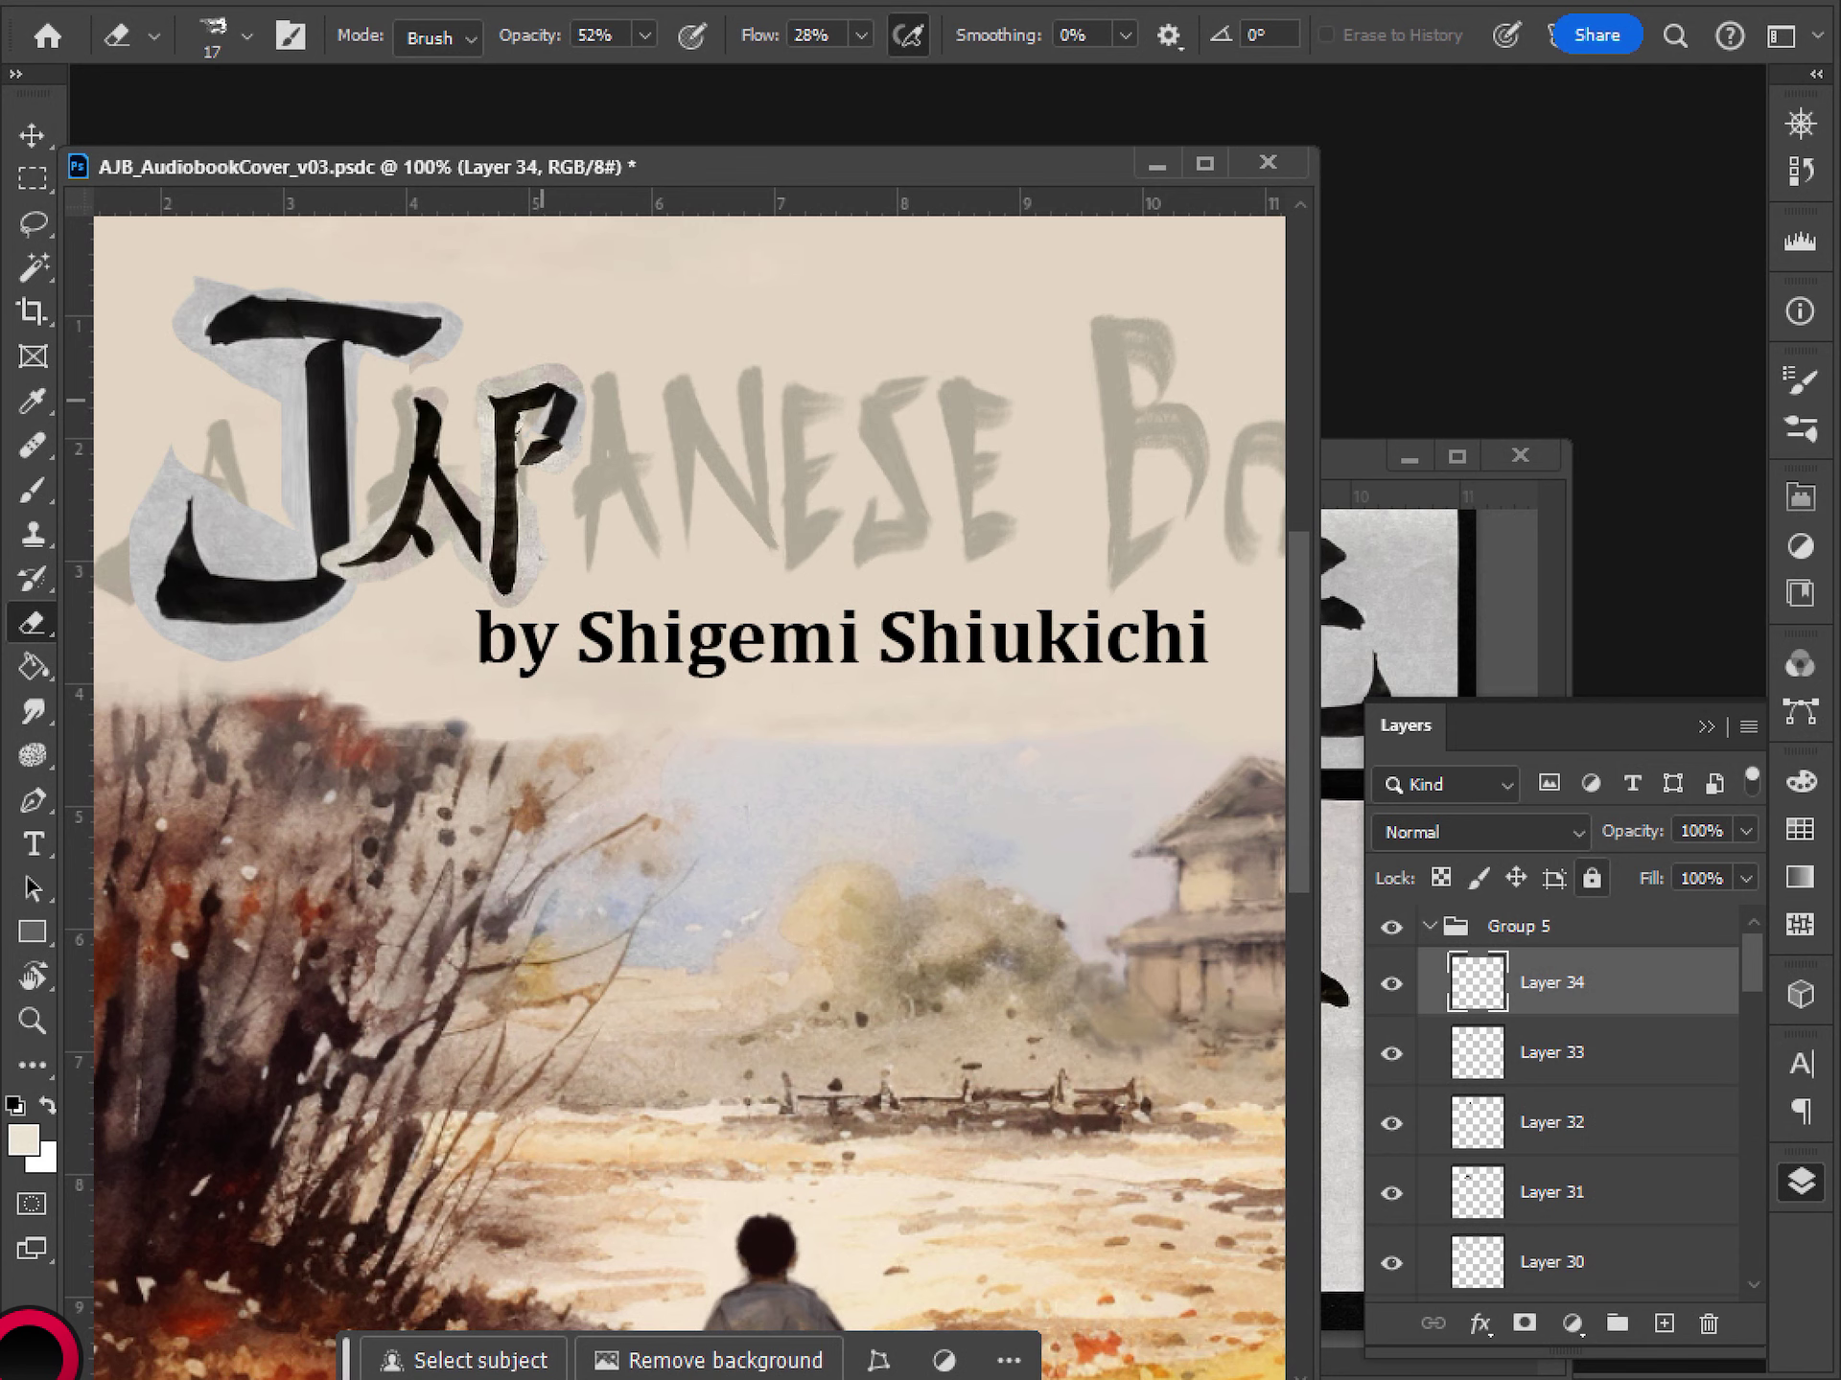
- Raise the Eraser to 100% opacity and 54% flow, and clean up the inner edge of the P's bowl stroke
left_click(759, 34)
left_click_drag(529, 35, 575, 34)
left_click_drag(558, 404, 552, 419)
scroll(622, 397, "down", 8)
scroll(613, 610, "up", 6)
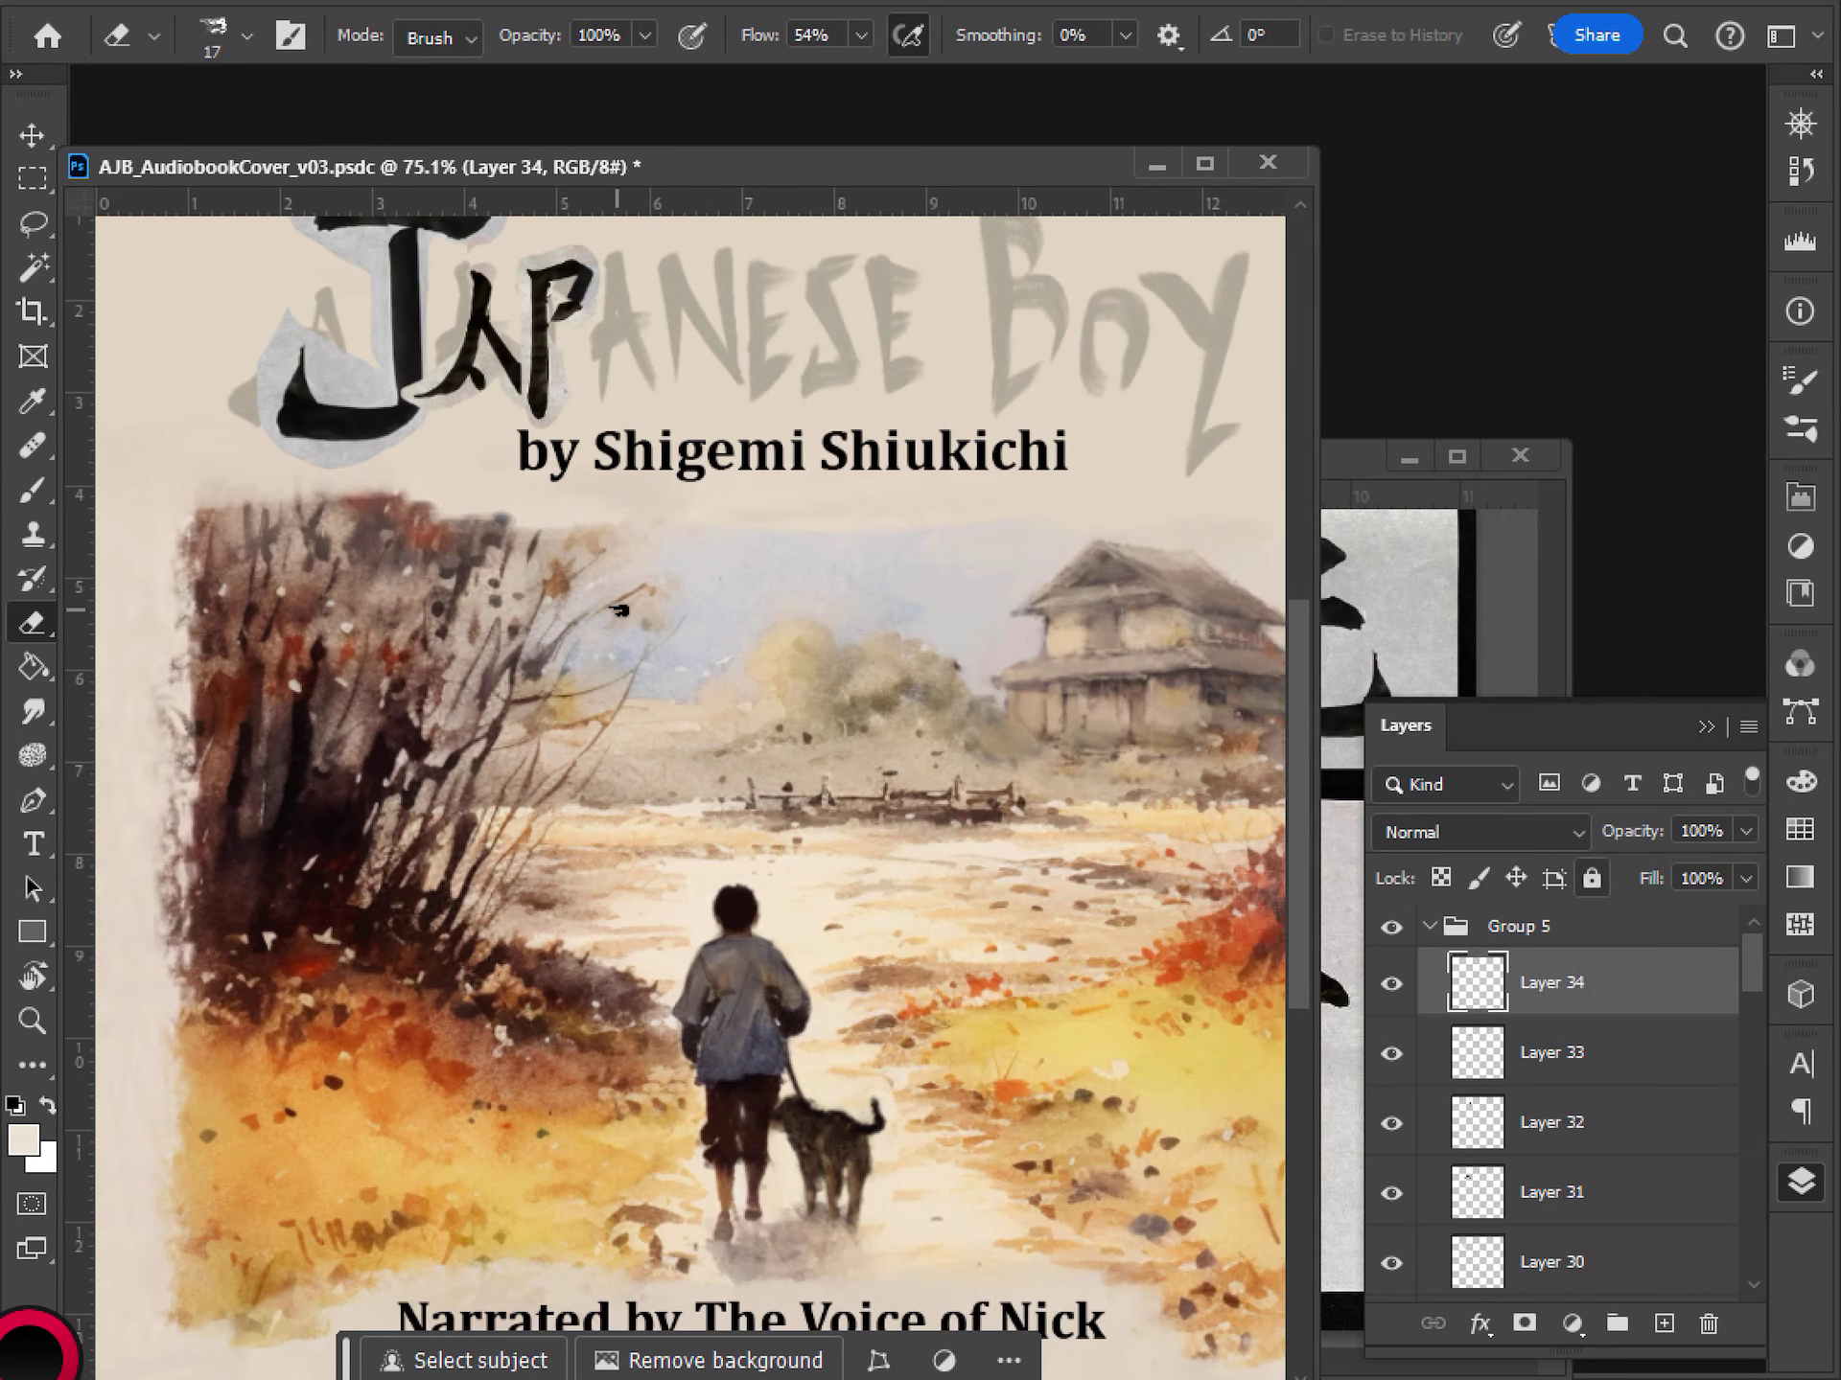
left_click_drag(635, 590, 614, 704)
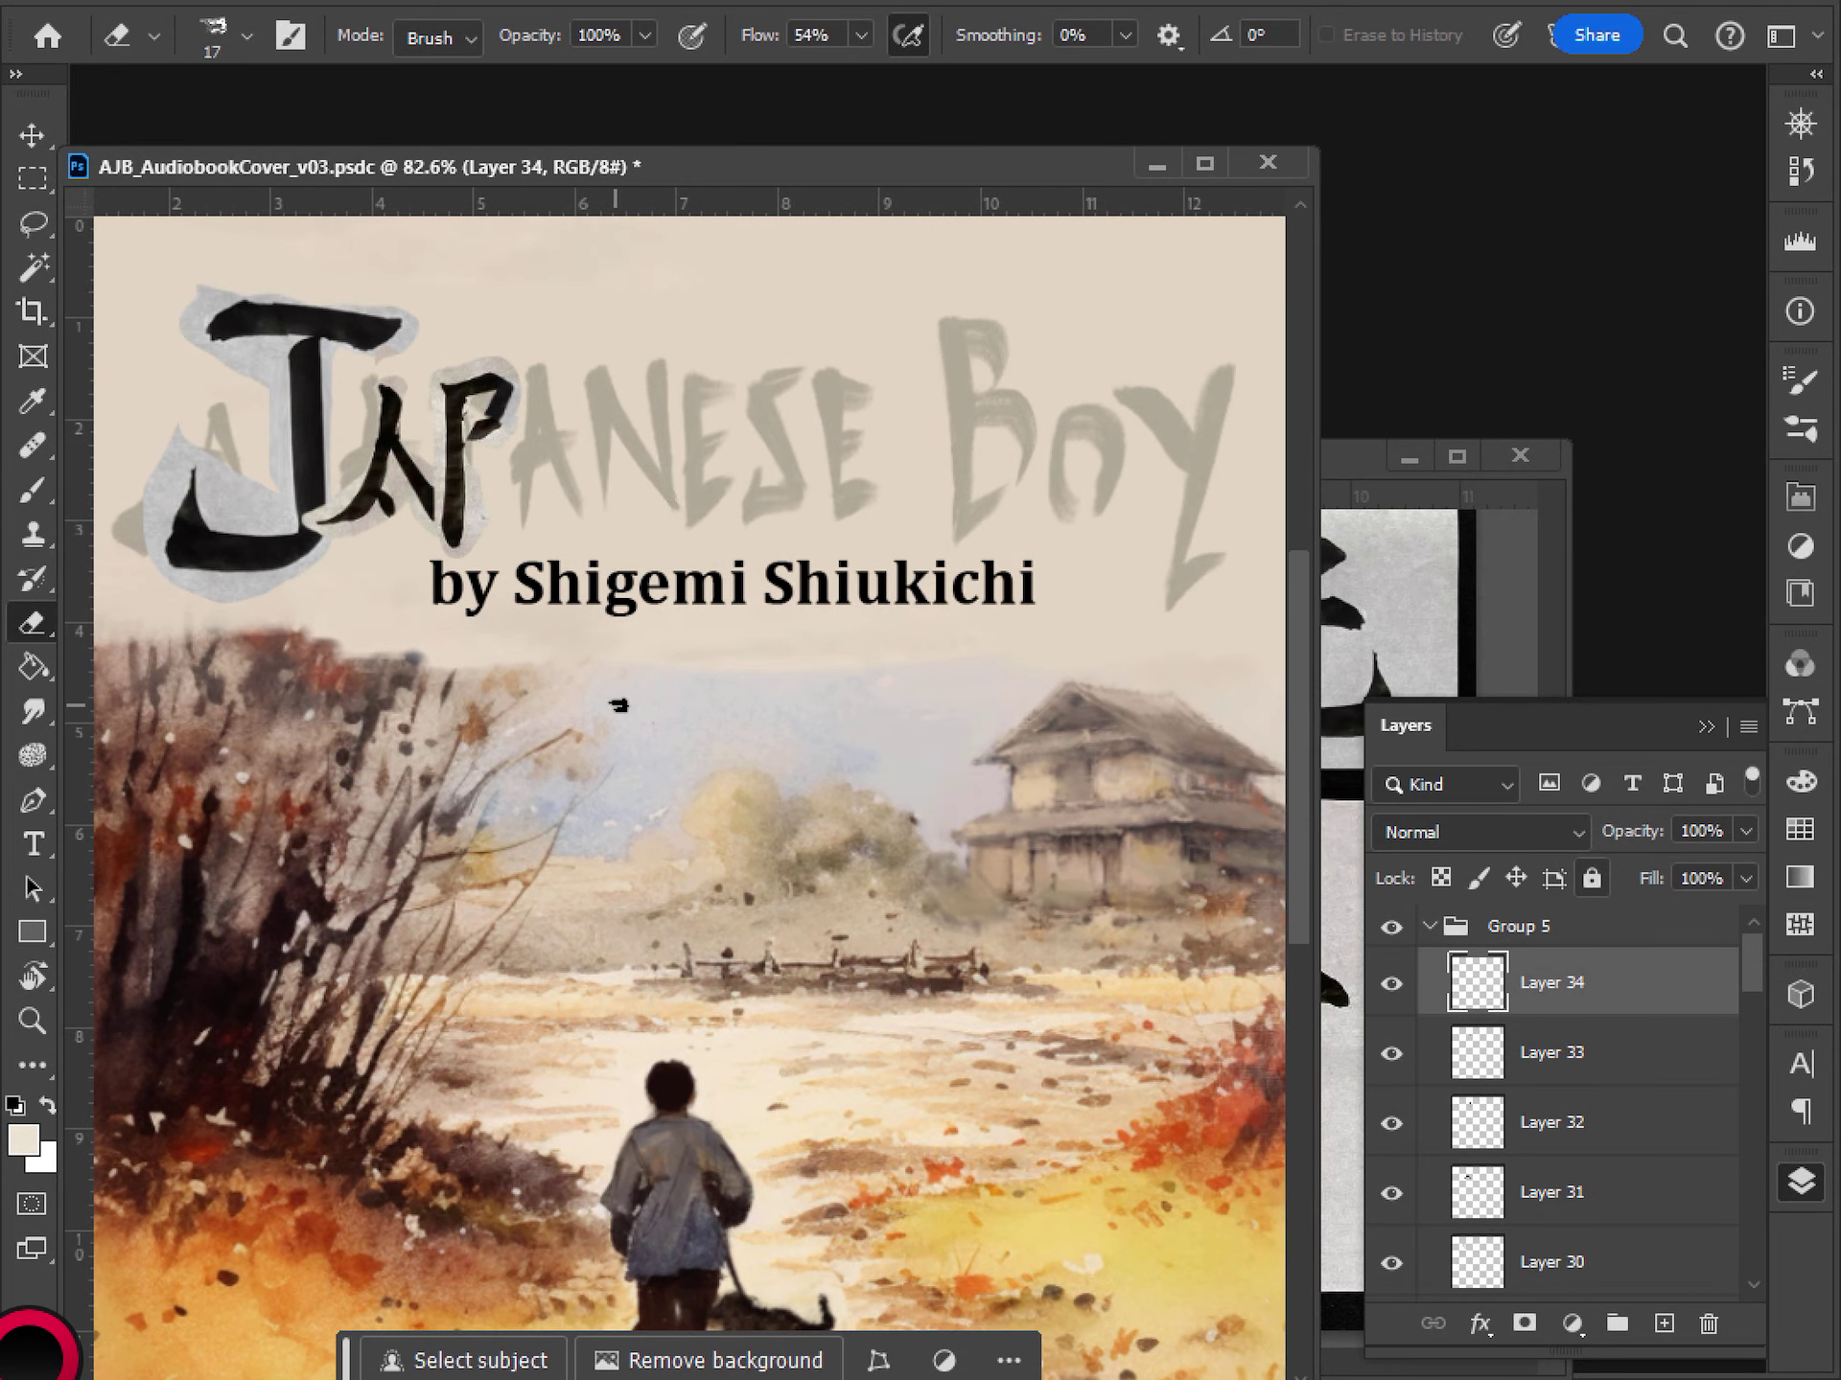
- Duplicate the first A's layer to the top of the layer stack and move the copy after the P as the second A
left_click(1392, 1123)
left_click(1392, 1124)
left_click(1392, 1193)
left_click(1391, 1192)
mouse_move(1501, 1206)
left_mouse_down()
mouse_move(1520, 1204)
mouse_move(1564, 972)
left_mouse_up()
key("v")
left_click_drag(555, 514, 657, 521)
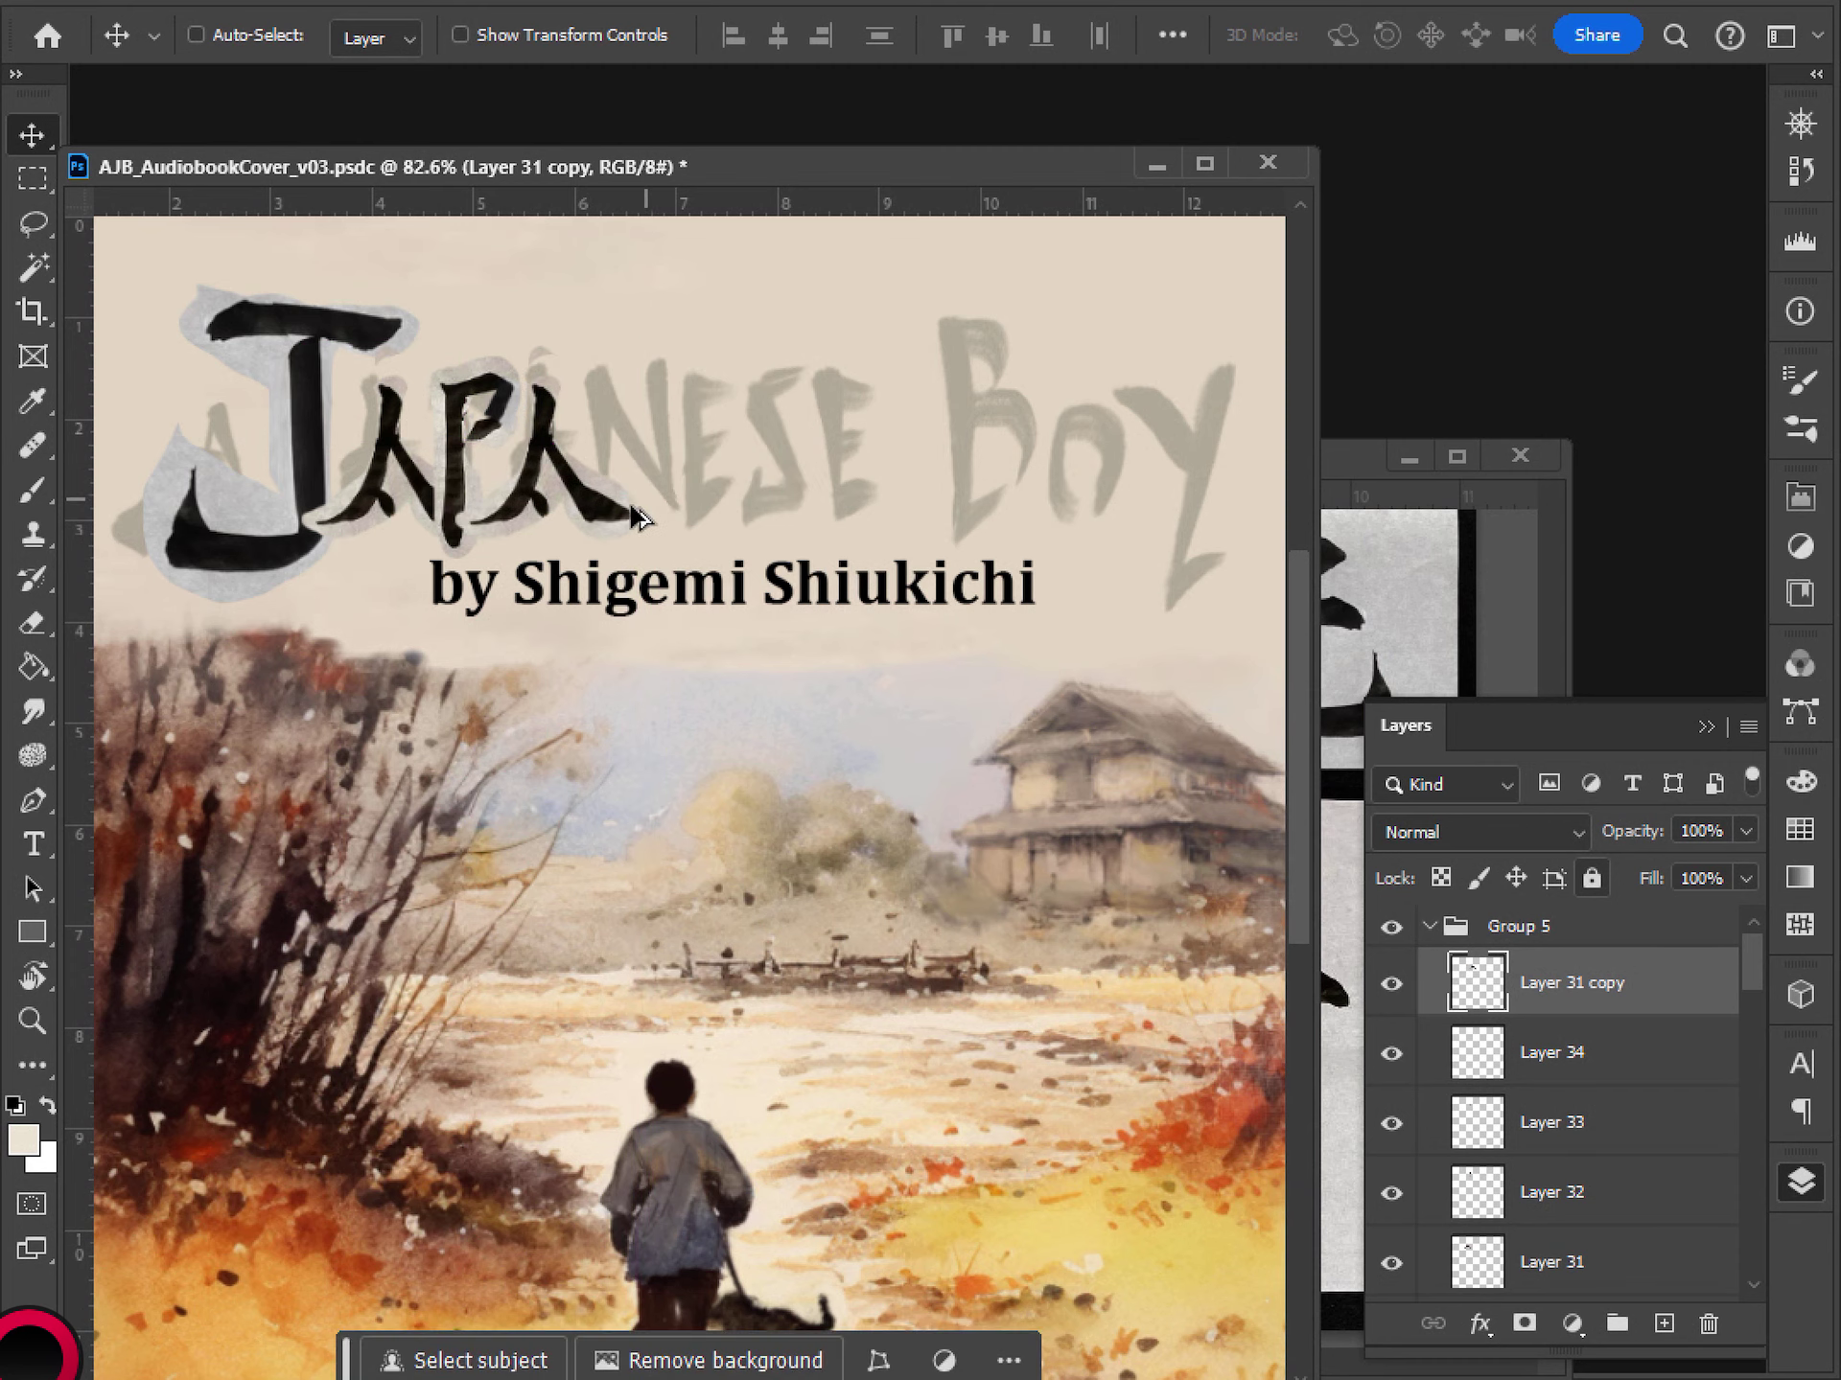
- Switch to the ArtRef-KanjiShodou reference, clear its selection, and examine the kanji for strokes suited to the remaining letters
scroll(671, 614, "down", 8)
scroll(678, 690, "up", 8)
scroll(688, 671, "down", 3)
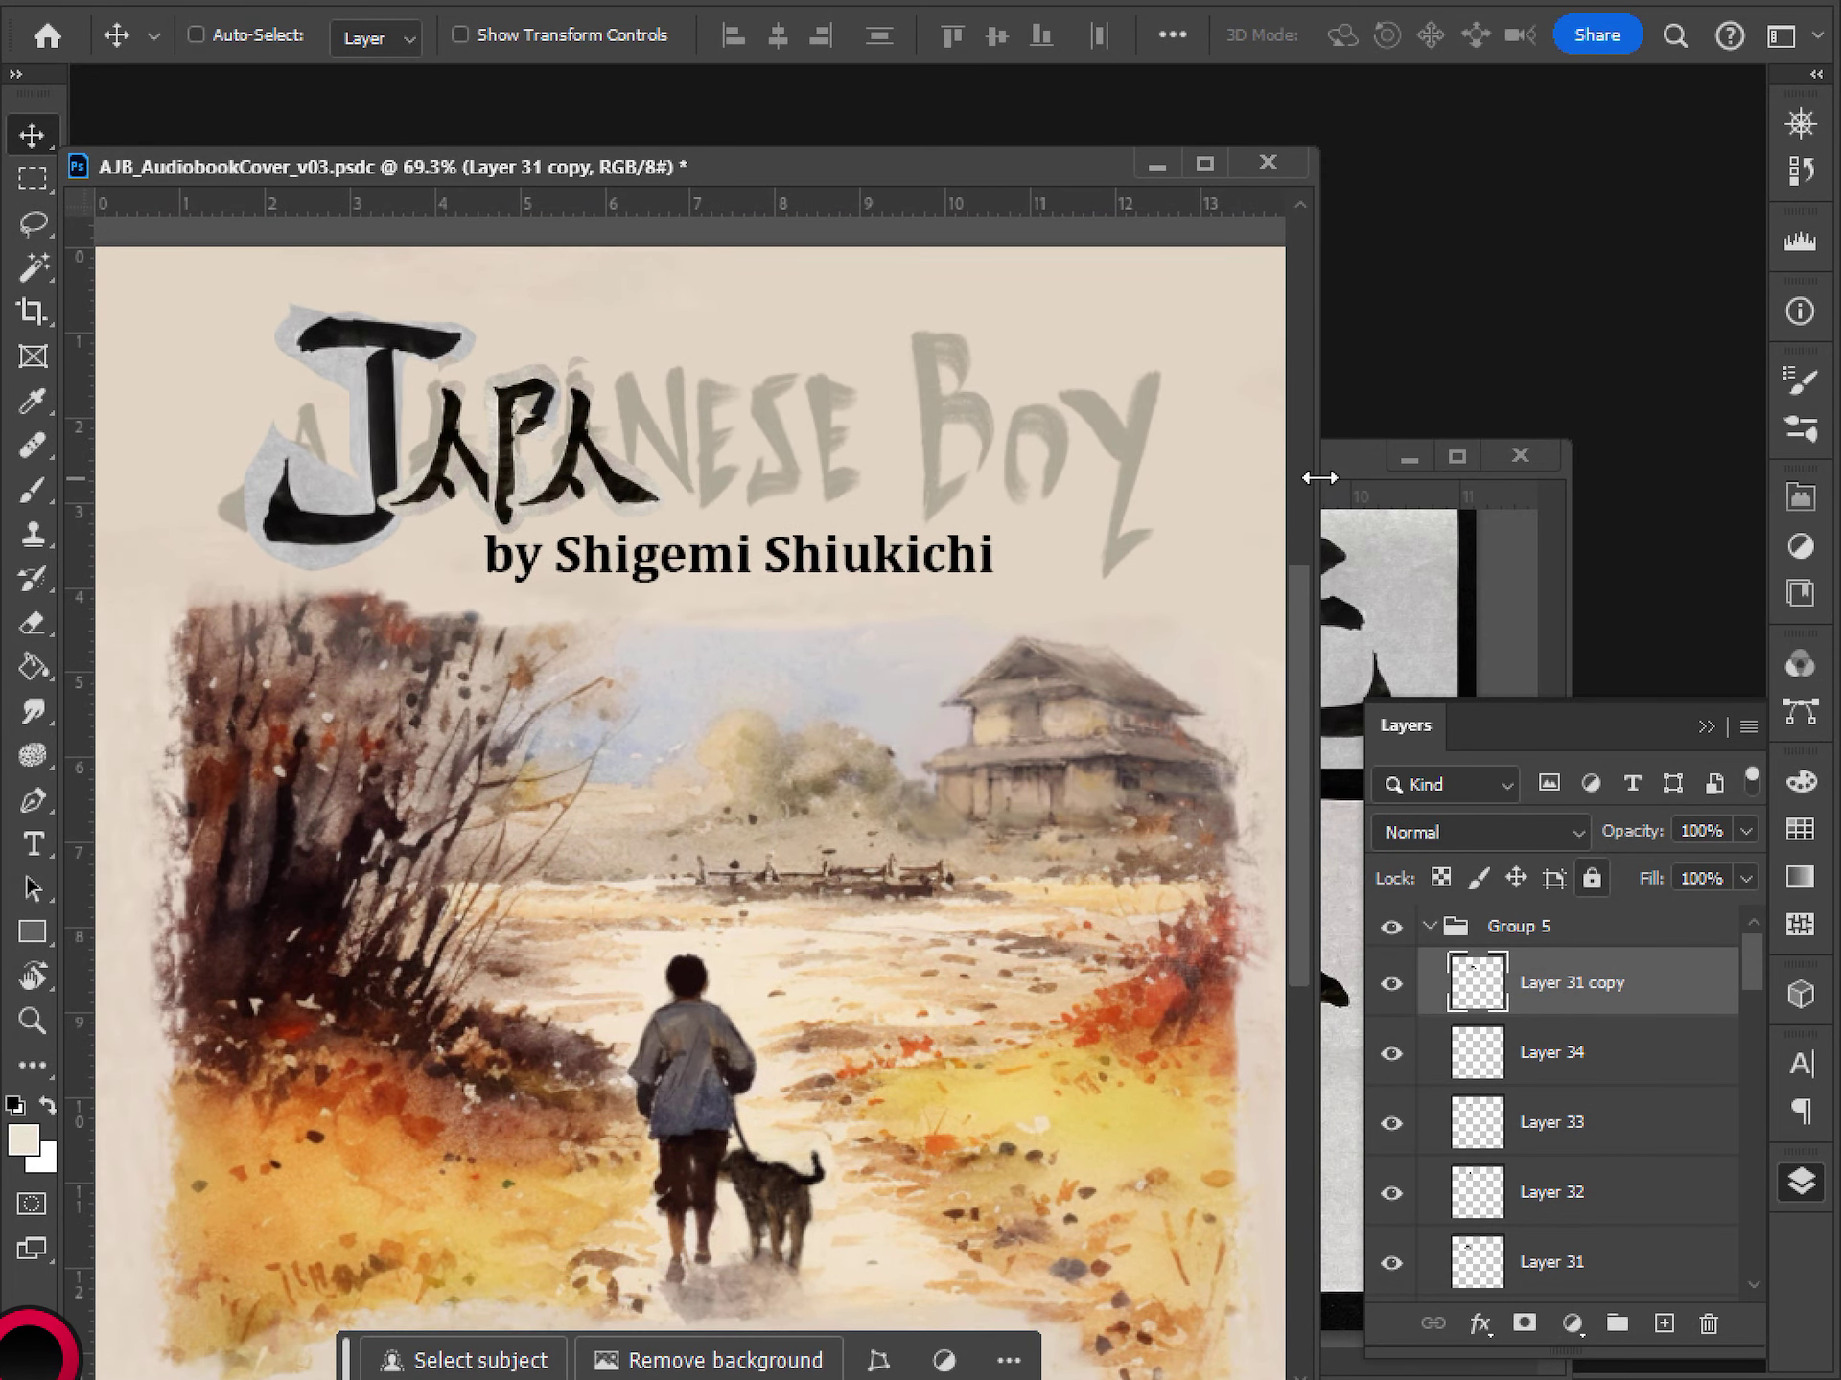
left_click(1342, 460)
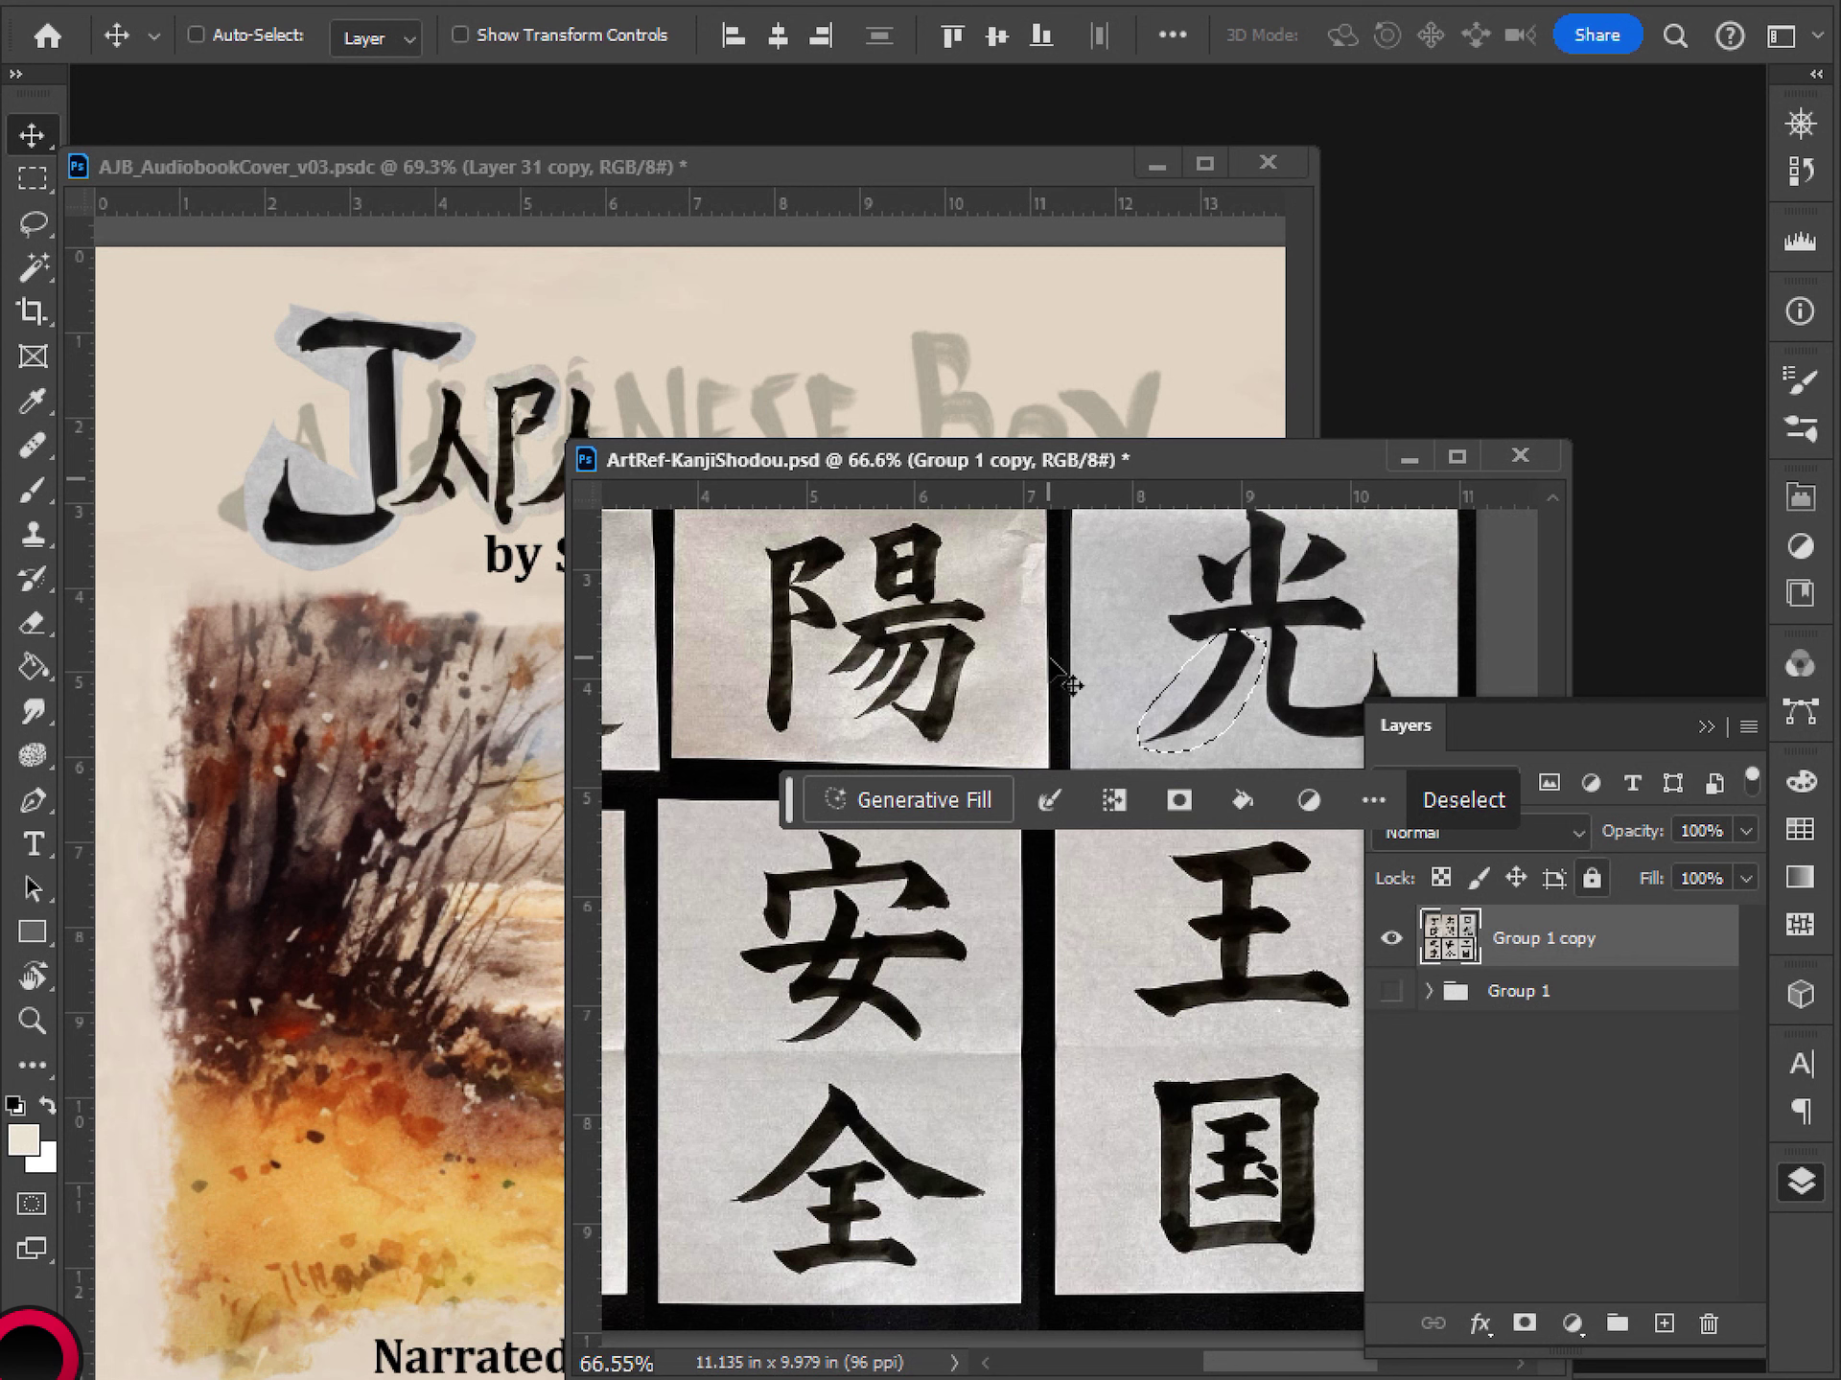
key("m")
key("ctrl+d")
scroll(859, 739, "down", 1)
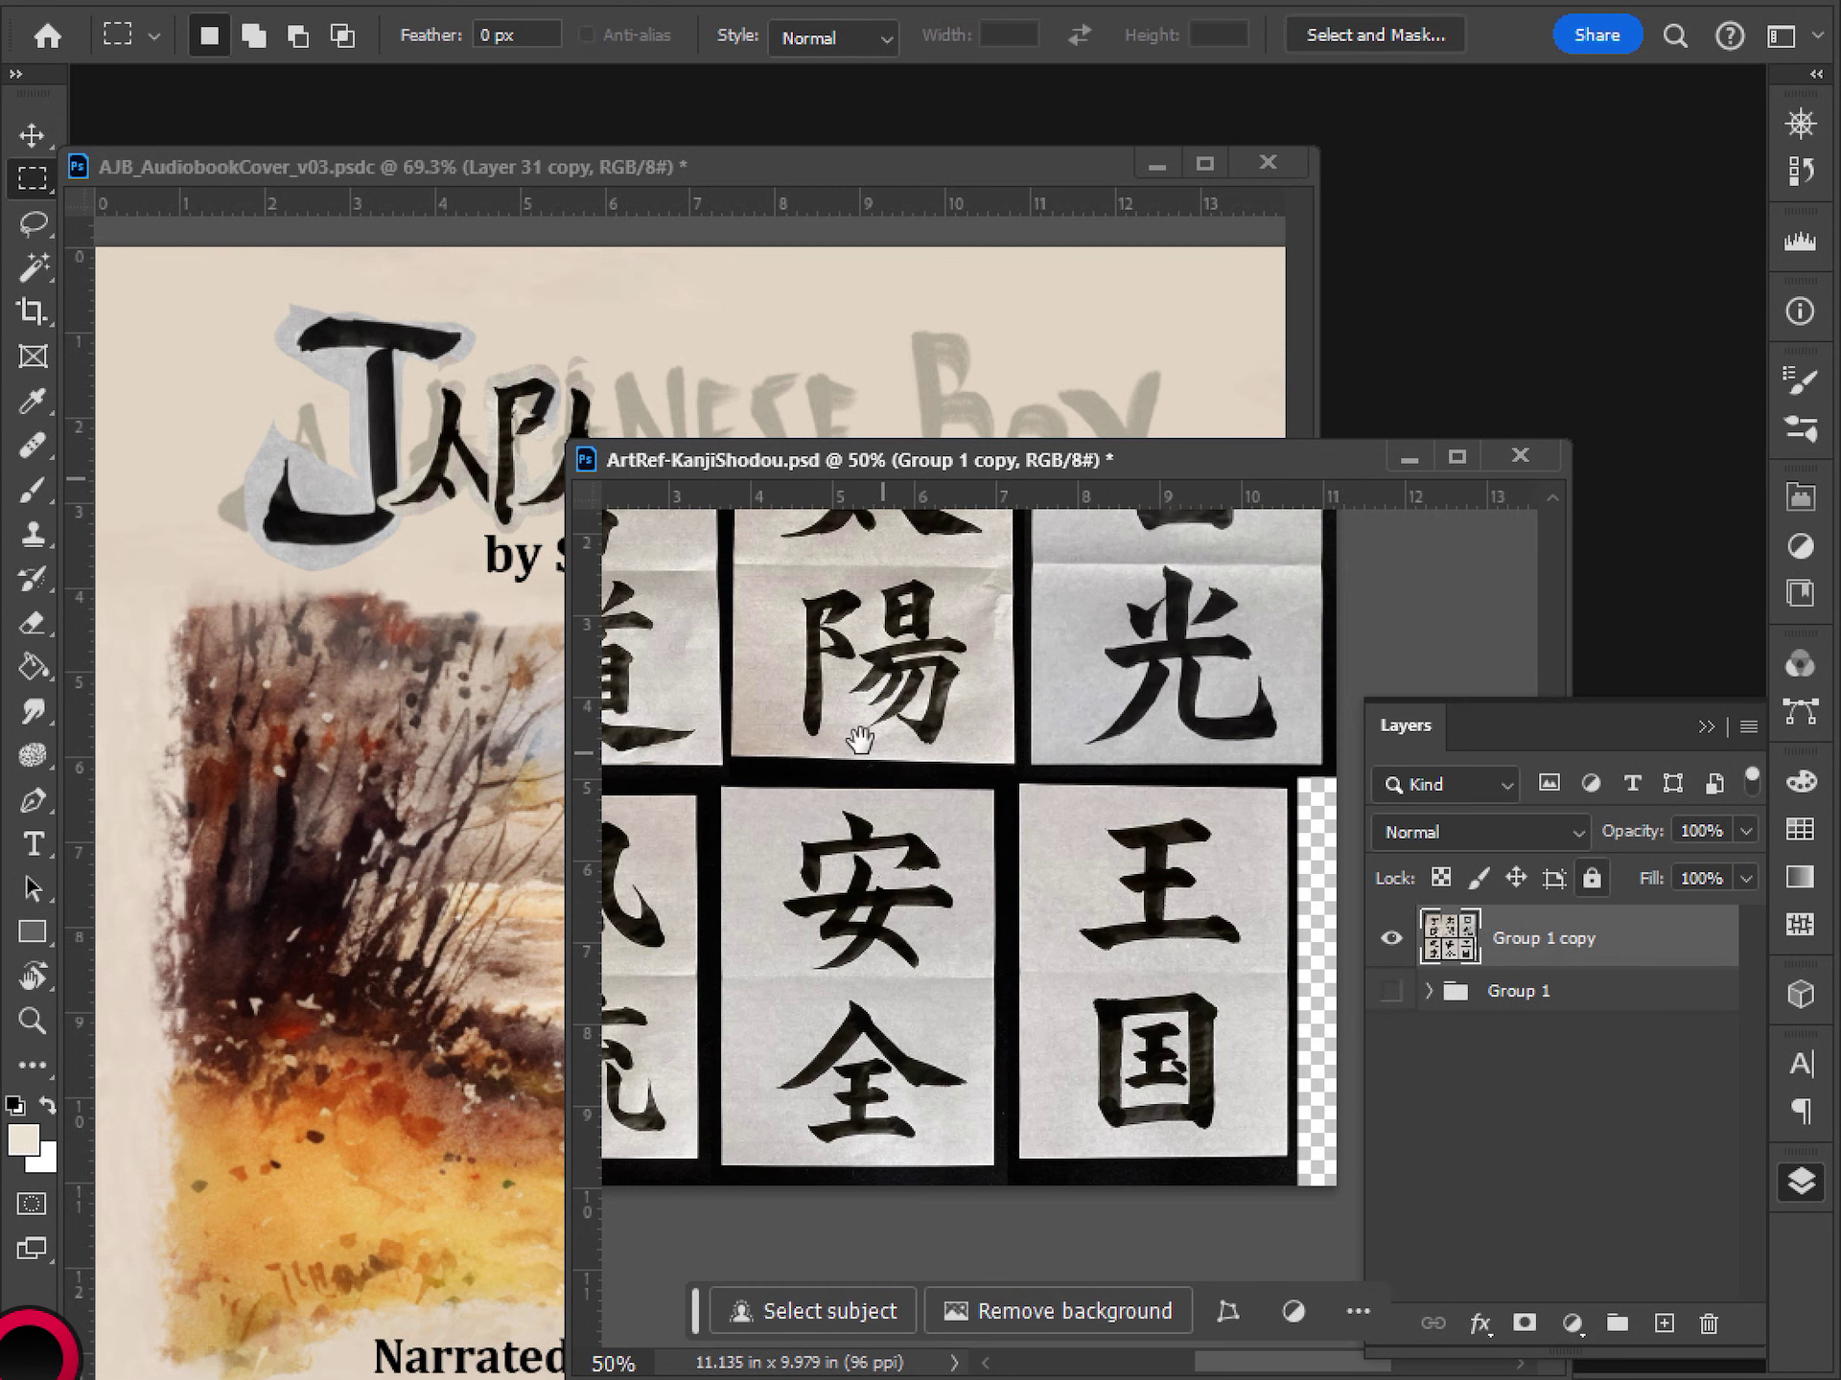
left_click_drag(859, 739, 904, 815)
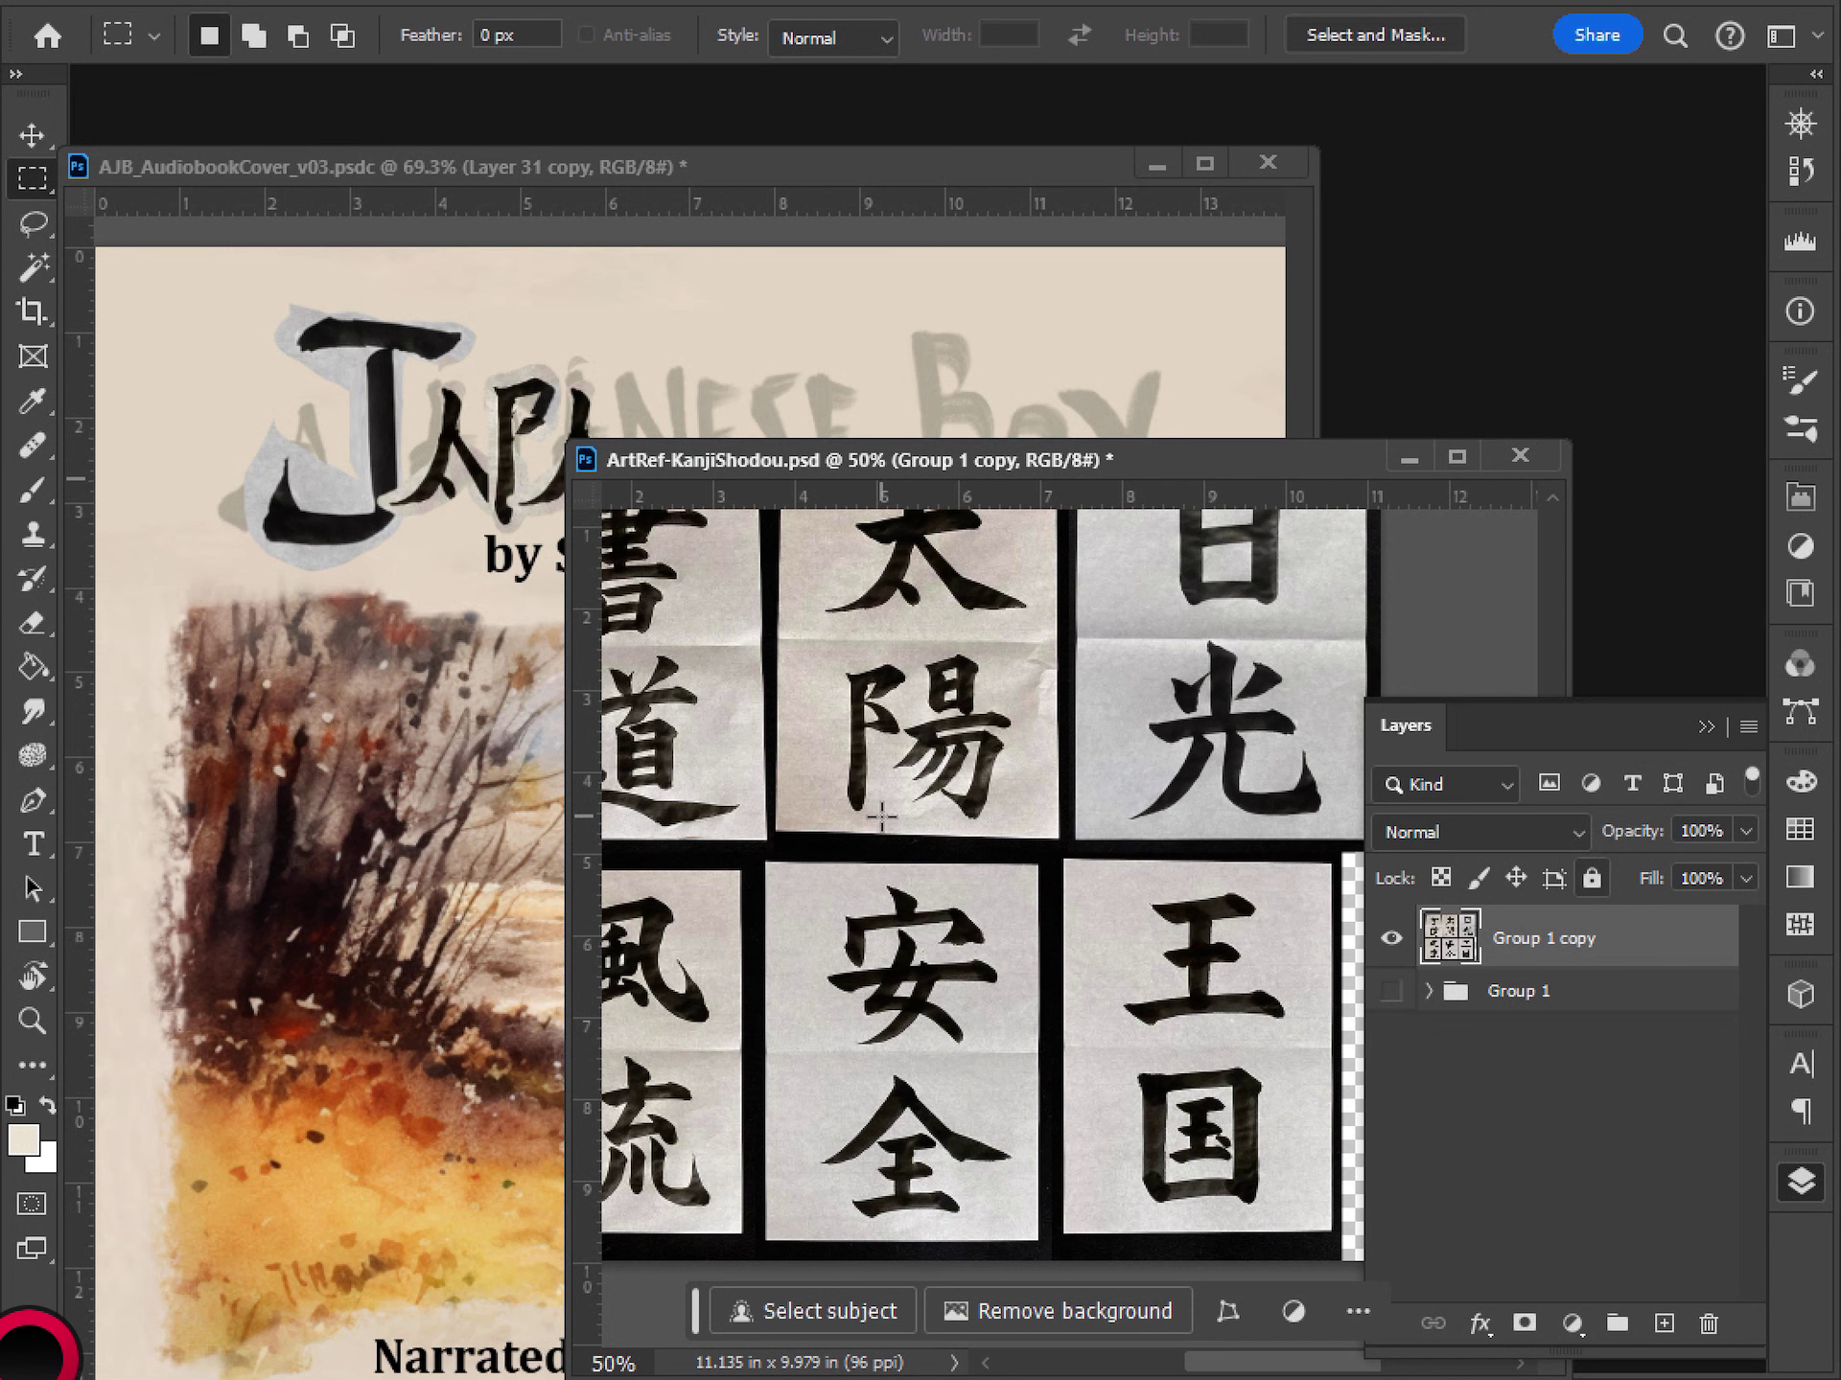
left_click_drag(881, 817, 1014, 768)
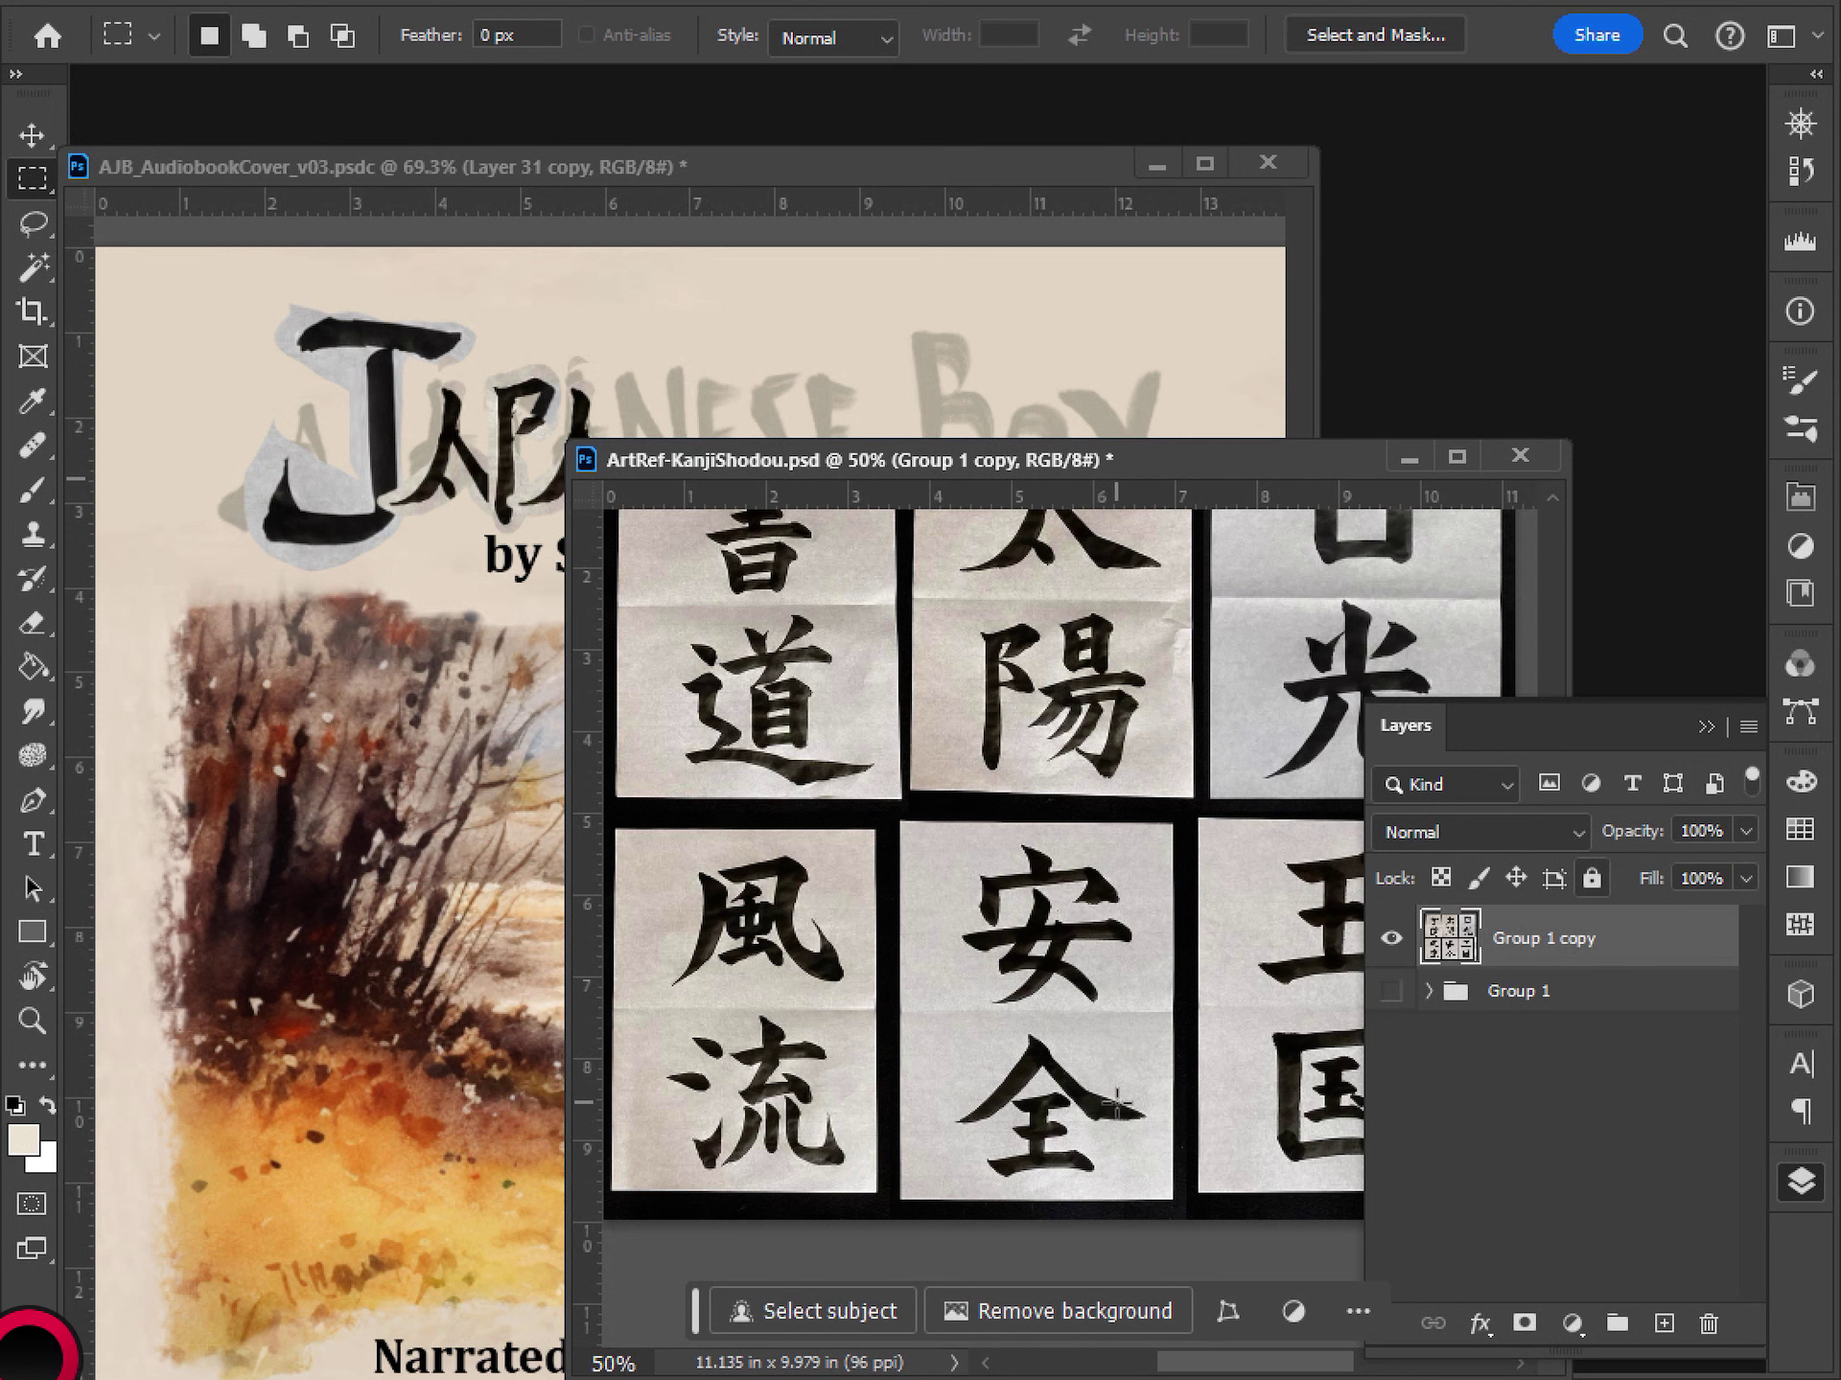
left_click_drag(967, 910, 947, 1058)
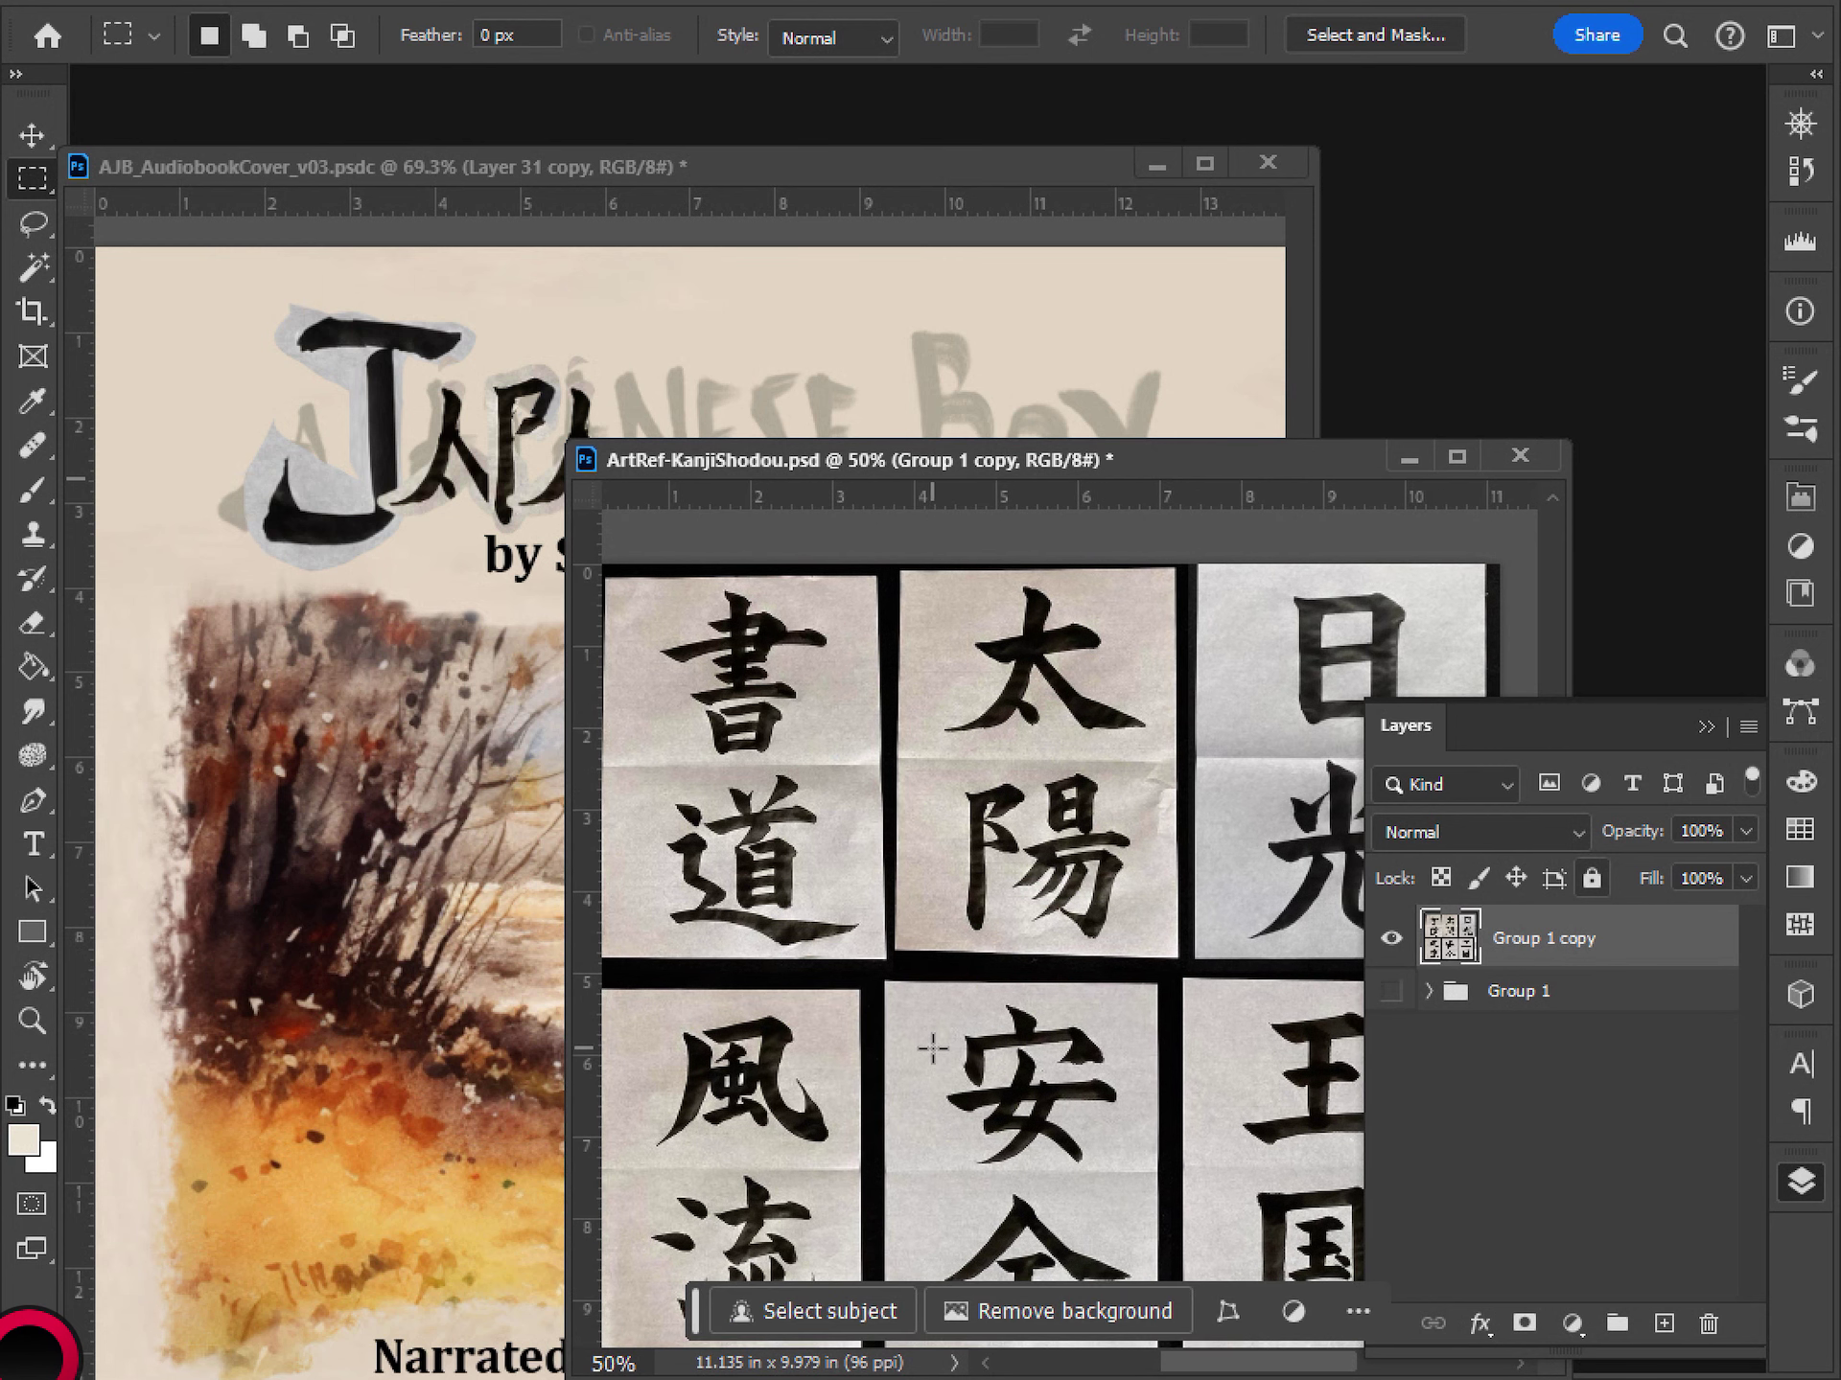
left_click_drag(949, 1015, 855, 930)
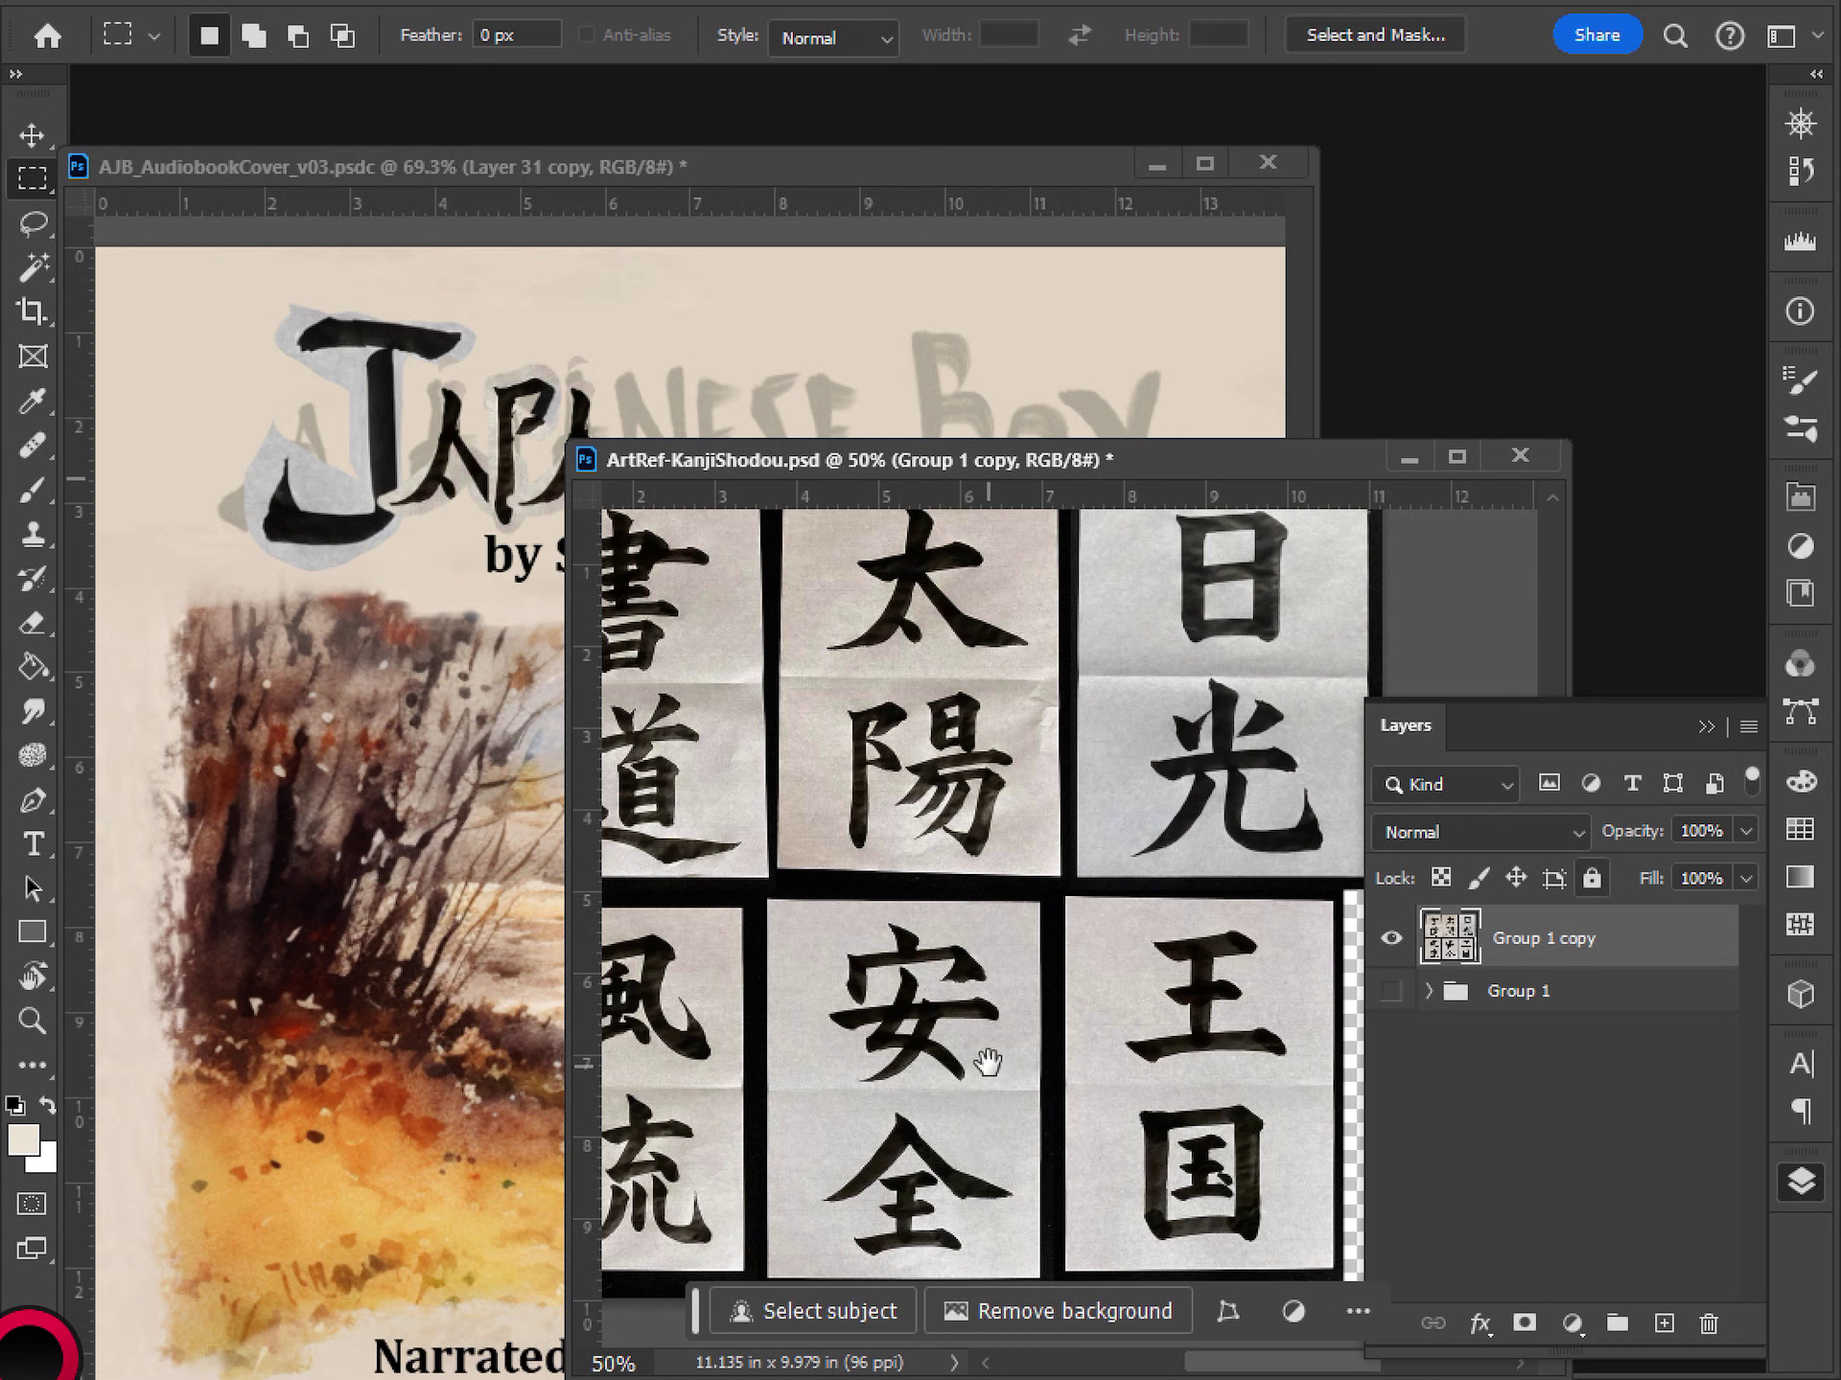
mouse_move(990, 1060)
left_mouse_down()
mouse_move(997, 1095)
mouse_move(1015, 1064)
left_mouse_up()
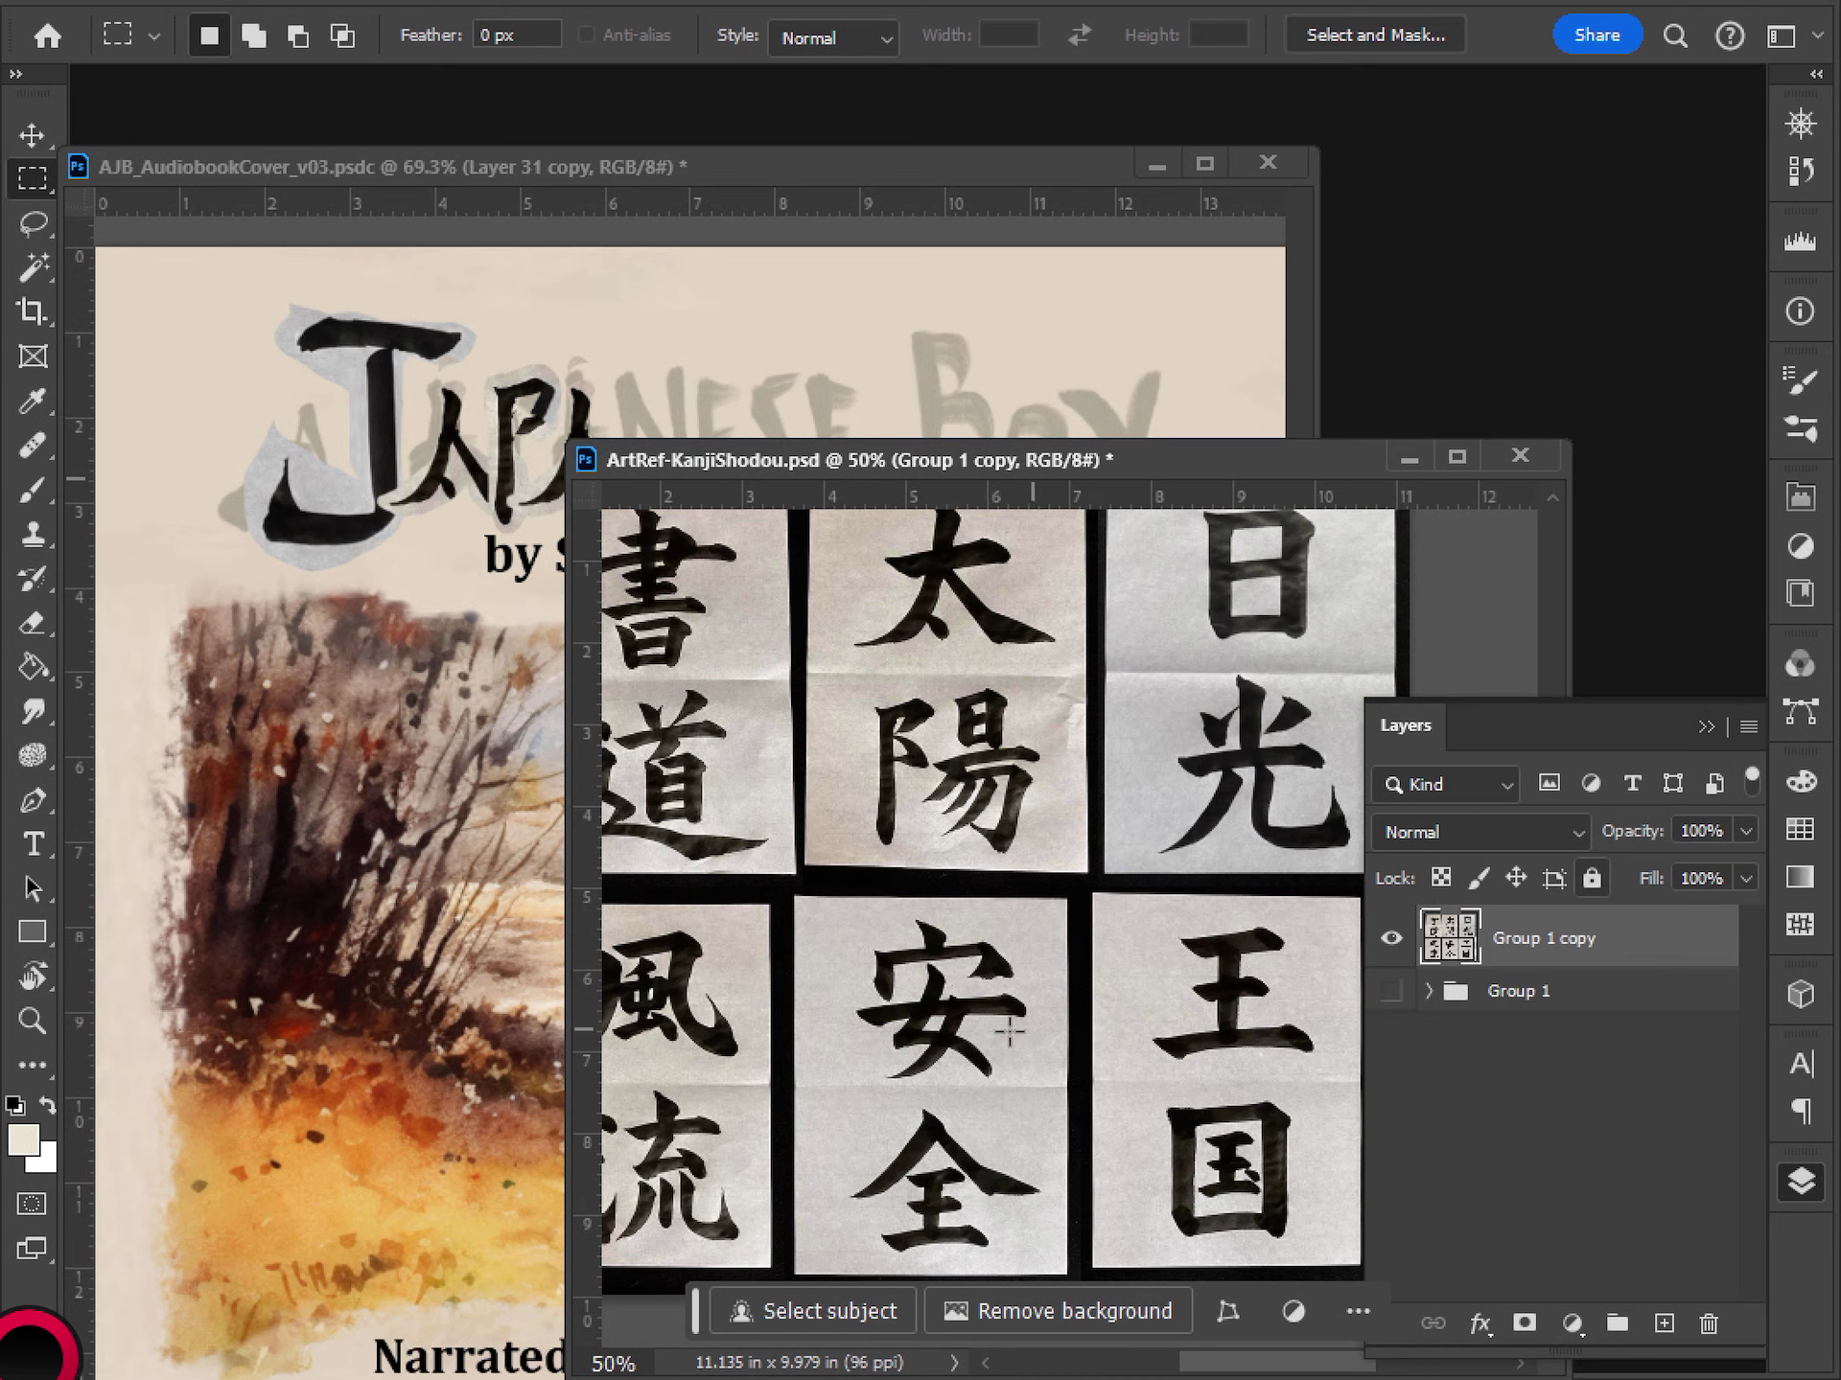
scroll(987, 1025, "down", 3)
scroll(832, 893, "up", 3)
left_click_drag(830, 891, 857, 836)
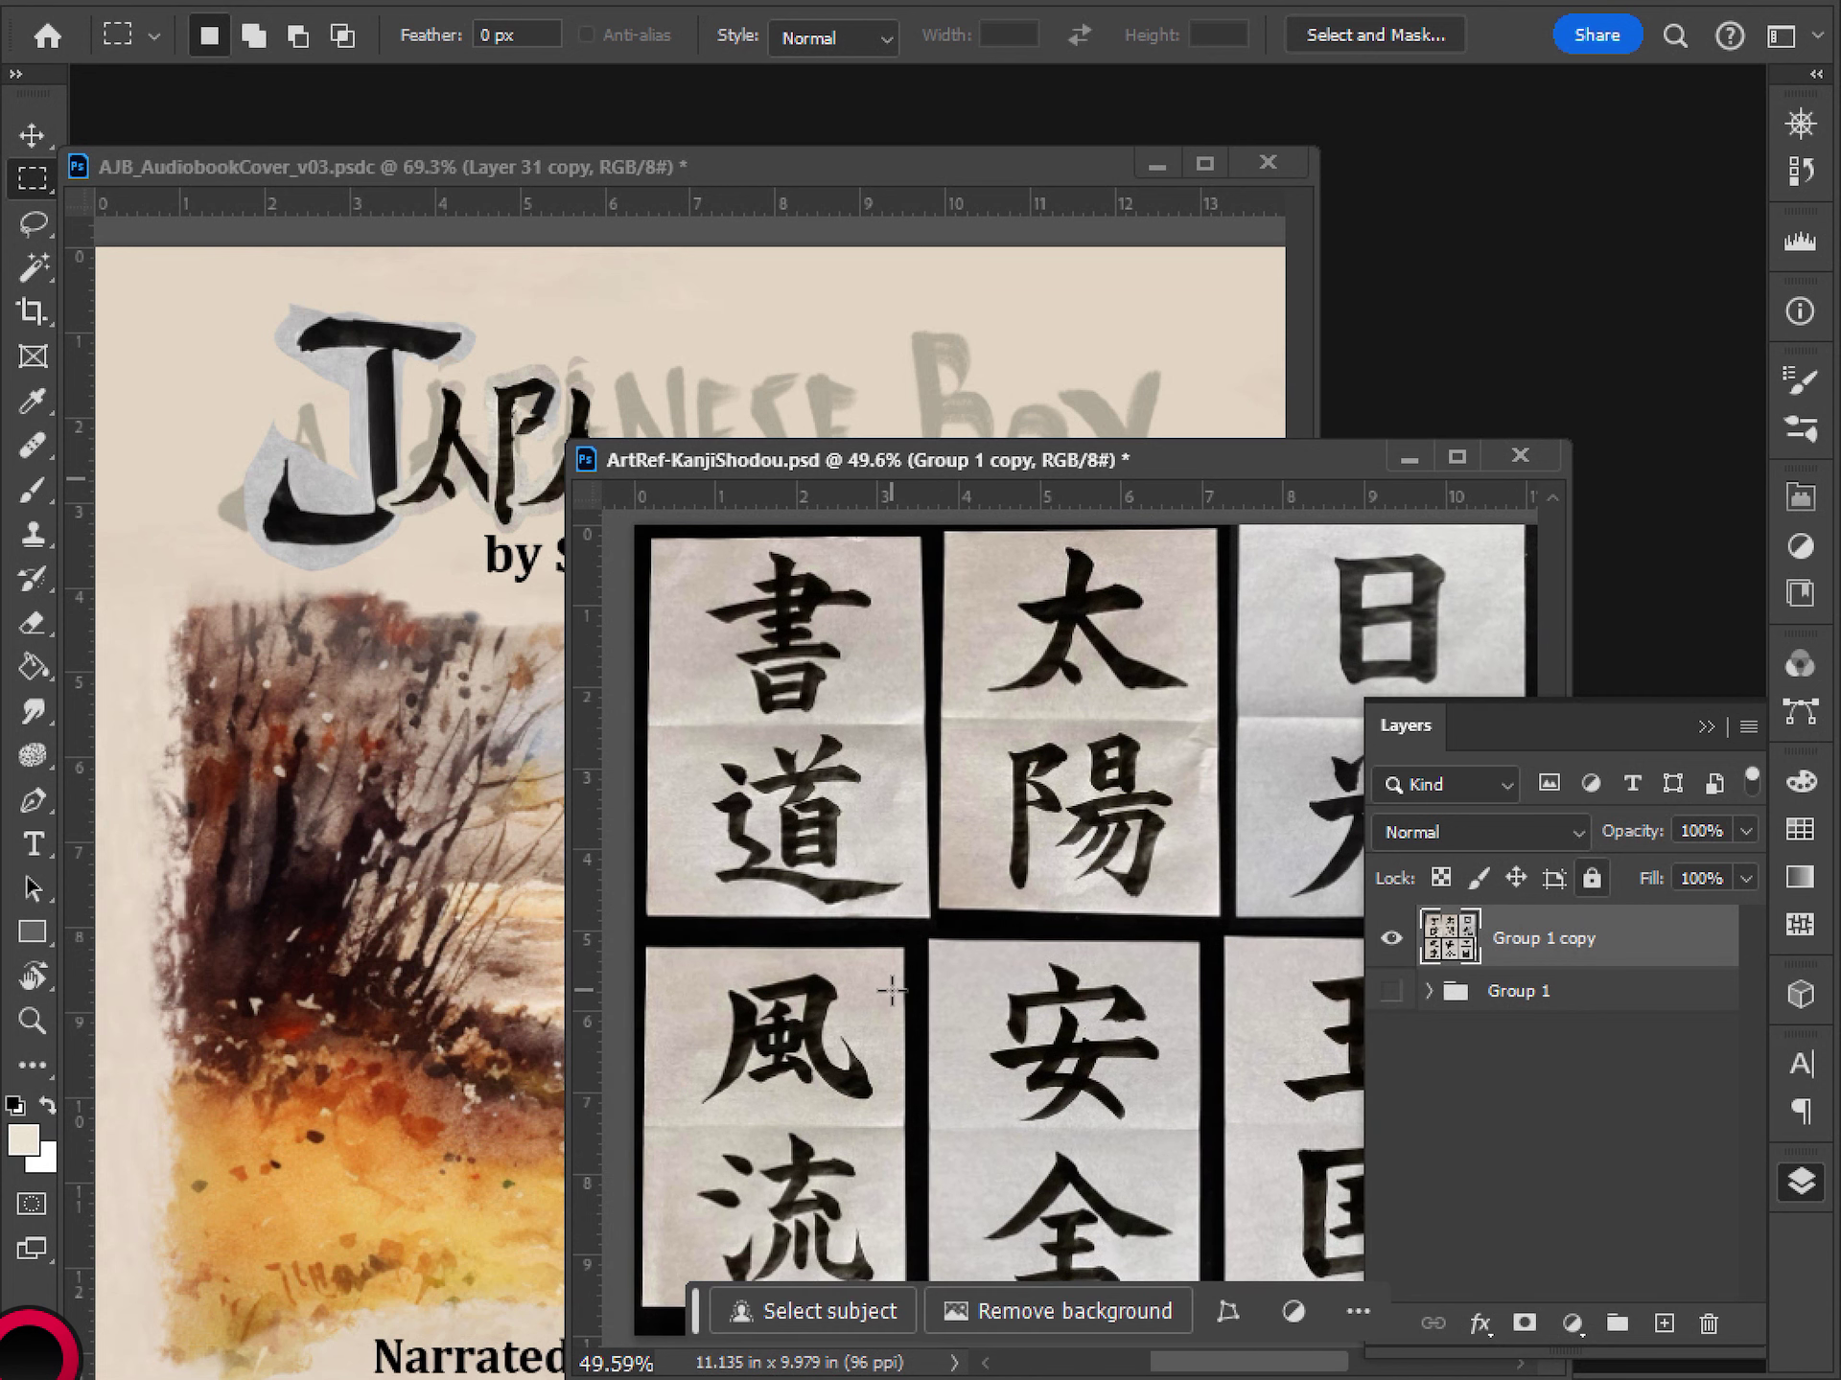
scroll(890, 991, "up", 1)
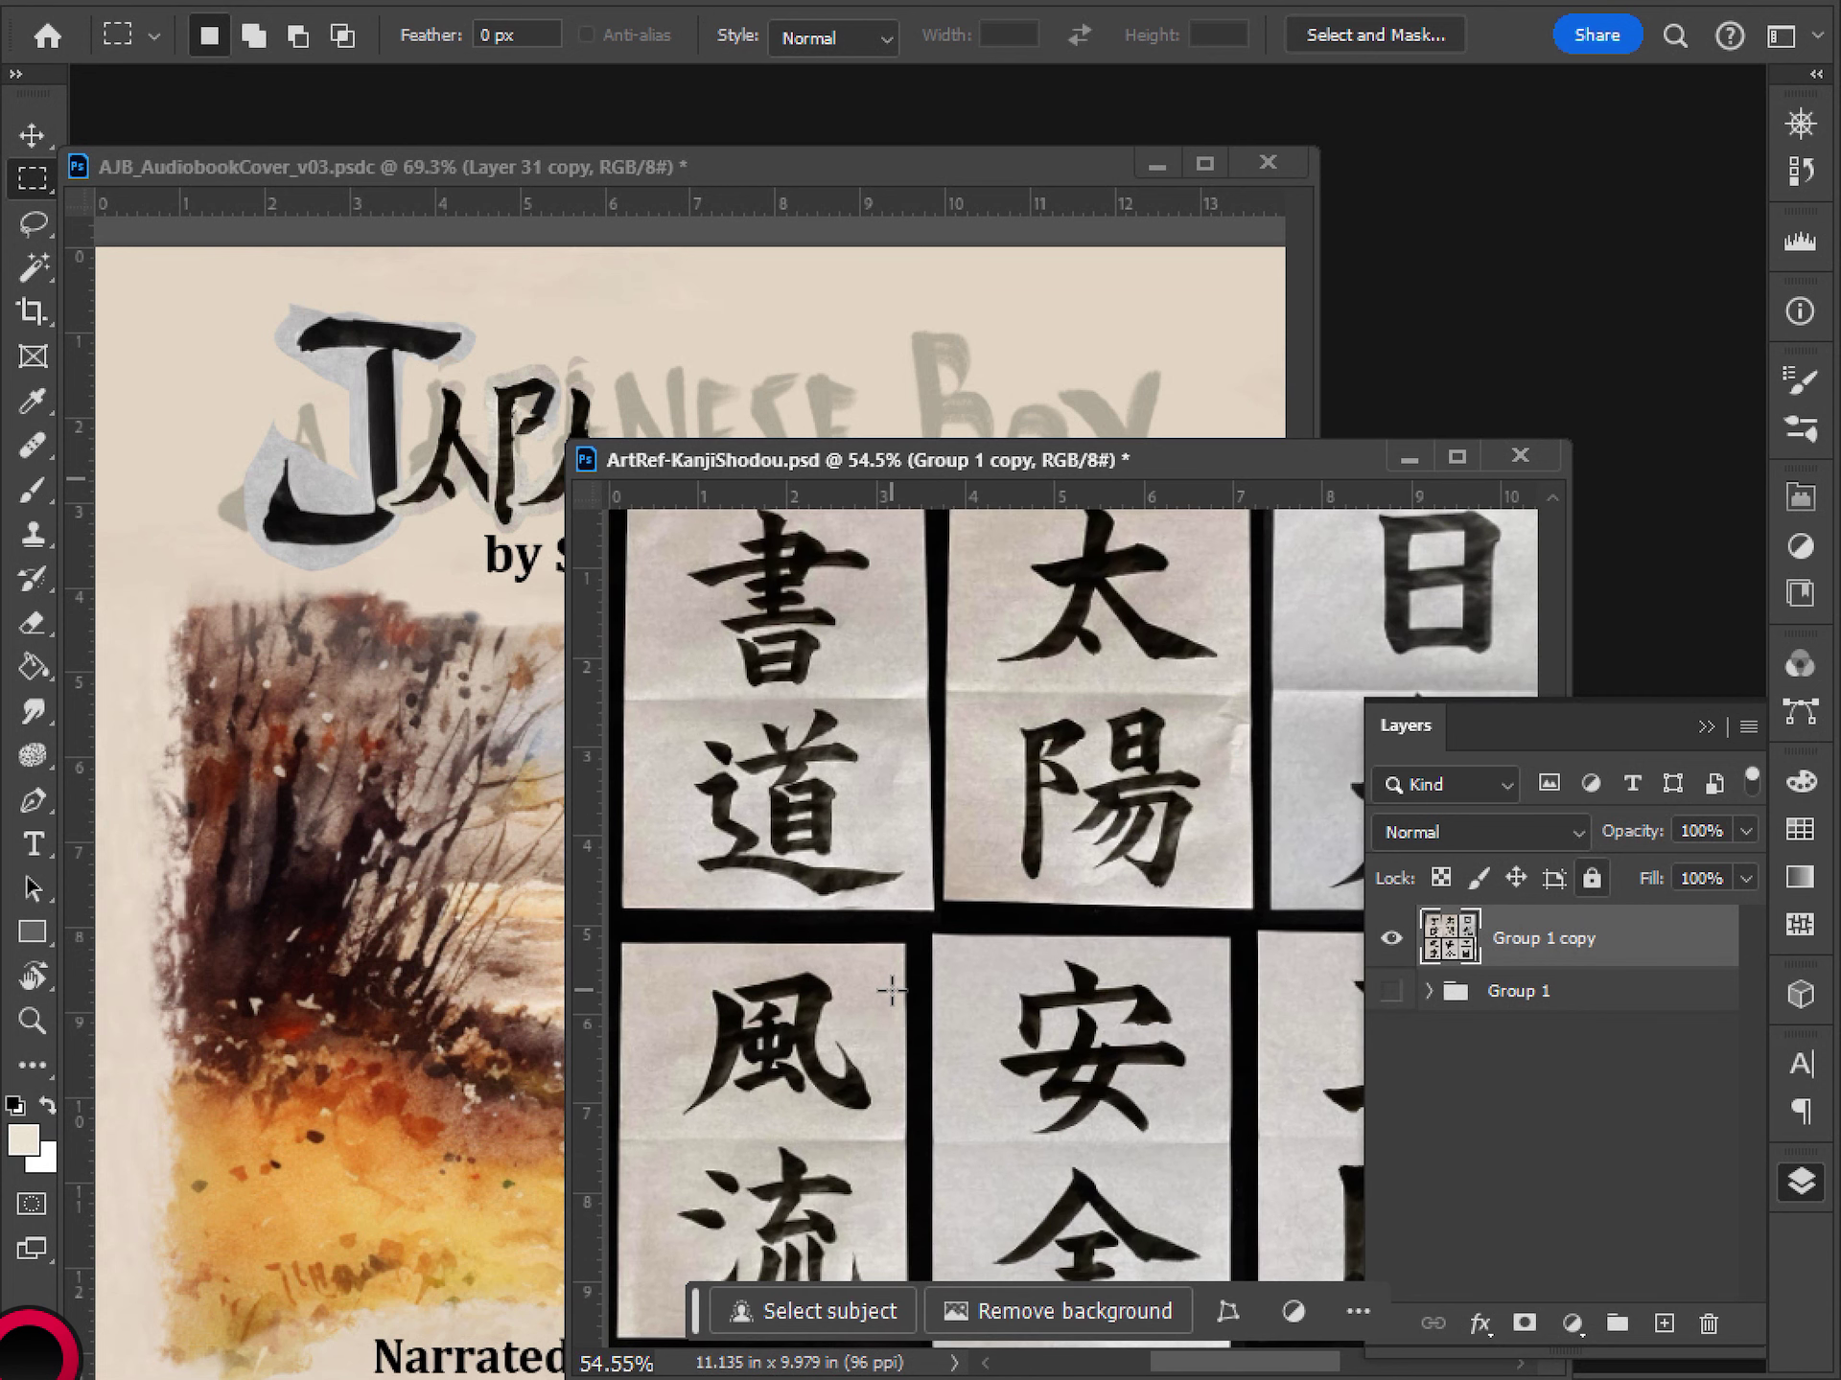
left_click_drag(892, 991, 880, 956)
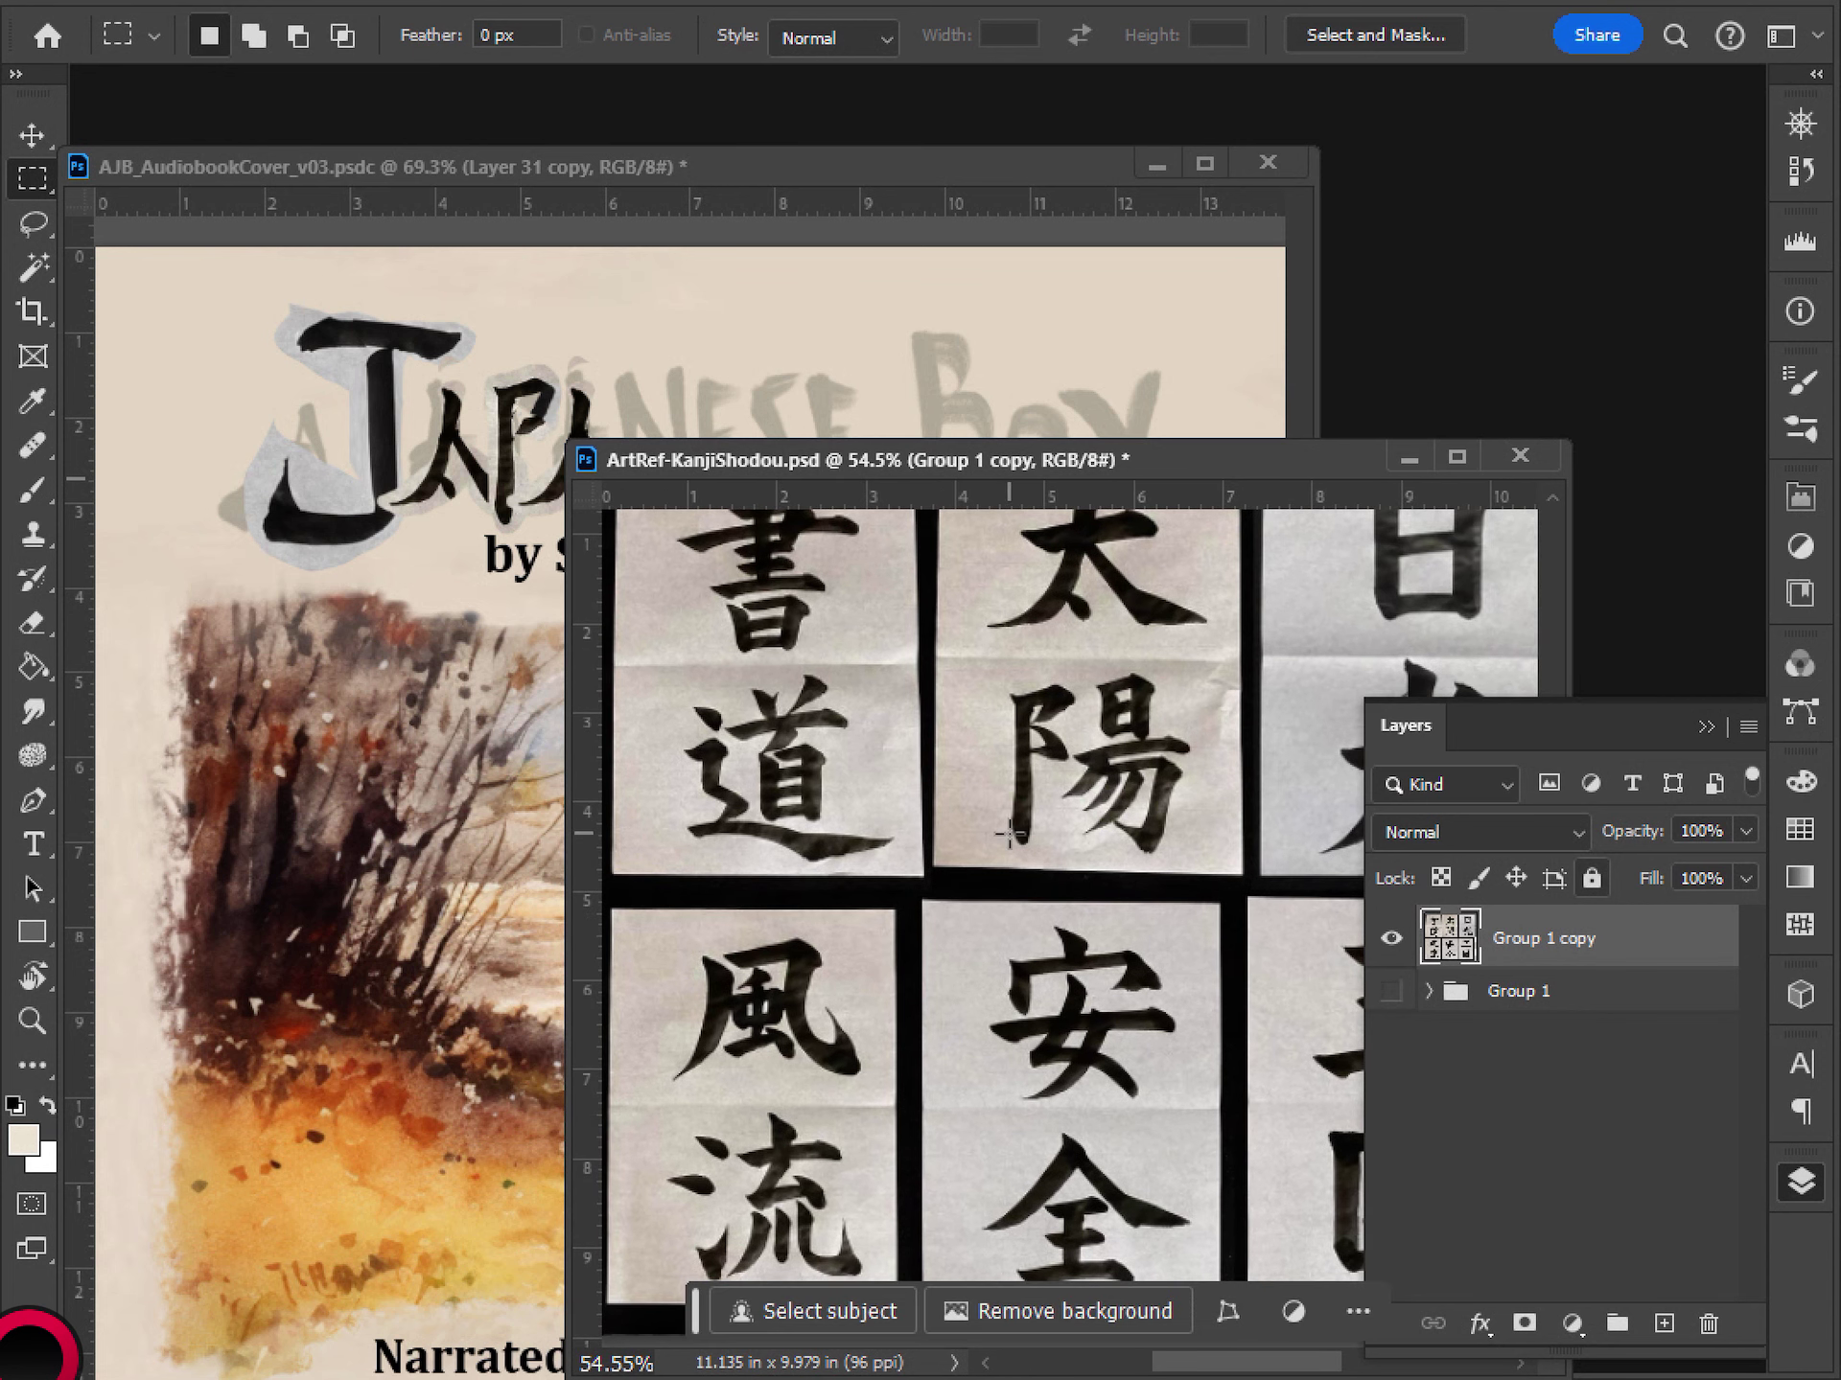
left_click_drag(1050, 1035, 967, 957)
scroll(1126, 862, "down", 2)
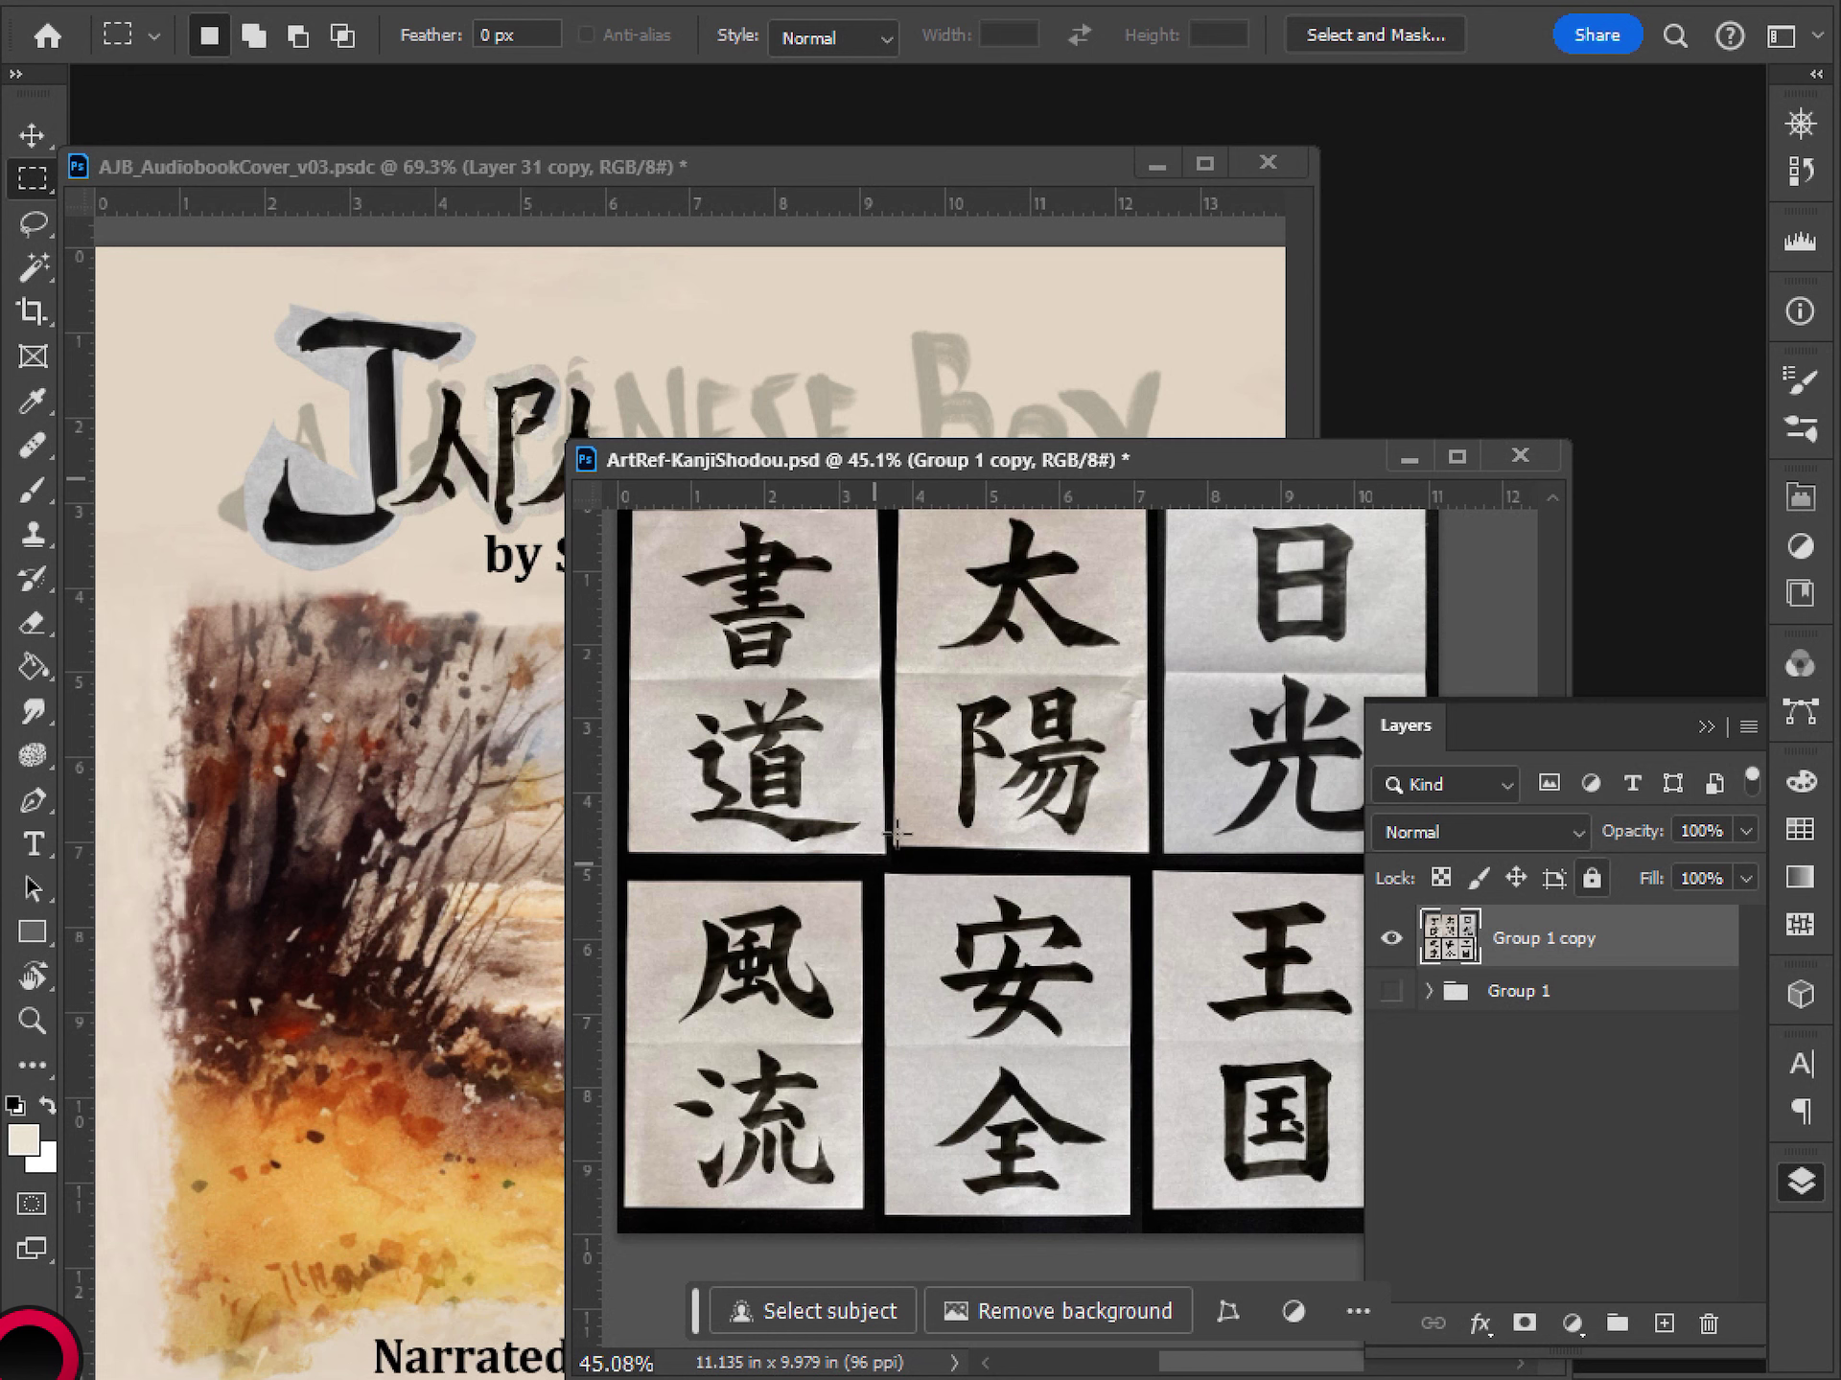
scroll(1050, 935, "up", 1)
scroll(935, 920, "down", 1)
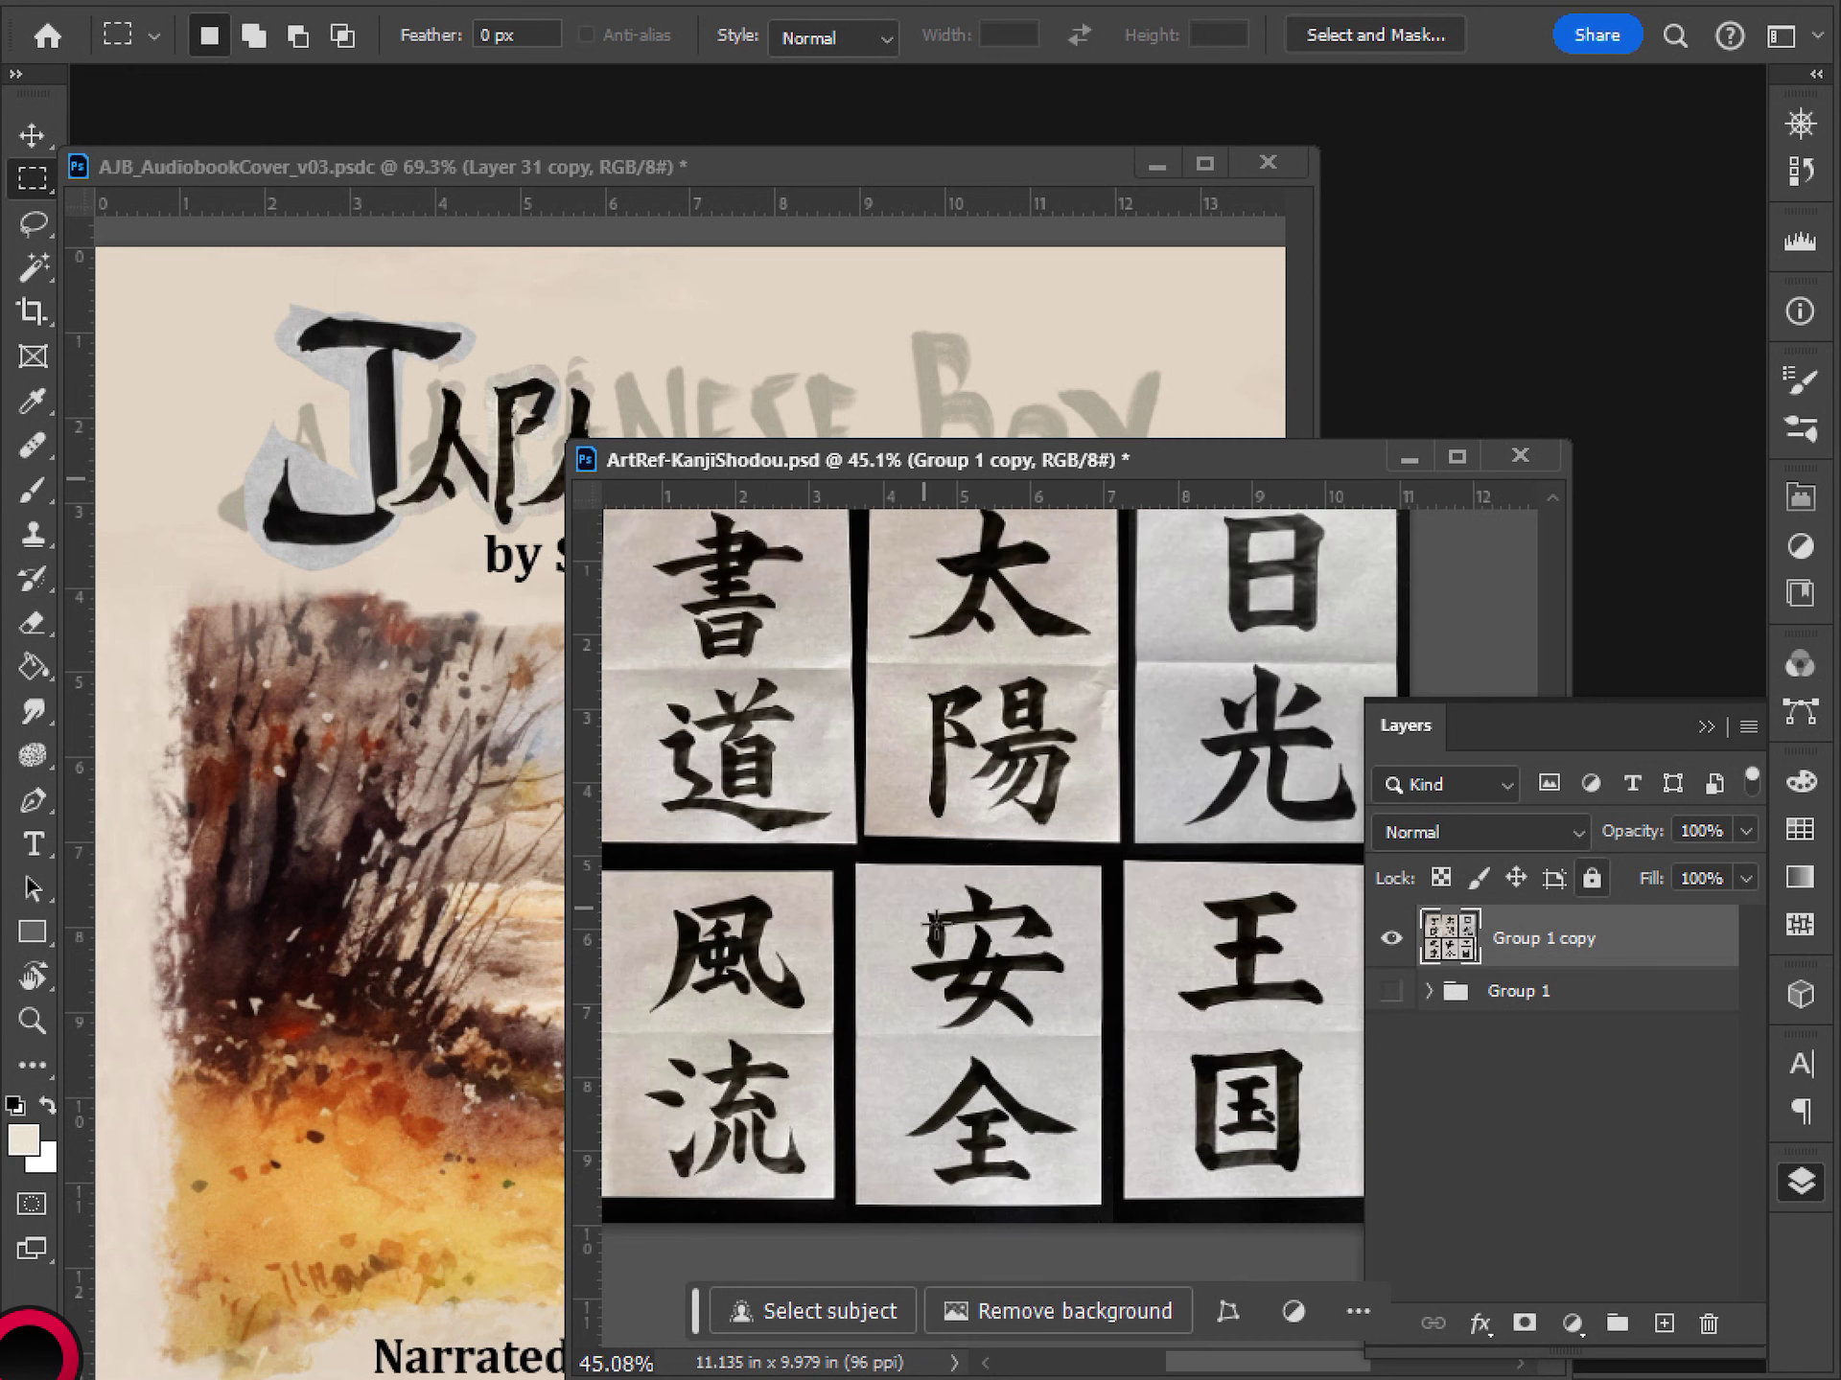
scroll(1016, 935, "right", 2)
scroll(1001, 1026, "up", 1)
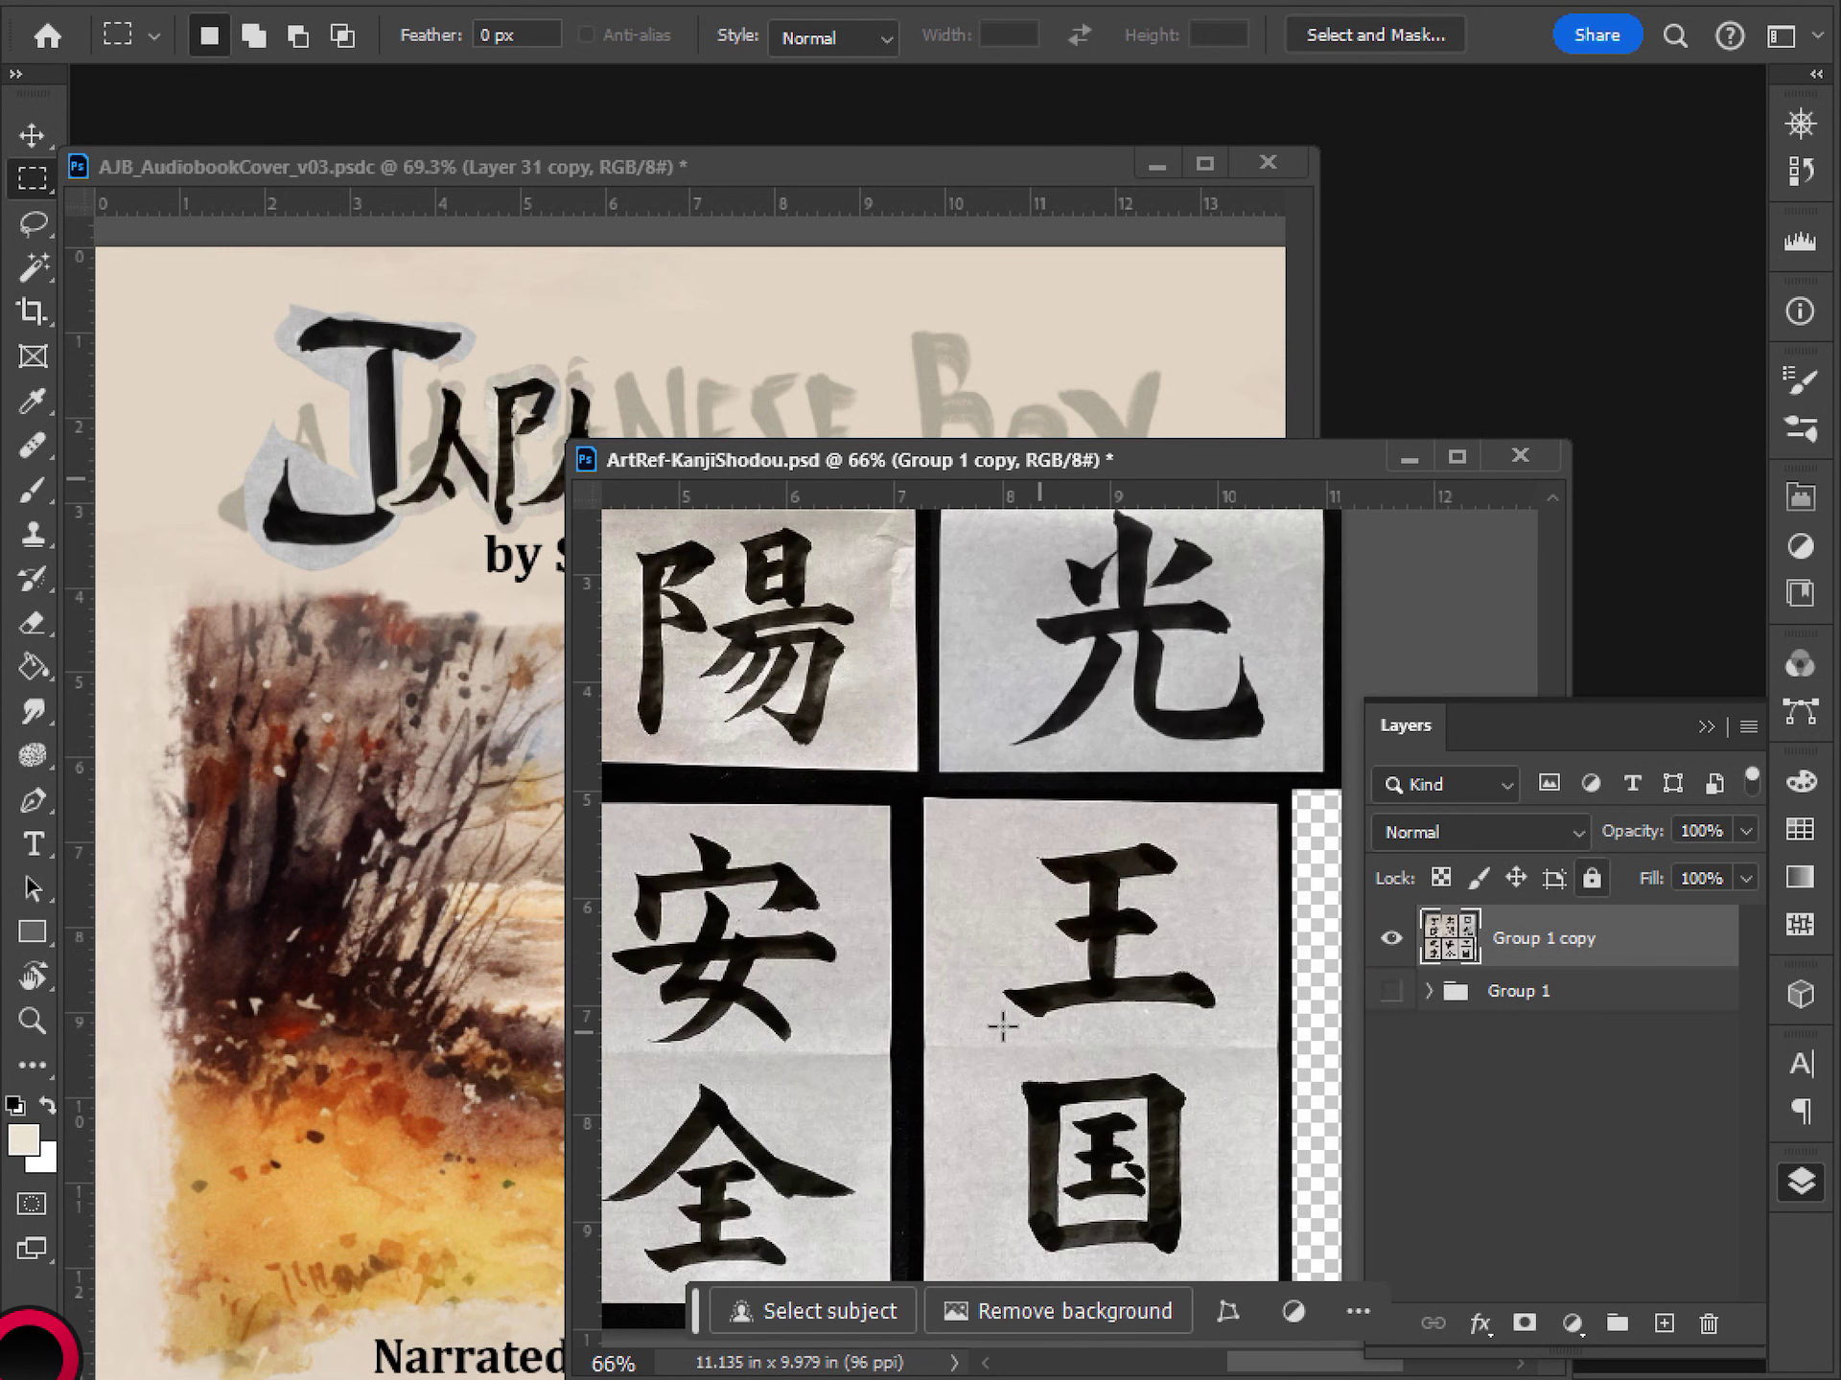
mouse_move(874, 1073)
left_mouse_down()
mouse_move(962, 1236)
mouse_move(881, 1084)
left_mouse_up()
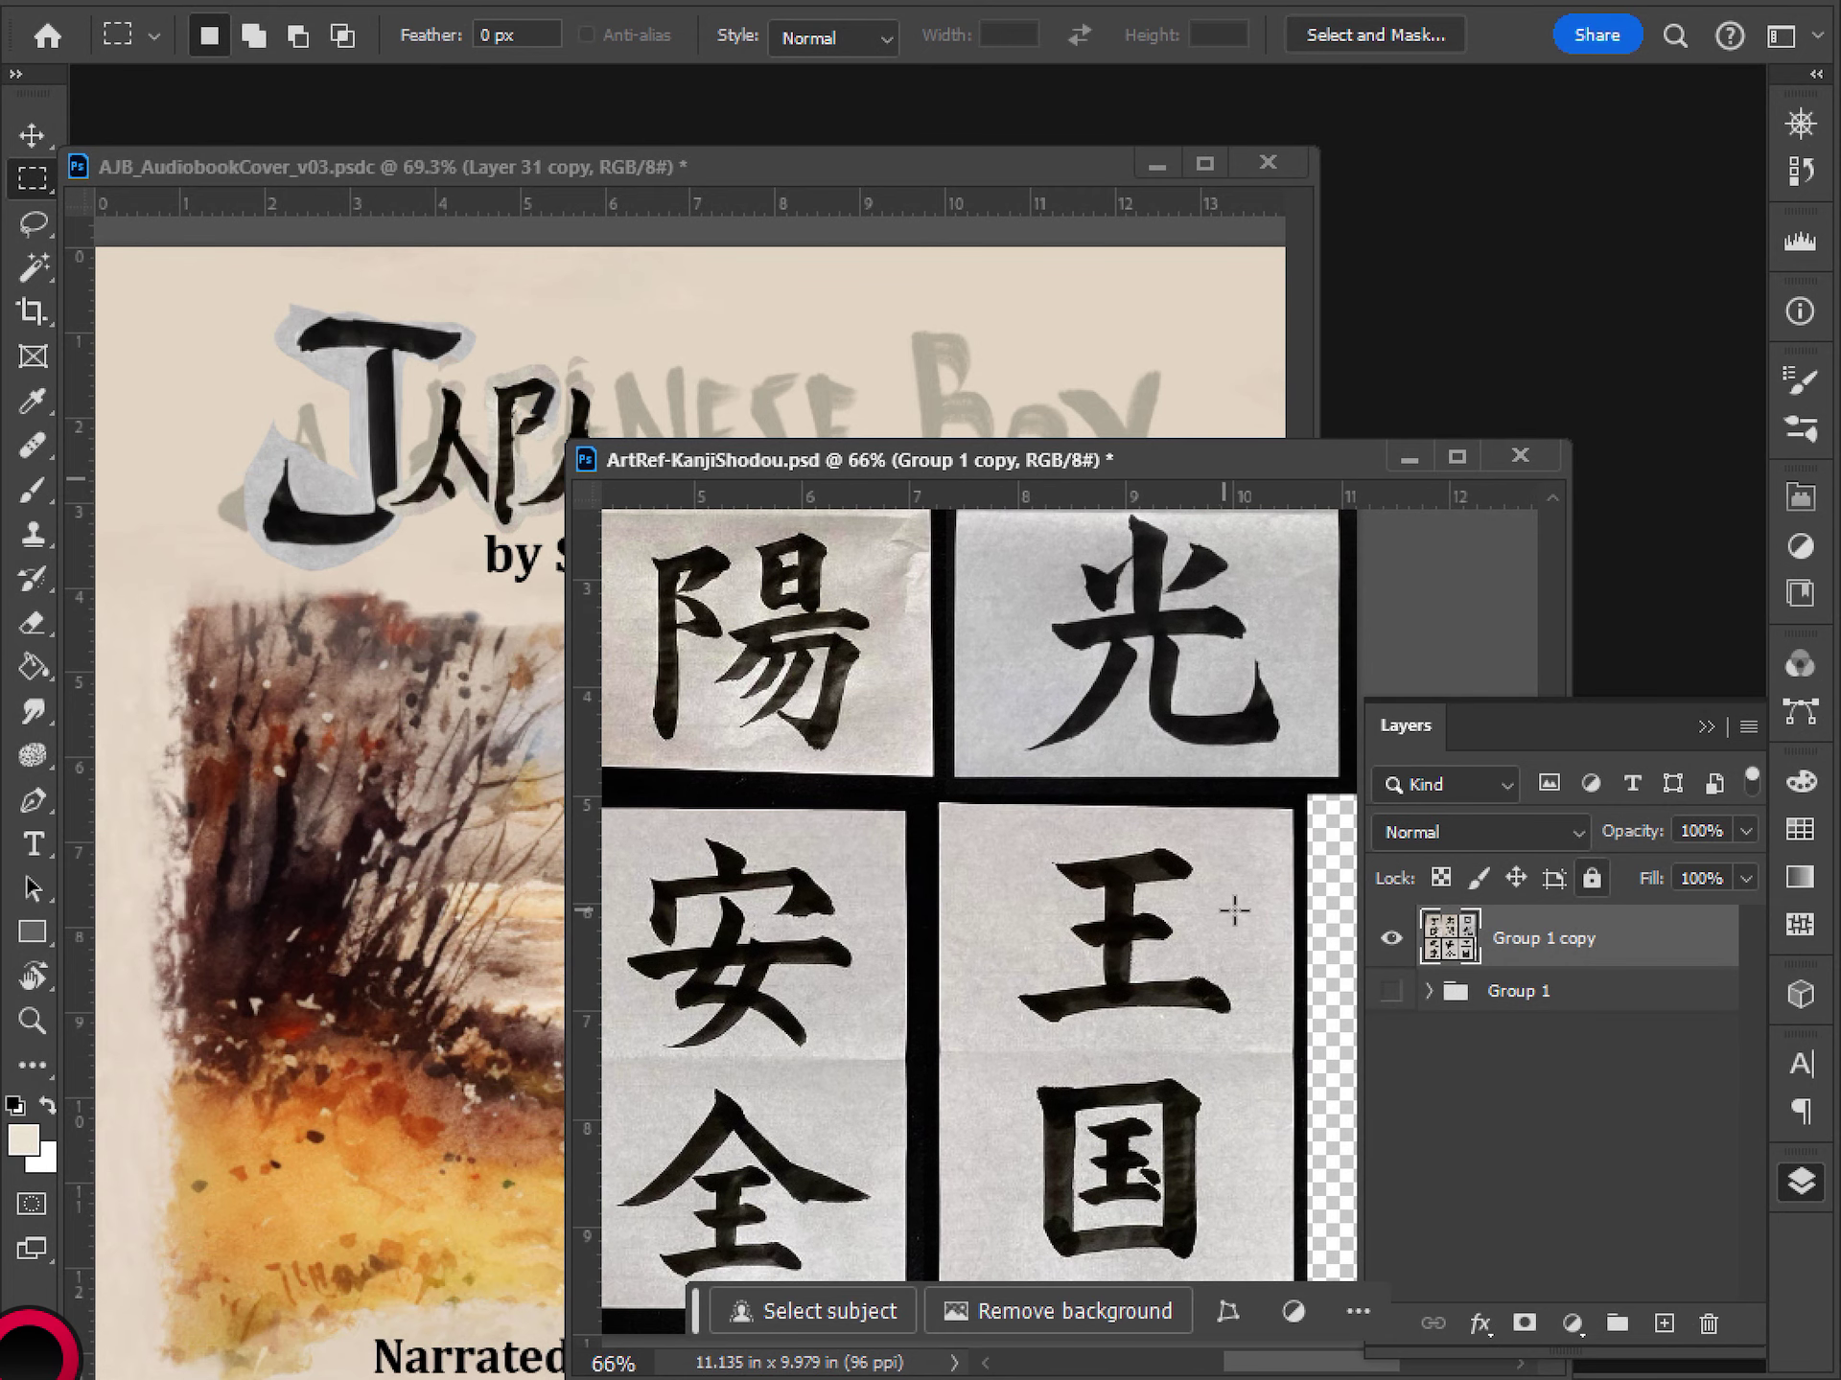
left_click_drag(1233, 837, 1043, 1044)
left_click(1213, 944)
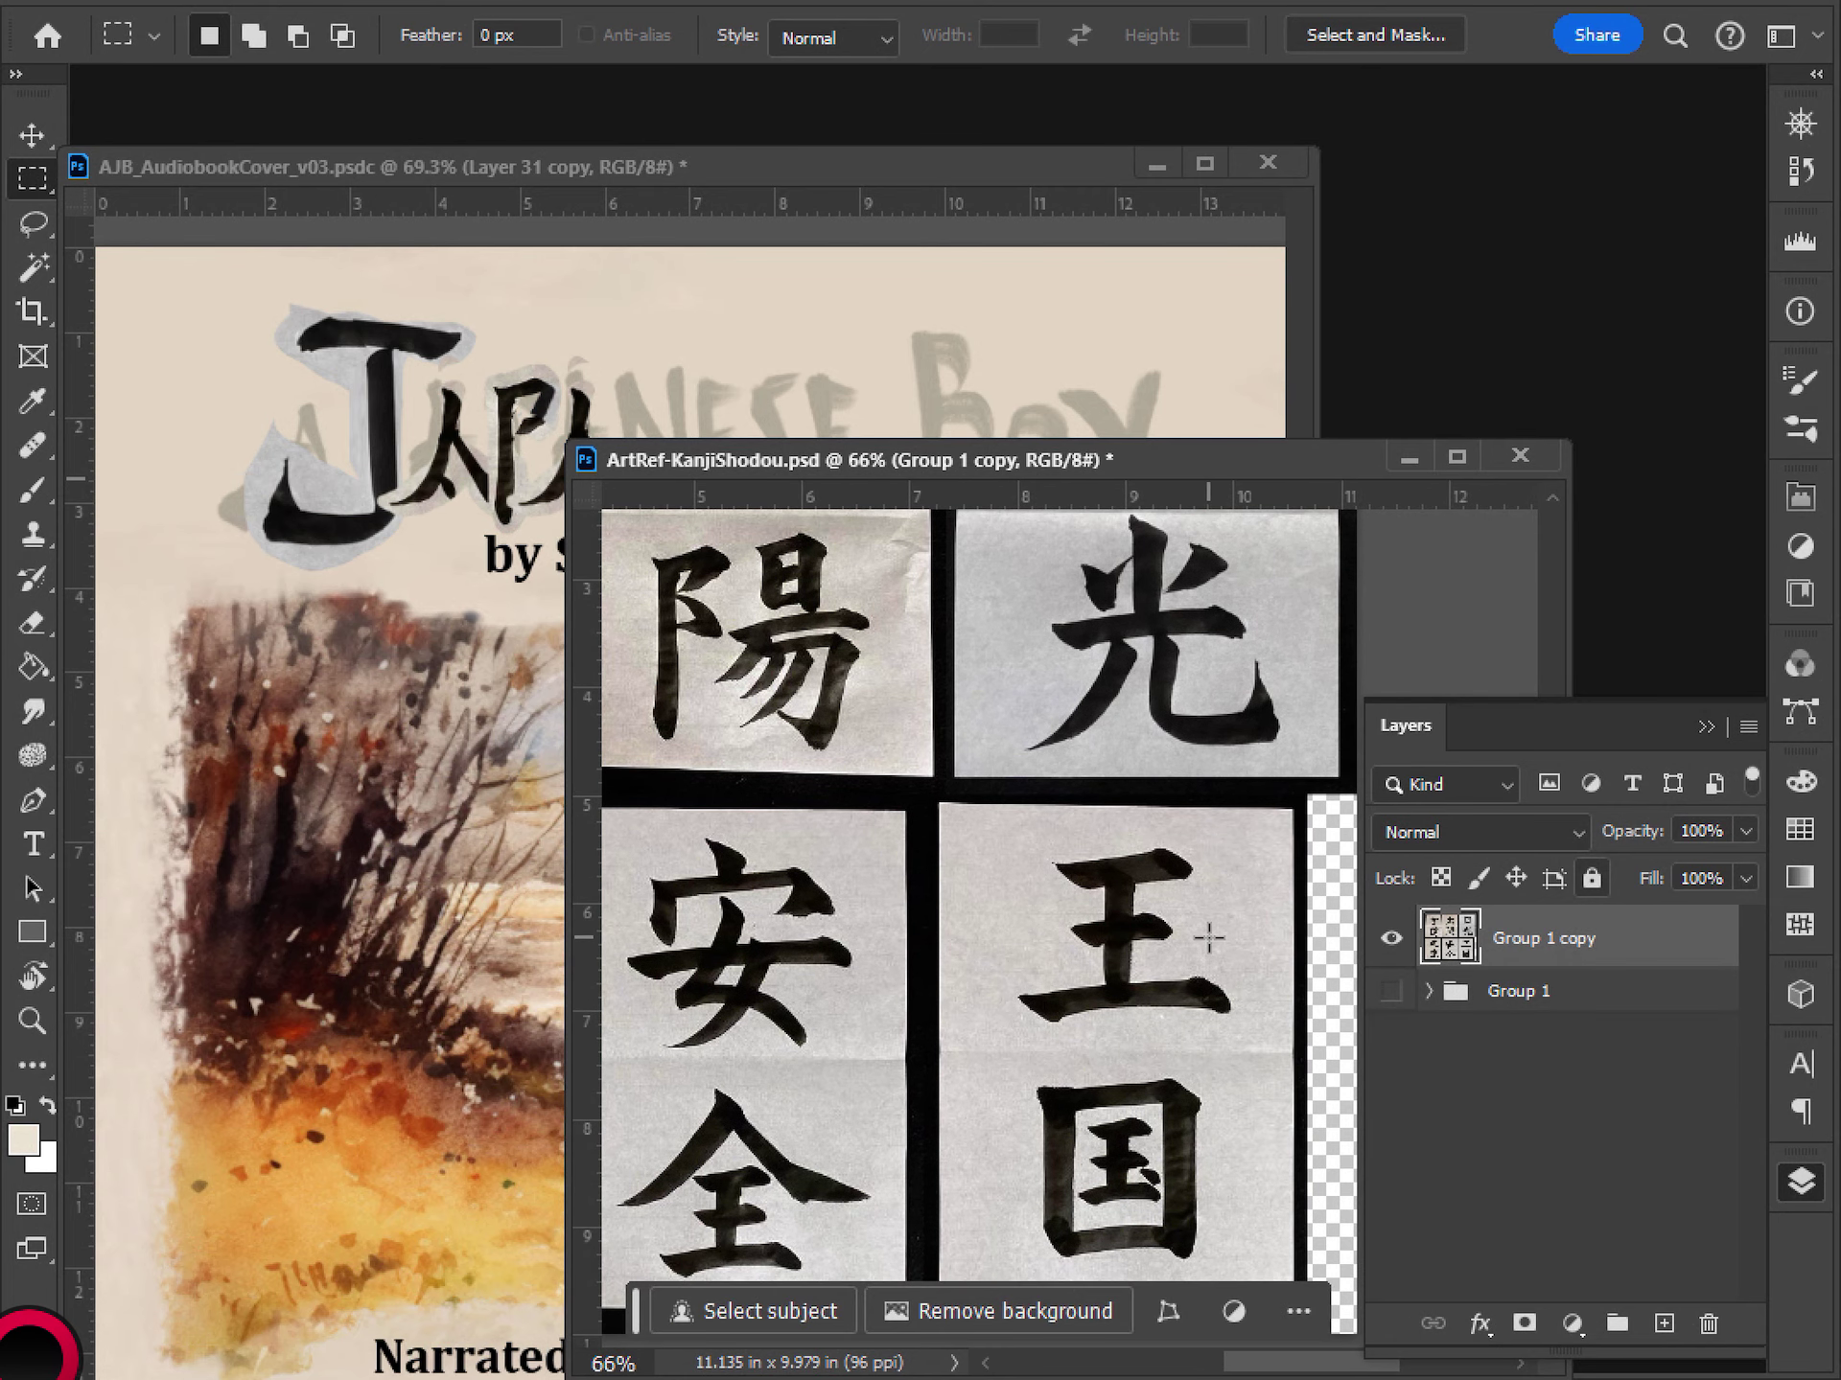
key("l")
left_click_drag(1198, 844, 1198, 844)
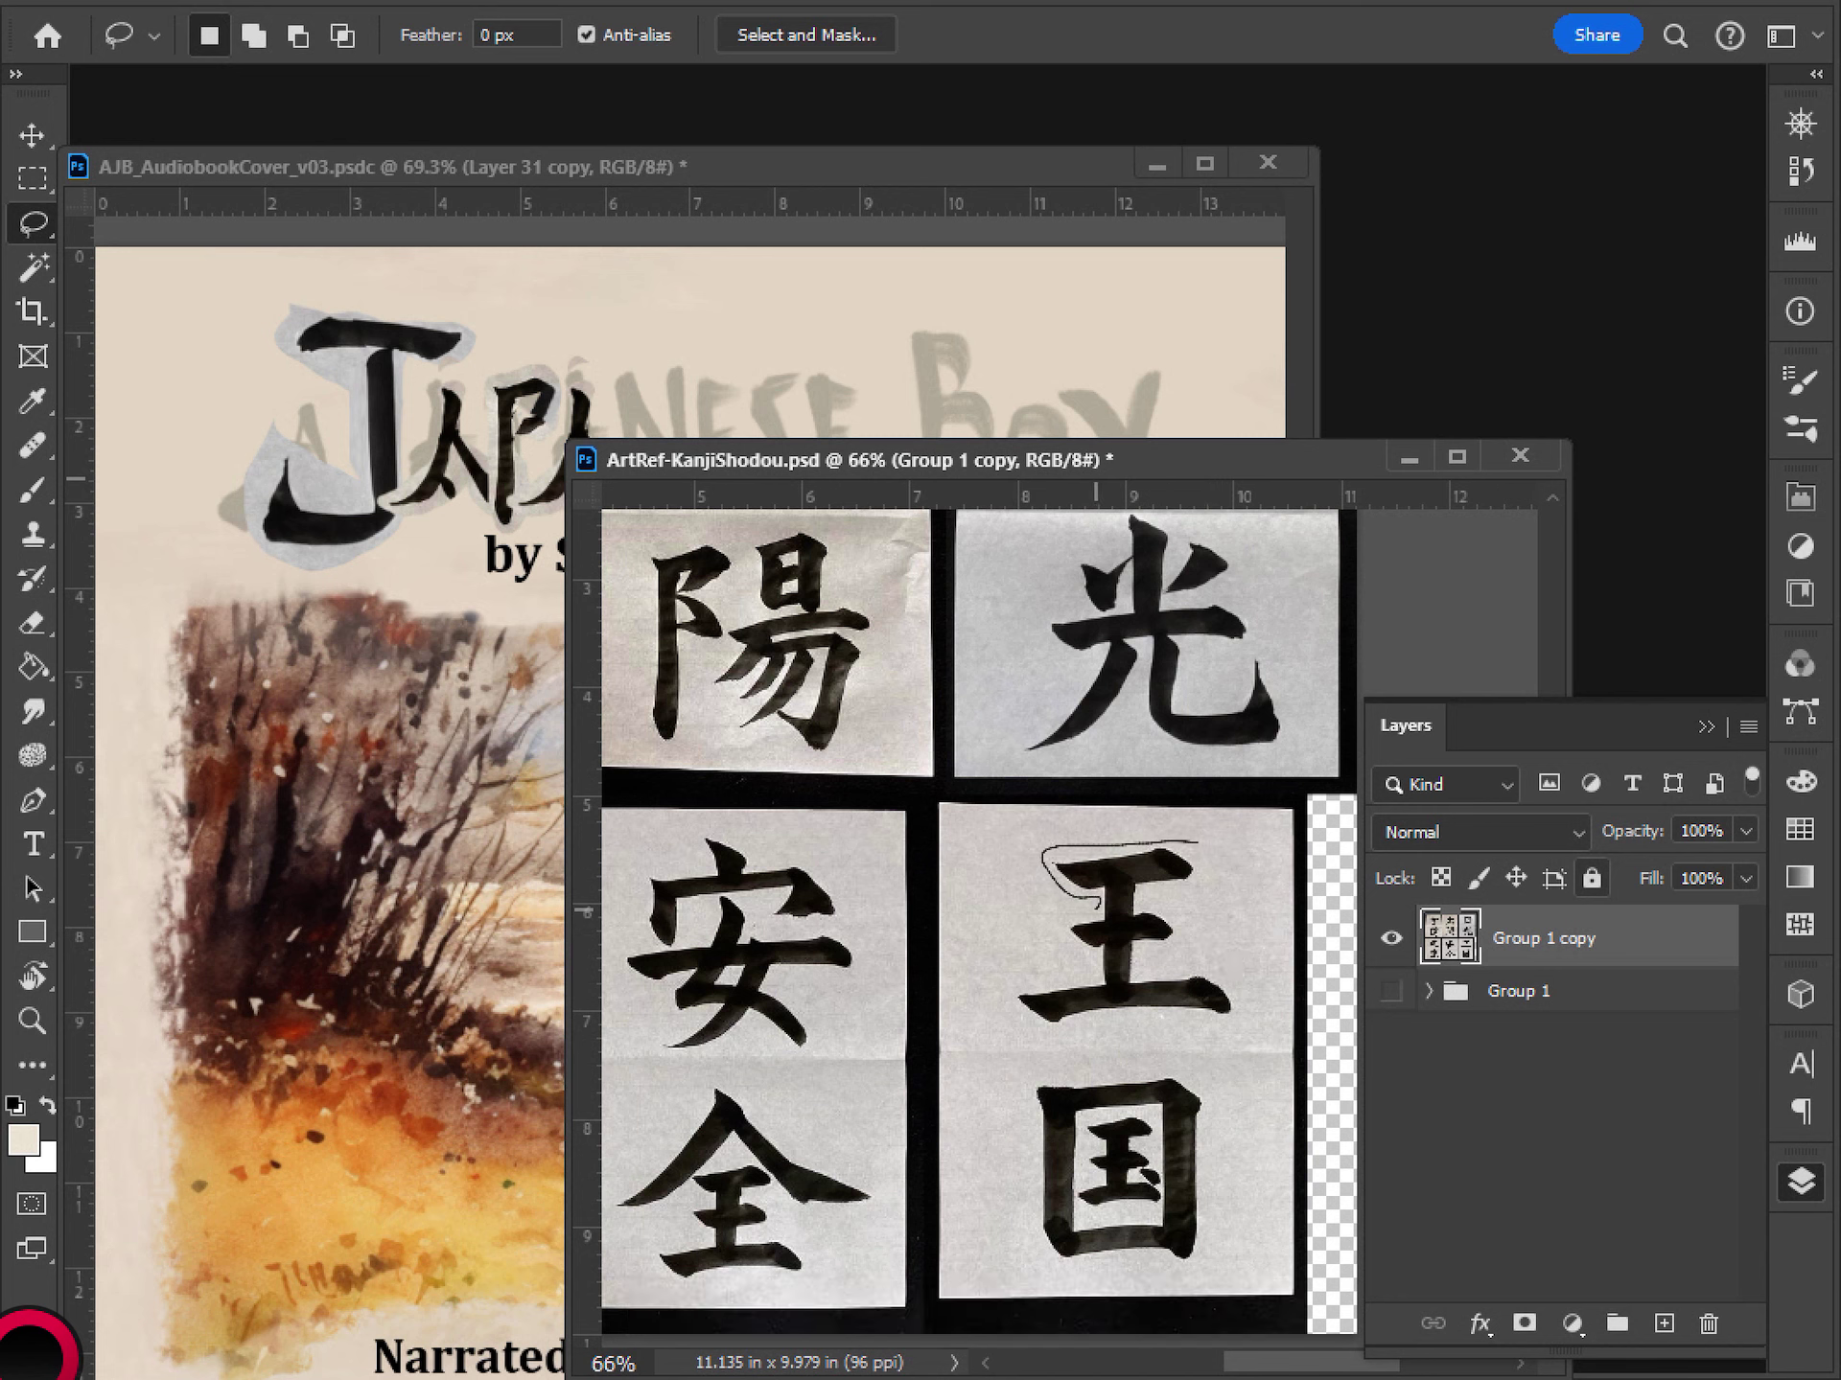
left_click_drag(1101, 947, 1099, 943)
key("ctrl+d")
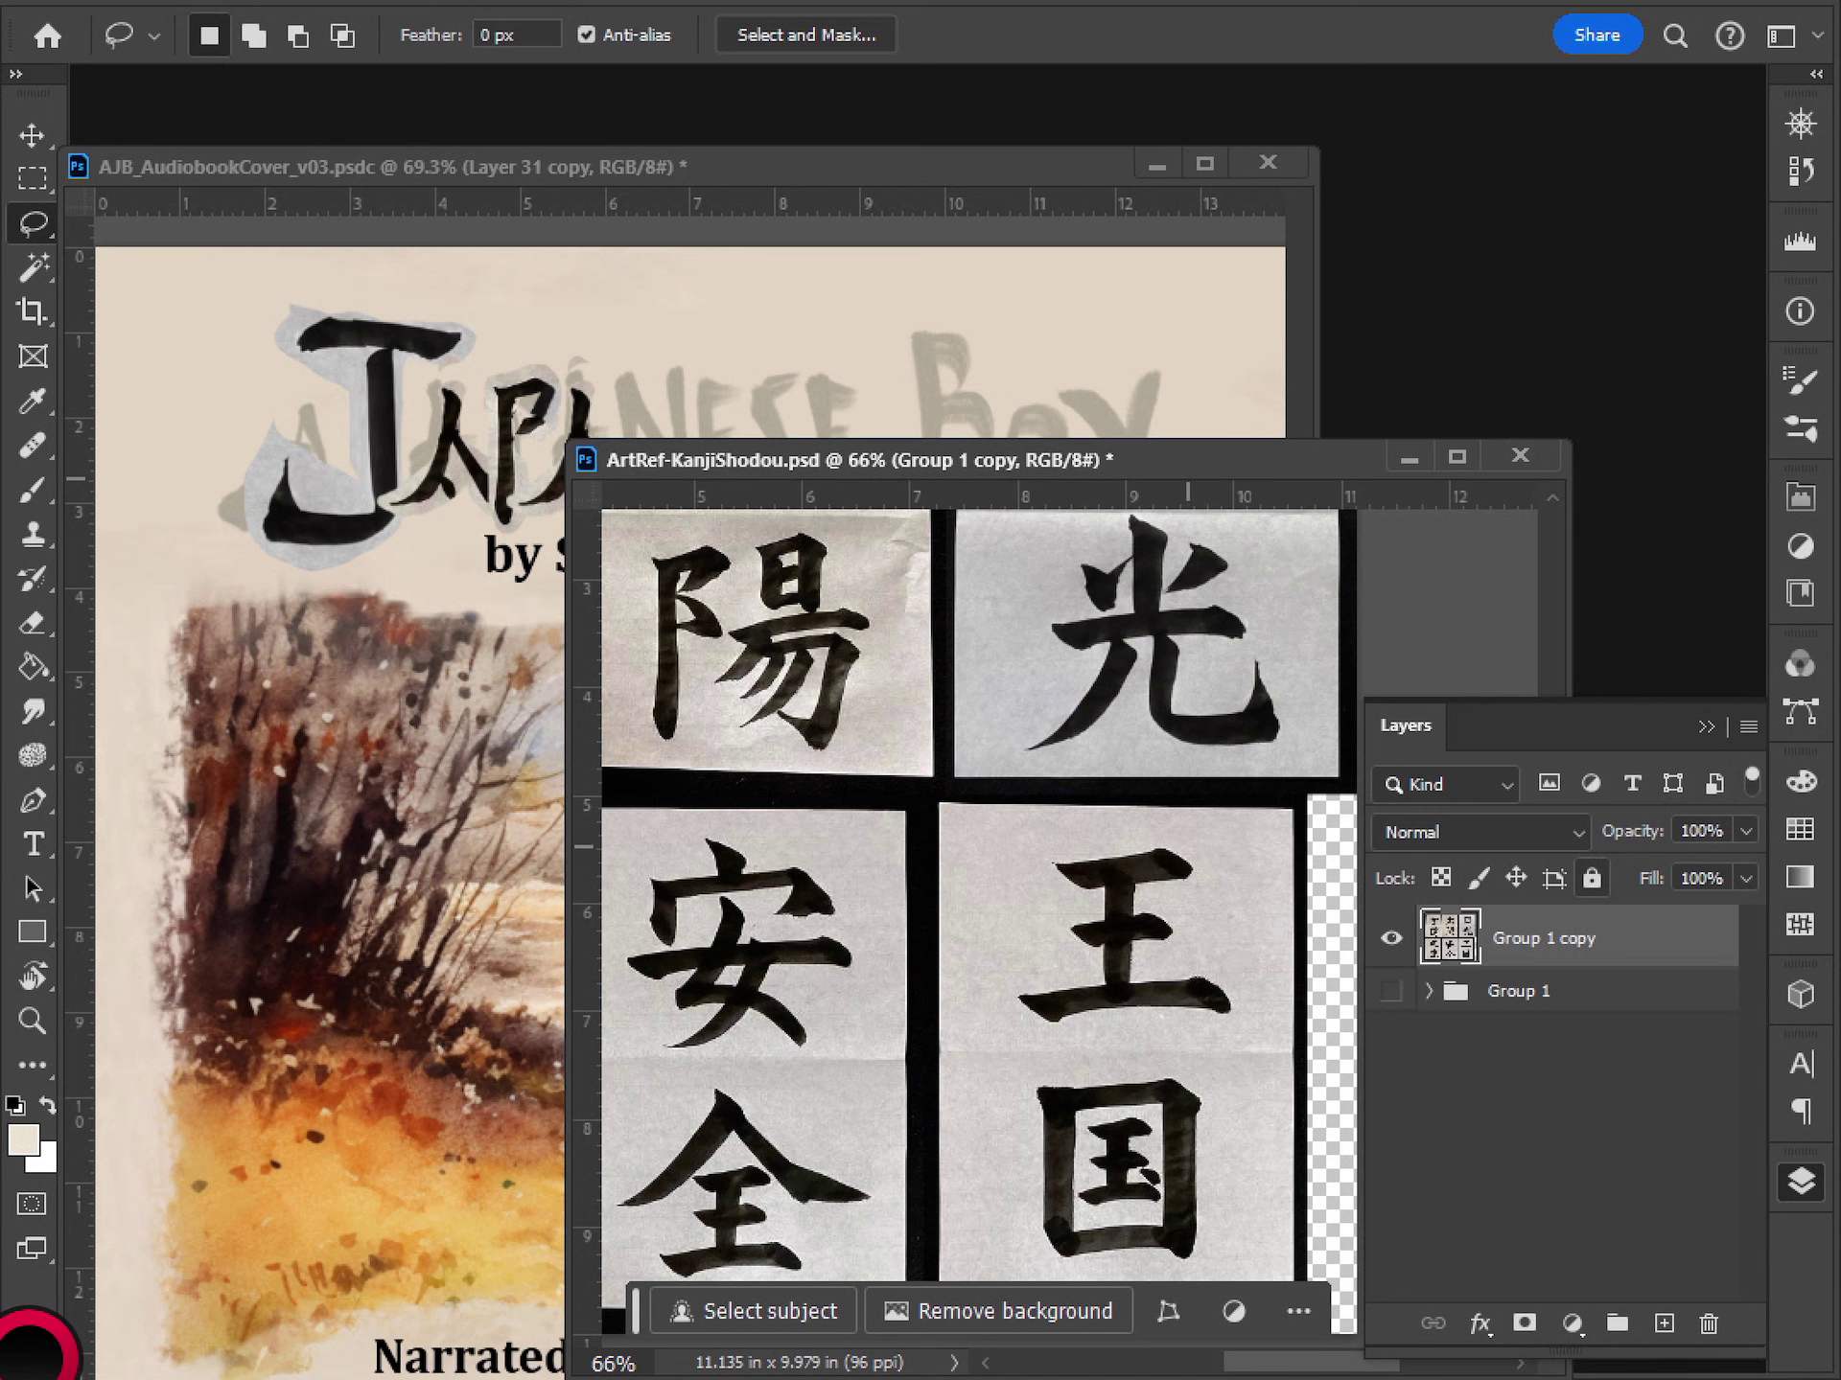
- Lasso the whole 王 character on the reference sheet and copy it into the cover's lettering beside the second A
mouse_move(1199, 854)
left_mouse_down()
mouse_move(1156, 838)
mouse_move(1012, 886)
mouse_move(1156, 1031)
mouse_move(1202, 858)
left_mouse_up()
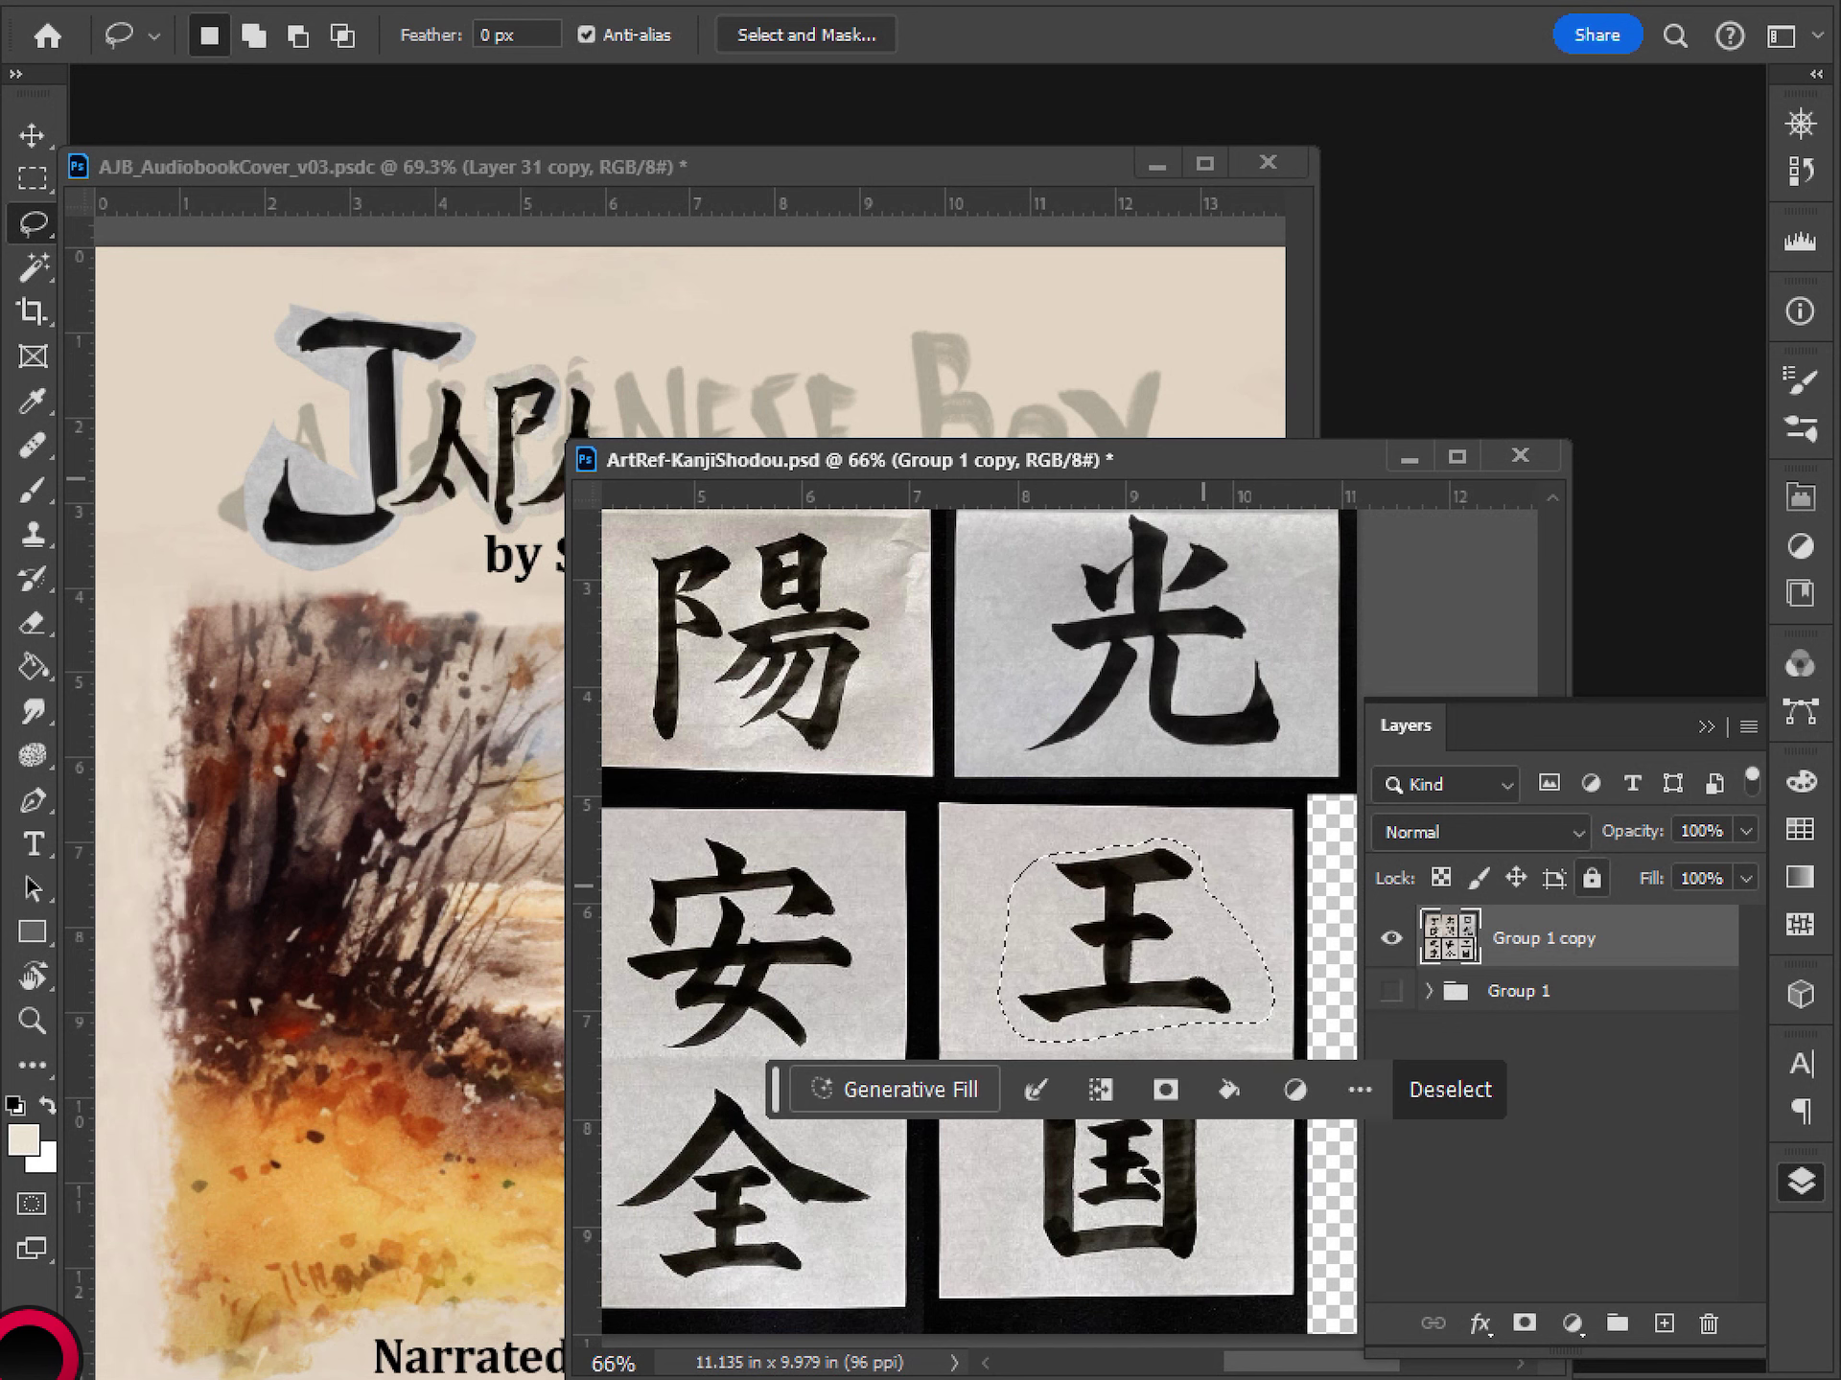
key("ctrl+c")
left_click(1020, 210)
key("ctrl+v")
key("v")
left_click_drag(721, 800, 749, 402)
- Scale the pasted 王 to about 69% and position it over the sketched first E of the title
key("ctrl+t")
left_click_drag(859, 331, 734, 451)
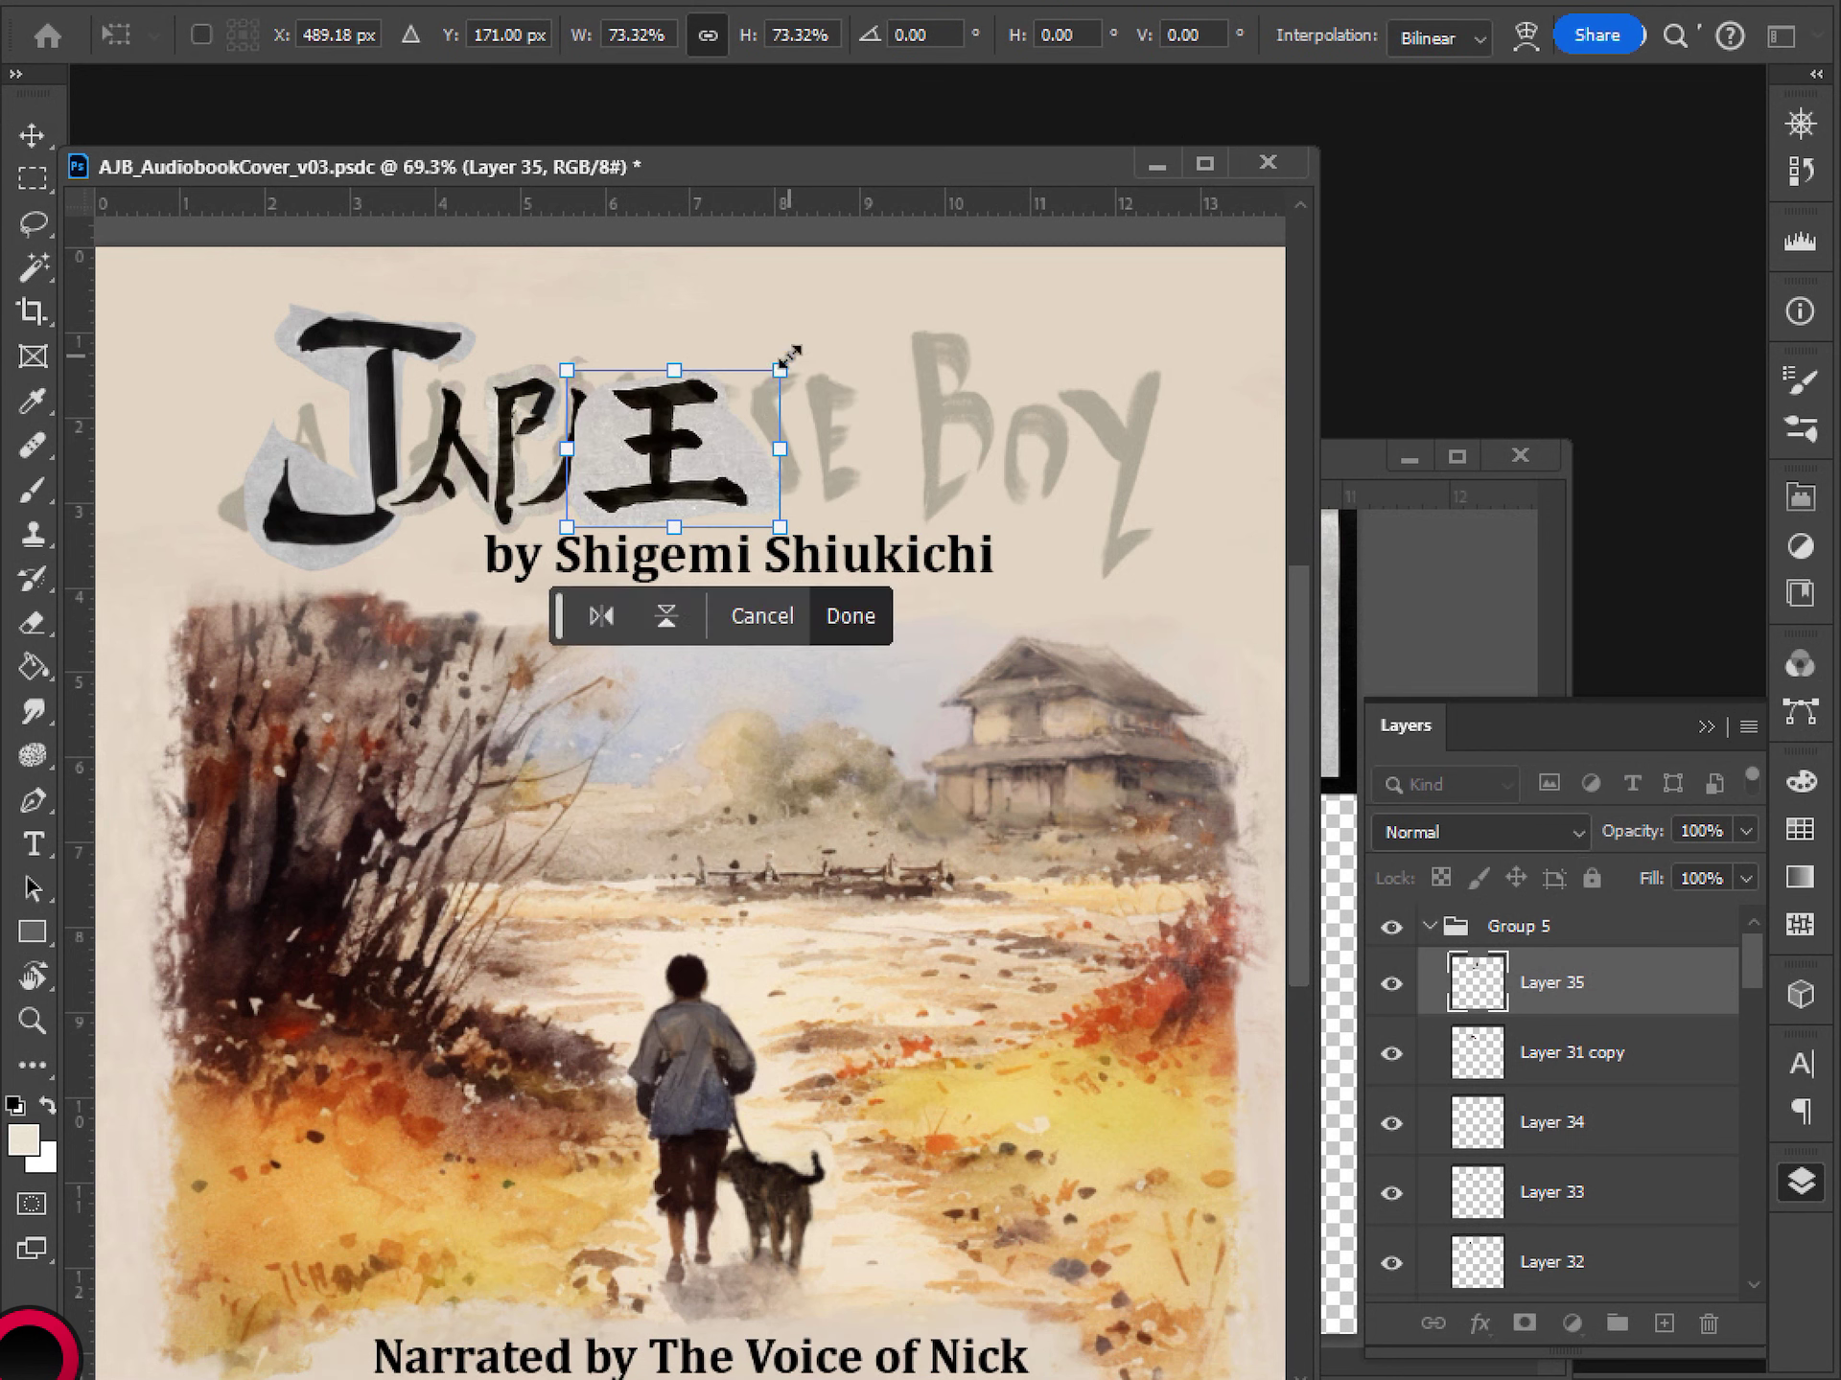
left_click_drag(796, 370, 707, 383)
left_click_drag(644, 432, 856, 376)
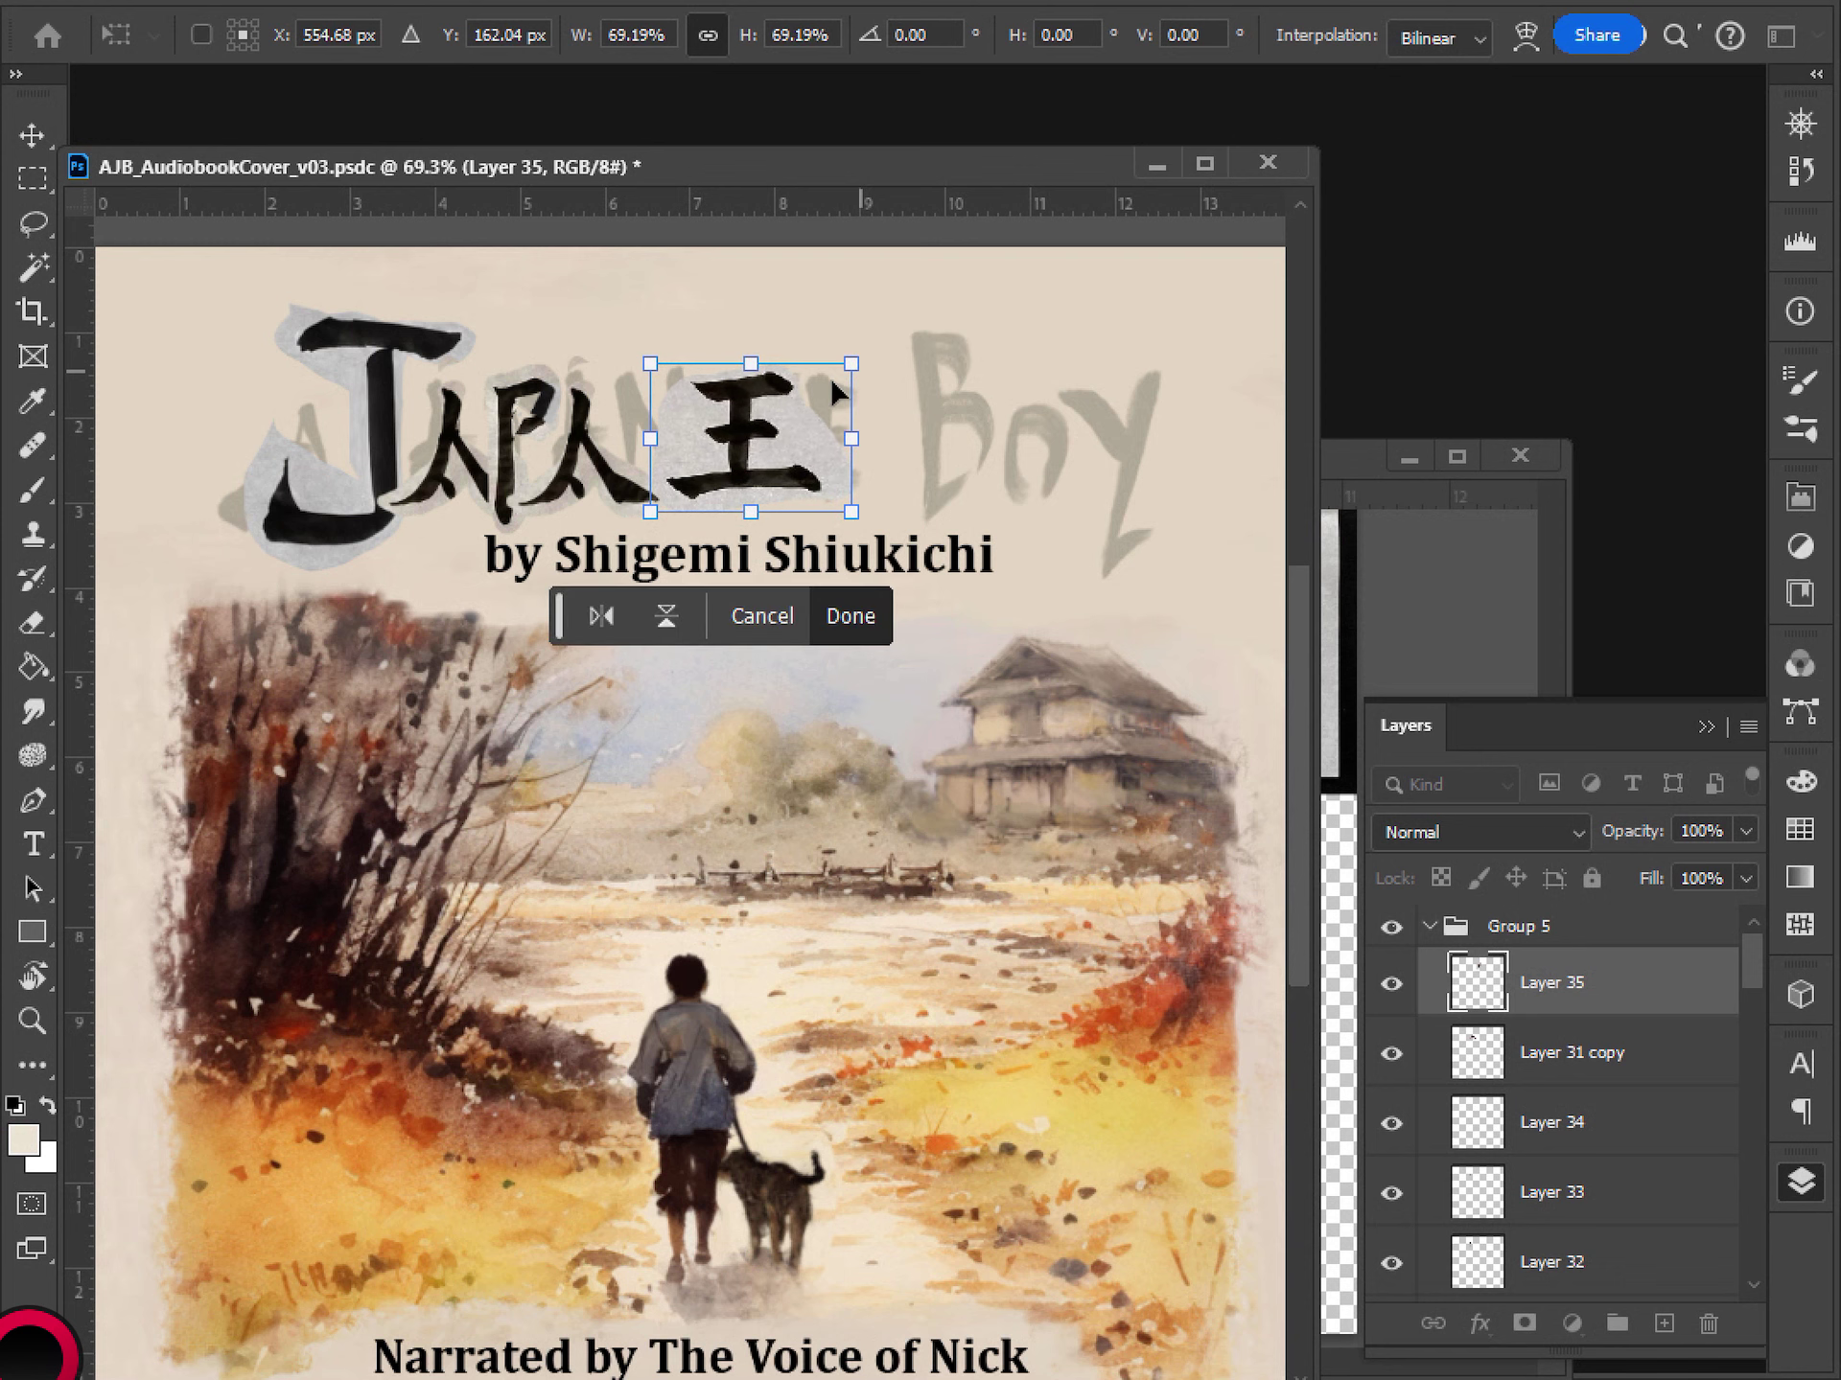
key("Return")
left_click_drag(753, 444, 794, 484)
- Try to shift the left end of the 王 character's top stroke inward to the right
scroll(815, 498, "up", 1)
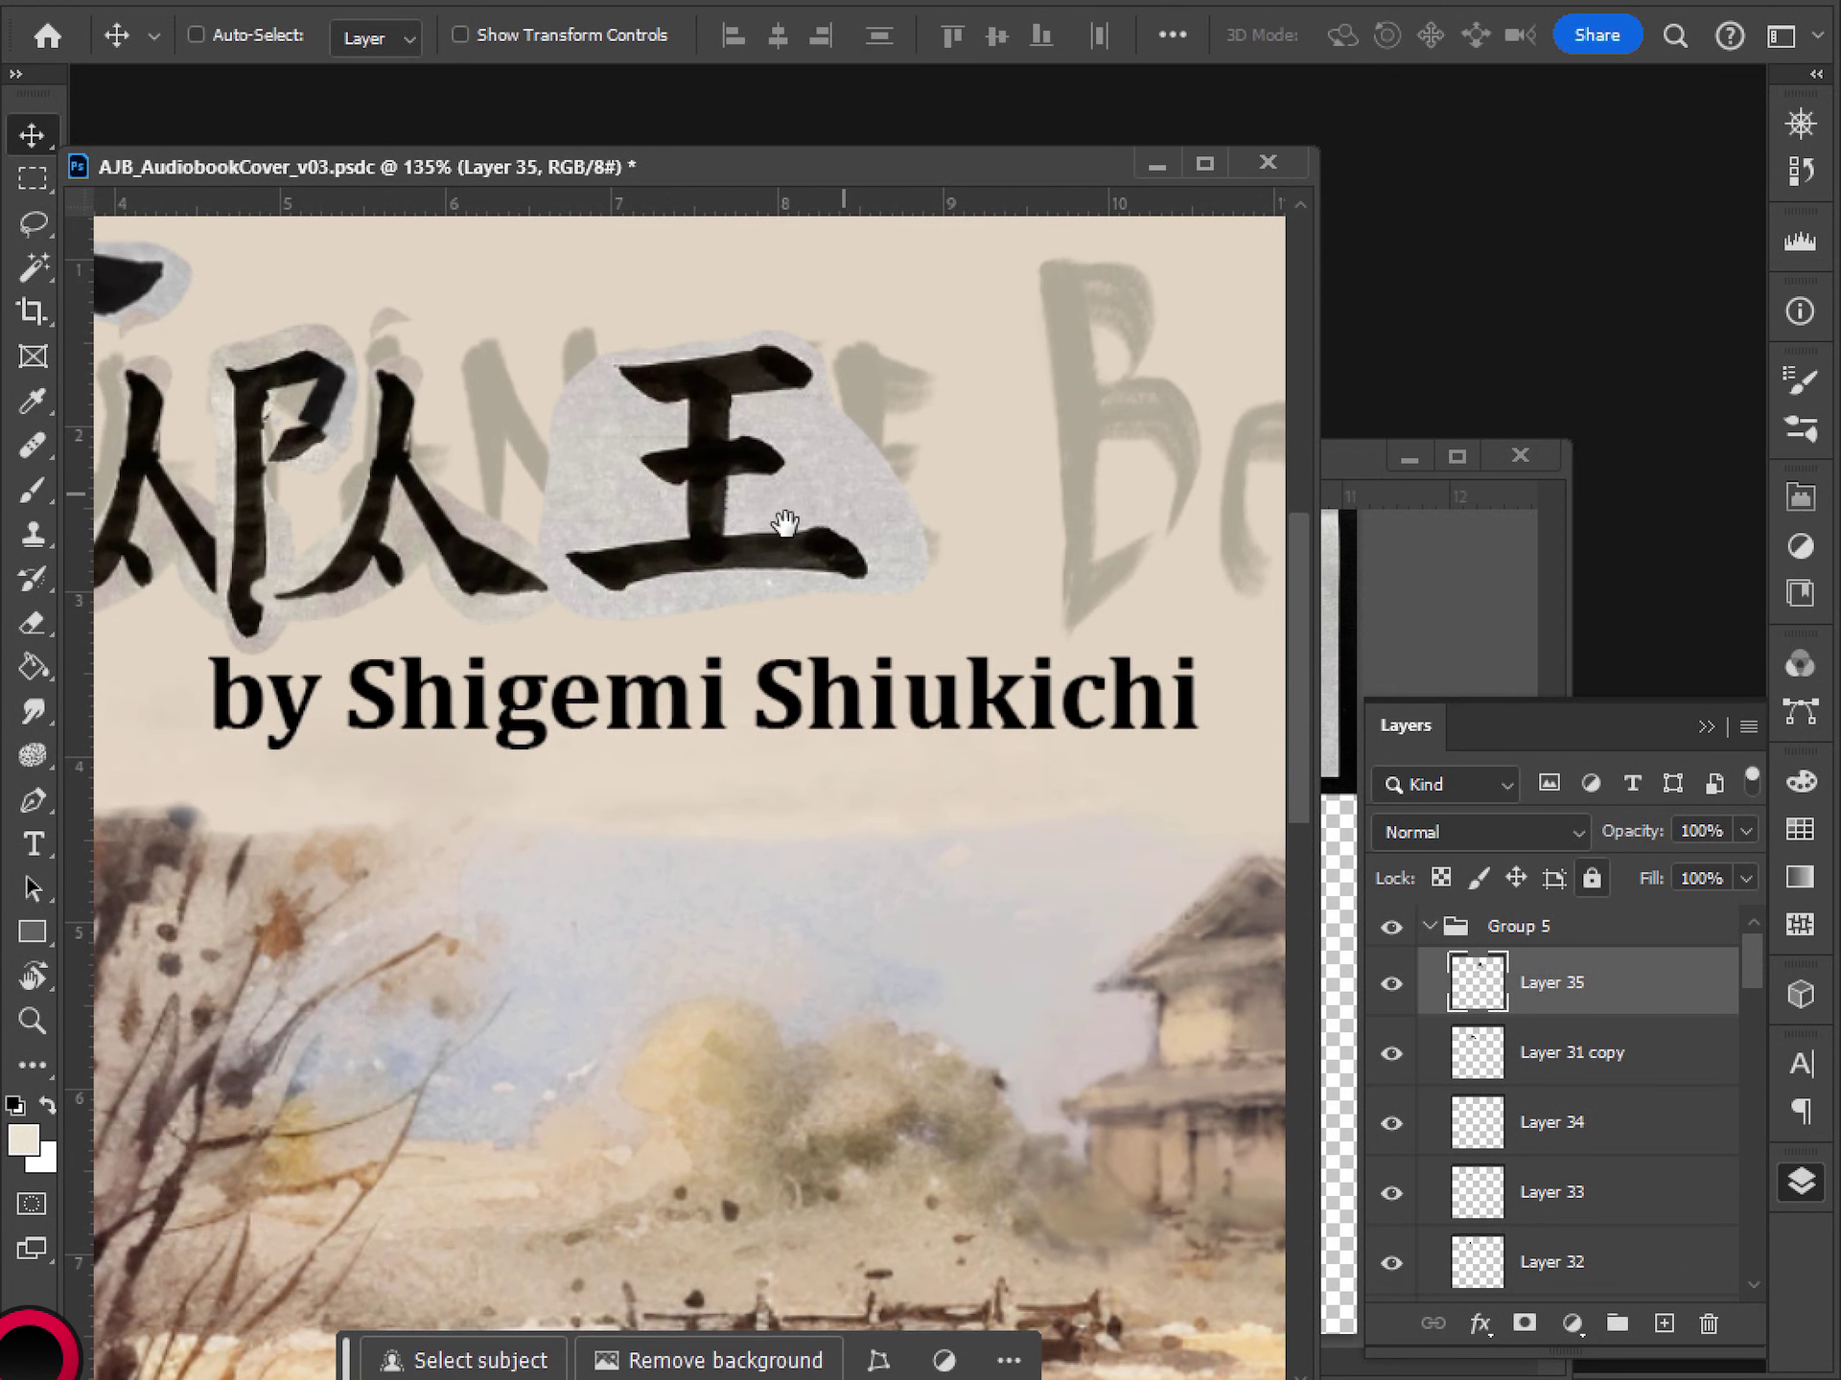
key("l")
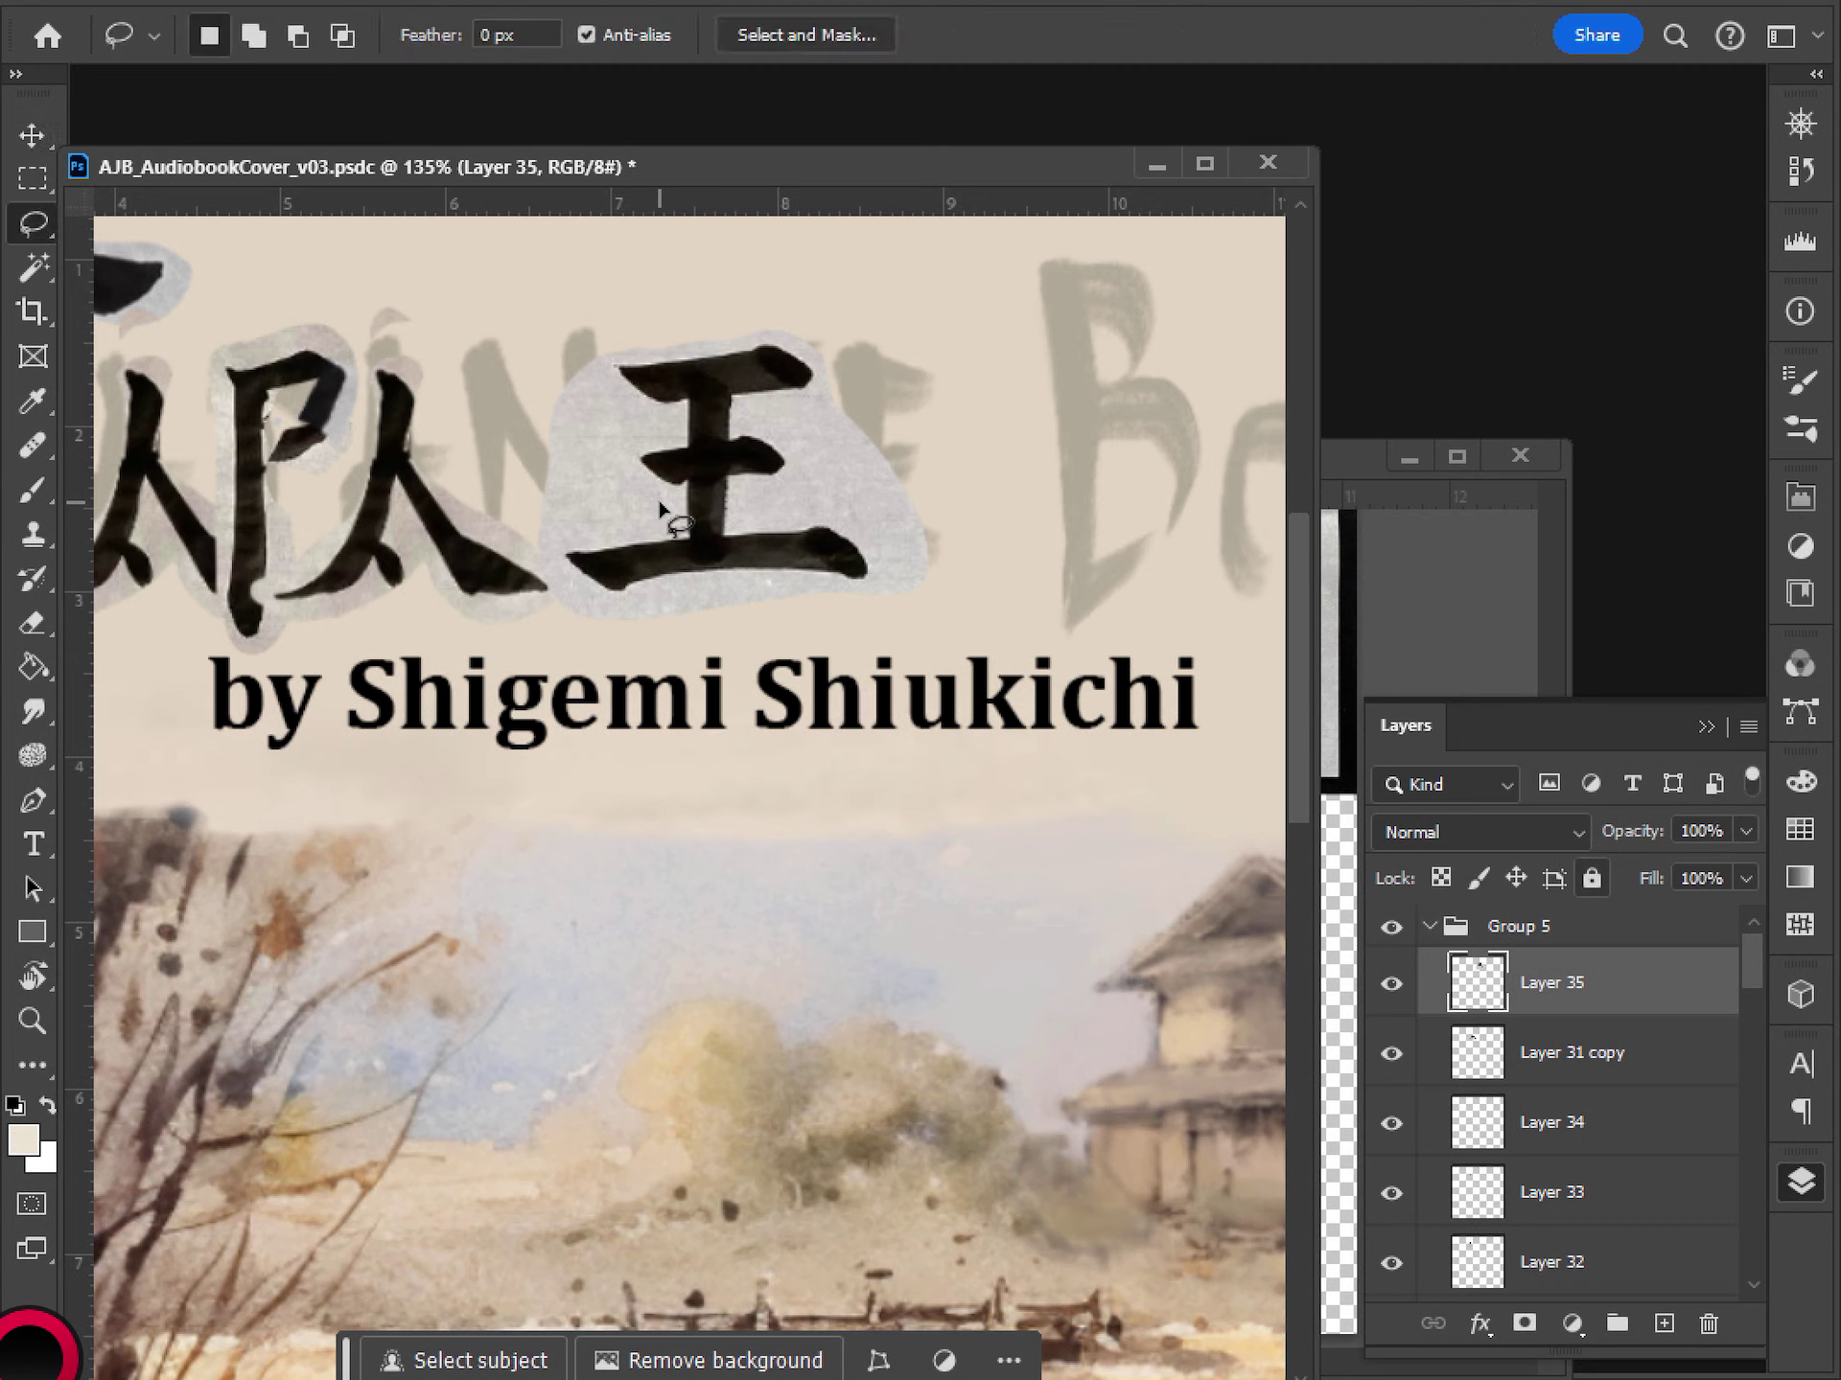
mouse_move(697, 372)
left_mouse_down()
mouse_move(606, 357)
mouse_move(620, 410)
mouse_move(666, 422)
mouse_move(693, 384)
left_mouse_up()
key("v")
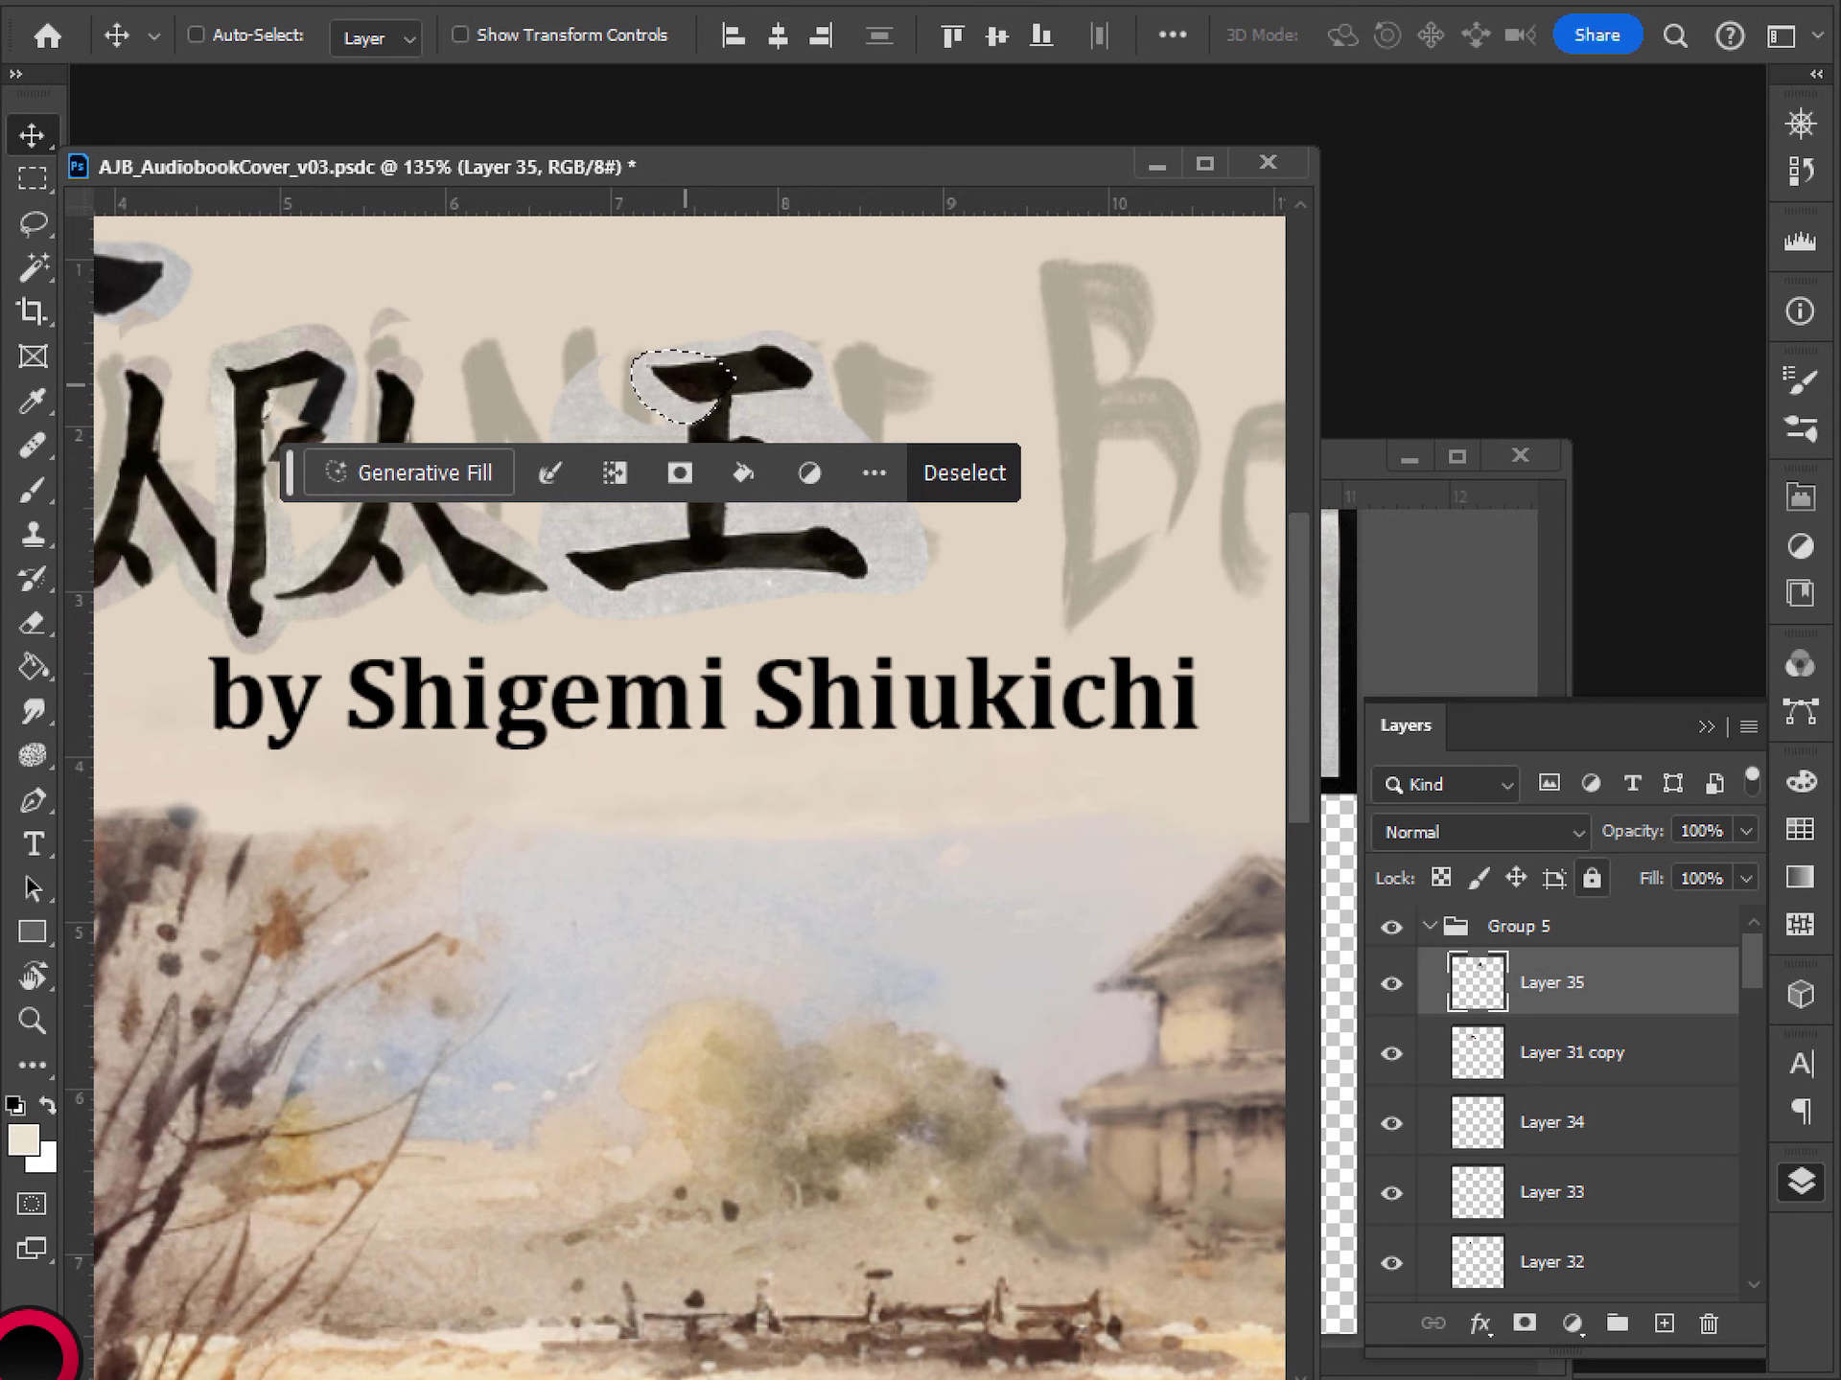
key("ctrl+z")
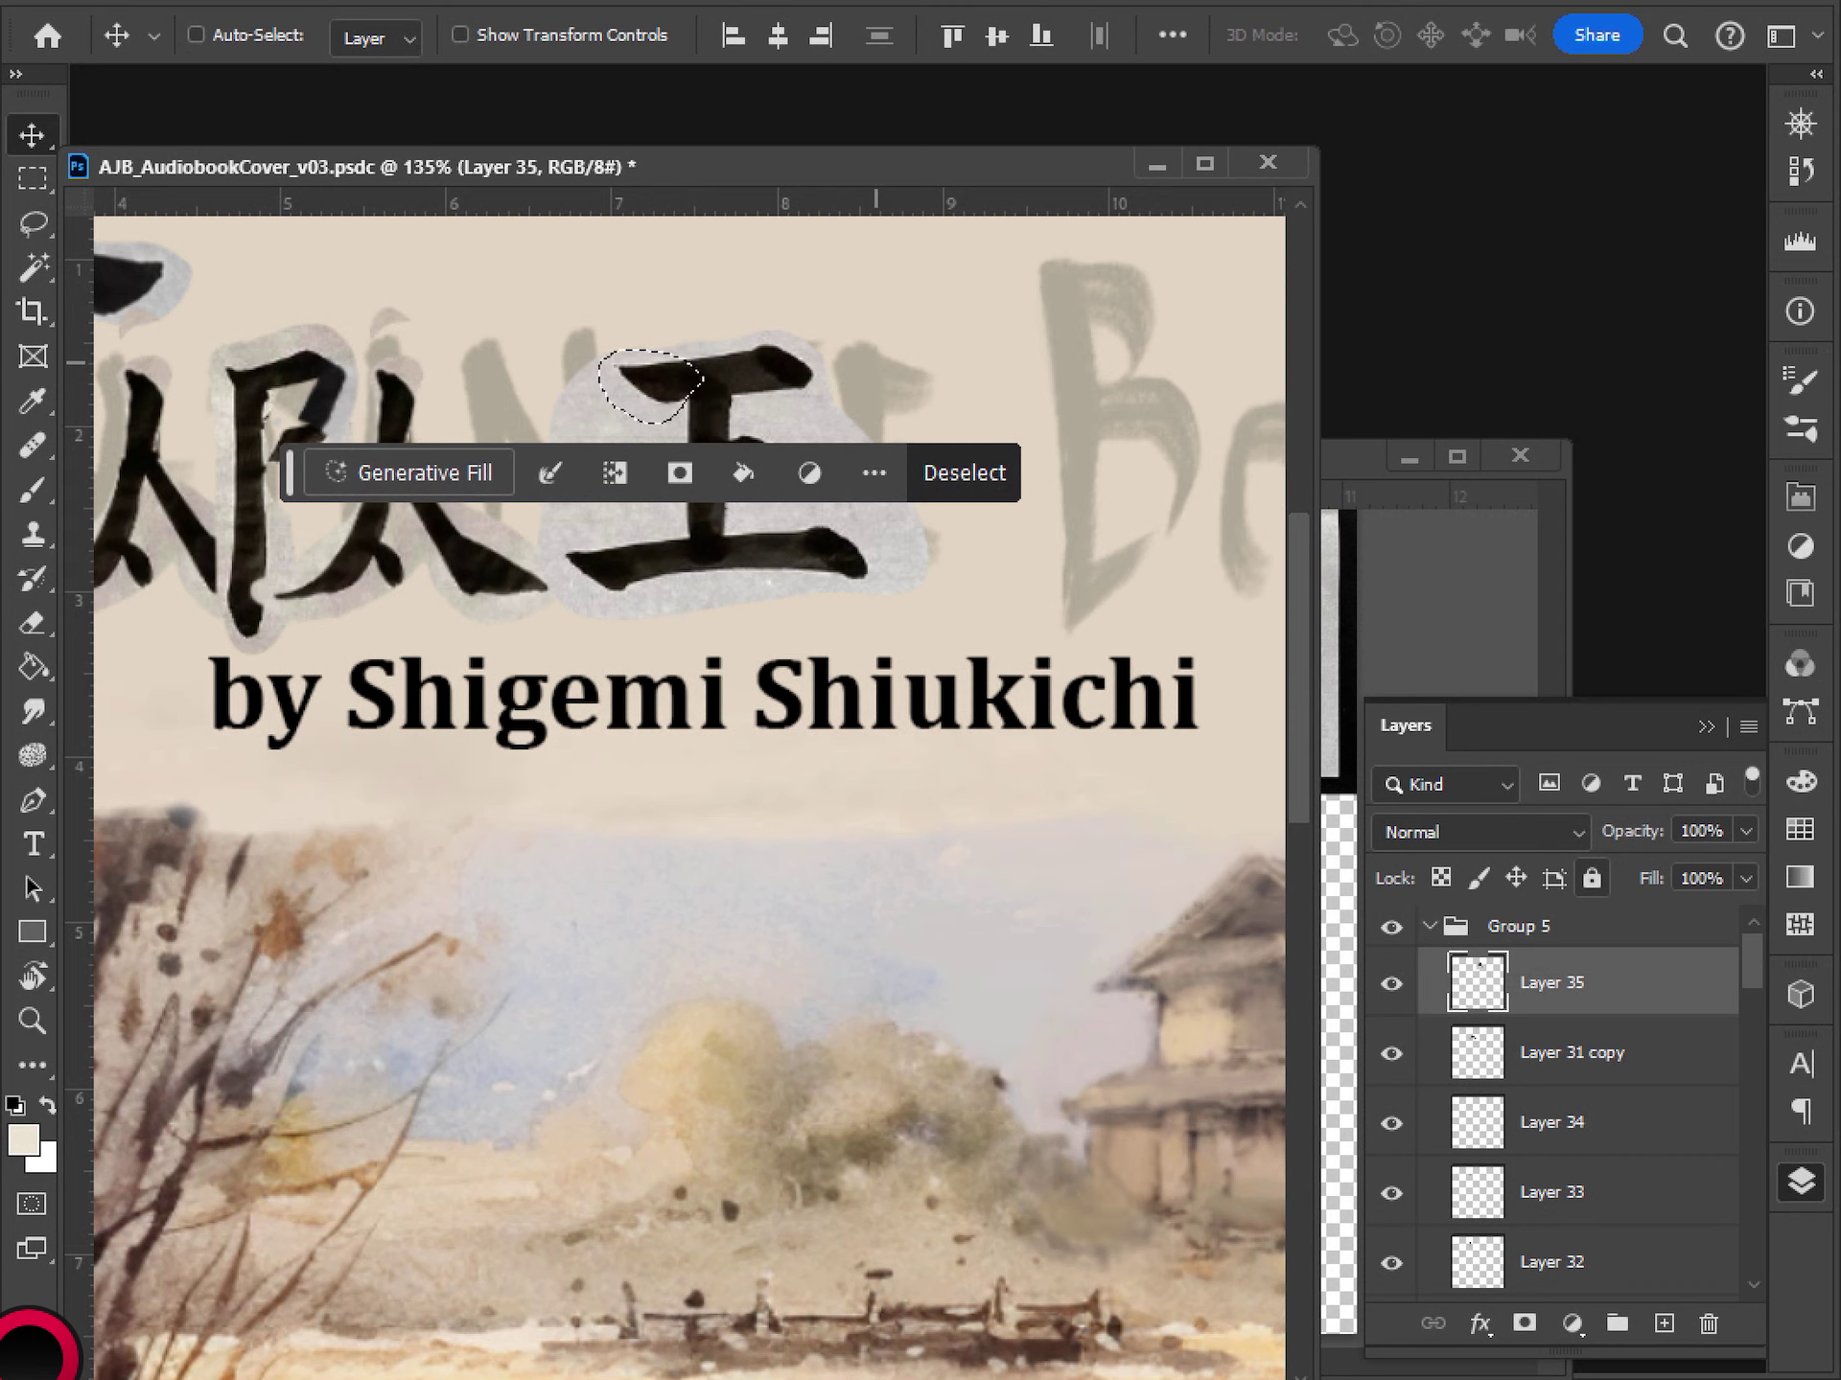
key("ctrl")
key("m")
key("ctrl+d")
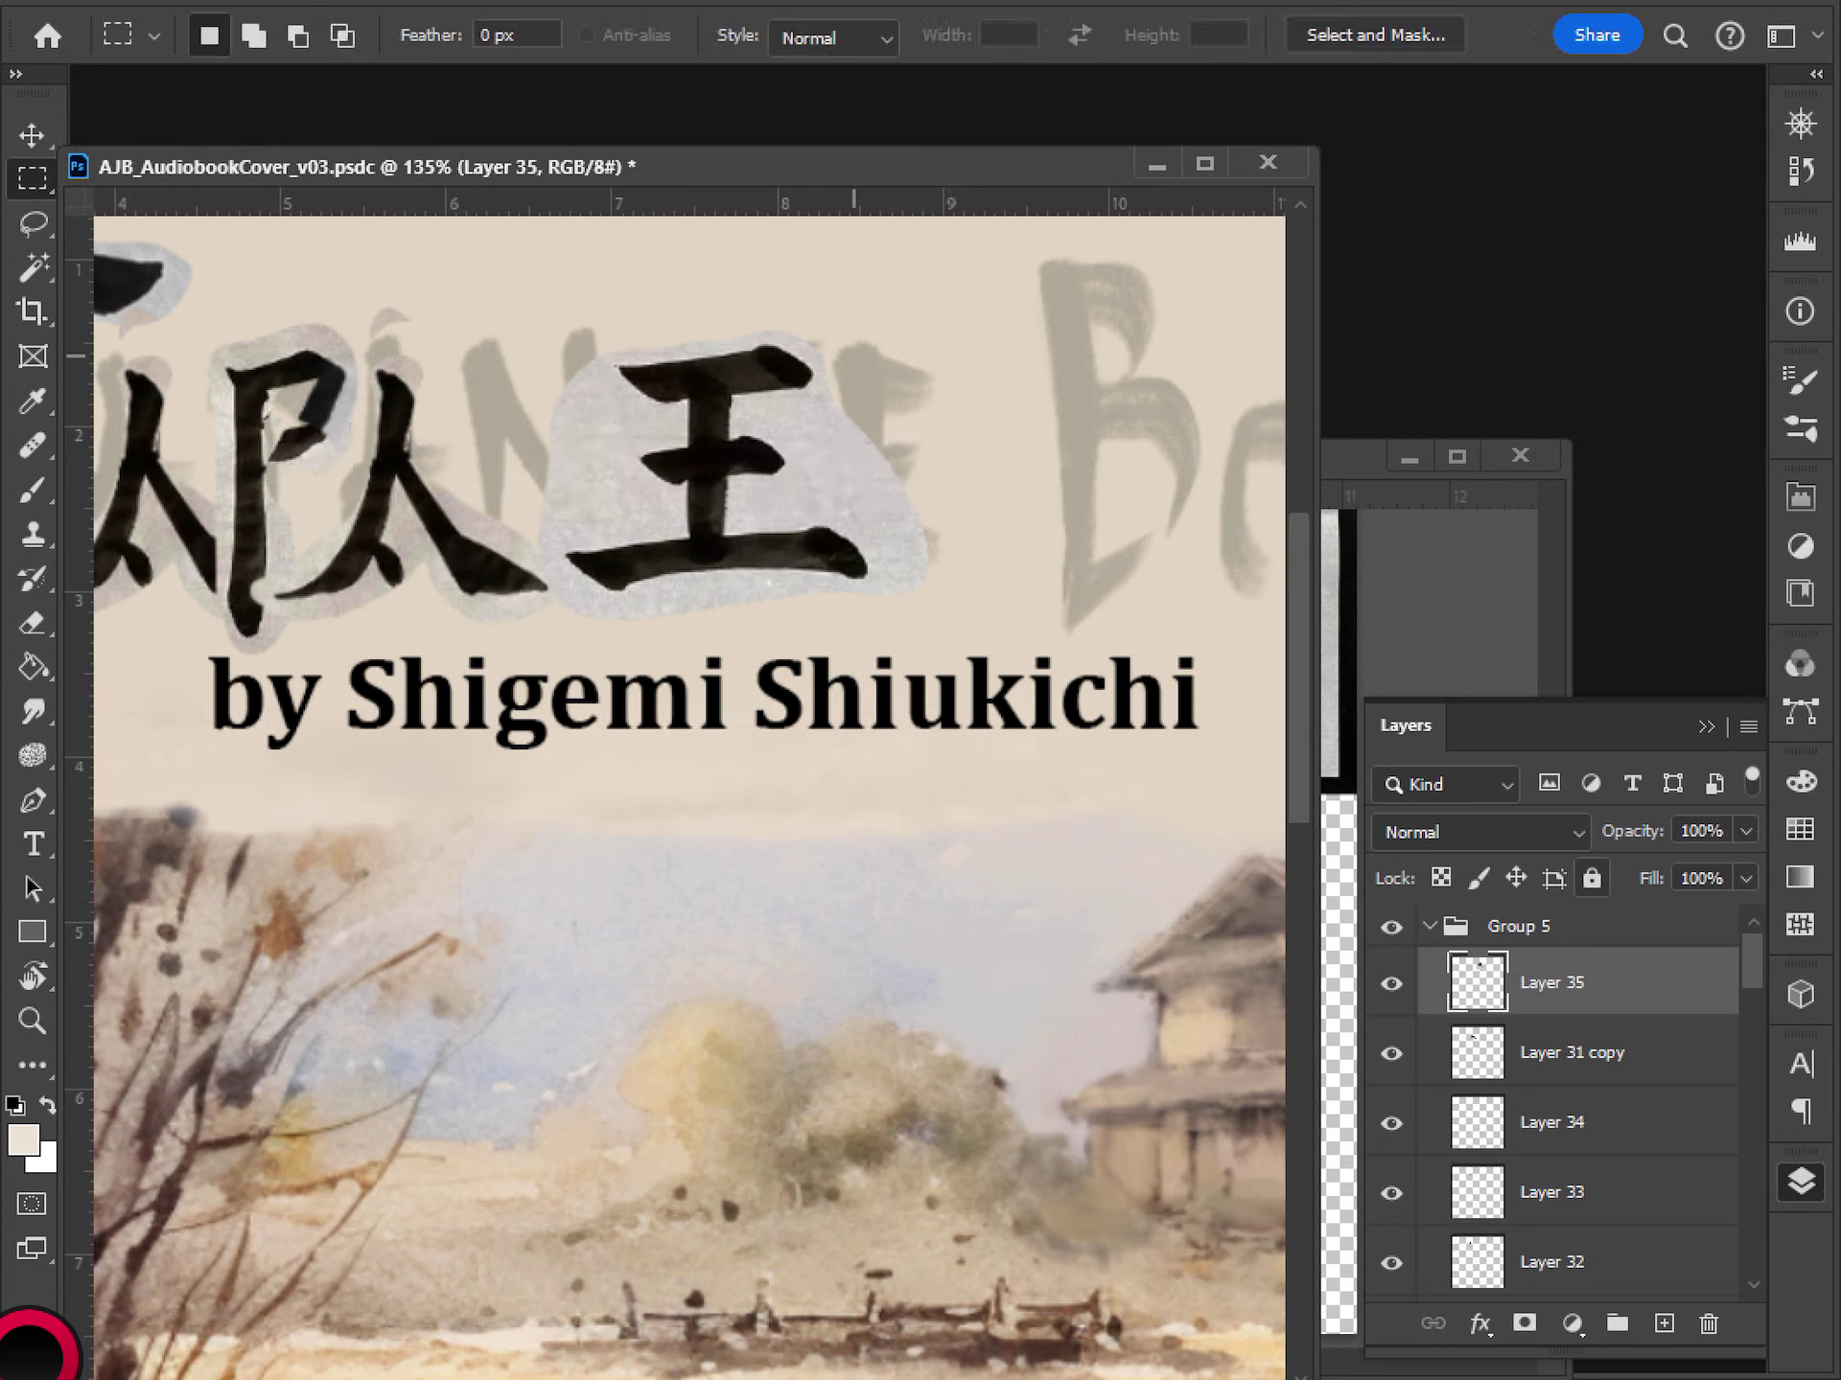
- Lasso closely around the 王 character's strokes and delete the surplus paper outside the selection
mouse_move(854, 403)
left_mouse_down()
mouse_move(789, 359)
mouse_move(852, 359)
mouse_move(838, 382)
left_mouse_up()
key("l")
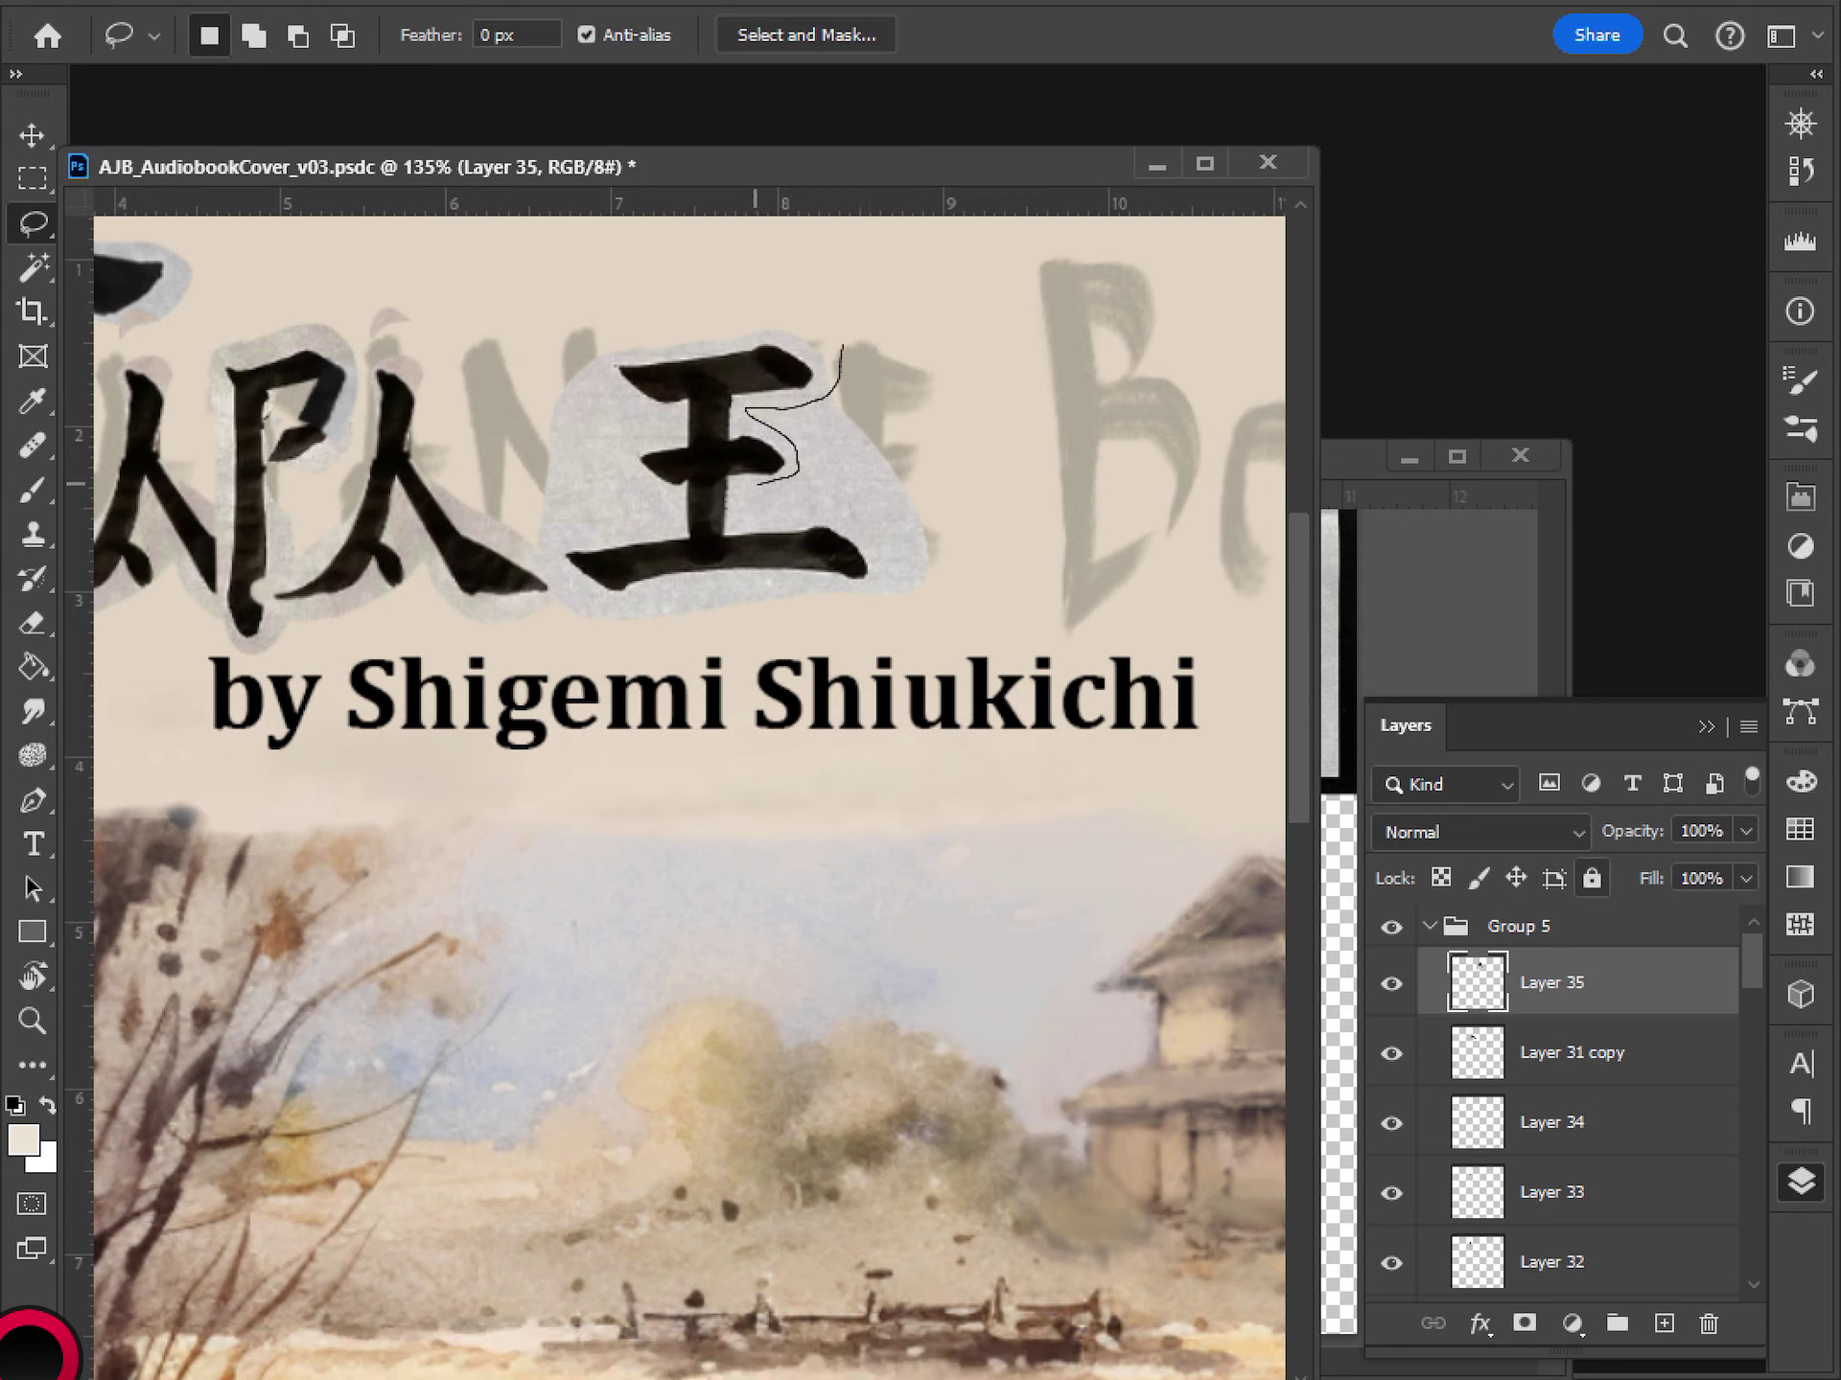
left_click_drag(837, 592, 697, 583)
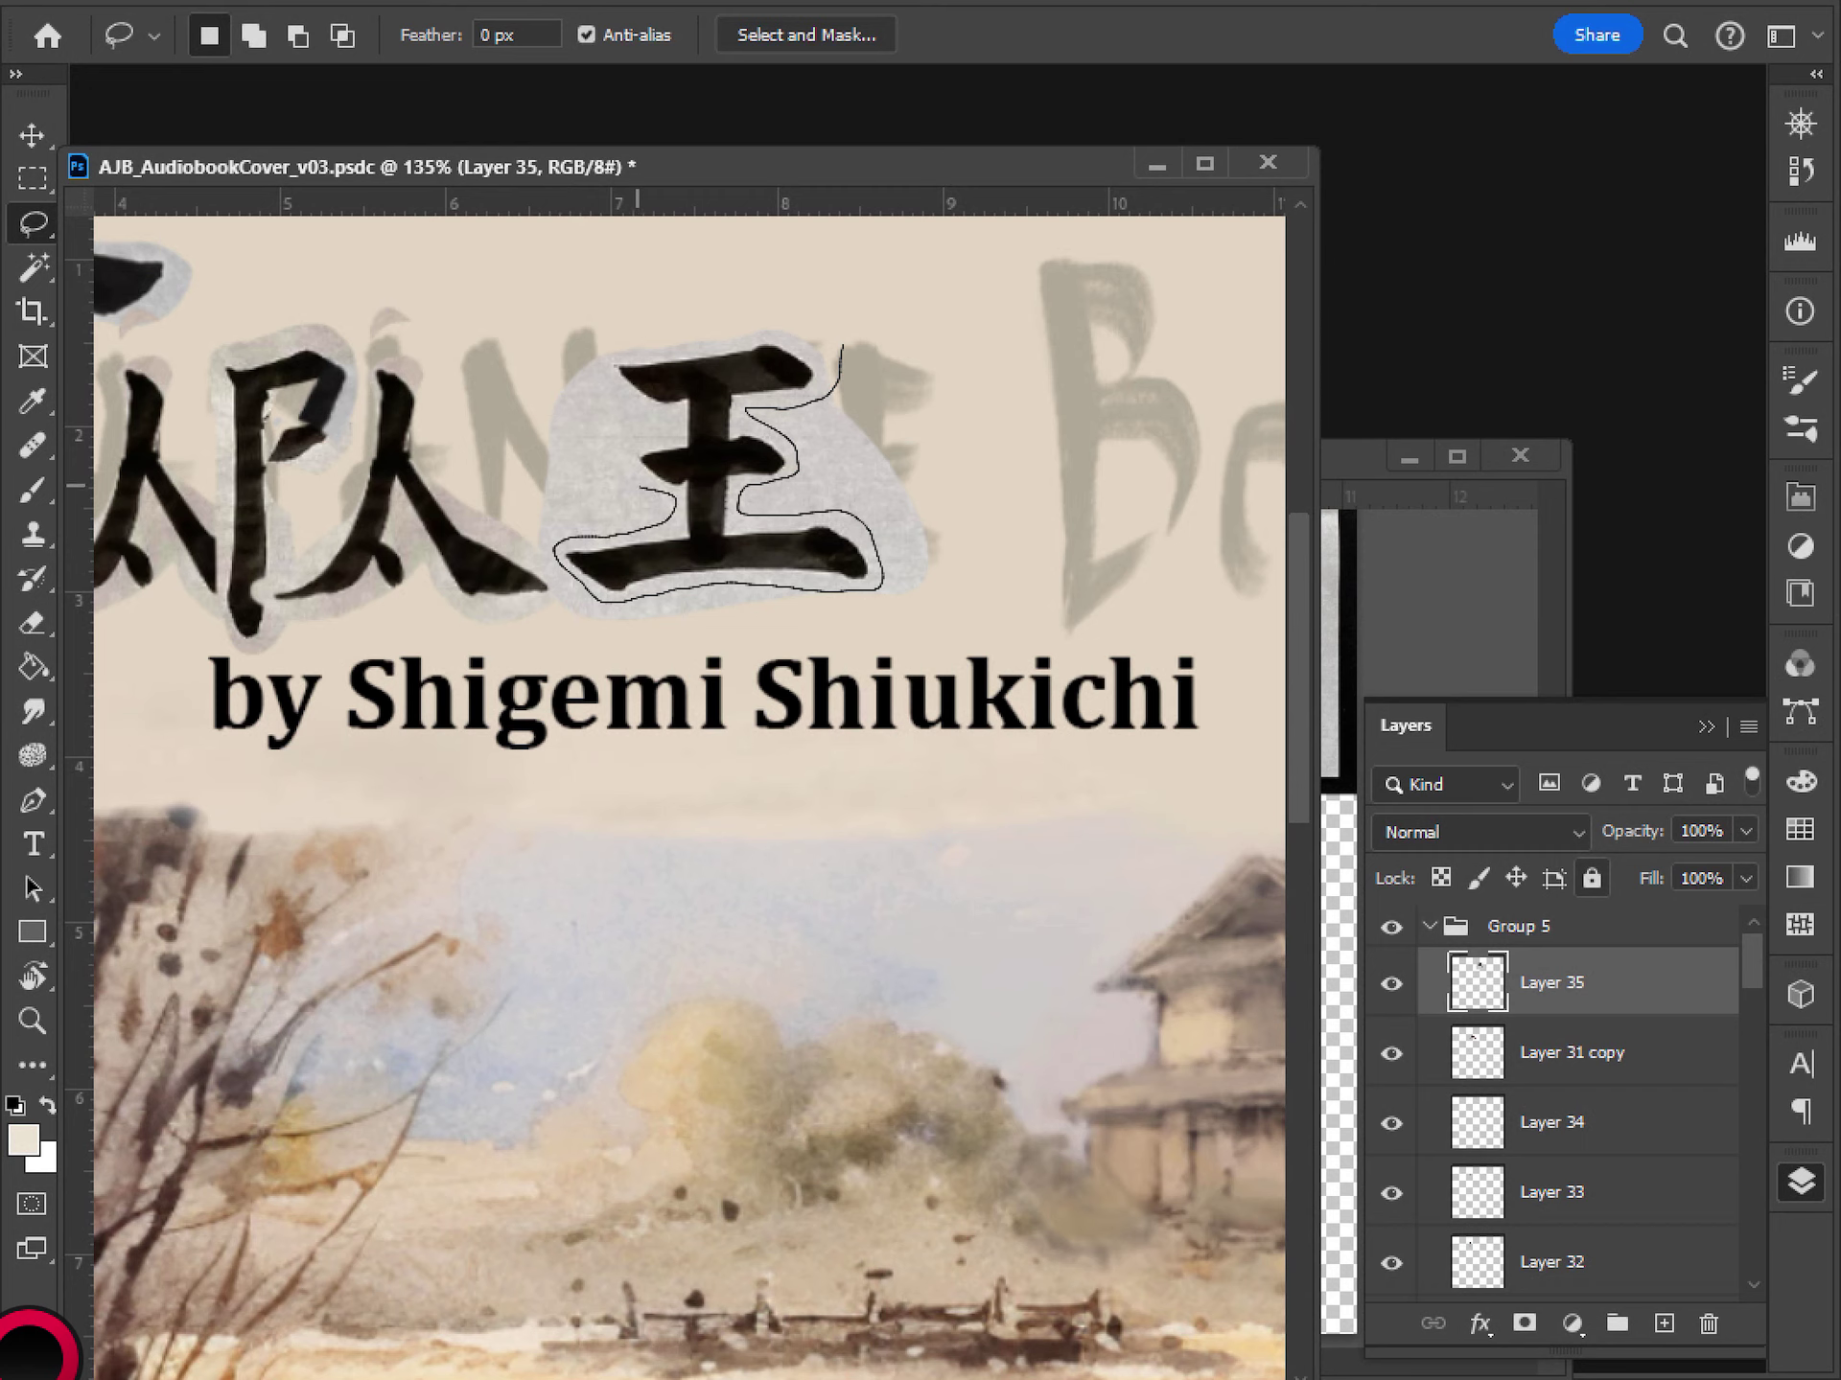
mouse_move(664, 433)
left_mouse_down()
mouse_move(614, 386)
mouse_move(641, 332)
mouse_move(717, 306)
mouse_move(844, 312)
left_mouse_up()
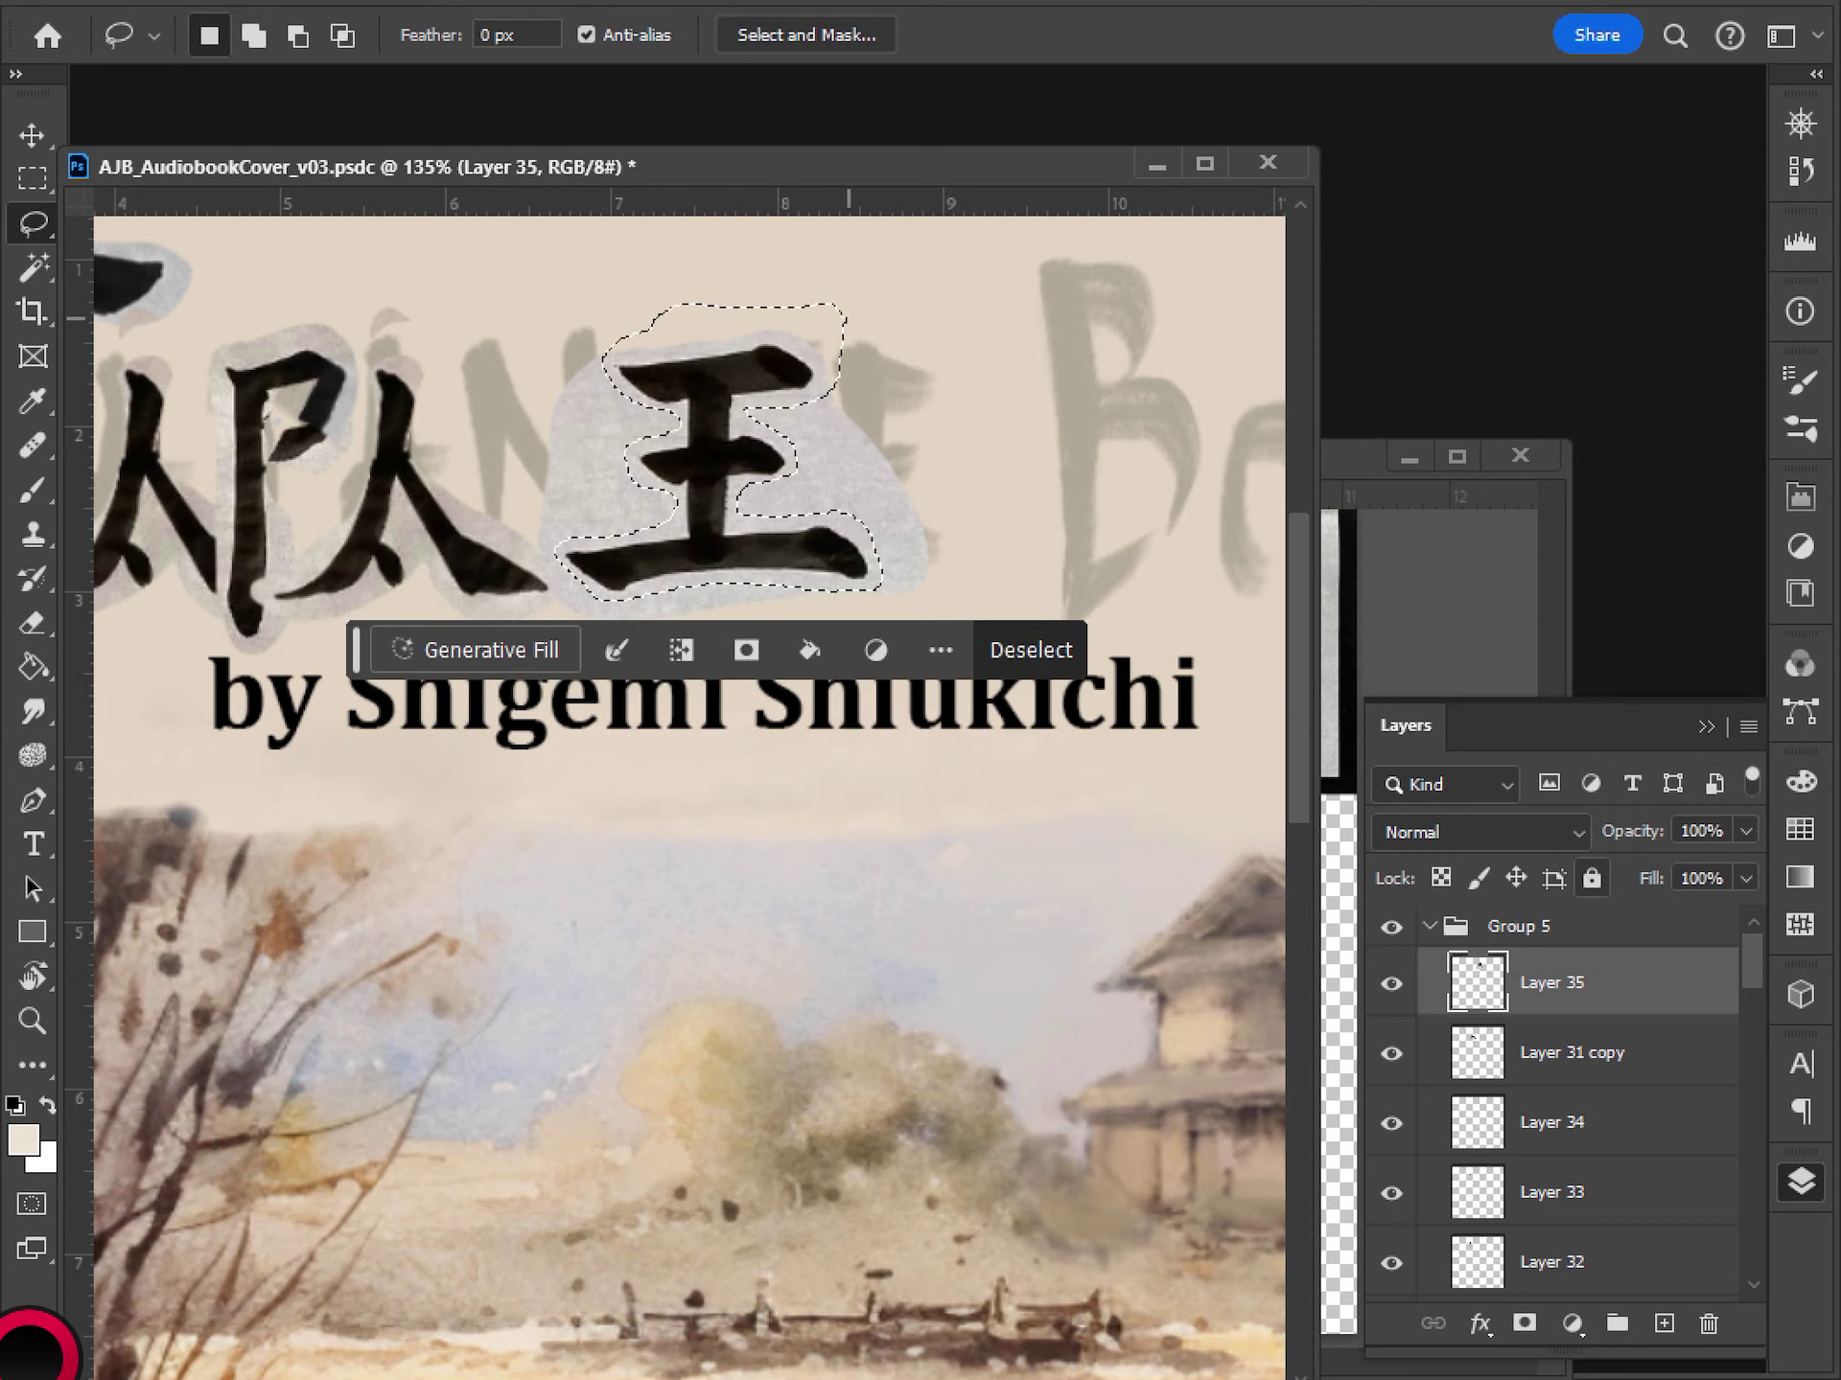
key("ctrl+shift+i")
key("Delete")
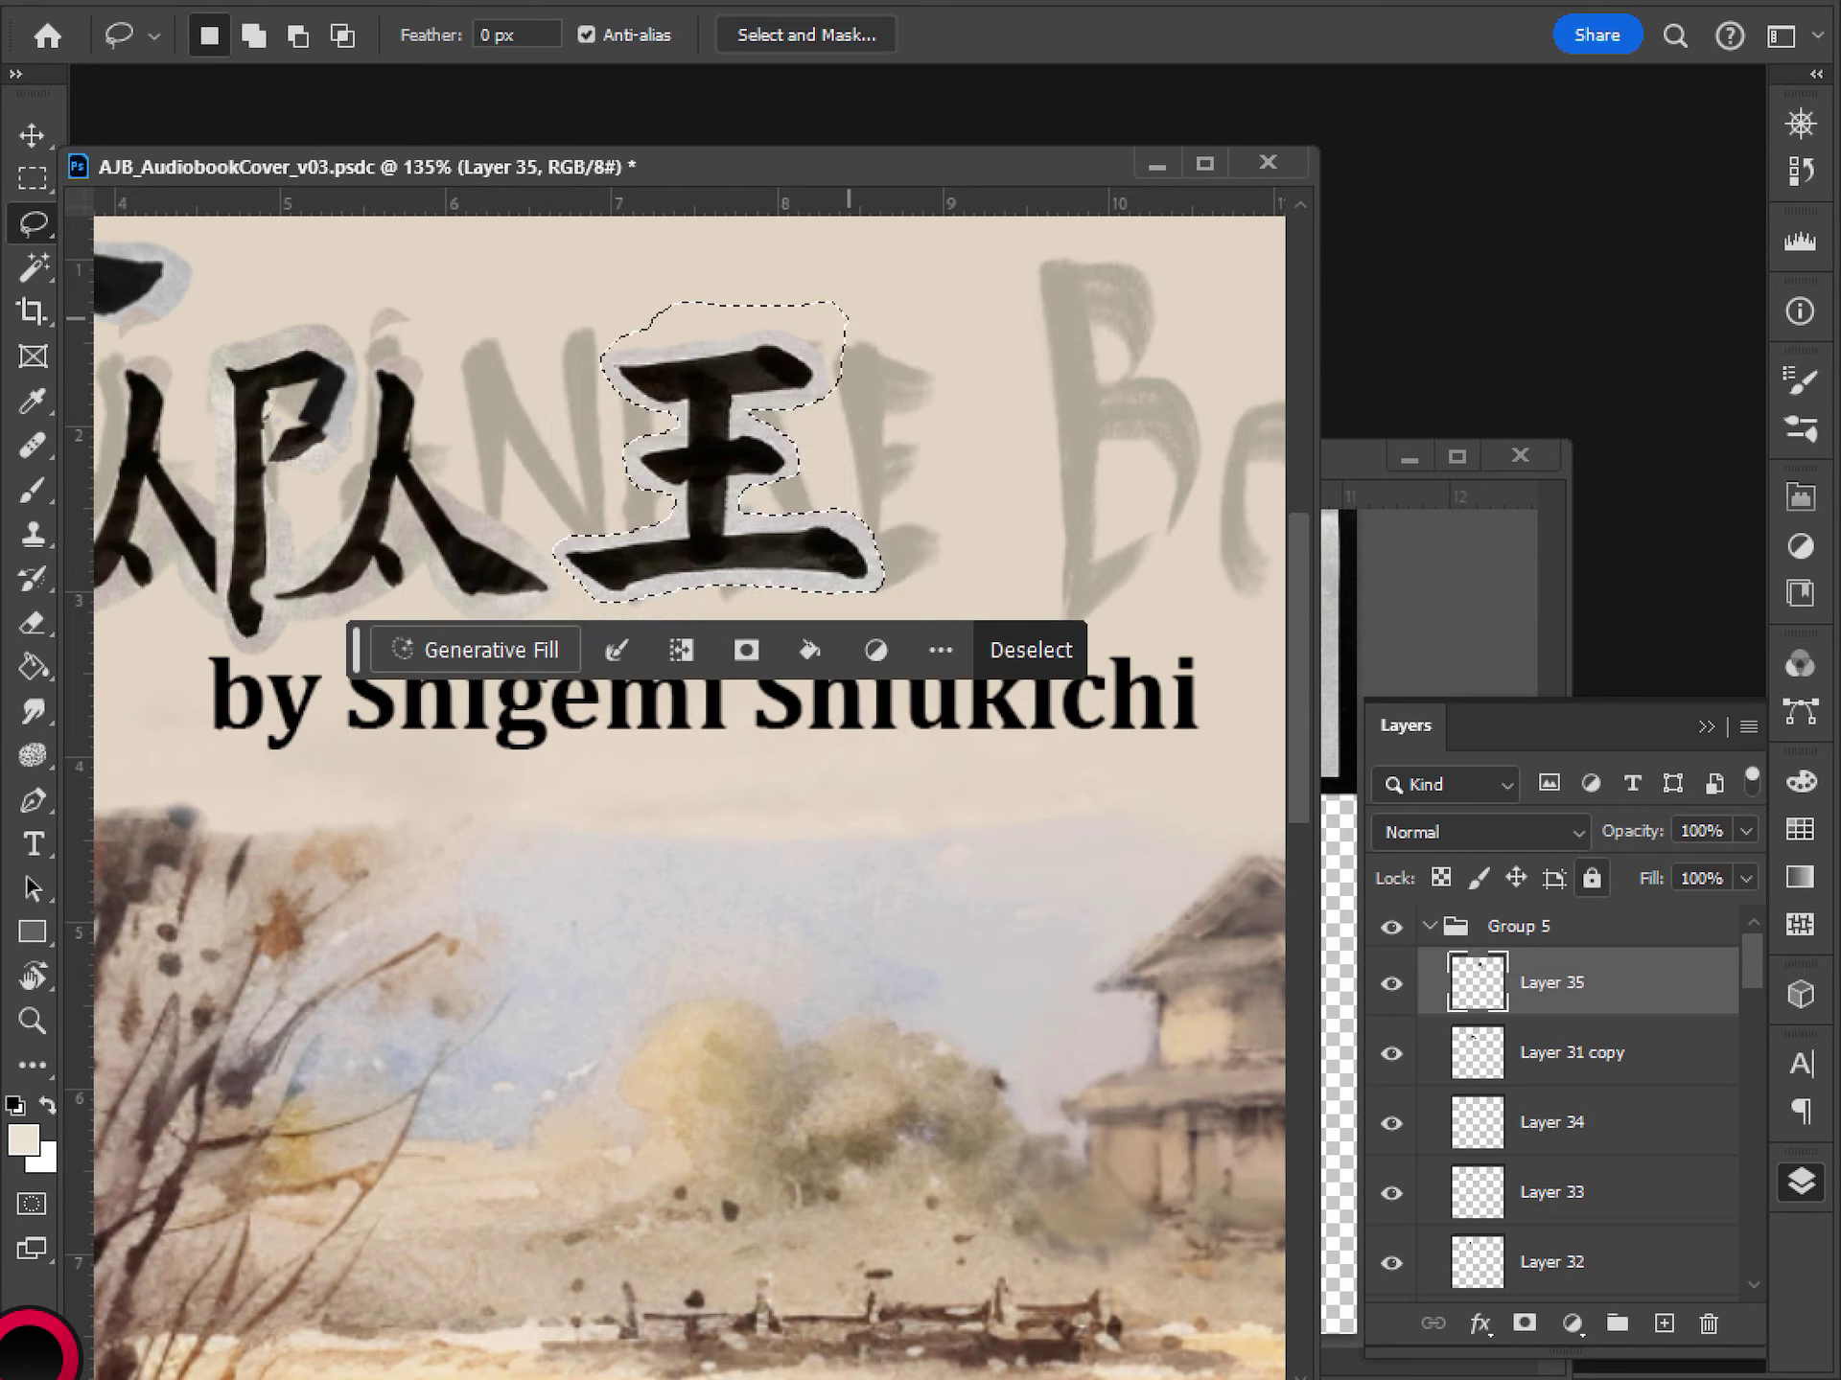
key("m")
key("ctrl+d")
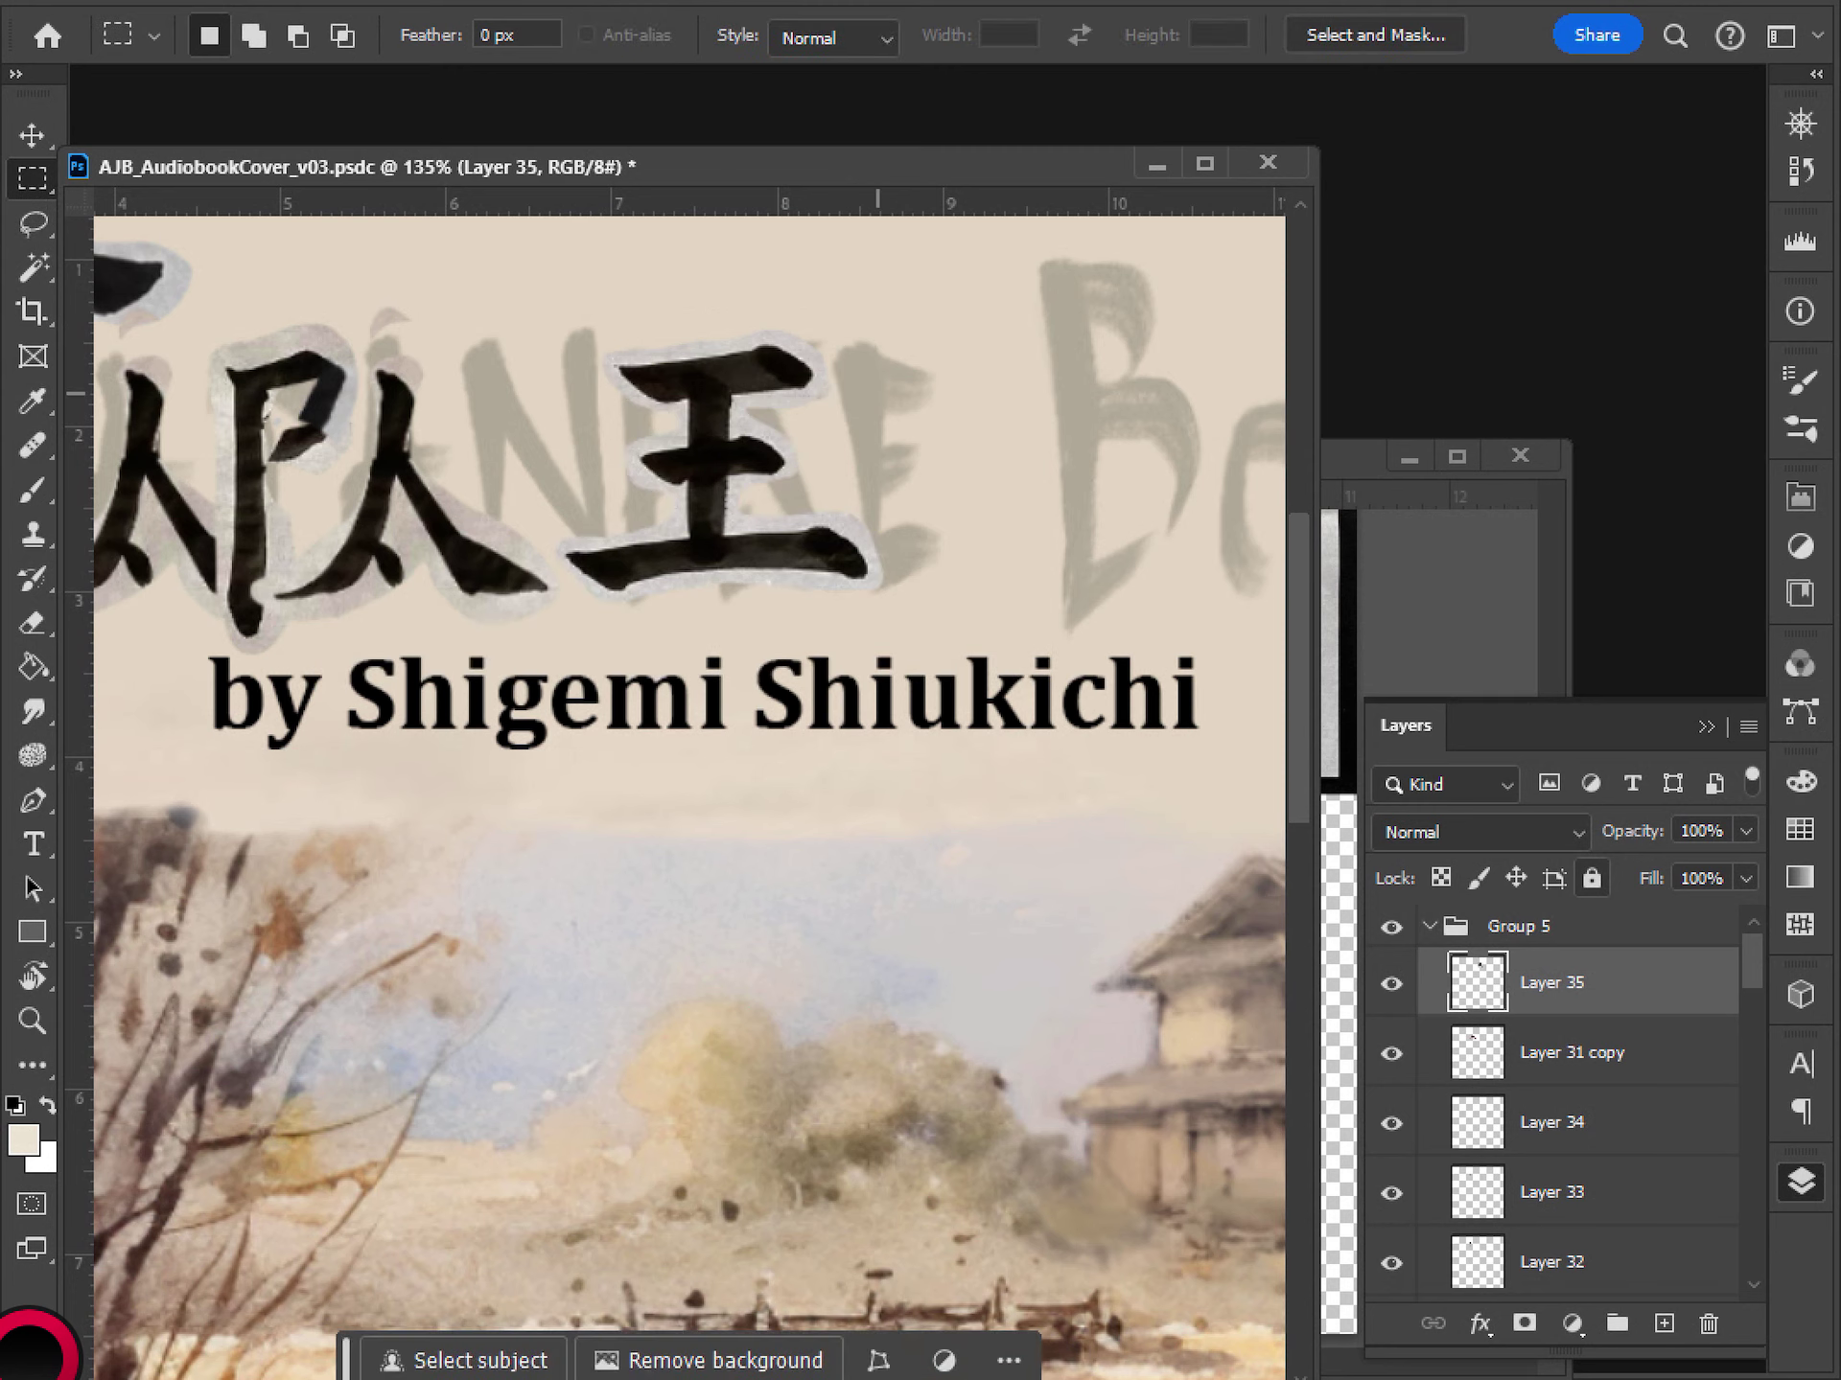
- Lasso the left end of the 王 character's top stroke, cut it out, and paste it in place on a new layer
mouse_move(682, 415)
left_mouse_down()
mouse_move(672, 346)
mouse_move(614, 353)
mouse_move(620, 395)
mouse_move(669, 412)
mouse_move(699, 367)
left_mouse_up()
key("ctrl+d")
key("l")
key("v")
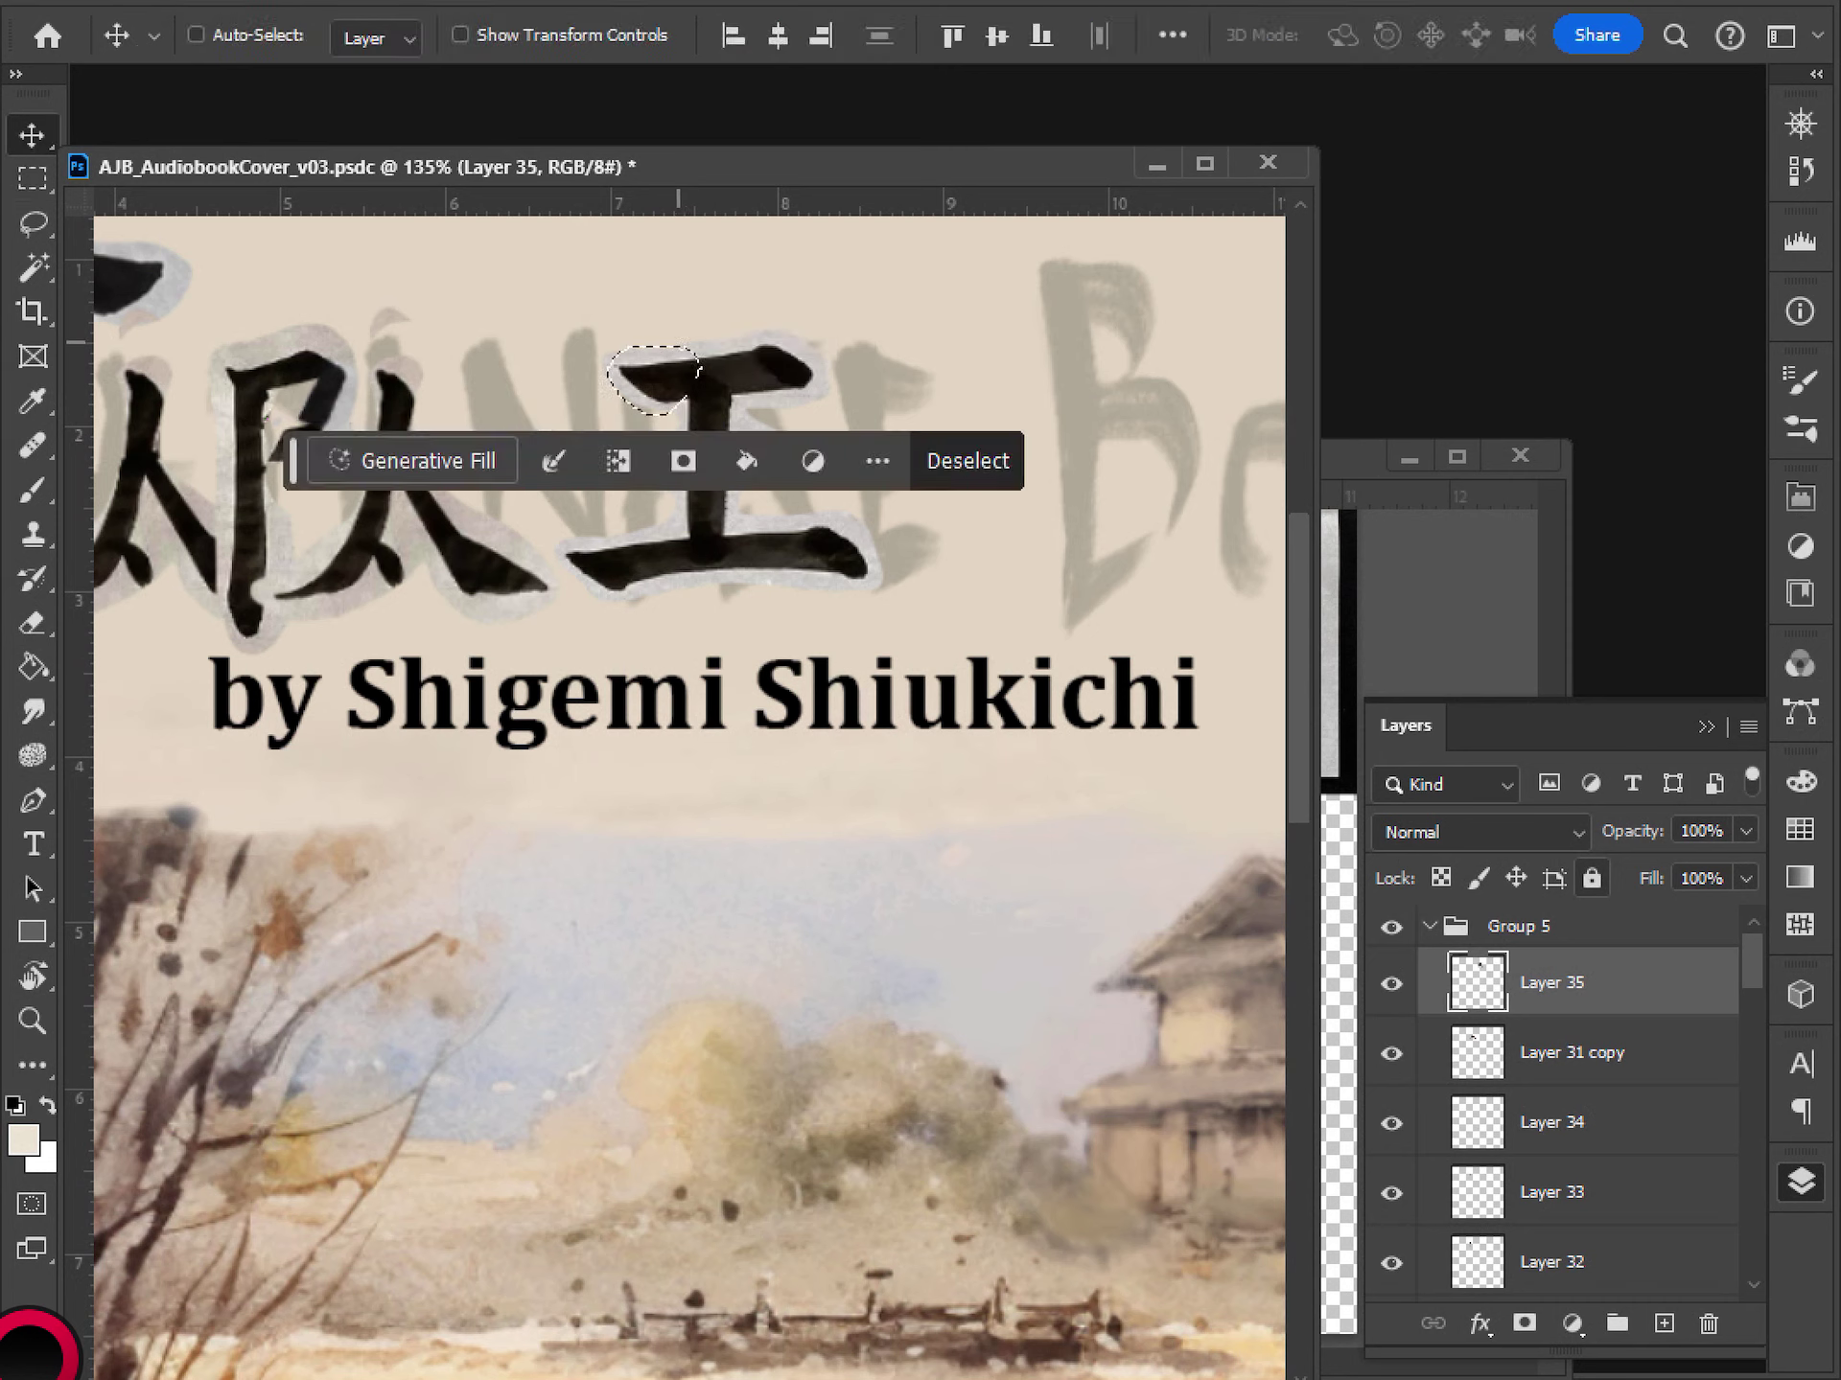
key("ctrl")
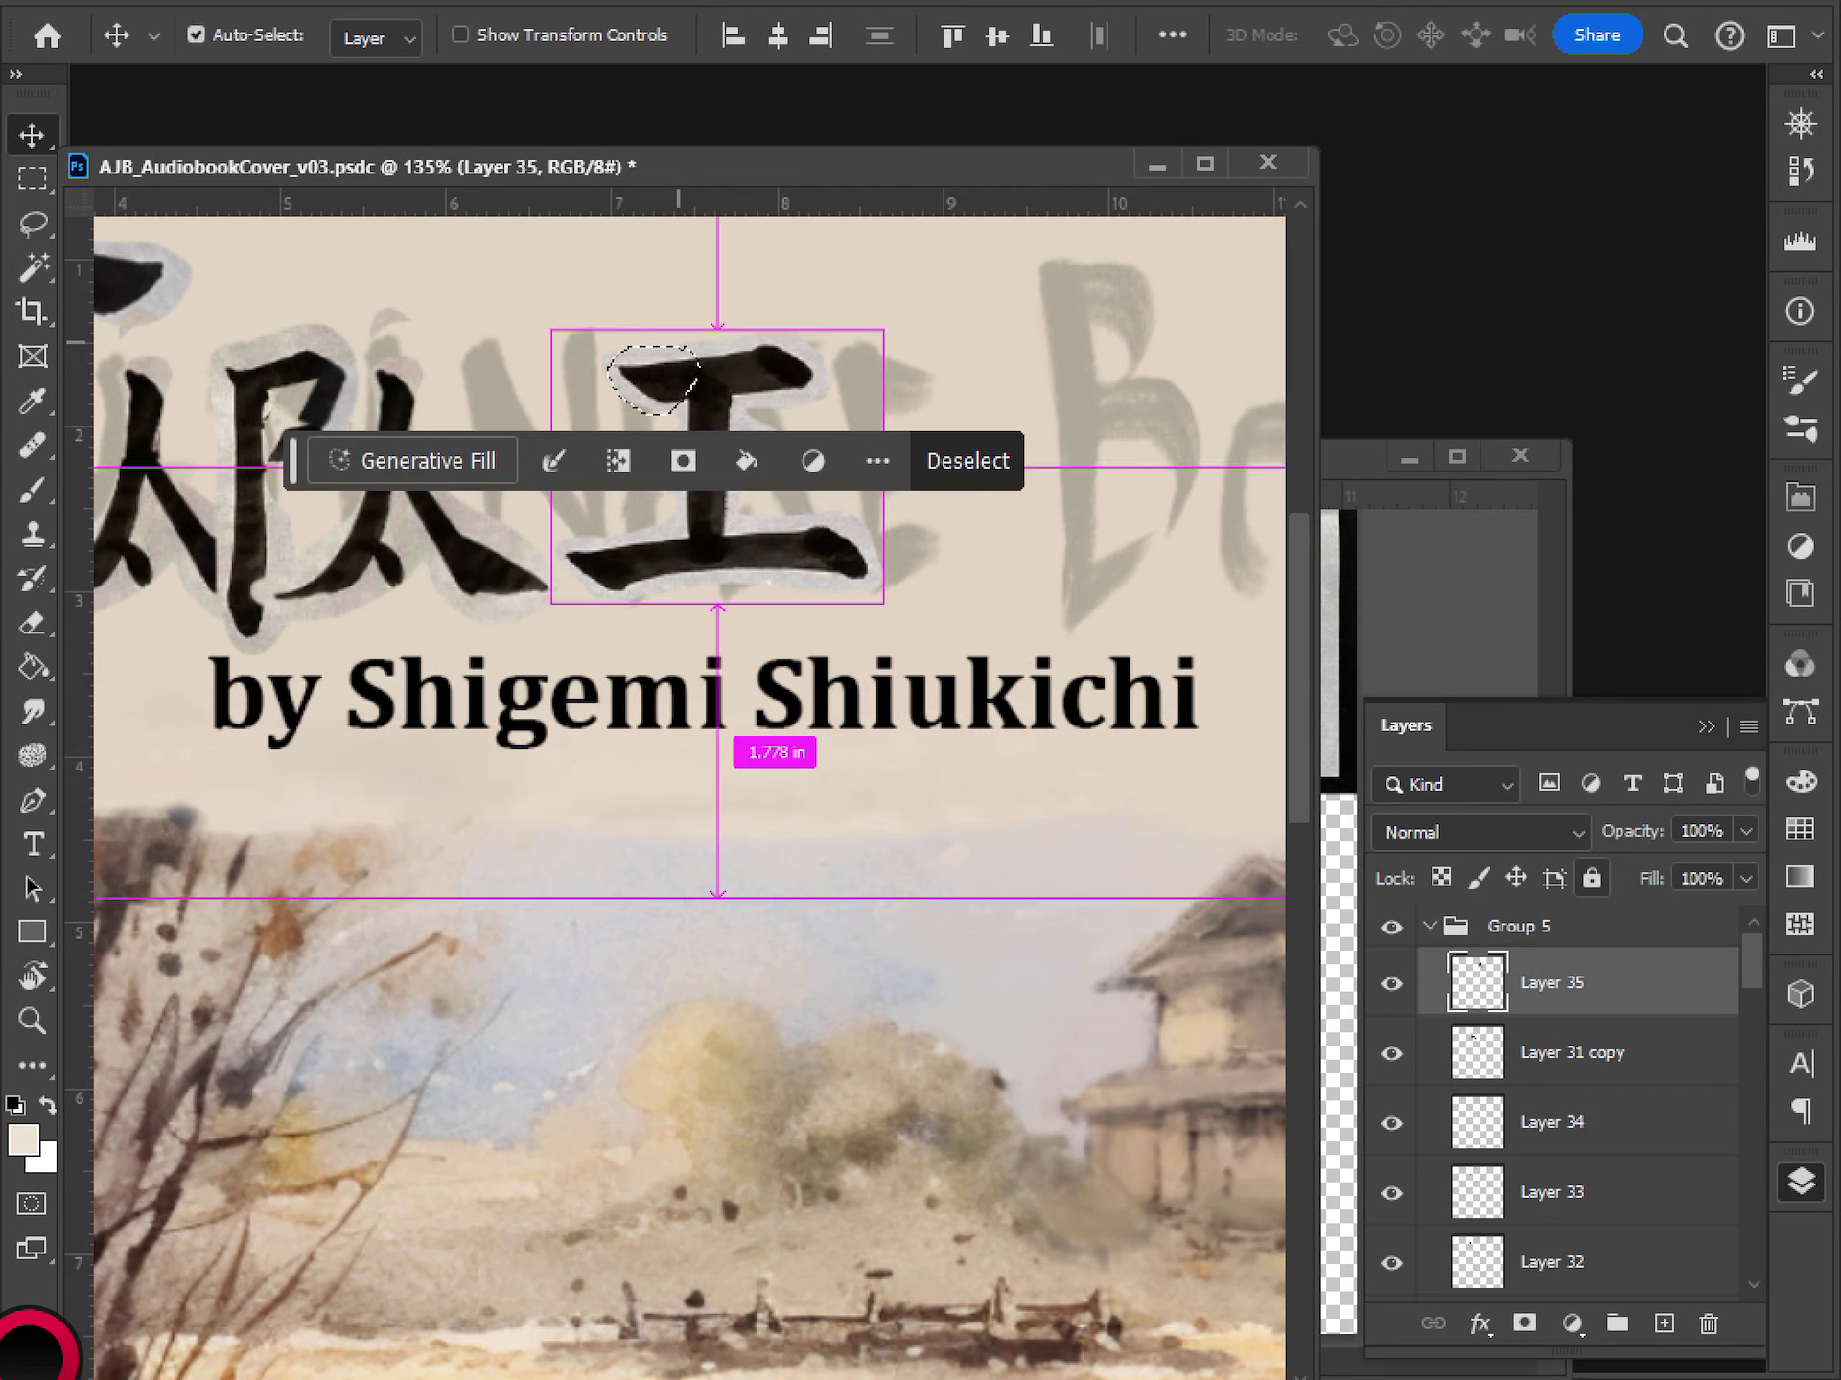
key("Delete")
key("ctrl+d")
key("ctrl+shift+v")
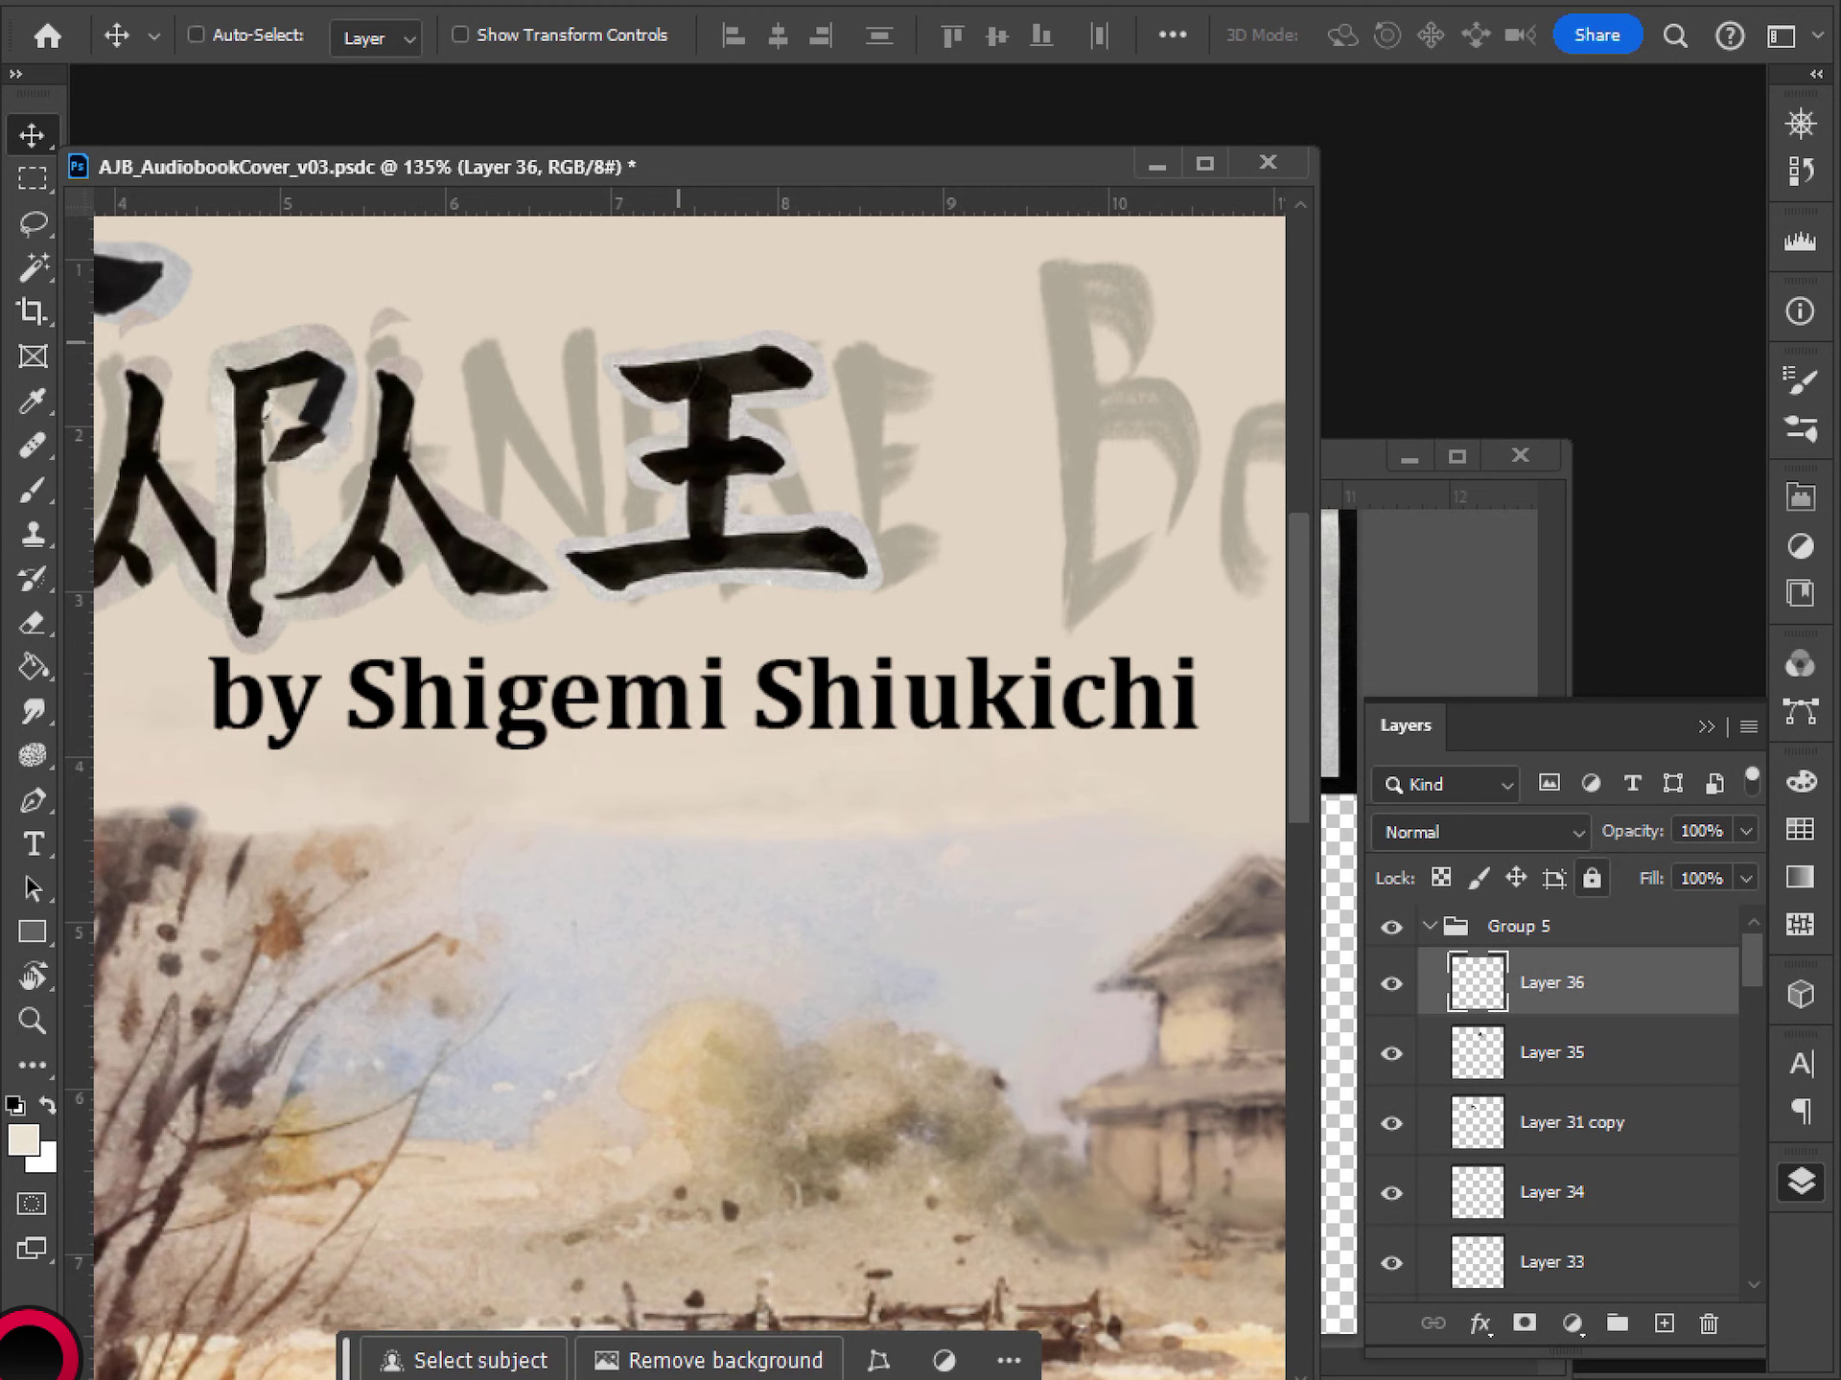
- Shift the cut-out left end of the 王 character's top stroke inward to the right
left_click_drag(677, 386, 692, 387)
key("e")
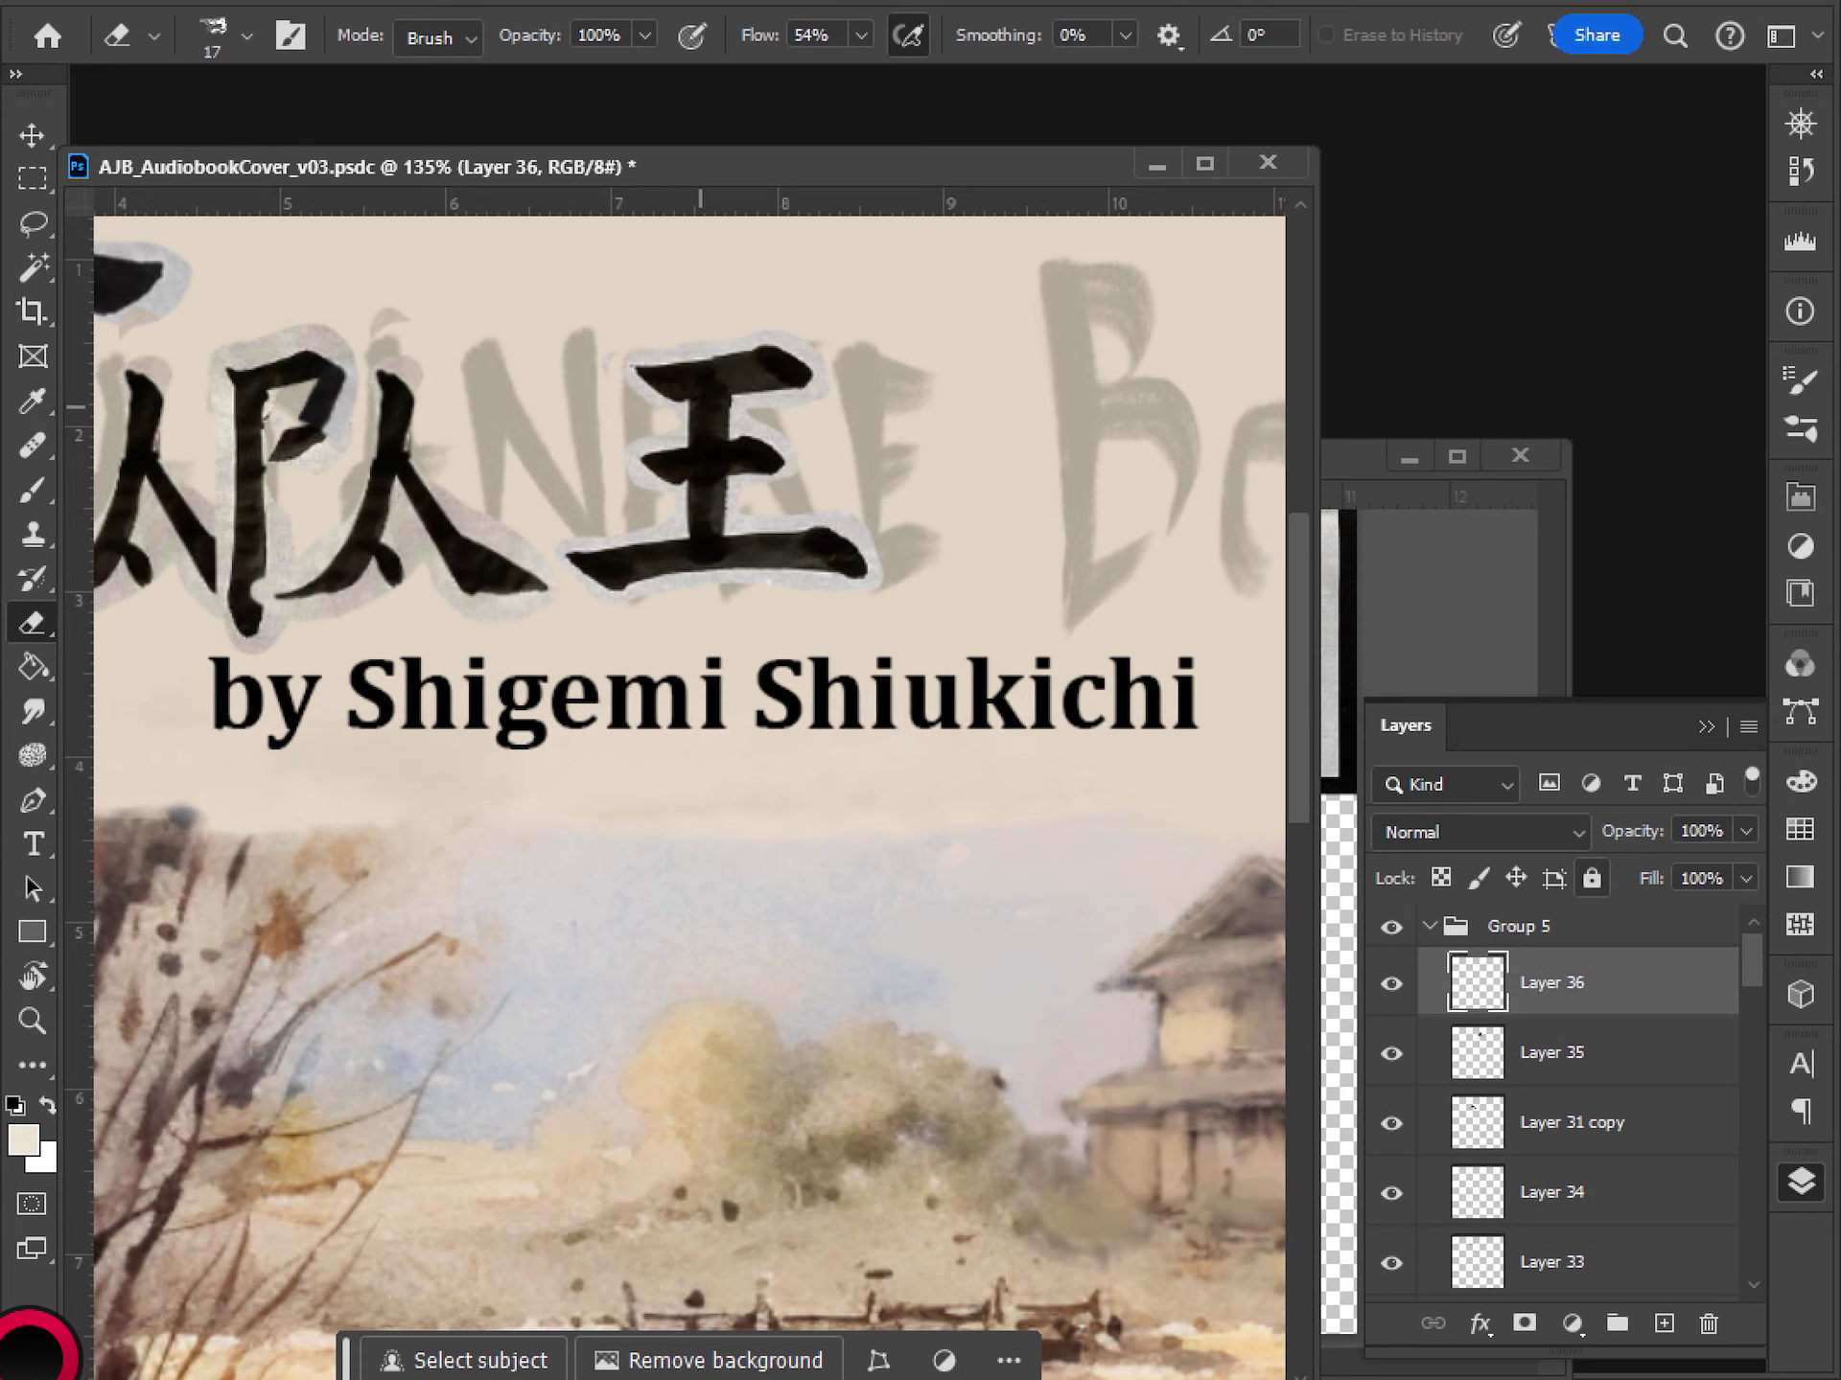
- Lasso the left end of the 王 character's middle stroke and make Layer 35, which holds that stroke, active
key("l")
mouse_move(643, 427)
left_mouse_down()
mouse_move(682, 443)
mouse_move(692, 485)
mouse_move(662, 499)
mouse_move(606, 433)
left_mouse_up()
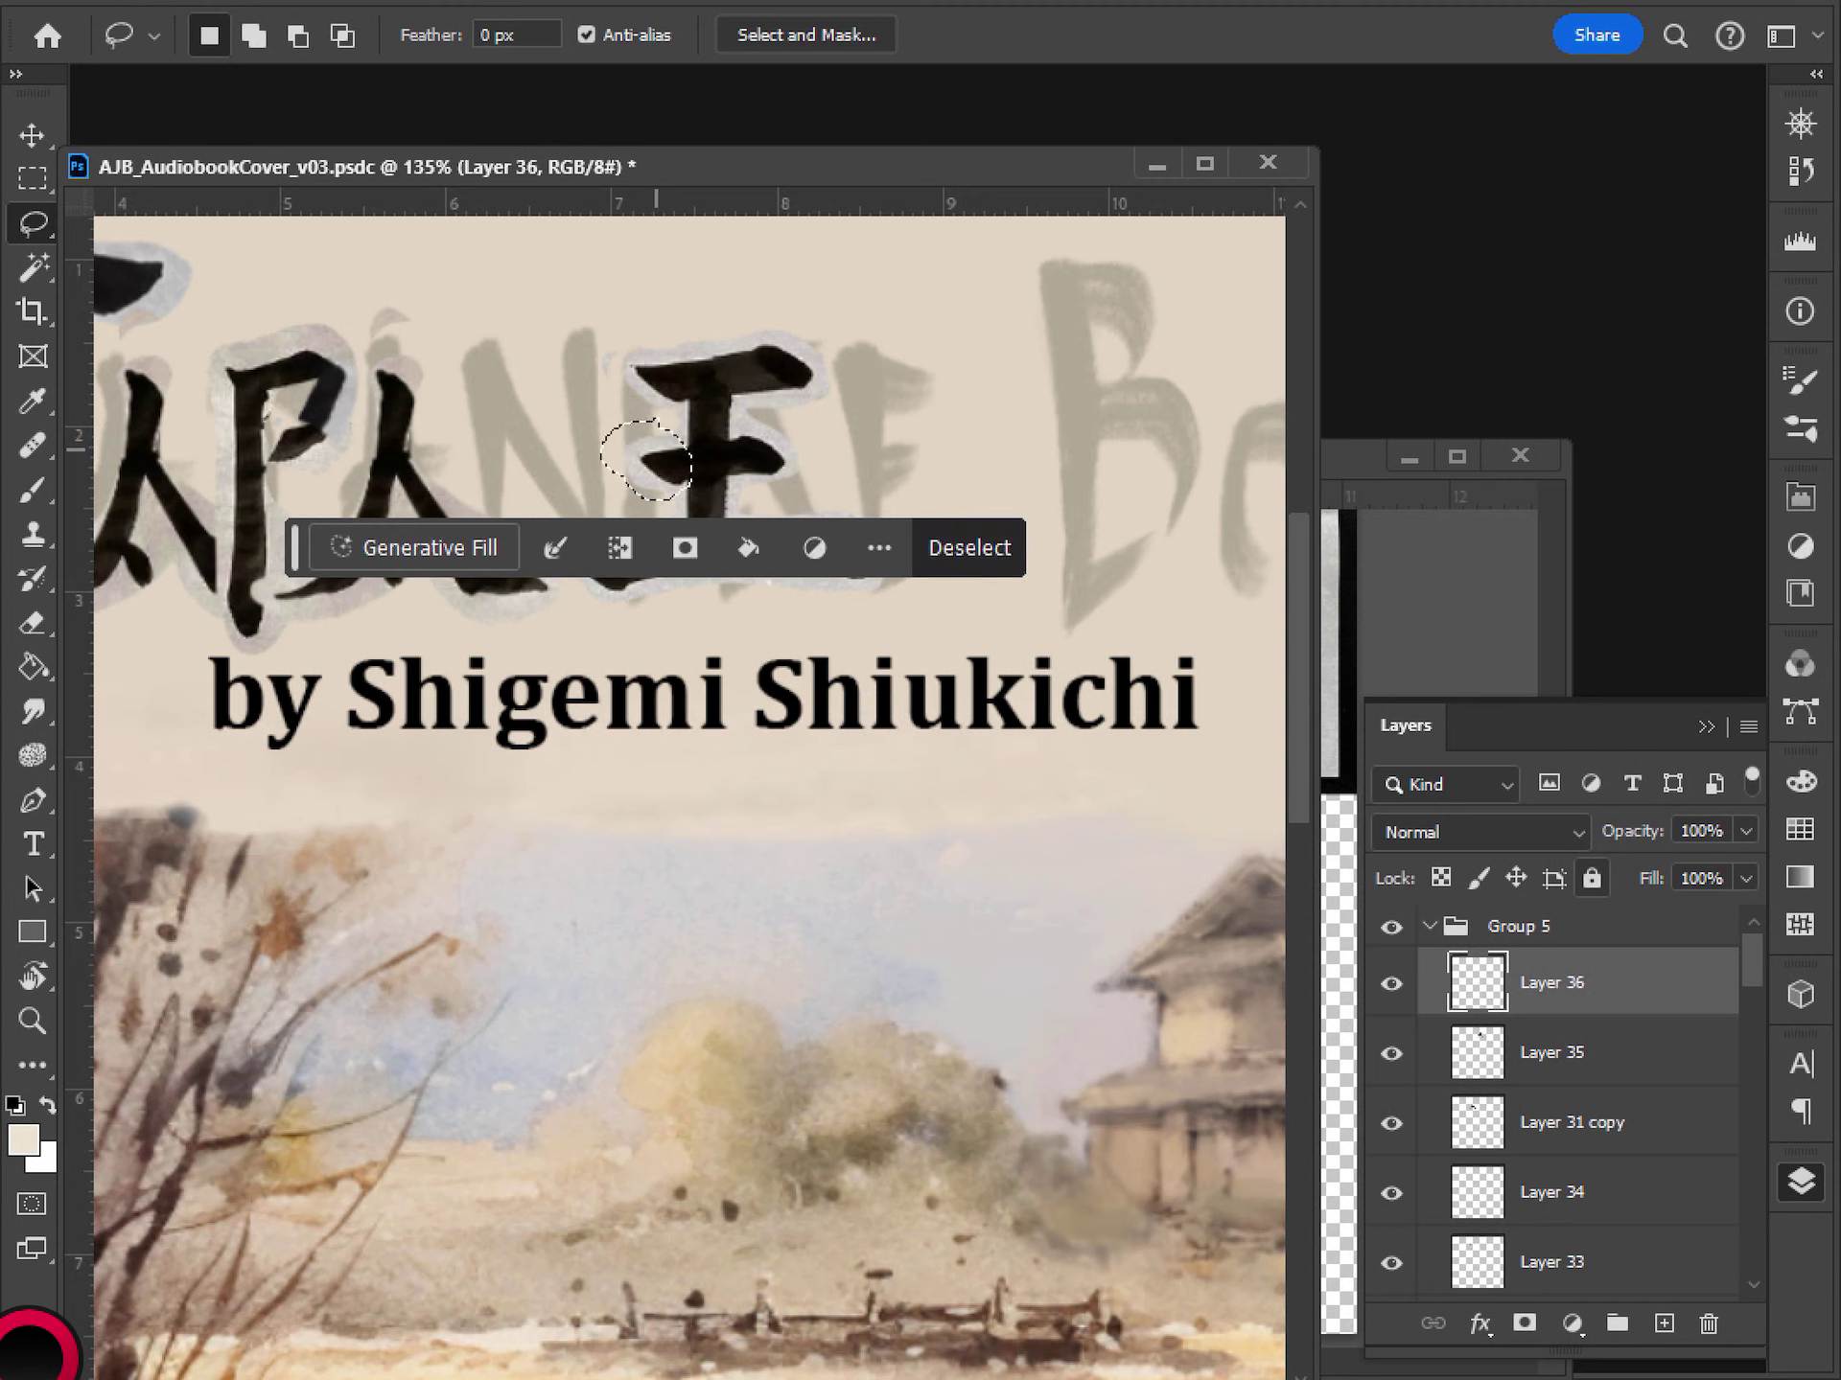
key("v")
left_click_drag(655, 460, 690, 479)
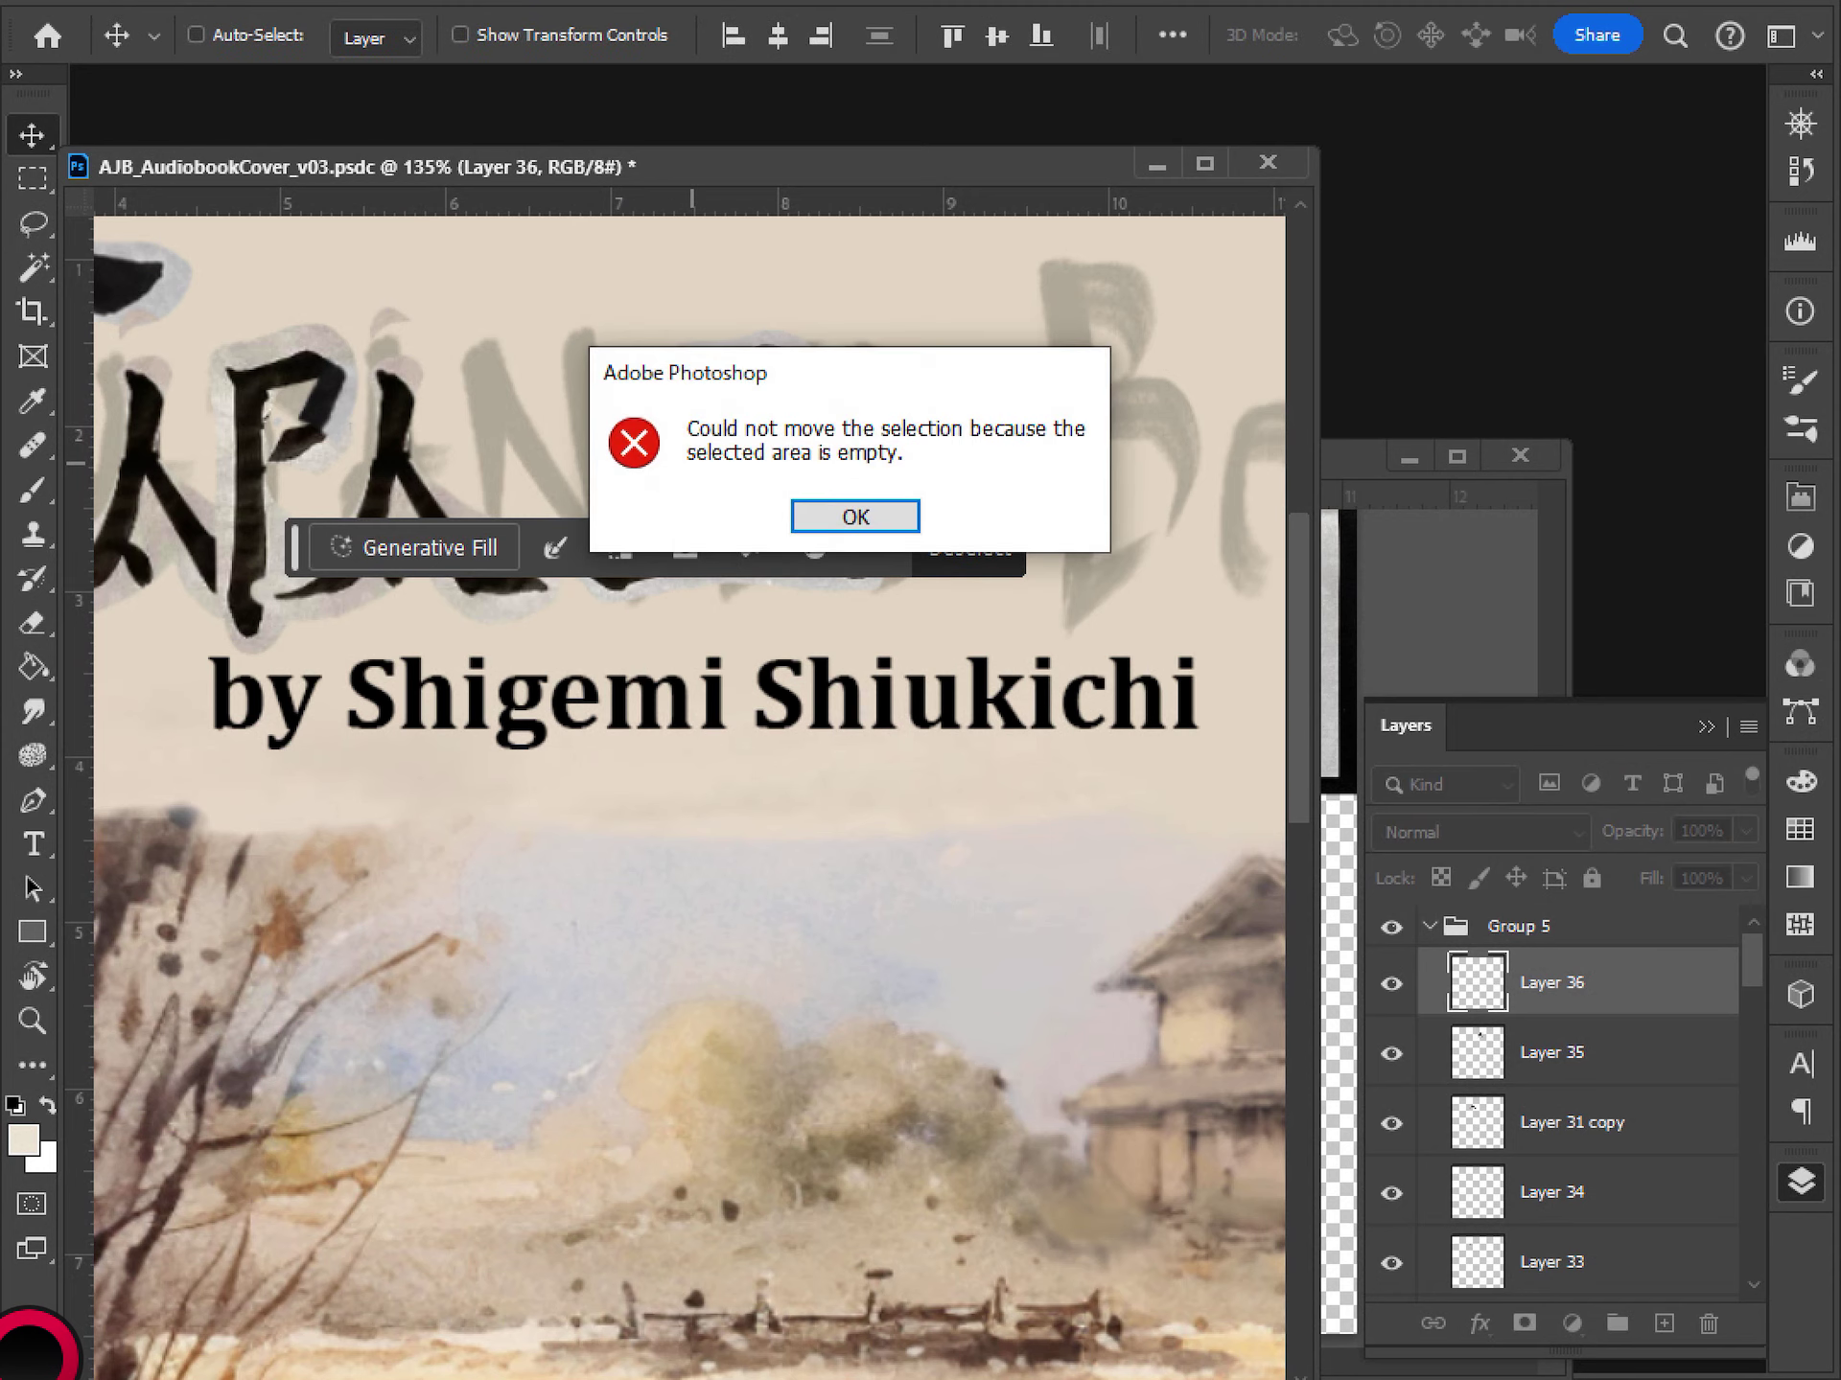
left_click(850, 517)
left_click(1551, 1052)
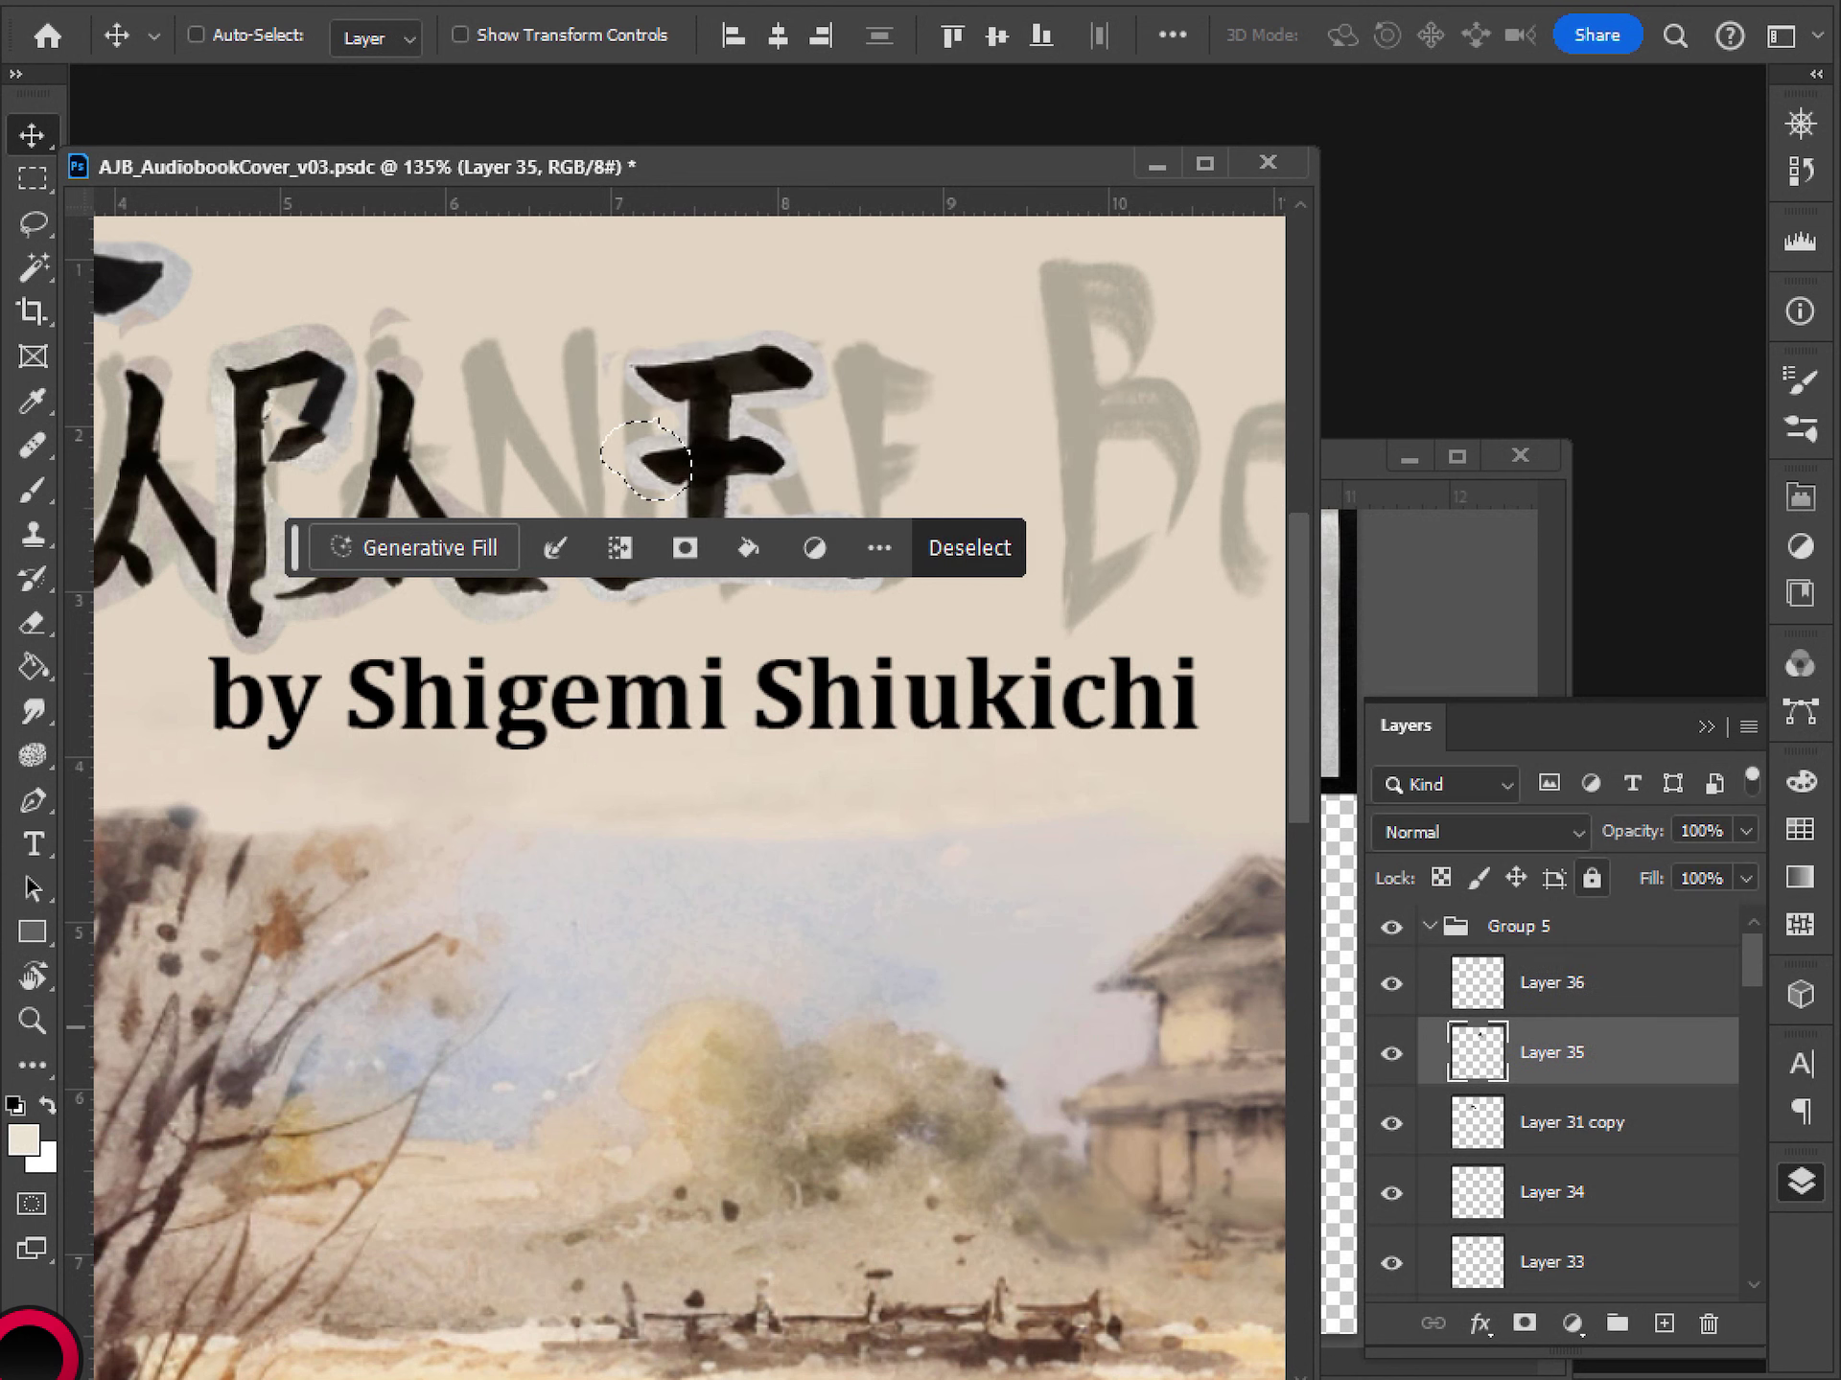
- Try to shift the selected left end of the middle stroke inward and erase at the edge of the vertical stroke
key("c")
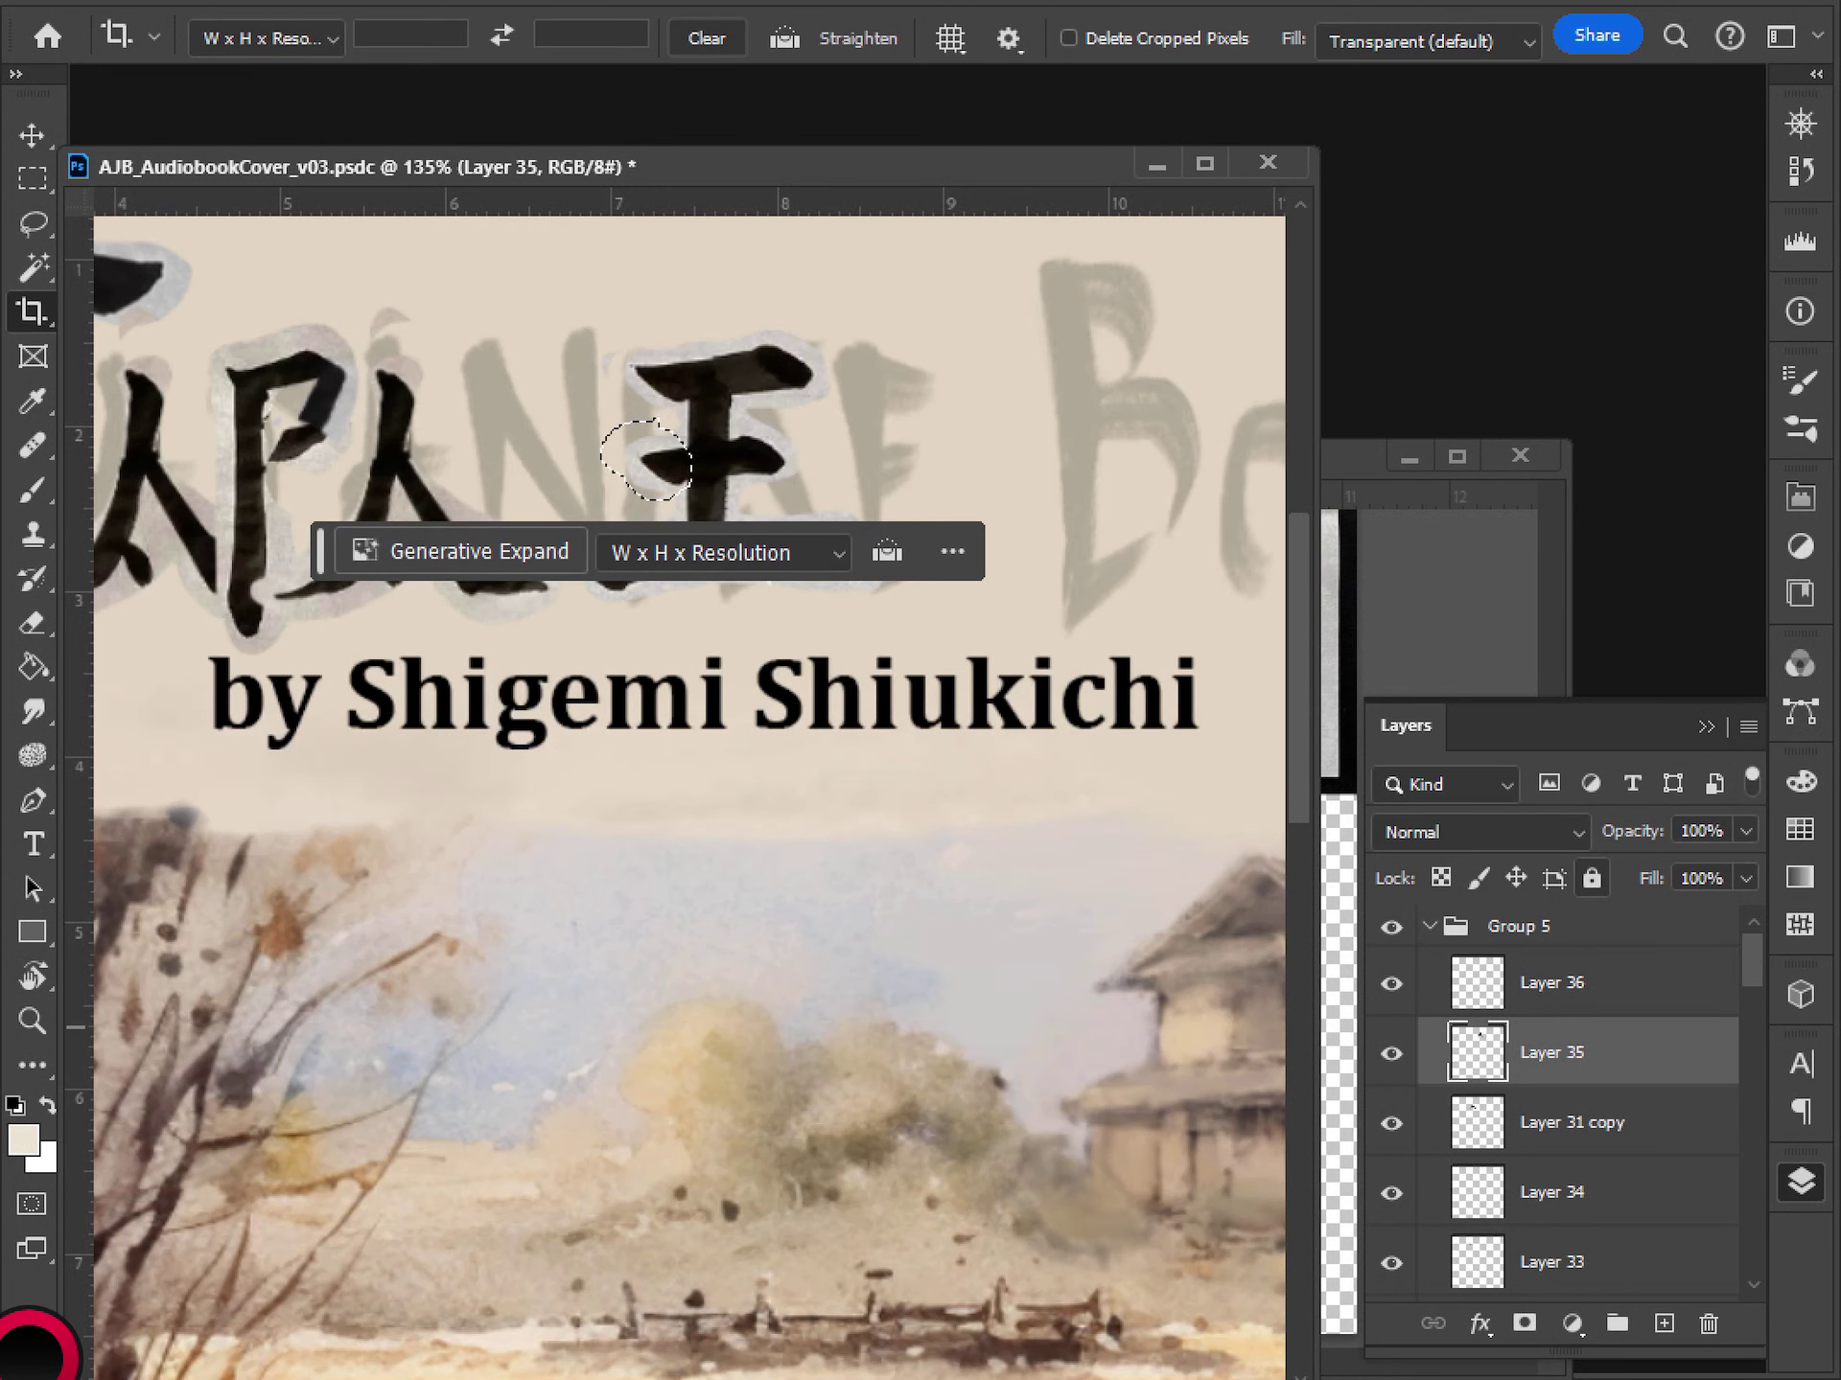
key("v")
left_click_drag(659, 460, 668, 461)
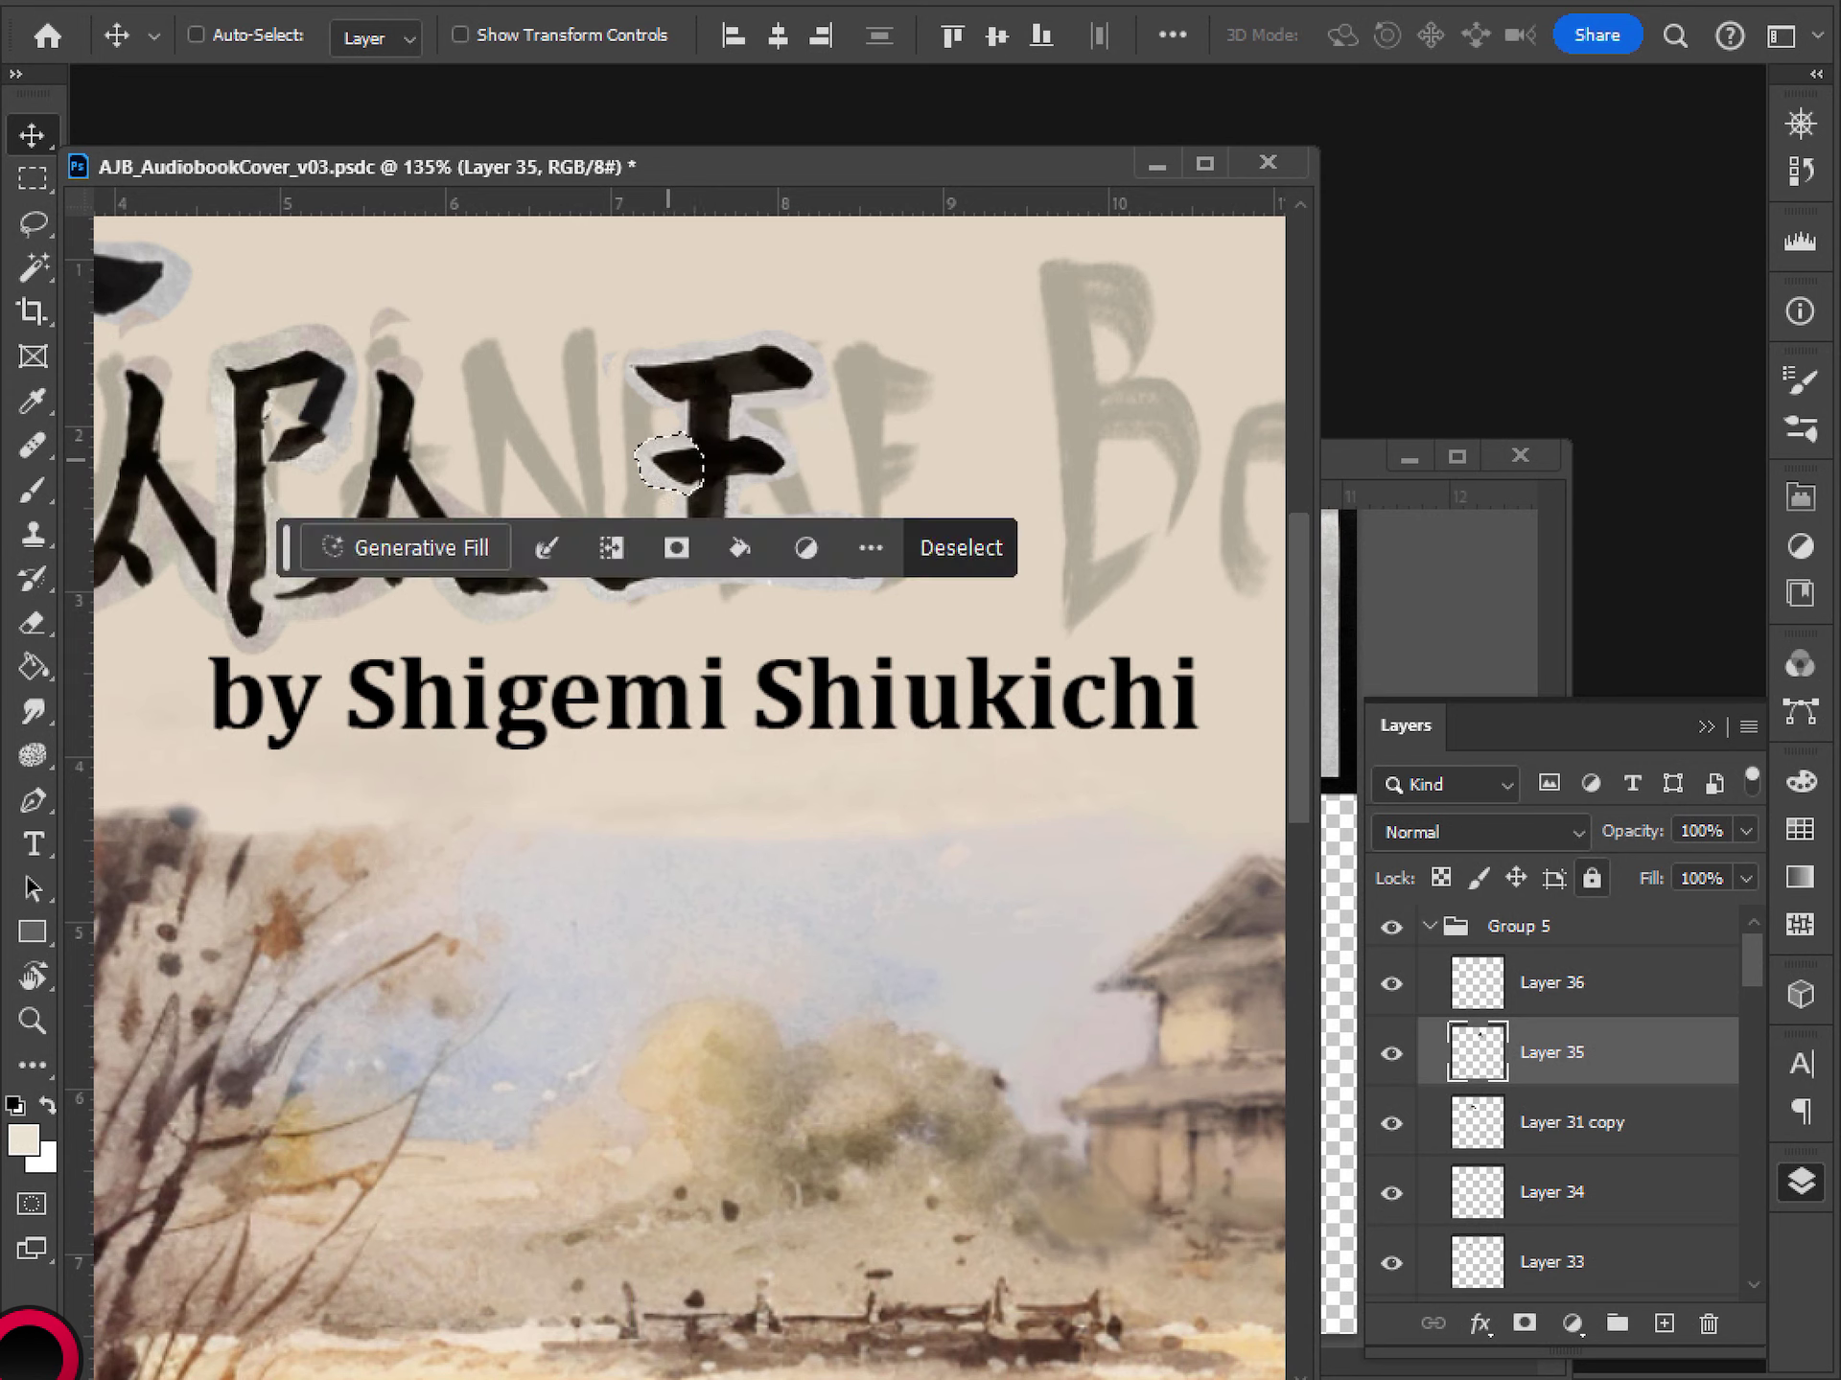
key("l")
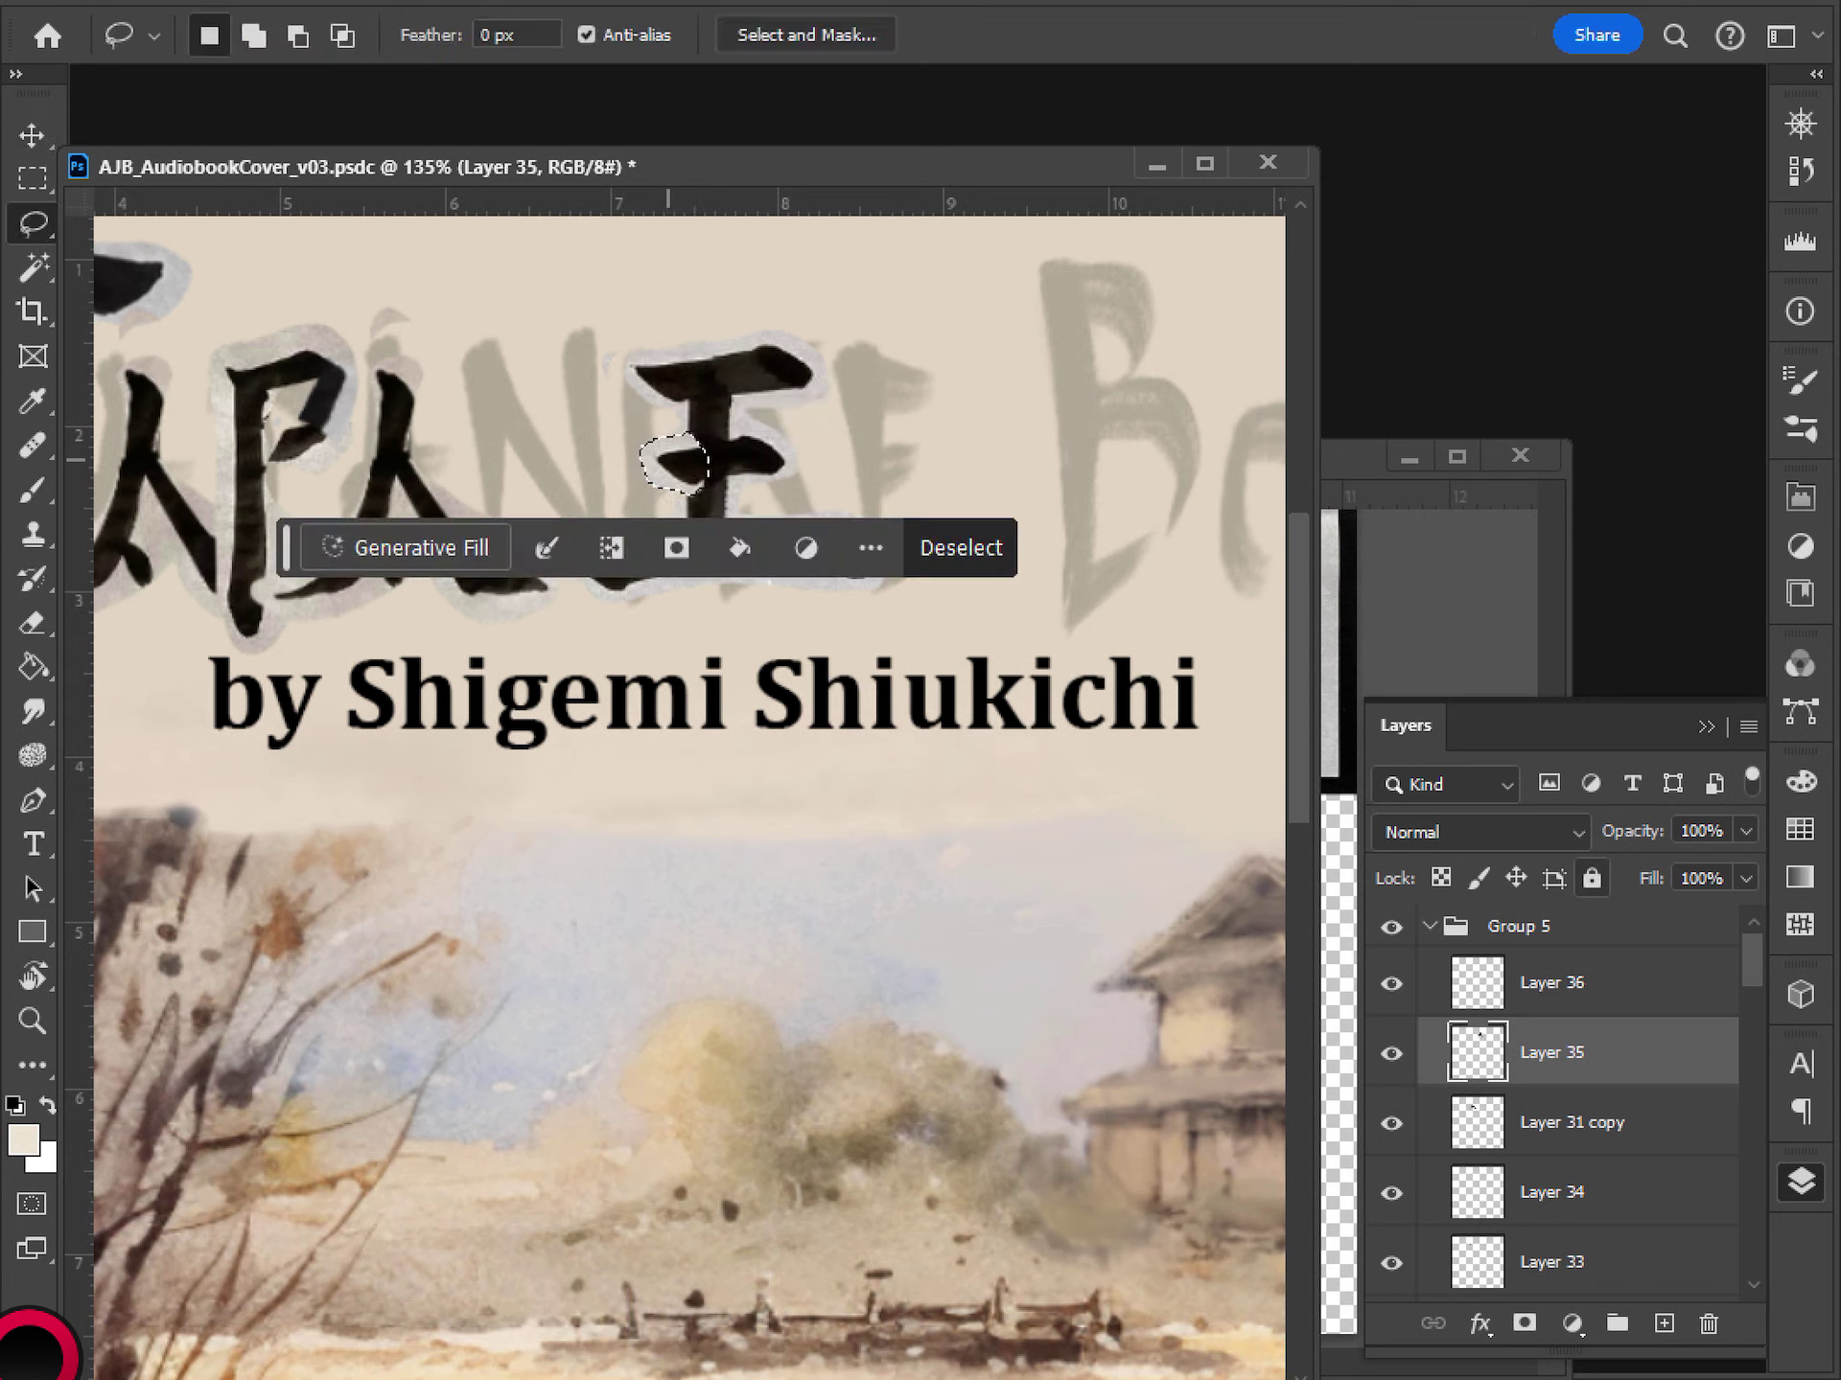
key("ctrl+d")
key("e")
left_click_drag(698, 421, 701, 438)
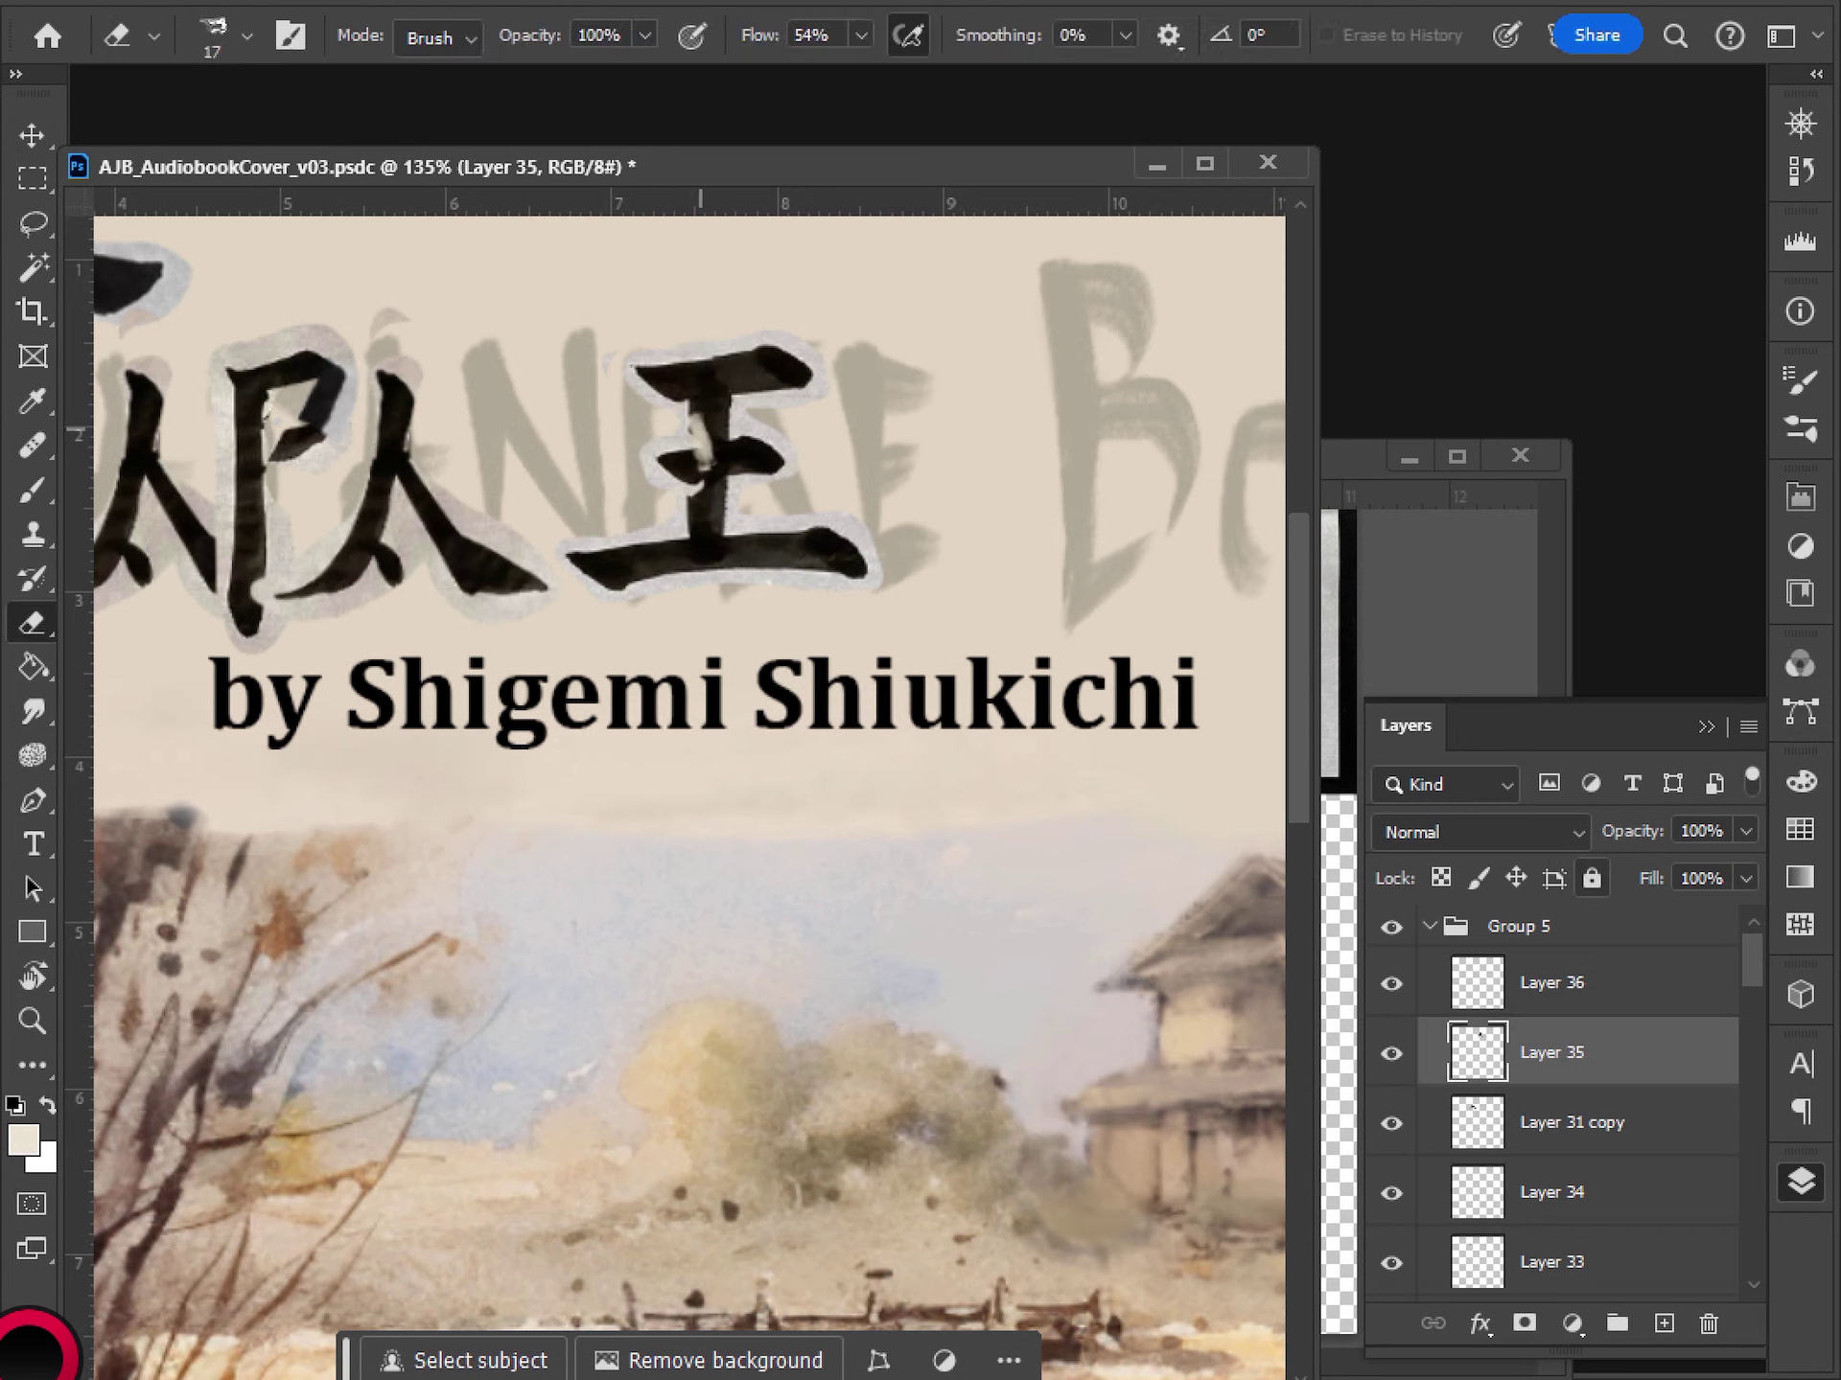
- Check Layer 35's contents by toggling its visibility, and undo the eraser stroke and the shift of the middle stroke's end
key("ctrl+z")
left_click(1390, 1053)
left_click(1390, 1053)
left_click(1390, 1053)
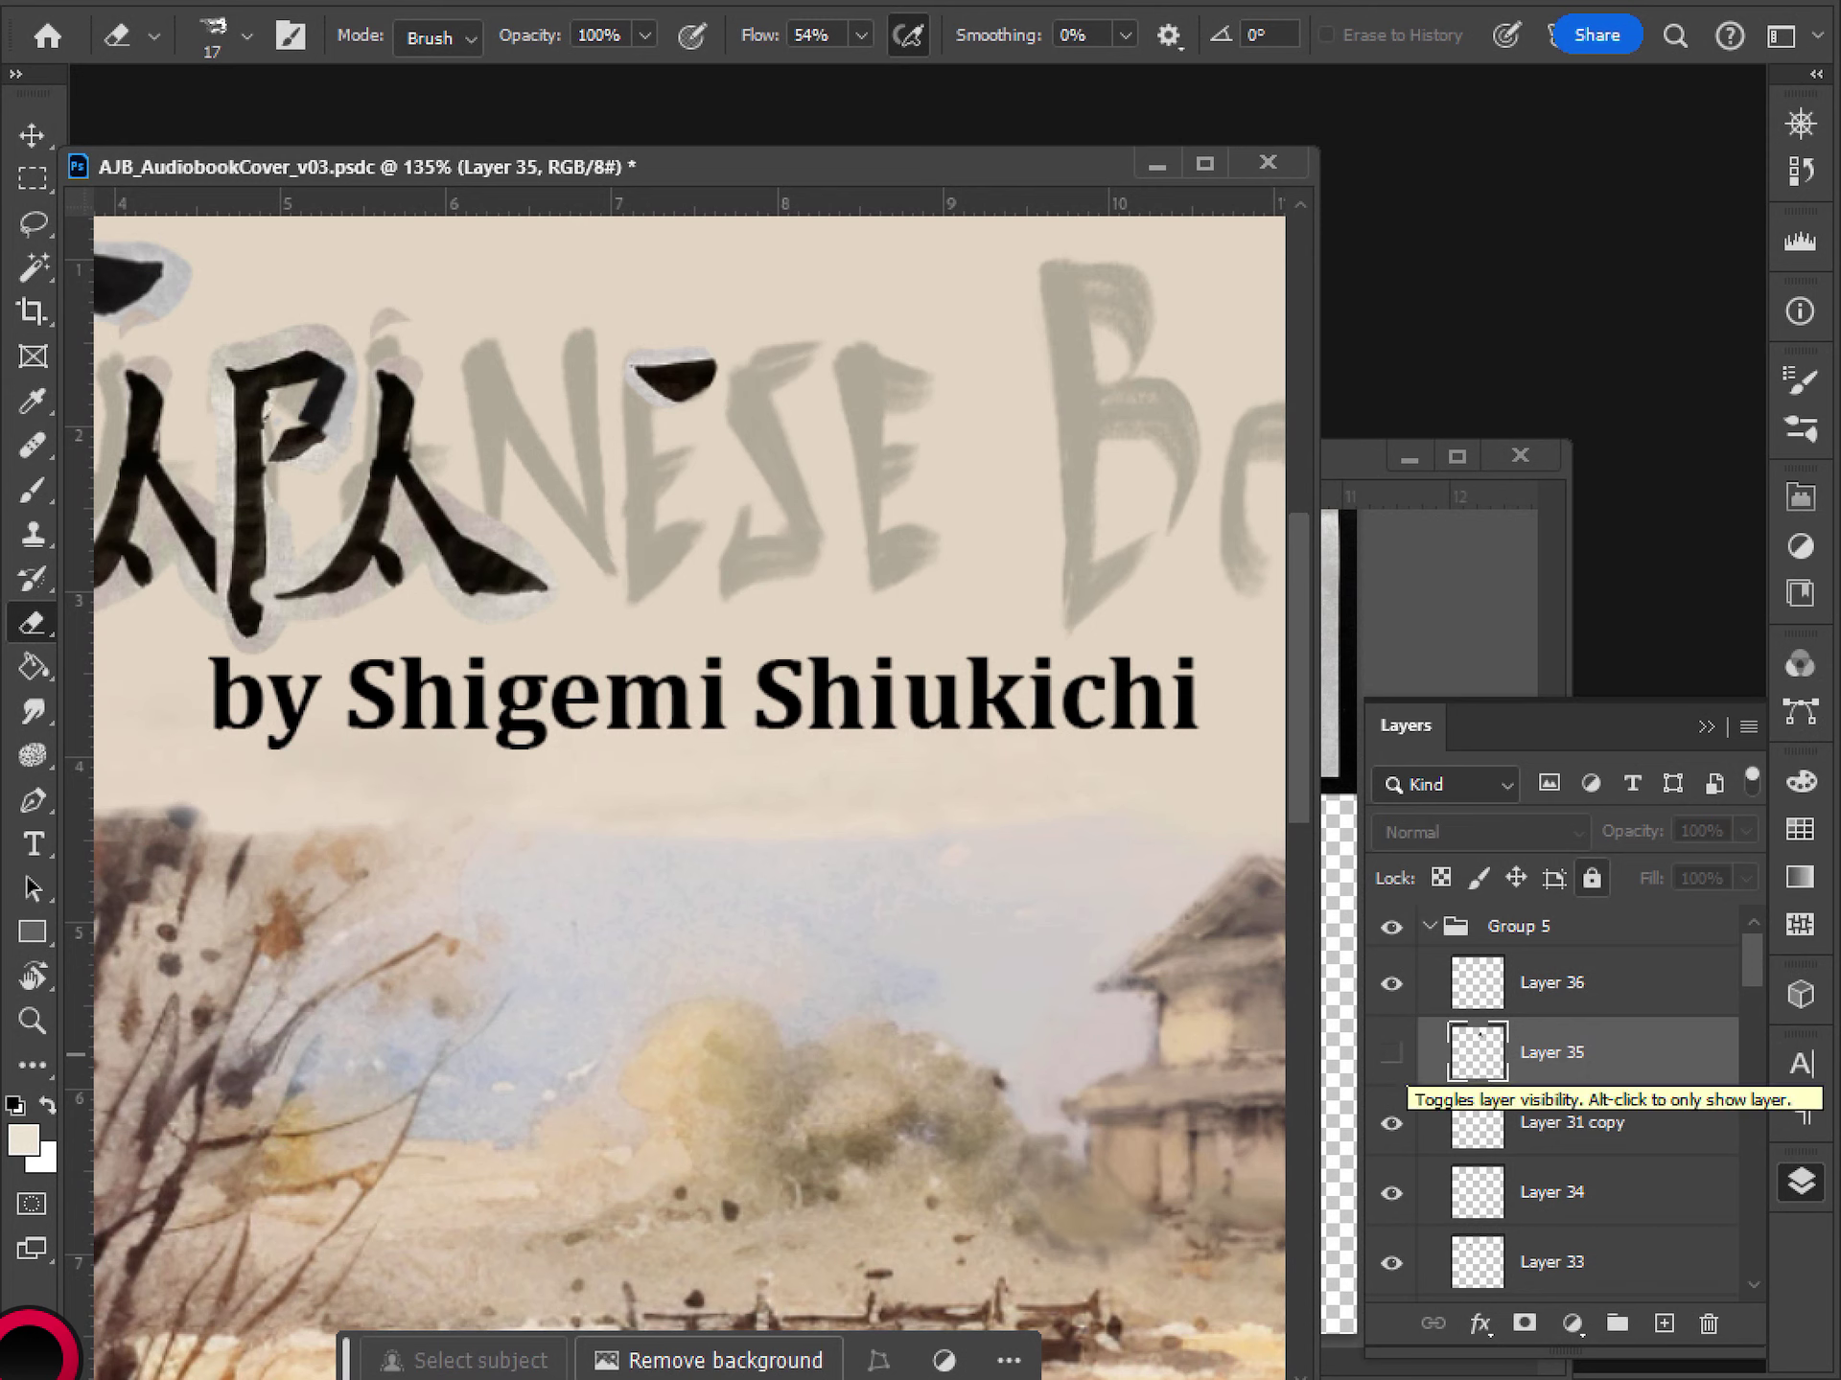
left_click(1390, 1053)
key("ctrl+z")
key("ctrl+z")
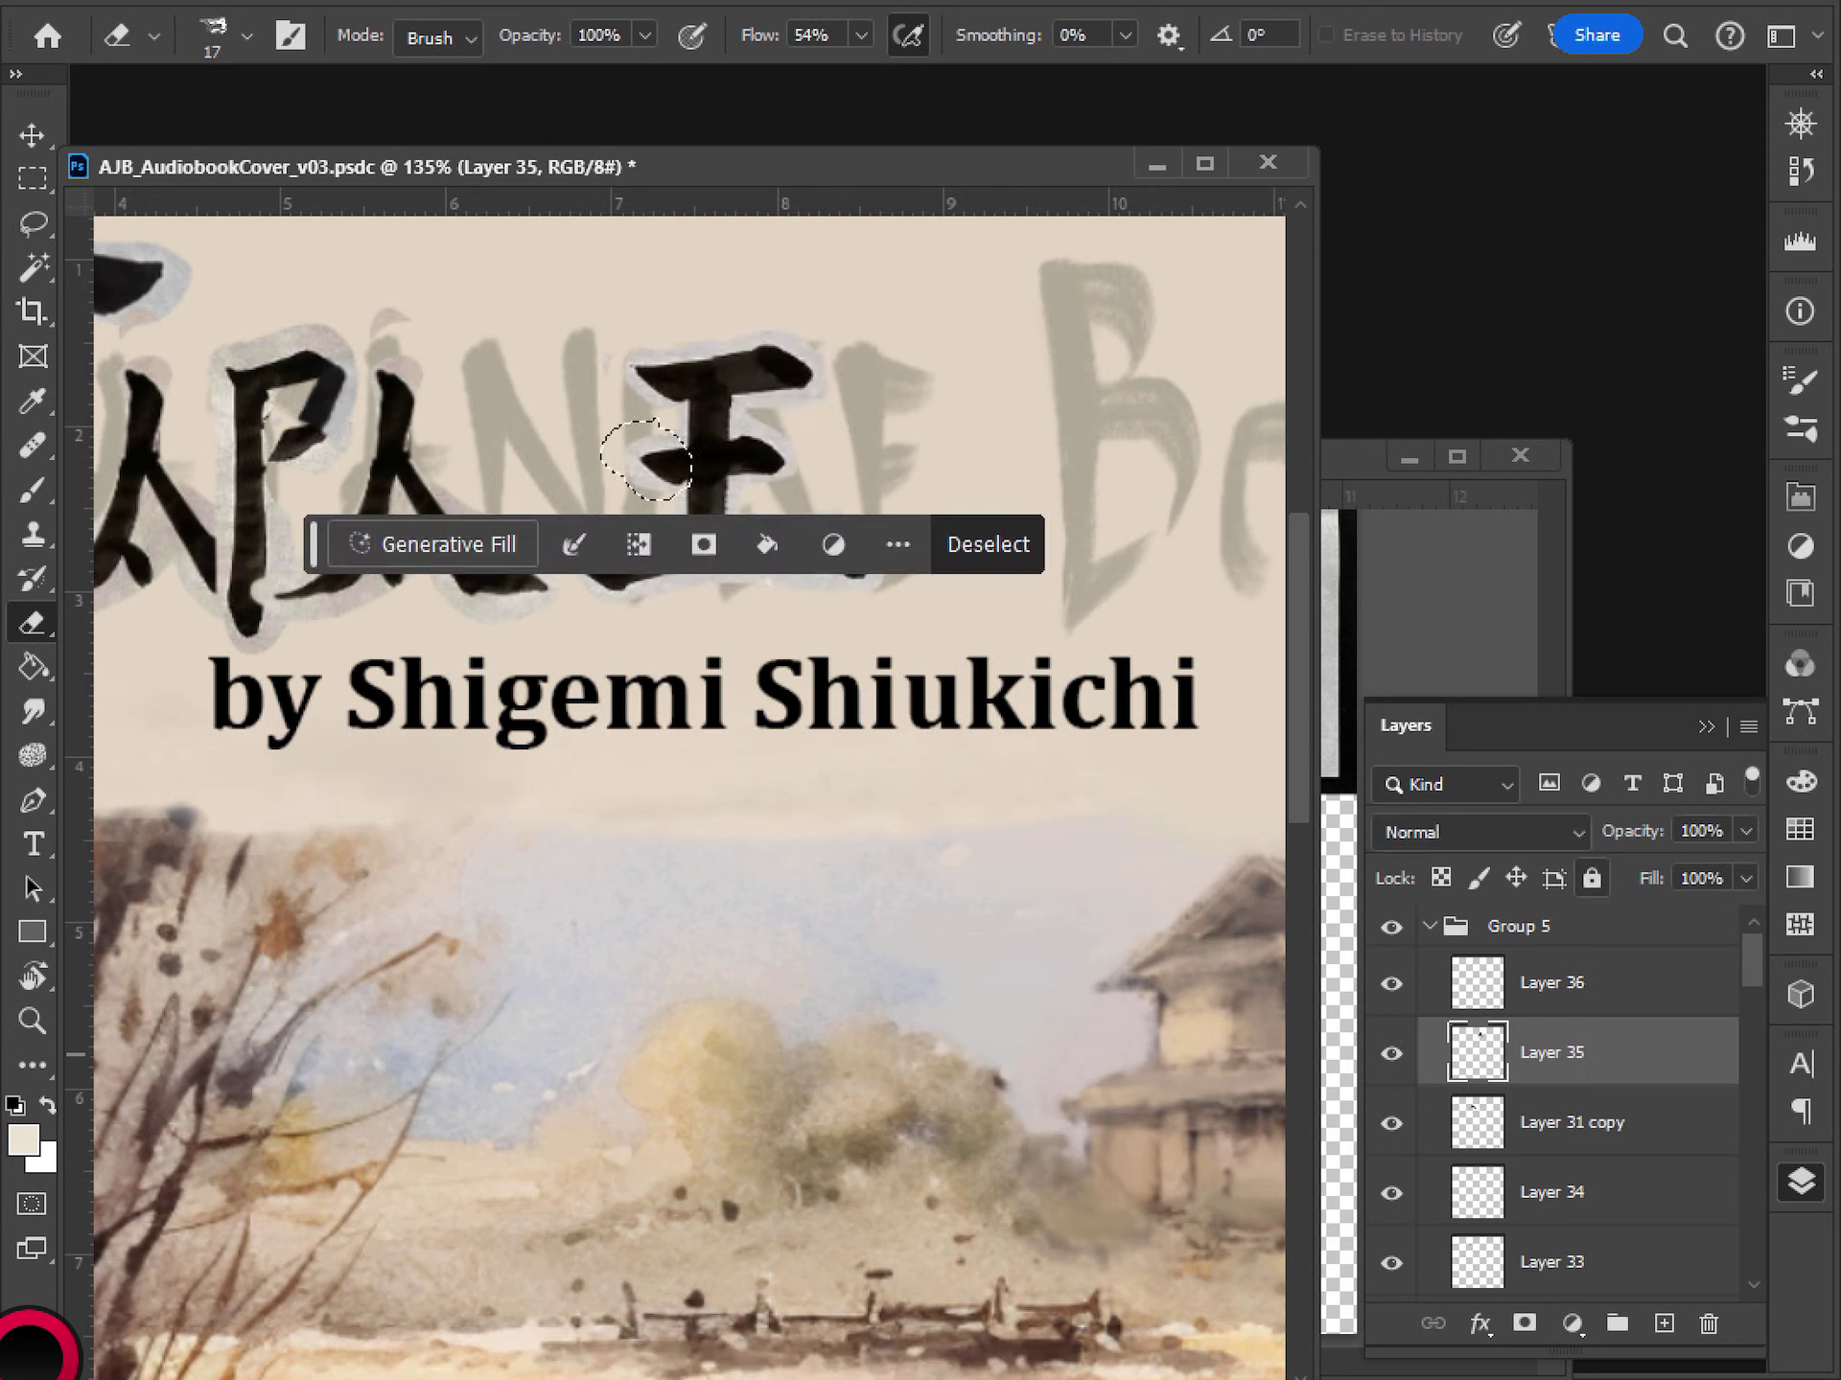
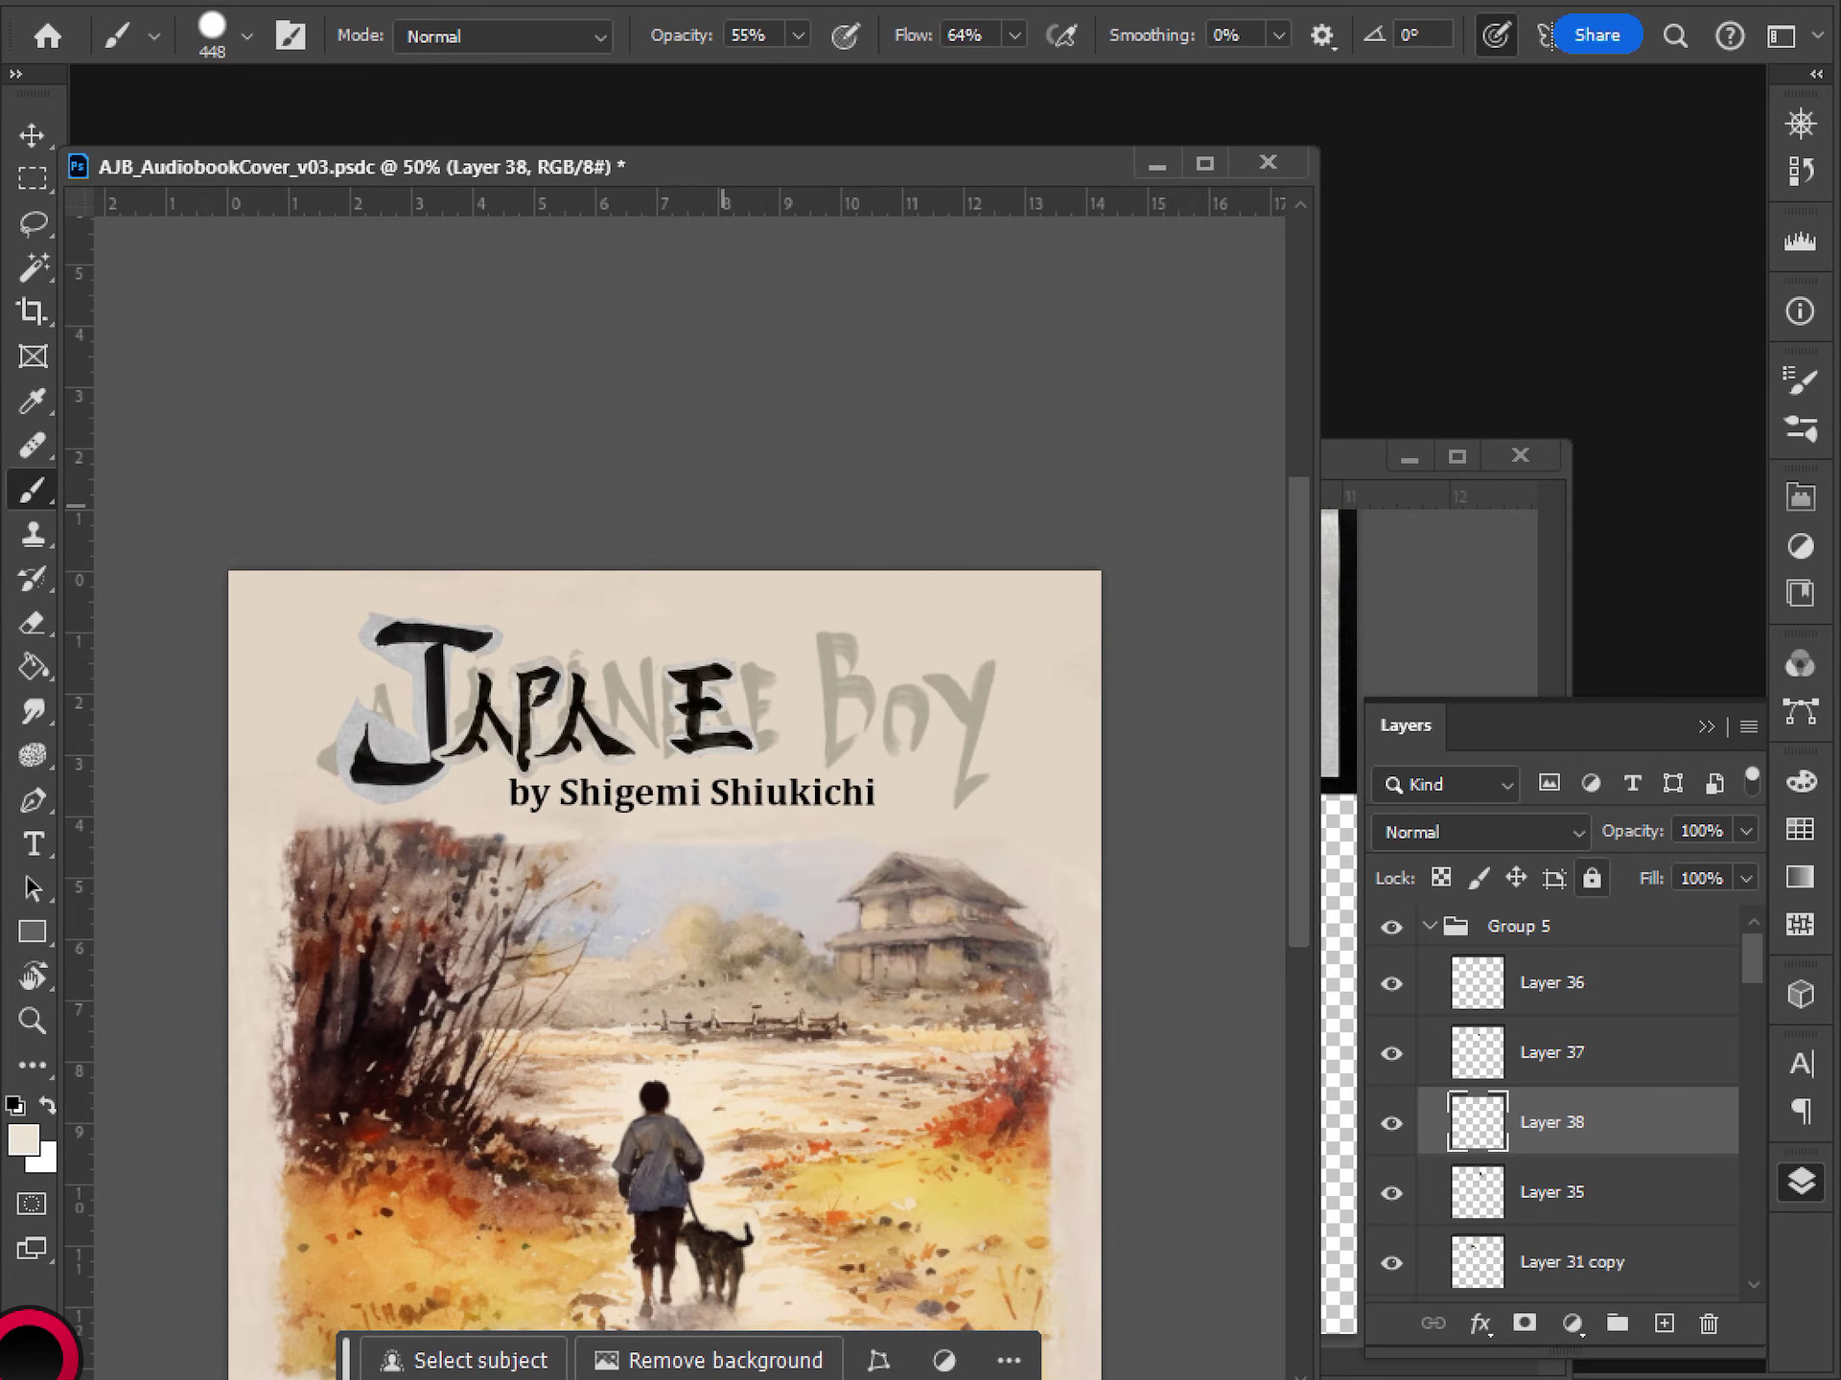
- Group the layers that form the E, from Layer 35 up to Layer 36
key("ctrl+minus")
key("ctrl+plus")
key("ctrl+plus")
key("ctrl+plus")
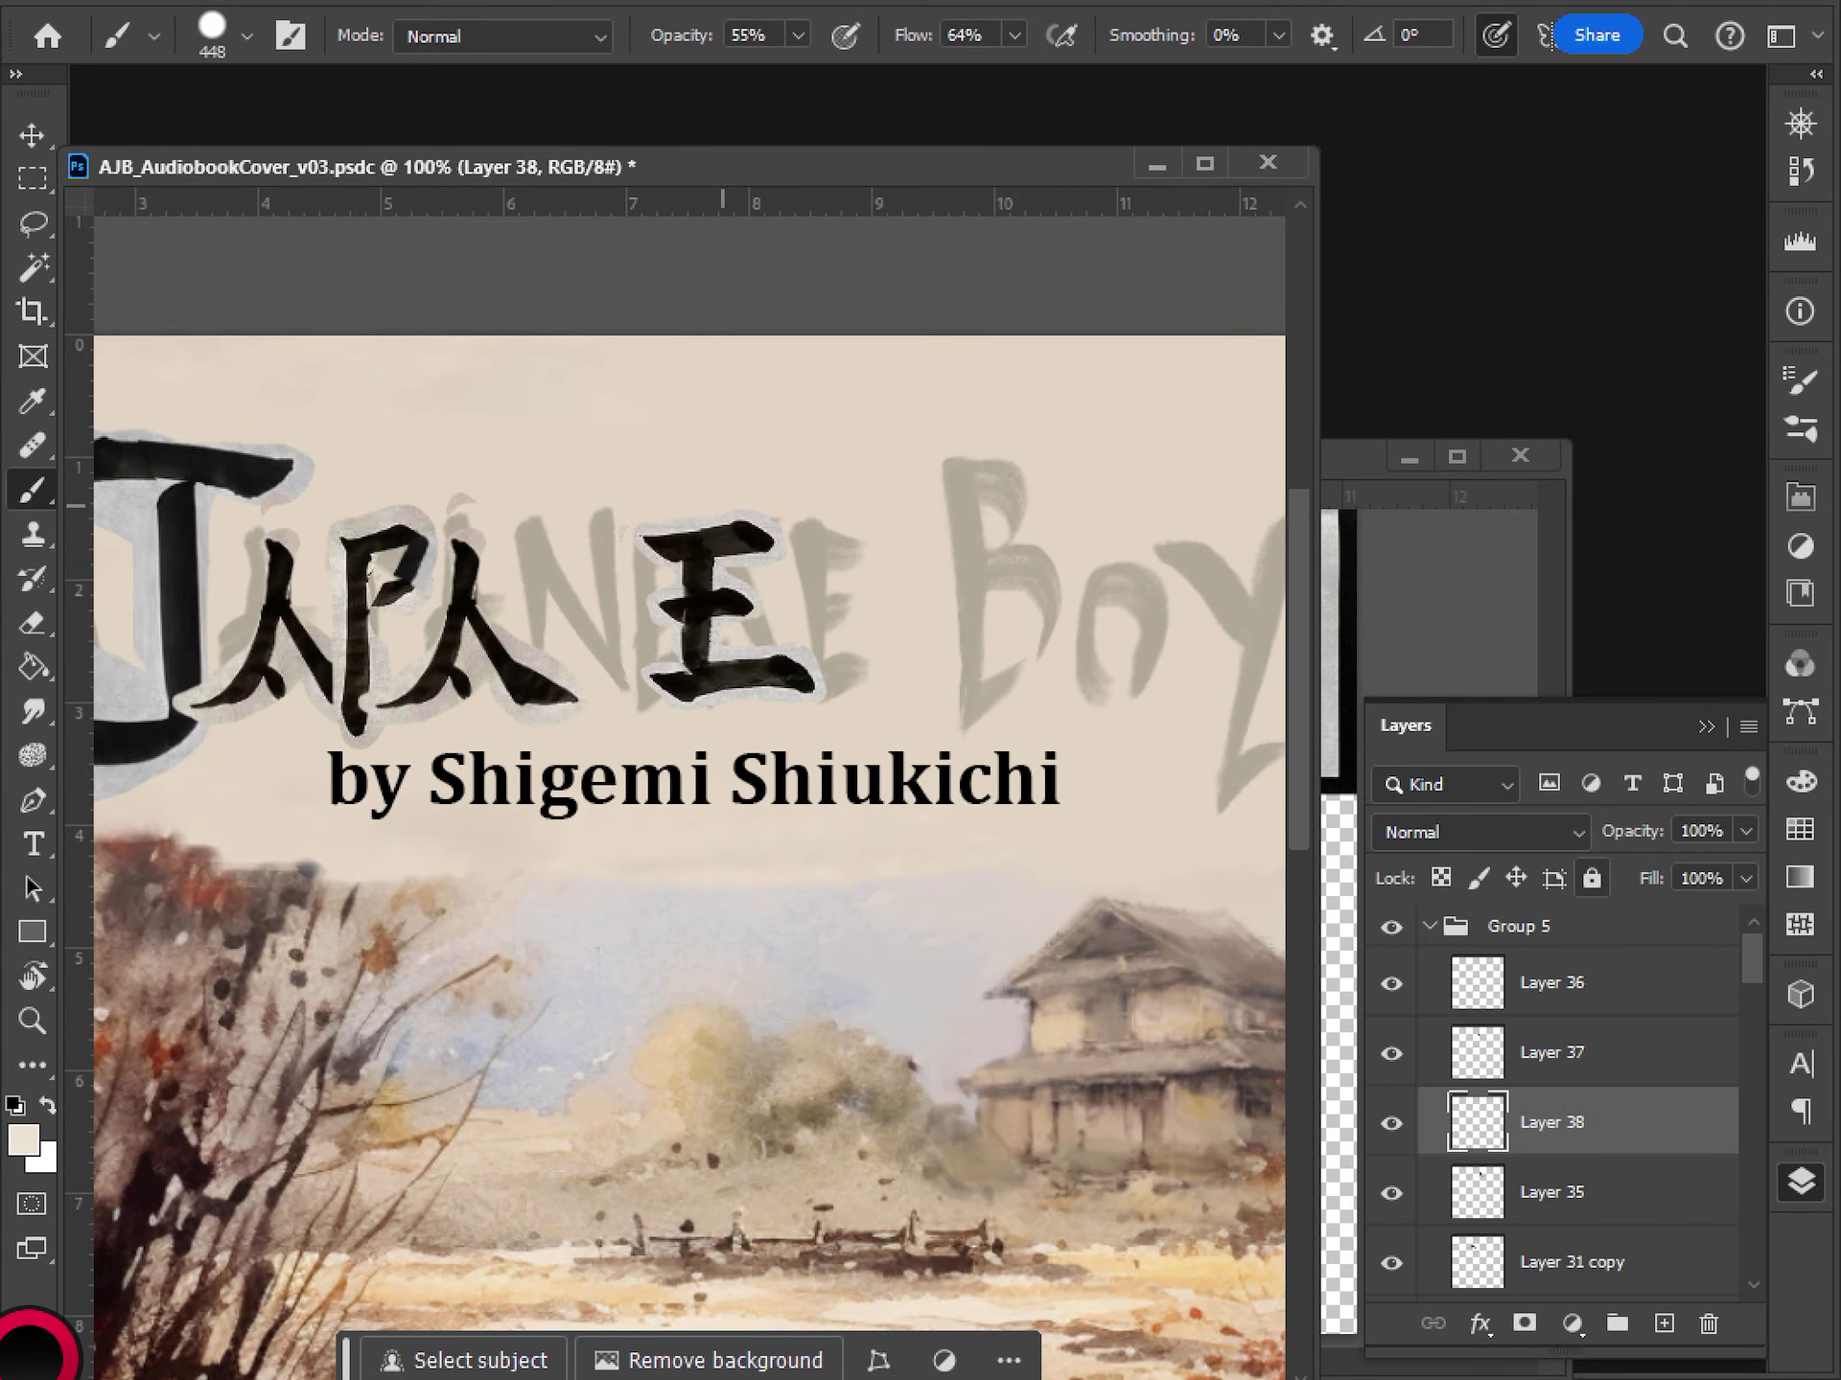
left_click(1391, 1193)
left_click(1391, 1192)
left_click(1572, 1192)
left_click(1572, 983, "shift")
left_click(1616, 1323)
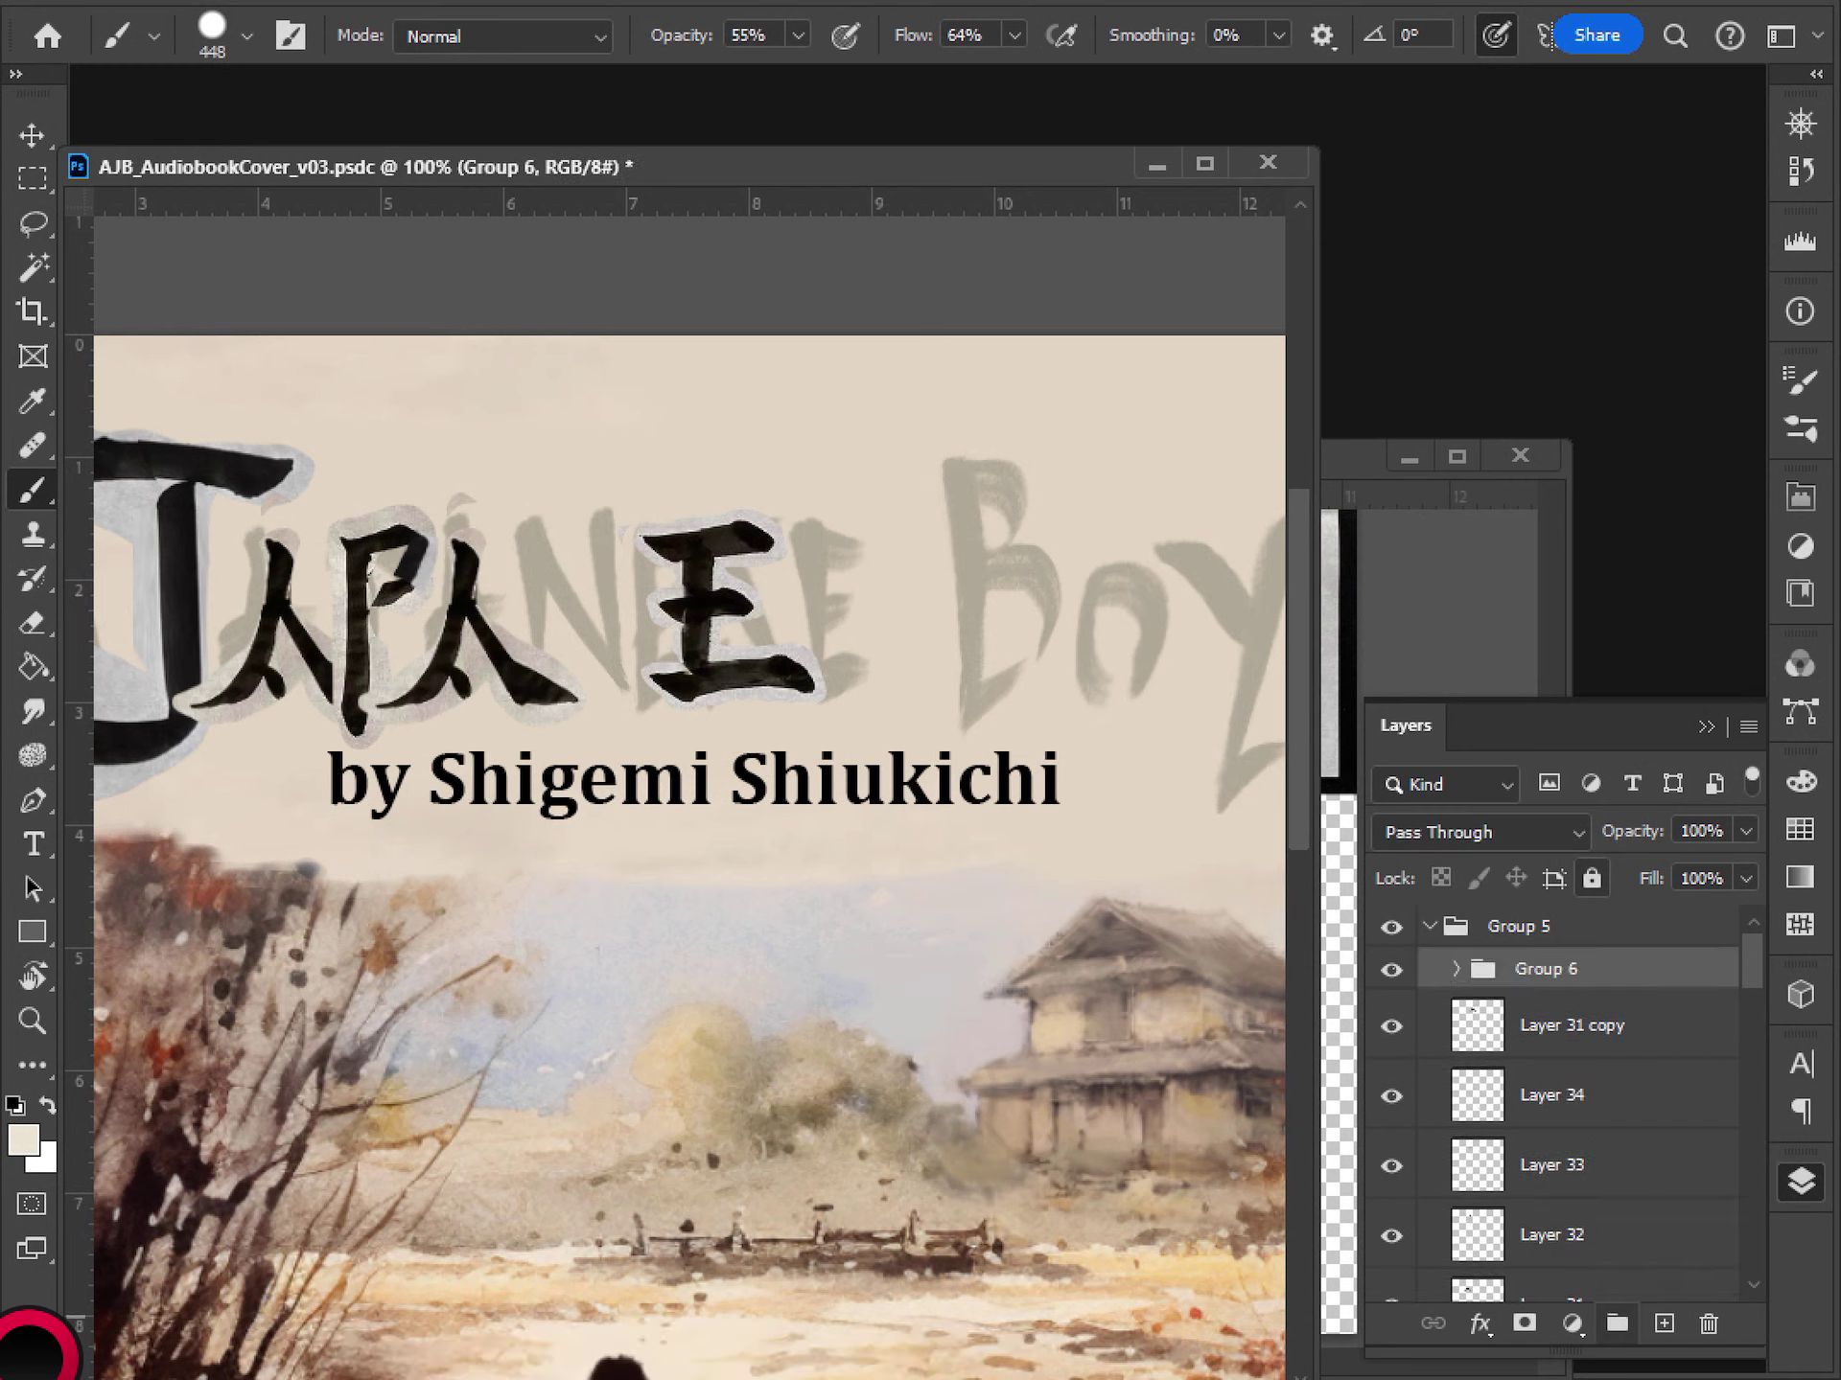
- Move the grouped E left over the sketched first E and place a duplicate of the group over the sketched last E
left_click(1391, 969)
key("v")
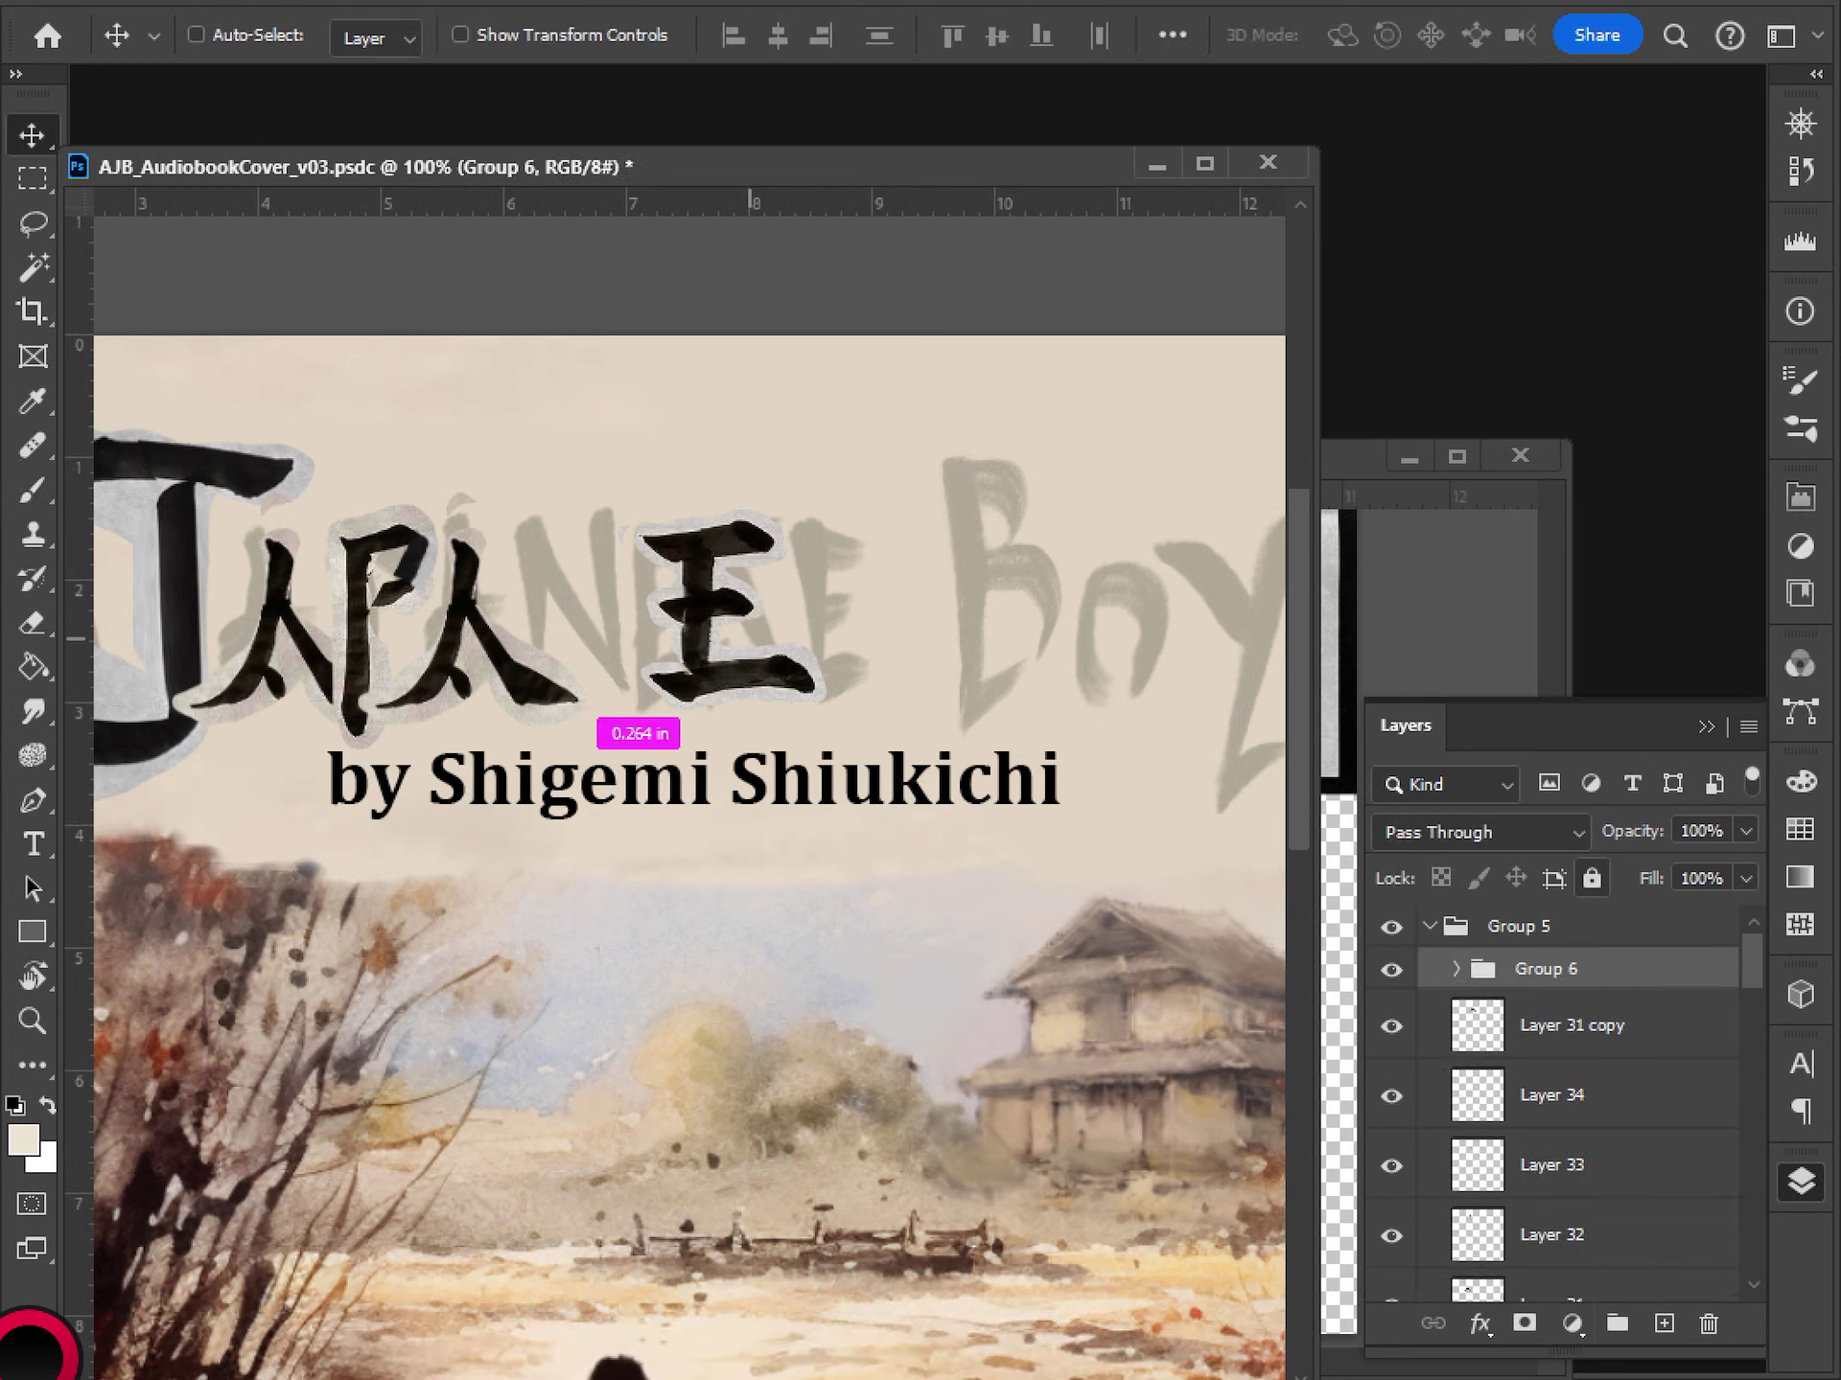
left_click_drag(749, 638, 709, 645)
left_click_drag(724, 561, 724, 561)
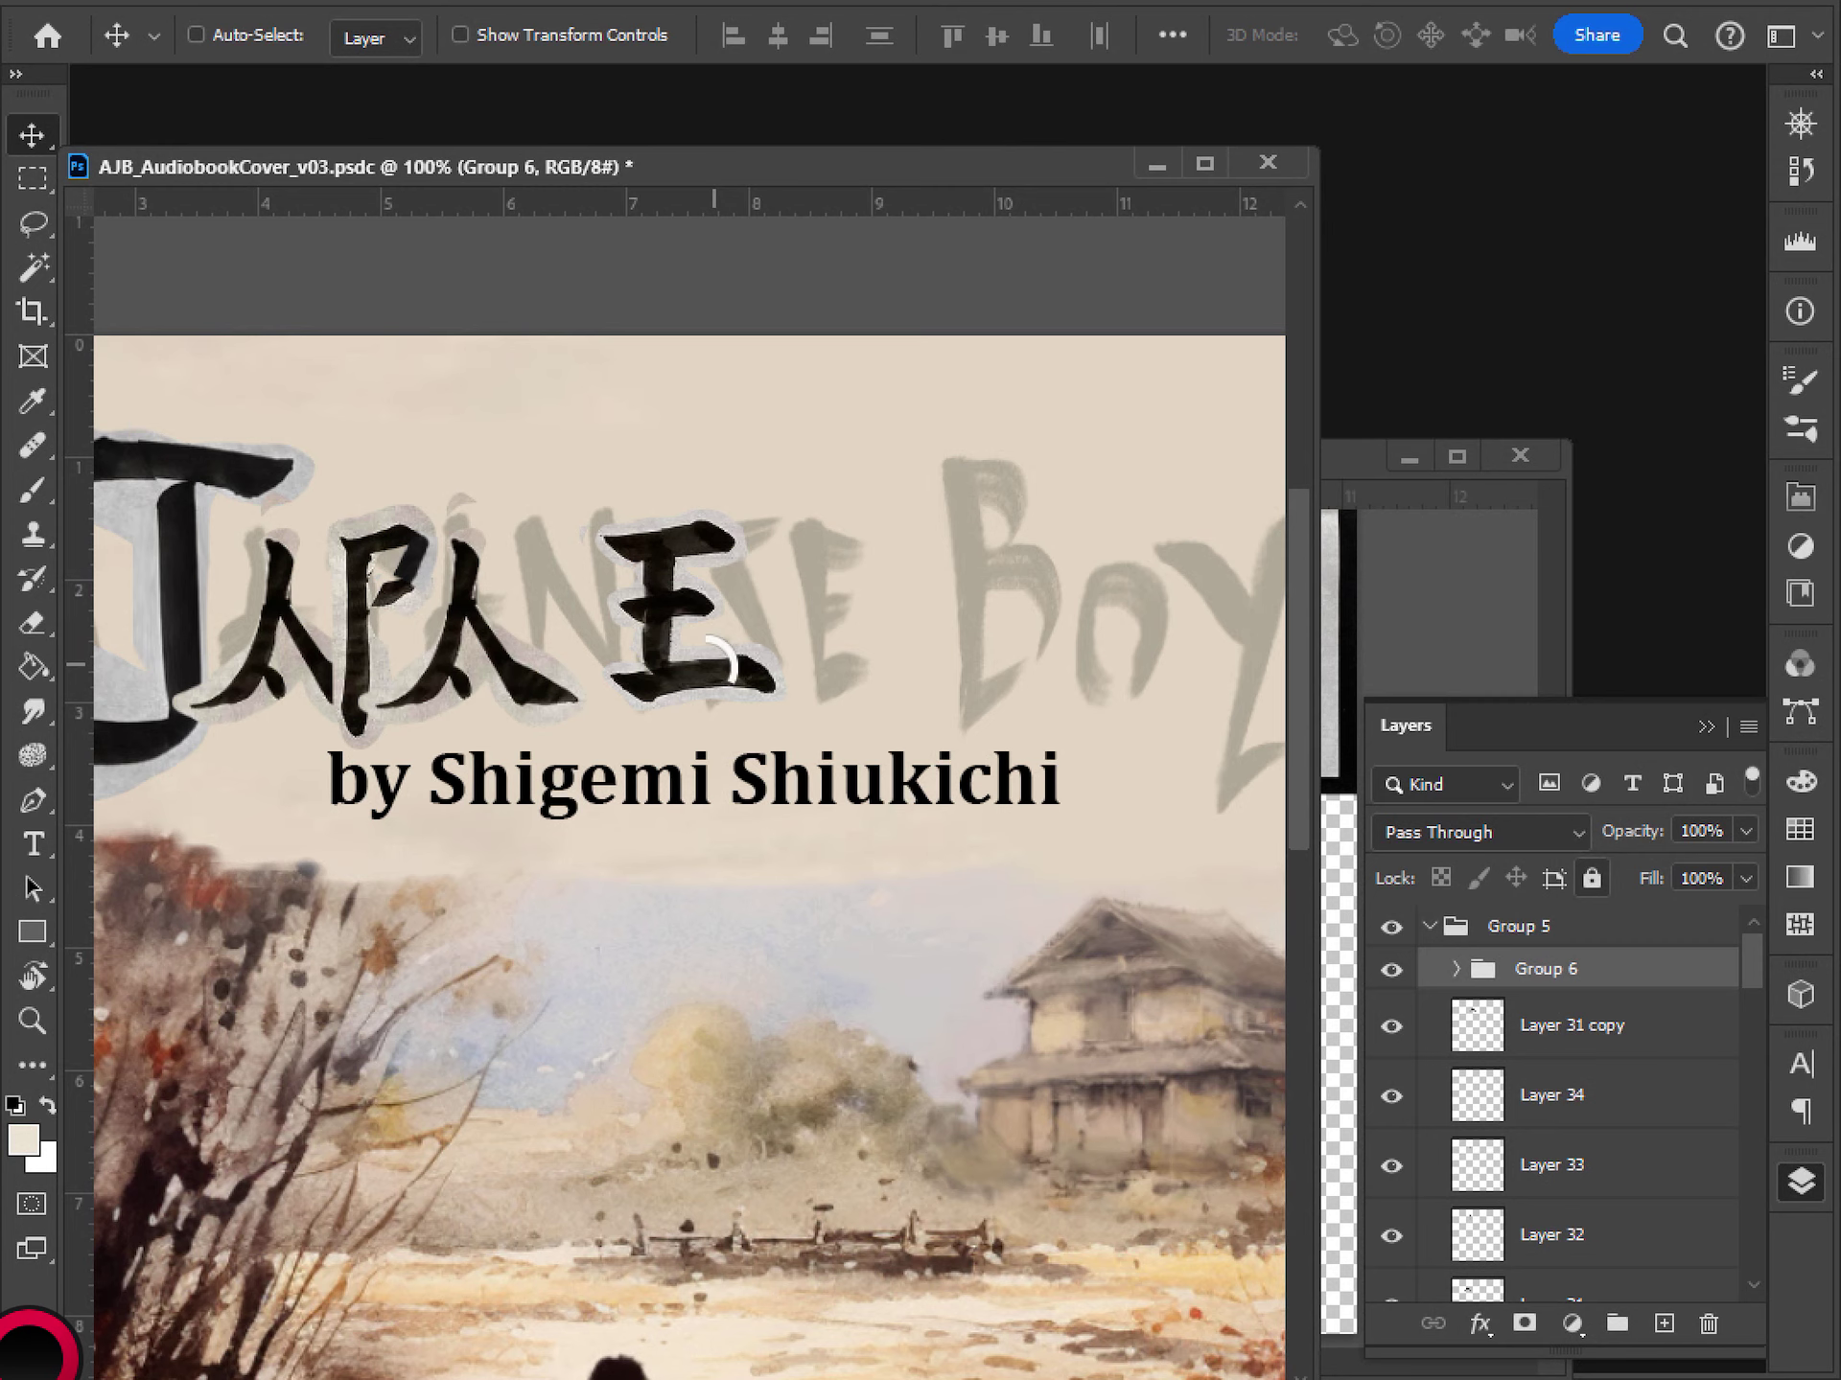
left_click_drag(671, 674, 850, 676)
- Examine how the title lettering with both E letters reads on the cover at several zoom levels
key("ctrl+minus")
key("ctrl+minus")
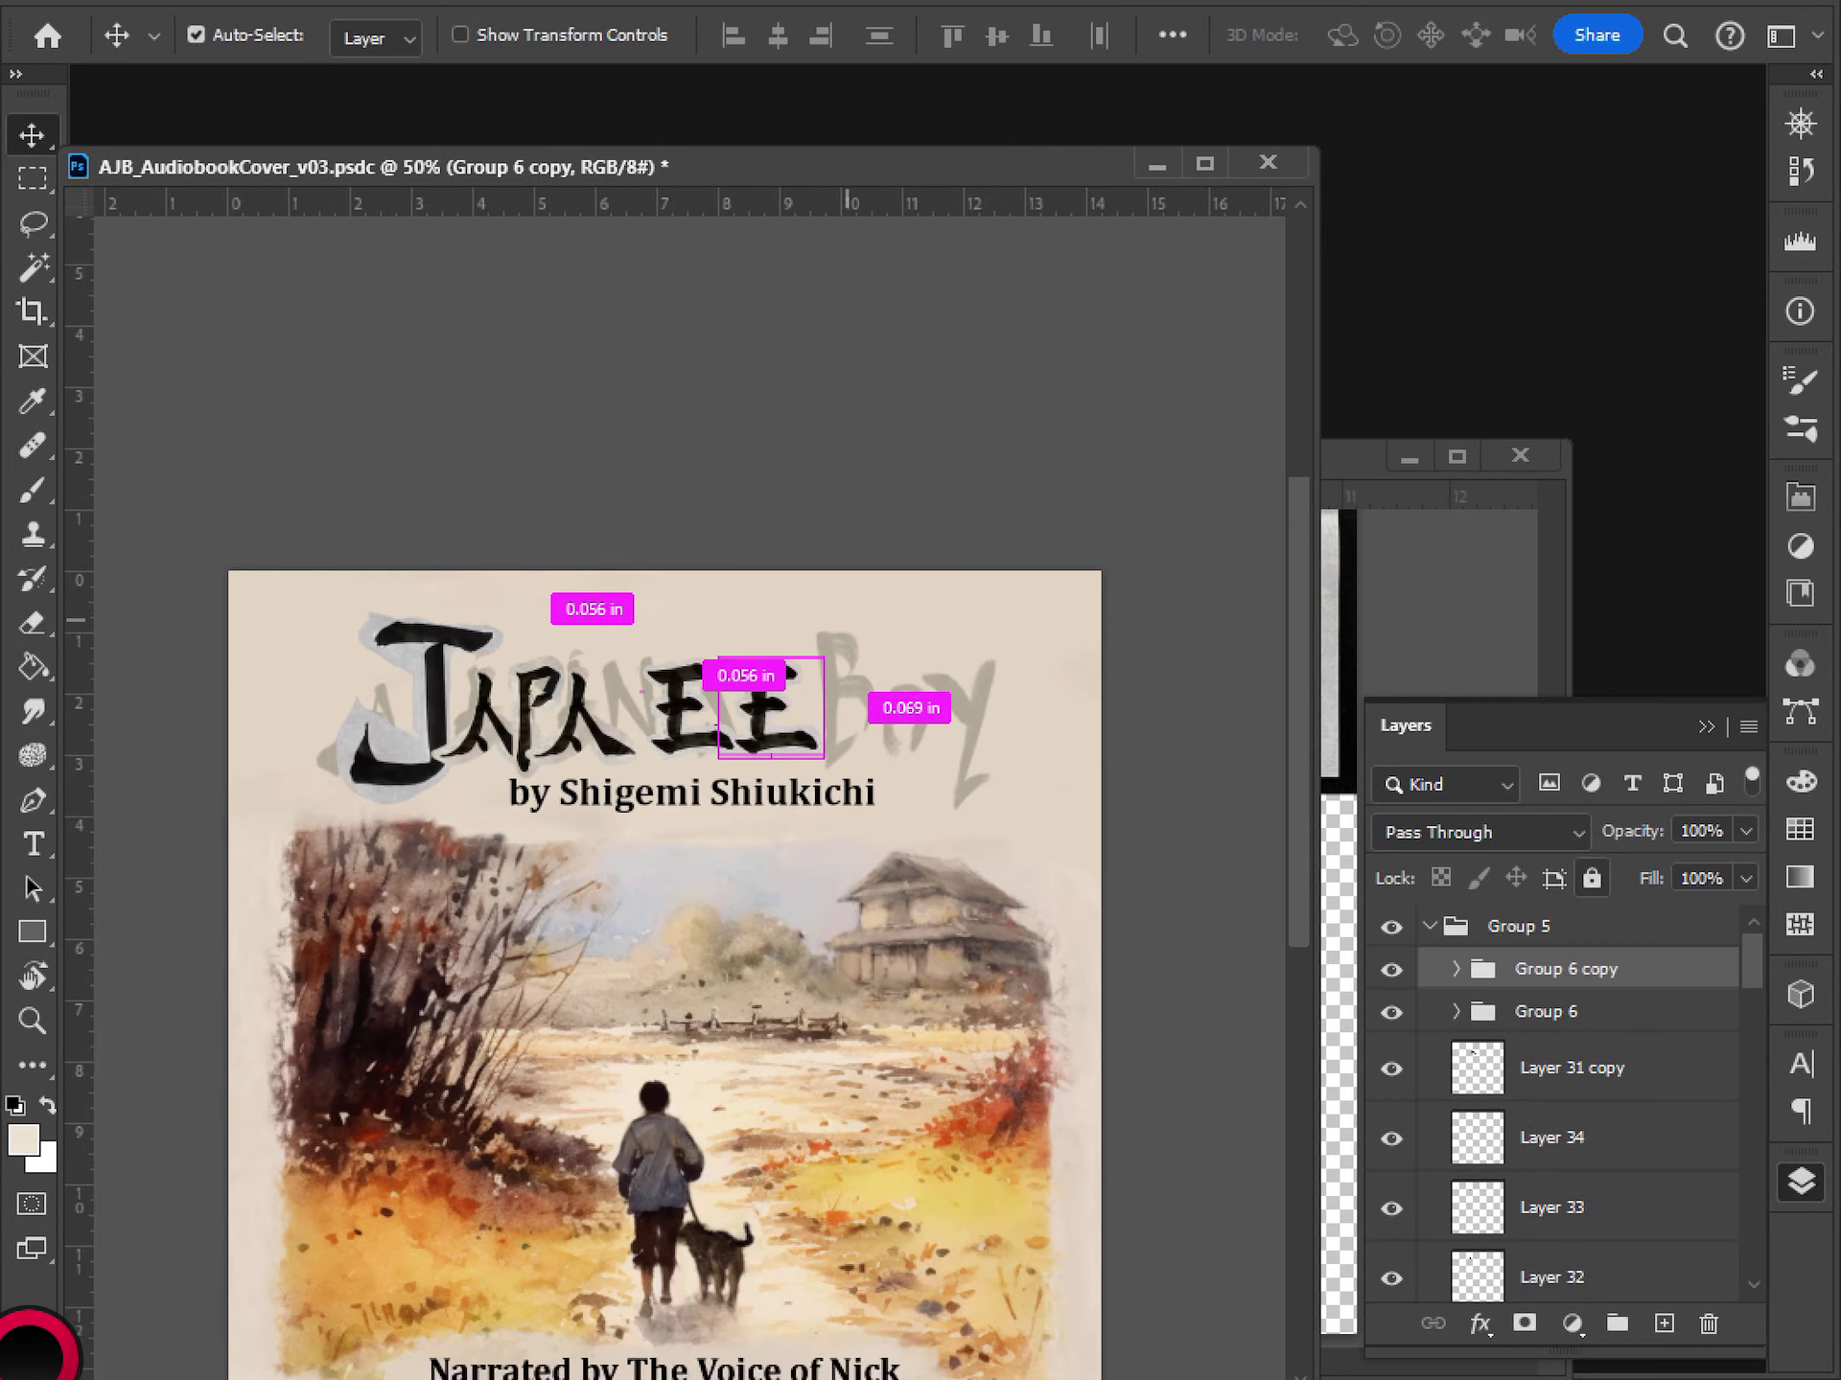
key("ctrl+minus")
key("ctrl+plus")
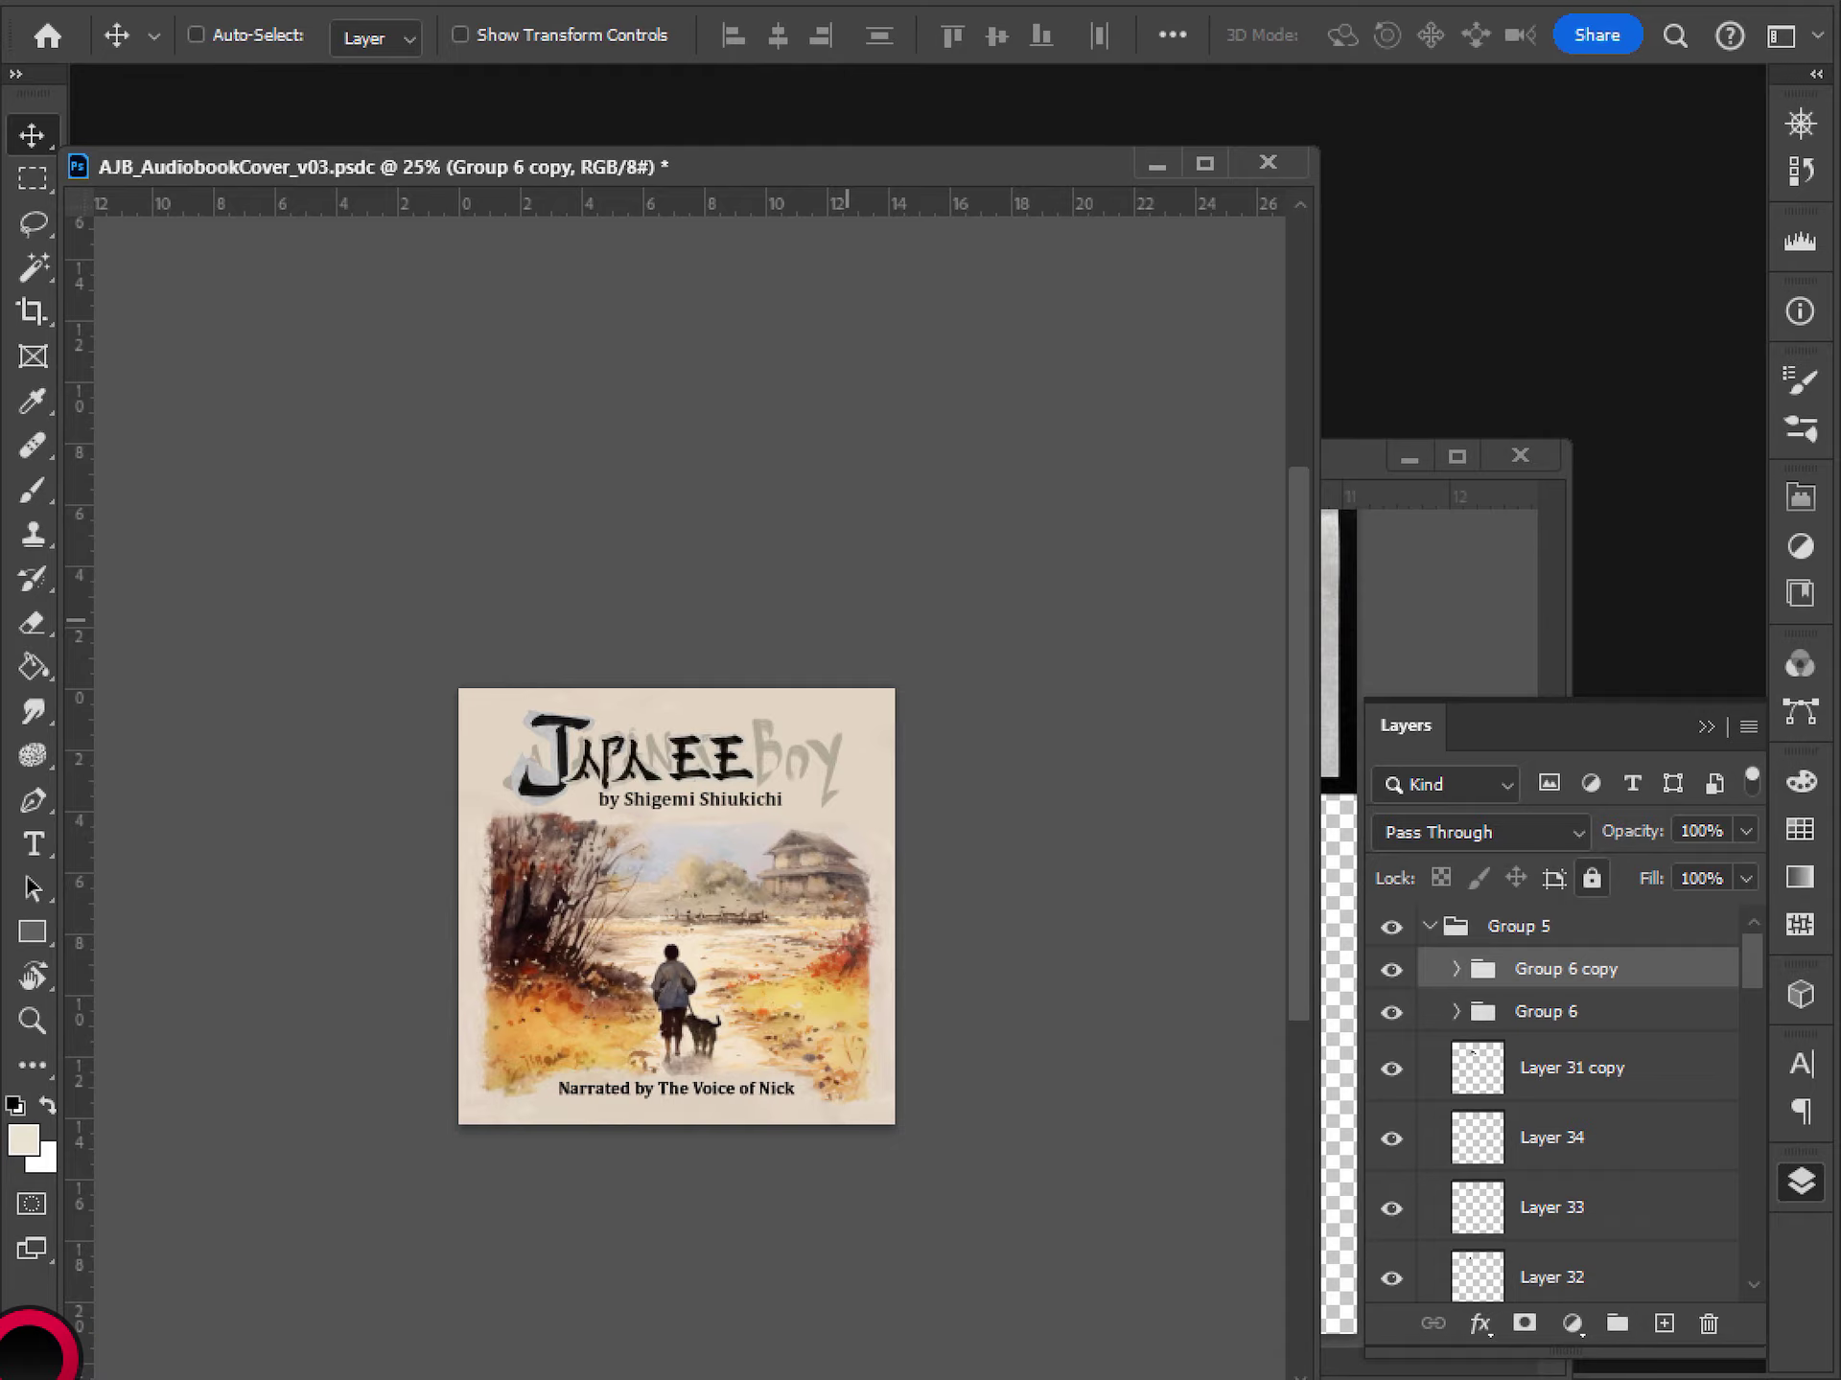
key("ctrl+minus")
key("ctrl+minus")
key("ctrl+plus")
key("ctrl+plus")
key("ctrl+plus")
key("ctrl+plus")
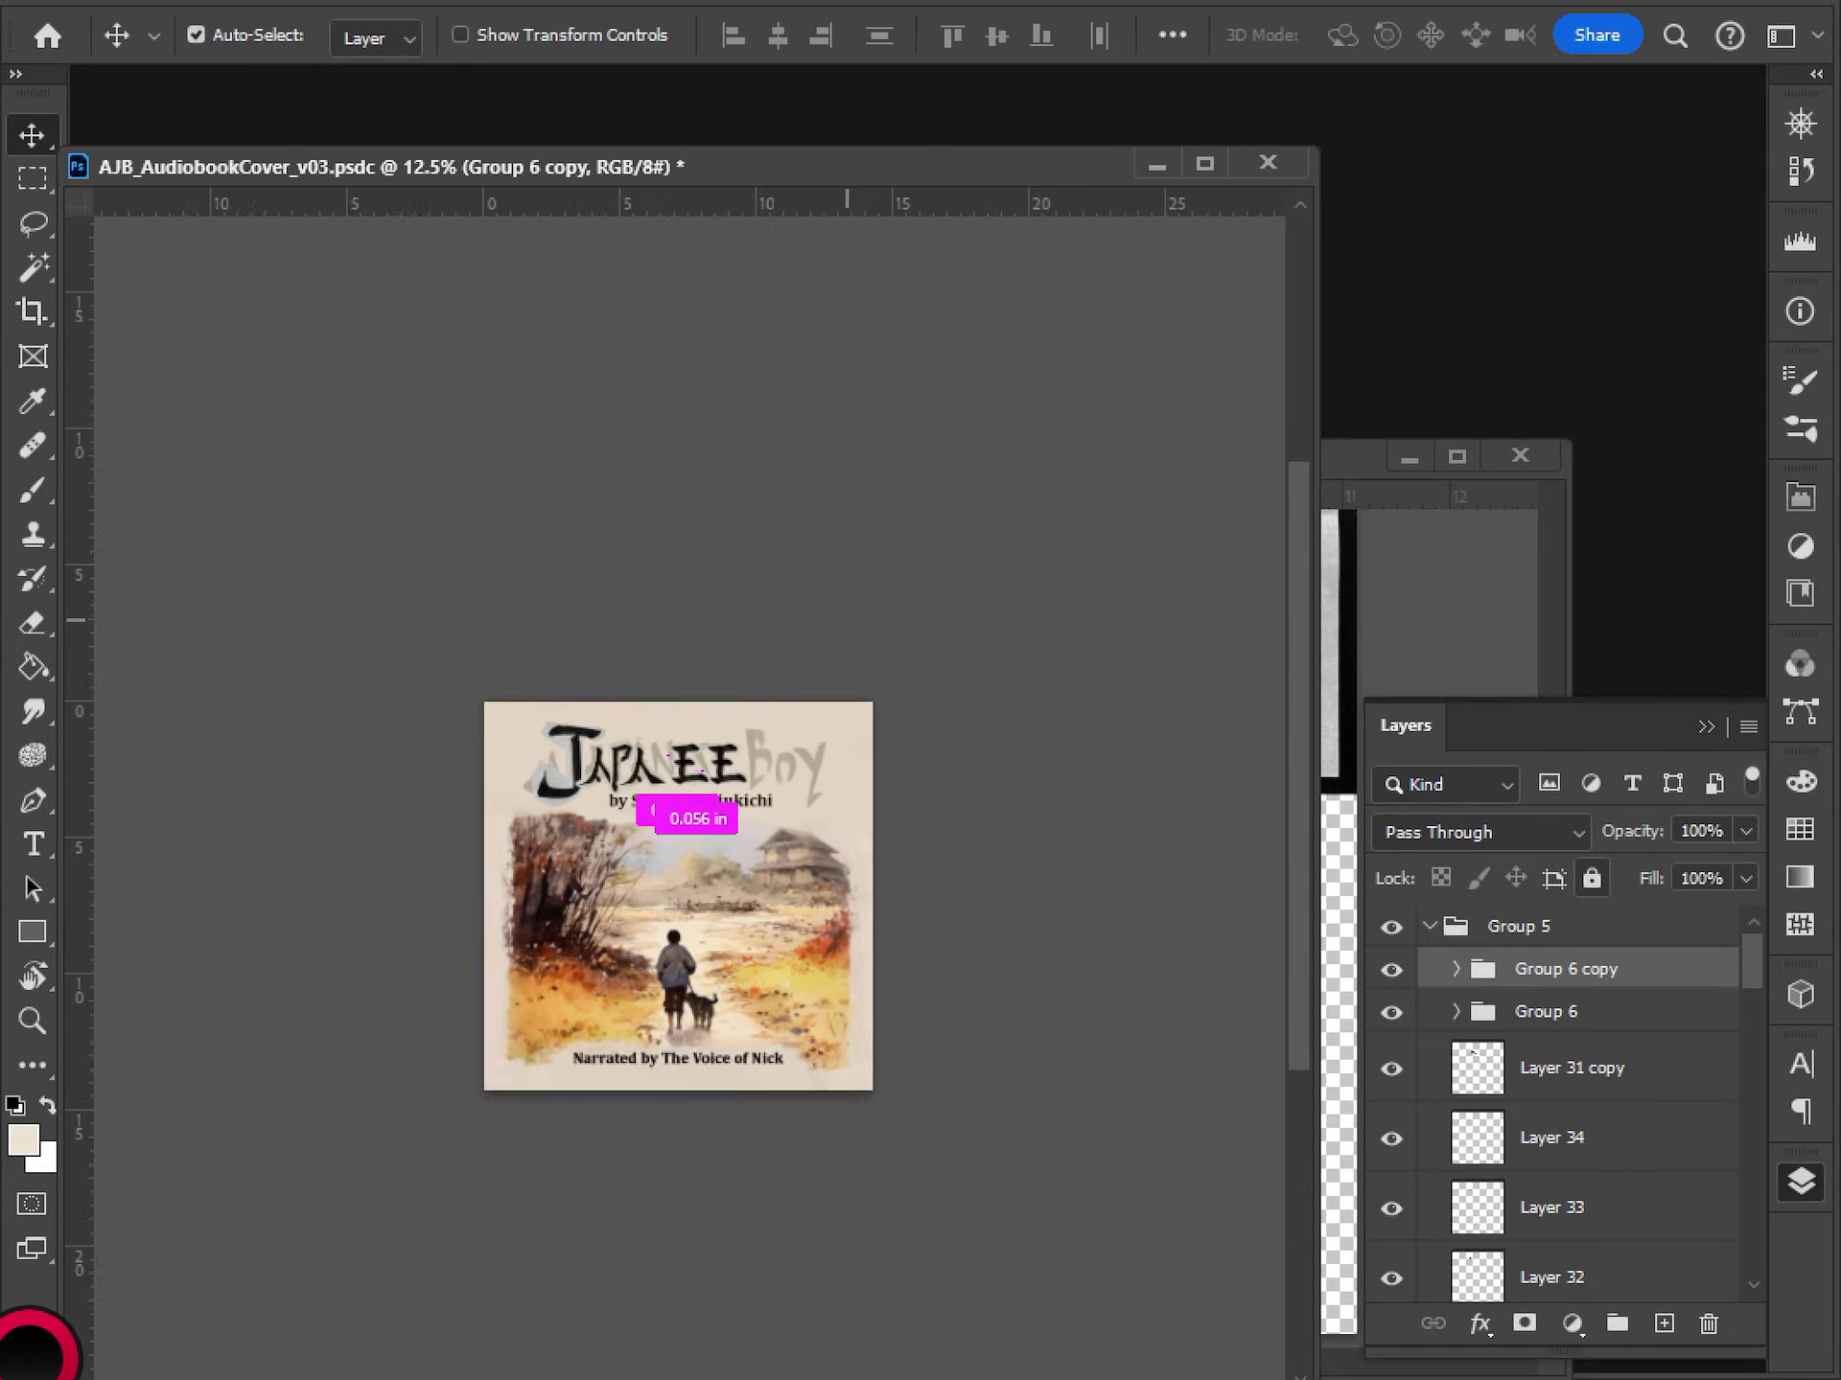
key("ctrl+minus")
key("ctrl+minus")
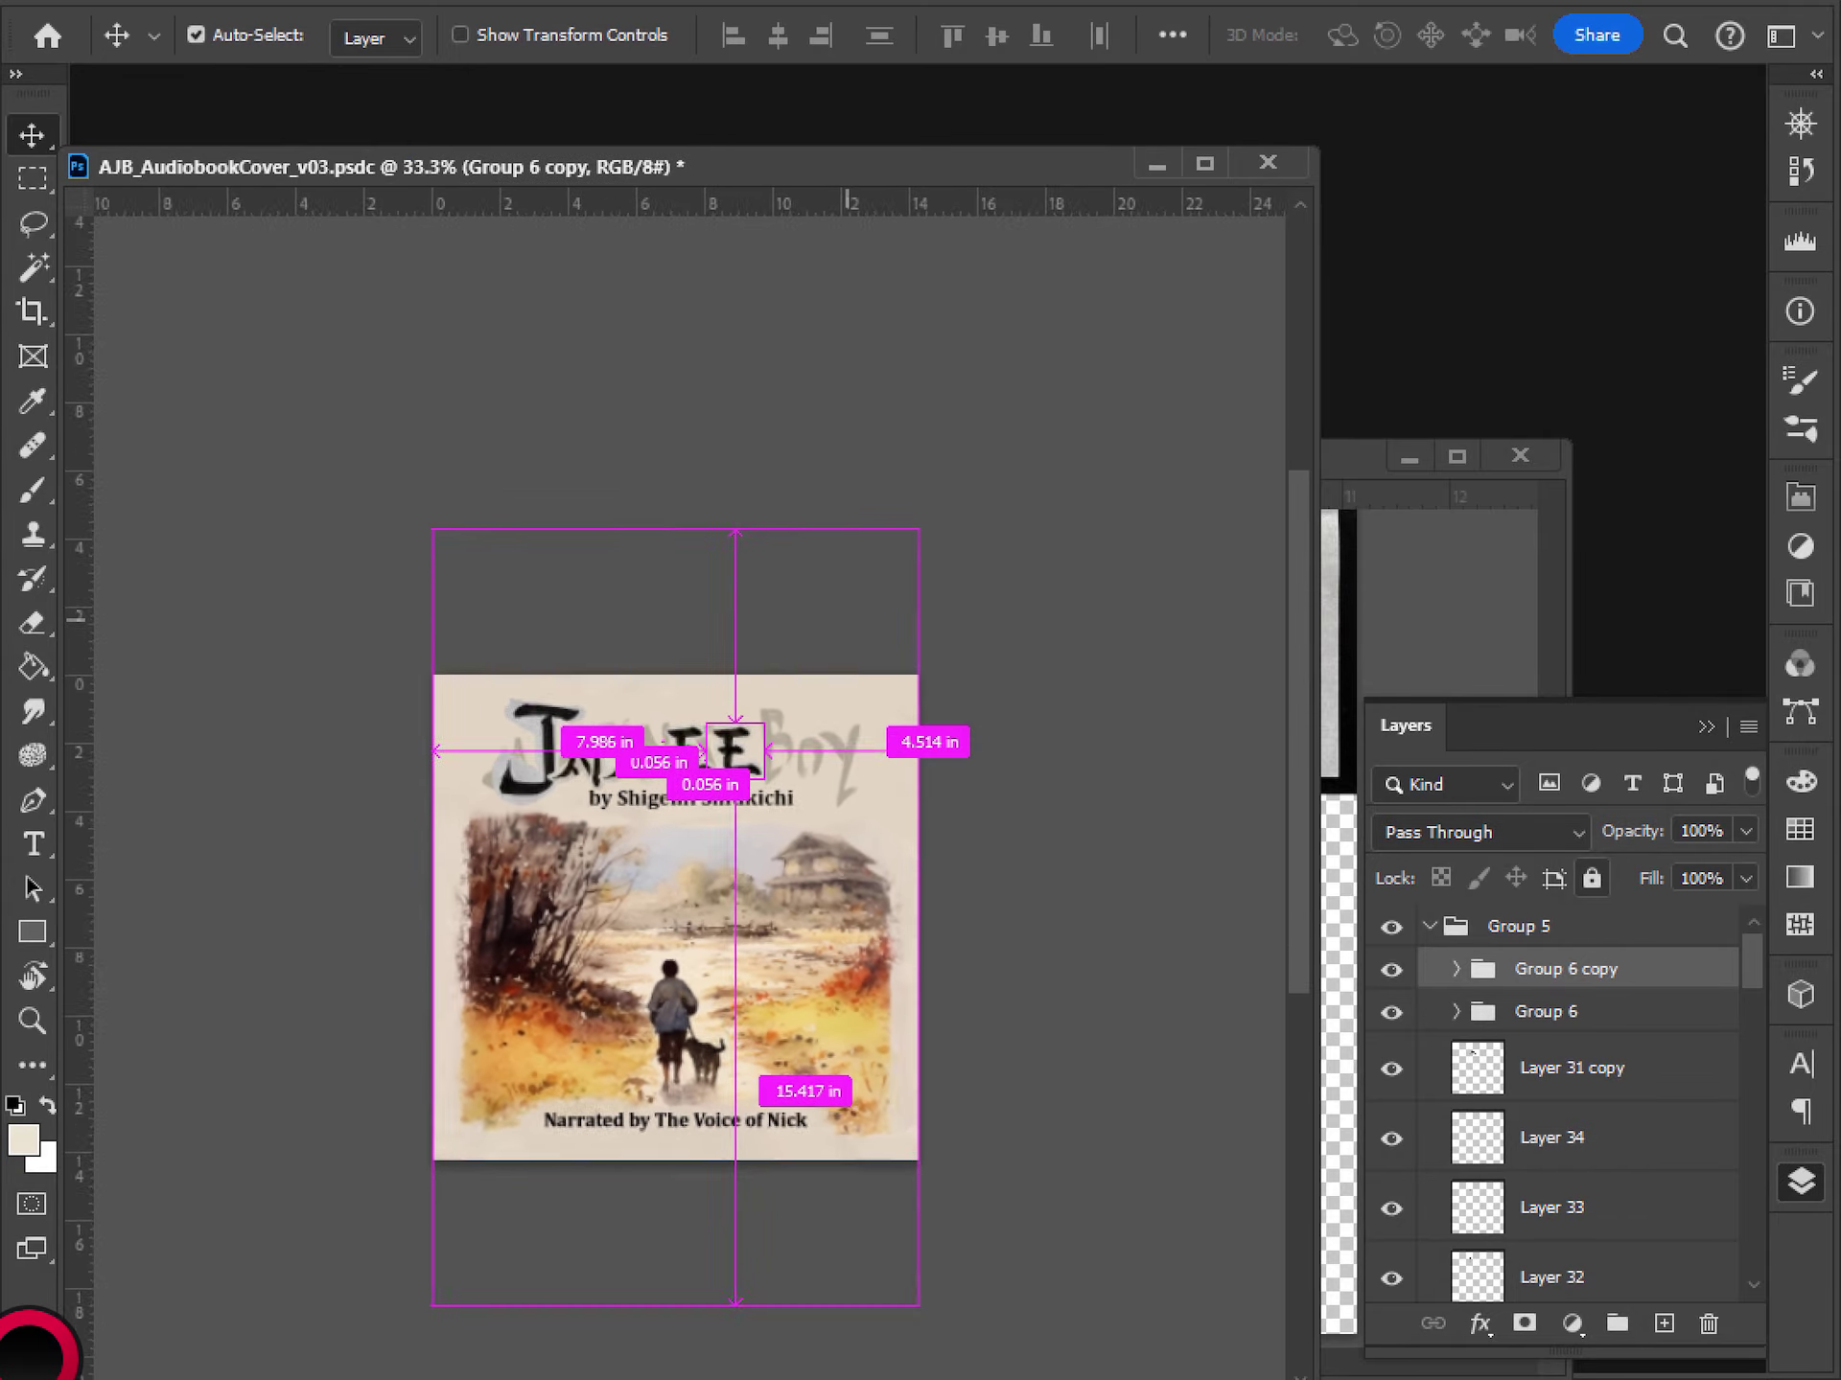
key("ctrl+plus")
key("ctrl+plus")
key("ctrl+plus")
- Clear the selection around 王 in the ArtRef-KanjiShodou.psd document and return to the cover document
key("ctrl+Tab")
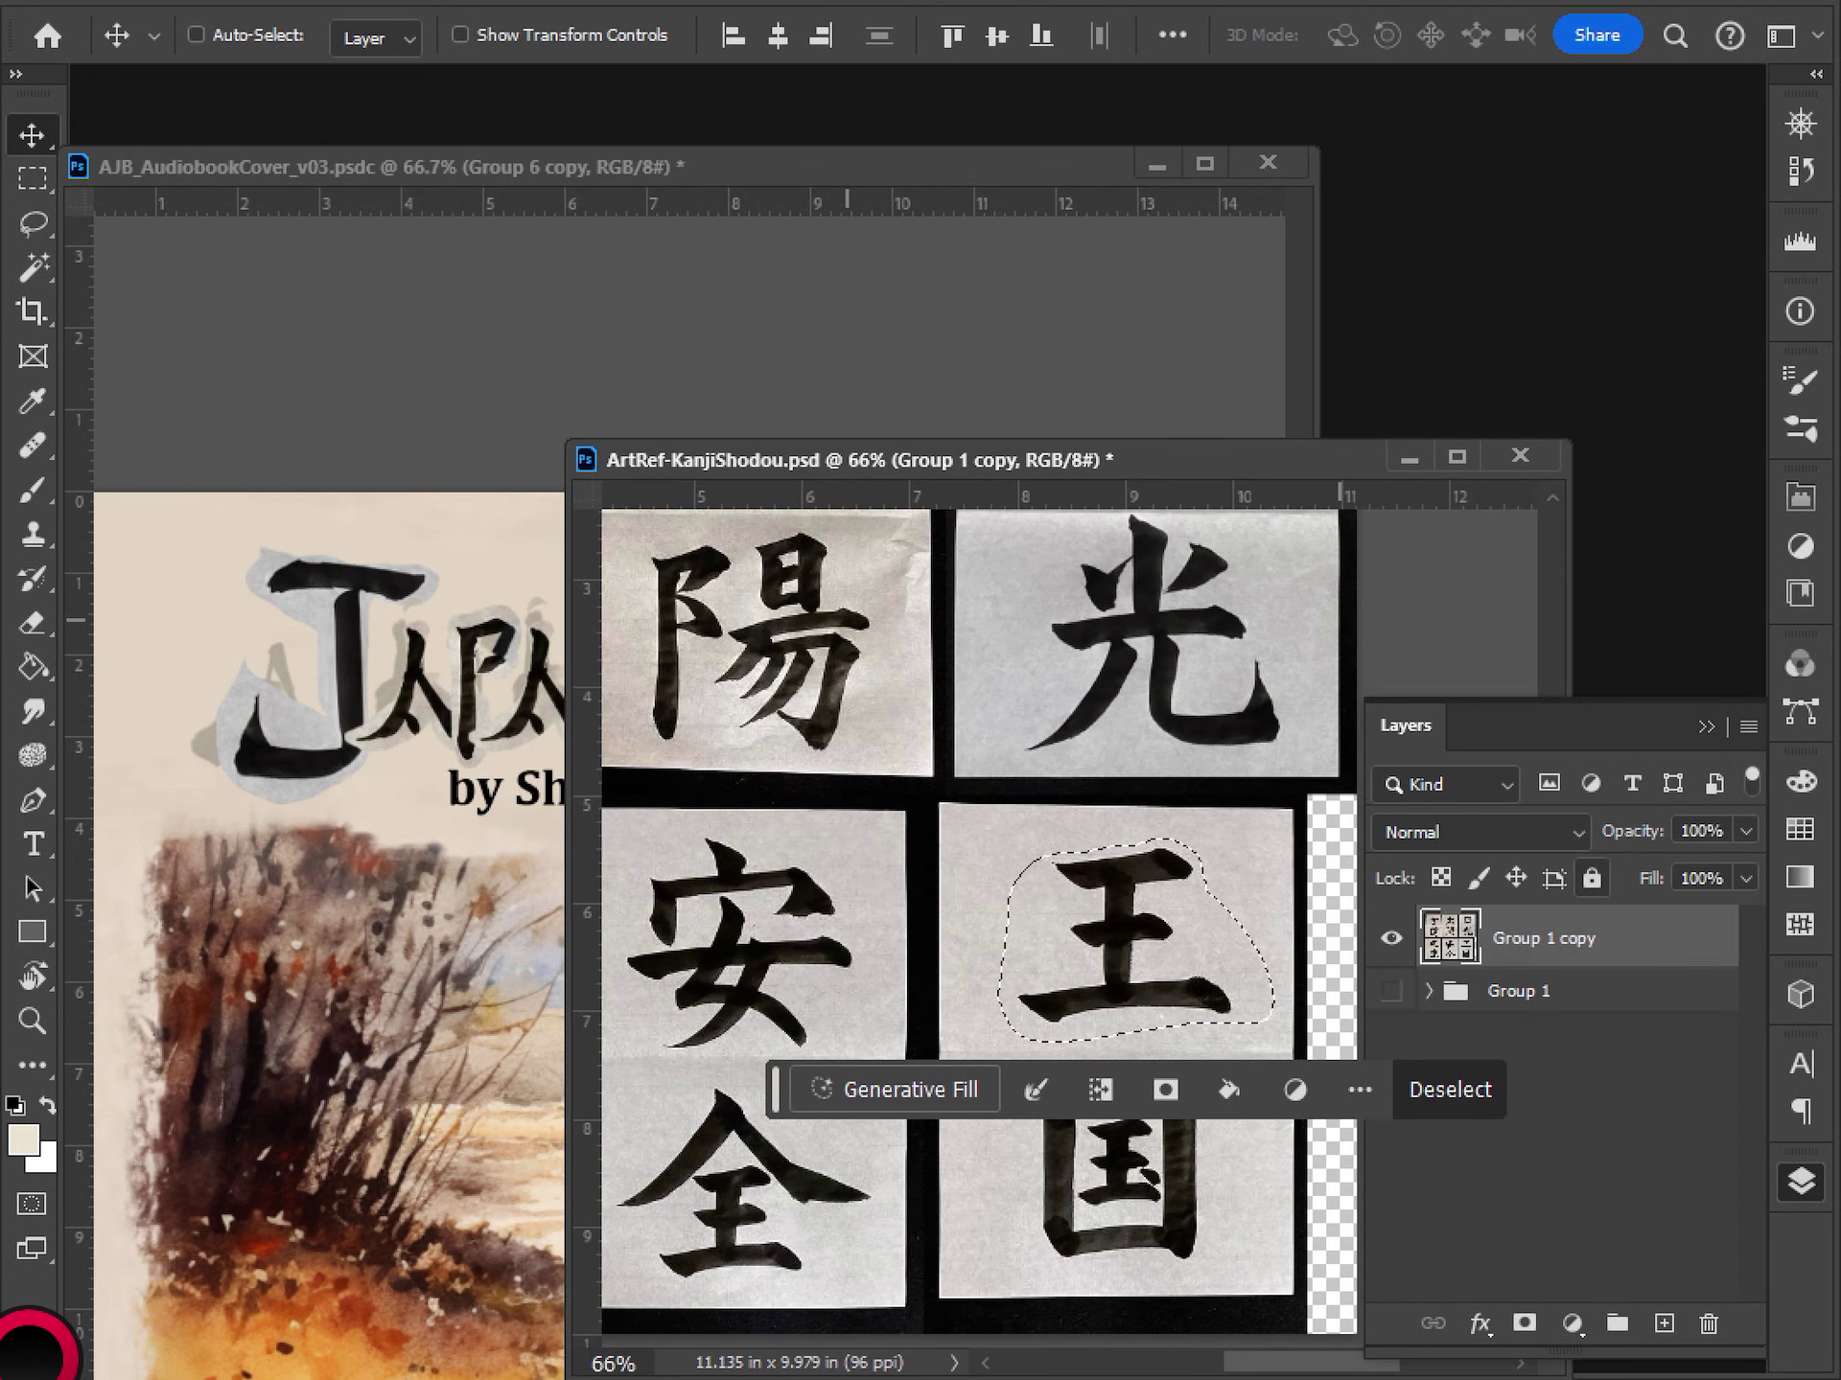
key("m")
key("ctrl+d")
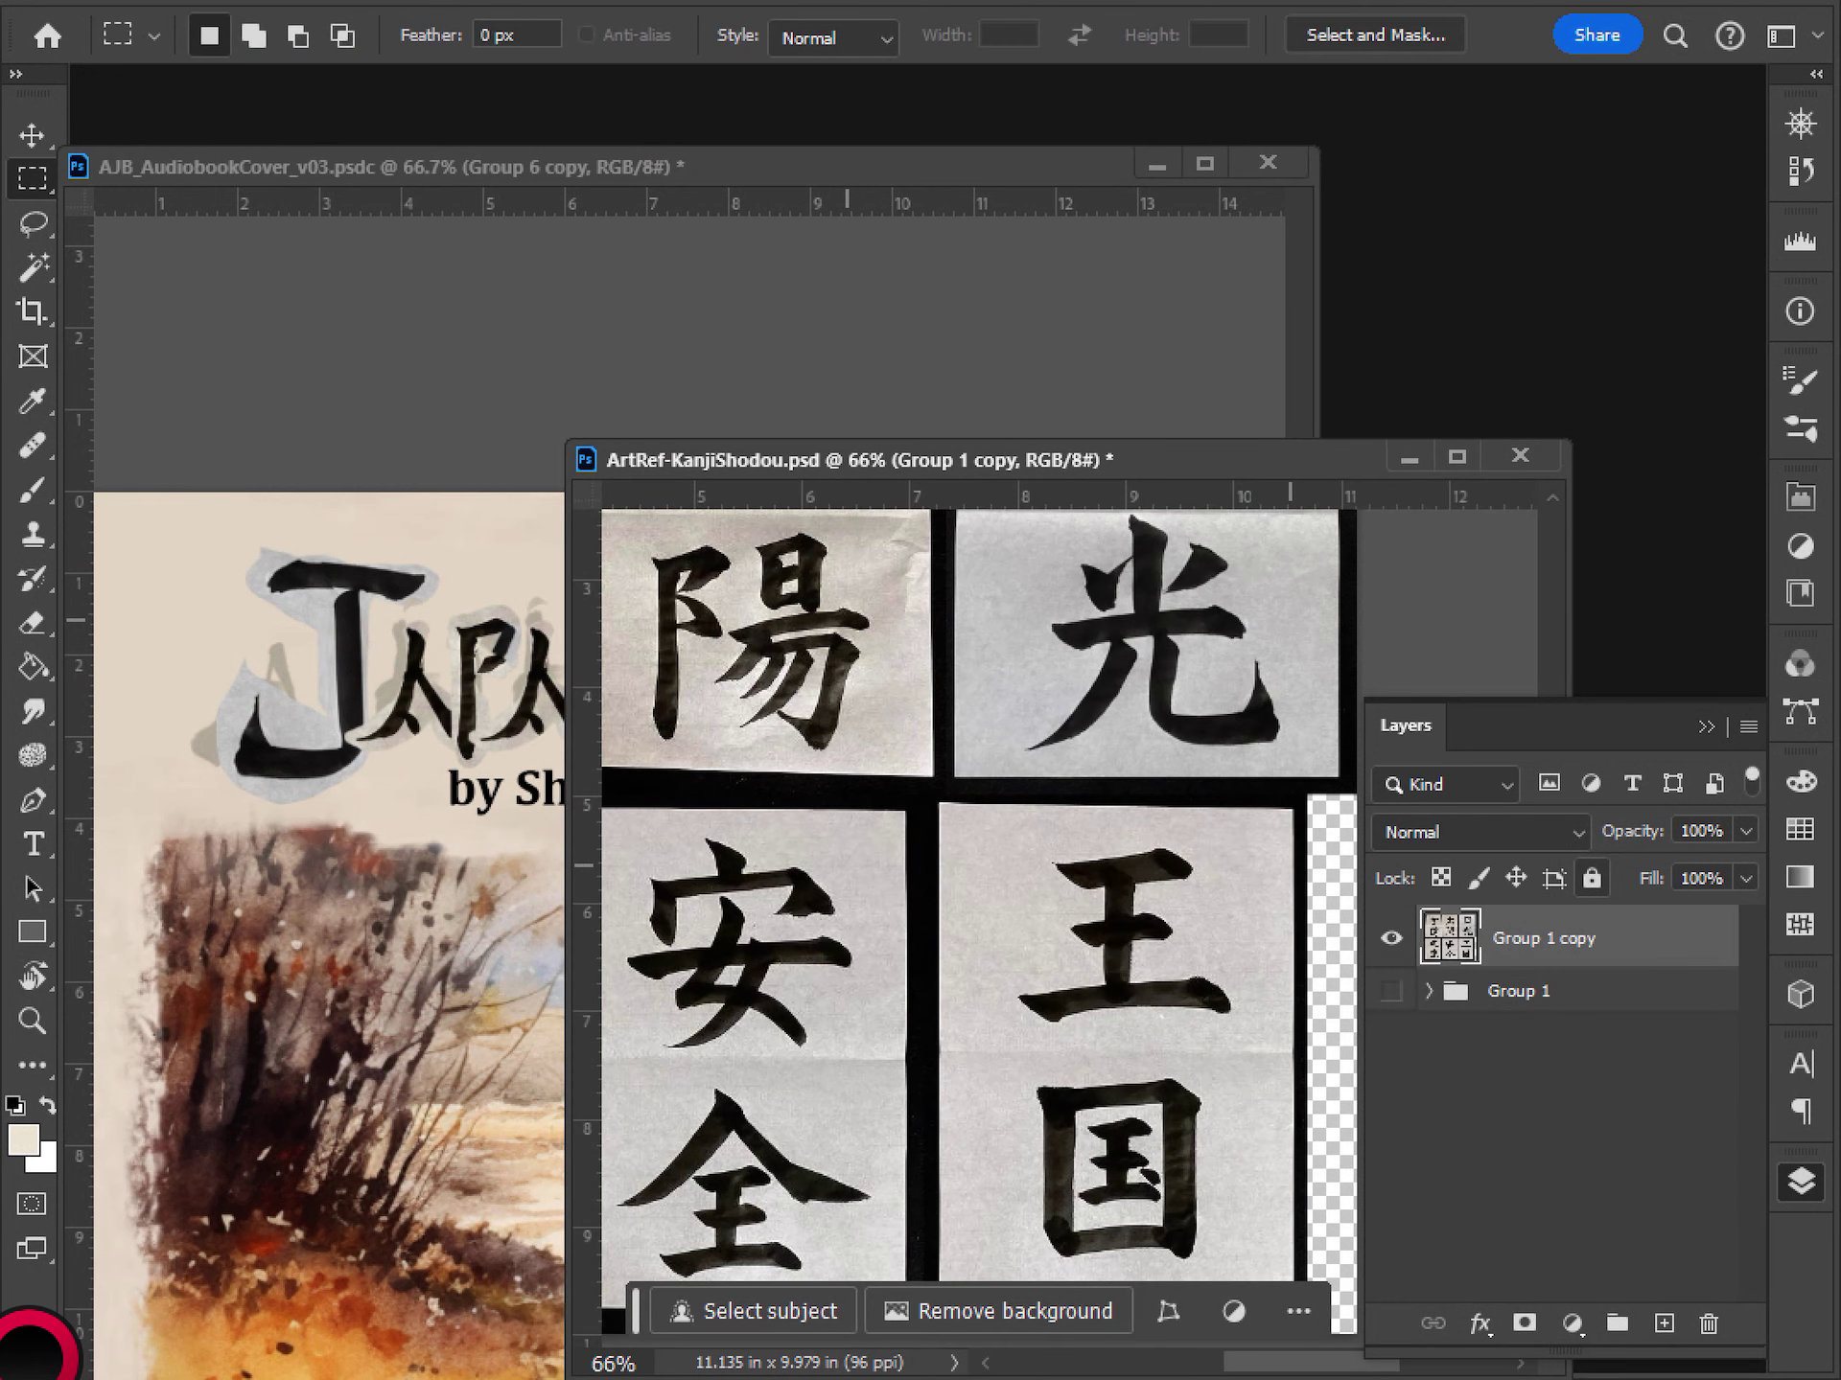
left_click(940, 303)
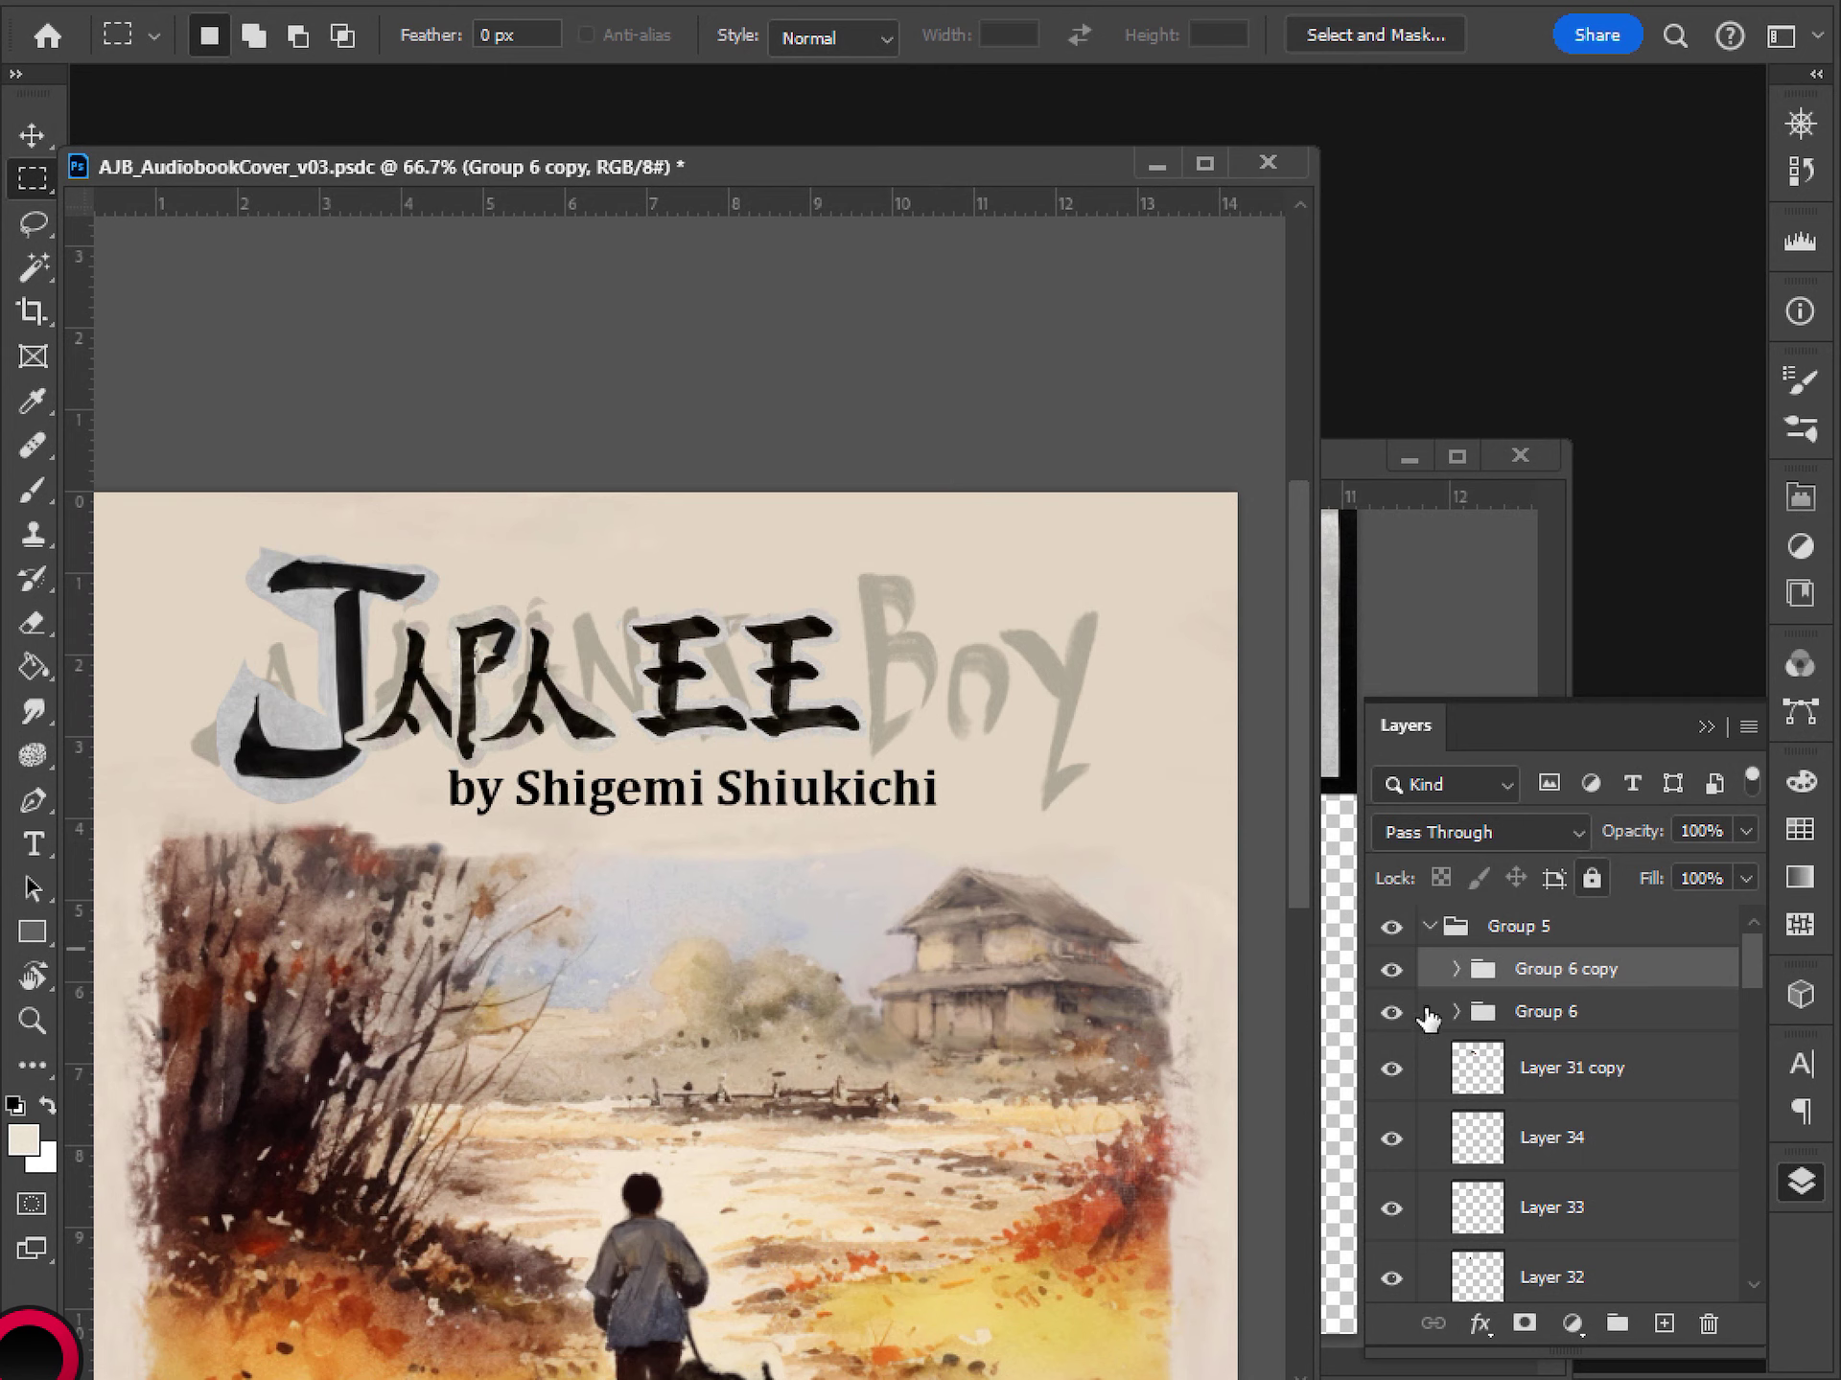
- Expand Group 6 and make Layer 35, which holds the first E's main strokes, active
left_click(1391, 1012)
left_click(1390, 1012)
left_click(1456, 1012)
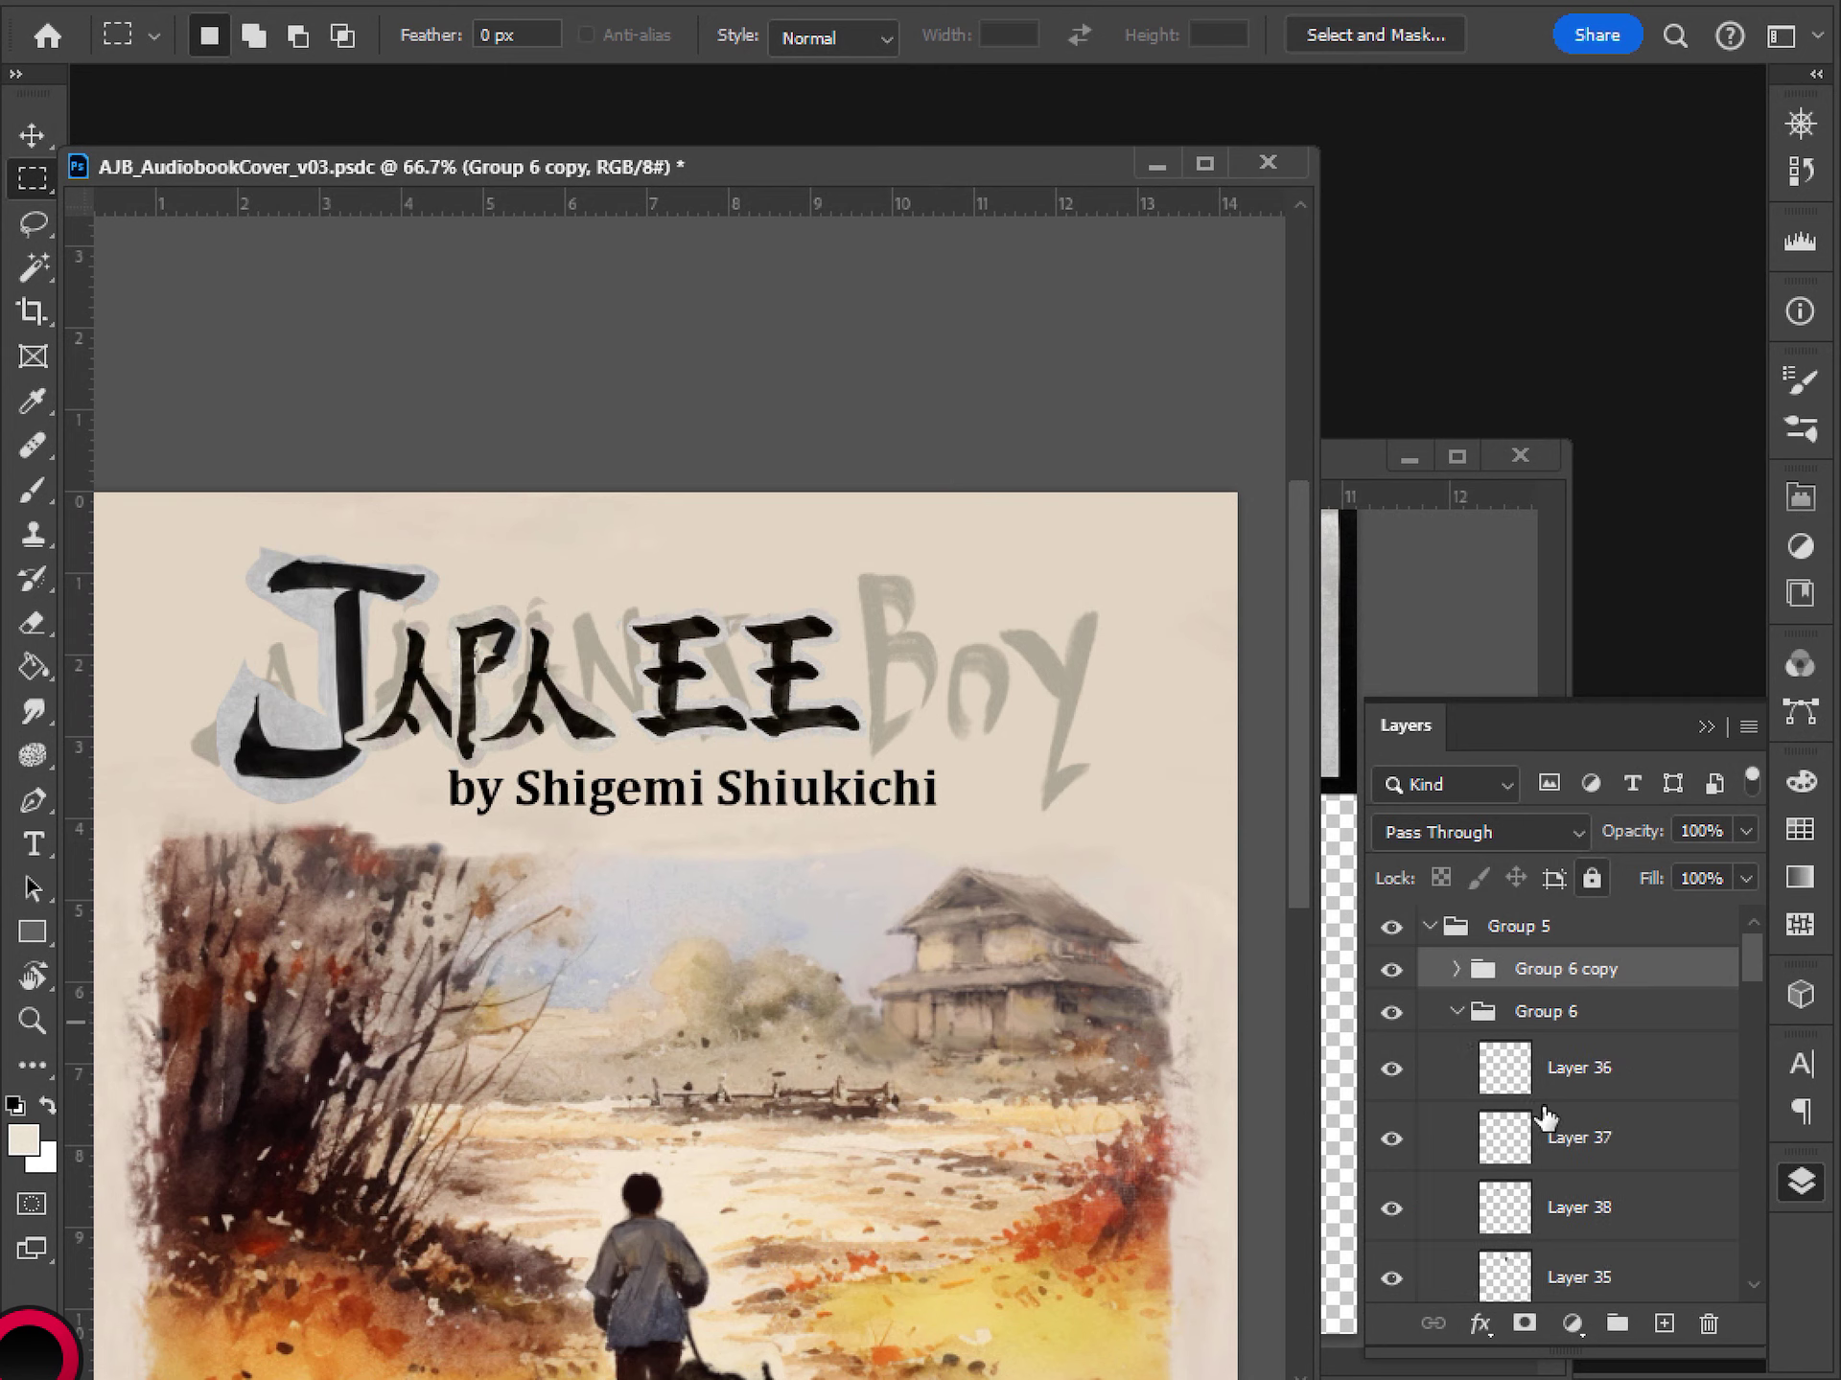
left_click(1391, 1067)
left_click(1391, 1068)
scroll(1529, 1198, "down", 2)
scroll(1532, 1206, "down", 1)
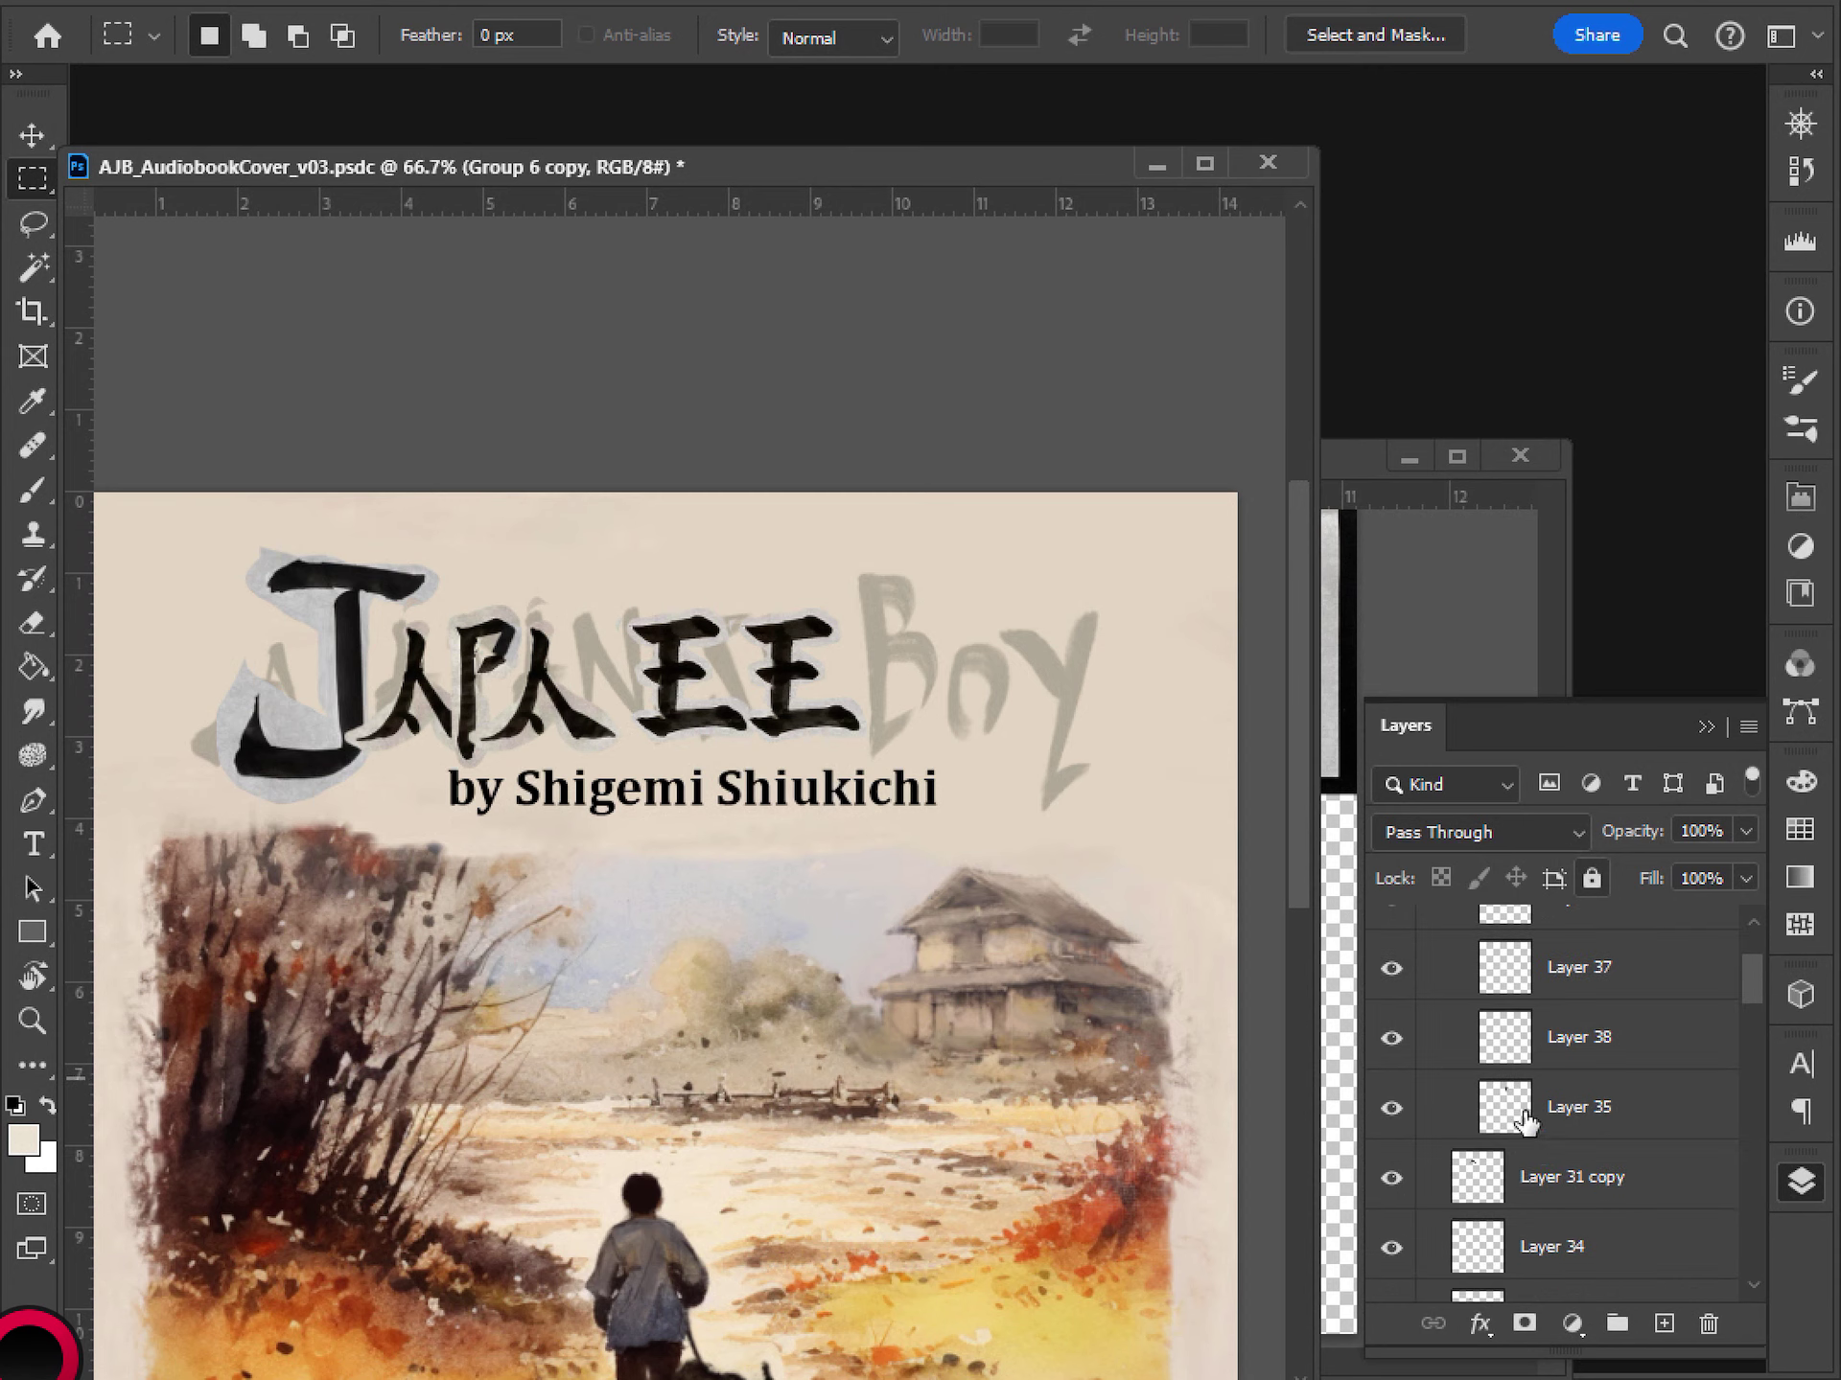
left_click(1524, 1107)
left_click(1391, 1107)
left_click(1391, 1110)
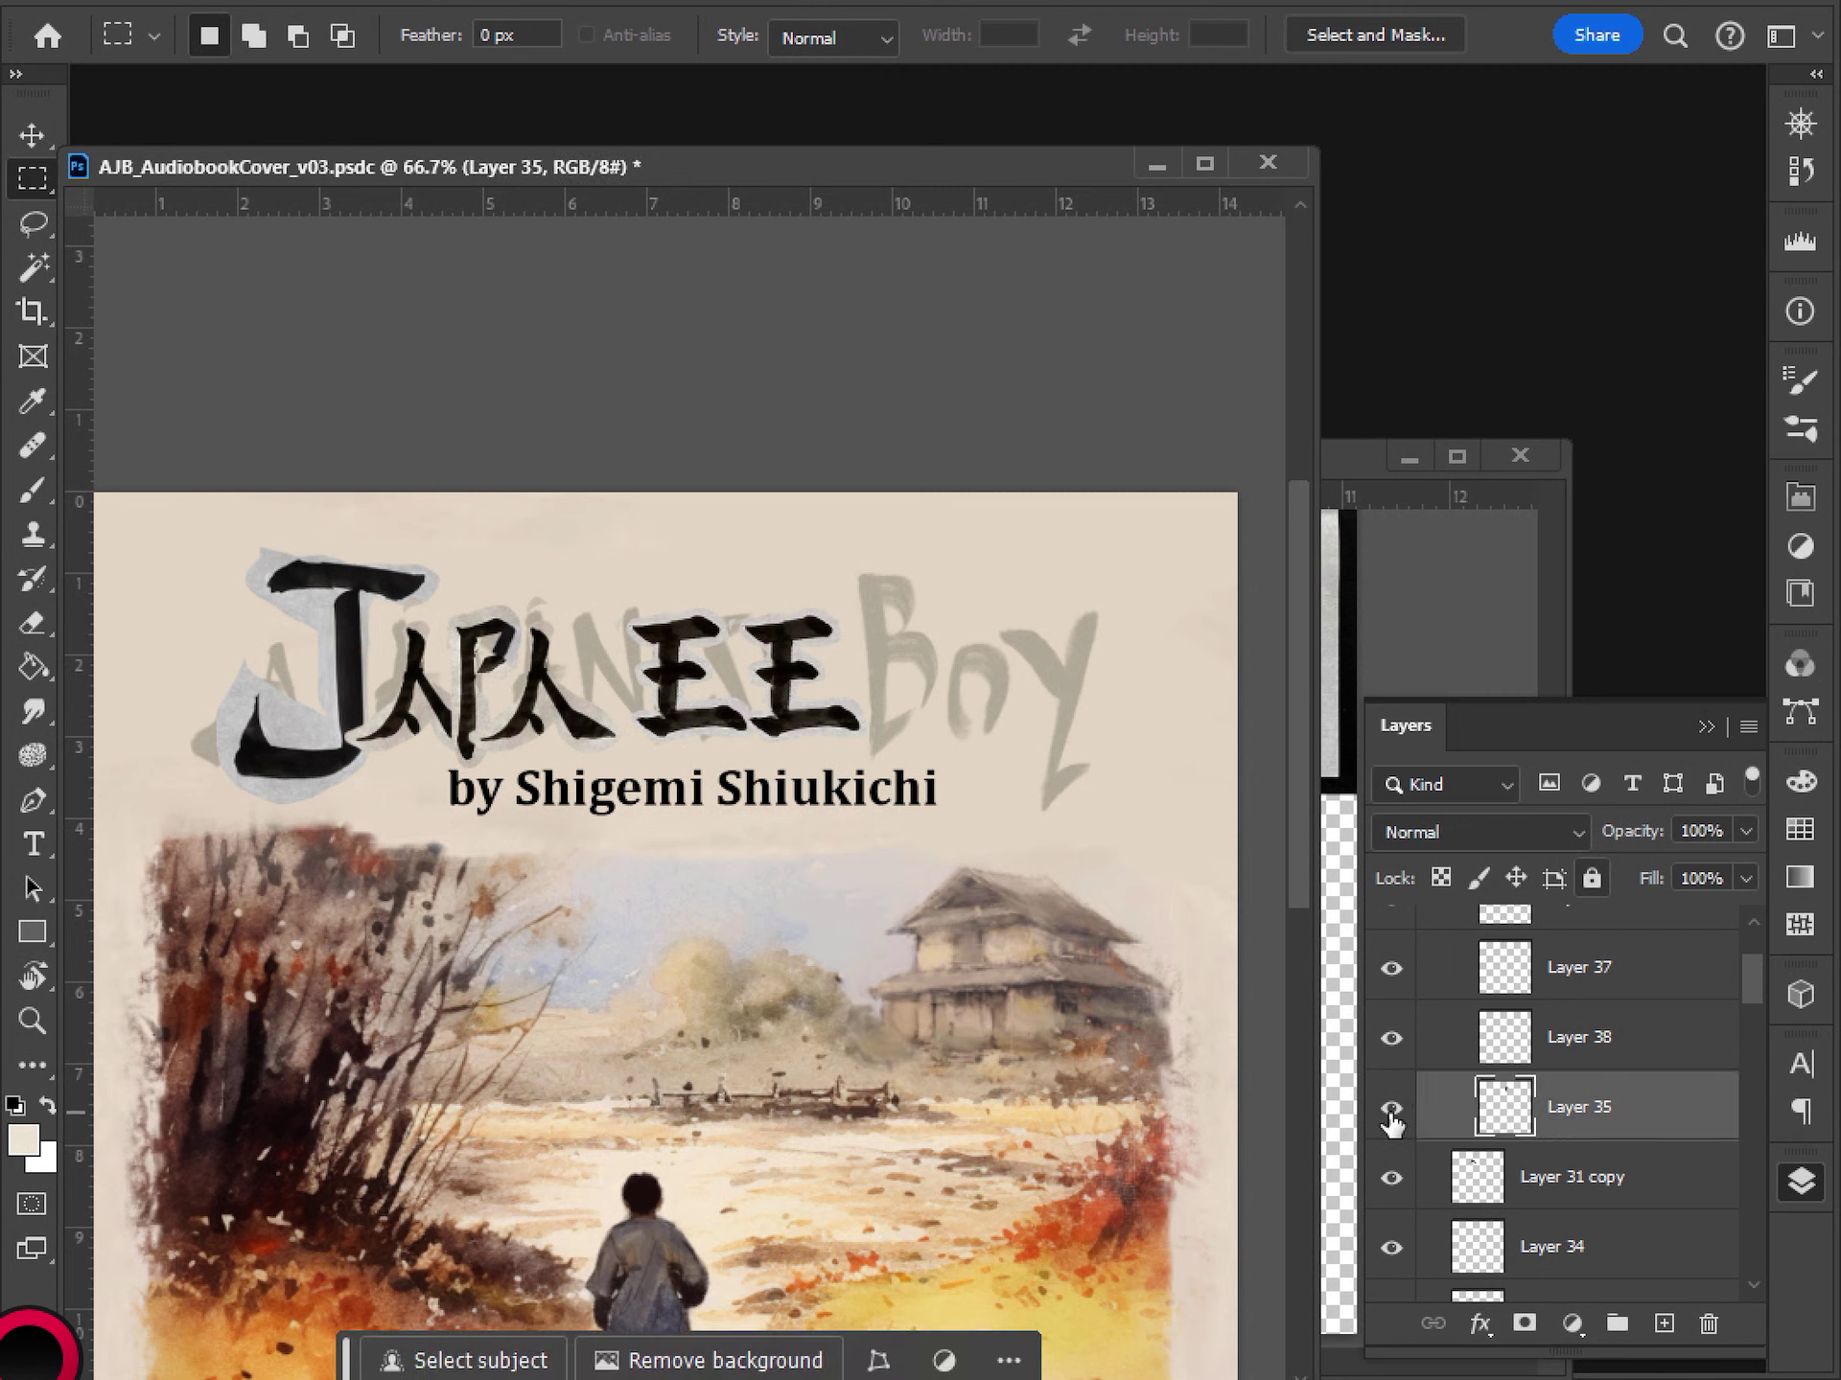
- Cut the right part of the first E onto a new layer in place and try to shift it left
key("l")
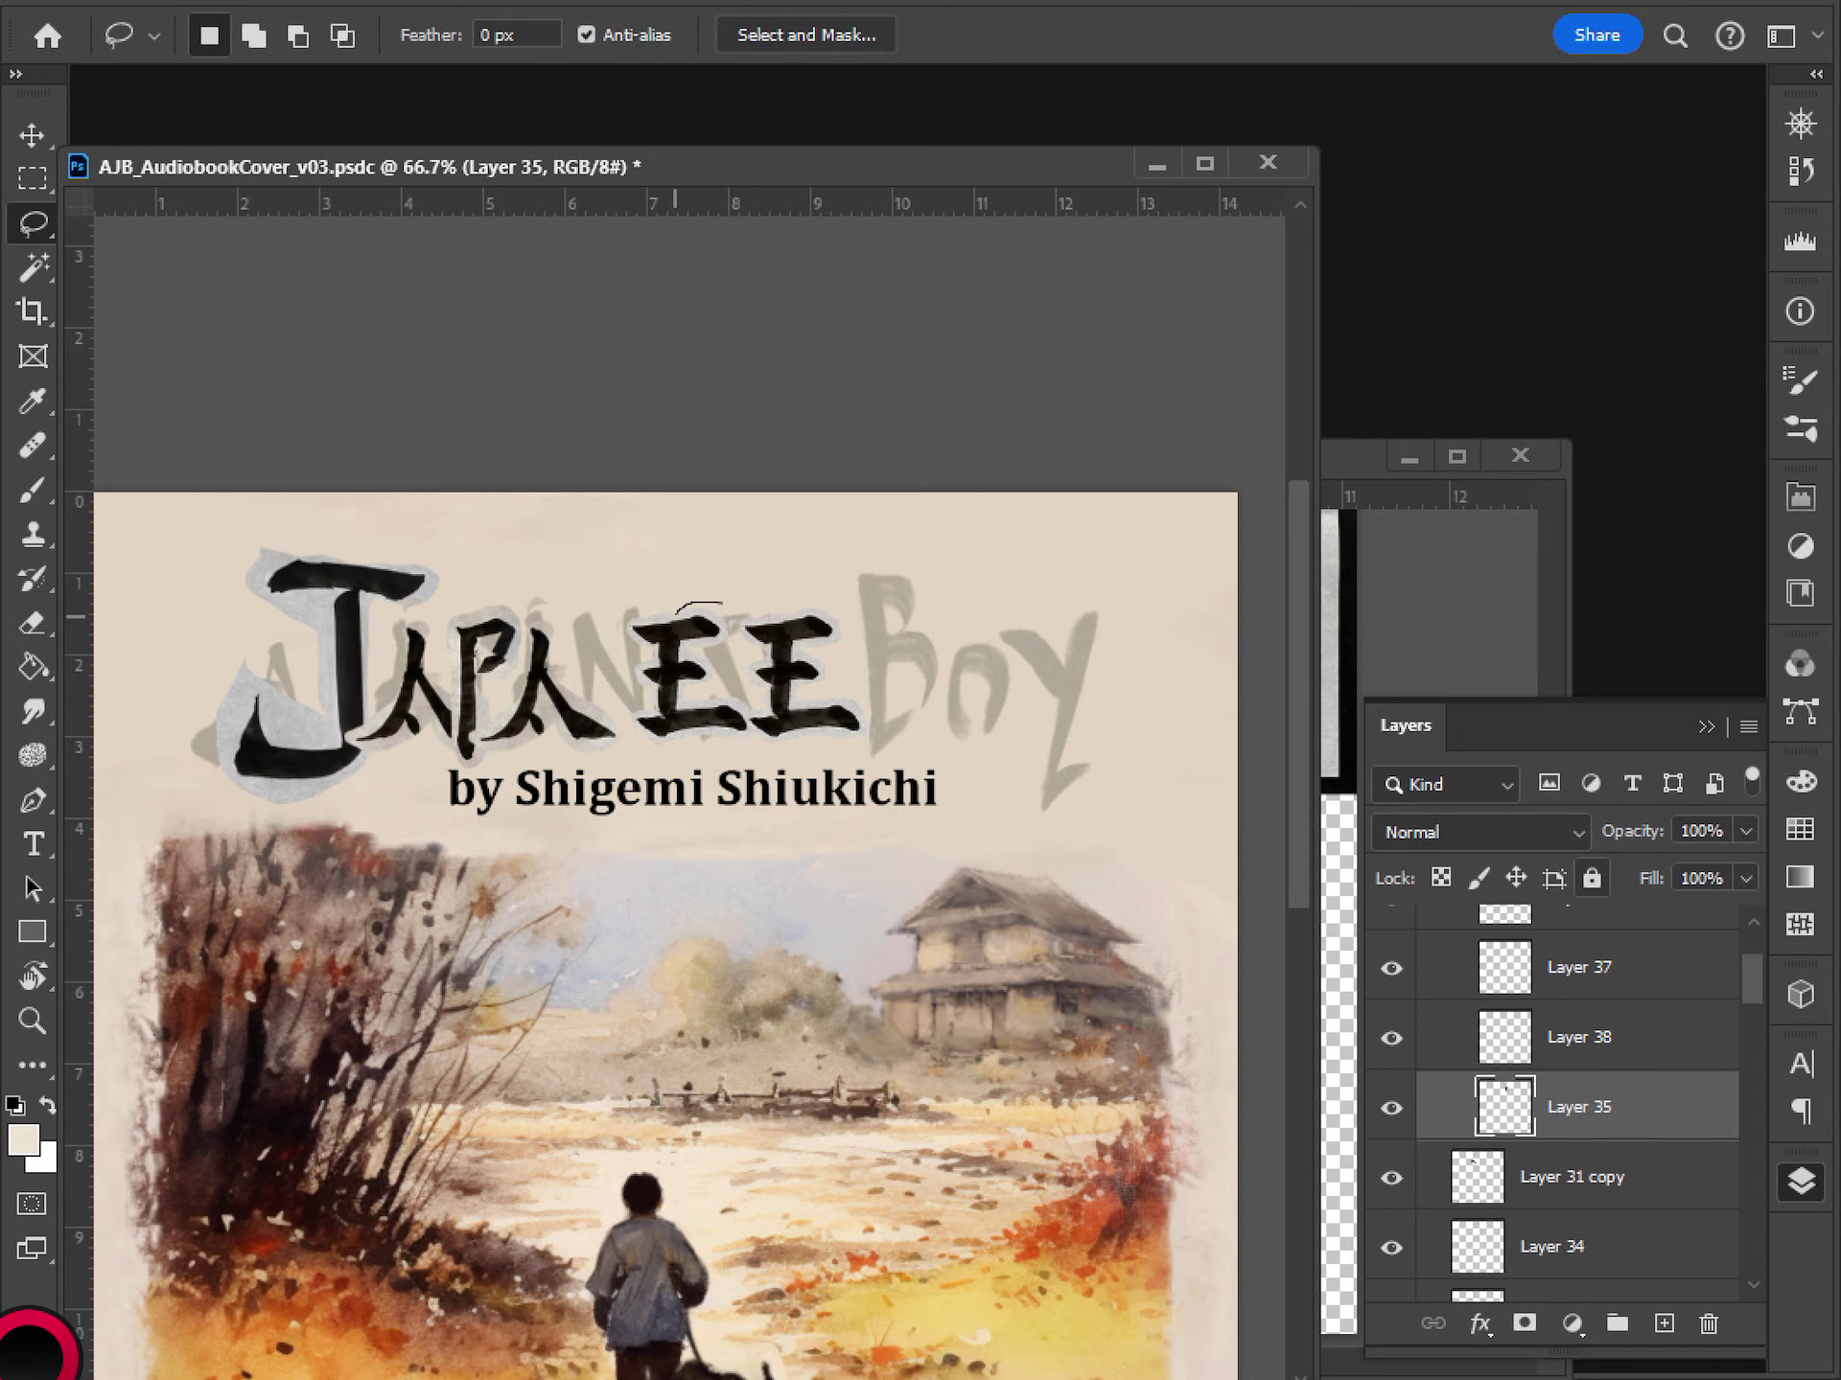
mouse_move(675, 639)
left_mouse_down()
mouse_move(677, 733)
mouse_move(739, 758)
mouse_move(726, 608)
mouse_move(710, 614)
left_mouse_up()
key("v")
key("ctrl+j")
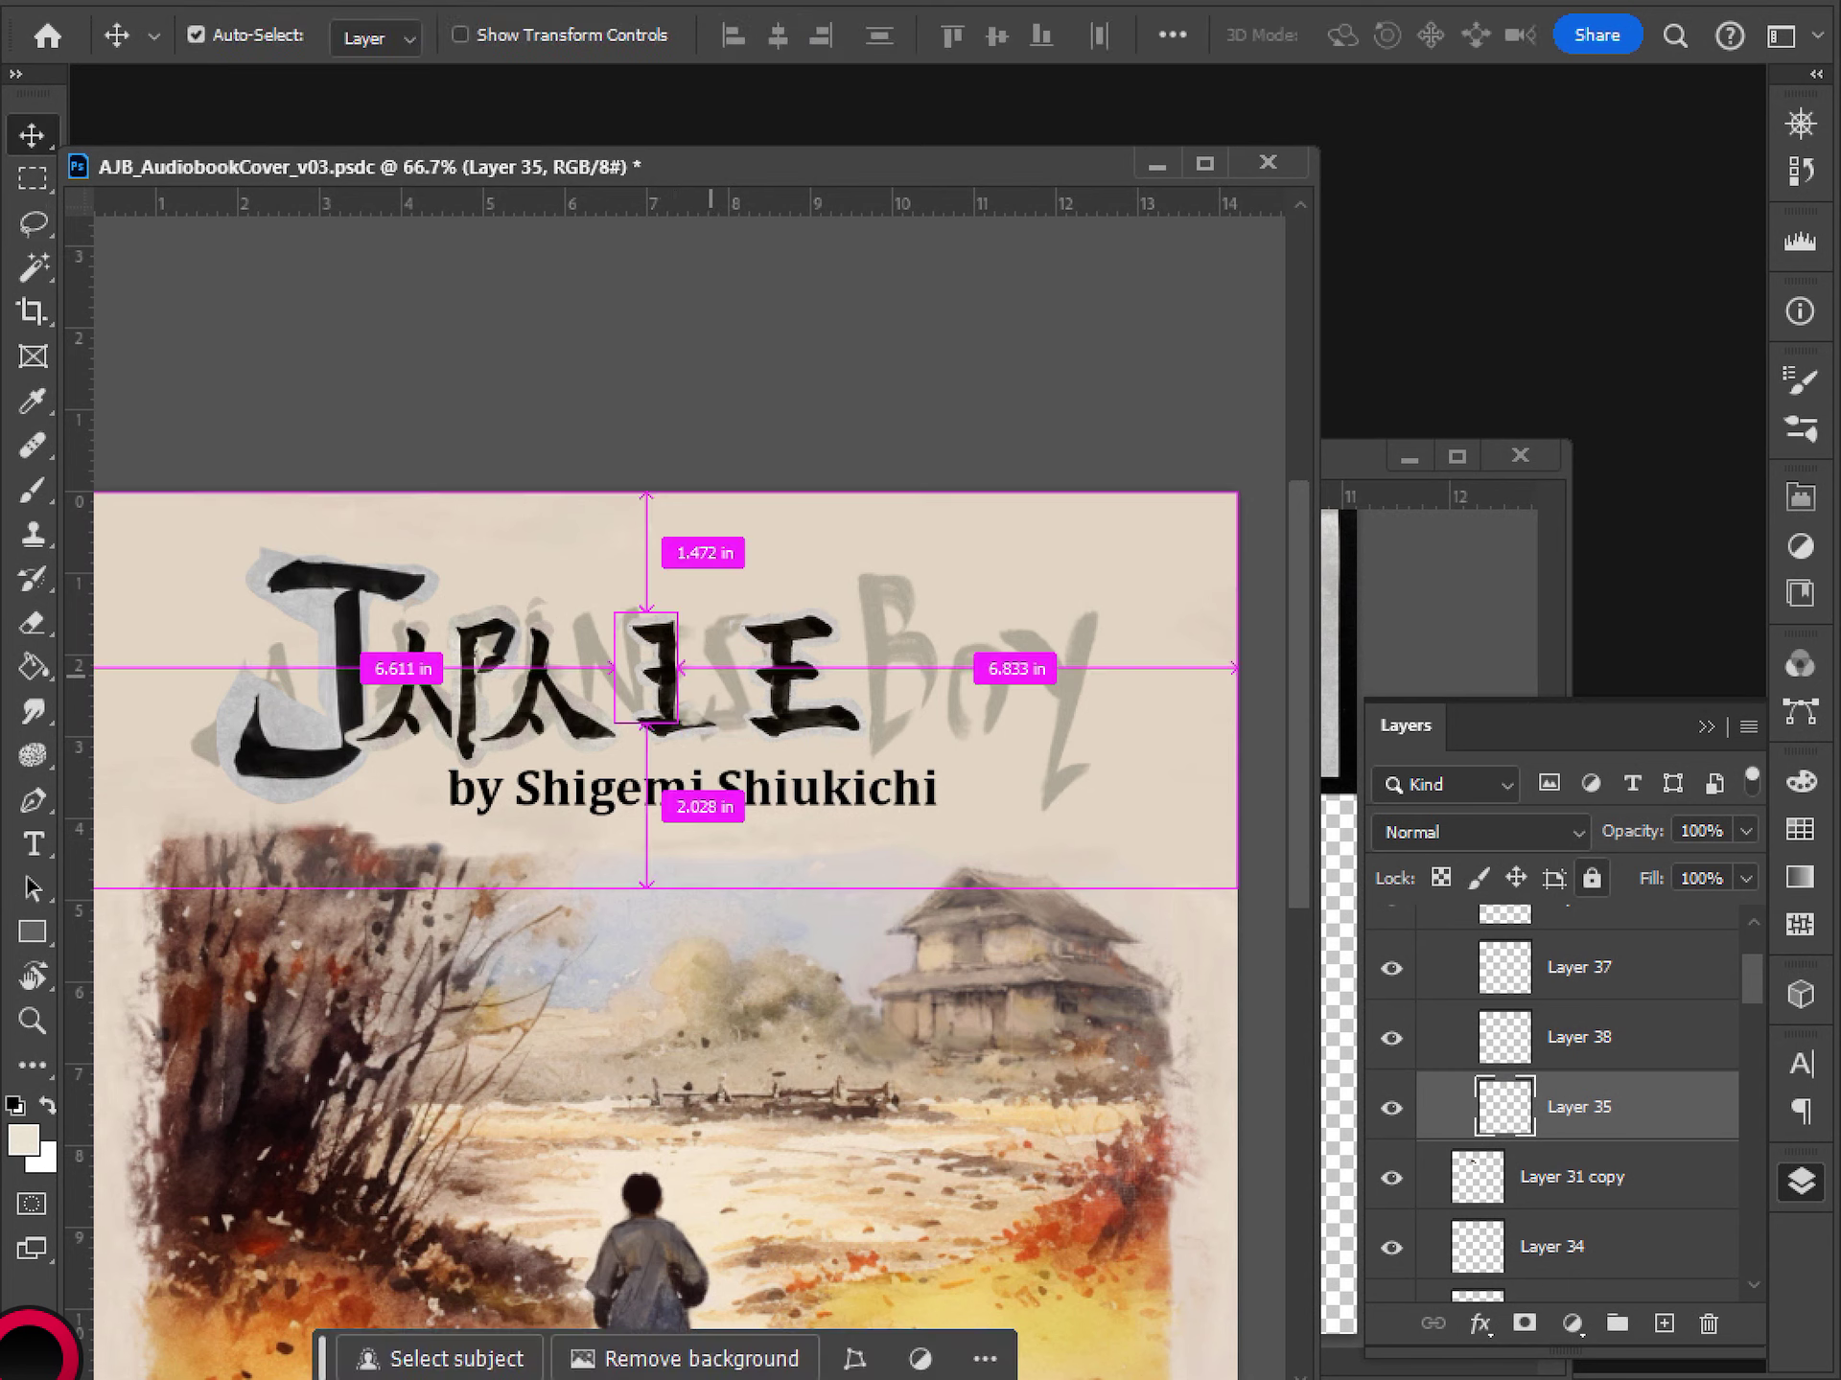
left_click_drag(710, 710, 713, 710)
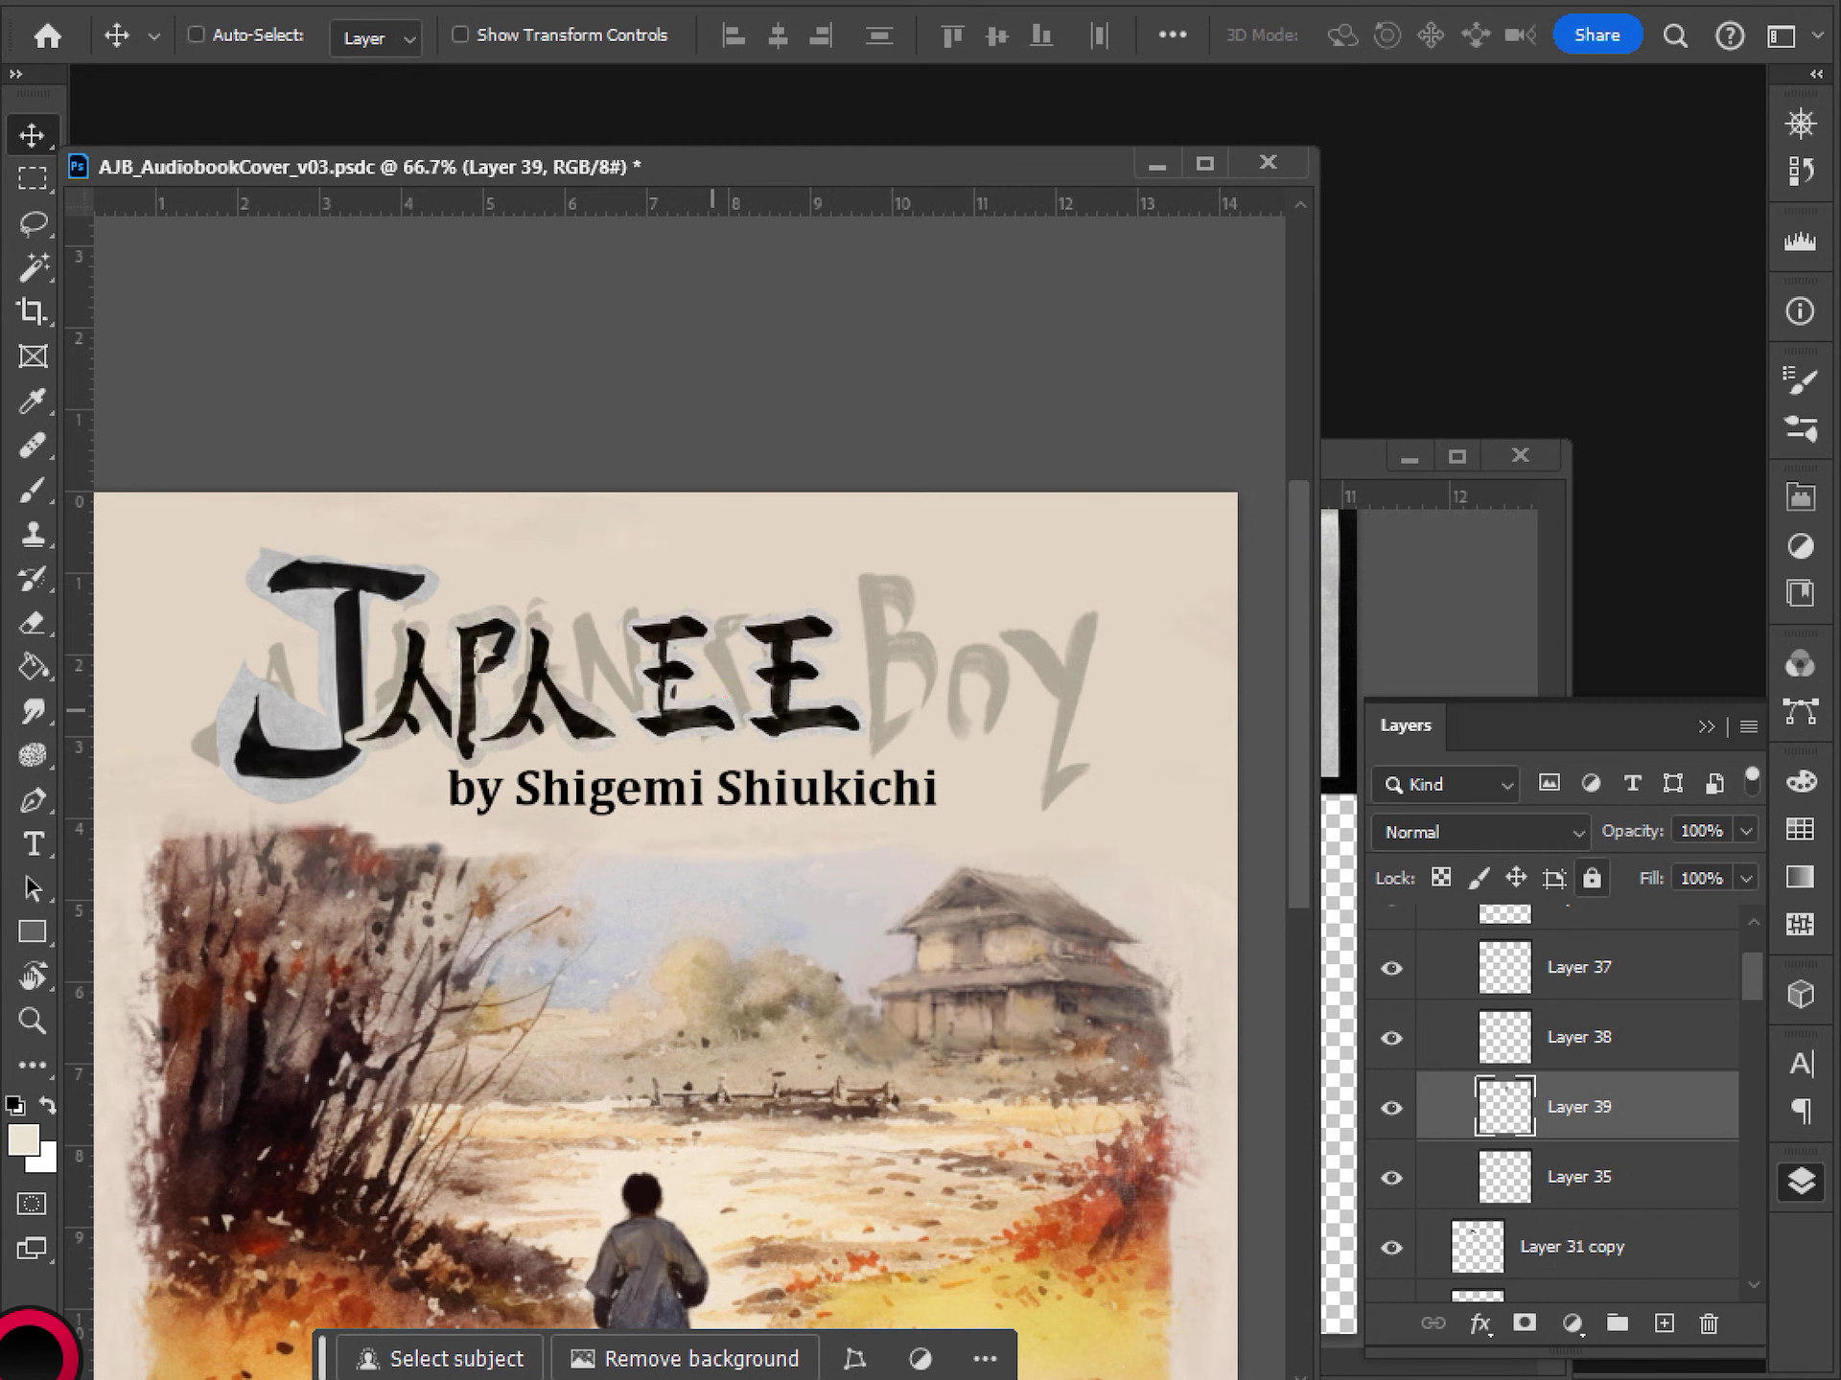
key("ctrl+z")
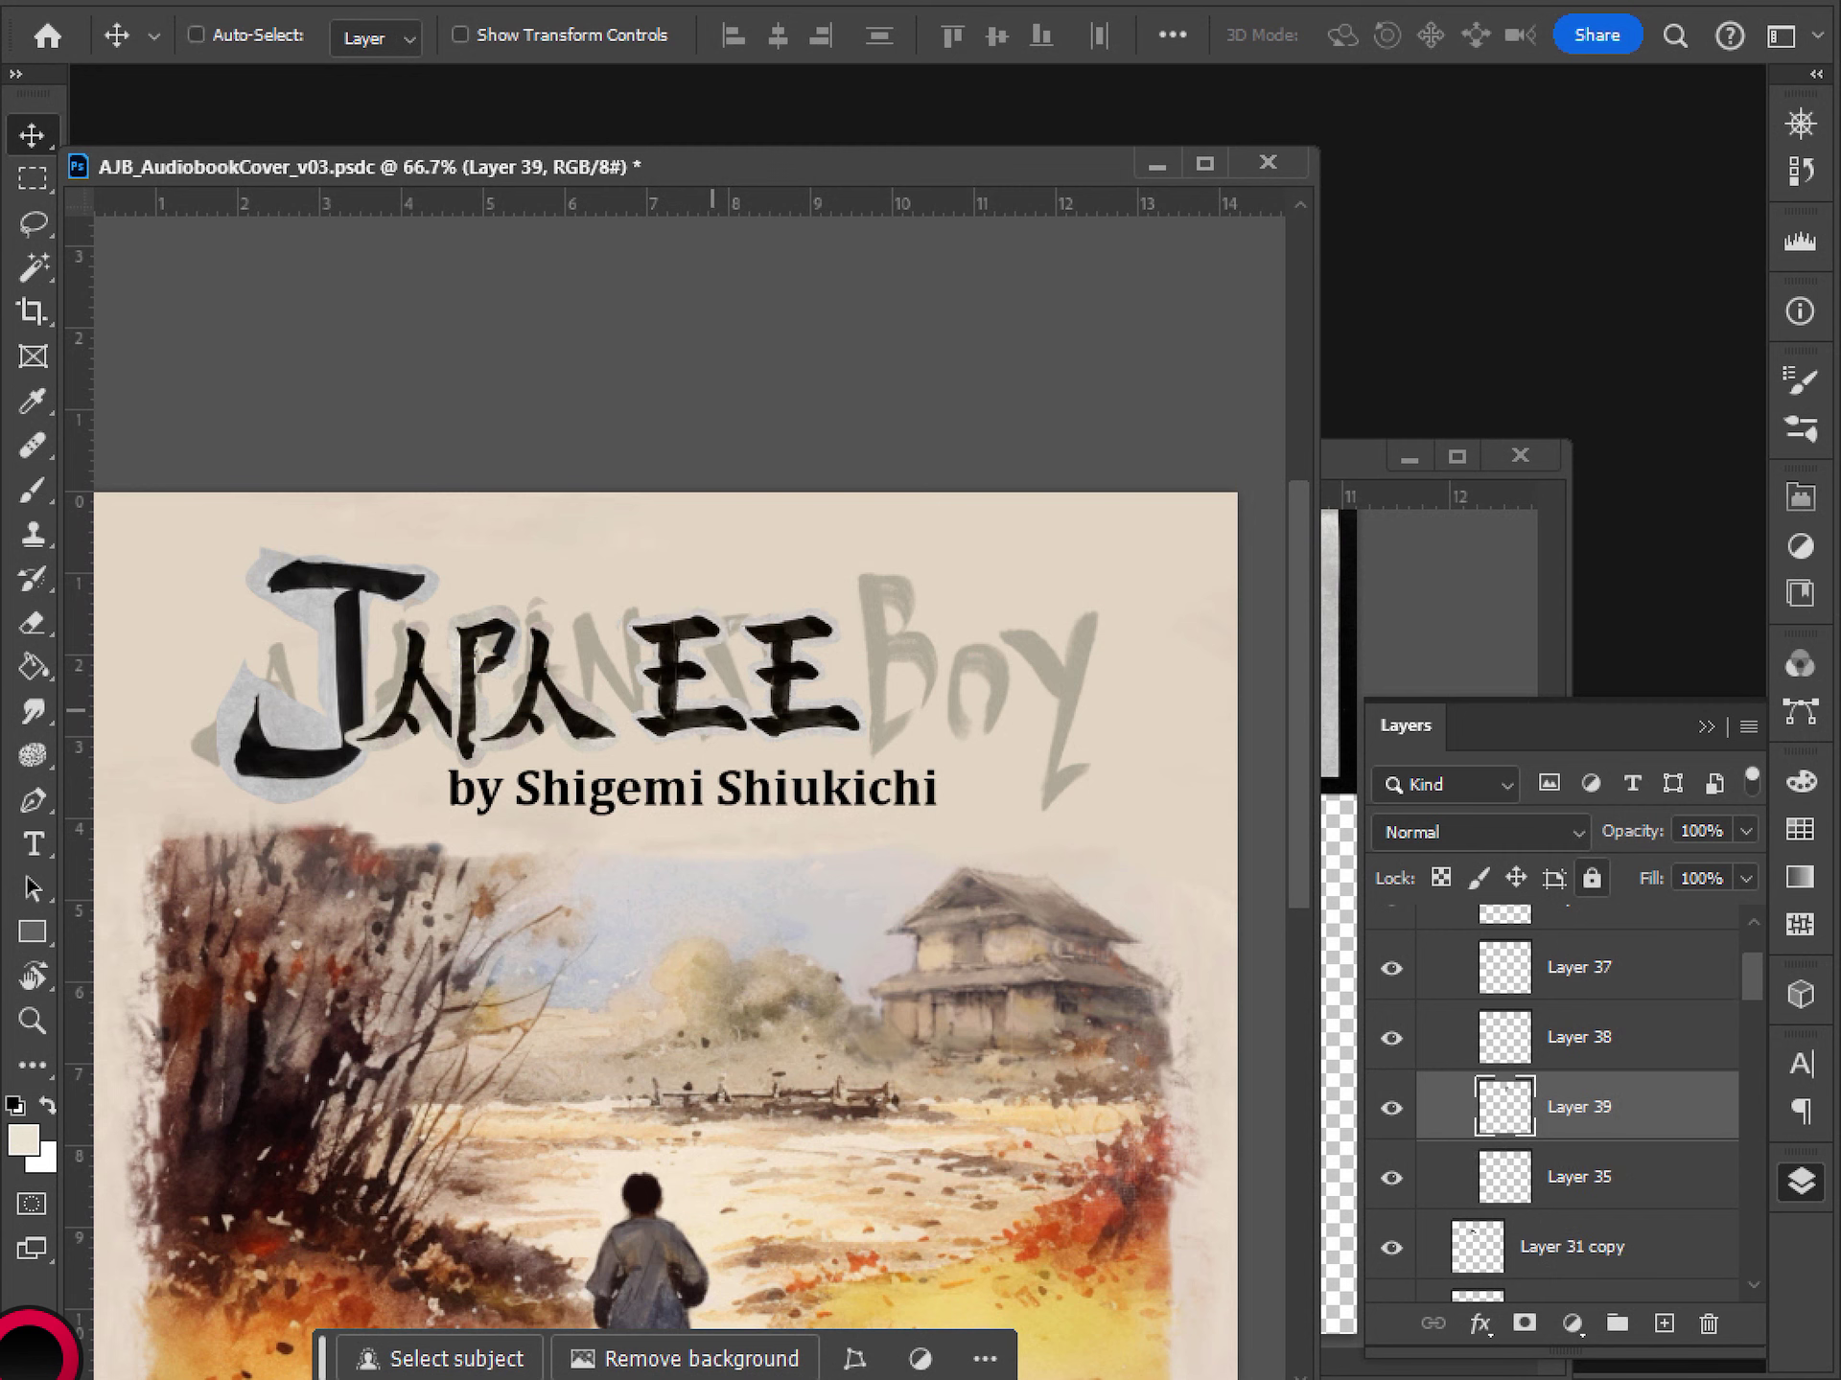
- Lasso the right-hand stroke ends of the first E on Layer 39, cut them out, and paste them in place on a new layer
key("l")
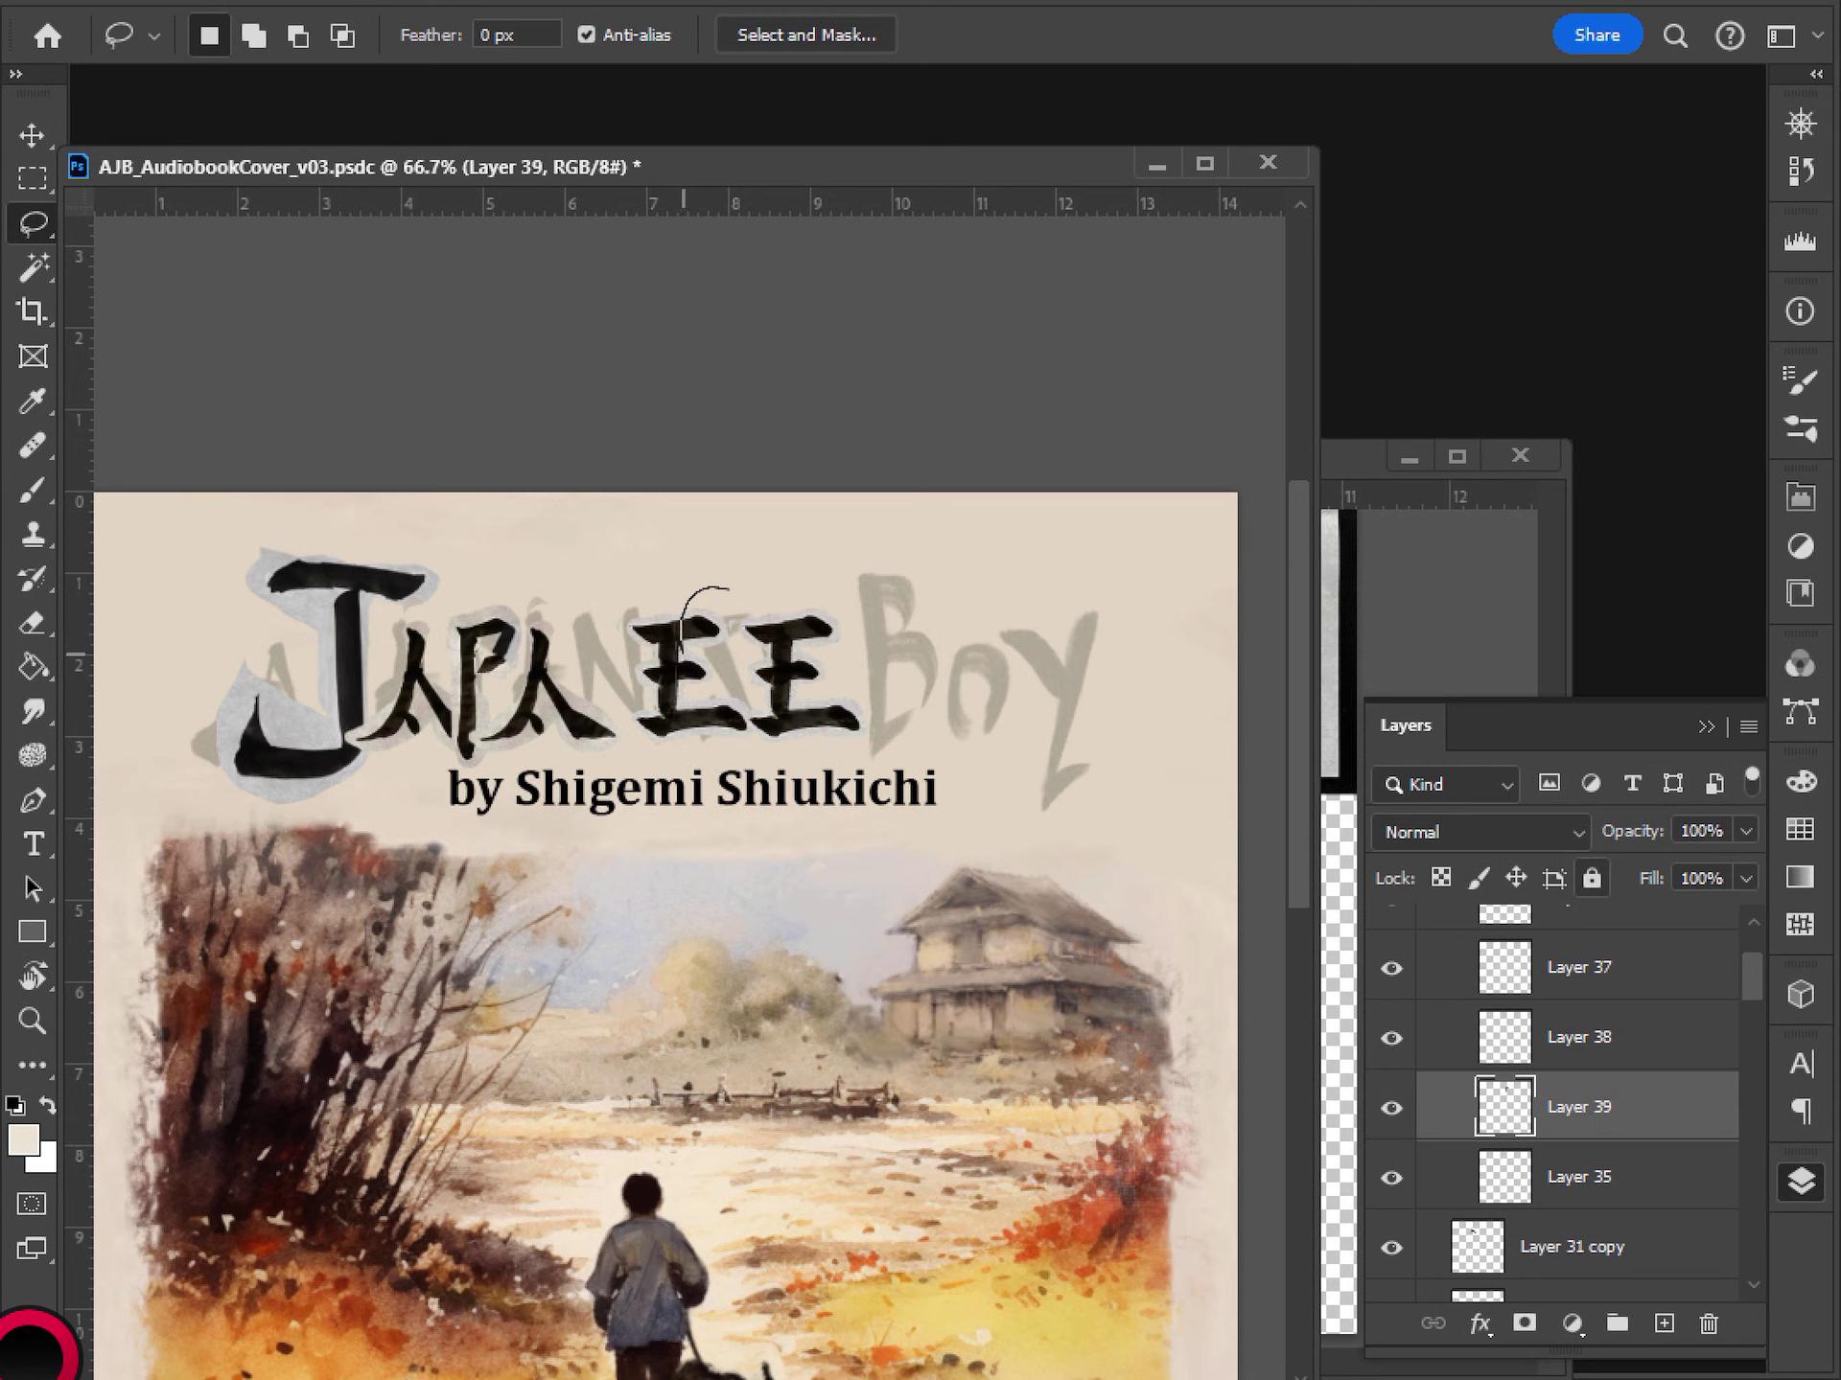
mouse_move(683, 655)
left_mouse_down()
mouse_move(682, 729)
mouse_move(781, 719)
mouse_move(752, 596)
left_mouse_up()
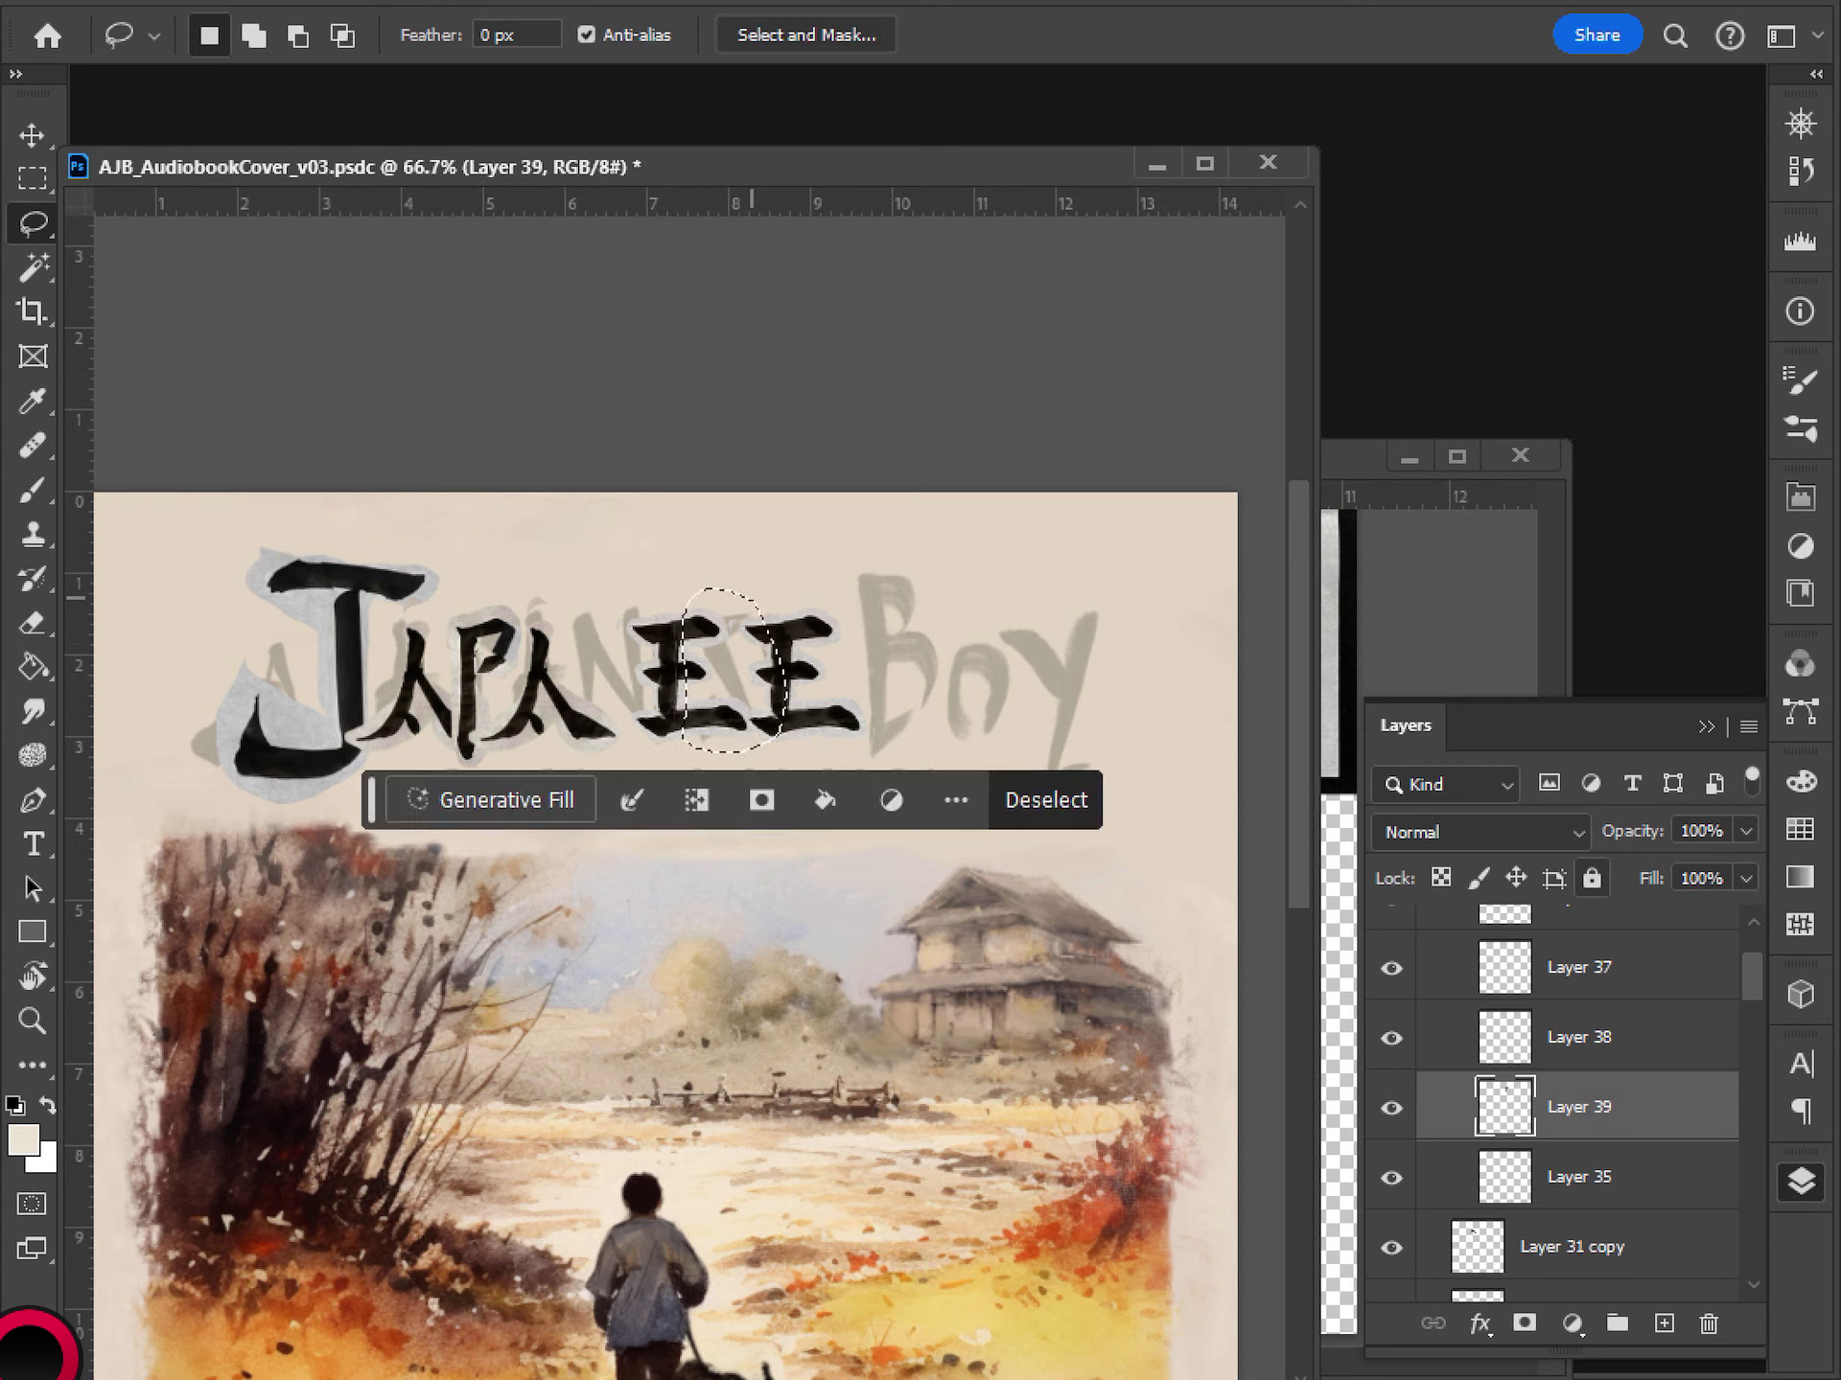
key("Delete")
key("ctrl+d")
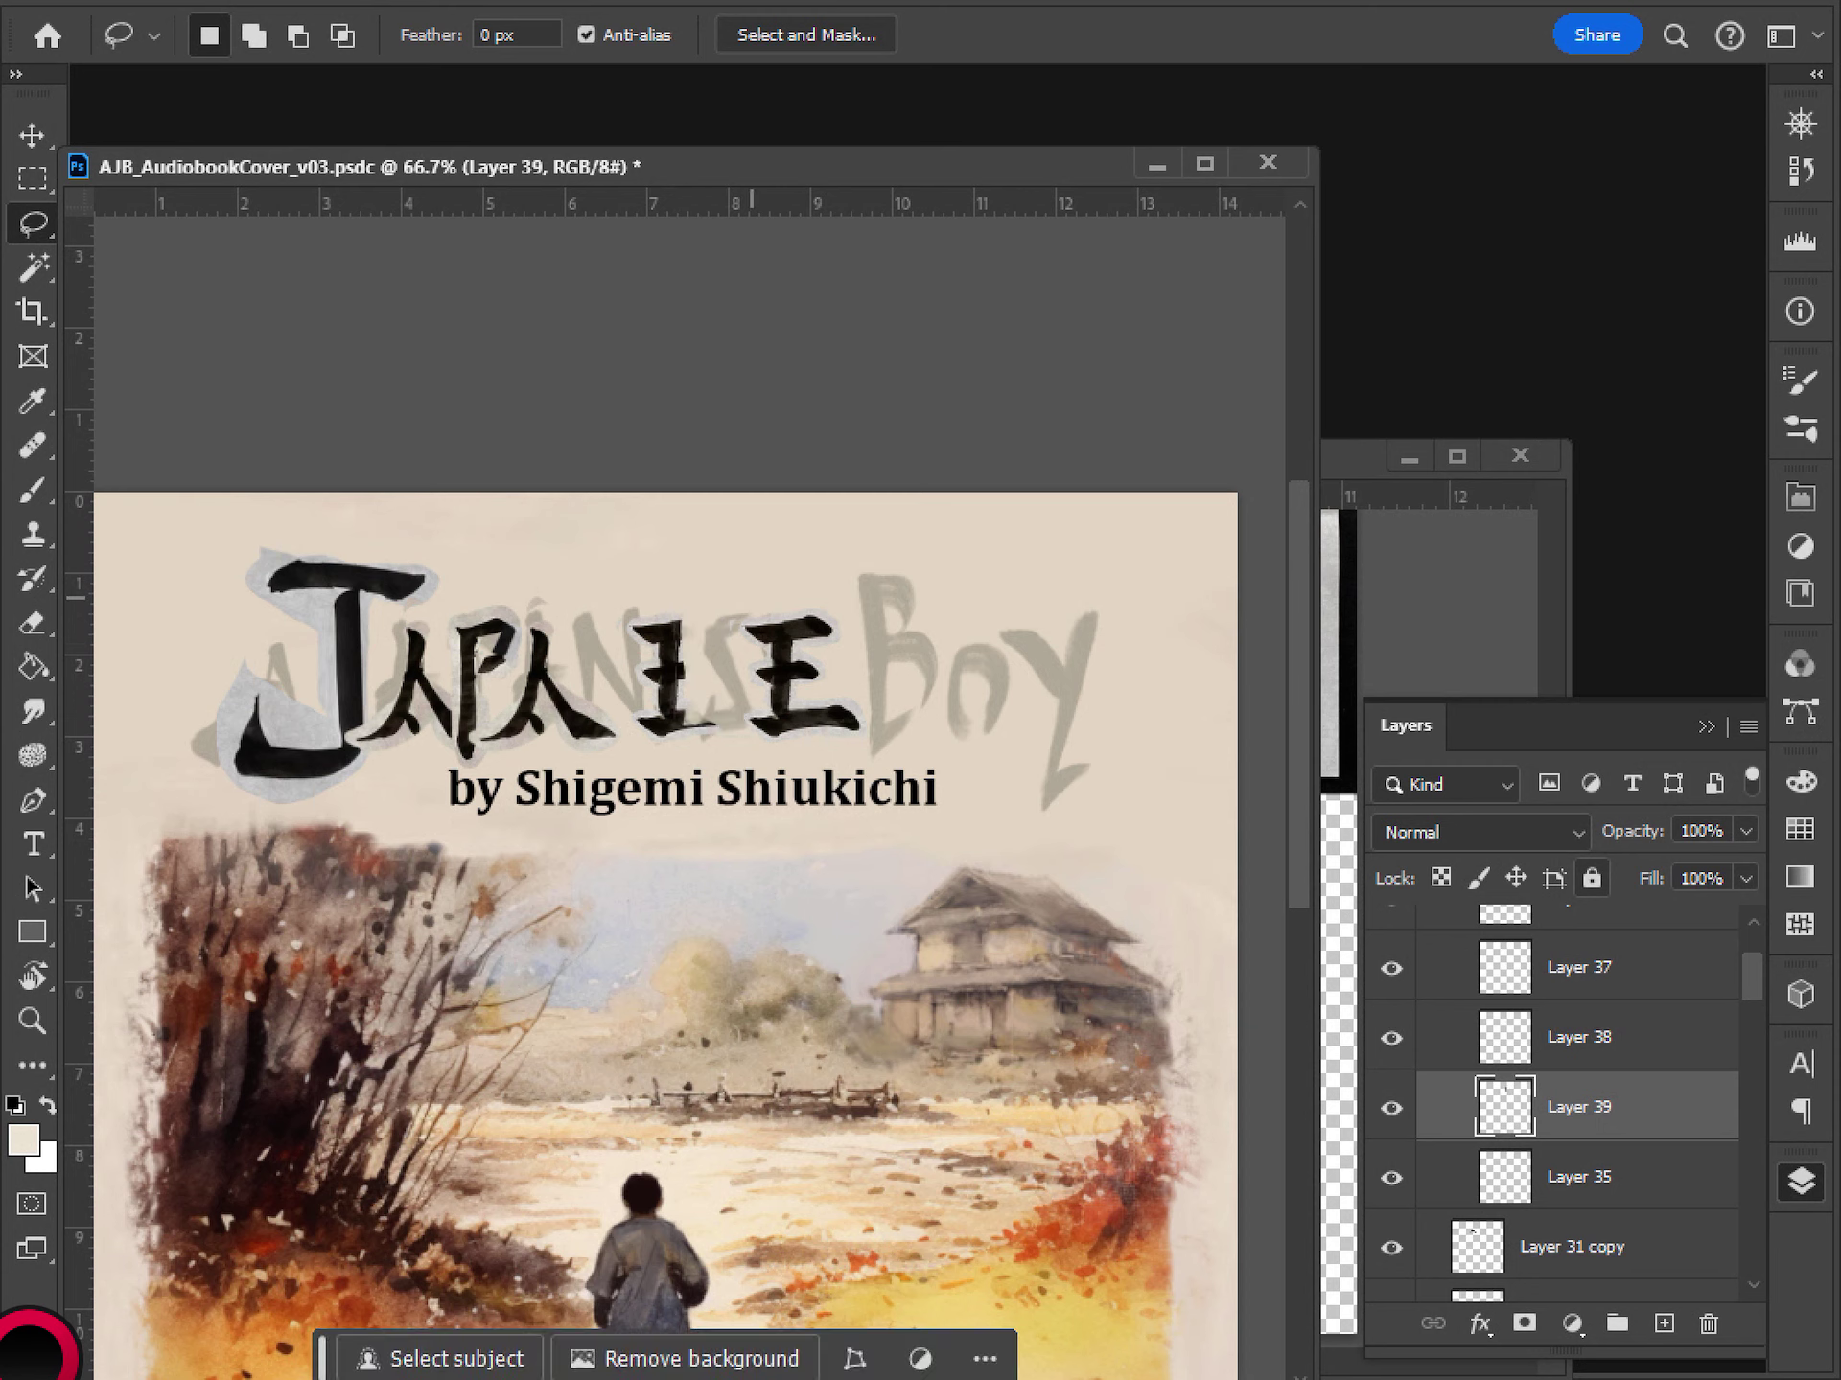
key("ctrl+shift+v")
- Shift the pasted right-hand stroke ends of the first E left to narrow the letter
key("v")
left_click_drag(737, 710, 723, 718)
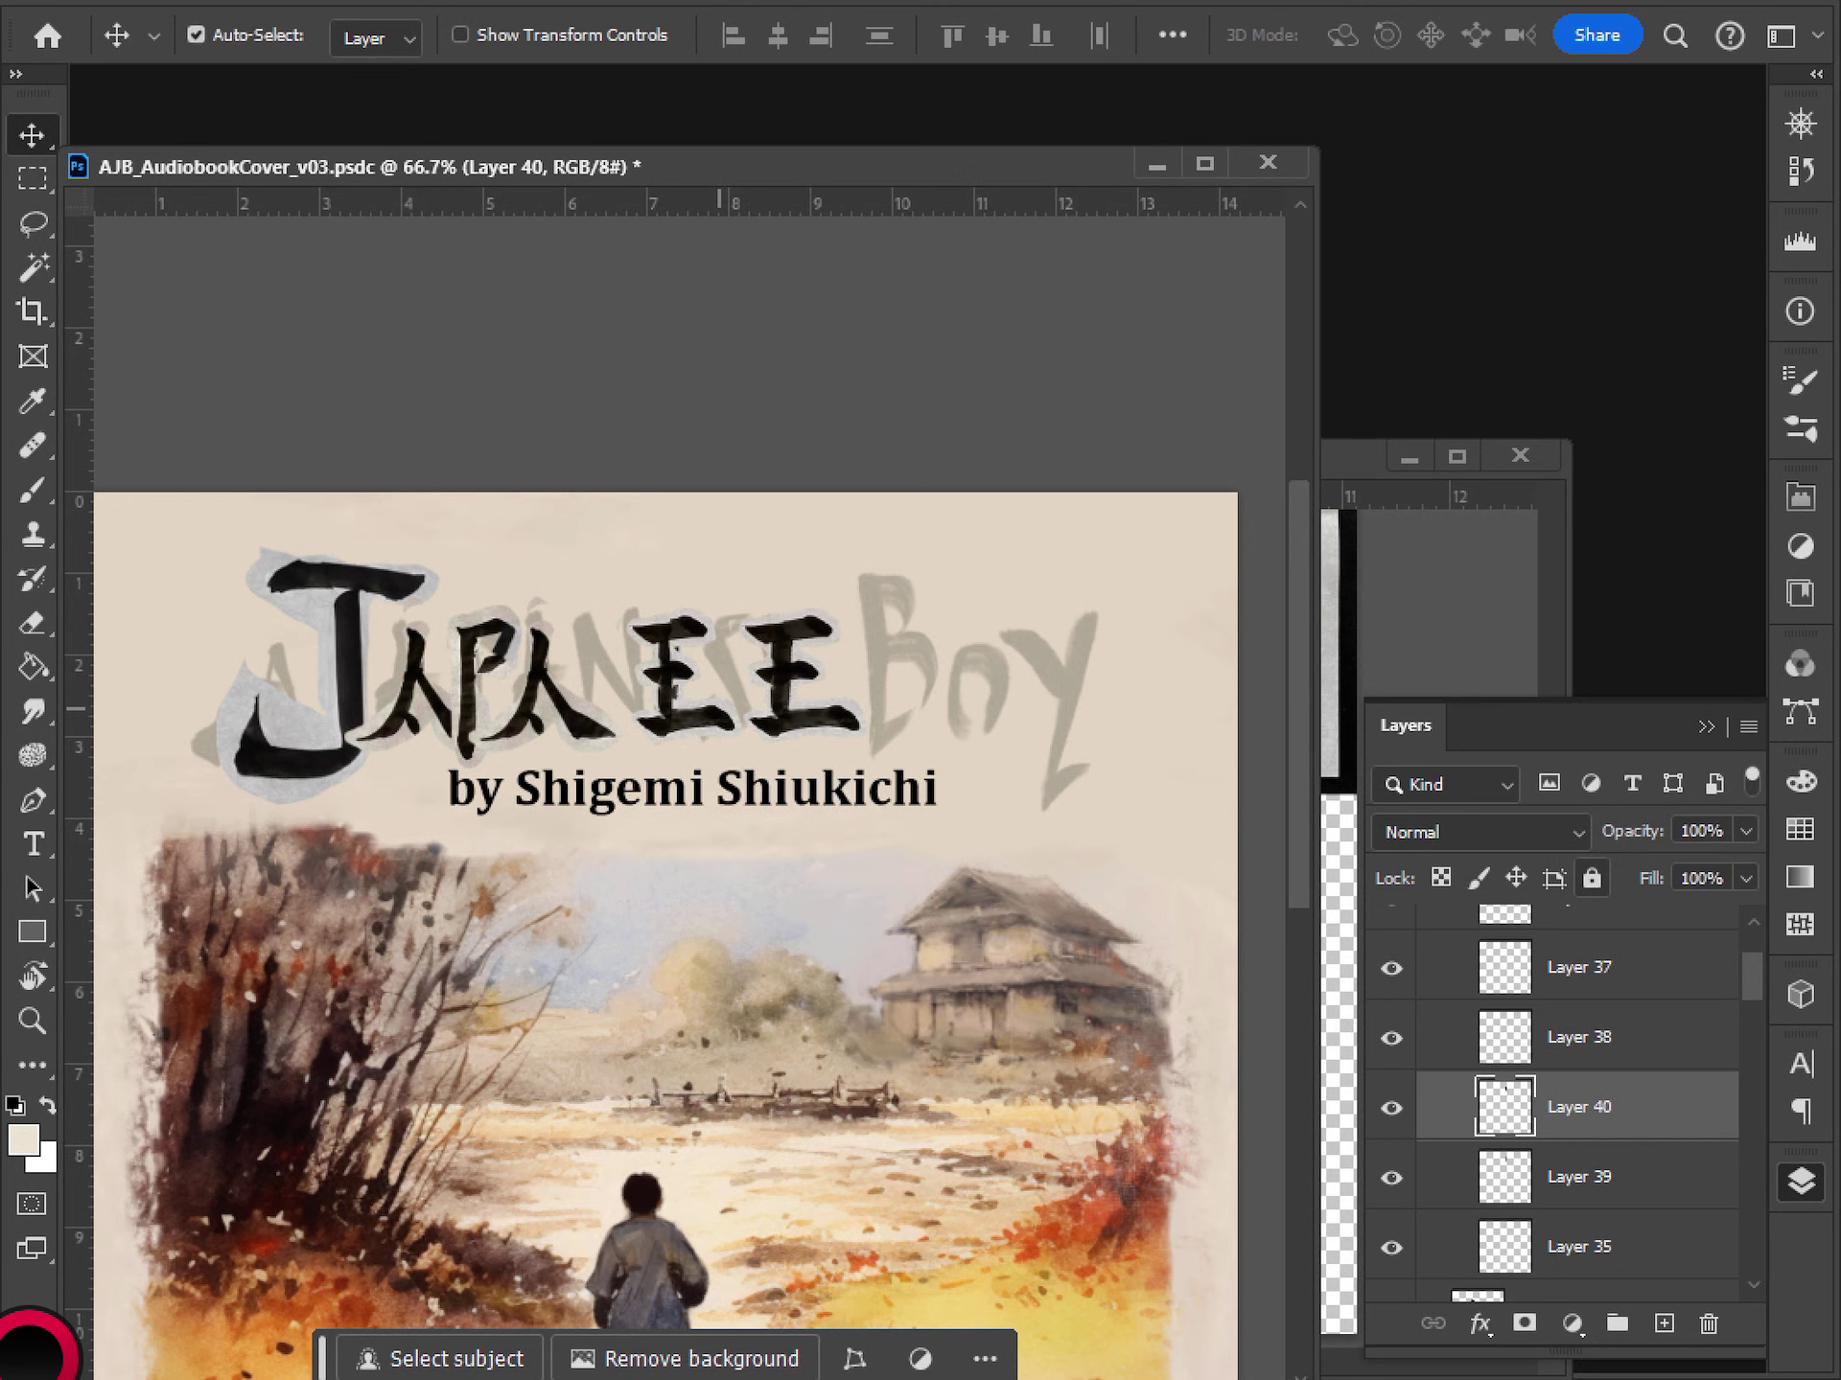
key("ctrl+z")
key("ctrl")
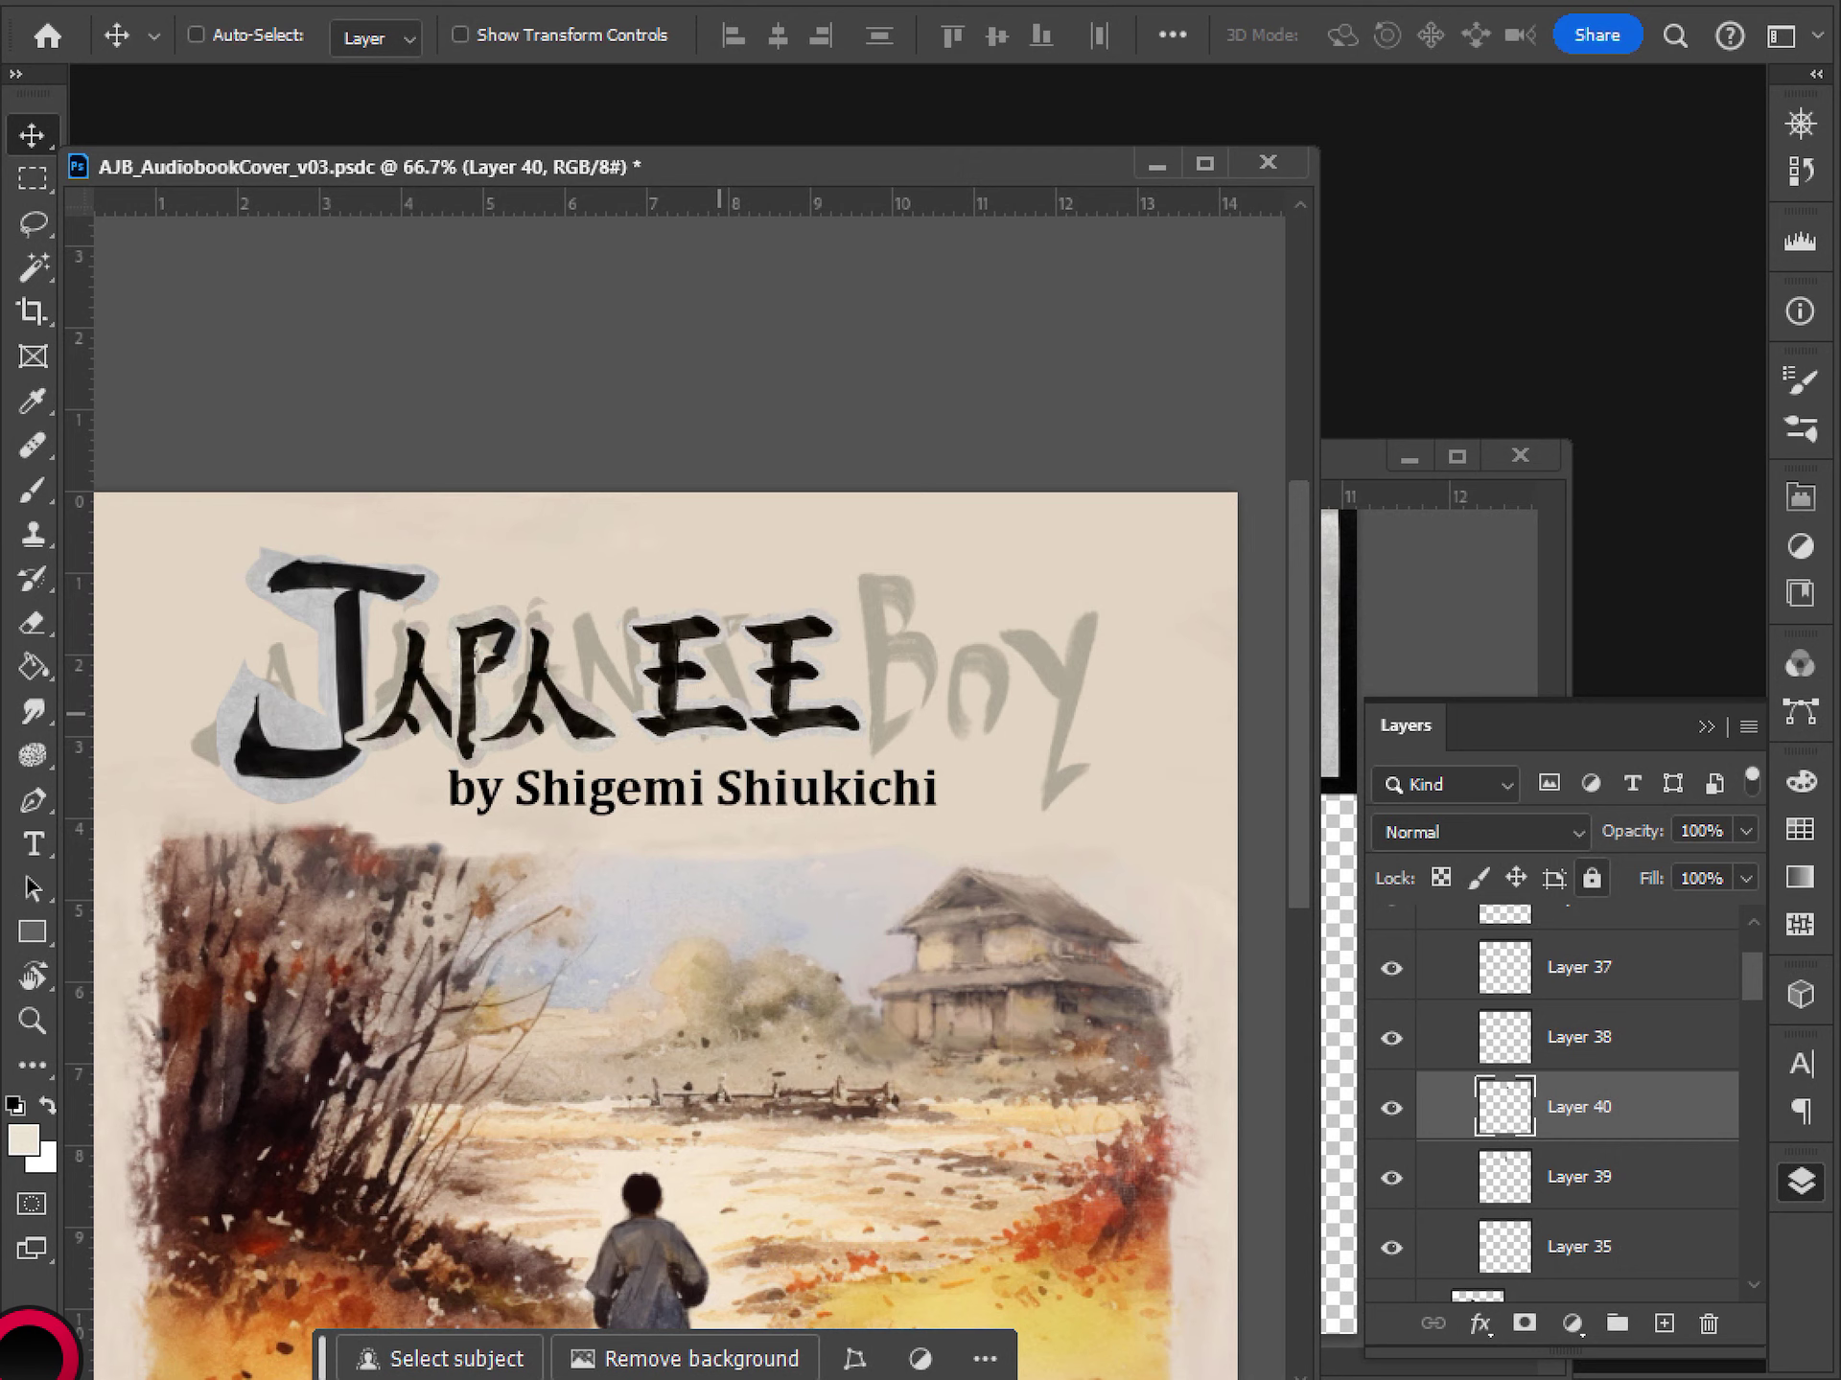
key("e")
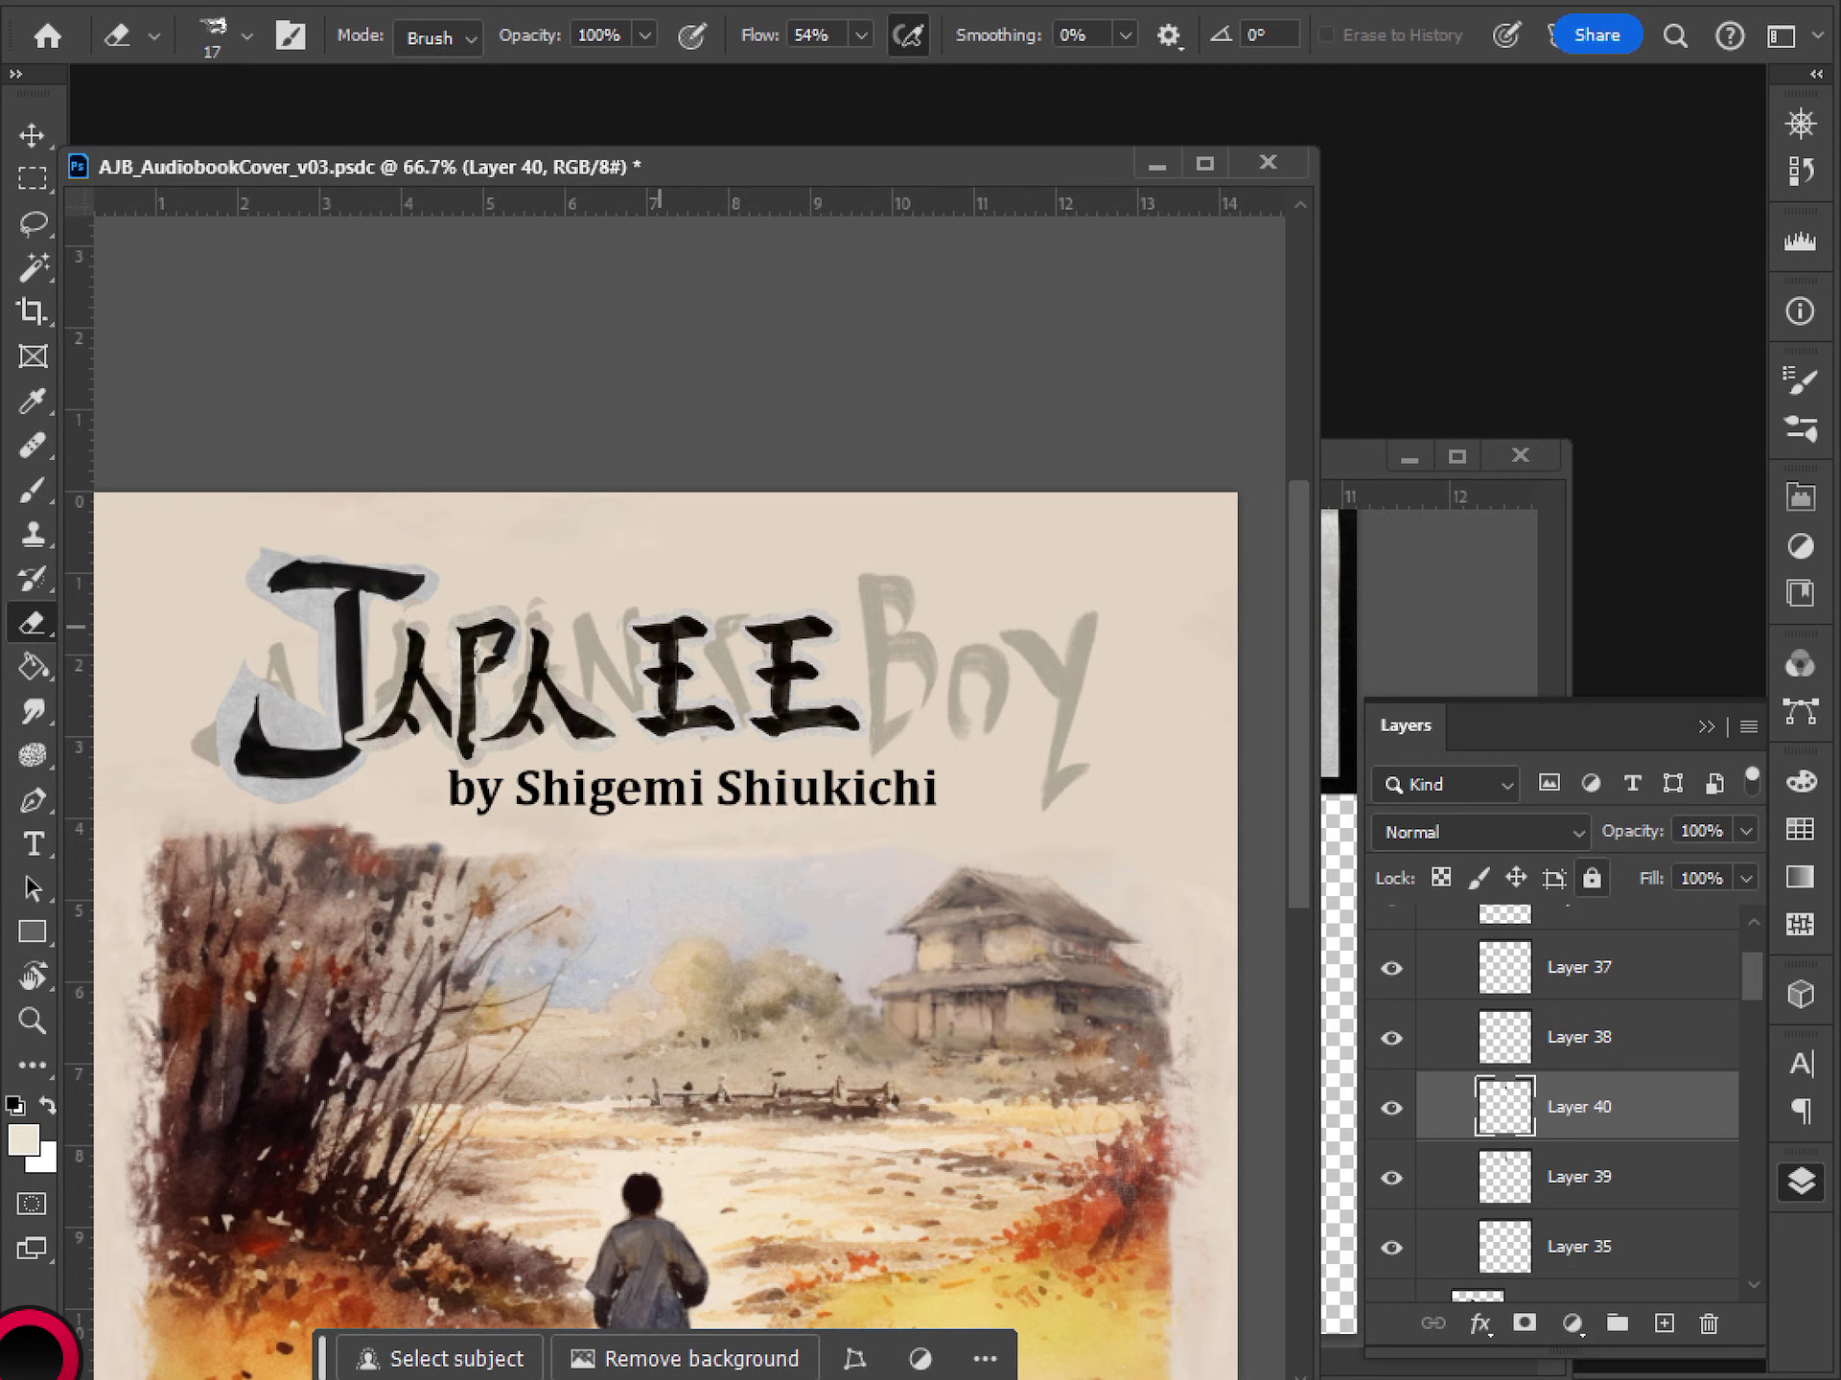
- Lasso the lower-right stroke end of the first E on Layer 40, adjust its placement slightly, and clear the selection
key("l")
left_click(1578, 1177)
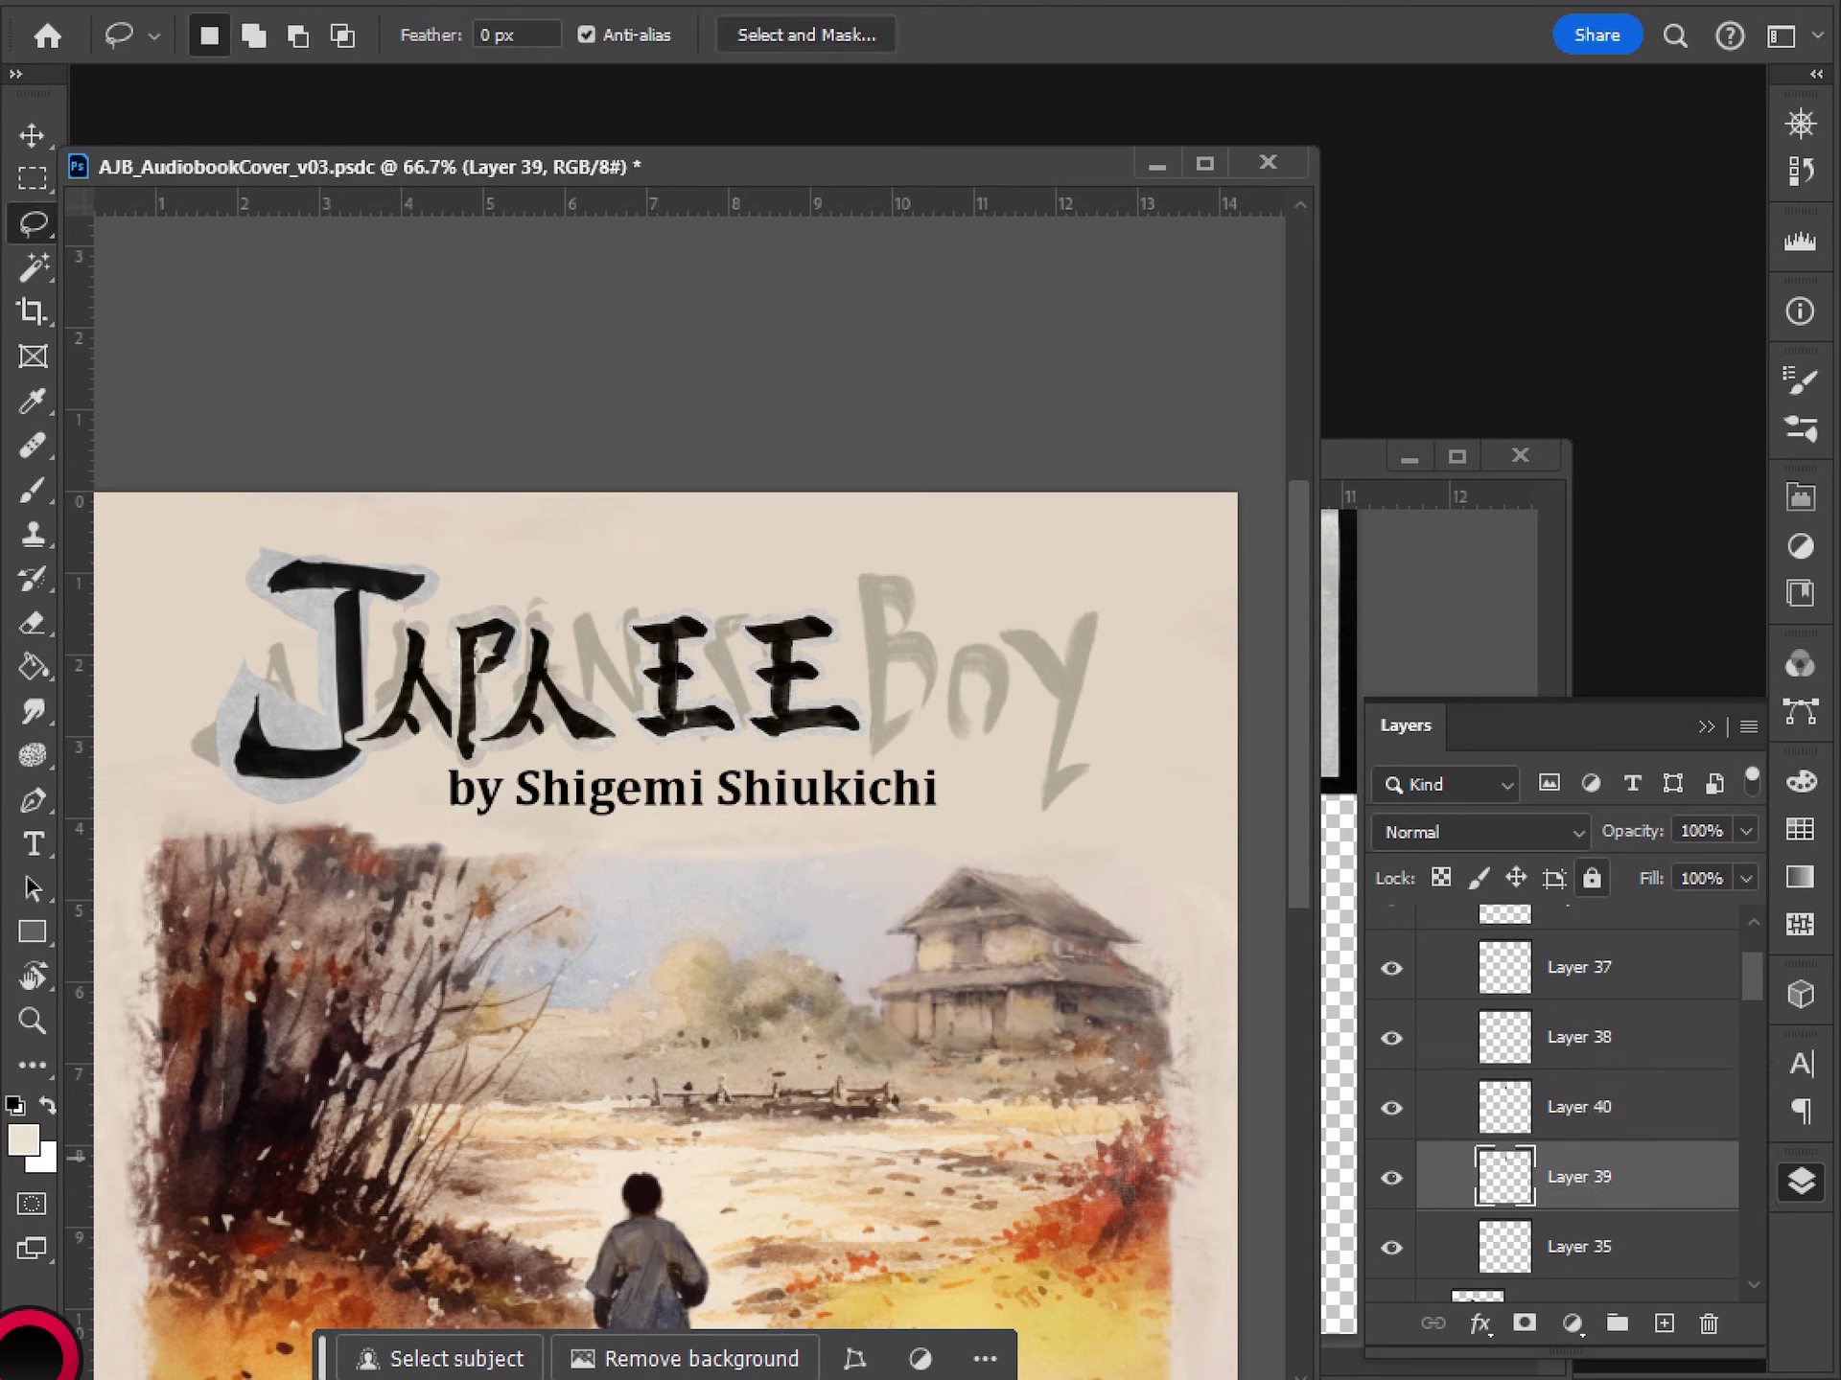
left_click(1391, 1108)
left_click(1391, 1108)
left_click(1391, 1108)
left_click(1391, 1109)
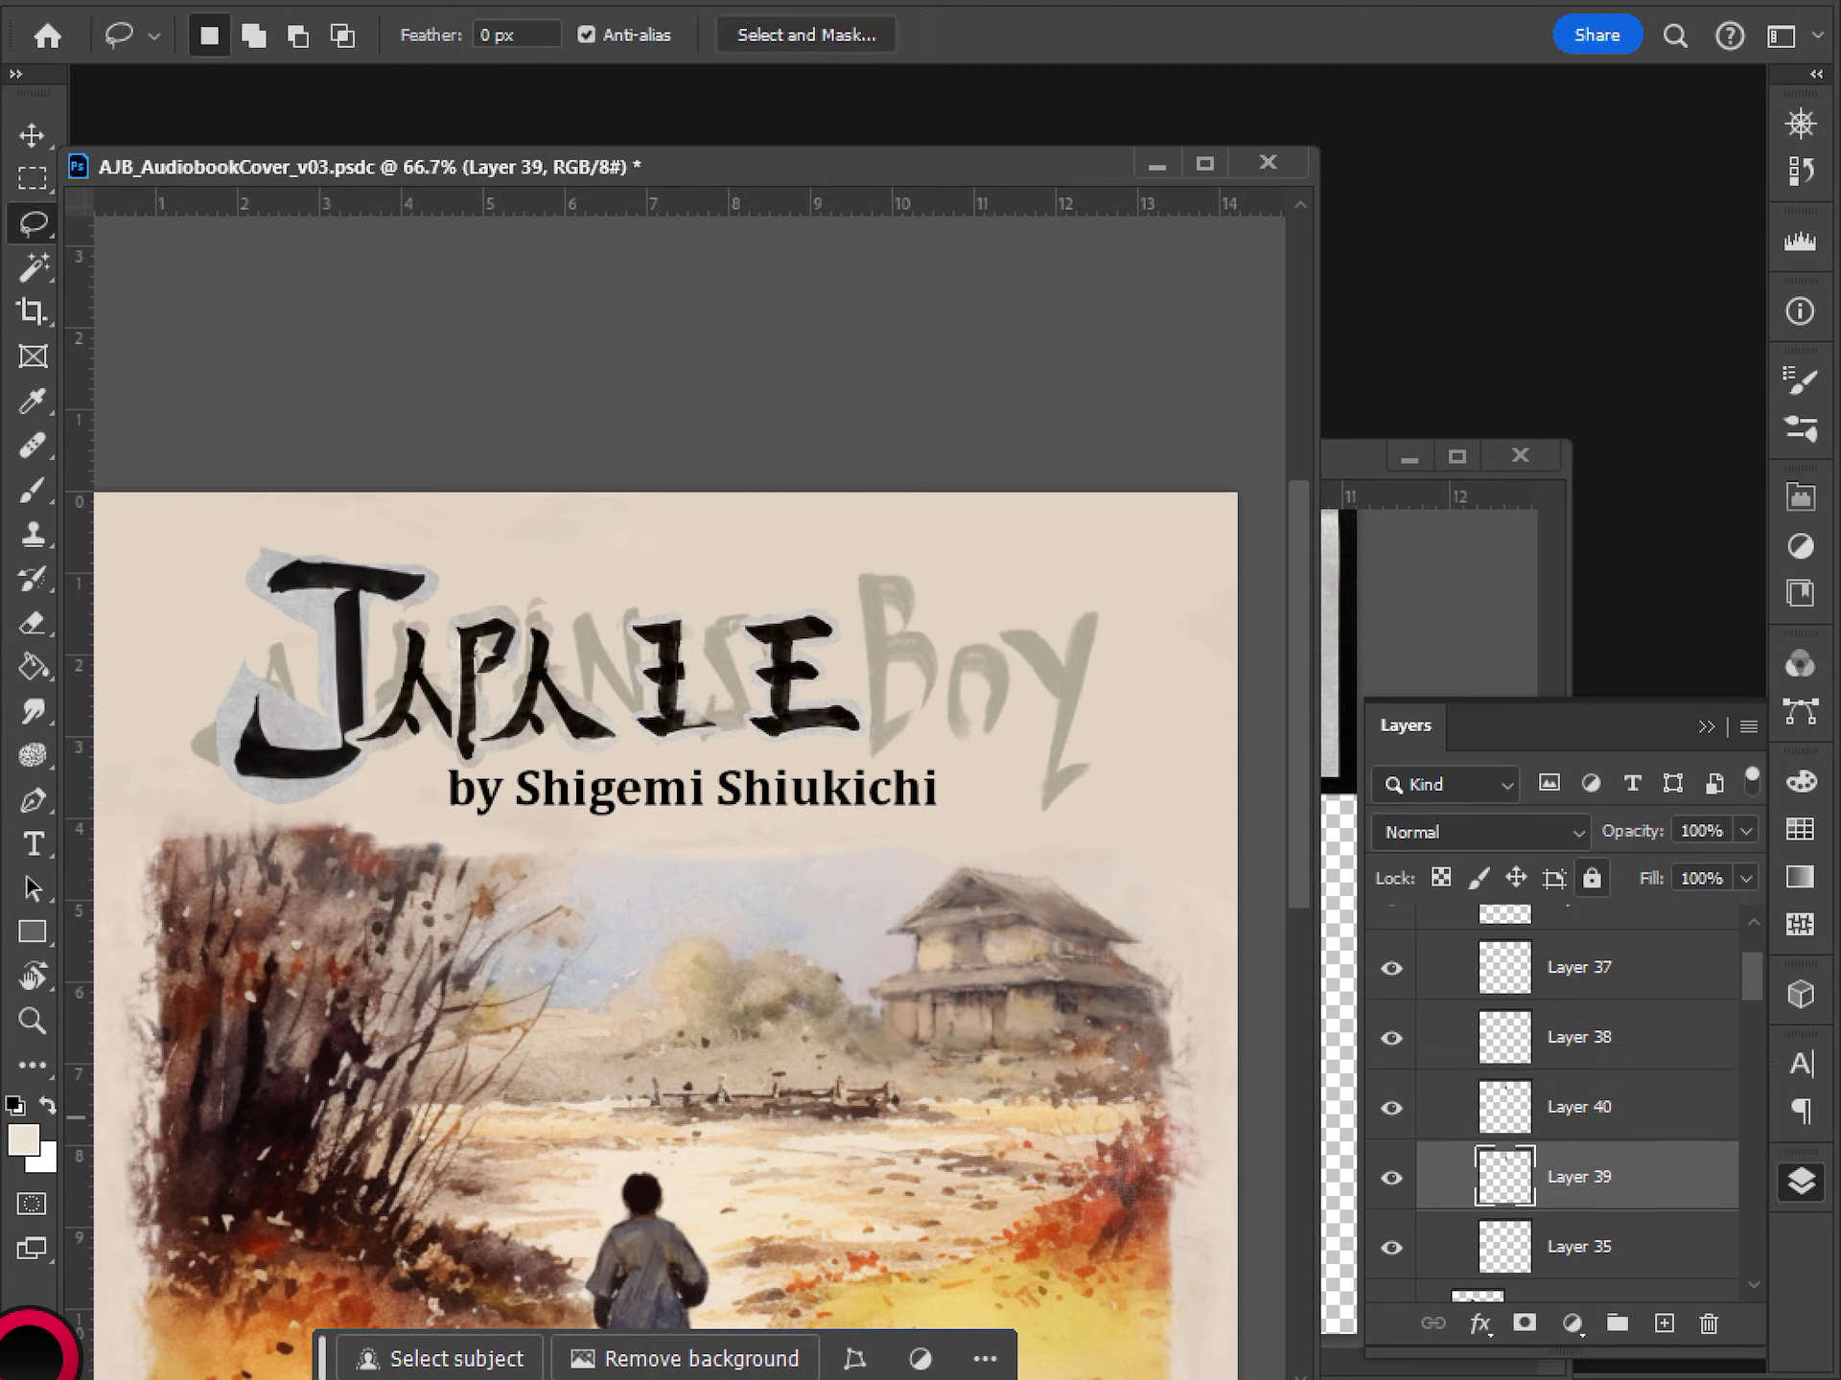
left_click(1578, 1107)
mouse_move(736, 686)
left_mouse_down()
mouse_move(699, 763)
mouse_move(736, 759)
mouse_move(702, 736)
left_mouse_up()
key("v")
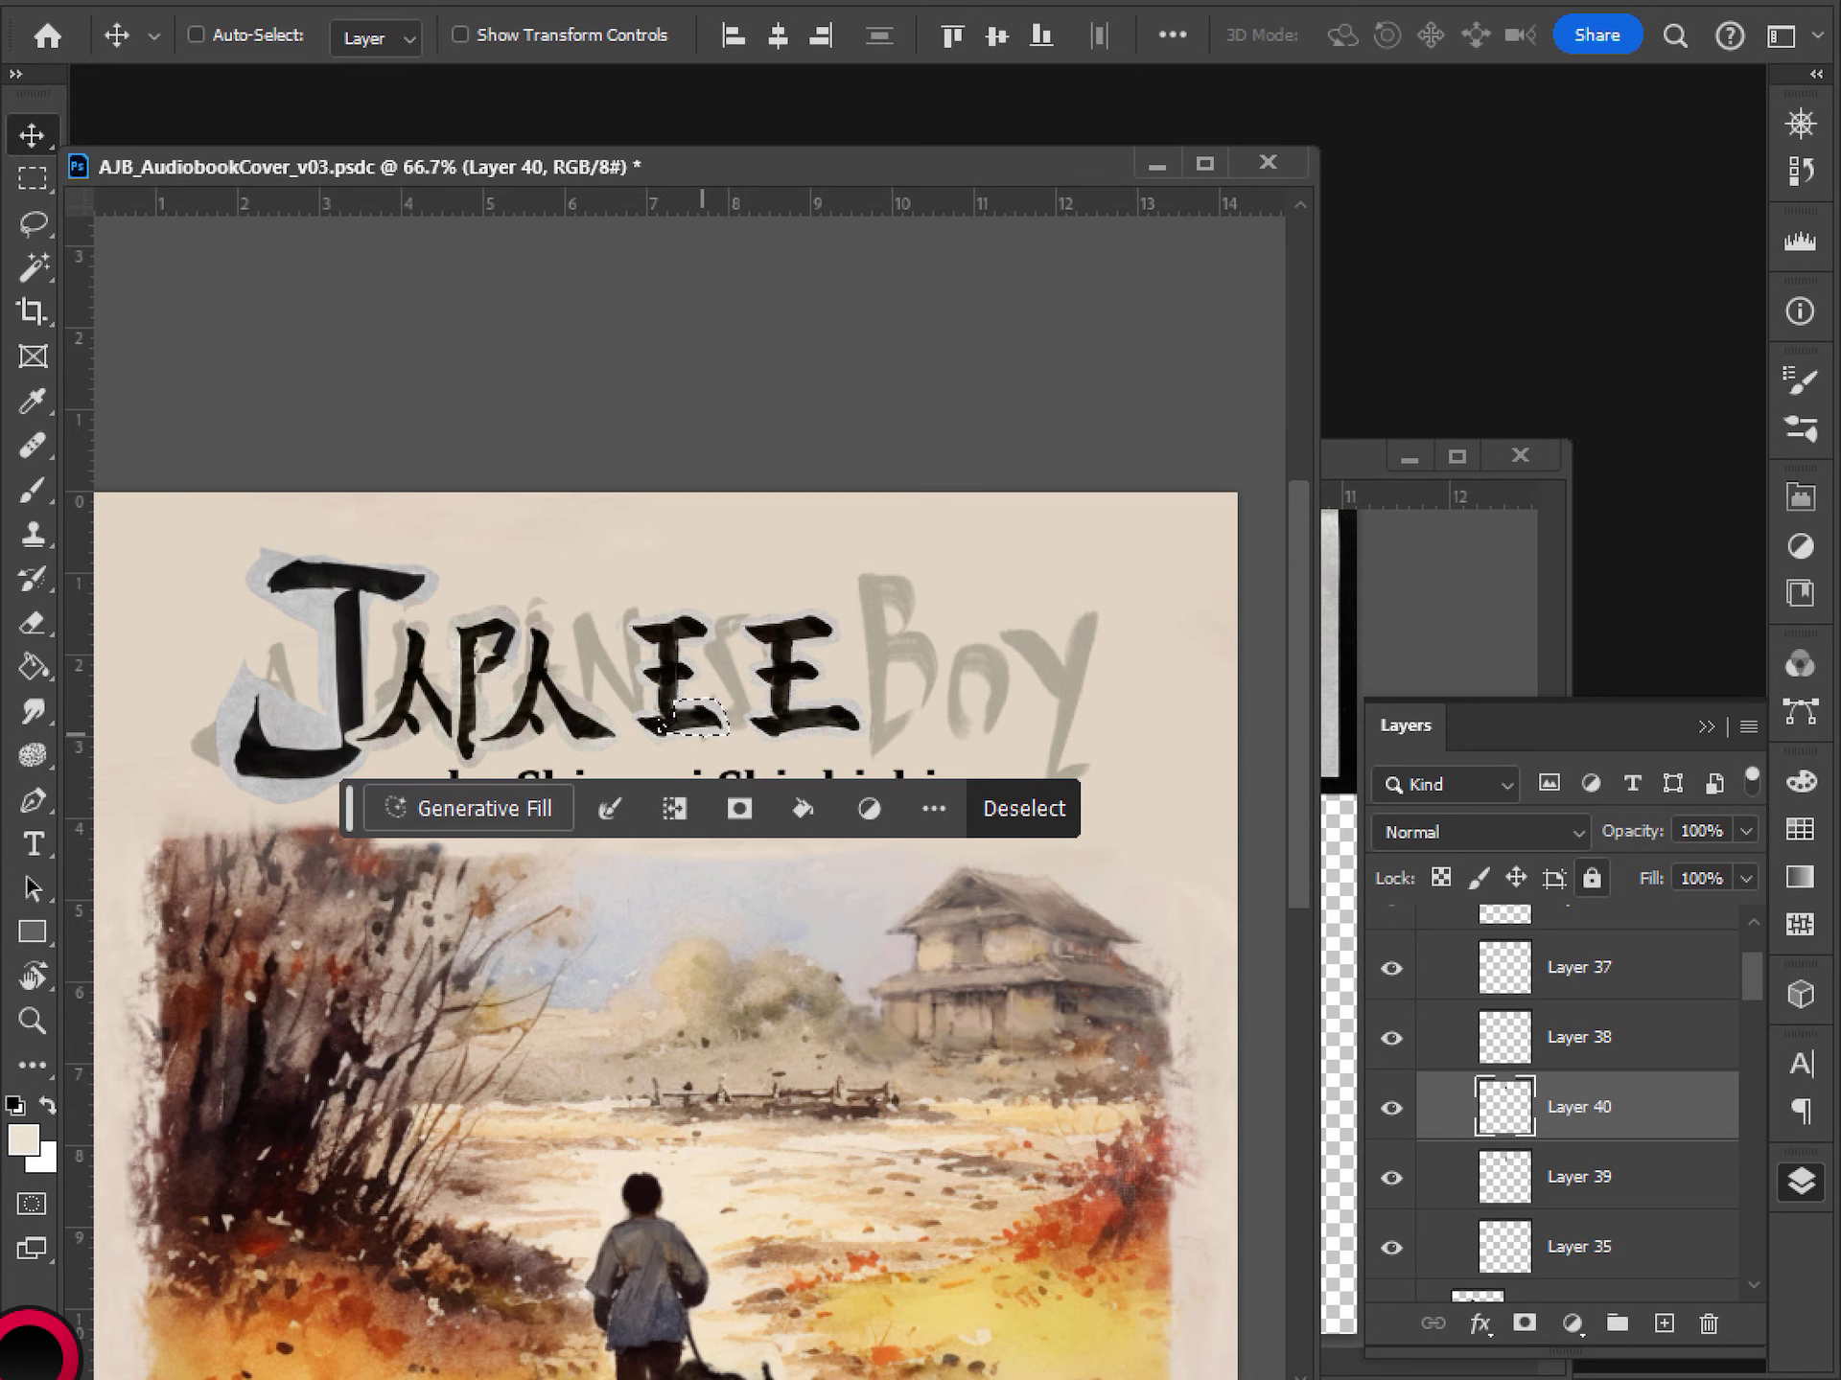
key("m")
key("ctrl+d")
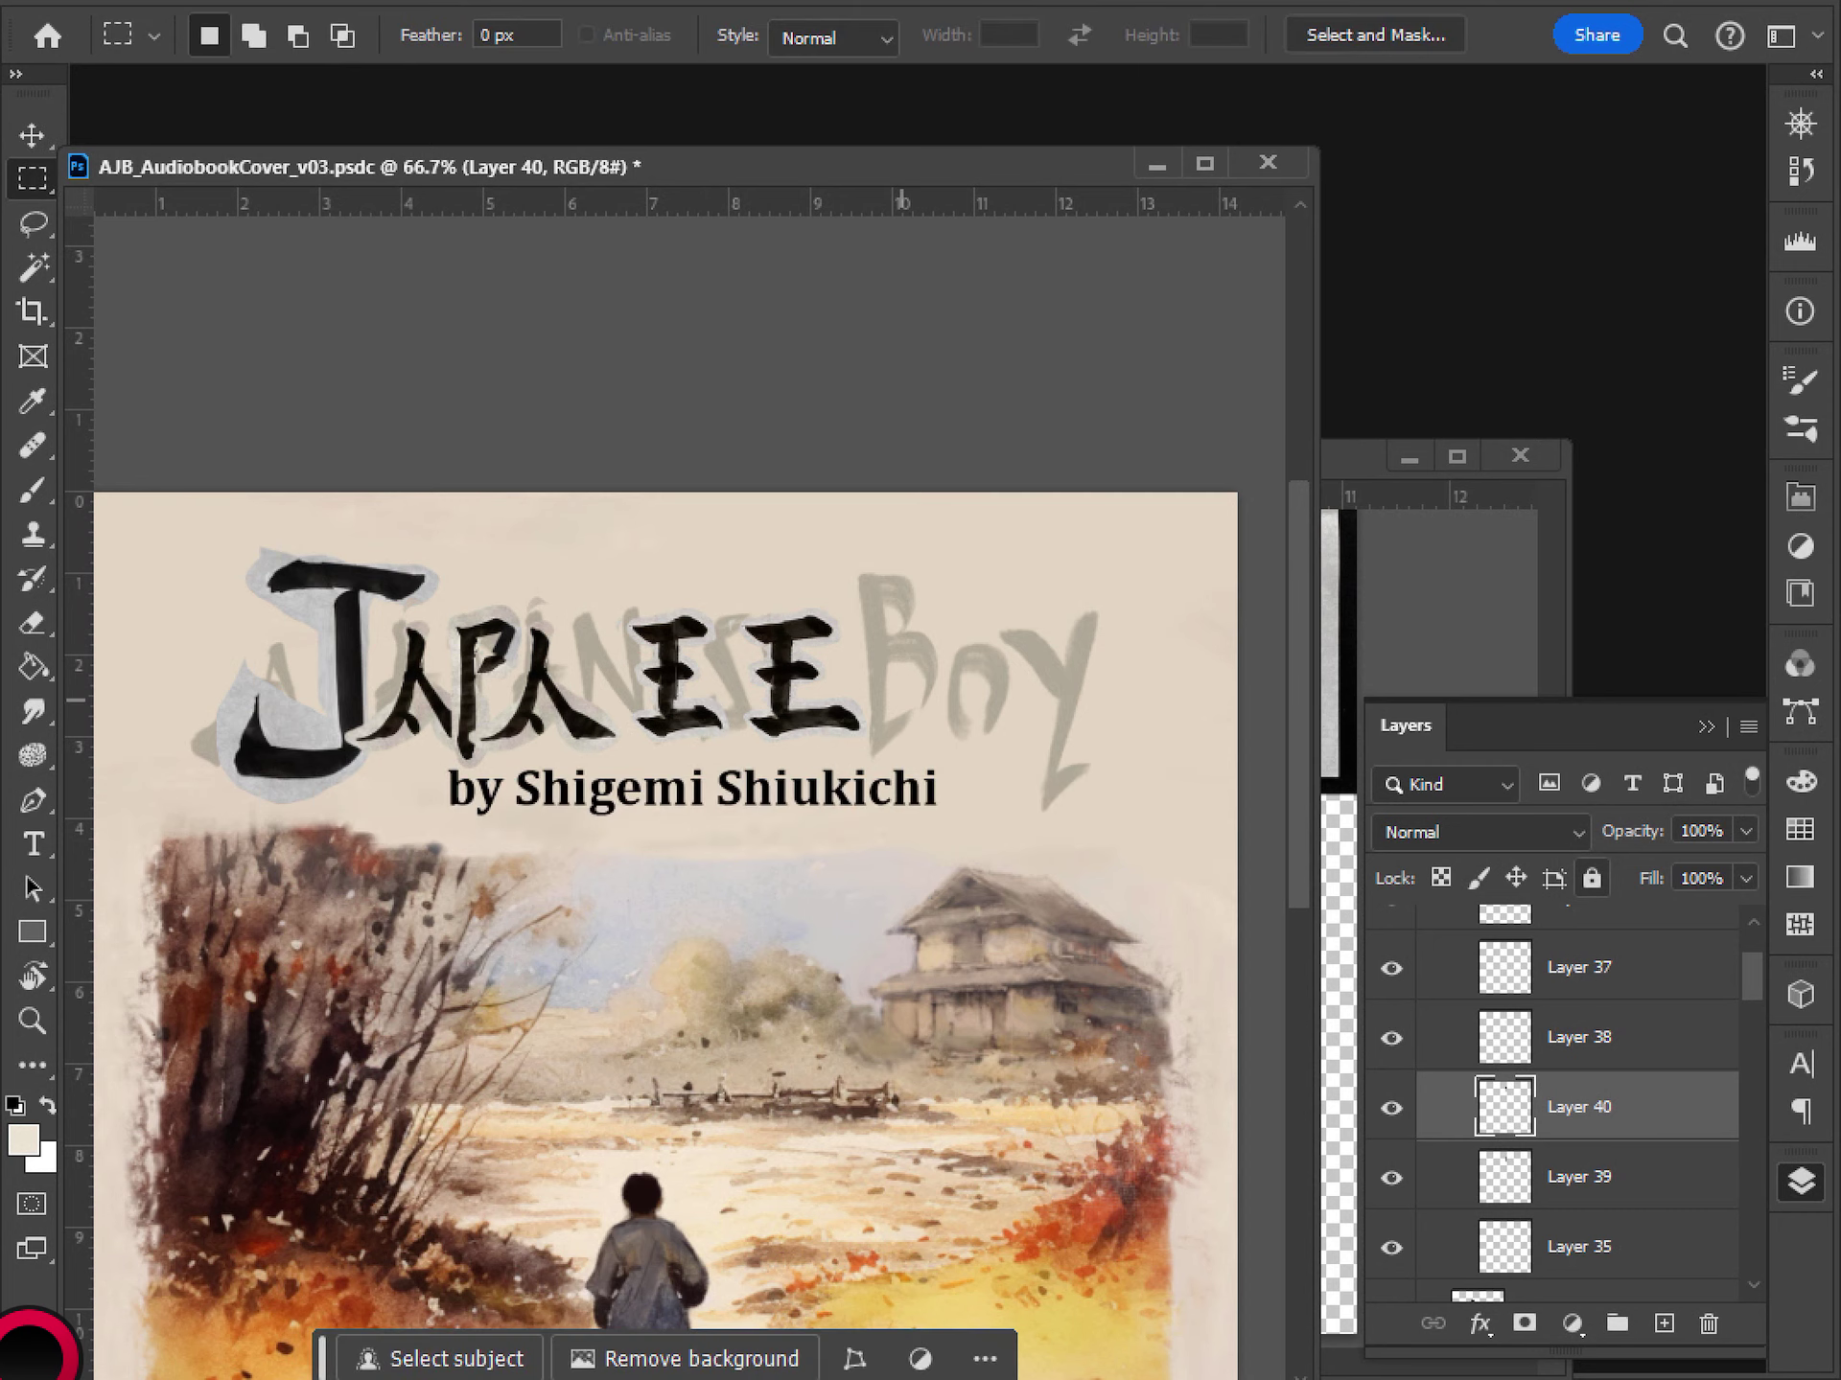
- Copy the lower-right hooked stroke of 陽 from ArtRef-KanjiShodou.psd and paste it into the cover document
key("ctrl+minus")
key("ctrl+minus")
key("ctrl+minus")
key("ctrl+plus")
key("ctrl+plus")
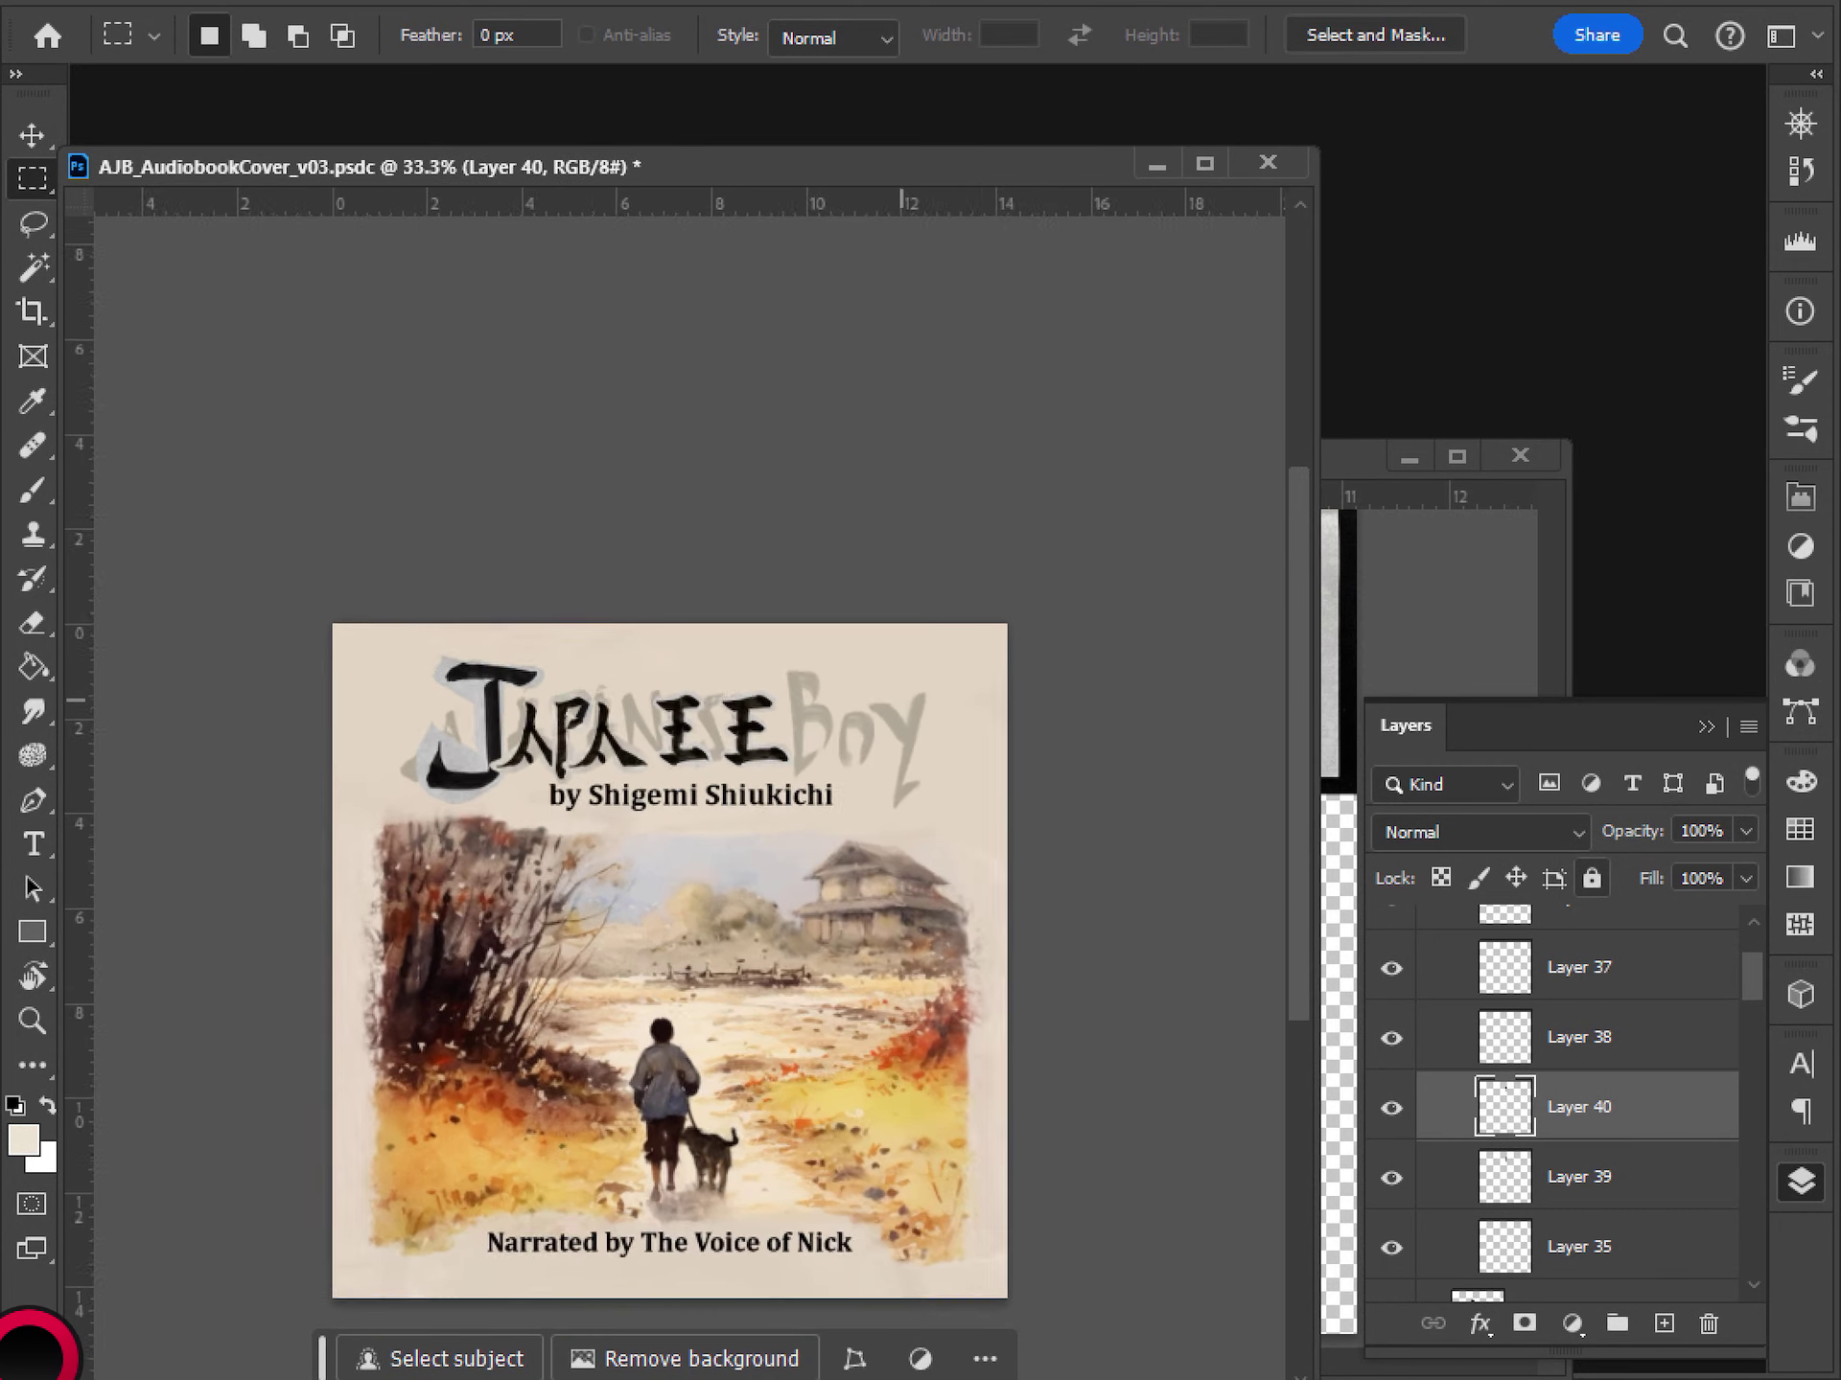
key("ctrl+minus")
key("ctrl+plus")
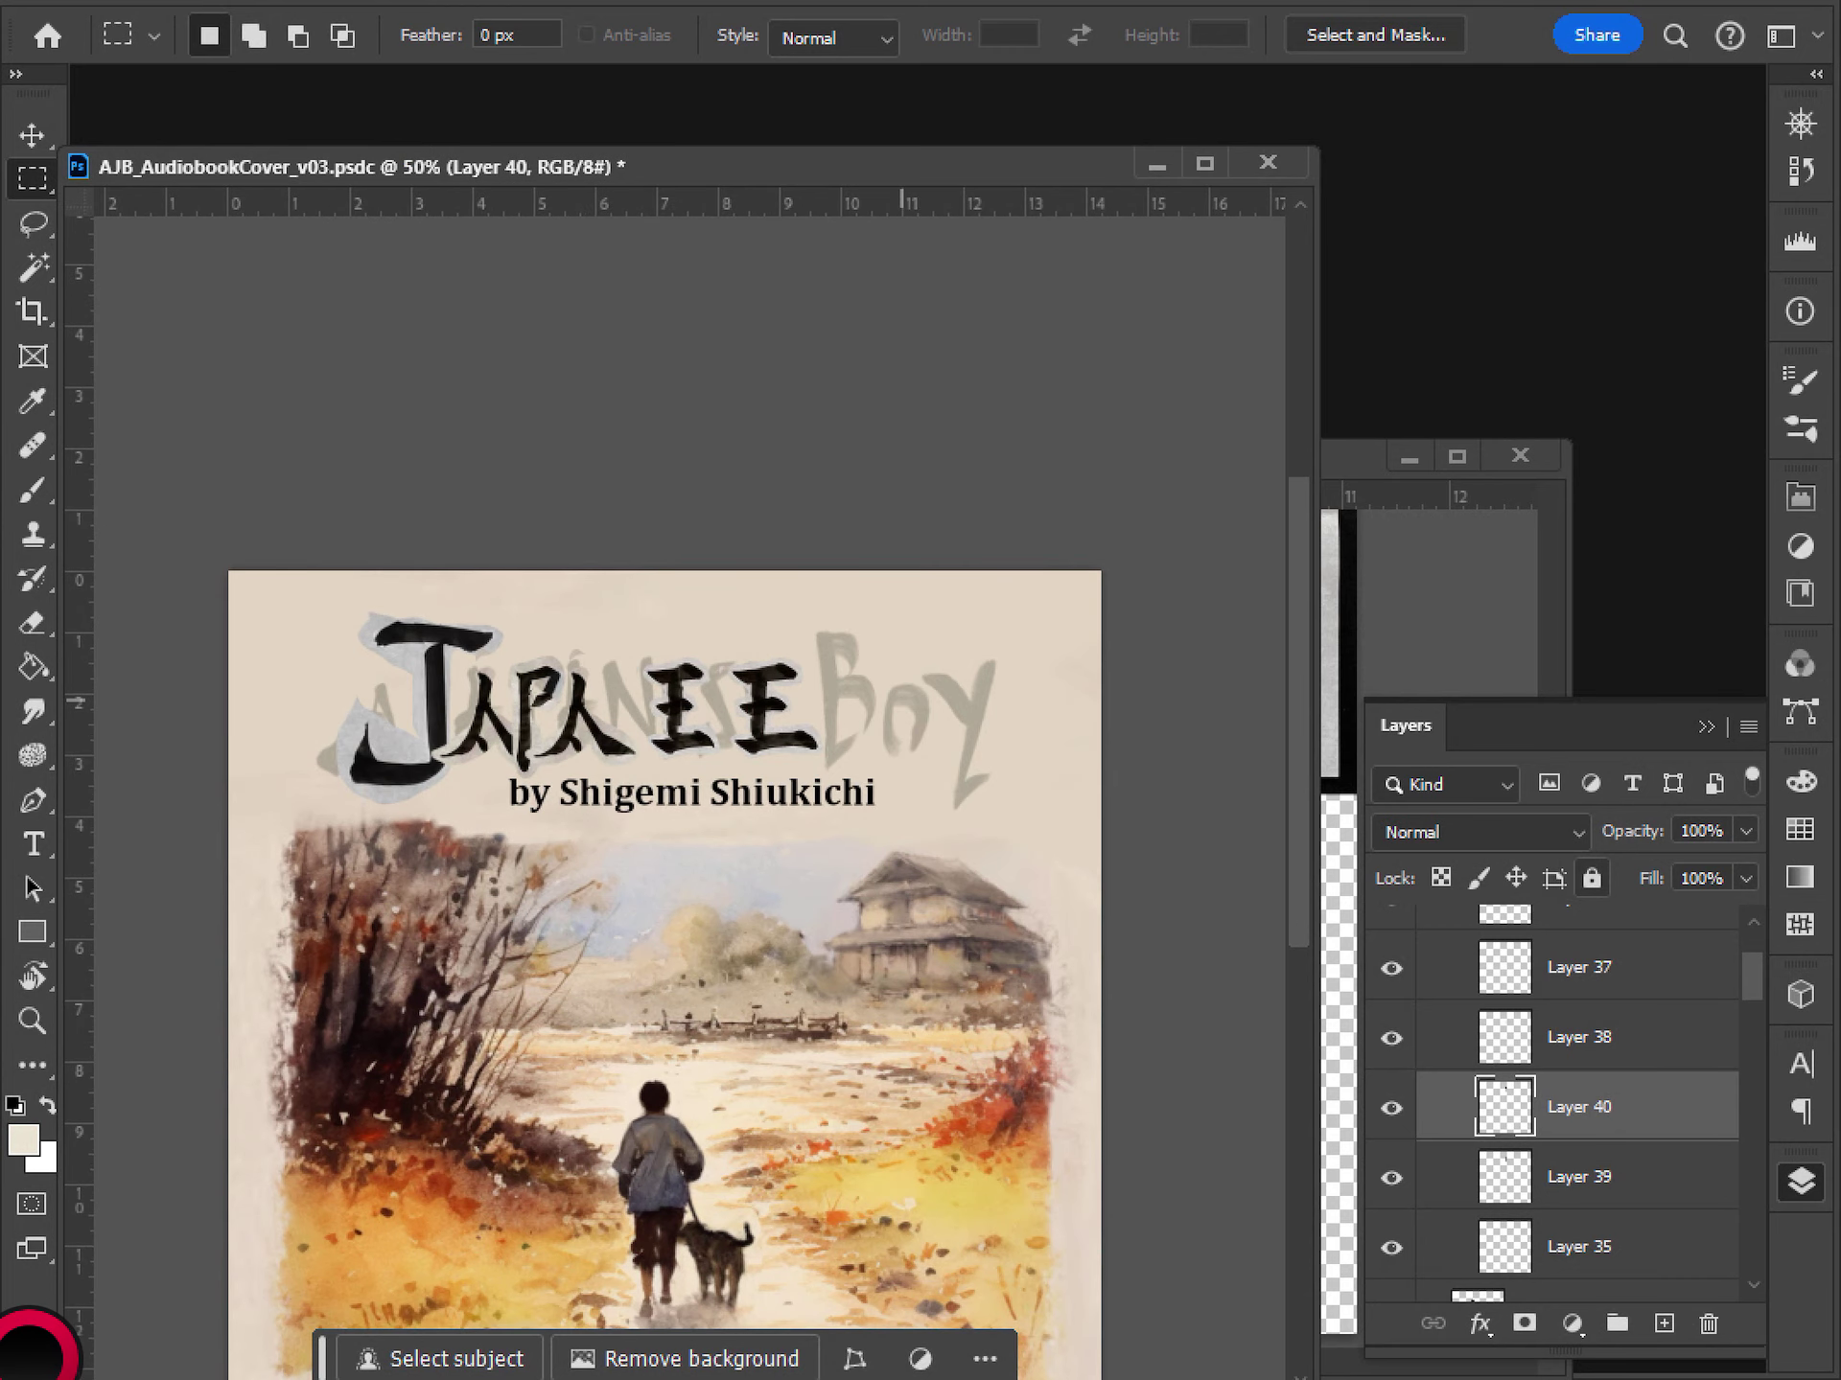
left_click(1334, 469)
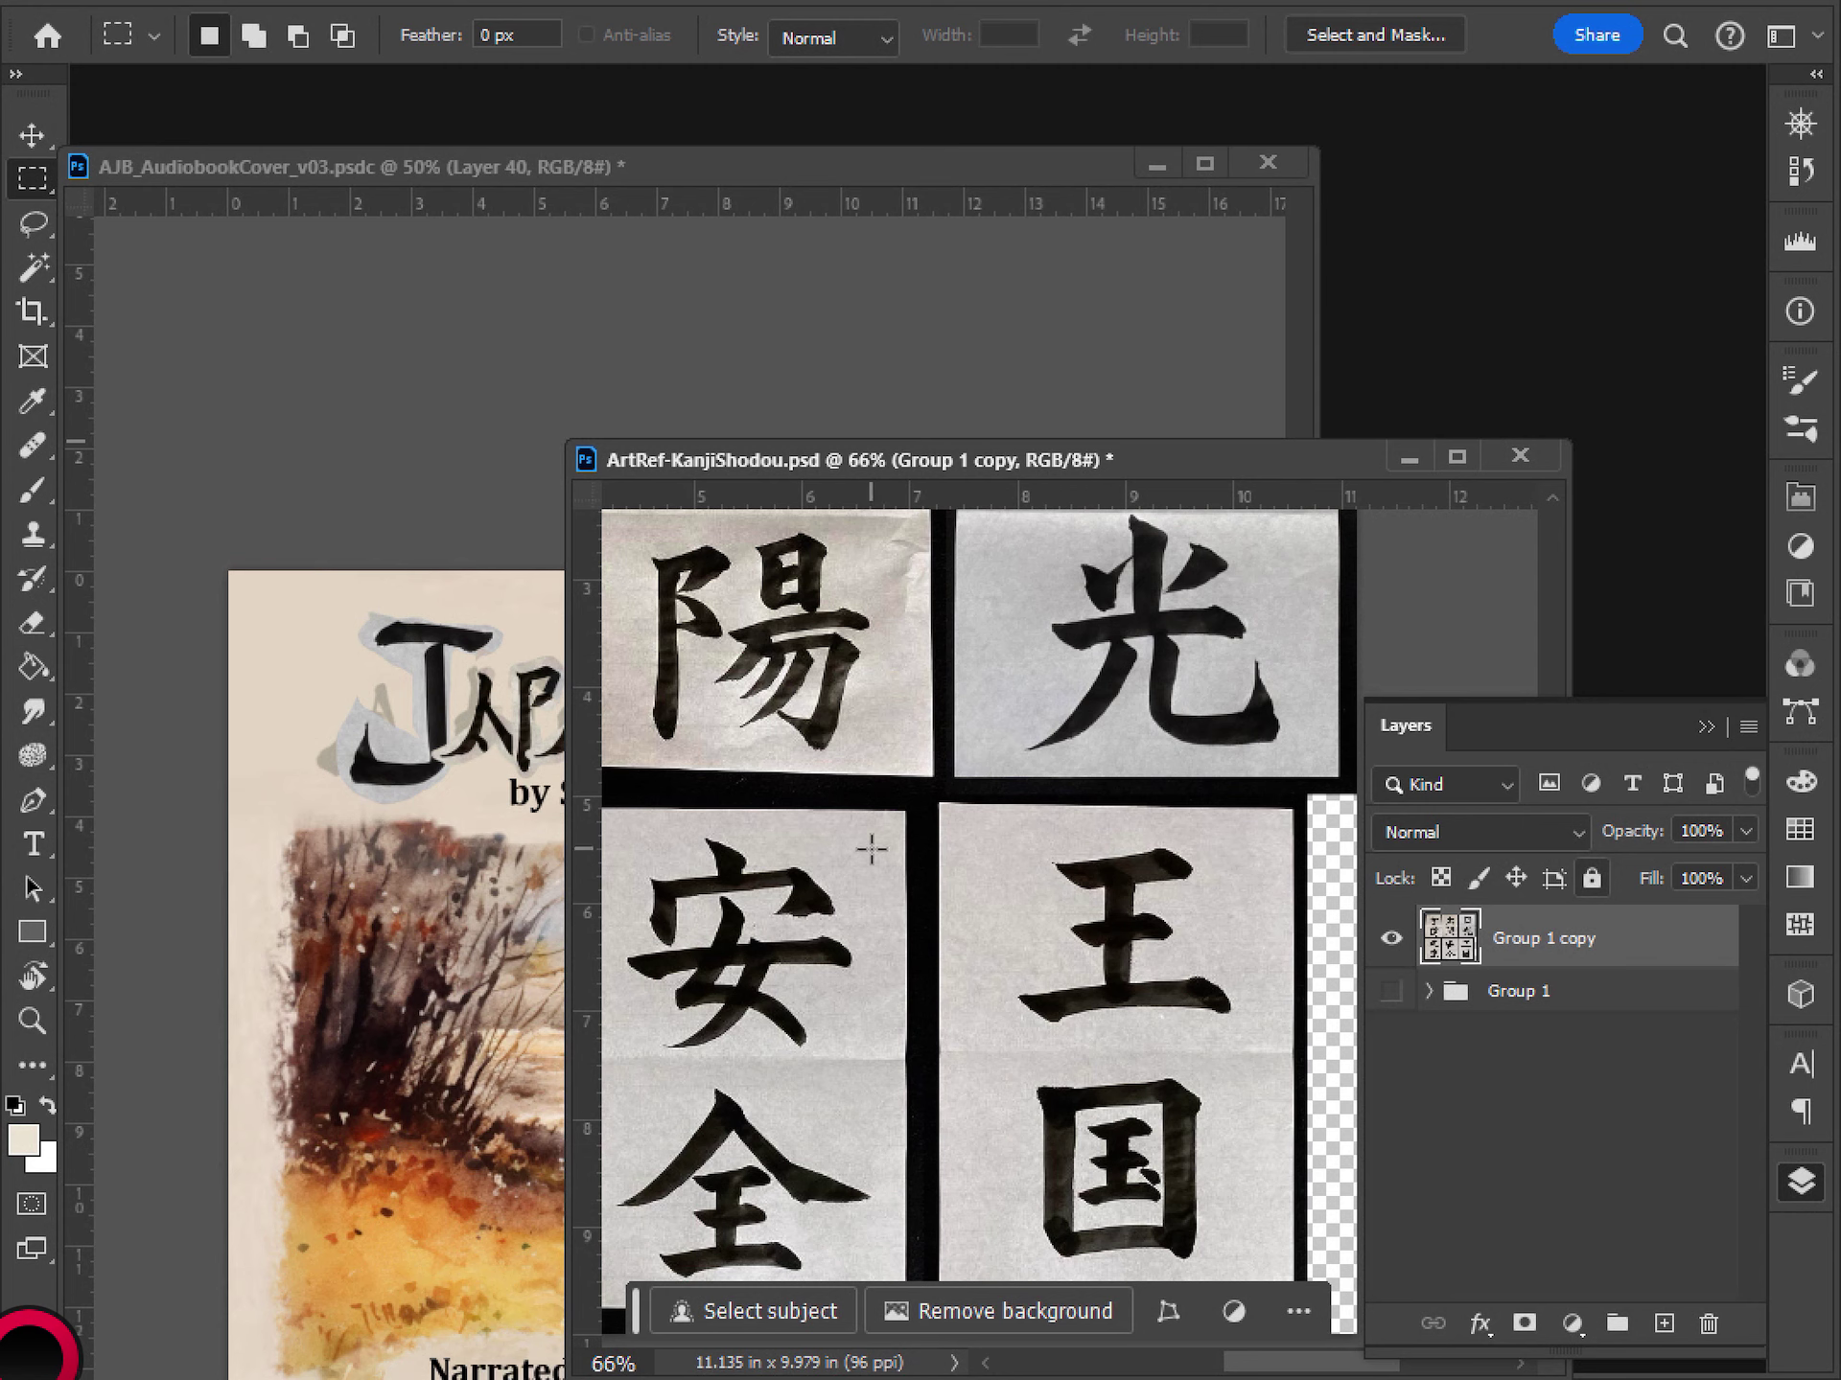
key("l")
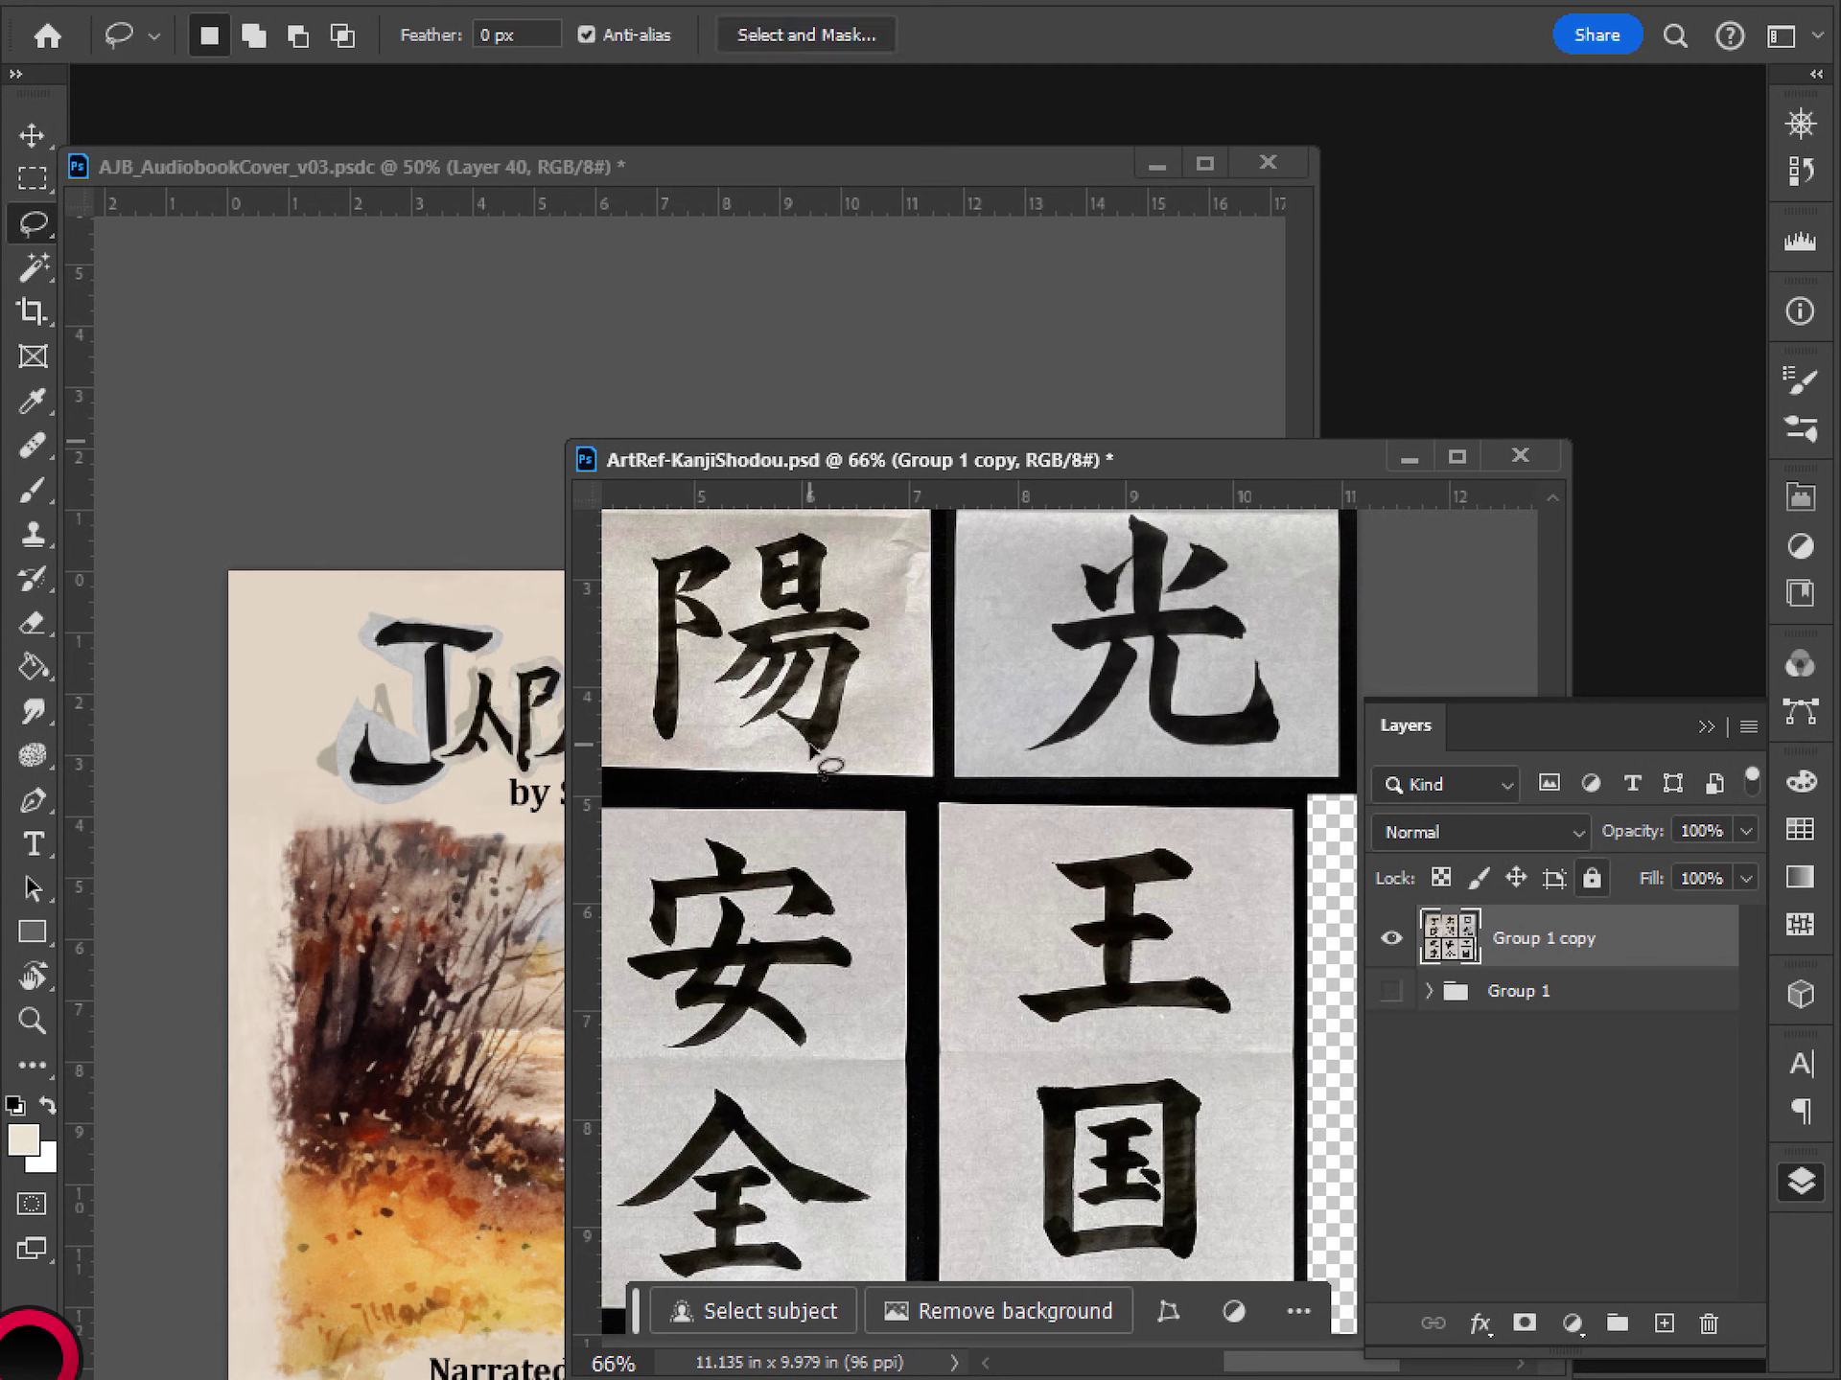
mouse_move(810, 745)
left_mouse_down()
mouse_move(832, 638)
mouse_move(808, 699)
mouse_move(782, 710)
mouse_move(792, 761)
mouse_move(834, 747)
mouse_move(860, 716)
mouse_move(844, 638)
left_mouse_up()
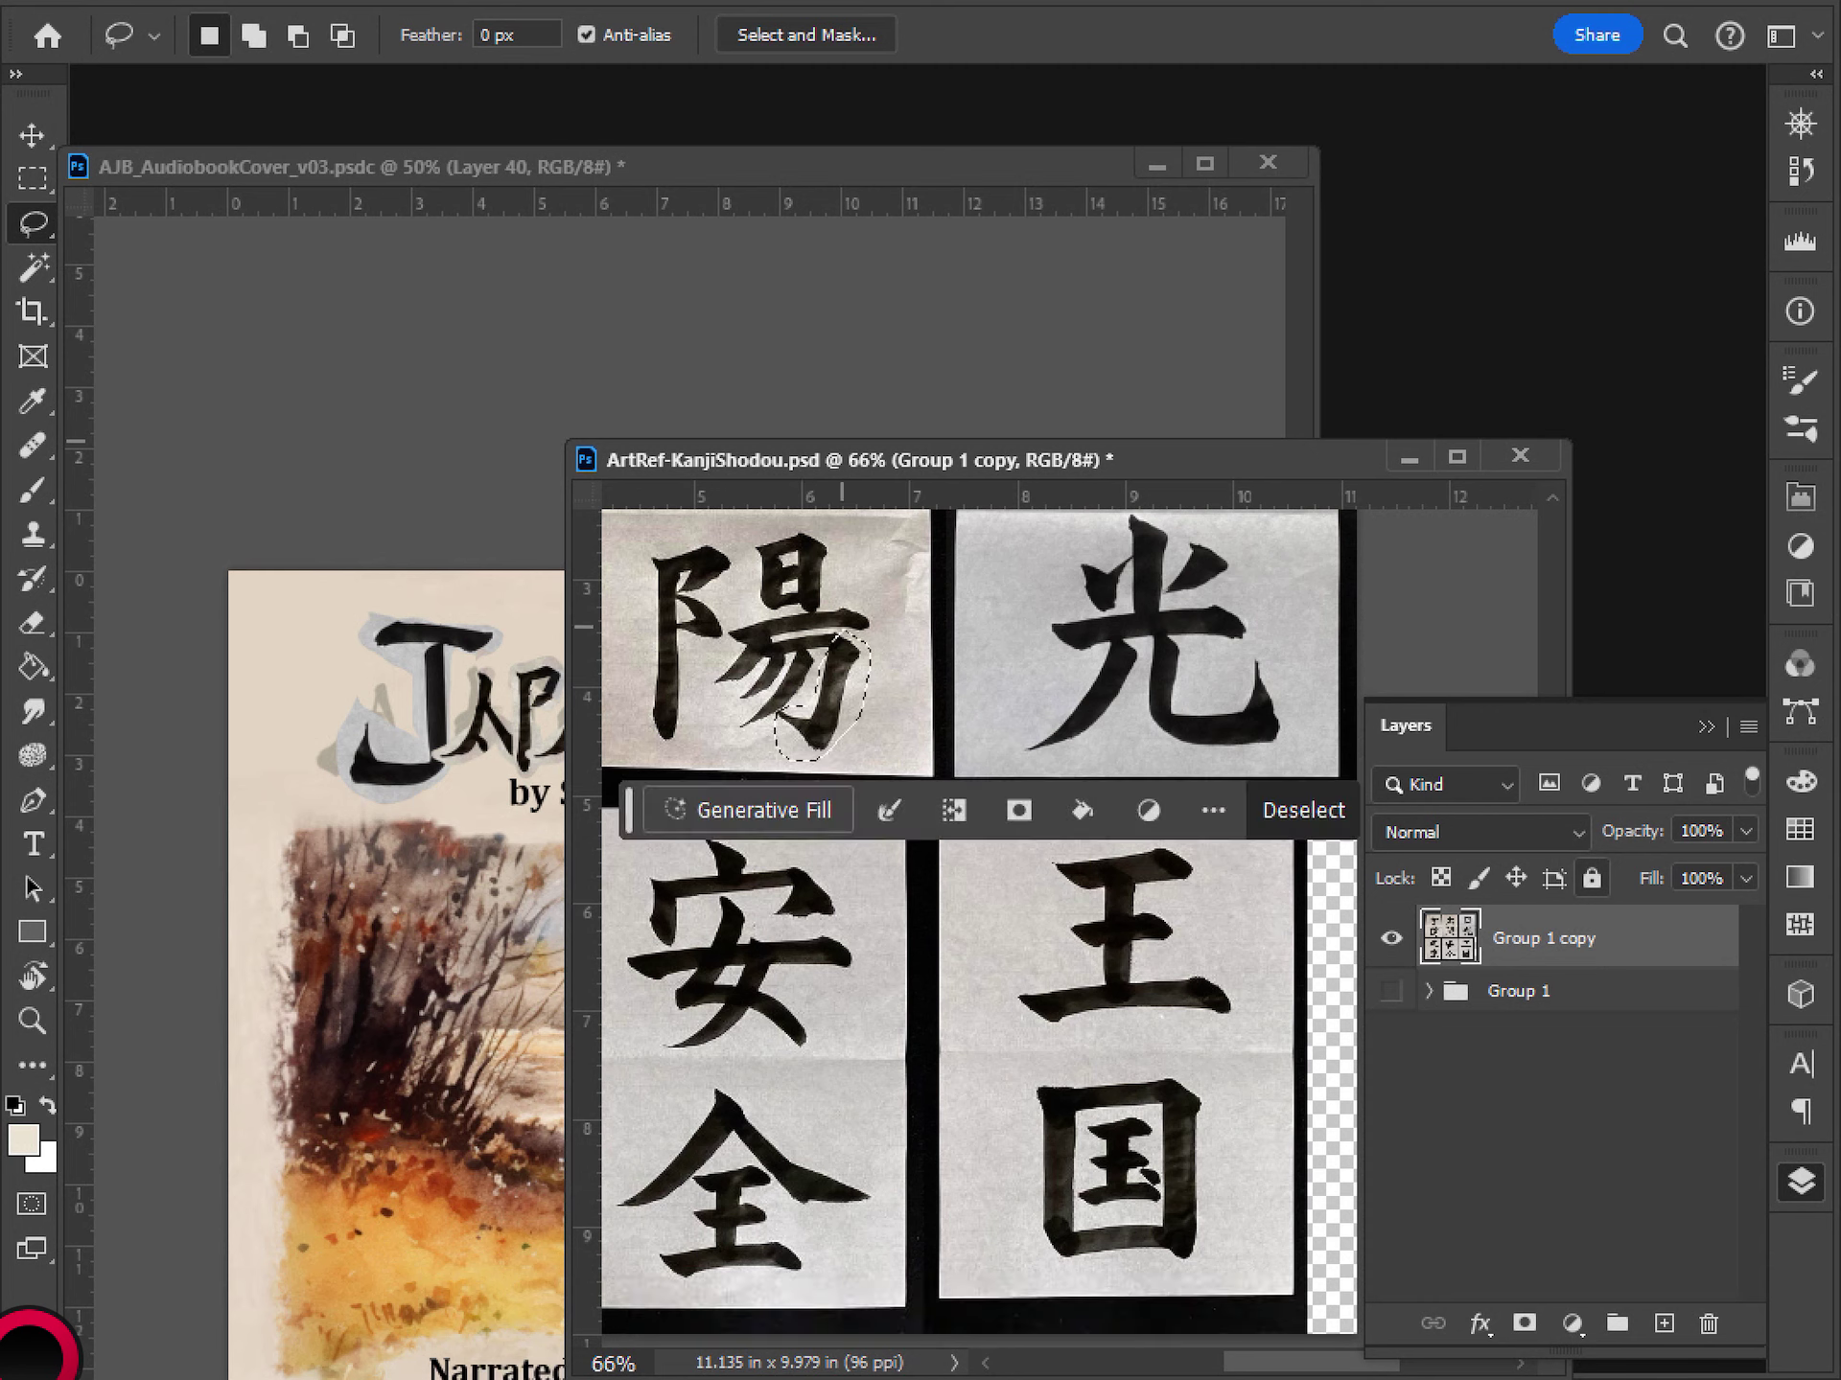
key("ctrl+Tab")
key("ctrl+v")
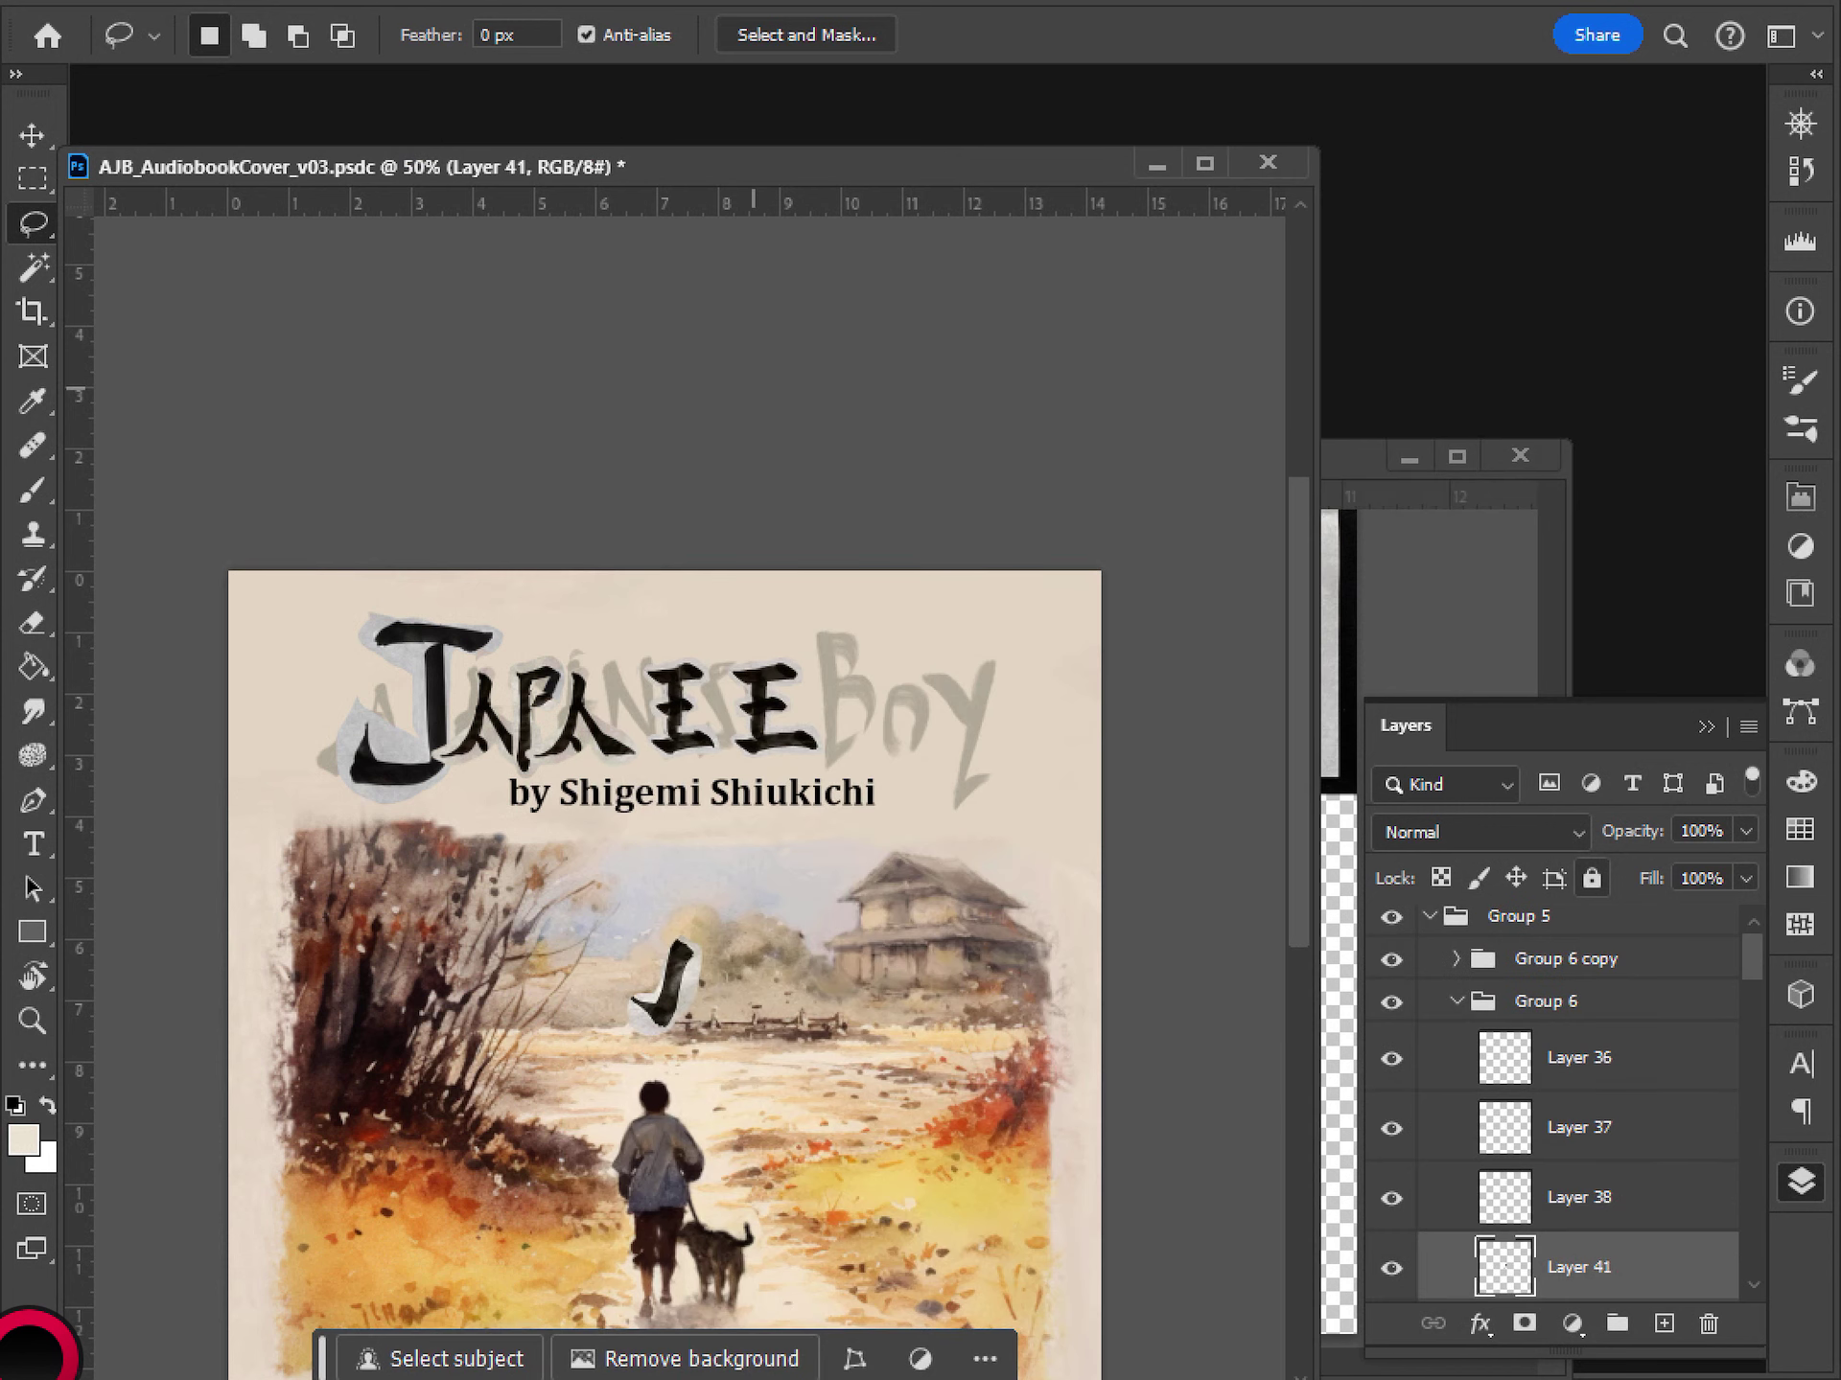
- Scale the pasted hooked stroke to about 89% width and 102% height and place it just before the first E
key("ctrl+t")
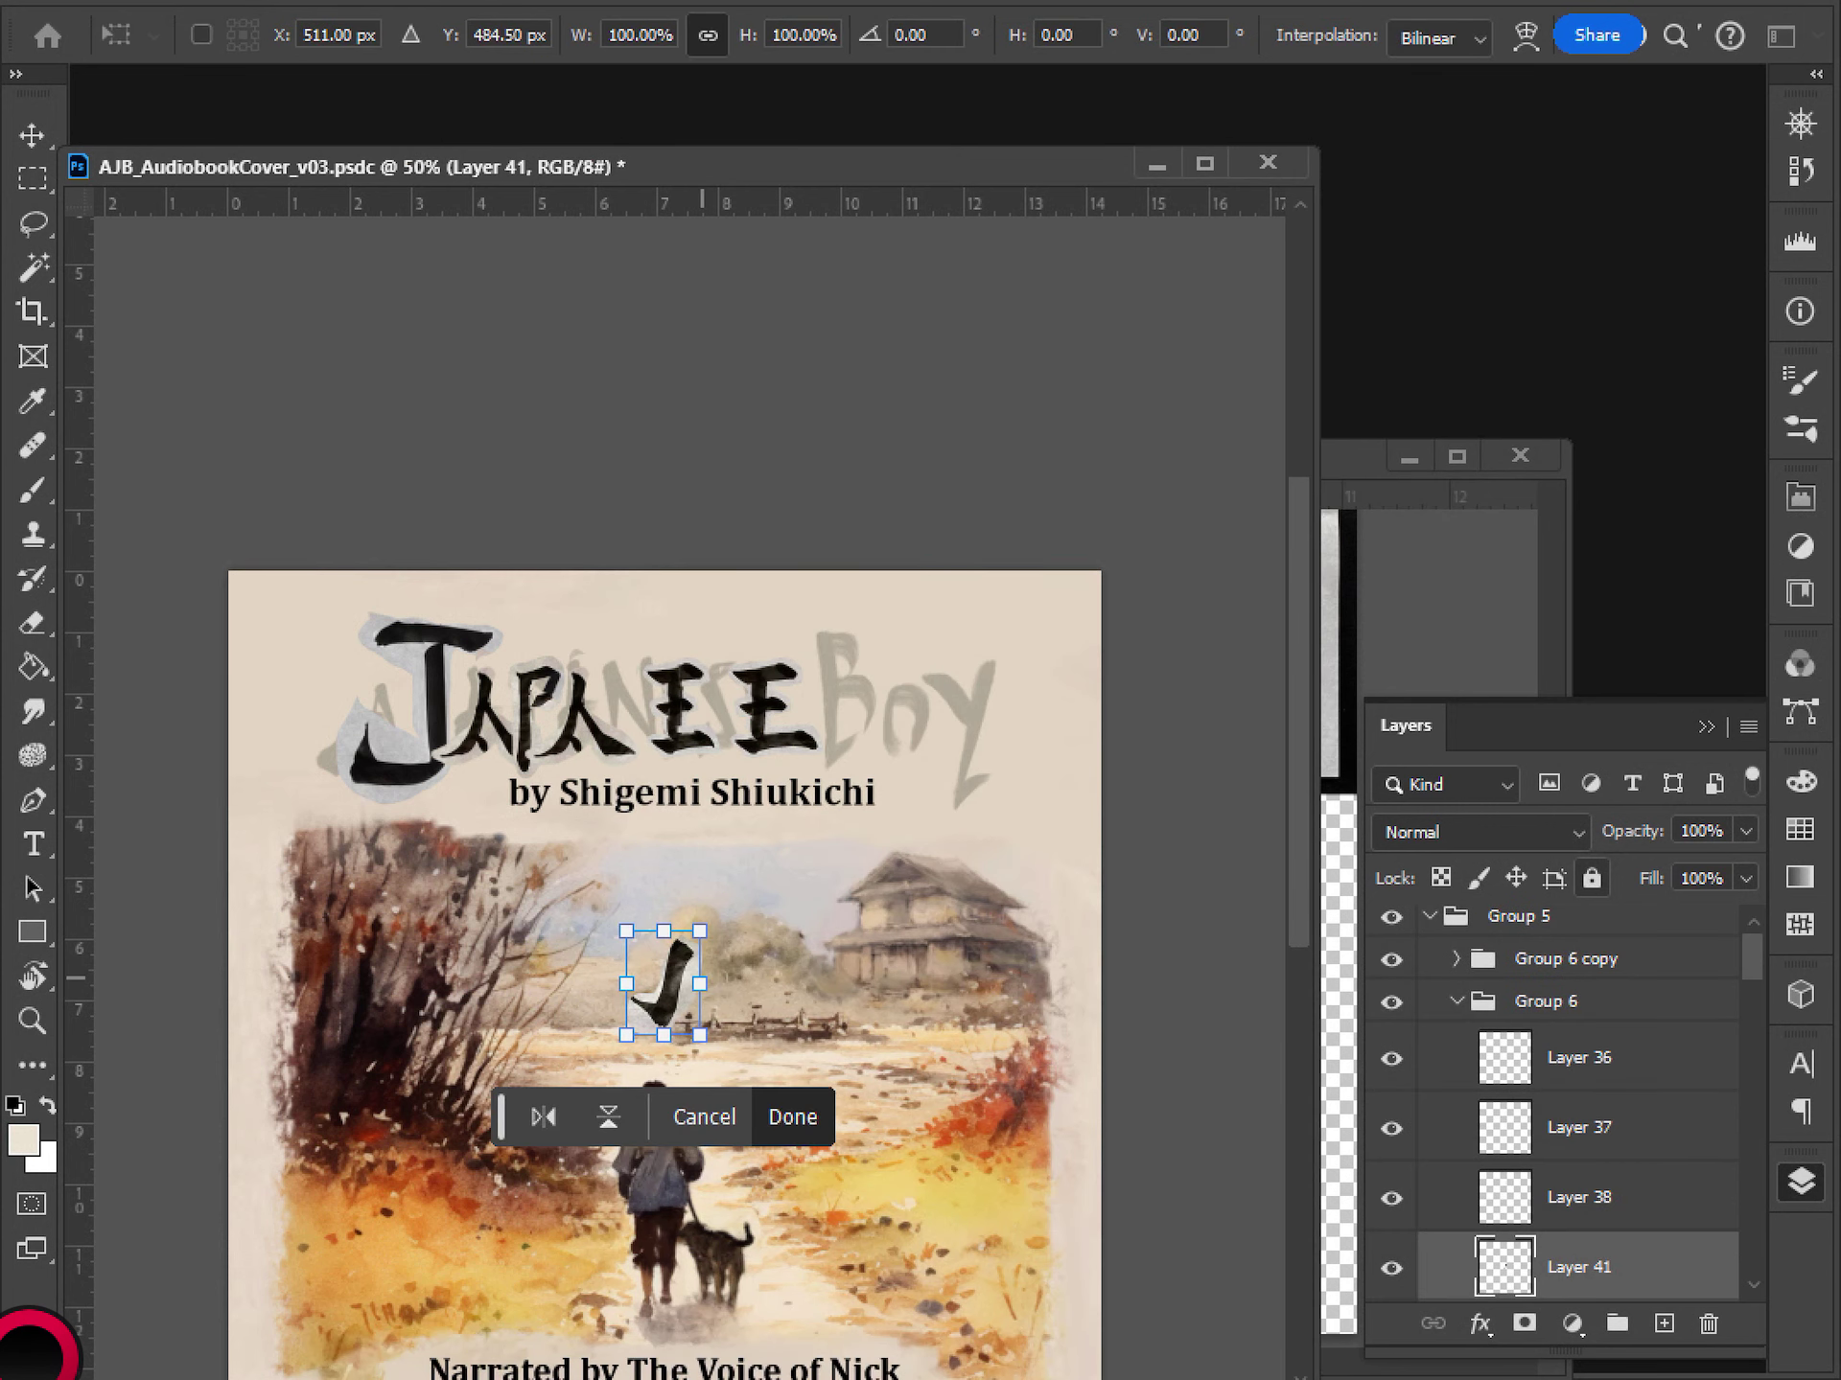
mouse_move(698, 984)
left_mouse_down()
mouse_move(619, 696)
mouse_move(642, 717)
left_mouse_up()
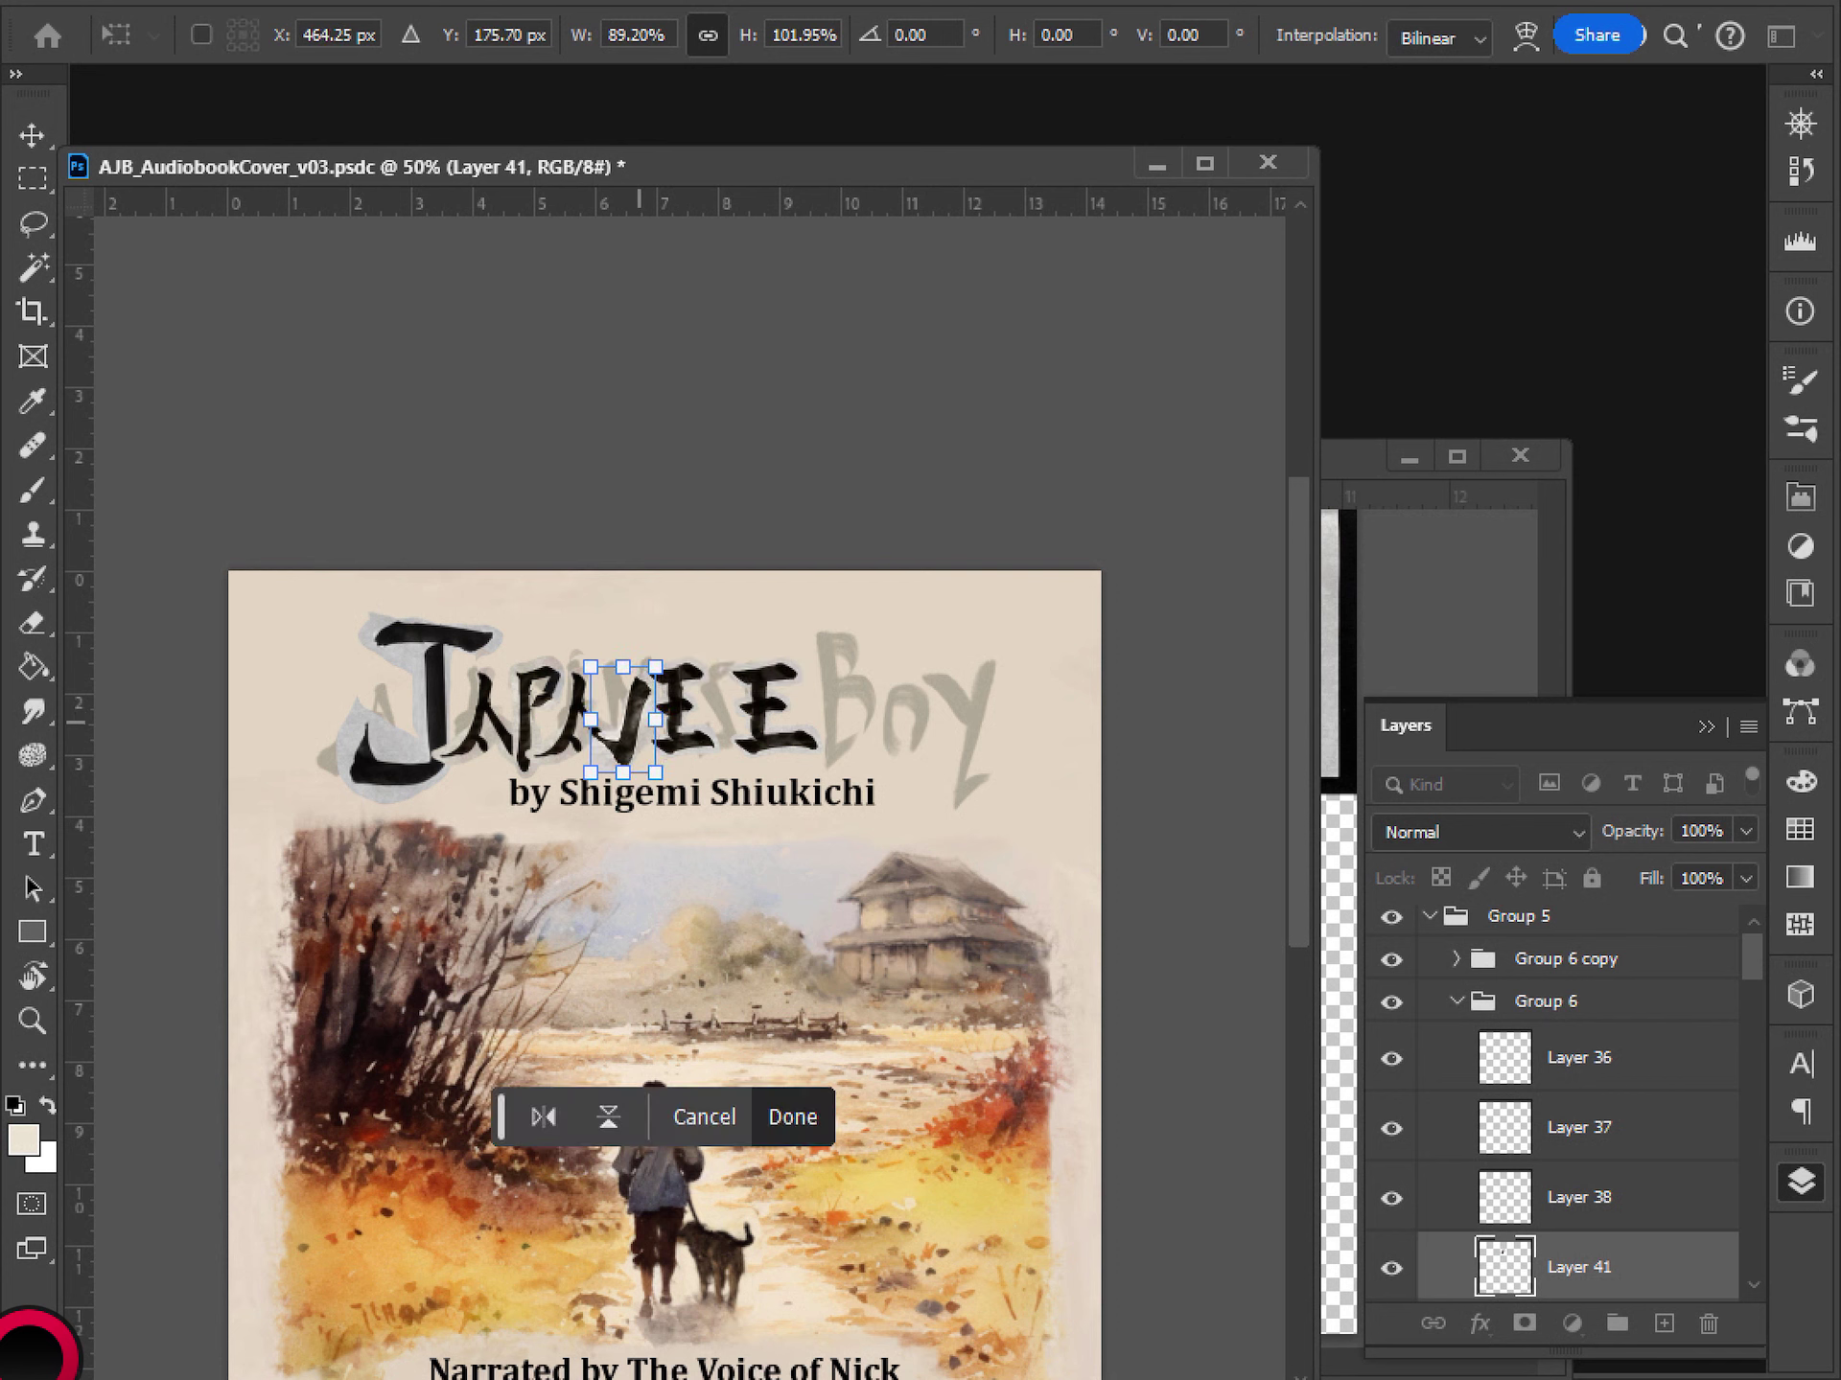
left_click_drag(642, 717, 637, 696)
key("Return")
key("l")
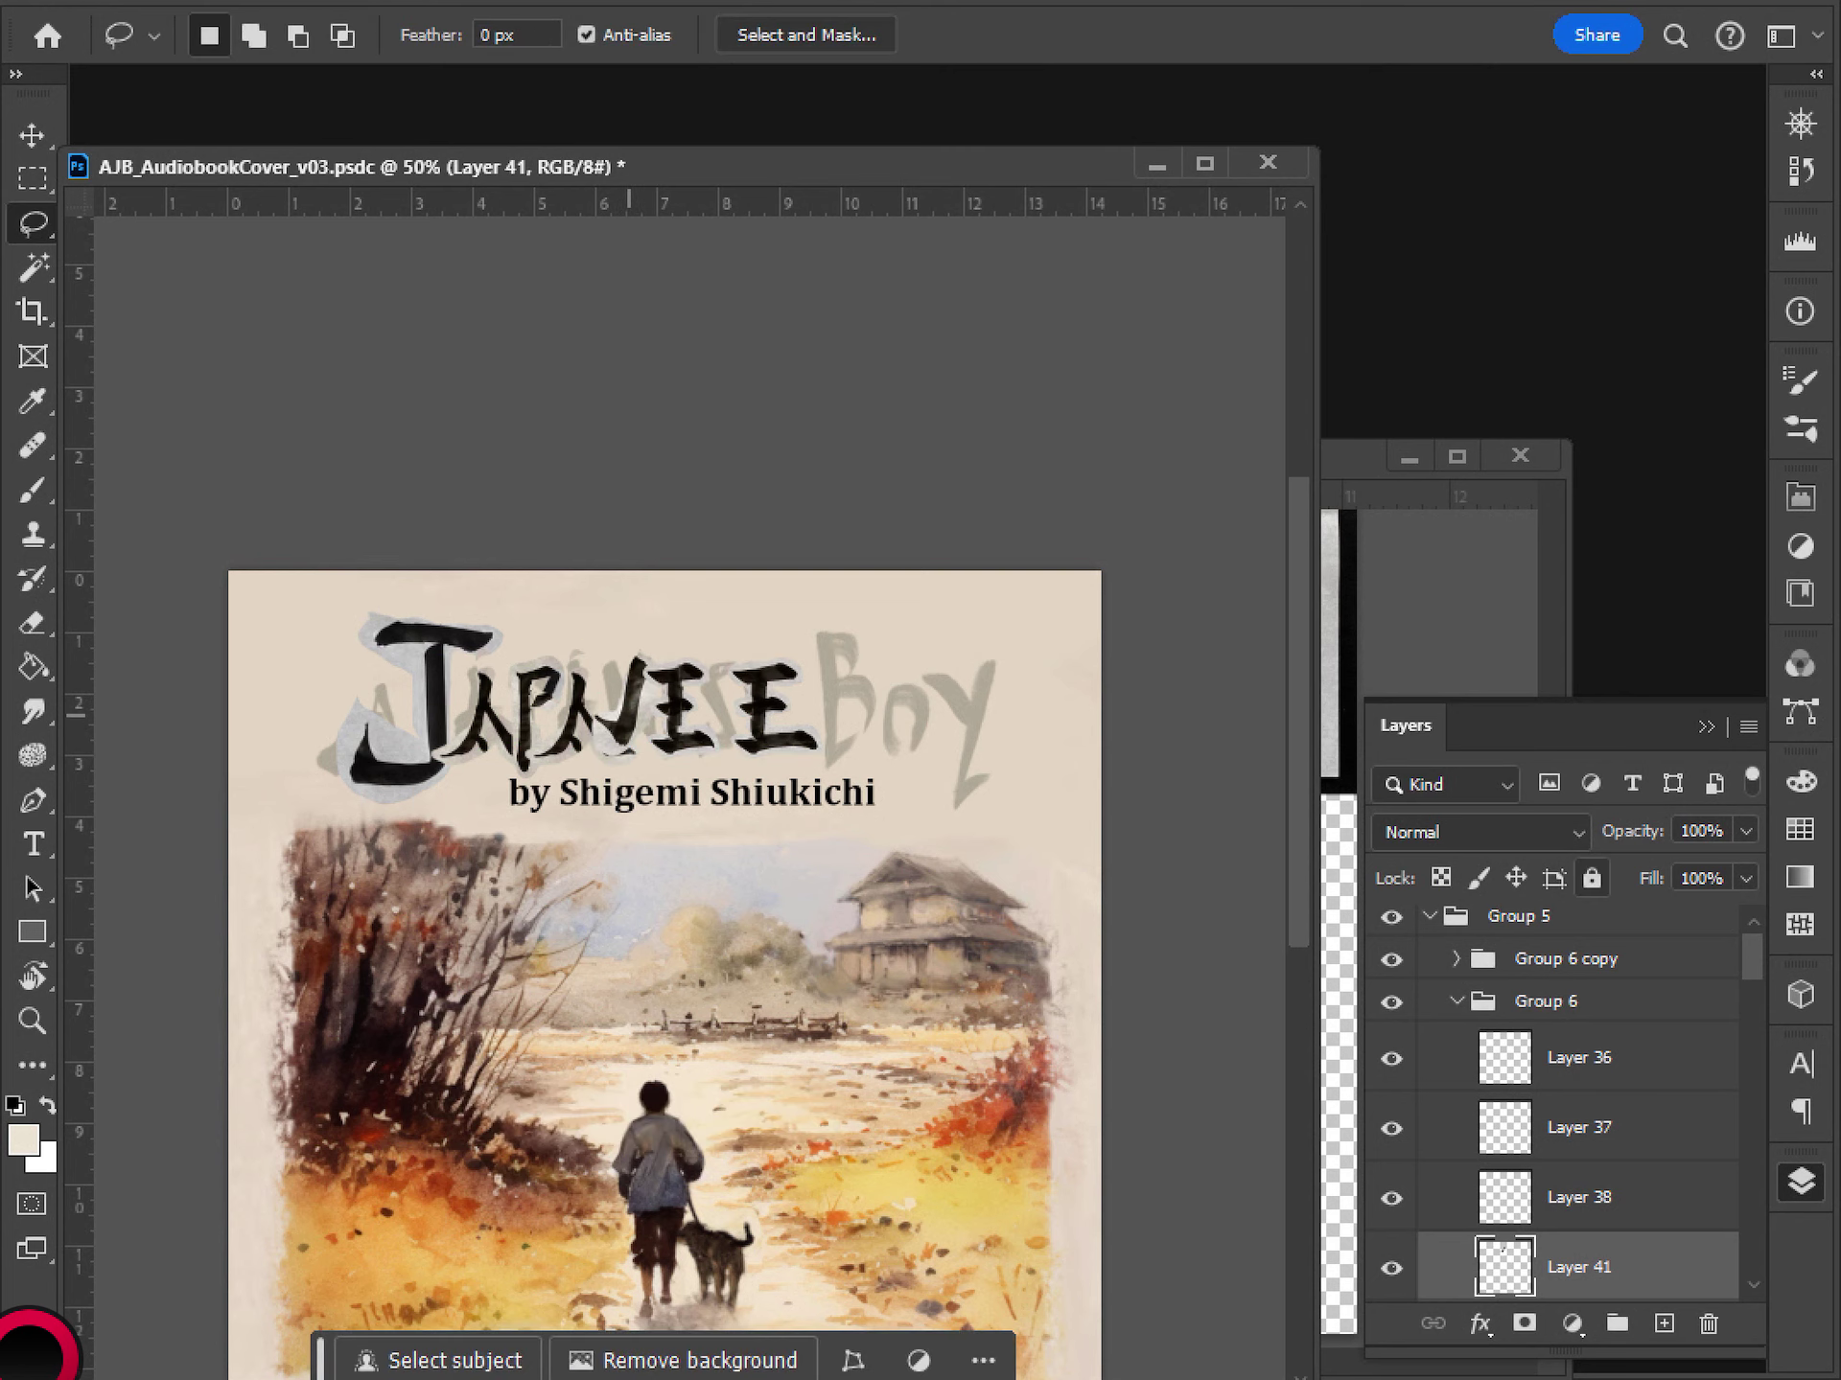
- Save the cover document with the added hooked stroke
key("ctrl+minus")
key("ctrl+plus")
key("ctrl+plus")
key("ctrl+s")
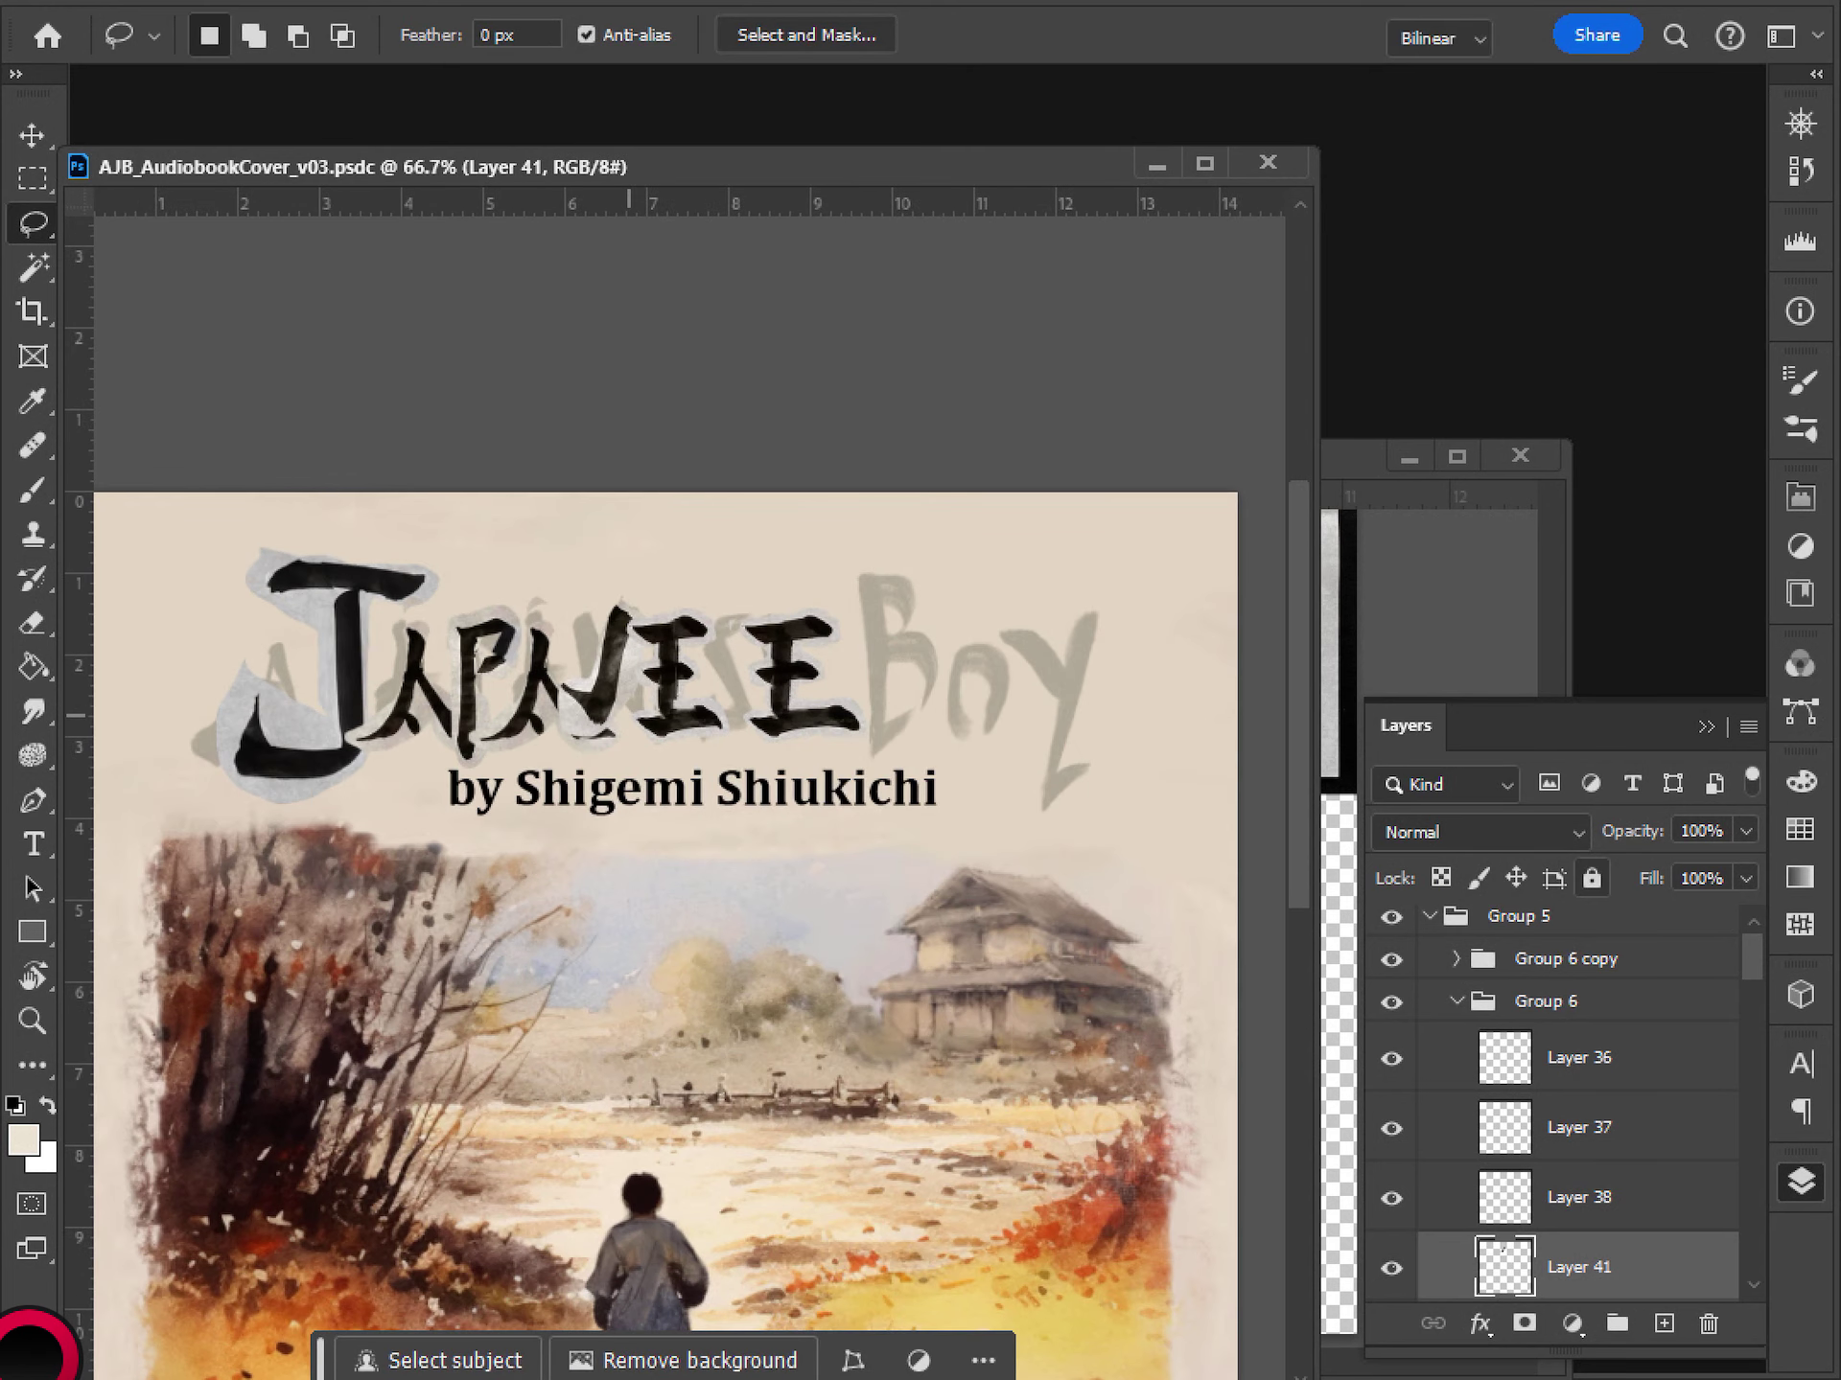
- Refine the shape and position of the hooked stroke on Layer 41 to complete the N before the first E
key("ctrl+t")
left_click_drag(646, 592, 622, 661)
key("Return")
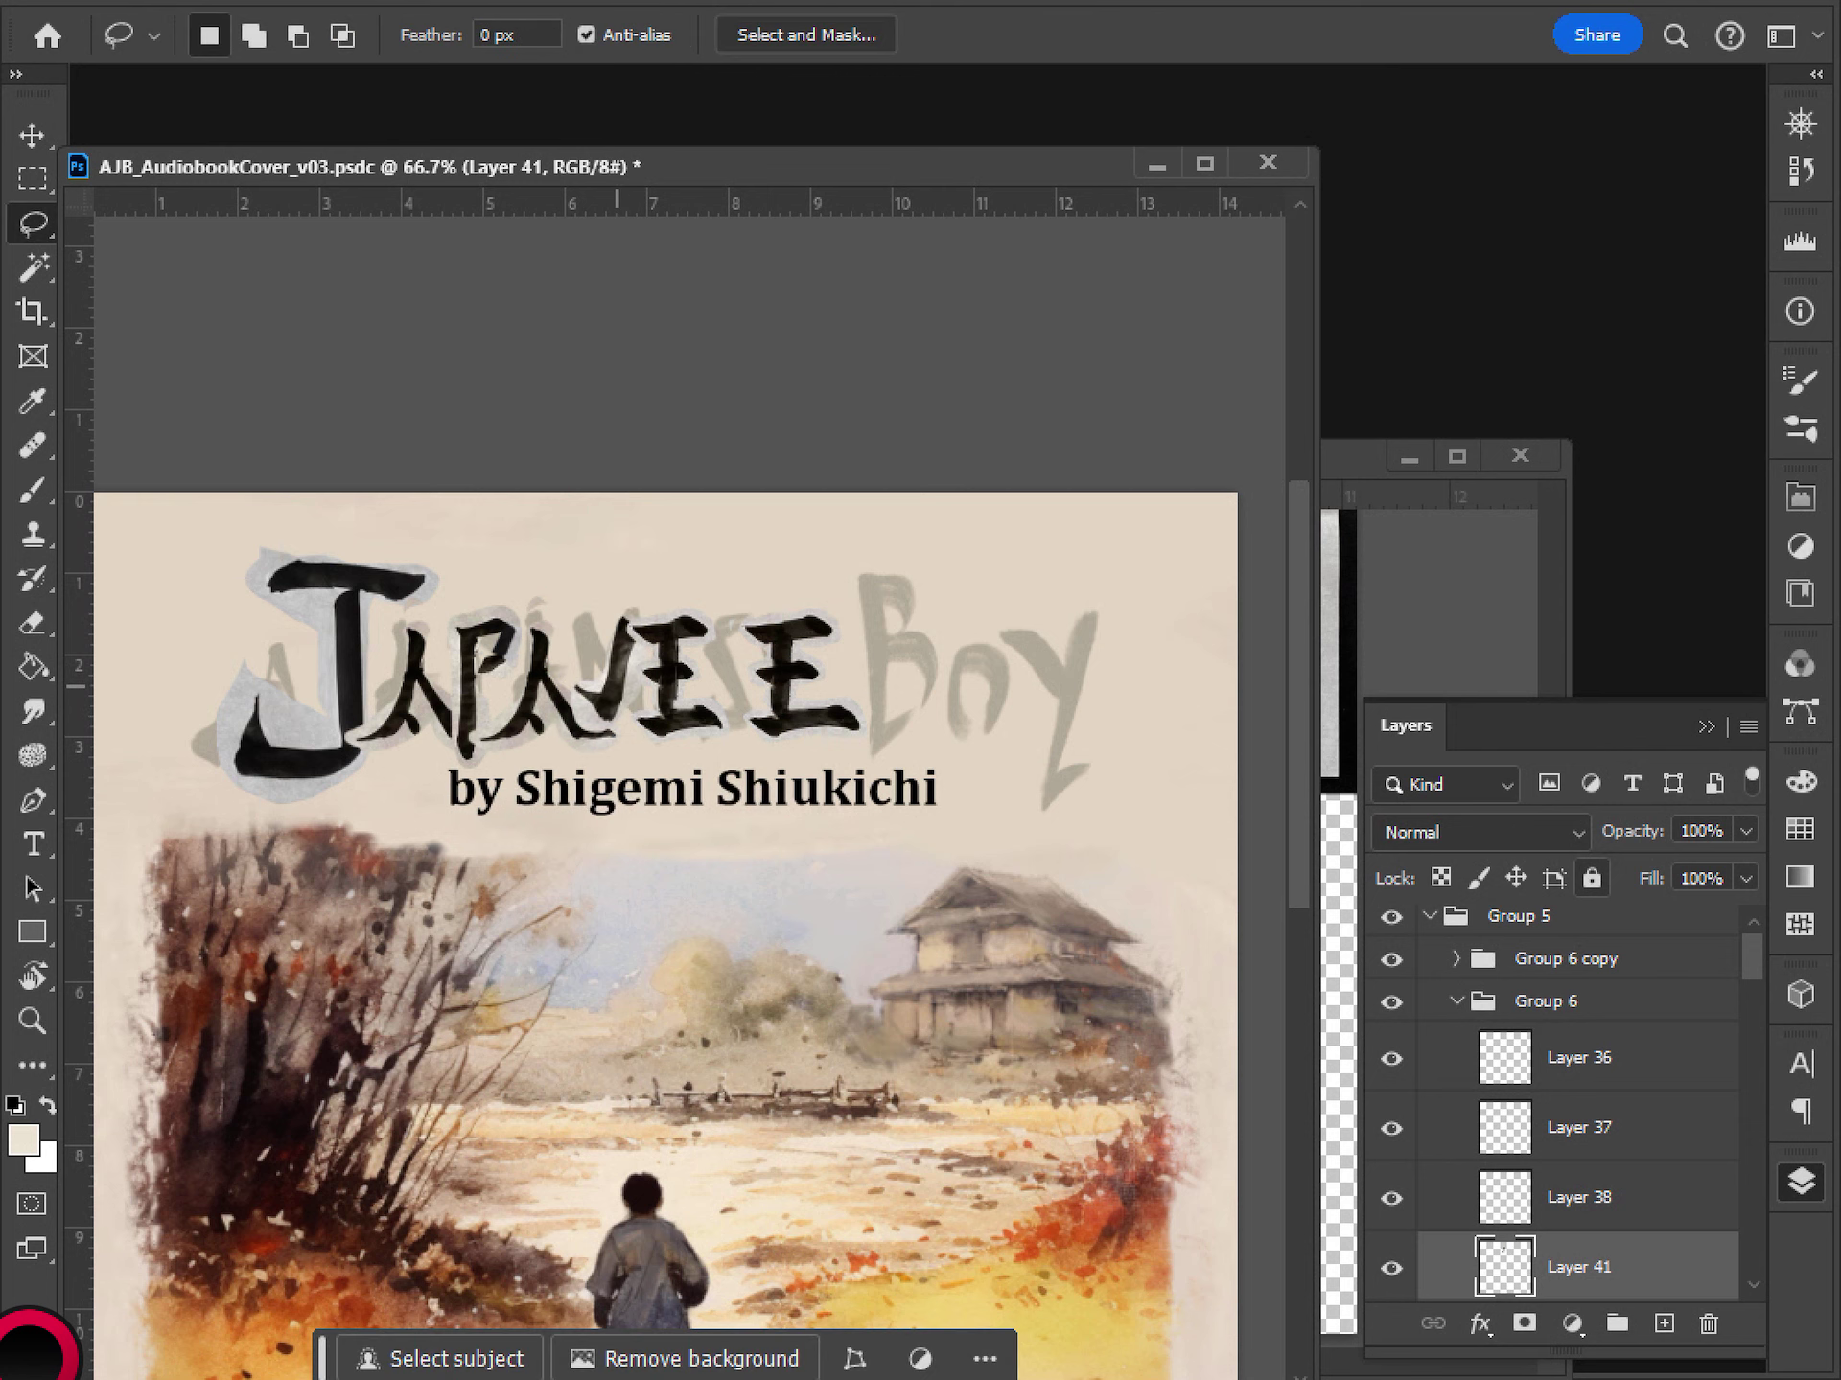
key("e")
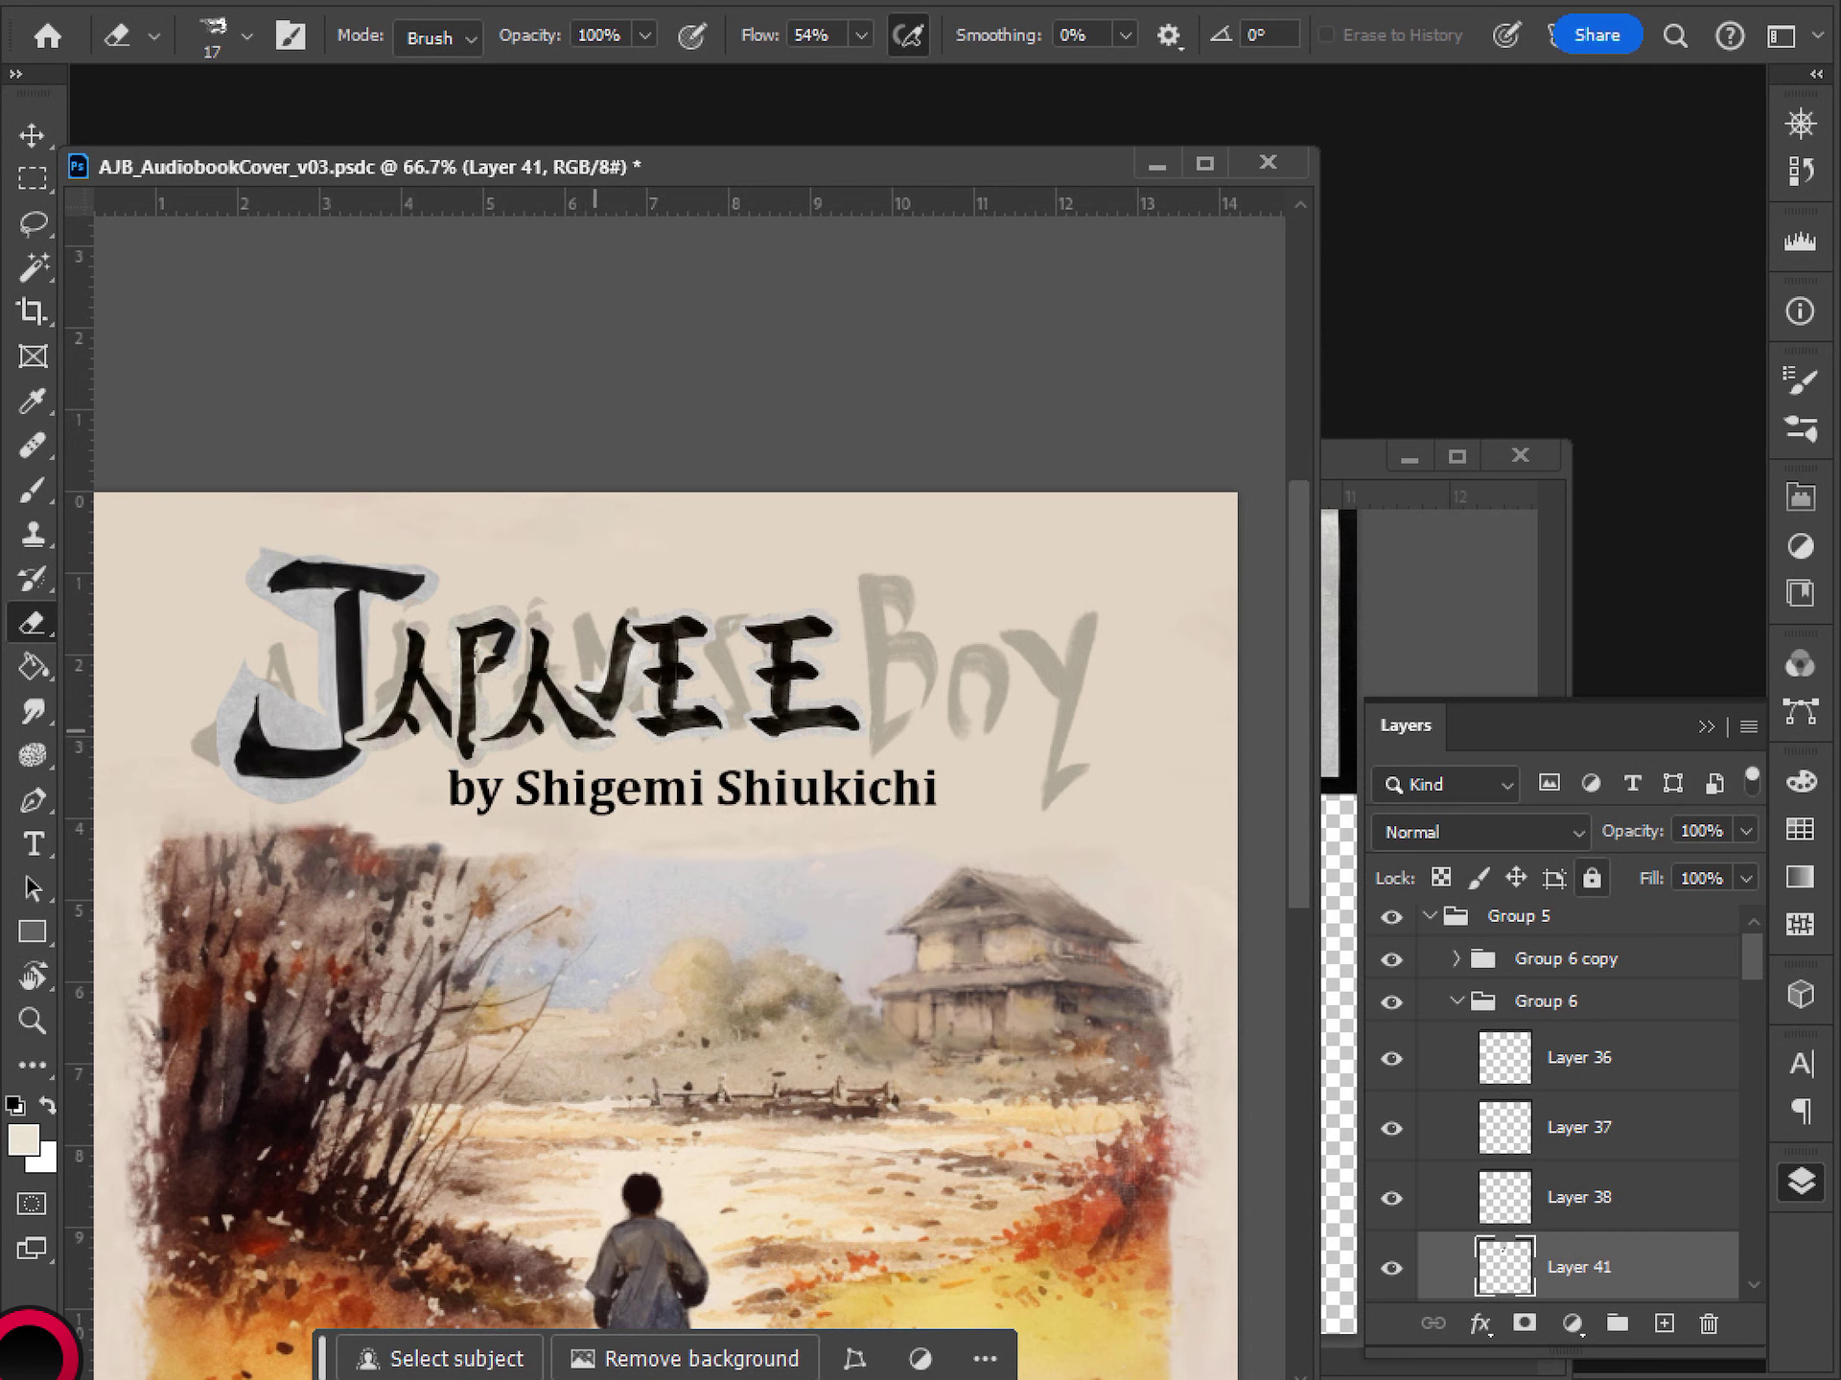
key("v")
left_click_drag(610, 671, 614, 665)
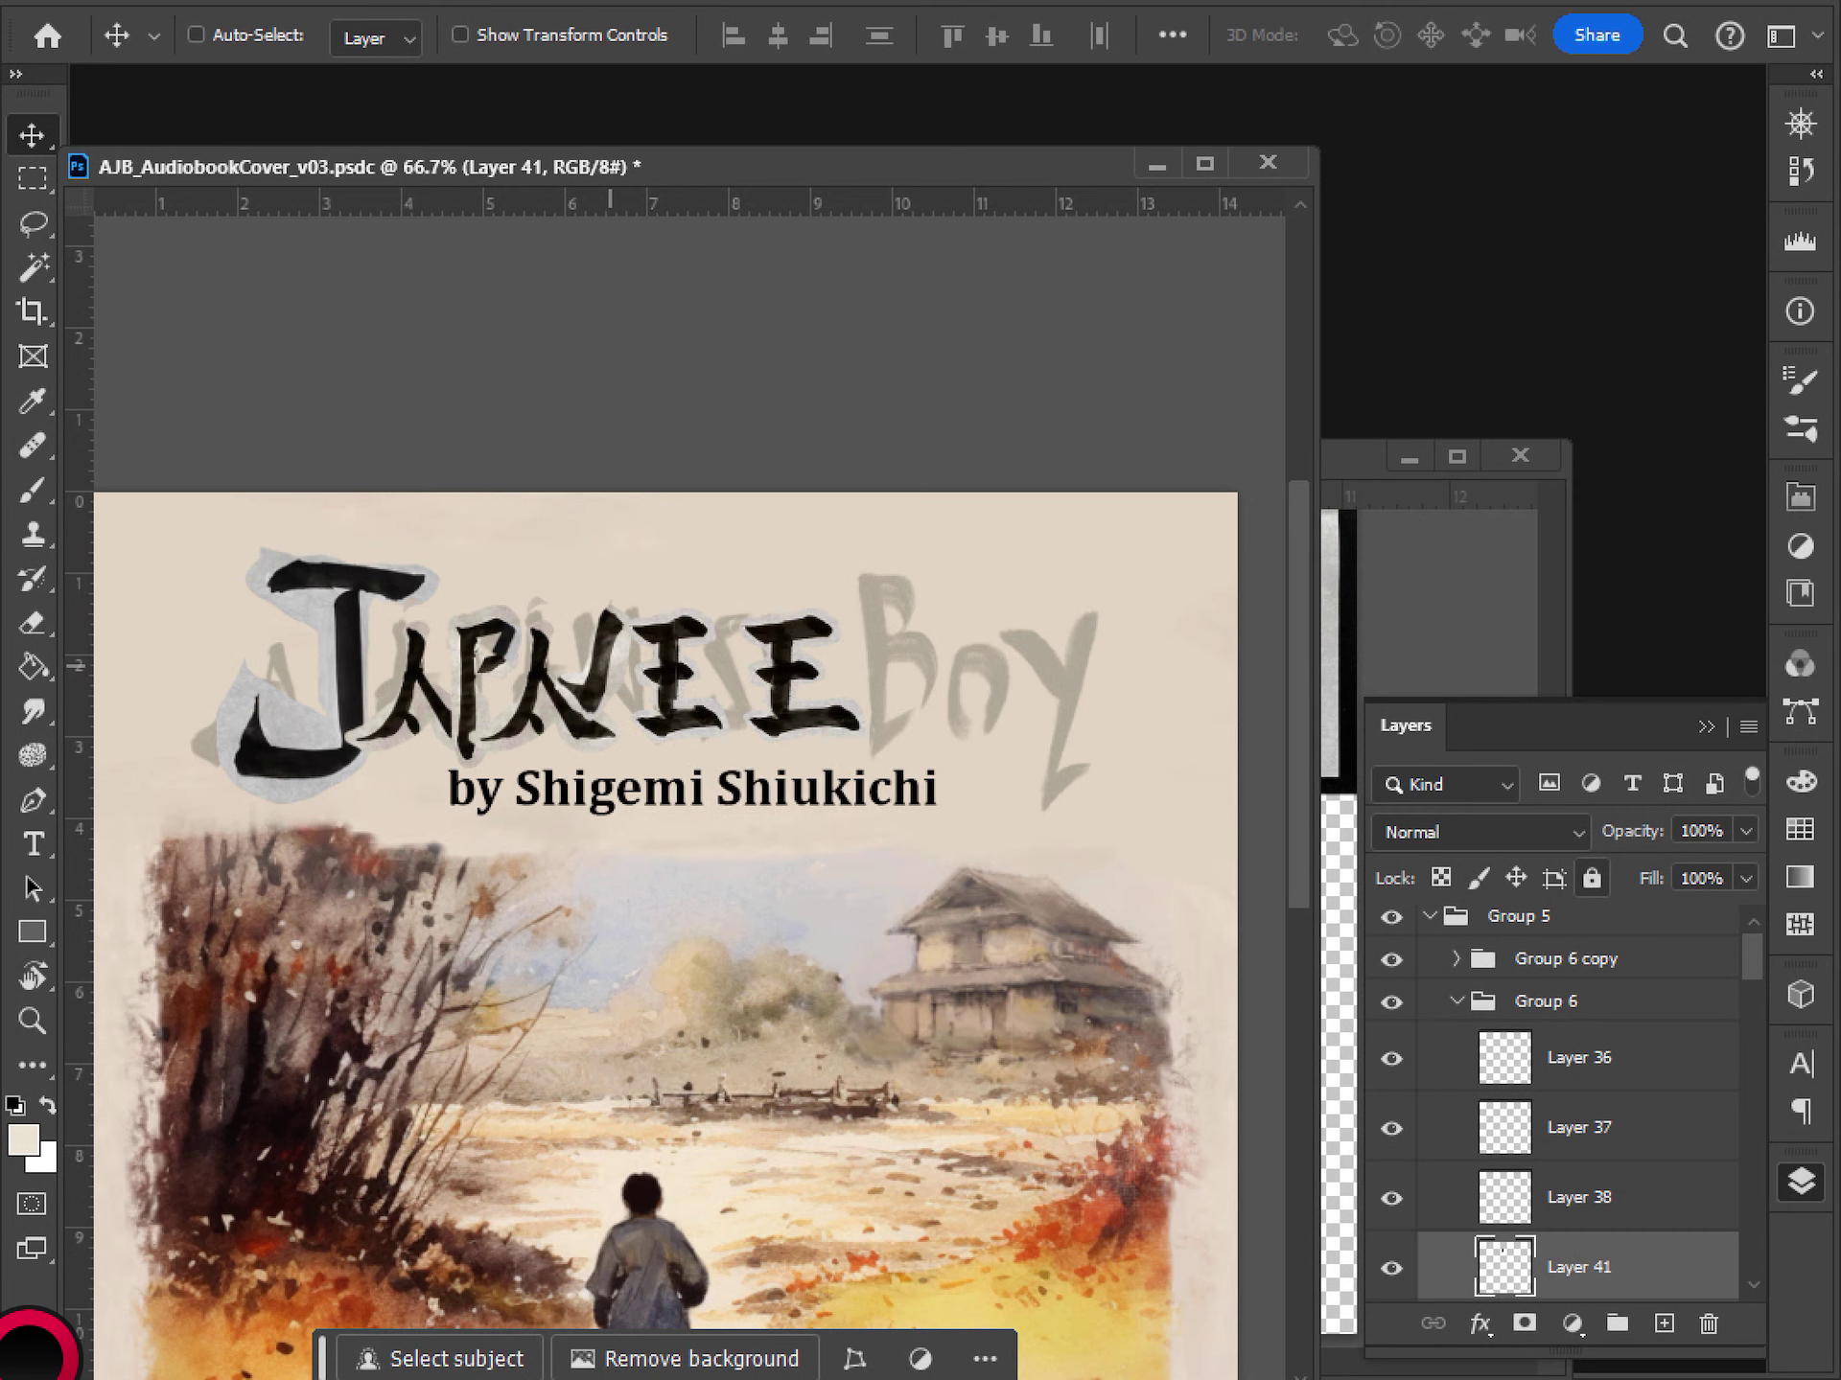
key("ctrl+t")
left_click_drag(633, 714, 595, 671)
key("Return")
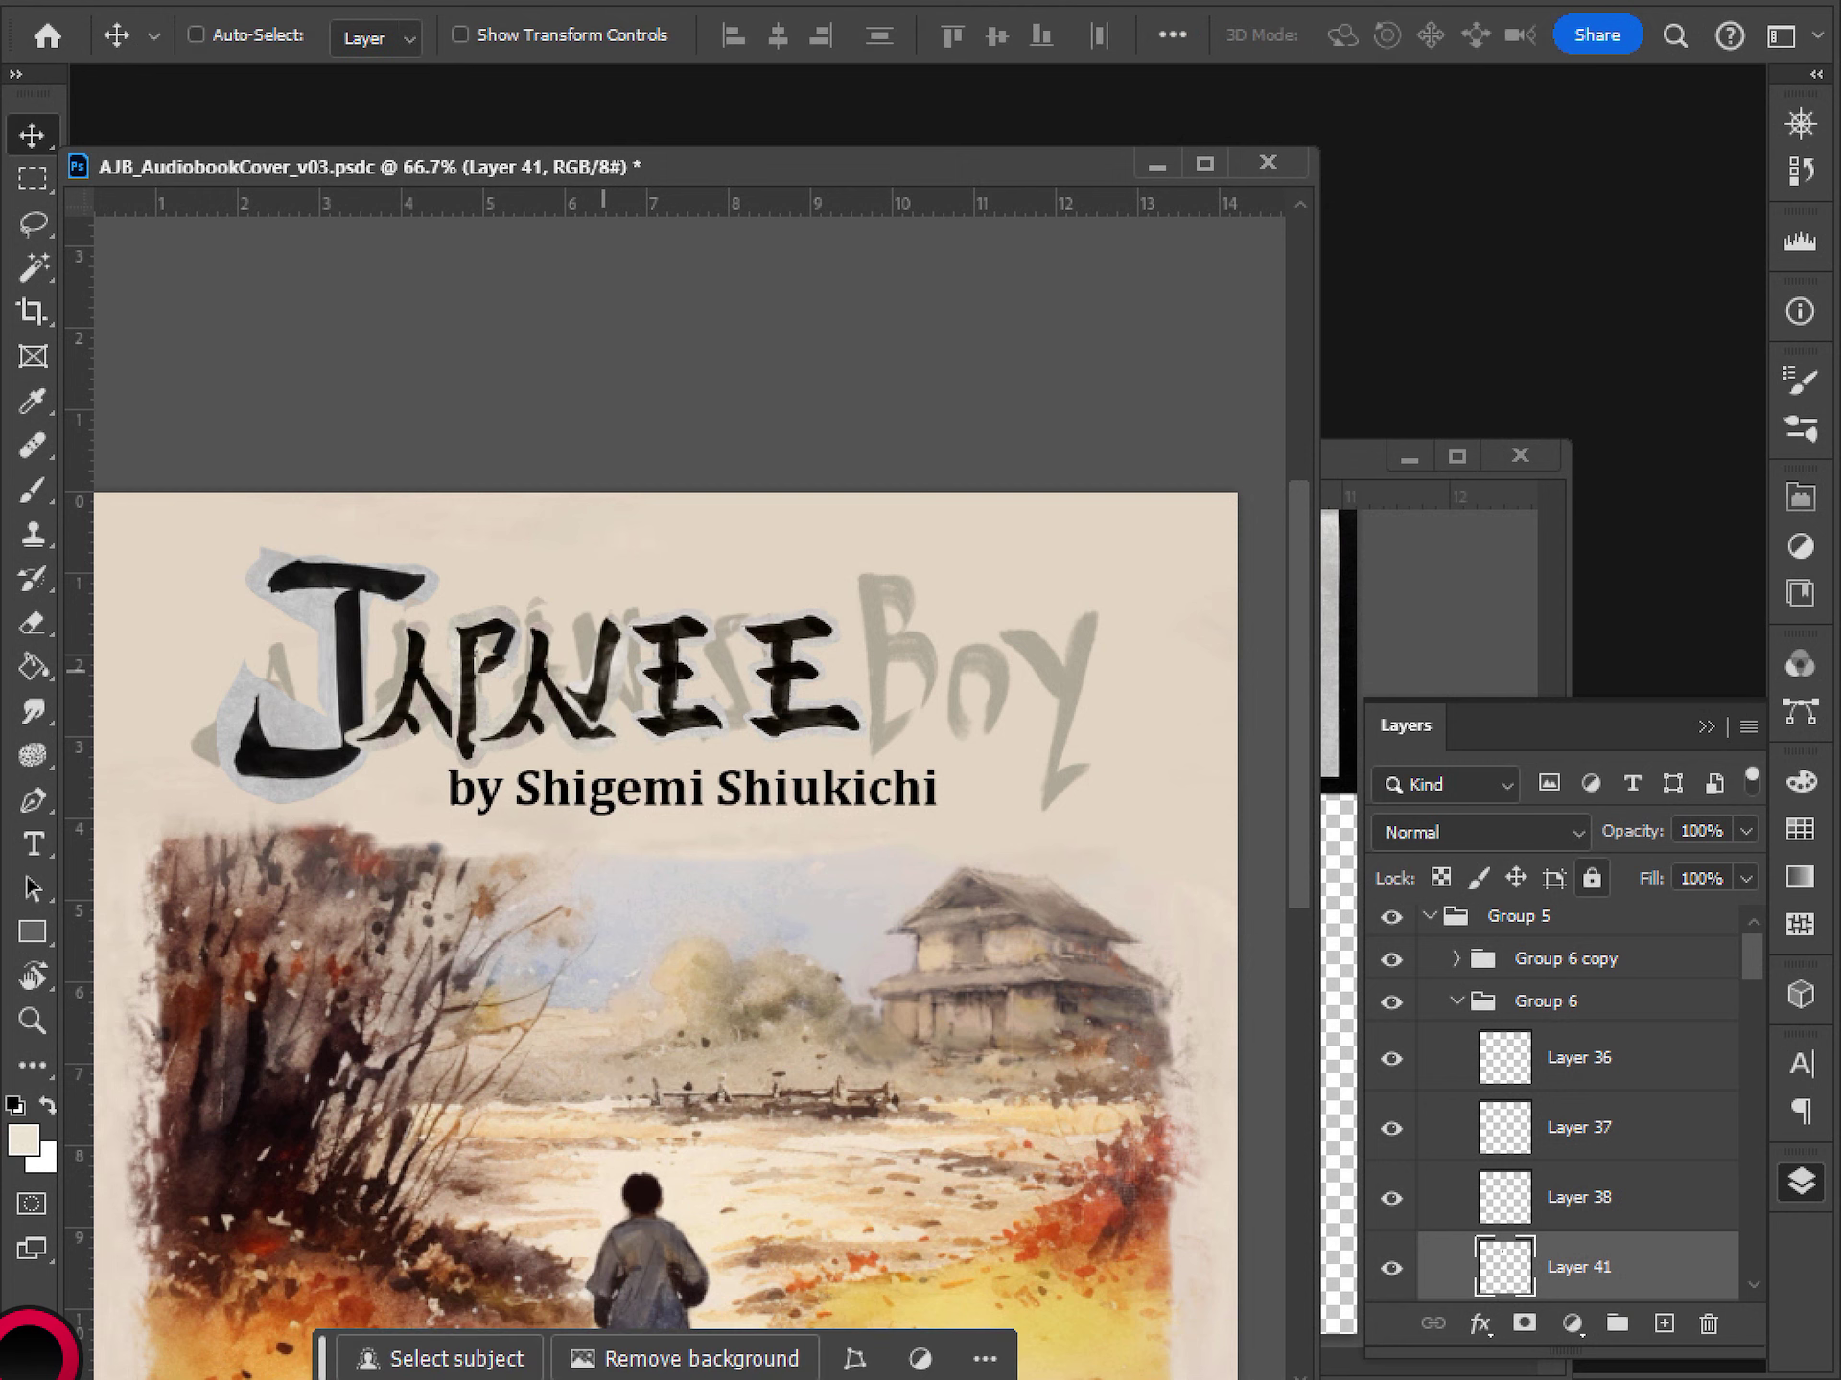
- Move Layer 41 out of Group 6 to directly beneath it in the layer order, and collapse Group 6
left_click(1545, 1001)
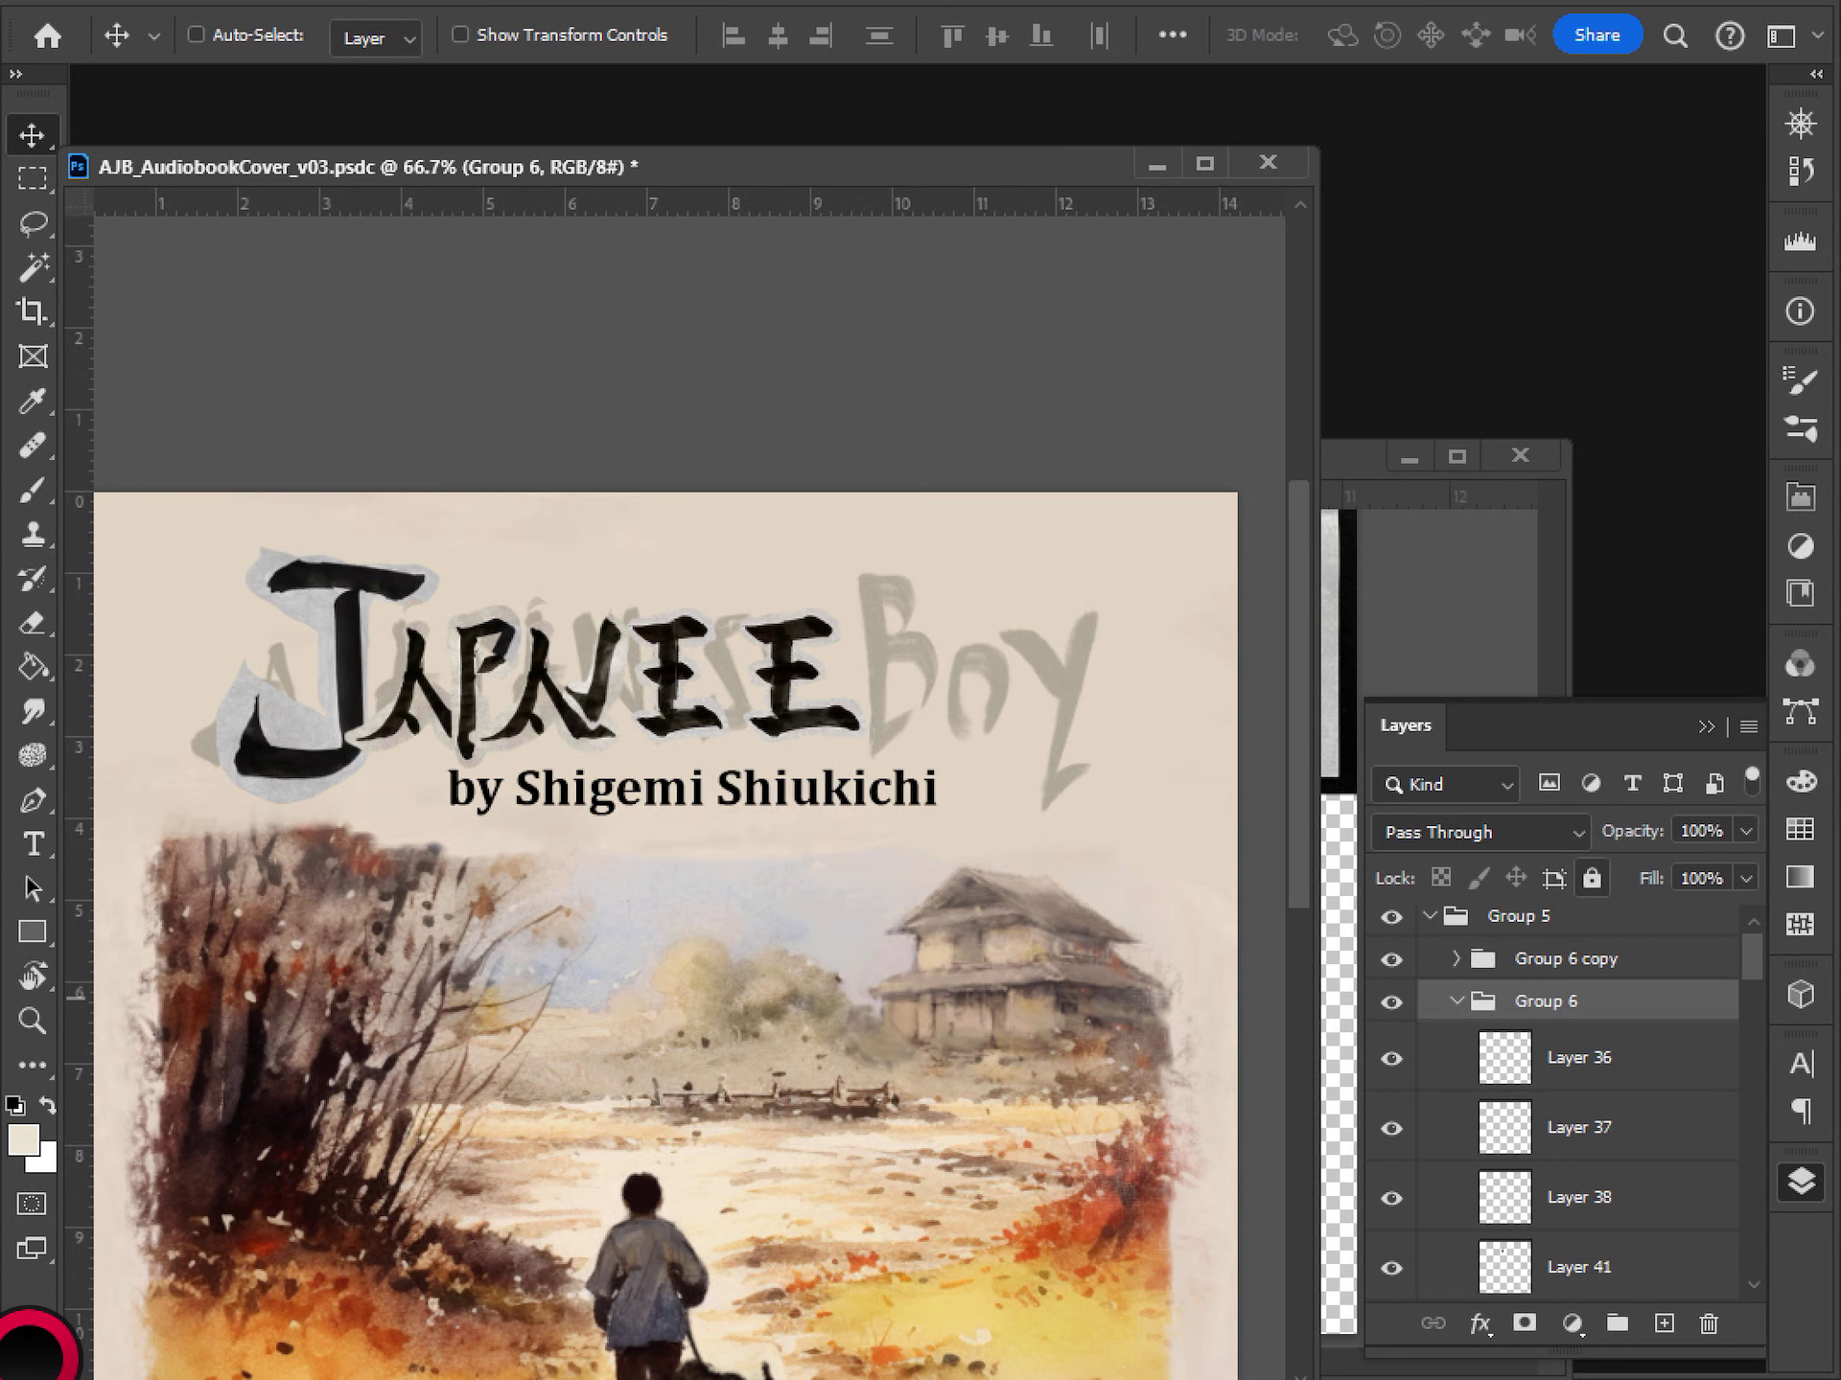
left_click(1578, 1267)
left_click(1391, 1267)
left_click(1391, 1267)
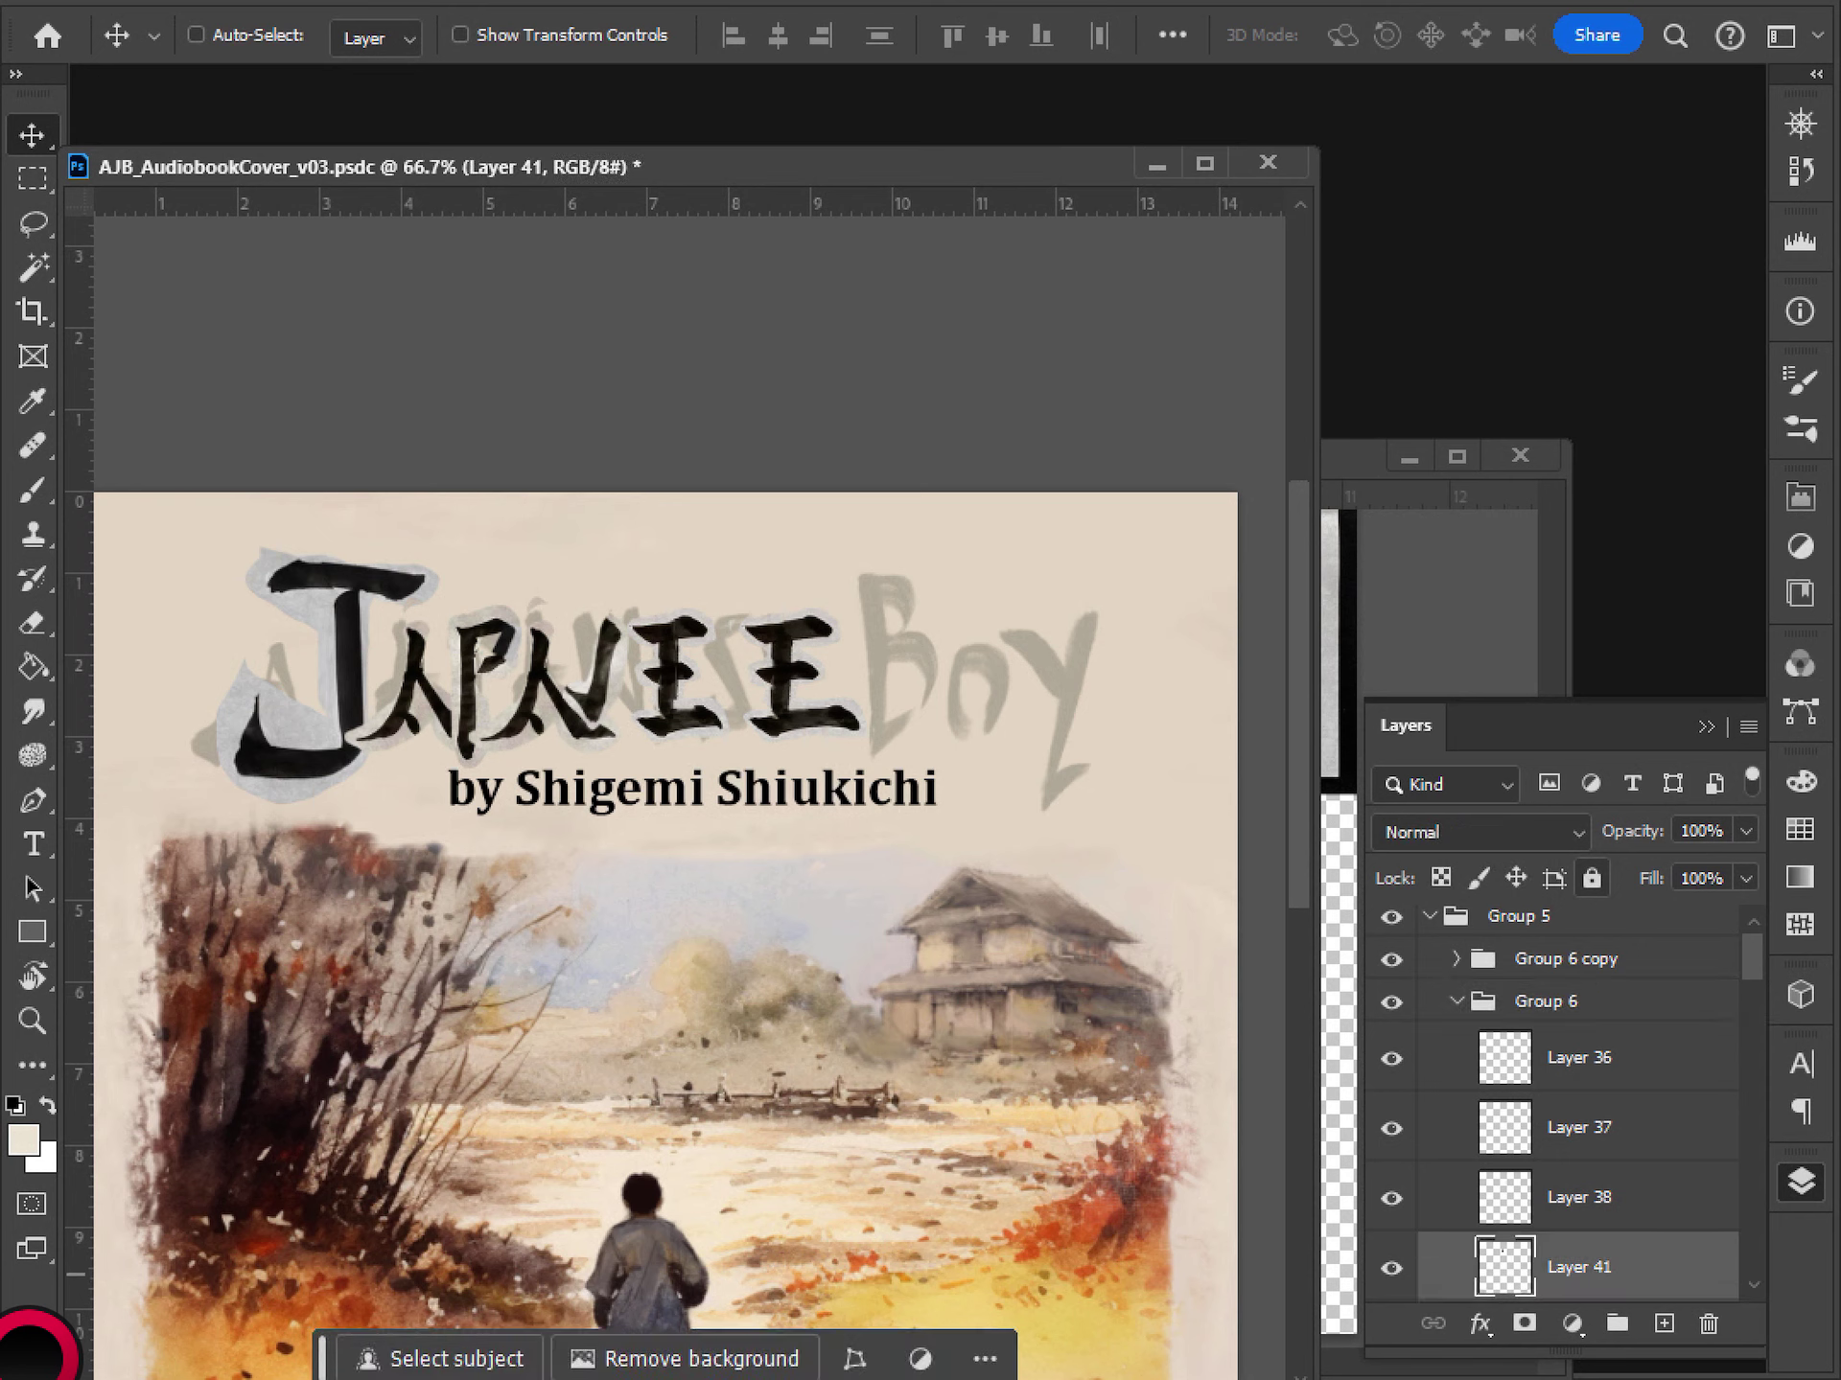
scroll(1562, 1102, "down", 5)
left_click_drag(1577, 947, 1578, 1186)
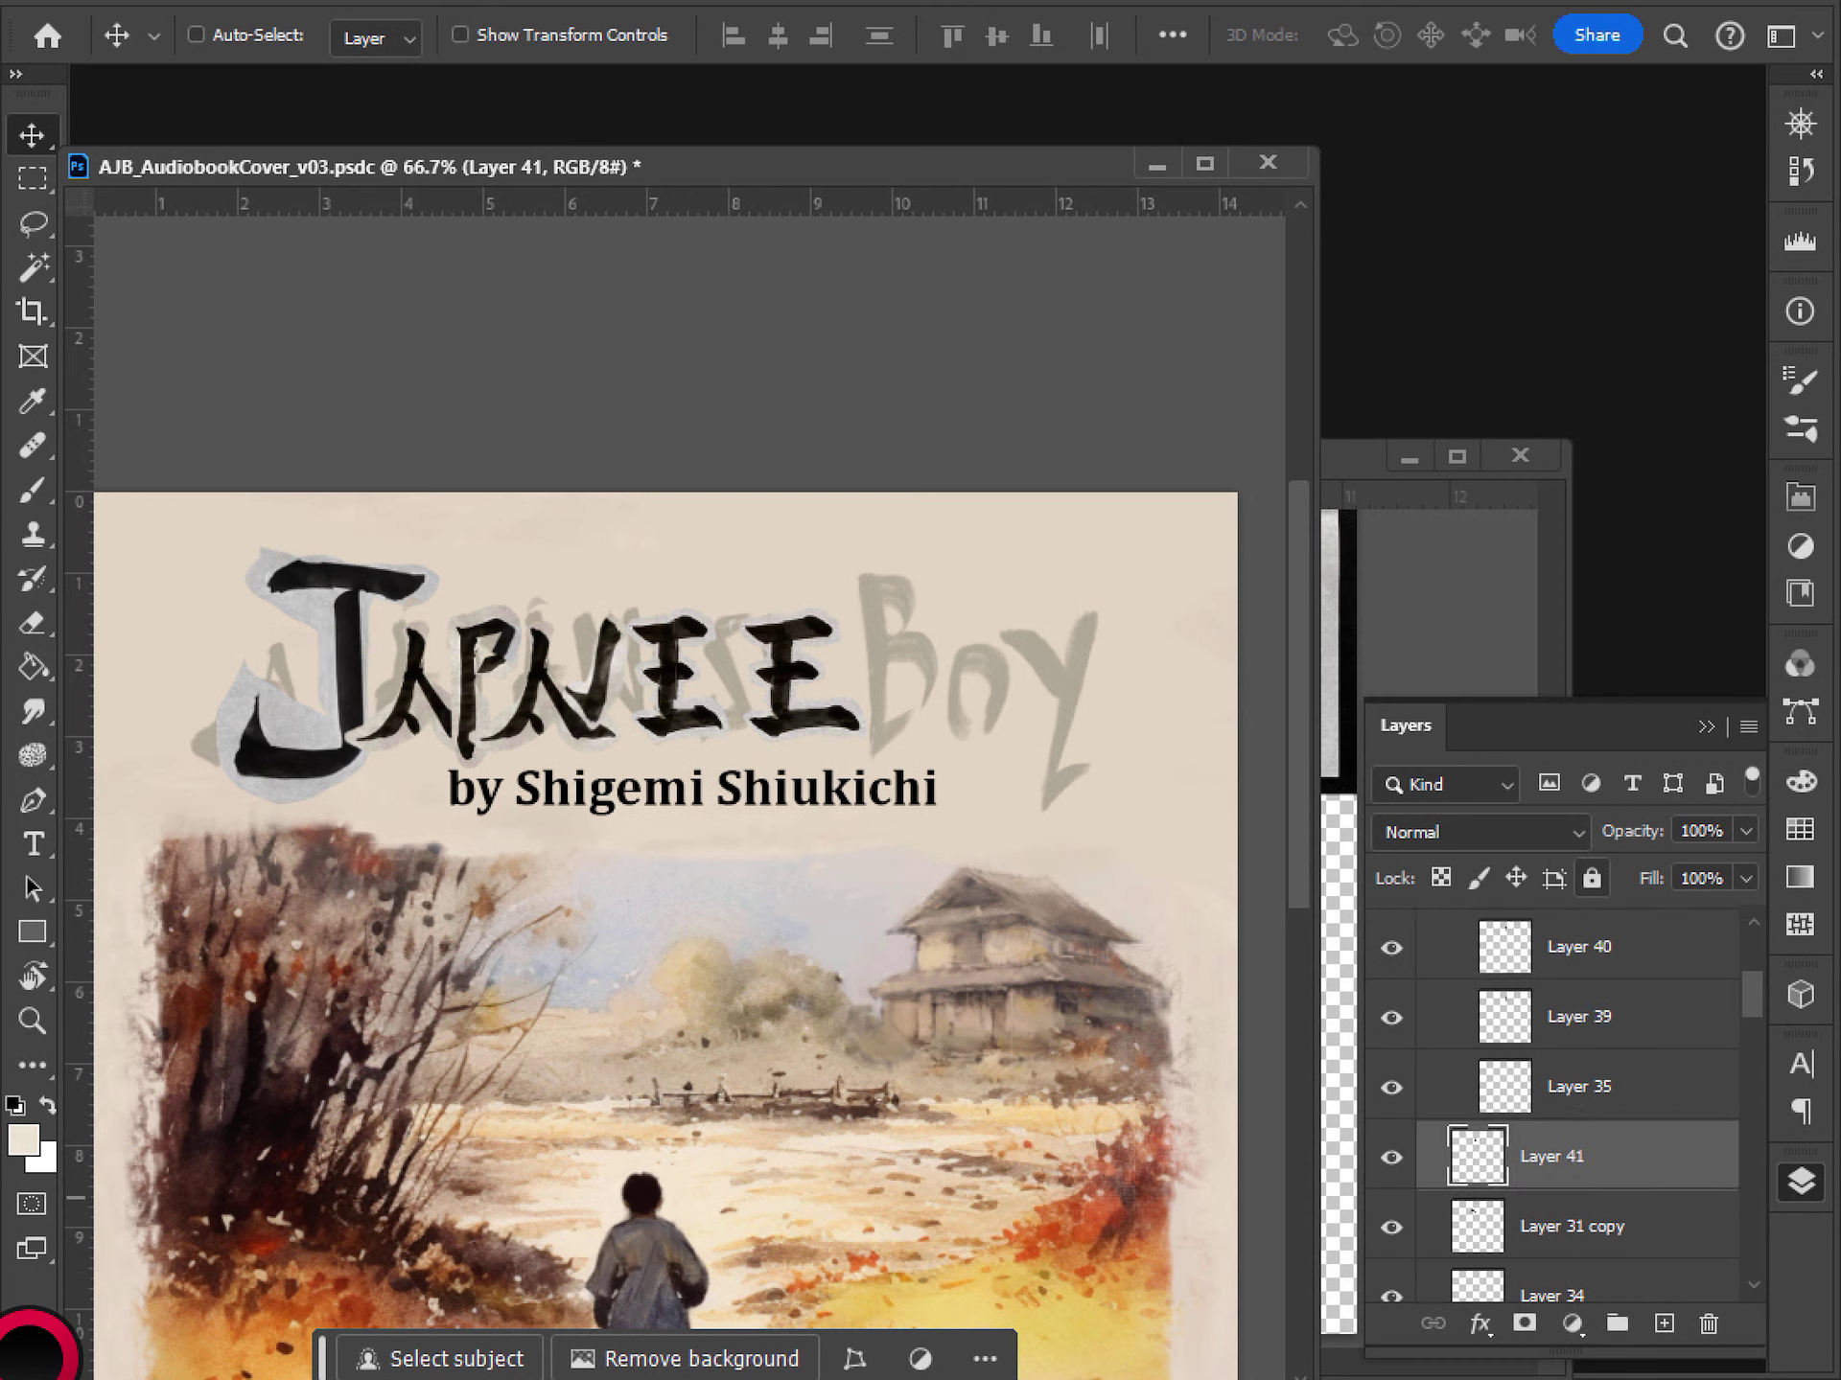
scroll(1553, 1103, "up", 3)
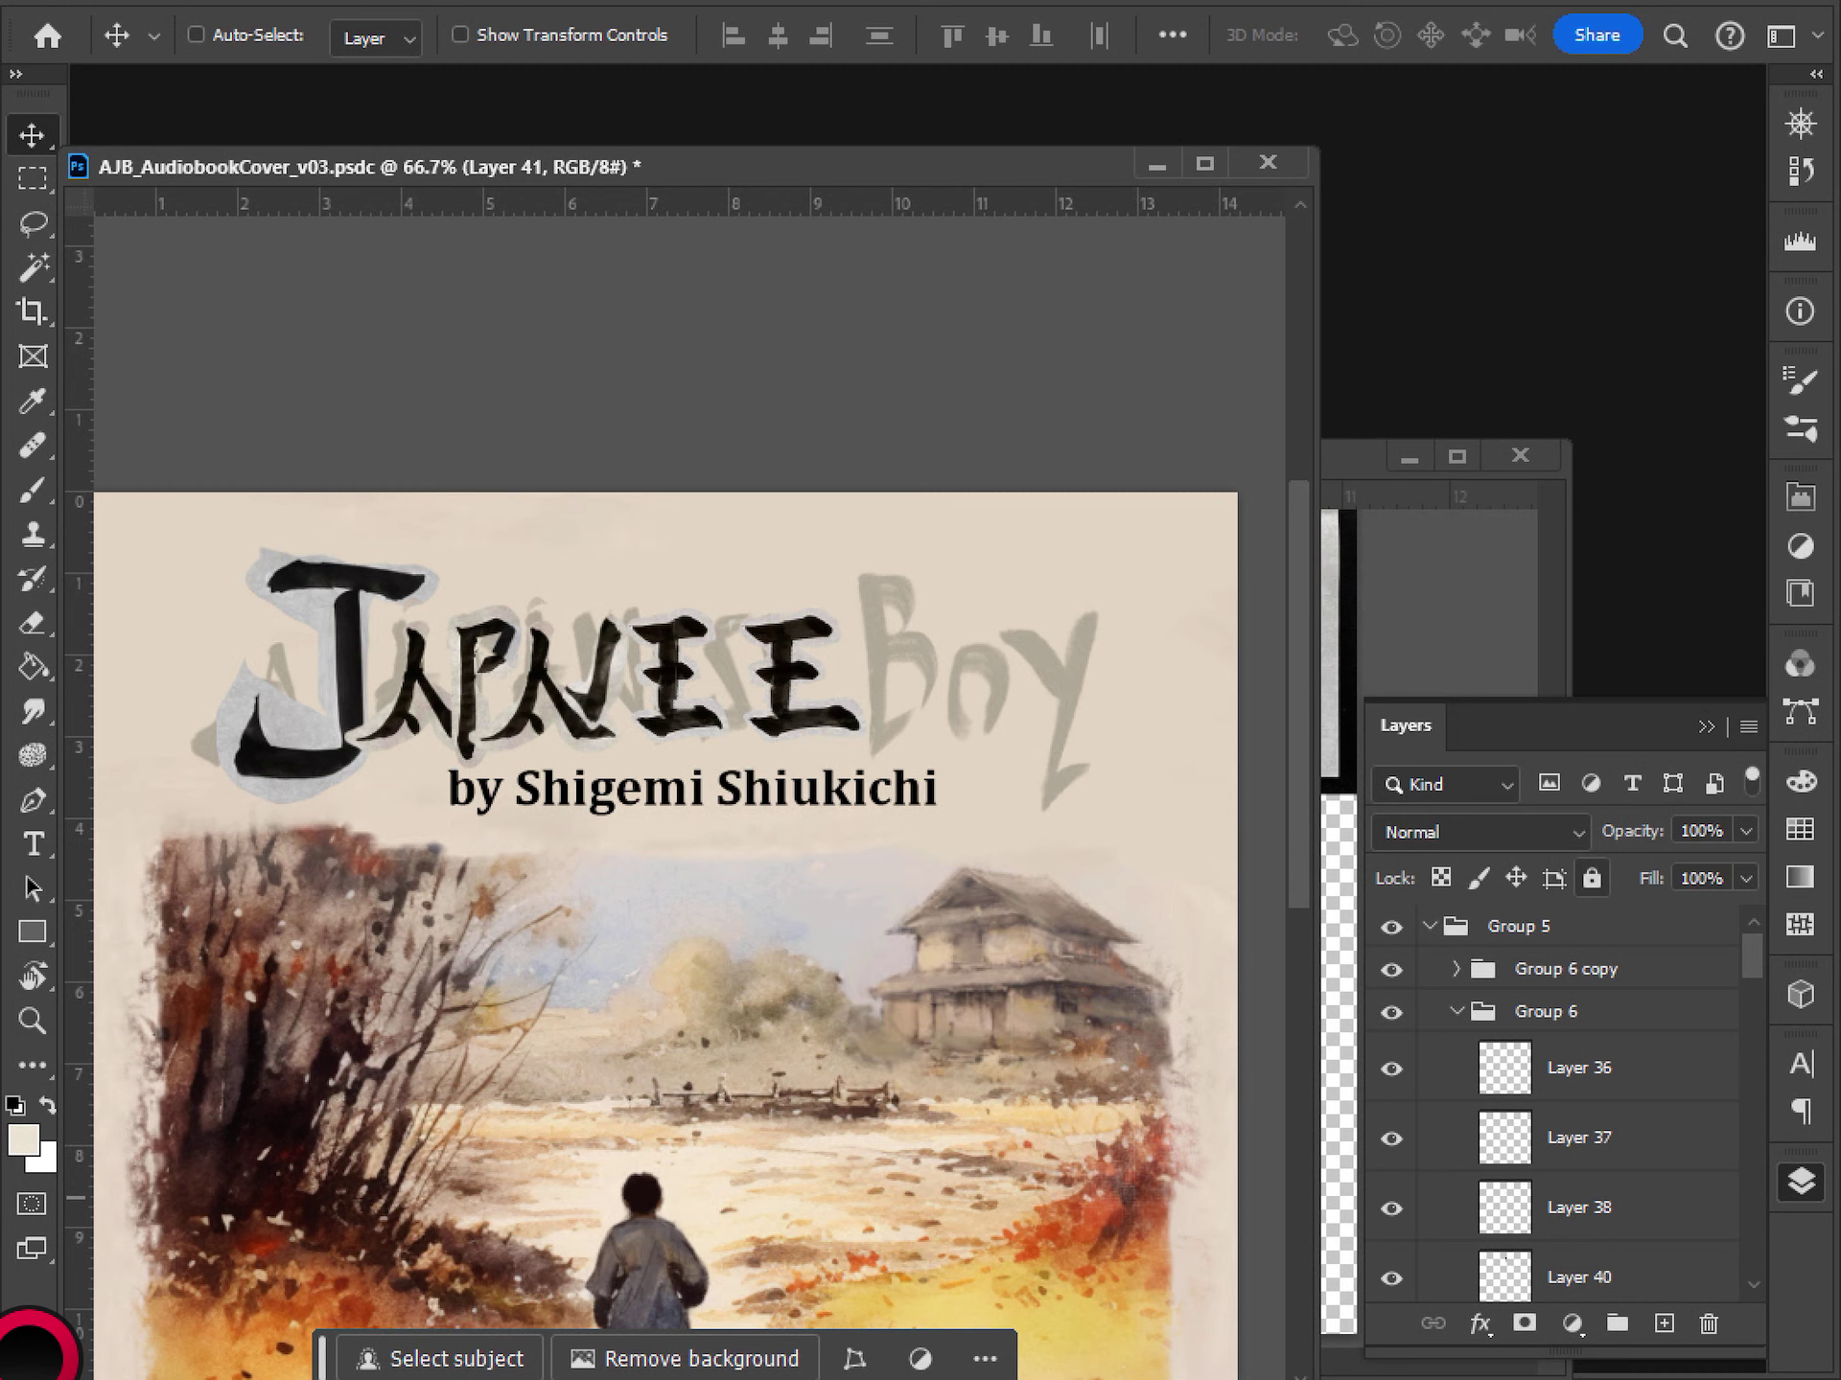
left_click(1455, 1011)
left_click(1391, 1011)
left_click(1391, 1011)
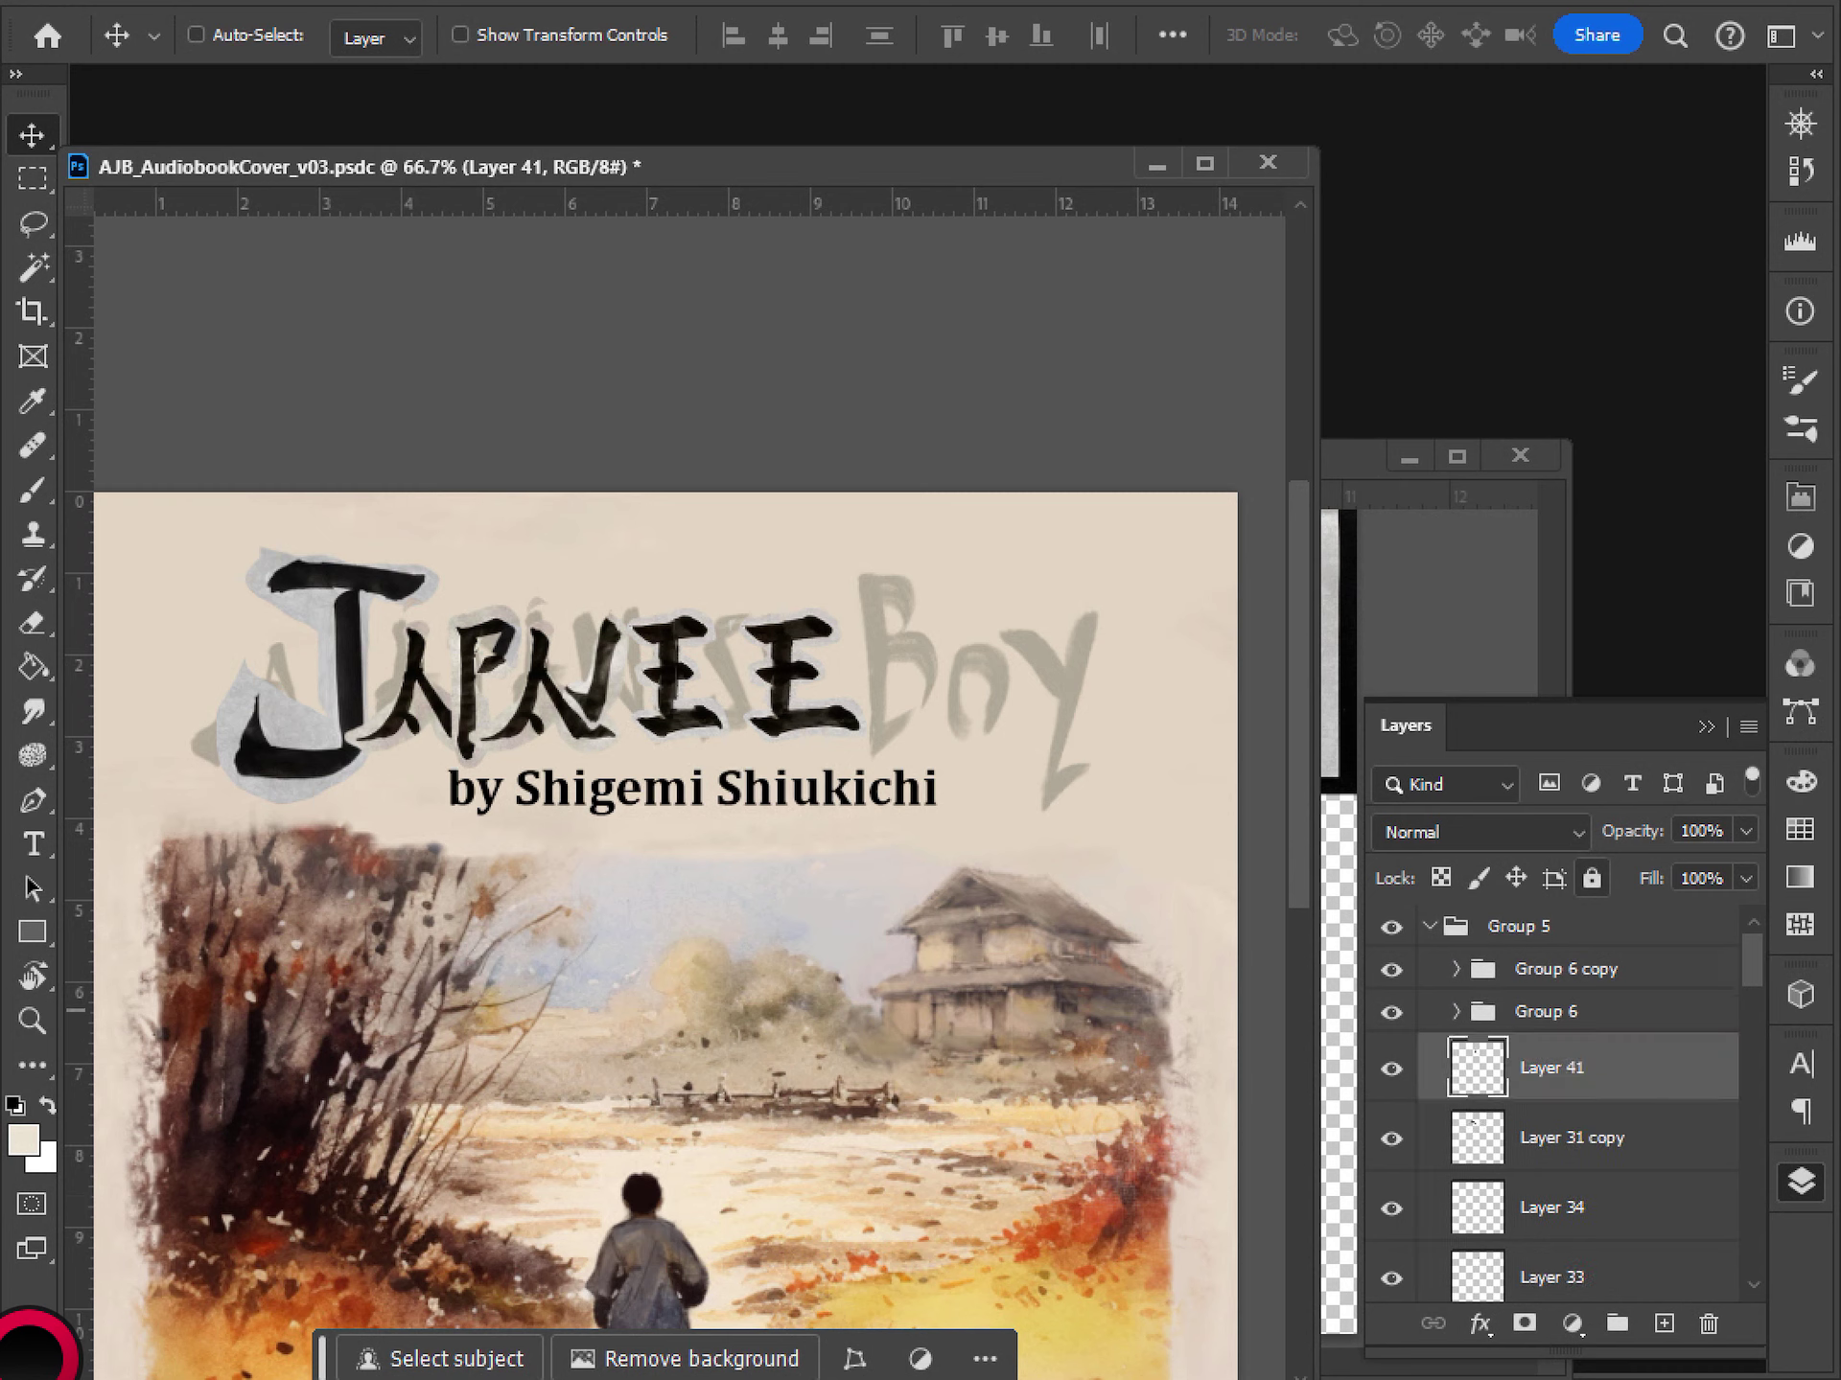
- Select Group 6 and Group 6 copy together and nudge both E's right to widen the gap after the N
left_click(1546, 1011)
left_click(1565, 973, "shift")
key("Right")
key("Right")
key("Right")
key("Right")
key("Right")
key("Right")
key("Right")
key("Right")
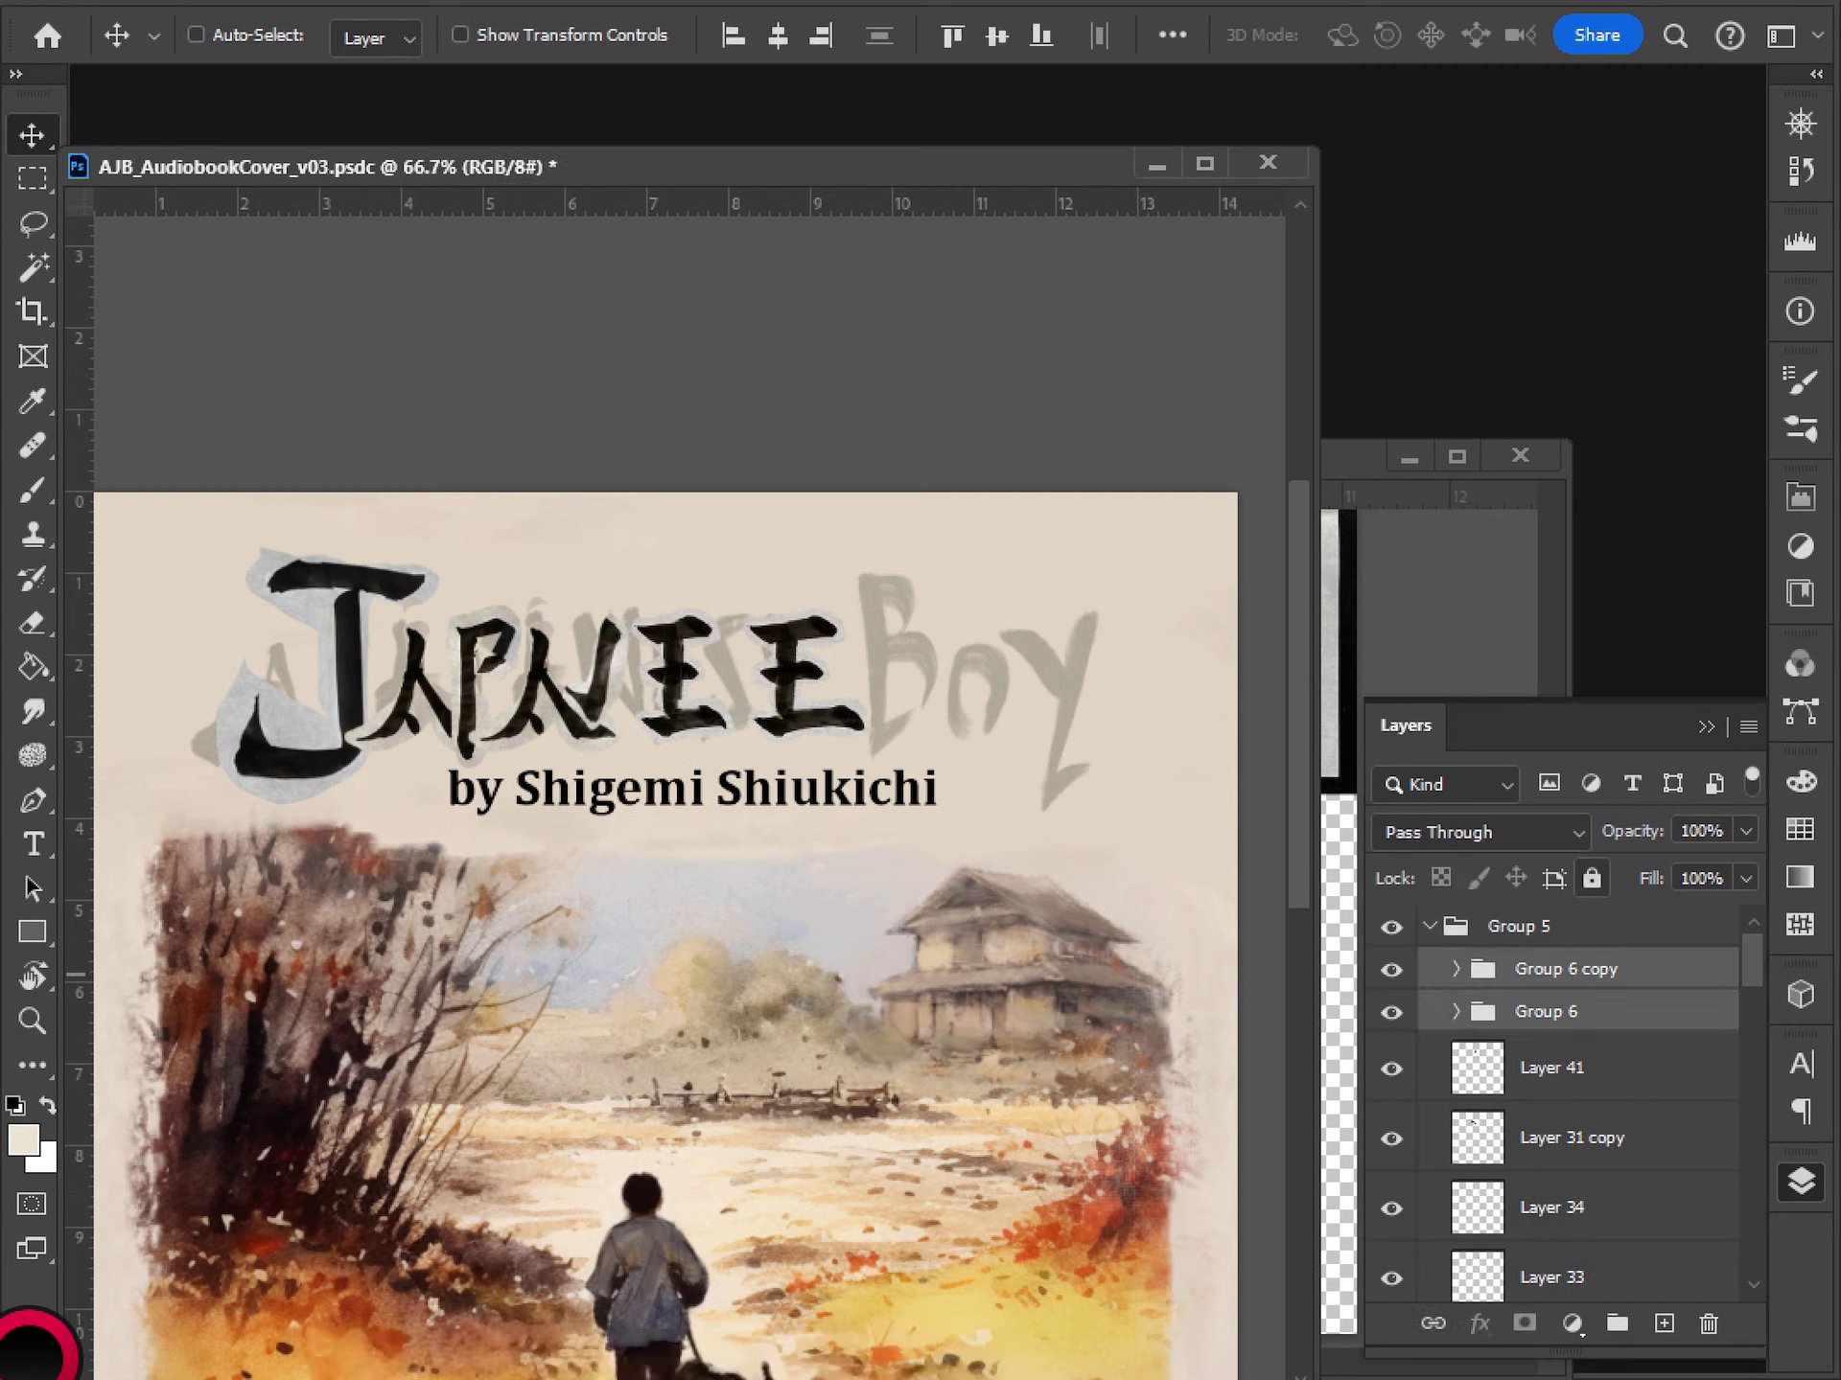
key("shift+Right")
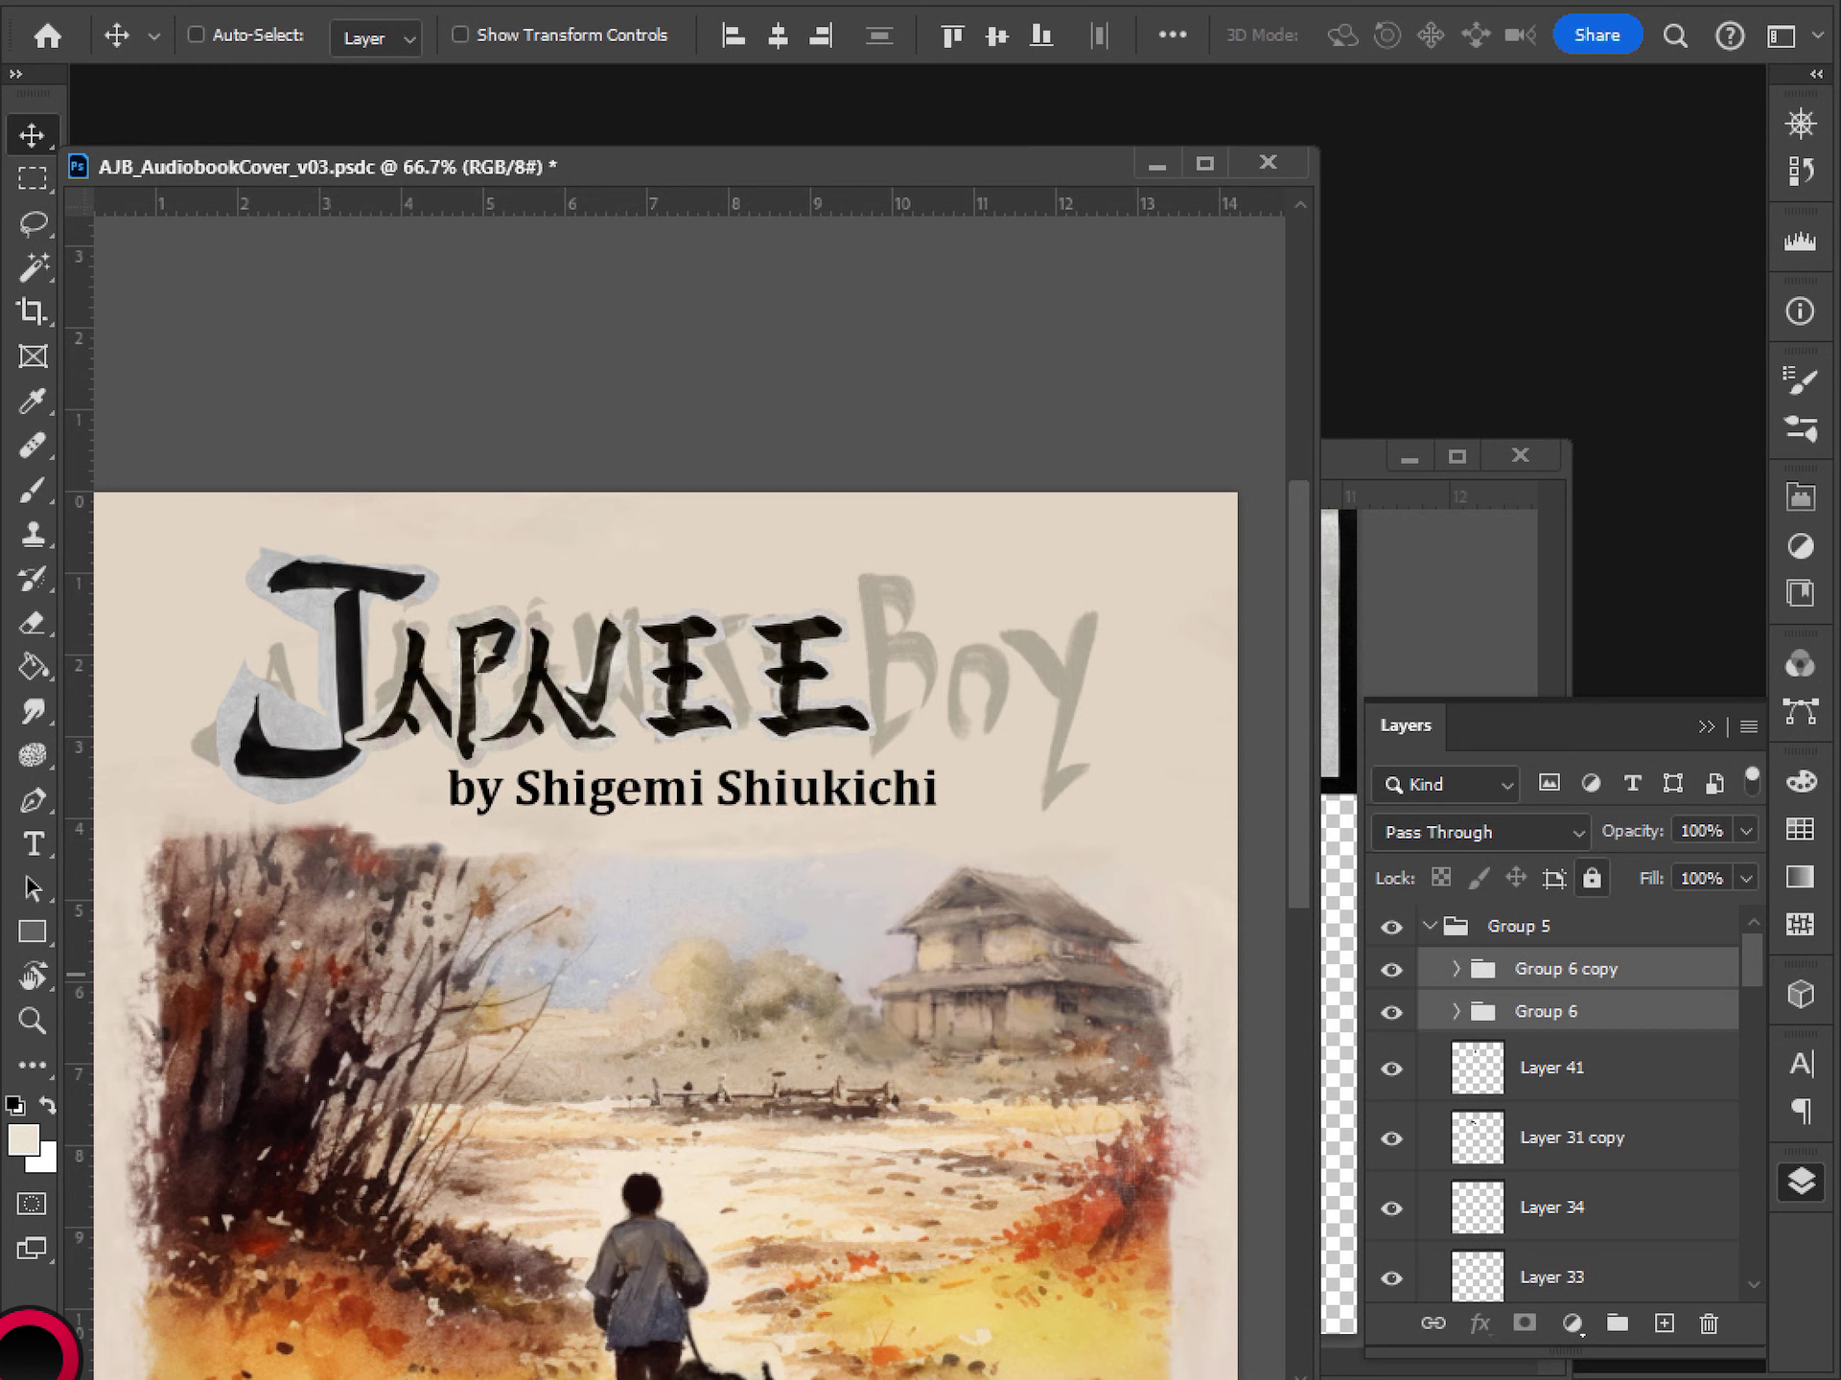
key("shift+Right")
key("shift+Right")
key("shift+Right")
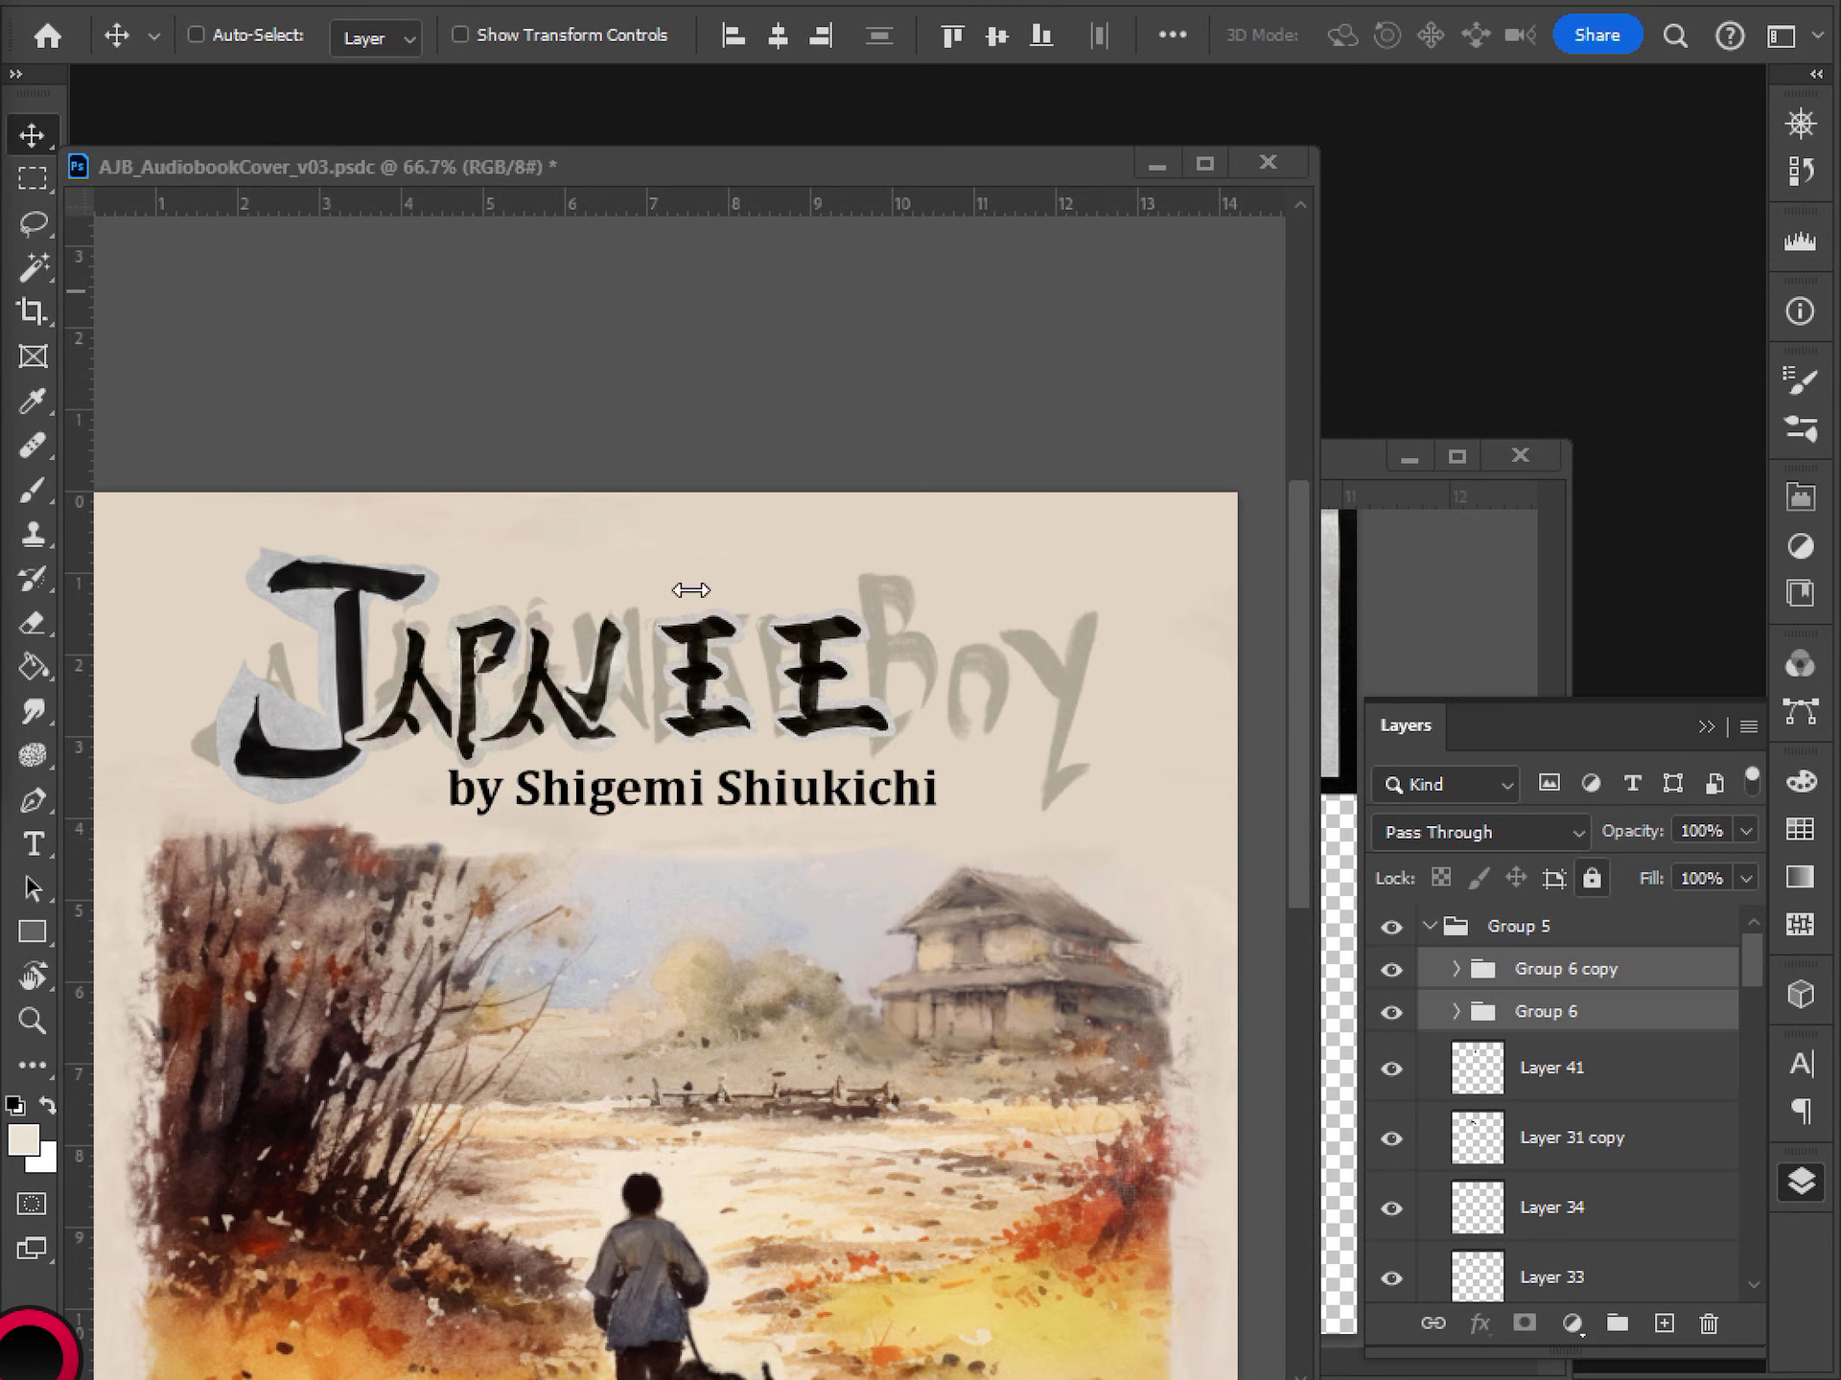
- Resize the cover image to 2400 pixels wide, keeping proportions and Bilinear resampling
left_click(854, 172)
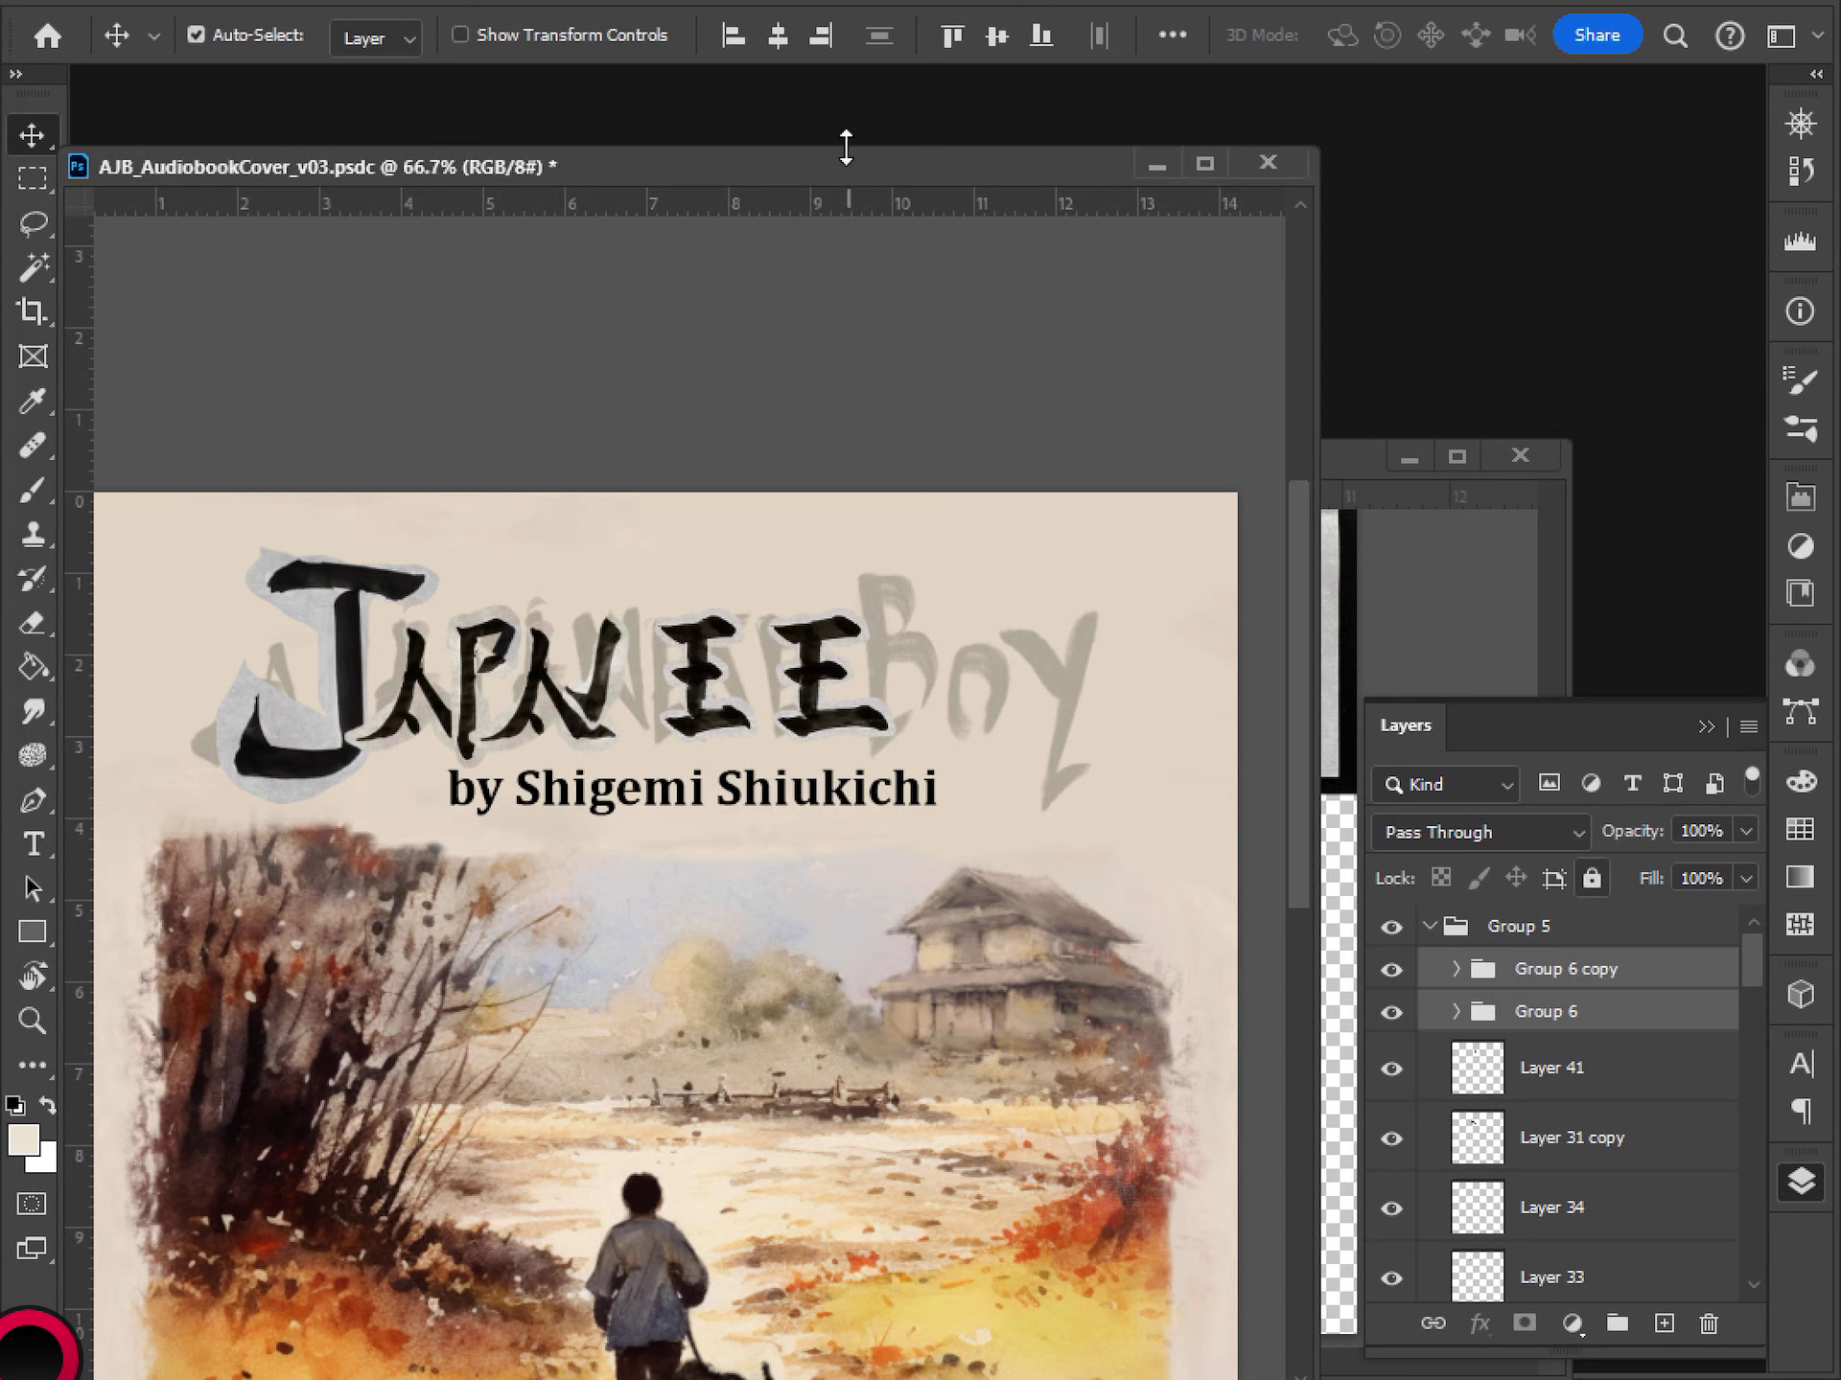
key("ctrl+alt+i")
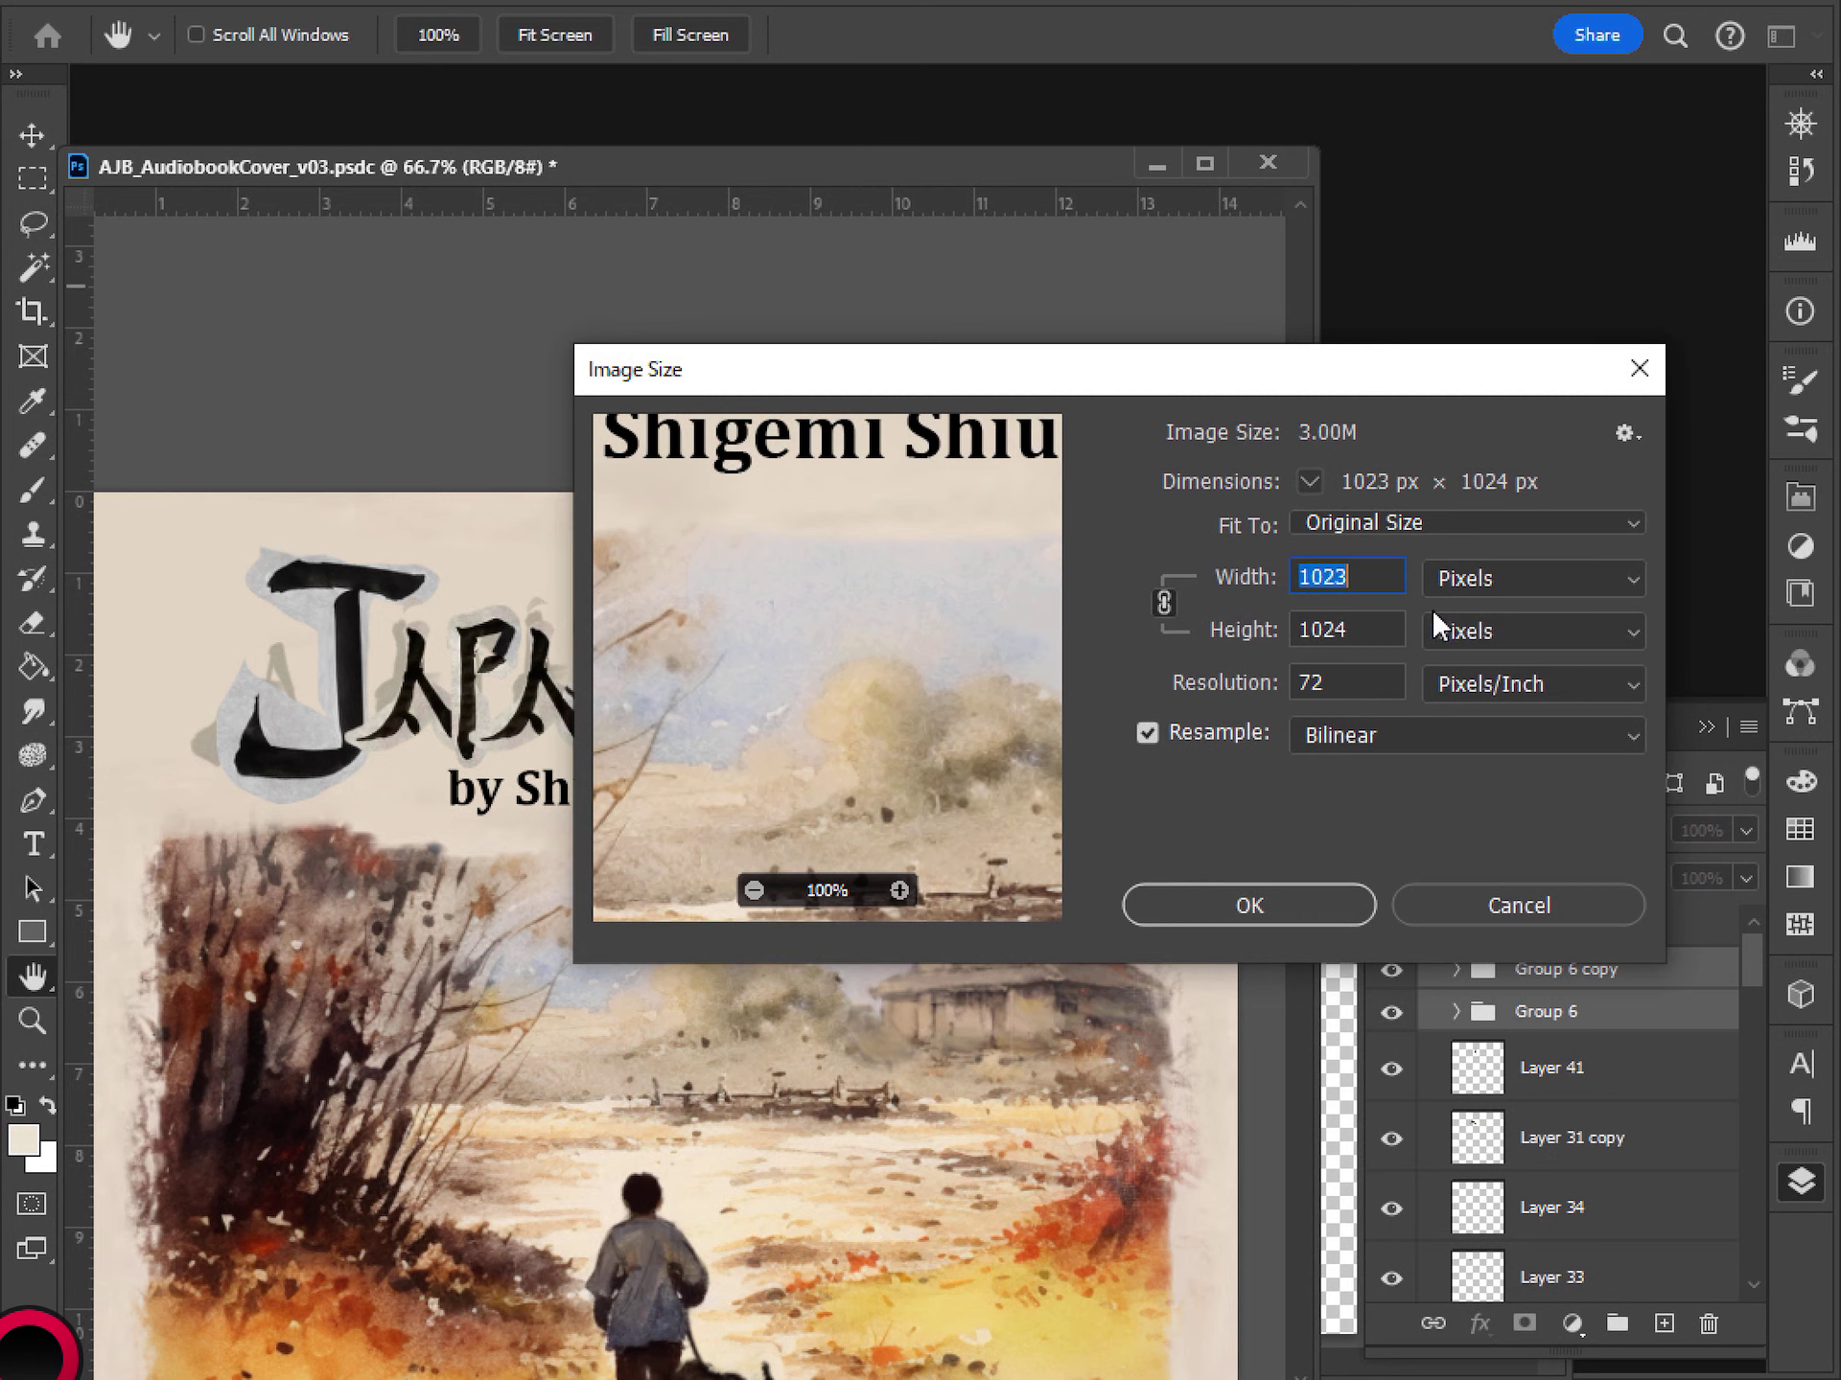
type("2400")
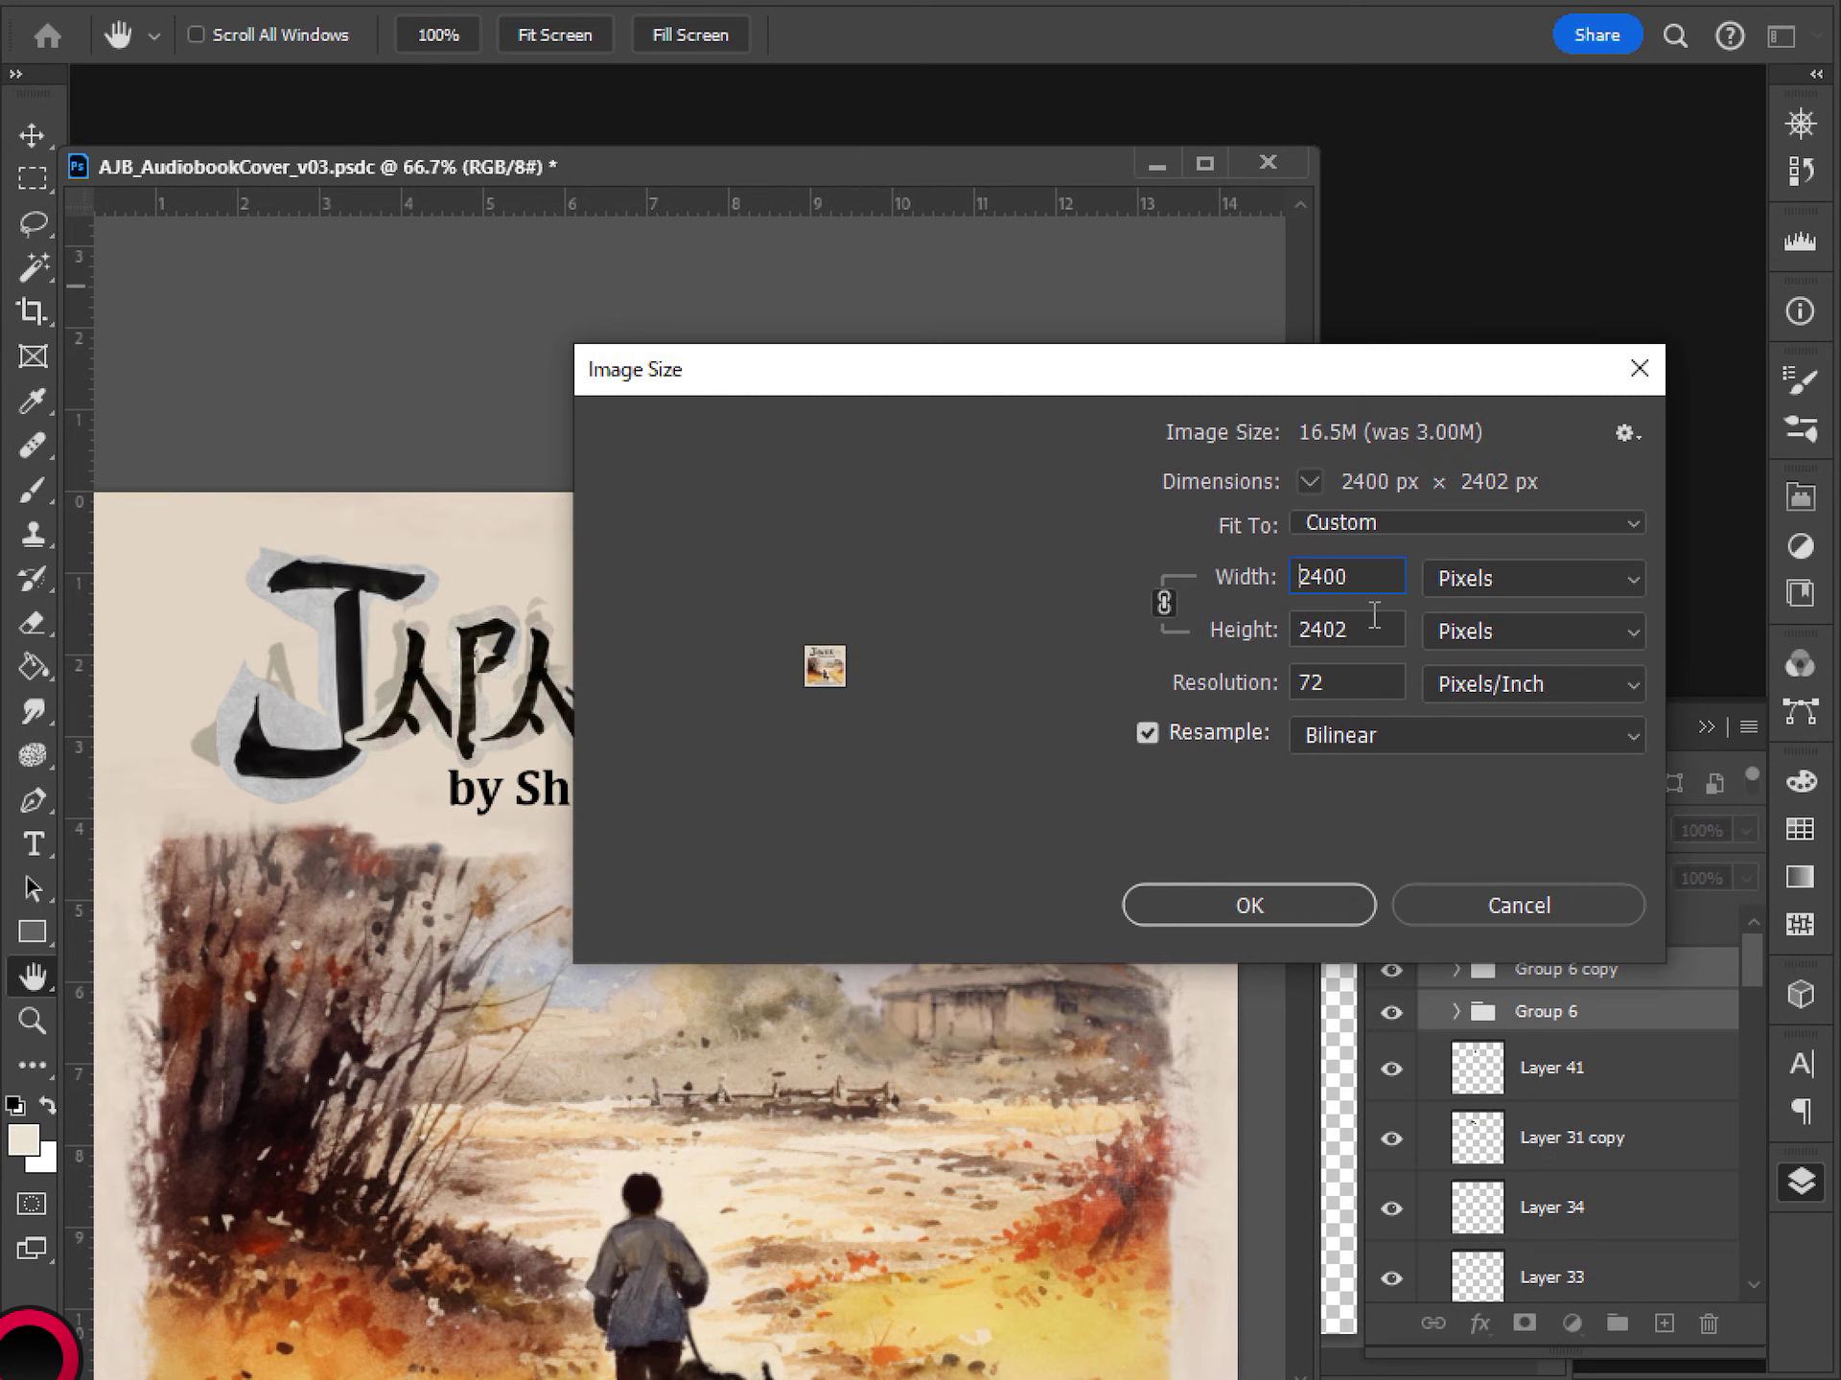
key("Return")
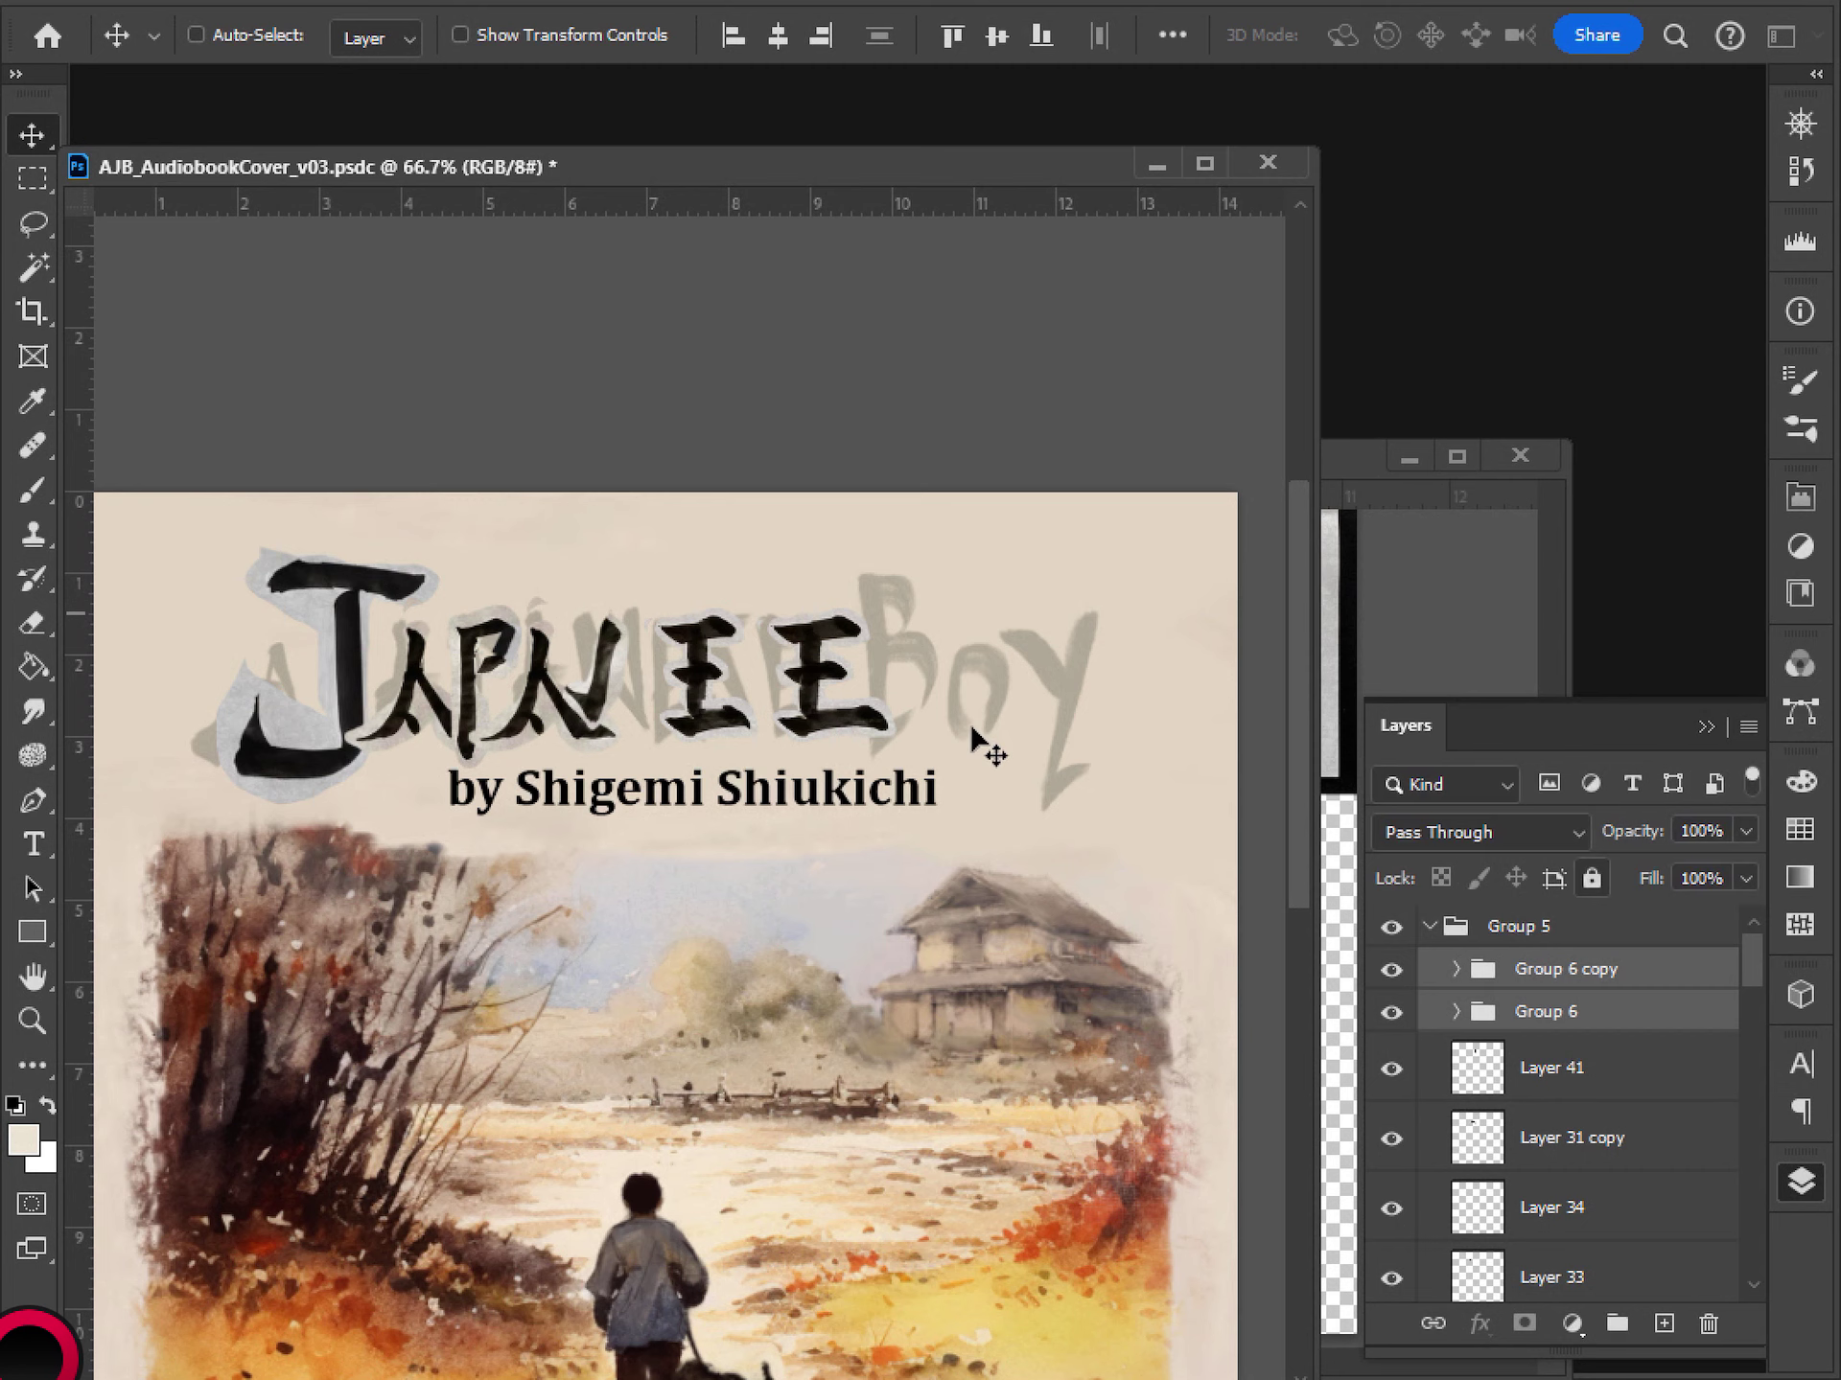
- Examine the enlarged cover's lettering and painting at several magnifications
scroll(844, 772, "down", 8)
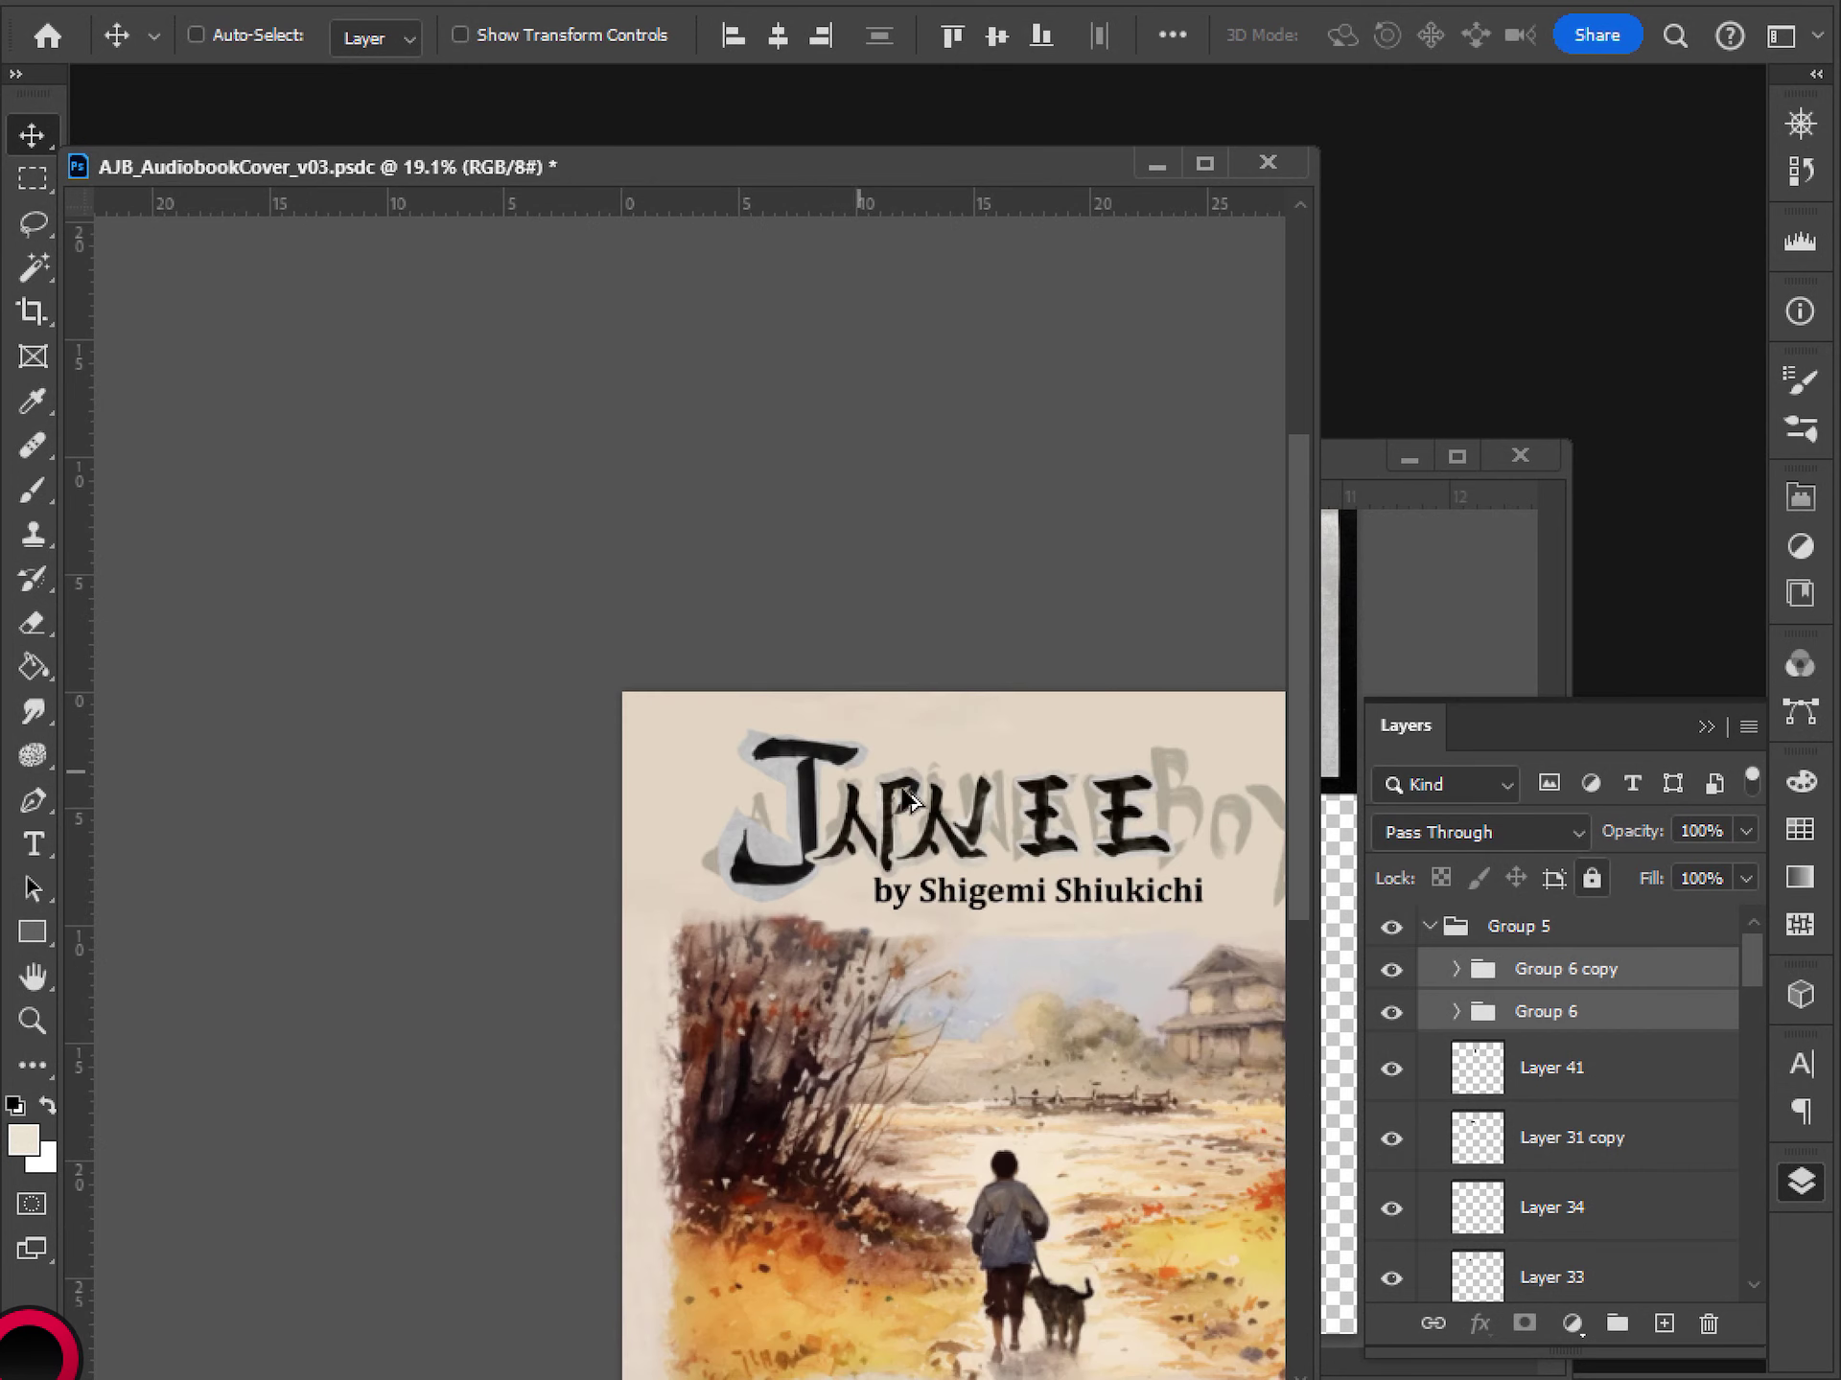
left_click_drag(1002, 939, 717, 684)
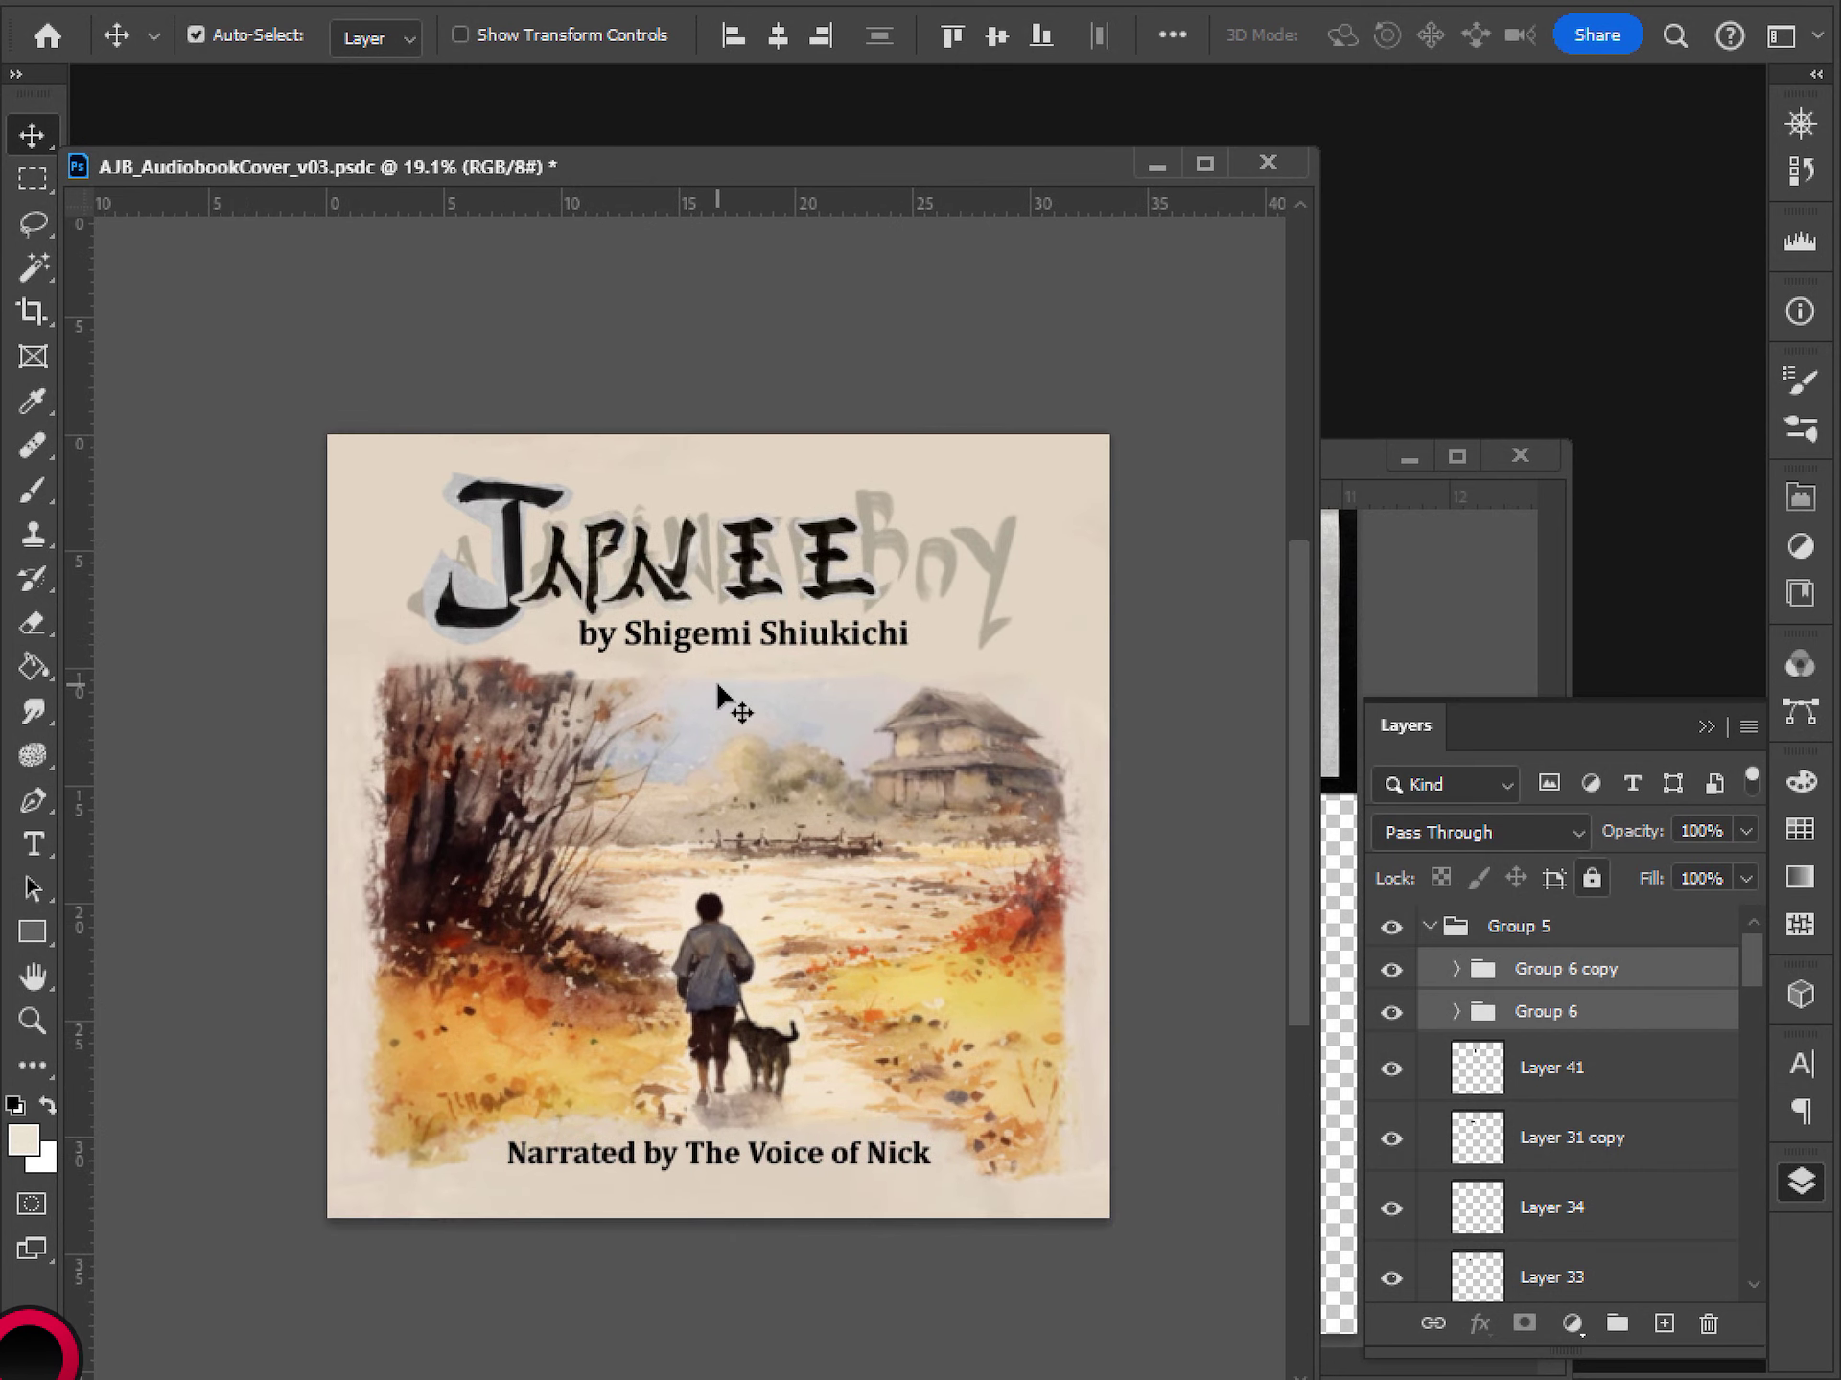
scroll(726, 700, "up", 2)
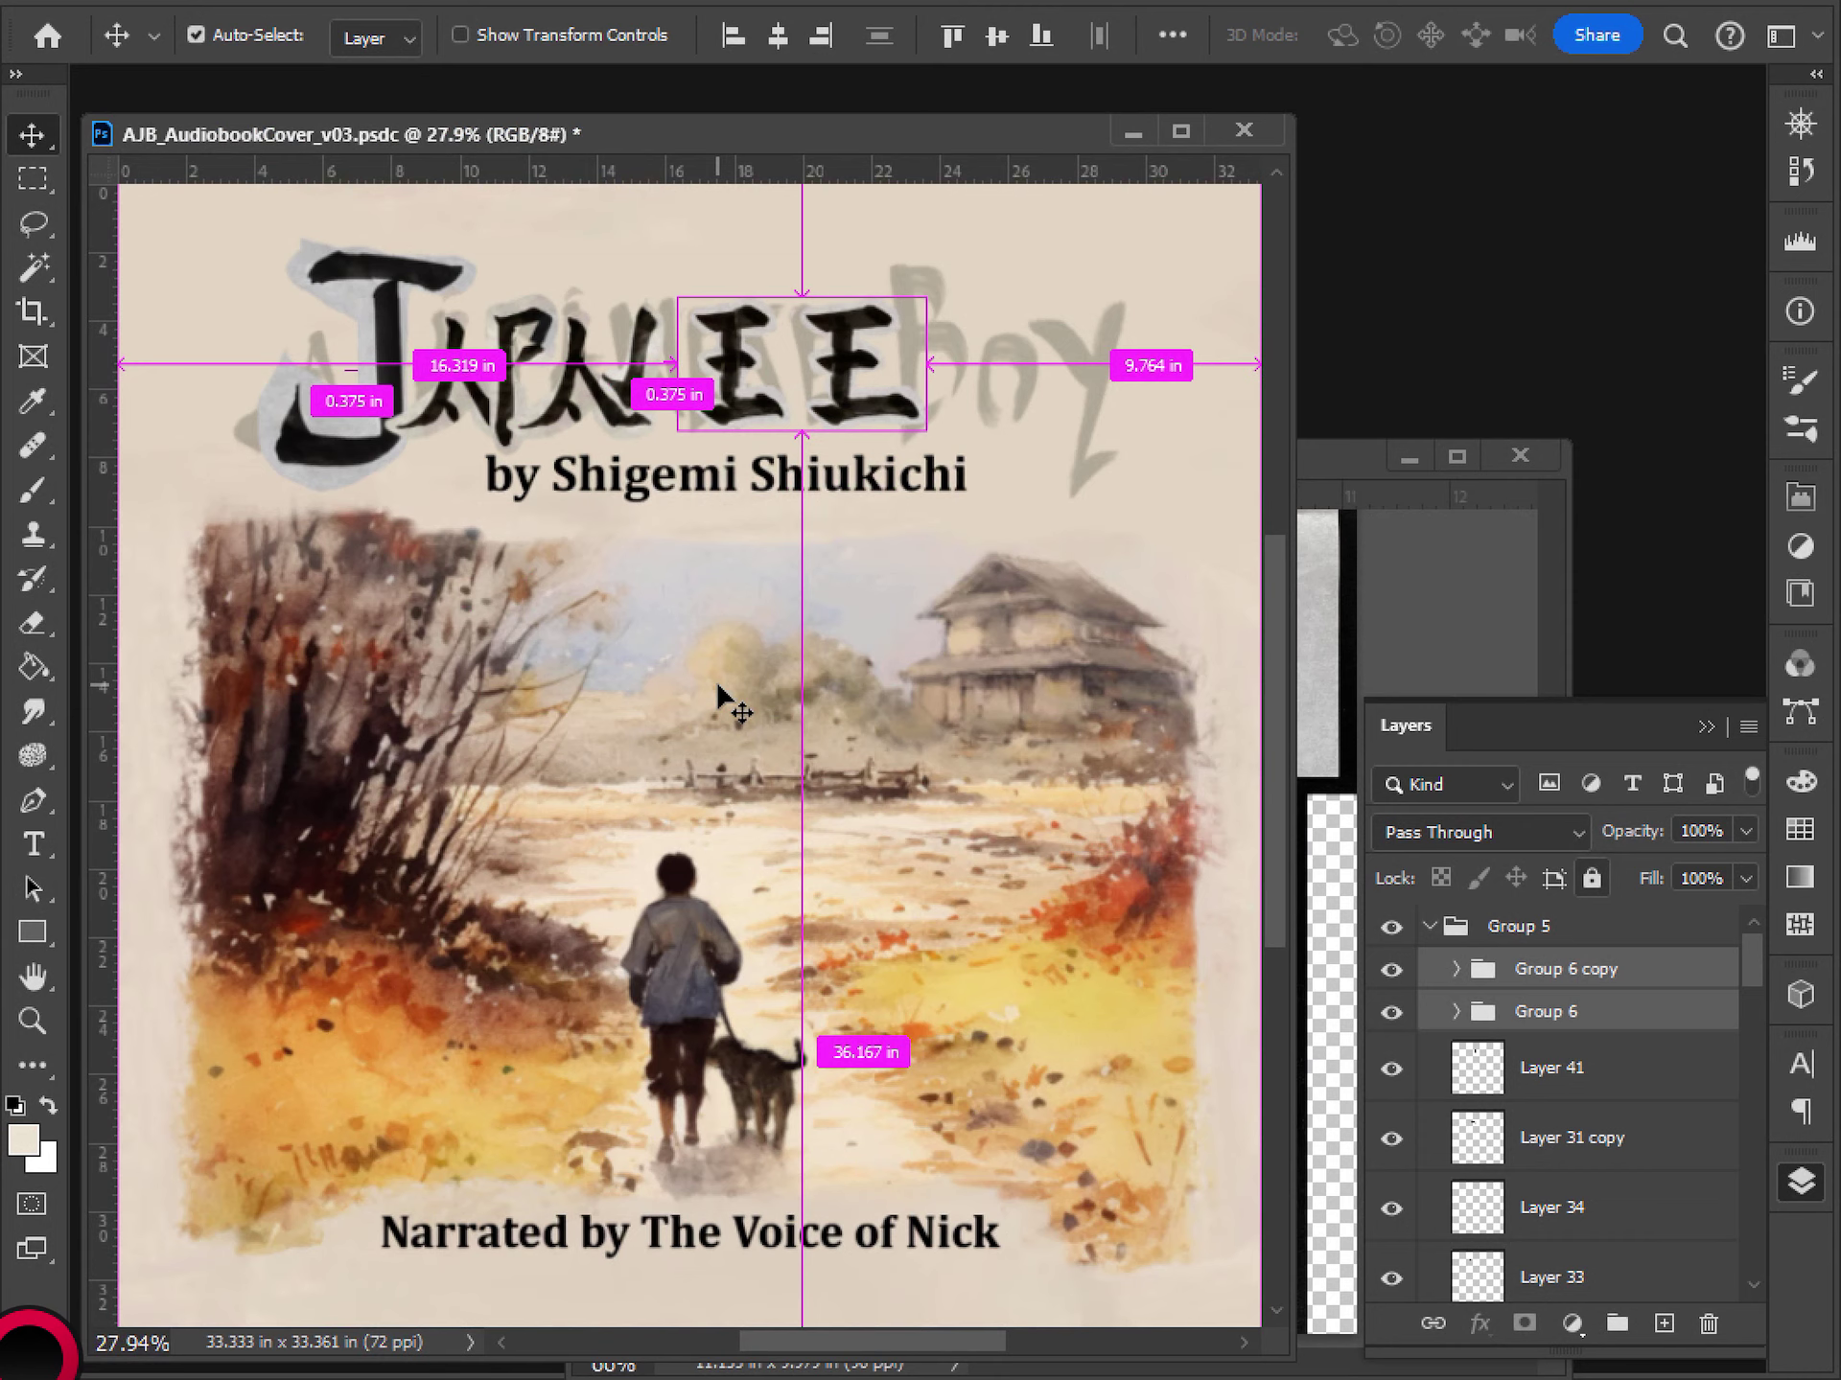
scroll(719, 686, "up", 3)
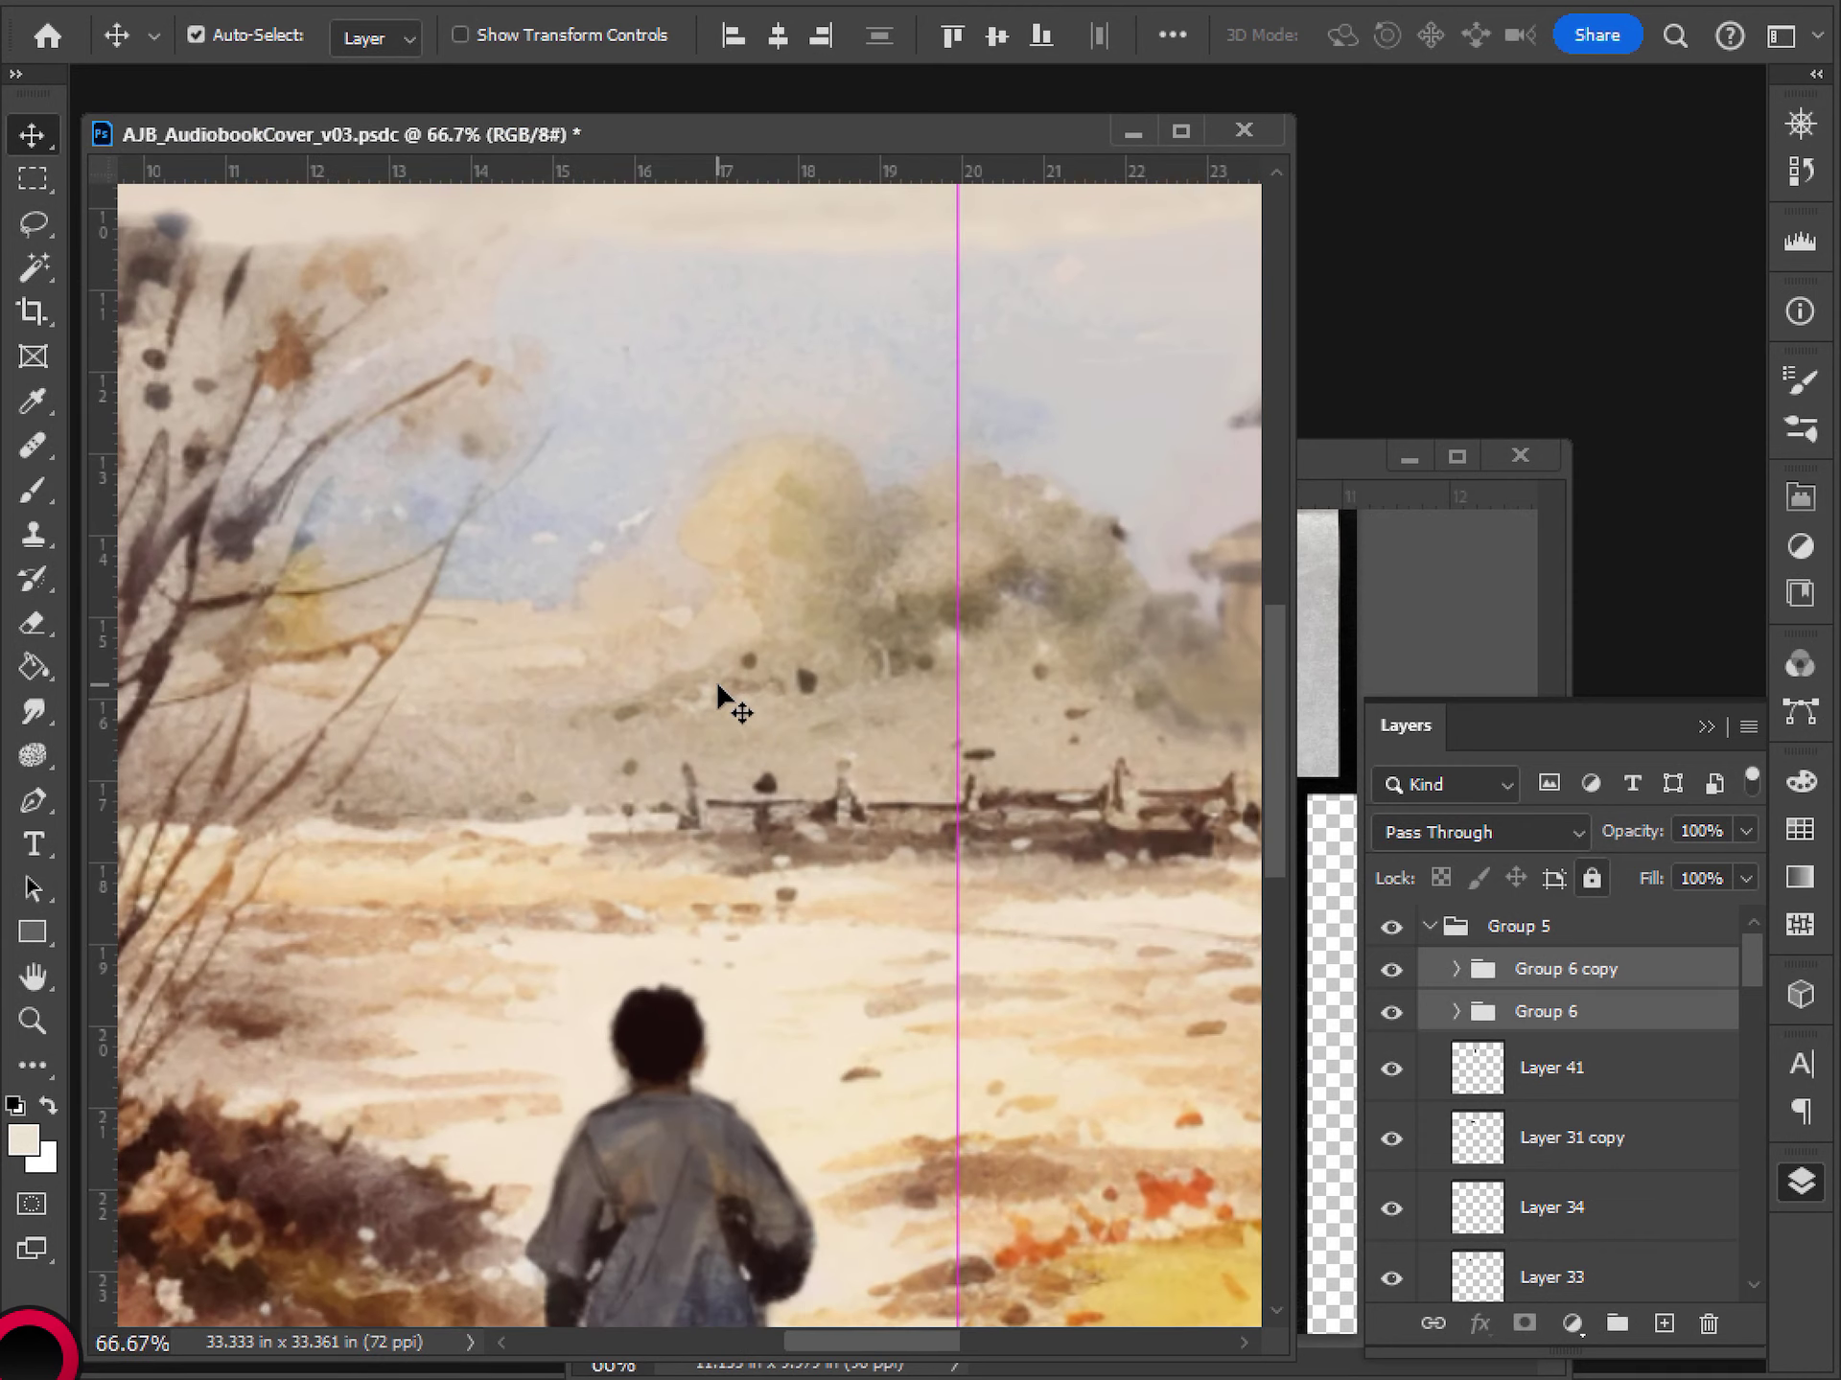
scroll(719, 687, "down", 1)
scroll(719, 698, "down", 1)
scroll(719, 693, "down", 1)
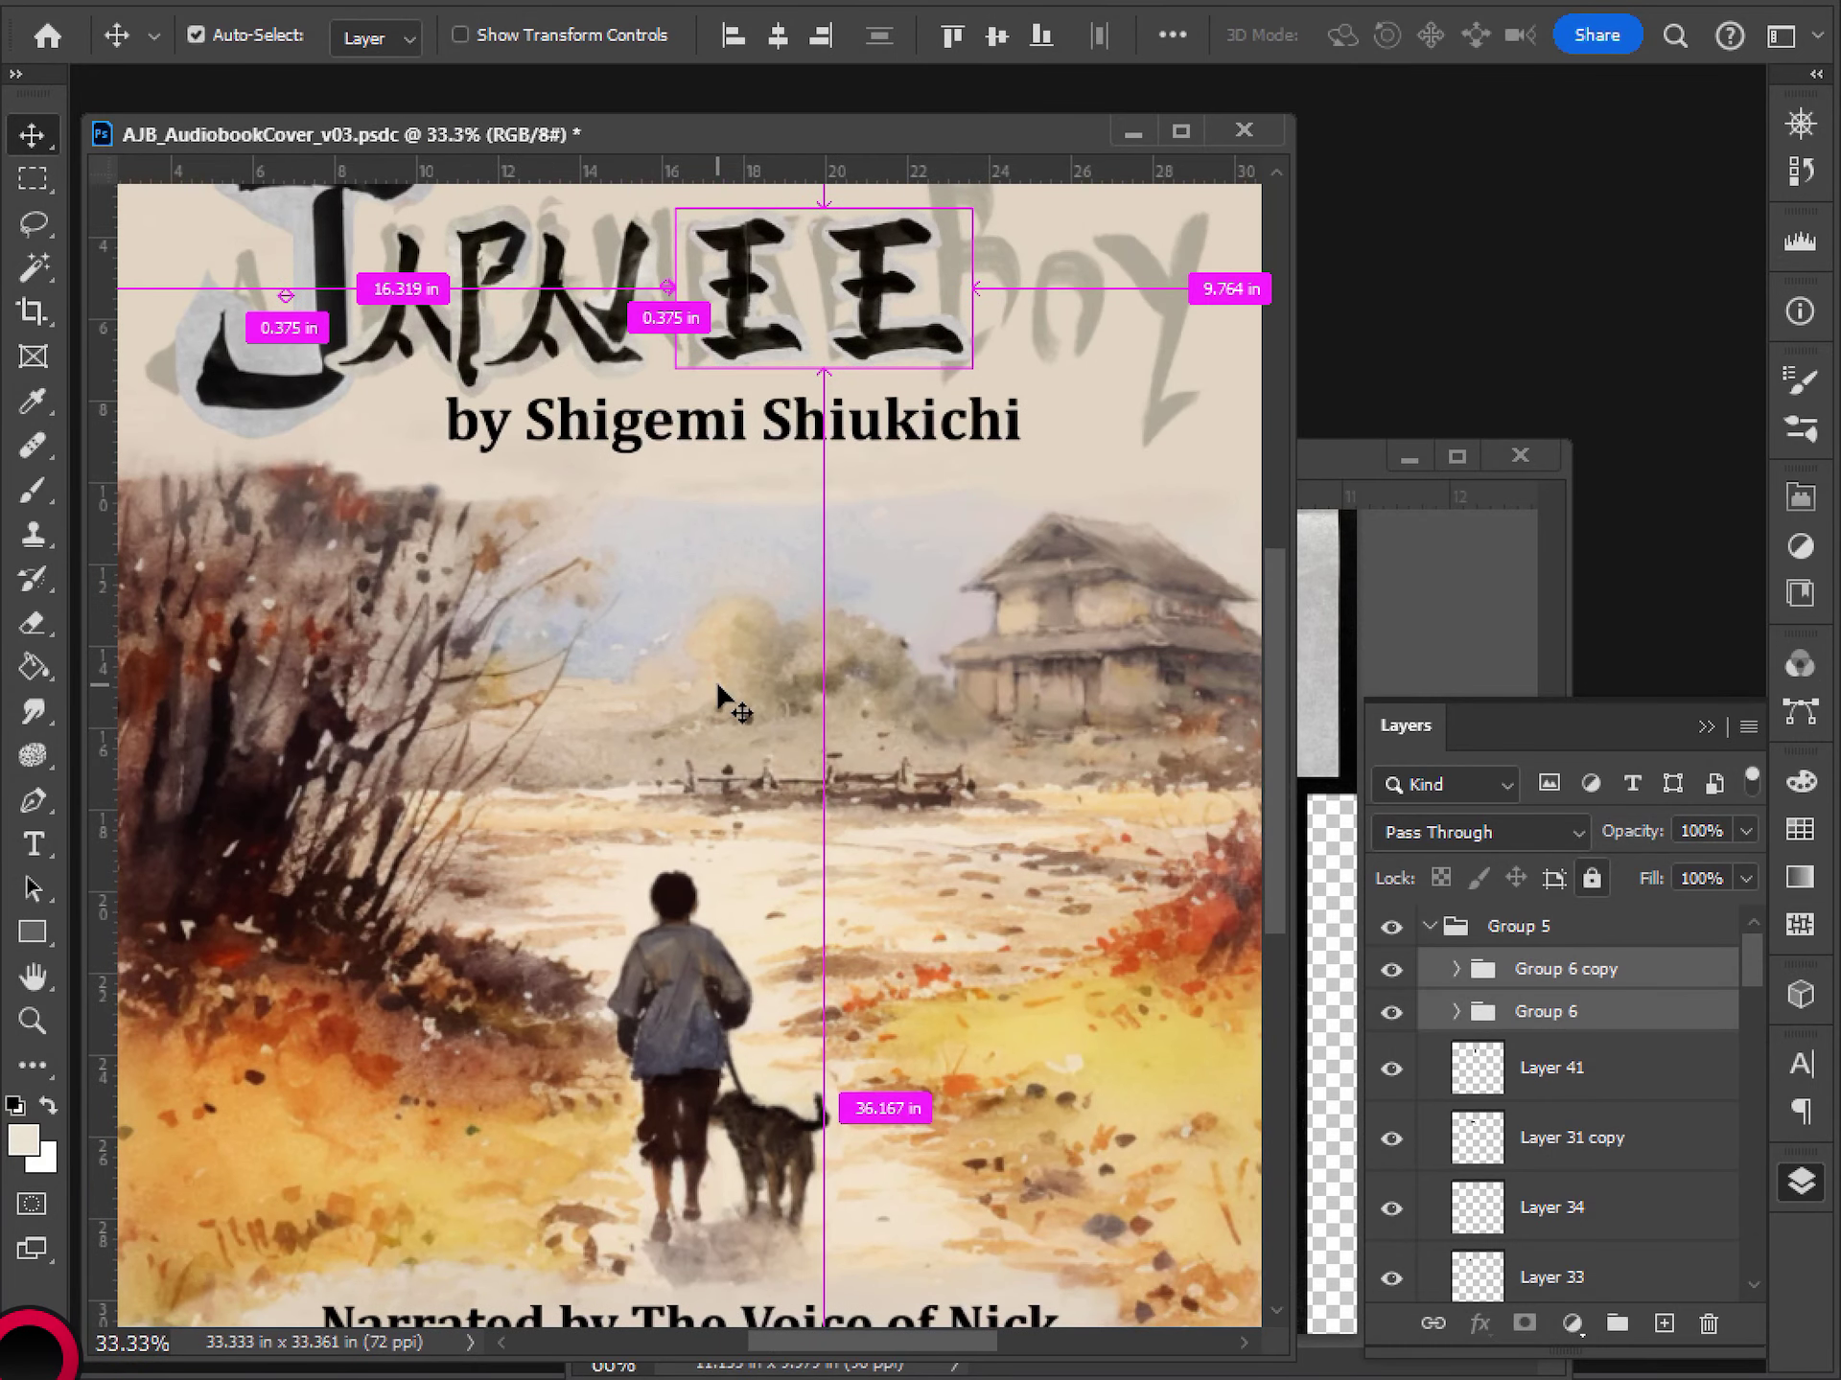
- Save the enlarged cover document
left_click_drag(637, 669, 725, 535)
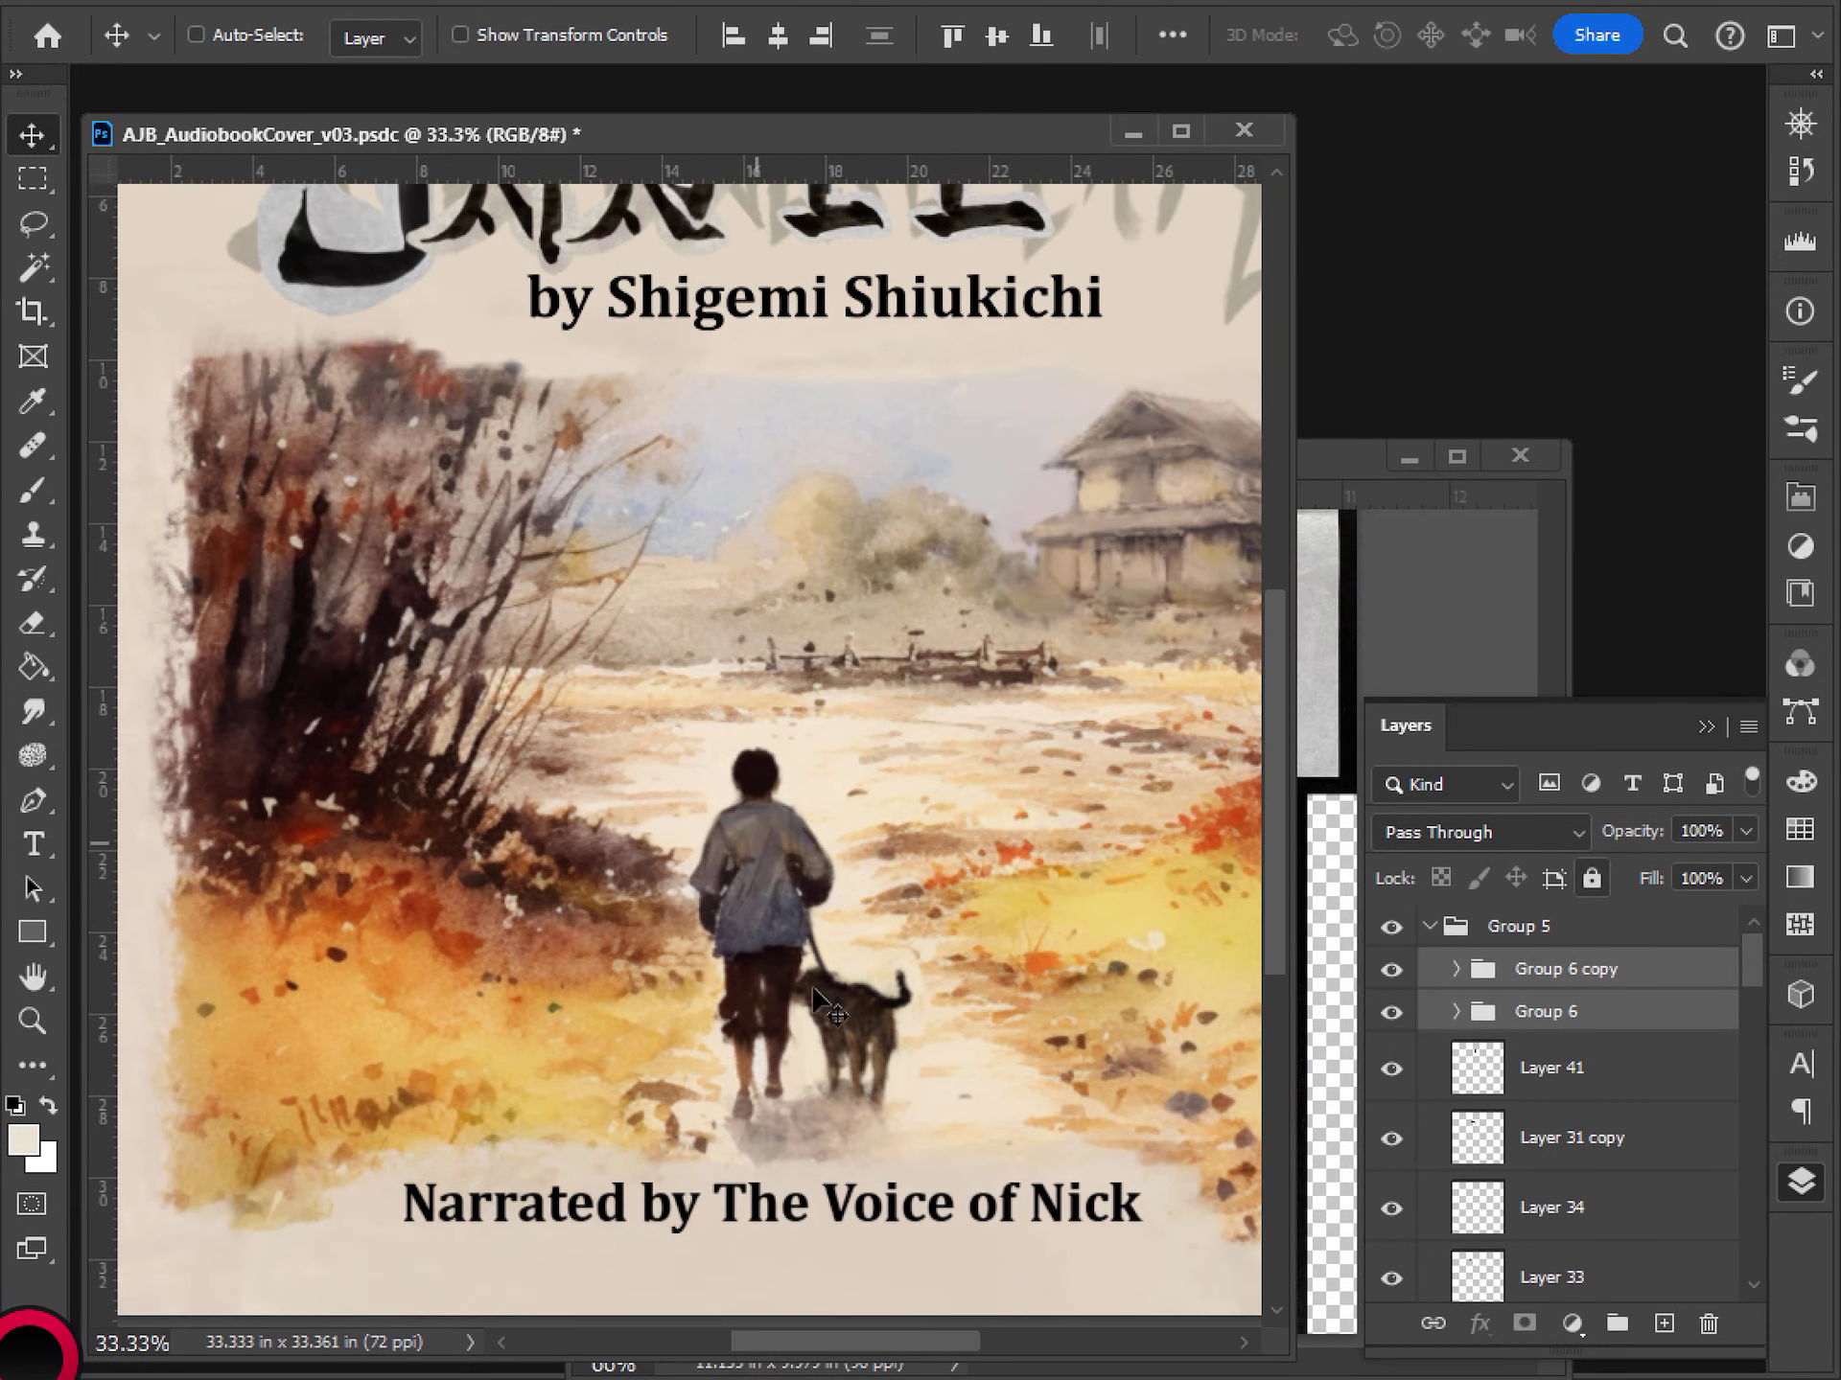
scroll(843, 1030, "down", 2)
left_click_drag(914, 614, 859, 686)
scroll(888, 575, "up", 3)
scroll(888, 575, "down", 2)
scroll(859, 693, "down", 1)
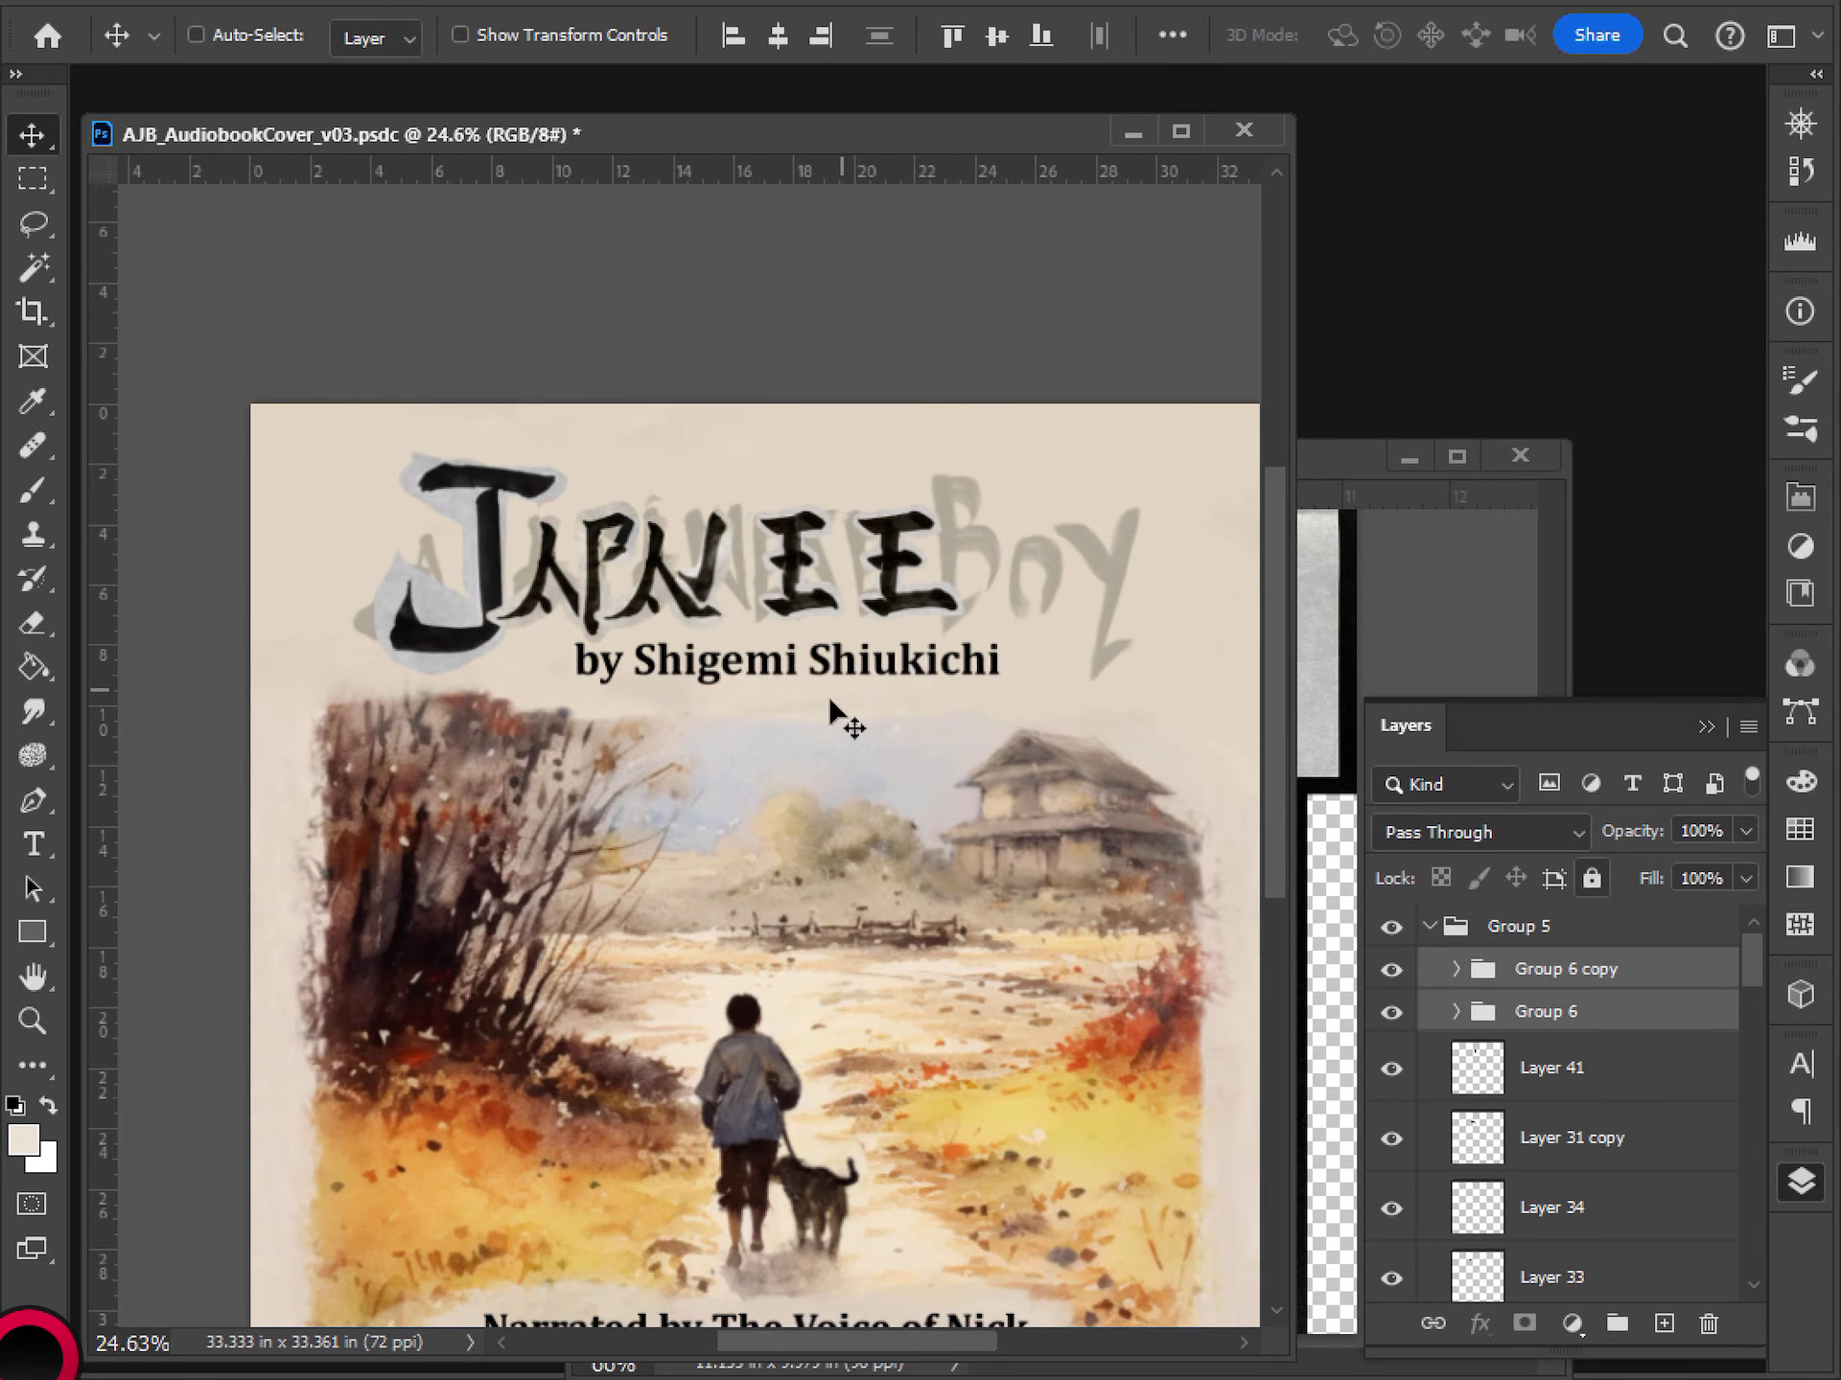
key("ctrl")
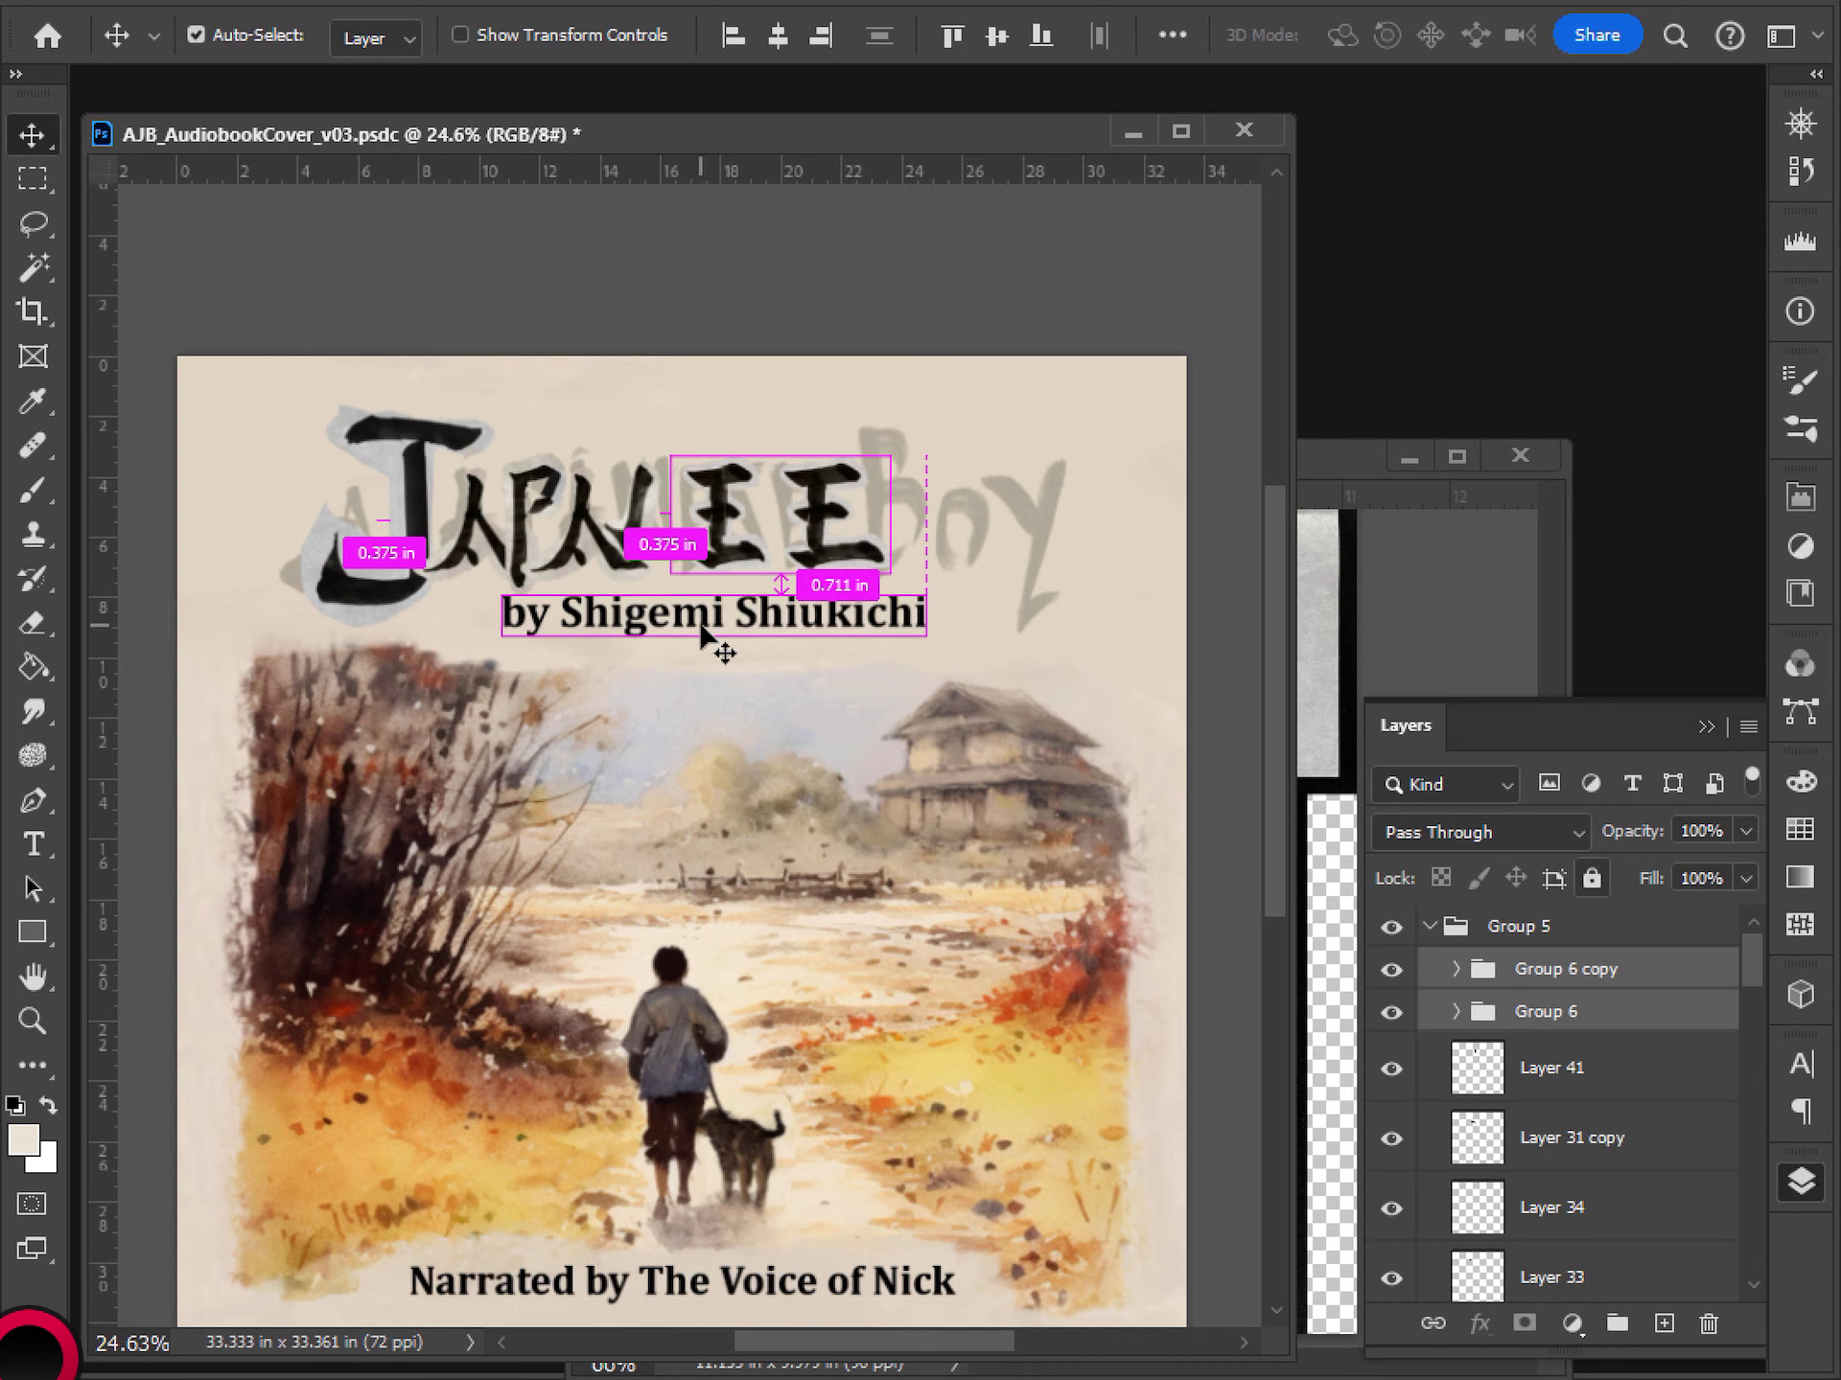
key("ctrl+s")
scroll(832, 602, "down", 1)
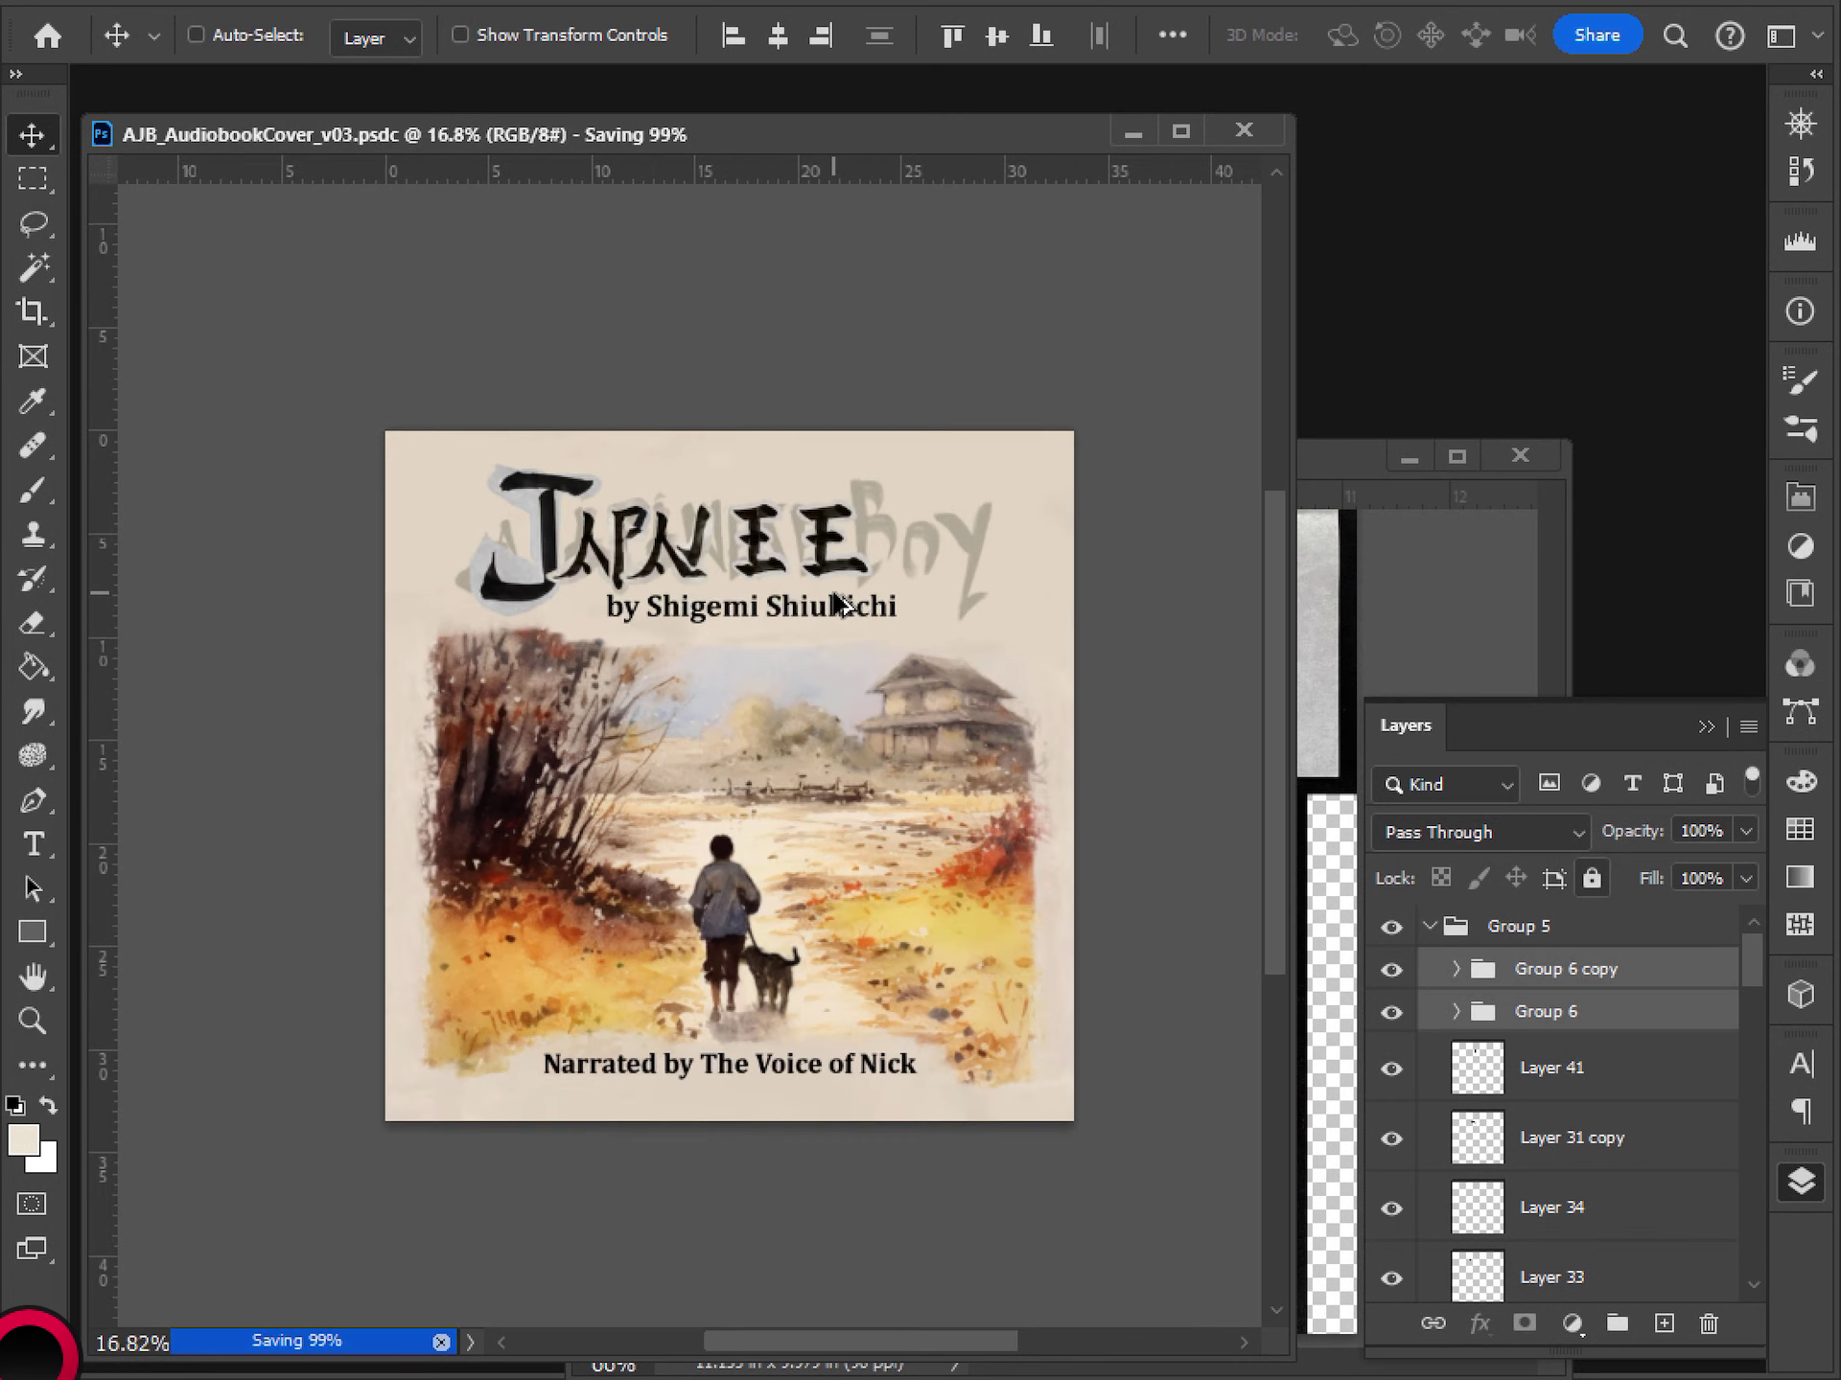
scroll(834, 604, "up", 2)
scroll(729, 671, "up", 1)
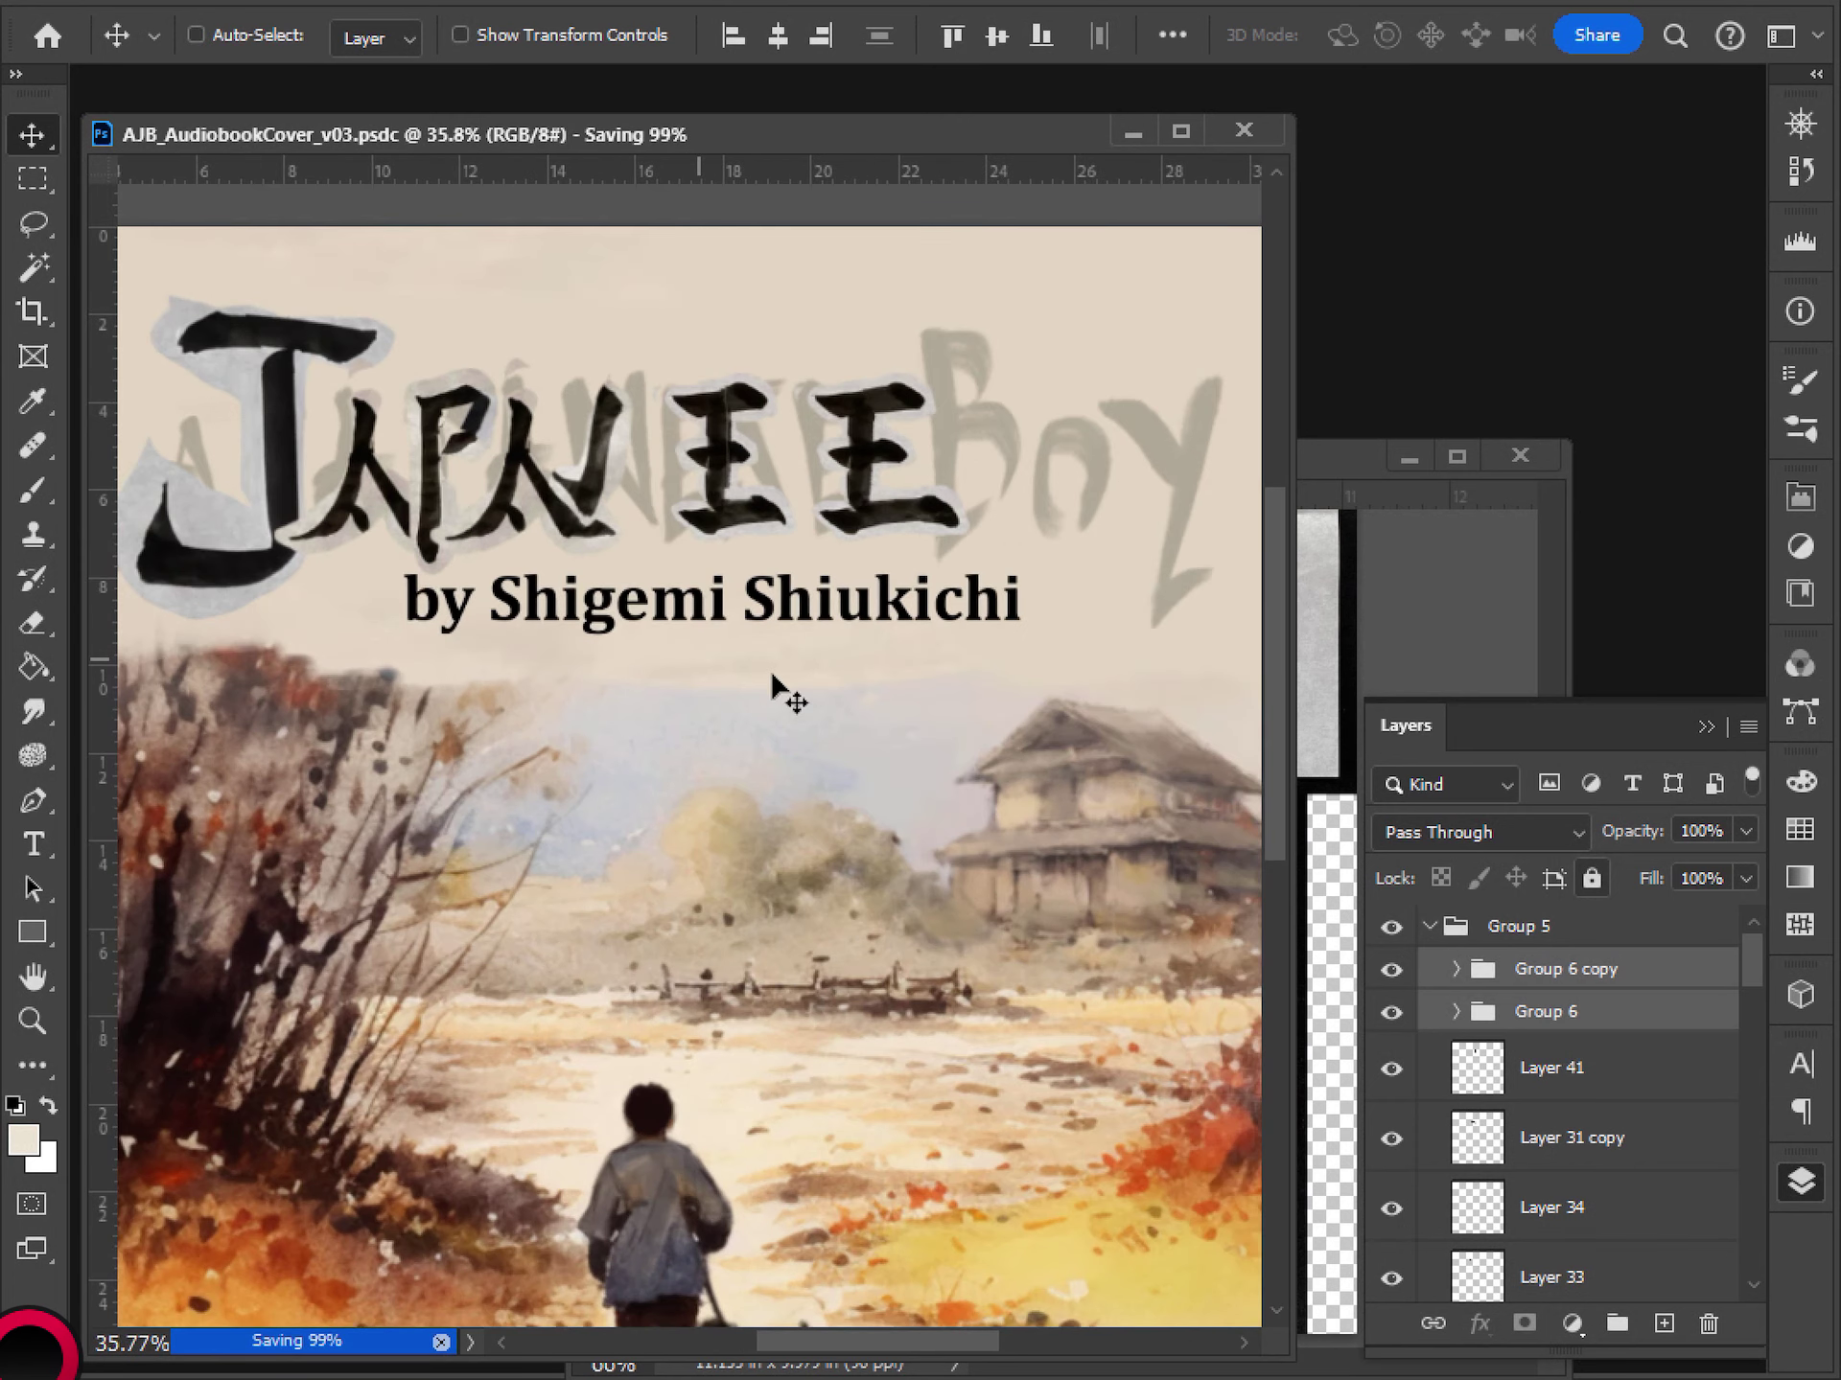
- In ArtRef-KanjiShodou.psd, clear the old selection and lasso the hooked lower-right stroke of the 光 kanji for copying
left_click(1361, 508)
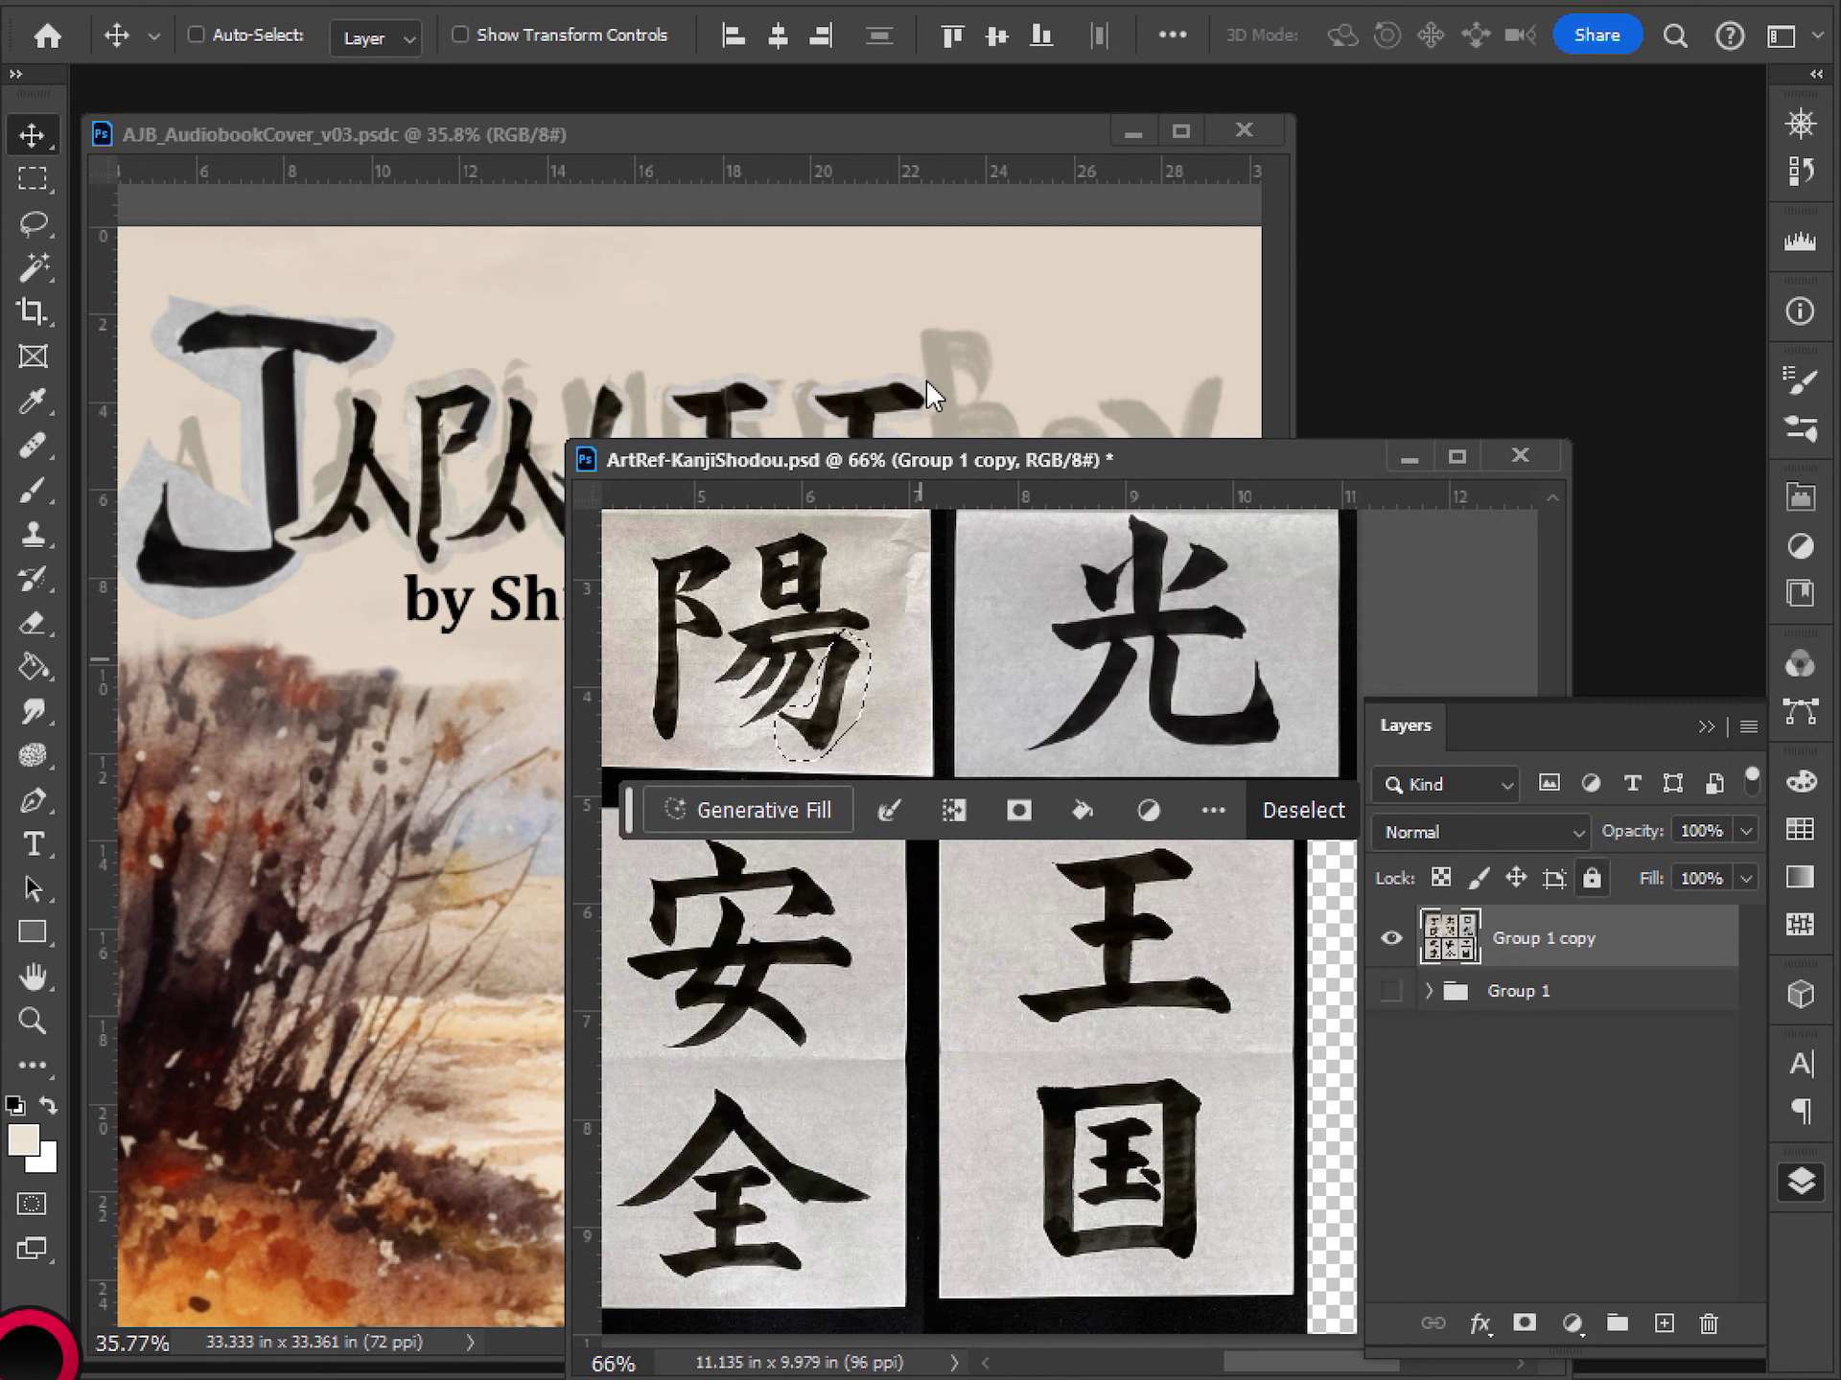
left_click(1018, 312)
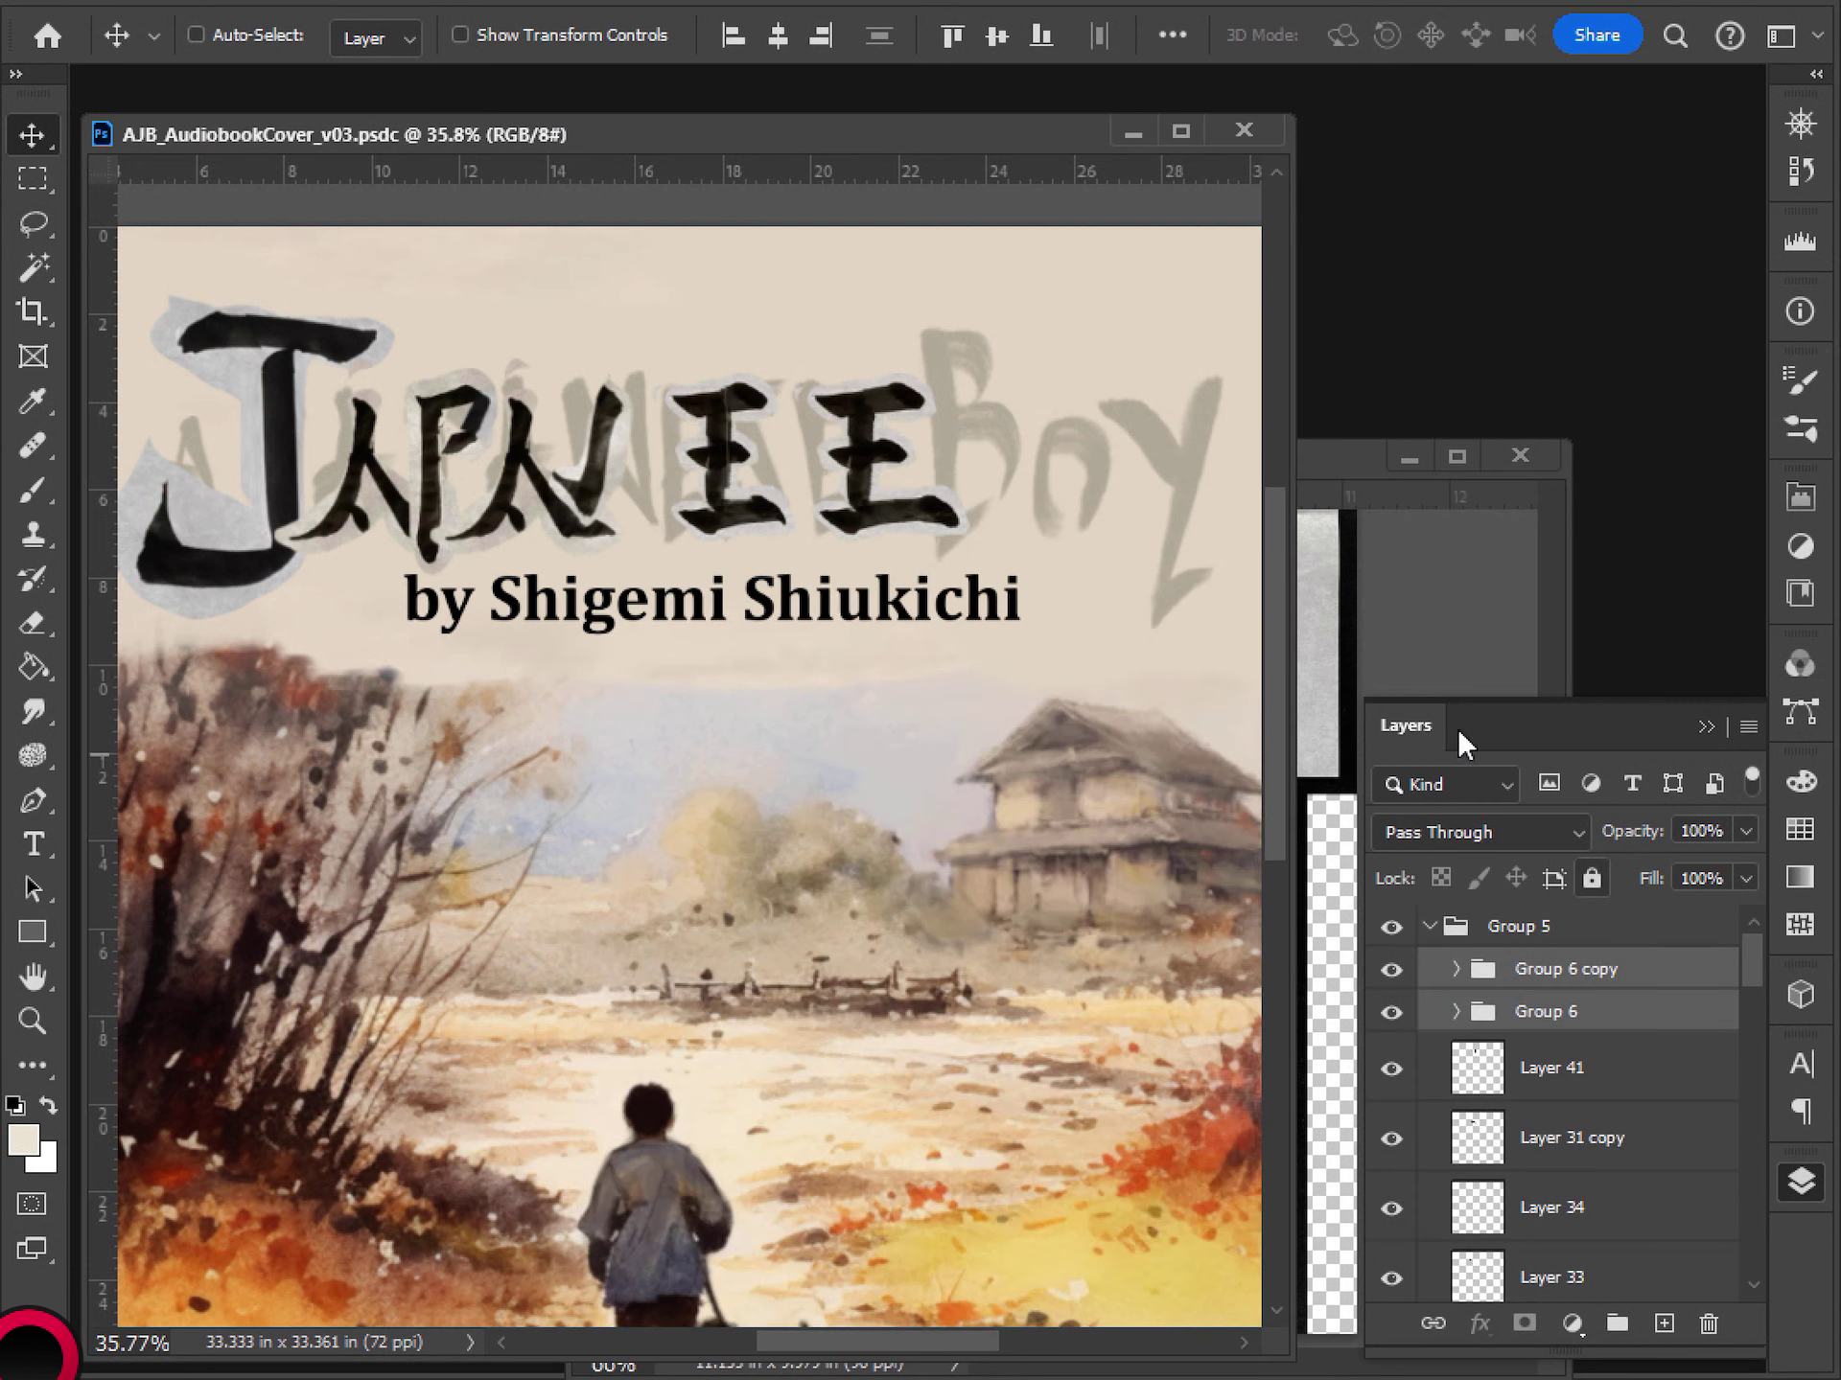
left_click(1336, 438)
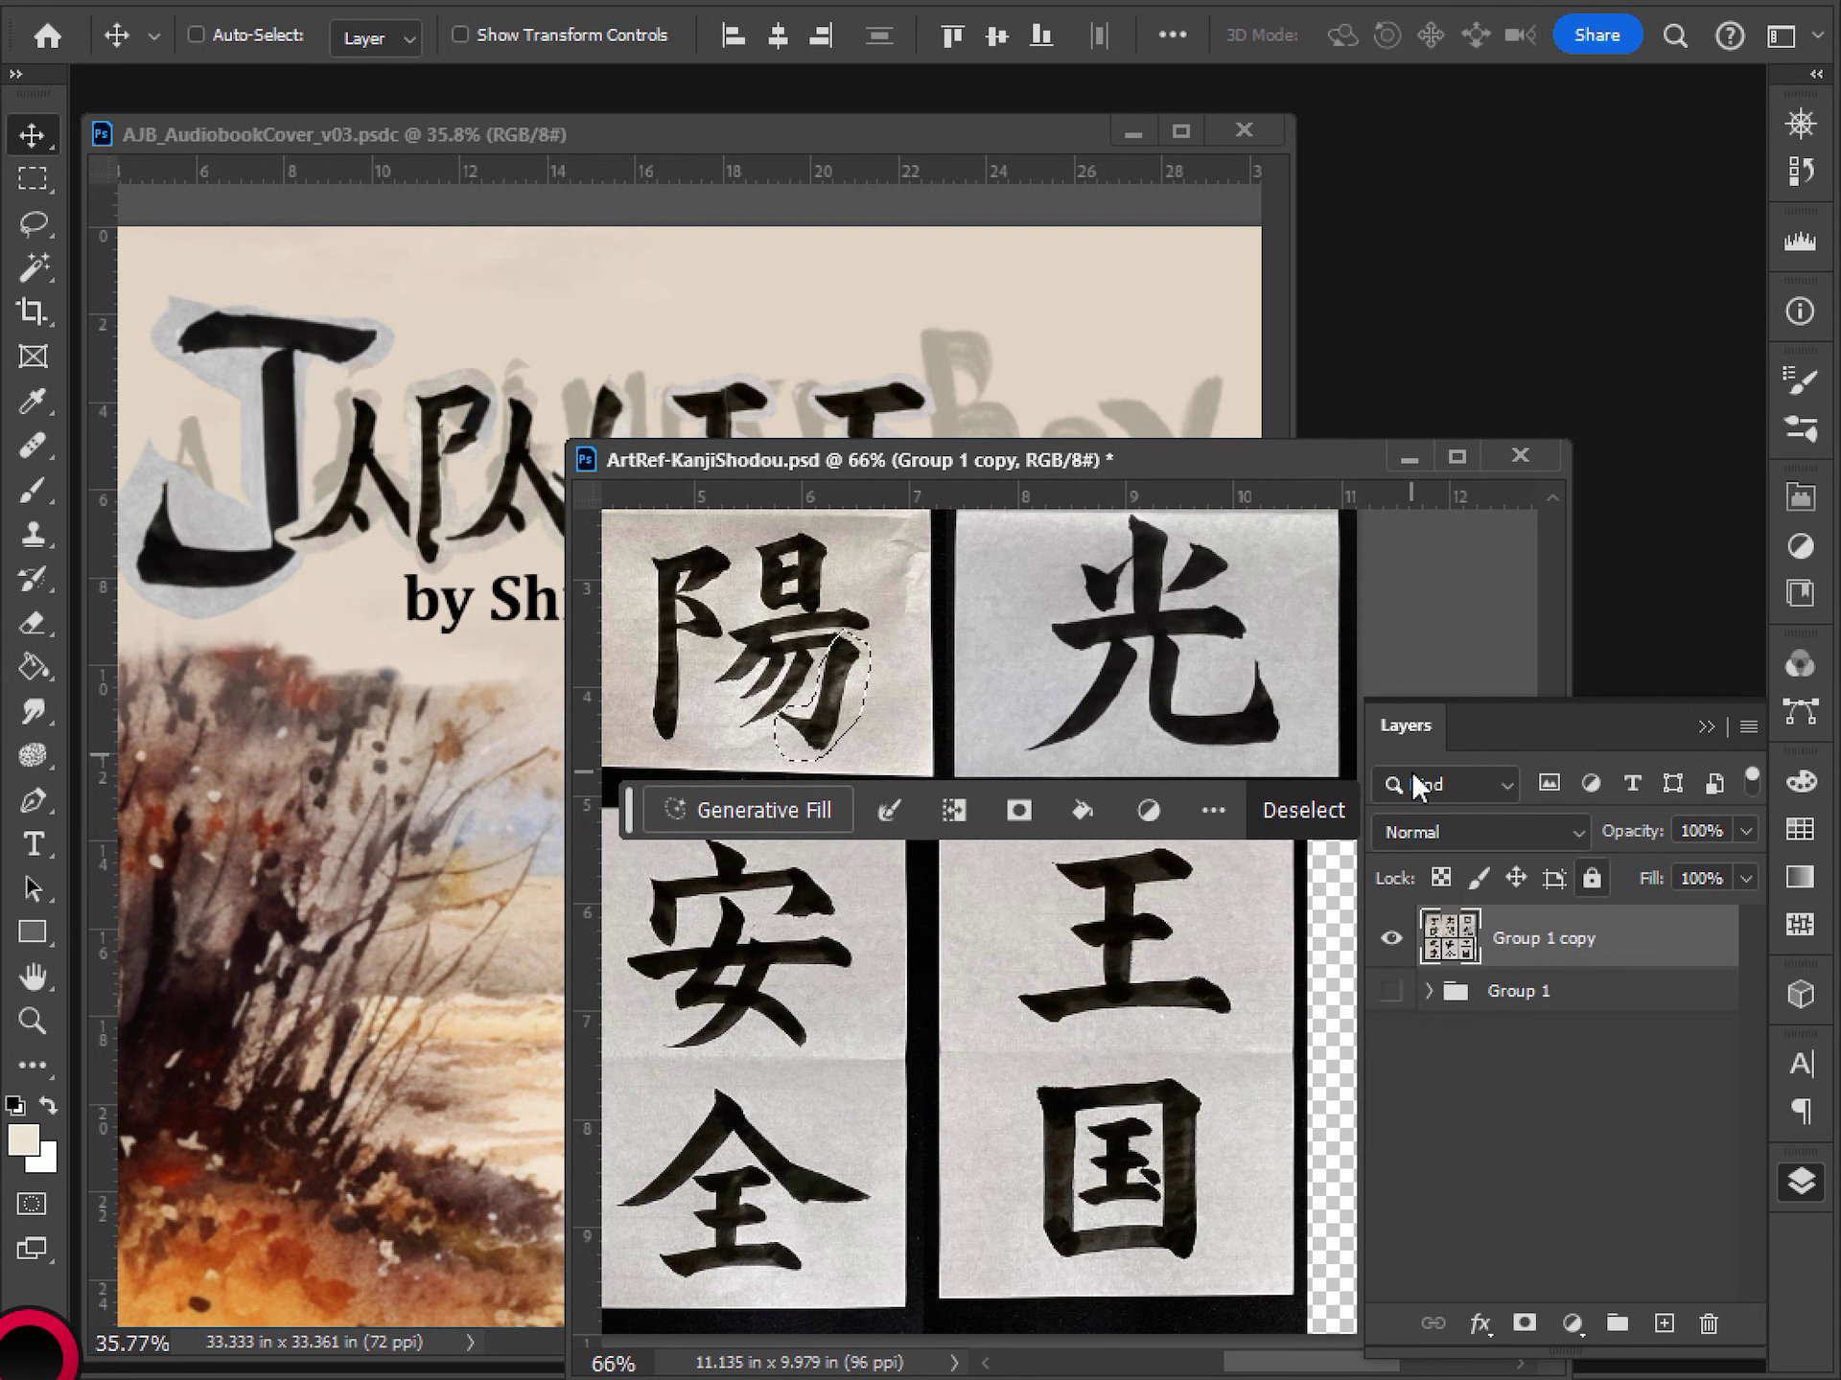
left_click(923, 360)
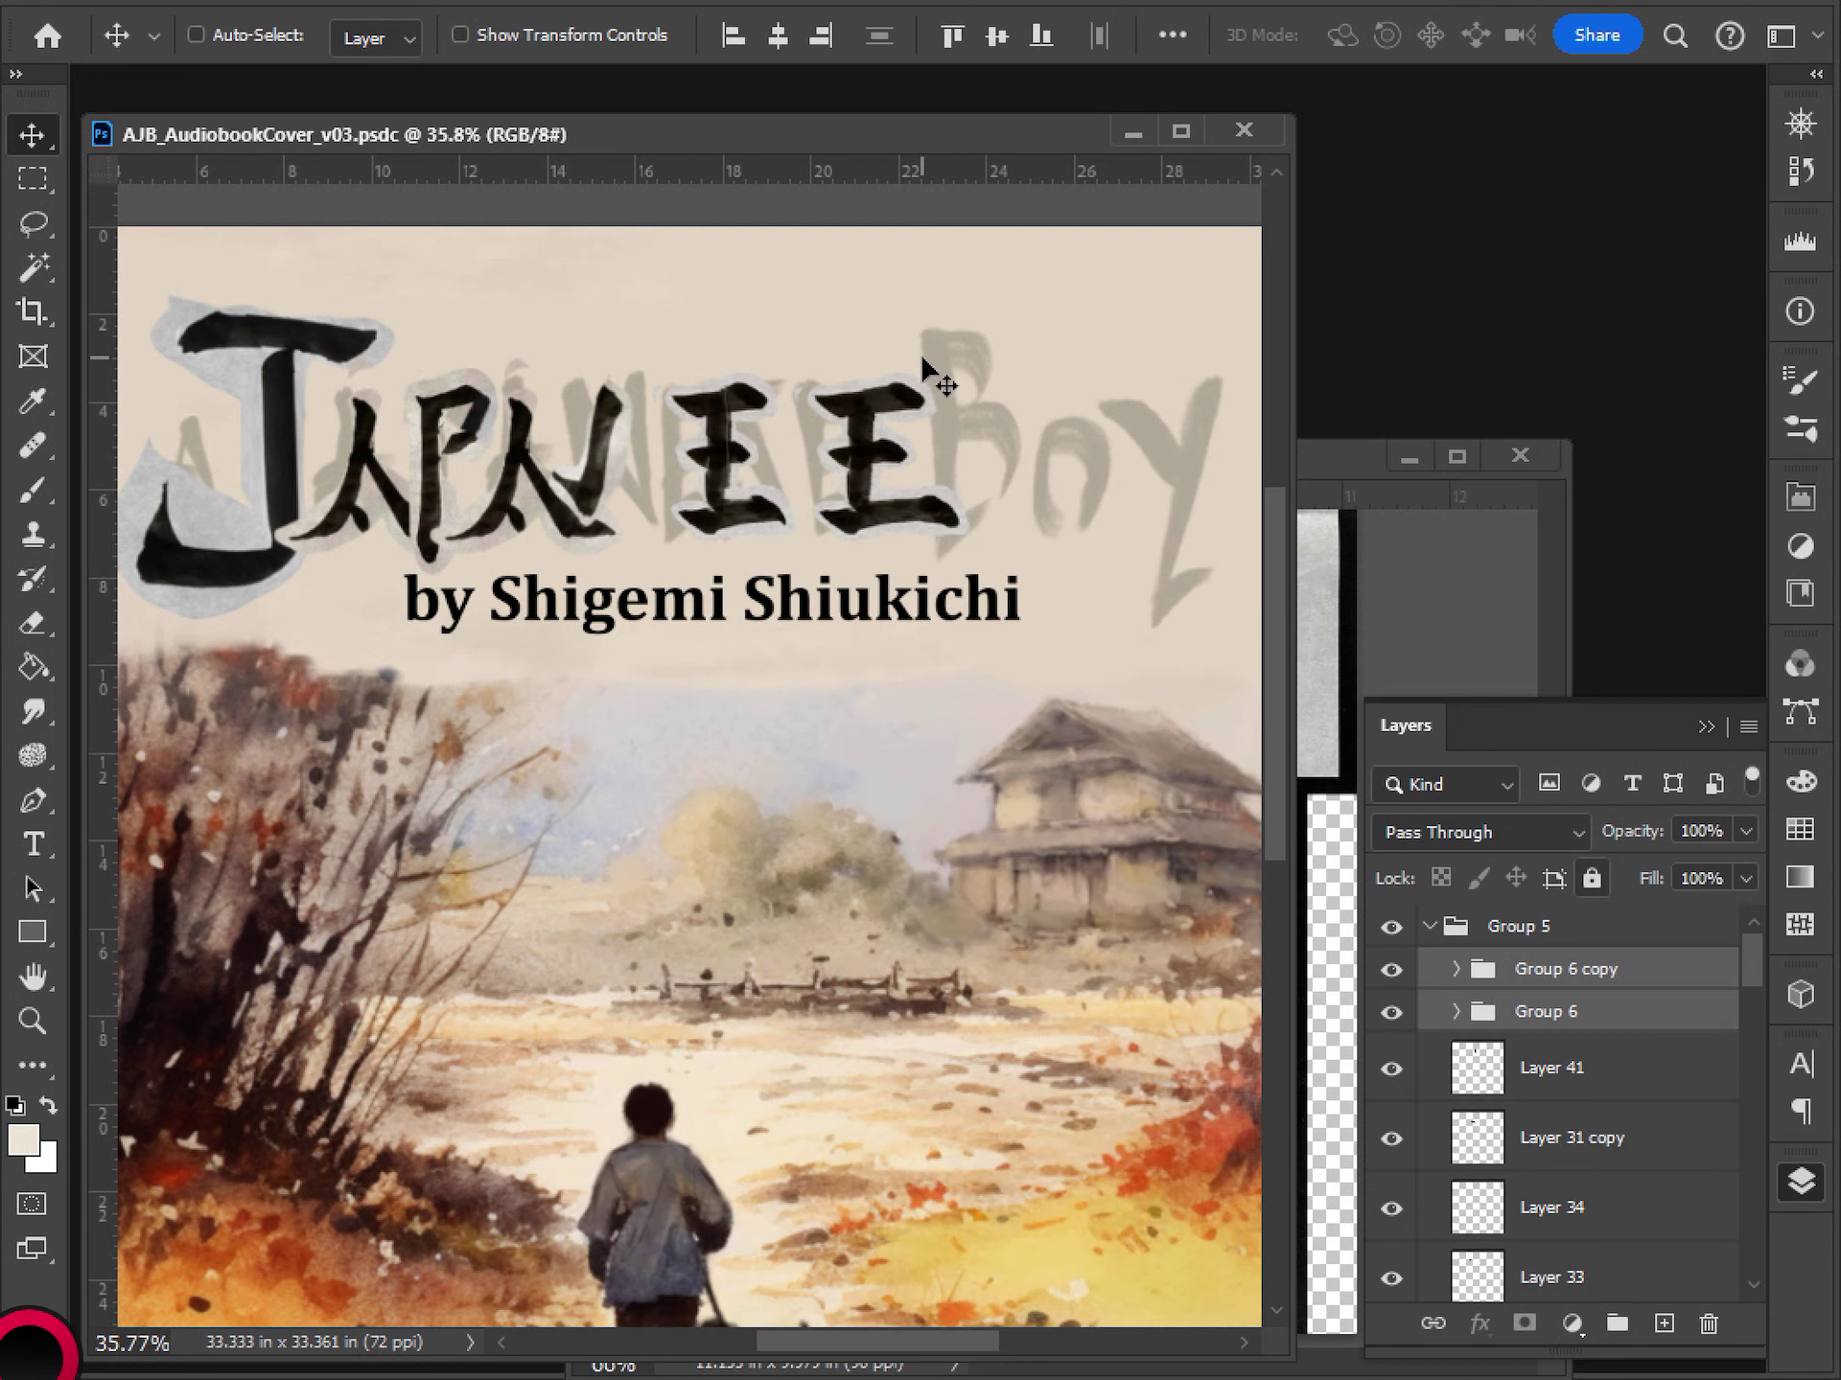
left_click(1325, 451)
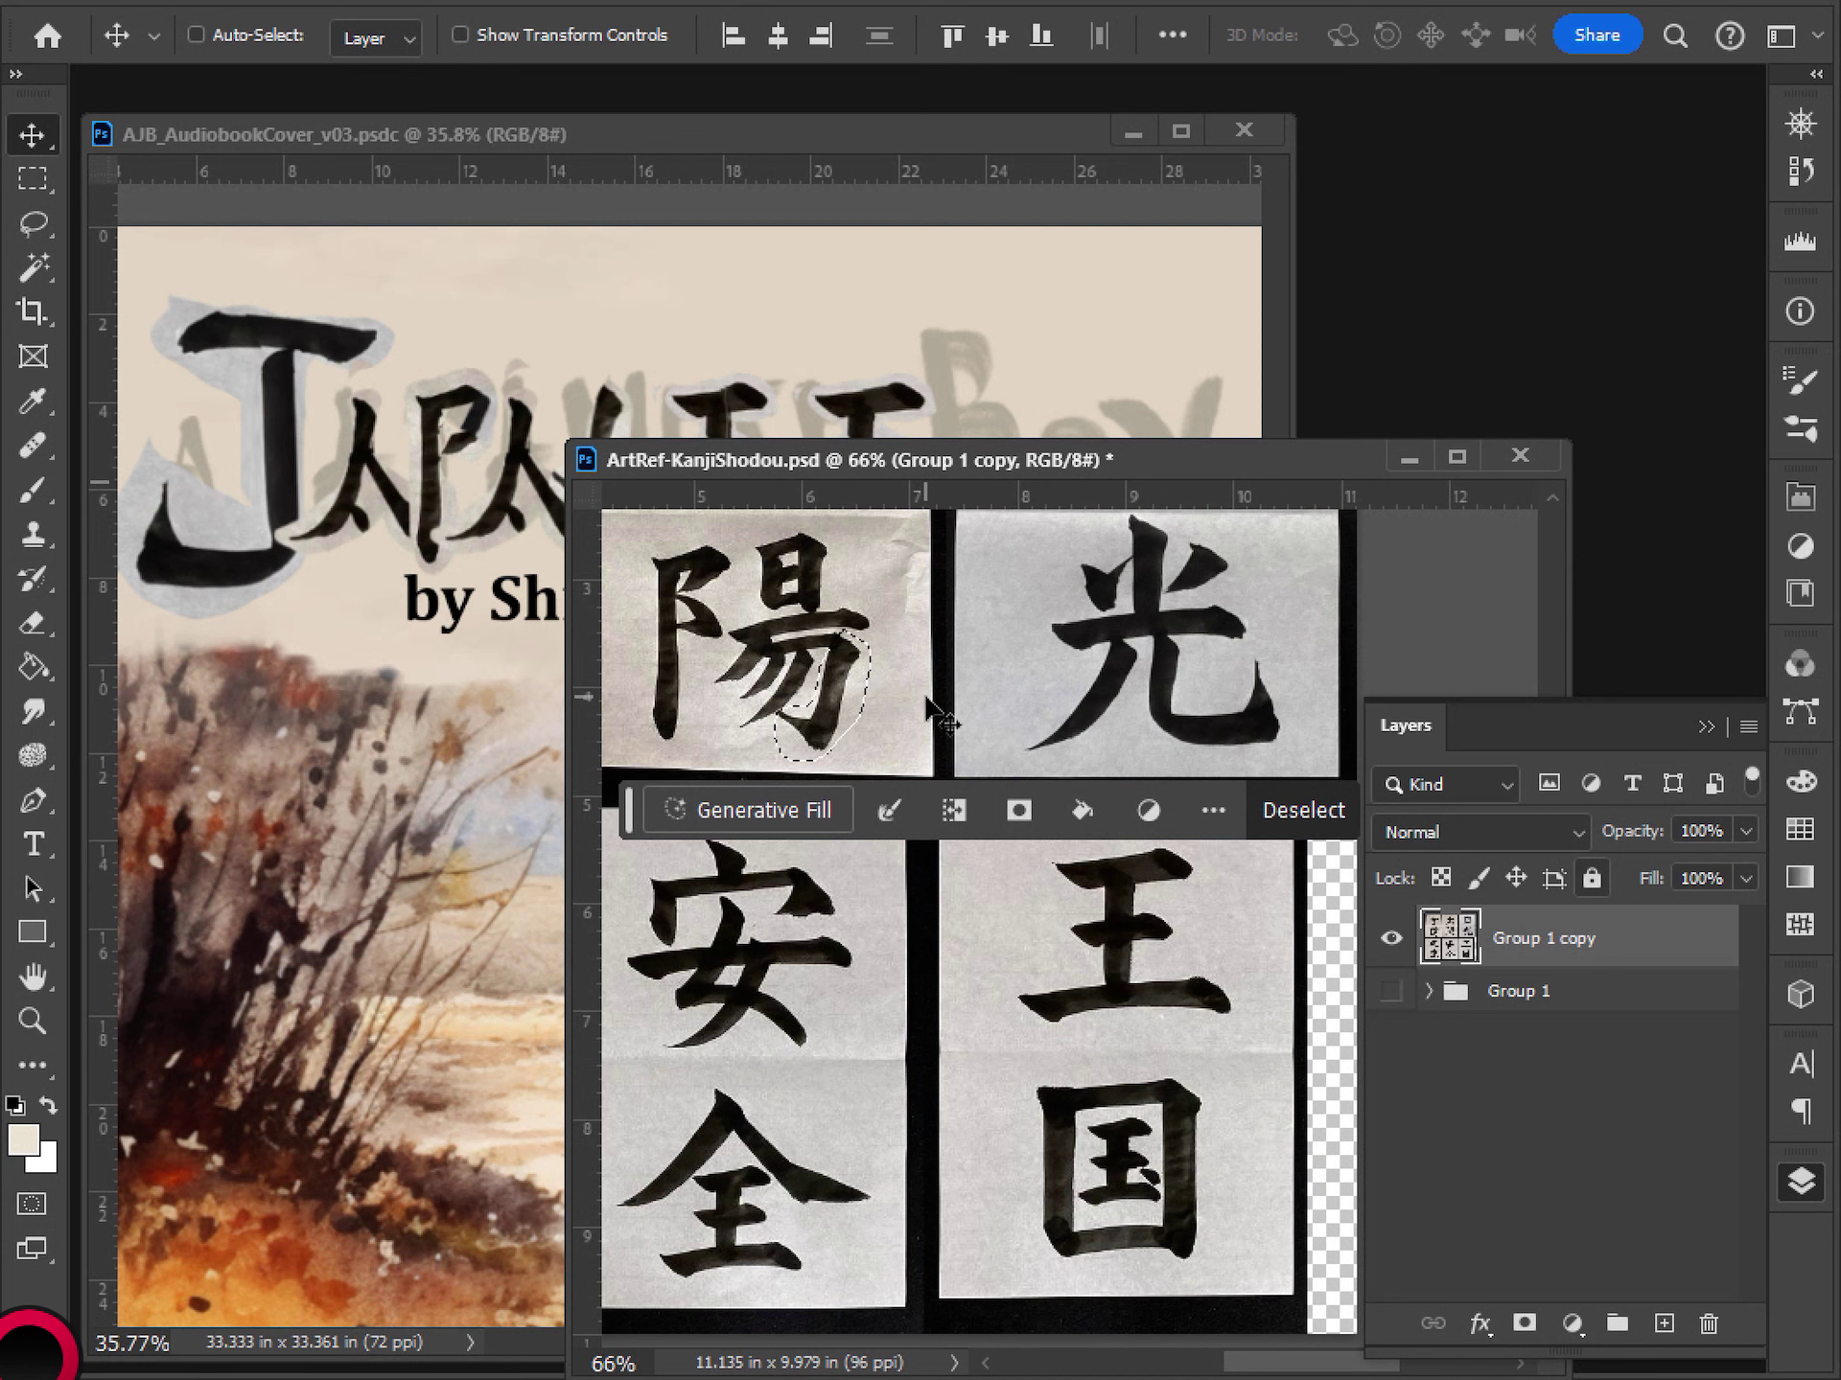
key("ctrl+d")
key("m")
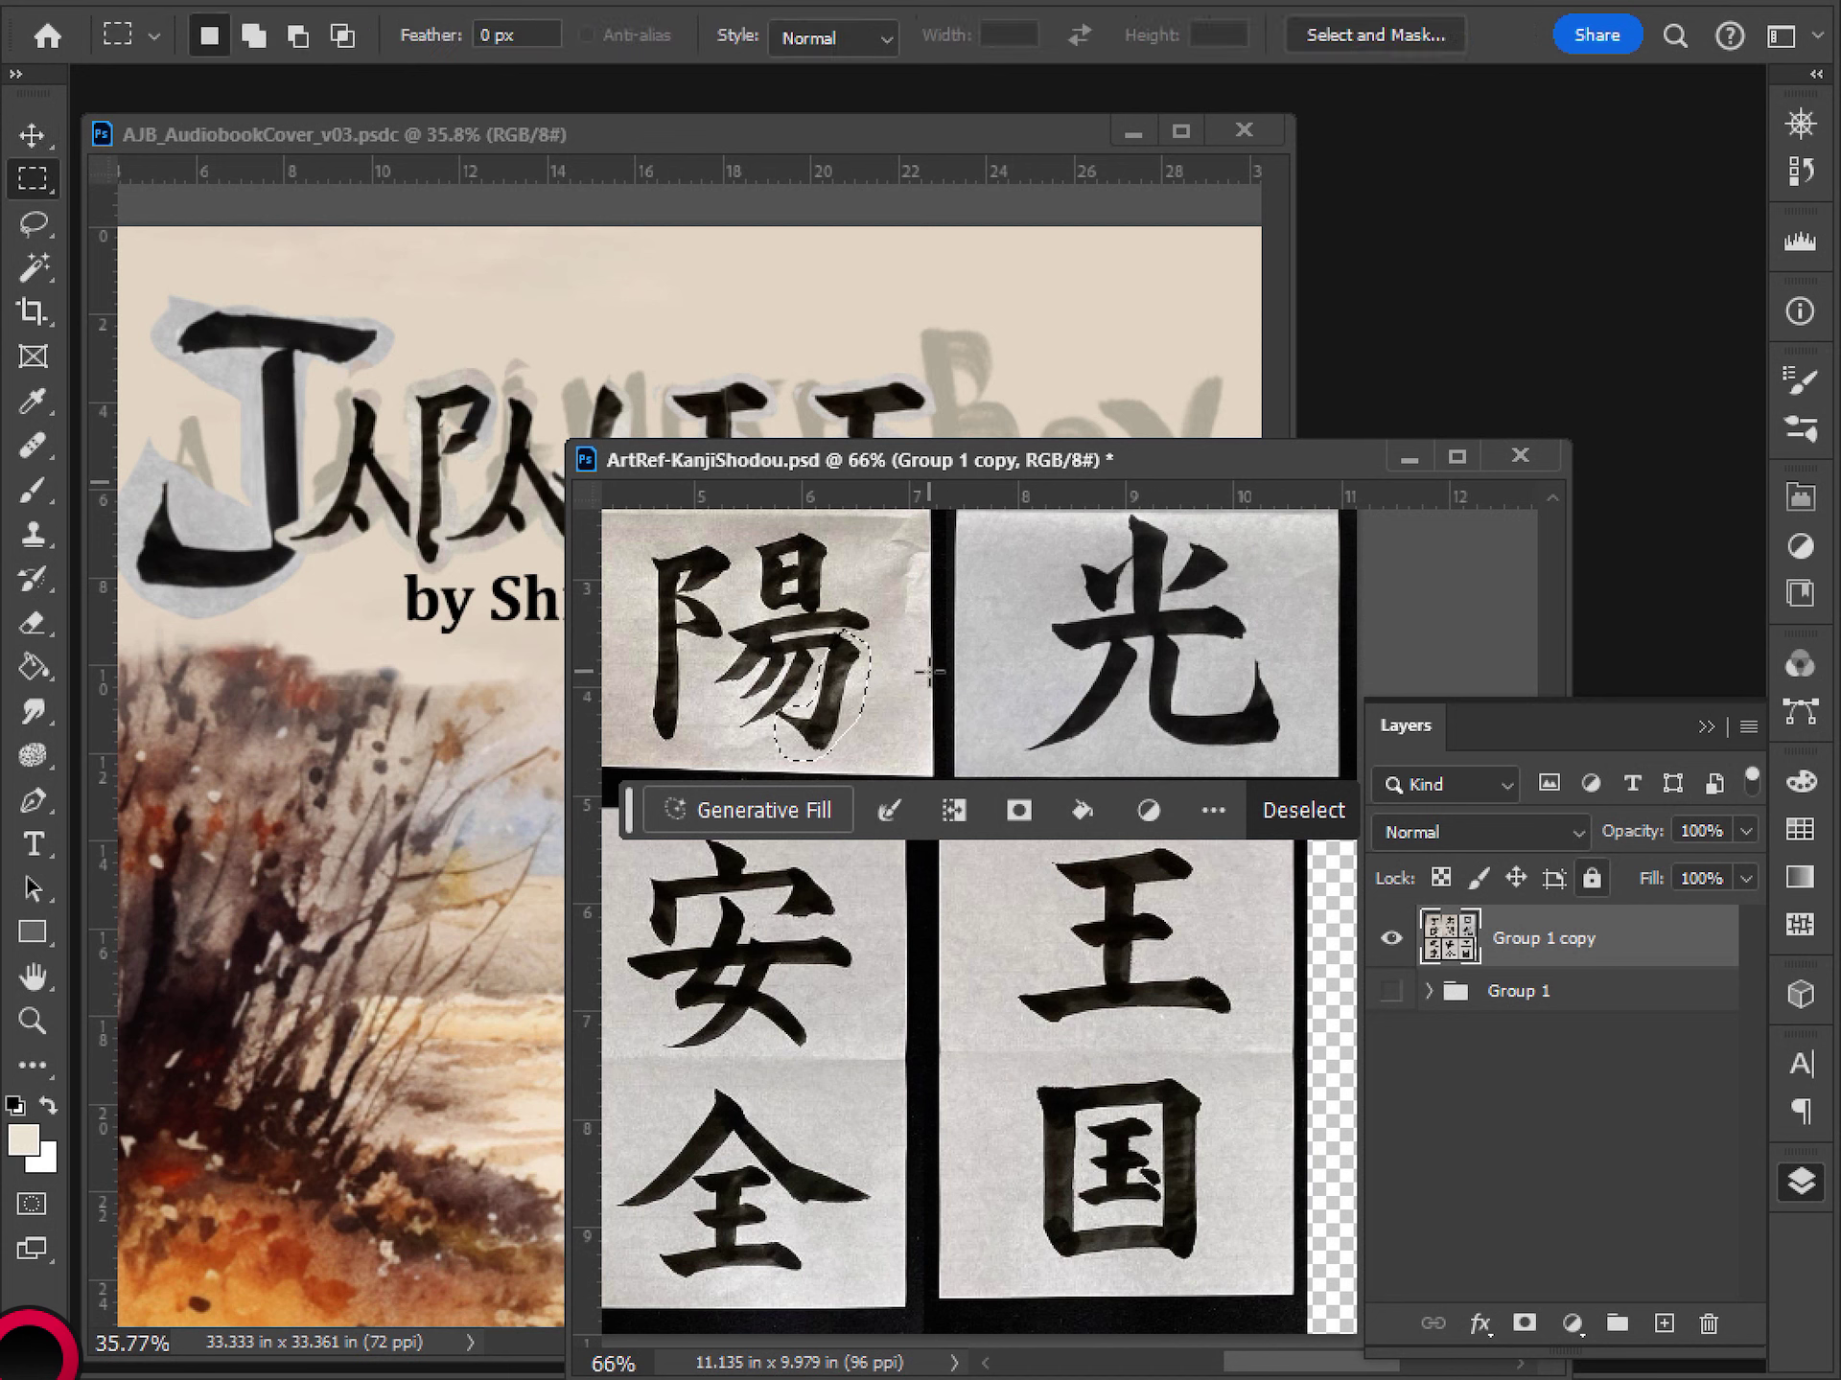
key("l")
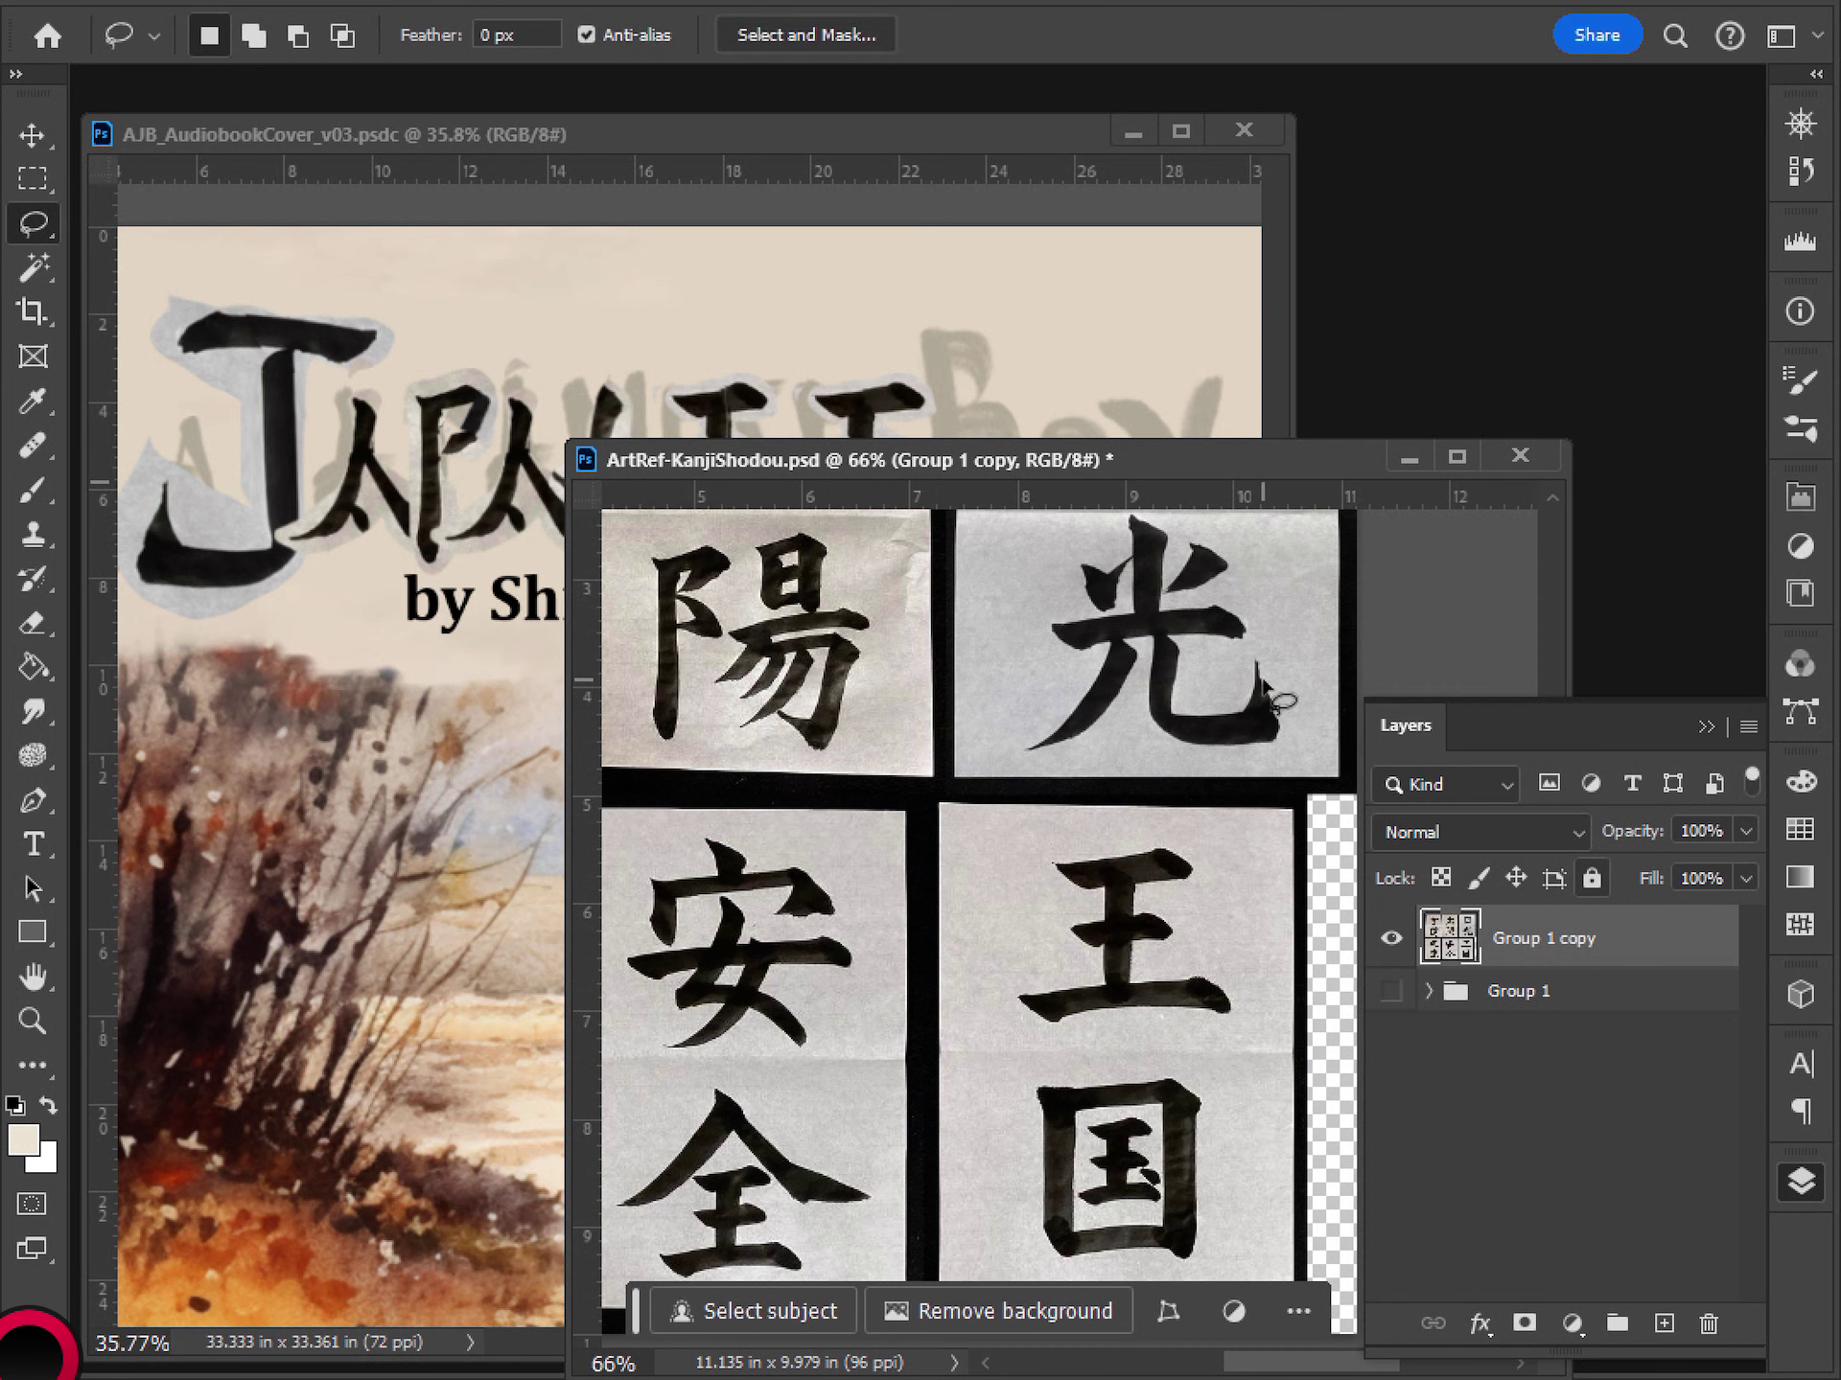
mouse_move(1148, 639)
left_mouse_down()
mouse_move(1137, 713)
mouse_move(1169, 754)
mouse_move(1288, 747)
mouse_move(1266, 662)
mouse_move(1249, 649)
mouse_move(1244, 687)
mouse_move(1186, 700)
mouse_move(1184, 638)
left_mouse_up()
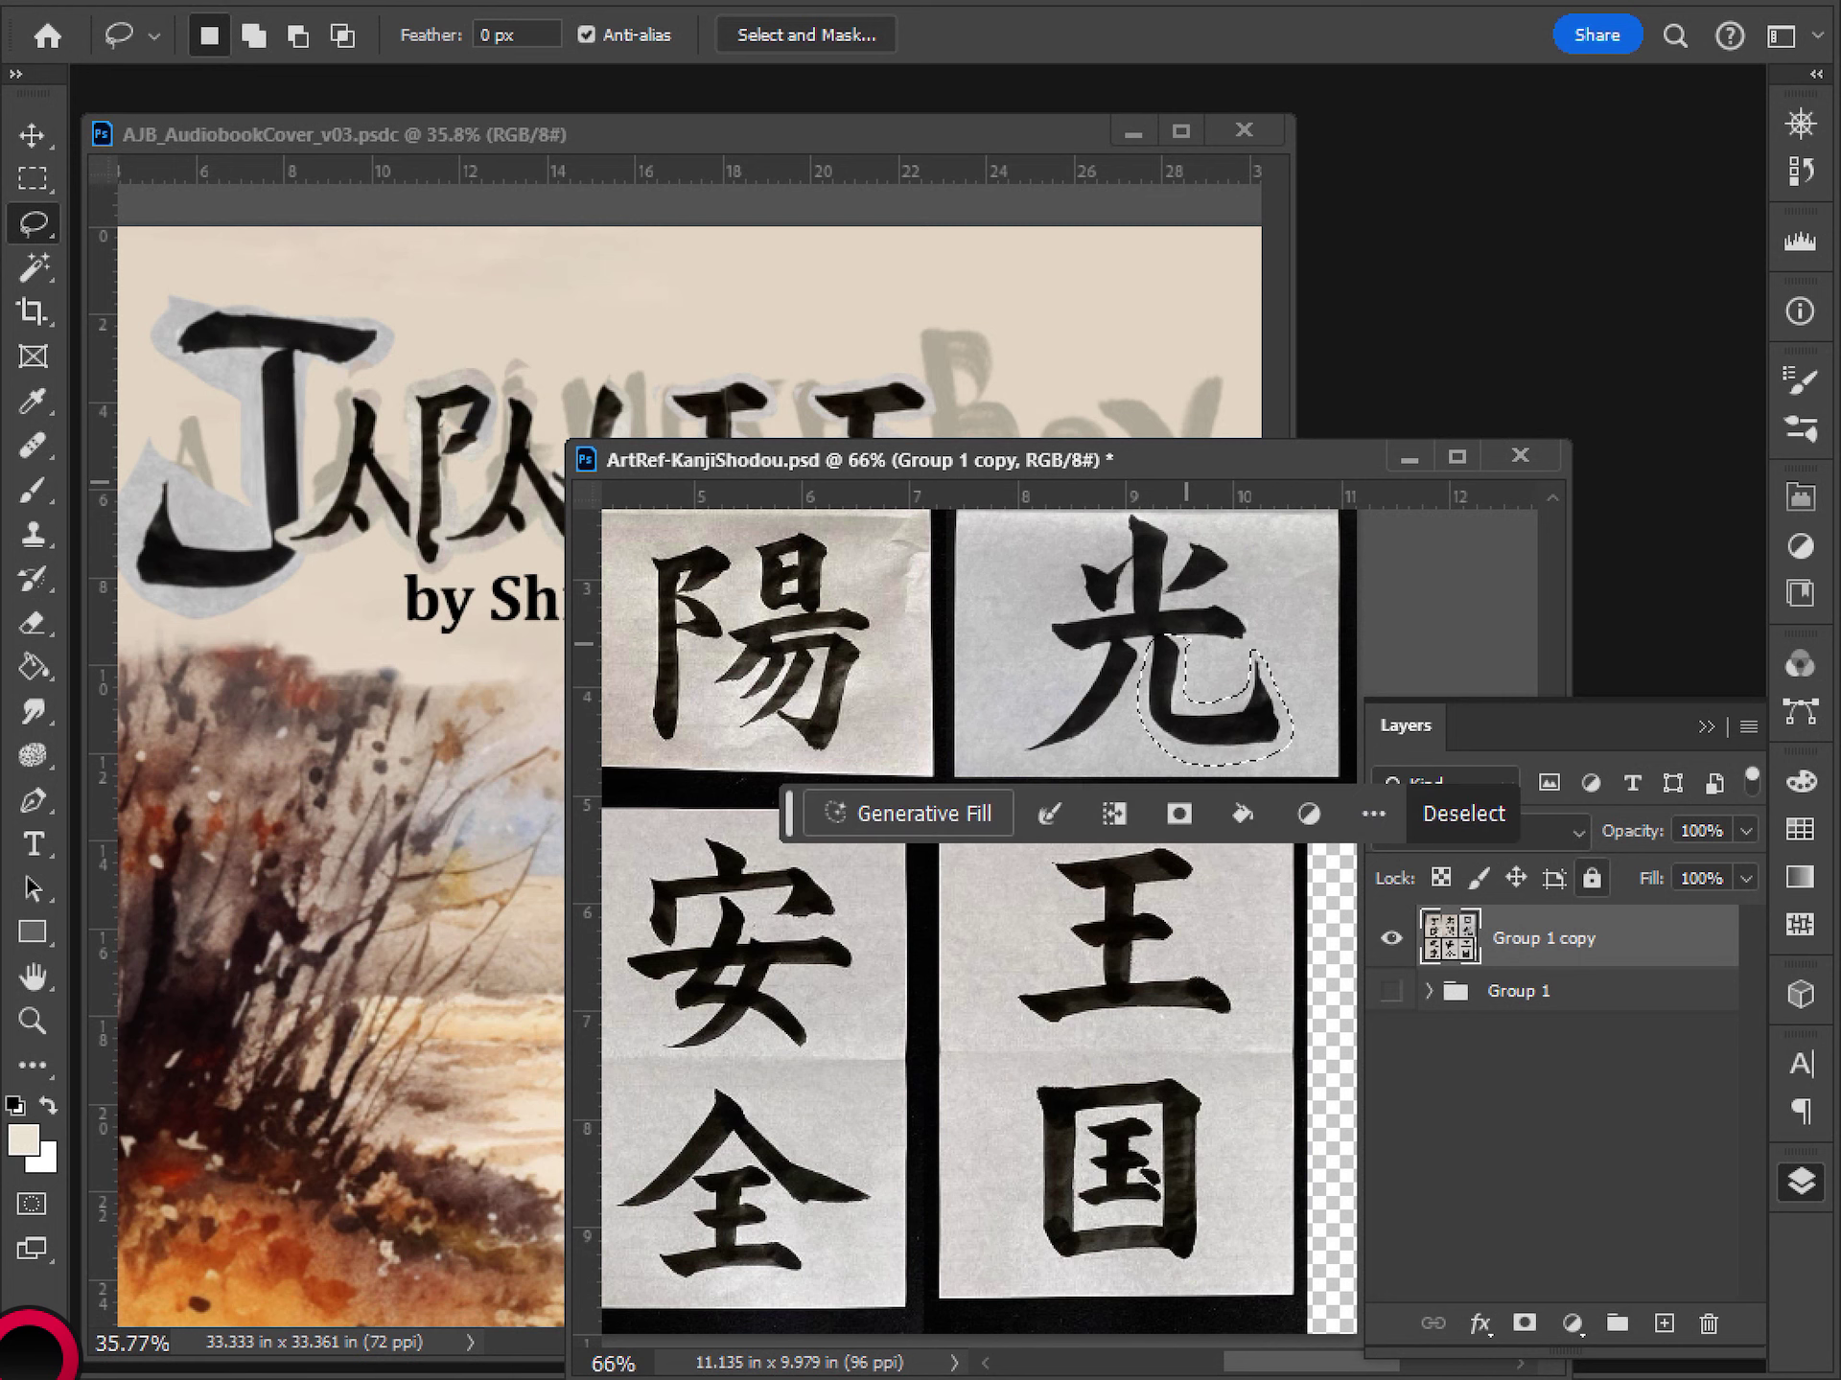
- In the cover document, toggle Group 6 and Group 6 copy to identify the last E's group, and expand Group 6 copy
left_click(930, 237)
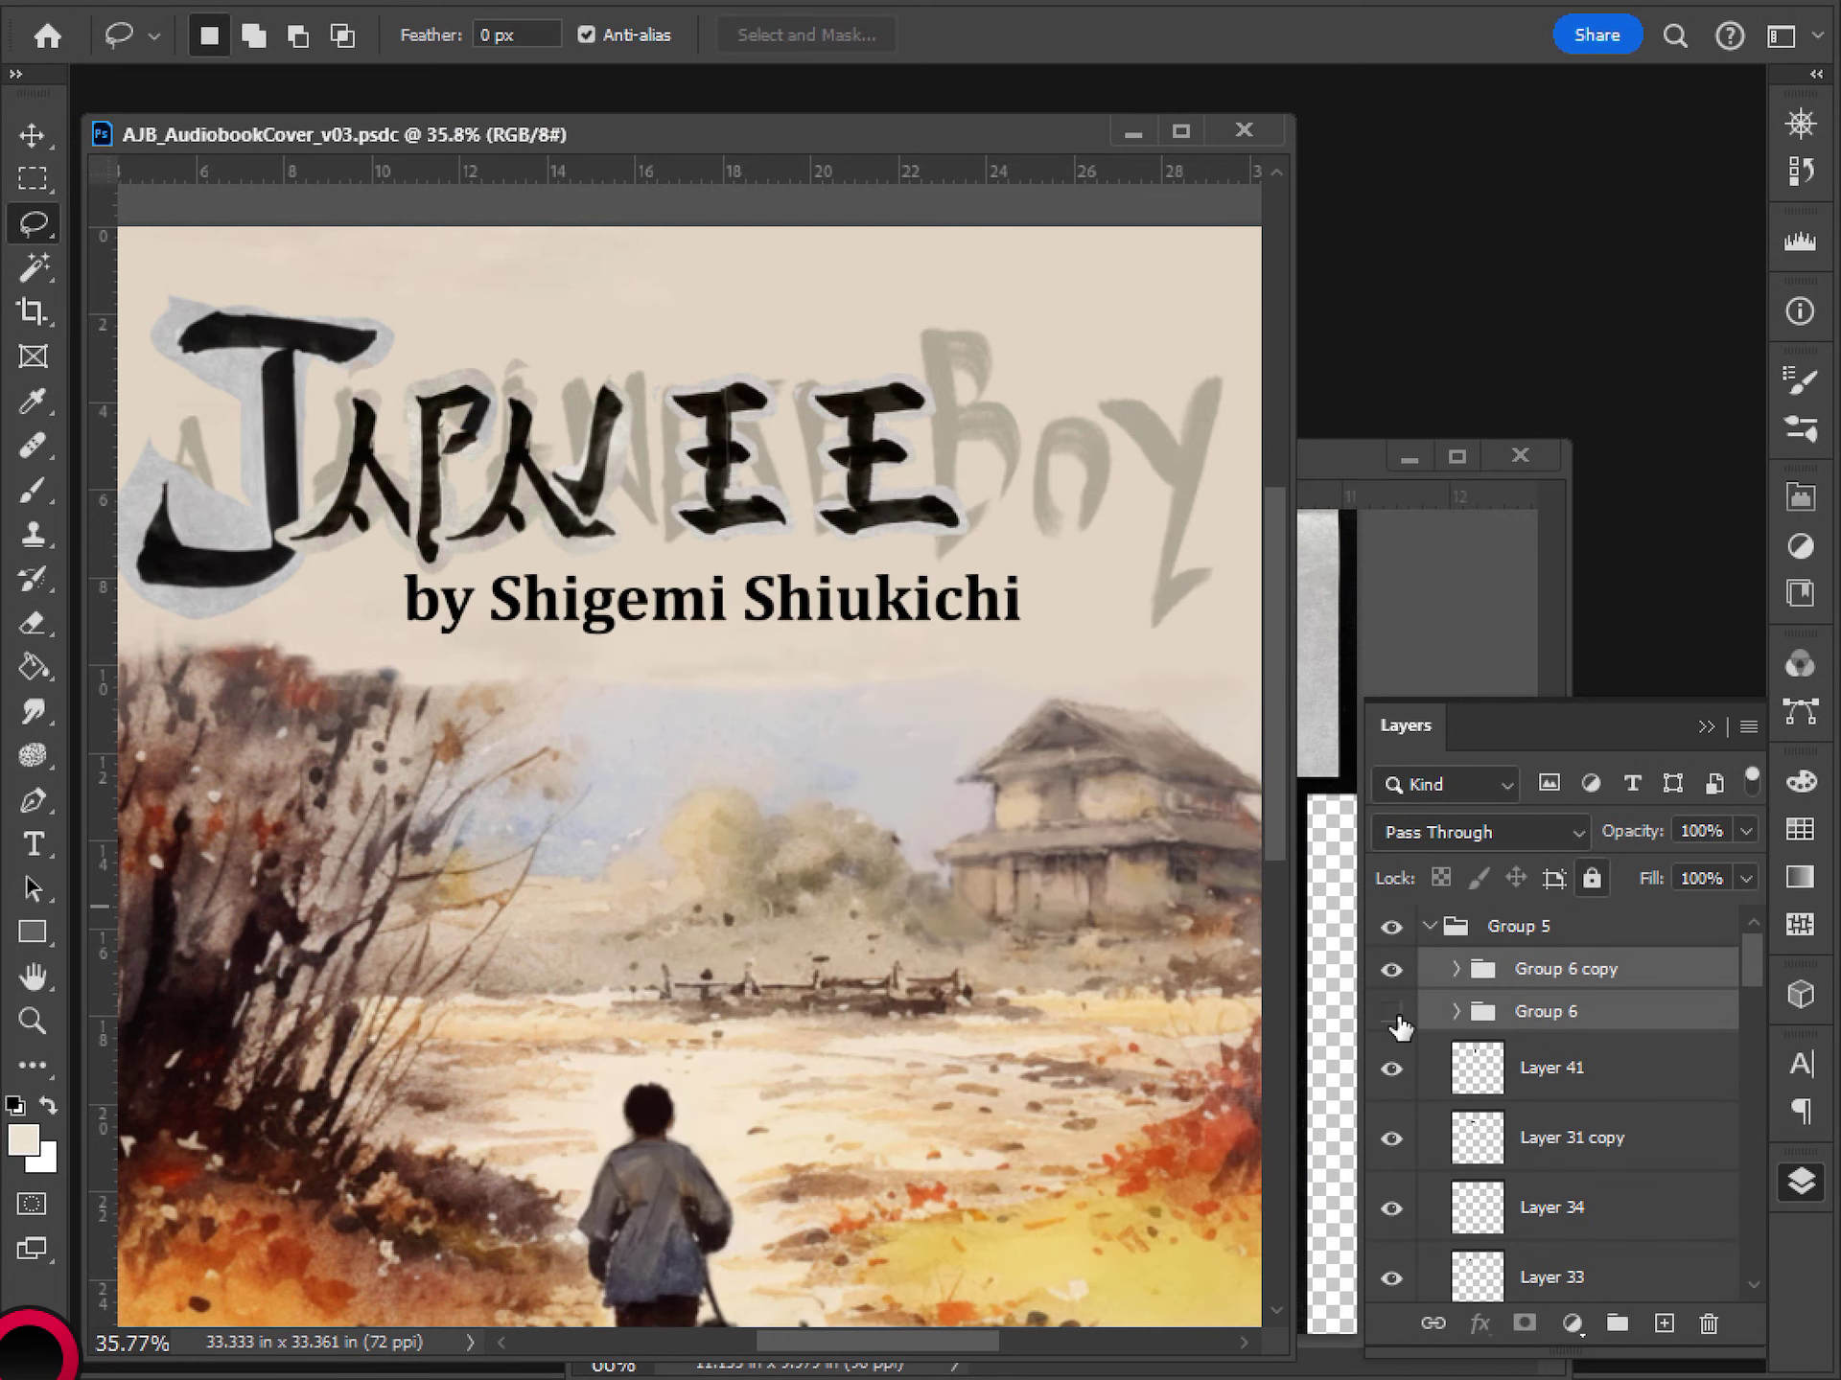
left_click(1392, 1014)
left_click(1392, 1013)
left_click(1392, 969)
left_click(1392, 969)
left_click(1461, 969)
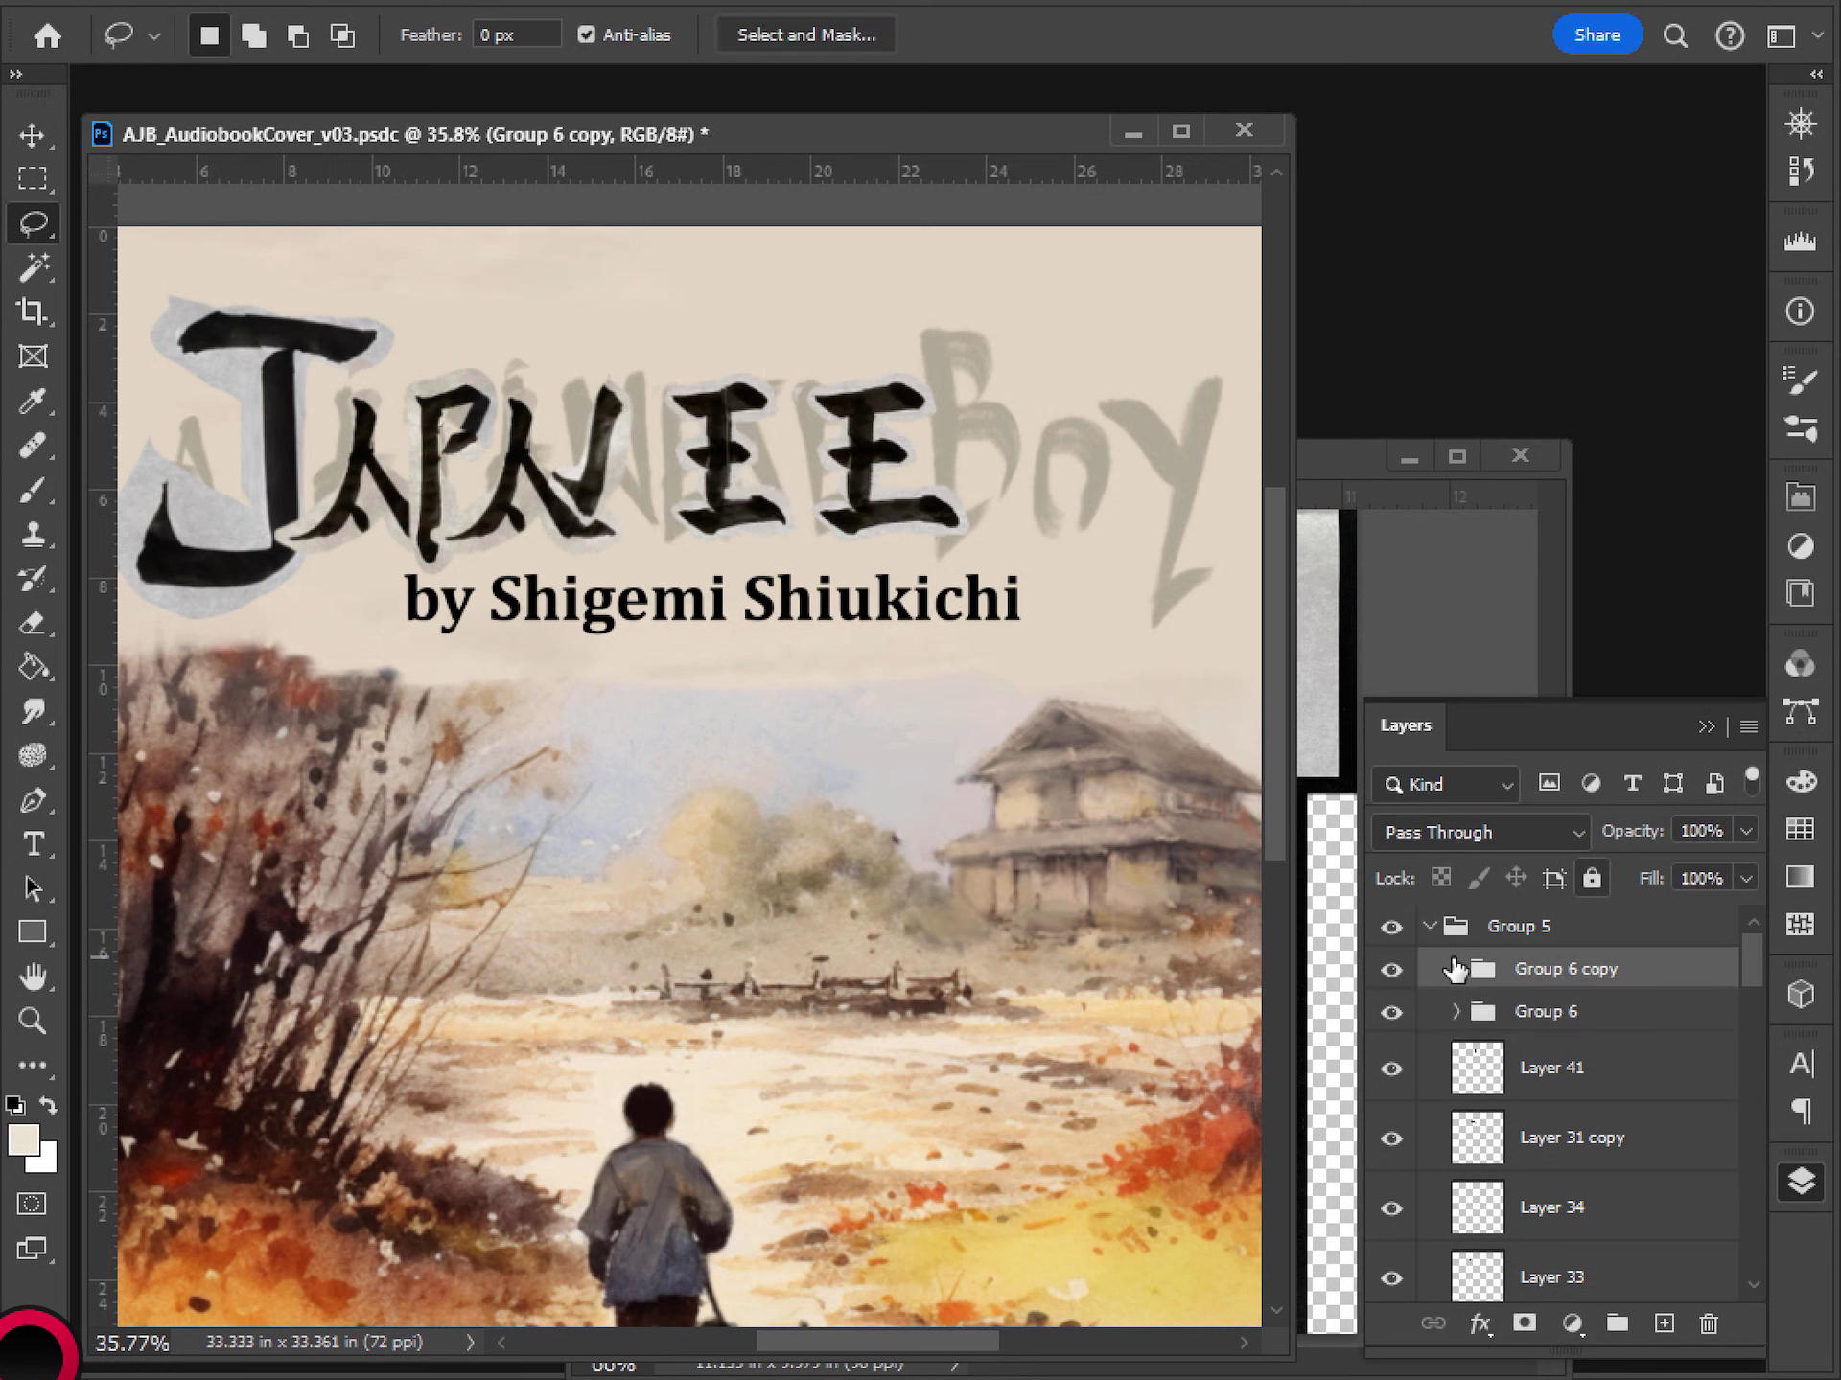
left_click(1455, 969)
- Toggle Layers 36, 37, 38 and 35 one by one to identify which stroke of the last E each holds
left_click(1420, 1049)
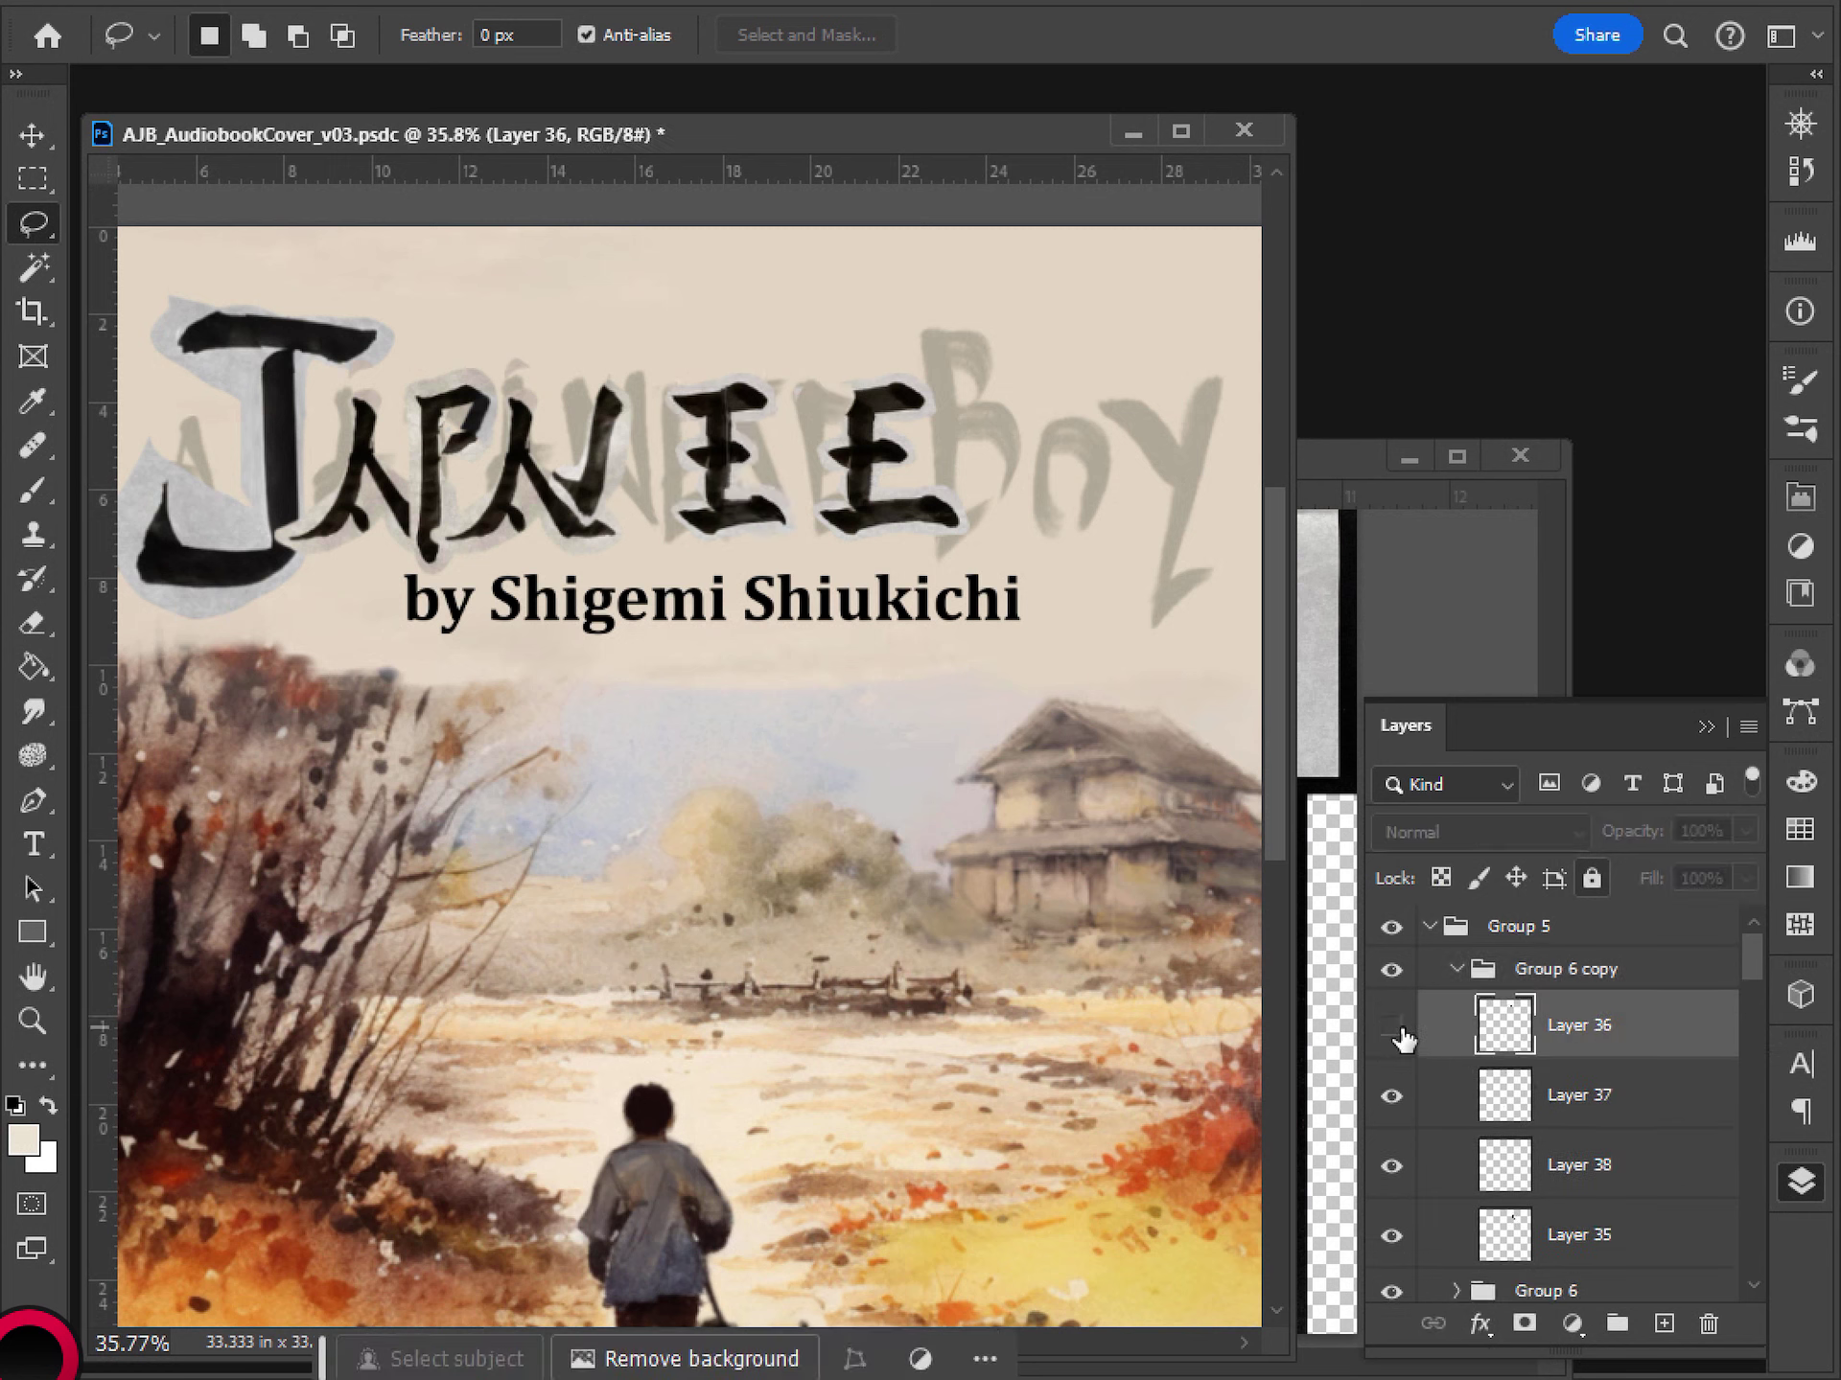
left_click(1391, 1096)
left_click(1392, 1095)
left_click(1392, 1166)
left_click(1392, 1166)
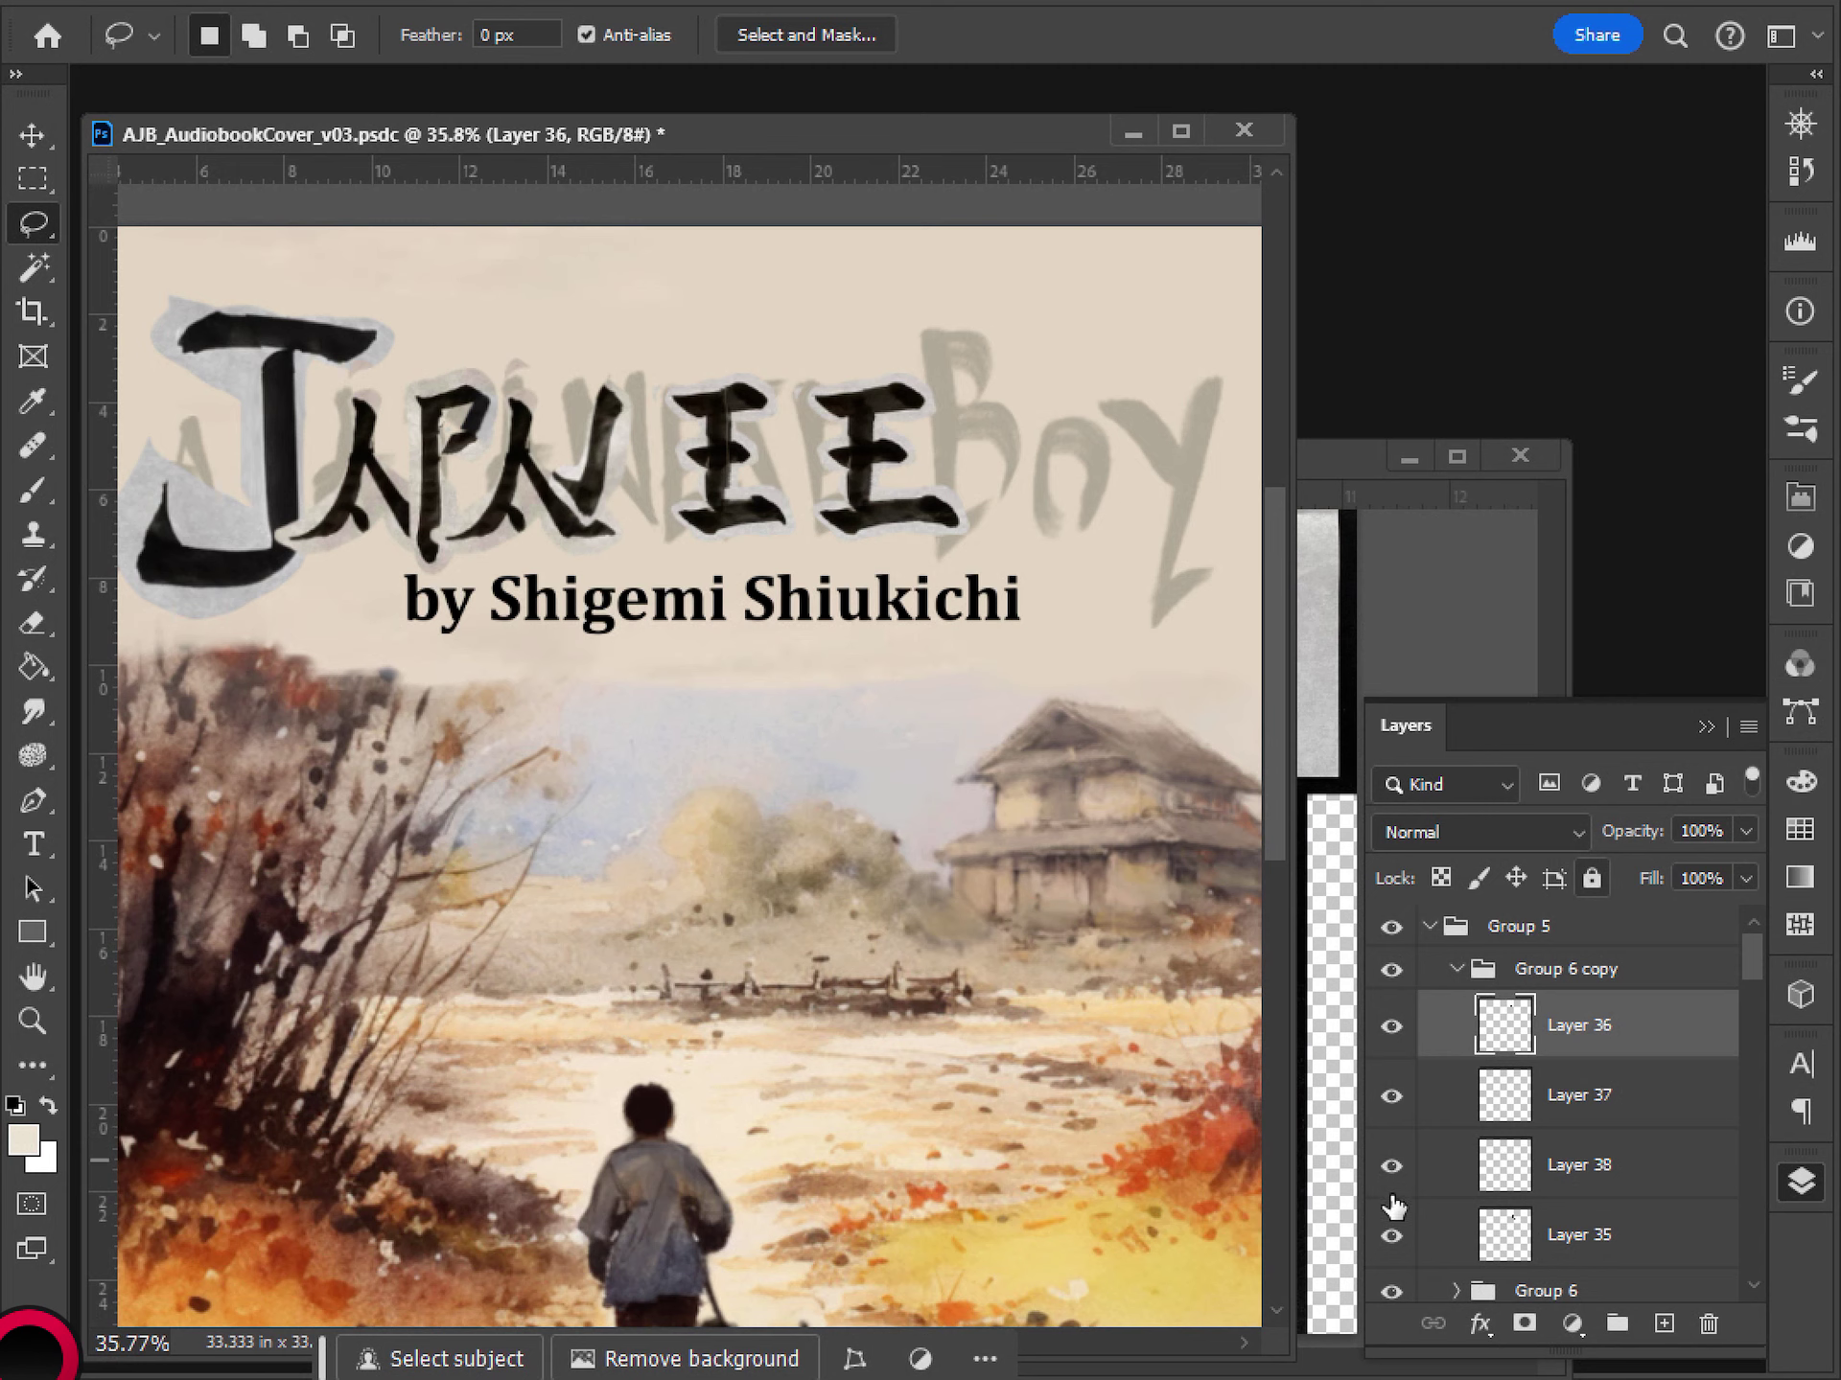
left_click(1391, 1236)
left_click(1390, 1237)
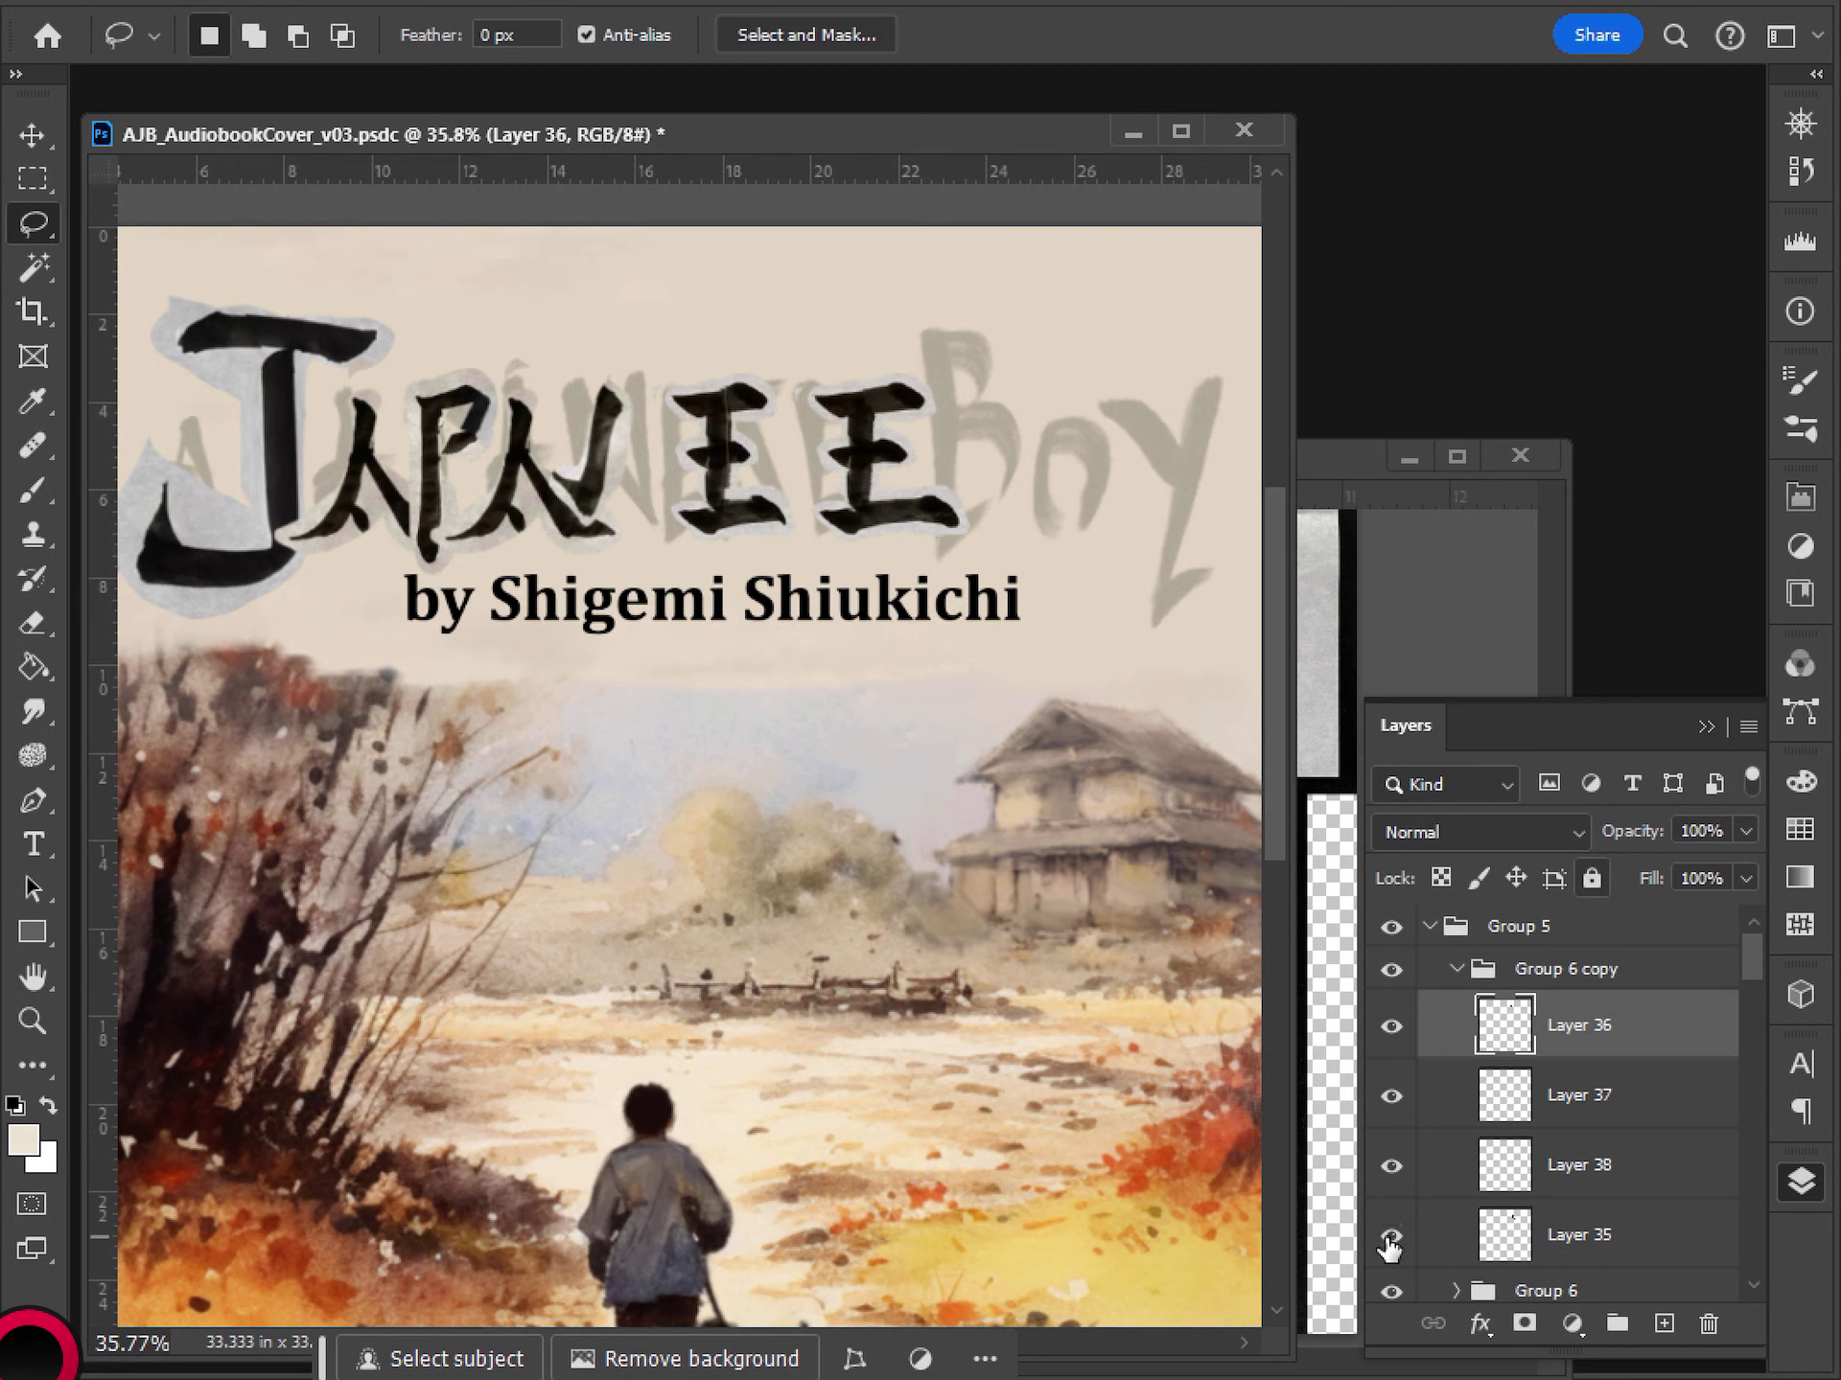
- Paste the copied hook stroke directly above Layer 35 and scale it to about 130% over the base of the last E
left_click(1532, 1253)
key("ctrl+v")
key("ctrl+t")
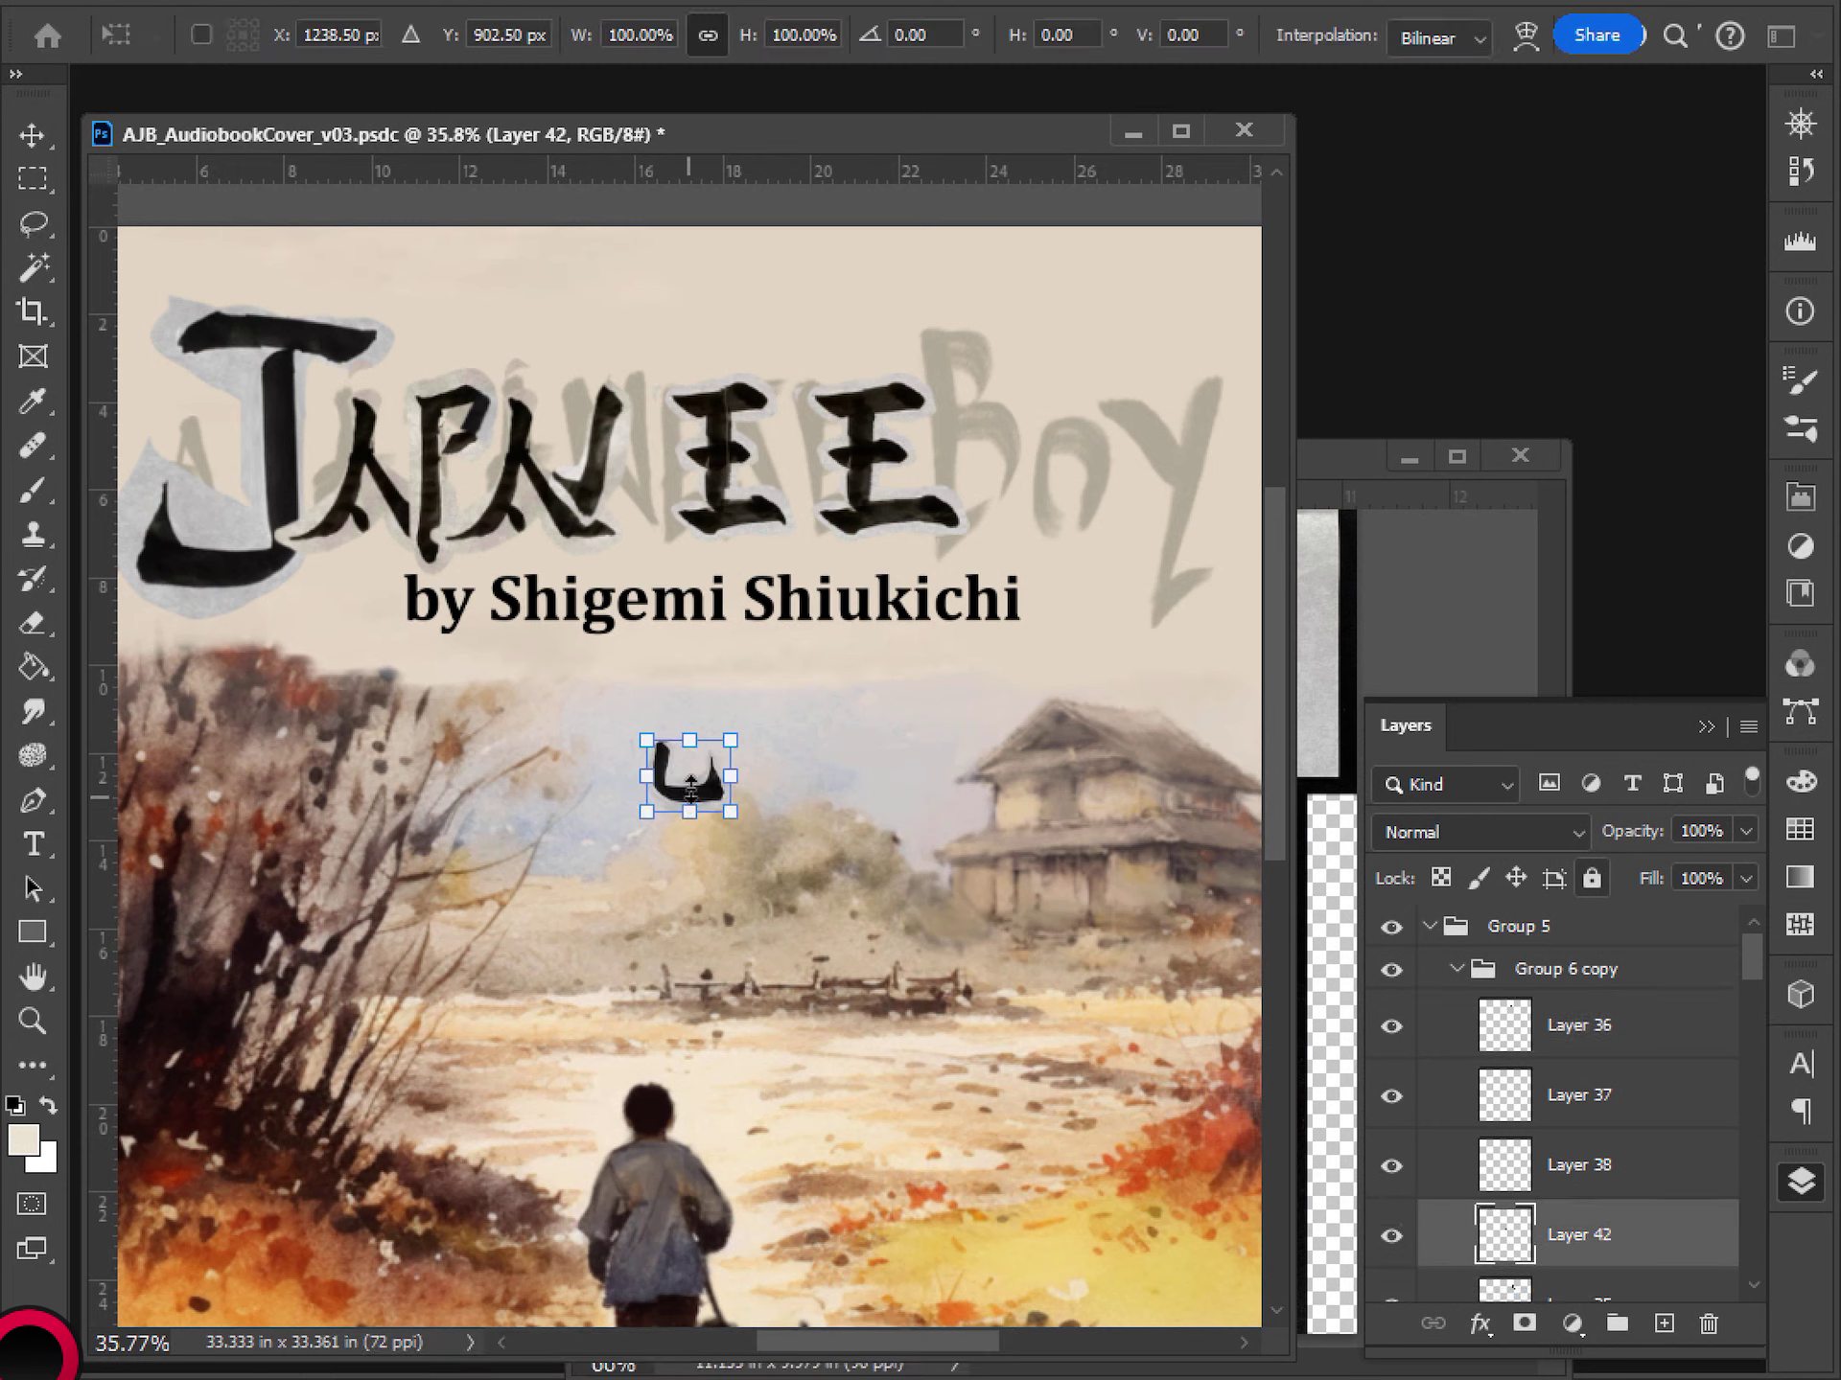
left_click_drag(690, 788, 893, 528)
key("ctrl+z")
left_click_drag(734, 739, 941, 499)
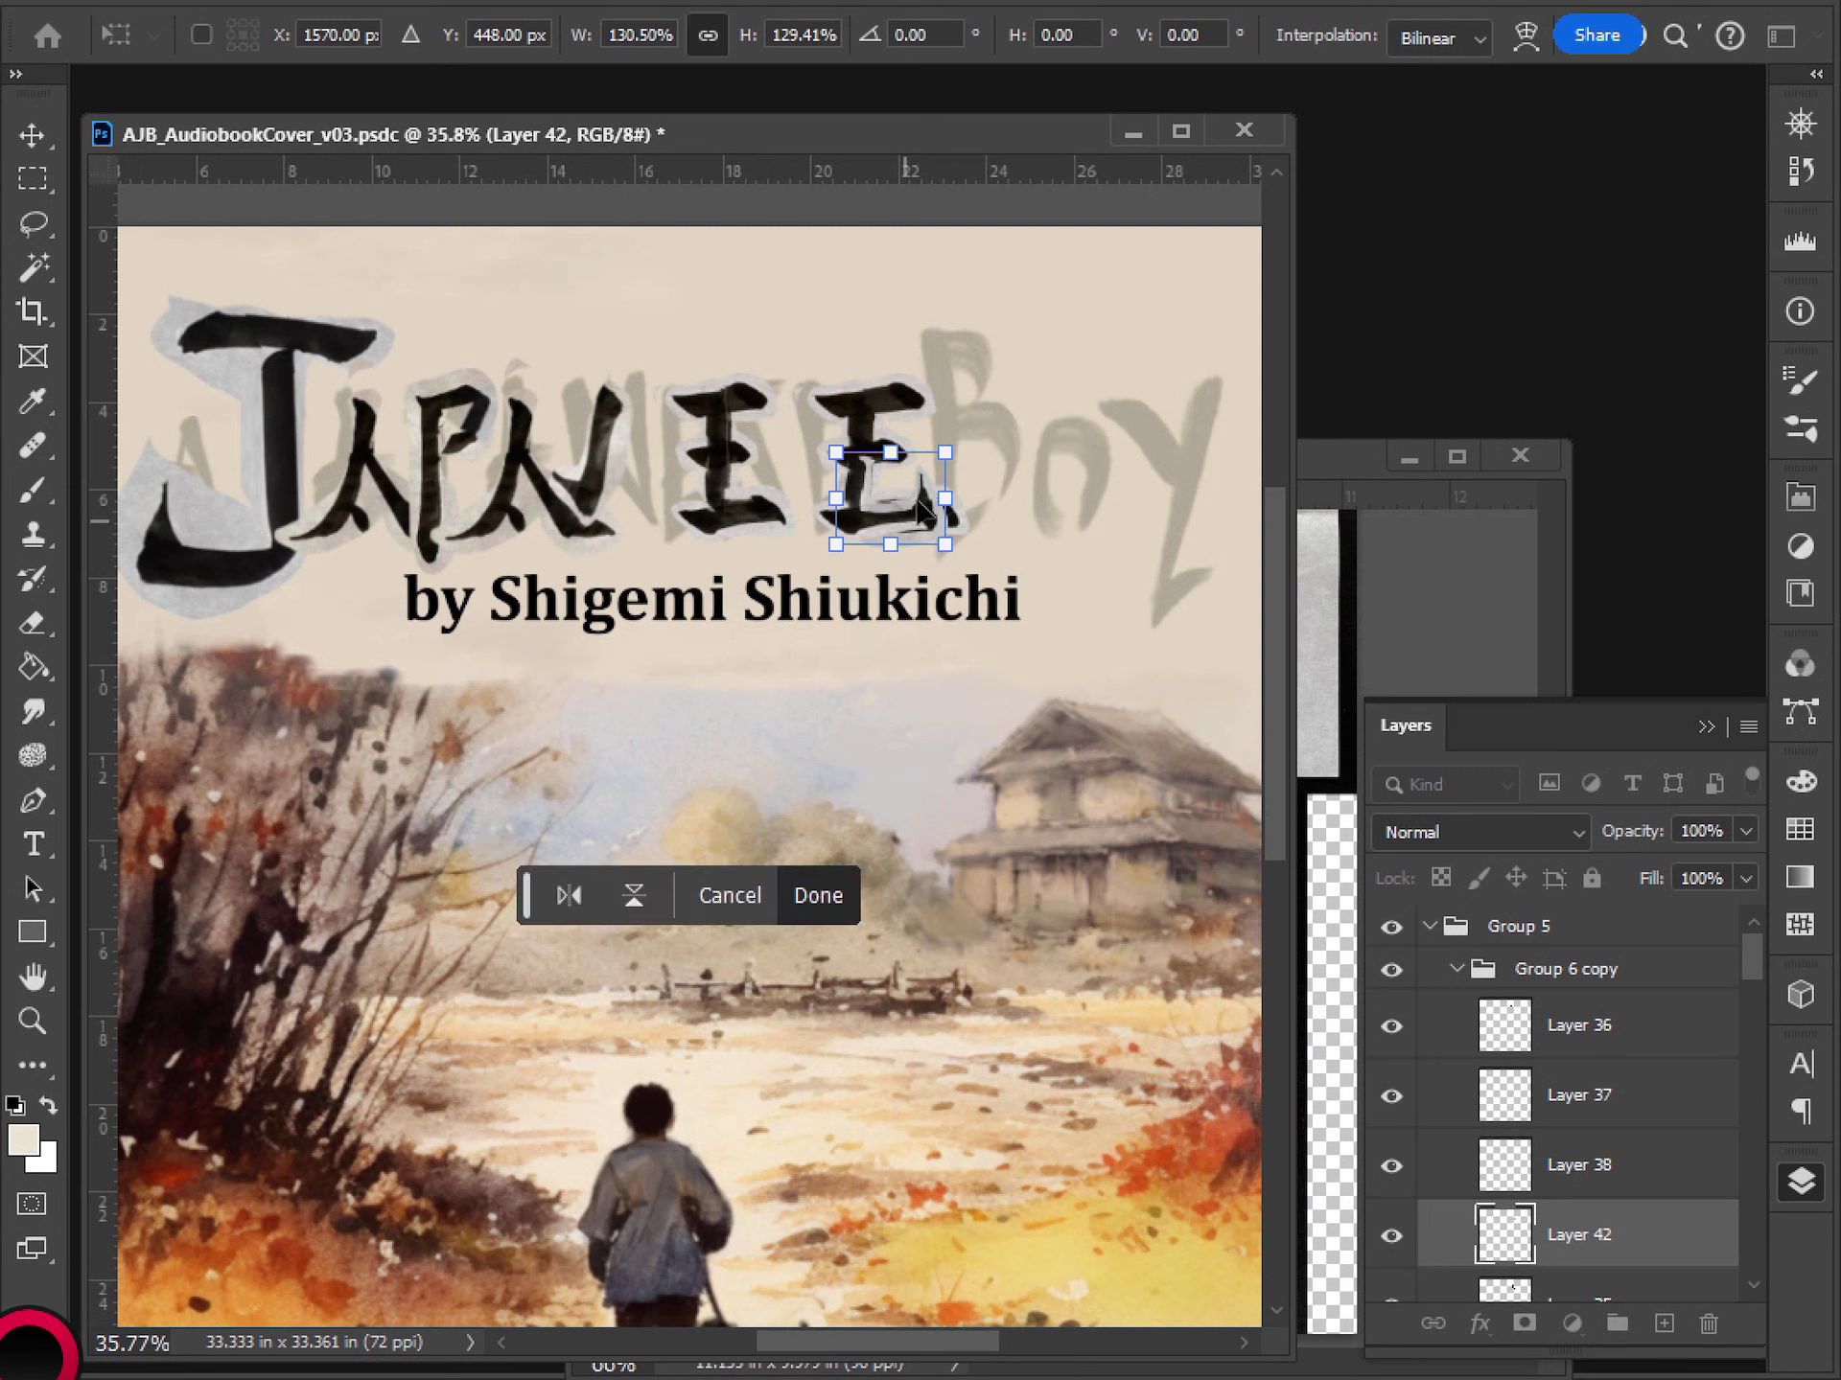
key("Return")
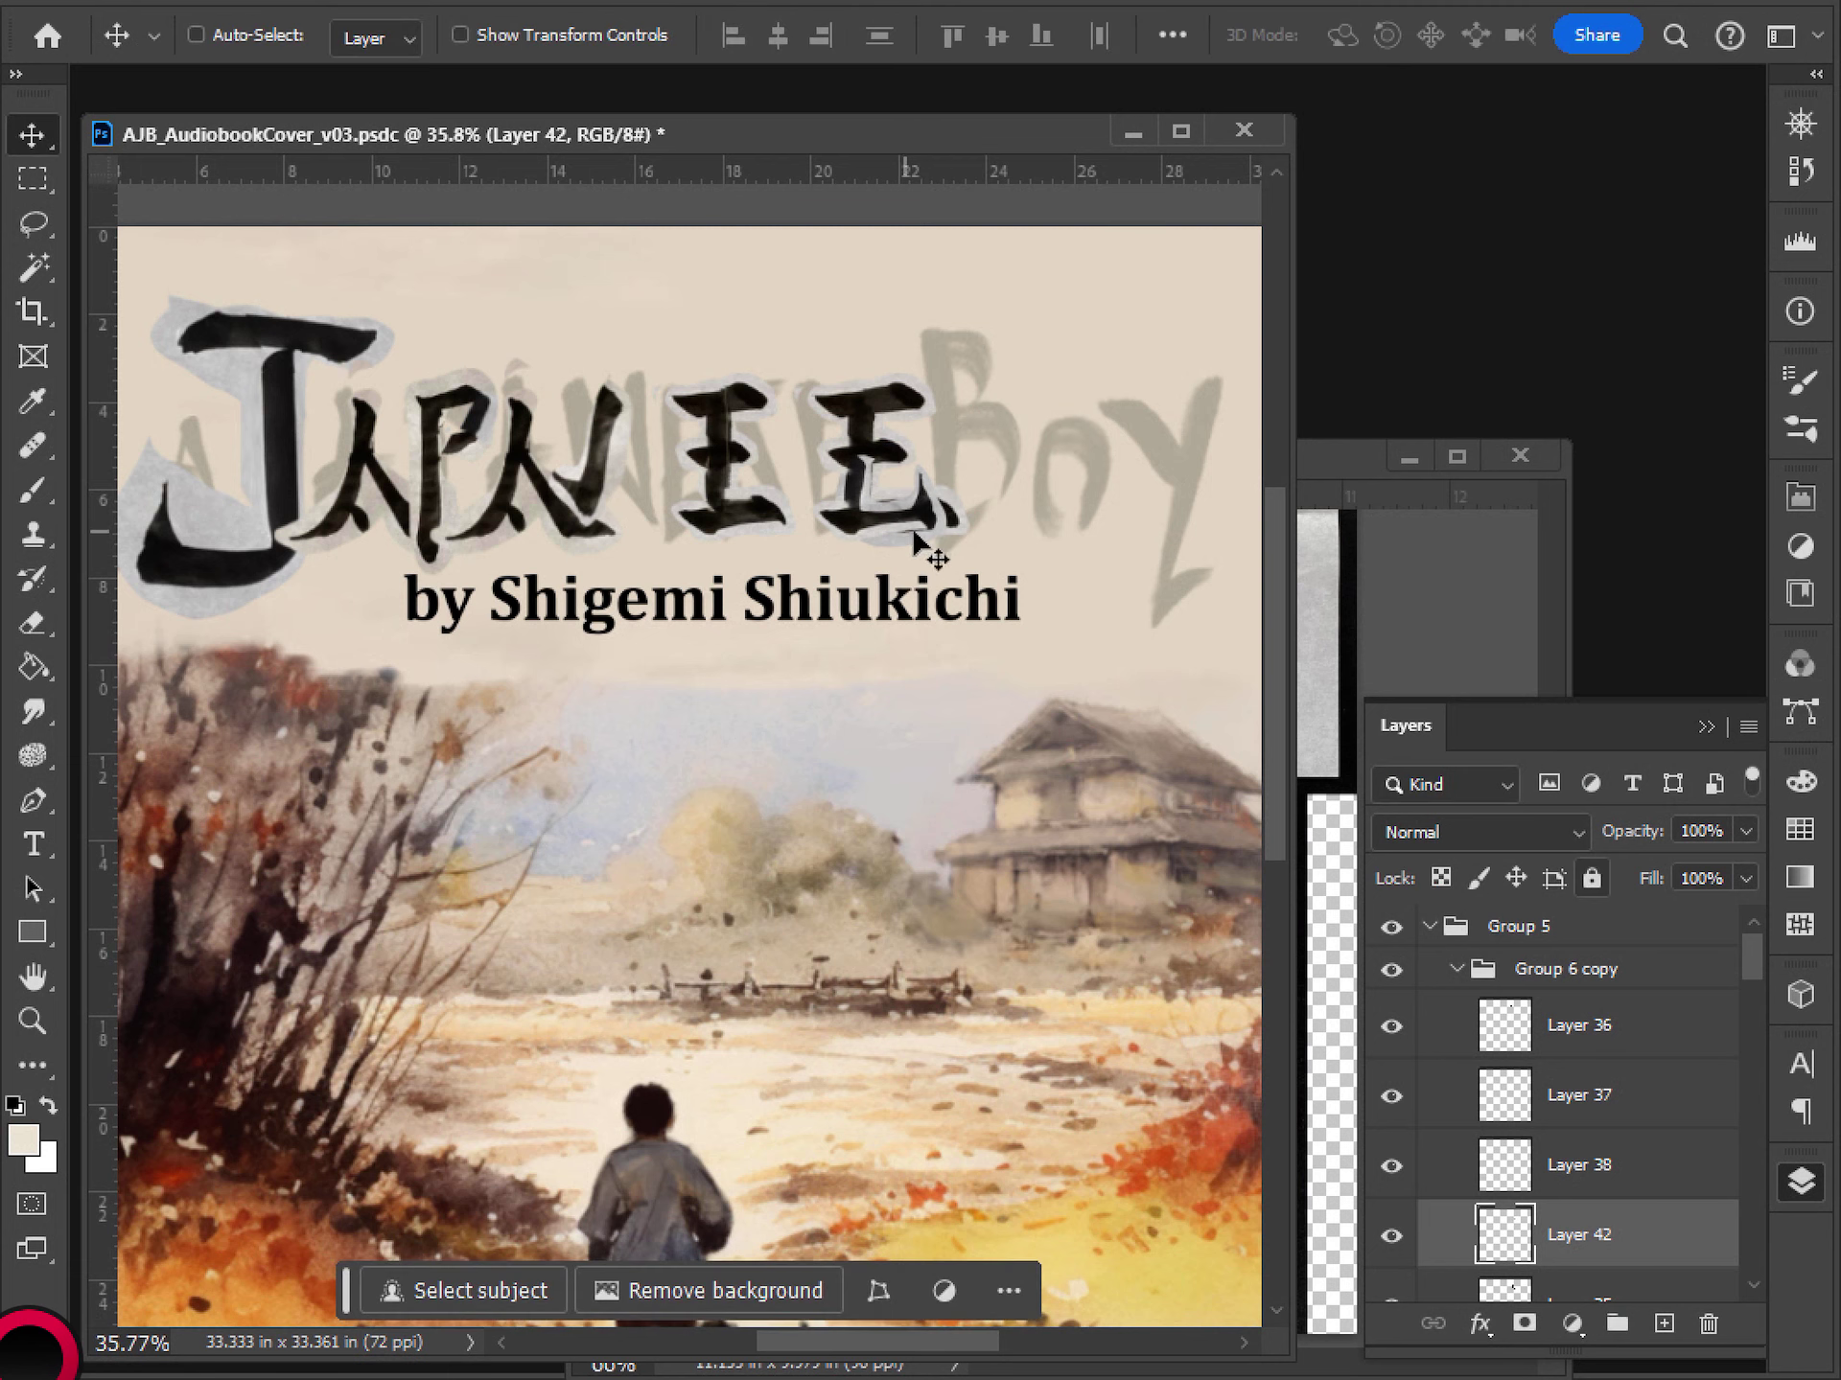
- Hide Layer 42, erase the right part of the last E's bottom stroke on Layer 35, and show Layer 42 again
left_click(1392, 1235)
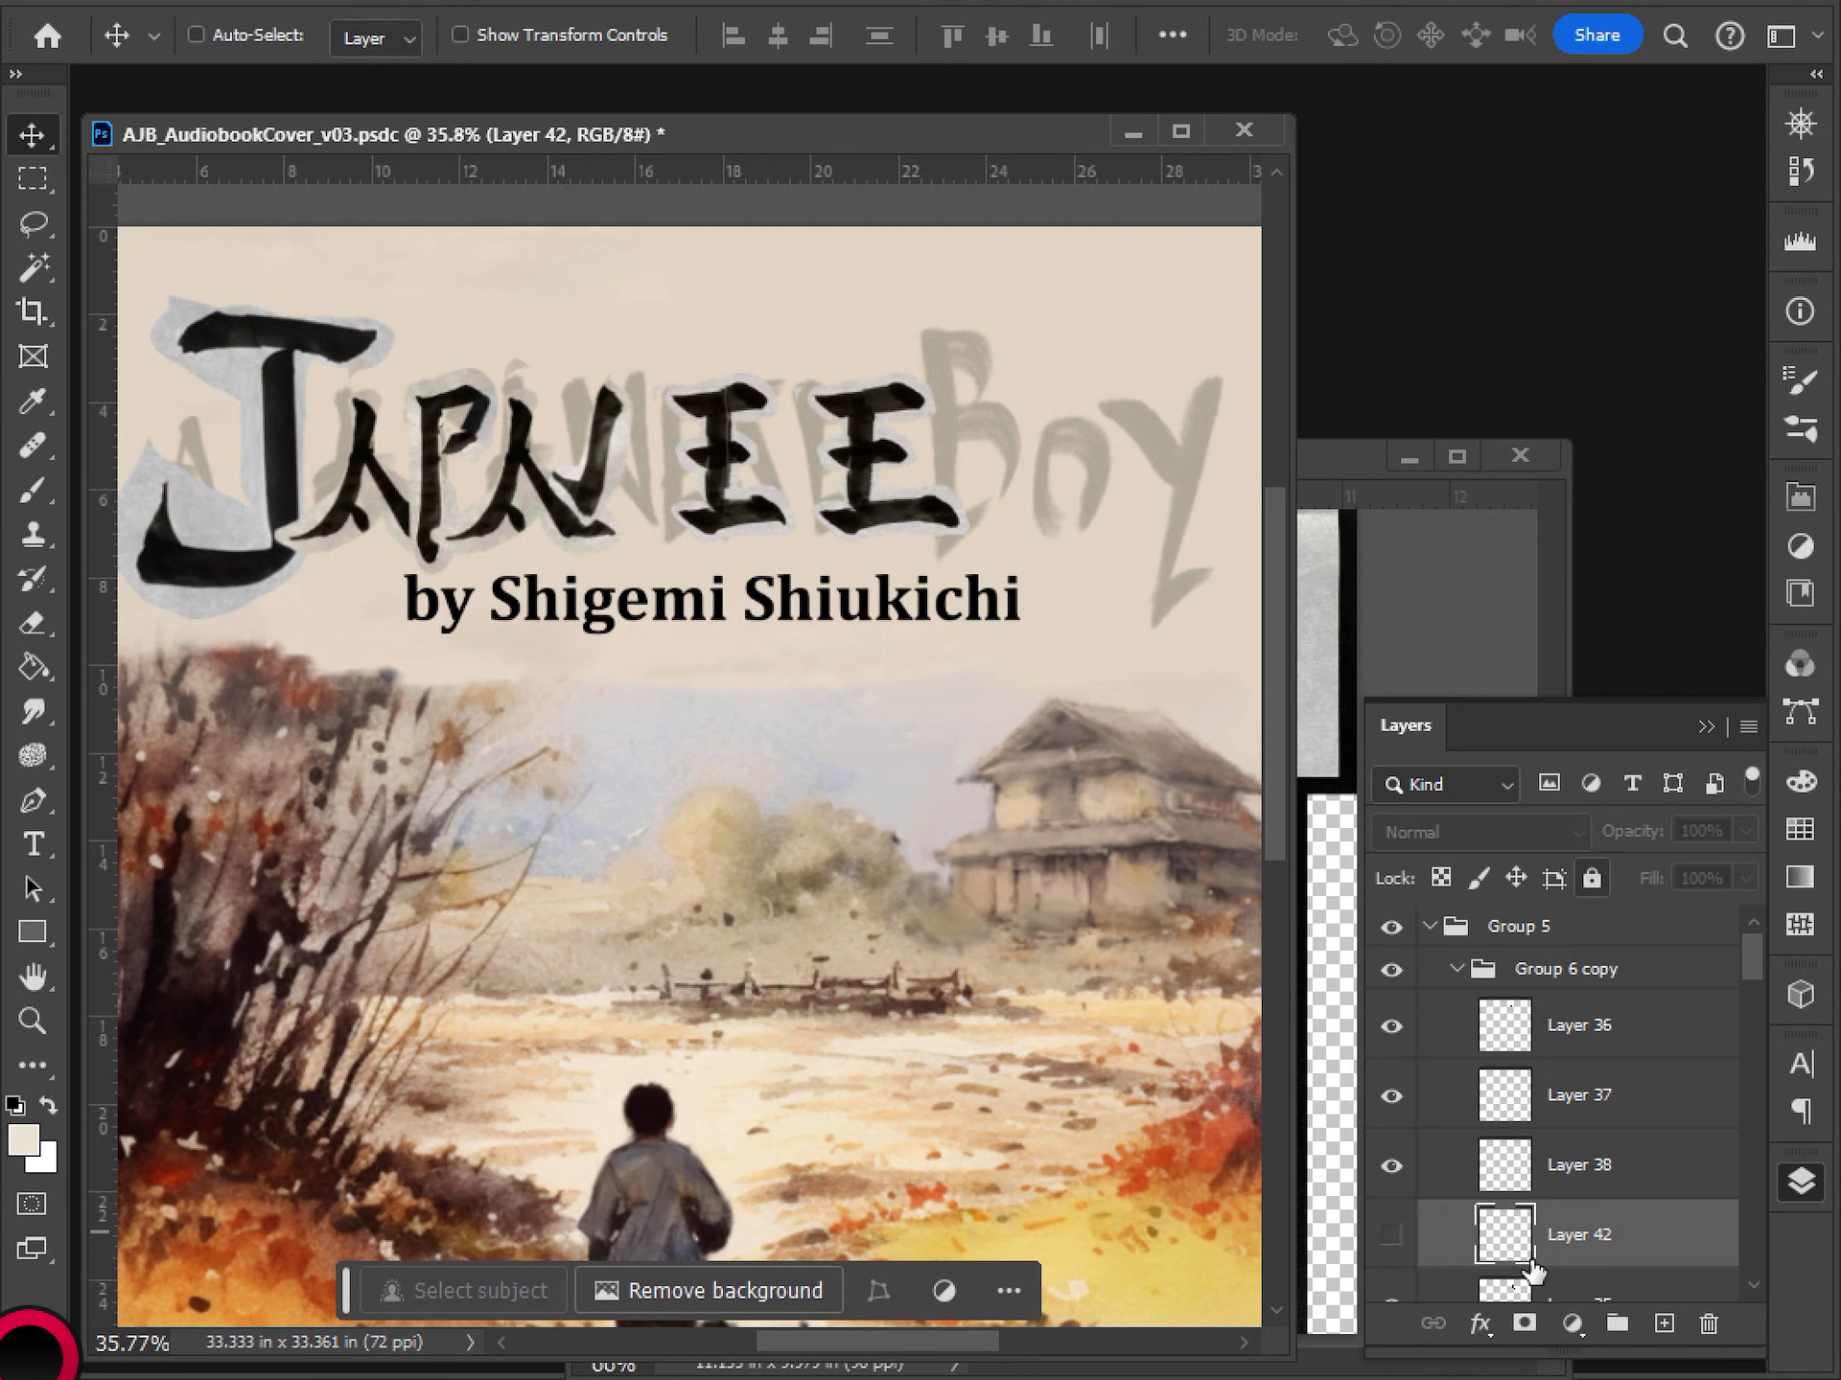
left_click(1538, 1287)
key("e")
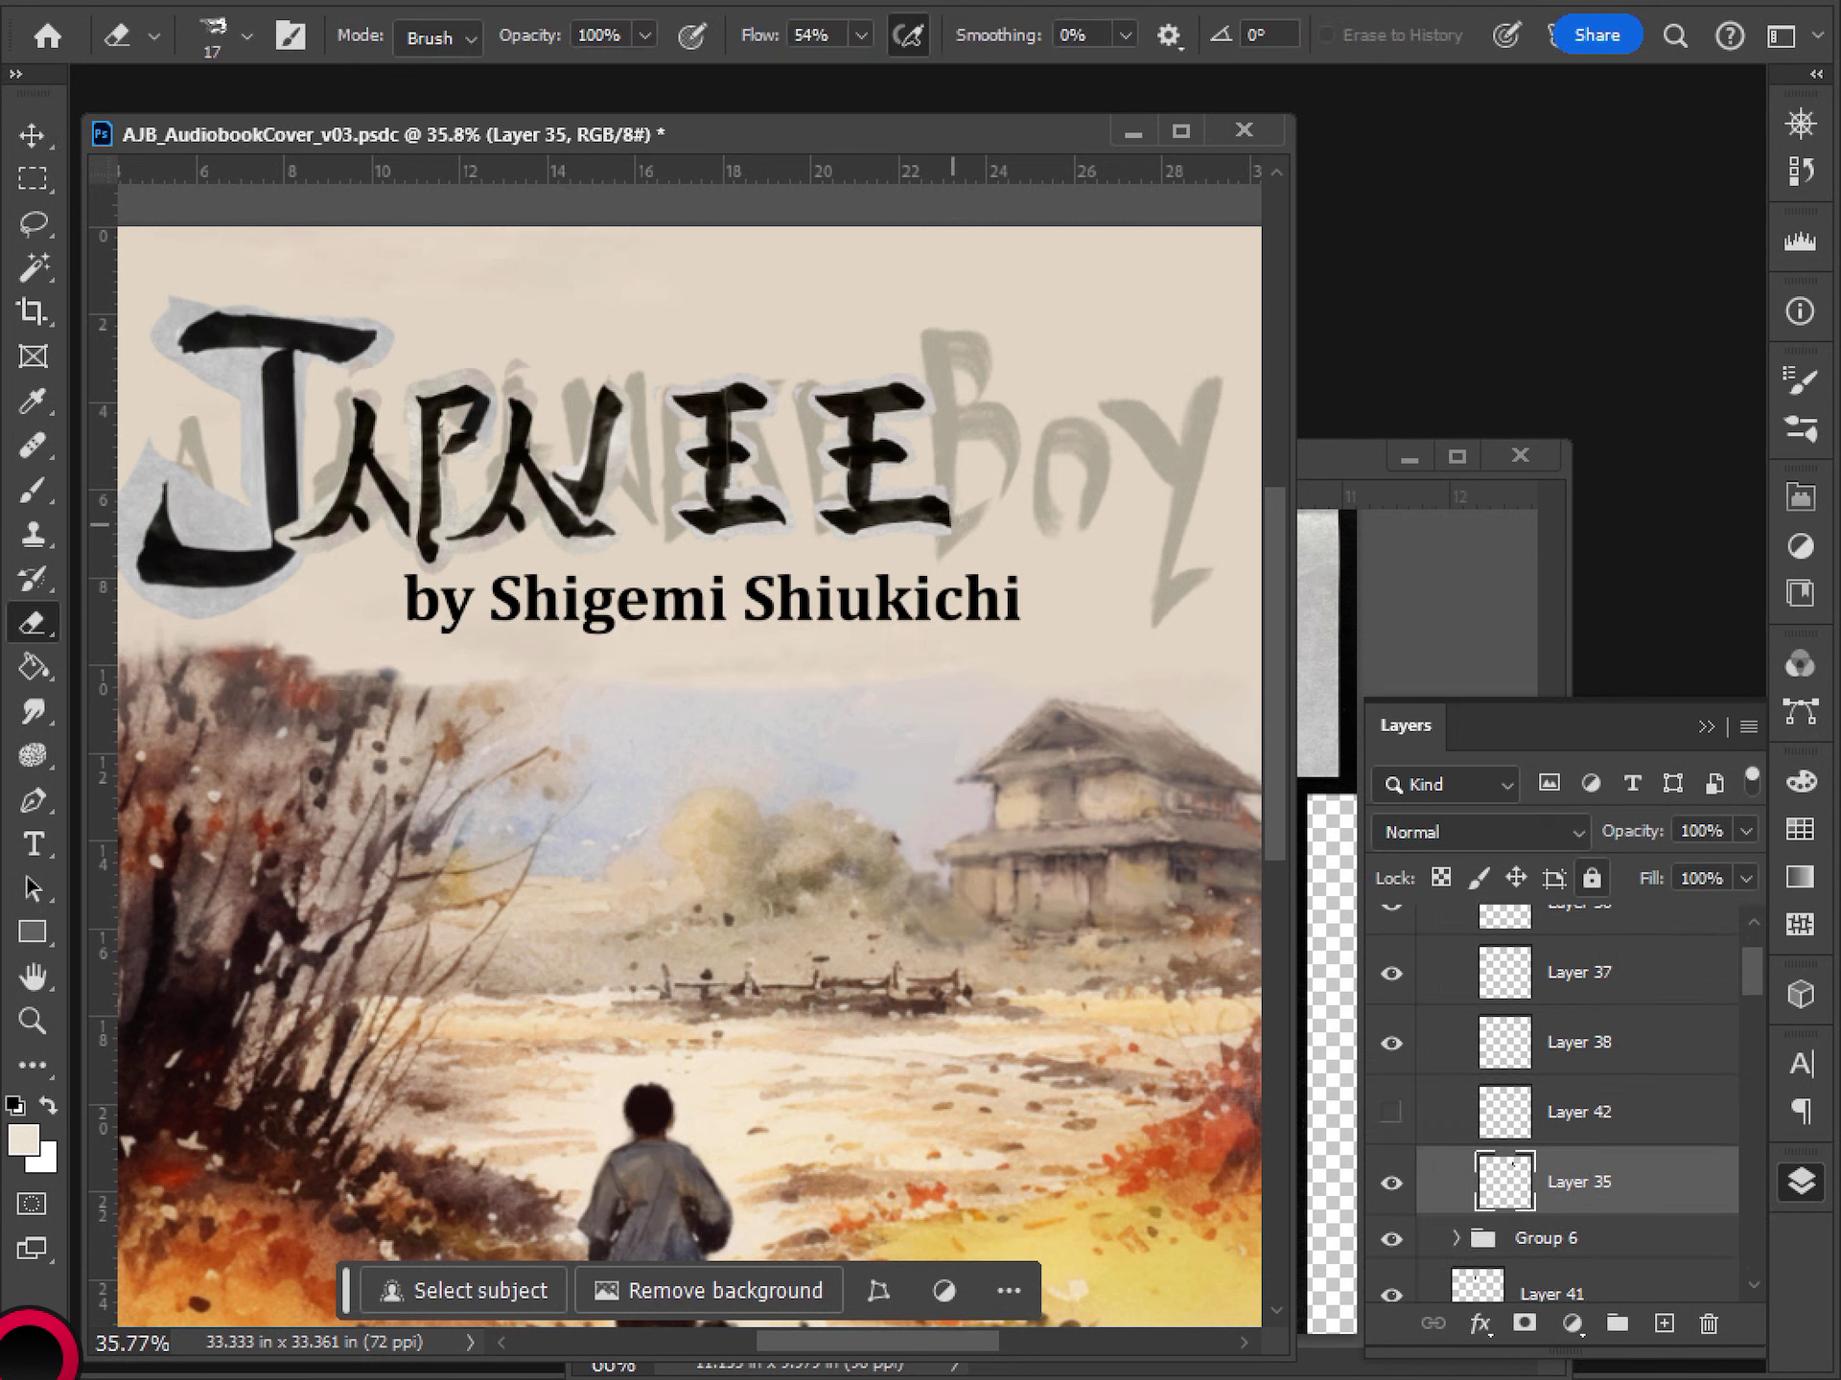
left_click_drag(952, 513, 880, 509)
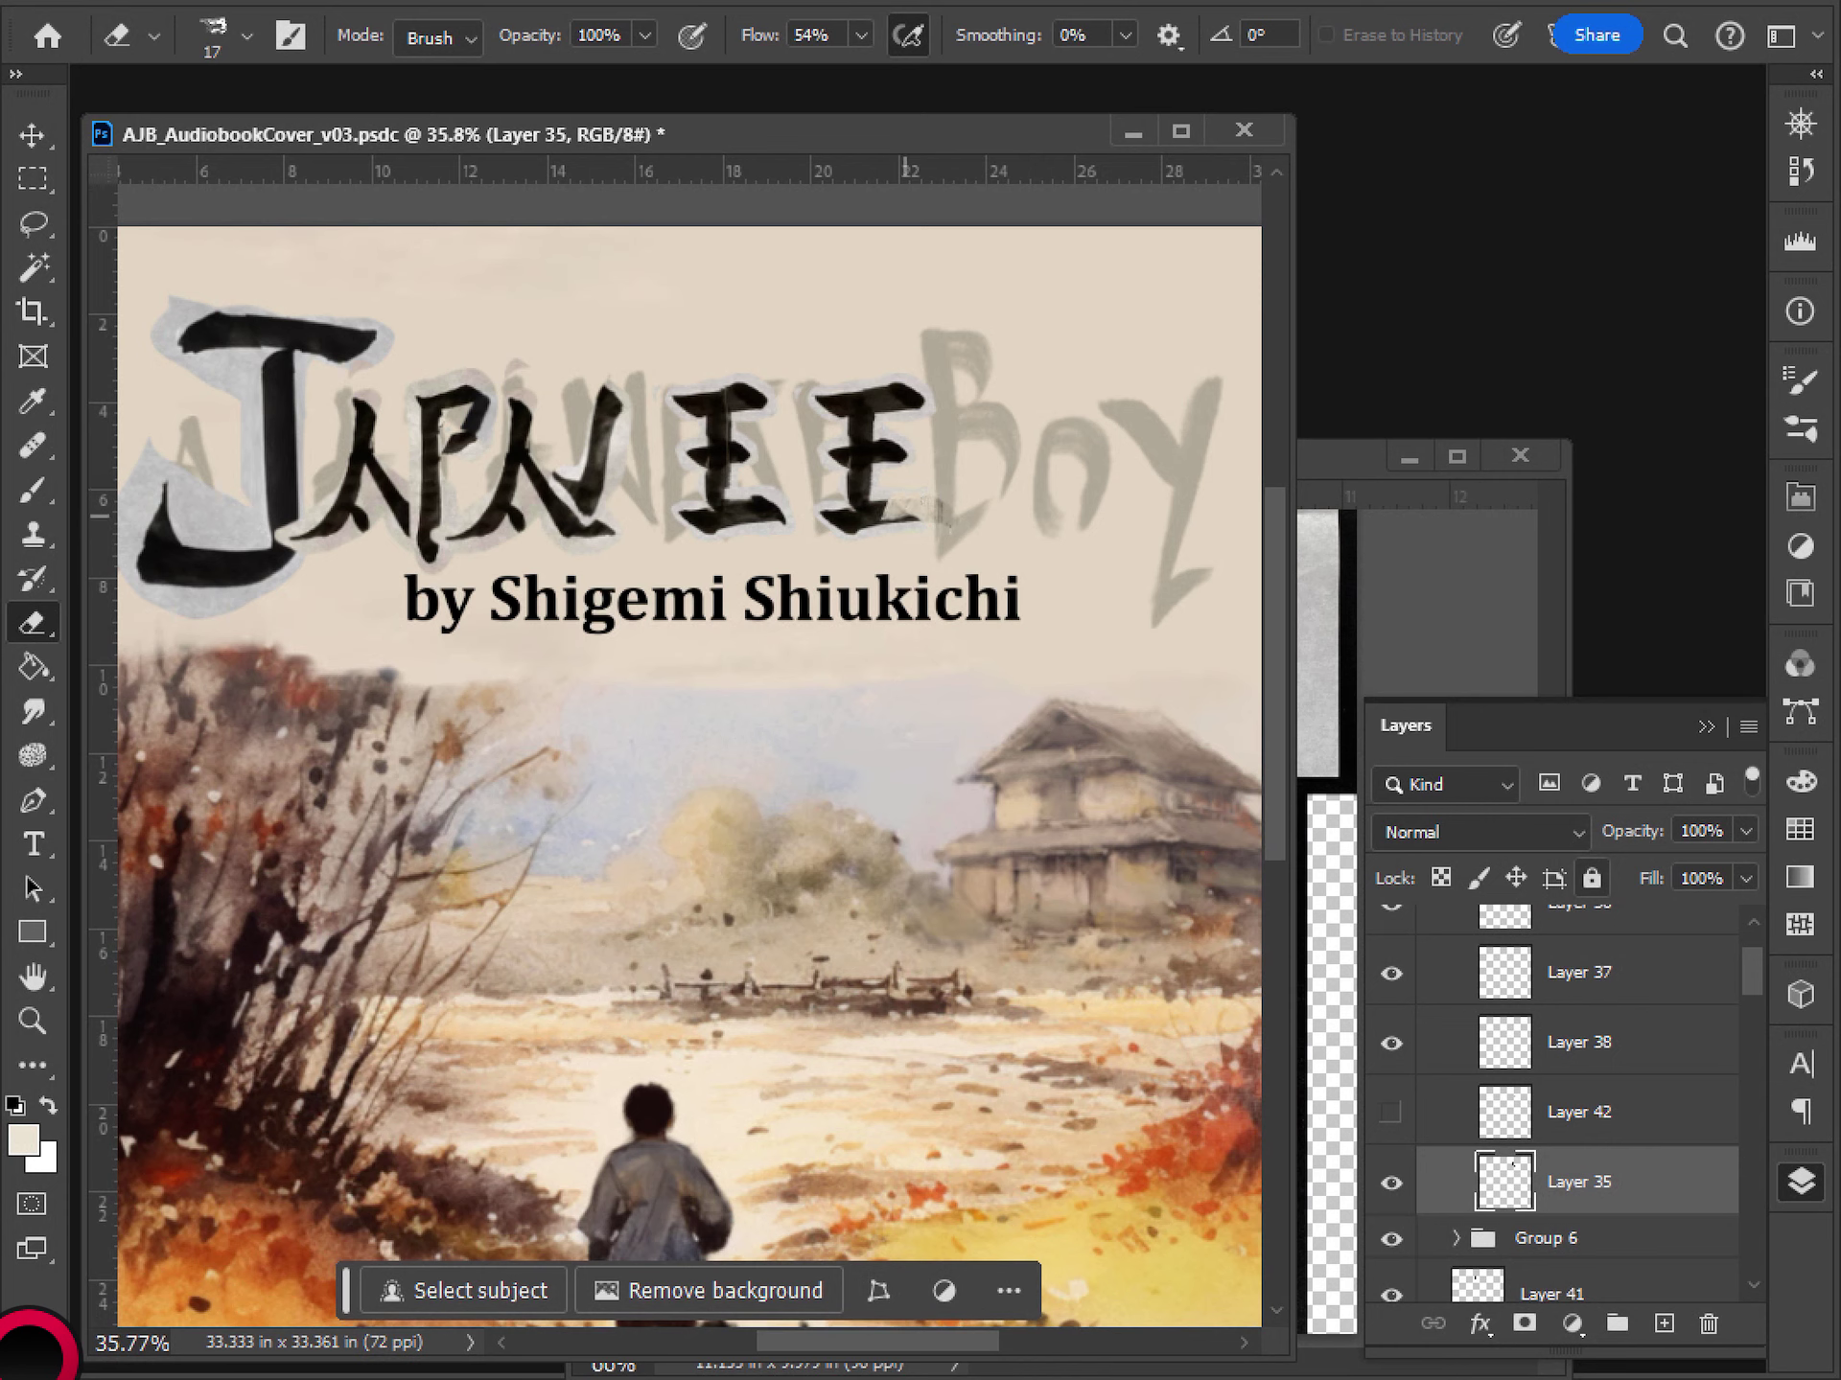
left_click(1390, 1112)
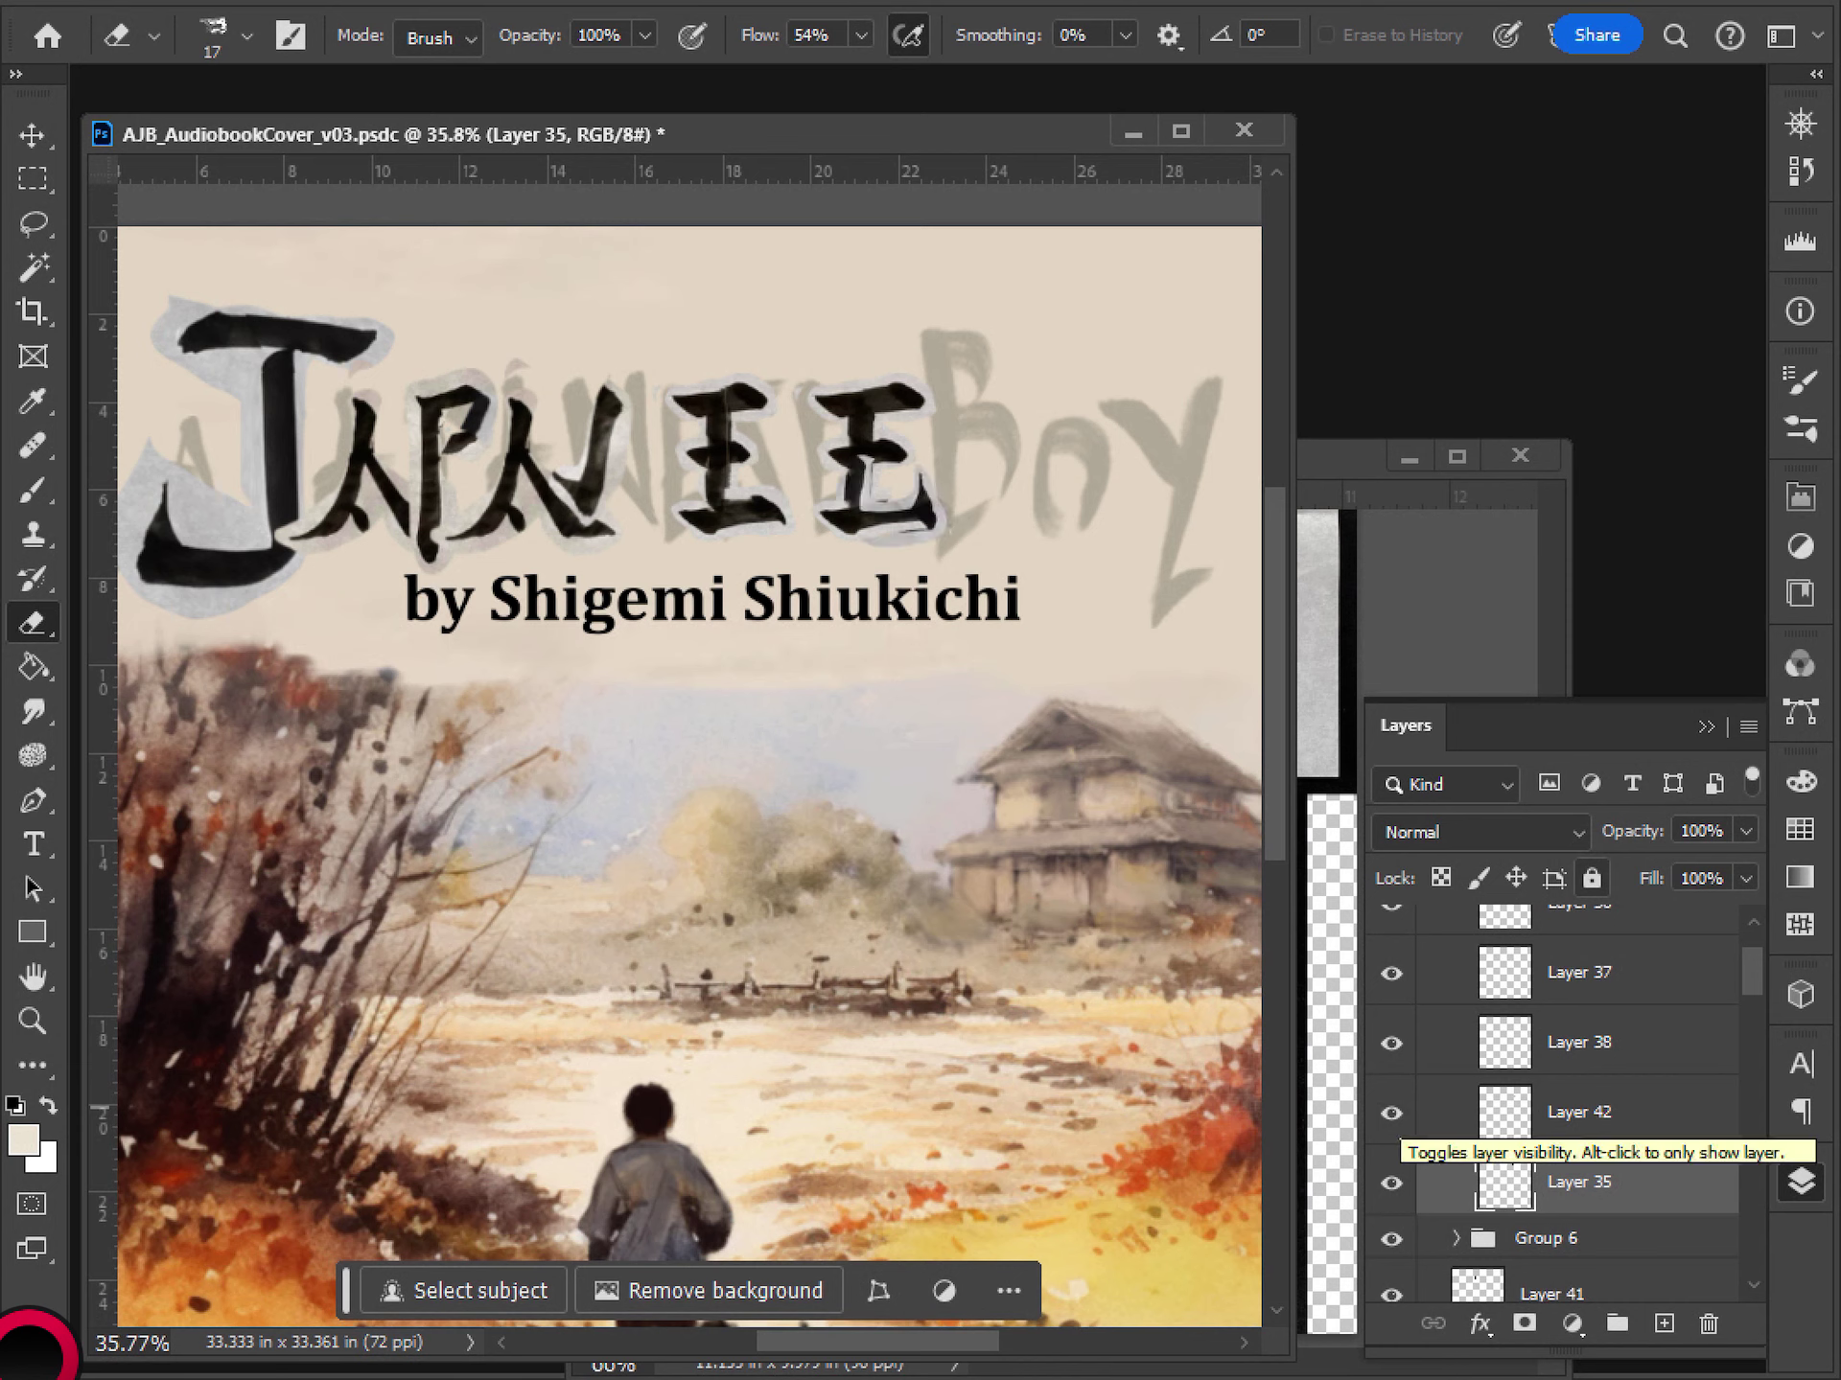
- Try stacking Layer 35 above Layer 42 and at the top of Group 6 copy, undoing a small nudge in between
left_click_drag(1579, 1174, 1579, 1083)
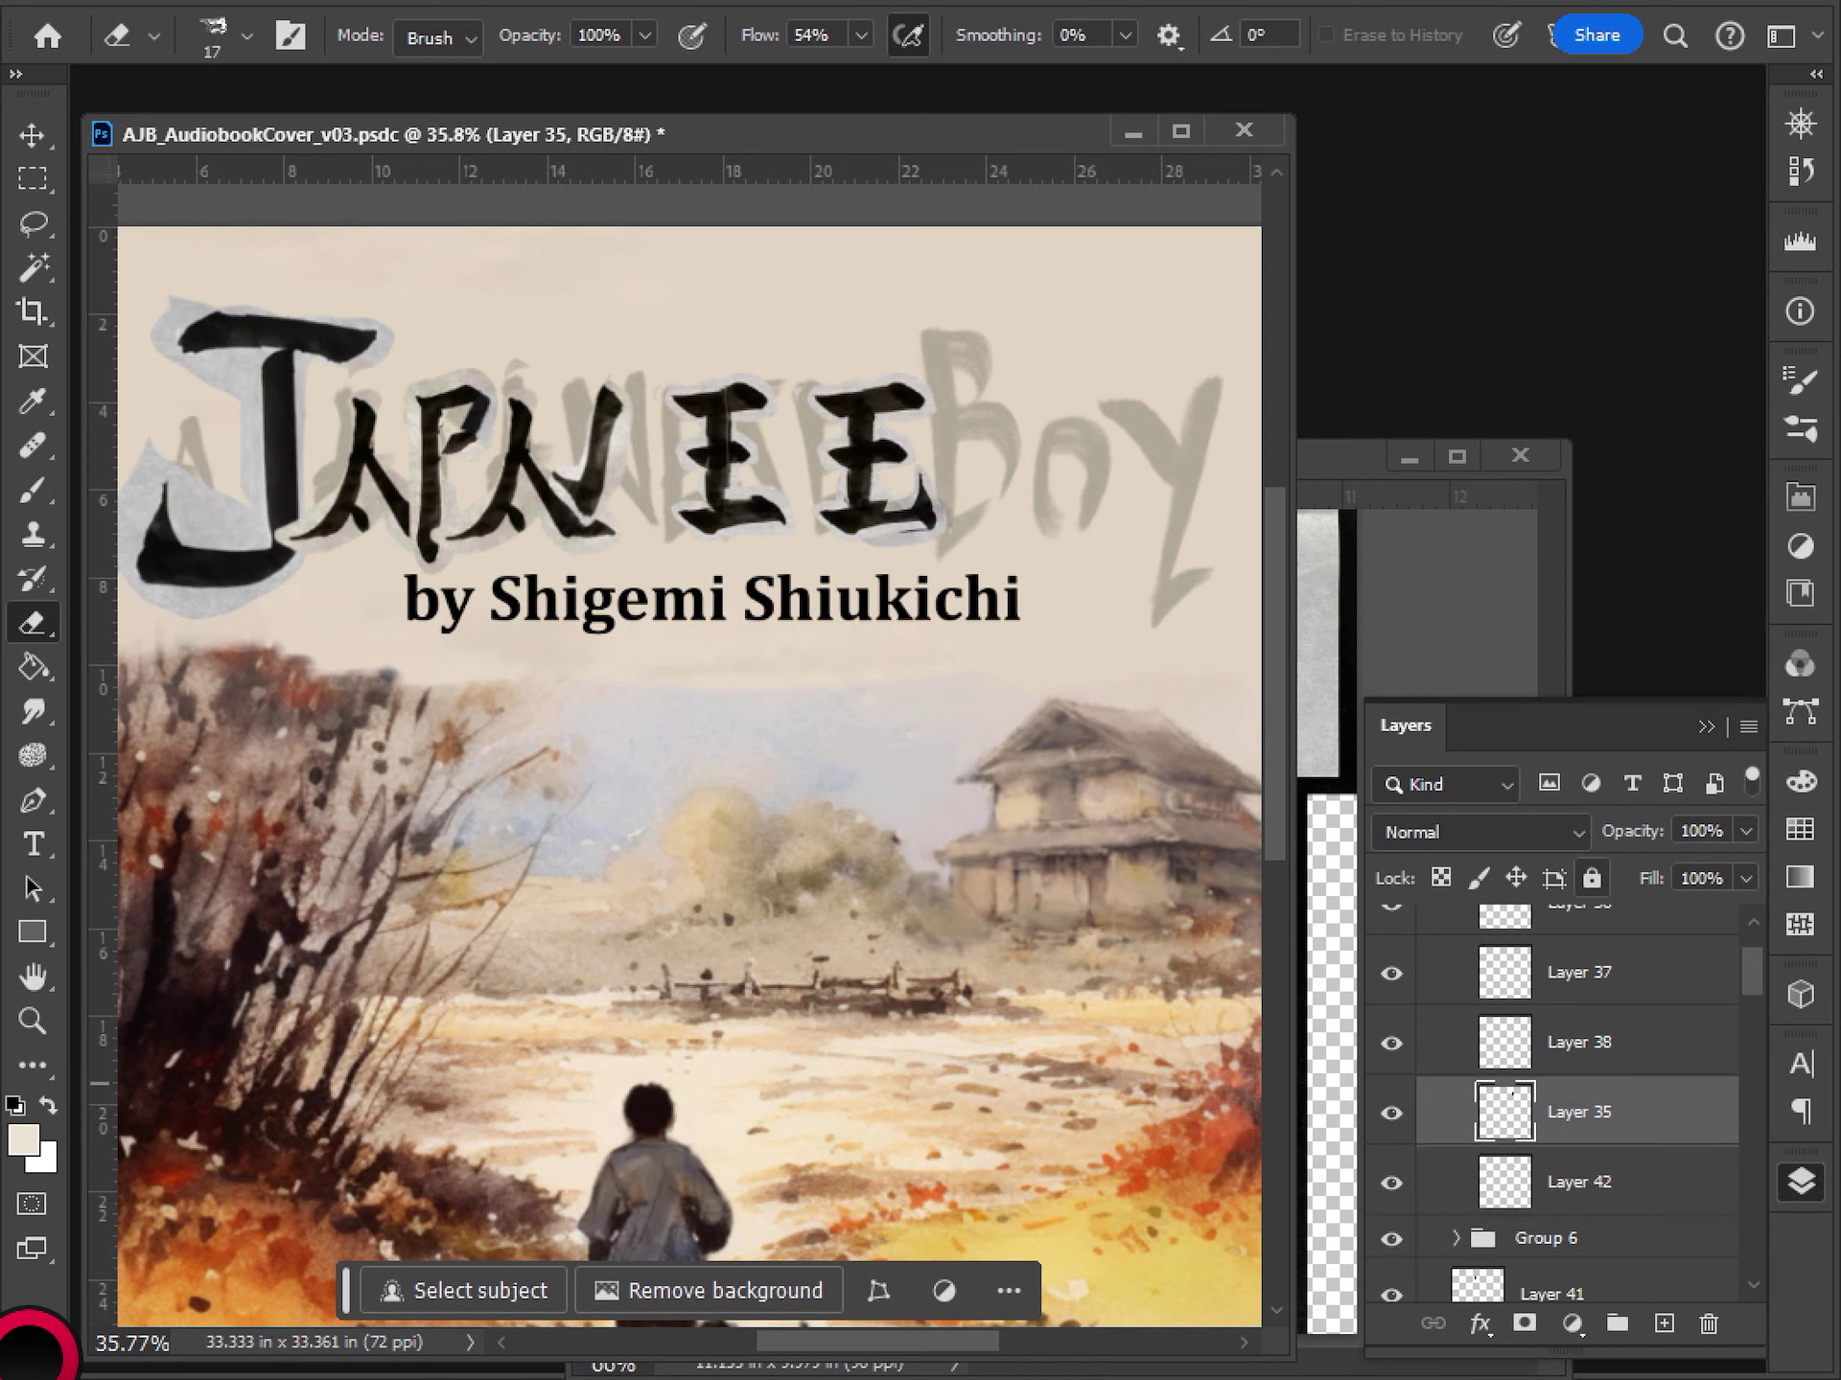
key("v")
left_click_drag(944, 513, 944, 503)
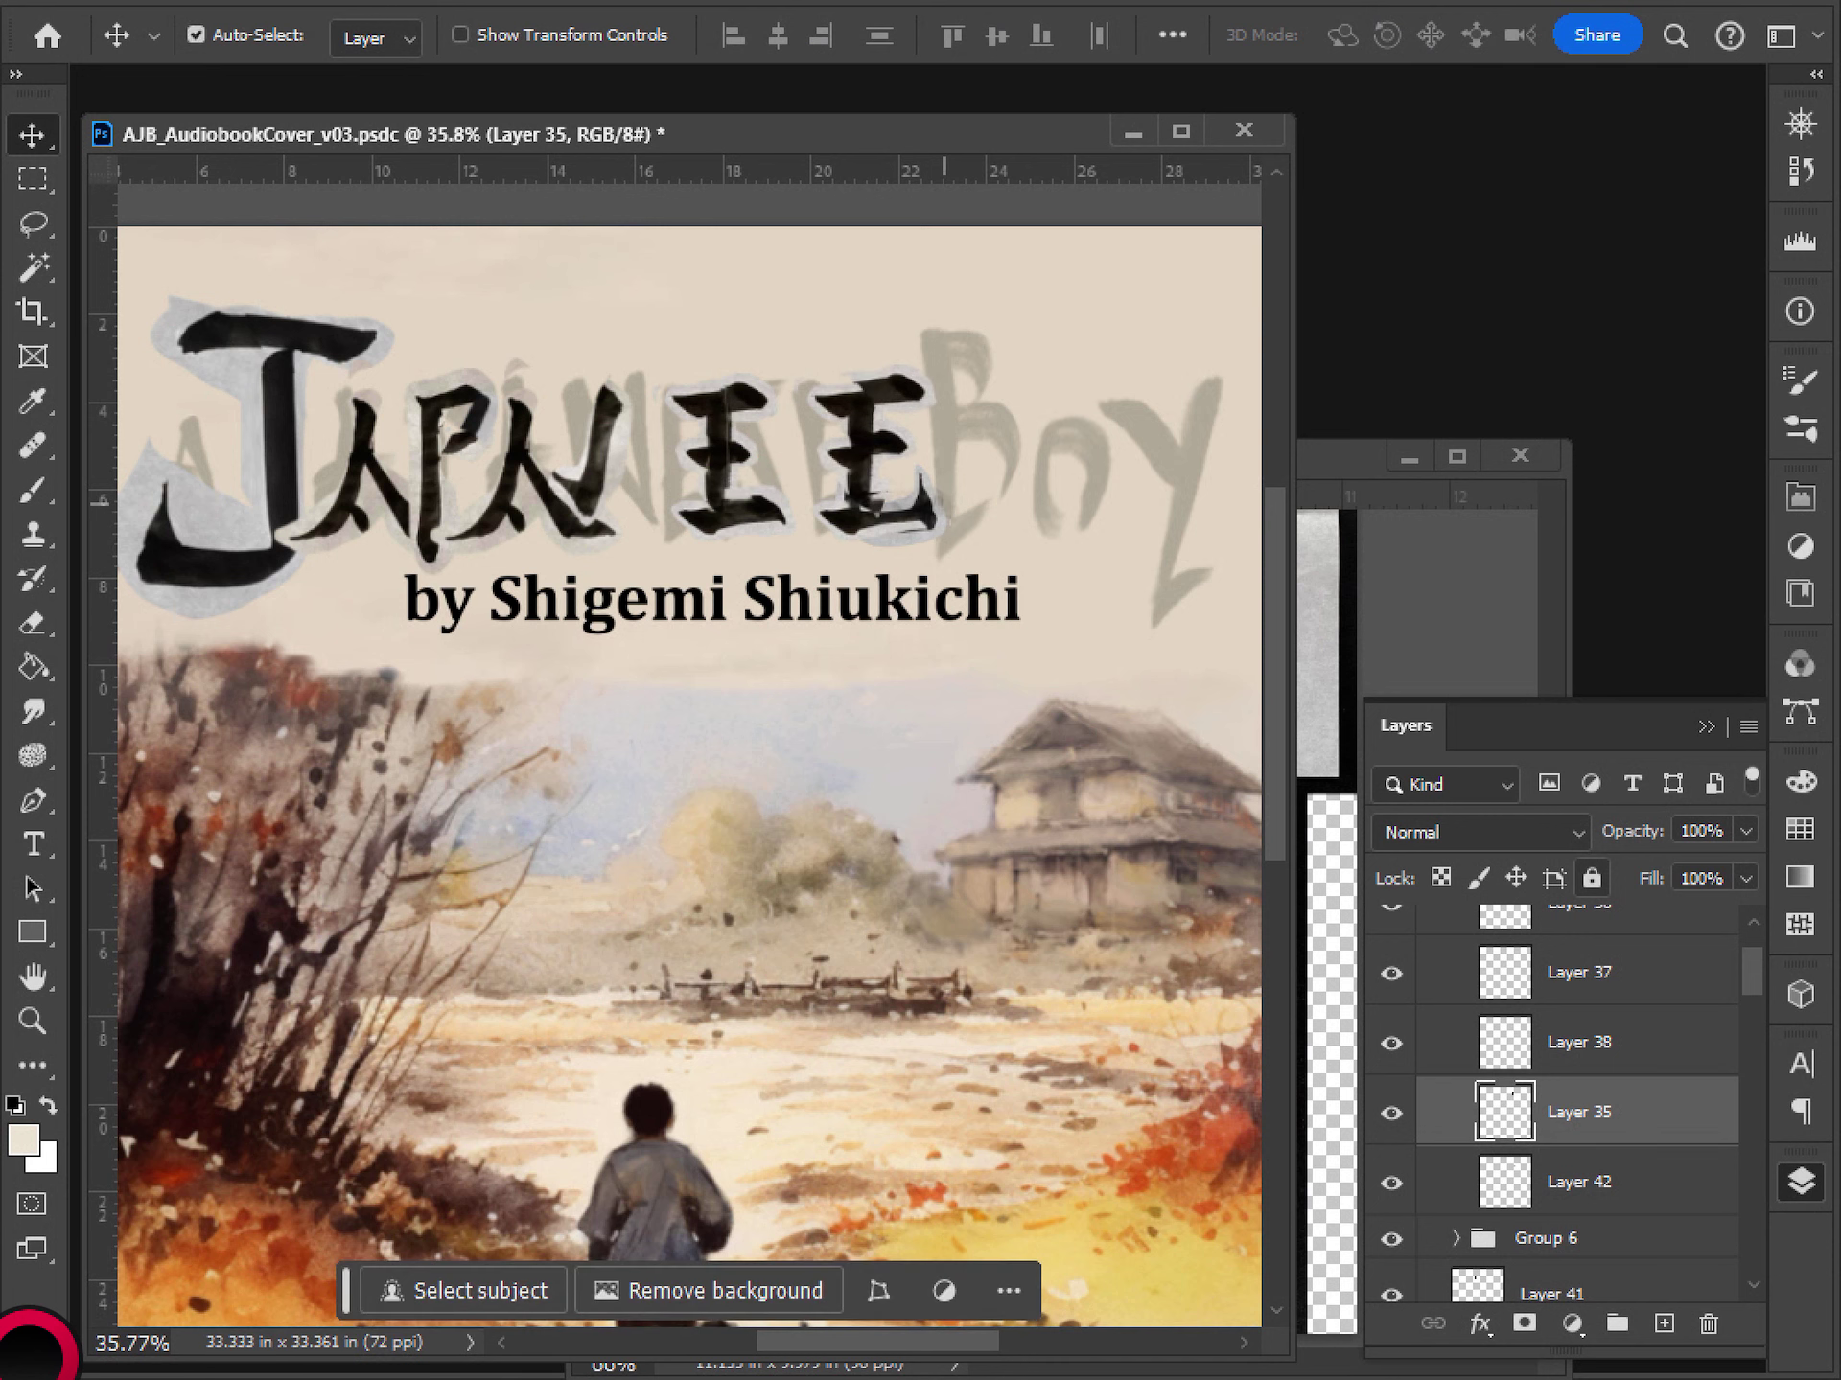
key("ctrl+z")
left_click_drag(1579, 1104, 1579, 954)
scroll(1579, 939, "up", 2)
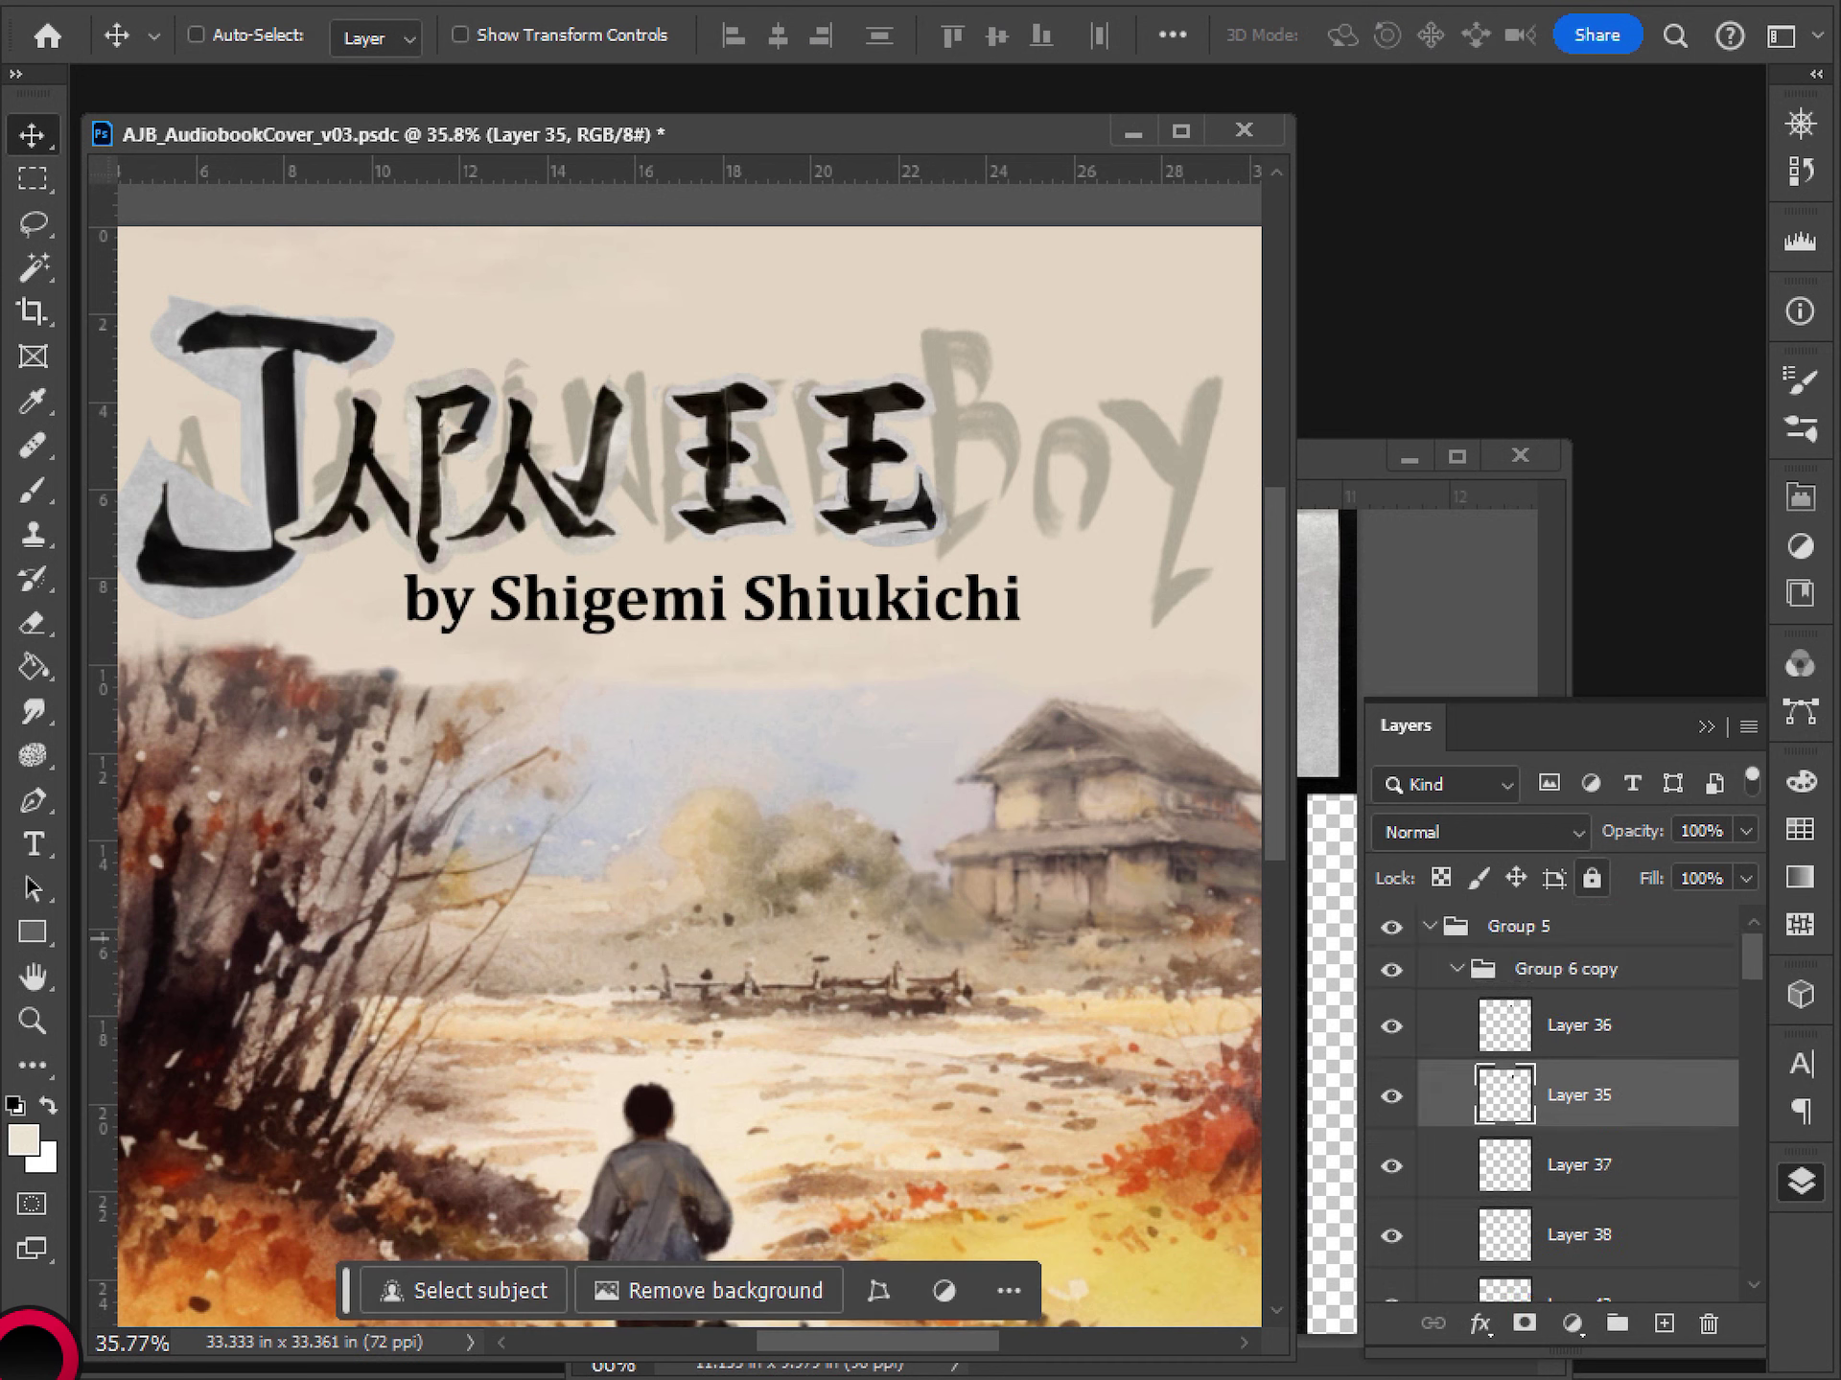
left_click_drag(1579, 1095, 1579, 997)
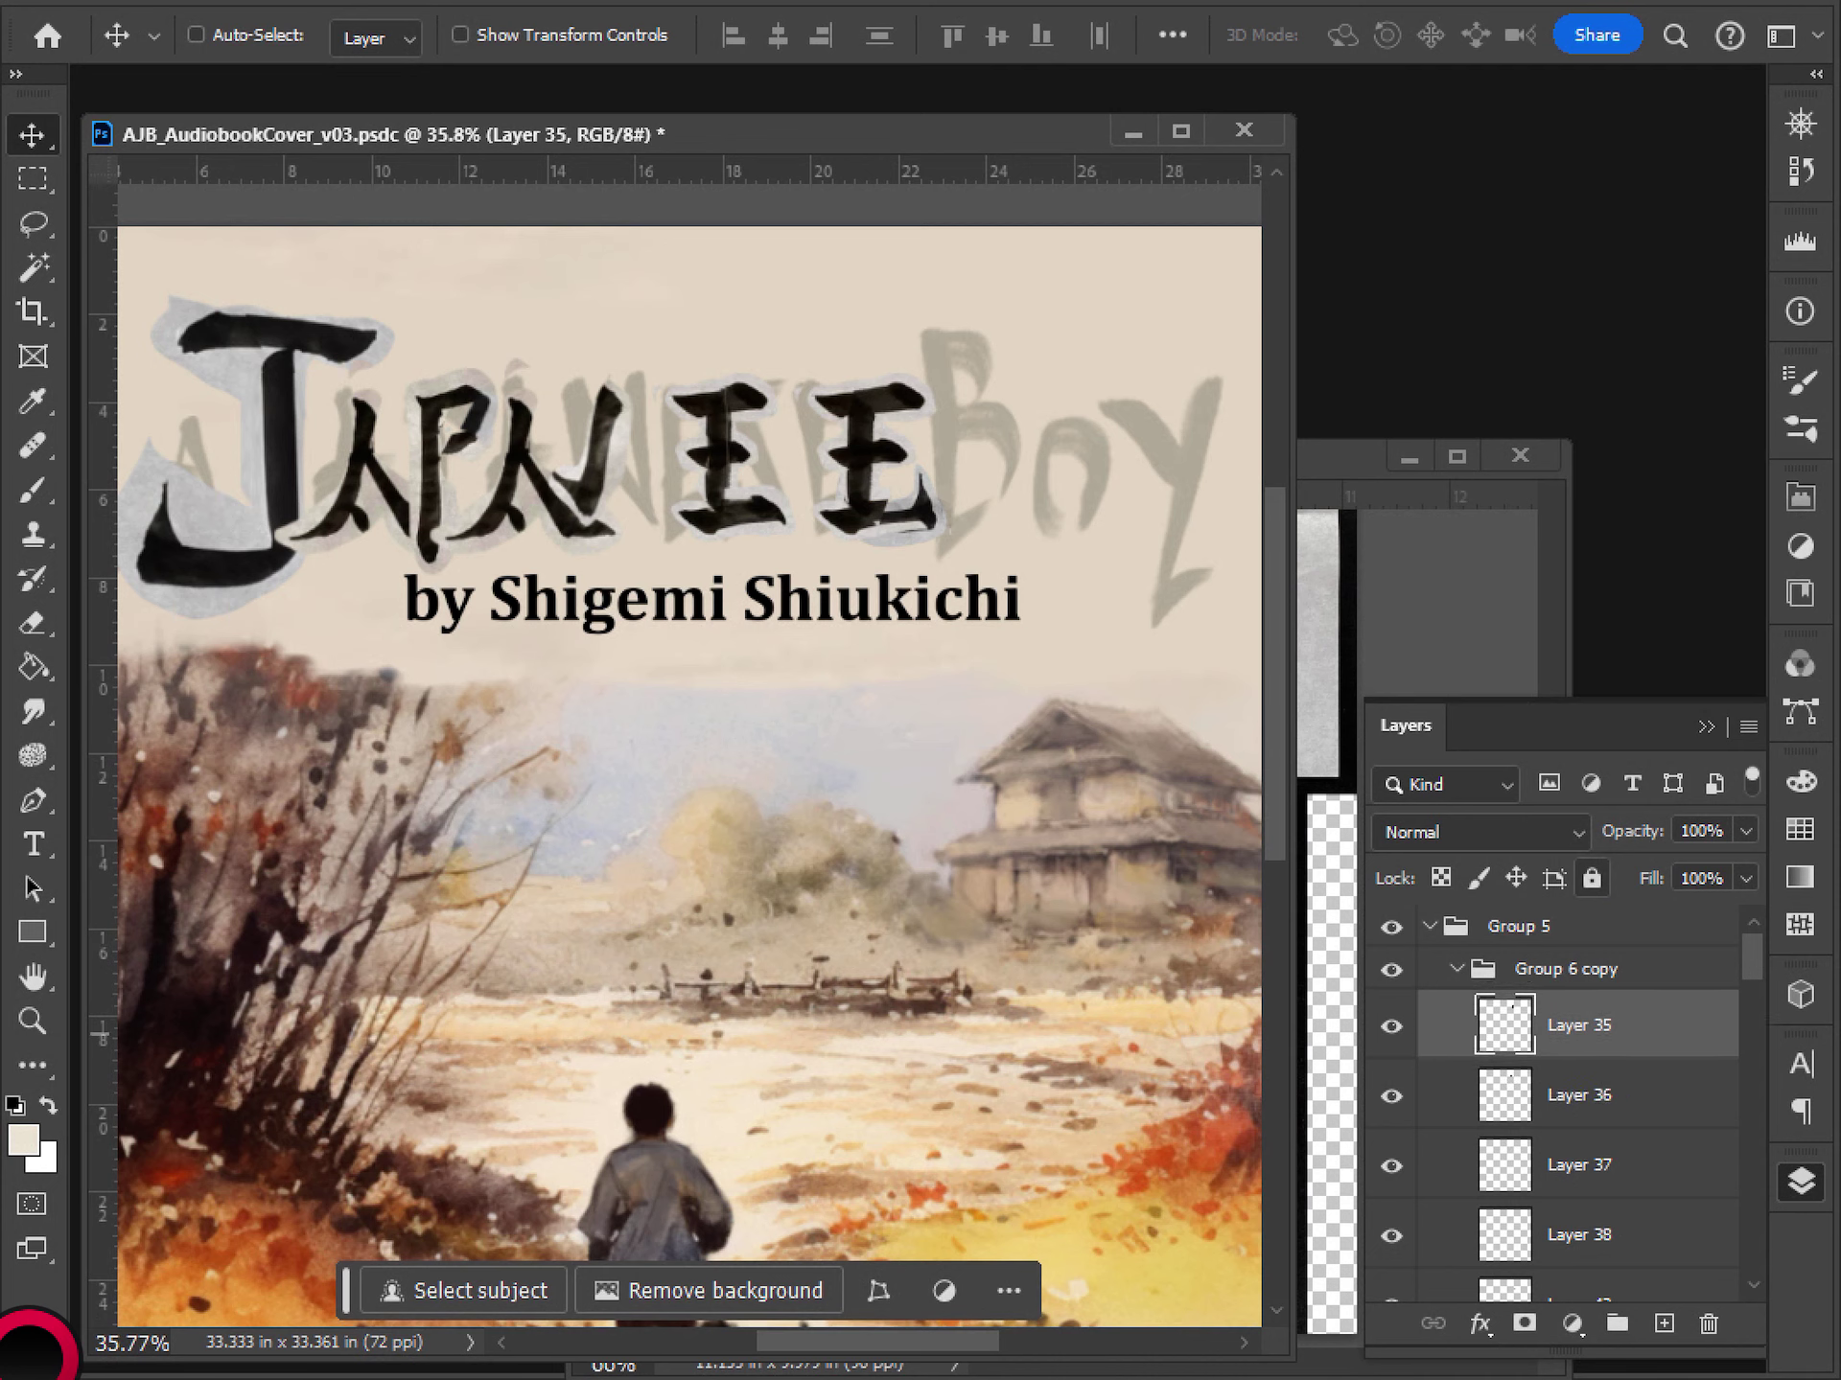
- Lower Layer 35 to beneath Layer 38 and place Layer 42 directly above it
key("ctrl+bracketleft")
key("ctrl+bracketleft")
key("ctrl+bracketleft")
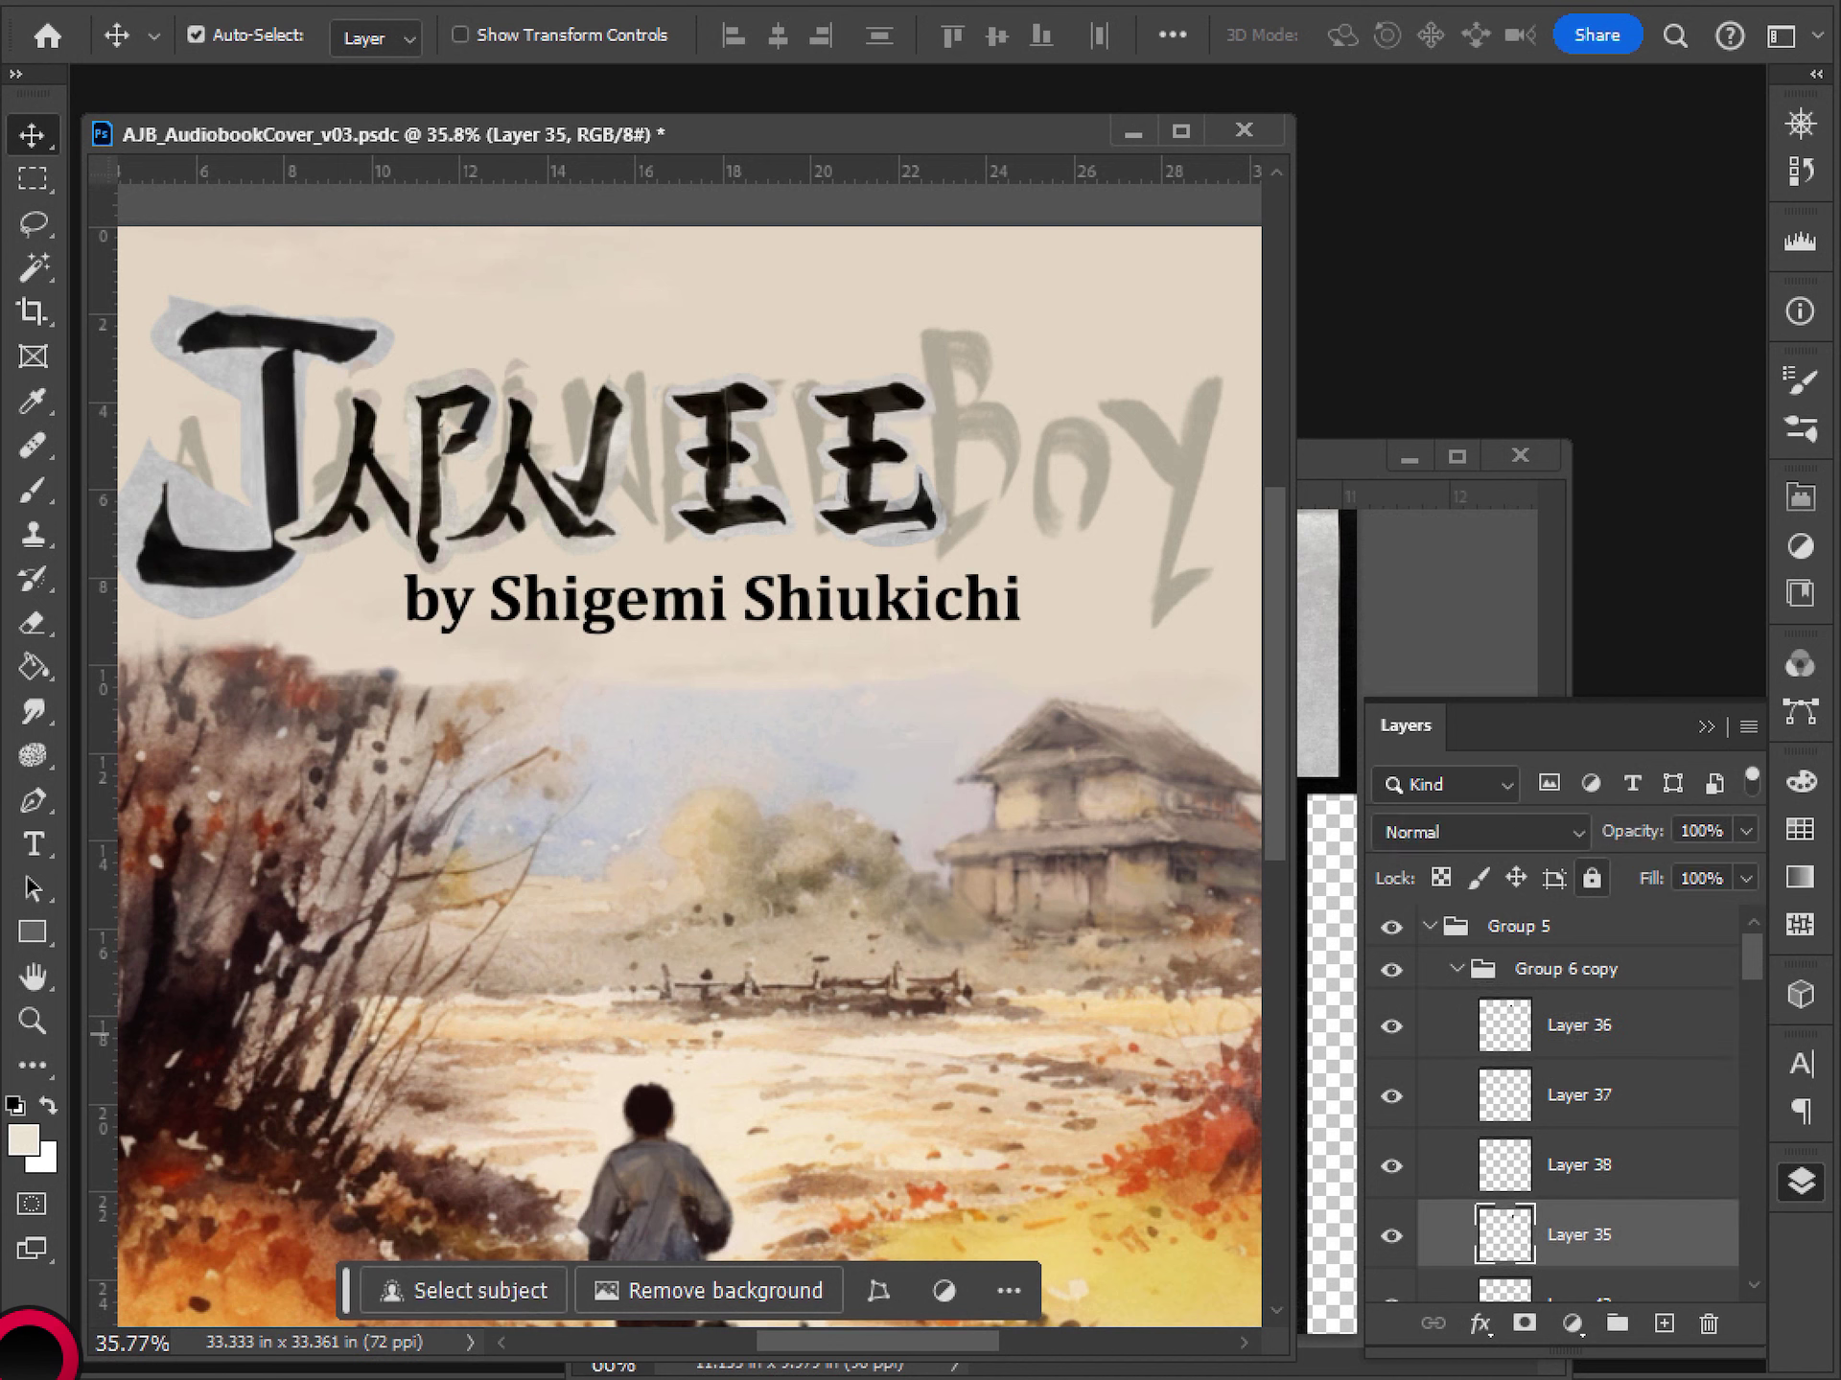
scroll(1553, 1102, "down", 3)
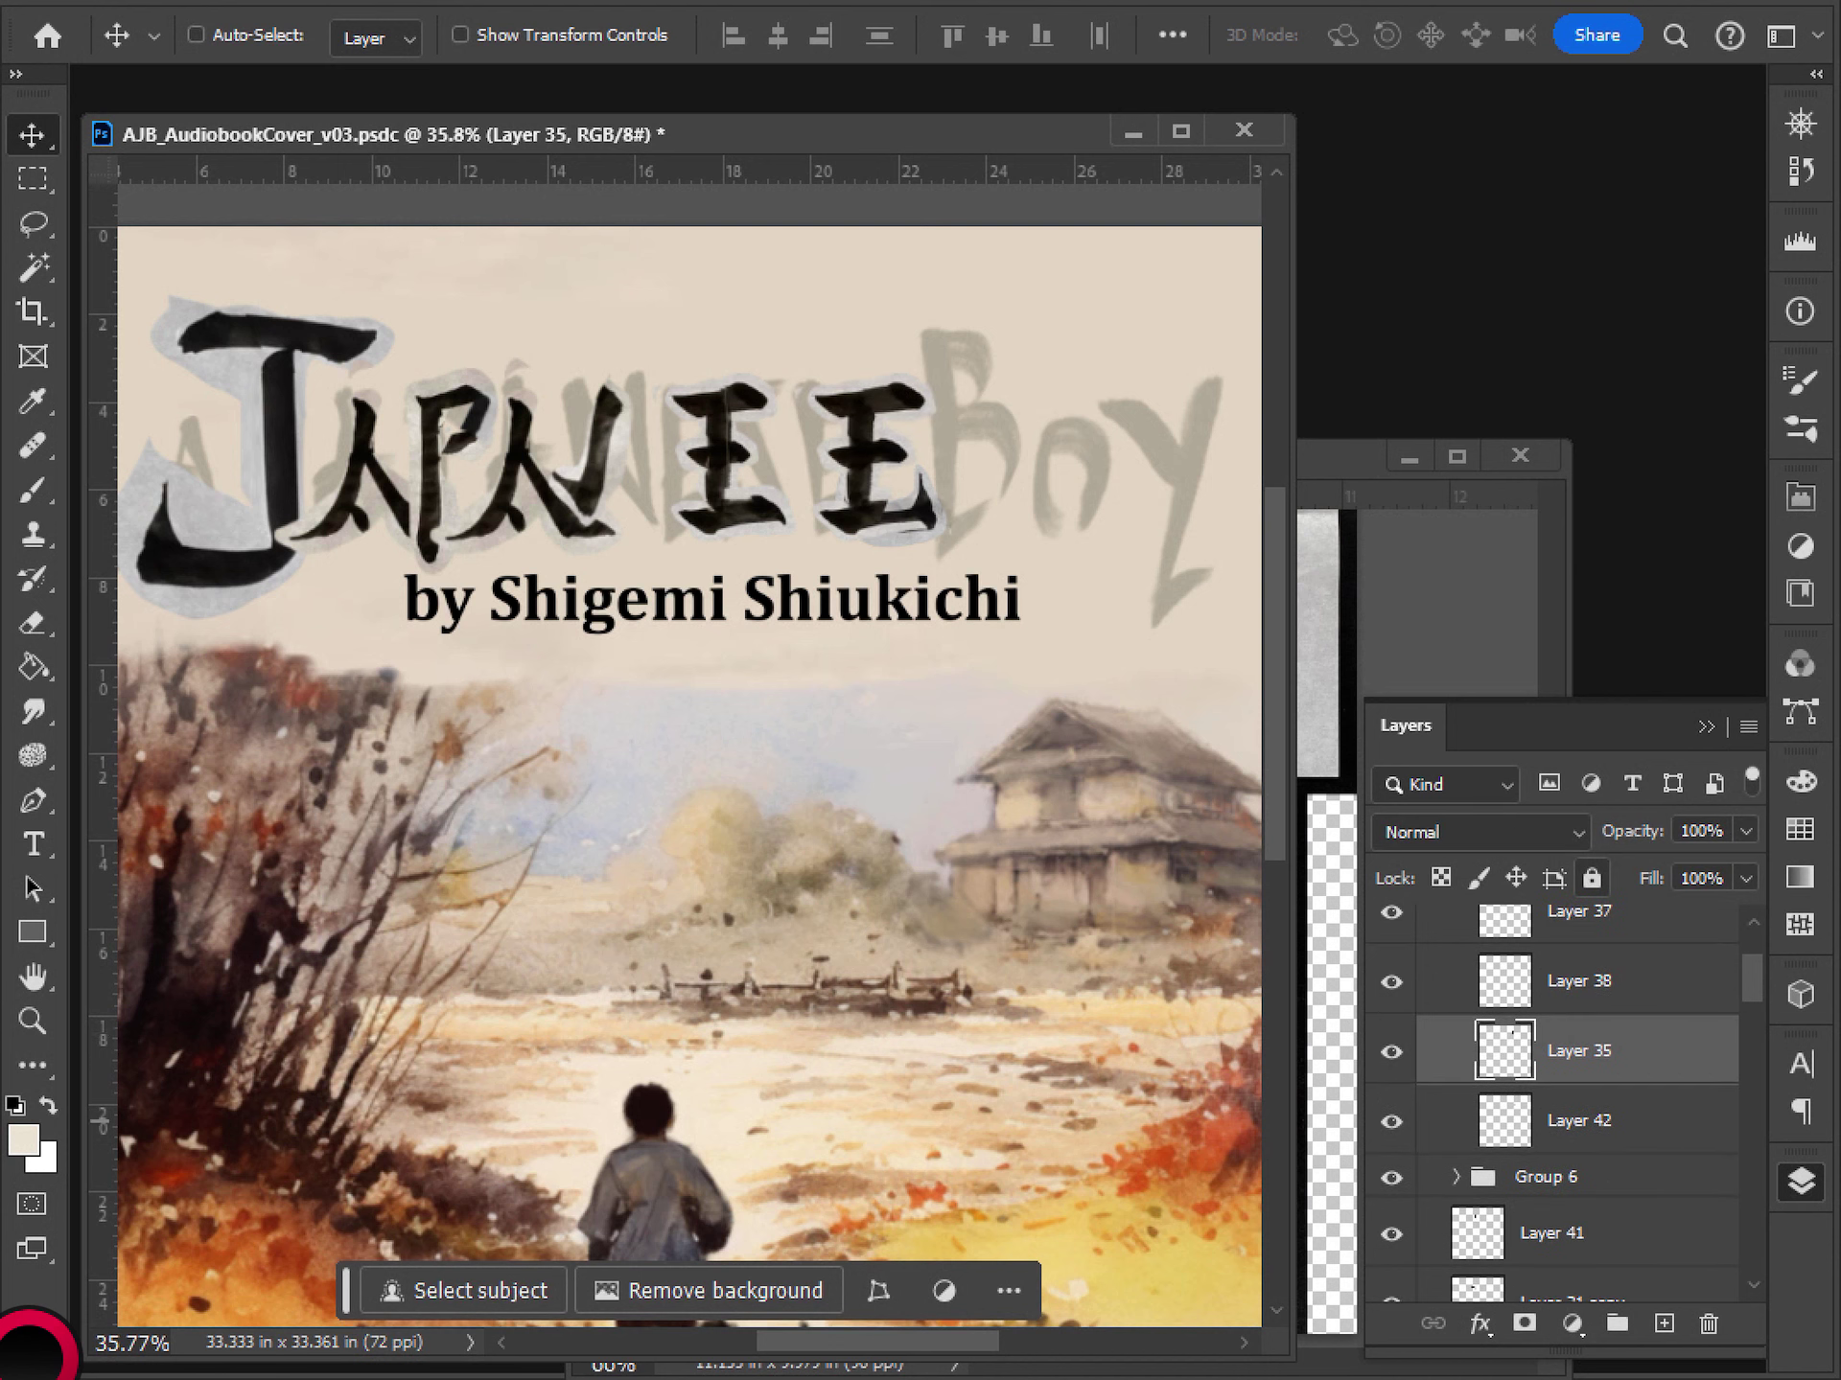
left_click_drag(1579, 1121, 1578, 1019)
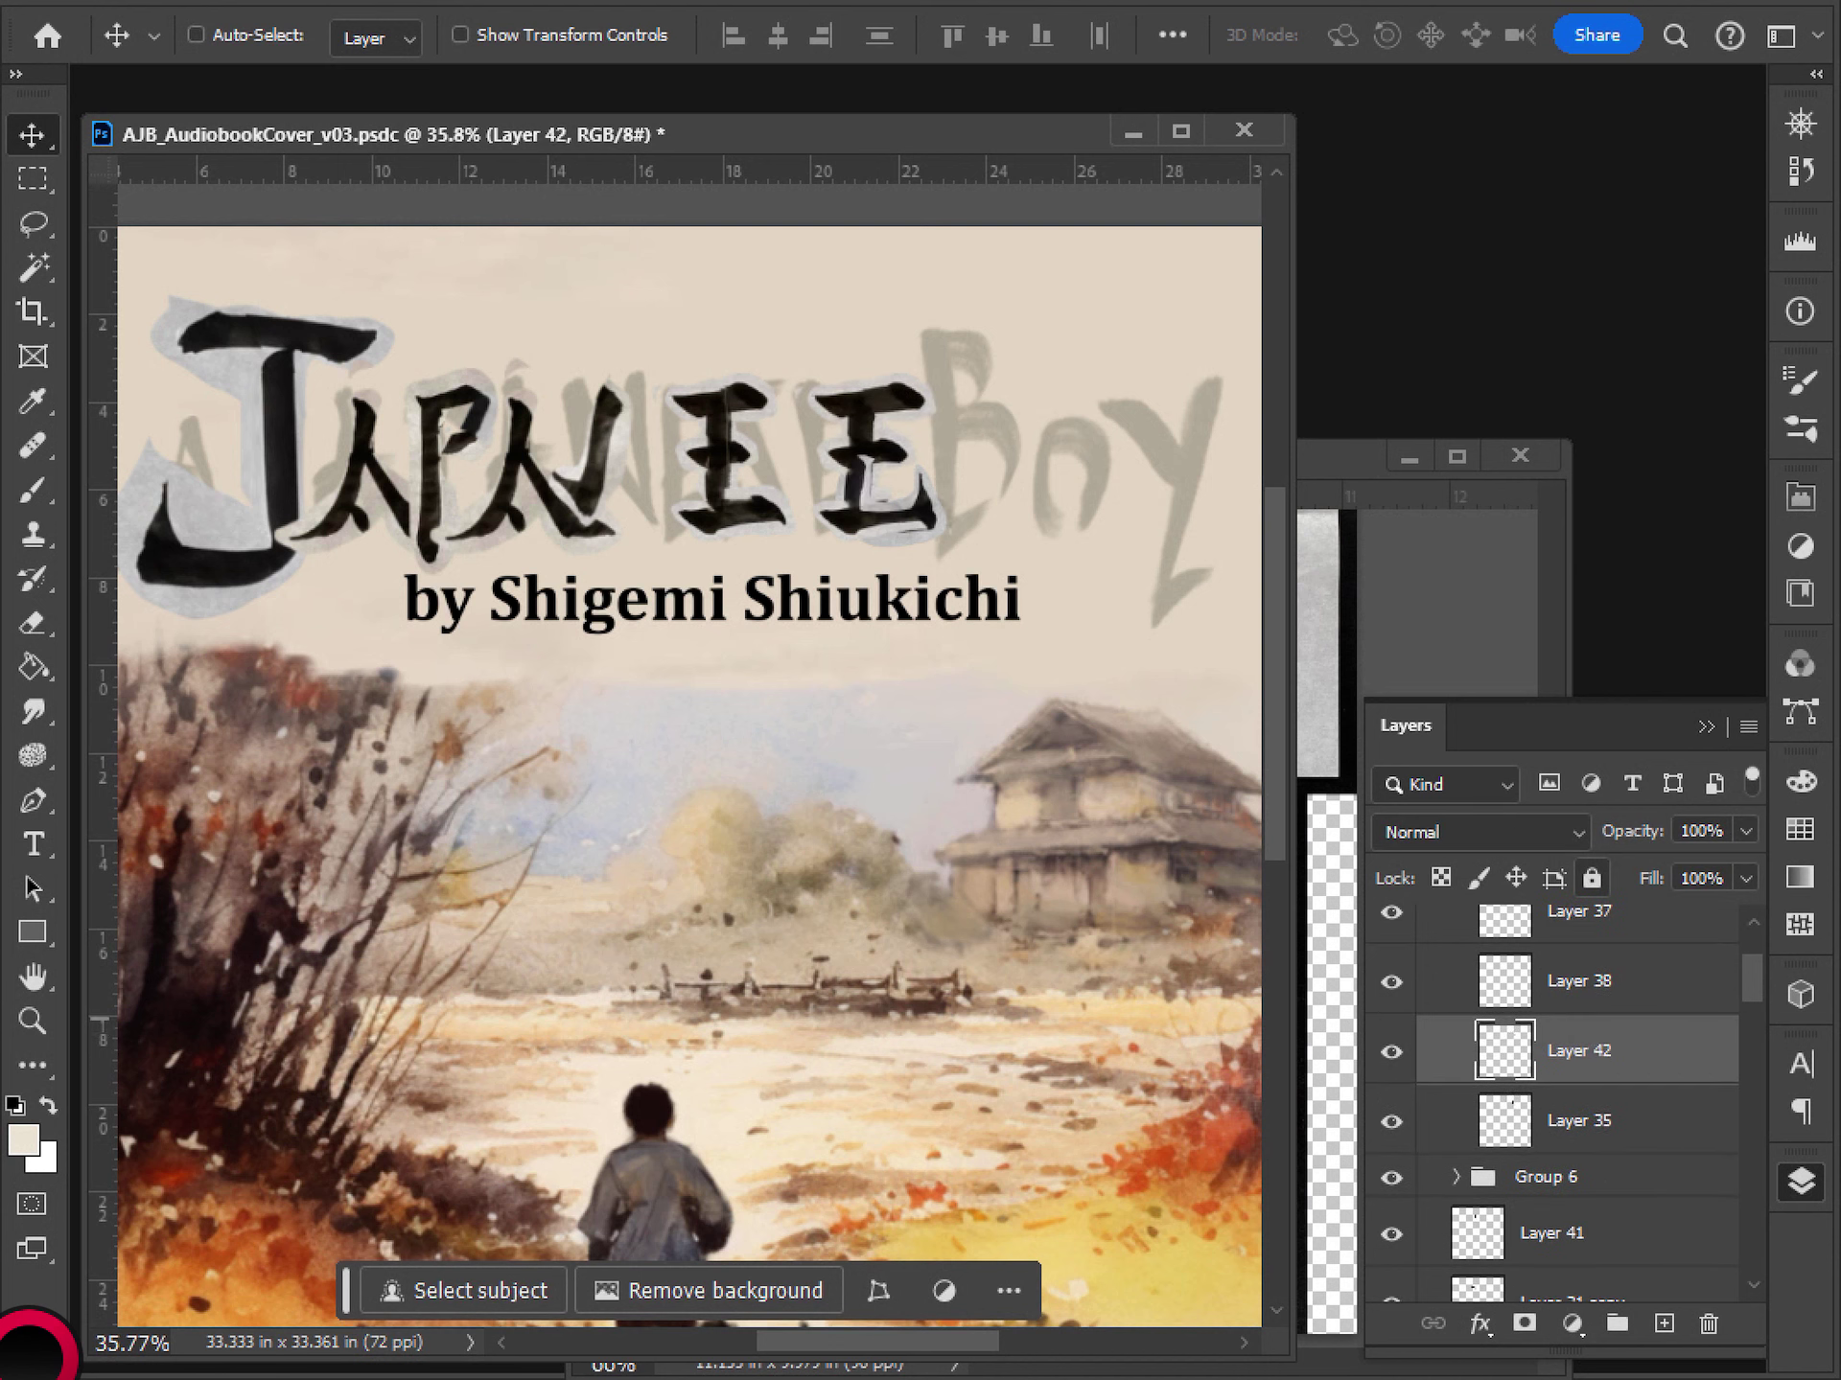
- Nudge Layer 42's hook stroke slightly down and left on the last E, and check it by toggling Group 5 and Group 6 copy
mouse_move(932, 508)
left_mouse_down()
mouse_move(966, 468)
mouse_move(932, 533)
mouse_move(956, 532)
mouse_move(916, 525)
left_mouse_up()
scroll(1553, 1093, "up", 2)
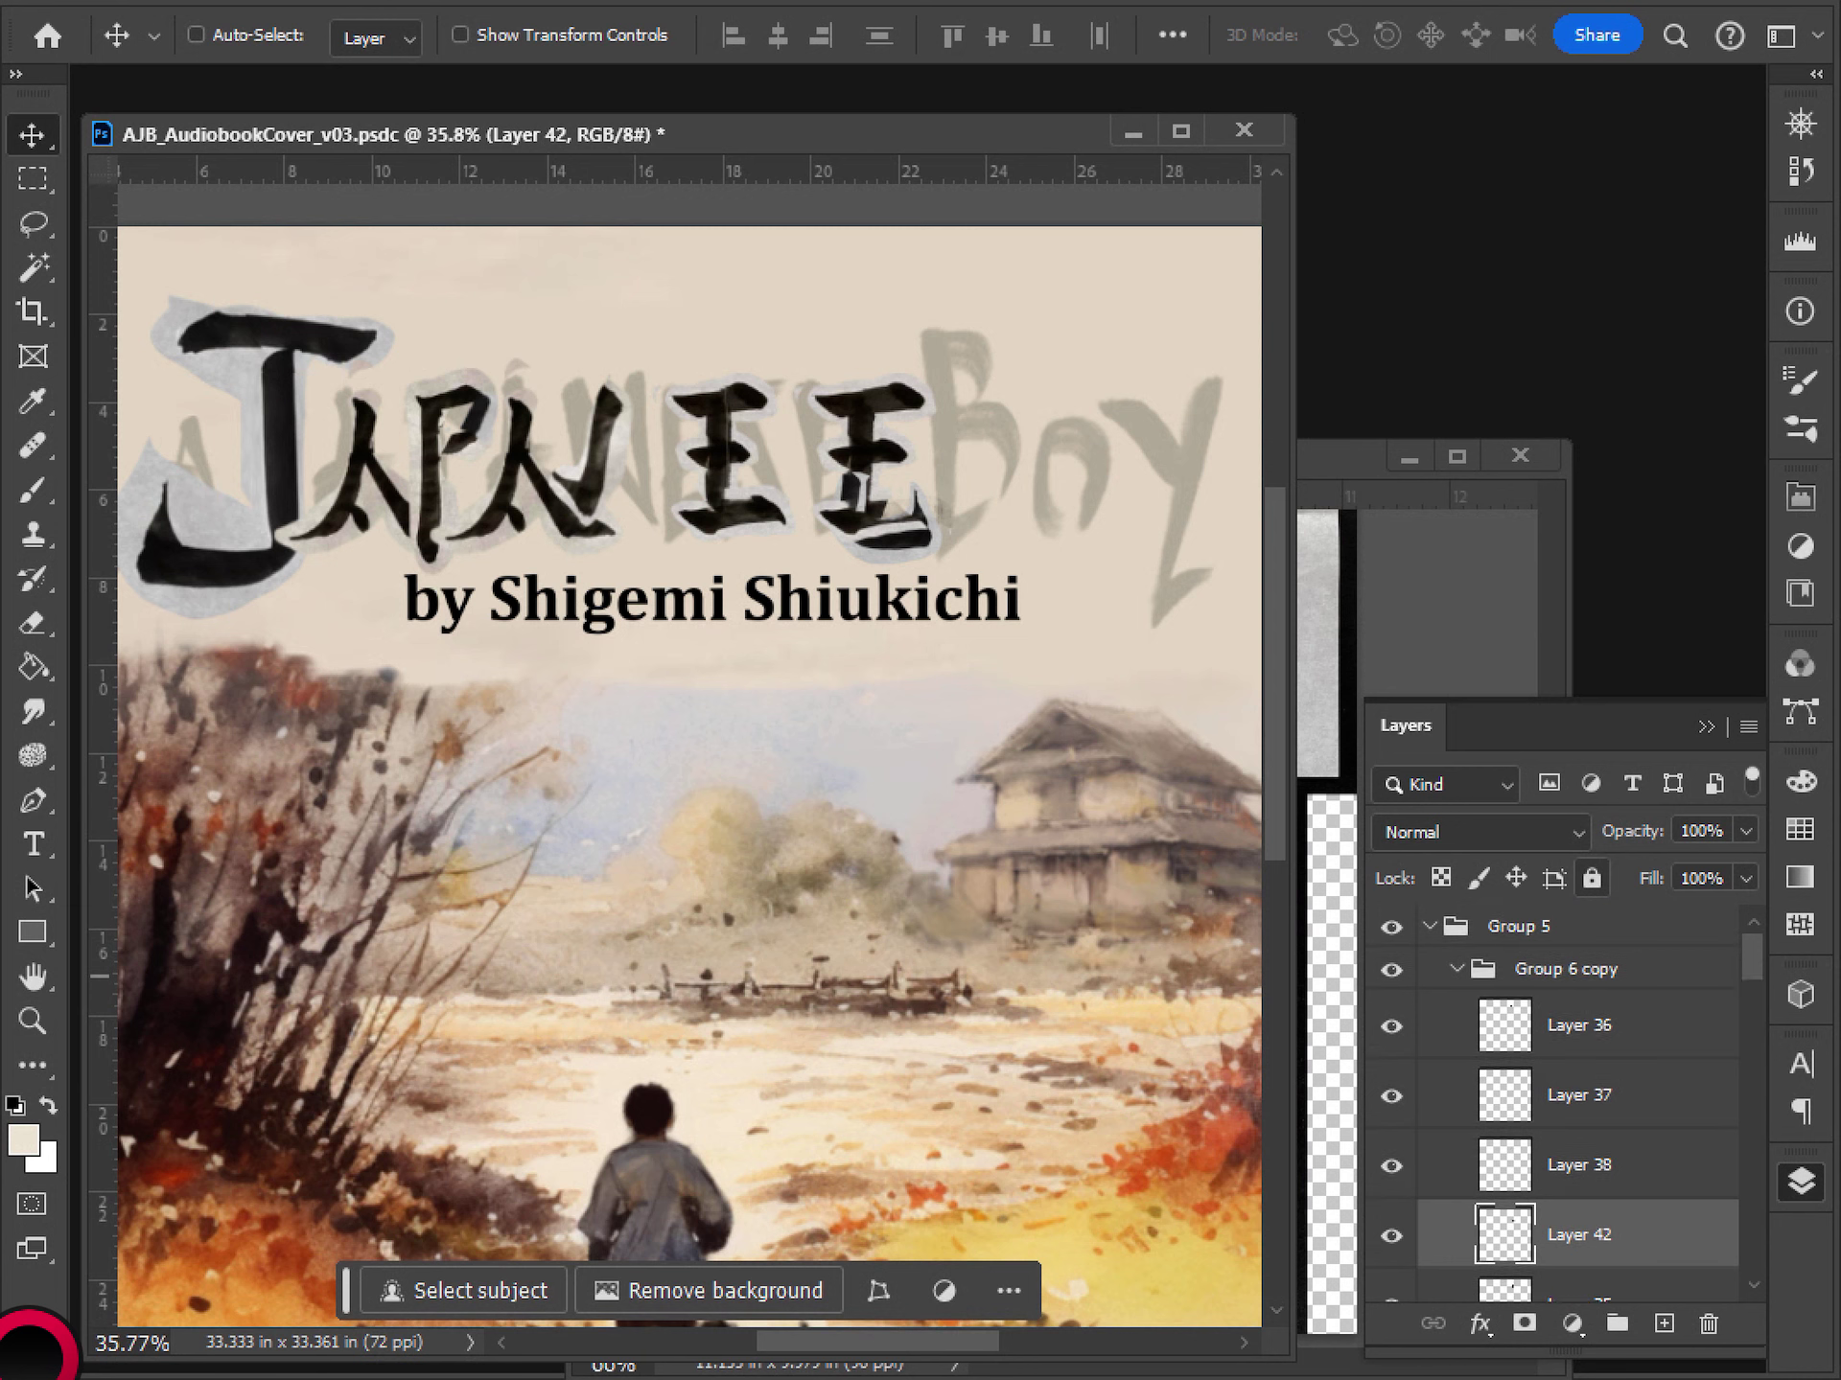
left_click(1391, 926)
left_click(1391, 926)
left_click(1391, 969)
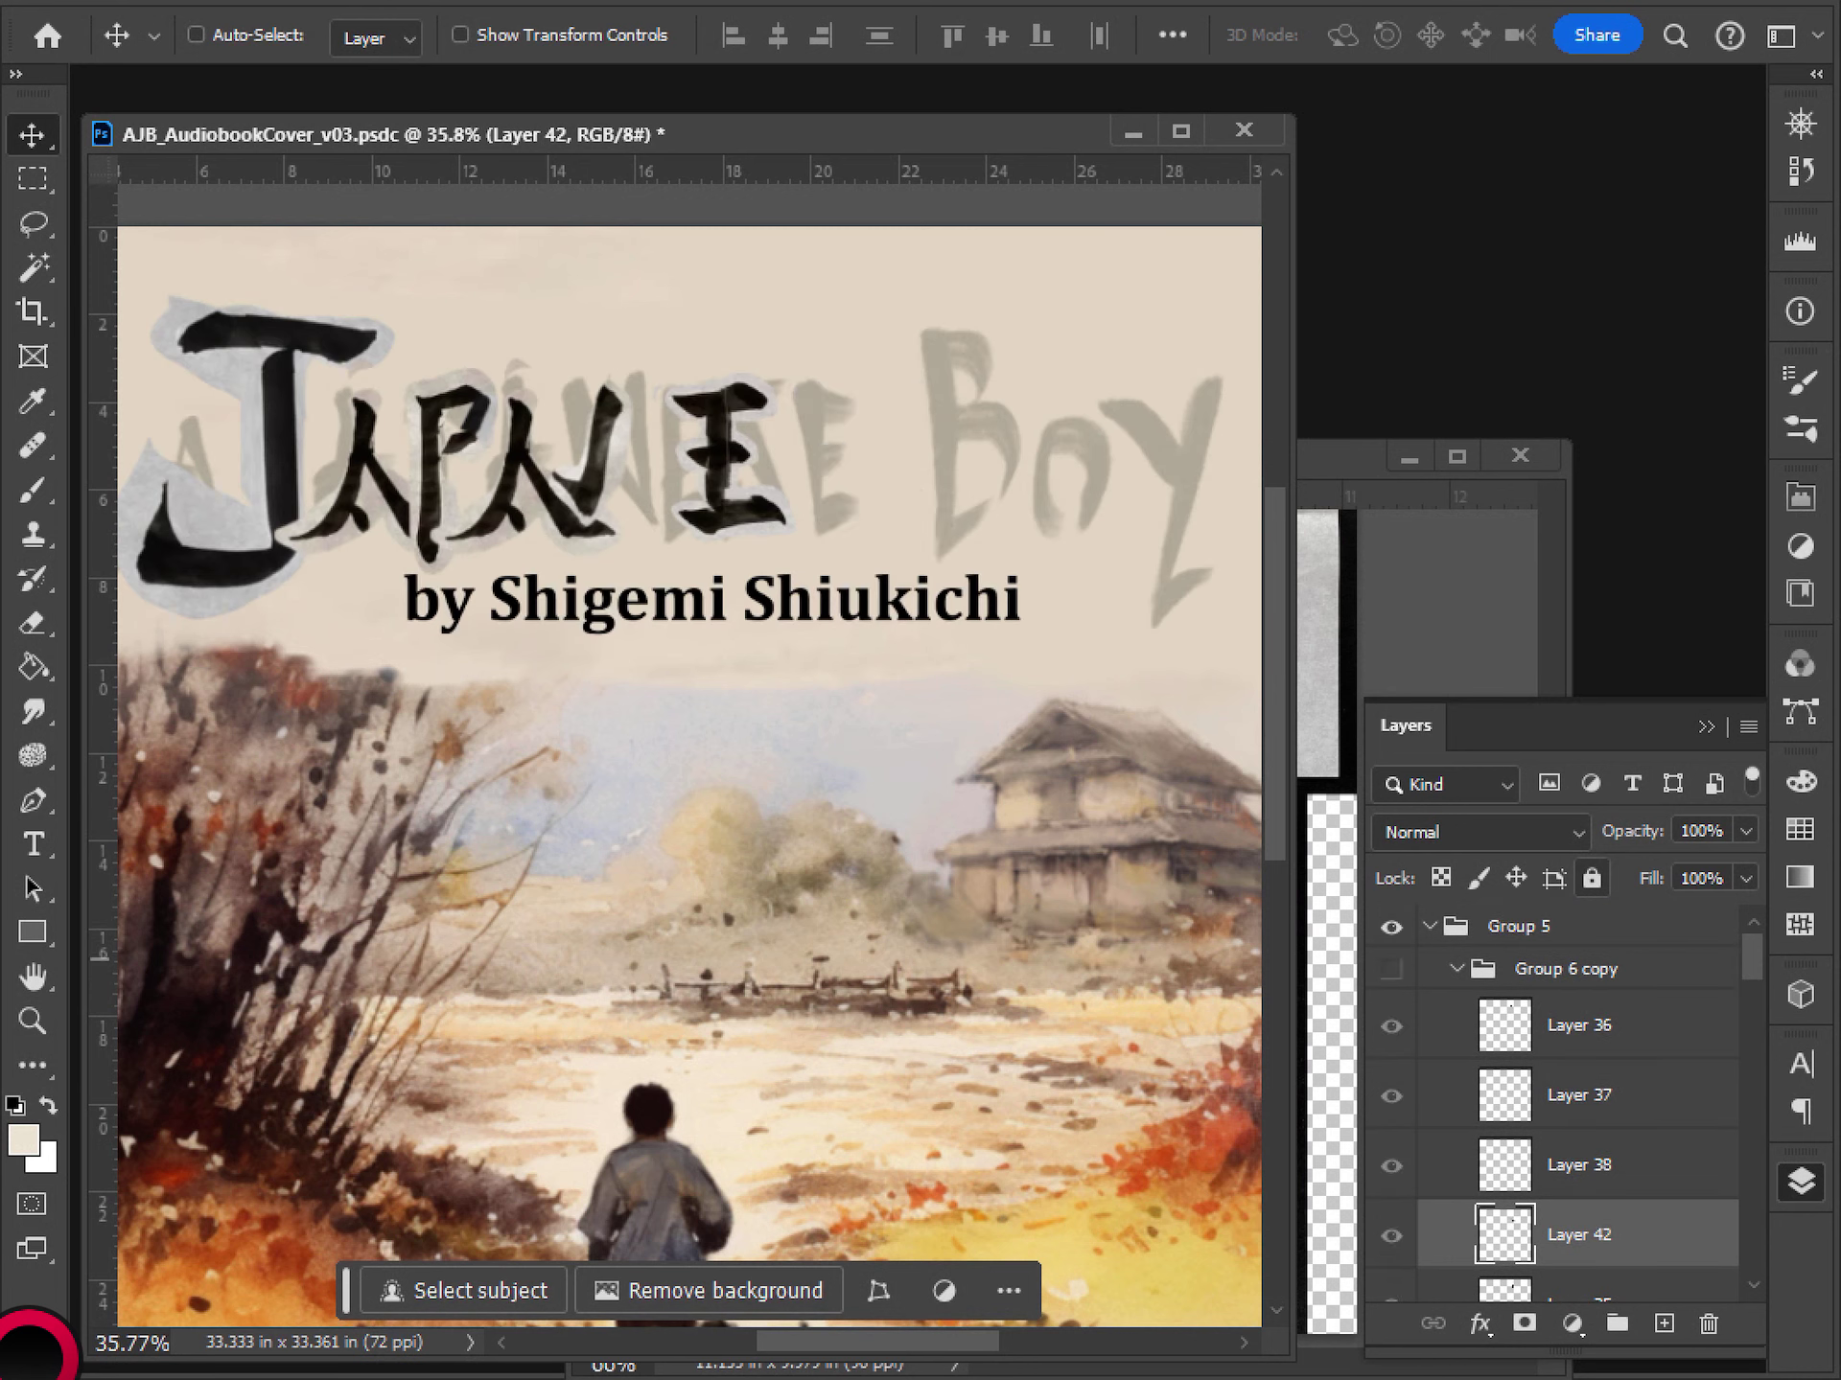
left_click(1391, 969)
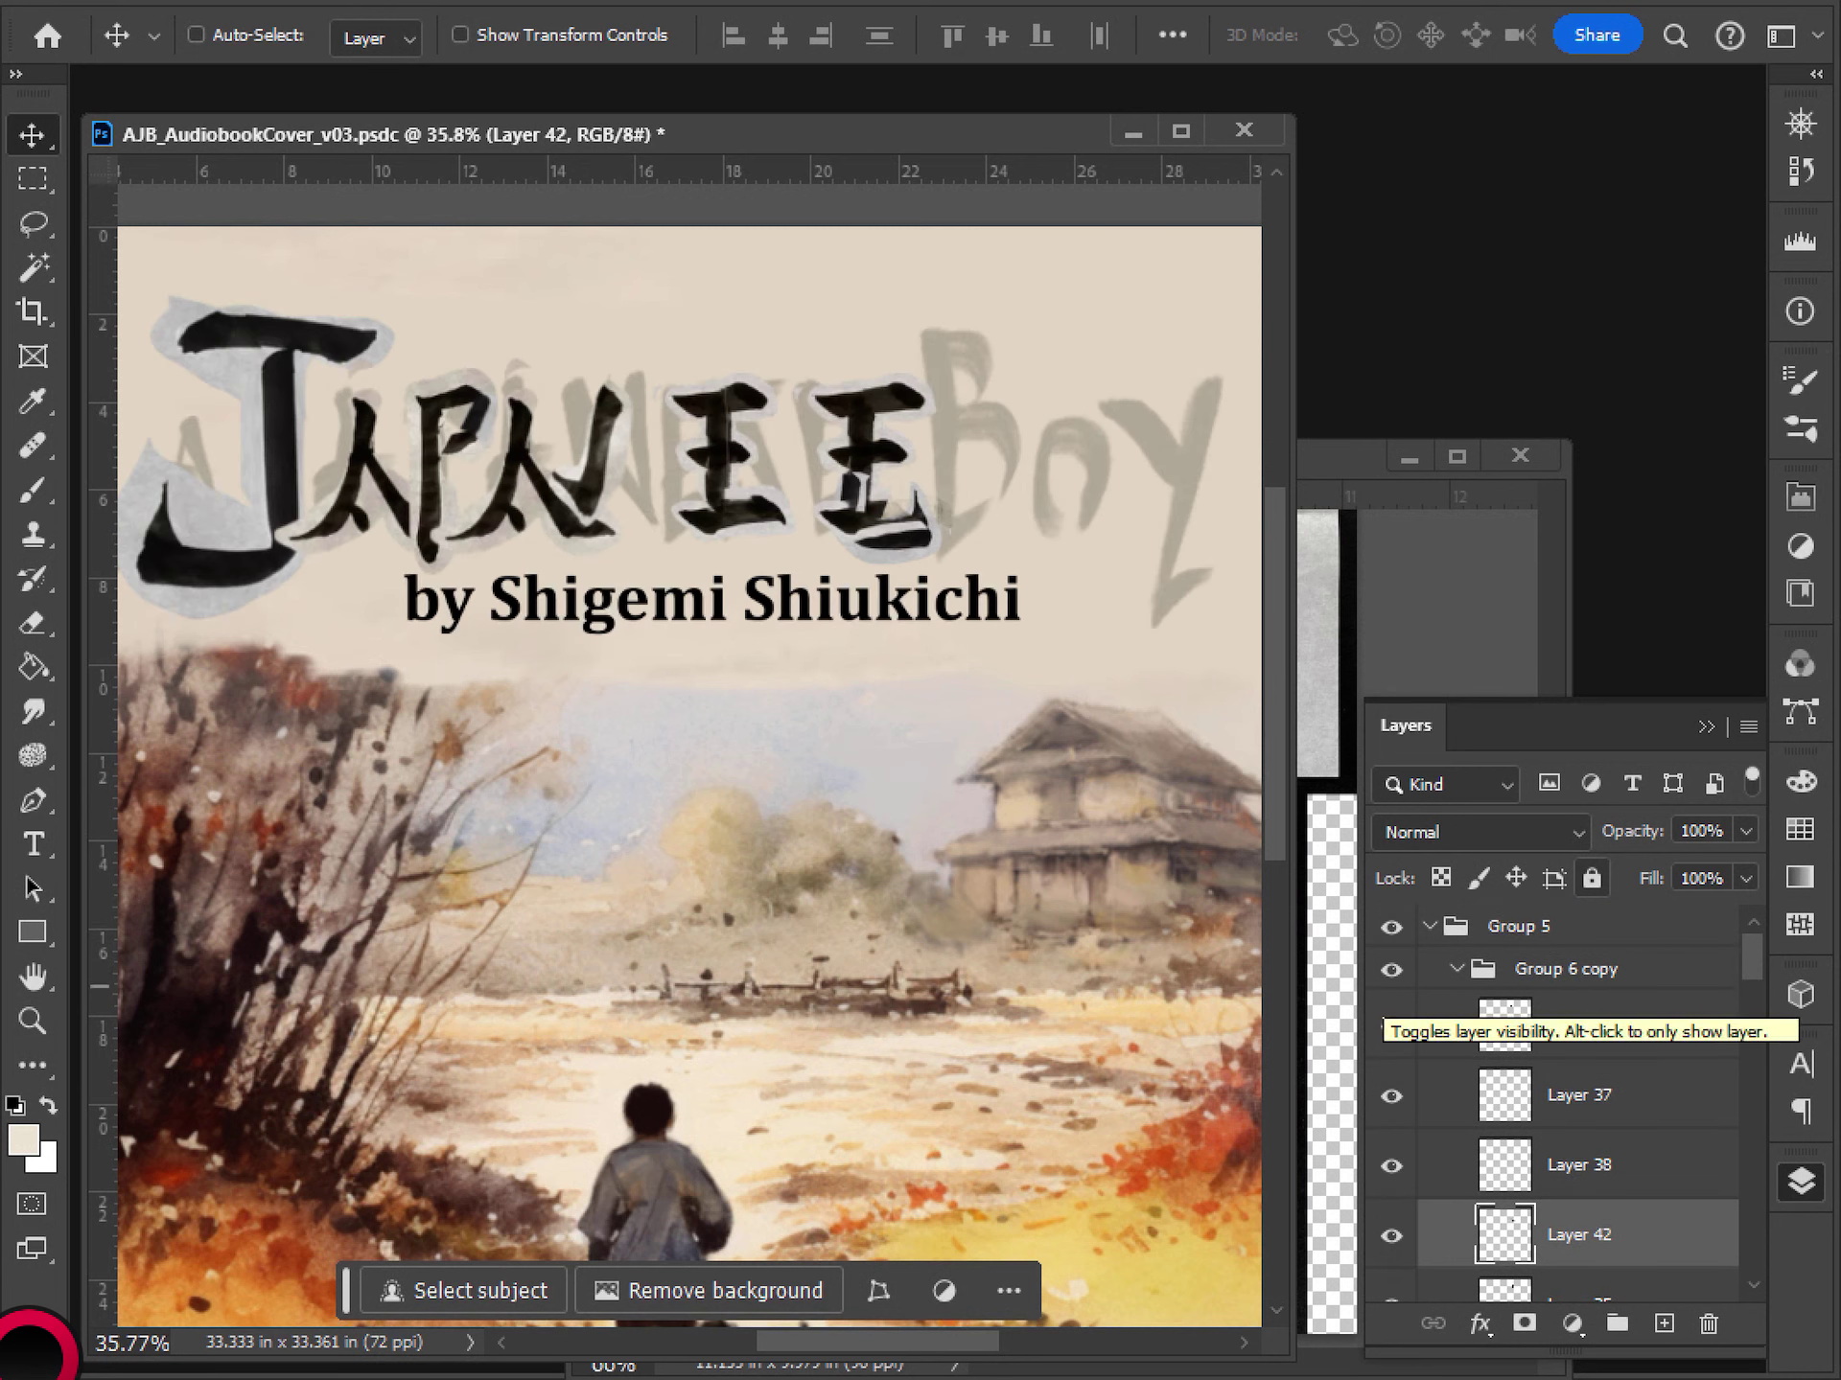
- Undo the recent edits on the last E back to its full bottom stroke with Layer 42 hidden, and check it by toggling Group 6 copy
left_click(1578, 1024)
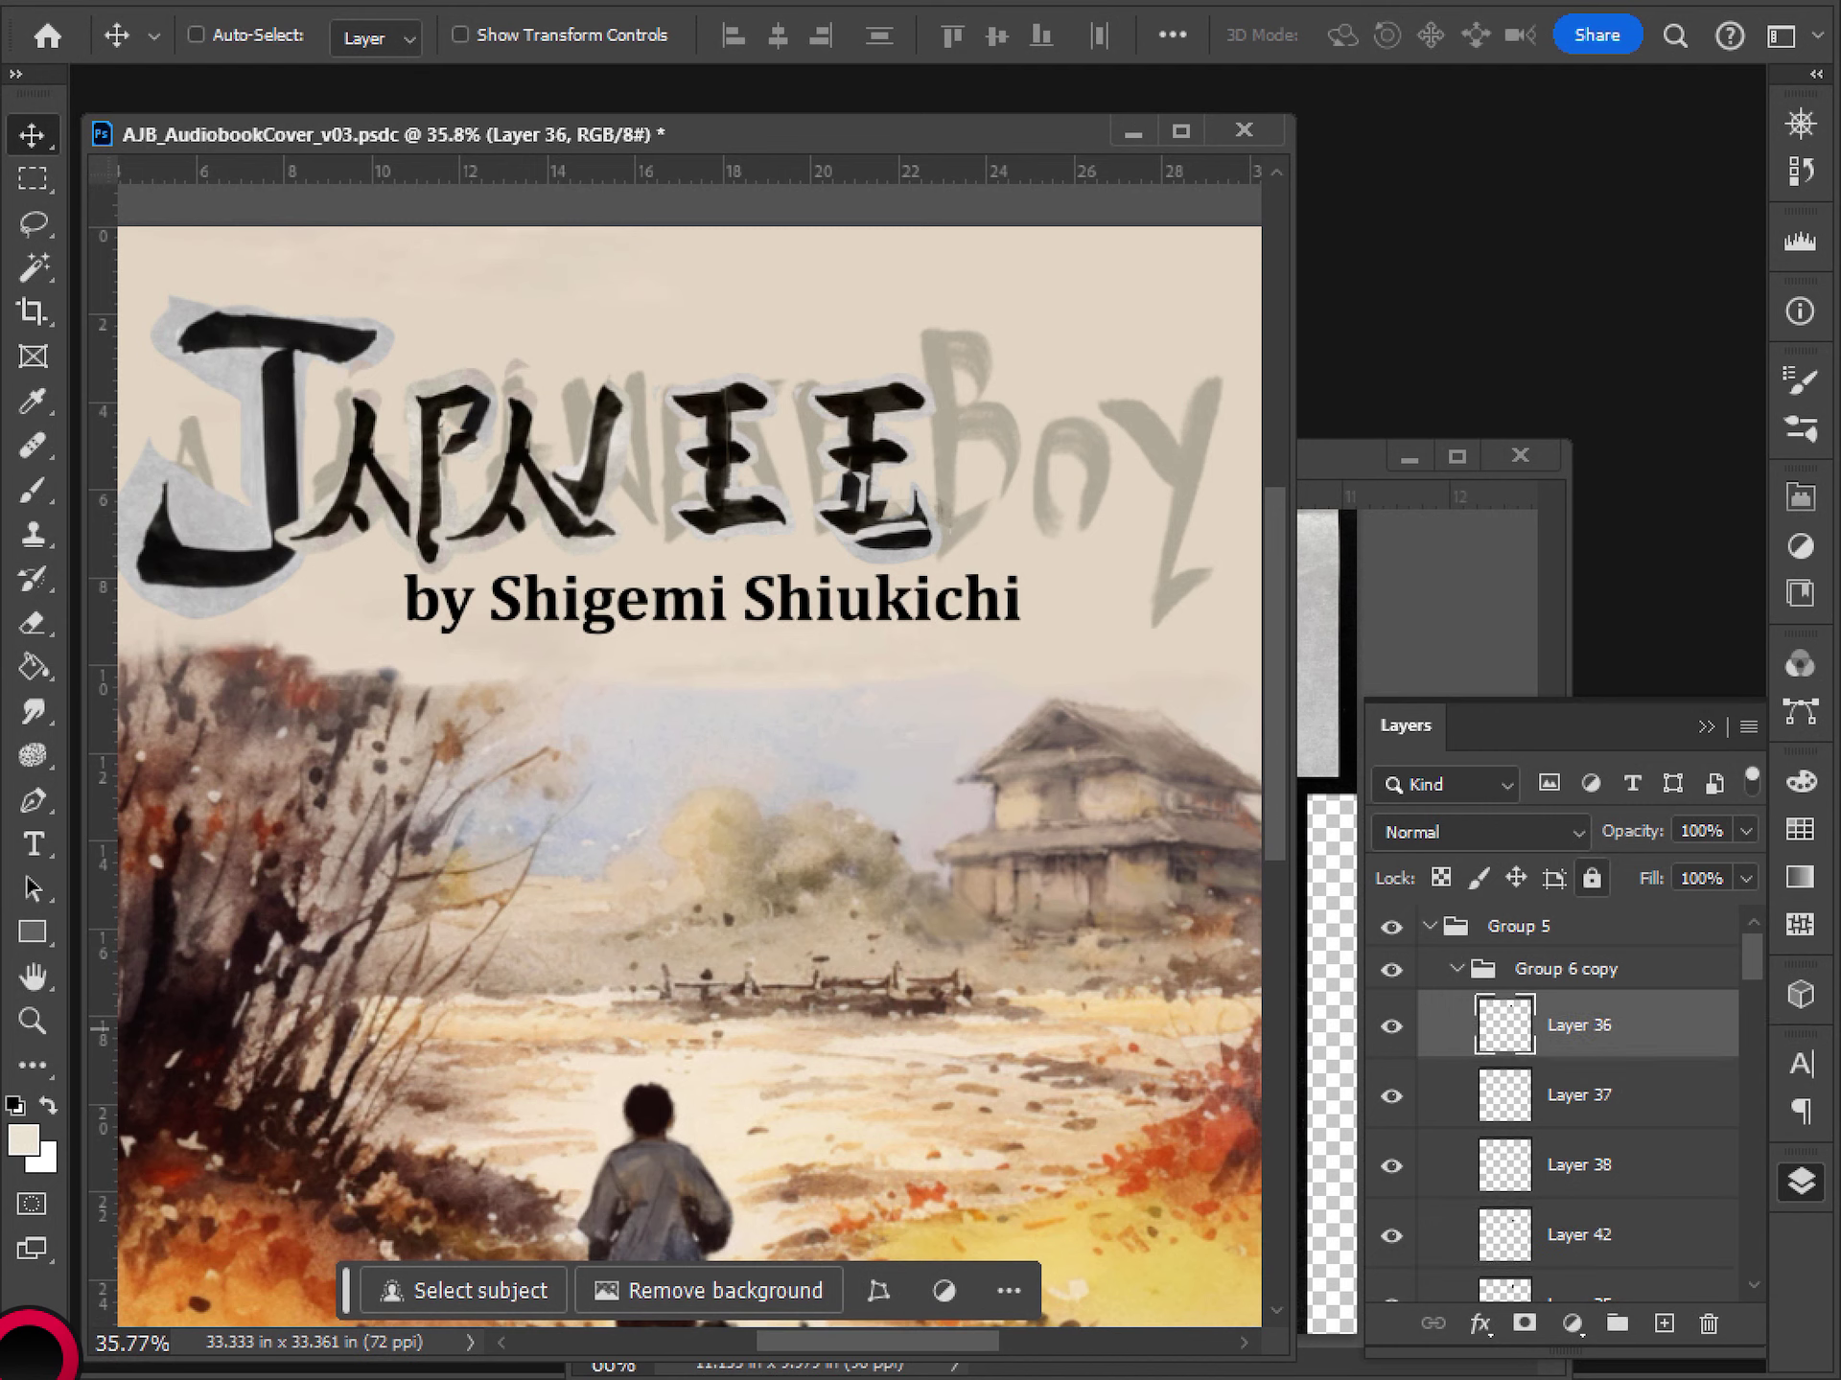
key("ctrl+z")
key("ctrl+z")
key("ctrl+z")
key("ctrl+z")
key("ctrl+z")
key("ctrl+z")
key("ctrl+z")
key("ctrl+z")
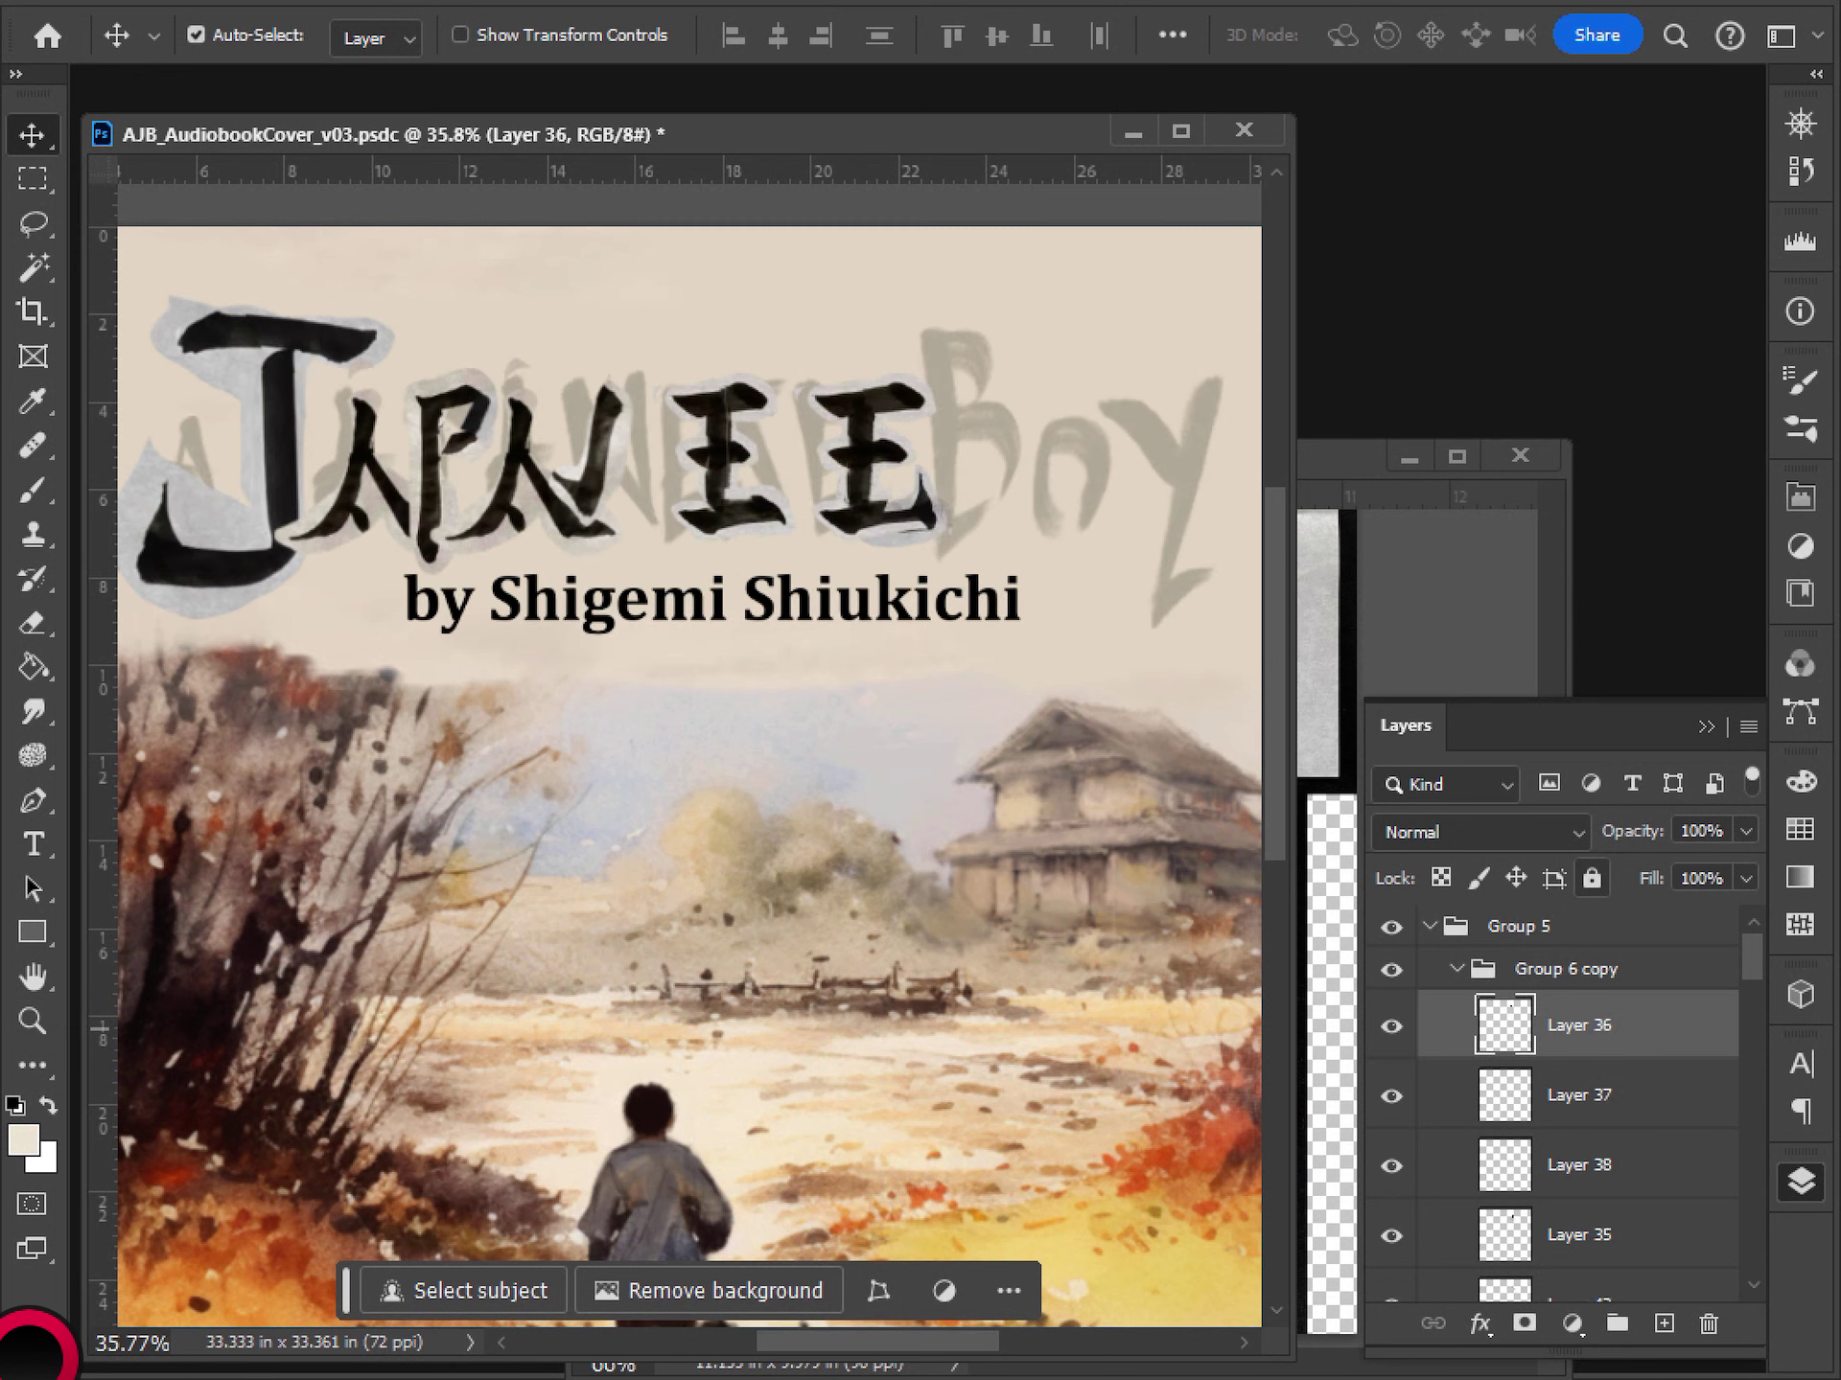
key("ctrl+z")
key("ctrl+z")
key("ctrl+z")
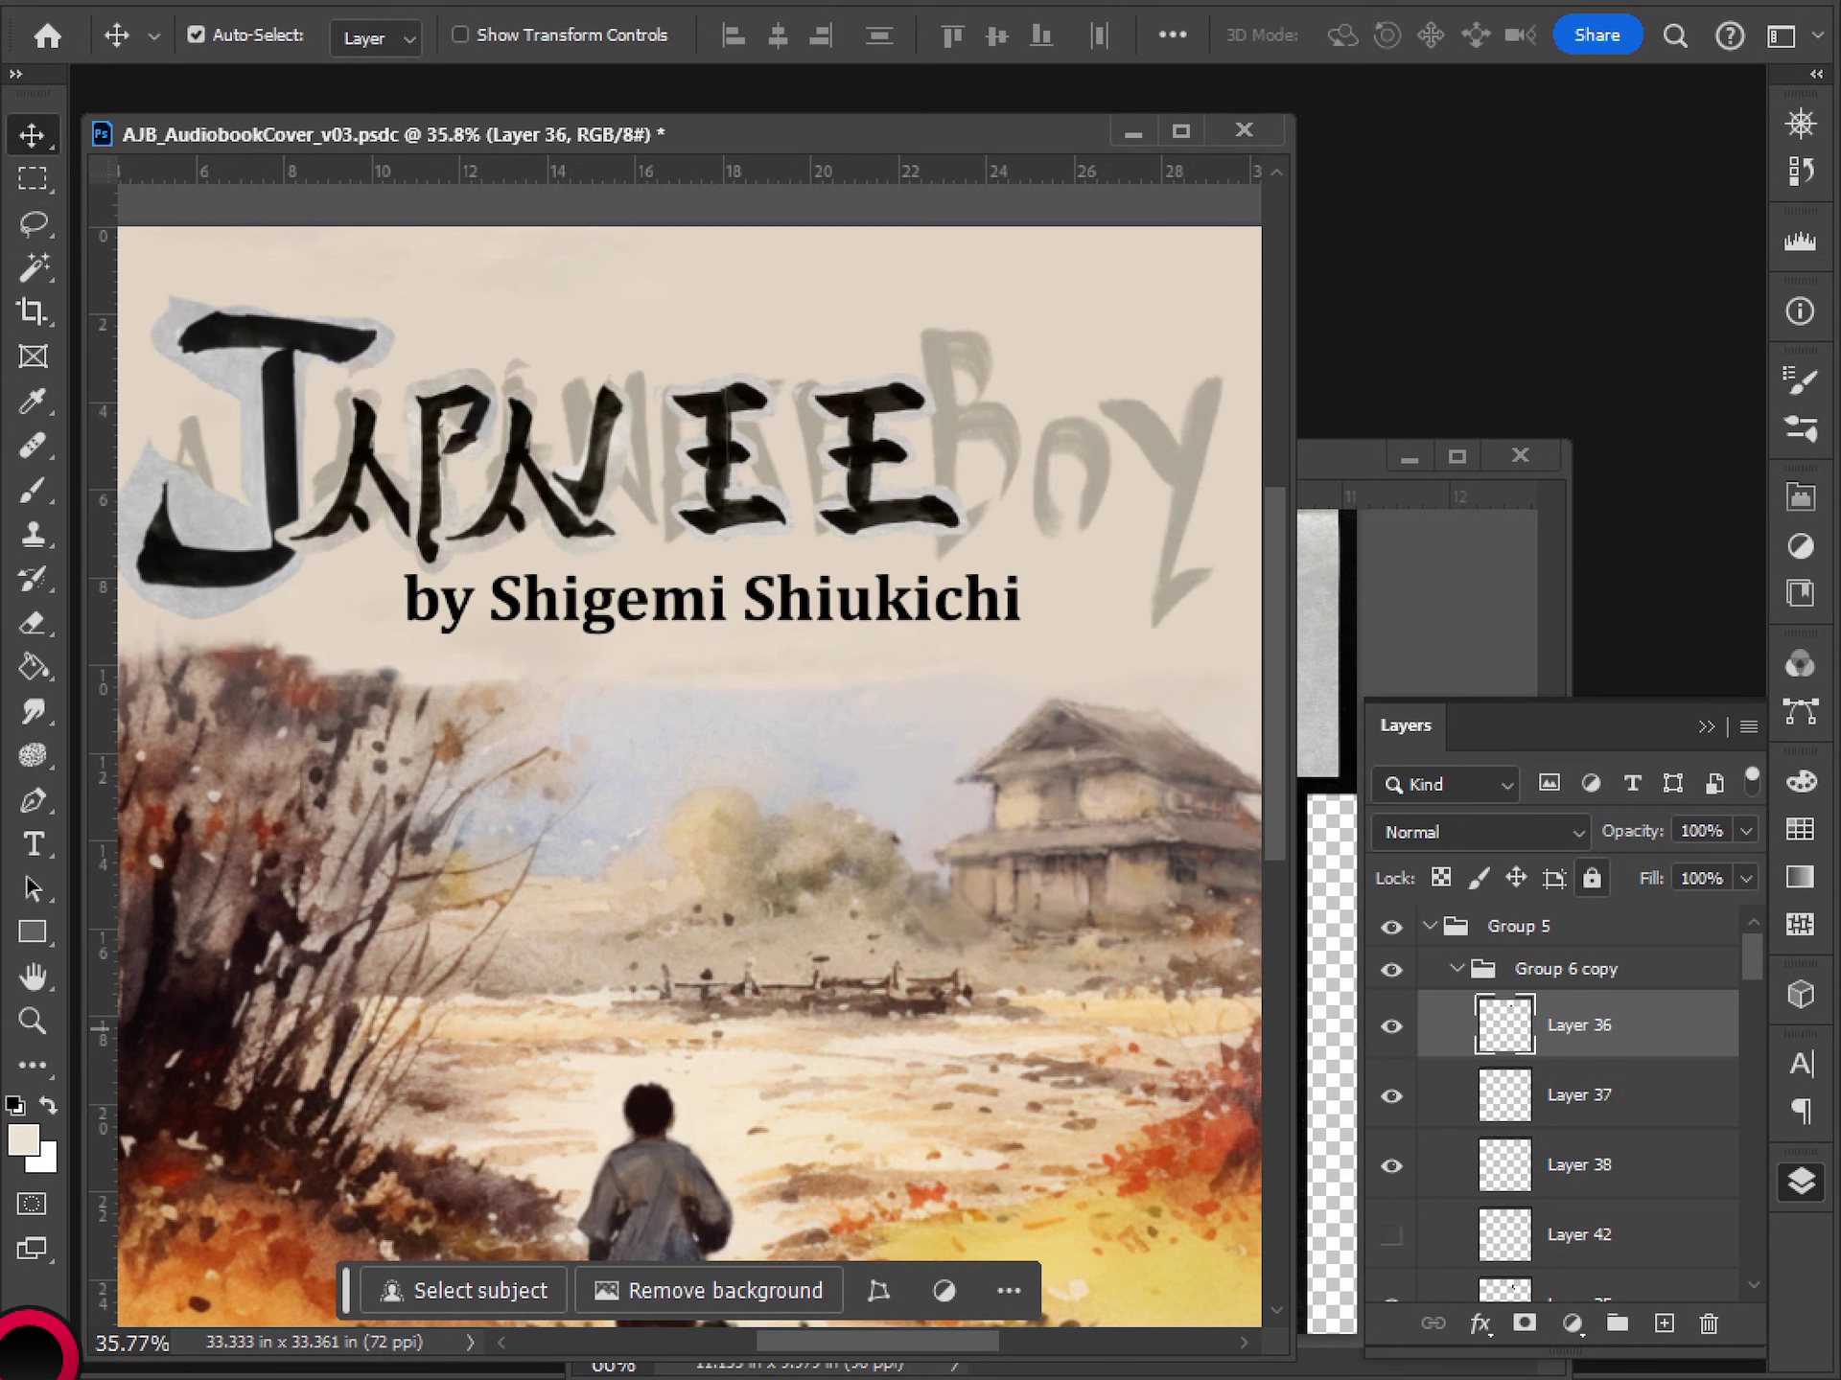
key("ctrl+z")
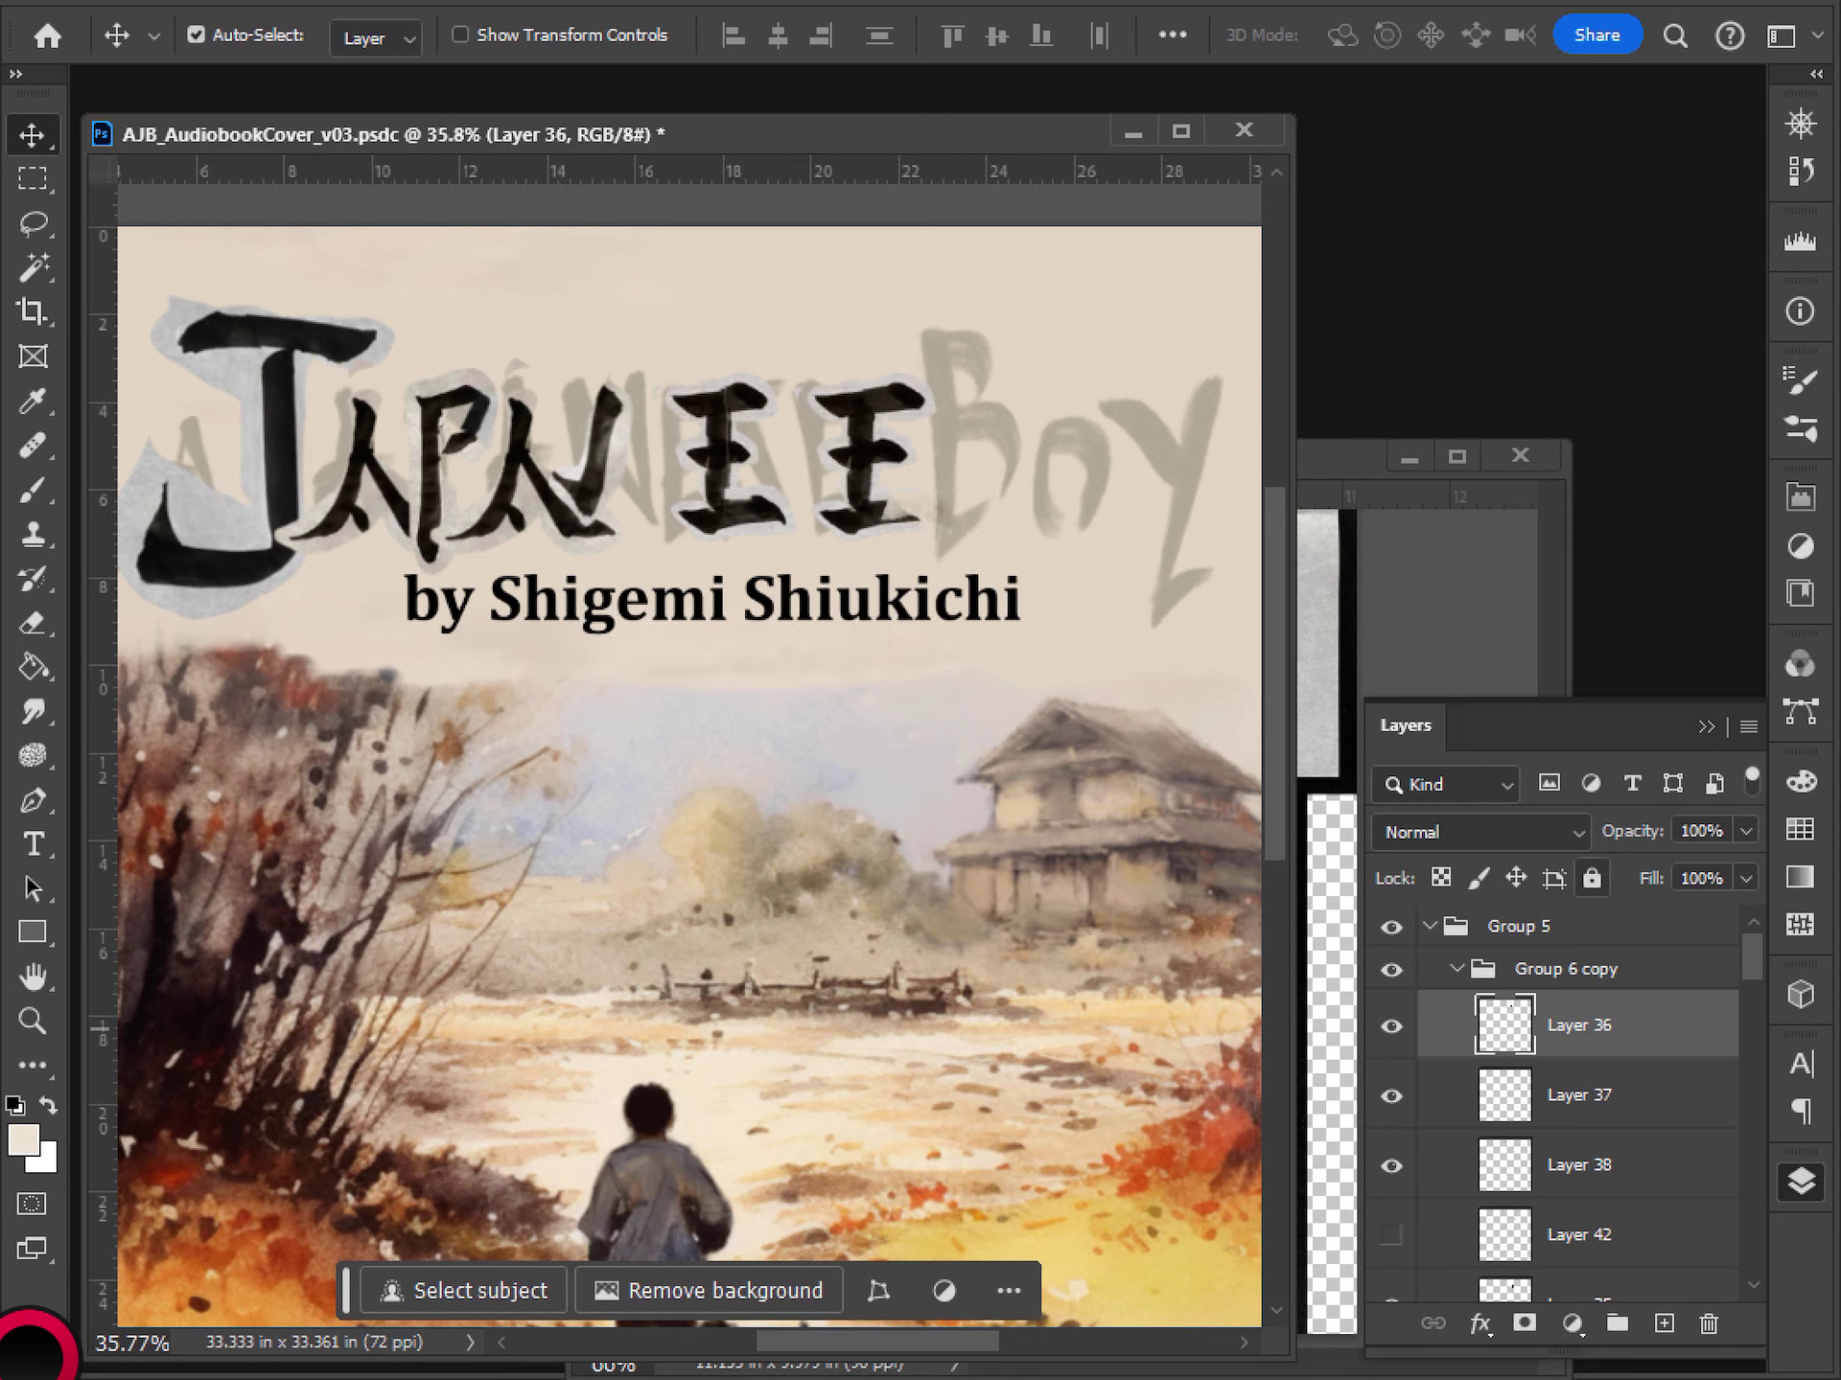
key("ctrl+shift+z")
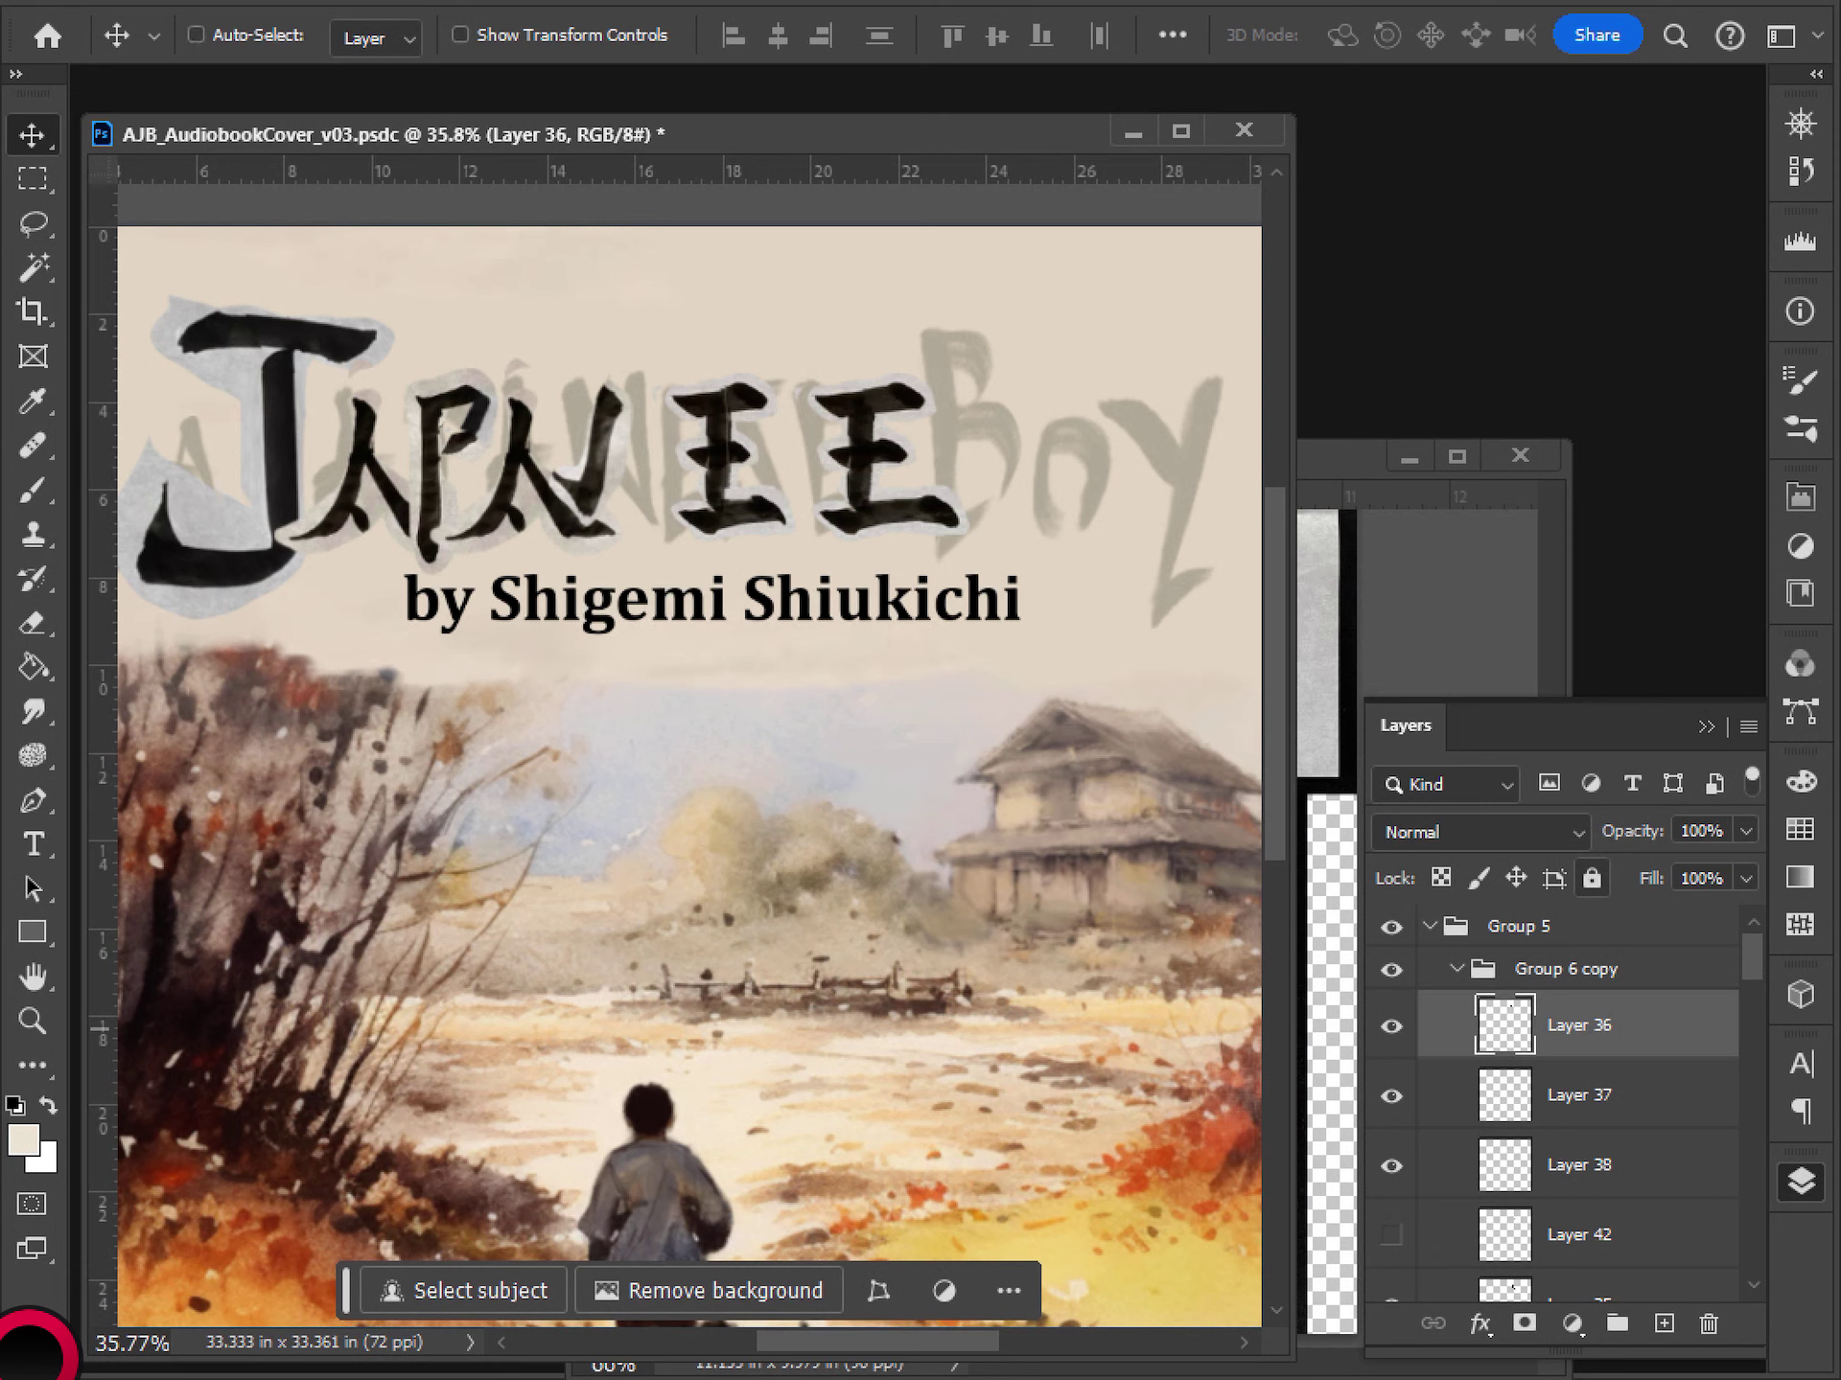
left_click(1390, 968)
left_click(1391, 969)
- Paste the hook stroke above Layer 36, place it over the last E's bottom stroke, and scale it to 130.50% wide and 116.81% high
key("ctrl+v")
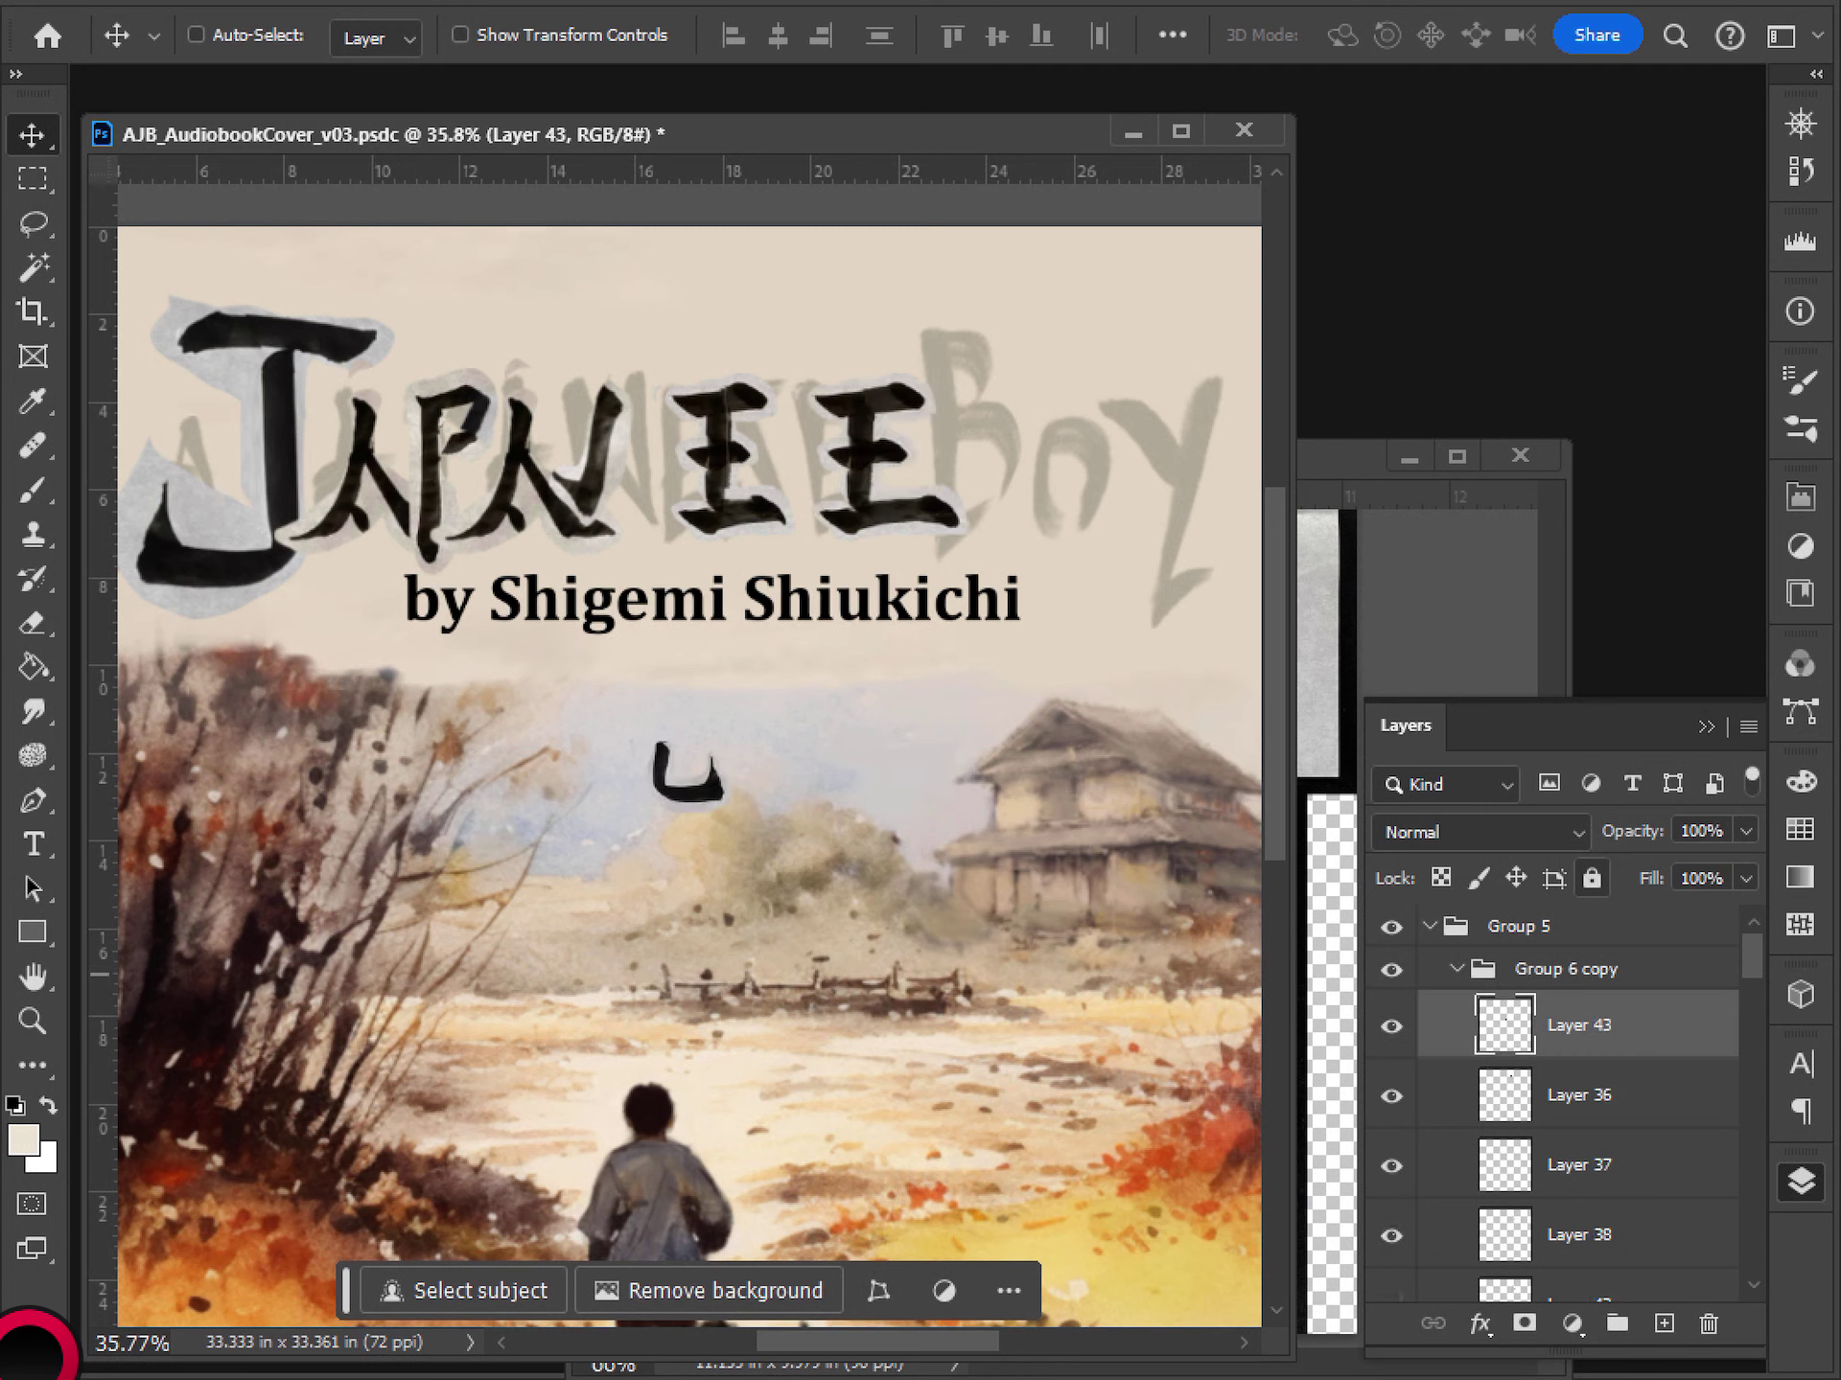
left_click_drag(688, 774, 892, 541)
key("ctrl+t")
key("Return")
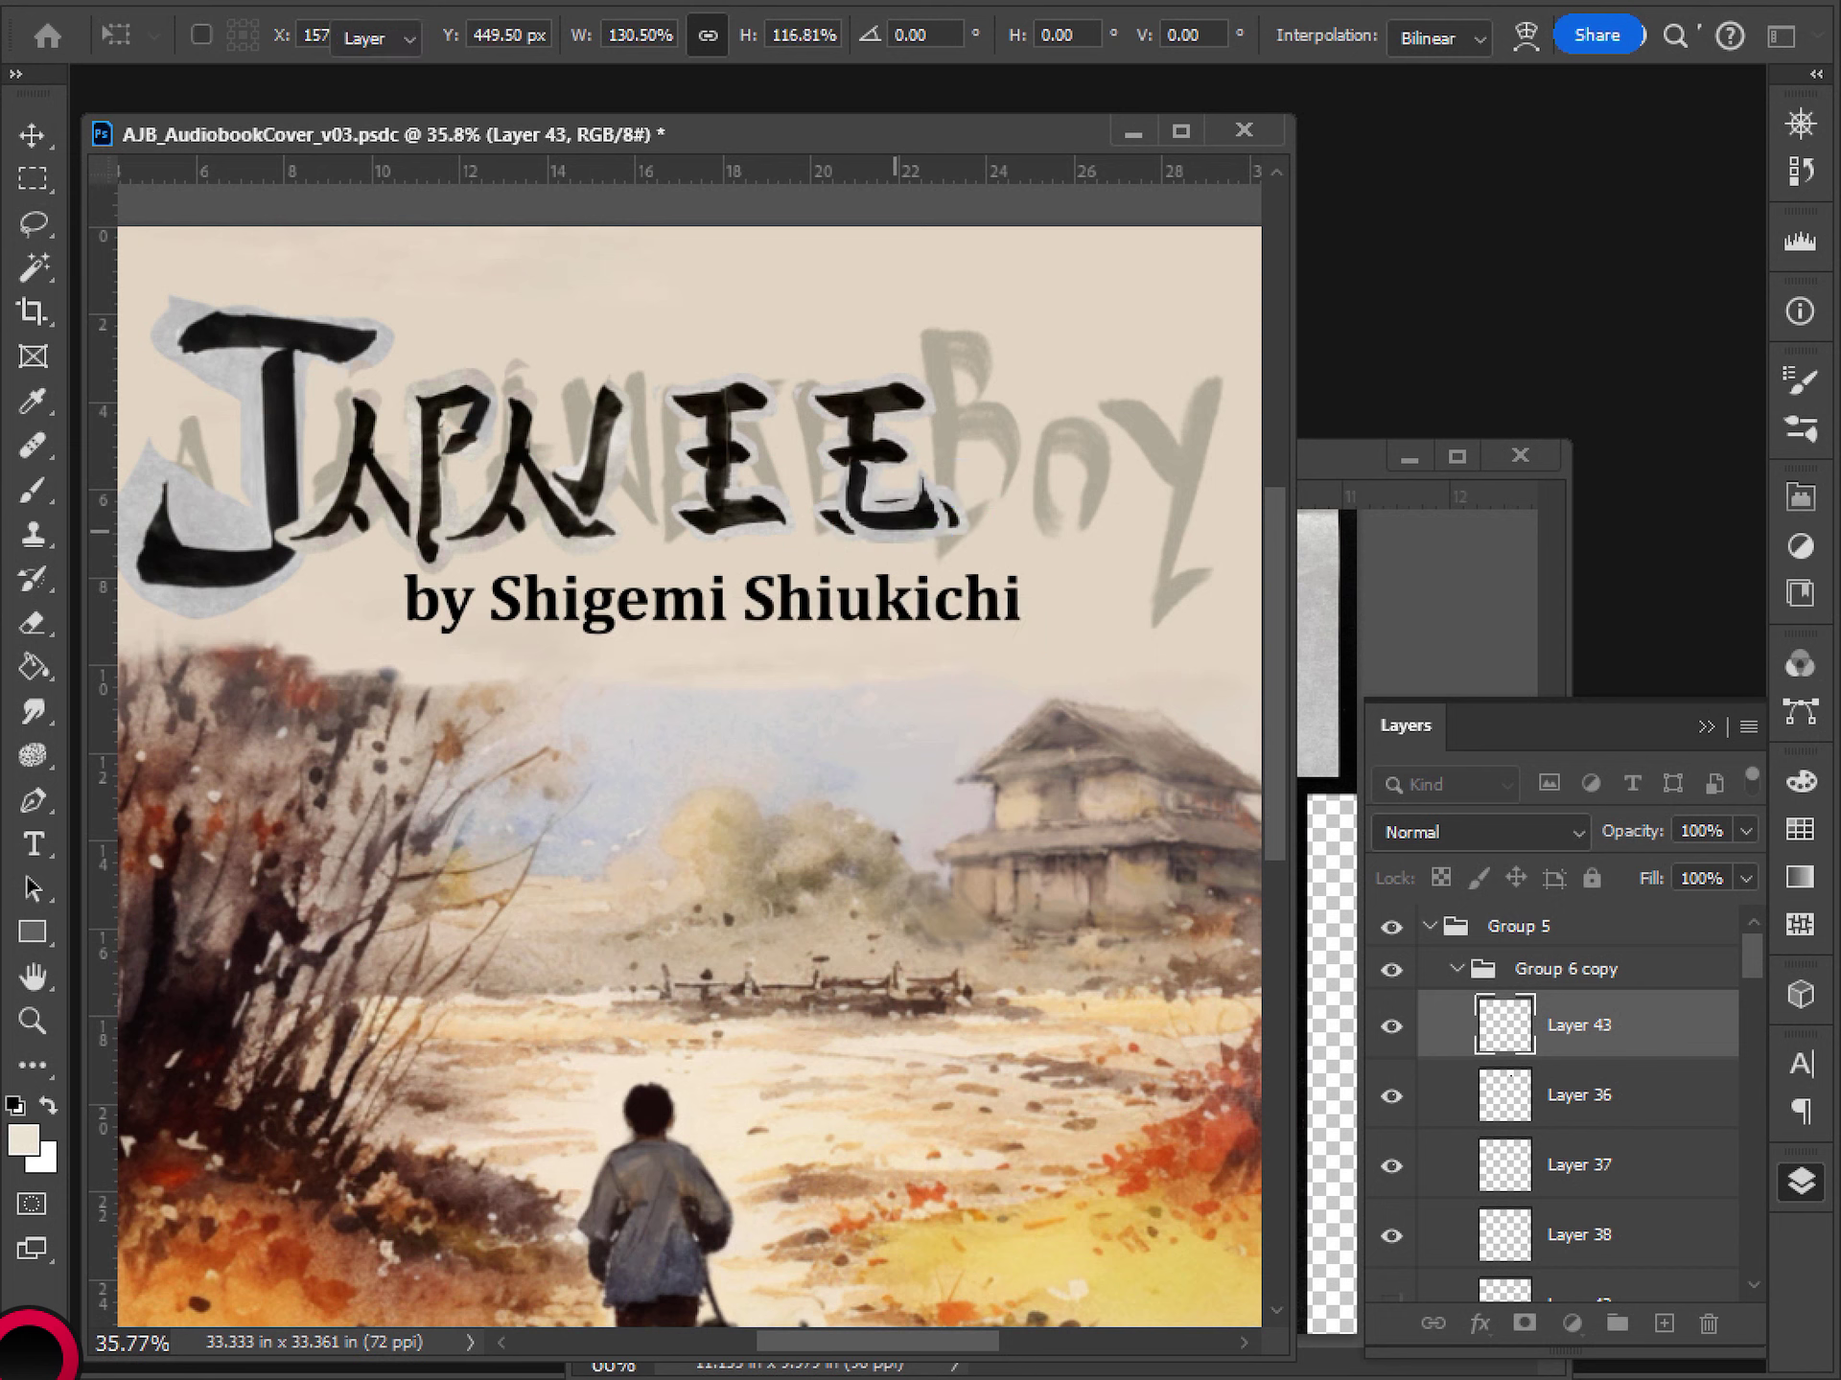
- Nudge the pasted hook stroke on the last E, widen it to 103.80%, and hide Layer 43
left_click_drag(894, 531, 891, 538)
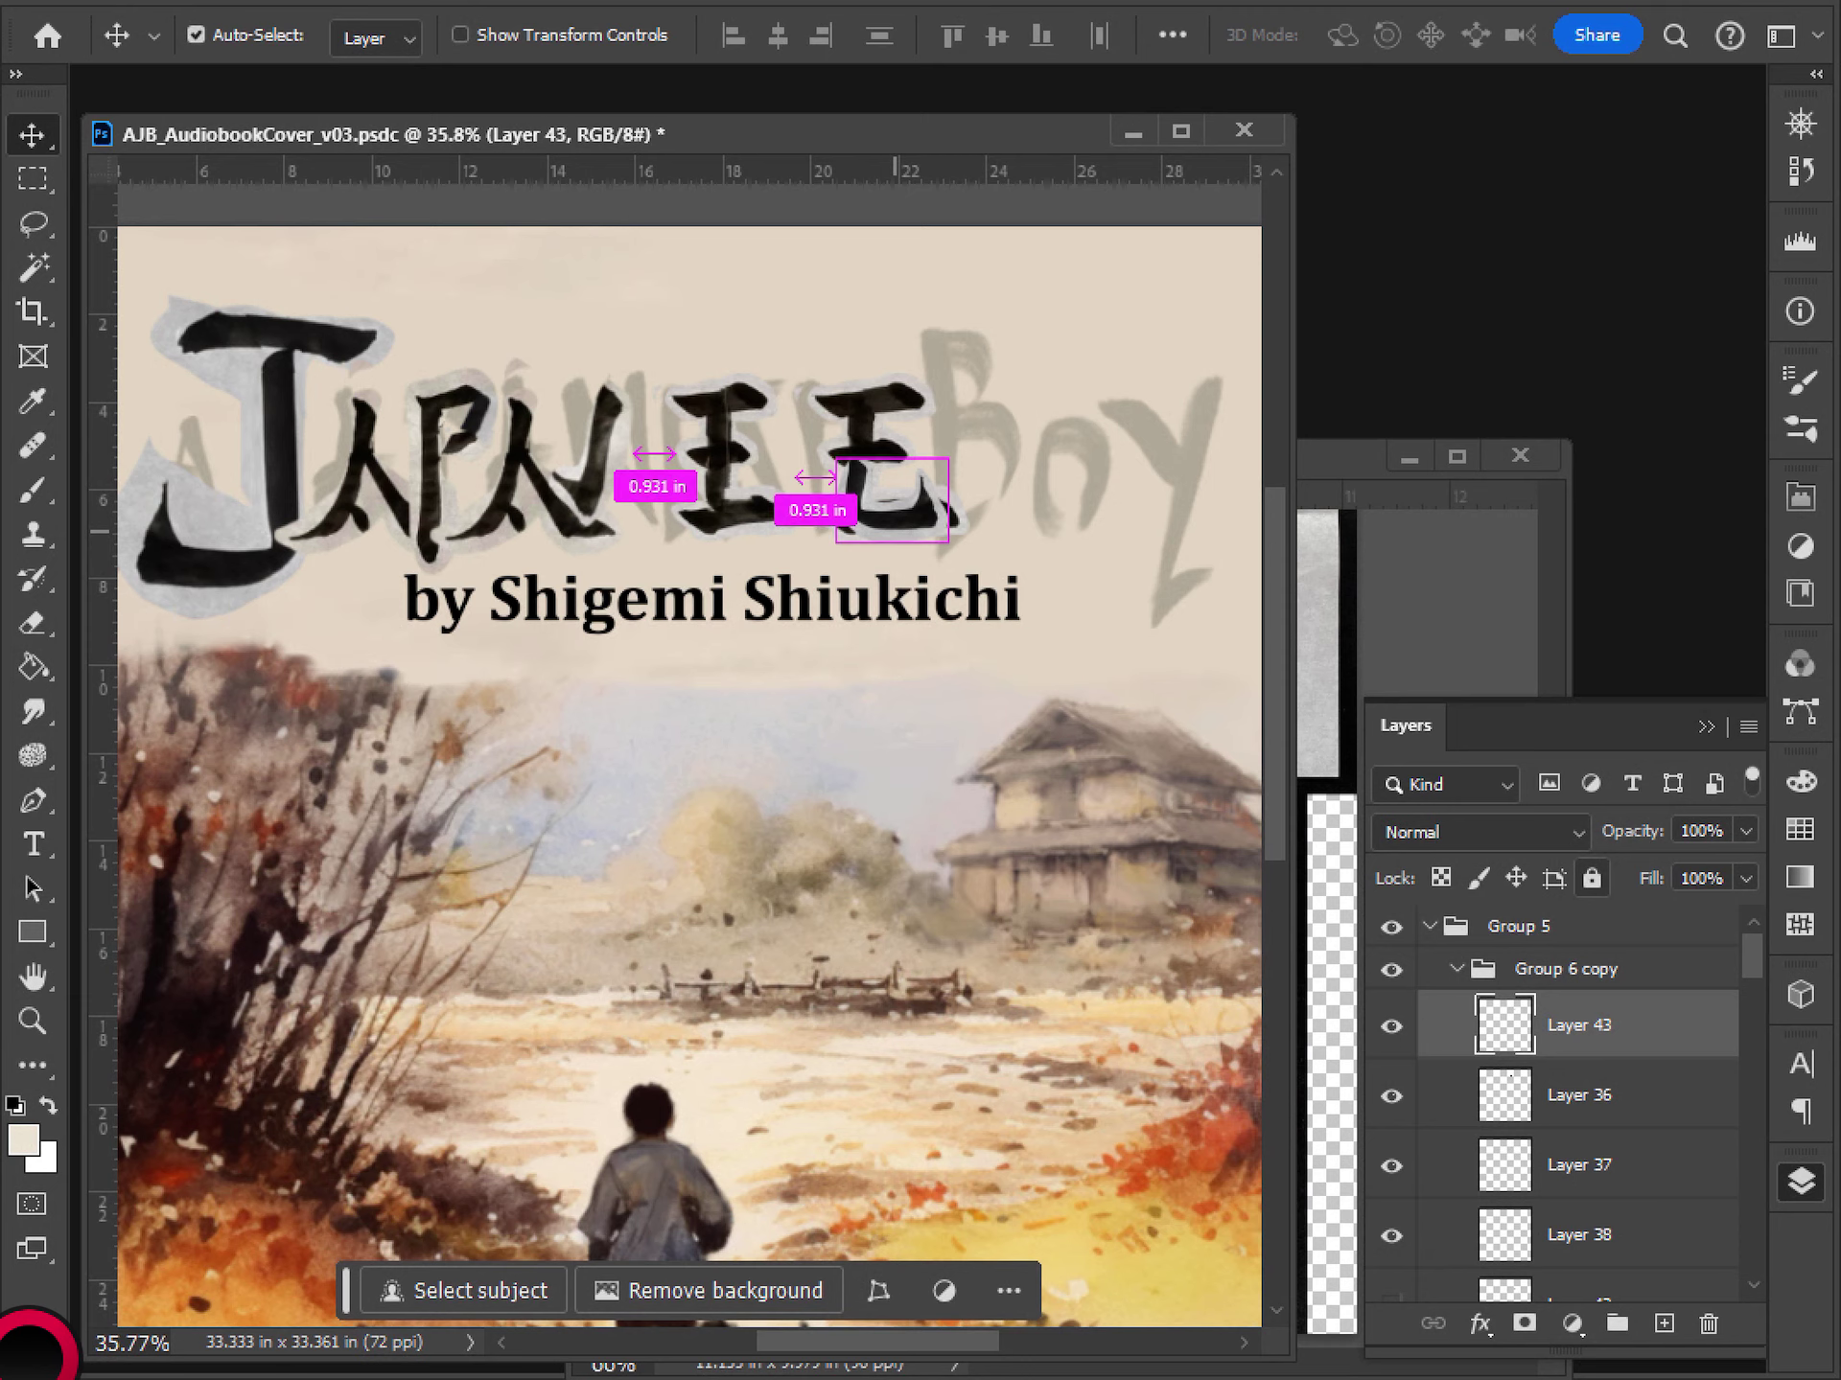
key("ctrl+minus")
key("ctrl+minus")
key("ctrl+minus")
key("ctrl+plus")
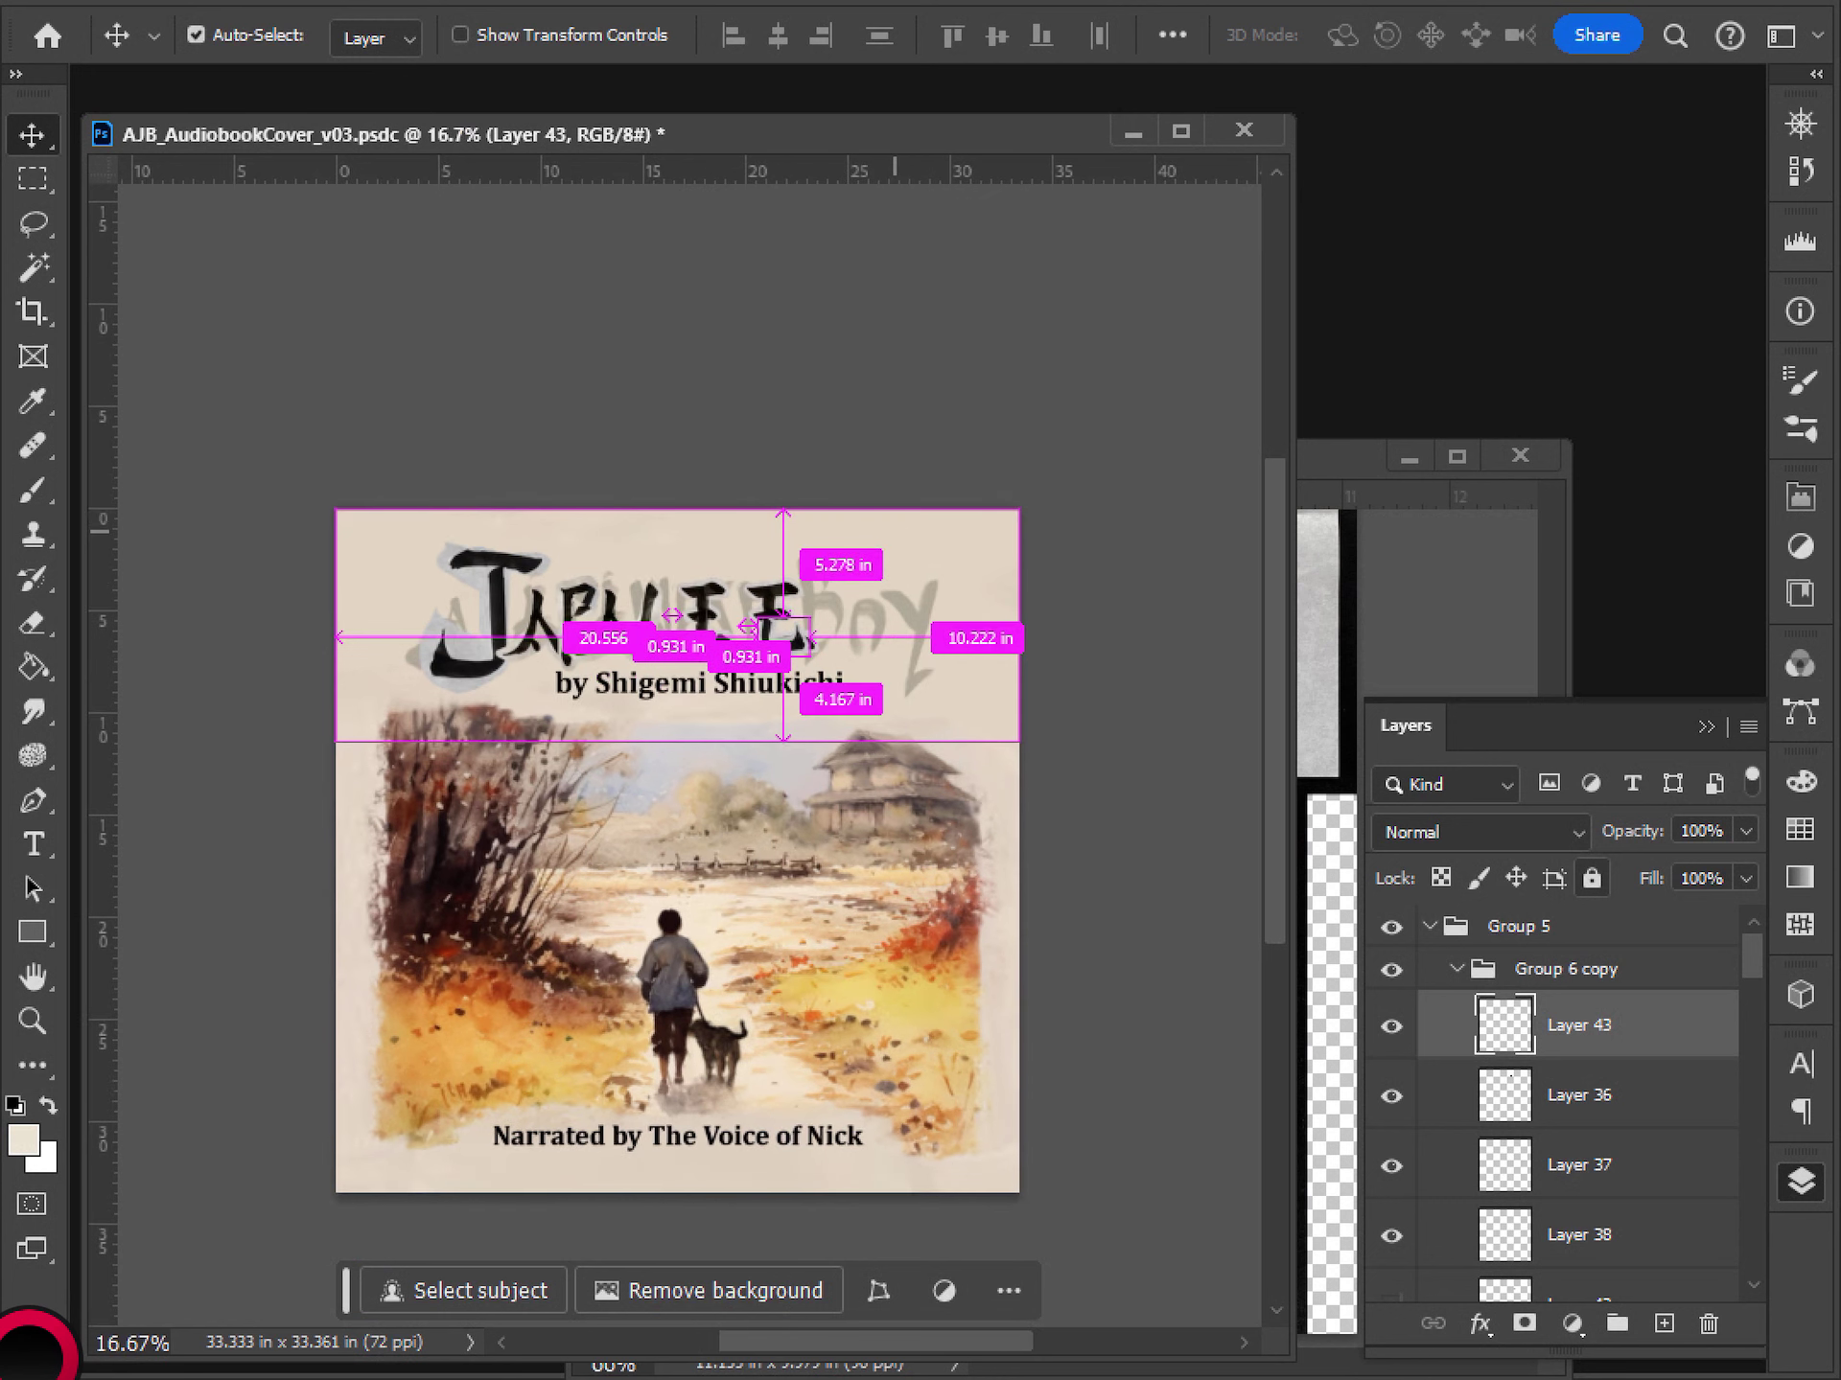
key("ctrl+plus")
key("ctrl+plus")
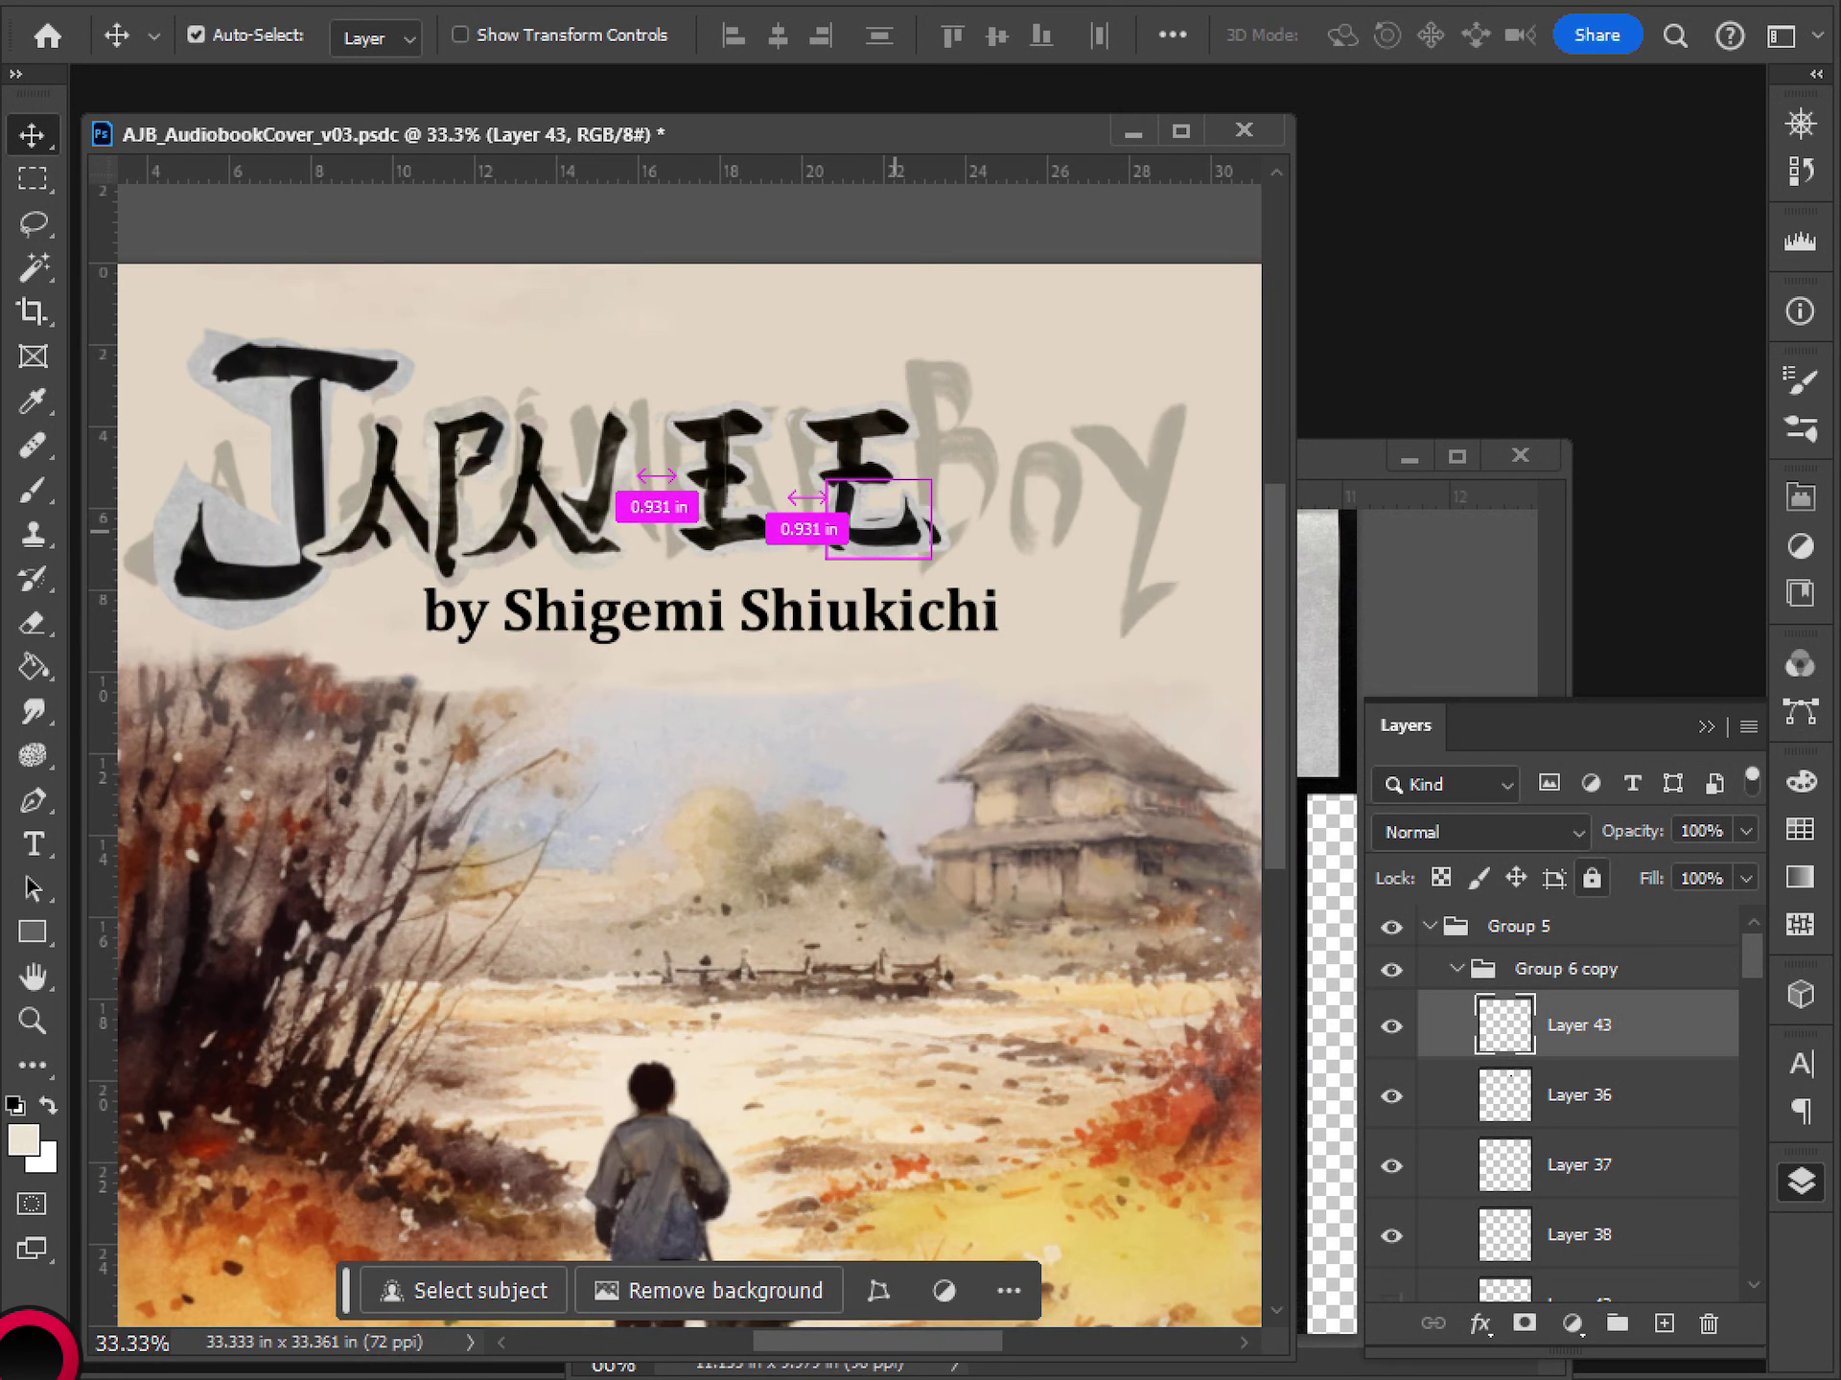
key("ctrl+t")
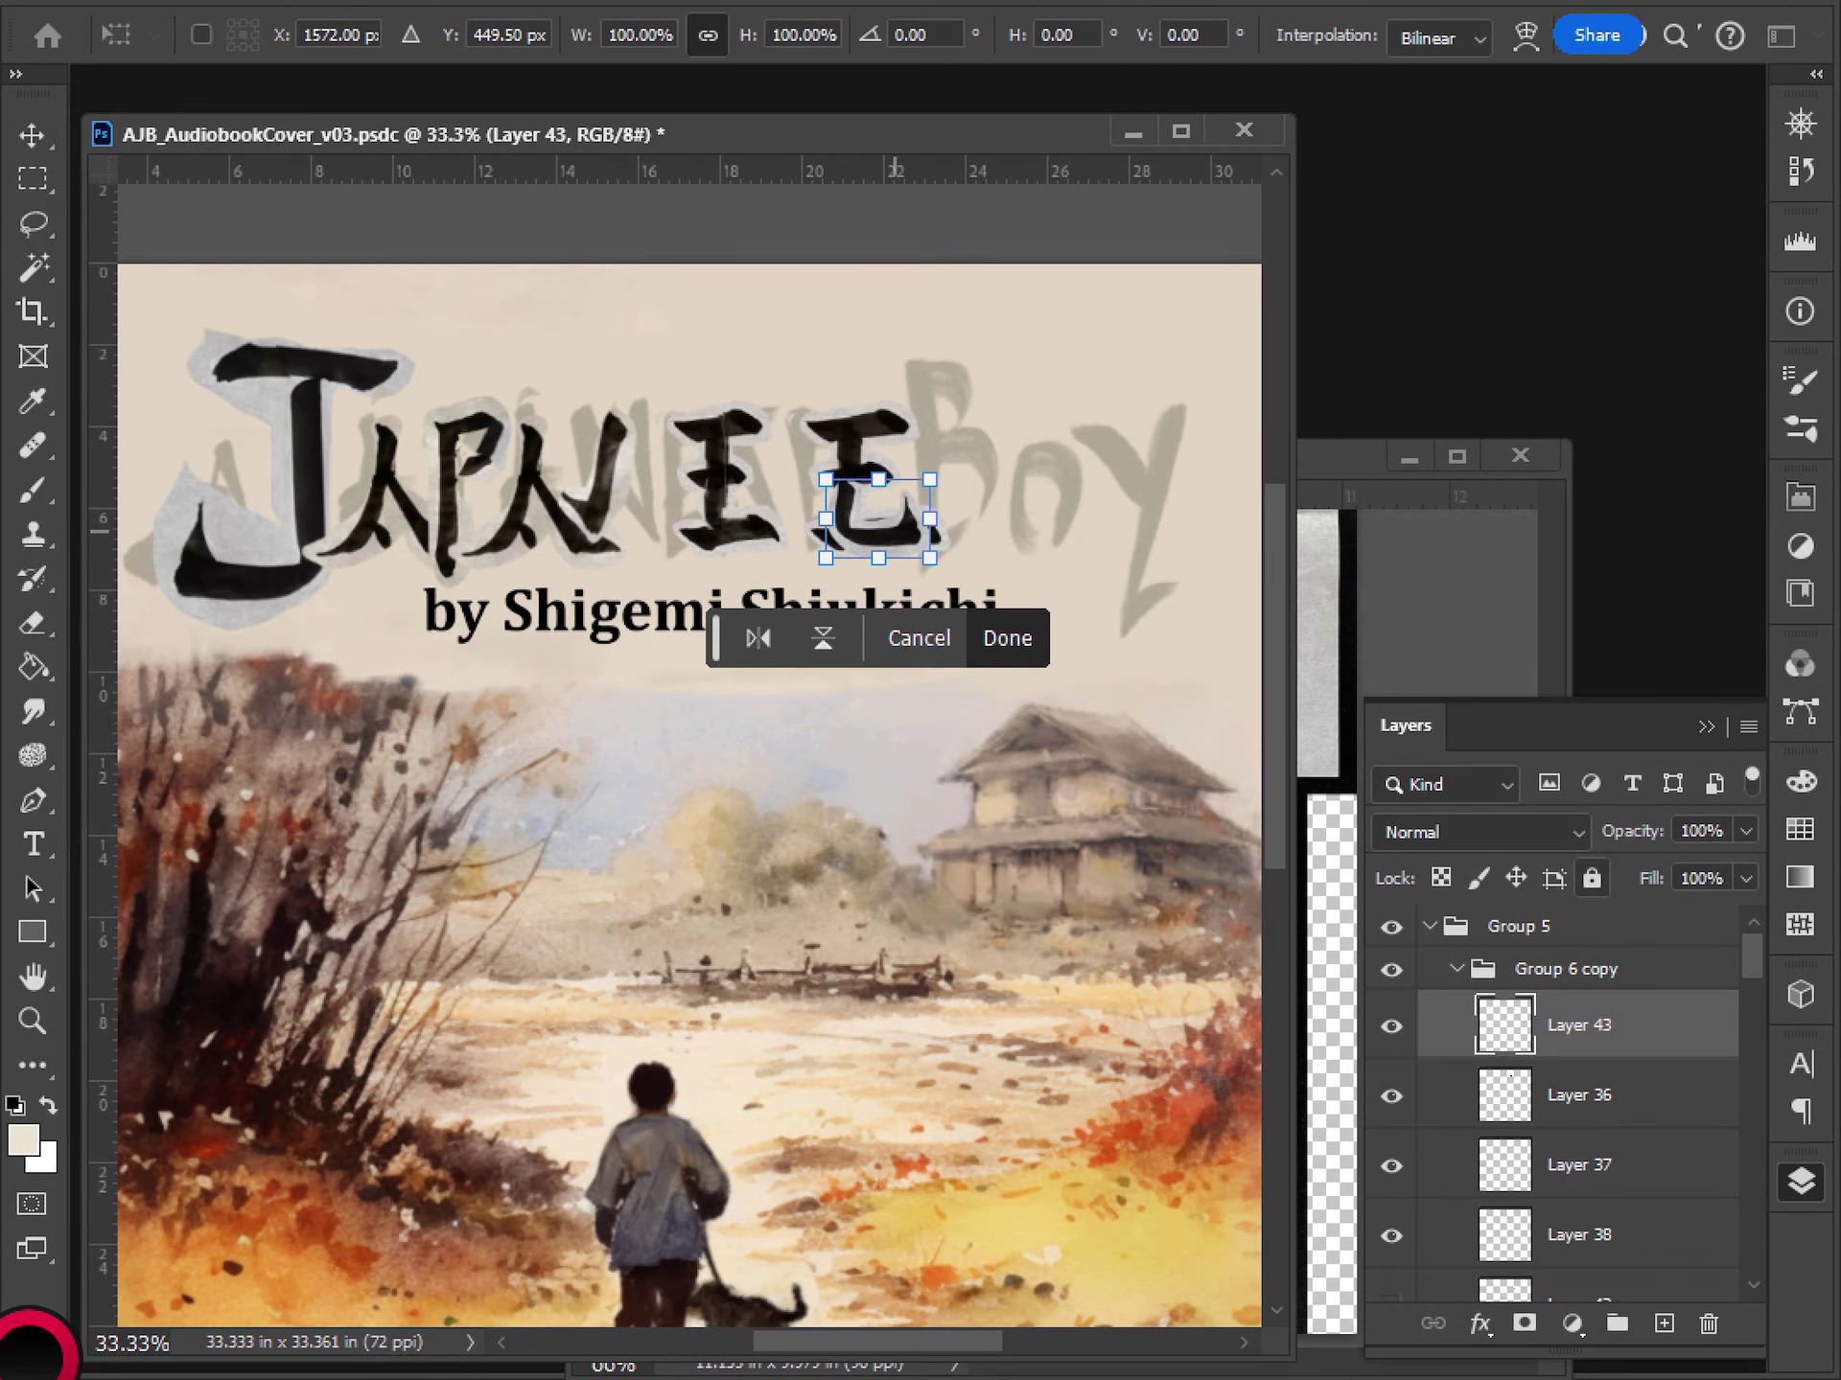
left_click_drag(929, 518, 934, 518)
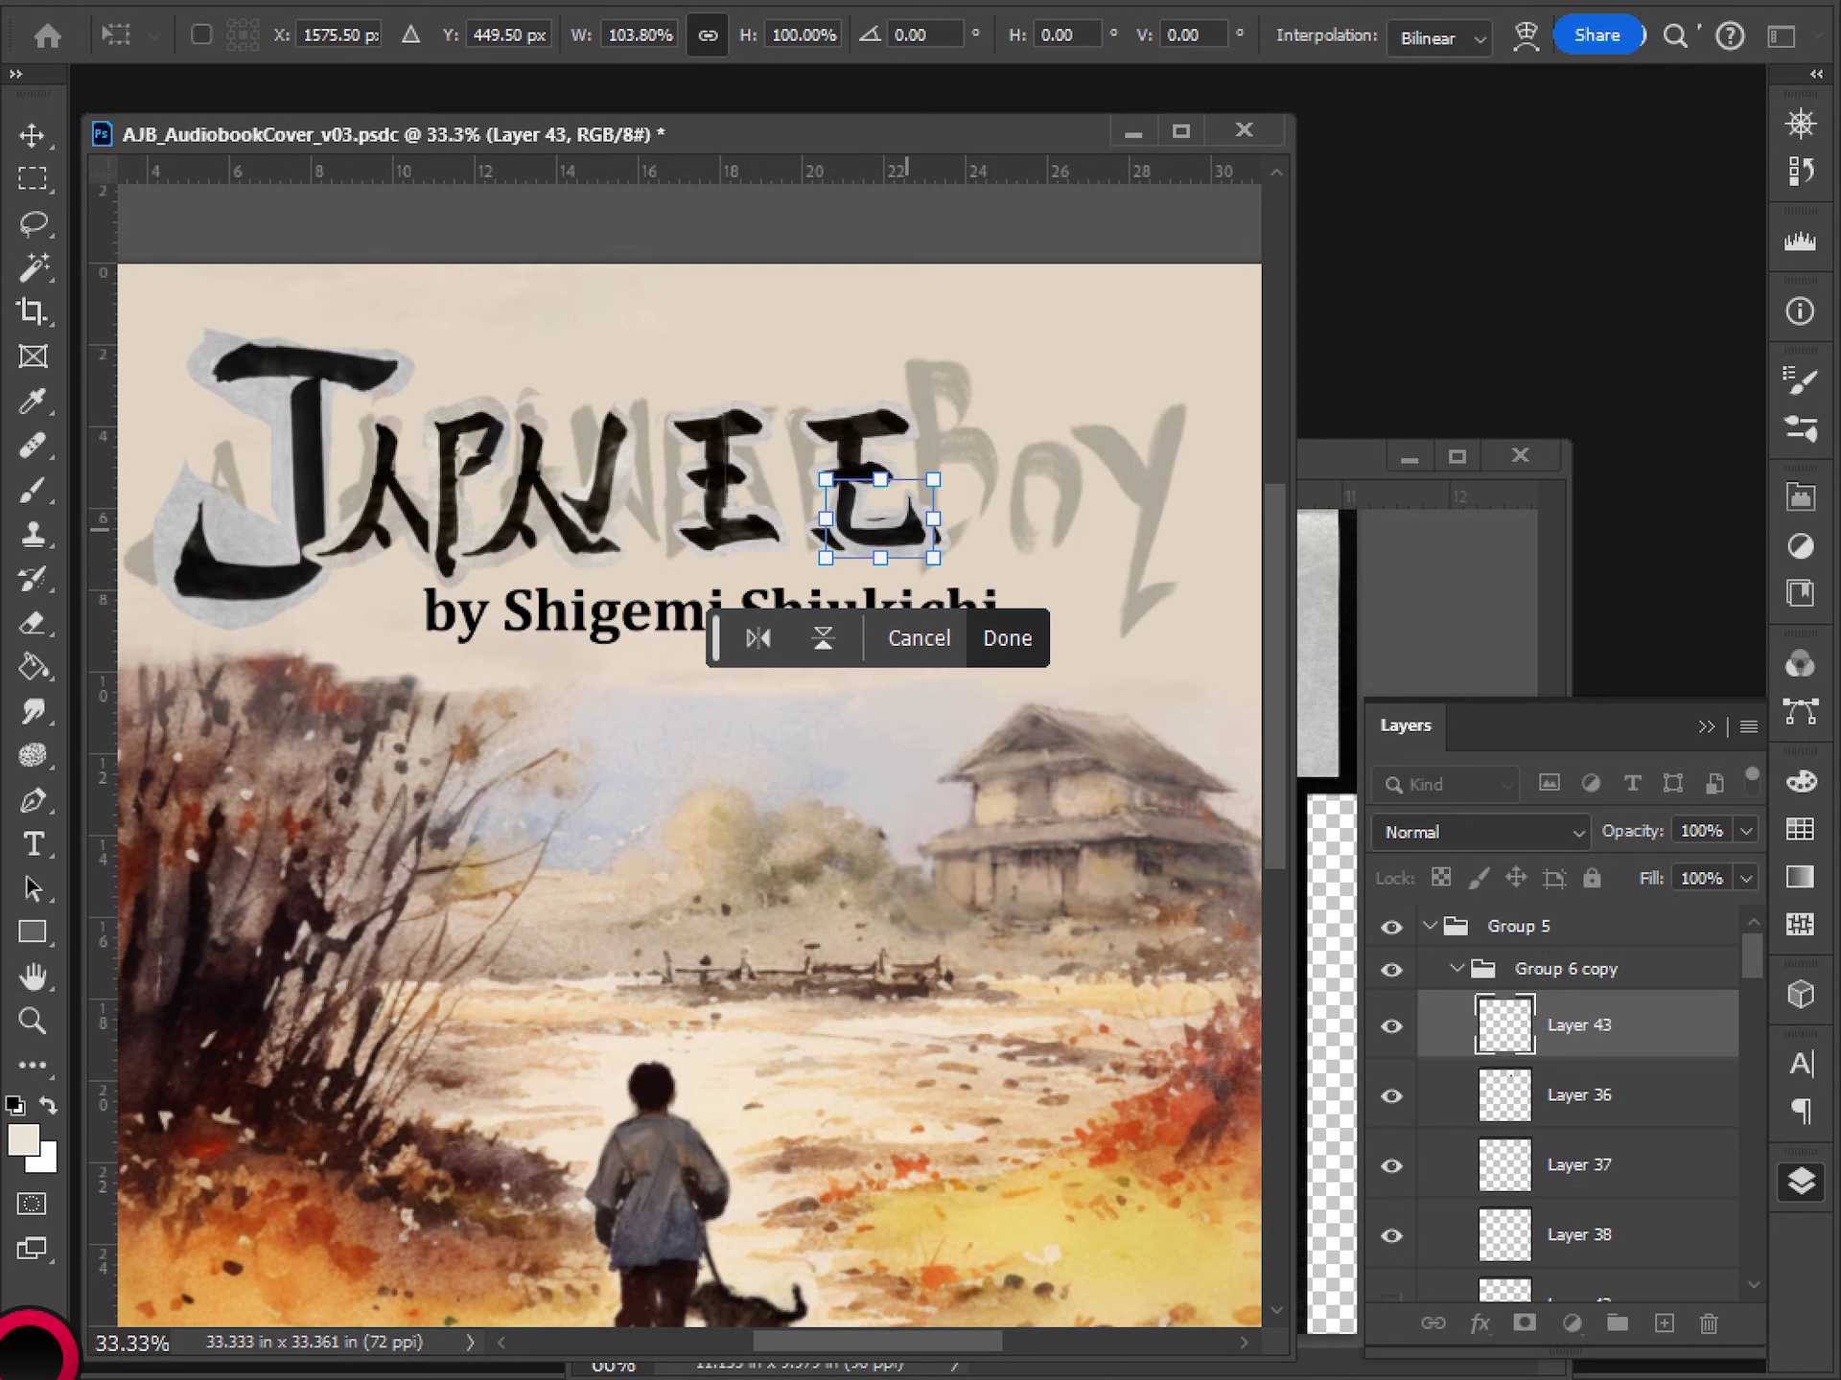
key("Return")
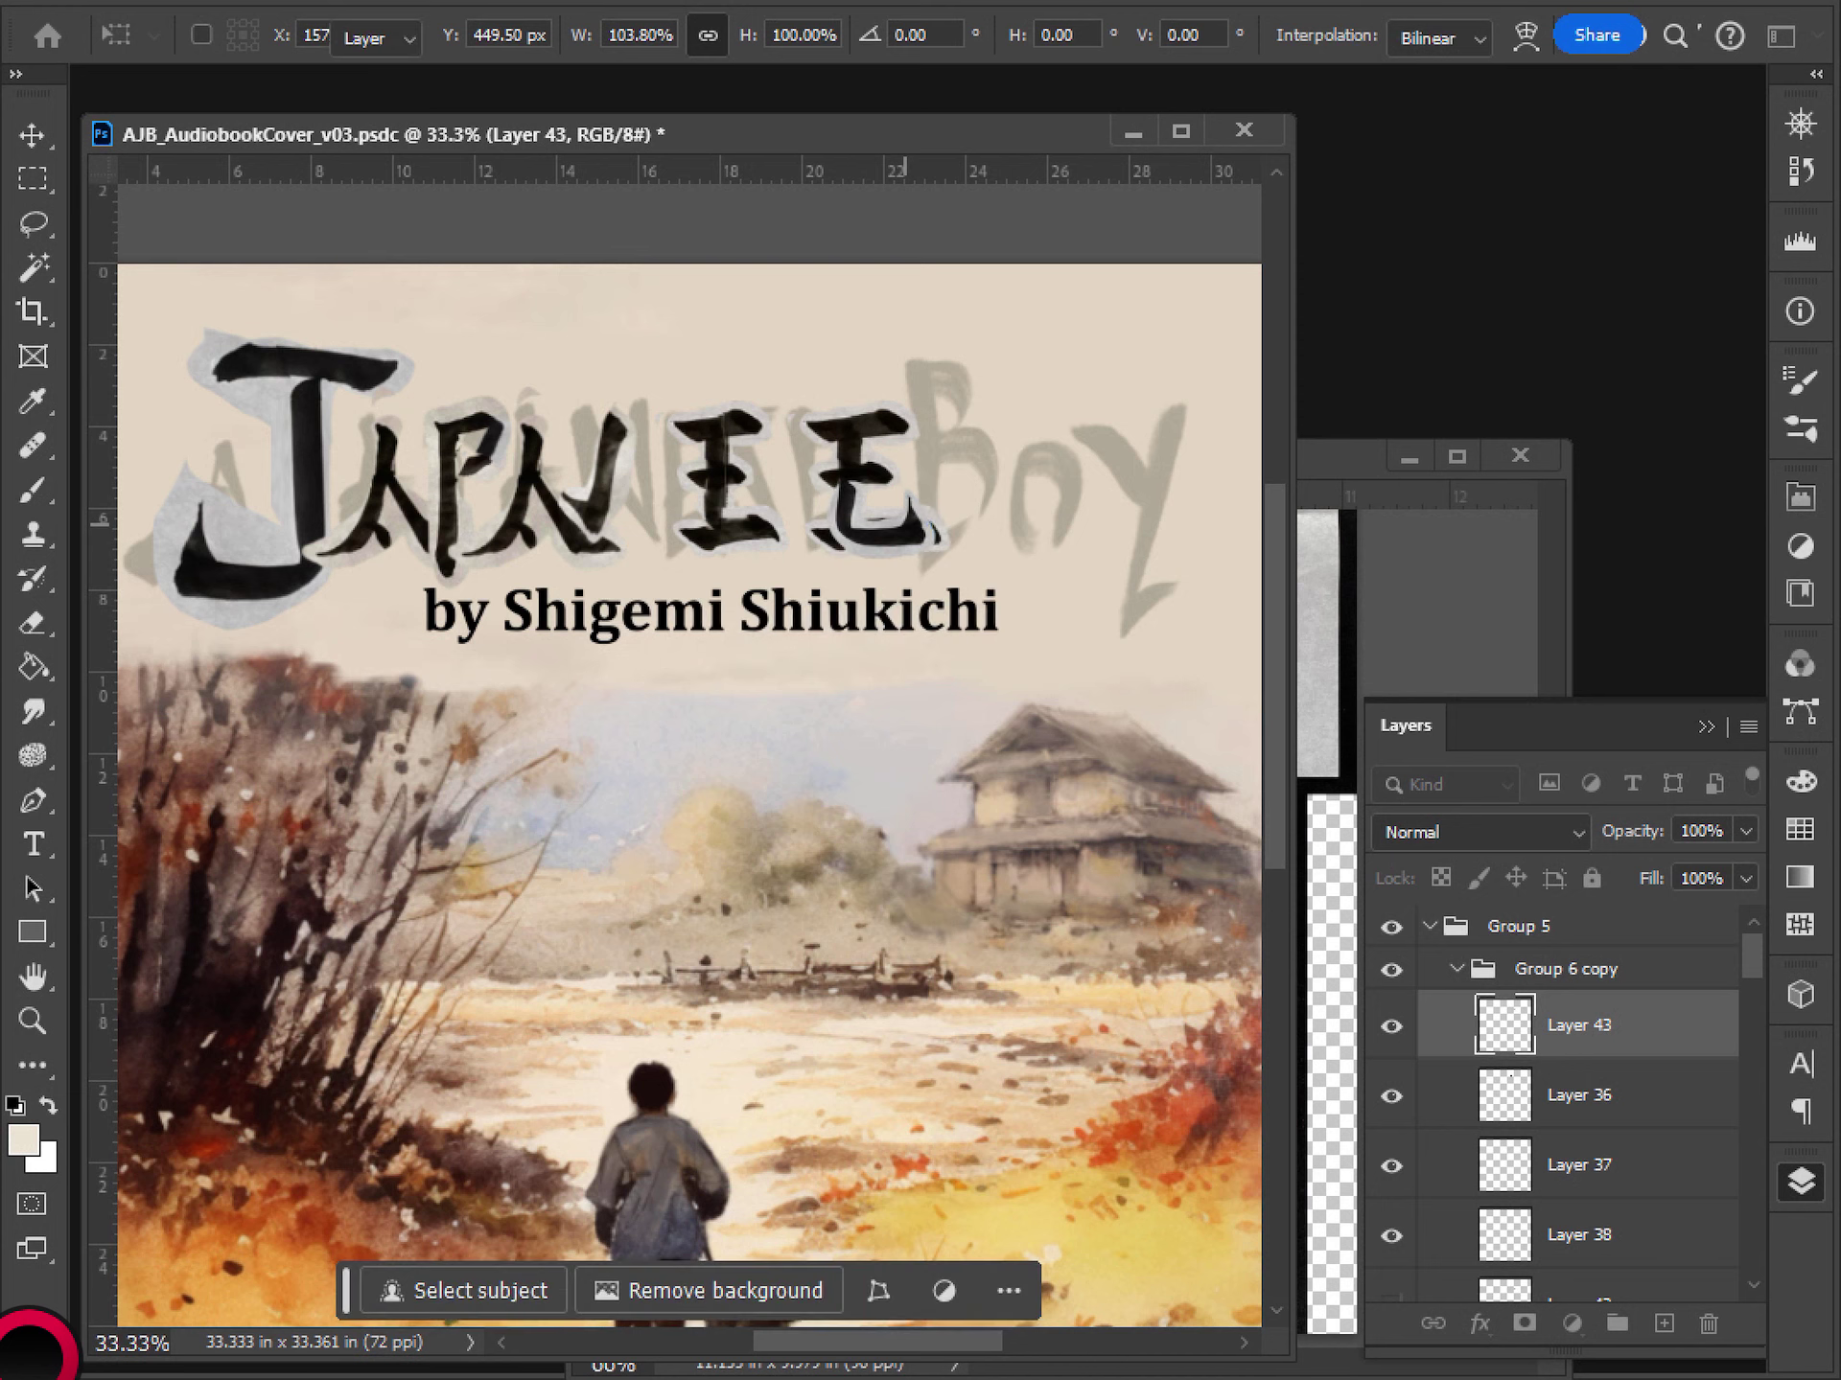
left_click(1390, 1025)
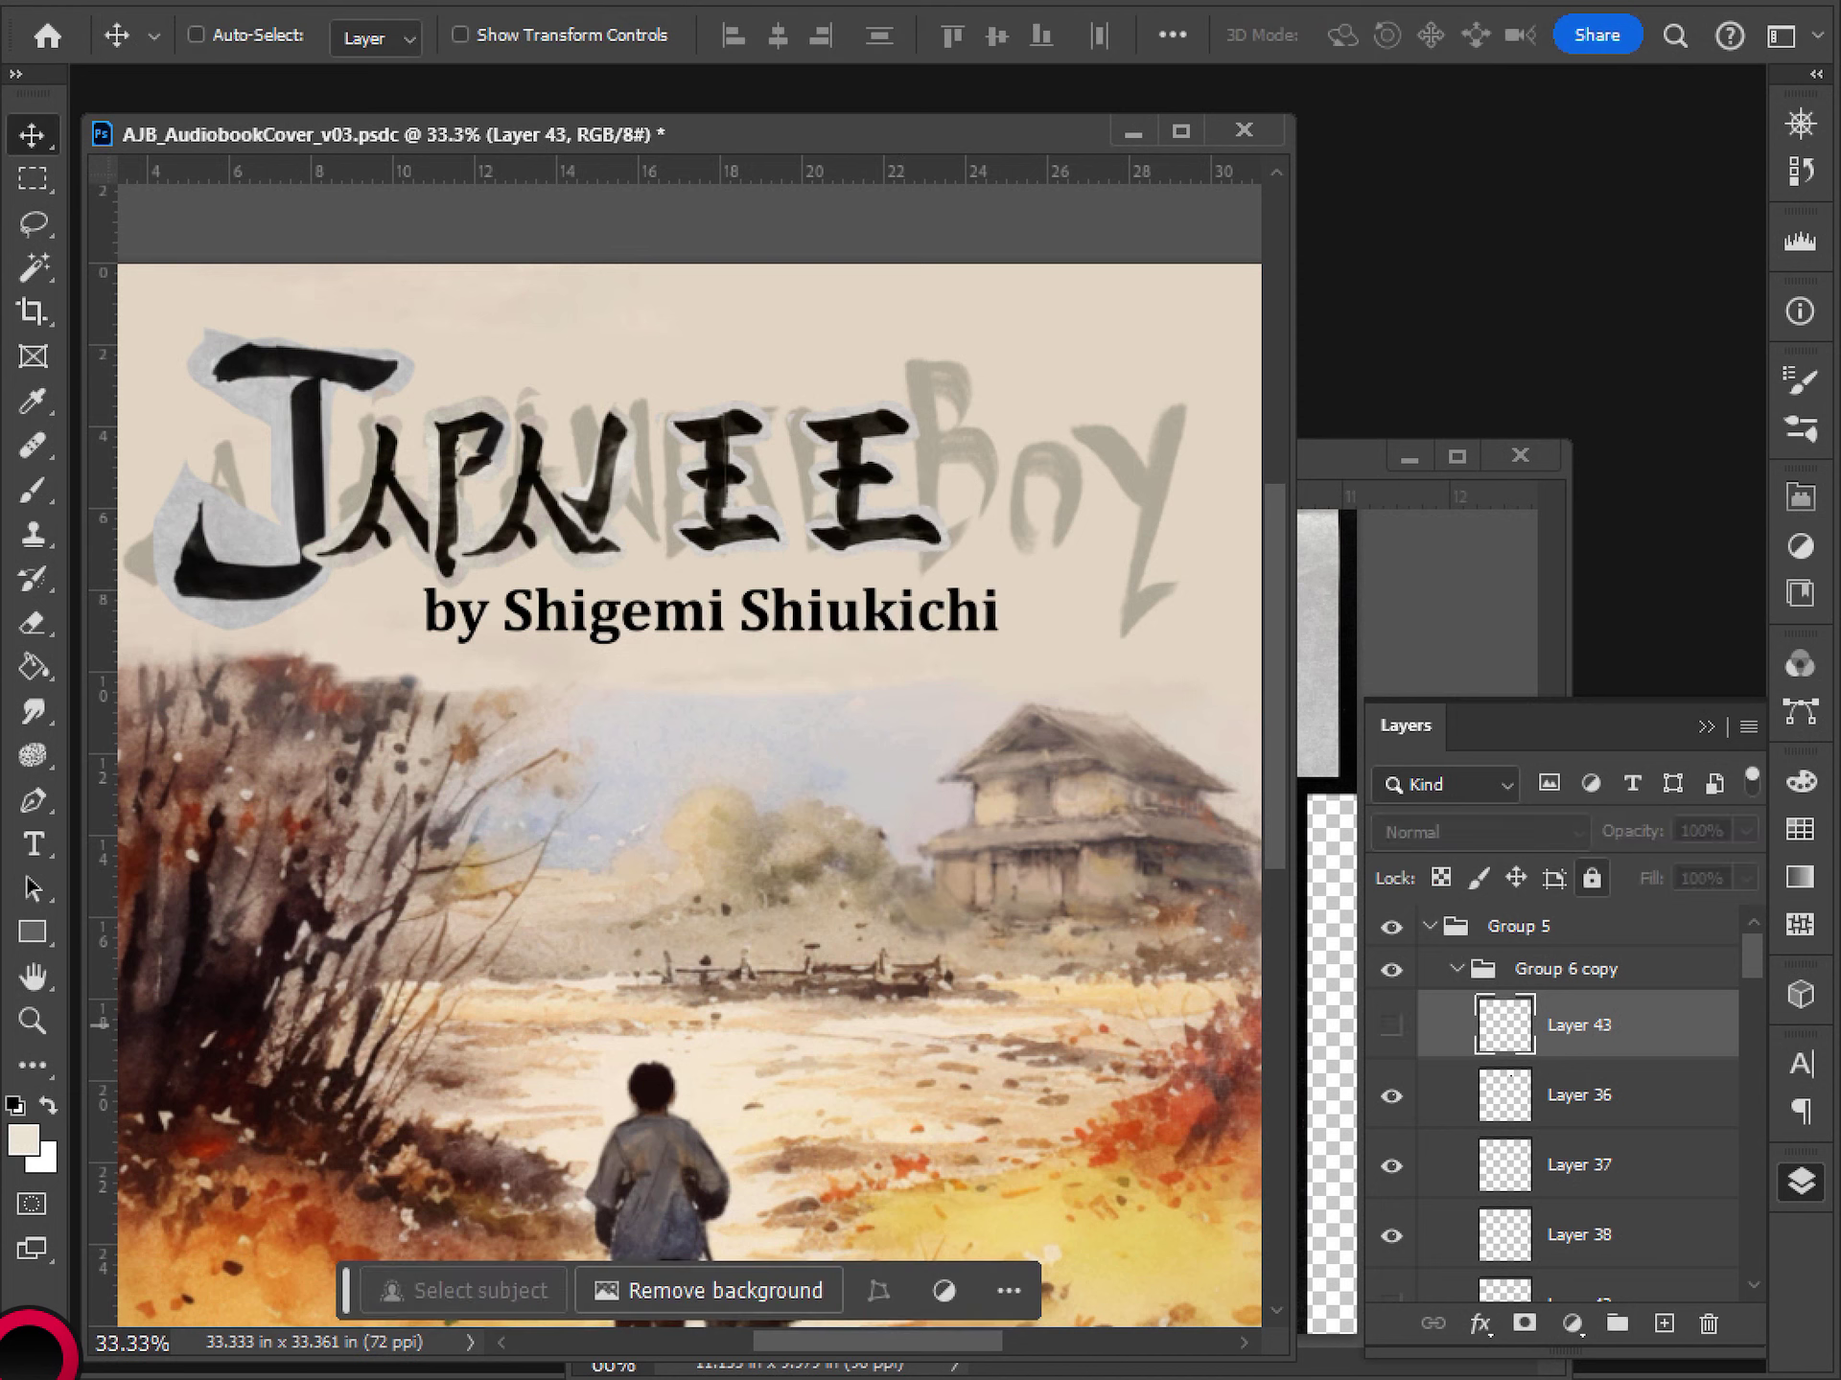
- Collapse Group 6 copy and toggle Layer 41 to identify which letter stroke it holds
left_click(1456, 969)
left_click(1390, 1068)
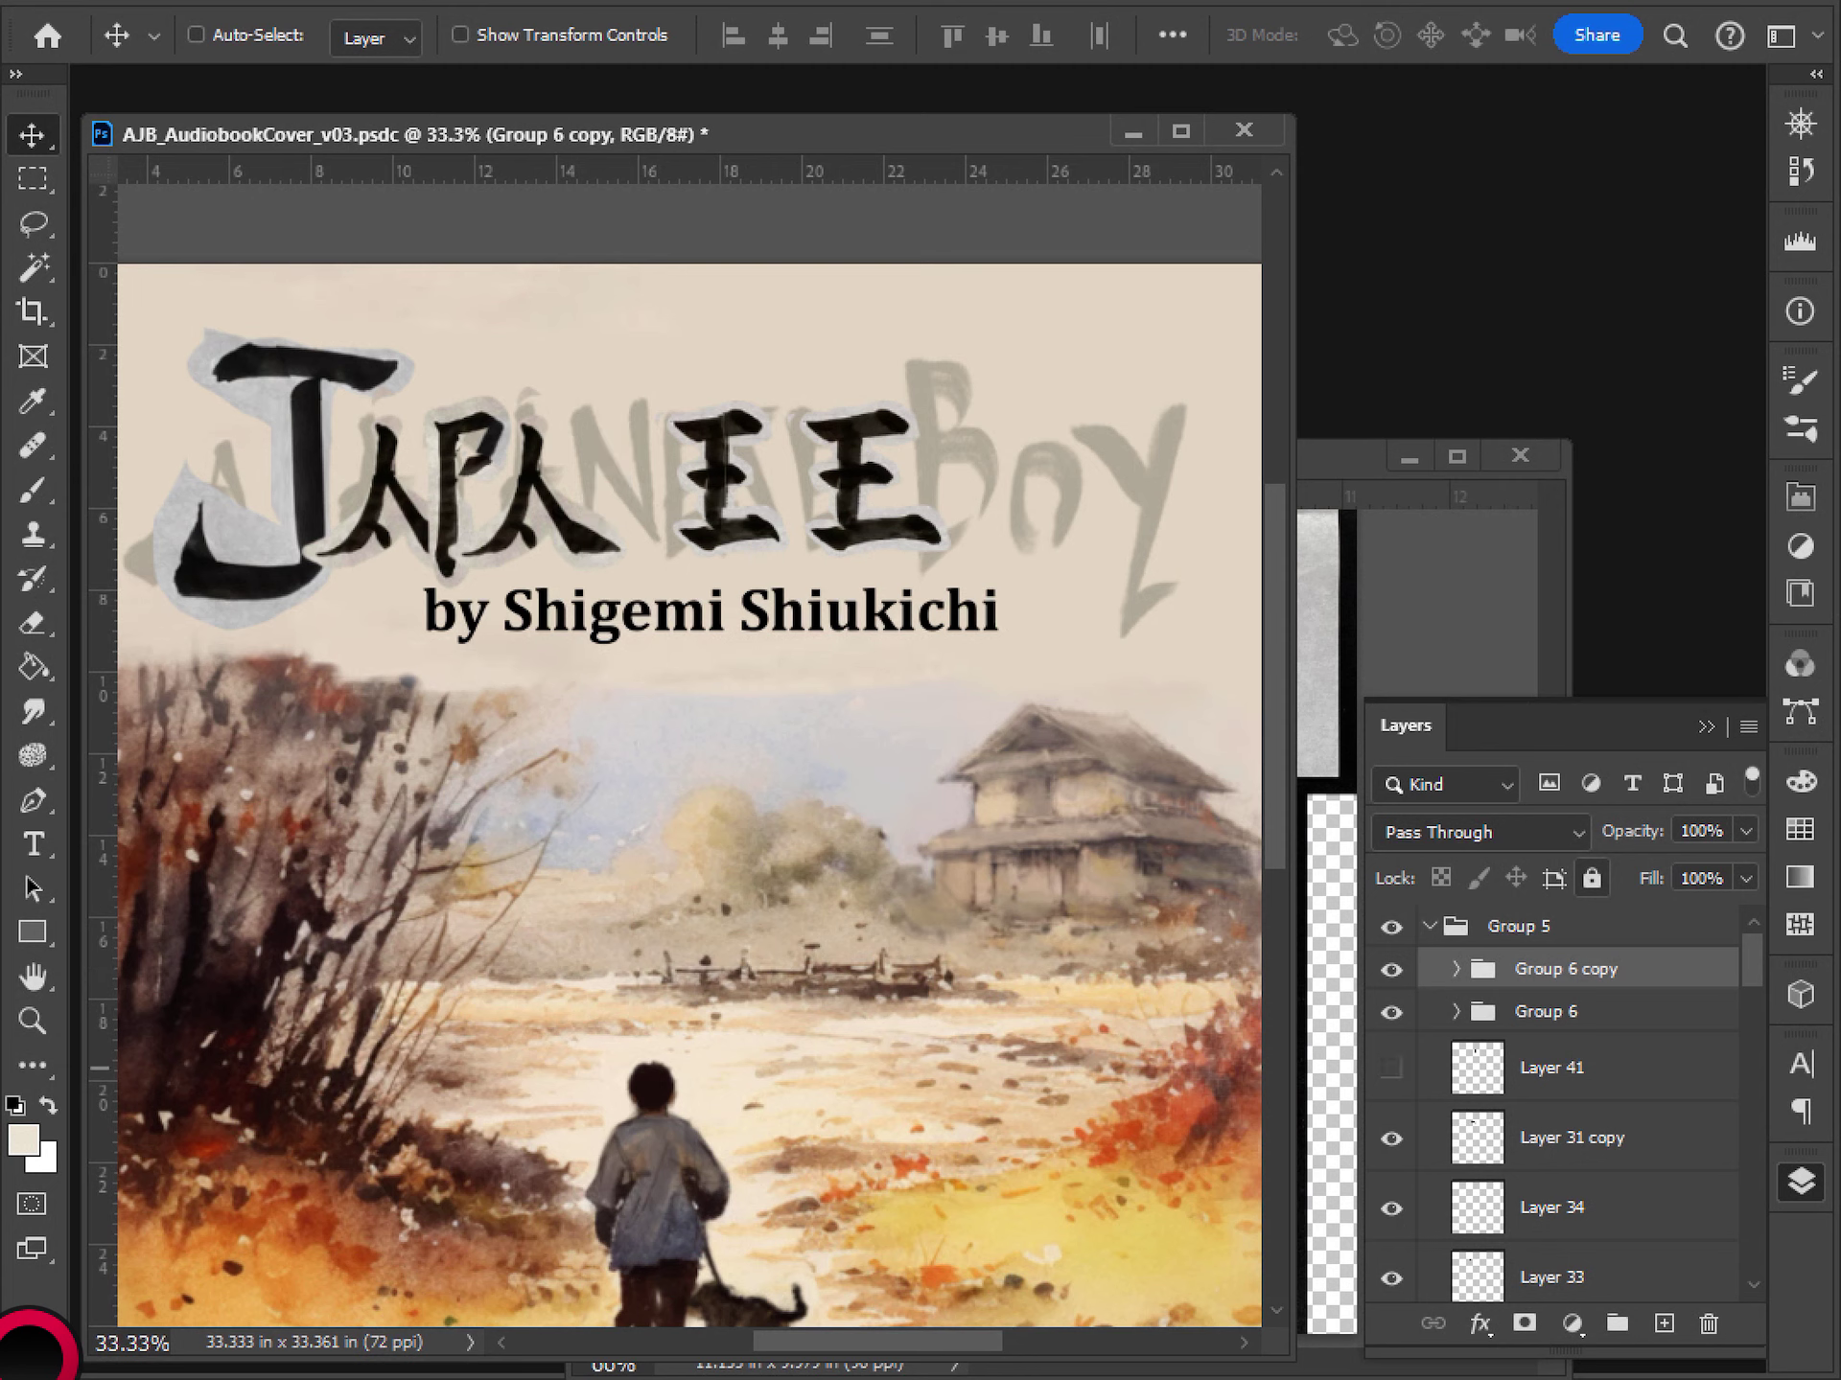
left_click(1390, 1068)
left_click(1520, 1084)
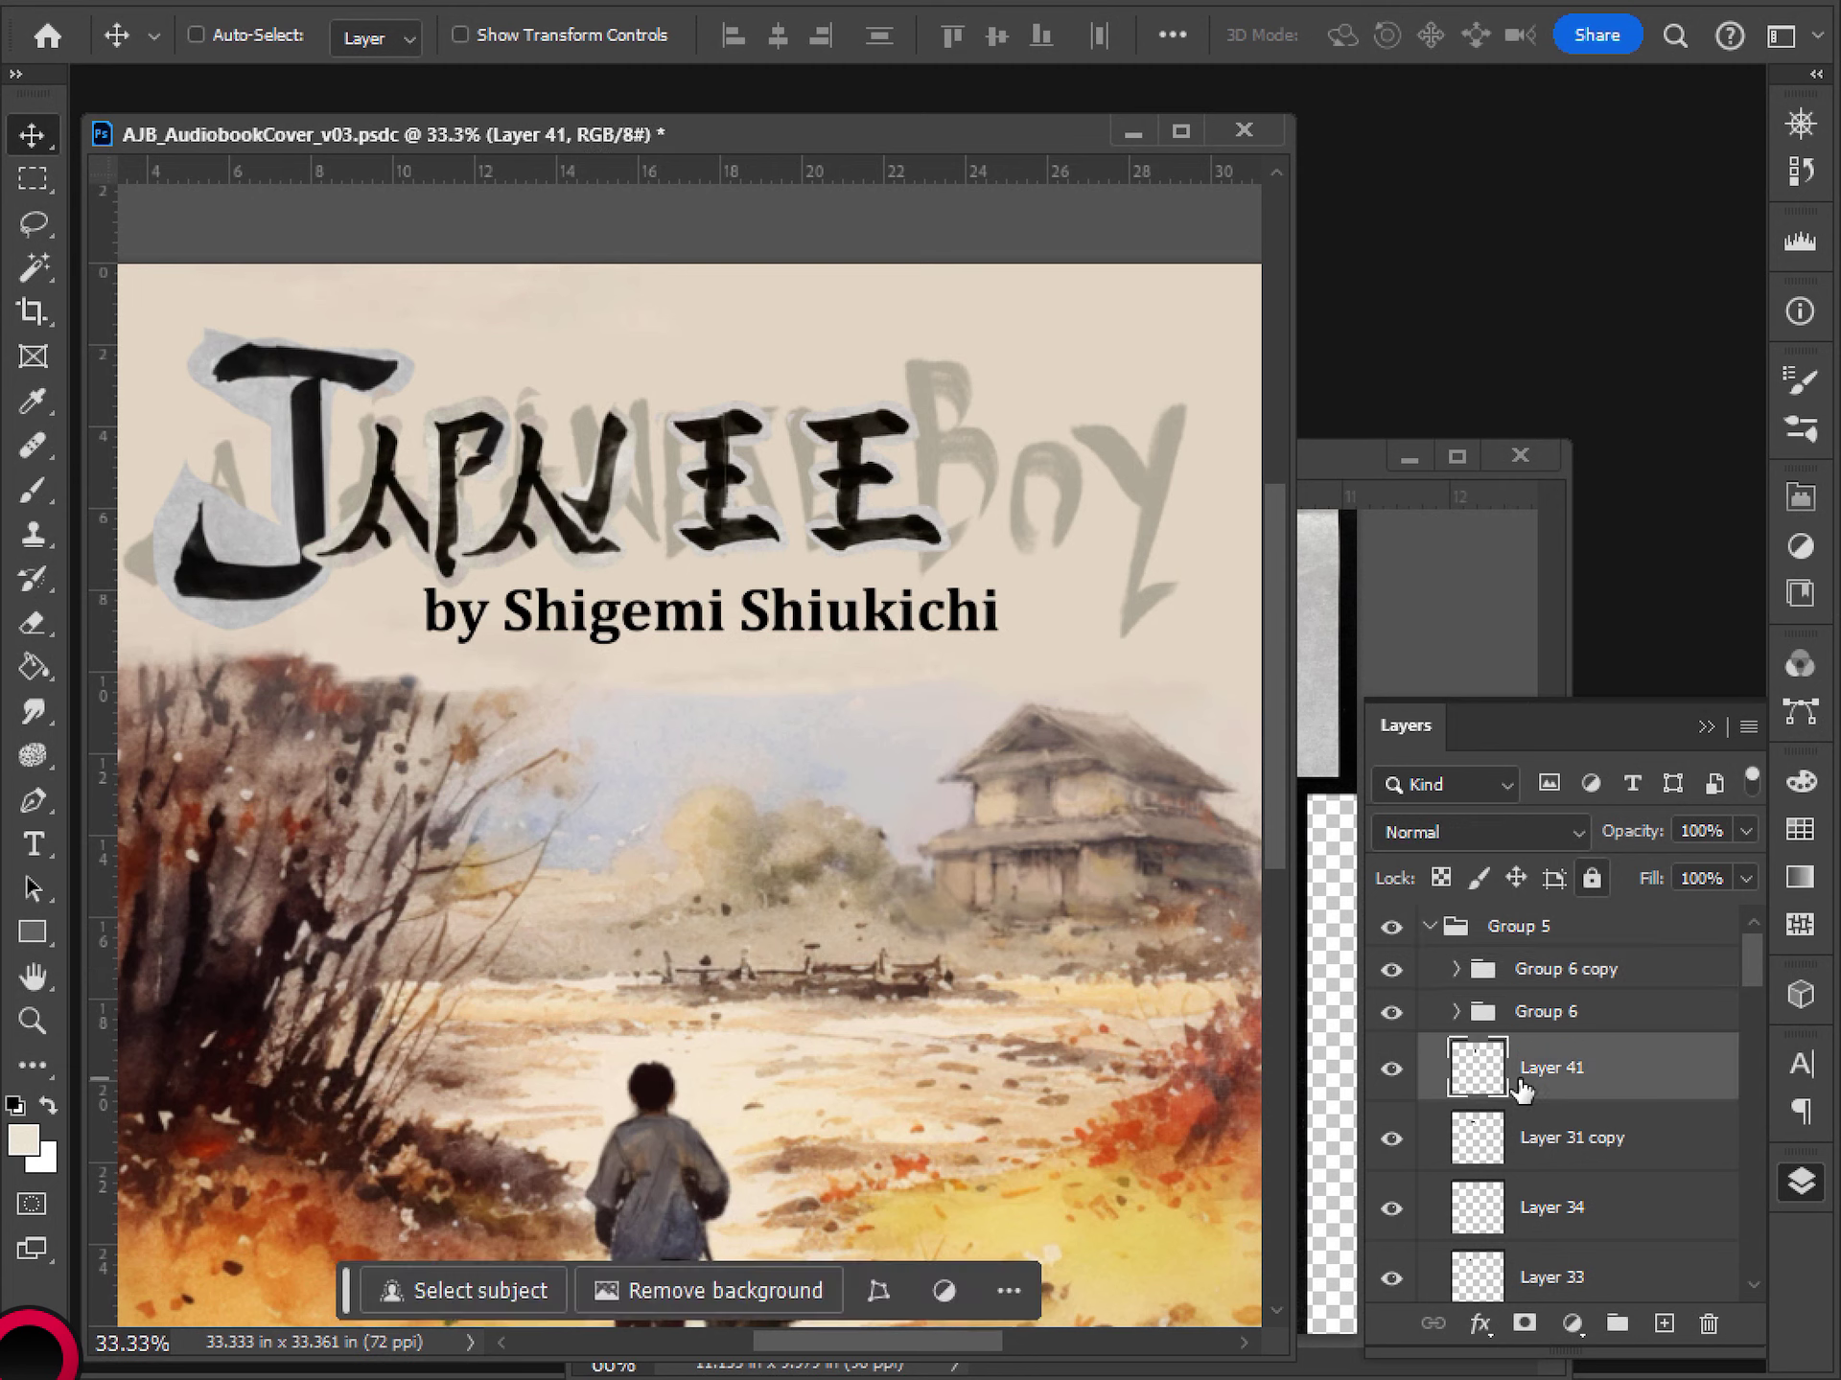
left_click(1390, 1068)
left_click(1390, 1068)
- Put Layer 31 copy into a new group named "A (2)" and collapse the group
left_click(1571, 1138)
left_click(1390, 1138)
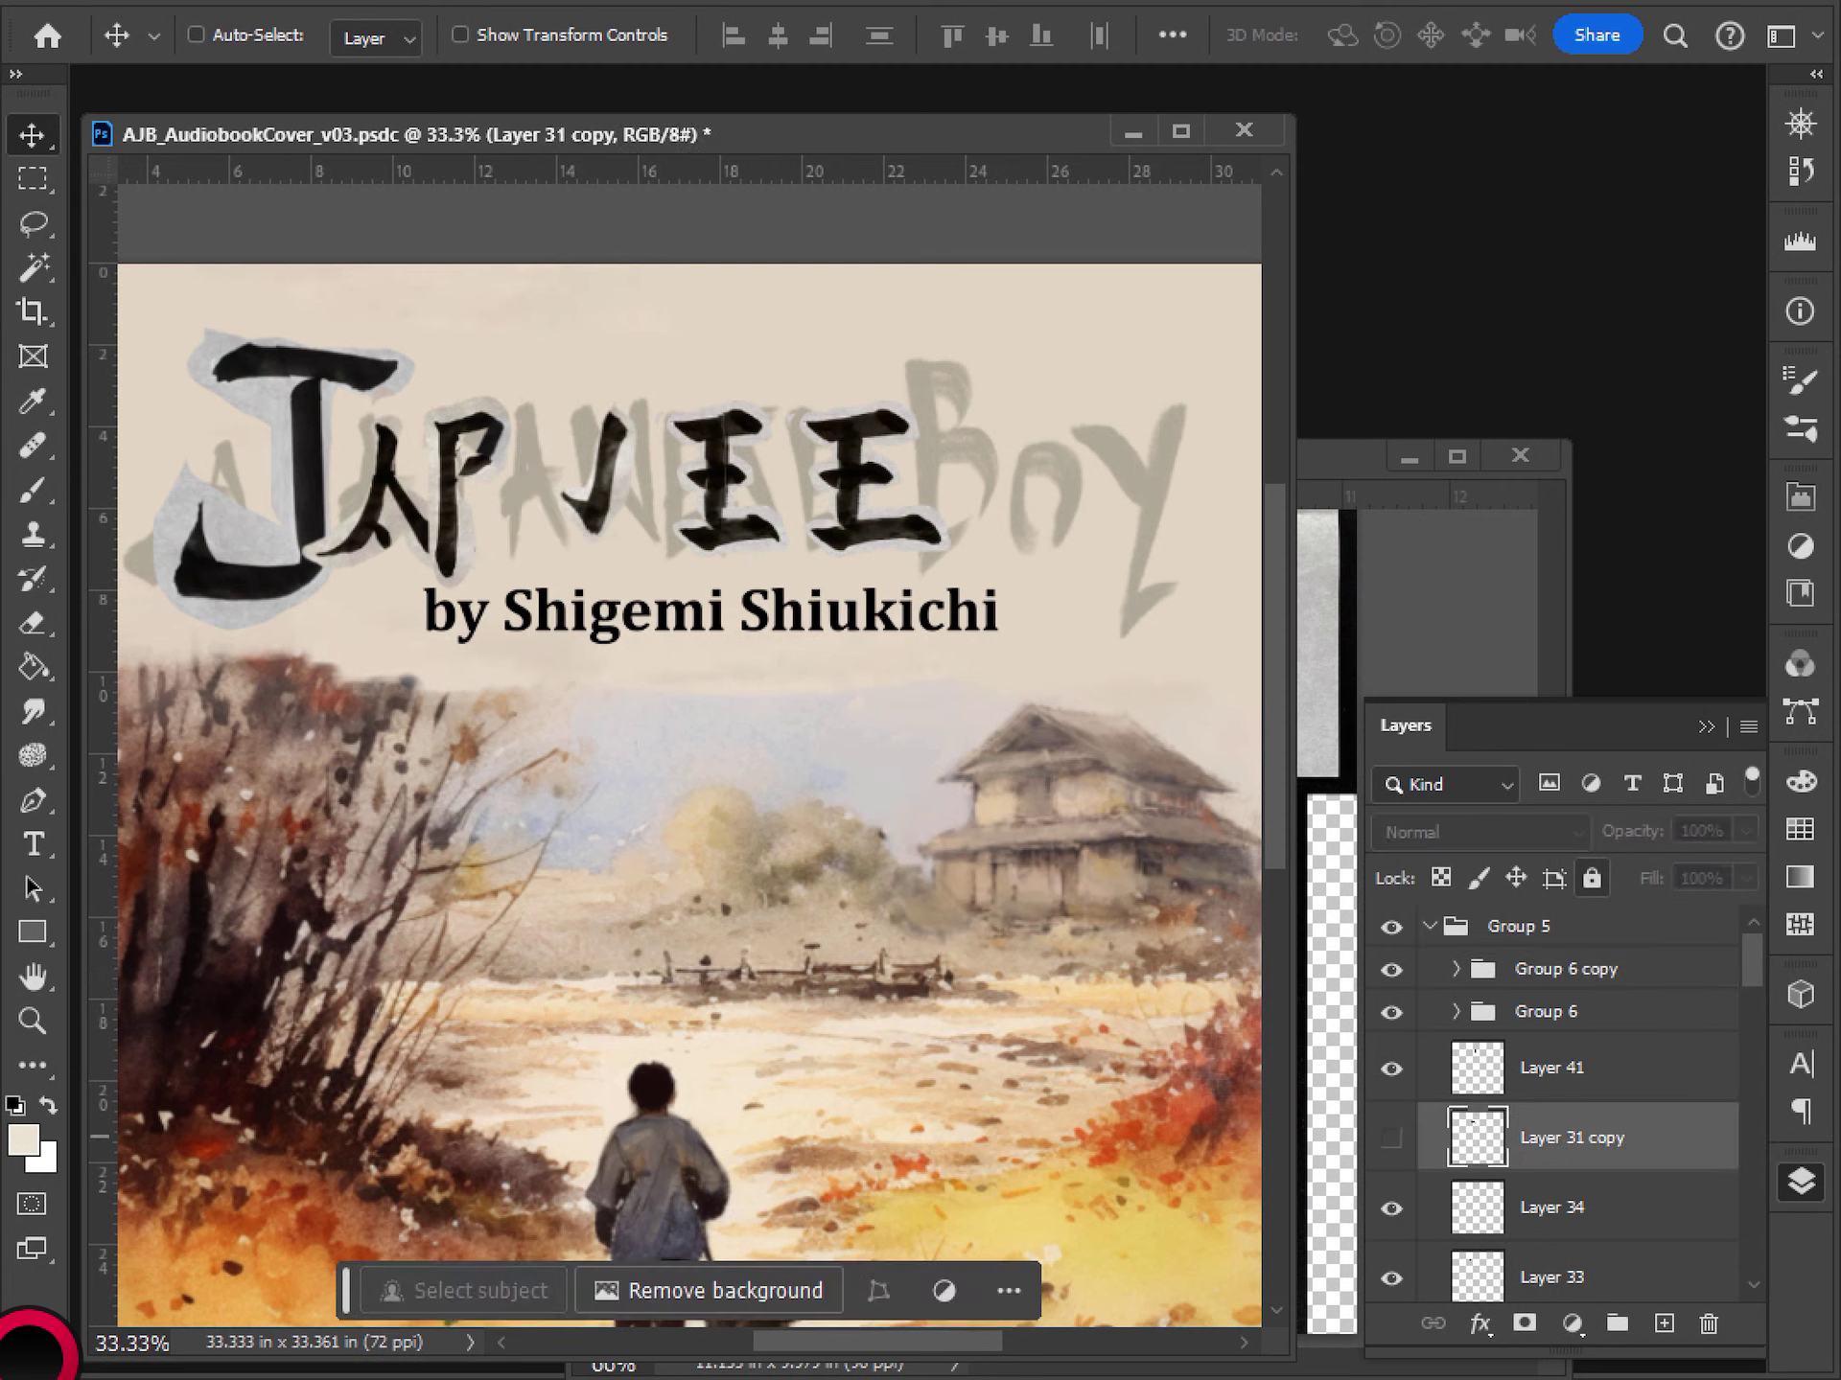
left_click(1390, 1138)
key("ctrl+g")
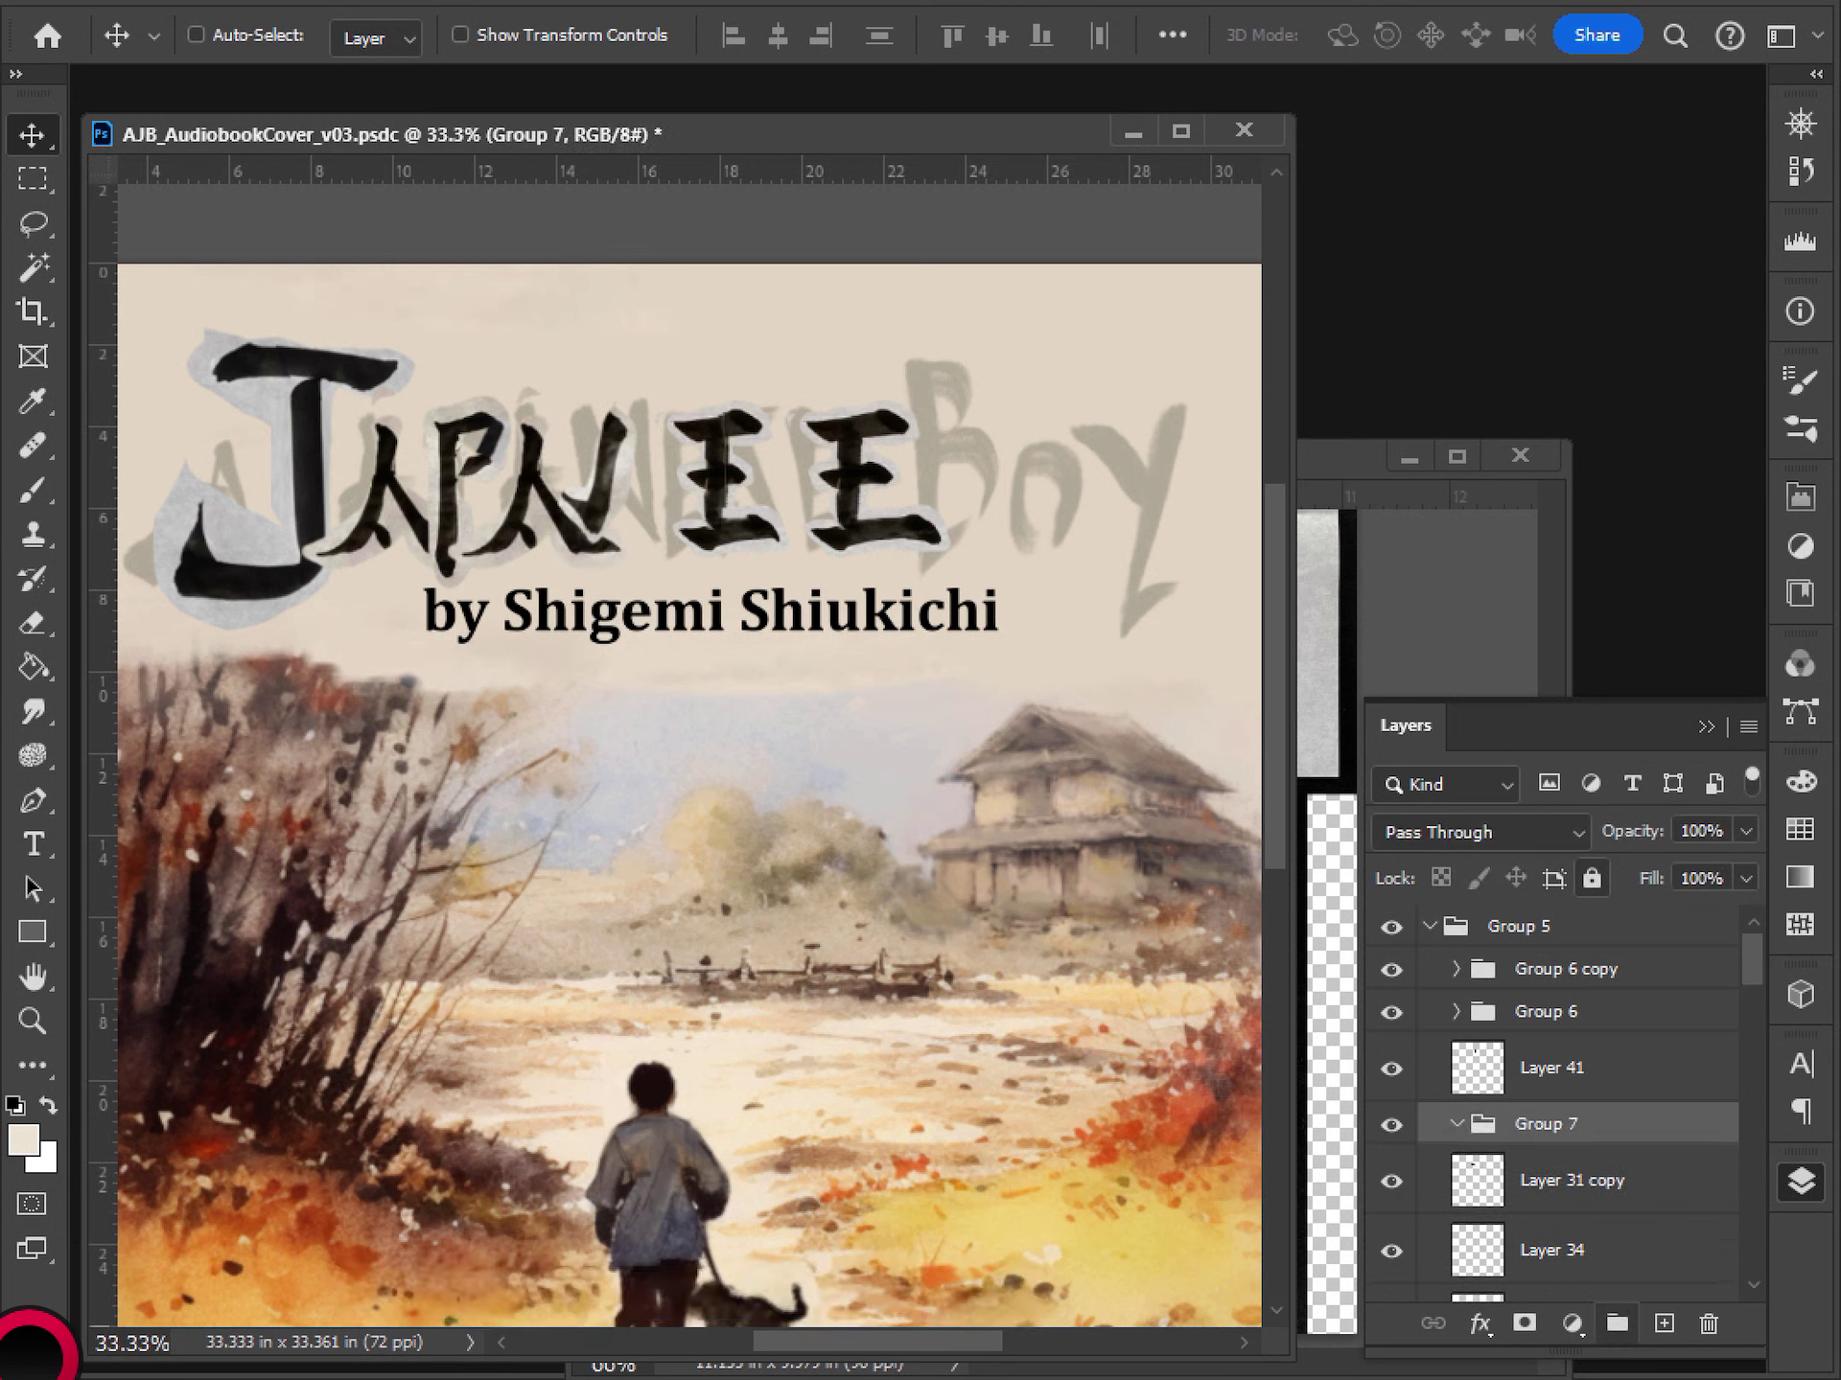
double_click(1545, 1123)
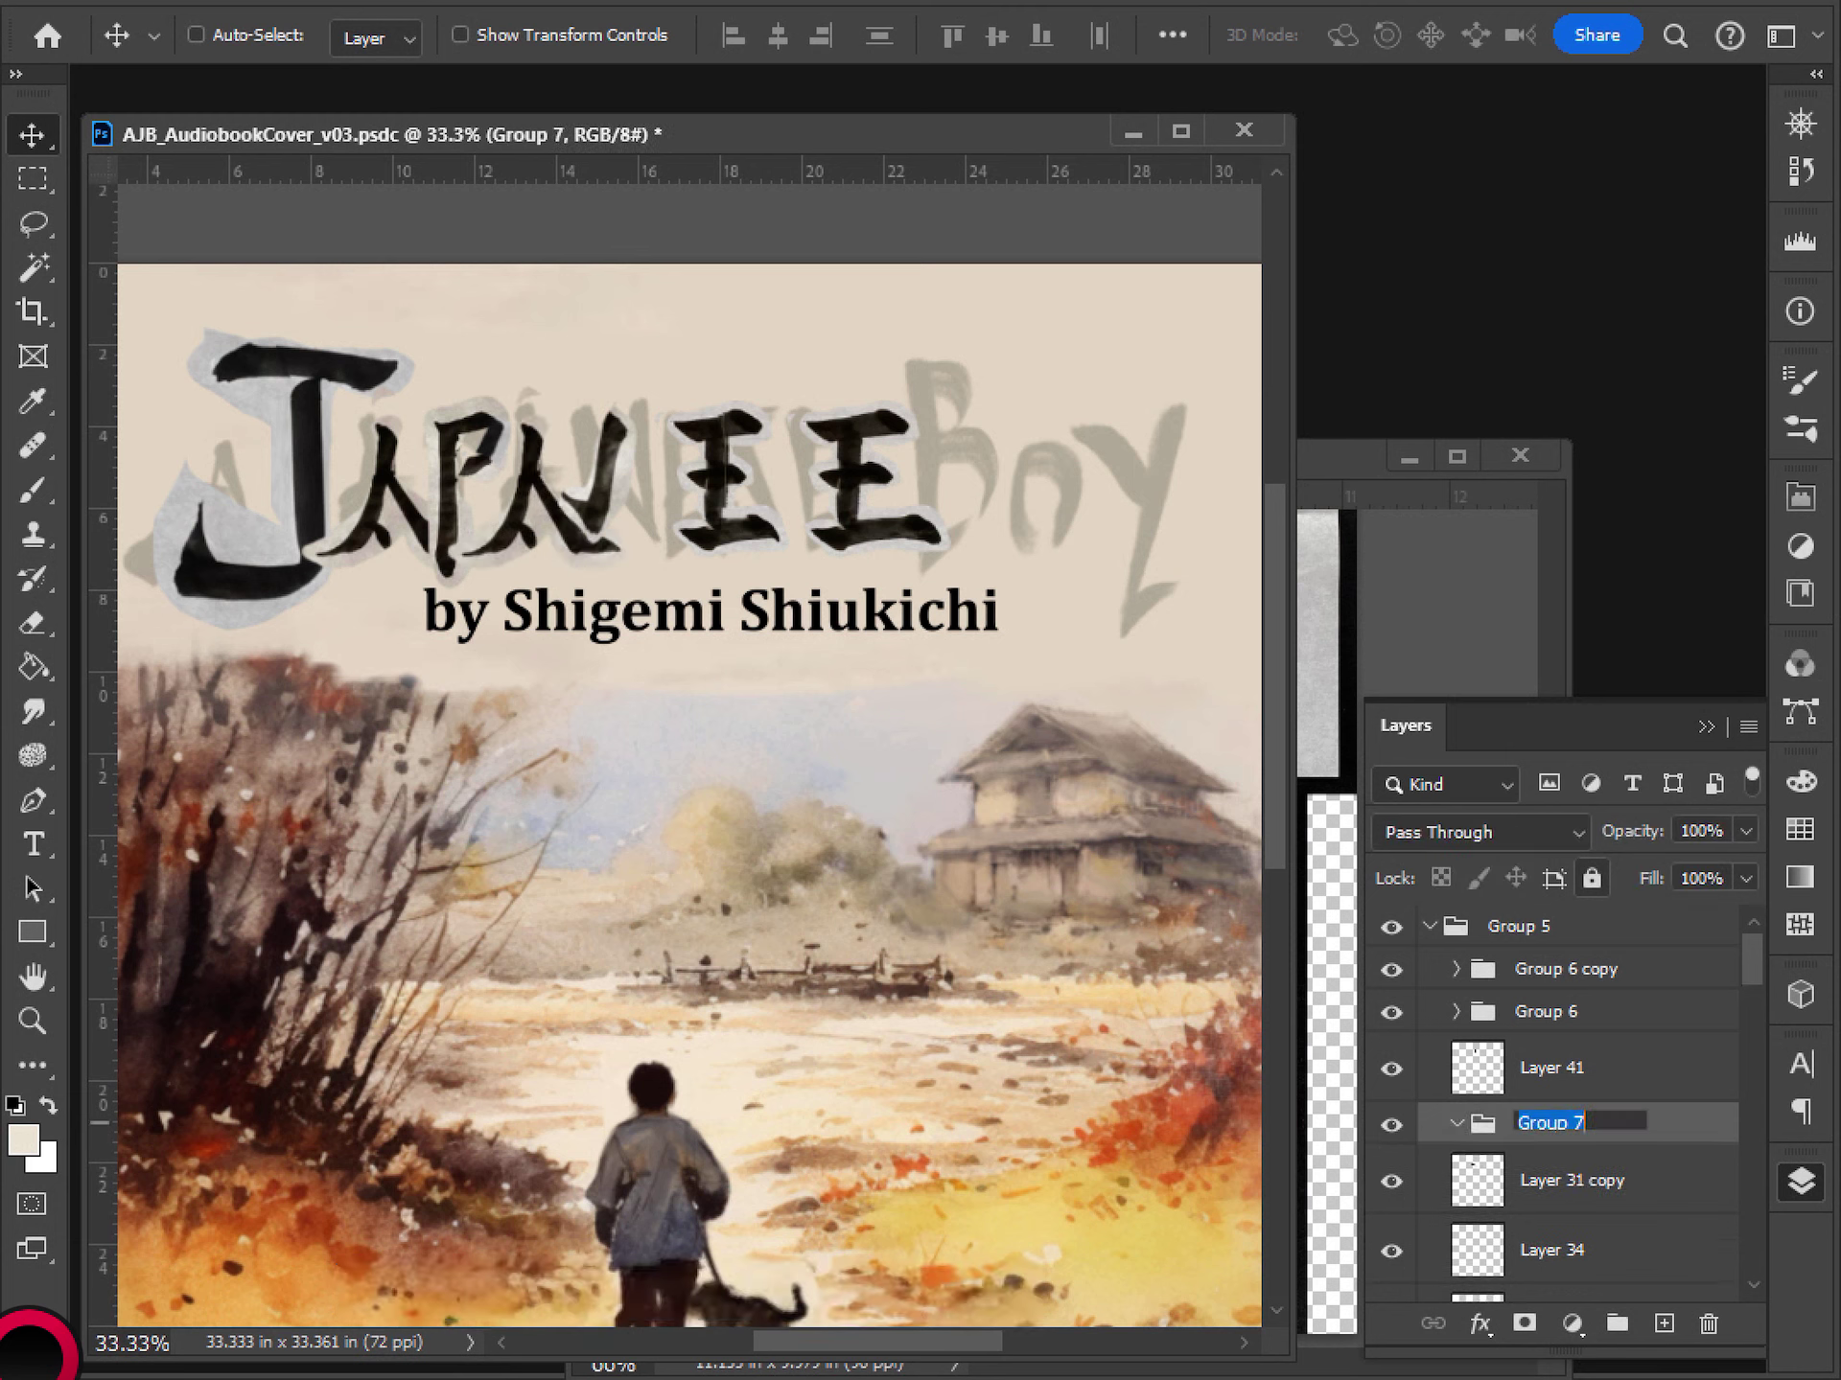
left_click_drag(1569, 1180, 1569, 1131)
left_click(1456, 1124)
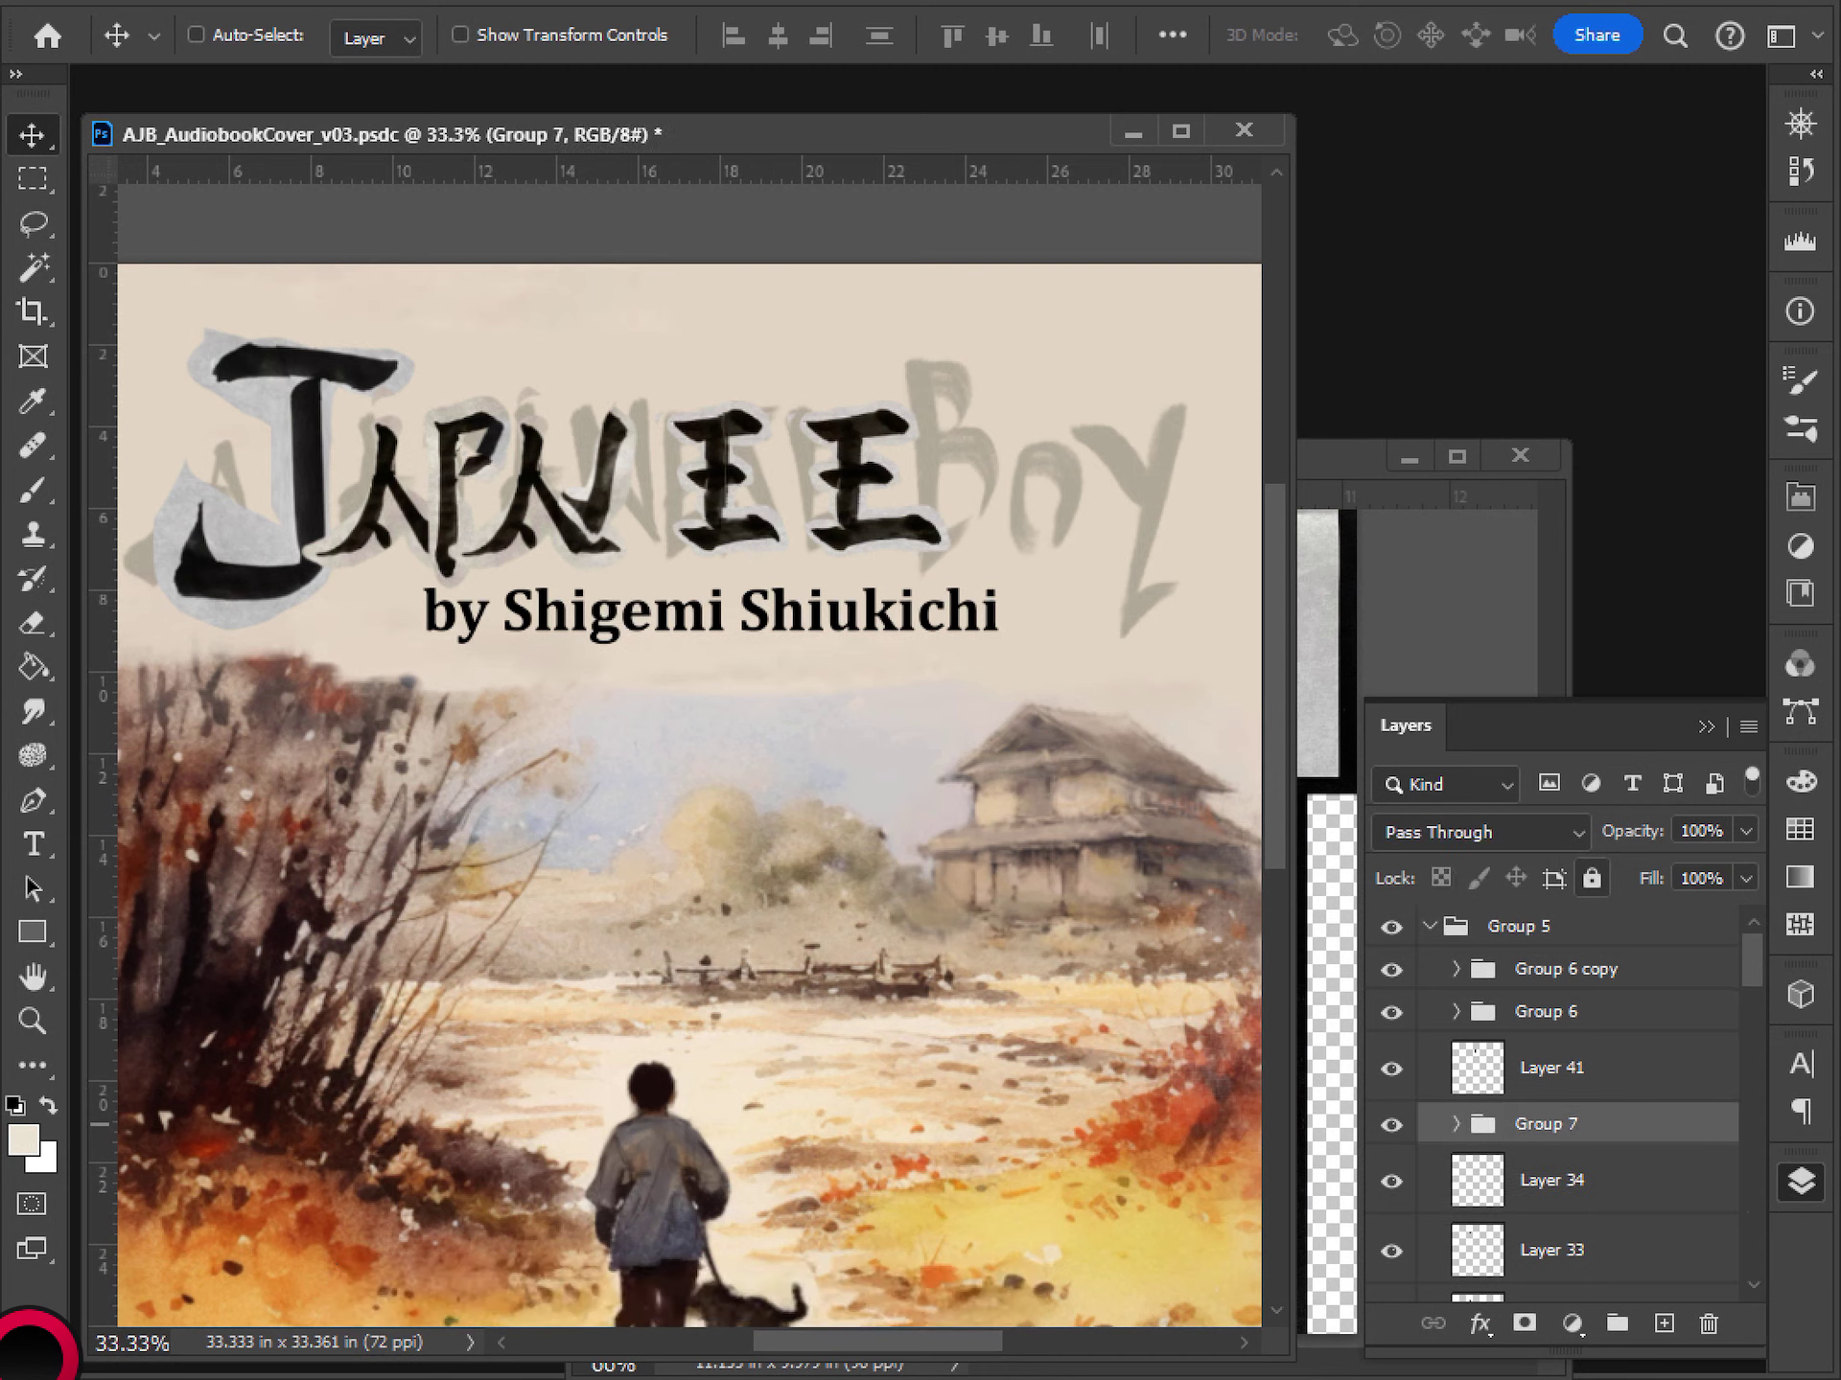
double_click(1546, 1123)
type("A (2")
key("Return")
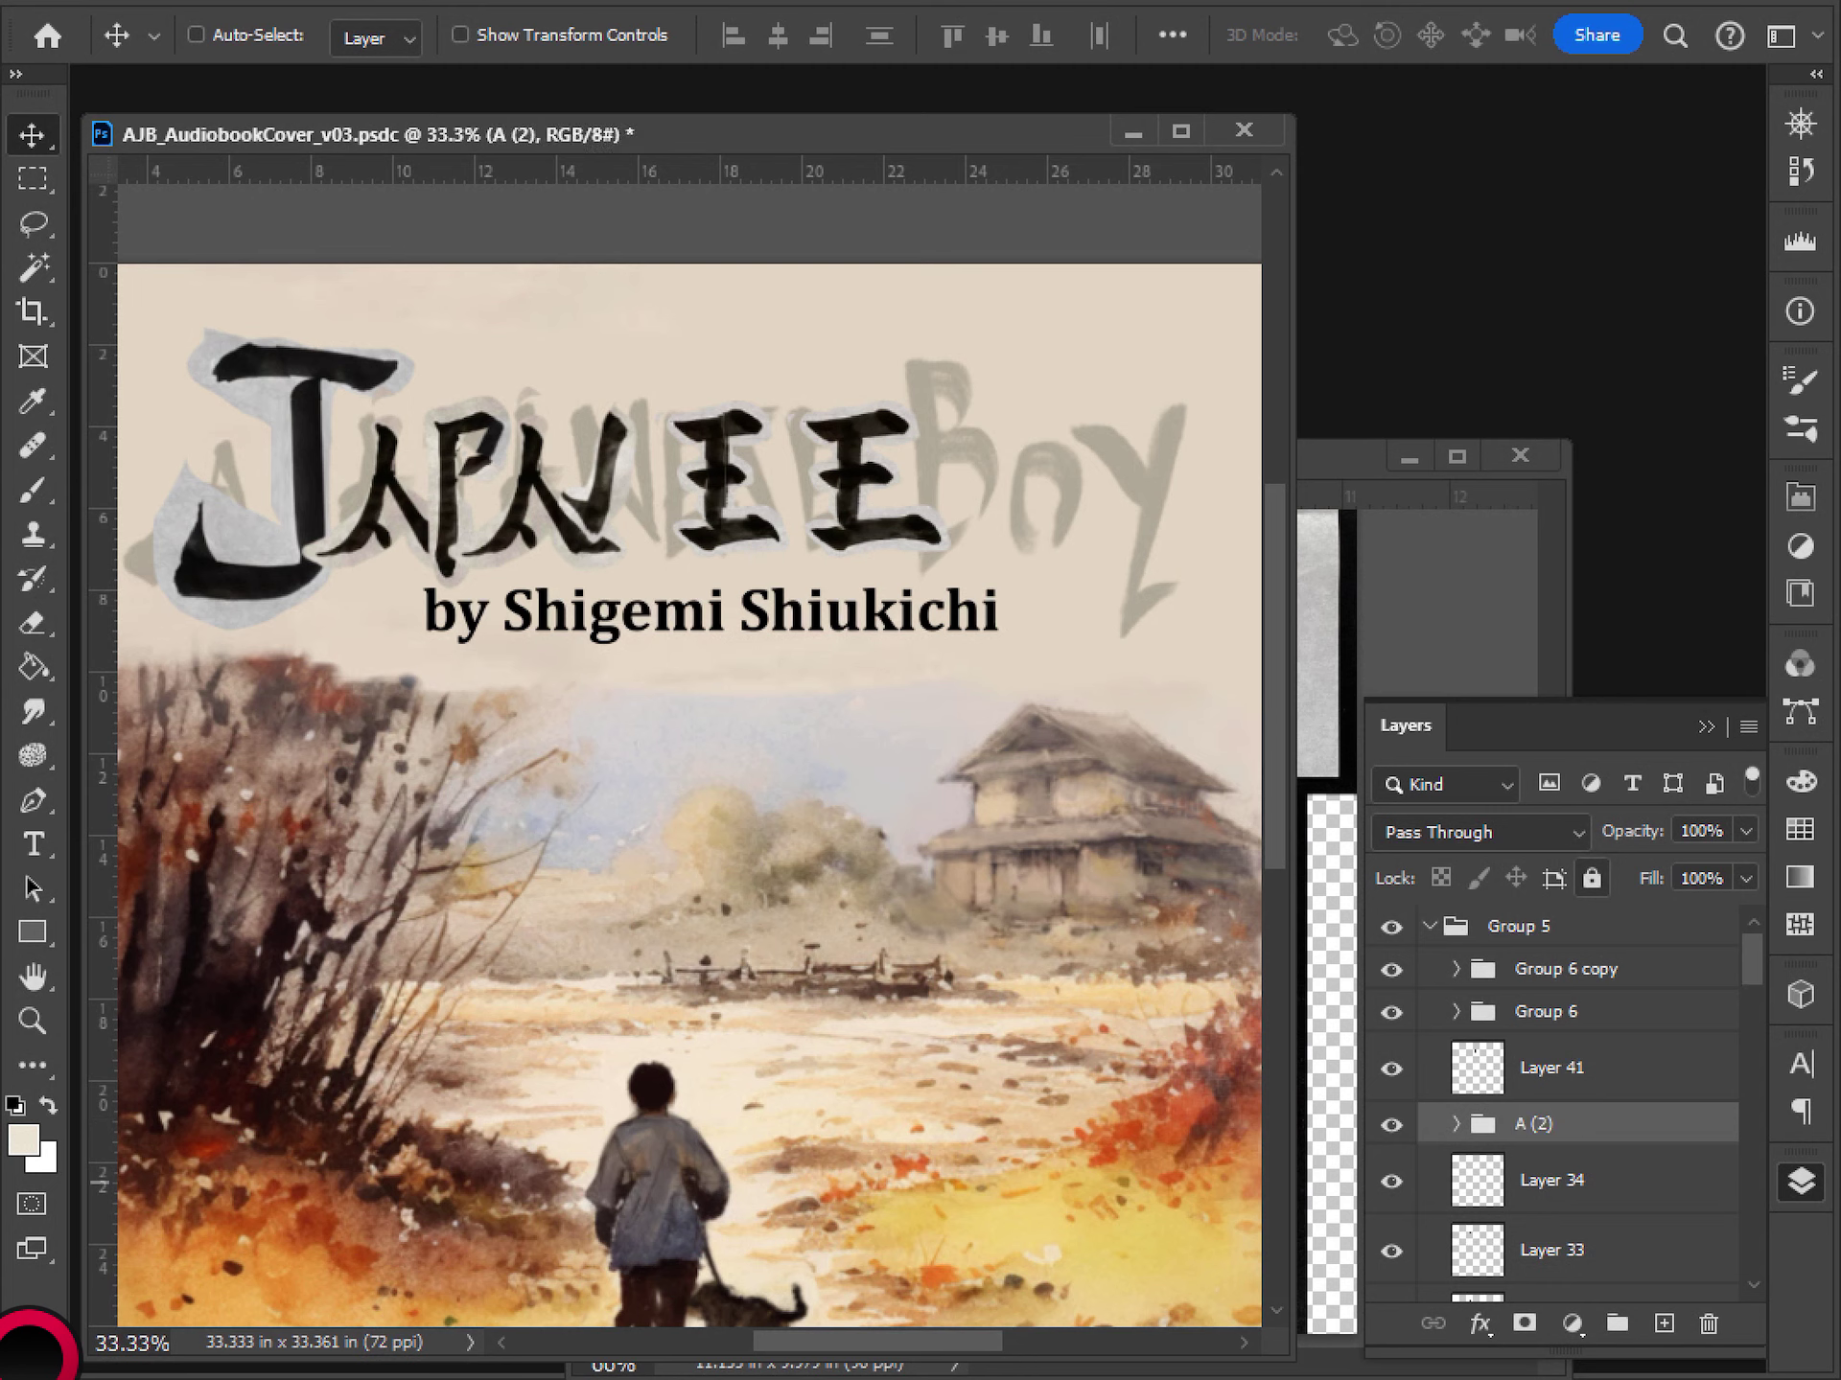
- Check Layers 32 and 31 by toggling them, and group Layers 32, 33 and 34 under the name "P"
scroll(1553, 1093, "down", 3)
left_click(1391, 1111)
left_click(1391, 1111)
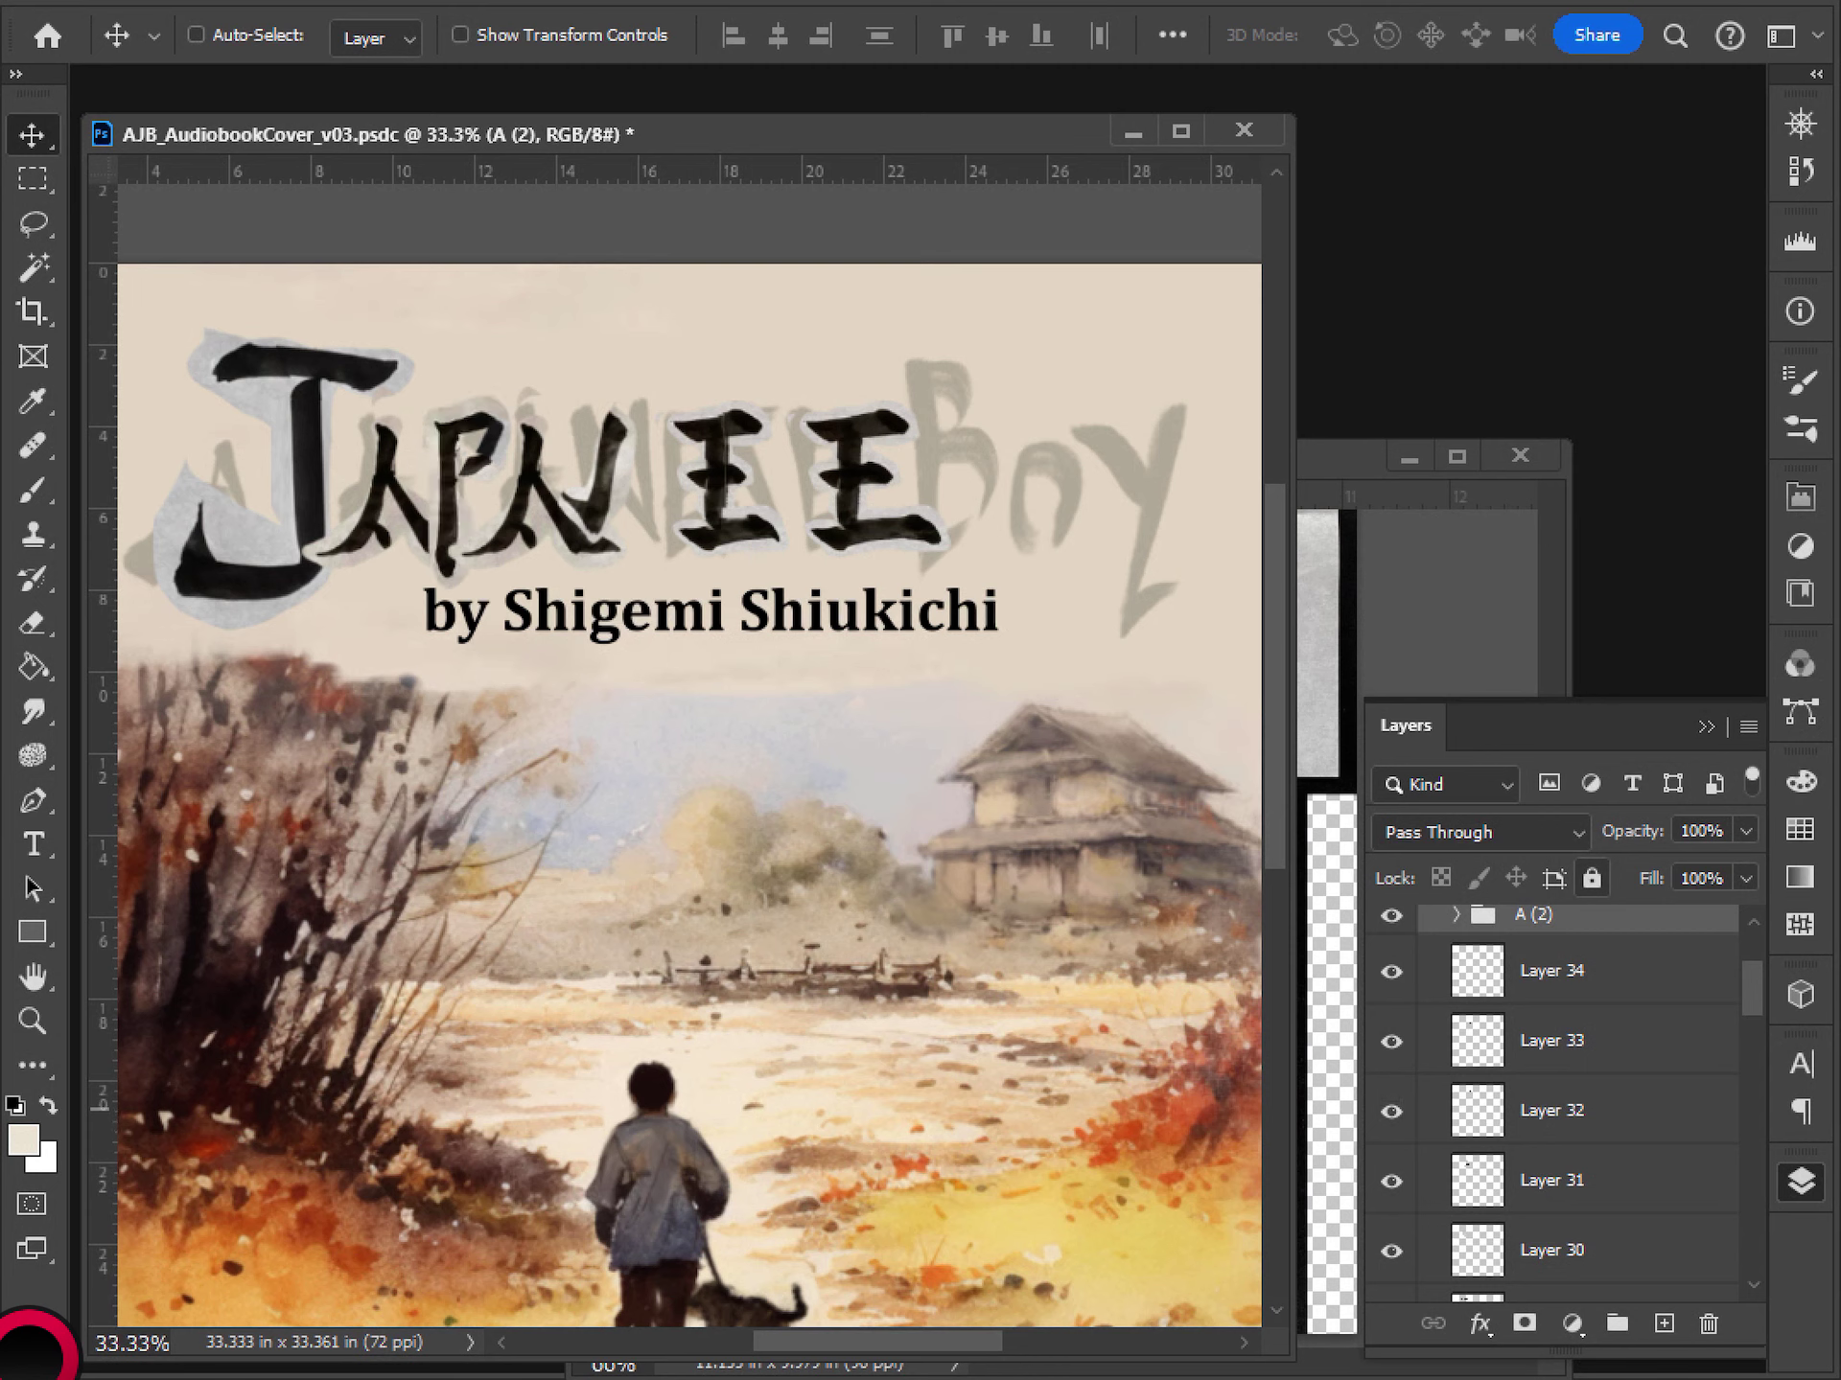
left_click(1391, 1181)
left_click(1391, 1181)
left_click(1551, 1111)
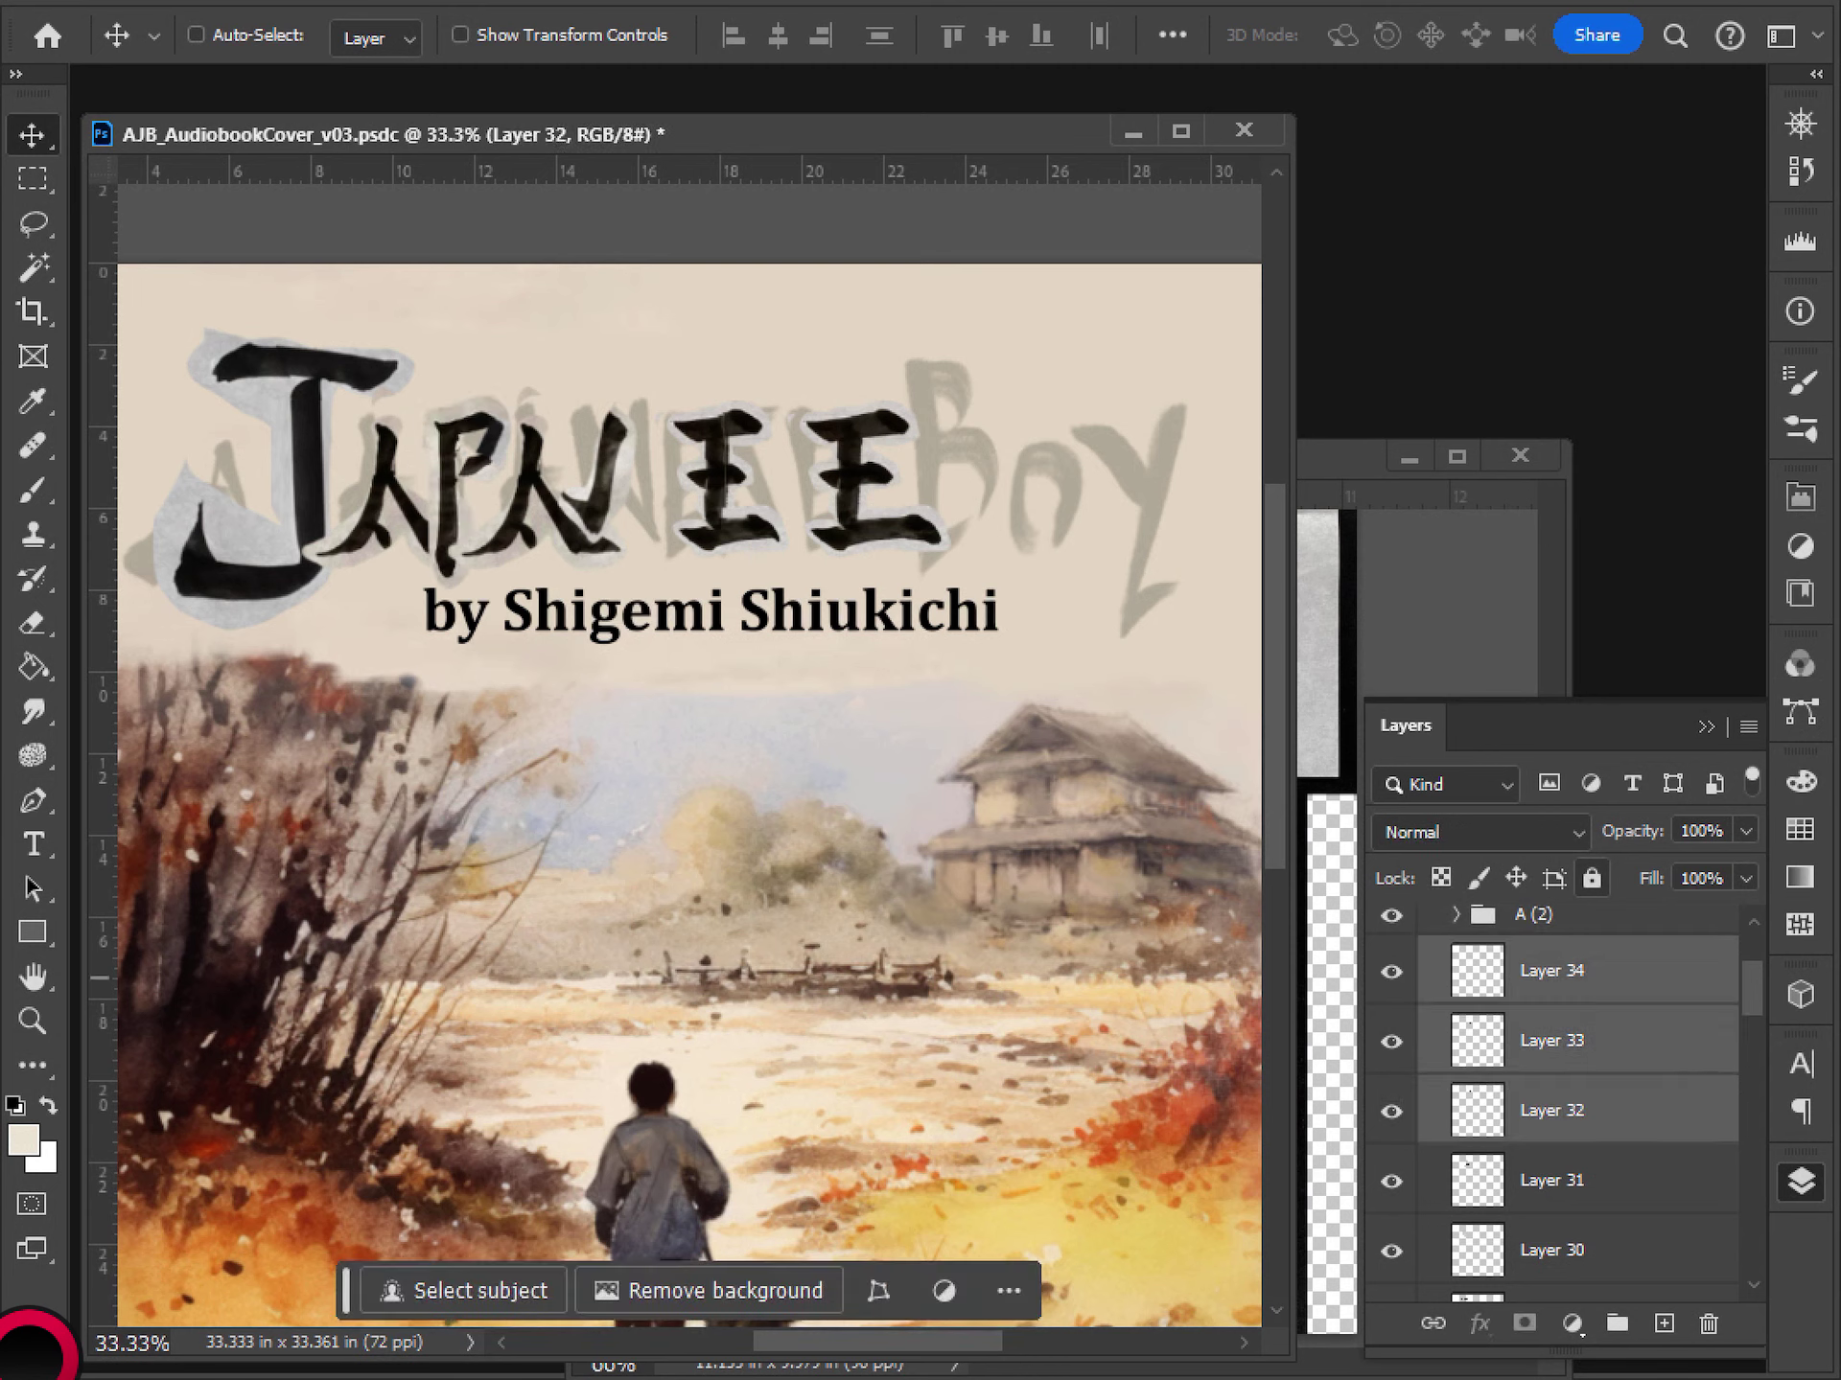
left_click(1551, 971, "shift")
key("ctrl+g")
double_click(1545, 956)
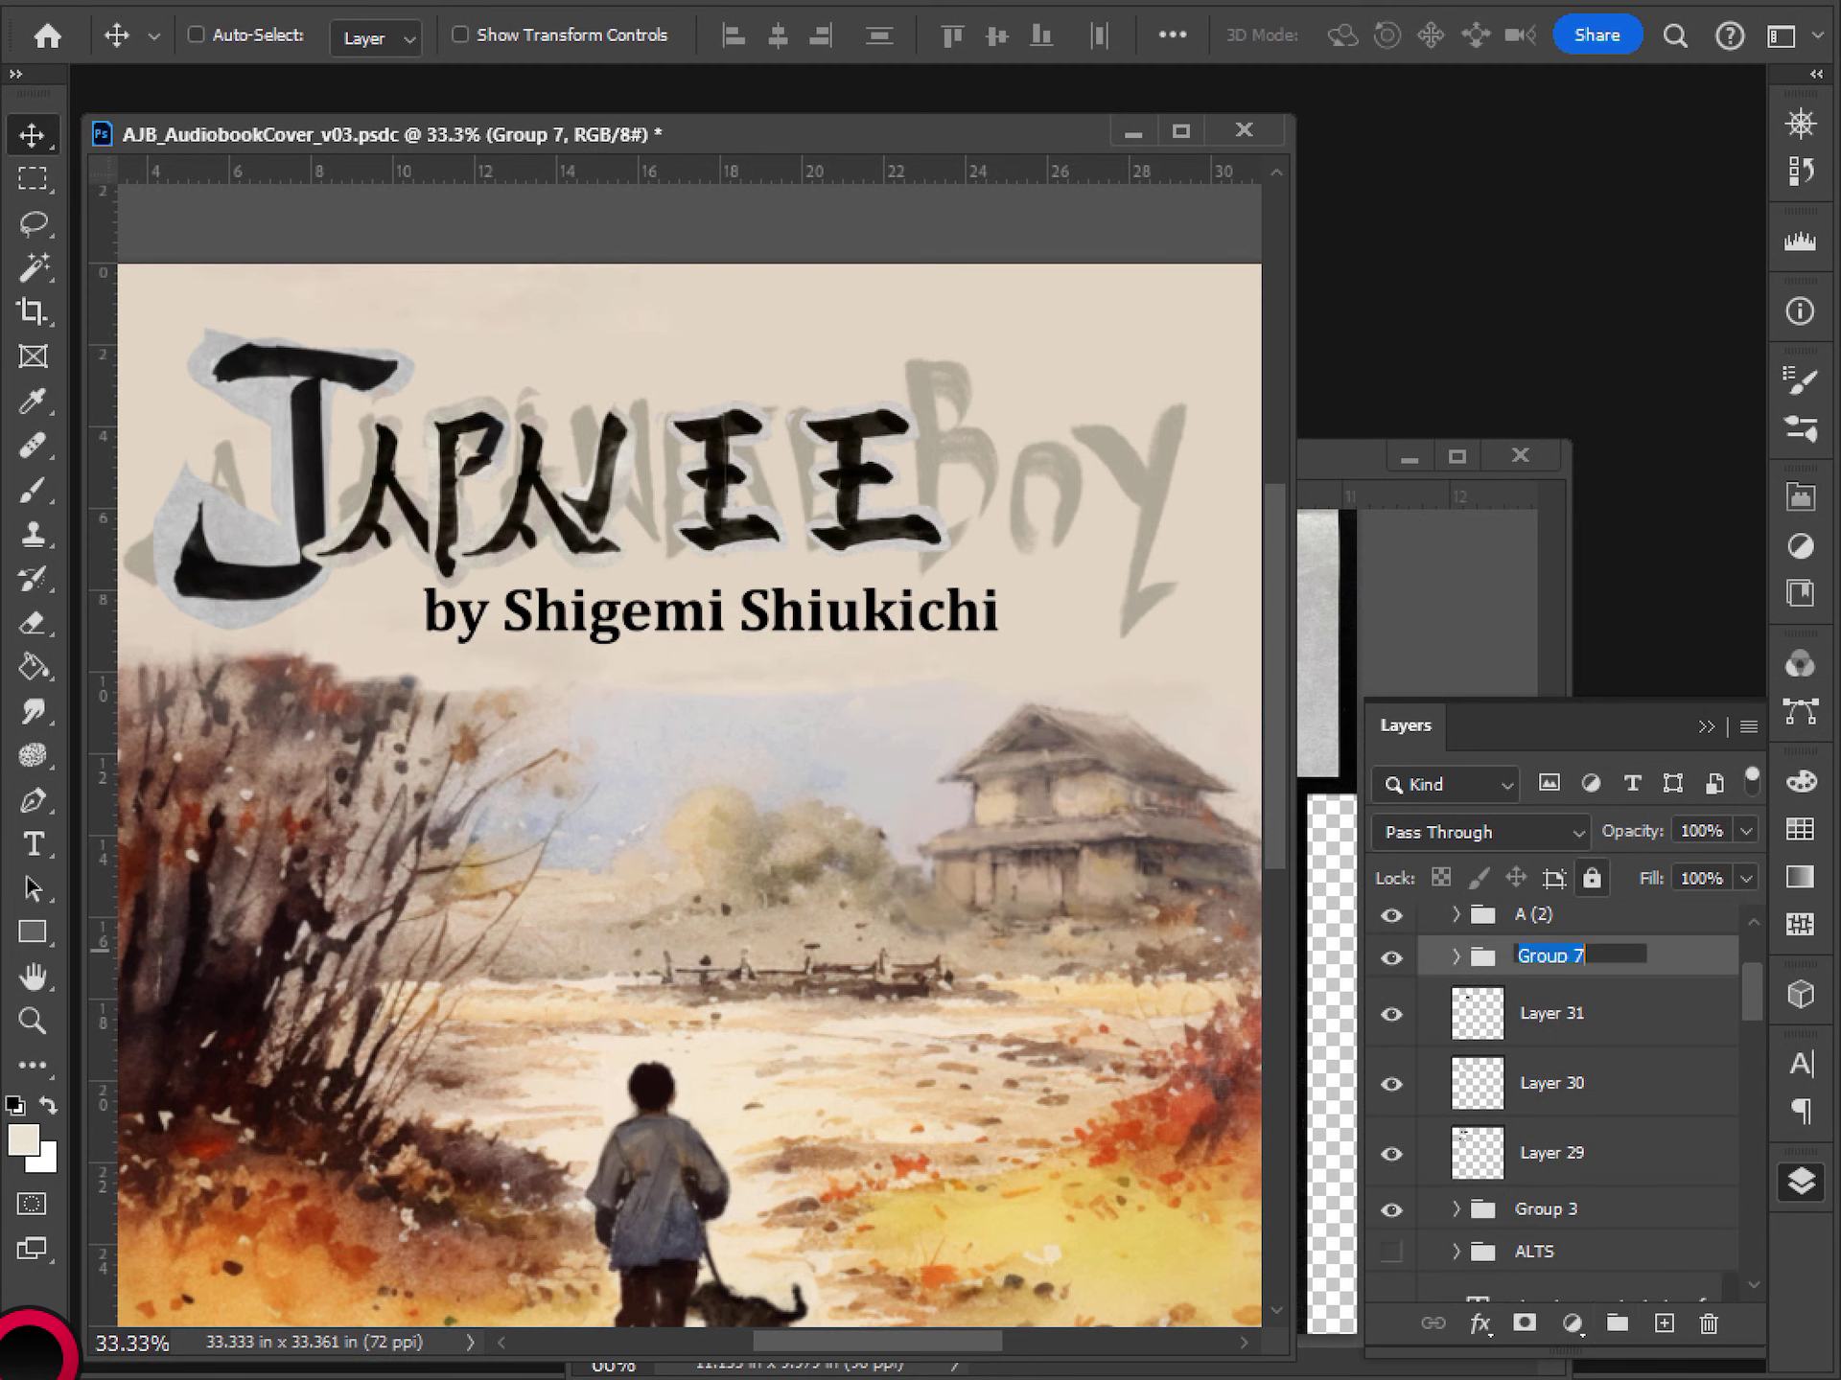
type("P")
key("Return")
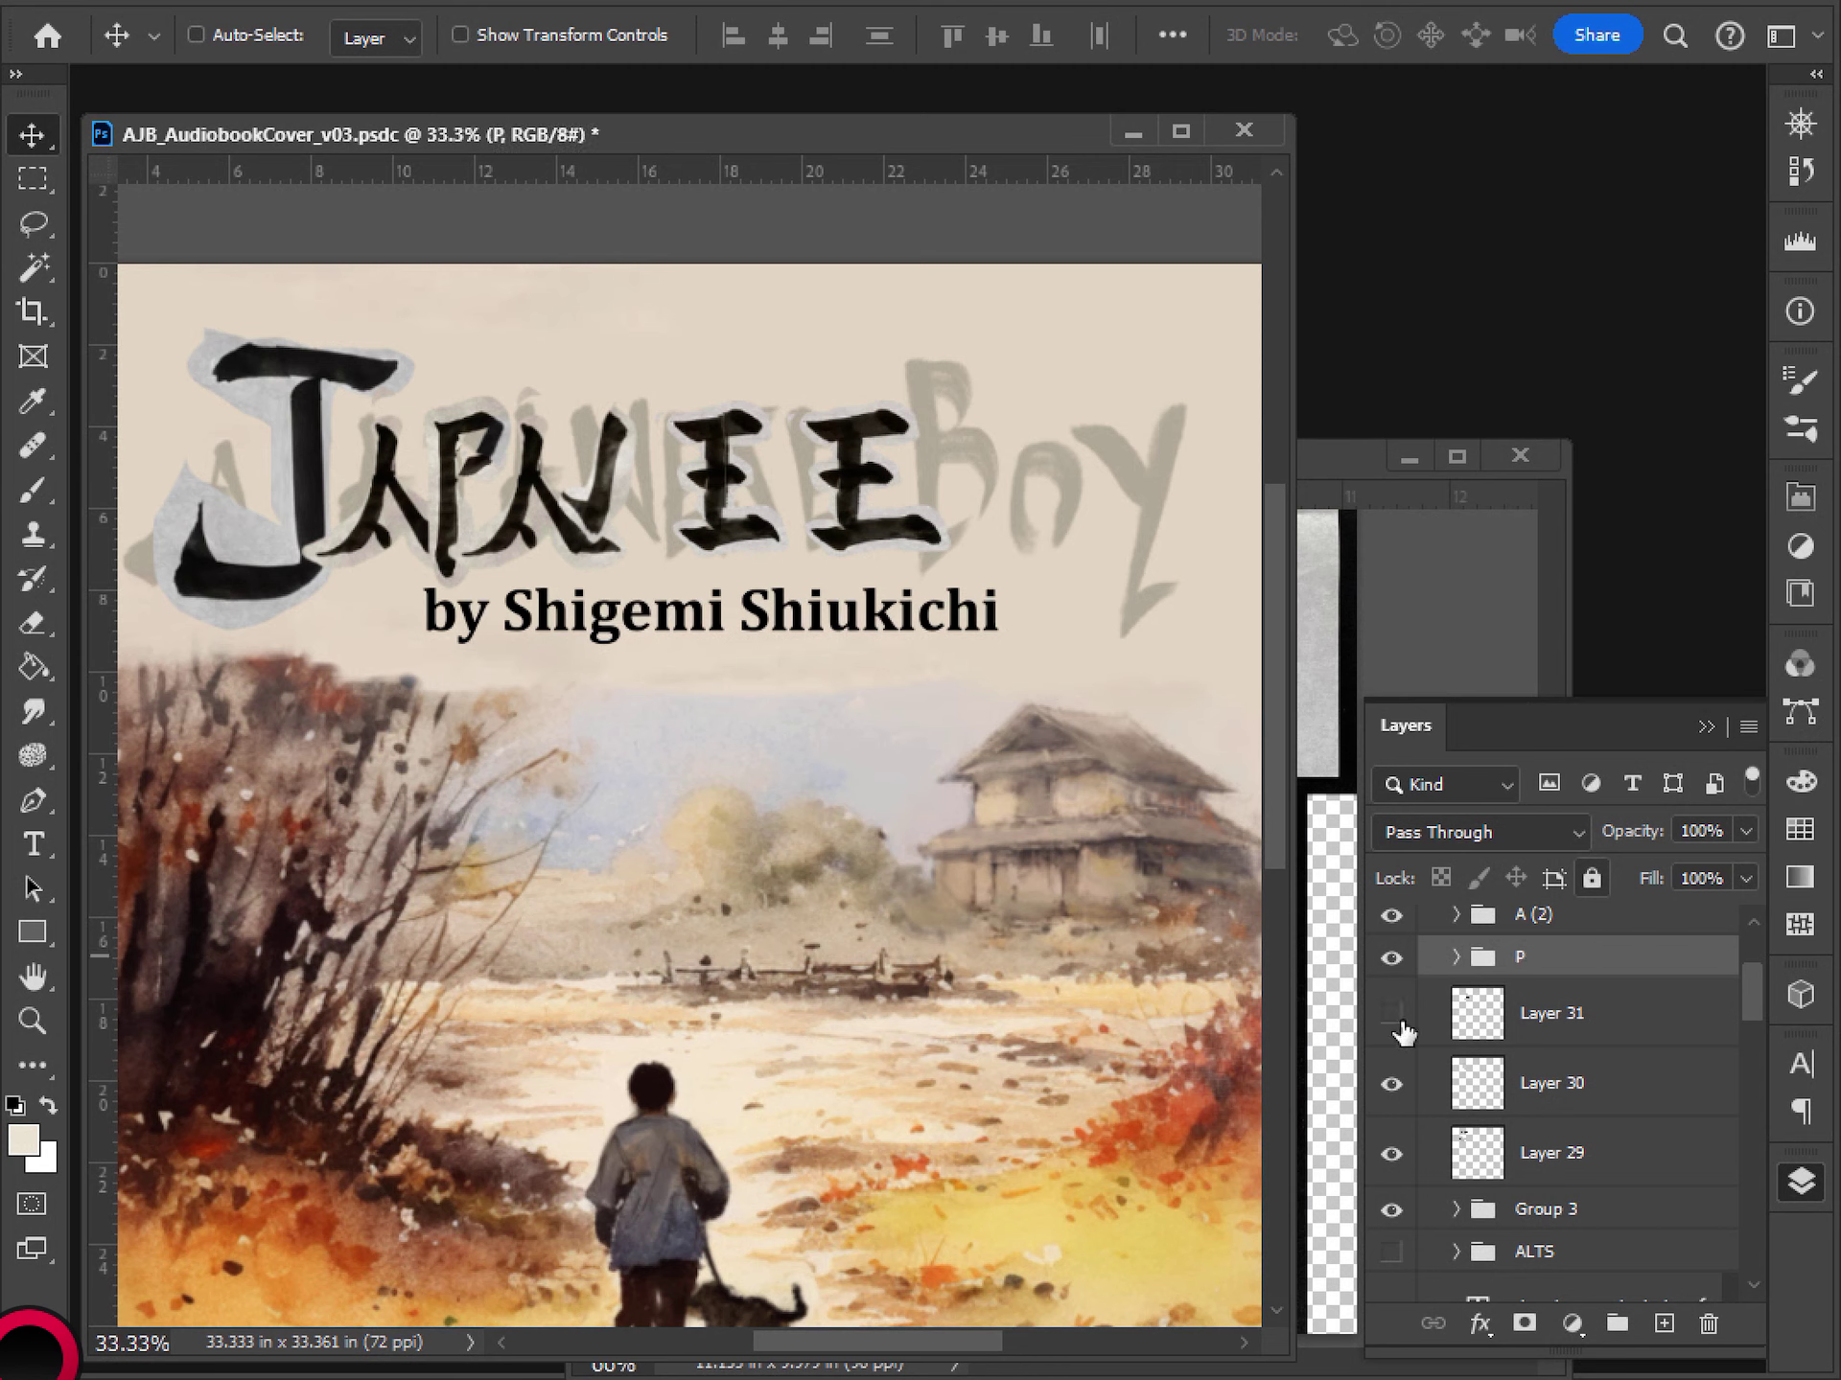
- Put Layer 31 into a new group named "A (1)" and collapse the group
left_click(1539, 1018)
left_click(1616, 1321)
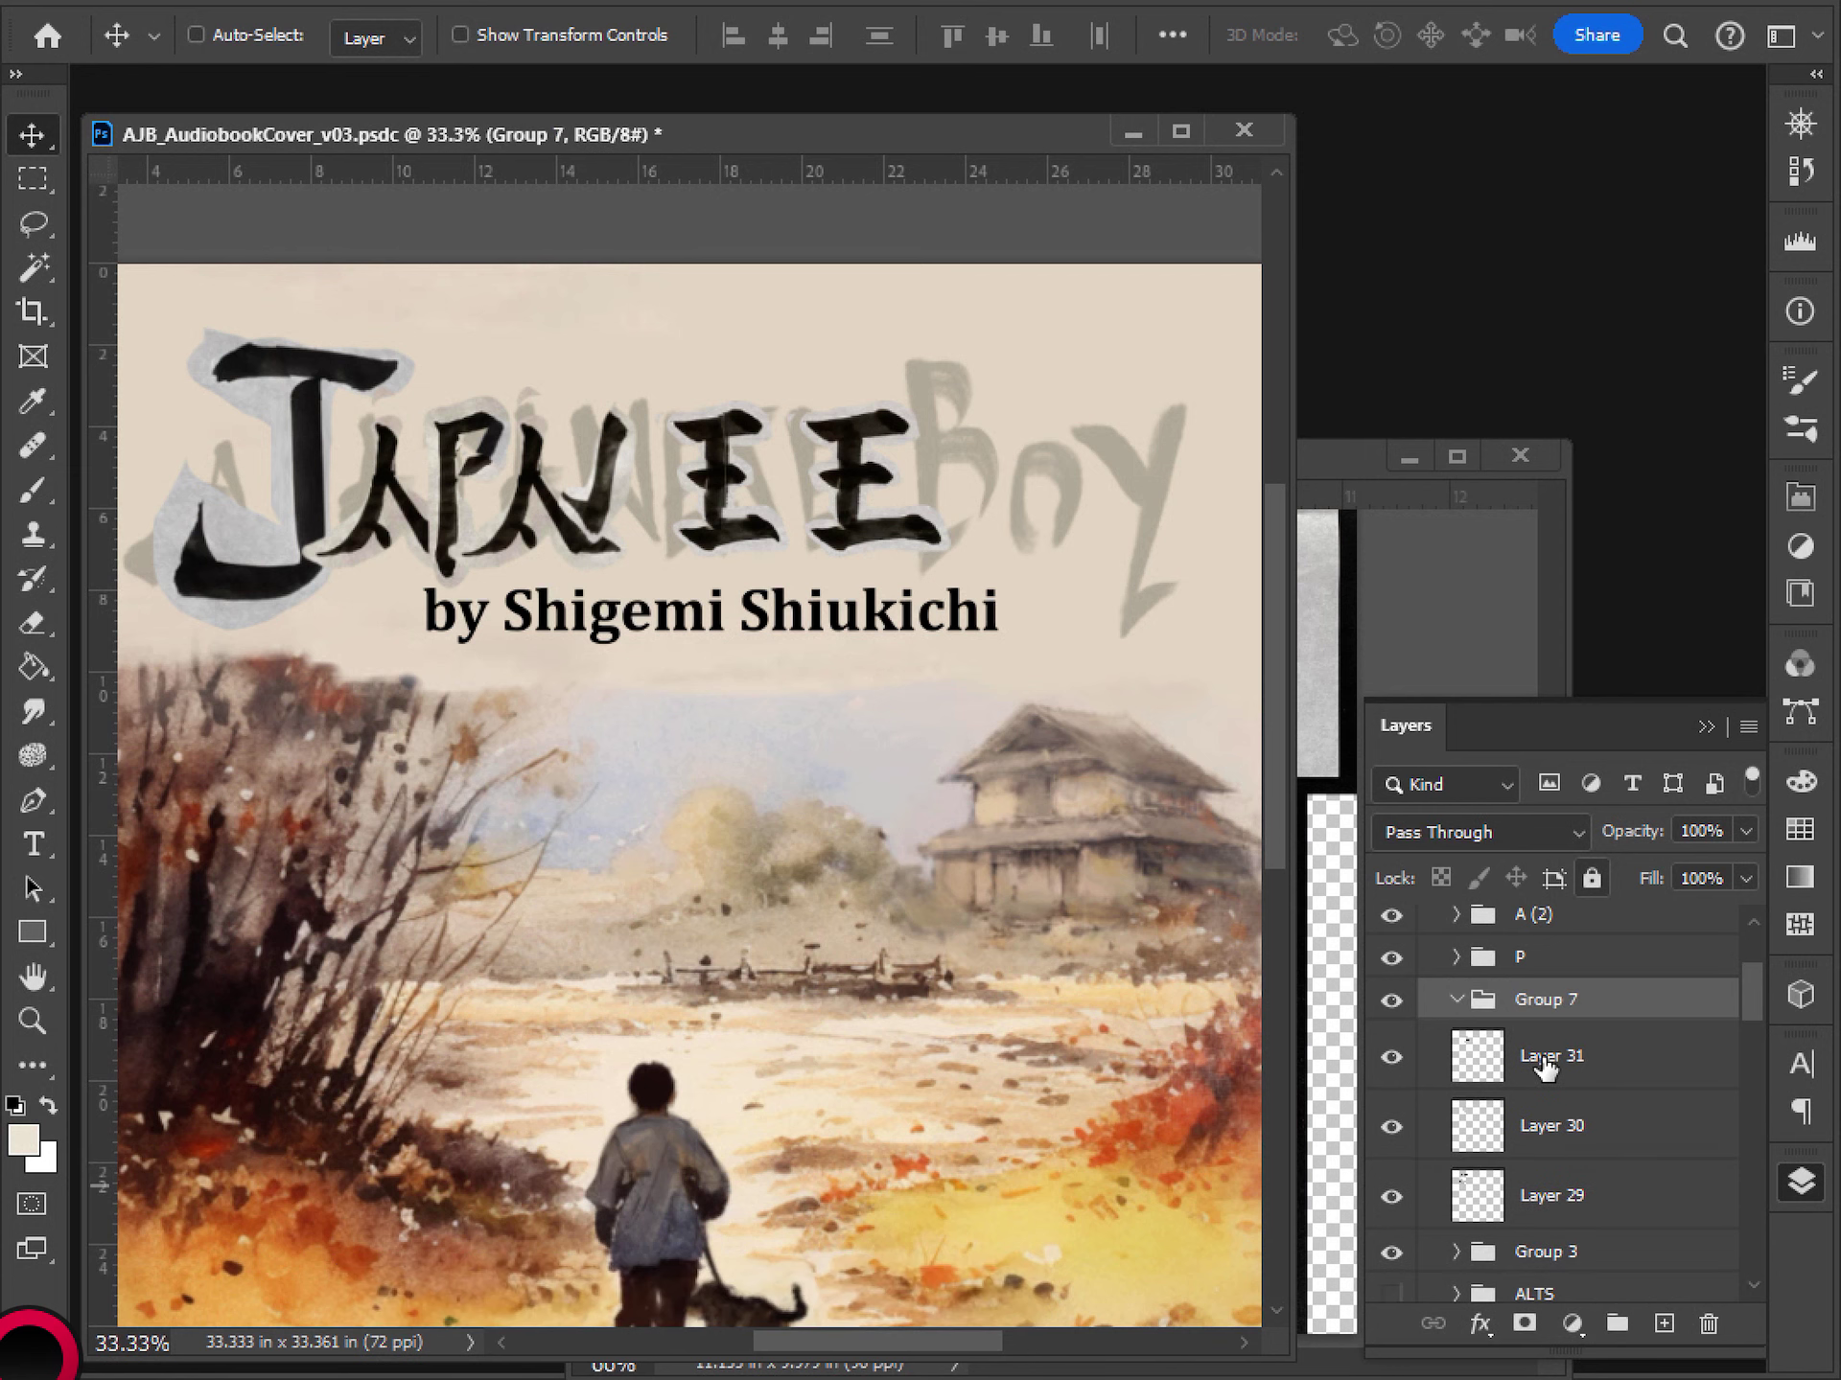
left_click(1566, 1044)
left_click(1565, 1014)
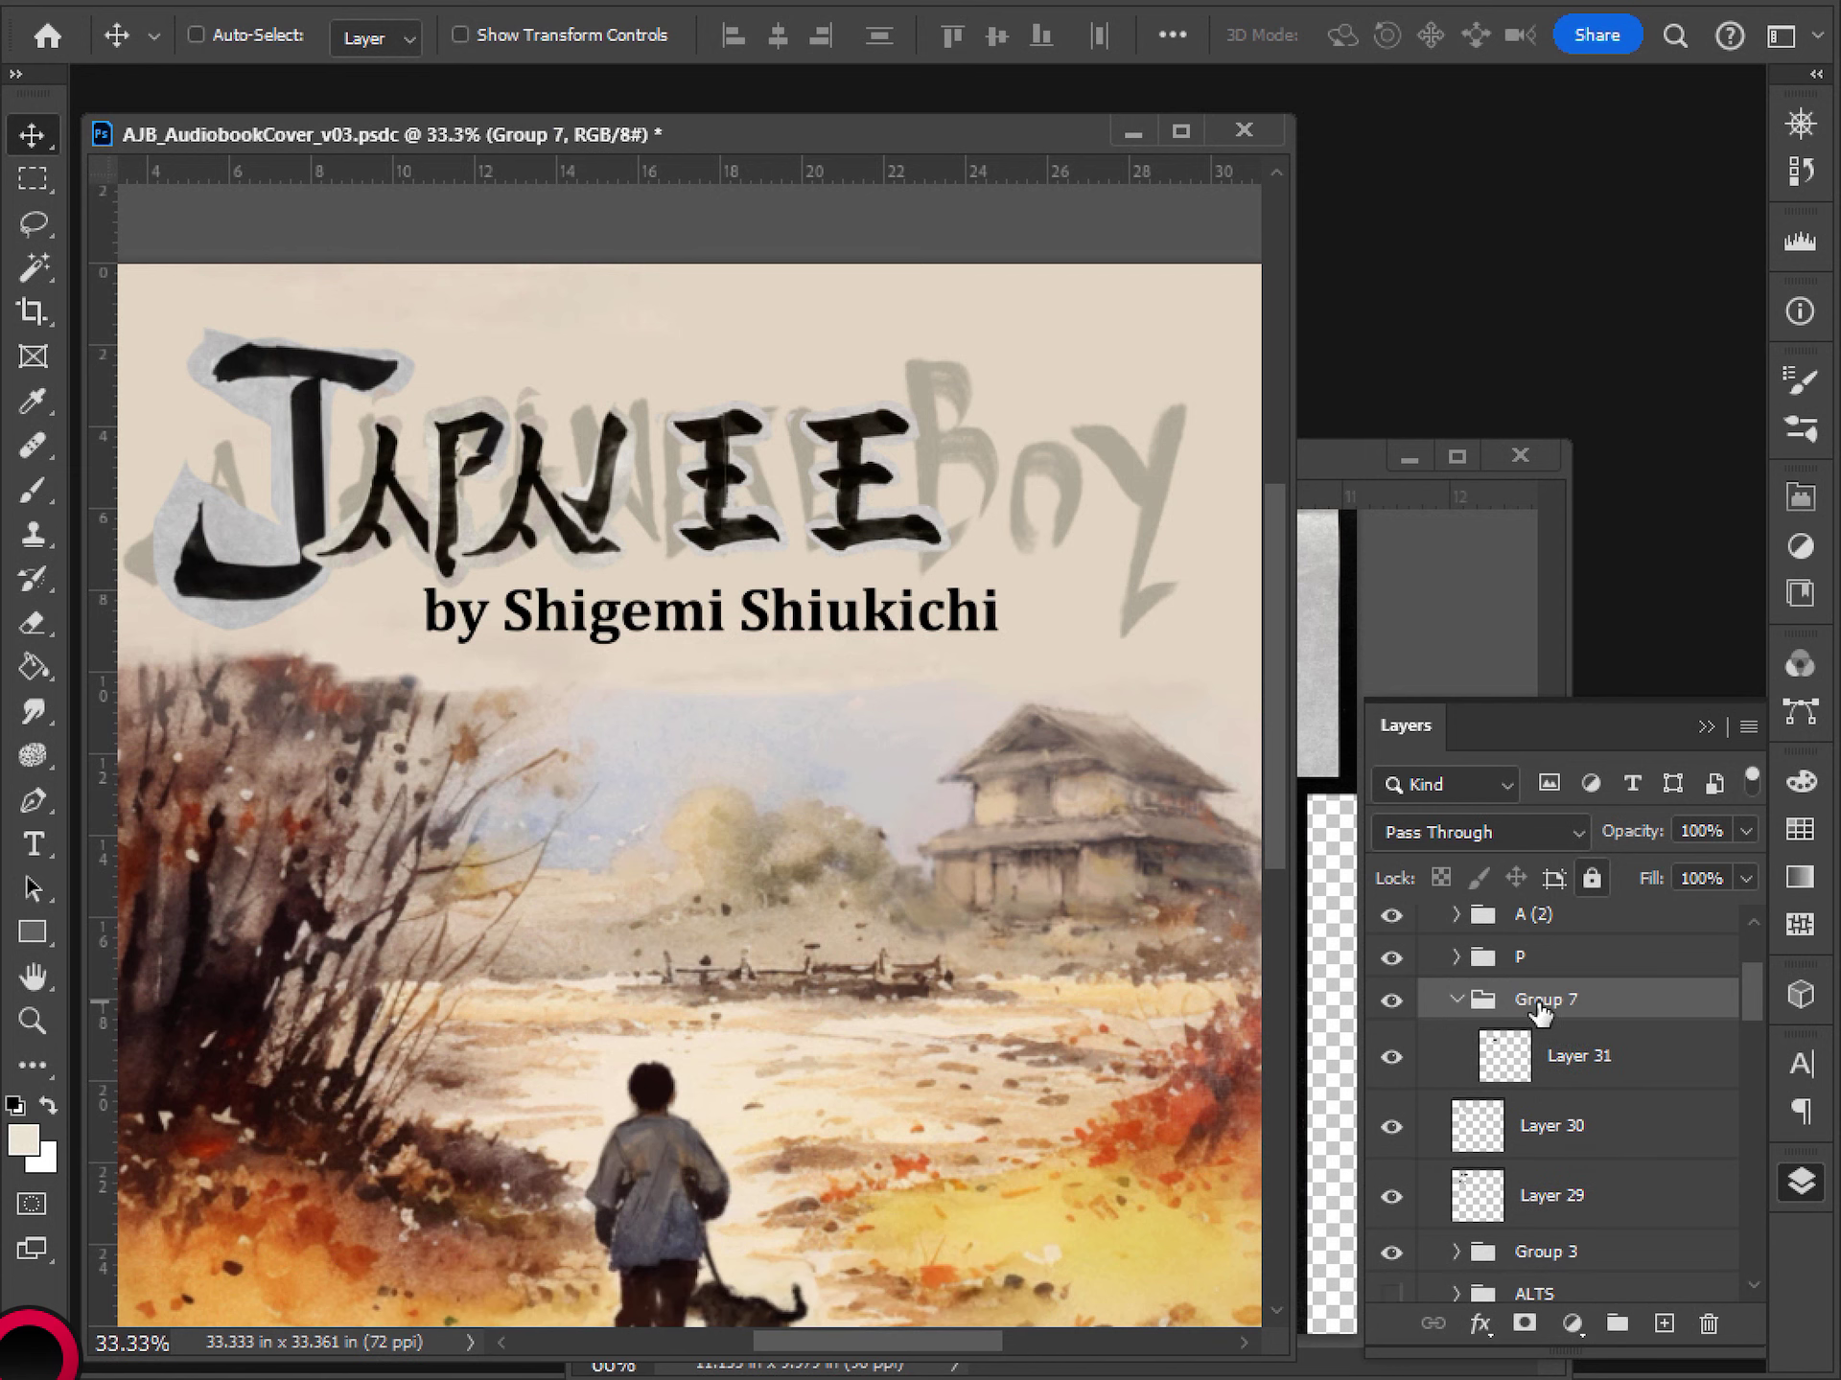
double_click(1540, 1001)
type("A (1")
key("Return")
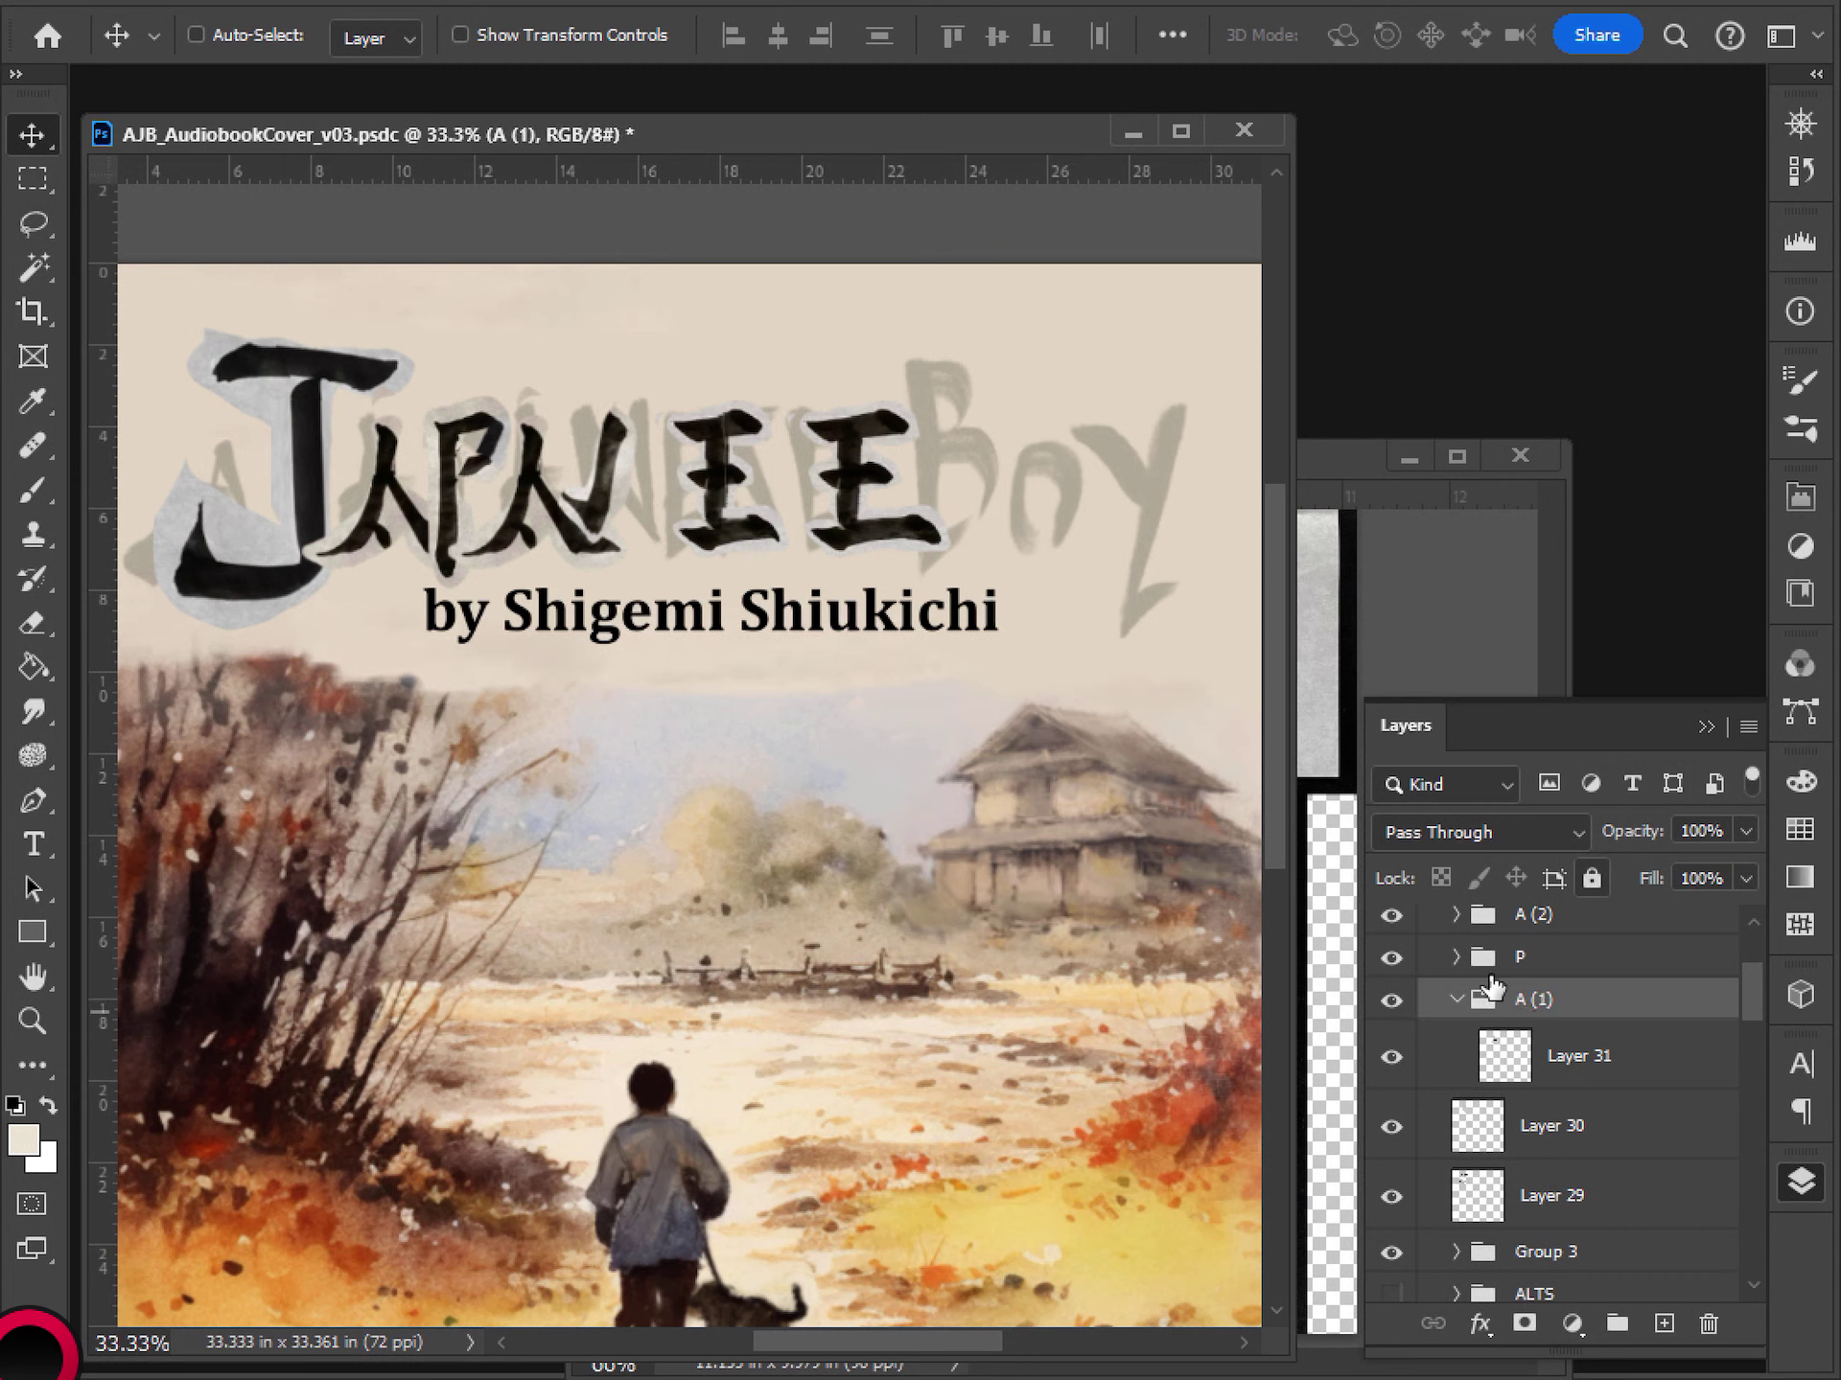
left_click(1457, 1003)
- Check Layer 29 by toggling it, and group Layers 29 and 30 under the name "J"
left_click(1391, 1125)
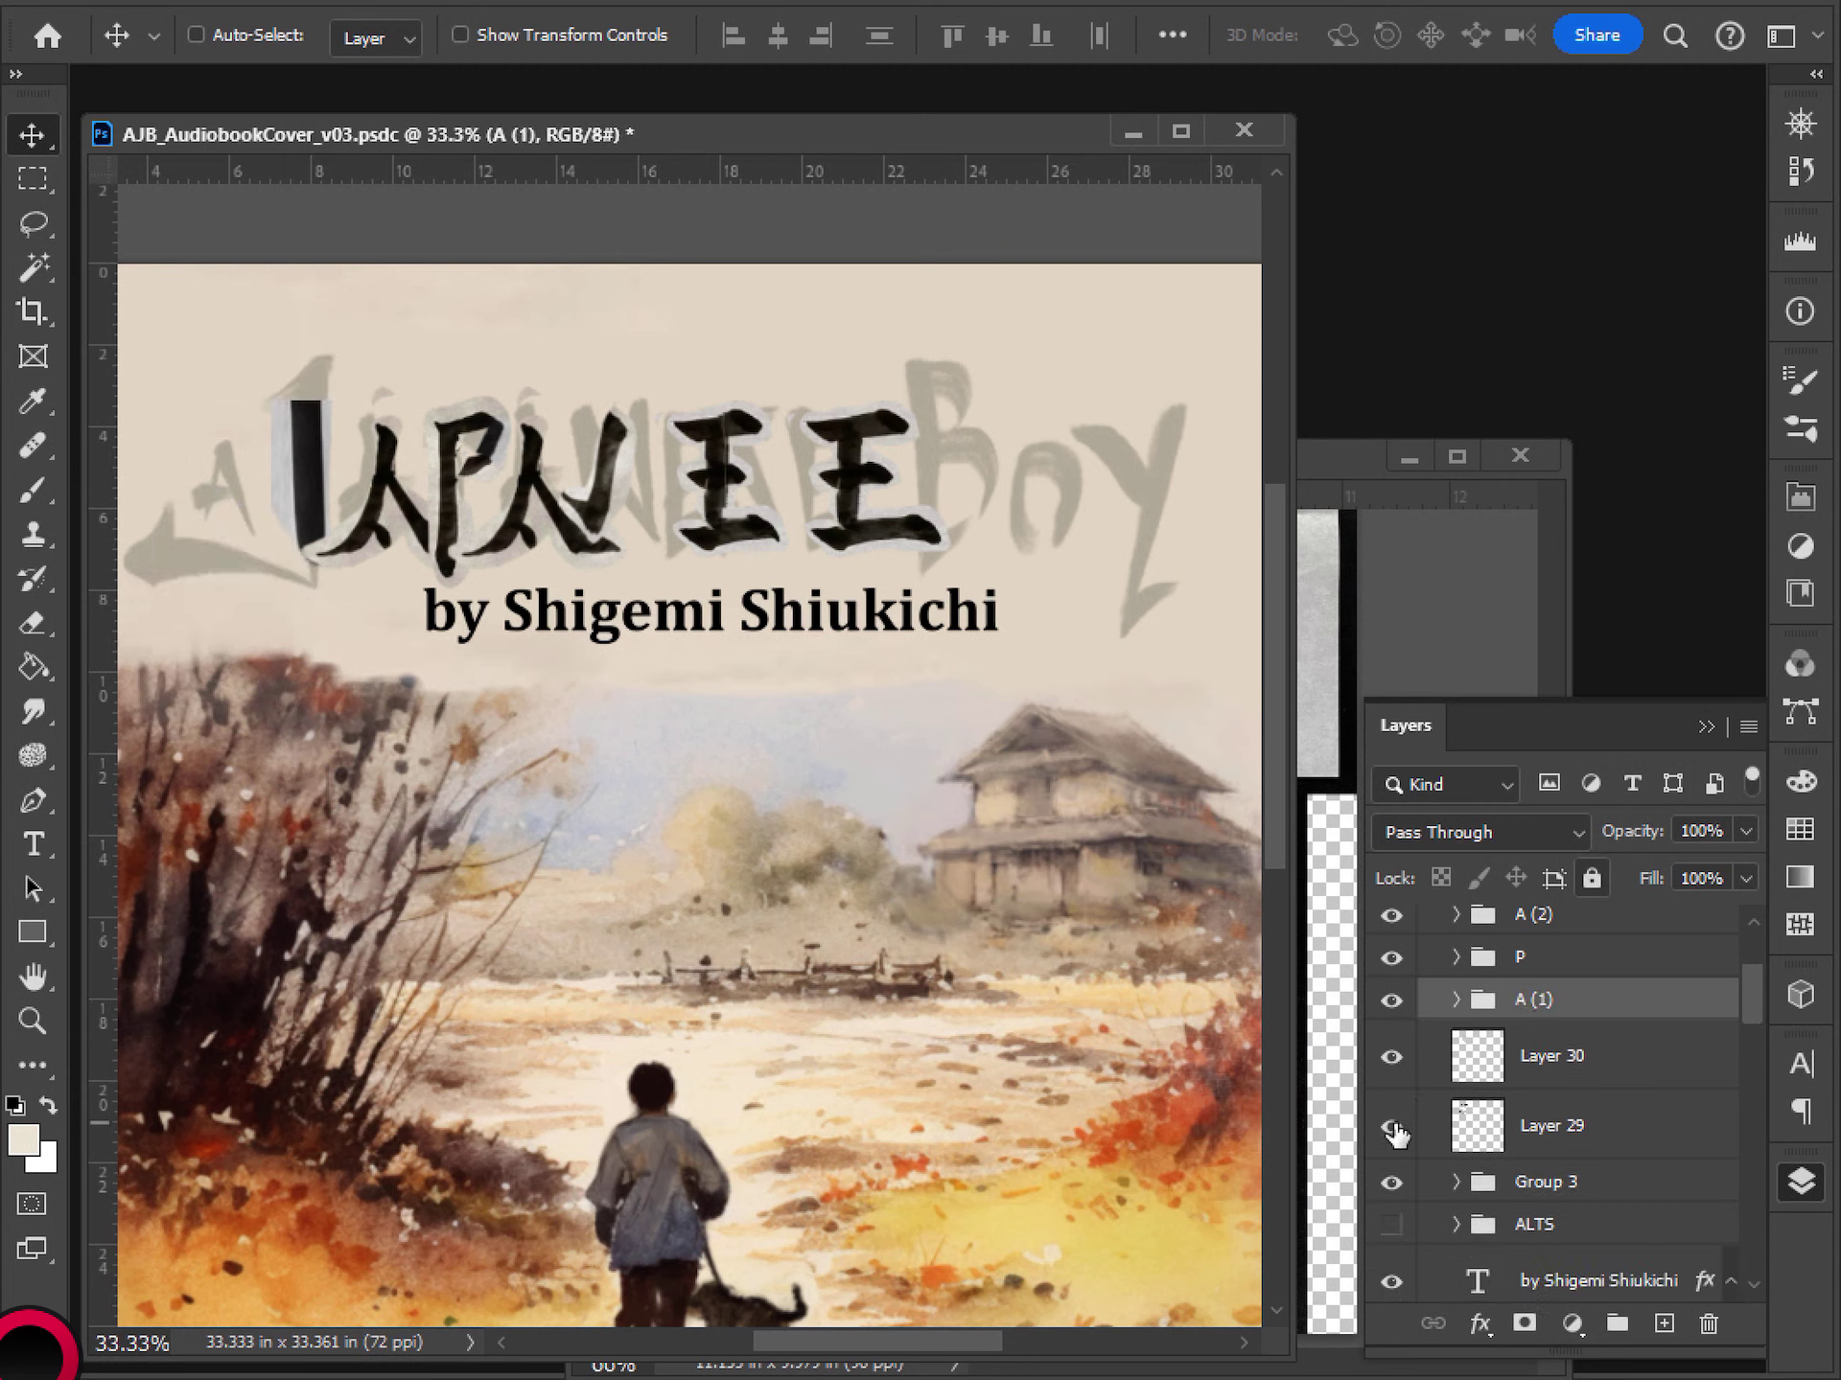
left_click(1391, 1125)
left_click(1543, 1131)
left_click(1575, 1074, "shift")
left_click(1618, 1324)
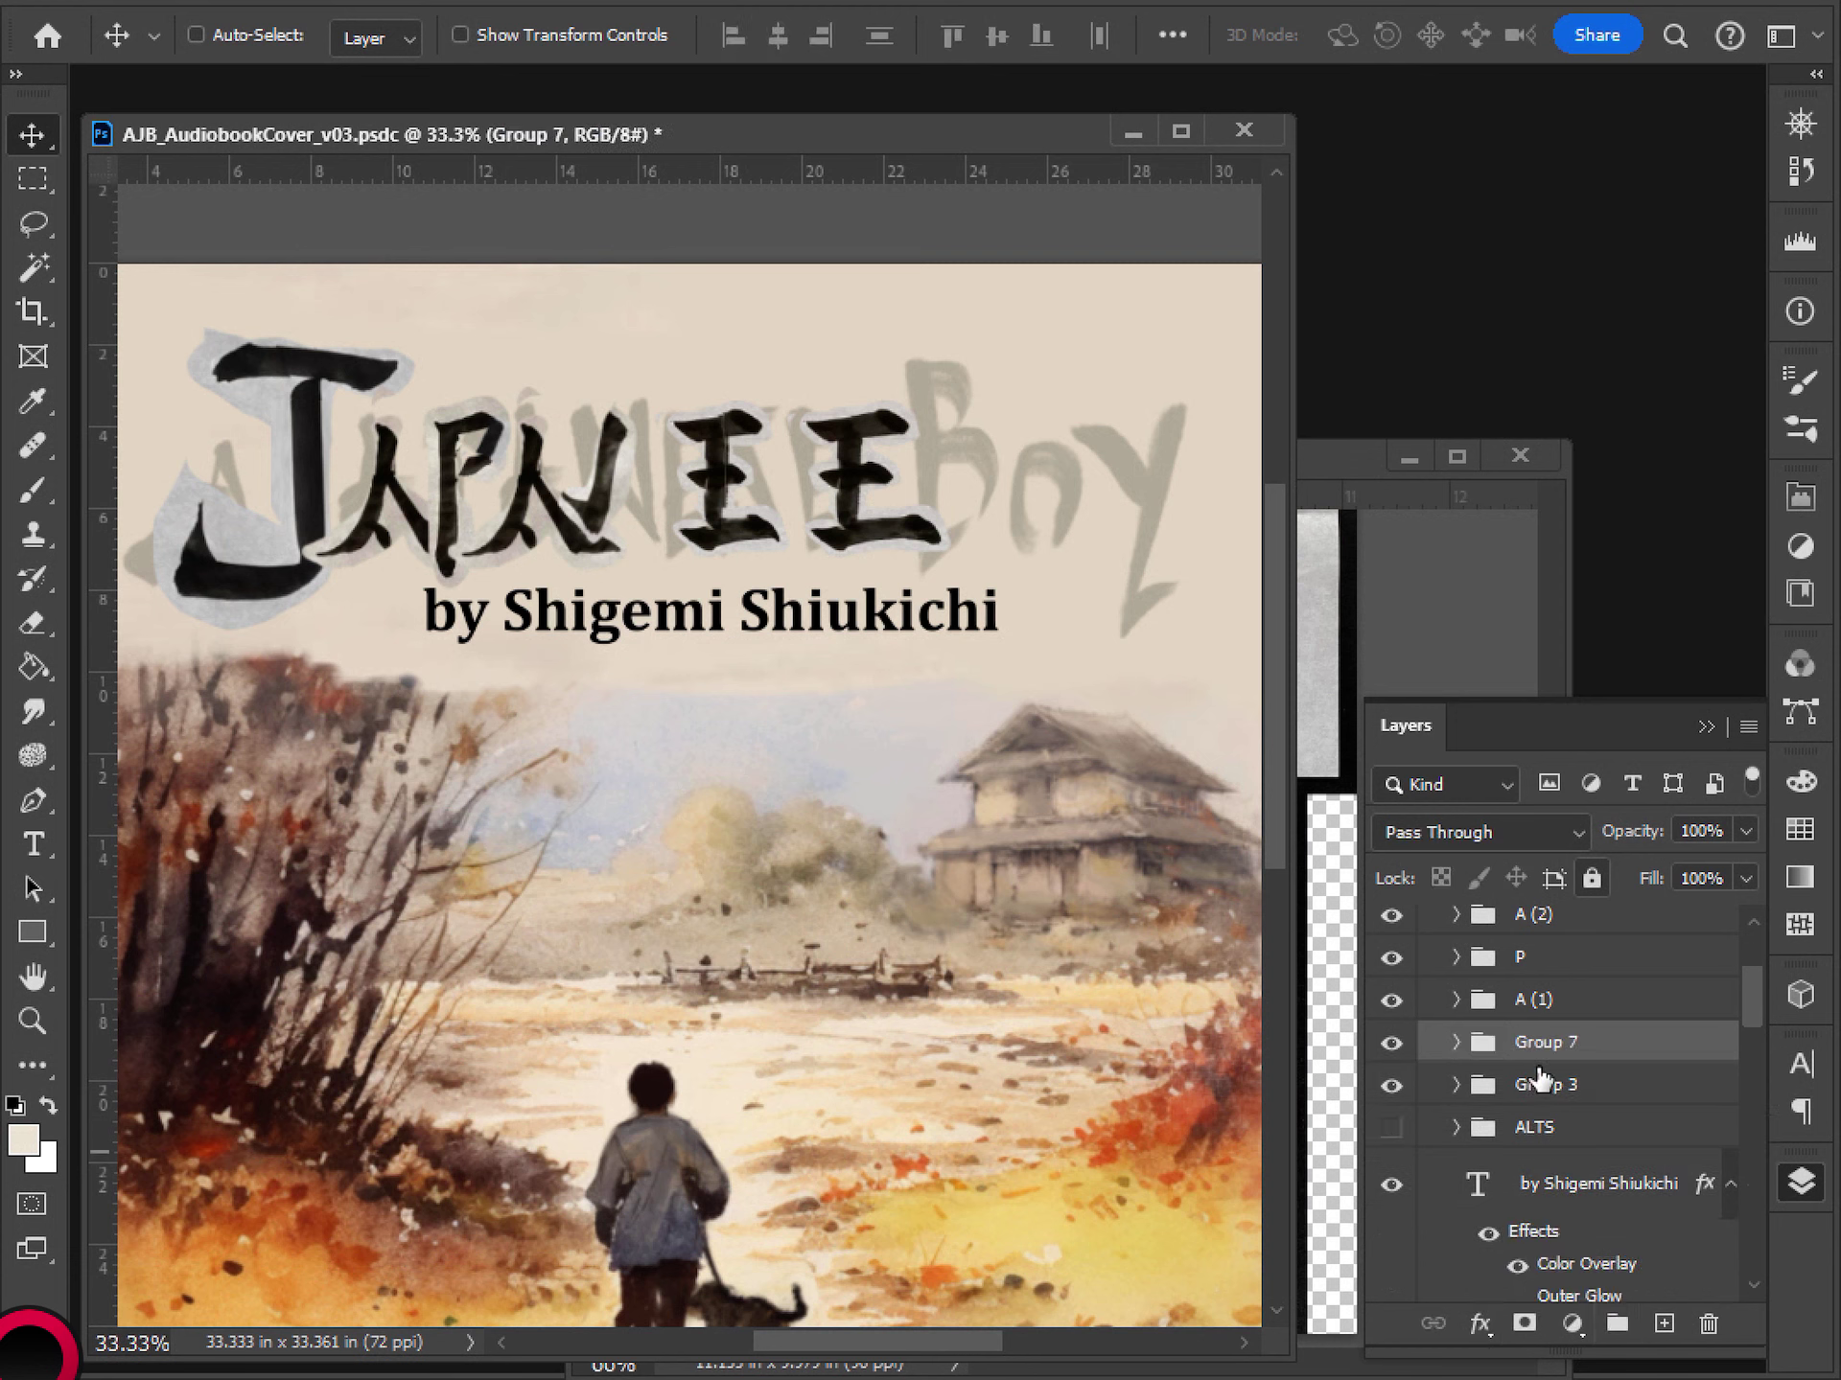
double_click(1547, 1041)
type("J")
key("Return")
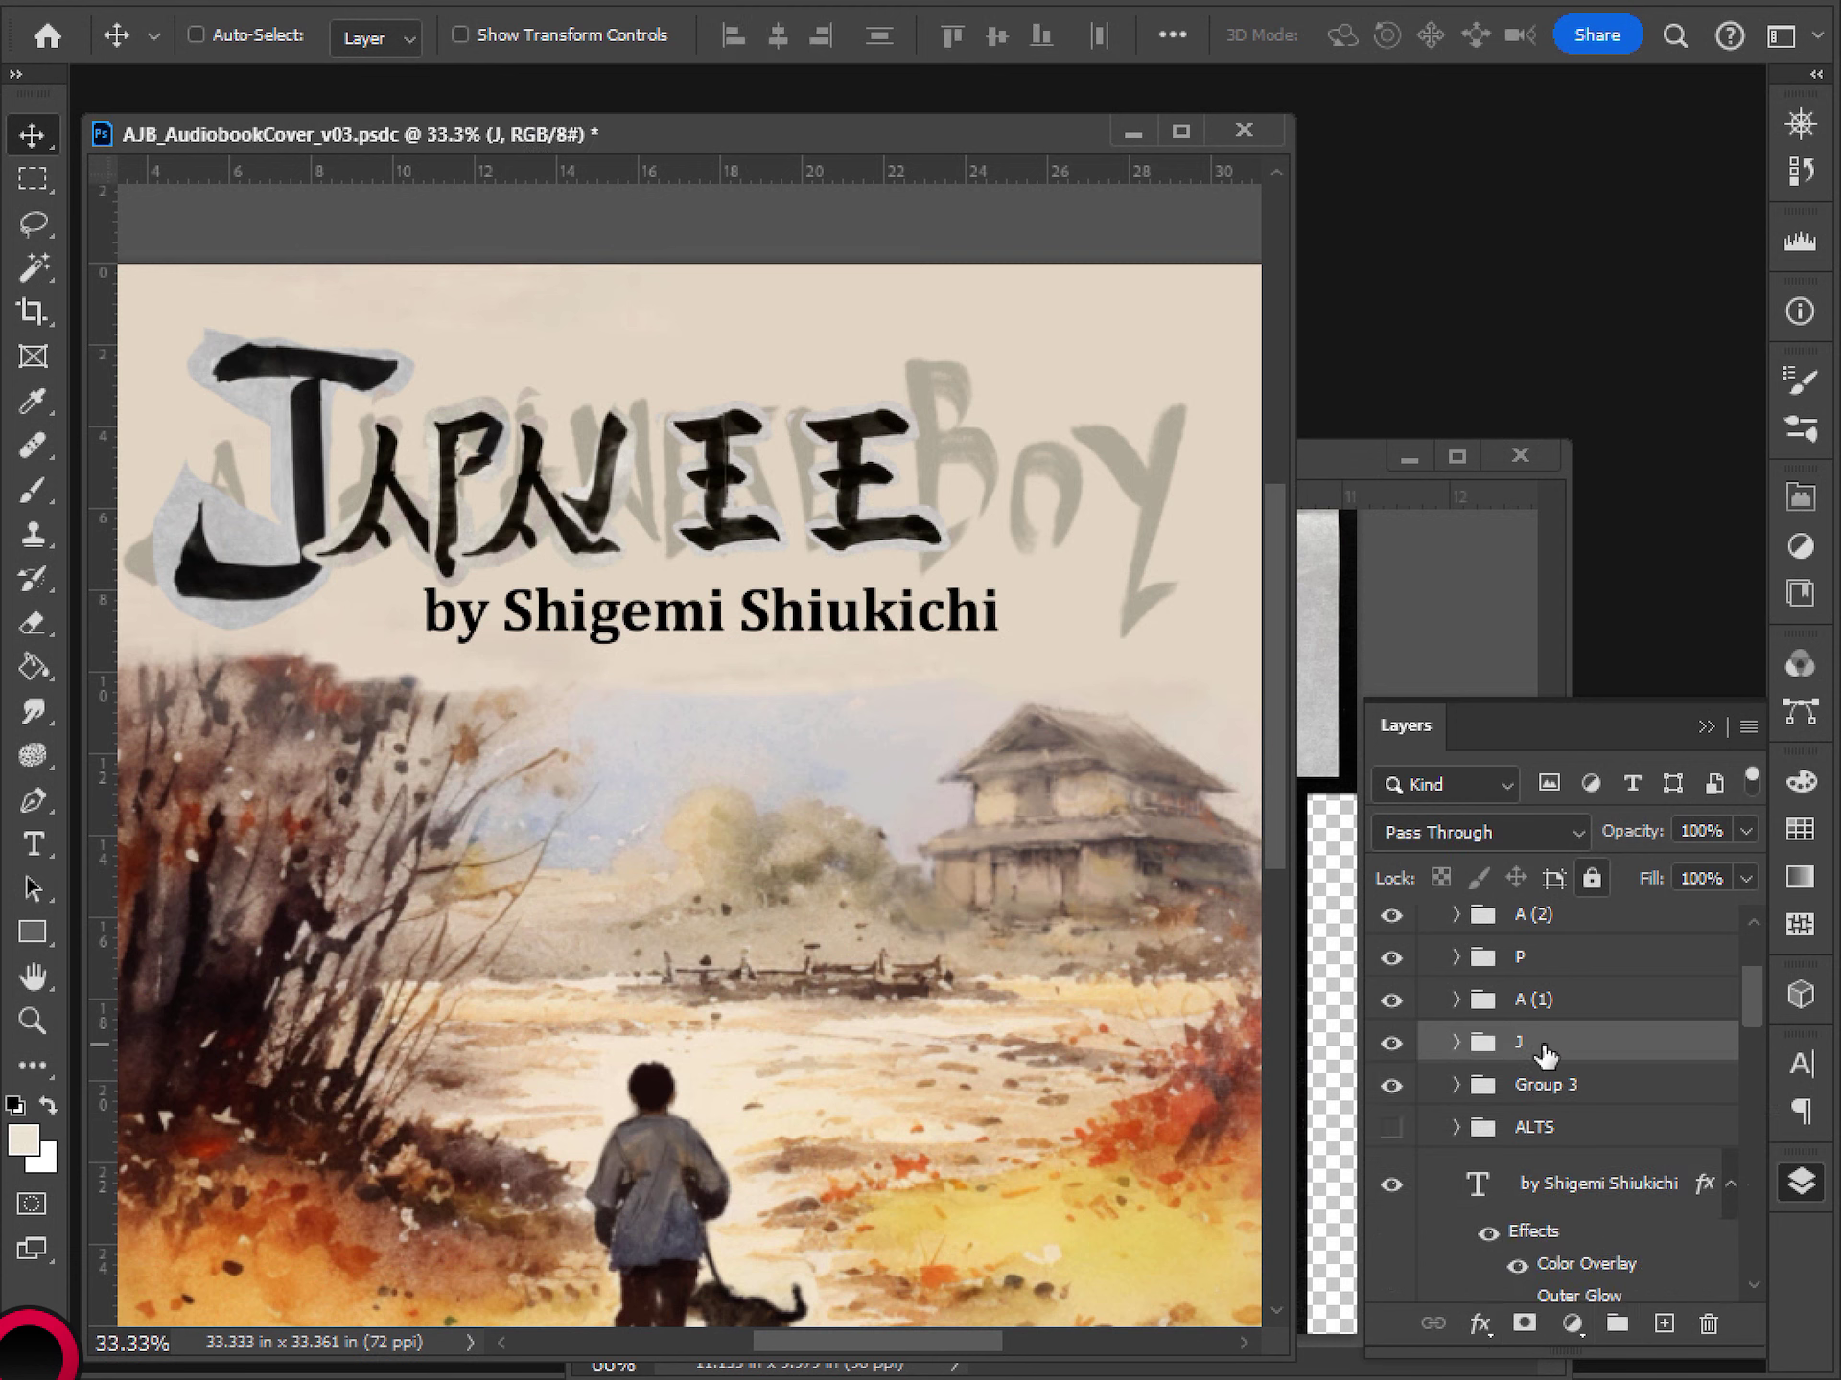
- Check Group 3 by toggling it, and rename it "REF"
left_click(1392, 1082)
left_click(1393, 1088)
double_click(1546, 1091)
type("REF")
key("Return")
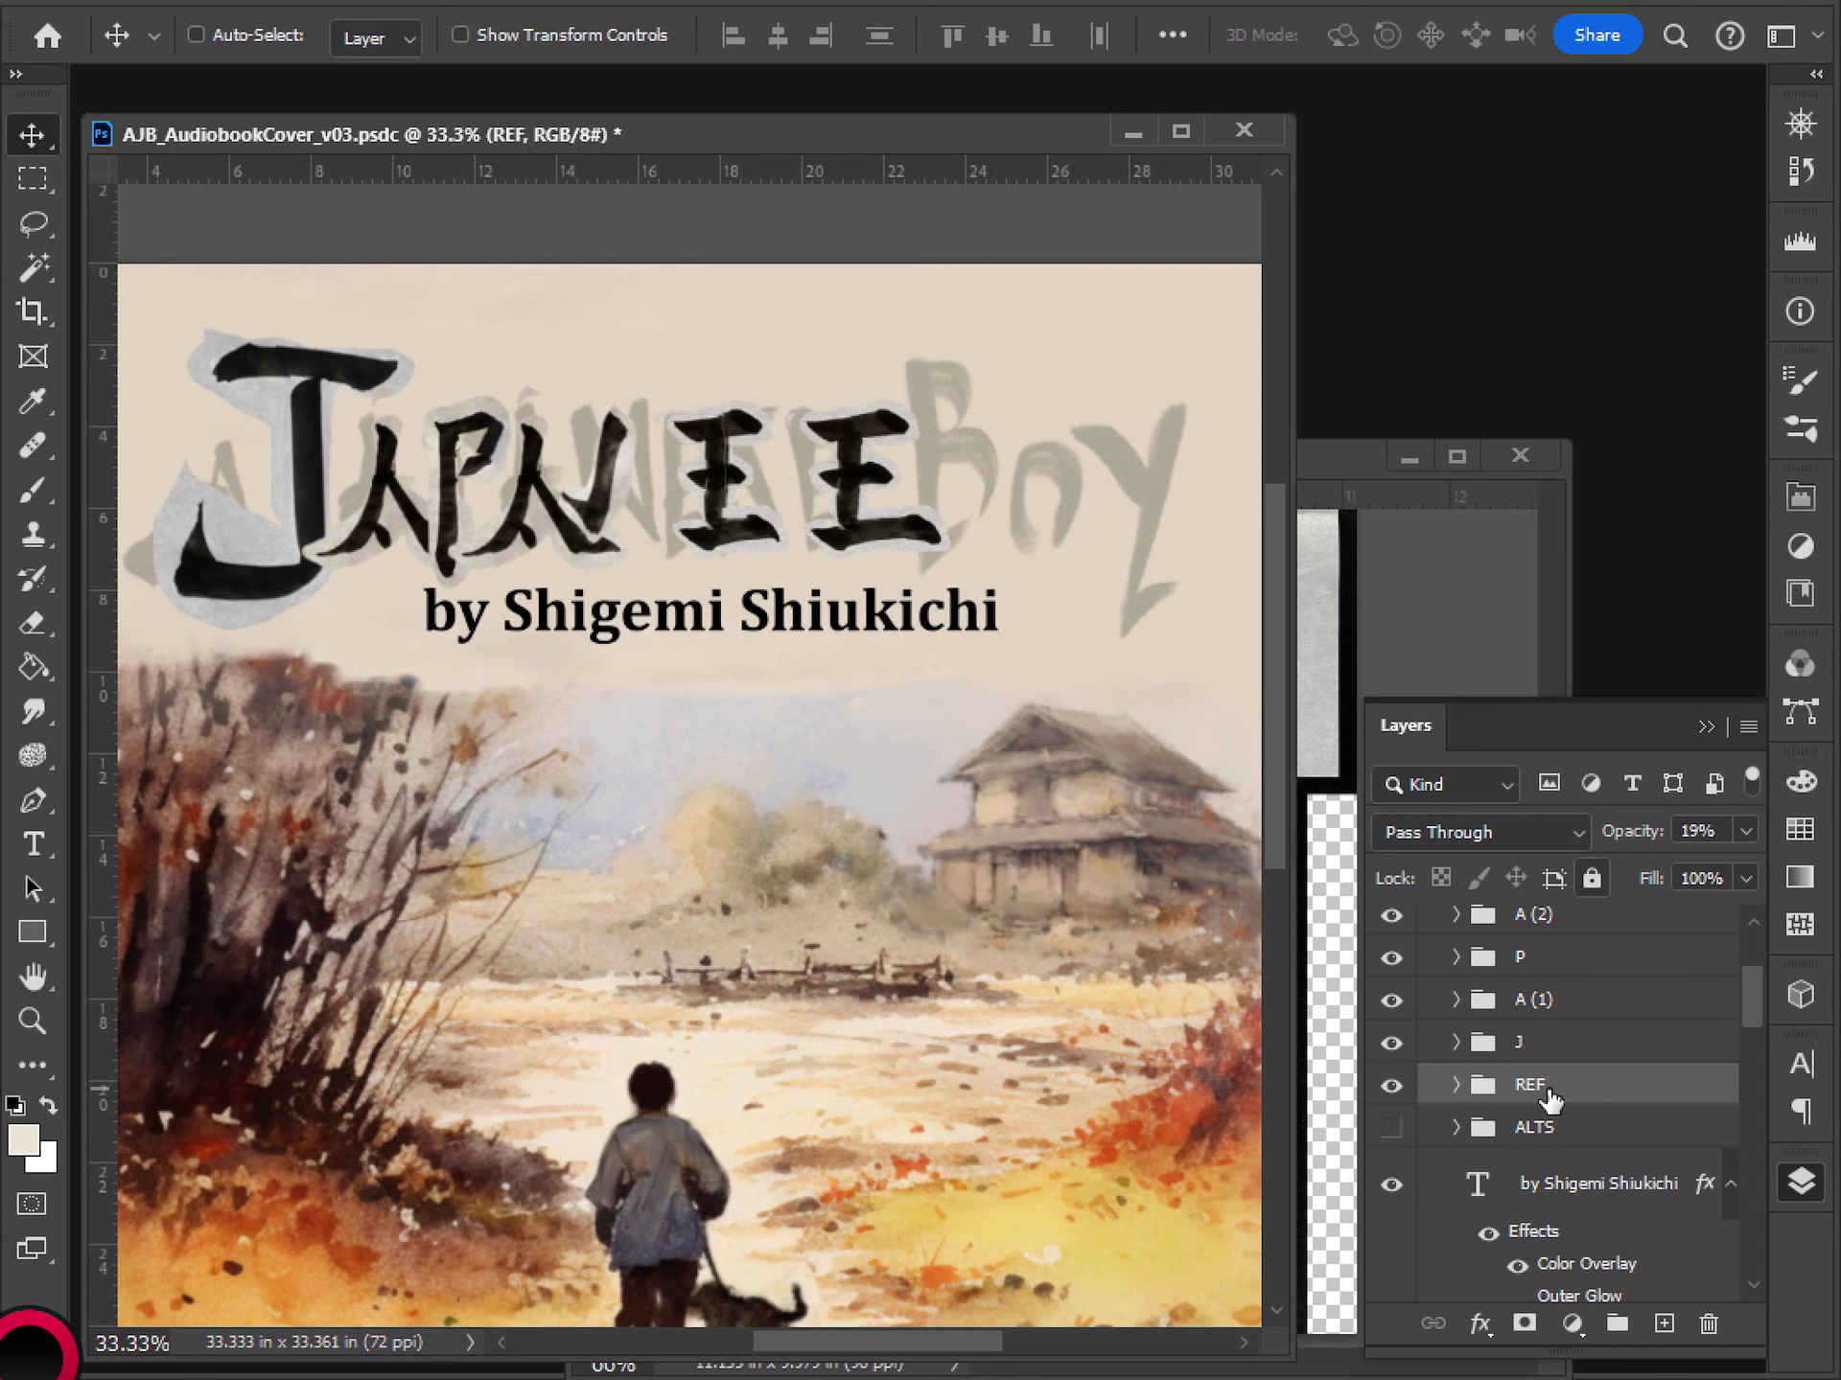
- Check Layer 41 by toggling it, and put it into a new group named "N"
scroll(1545, 1092, "up", 3)
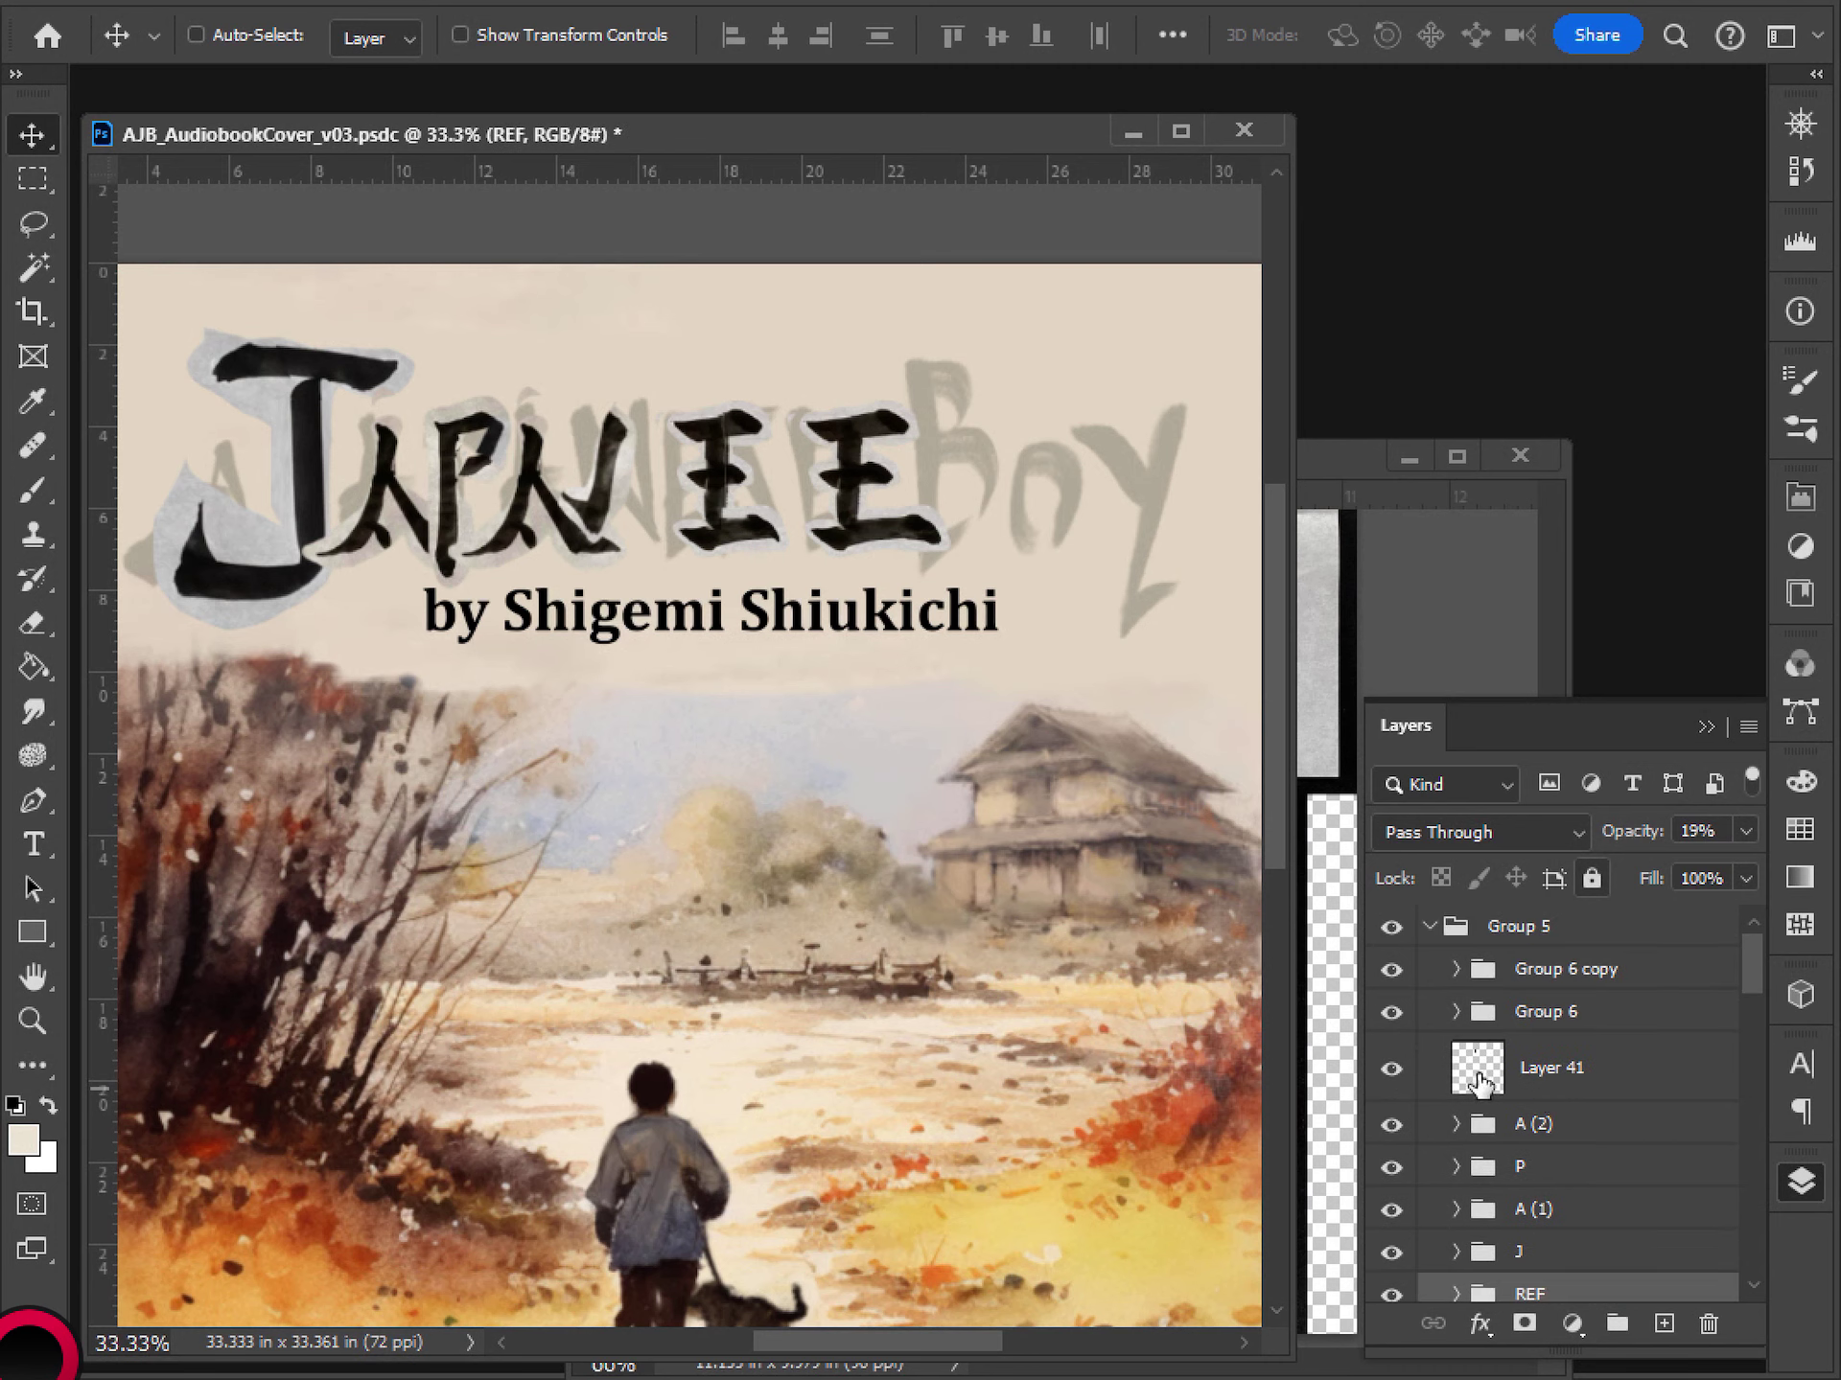
left_click(1479, 1079)
left_click(1391, 1068)
left_click(1391, 1068)
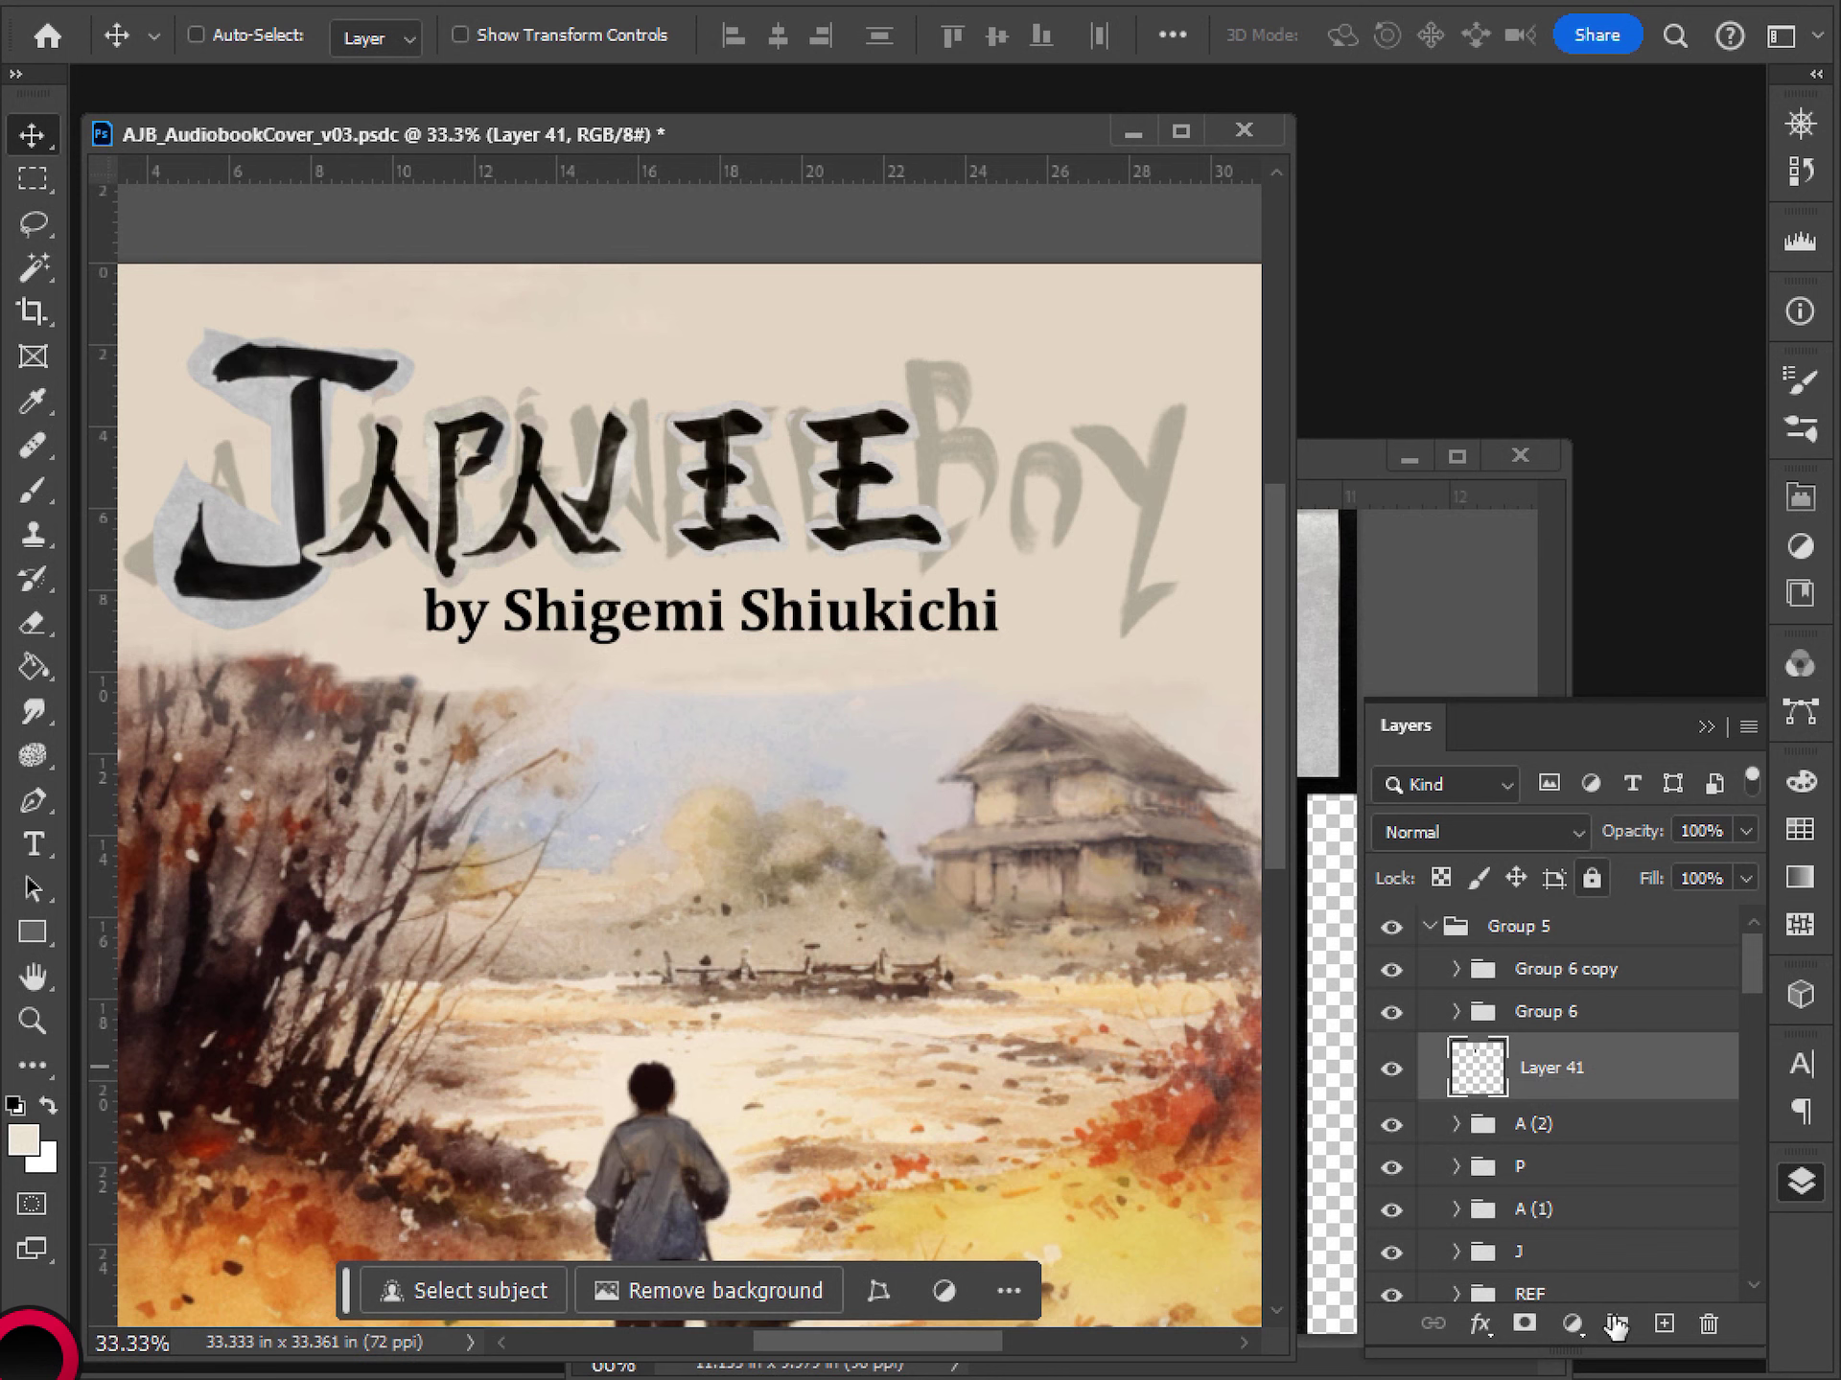
left_click_drag(1480, 1098, 1615, 1326)
left_click(1545, 1107)
double_click(1547, 1055)
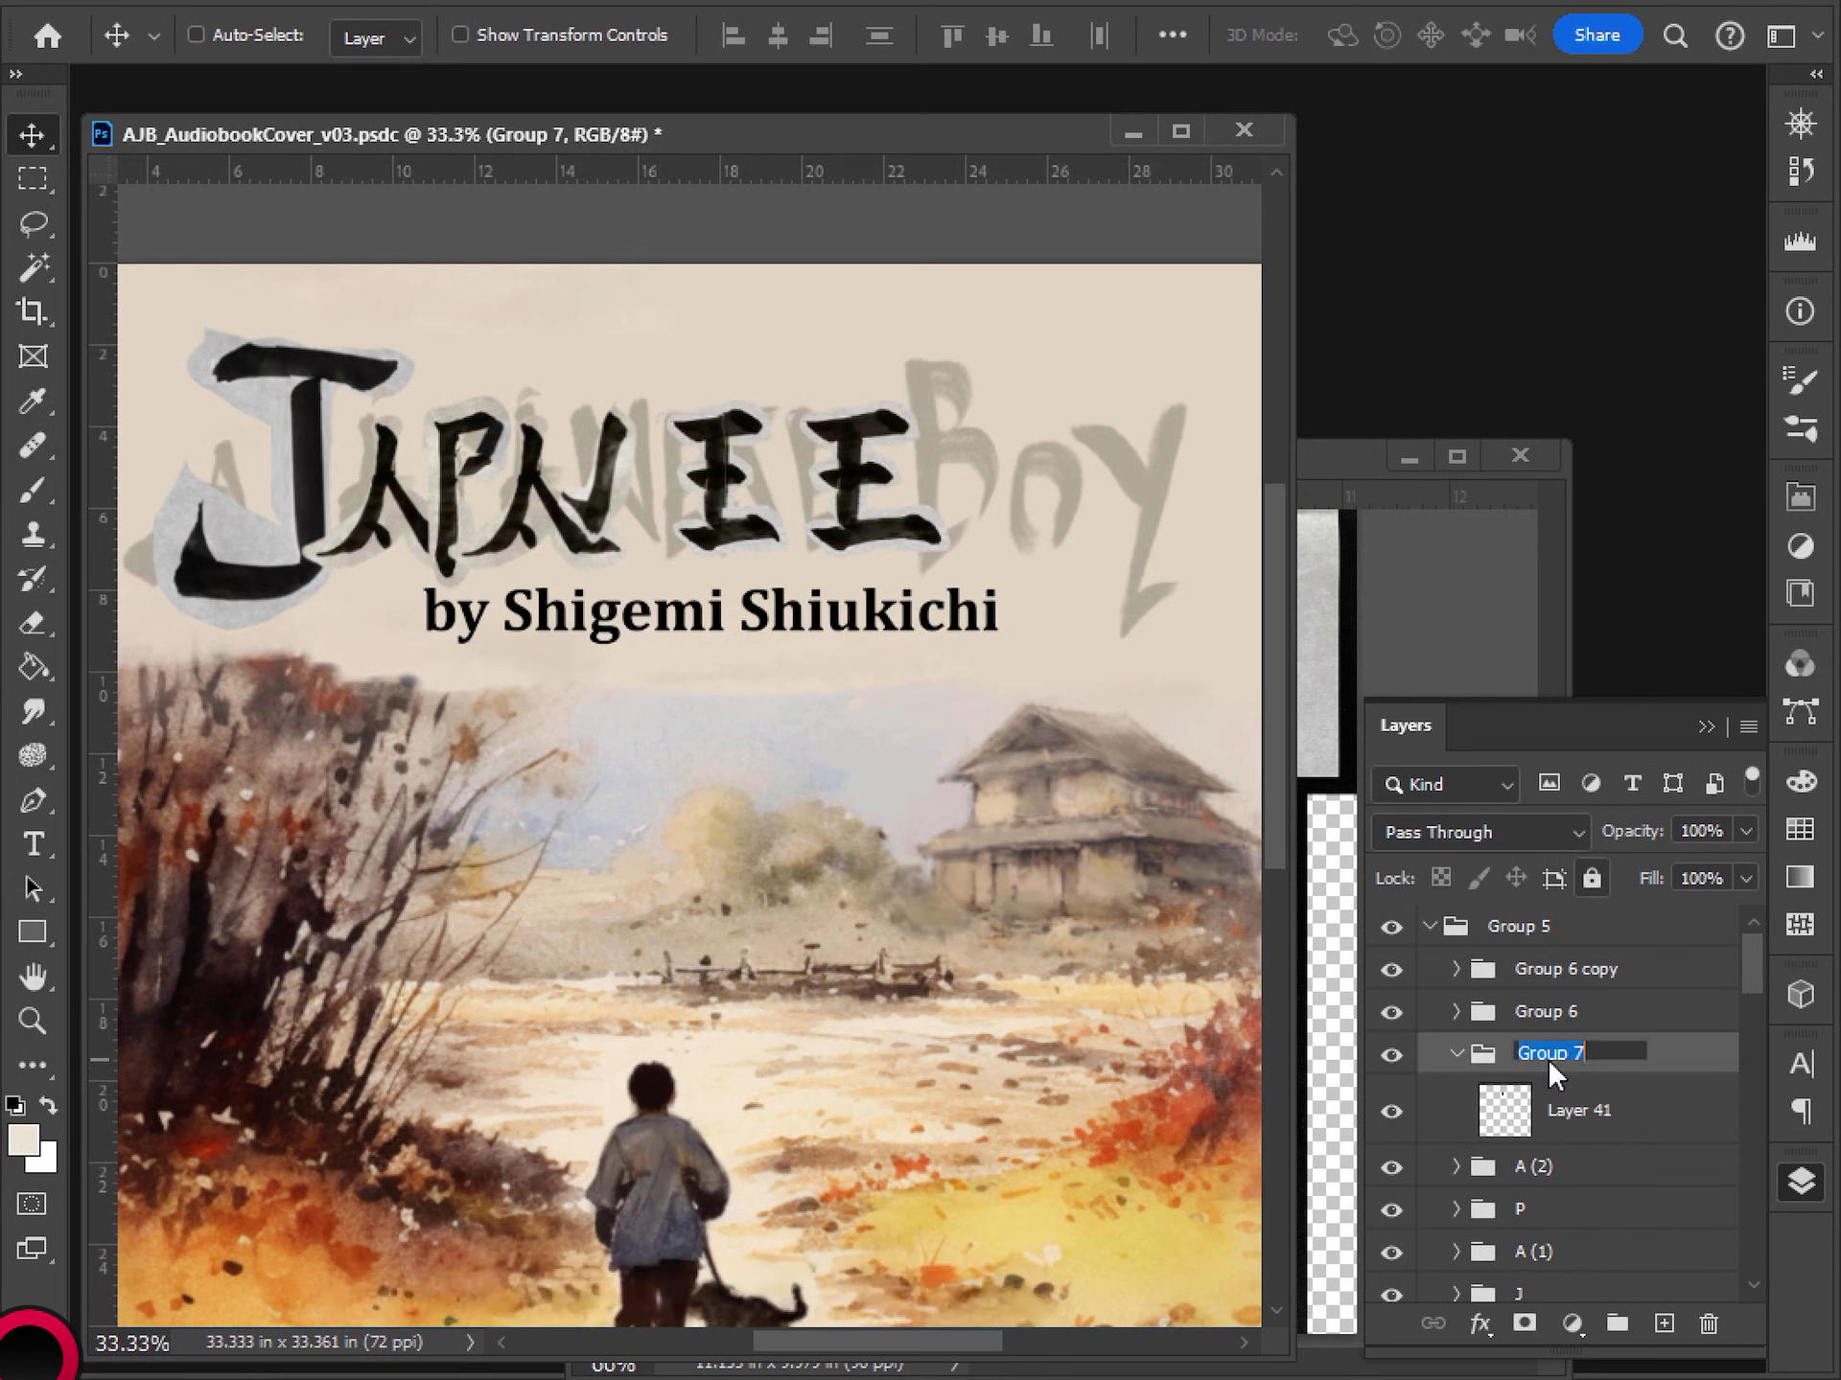
type("N")
key("Return")
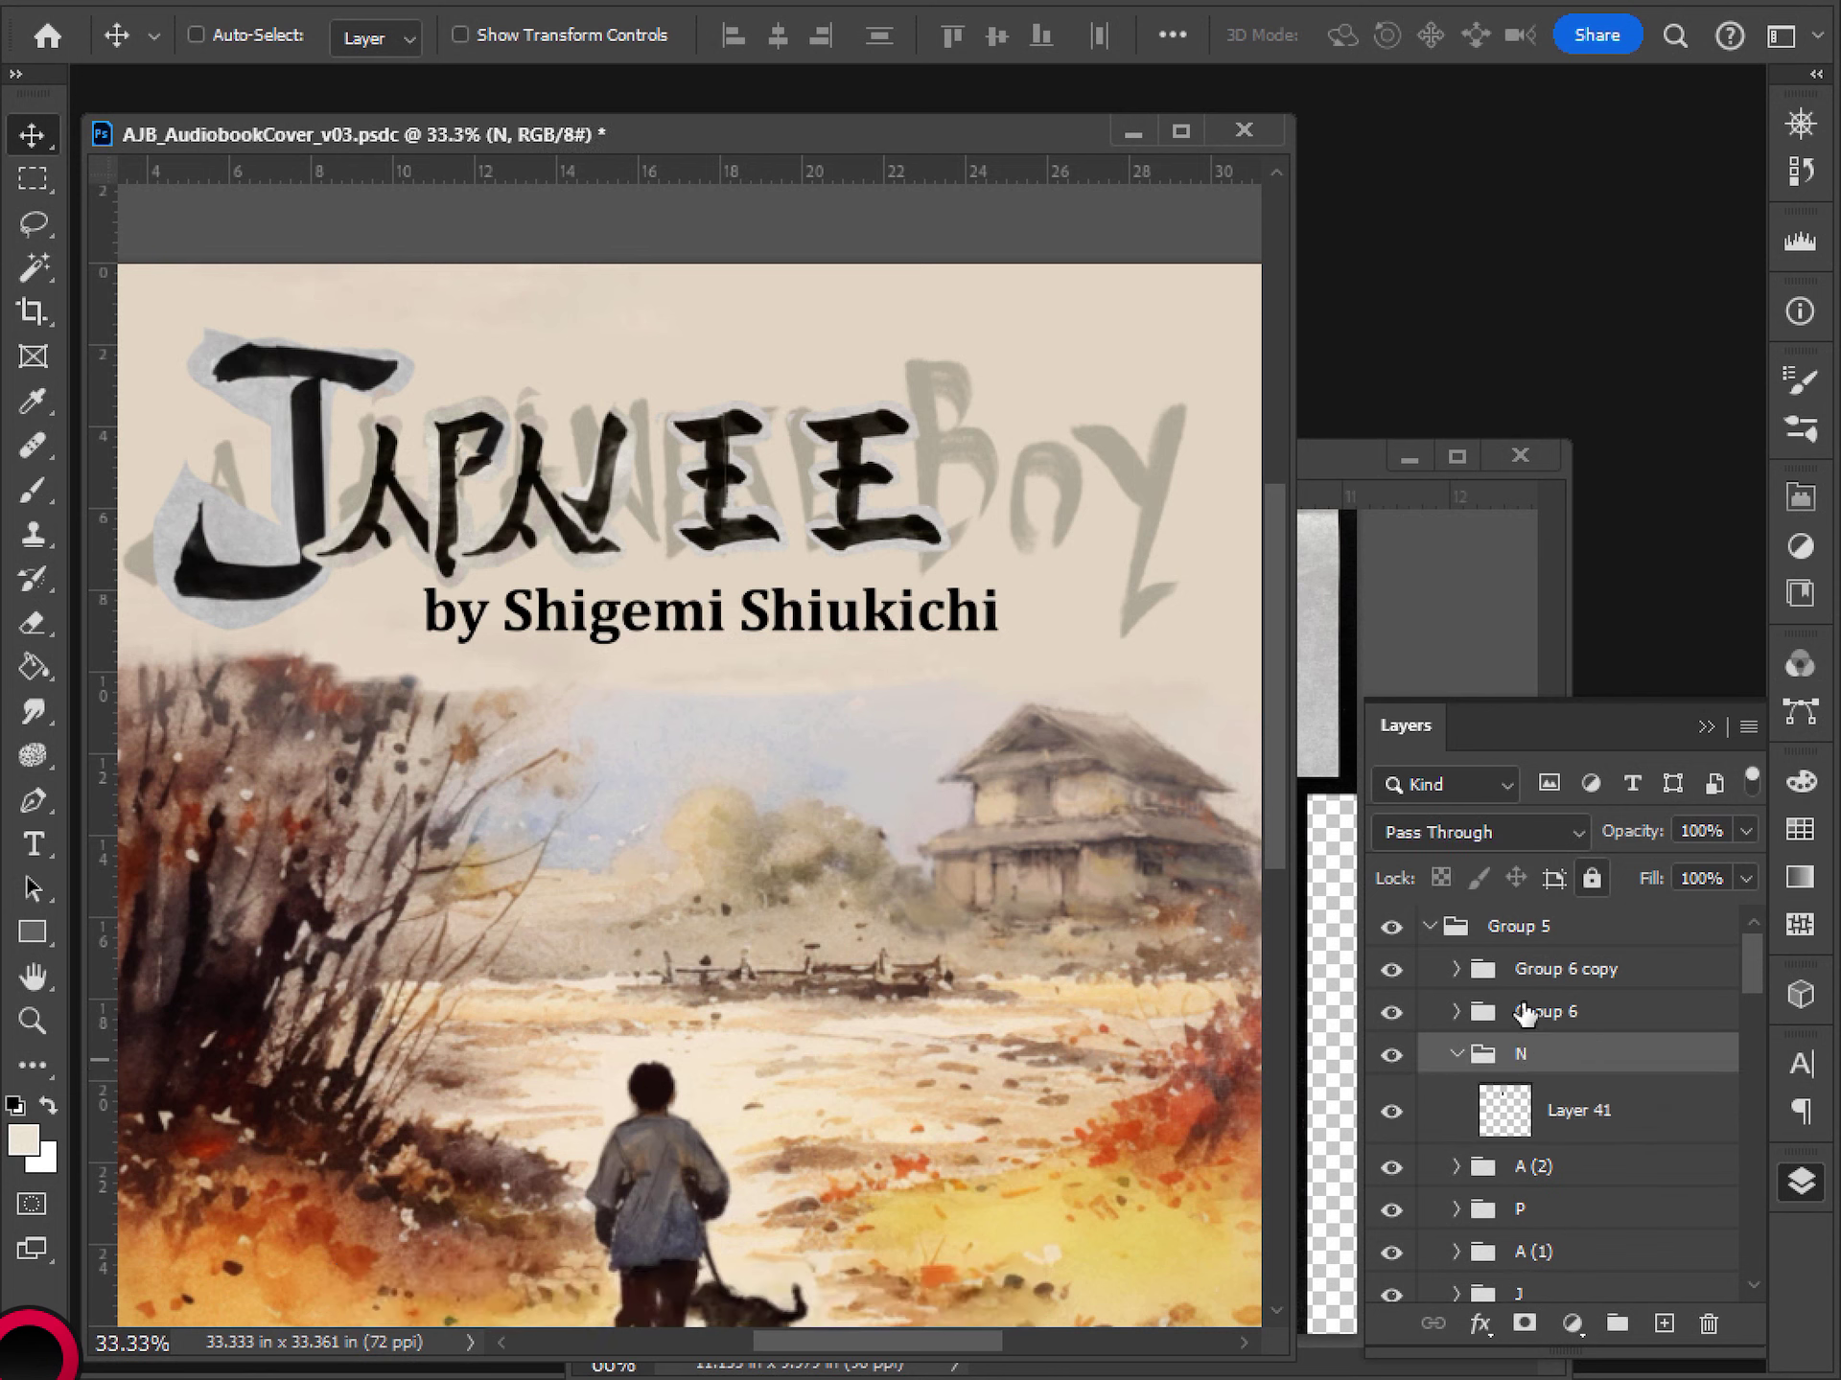
- Rename Group 6 to "E (1)" and Group 6 copy to "E (2)"
left_click(1552, 1017)
double_click(1573, 1026)
type("E")
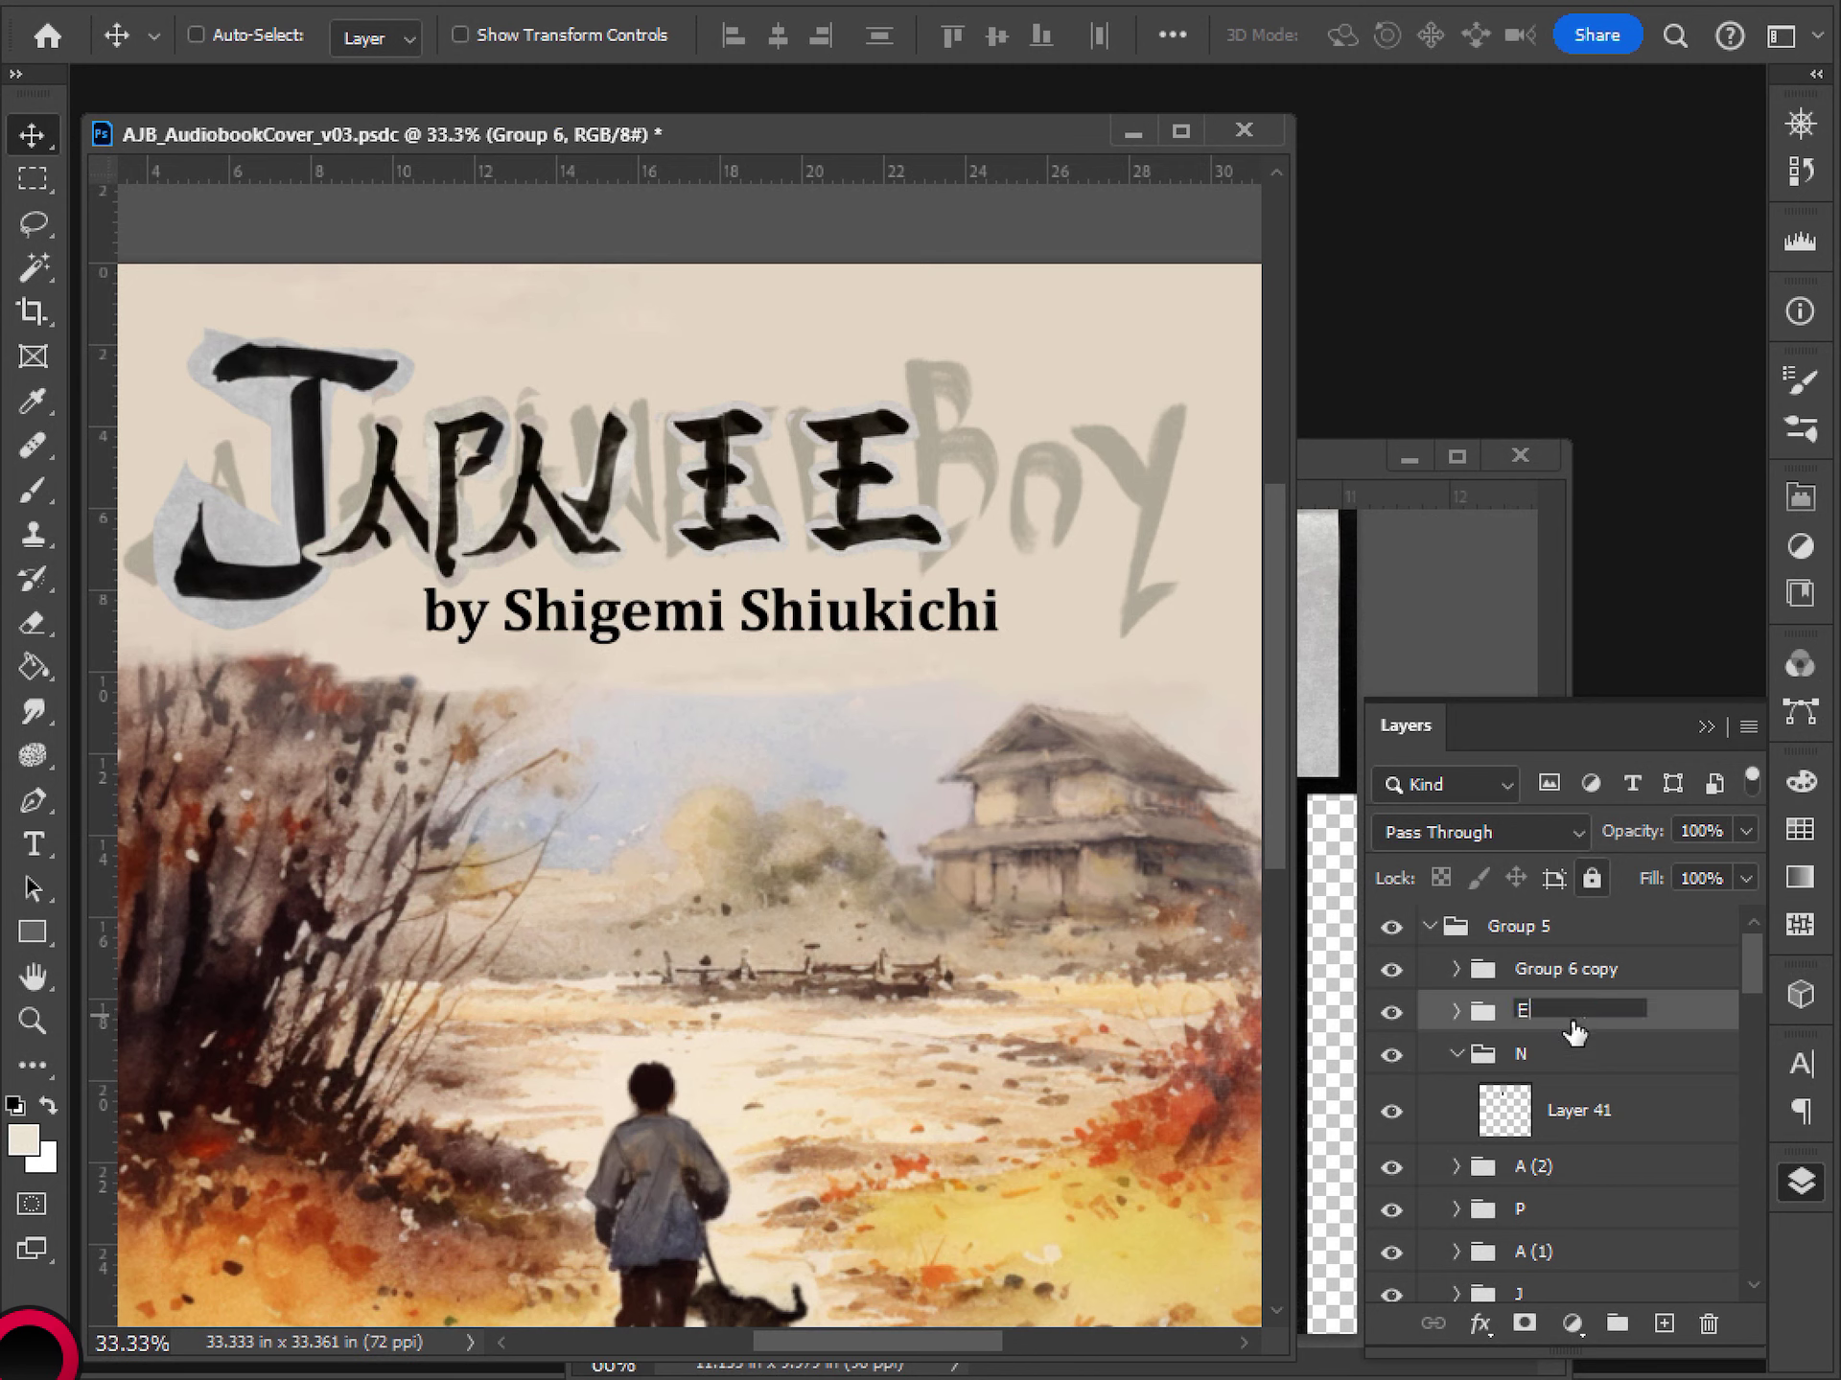
type(" (1)")
key("Return")
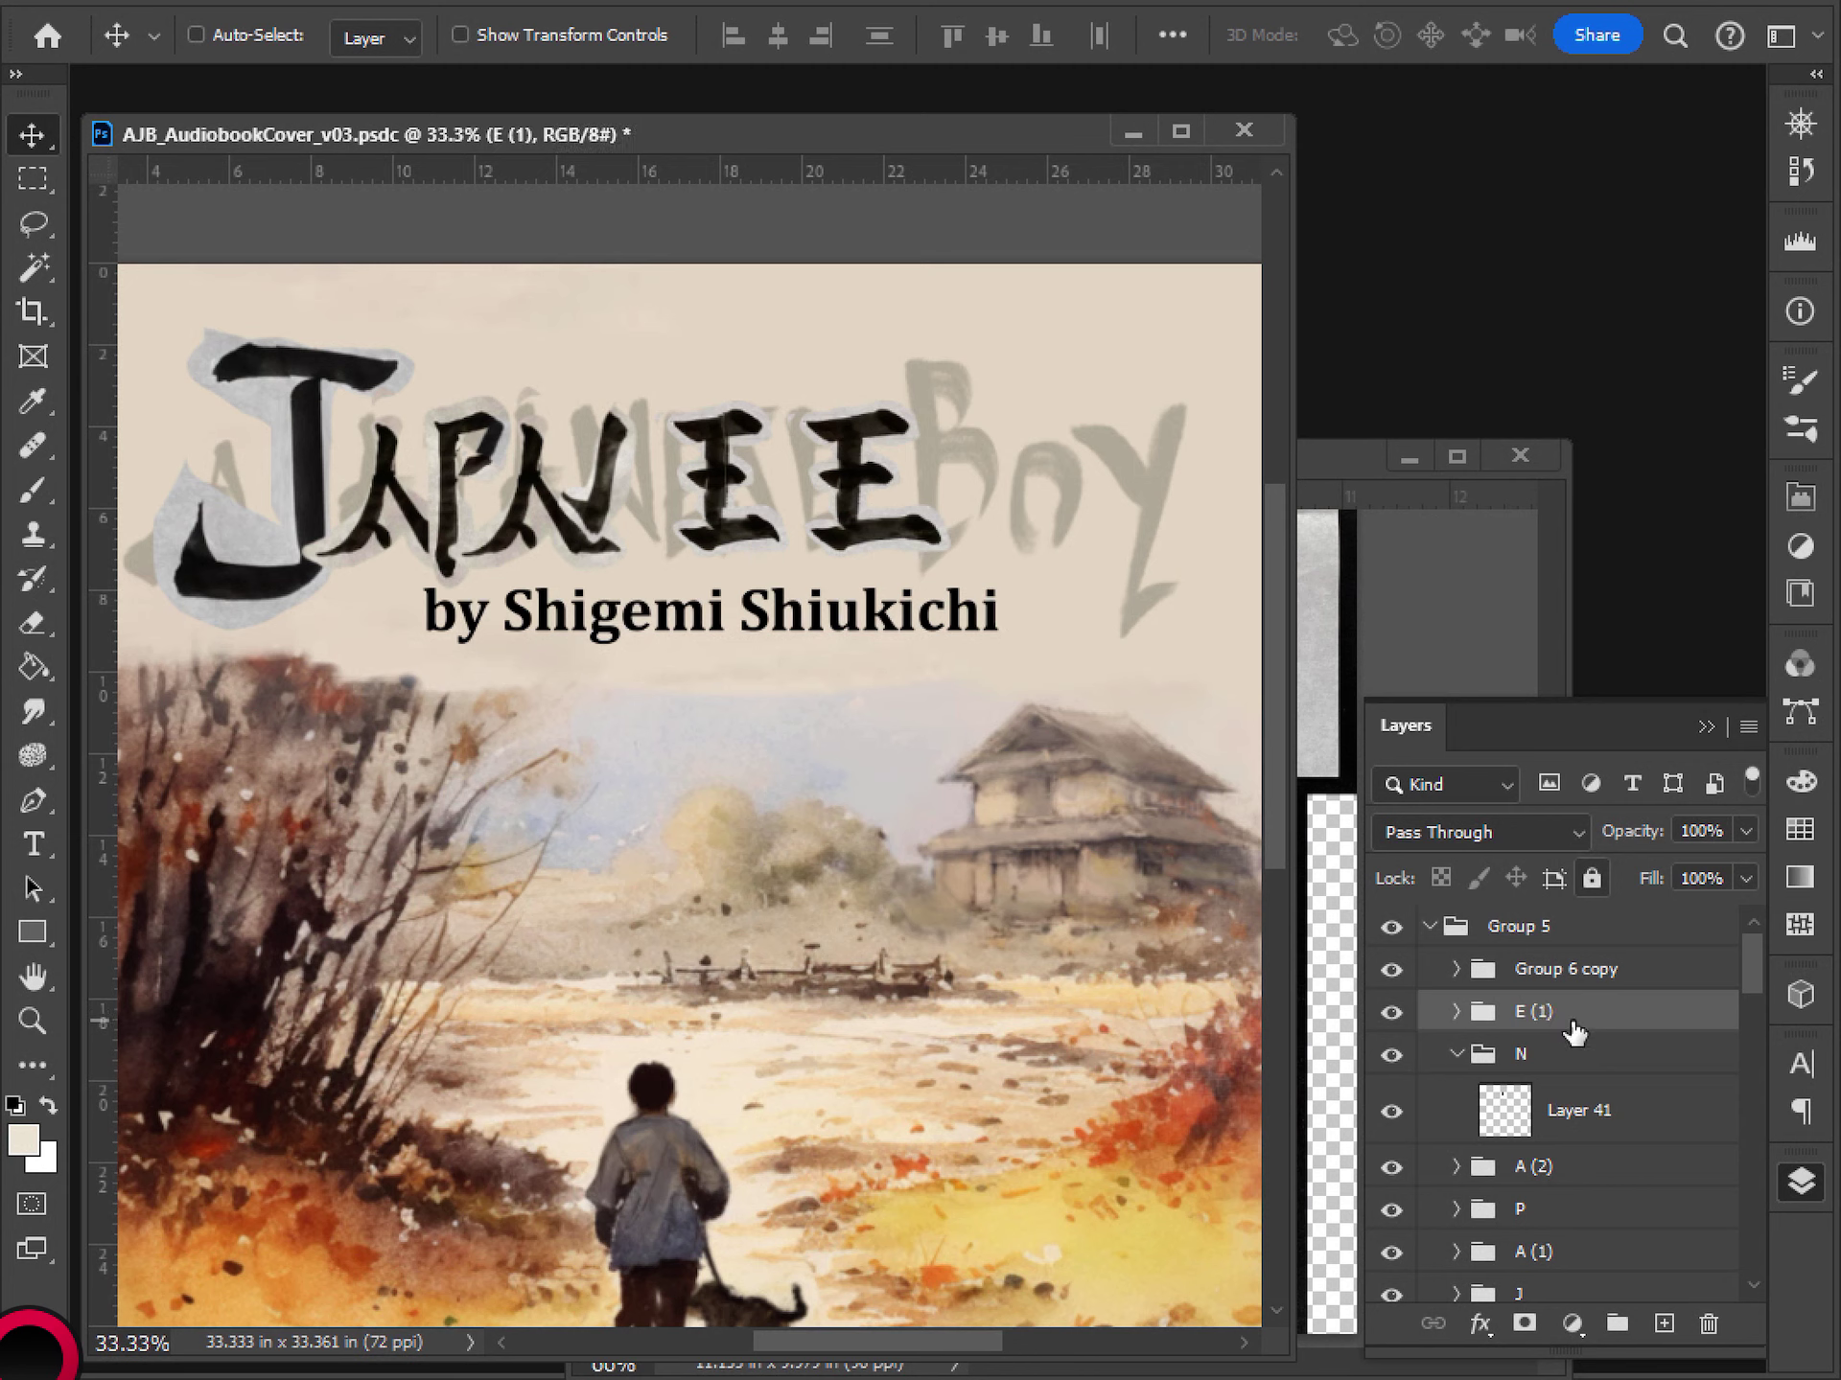
left_click(1572, 976)
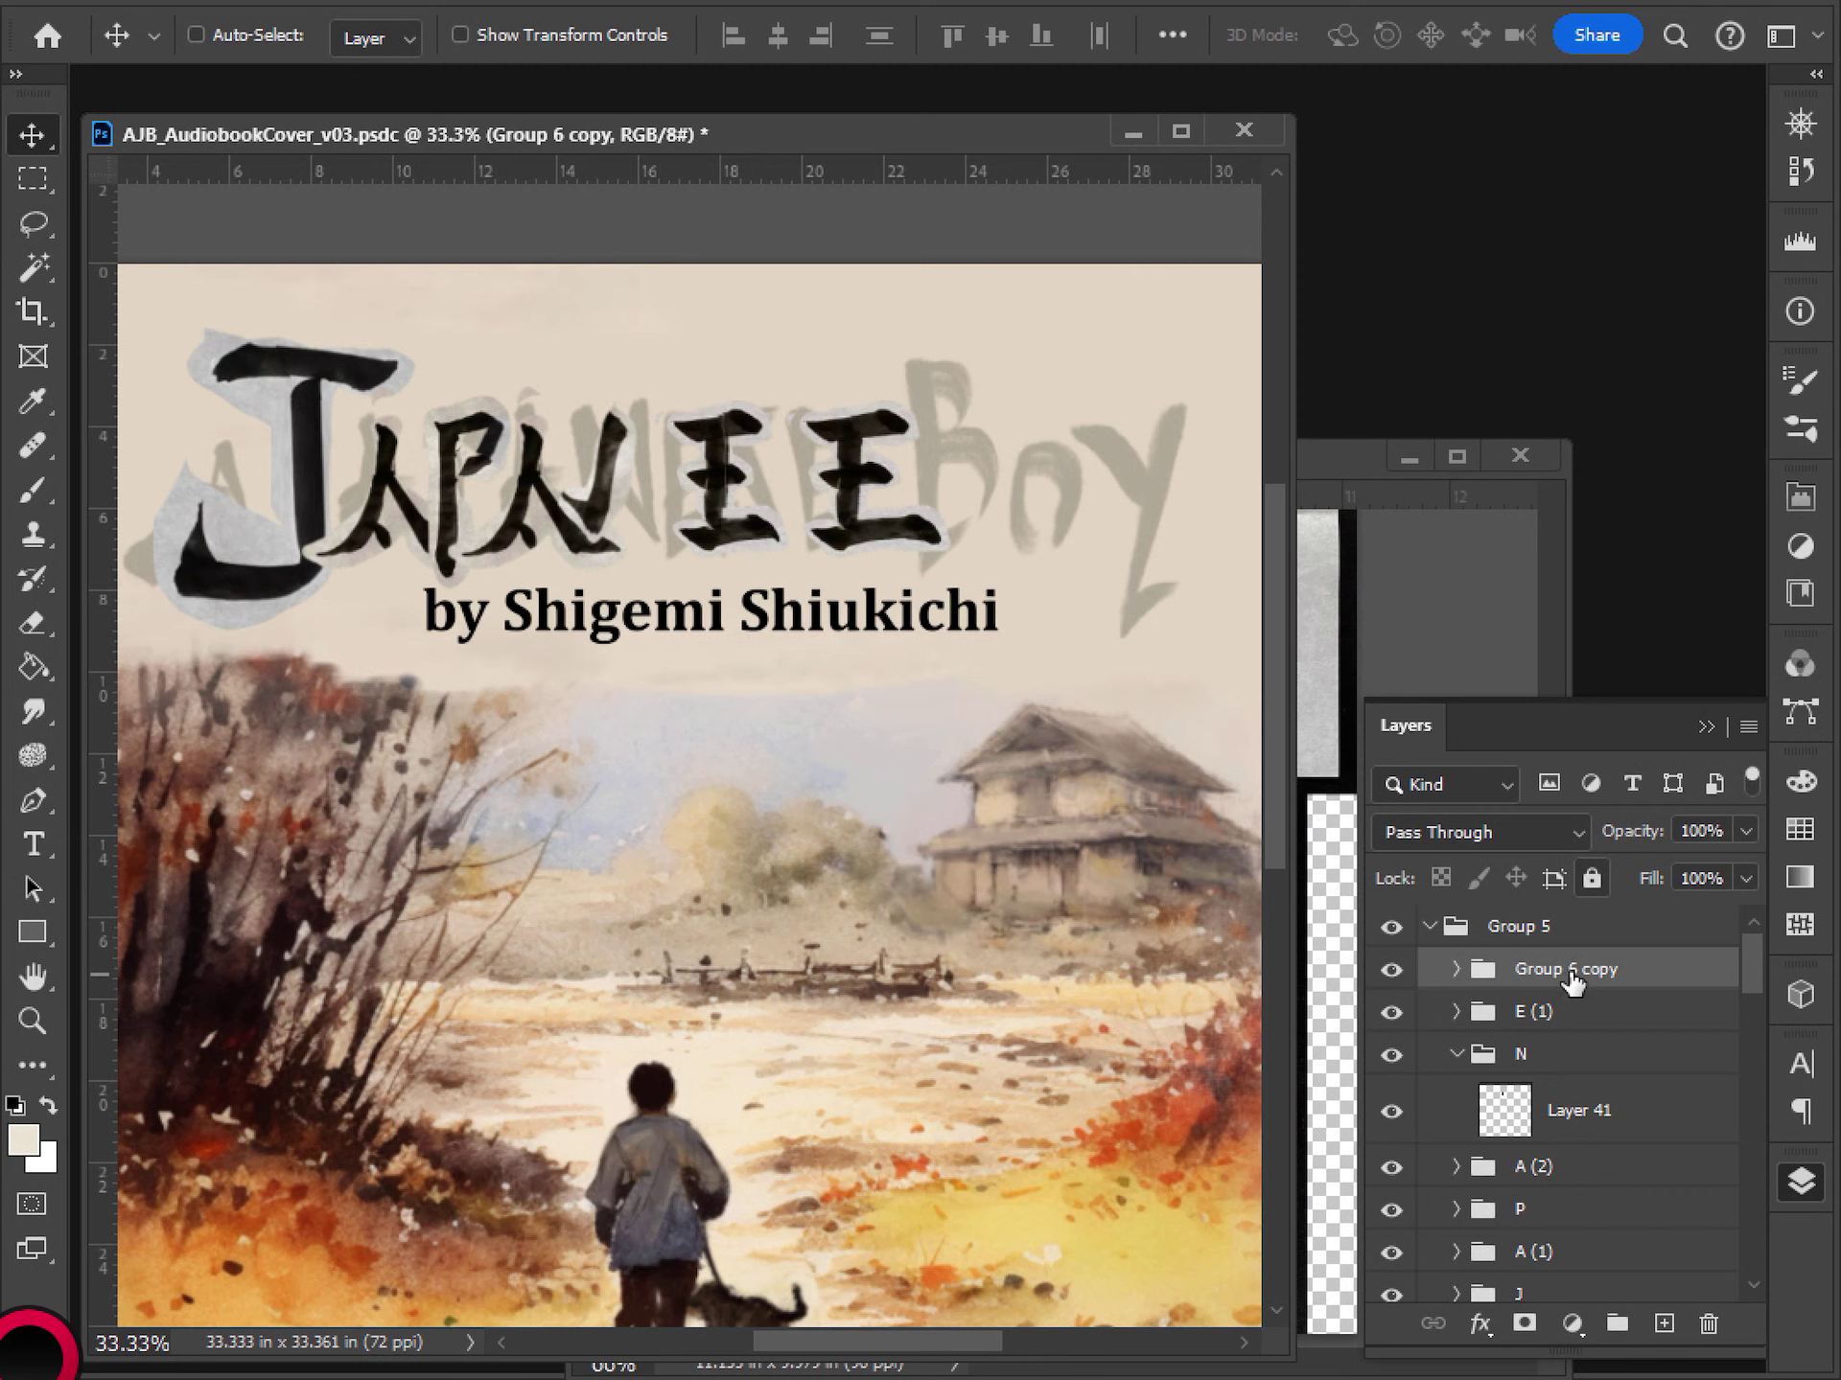
double_click(1572, 970)
type("E (2")
key("Return")
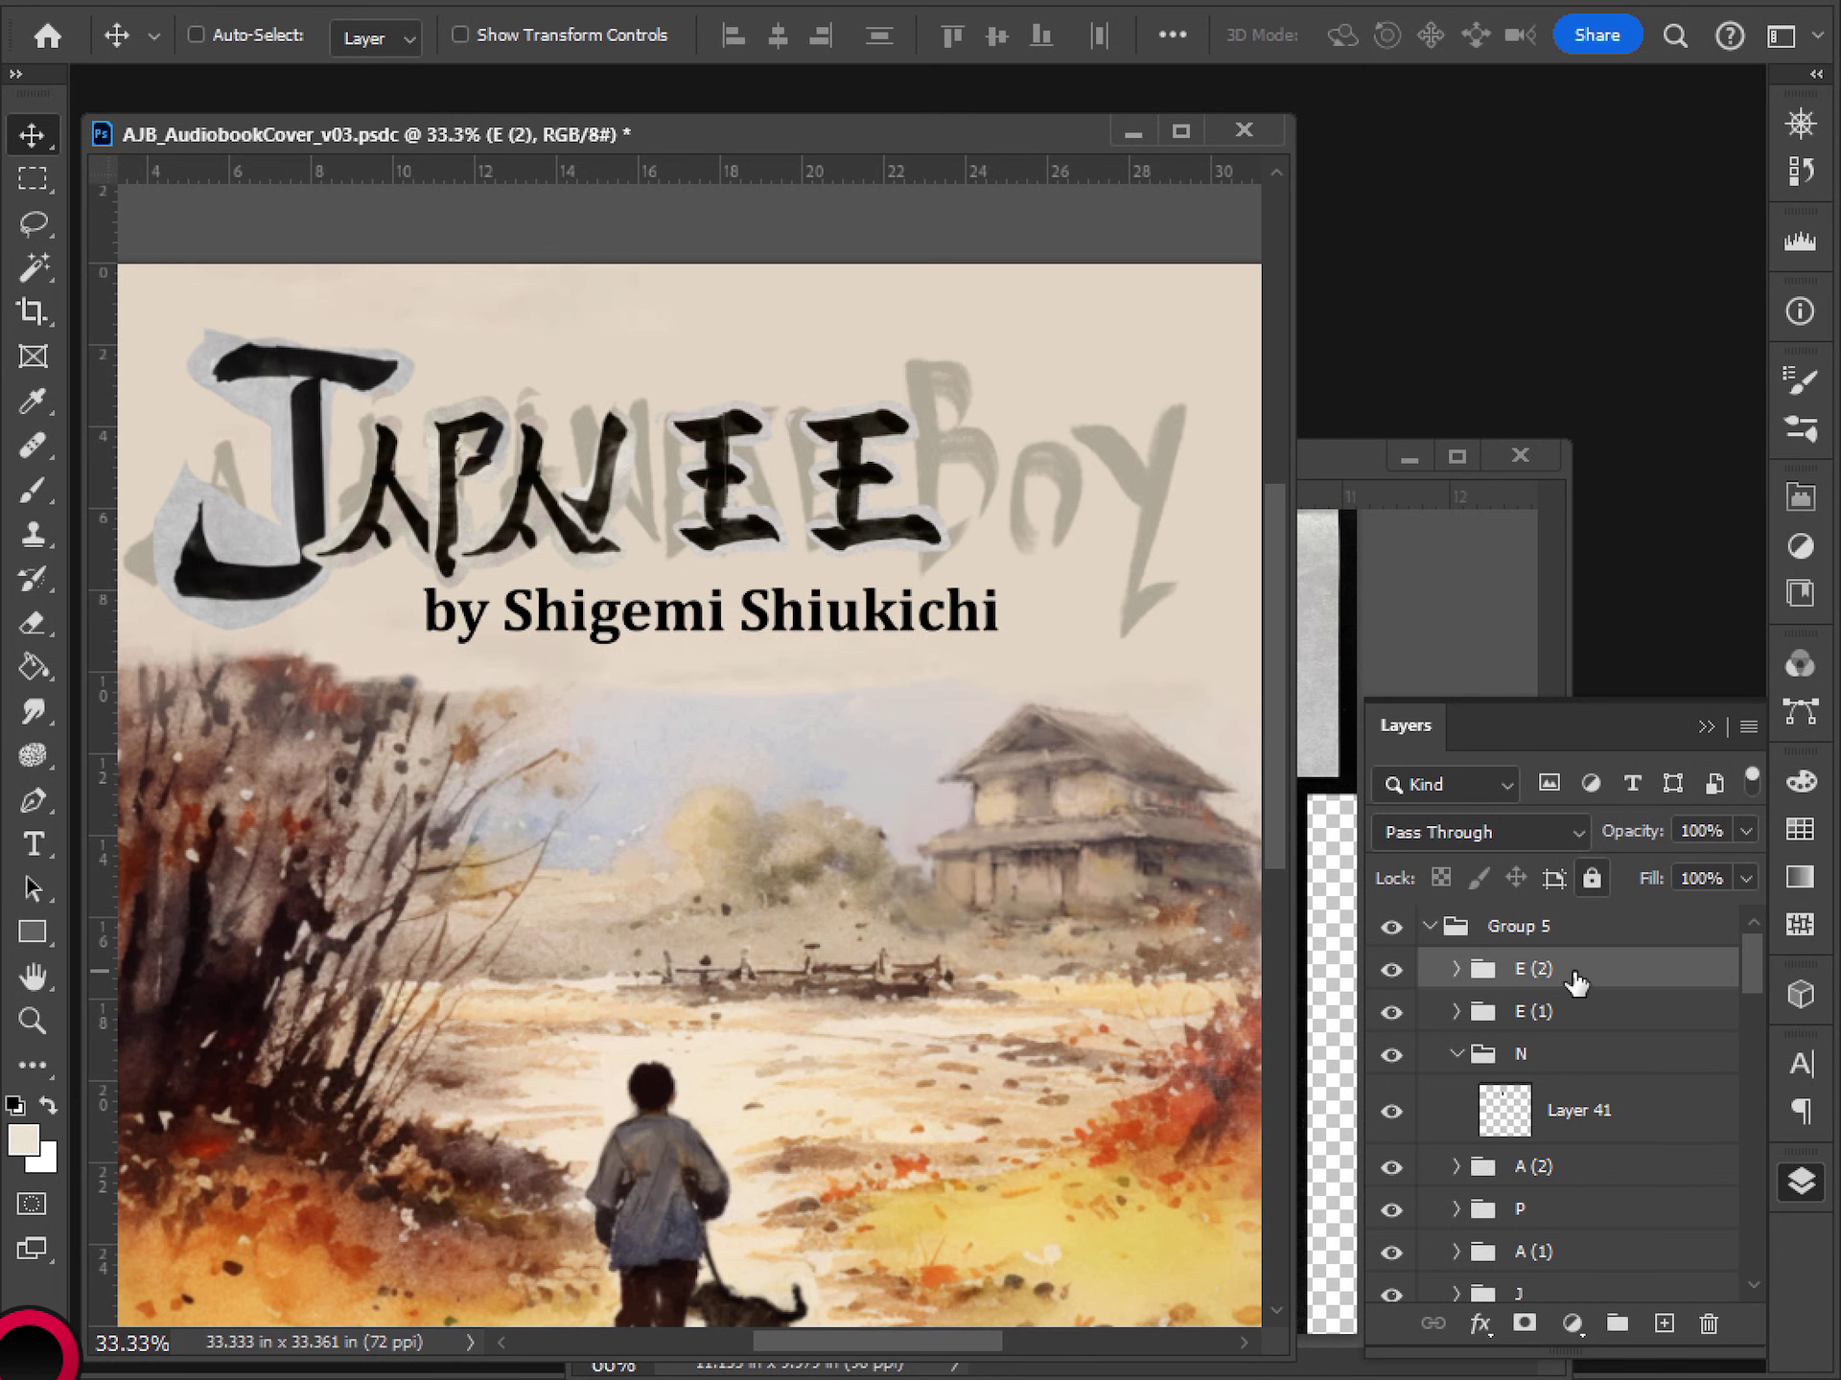
- Select Layer 41 in the N group, and clear the old selection in the ArtRef-KanjiShodou.psd sheet
left_click(1599, 1107)
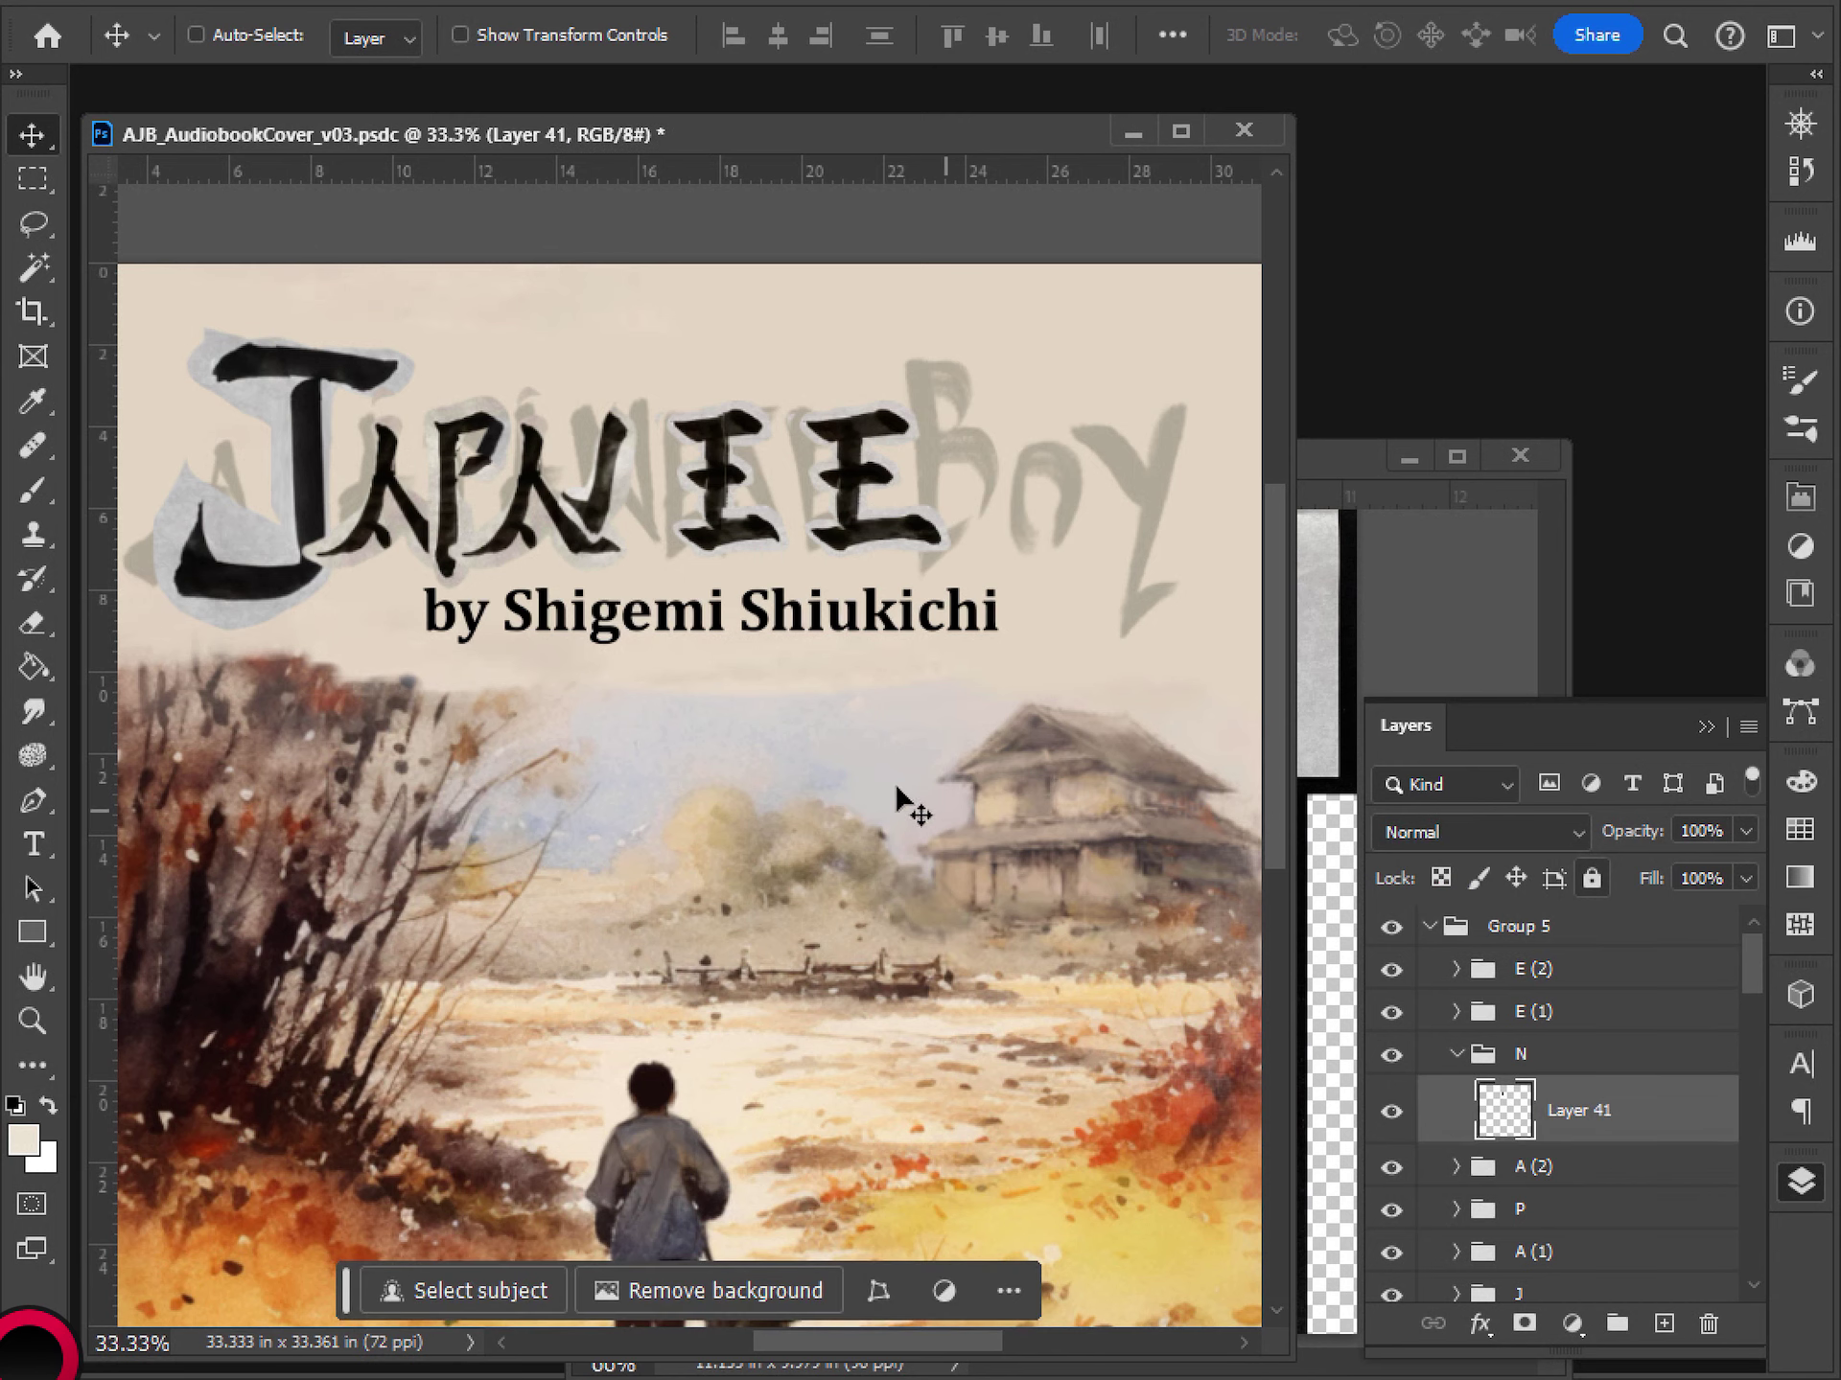
left_click(1284, 452)
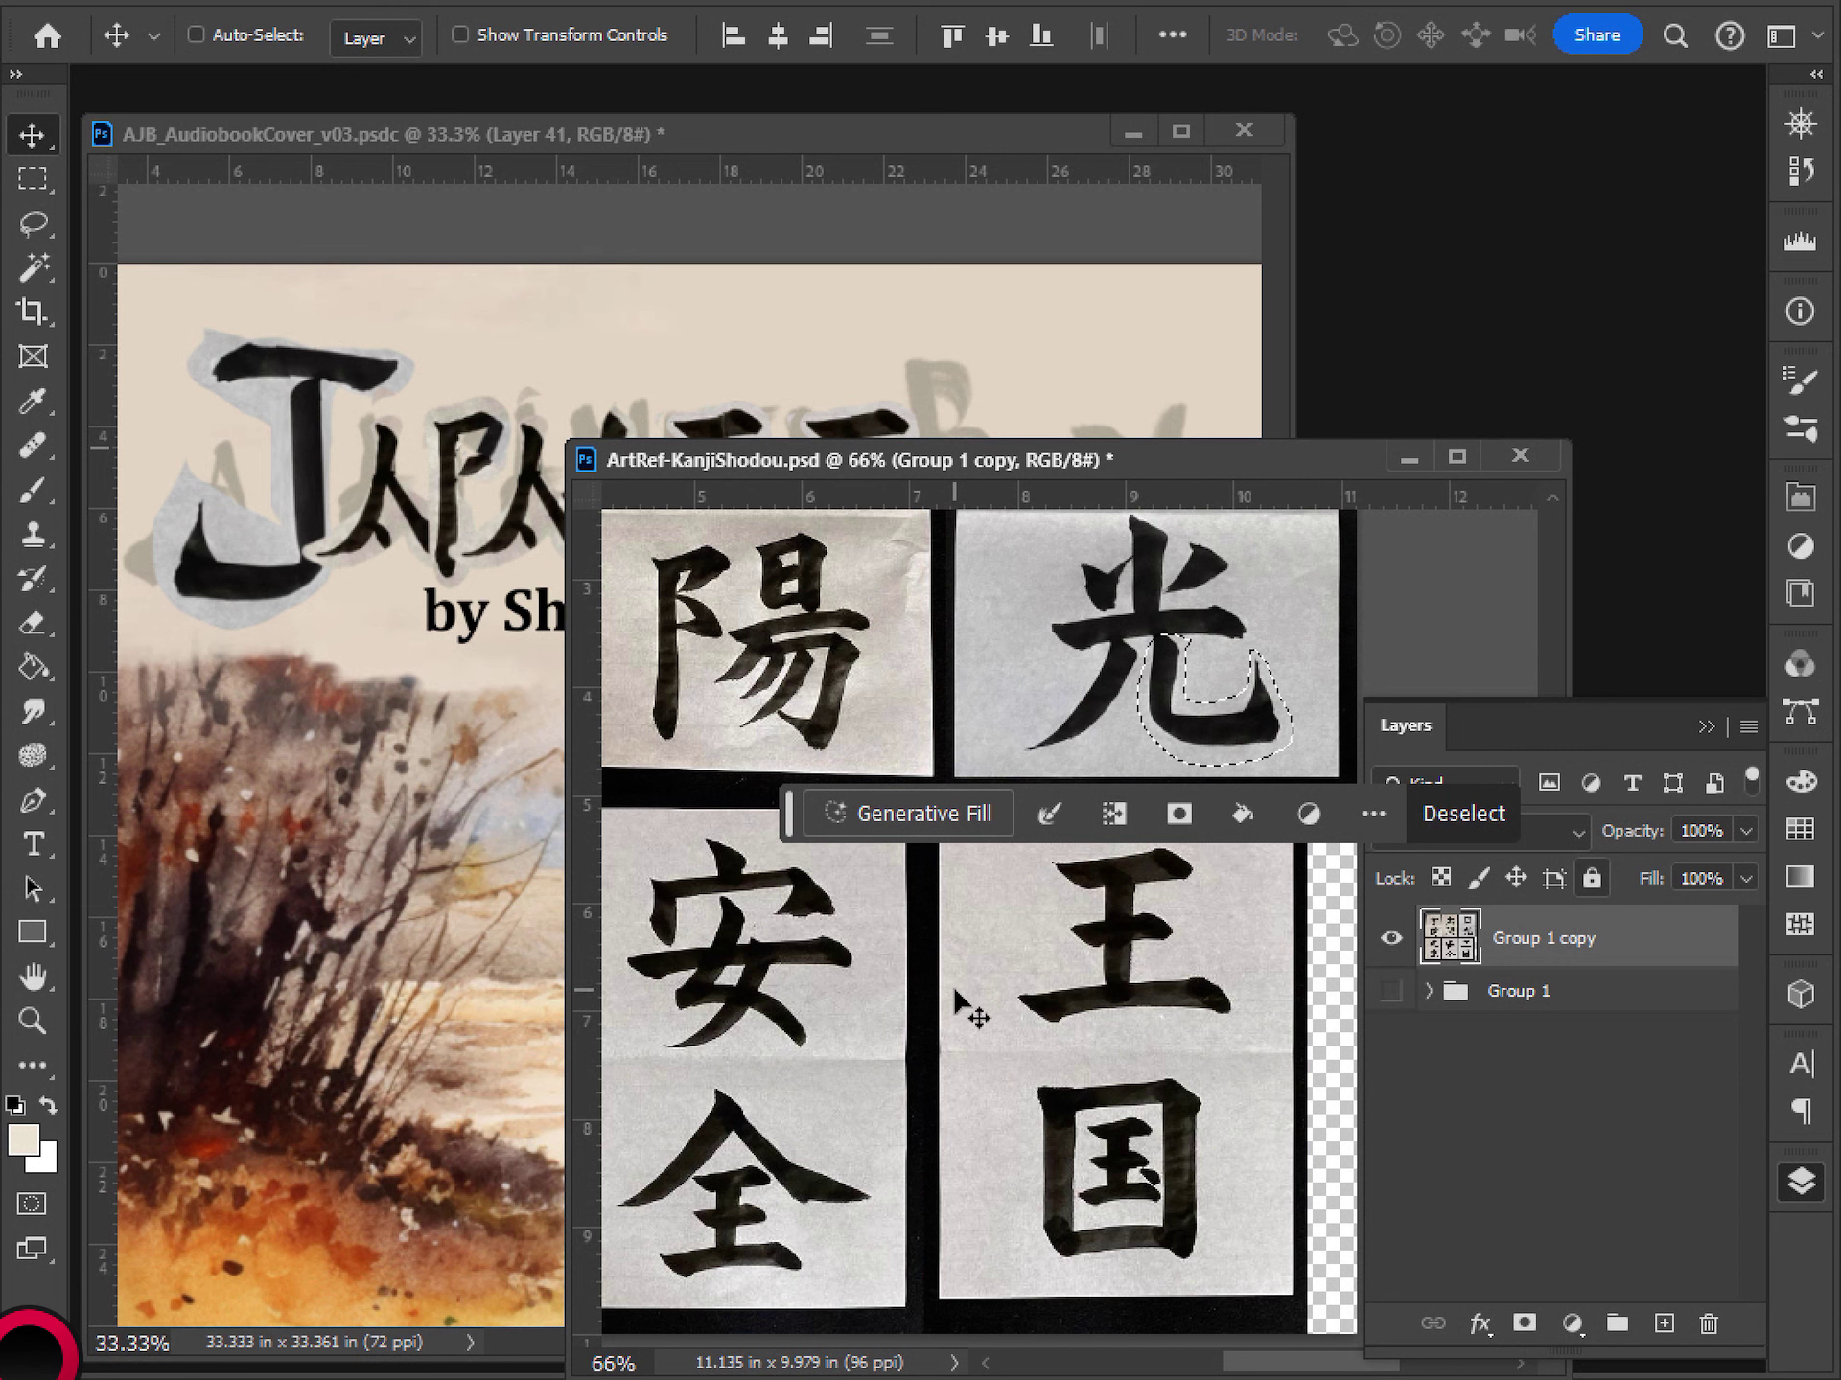
key("m")
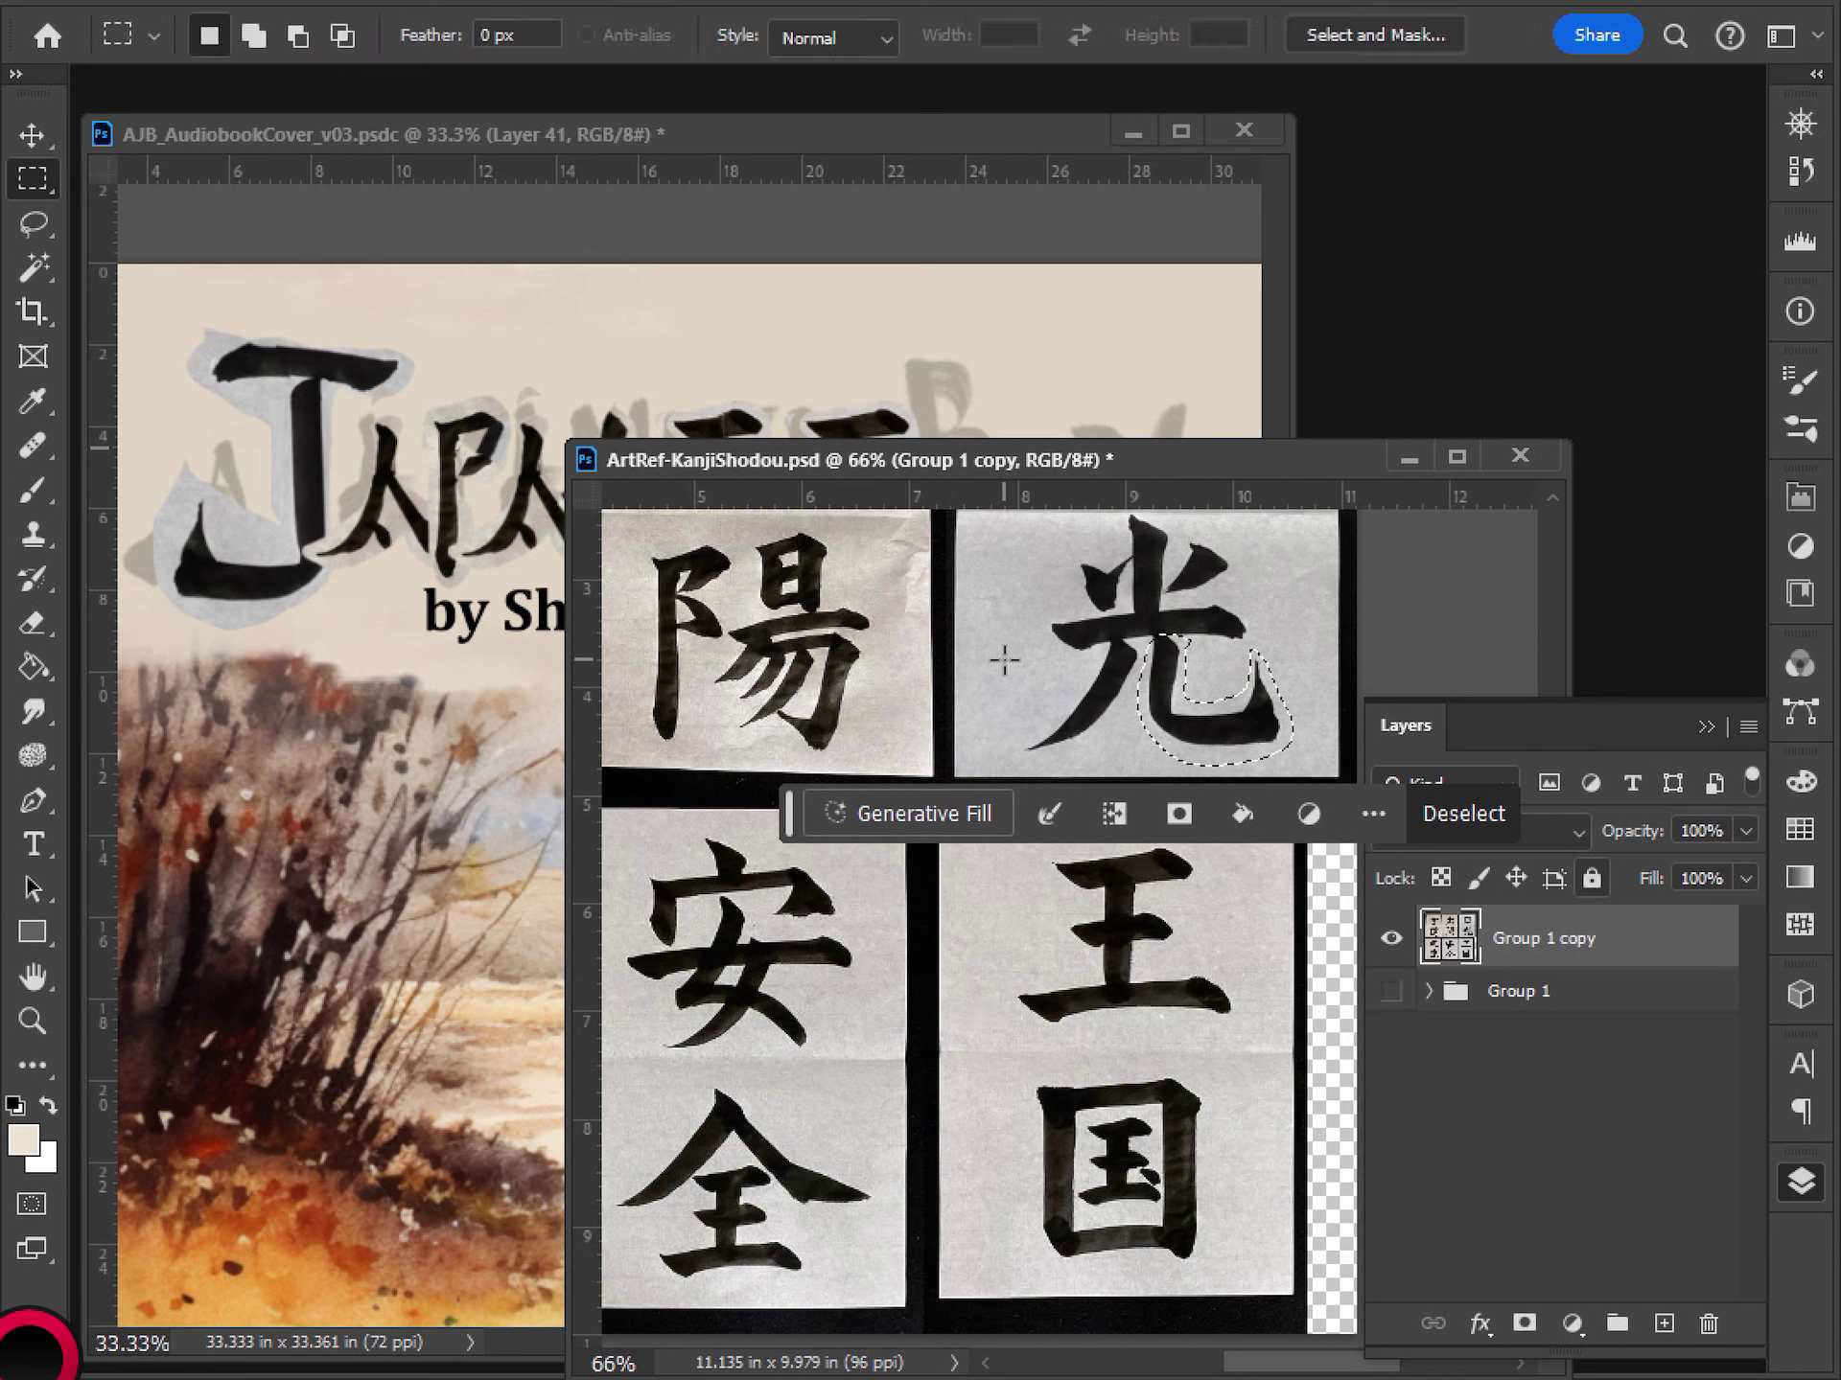
key("ctrl+d")
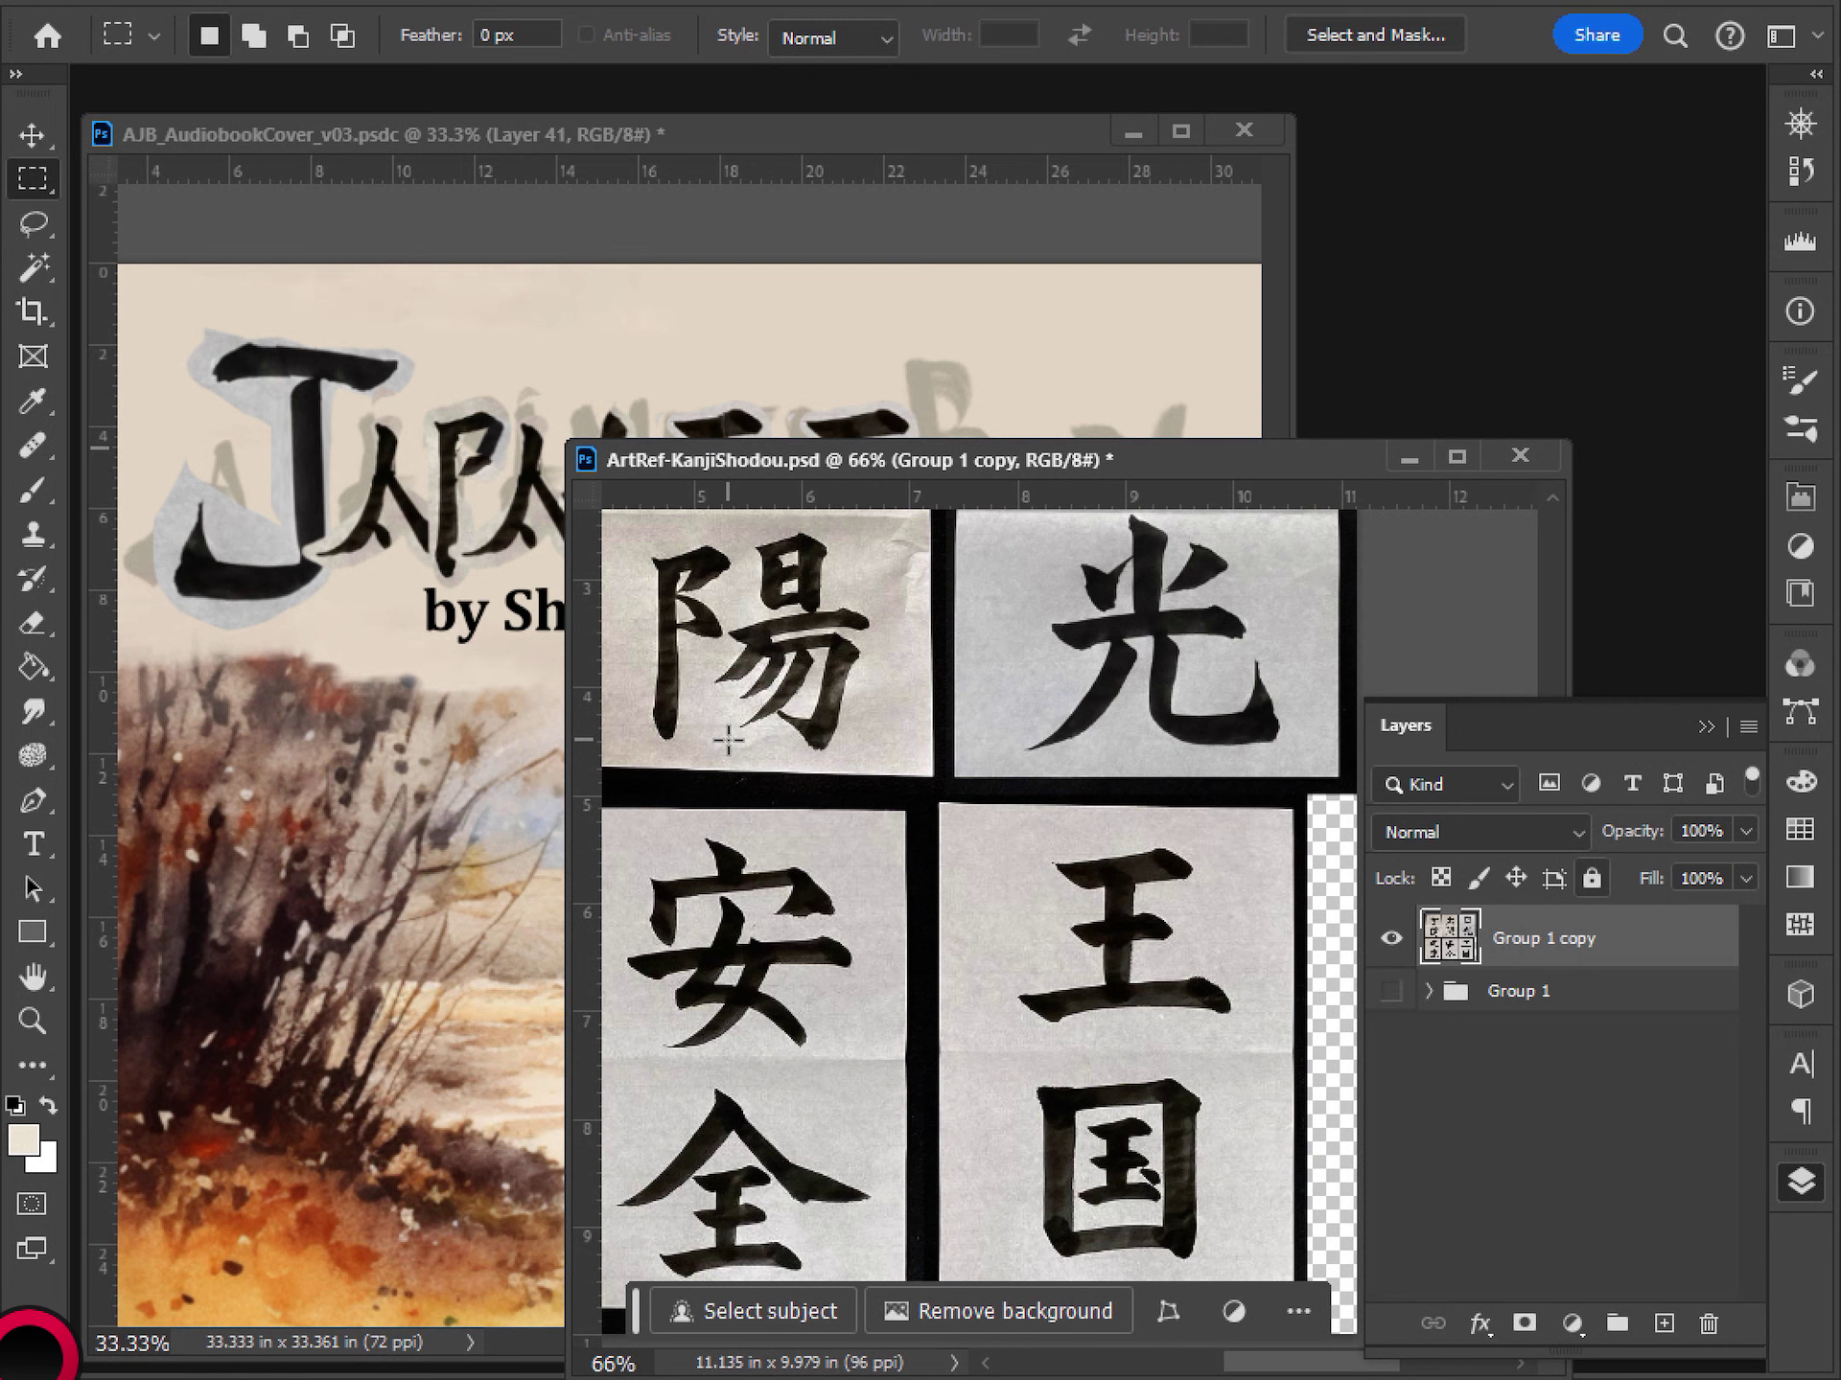
- Look through the kanji sheet for a brush stroke to finish the N, comparing it with the cover title
left_click_drag(961, 867, 1239, 961)
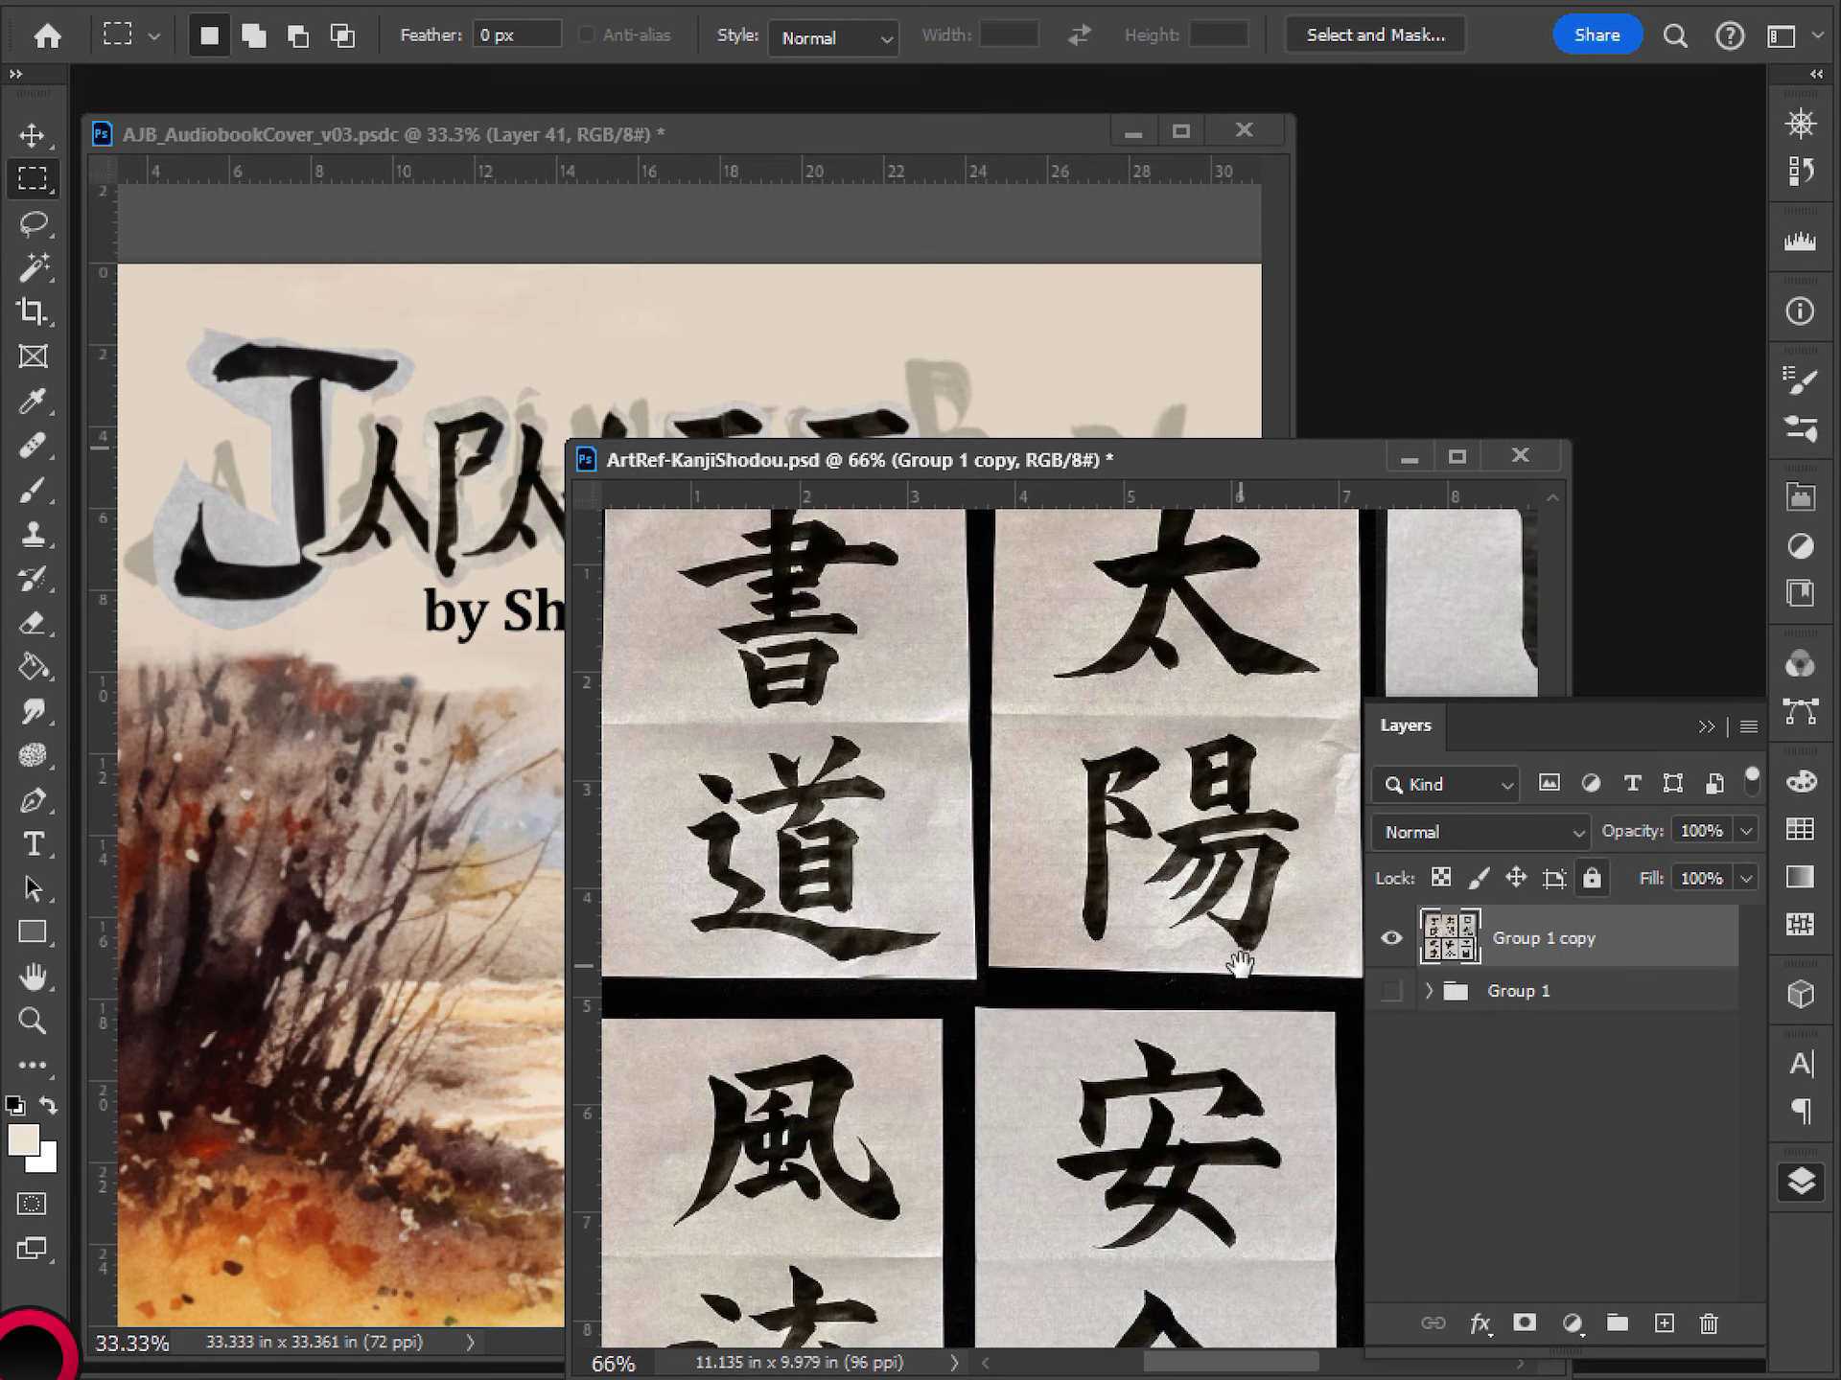
left_click_drag(1150, 853, 1108, 784)
mouse_move(1044, 921)
left_mouse_down()
mouse_move(997, 825)
mouse_move(1002, 788)
mouse_move(1016, 899)
mouse_move(1043, 879)
mouse_move(1033, 864)
mouse_move(1066, 917)
left_mouse_up()
left_click(863, 393)
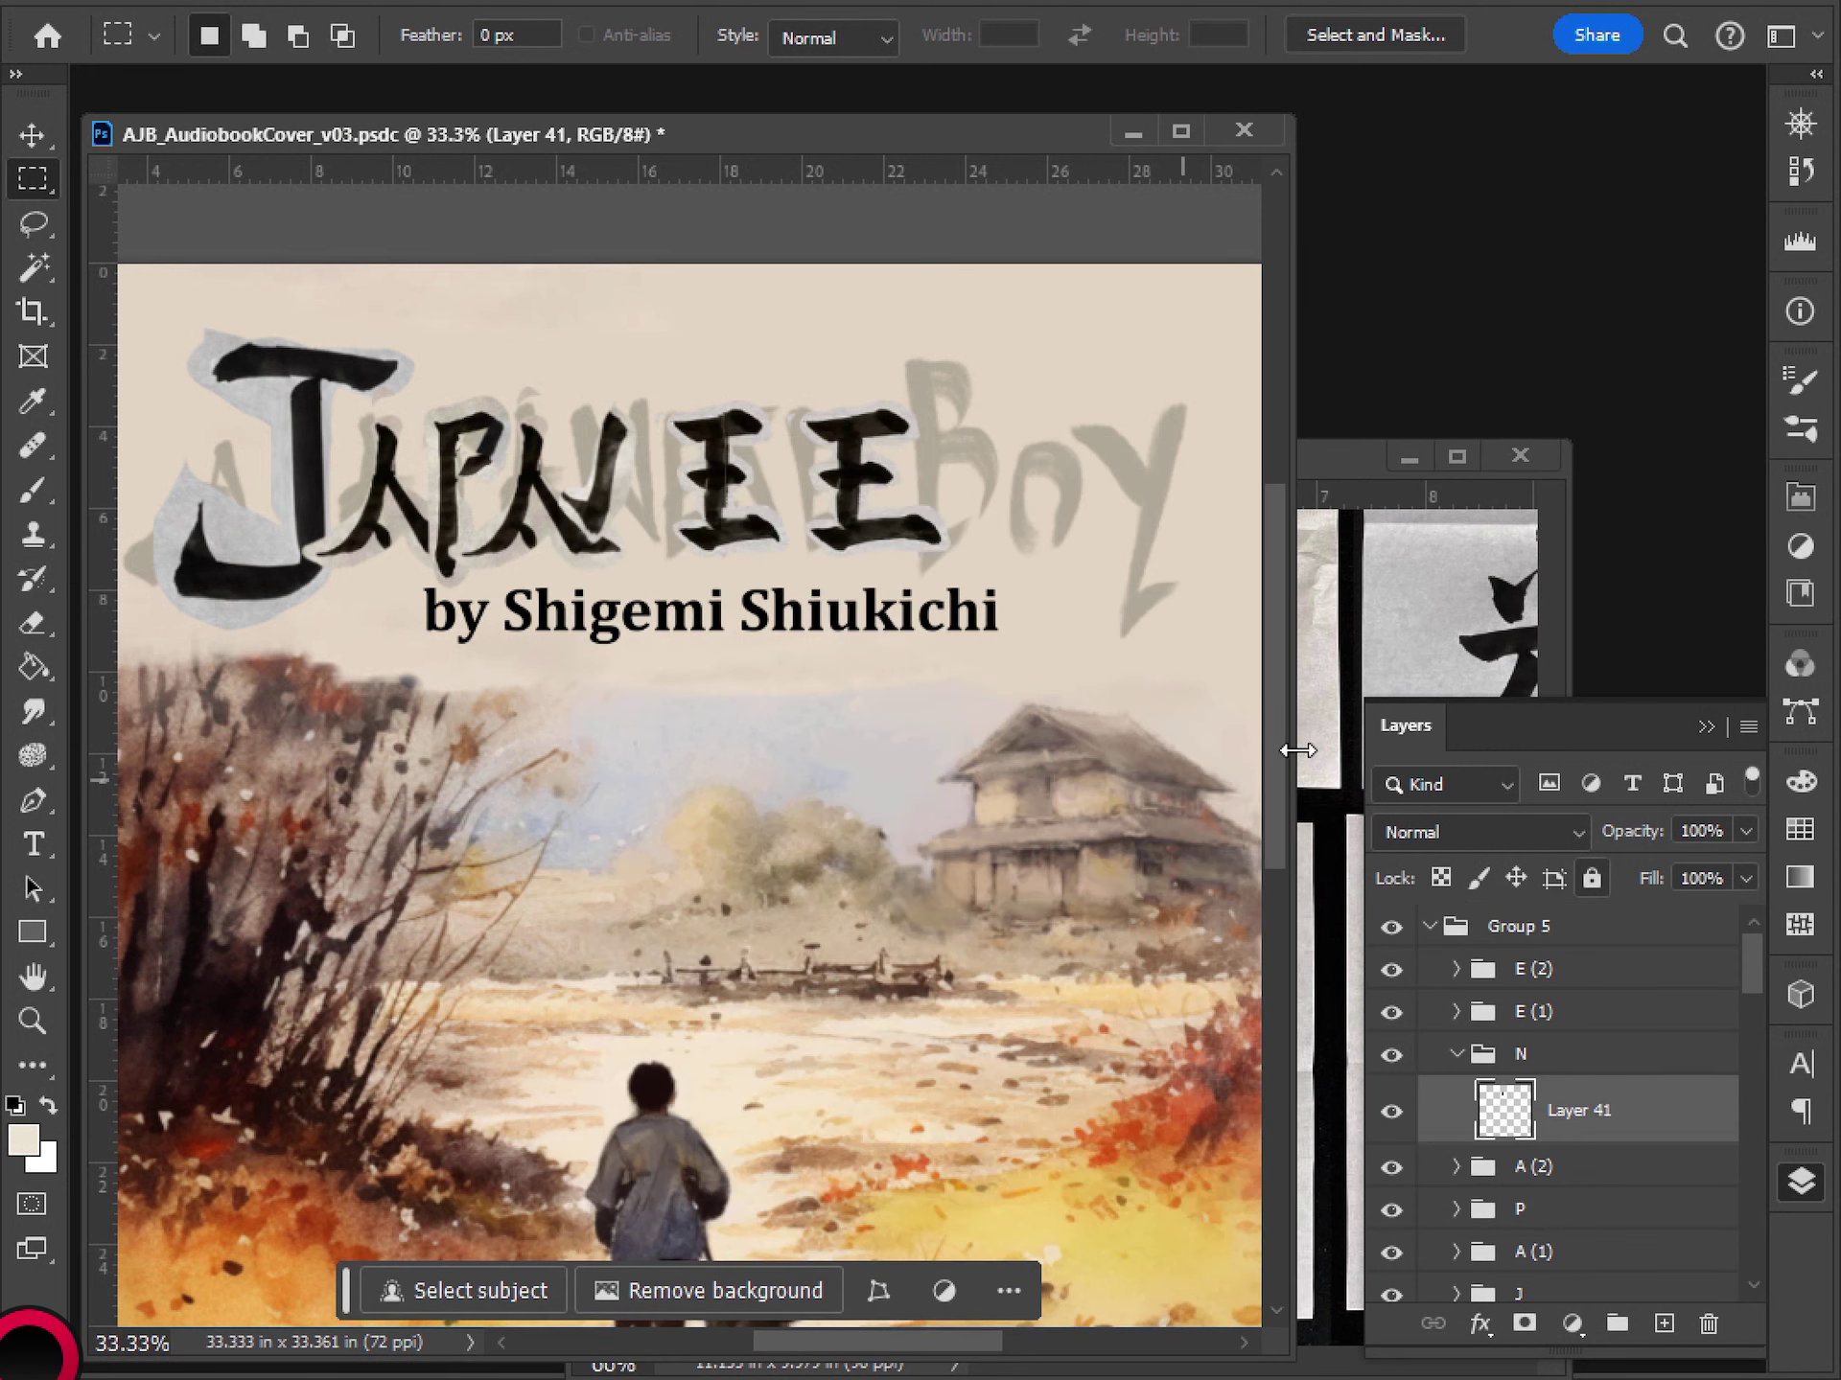
left_click(1344, 462)
left_click_drag(1198, 844, 1035, 867)
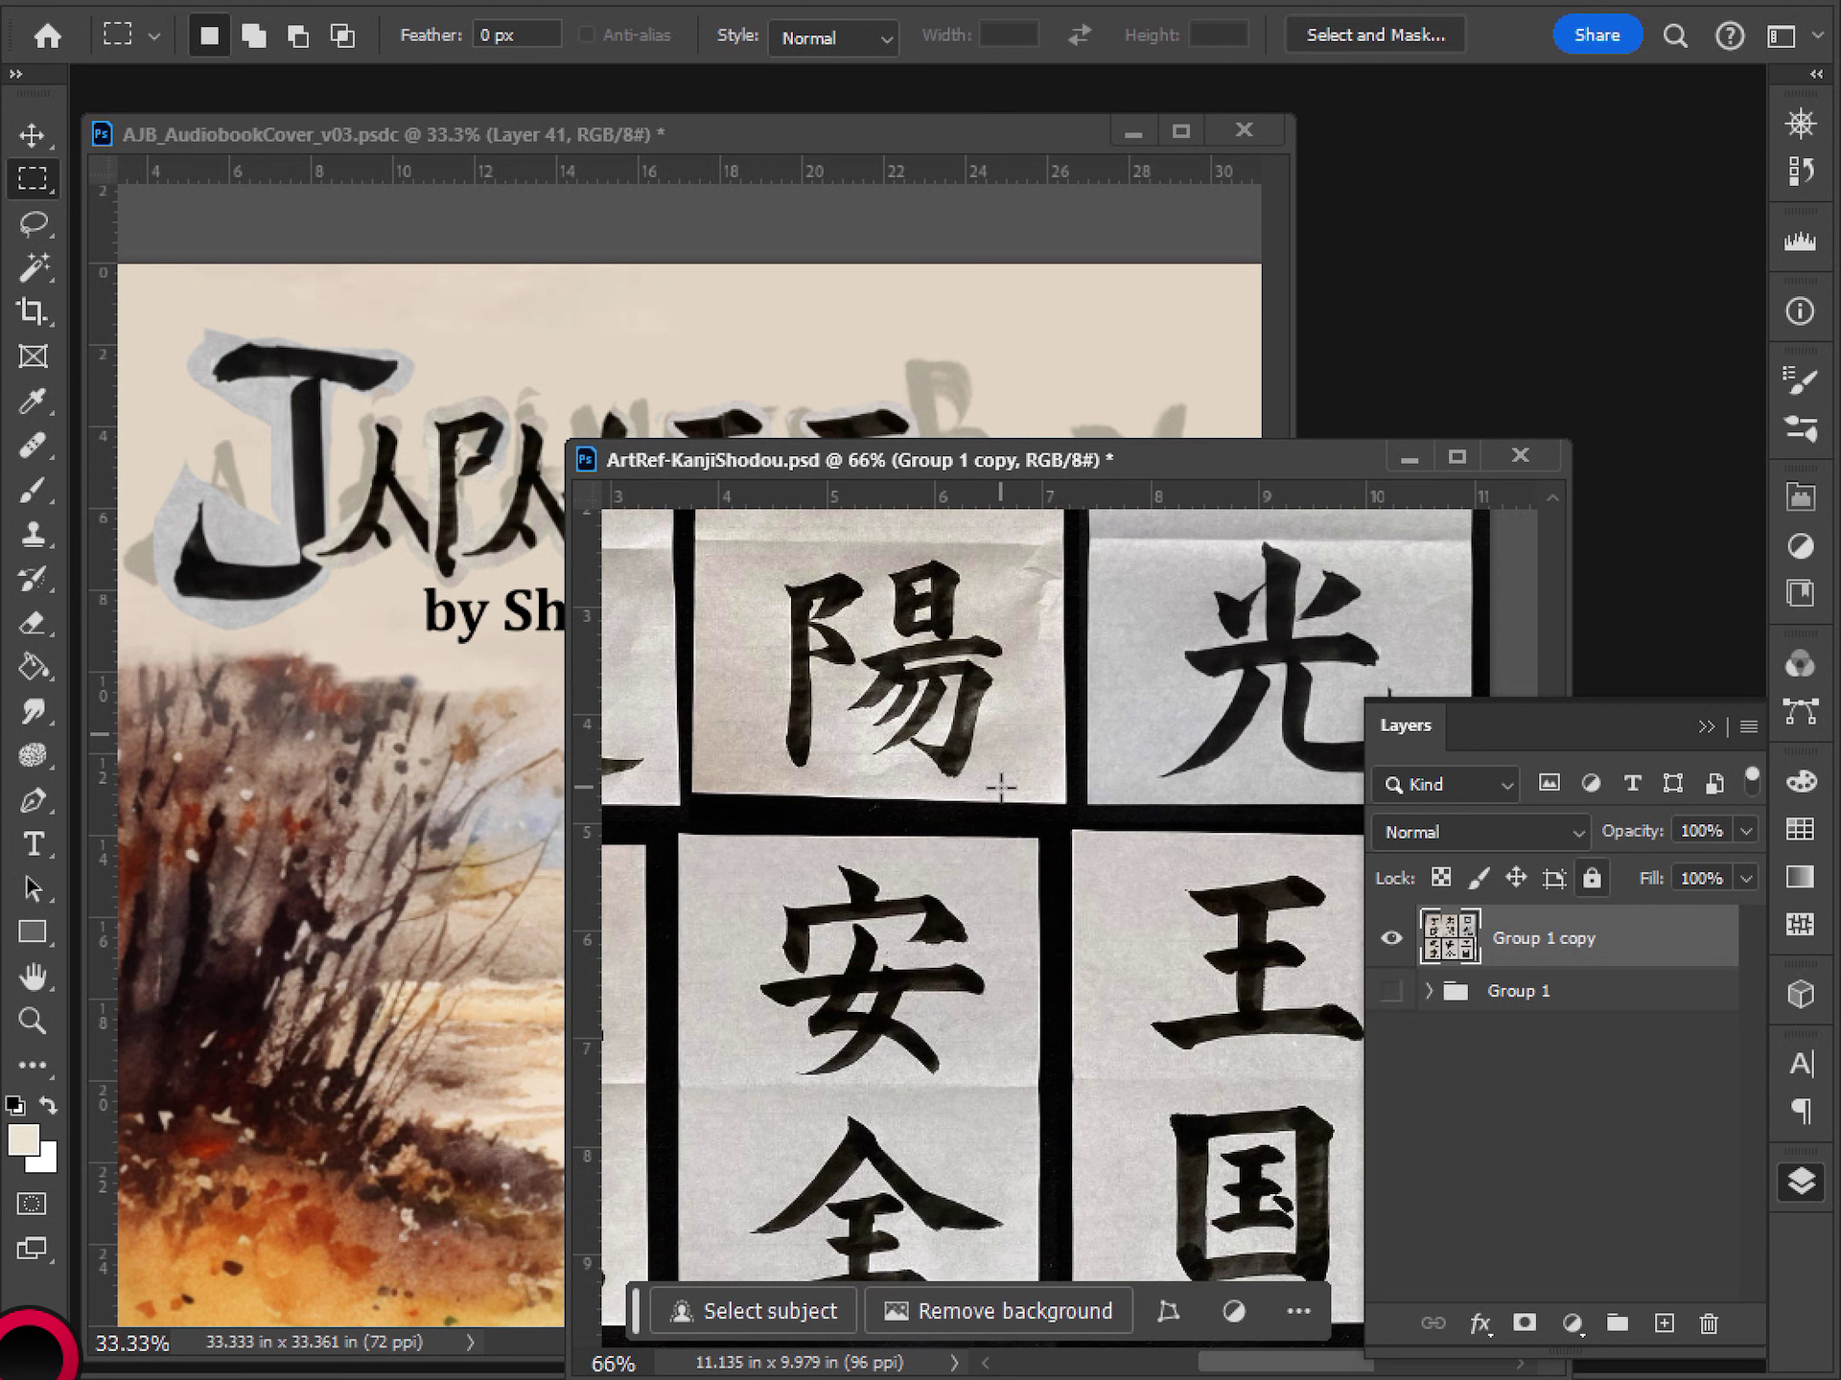
left_click_drag(911, 781, 1167, 1026)
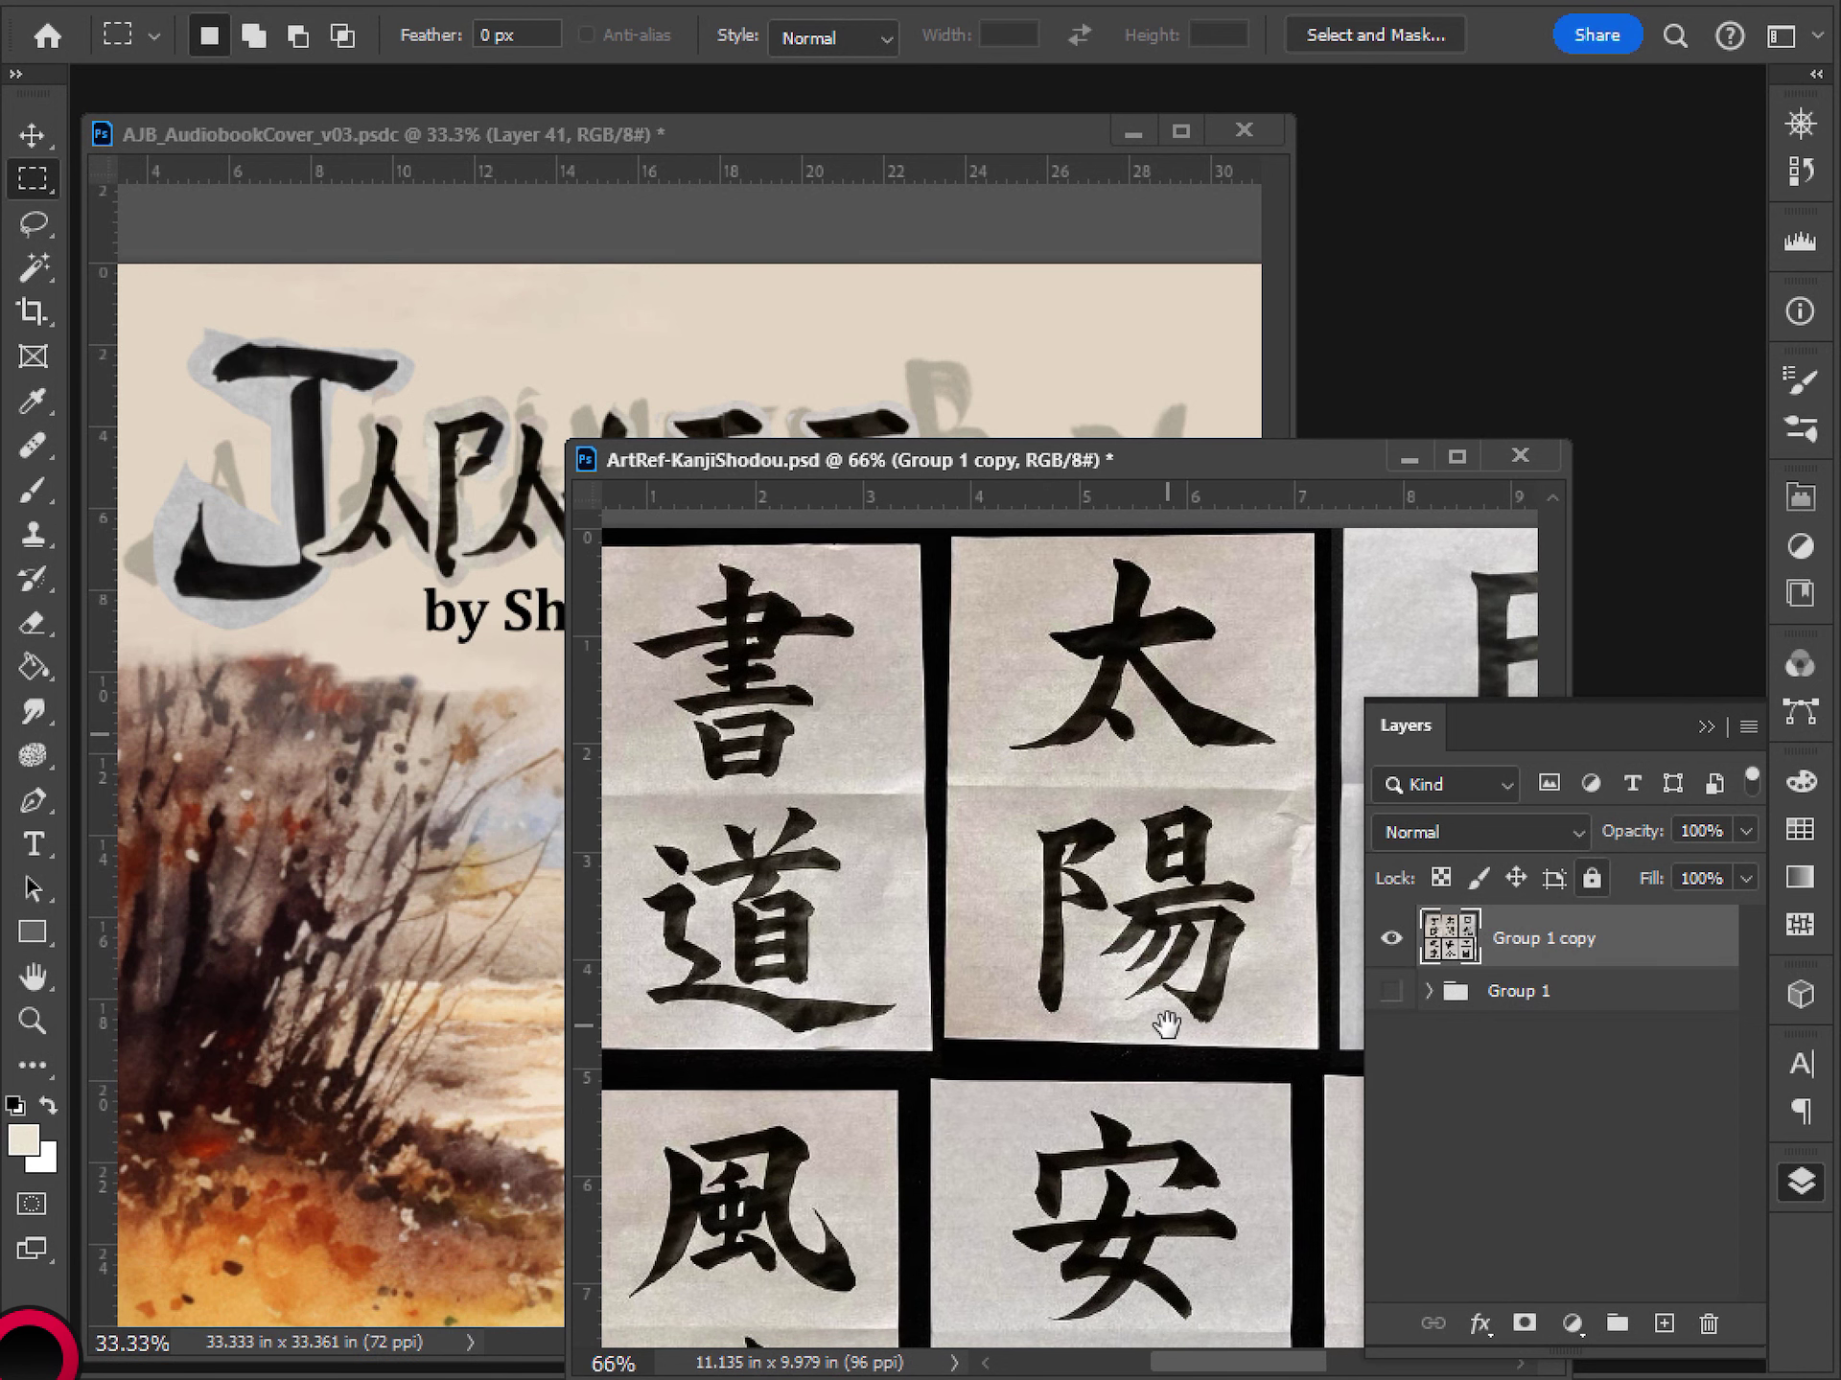
left_click_drag(1007, 1055, 1081, 901)
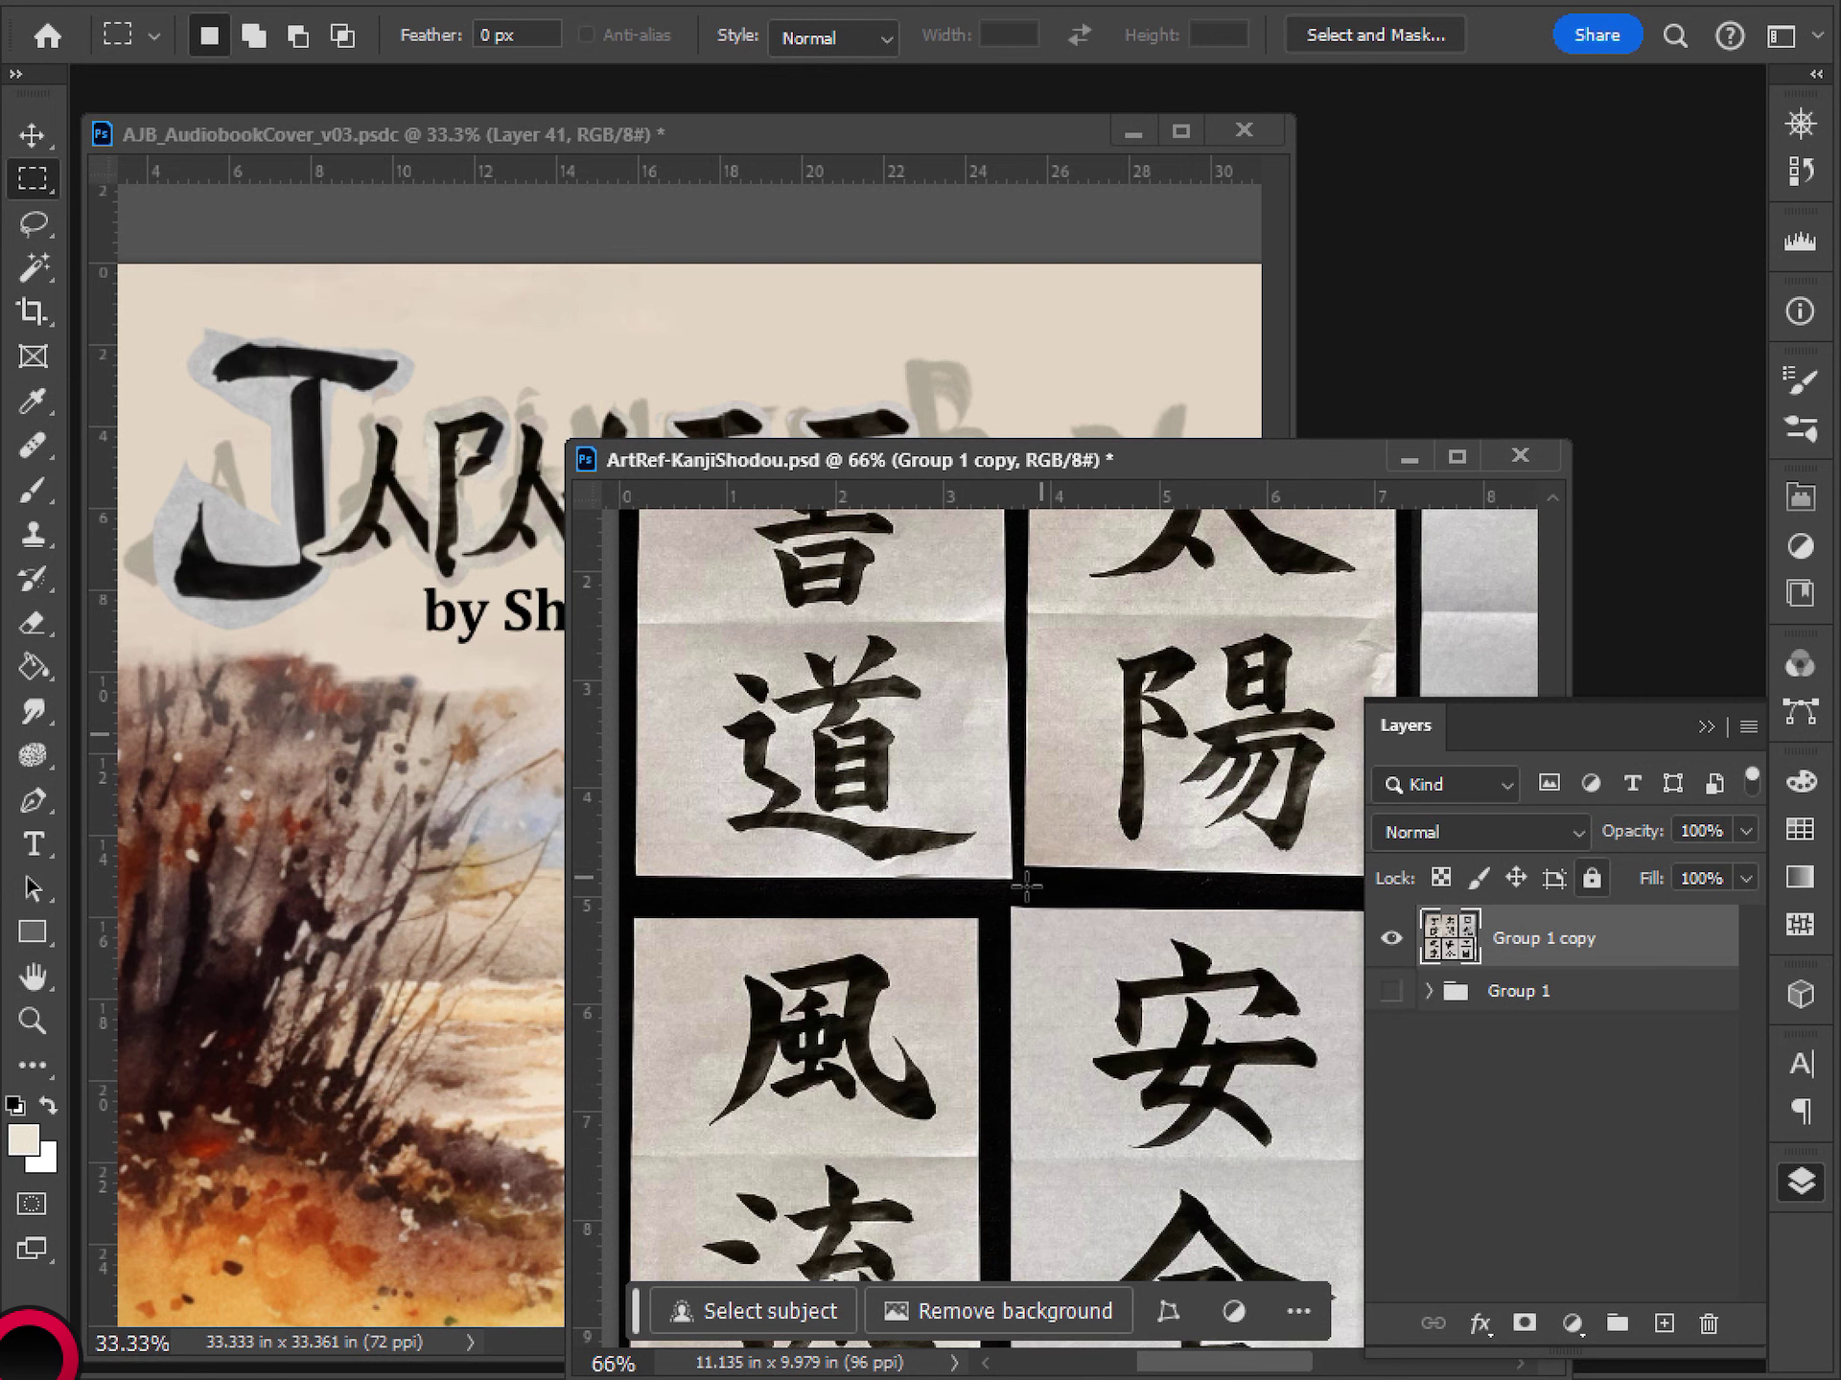
left_click_drag(1023, 882, 1167, 780)
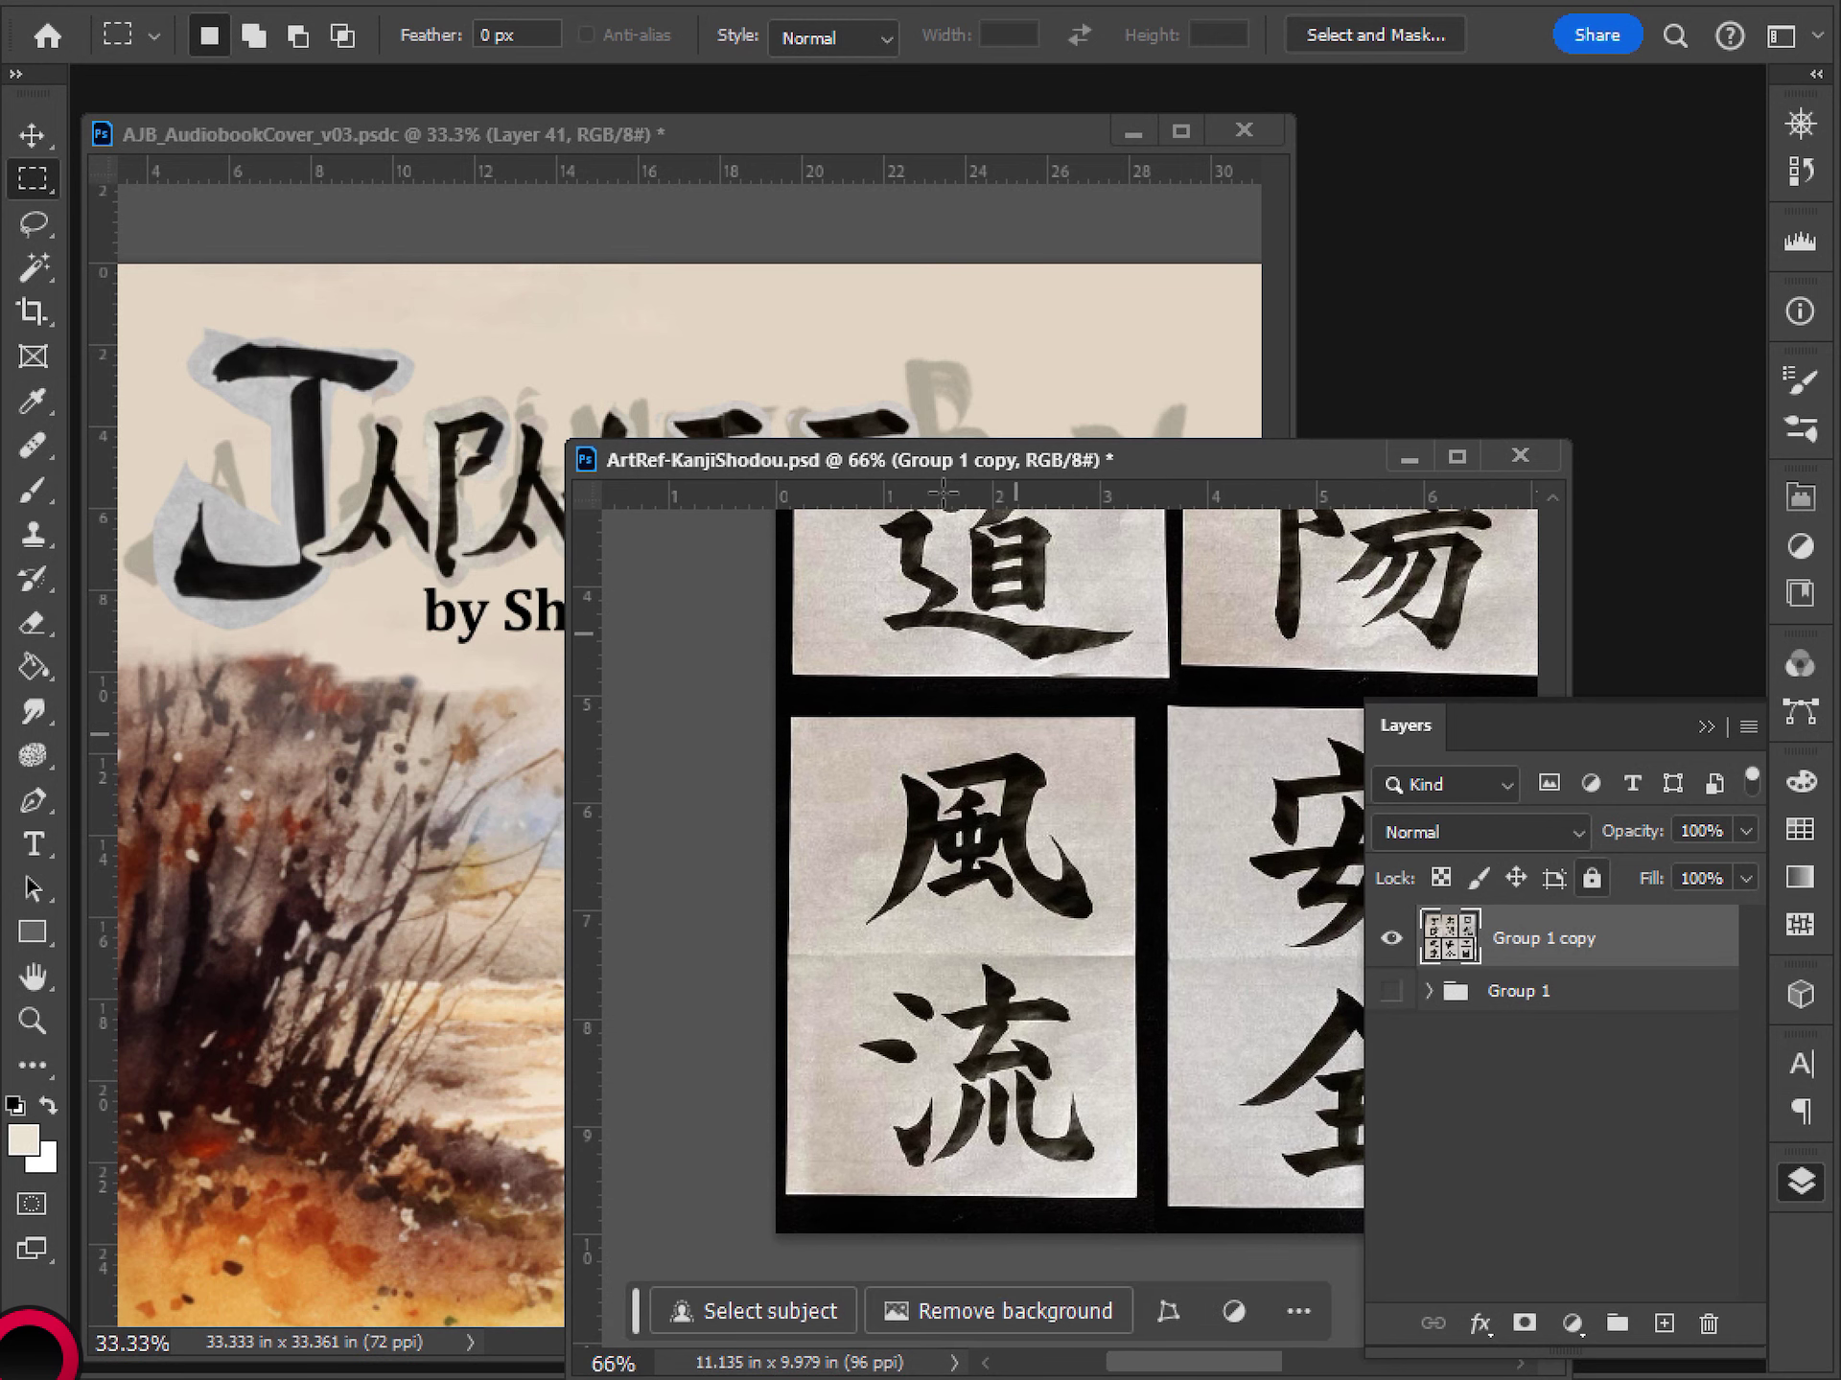
left_click(883, 161)
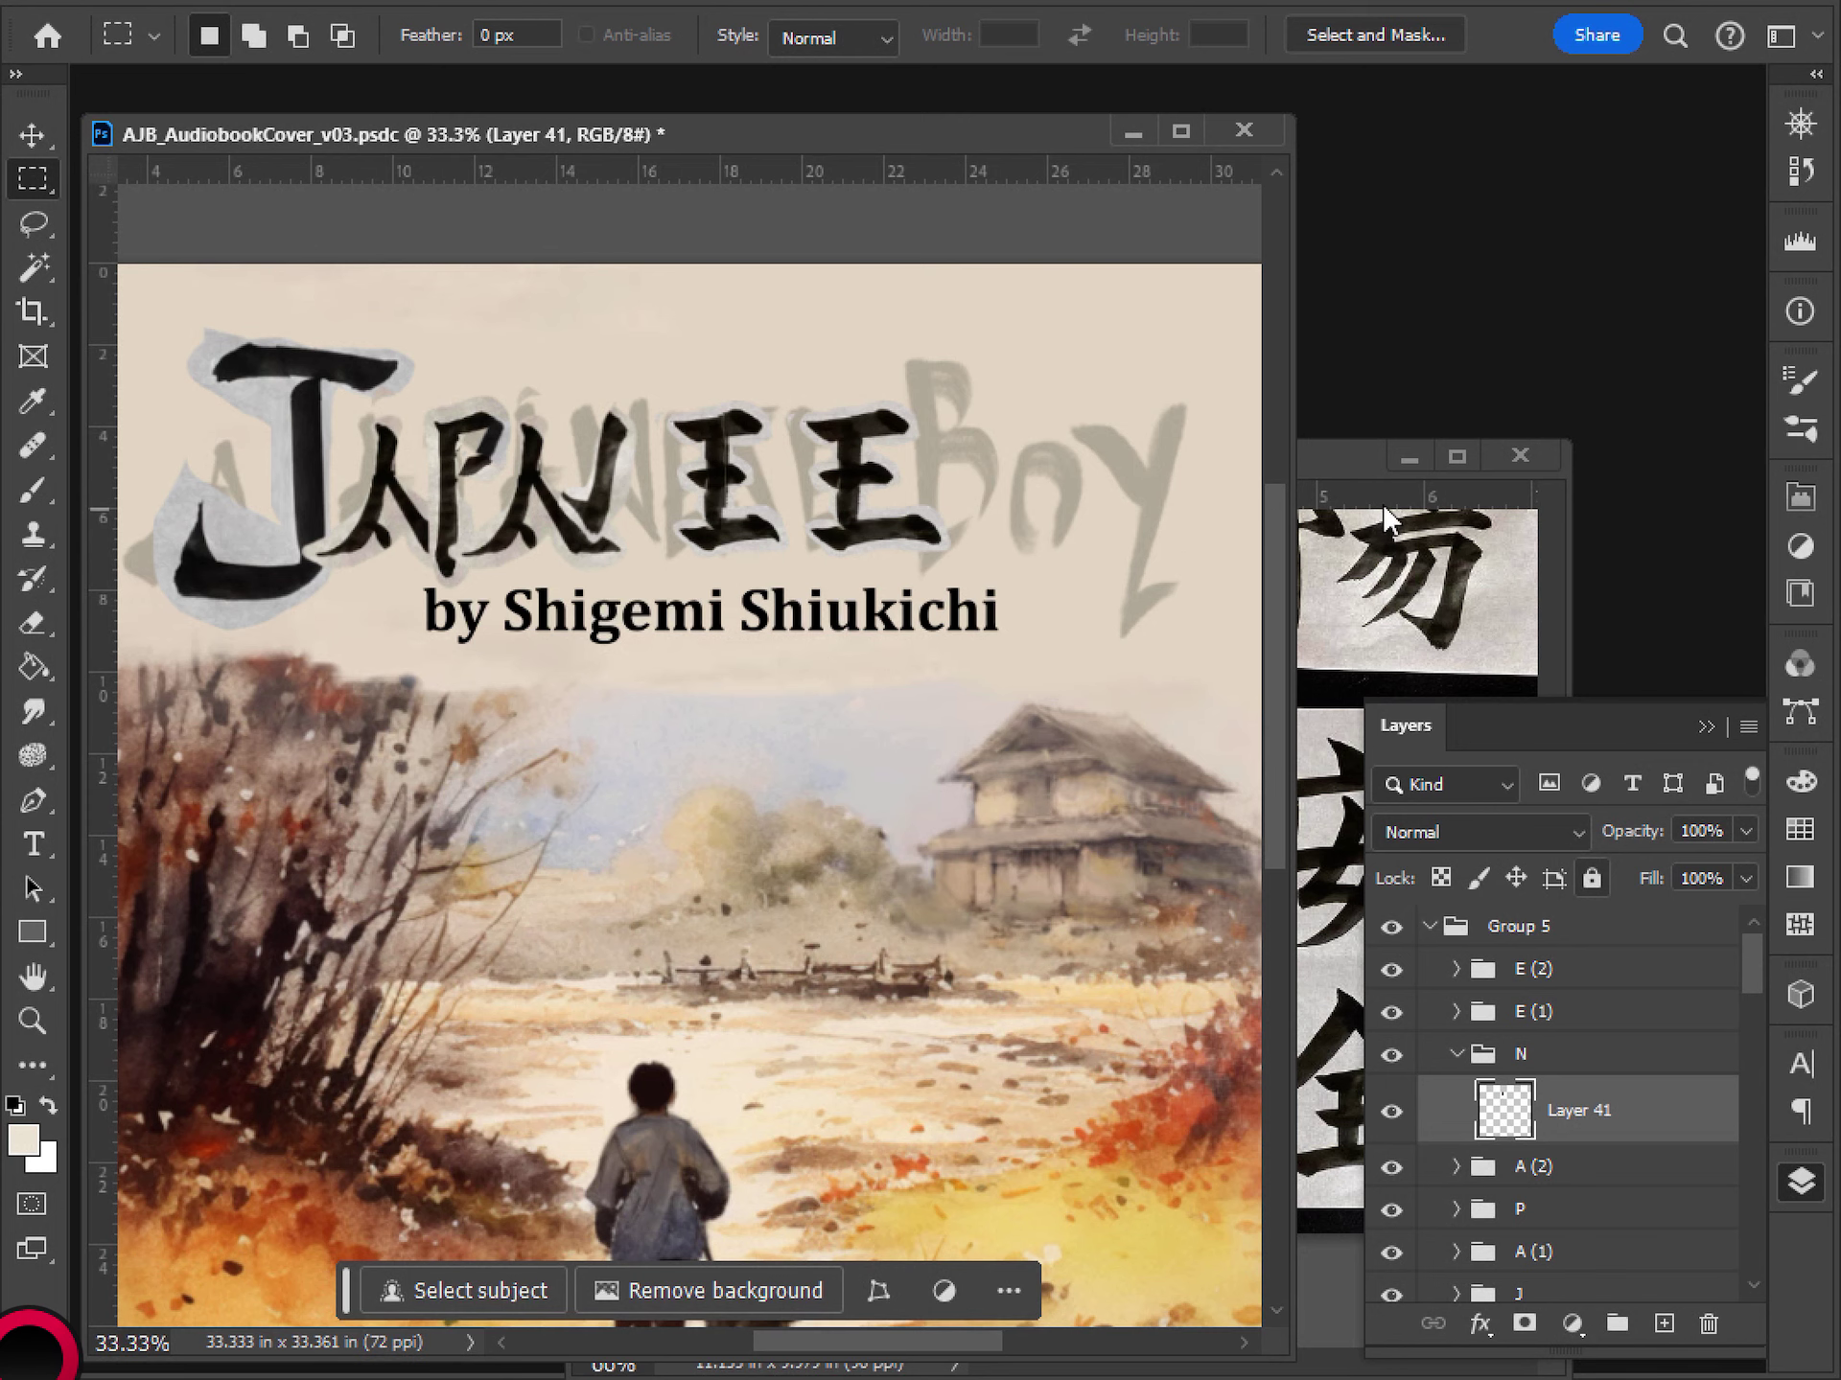
left_click(1344, 458)
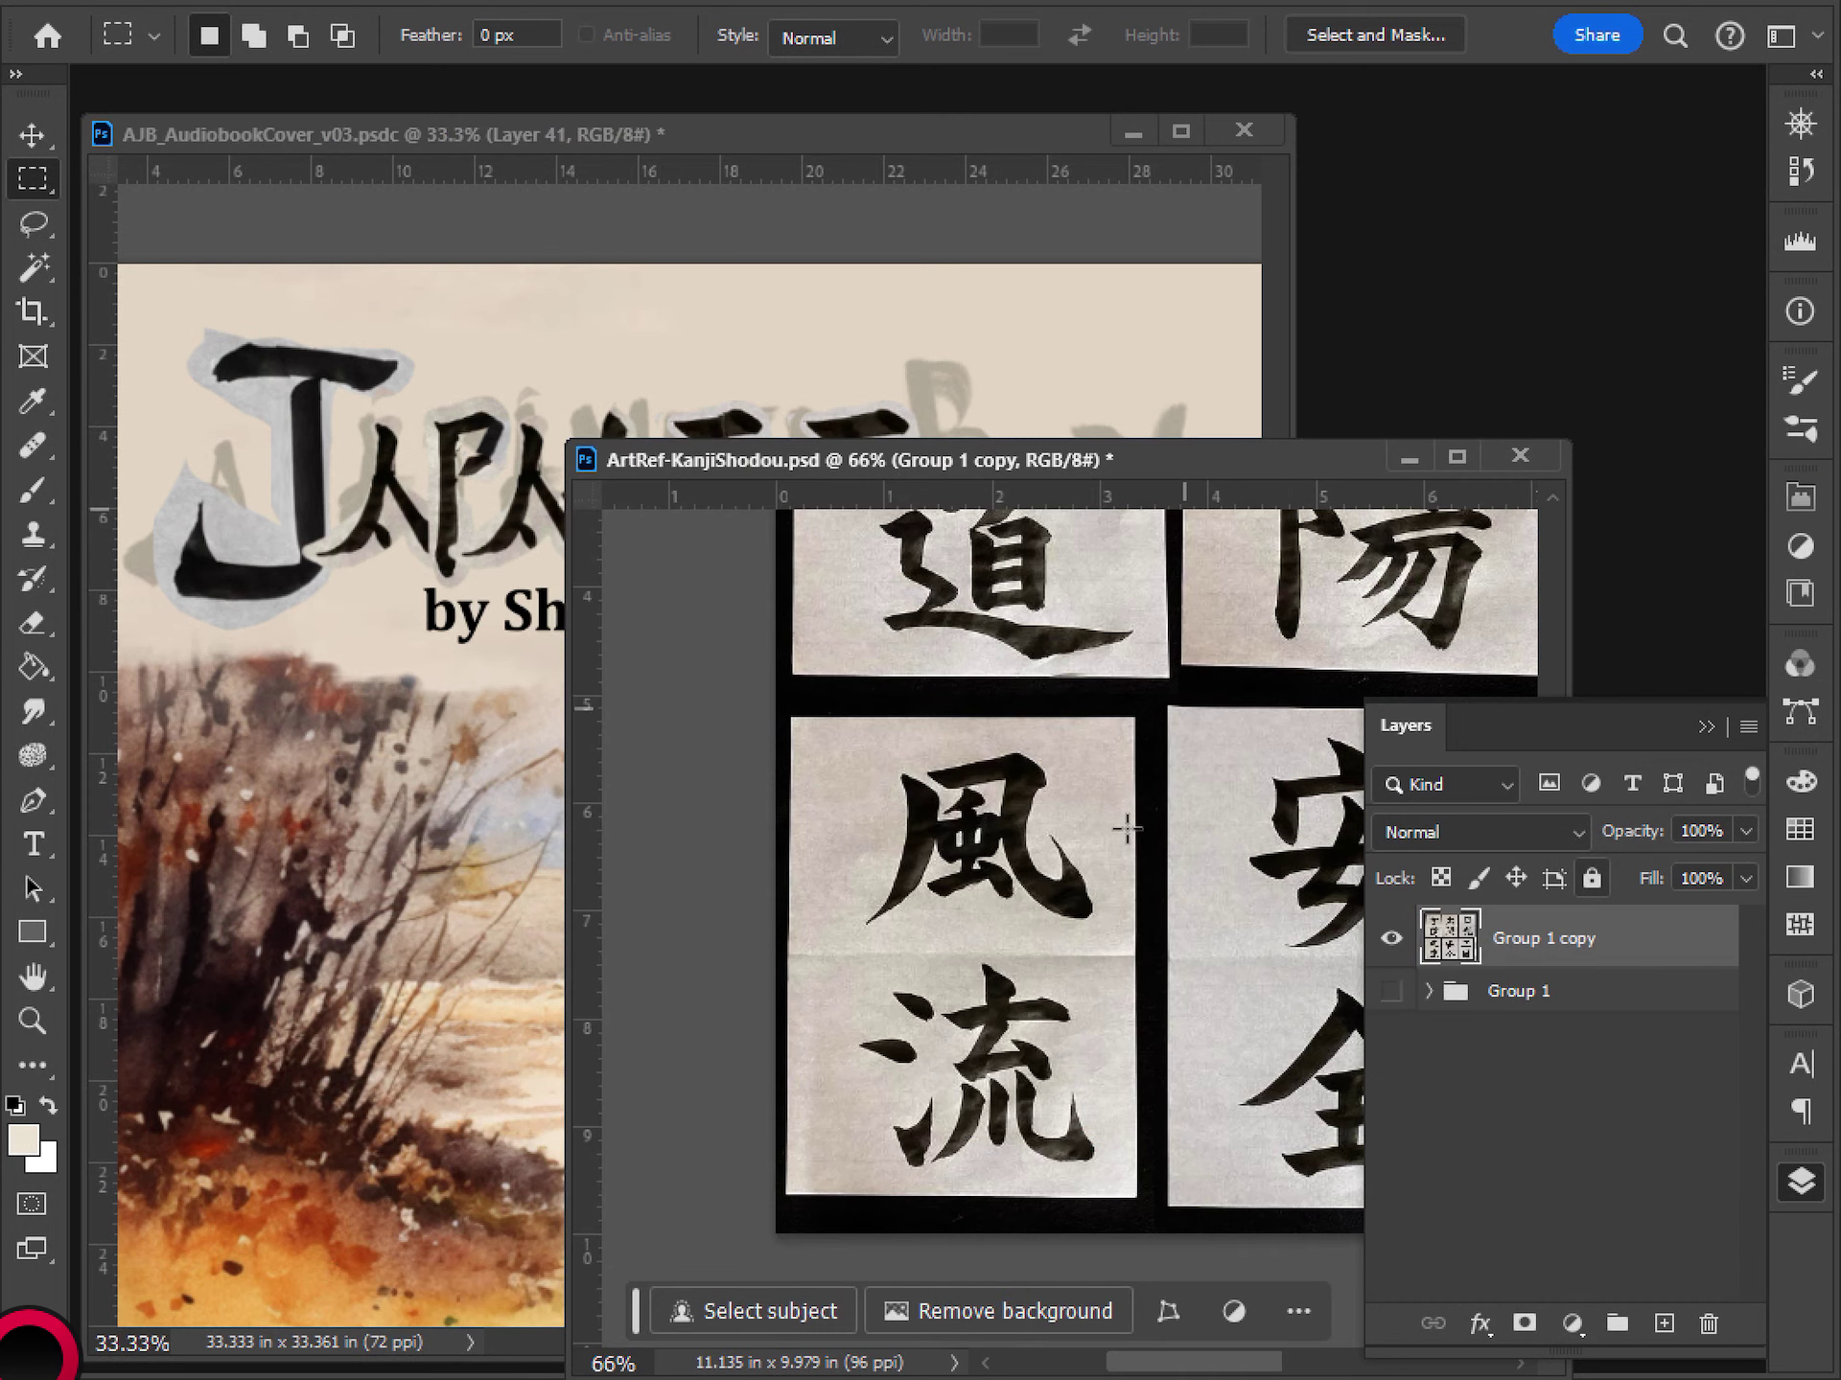
- Lasso the right-hand curved stroke of the 風 kanji and paste it into the cover's N group
left_click_drag(1167, 800, 1121, 808)
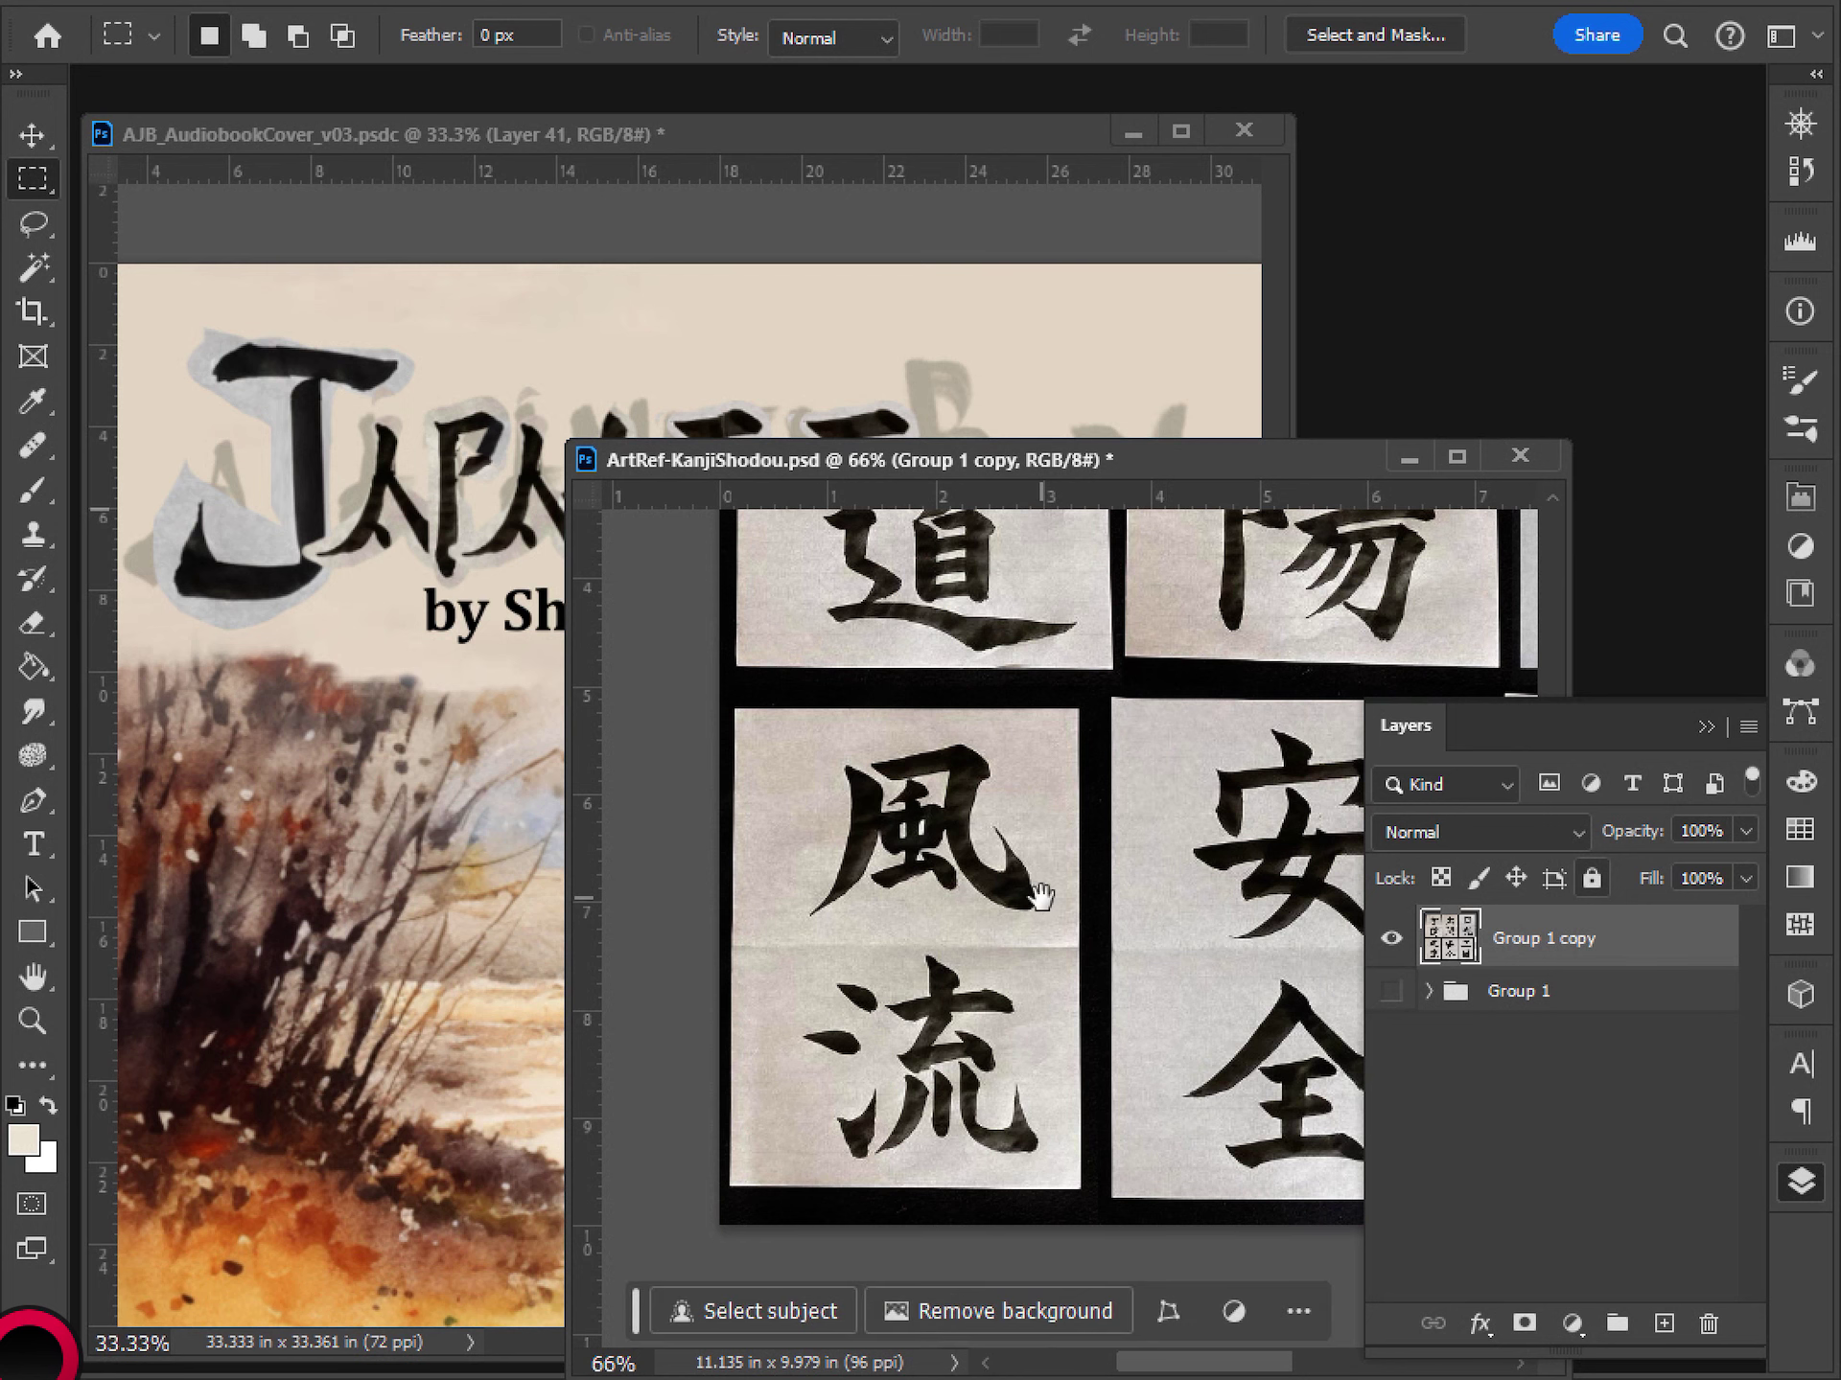
key("l")
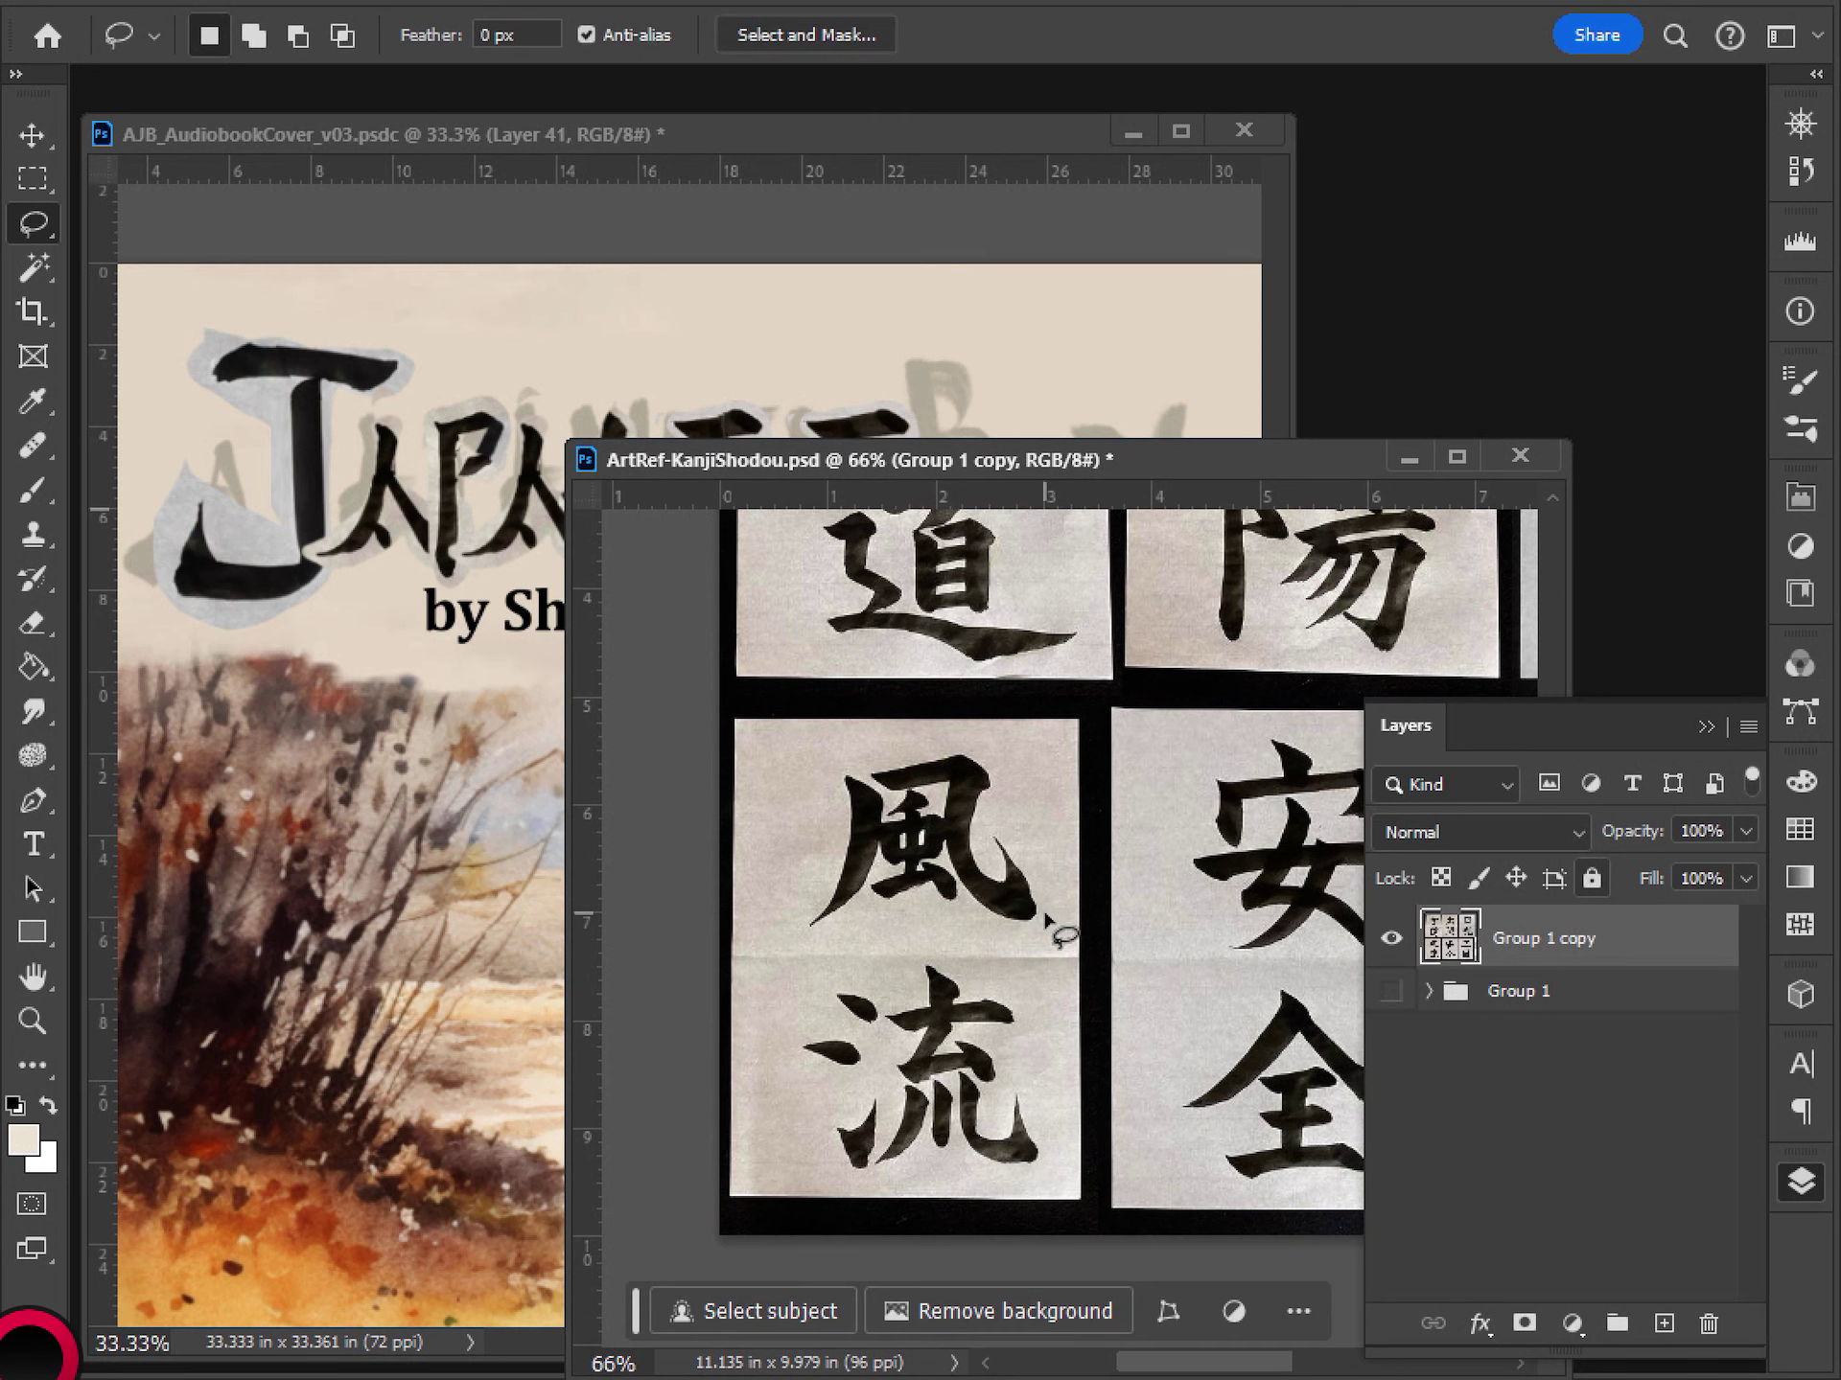
mouse_move(989, 753)
left_mouse_down()
mouse_move(954, 744)
mouse_move(944, 815)
mouse_move(1047, 936)
mouse_move(1021, 840)
mouse_move(983, 829)
mouse_move(987, 772)
left_mouse_up()
key("ctrl+Tab")
key("ctrl+v")
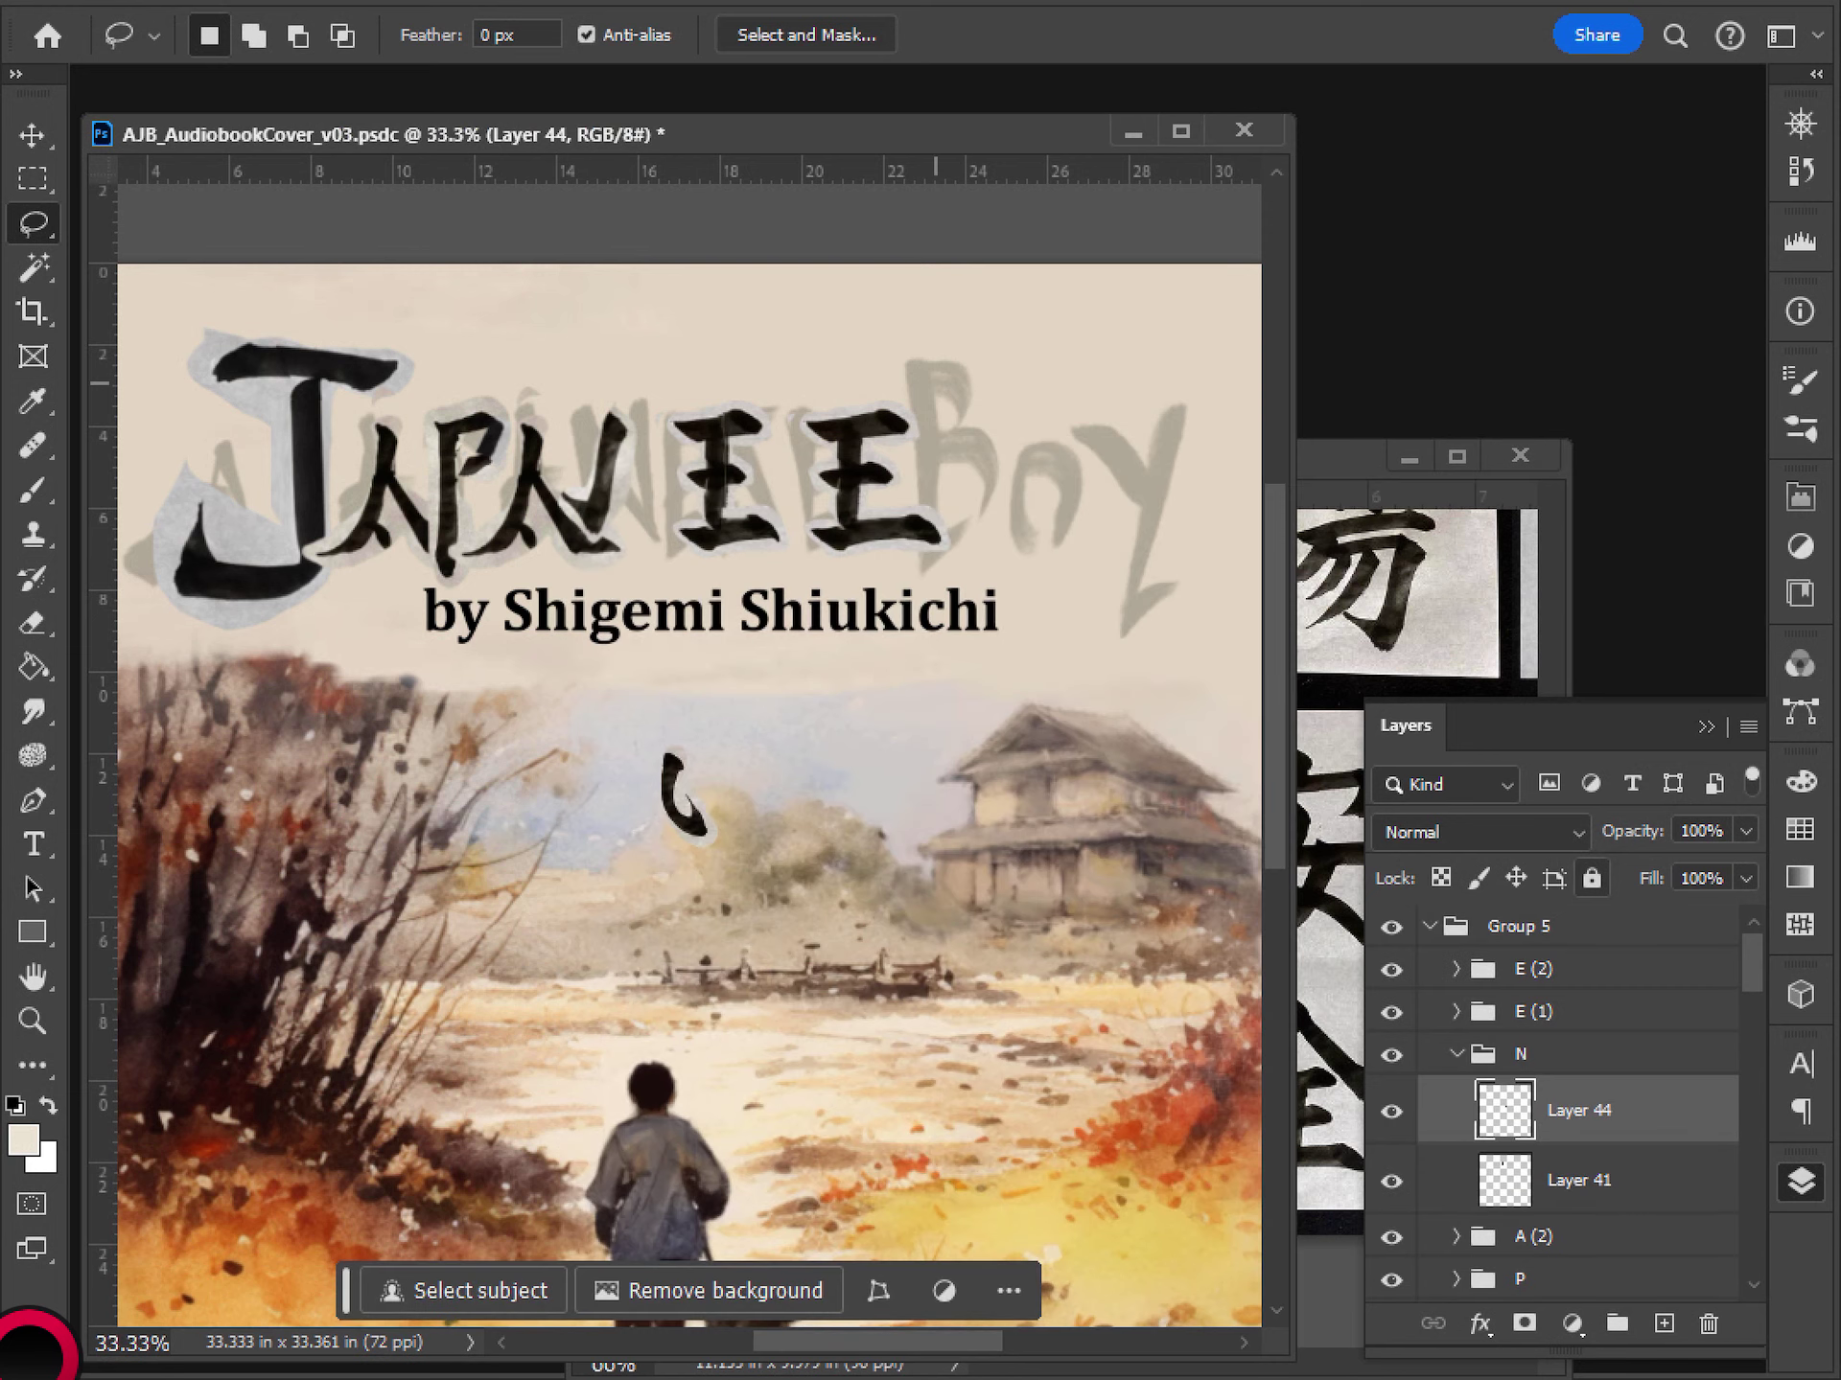
- Enlarge the pasted stroke to about 151% and place it just after the N, against the first E
key("ctrl+t")
mouse_move(683, 796)
left_mouse_down()
mouse_move(678, 464)
mouse_move(702, 580)
left_mouse_up()
left_click_drag(659, 517, 693, 492)
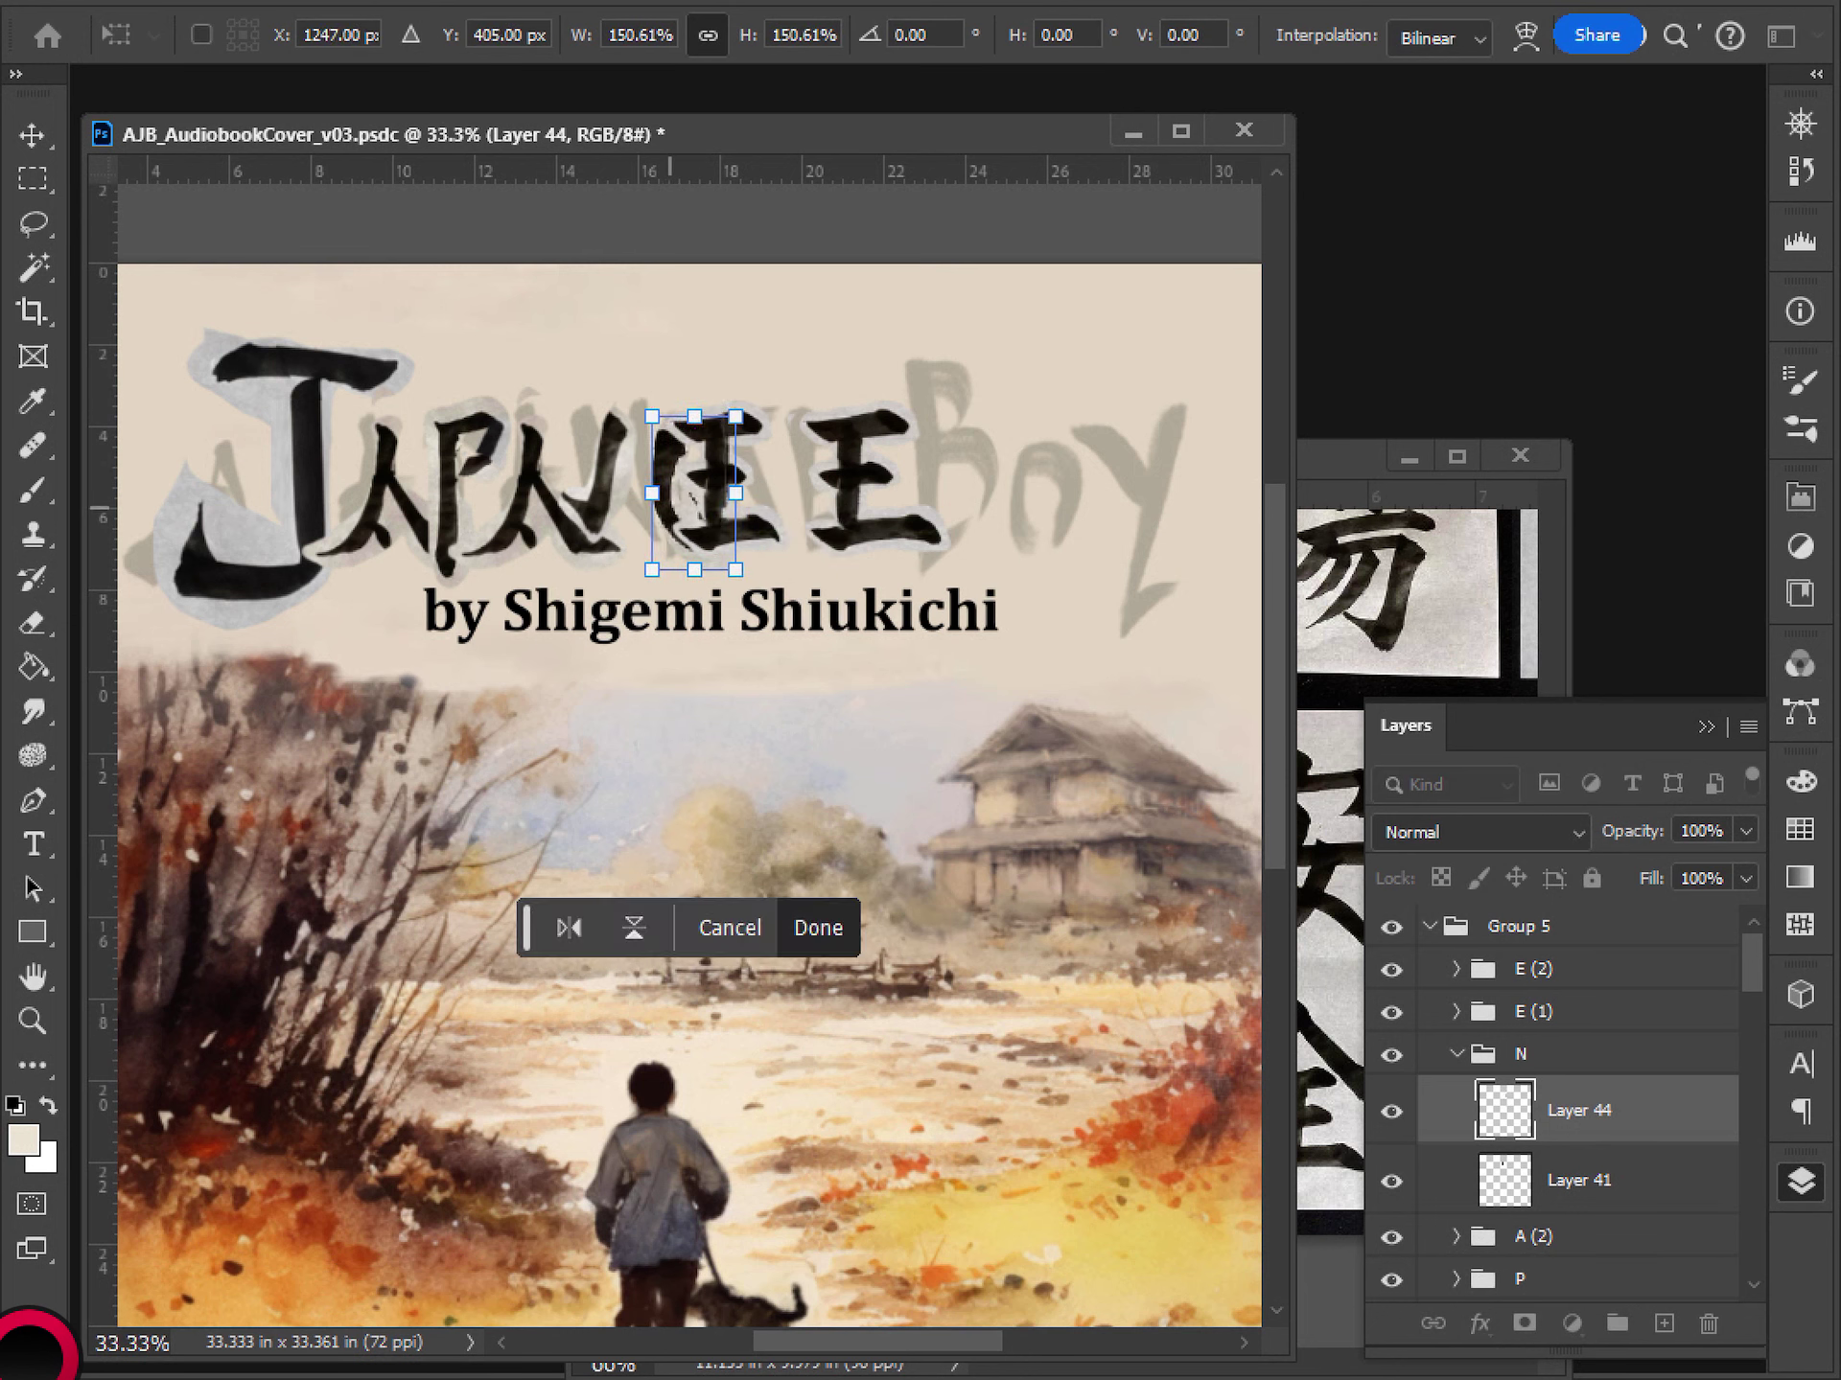
right_click(673, 506)
left_click(685, 476)
key("Return")
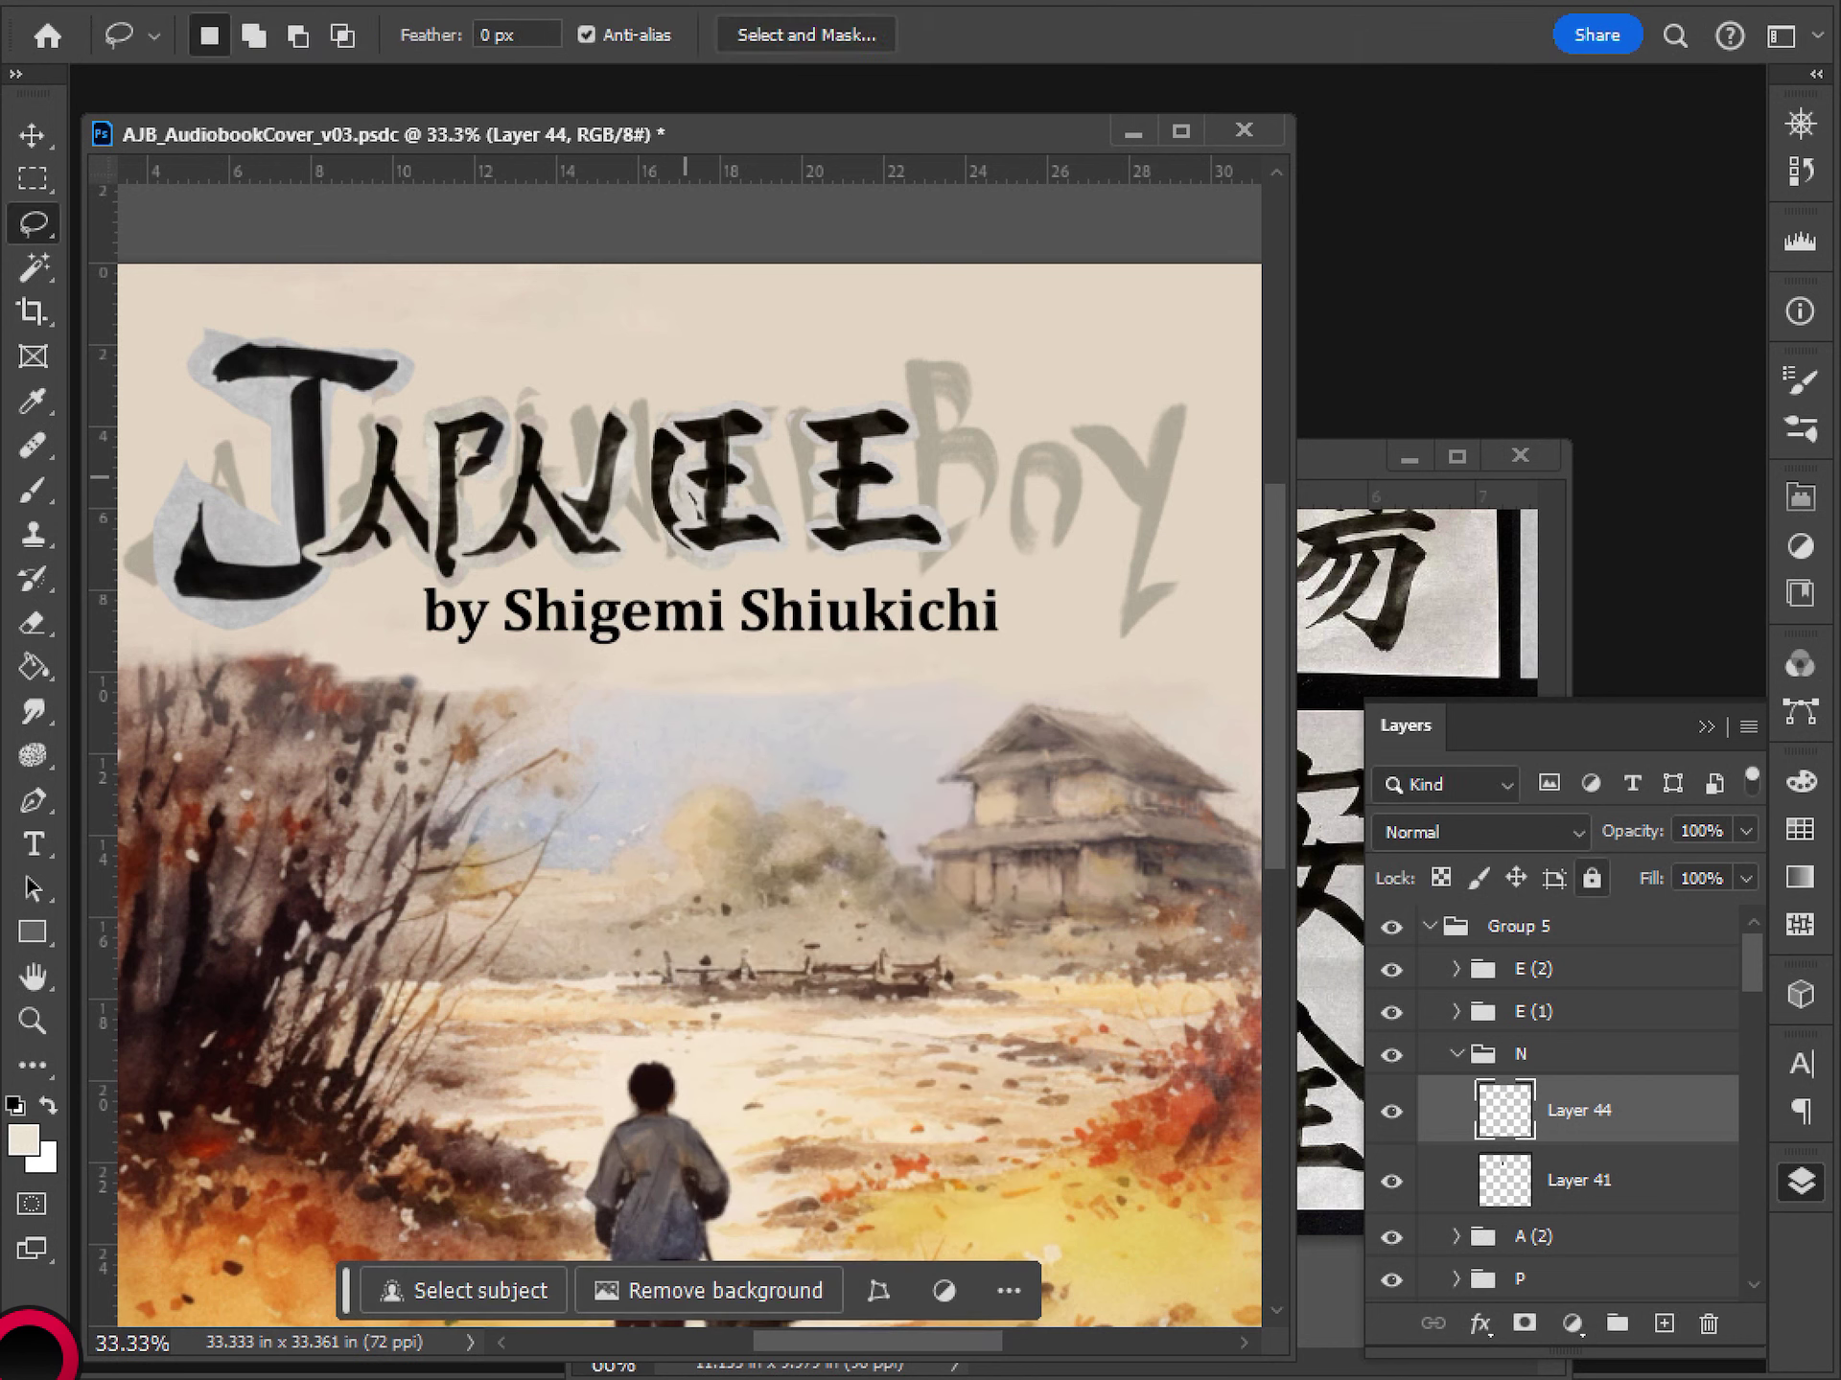
key("v")
mouse_move(676, 496)
left_mouse_down()
mouse_move(658, 495)
mouse_move(671, 561)
left_mouse_up()
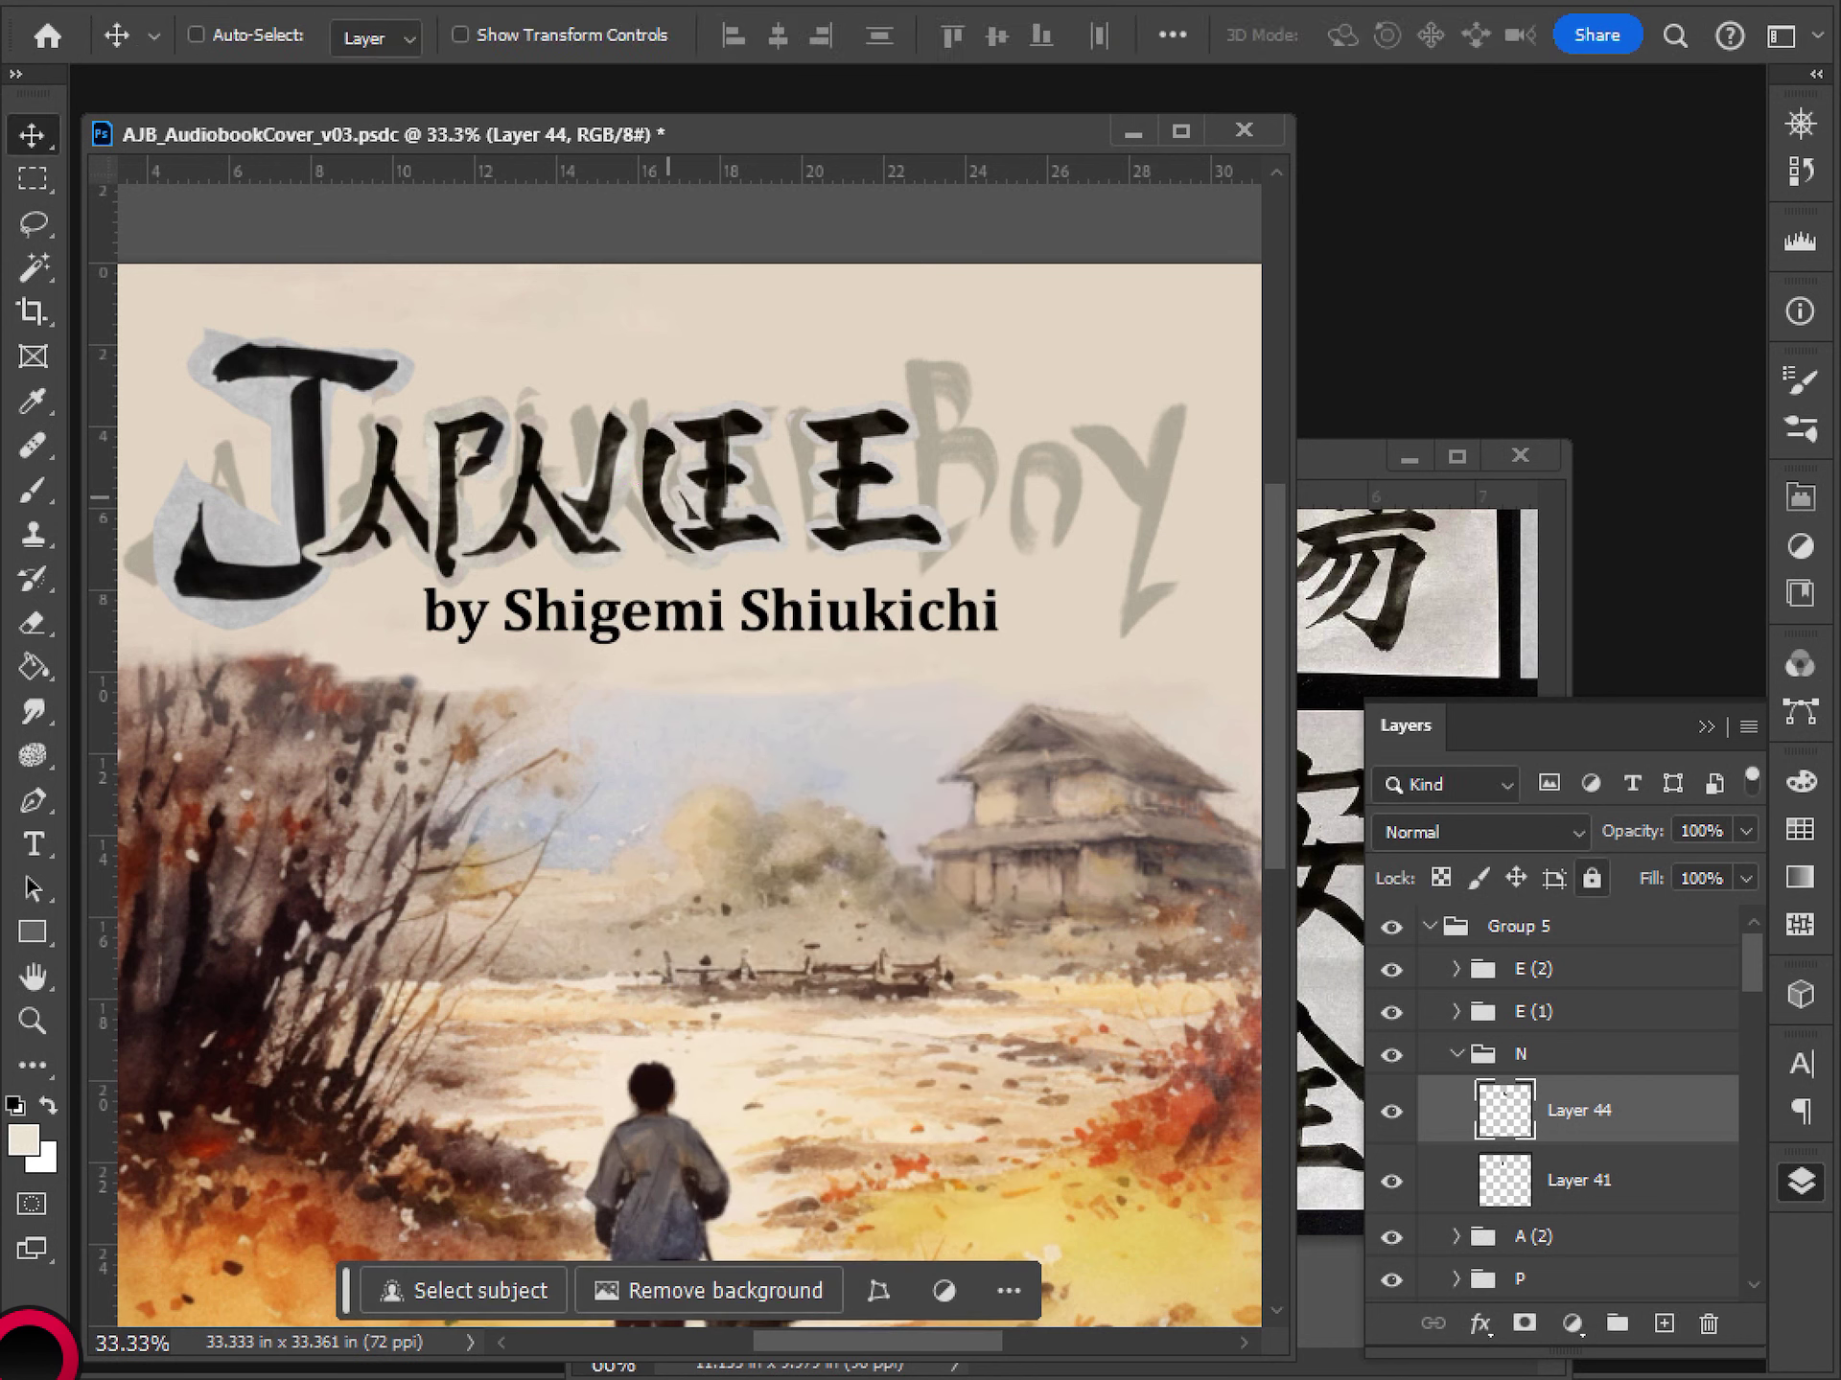
- Move the E (1) and E (2) groups together slightly to the right, clear of the new stroke
left_click(1533, 1011)
left_click(1533, 966, "shift")
left_click_drag(810, 489, 837, 489)
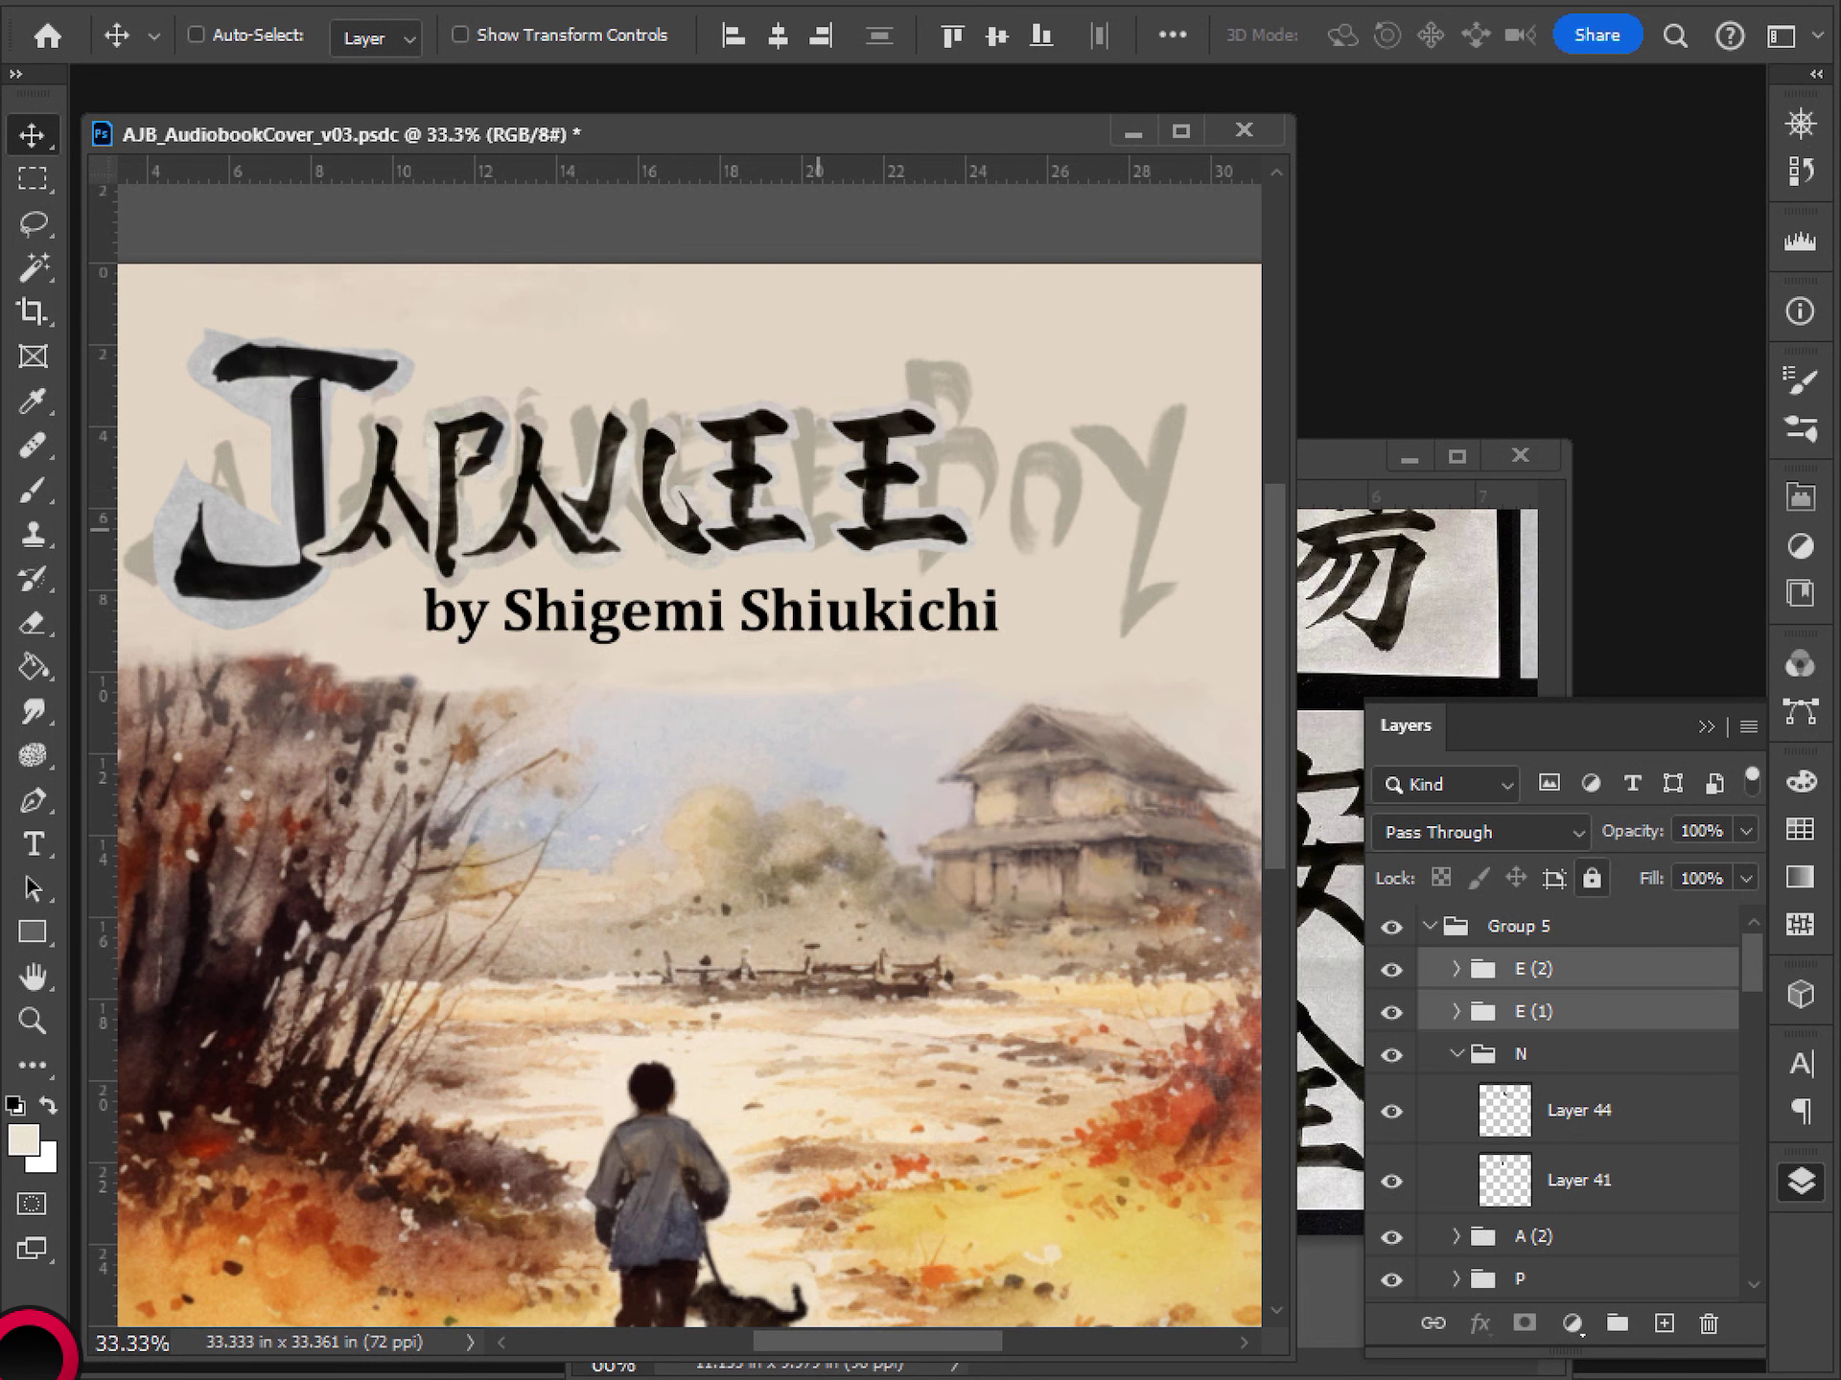
- Review the title, compare Layers 41 and 44 by toggling them, and hide Layer 44 in the N group
scroll(697, 576, "down", 5)
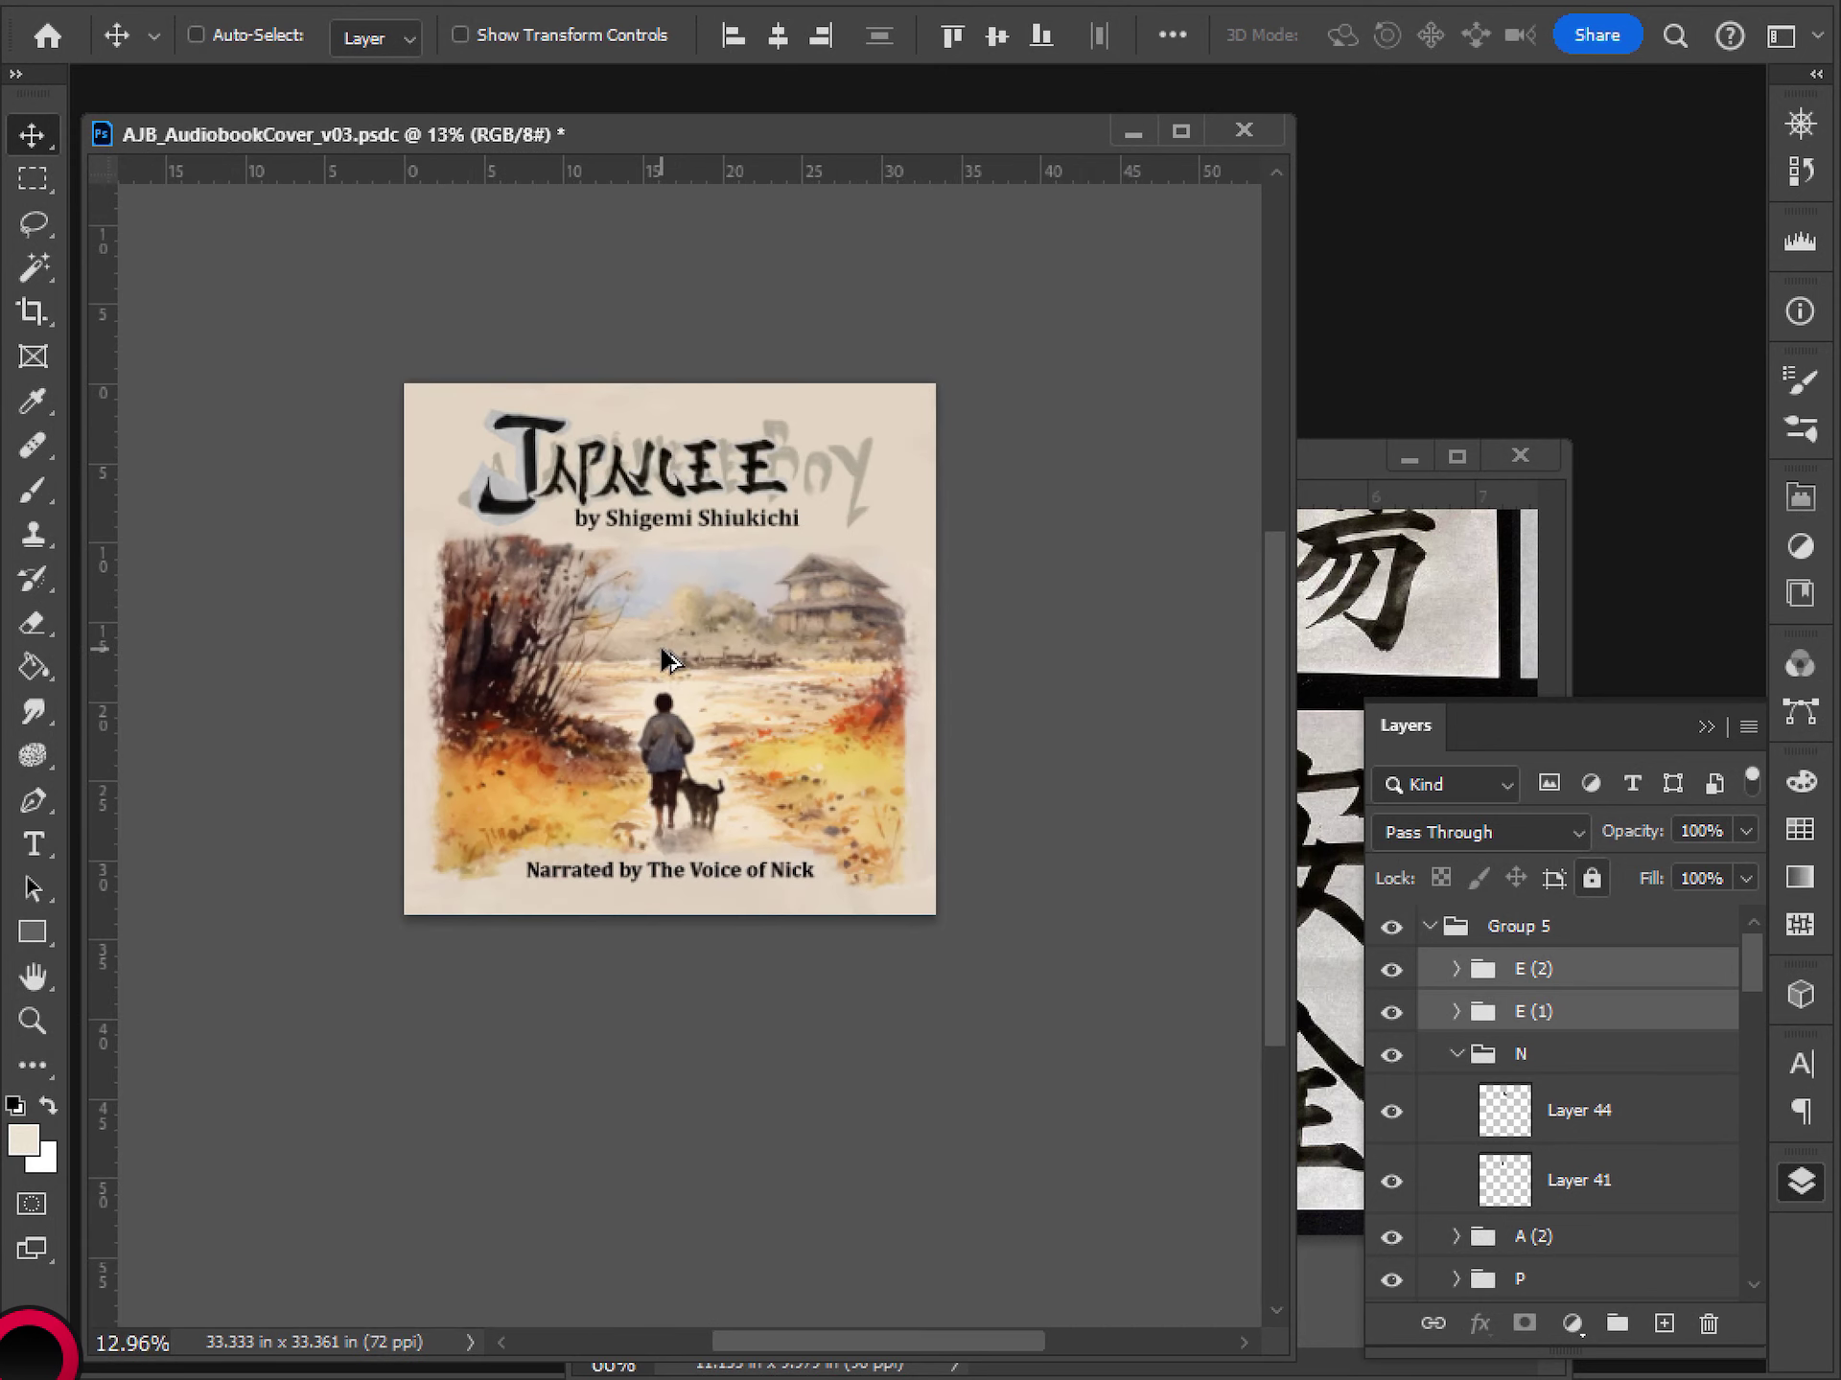
scroll(669, 661, "up", 3)
scroll(668, 575, "up", 1)
scroll(670, 550, "down", 4)
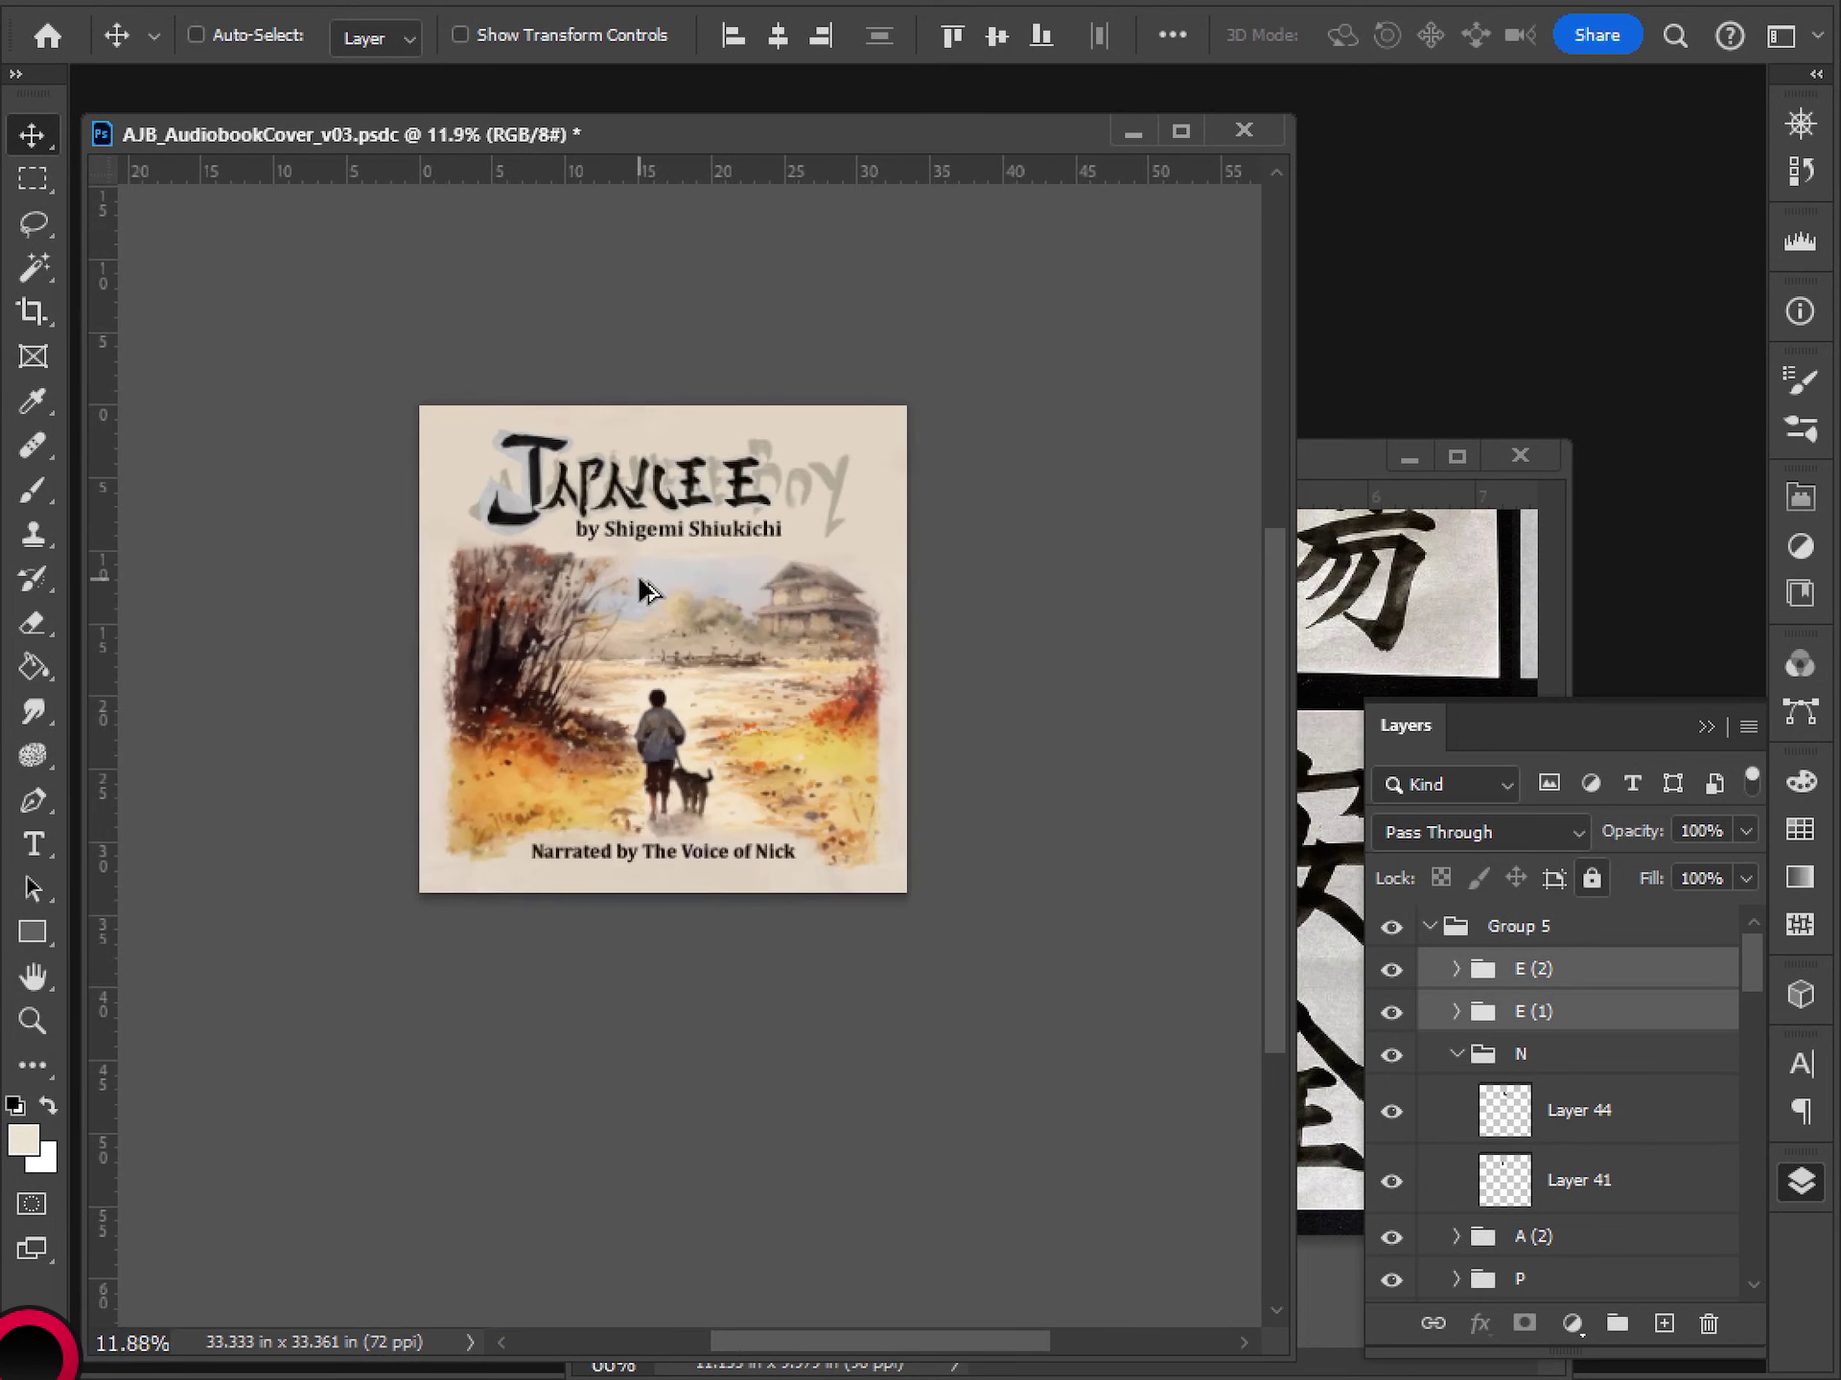
scroll(641, 575, "up", 4)
left_click_drag(657, 415, 666, 467)
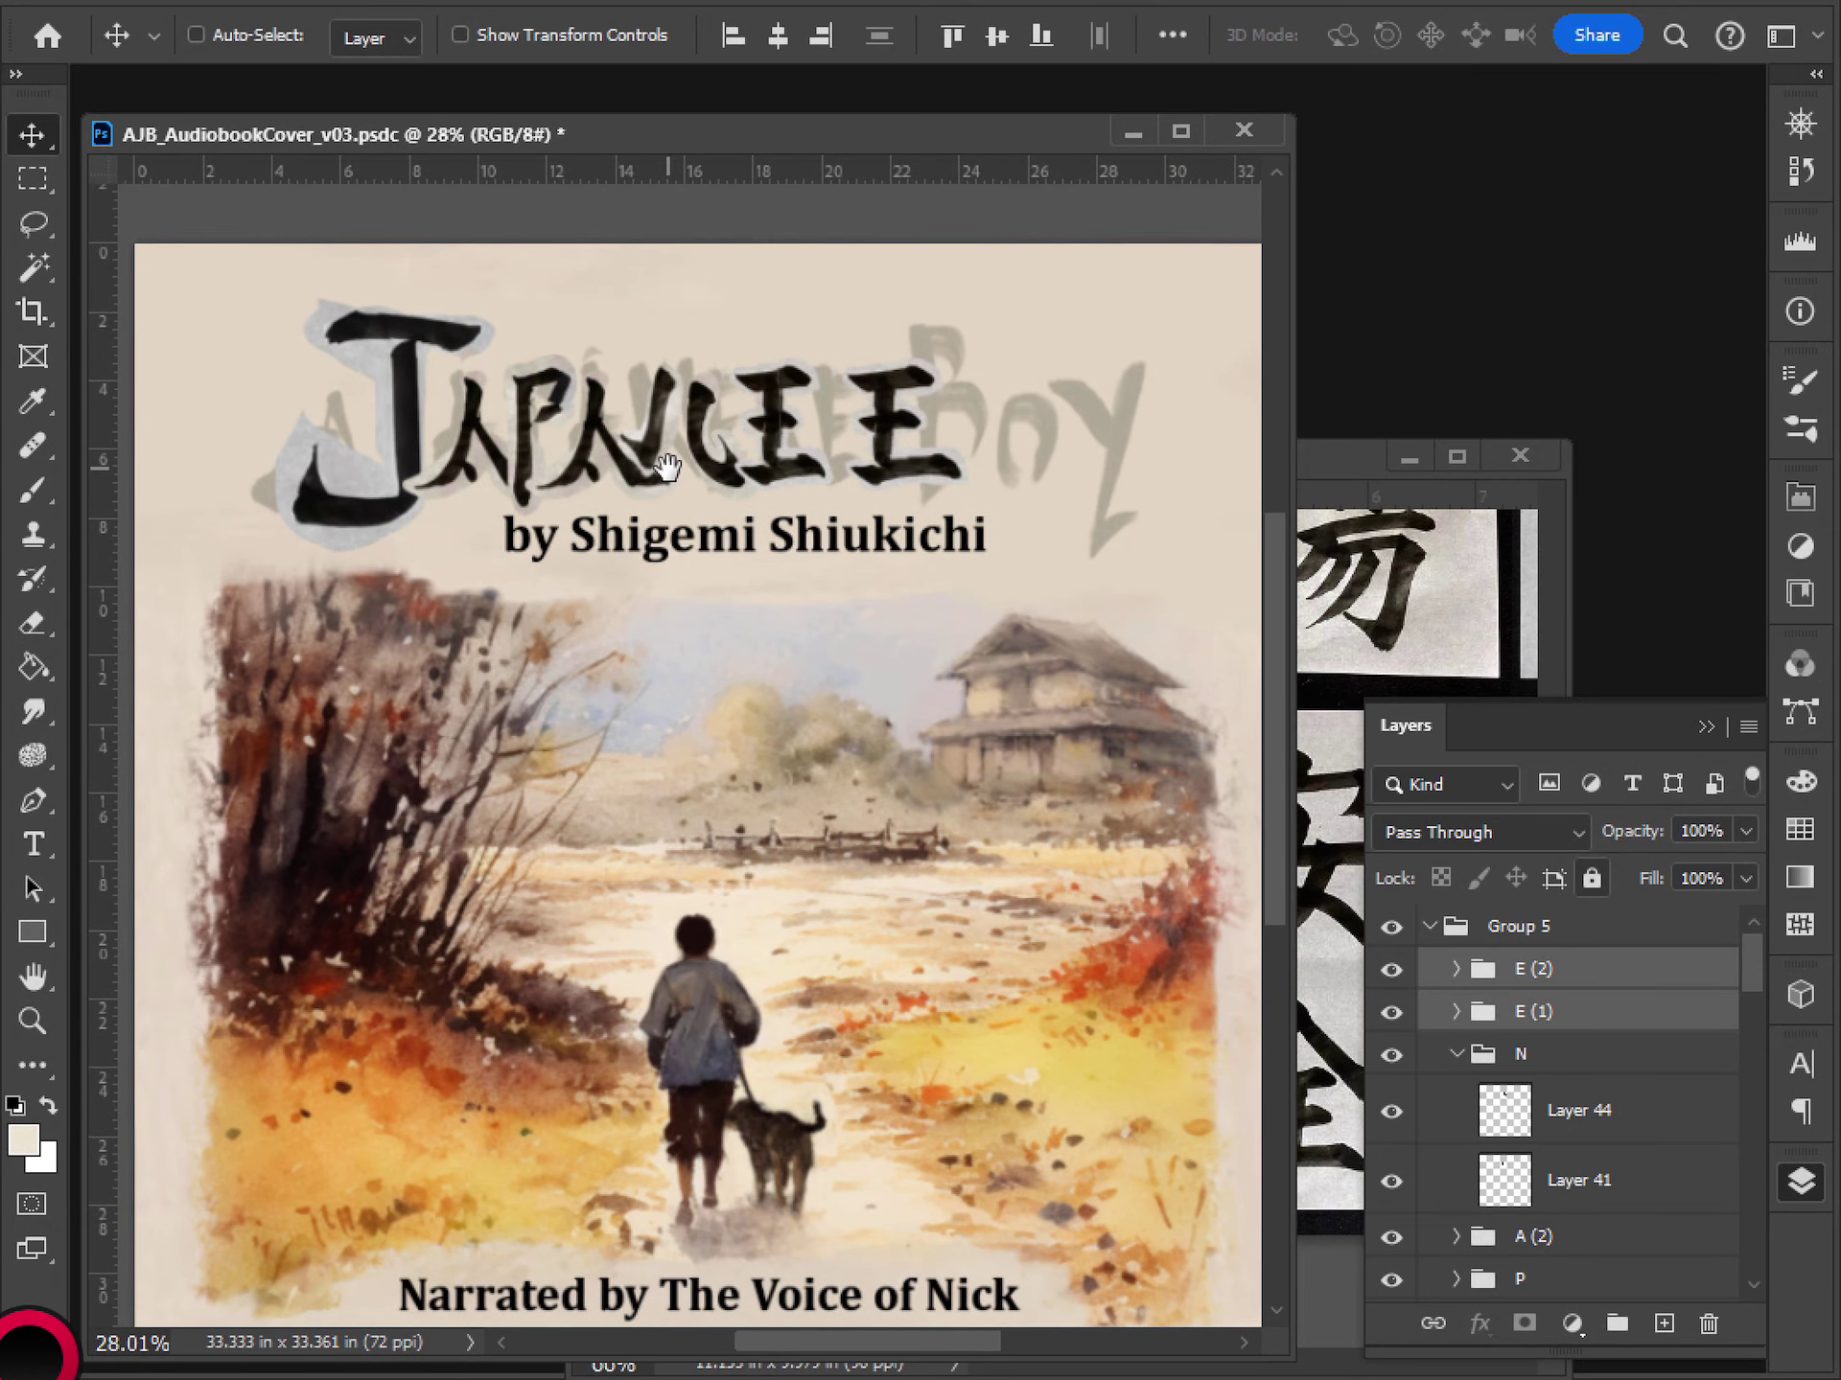
left_click(1573, 1179)
left_click(1391, 1181)
left_click(1391, 1181)
left_click(1385, 1128)
left_click(1382, 1131)
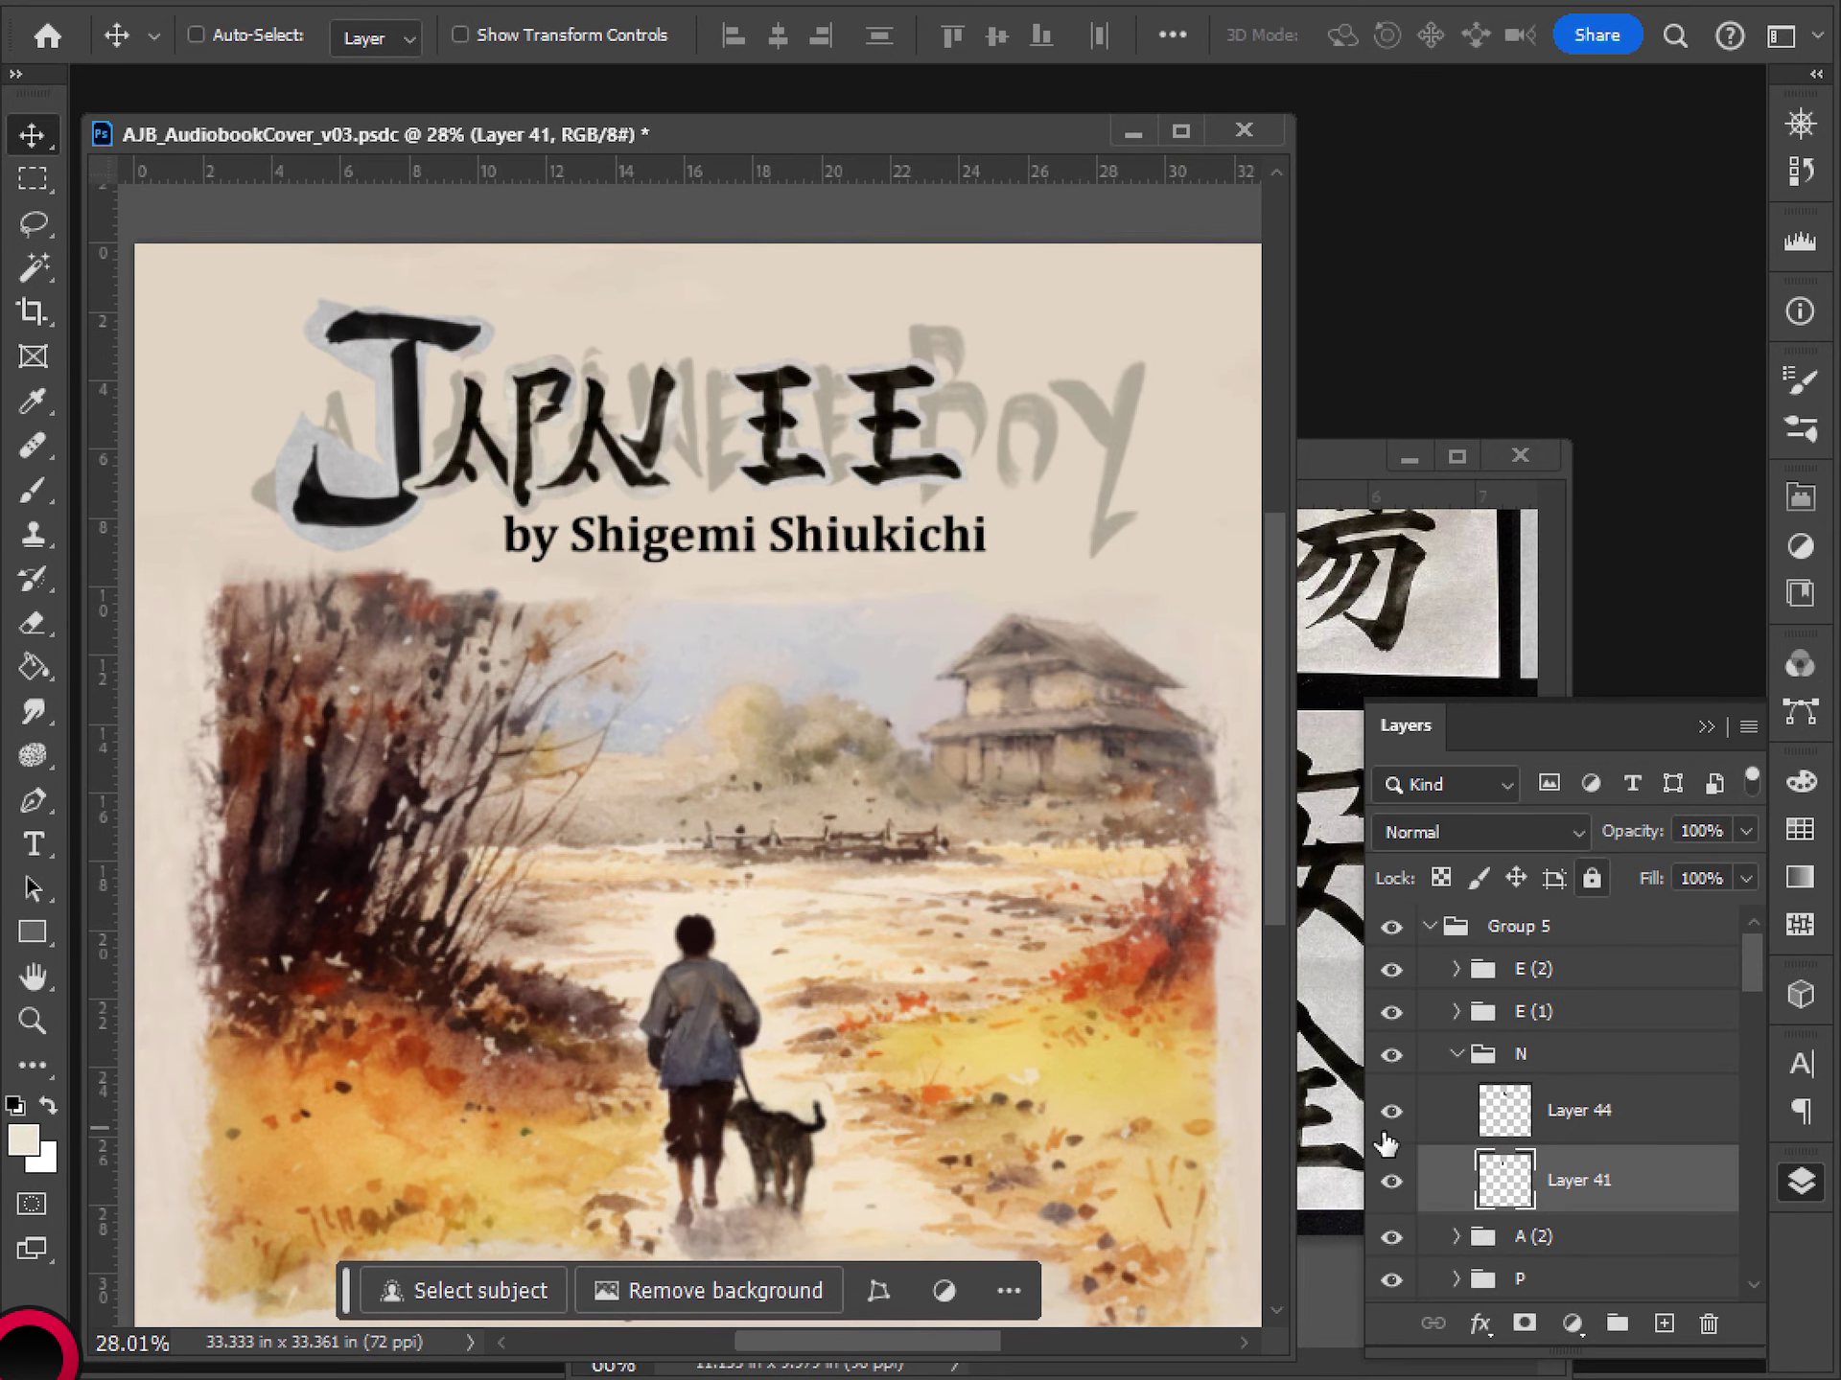
left_click(1555, 1130)
left_click(1390, 1110)
- Lasso the left-hand sweeping stroke of the 風 kanji in the calligraphy reference and paste it into the cover's N group
left_click(1332, 468)
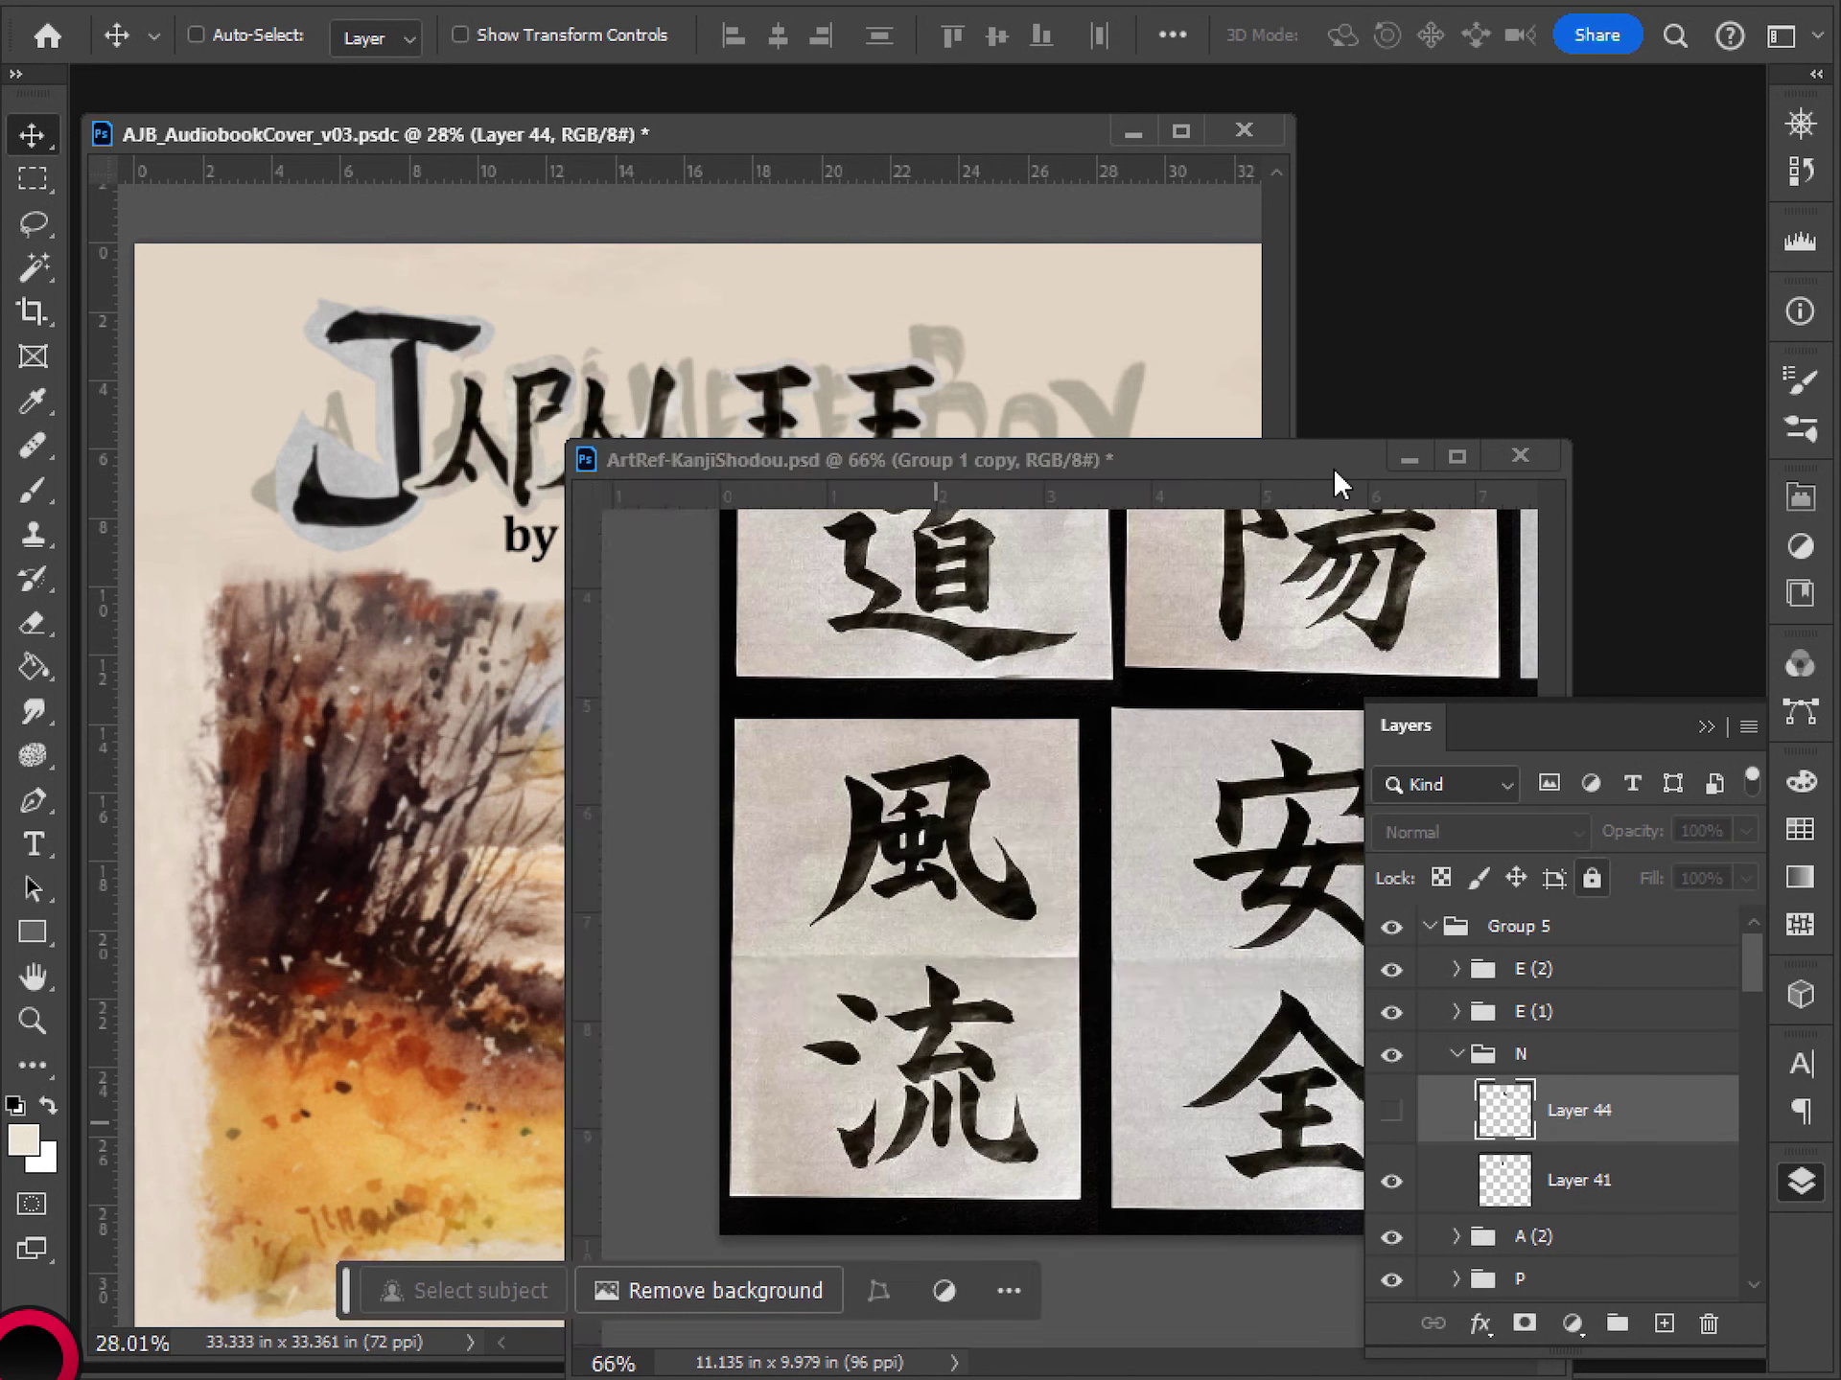
left_click_drag(1291, 719, 1200, 686)
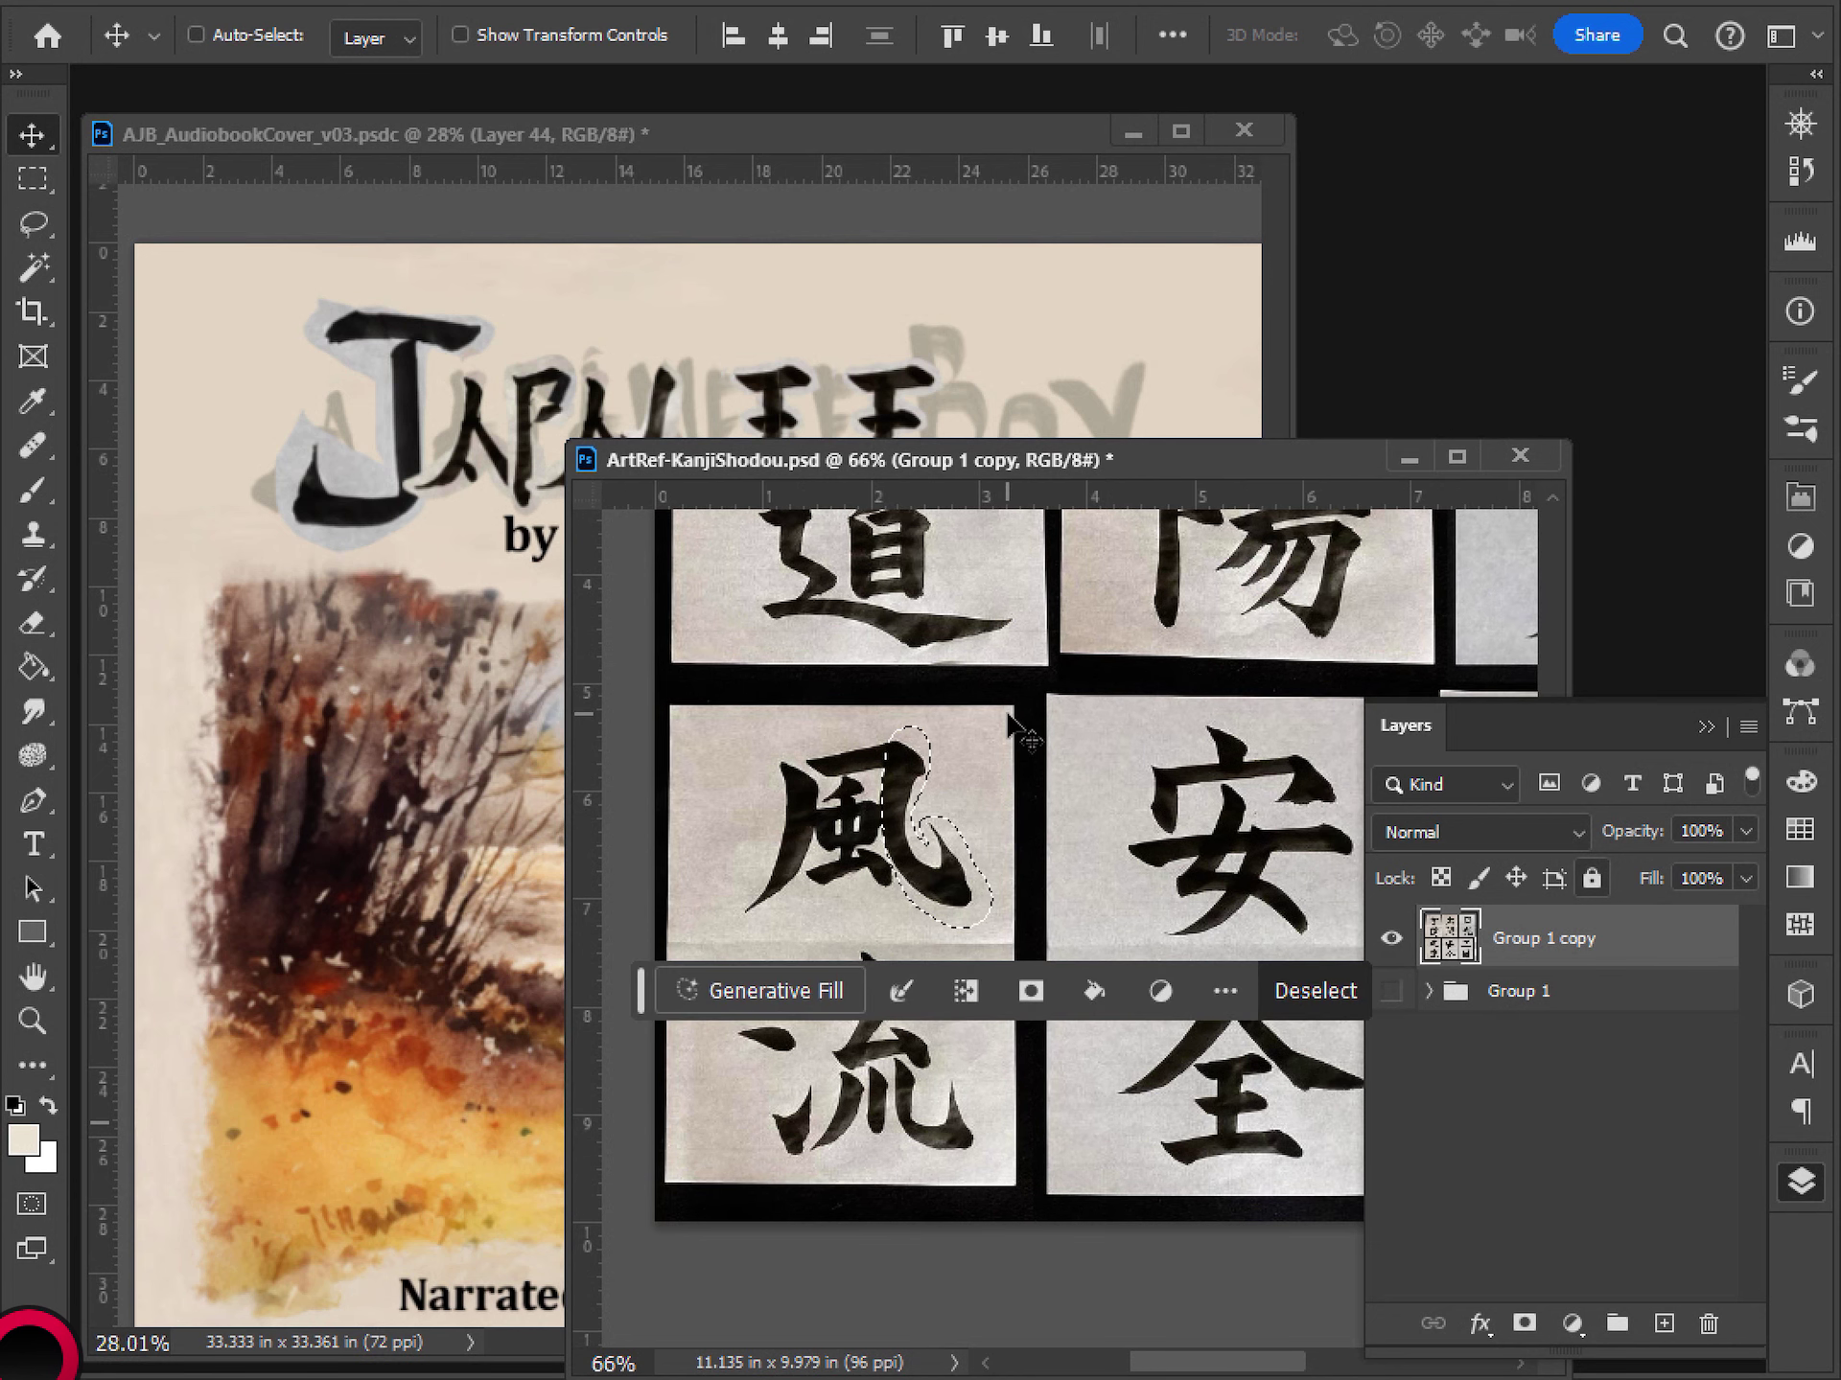
key("l")
key("ctrl+d")
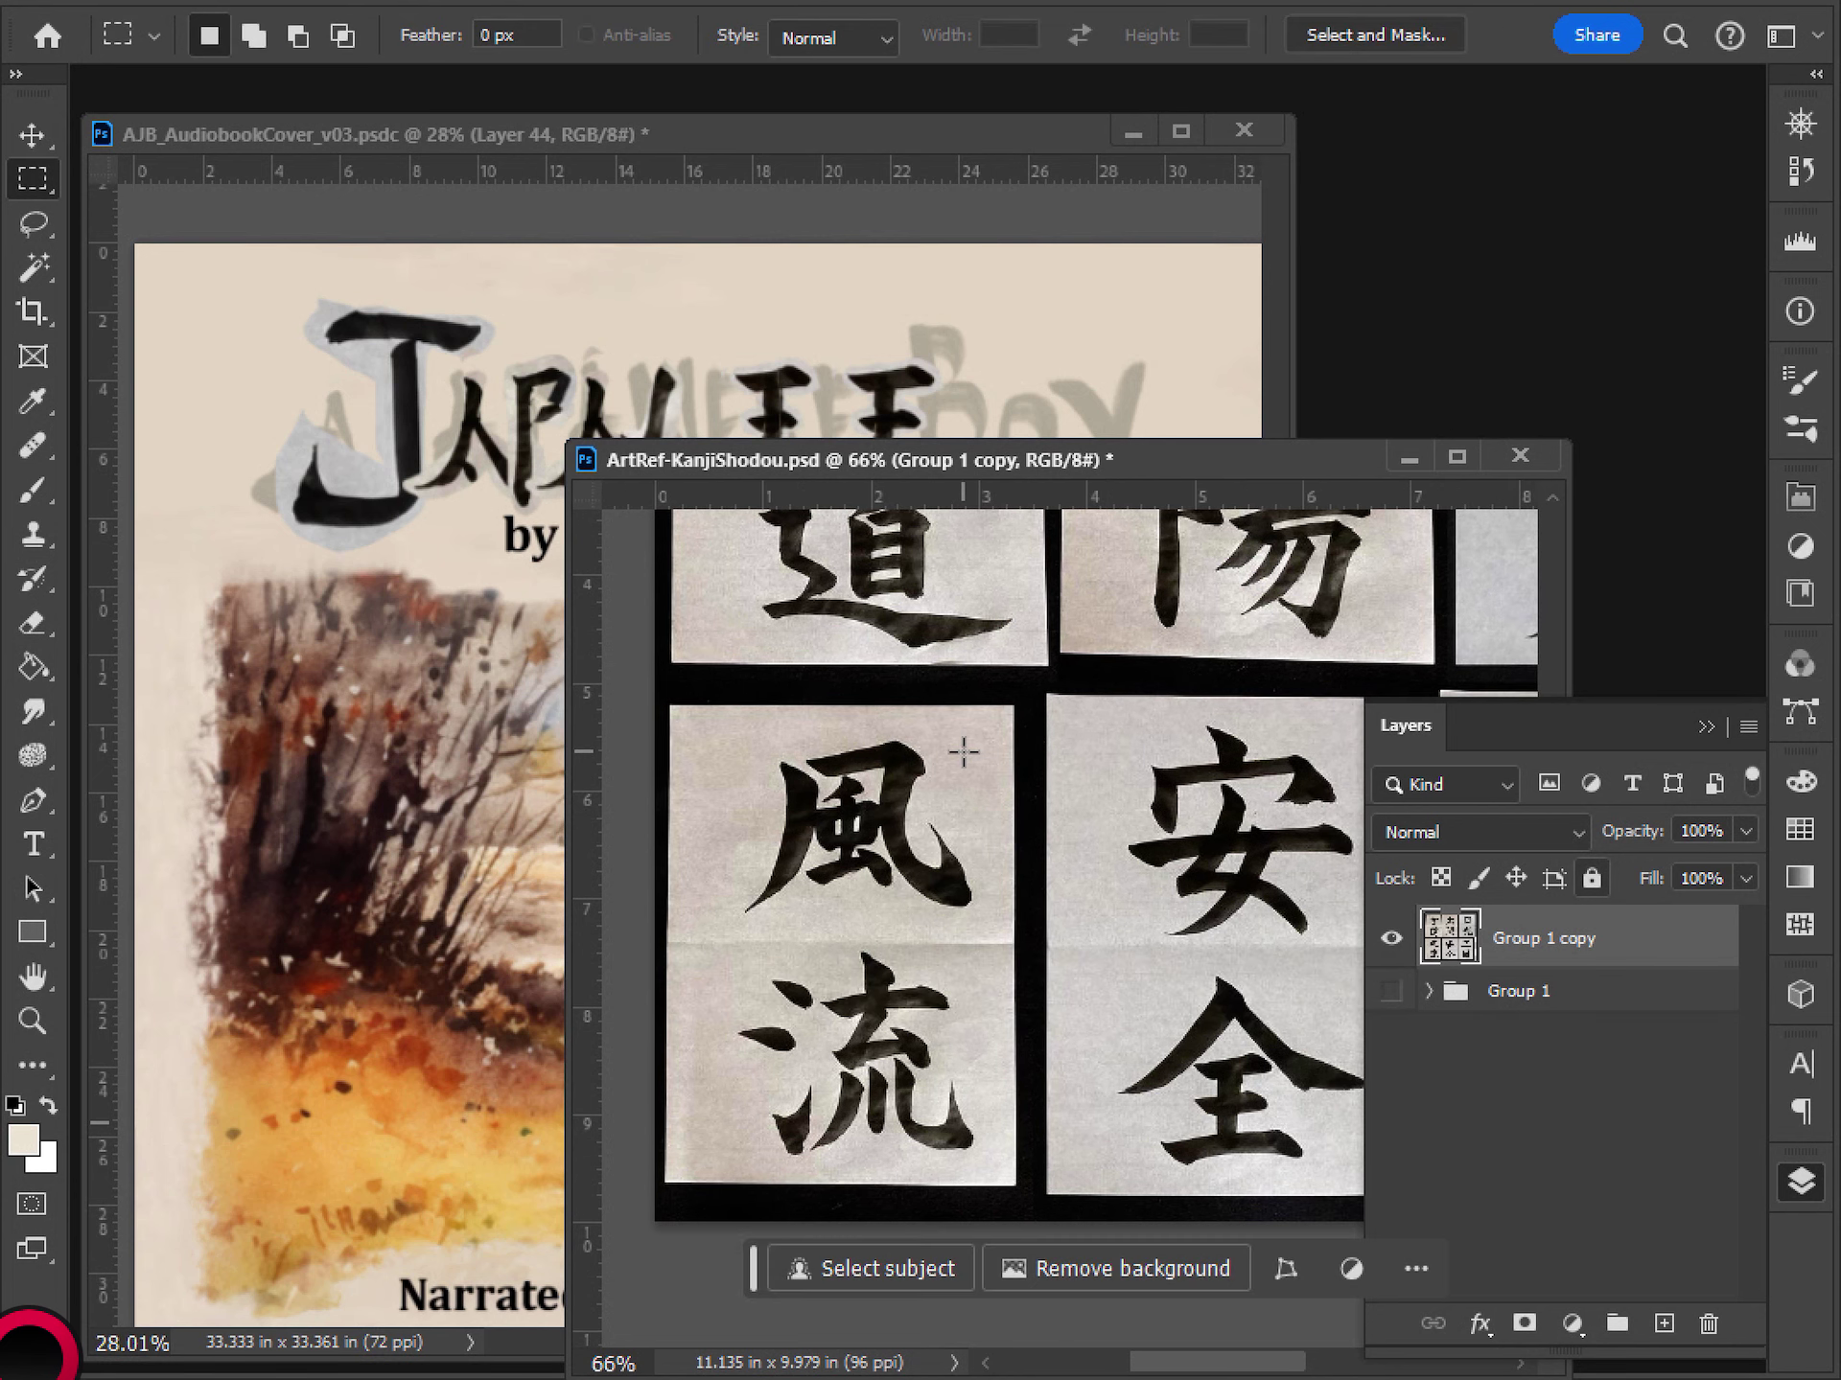
left_click_drag(782, 754, 815, 778)
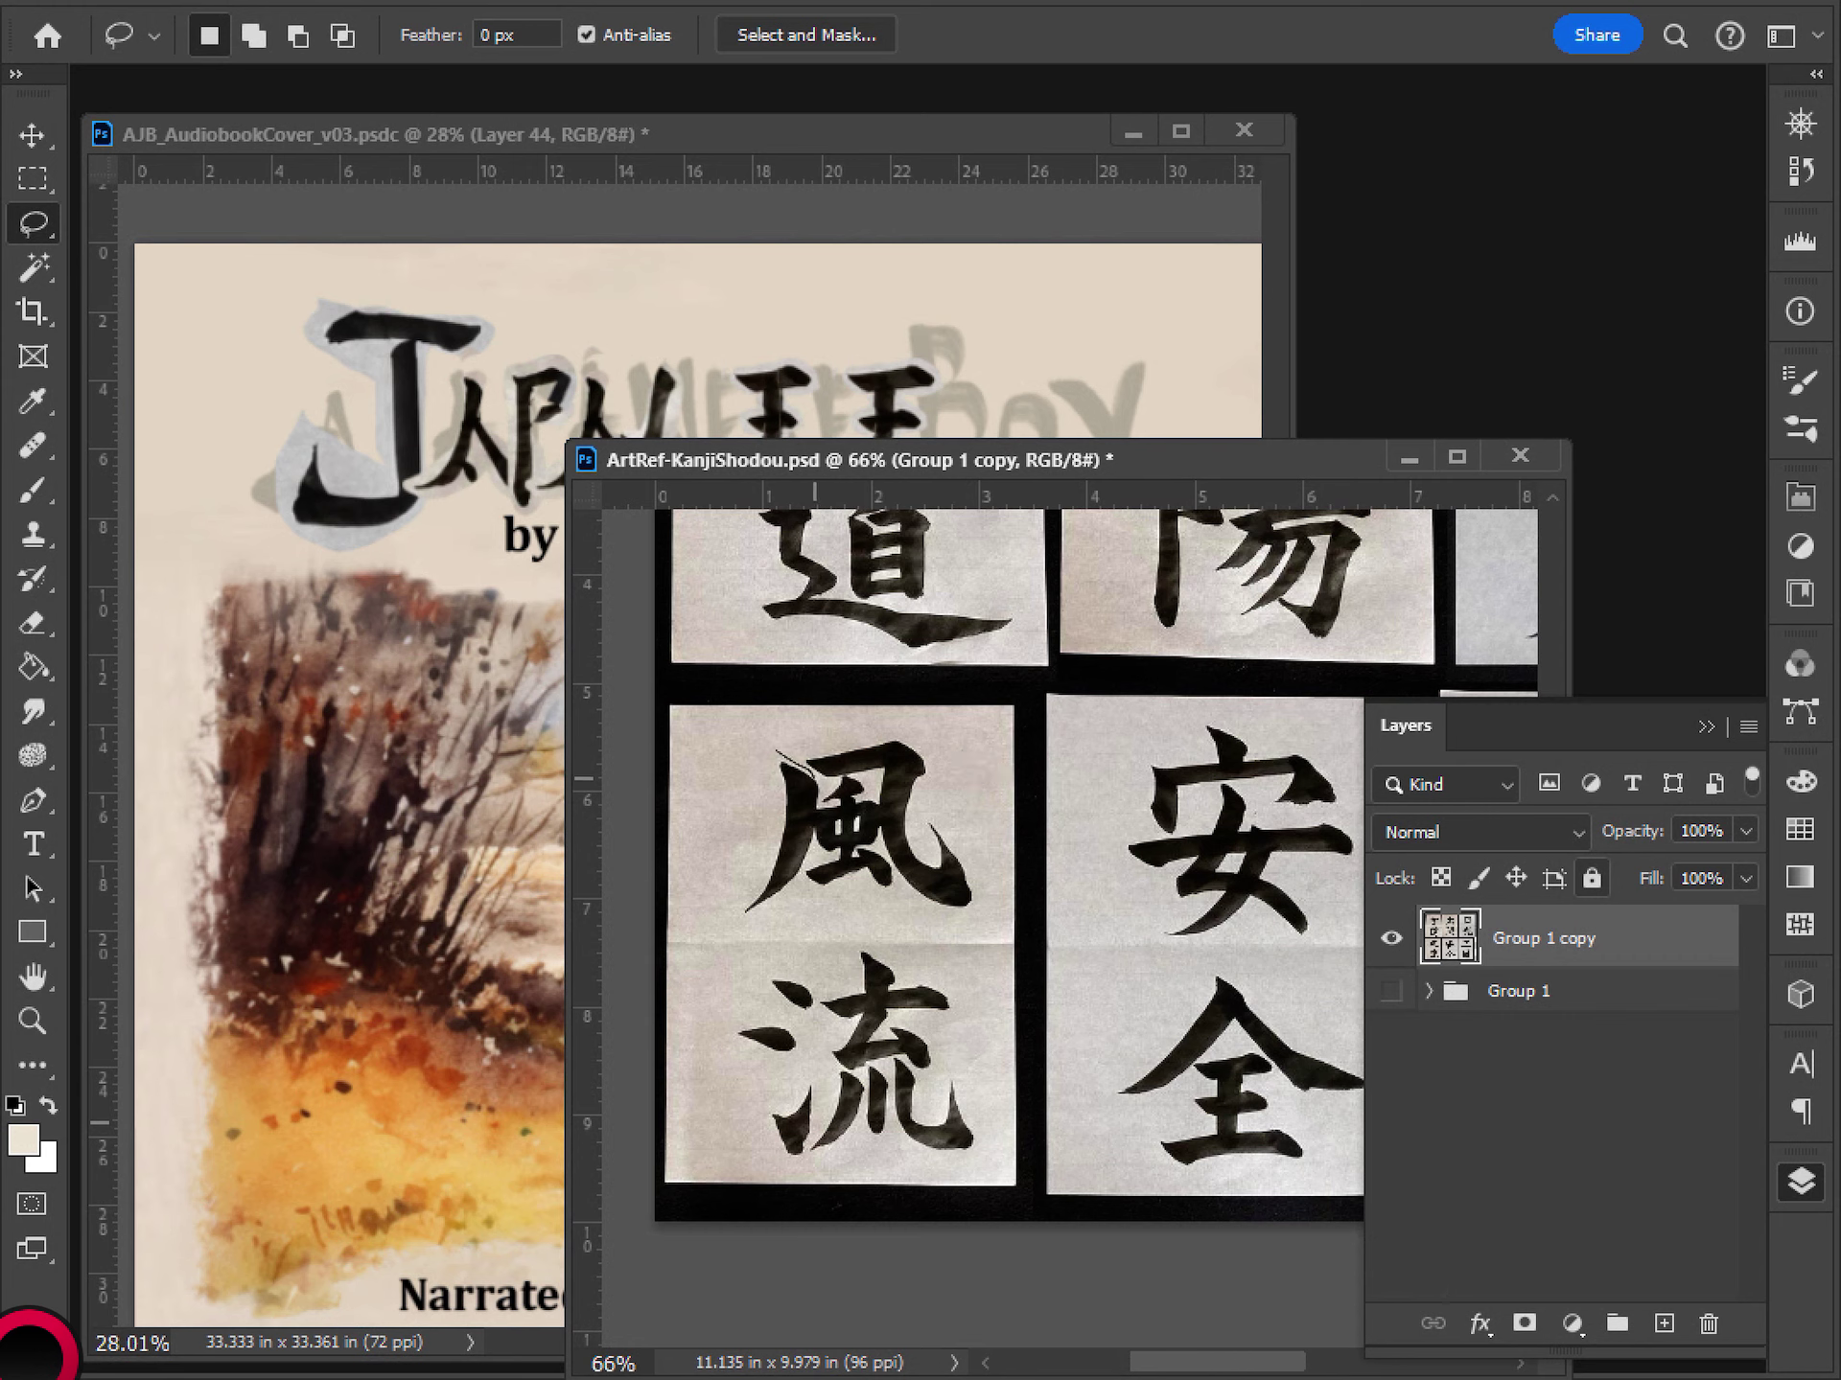
mouse_move(813, 868)
left_mouse_down()
mouse_move(736, 914)
mouse_move(772, 754)
left_mouse_up()
key("ctrl+c")
key("ctrl+Tab")
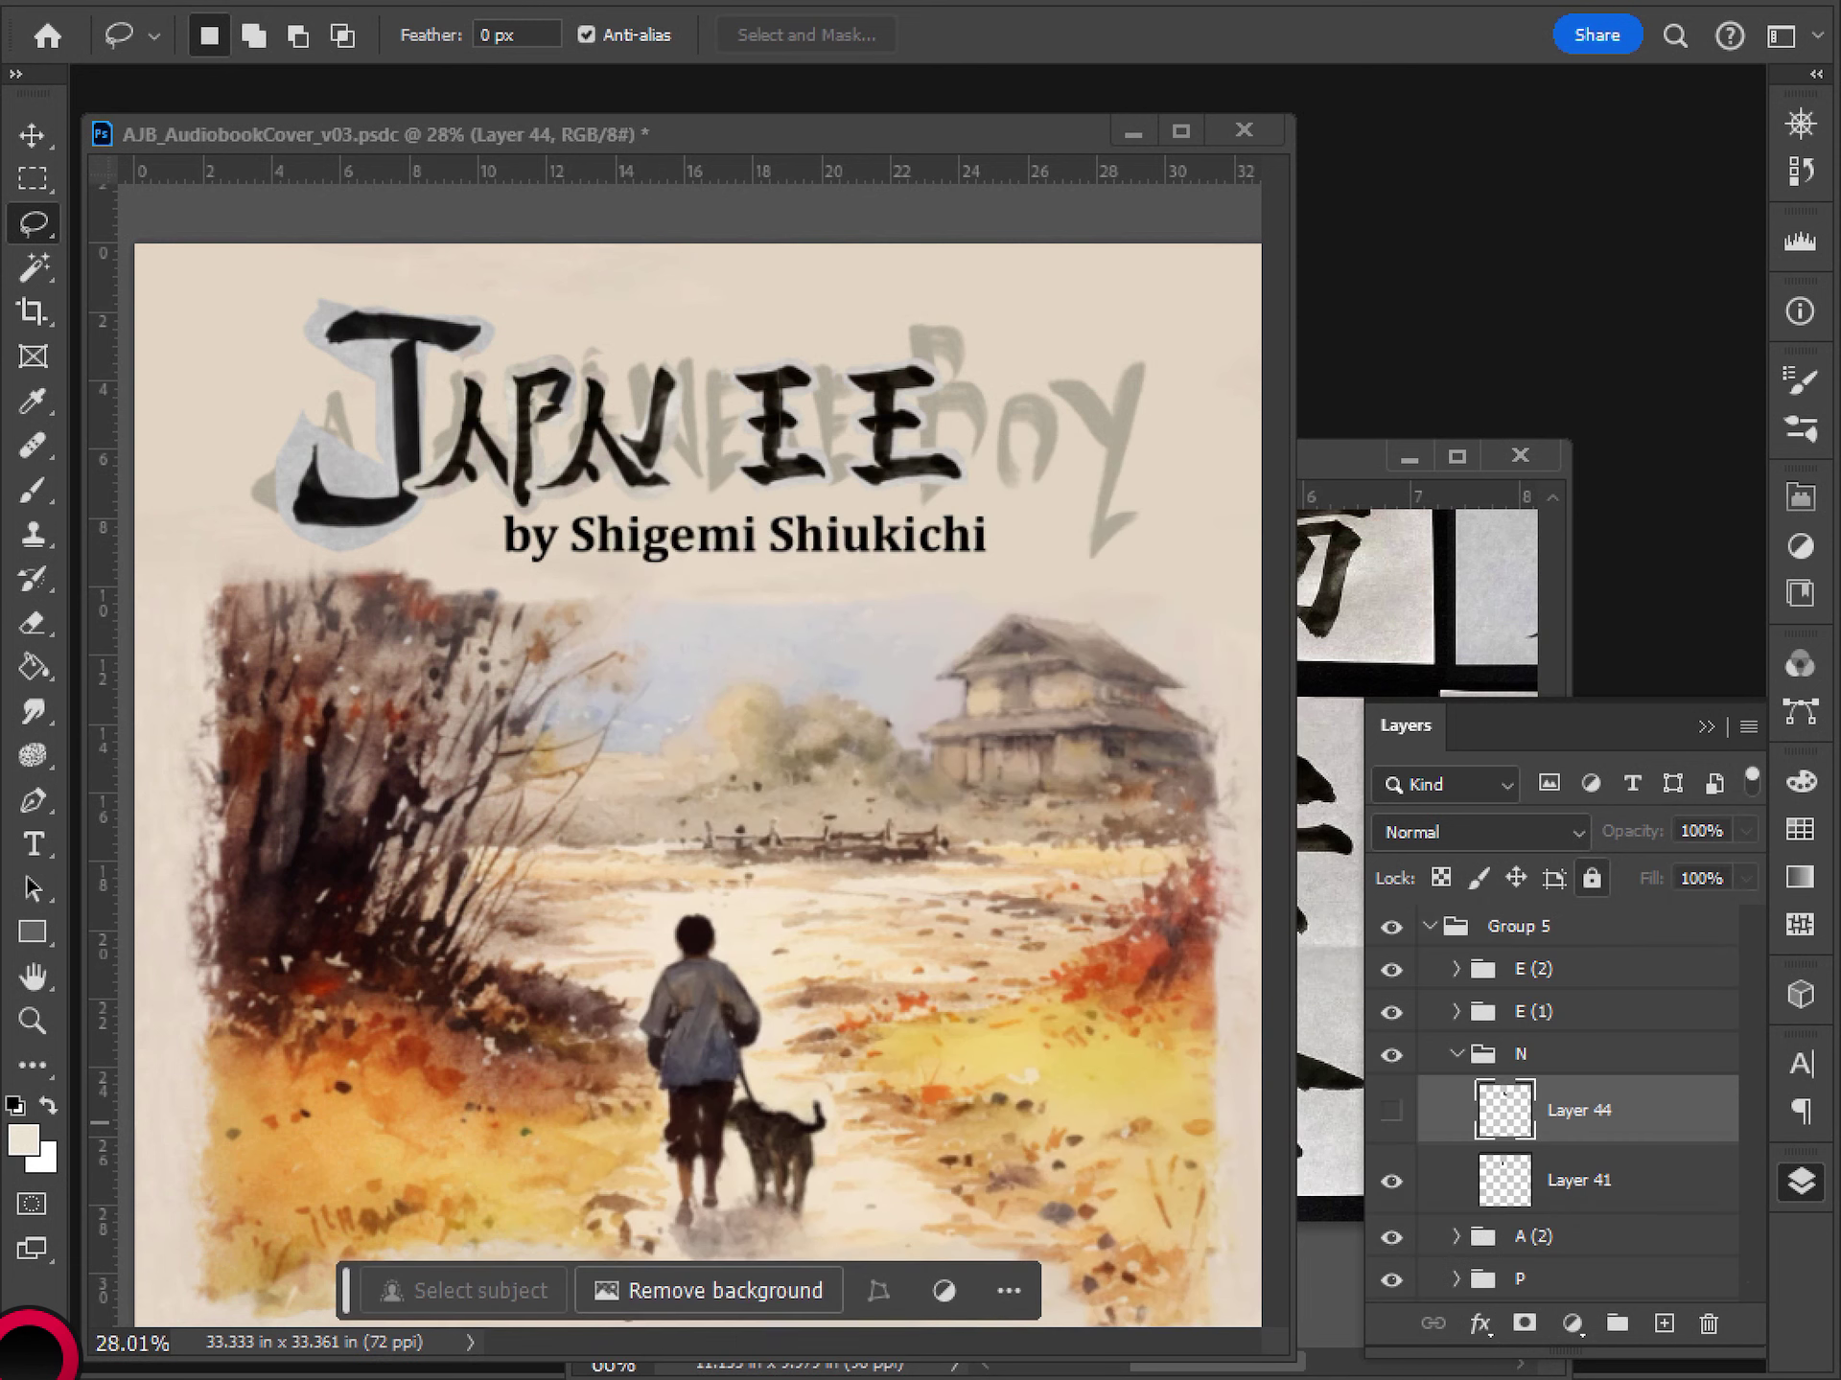
key("ctrl+v")
- Enlarge the pasted stroke to about 146% wide and 174% high and place it between the N and the first E
key("ctrl+t")
mouse_move(702, 770)
left_mouse_down()
mouse_move(693, 384)
mouse_move(714, 463)
left_mouse_up()
left_click_drag(720, 366, 723, 366)
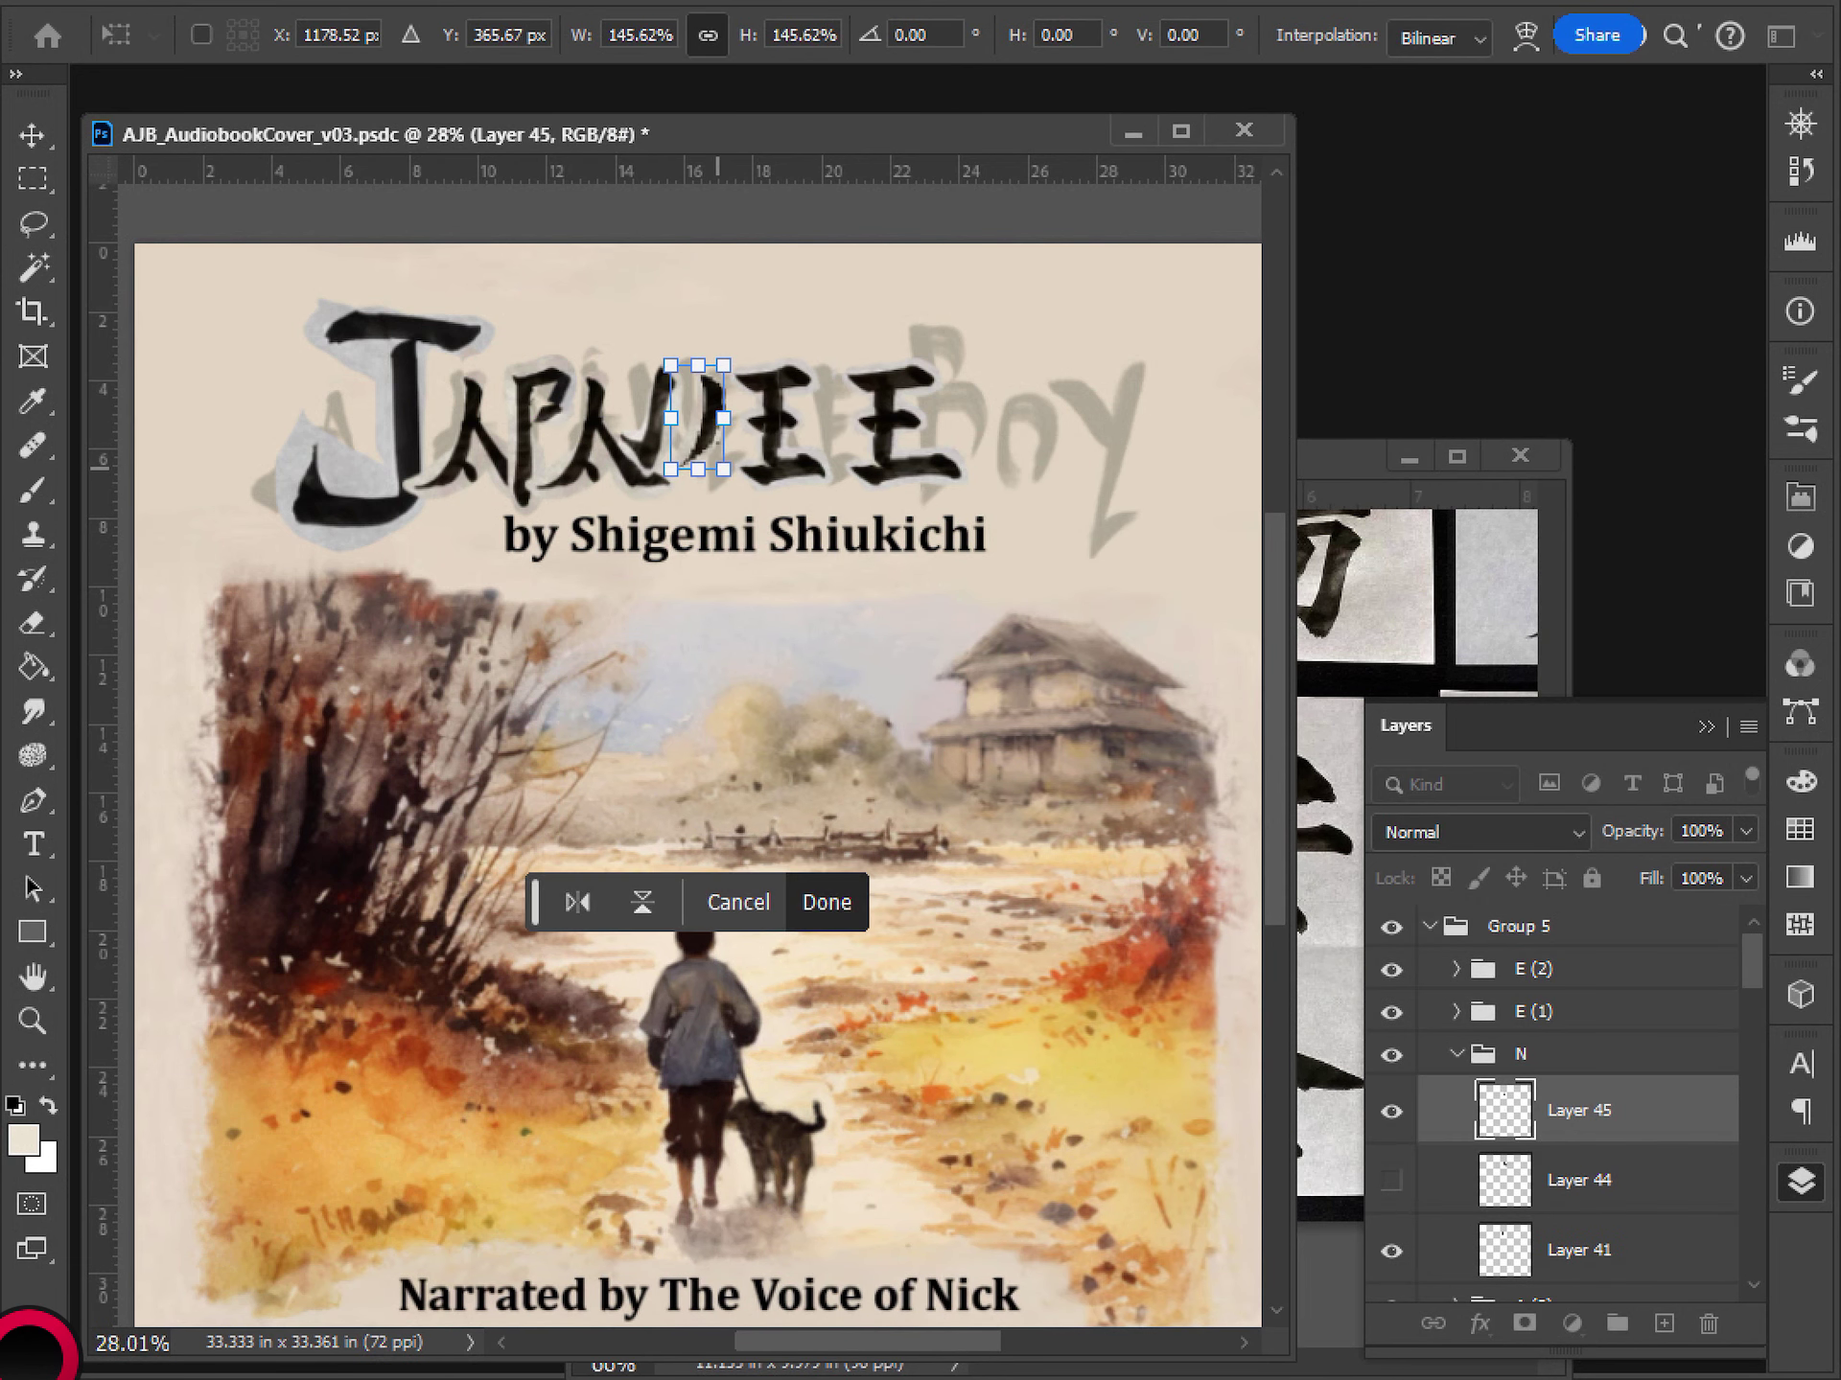
mouse_move(697, 468)
left_mouse_down()
mouse_move(697, 489)
mouse_move(712, 434)
left_mouse_up()
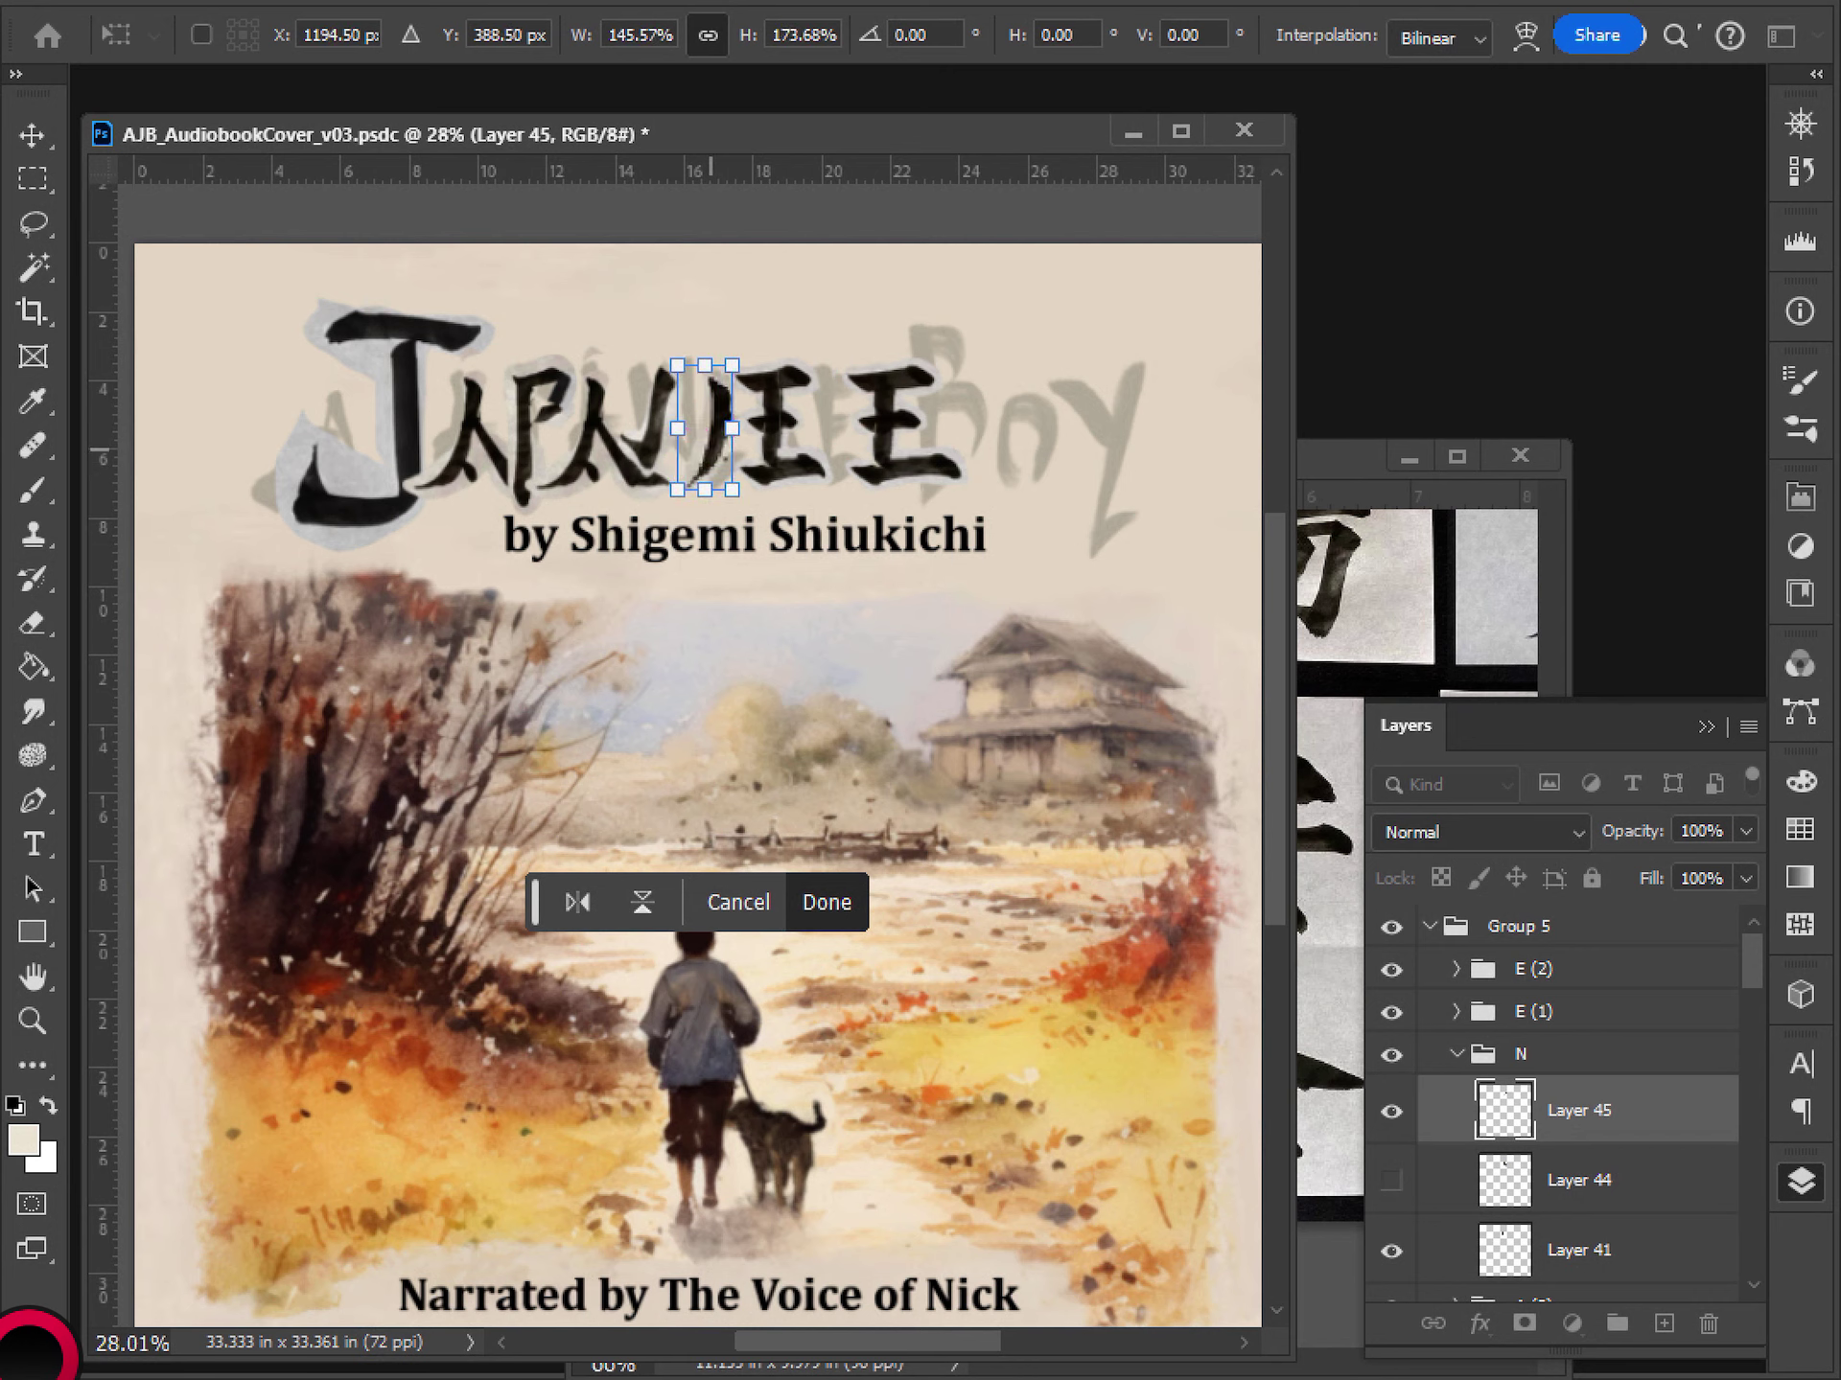
key("Return")
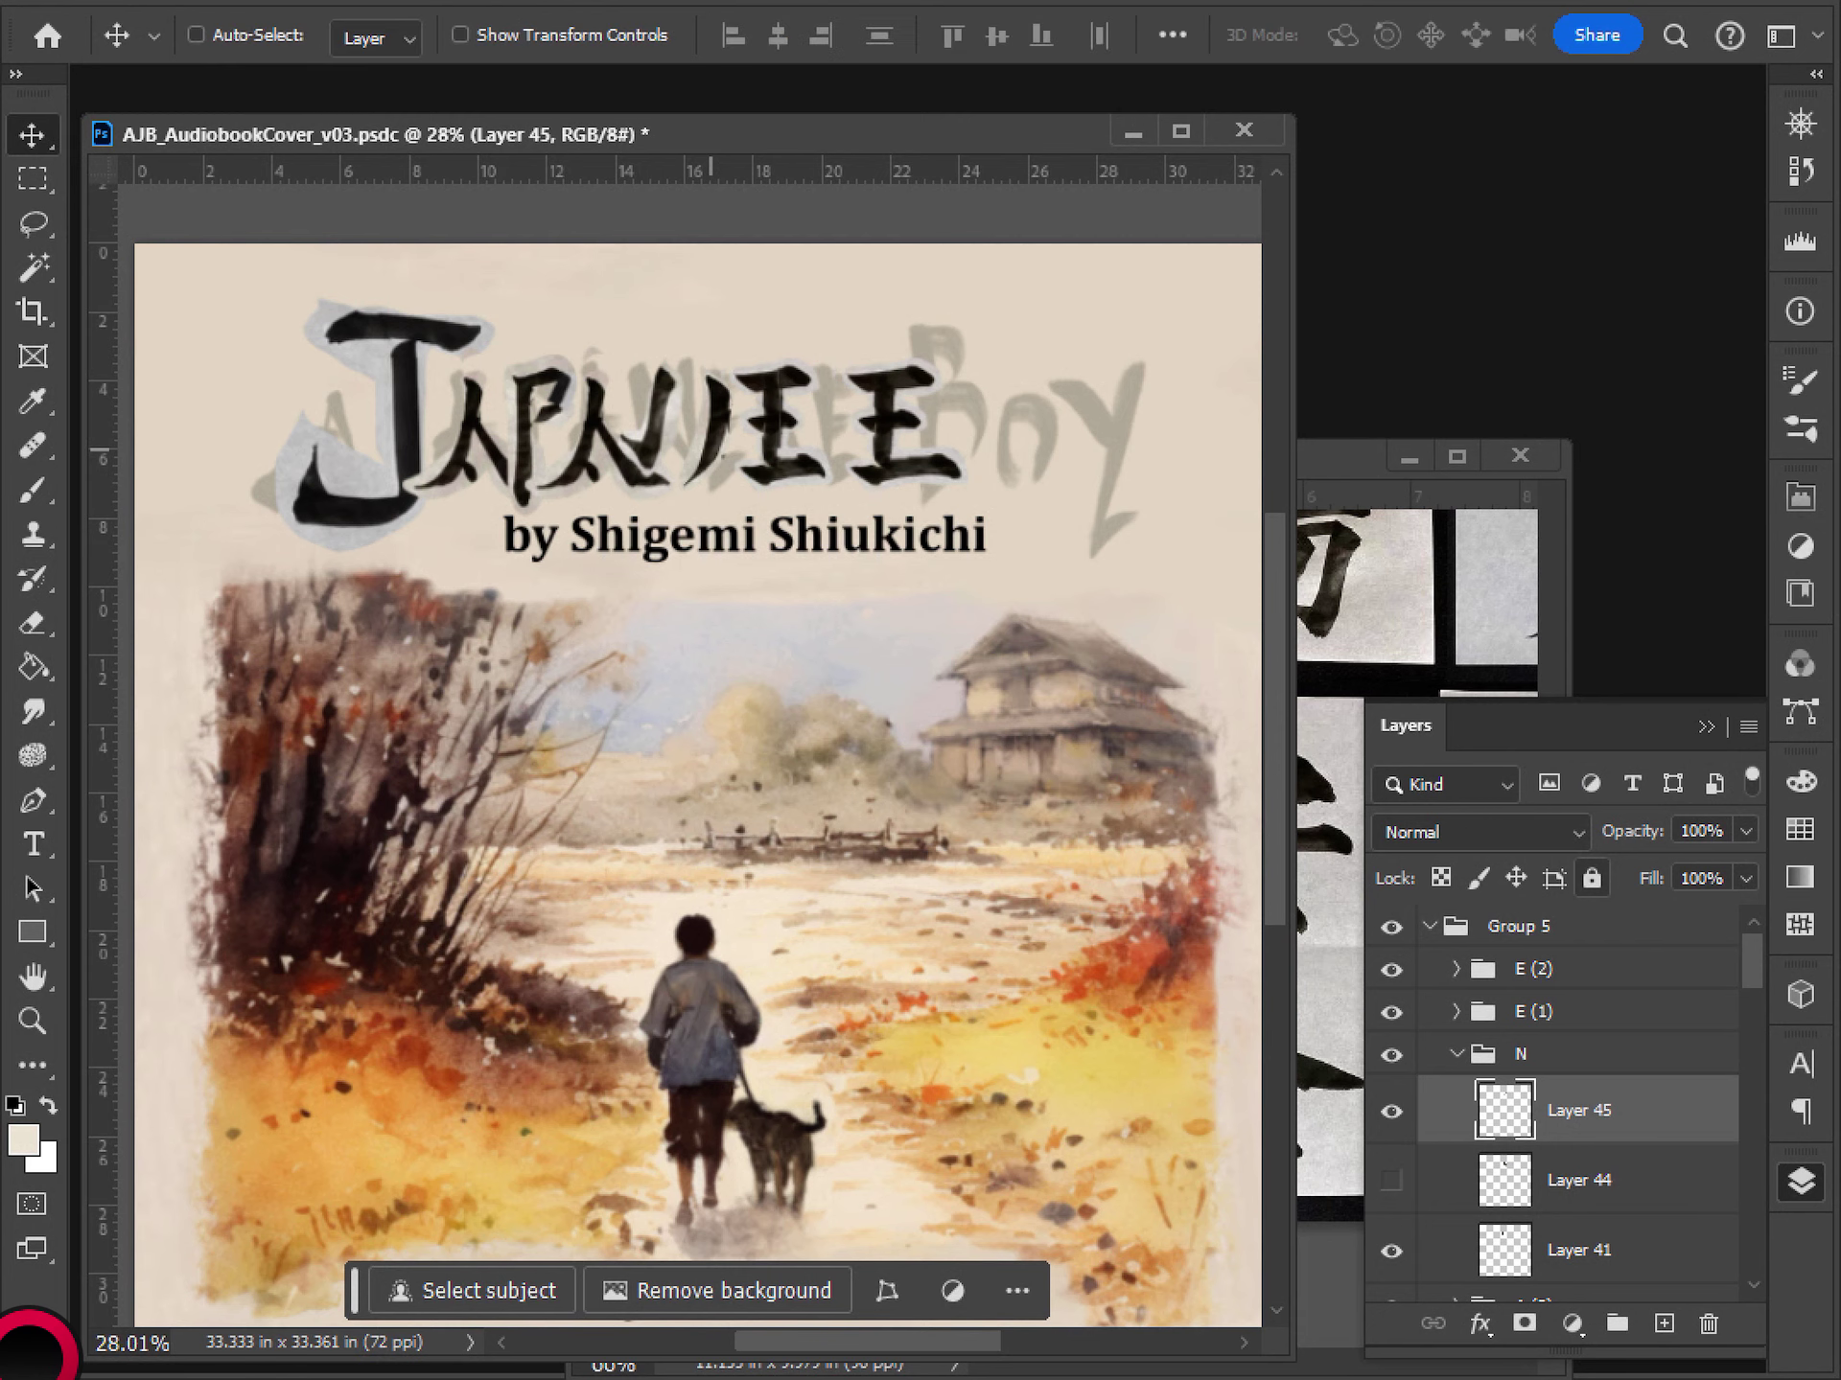
left_click_drag(723, 430, 706, 437)
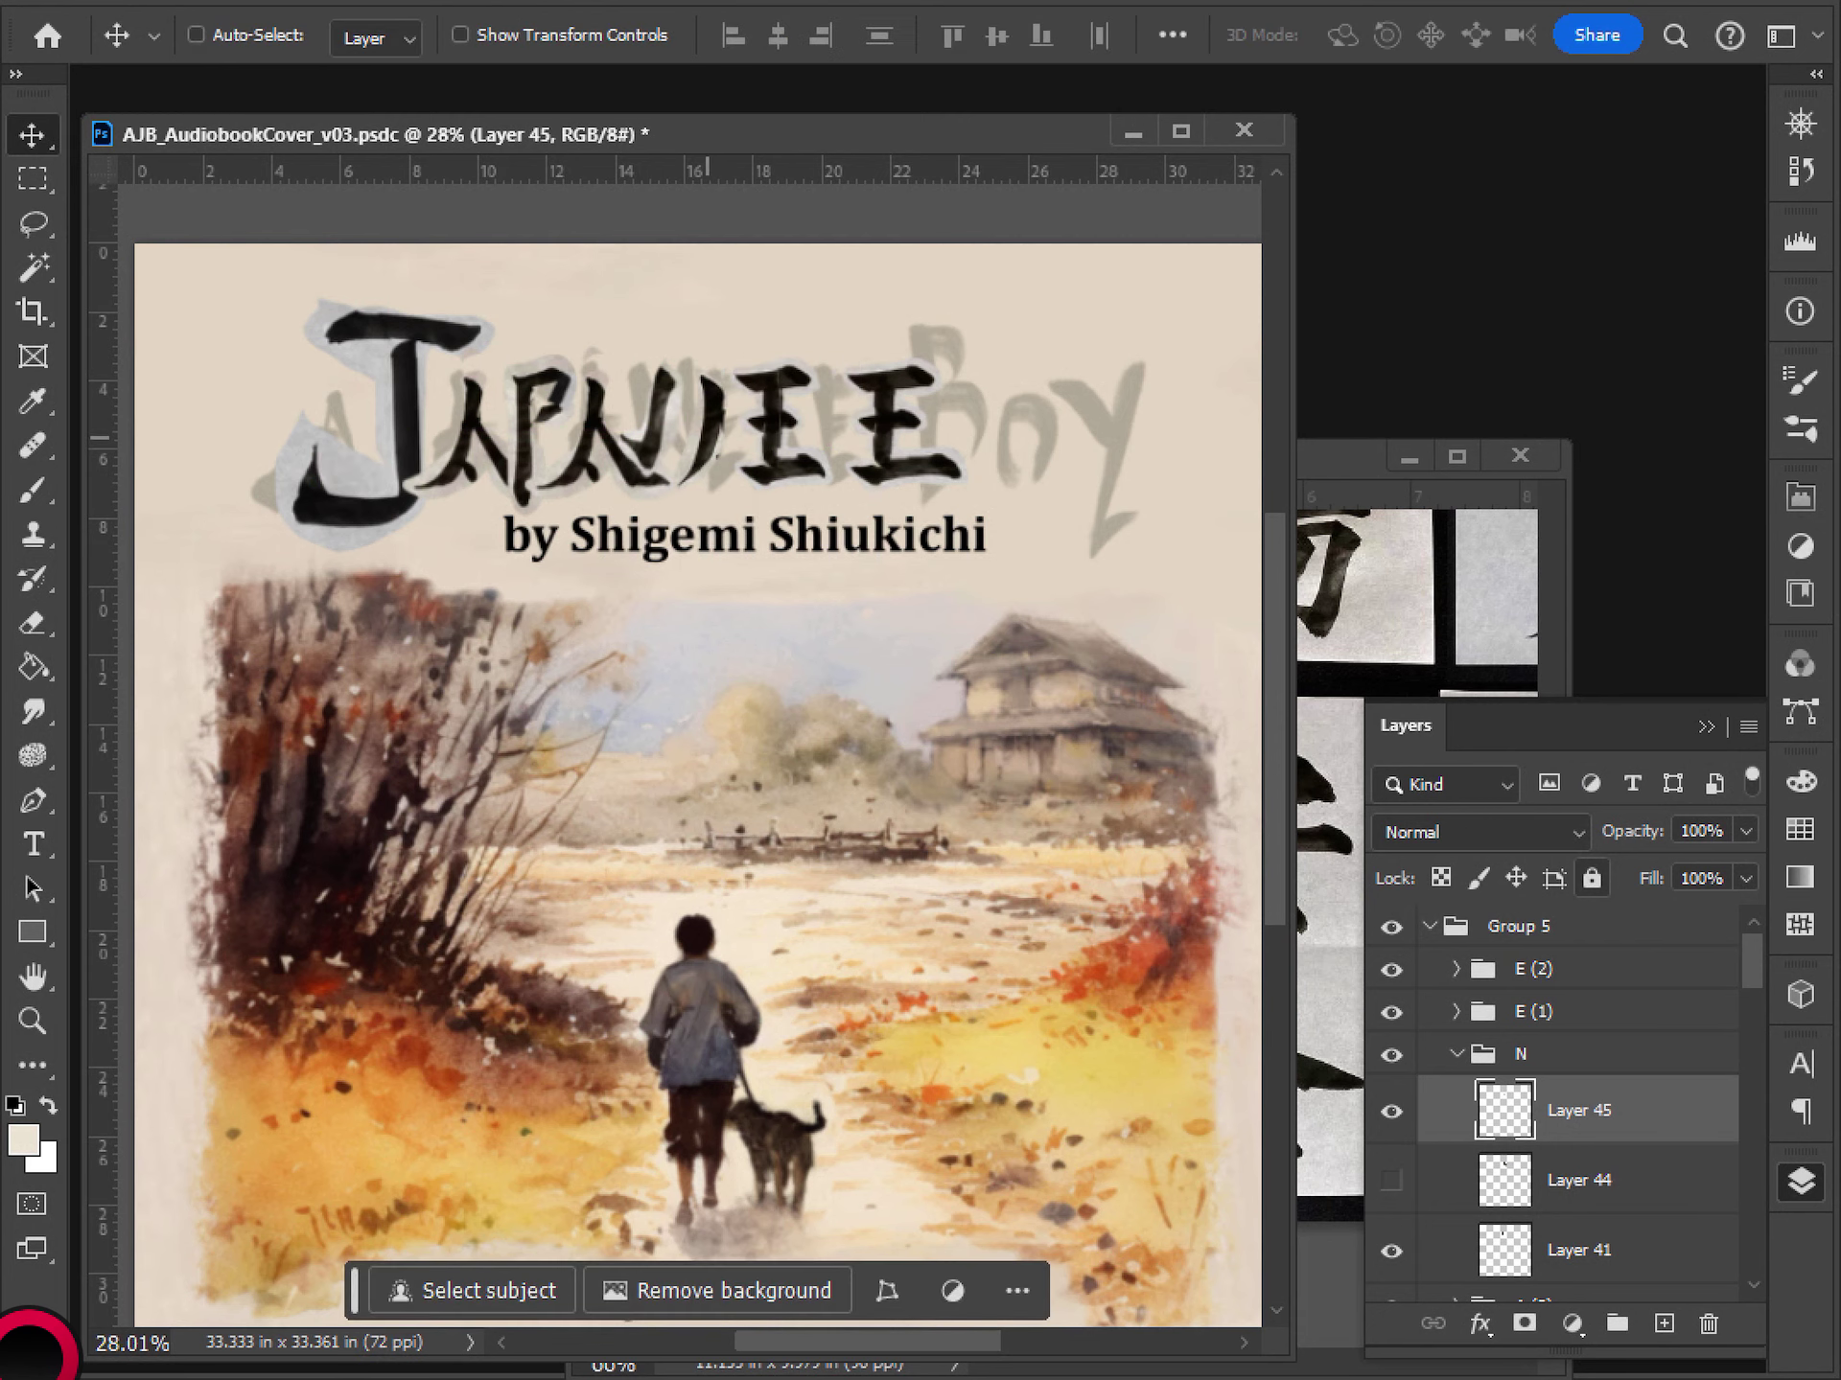
- Look through the kanji calligraphy reference for another stroke suited to the N
left_click(1330, 462)
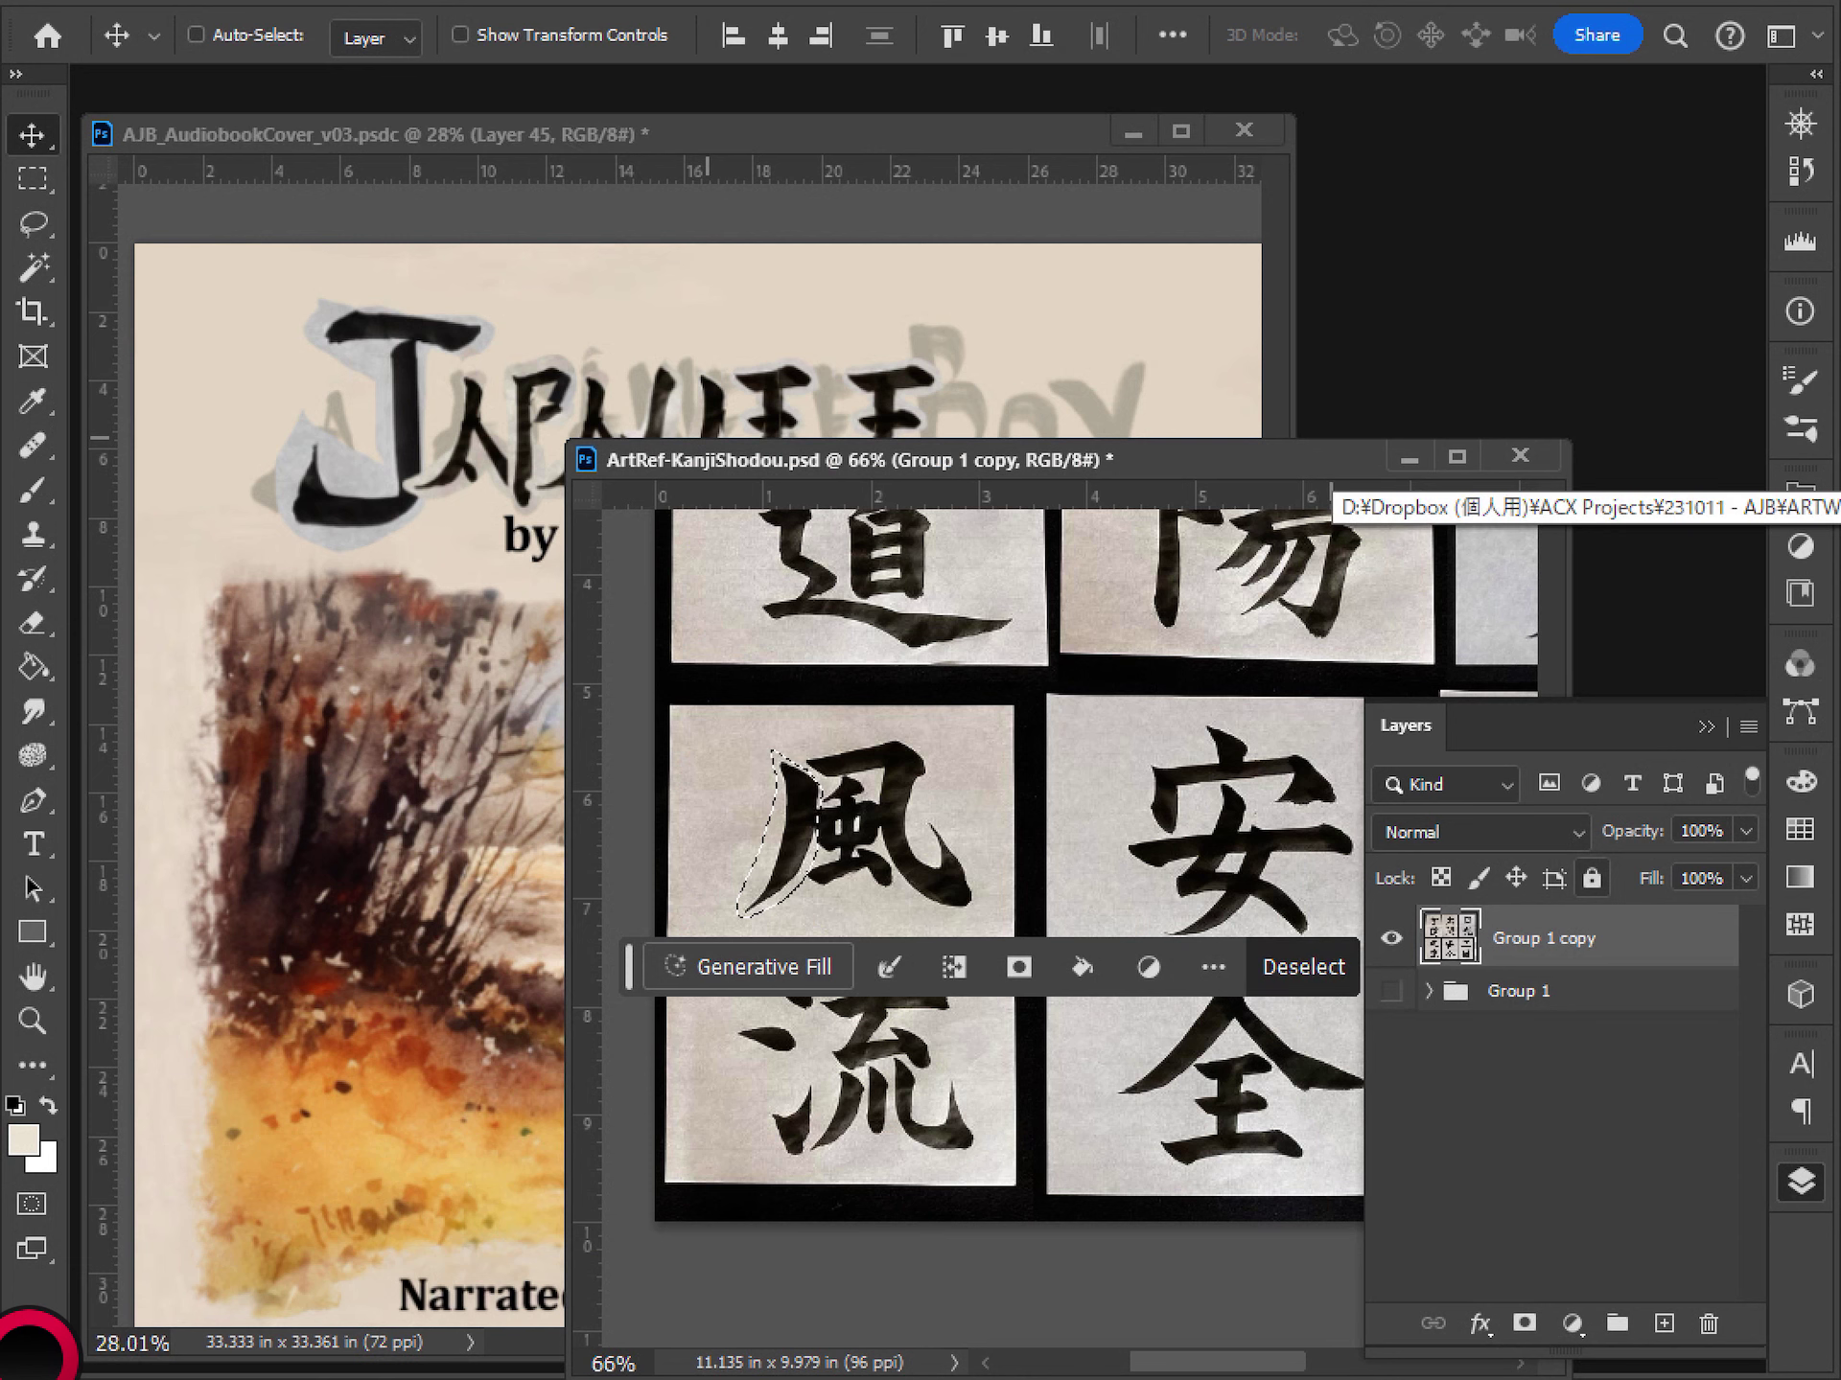
left_click_drag(1109, 785, 868, 928)
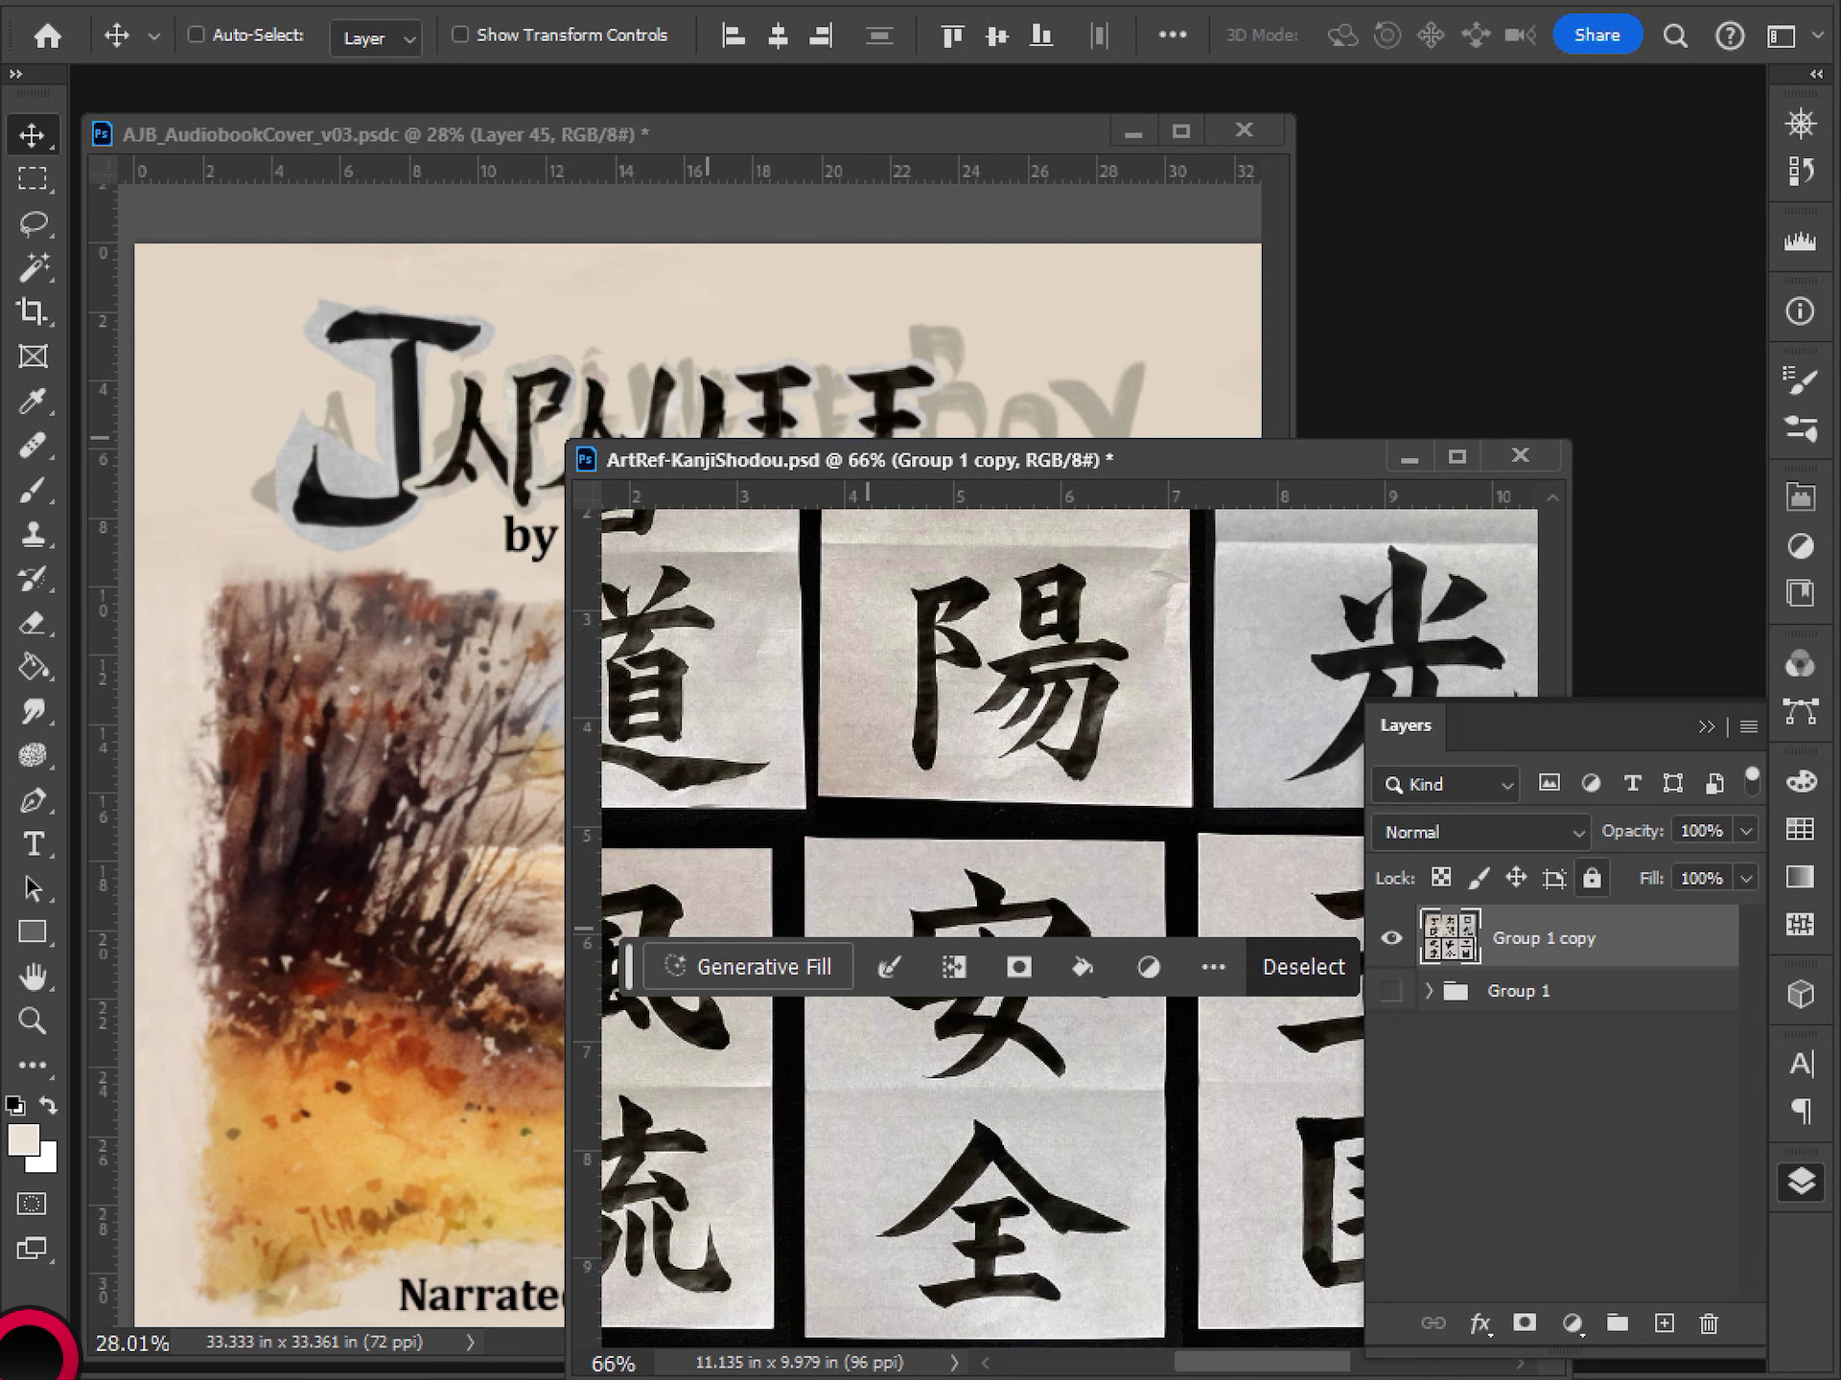
scroll(968, 911, "down", 1)
scroll(968, 911, "left", 3)
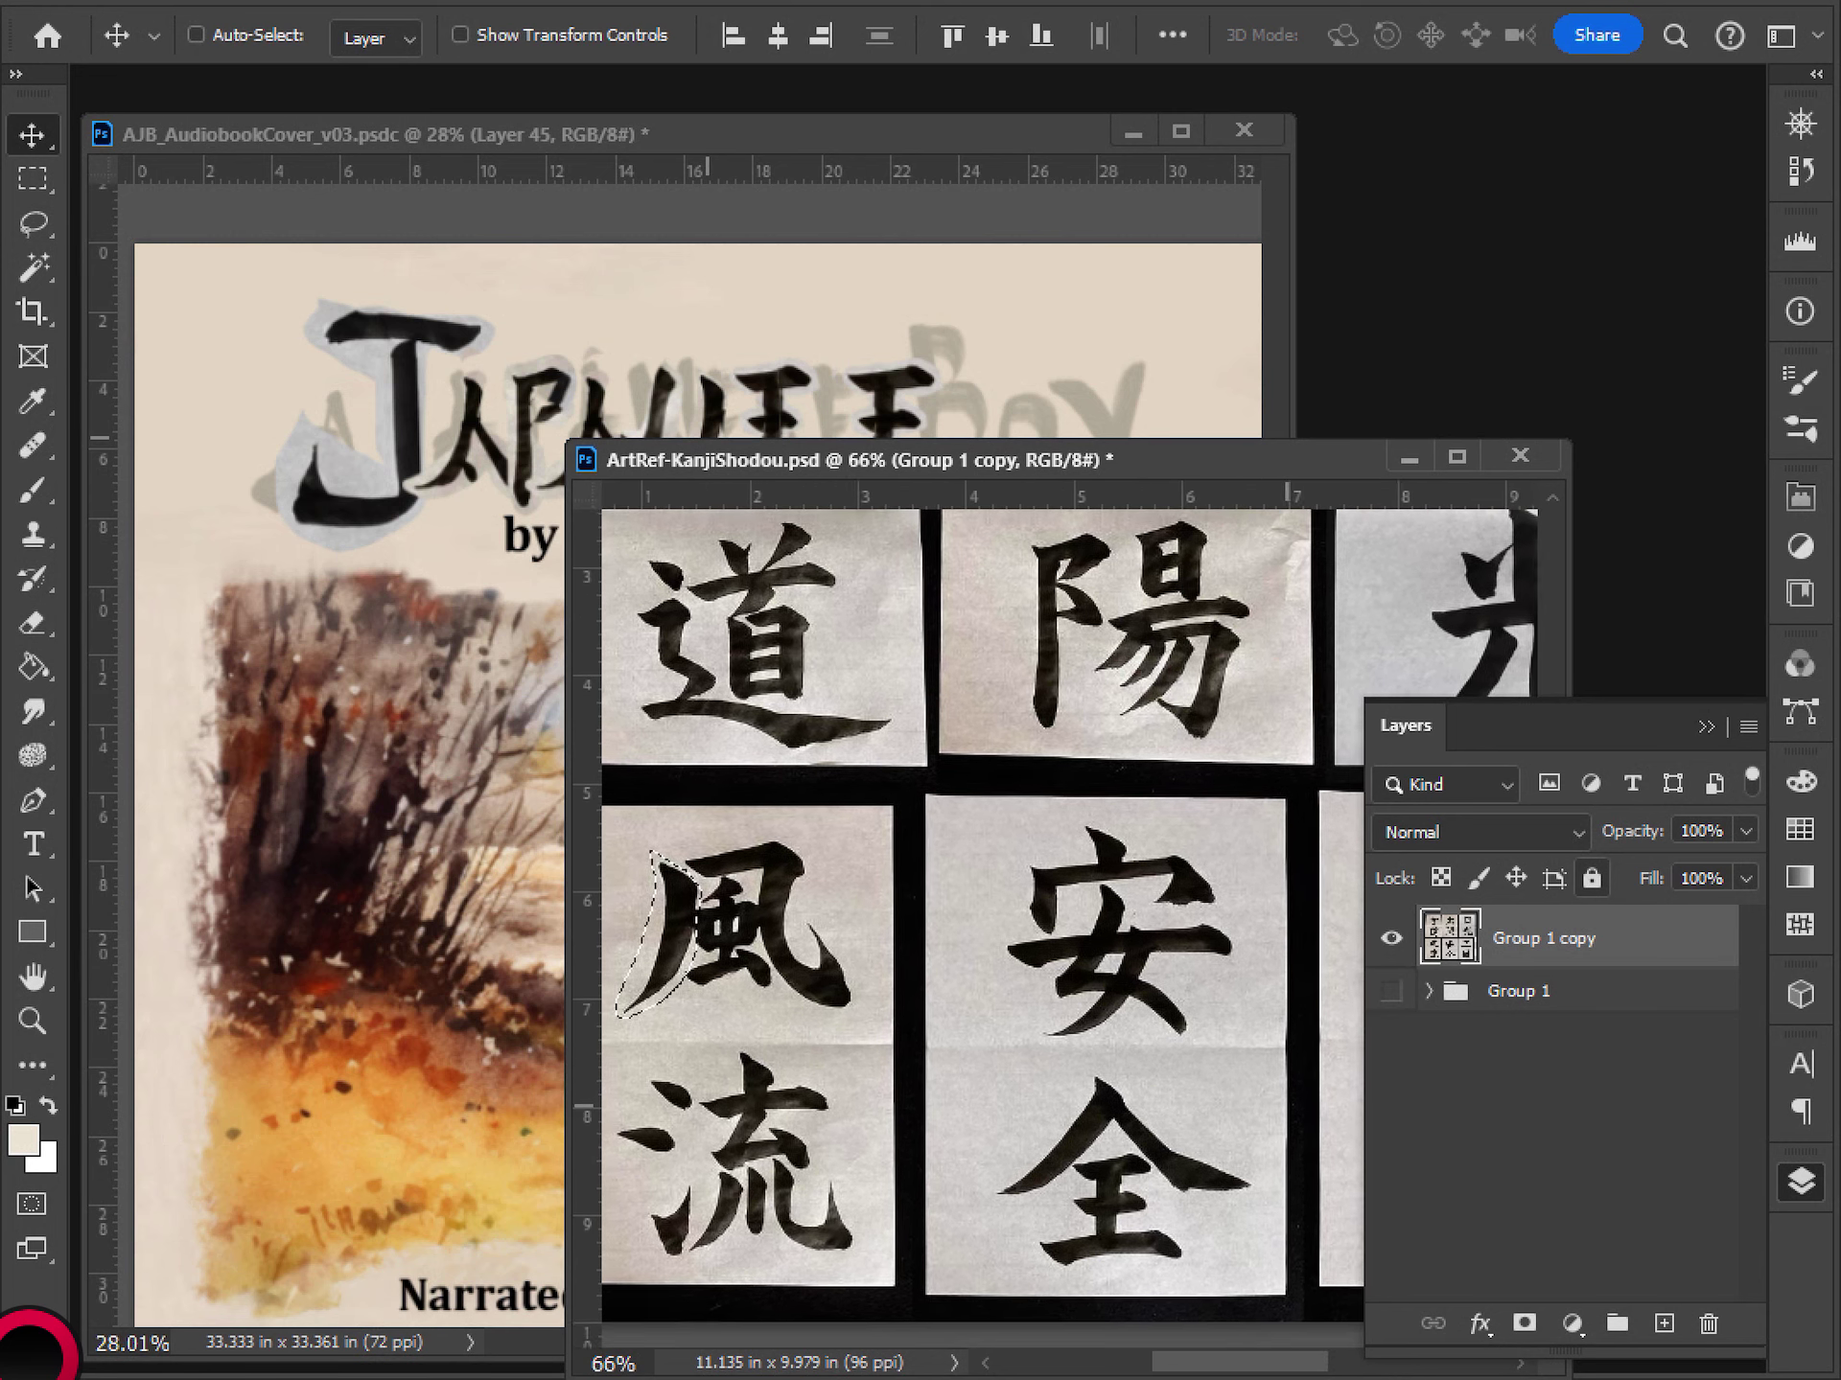
scroll(982, 915, "down", 1)
scroll(982, 915, "right", 1)
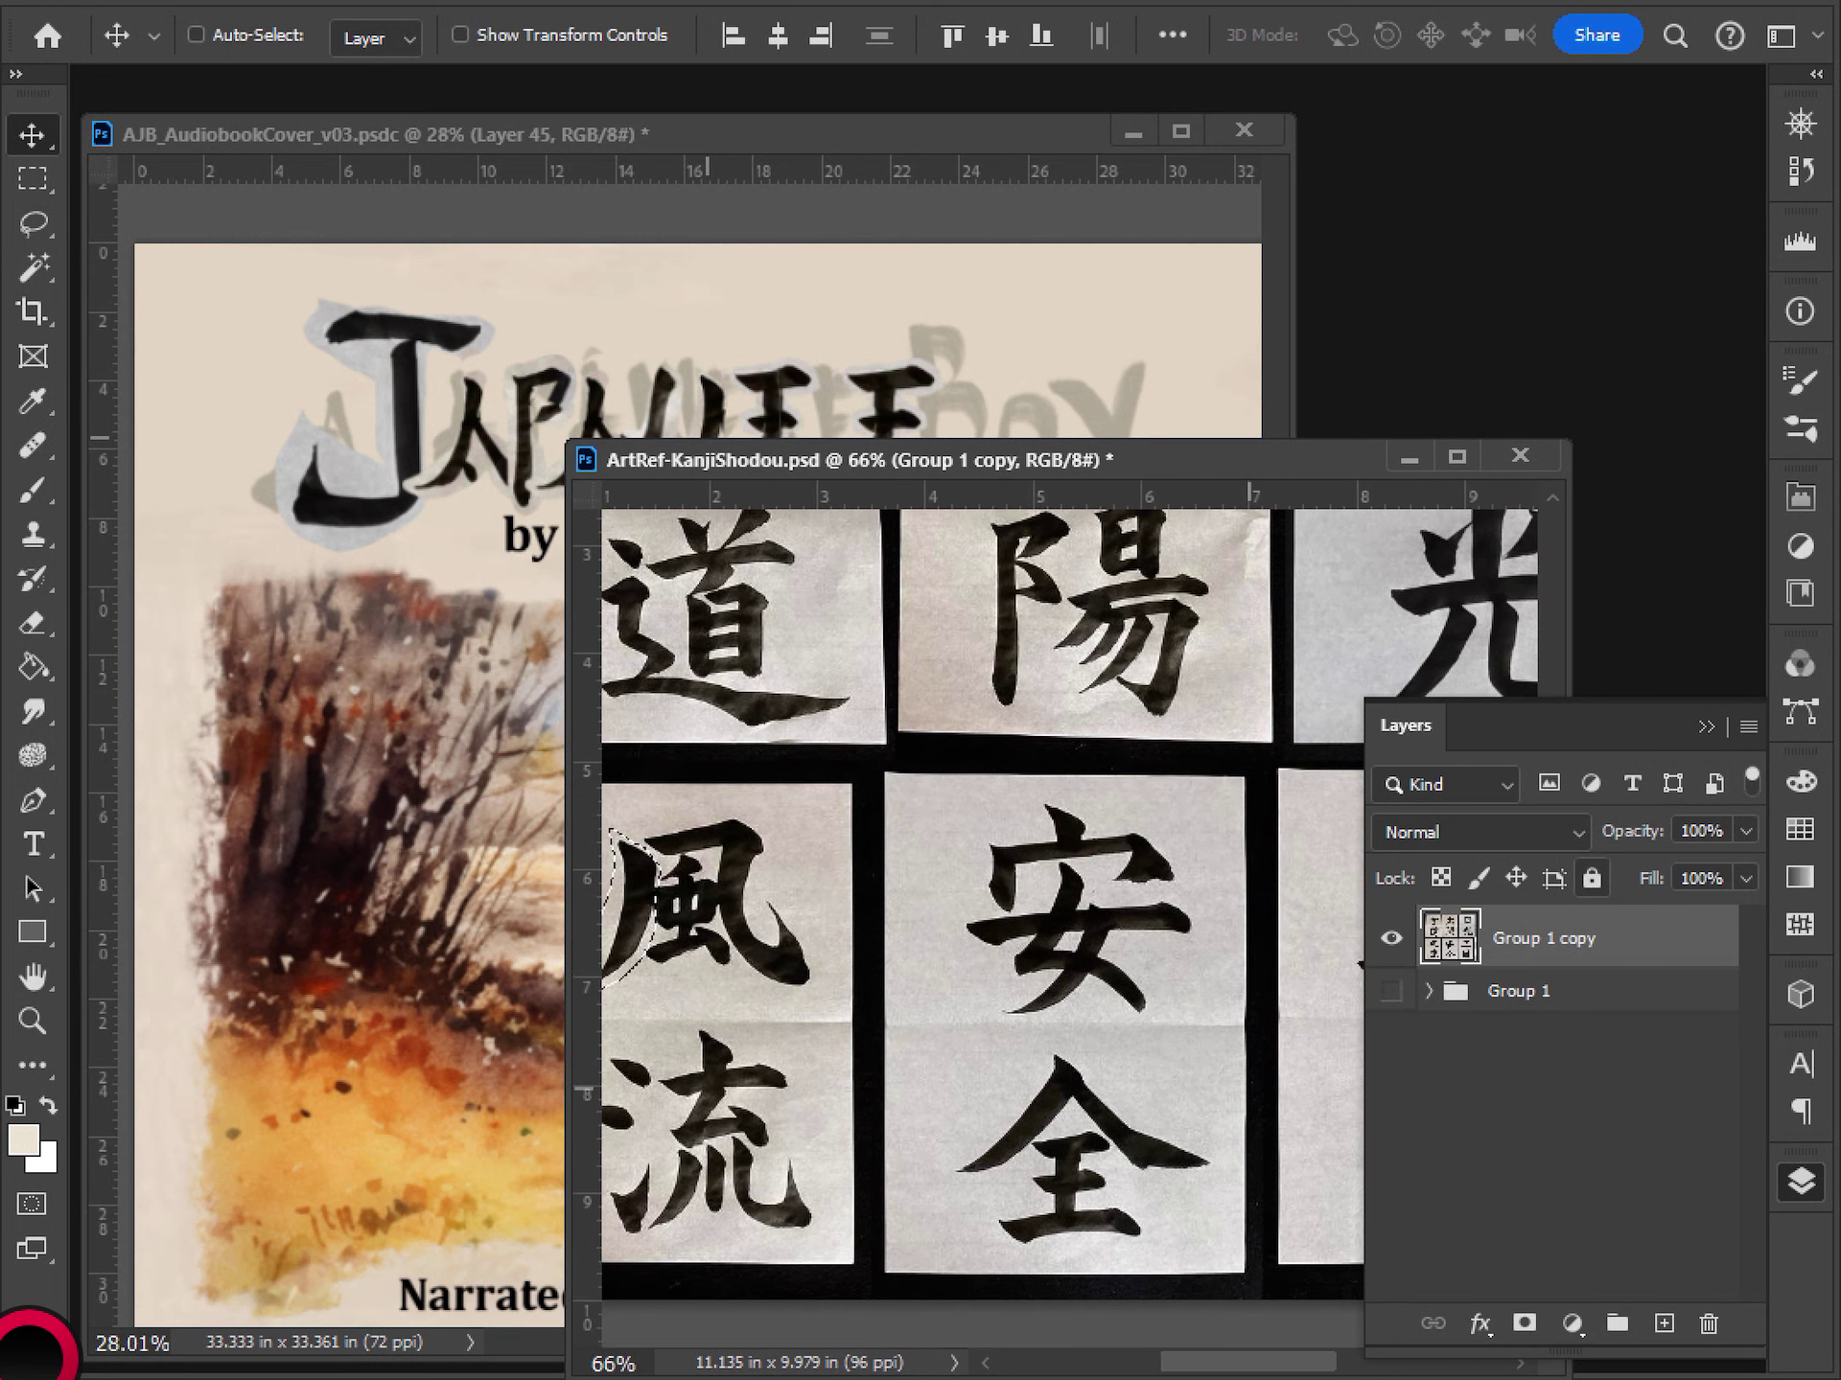
scroll(968, 901, "down", 1)
scroll(968, 901, "right", 2)
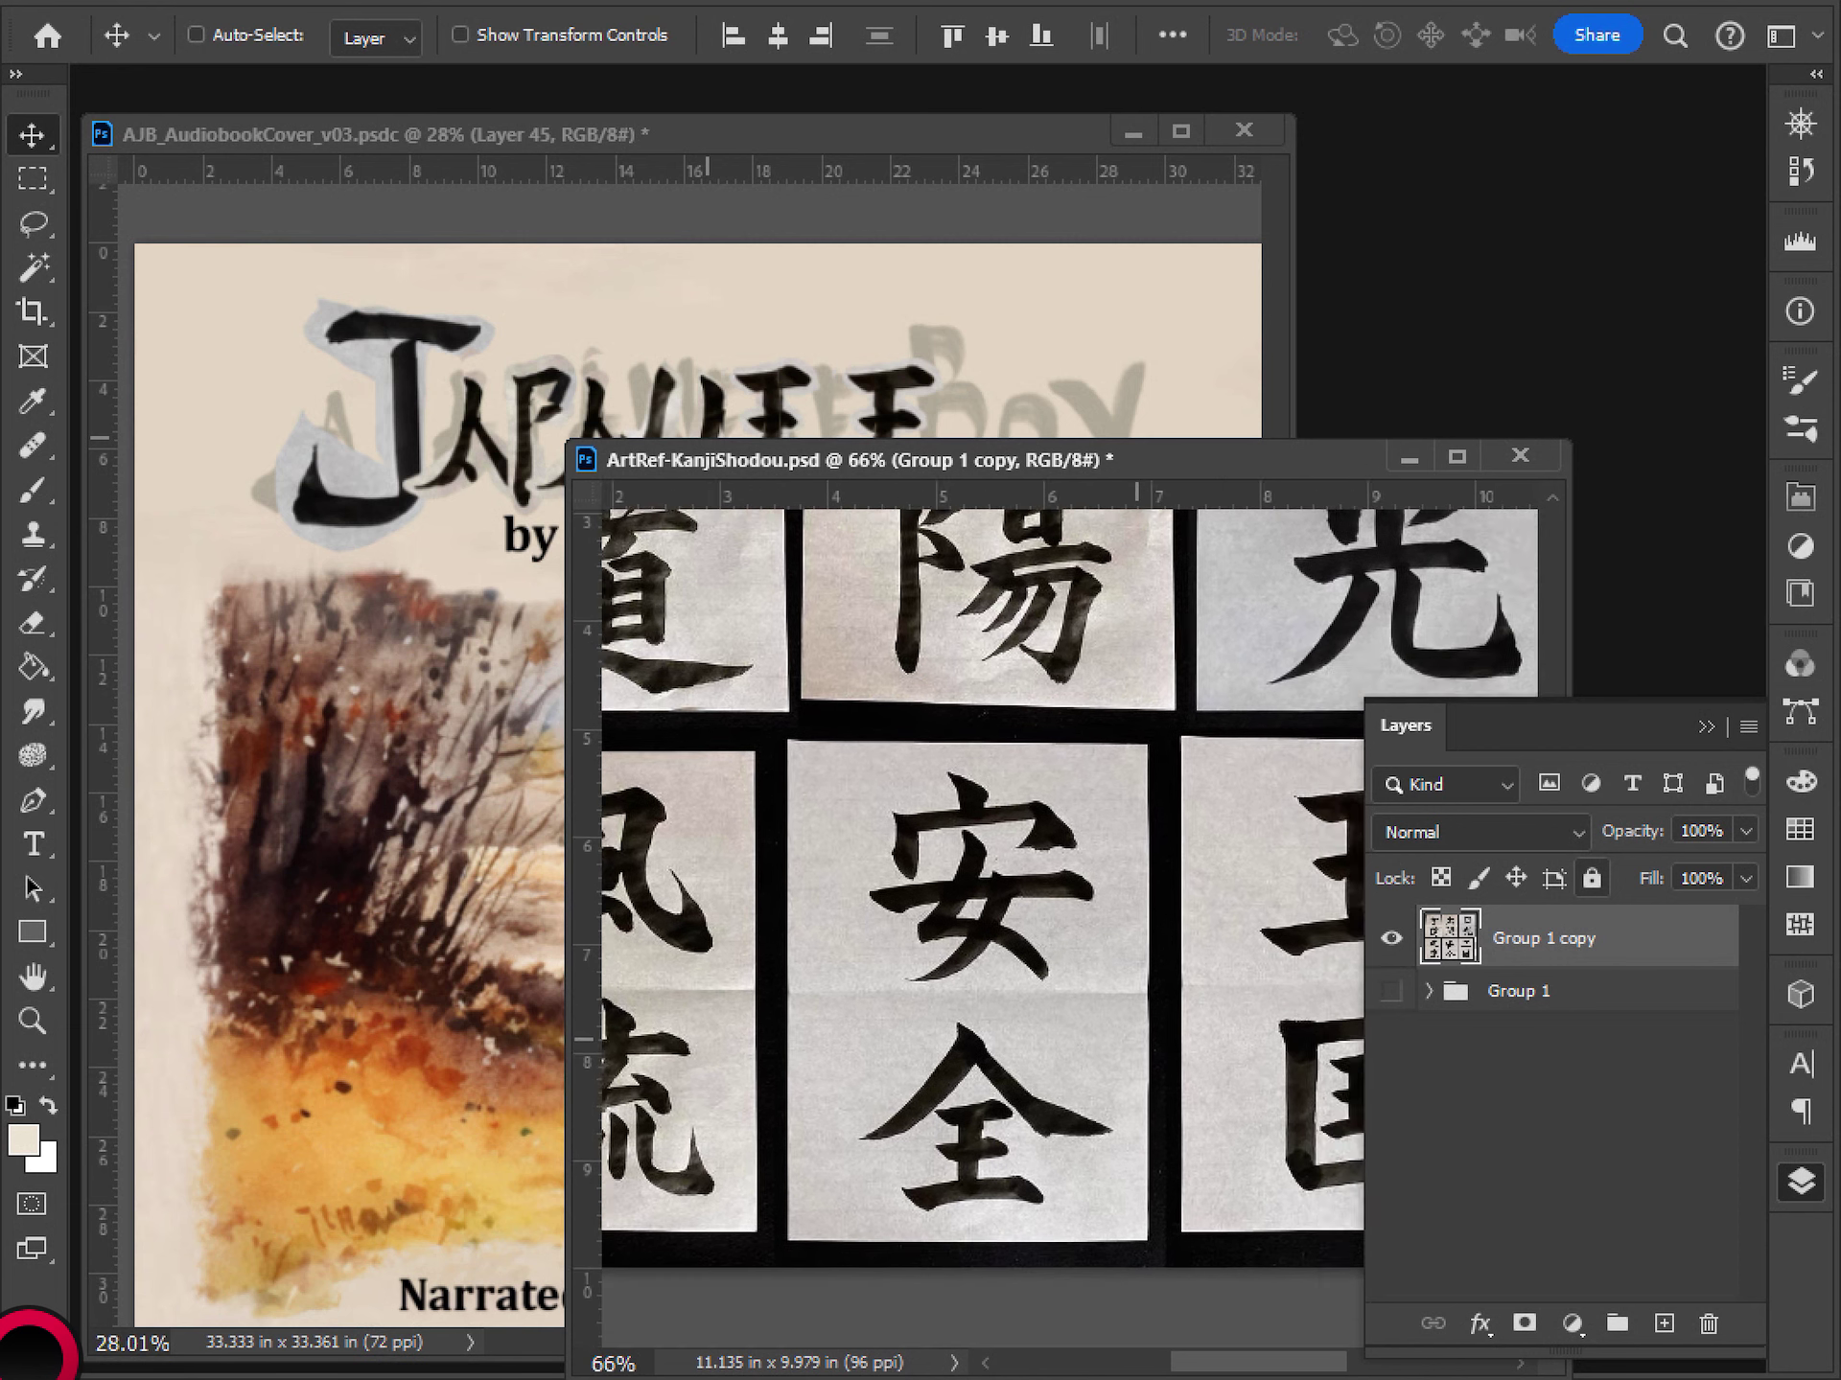
scroll(968, 882, "down", 3)
scroll(968, 882, "right", 5)
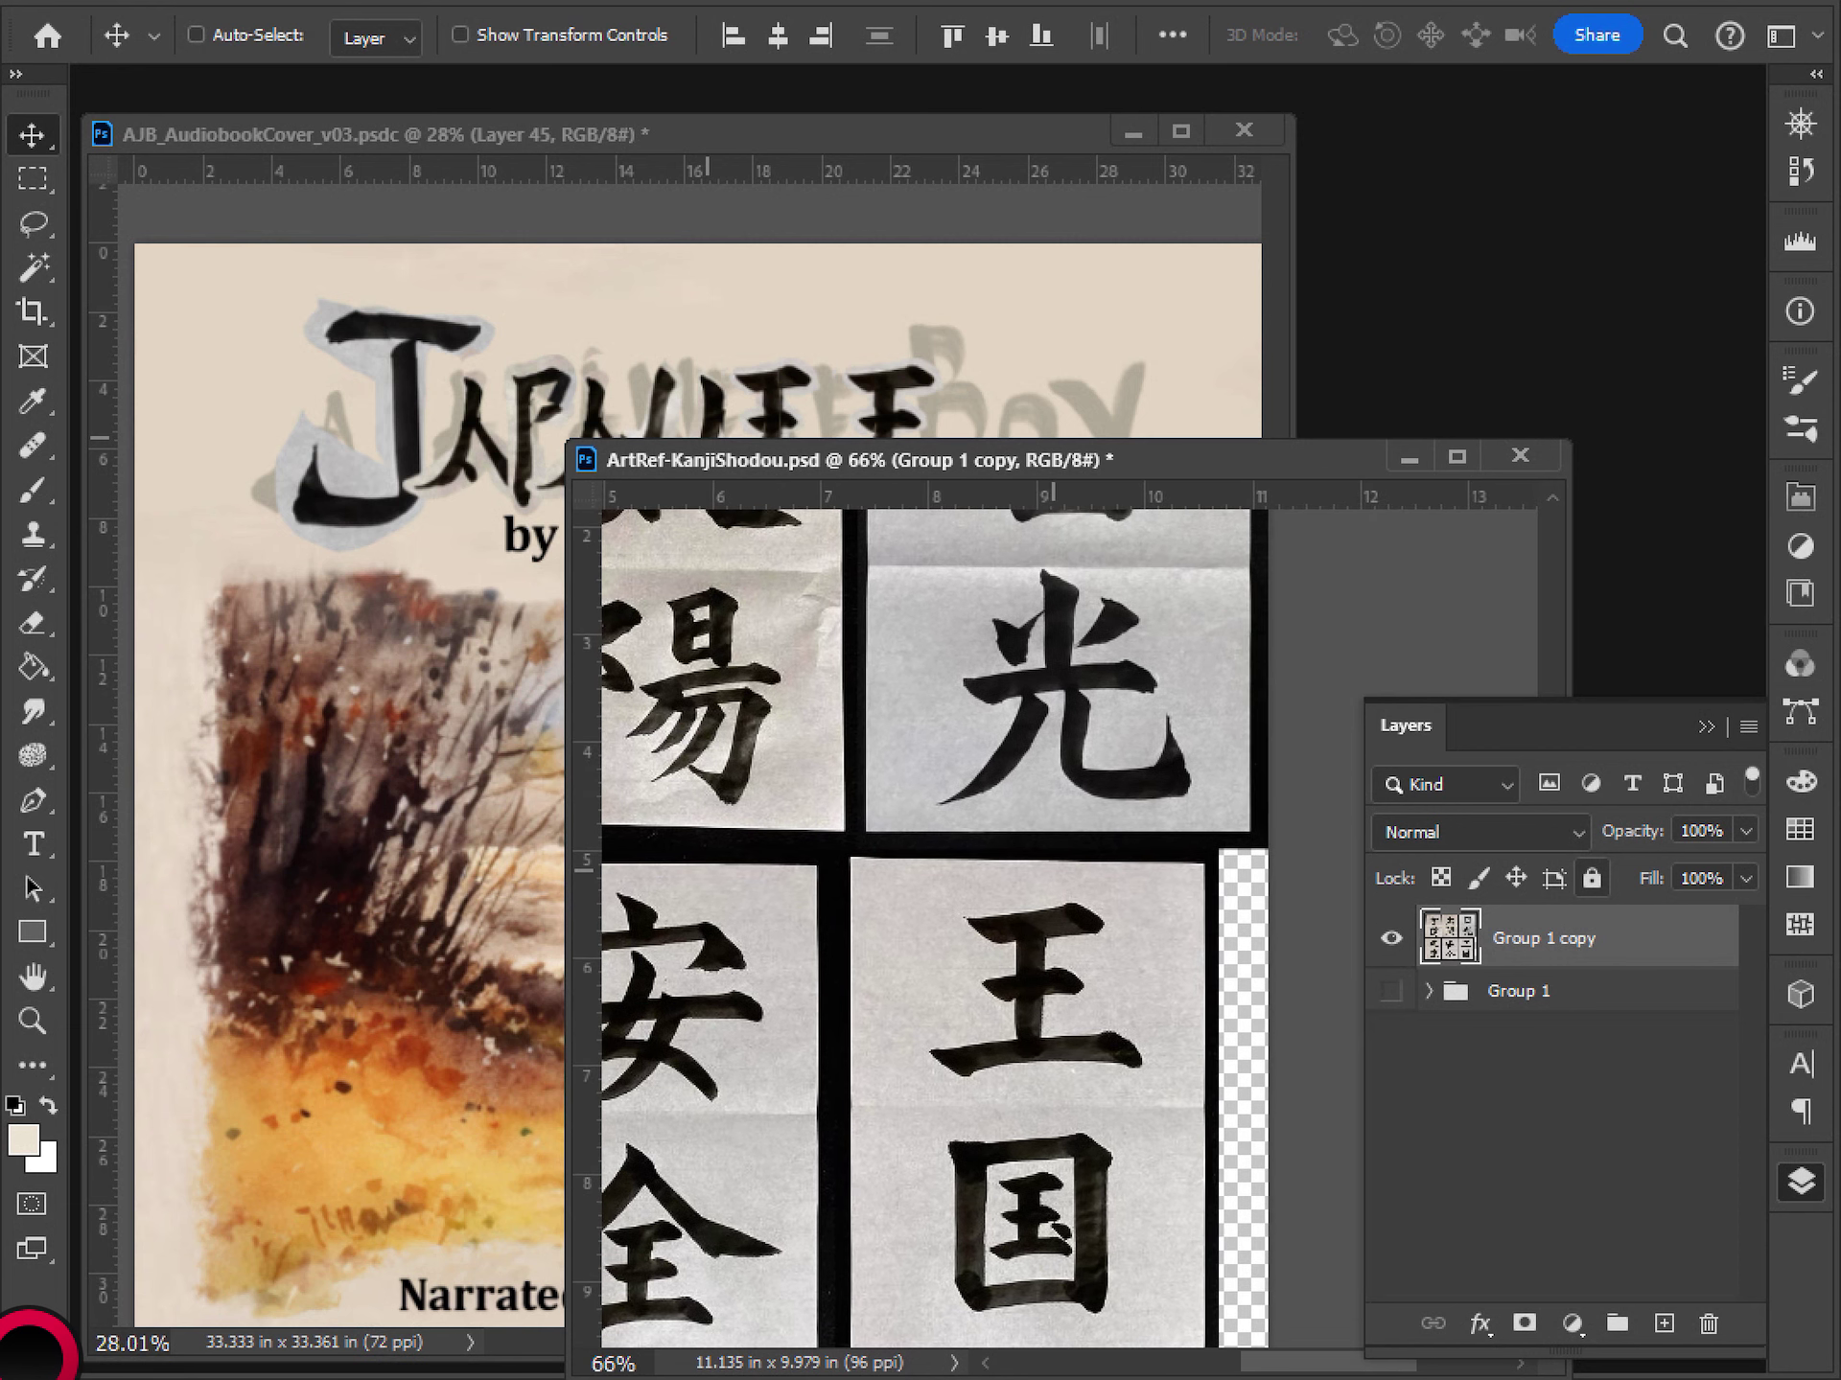
scroll(977, 930, "left", 10)
scroll(978, 929, "up", 1)
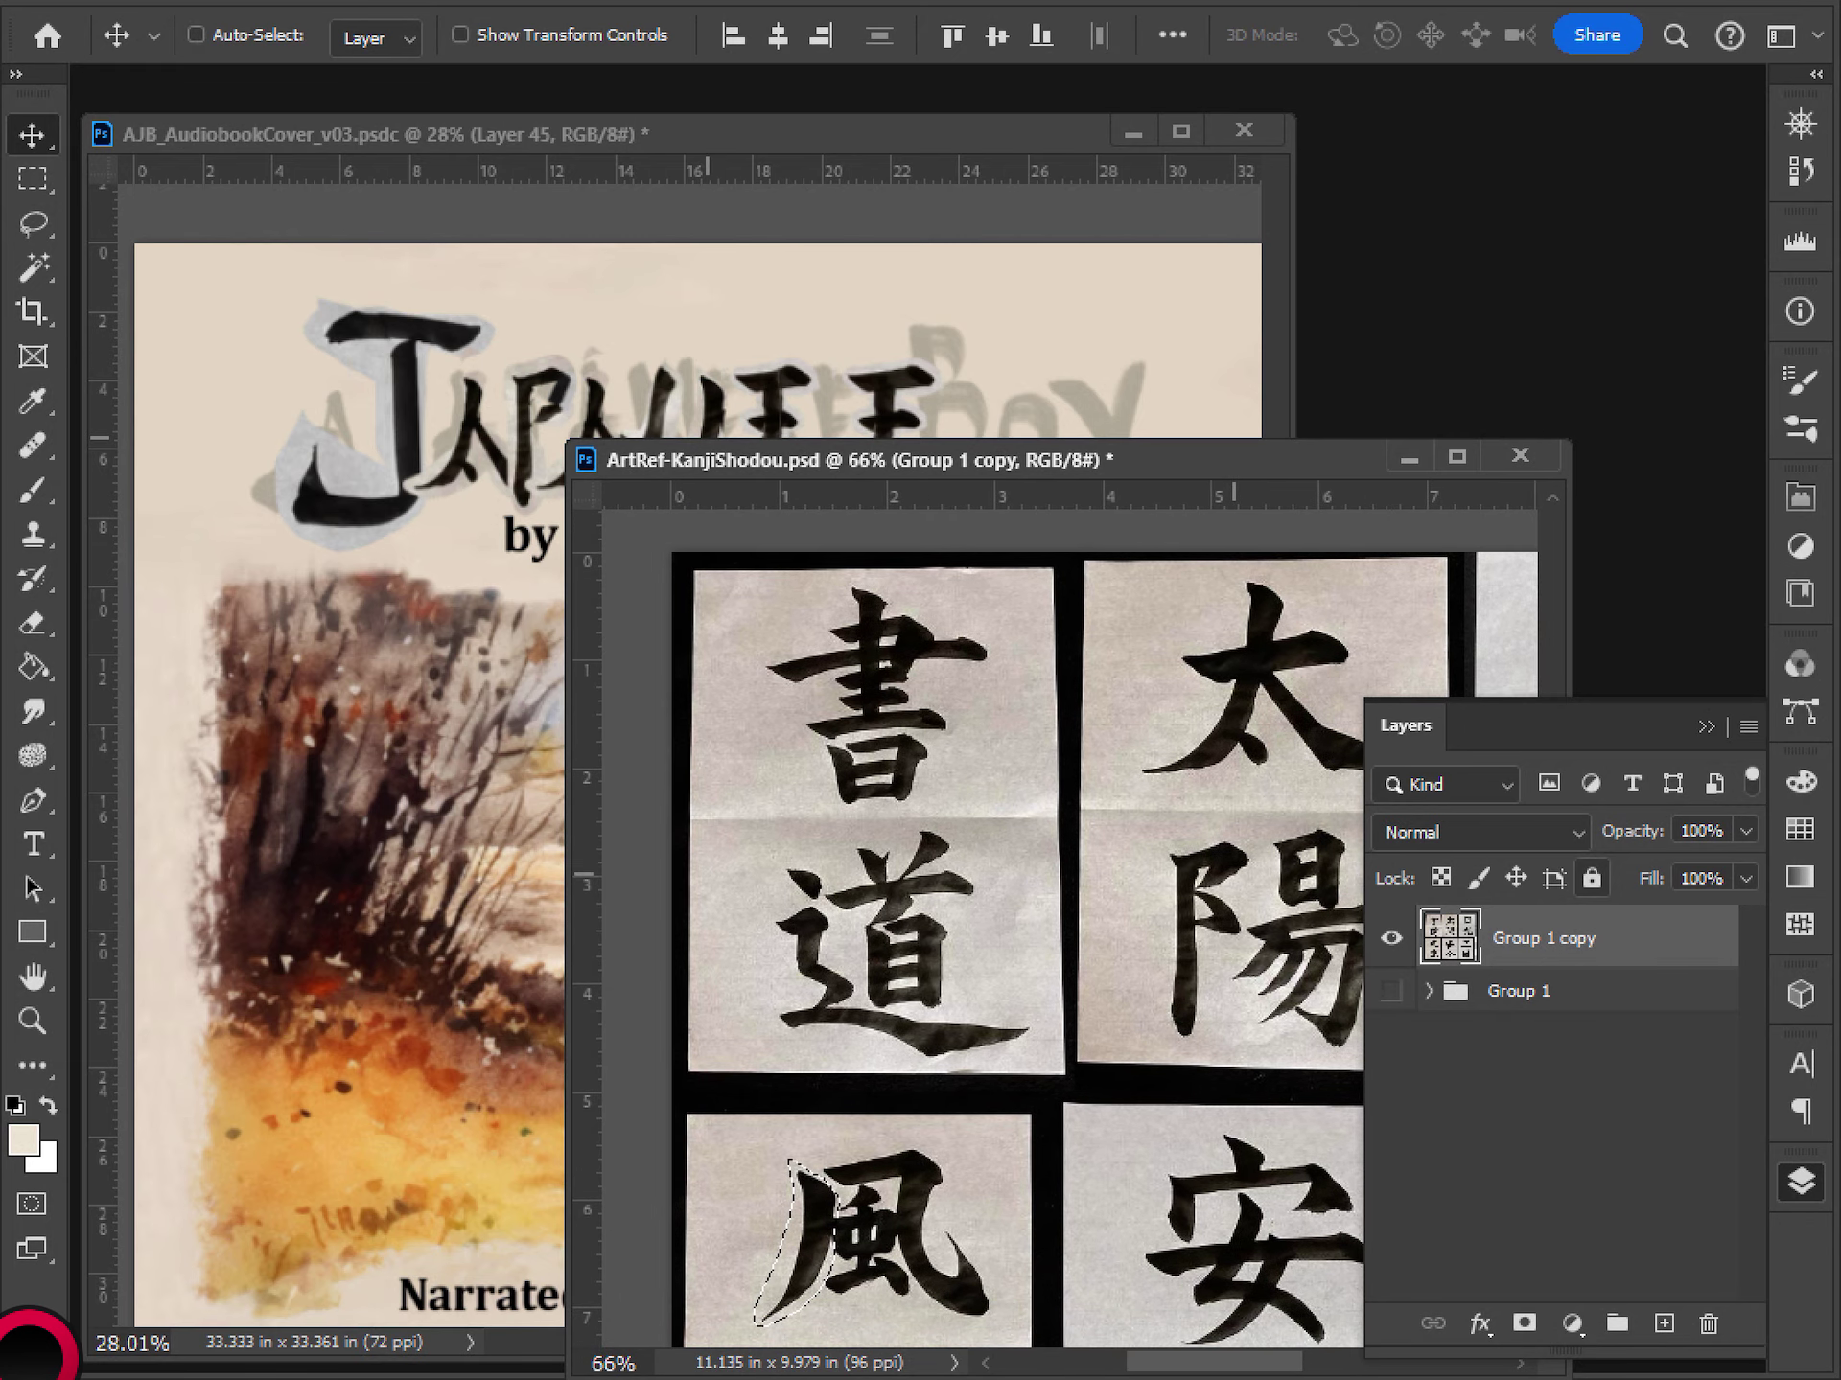
scroll(968, 920, "down", 4)
scroll(969, 920, "right", 2)
scroll(968, 920, "down", 3)
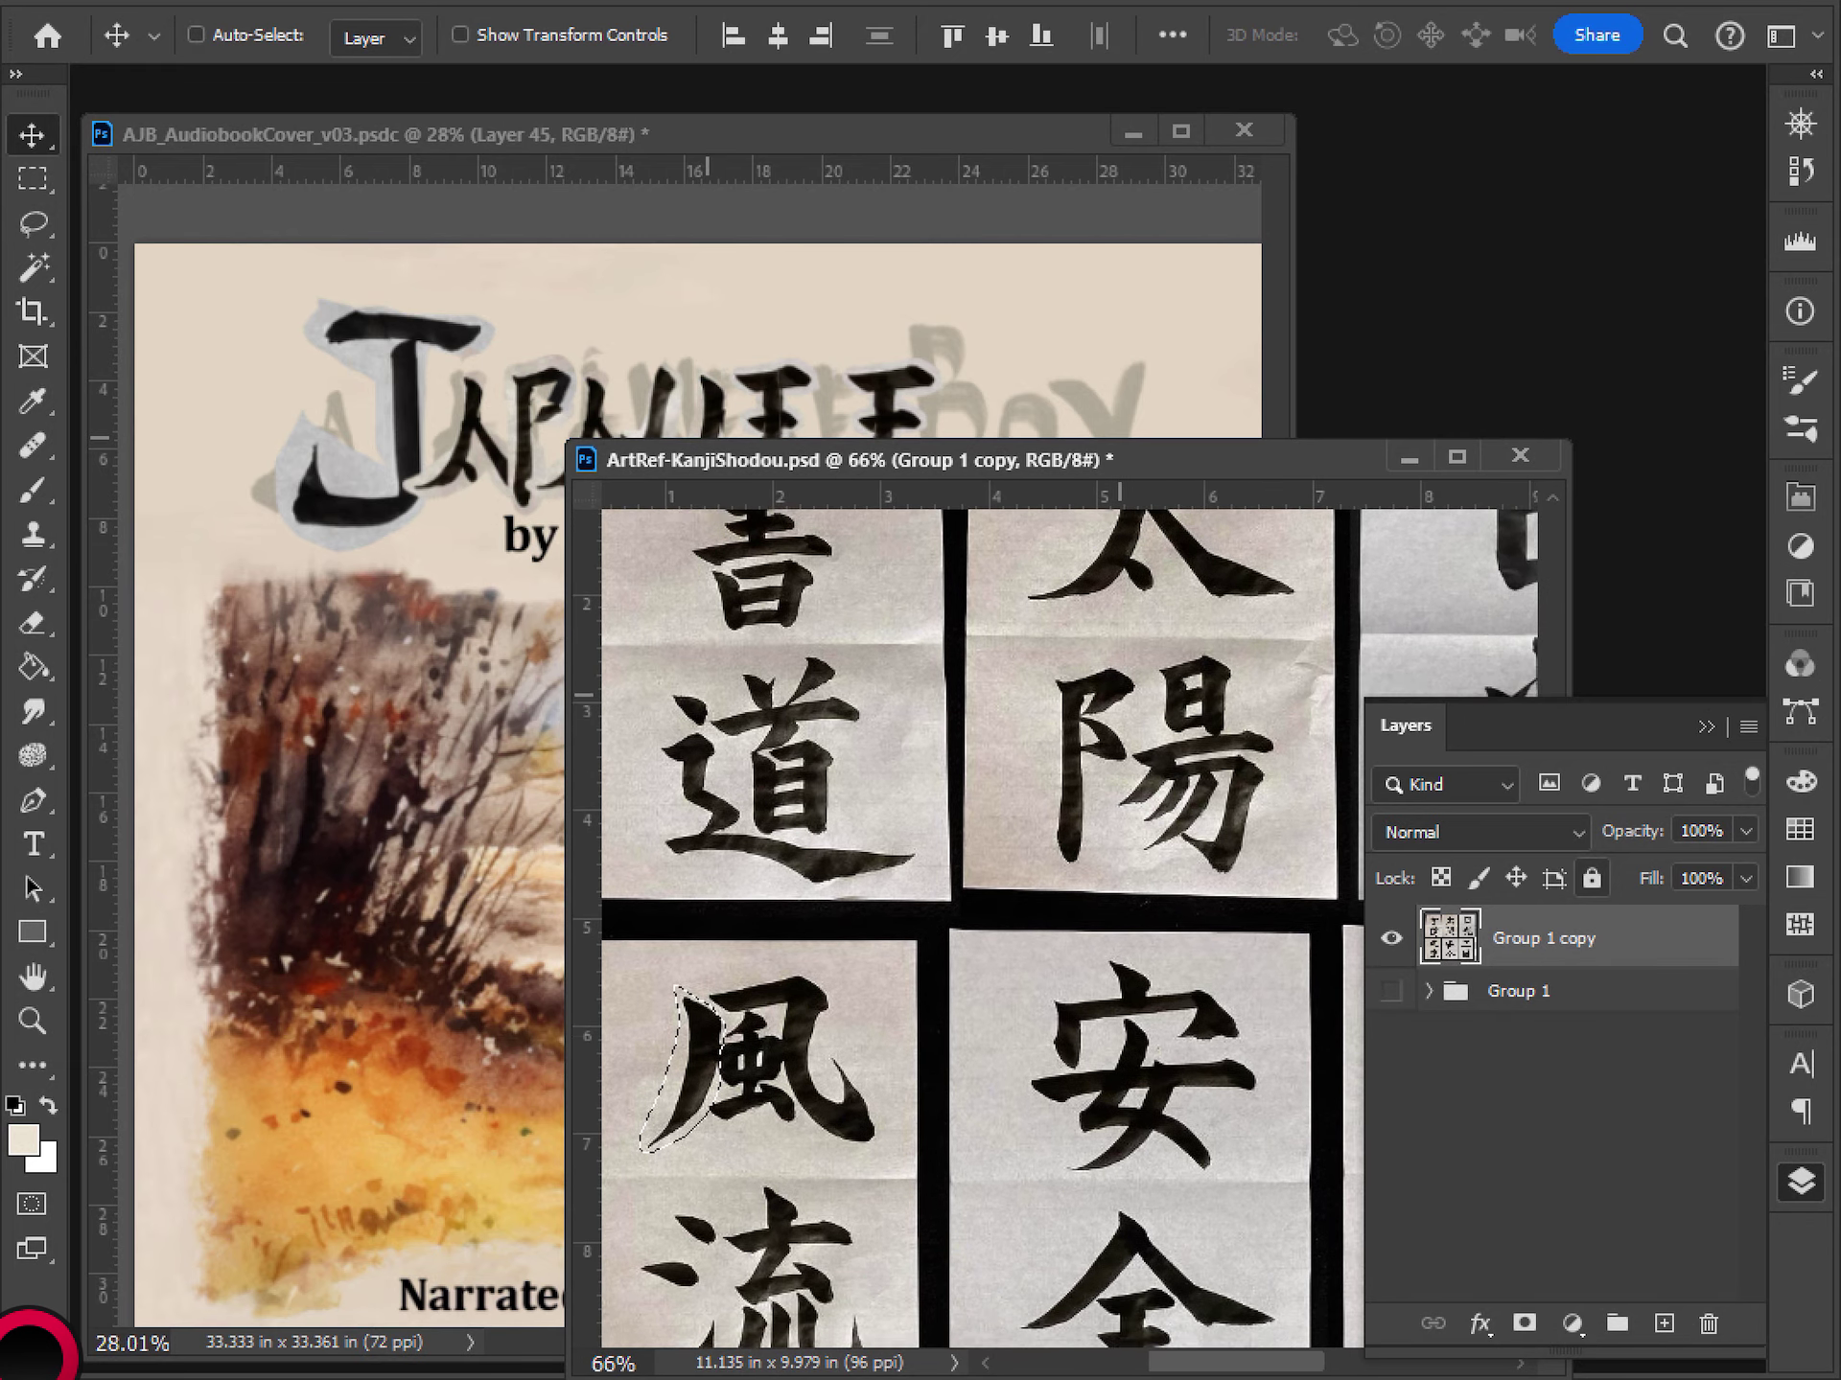
left_click_drag(1129, 623, 1119, 641)
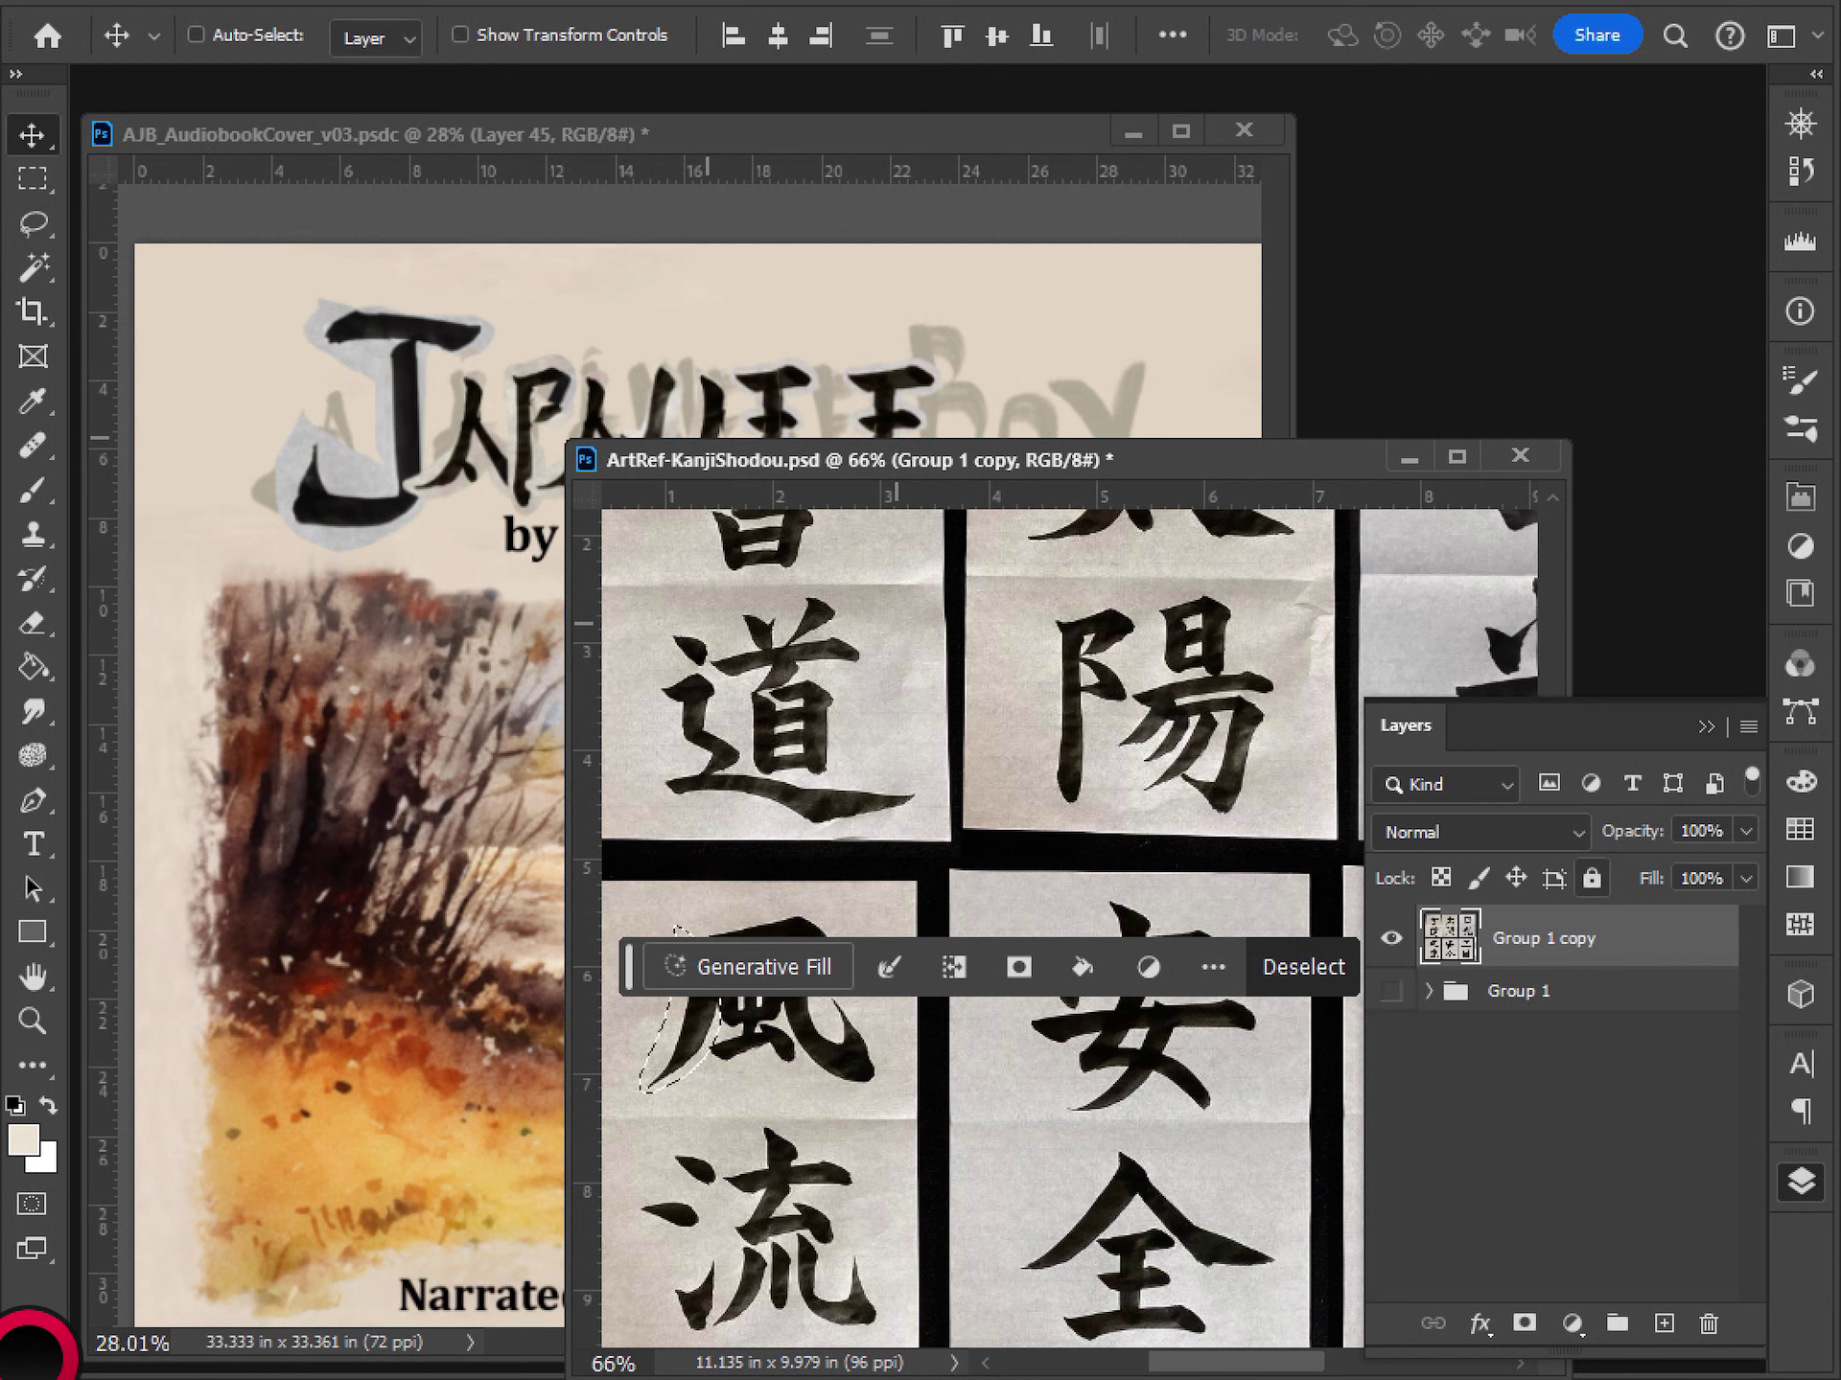
- Lasso the small dot stroke at the top of the 道 kanji and paste it into the cover's N group
key("l")
key("ctrl+d")
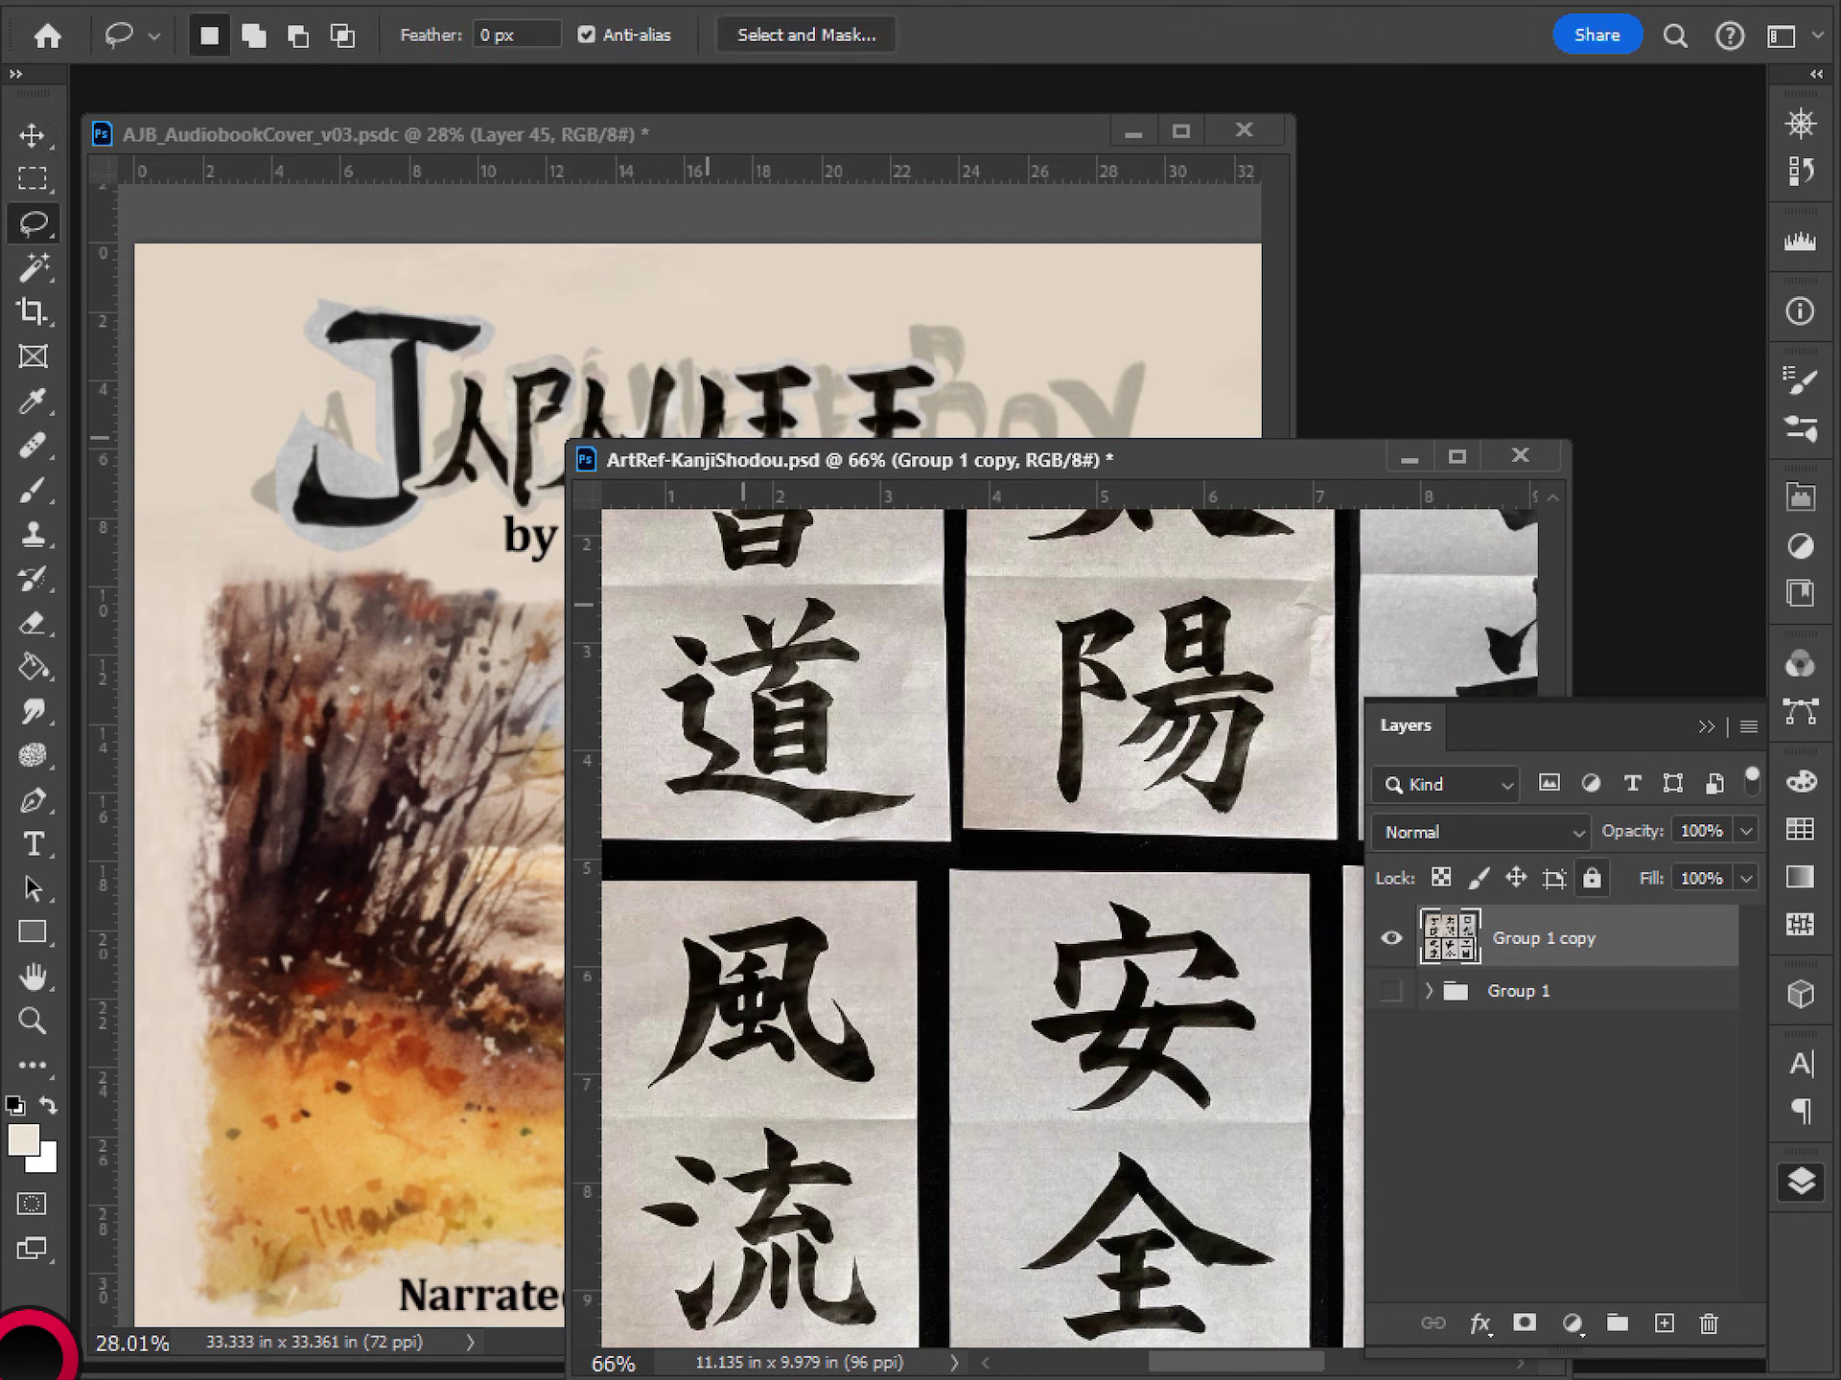
mouse_move(758, 650)
left_mouse_down()
mouse_move(741, 597)
mouse_move(772, 650)
left_mouse_up()
key("ctrl+c")
key("ctrl+d")
left_click(780, 364)
key("ctrl+v")
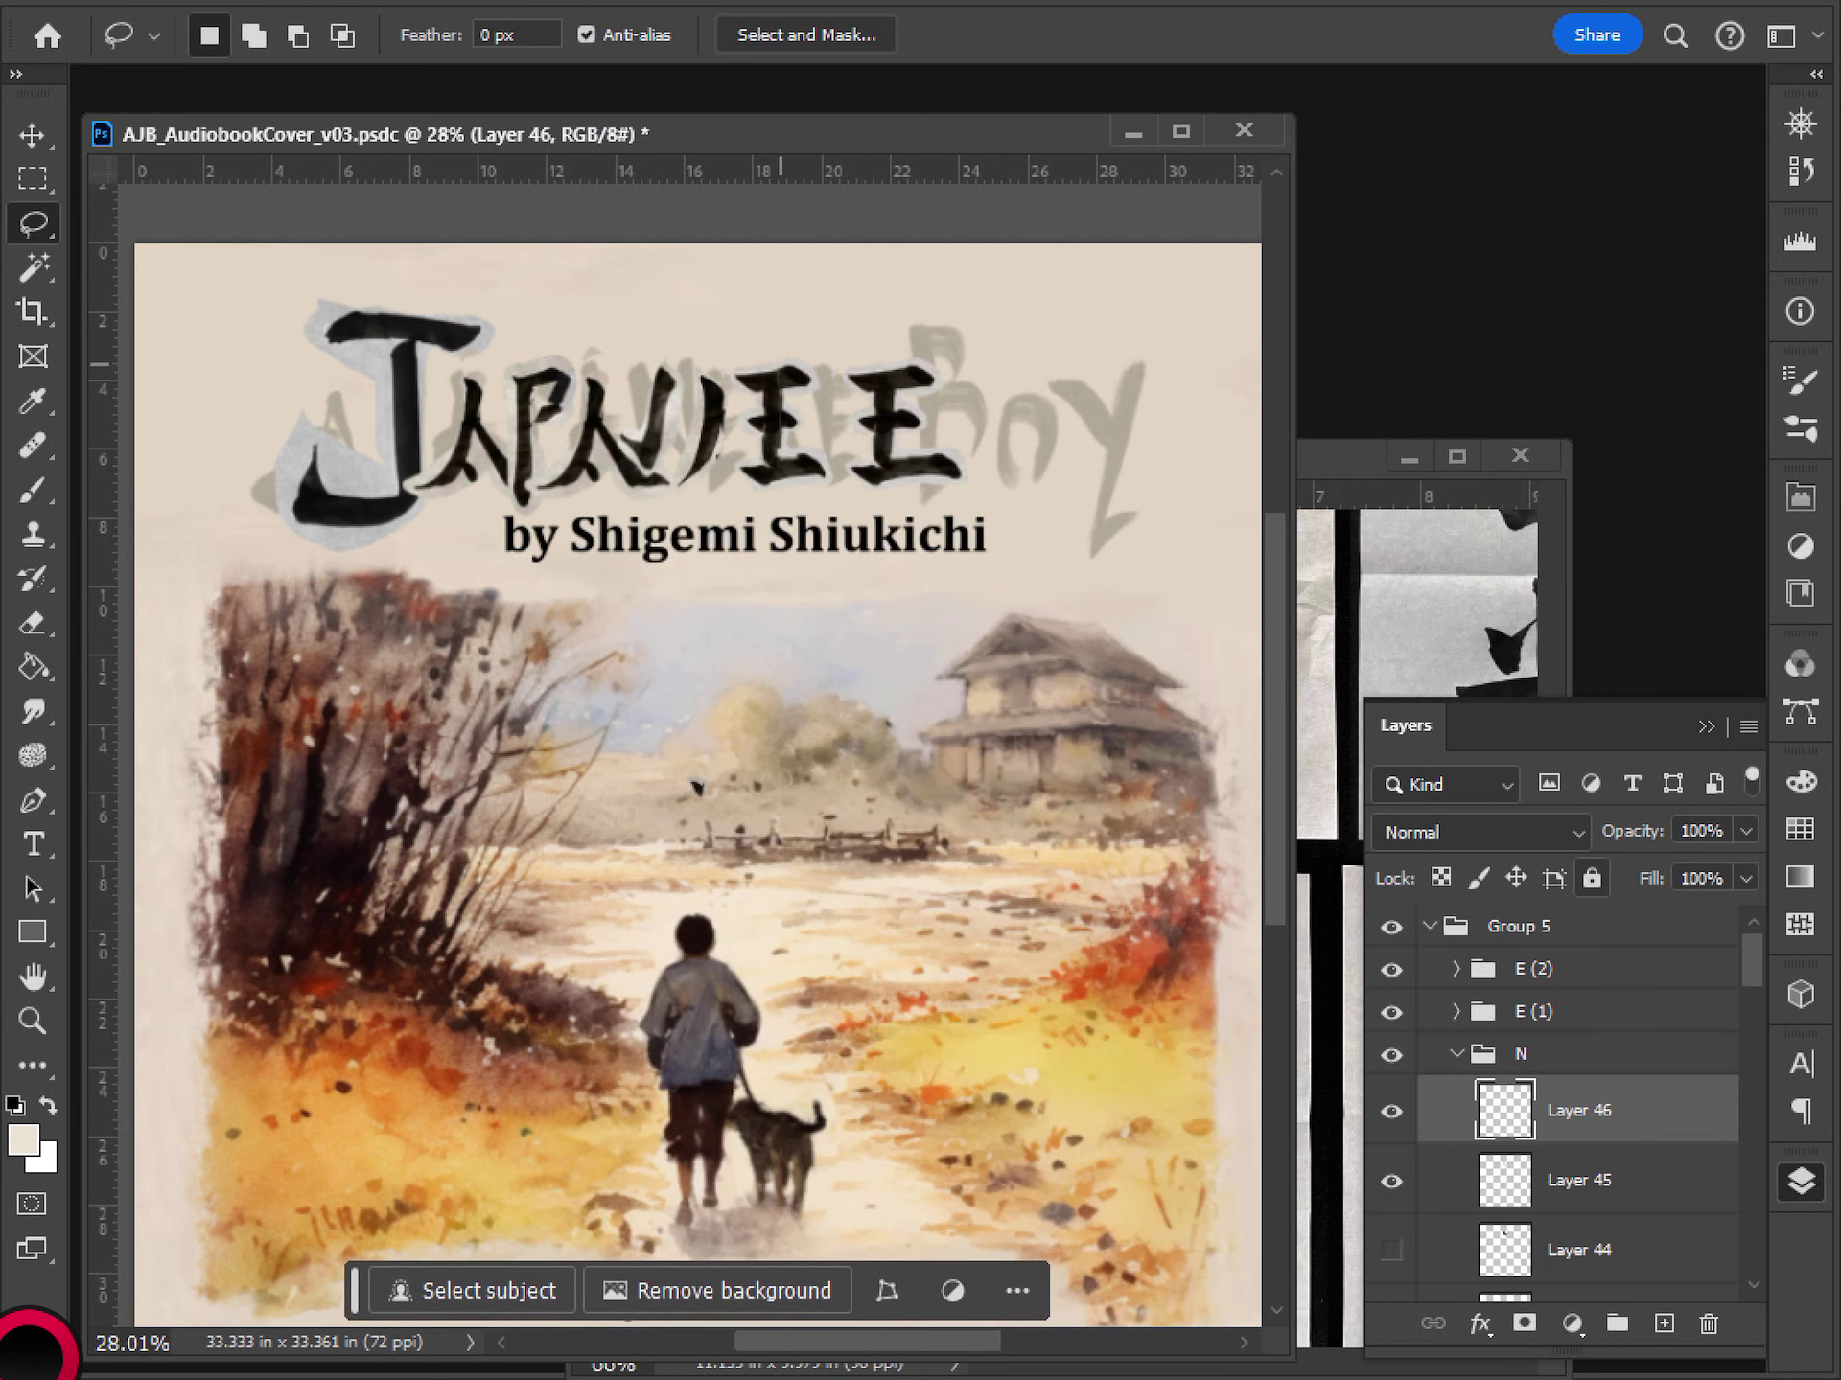
- Enlarge the pasted dot stroke to about 305% and place it between the N's strokes
key("ctrl+t")
left_click_drag(709, 770, 729, 697)
mouse_move(700, 757)
left_mouse_down()
mouse_move(705, 420)
mouse_move(707, 440)
mouse_move(743, 379)
mouse_move(722, 388)
left_mouse_up()
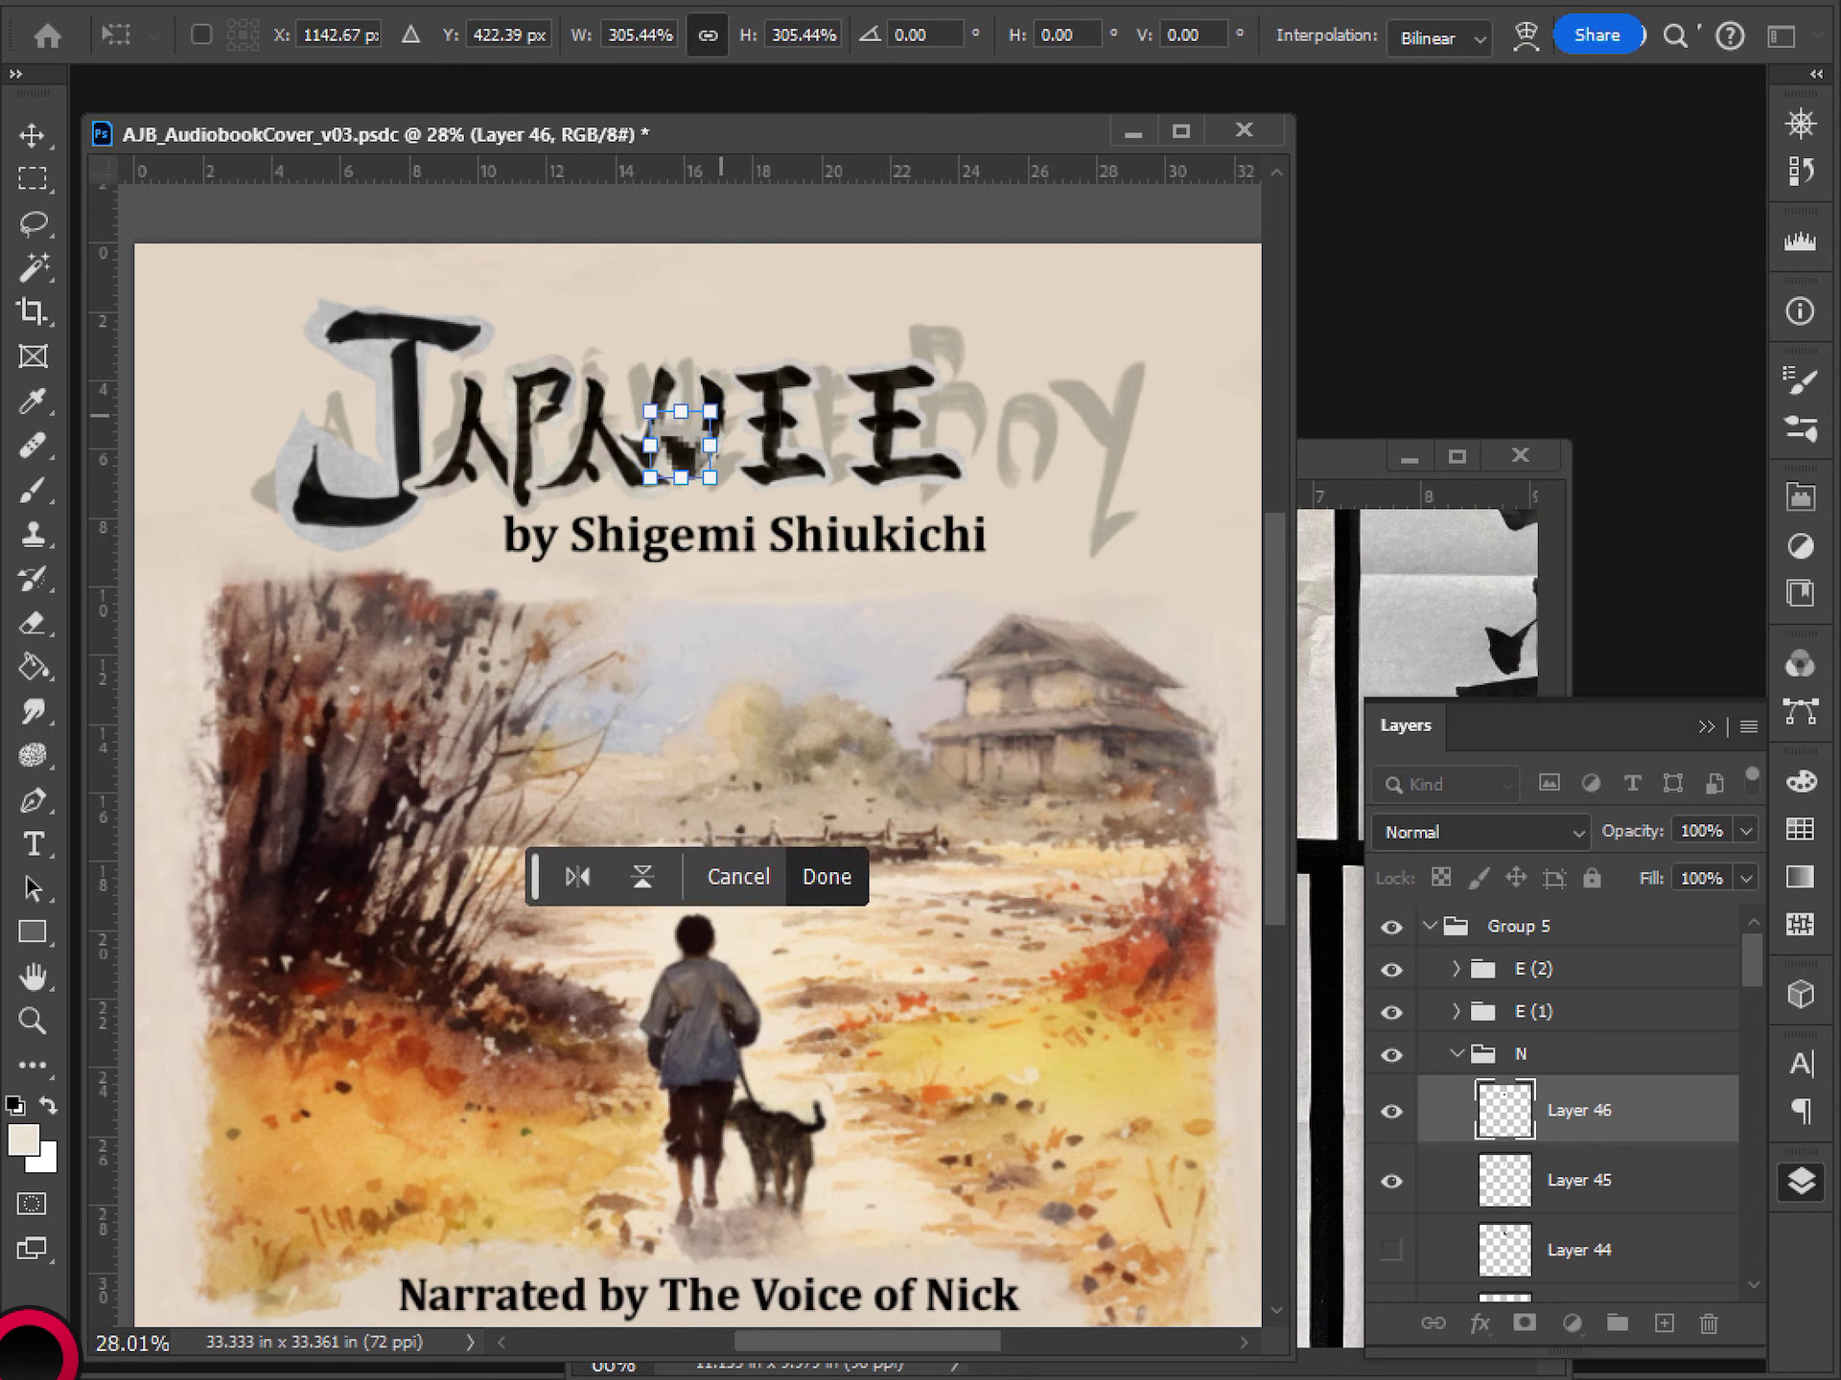
key("Return")
- Rotate the enlarged dot stroke by 30° and adjust its angle further to fit it as the N's middle stroke
key("l")
key("ctrl+t")
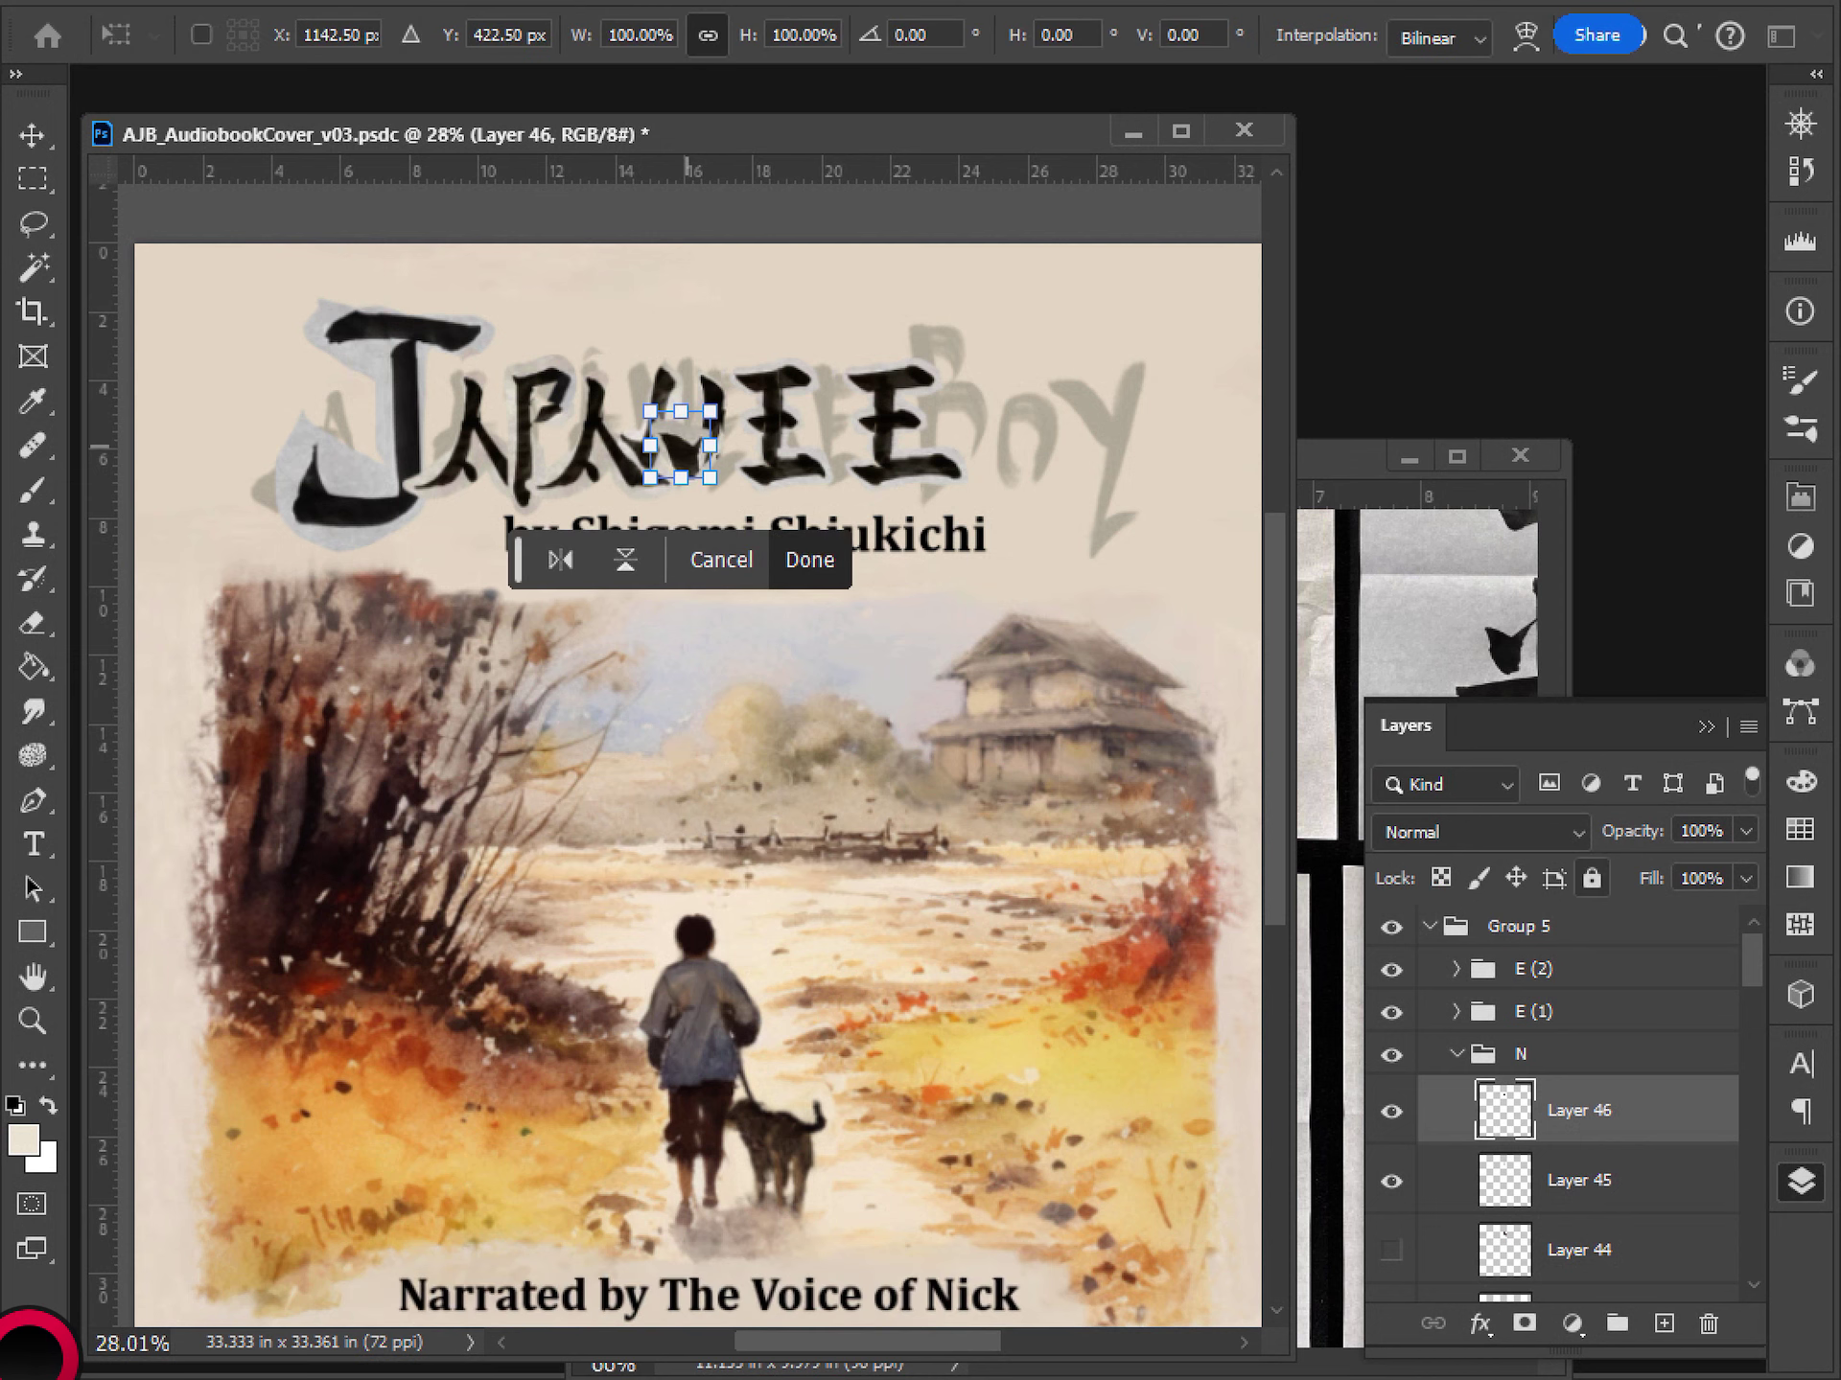
mouse_move(709, 411)
left_mouse_down()
mouse_move(725, 448)
mouse_move(736, 427)
left_mouse_up()
key("ctrl+z")
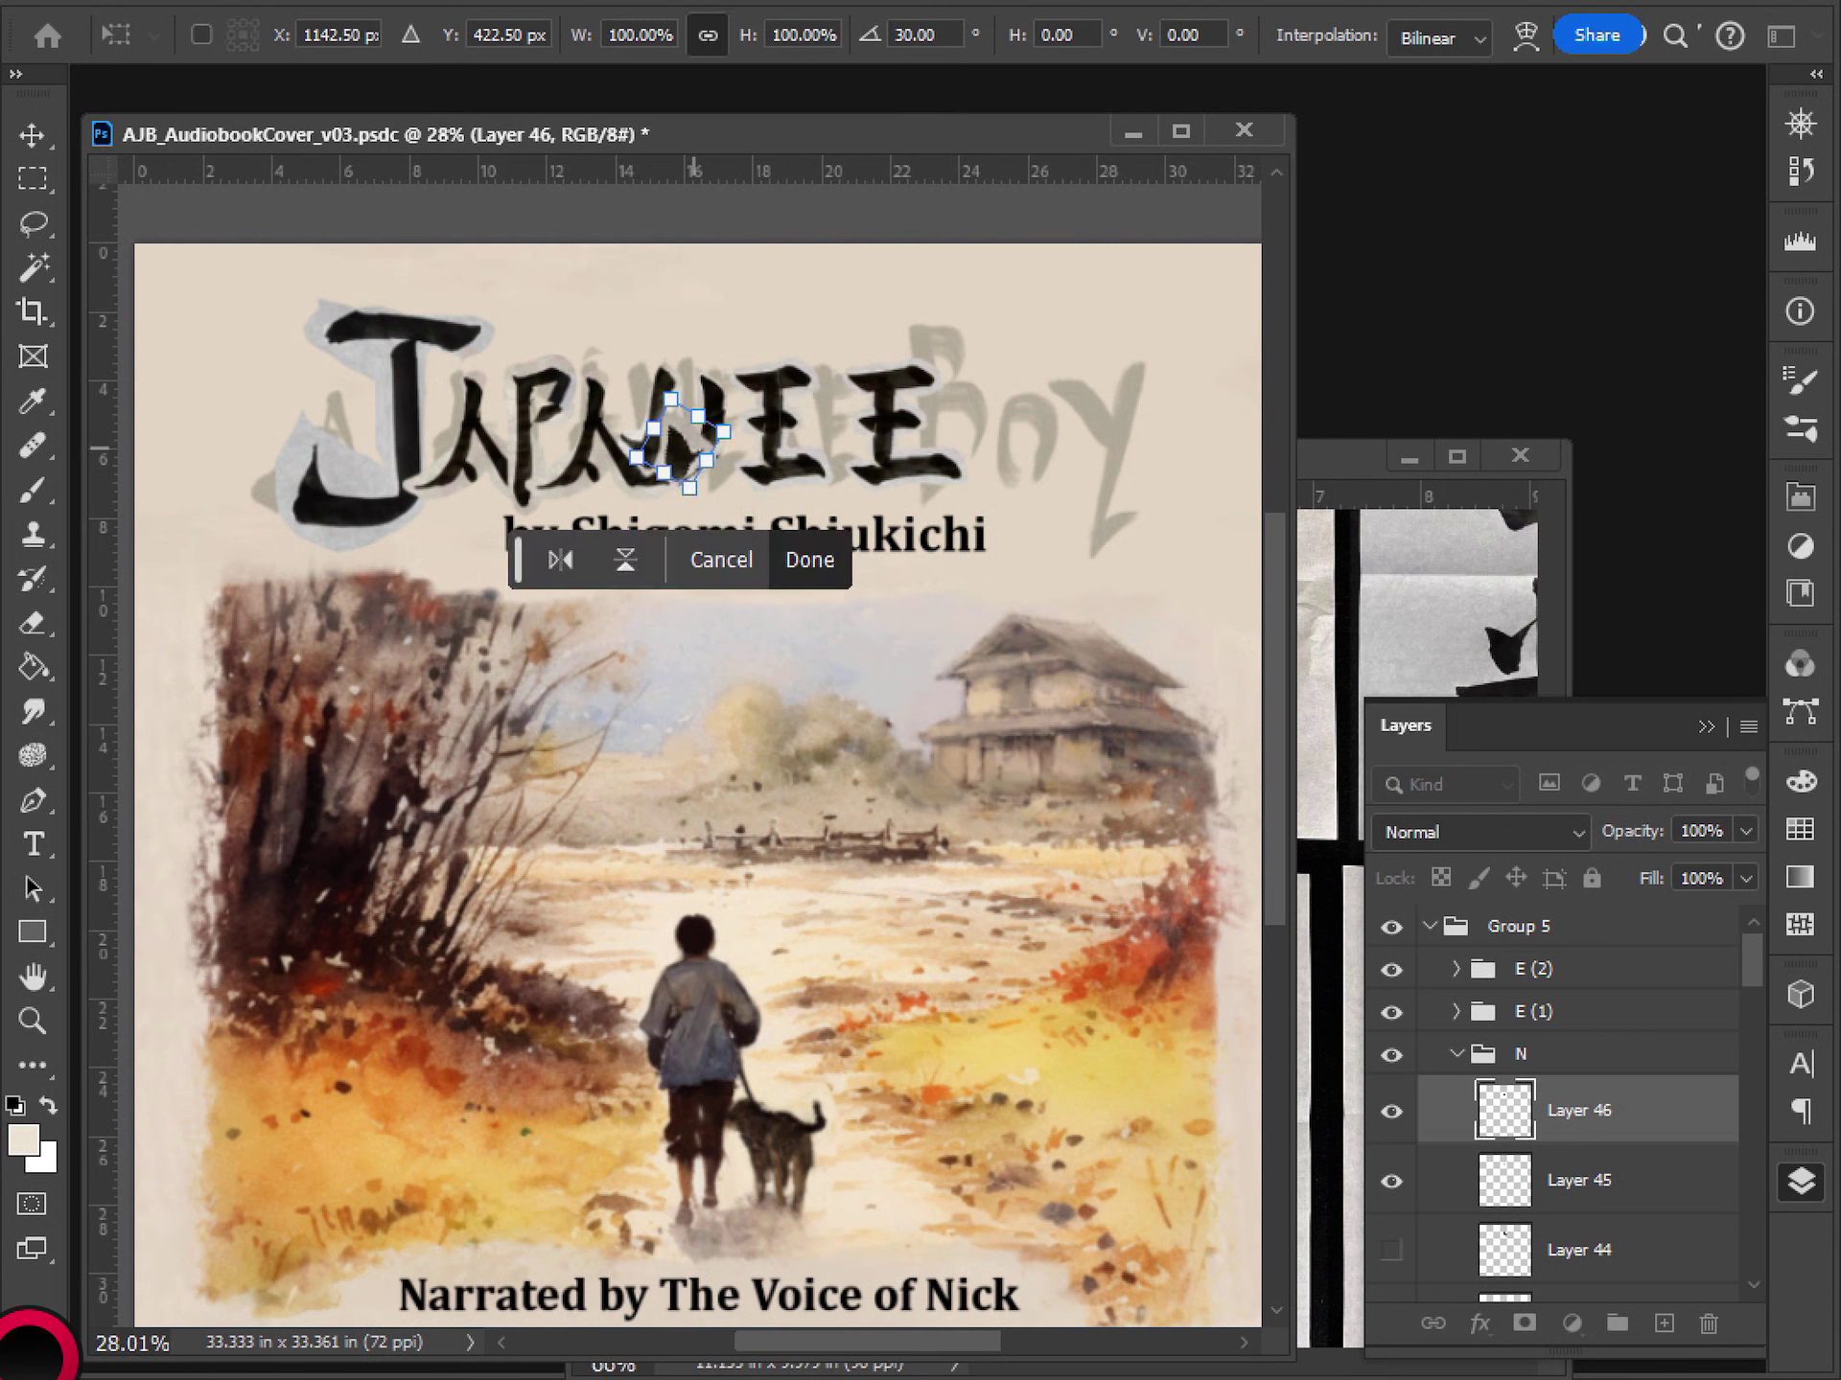
key("Return")
key("ctrl+t")
mouse_move(719, 439)
left_mouse_down()
mouse_move(698, 442)
mouse_move(679, 518)
mouse_move(679, 475)
left_mouse_up()
key("Return")
key("v")
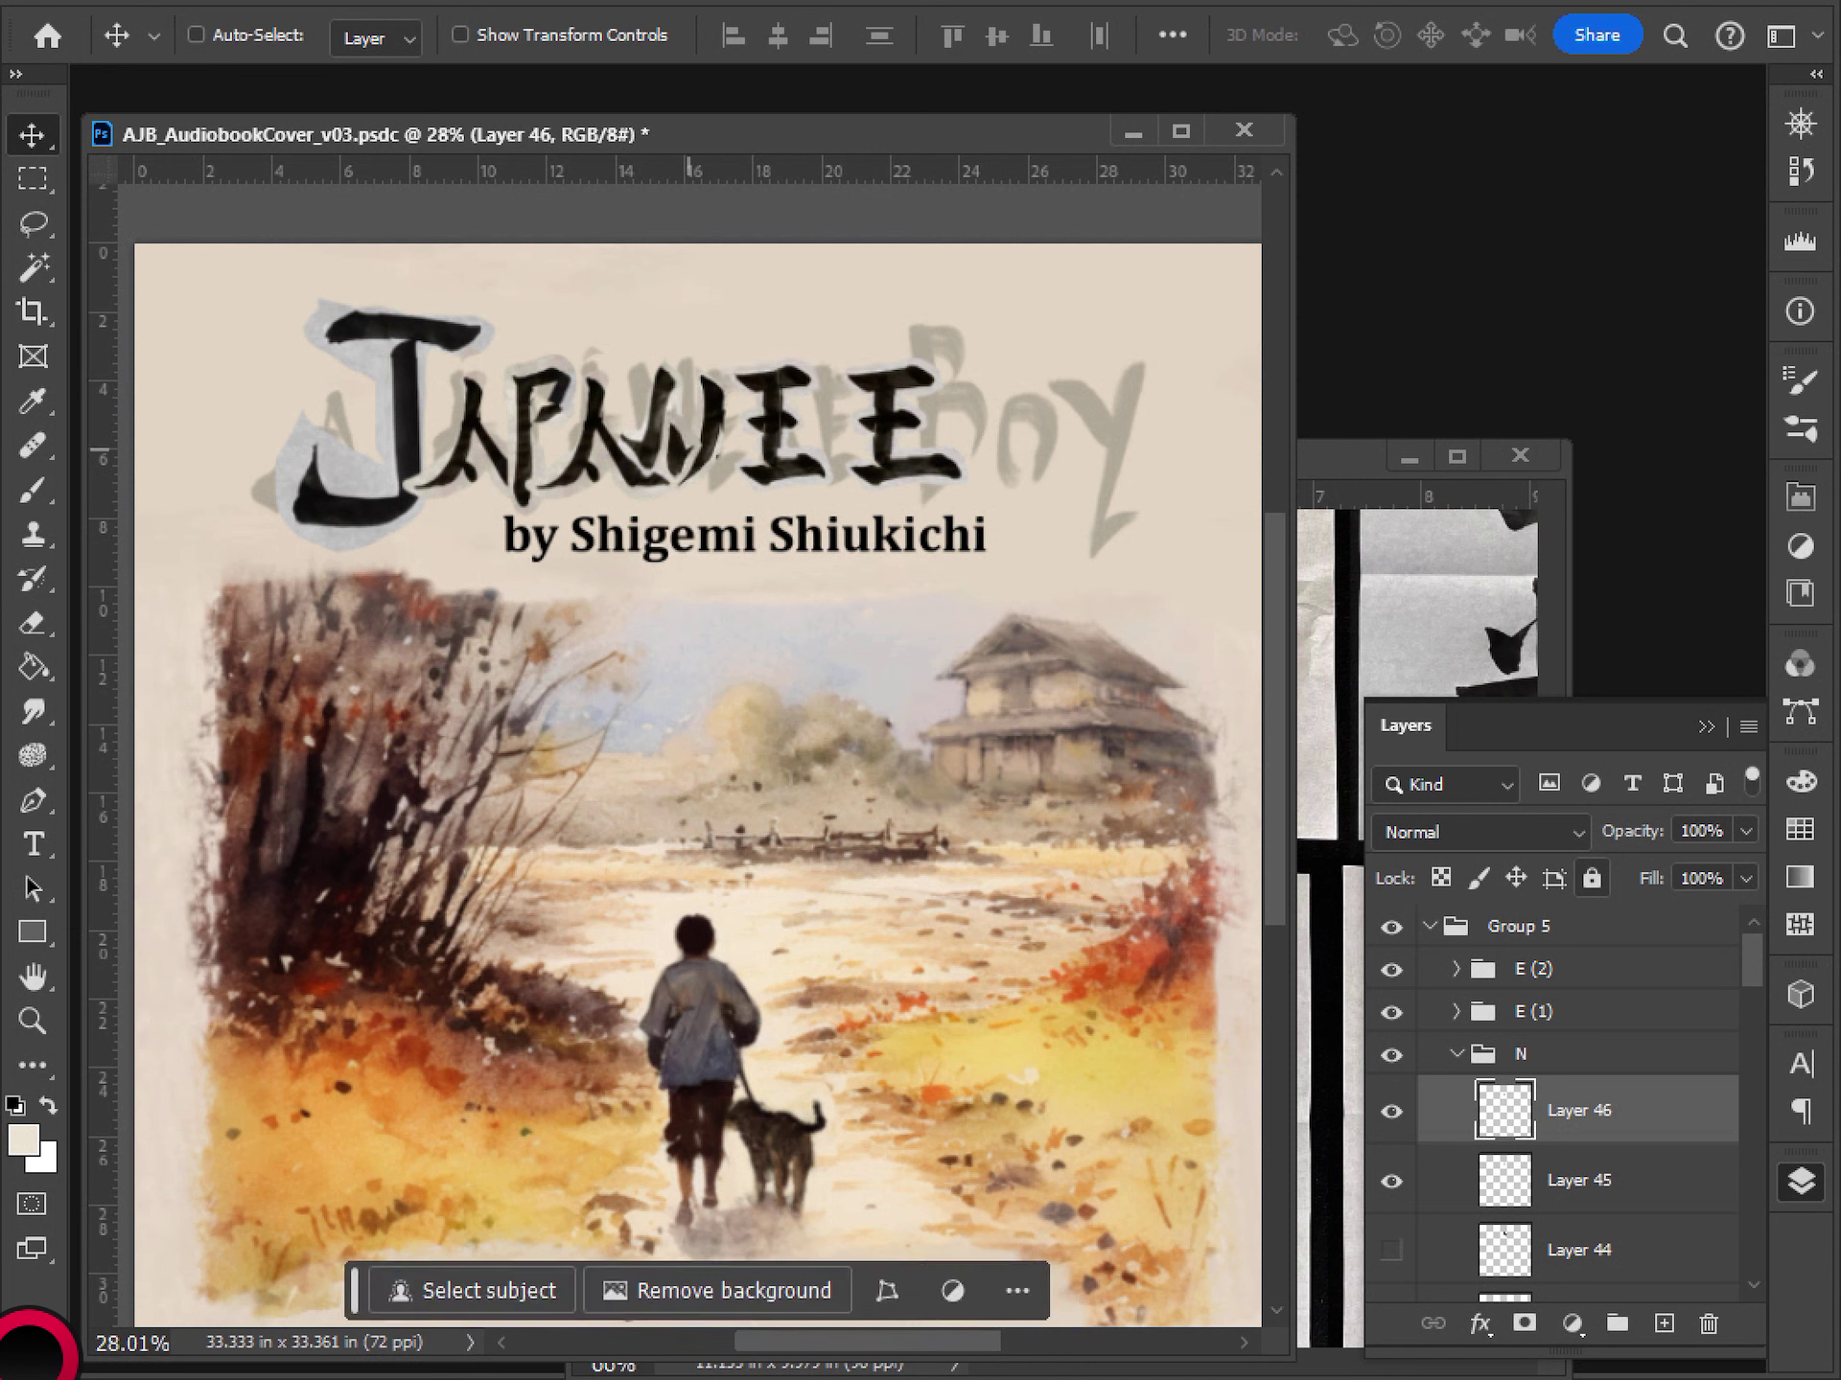
- Stretch the dot stroke to about 108% wide and 159% high inside the N, and hide its layer
left_click_drag(689, 449, 690, 432)
key("ctrl+t")
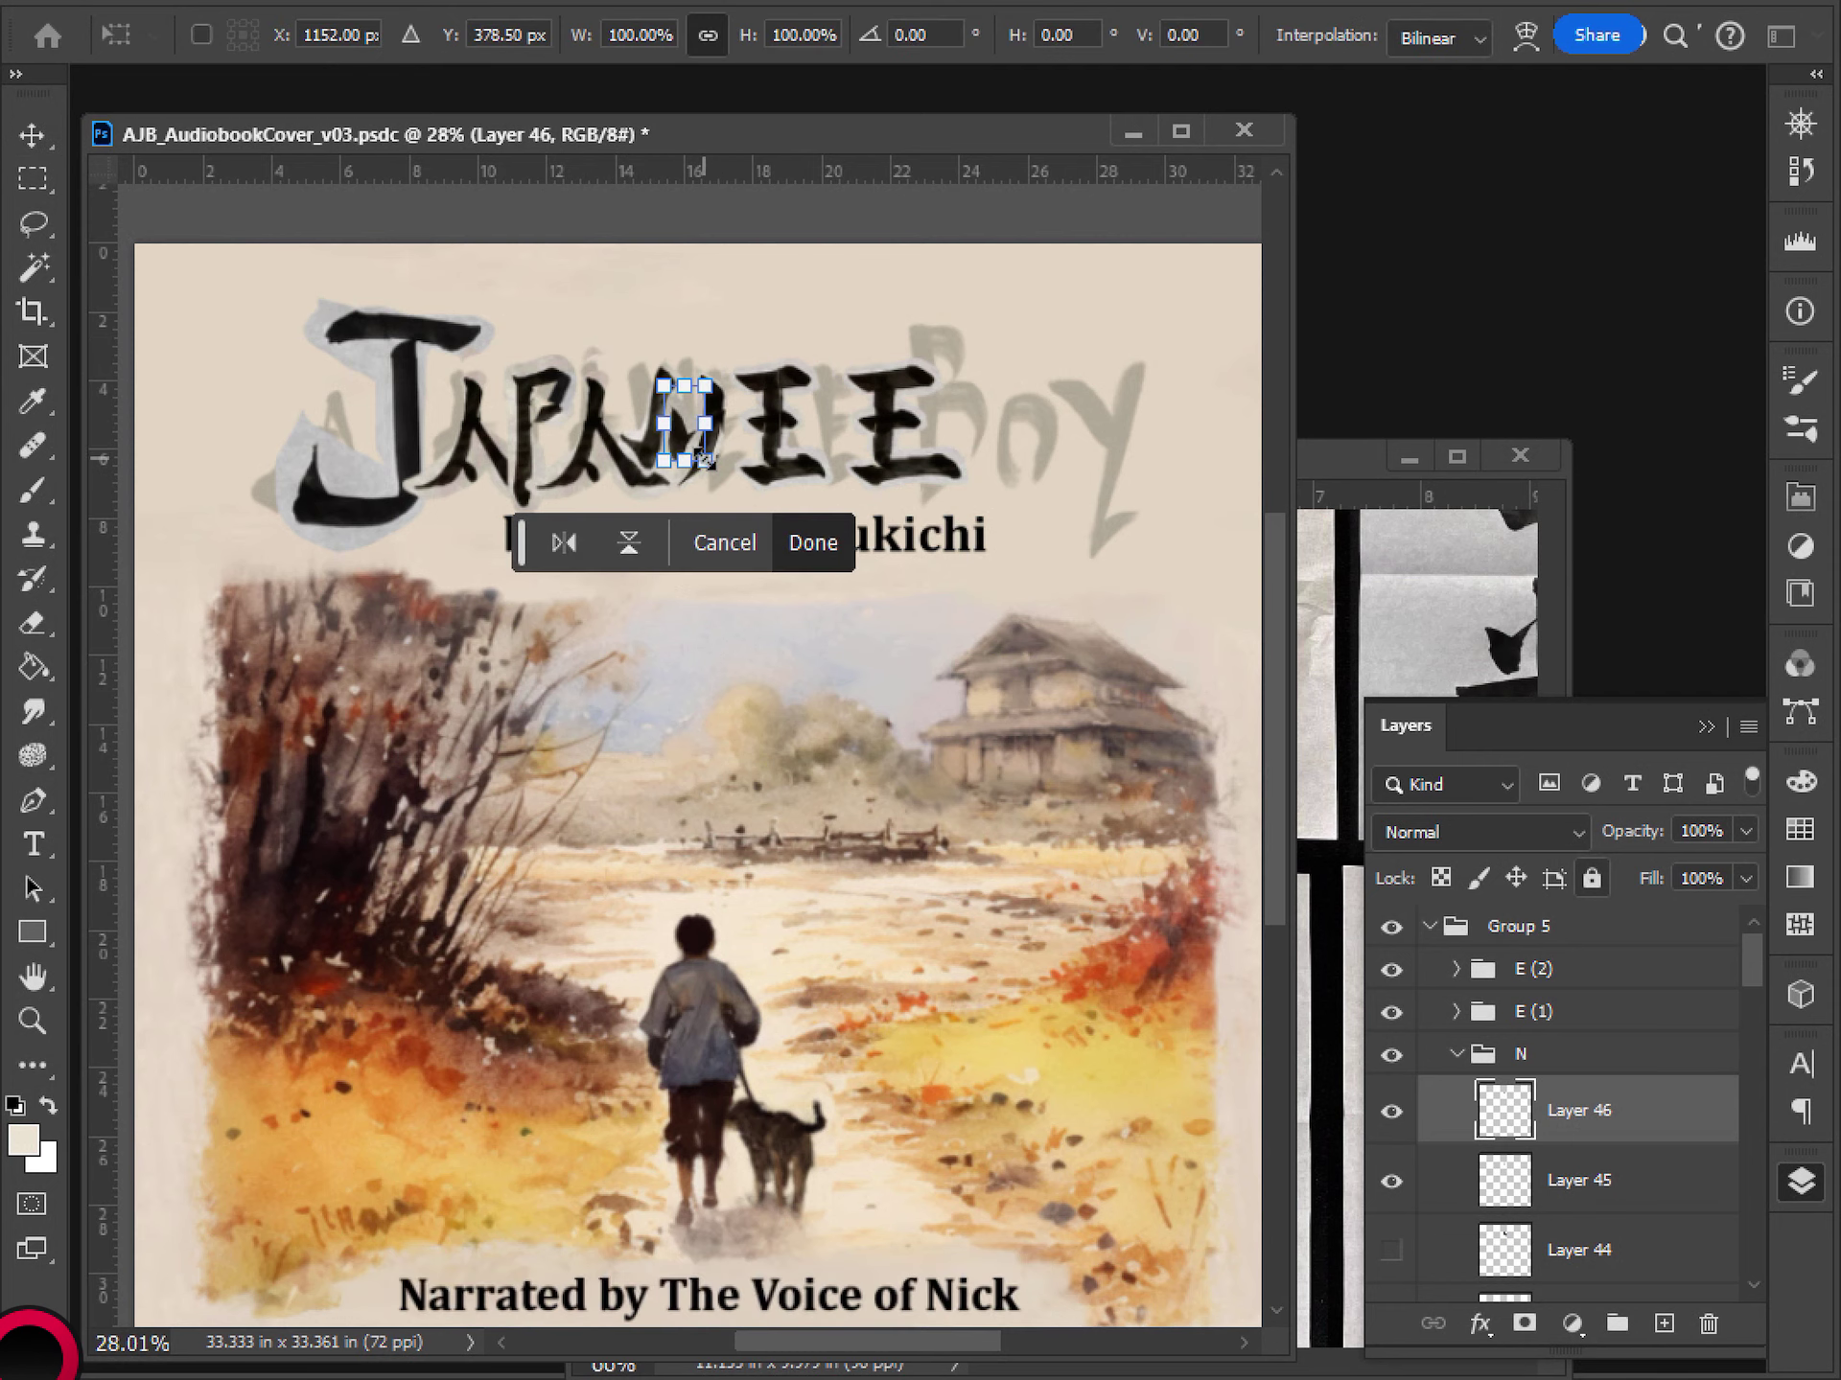
mouse_move(705, 460)
left_mouse_down()
mouse_move(724, 499)
mouse_move(692, 482)
left_mouse_up()
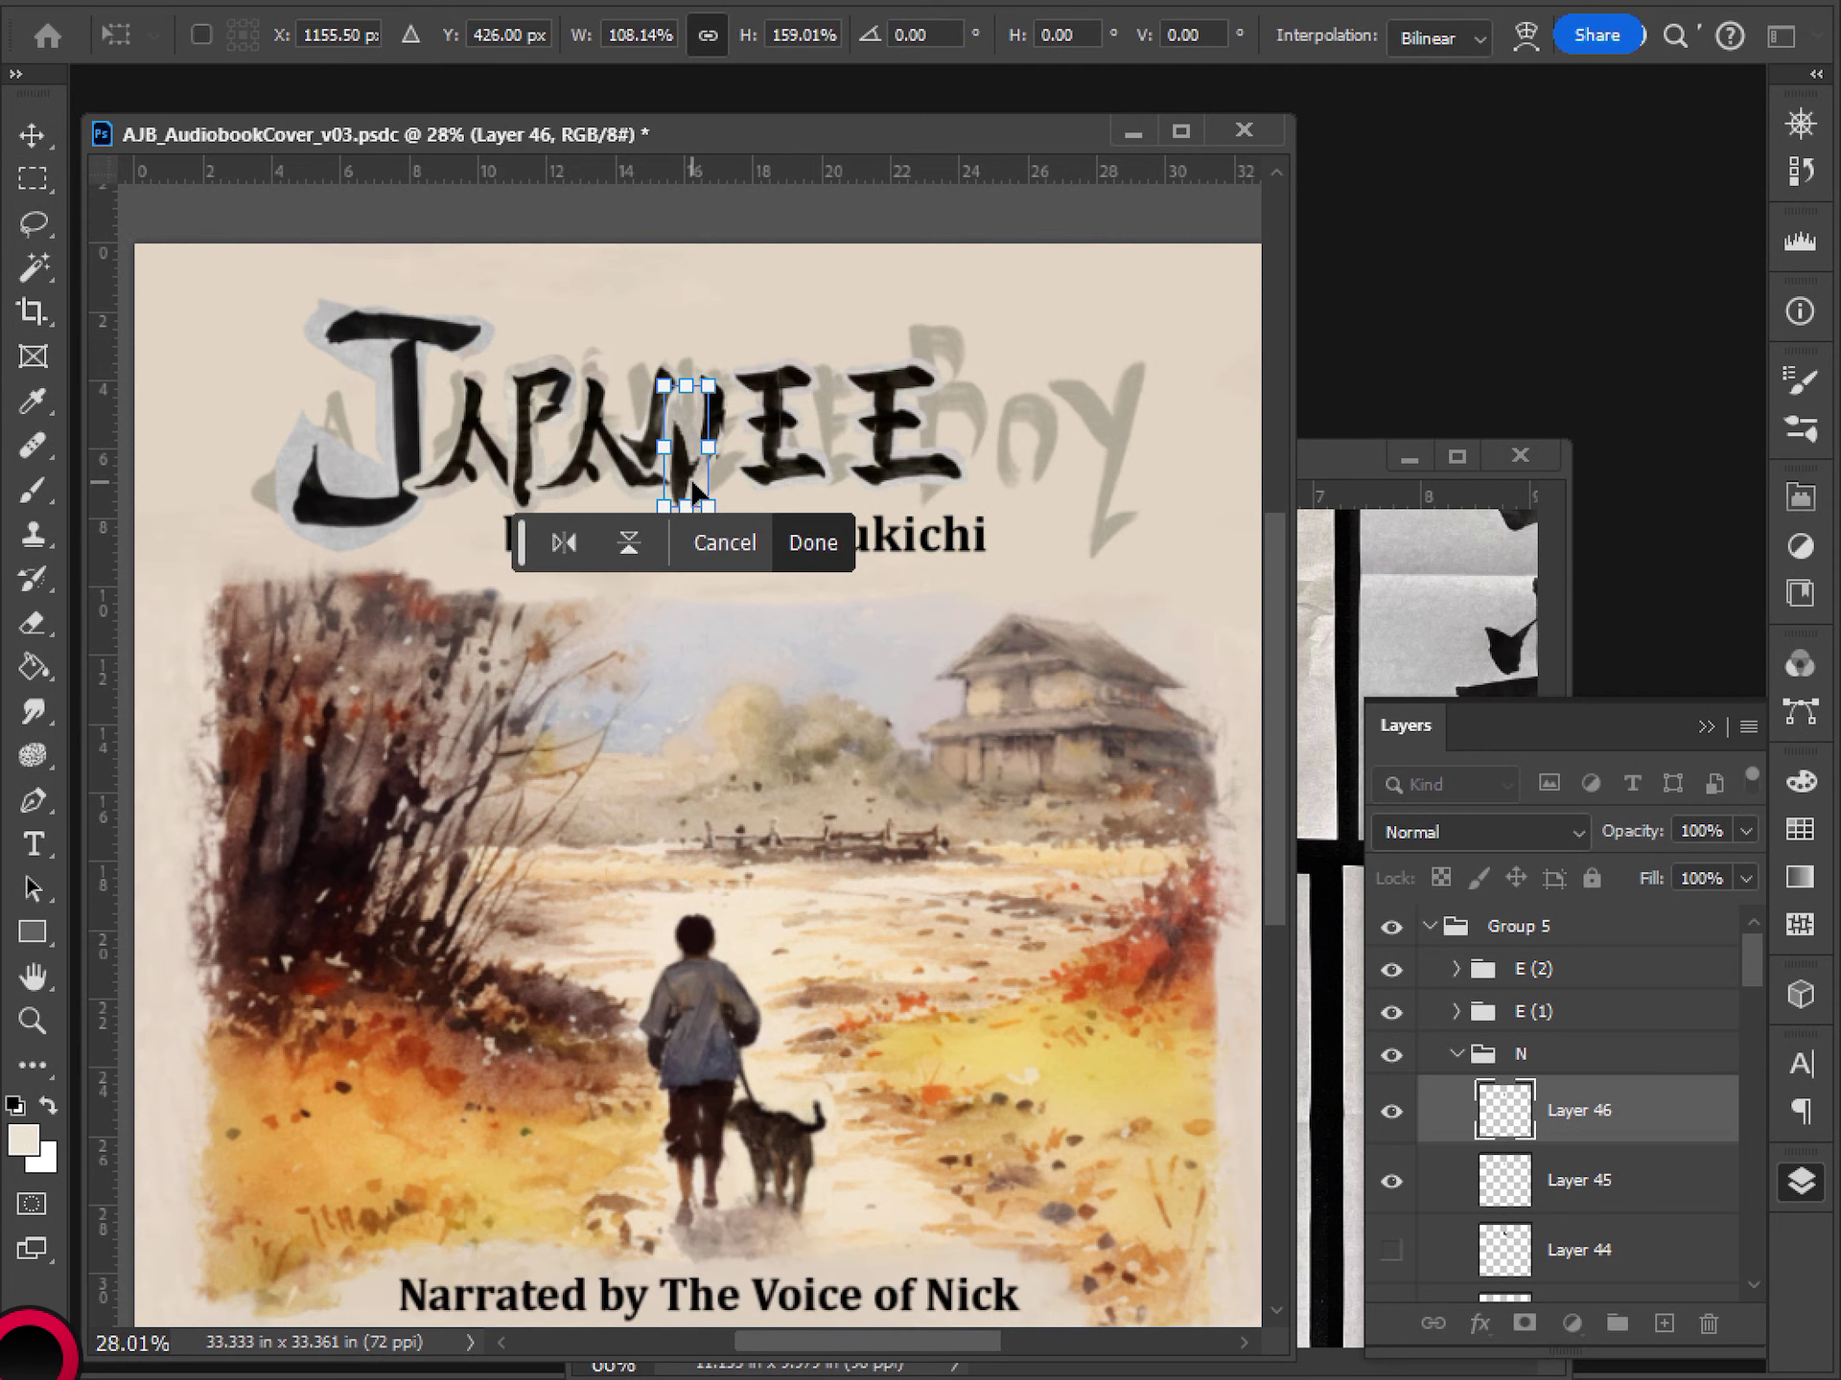
key("Return")
scroll(821, 567, "down", 4)
scroll(802, 485, "up", 5)
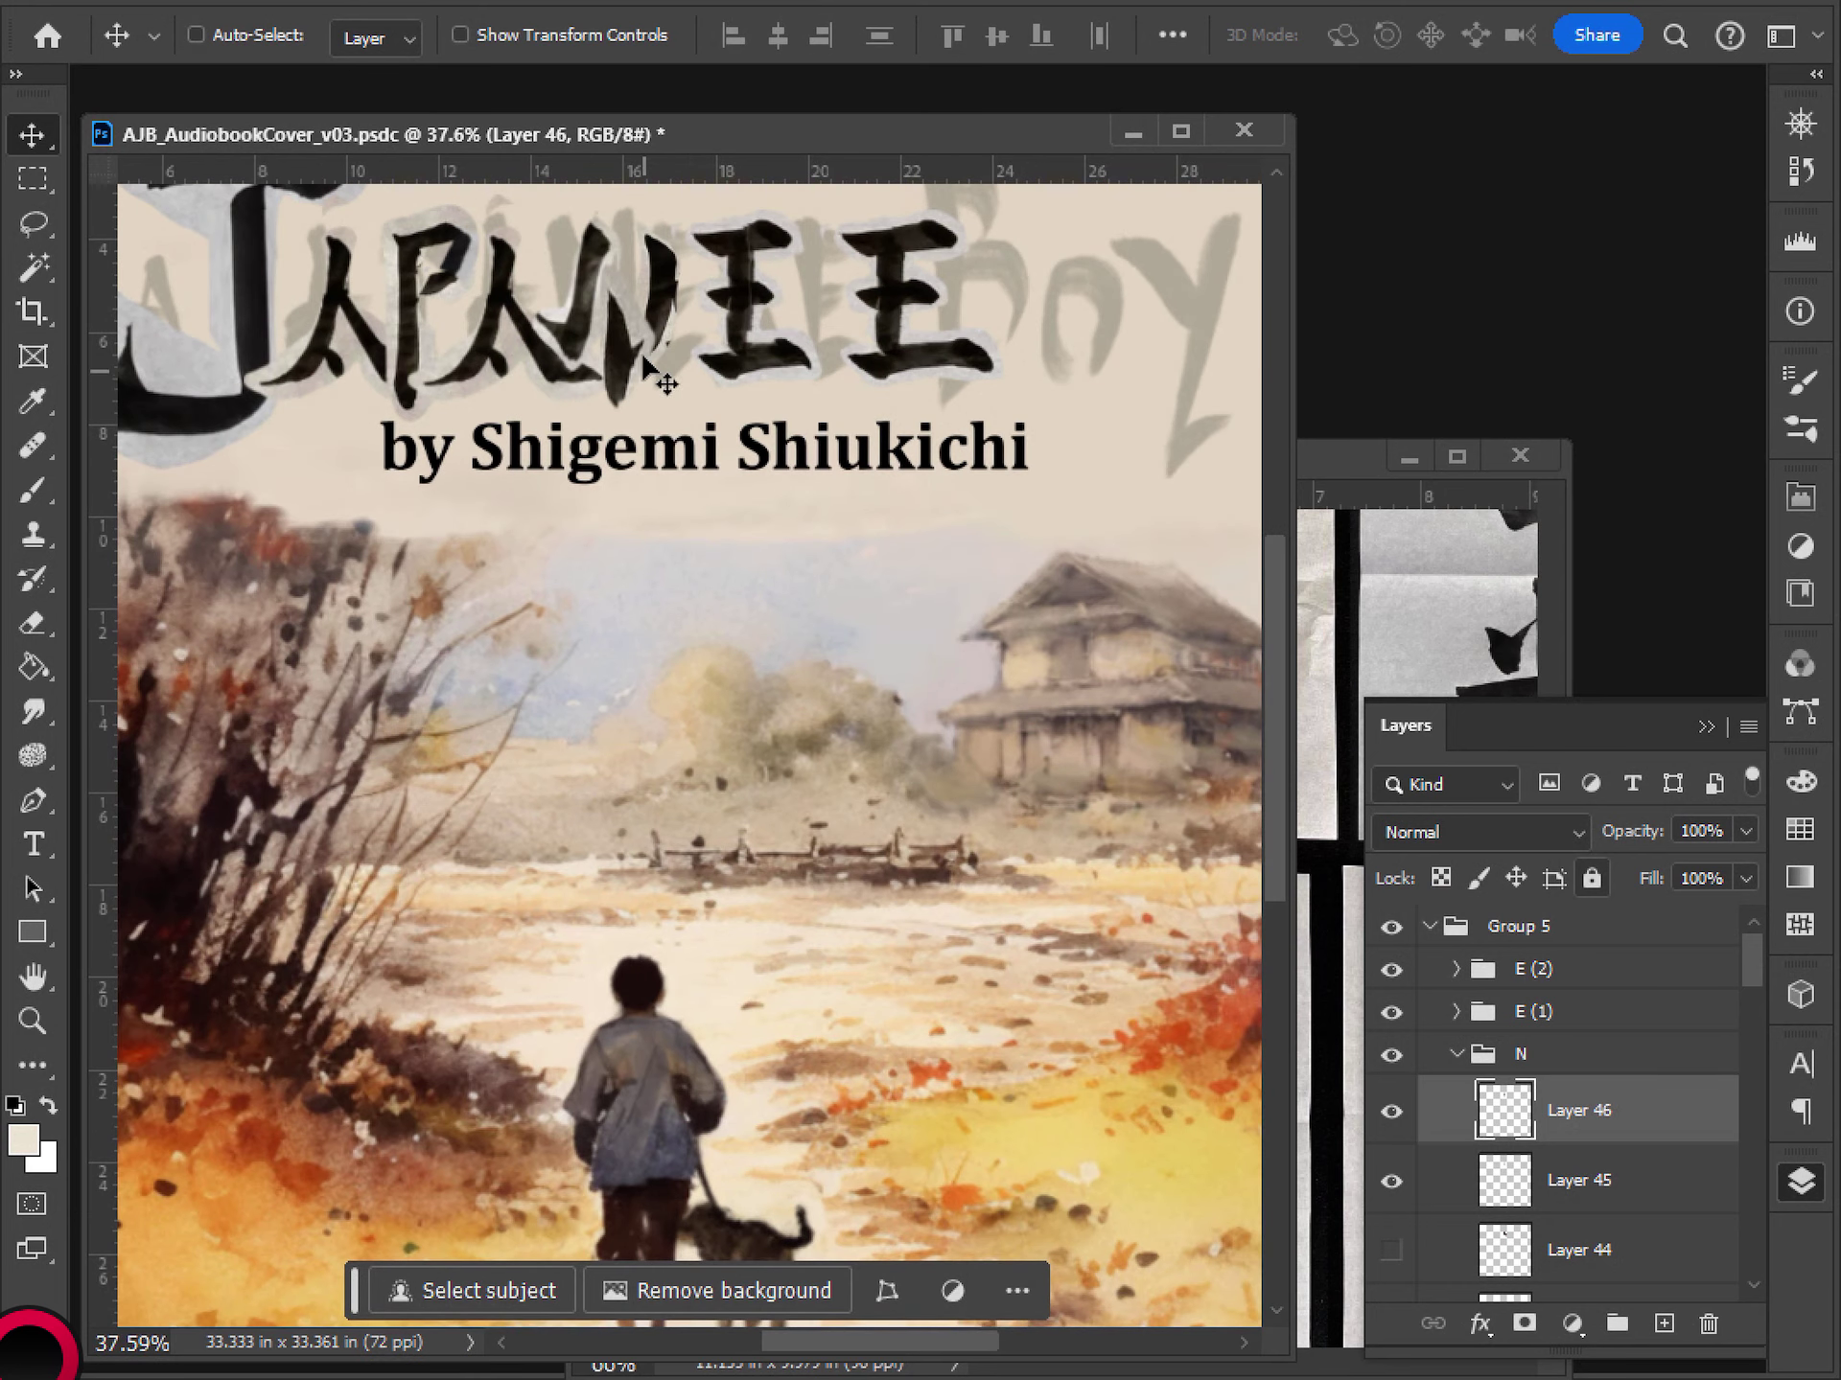
left_click_drag(655, 374, 637, 330)
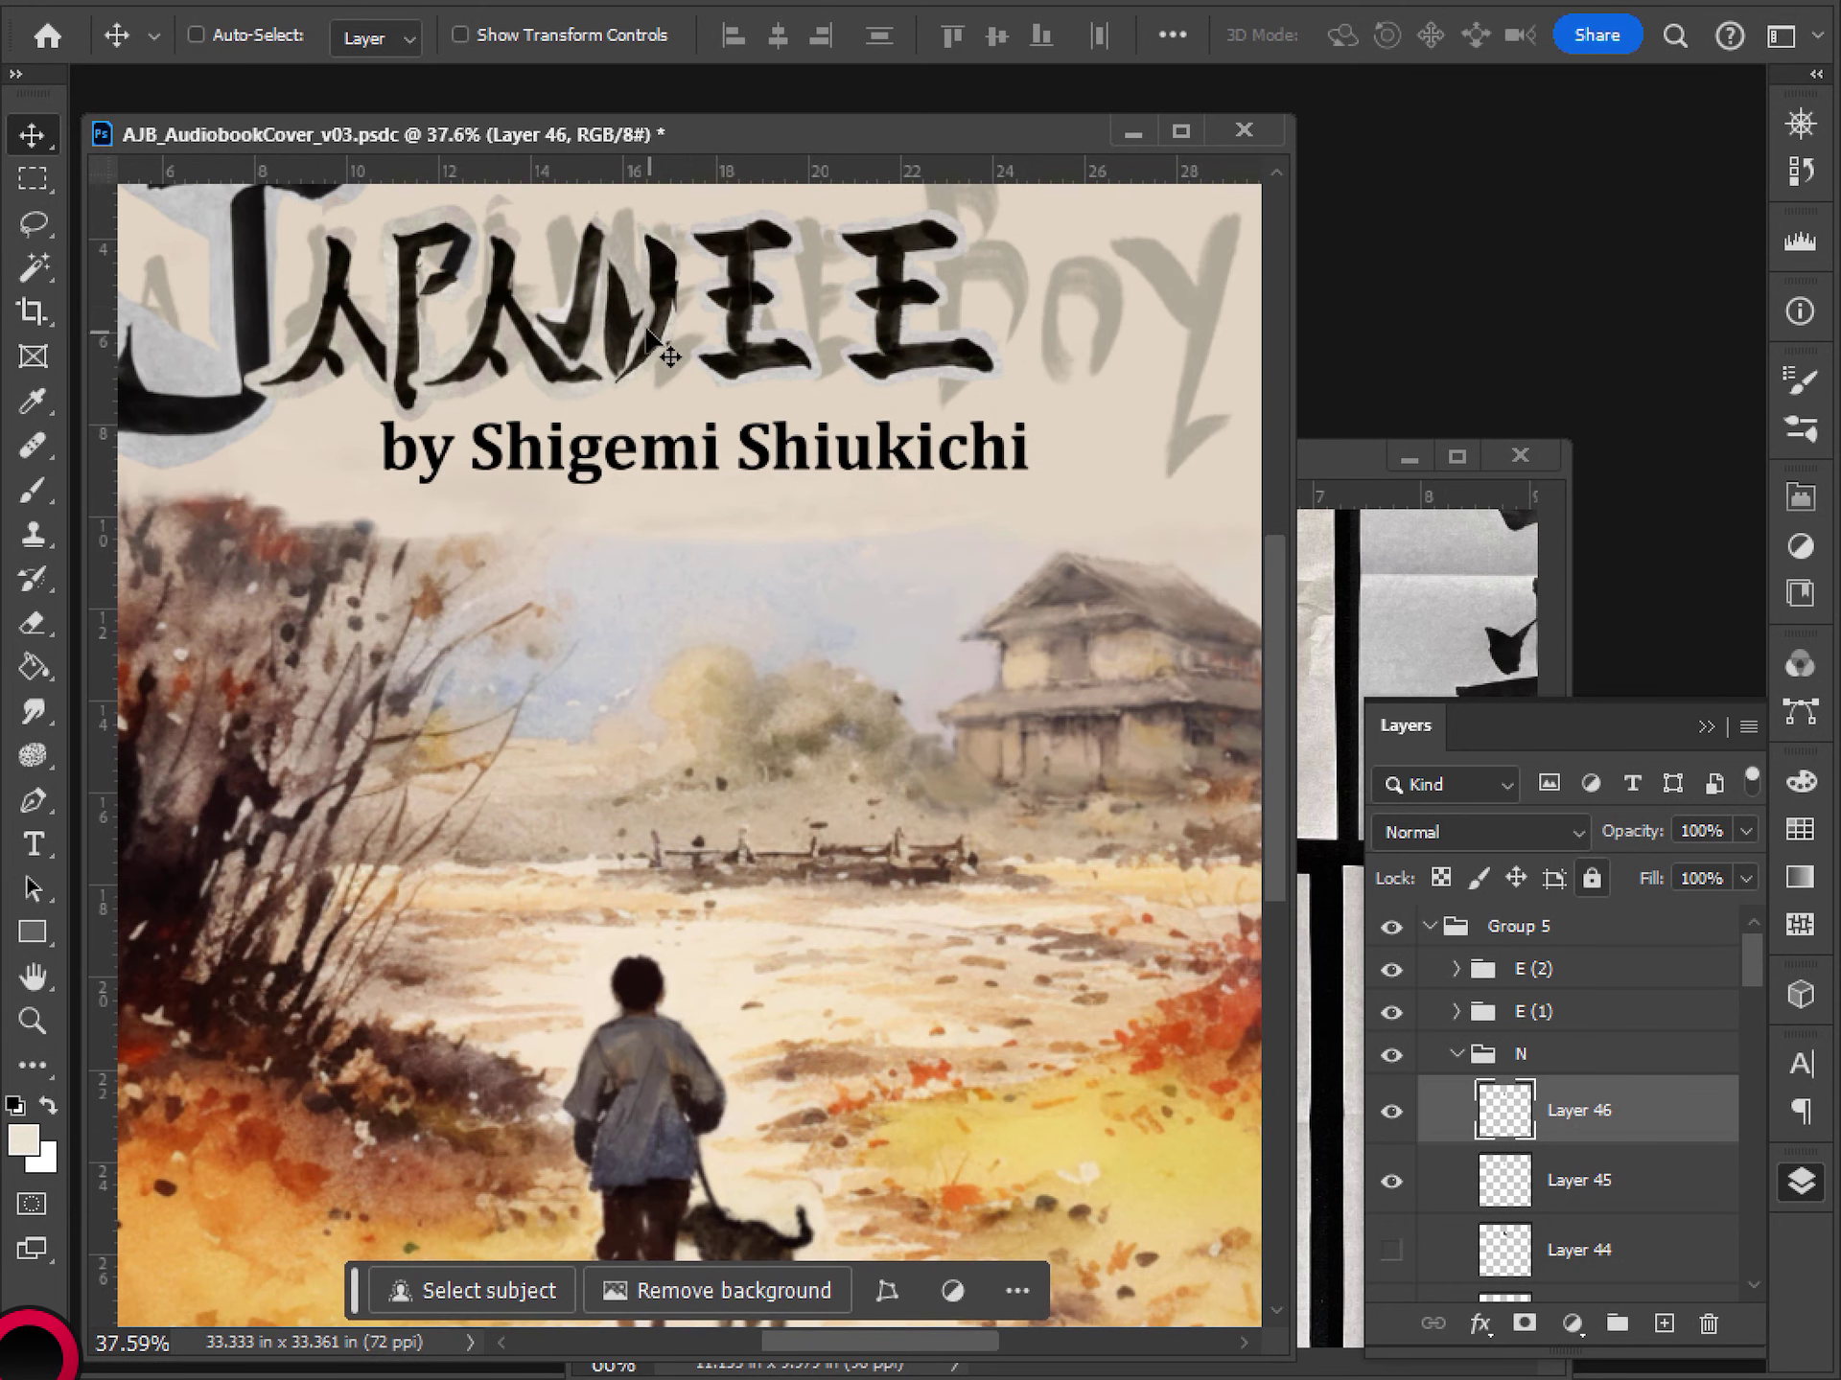
left_click(1392, 1111)
- Lasso the lower diagonal stroke of the 安 kanji and paste it into the cover's N group
left_click(1319, 447)
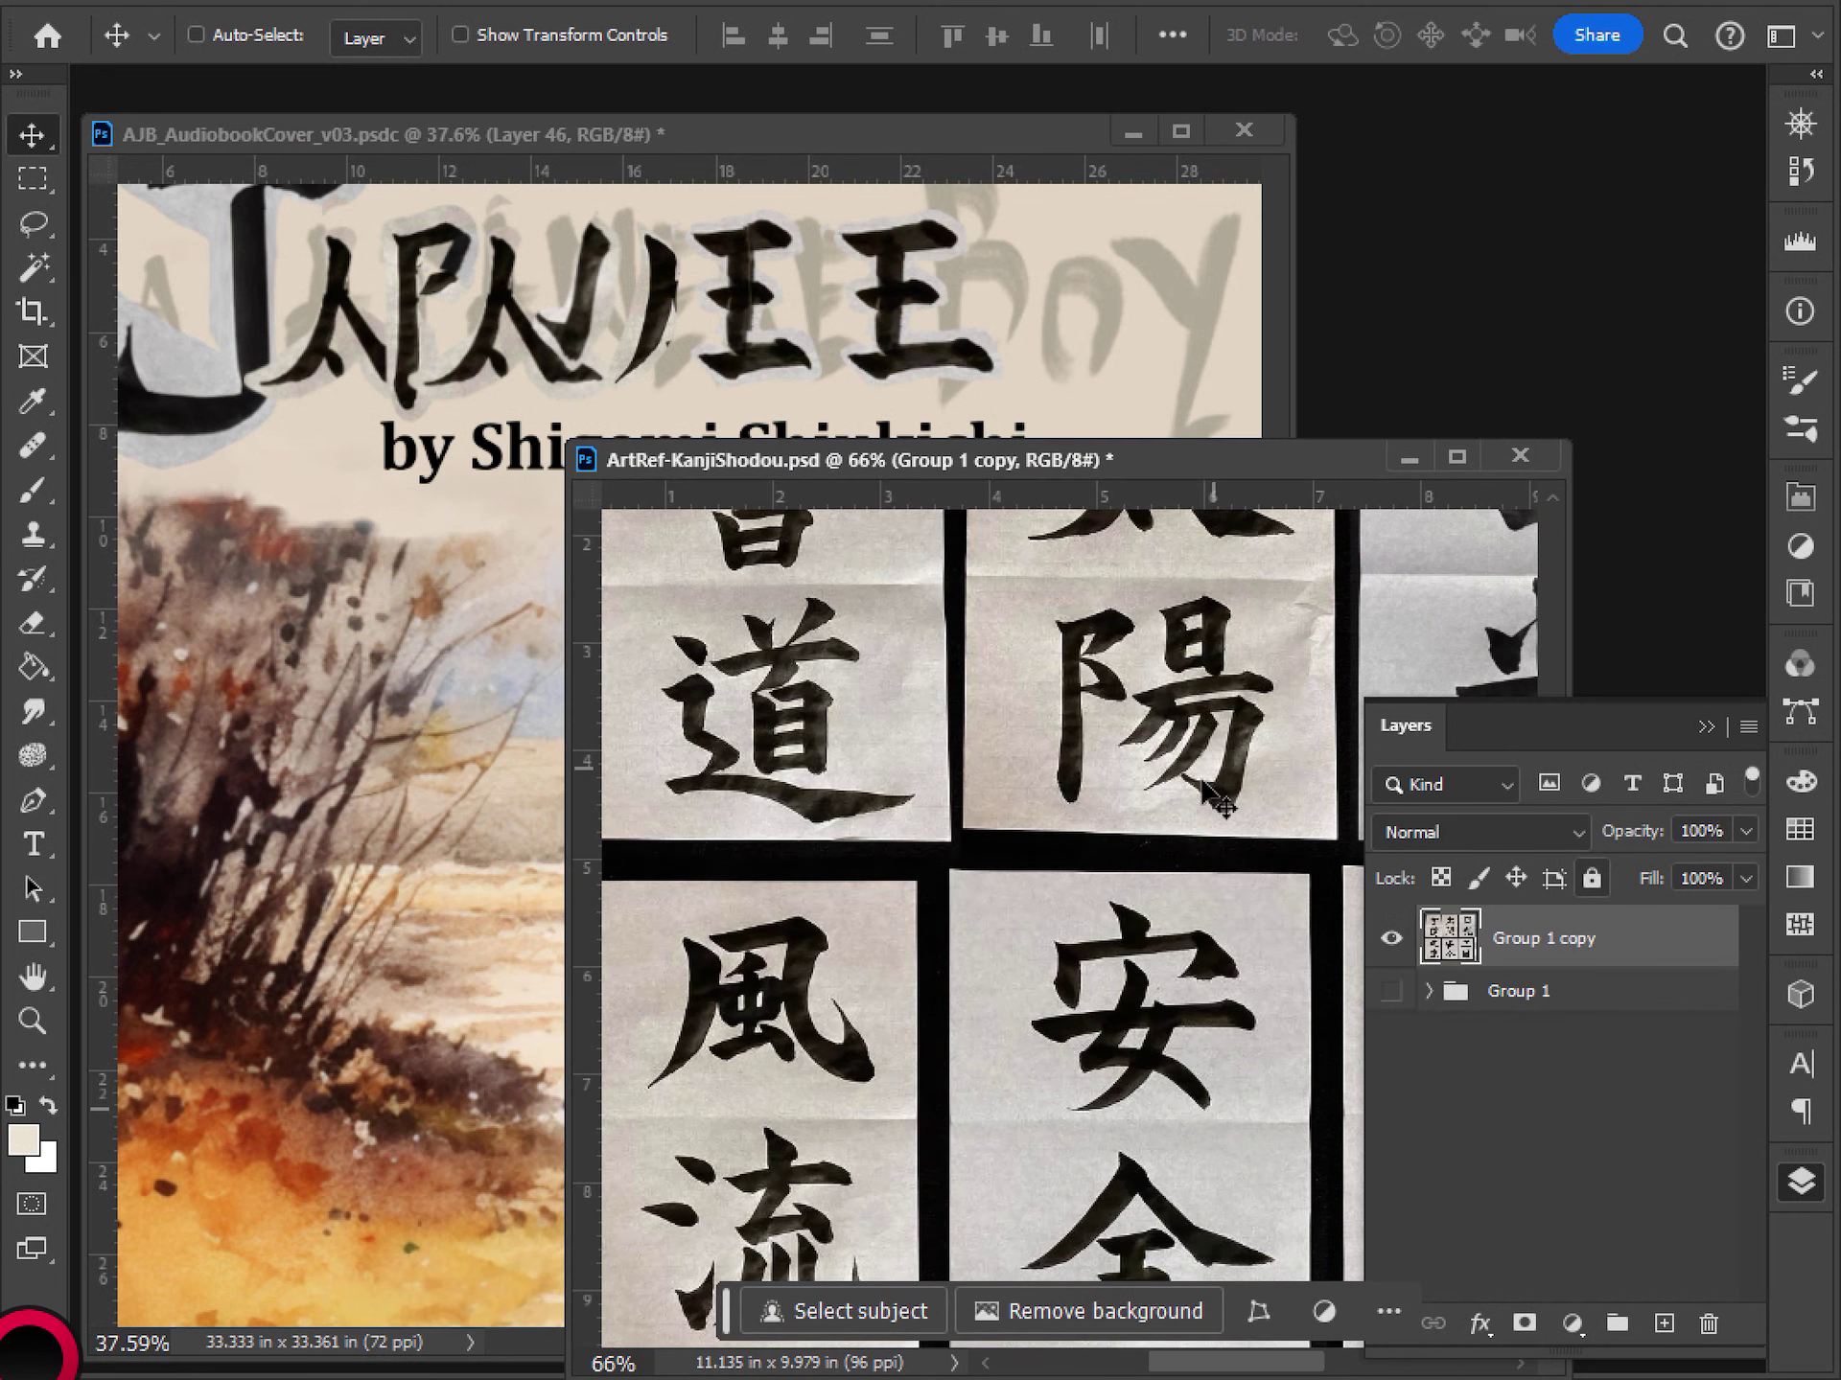
left_click_drag(1214, 800, 1084, 820)
mouse_move(1078, 991)
left_mouse_down()
mouse_move(1096, 917)
mouse_move(1041, 864)
left_mouse_up()
key("l")
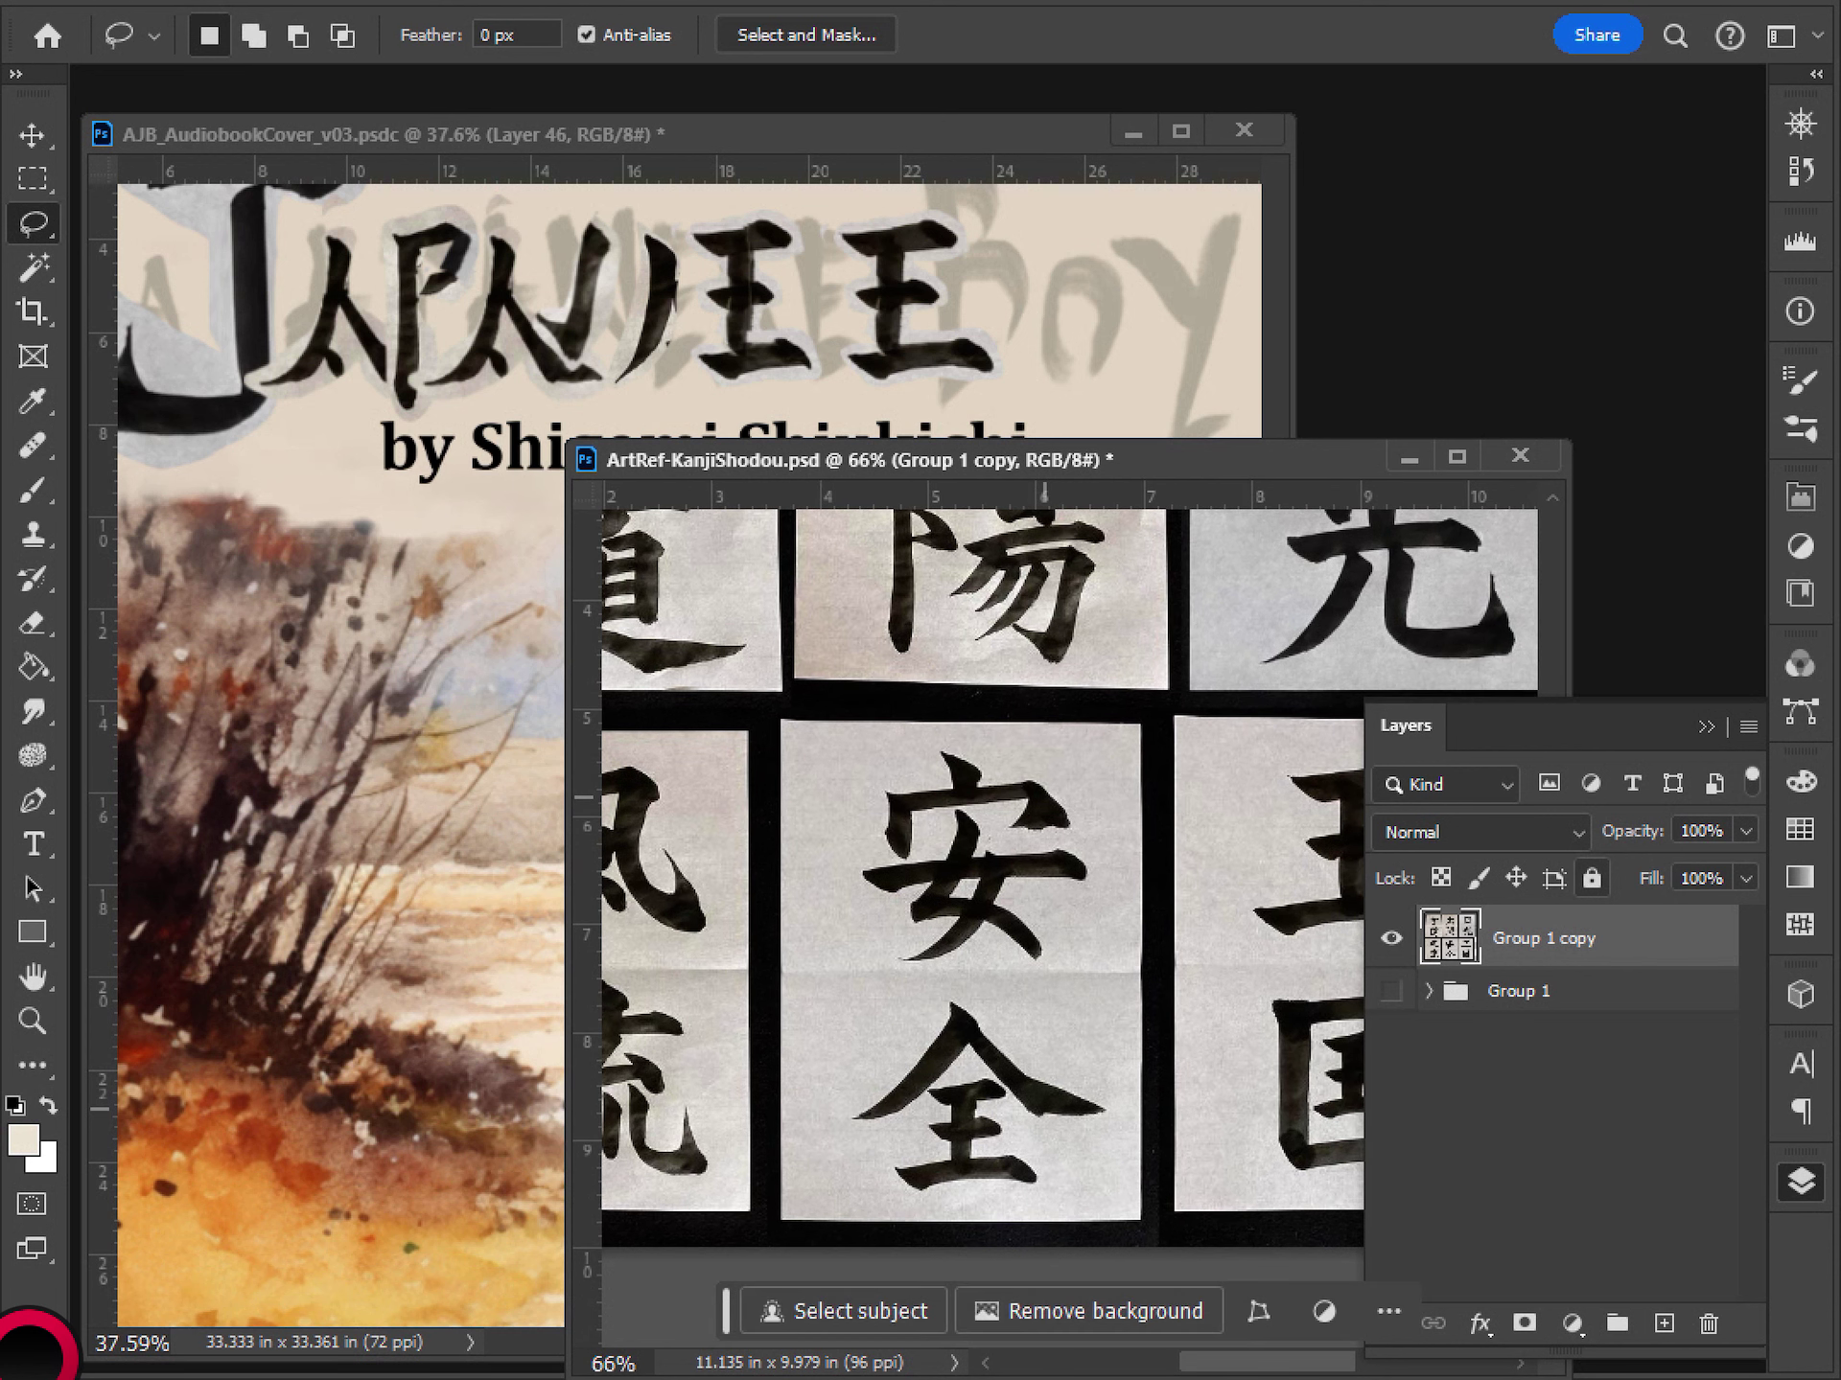
left_click_drag(905, 903, 937, 895)
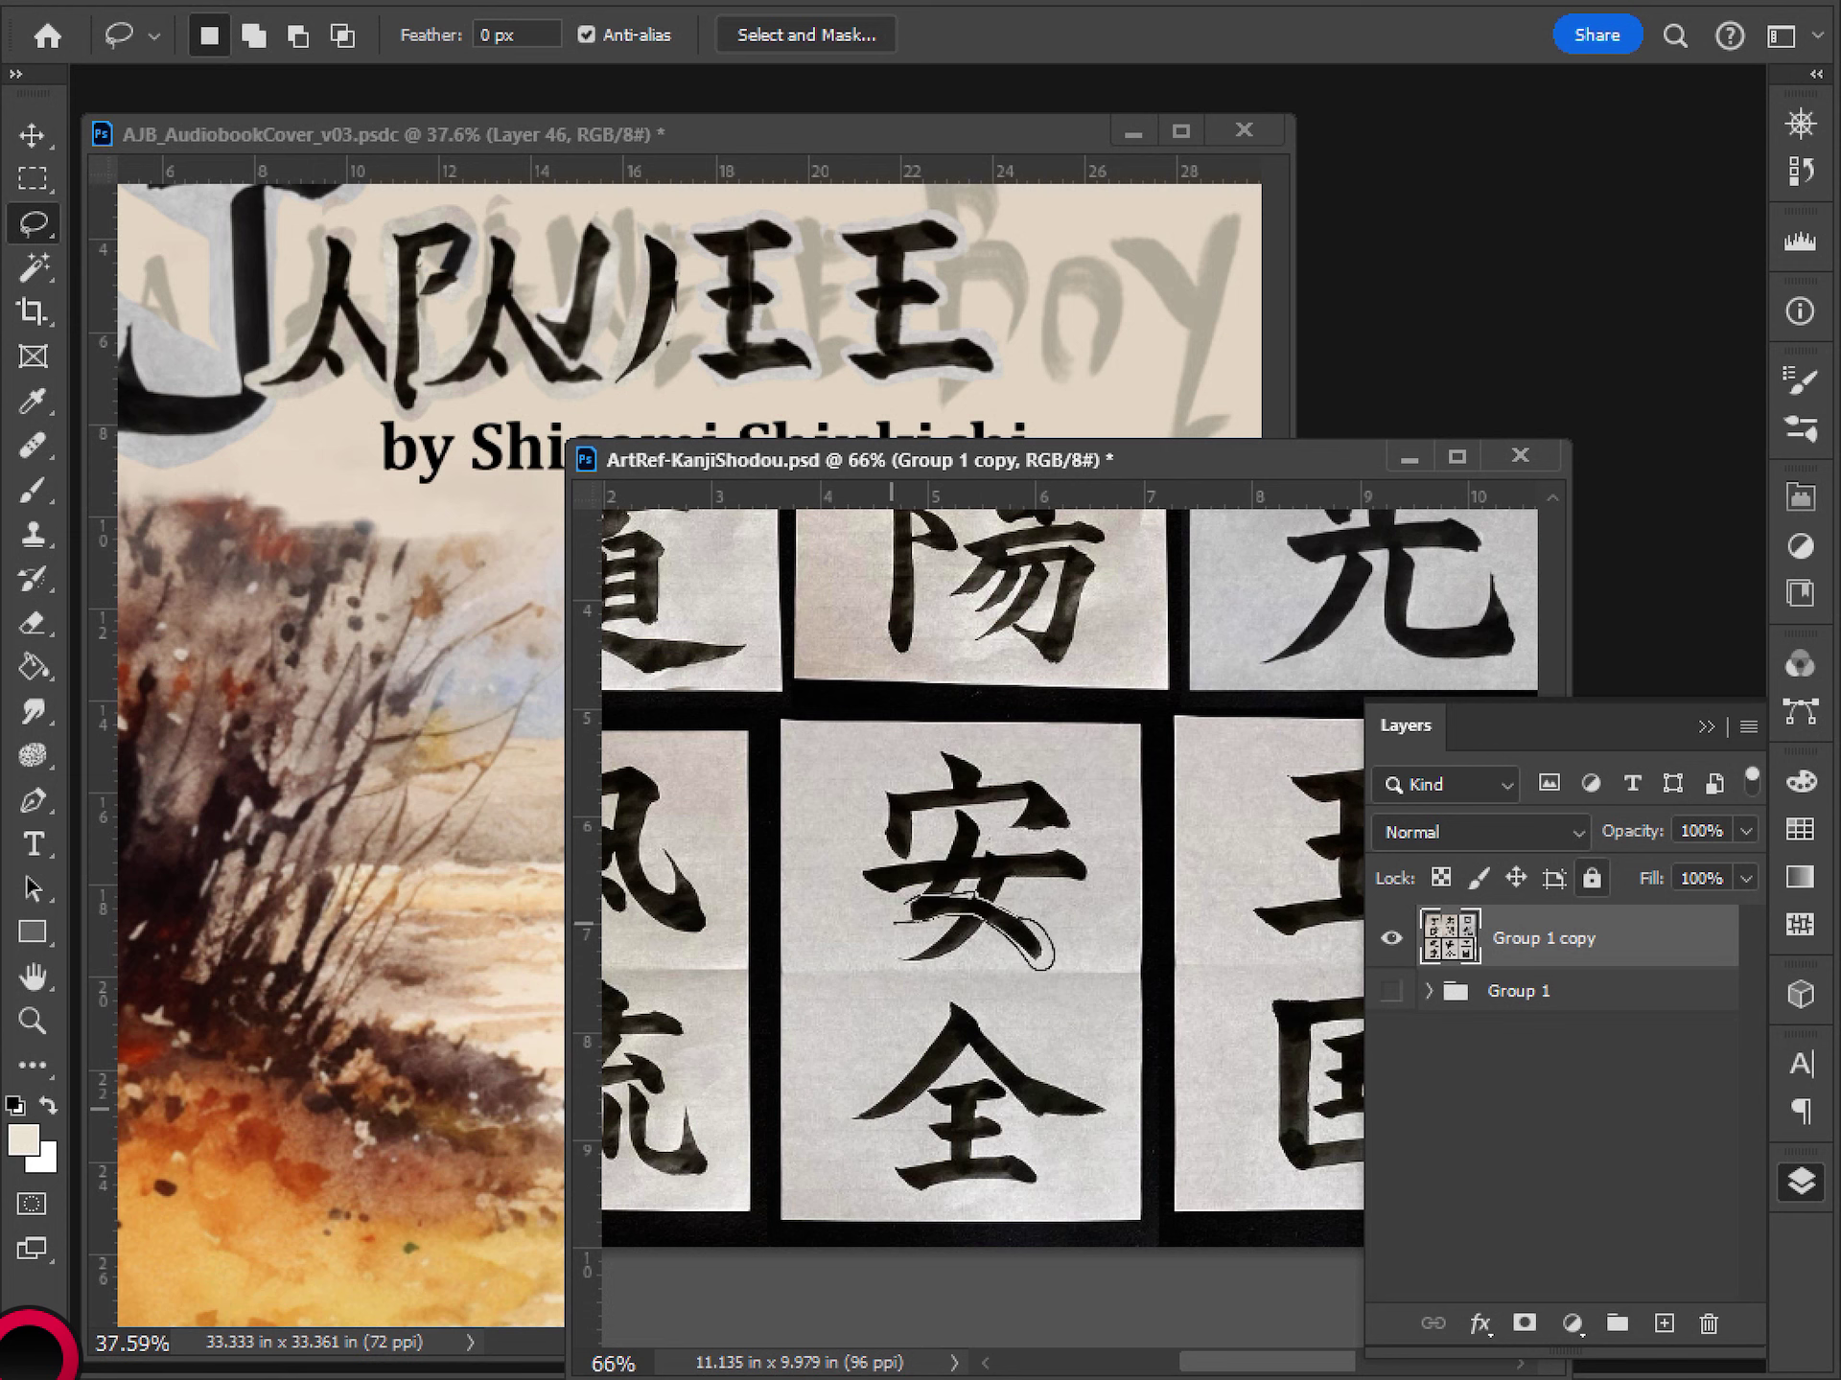
left_click_drag(894, 923, 896, 920)
key("shift")
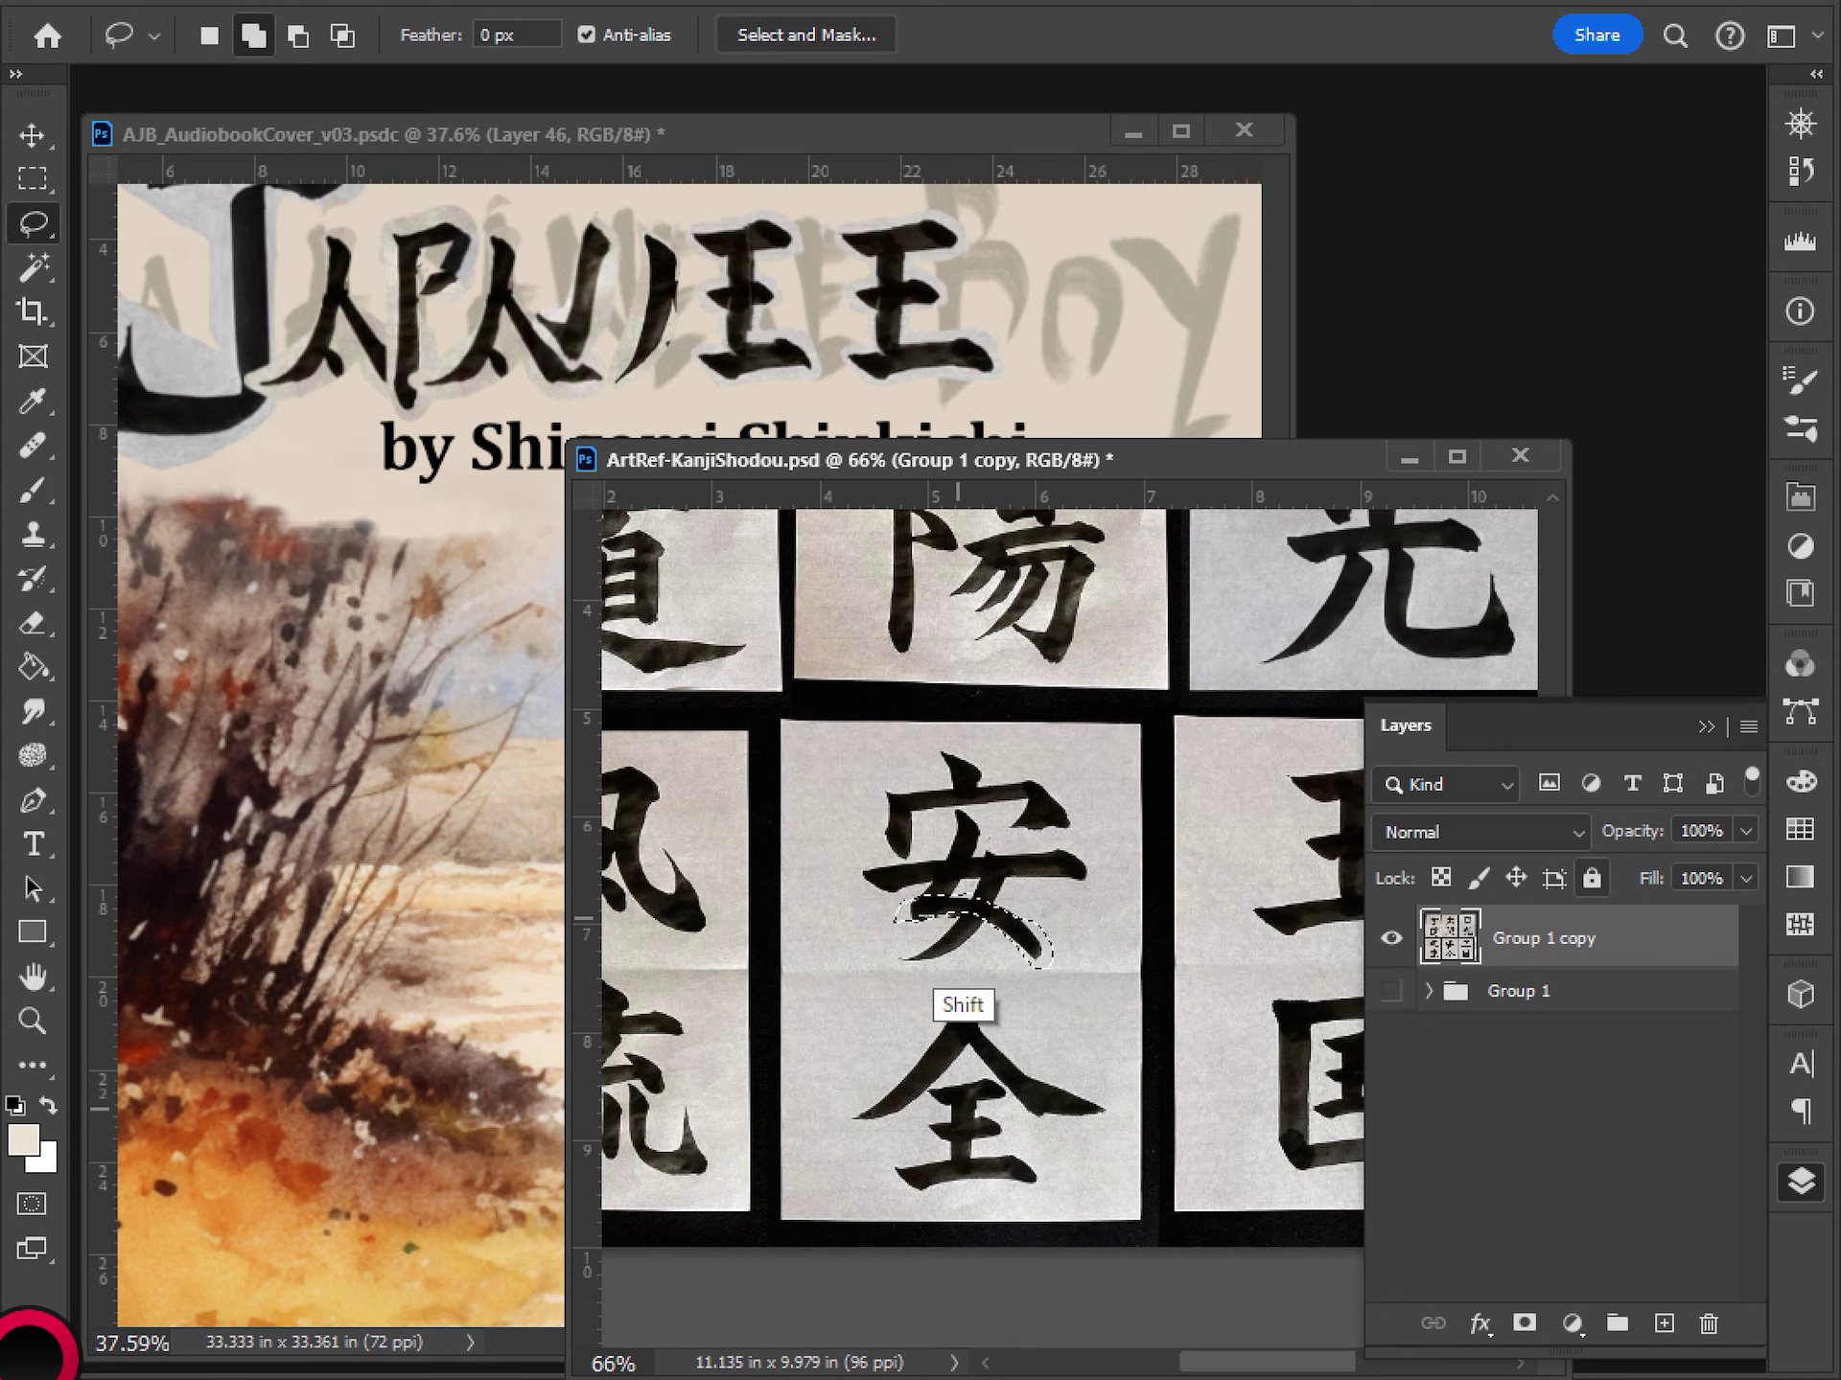
key("ctrl+c")
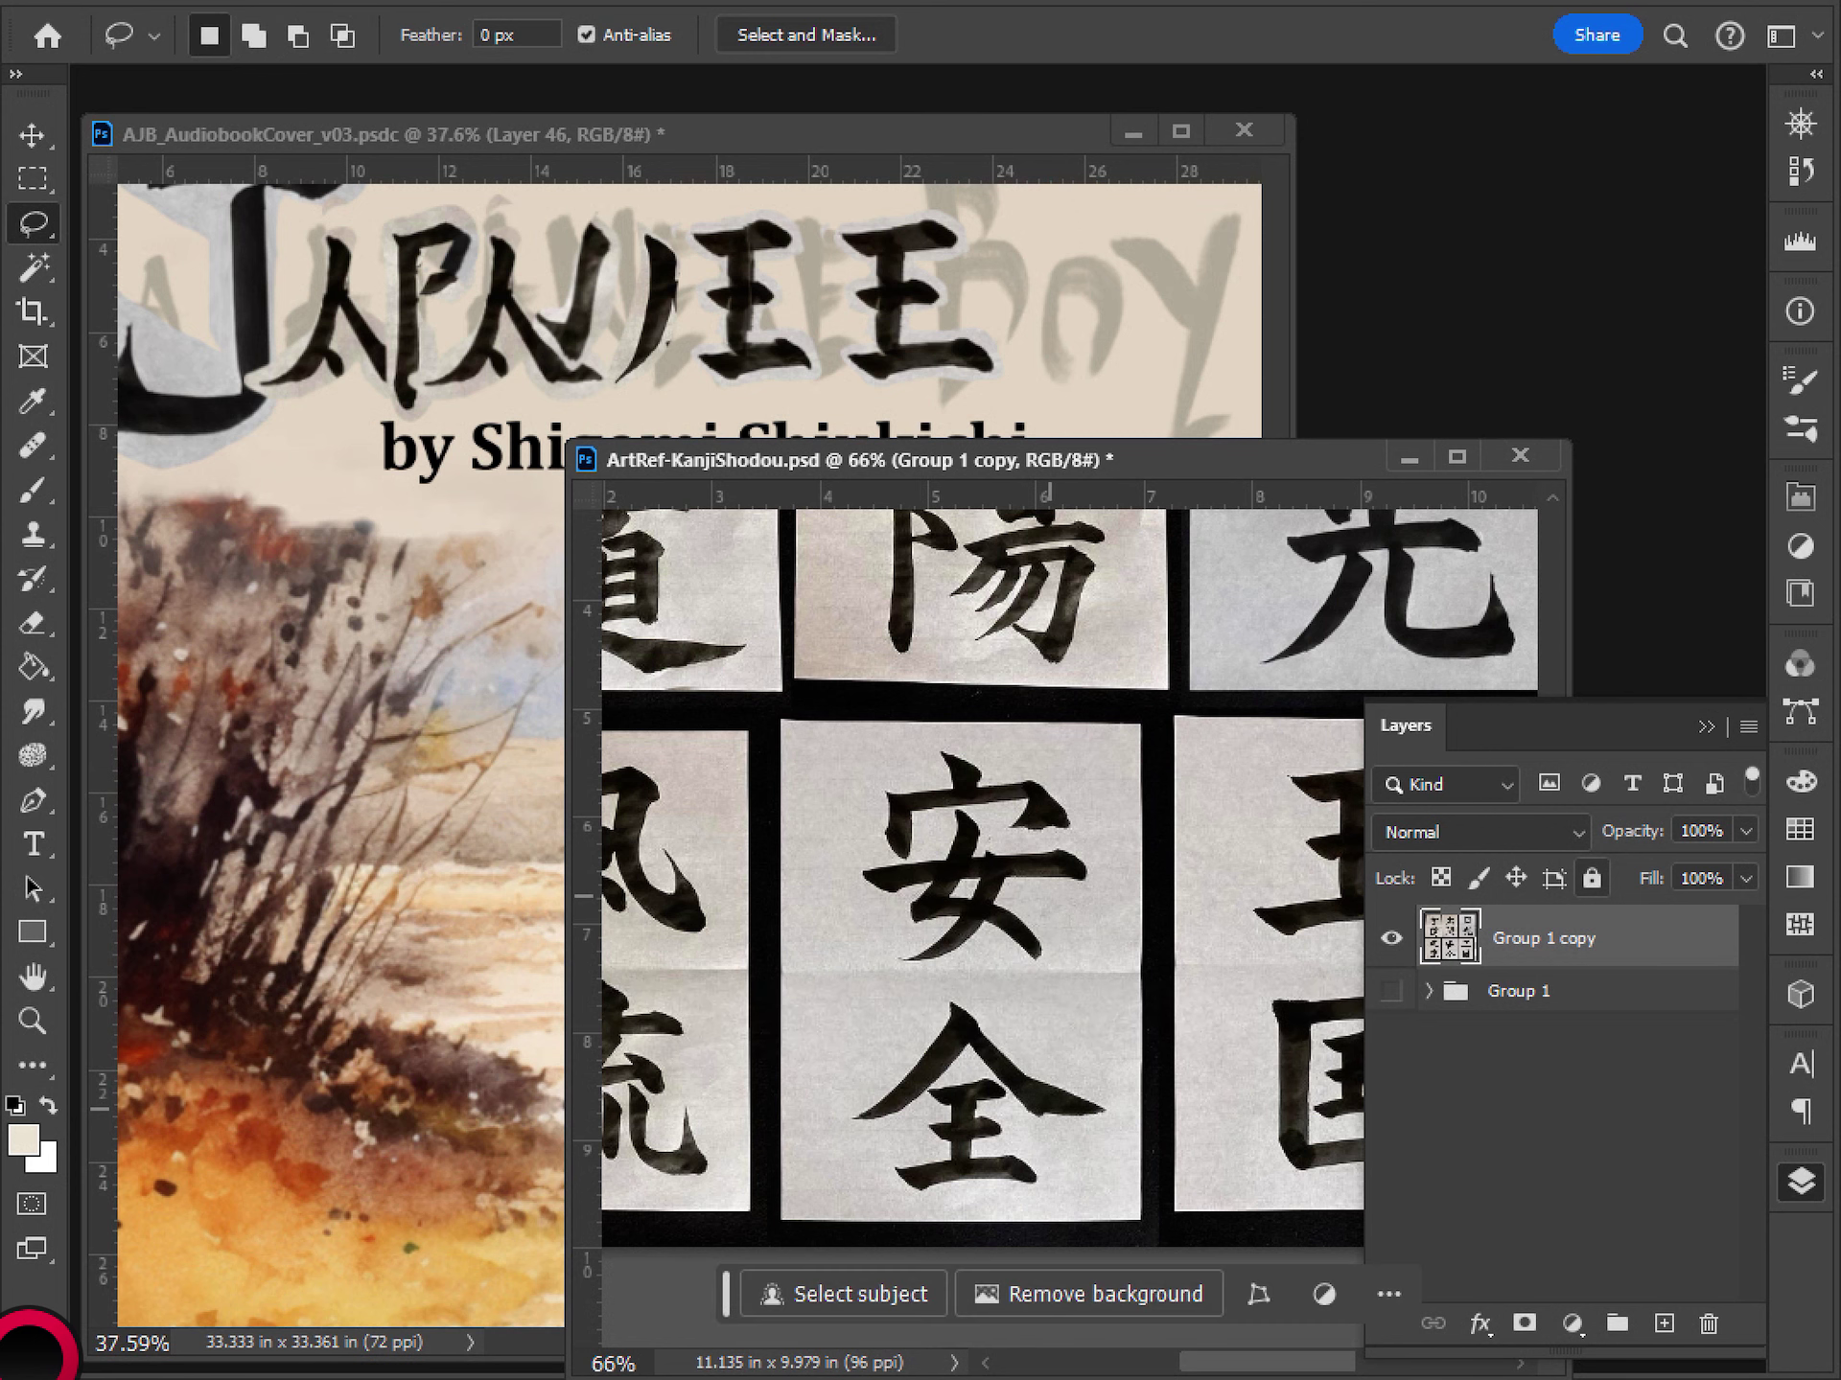
key("ctrl+Tab")
key("ctrl+v")
- Enlarge the pasted 安 stroke to about 160%, rotate it about 44°, and place it as the N's diagonal
key("ctrl+t")
left_click_drag(746, 721, 805, 704)
mouse_move(685, 752)
left_mouse_down()
mouse_move(690, 613)
mouse_move(618, 287)
mouse_move(618, 418)
mouse_move(629, 327)
left_mouse_up()
left_click_drag(644, 240, 728, 240)
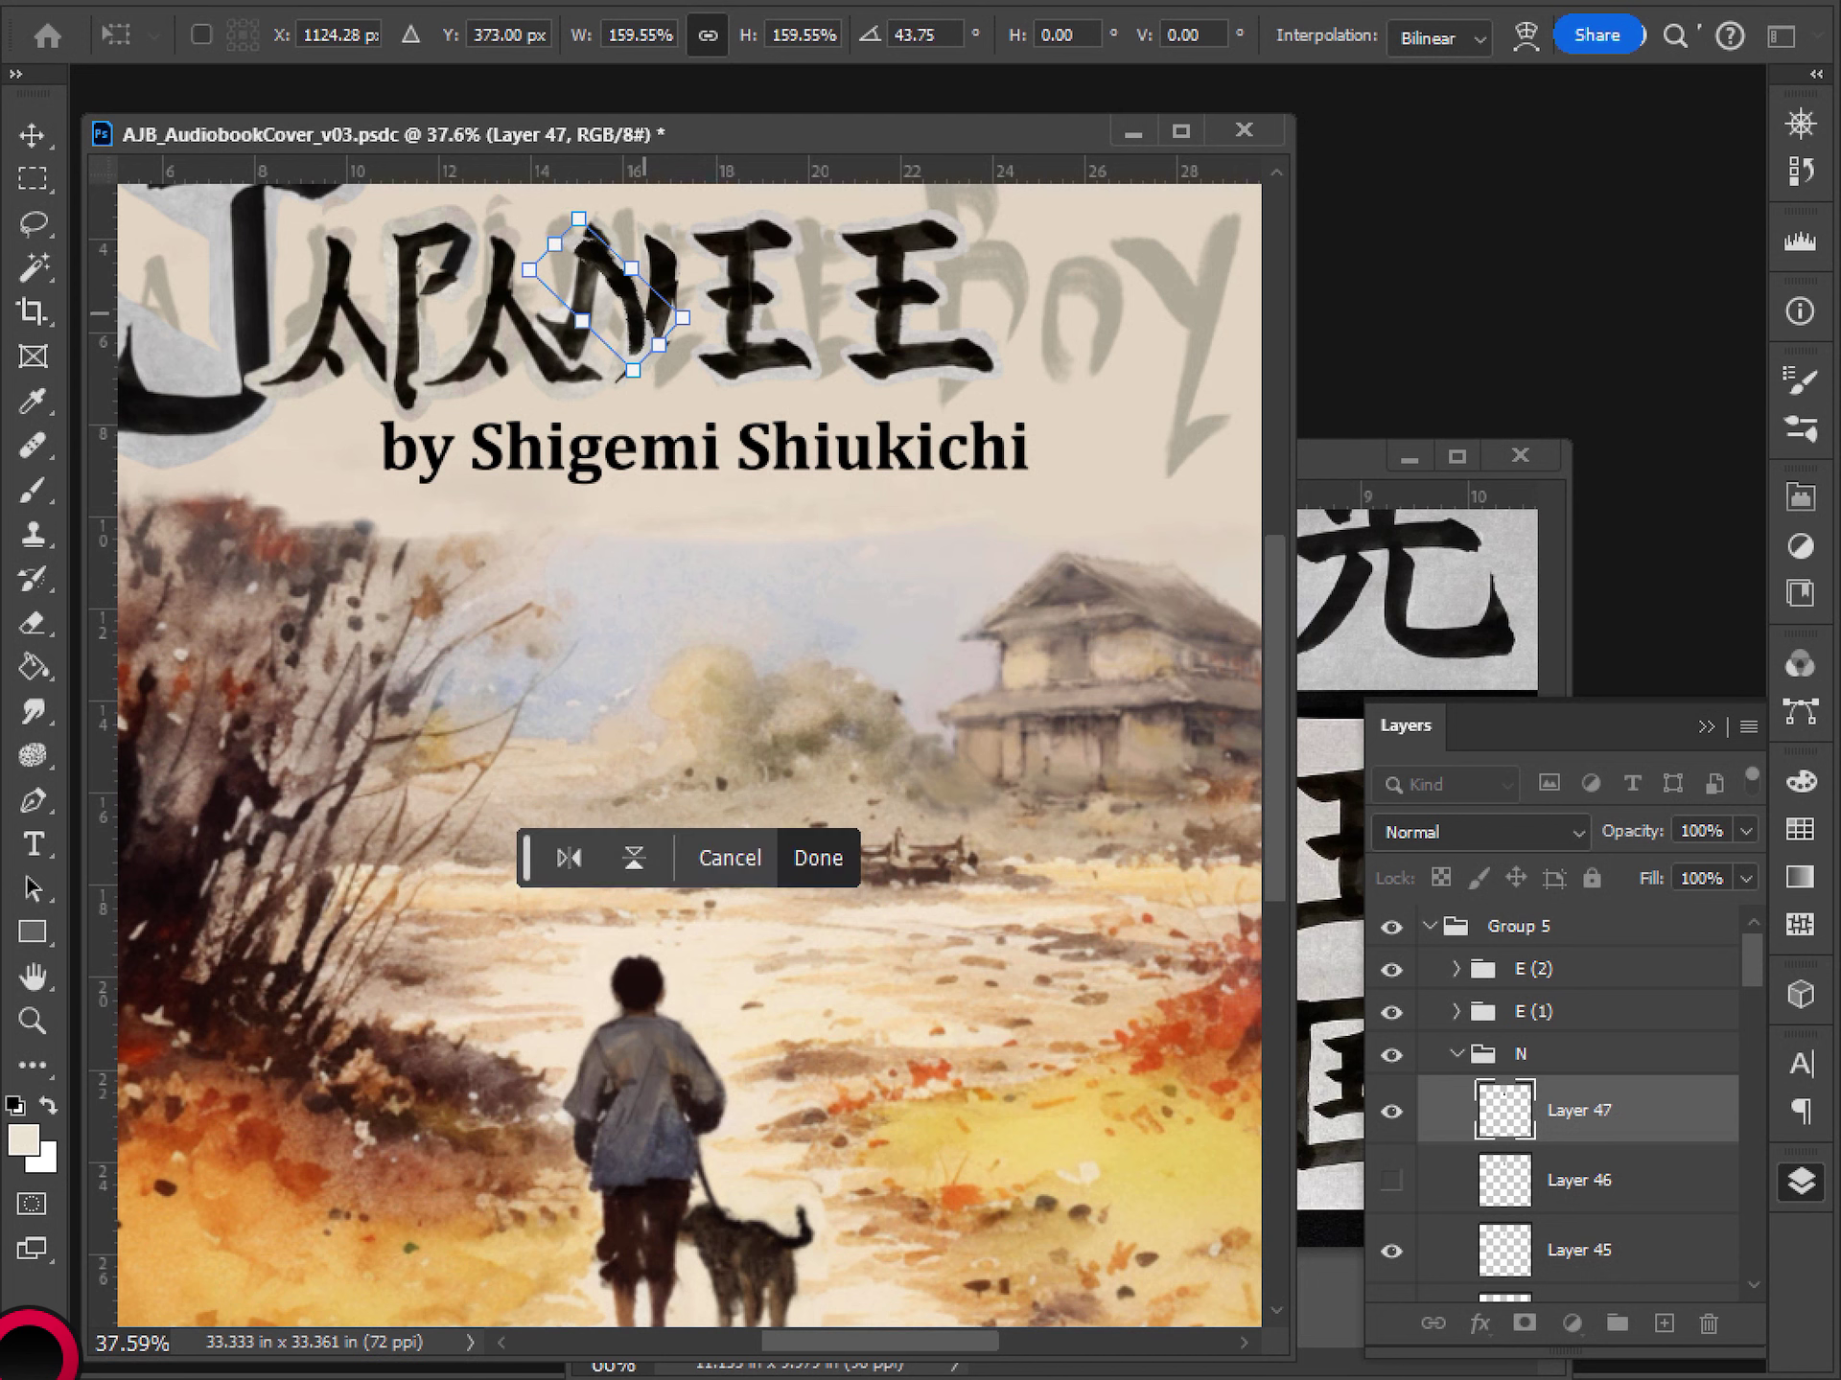
key("Return")
key("v")
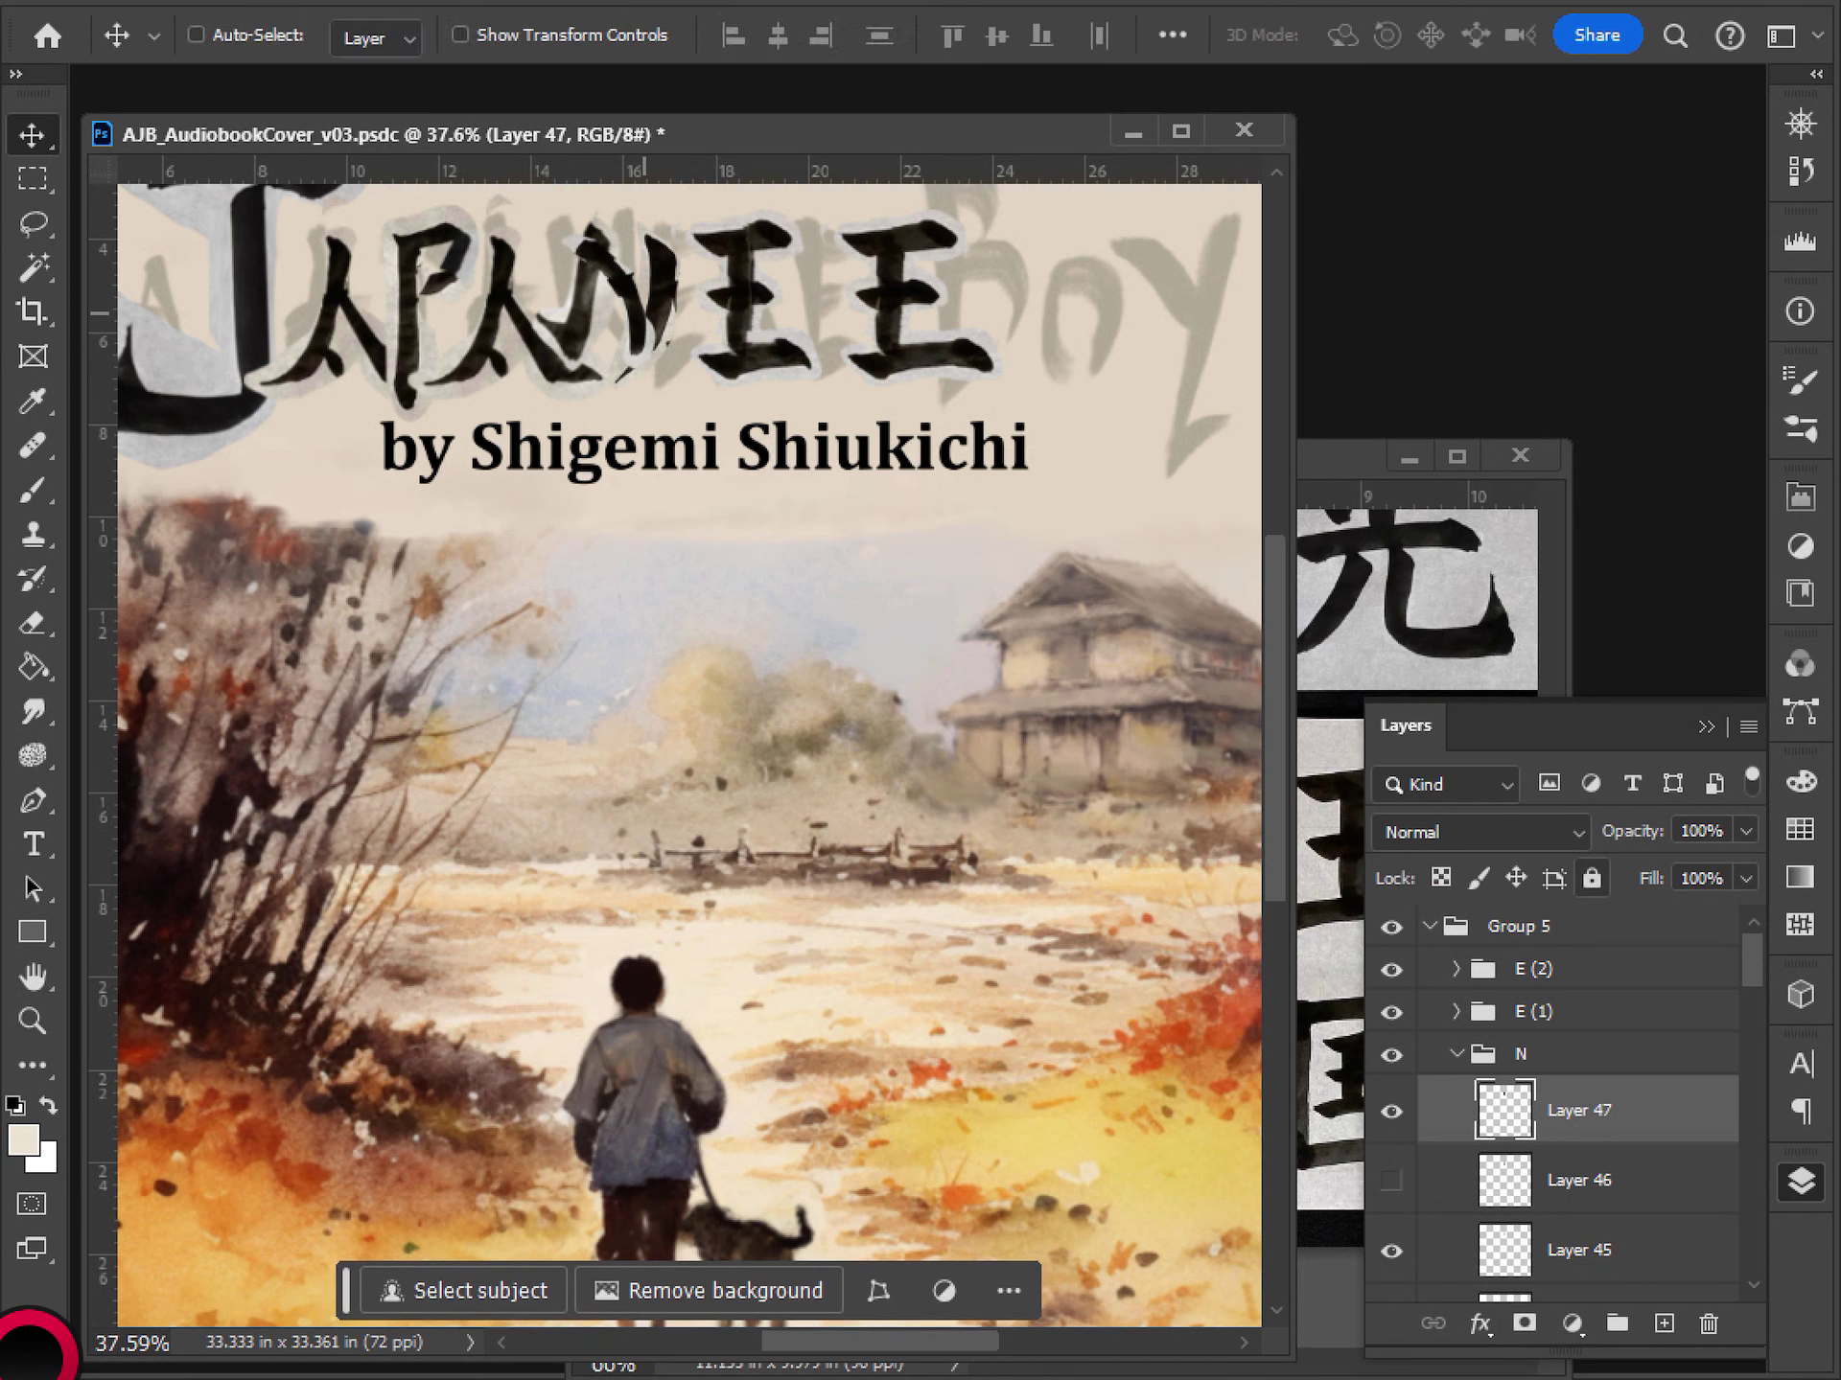
- Save the audiobook cover document
key("ctrl+s")
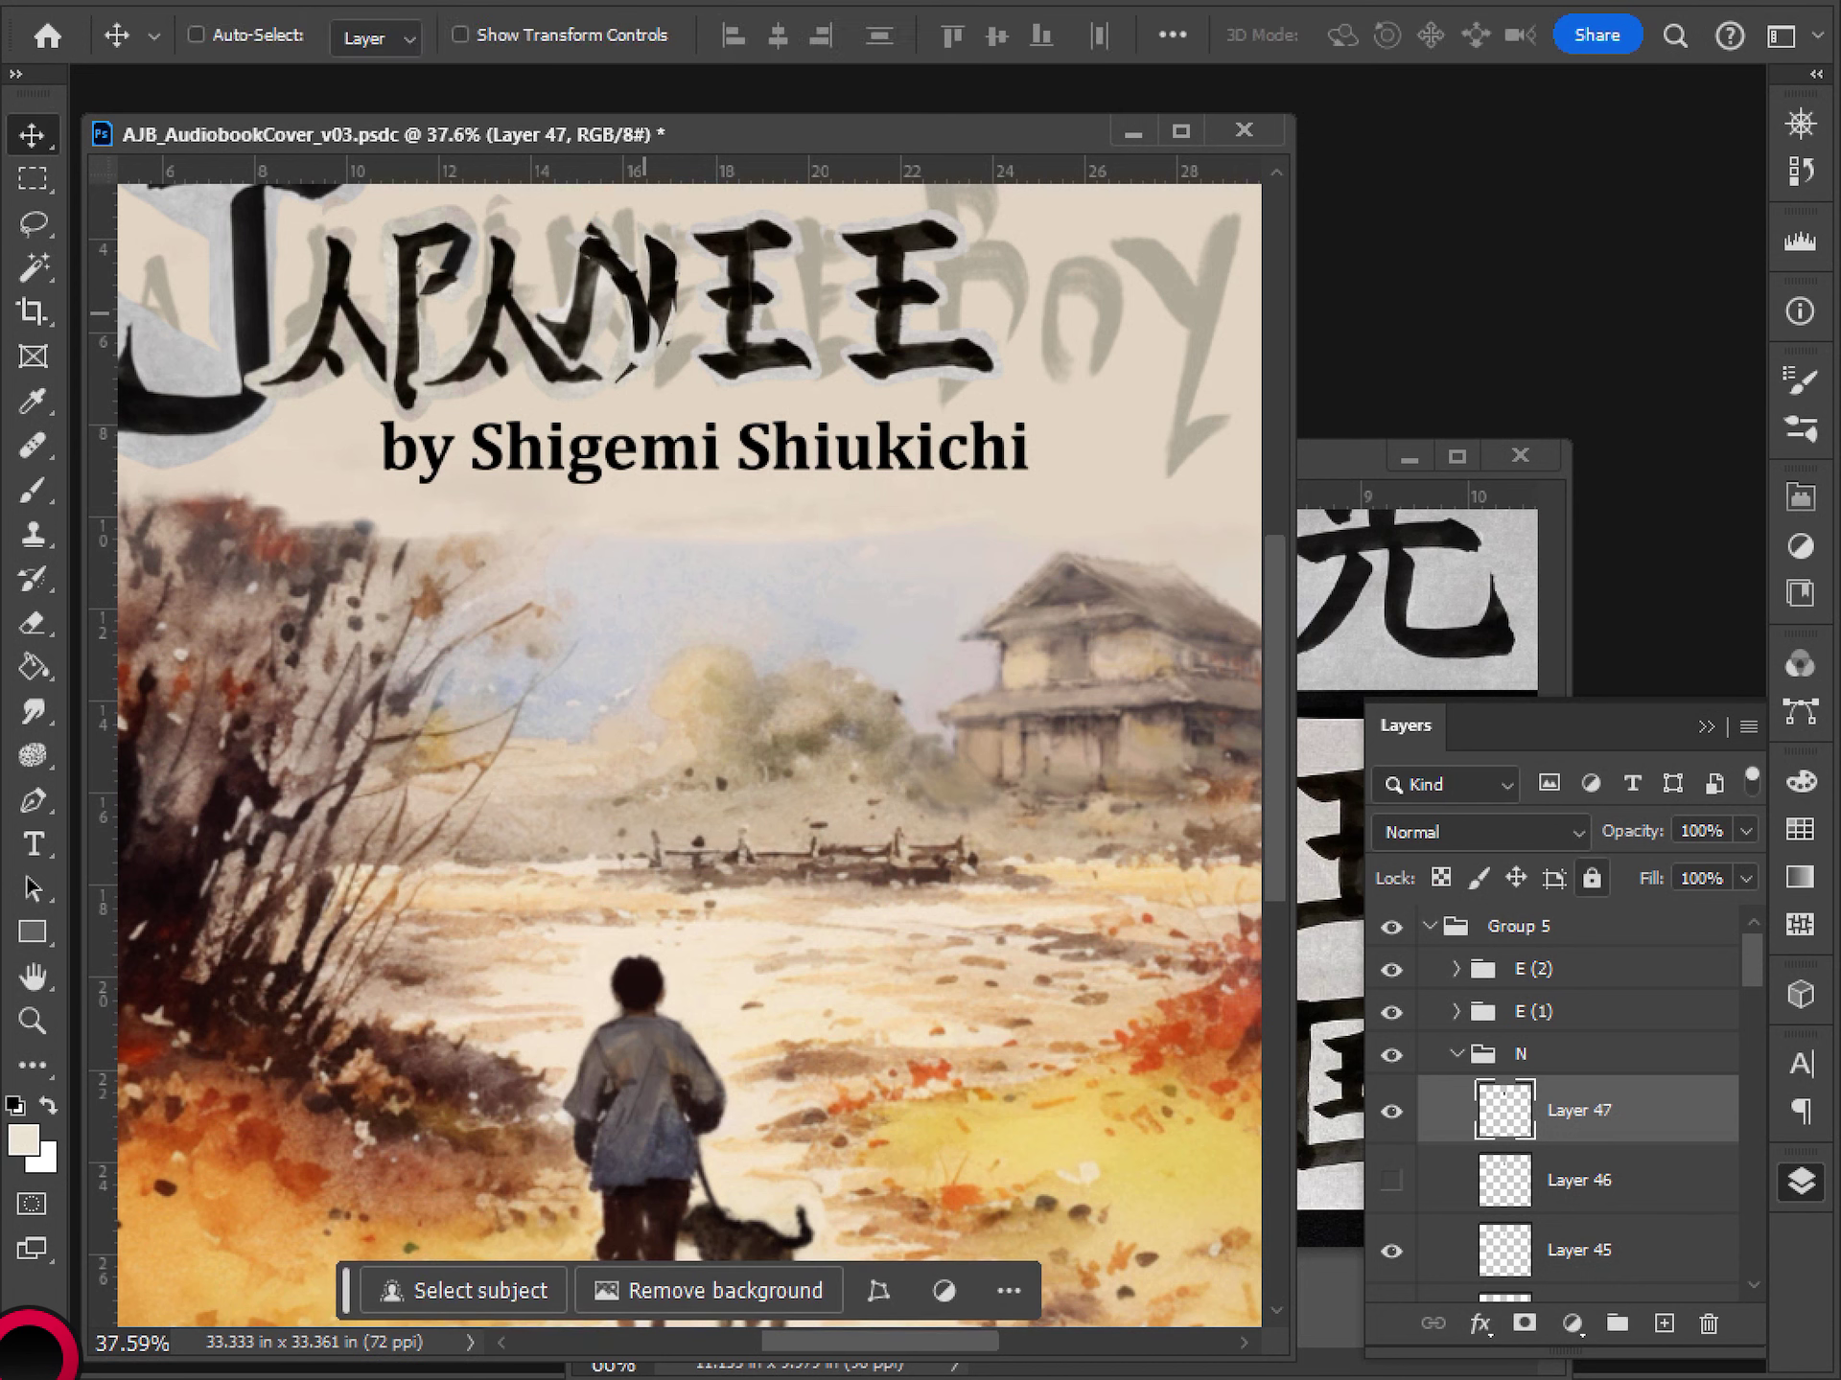
scroll(863, 275, "down", 7)
scroll(640, 685, "up", 7)
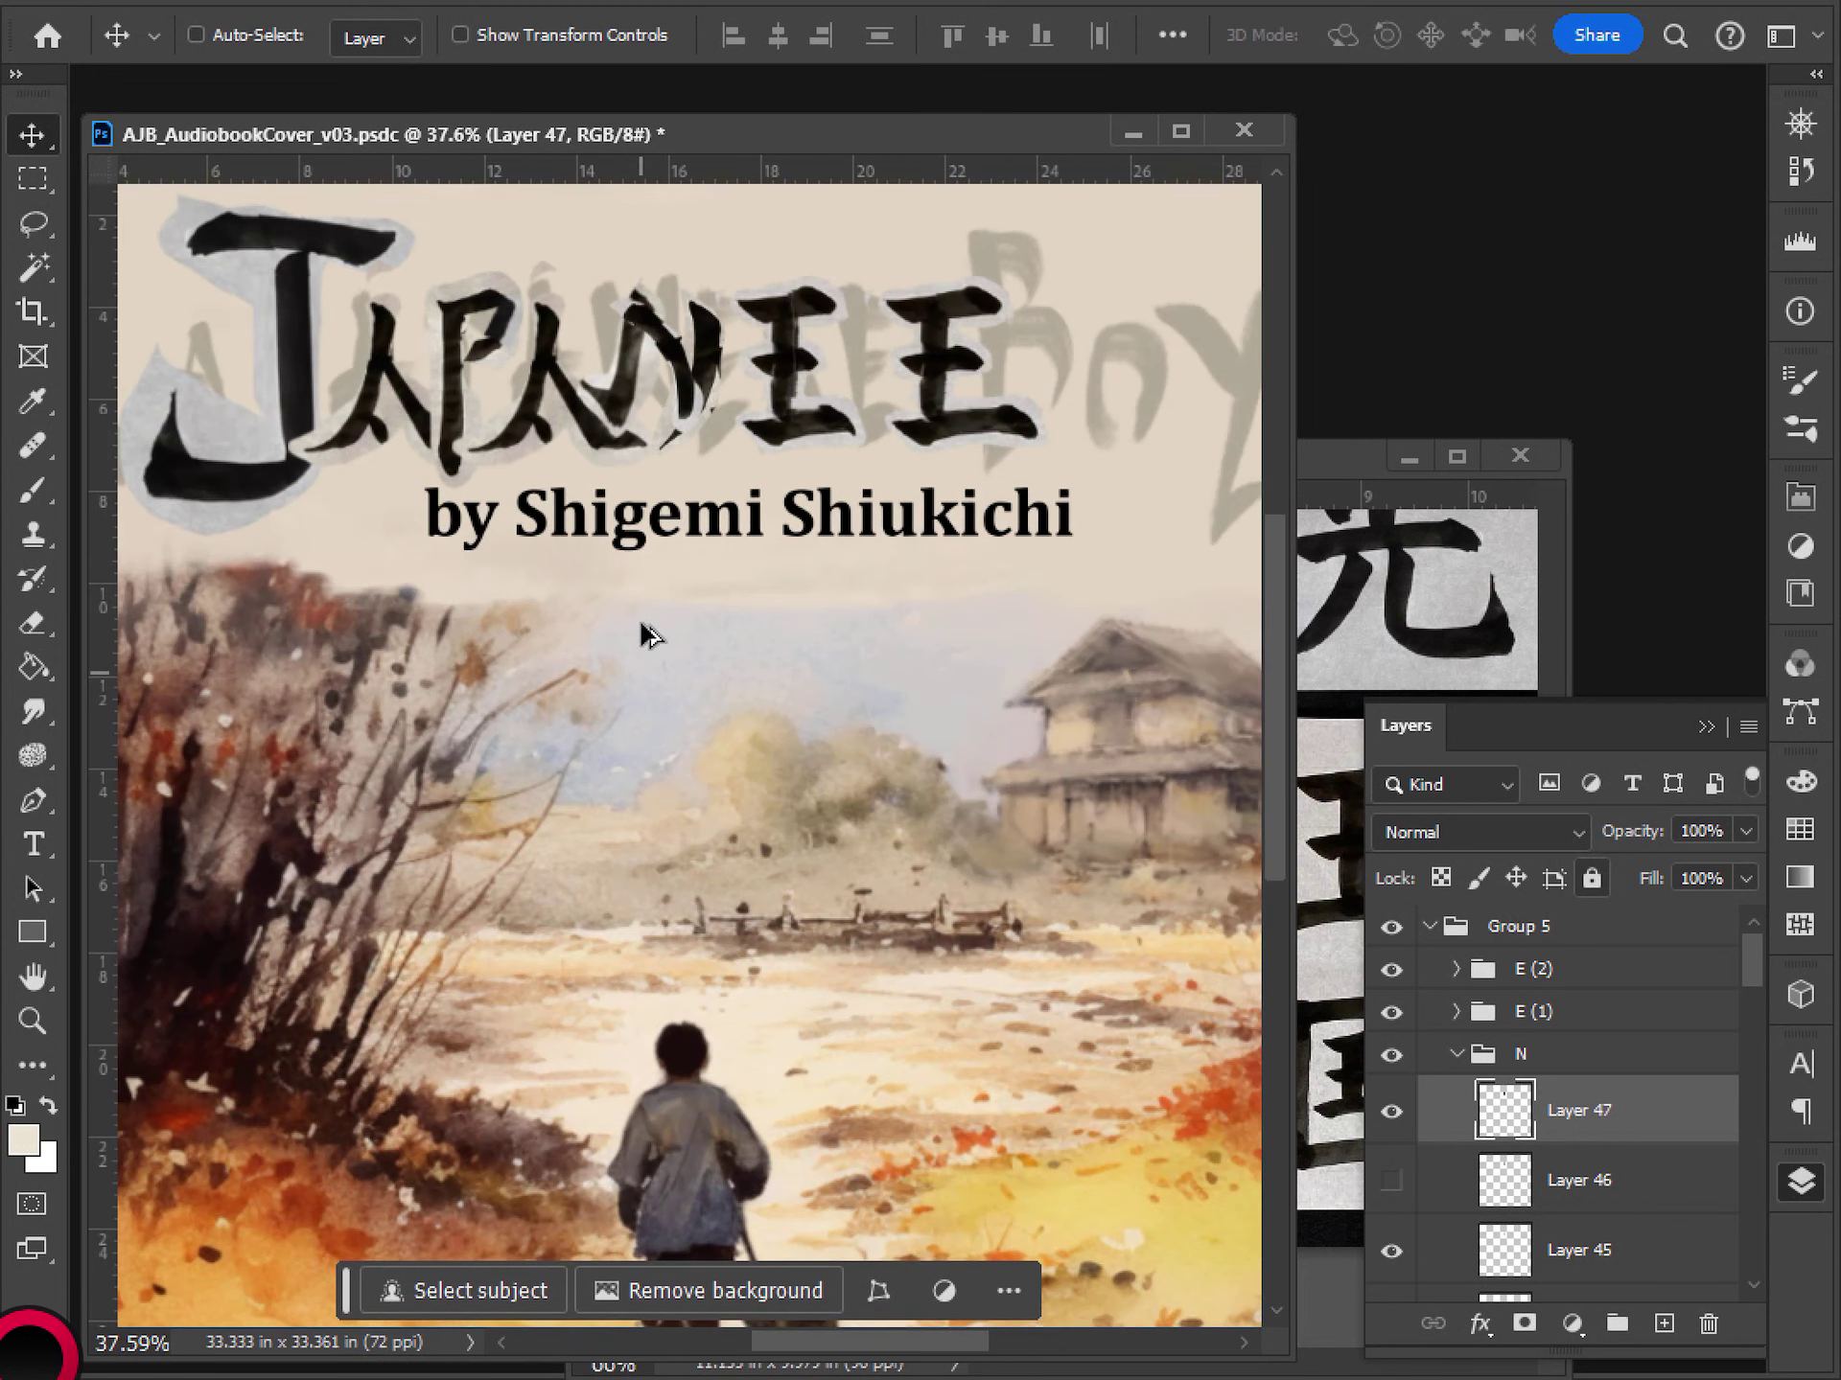
left_click_drag(624, 589, 606, 633)
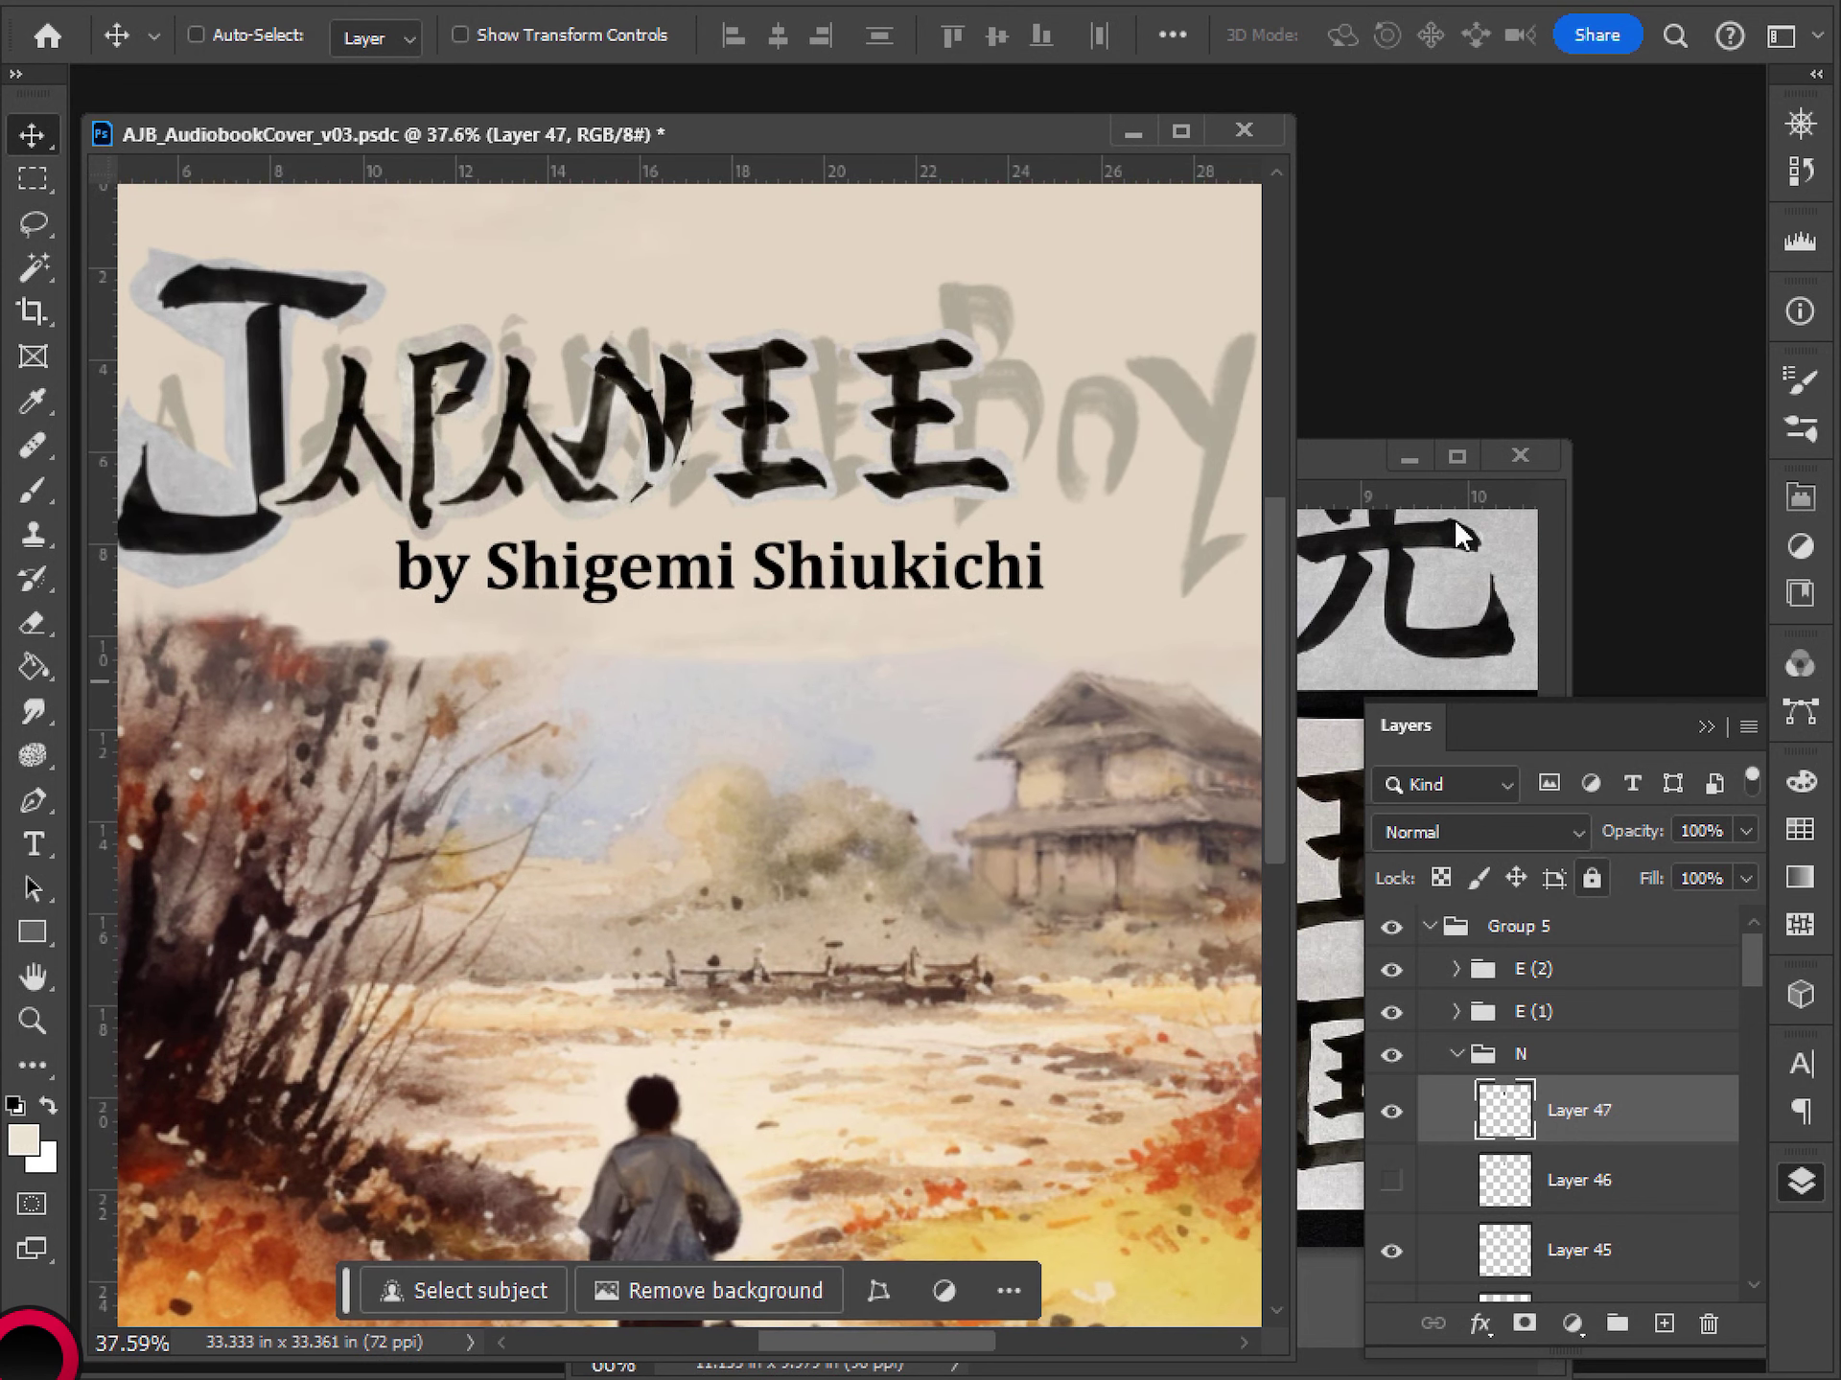
- Lasso a slanted inner stroke of the 陽 kanji, paste it into the cover's N group, and hide the 安 stroke's layer
left_click(1334, 460)
left_click_drag(1280, 733, 1218, 870)
scroll(1035, 834, "down", 1)
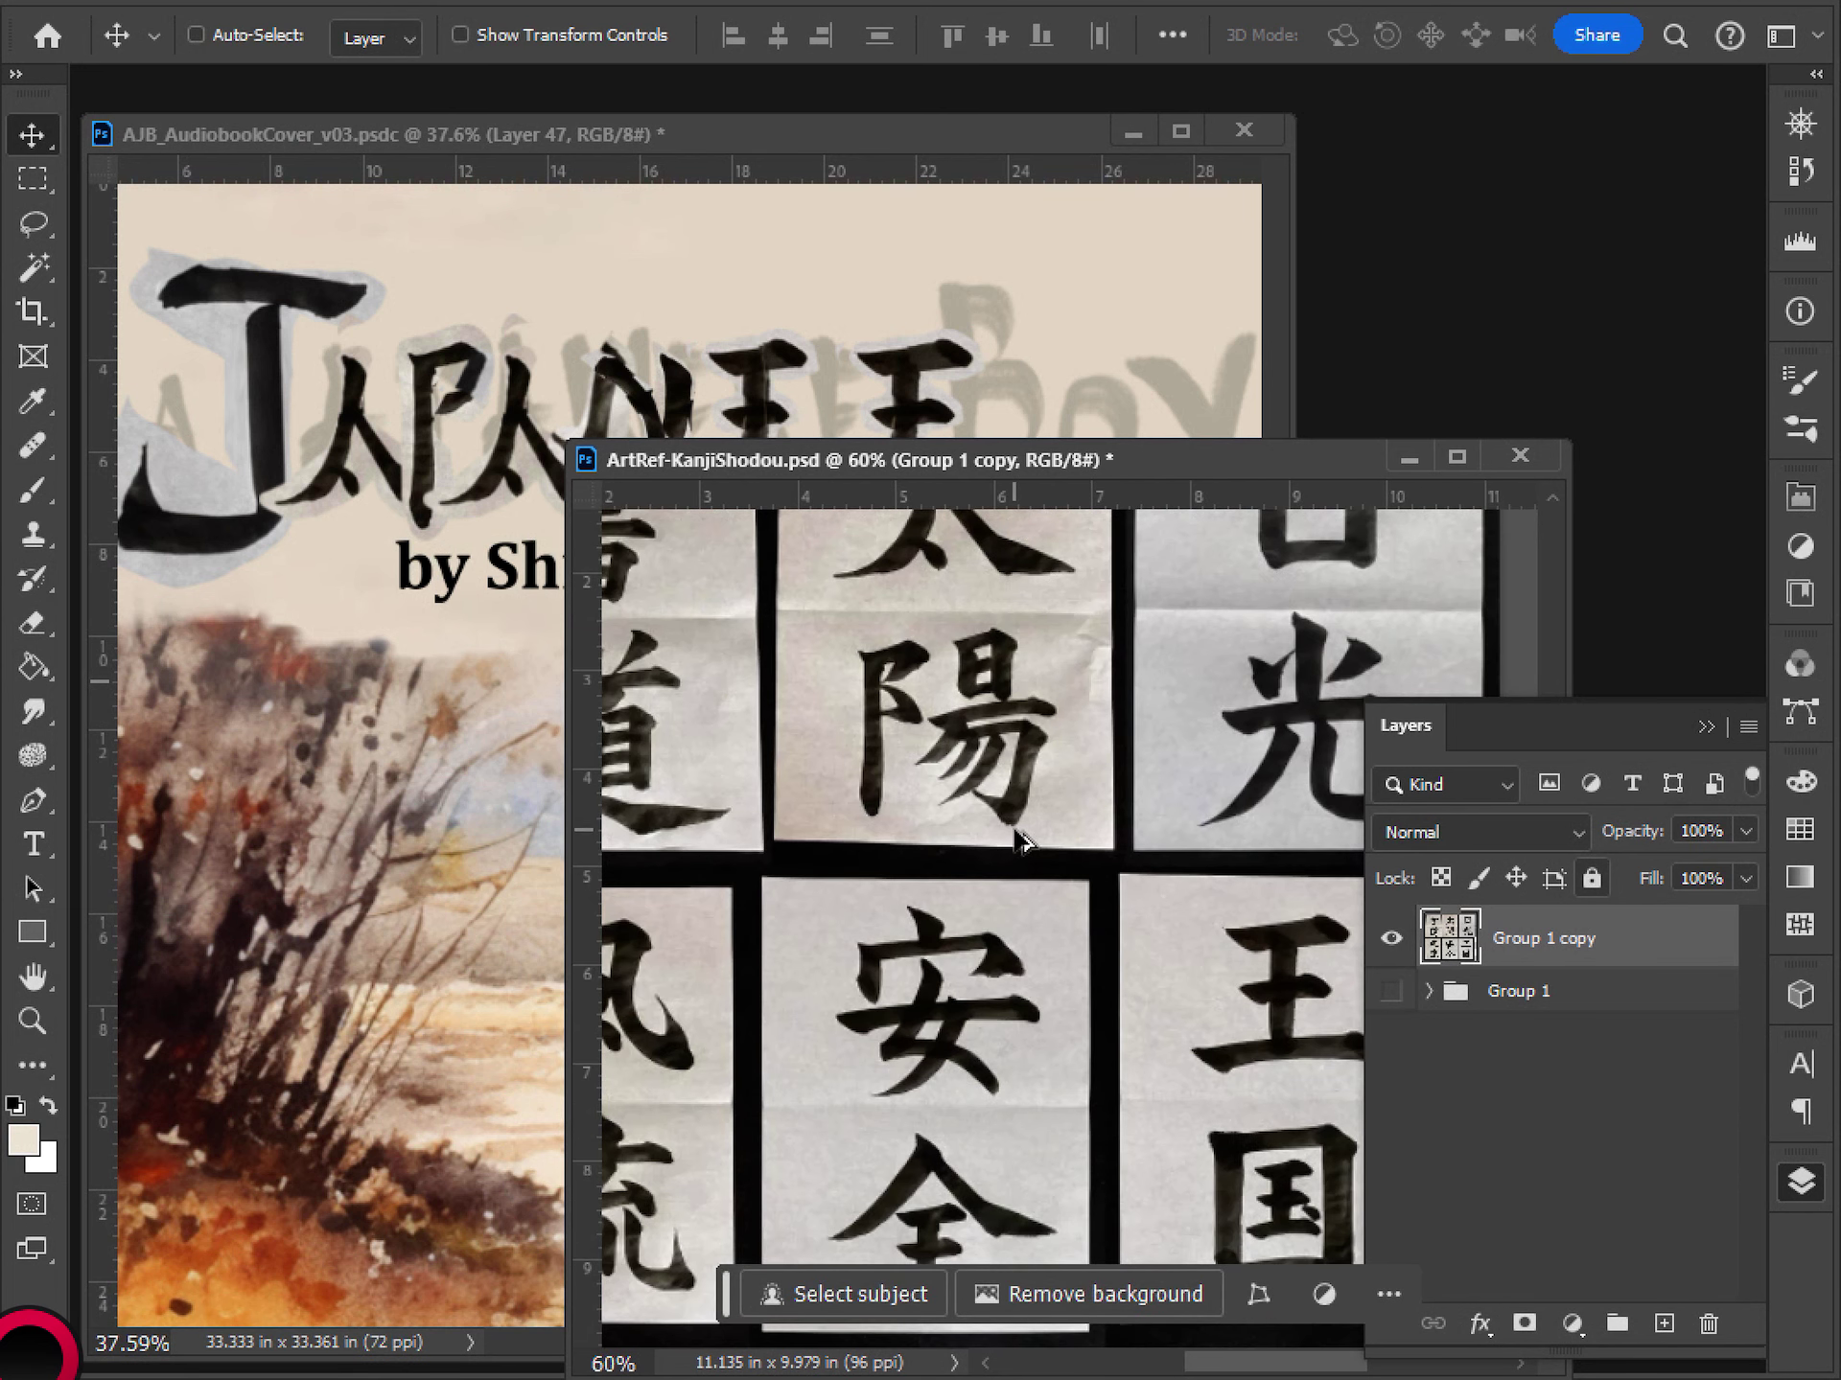
left_click_drag(939, 853, 924, 872)
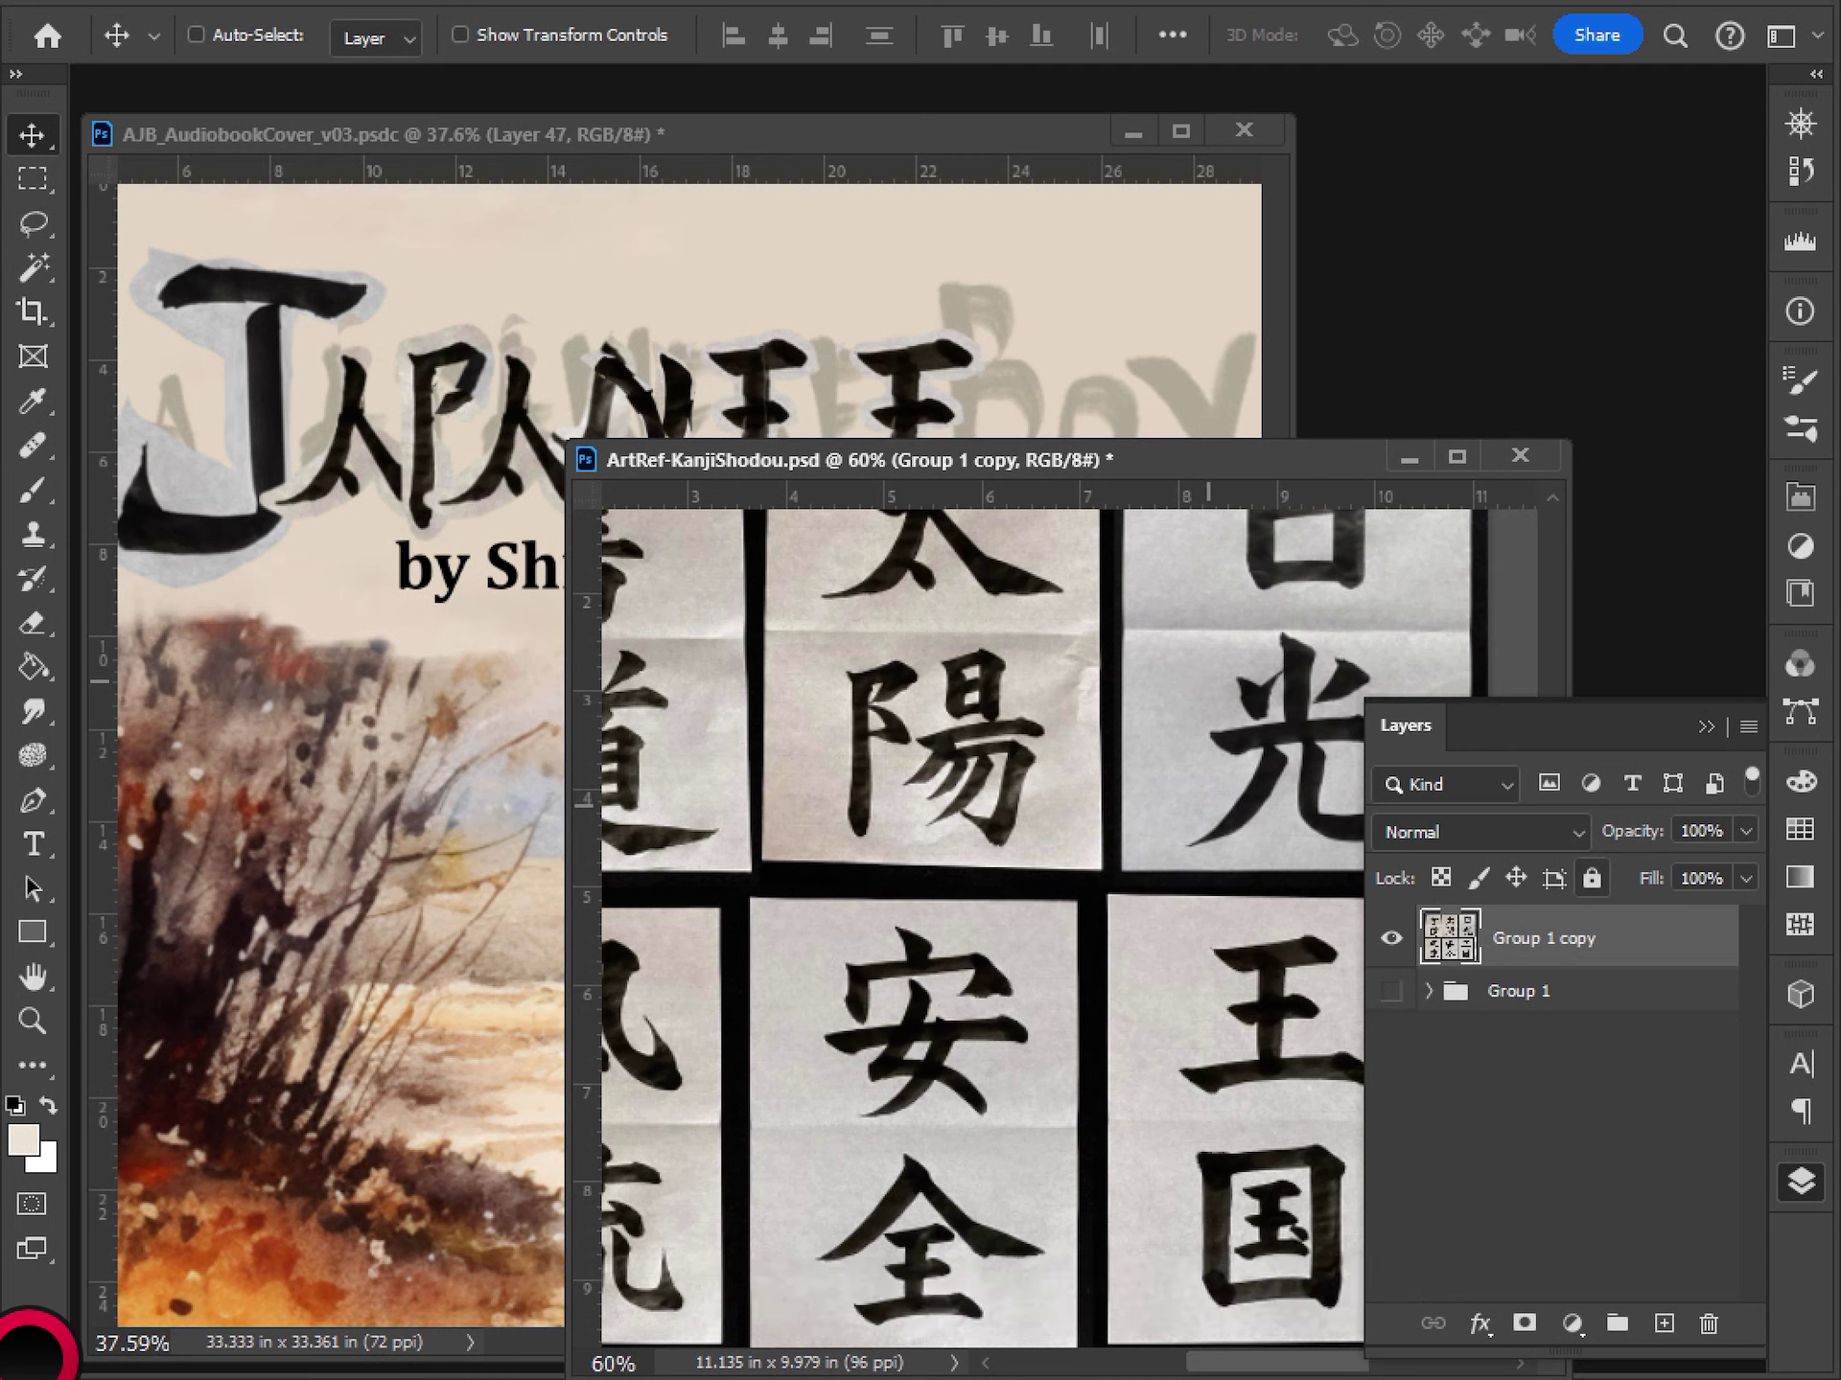
key("l")
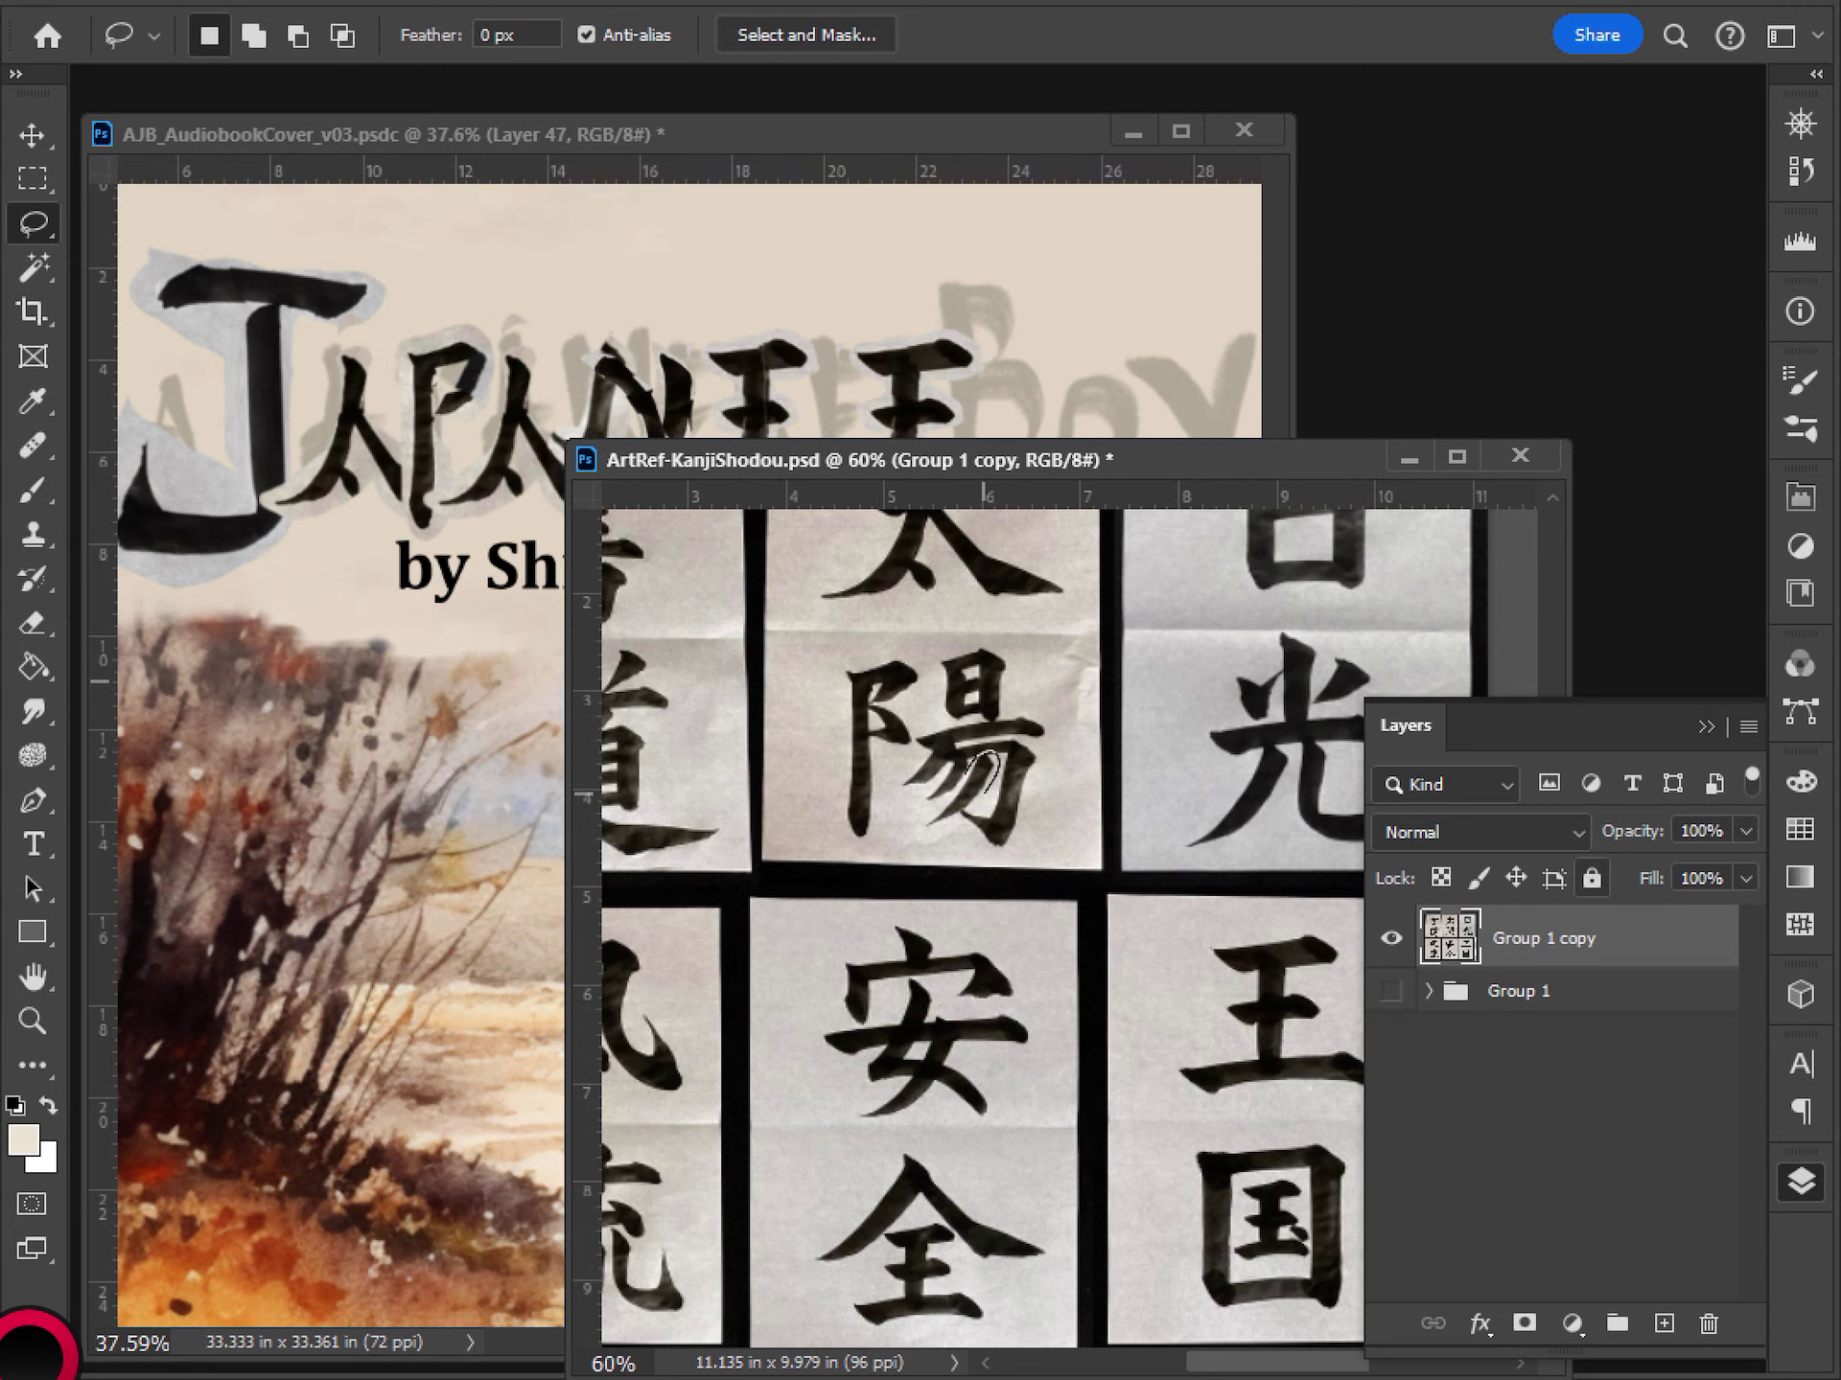
left_click_drag(918, 832, 974, 763)
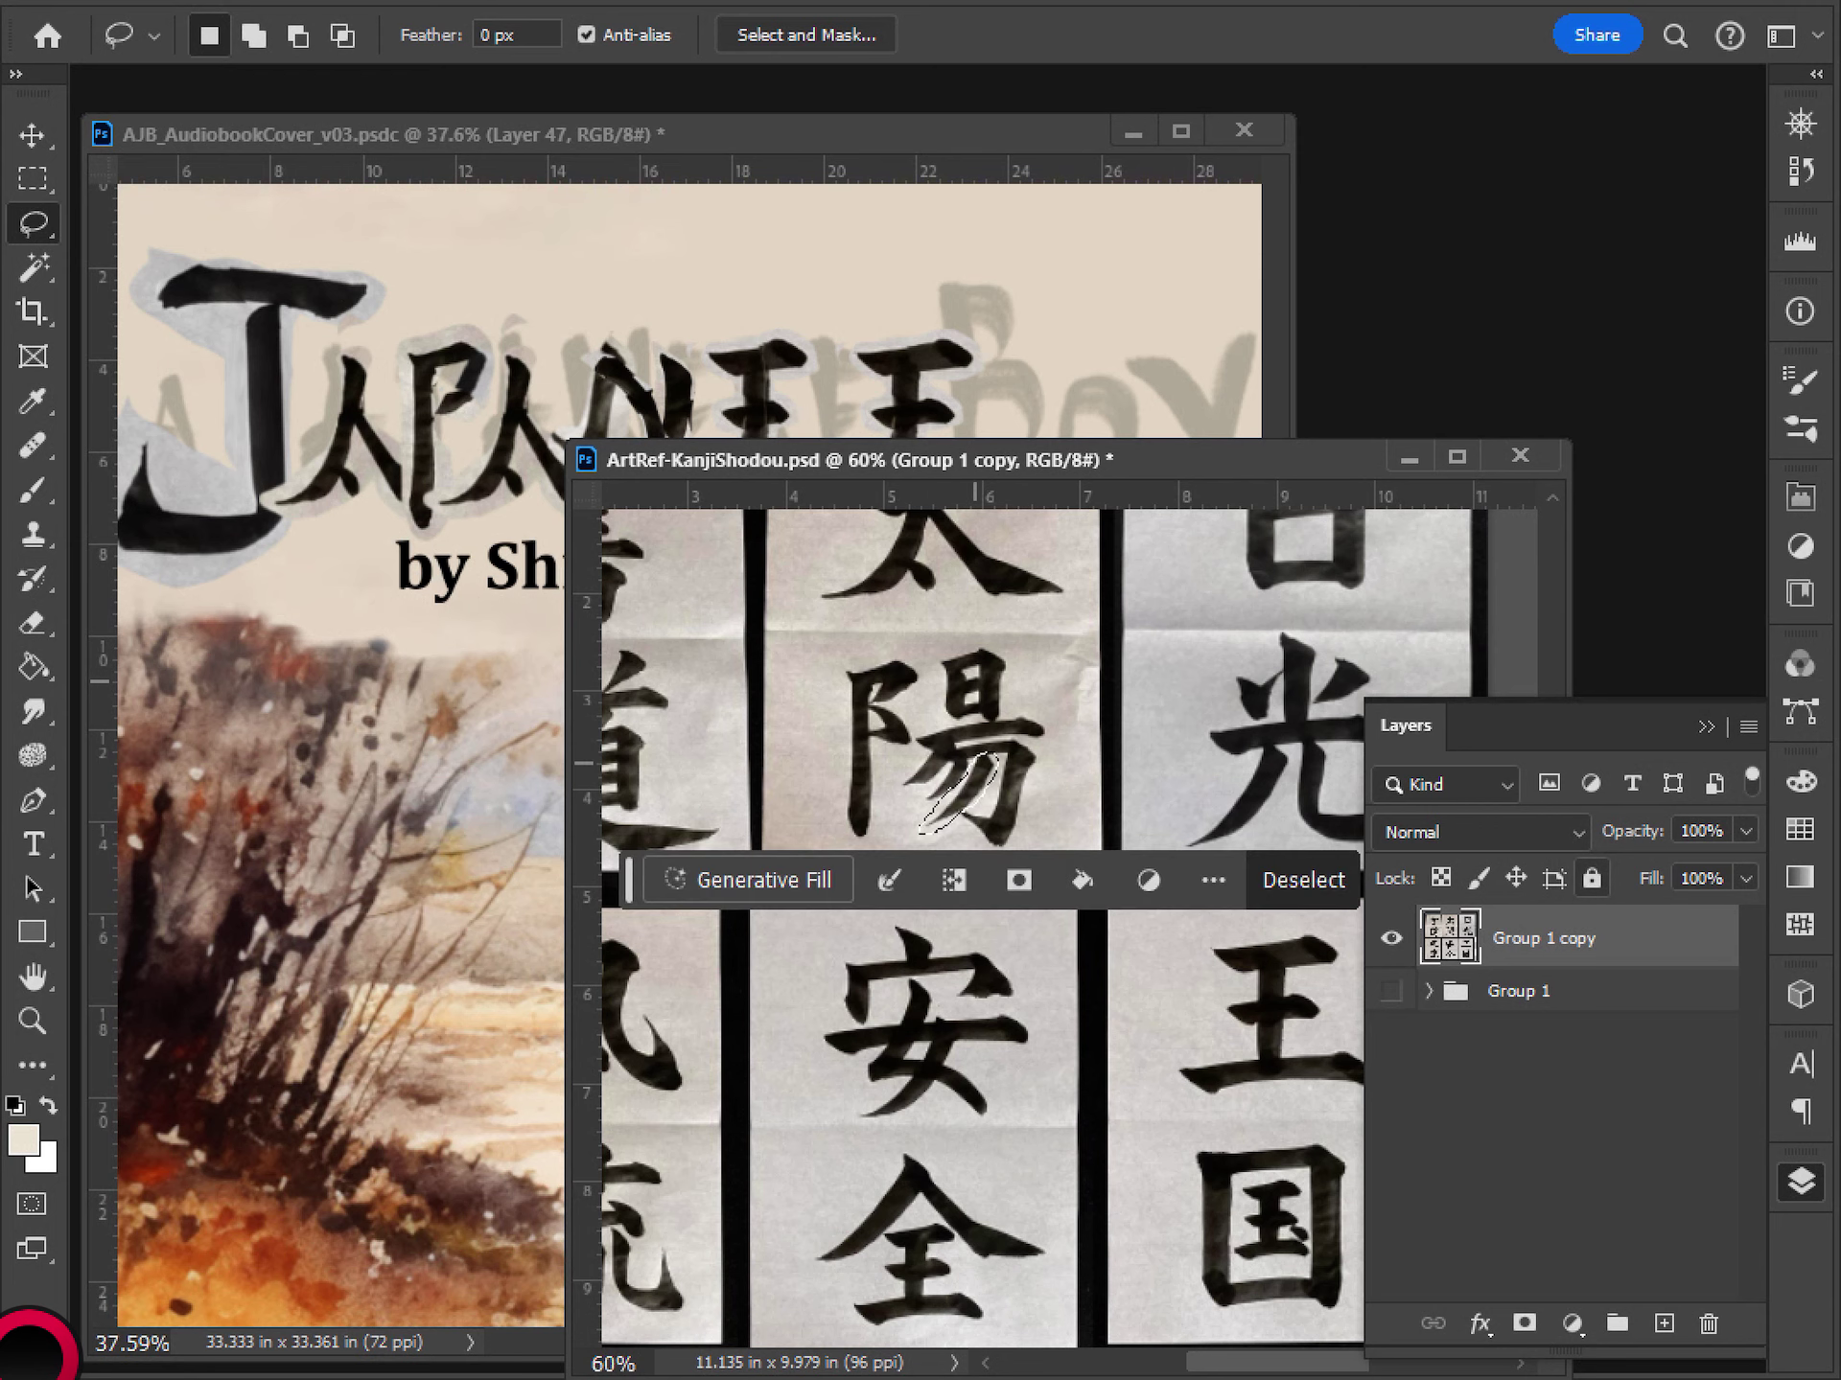
left_click(980, 370)
key("ctrl+v")
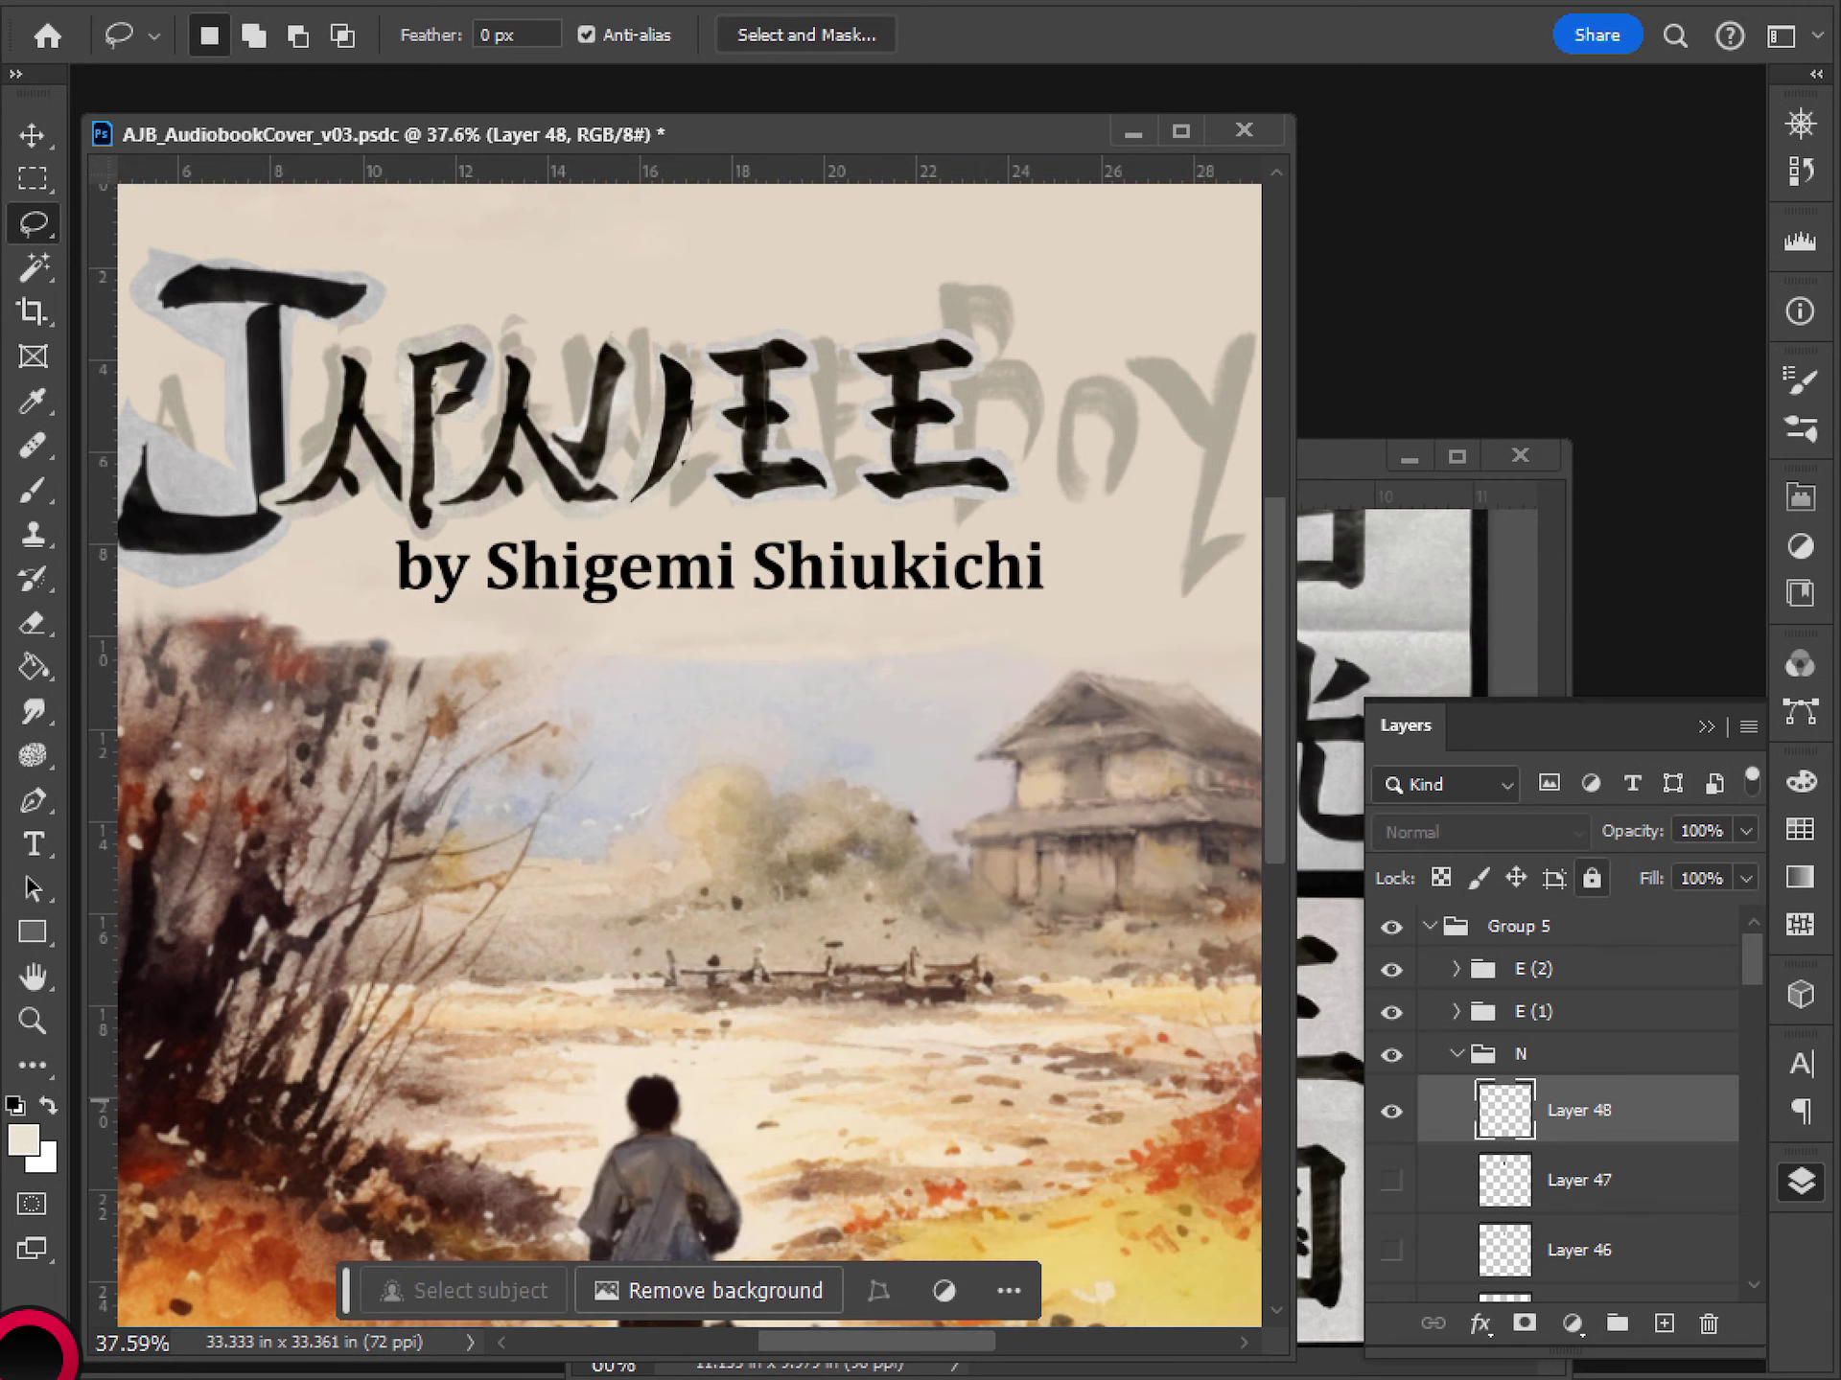
- Enlarge the pasted 陽 stroke to about 200%, flip it horizontally, and place it over the middle of the N
key("ctrl+t")
mouse_move(714, 731)
left_mouse_down()
mouse_move(768, 670)
mouse_move(619, 416)
left_mouse_up()
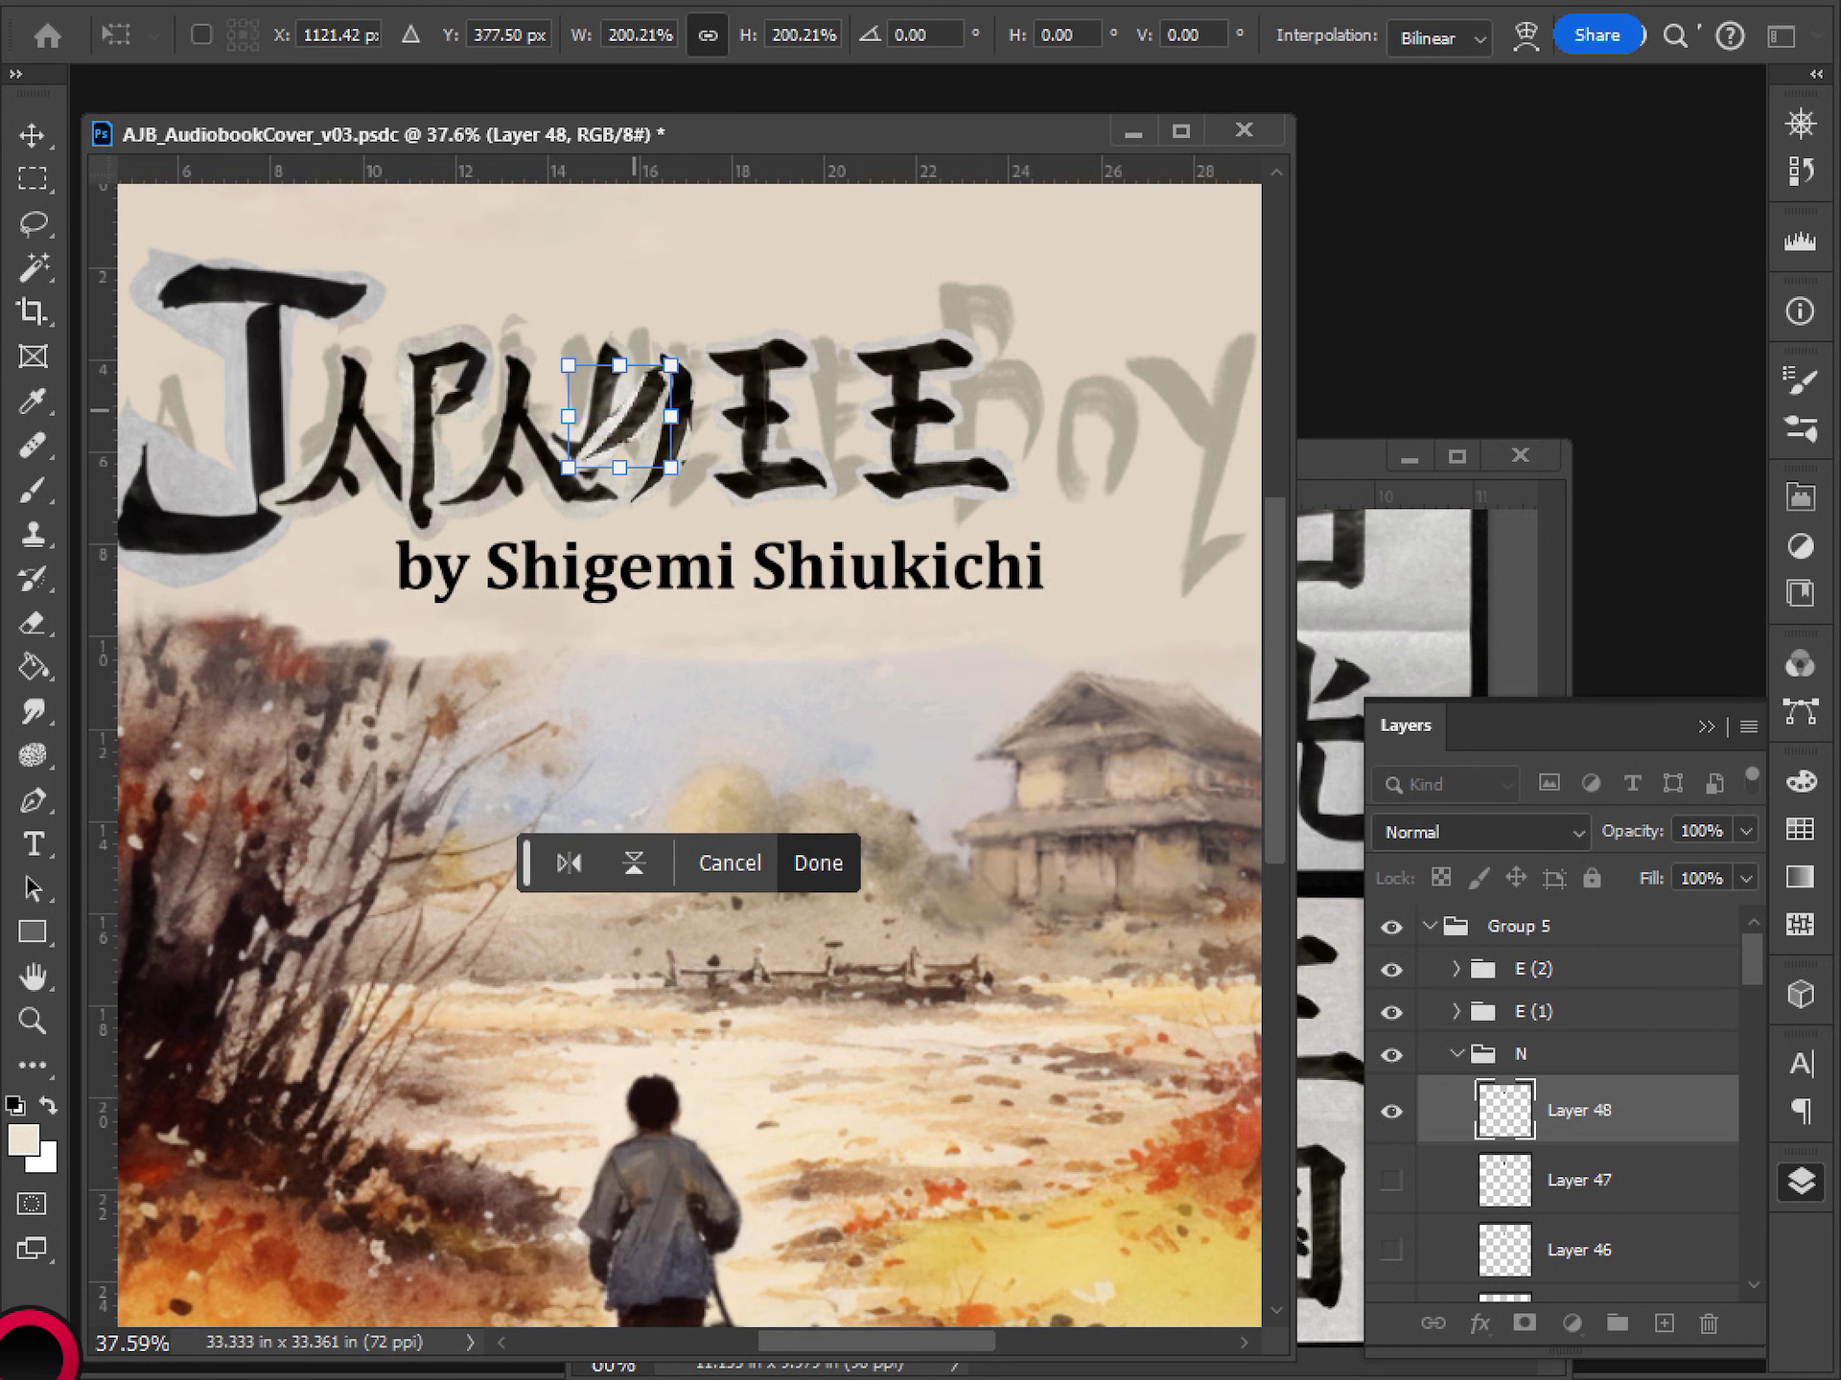
right_click(638, 426)
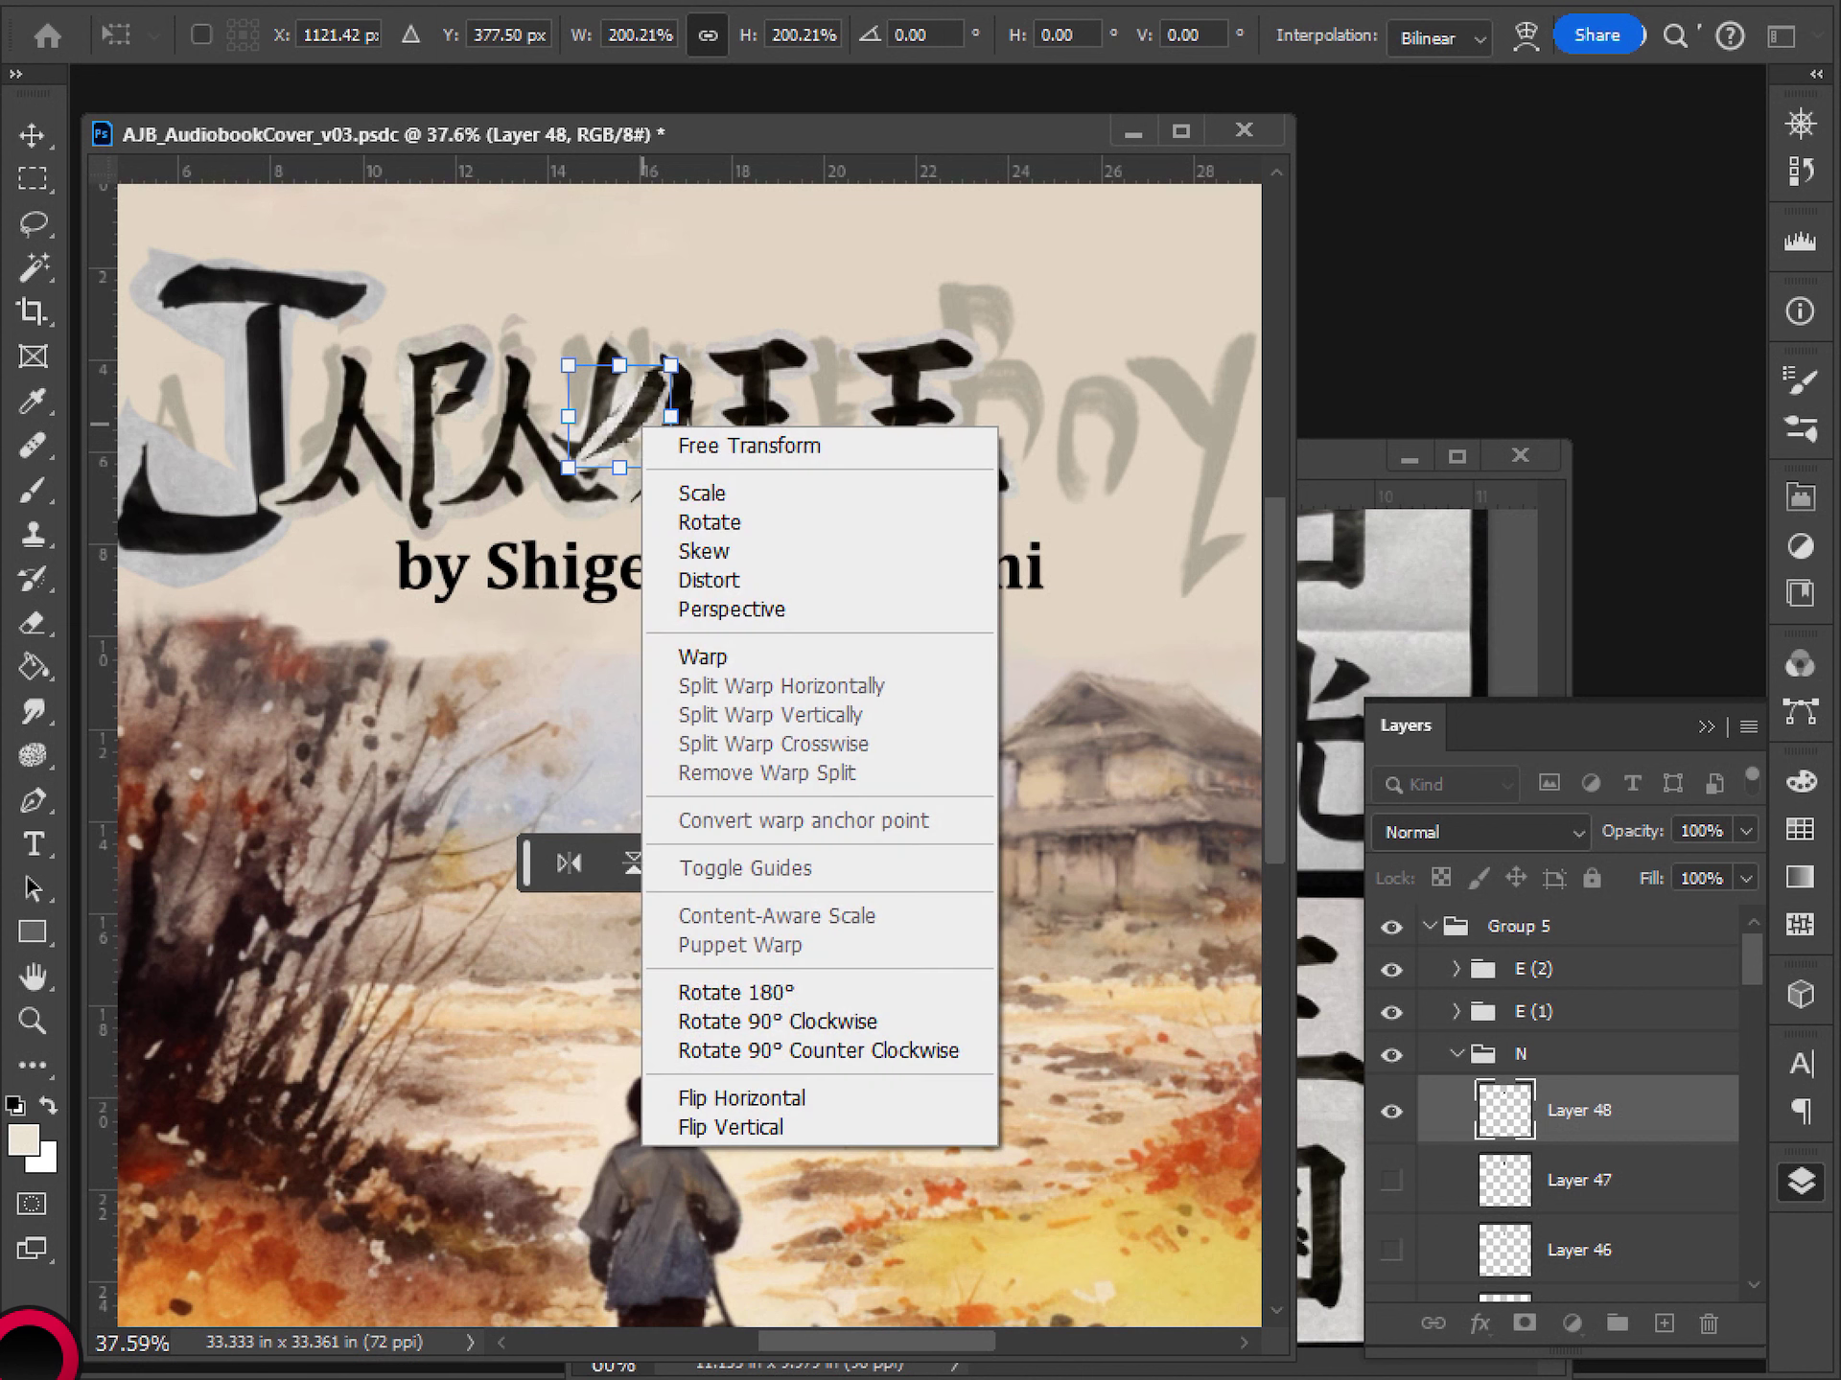
left_click(741, 1098)
left_click_drag(621, 418, 648, 426)
- Reorient the stroke by flipping it vertically, reversing its horizontal flip, and rotating it about 27°
right_click(646, 428)
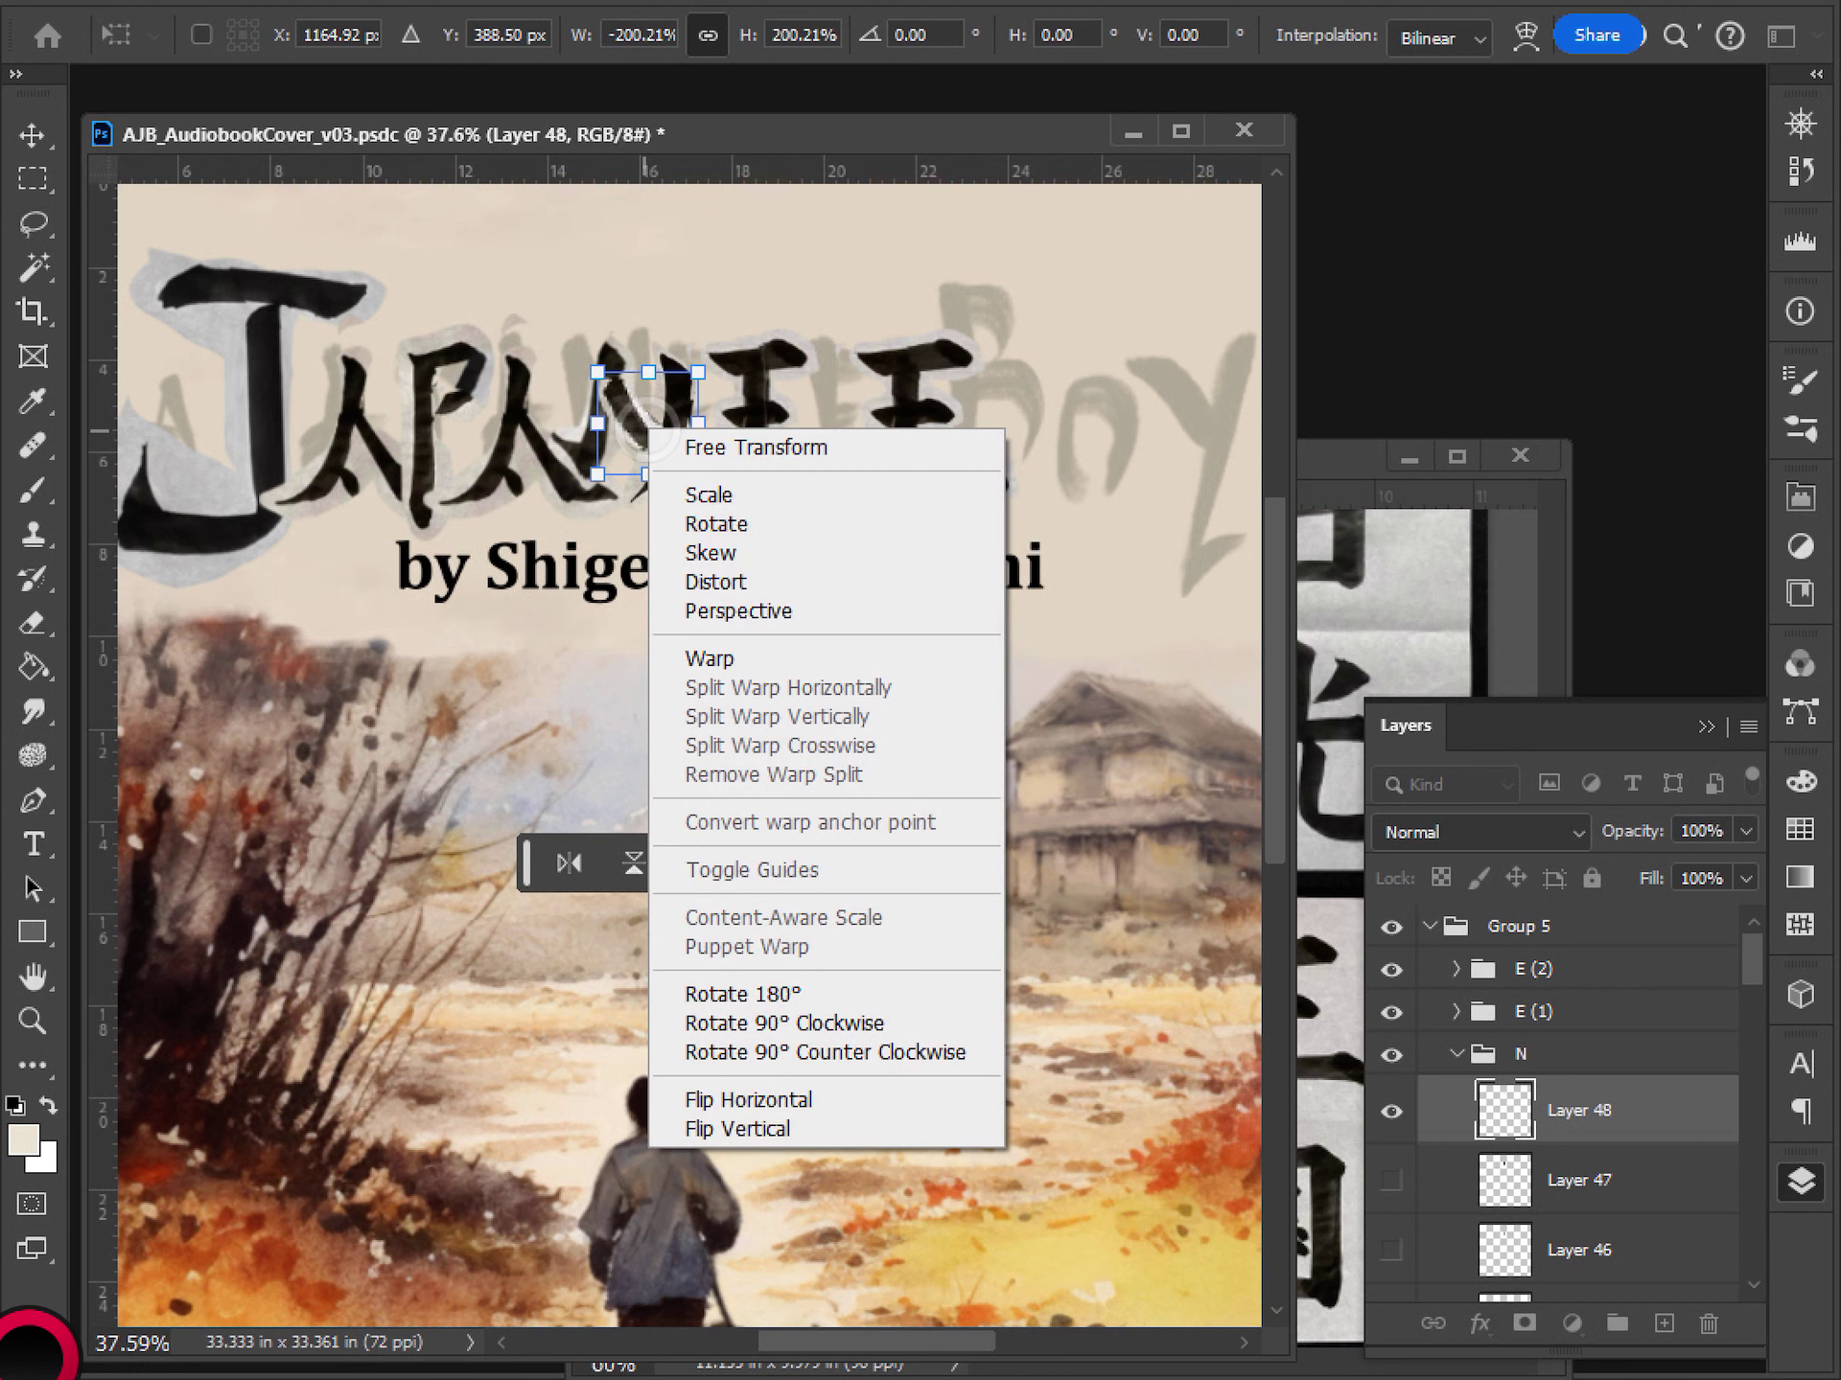
left_click(738, 1128)
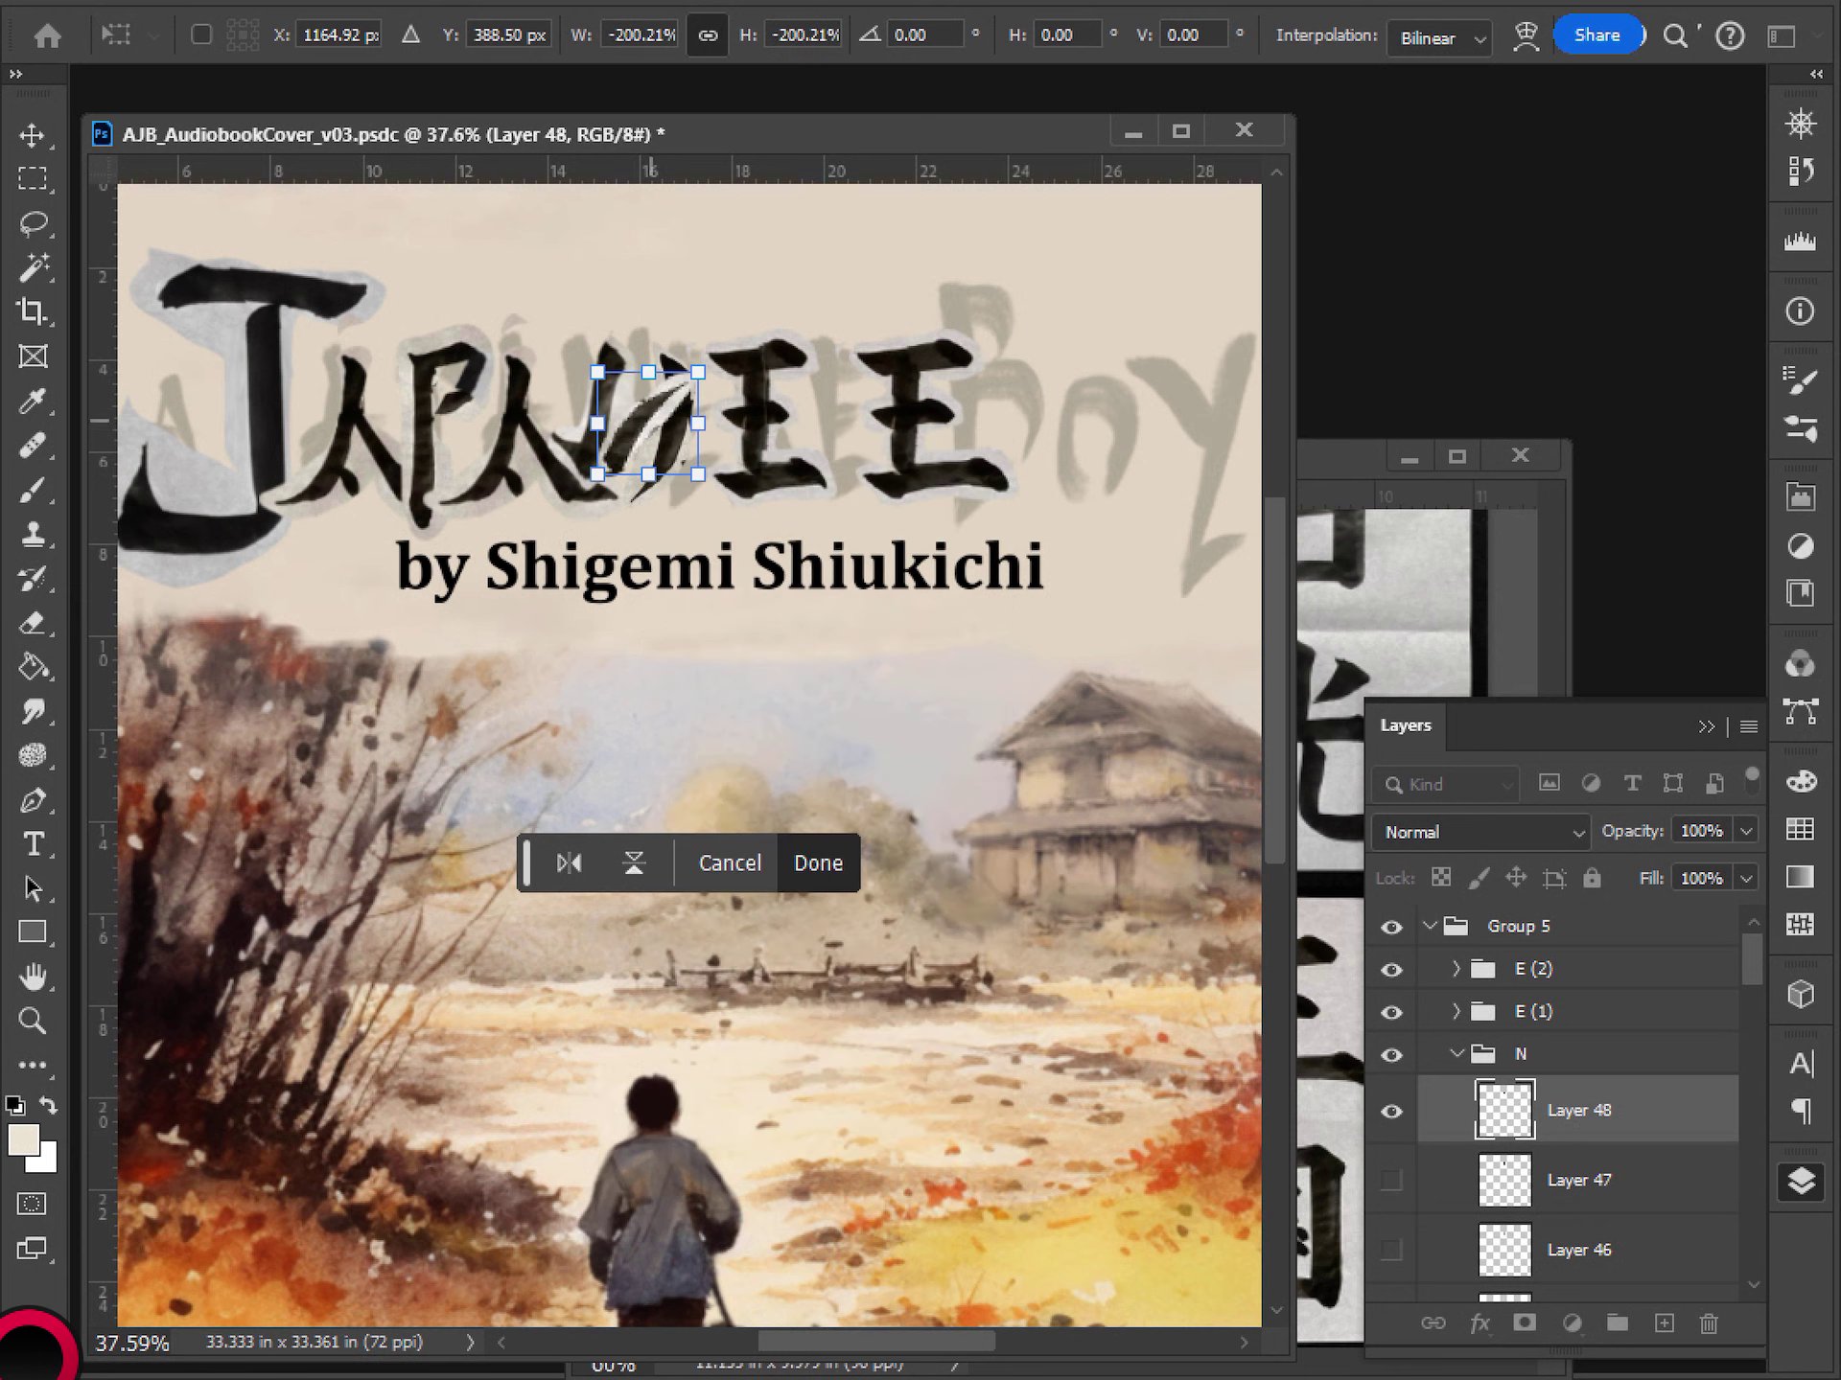
right_click(650, 426)
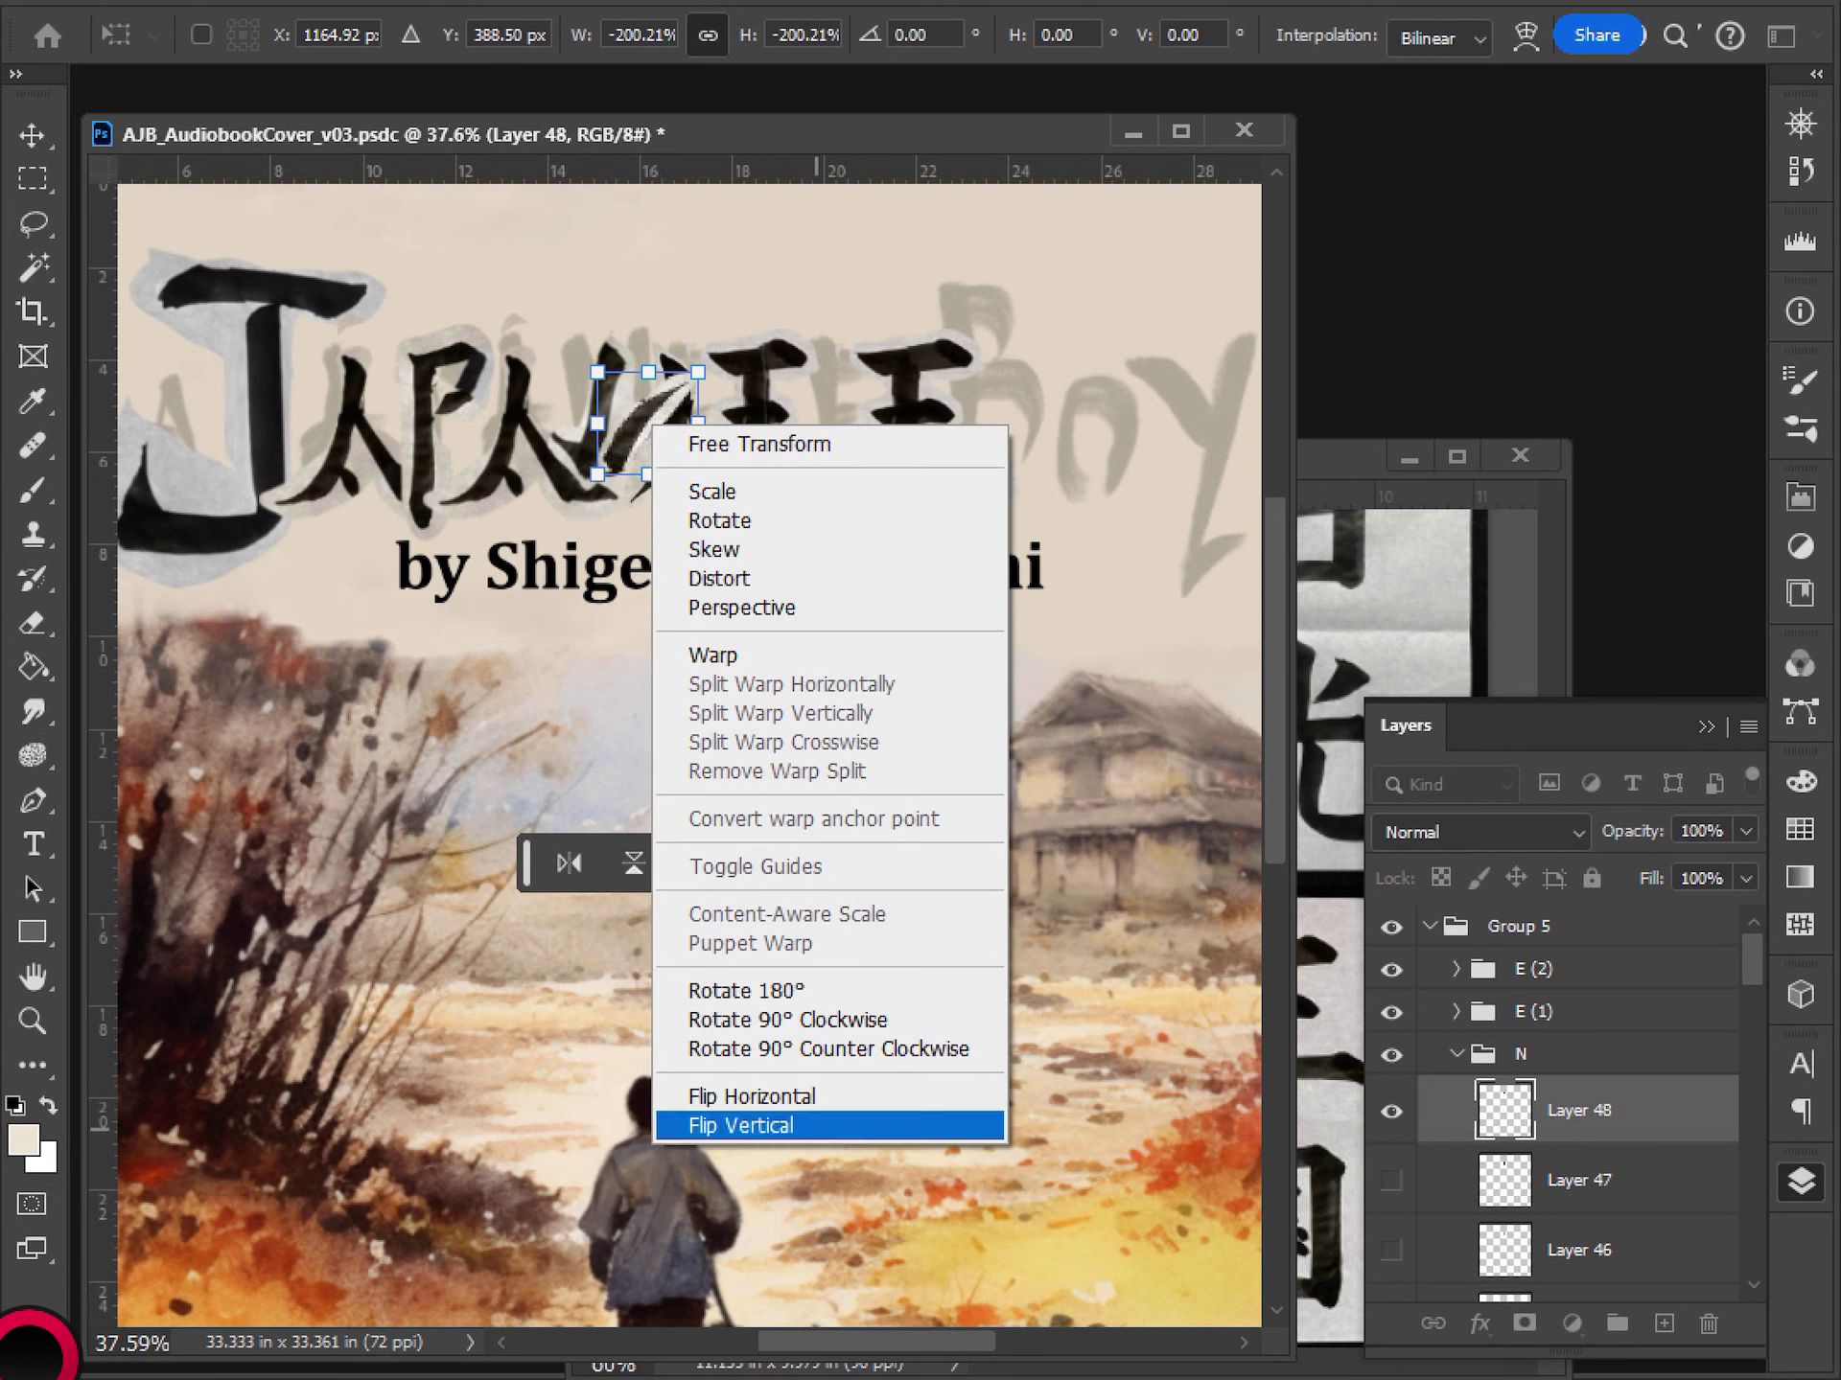
left_click(738, 1126)
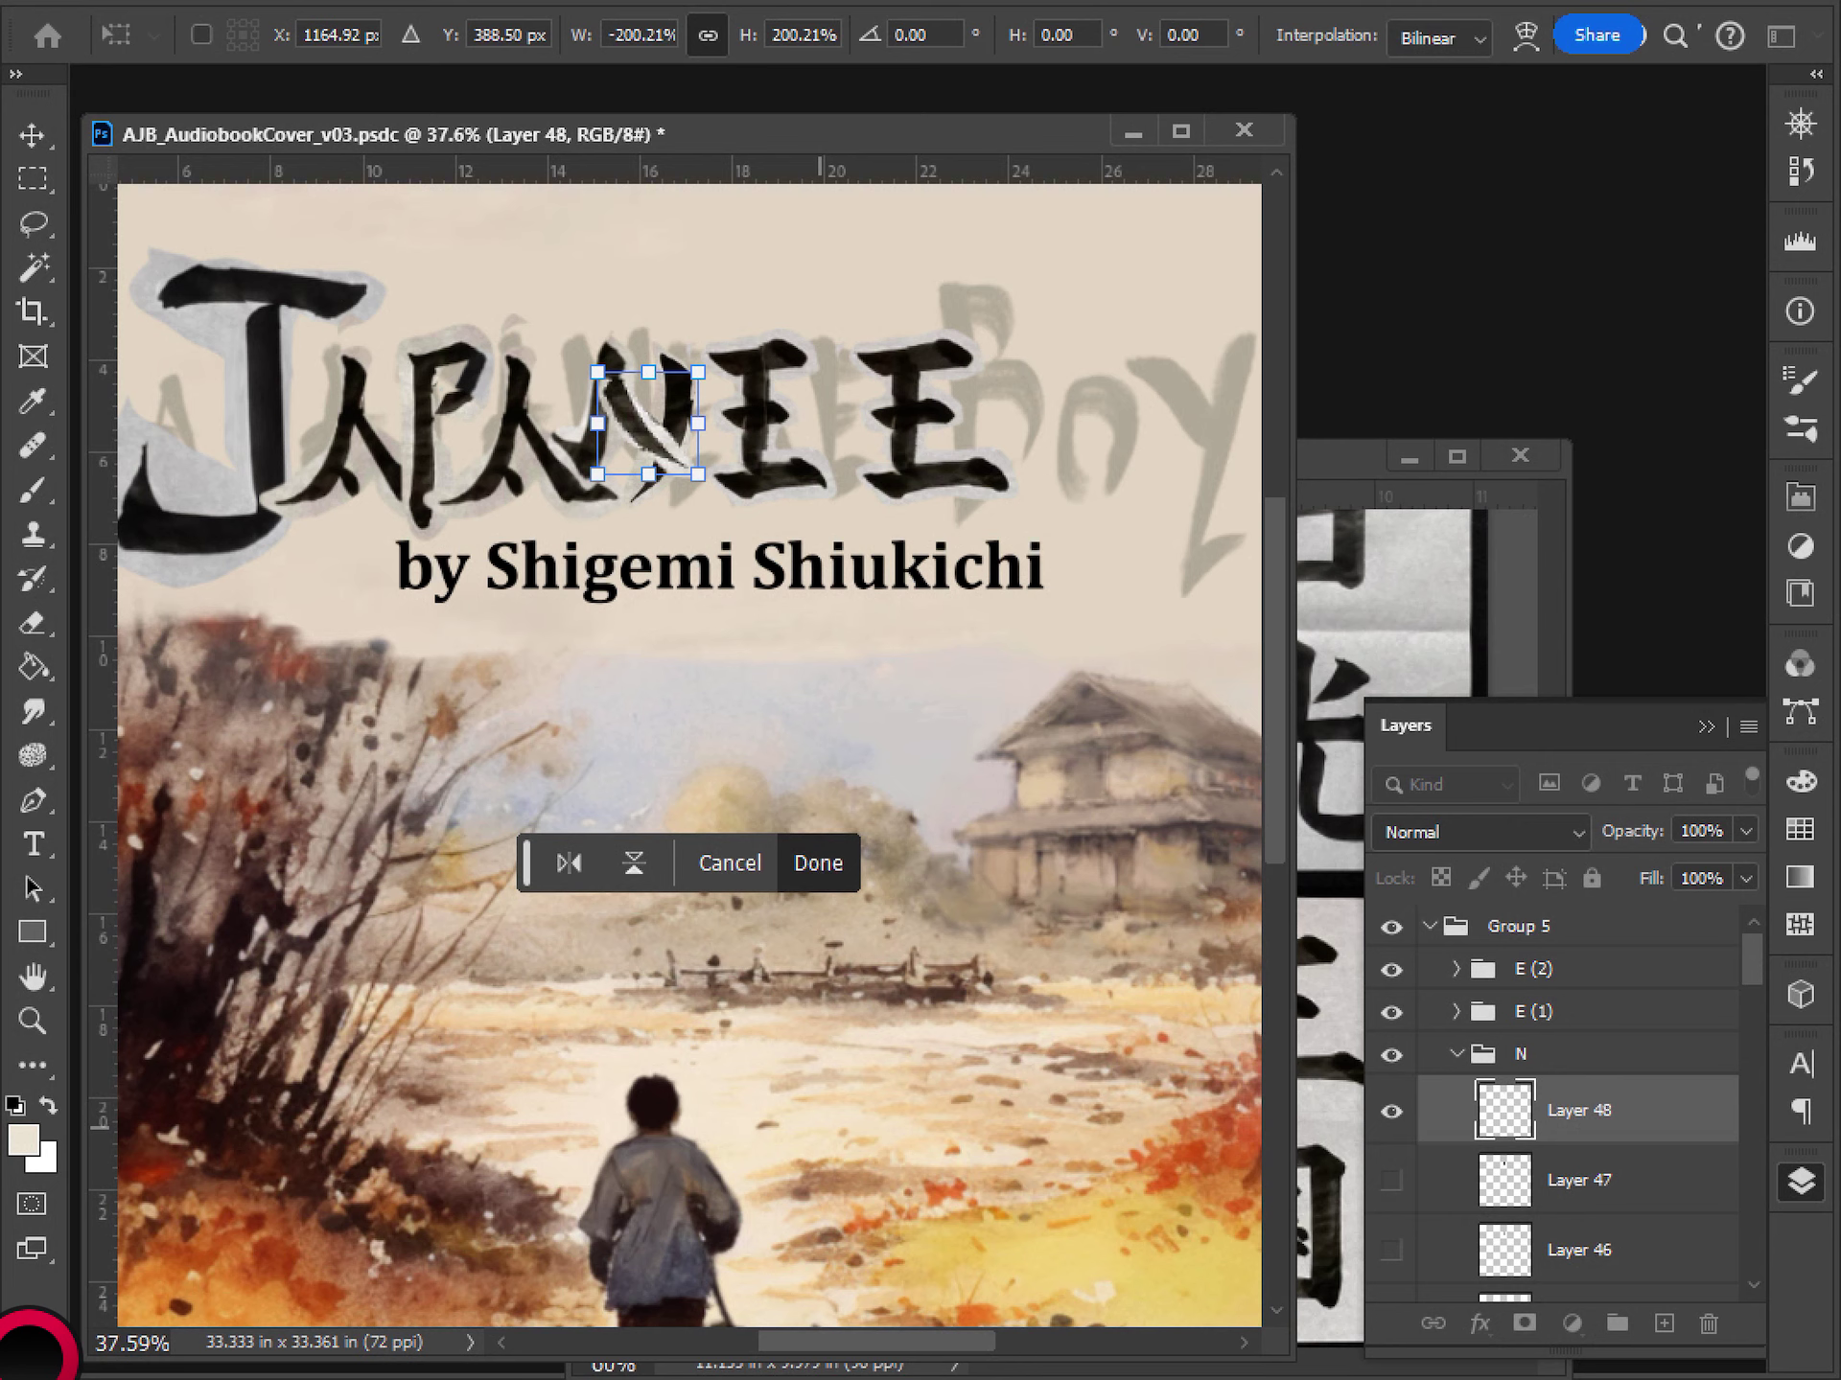
right_click(649, 422)
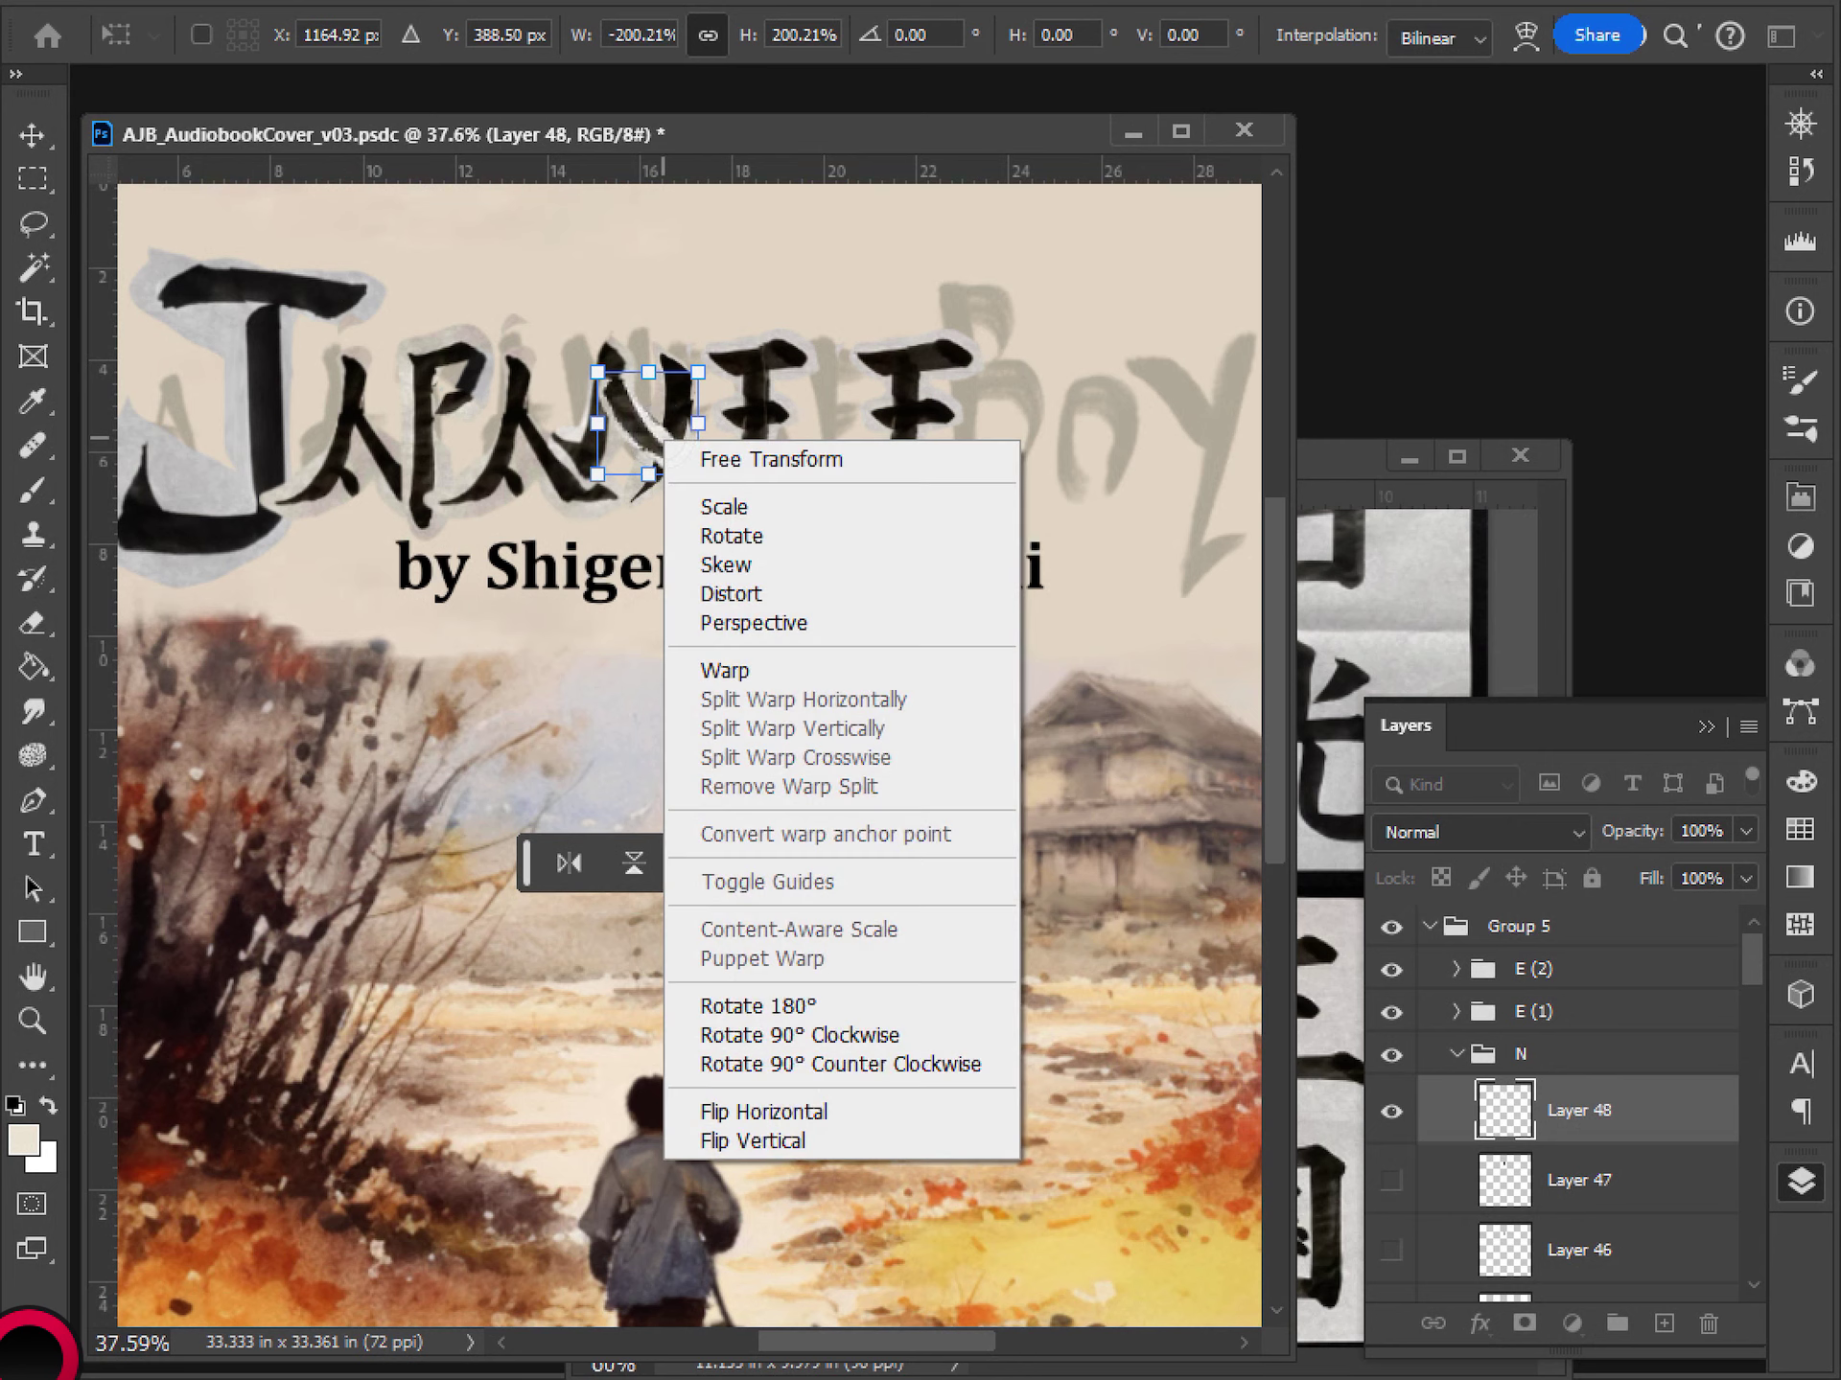
left_click(738, 1128)
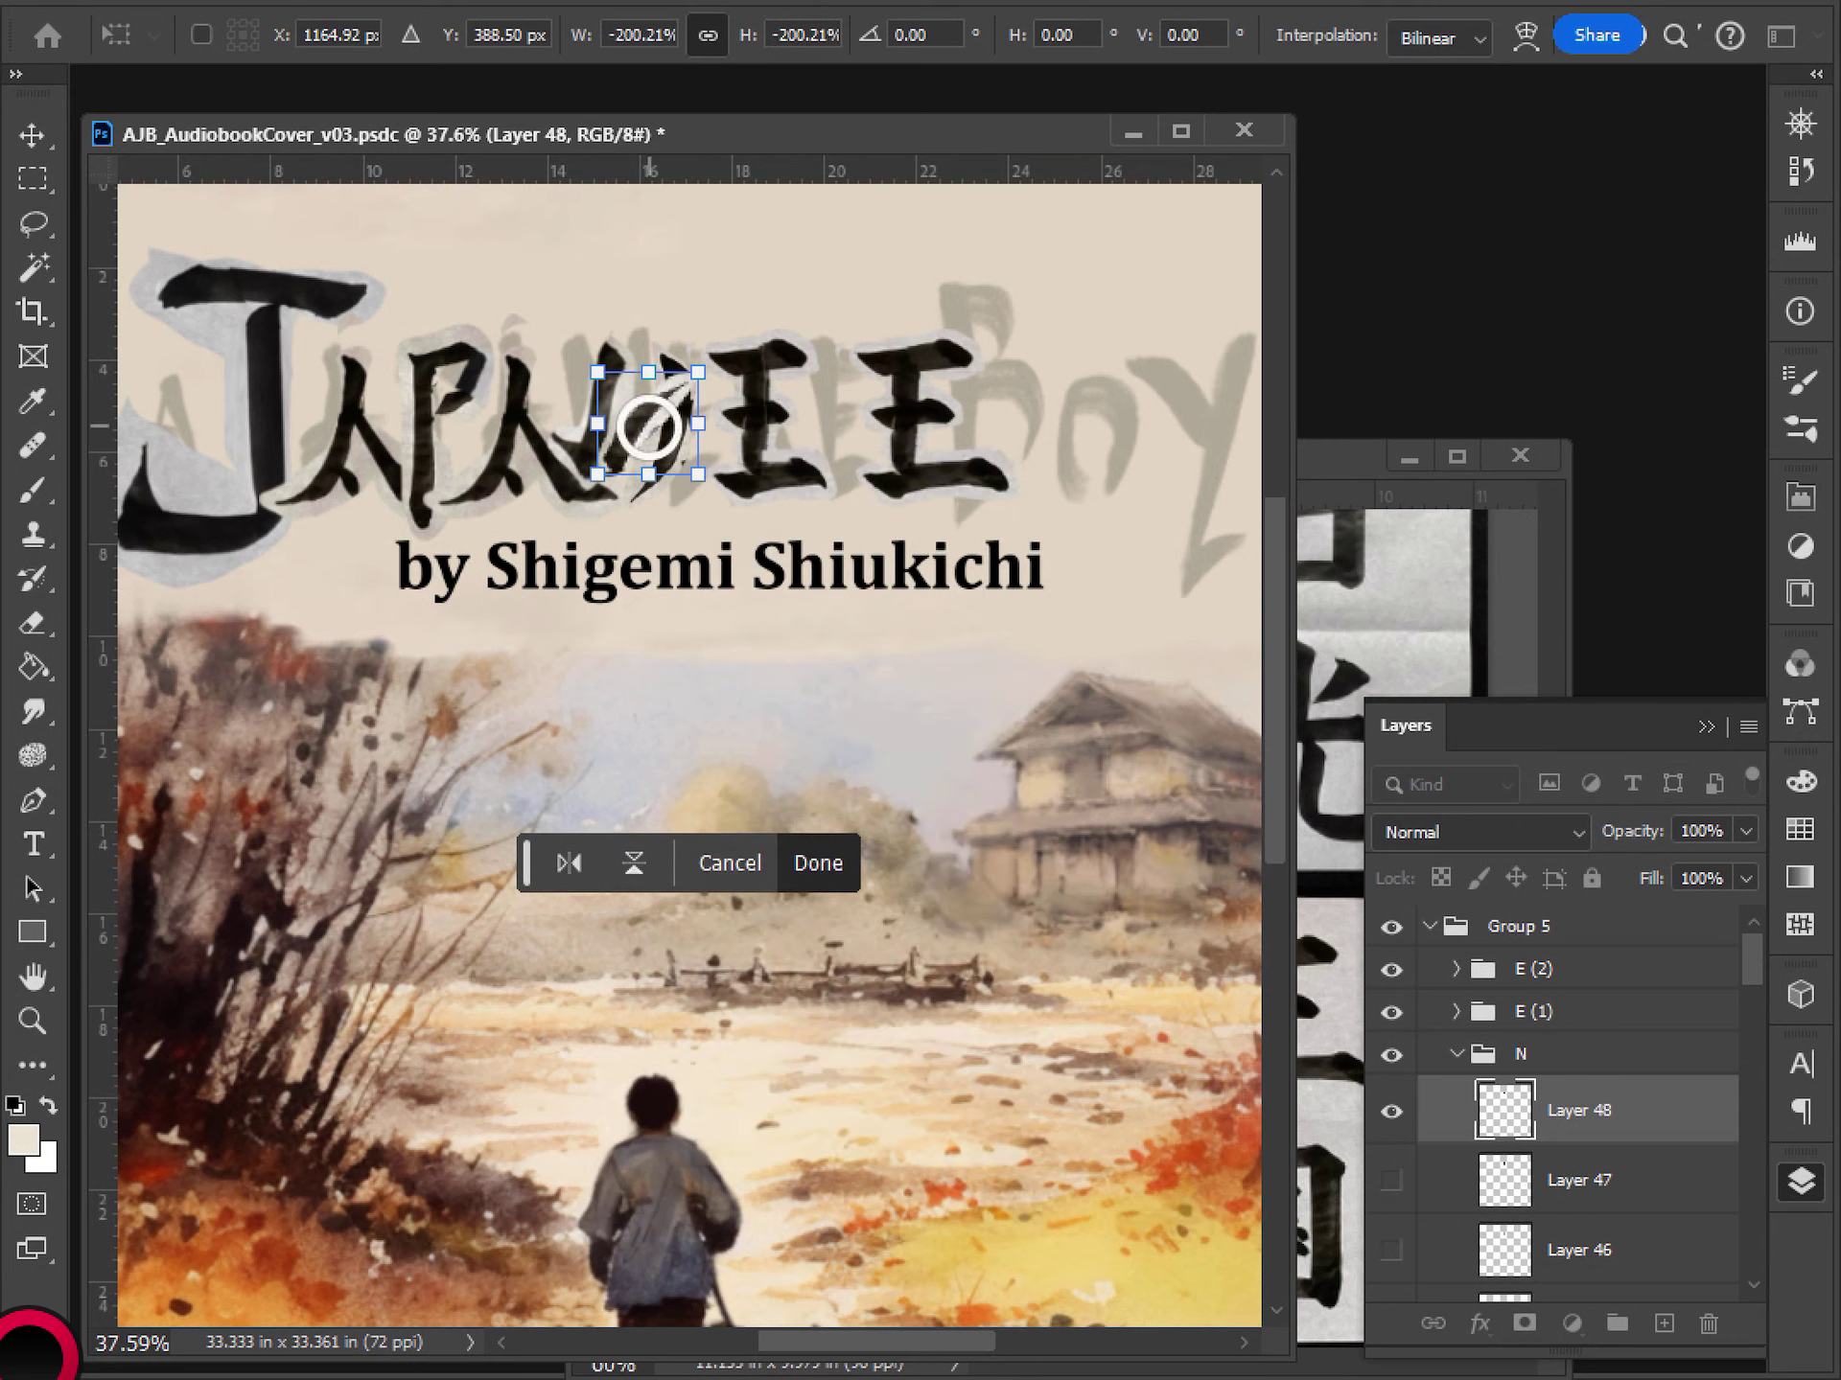
right_click(654, 422)
left_click(671, 1099)
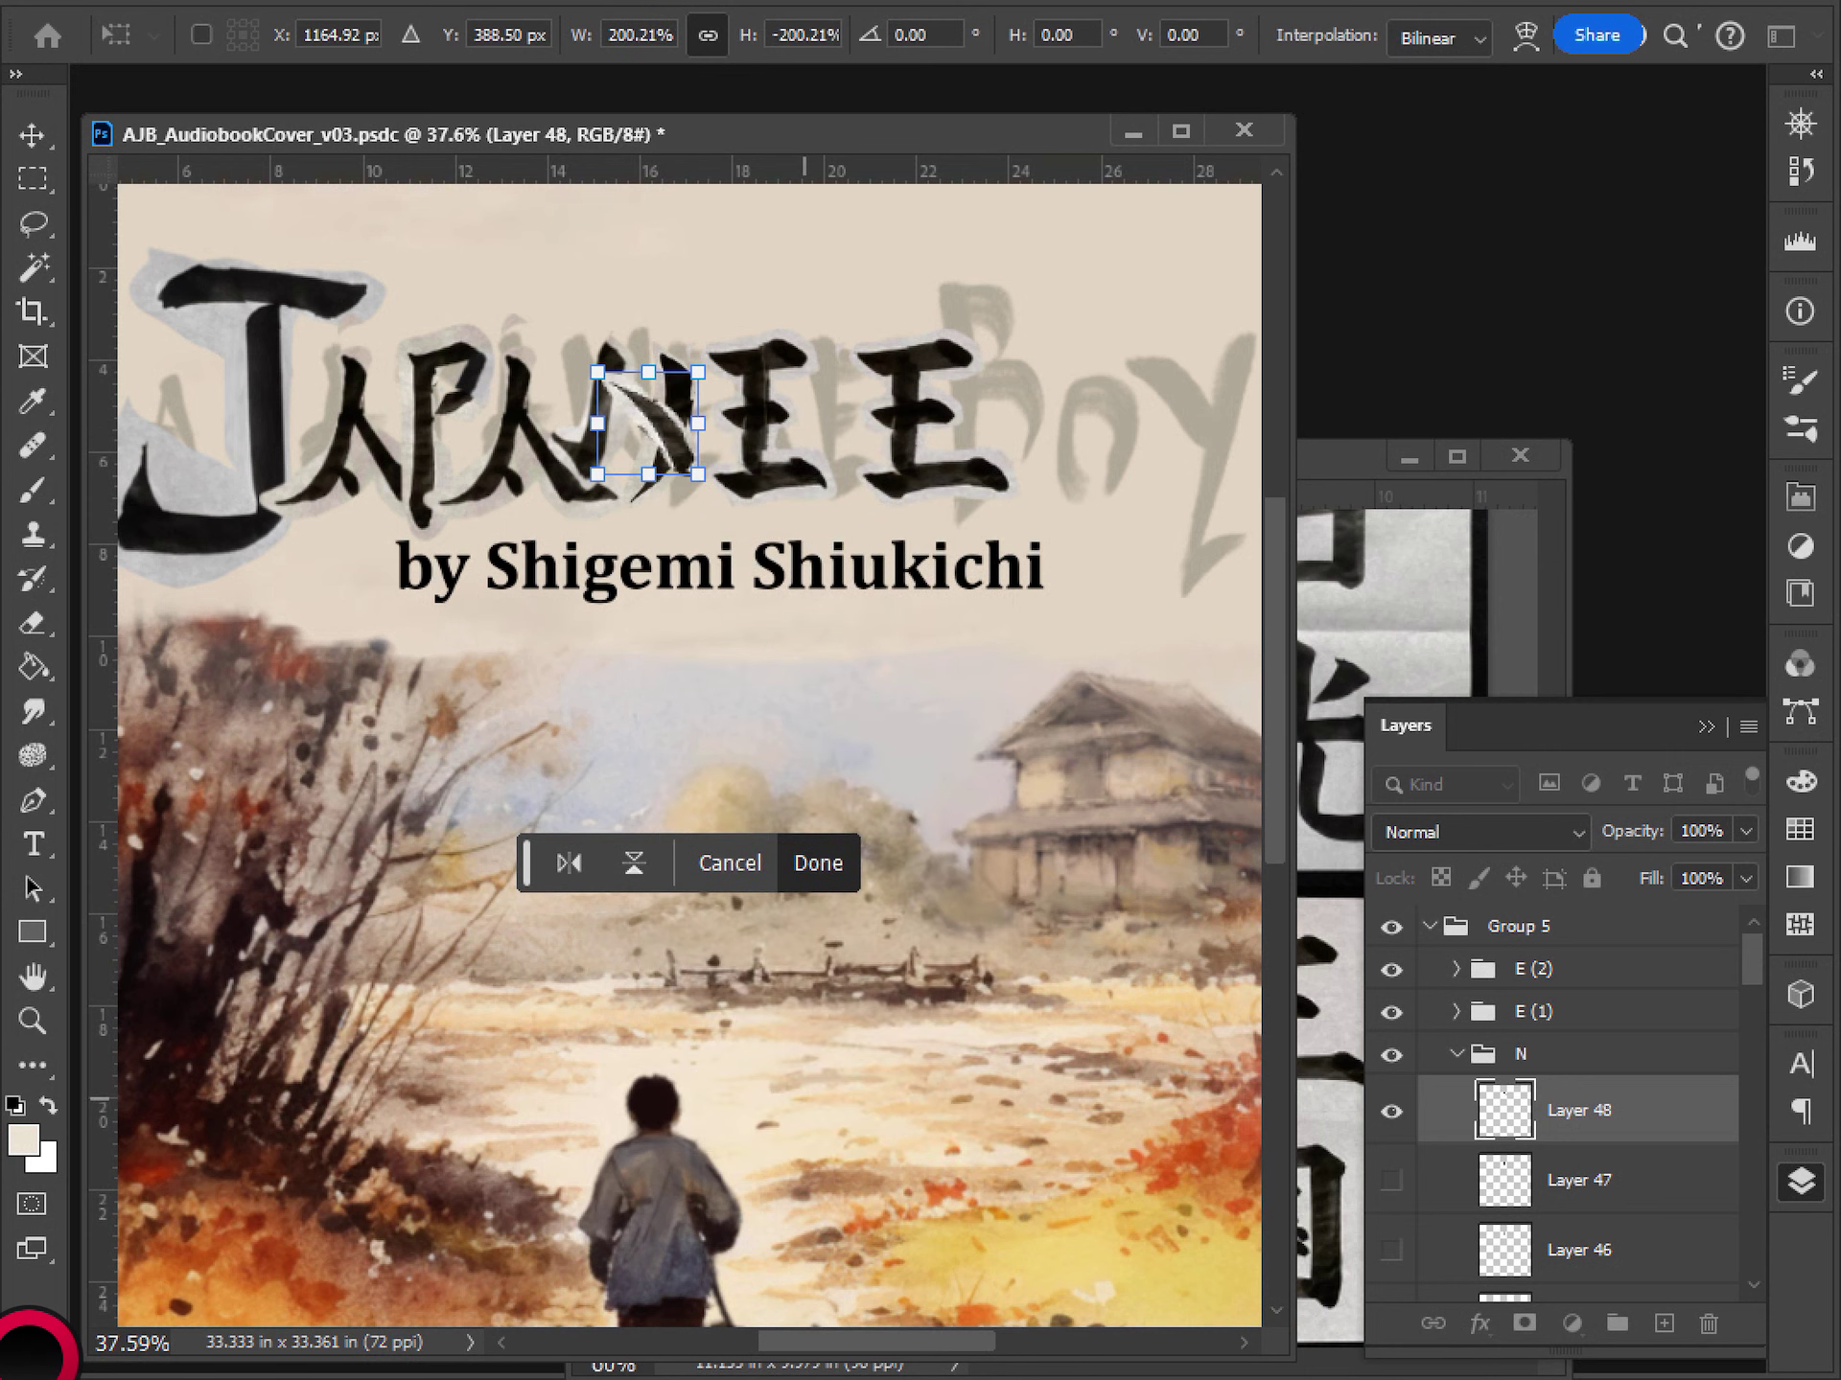
mouse_move(752, 439)
left_mouse_down()
mouse_move(733, 484)
mouse_move(659, 426)
left_mouse_up()
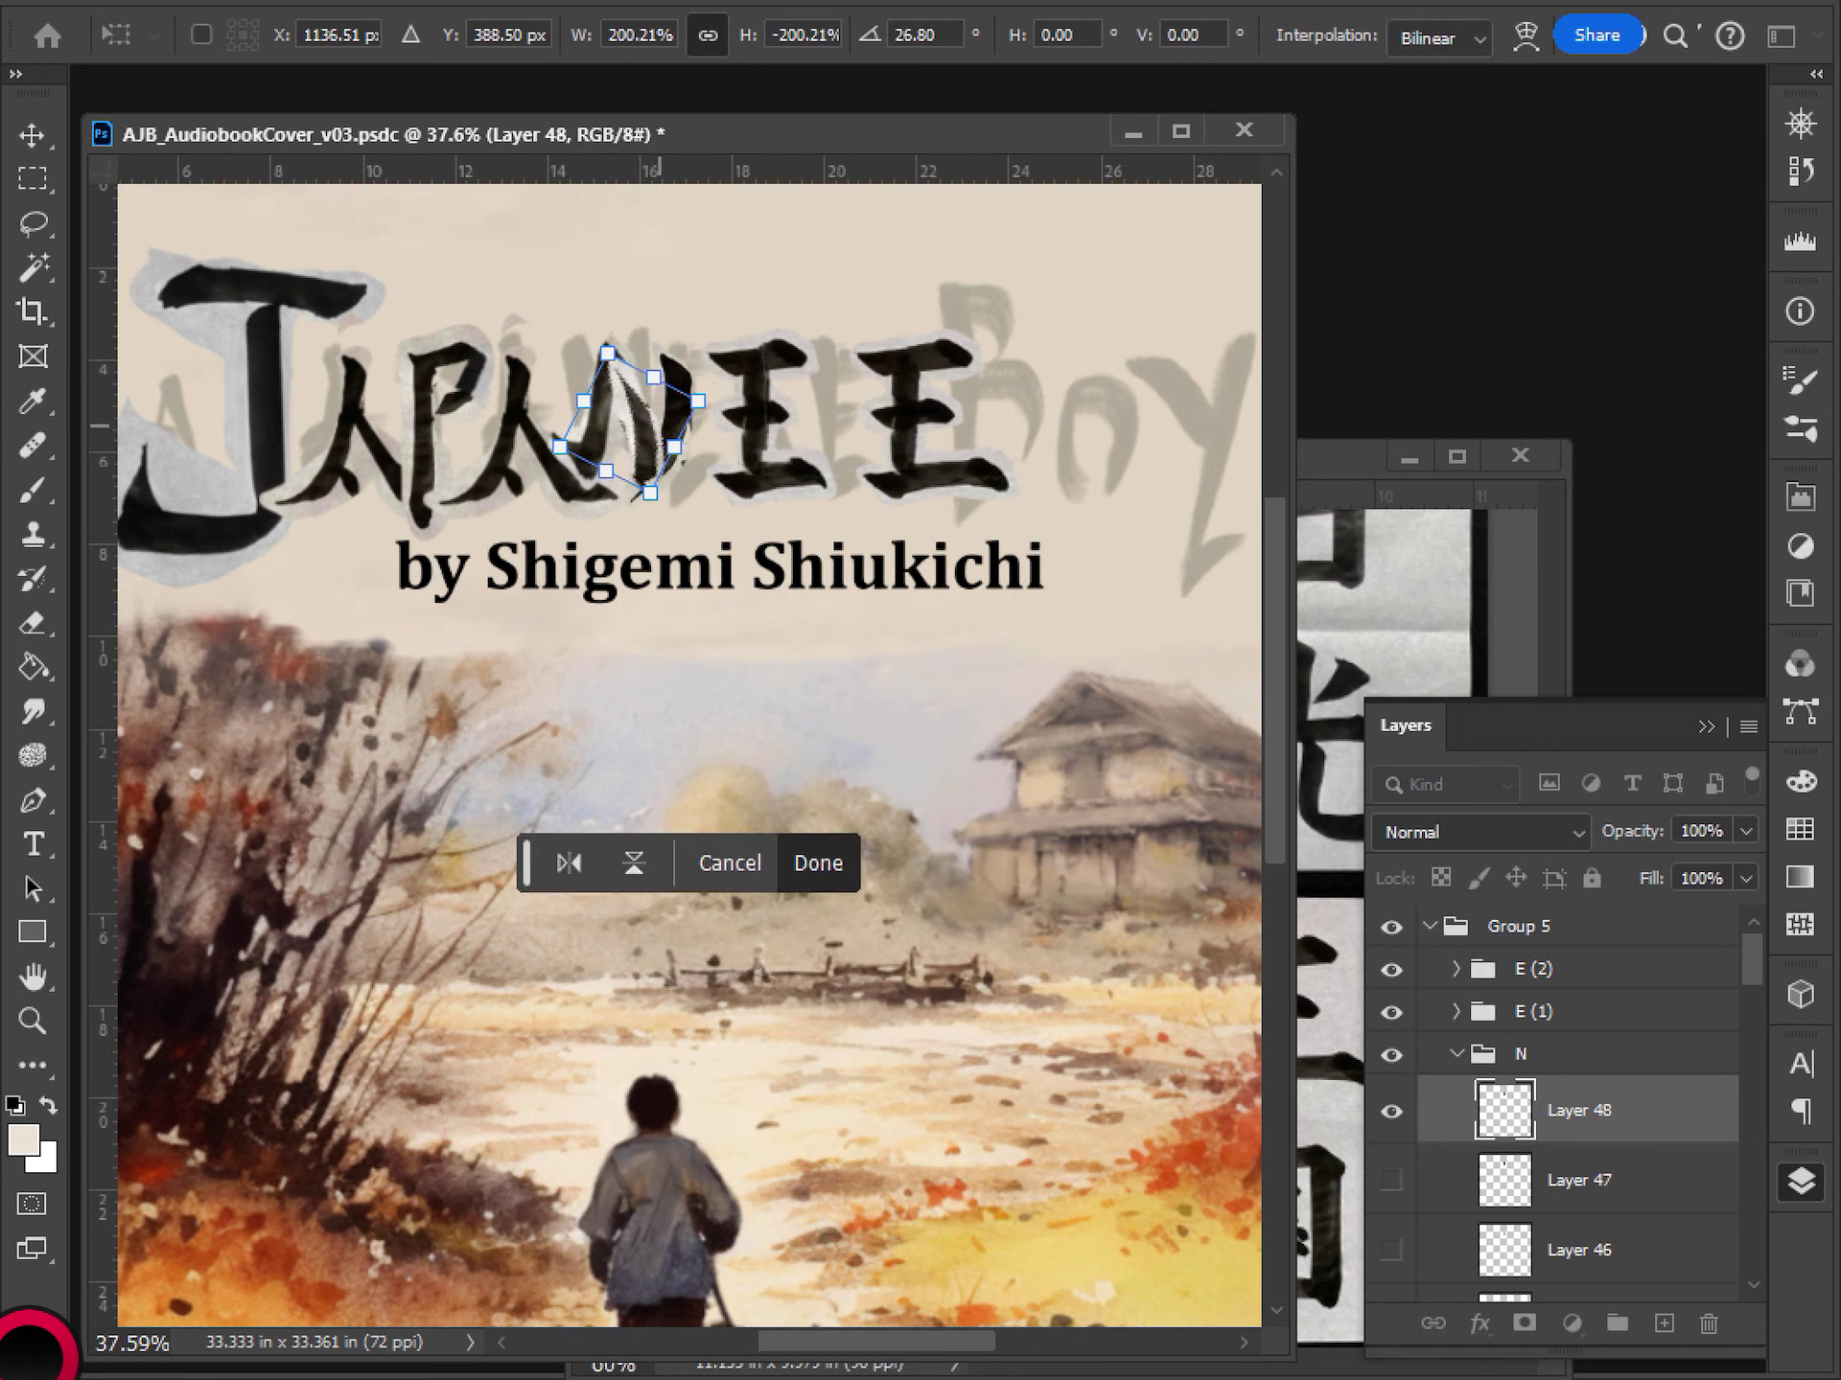
key("Return")
- Flip the N's middle stroke horizontally, adjust its angle slightly, and nudge it between the two uprights
key("l")
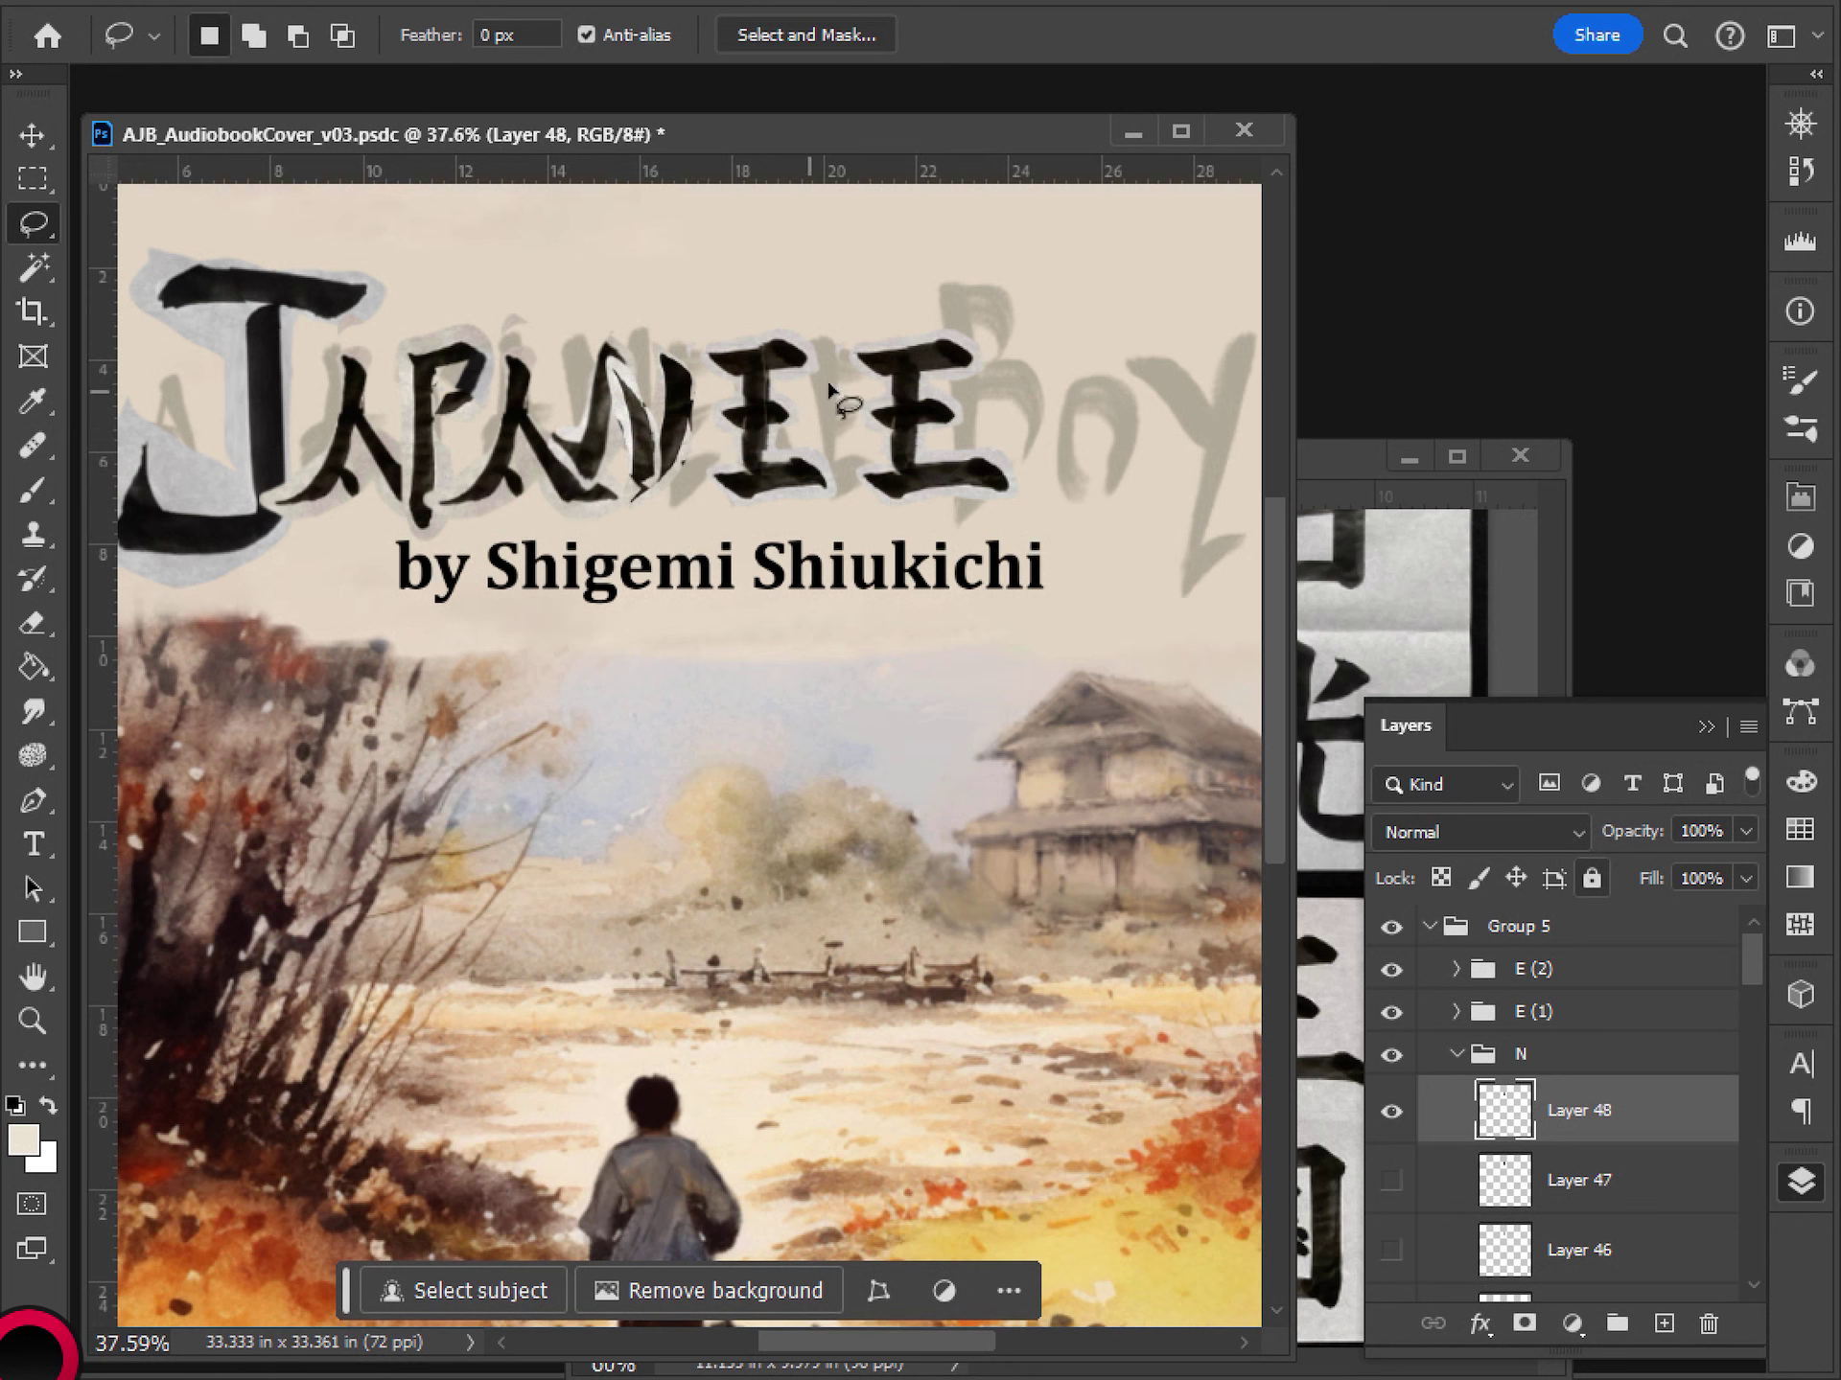
key("ctrl+t")
right_click(652, 445)
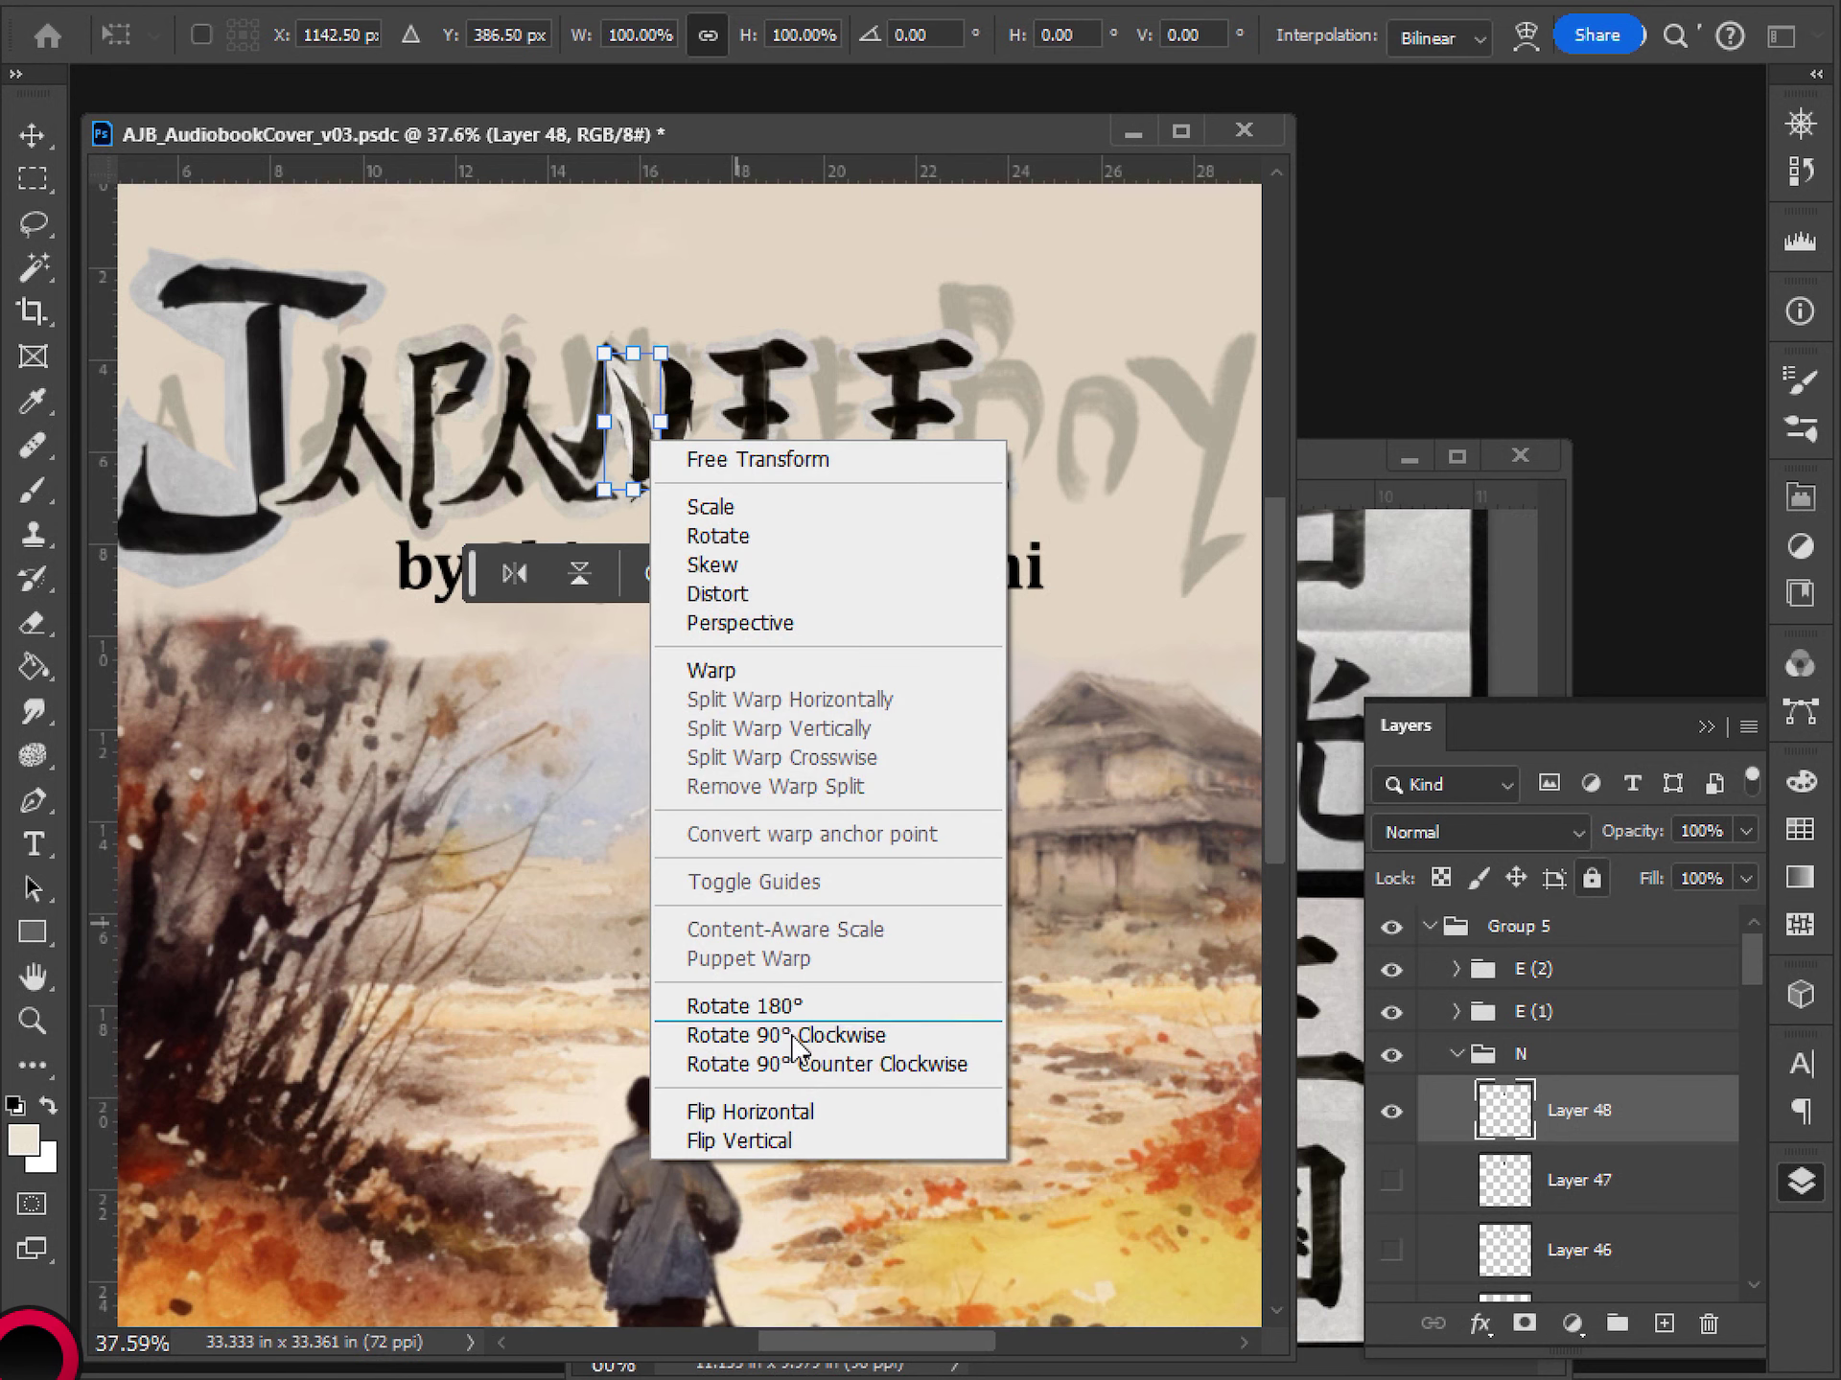
left_click(821, 1113)
mouse_move(719, 473)
left_mouse_down()
mouse_move(736, 484)
mouse_move(736, 443)
left_mouse_up()
key("Return")
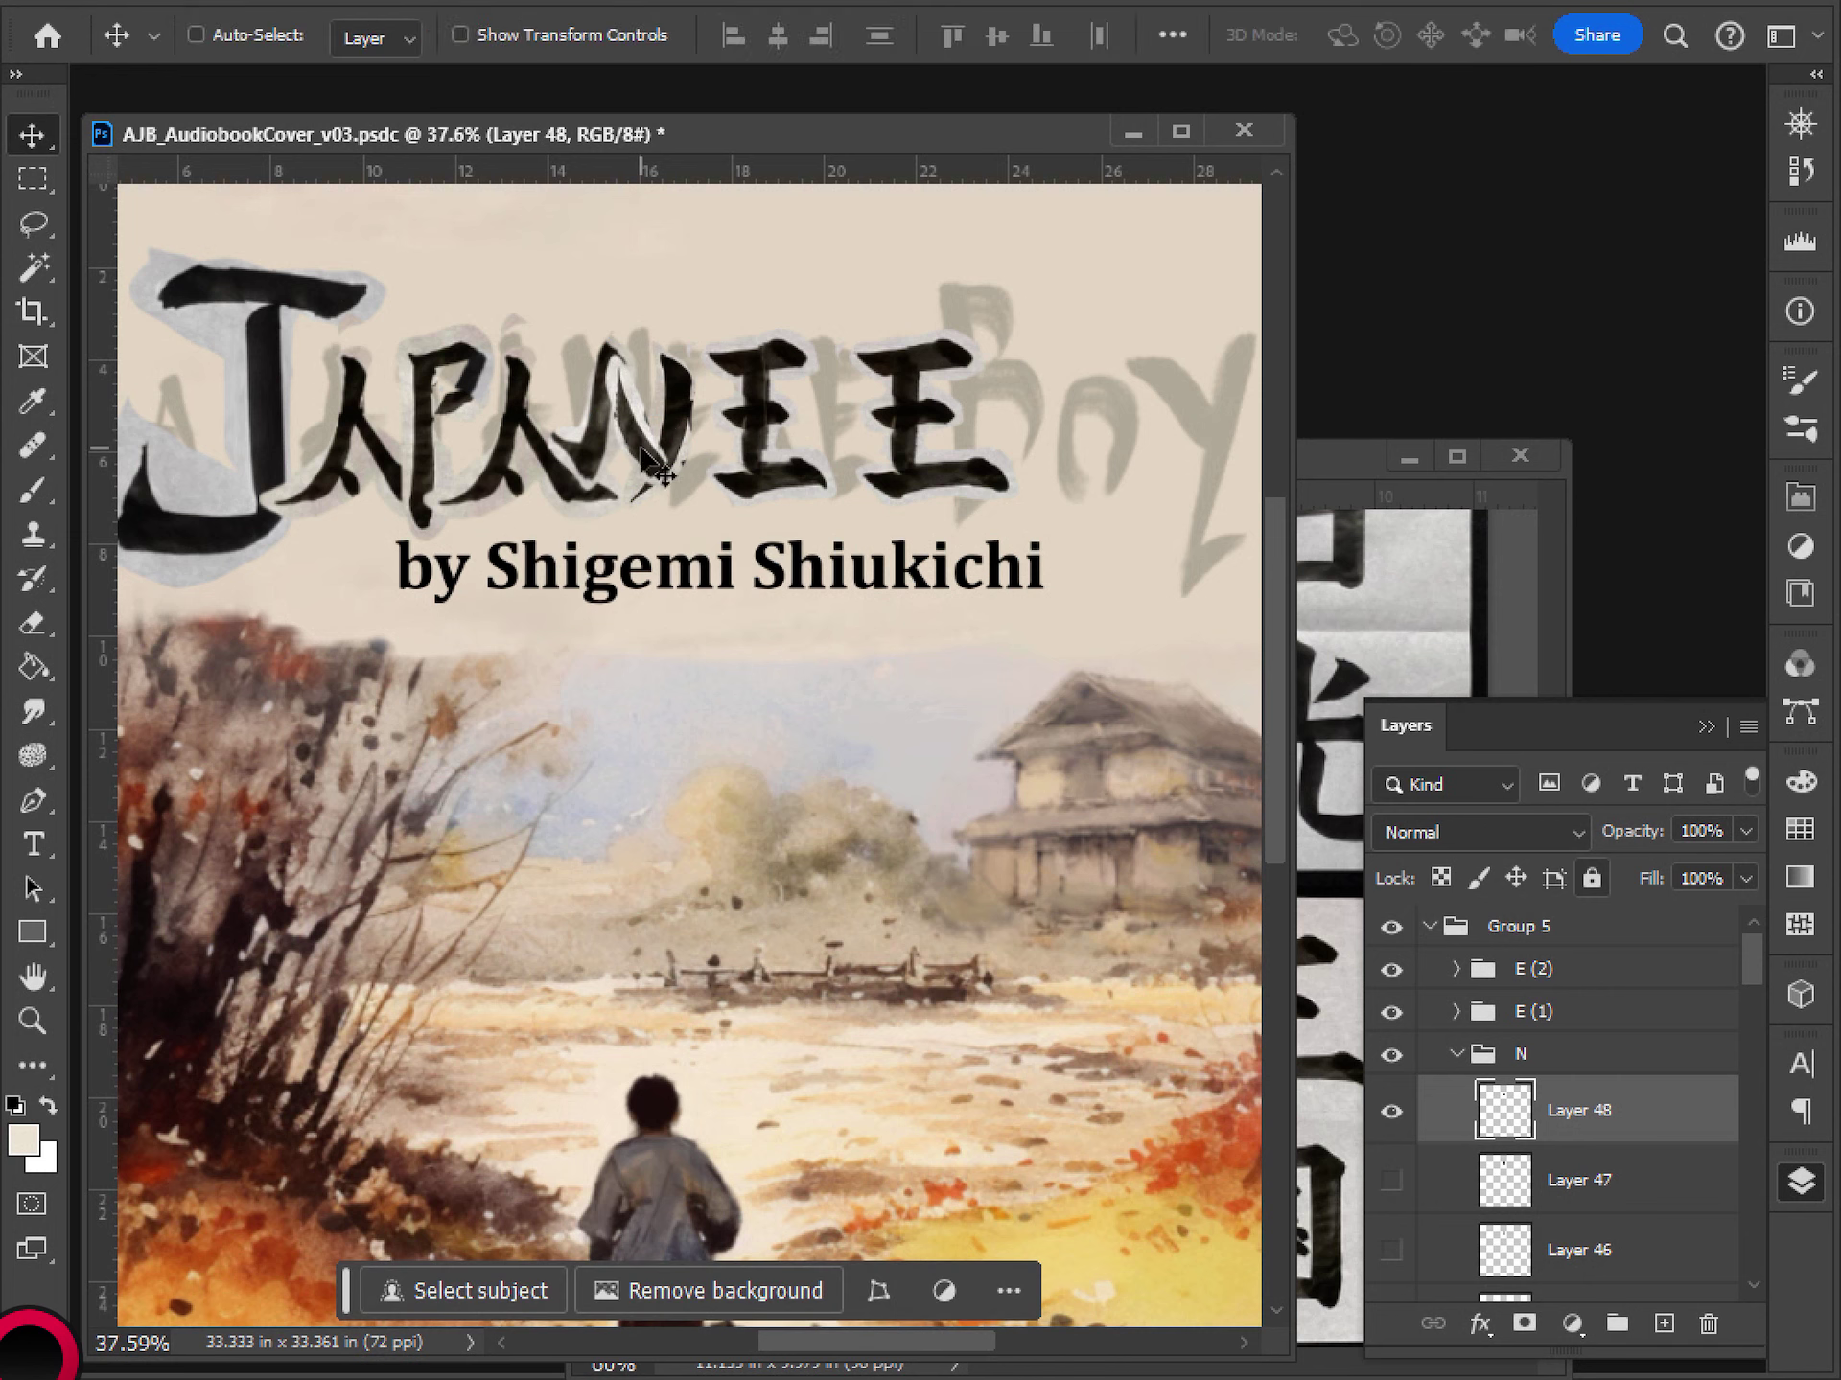
left_click_drag(651, 470, 654, 479)
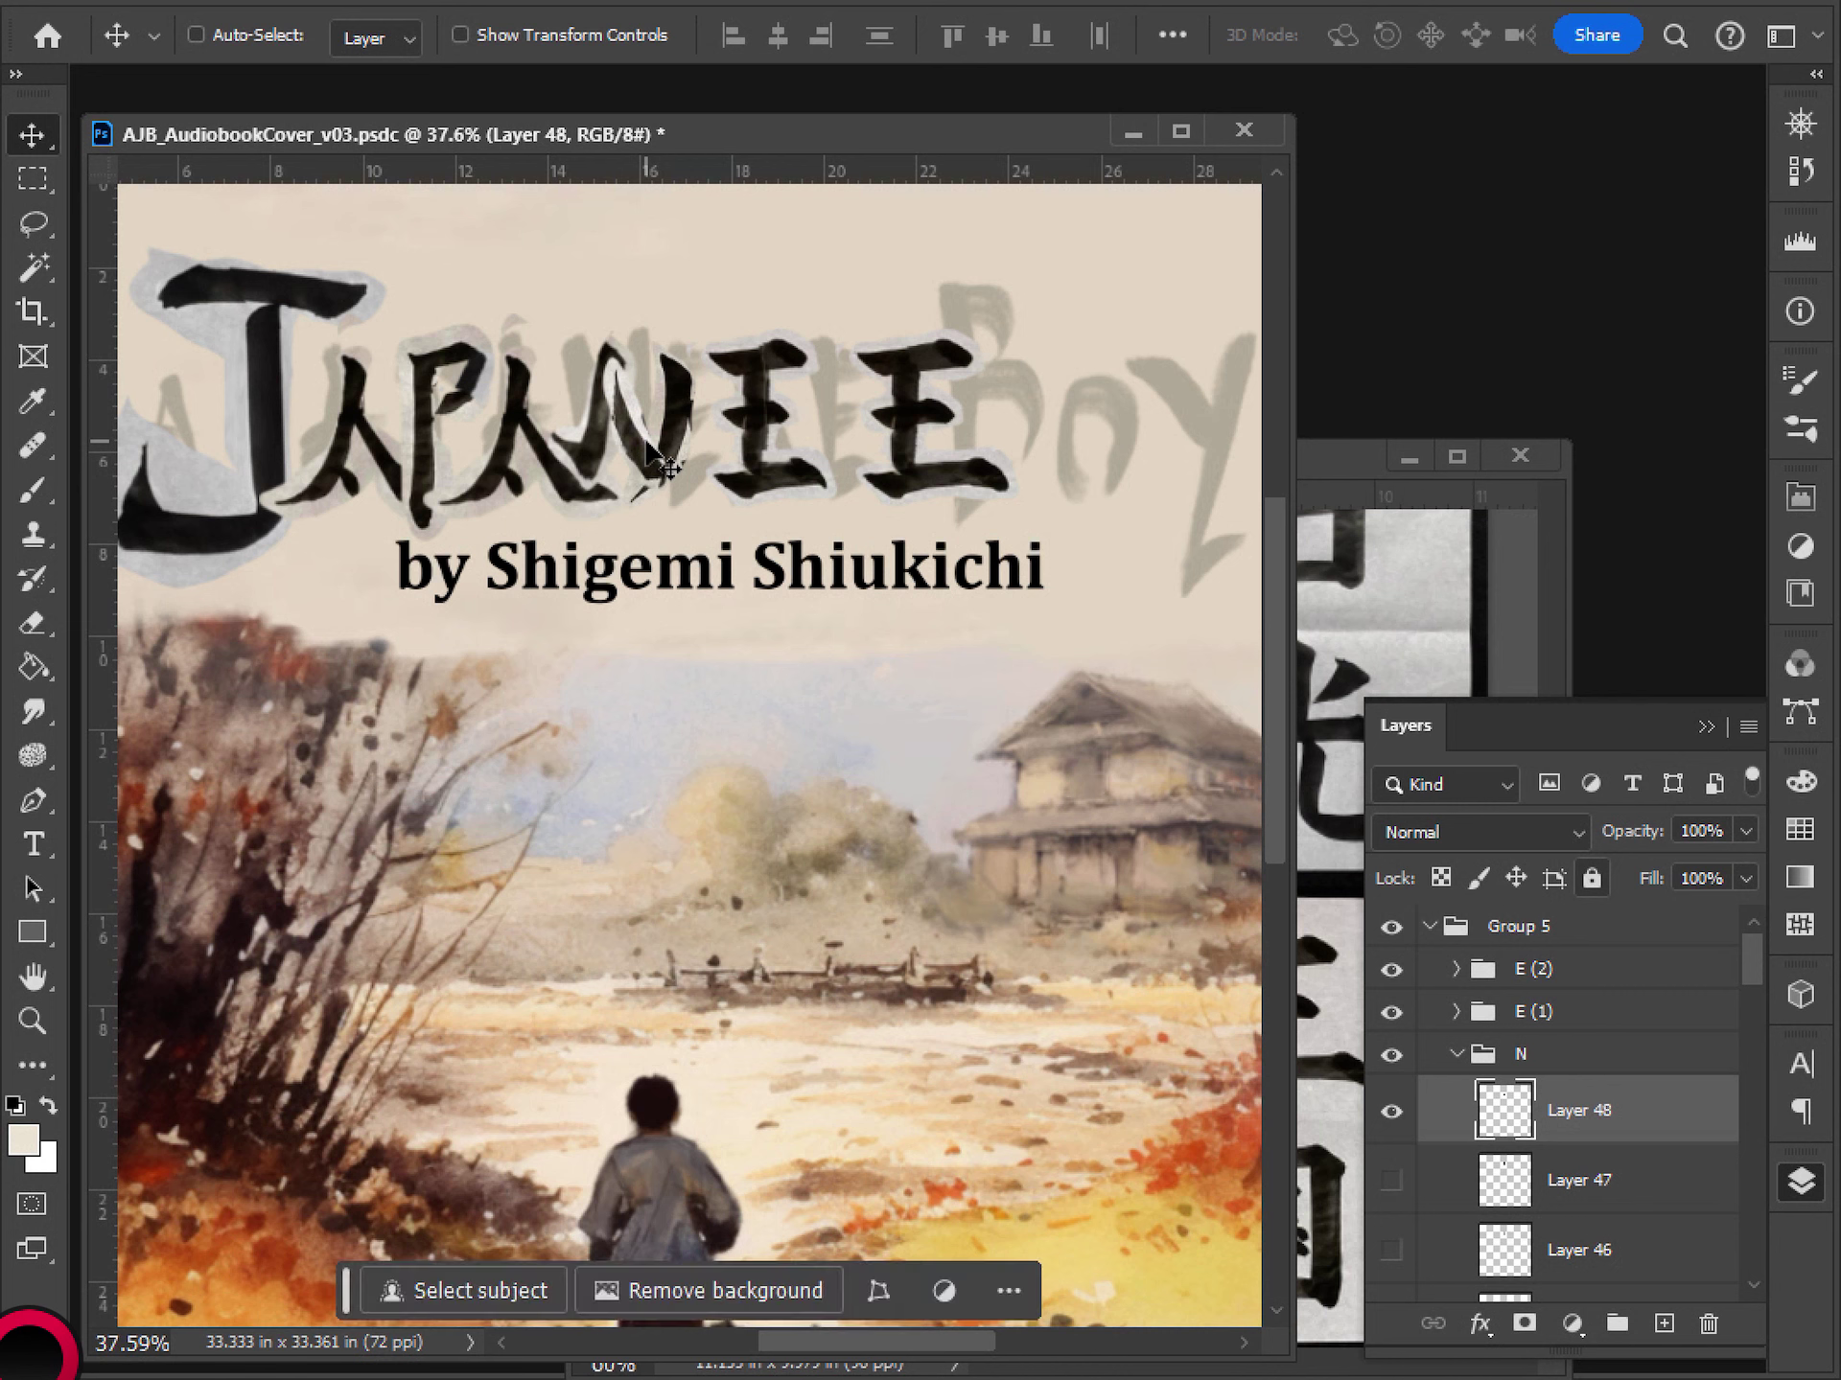
- Flip the middle stroke vertically, rotate it about -37°, and stretch its height to about 118% to form the N's diagonal
key("ctrl+t")
right_click(628, 466)
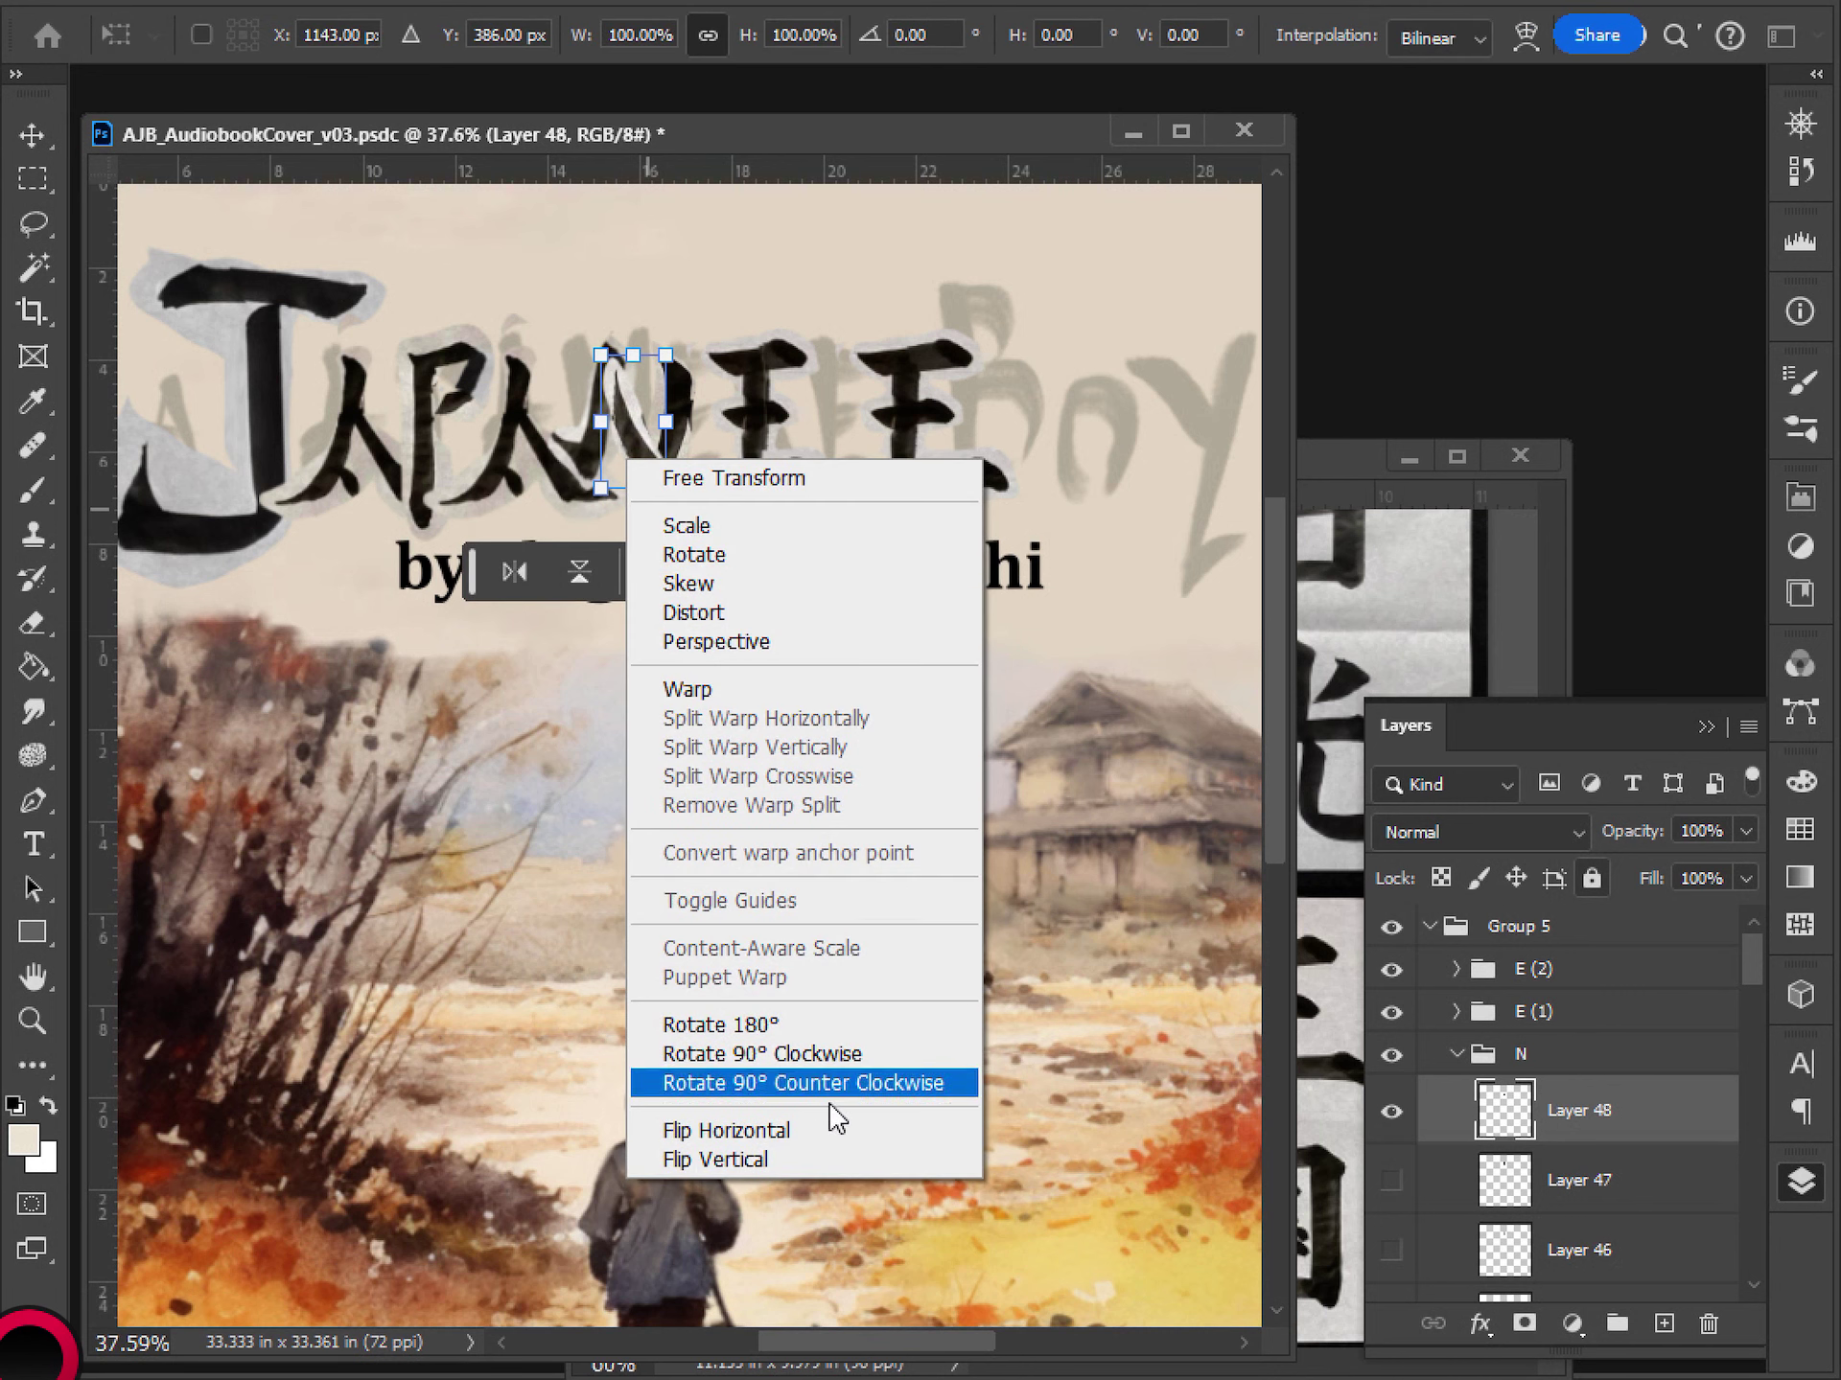
left_click(835, 1162)
left_click_drag(743, 497, 820, 422)
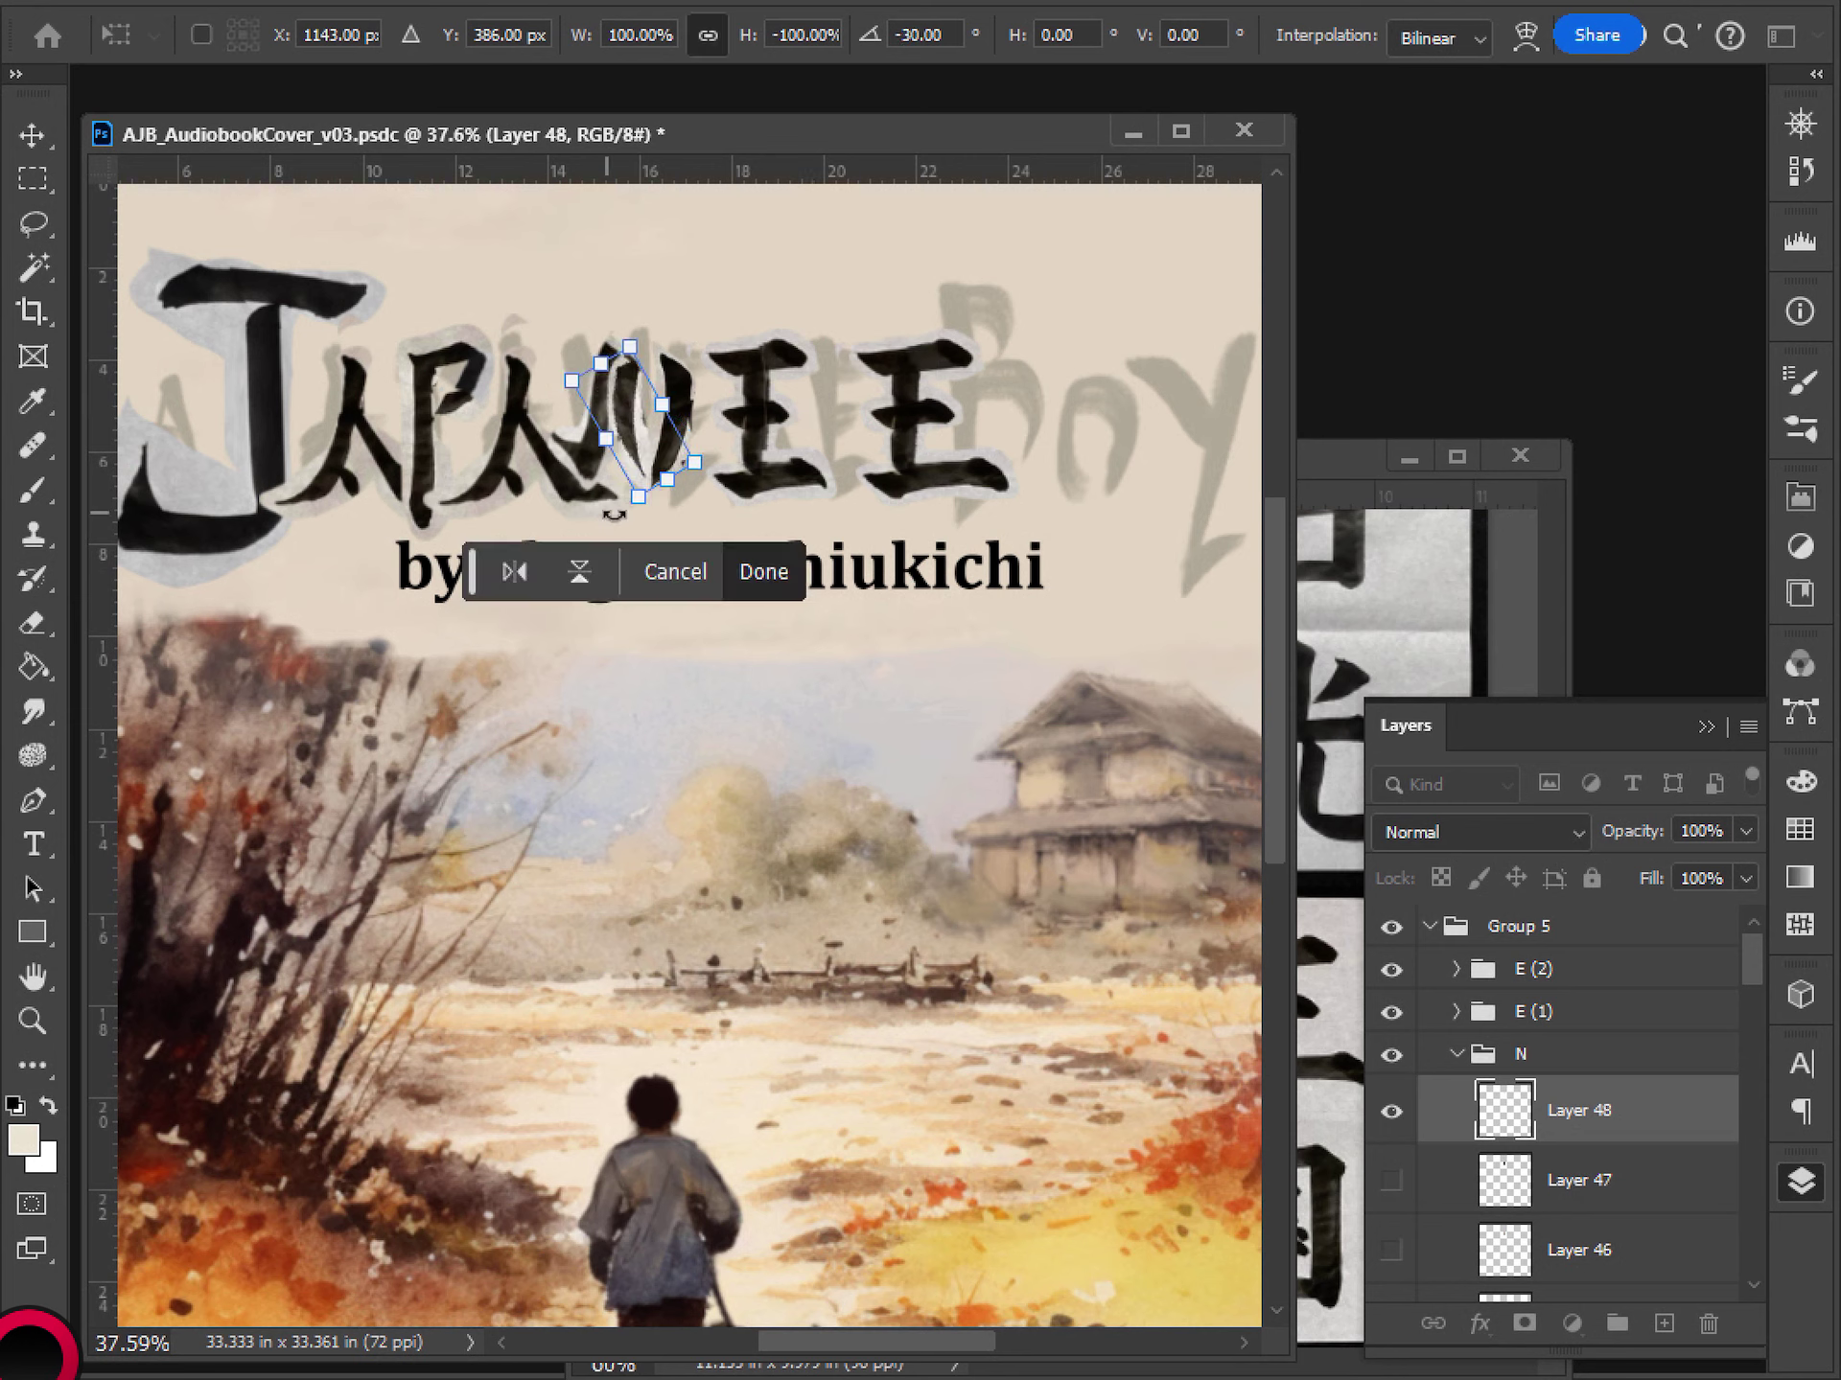
mouse_move(671, 482)
left_mouse_down()
mouse_move(692, 515)
mouse_move(658, 448)
left_mouse_up()
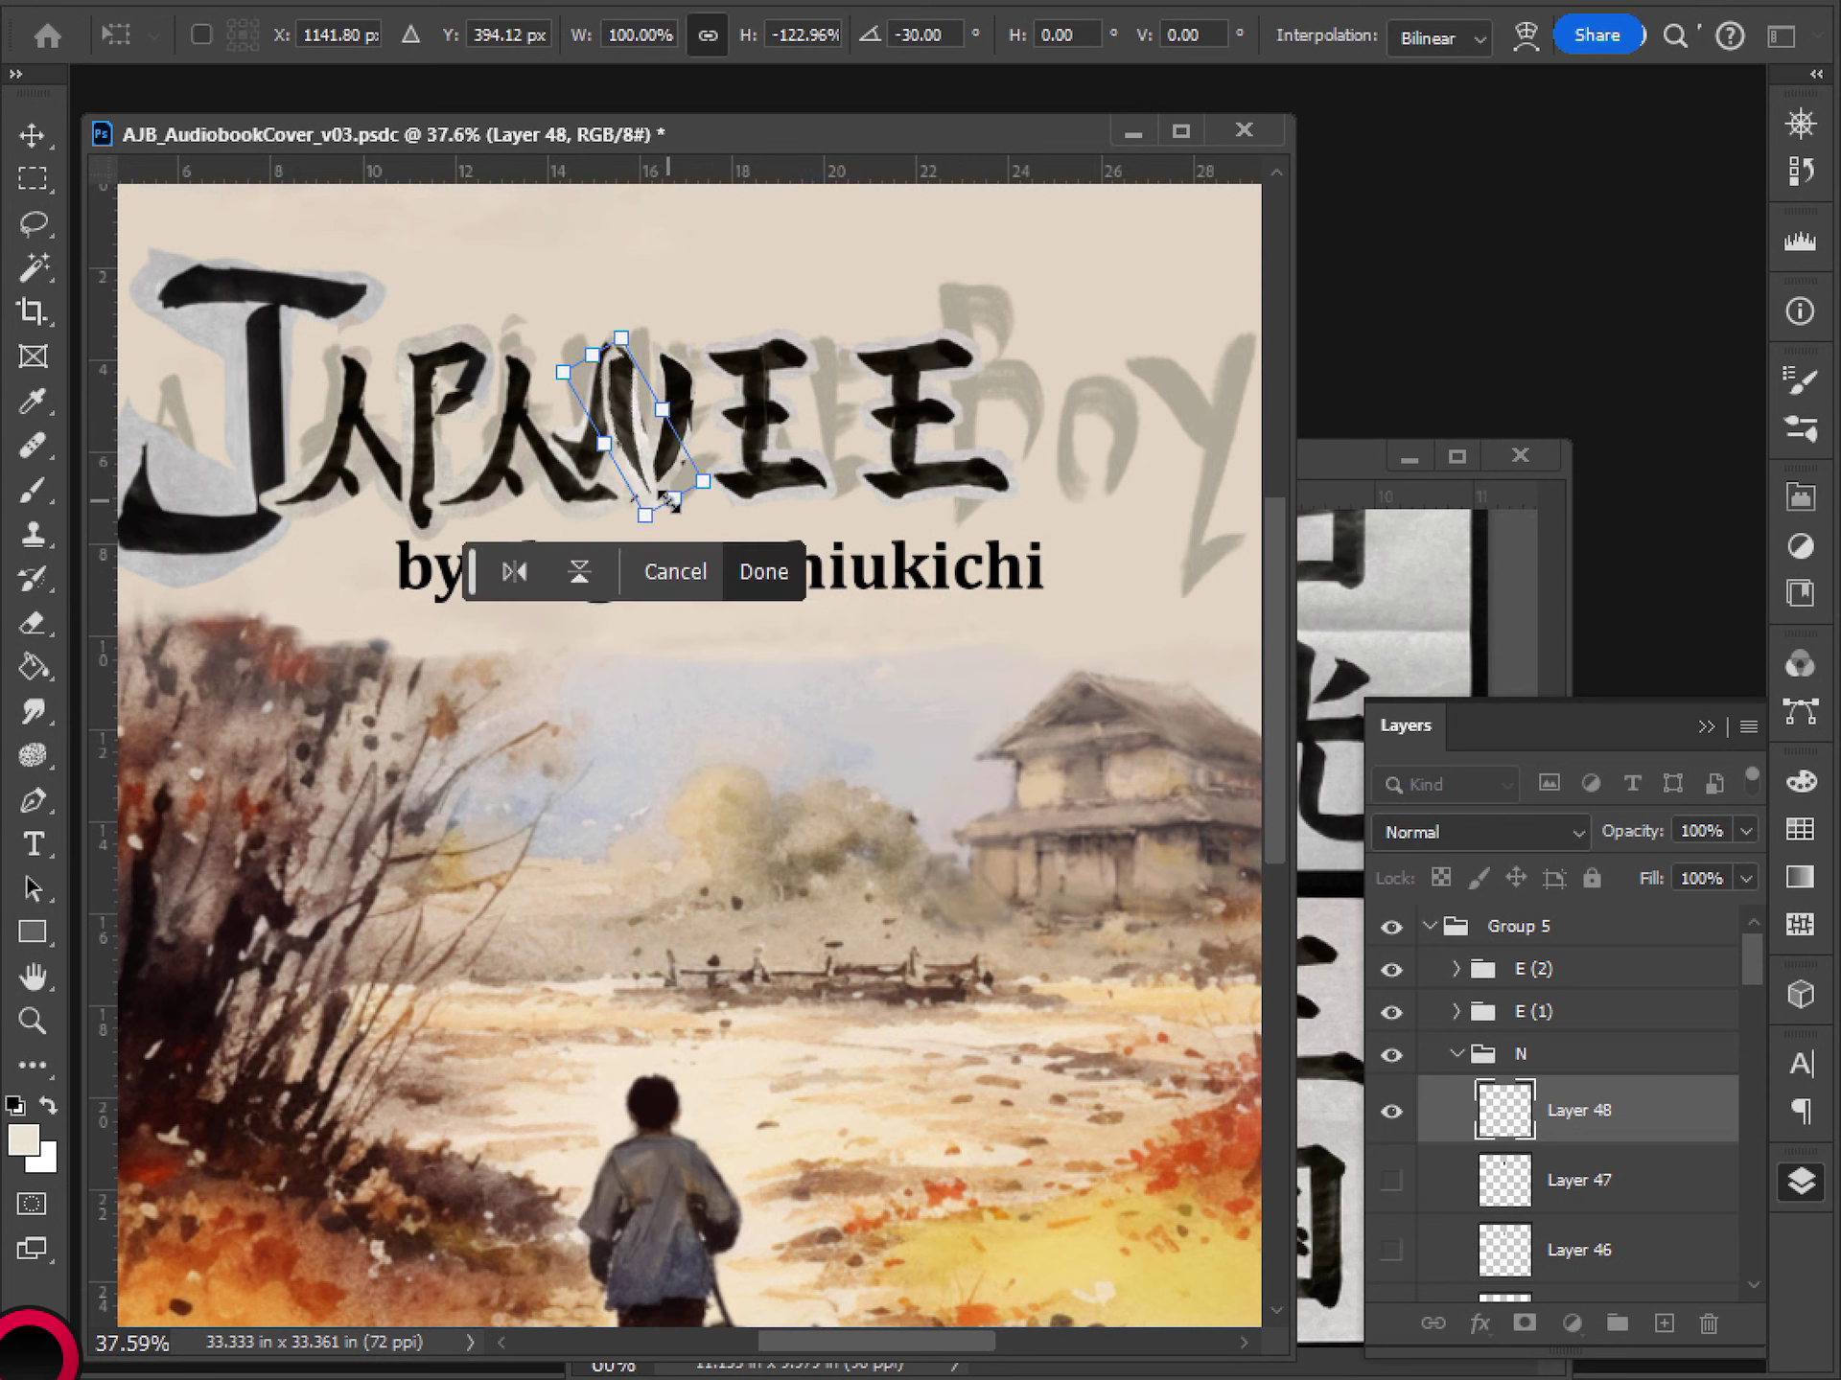
left_click_drag(677, 497, 762, 466)
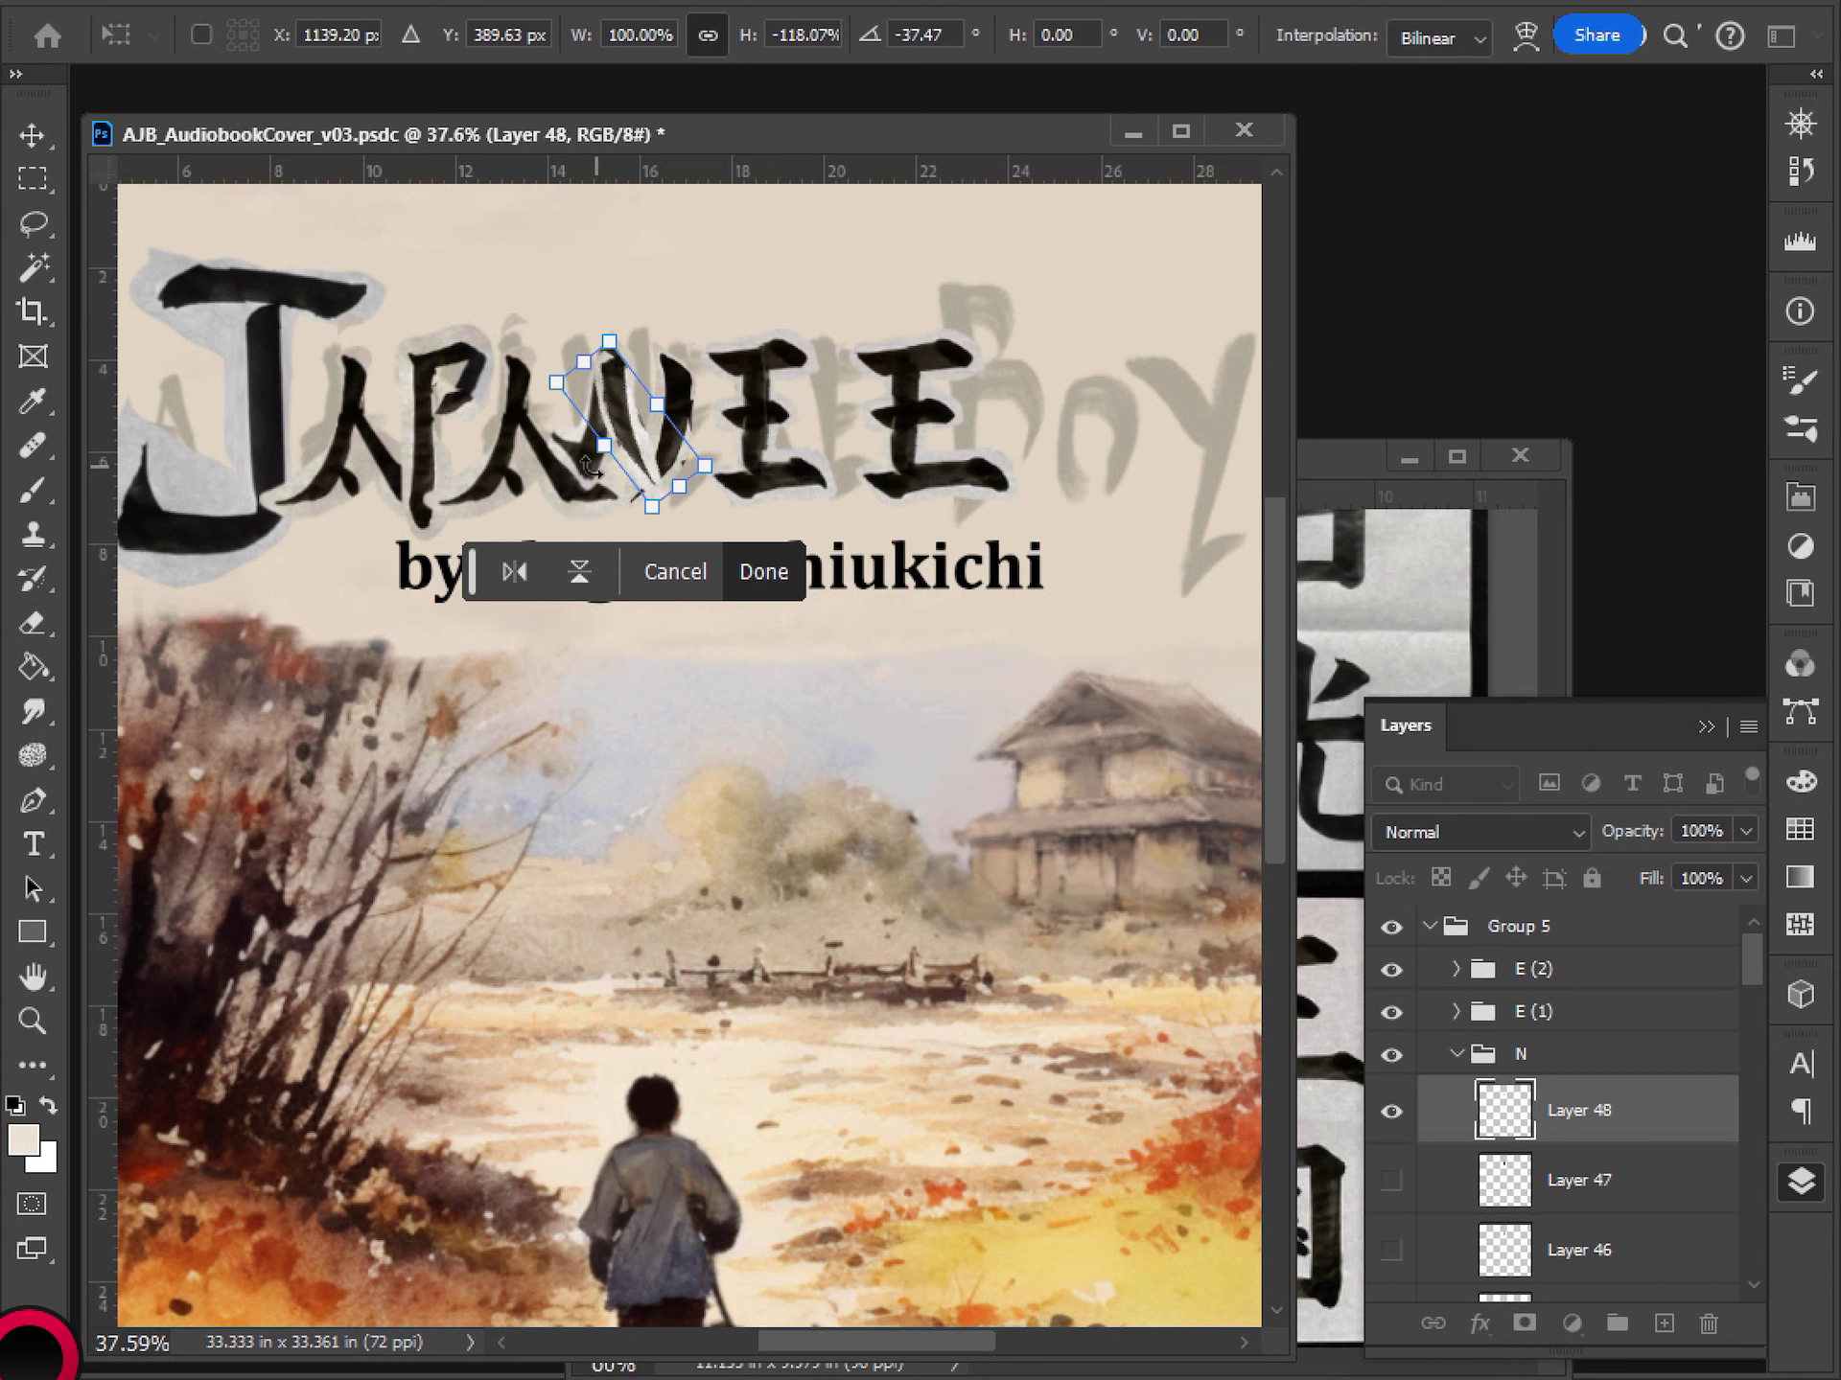
key("Return")
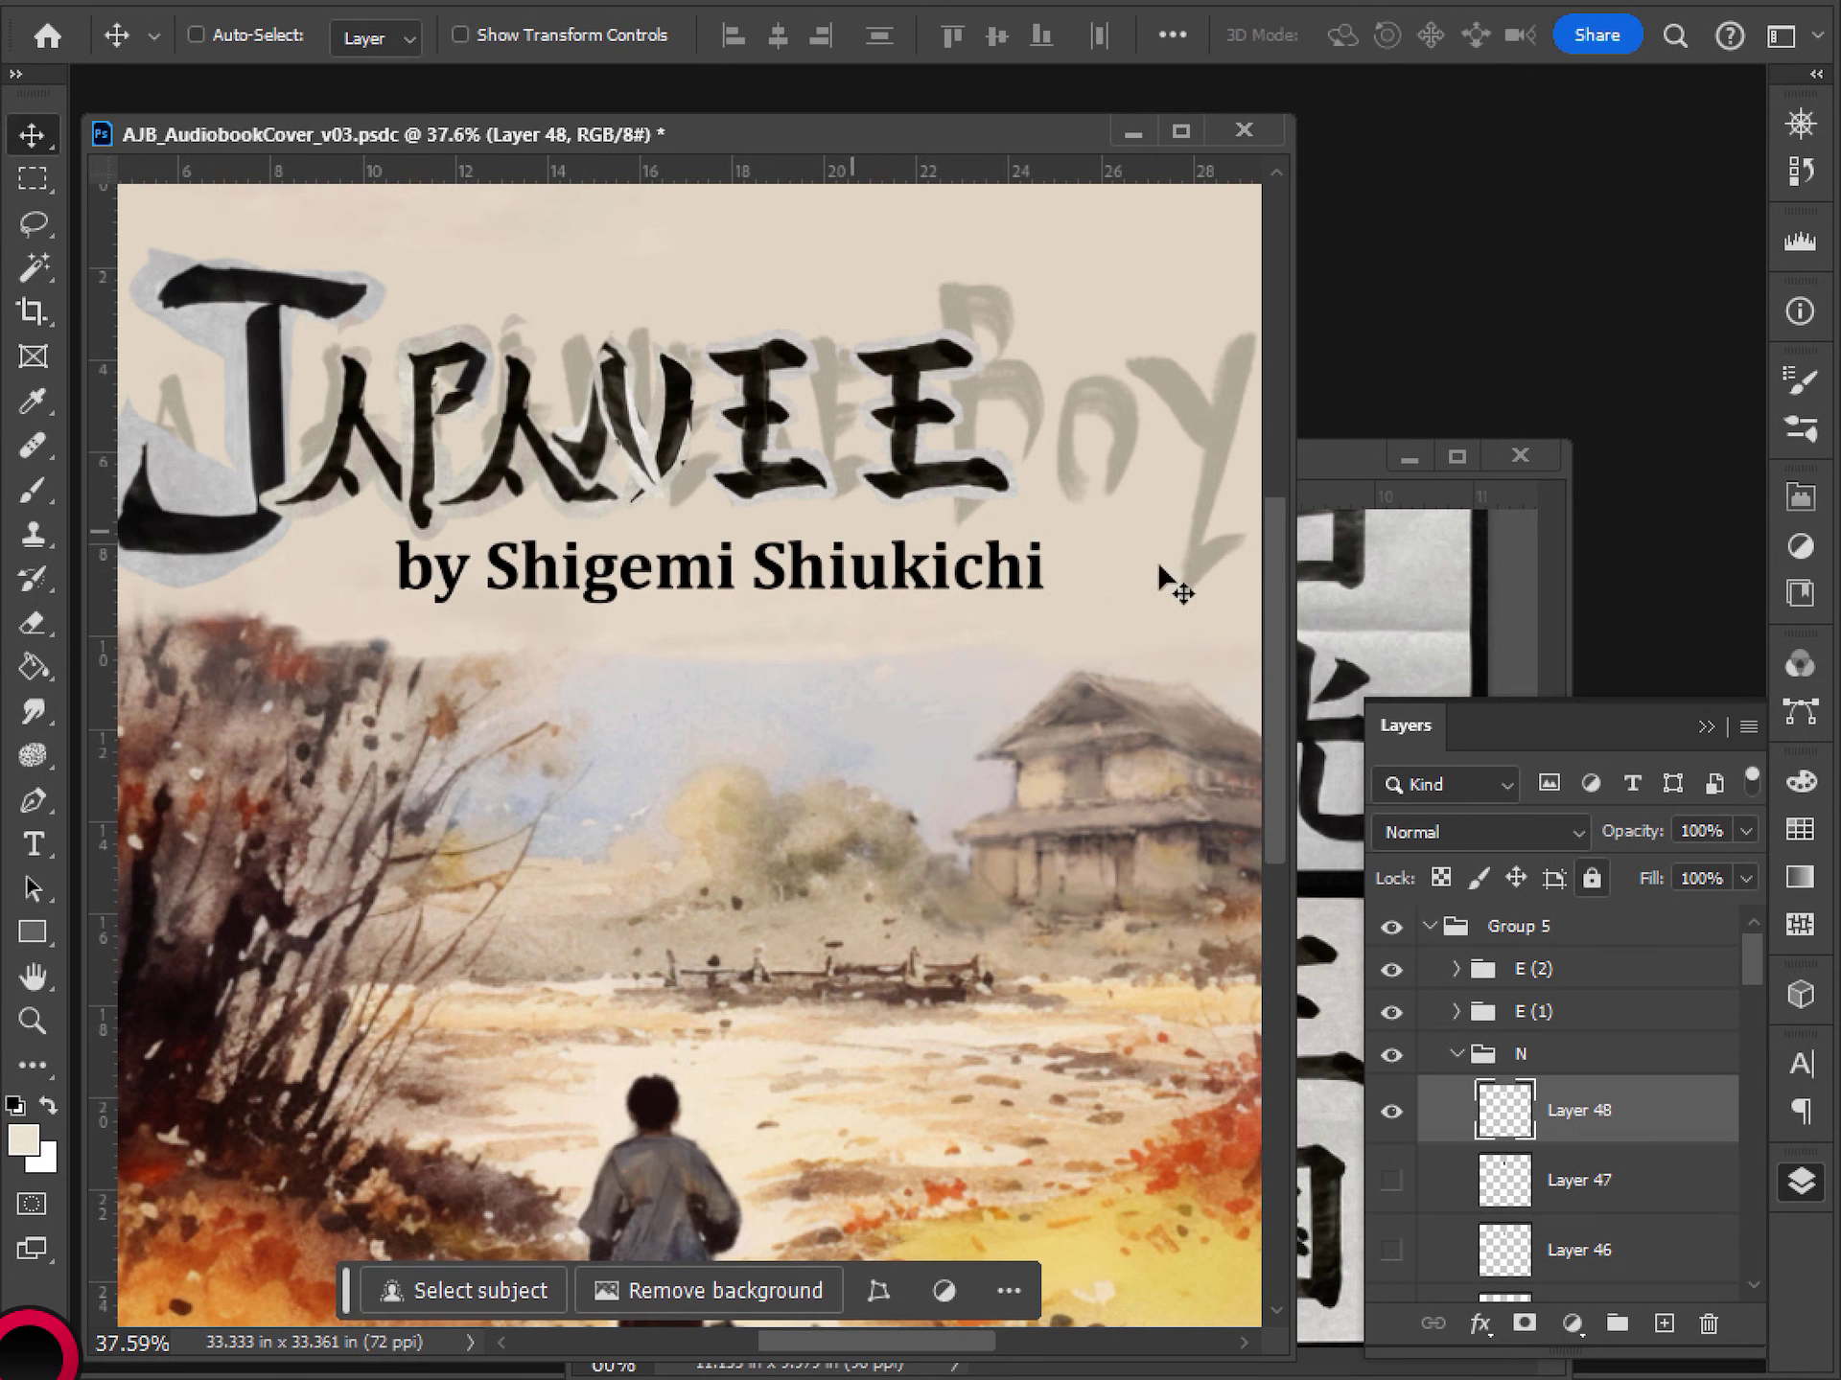
- Erase the pale paper fringe around the N's new diagonal stroke
left_click(1299, 457)
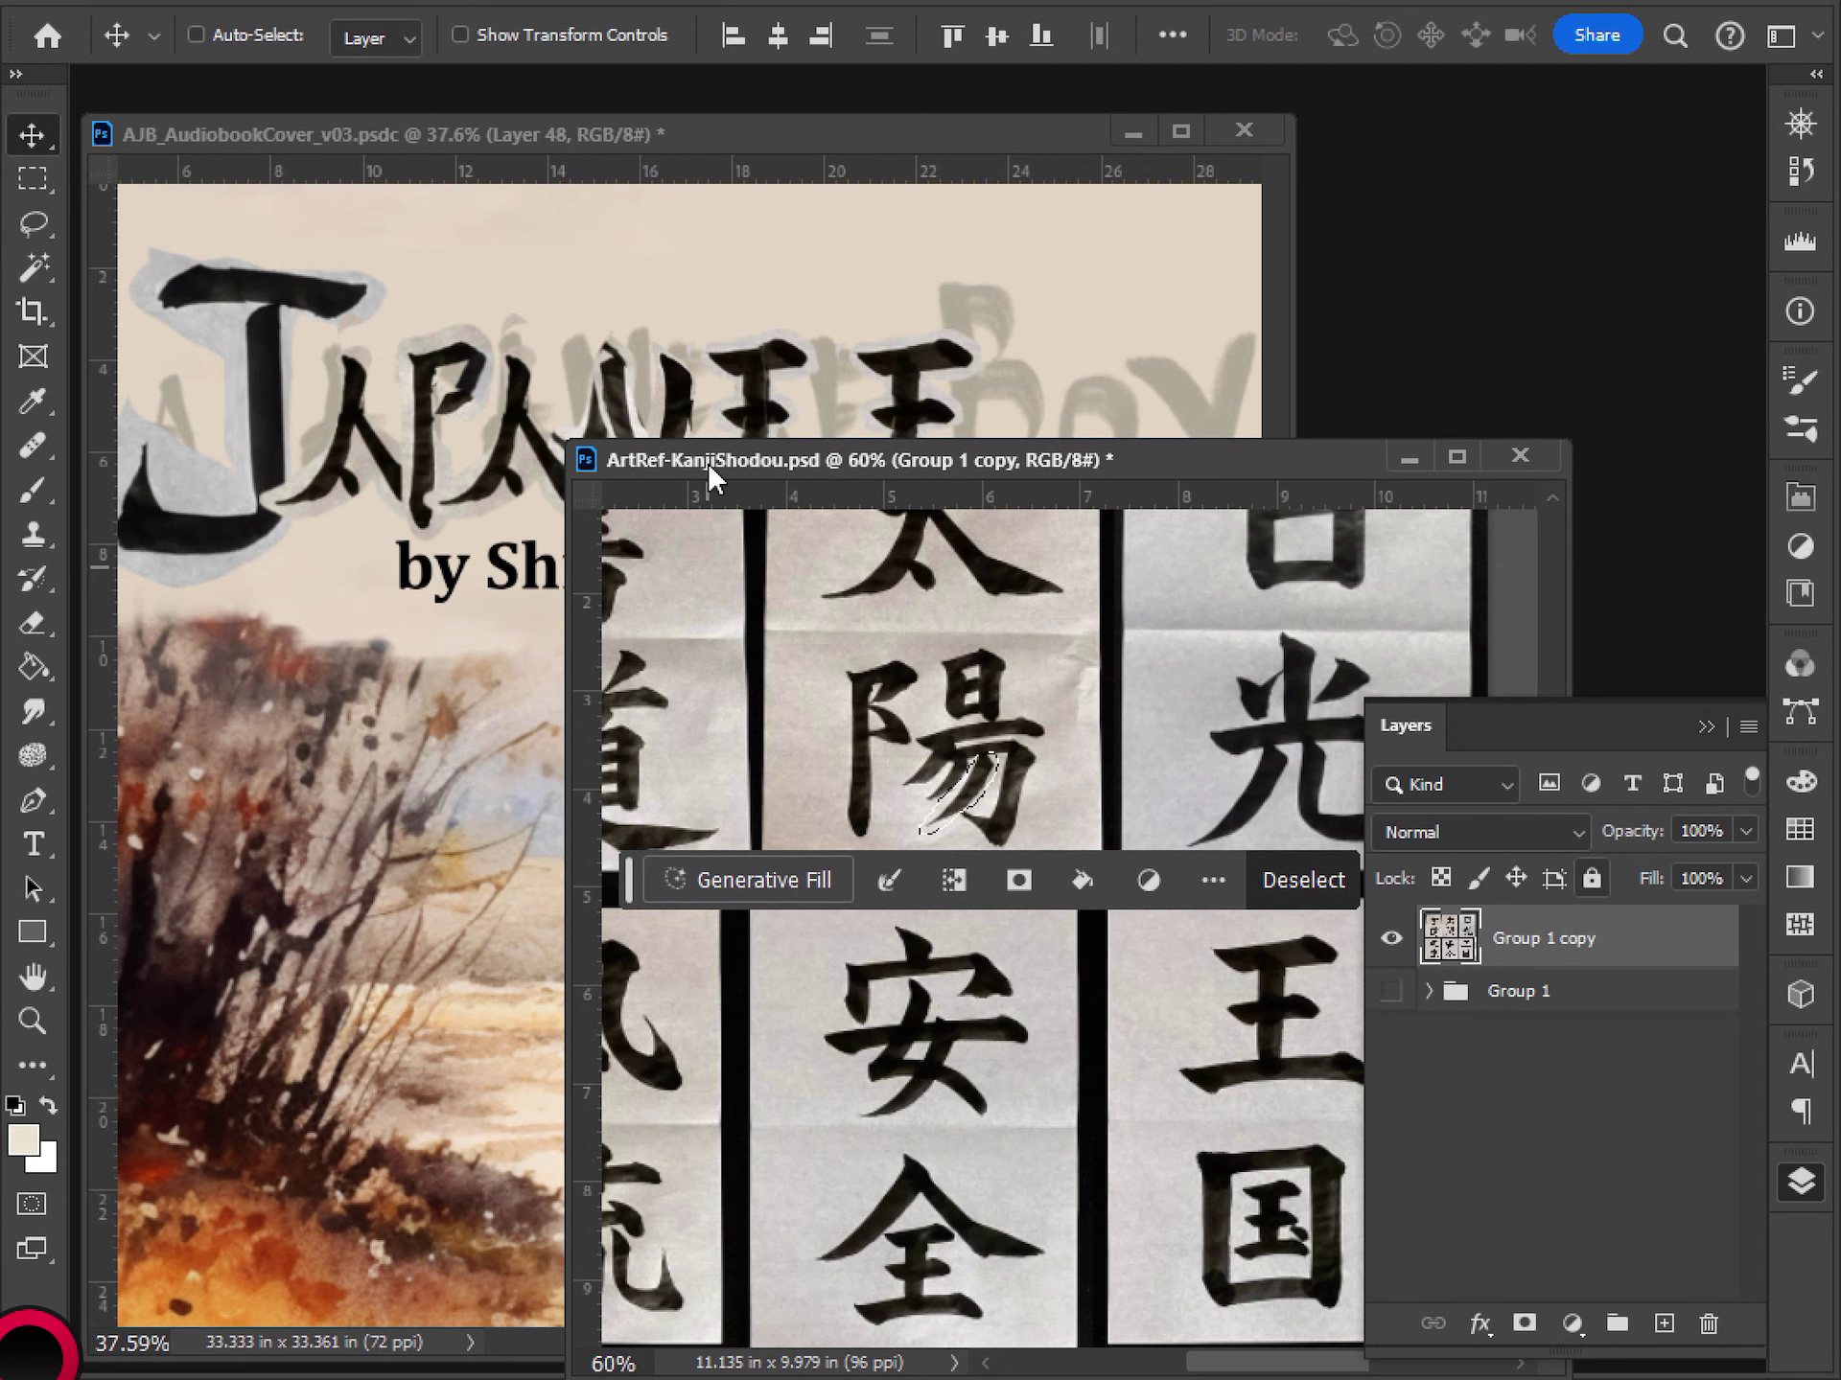
left_click(692, 360)
scroll(642, 431, "down", 3)
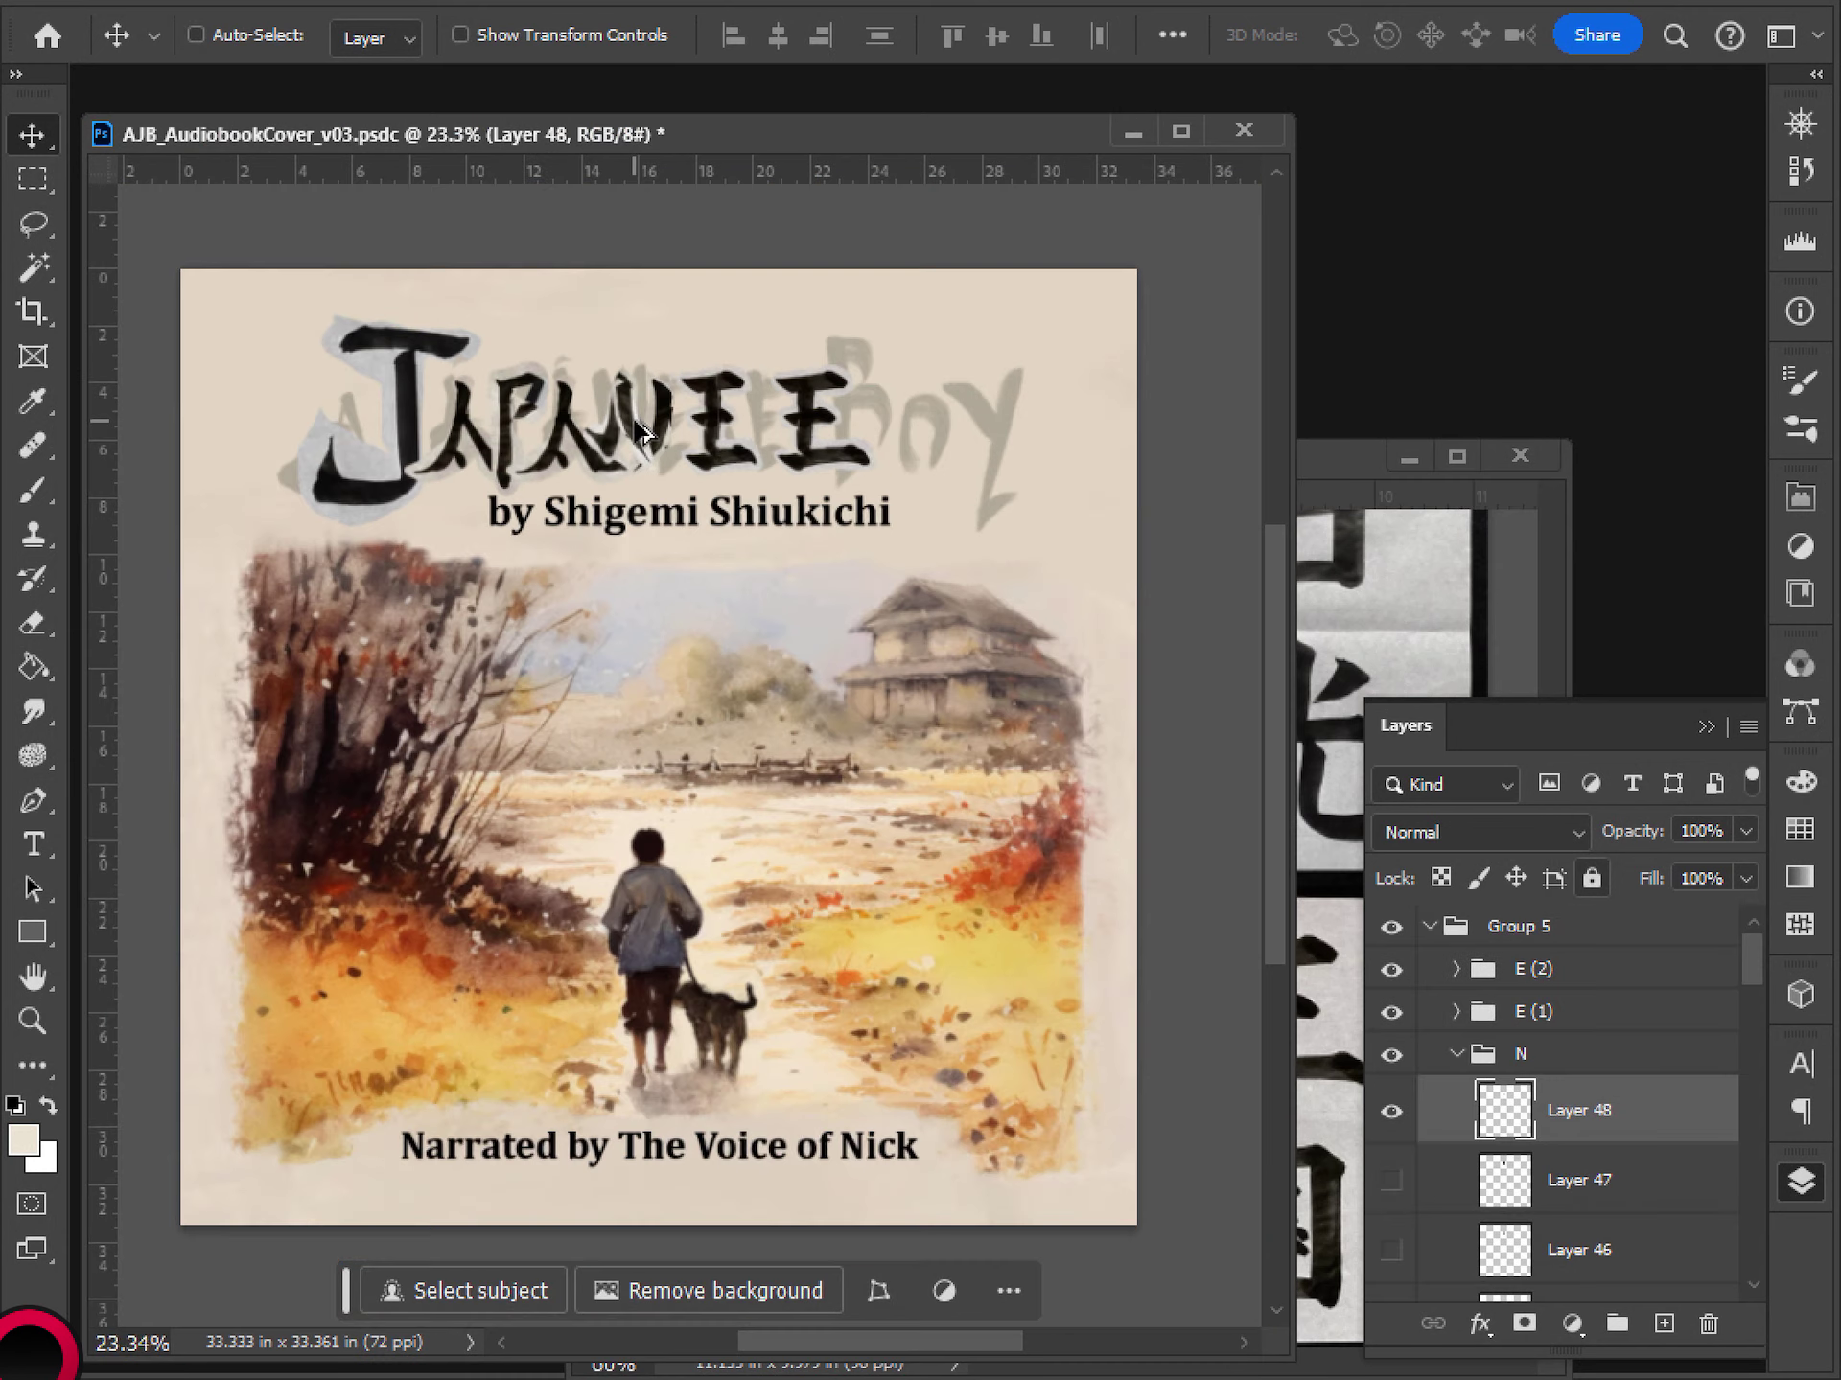
scroll(642, 432, "up", 4)
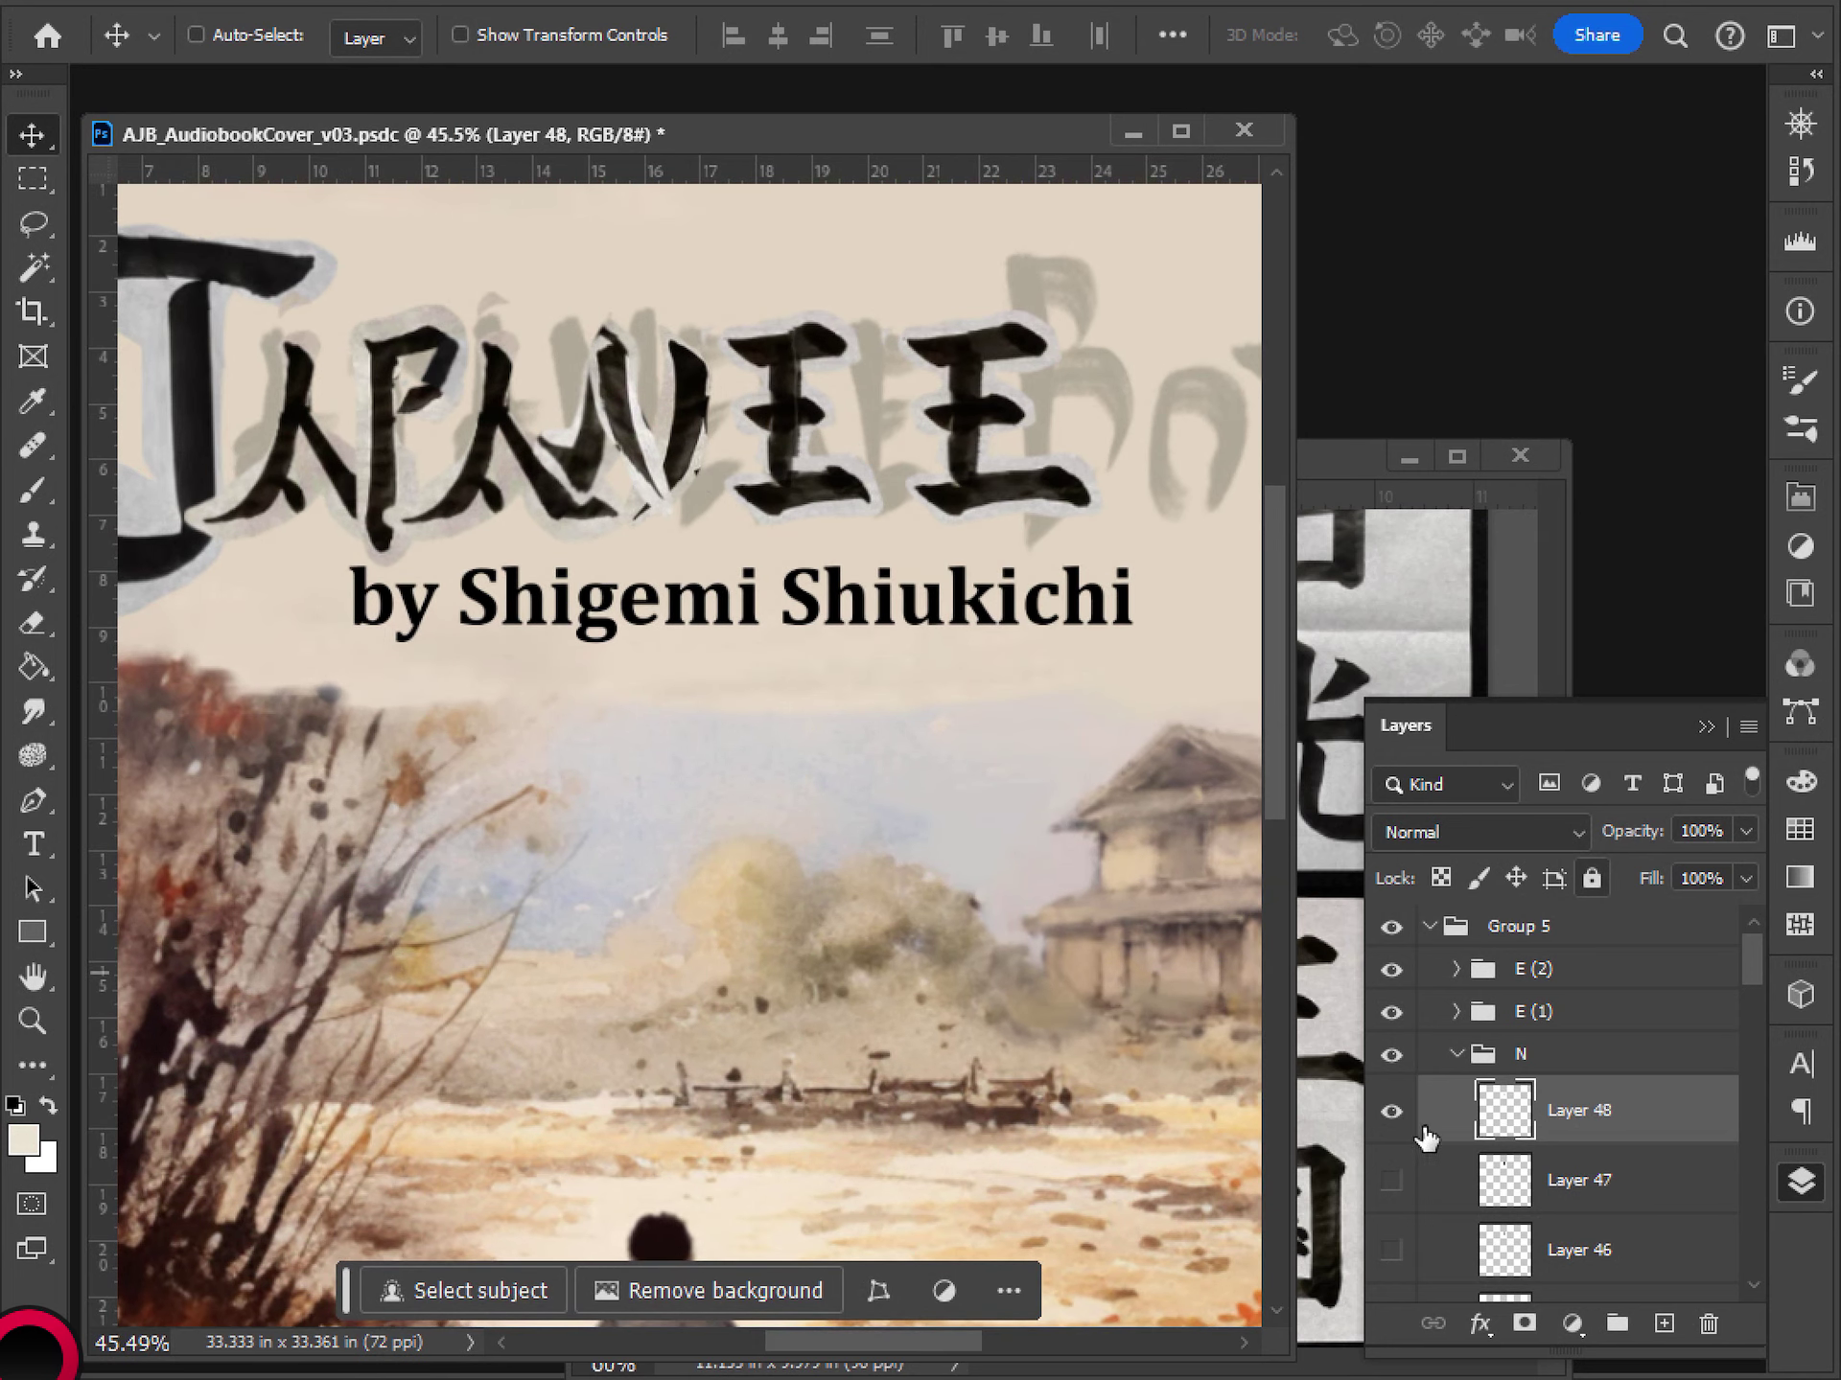
key("e")
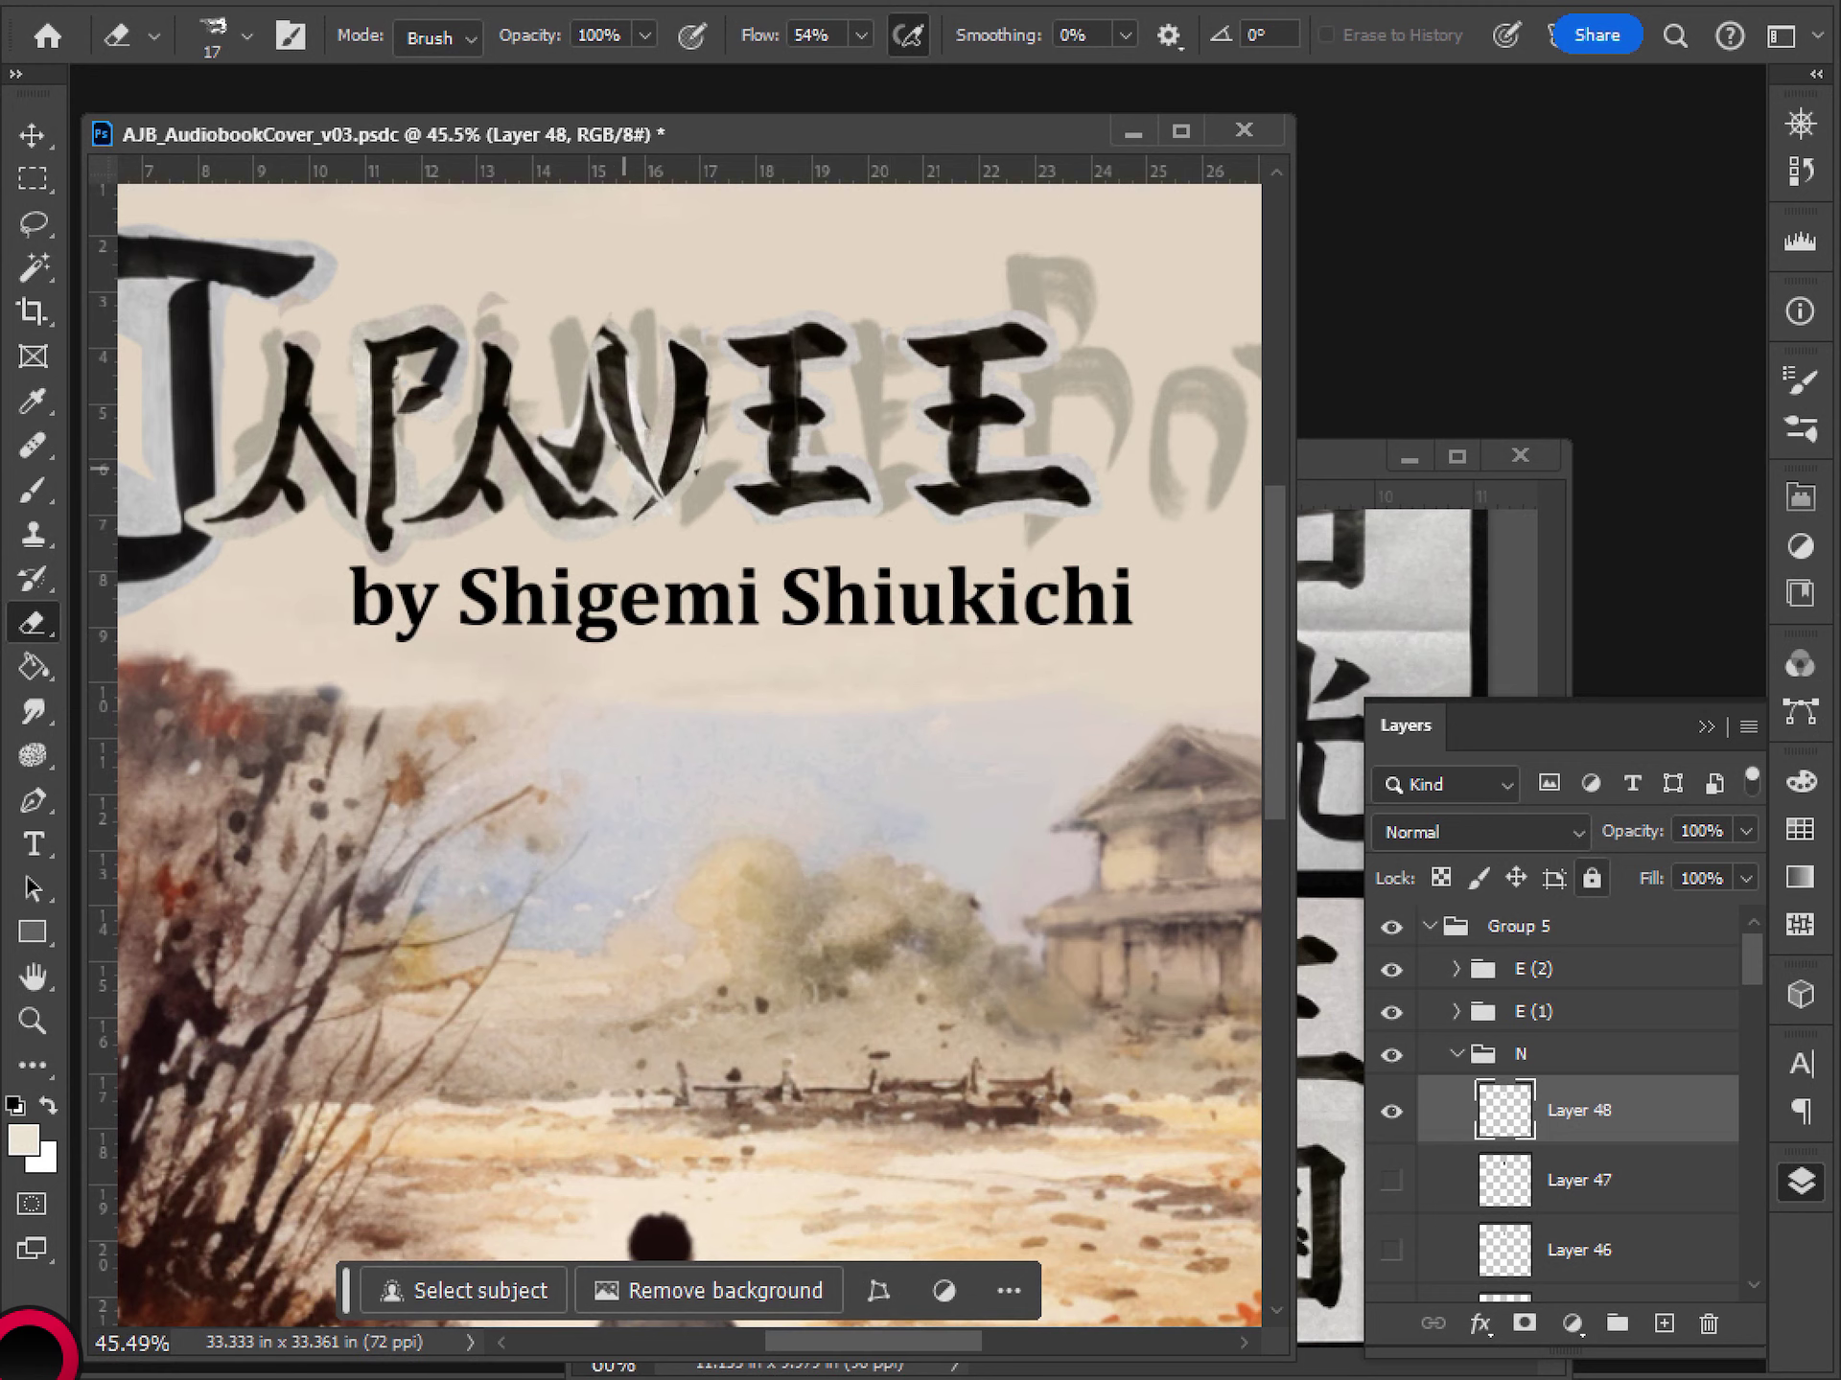
- Erase the leftover pale edges along the N's strokes on Layer 48
left_click_drag(604, 441, 589, 363)
scroll(542, 436, "down", 9)
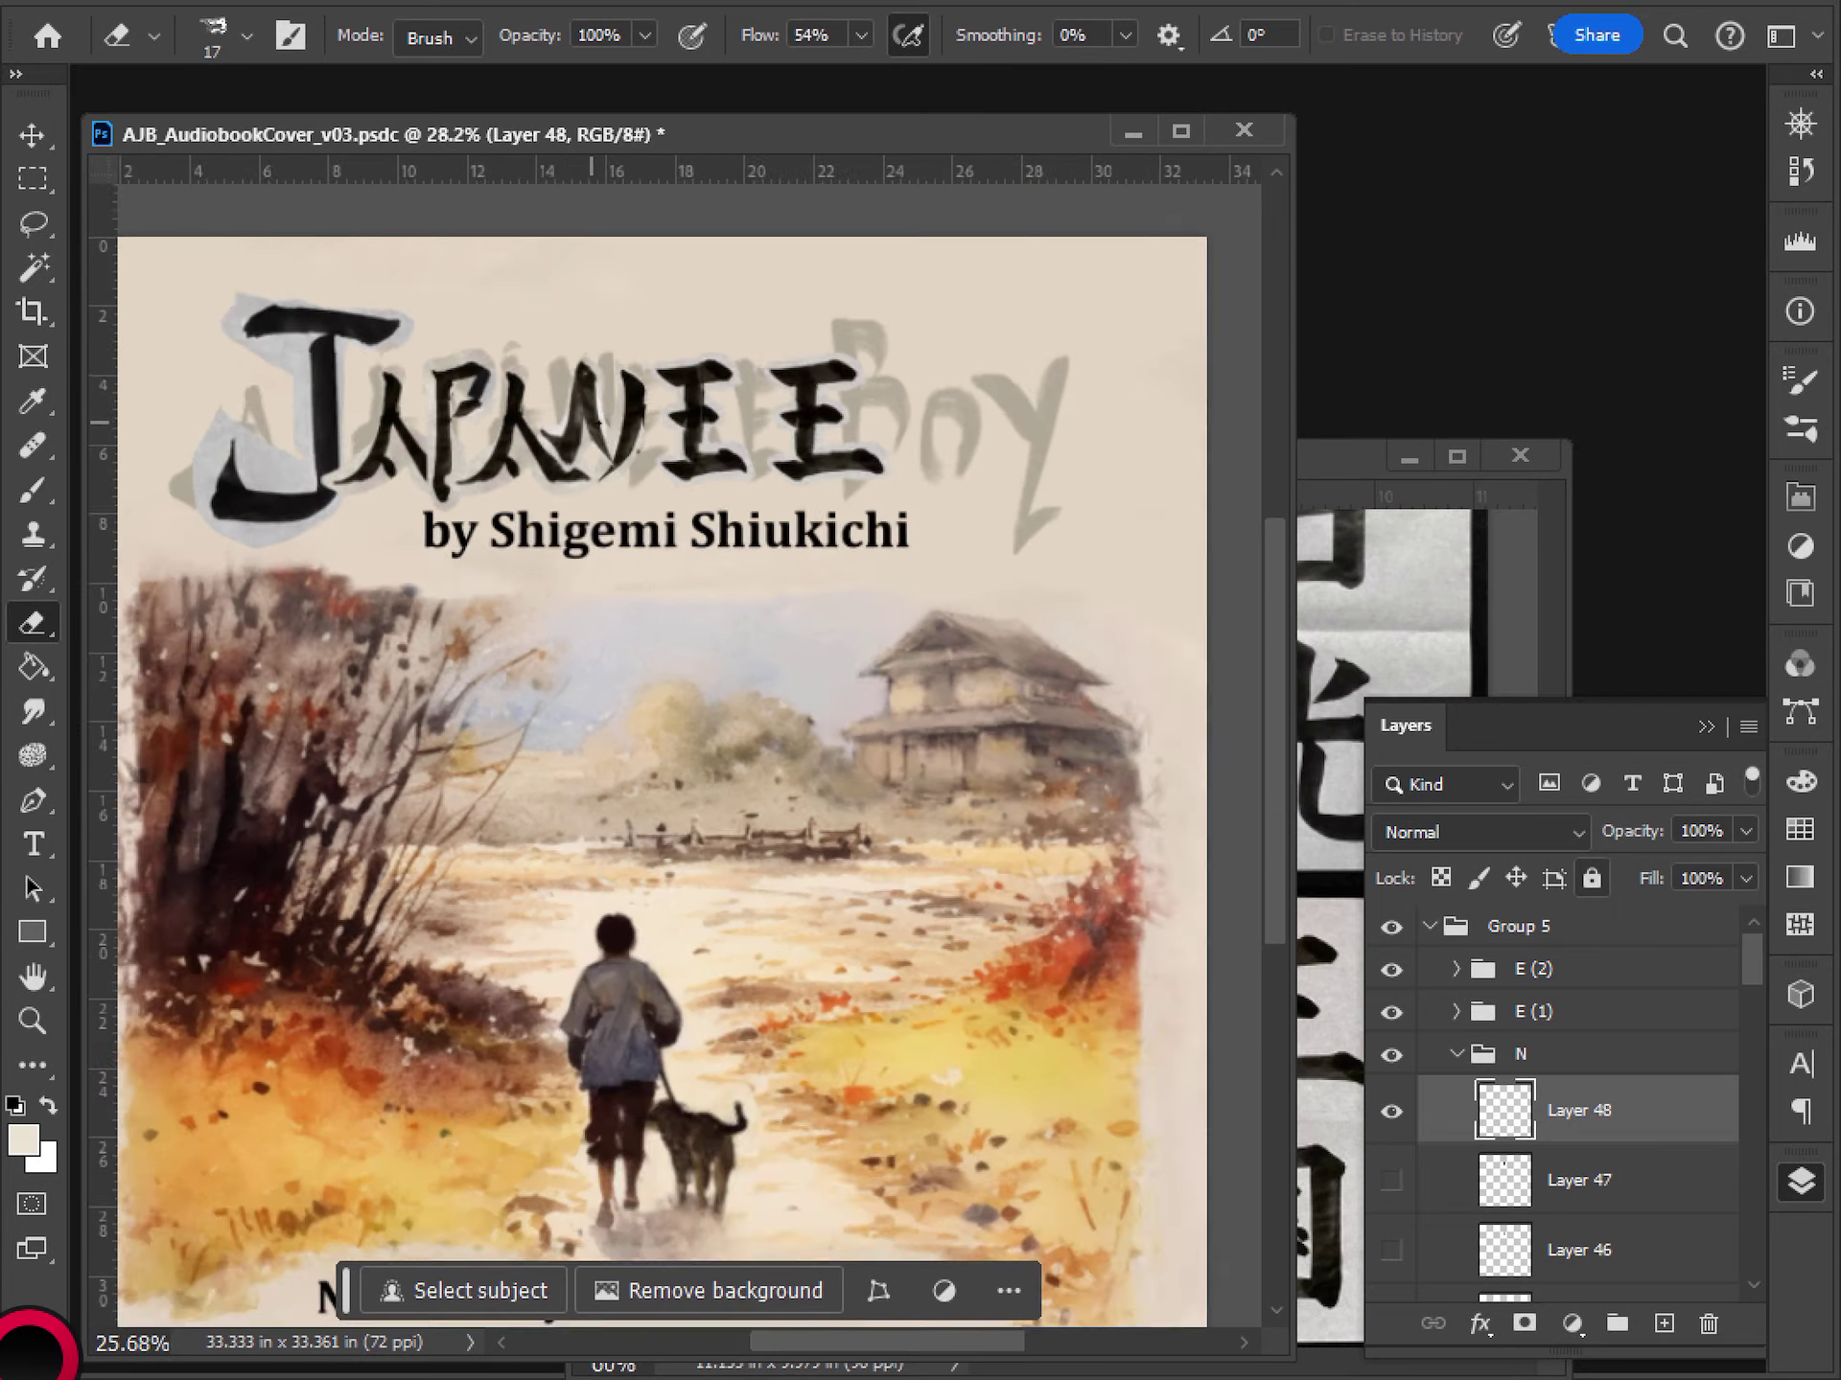
scroll(645, 465, "up", 9)
- Erase the paper remnants around the lower part of the N on Layer 41
scroll(1578, 1164, "down", 2)
scroll(1481, 1222, "down", 2)
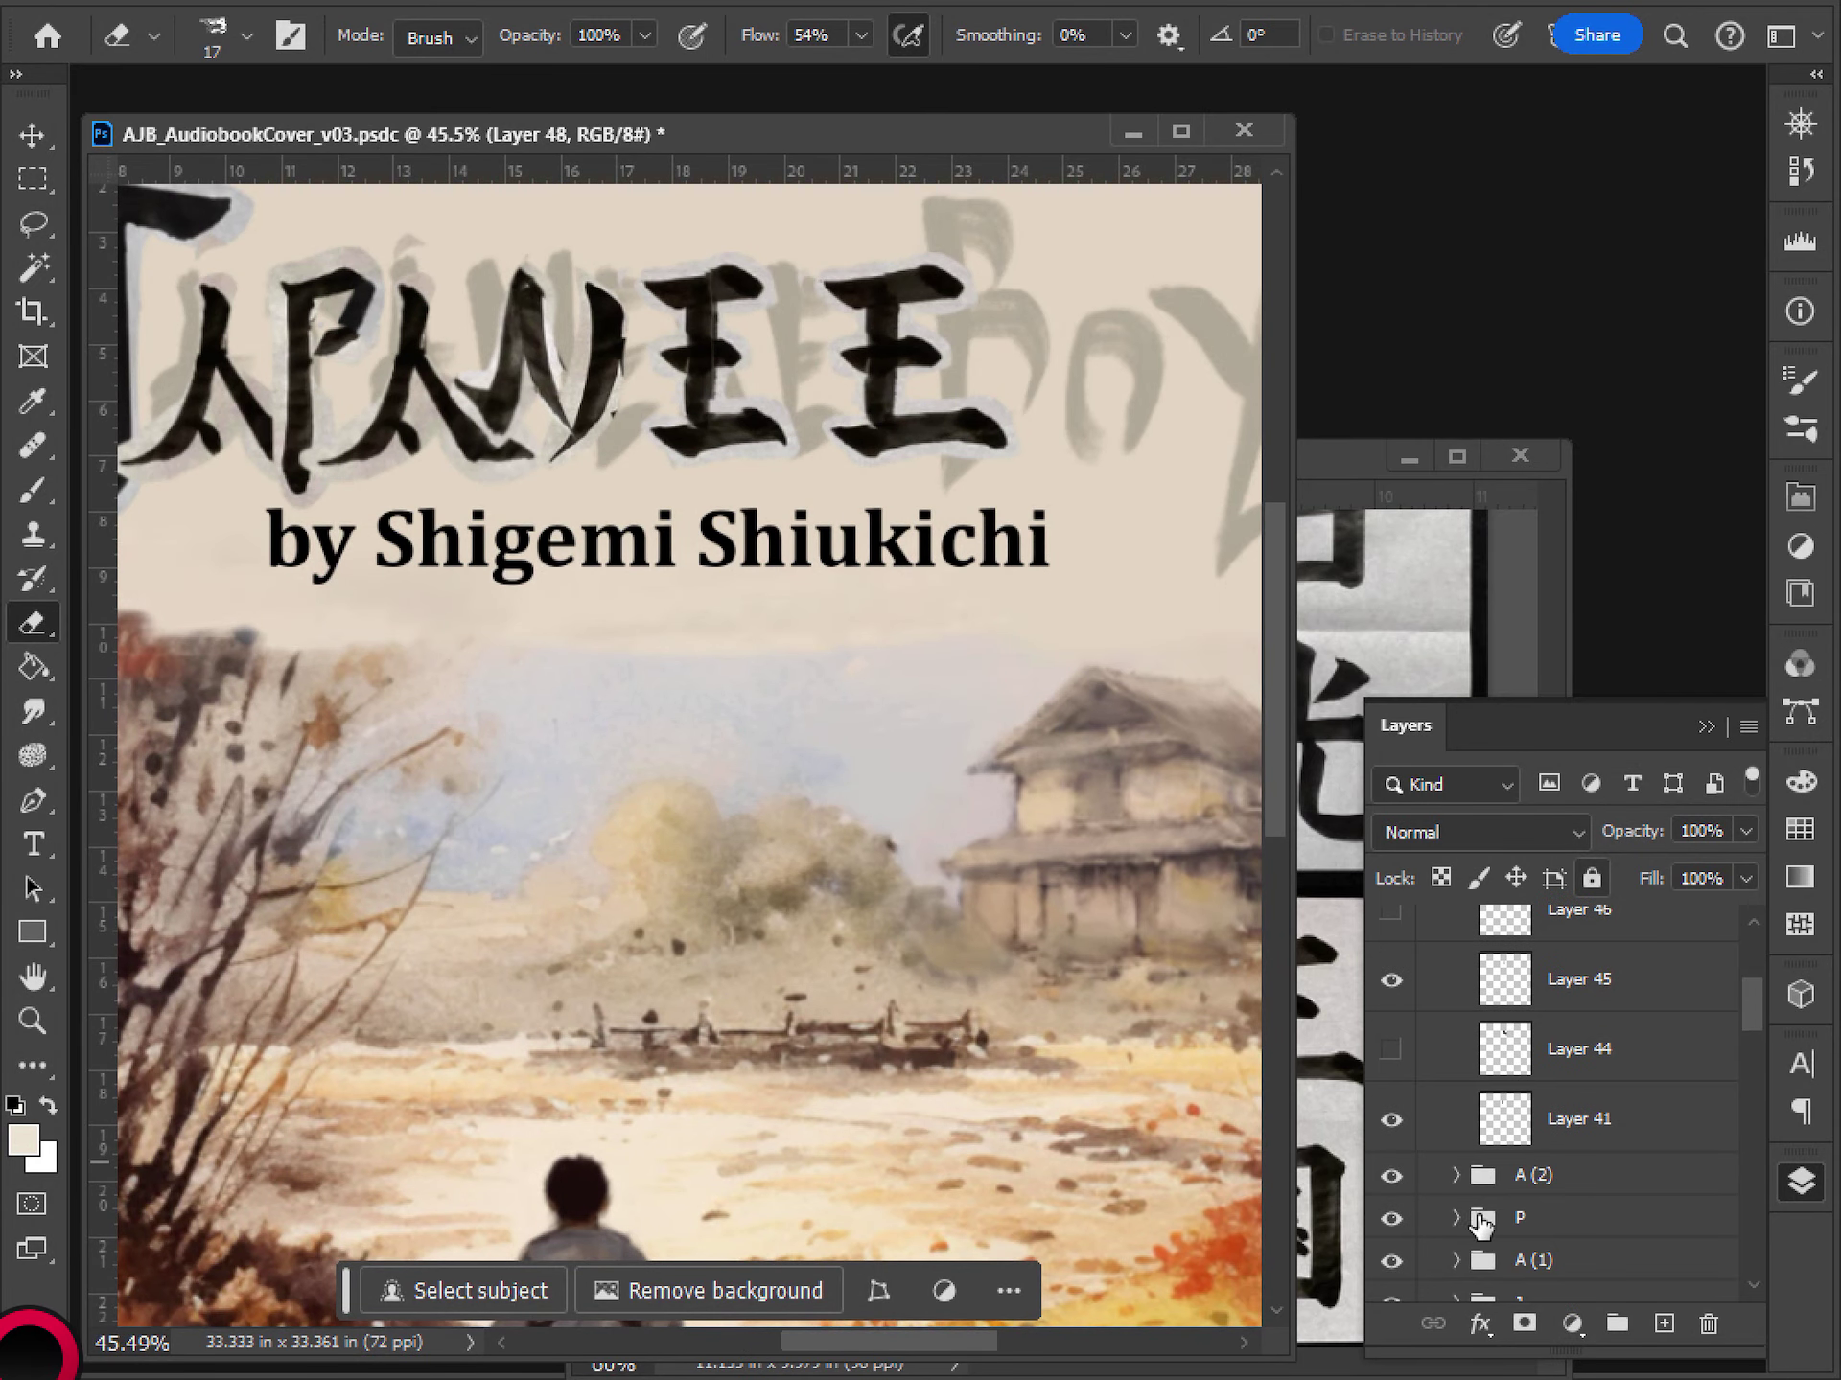
left_click(1501, 1134)
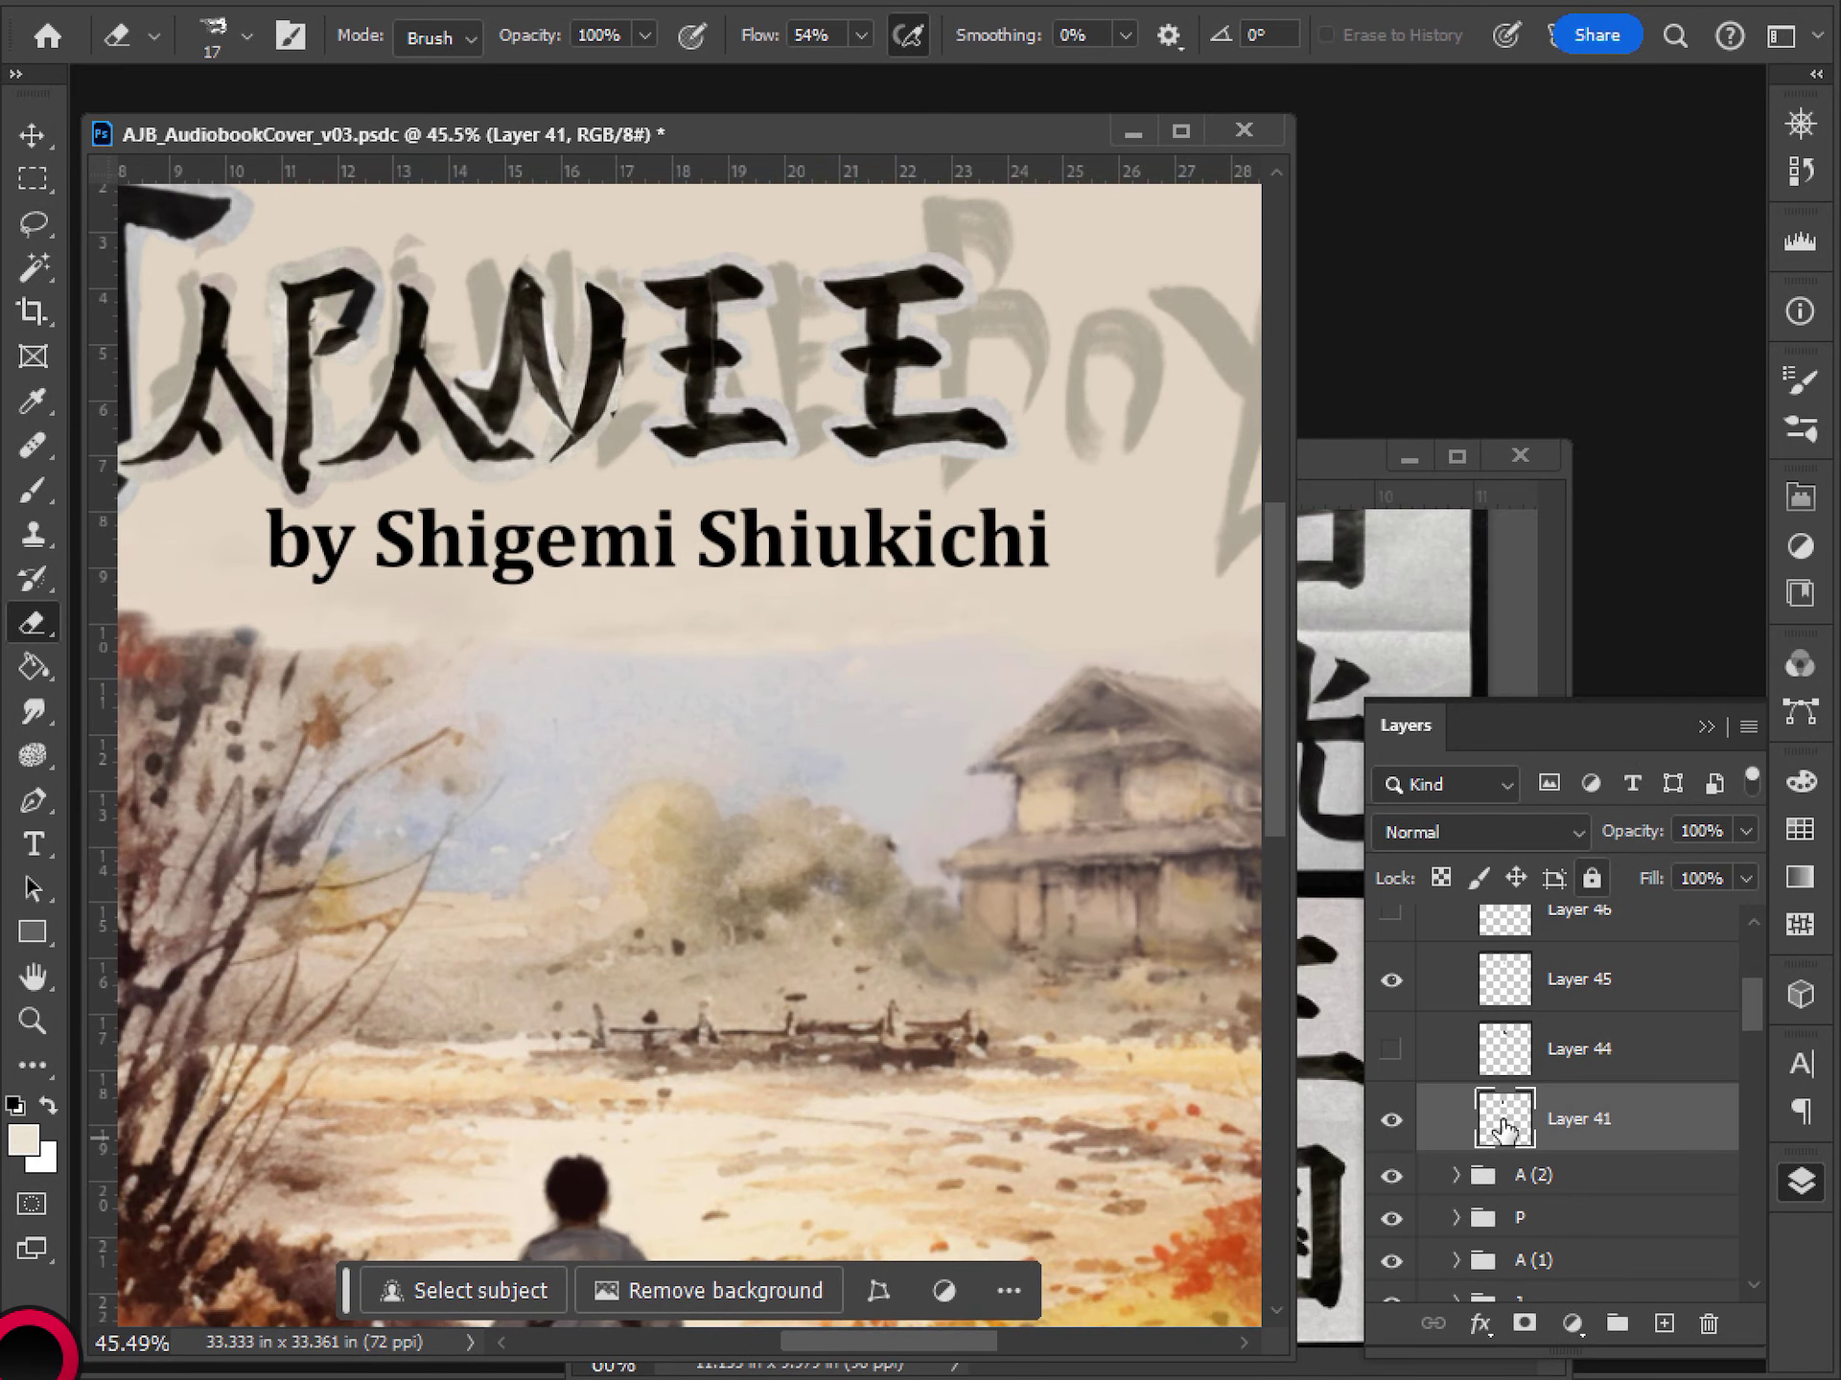
left_click_drag(498, 451, 451, 397)
scroll(220, 432, "down", 5)
left_click_drag(310, 444, 607, 554)
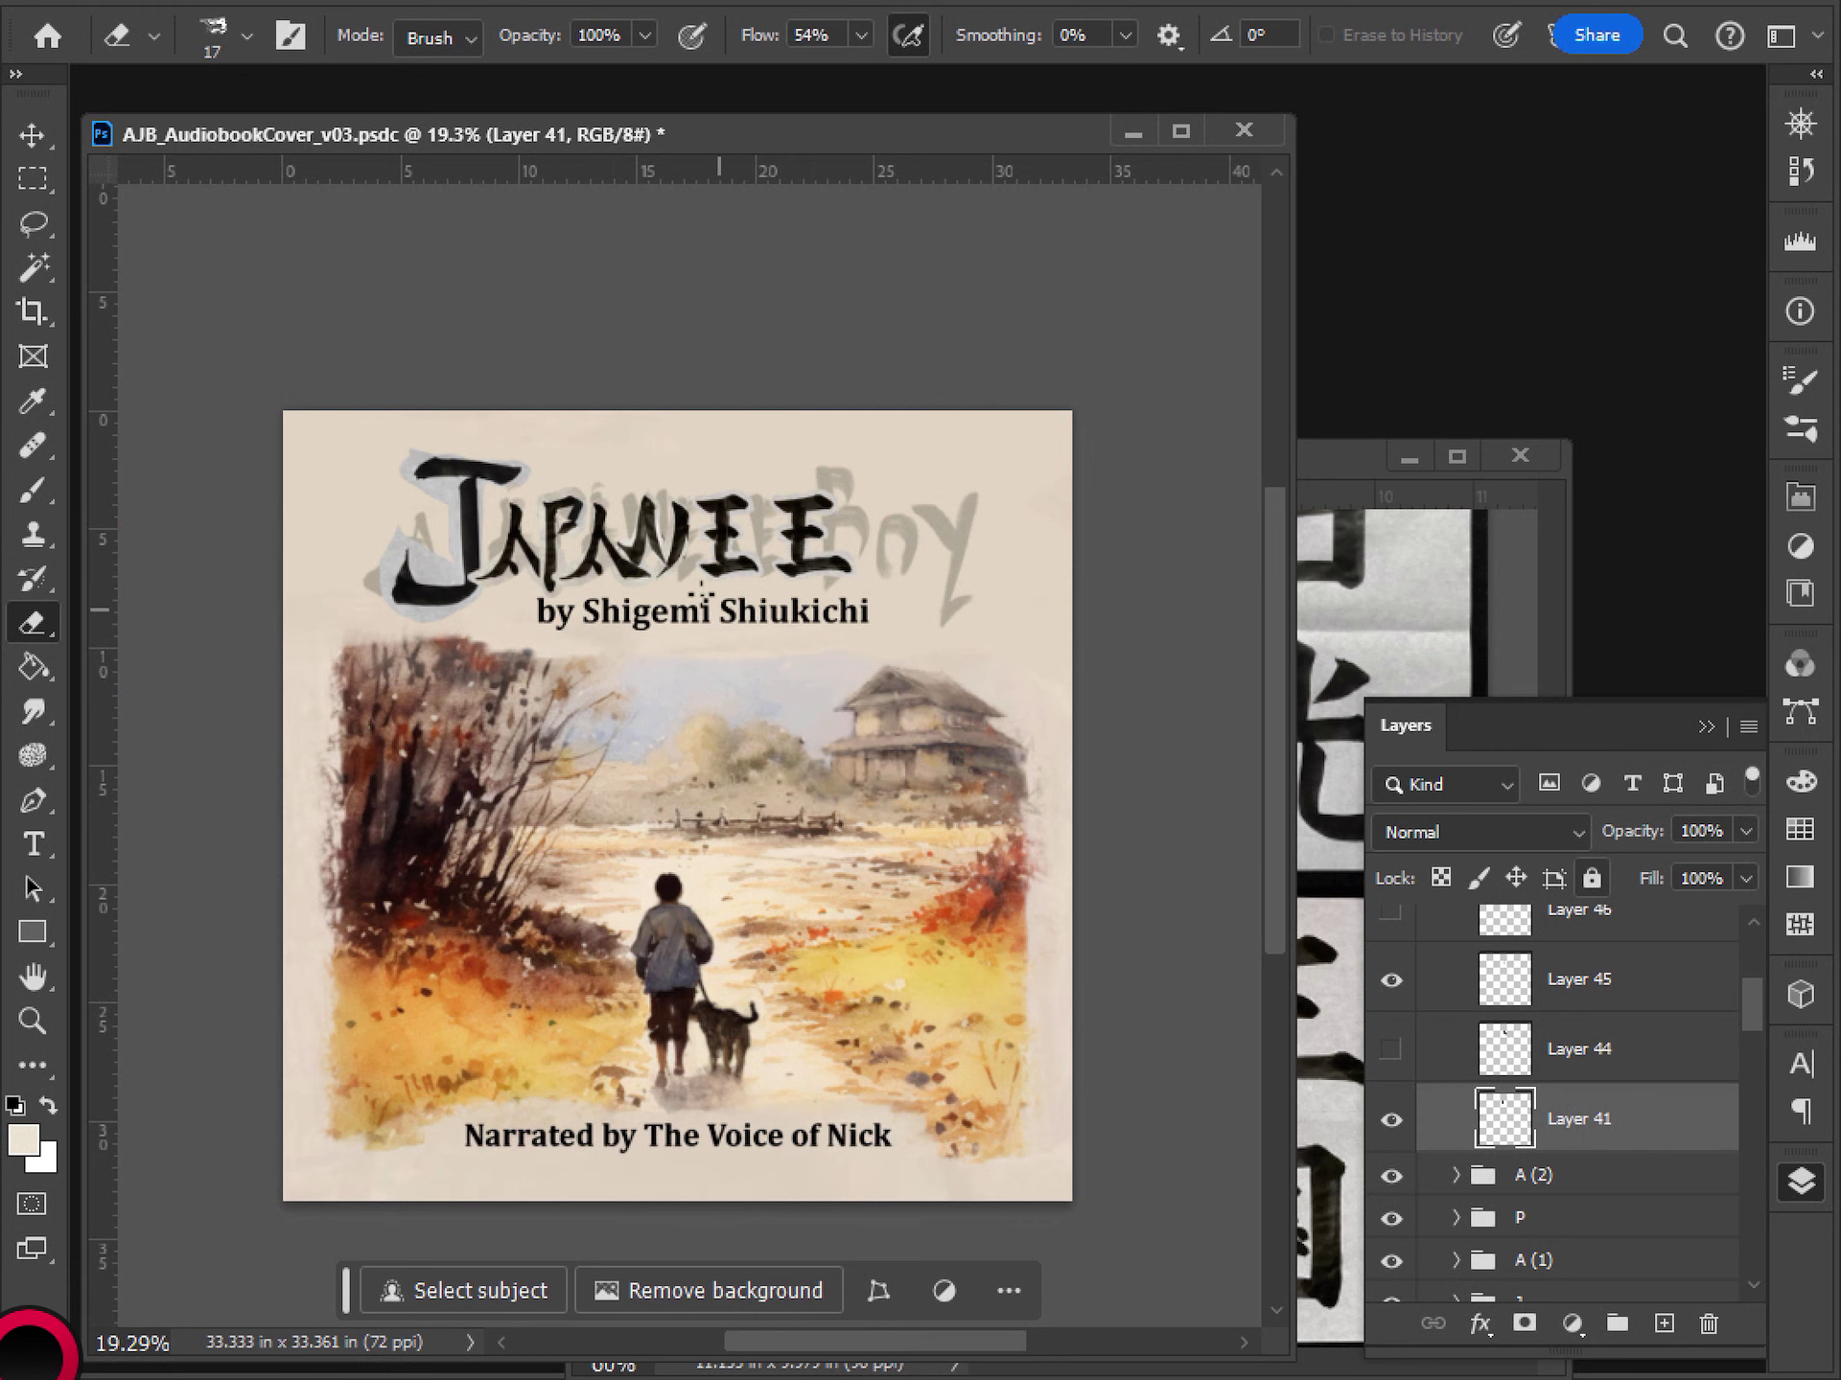
scroll(588, 604, "up", 7)
- Move the whole N group slightly to the right and down within the title
scroll(1618, 997, "up", 2)
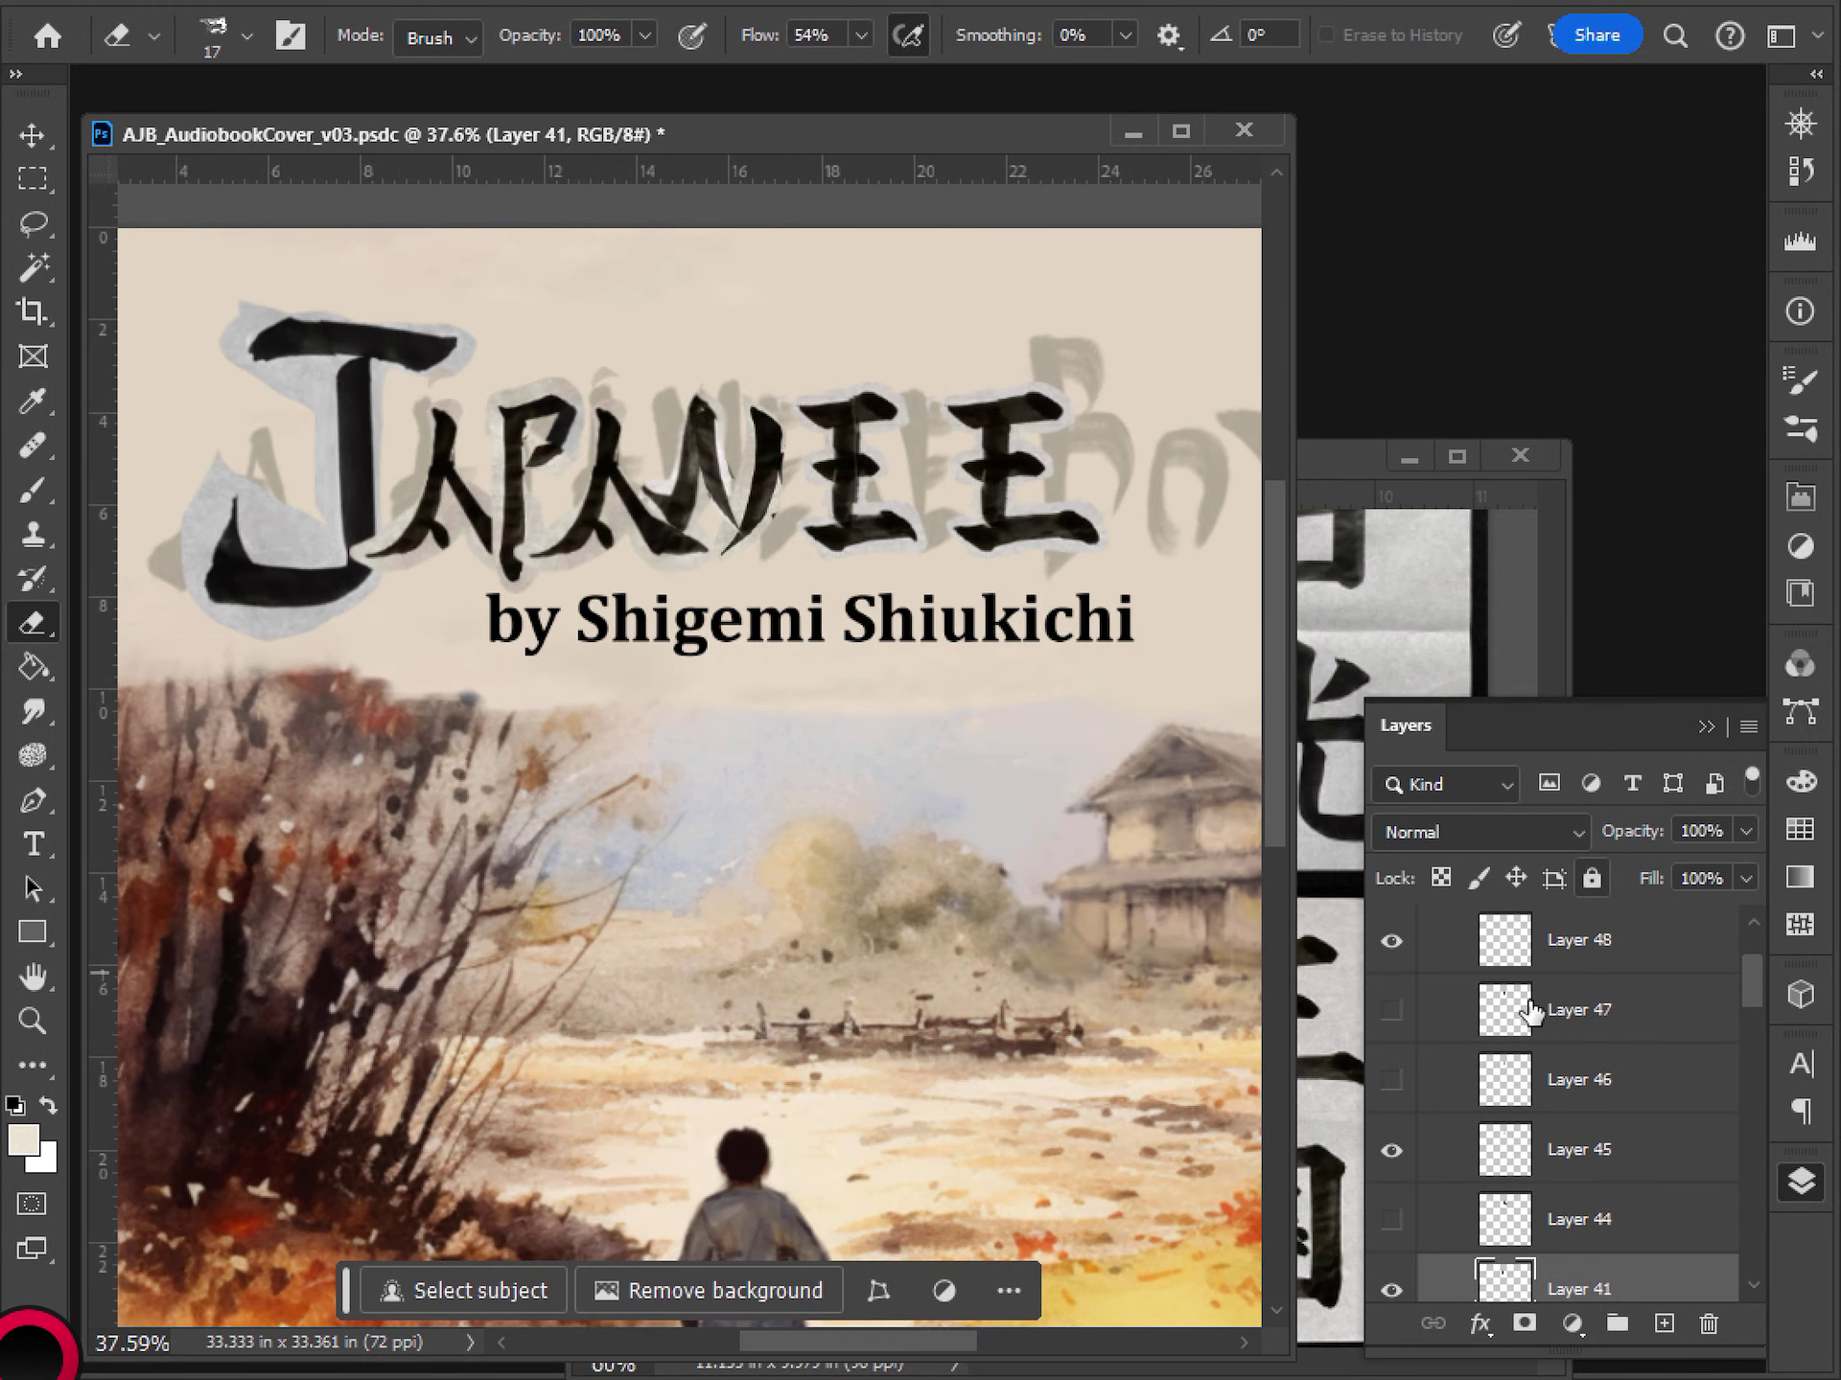
scroll(1524, 1002, "up", 2)
left_click(1573, 1014)
key("v")
left_click_drag(751, 511, 764, 520)
scroll(834, 566, "down", 1)
scroll(837, 575, "down", 3)
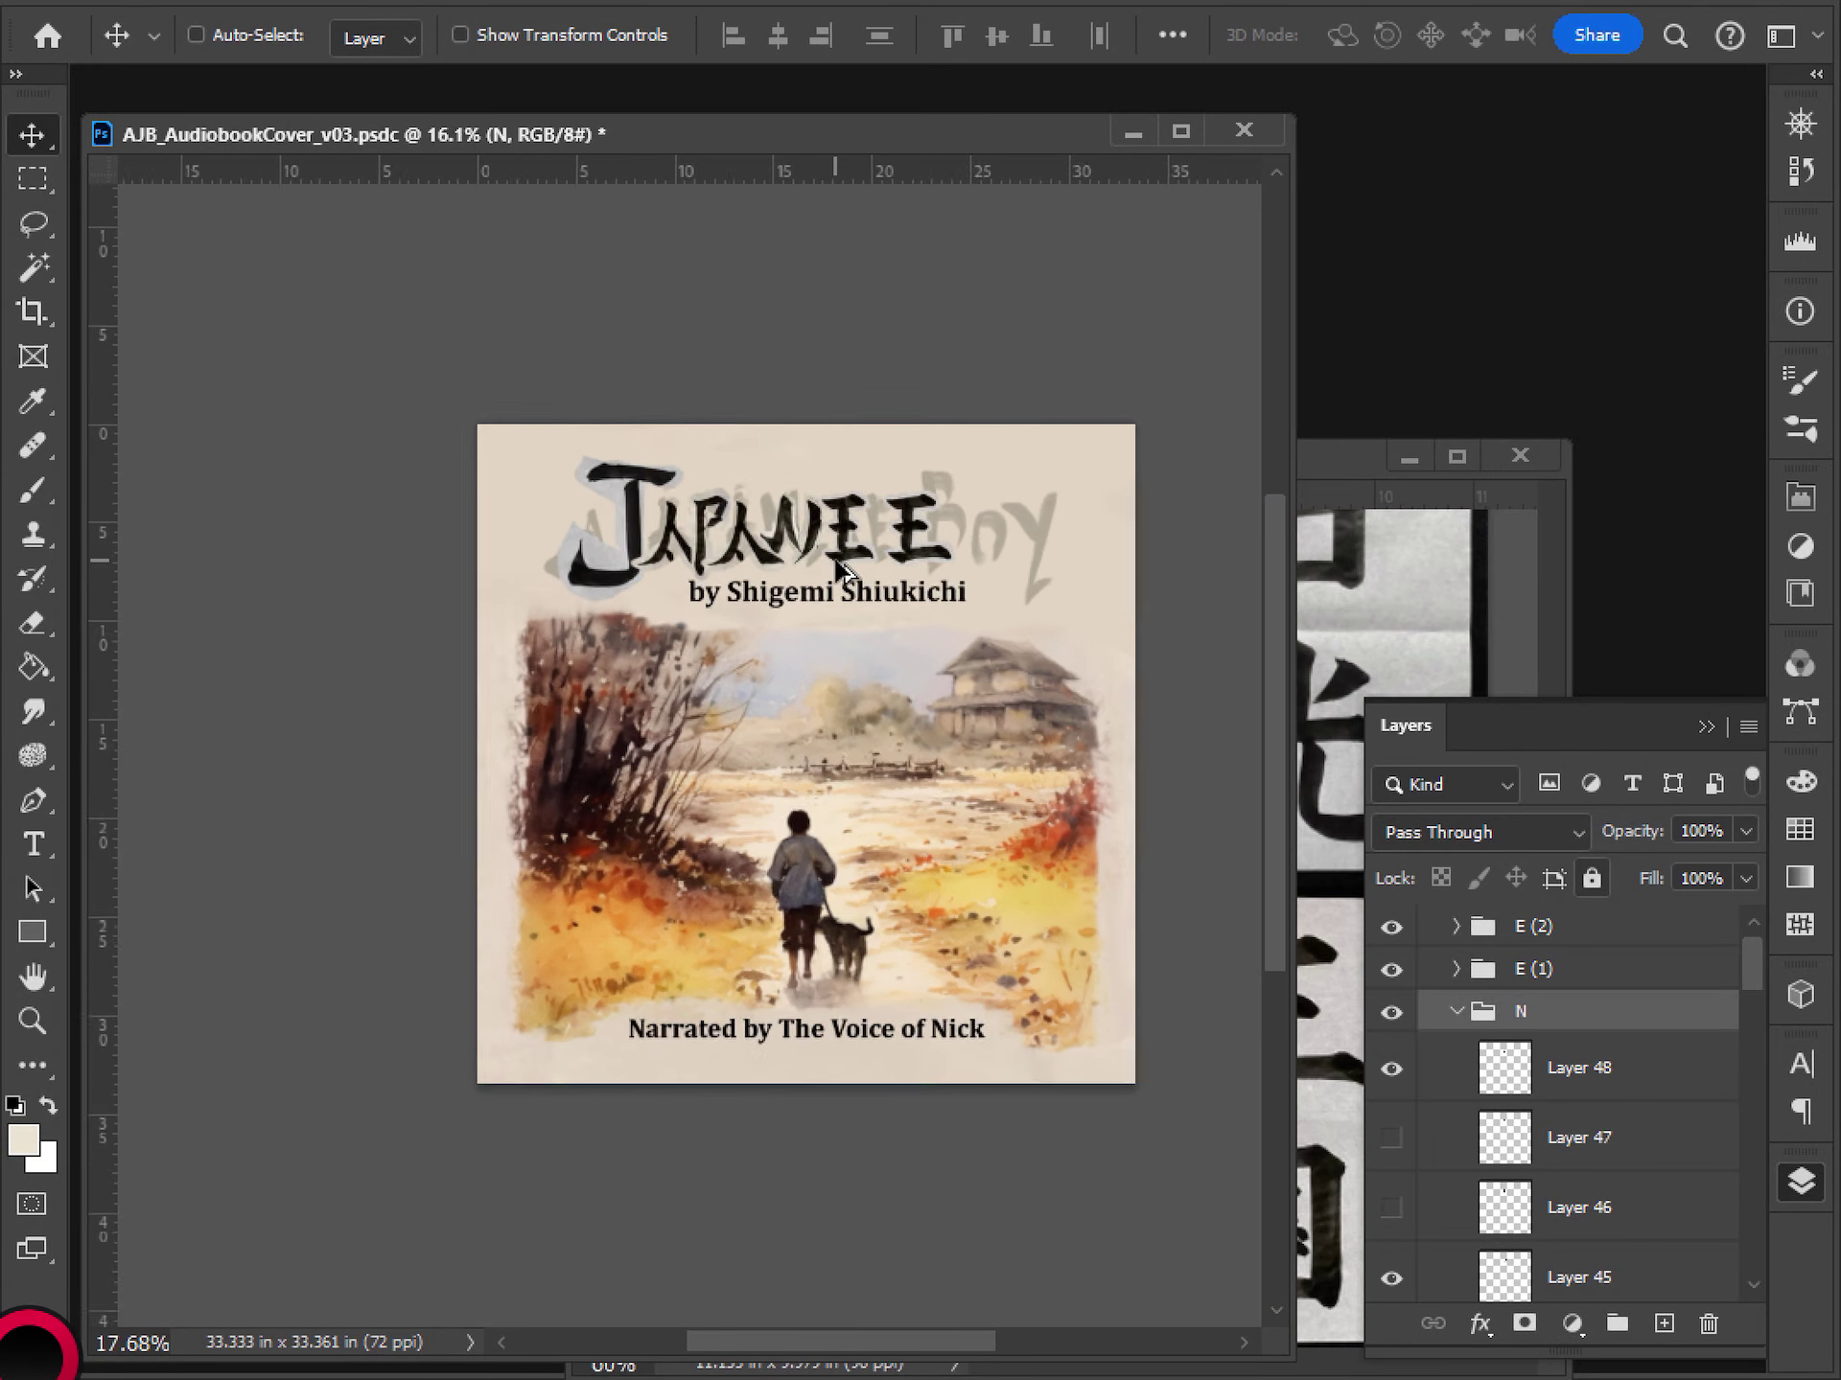
scroll(834, 575, "up", 4)
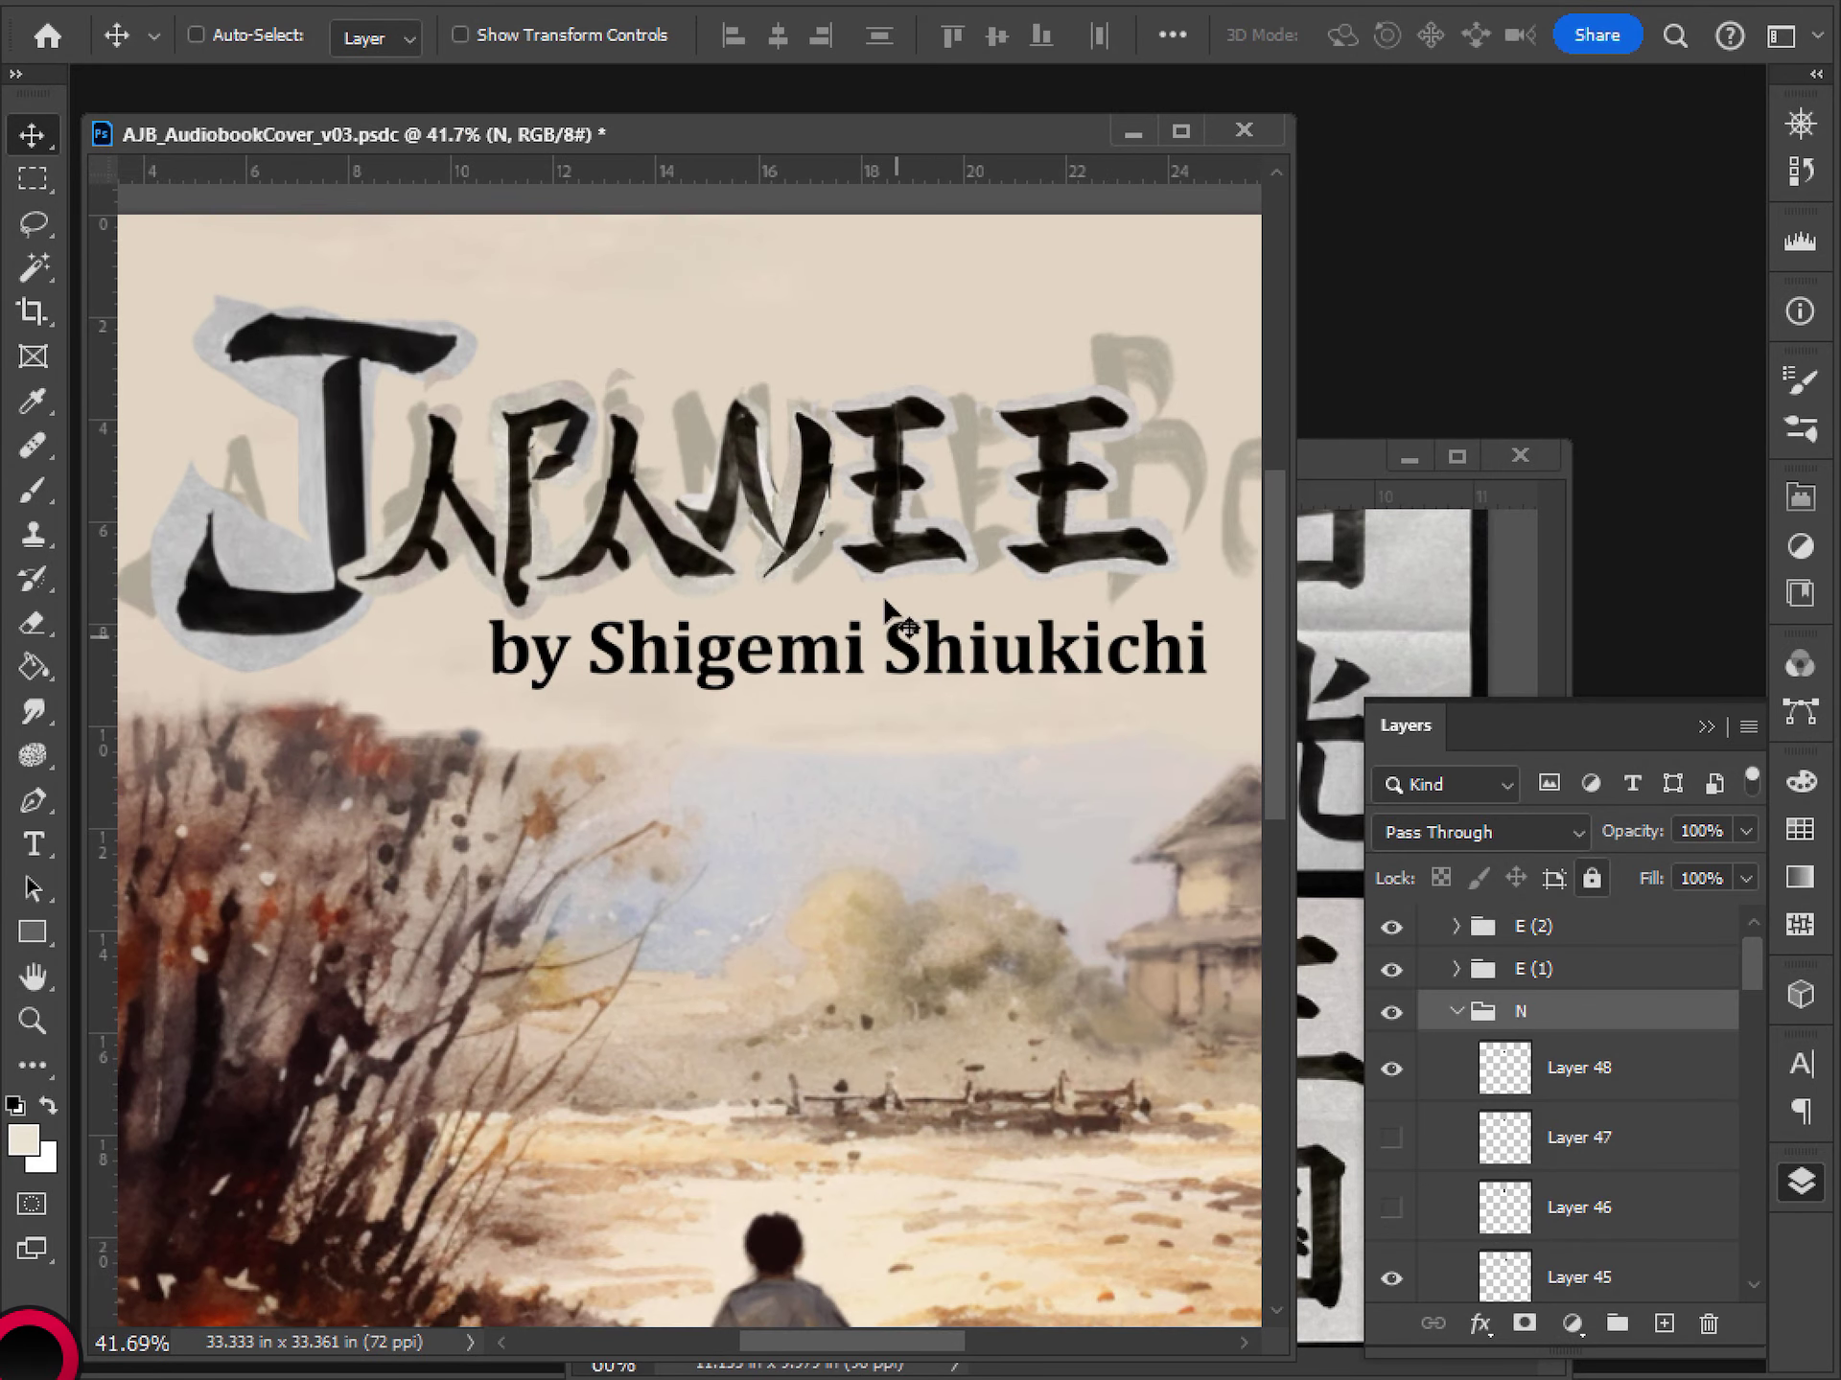
- Skew the N group horizontally by about 10.4° so that its top leans left
key("ctrl+t")
right_click(822, 471)
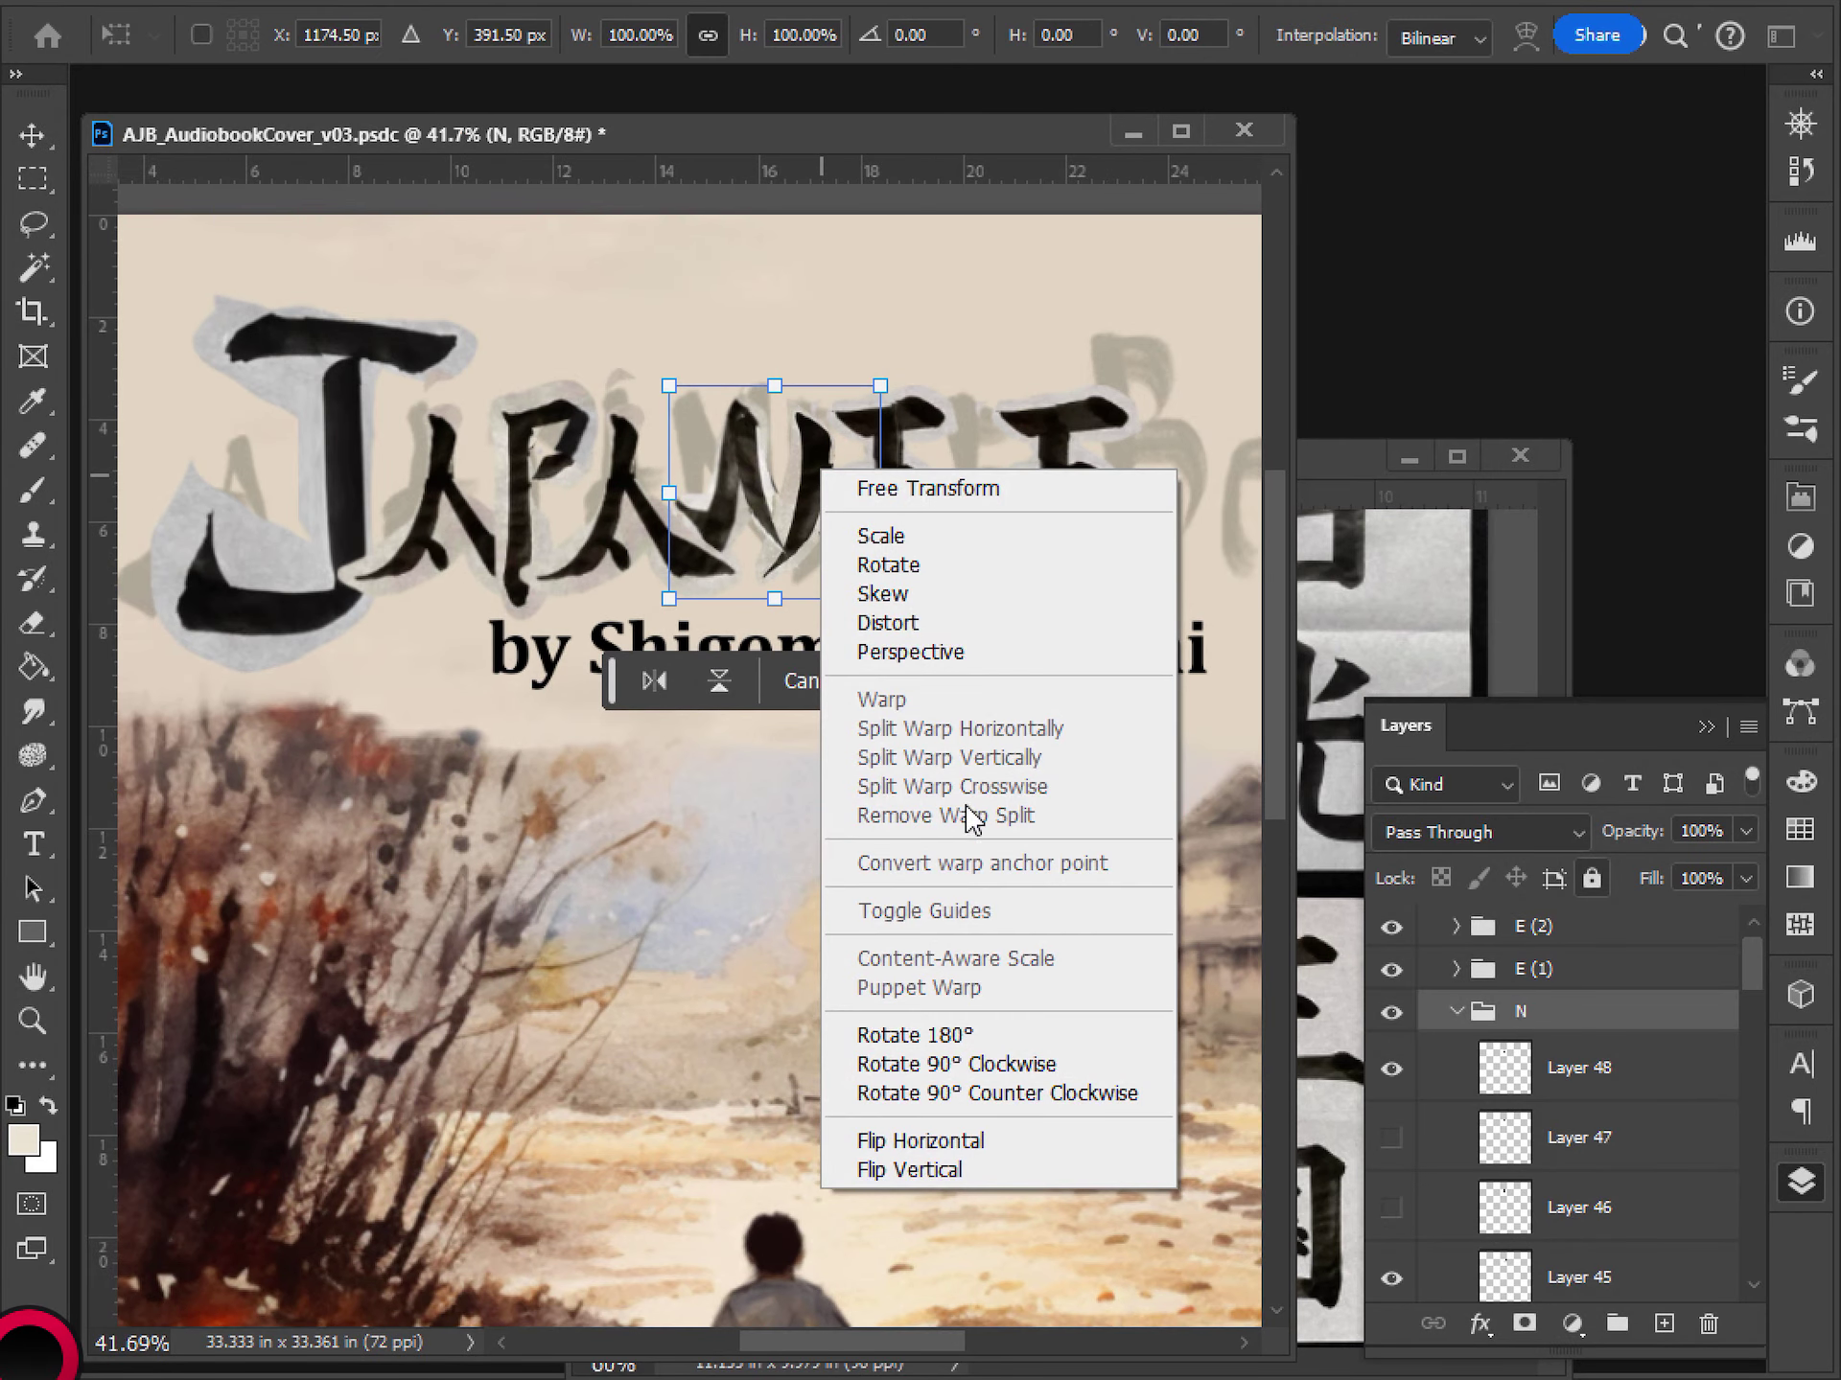
left_click(953, 593)
left_click_drag(774, 386, 743, 387)
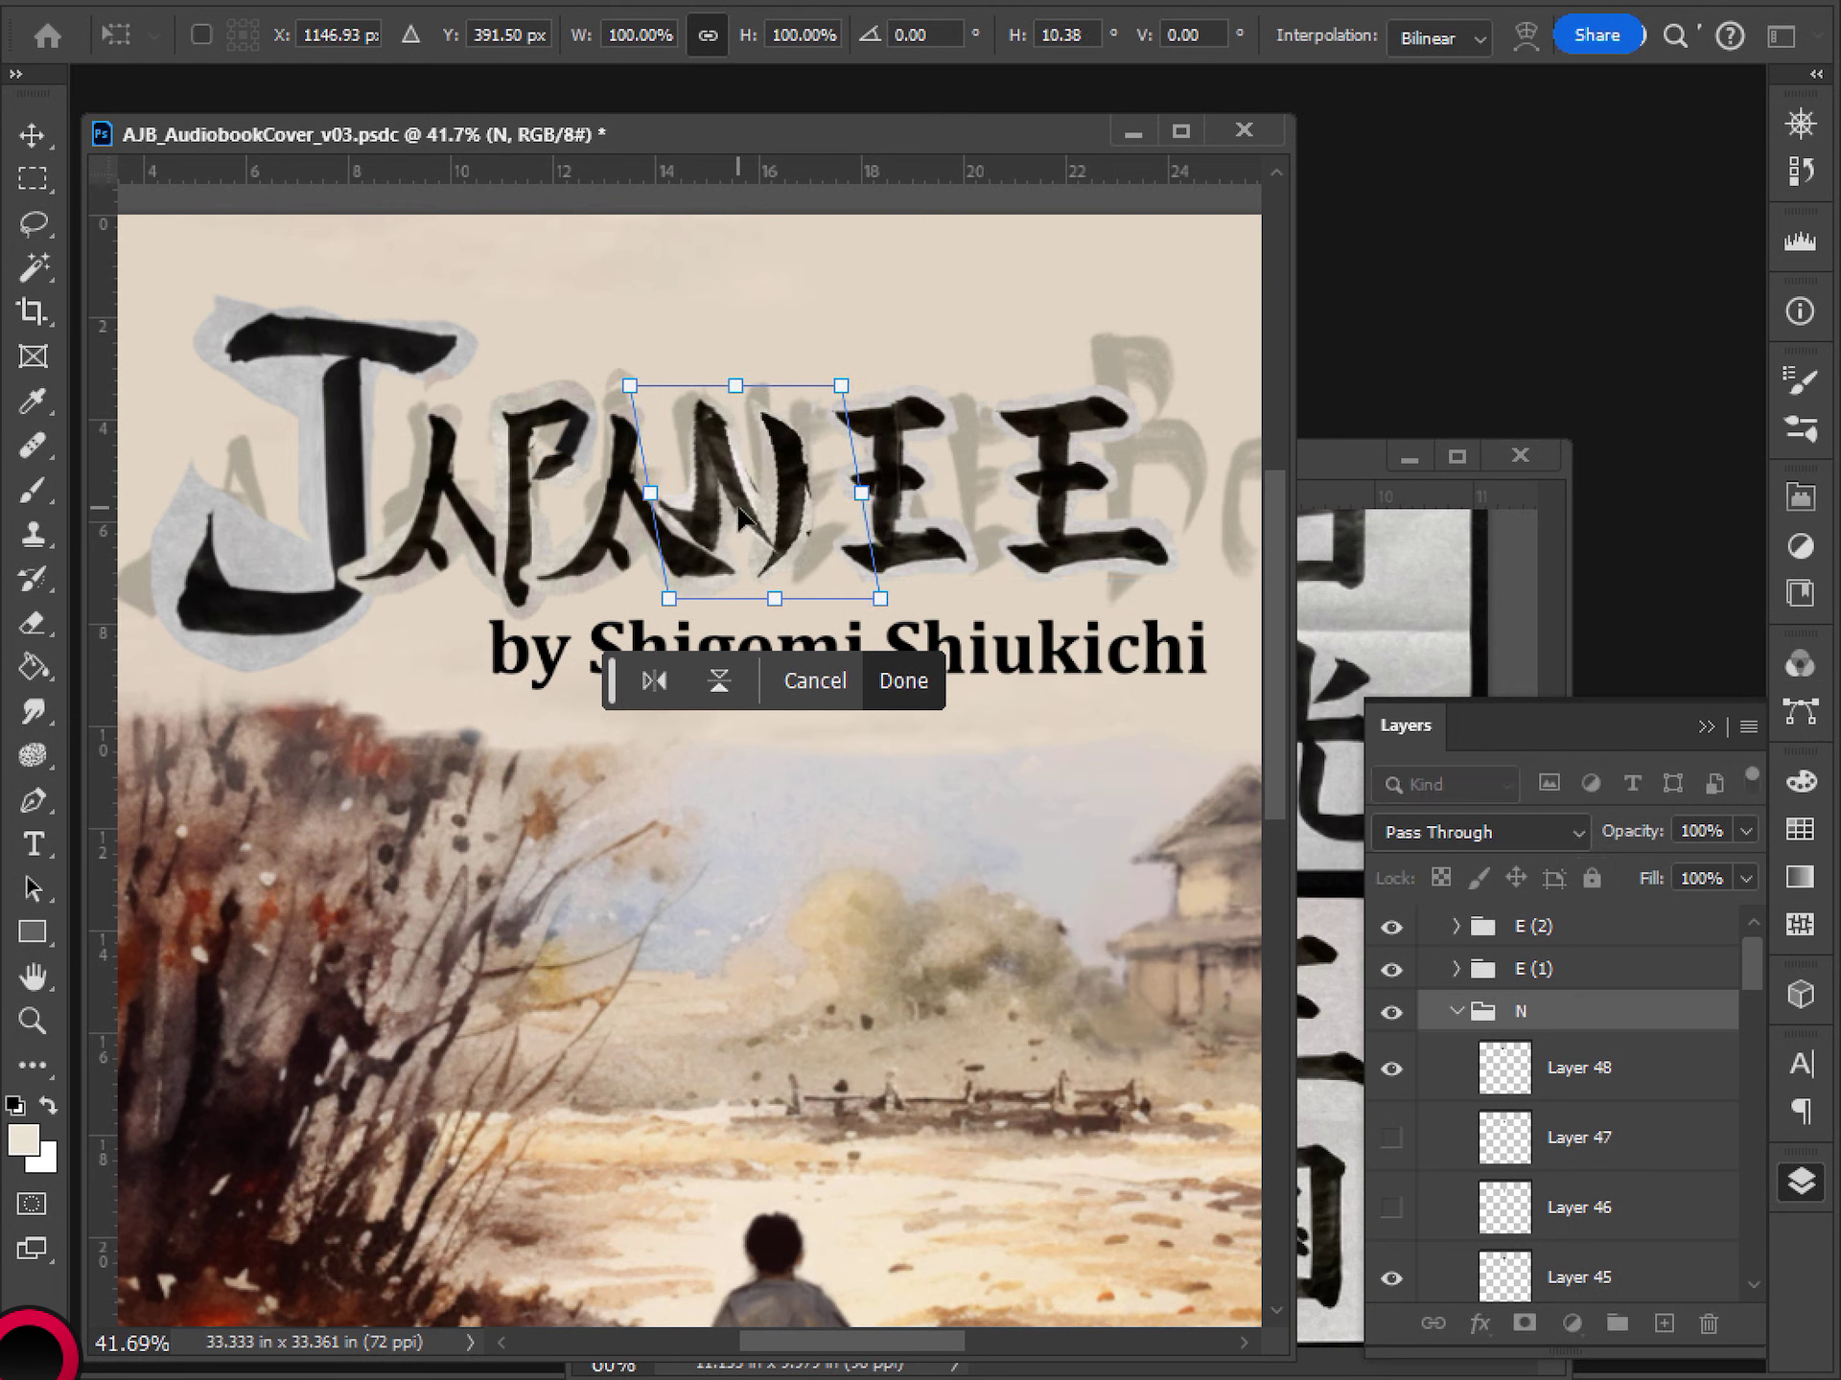
left_click_drag(744, 507, 746, 508)
key("Return")
scroll(717, 522, "down", 5)
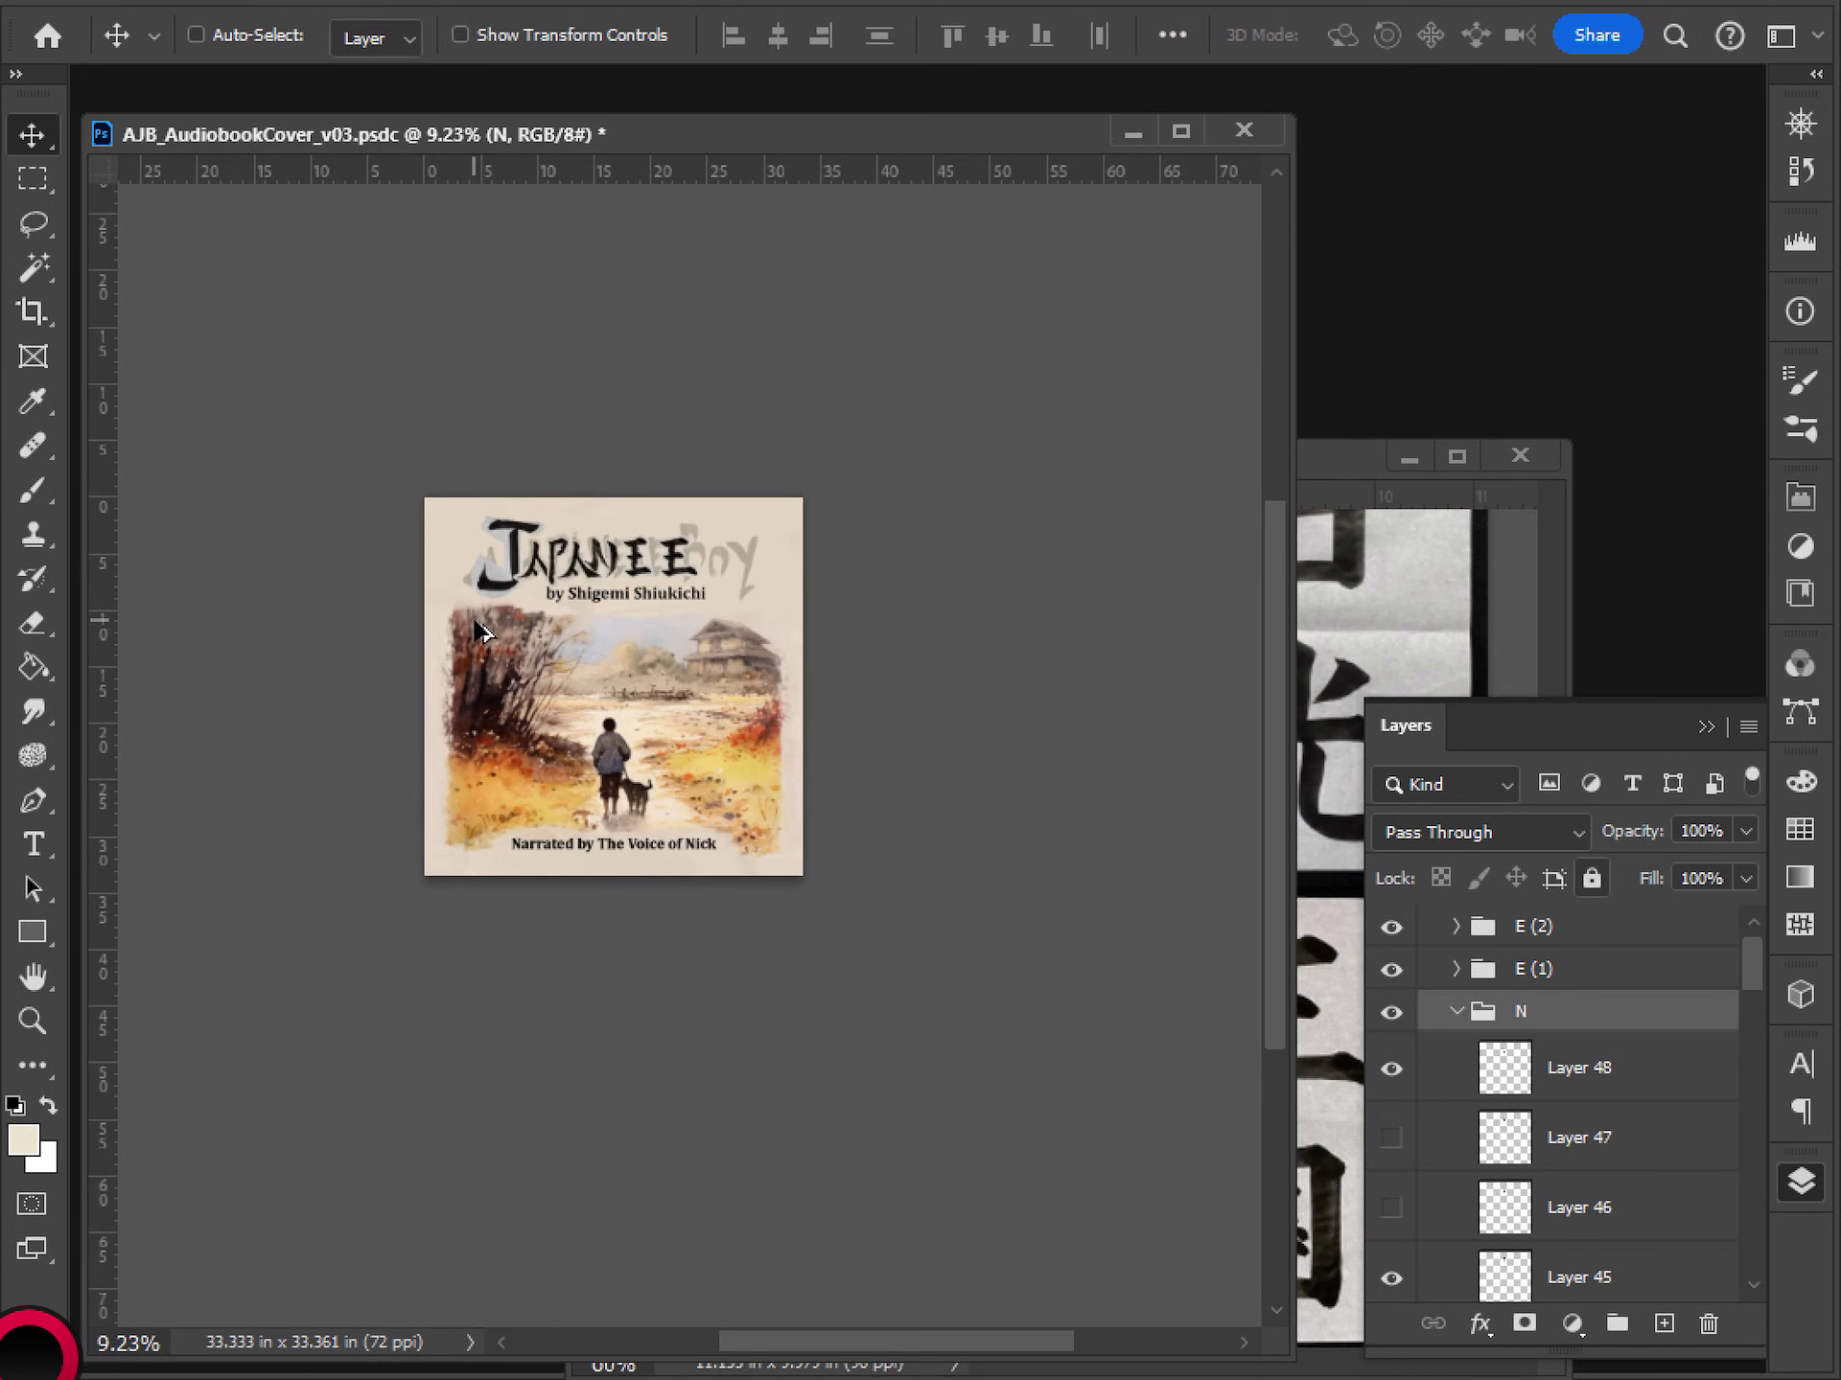
- Reposition the skewed N group slightly between the second A and the first E
scroll(683, 644, "up", 4)
mouse_move(862, 423)
left_mouse_down()
mouse_move(875, 431)
mouse_move(847, 437)
left_mouse_up()
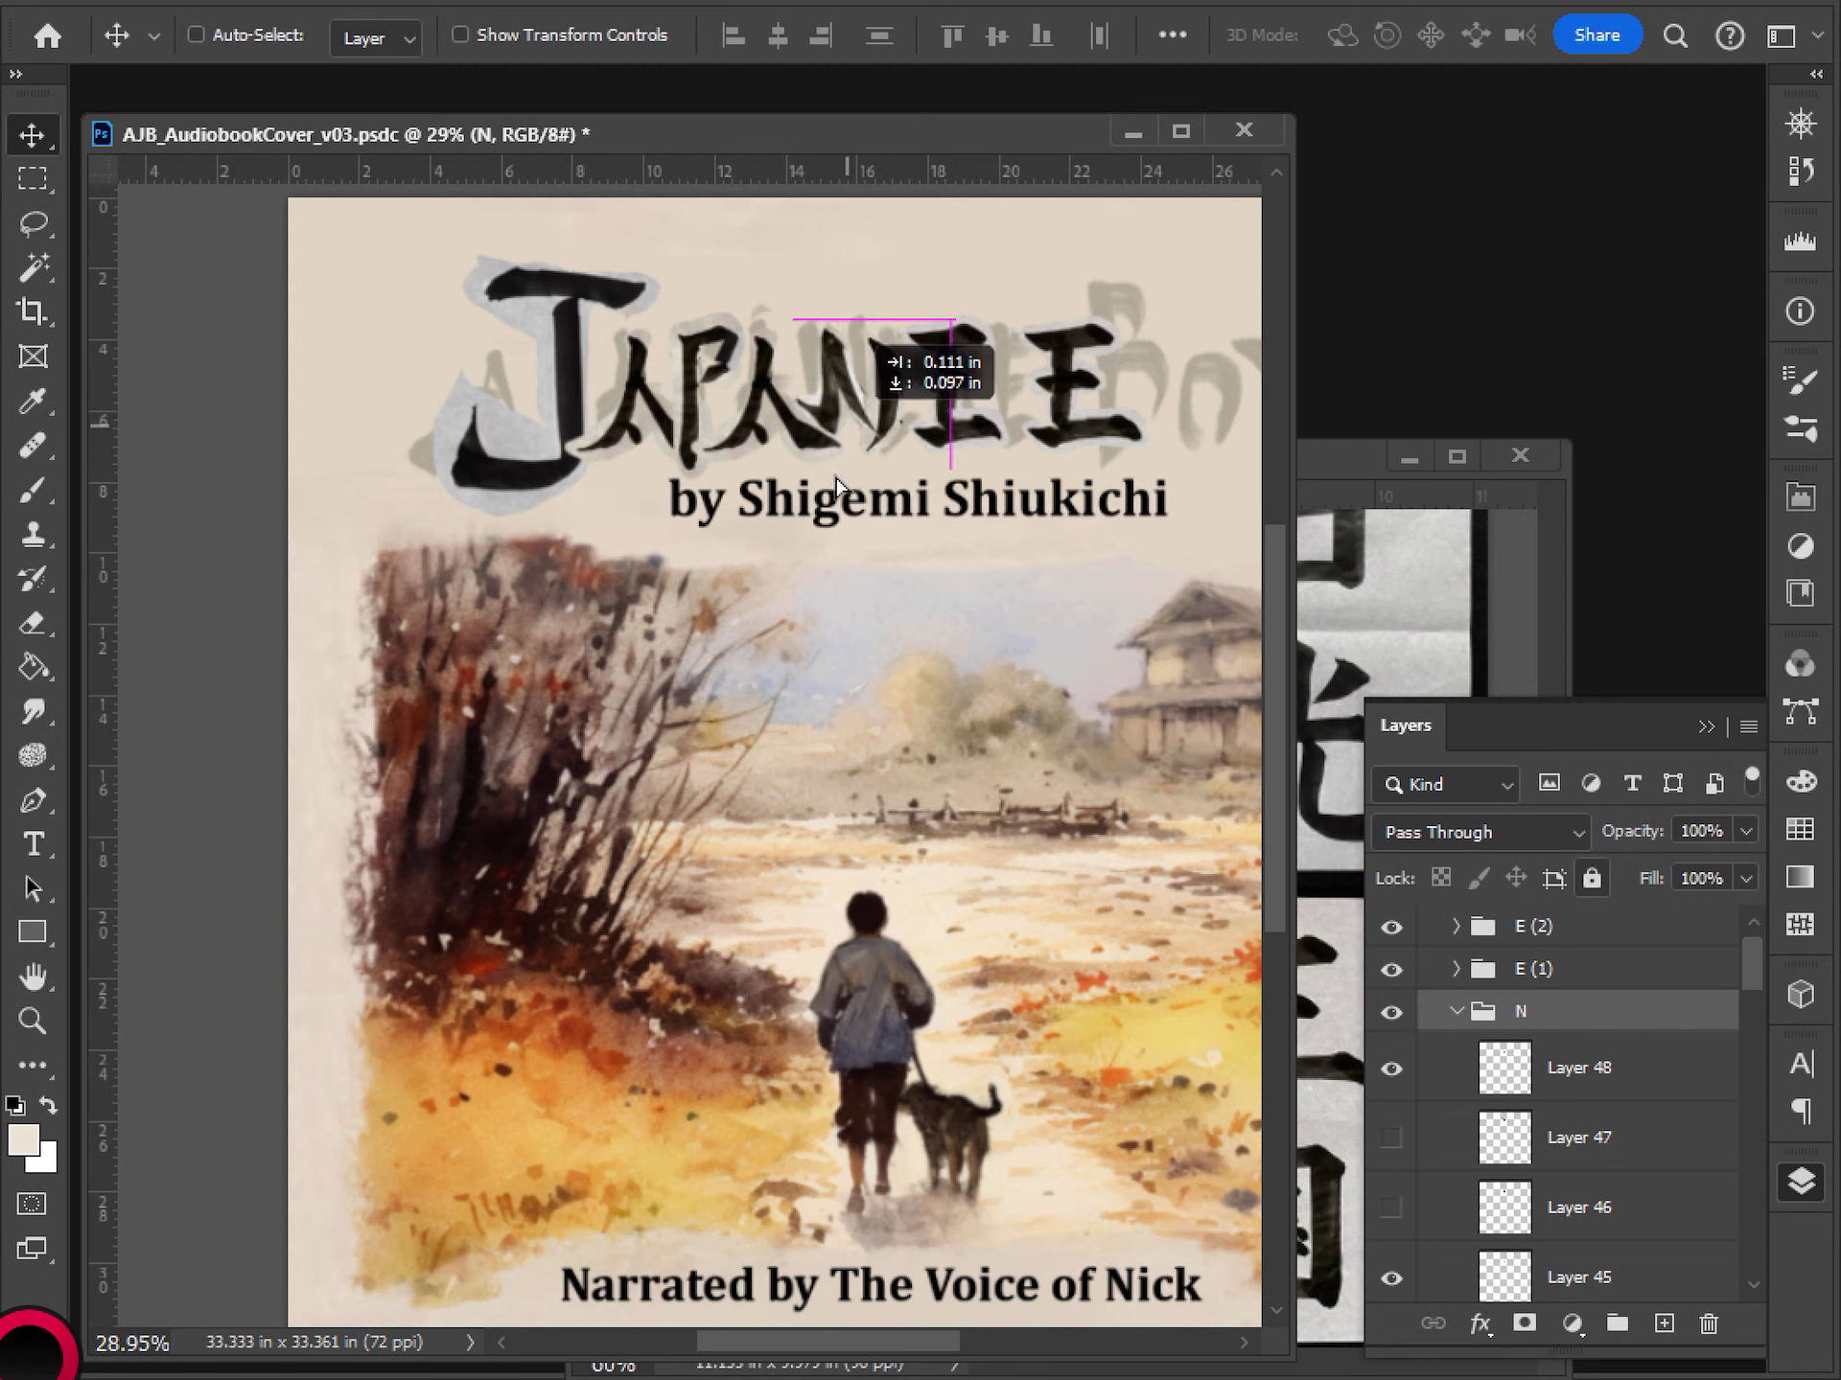
left_click_drag(836, 484, 836, 484)
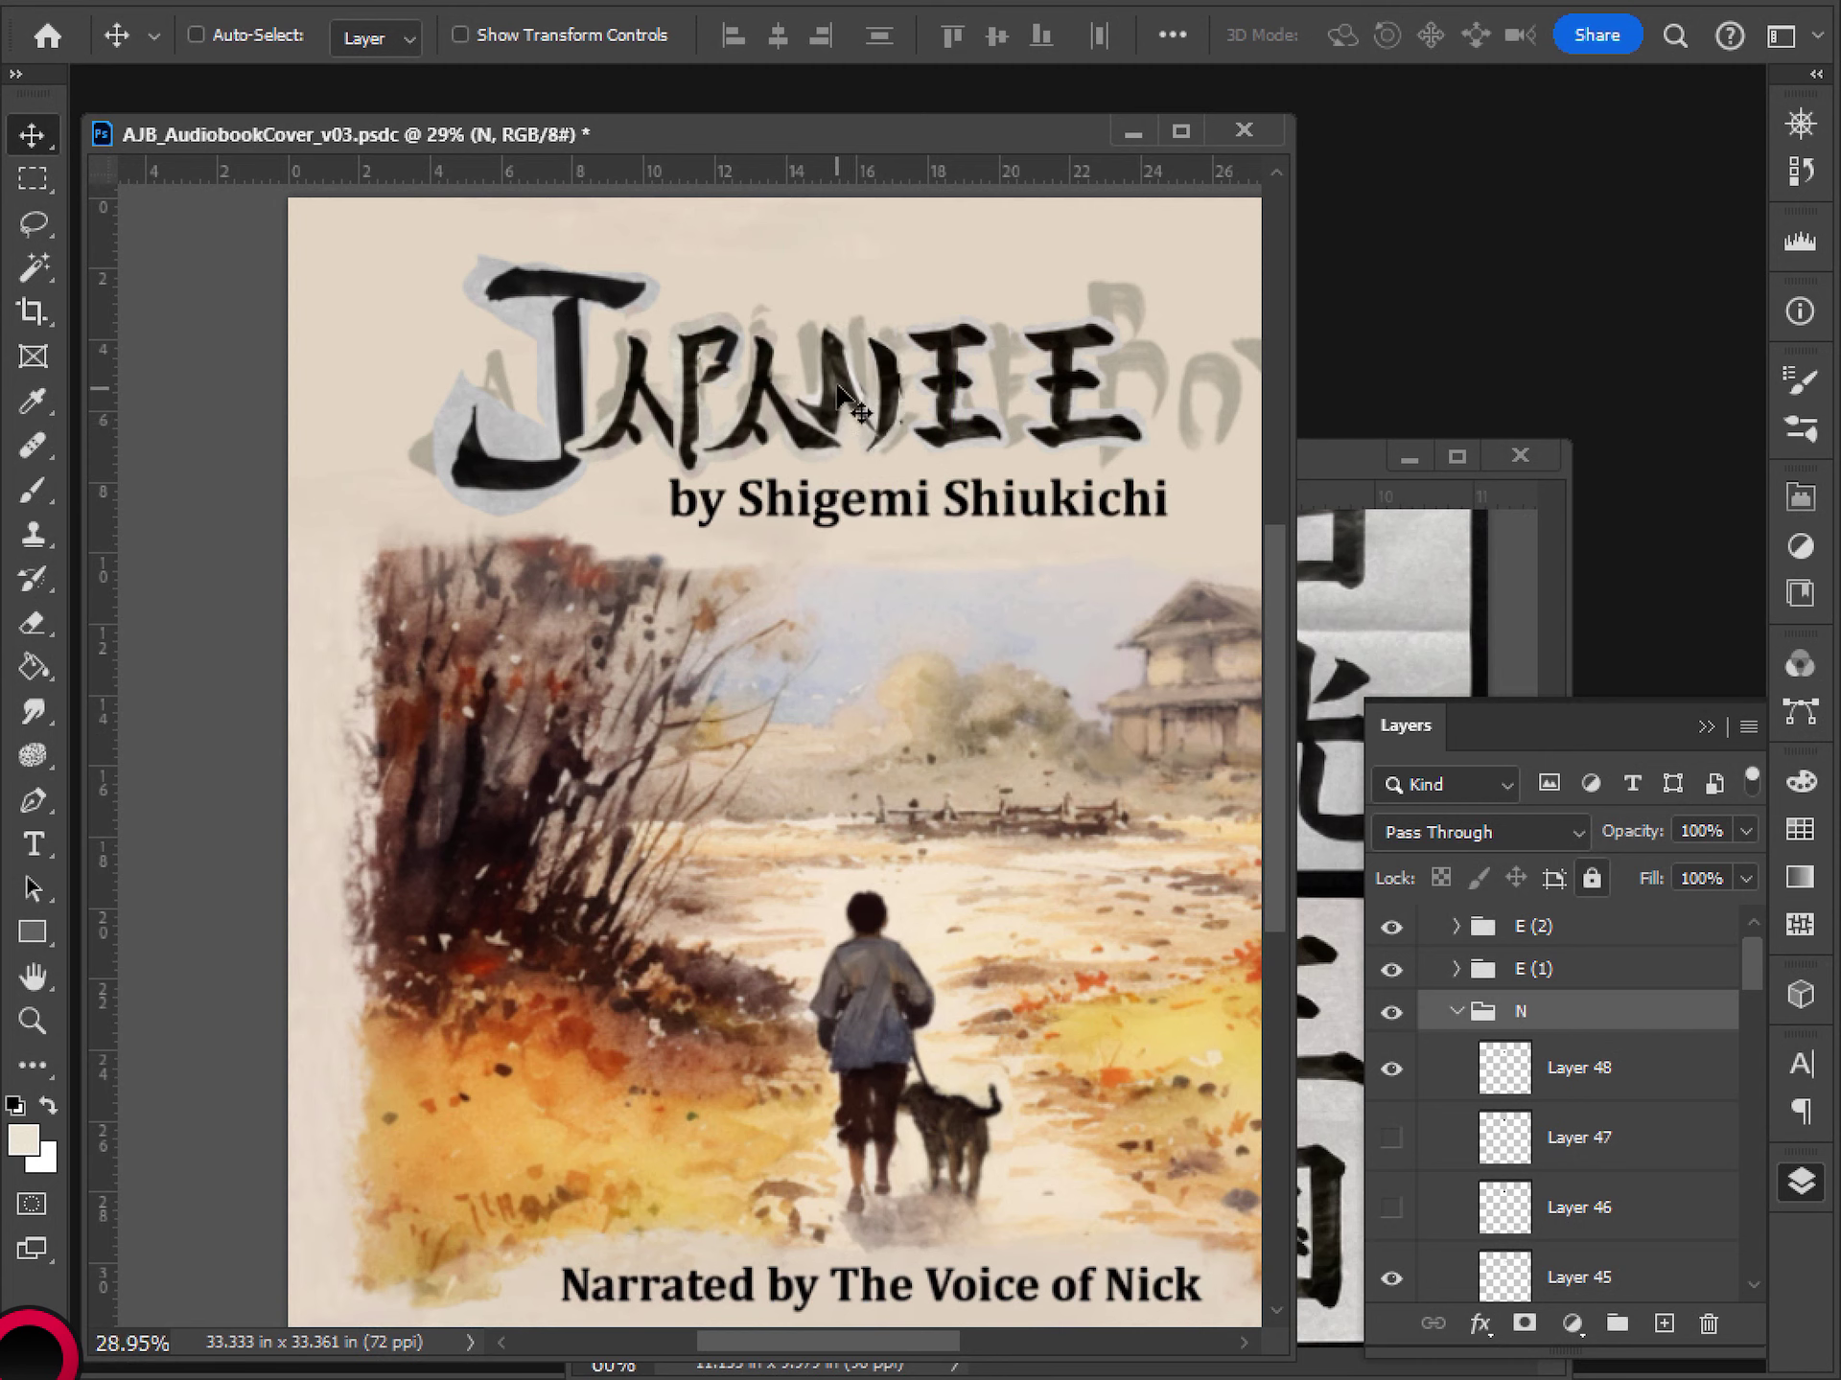
- Shorten the N's left stroke on Layer 41 slightly from its bottom edge
scroll(892, 508, "down", 1)
scroll(1648, 1206, "down", 3)
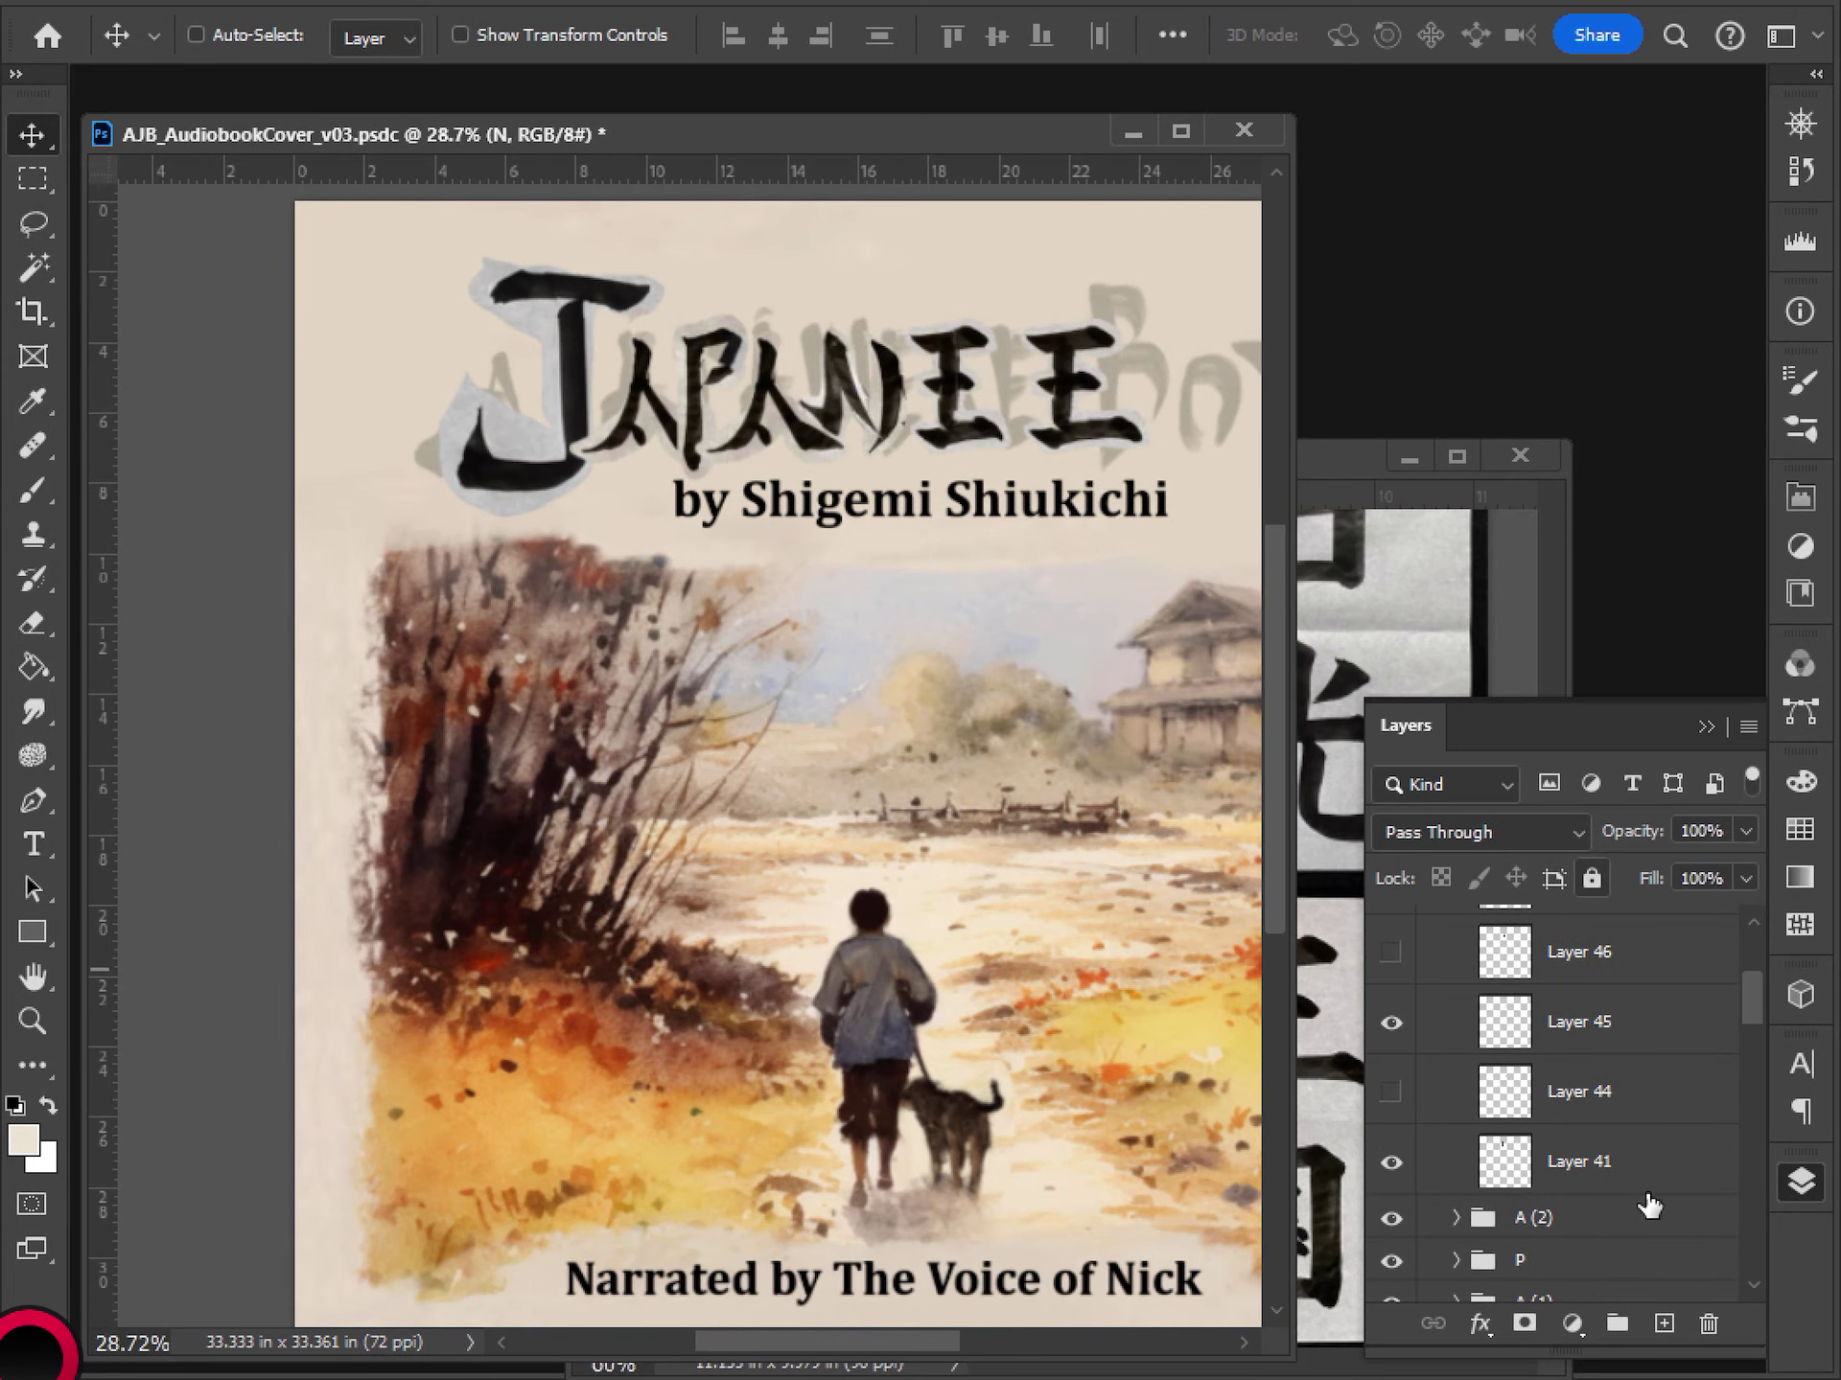
left_click(1608, 1155)
key("ctrl+t")
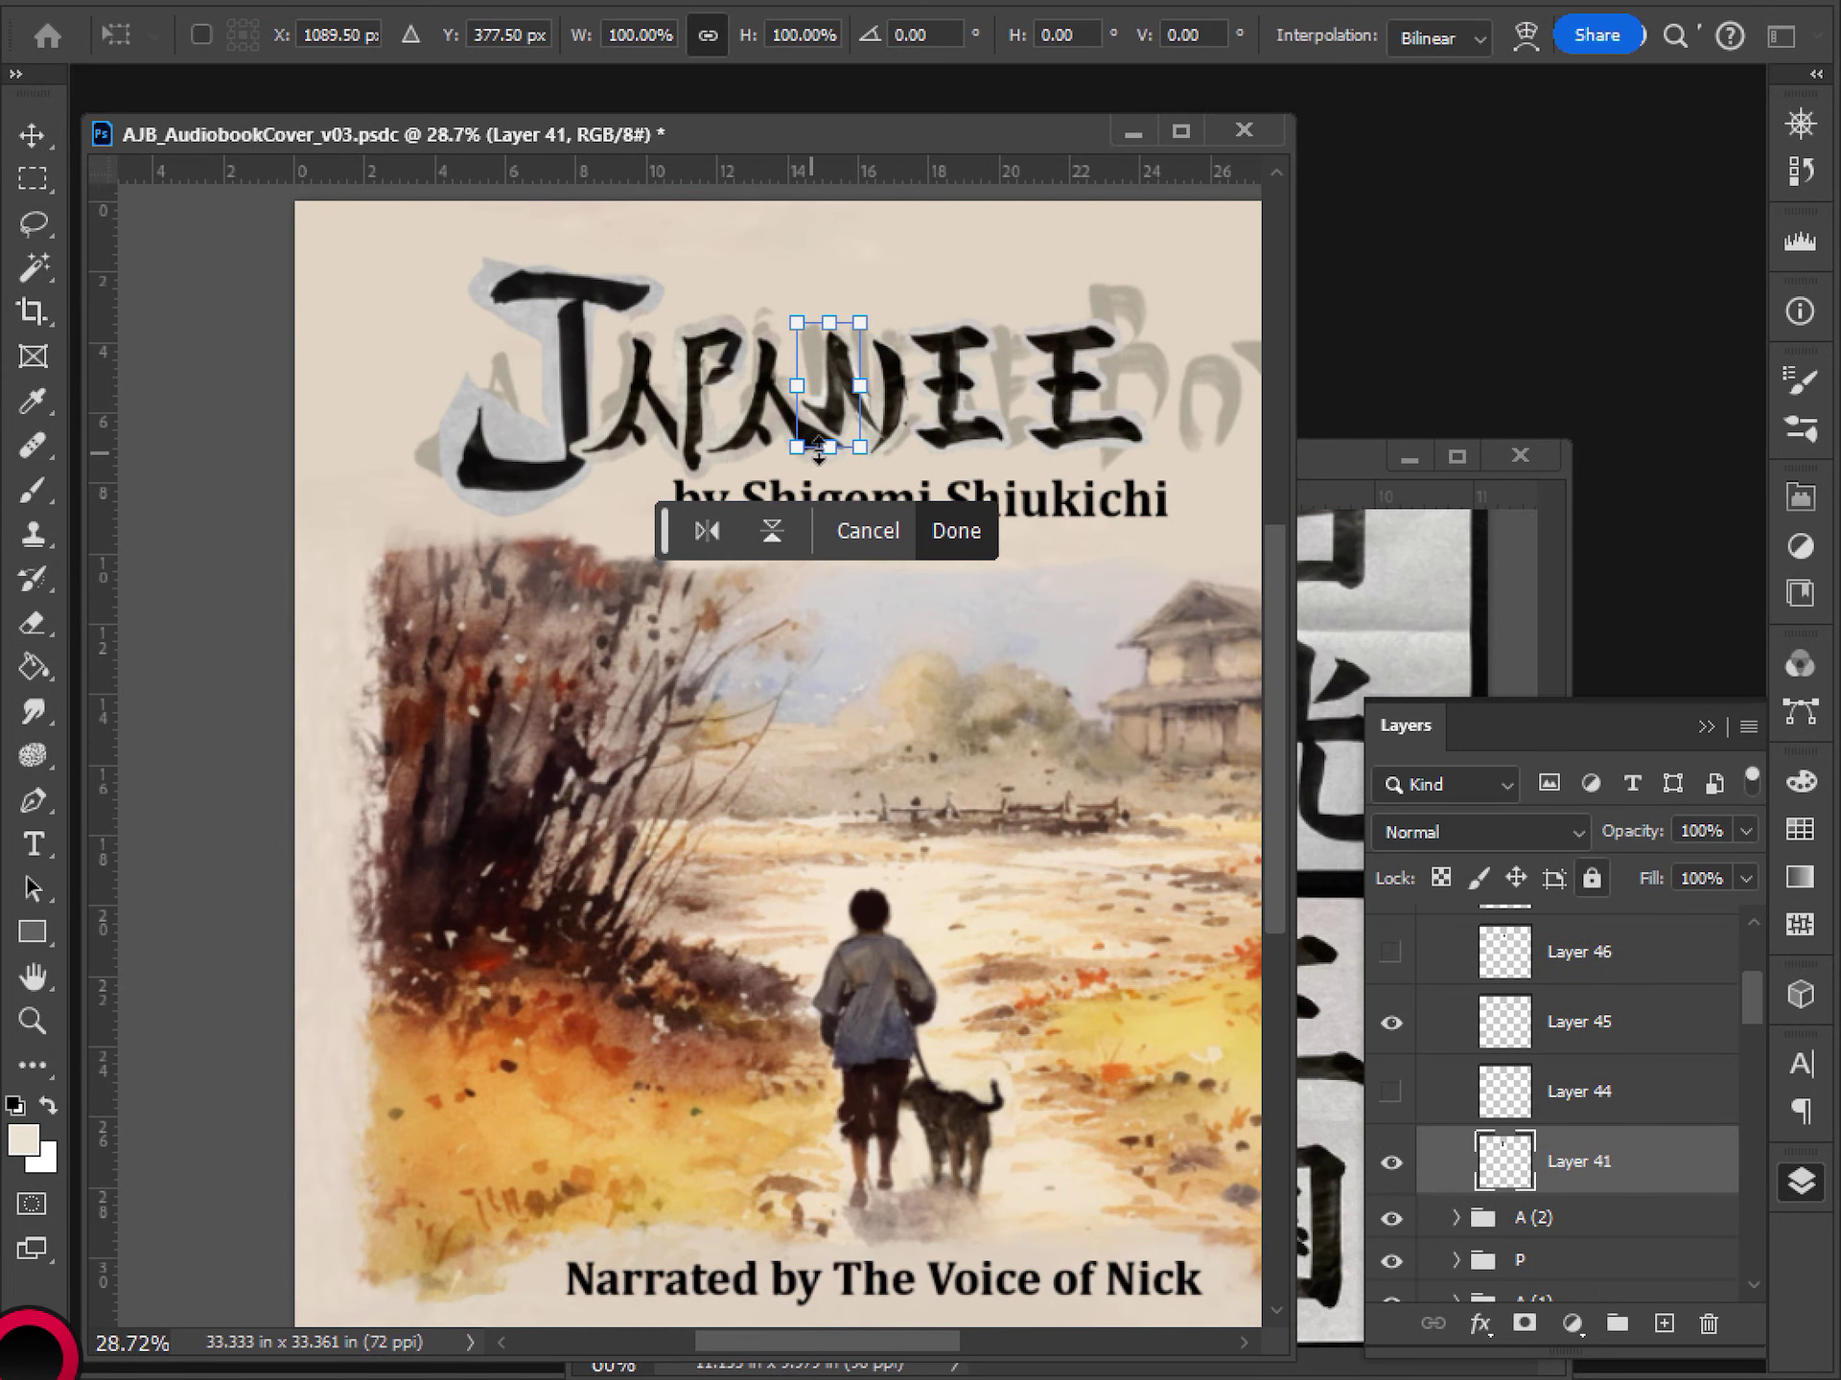
left_click_drag(819, 449, 820, 441)
key("Return")
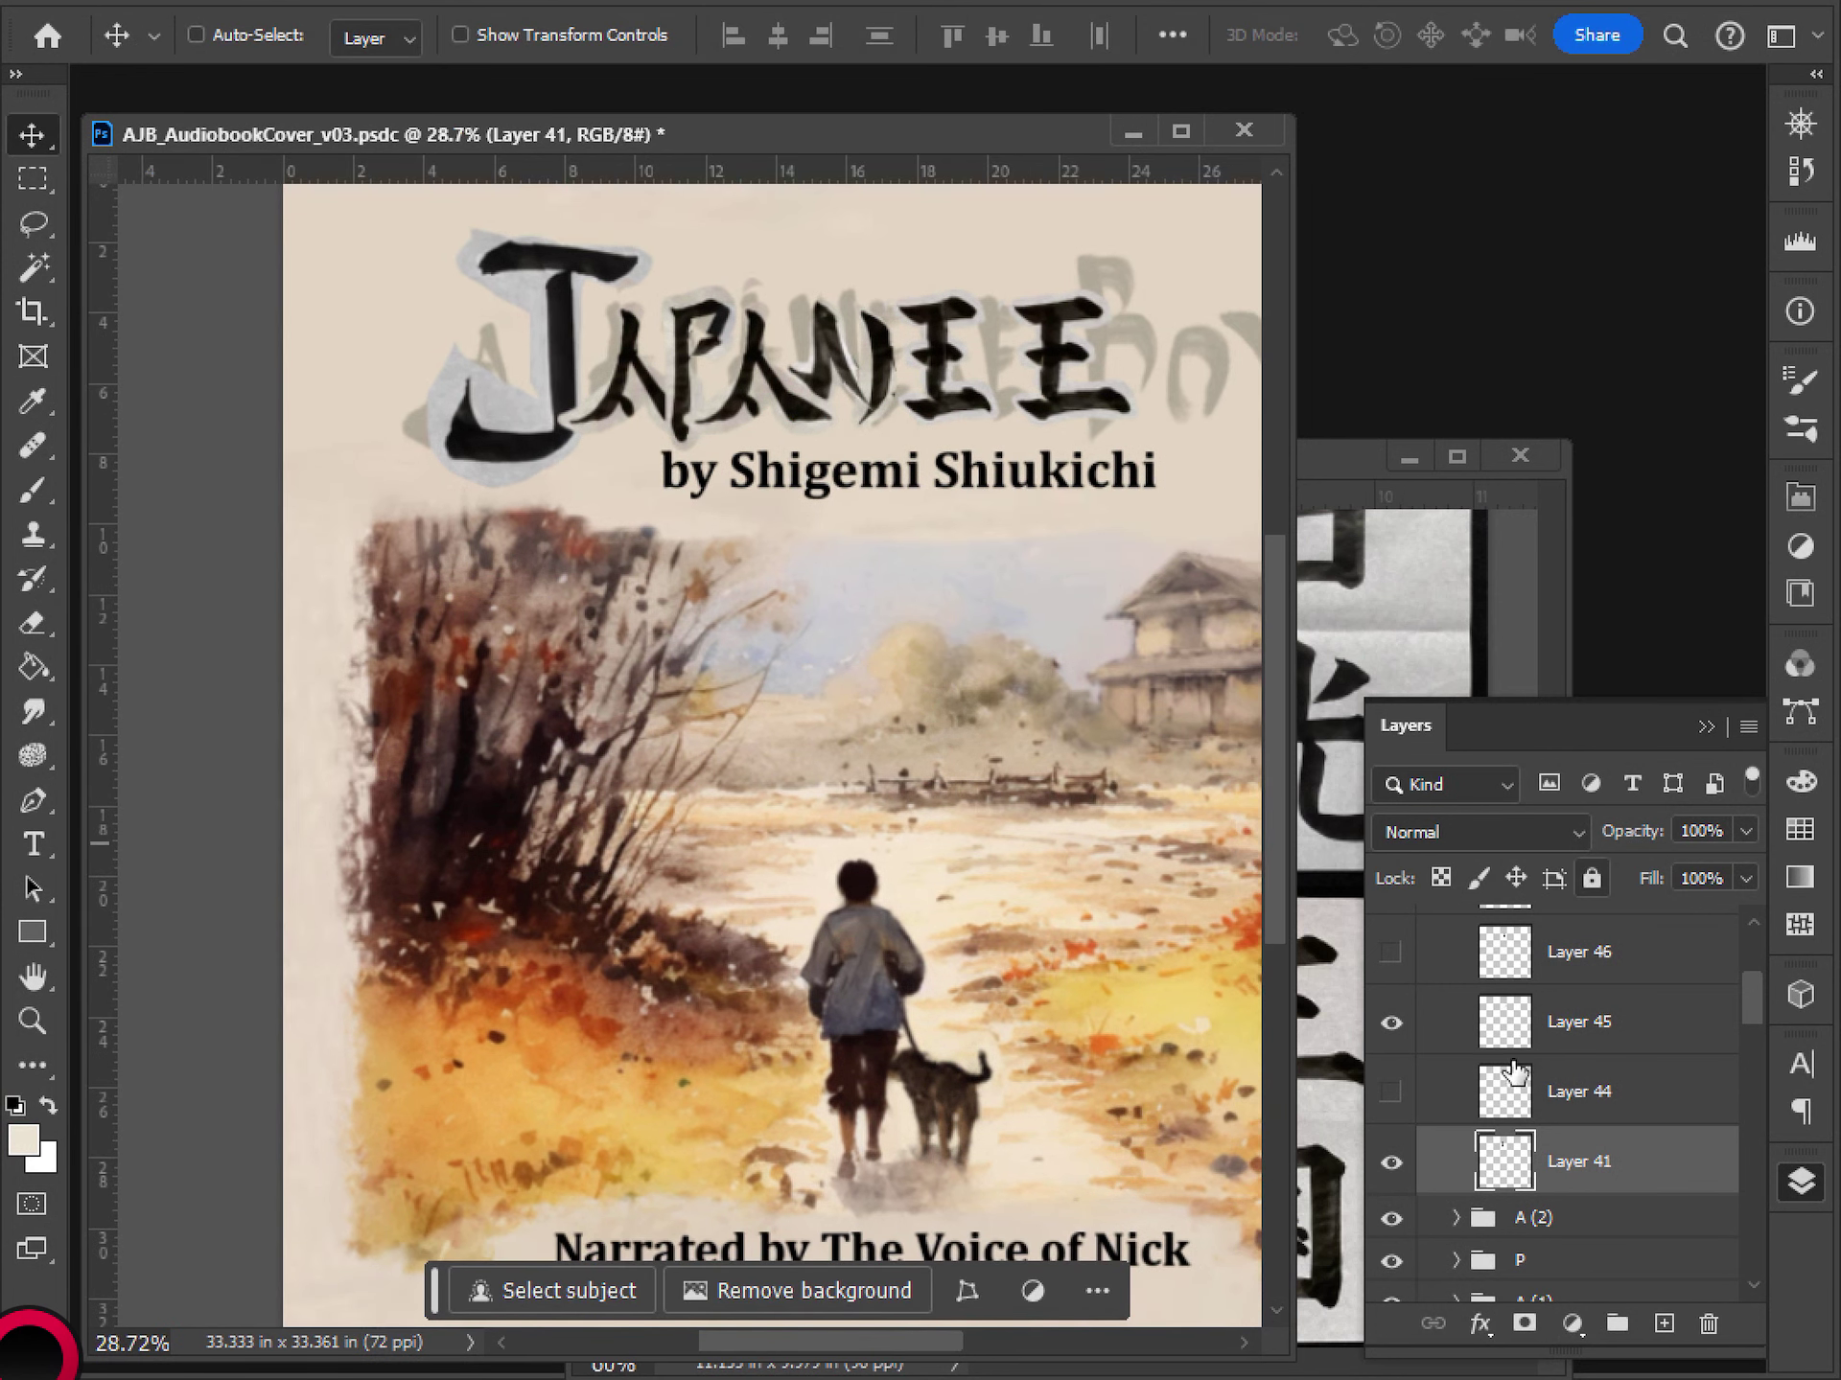
- Move the N's right stroke on Layer 45 upward to a Y position of 375 px
left_click(1534, 1022)
key("ctrl+t")
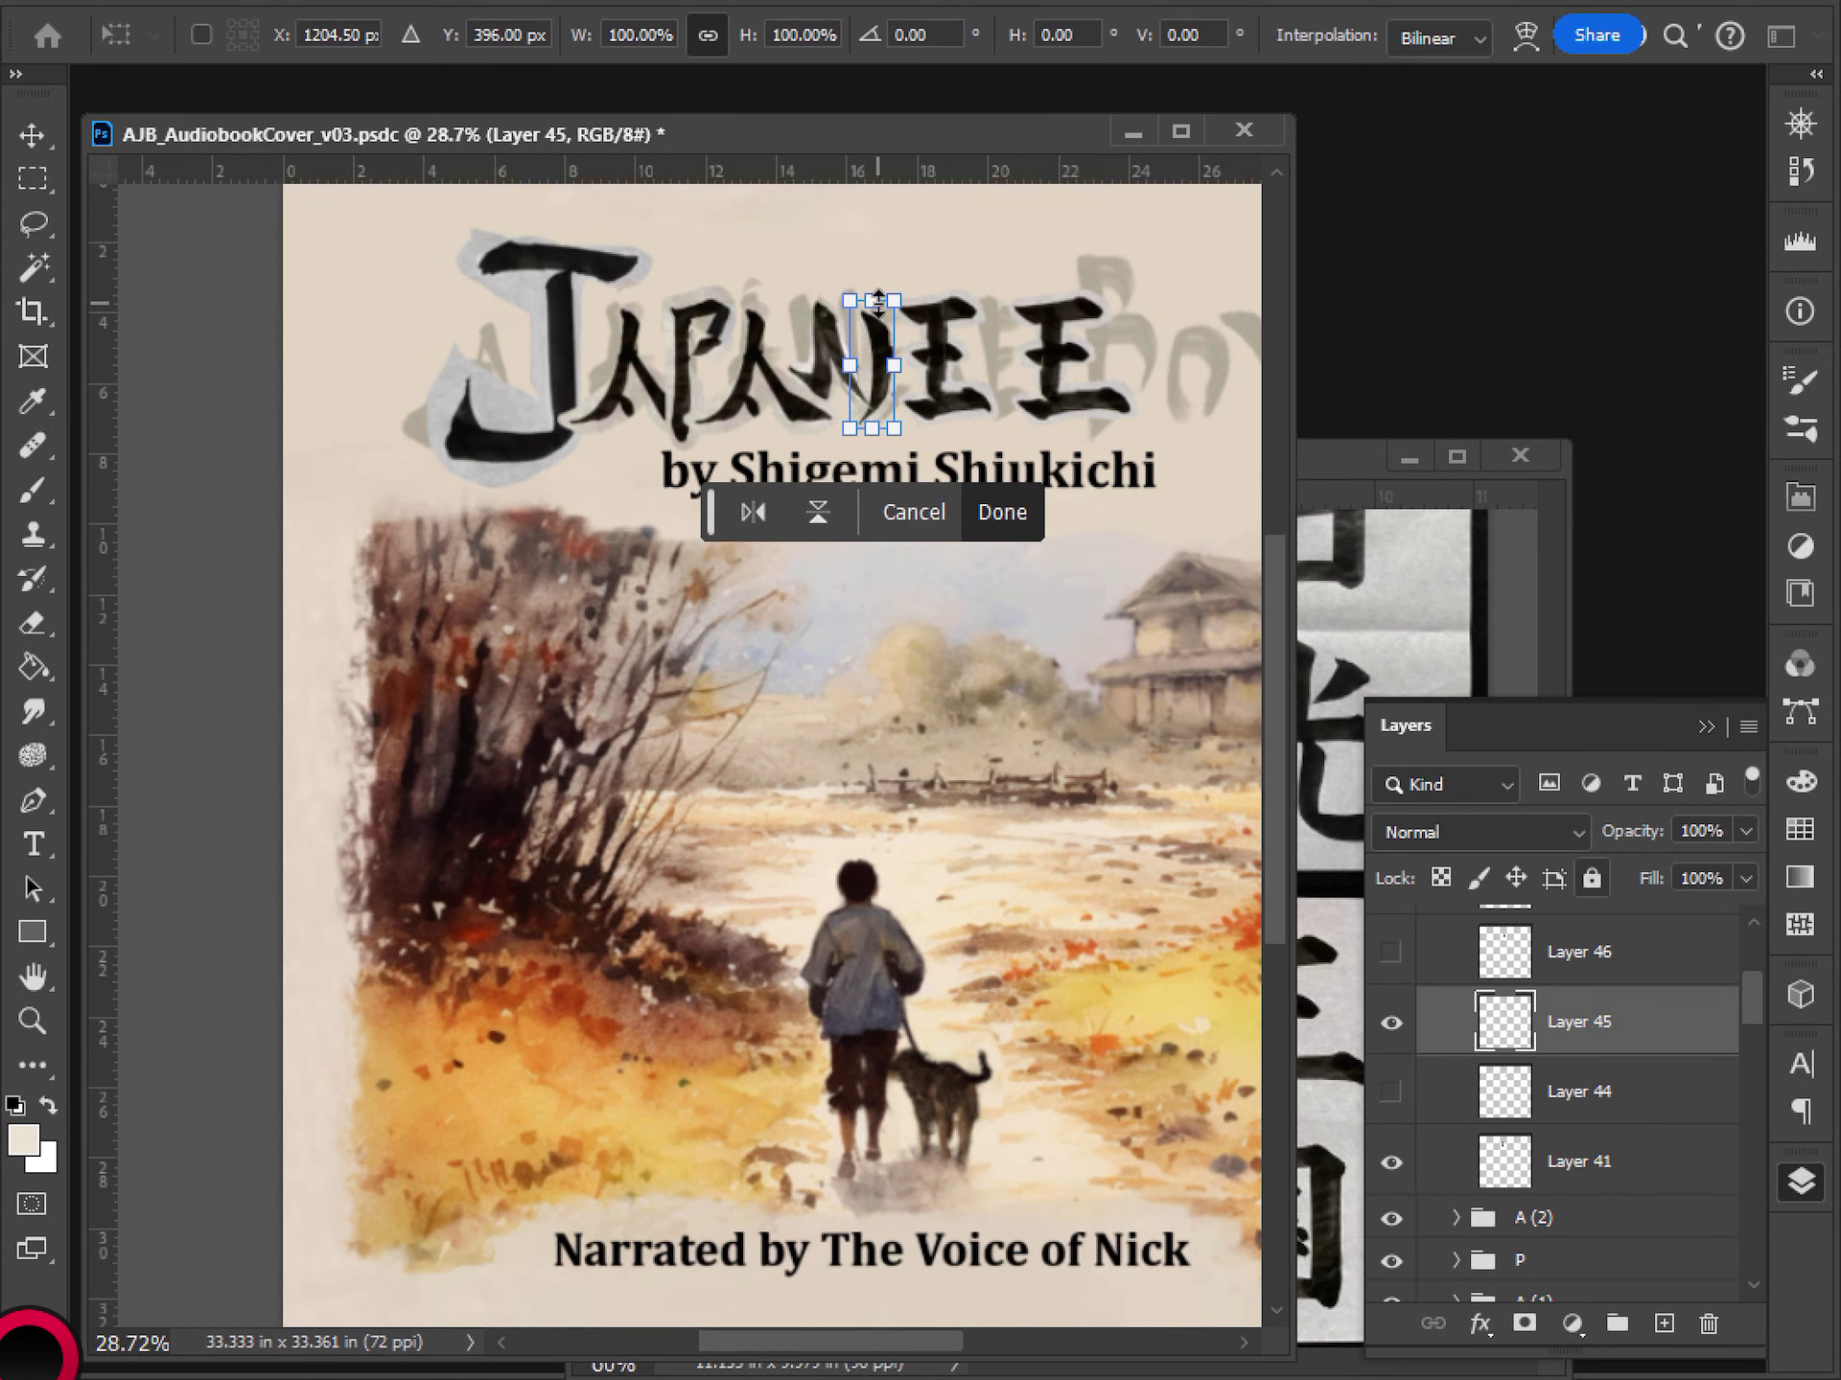
left_click_drag(878, 303, 874, 383)
key("Return")
key("ctrl+t")
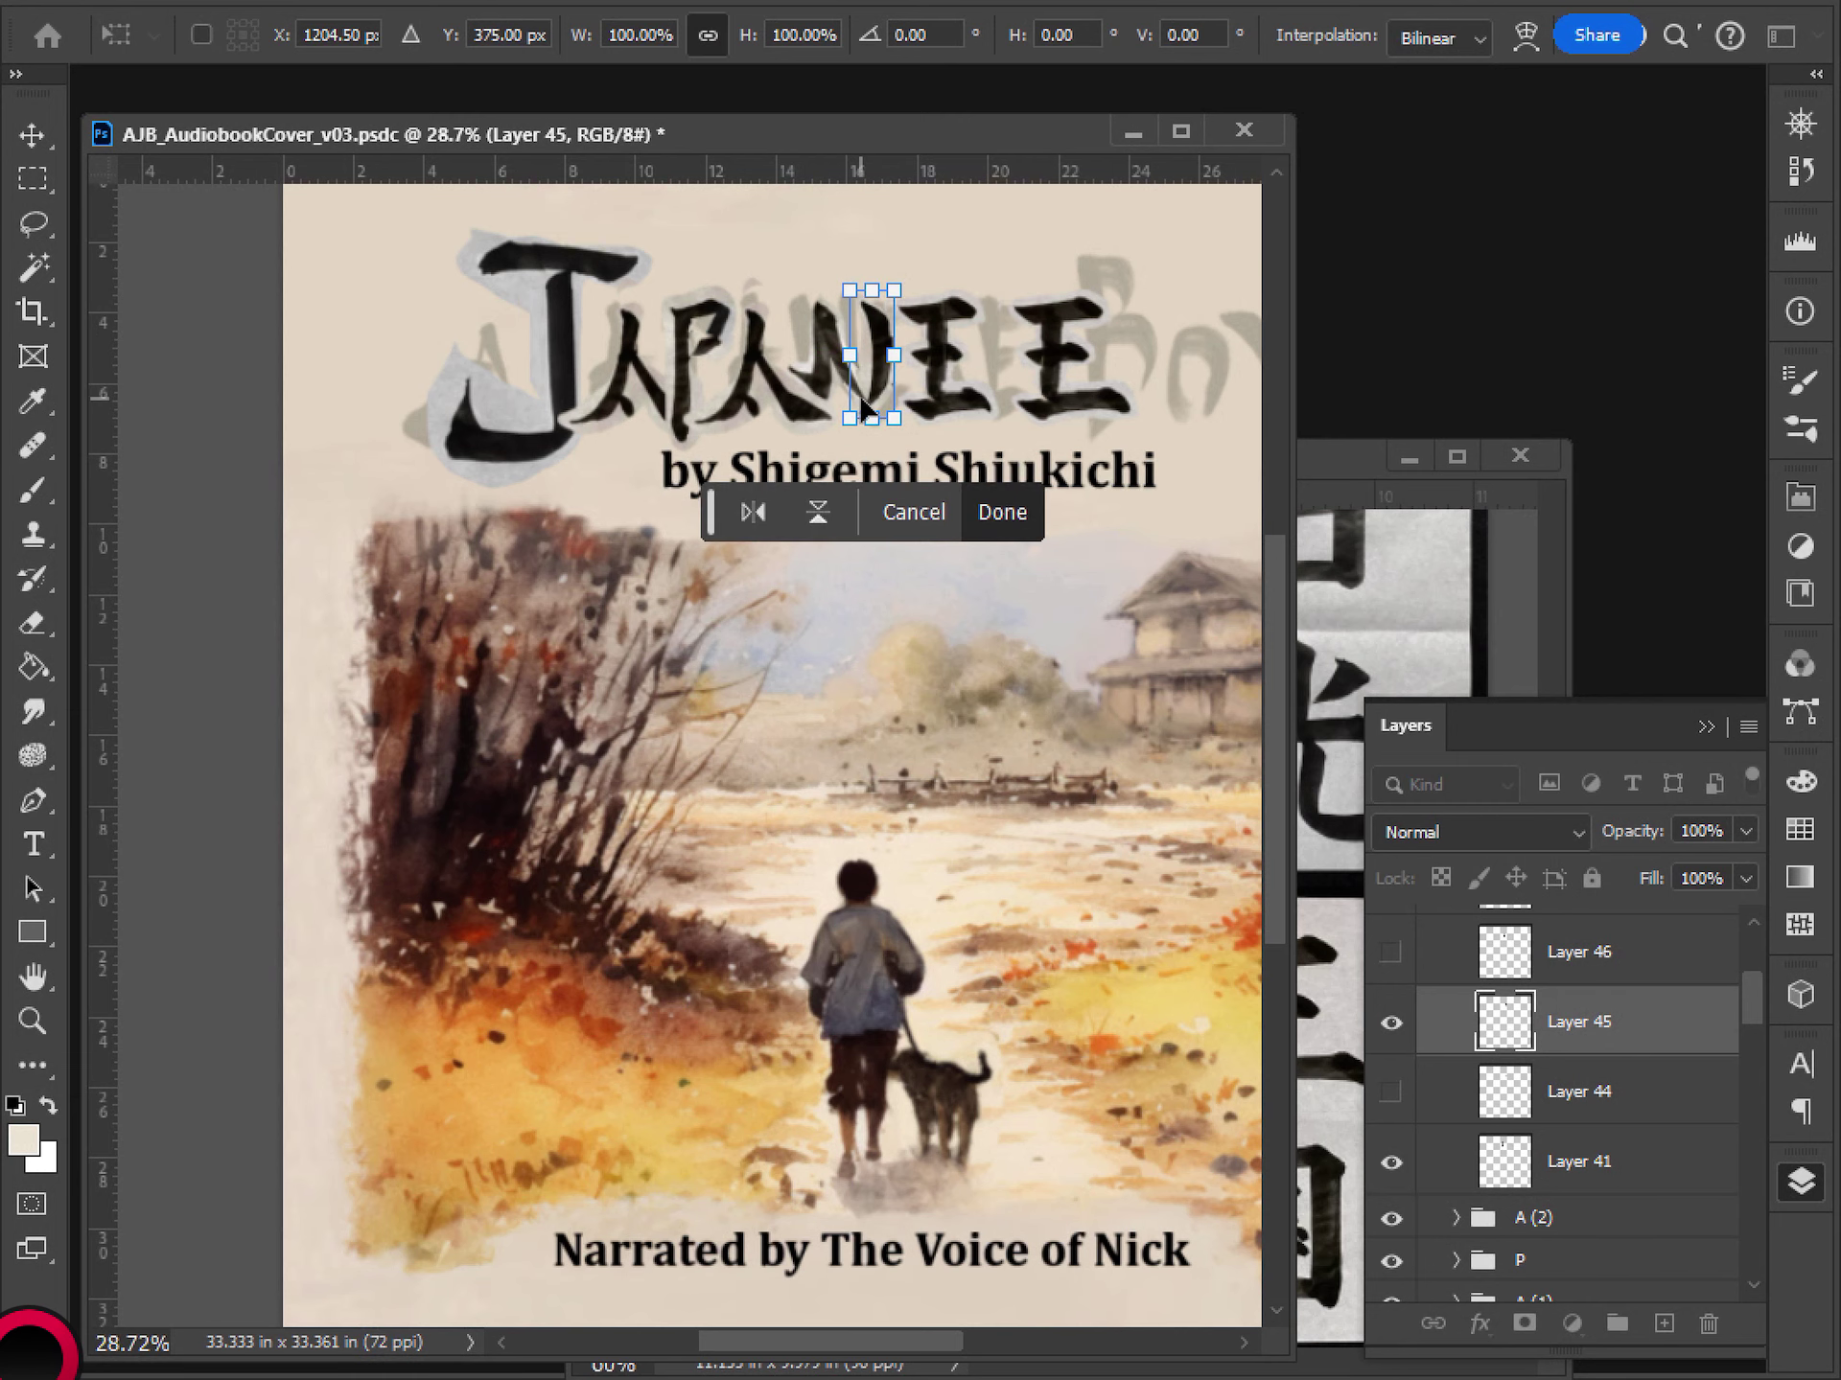
key("Return")
scroll(957, 522, "down", 3)
scroll(977, 534, "up", 4)
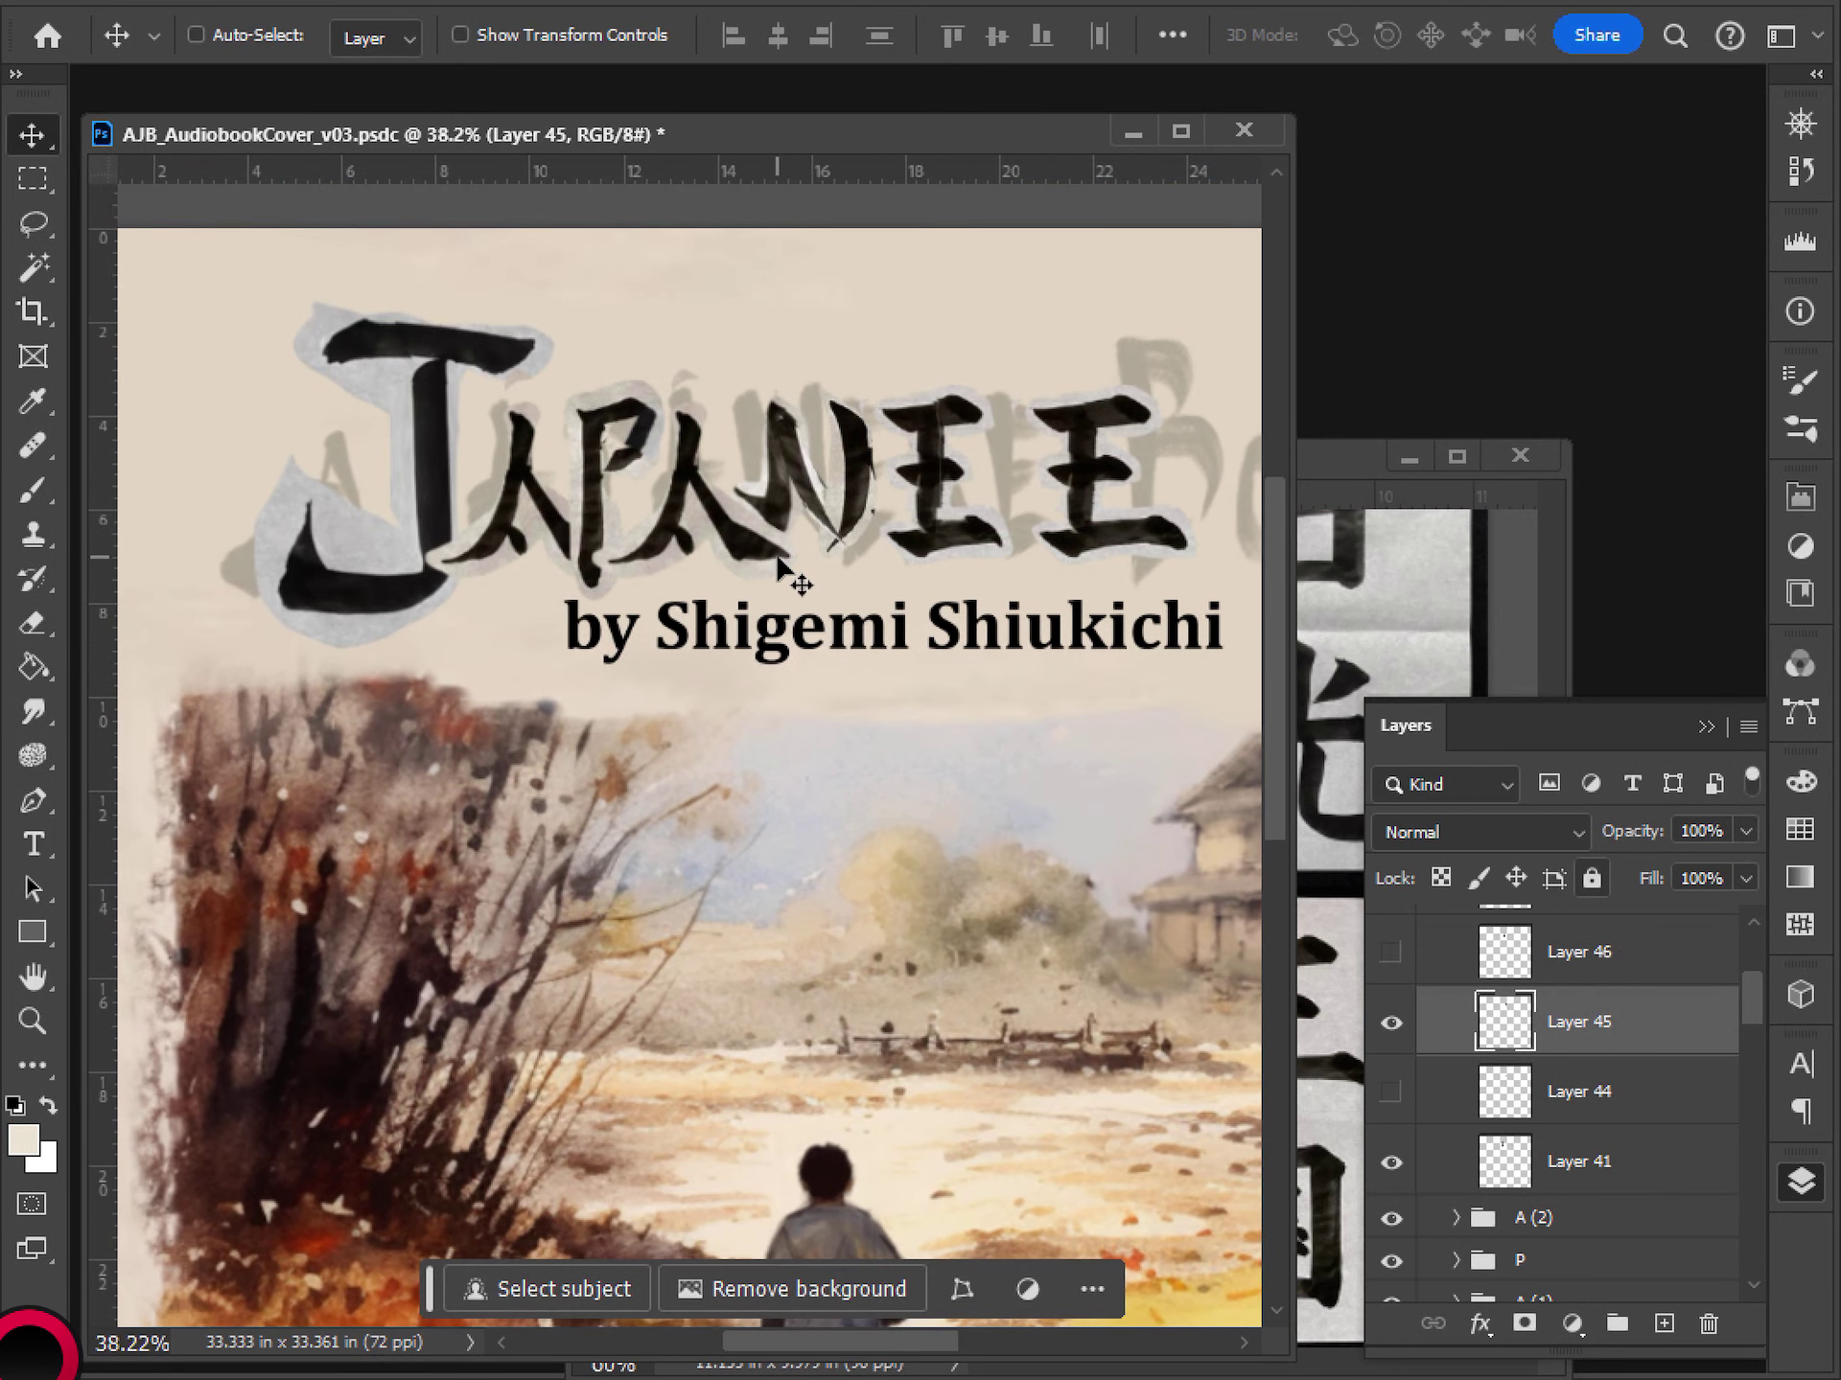
scroll(778, 566, "down", 4)
scroll(778, 743, "up", 2)
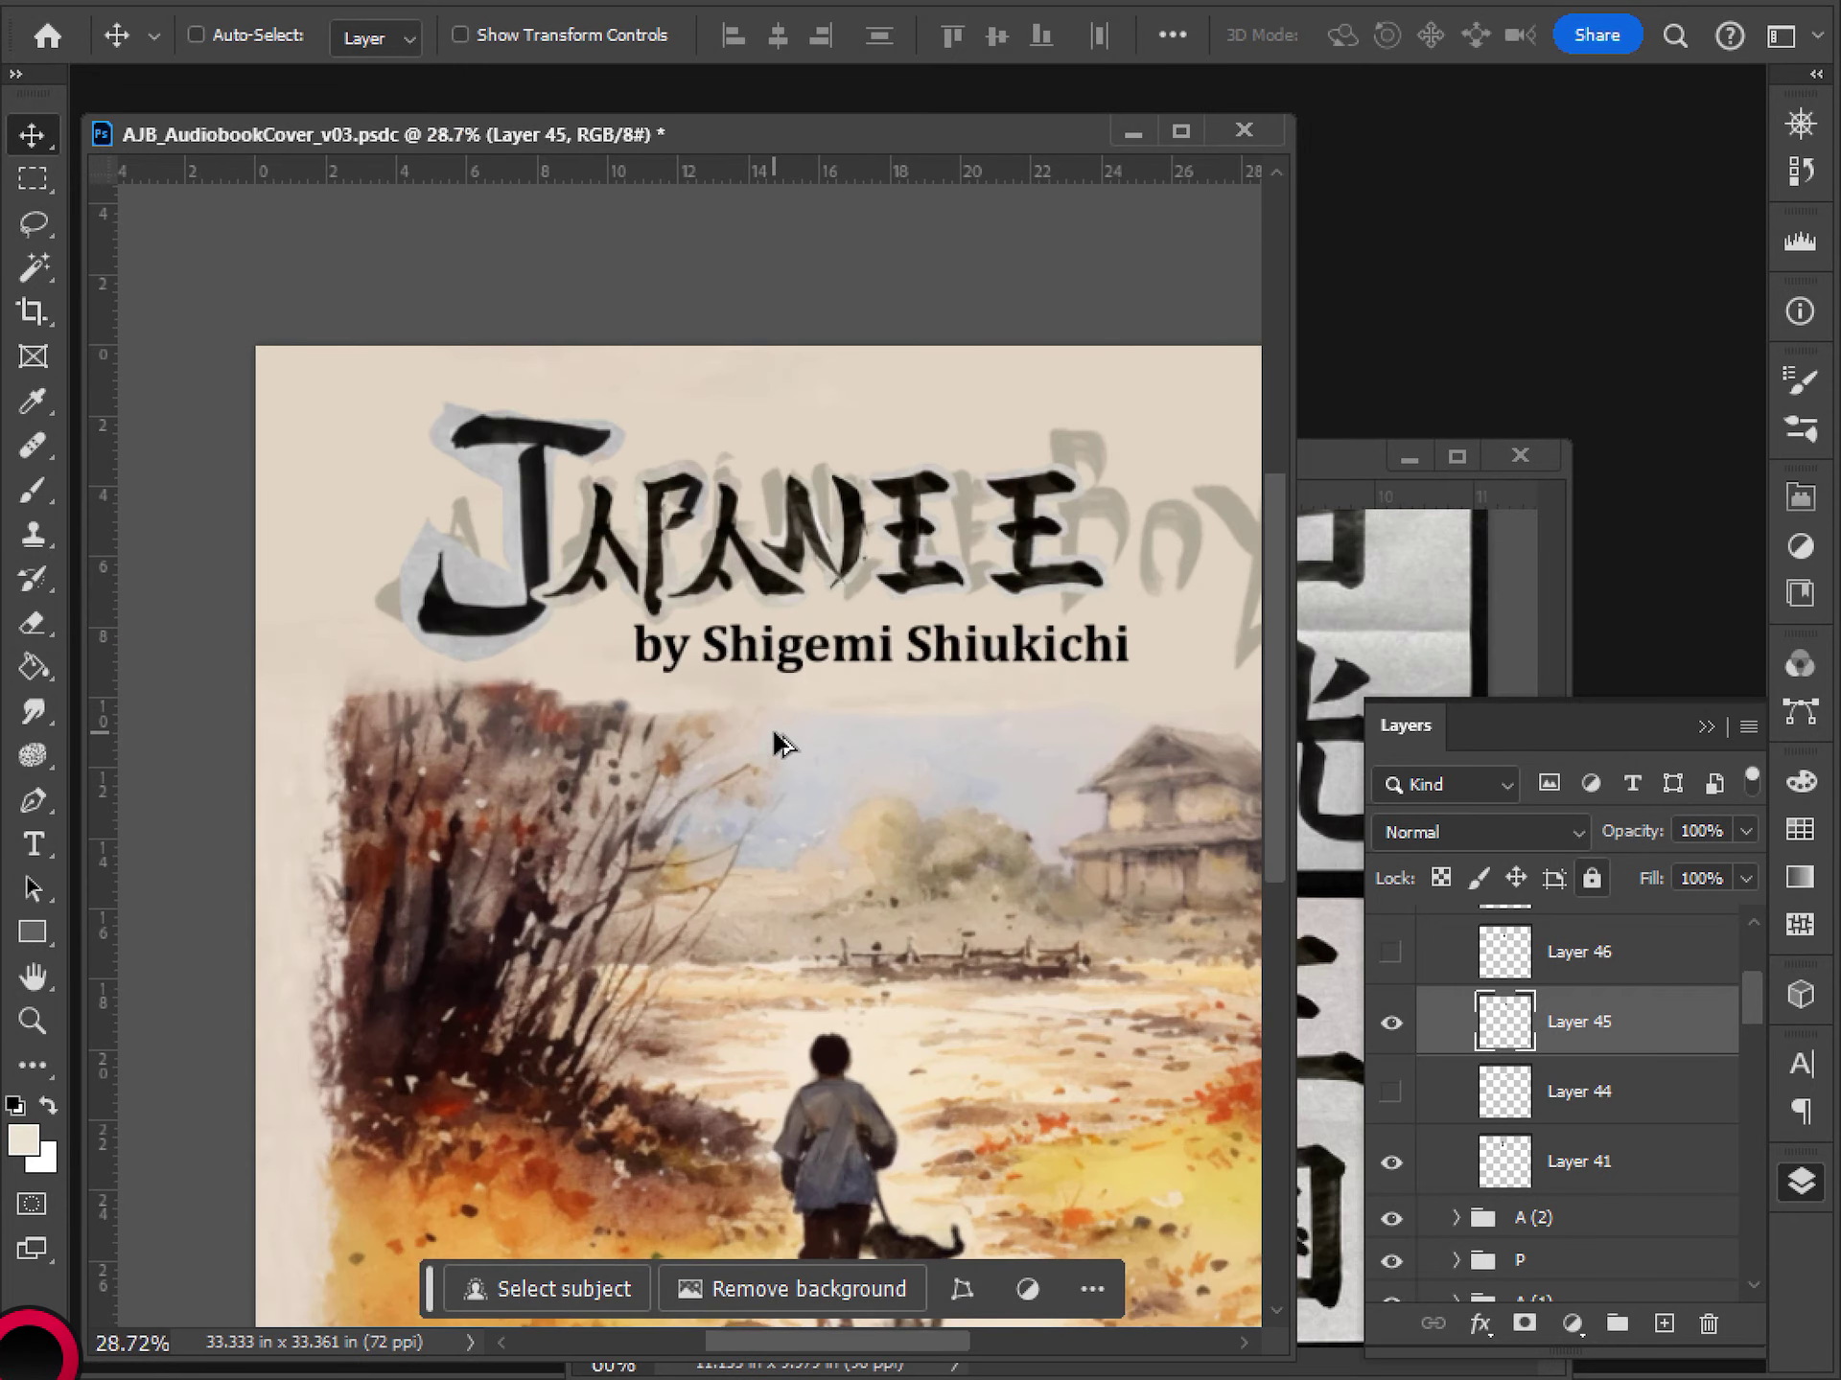
- Switch to ArtRef-KanjiShodou.psd and clear its active selection
left_click(1389, 460)
left_click_drag(896, 720, 946, 678)
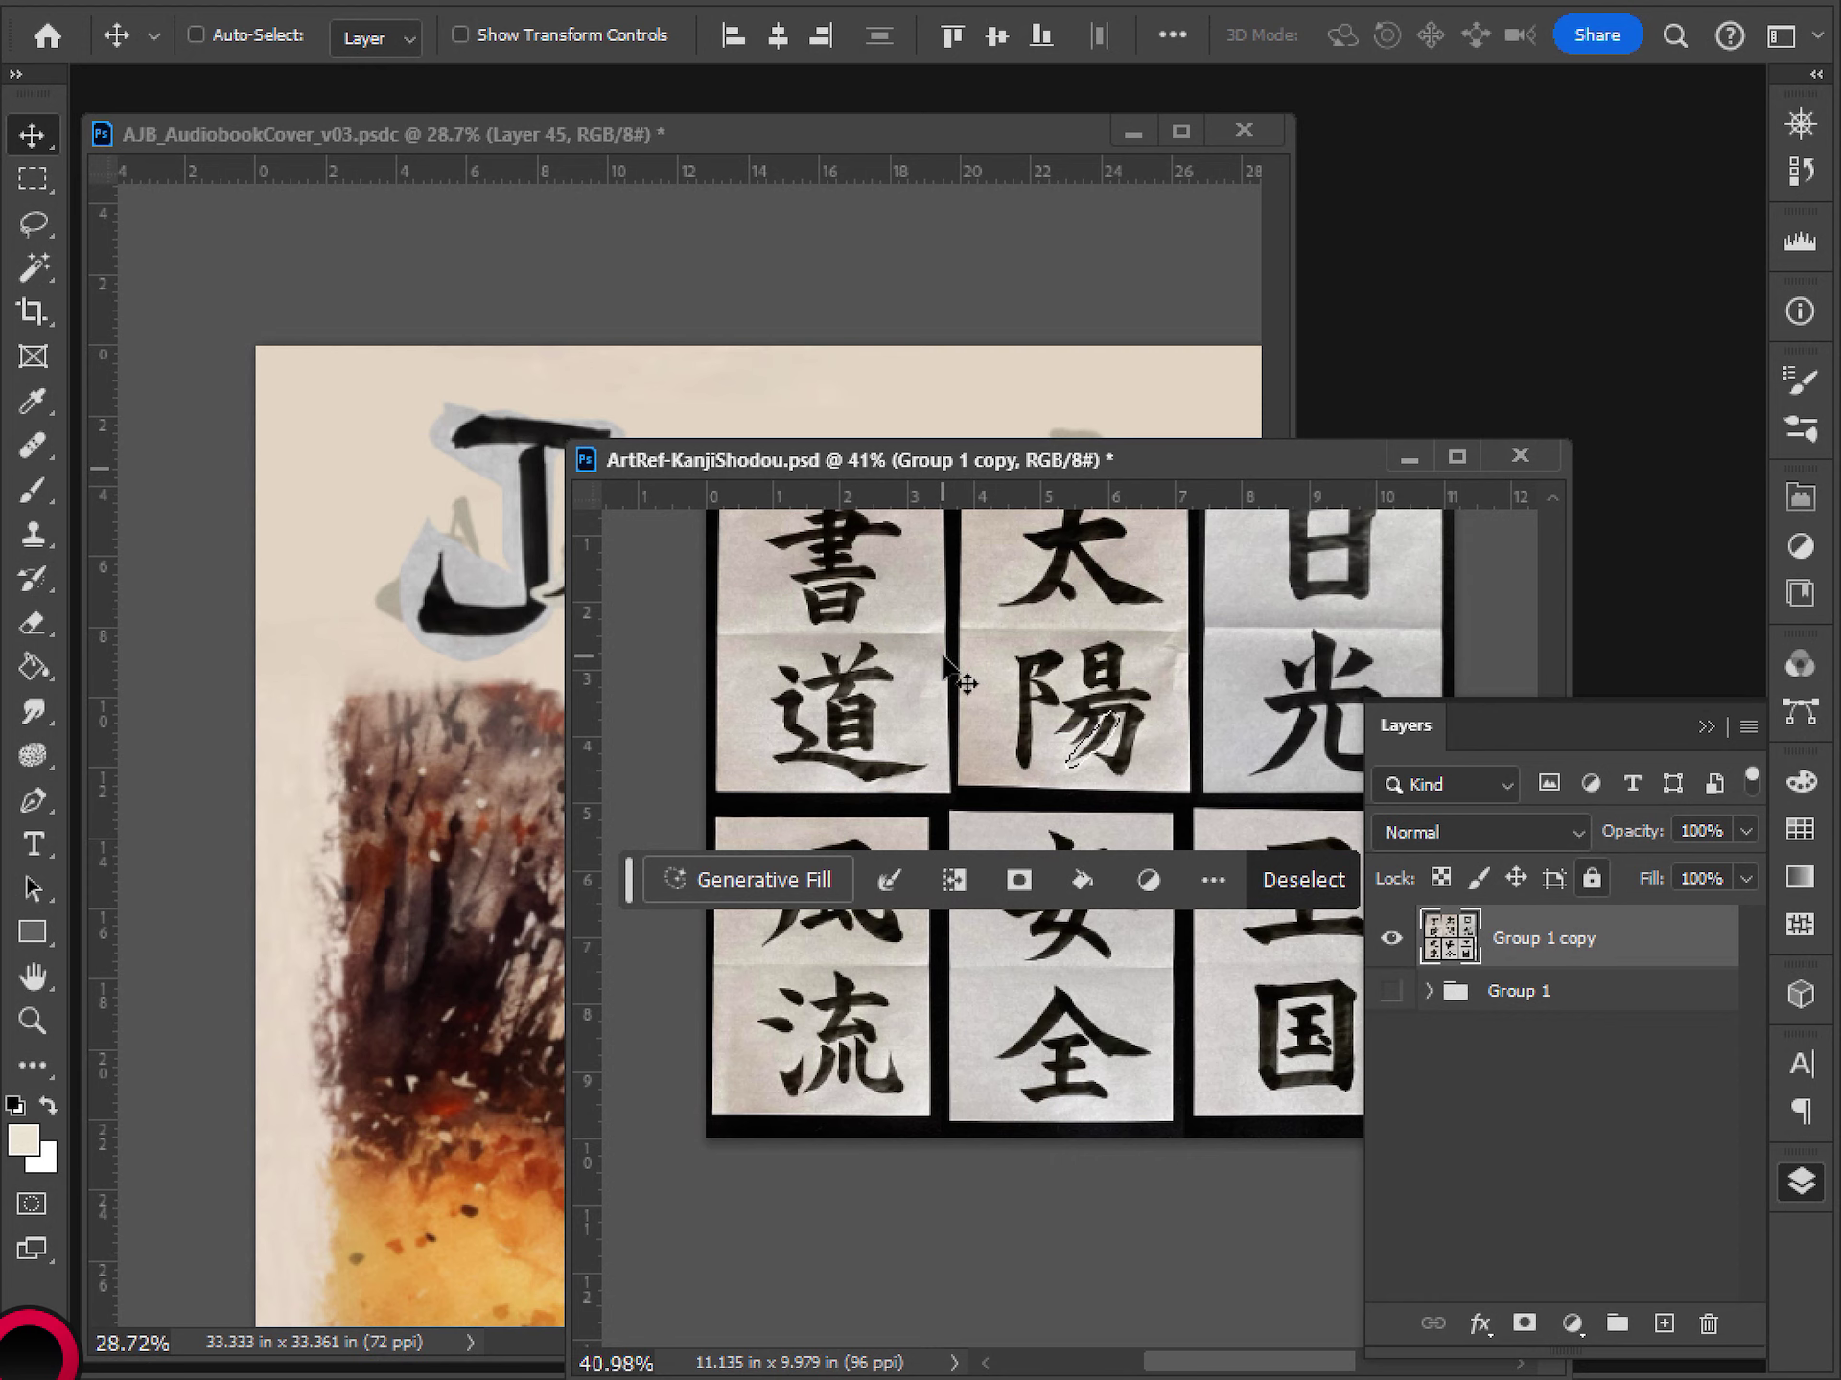
key("m")
key("ctrl+d")
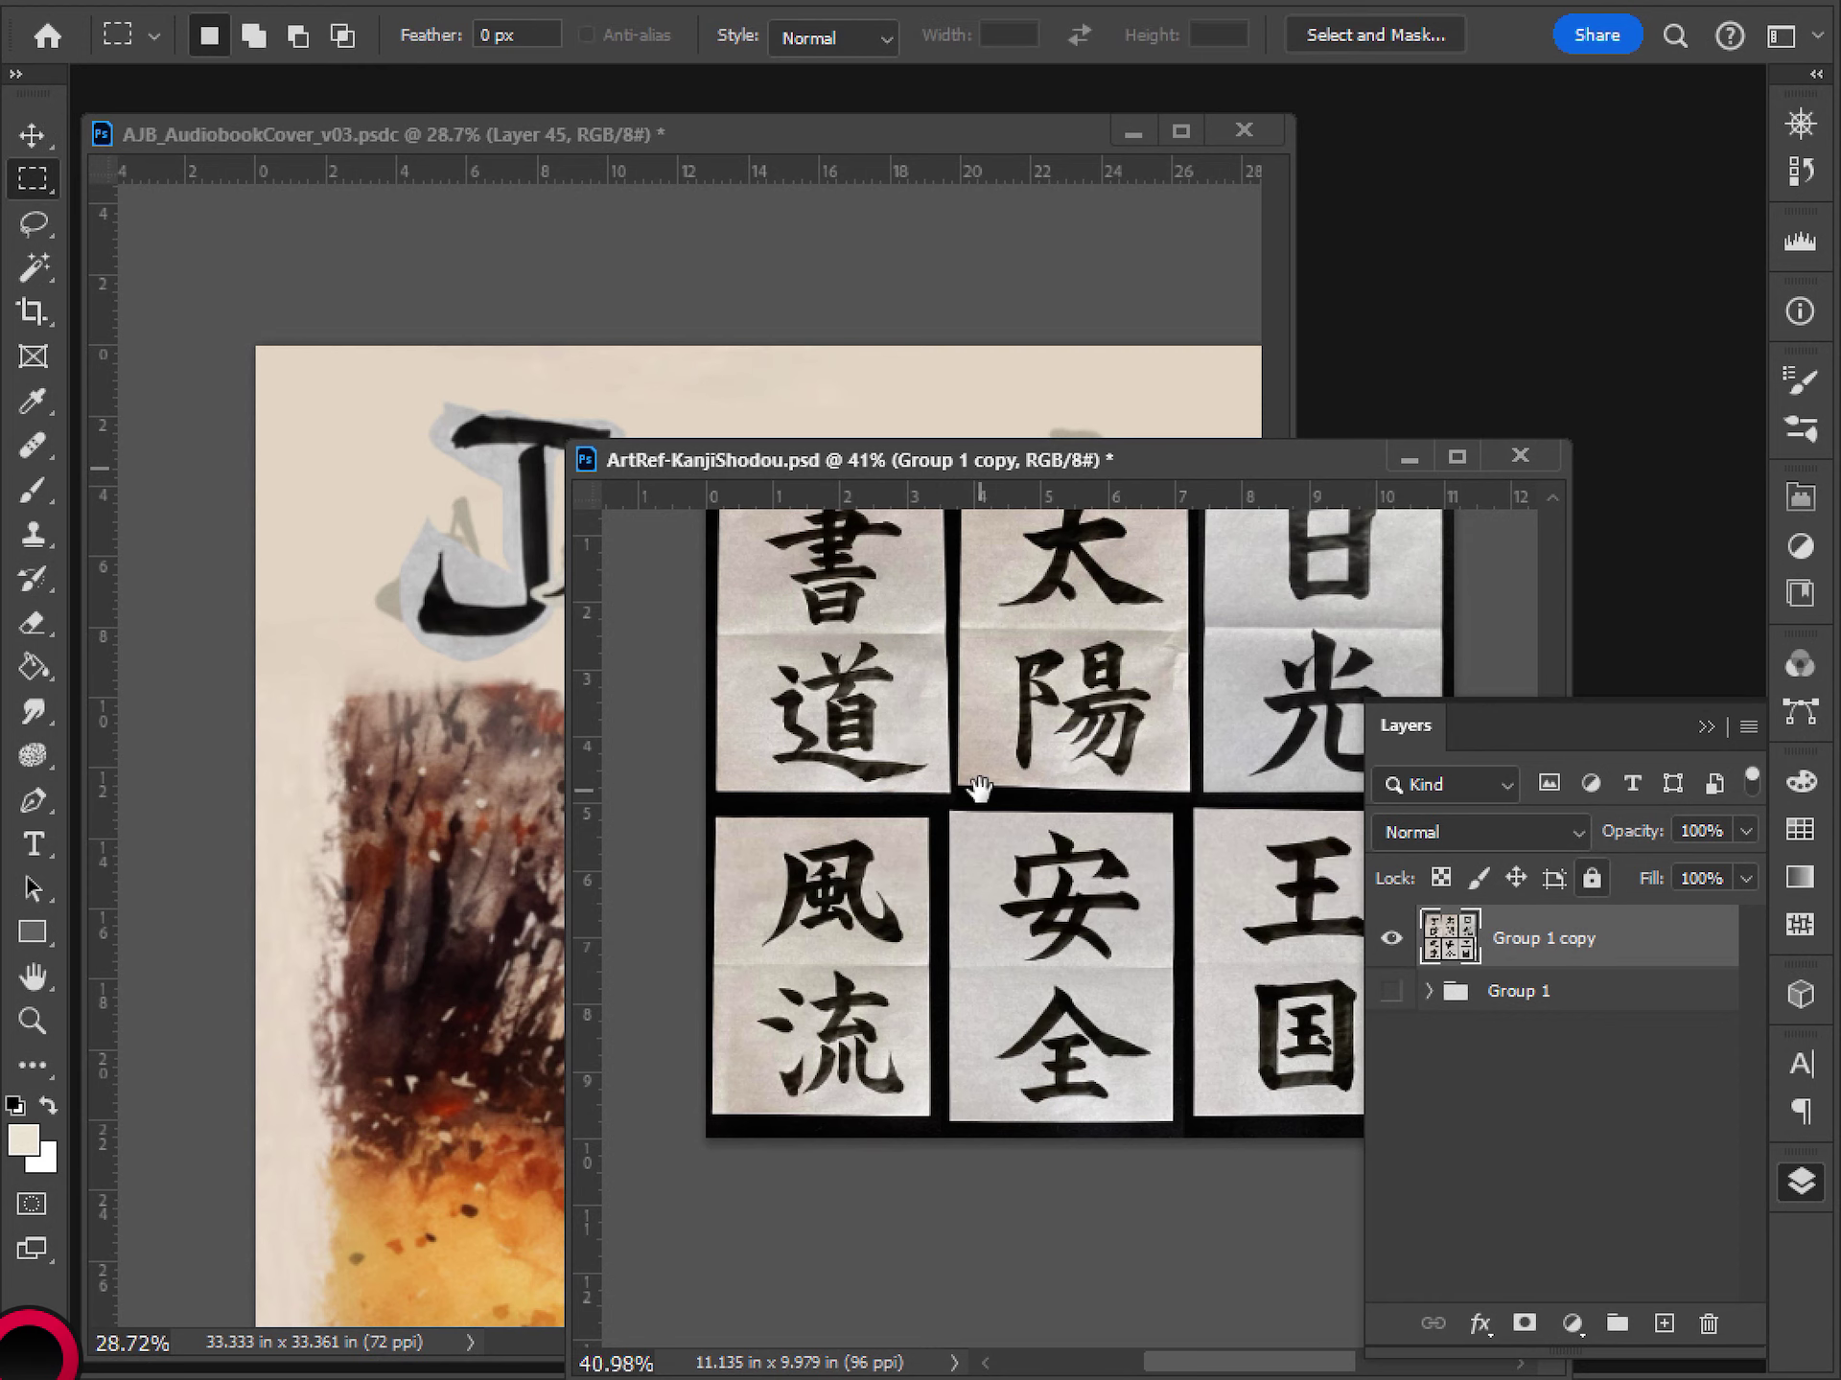
left_click_drag(976, 784, 930, 850)
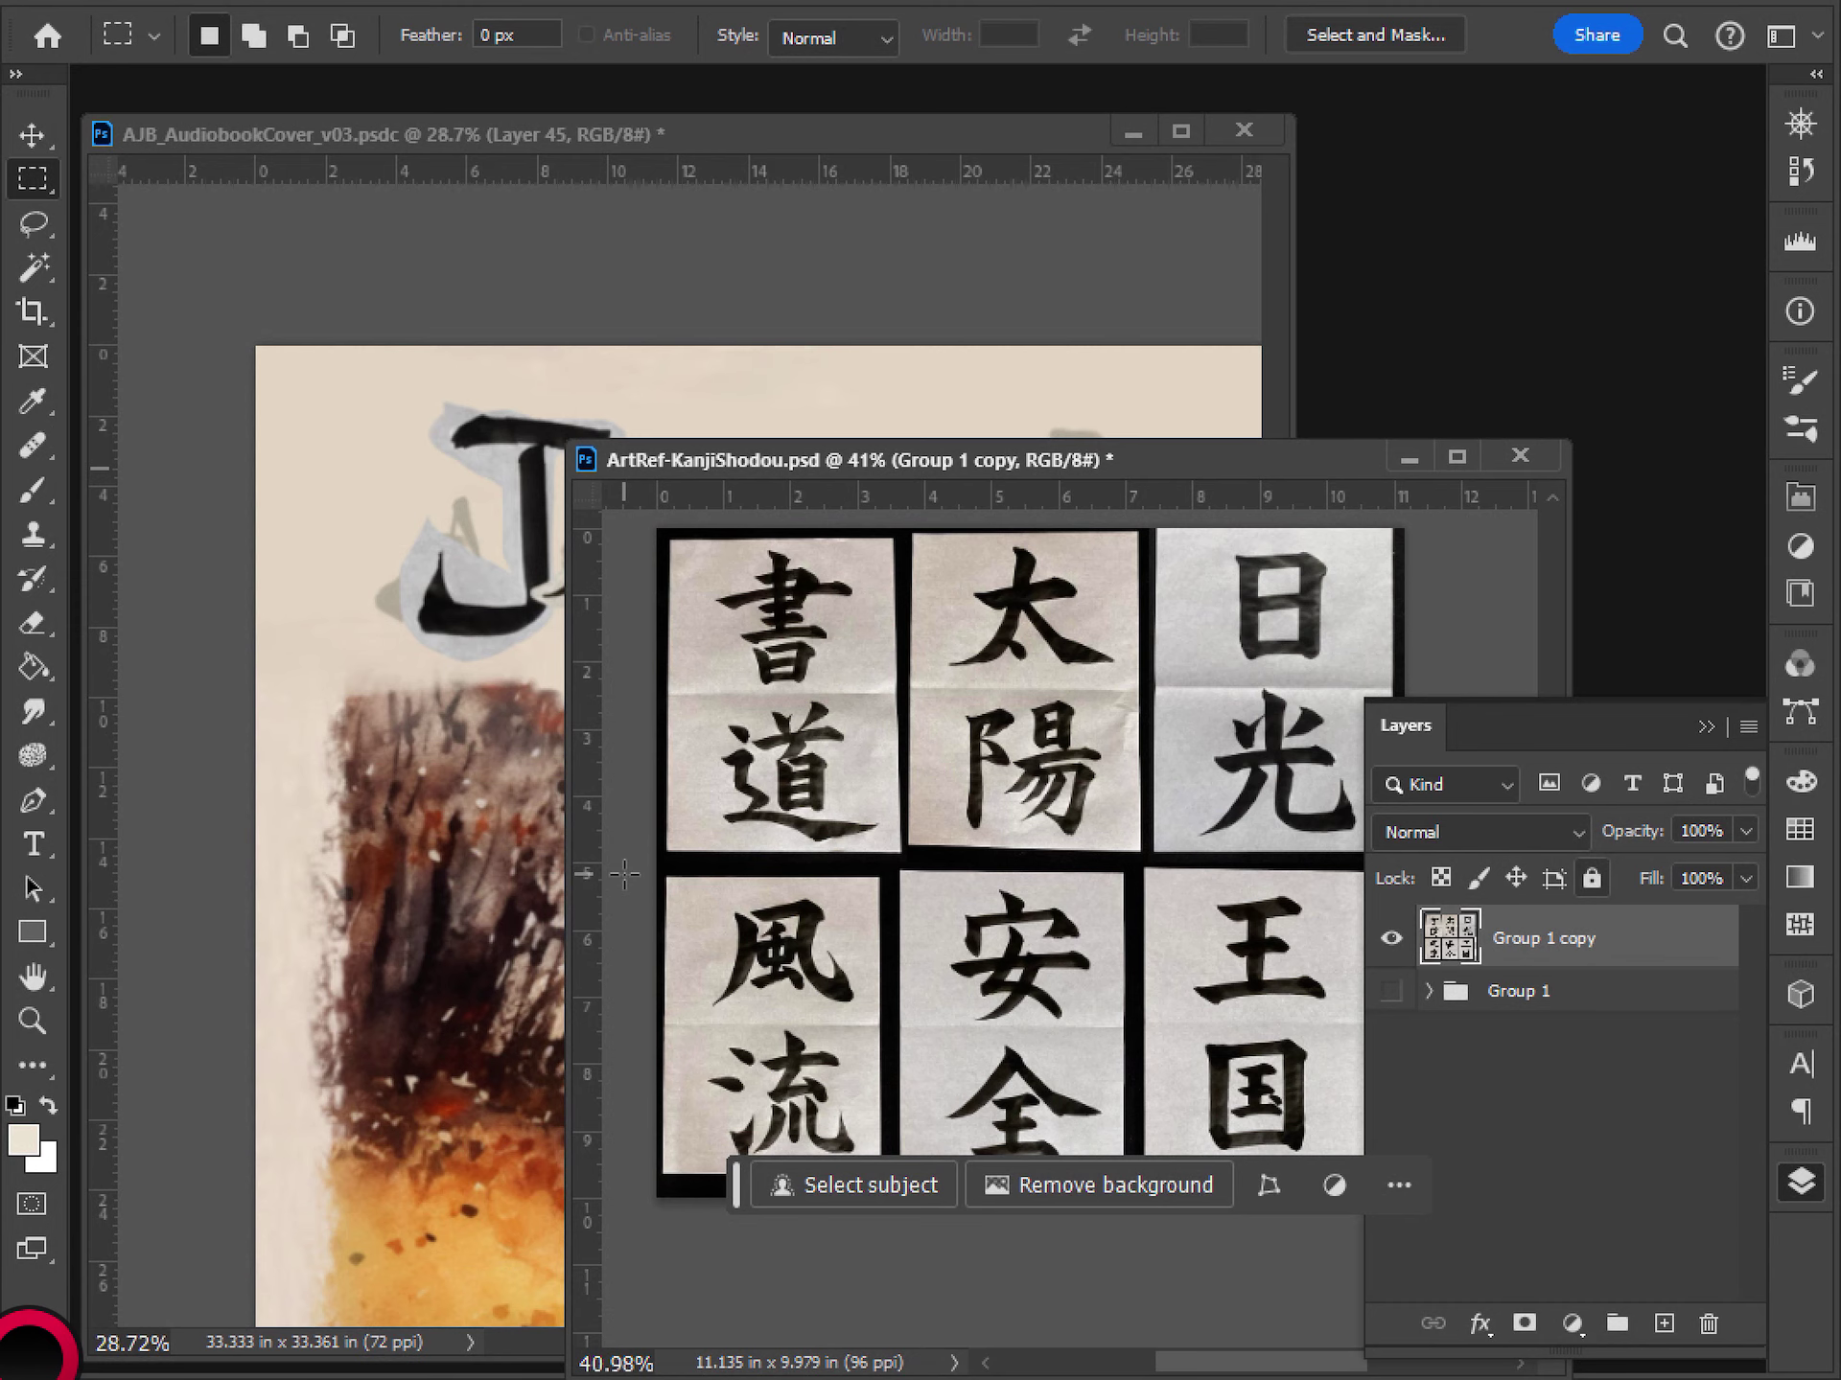
- Lasso the hooked lower-right stroke of the 流 character and copy it
key("l")
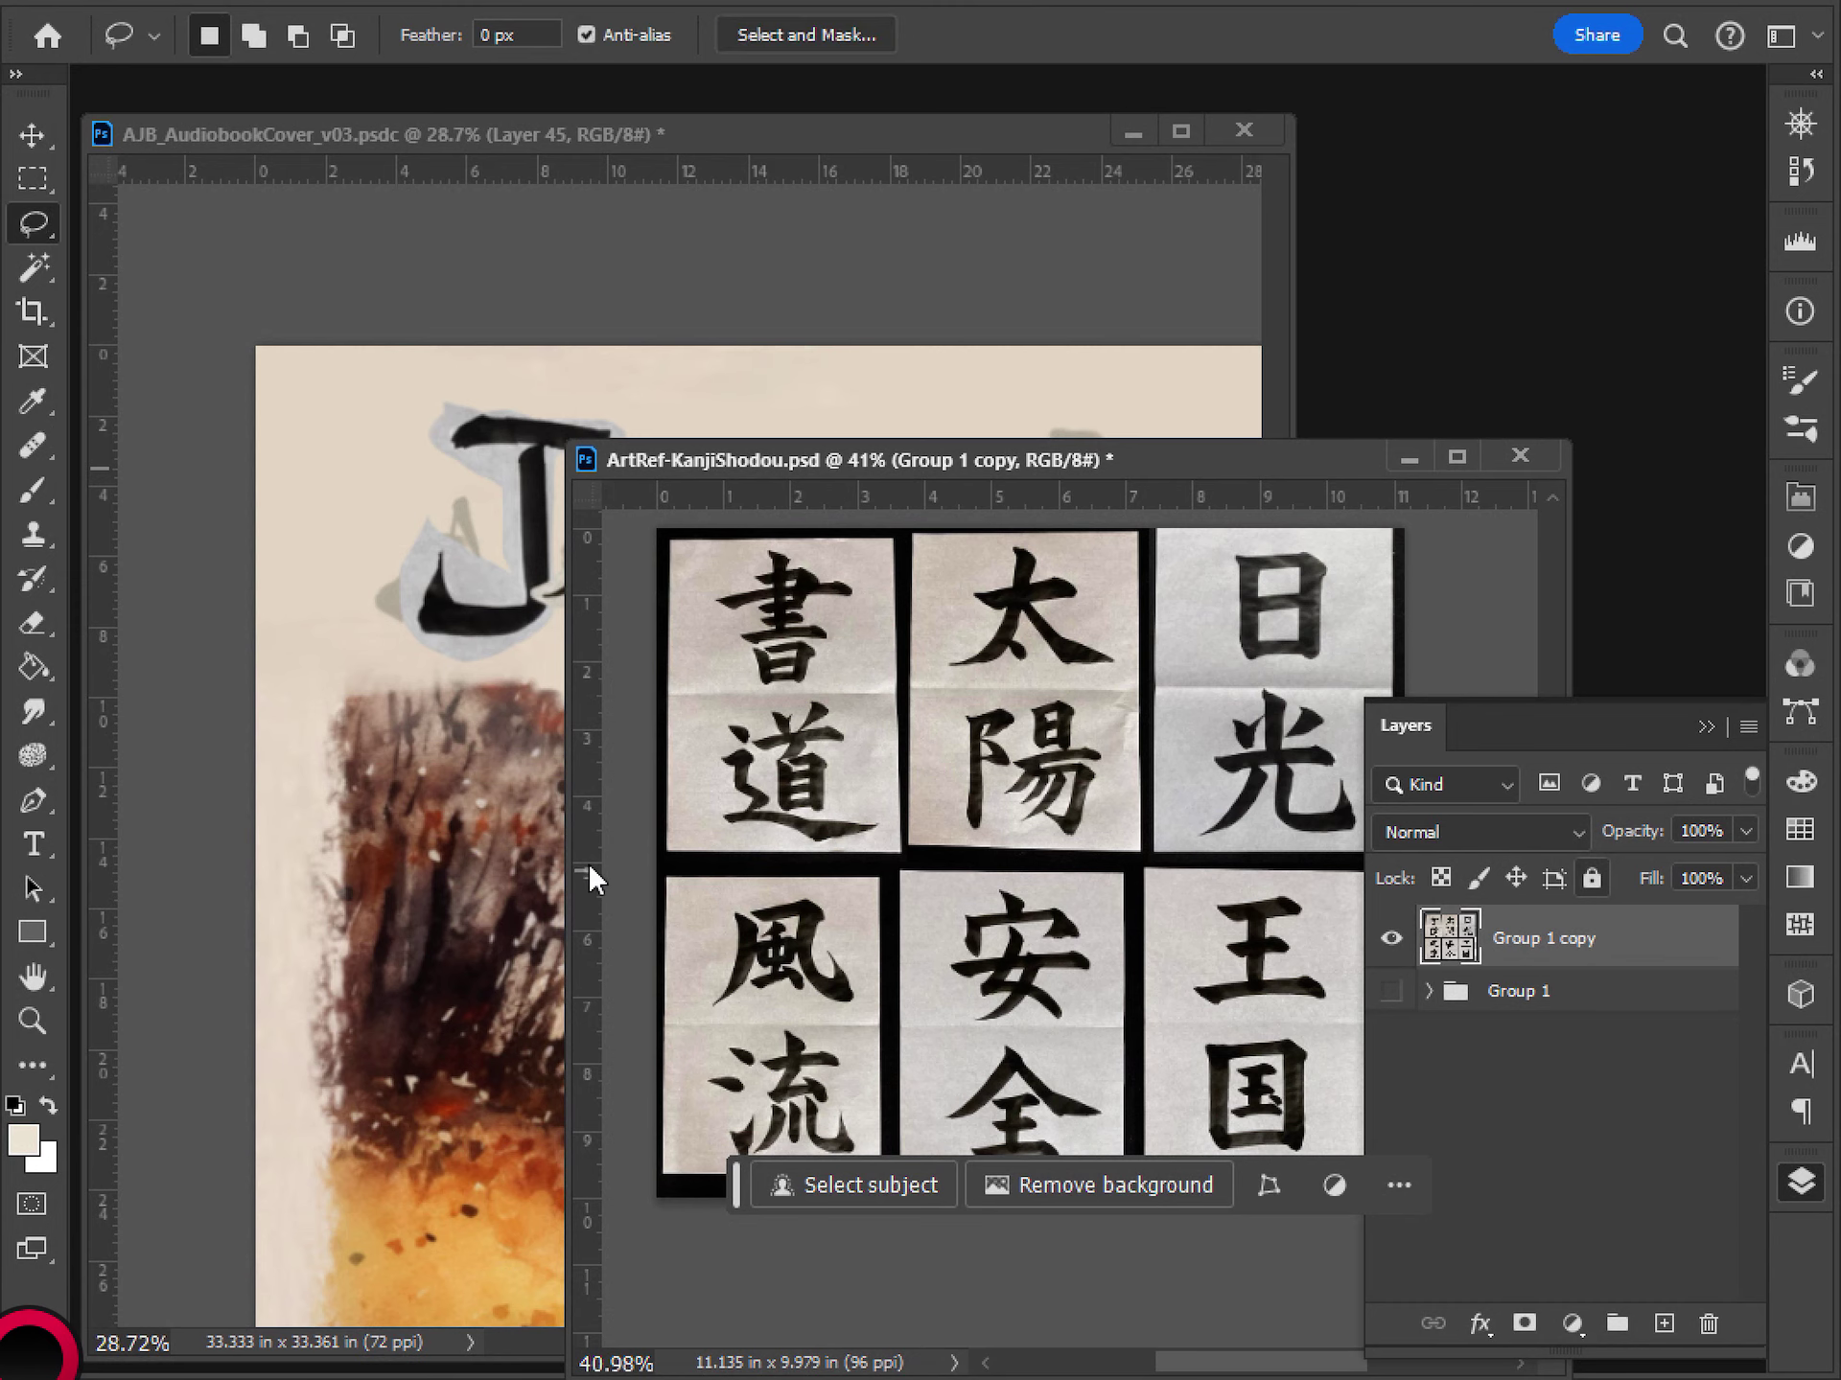
left_click_drag(975, 972, 1021, 796)
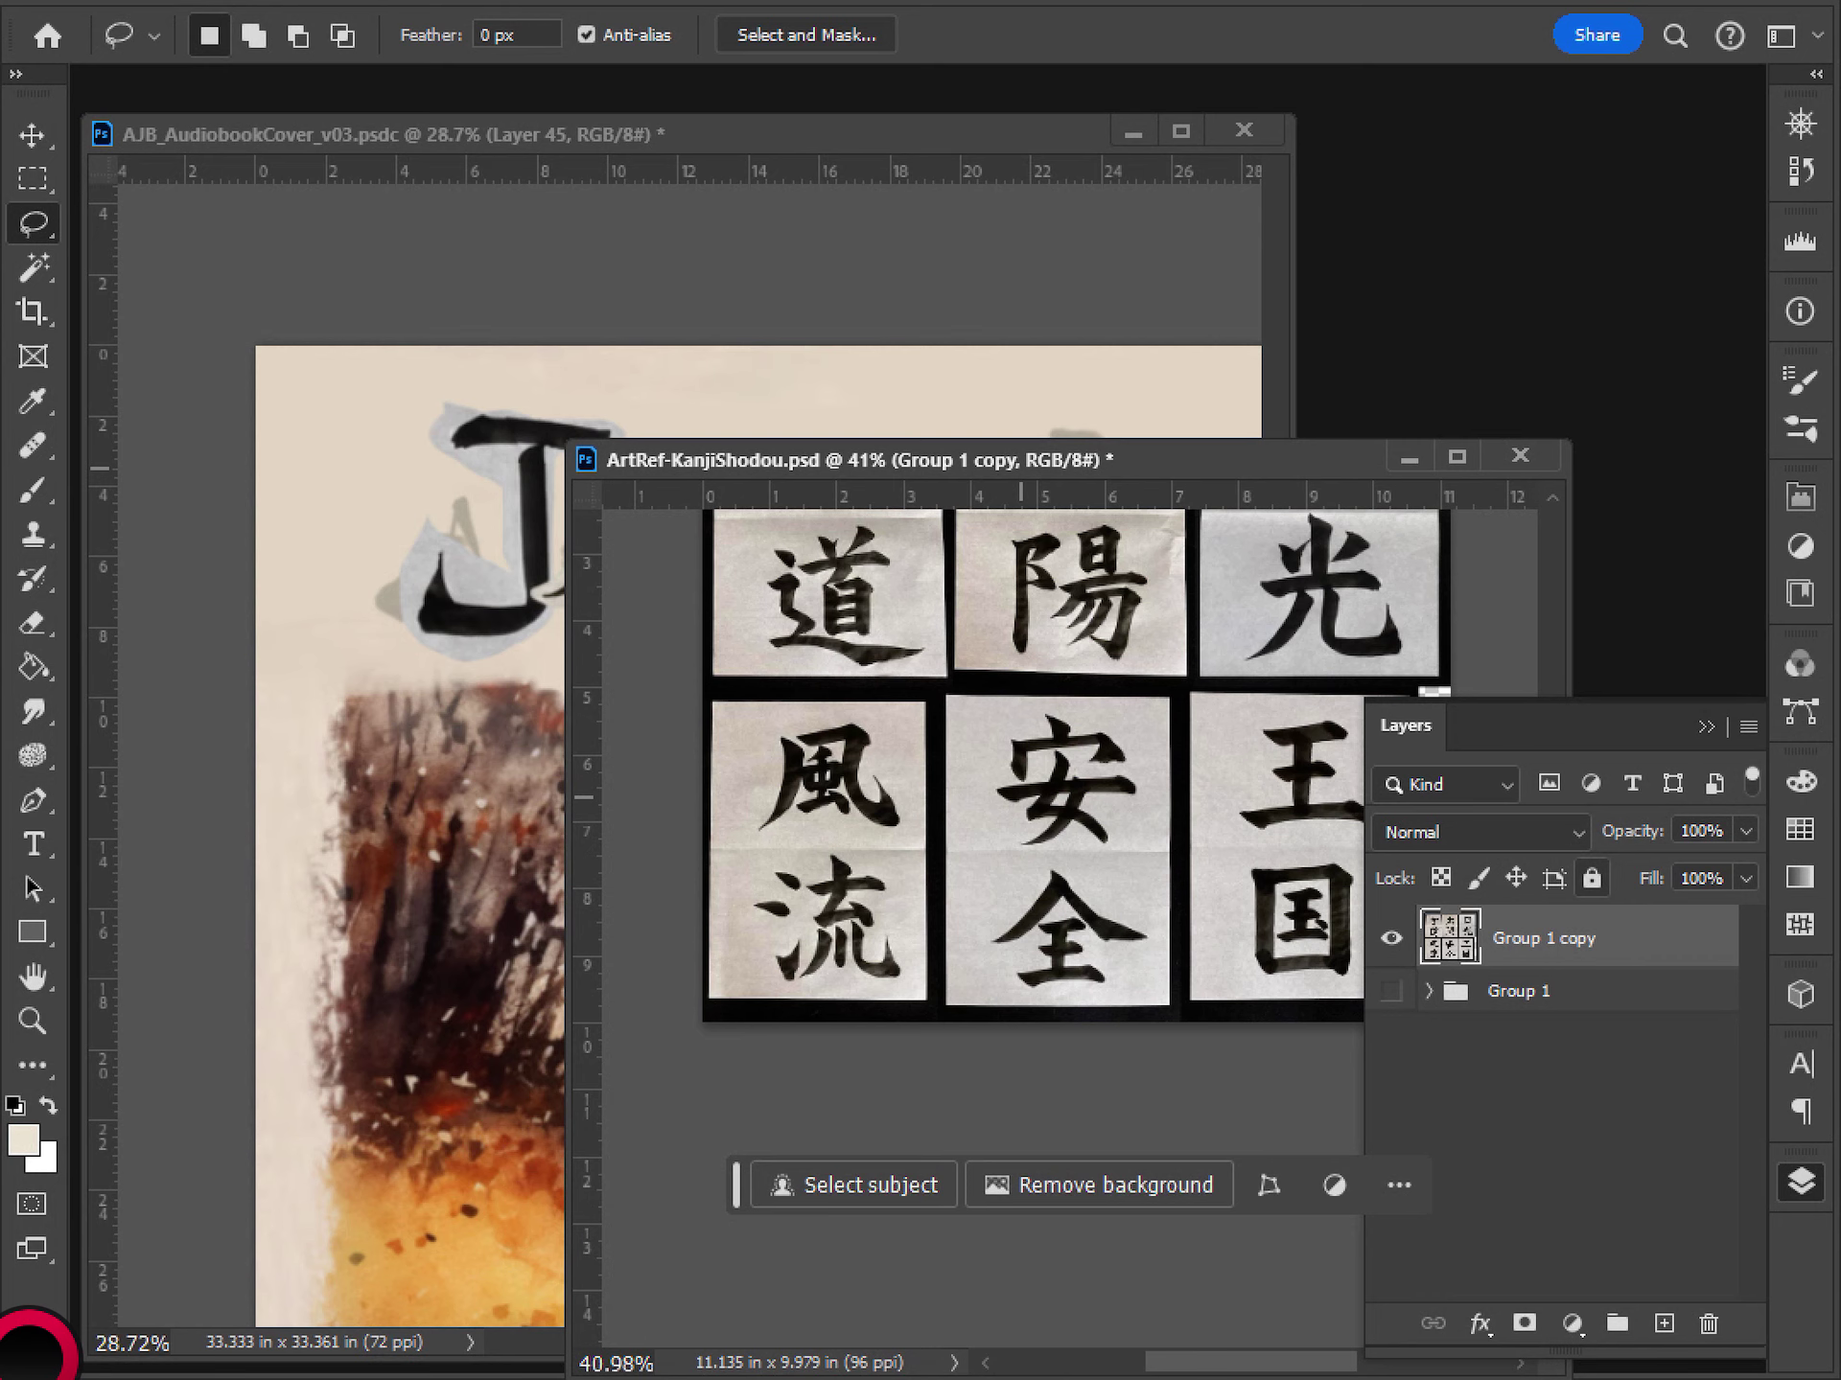
scroll(1021, 797, "up", 2)
scroll(1021, 797, "down", 3)
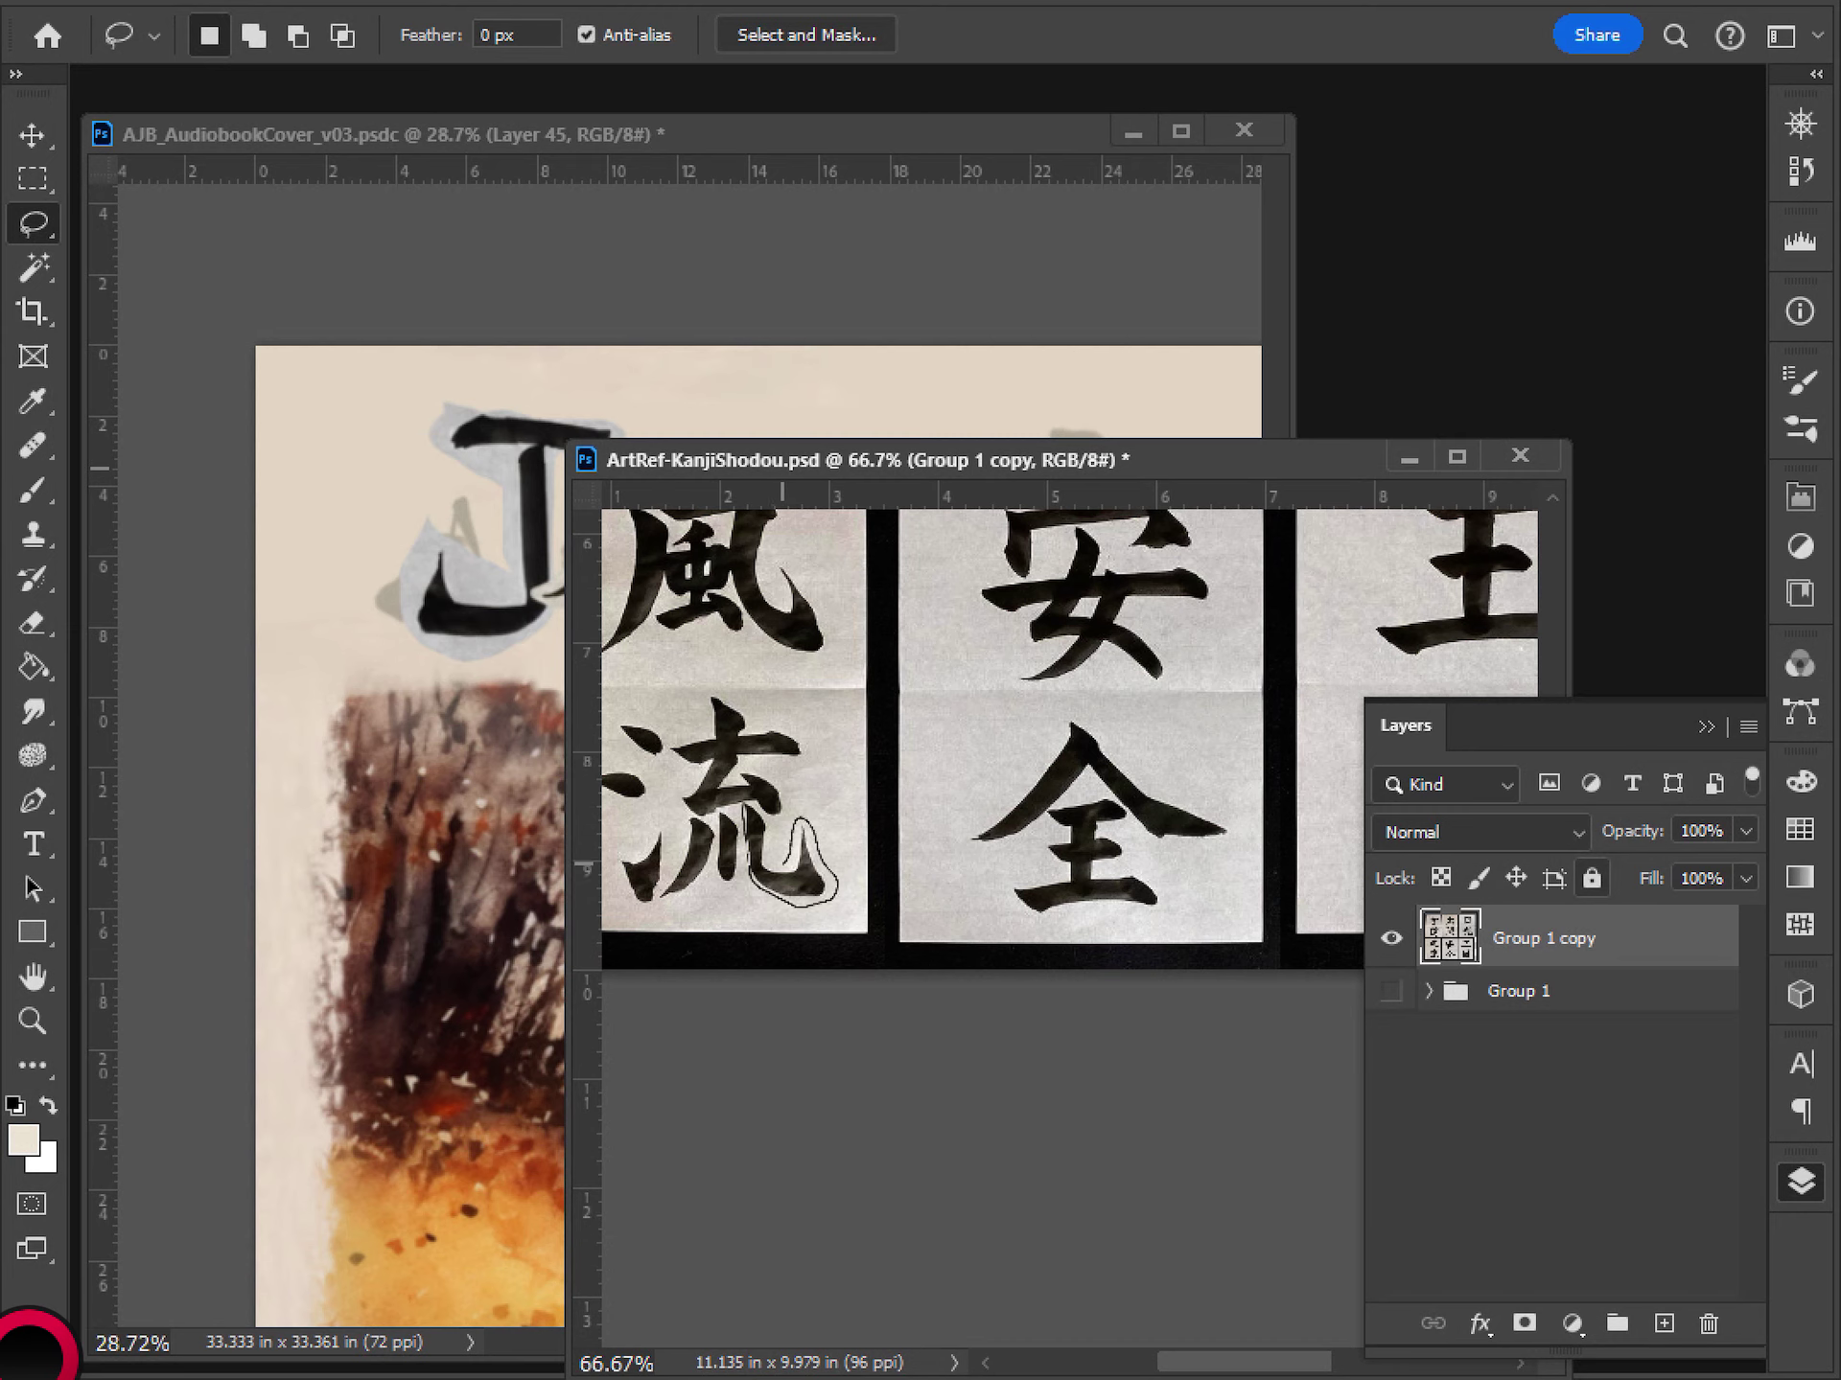
left_click_drag(744, 839, 751, 870)
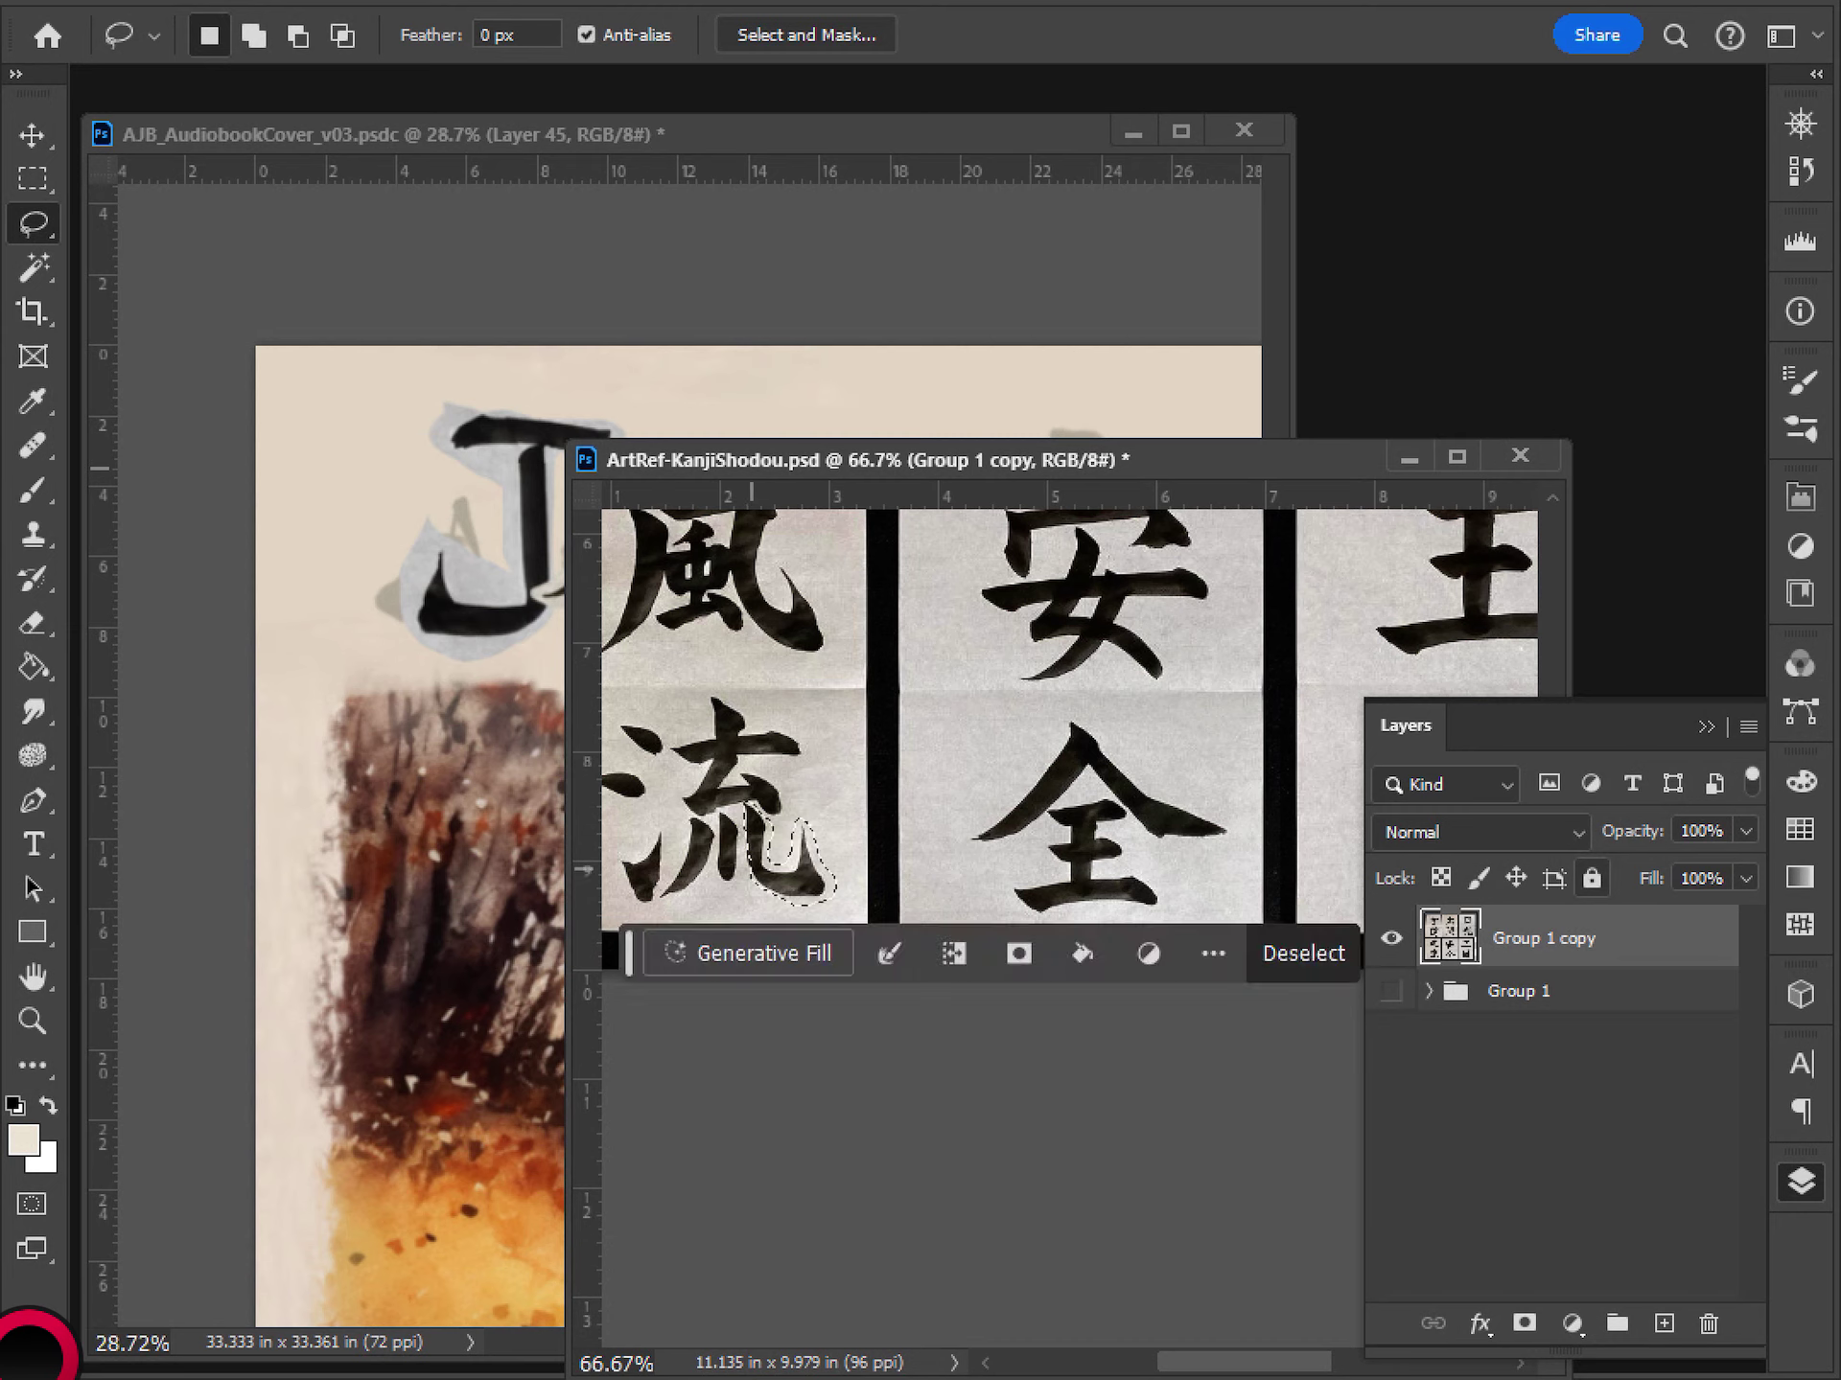
key("shift")
- Paste the hooked stroke into AJB_AudiobookCover_v03.psdc and place it between the two E letters
left_click(916, 332)
key("ctrl+v")
key("ctrl+t")
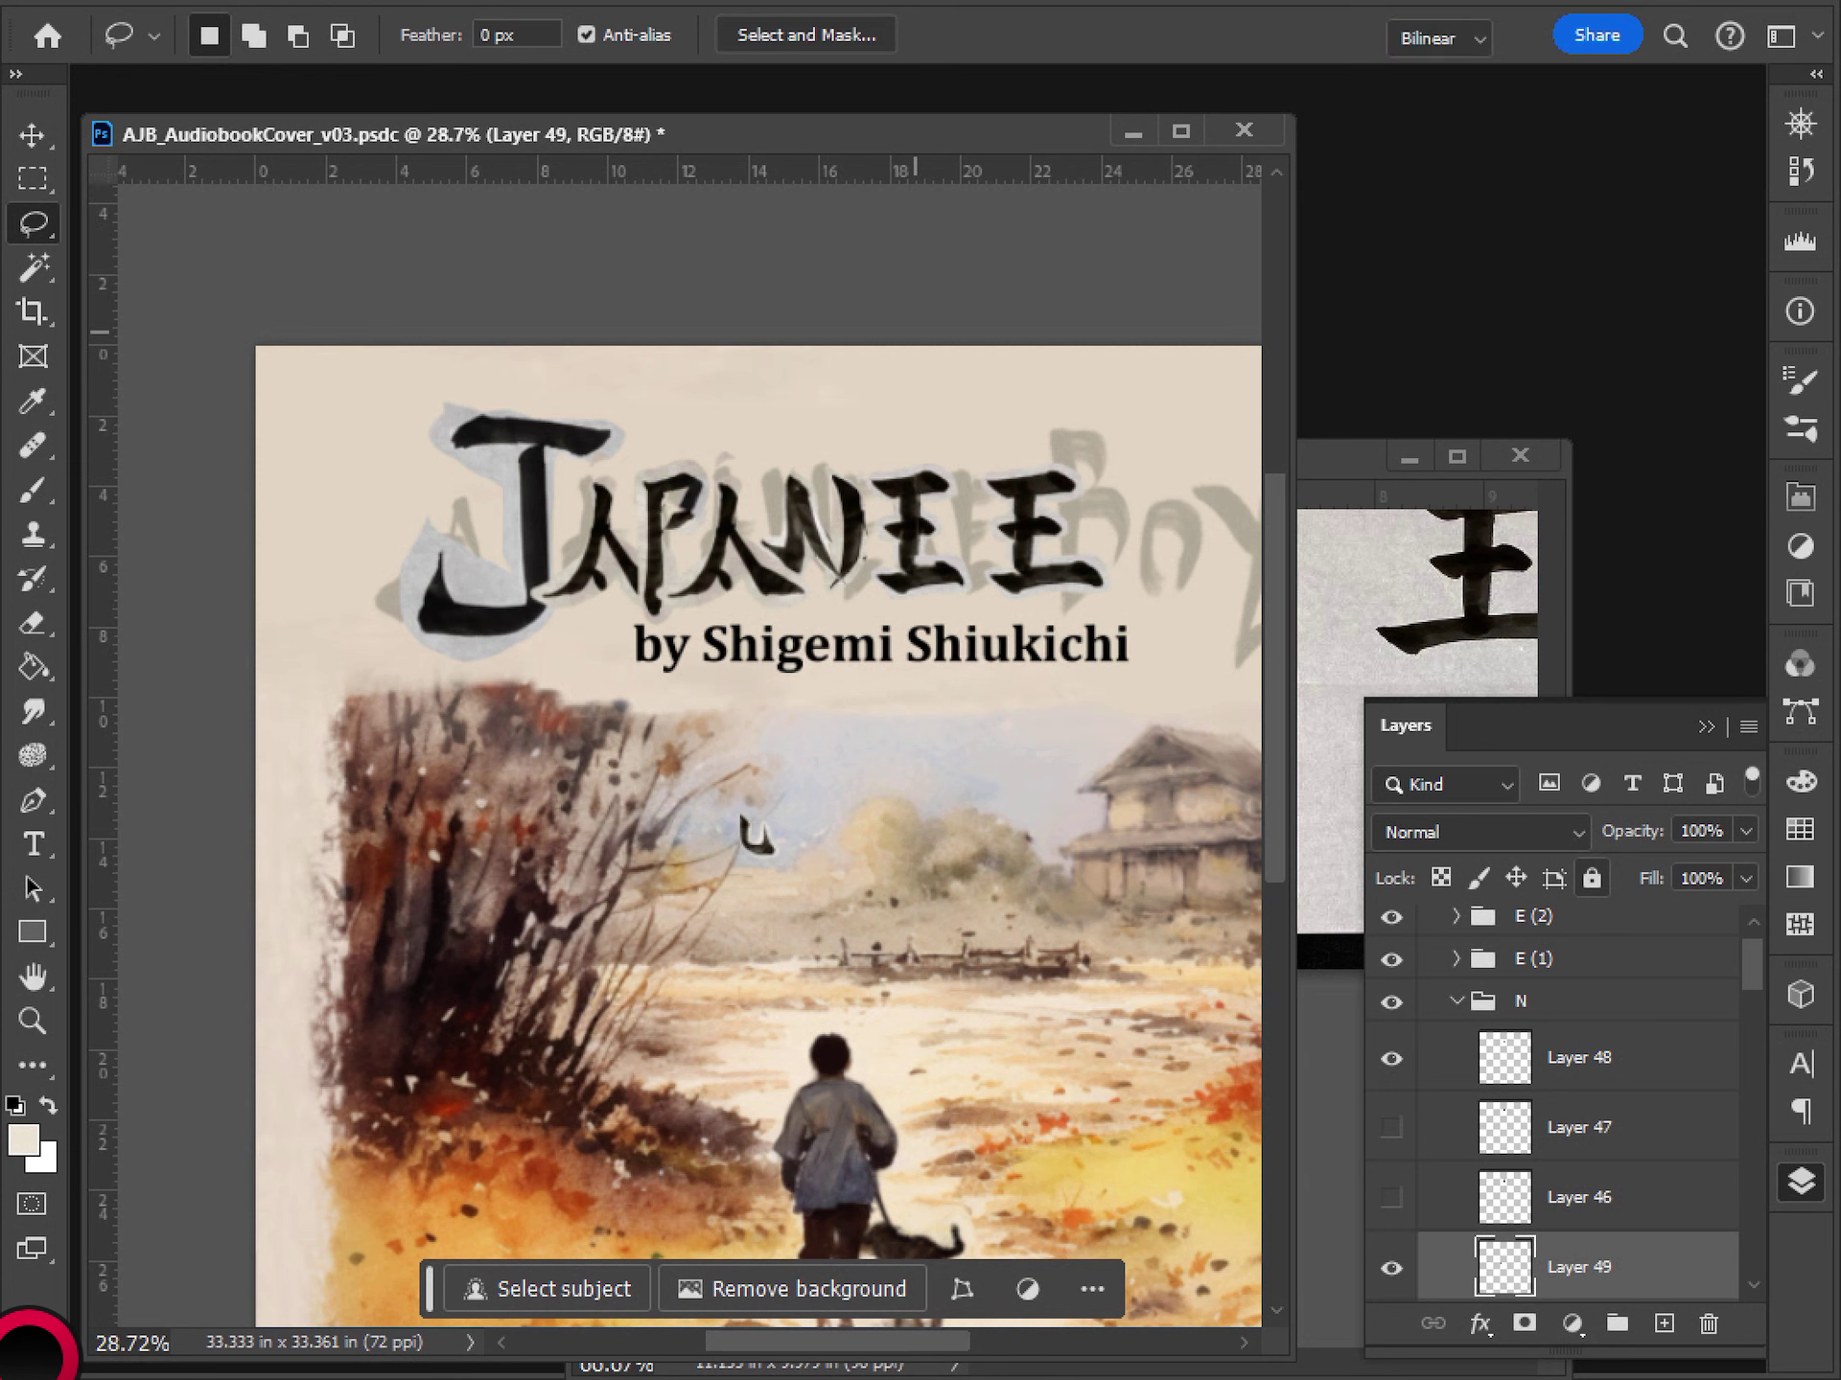
mouse_move(775, 815)
left_mouse_down()
mouse_move(842, 751)
mouse_move(794, 777)
mouse_move(977, 536)
left_mouse_up()
key("Return")
key("l")
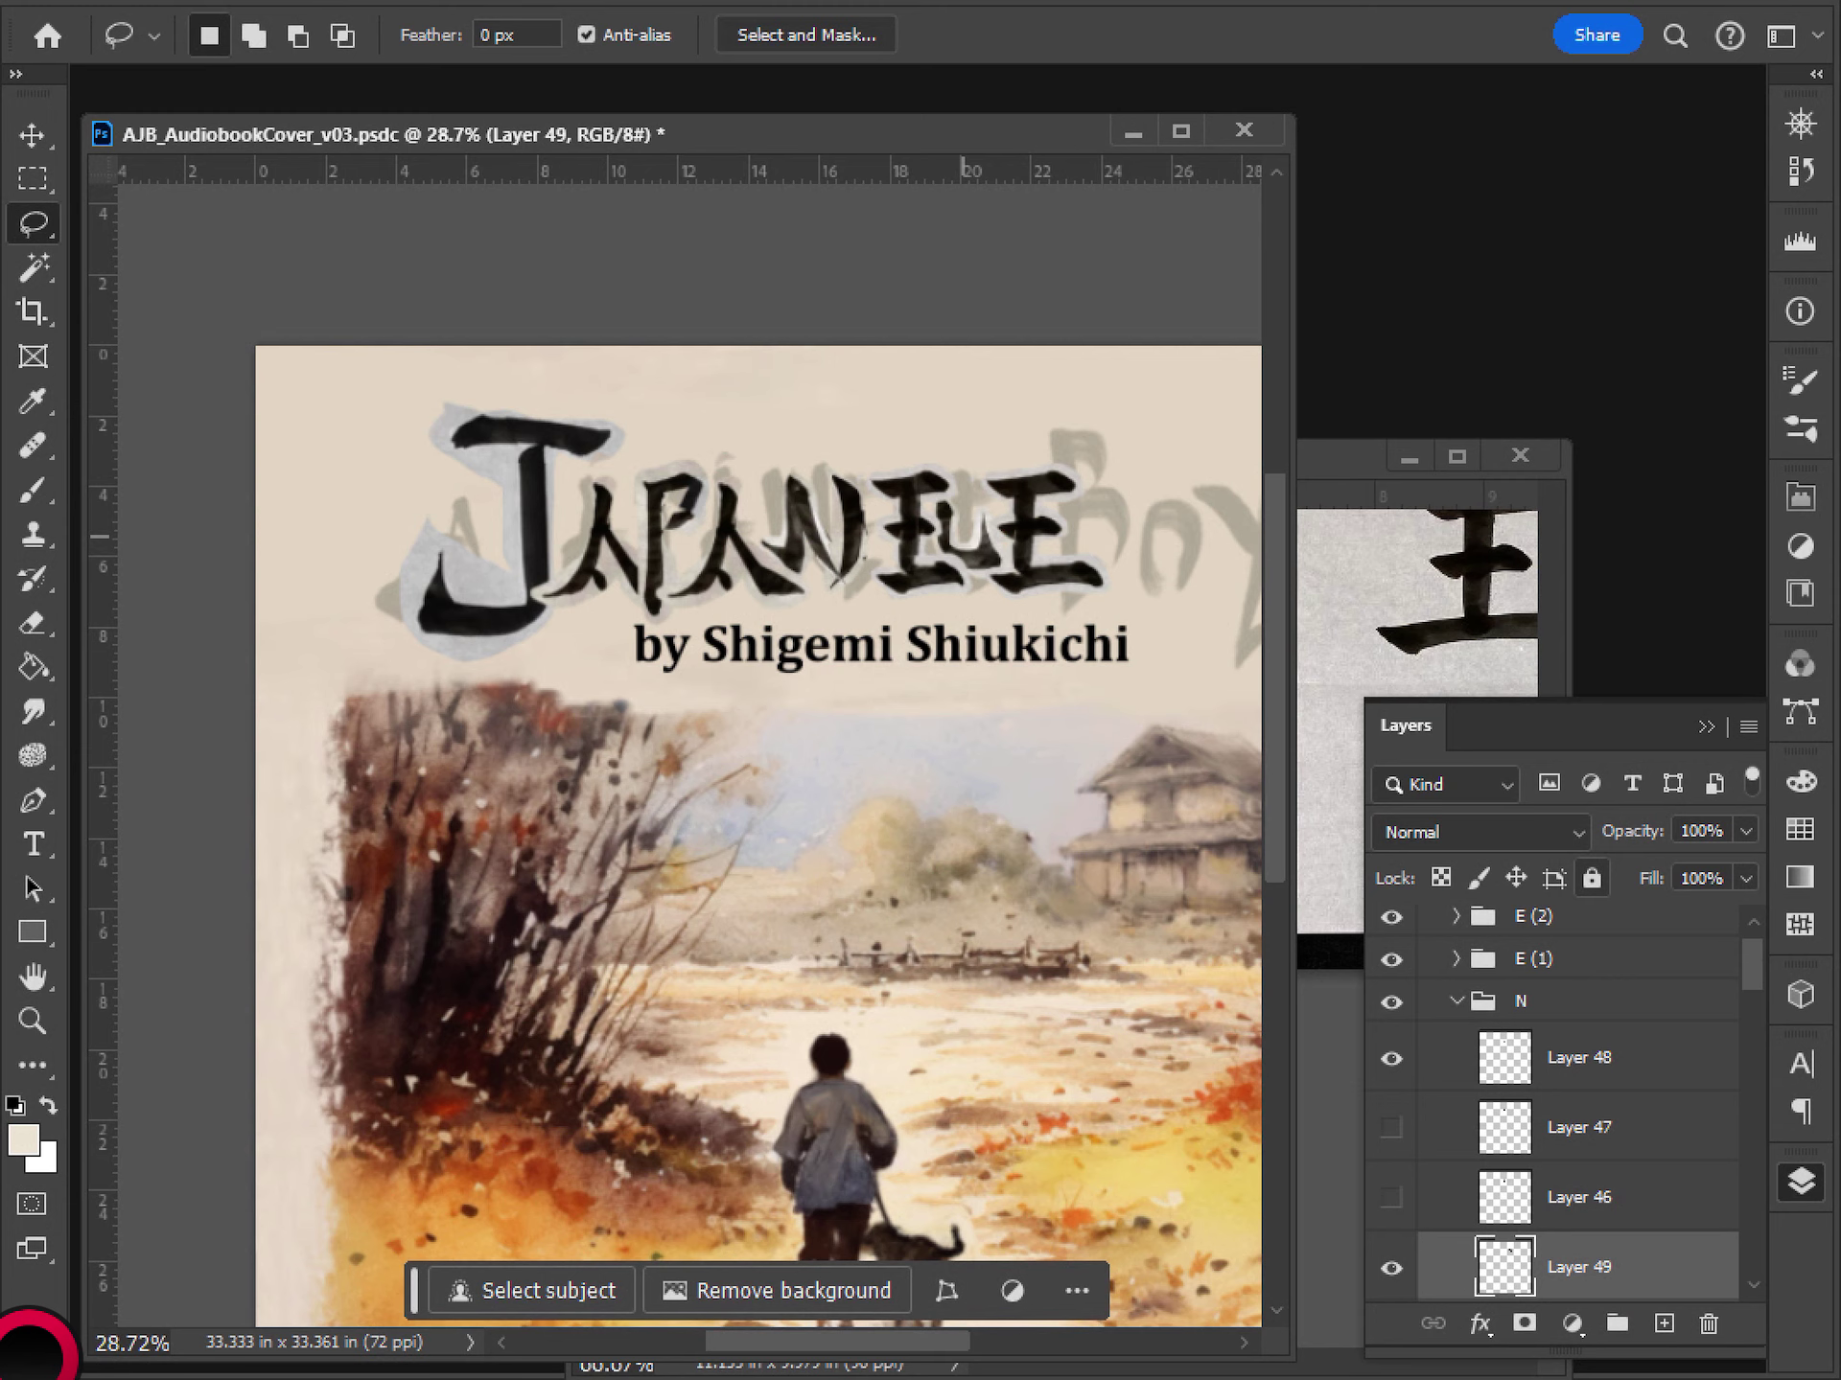
- Collapse the N group and hide the E (2), E (1) and N groups
left_click(1456, 1001)
left_click_drag(1390, 1002, 1390, 898)
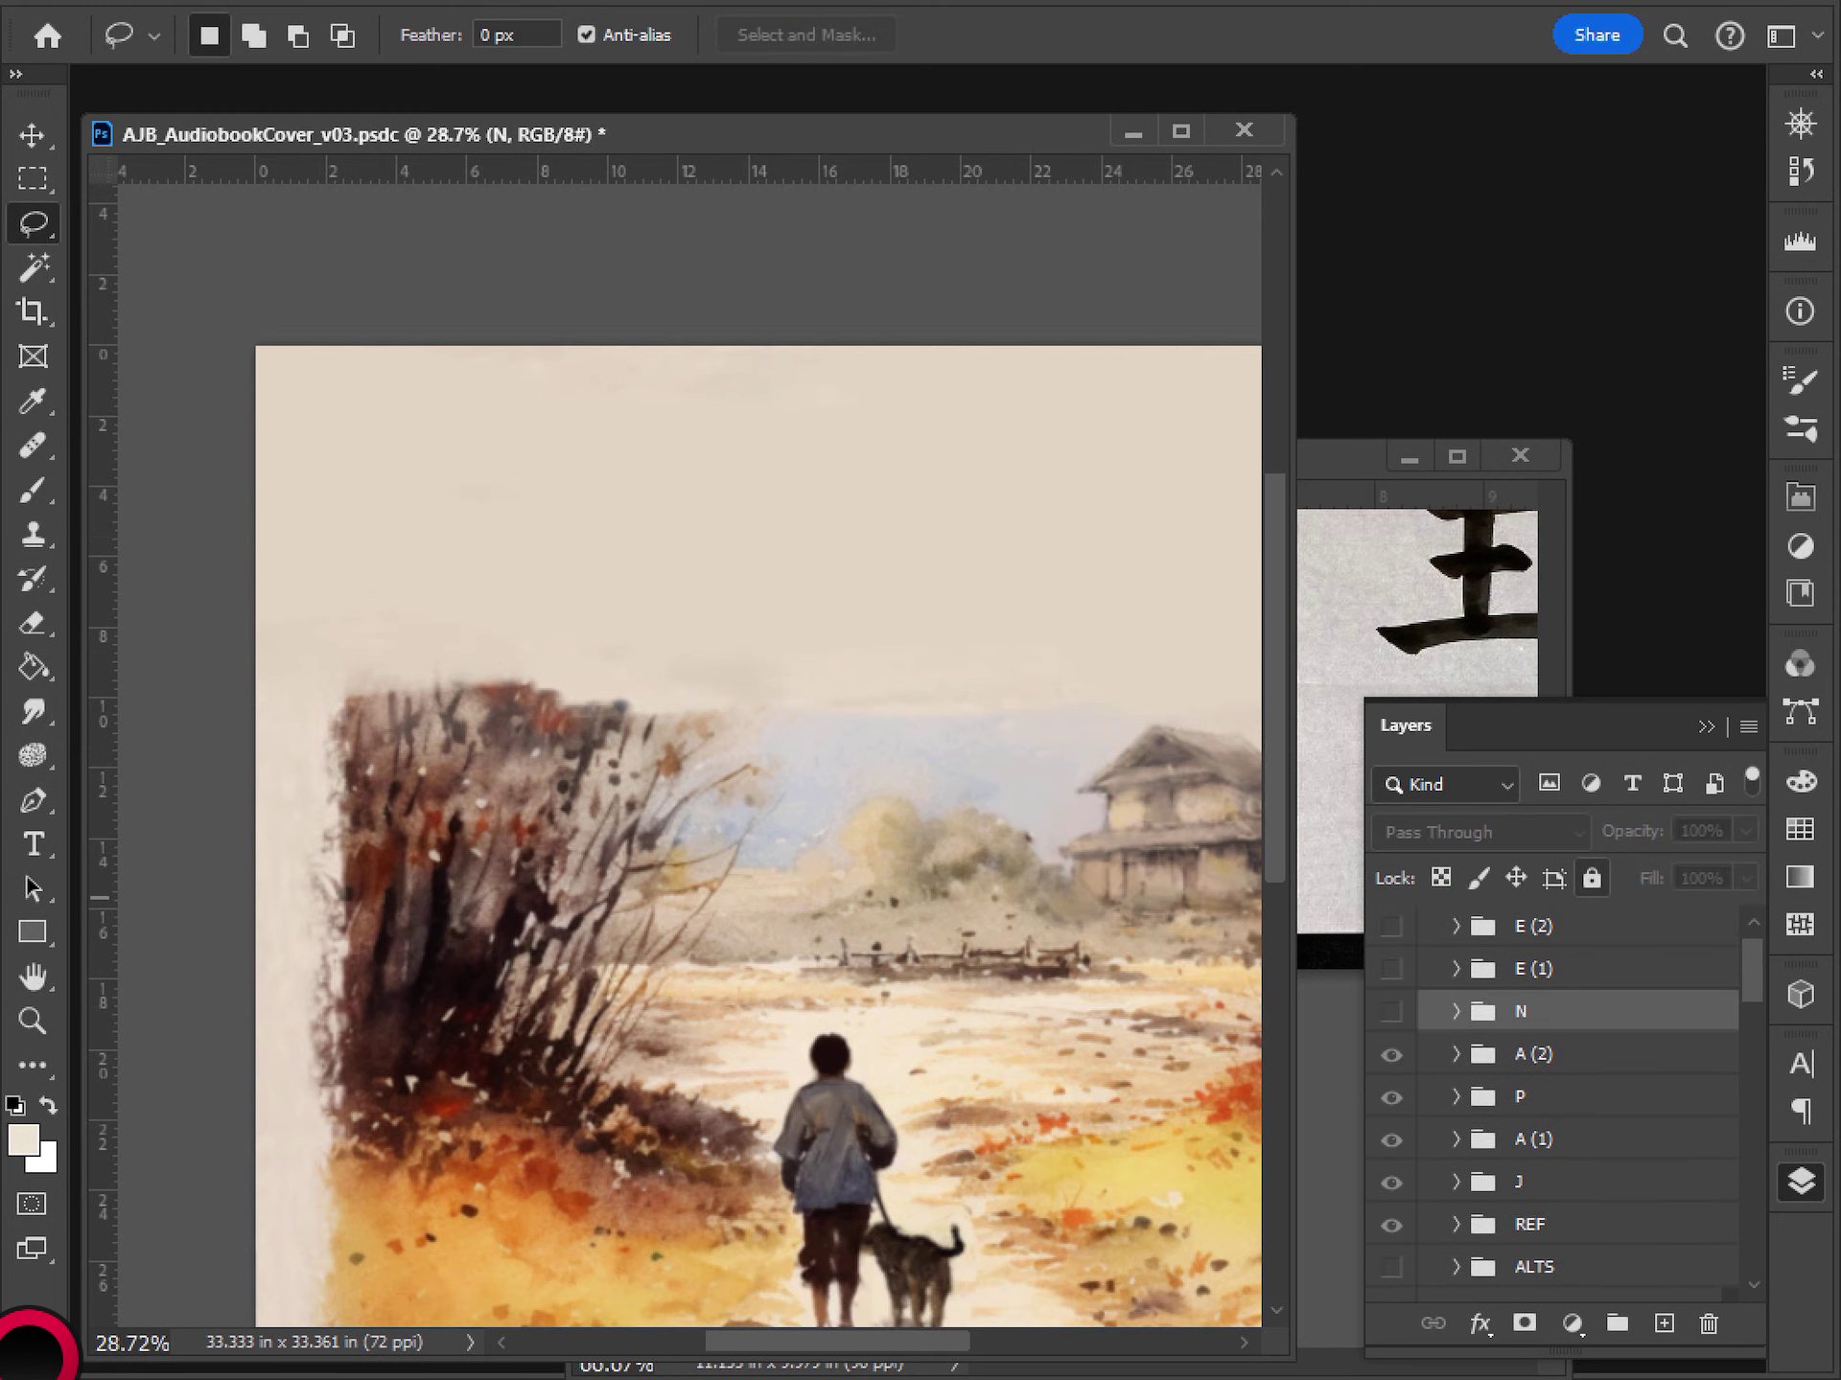
left_click(1391, 1011)
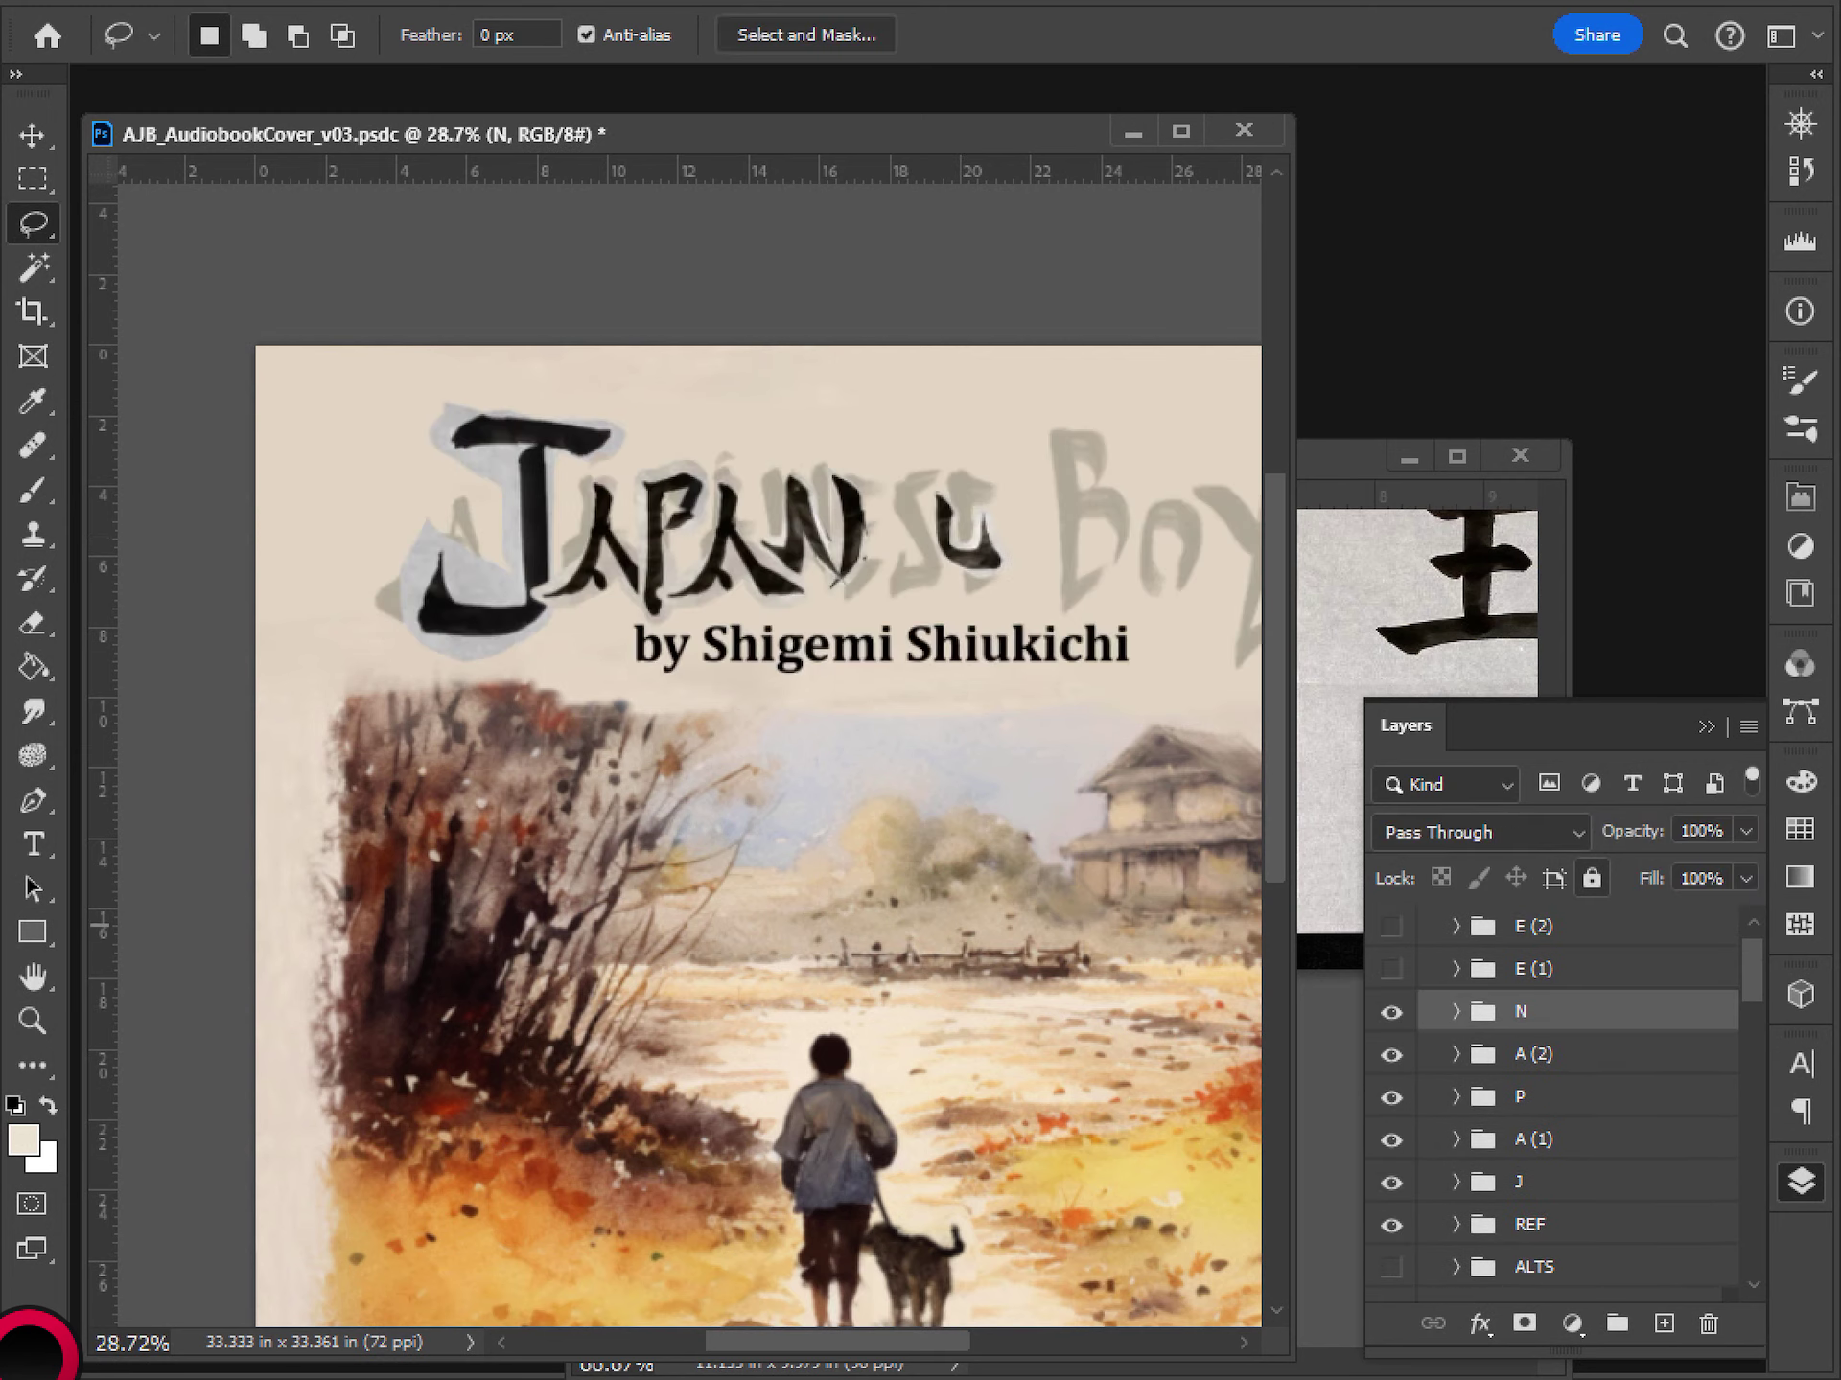
scroll(1563, 1096, "up", 1)
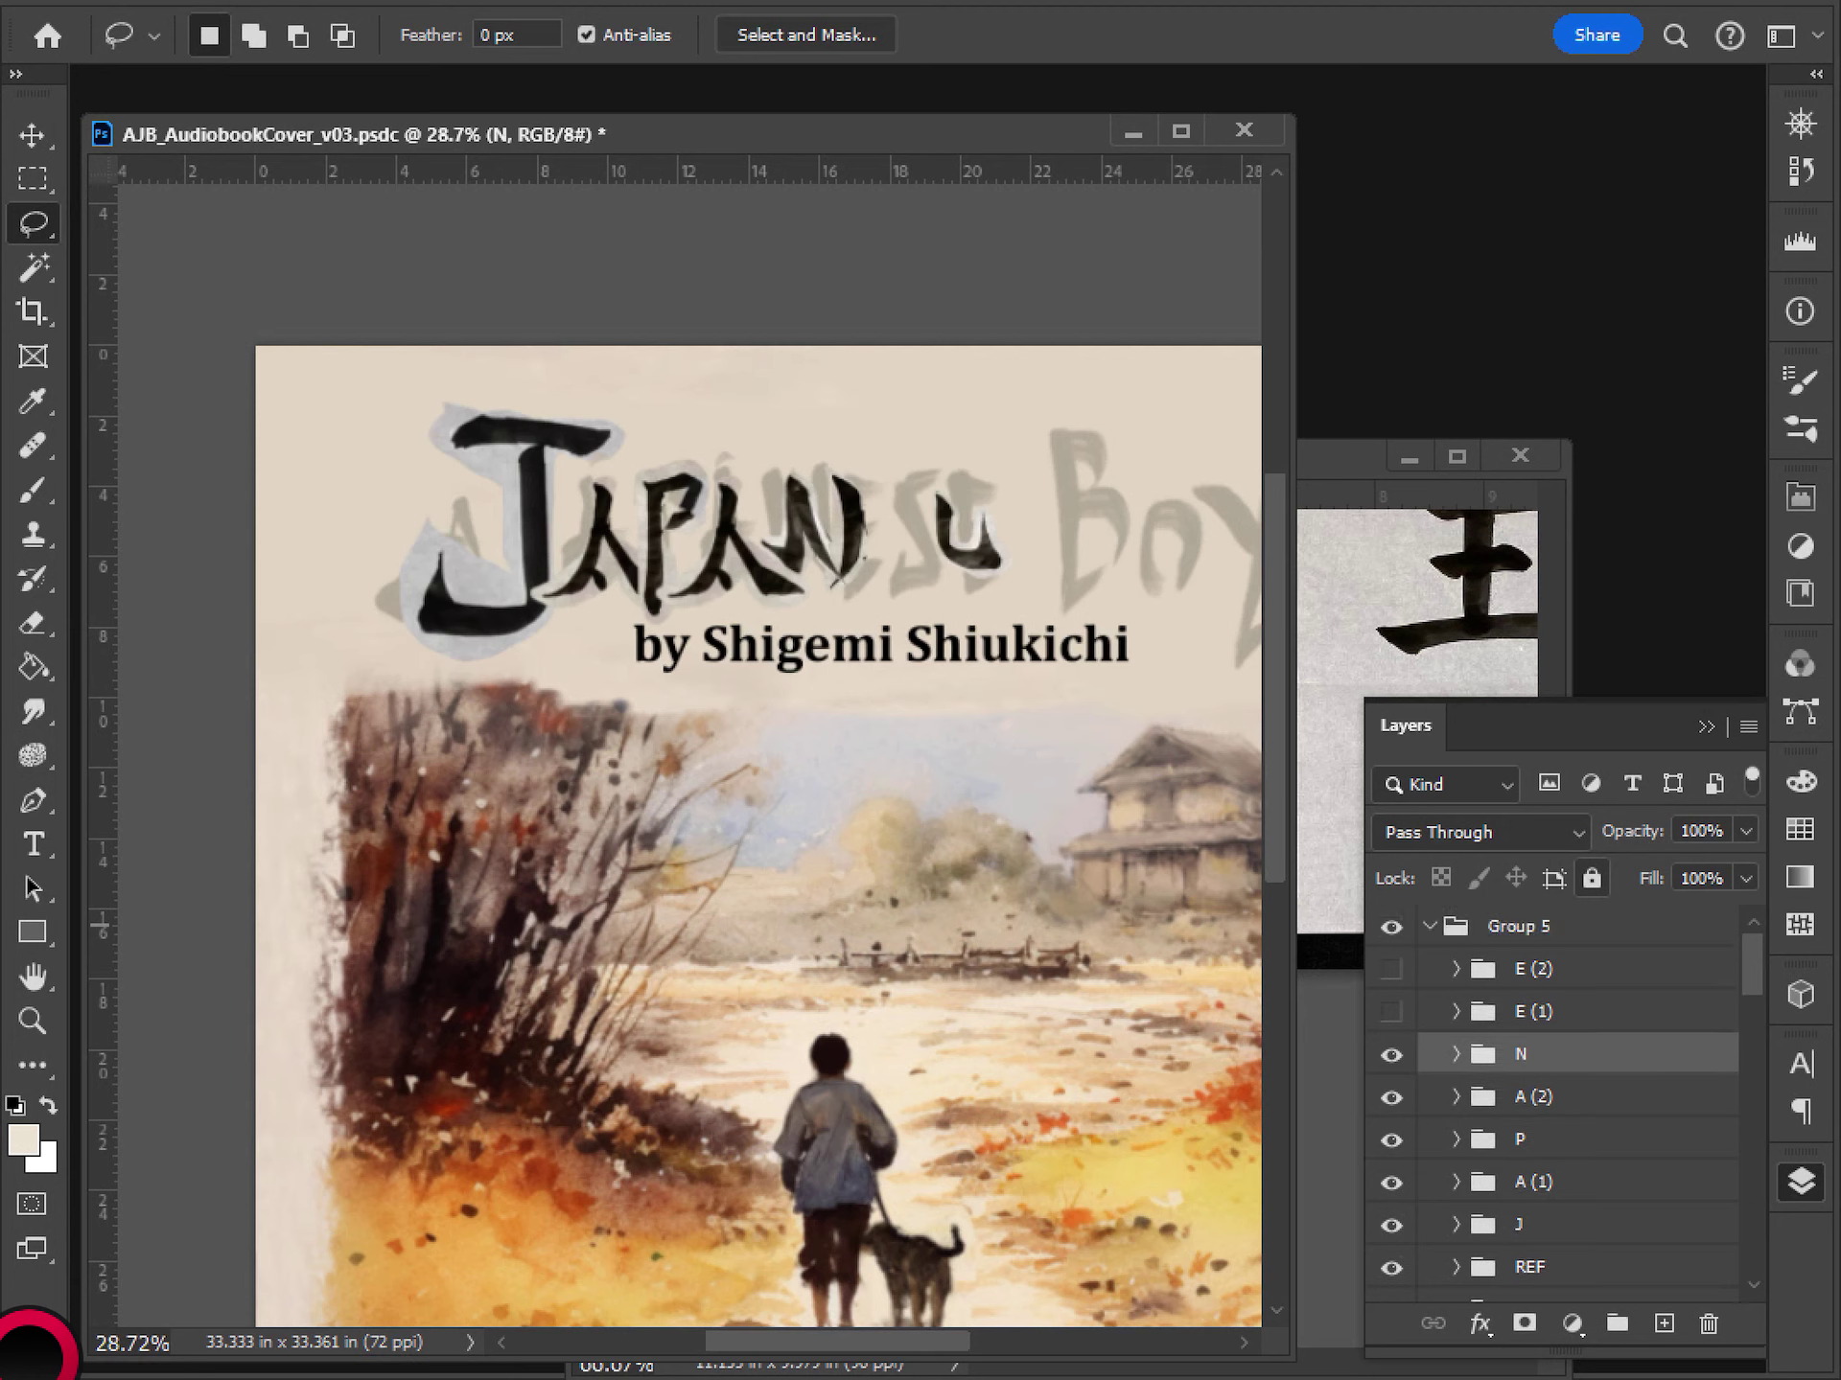
left_click_drag(1390, 1011, 1390, 971)
left_click(1391, 1053)
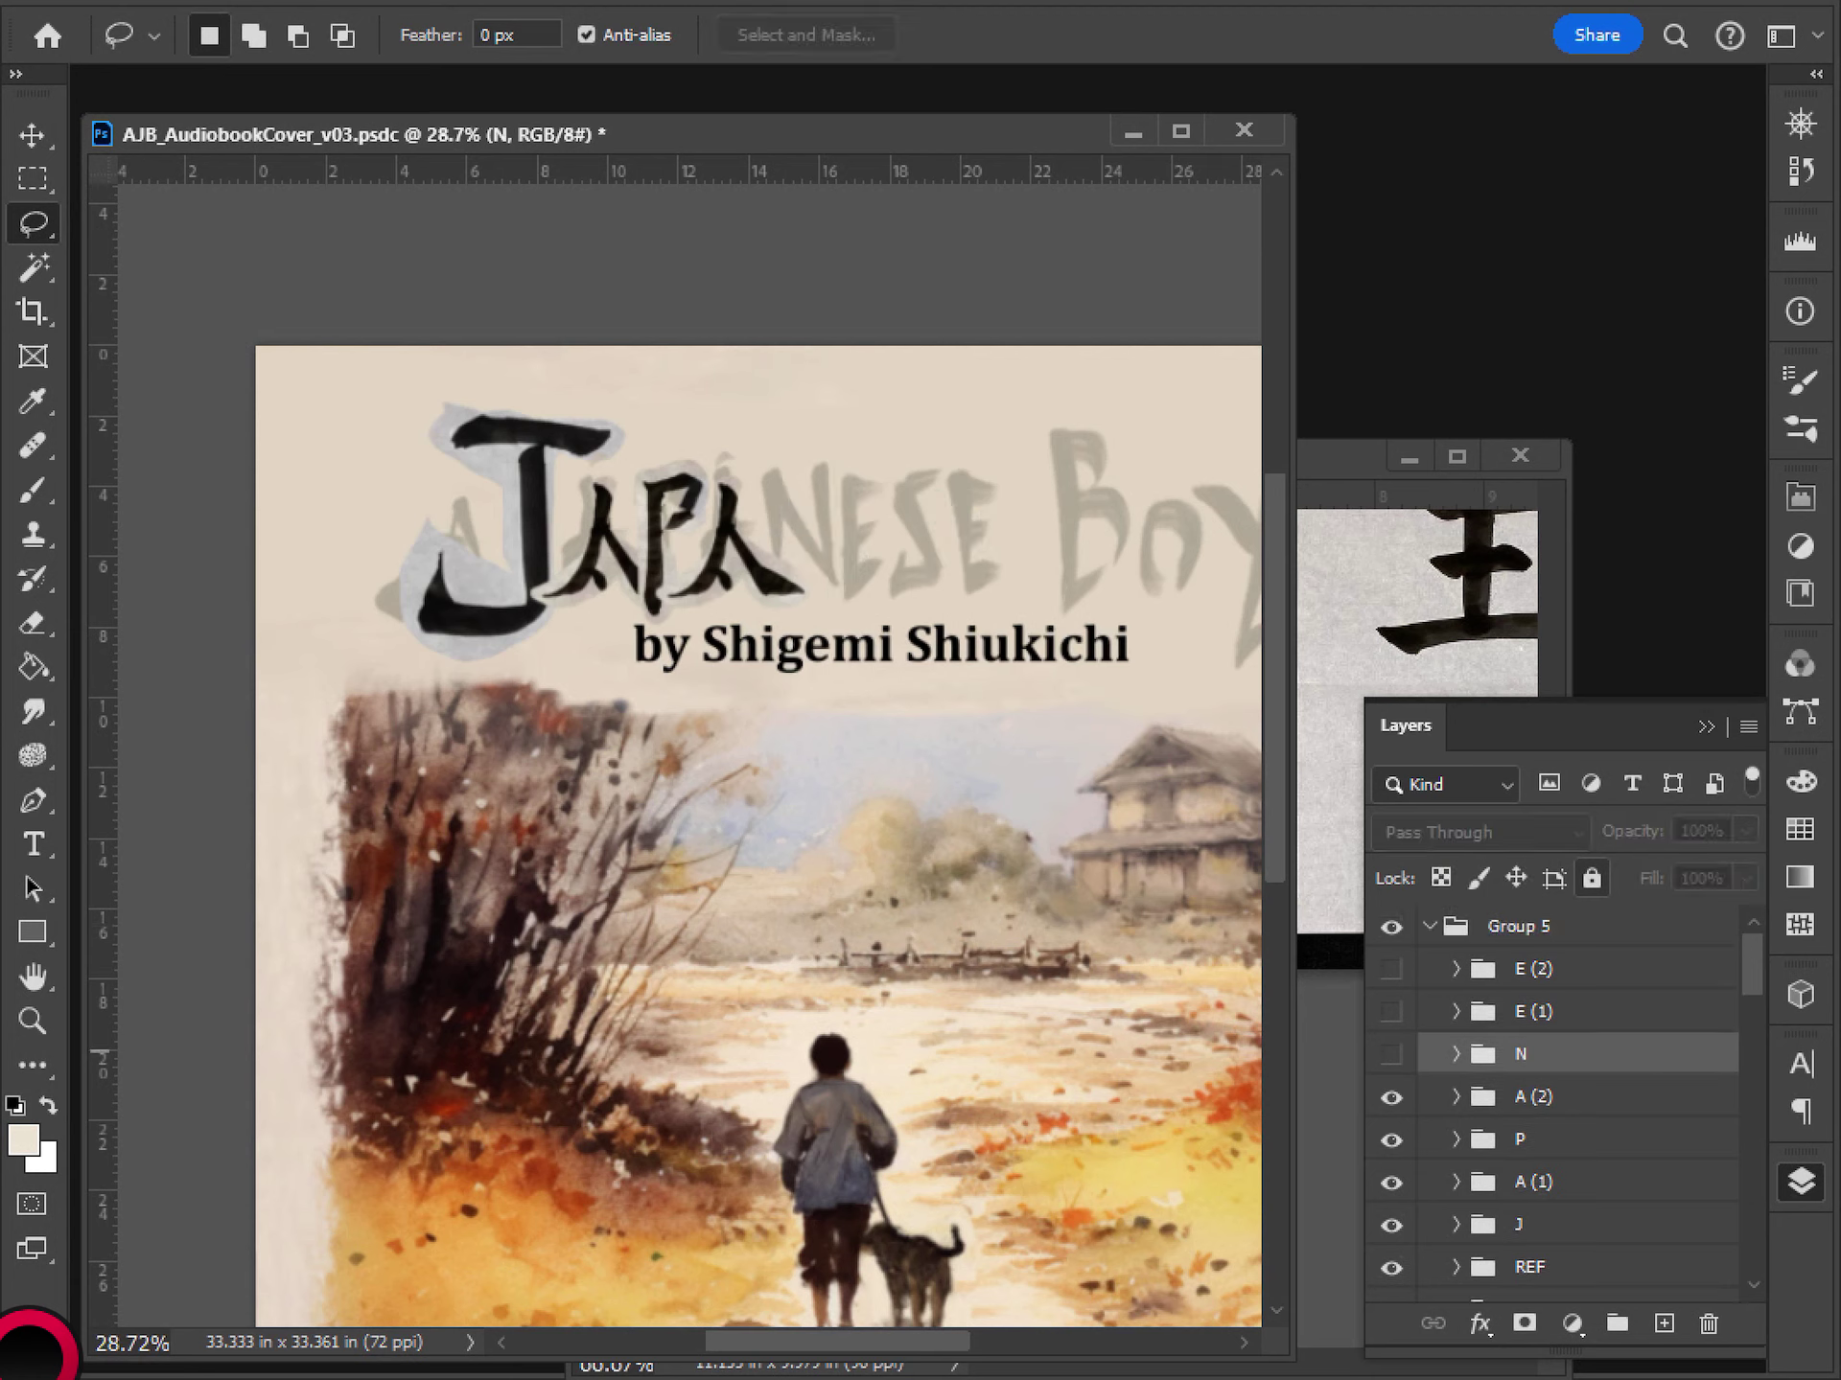
- Try adding a new layer above the E (1) group and undo it together with the group visibility changes
left_click(1534, 1011)
left_click(1663, 1322)
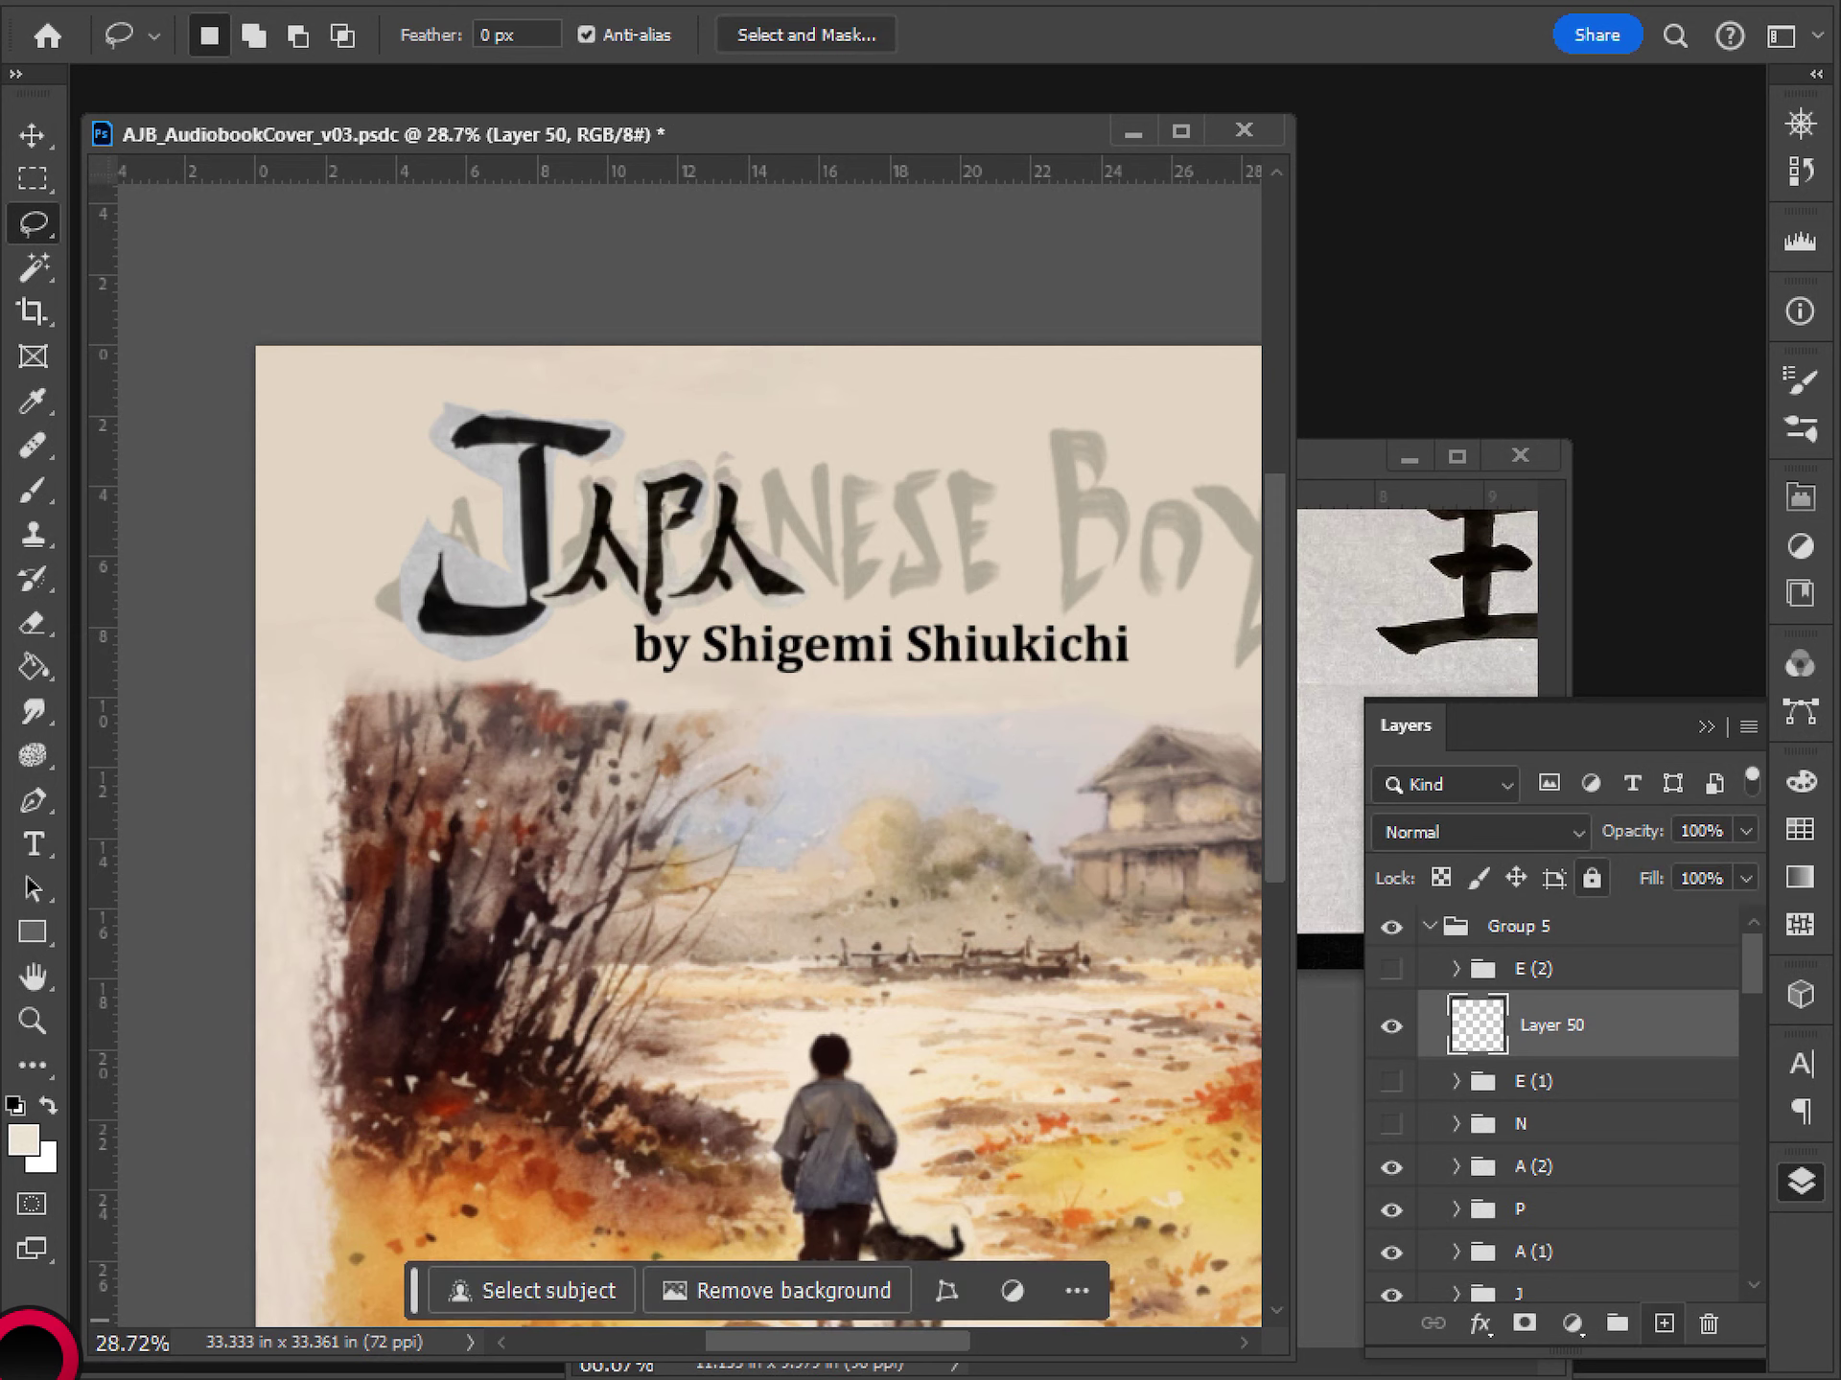
key("ctrl+z")
key("ctrl+z")
key("ctrl+z")
key("ctrl+z")
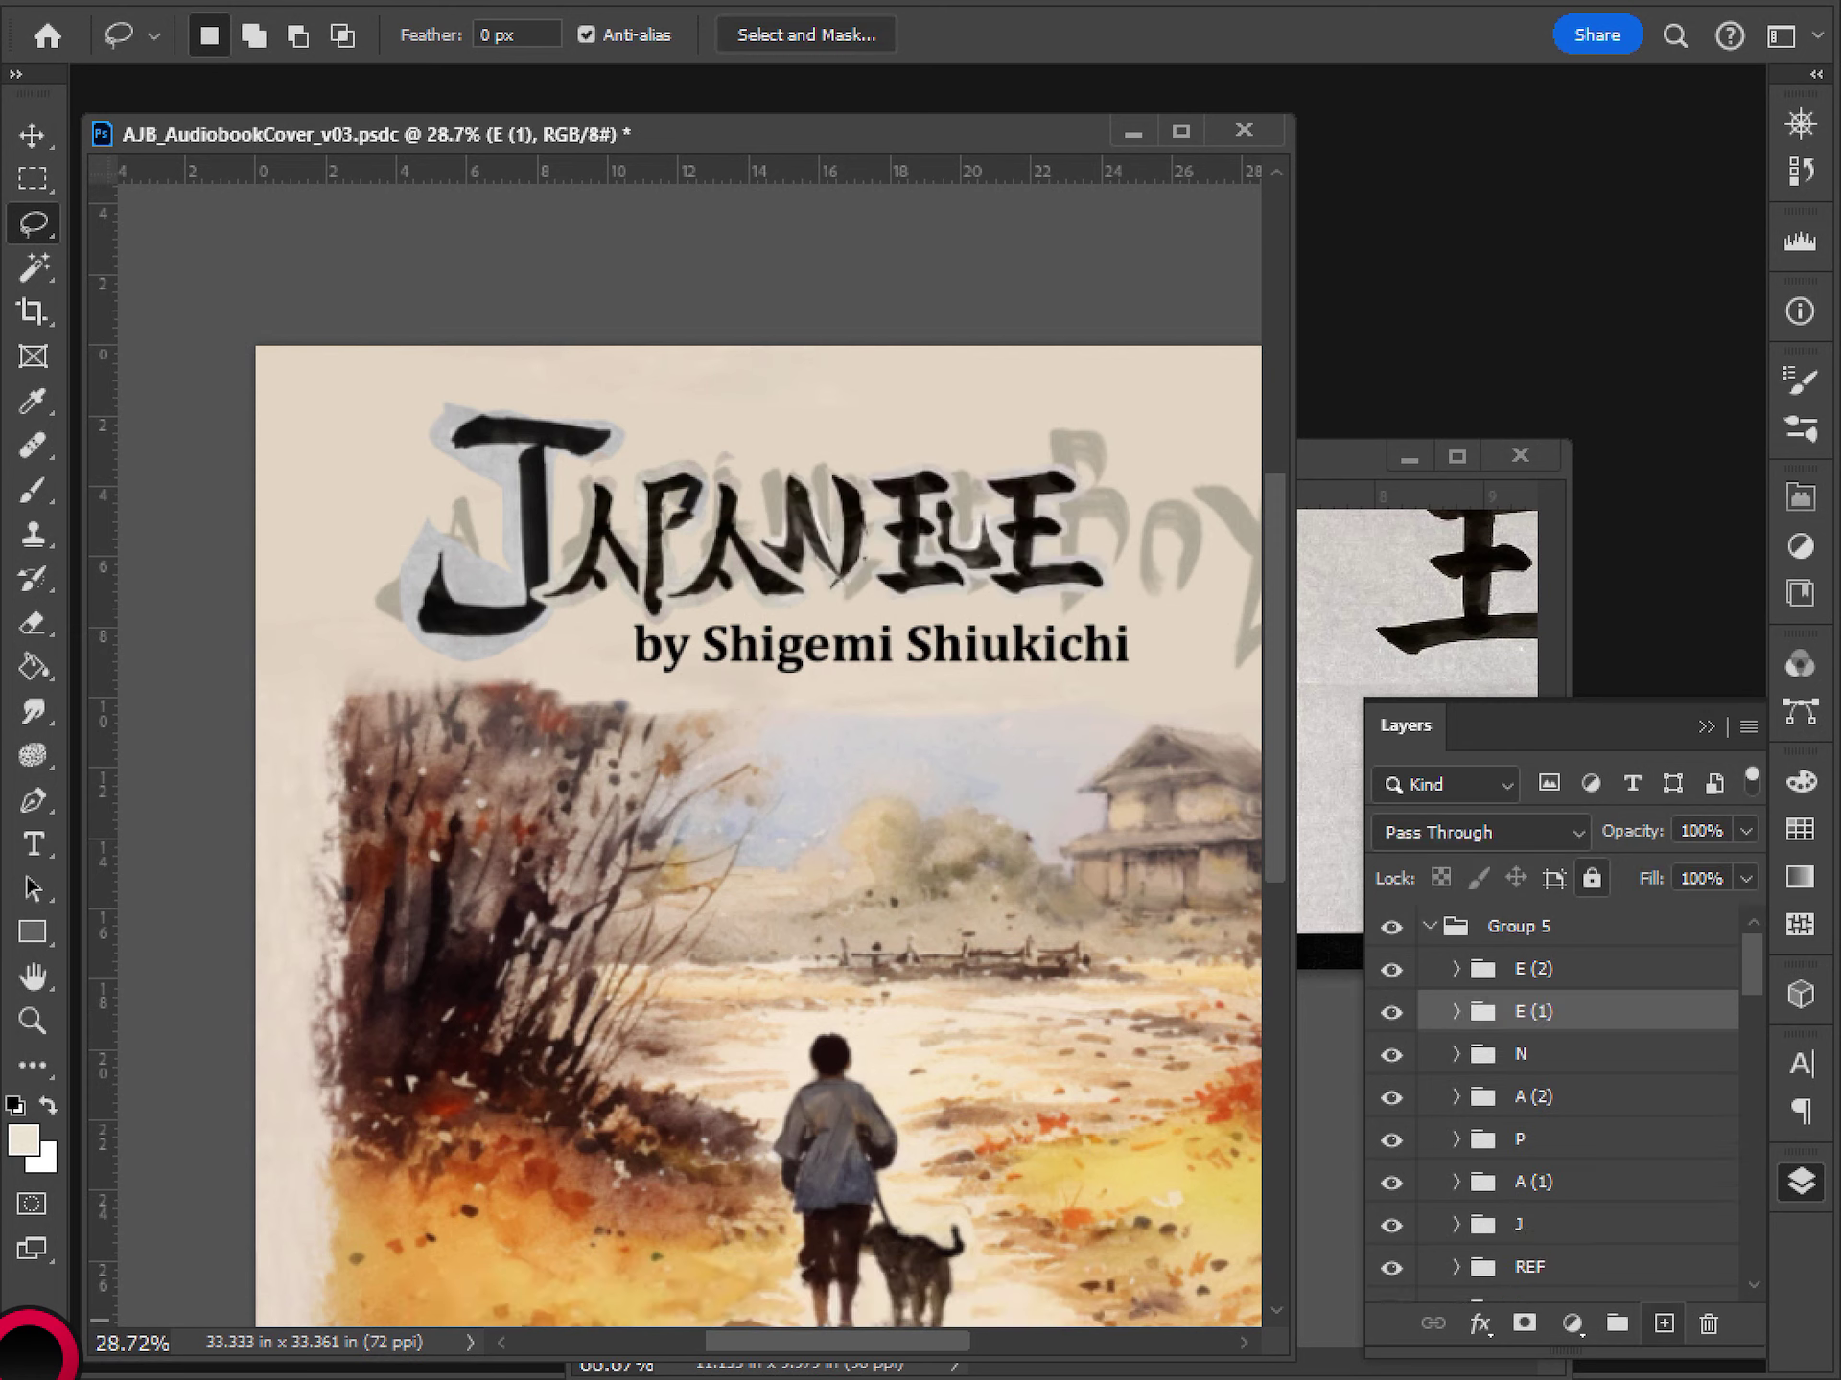
key("ctrl+shift+z")
key("ctrl+shift+z")
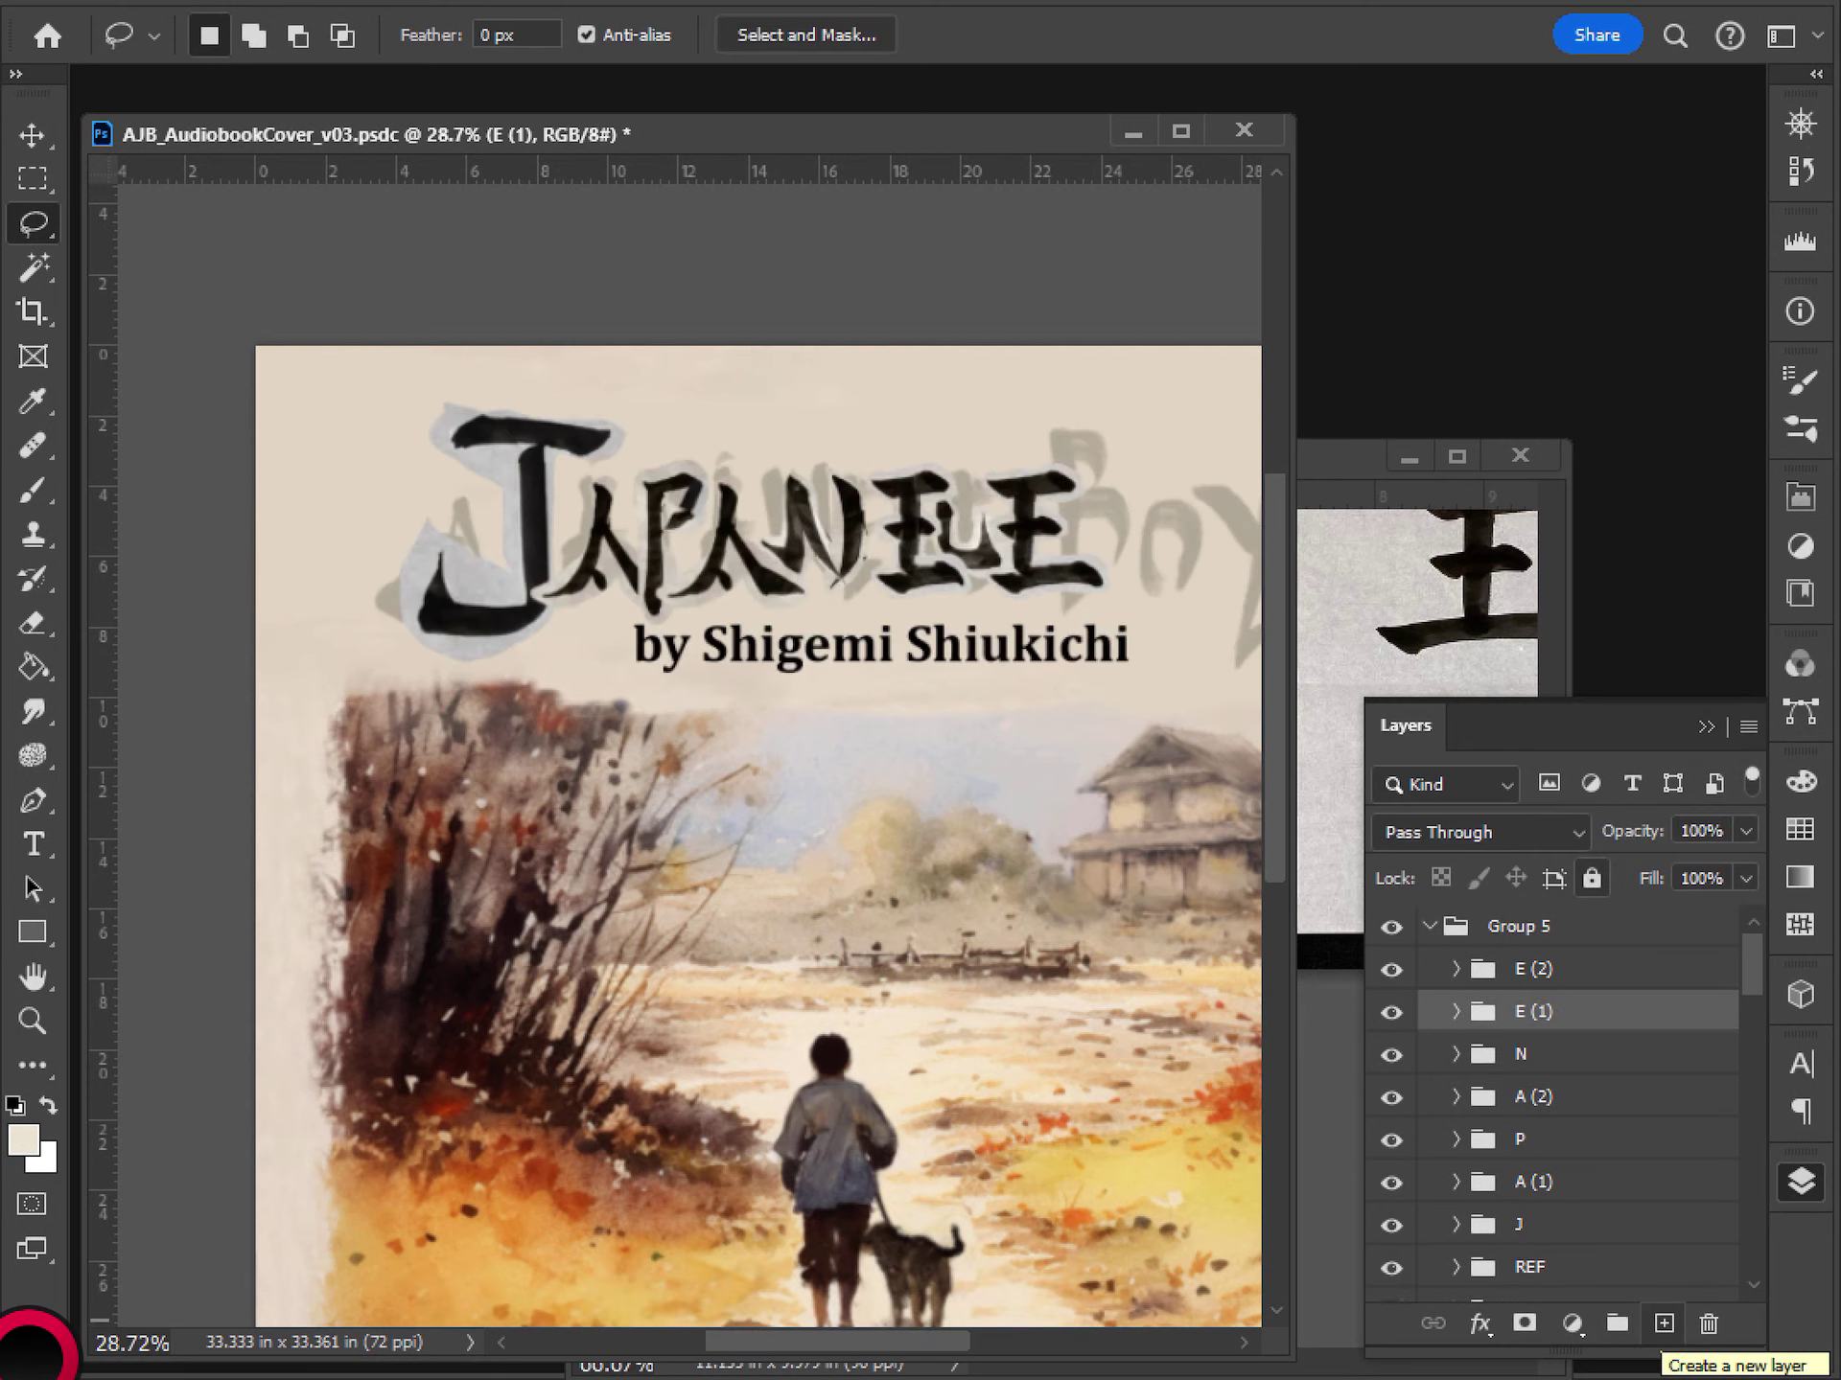
- Add the copied hooked stroke on its own layer above the E (1) group, enlarge it and place it between the two E letters
key("ctrl+shift+z")
key("ctrl+z")
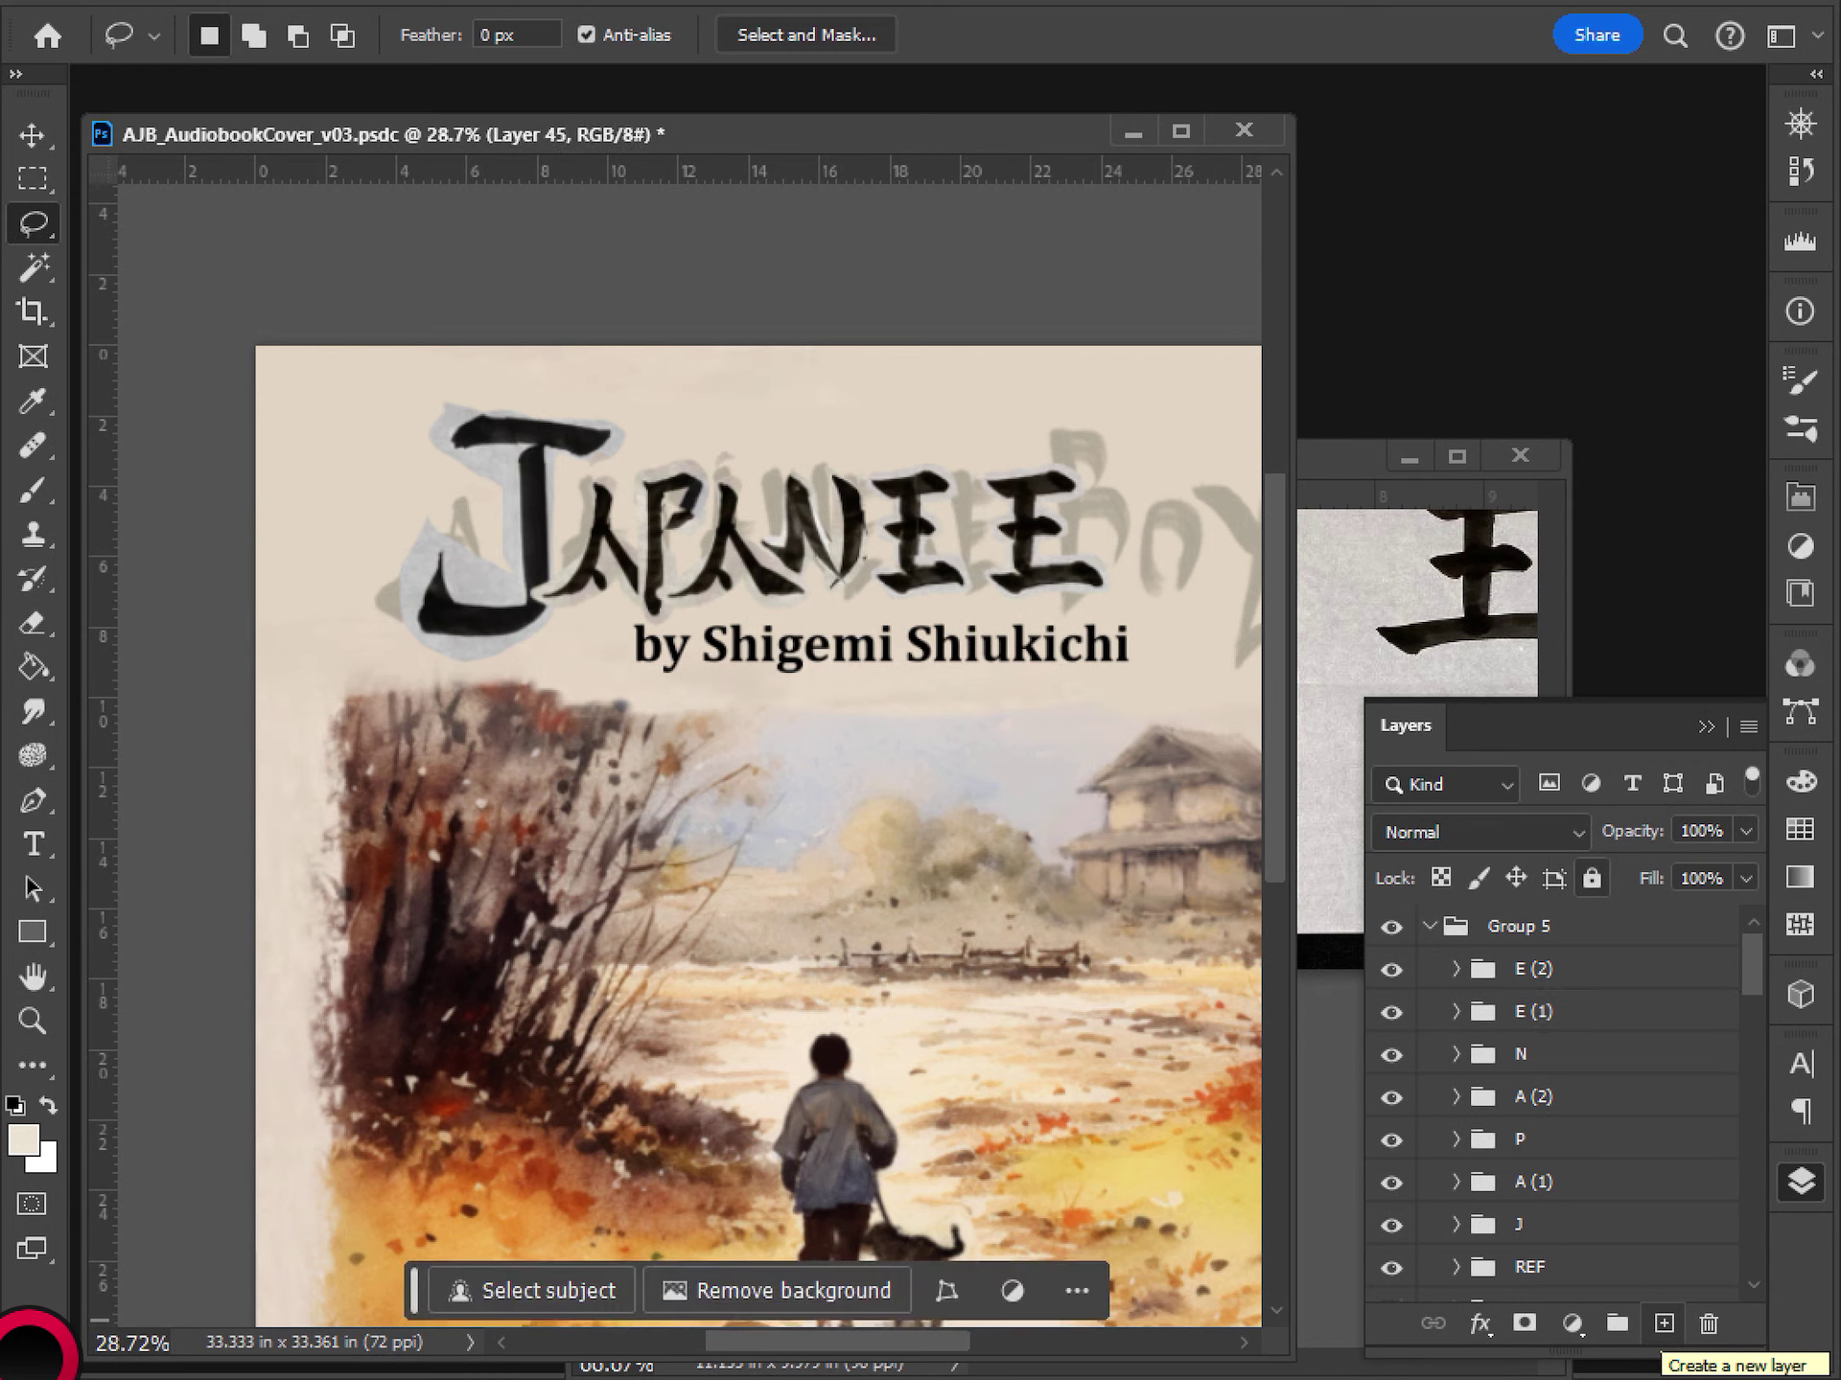
key("ctrl+z")
left_click(1663, 1323)
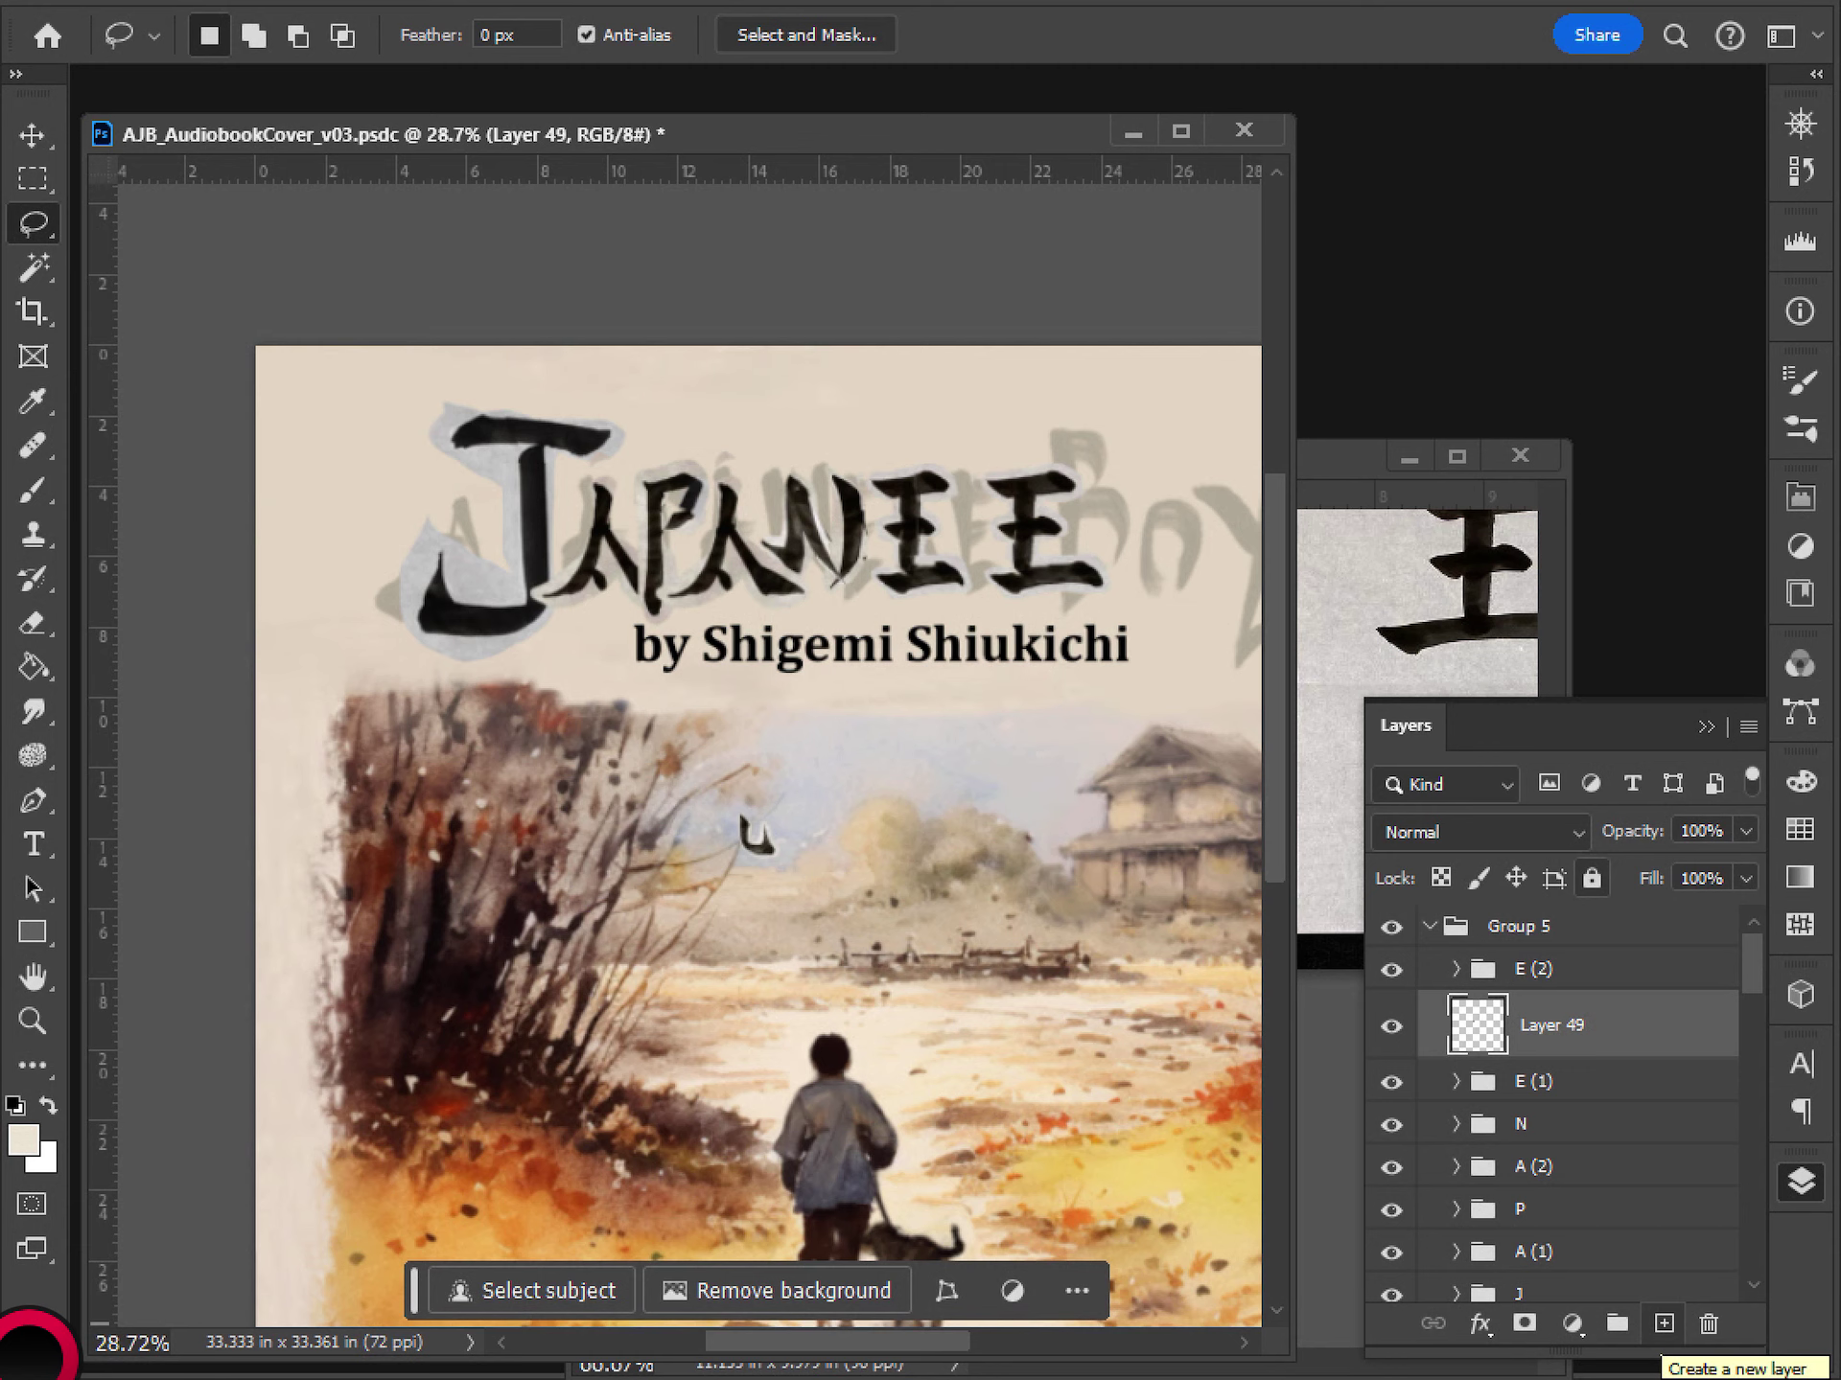
key("ctrl+t")
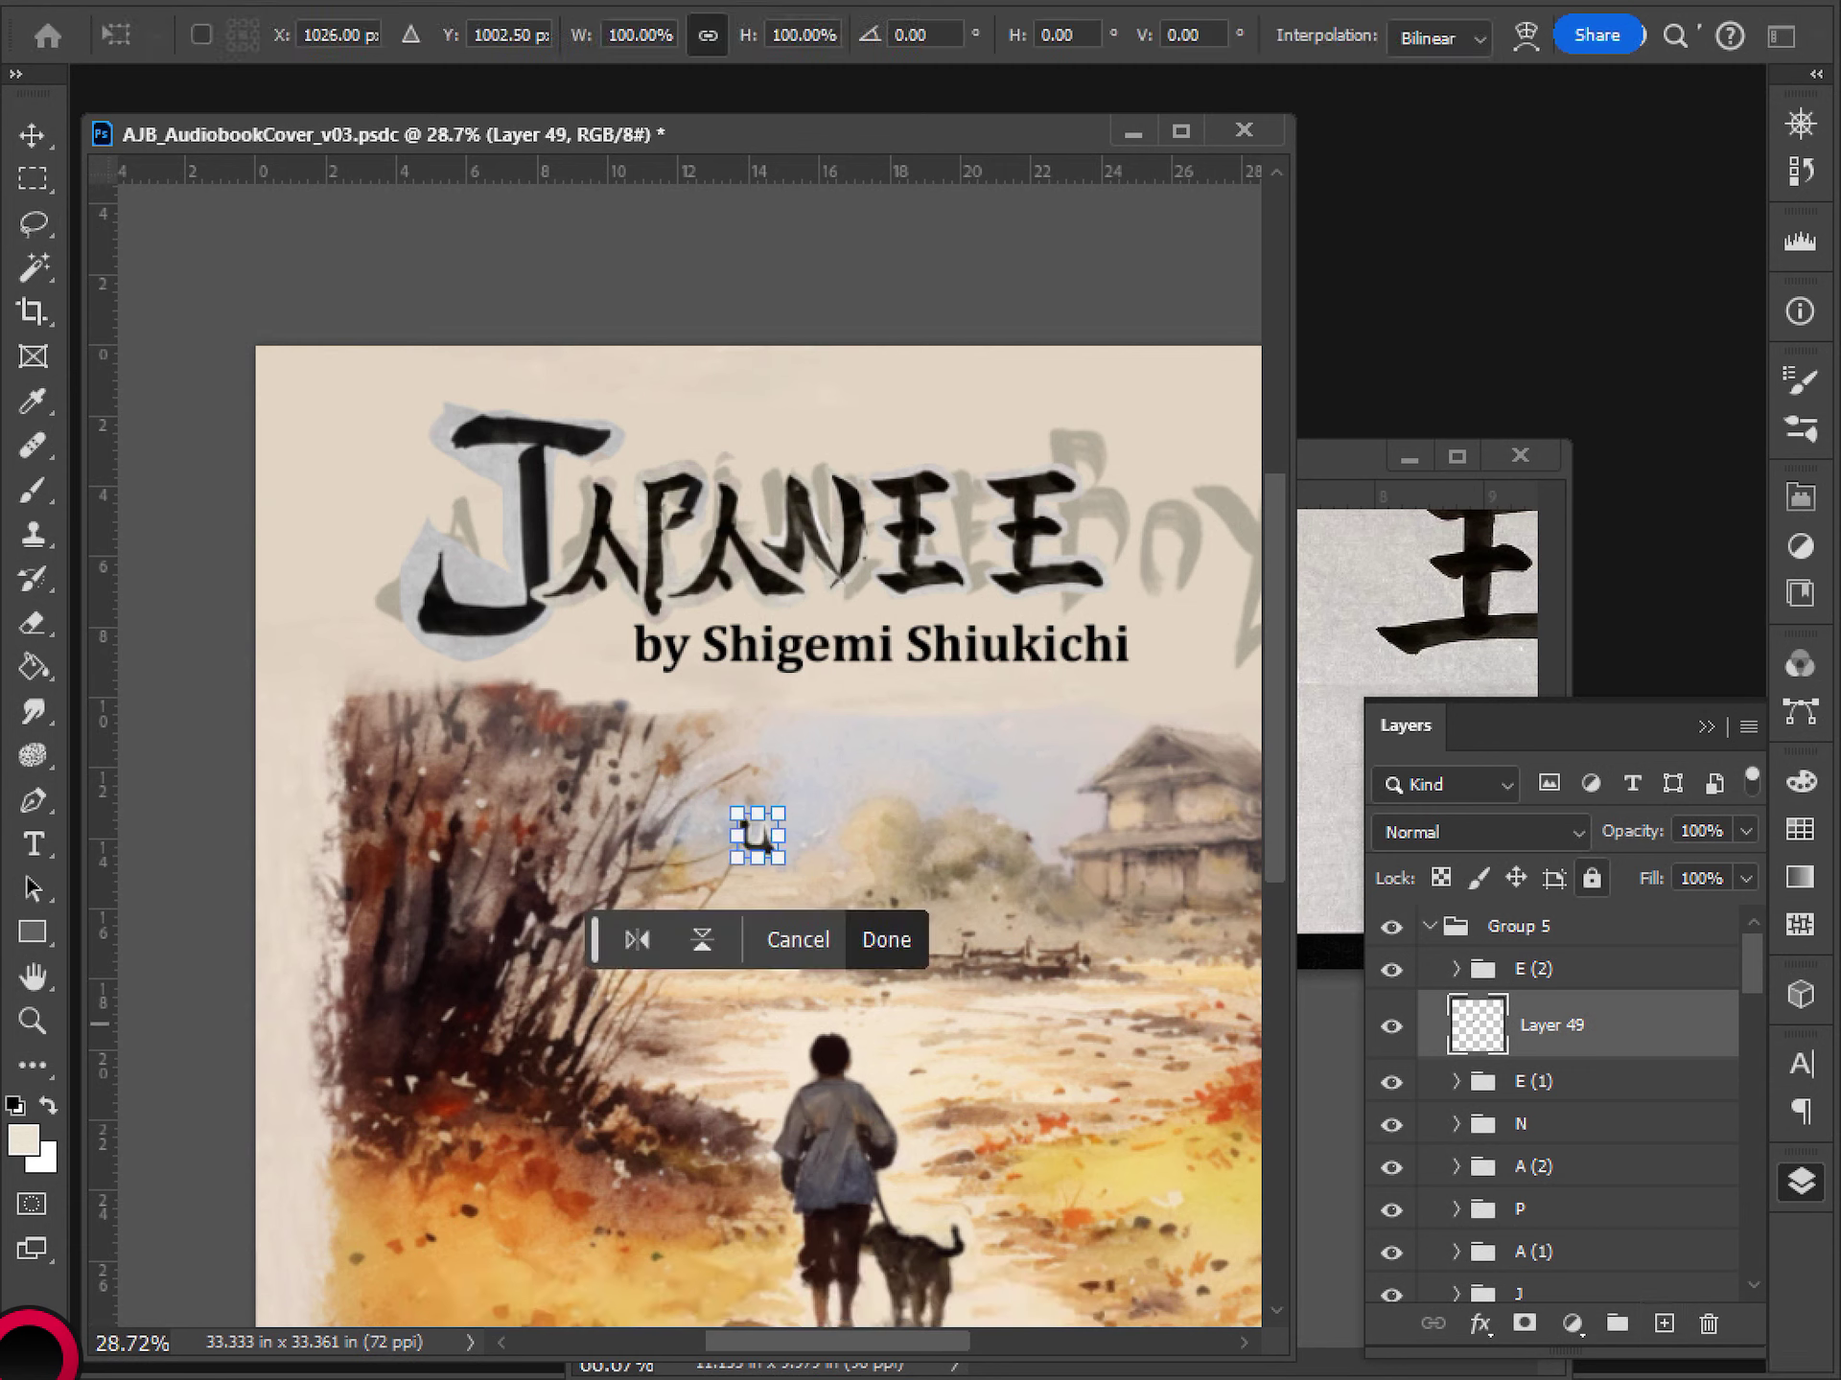
left_click_drag(779, 813, 969, 549)
key("Return")
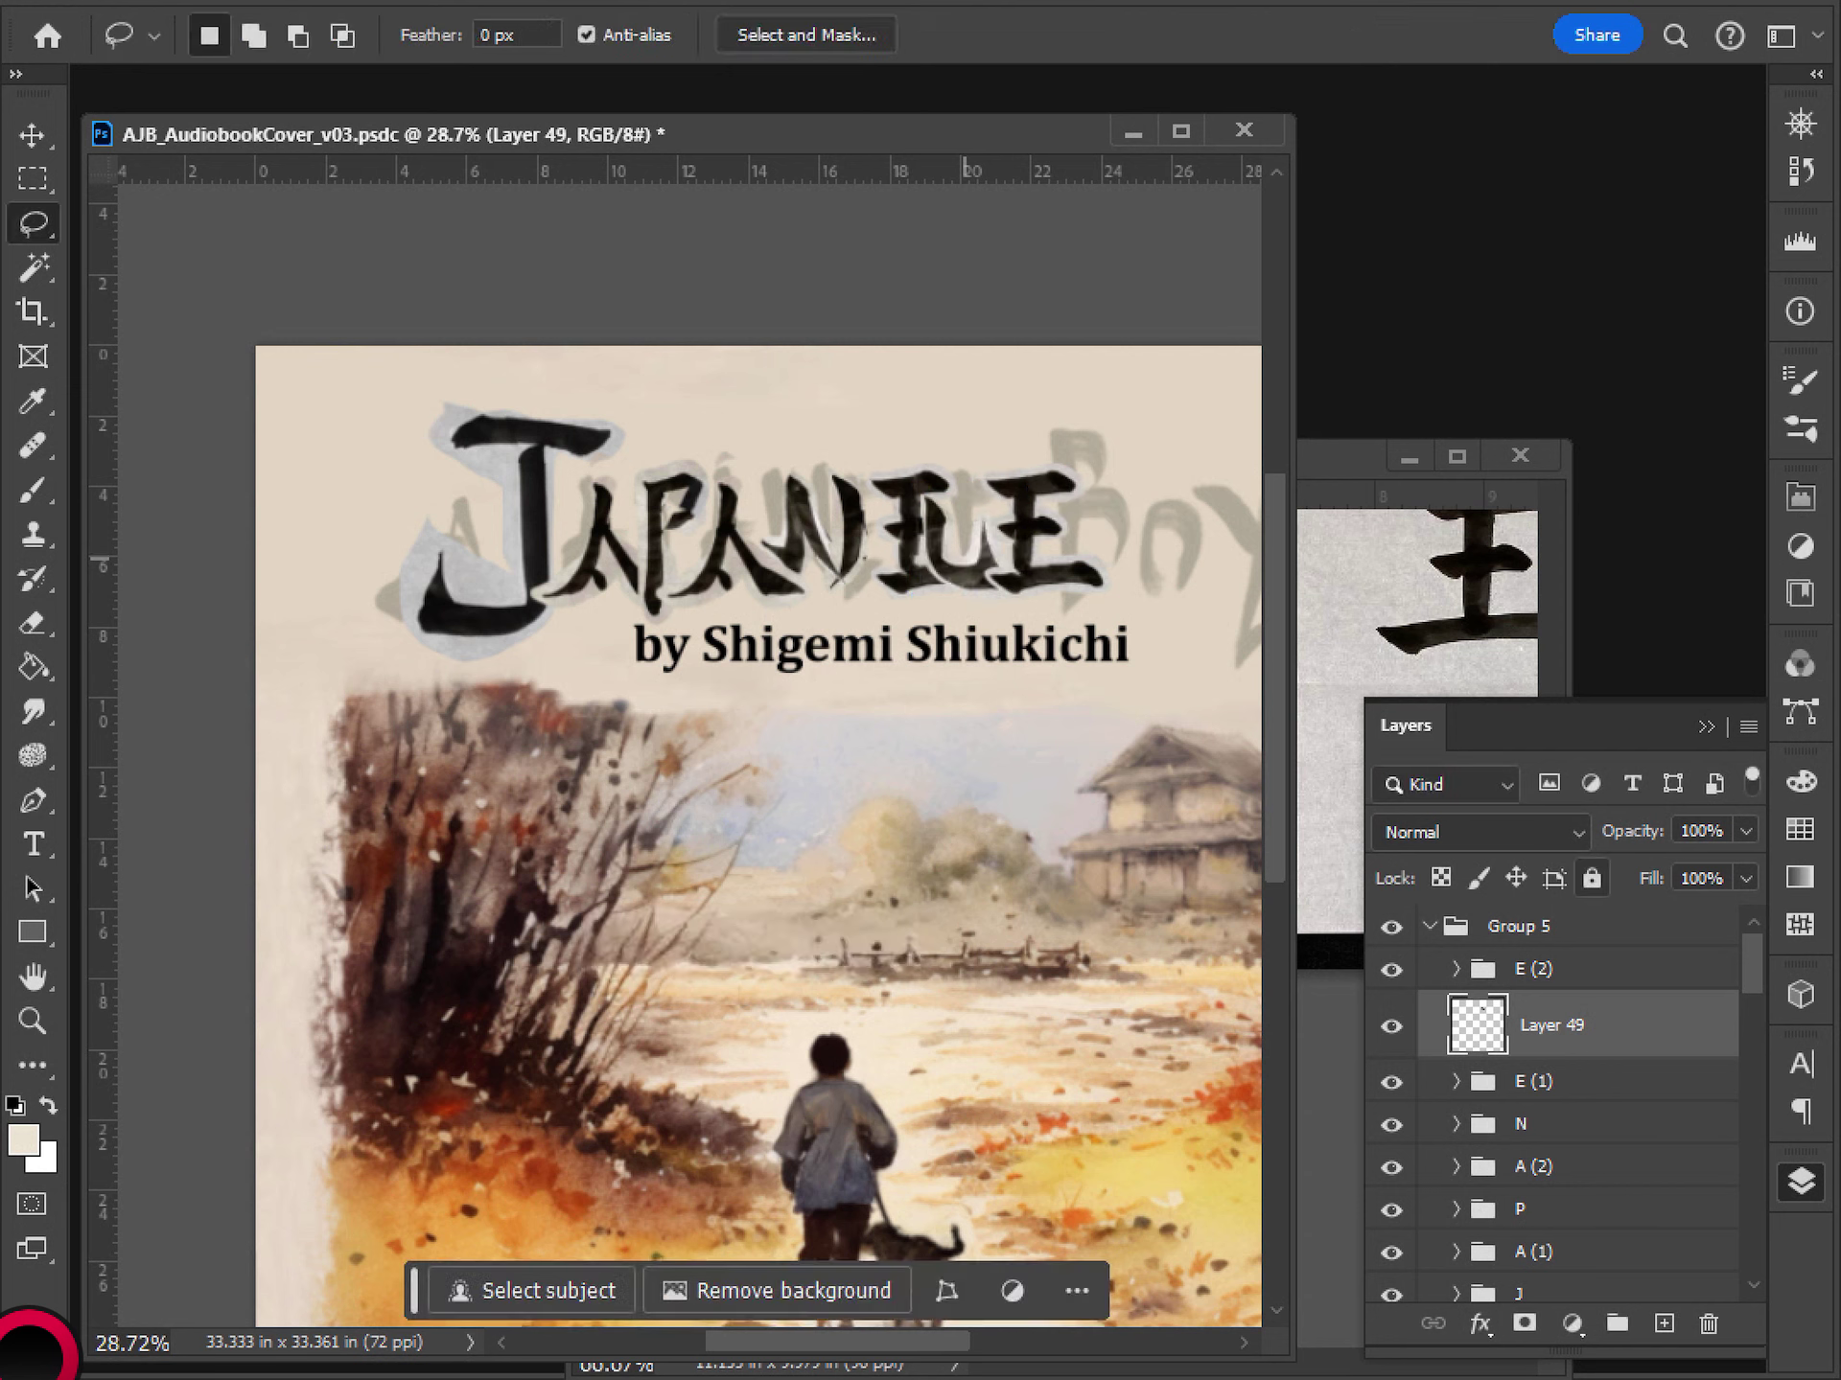
- Hide the E (2), E (1) and N groups and scale the hooked stroke to about 86%
left_click_drag(1391, 1081, 1391, 1124)
left_click(1391, 969)
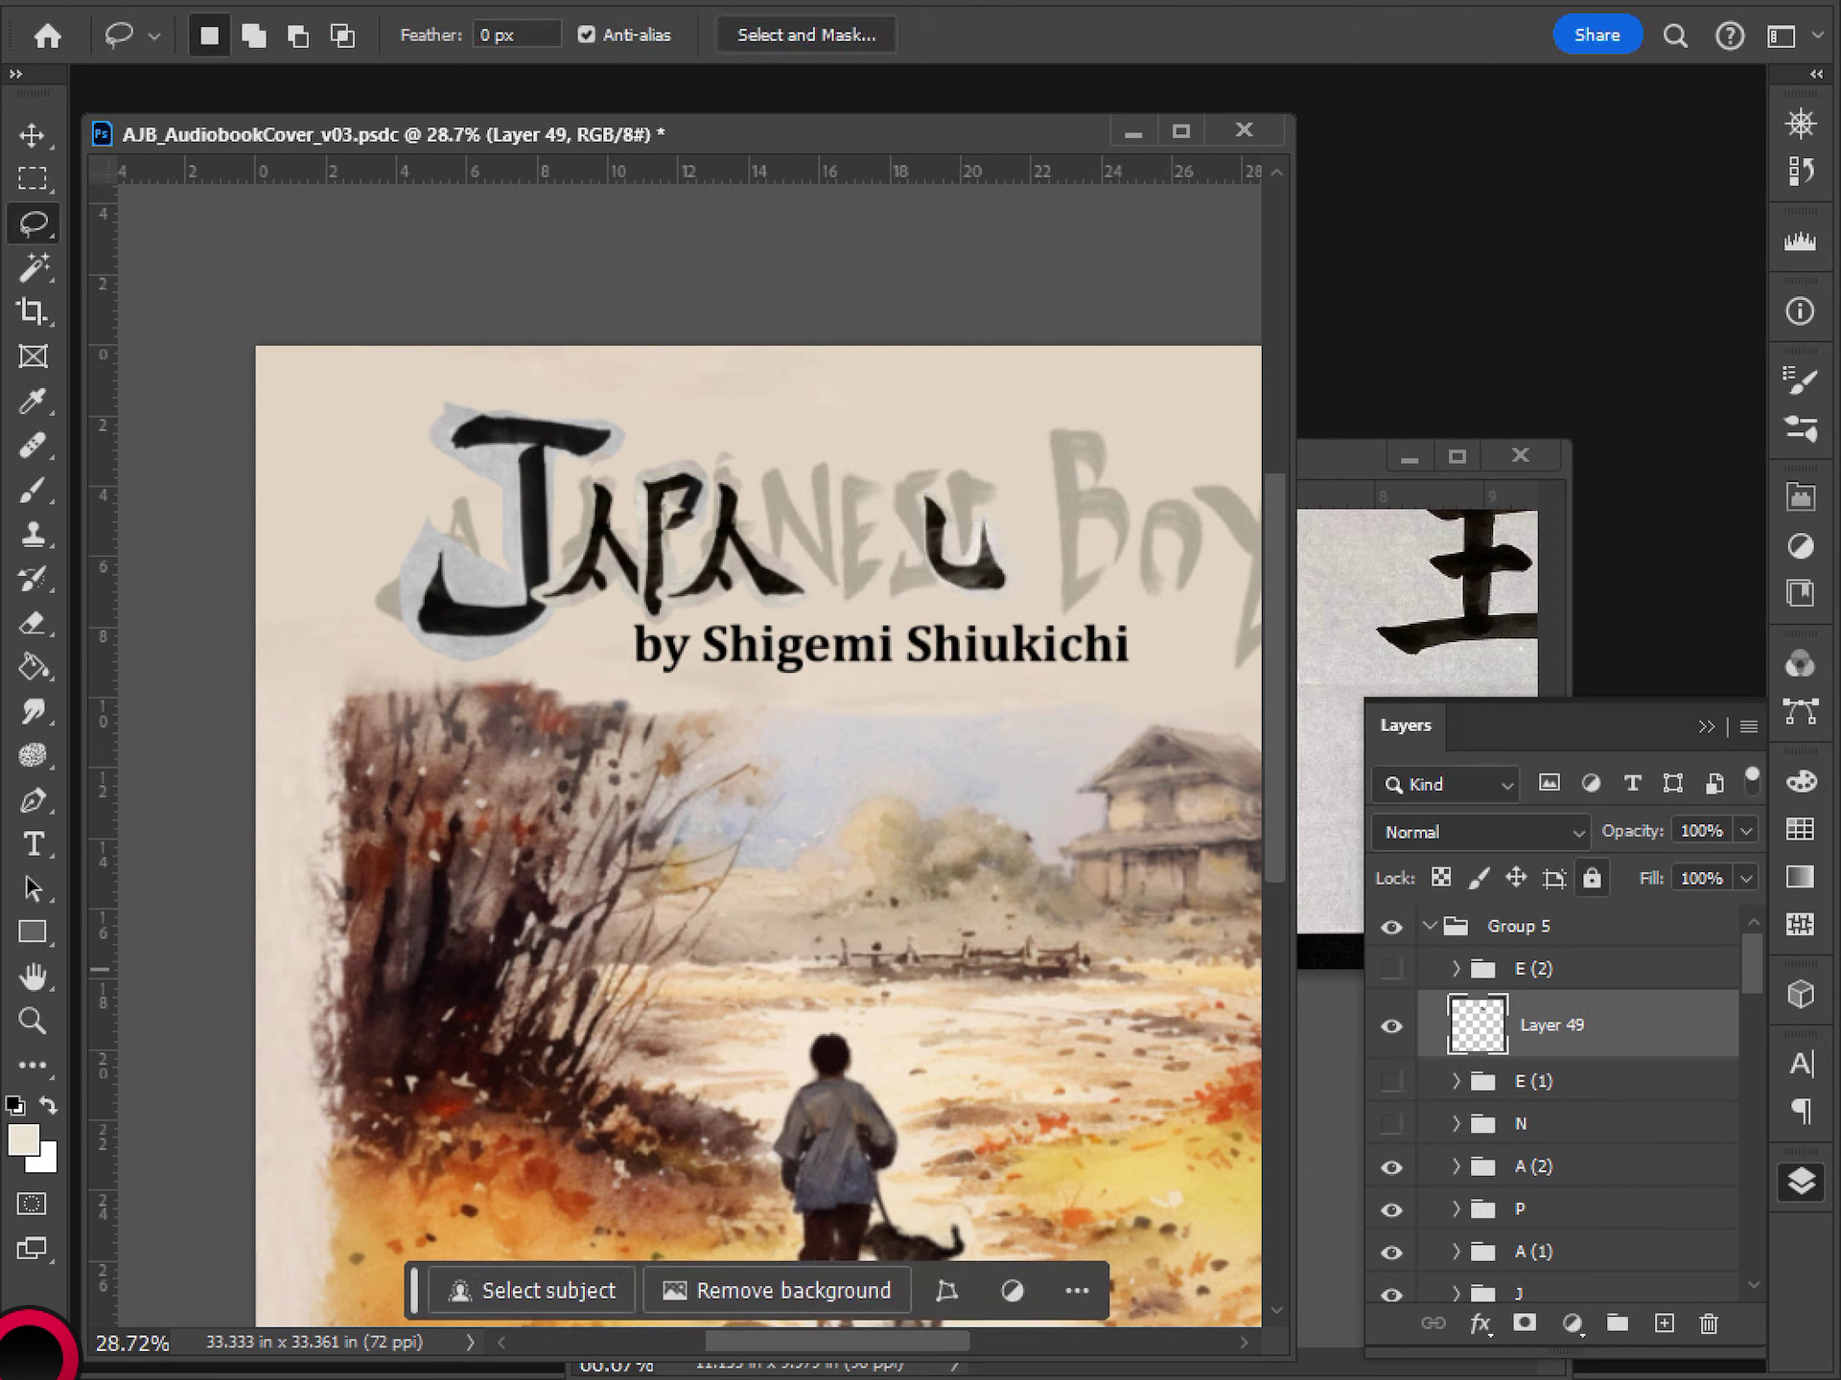
key("ctrl+t")
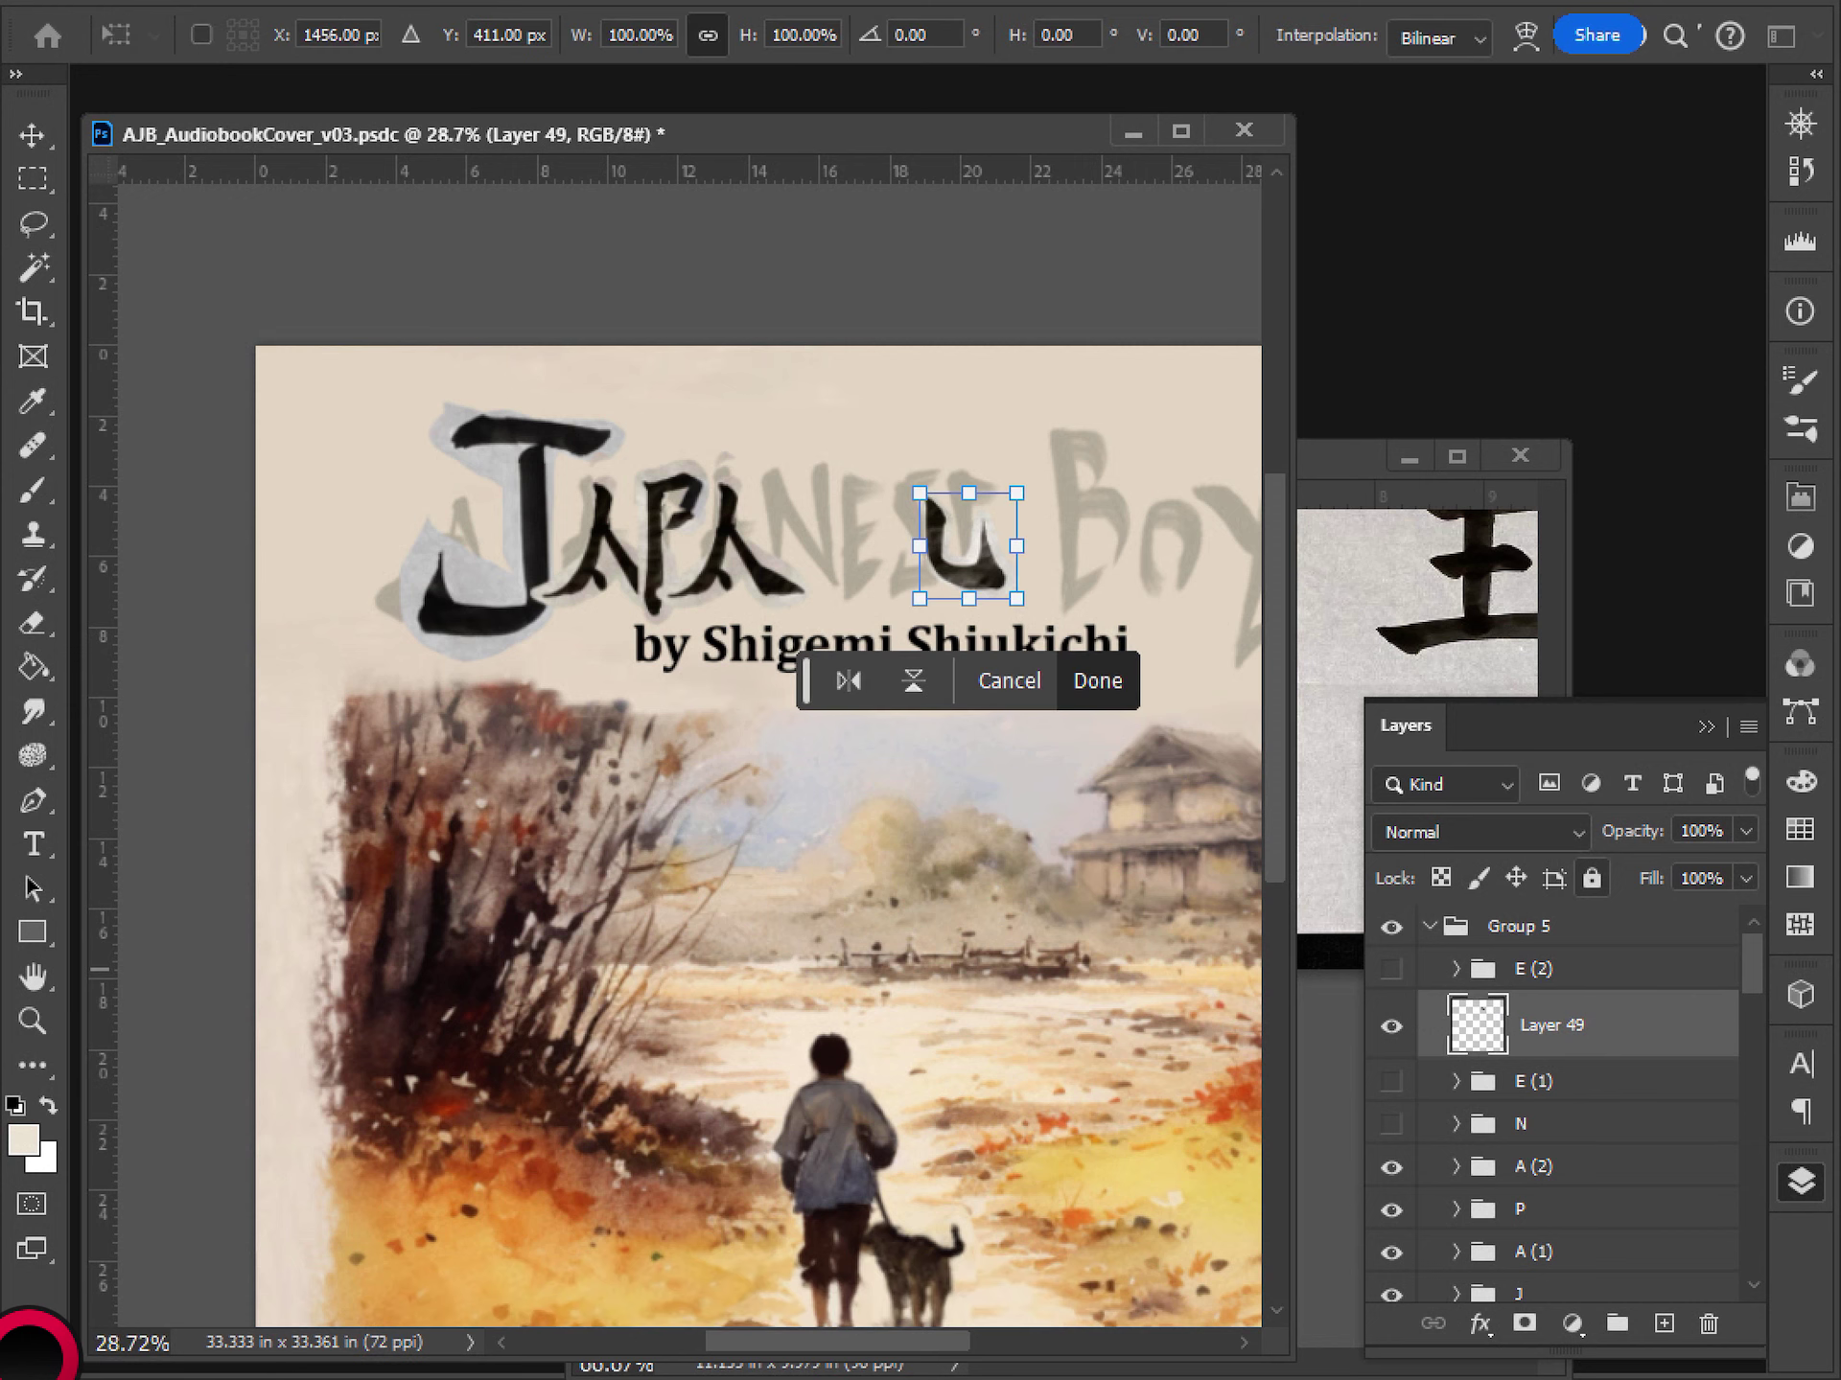
left_click_drag(1016, 492, 1002, 509)
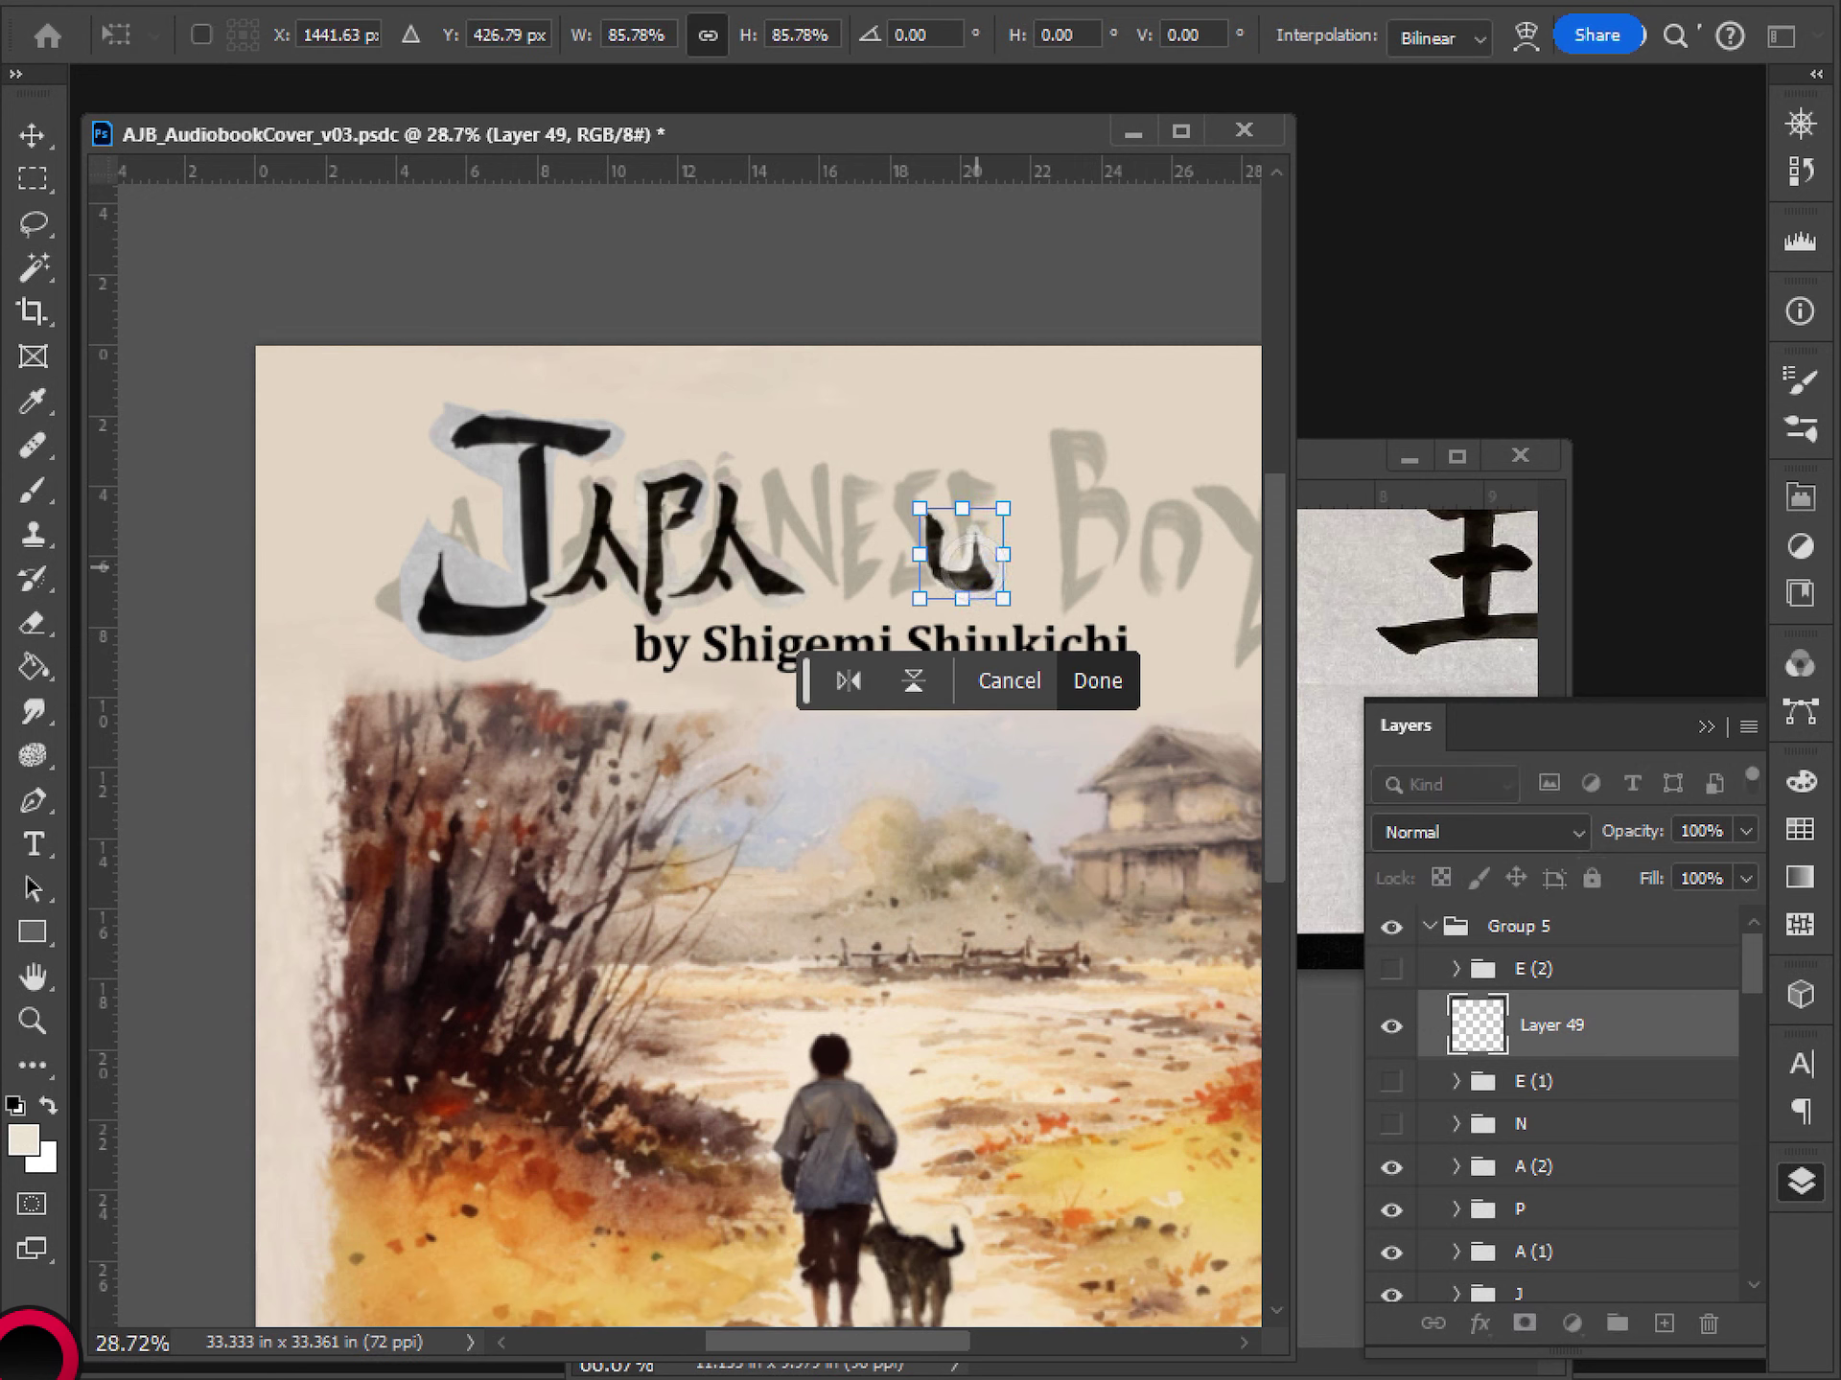
- Flip the hooked stroke vertically, place it over the upper curve of the reference S and duplicate it below
right_click(952, 572)
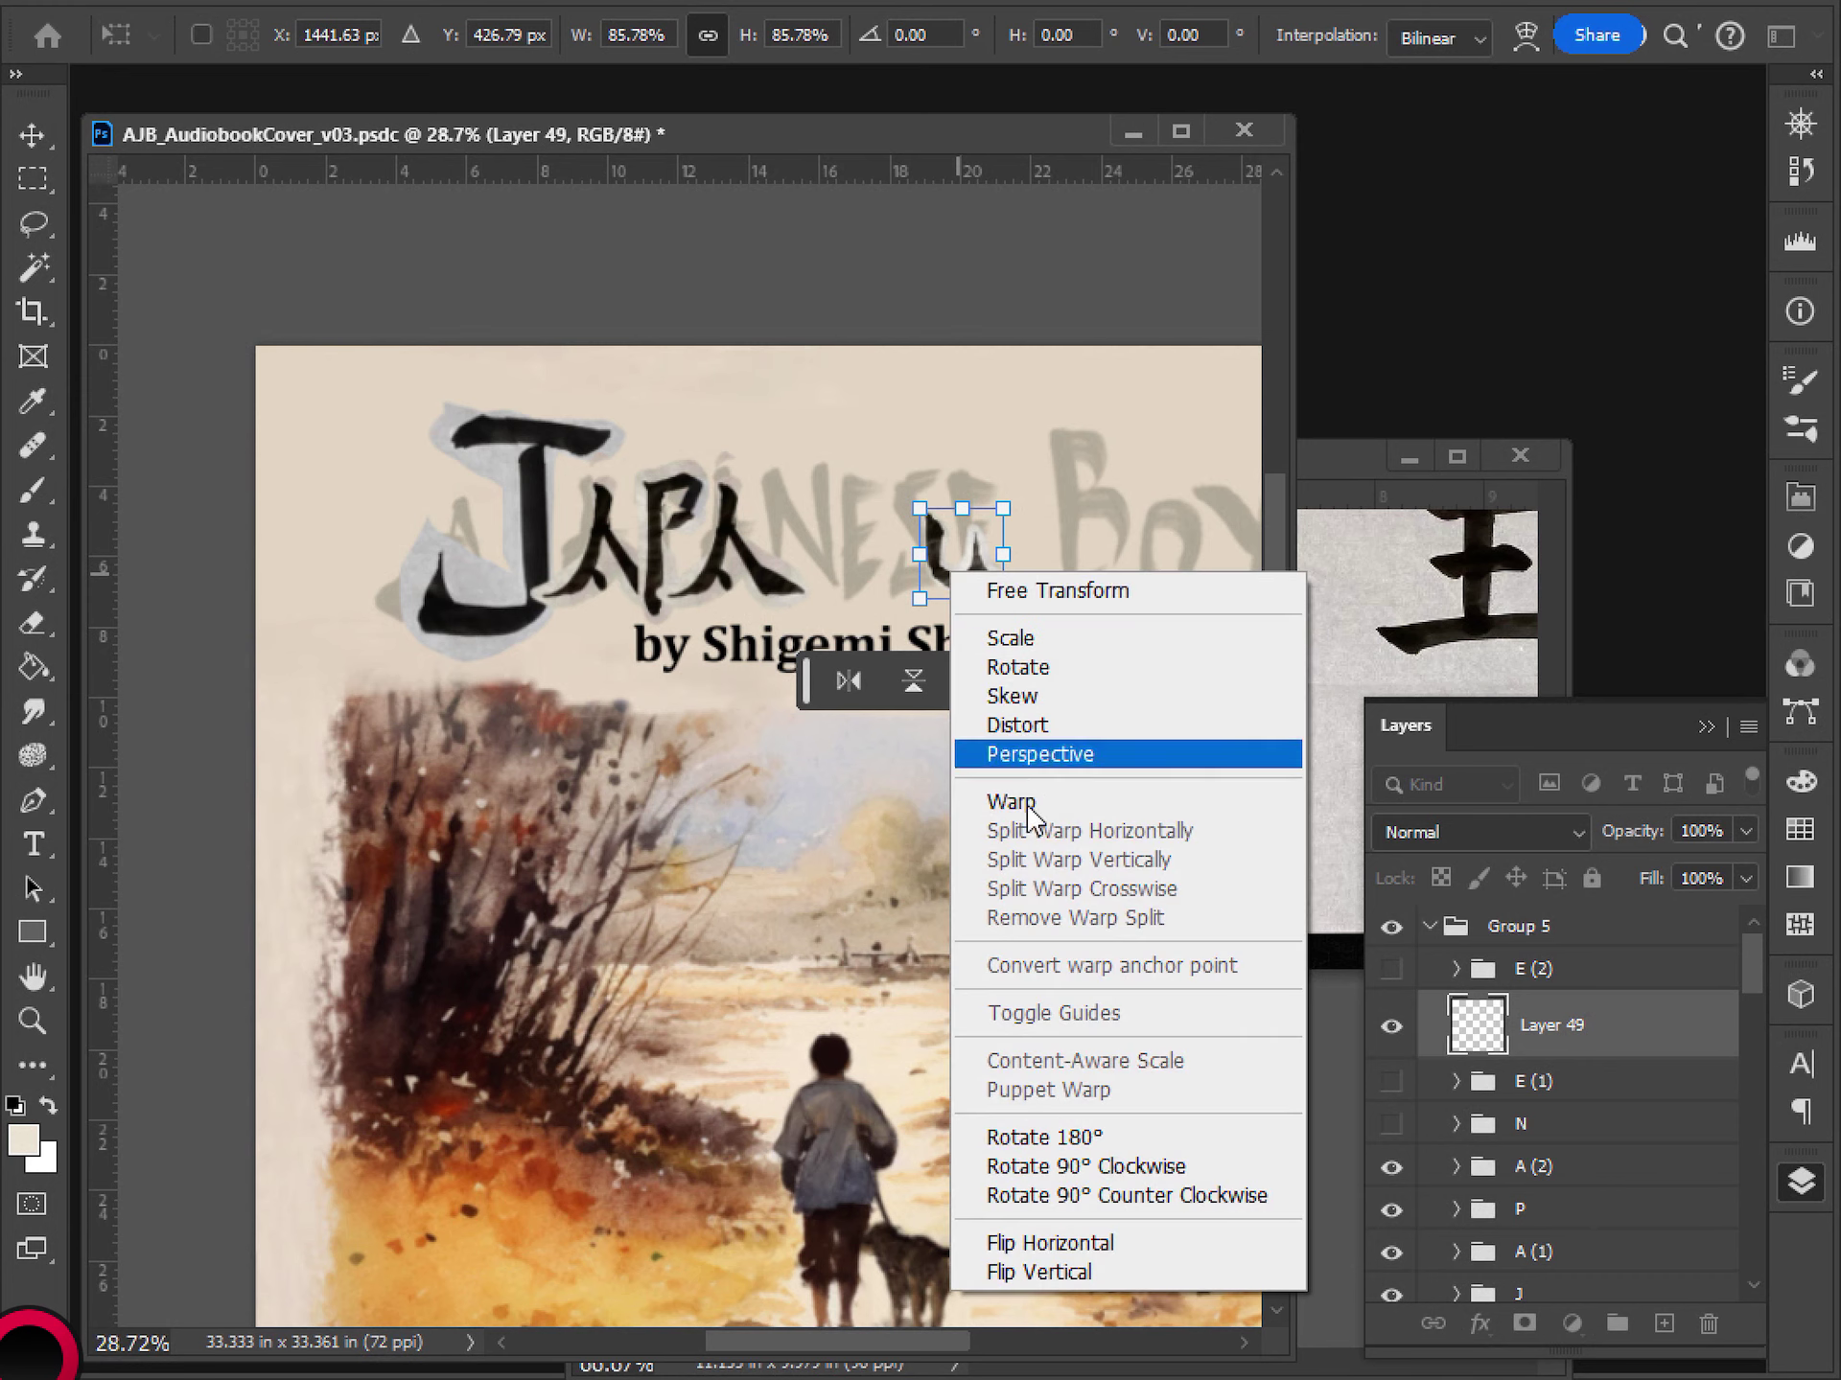
left_click(1070, 1281)
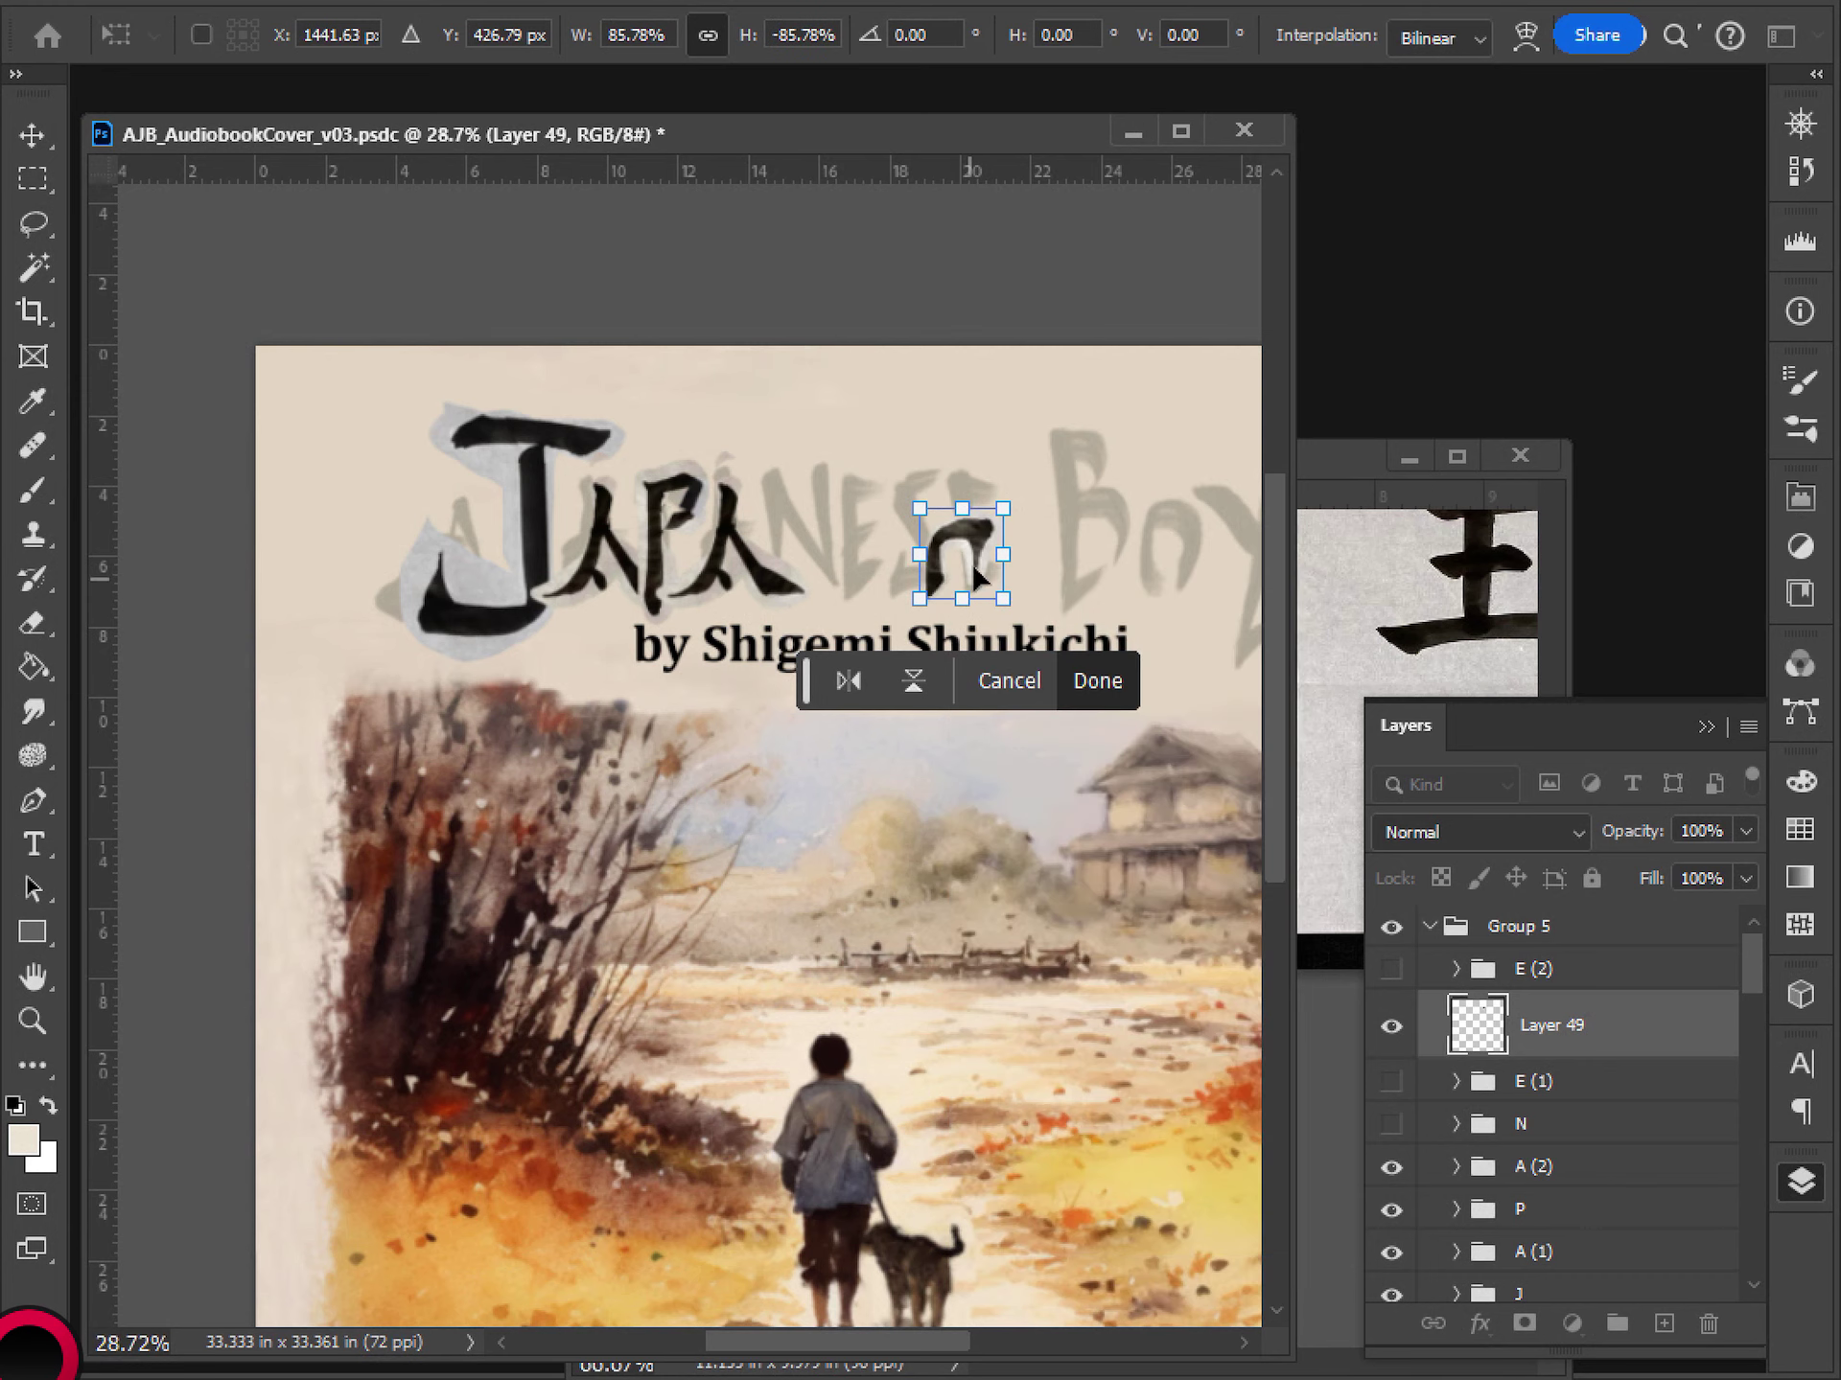
mouse_move(975, 565)
left_mouse_down()
mouse_move(938, 510)
mouse_move(953, 471)
mouse_move(900, 448)
mouse_move(886, 592)
left_mouse_up()
key("Return")
scroll(957, 560, "up", 3)
key("v")
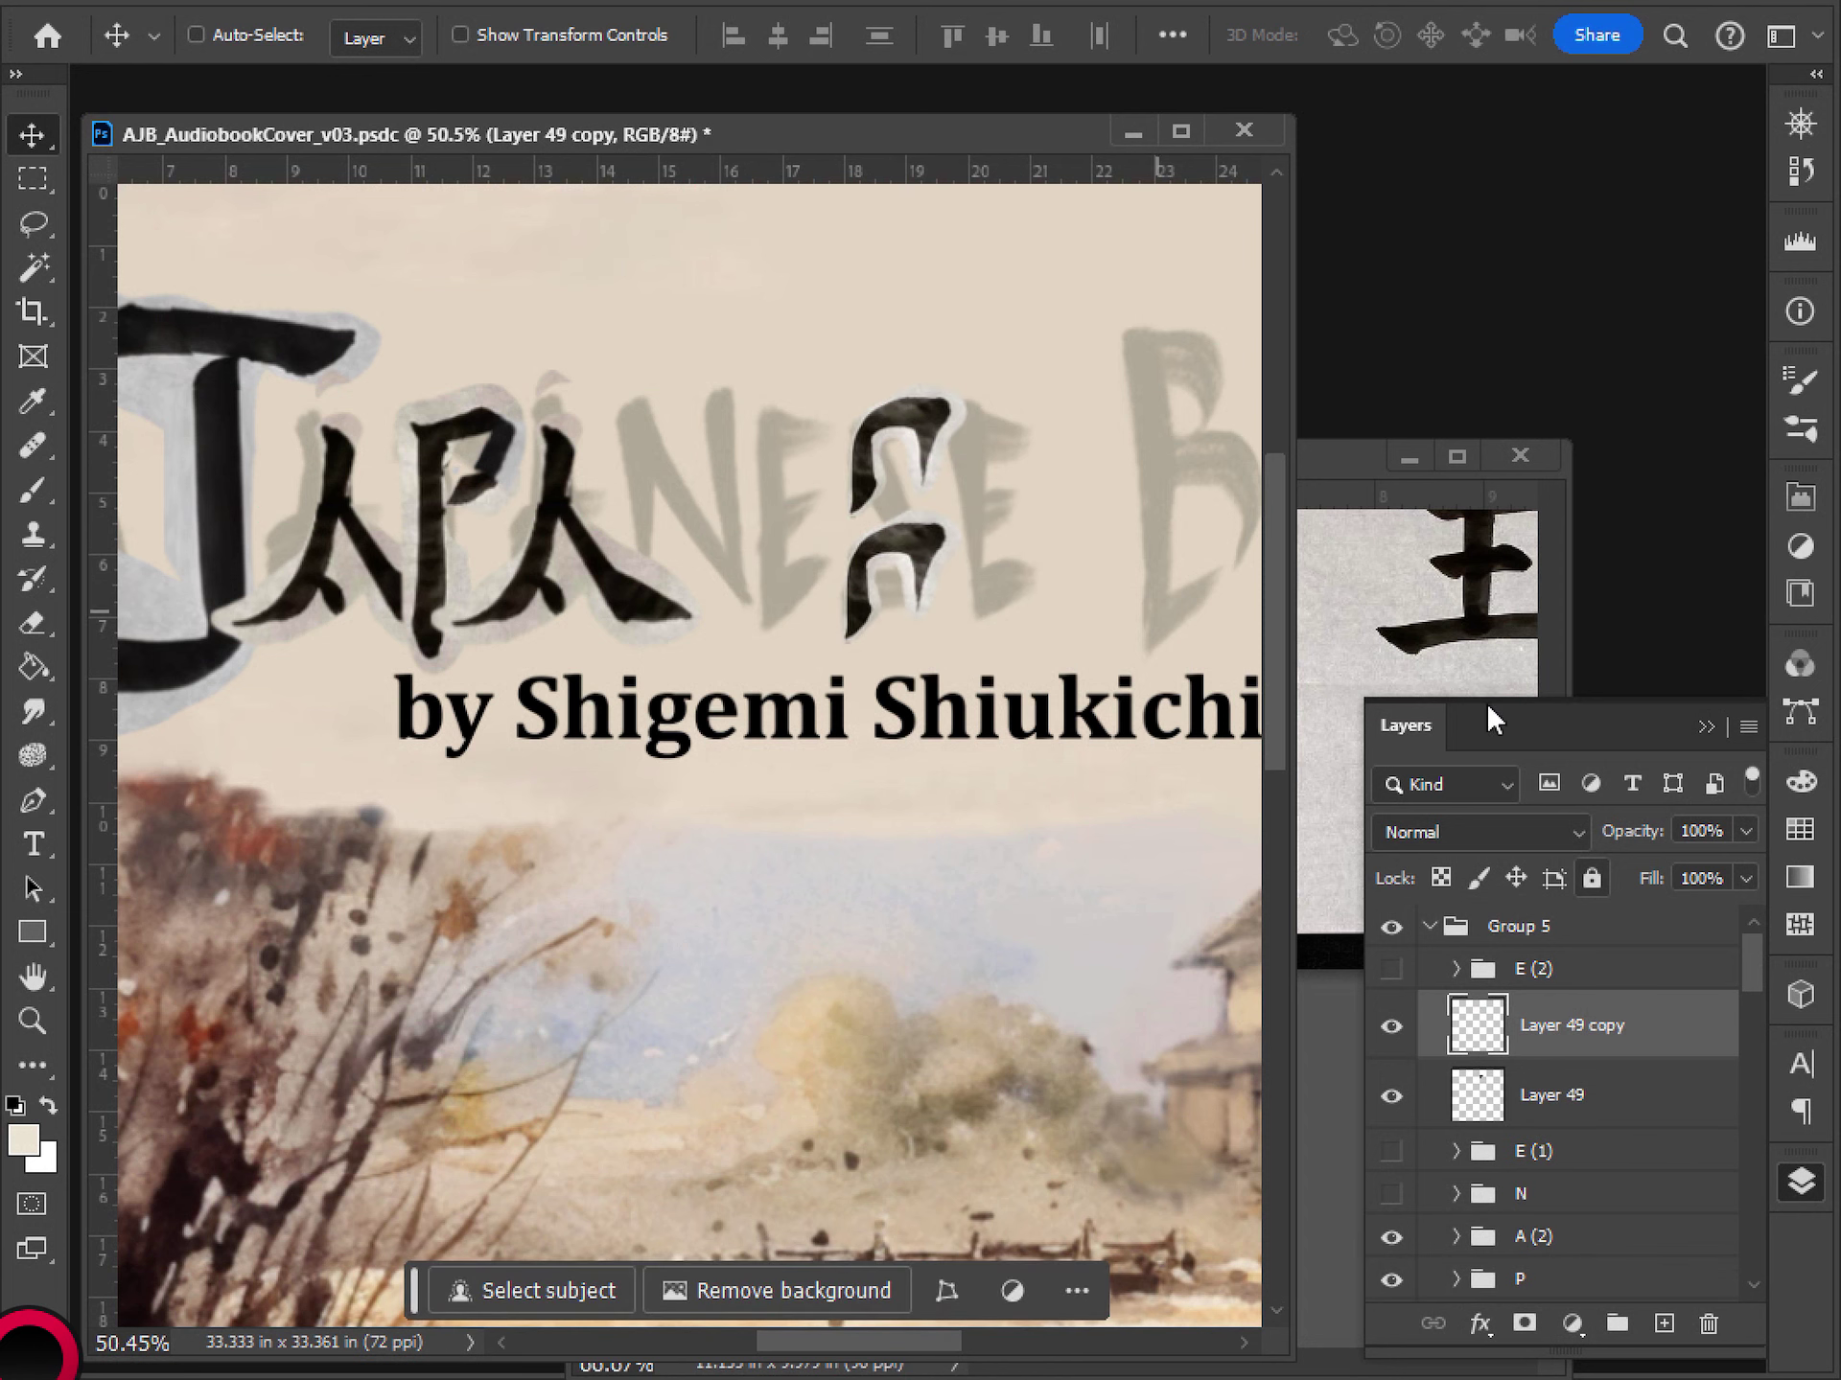
left_click(1339, 463)
left_click_drag(861, 778, 938, 796)
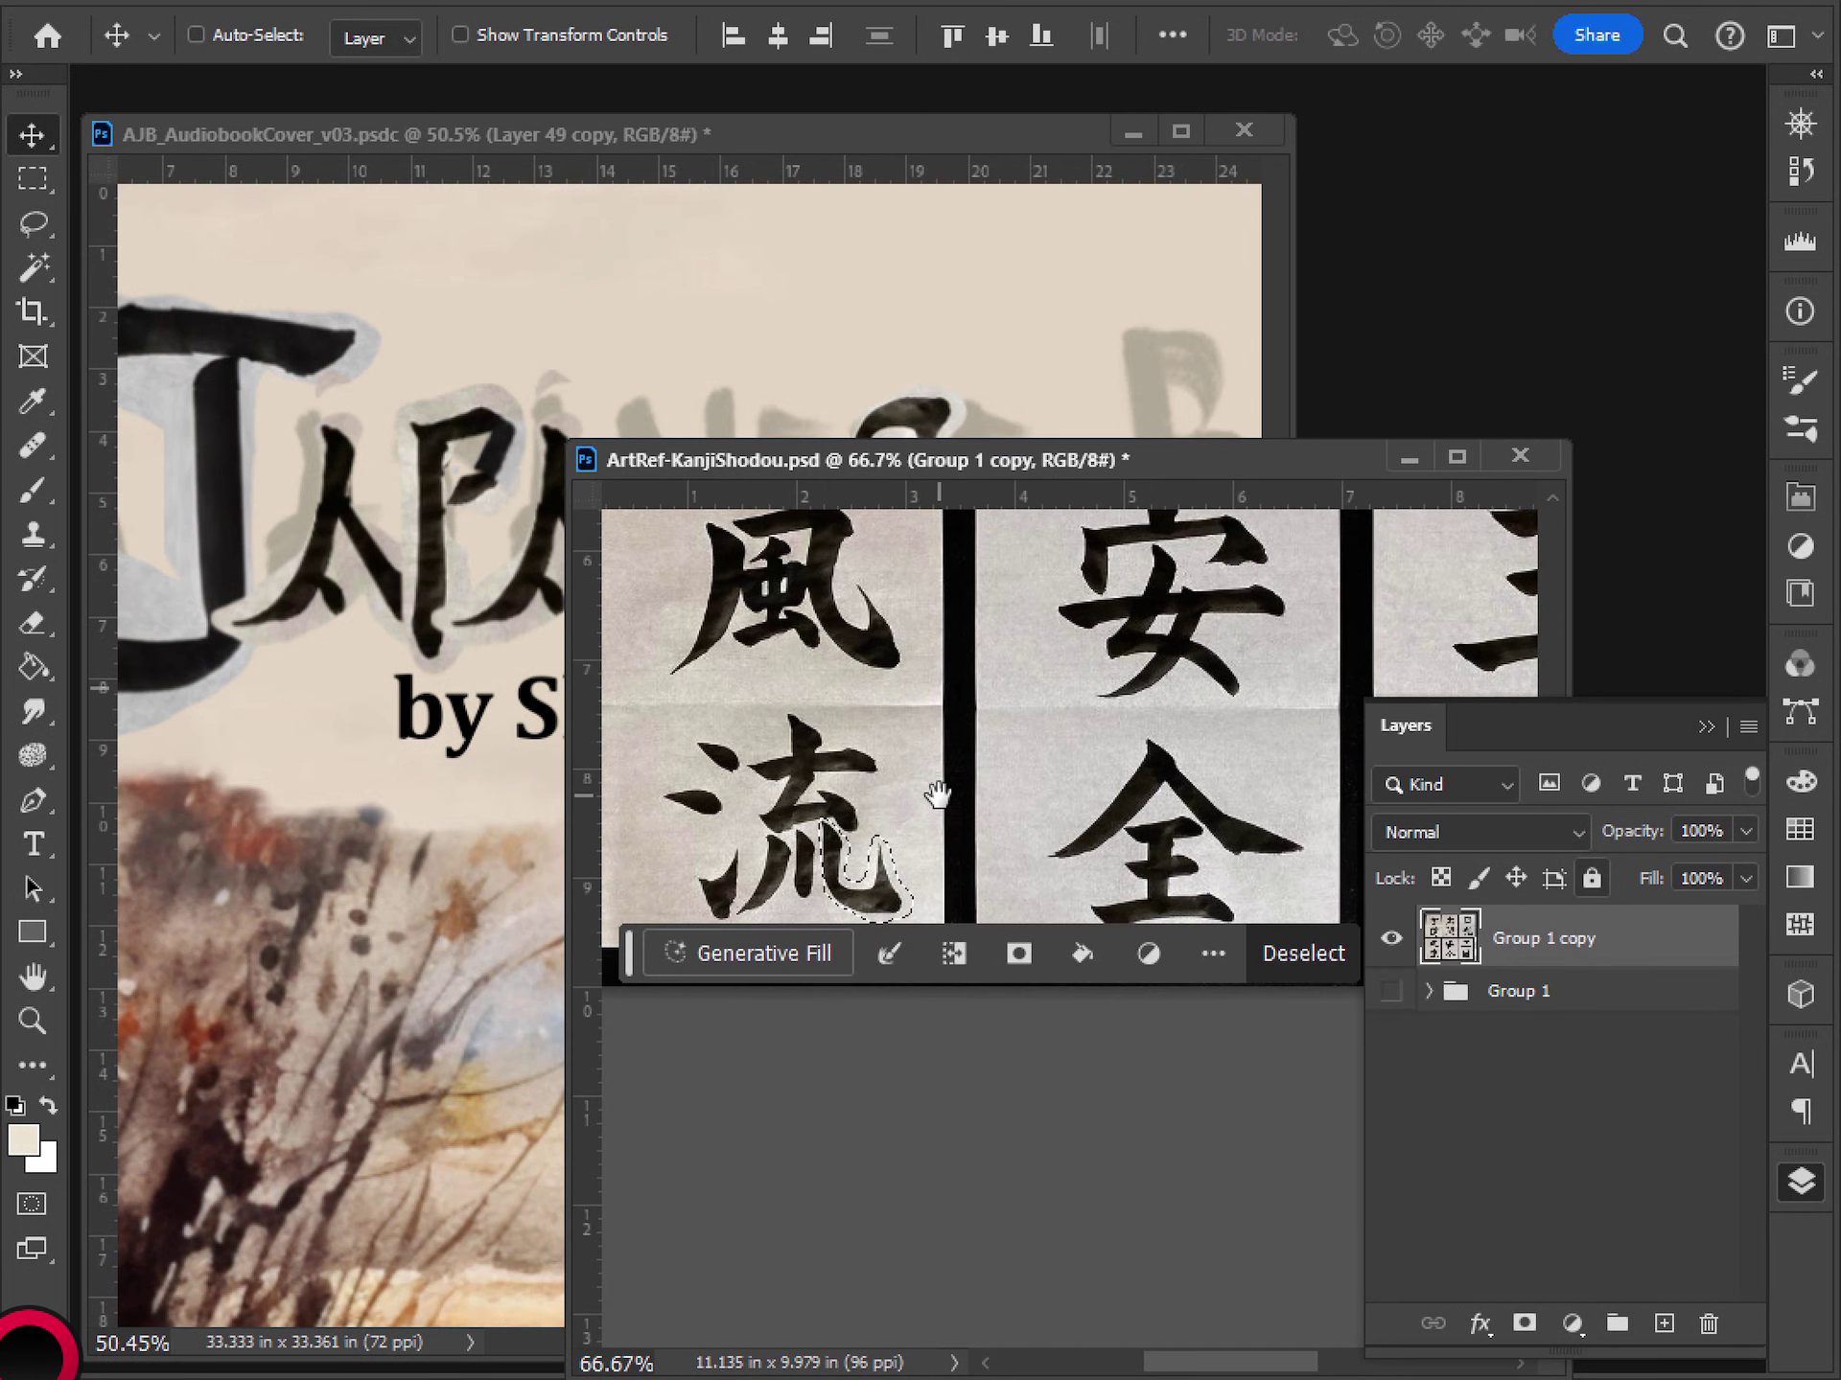
left_click(846, 424)
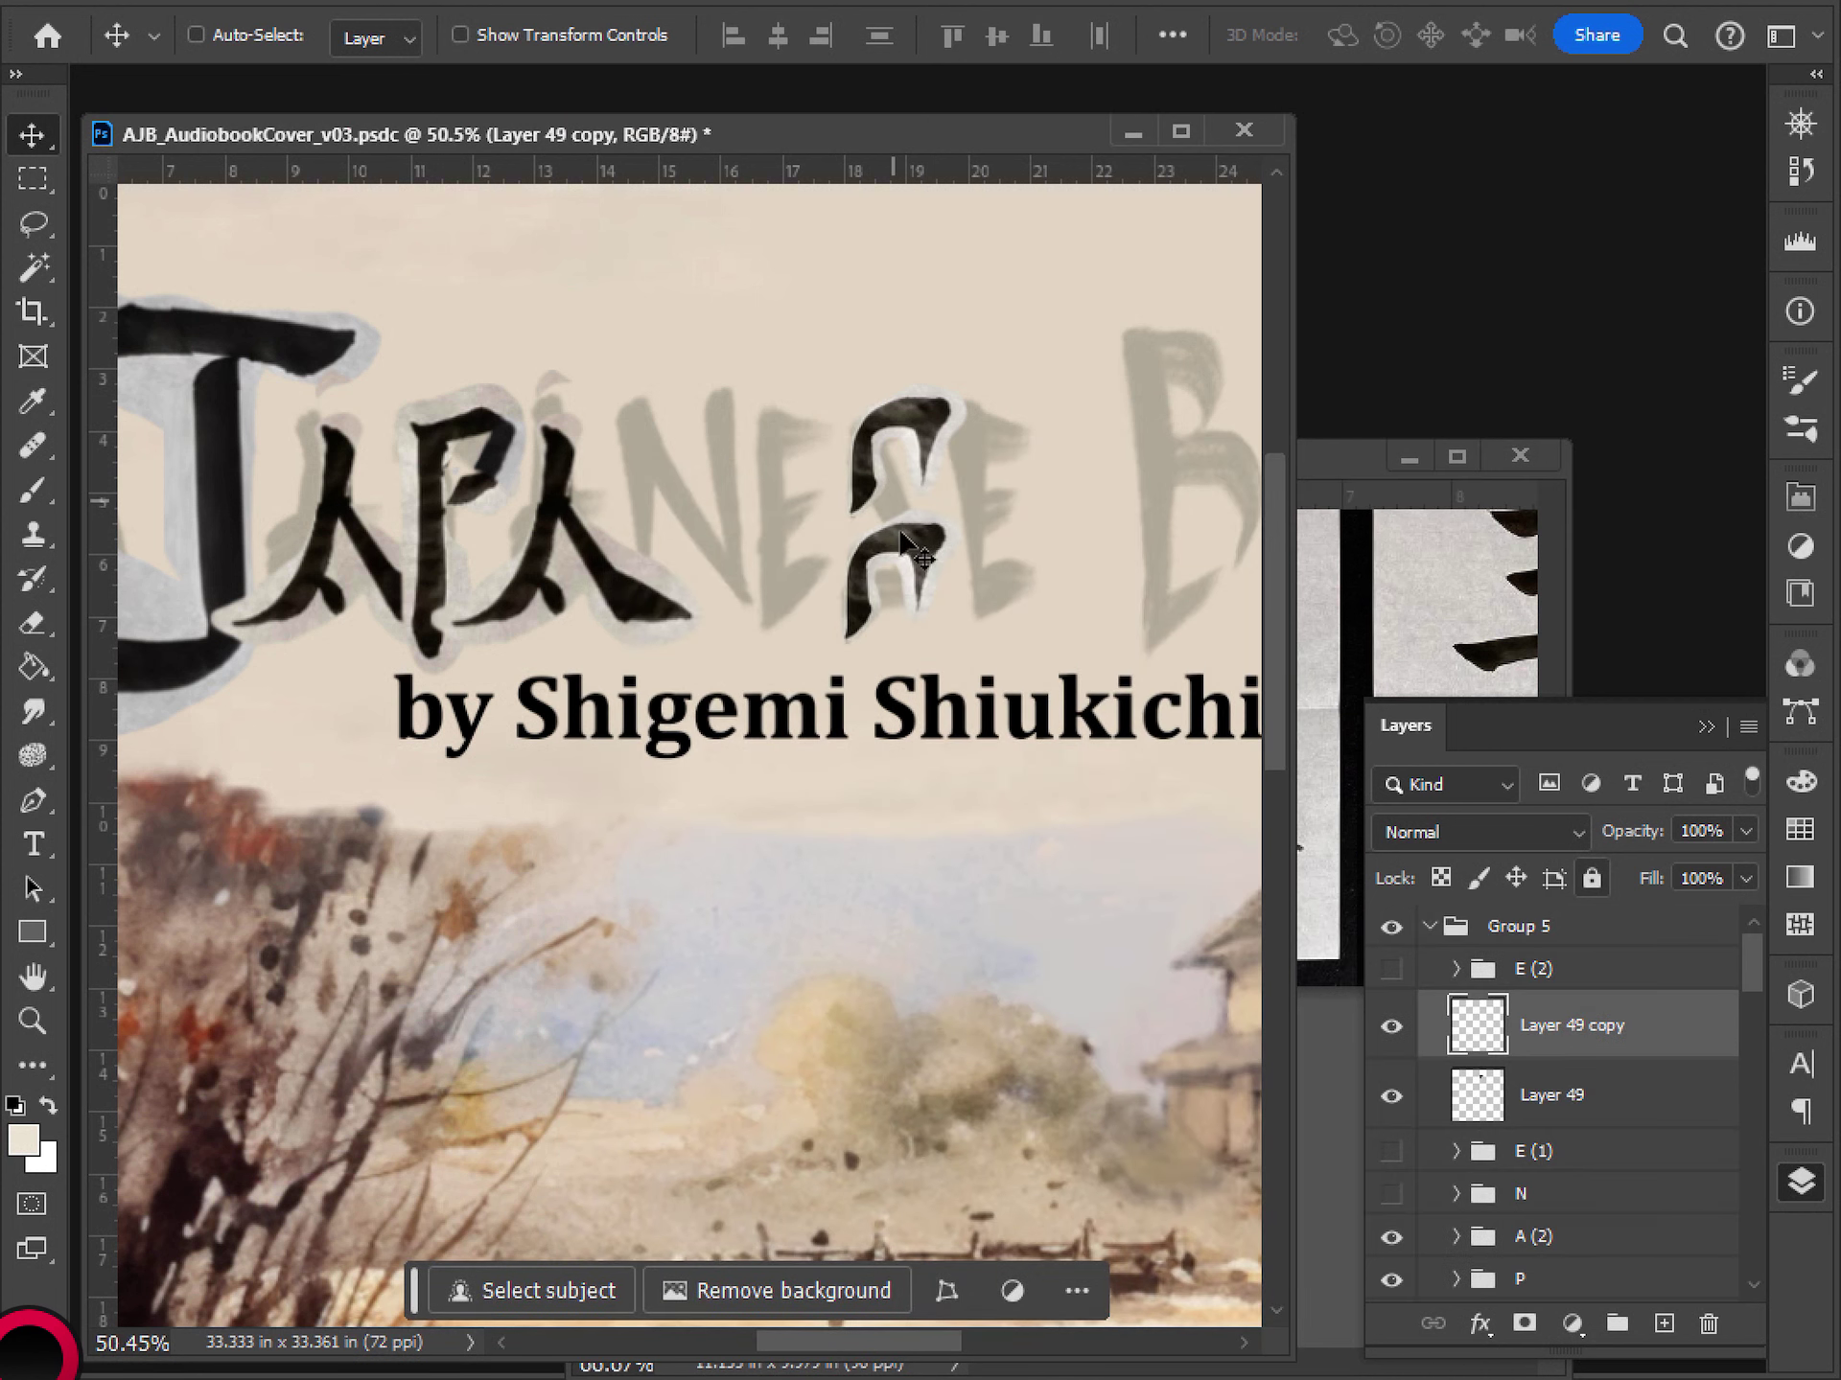
- Hide the duplicate stroke layer and flip the original hooked stroke both vertically and horizontally
left_click(1392, 1027)
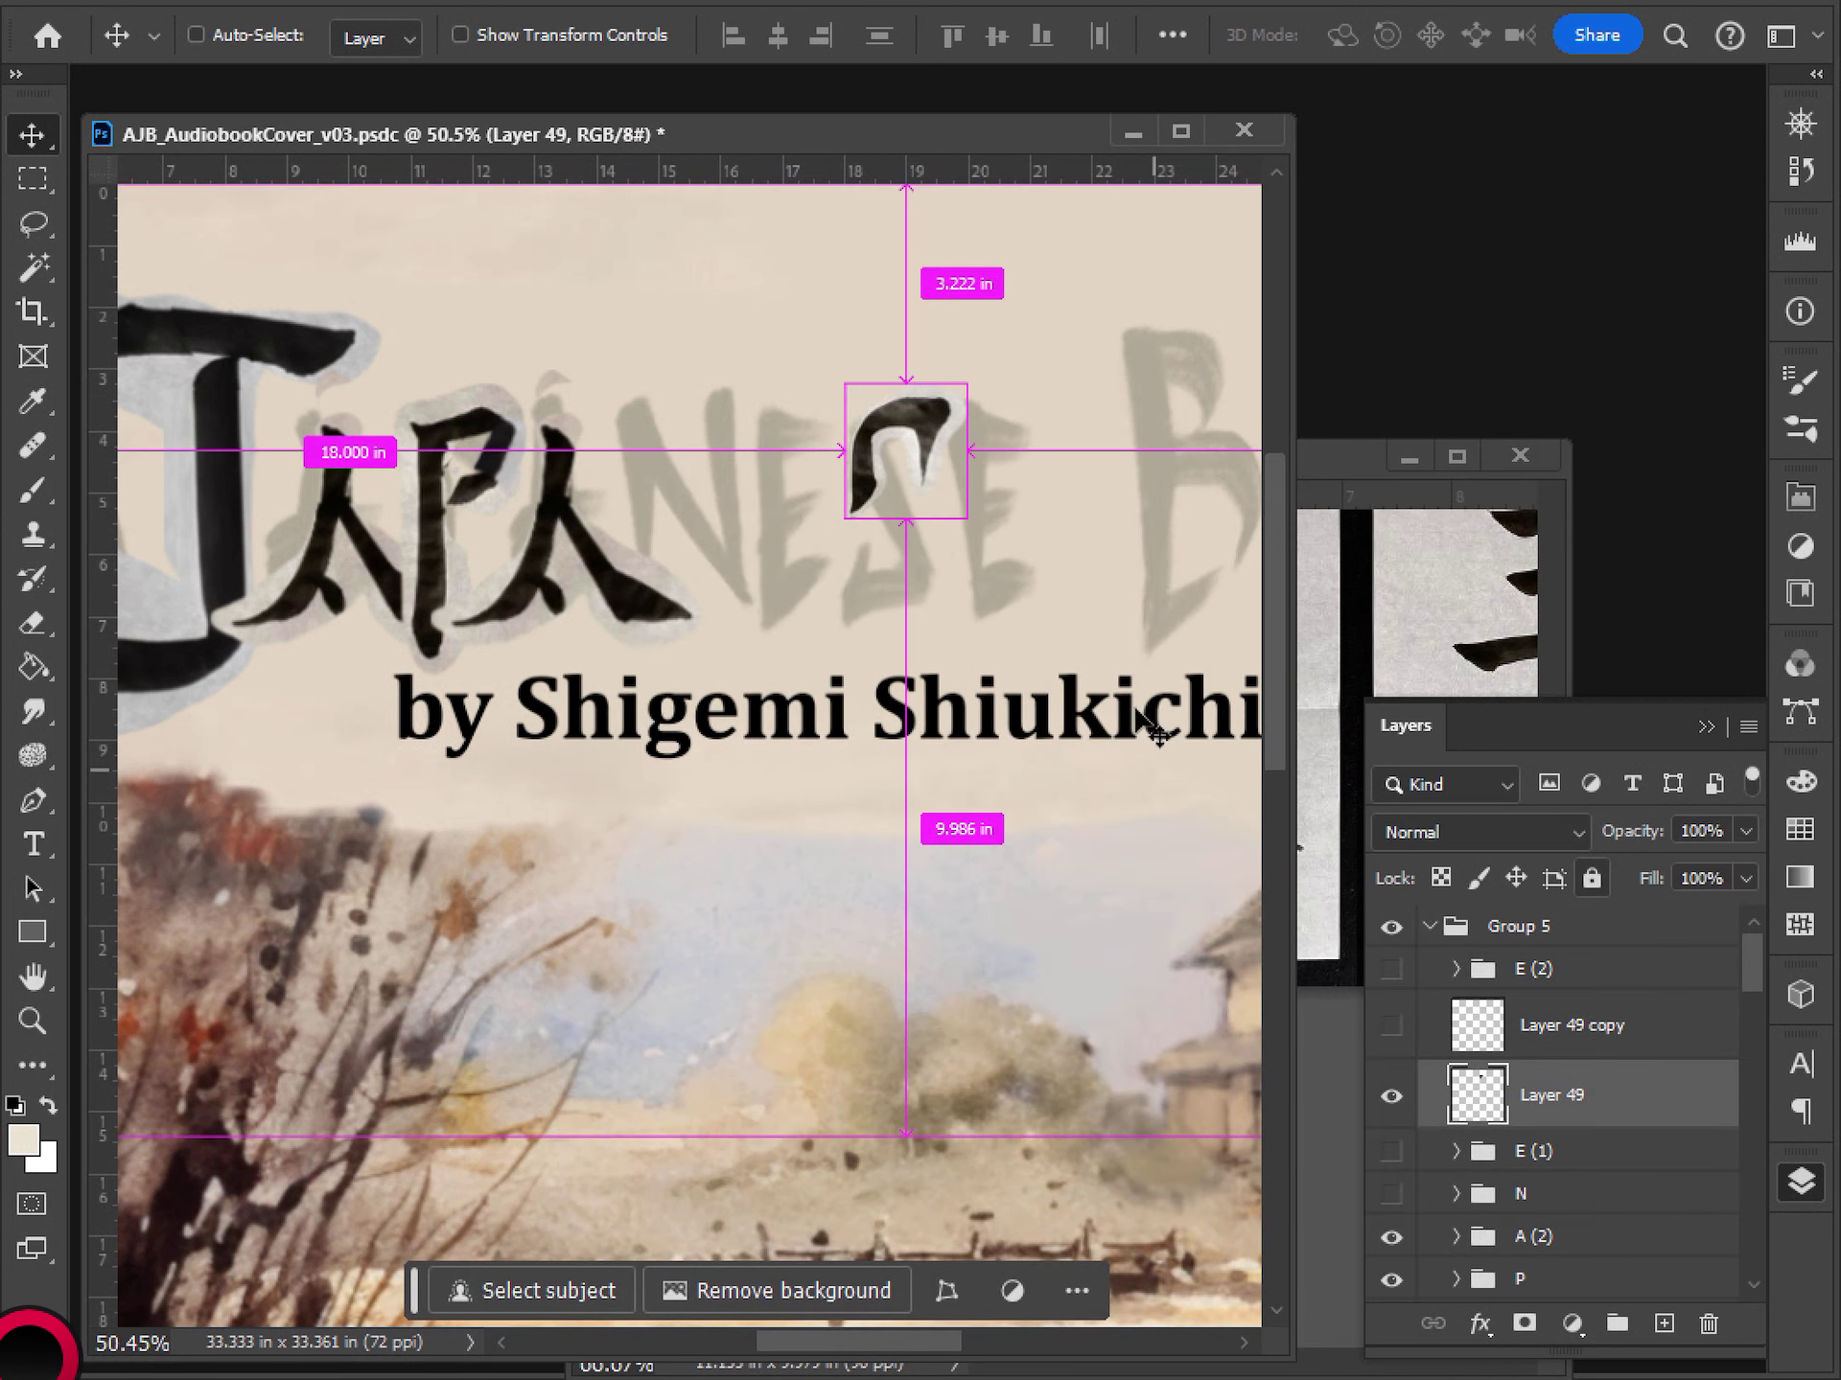
right_click(929, 451)
left_click(882, 460)
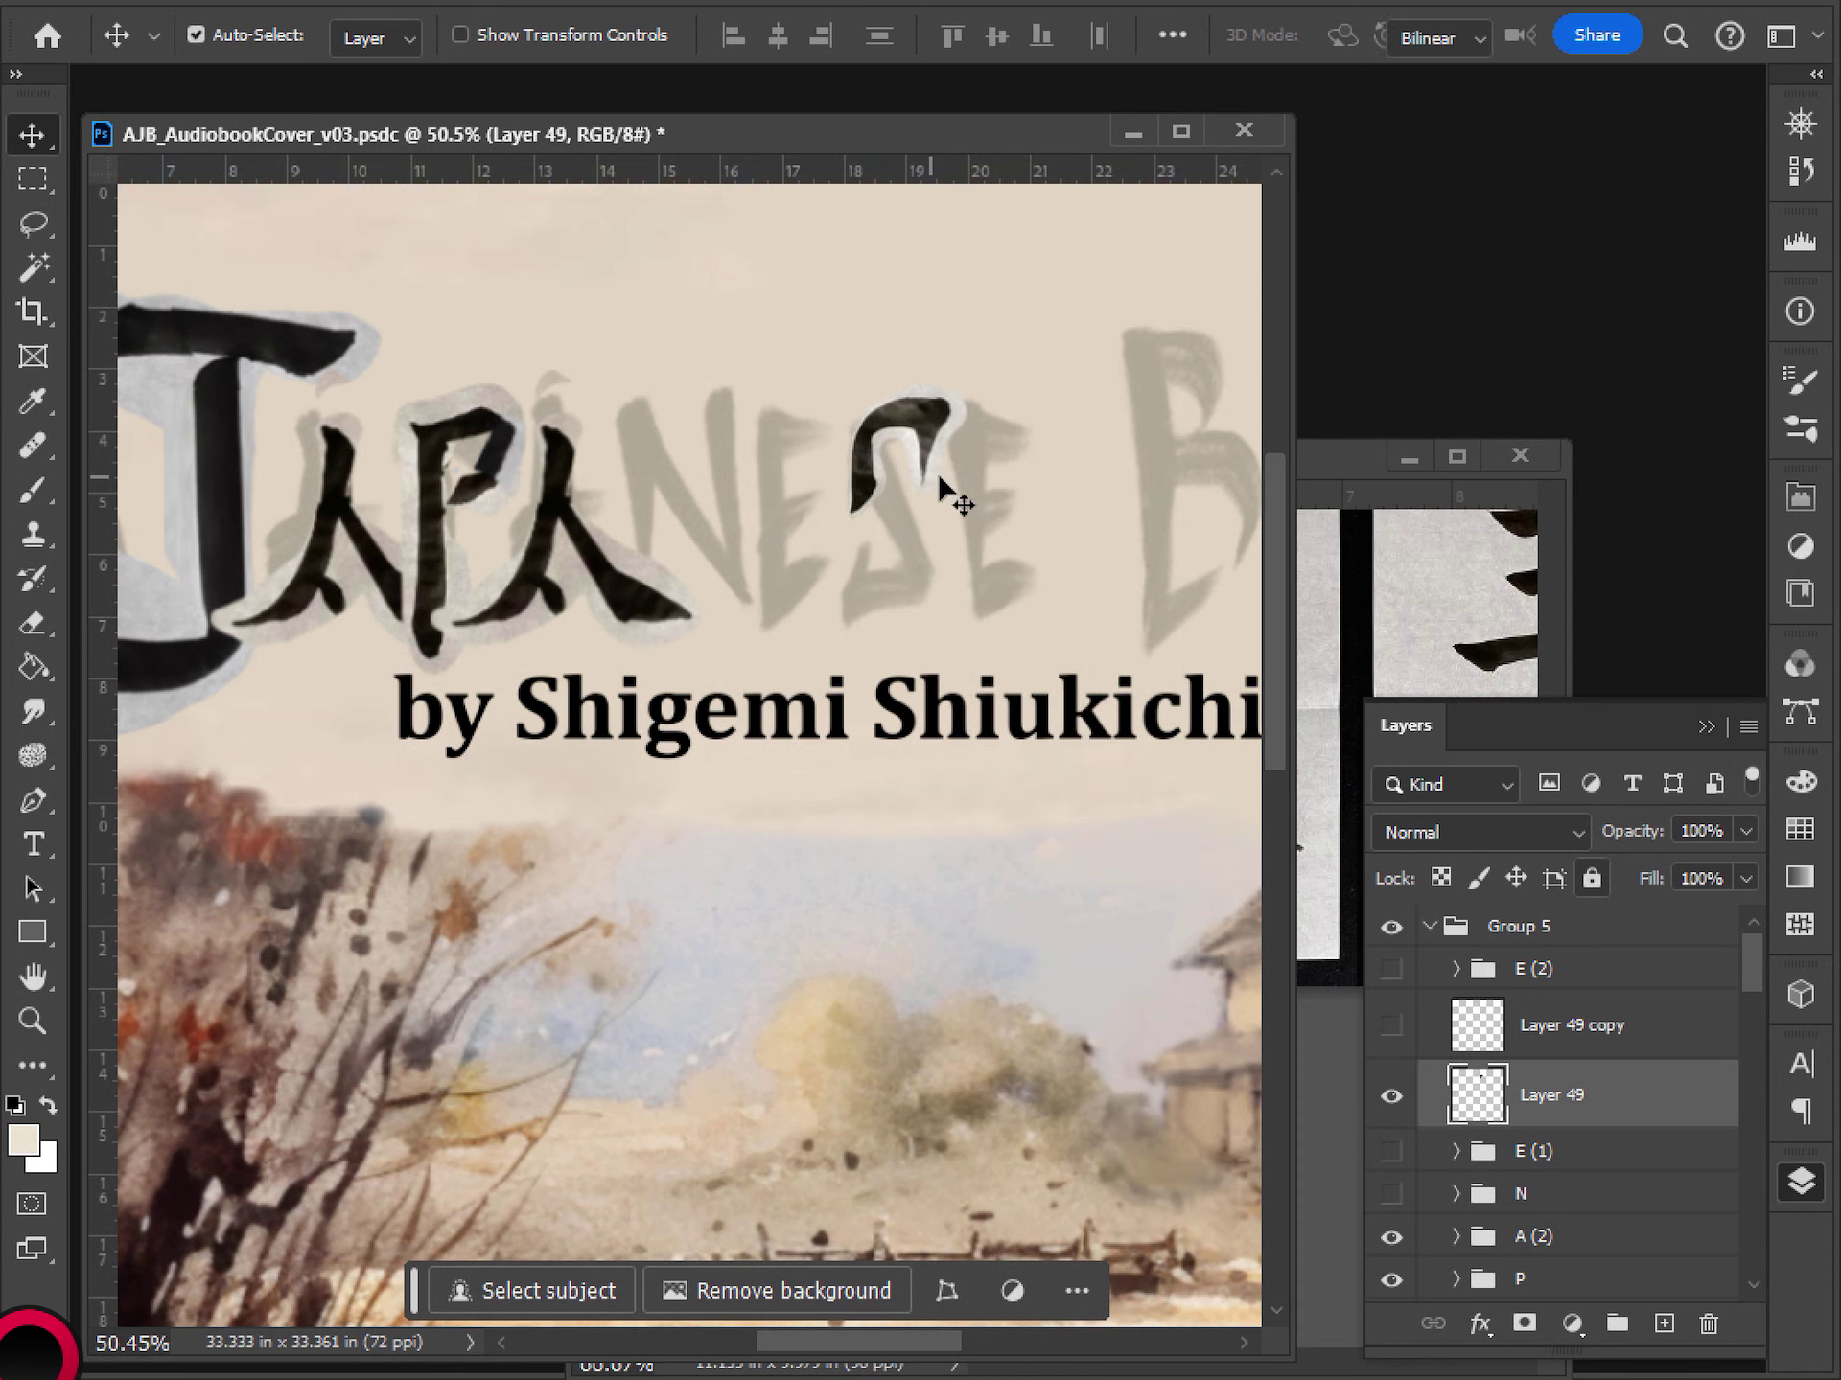
key("ctrl+t")
right_click(908, 477)
left_click(1058, 1178)
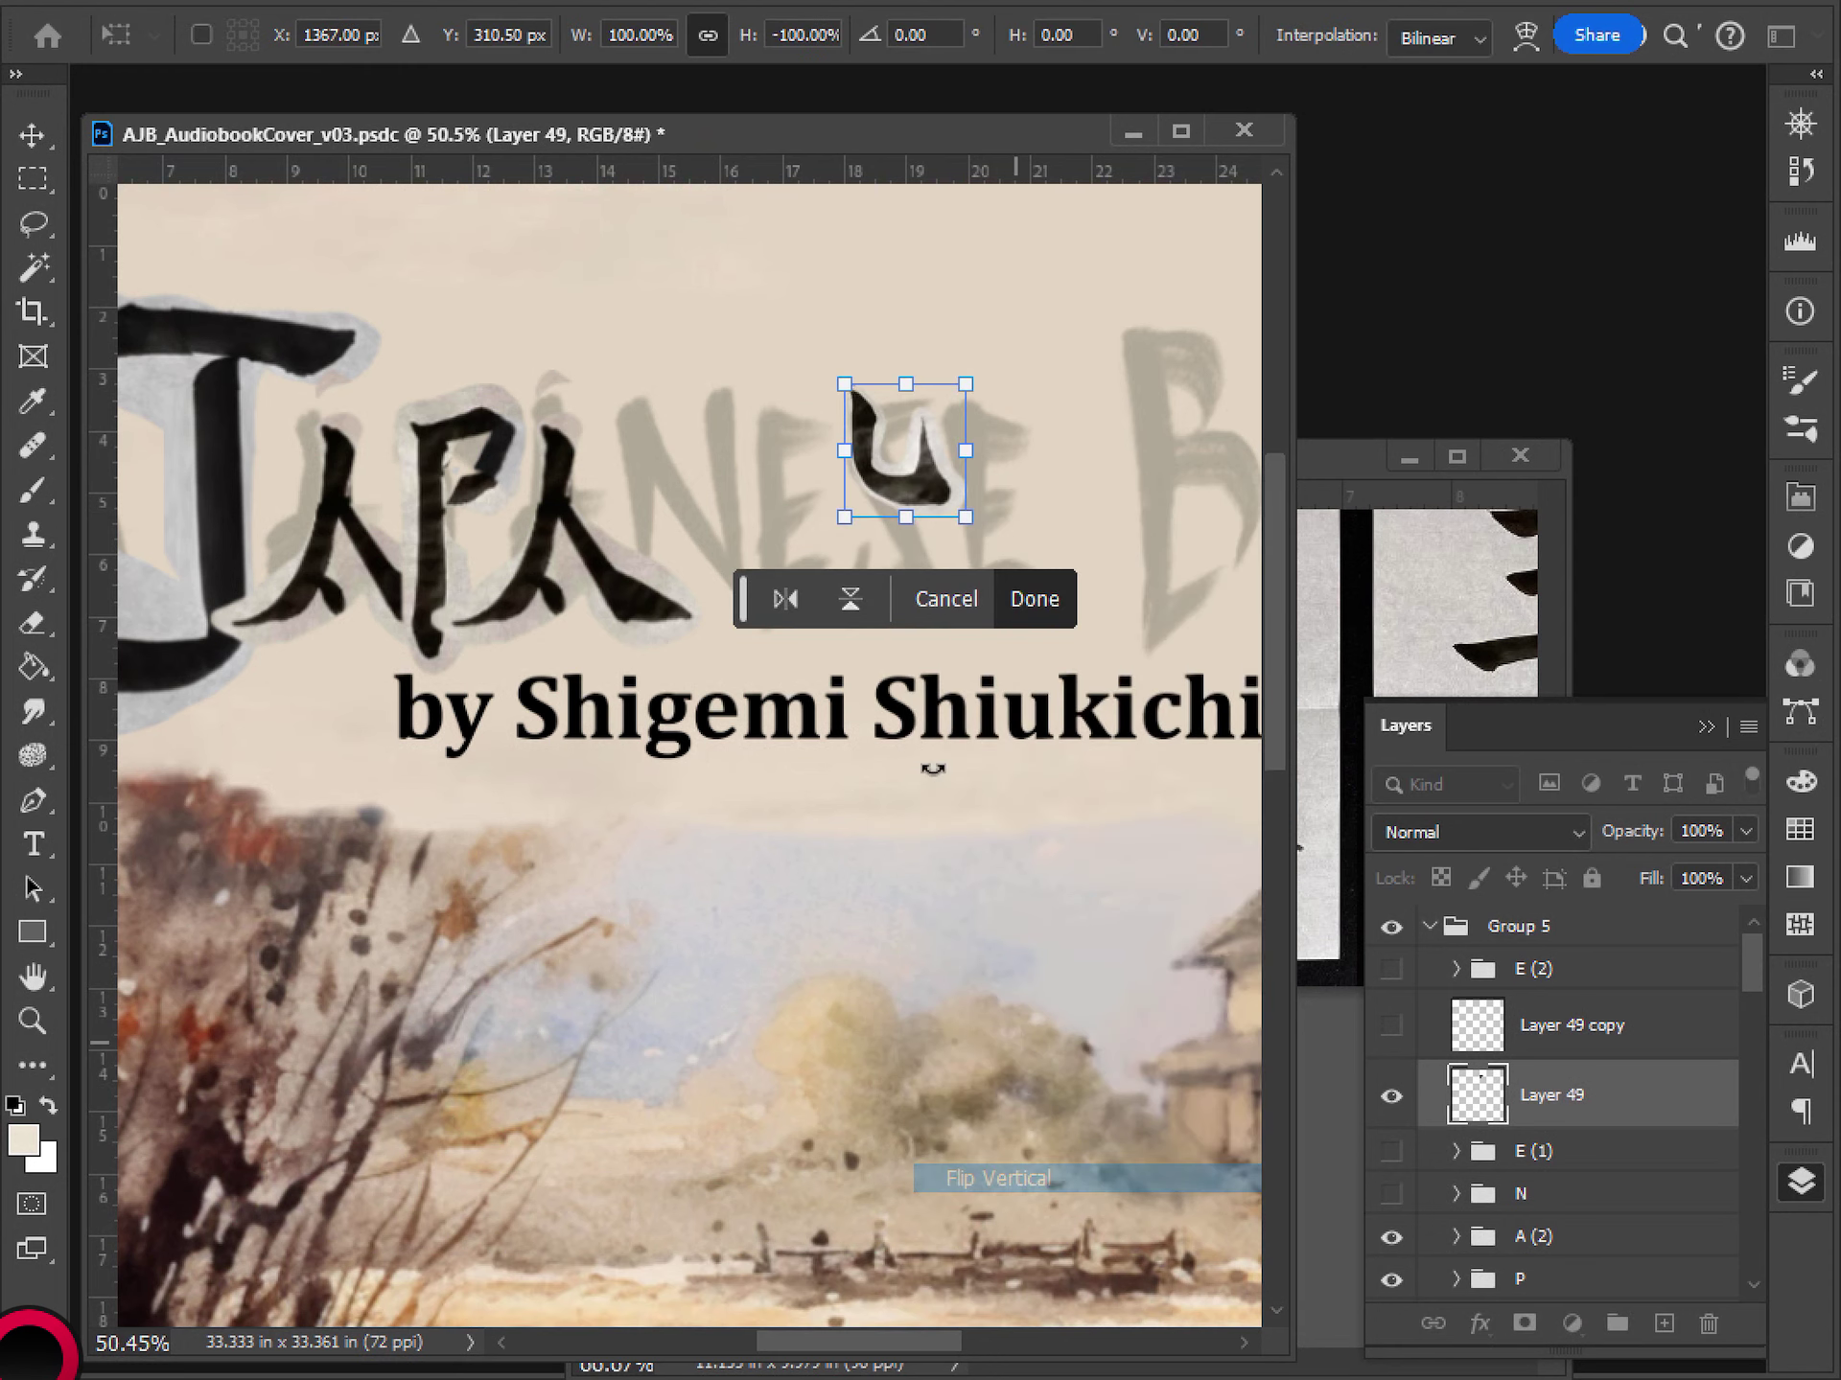
right_click(913, 479)
left_click(1078, 1136)
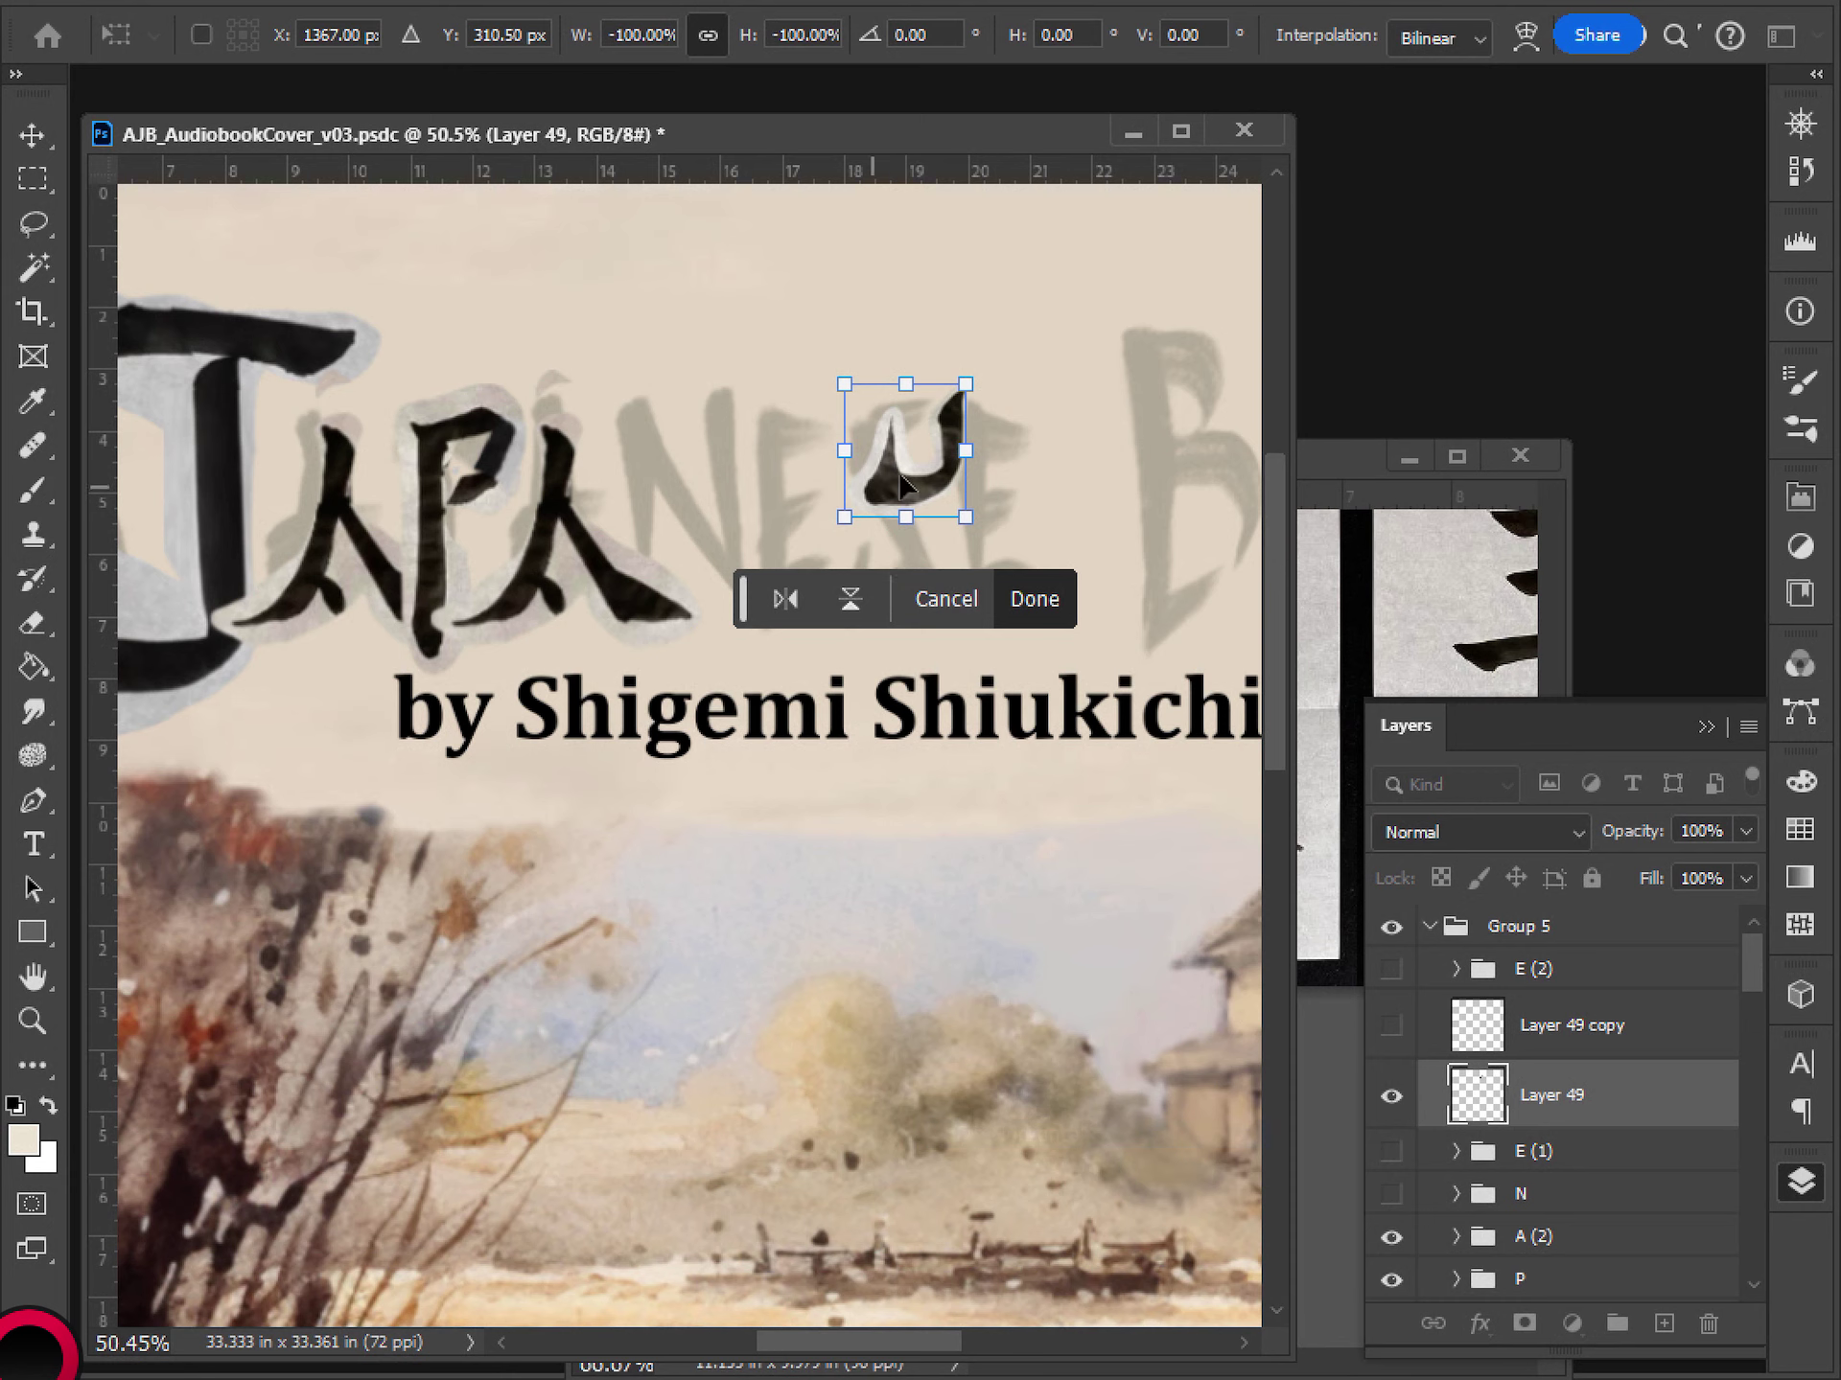
- Move the flipped stroke onto the lower curve of the reference S and adjust its width and height
left_click_drag(916, 481, 939, 562)
left_click_drag(925, 533, 940, 546)
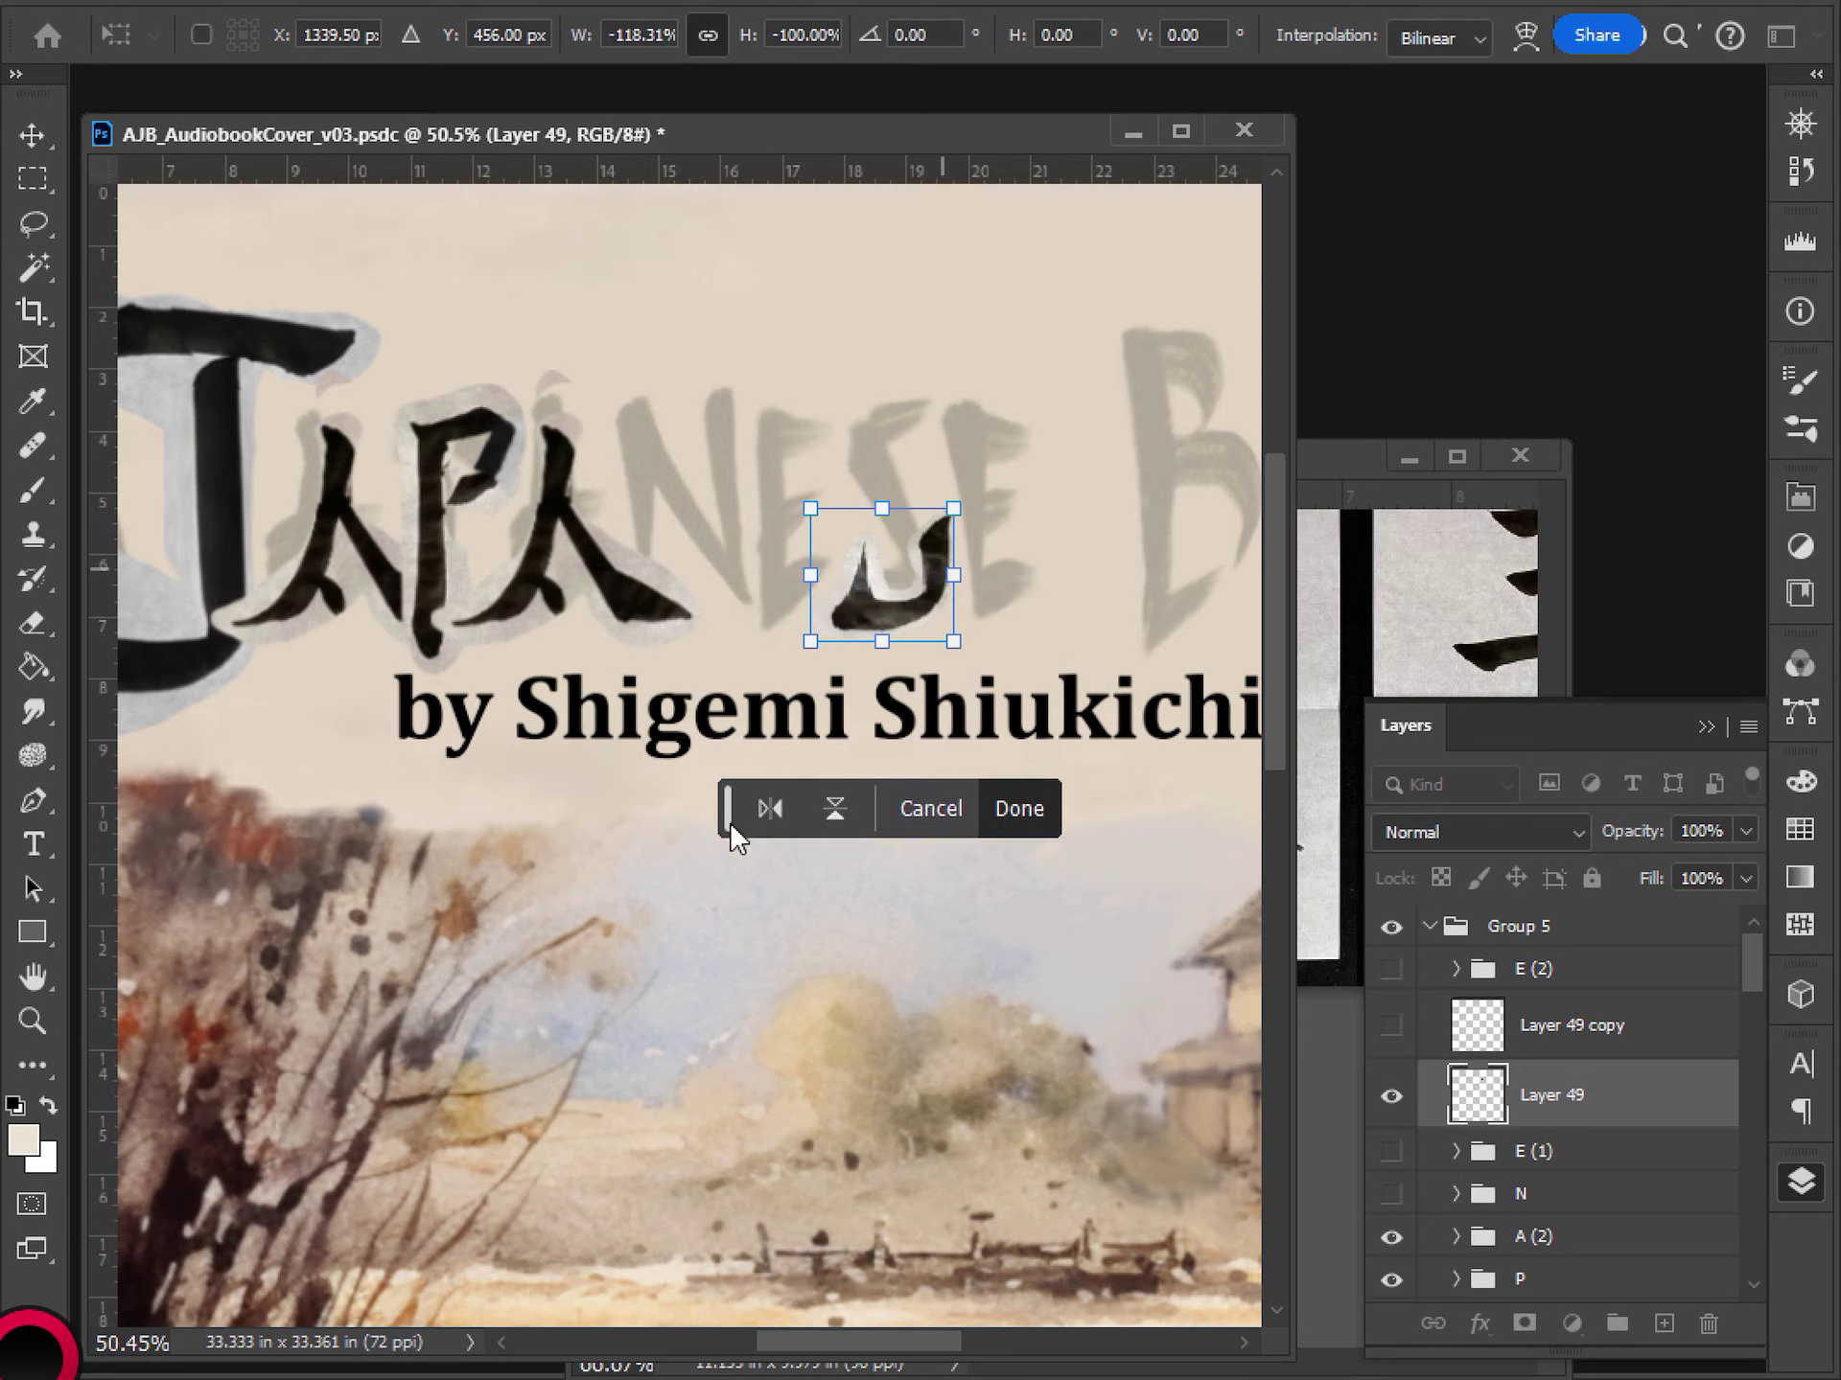
left_click_drag(952, 575, 908, 590)
key("Return")
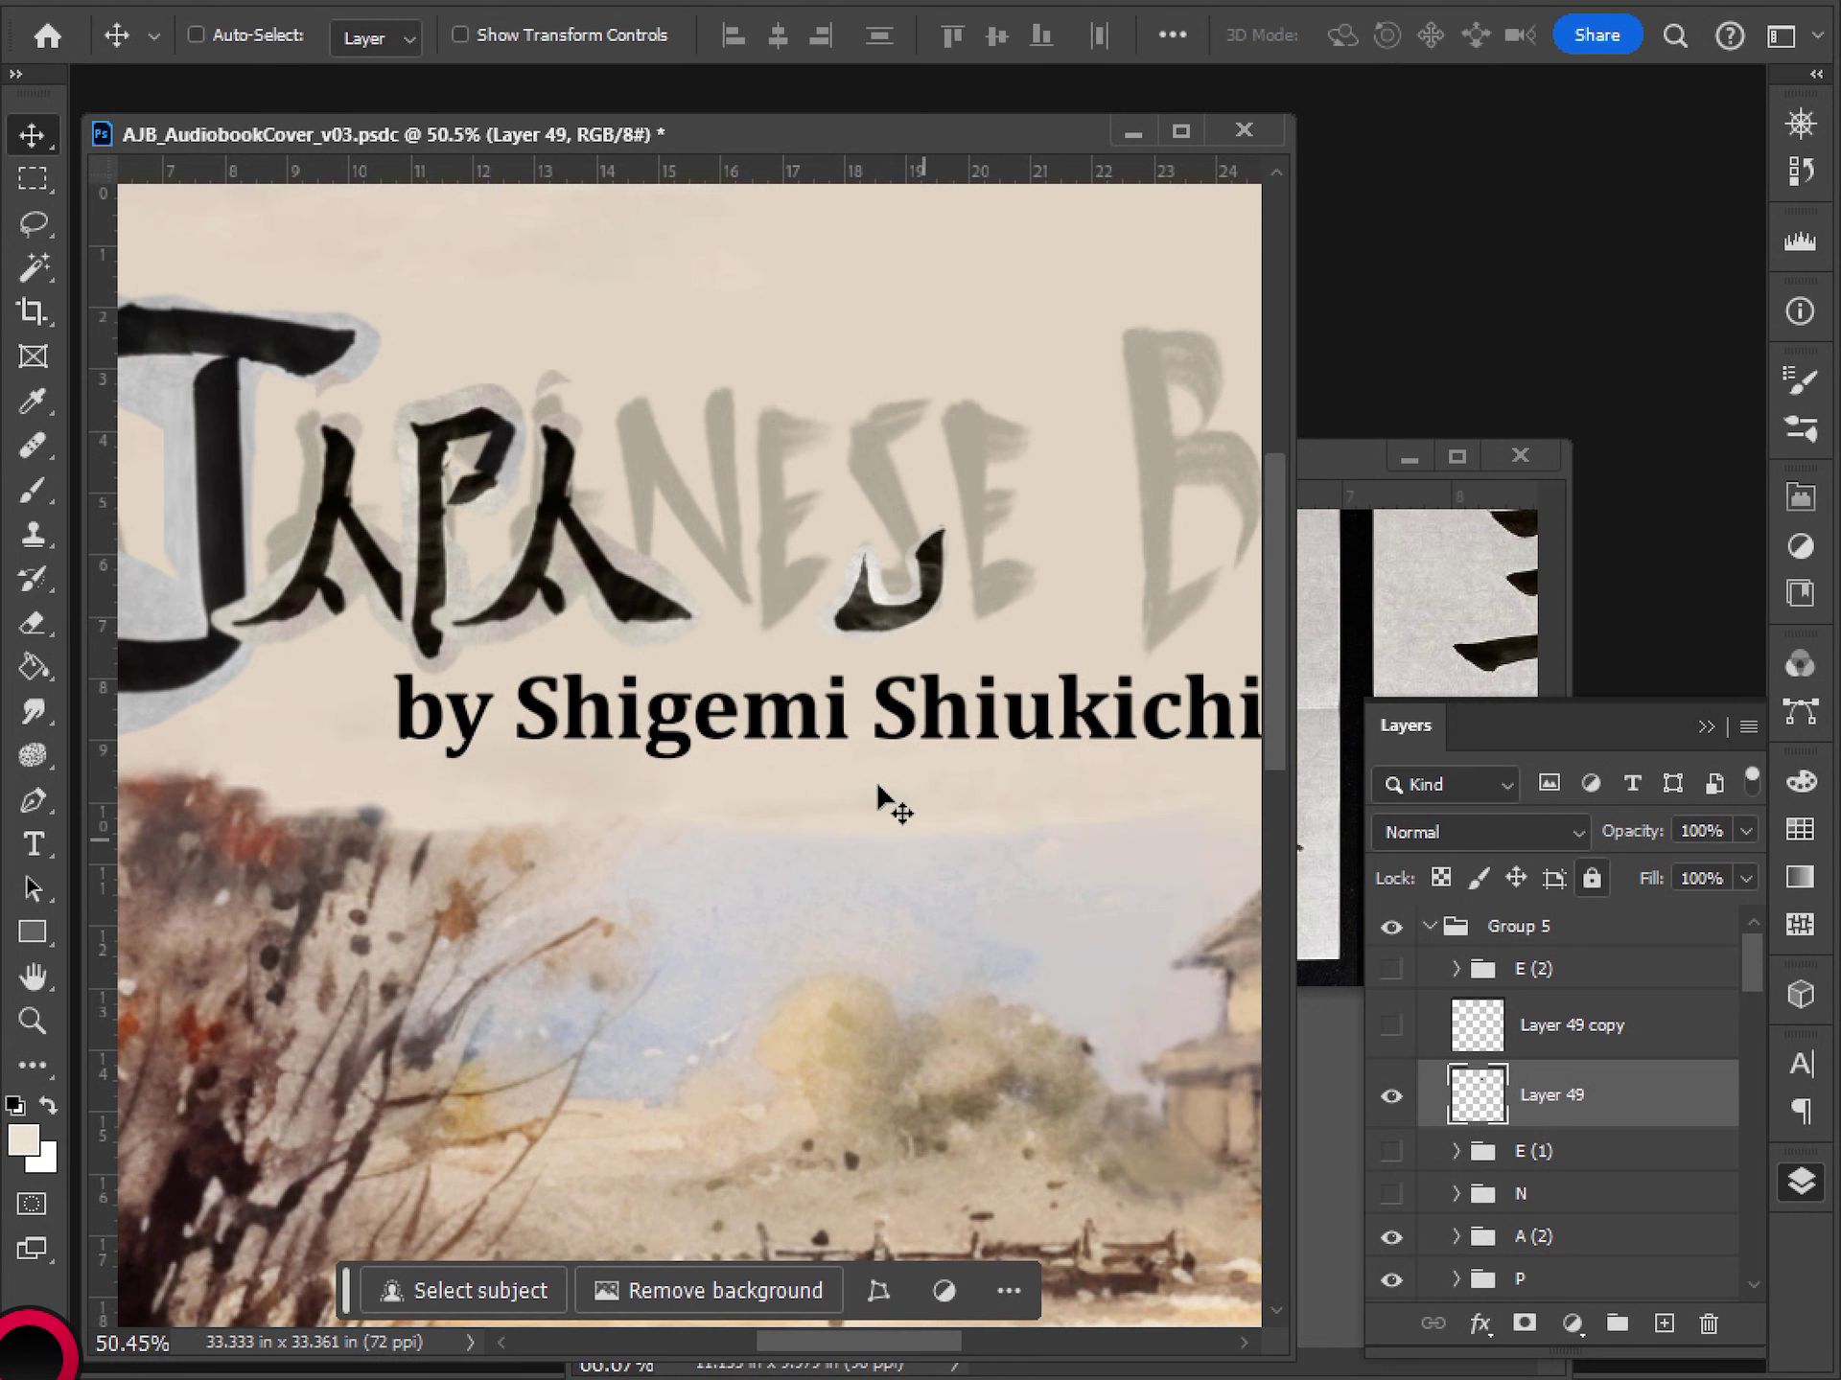
- Examine the Interface, General, Tools and Workspace preferences for an option that controls the floating contextual task bar
left_click(94, 3)
mouse_move(130, 3)
mouse_move(412, 1377)
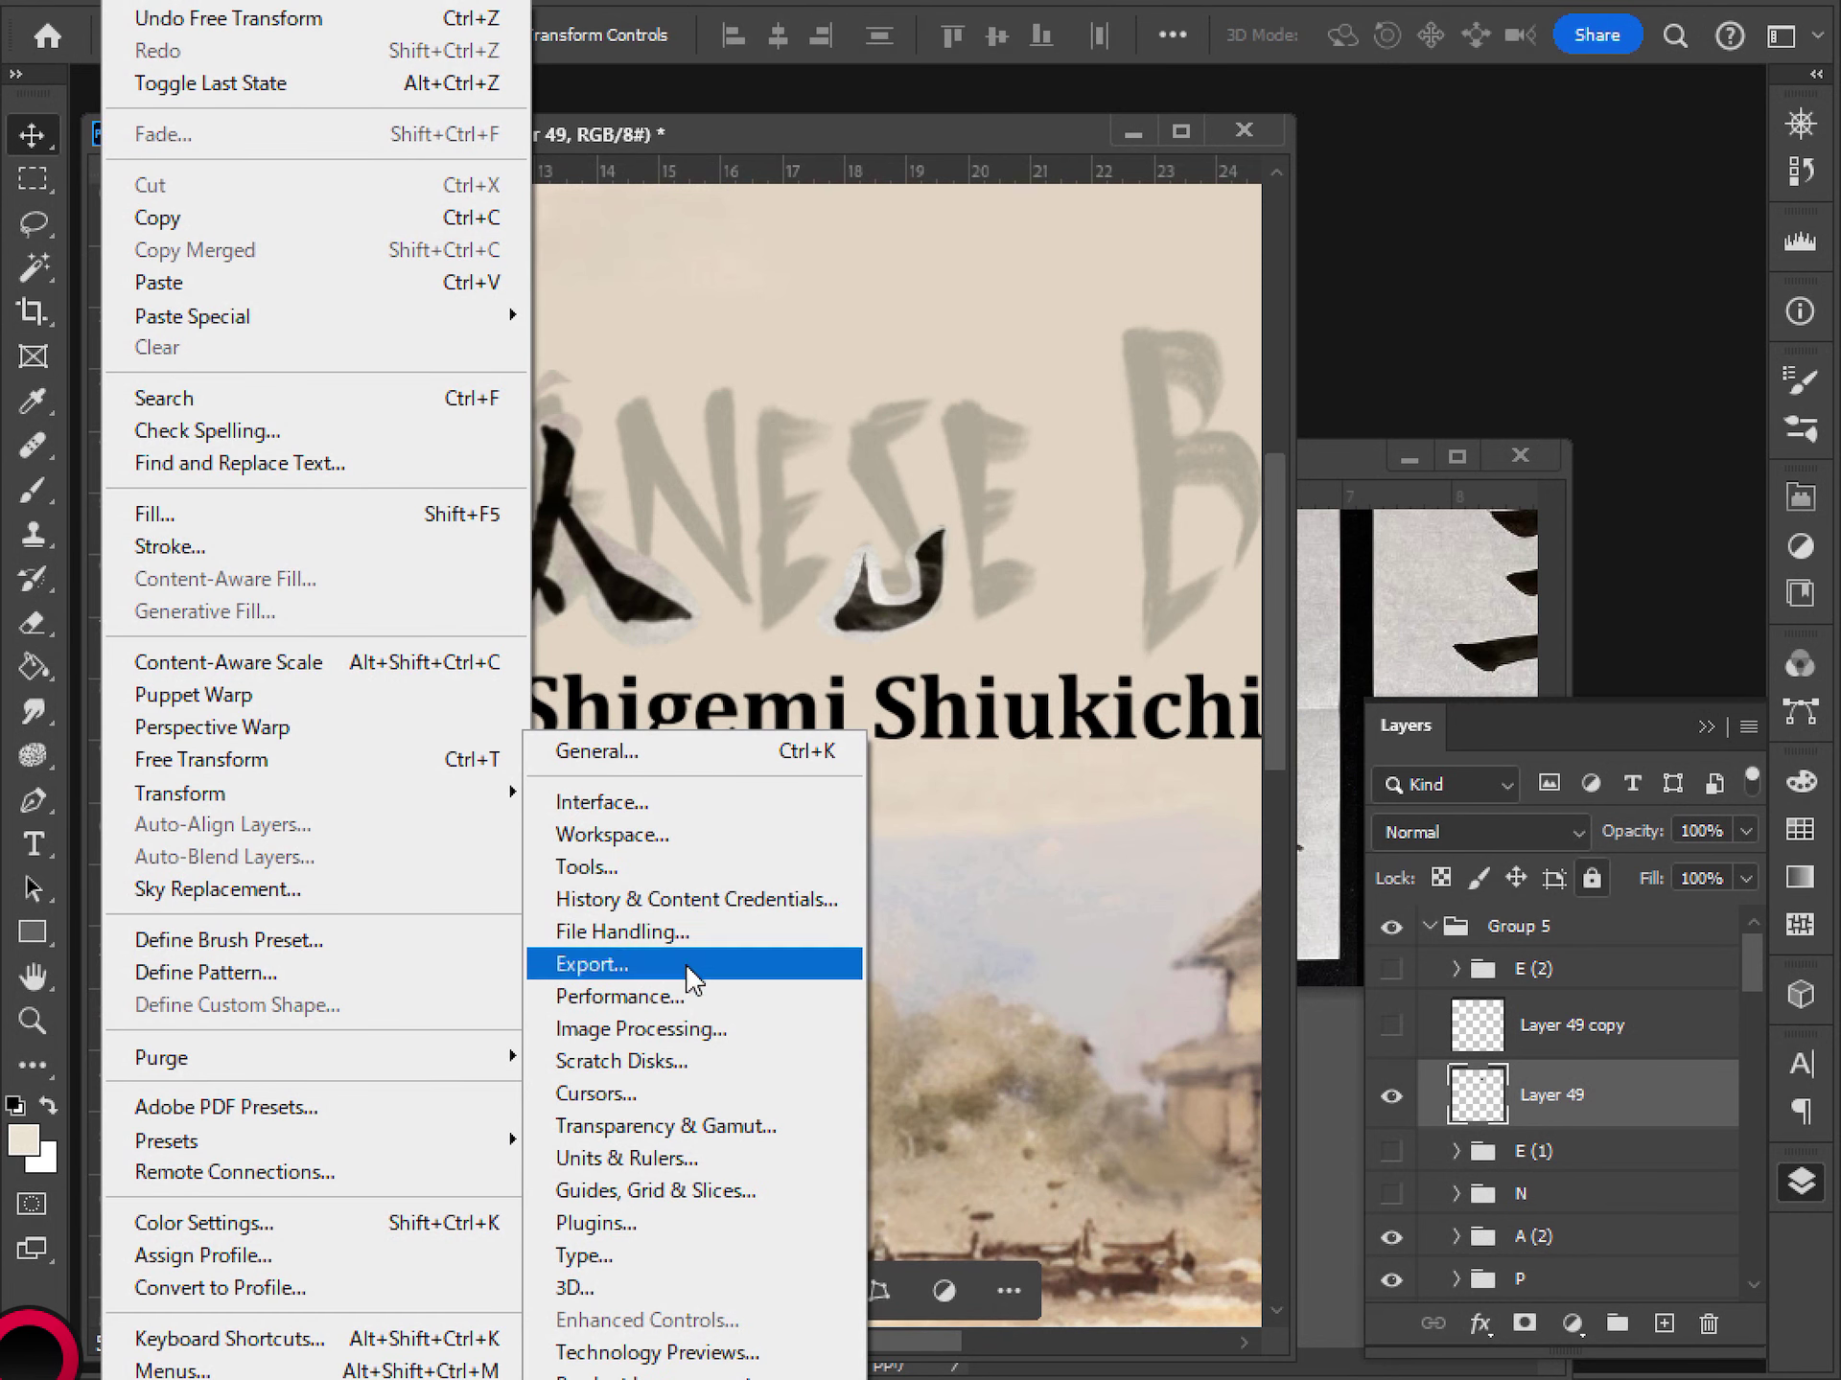
left_click(694, 797)
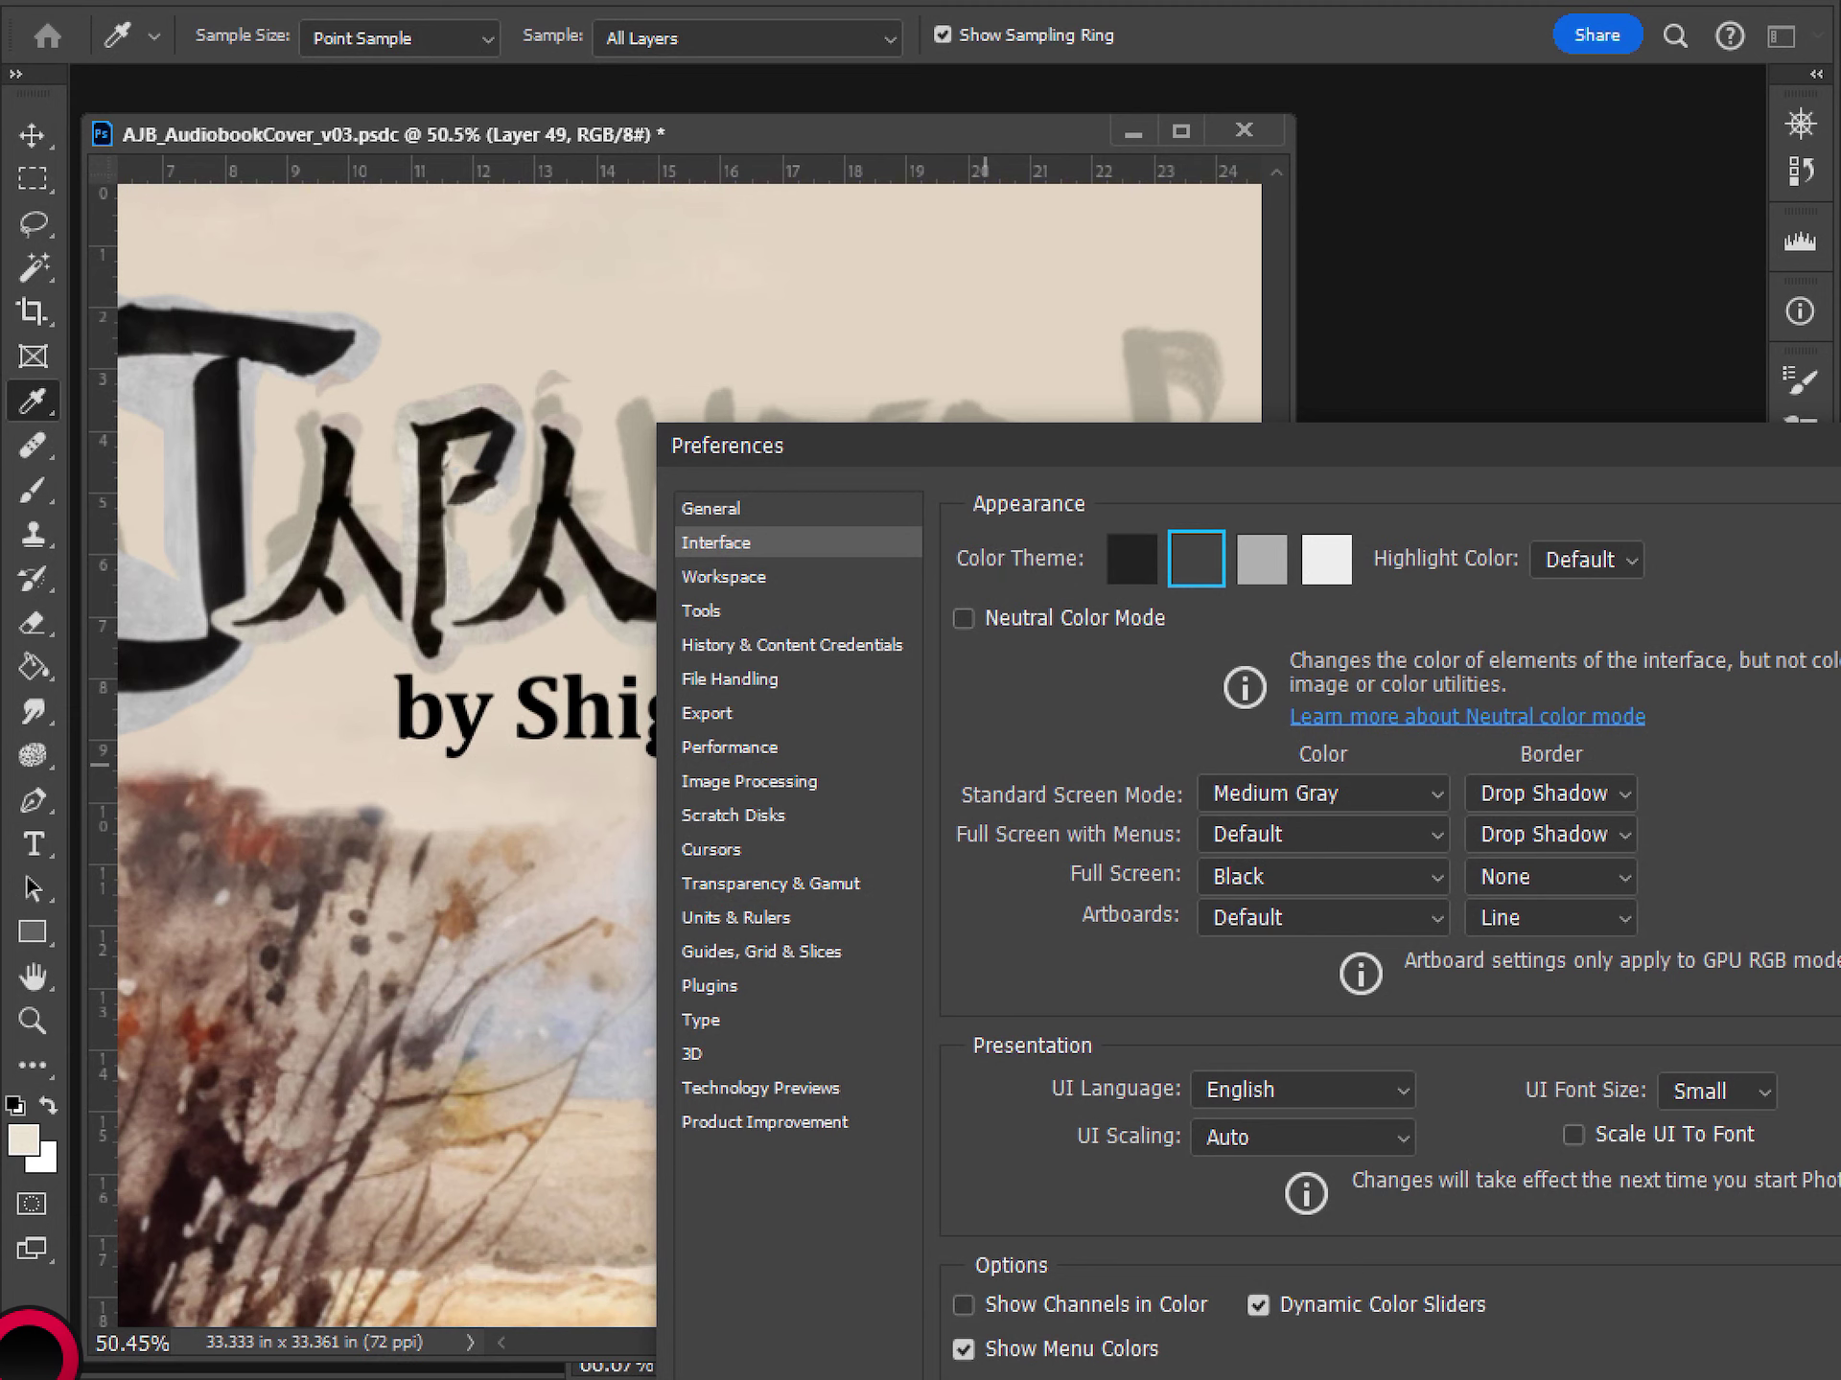
left_click(844, 513)
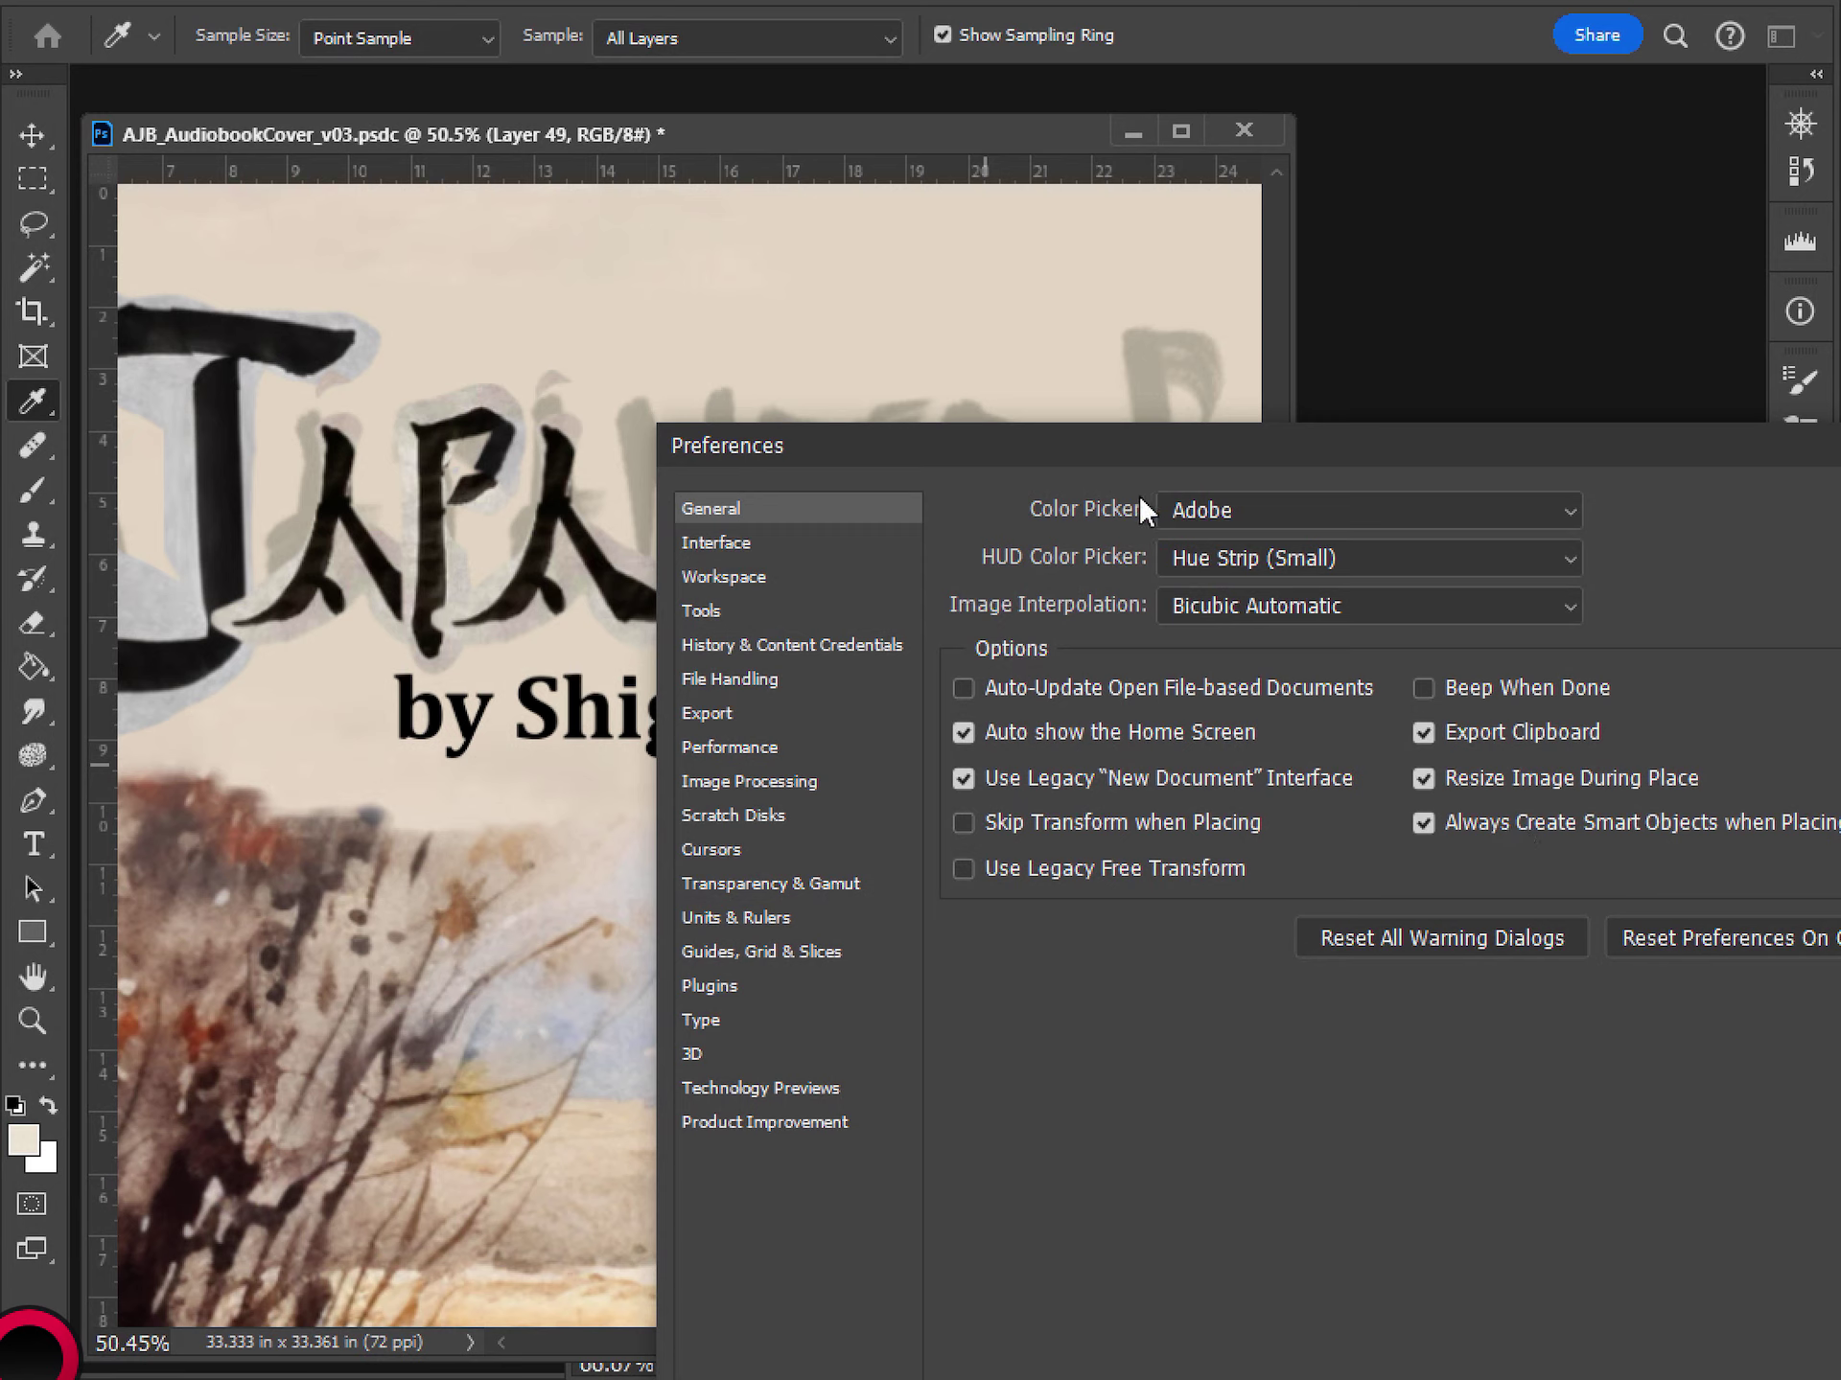
left_click(736, 611)
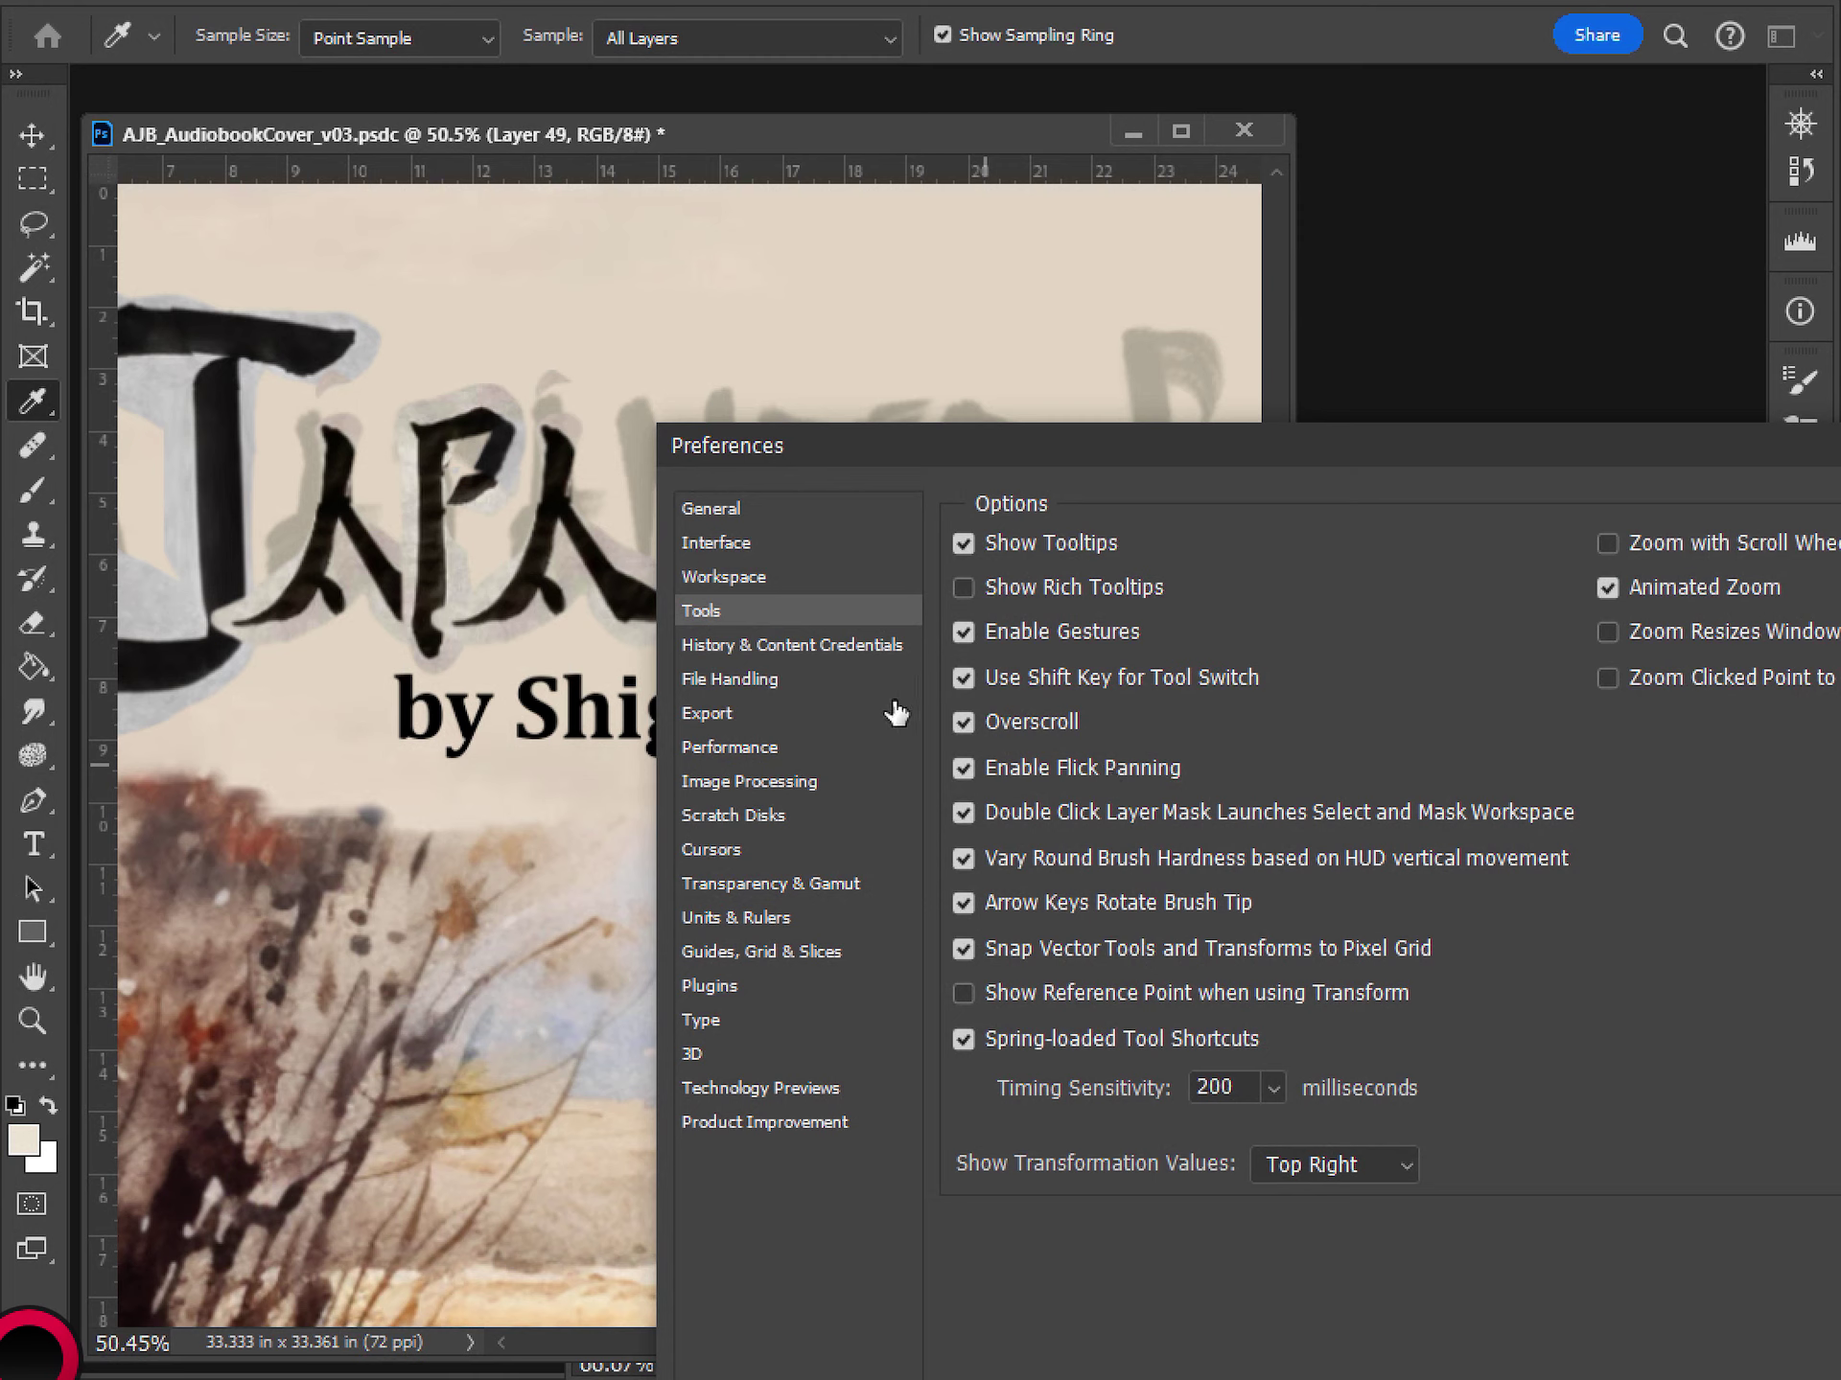
left_click(863, 580)
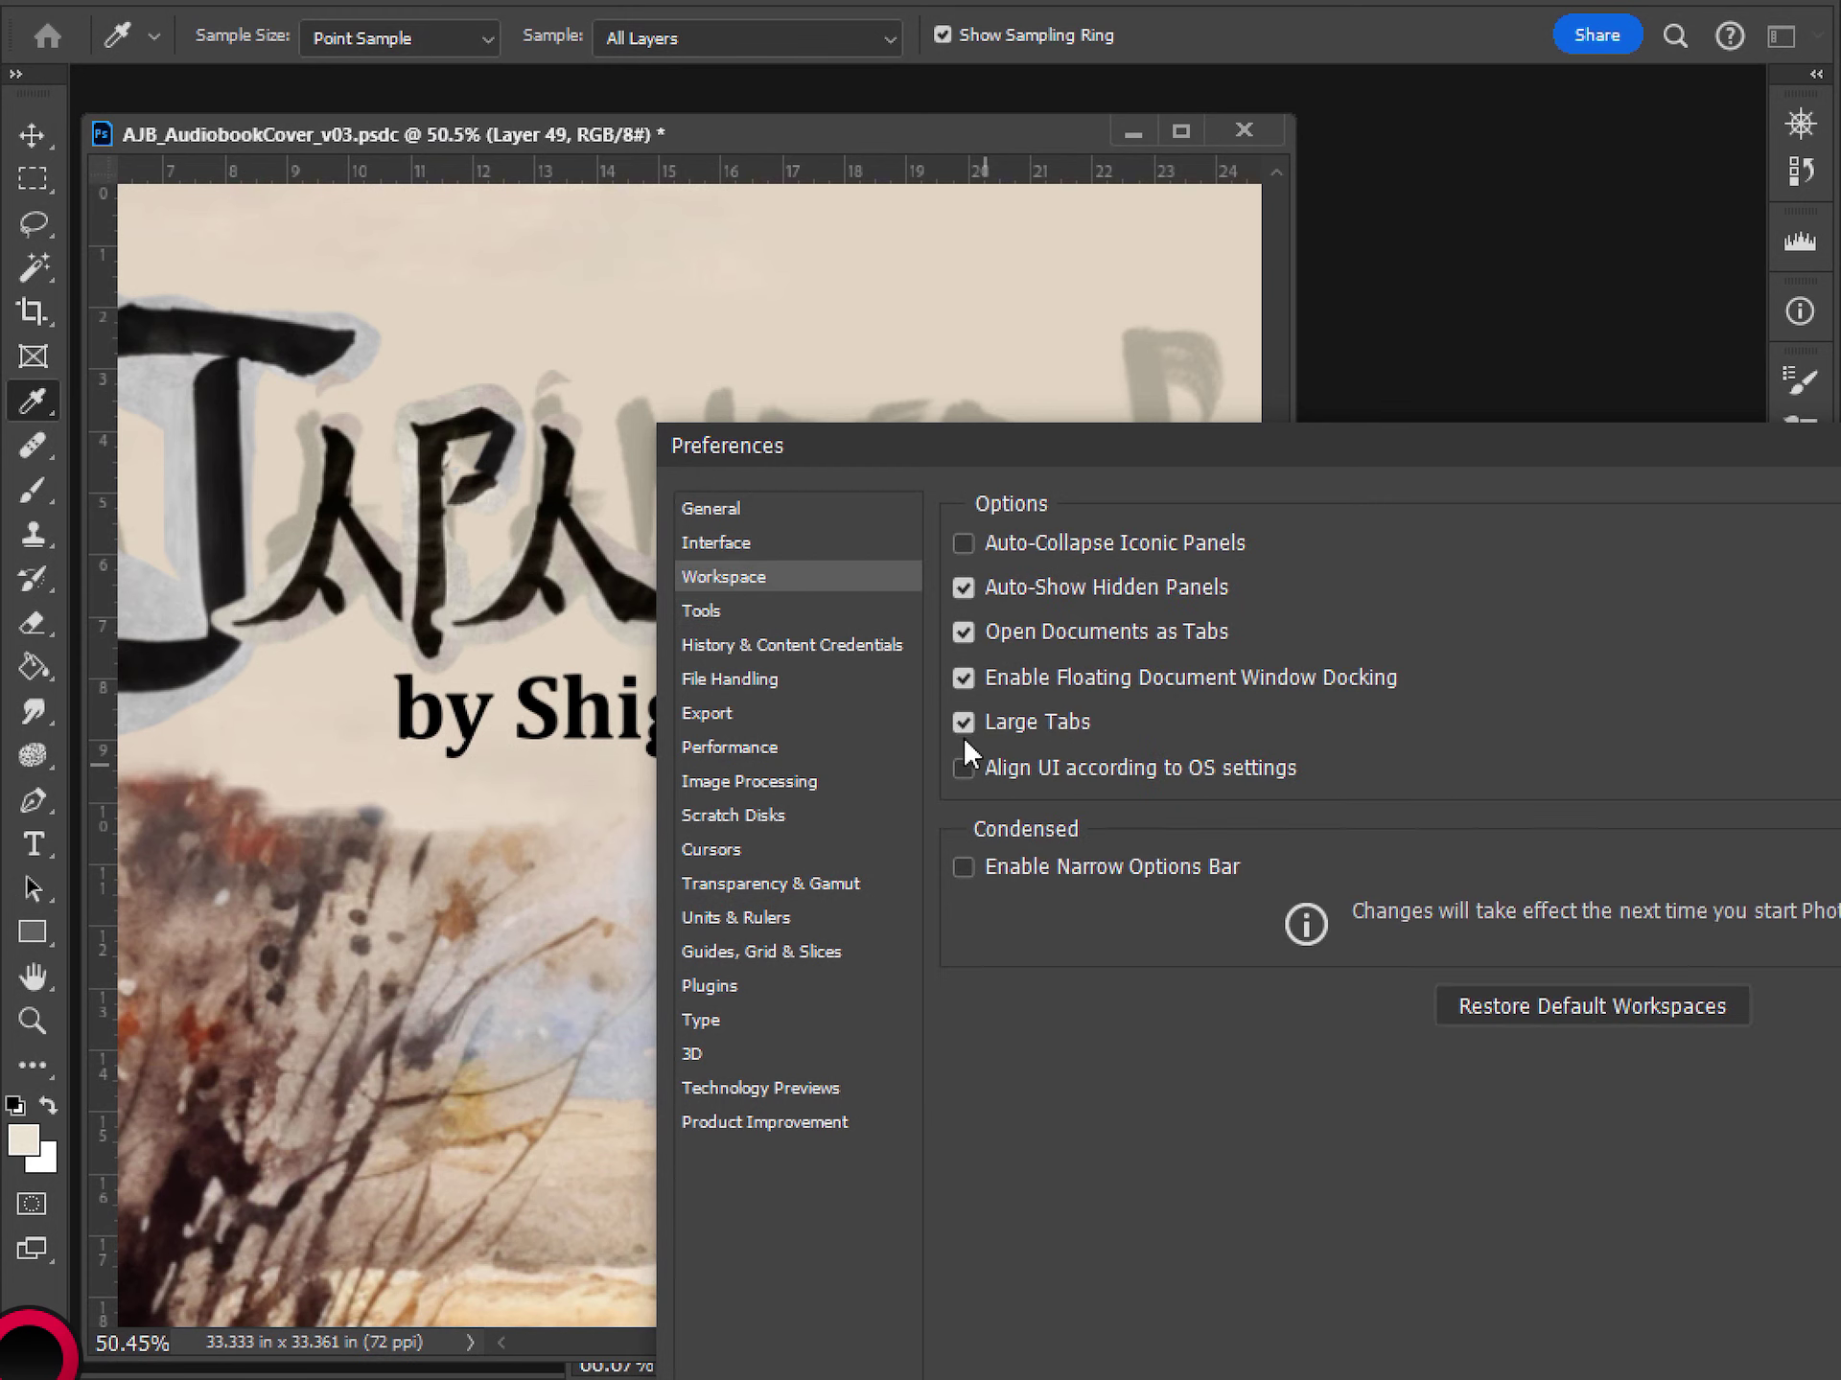
left_click(736, 614)
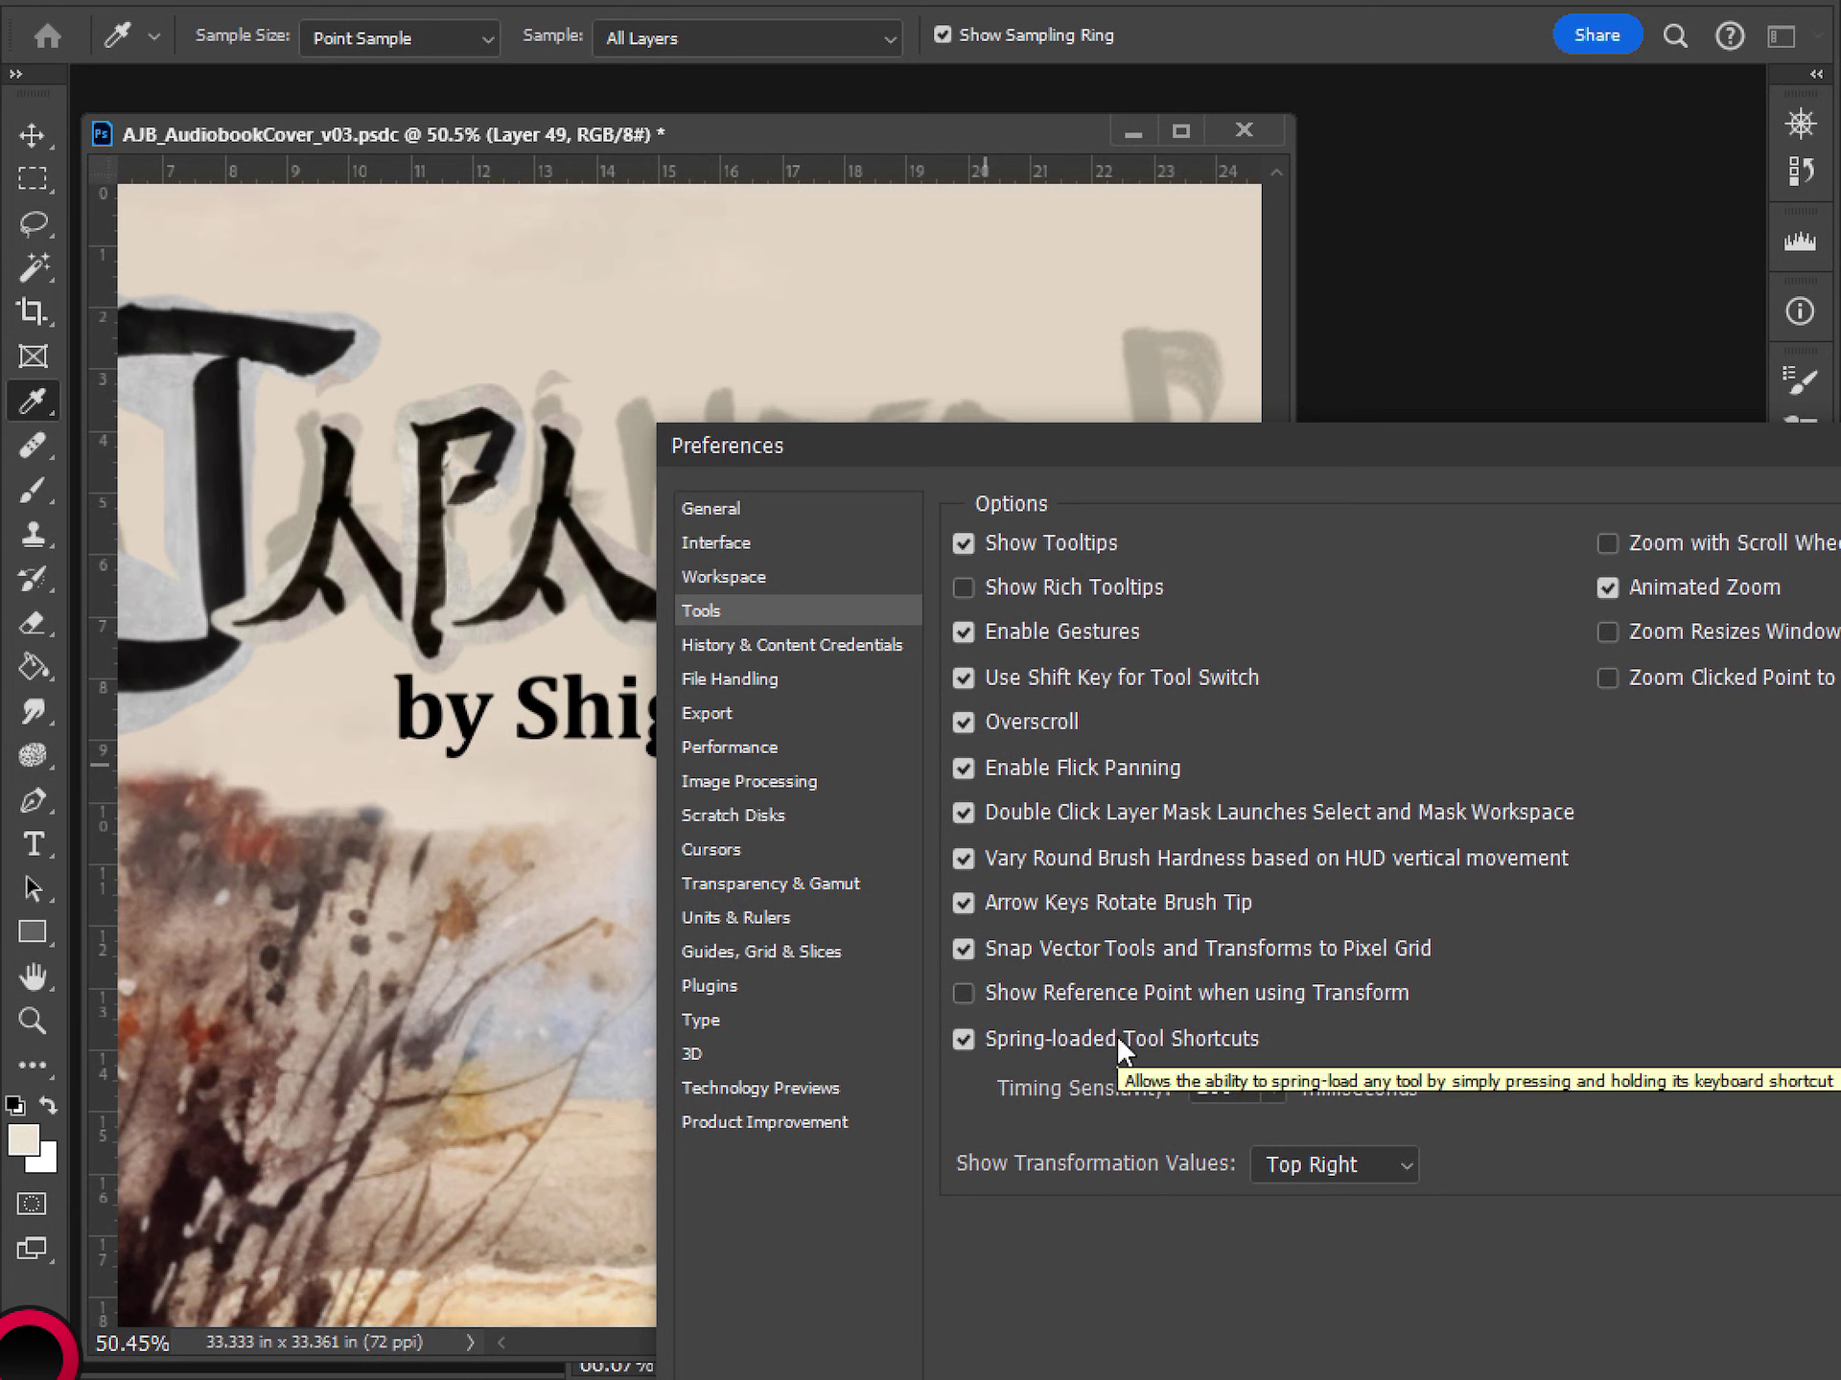
key("Escape")
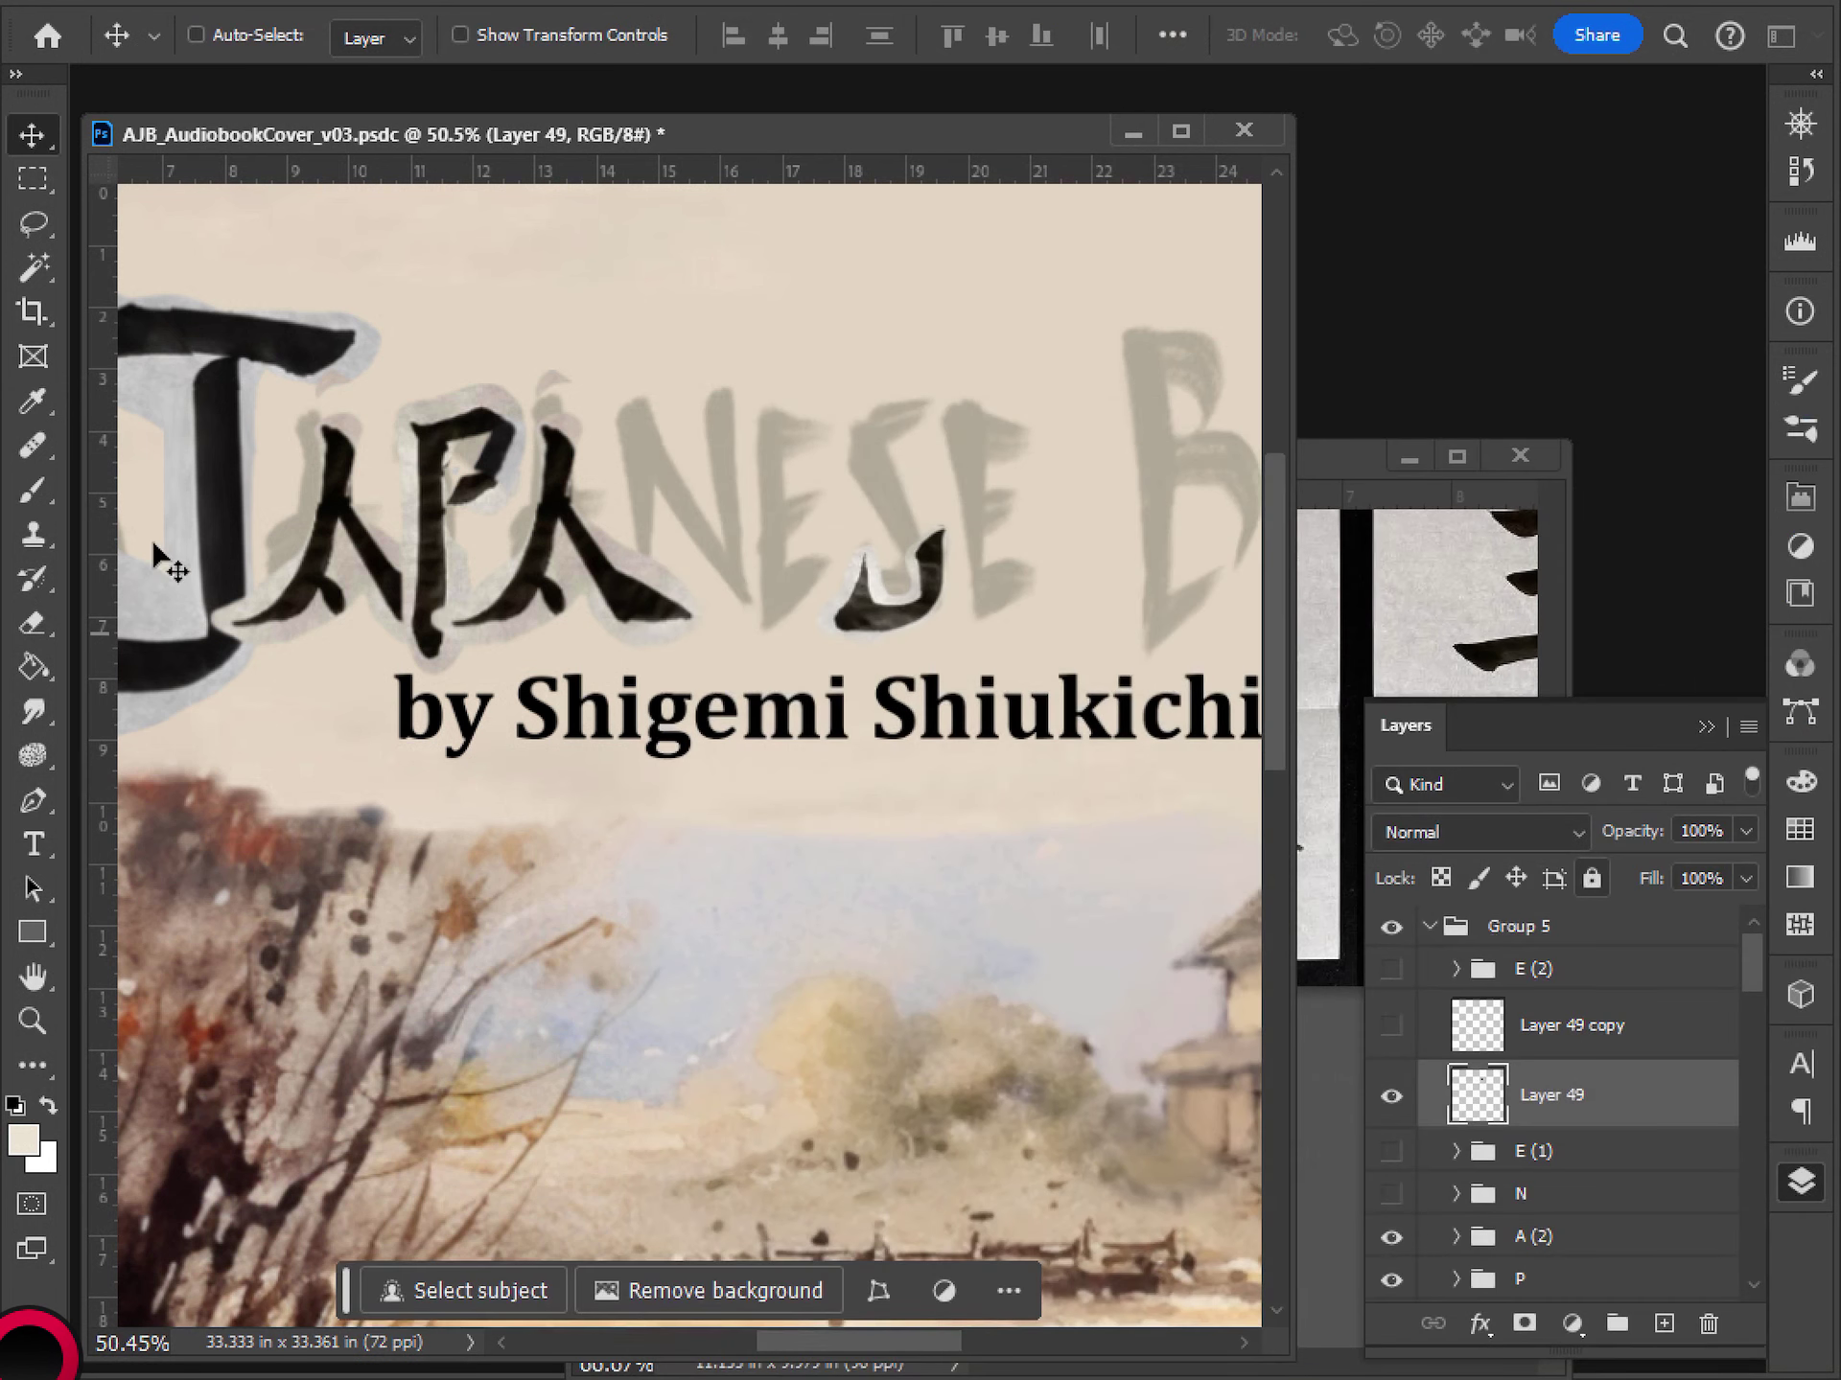
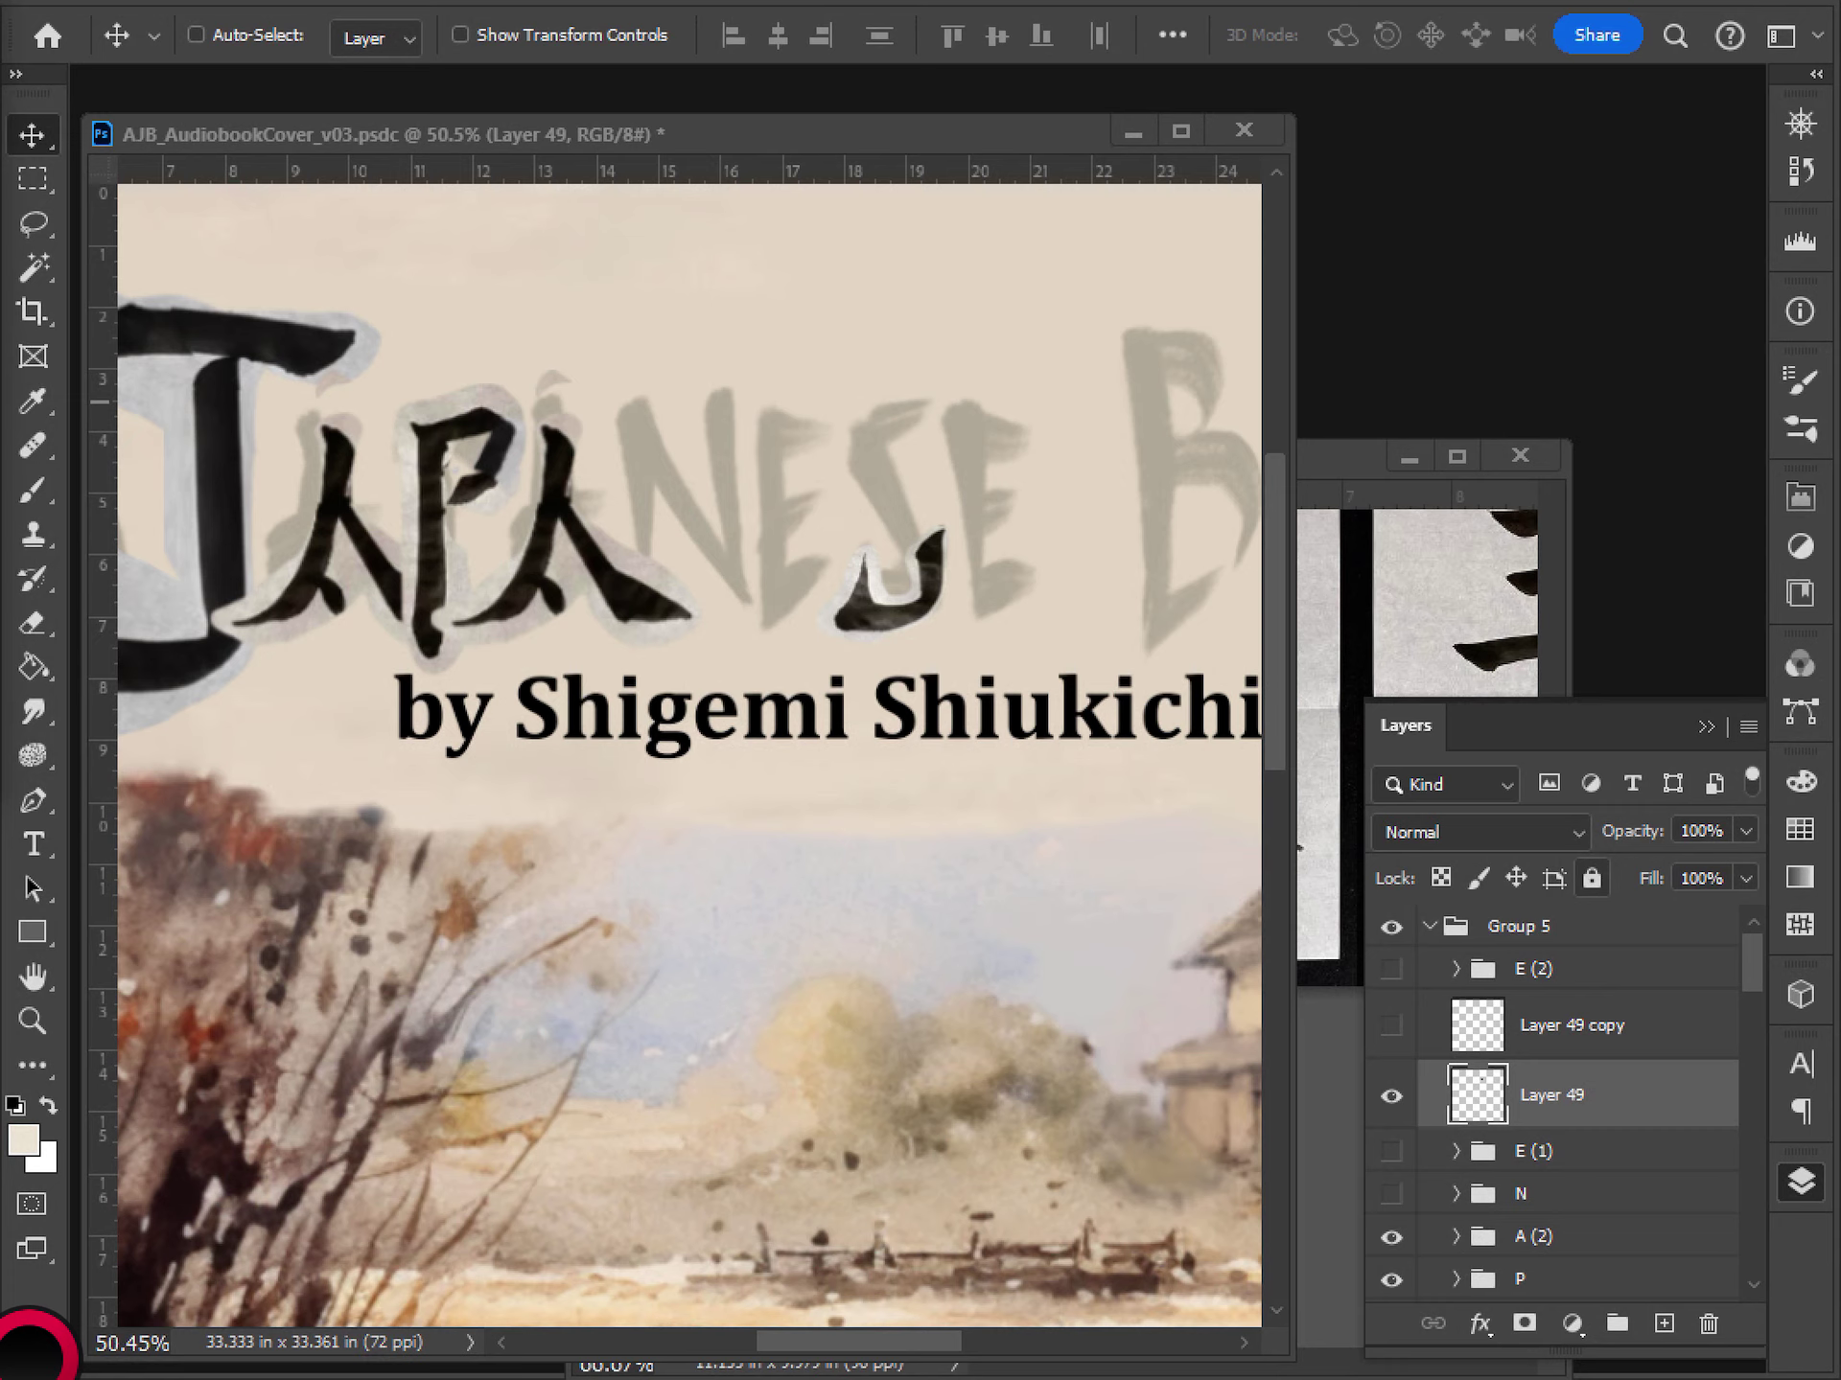
- Turn off the floating contextual task bar
left_click(586, 4)
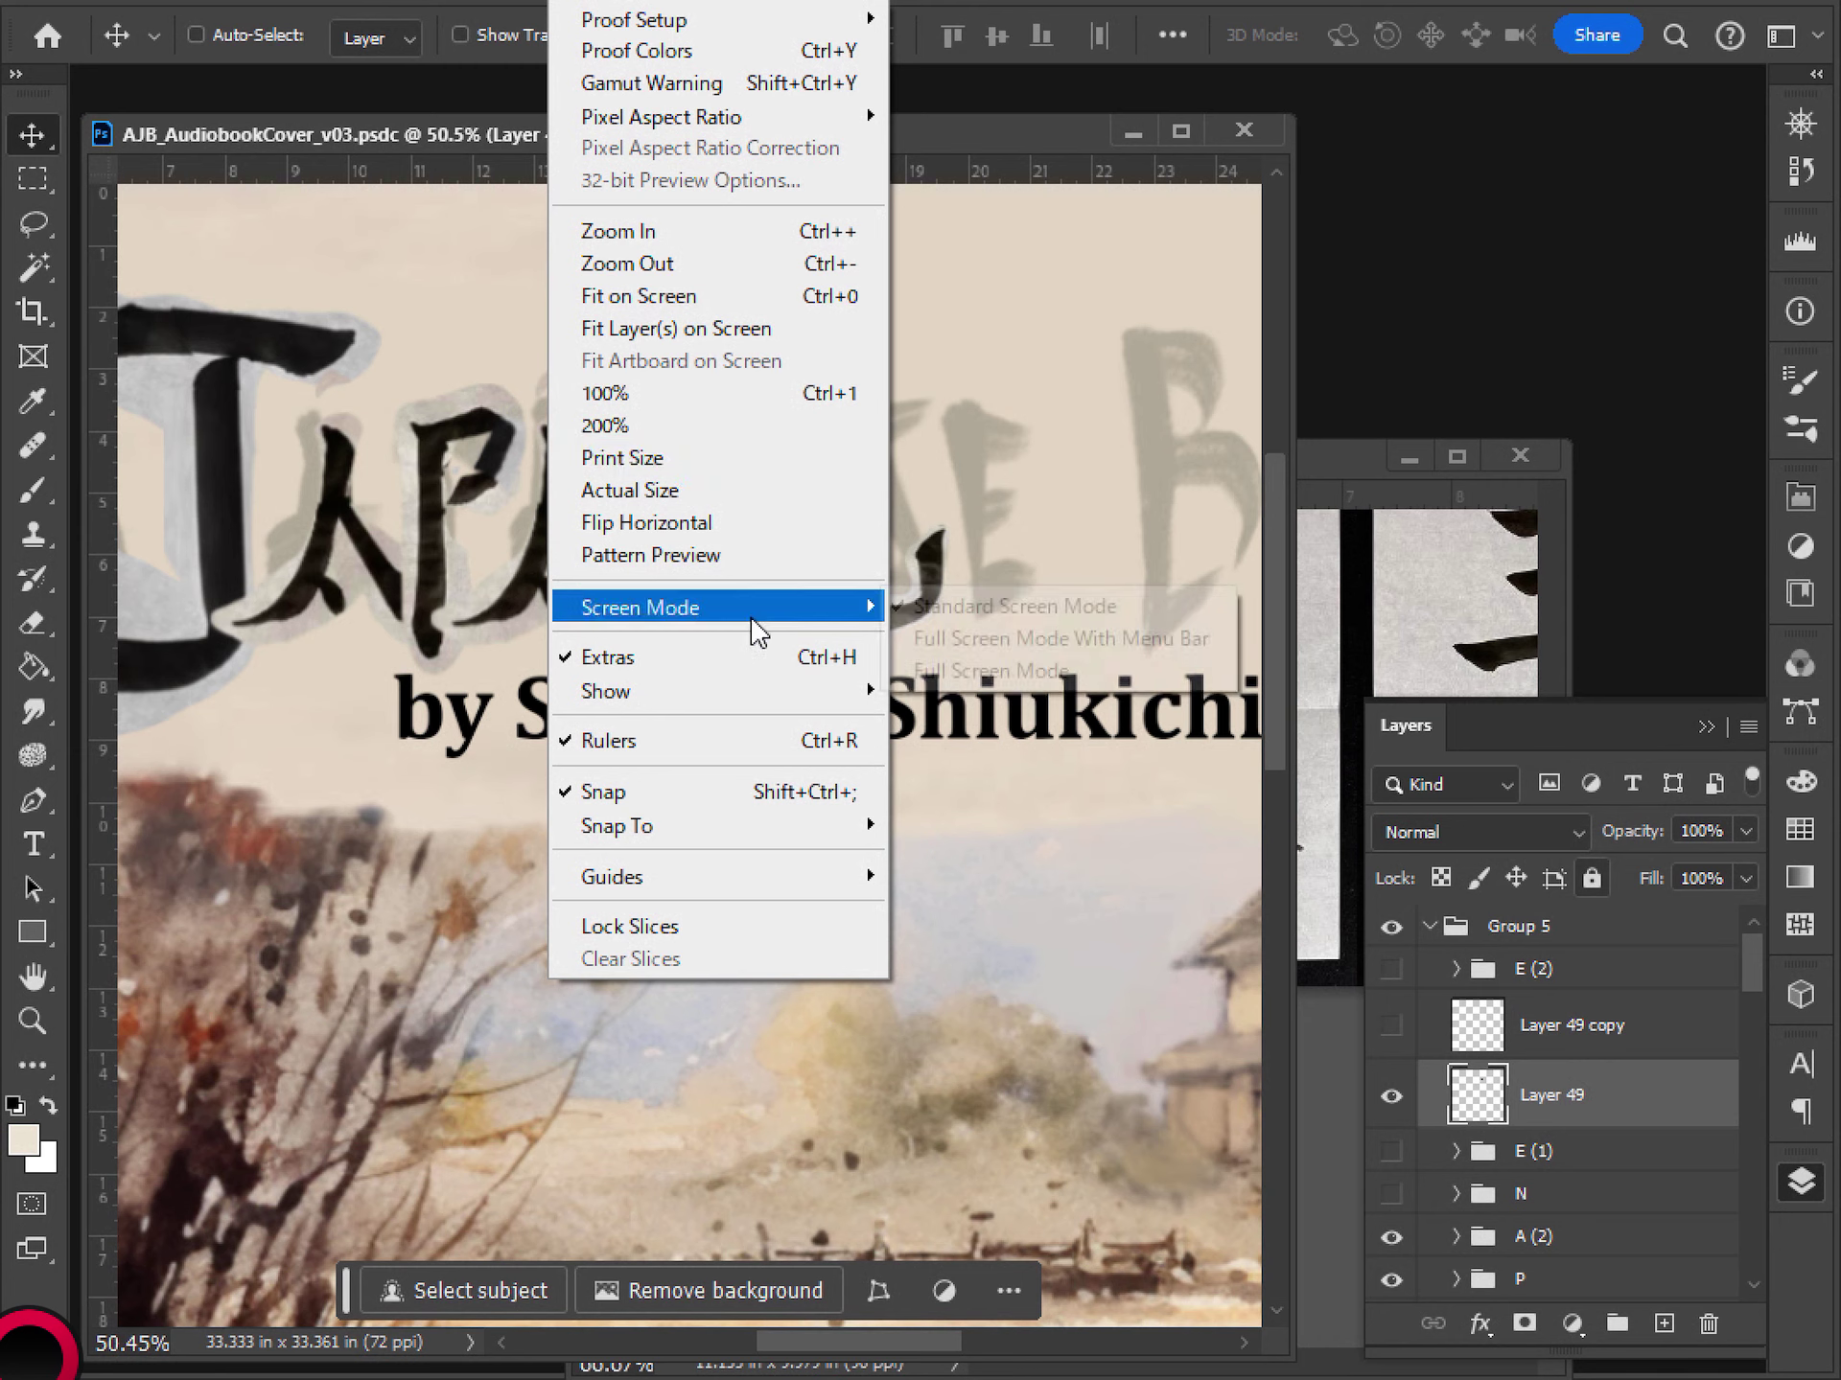
mouse_move(760, 707)
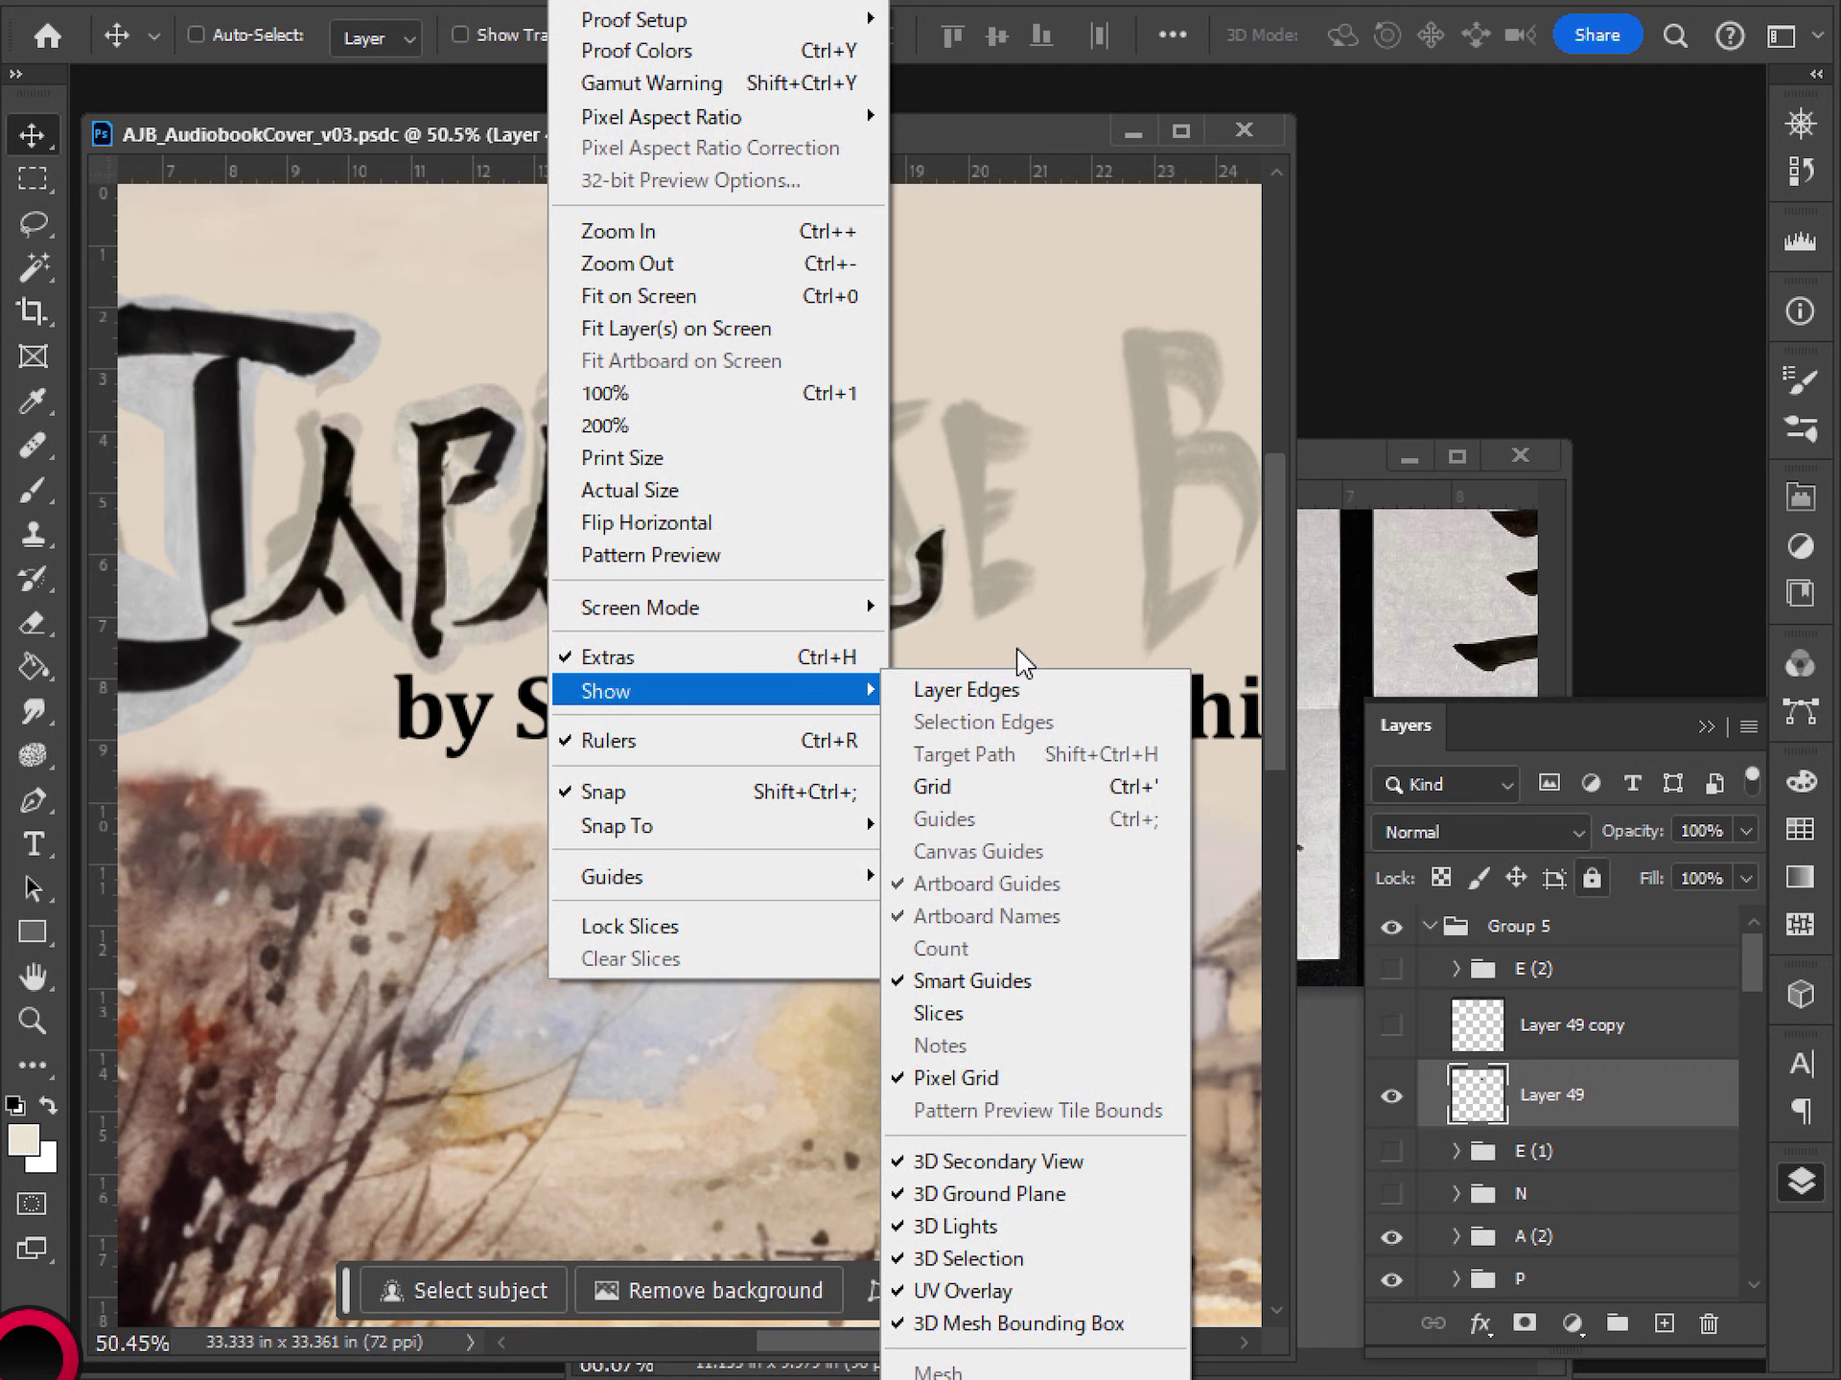
mouse_move(744, 877)
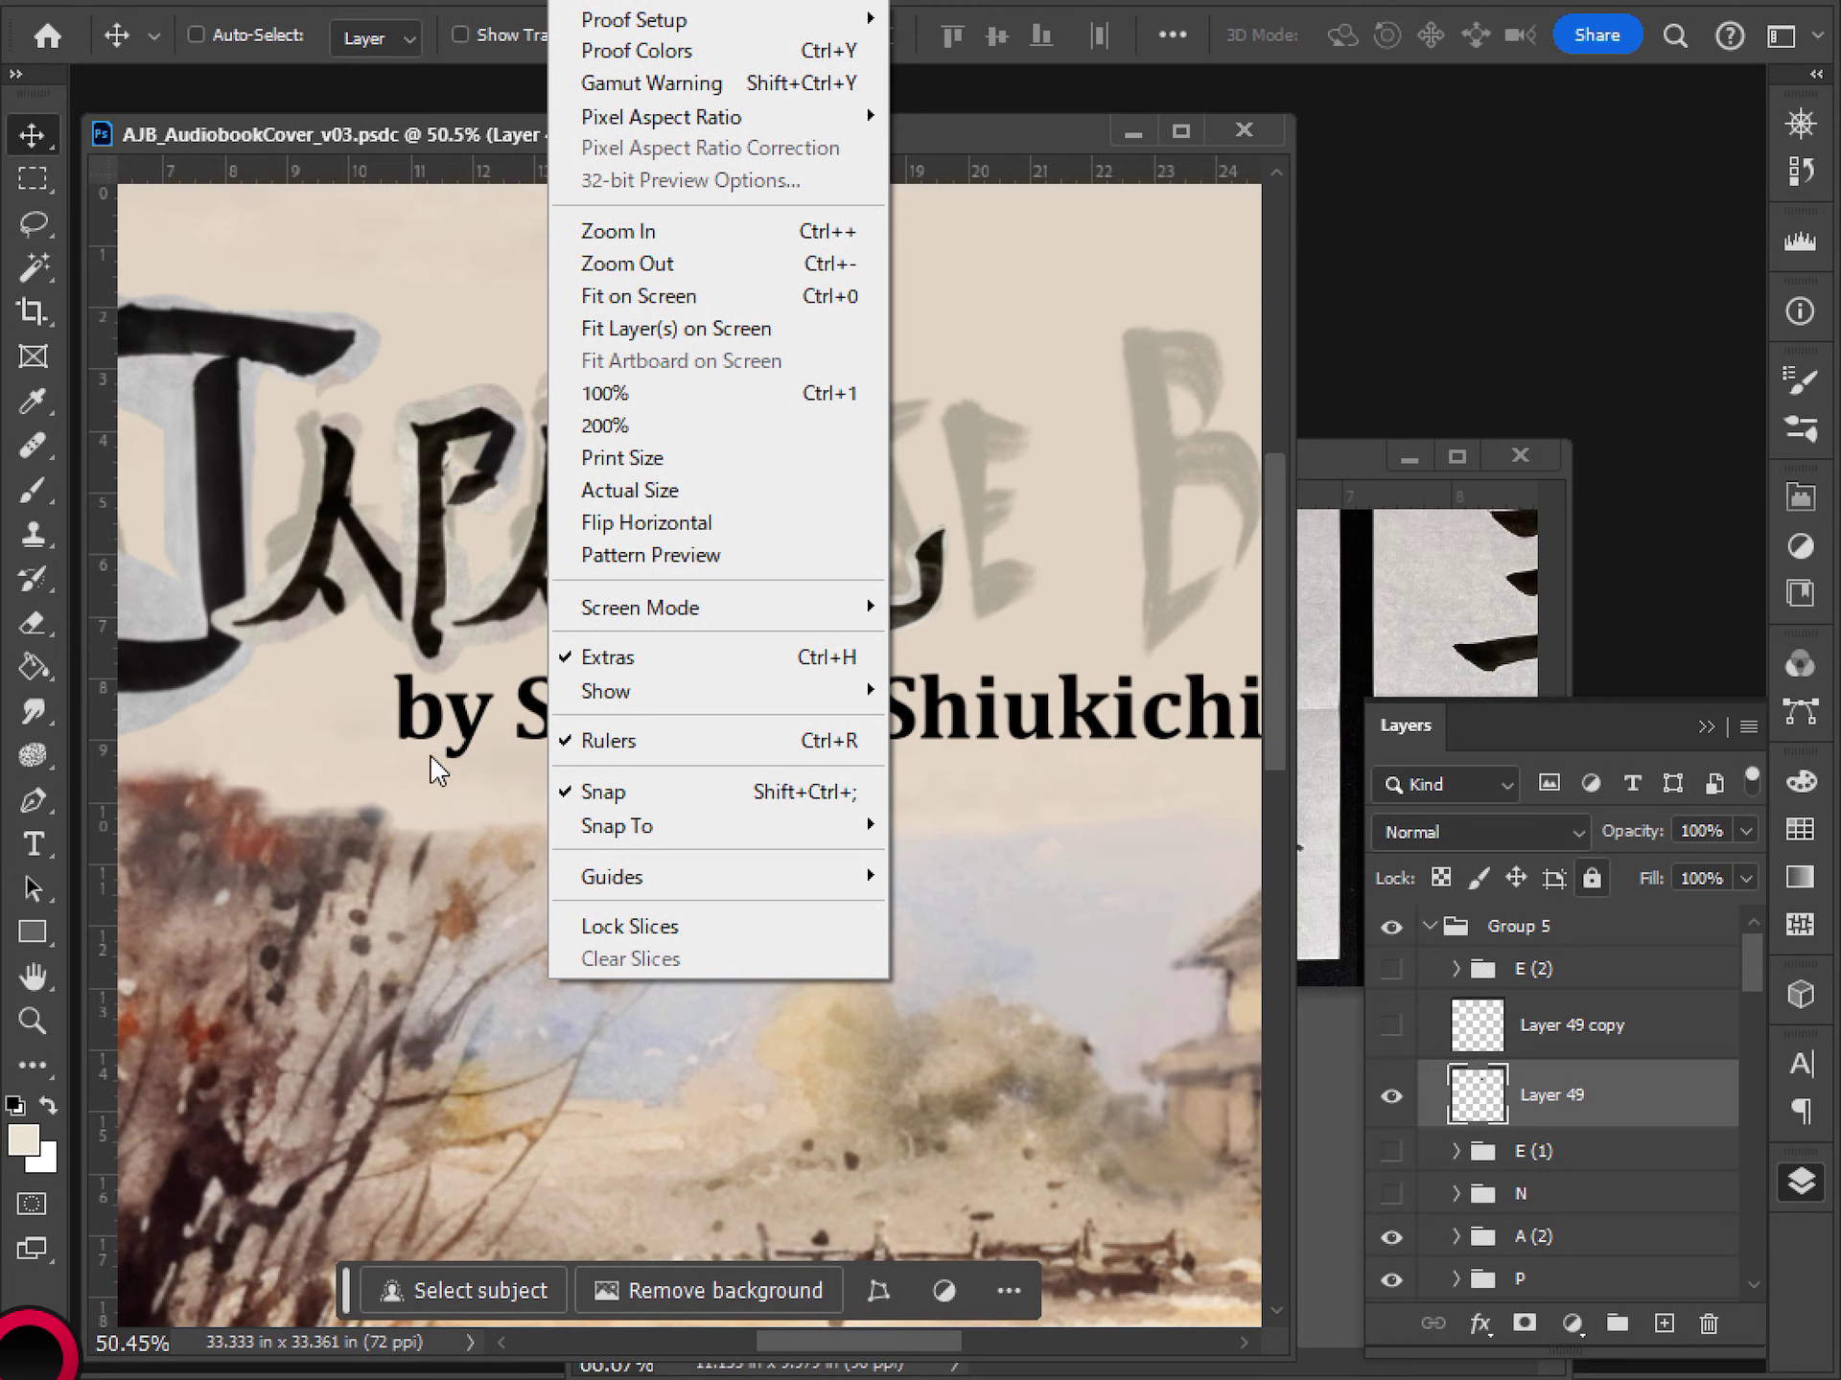
left_click(451, 555)
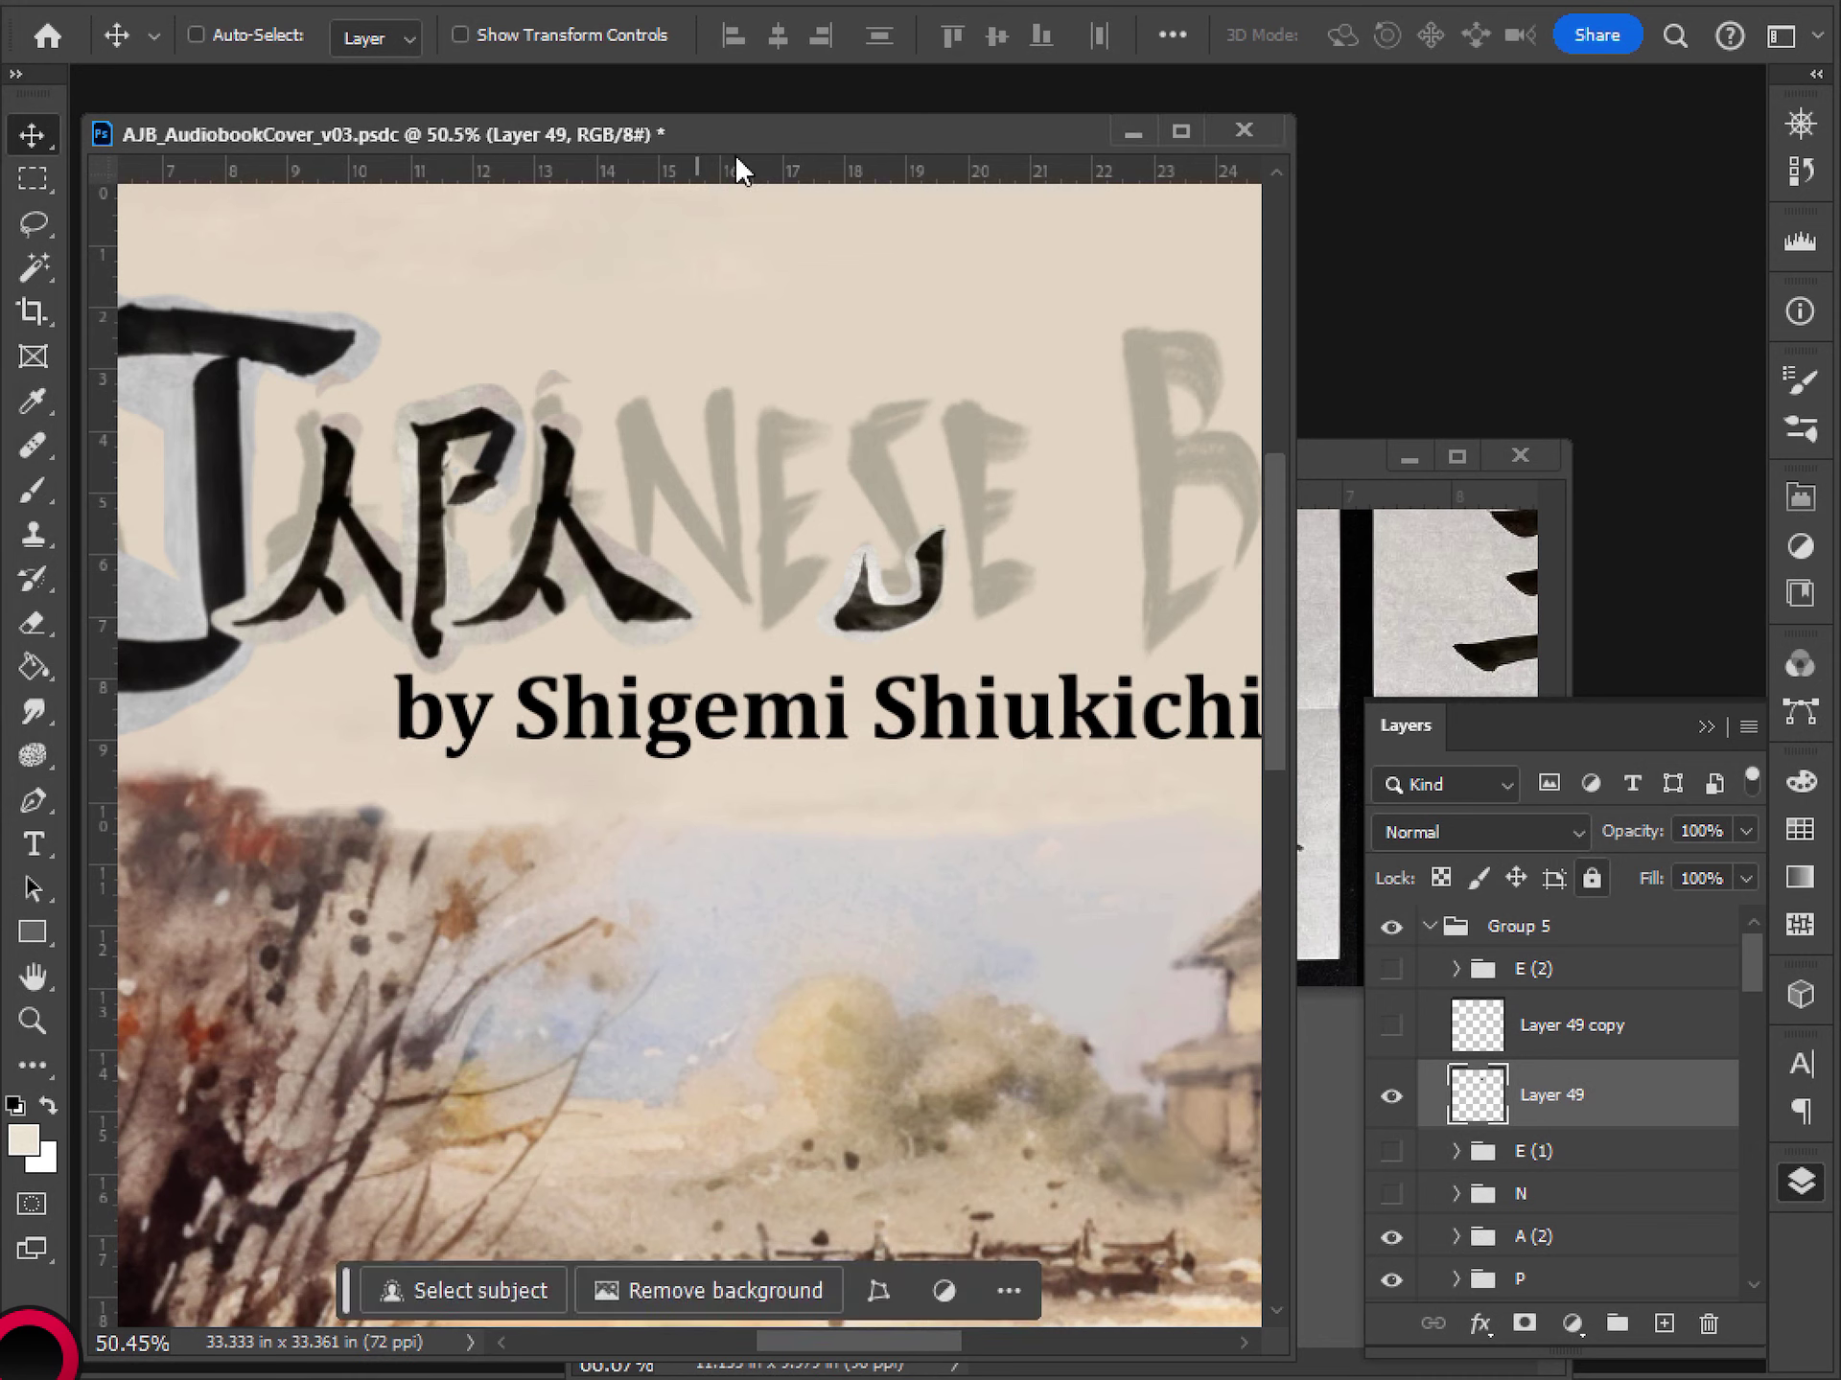
left_click(757, 3)
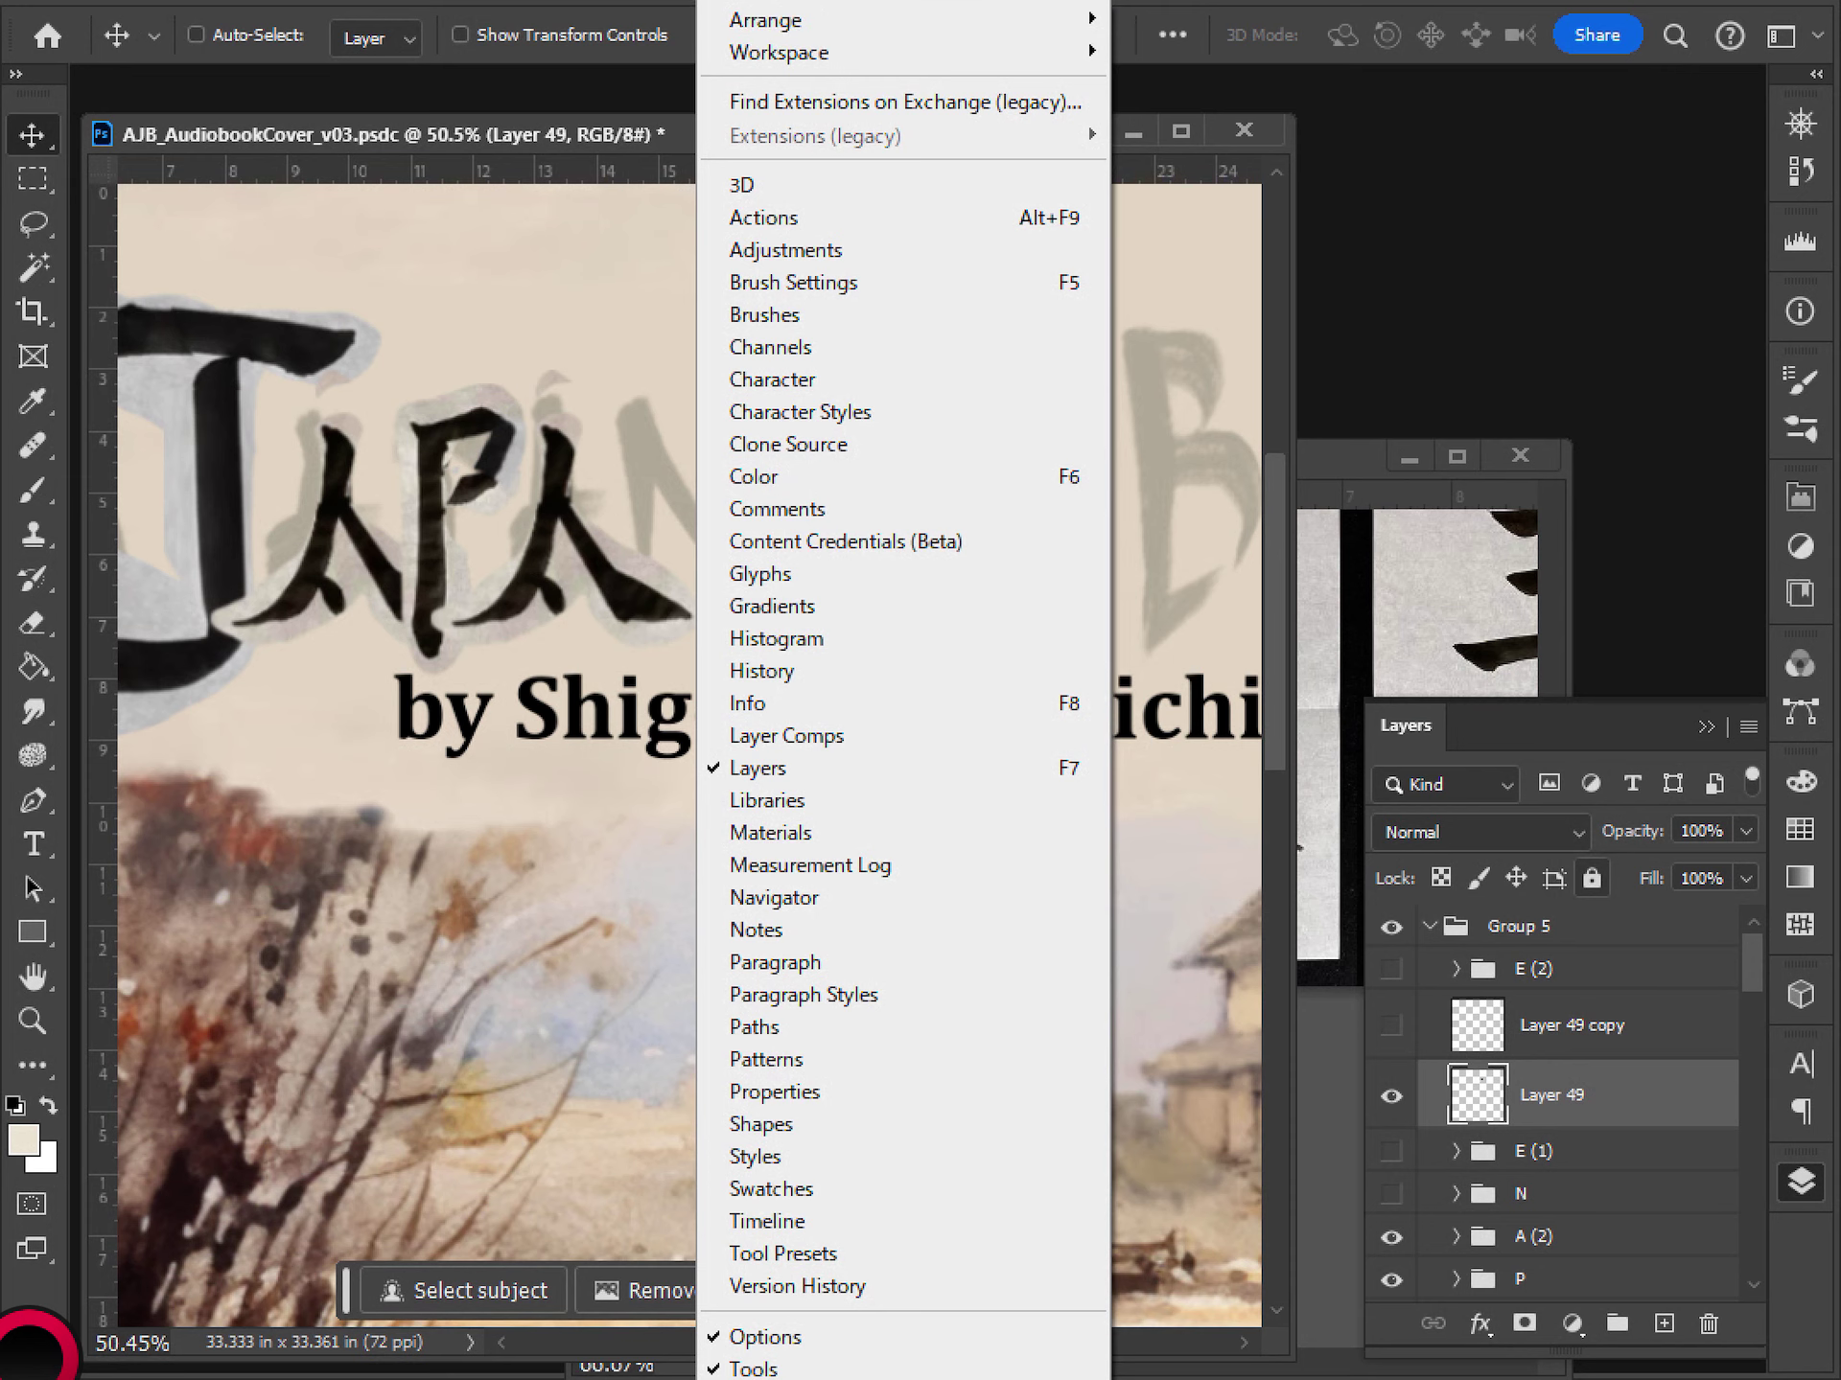
left_click(752, 1377)
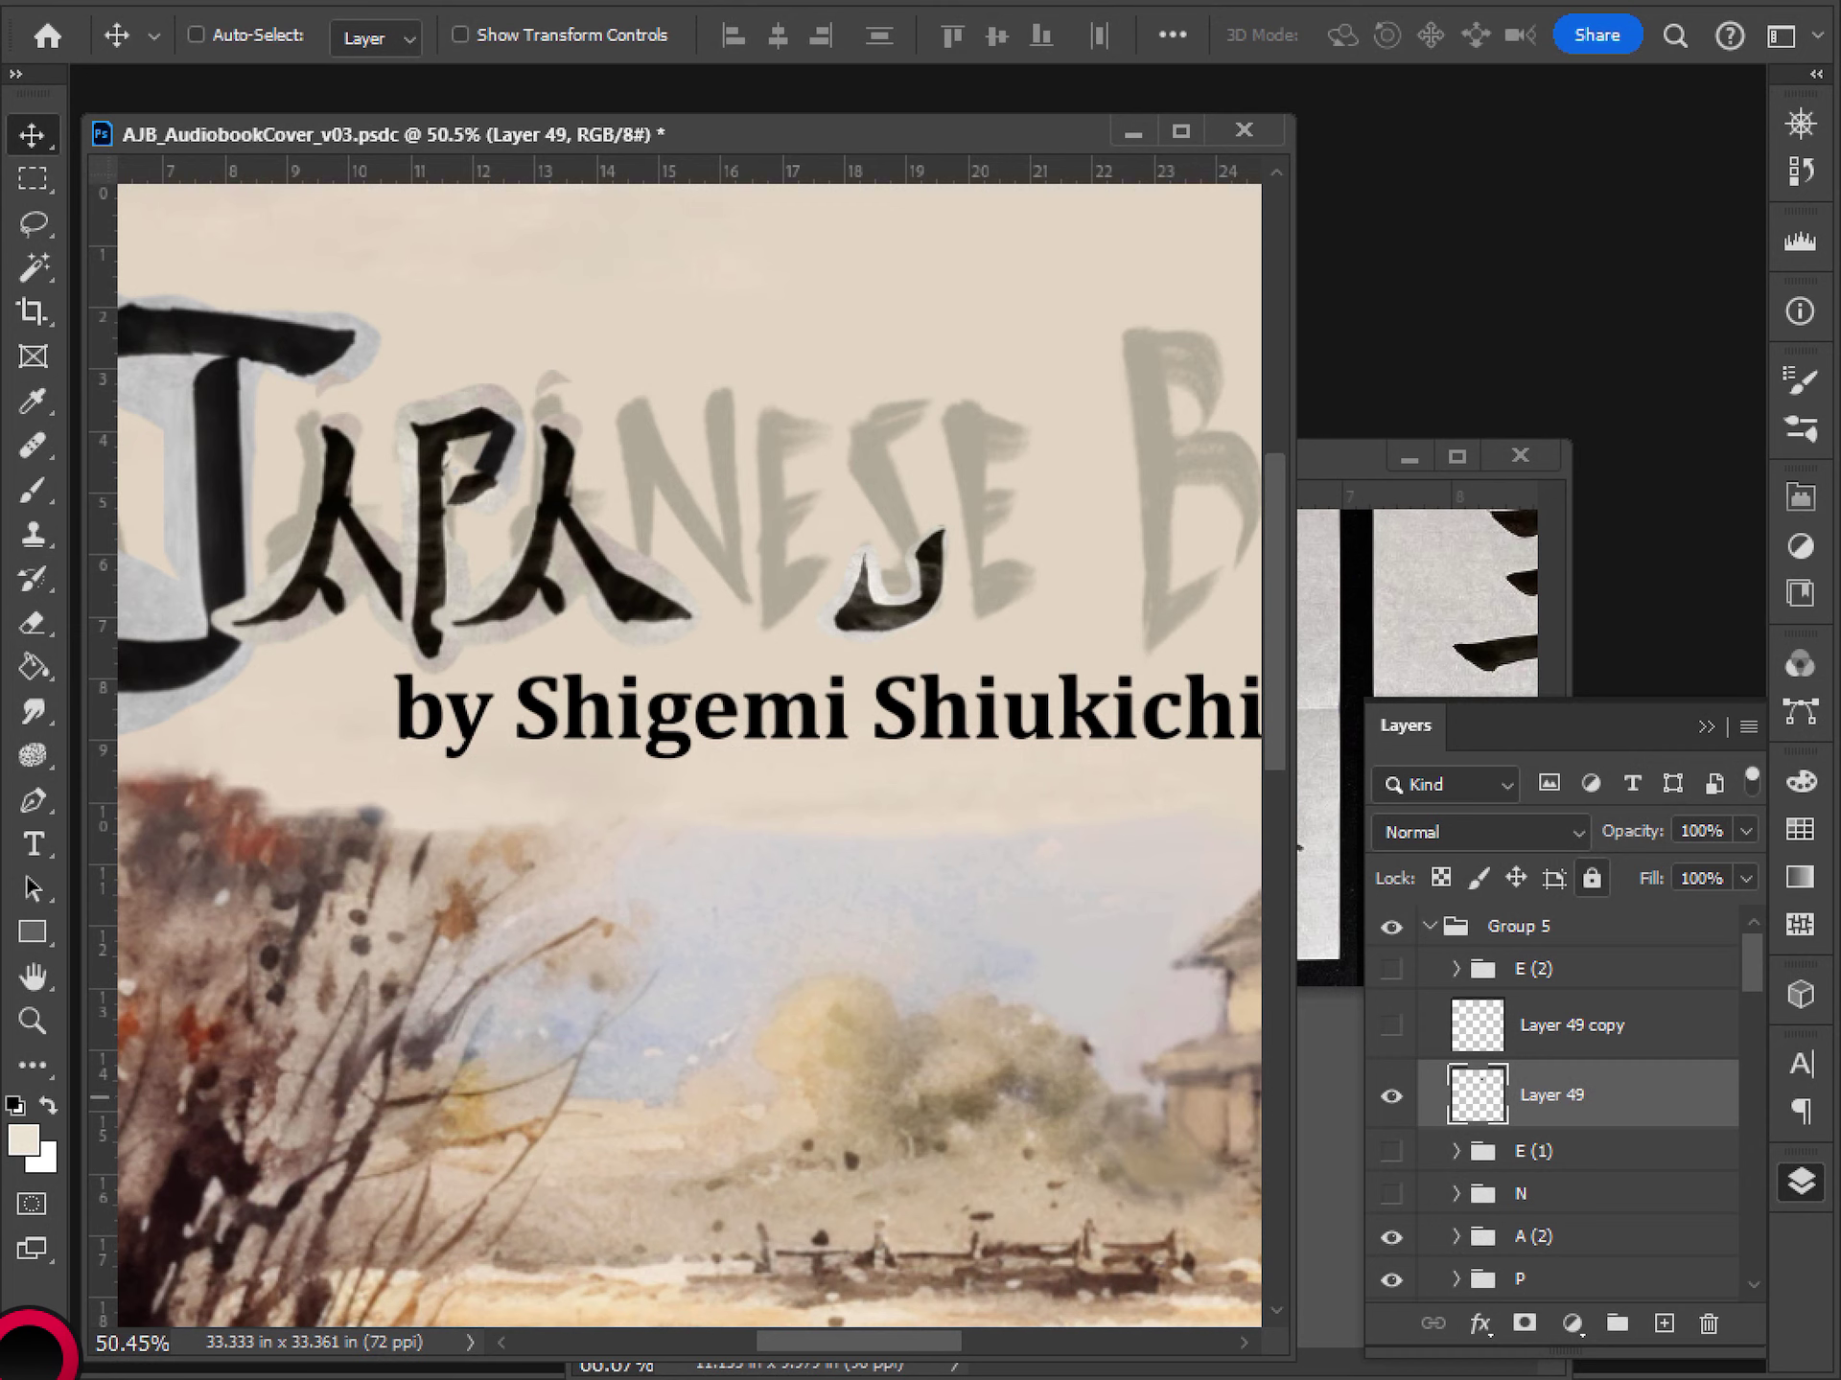
- Shrink the flipped stroke slightly and shift it to fit the bottom curve of the reference S
key("ctrl+t")
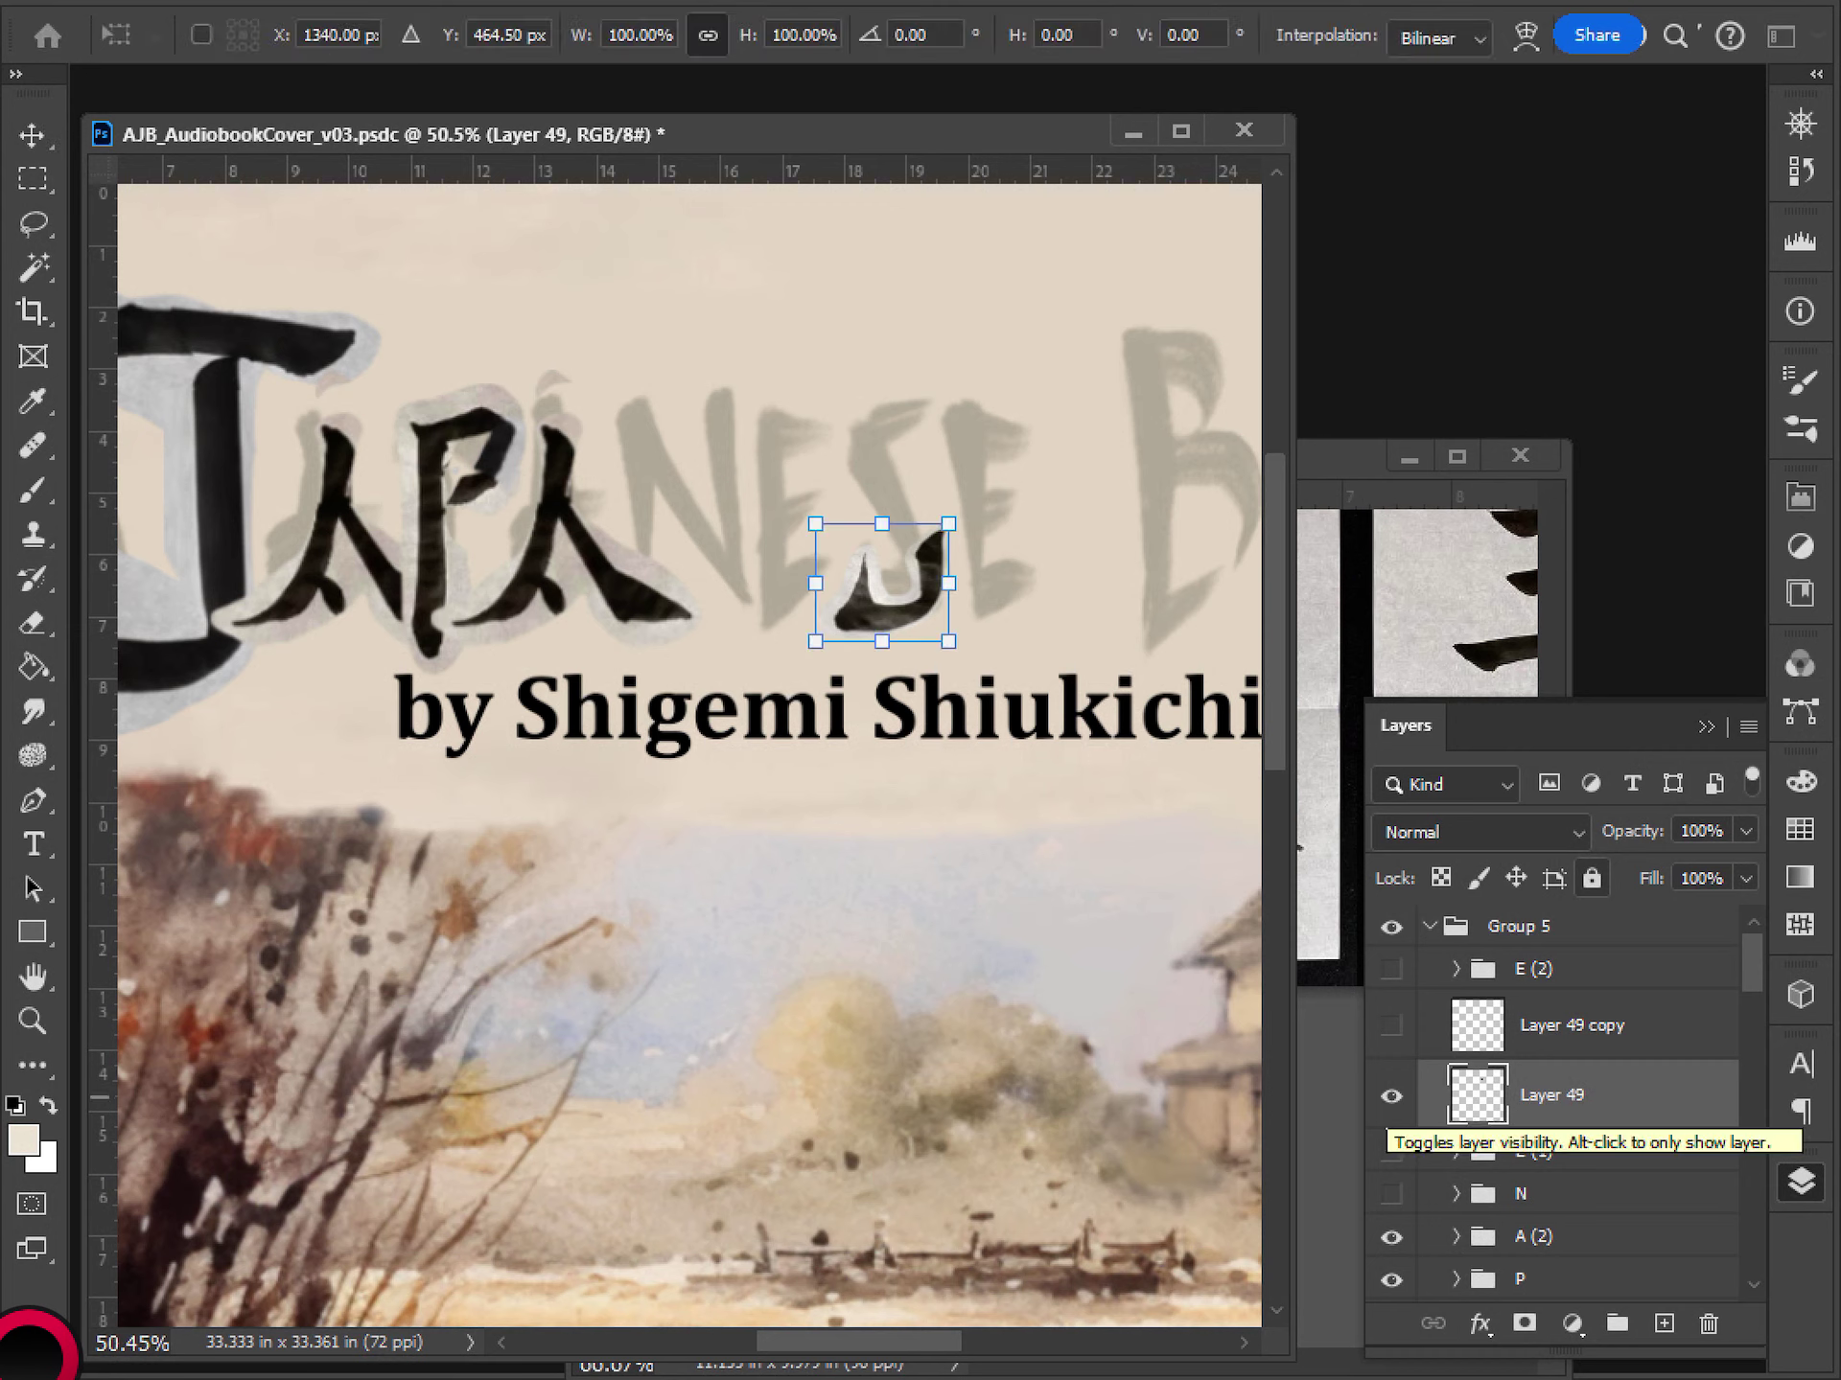
mouse_move(882, 641)
left_mouse_down()
mouse_move(879, 578)
mouse_move(803, 629)
left_mouse_up()
key("Return")
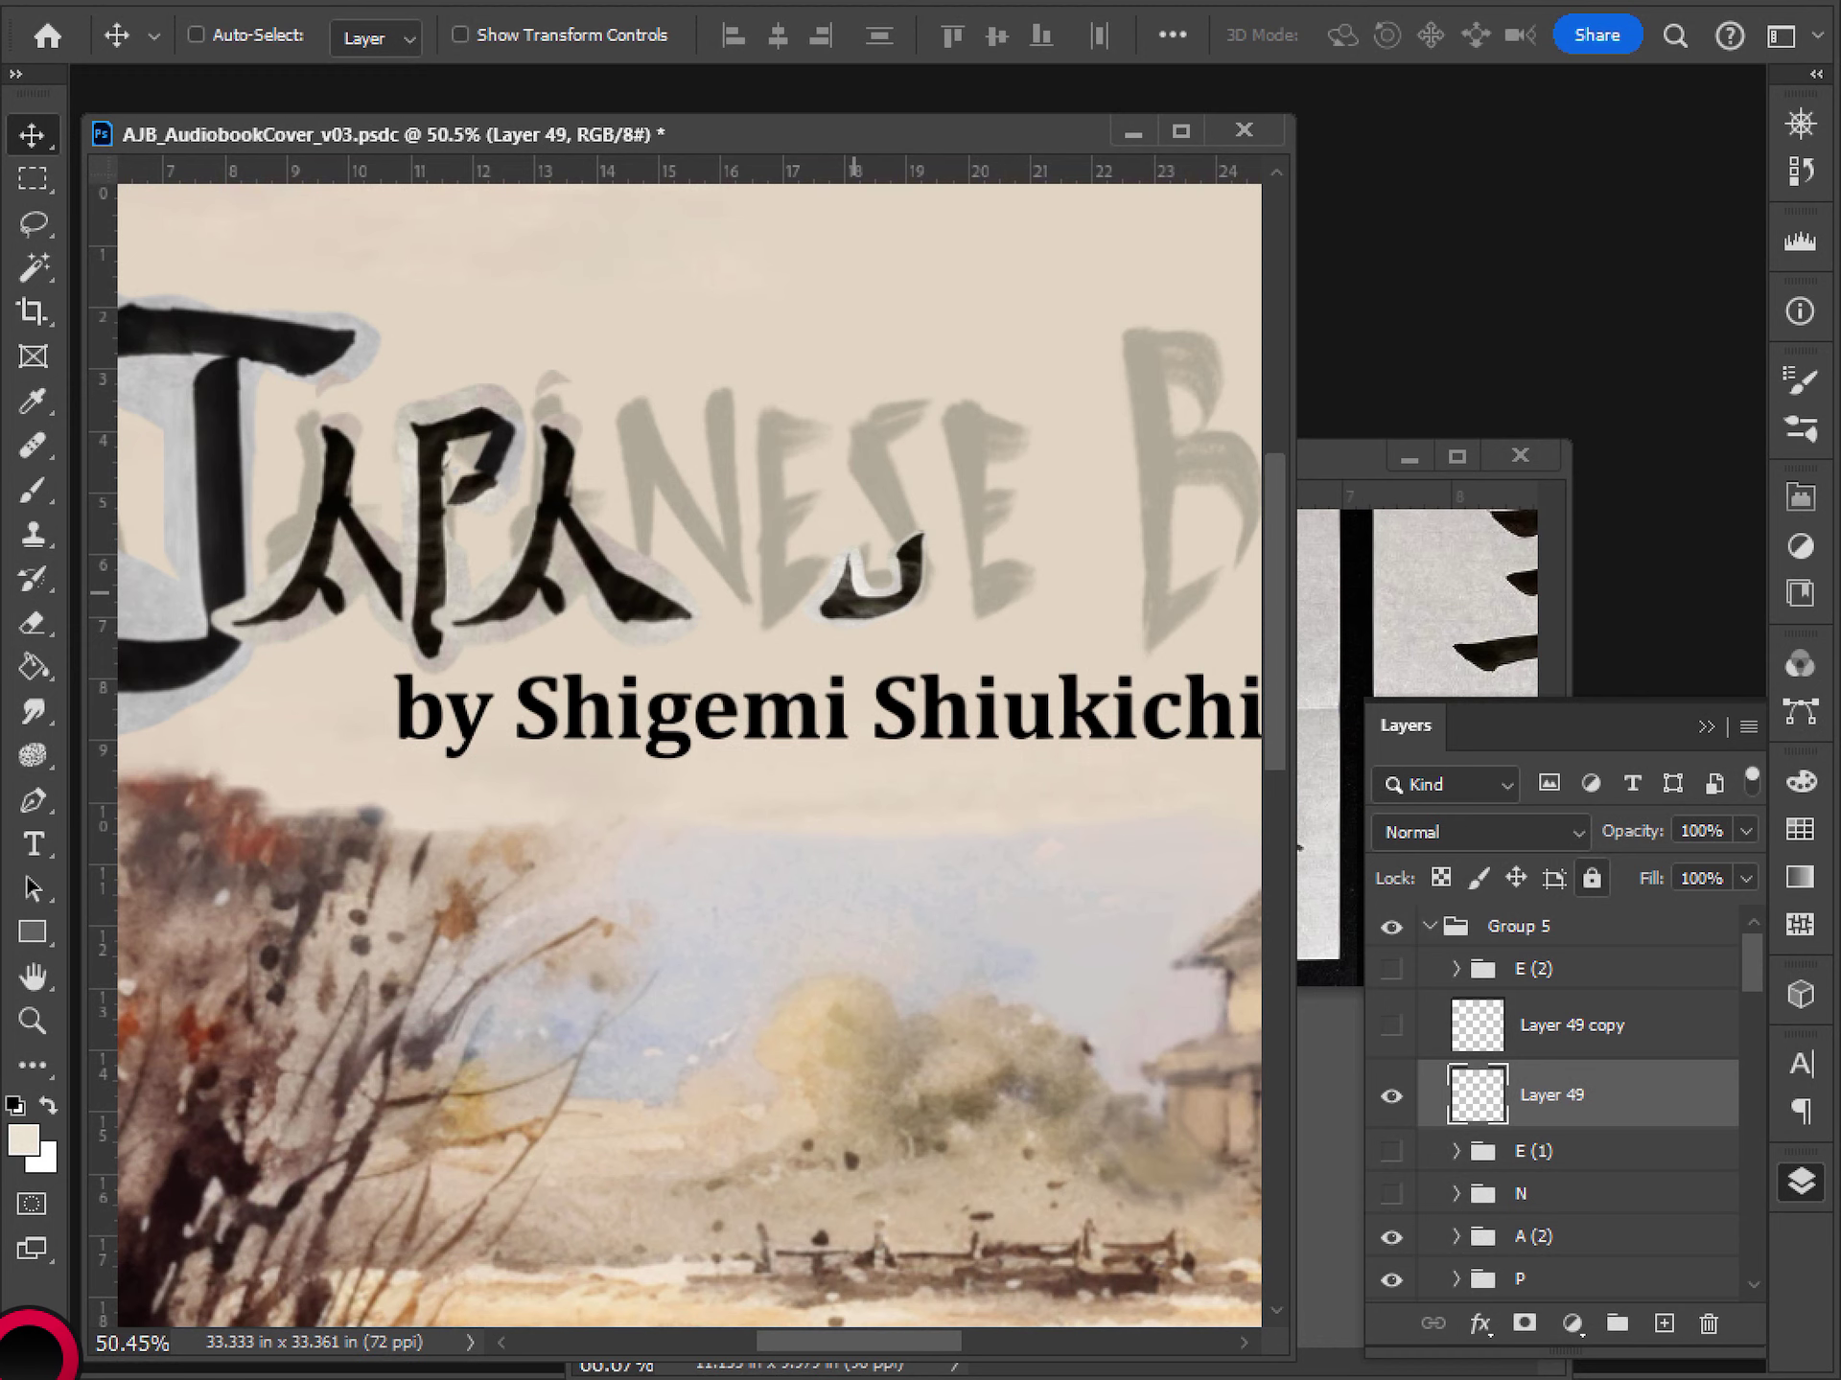
- Switch to the kanji reference, select the curved stroke of the 風 character, and copy it into the cover as a new layer
left_click(1322, 459)
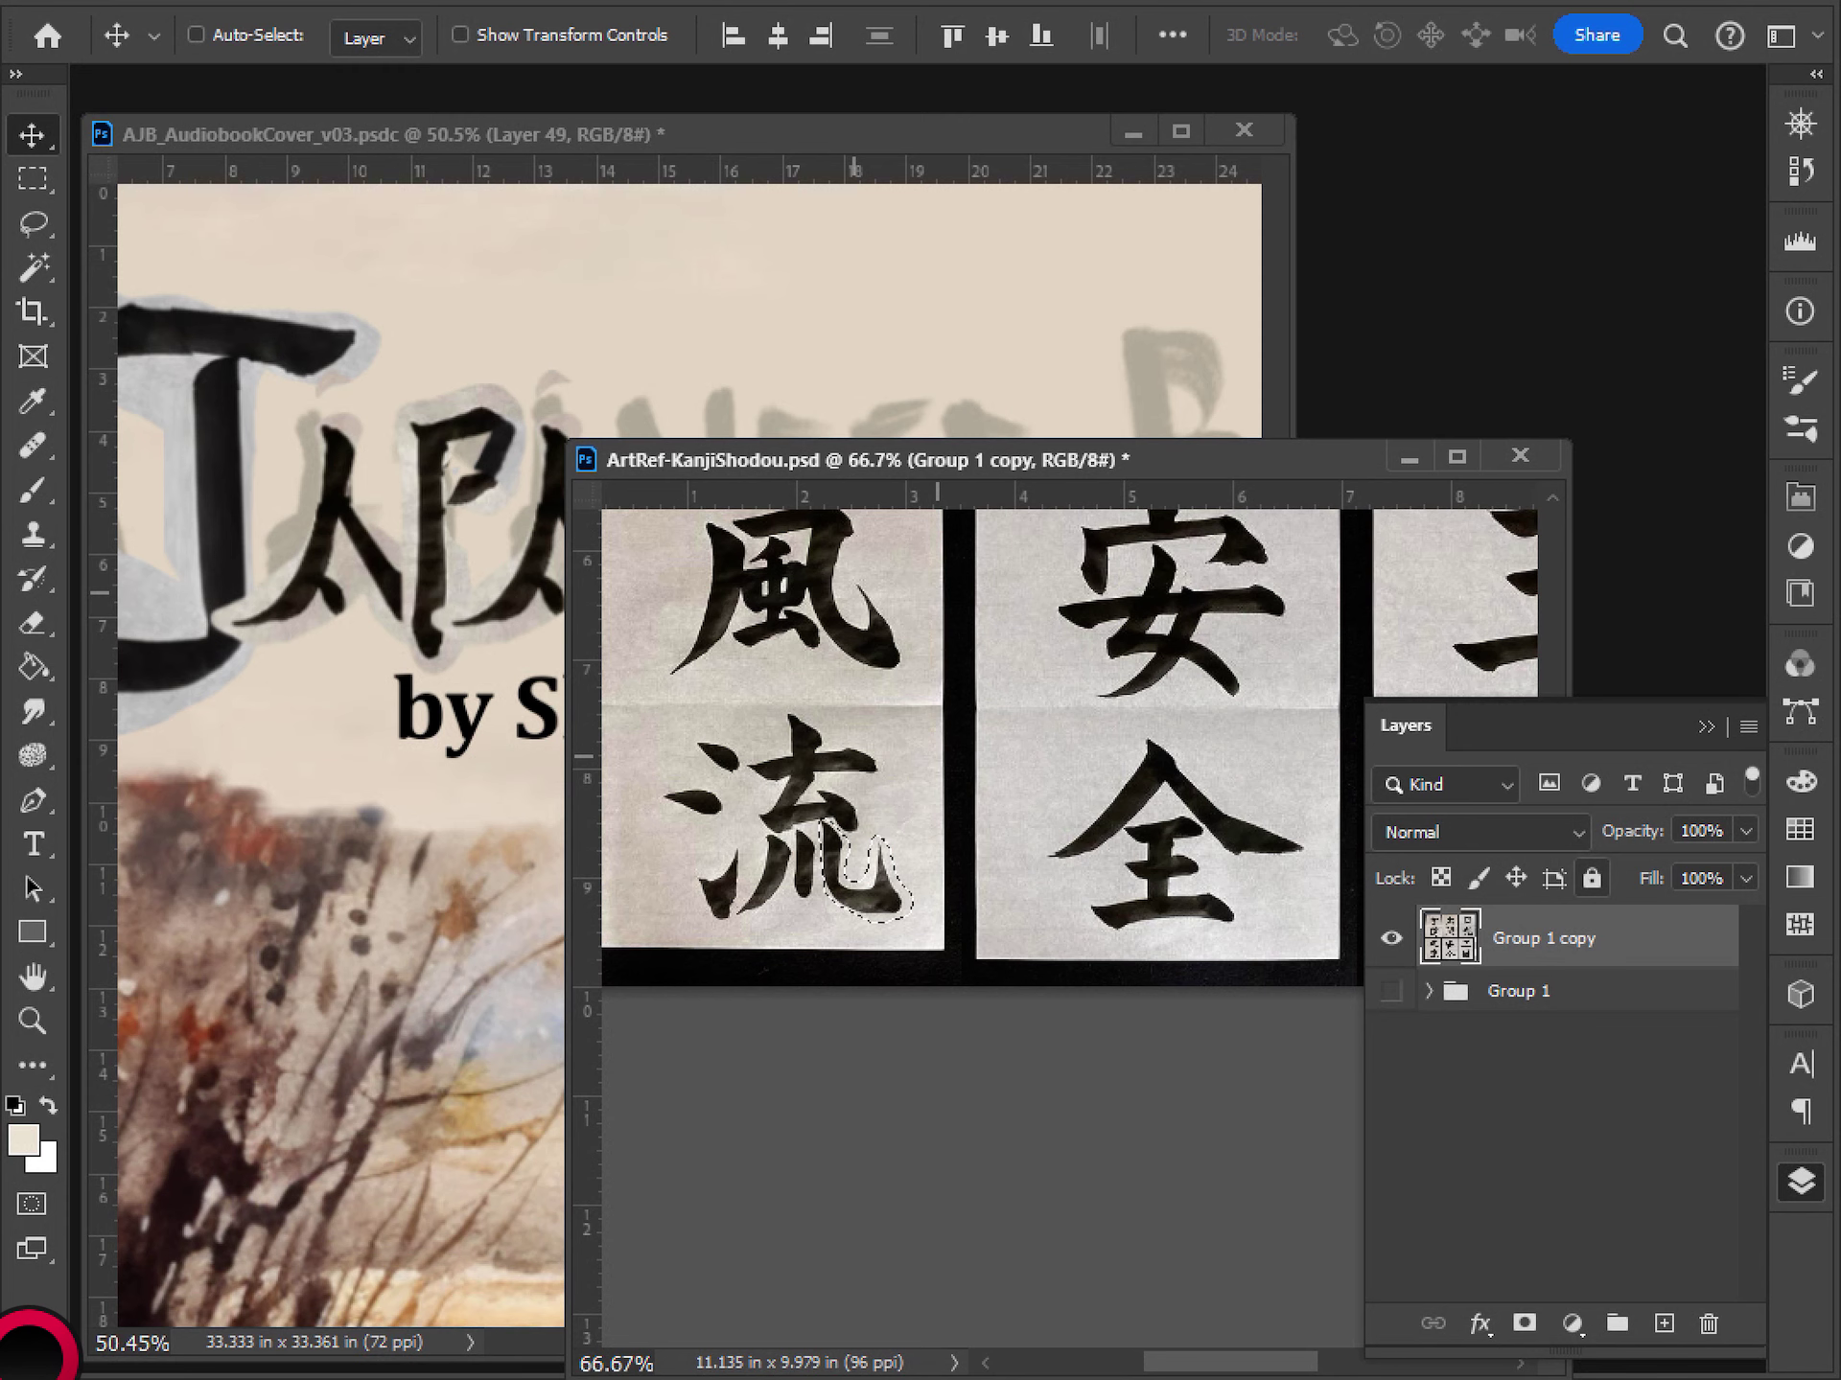
left_click_drag(1006, 776, 1004, 805)
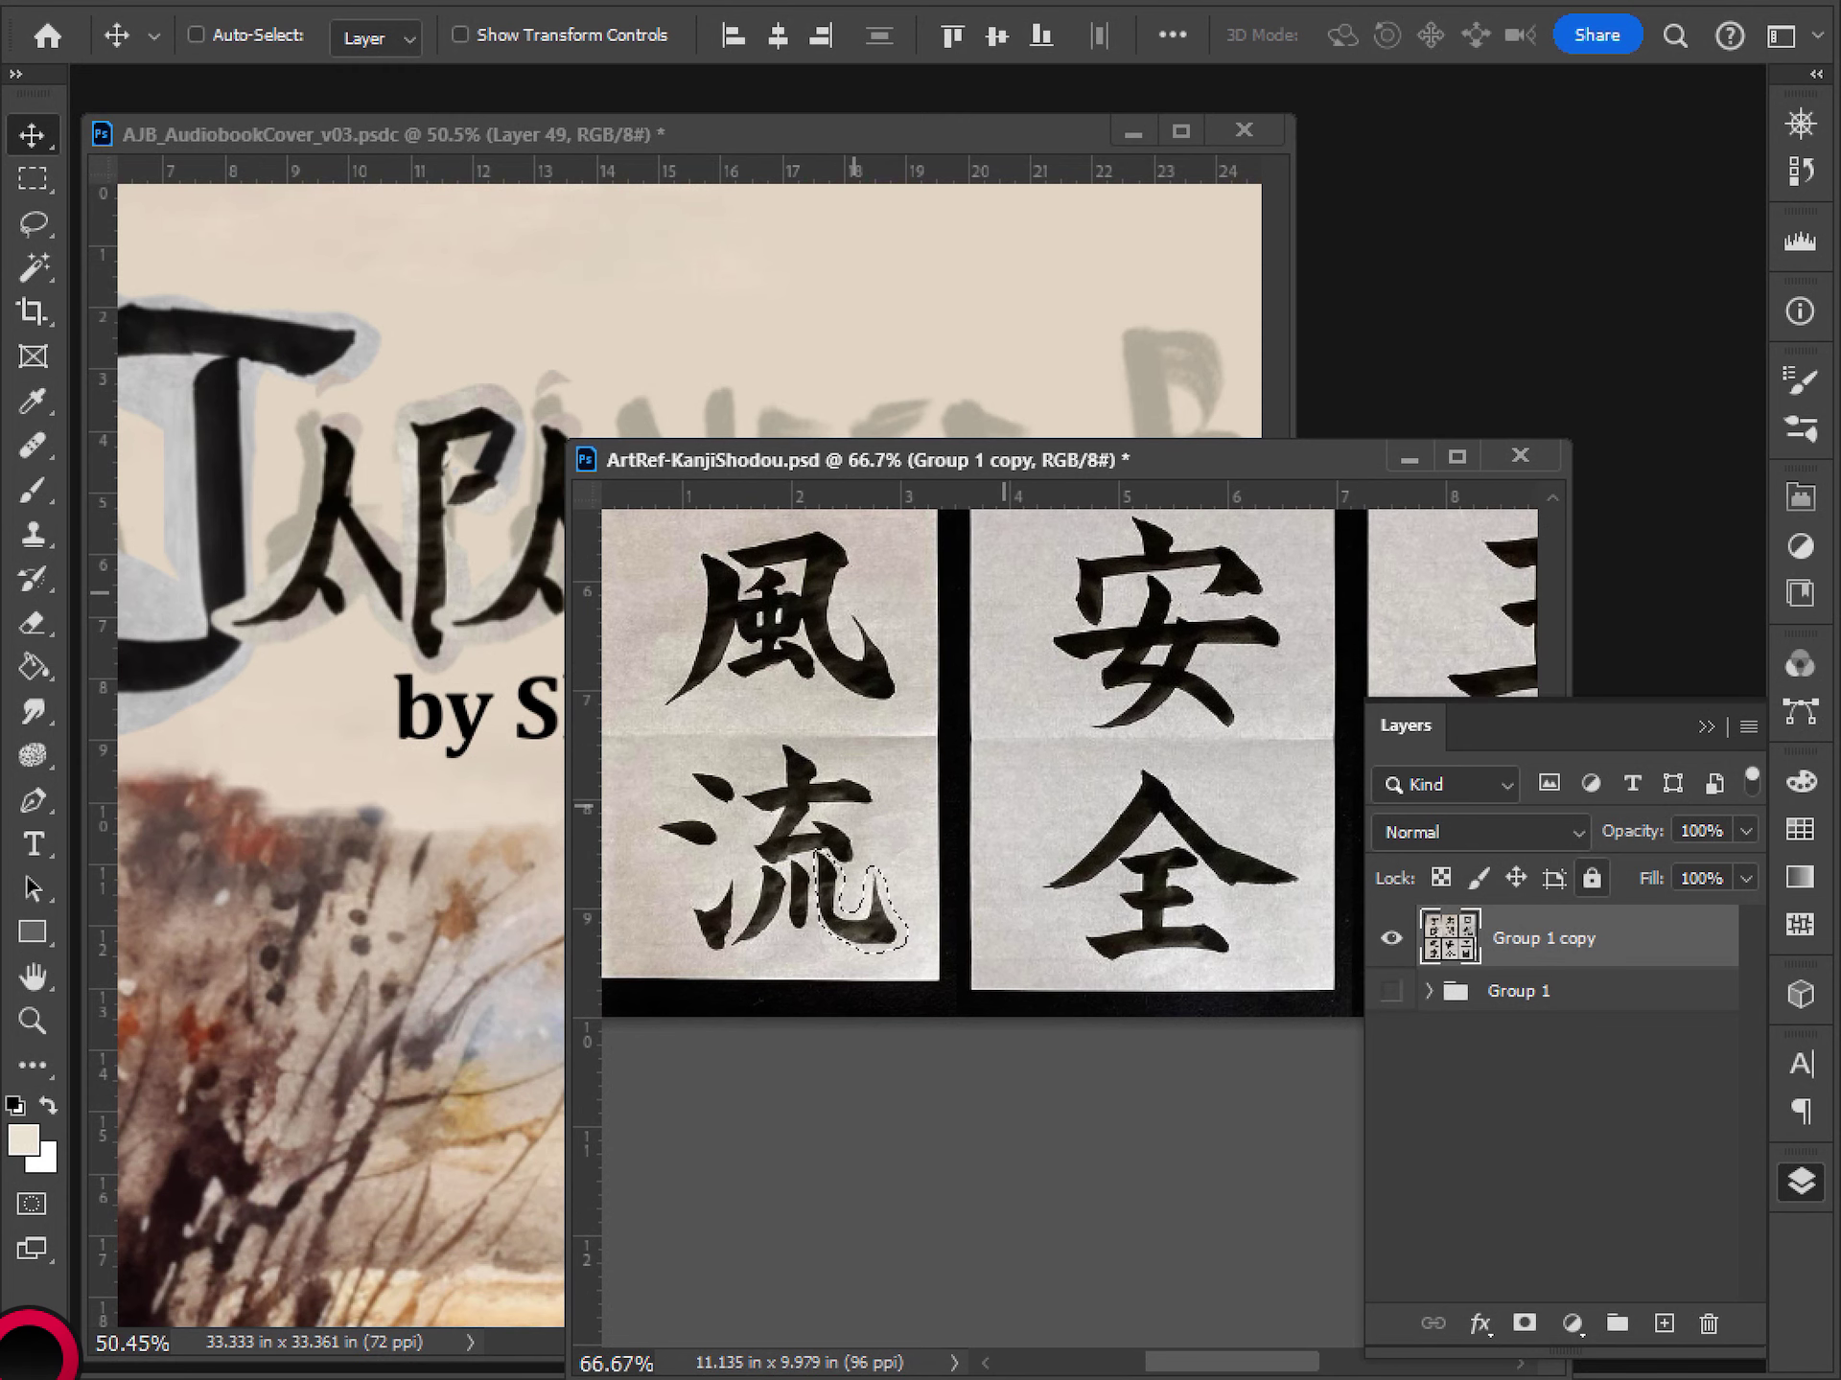
key("l")
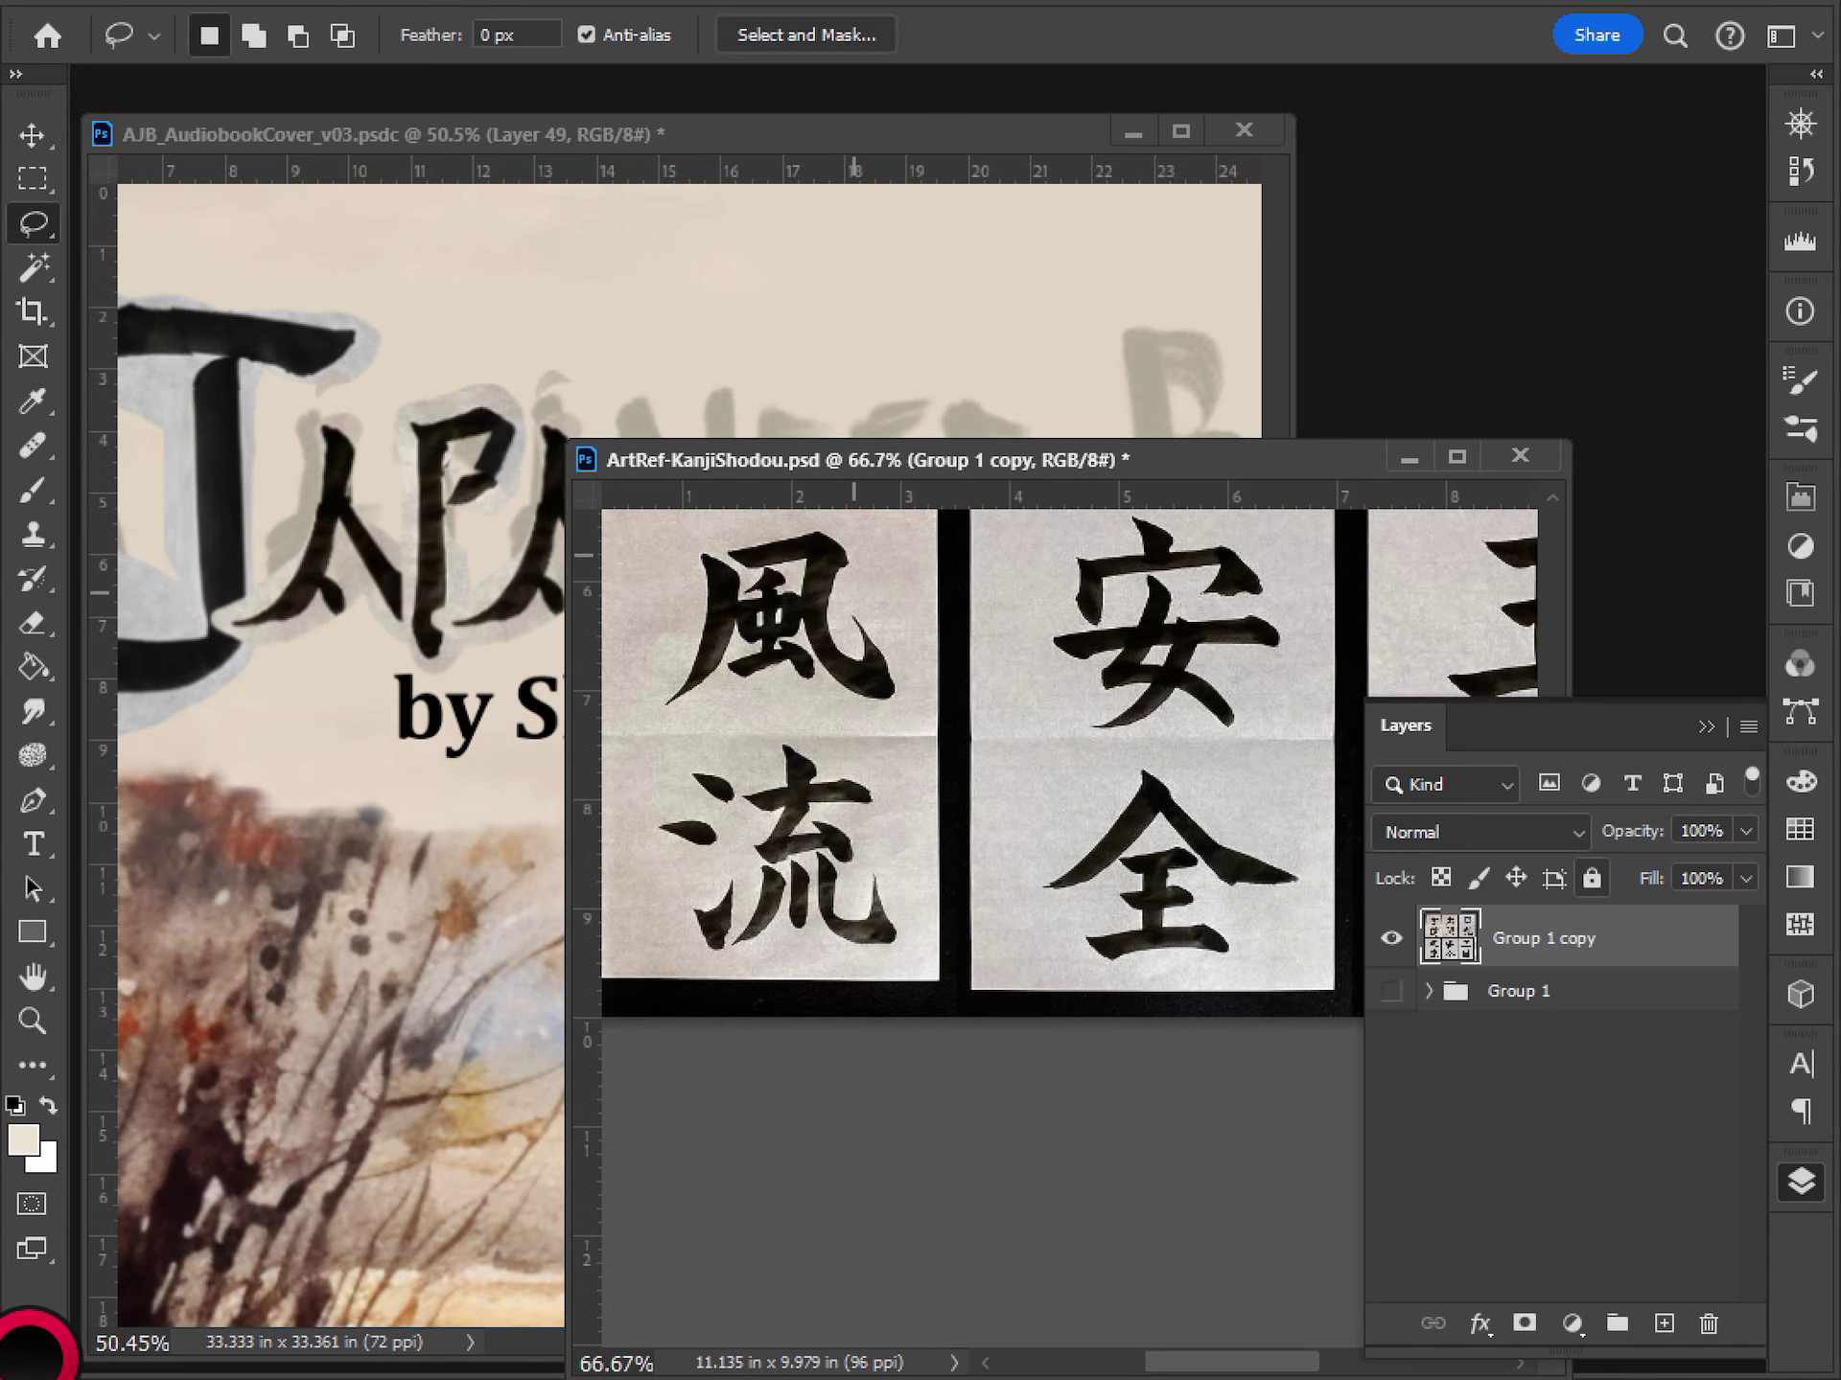
mouse_move(852, 556)
left_mouse_down()
mouse_move(811, 524)
mouse_move(803, 635)
mouse_move(856, 708)
mouse_move(906, 707)
mouse_move(898, 643)
mouse_move(855, 598)
mouse_move(835, 618)
mouse_move(849, 560)
left_mouse_up()
key("ctrl+c")
key("ctrl+Tab")
key("ctrl+v")
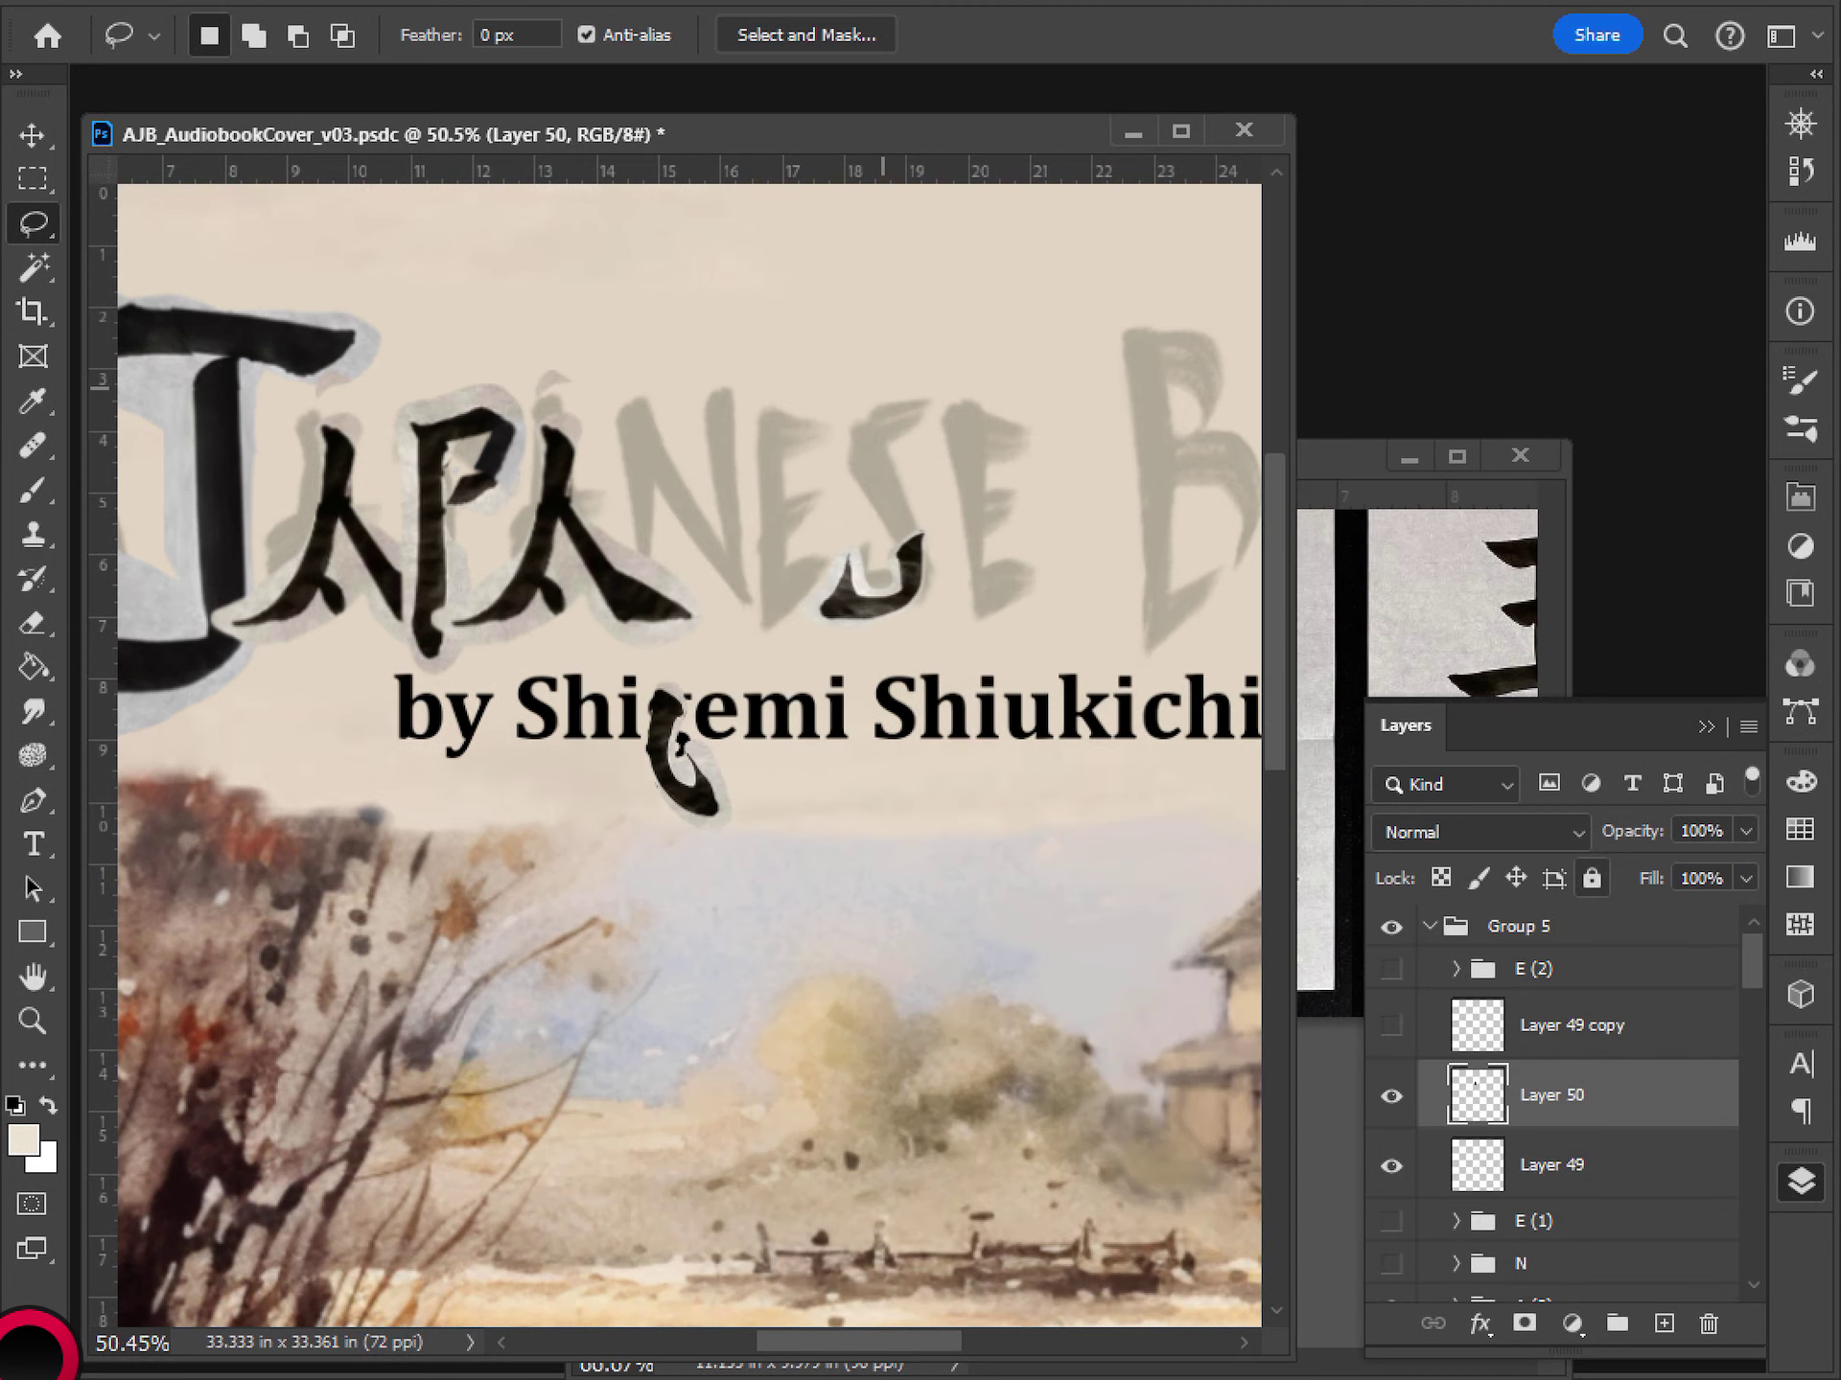
- Flip the pasted stroke vertically and move it onto the upper curve of the reference S
key("ctrl+t")
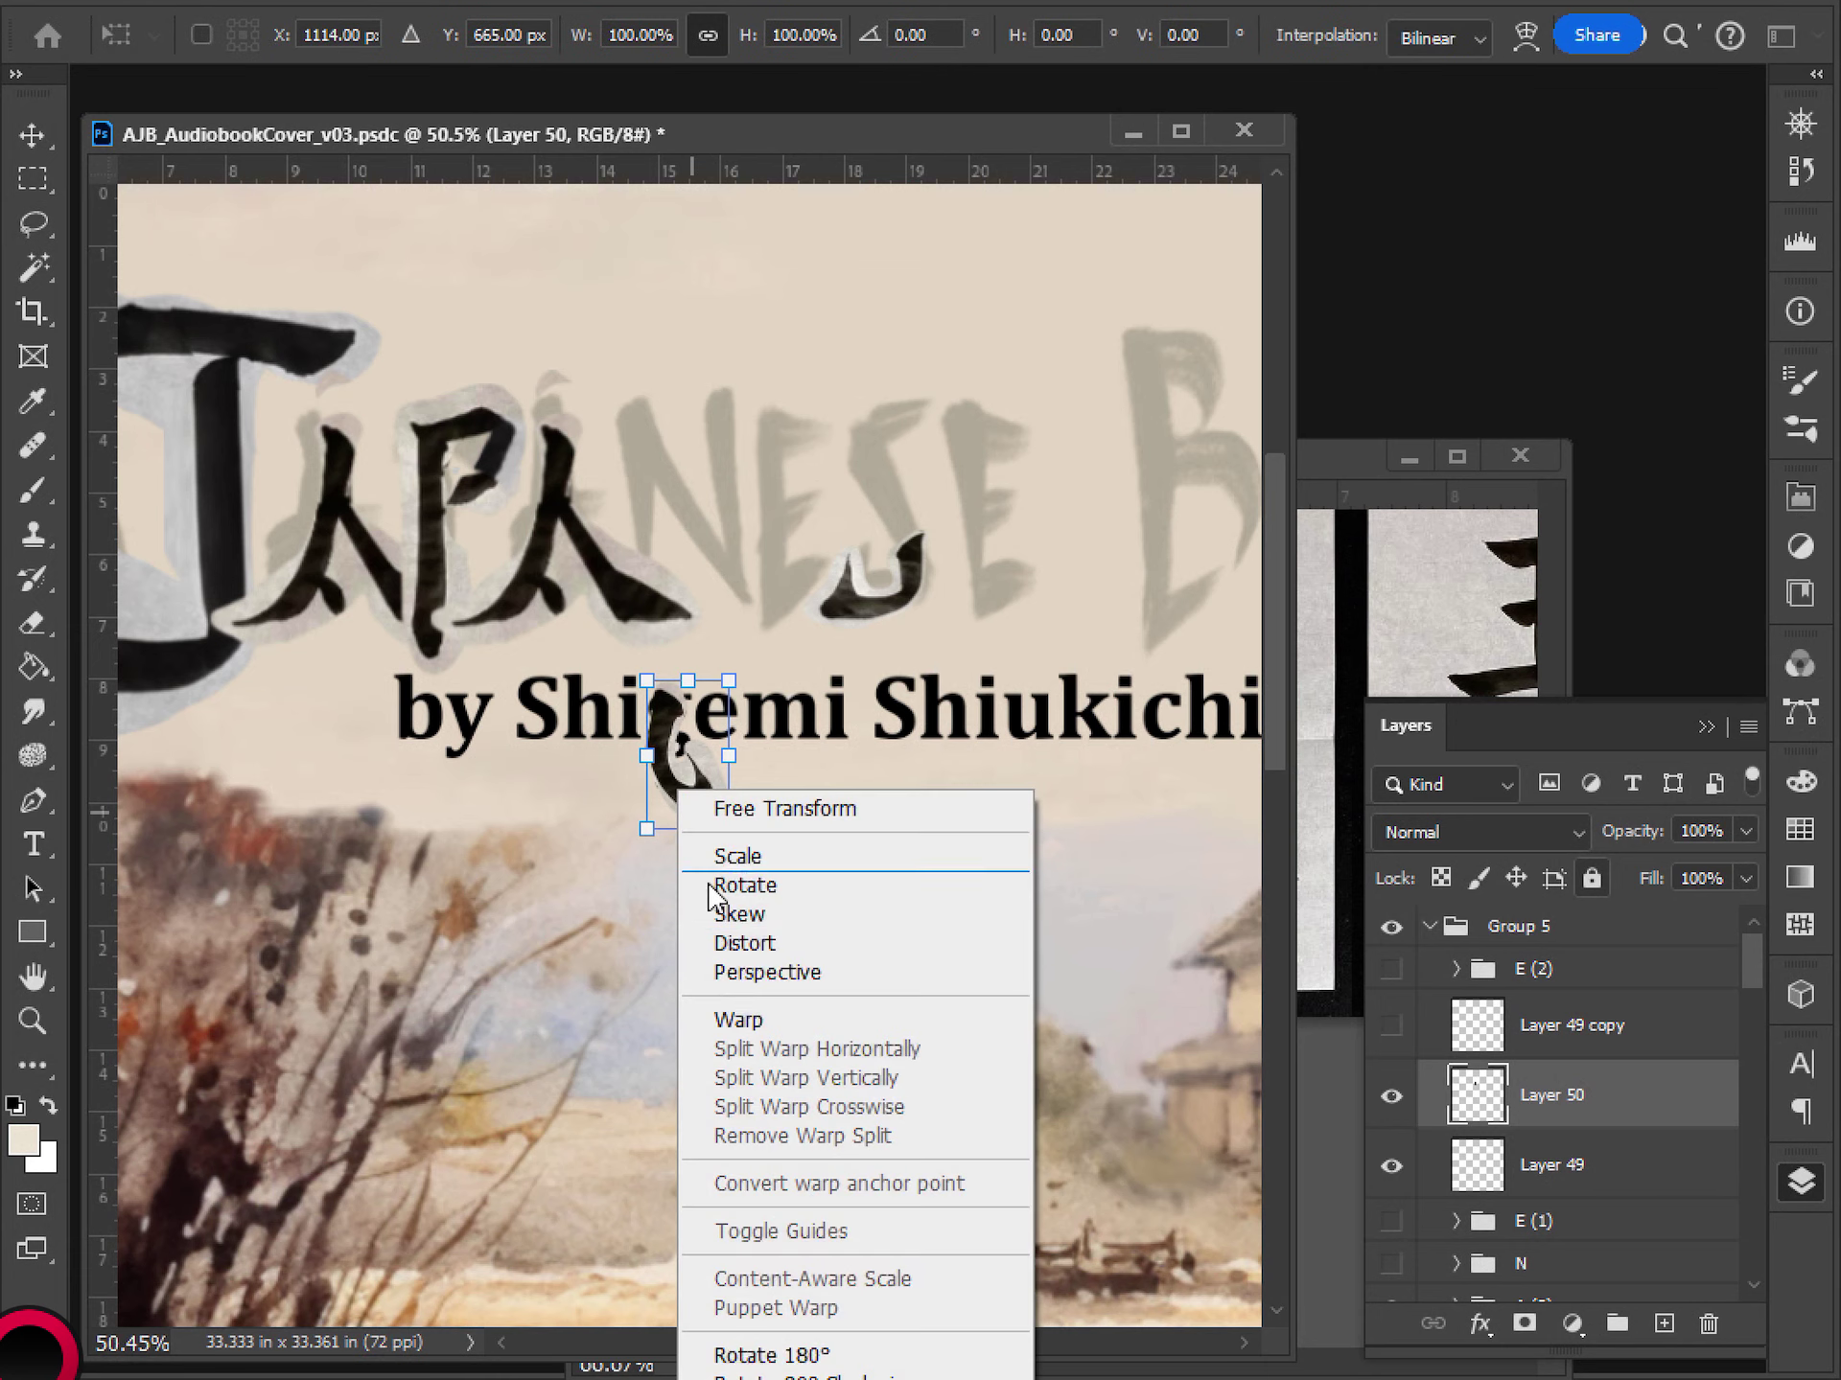
right_click(675, 788)
left_click(777, 1376)
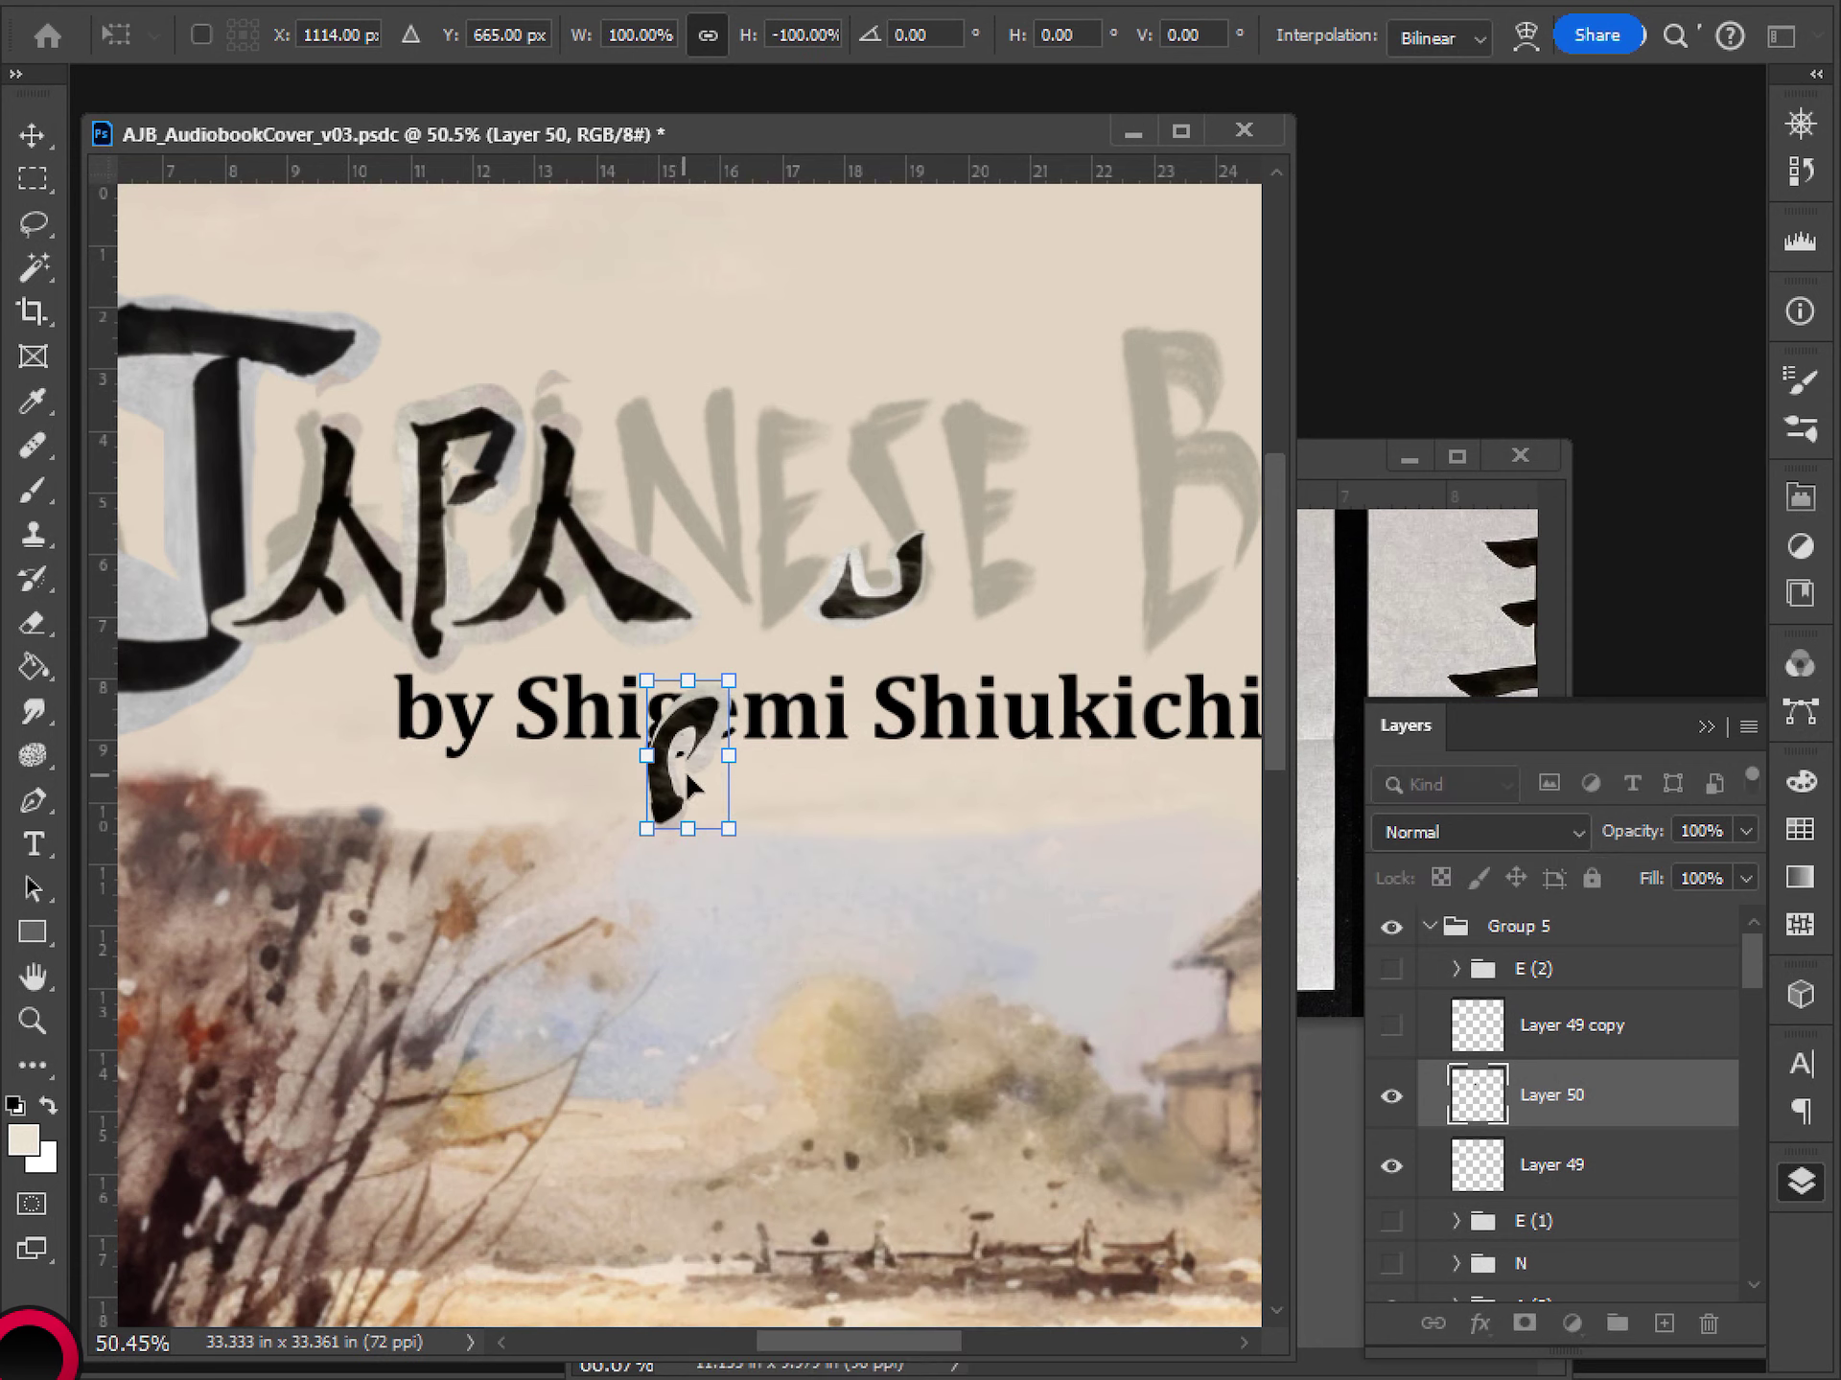
mouse_move(687, 770)
left_mouse_down()
mouse_move(929, 464)
mouse_move(888, 457)
mouse_move(880, 480)
mouse_move(970, 428)
mouse_move(900, 439)
left_mouse_up()
key("Return")
scroll(987, 611, "down", 6)
scroll(974, 699, "up", 8)
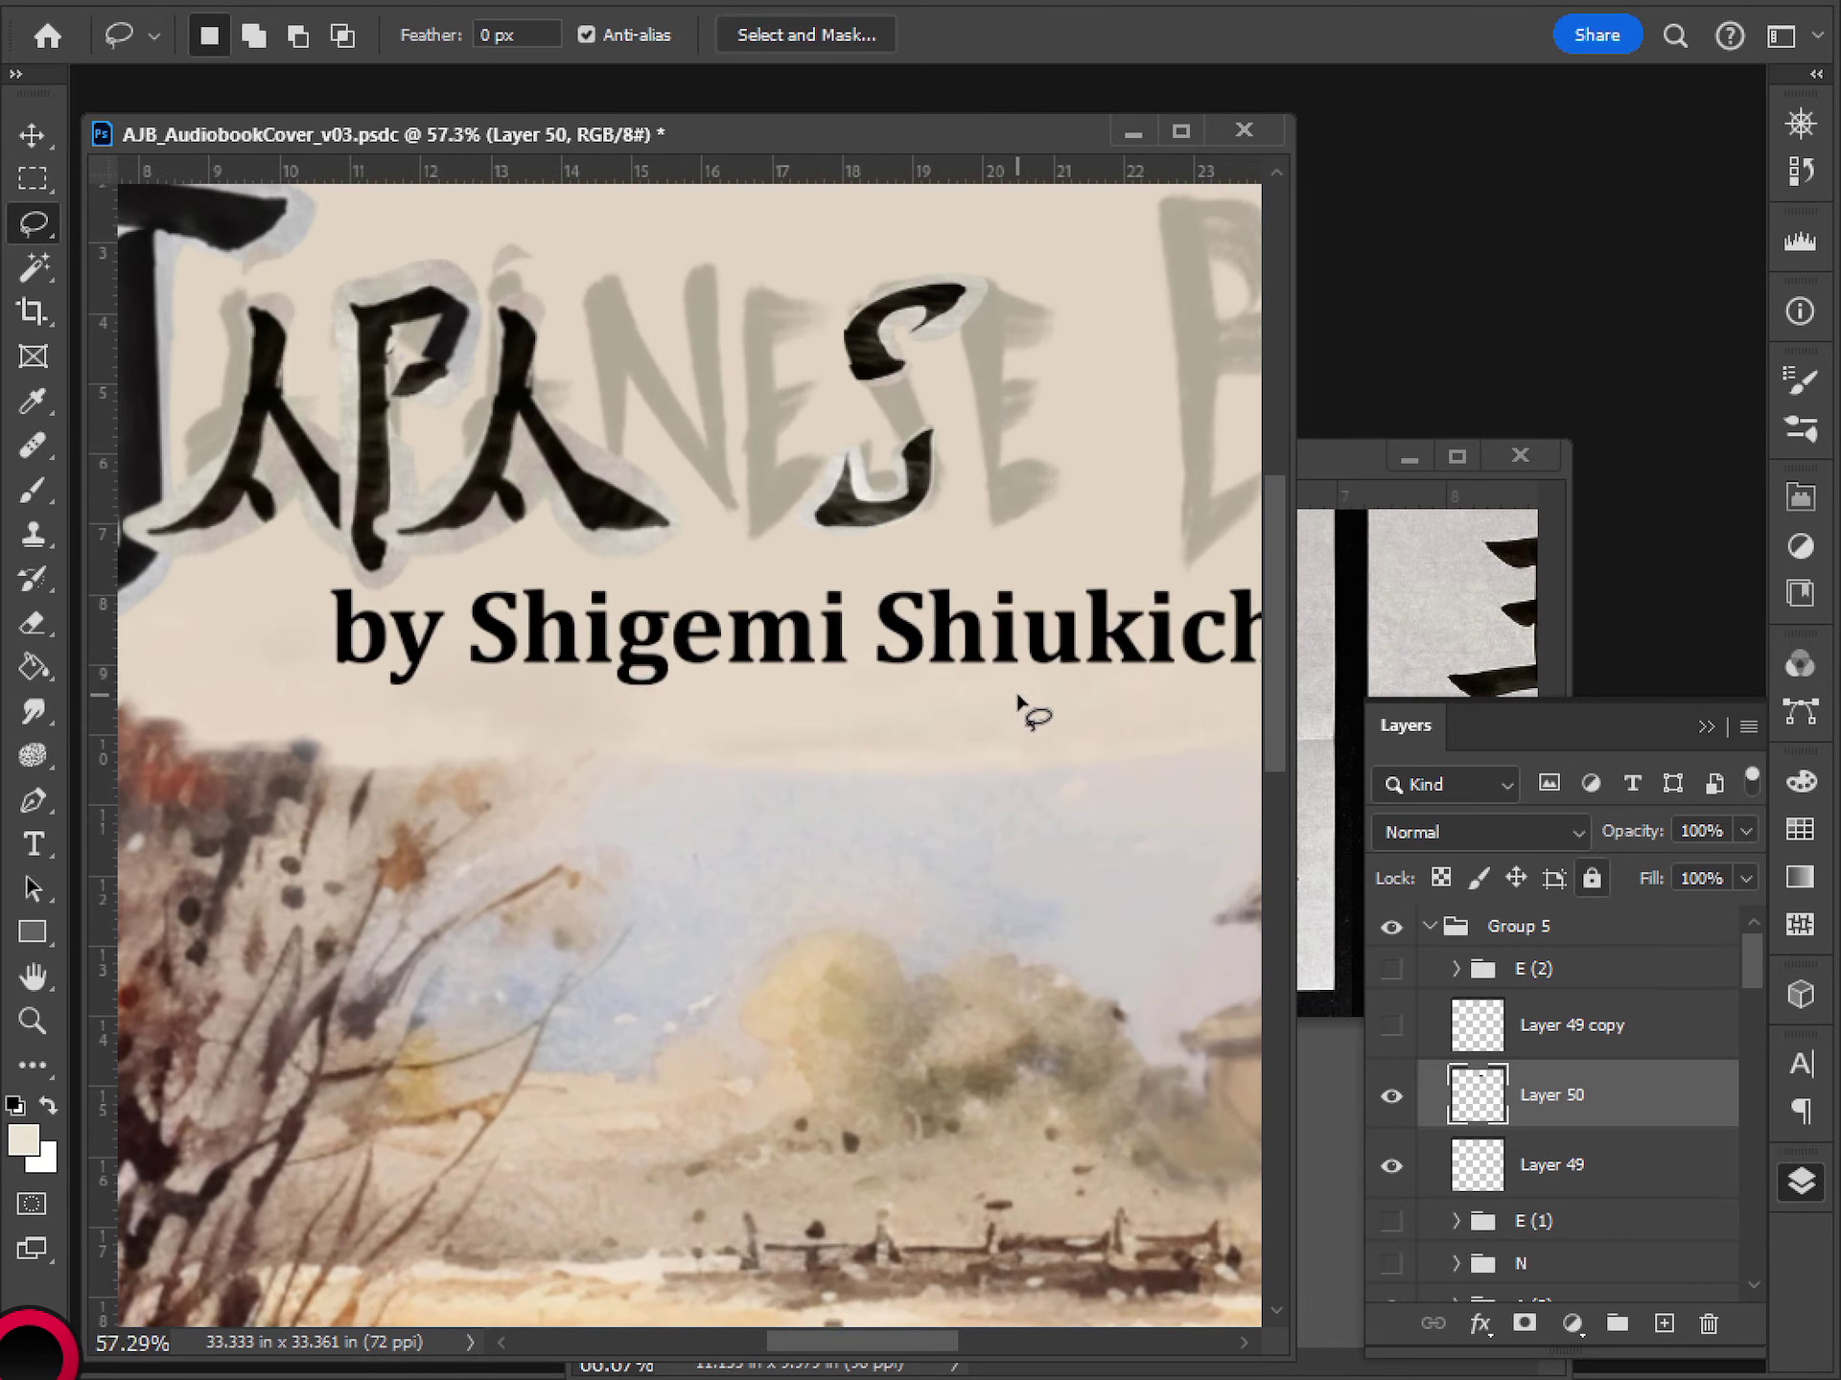
- Copy the right part of the lower stroke to a layer above the upper stroke and position it to bridge the S's two curves
left_click_drag(999, 625, 898, 790)
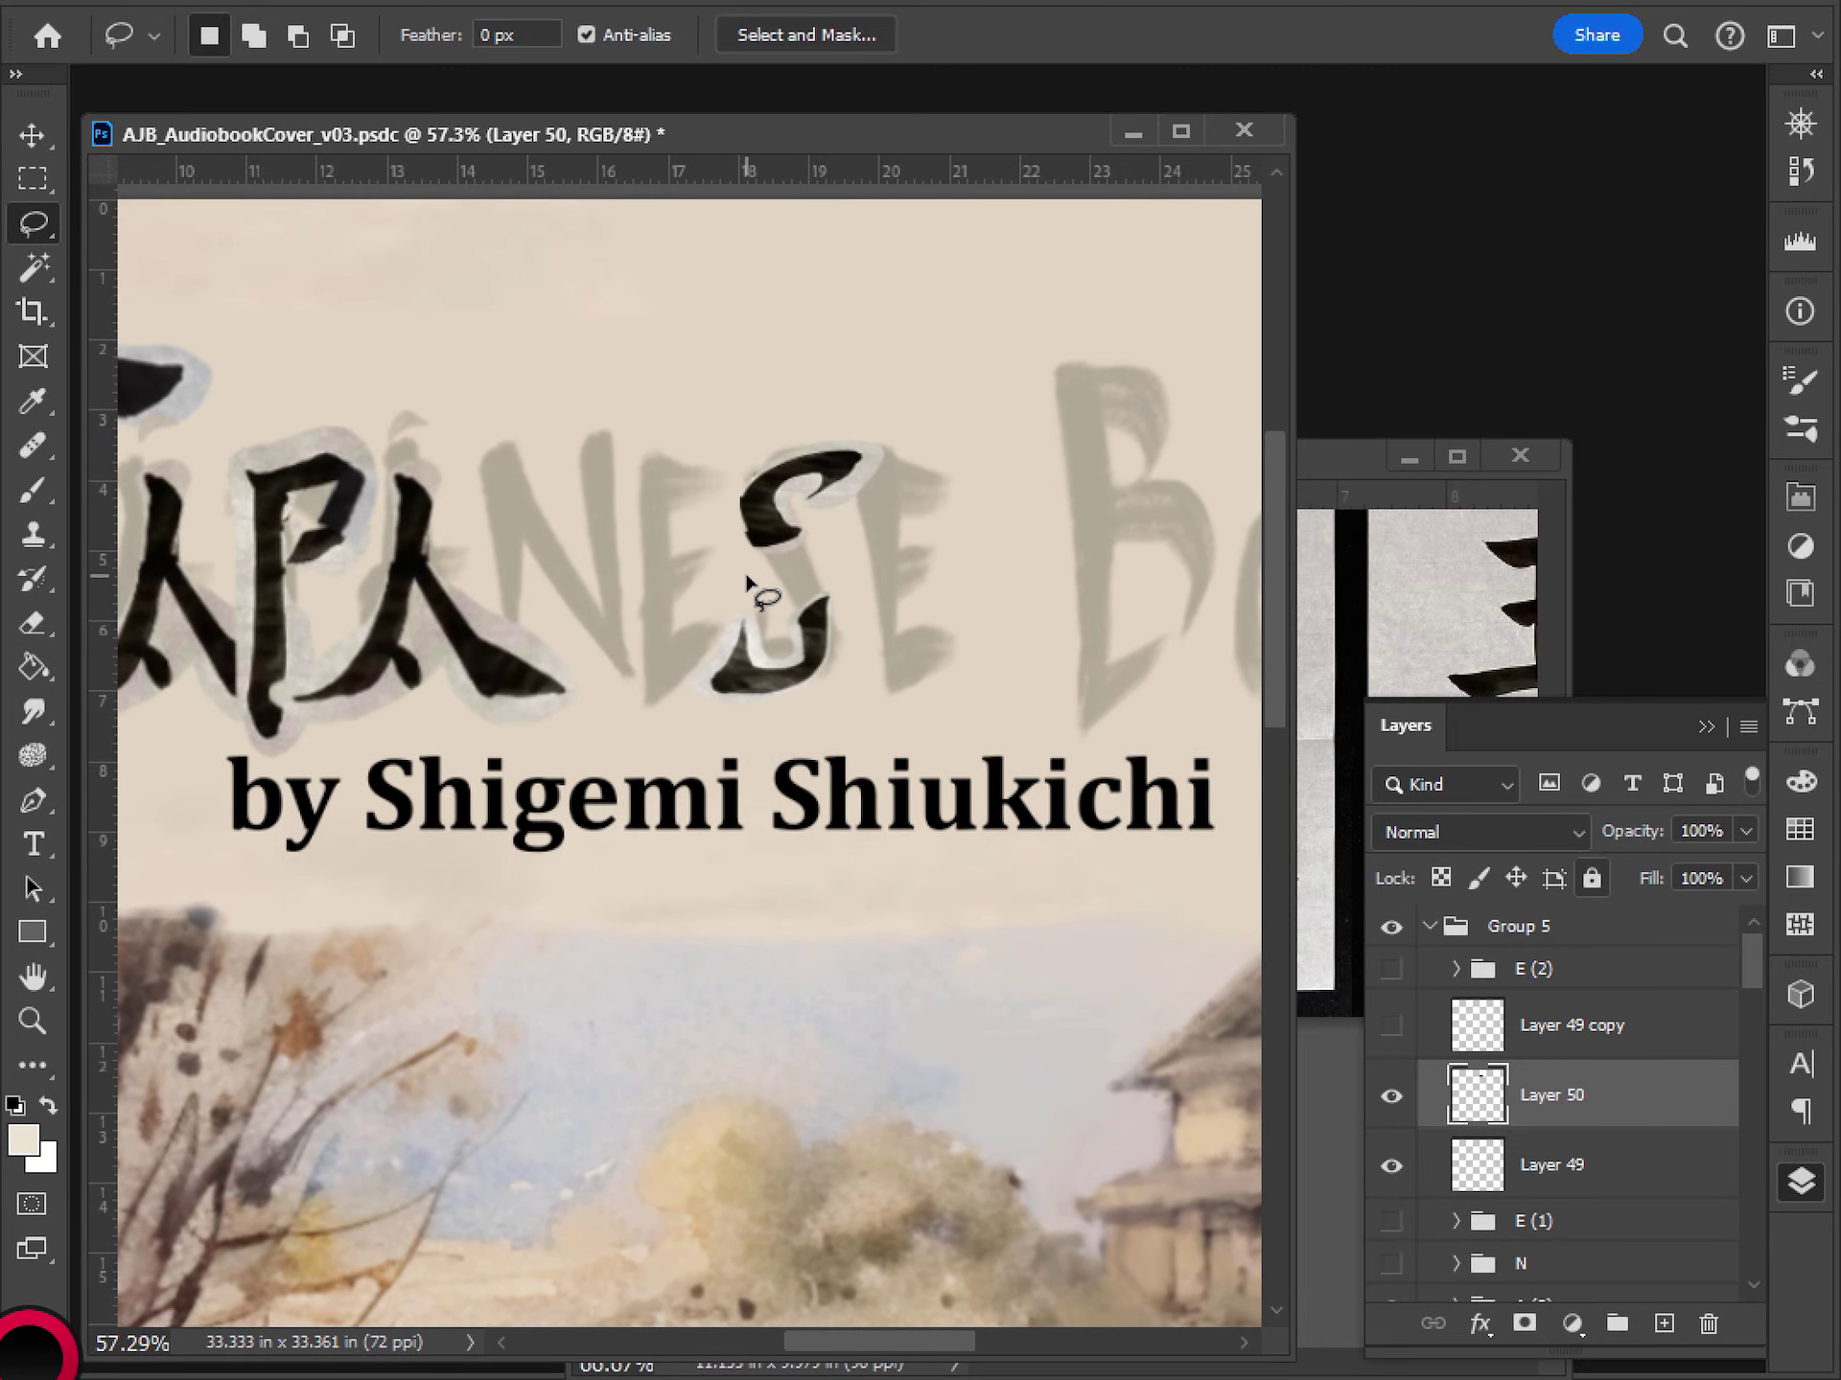
left_click_drag(799, 655, 832, 580)
key("alt+[")
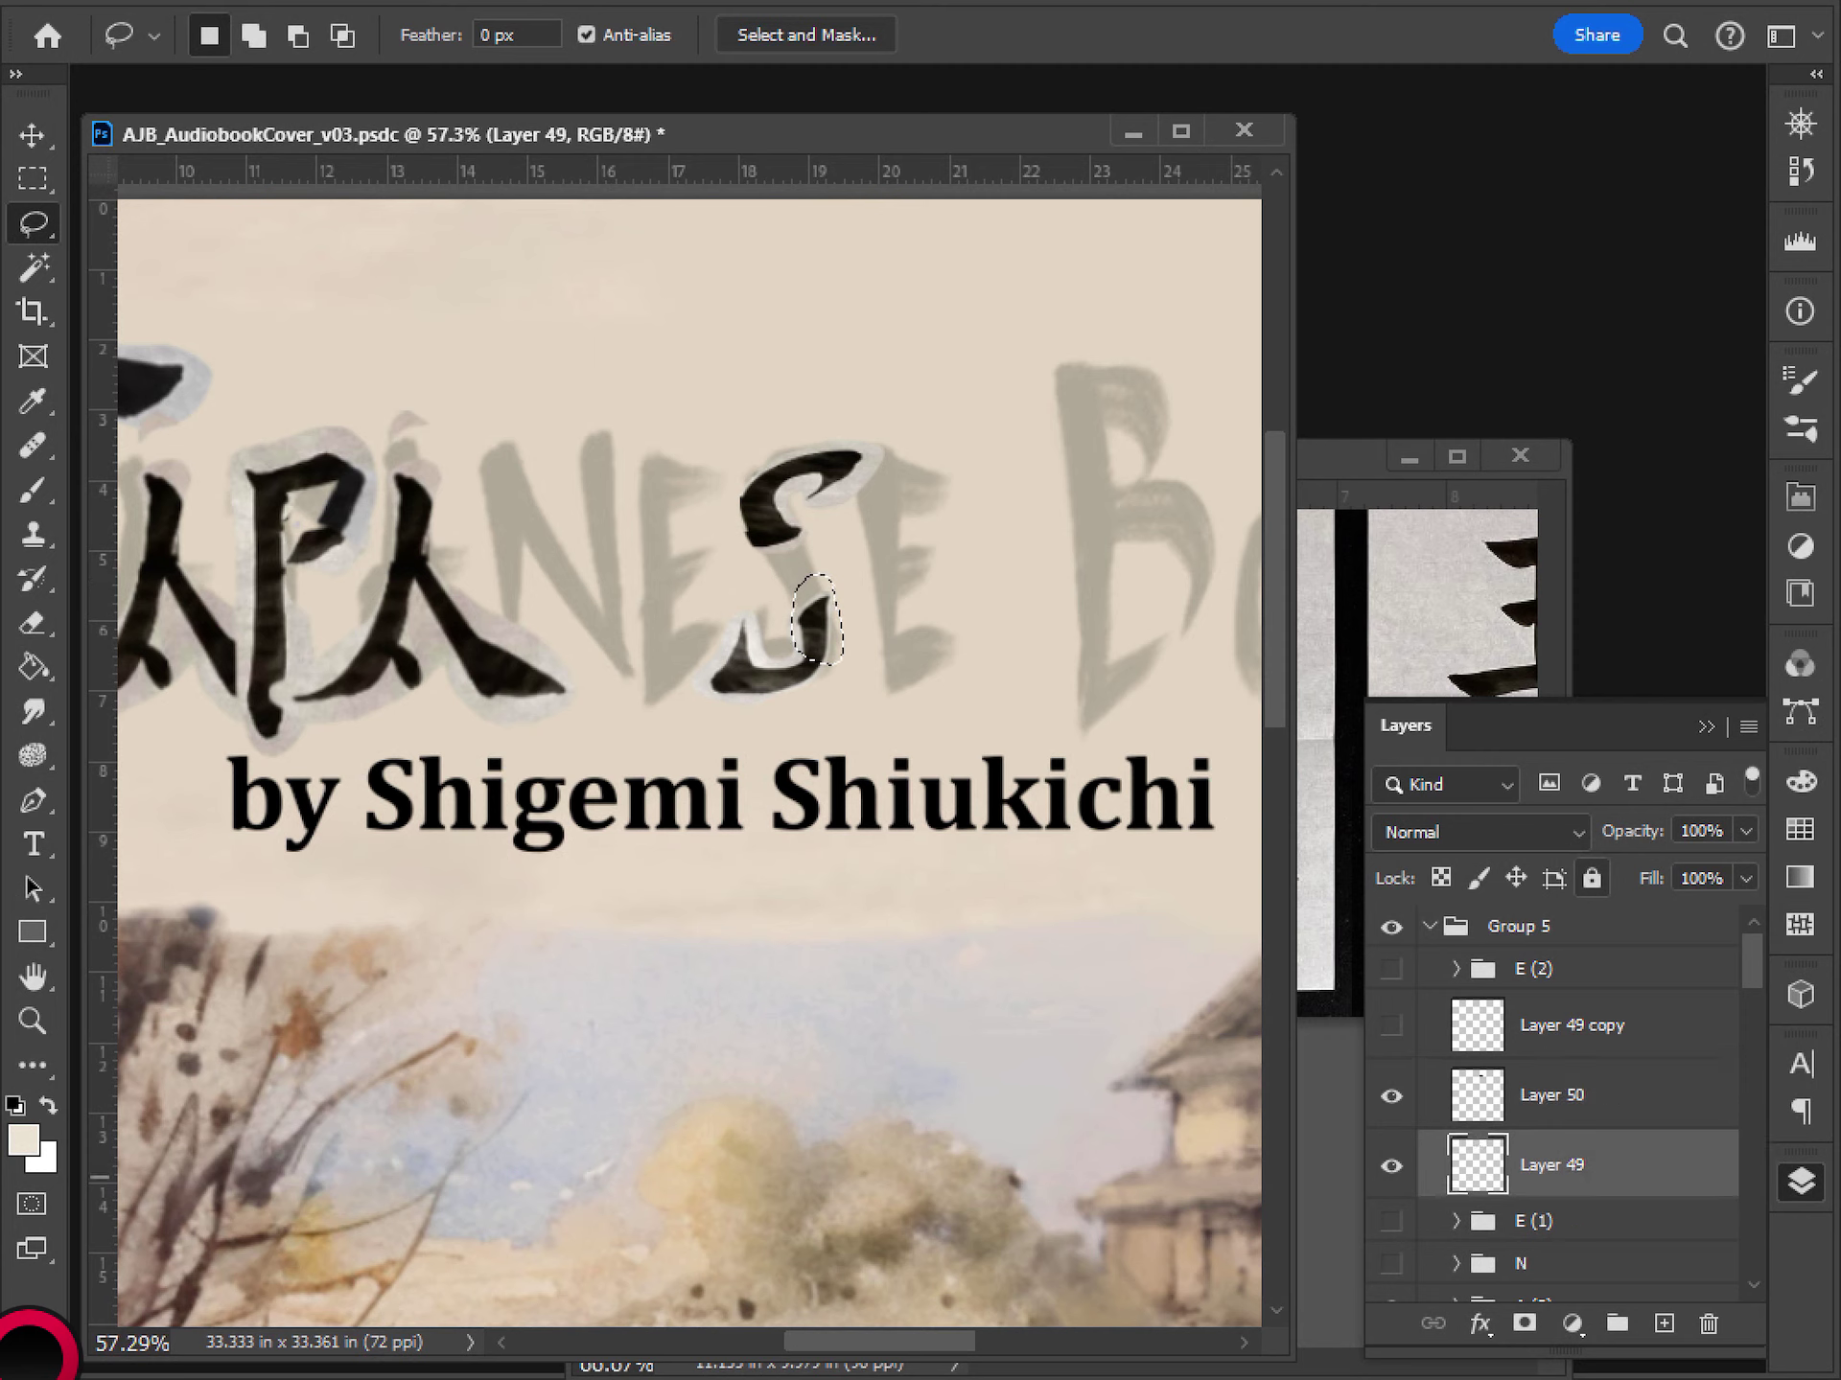
key("ctrl+j")
key("ctrl+t")
mouse_move(837, 618)
left_mouse_down()
mouse_move(788, 567)
mouse_move(816, 528)
mouse_move(783, 592)
mouse_move(781, 540)
mouse_move(861, 549)
left_mouse_up()
key("ctrl+z")
left_click_drag(1577, 1165, 1577, 1066)
key("ctrl+t")
left_click_drag(792, 584, 799, 568)
key("Return")
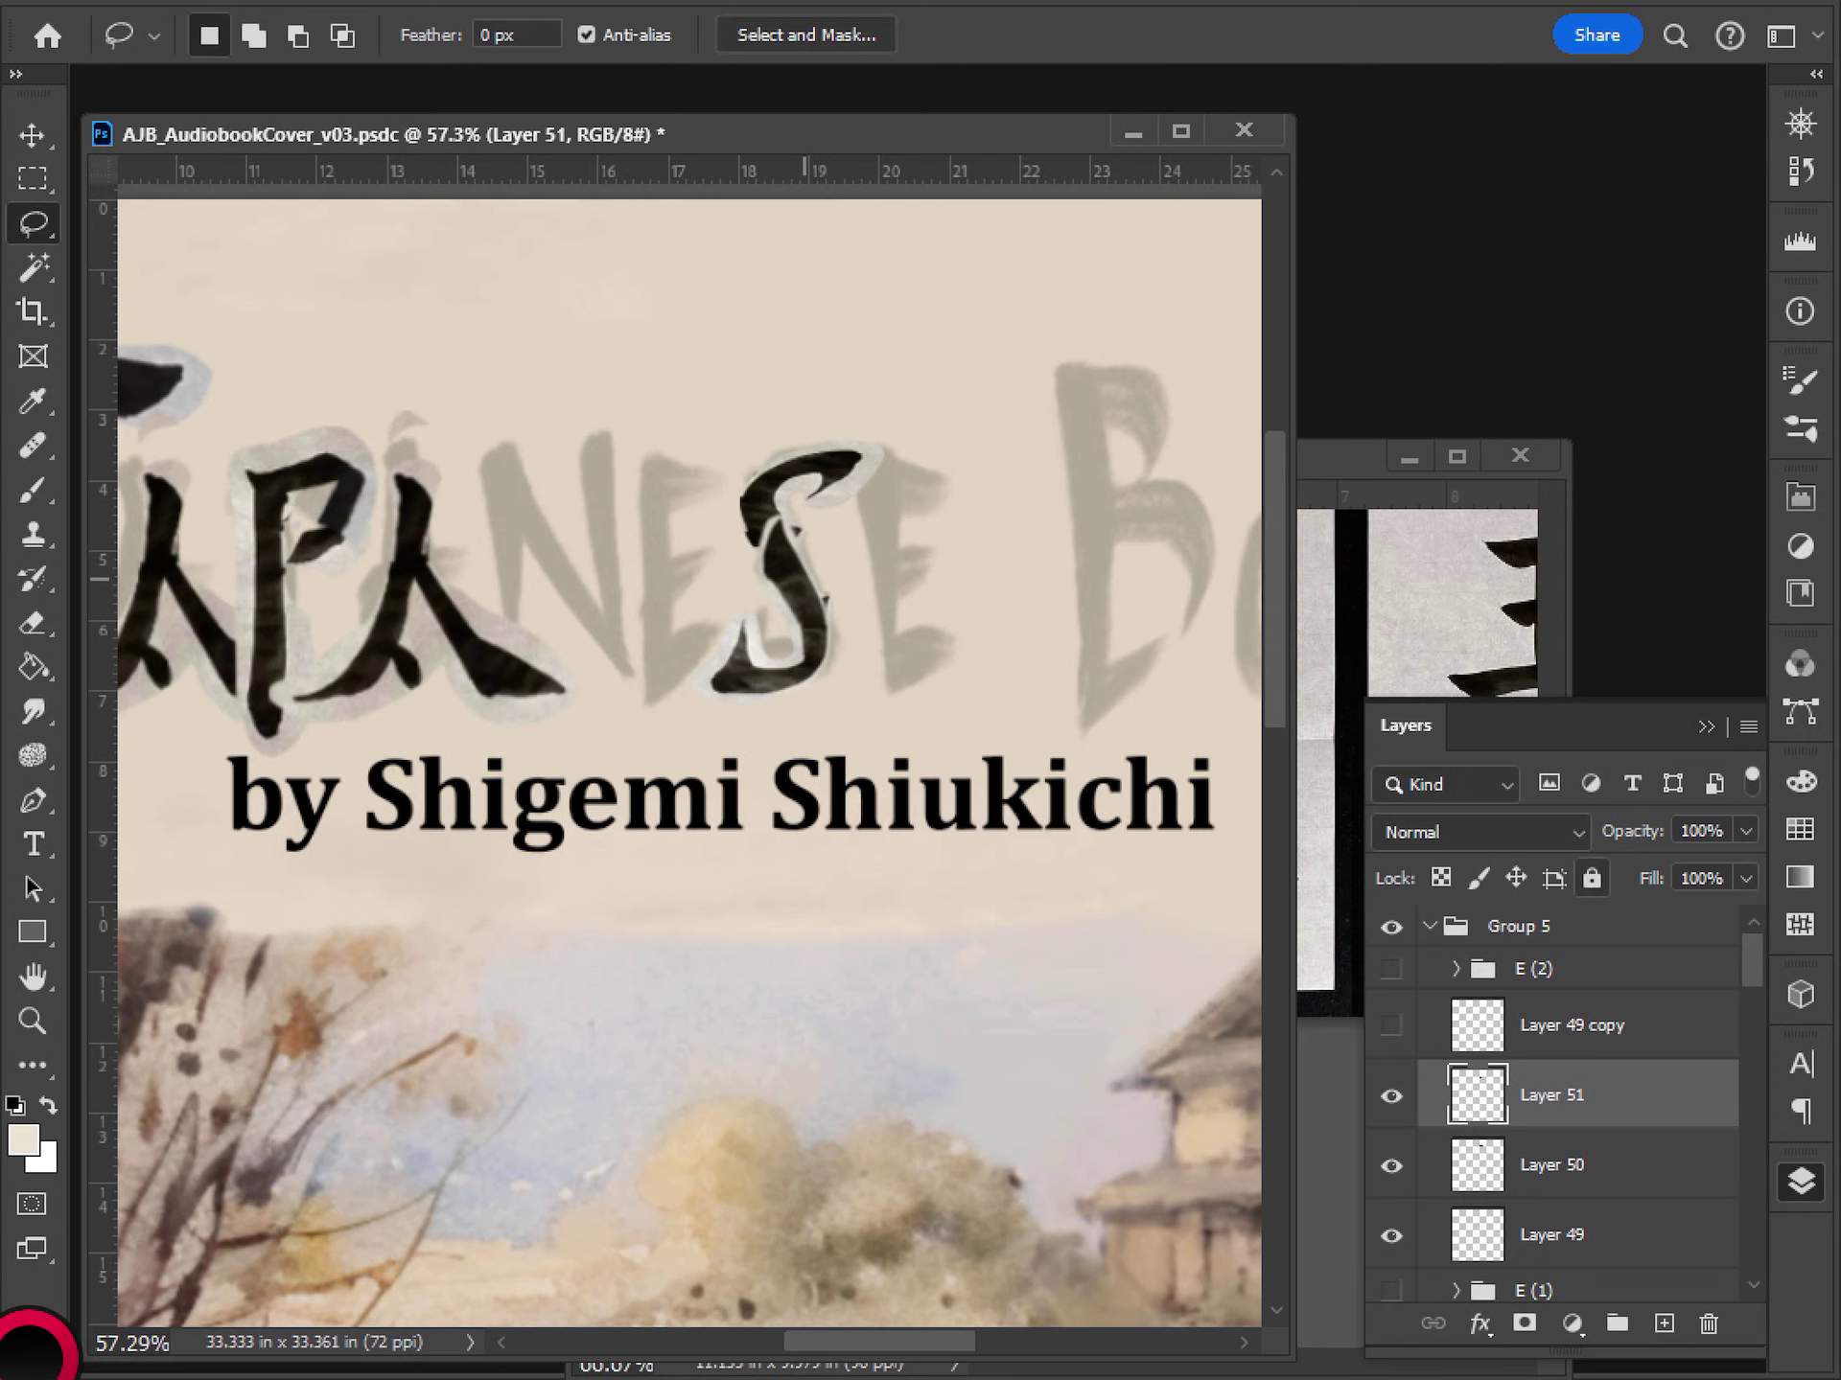
- Erase the overlapping paper edges and rough joins of the S on Layers 51, 50 and 49
key("e")
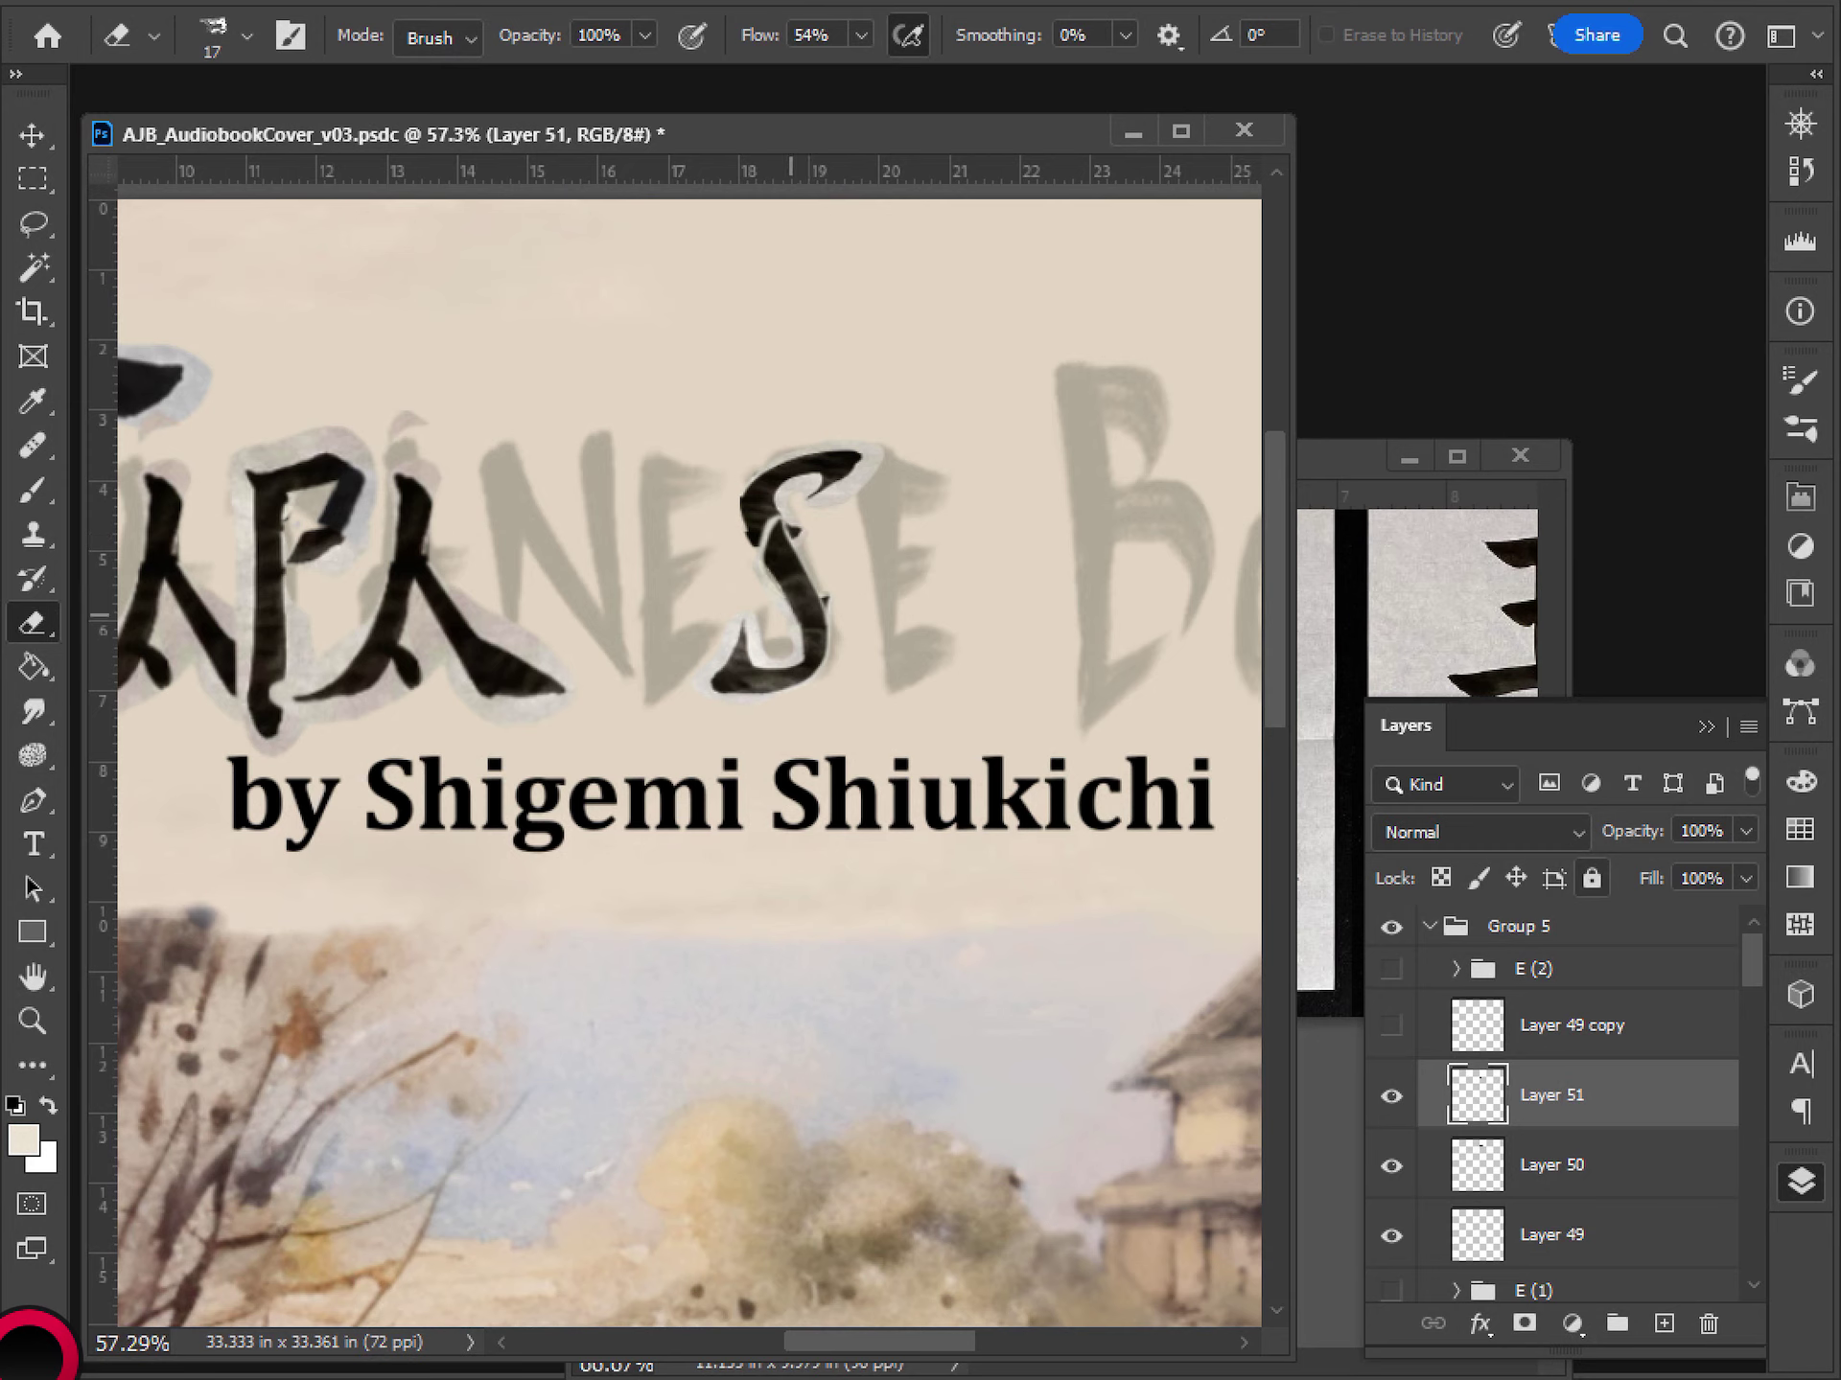
key("alt+bracketleft")
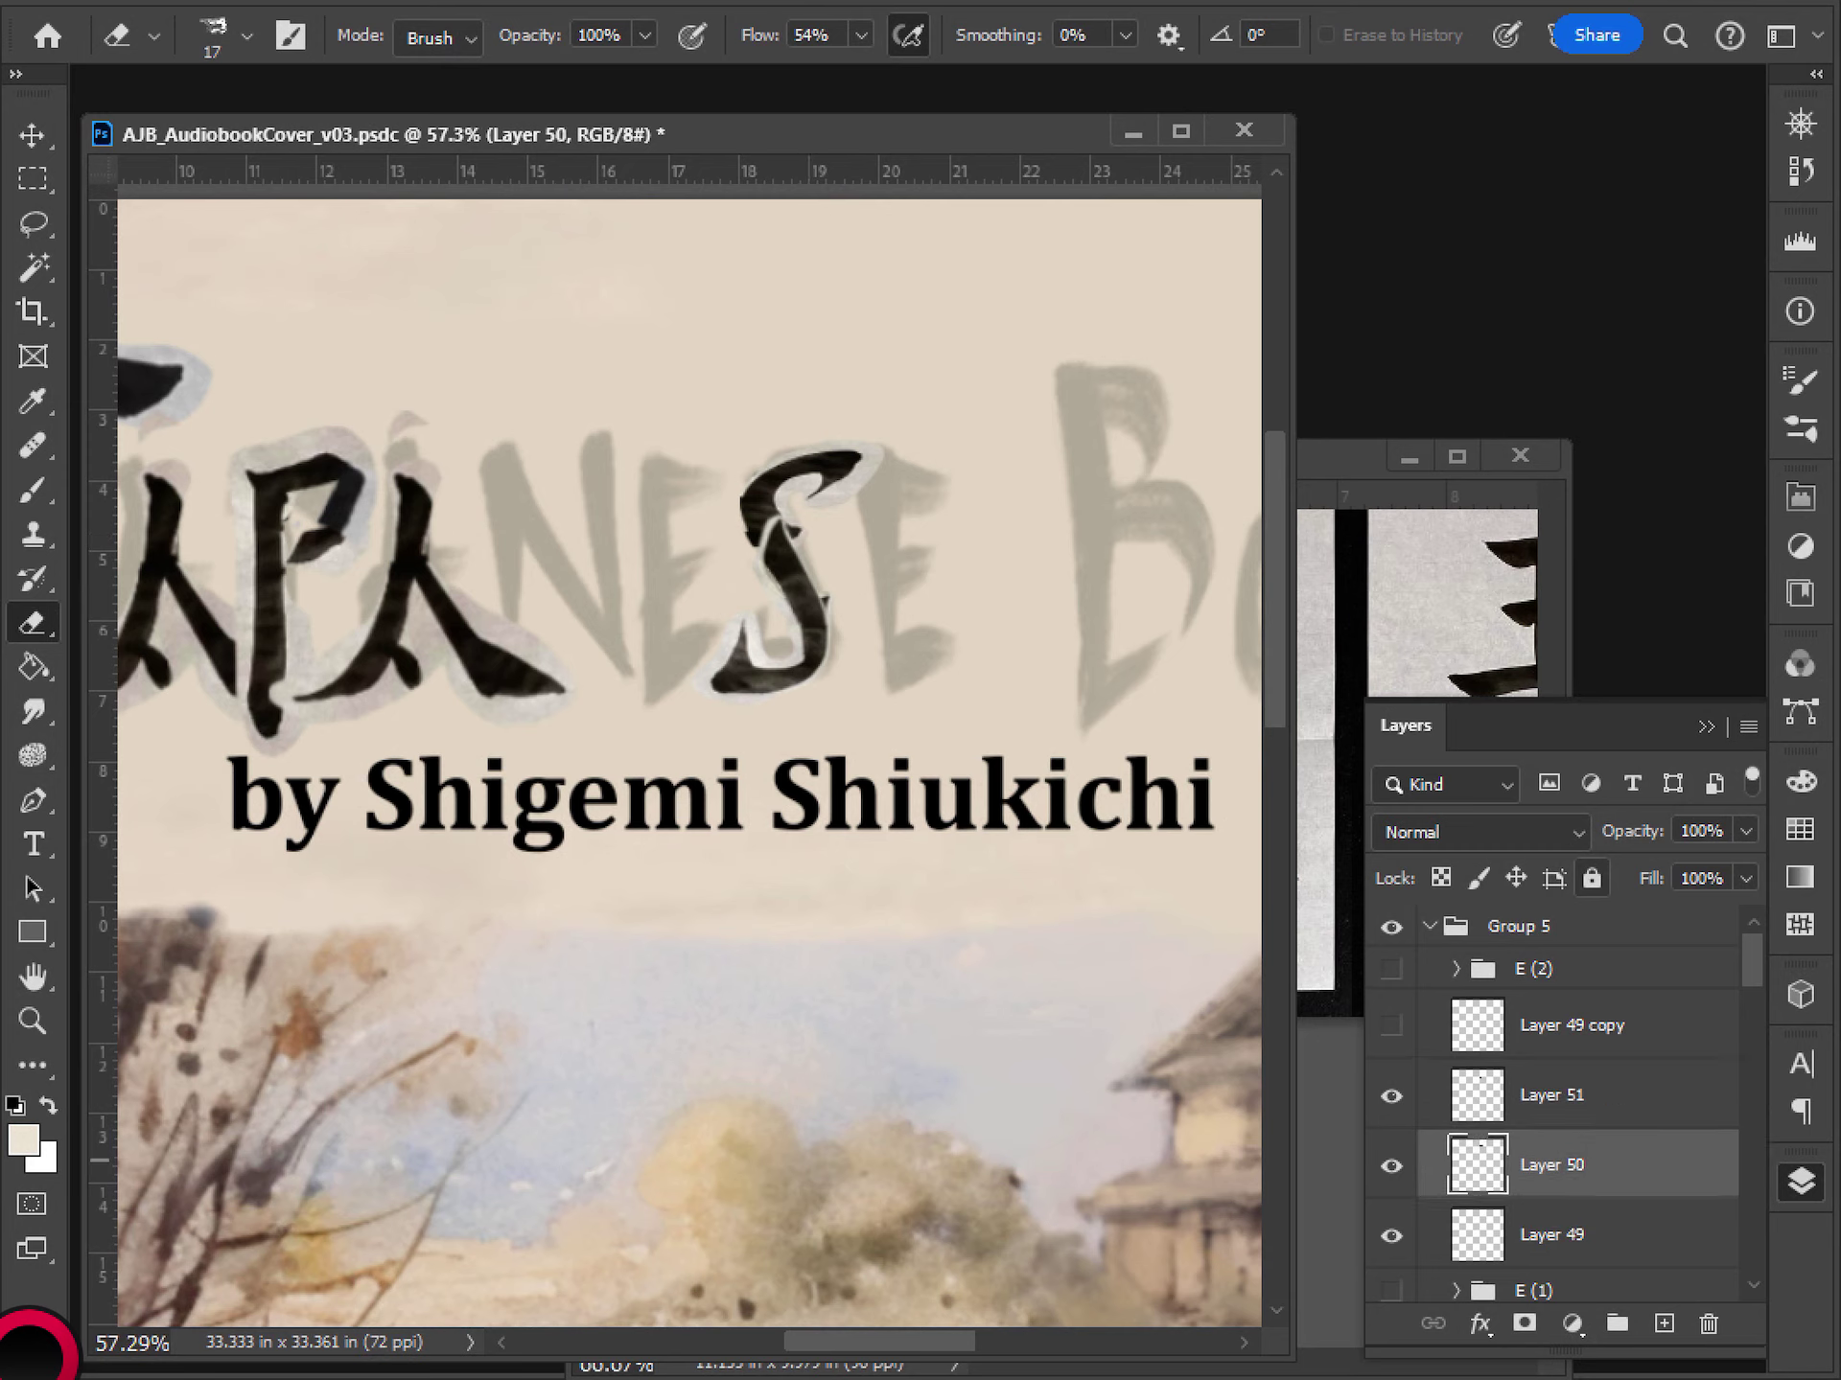
key("alt+bracketright")
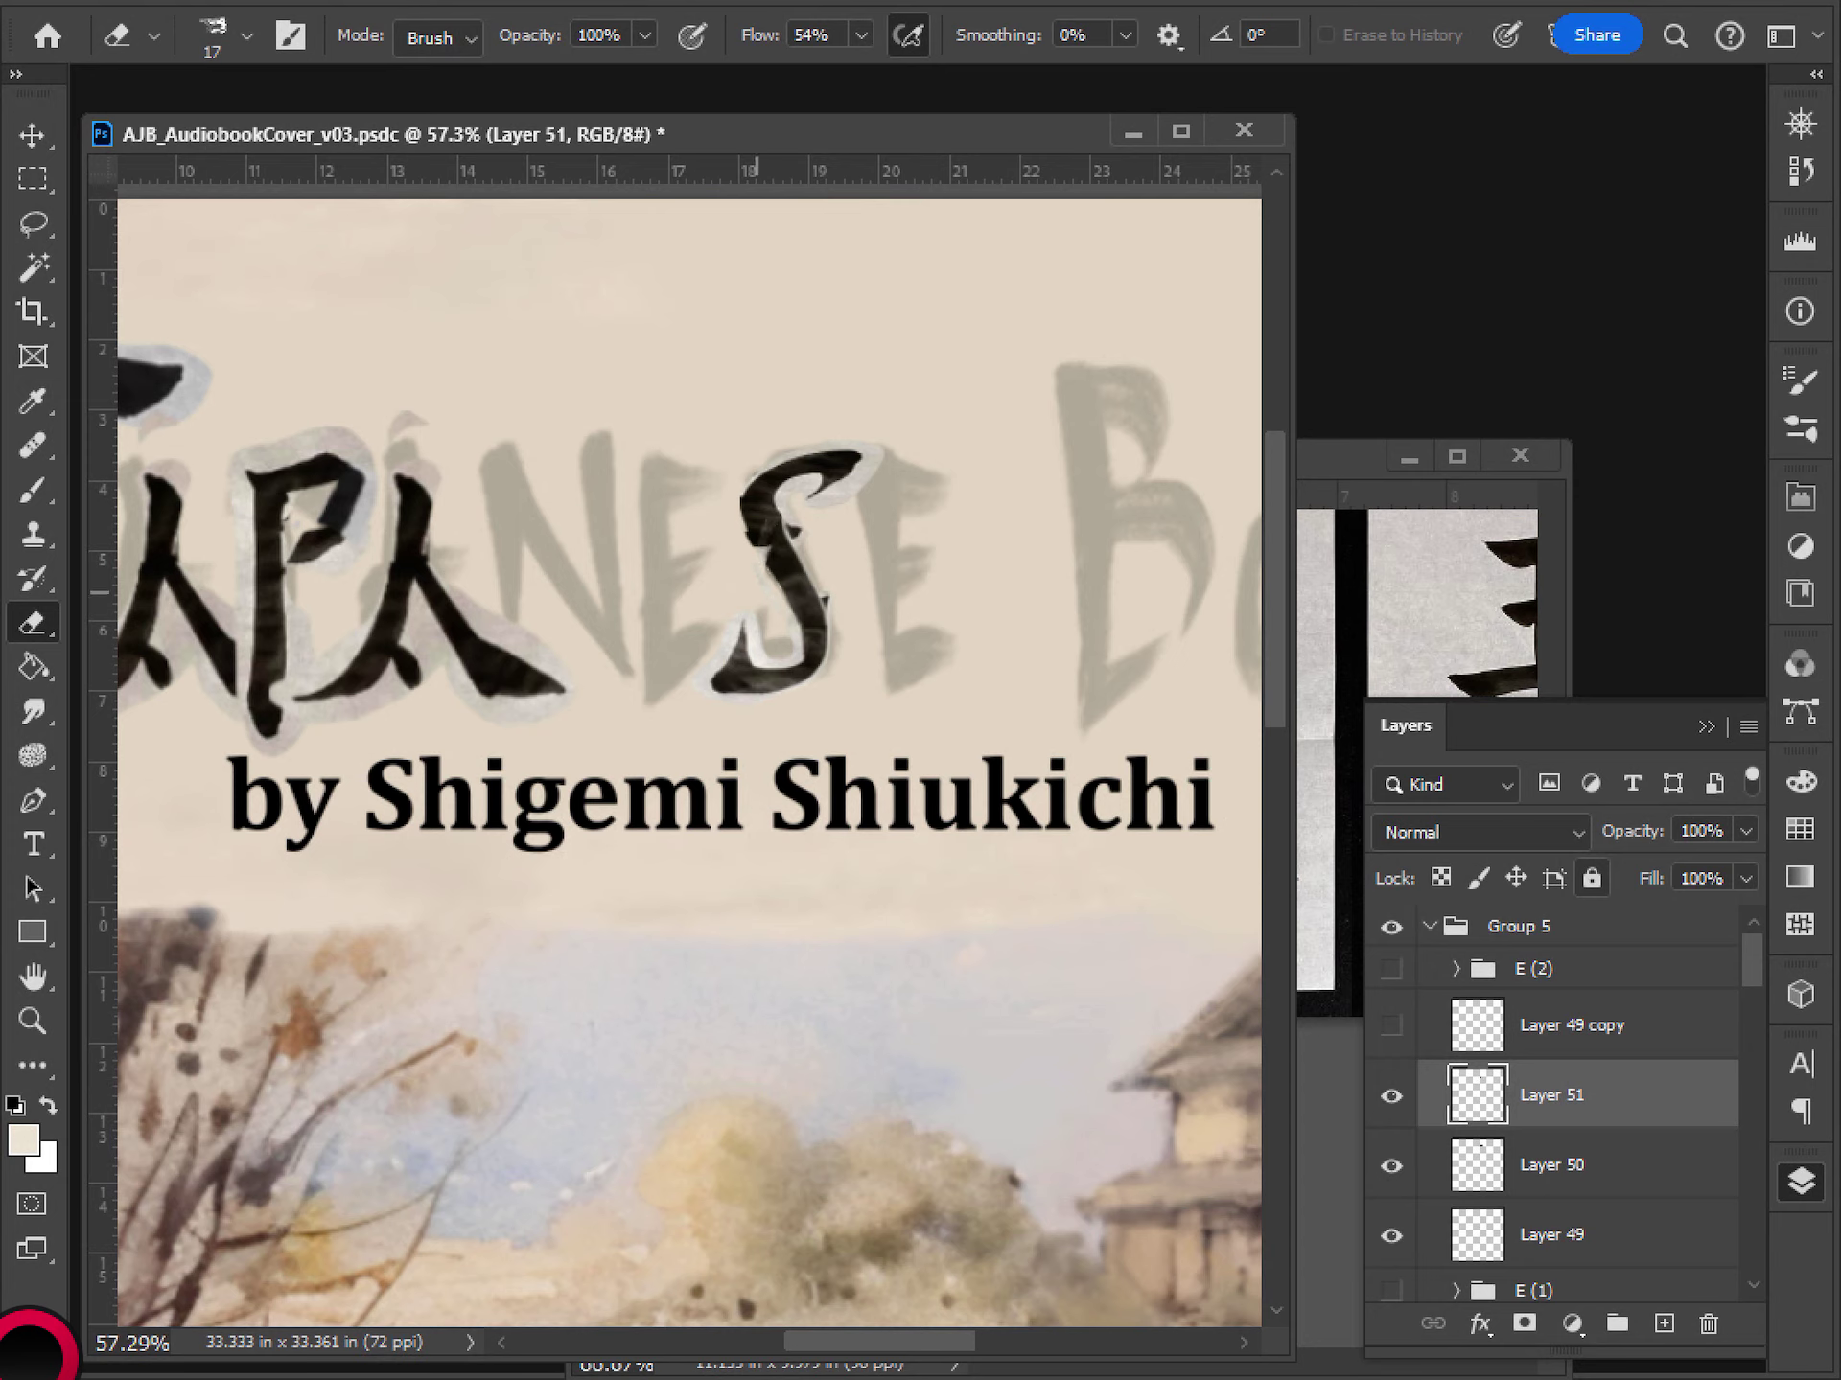
key("alt+bracketleft")
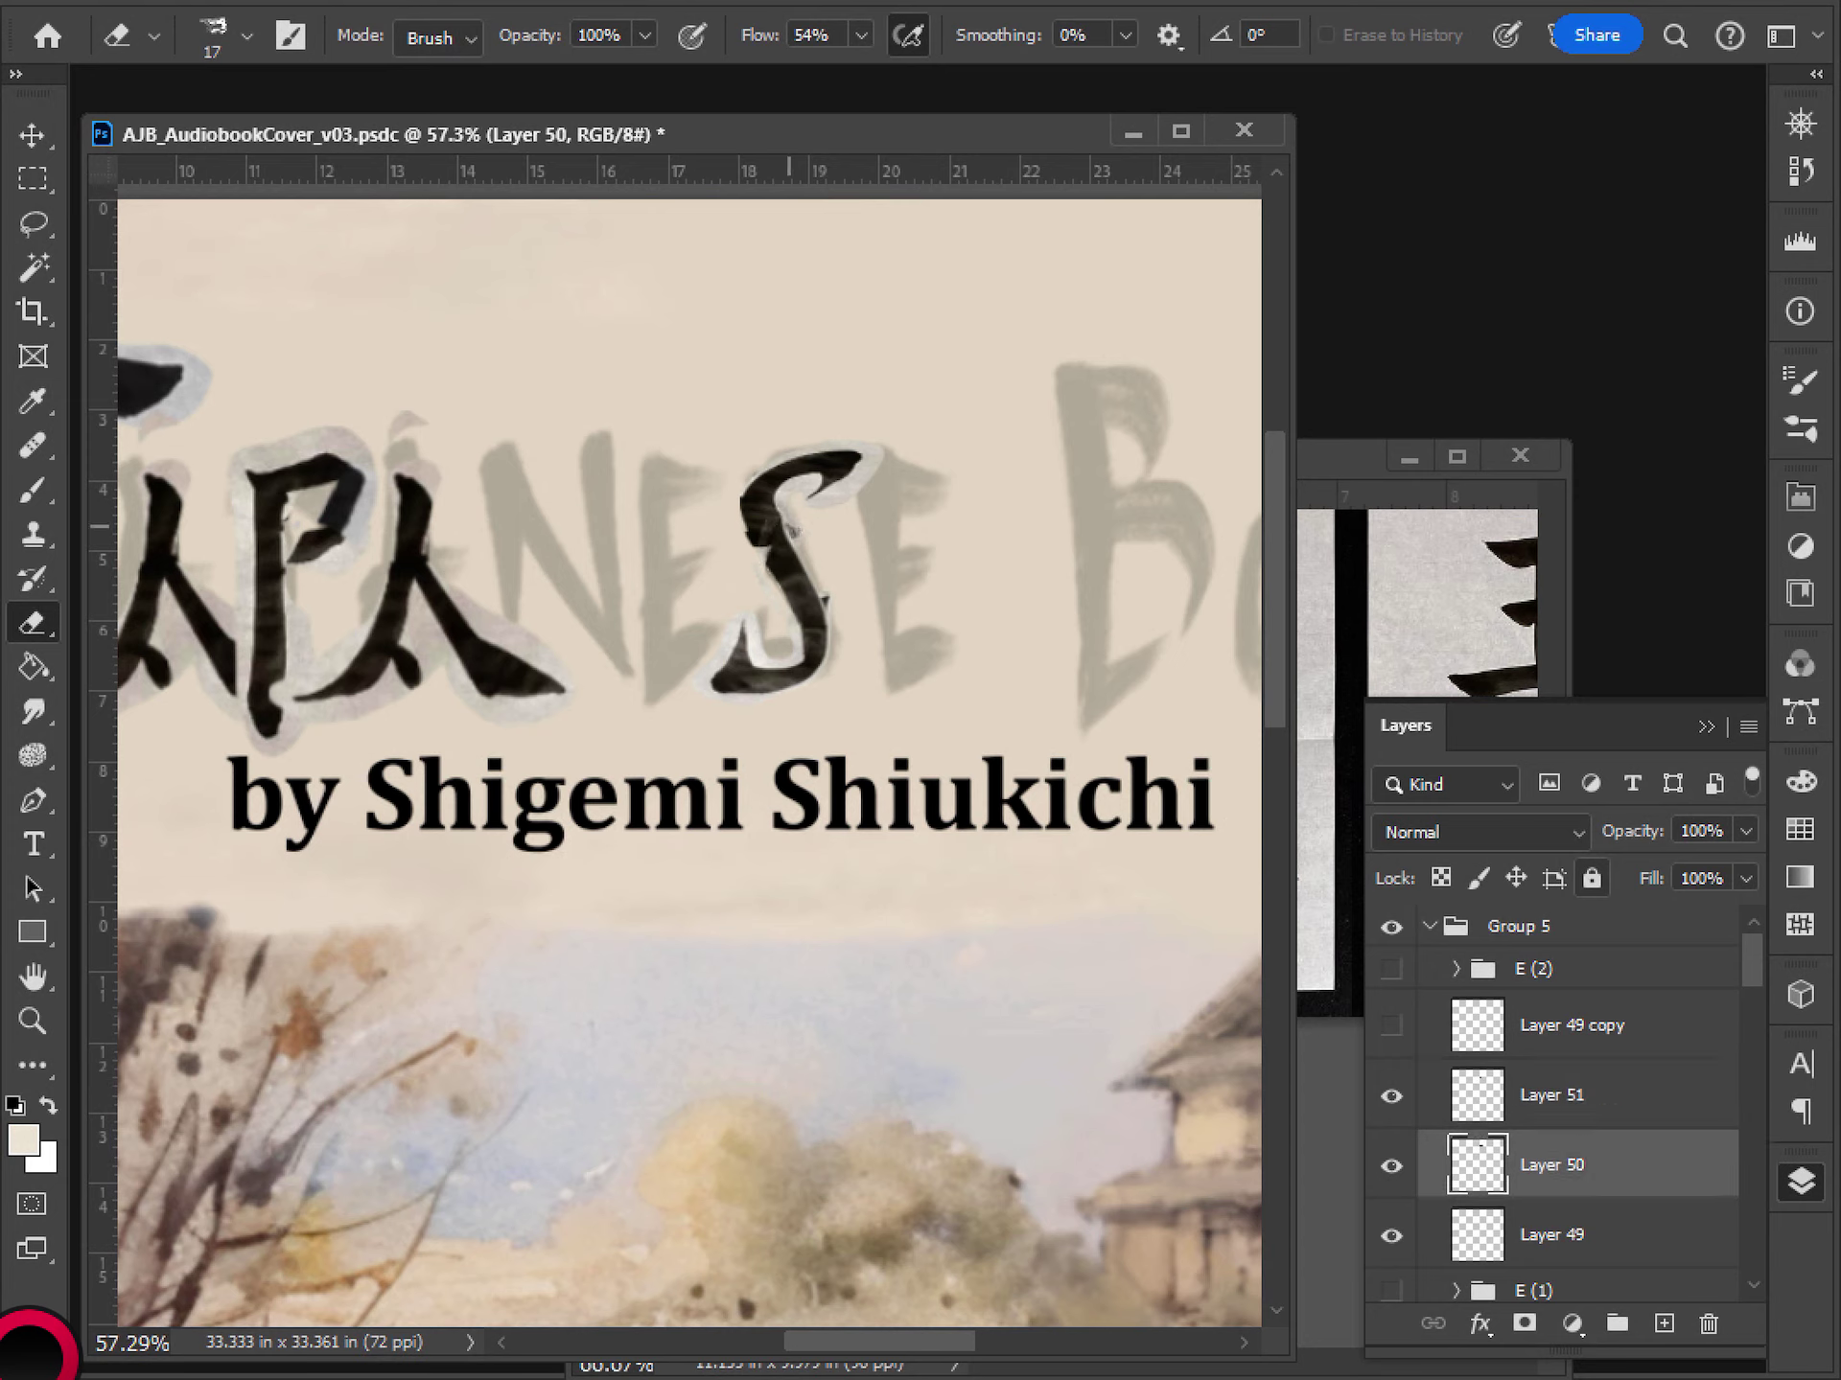
key("alt+bracketleft")
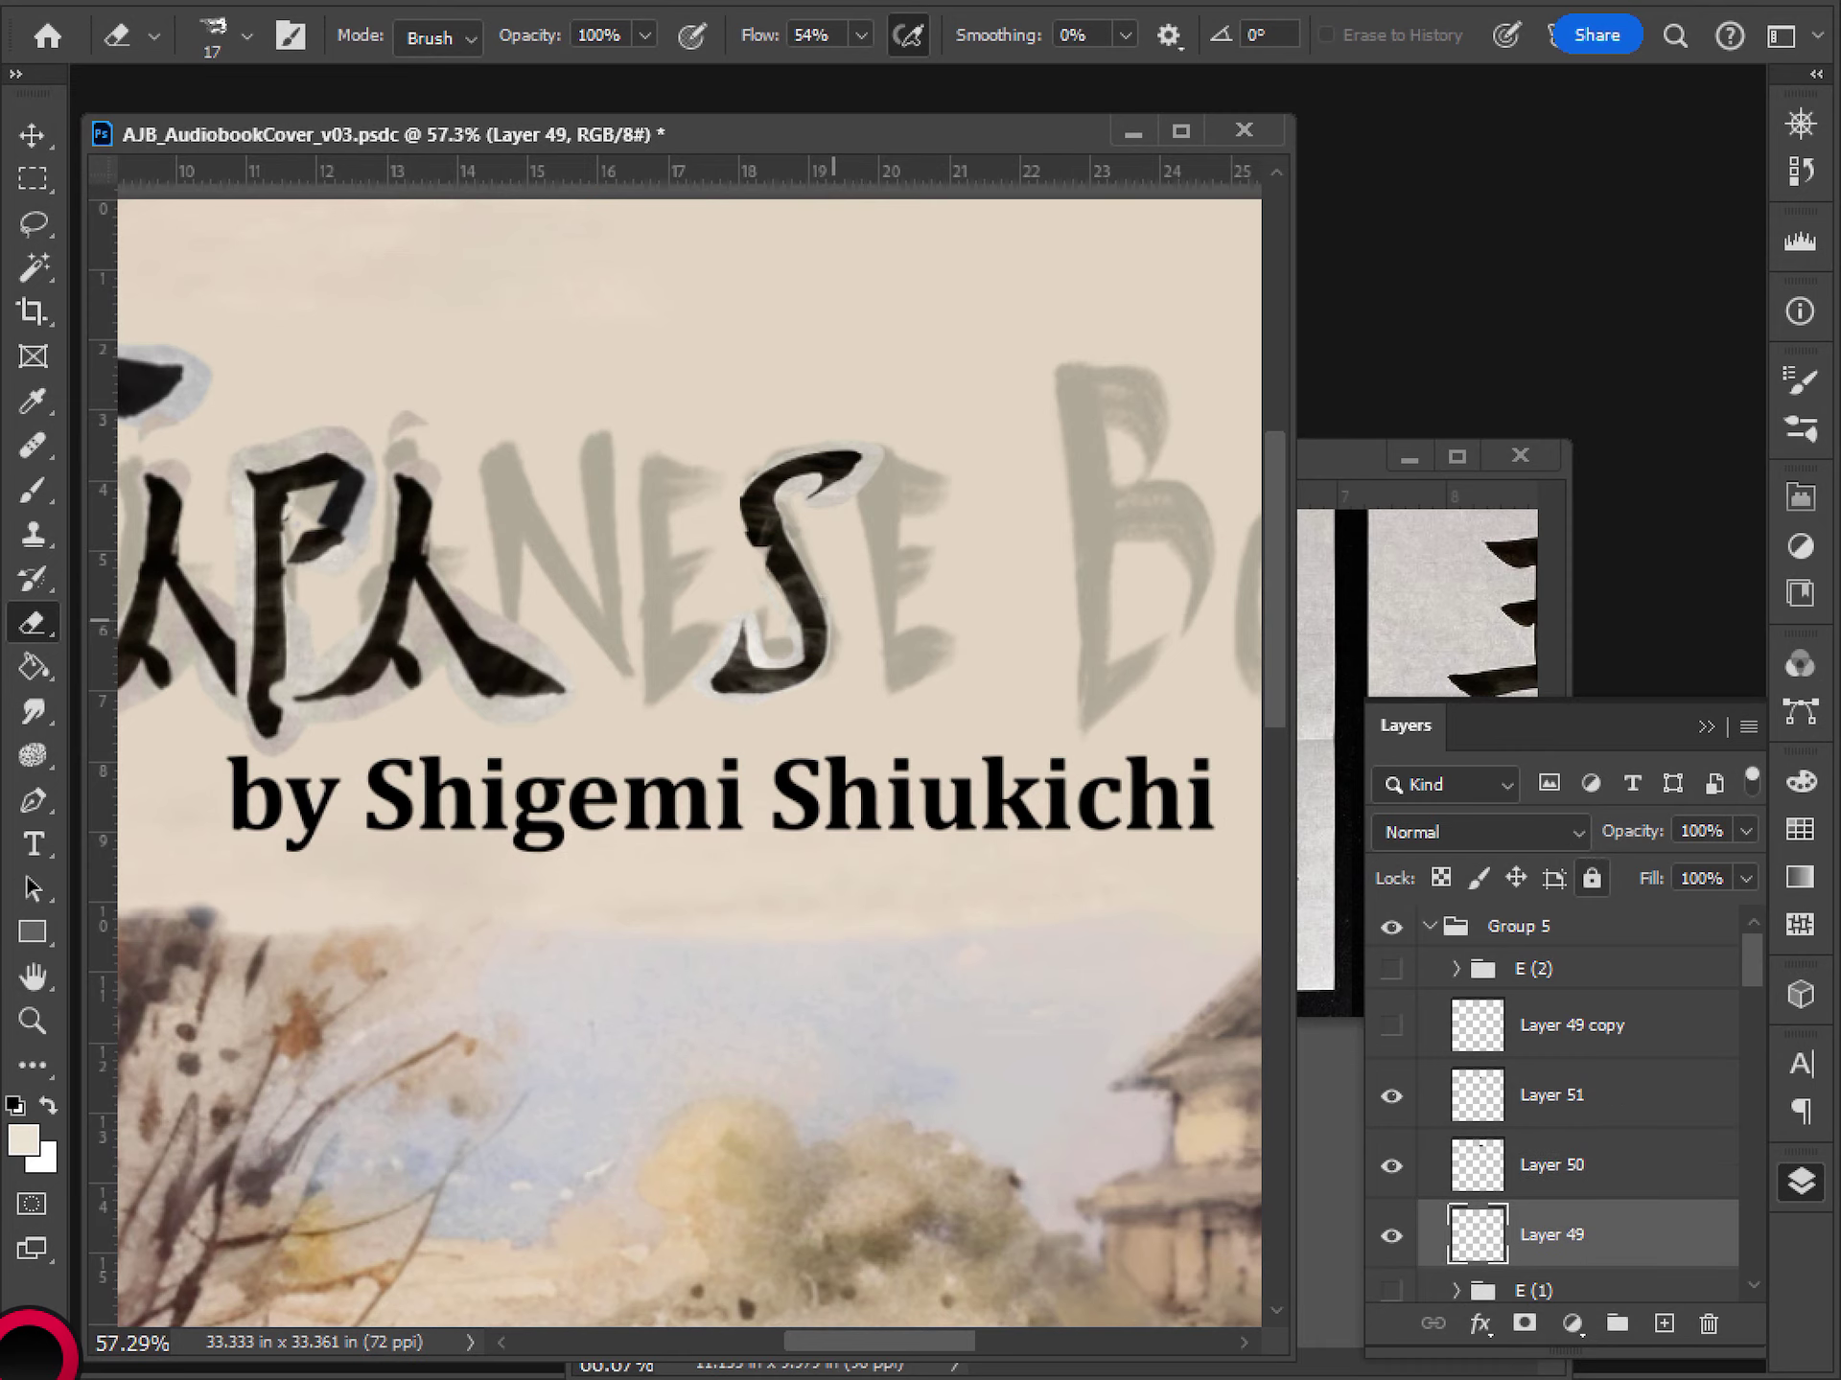
scroll(828, 646, "down", 6)
scroll(828, 646, "up", 6)
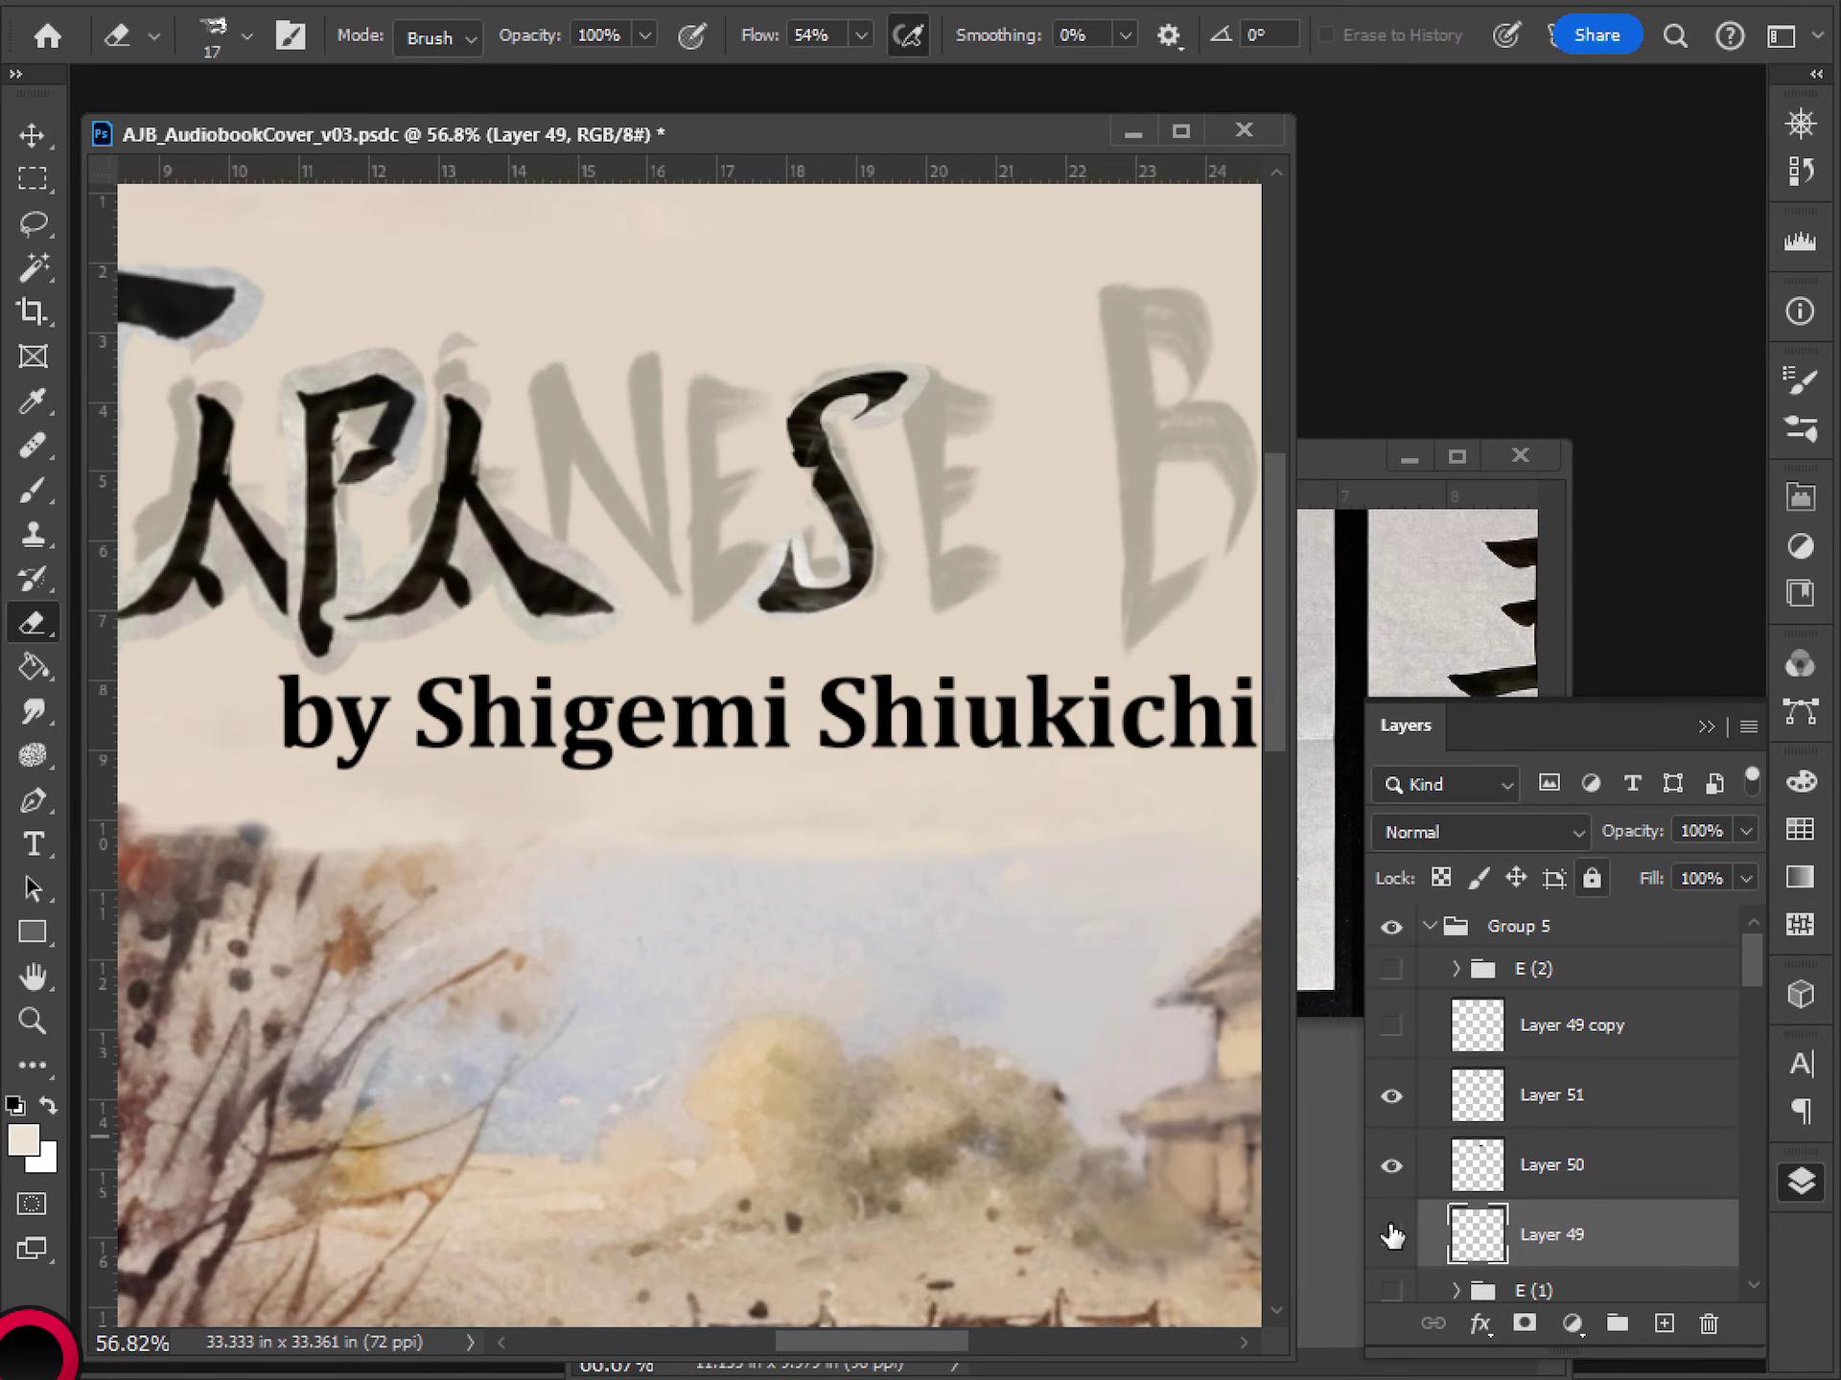
- Stretch the lower stroke of the S on Layer 49 vertically to about 117% of its height
left_click(1391, 1234)
left_click(1390, 1235)
key("ctrl+t")
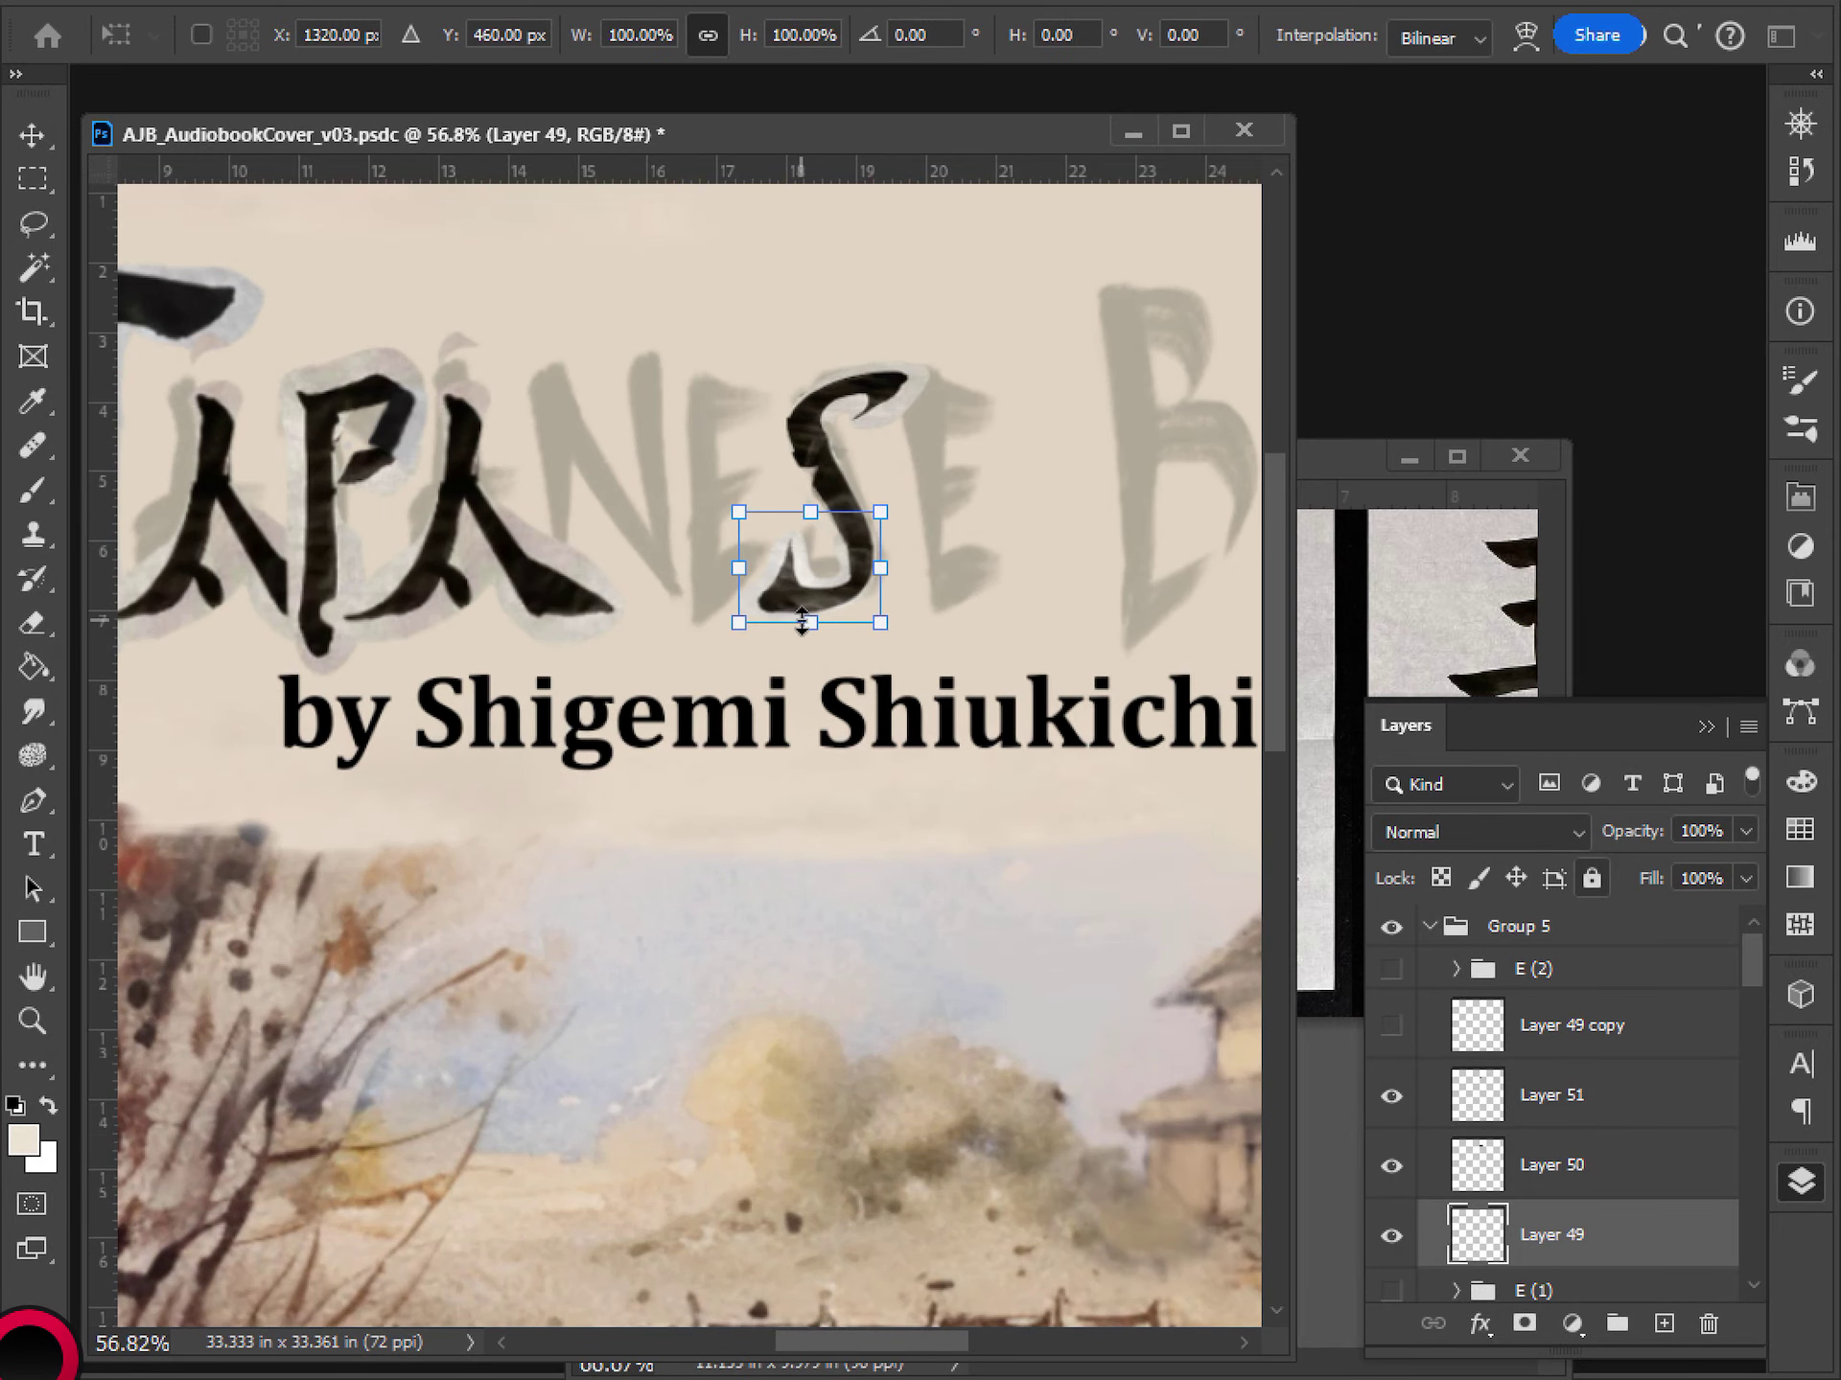
mouse_move(802, 622)
left_mouse_down()
mouse_move(805, 642)
mouse_move(805, 585)
left_mouse_up()
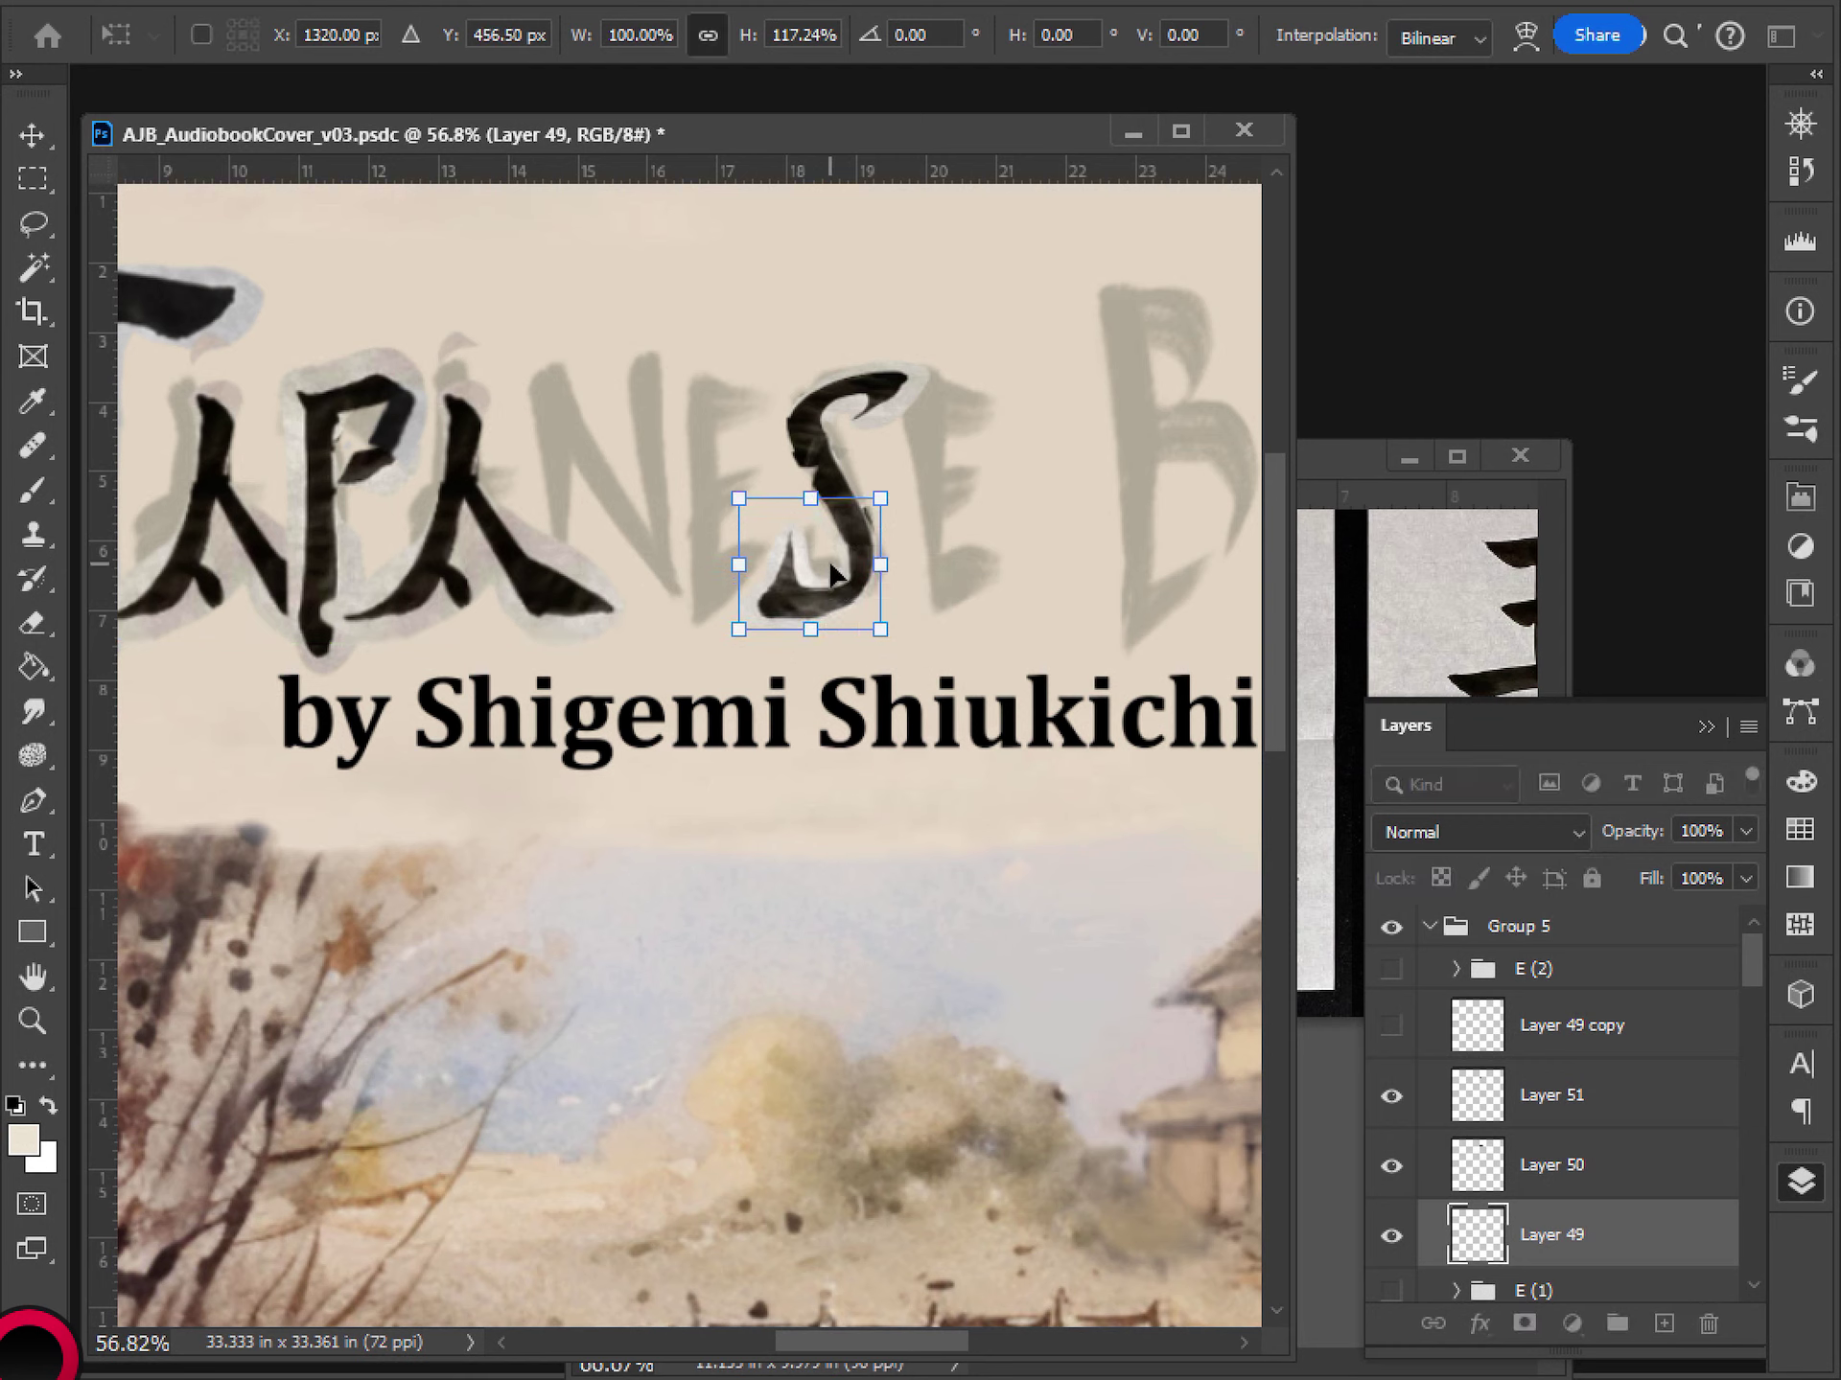
key("Return")
key("e")
left_click(1553, 1095)
key("ctrl+t")
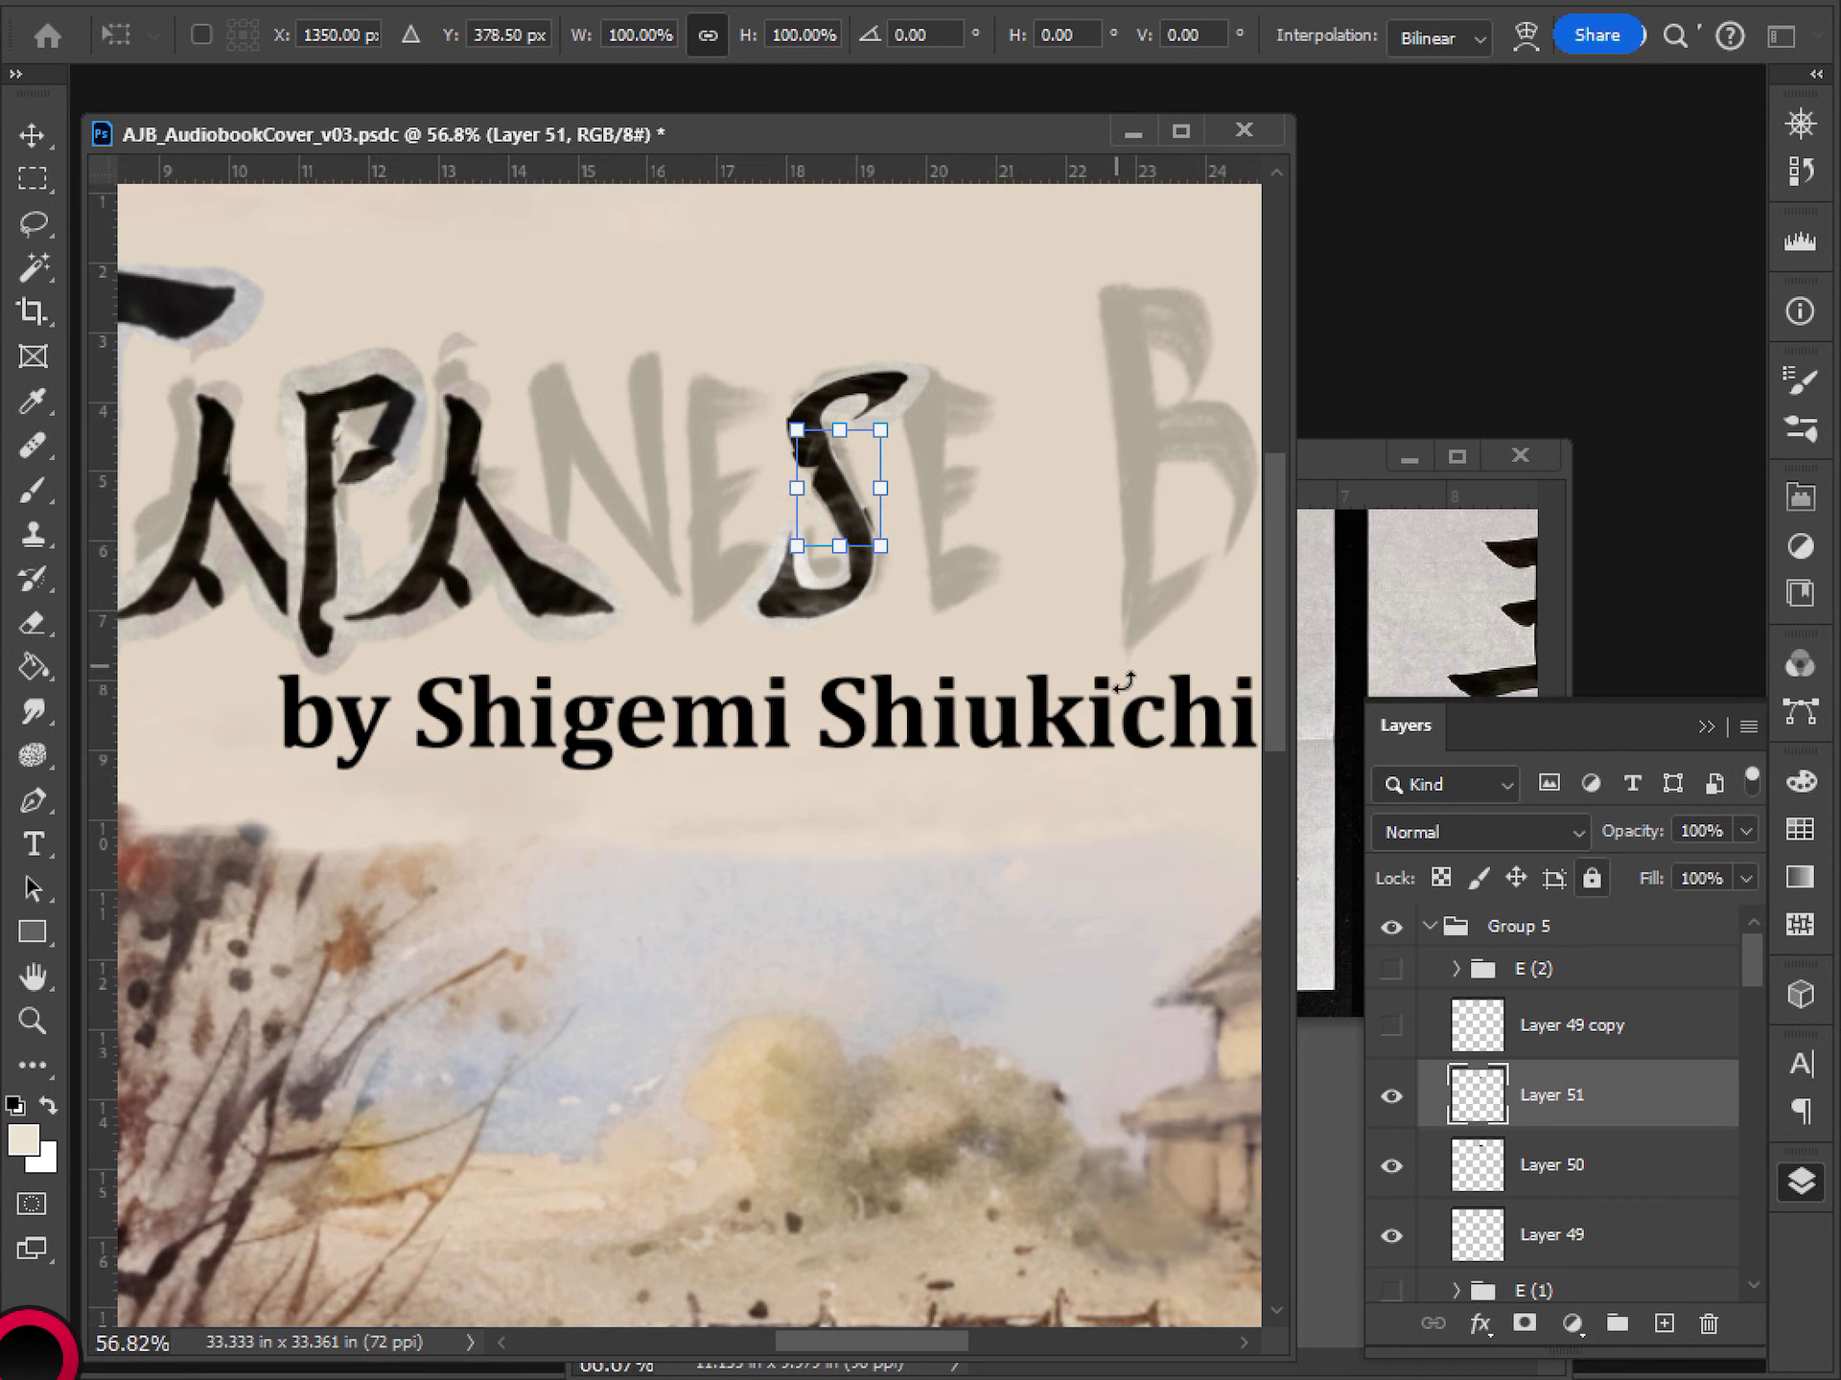
key("Escape")
- Narrow the upper stroke of the S on Layer 50 slightly to fit the reference letter
left_click(1557, 1169)
key("ctrl+t")
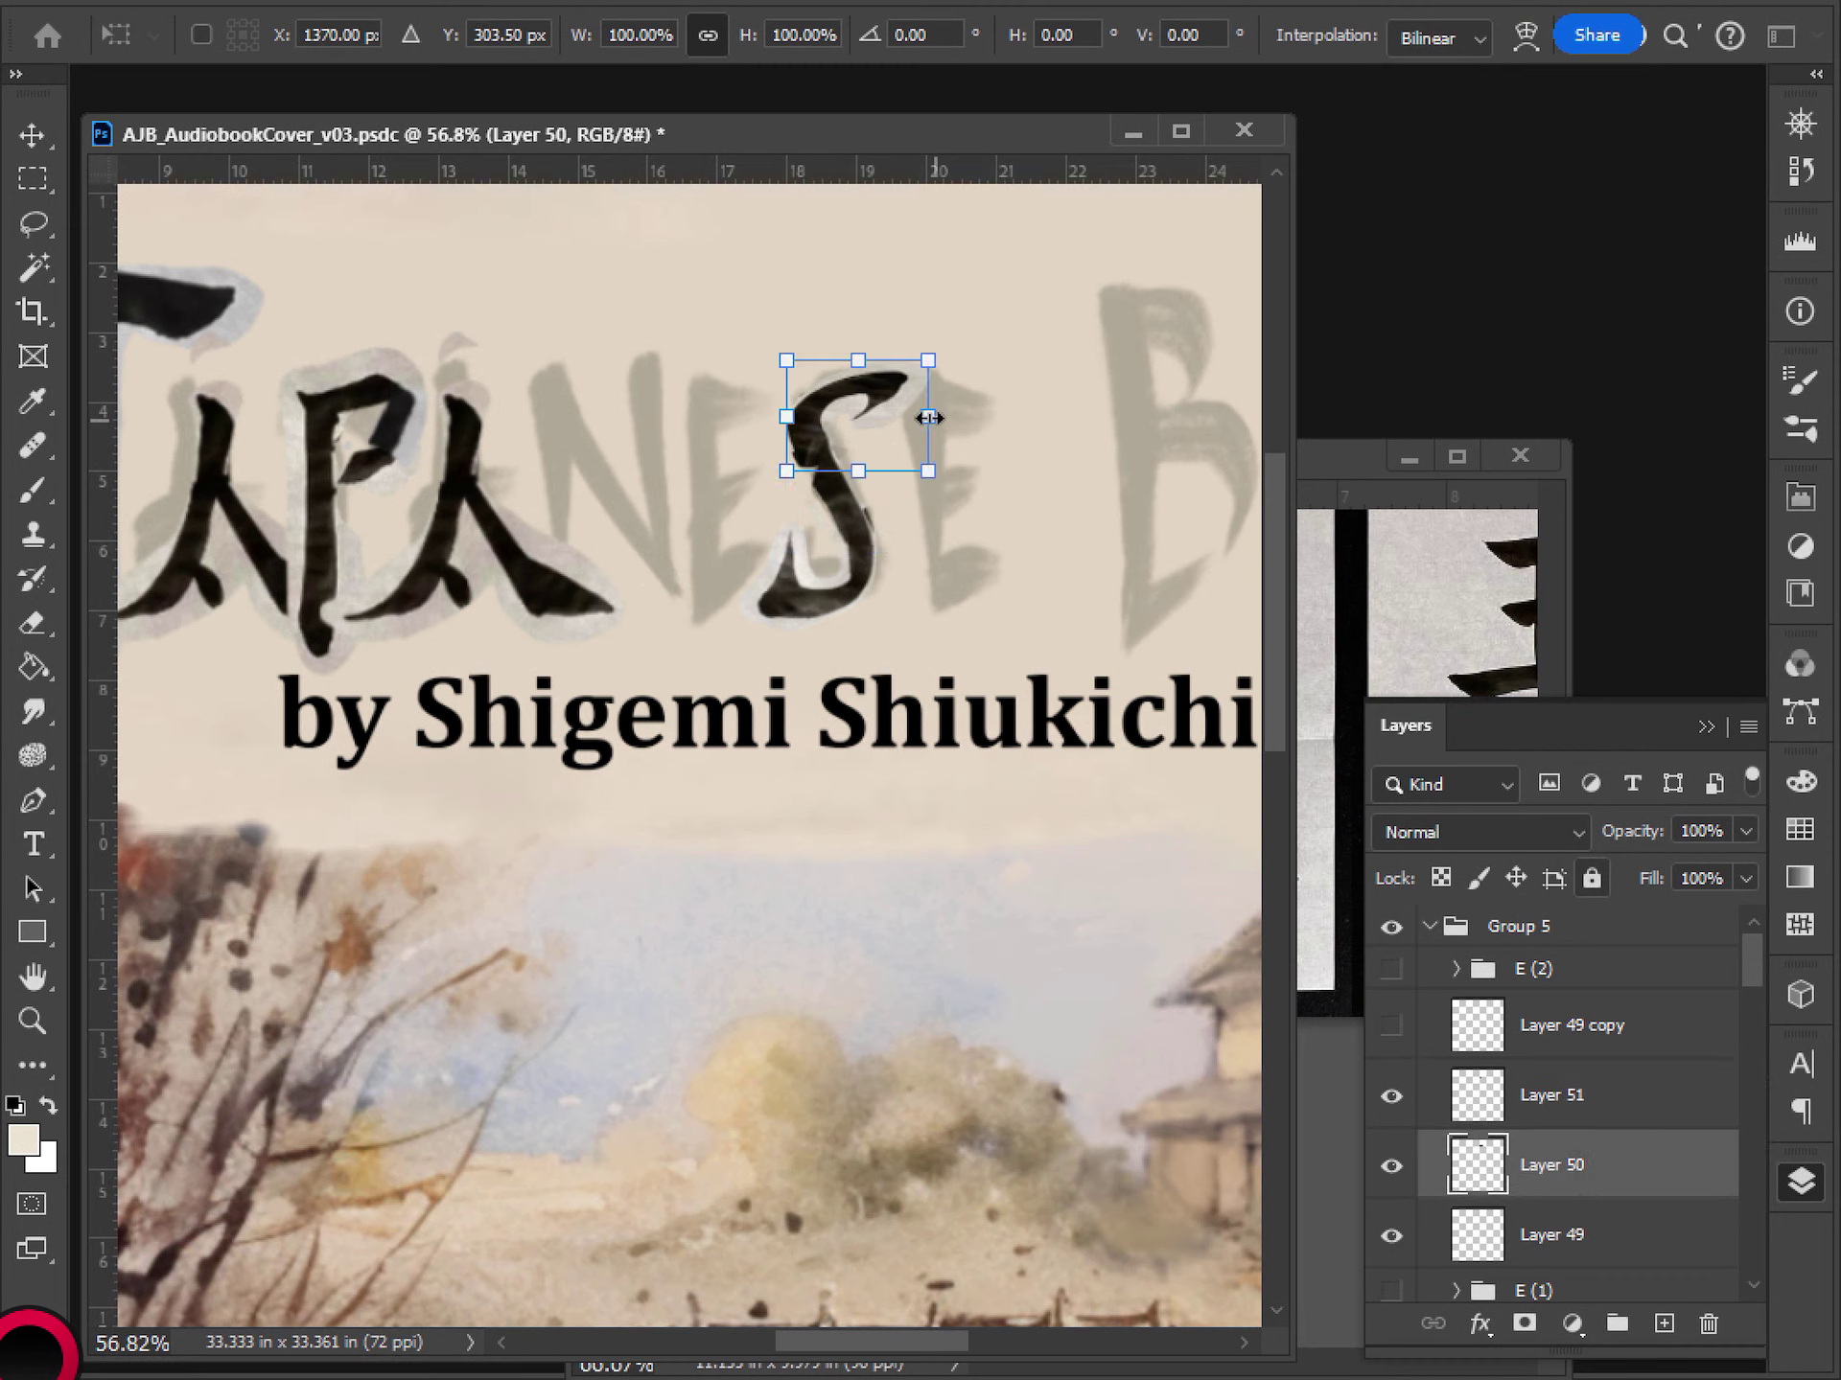
mouse_move(928, 417)
left_mouse_down()
mouse_move(905, 415)
mouse_move(940, 353)
mouse_move(977, 364)
mouse_move(945, 567)
mouse_move(682, 345)
mouse_move(952, 474)
mouse_move(949, 405)
mouse_move(914, 365)
left_mouse_up()
key("Return")
key("e")
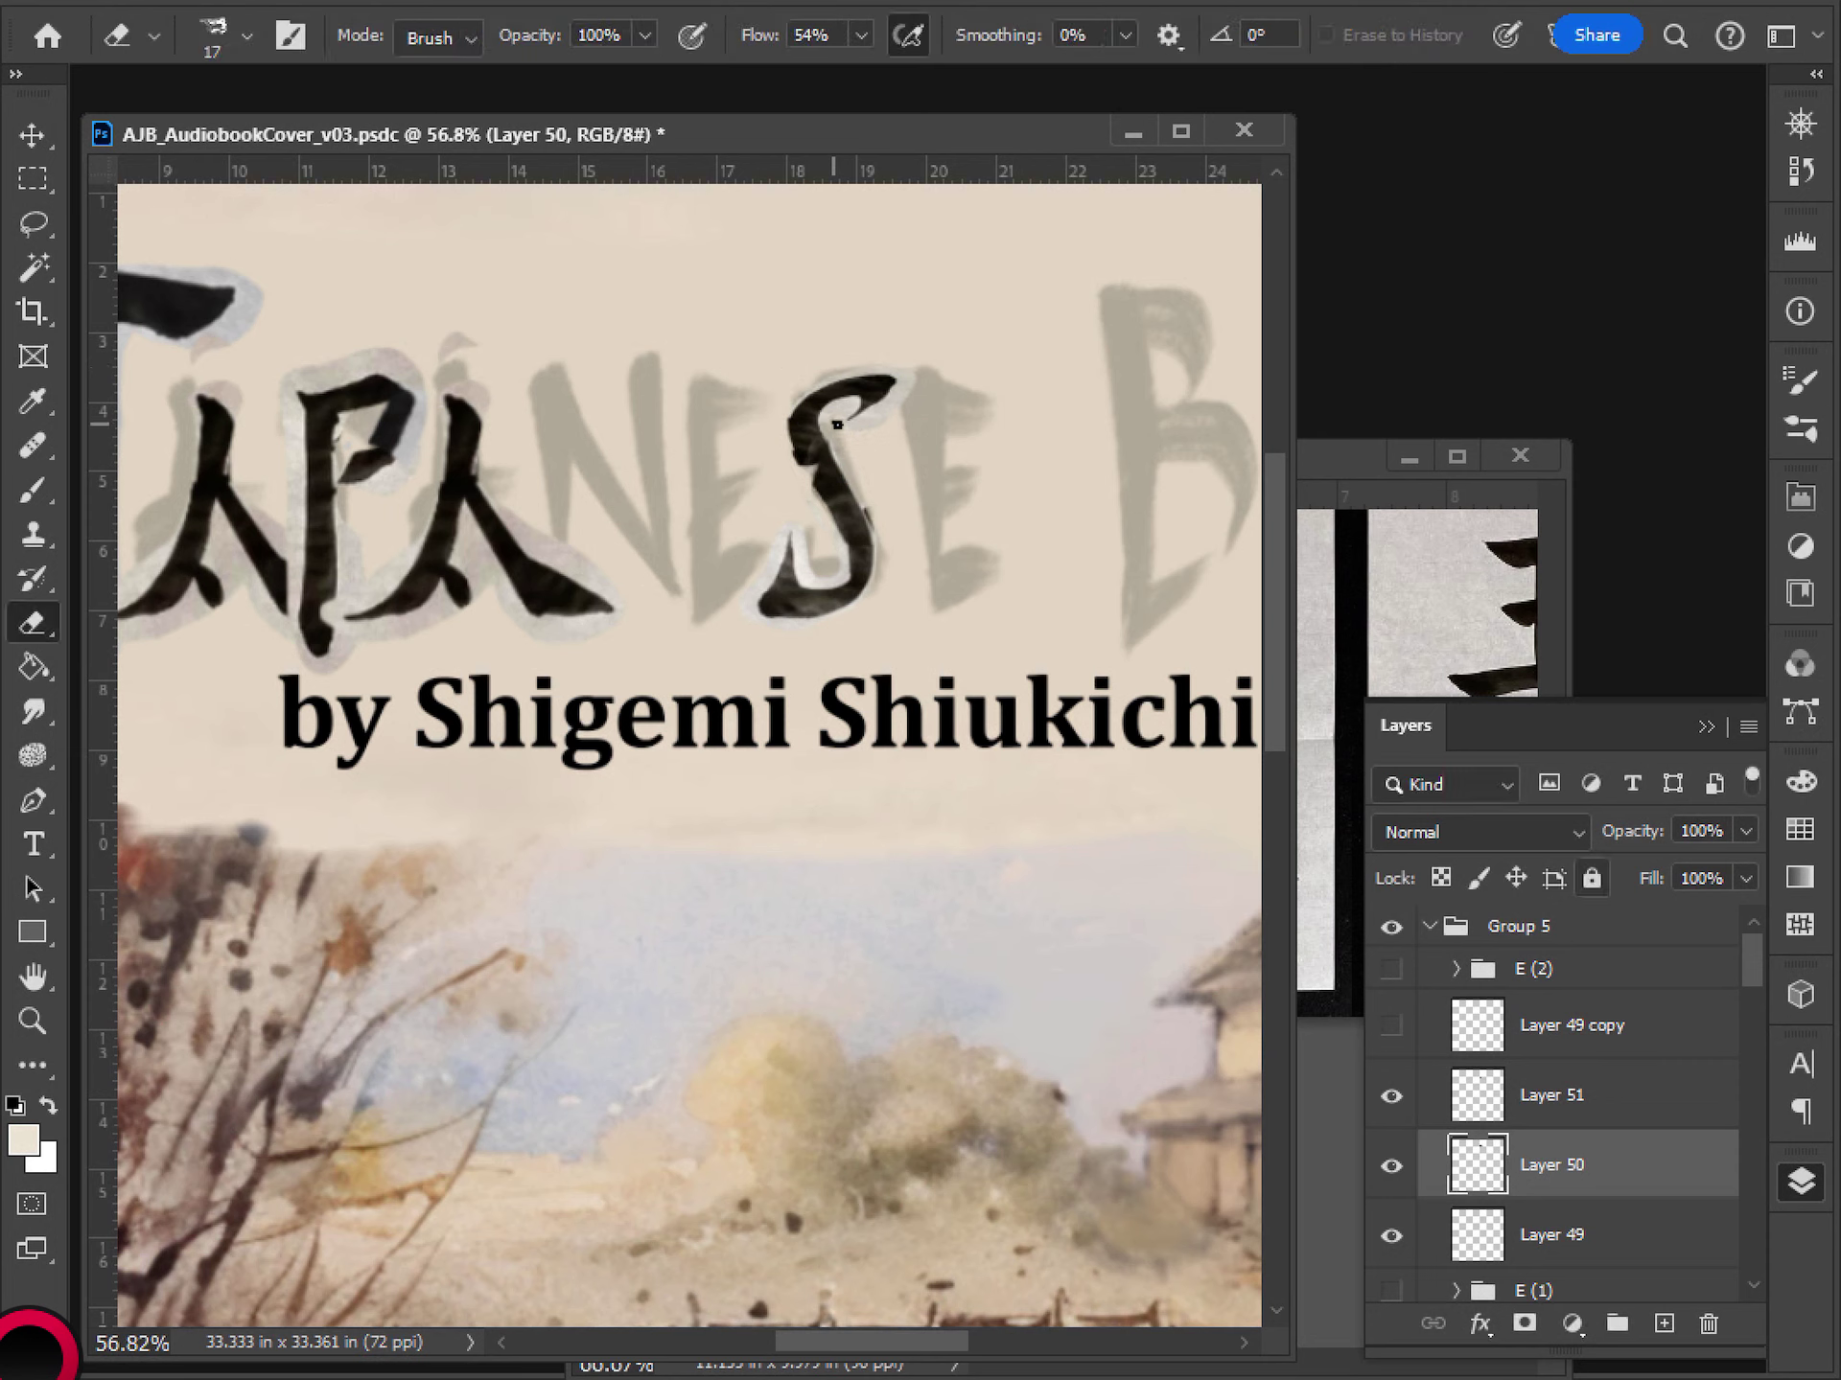
- Select the upper arc of the S's top stroke and cut it out of Layer 50
key("l")
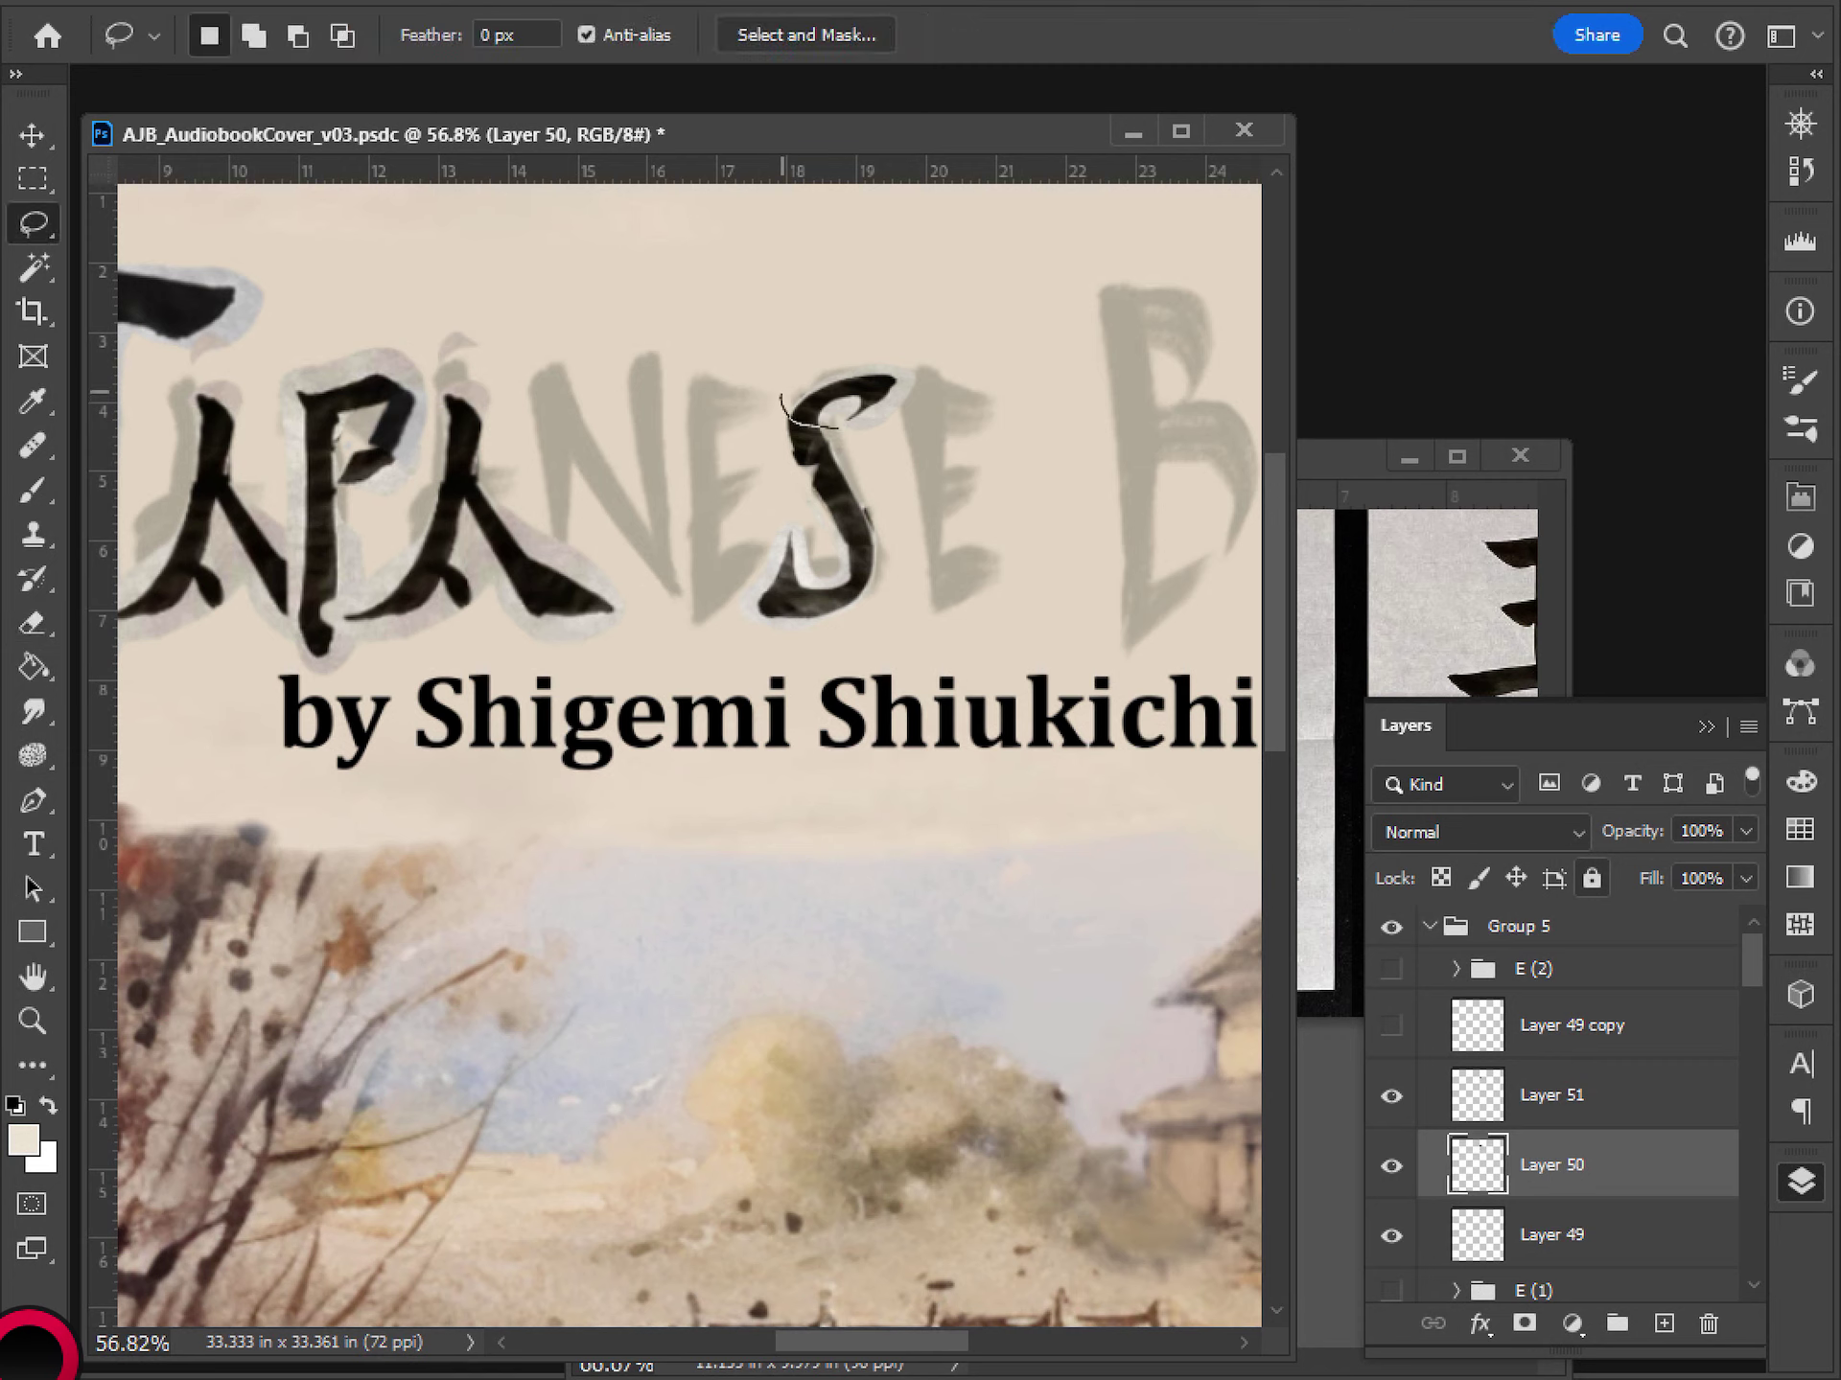
mouse_move(832, 424)
left_mouse_down()
mouse_move(841, 329)
mouse_move(840, 353)
left_mouse_up()
key("ctrl+t")
key("ctrl+z")
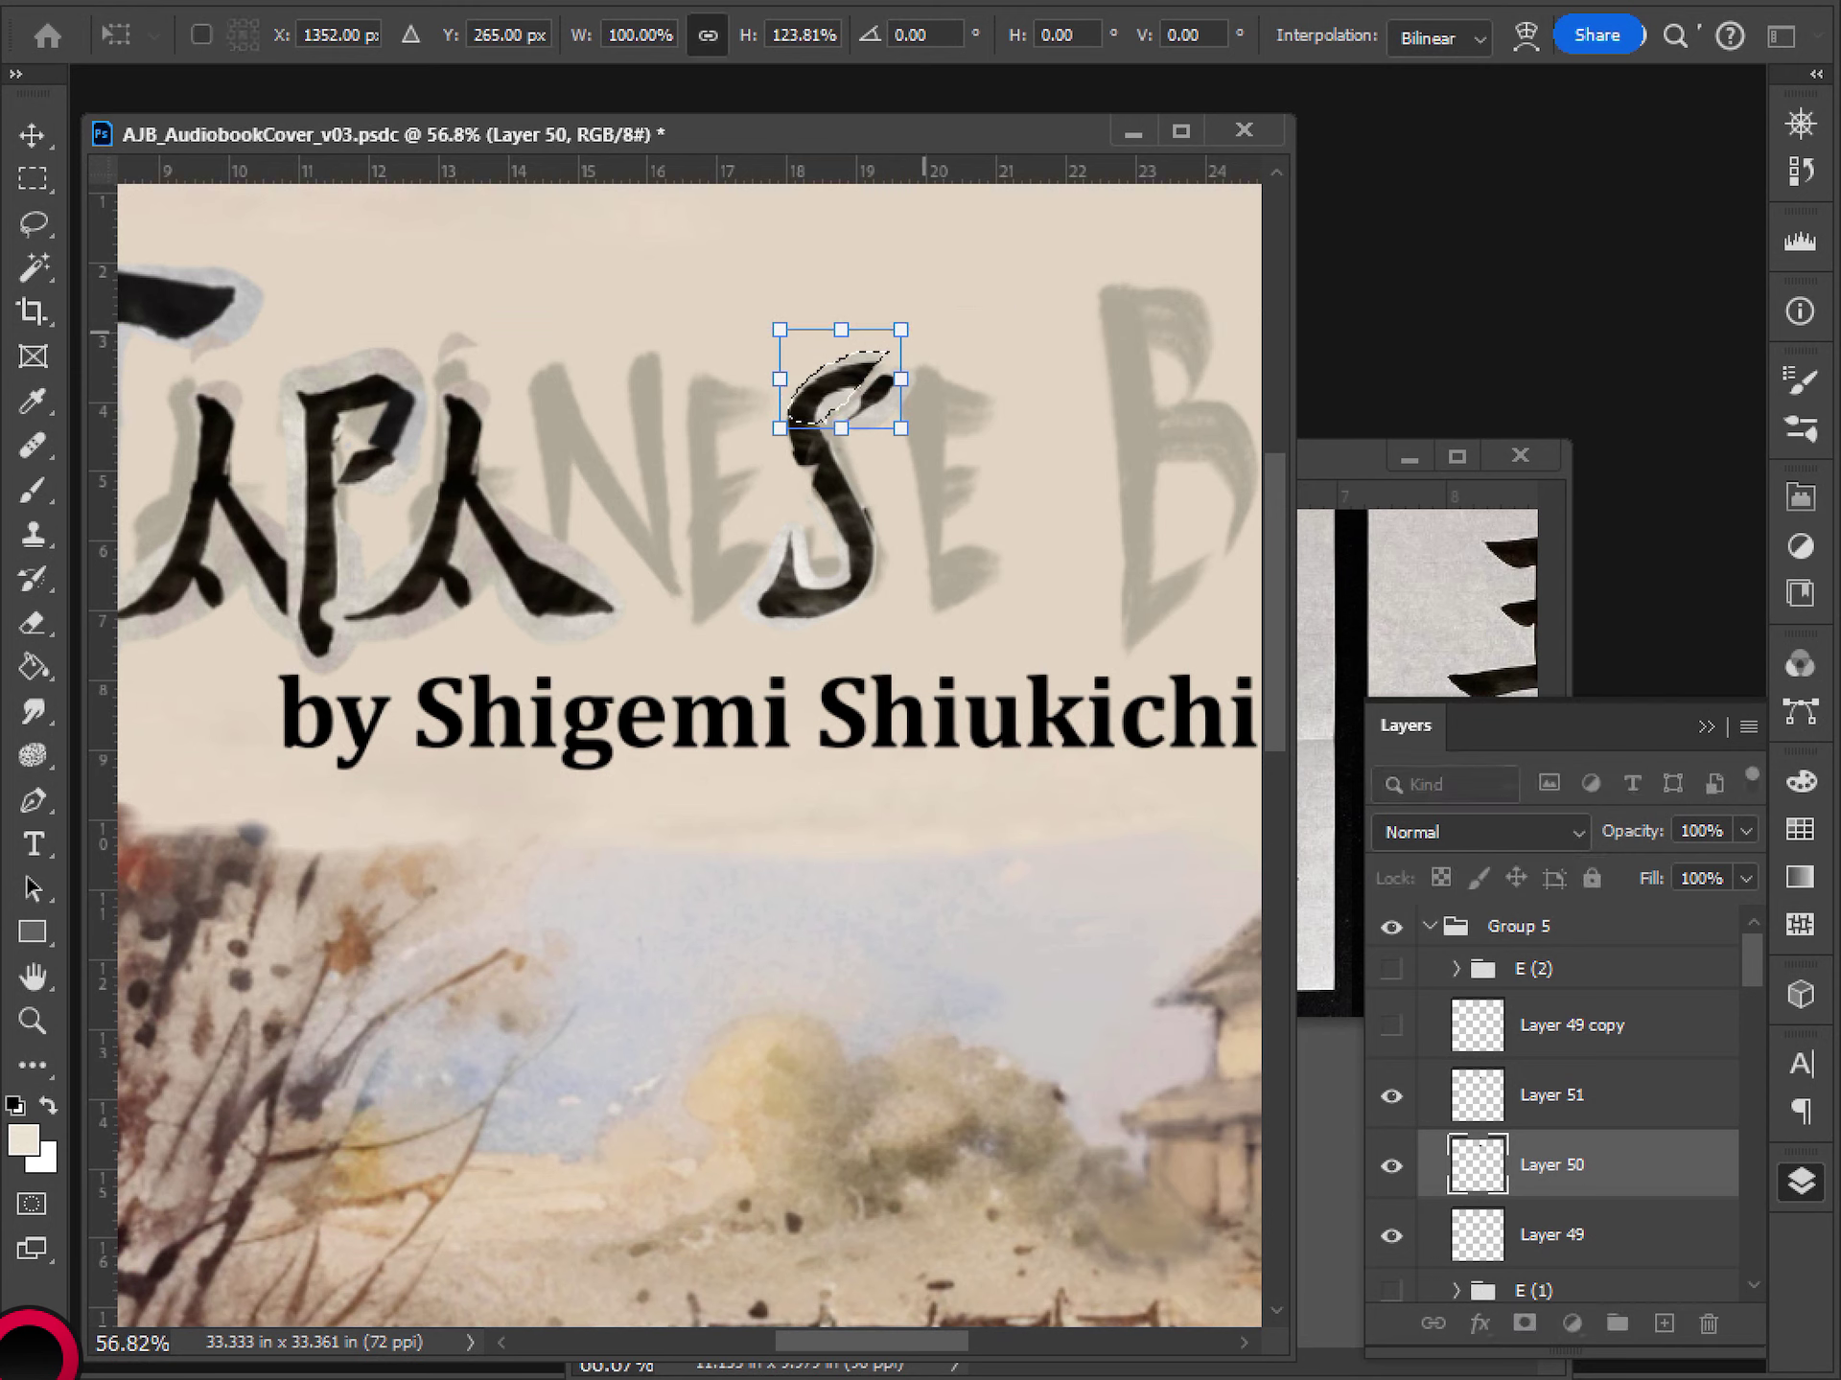
key("Return")
key("Delete")
key("ctrl+d")
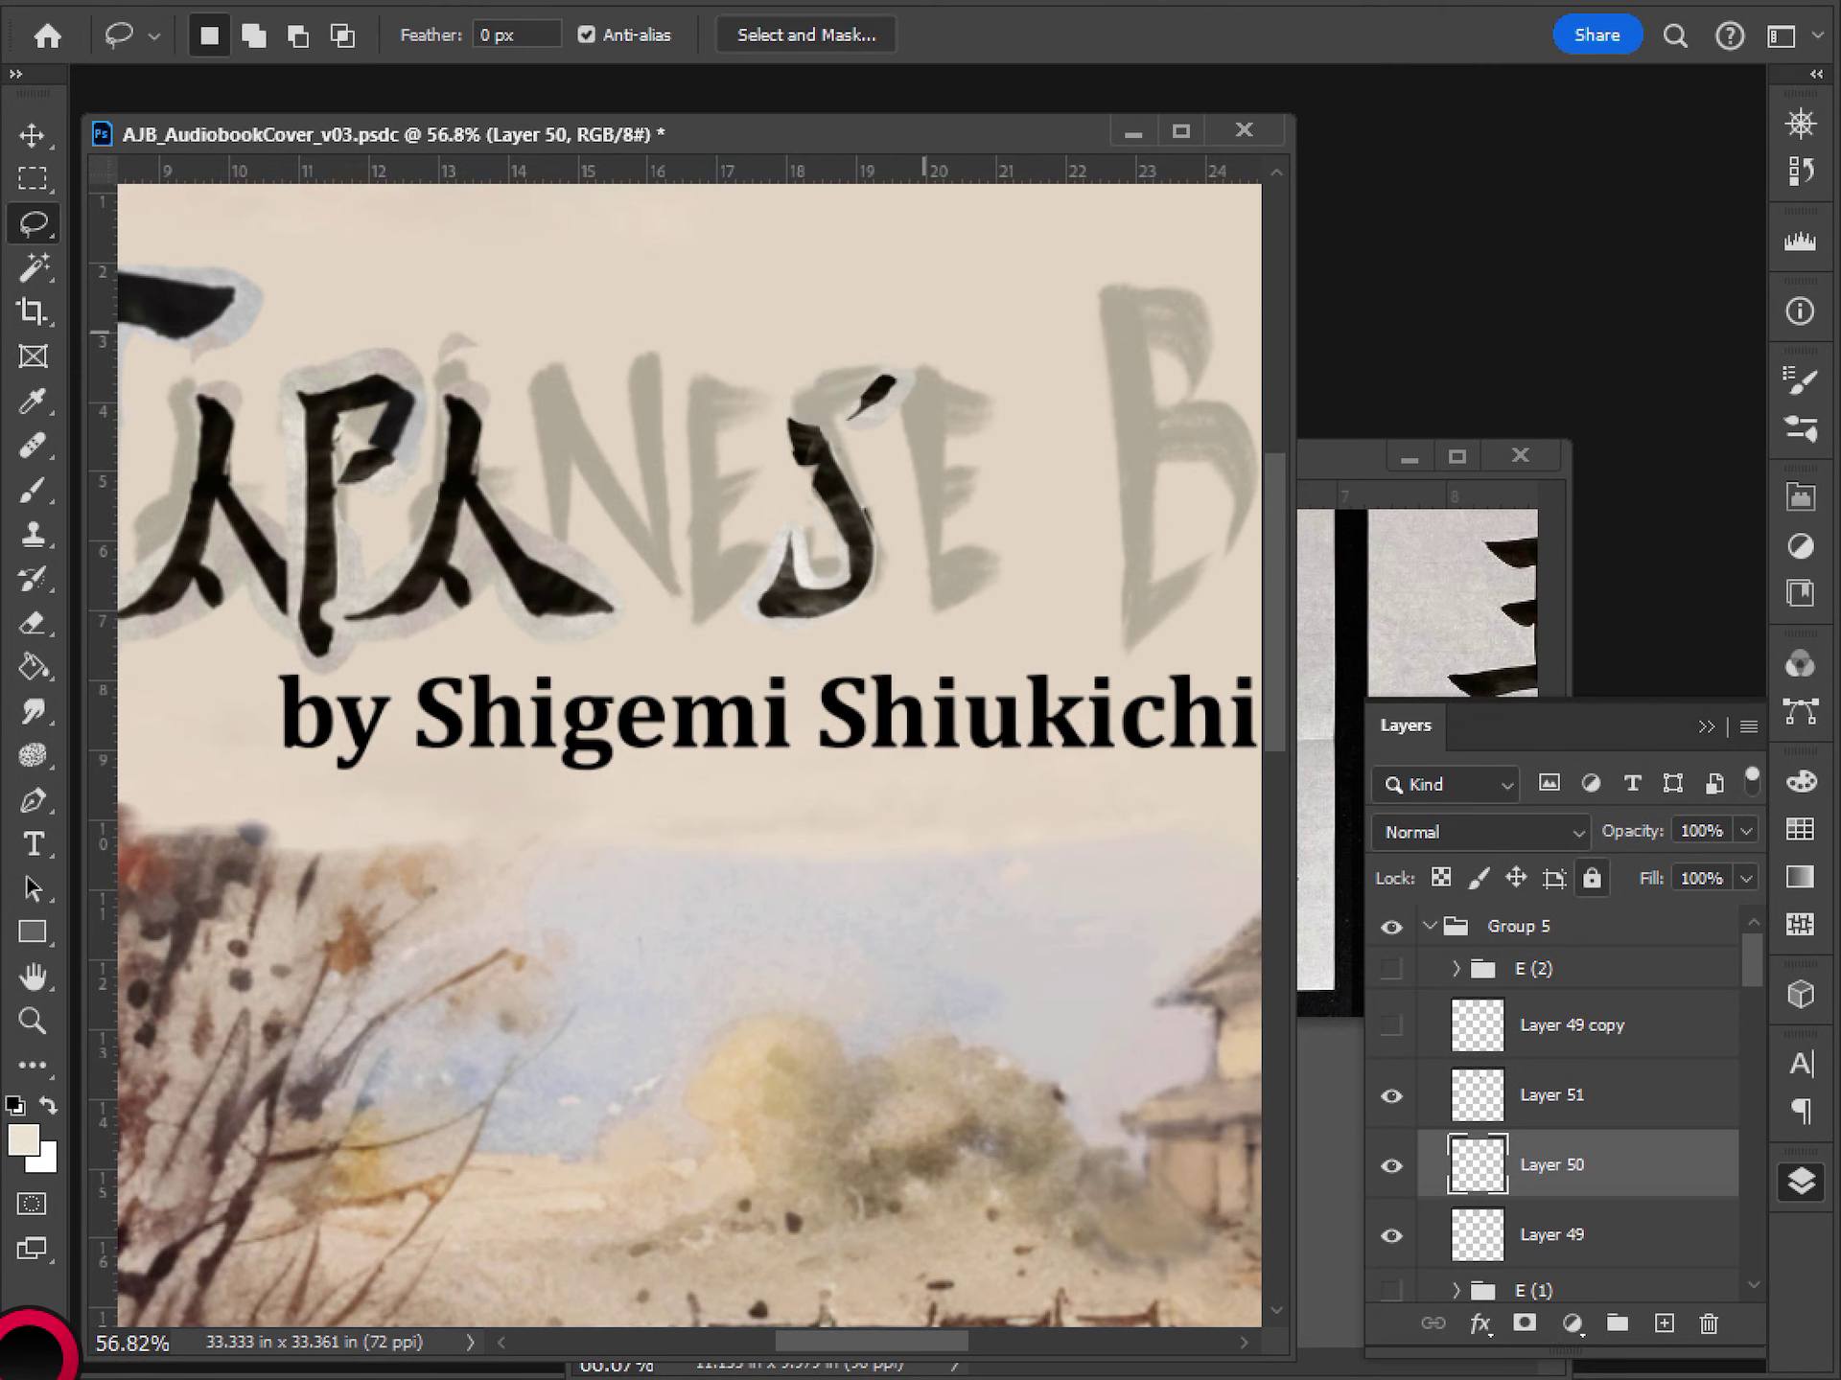
- Paste the cut arc onto its own layer and nudge it down to join the rest of the S's top stroke
key("ctrl+v")
key("ctrl+t")
mouse_move(841, 362)
left_mouse_down()
mouse_move(841, 330)
mouse_move(929, 347)
mouse_move(932, 327)
mouse_move(844, 391)
left_mouse_up()
key("Return")
key("l")
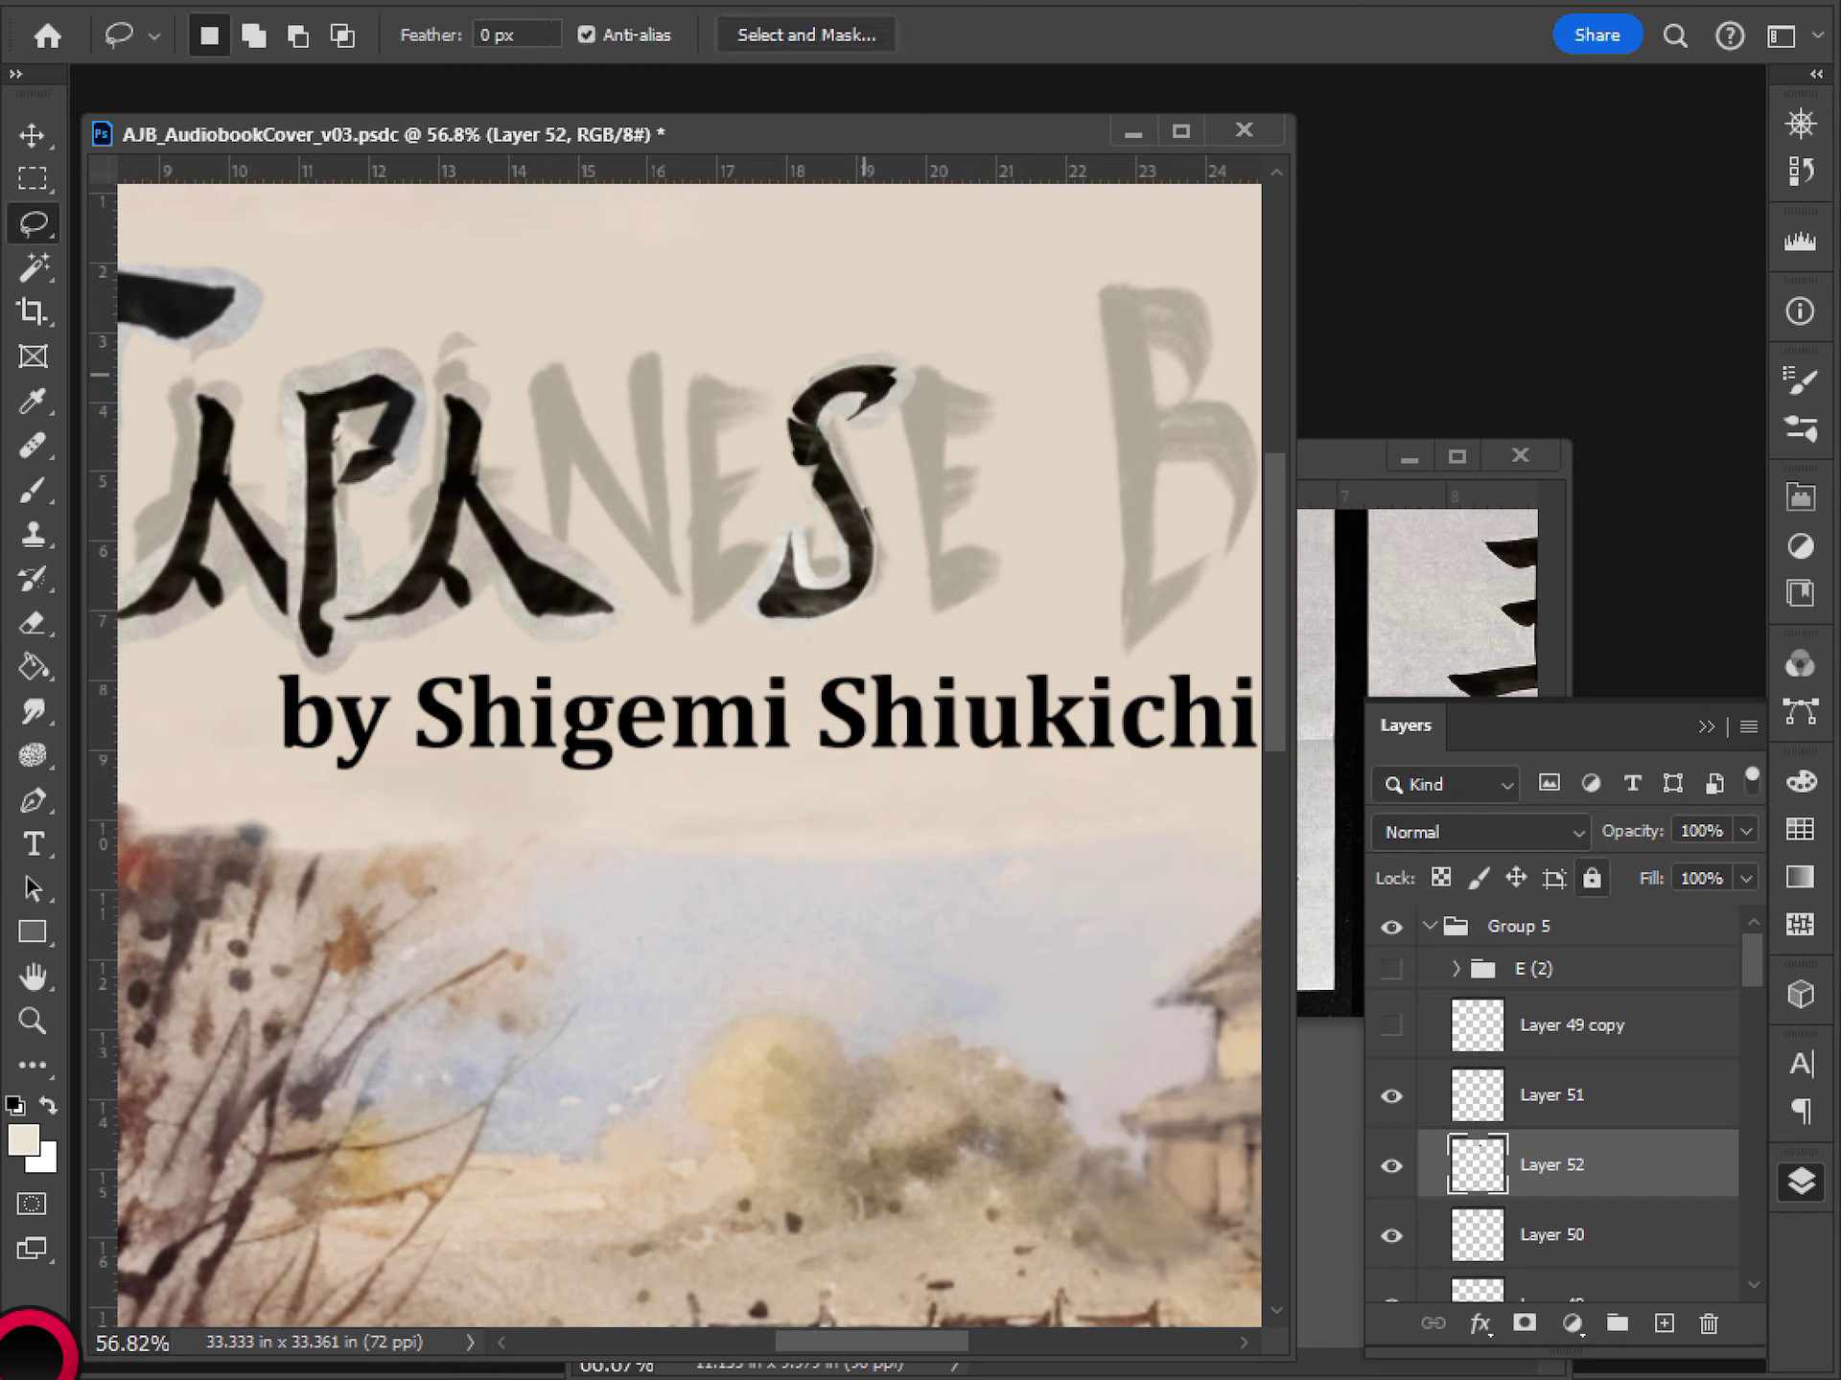
key("v")
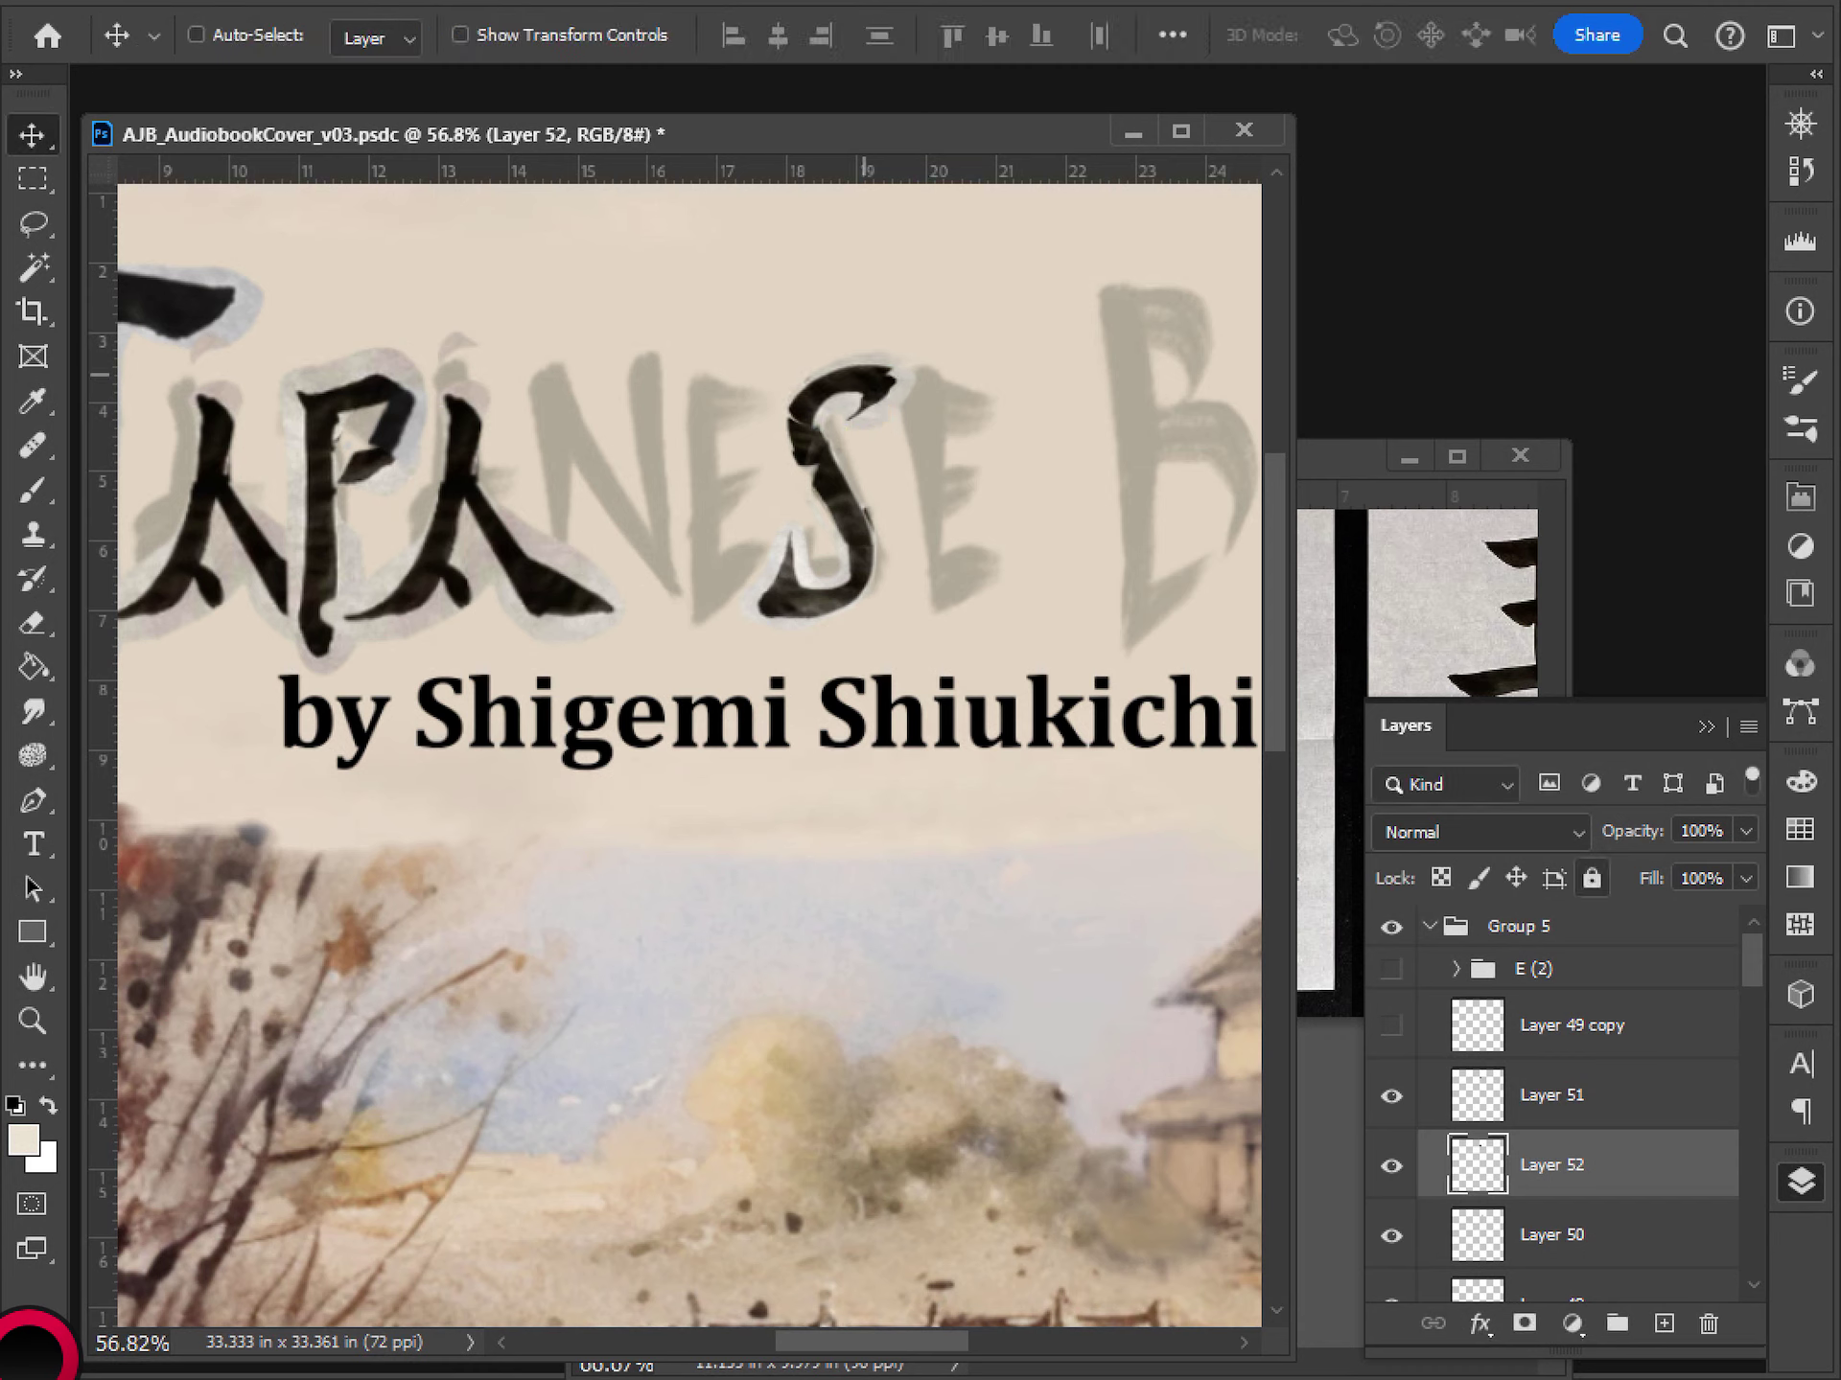
key("Down")
key("Down")
key("Down")
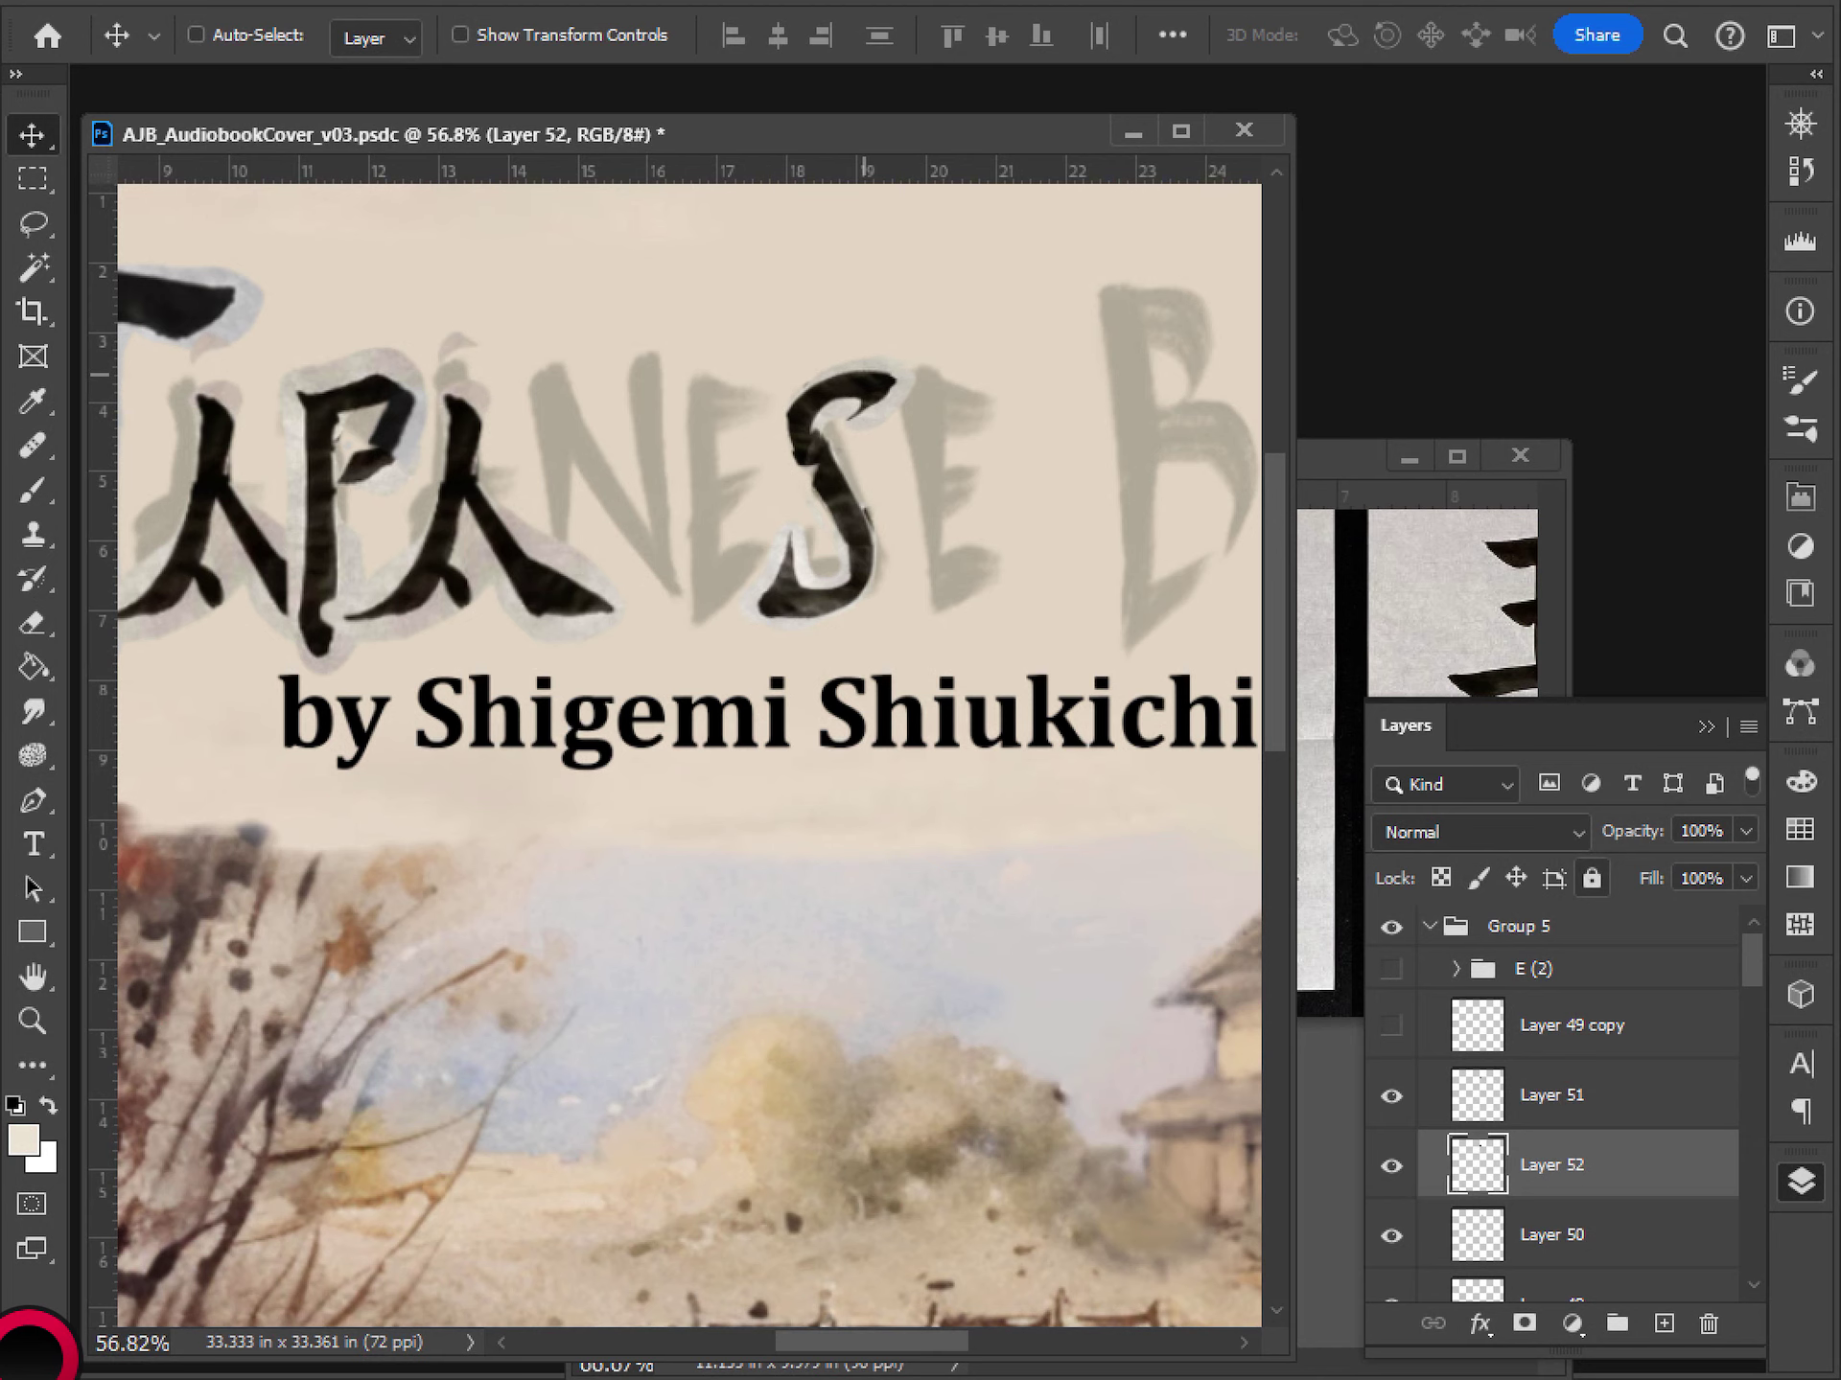
- Group the layers from Layer 49 copy down to Layer 49 under the name S and save the cover
scroll(760, 678, "down", 3)
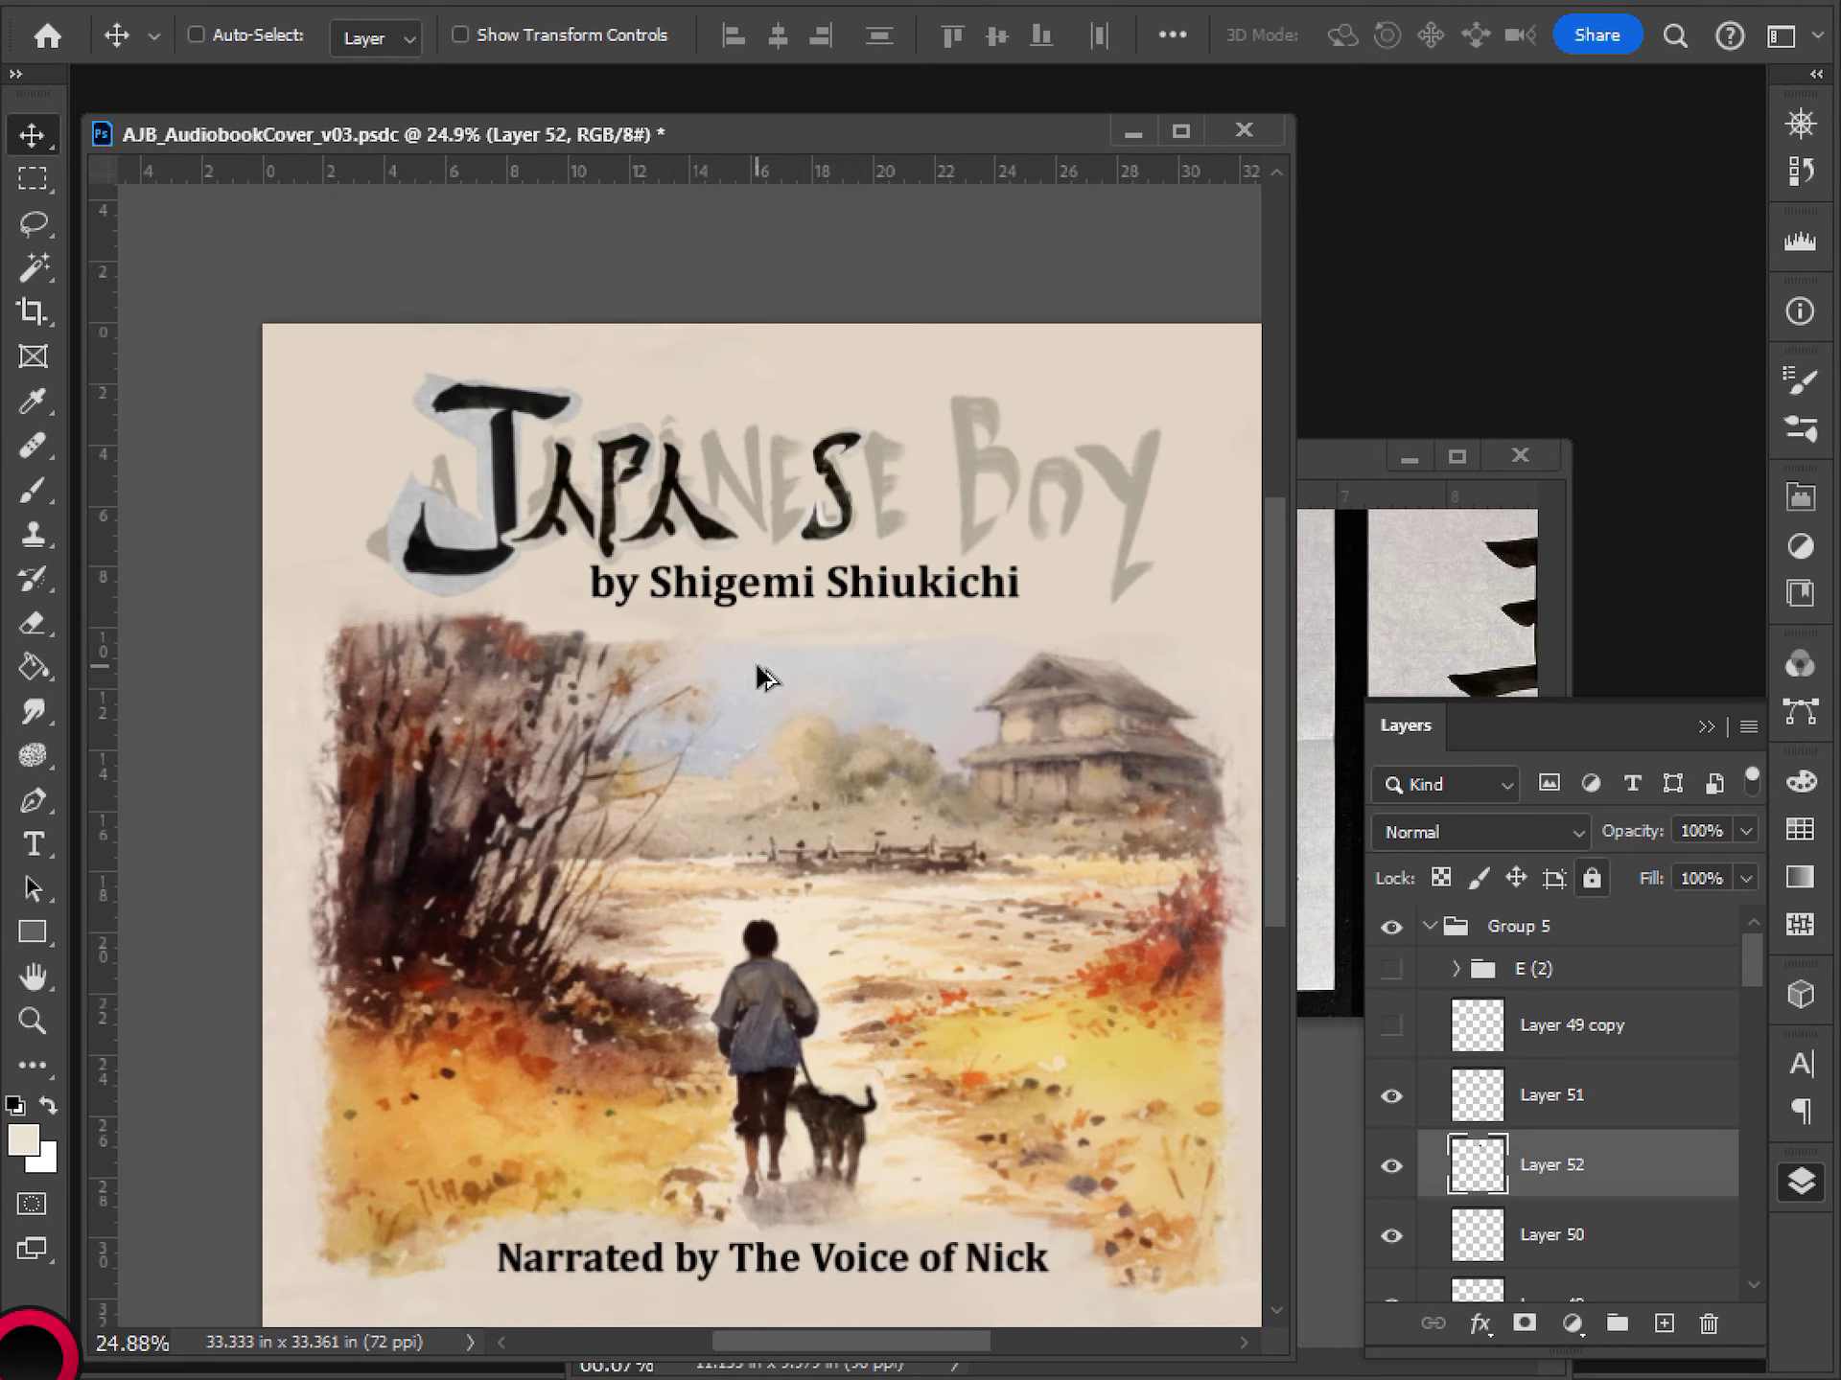
scroll(813, 699, "up", 2)
left_click(1452, 988)
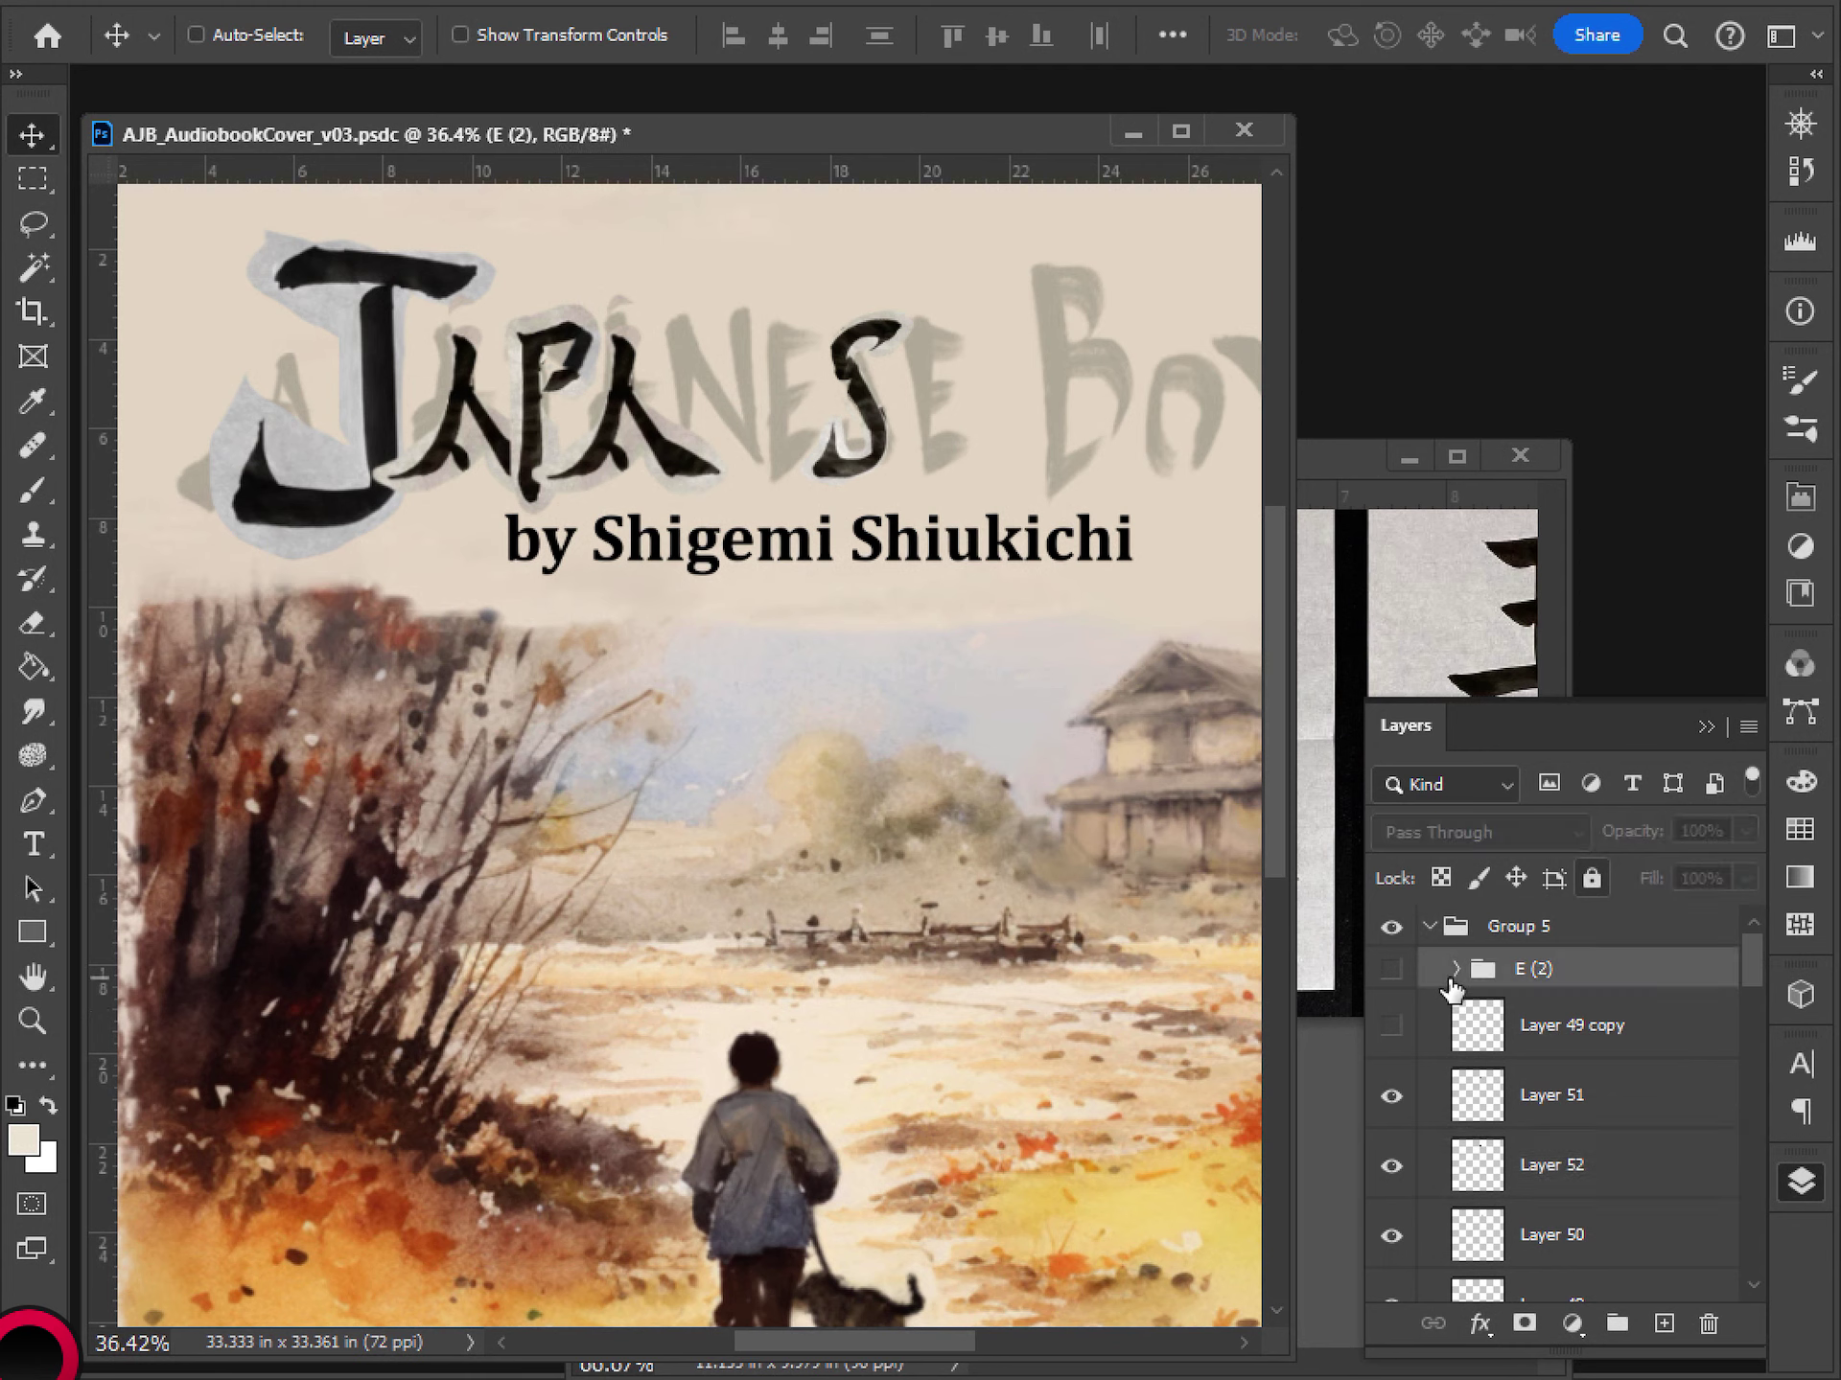
left_click(1518, 1055)
scroll(1539, 1031, "down", 3)
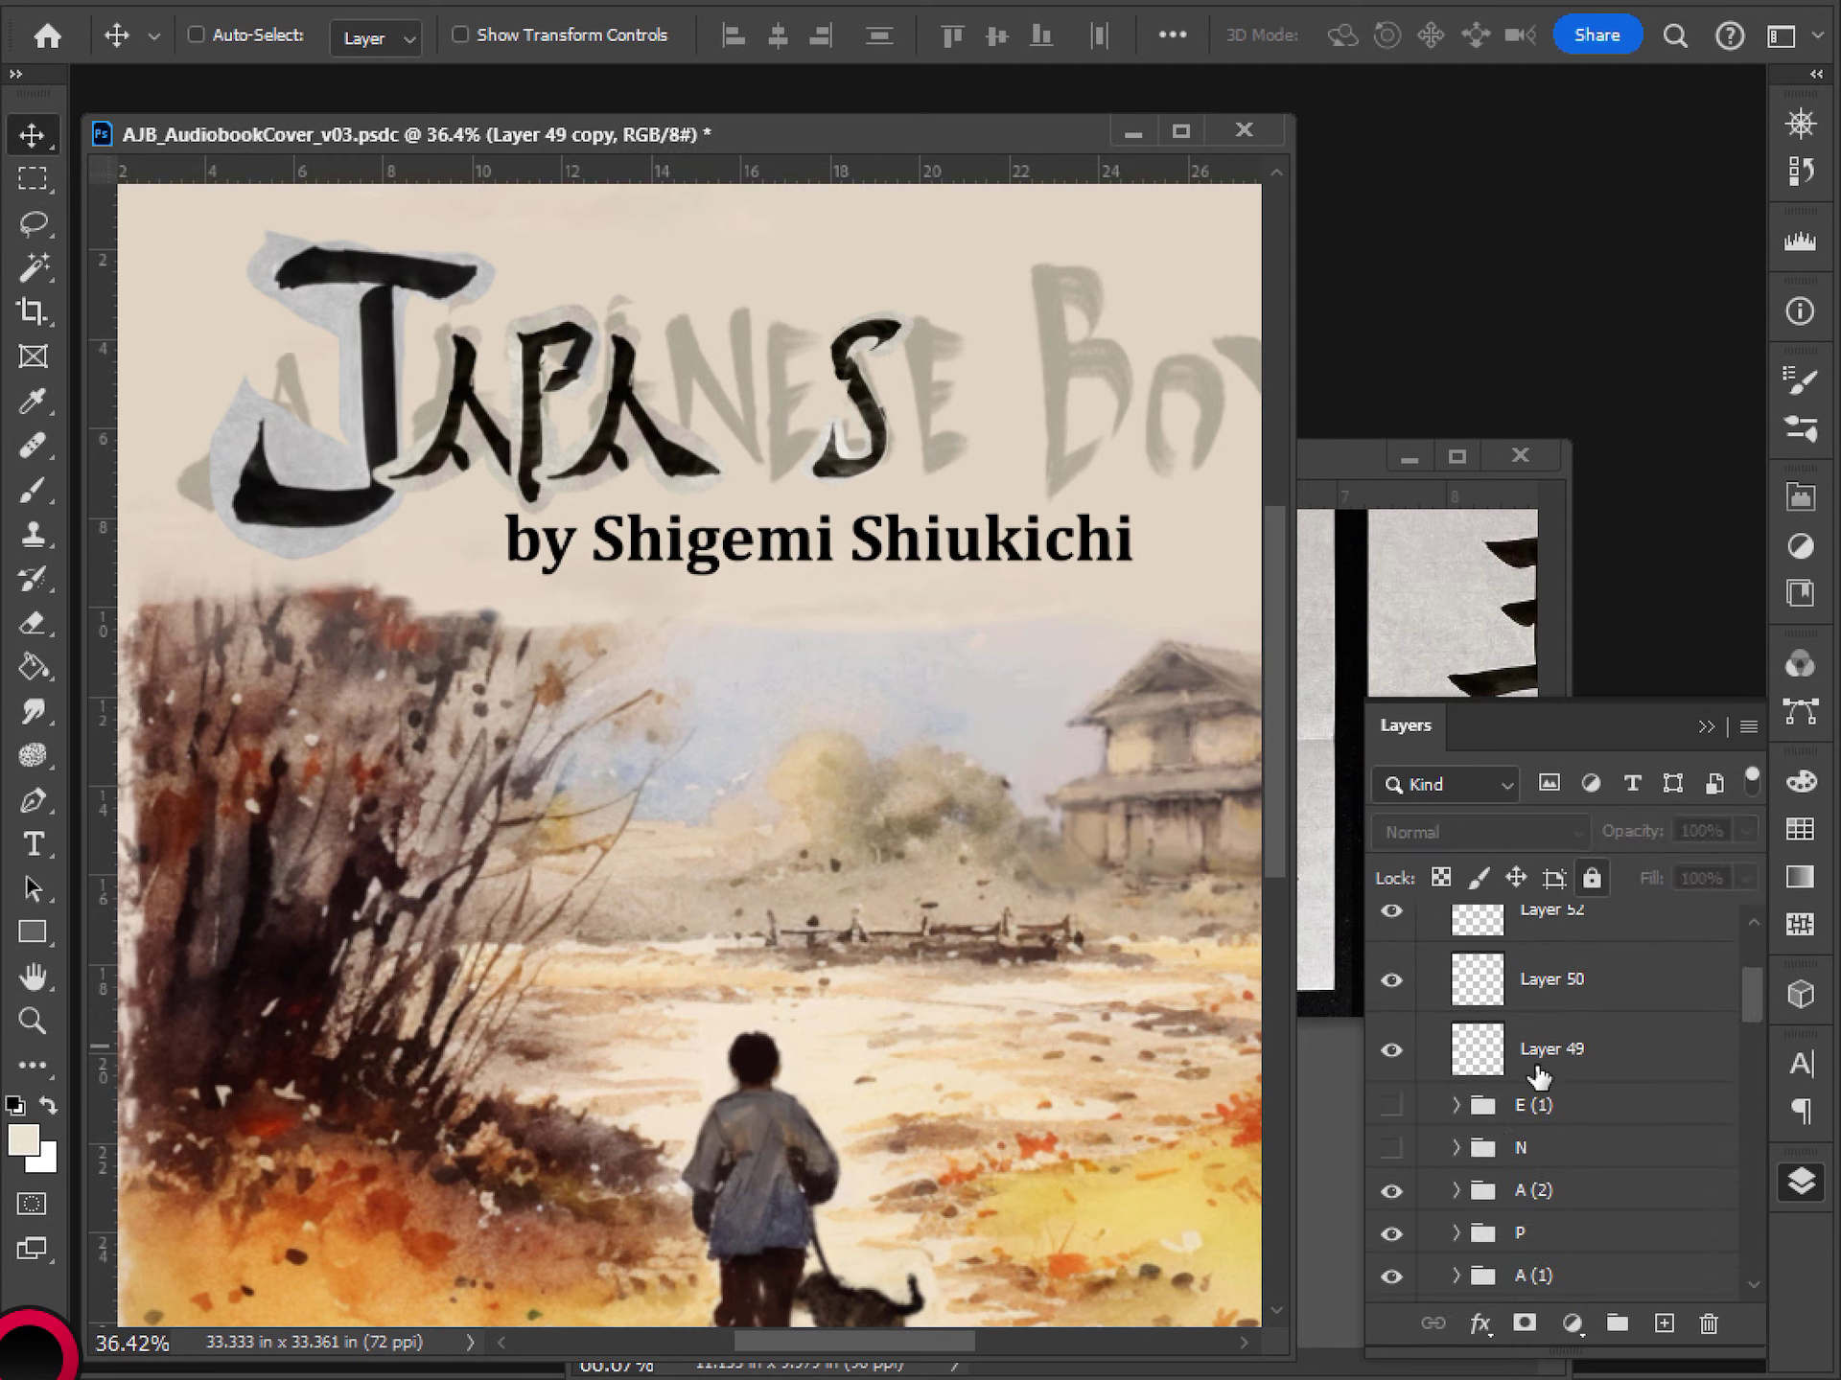
left_click(1542, 1055, "shift")
left_click(1618, 1323)
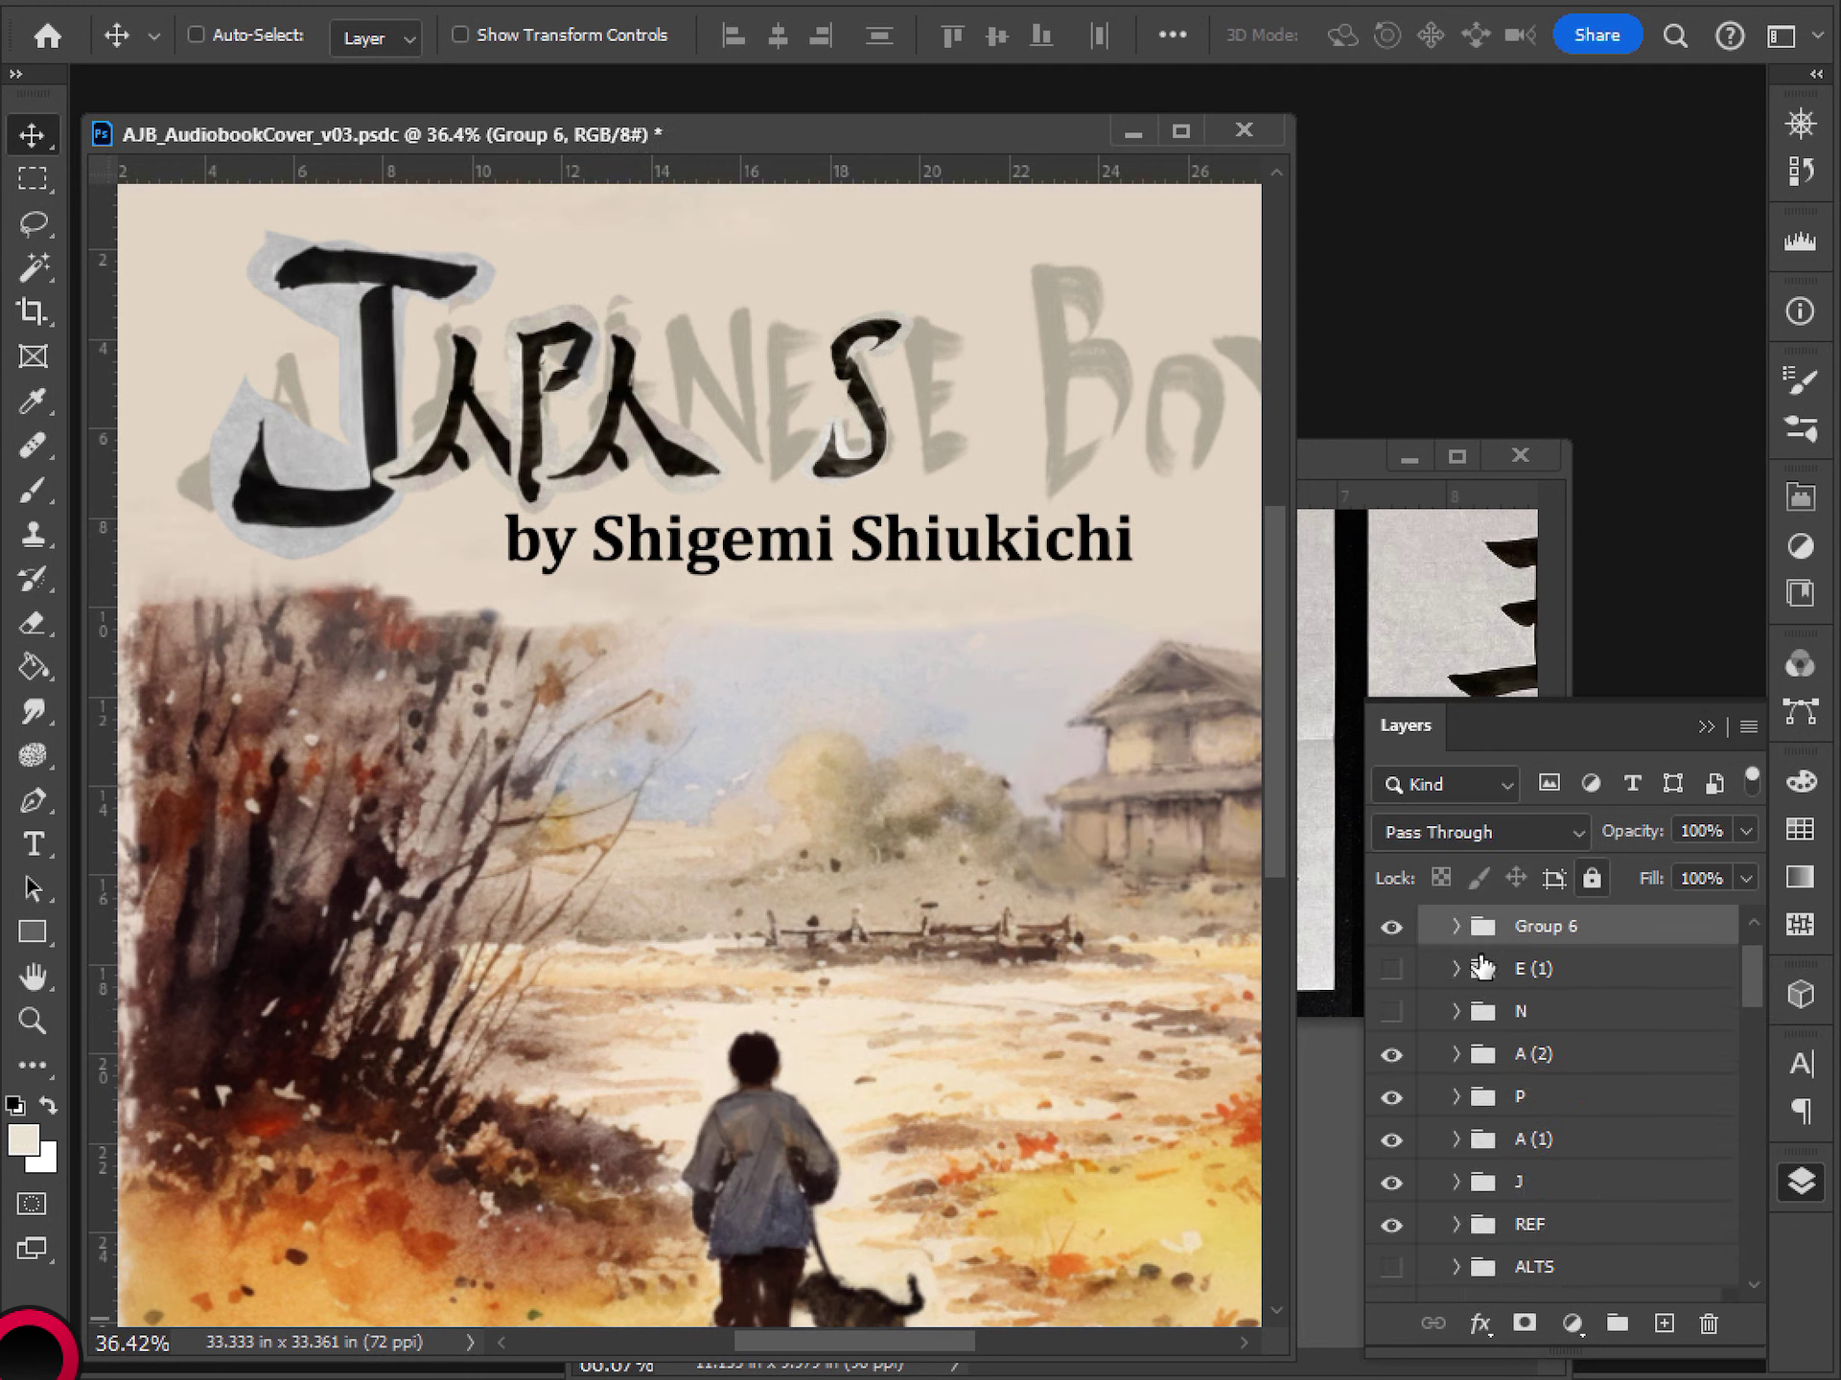
double_click(1555, 927)
type("S")
key("Return")
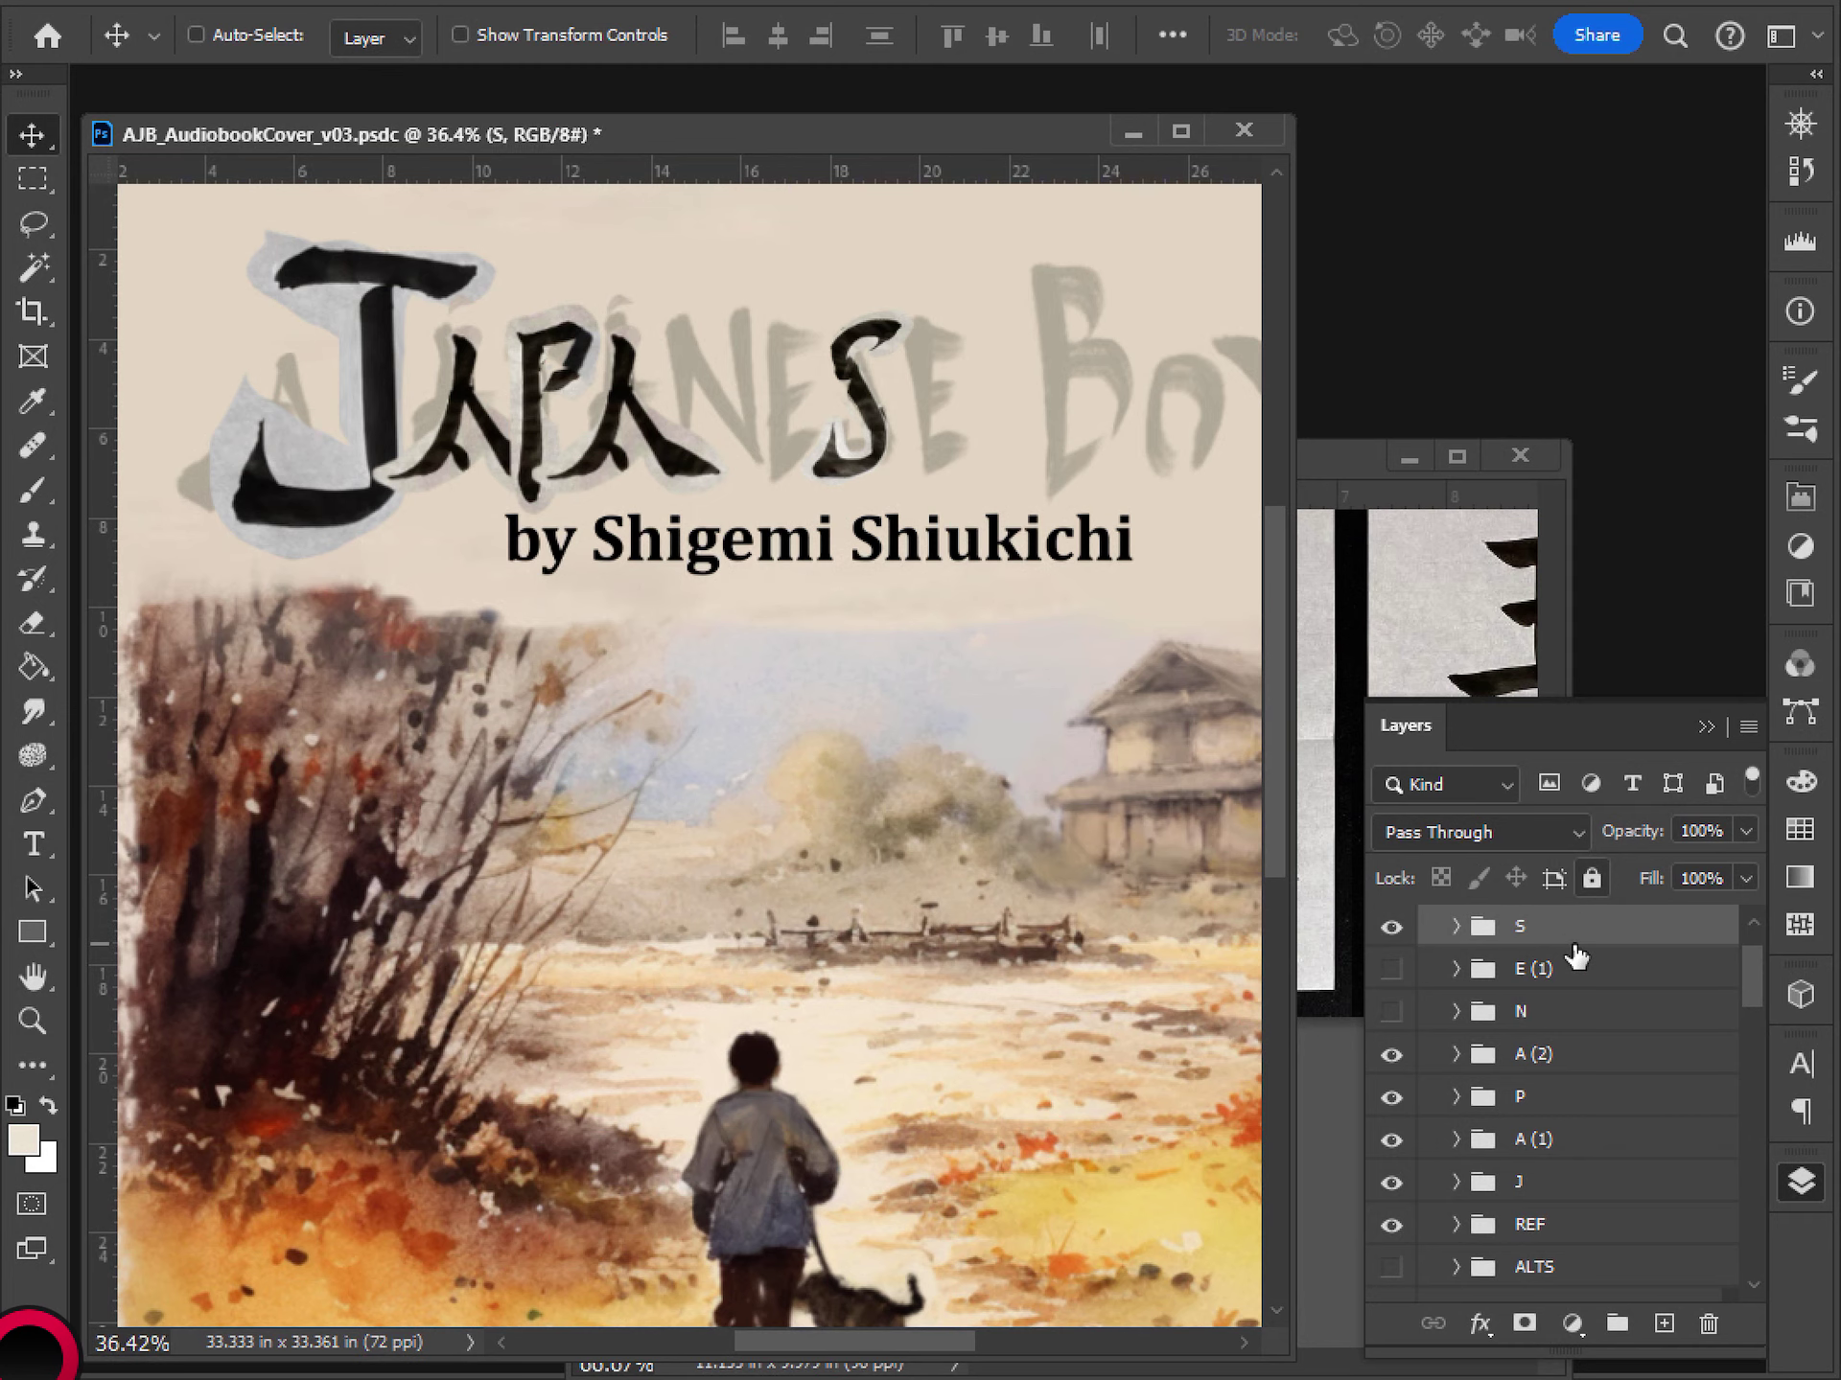
key("ctrl+s")
- Show the N and E (1) groups, hide the S group, and make E (1) the active group
left_click_drag(1391, 1011, 1391, 971)
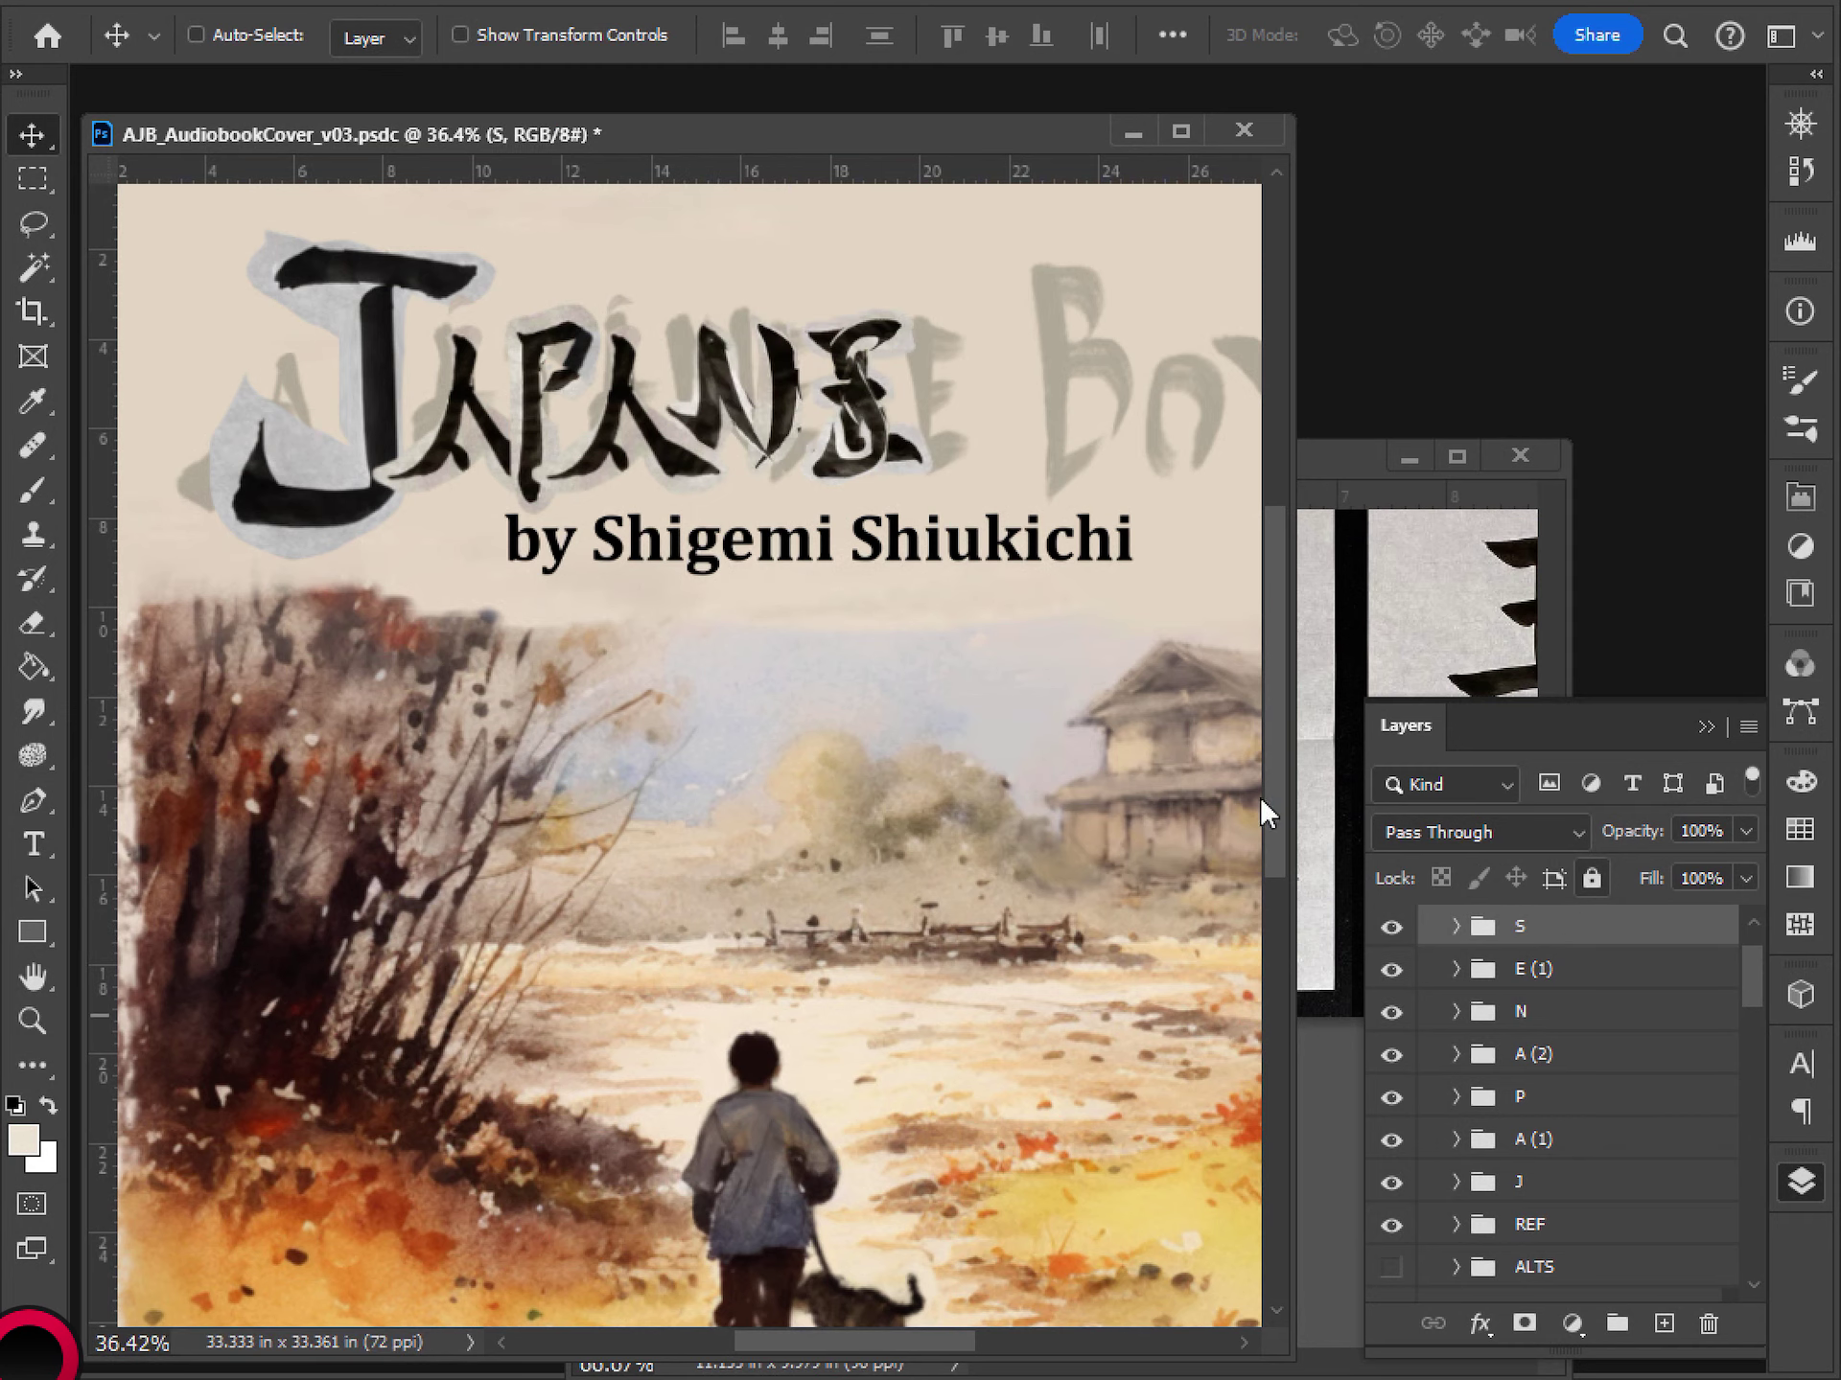
scroll(888, 537, "up", 1)
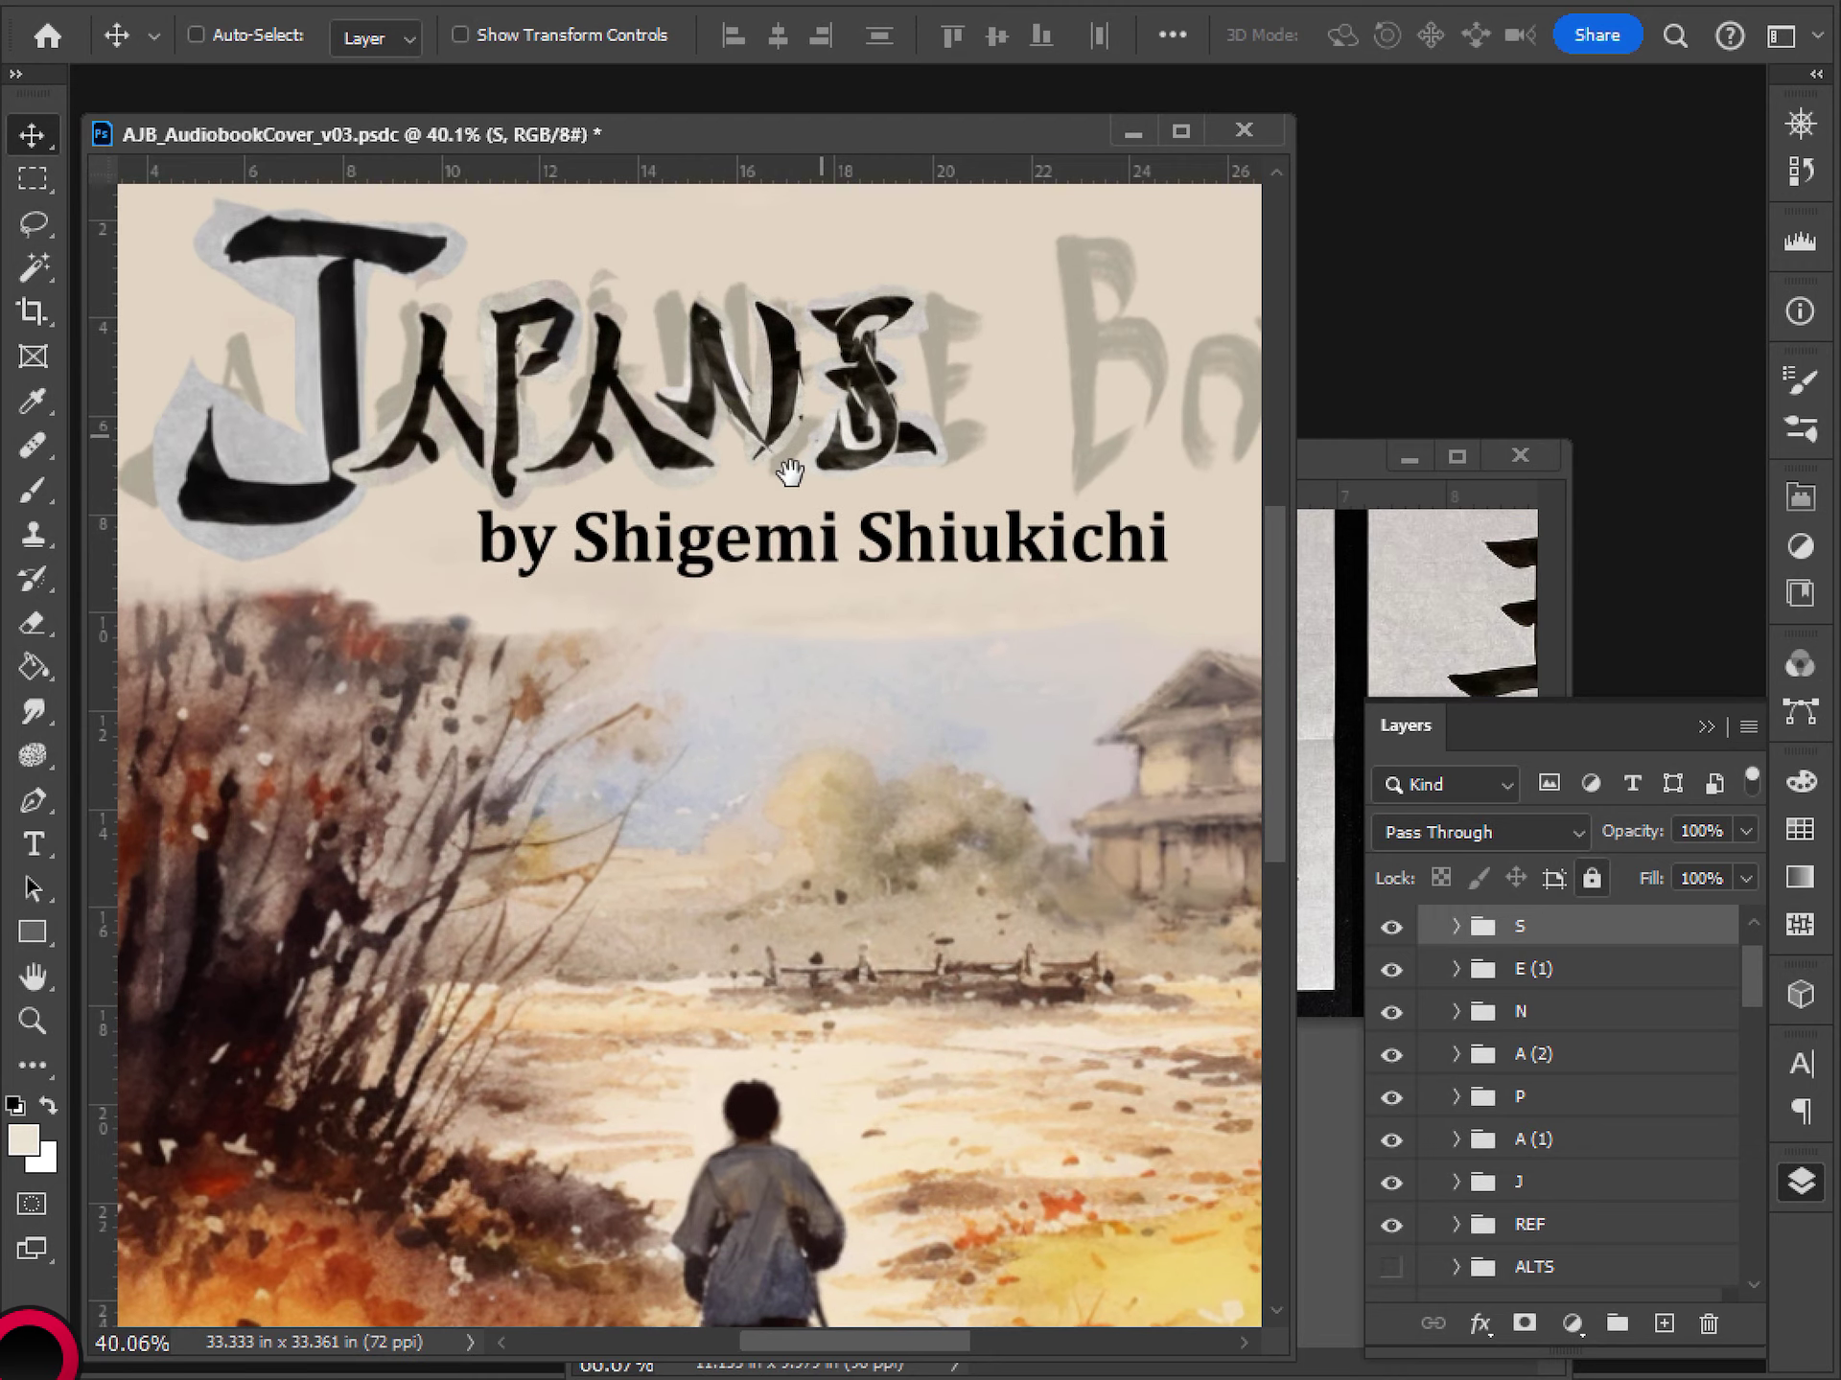
left_click(1543, 983)
left_click_drag(782, 565, 772, 508)
left_click(1391, 926)
scroll(732, 723, "down", 9)
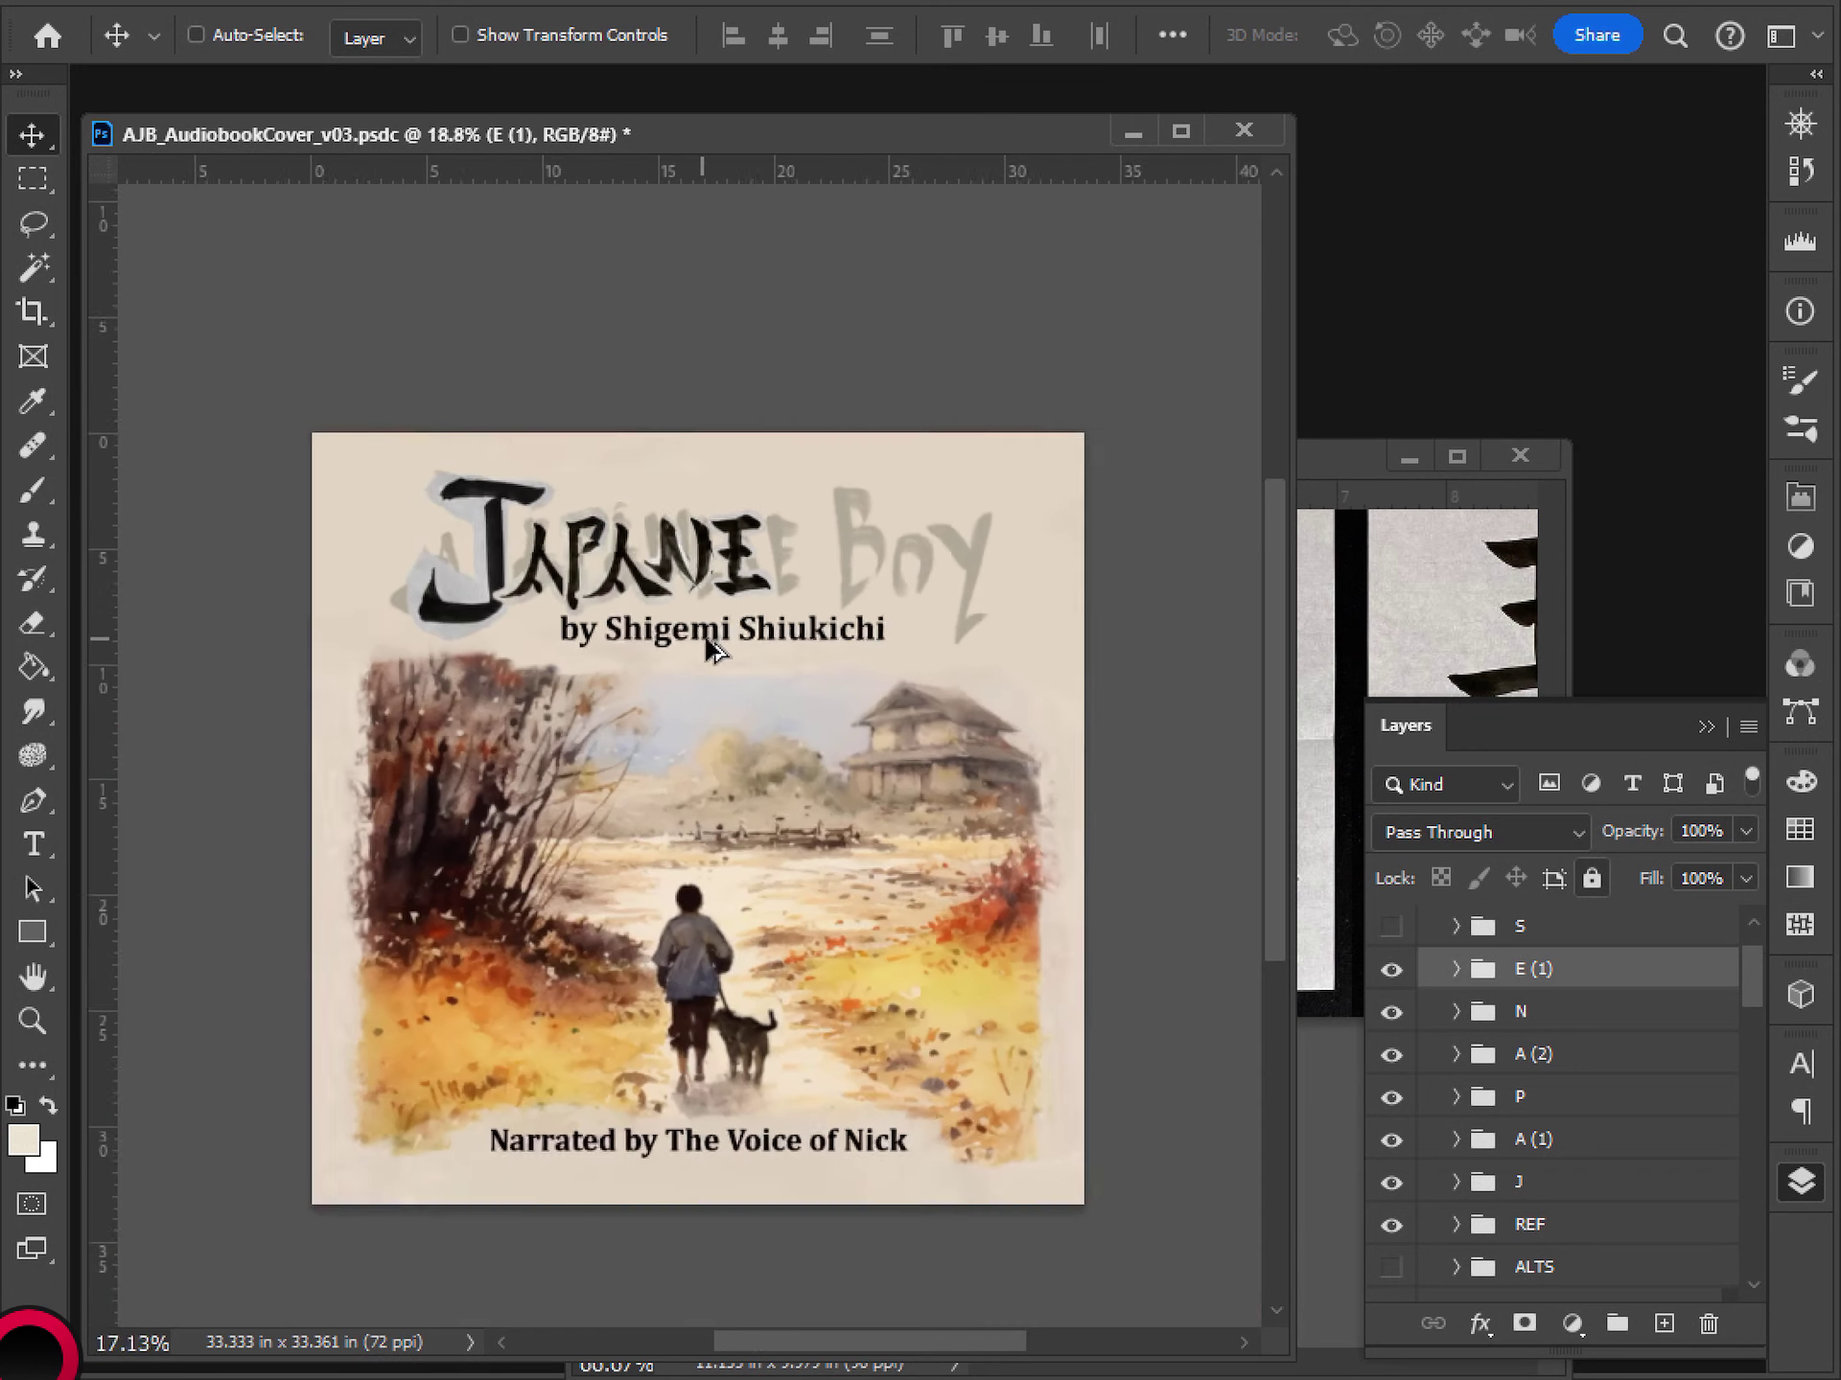
- Examine the spacing and fit of the JAPANE lettering on the cover, both close up and at thumbnail size
scroll(733, 597, "up", 8)
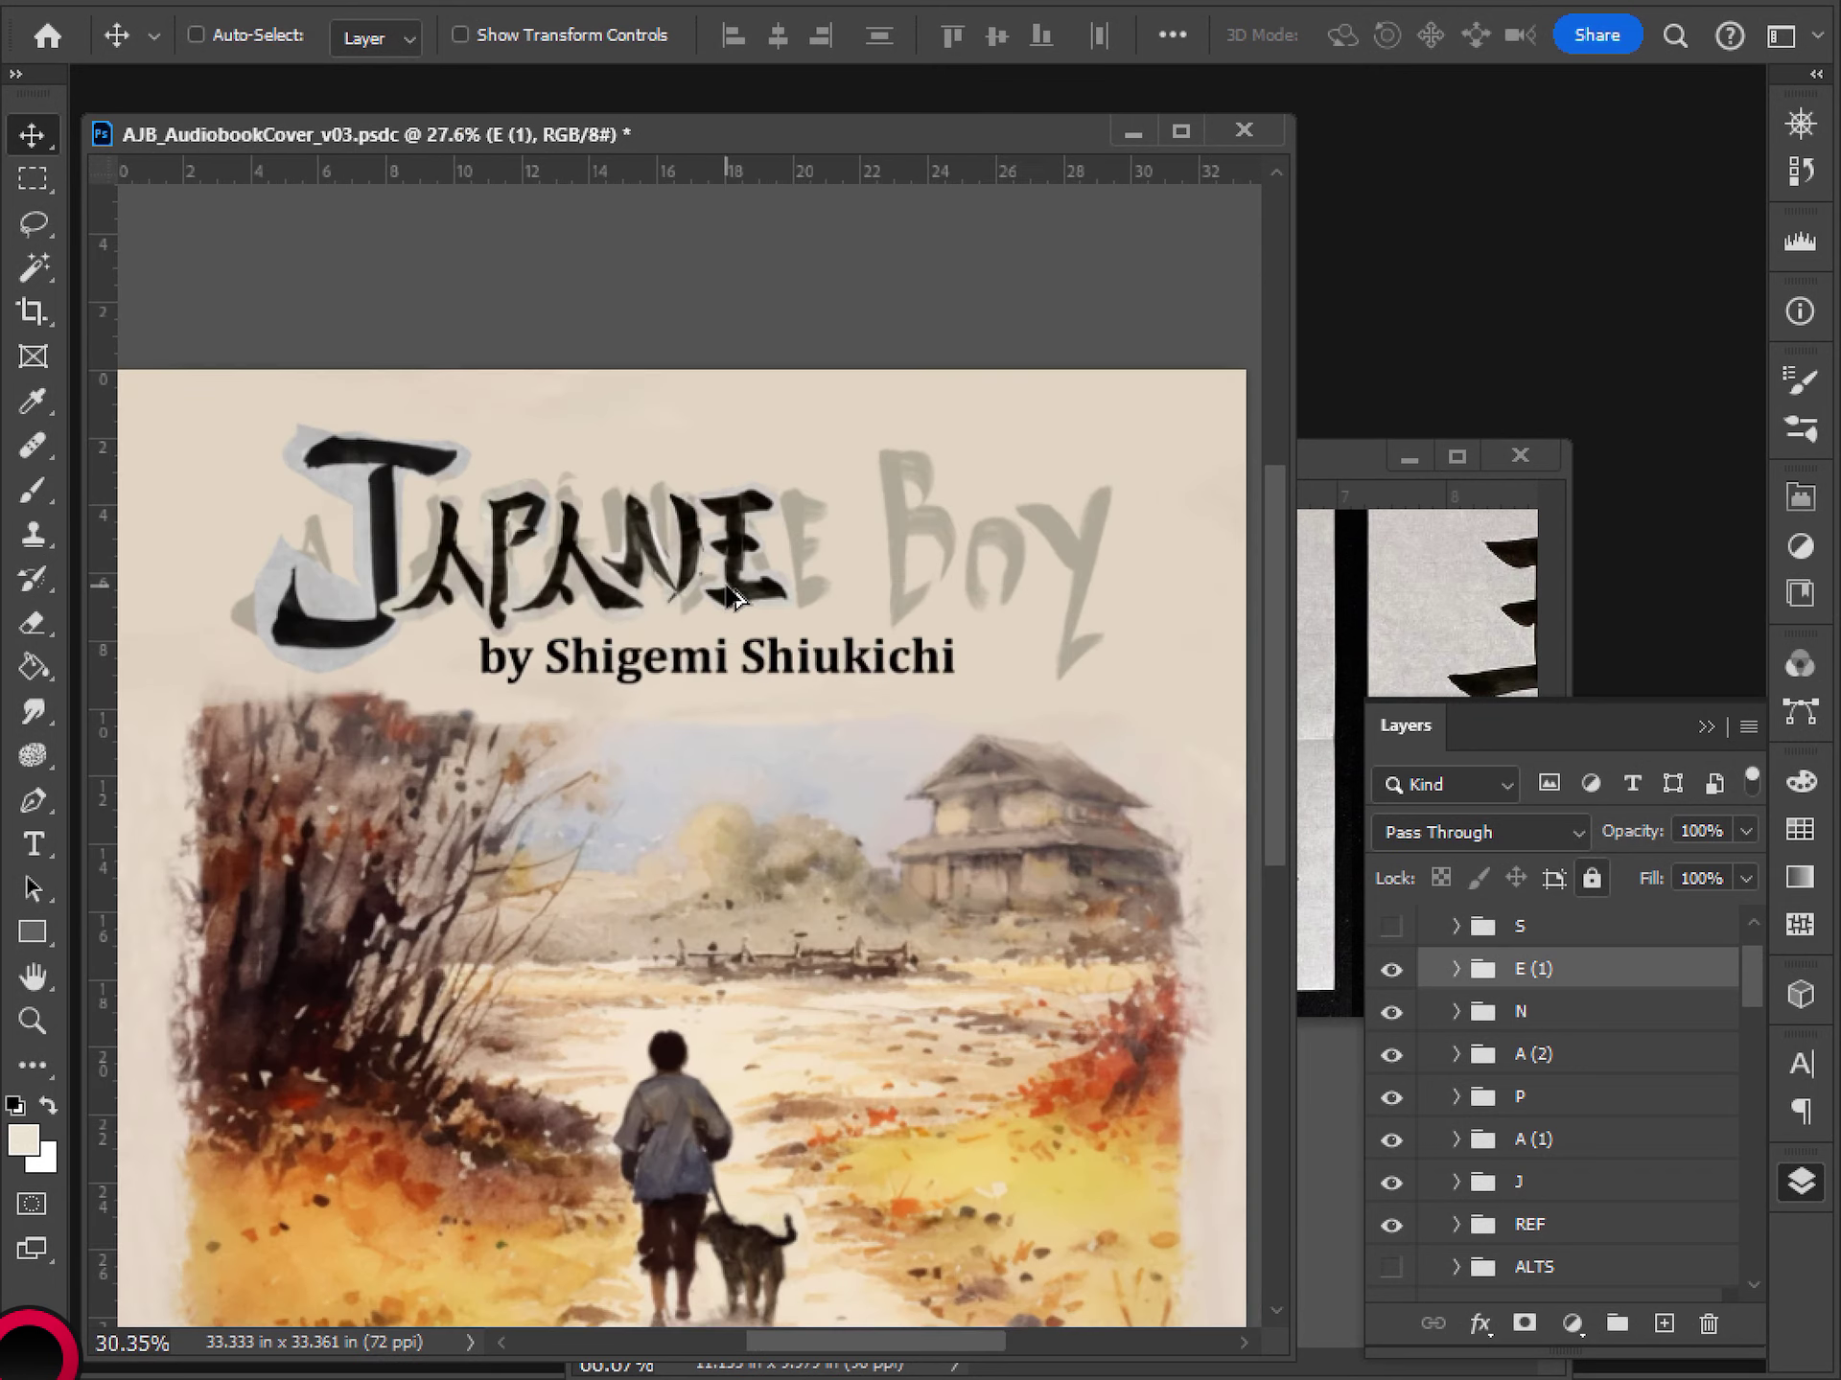
scroll(685, 596, "down", 9)
scroll(692, 632, "down", 4)
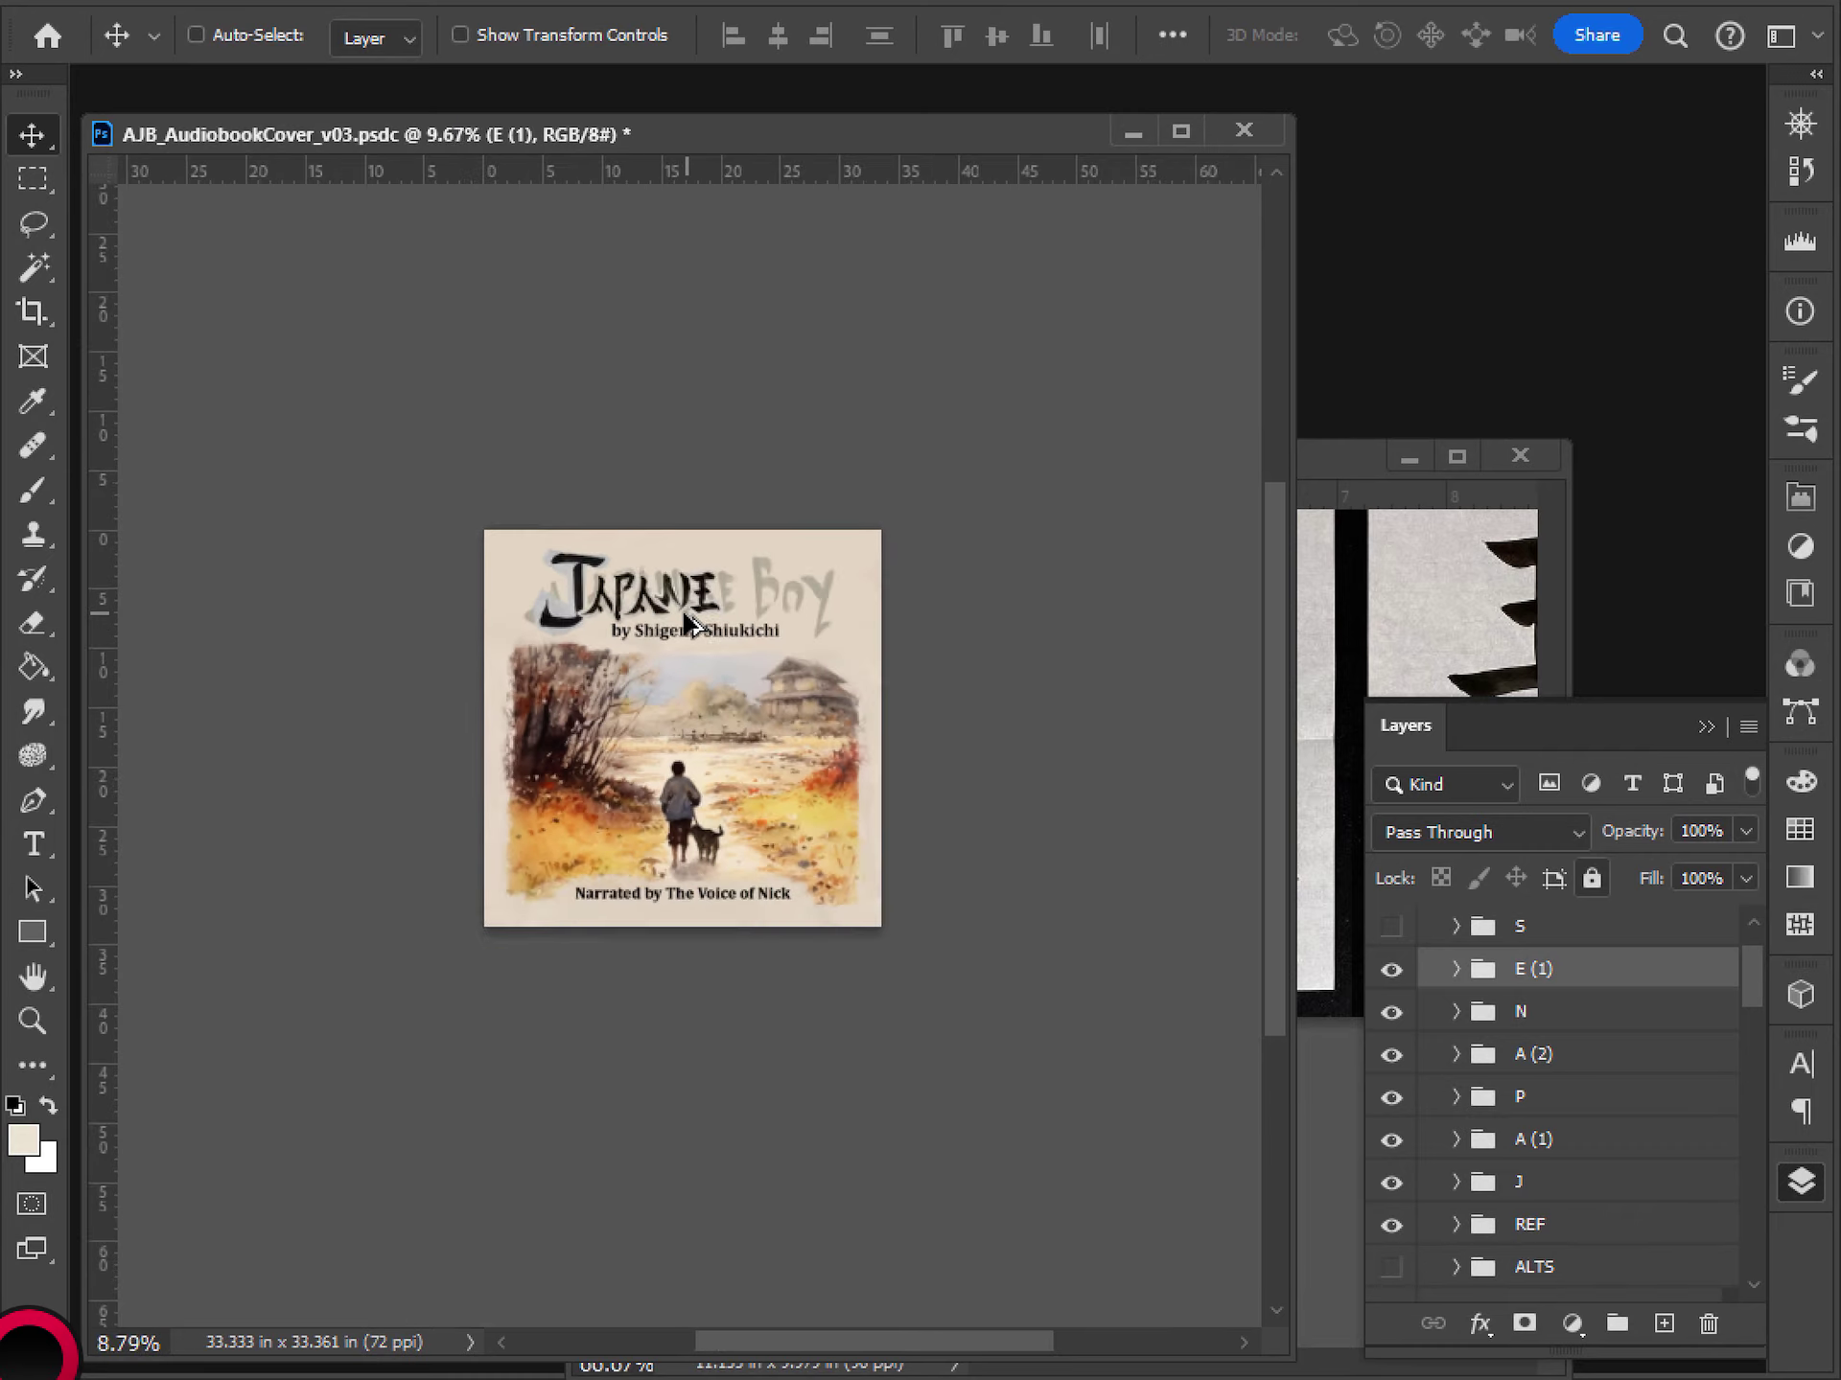
scroll(665, 614, "up", 7)
scroll(640, 633, "up", 5)
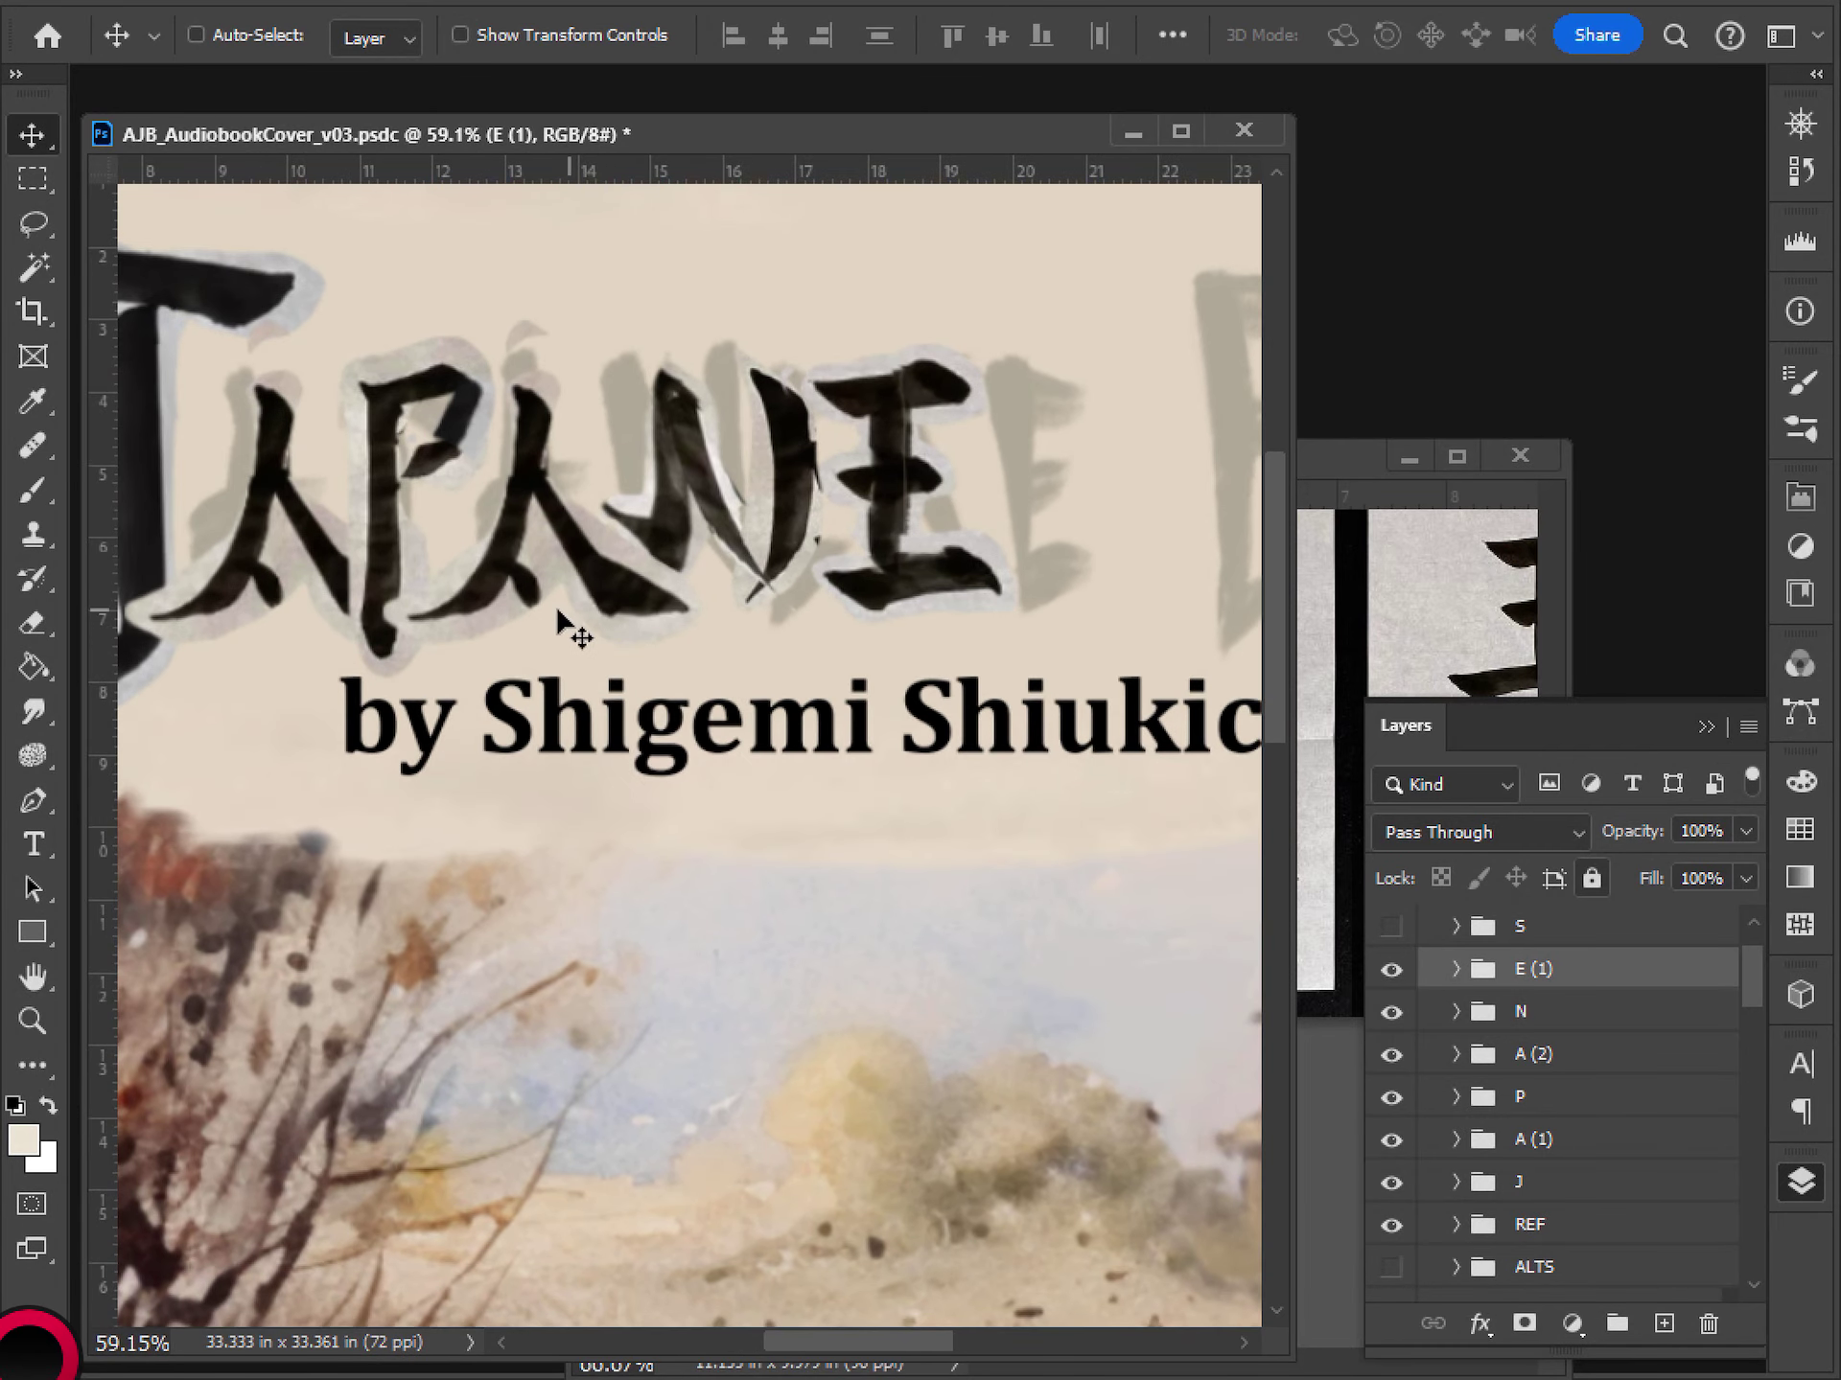
left_click_drag(464, 645, 567, 719)
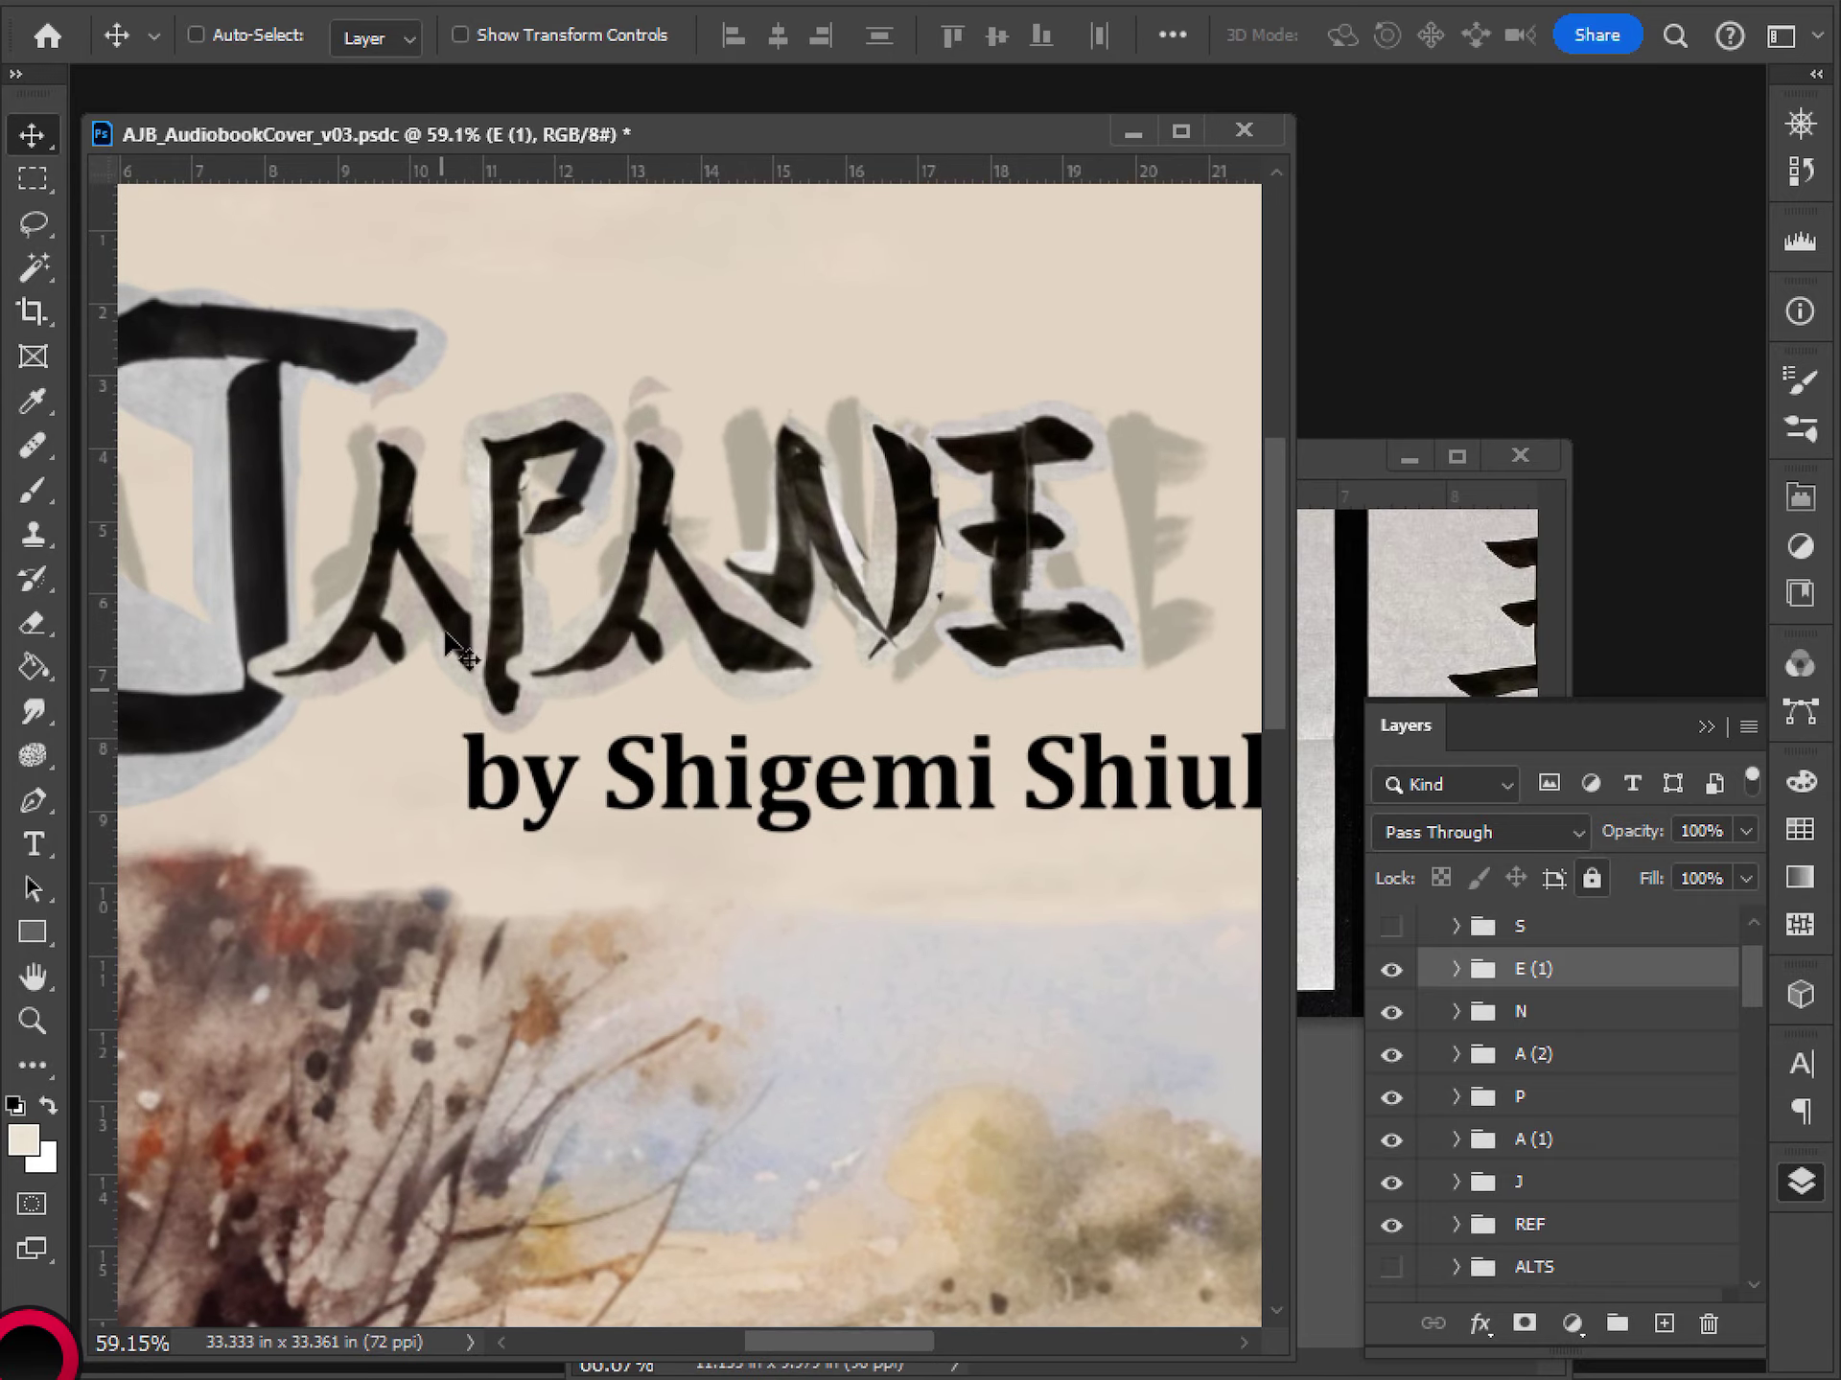
scroll(459, 582, "down", 5)
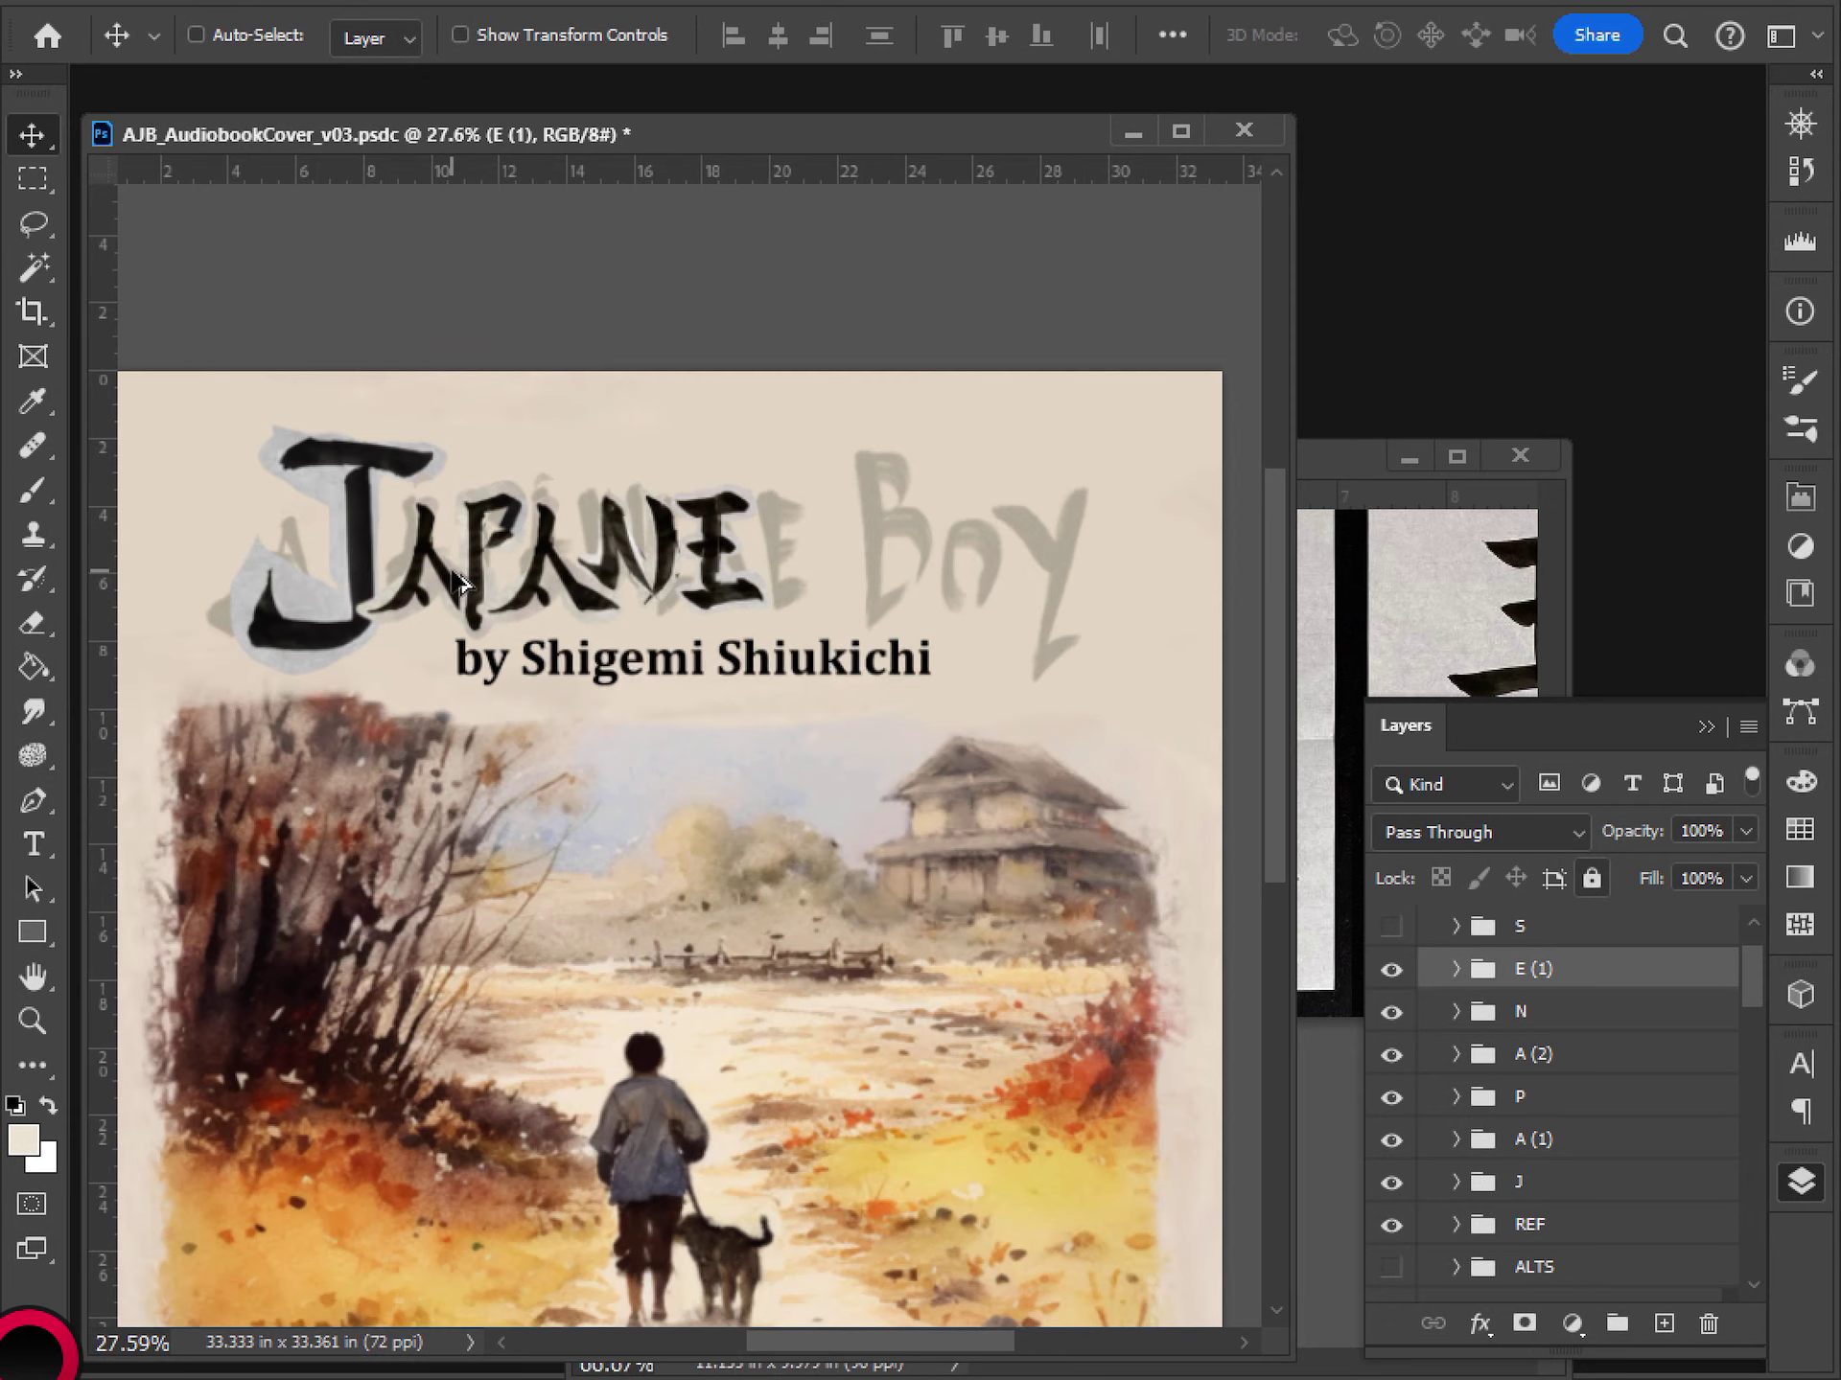
scroll(458, 582, "up", 4)
left_click_drag(349, 658, 440, 686)
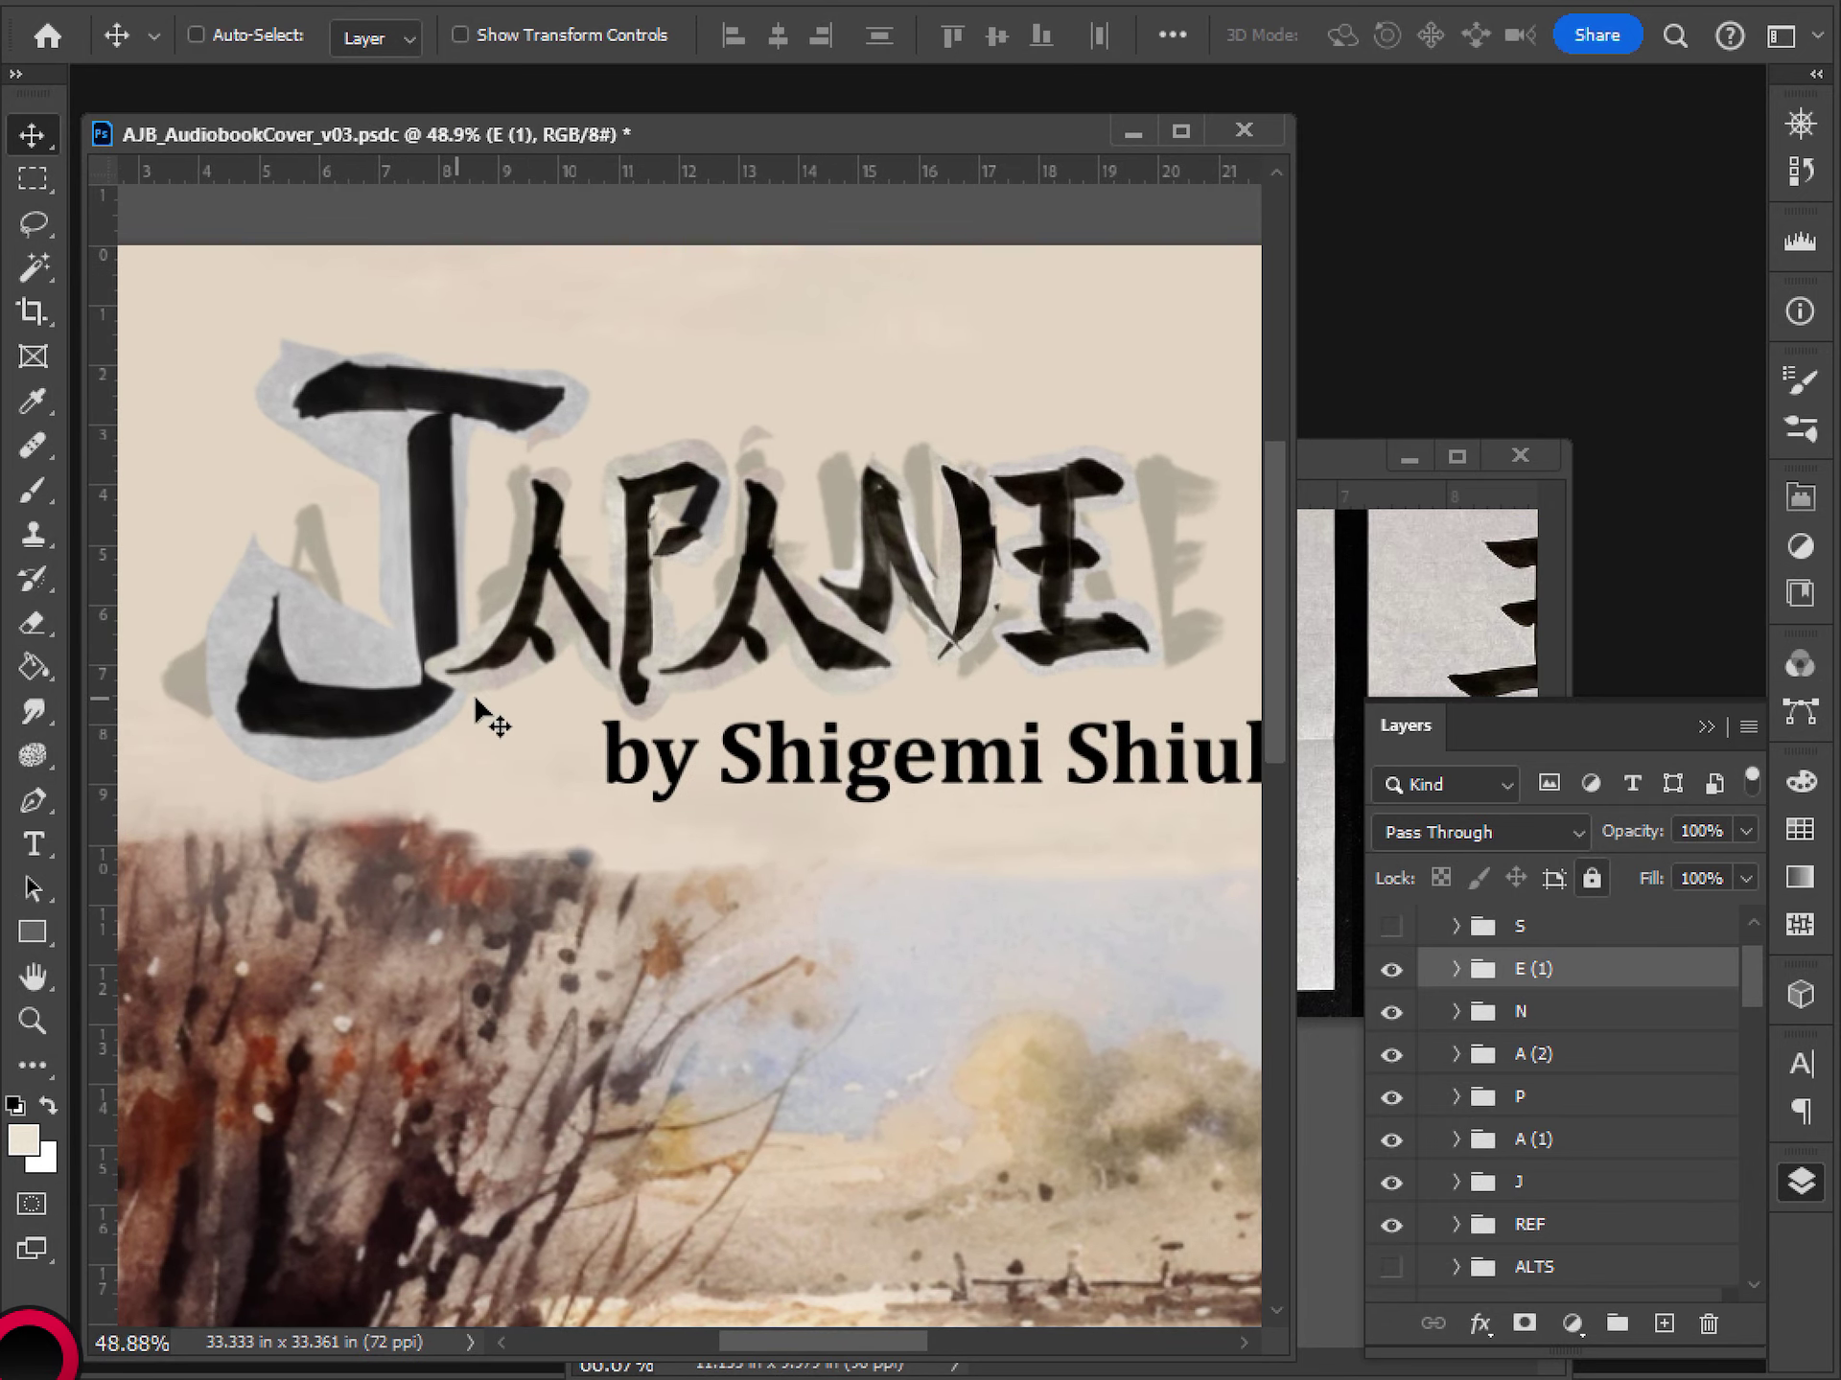
left_click_drag(823, 617, 794, 614)
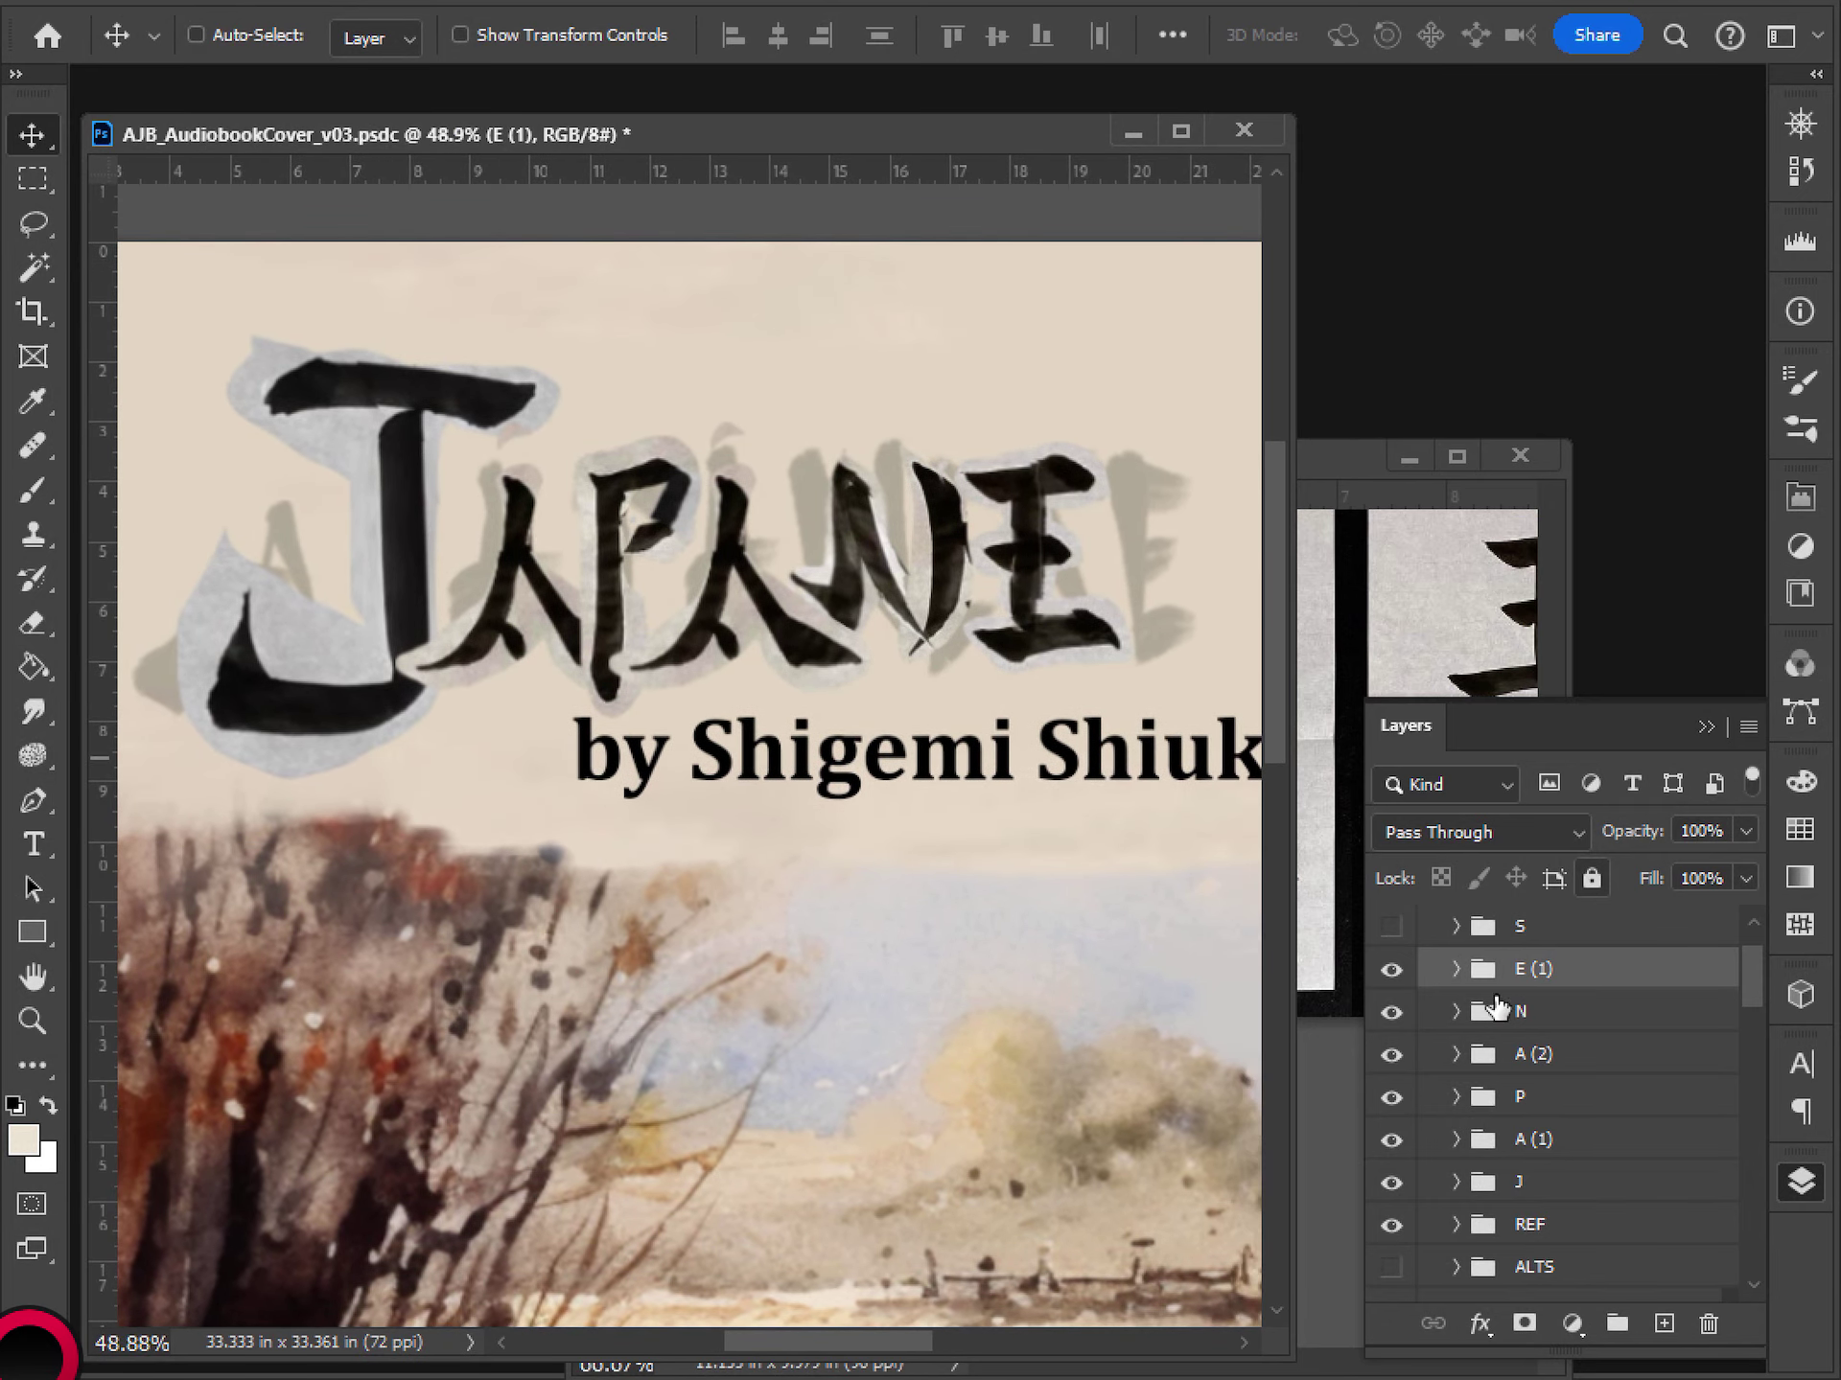
- Move the E (1) group slightly left and up so the E sits closer to the N
left_click(1392, 1014)
left_click_drag(872, 767, 824, 773)
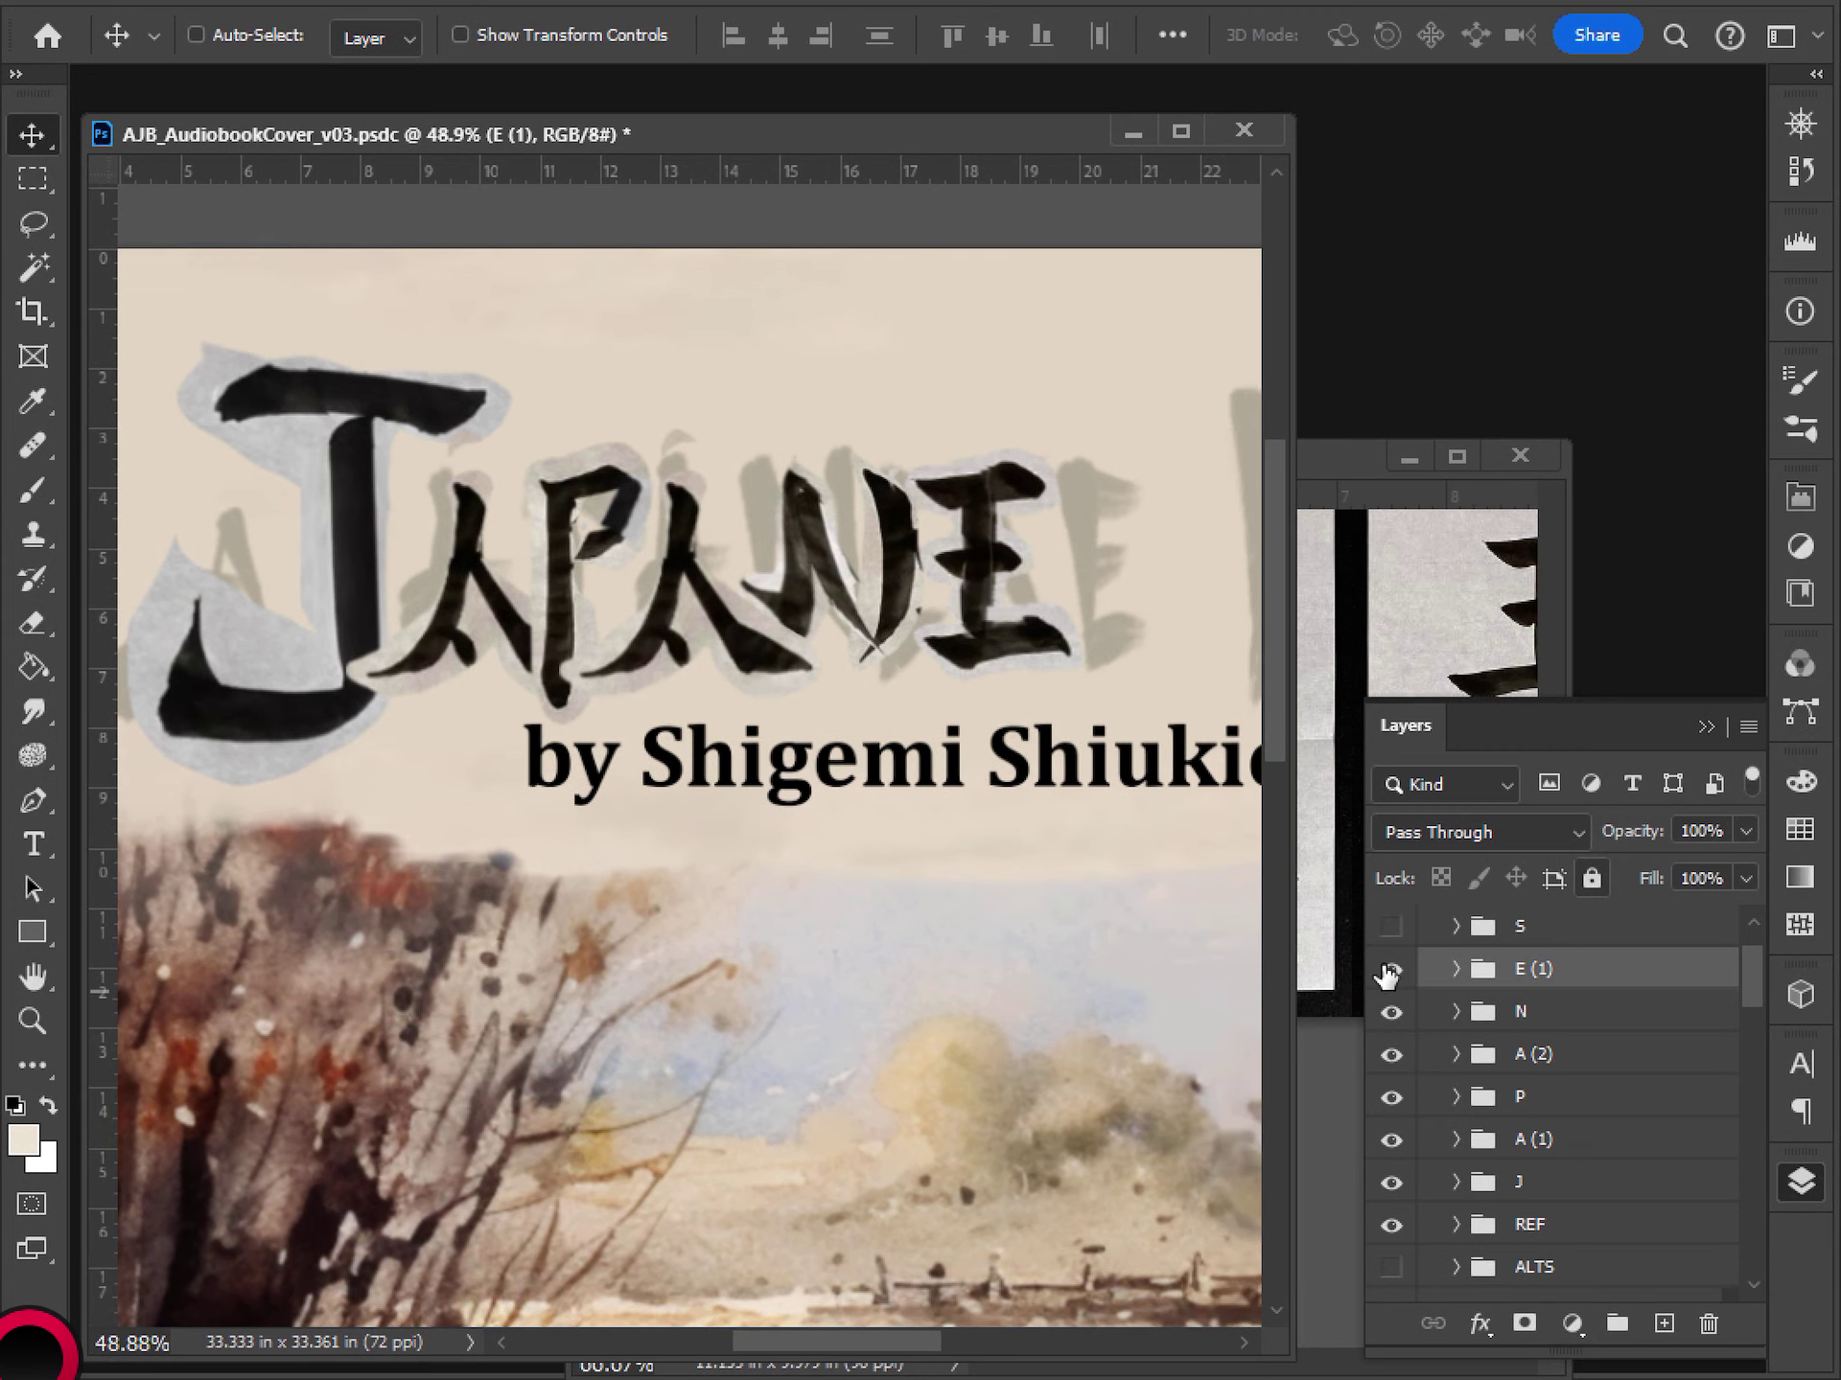
left_click_drag(1009, 648, 992, 631)
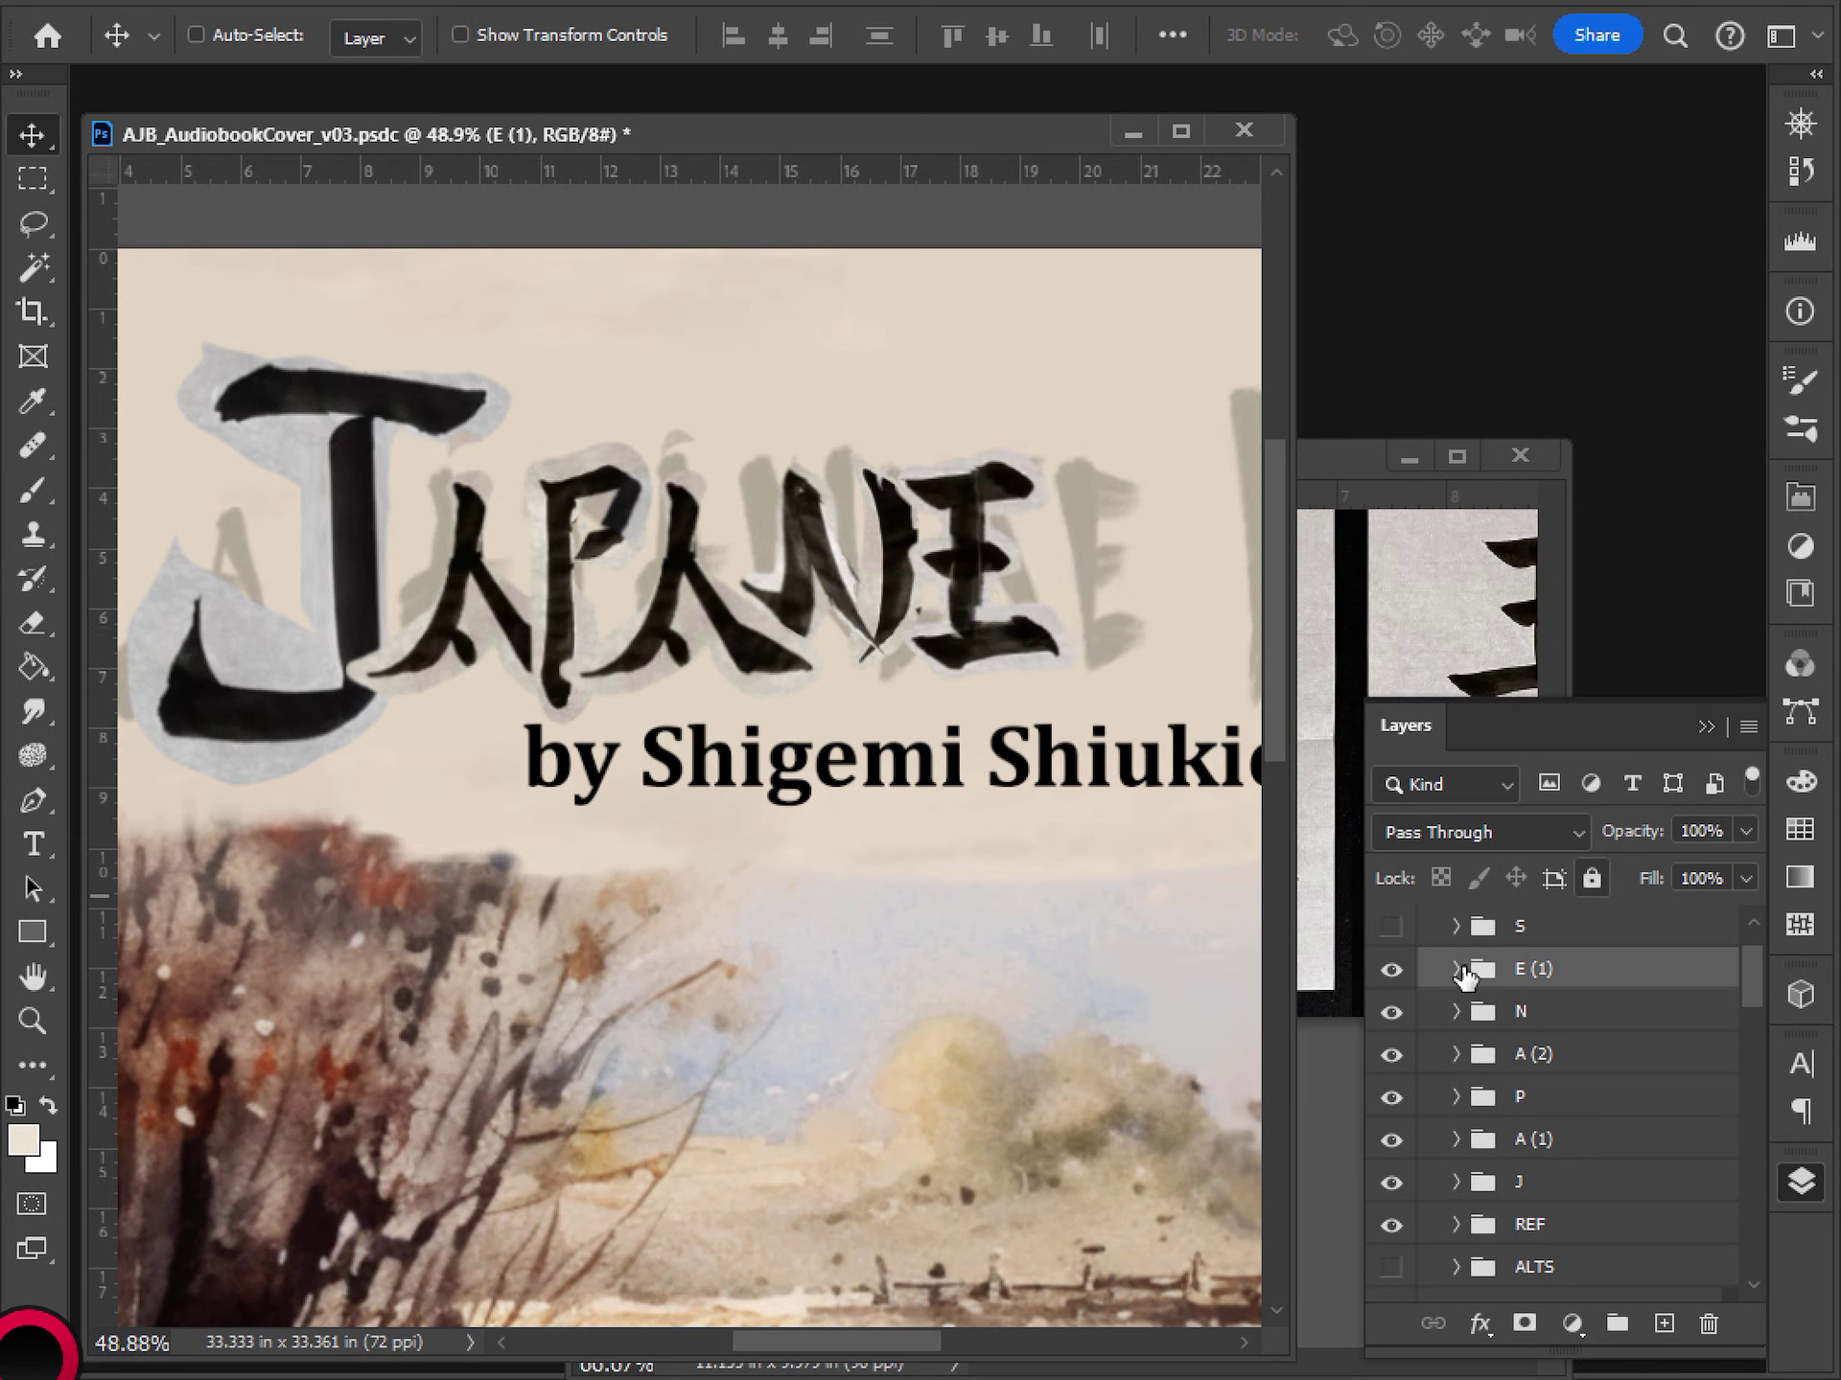
- Expand the E (1) group and shift the E's middle stroke on Layer 37 sideways by about 0.11 in
left_click(1457, 968)
left_click(1547, 1052)
left_click(1390, 1026)
left_click(1390, 1026)
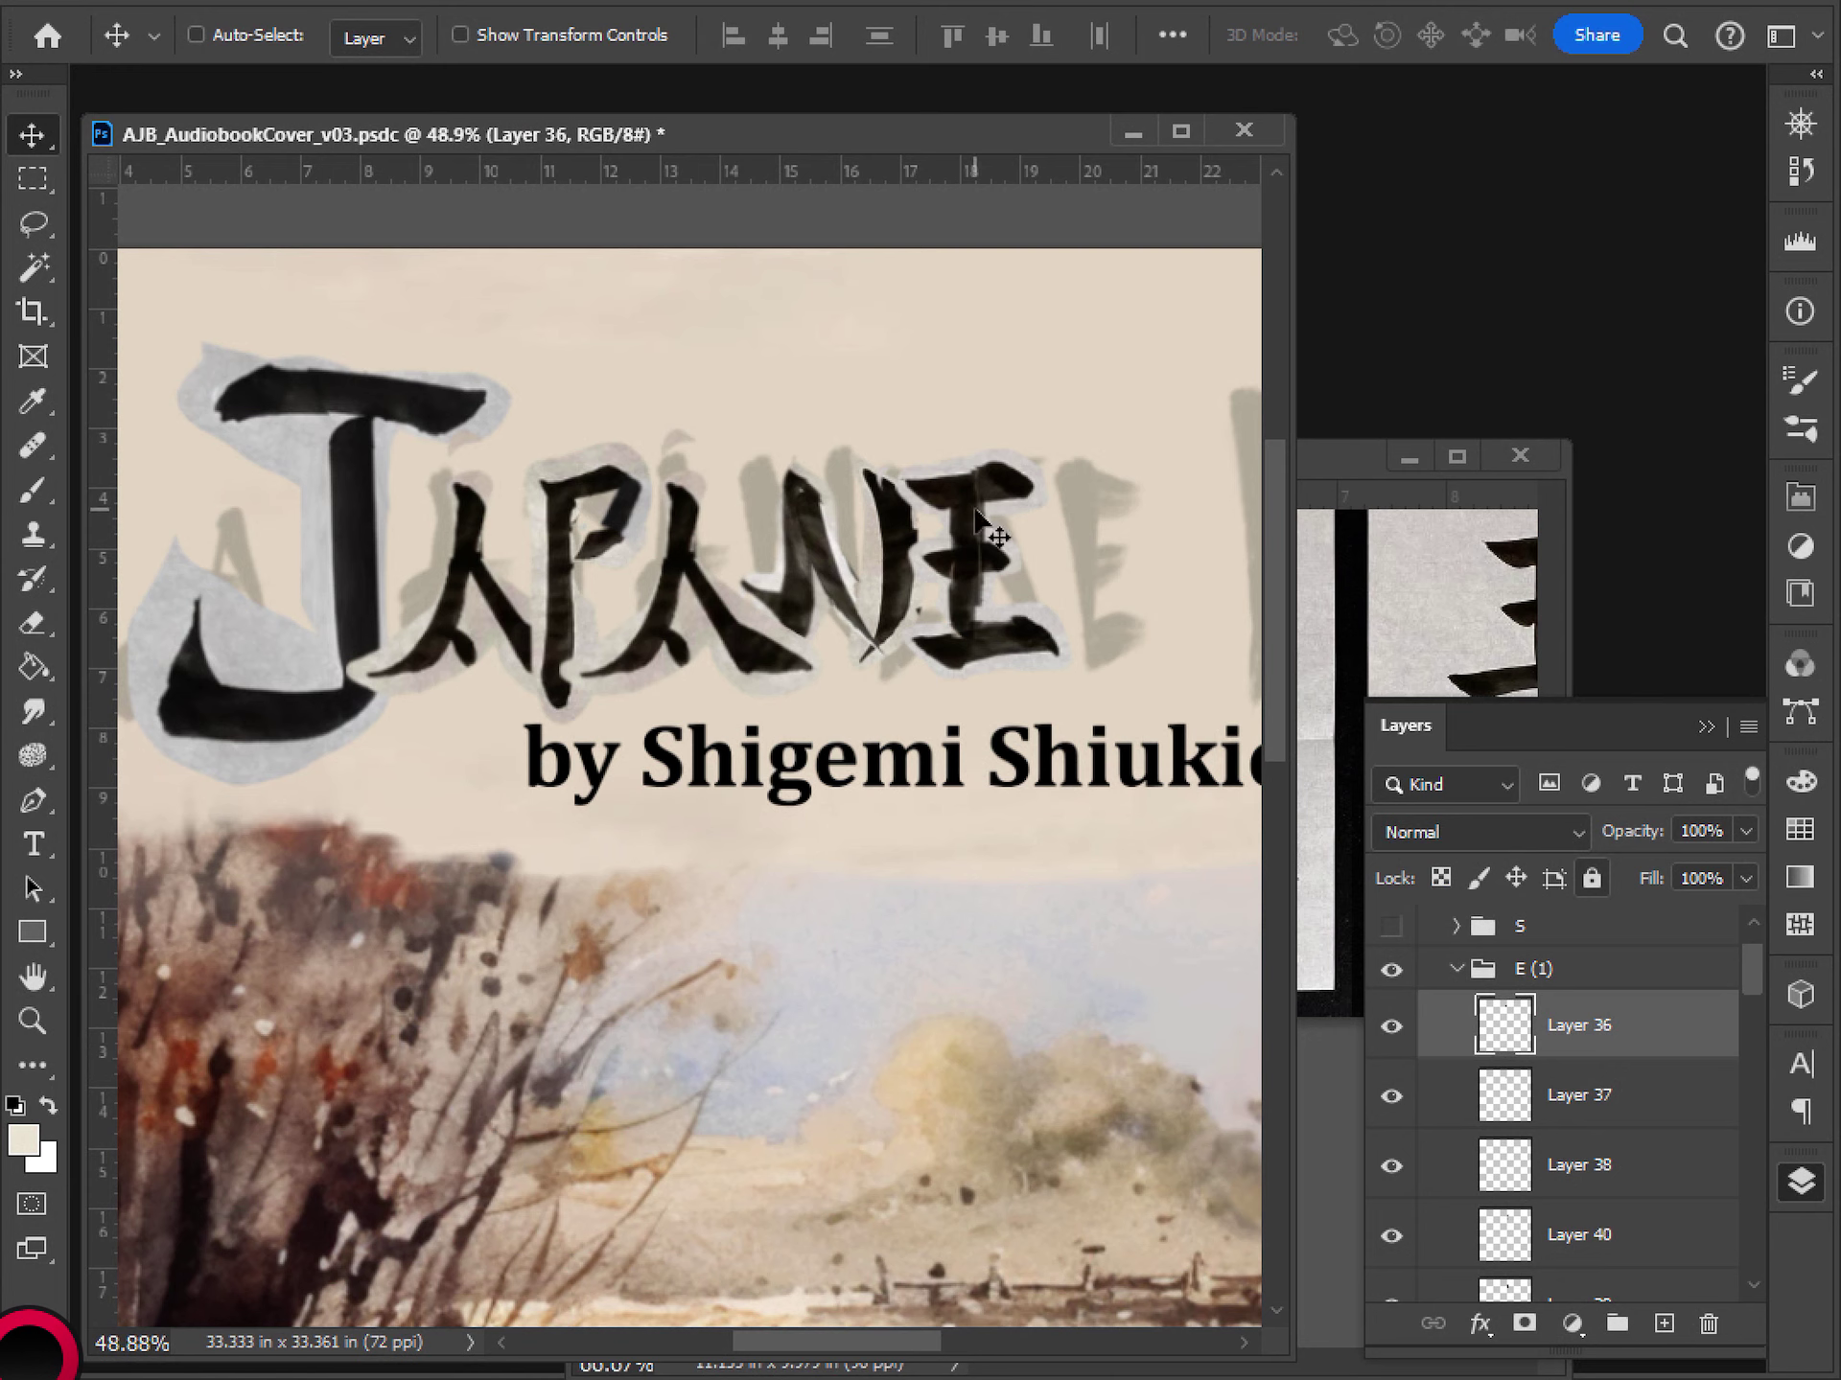
left_click(1488, 1081)
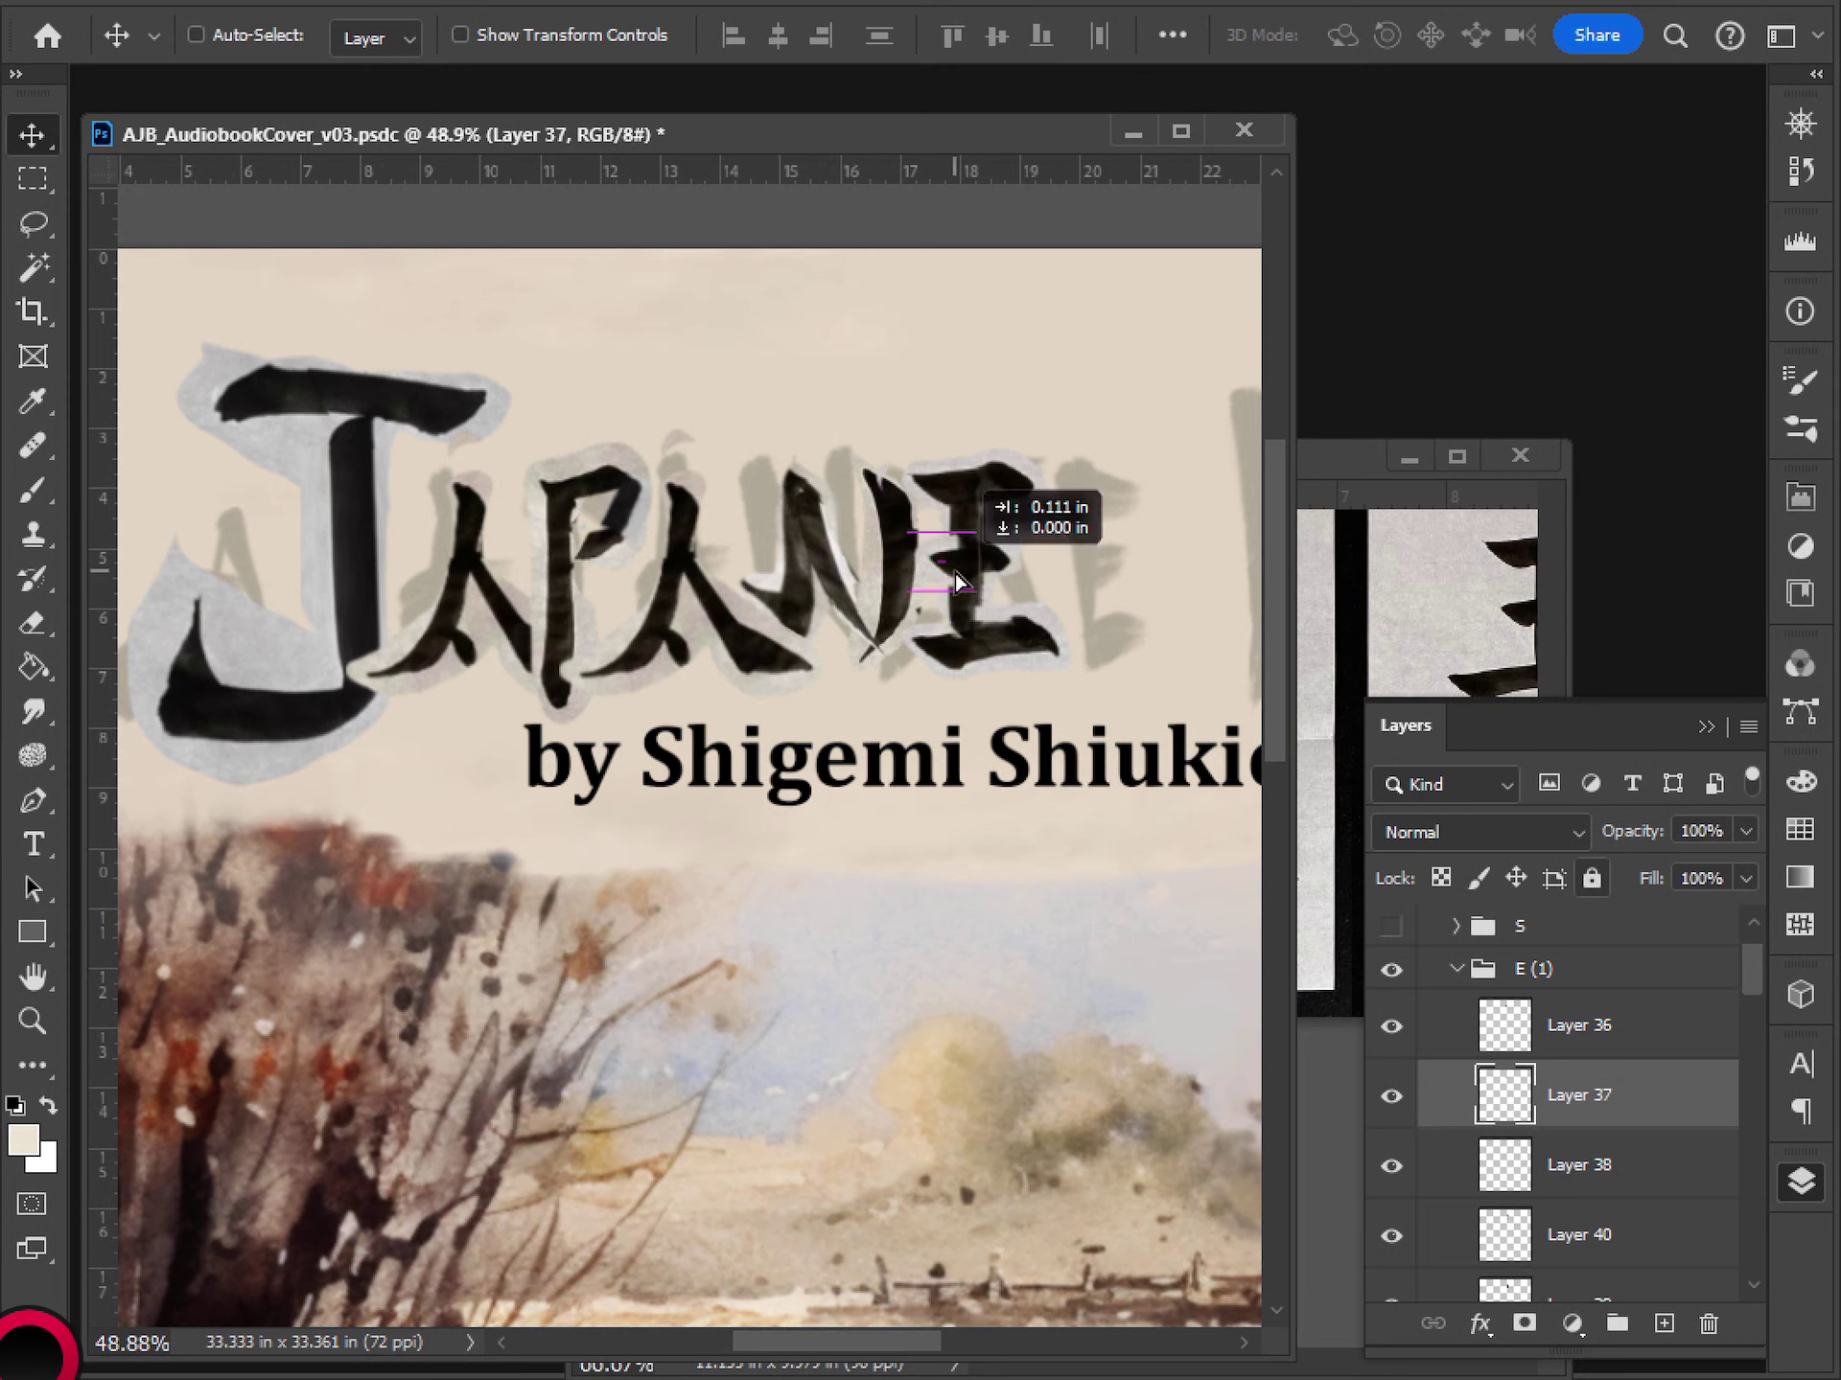
- Try the E's bottom stroke on Layer 38 in a slightly higher position and bring it back down
key("e")
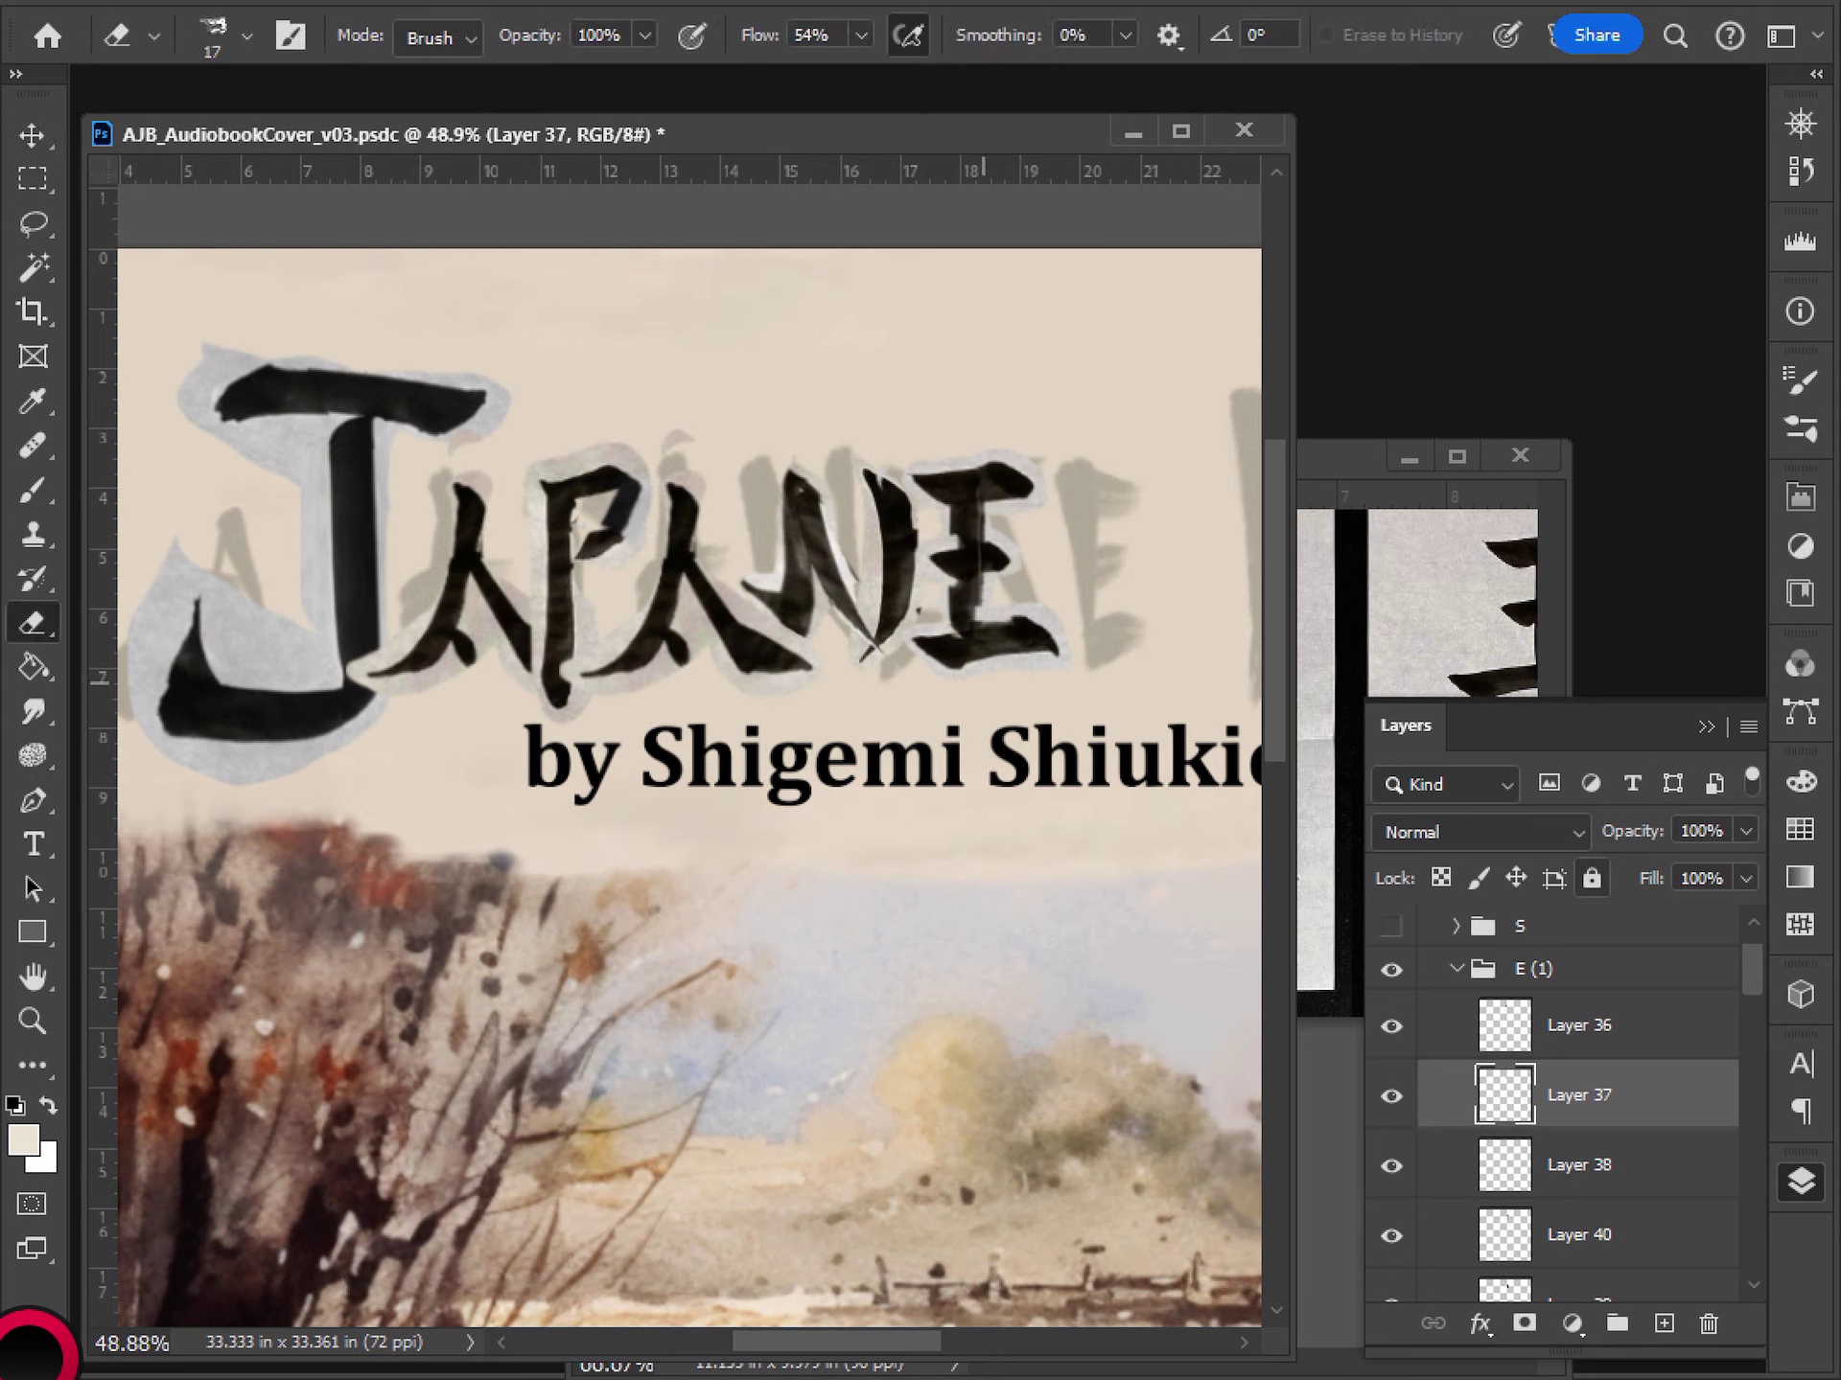
key("z")
left_click(961, 549)
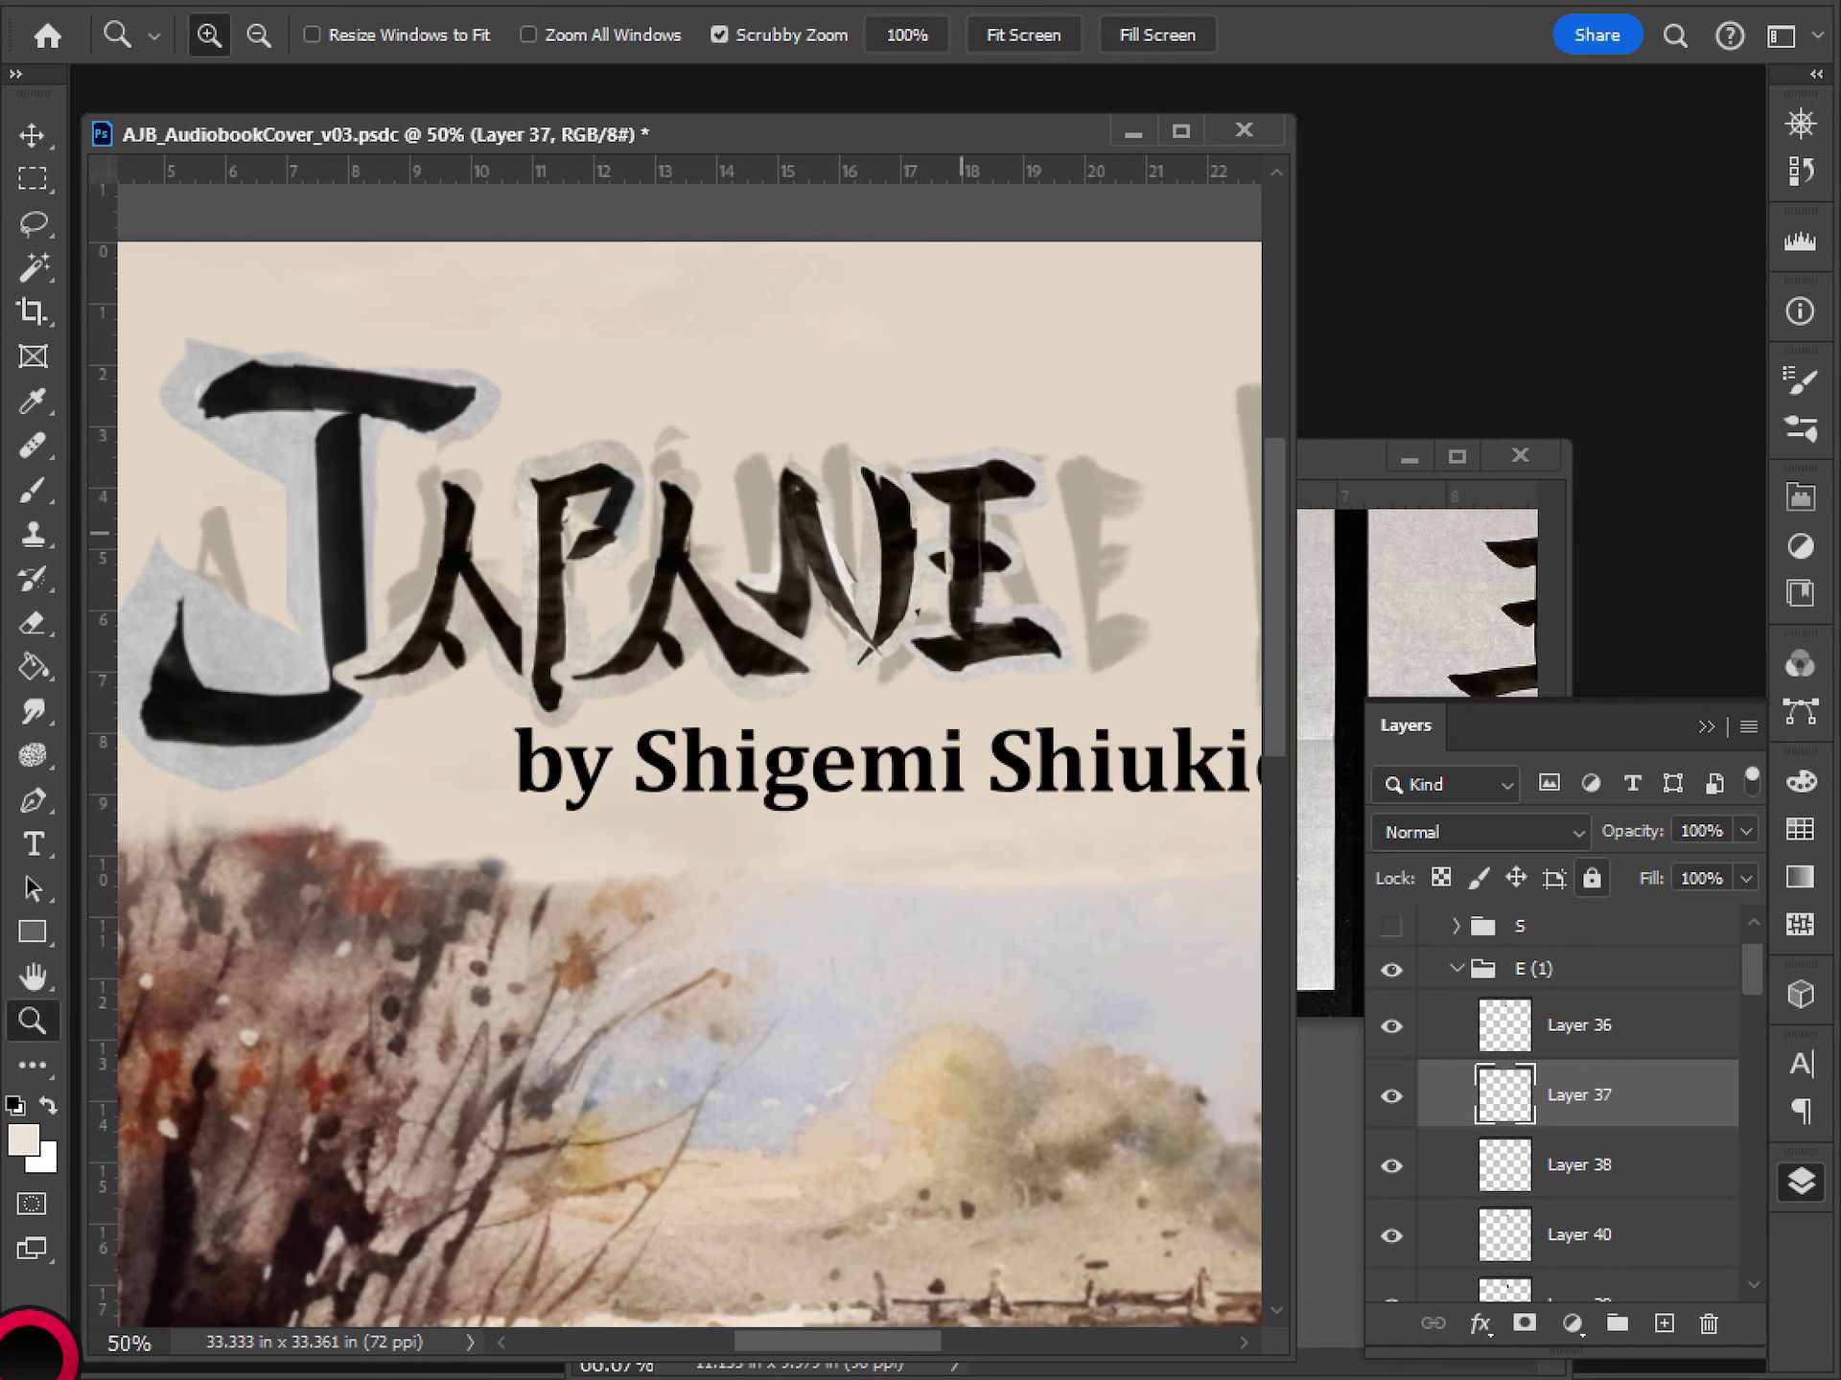
left_click_drag(962, 533, 974, 579)
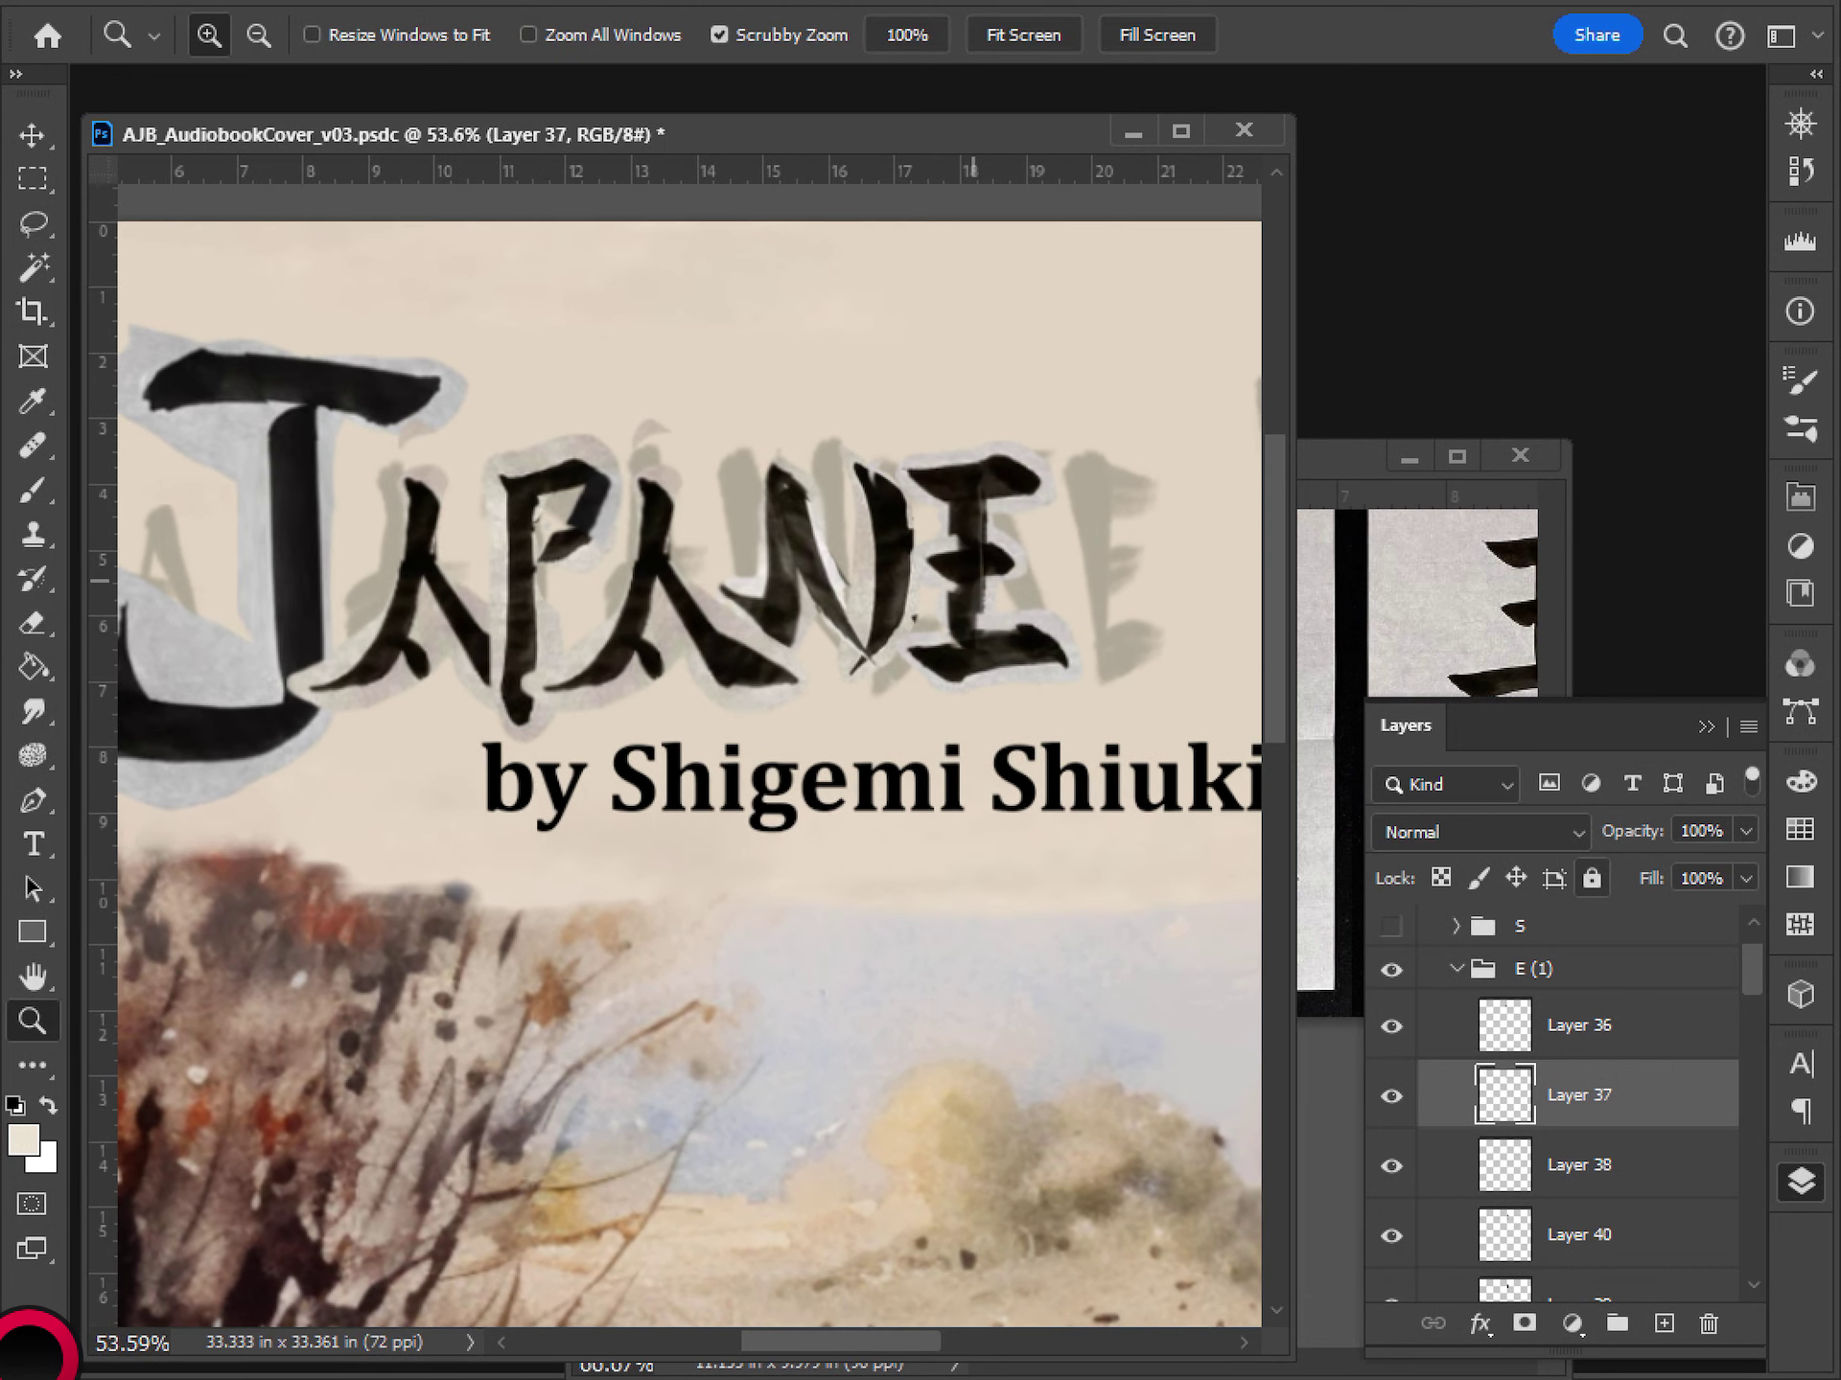
key("e")
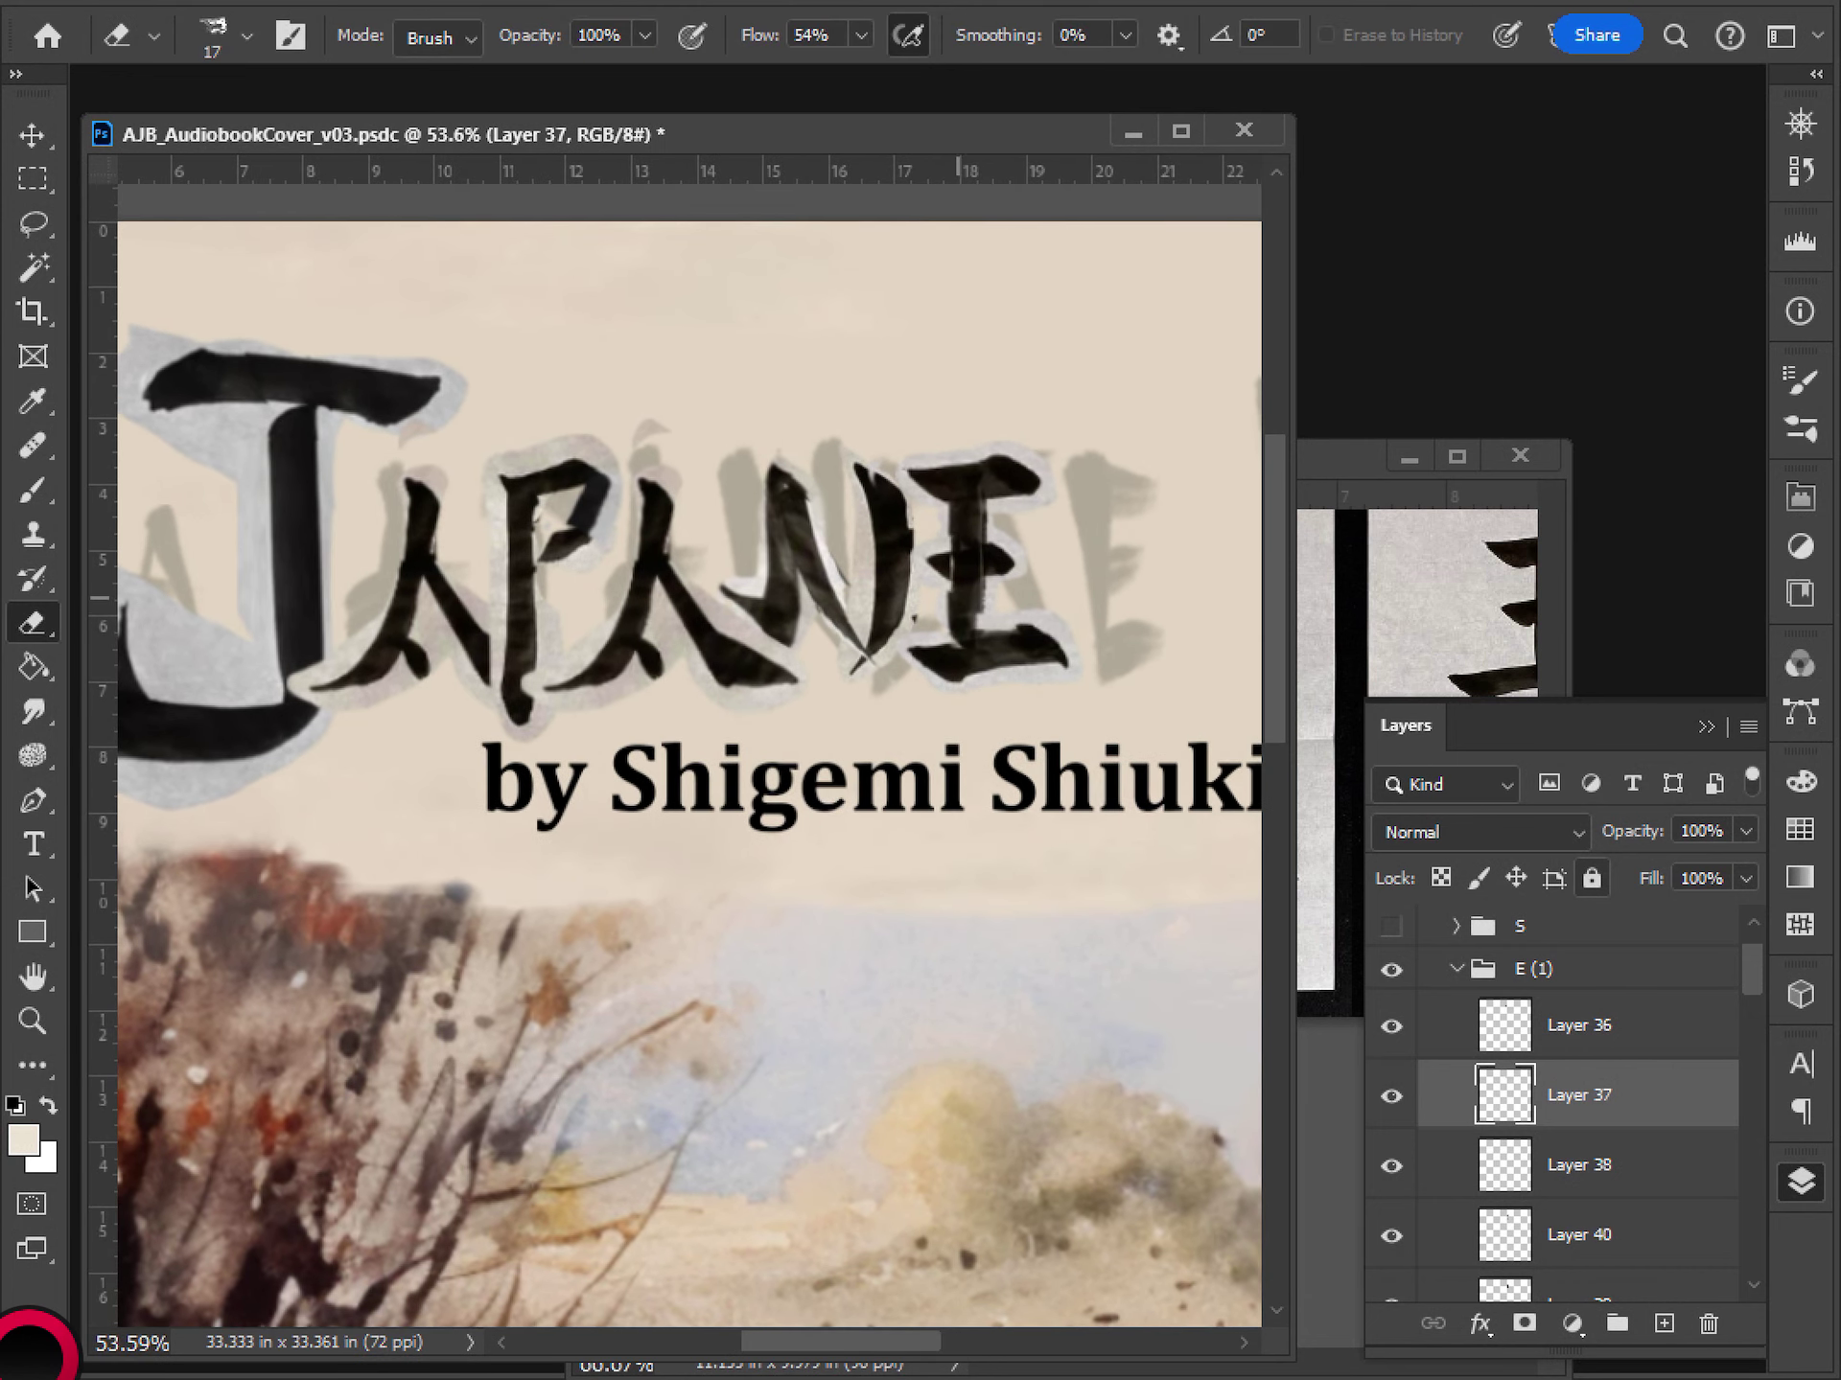
key("alt+bracketleft")
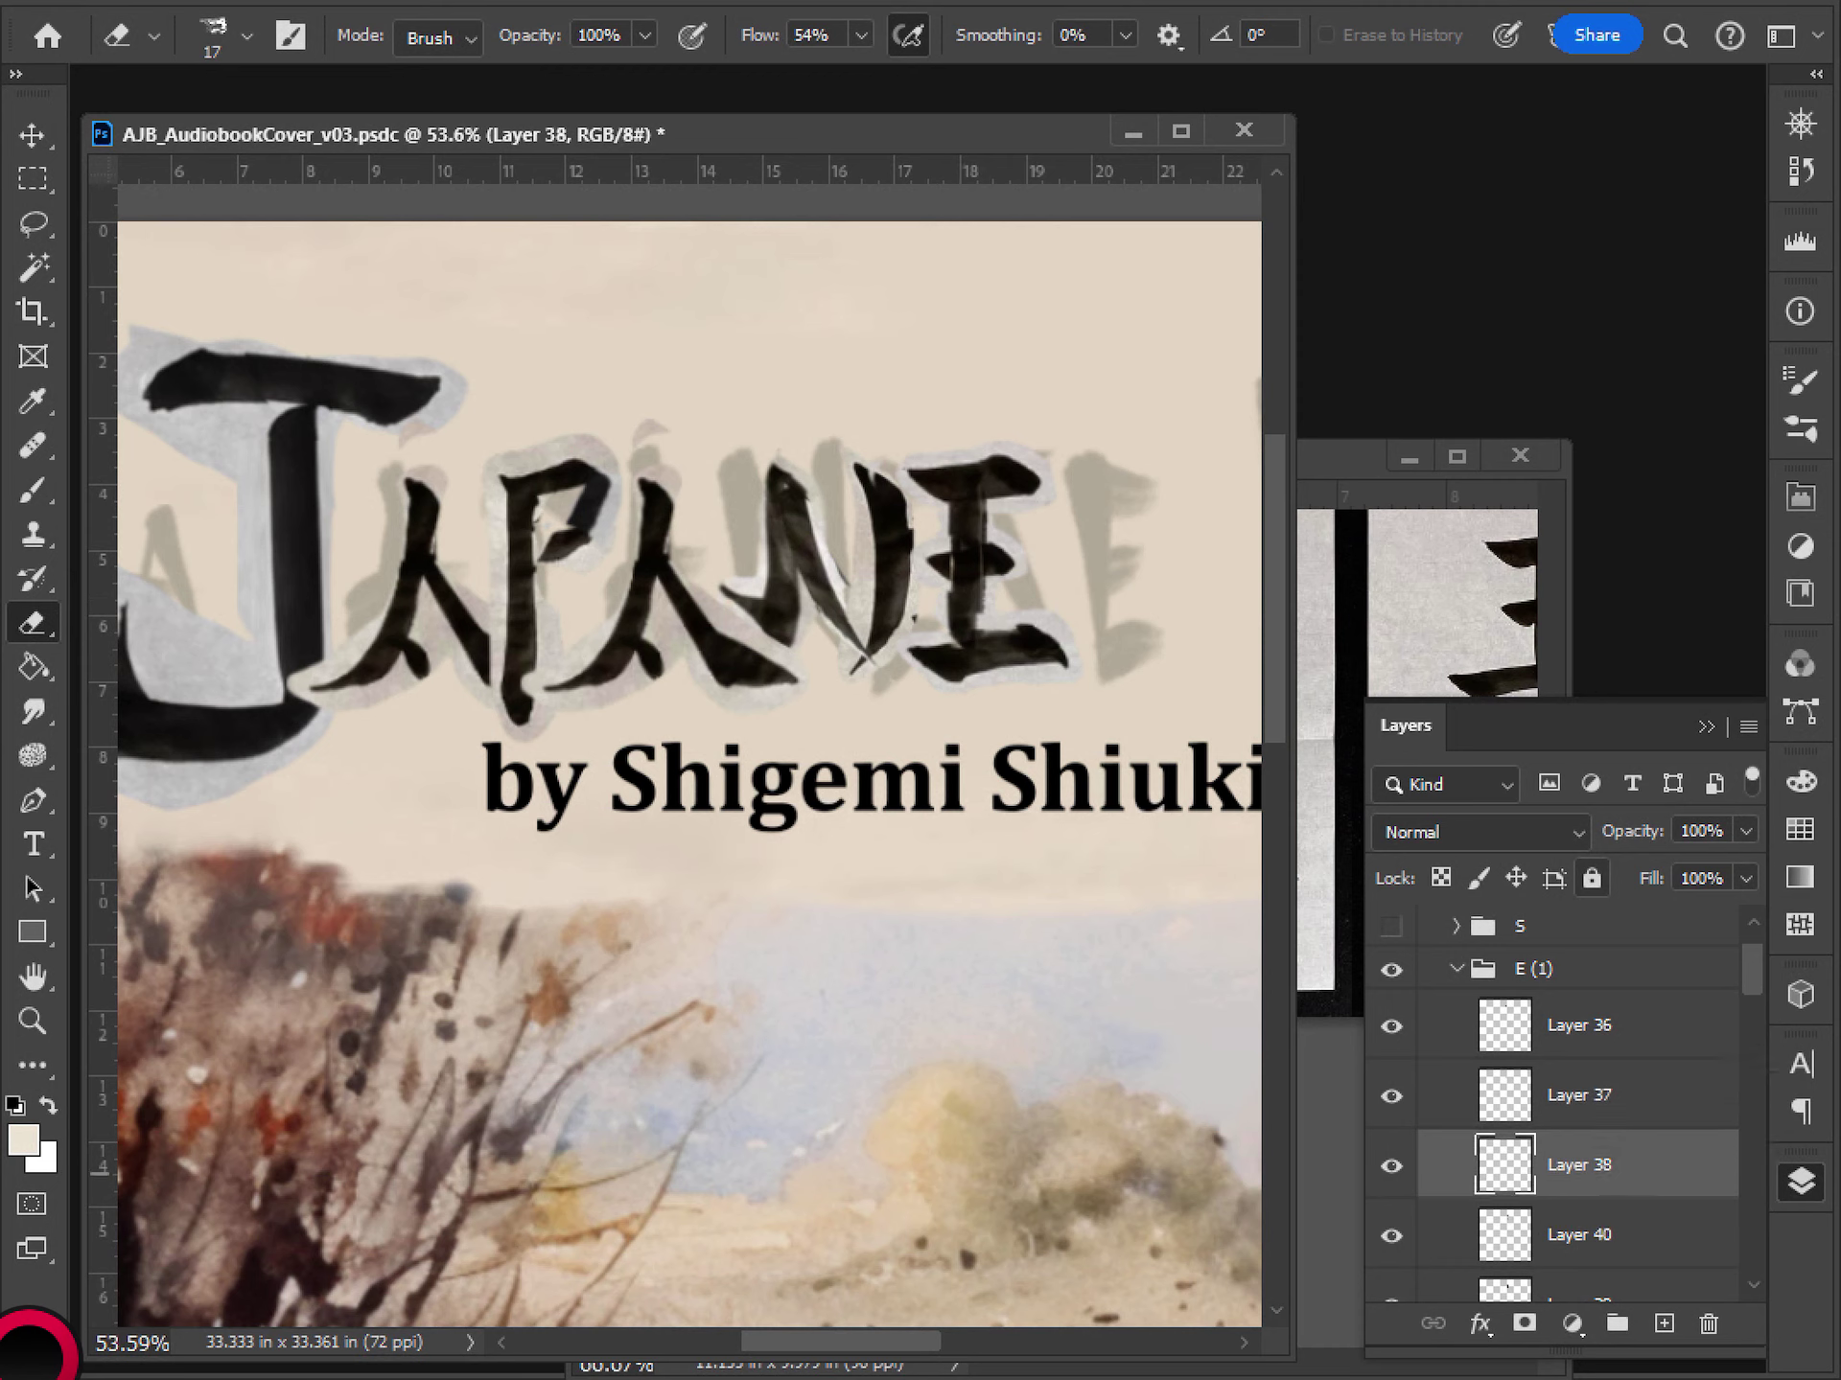
key("v")
mouse_move(990, 653)
left_mouse_down()
mouse_move(1015, 593)
mouse_move(1007, 644)
left_mouse_up()
left_click_drag(1024, 560, 1023, 560)
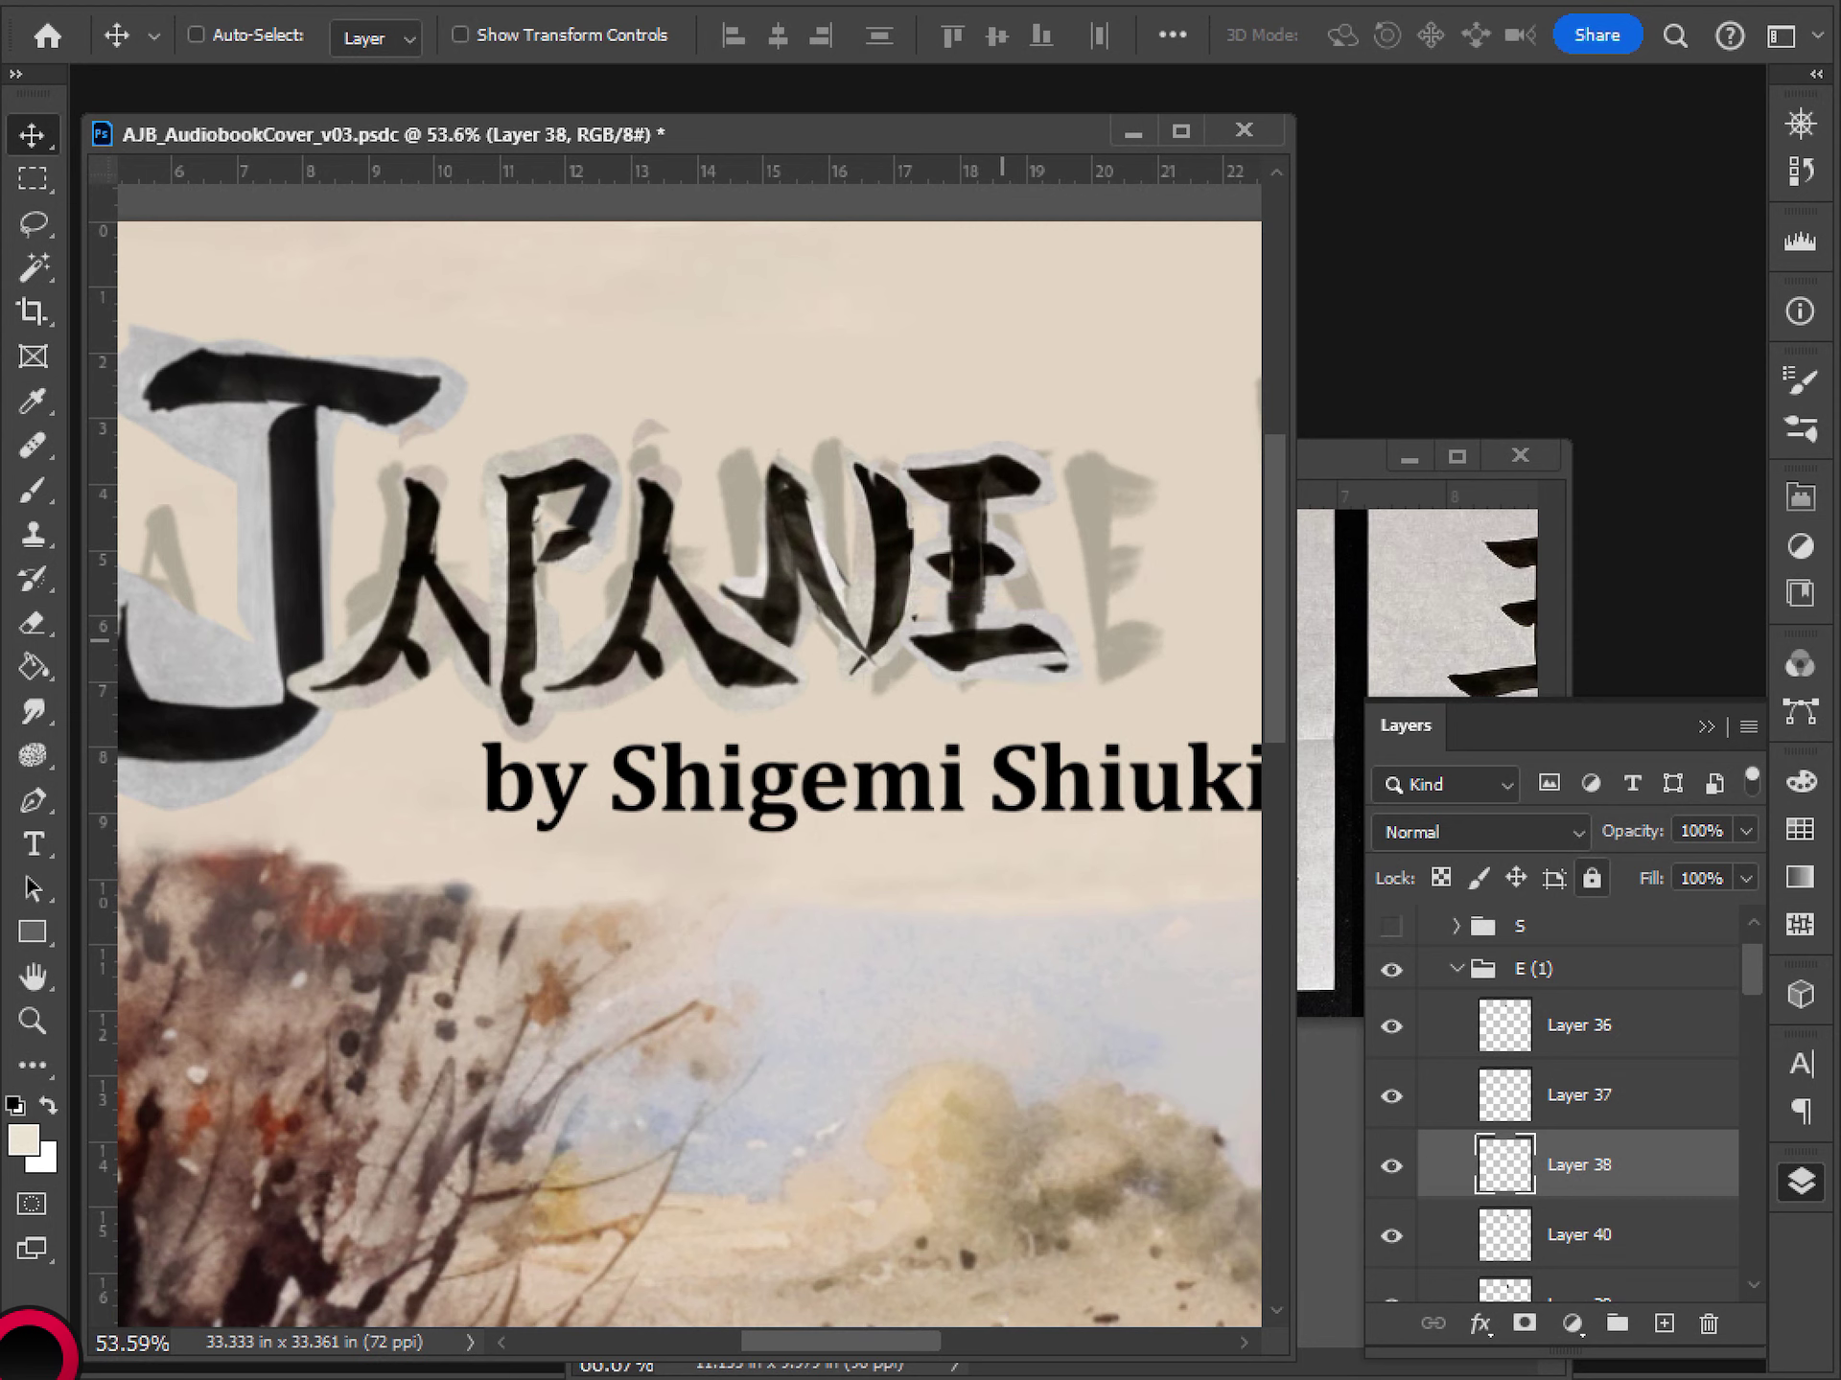
key("shift+Up")
key("shift+Up")
key("shift+Down")
key("shift+Down")
key("shift+Down")
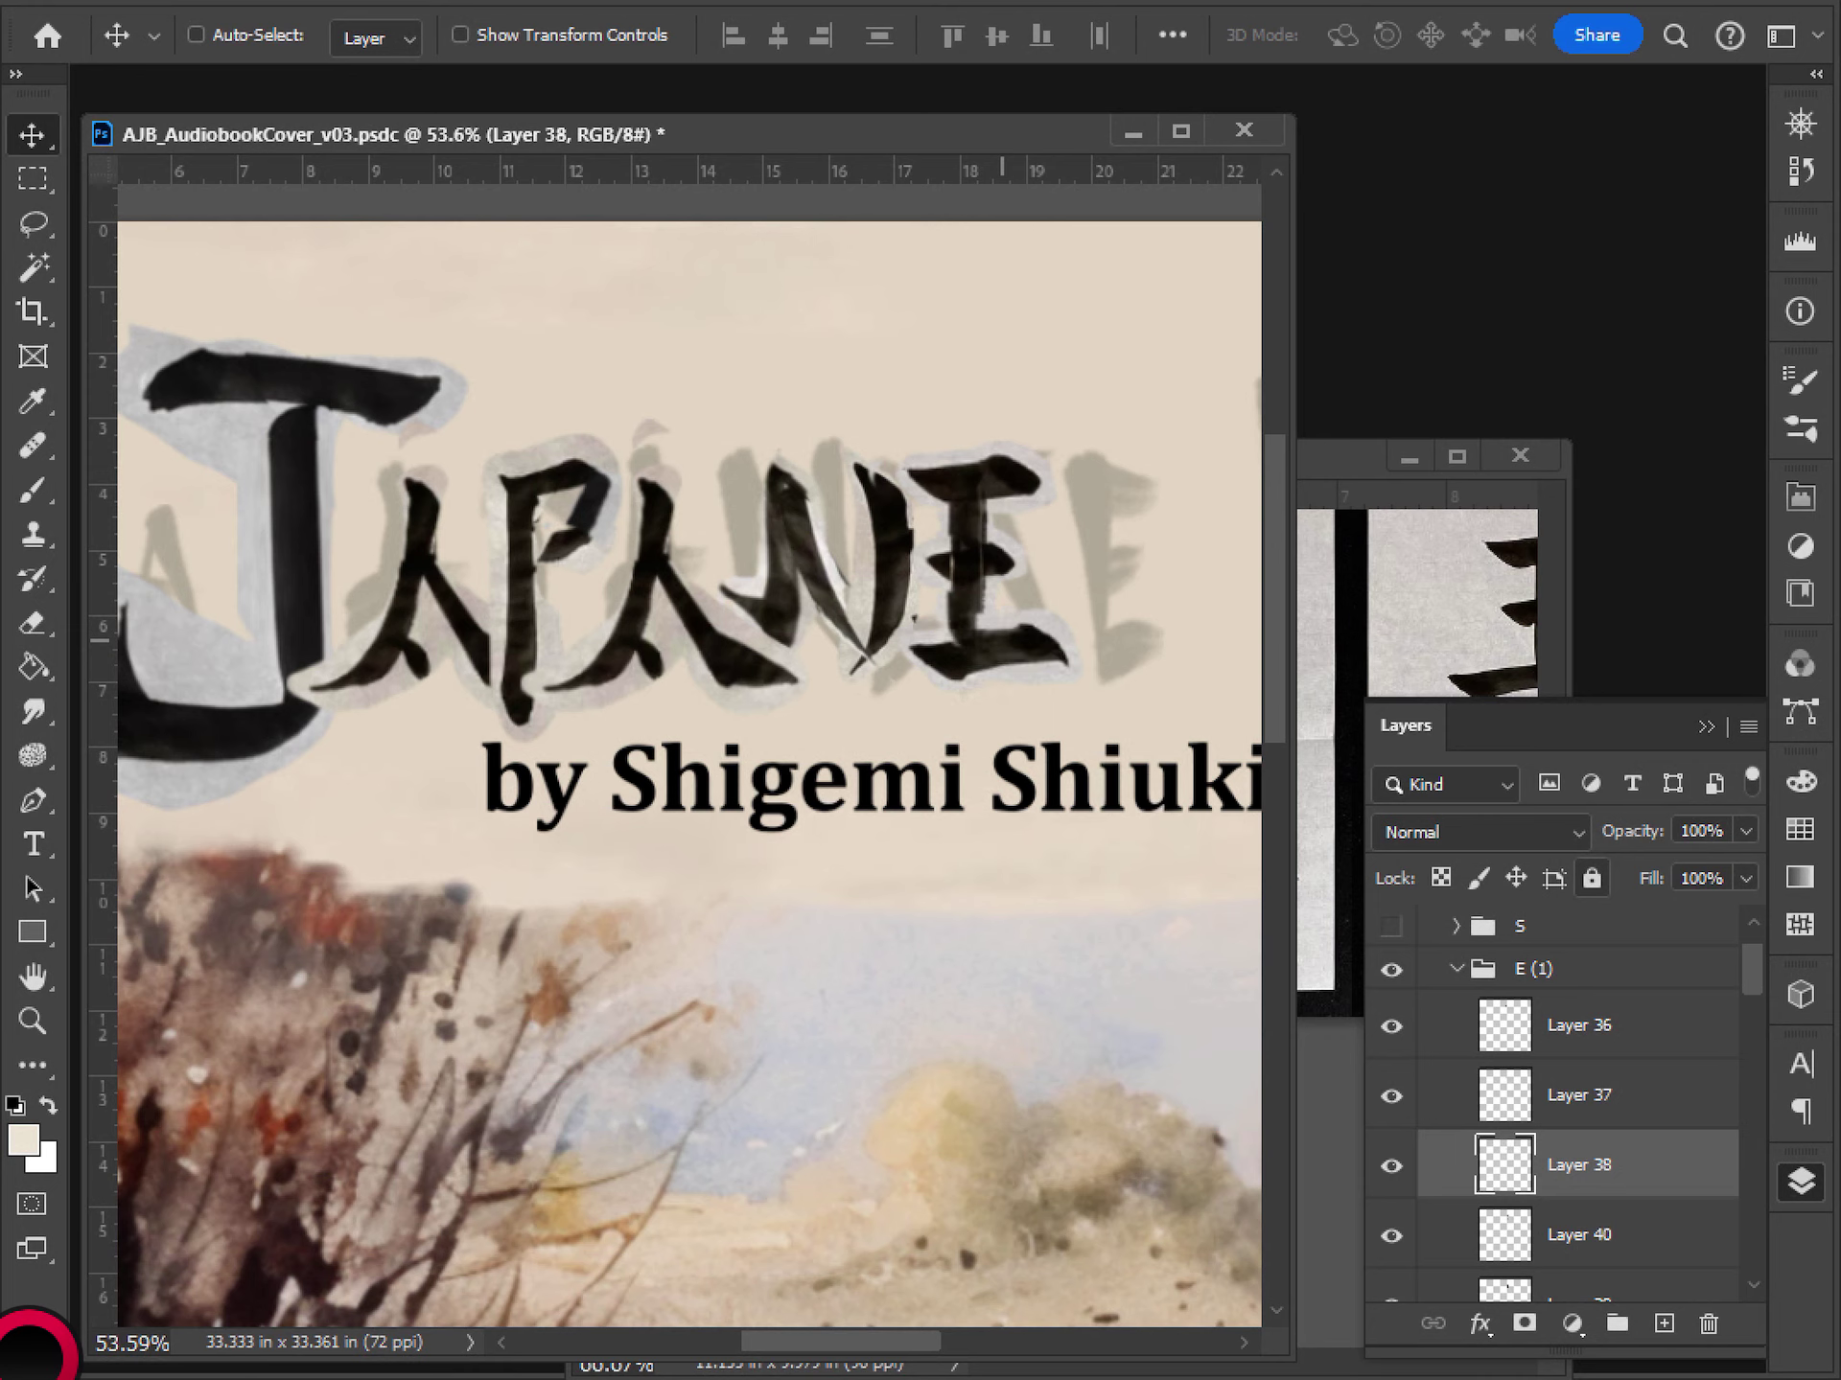
- Collapse the E (1) group, show the S group, and move the S to the right of the E
key("e")
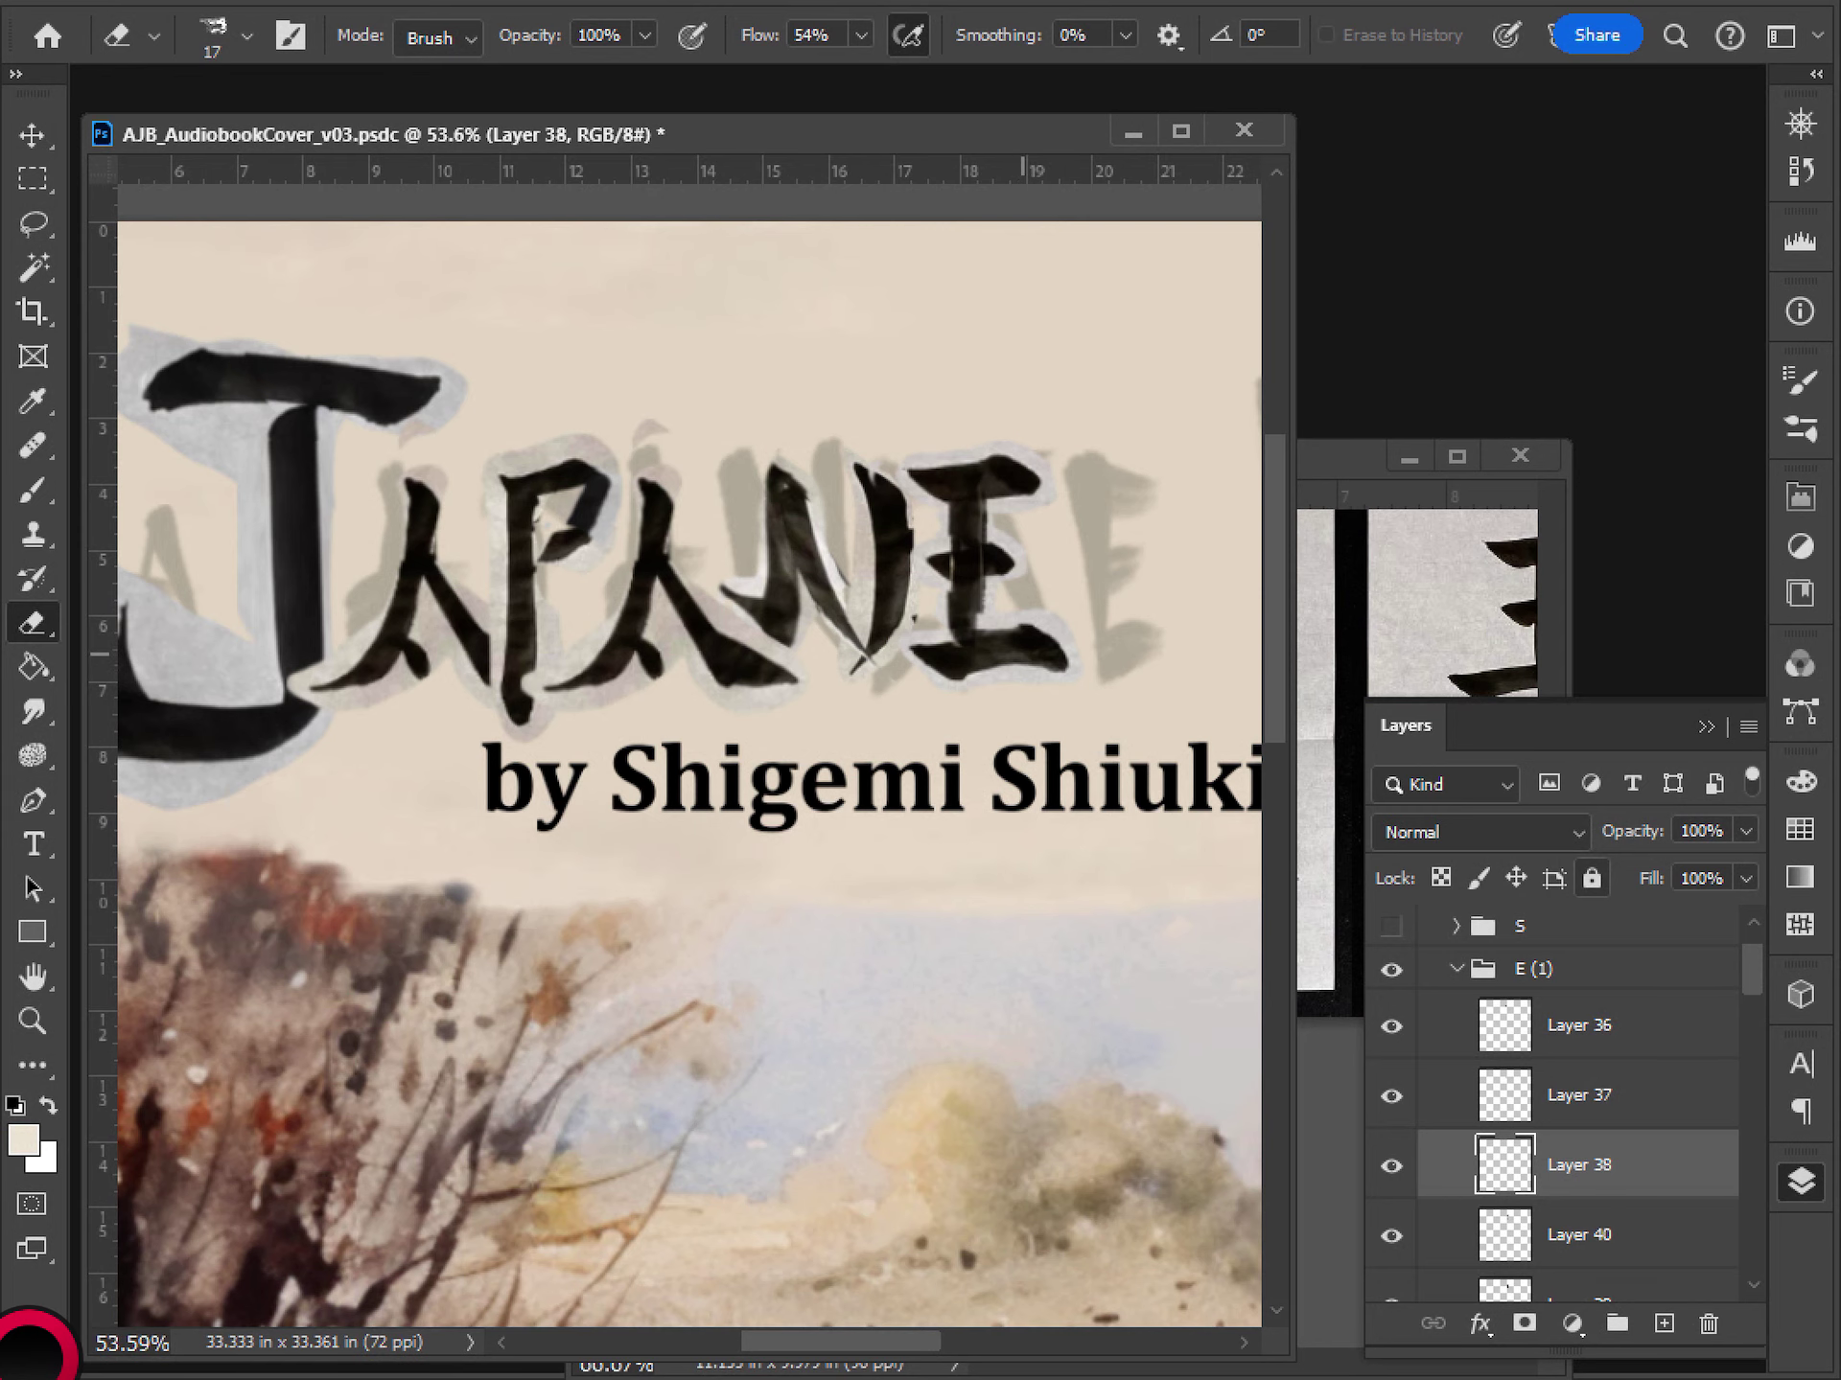
scroll(834, 623, "down", 7)
scroll(934, 730, "up", 3)
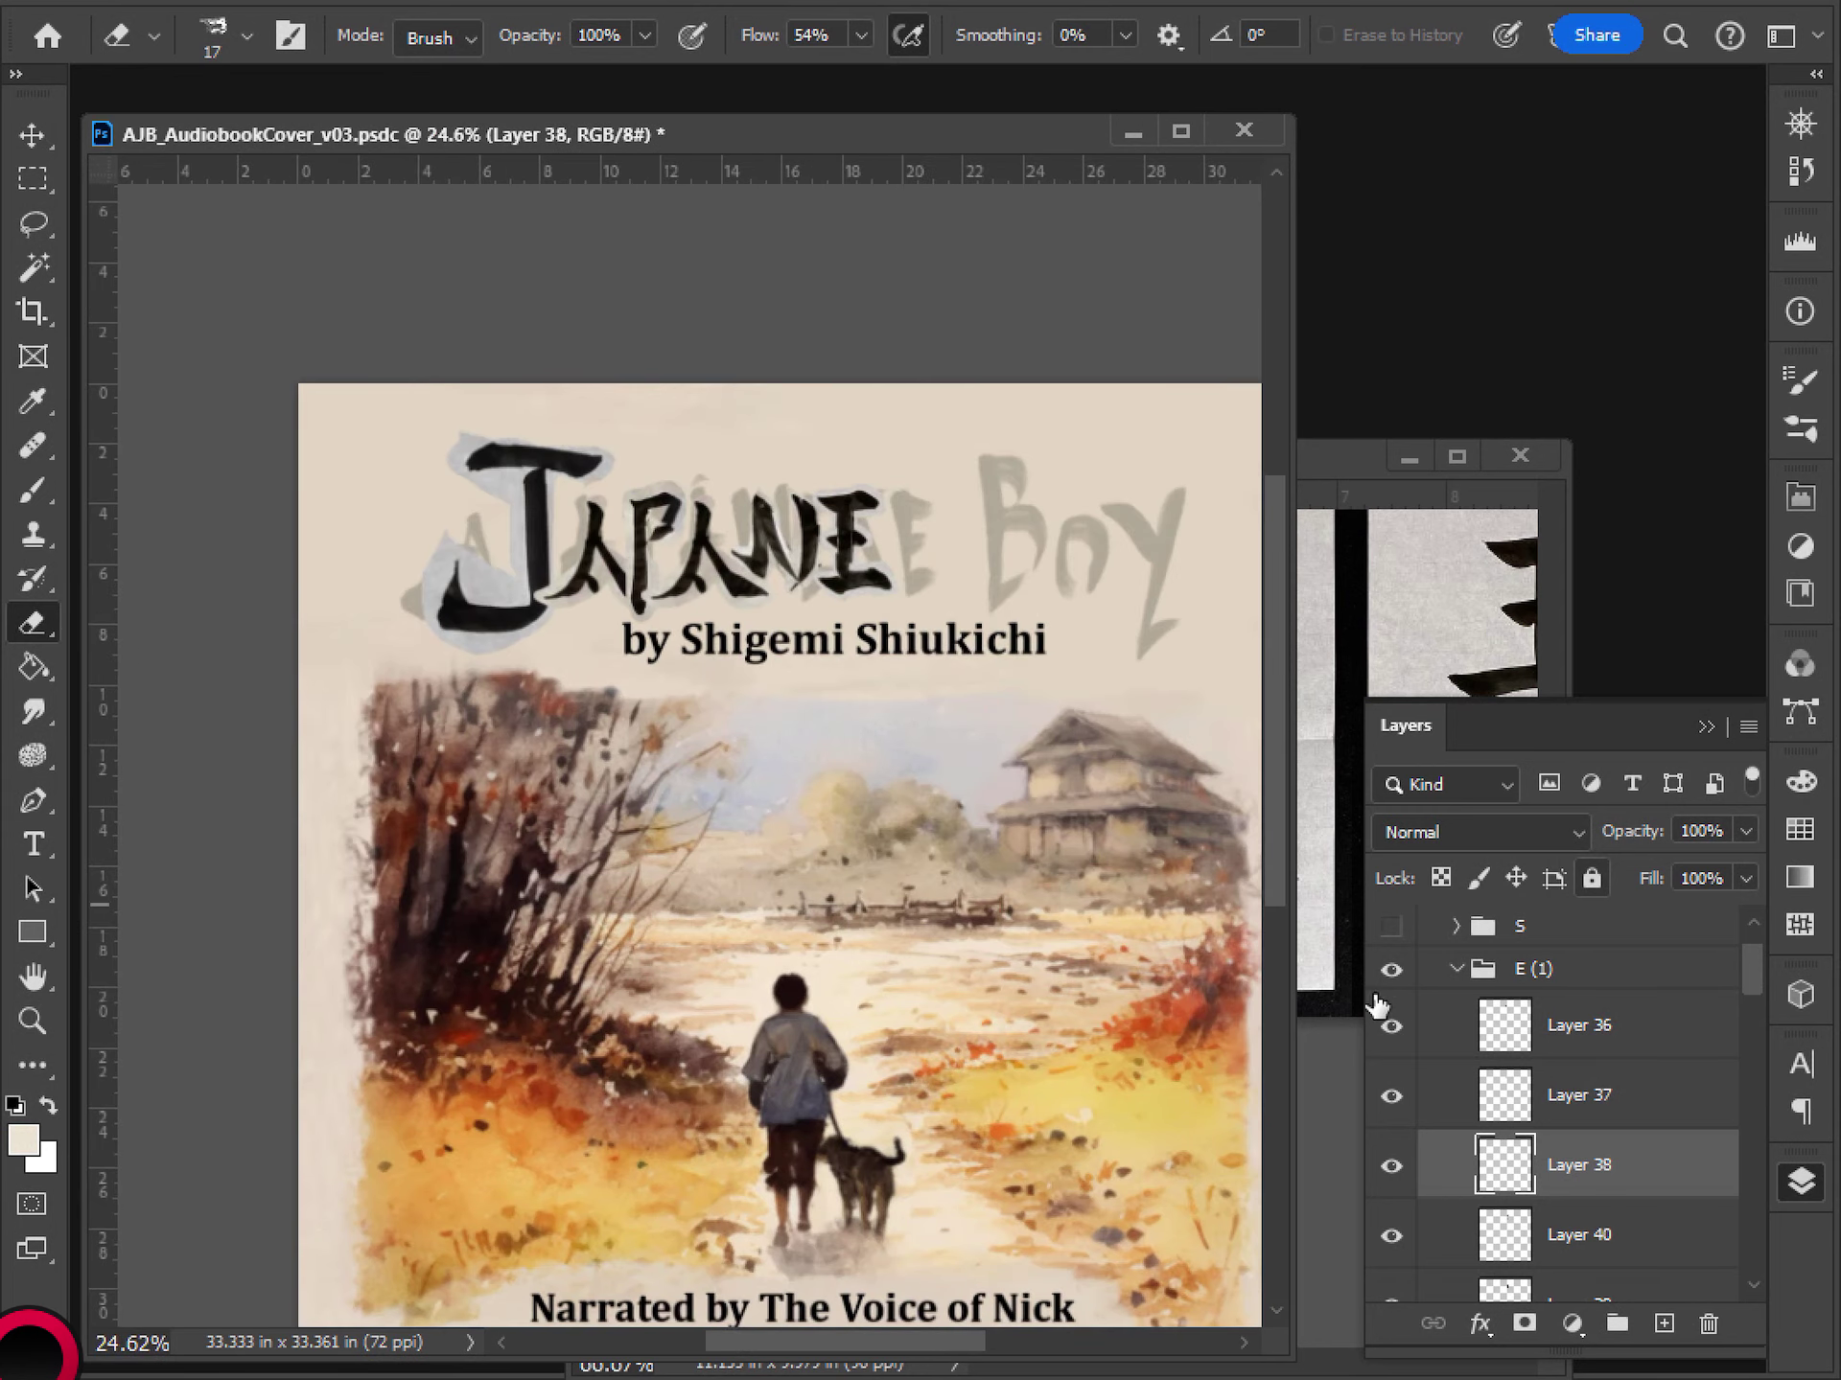
left_click(1435, 987)
left_click(1456, 969)
left_click(1391, 926)
key("v")
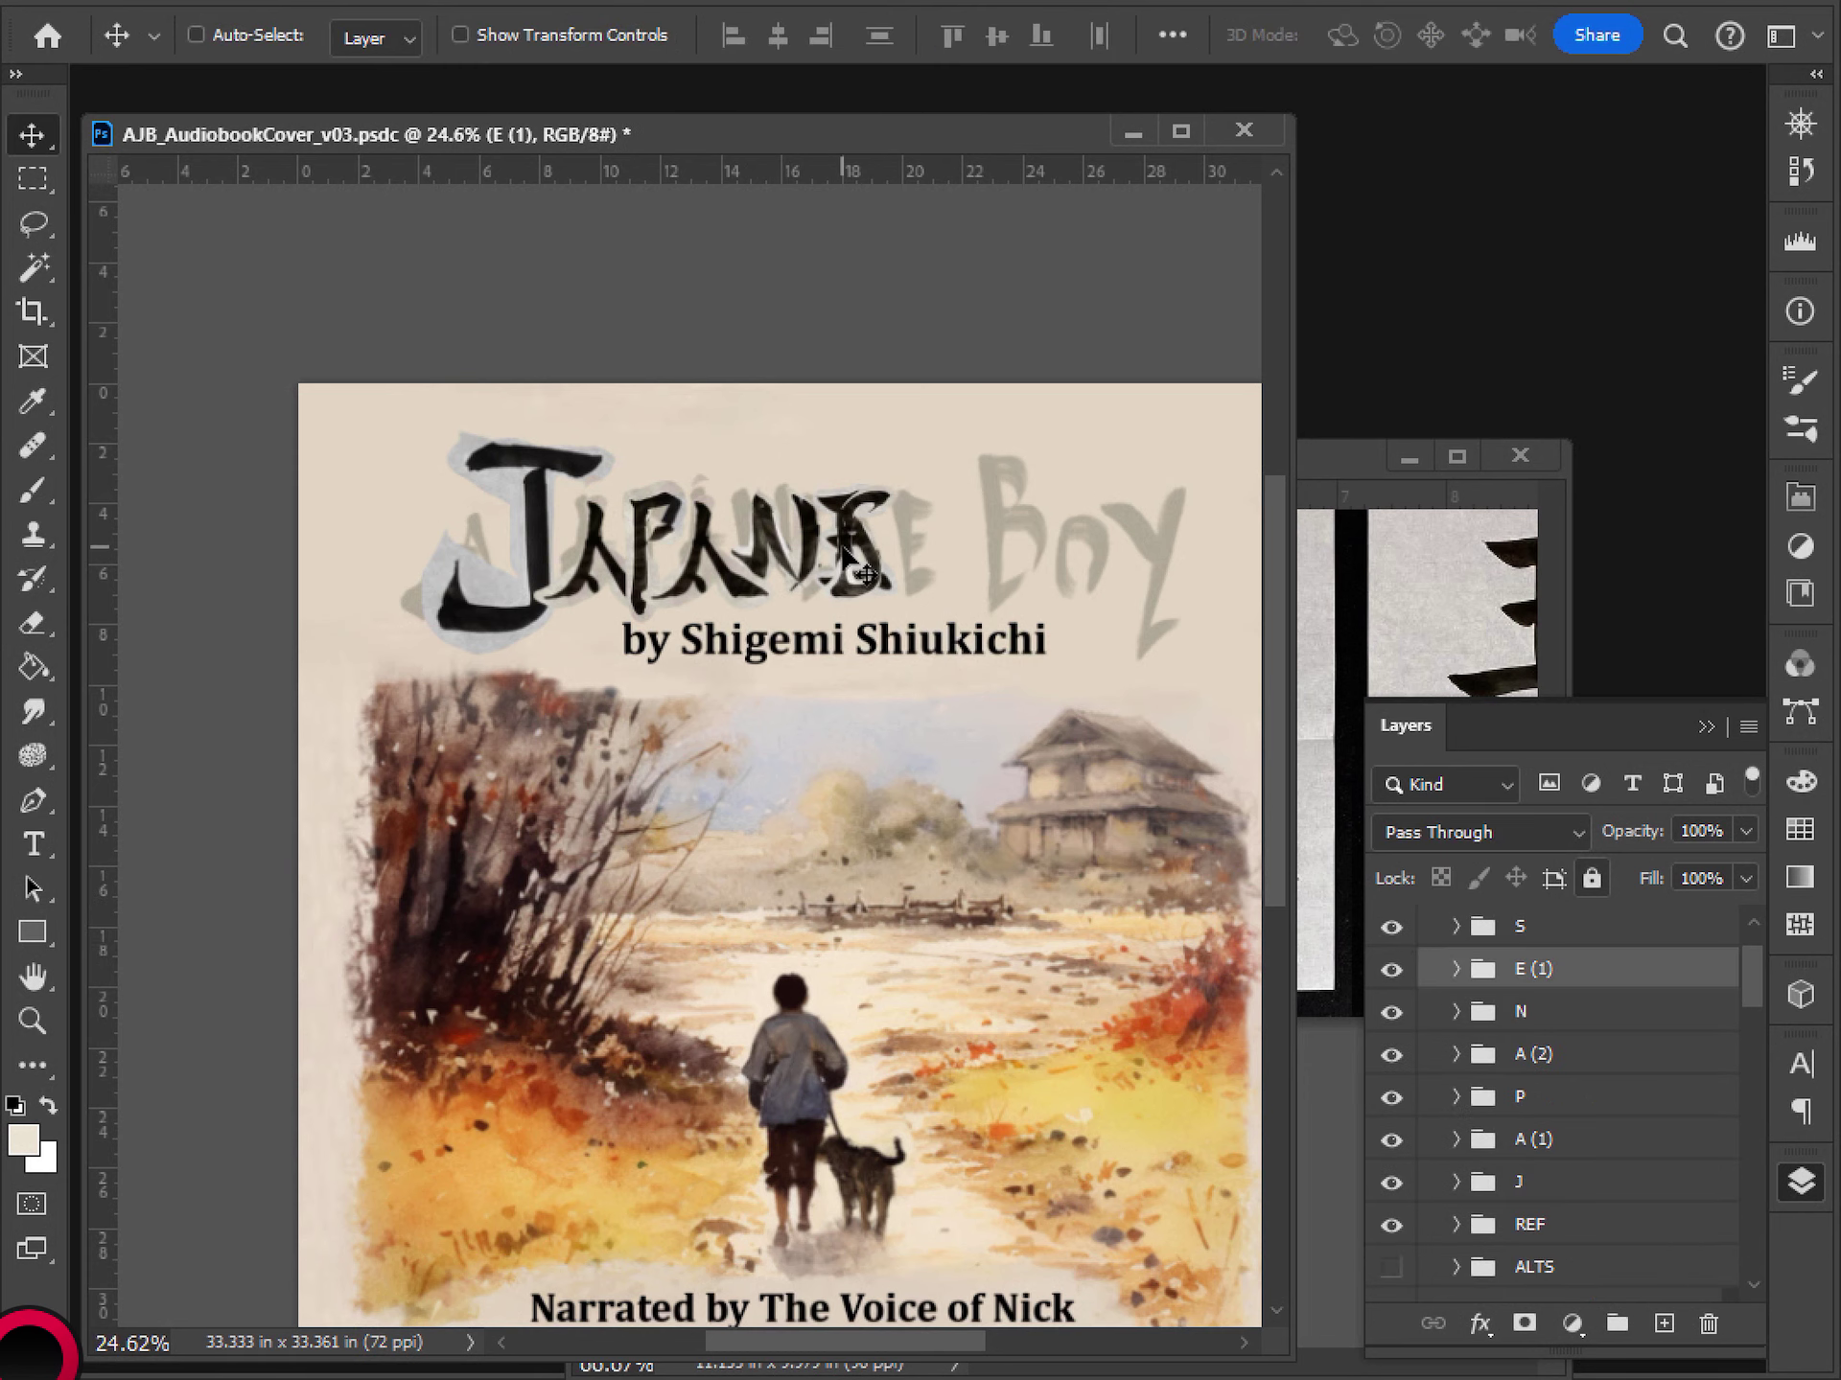
left_click_drag(845, 551, 895, 550)
key("ctrl+z")
left_click(1534, 927)
left_click_drag(791, 589, 853, 588)
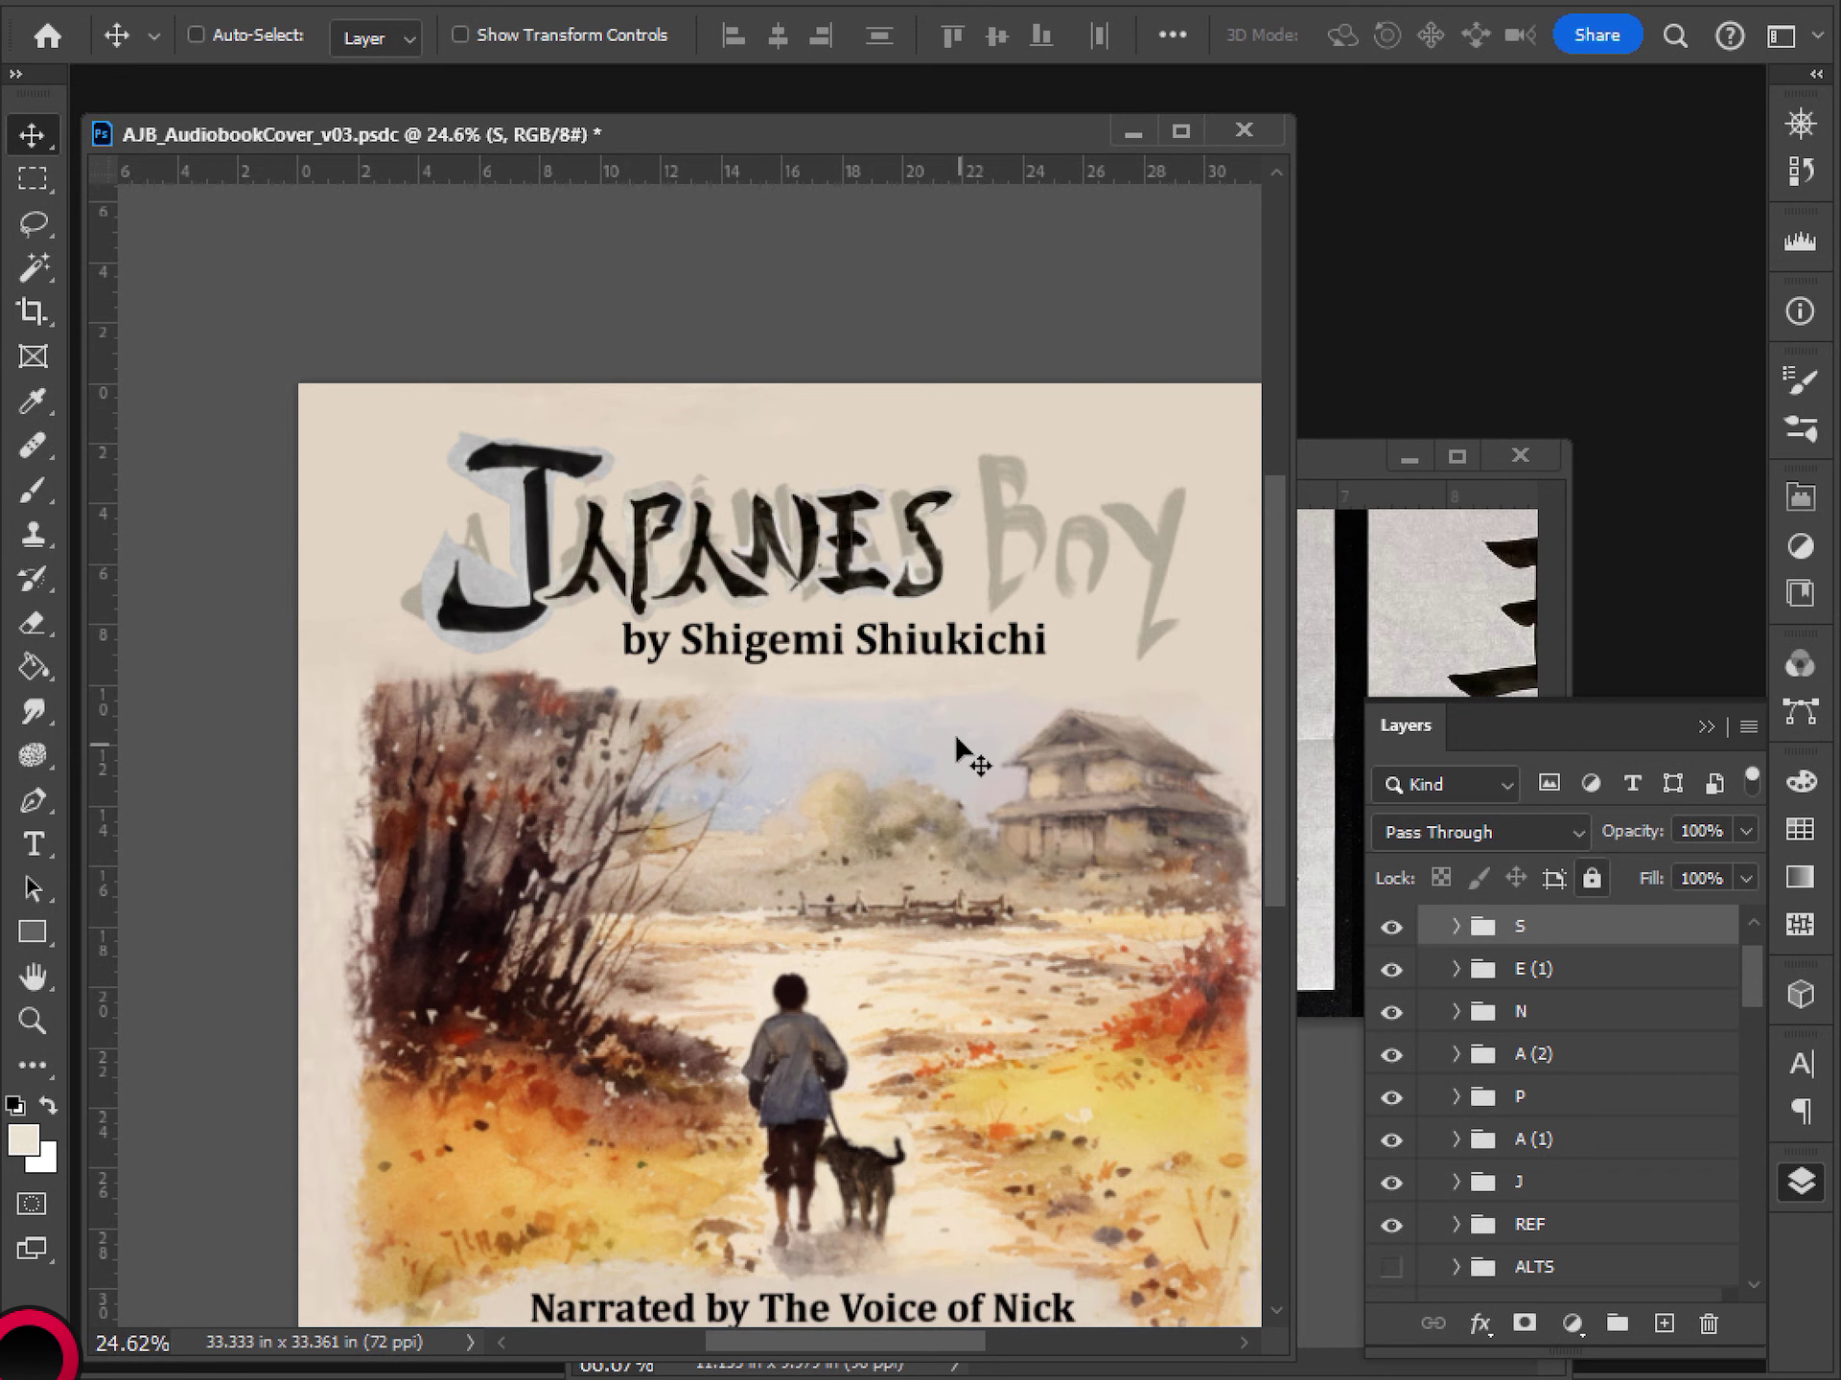
- Expand the S group and rotate the S's diagonal middle stroke on Layer 51 upright
scroll(949, 625, "up", 4)
left_click_drag(958, 534, 867, 678)
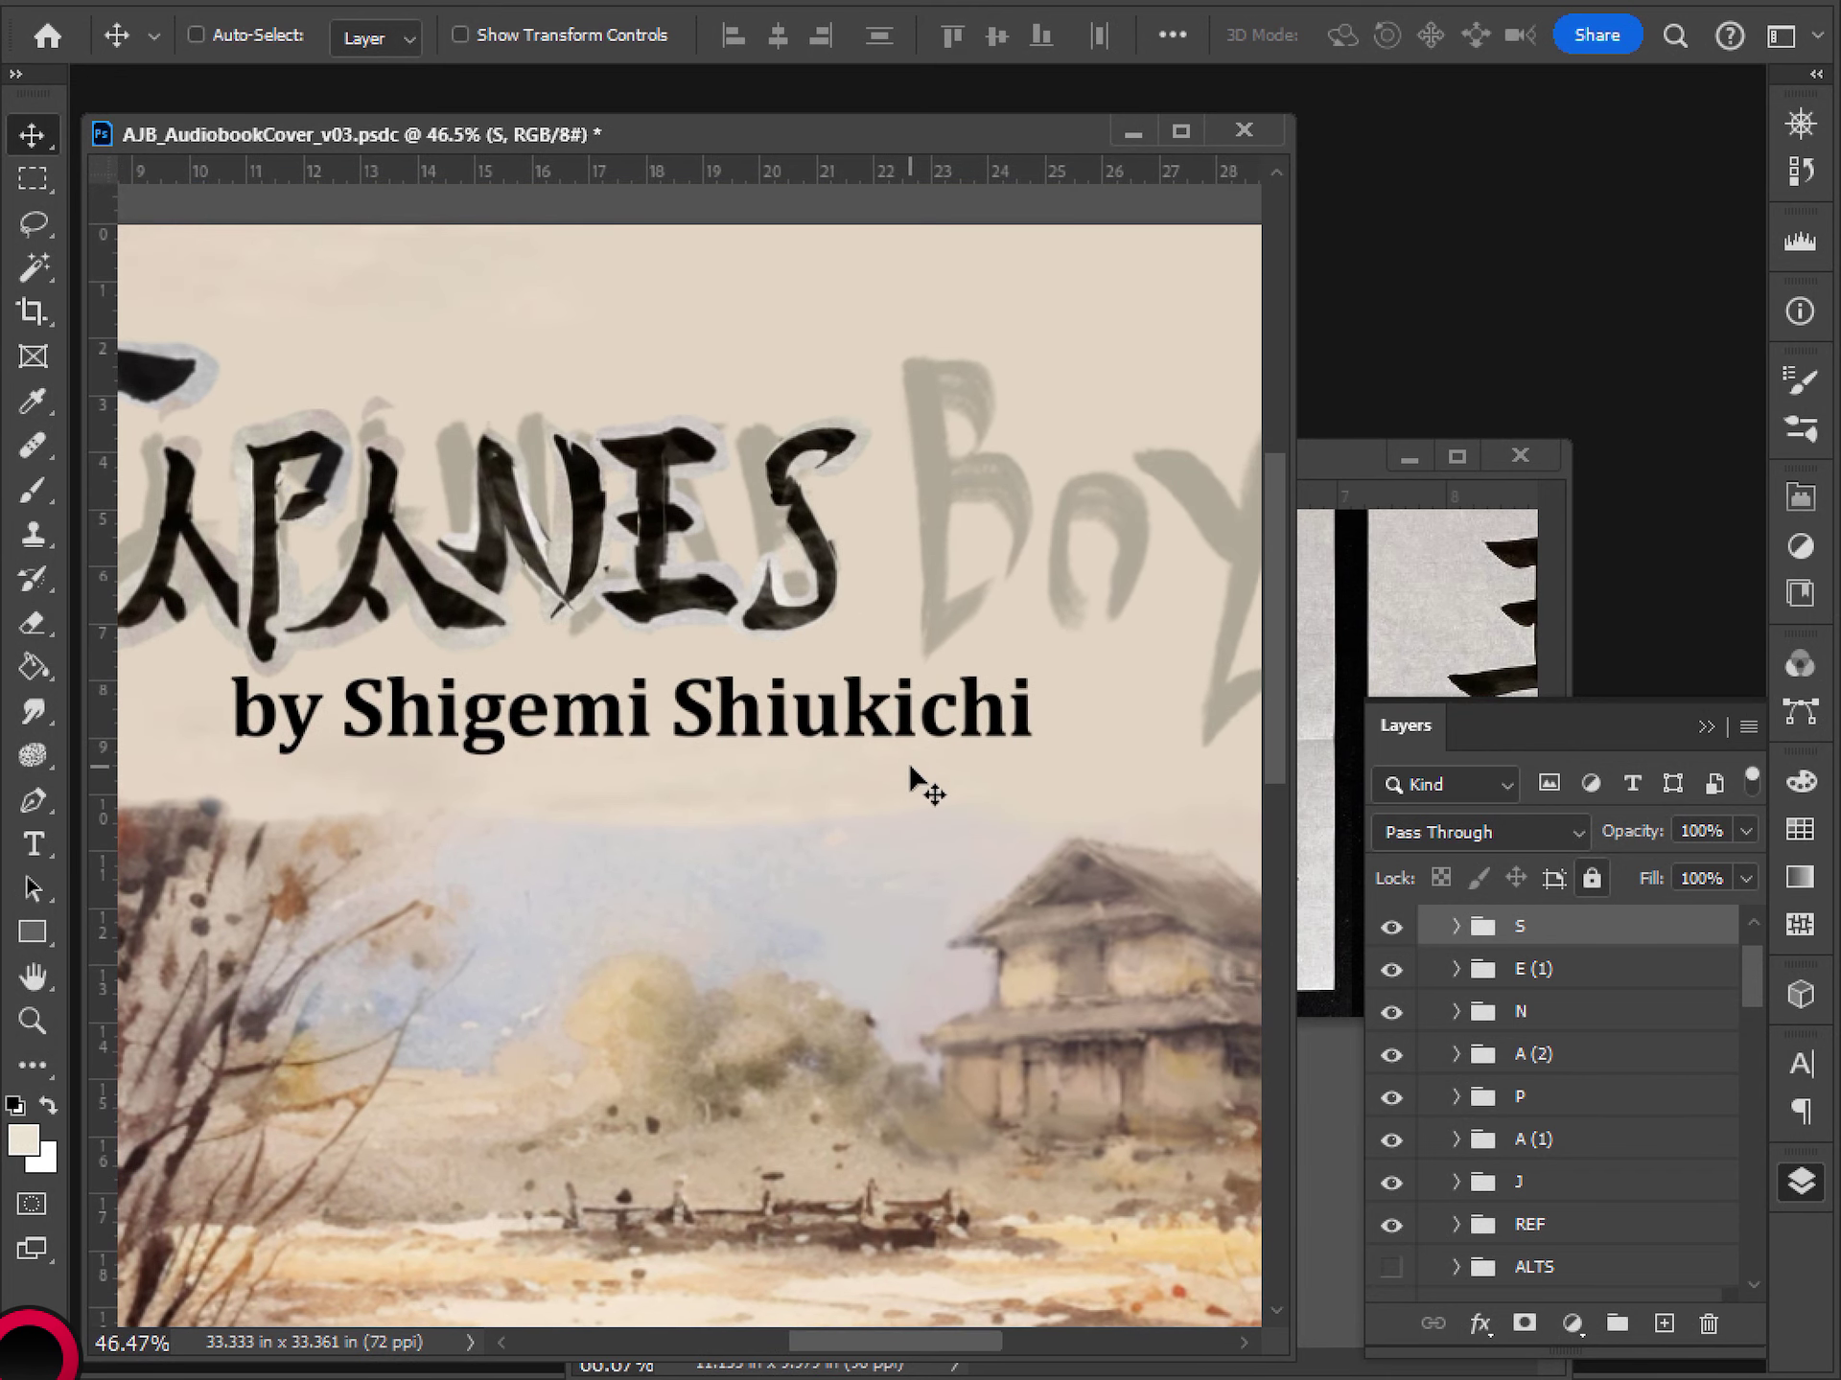
scroll(888, 518, "up", 2)
left_click_drag(831, 509, 767, 513)
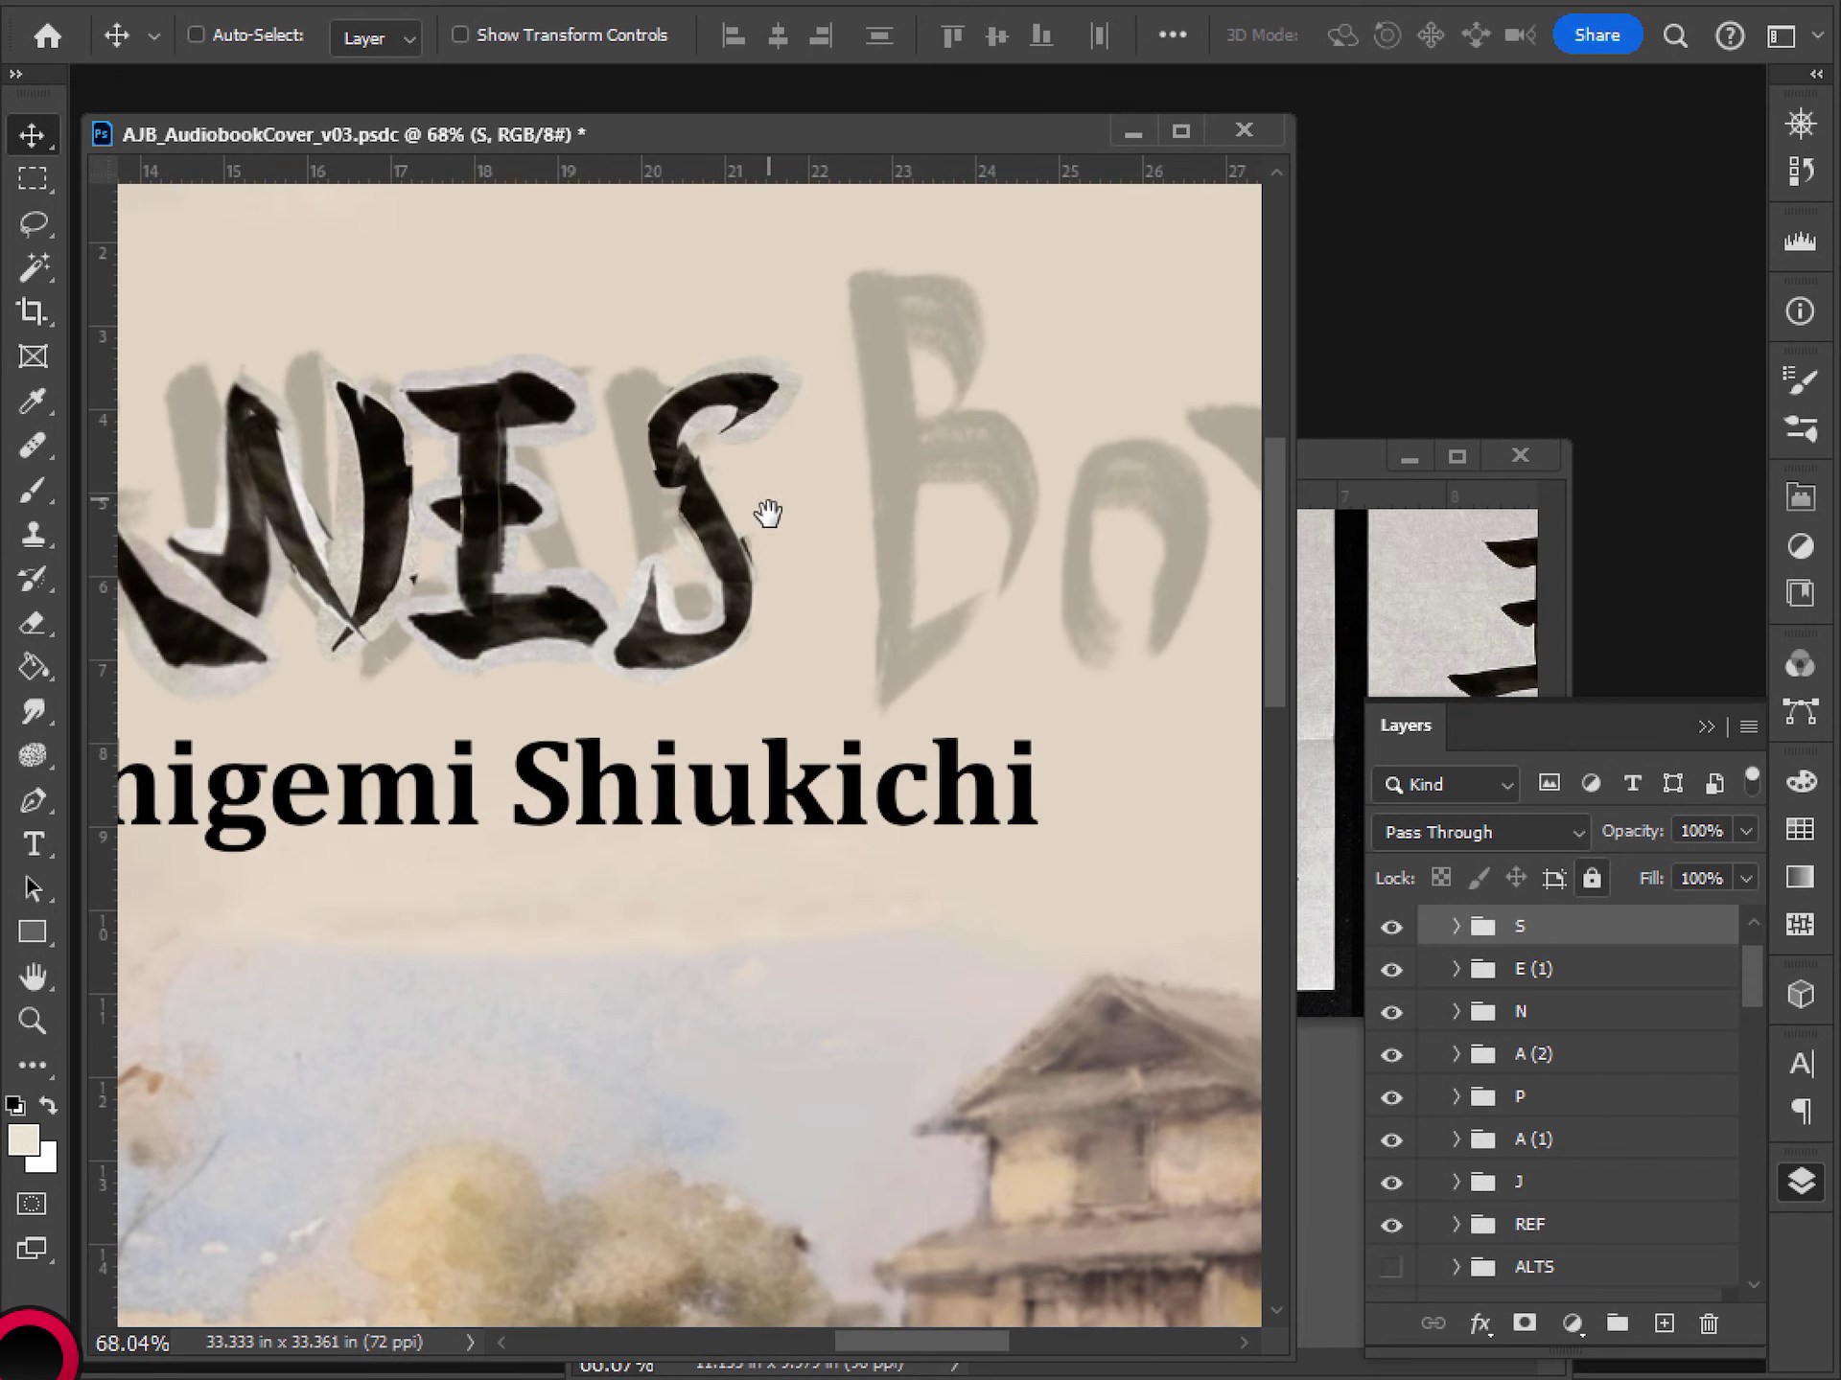
left_click(1454, 930)
left_click(1466, 1075)
left_click(1401, 1072)
left_click(1405, 1074)
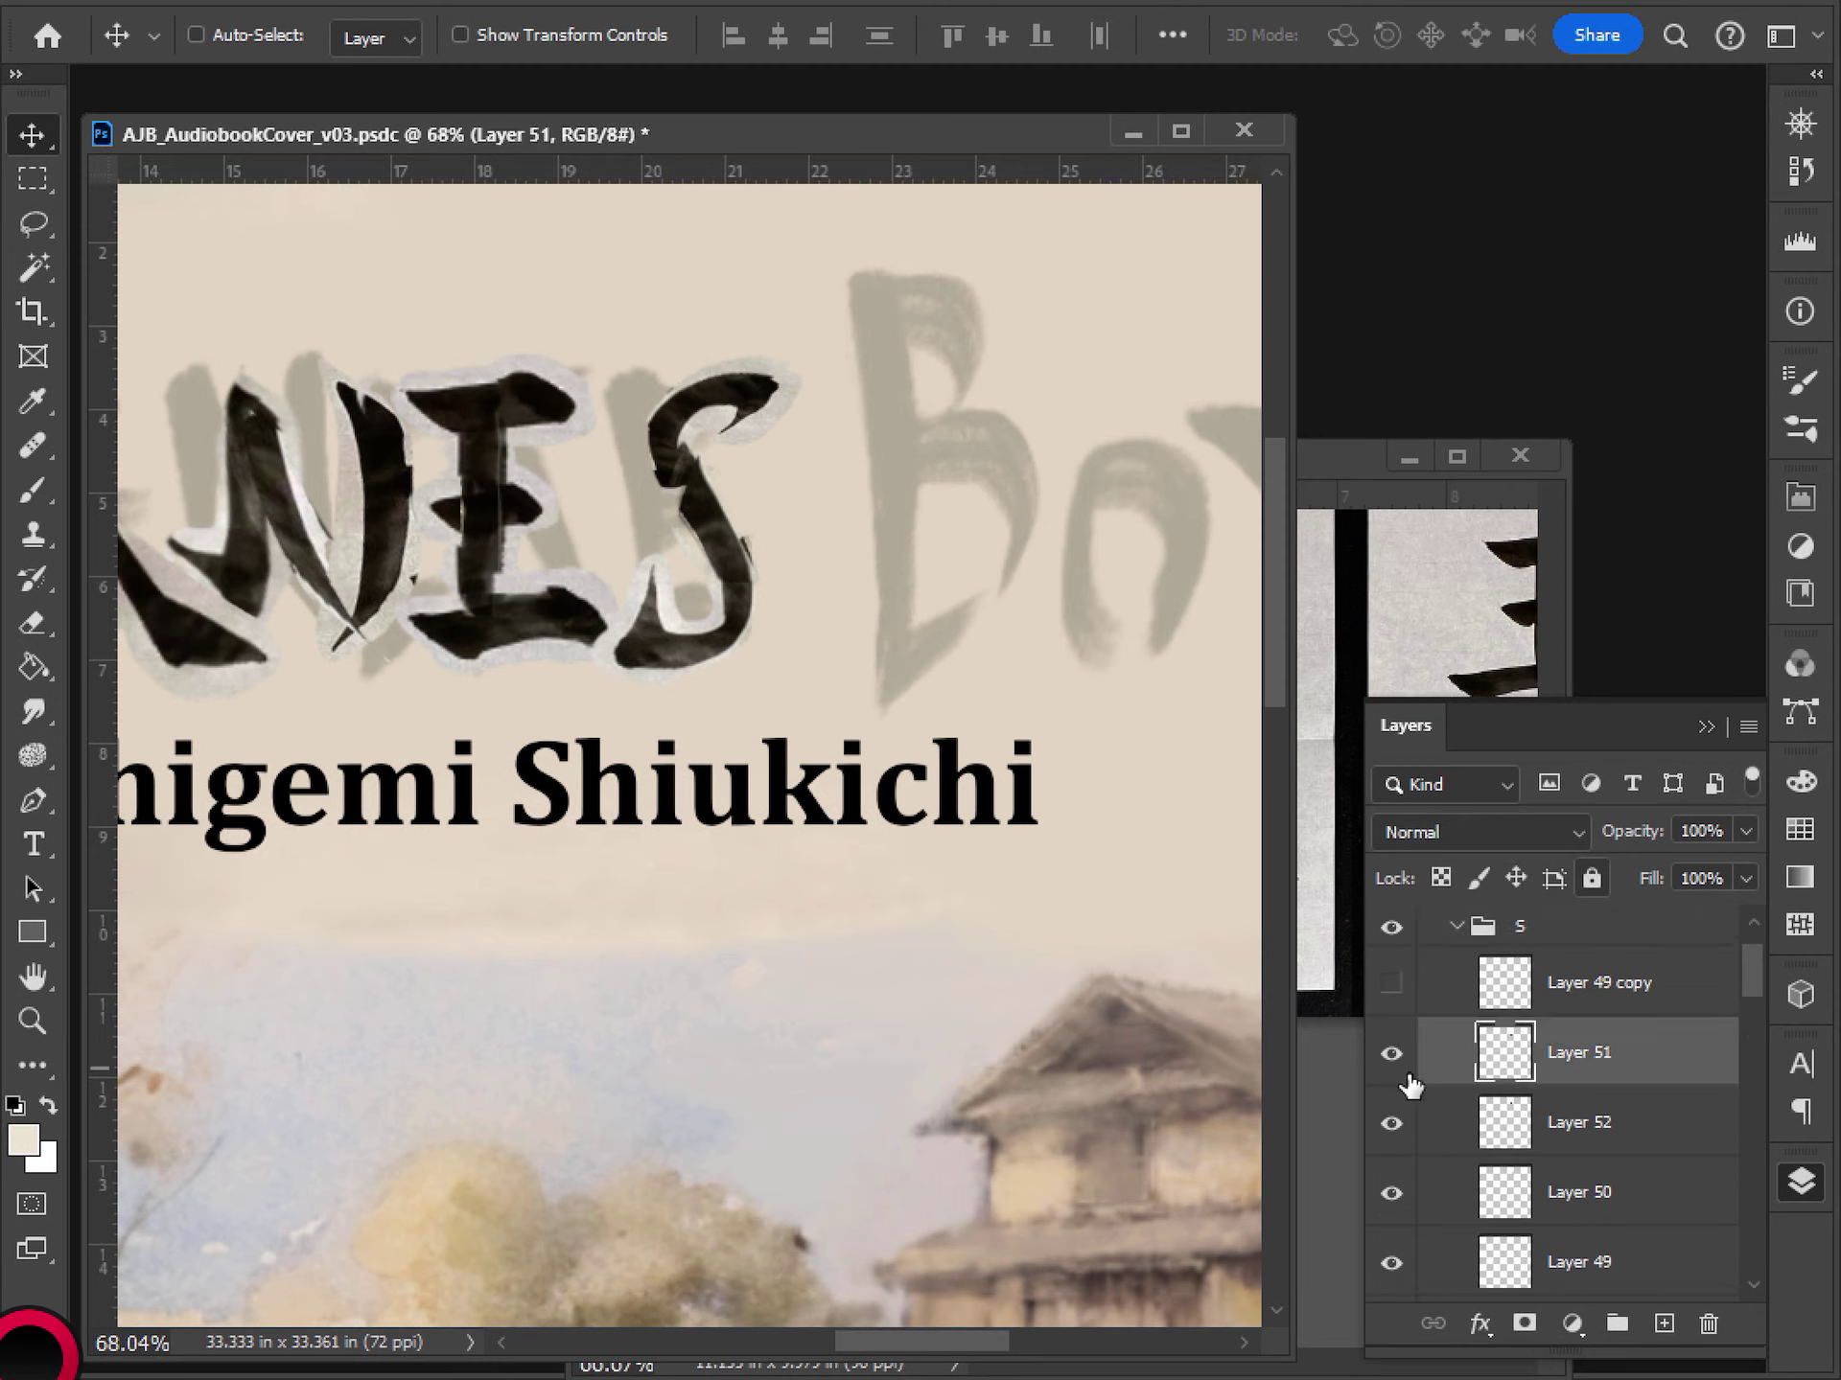
key("ctrl+t")
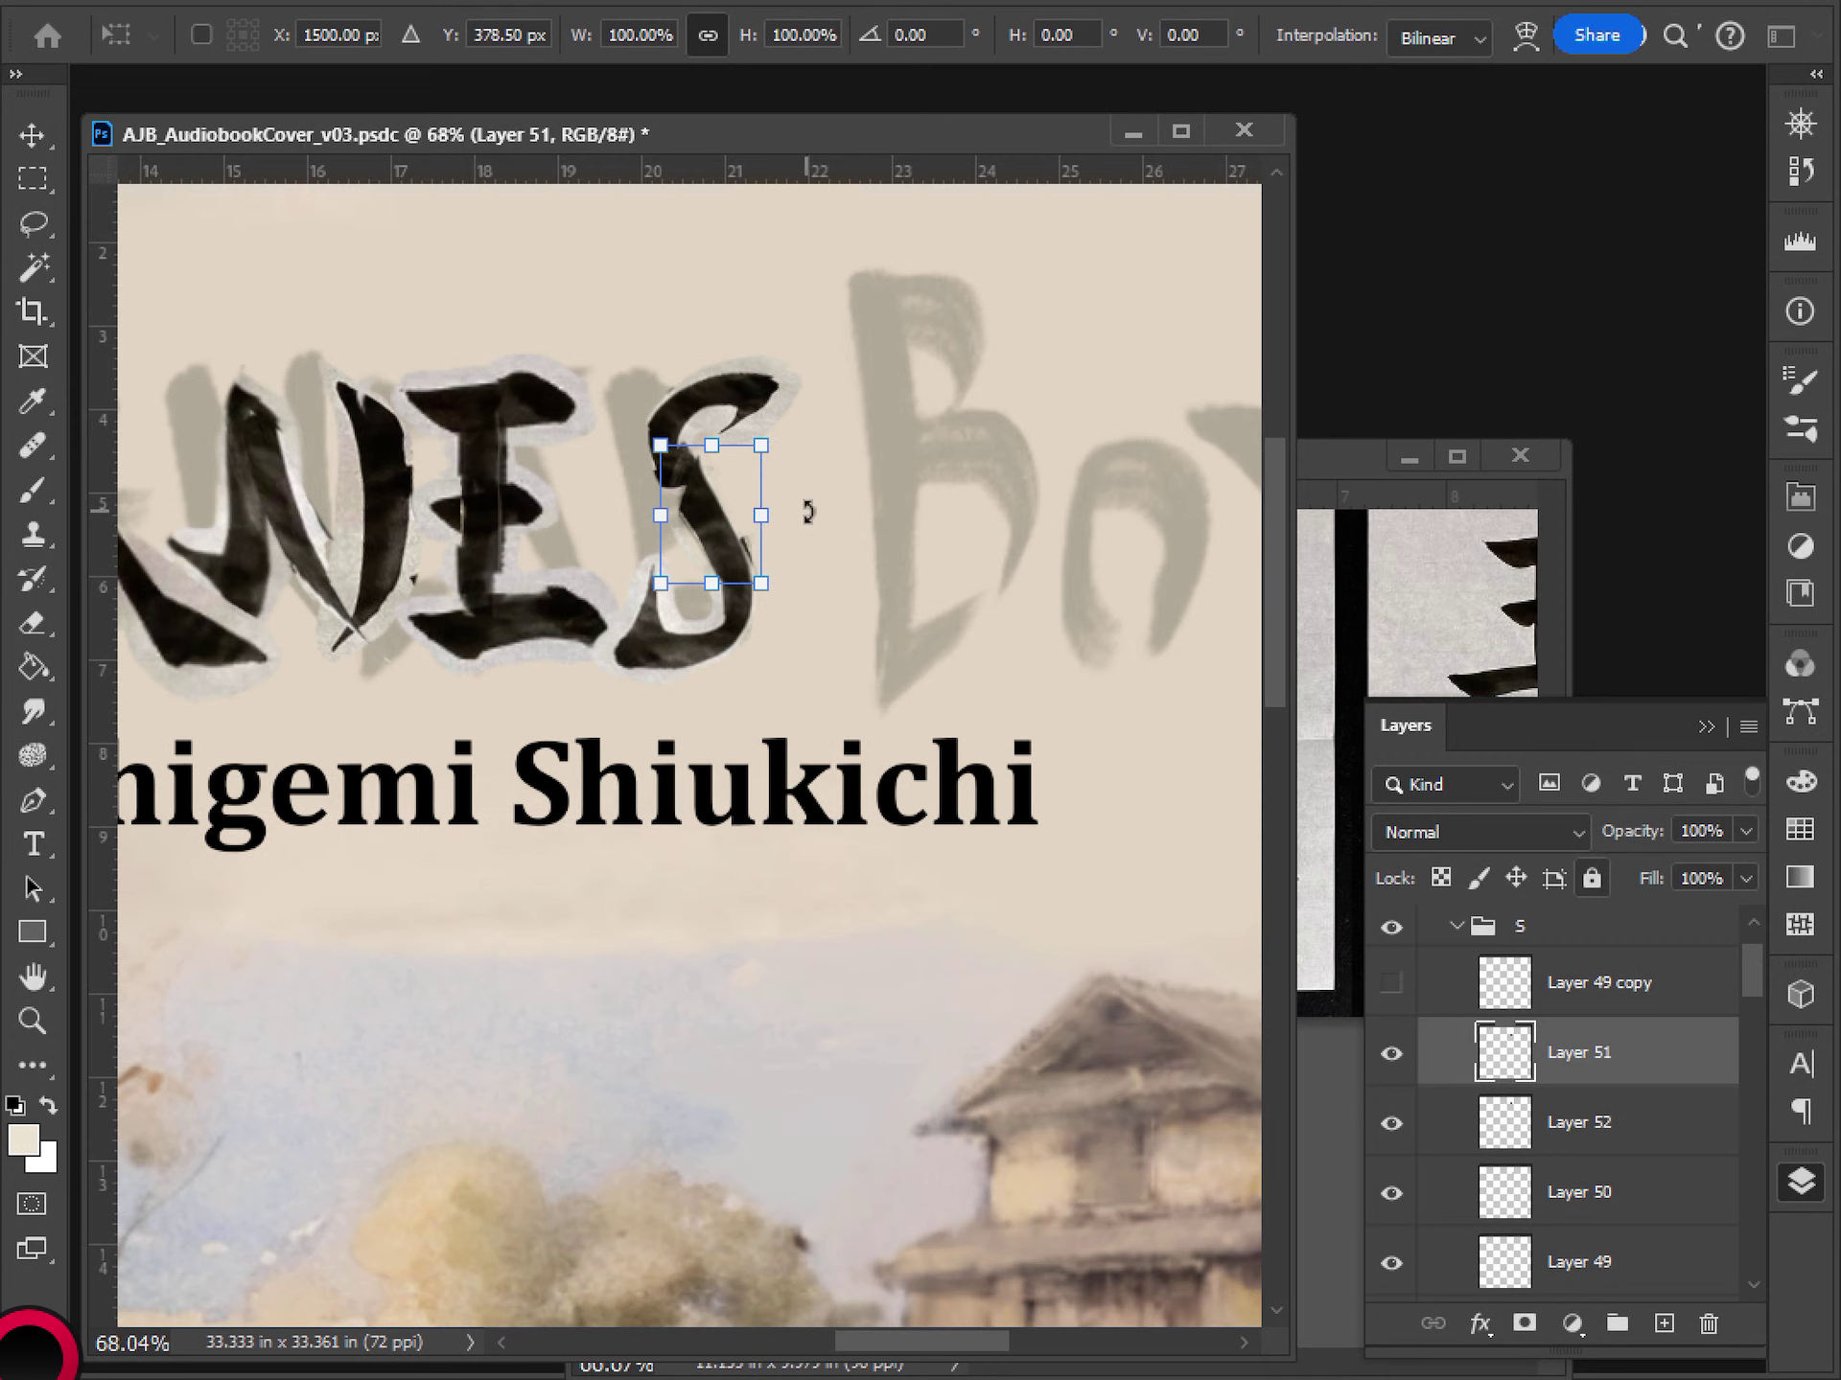
mouse_move(808, 513)
left_mouse_down()
mouse_move(806, 559)
mouse_move(809, 534)
mouse_move(805, 555)
mouse_move(762, 523)
left_mouse_up()
key("Return")
- Stretch the upright stroke on Layer 51 to about 130% width and a greater length, and rotate it -45.74° back into the S
key("ctrl+t")
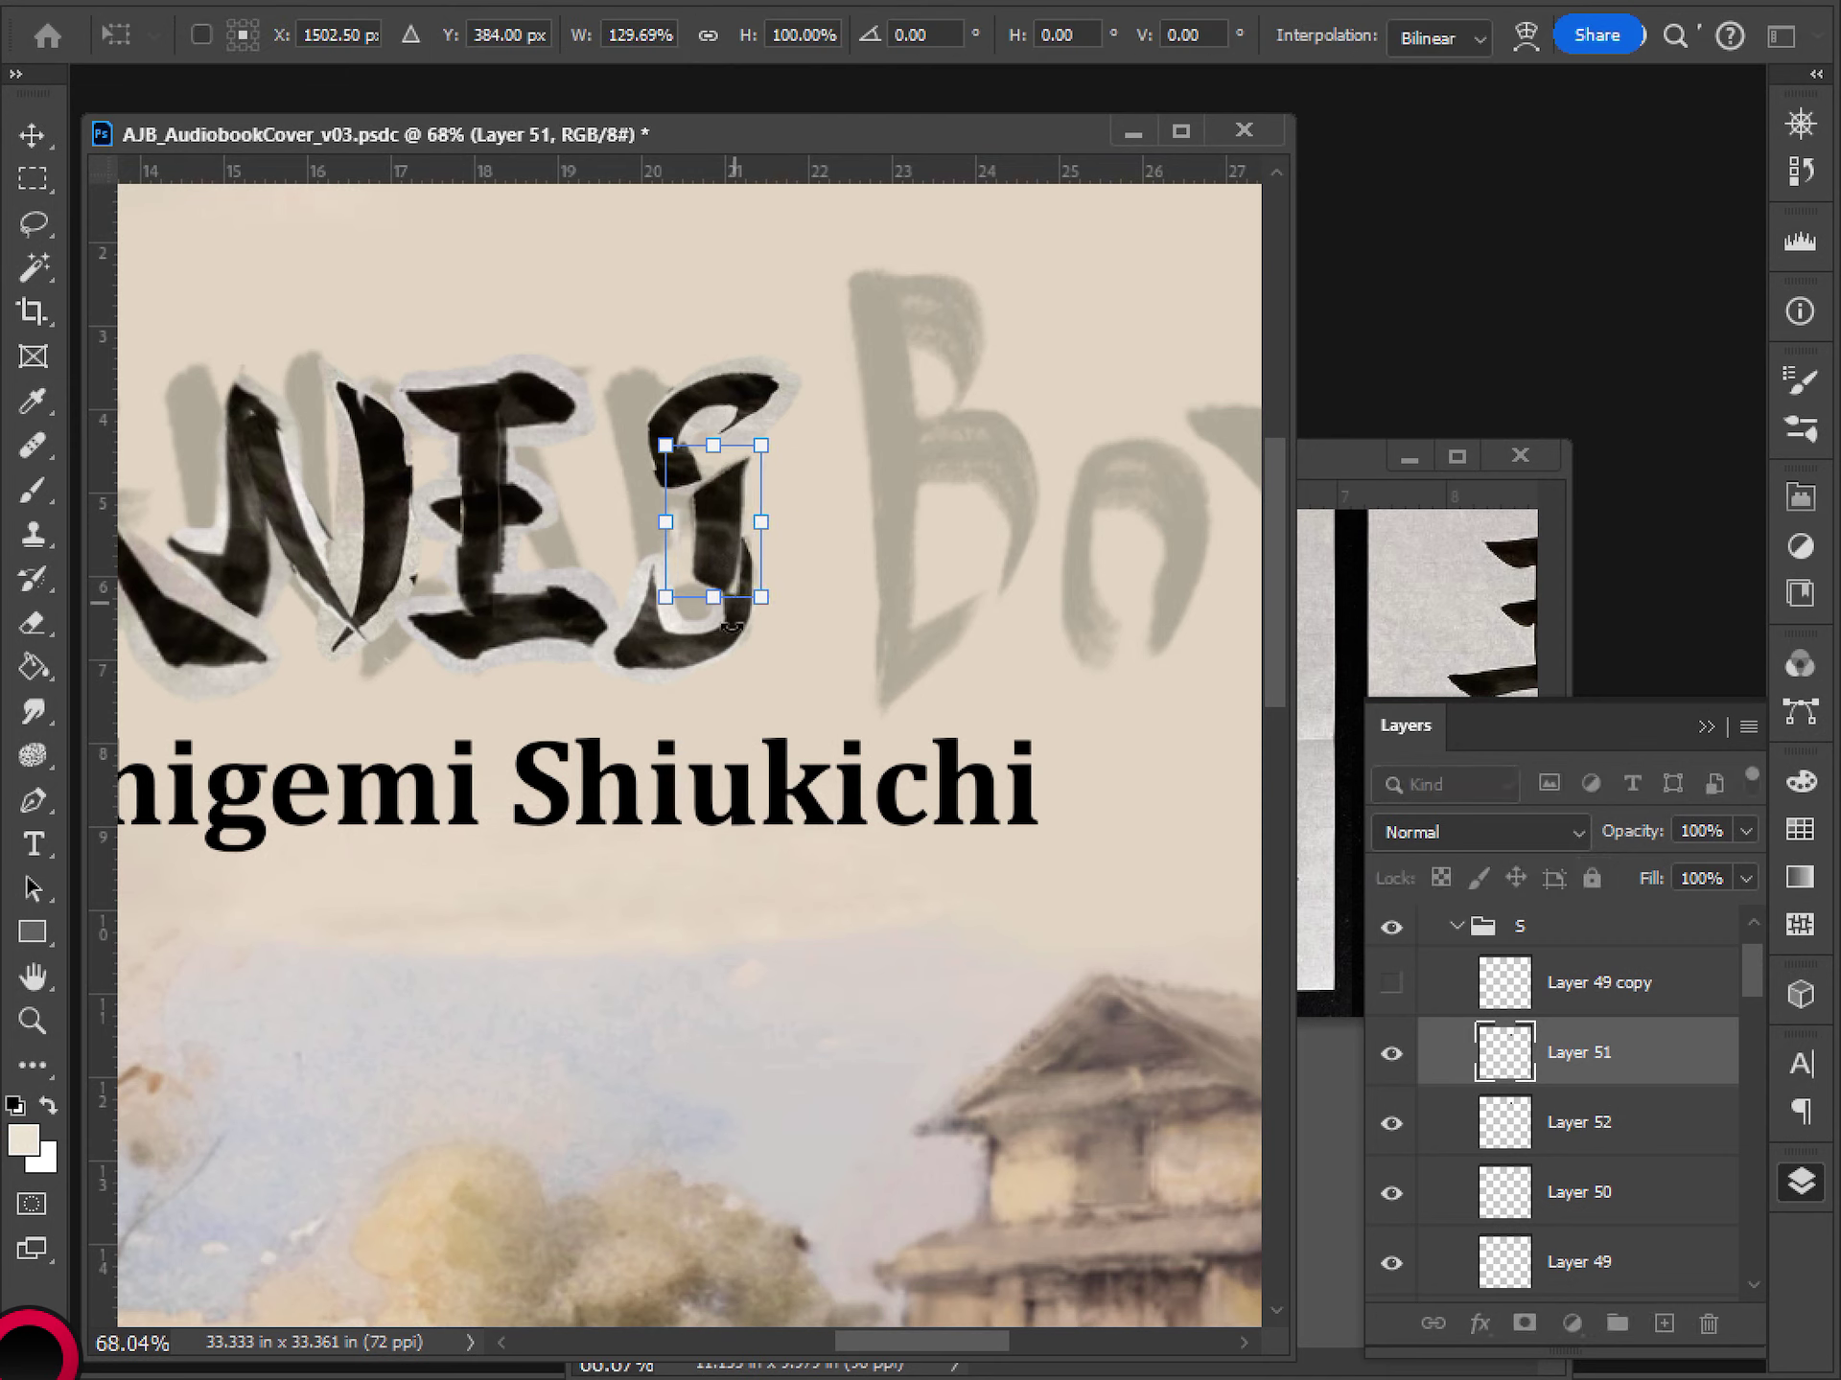
mouse_move(730, 625)
left_mouse_down()
mouse_move(740, 660)
mouse_move(843, 597)
left_mouse_up()
key("Return")
key("ctrl+t")
mouse_move(729, 577)
left_mouse_down()
mouse_move(723, 549)
mouse_move(731, 565)
mouse_move(686, 538)
mouse_move(798, 527)
left_mouse_up()
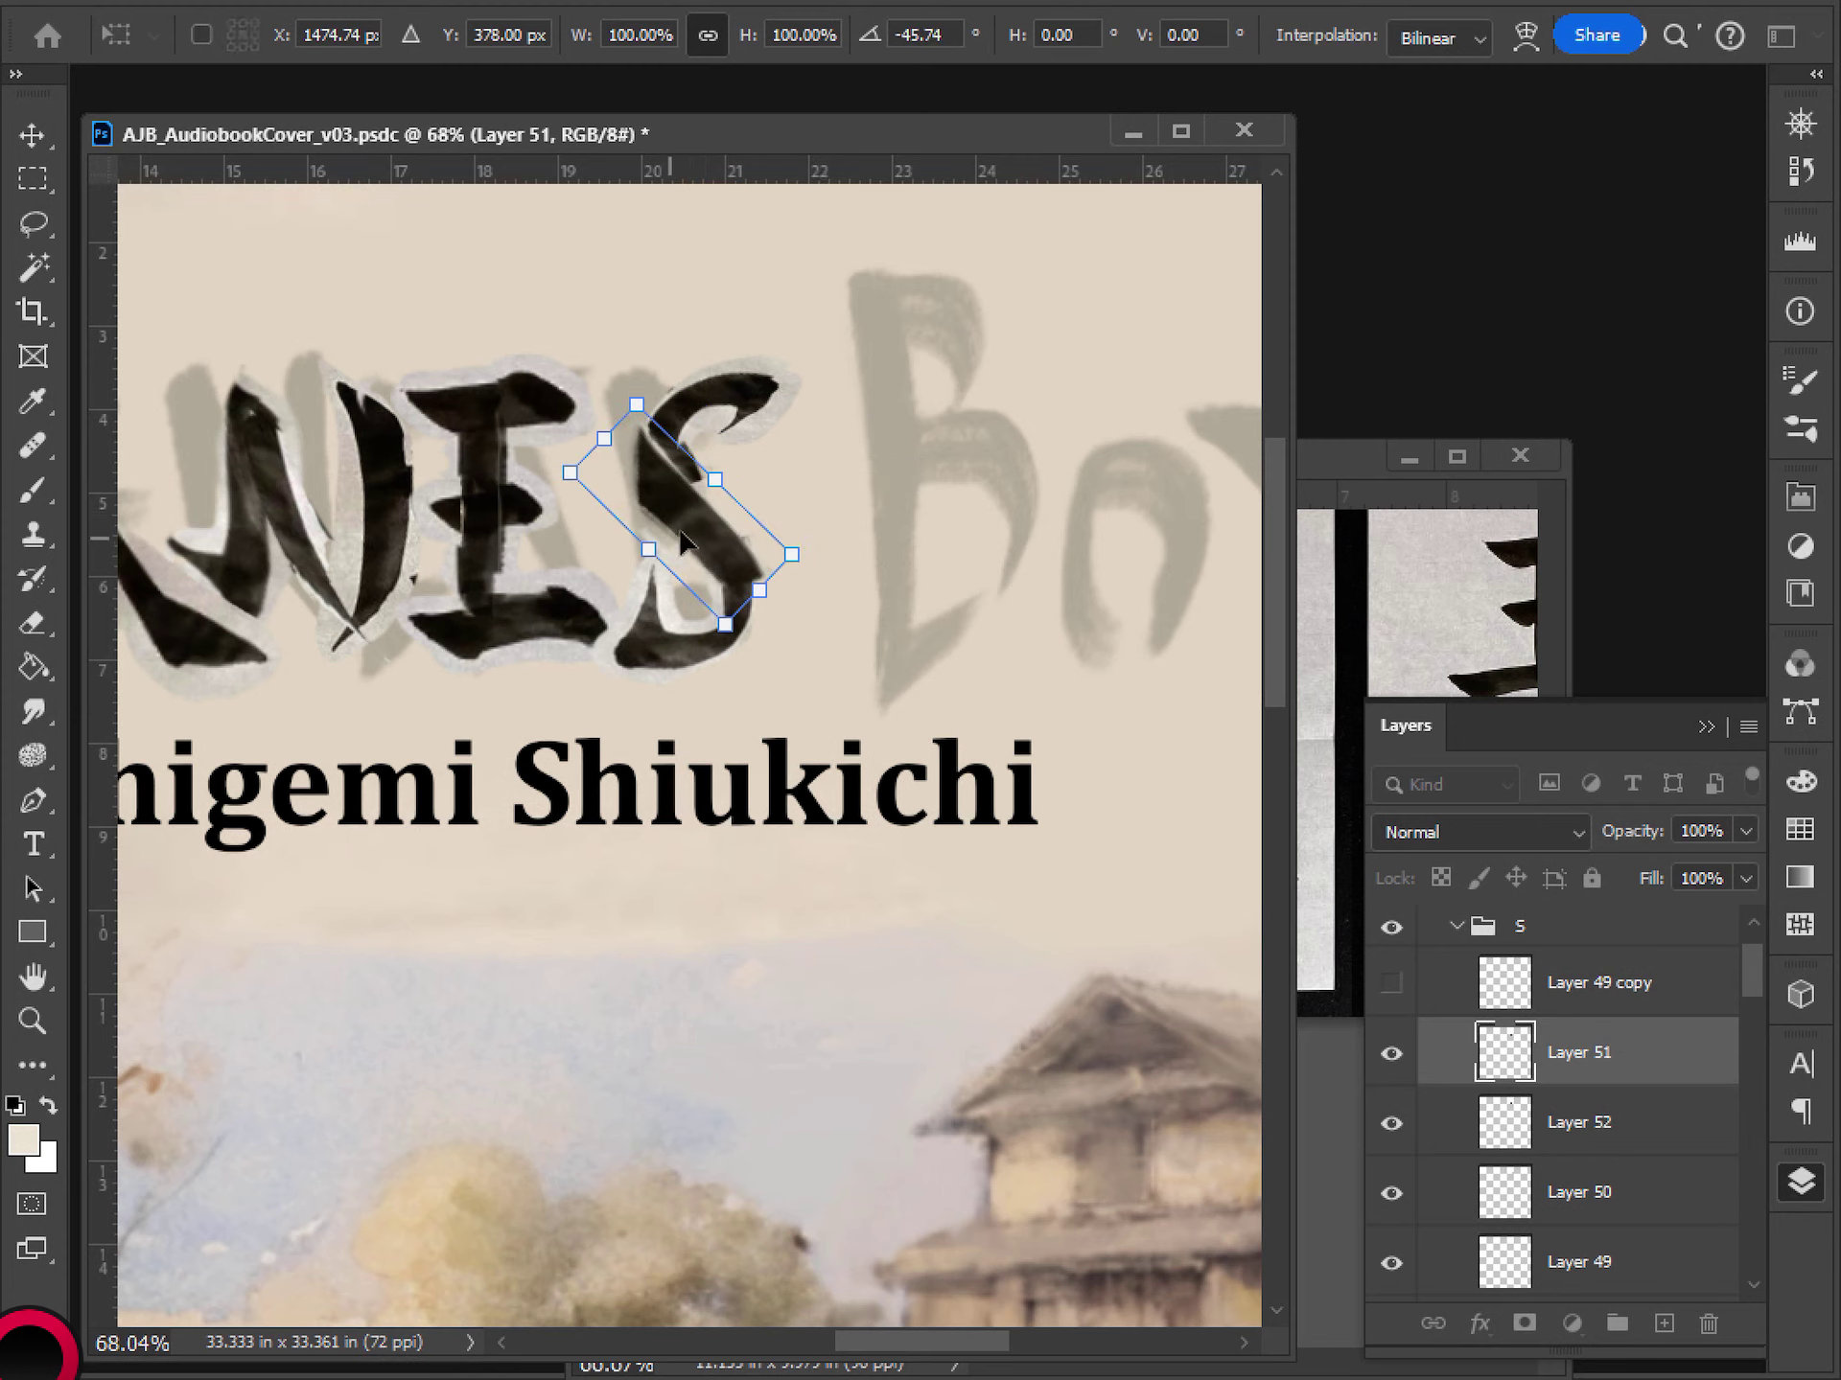
mouse_move(706, 540)
left_mouse_down()
mouse_move(719, 548)
mouse_move(699, 532)
left_mouse_up()
key("Return")
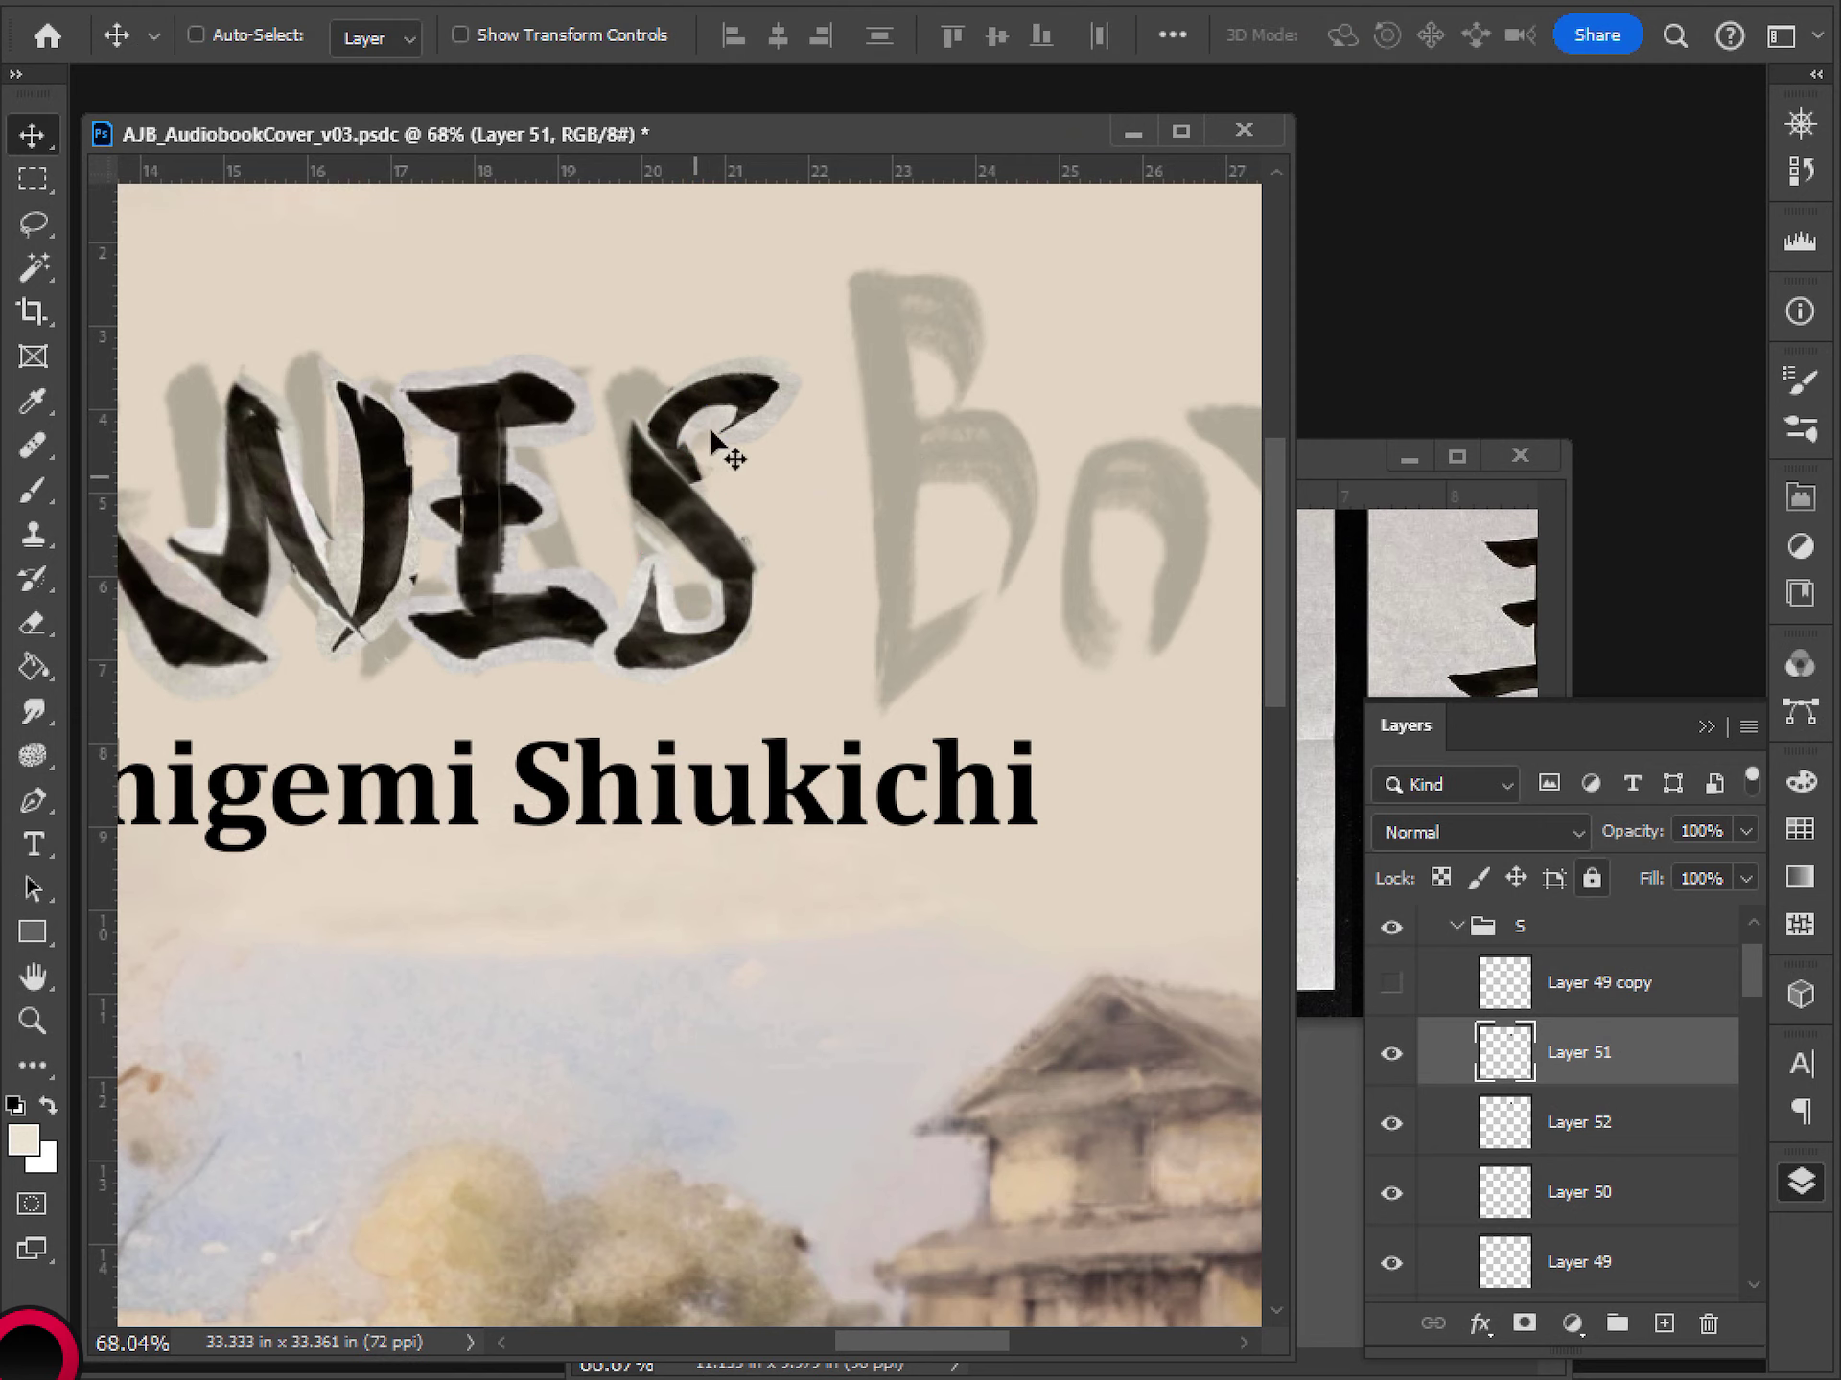
- Scale the S's top stroke on Layers 52 and 50 to about 103% width and 110% height, lowering it onto the middle stroke
left_click(1548, 1131)
left_click(1392, 1124)
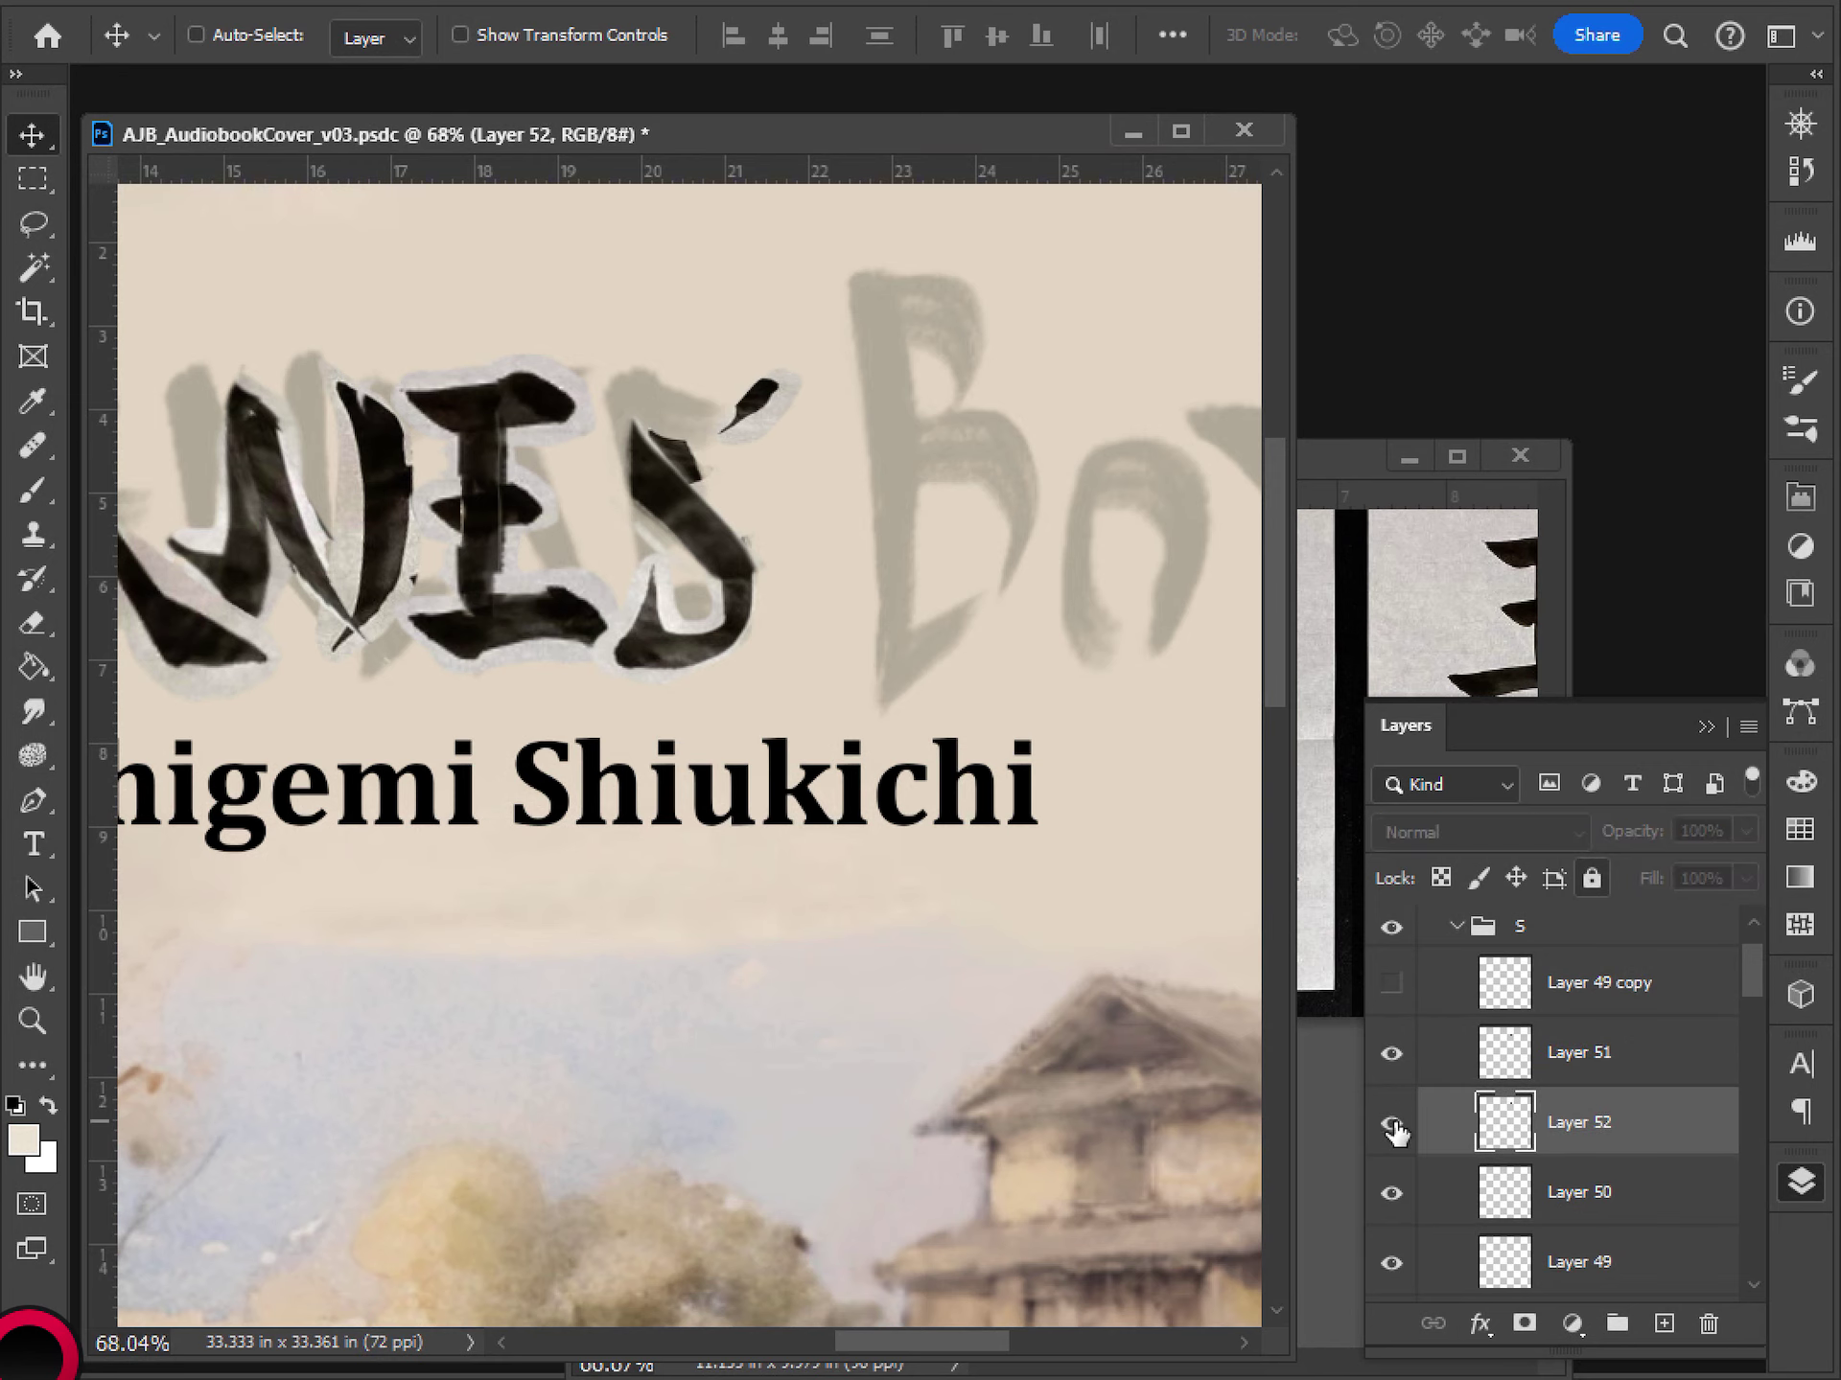
left_click(1392, 1123)
left_click(1586, 1194, "shift")
left_click_drag(987, 652, 805, 502)
scroll(757, 683, "down", 5)
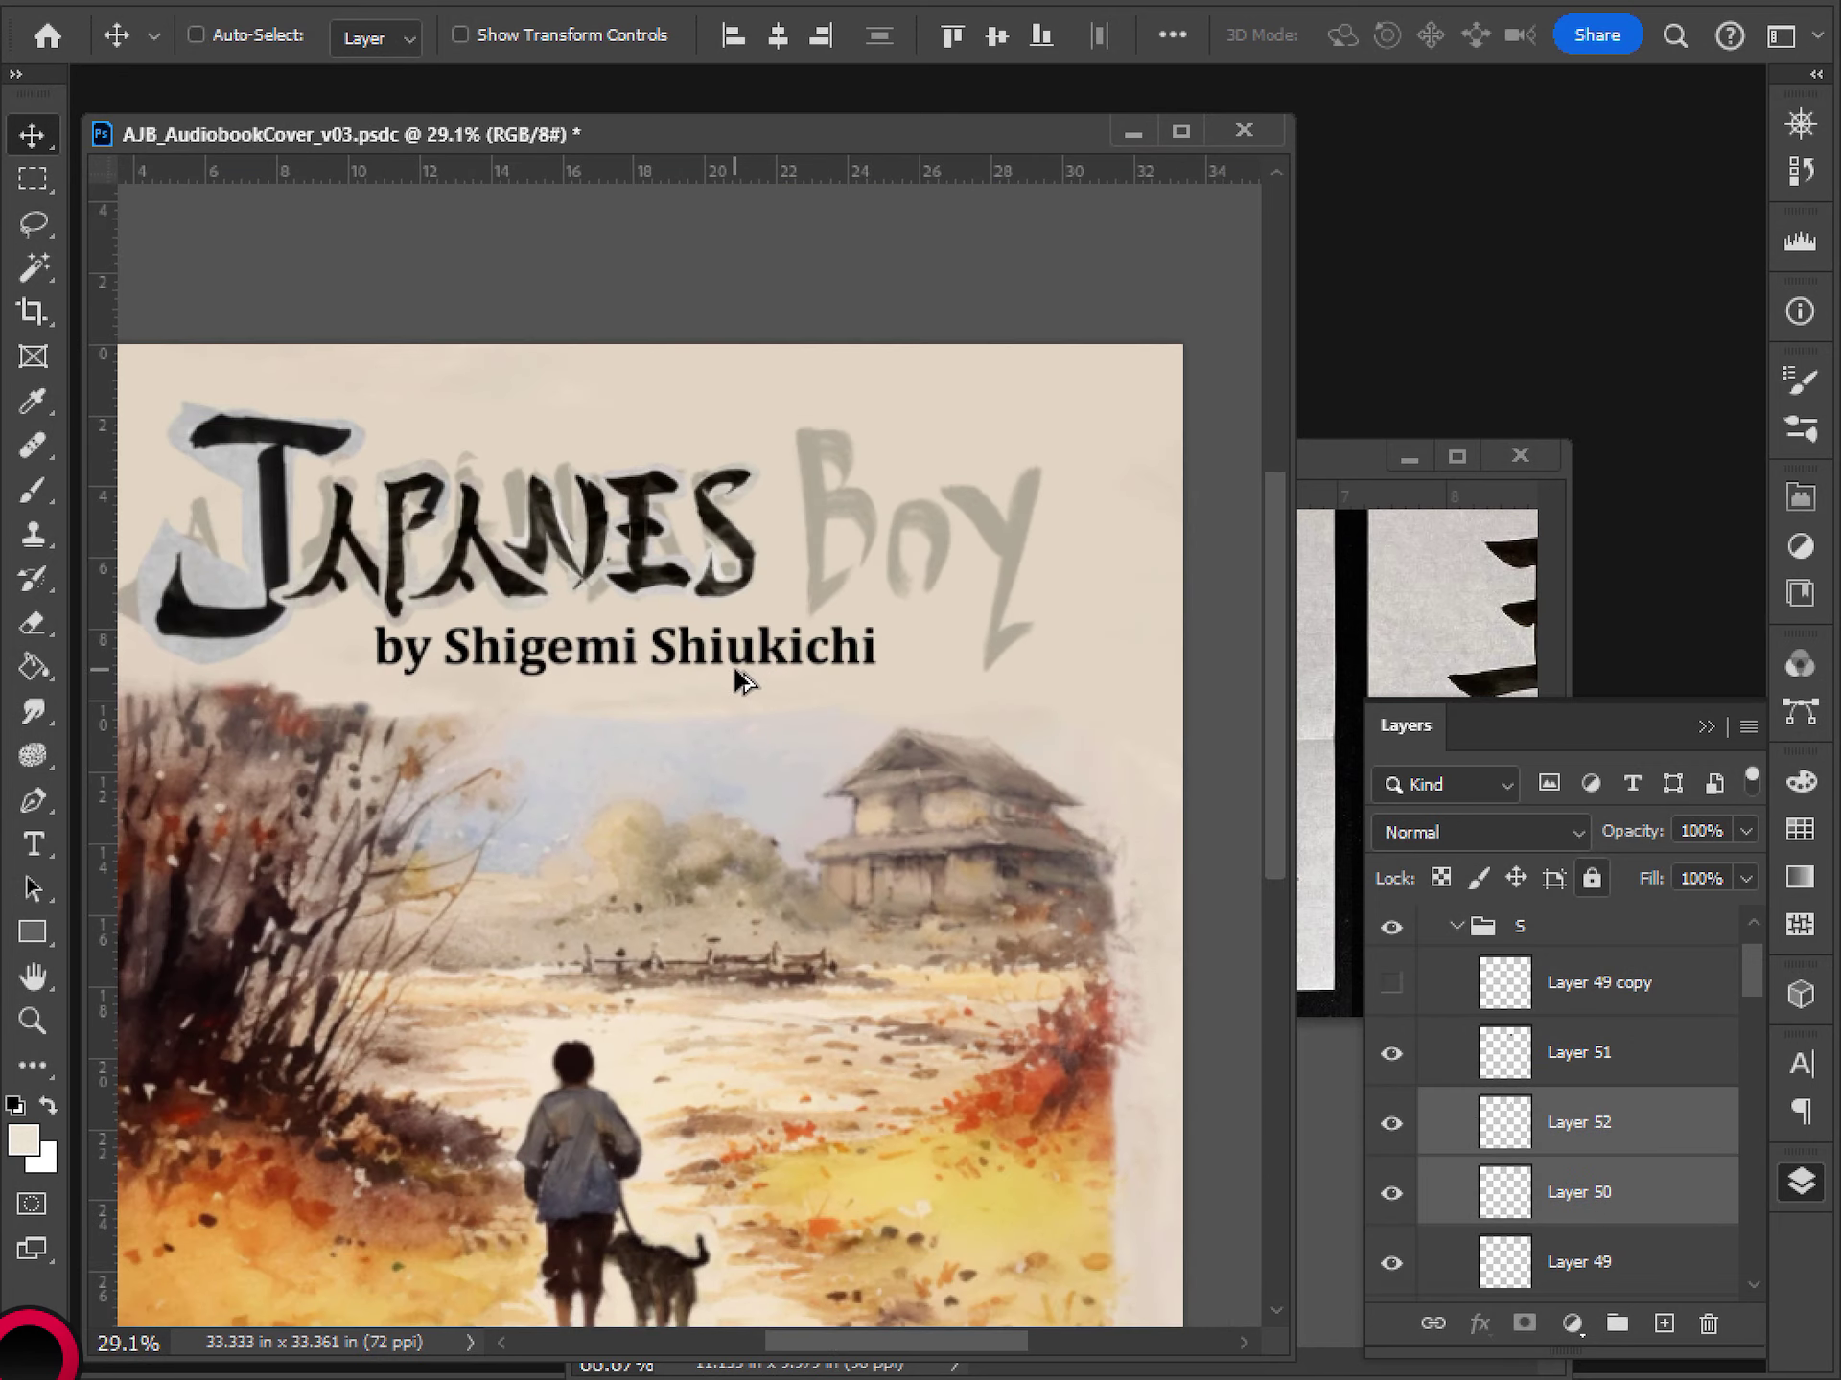
scroll(738, 680, "up", 3)
key("ctrl+t")
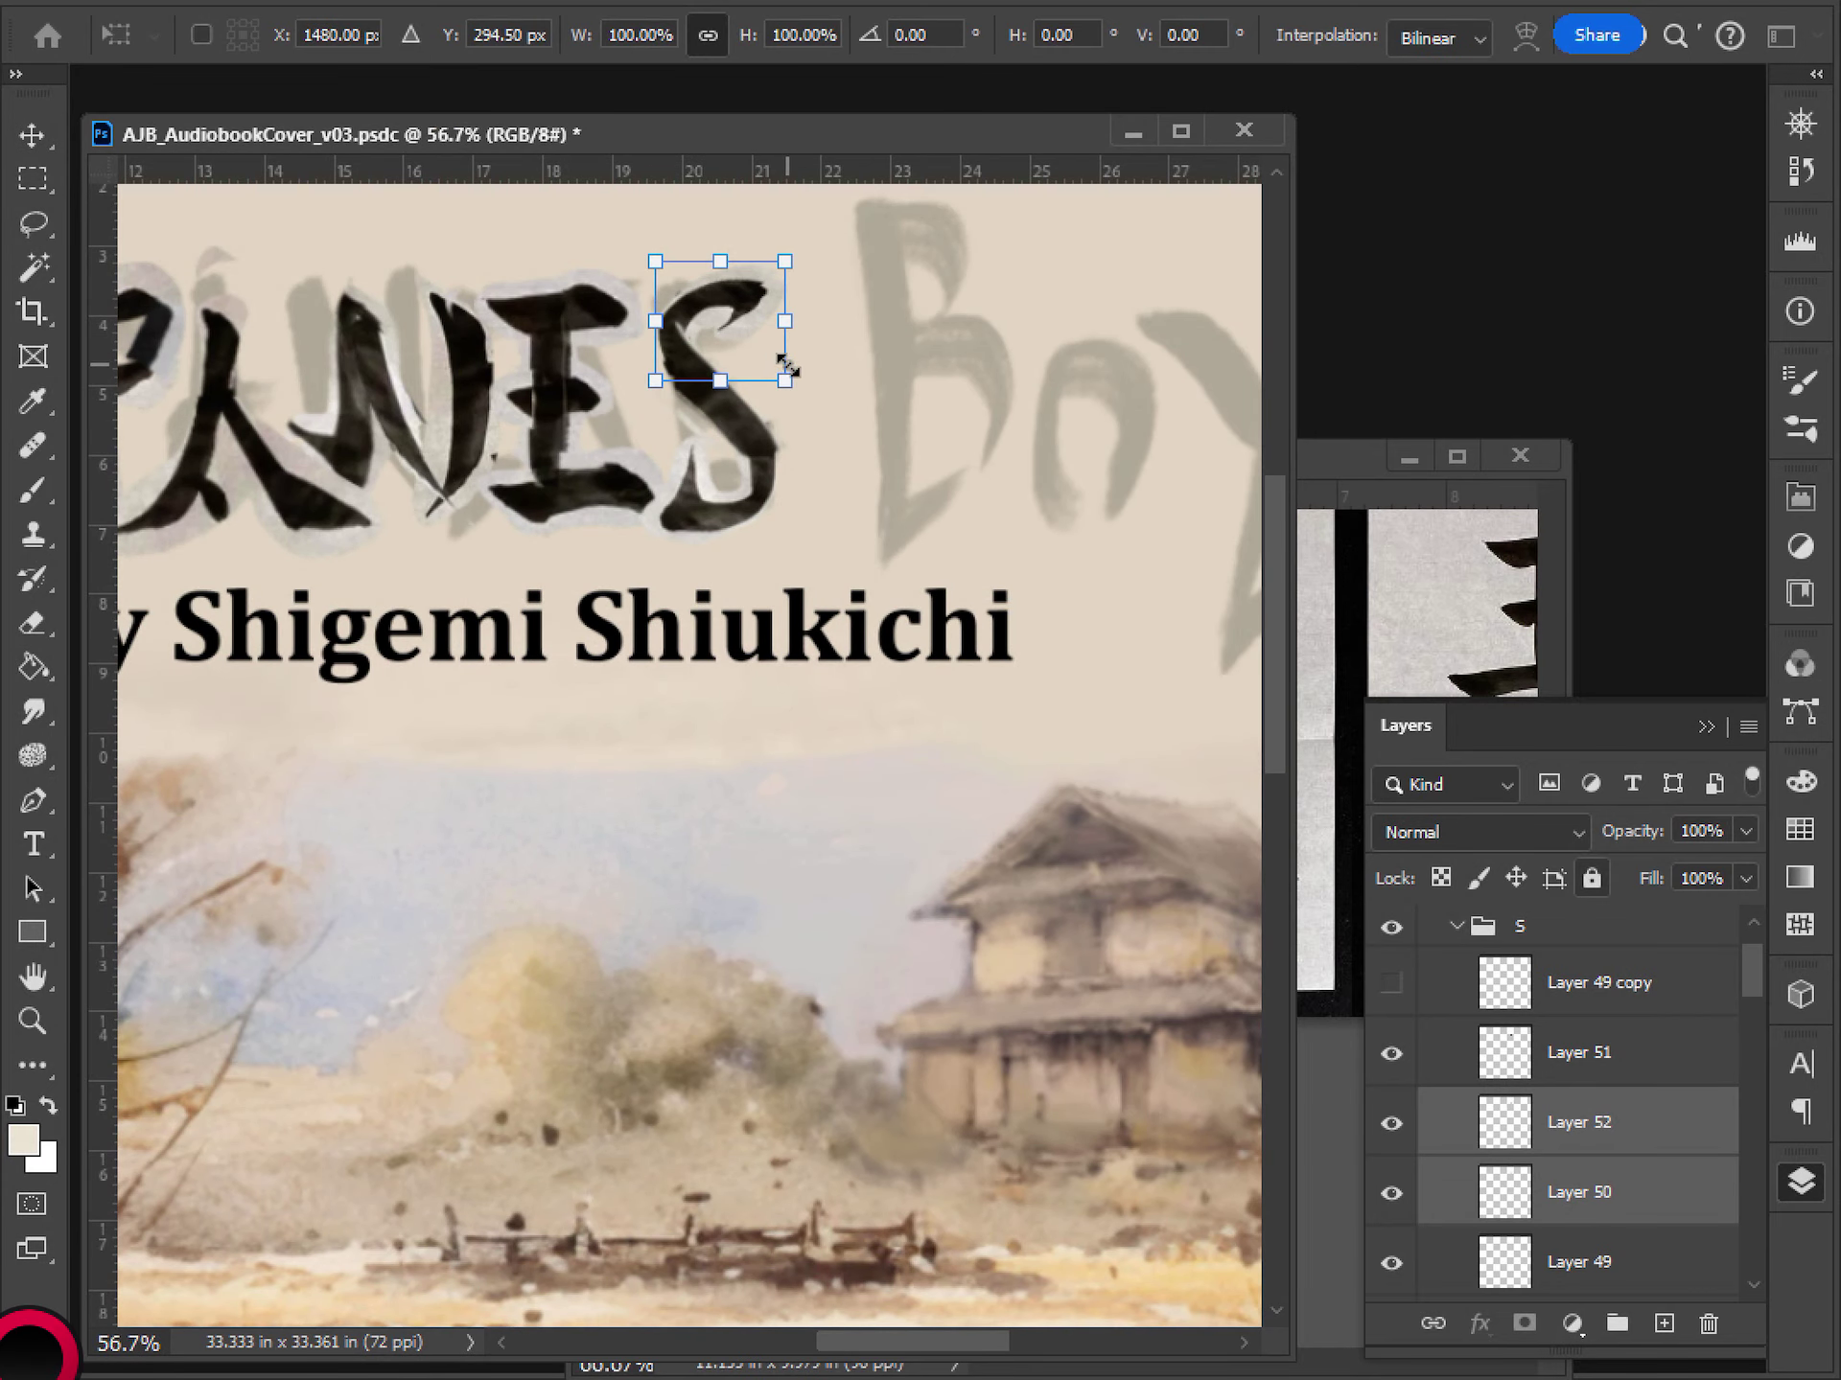
left_click_drag(788, 366, 748, 329)
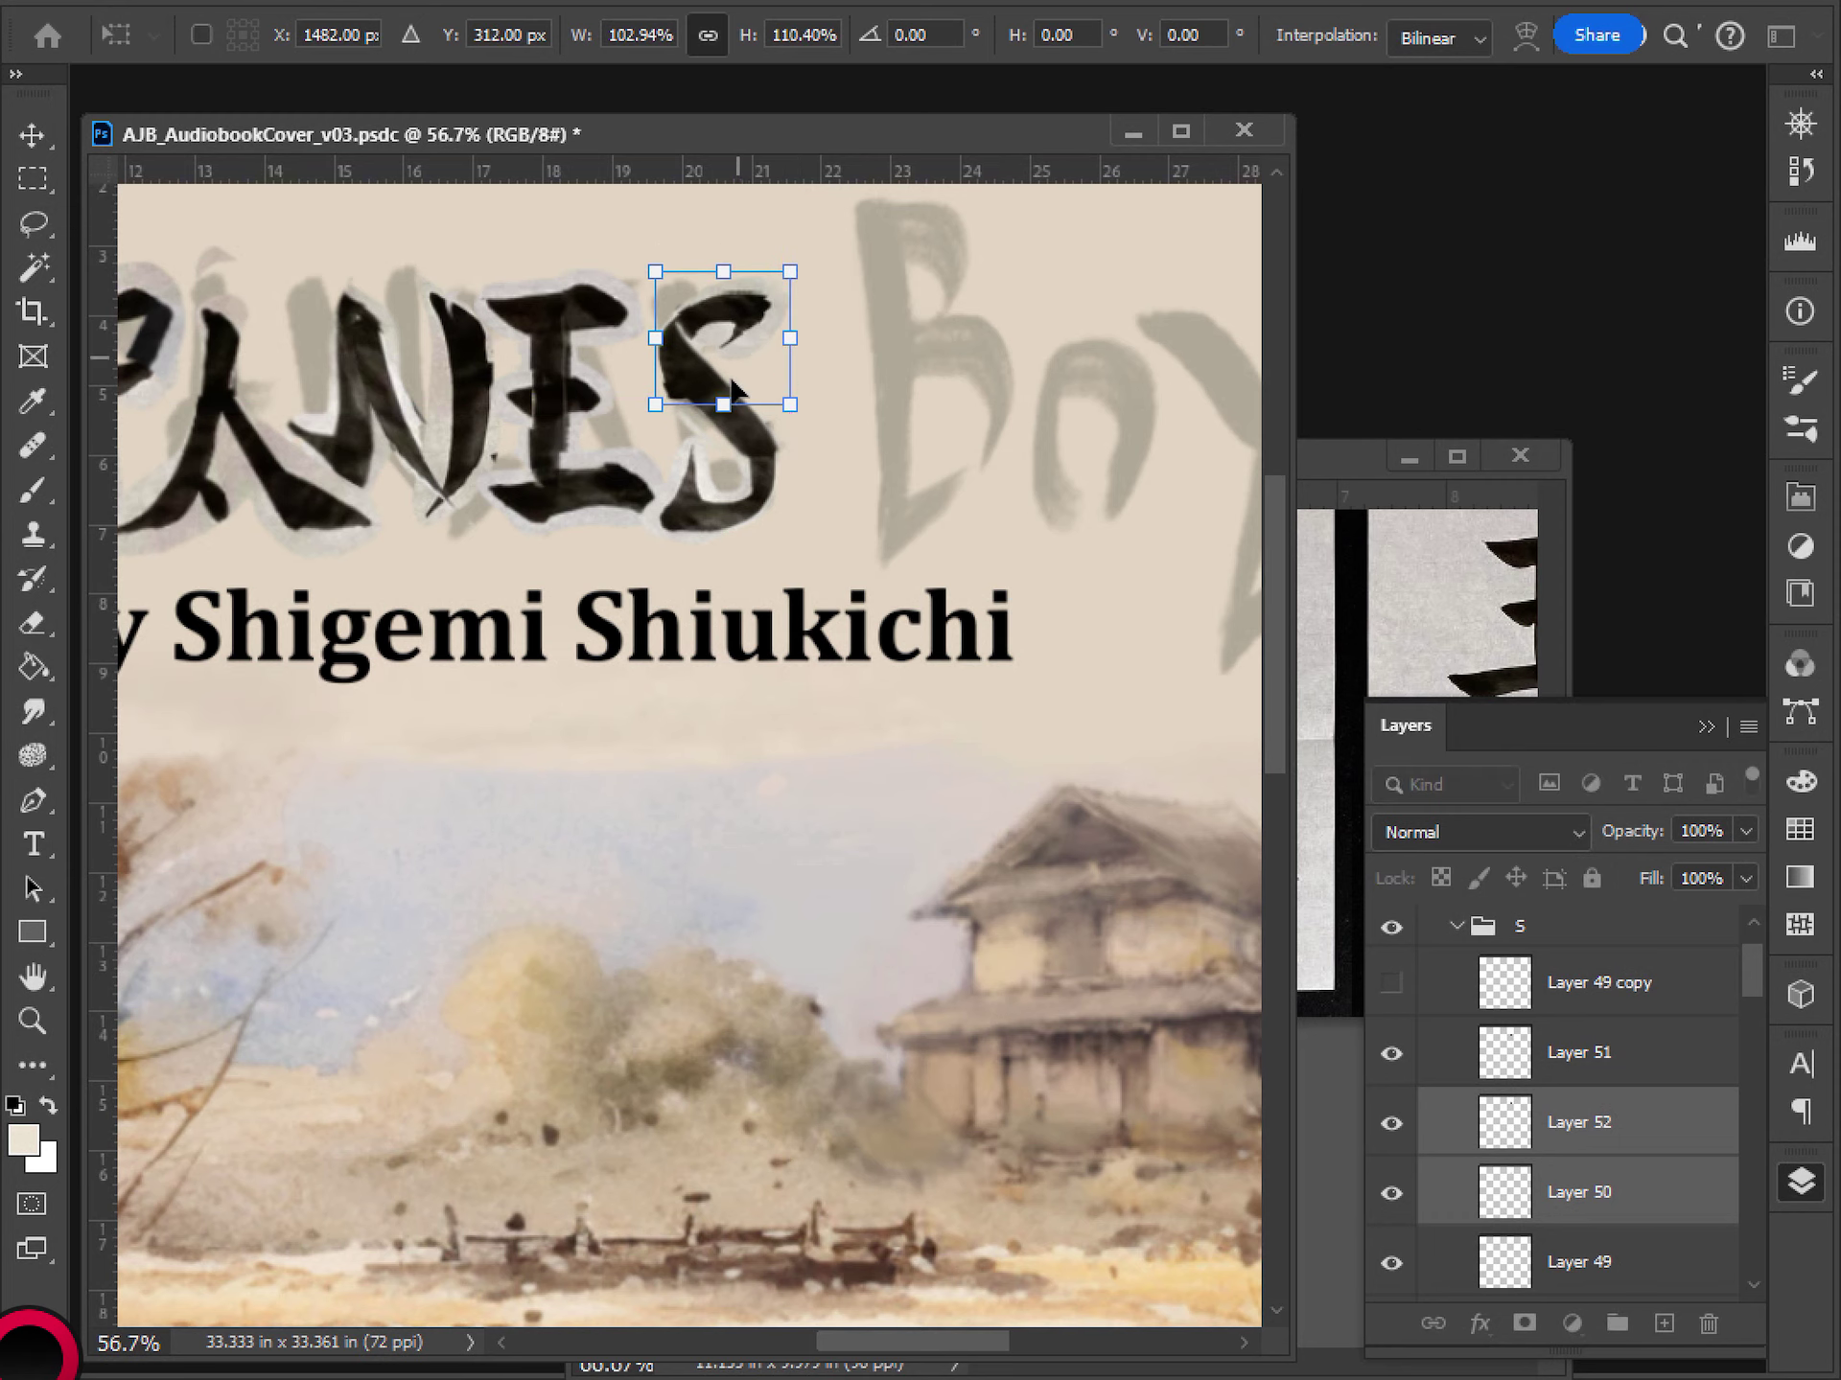
key("Return")
- Adjust the S's bottom stroke on Layer 49, stretching and nudging it slightly upward toward the middle stroke
scroll(707, 604, "down", 4)
scroll(706, 604, "down", 2)
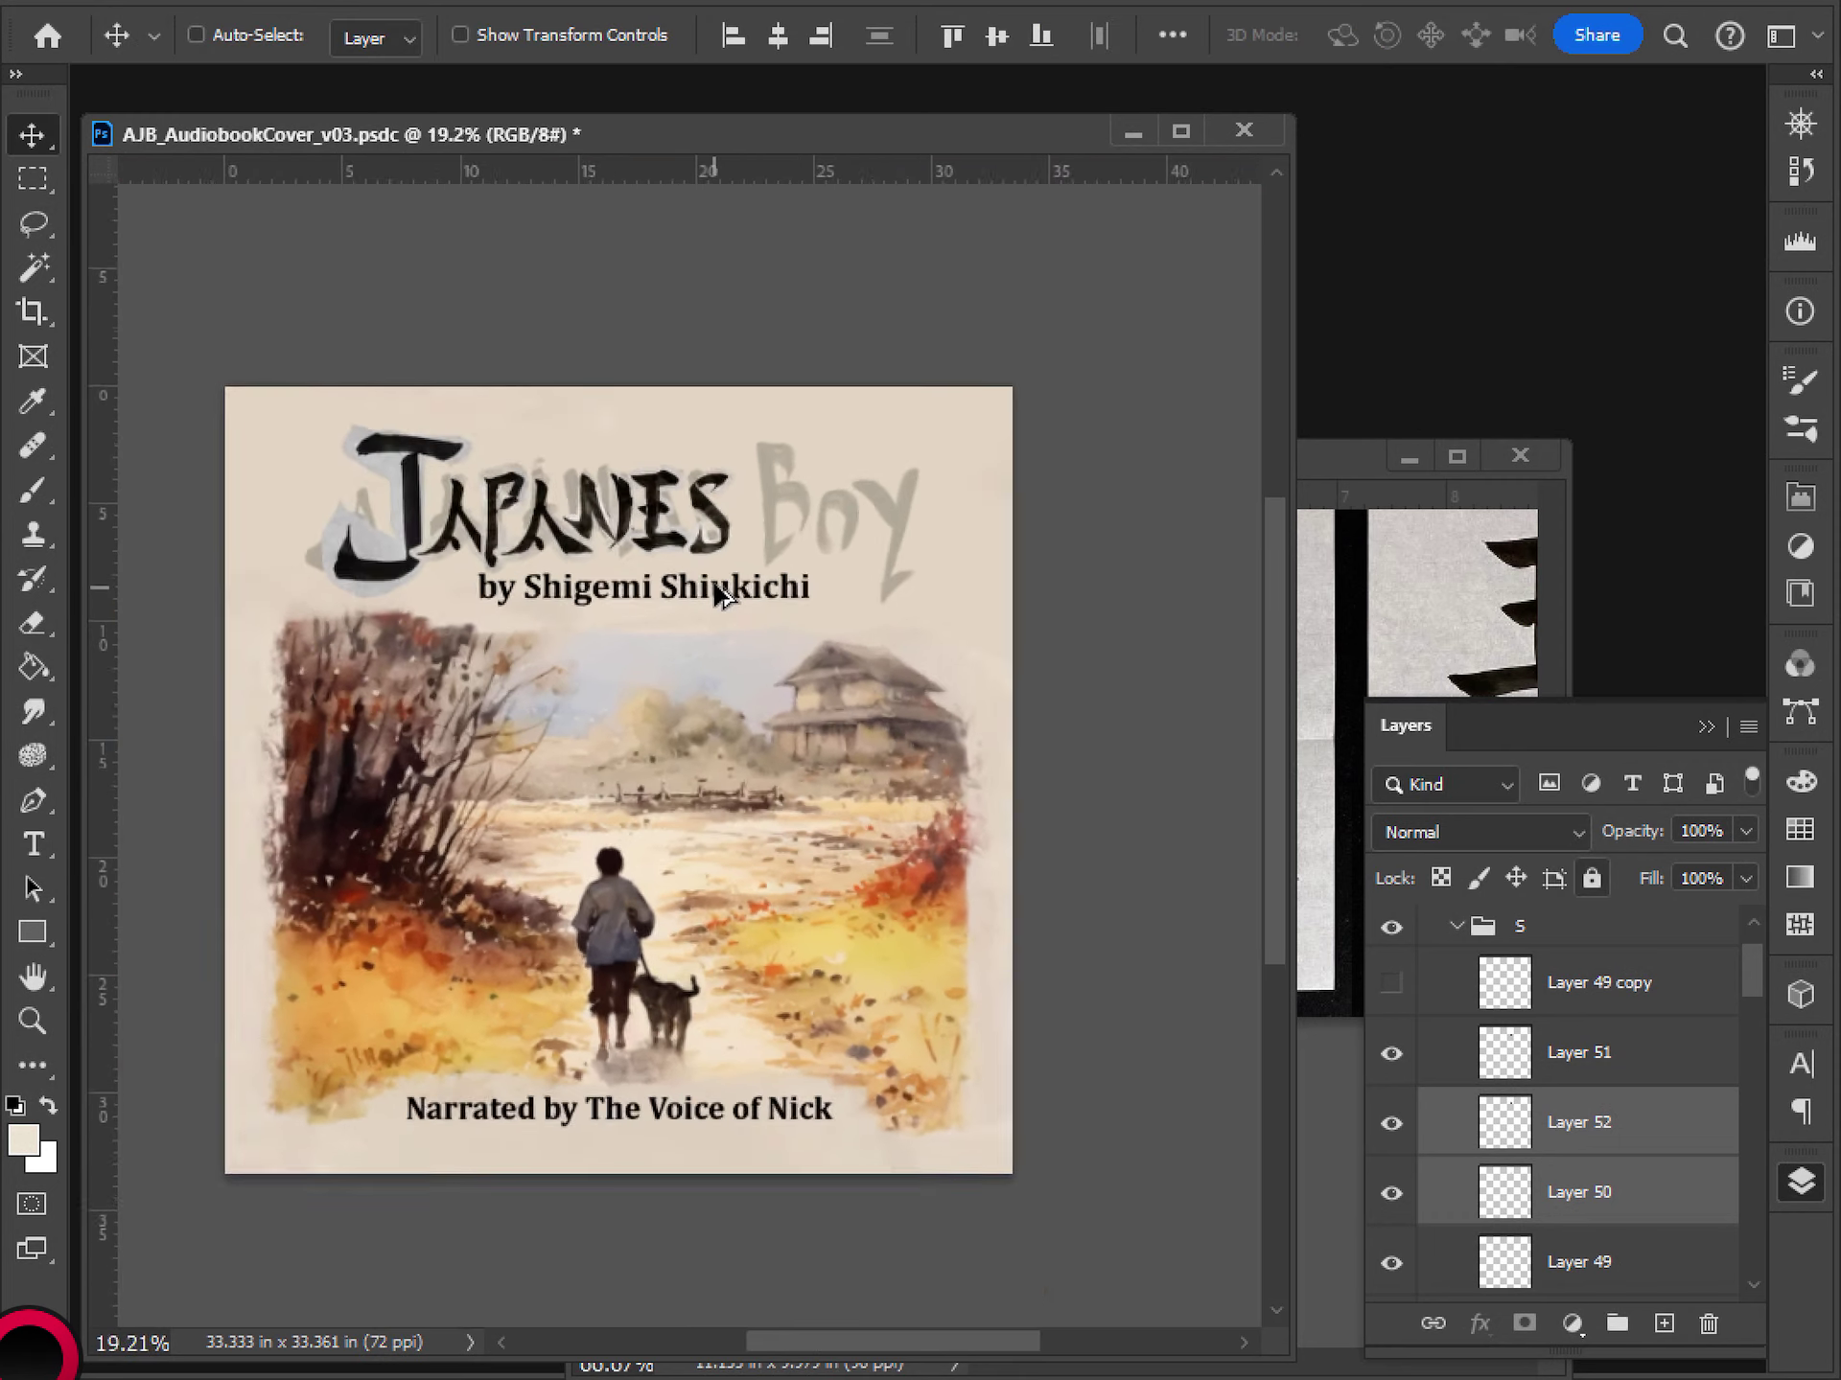
scroll(705, 585, "up", 6)
left_click(1563, 1270)
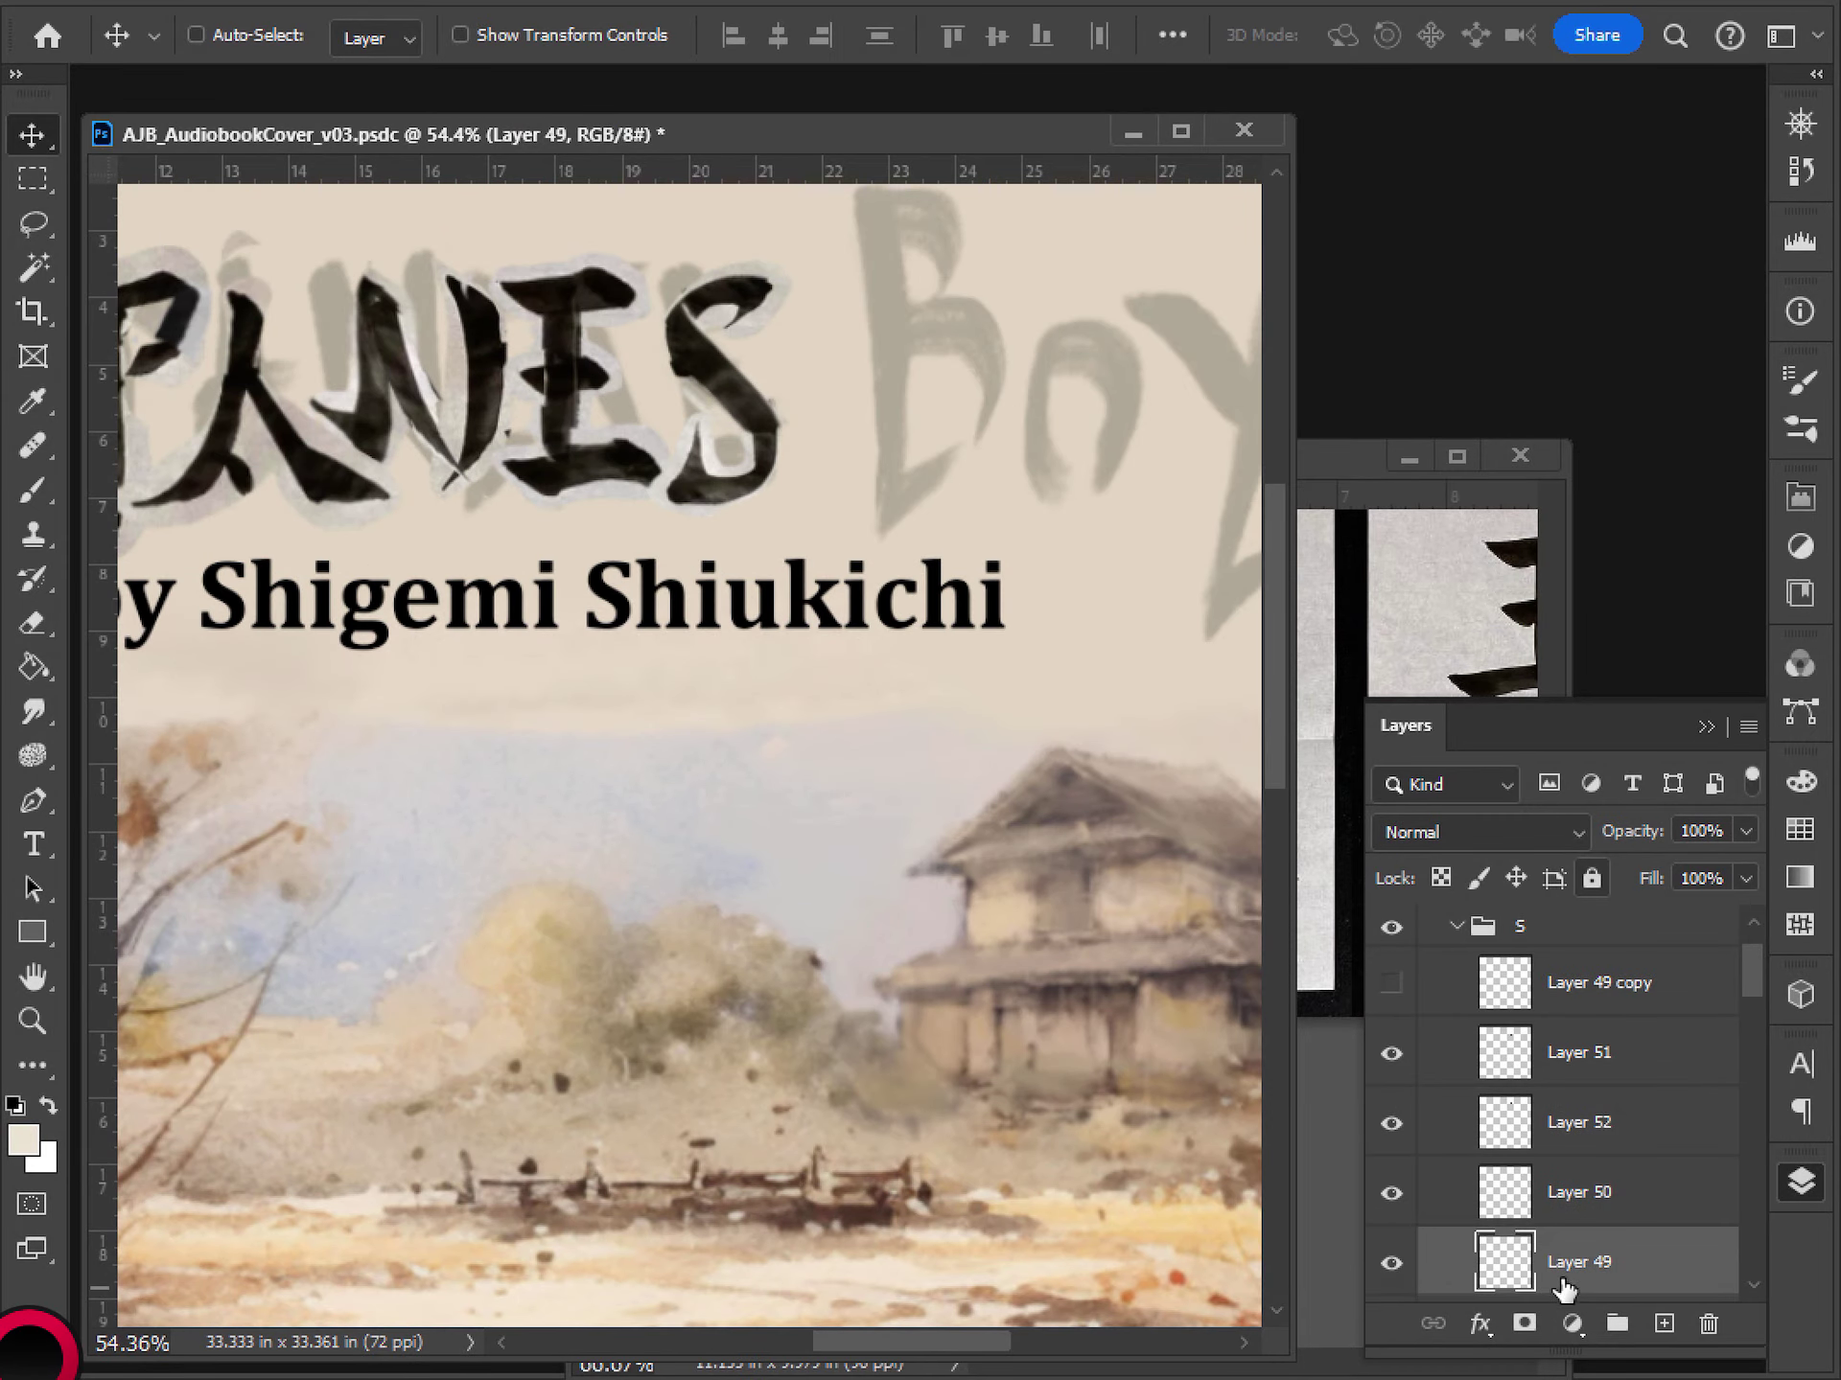
key("ctrl+t")
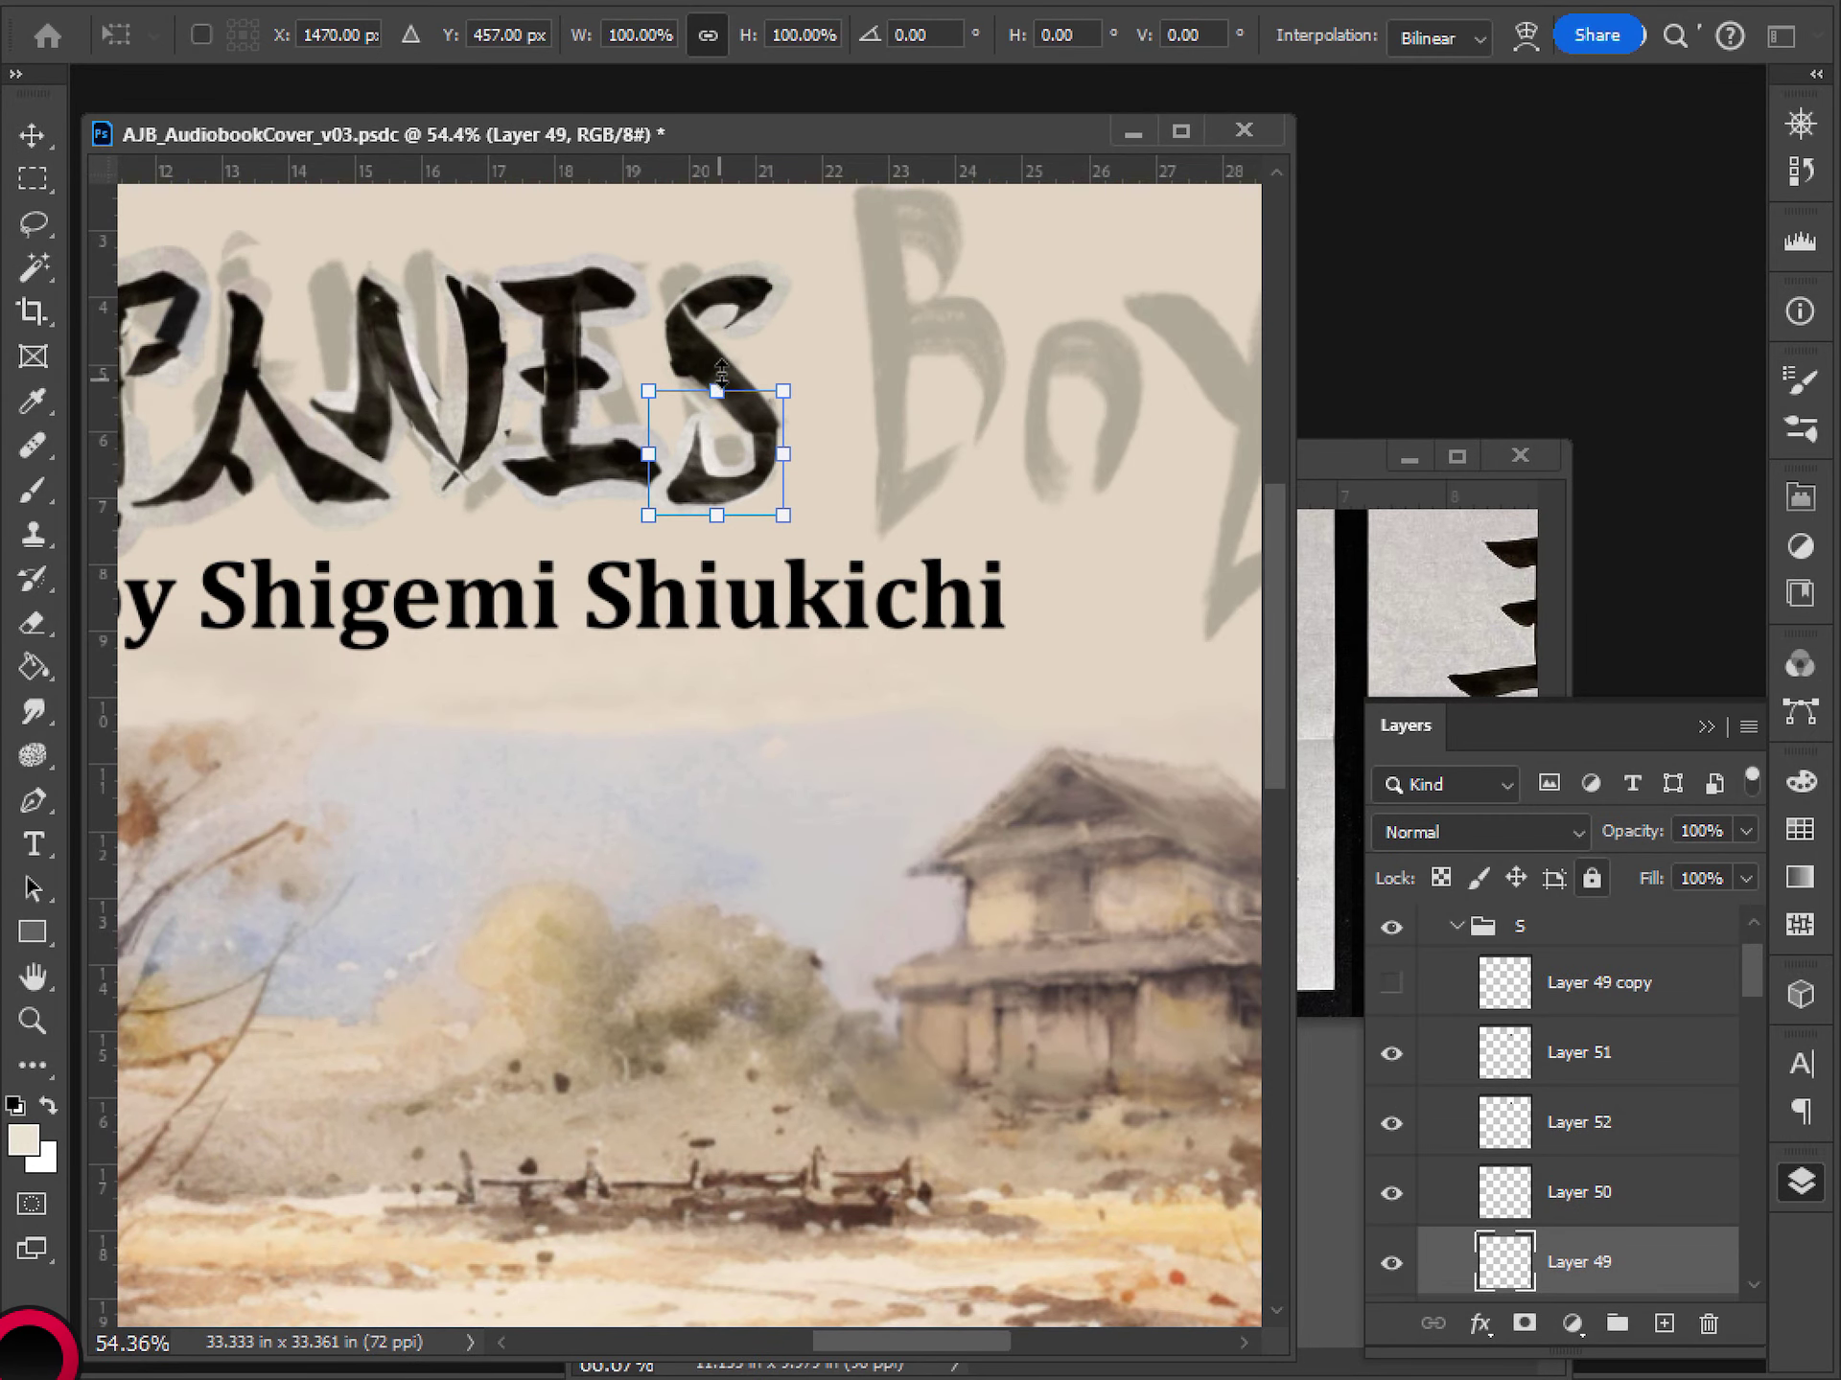
mouse_move(721, 372)
left_mouse_down()
mouse_move(718, 424)
mouse_move(716, 369)
left_mouse_up()
left_click_drag(716, 465, 716, 449)
key("Return")
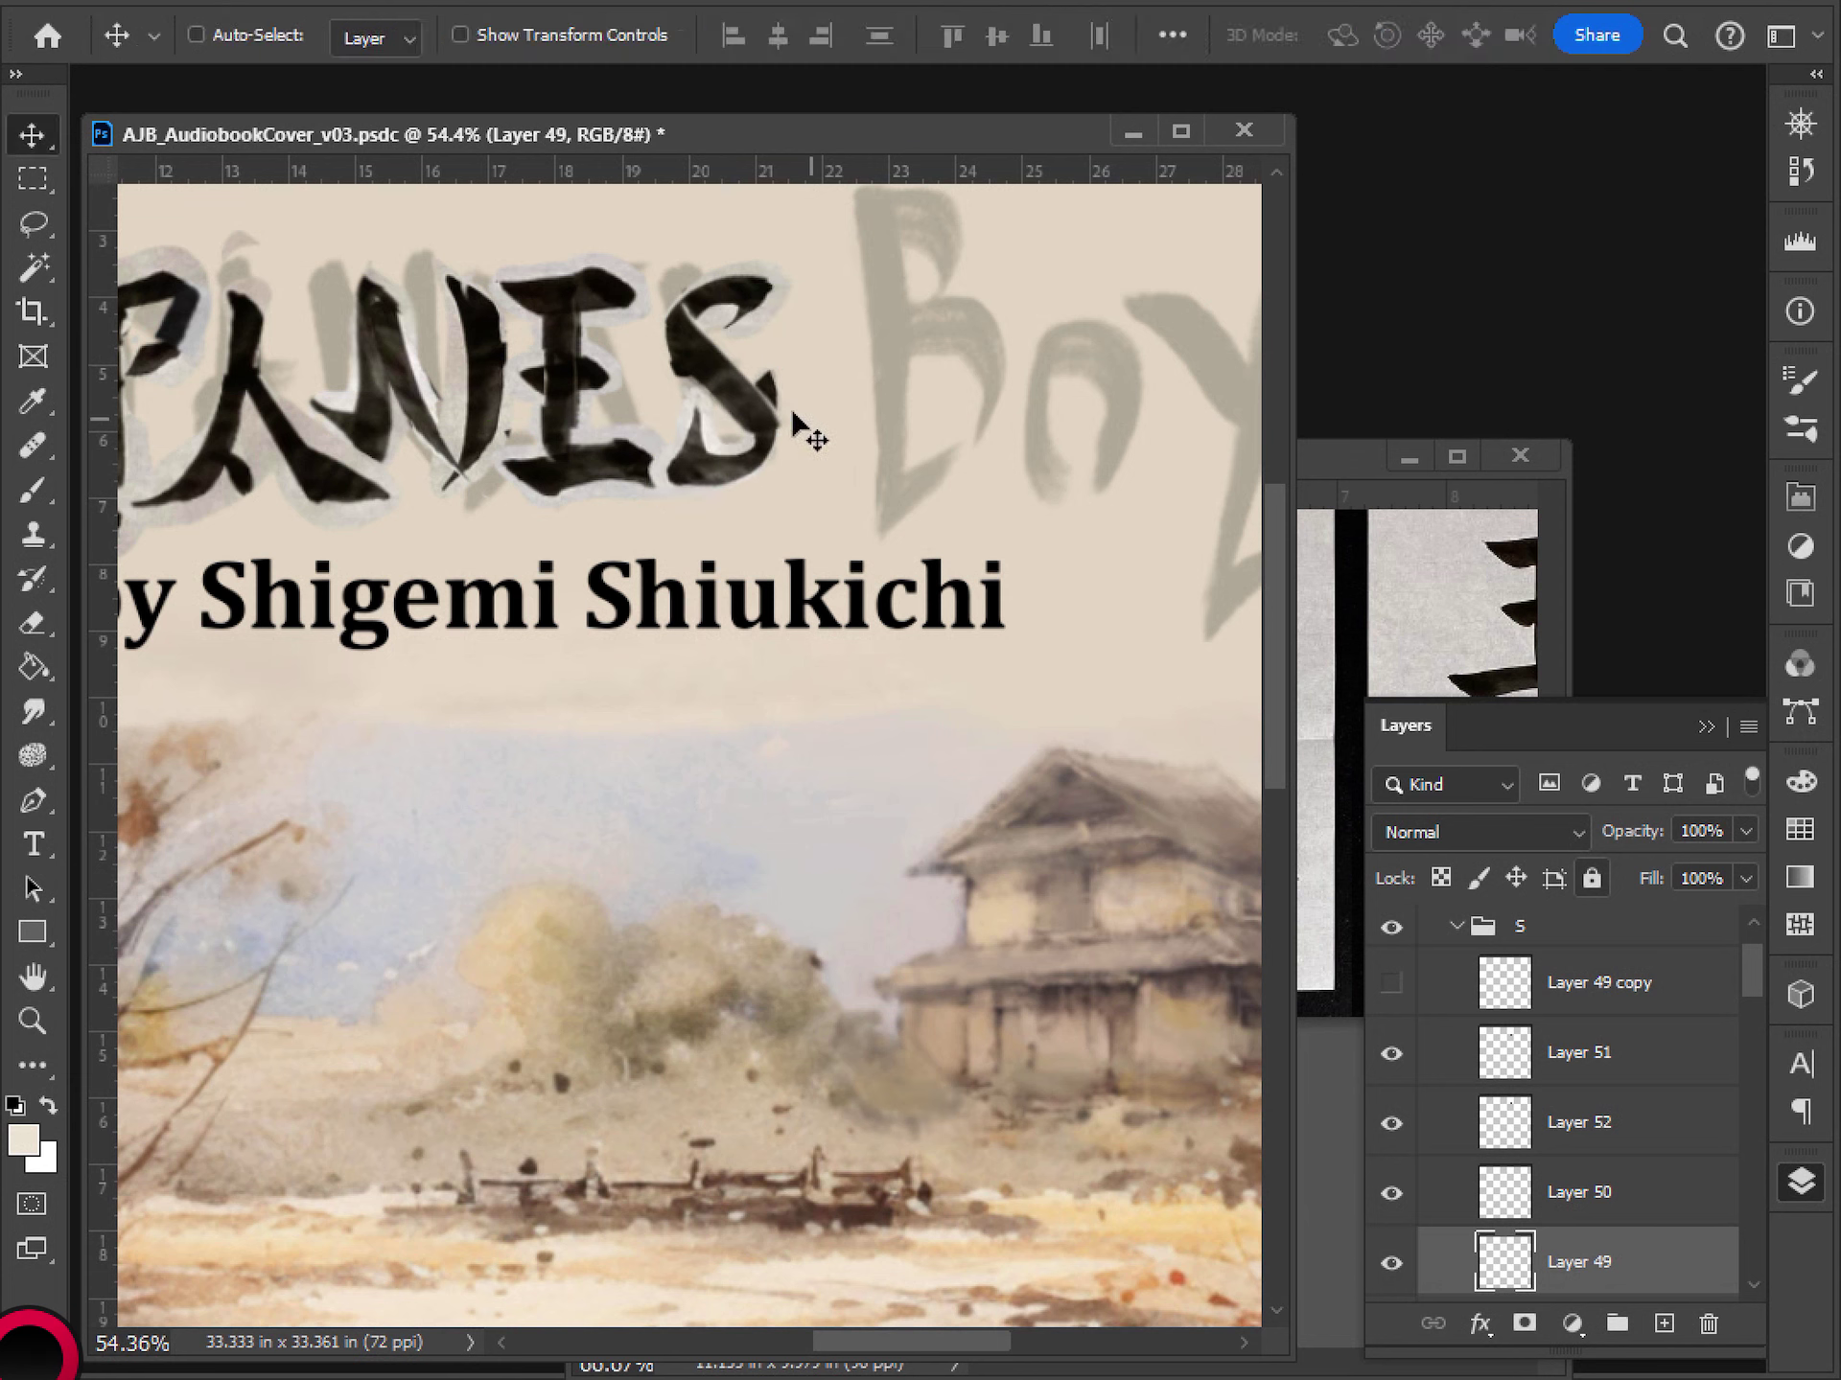
- Review the title lettering both at full-cover size and close up, and collapse the S group
key("e")
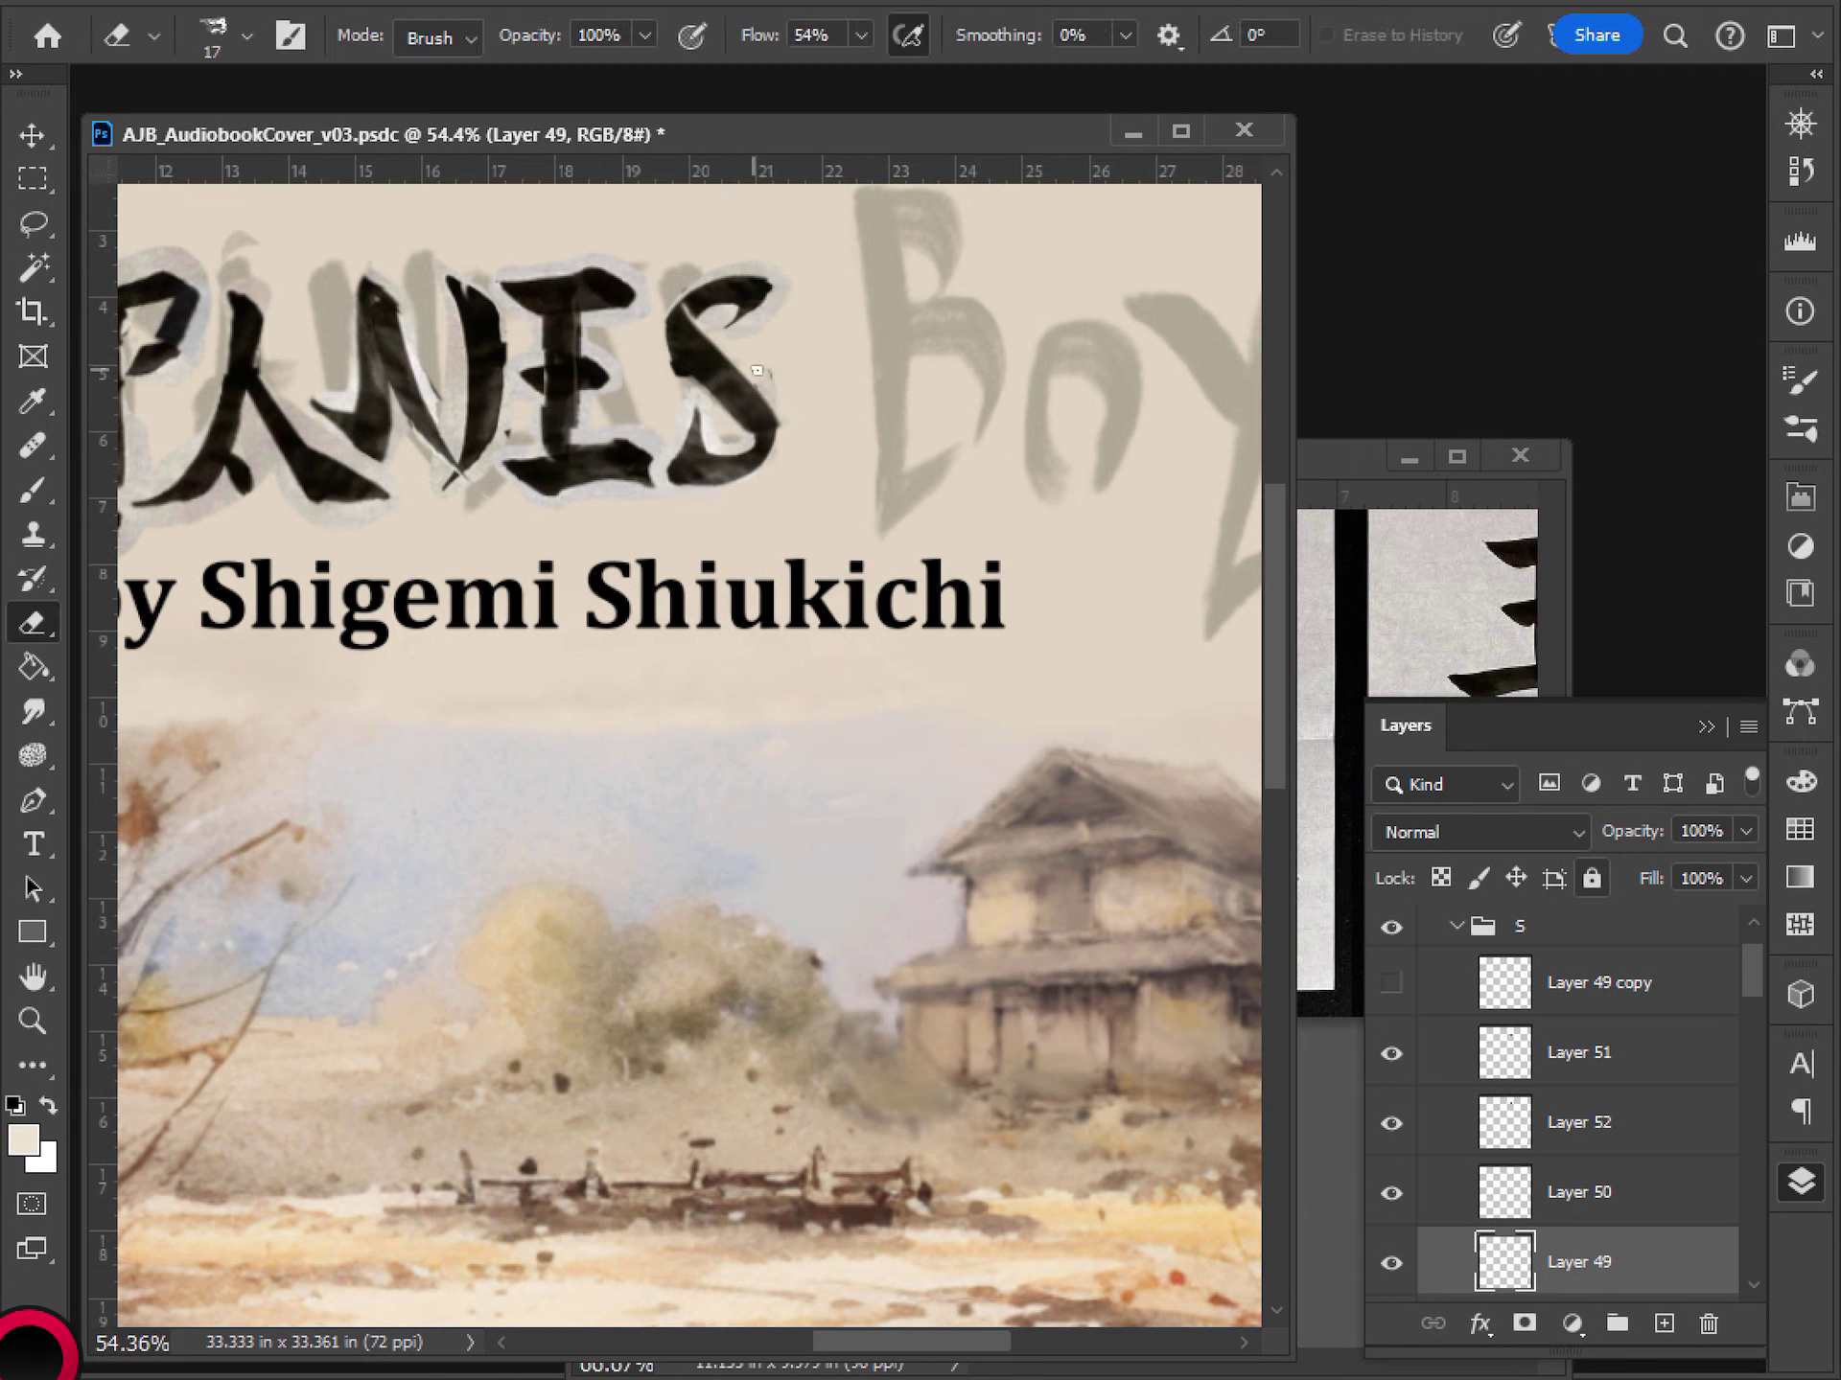
scroll(797, 411, "down", 4)
scroll(810, 561, "up", 3)
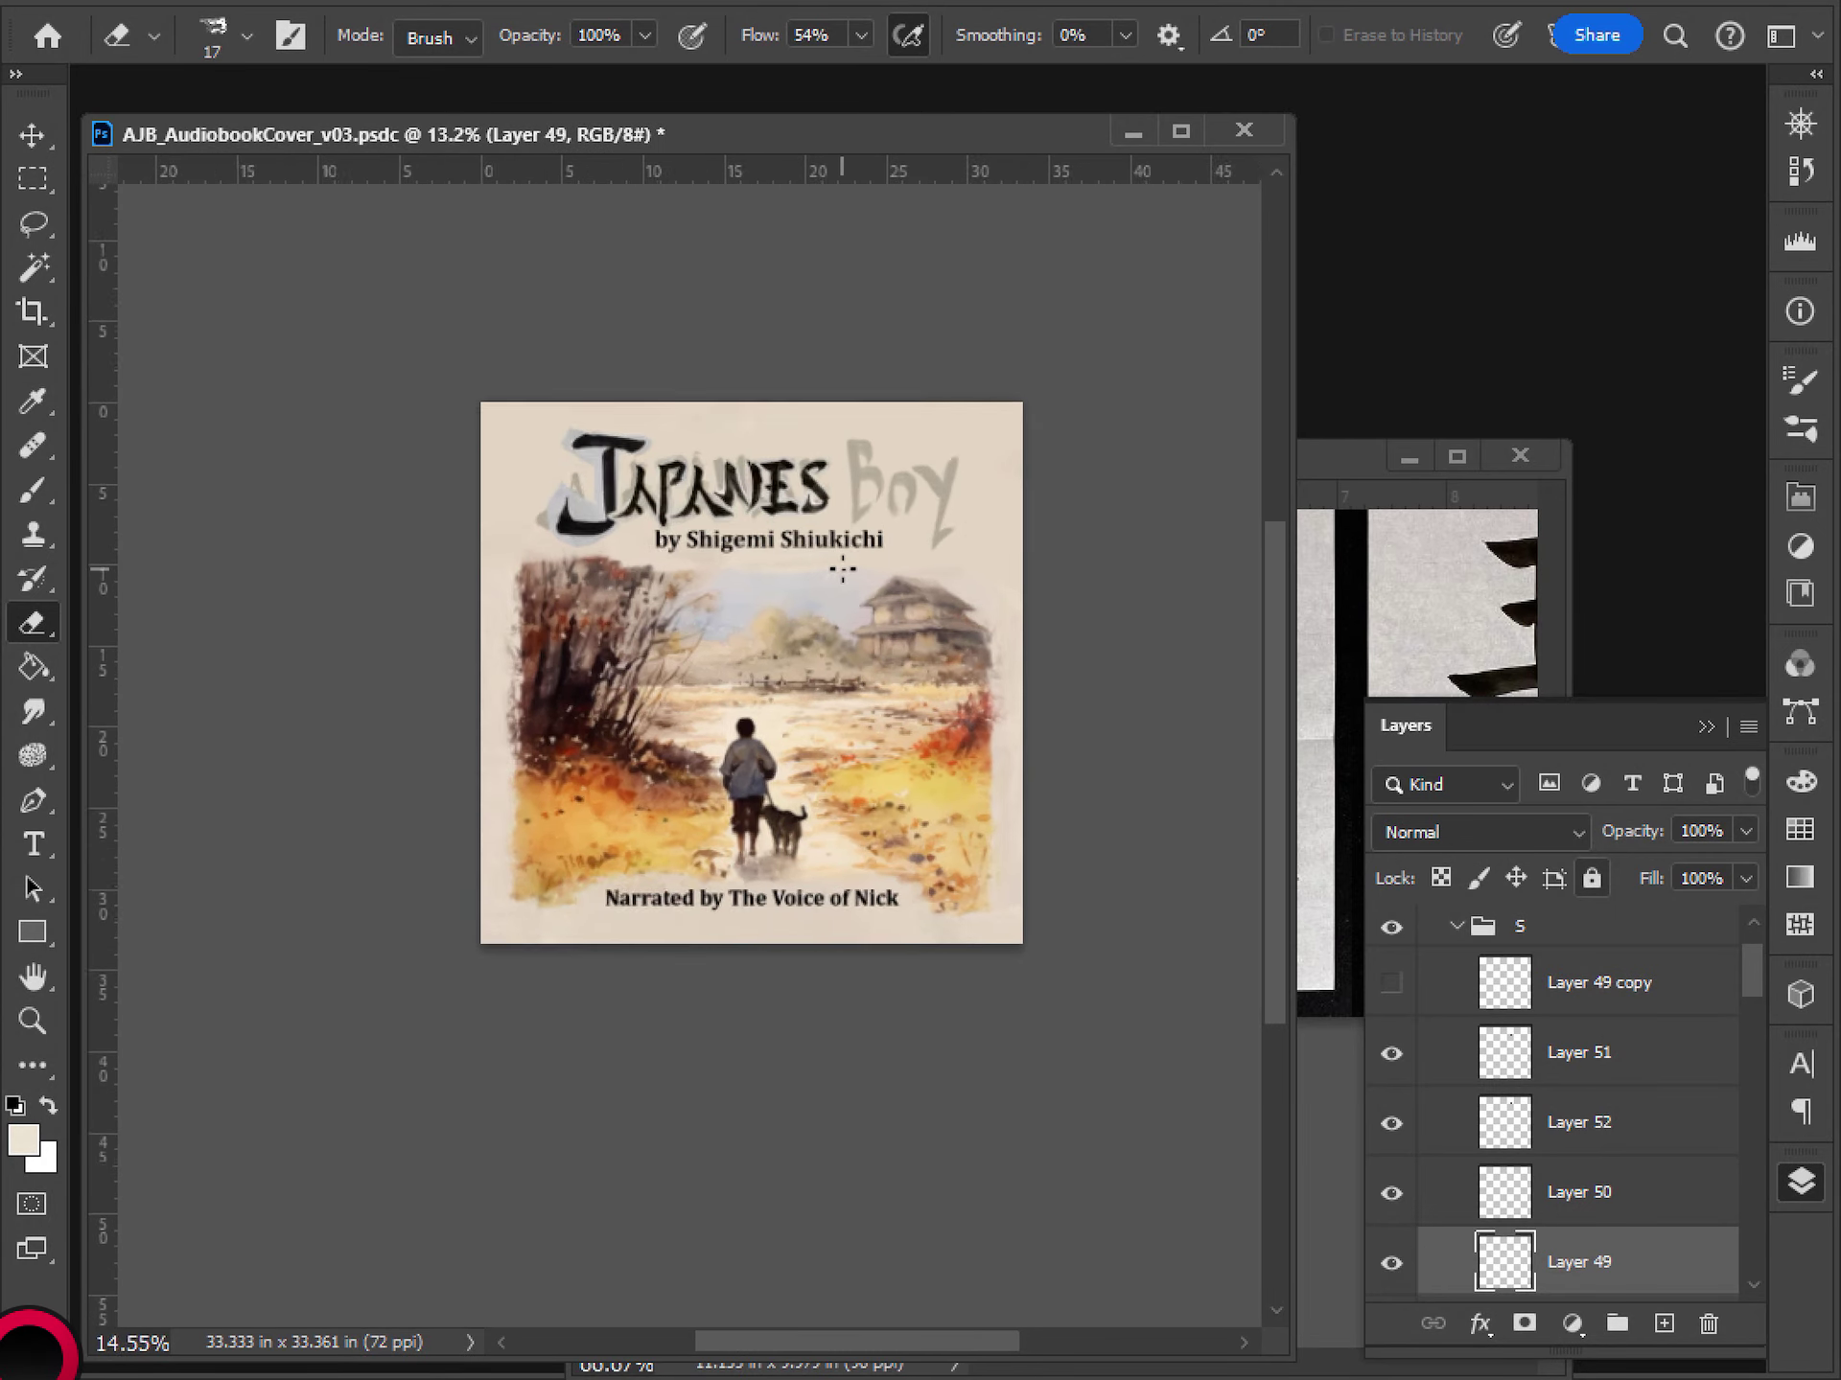
scroll(810, 561, "up", 3)
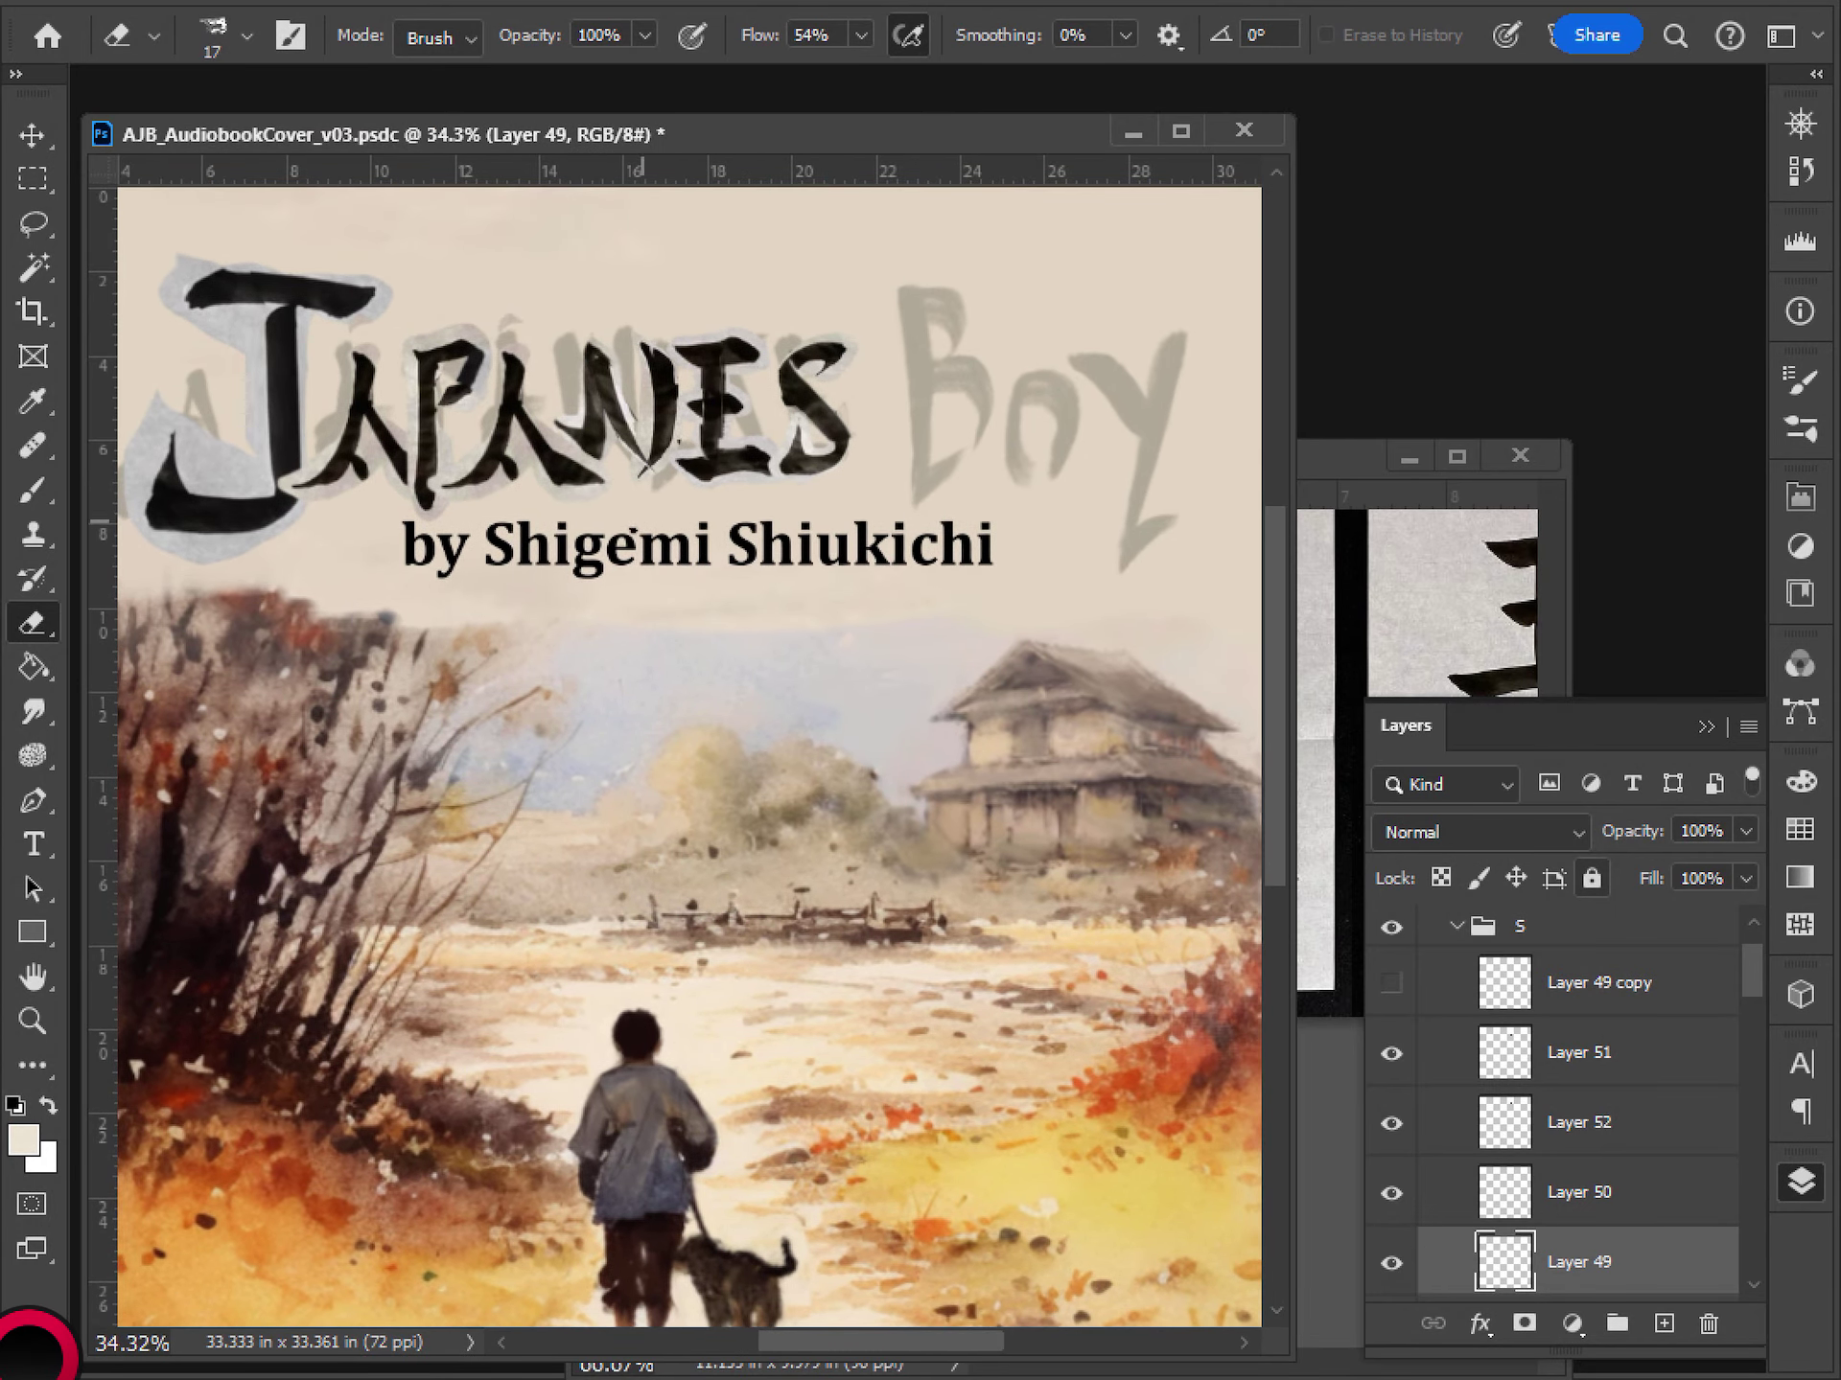
scroll(633, 506, "down", 5)
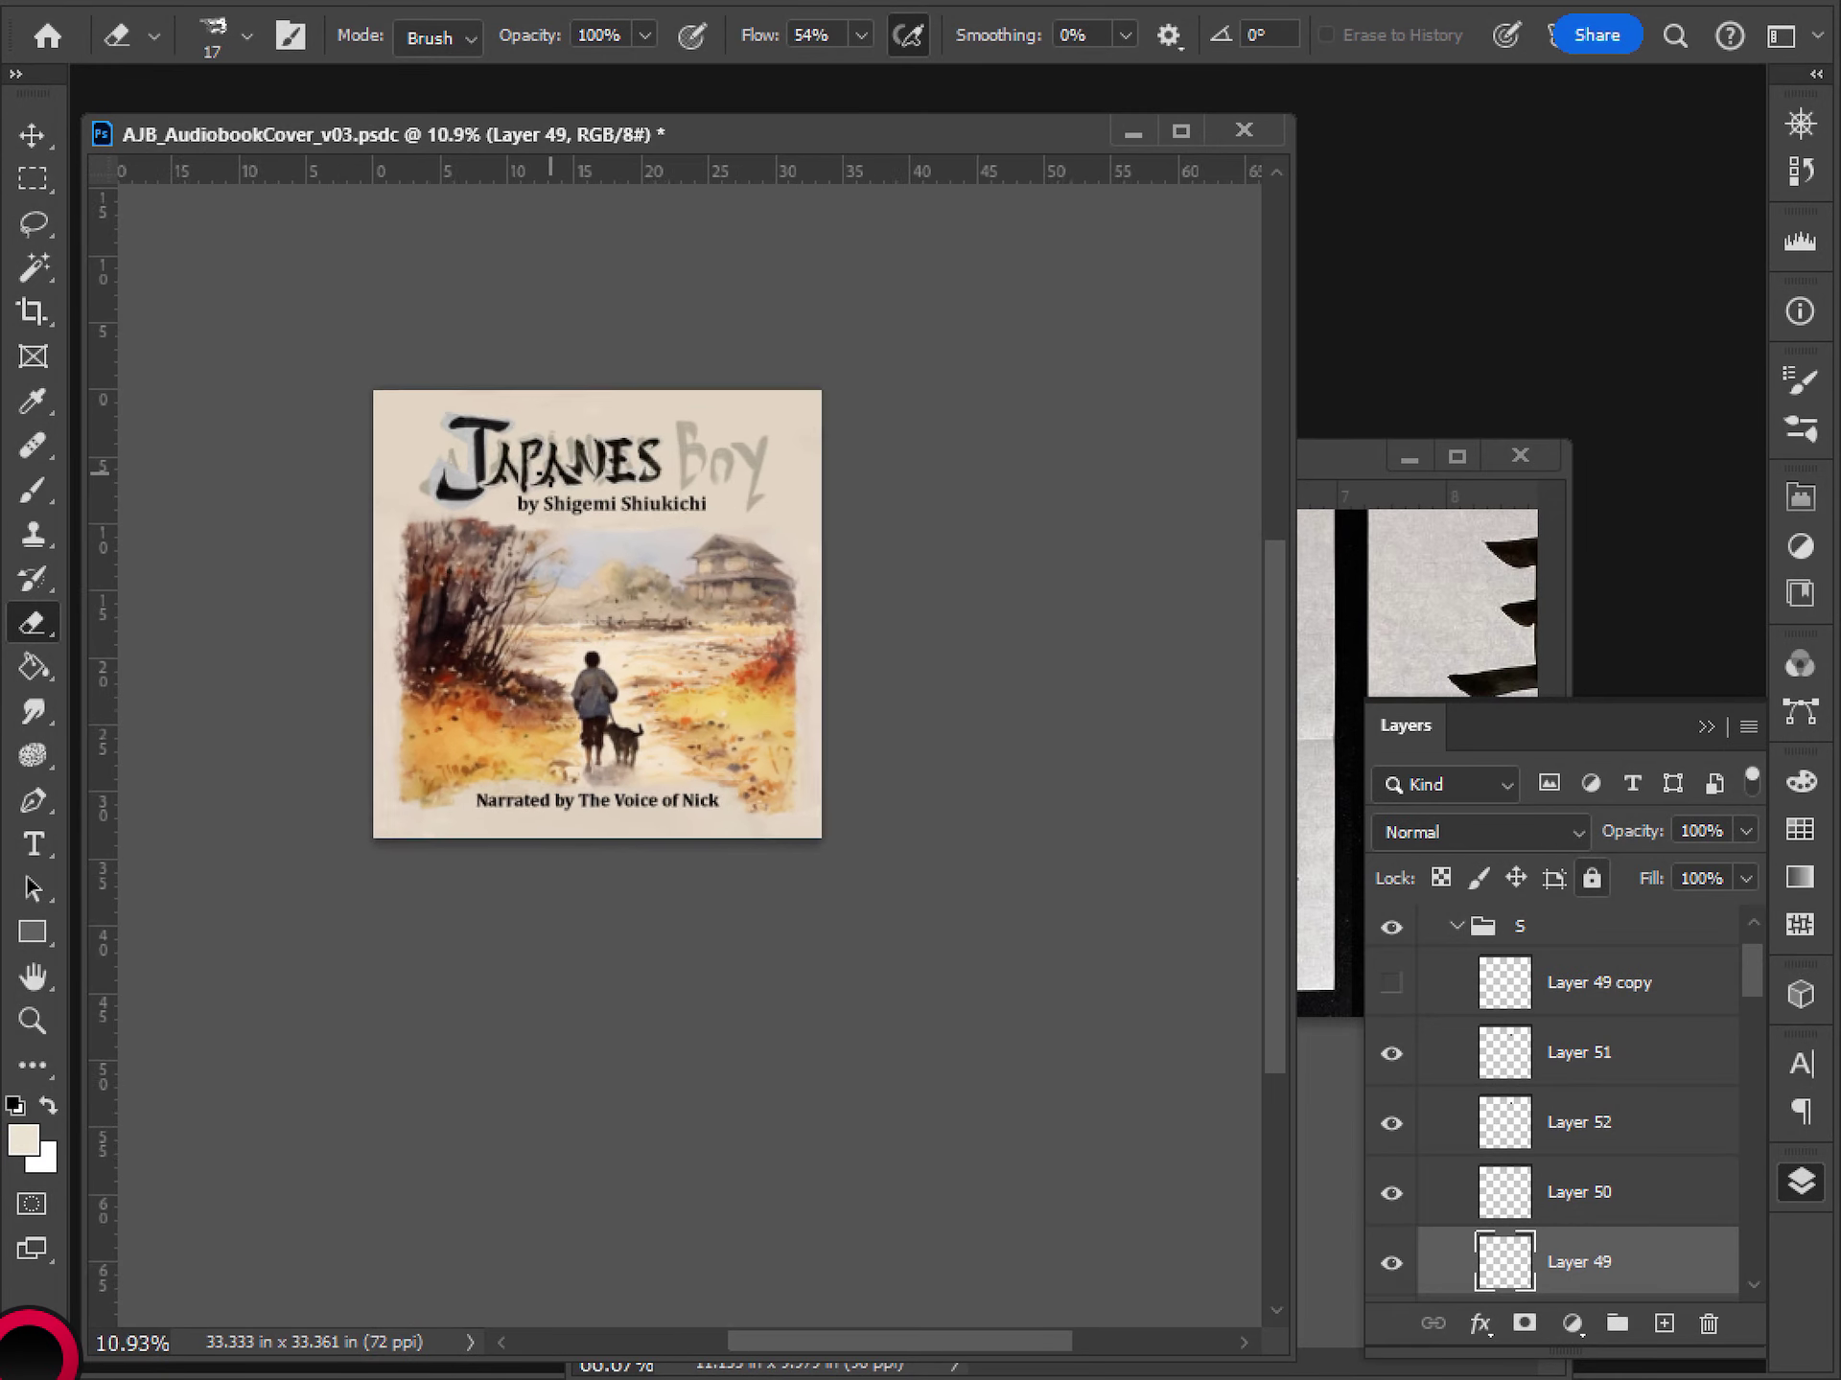
scroll(542, 471, "up", 3)
scroll(542, 472, "up", 2)
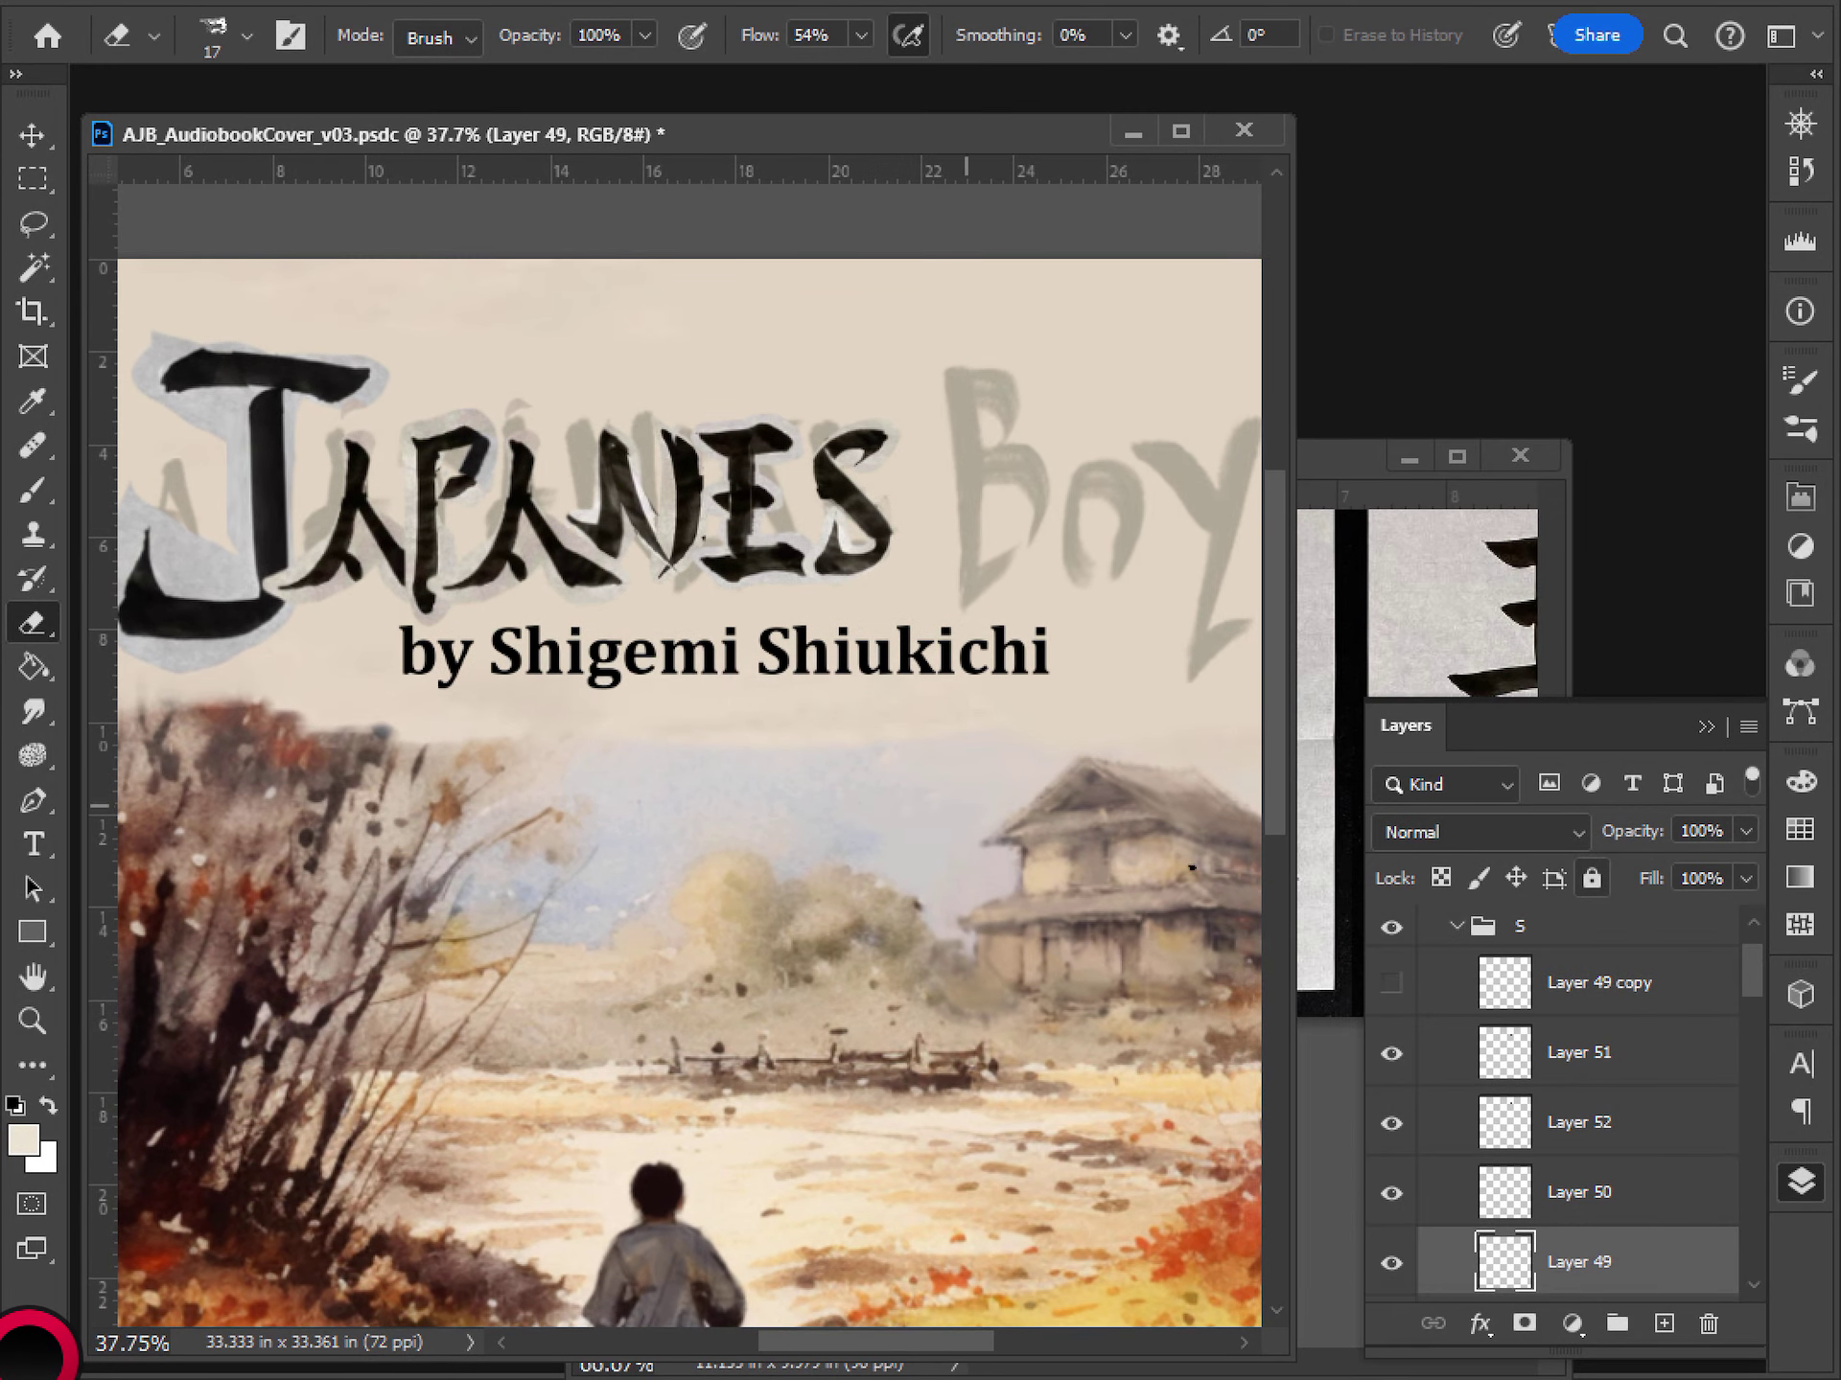
left_click(1457, 927)
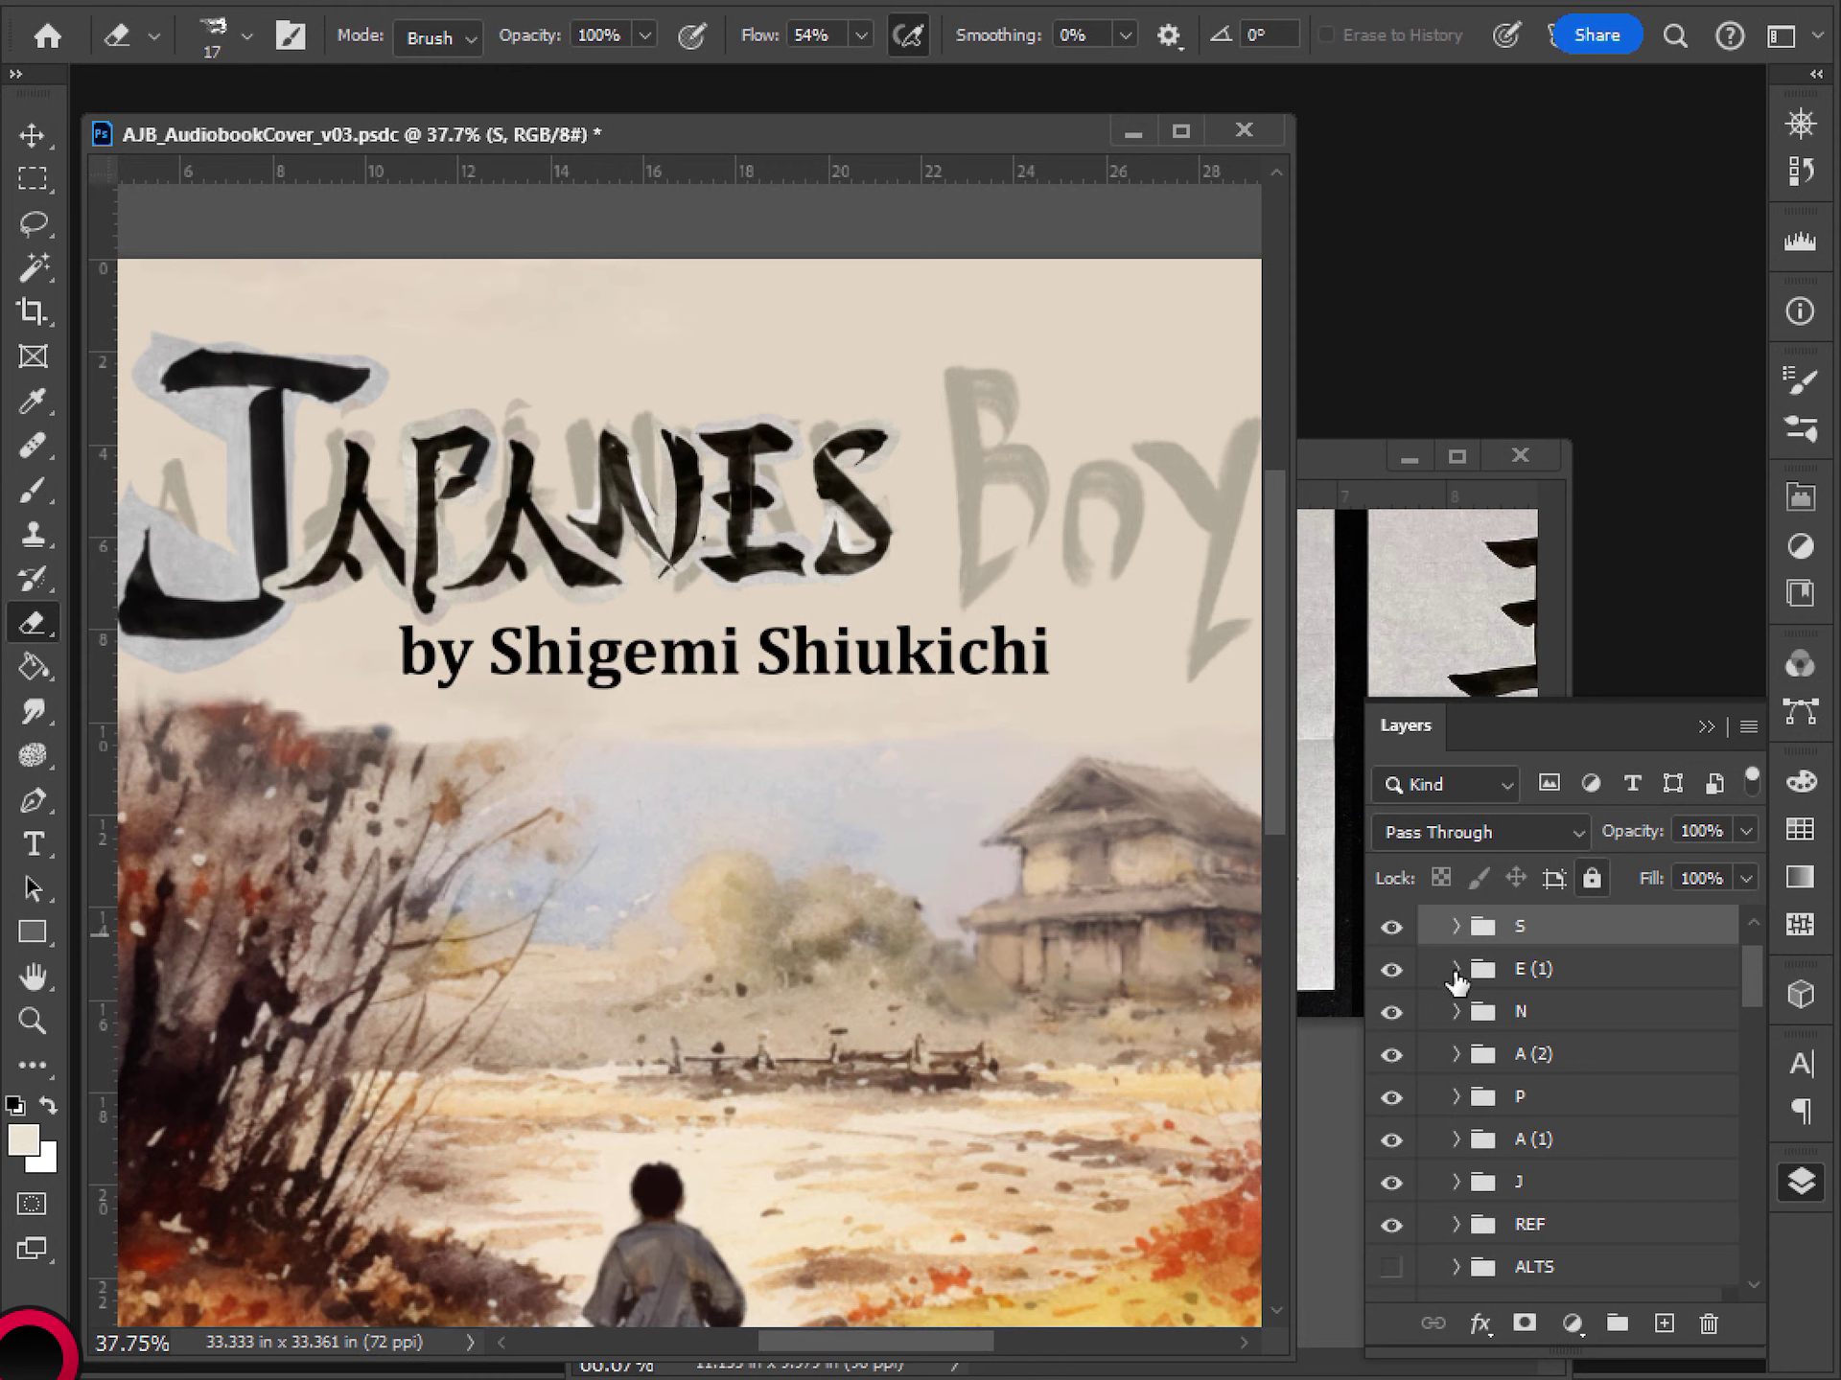
left_click(1484, 985)
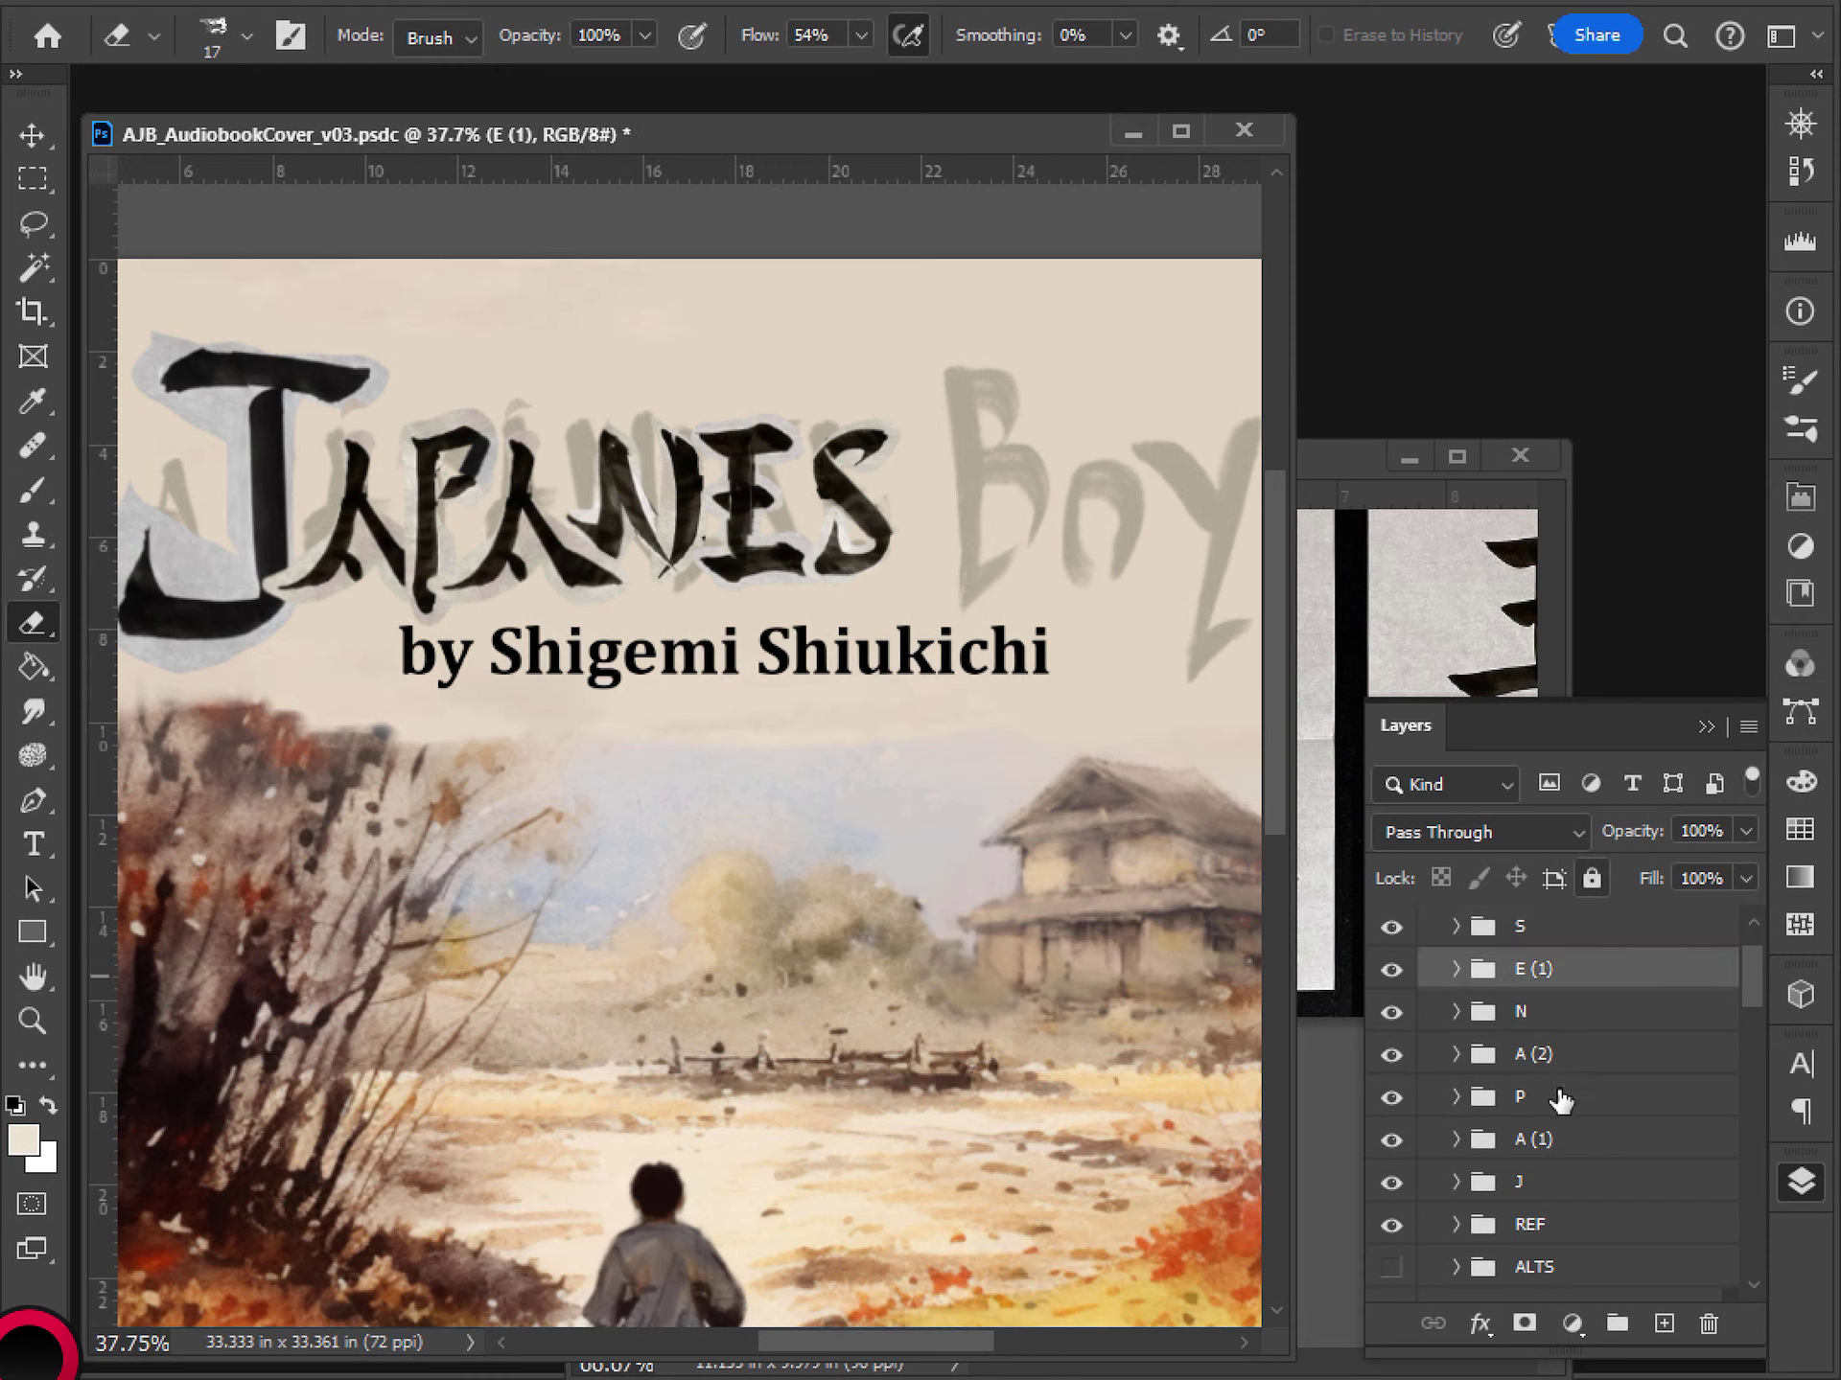
left_click(1524, 1324)
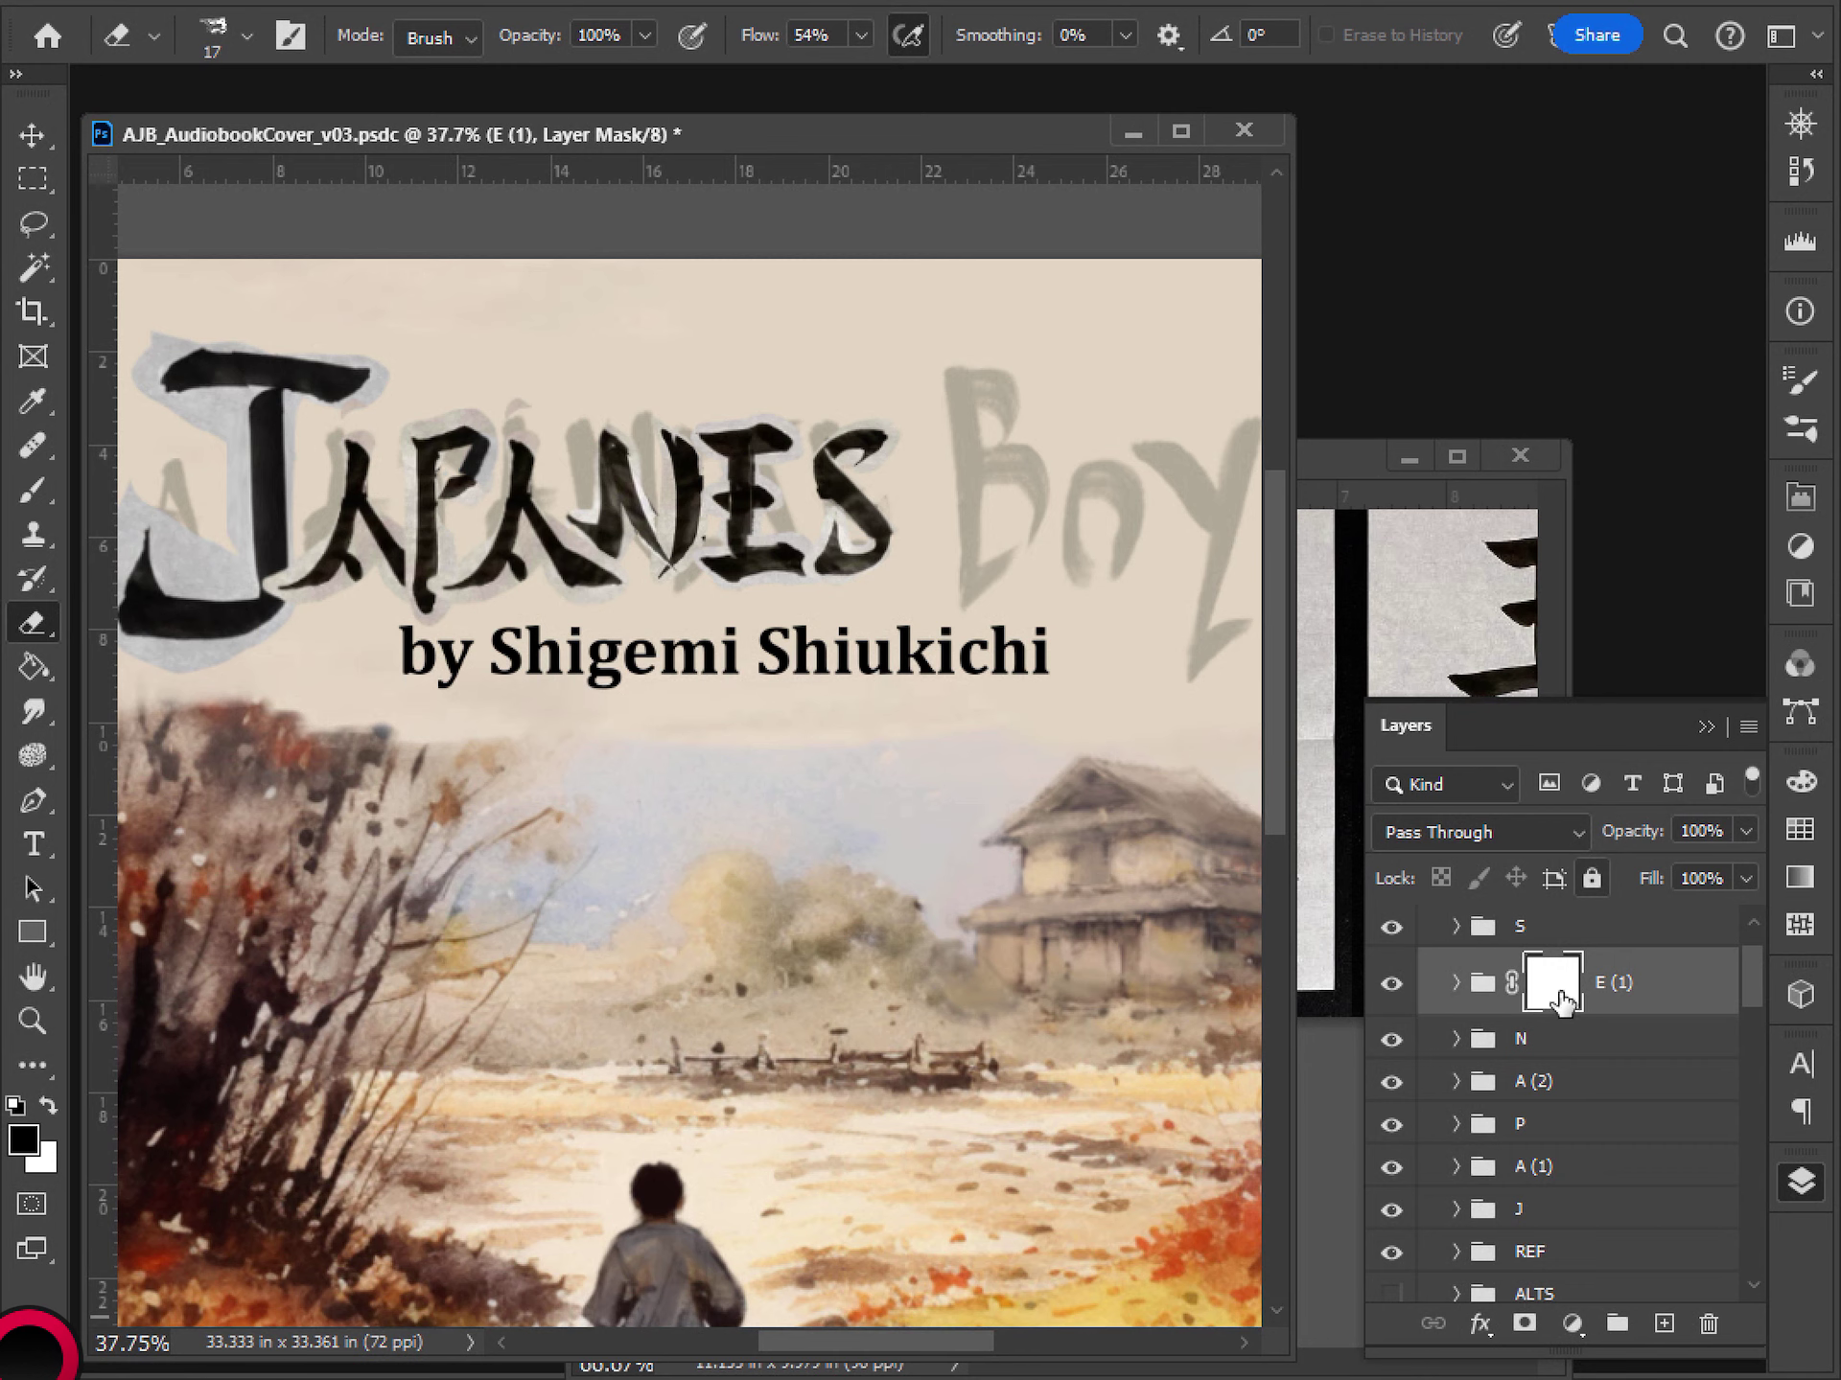
key("b")
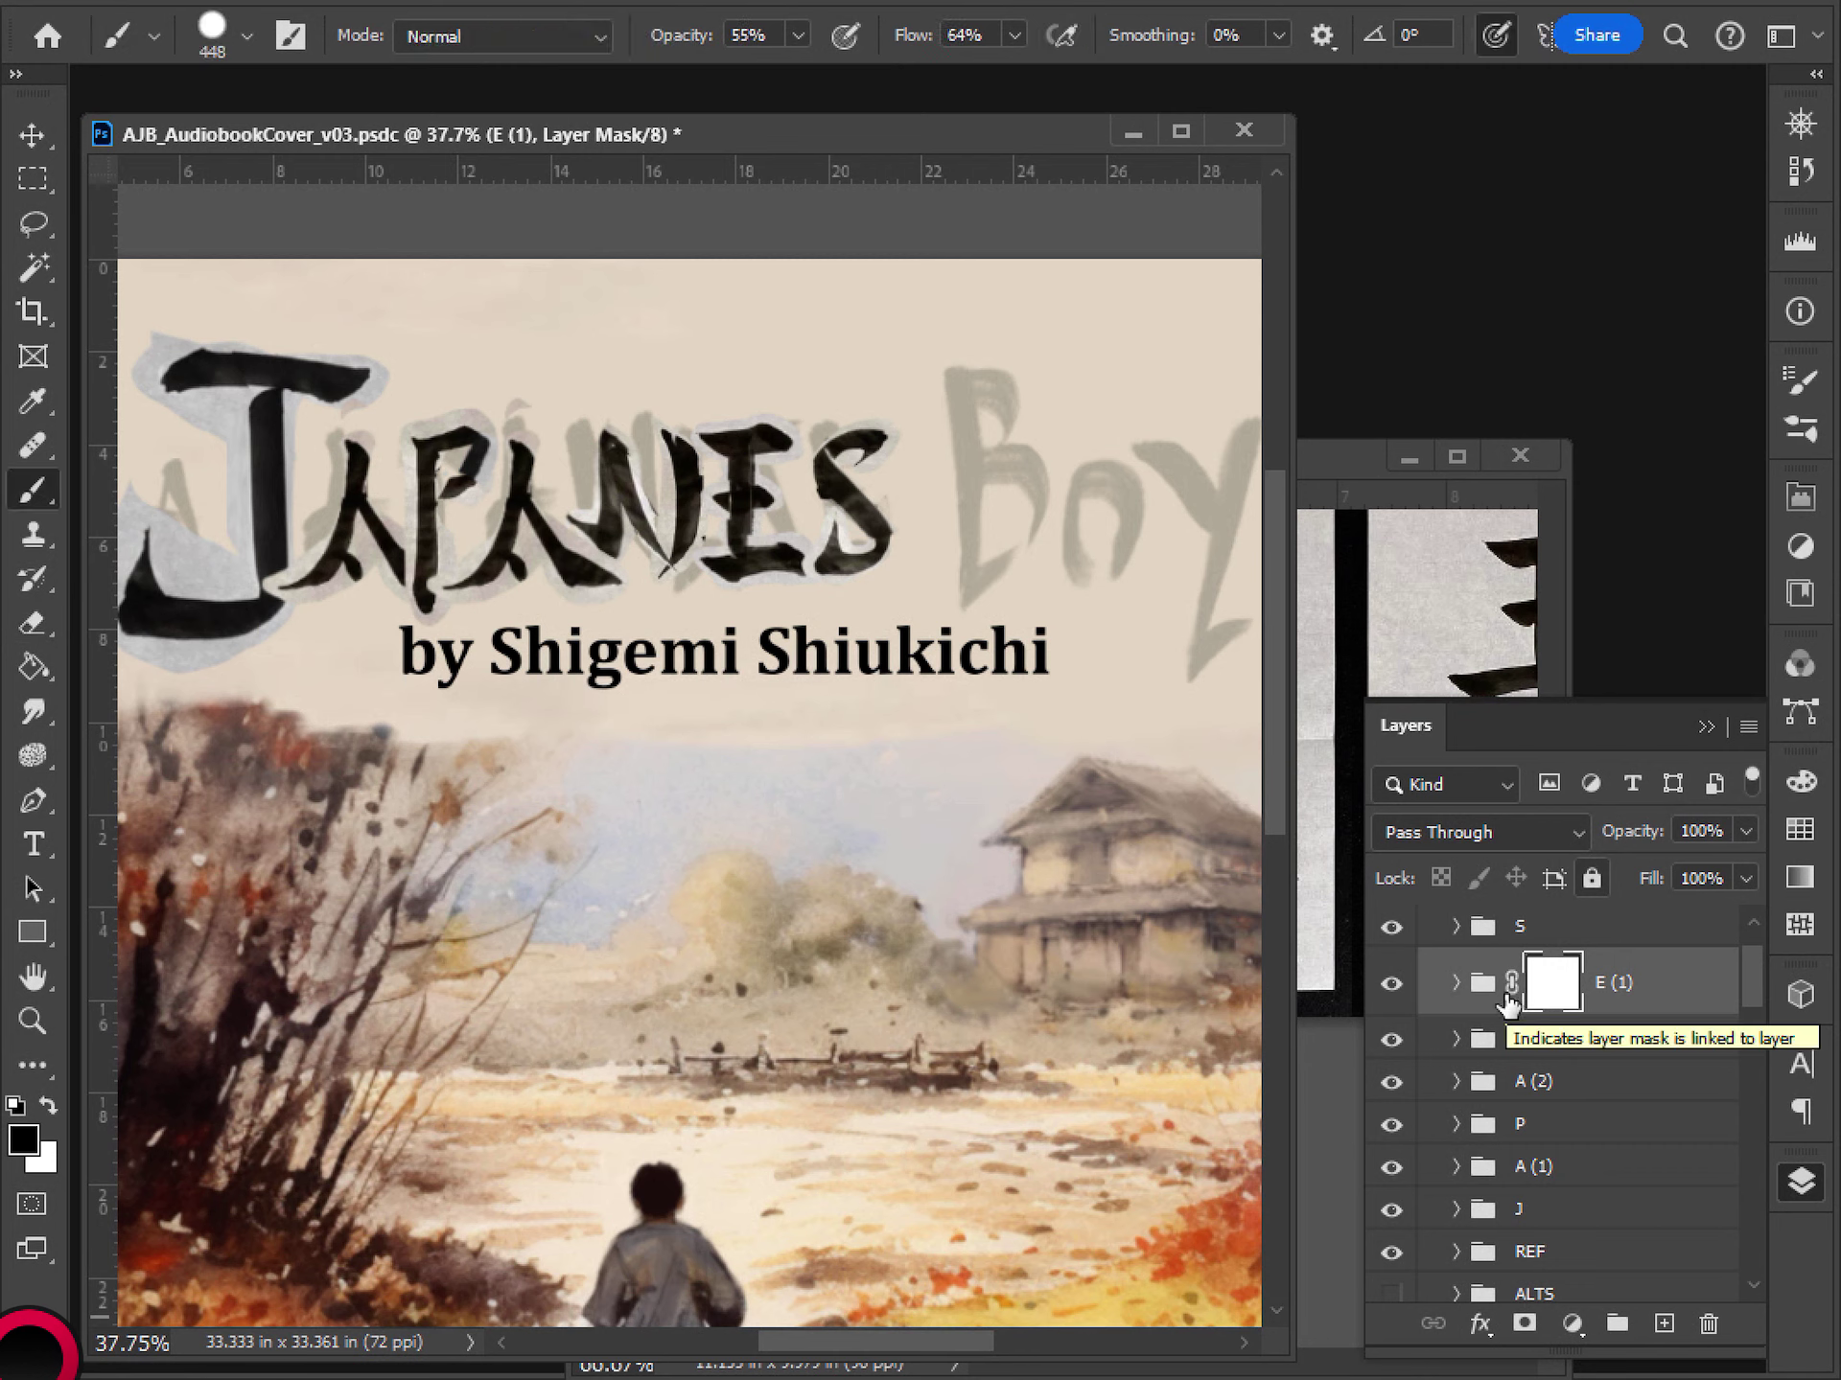
left_click_drag(731, 408, 743, 417)
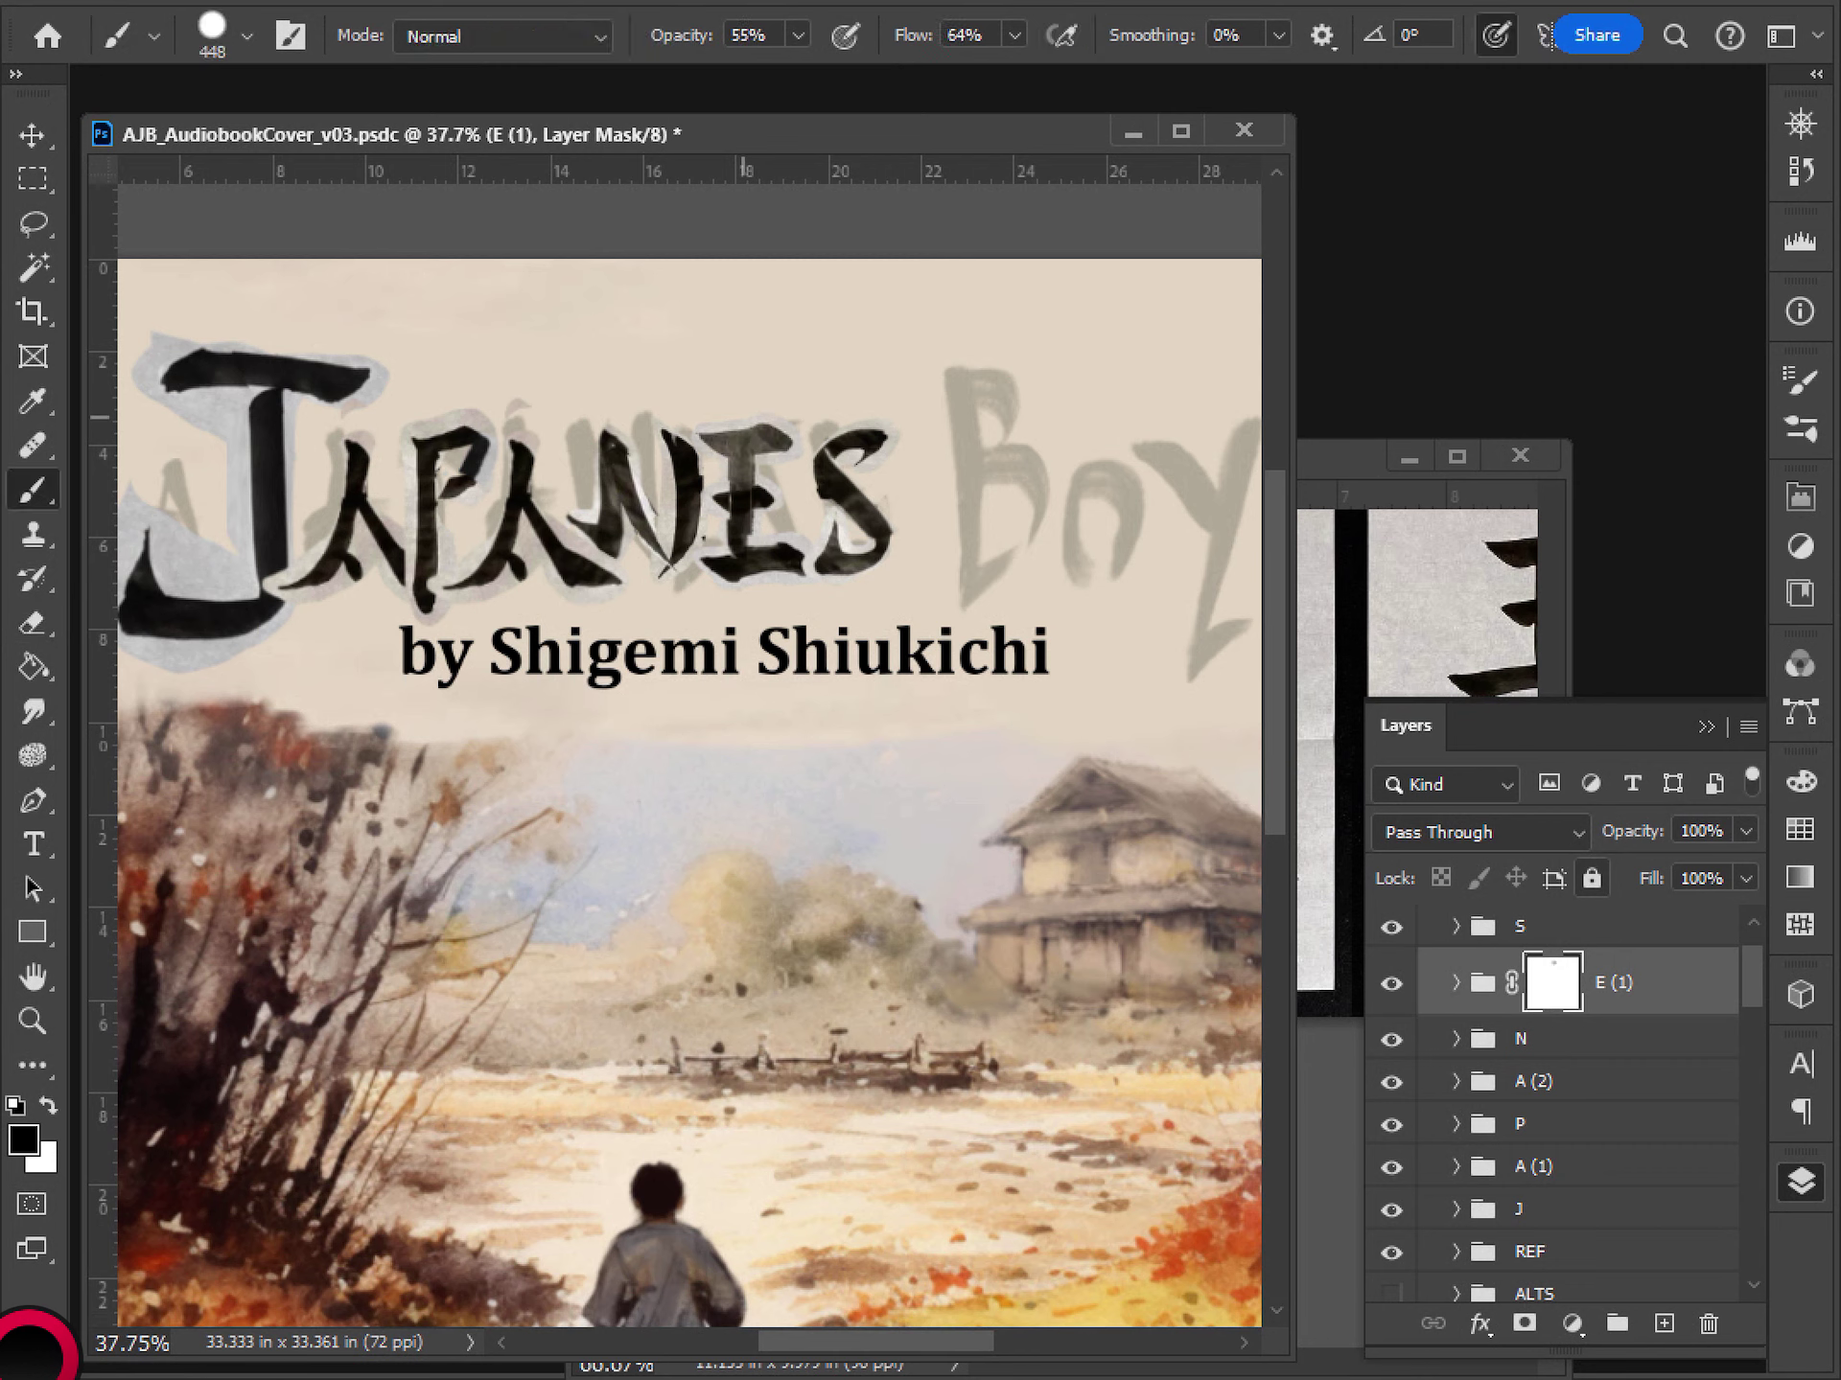
key("ctrl+z")
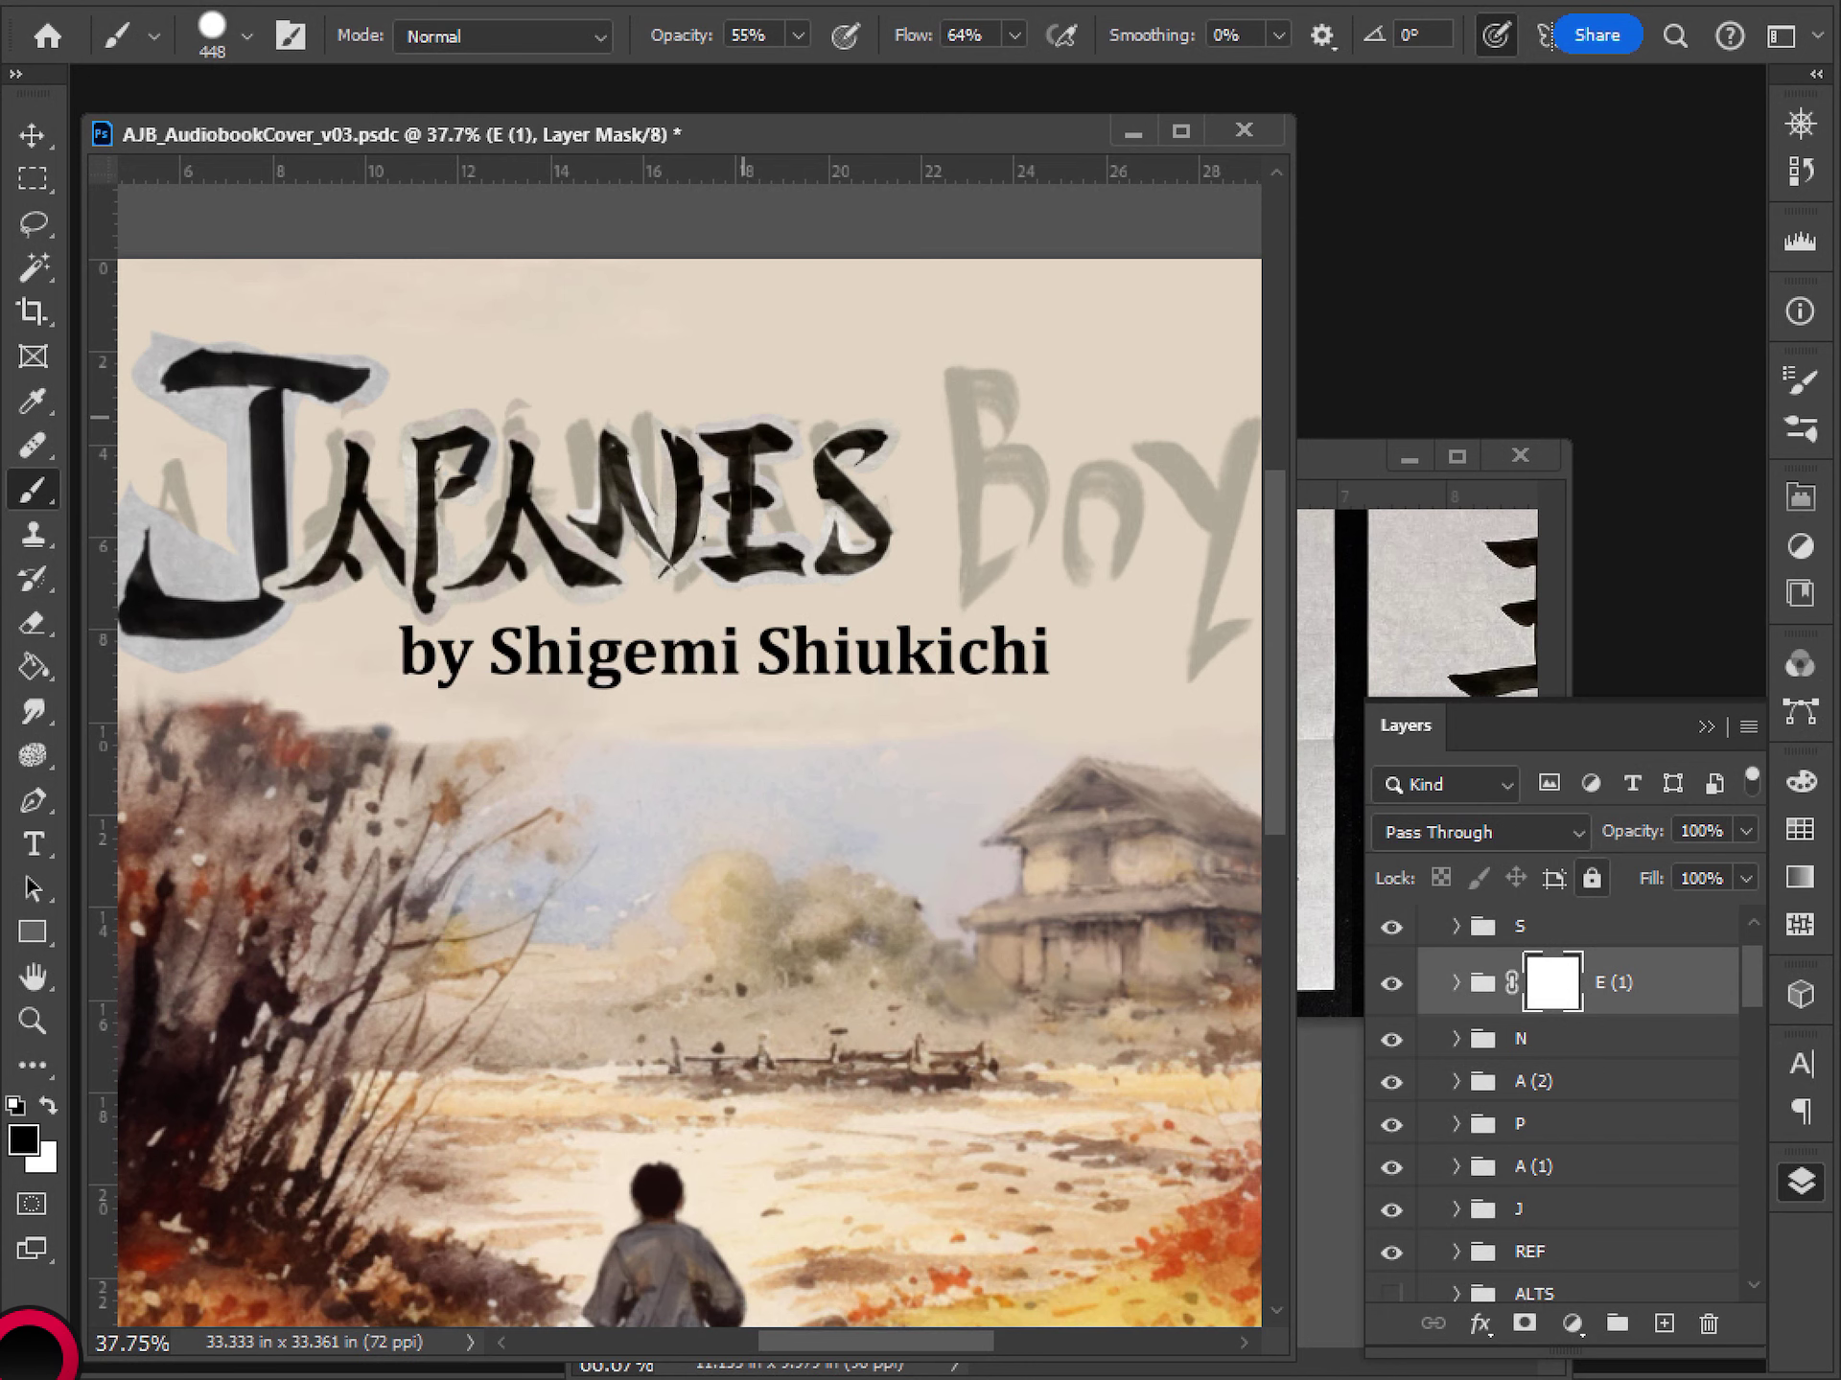
left_click(246, 36)
left_click(256, 767)
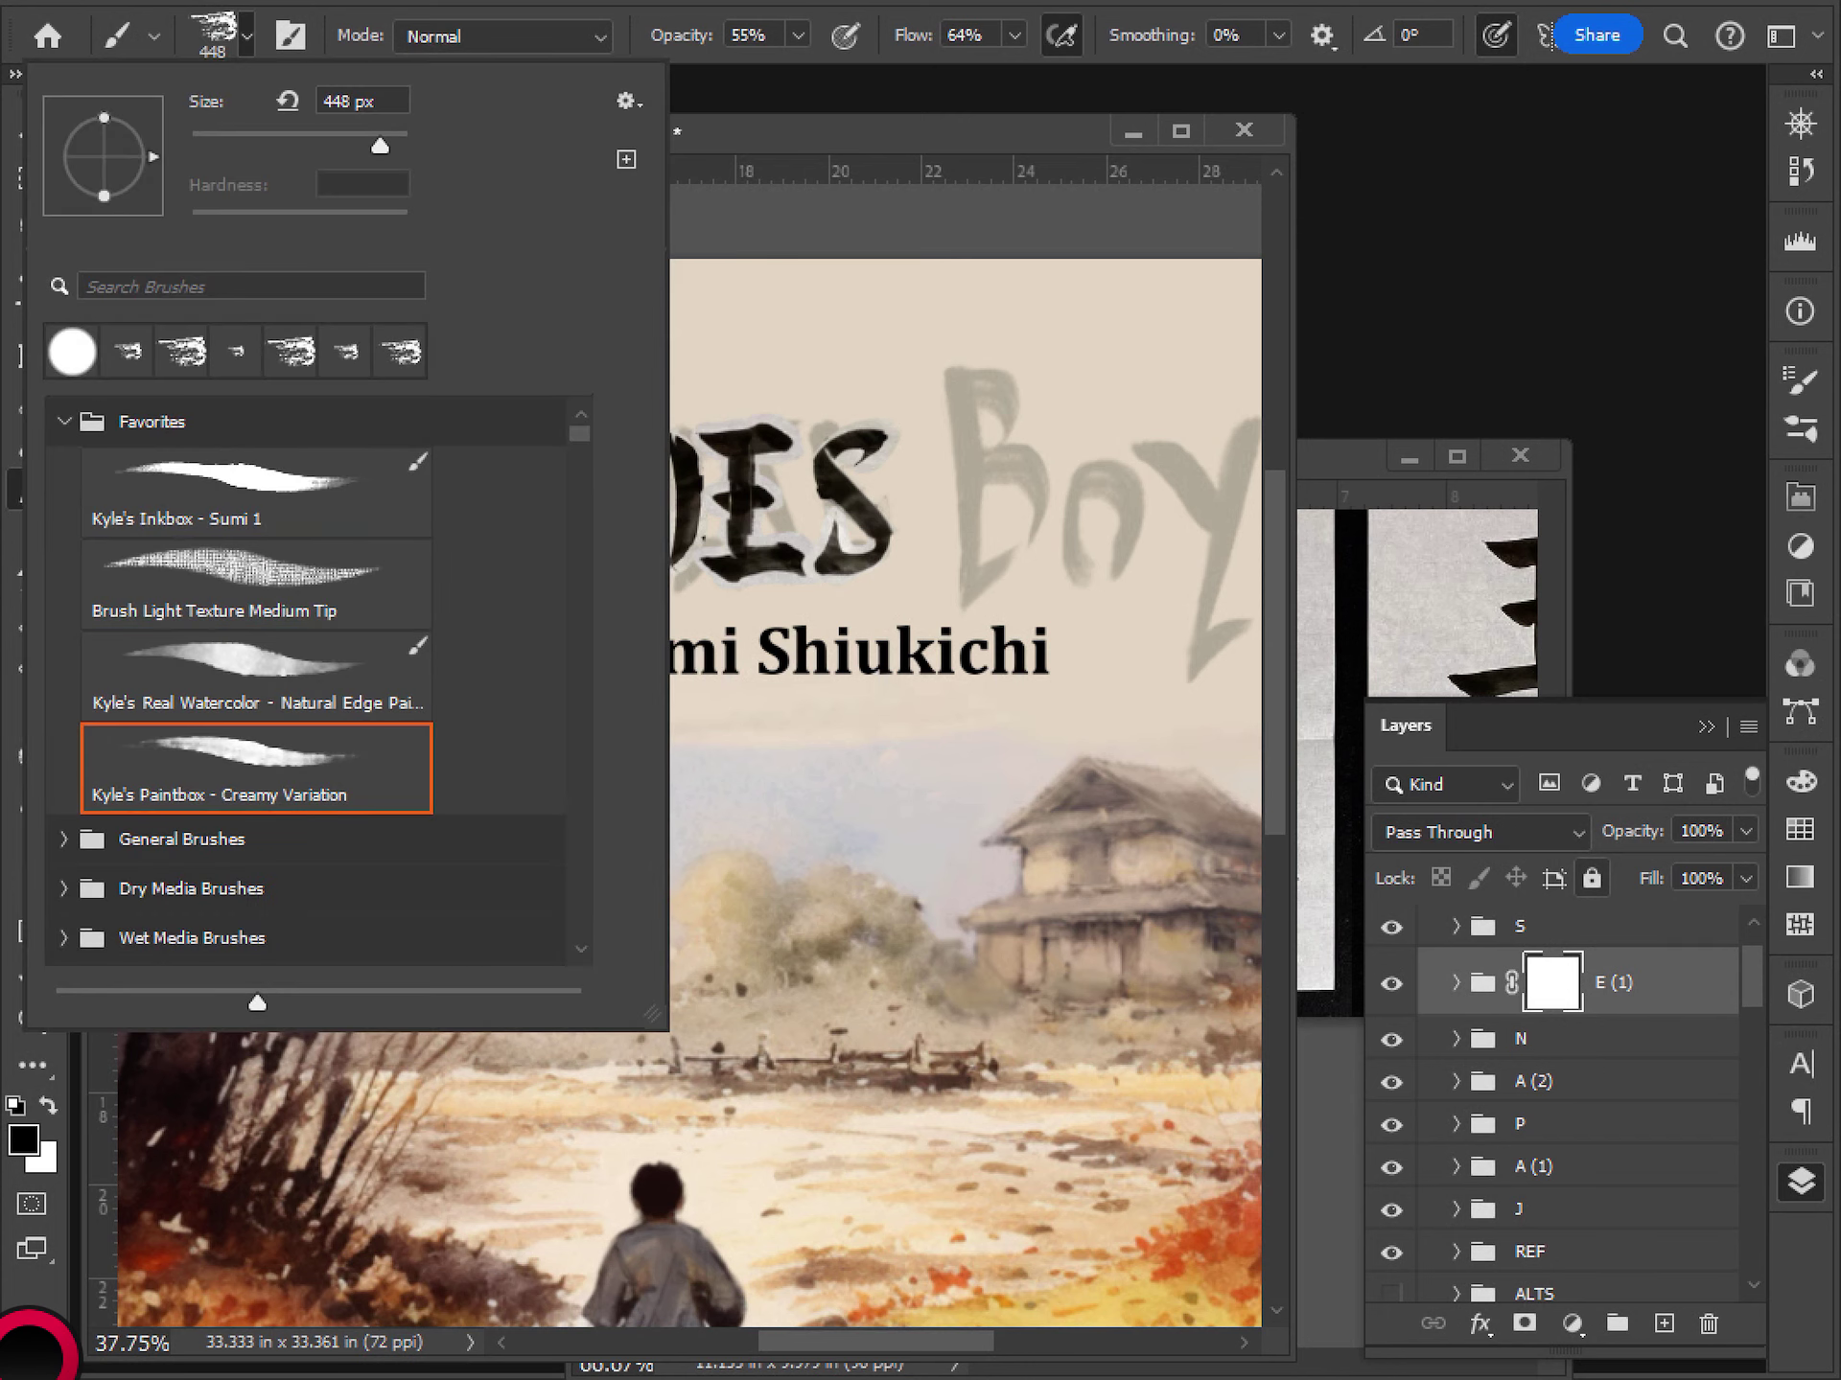
mouse_move(379, 146)
left_mouse_down()
mouse_move(205, 146)
mouse_move(226, 146)
left_mouse_up()
key("Return")
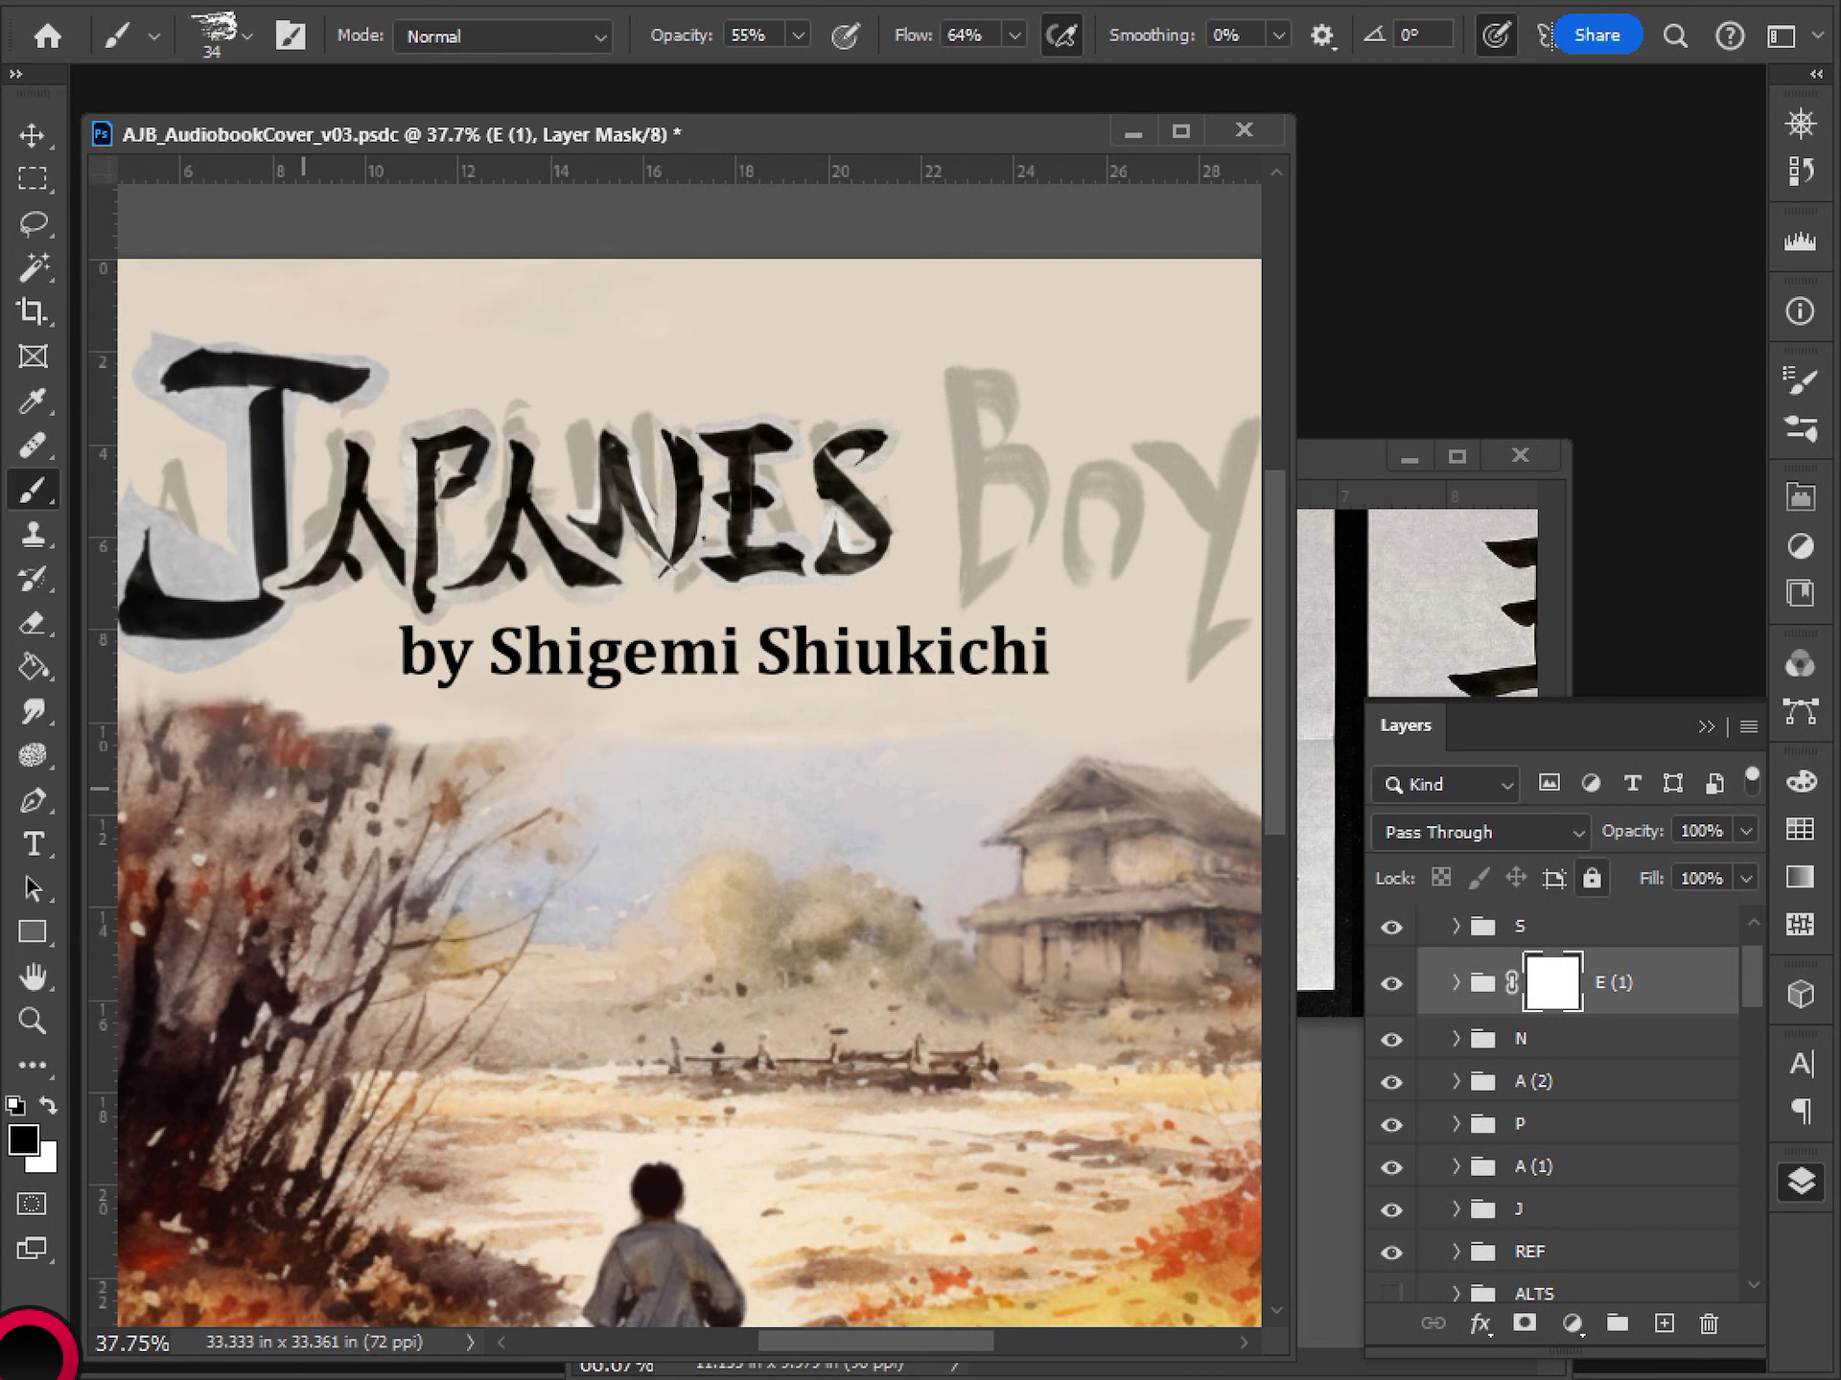
left_click_drag(1552, 982, 1708, 1324)
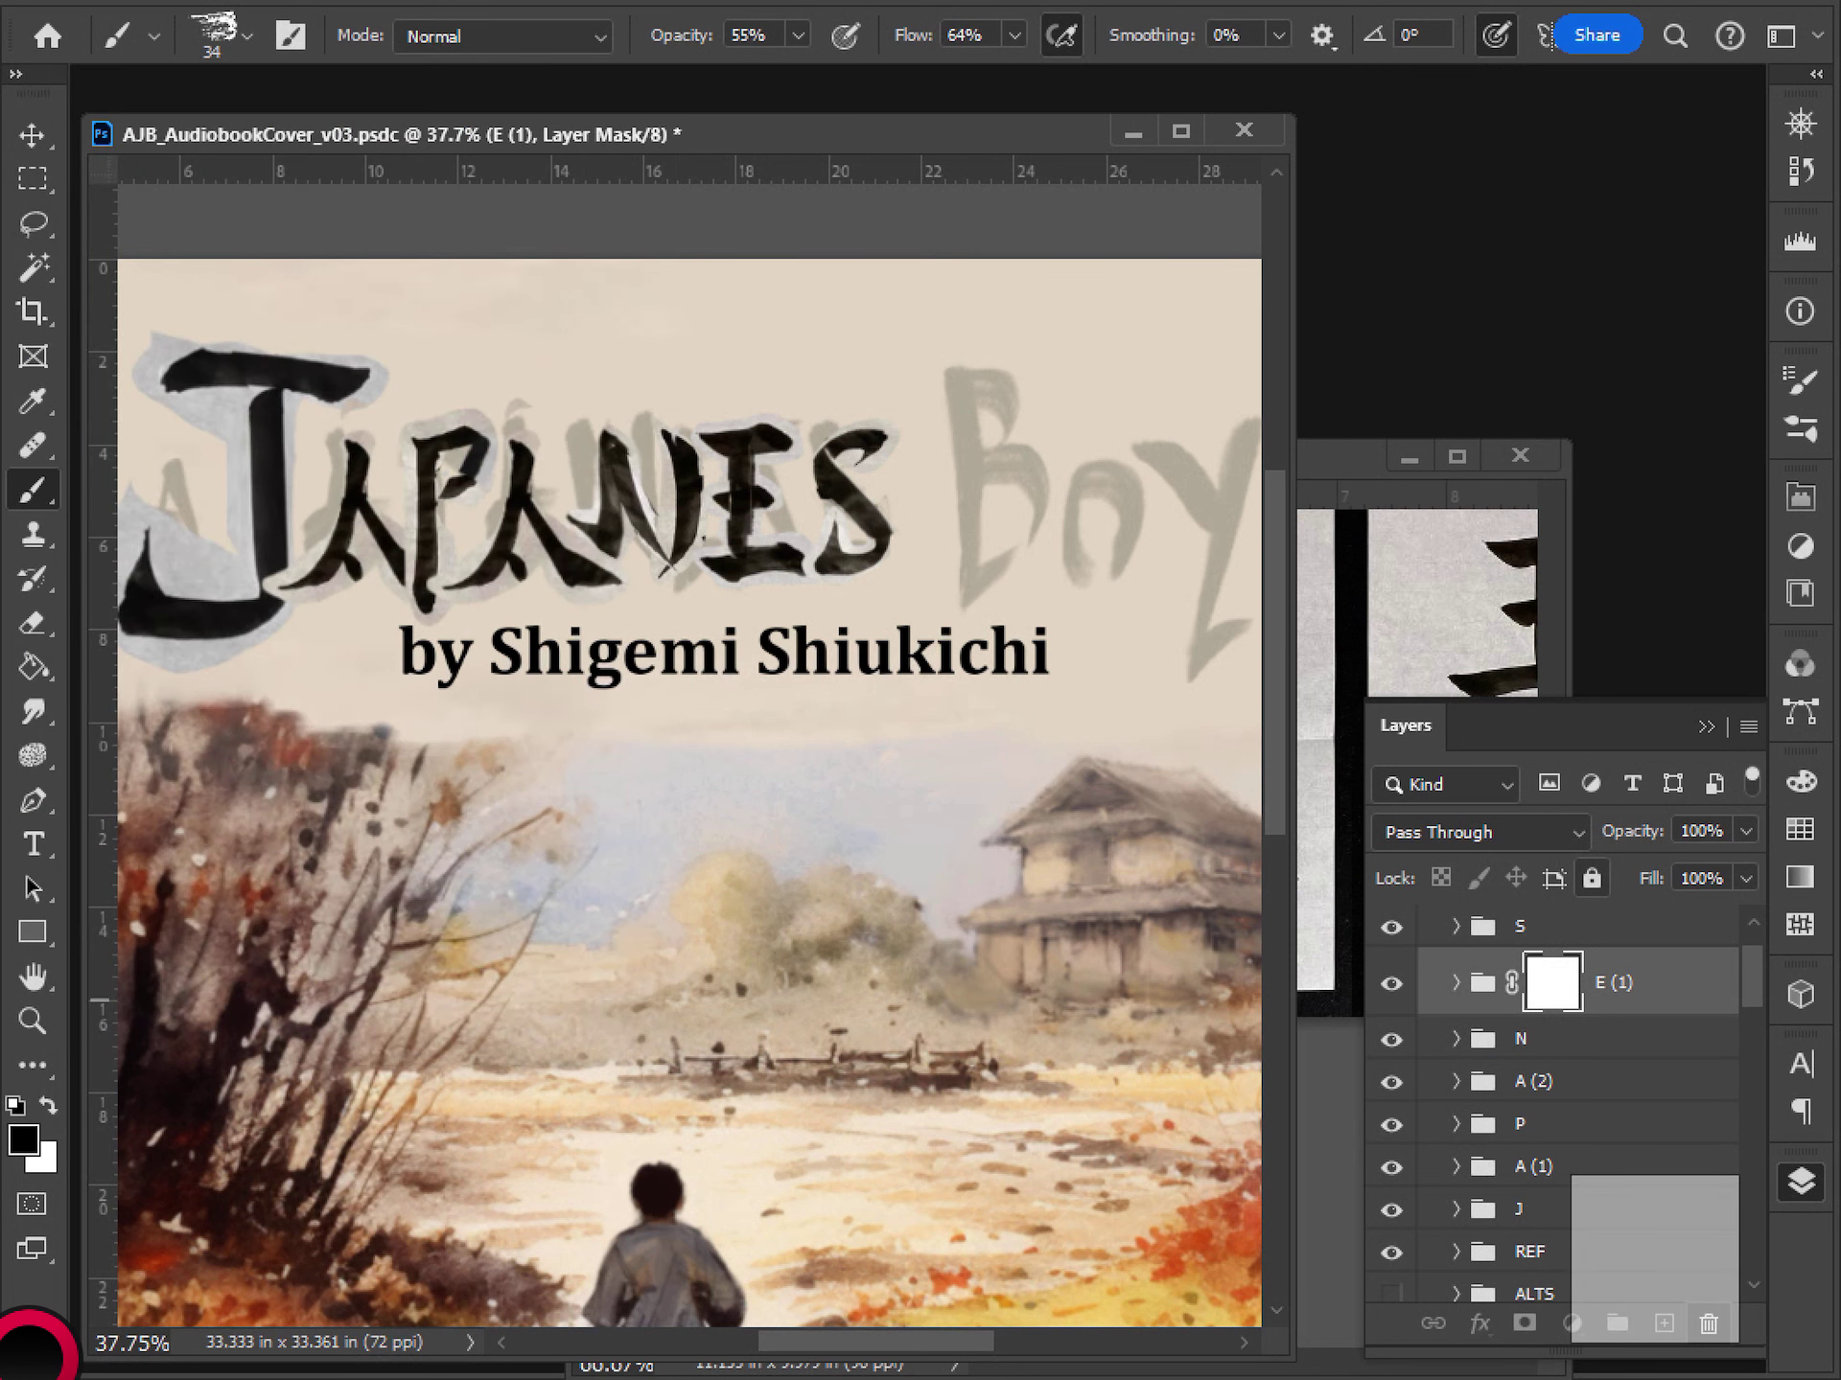
- Toggle Layer 36 in the E (1) group off and on to check its stroke, and collapse the group
left_click(1578, 1025)
left_click(1391, 1026)
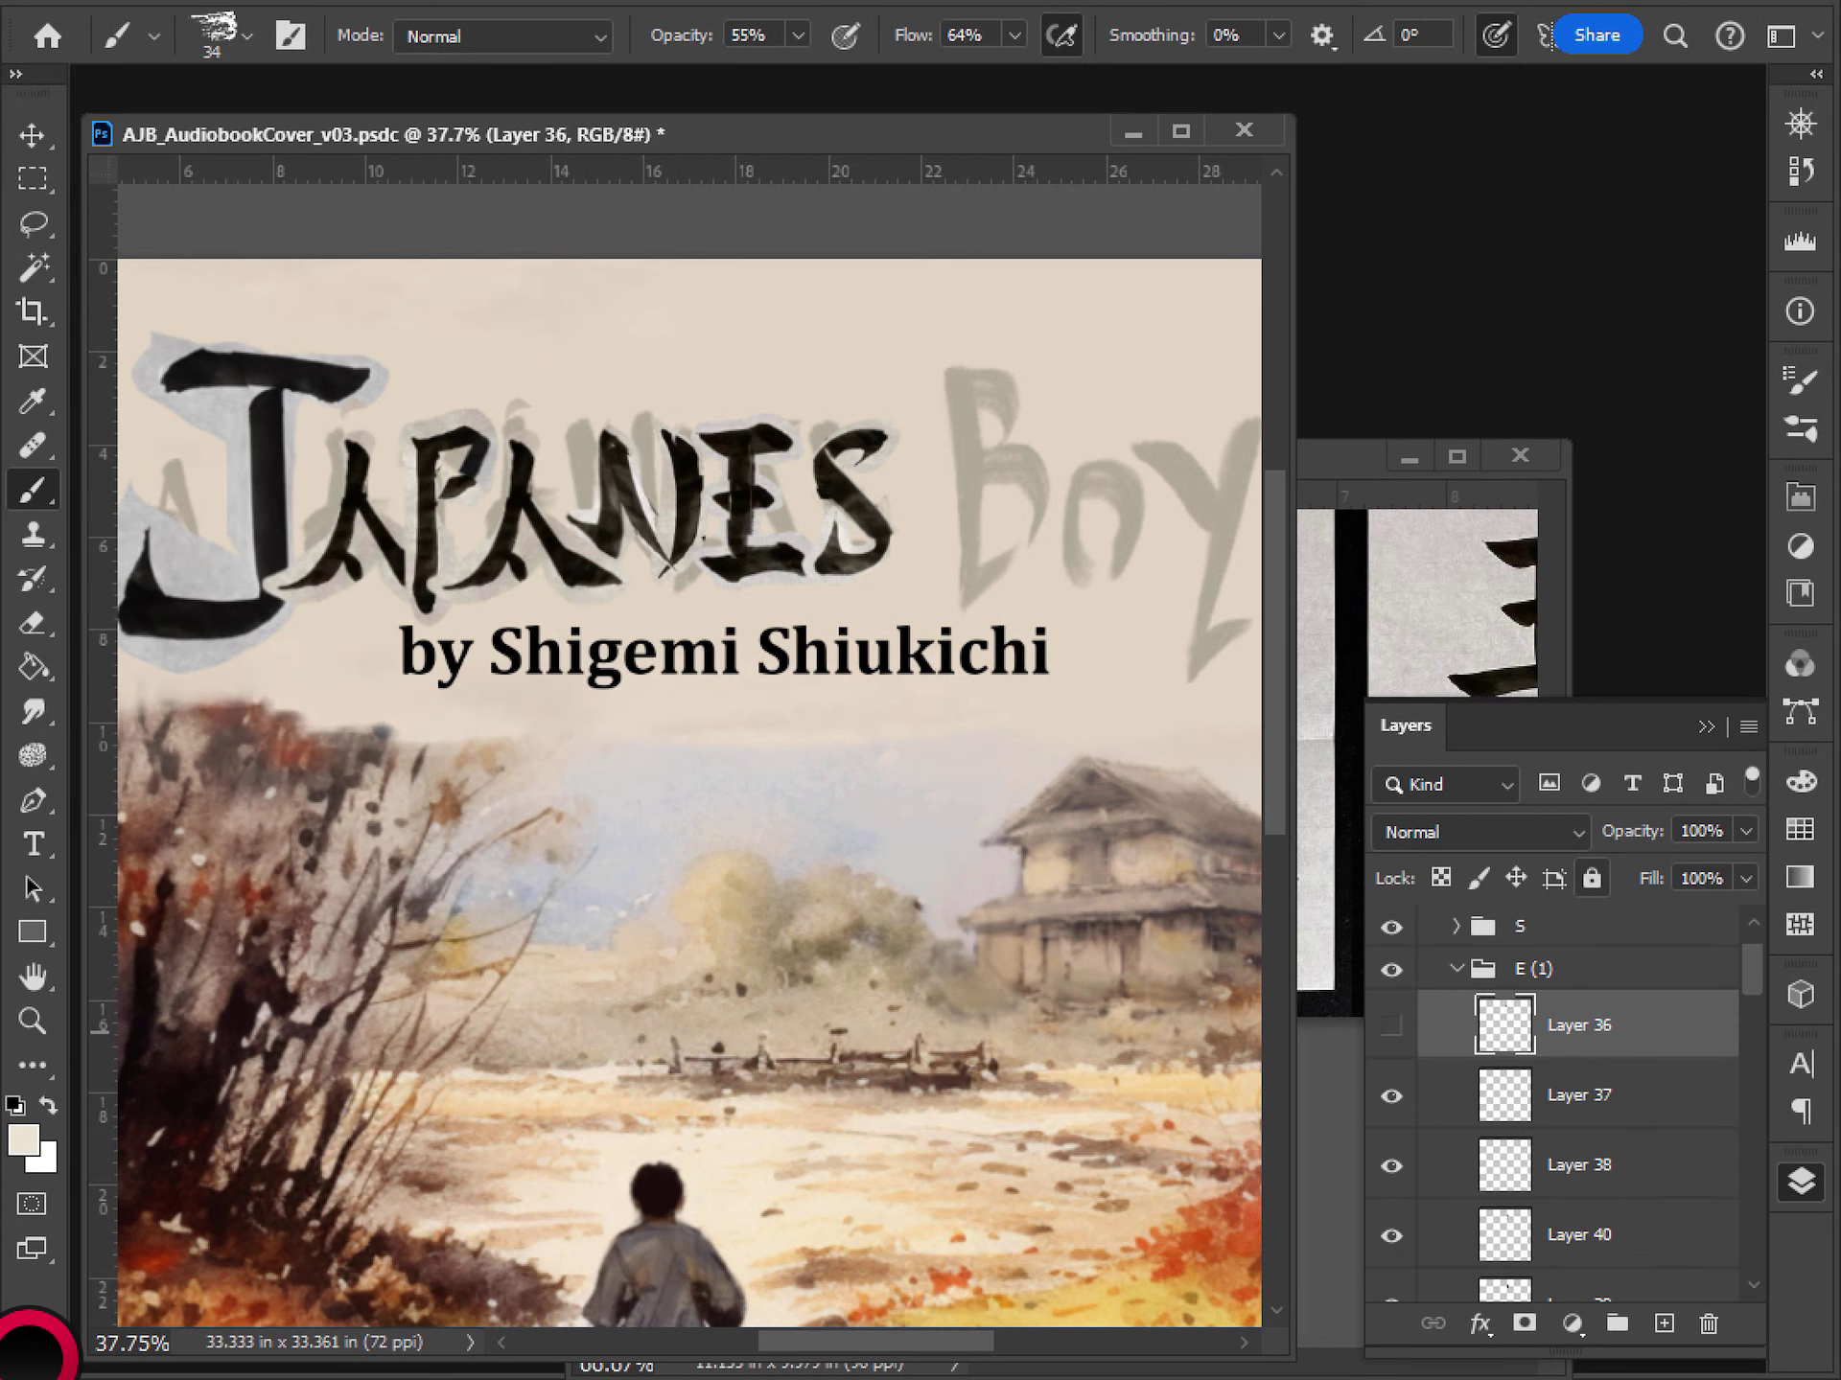
left_click(1391, 1027)
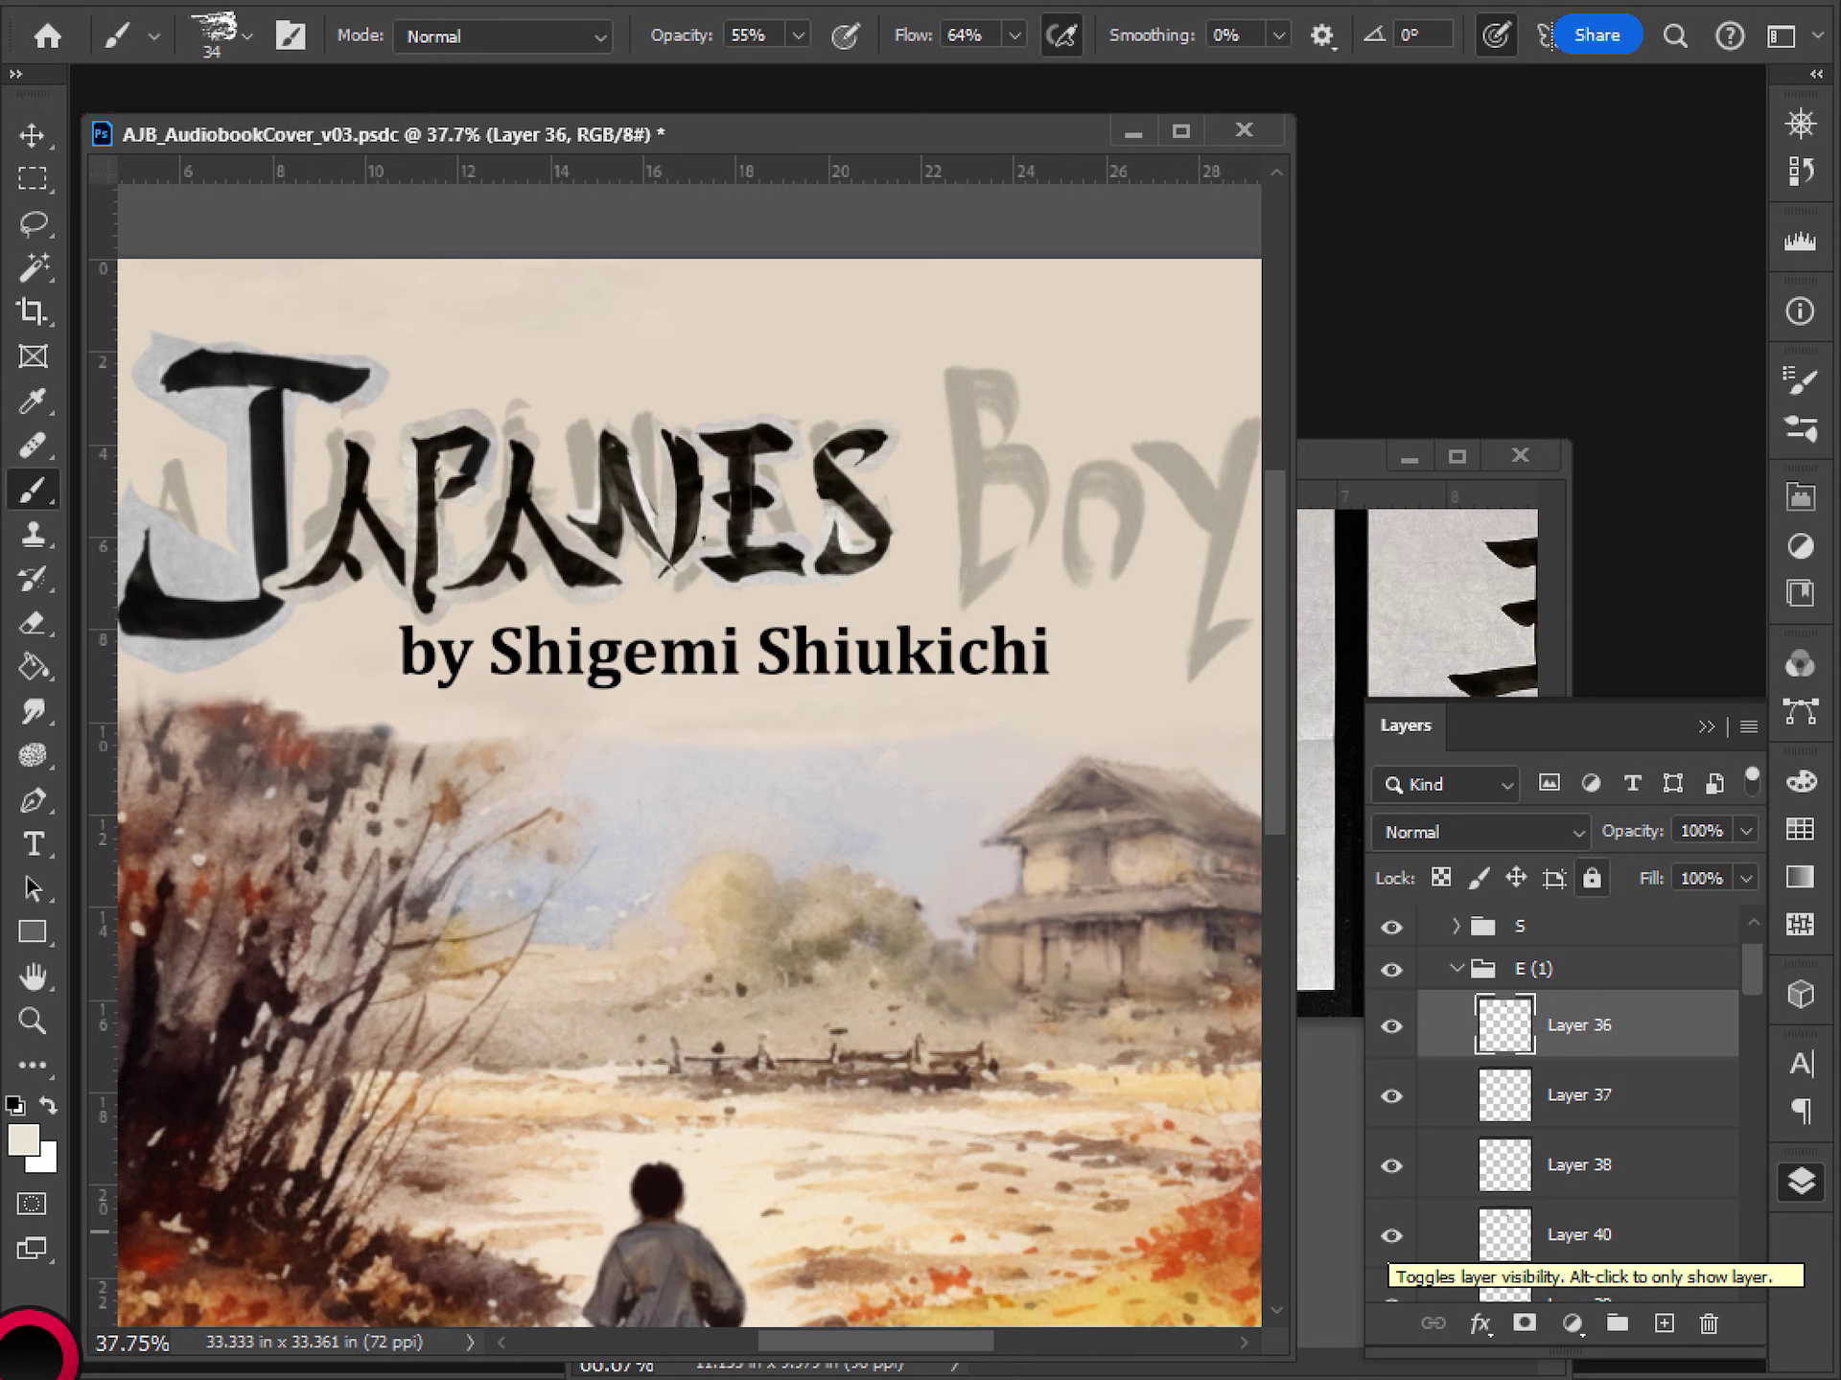
left_click_drag(799, 697, 755, 640)
scroll(664, 606, "down", 3)
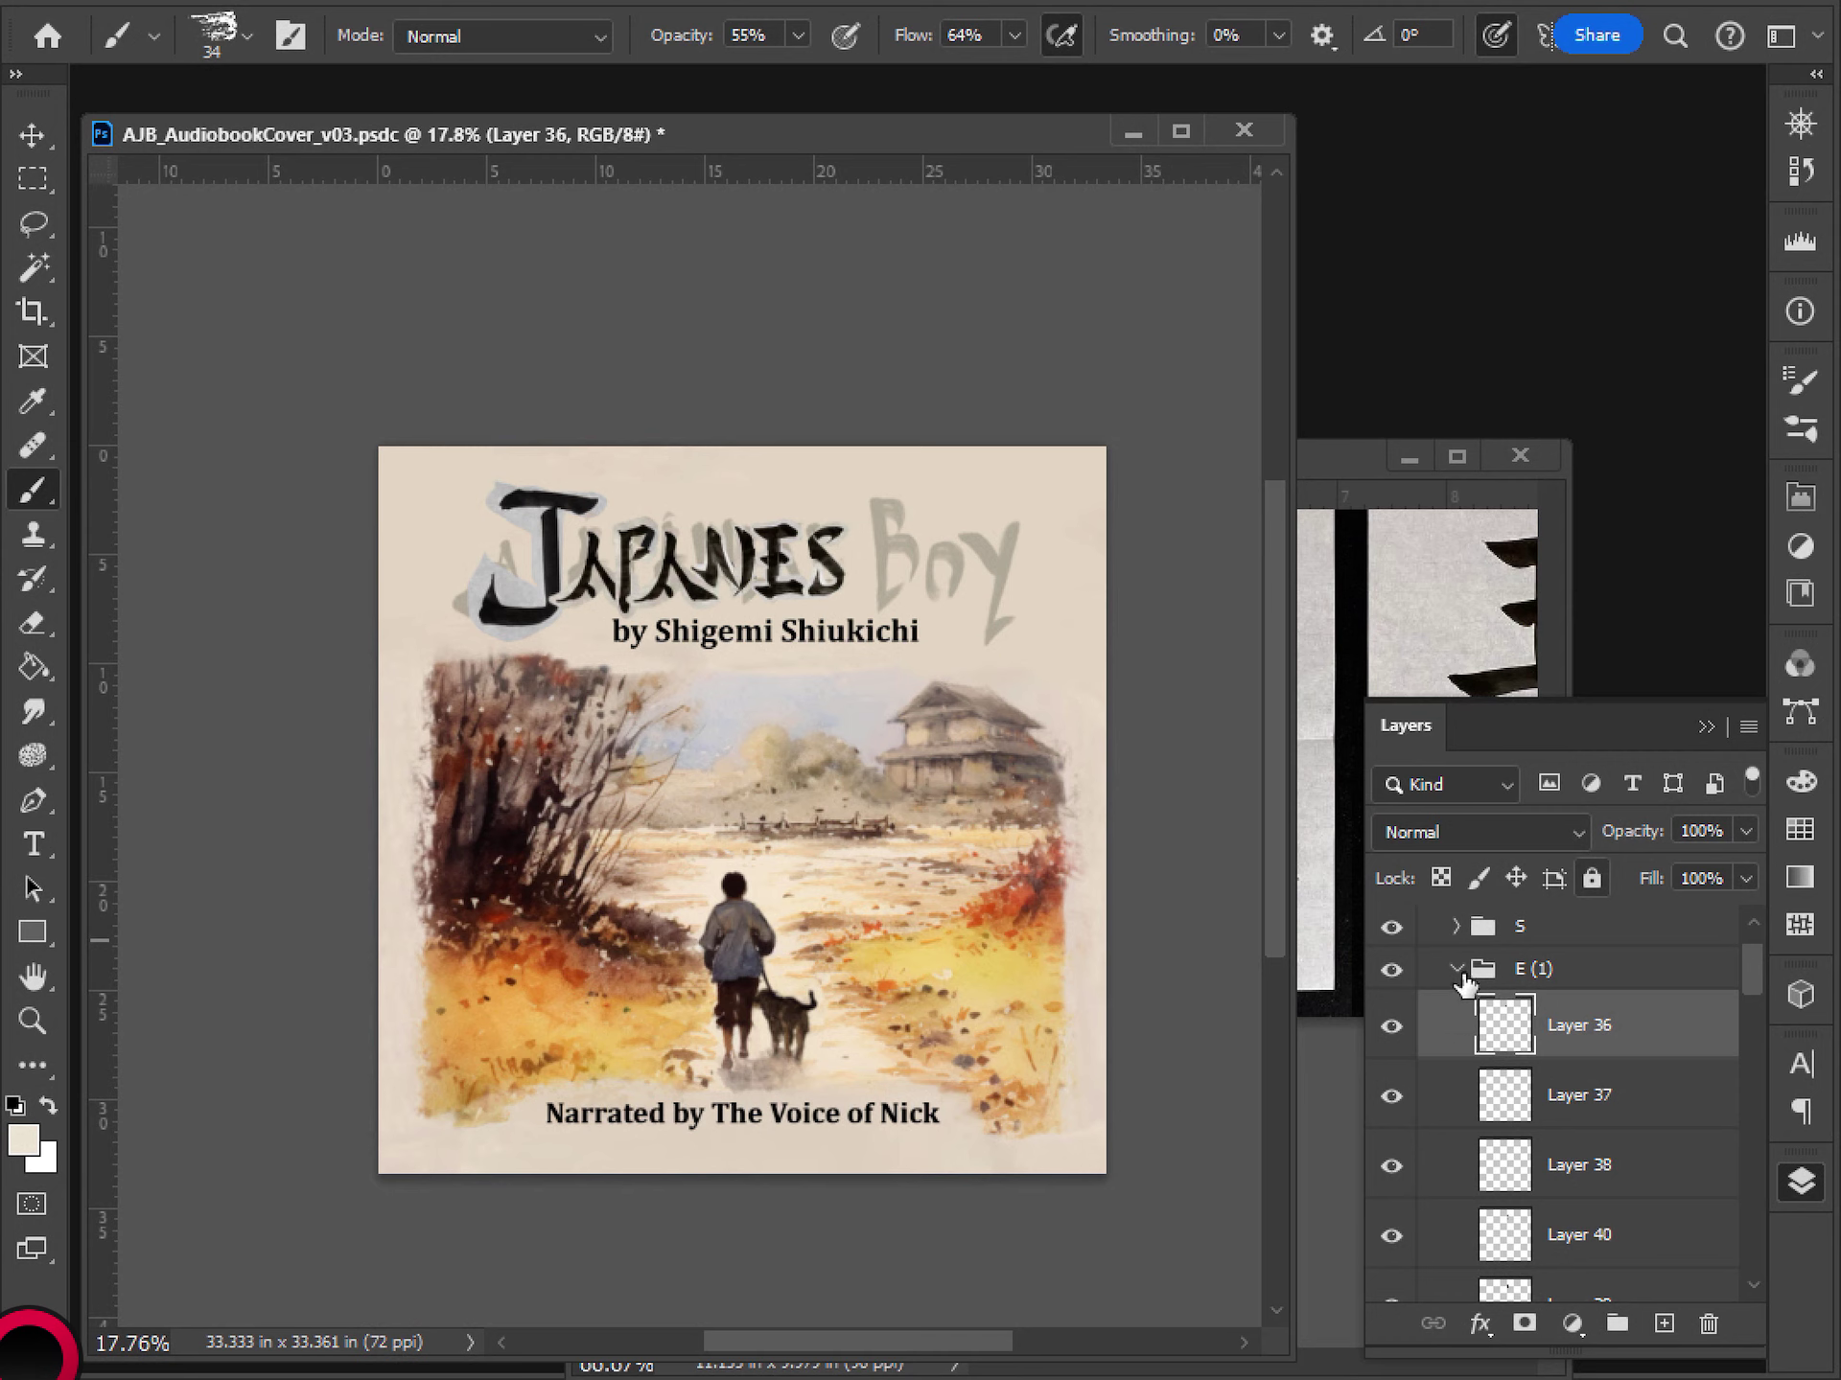
left_click(1457, 970)
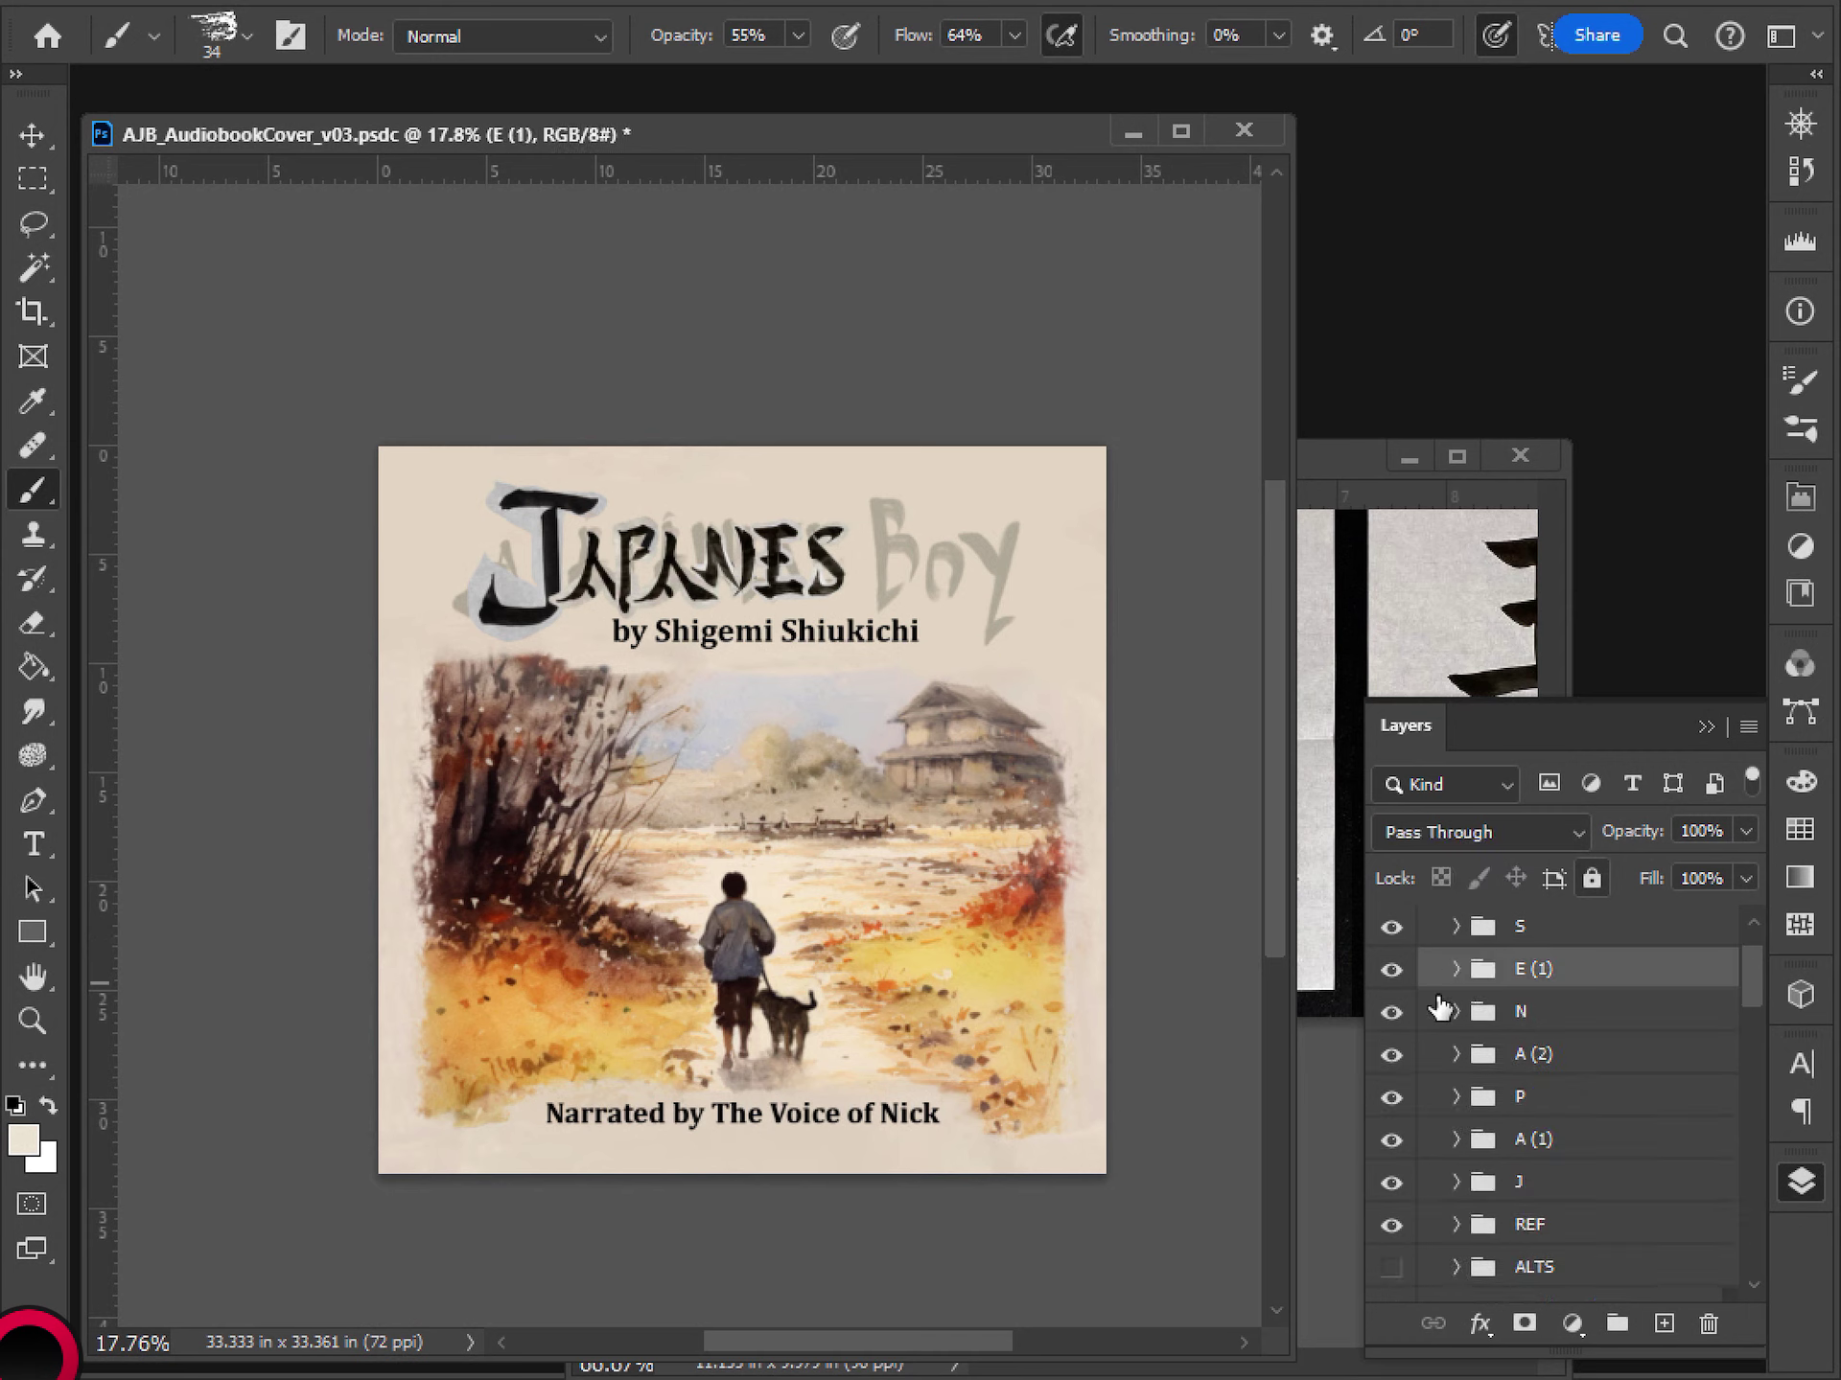
- Show the E (2) group, move it slightly right to clear the S, and review the full word
scroll(1480, 987, "up", 2)
left_click(1391, 969)
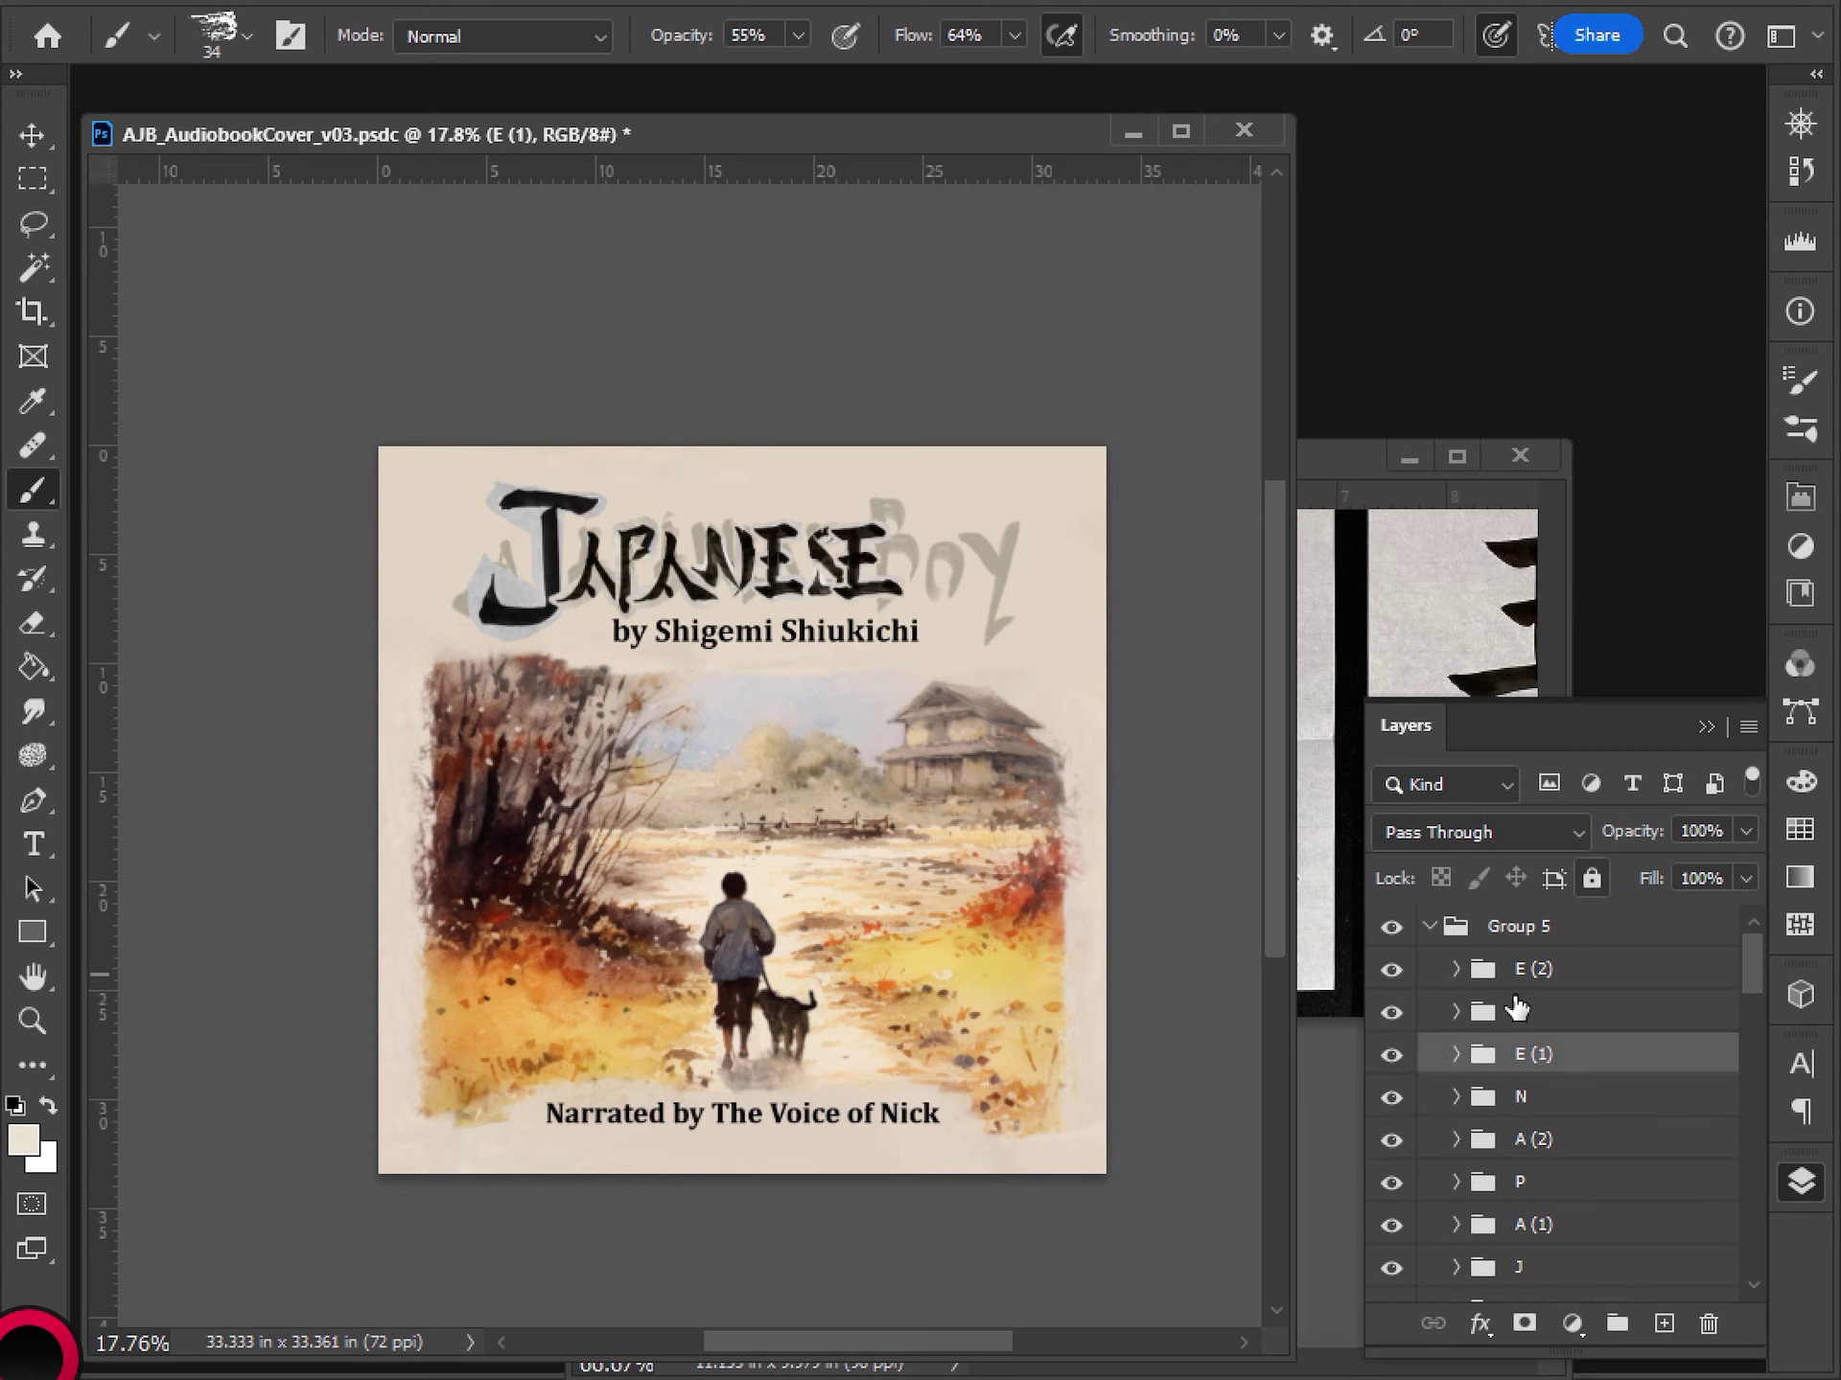
left_click(1519, 972)
key("v")
left_click_drag(903, 567, 919, 575)
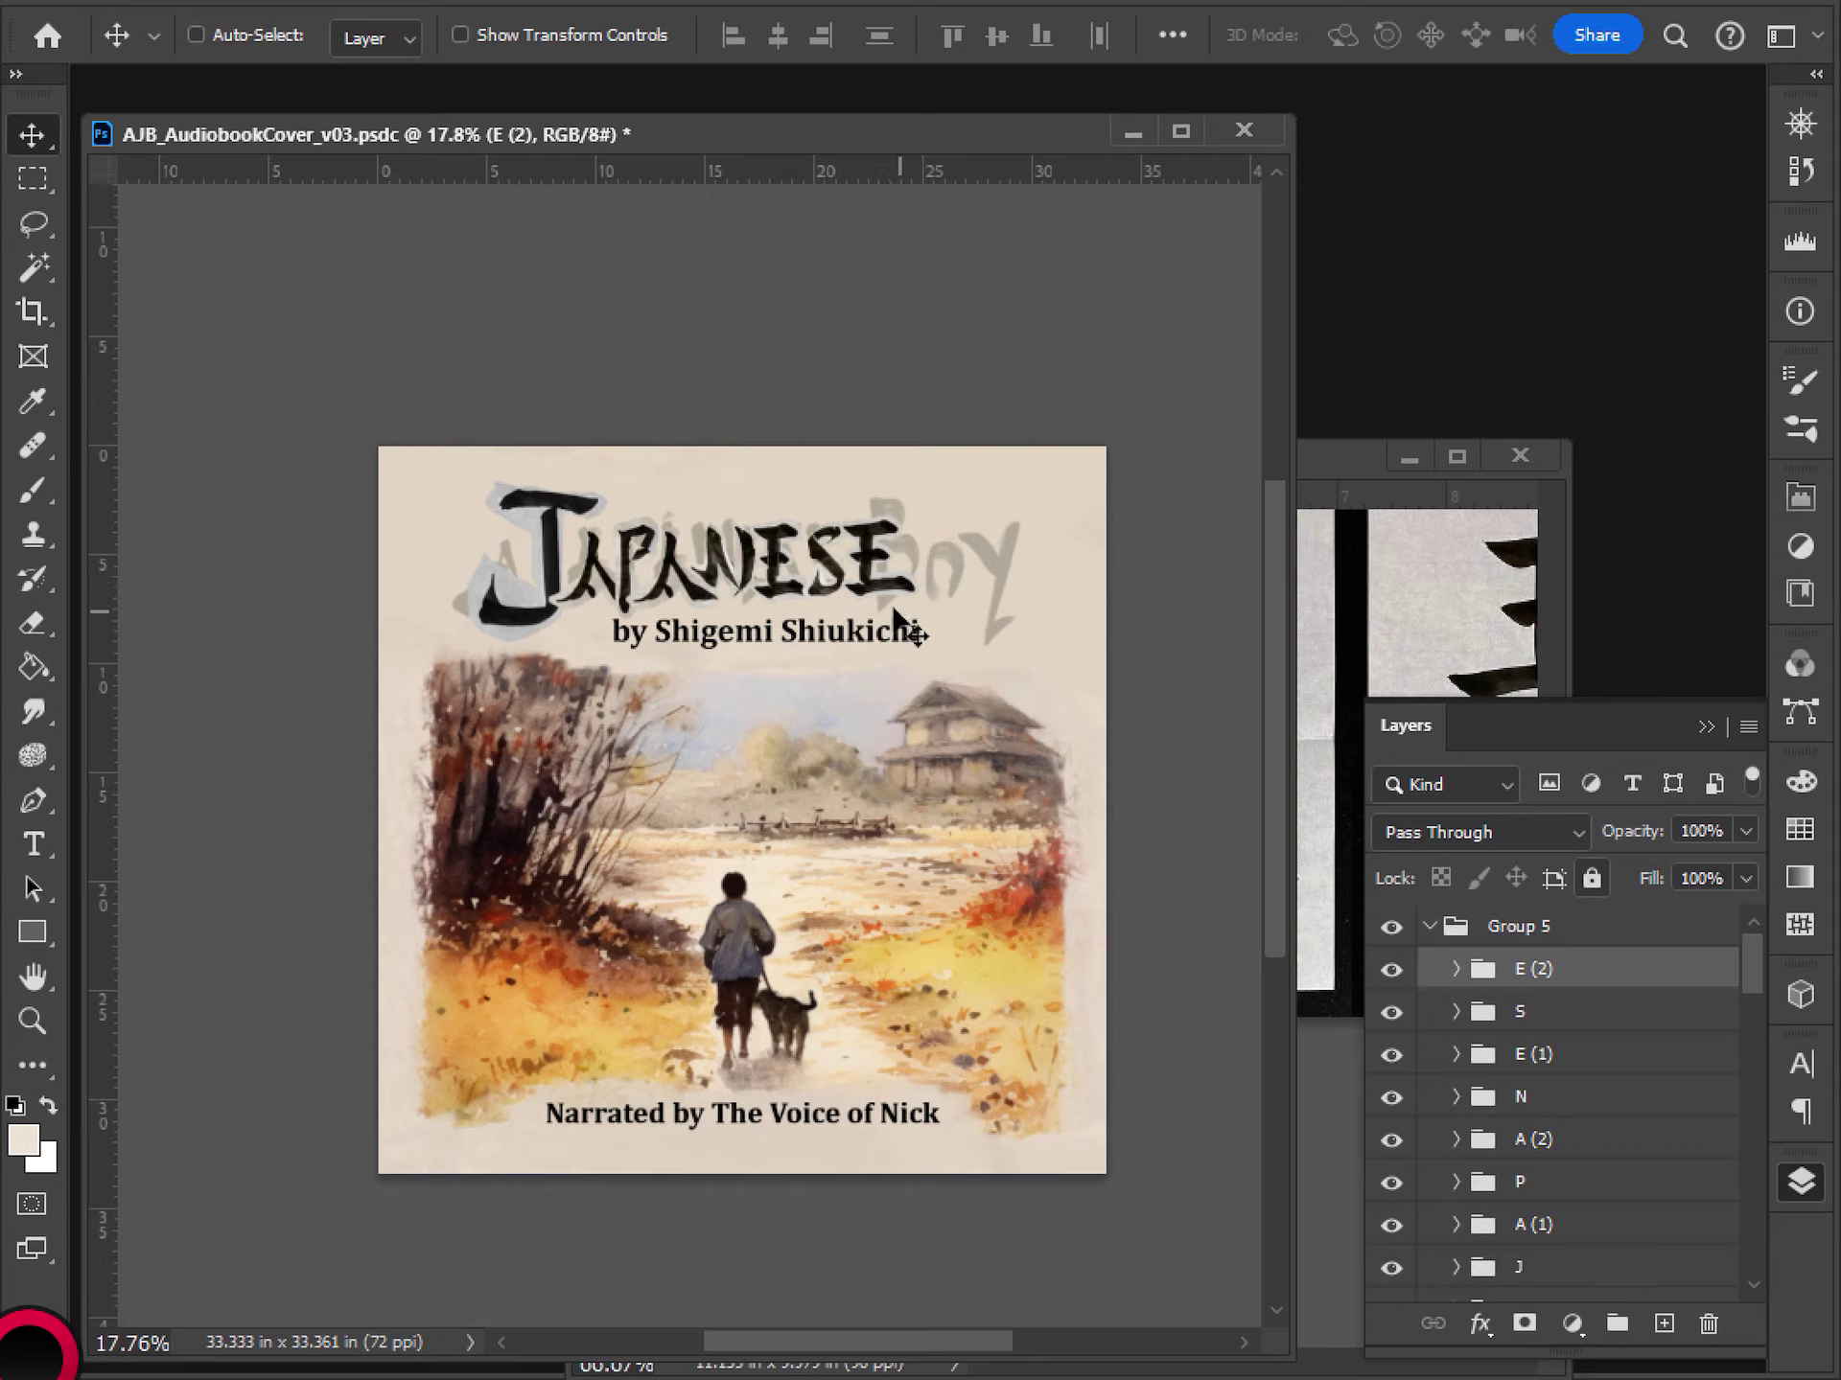
scroll(877, 661, "down", 3)
scroll(877, 678, "up", 5)
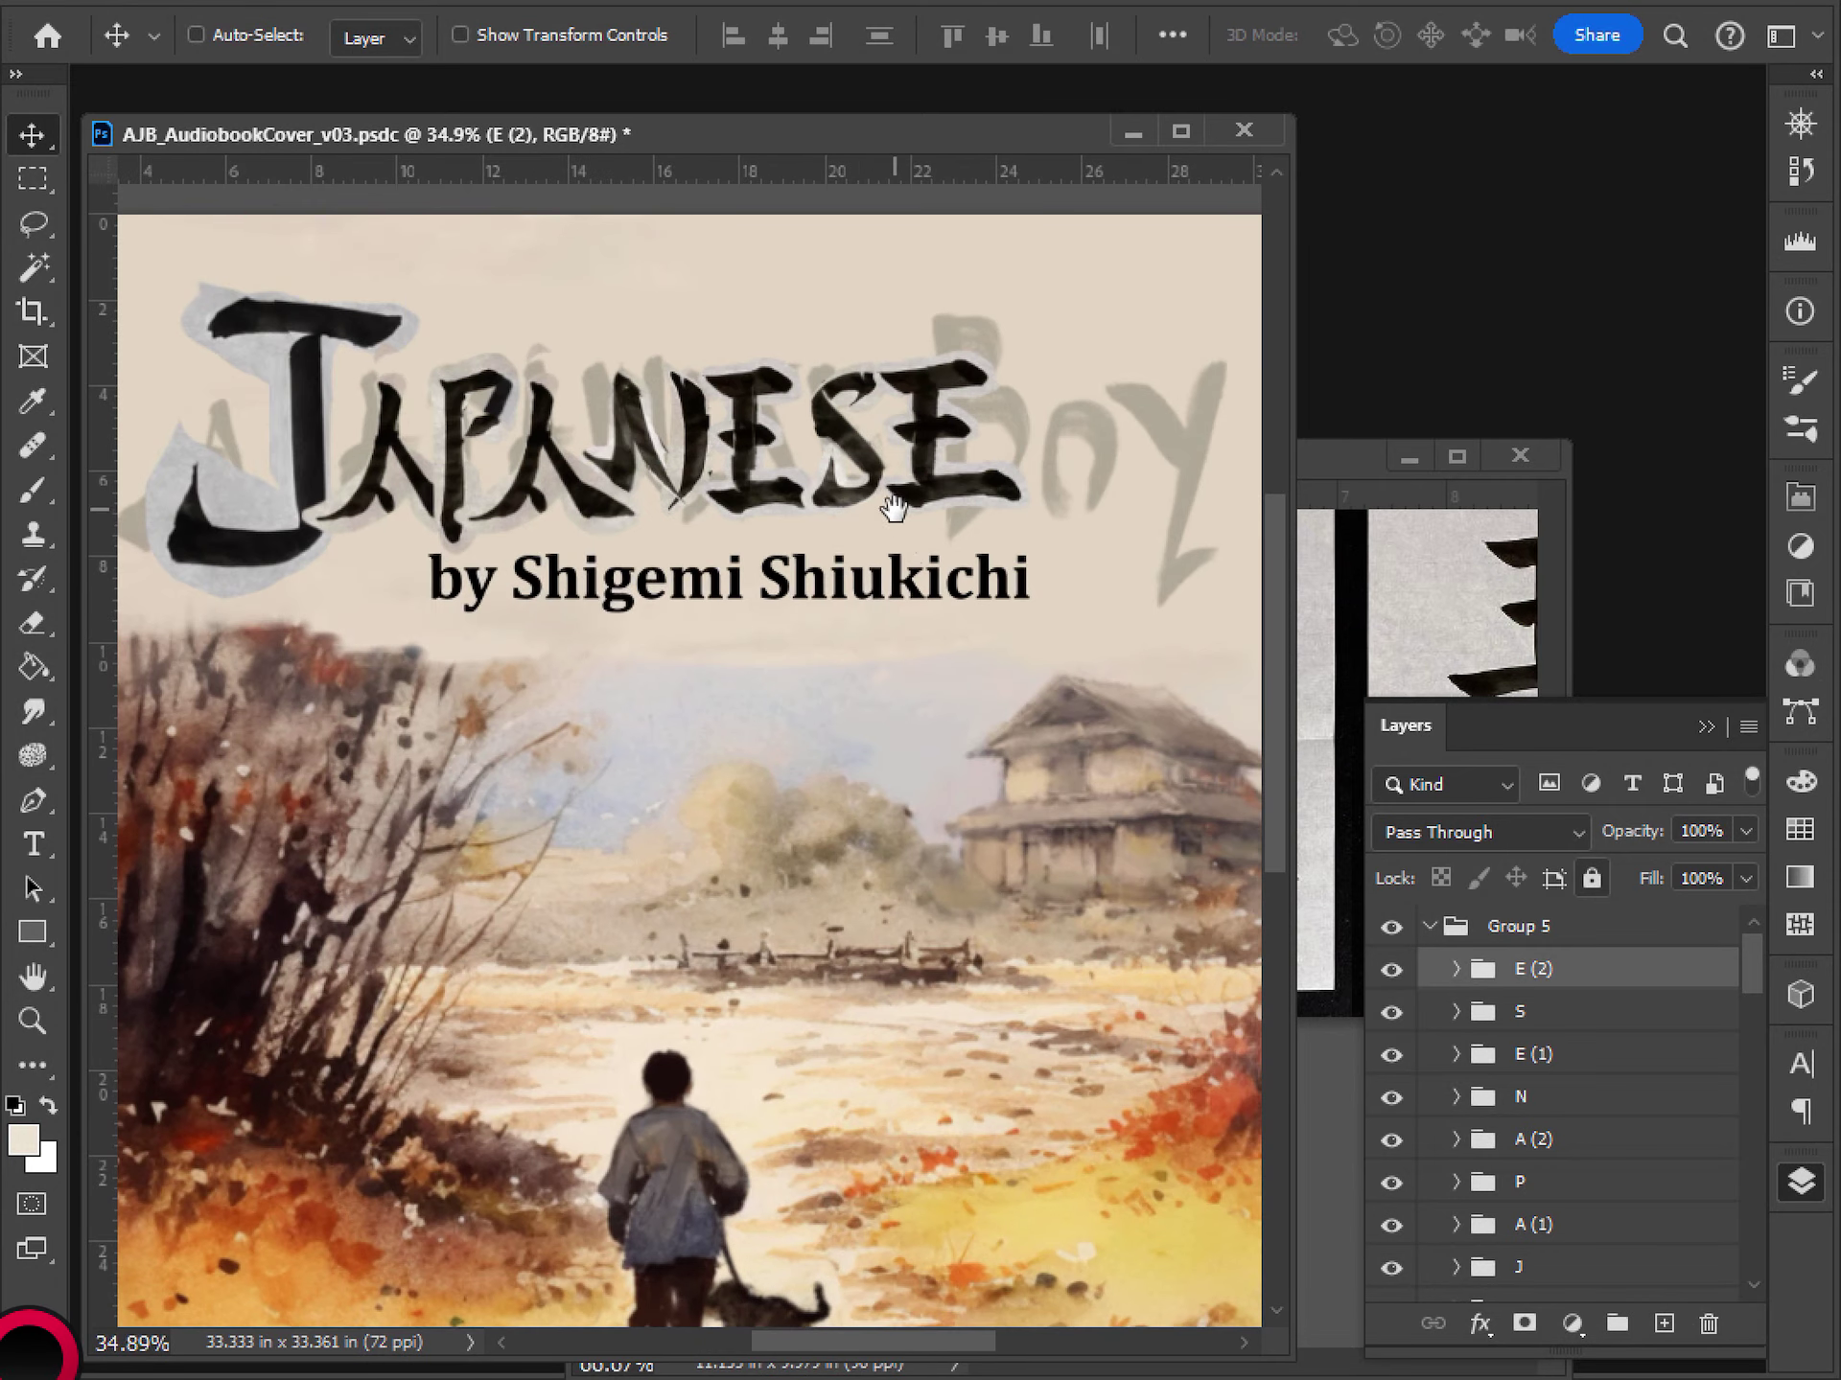
scroll(887, 503, "up", 1)
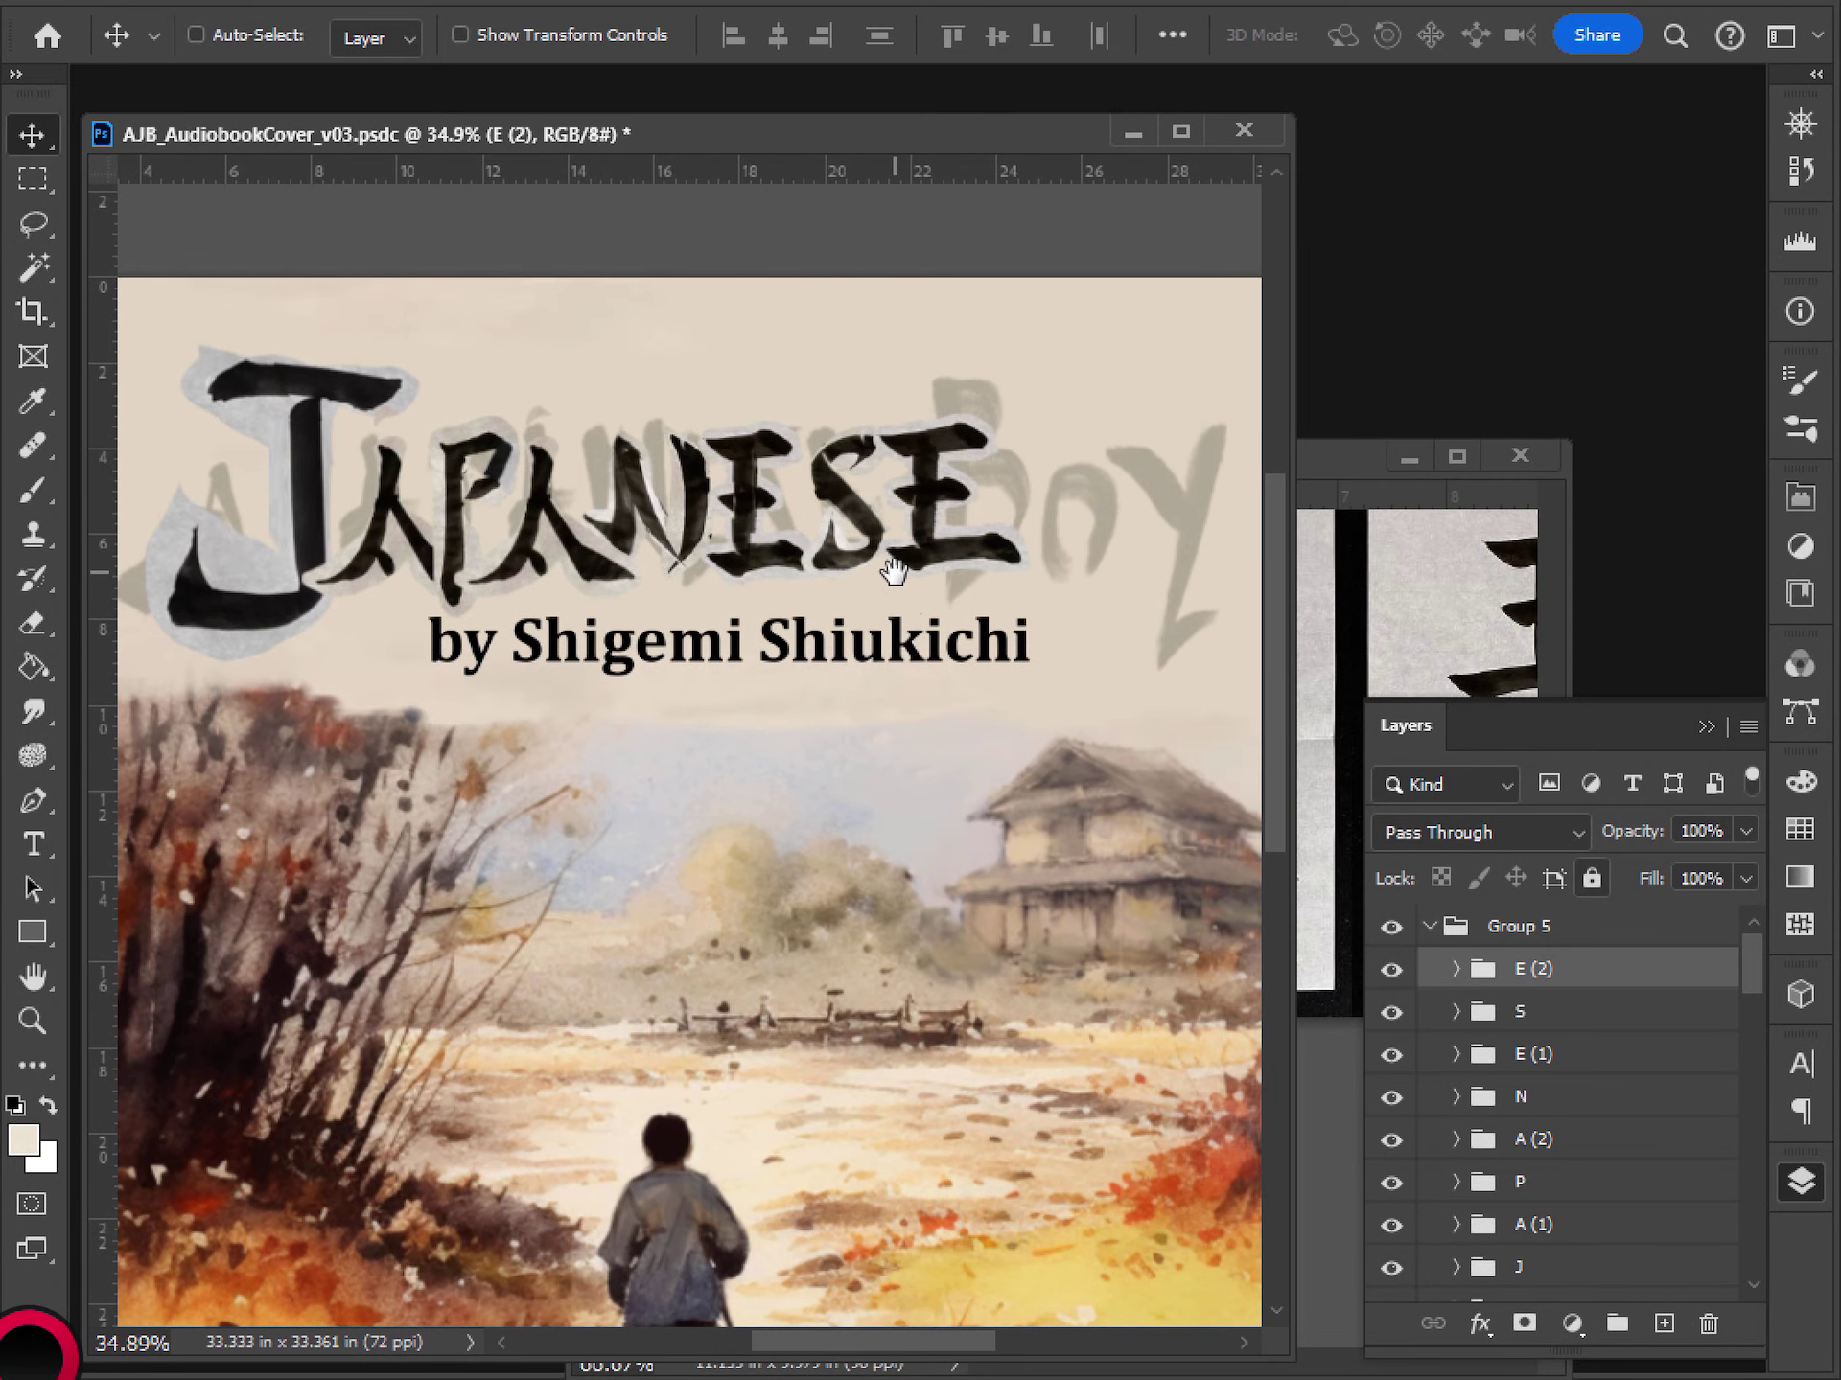
- Replace the E (2) group, hiding it and placing a duplicate of the E (1) group after the S
left_click(1391, 970)
left_click_drag(1539, 966, 1533, 986)
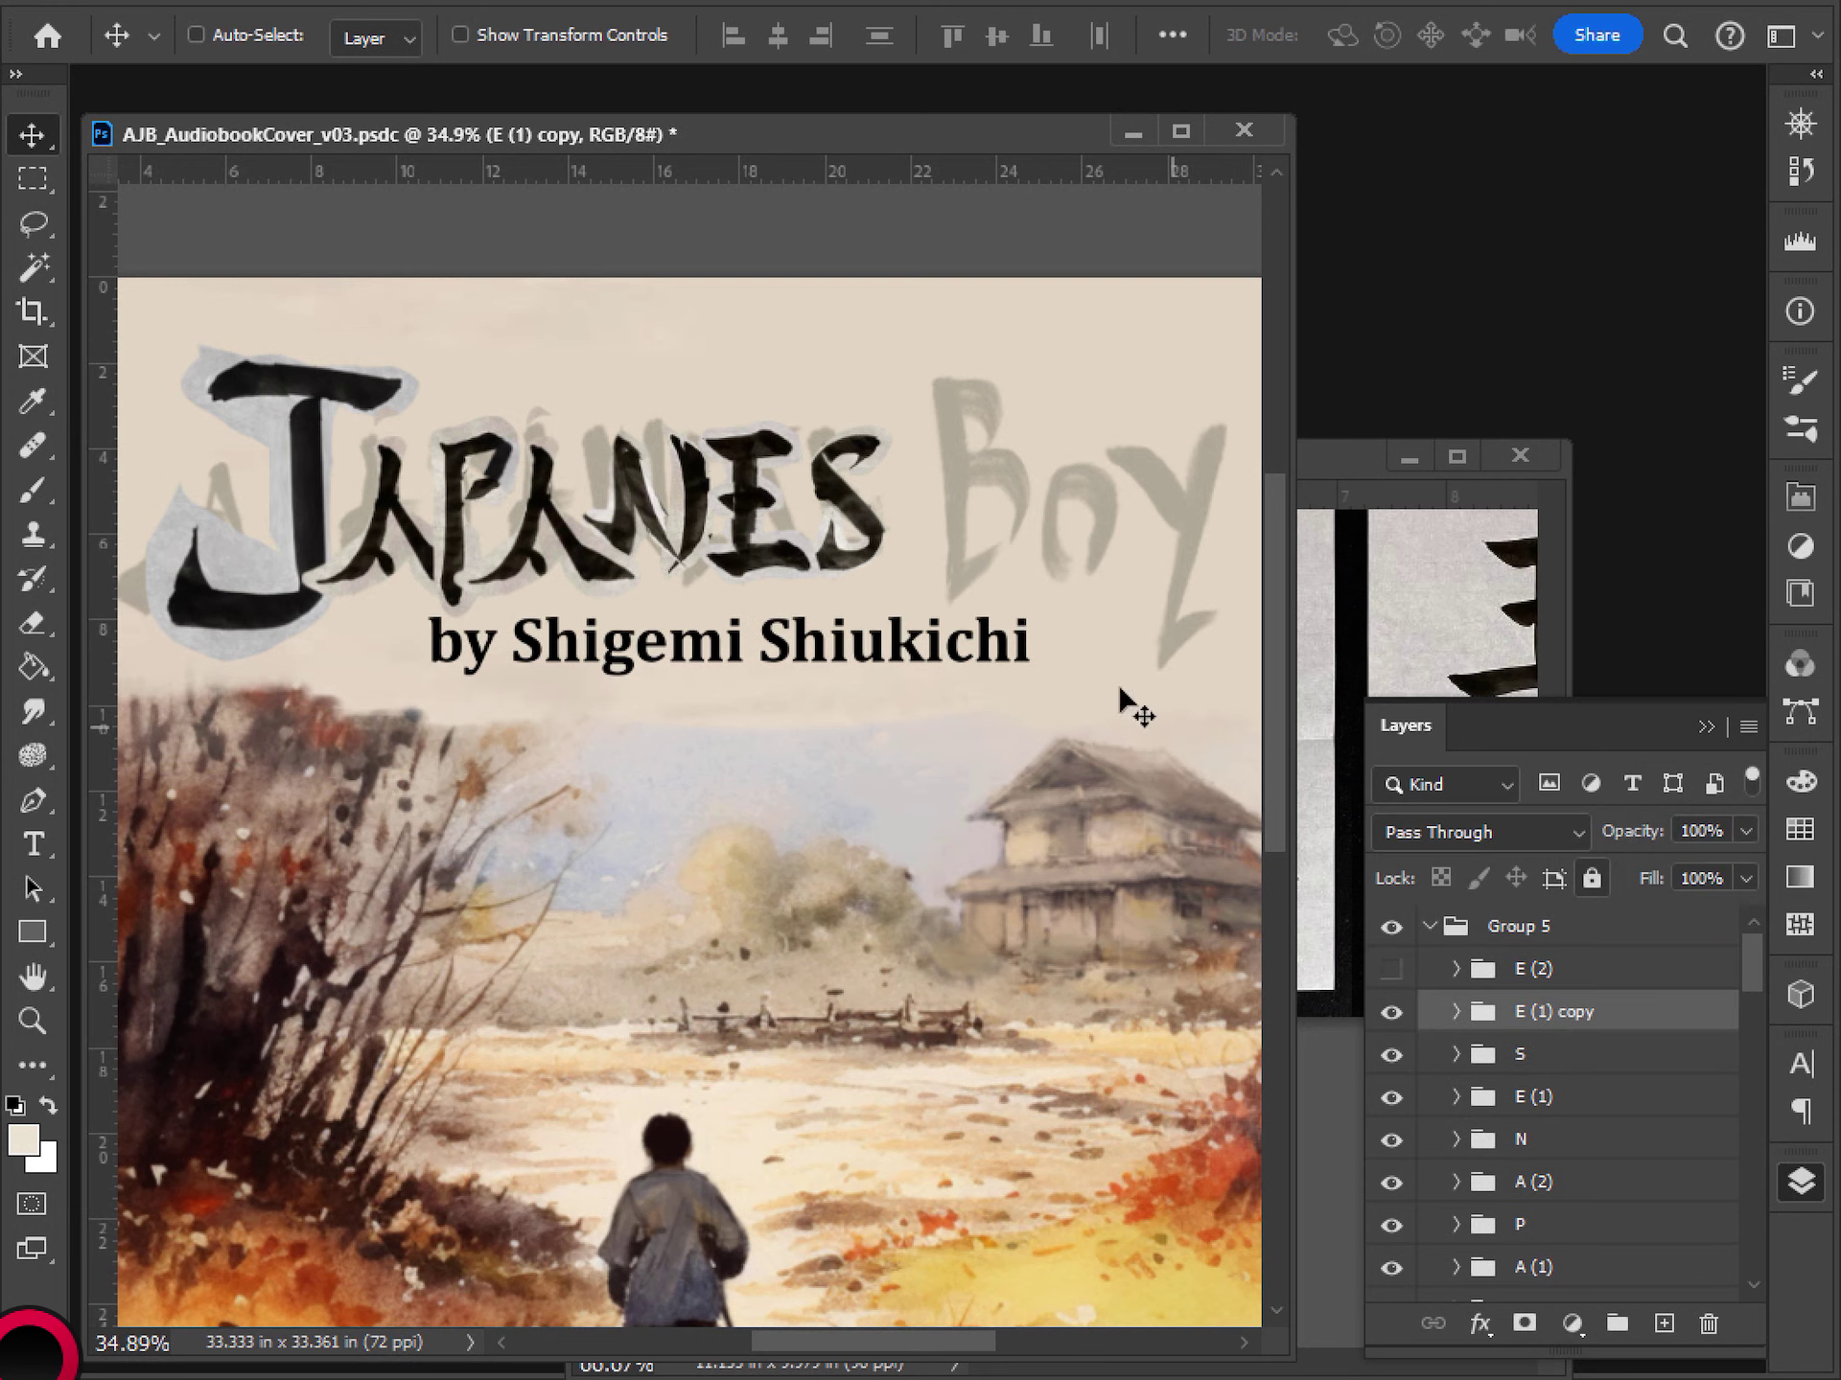
left_click_drag(799, 533, 983, 540)
scroll(1002, 792, "down", 3)
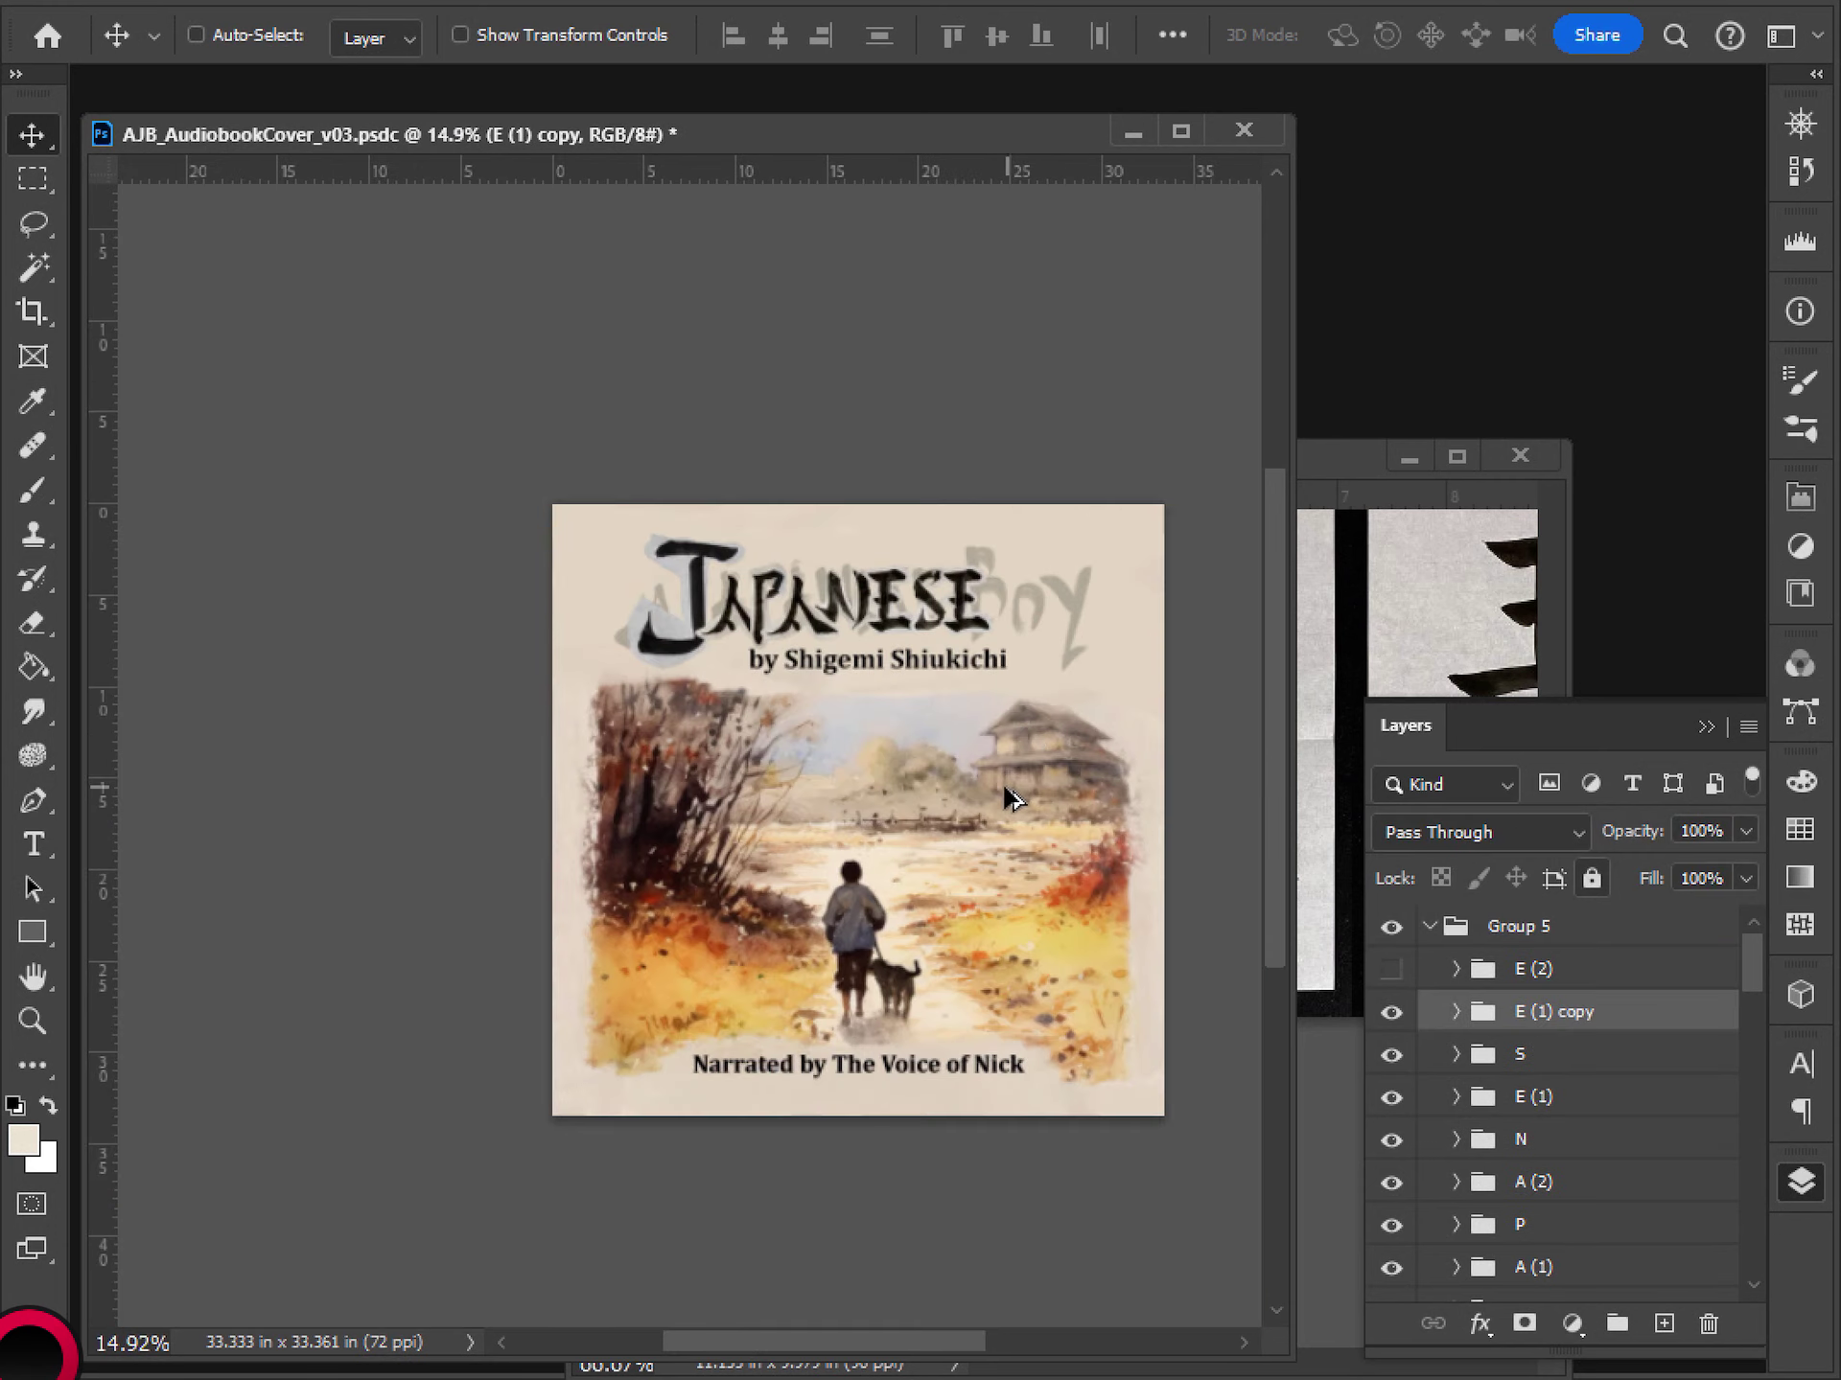
scroll(990, 788, "down", 2)
scroll(944, 776, "up", 4)
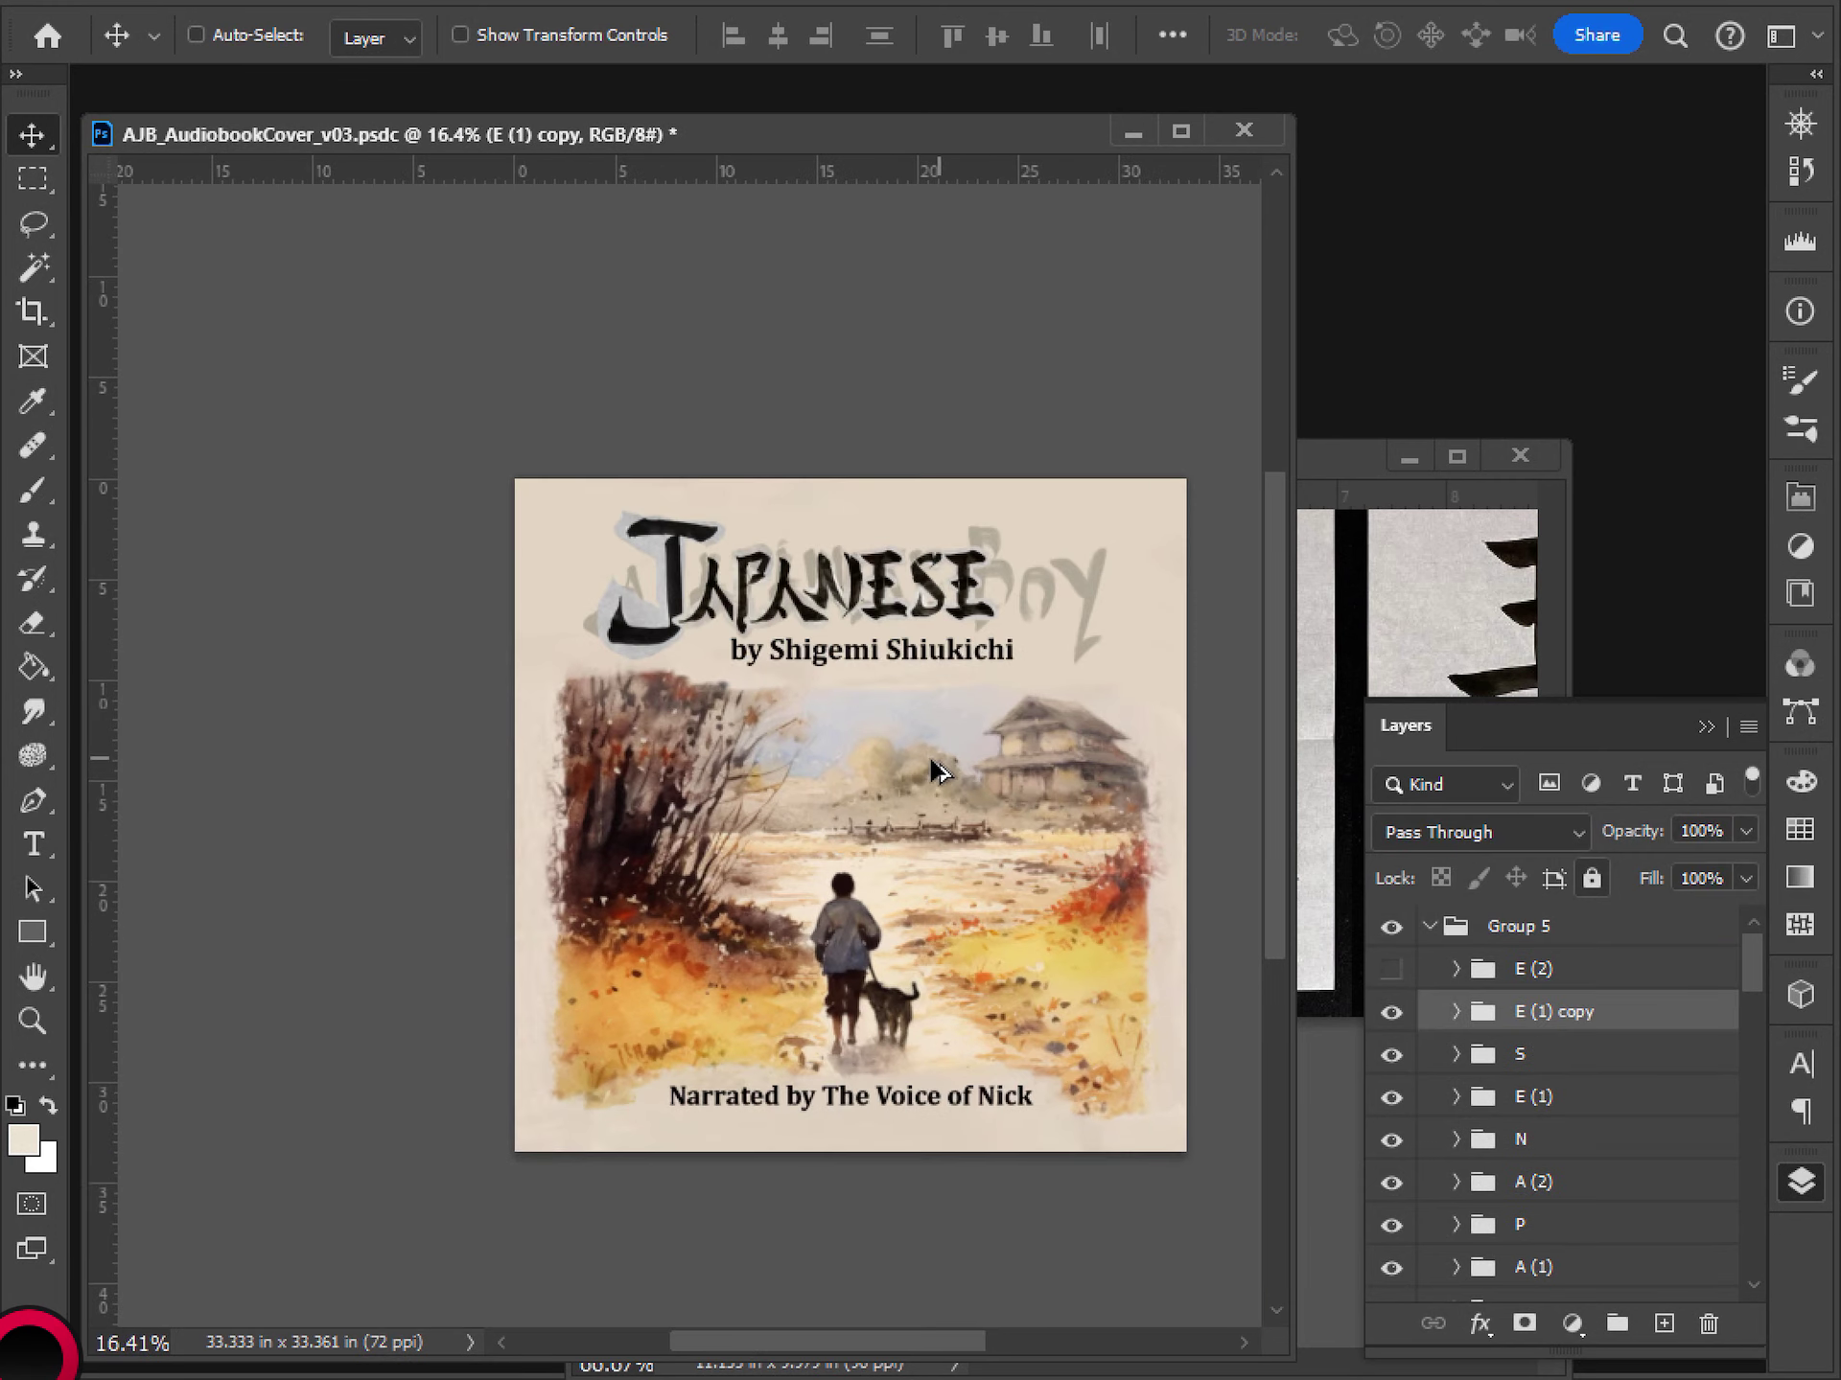
- Switch to ArtRef-KanjiShodou.psd, clear the old selection, and lasso and copy the hooked final stroke of the 流 kanji
left_click(1336, 459)
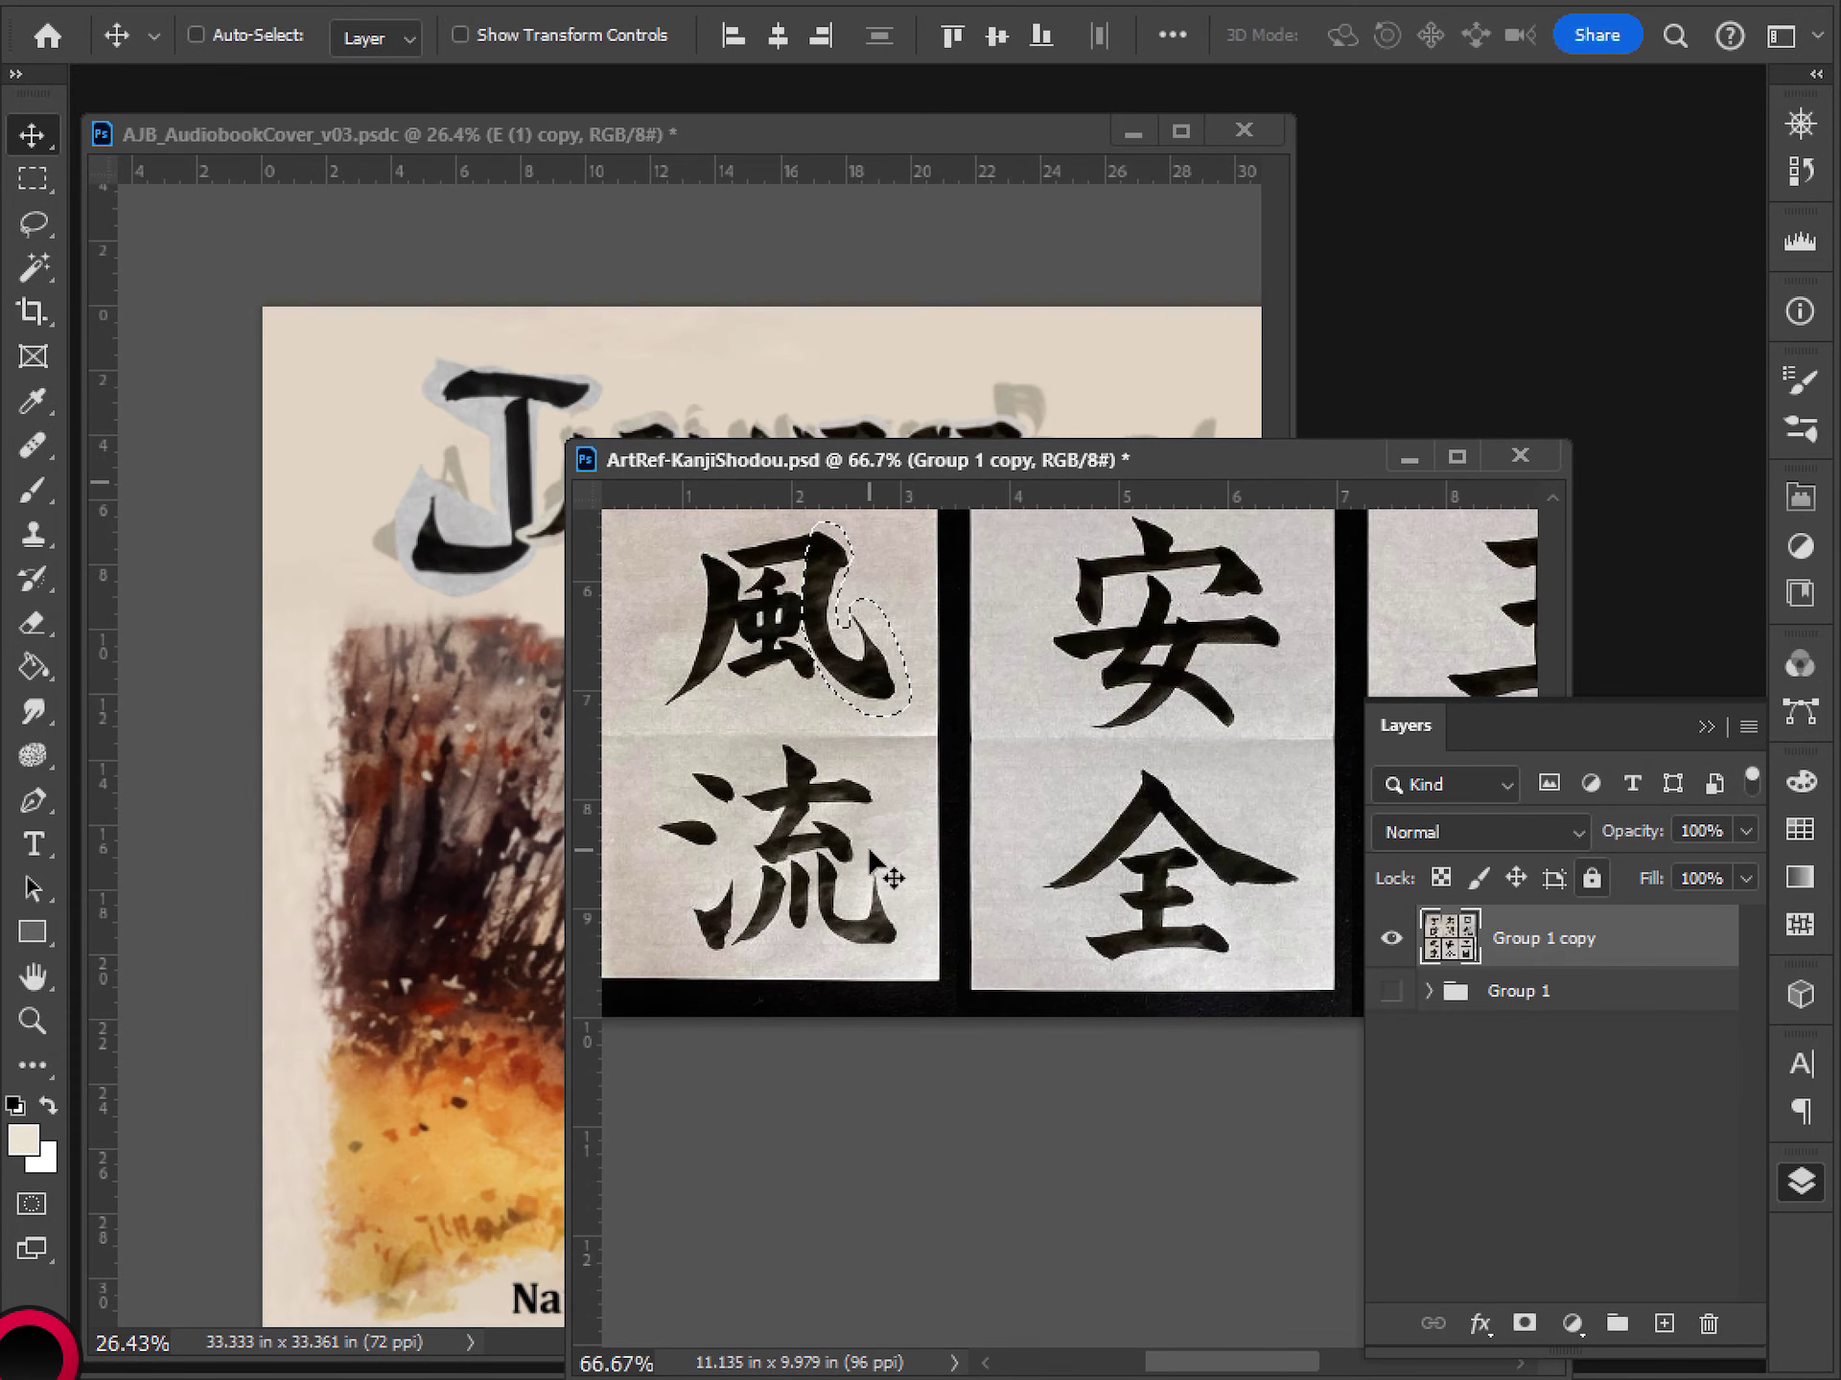
key("m")
key("ctrl+d")
scroll(844, 829, "up", 3)
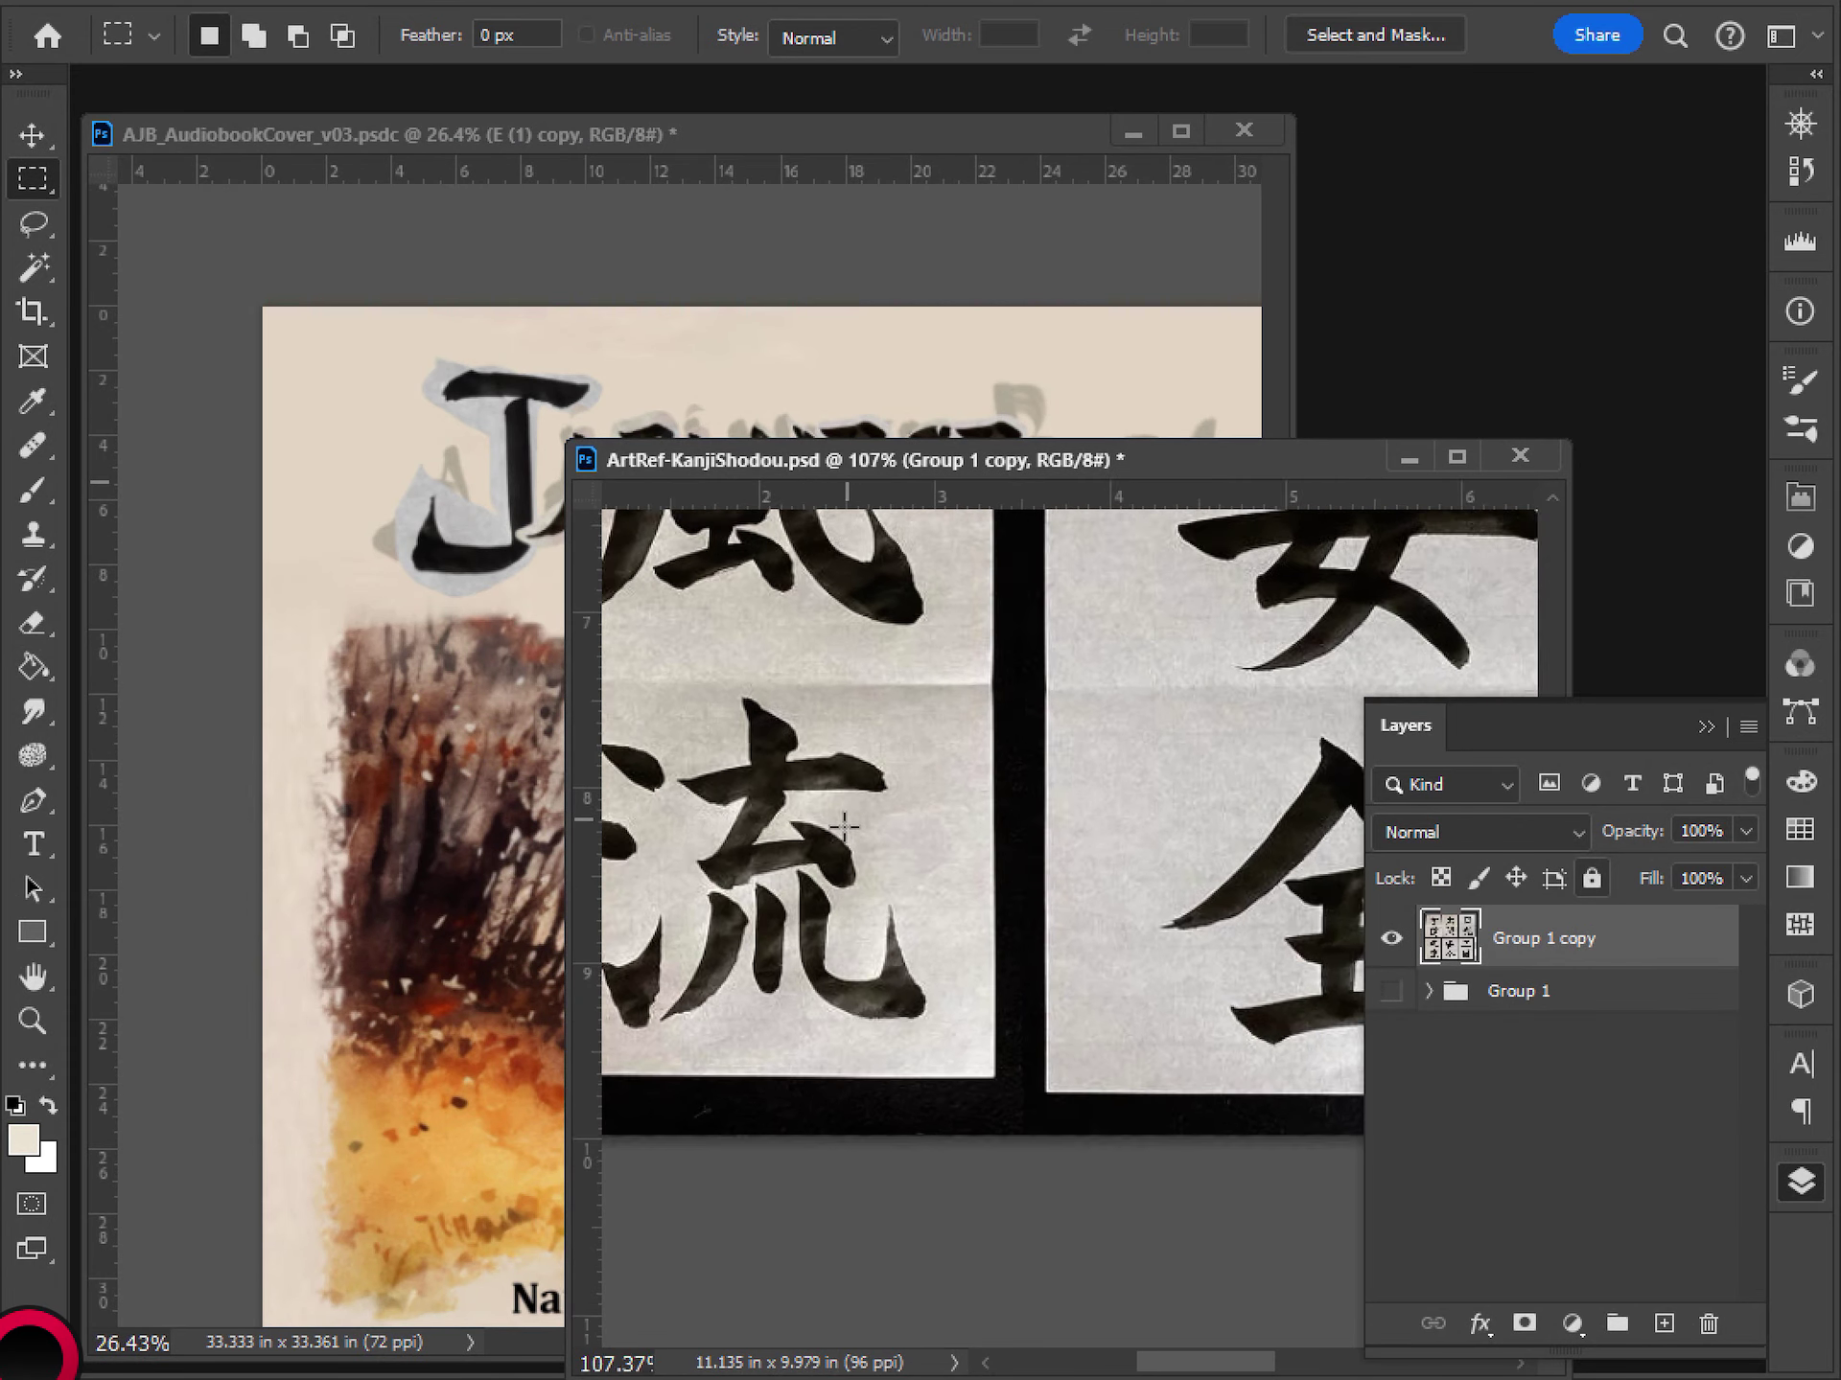
key("l")
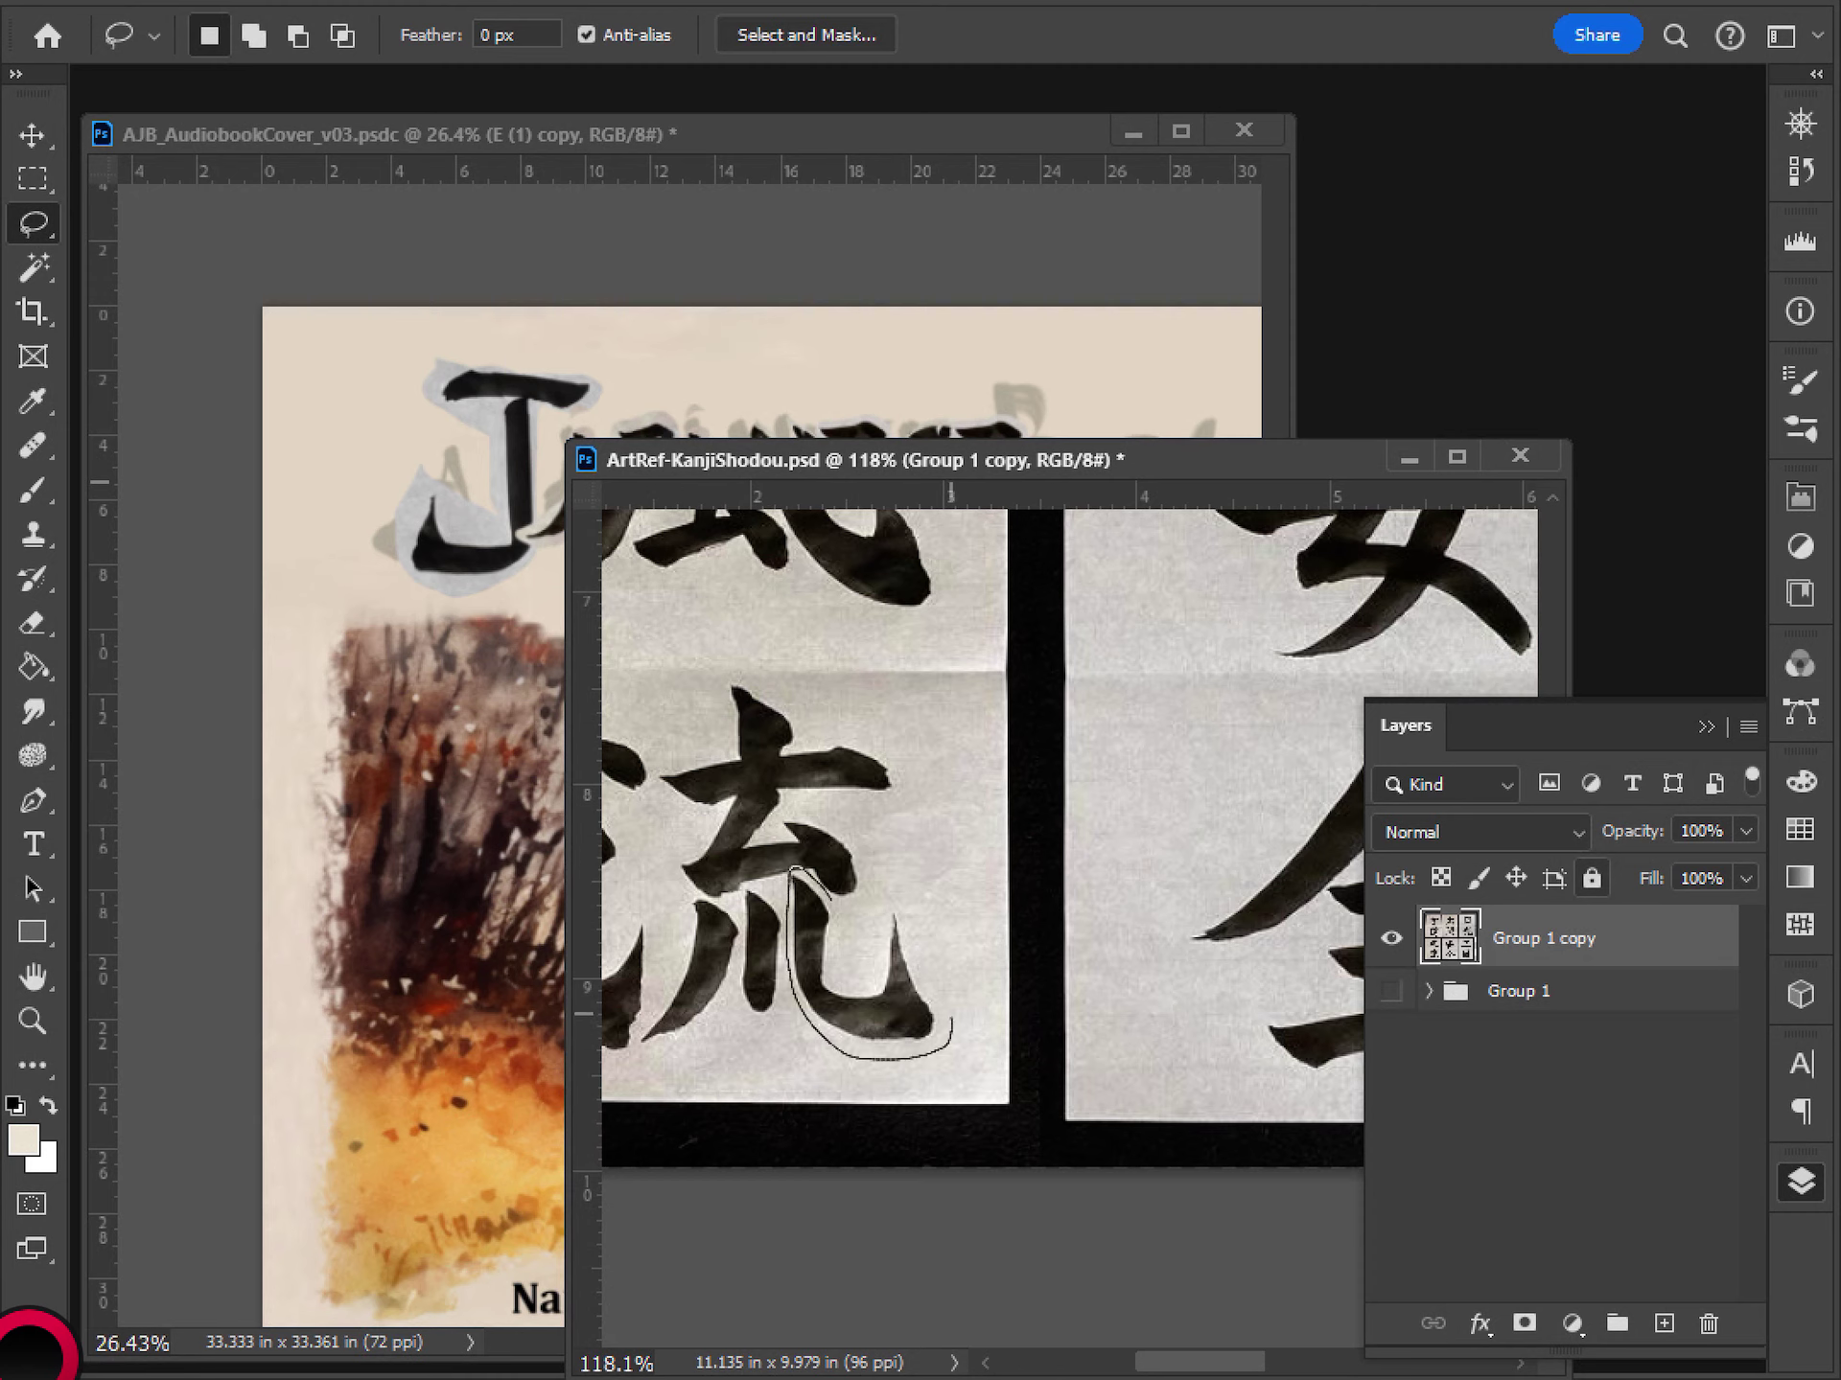
left_click_drag(836, 958, 838, 960)
key("ctrl+d")
key("ctrl+minus")
key("ctrl+minus")
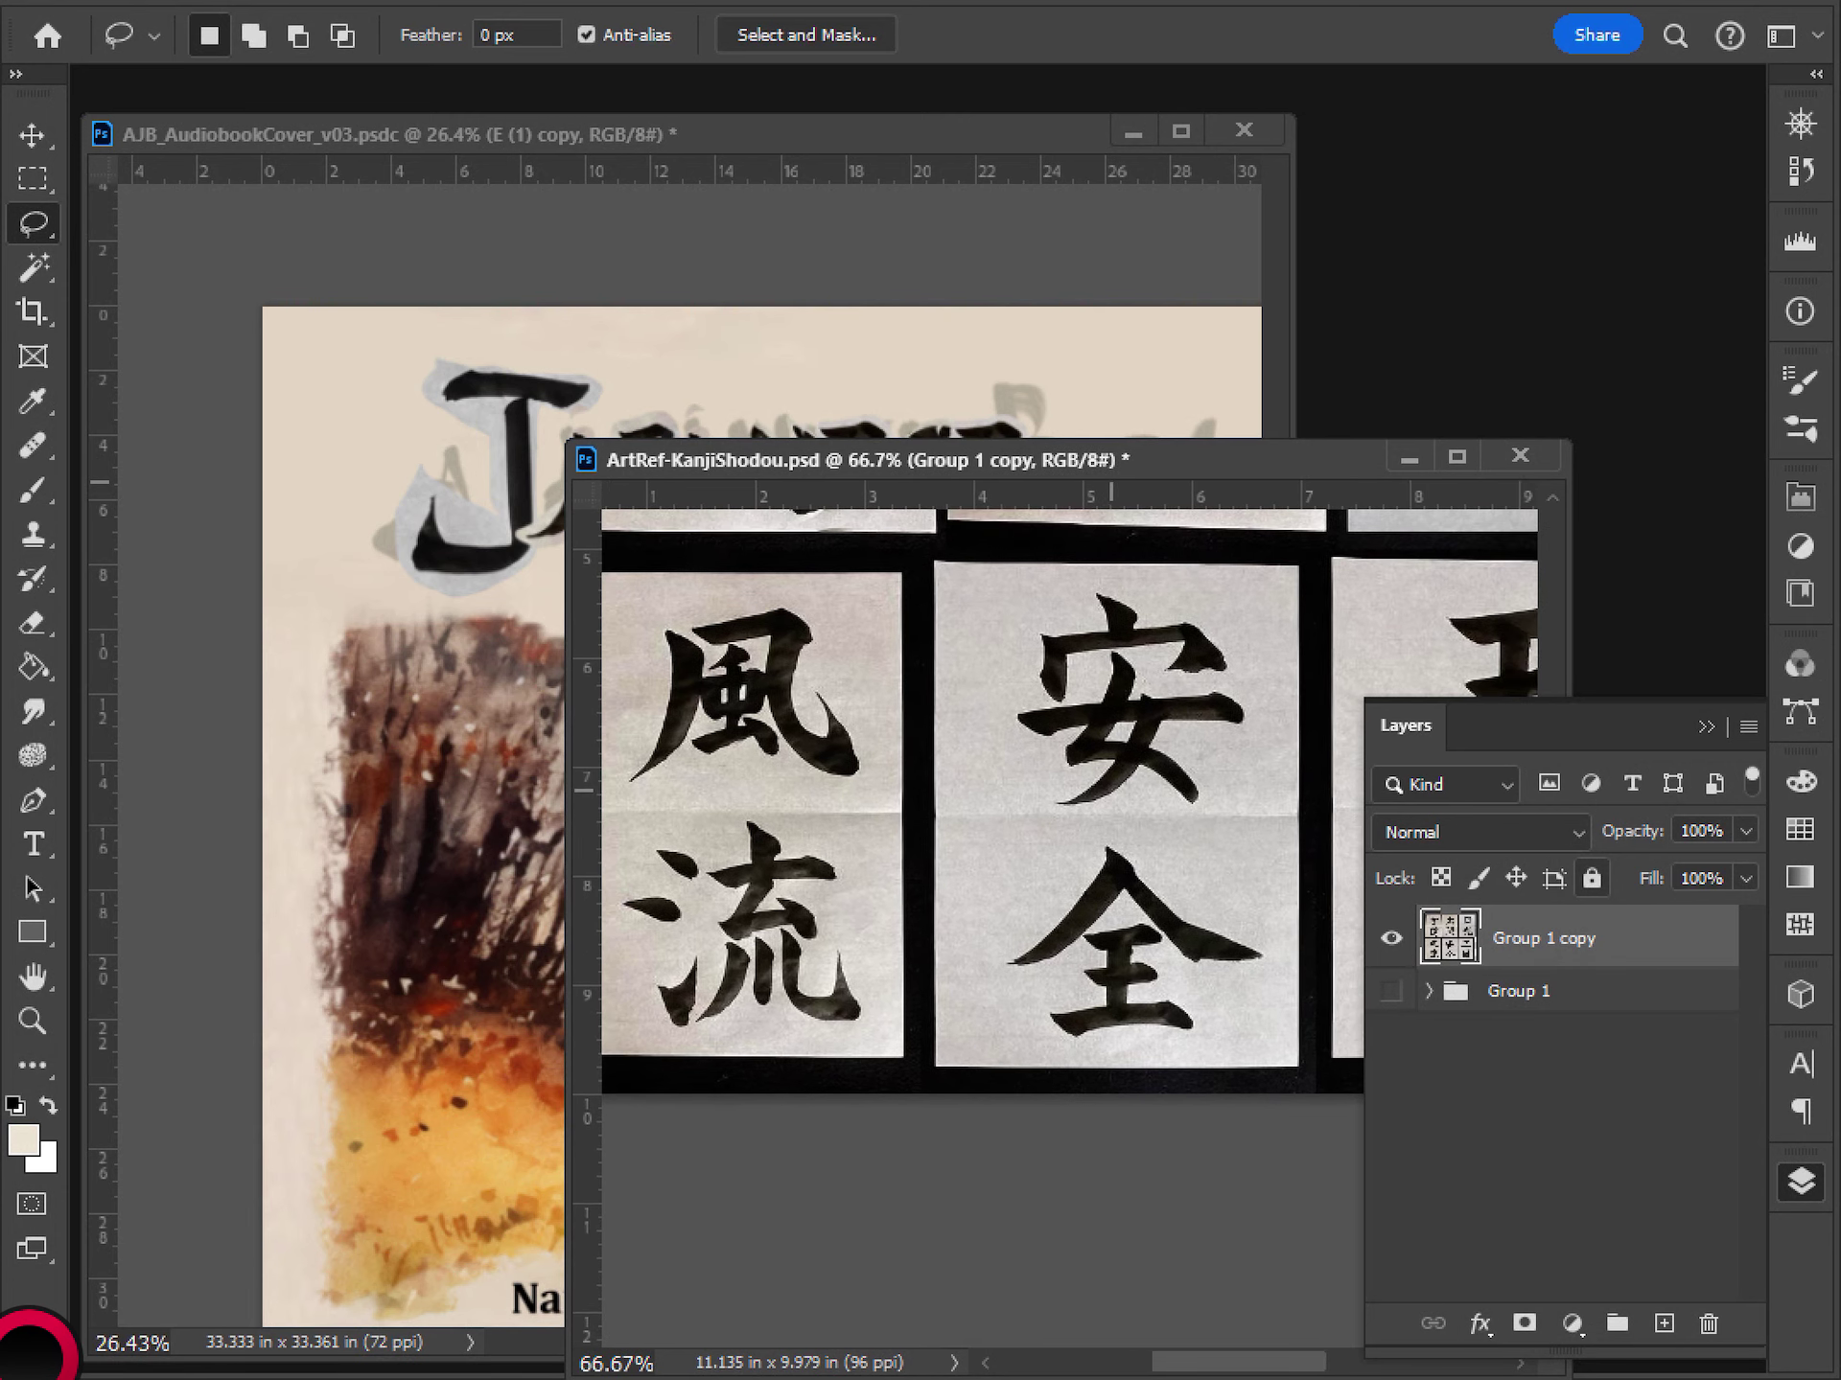
- Try the copied hooked stroke over the final E in the cover document, enlarged to about 212%, and delete its layer
left_click(825, 326)
key("ctrl+v")
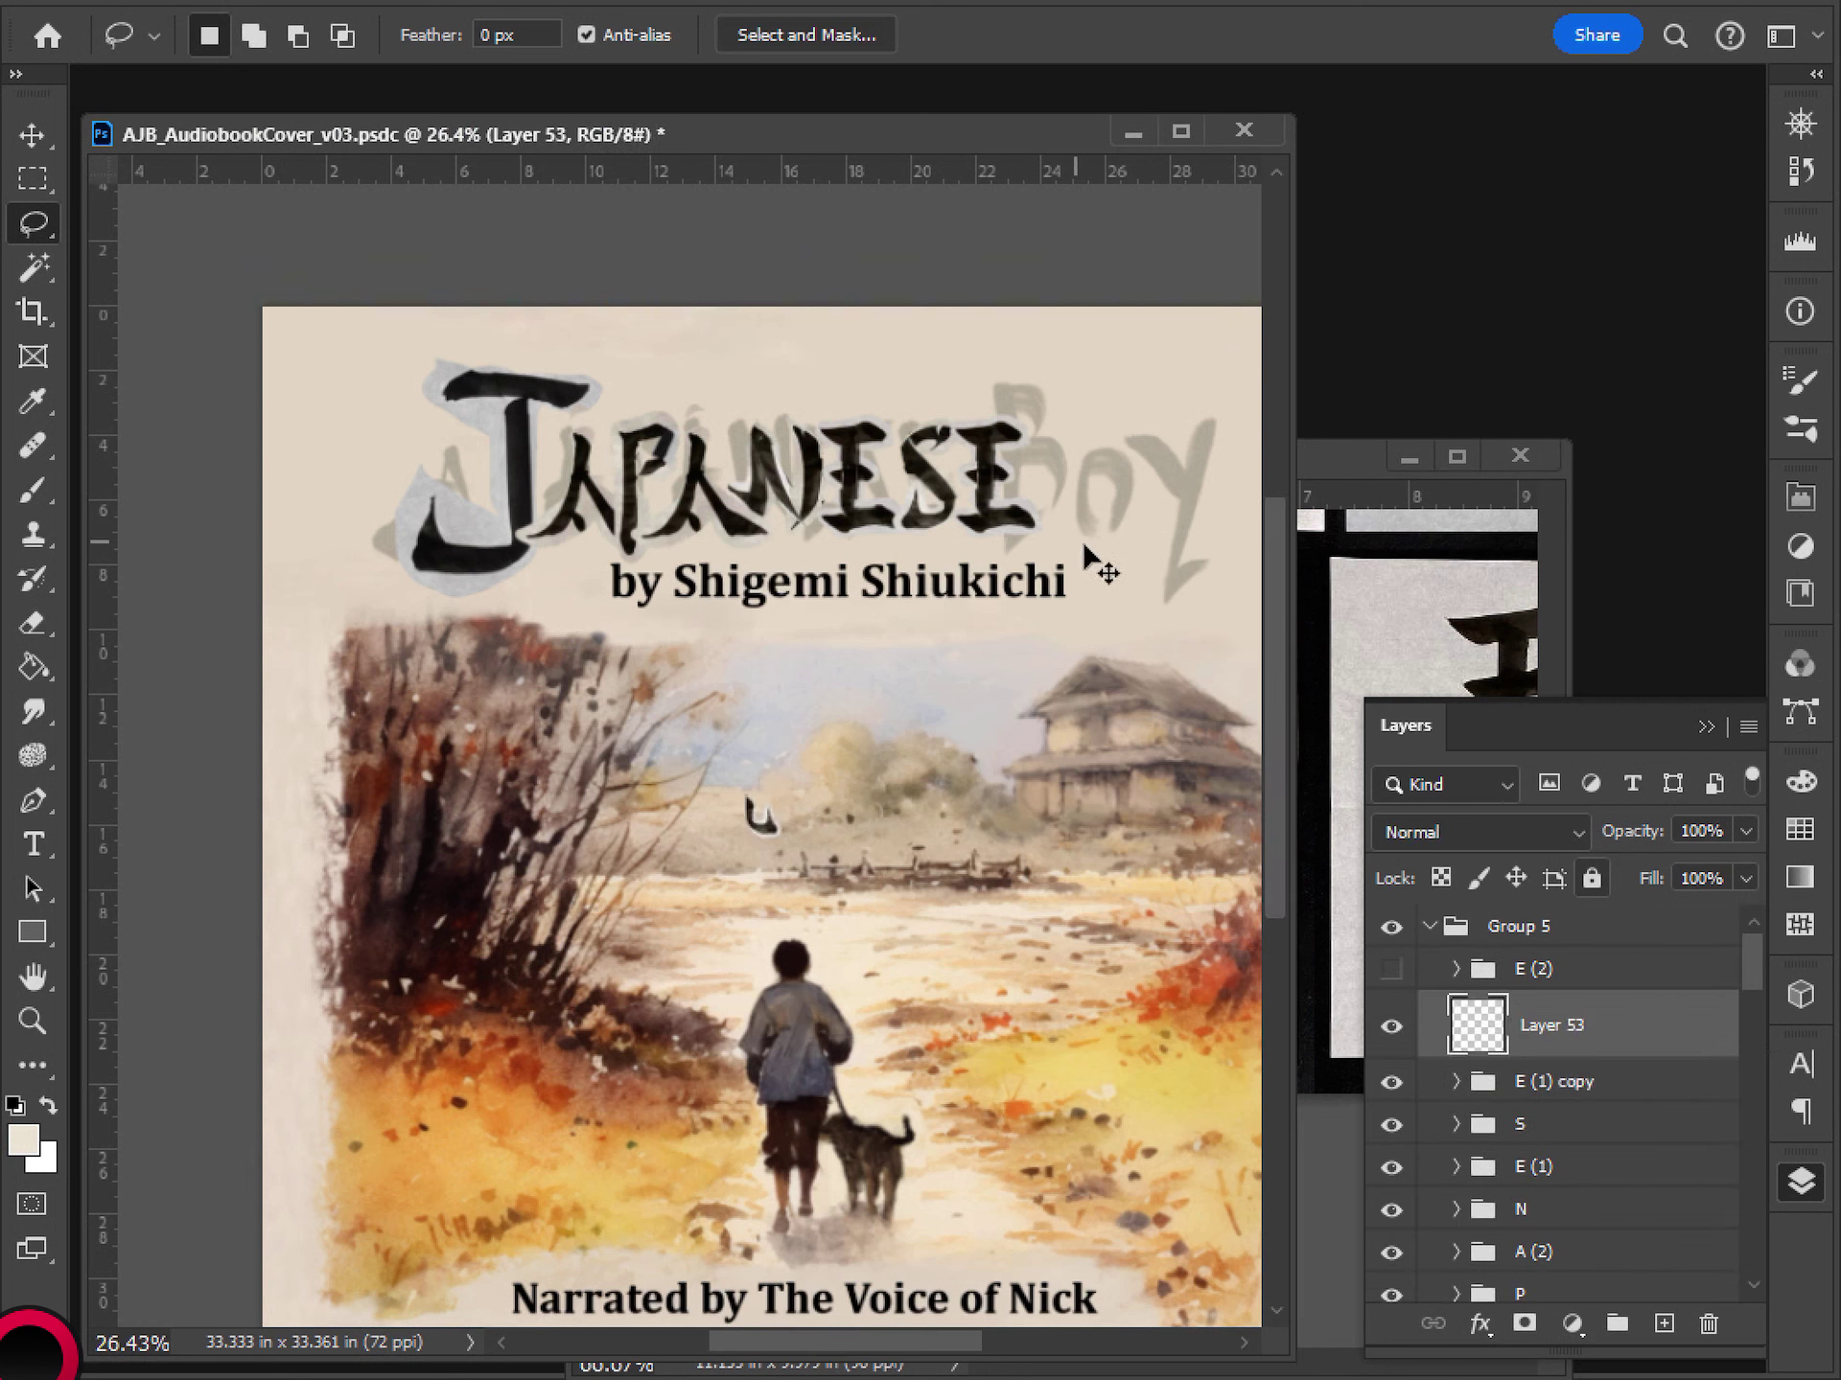
key("v")
left_click_drag(821, 876, 998, 512)
key("ctrl+t")
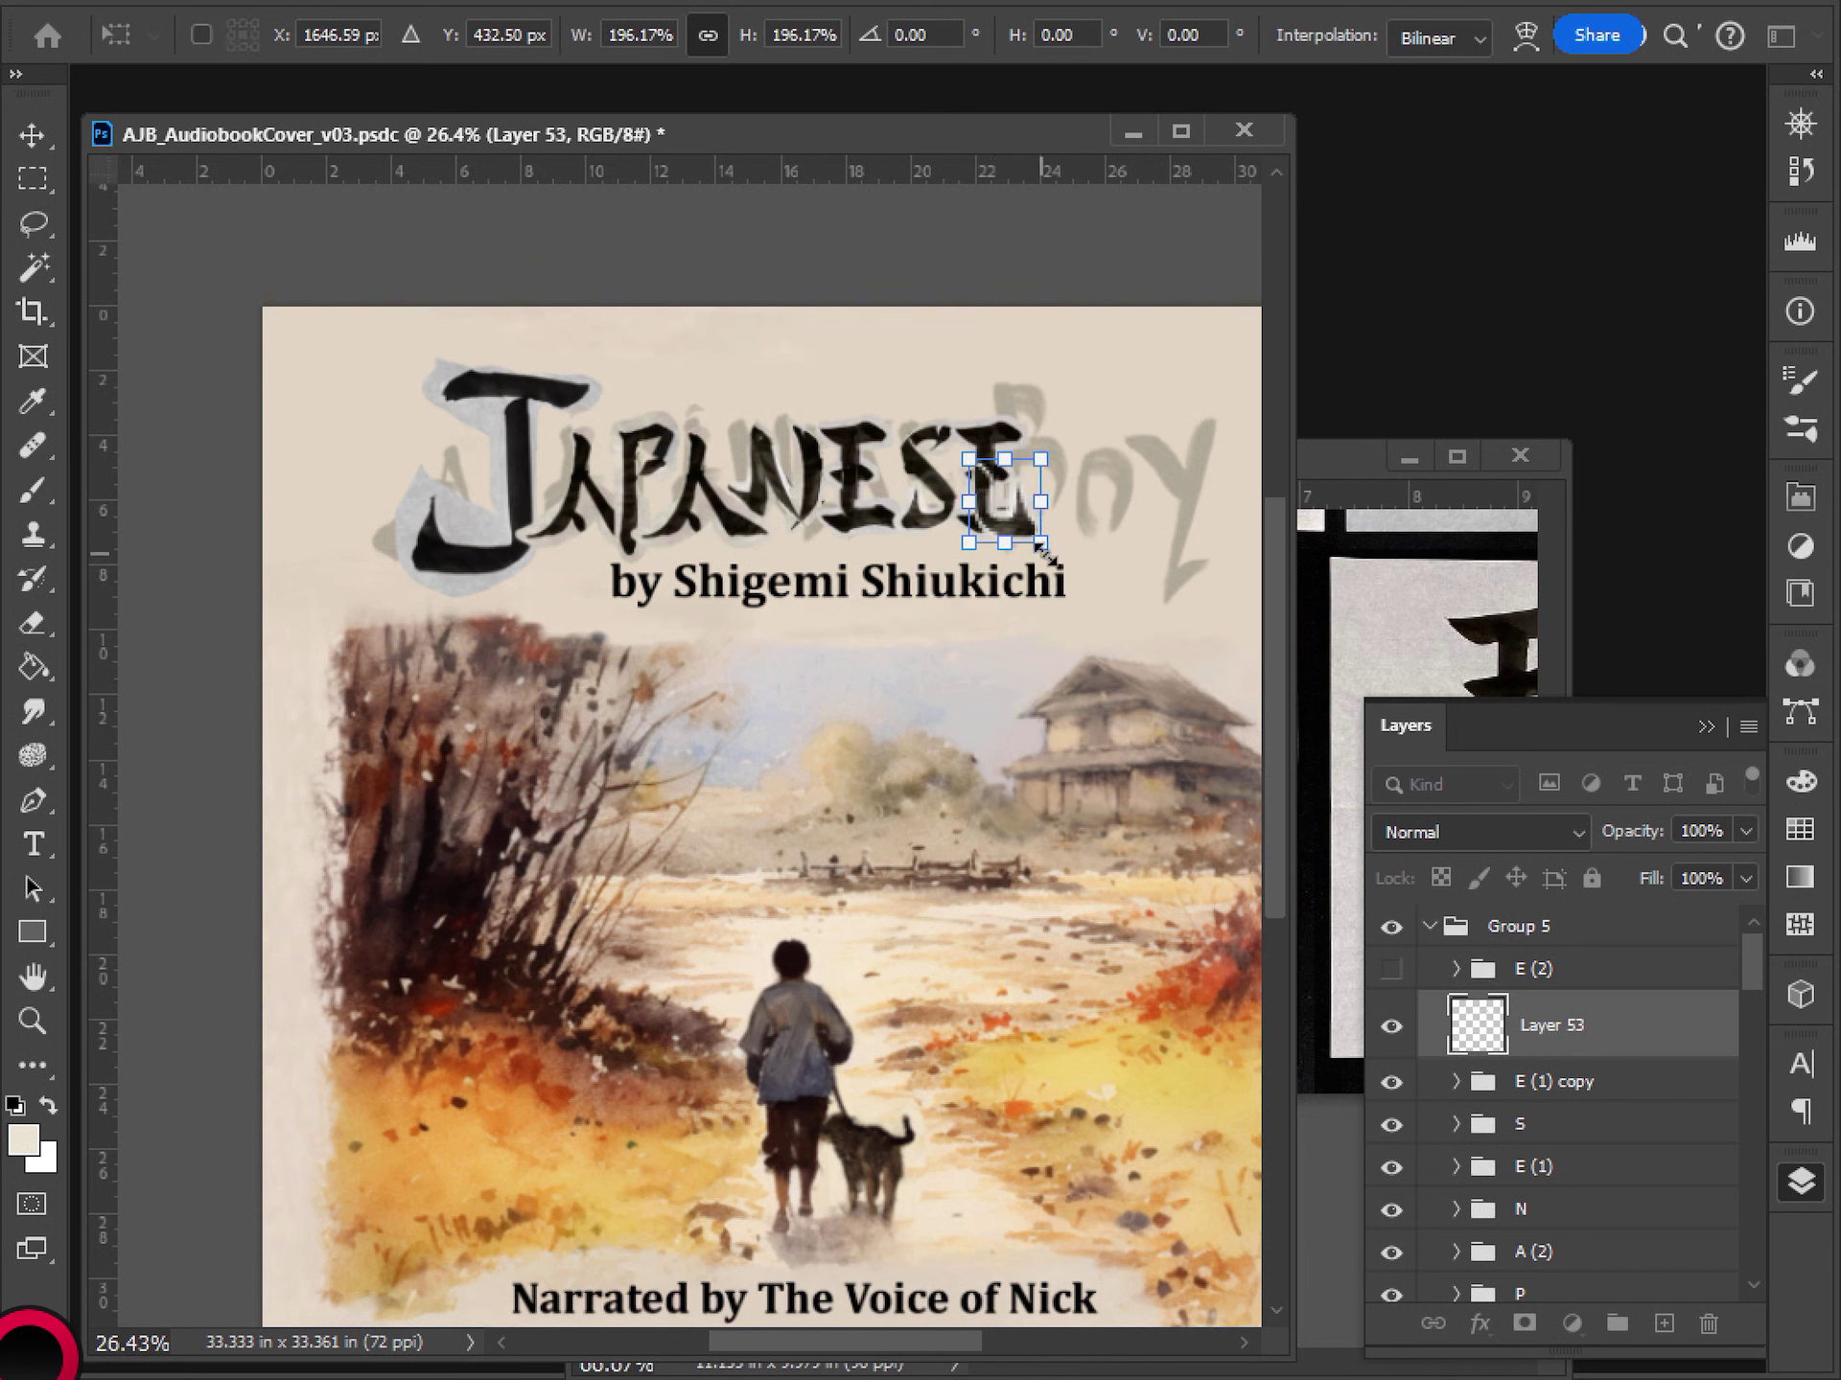
left_click_drag(1040, 544, 1047, 550)
key("Return")
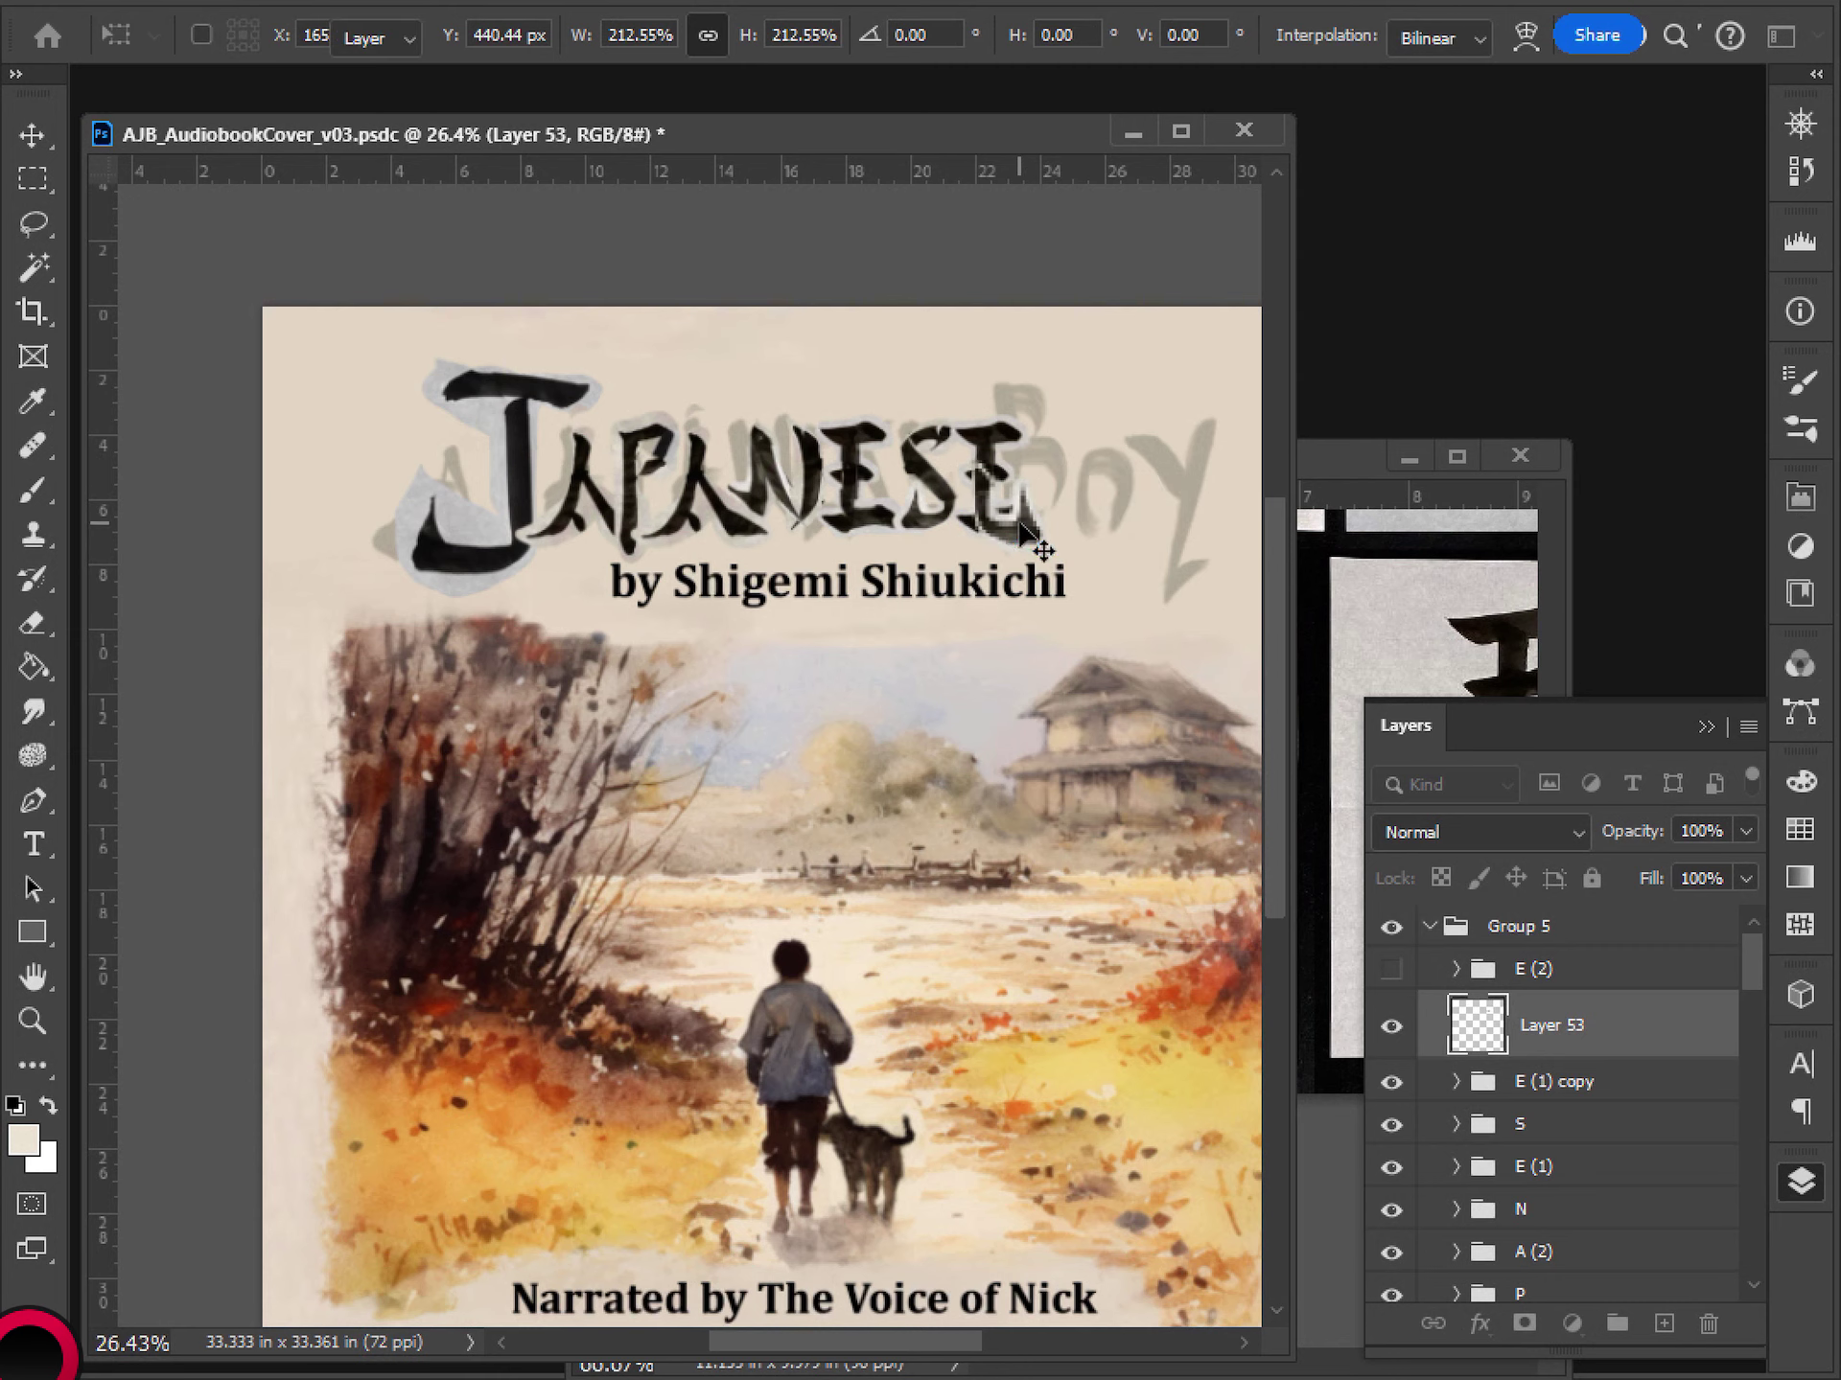
scroll(998, 686, "down", 3)
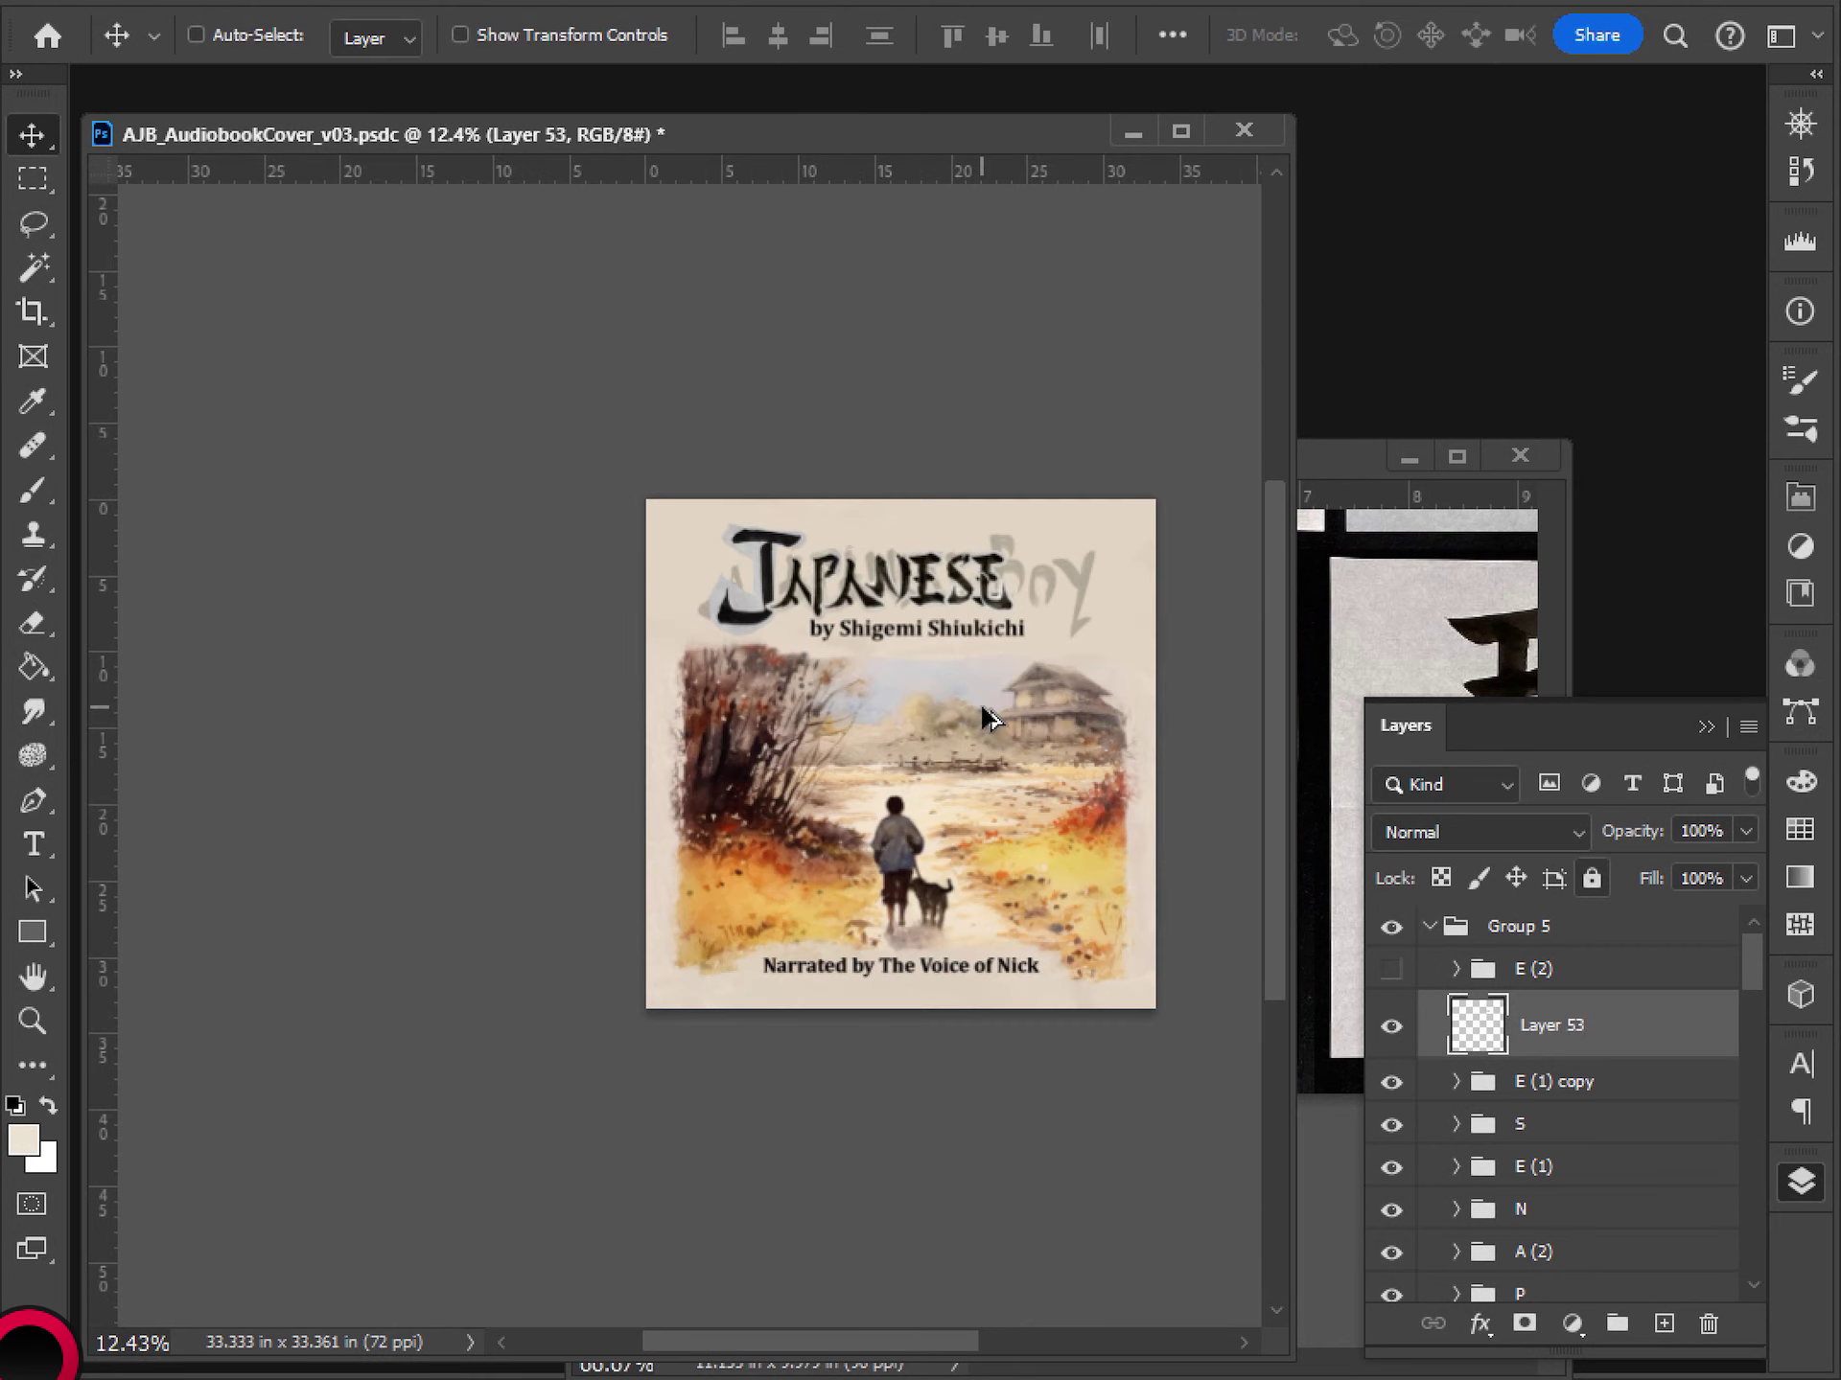
left_click_drag(1534, 1022, 1709, 1323)
- Group the letter groups E (2) through J under the name NEW SIZE REF and move the group slightly left on the cover
left_click_drag(1030, 654, 886, 786)
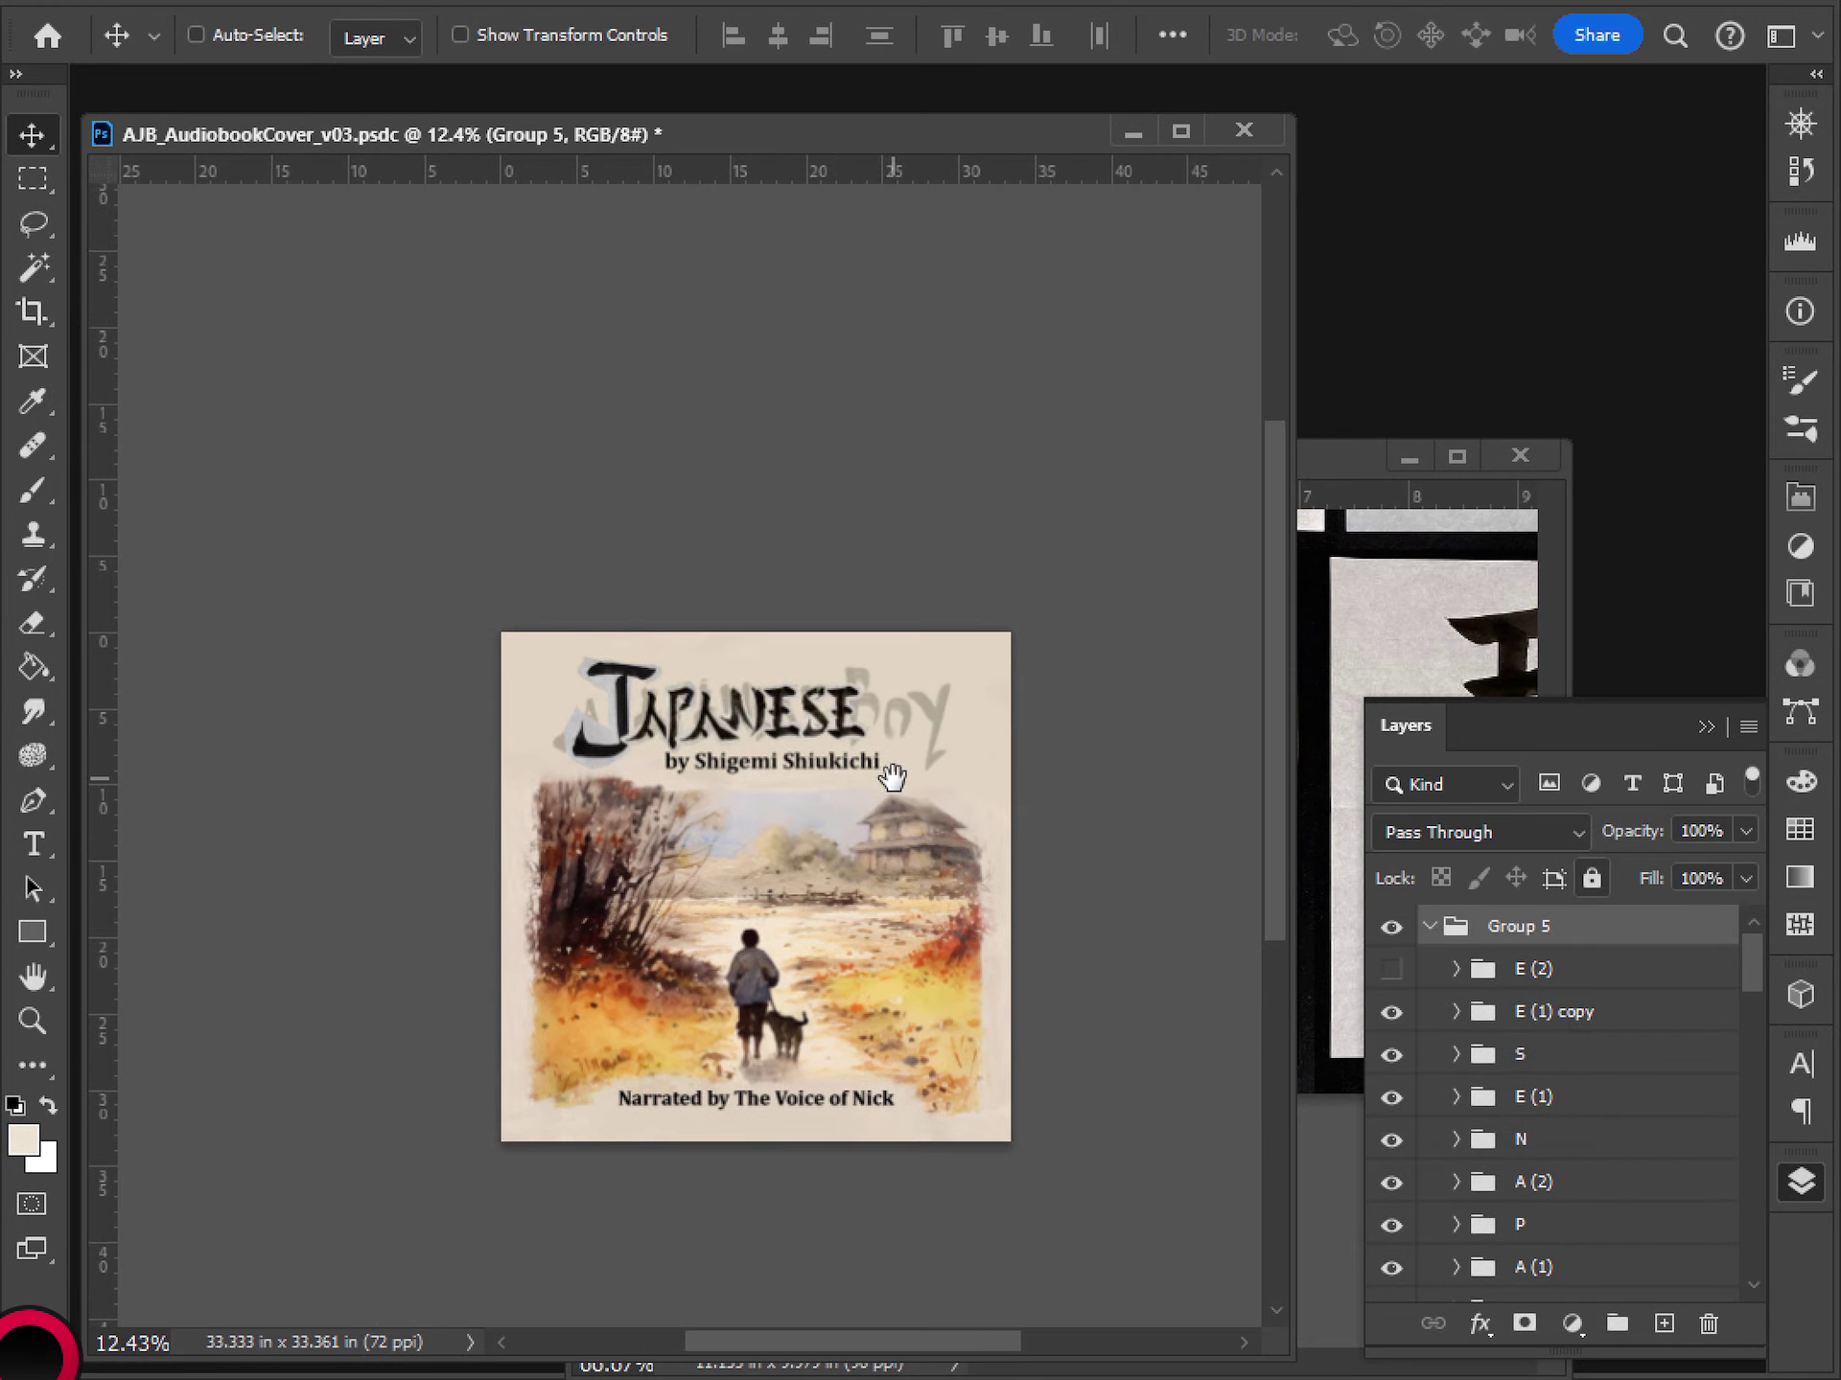
left_click(1391, 927)
left_click(1391, 927)
left_click(1472, 970)
scroll(1586, 1077, "down", 3)
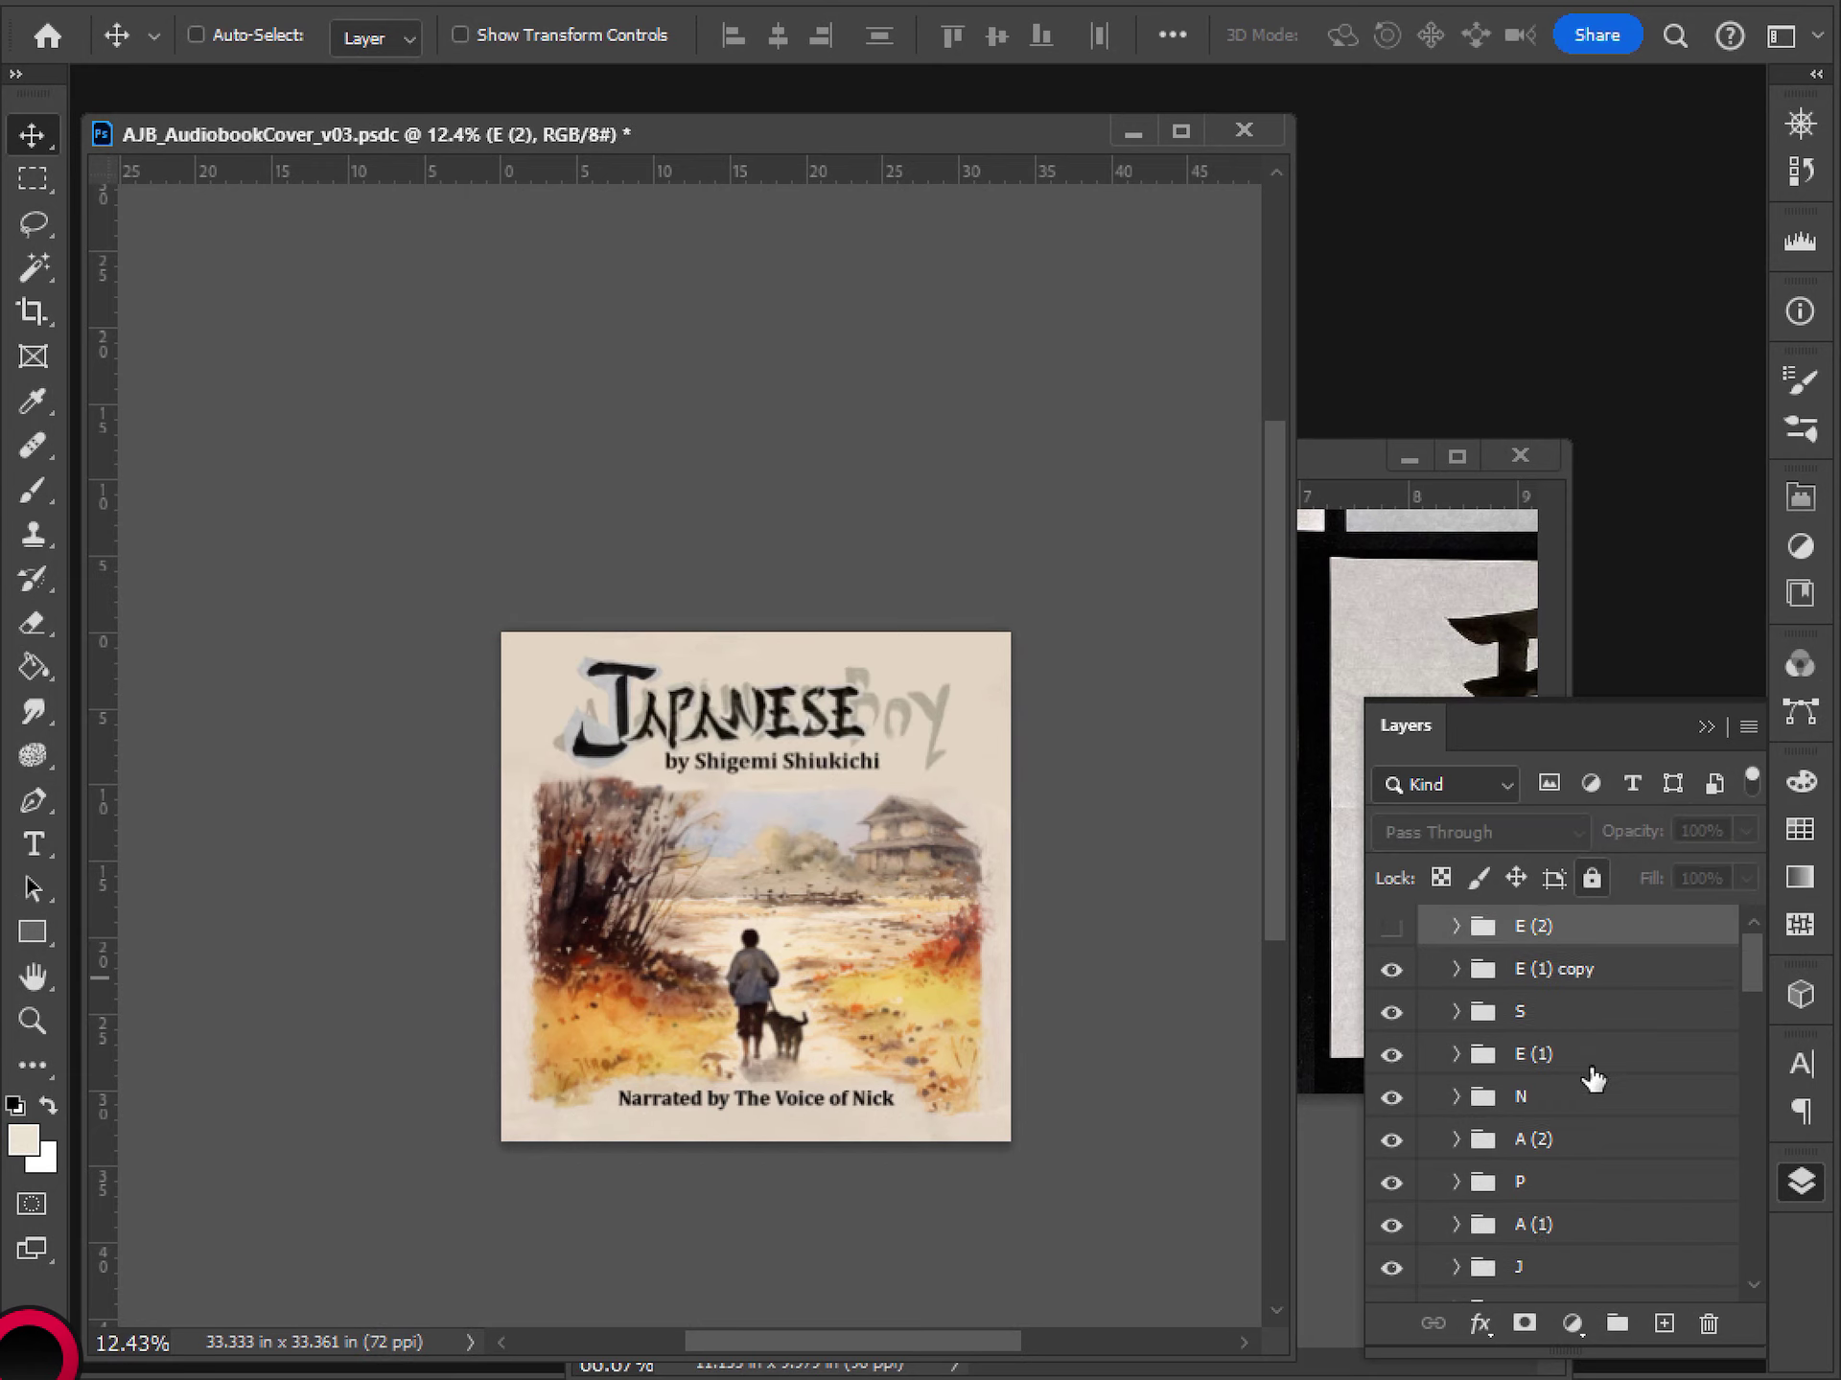
left_click(1558, 1059, "shift")
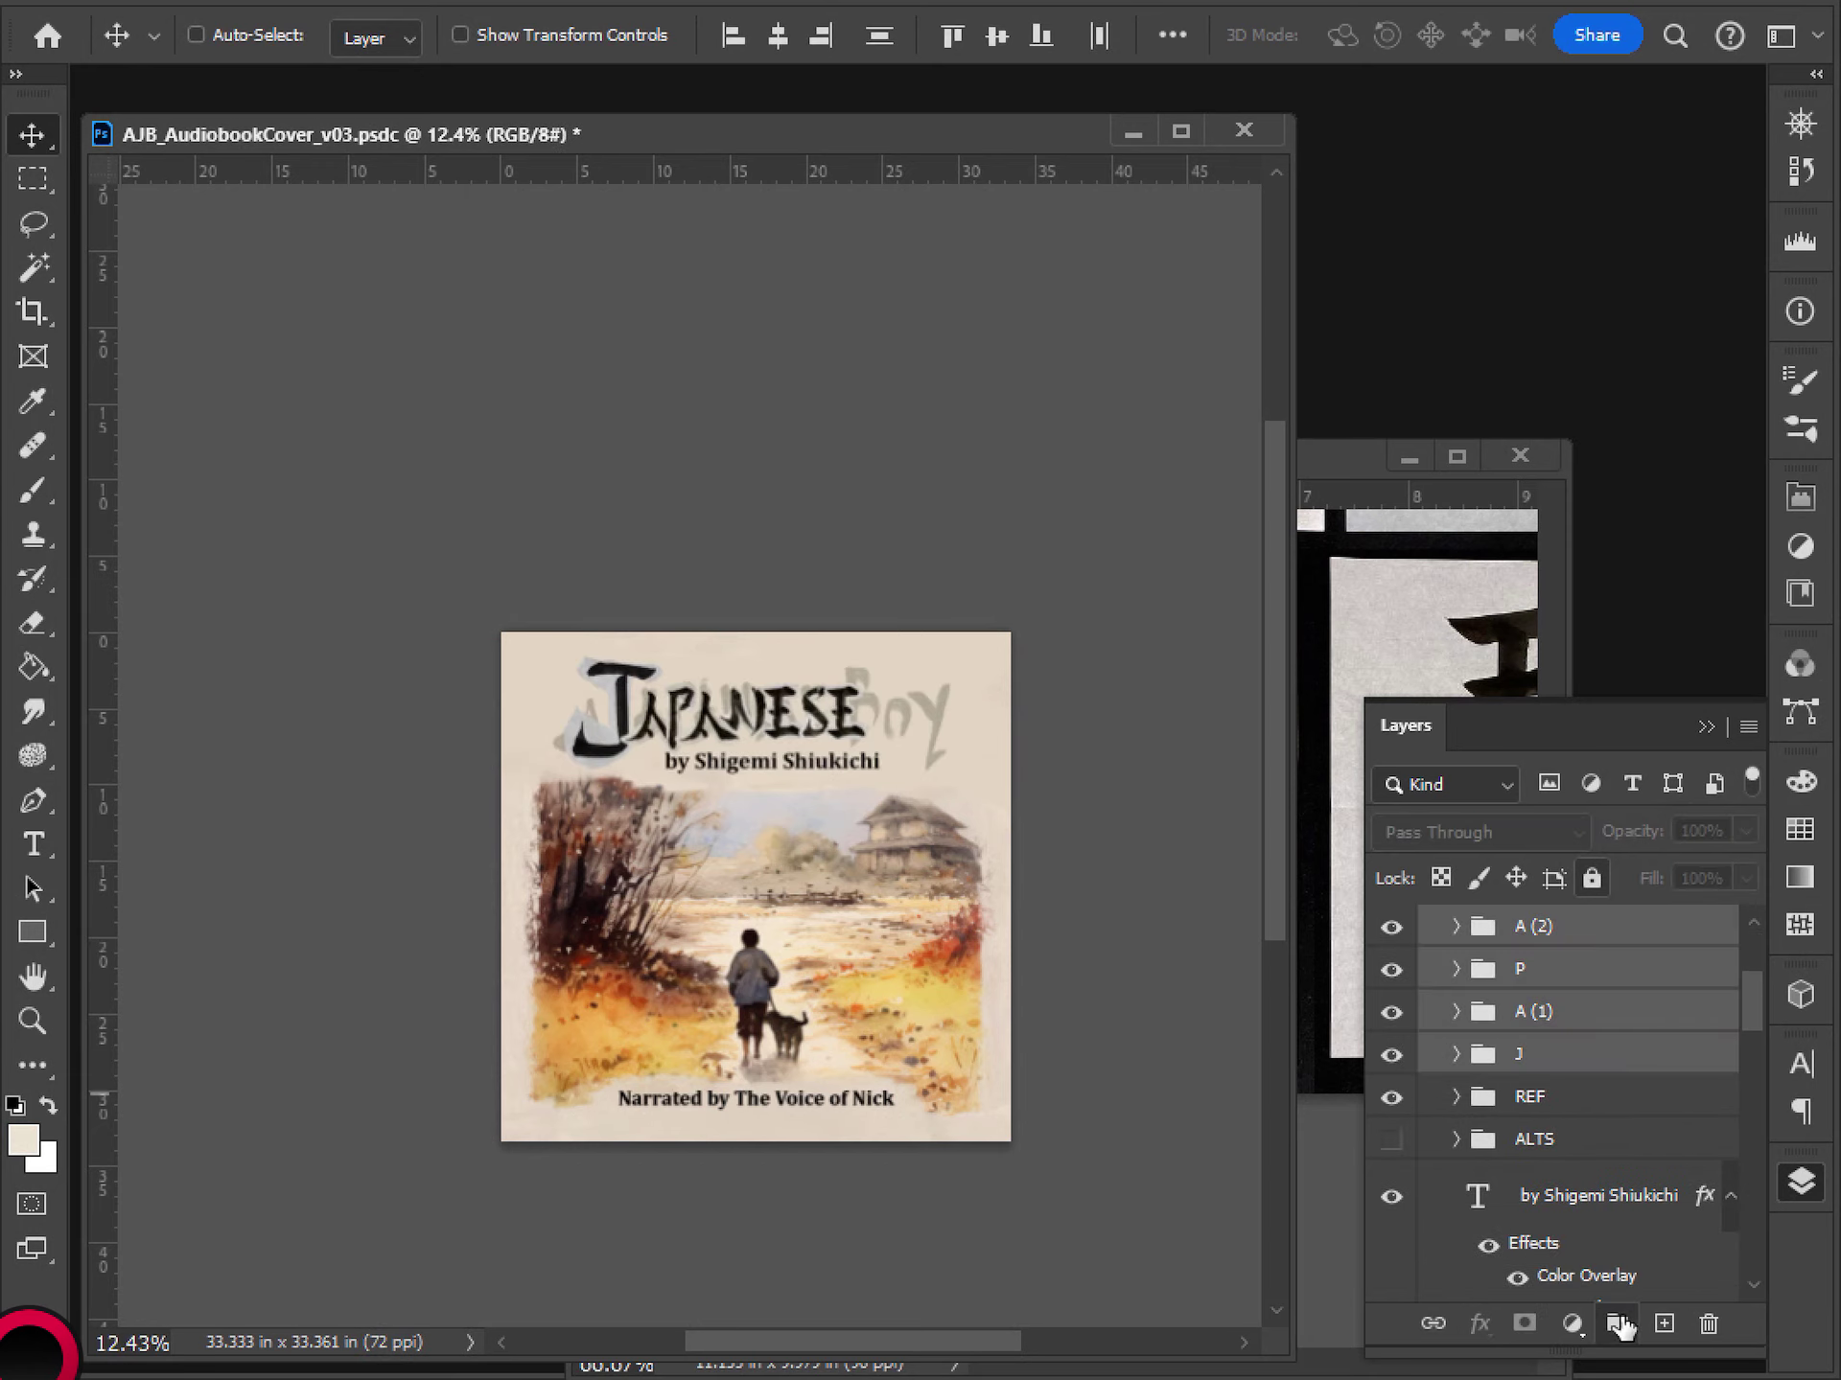
left_click(1617, 1322)
double_click(1541, 930)
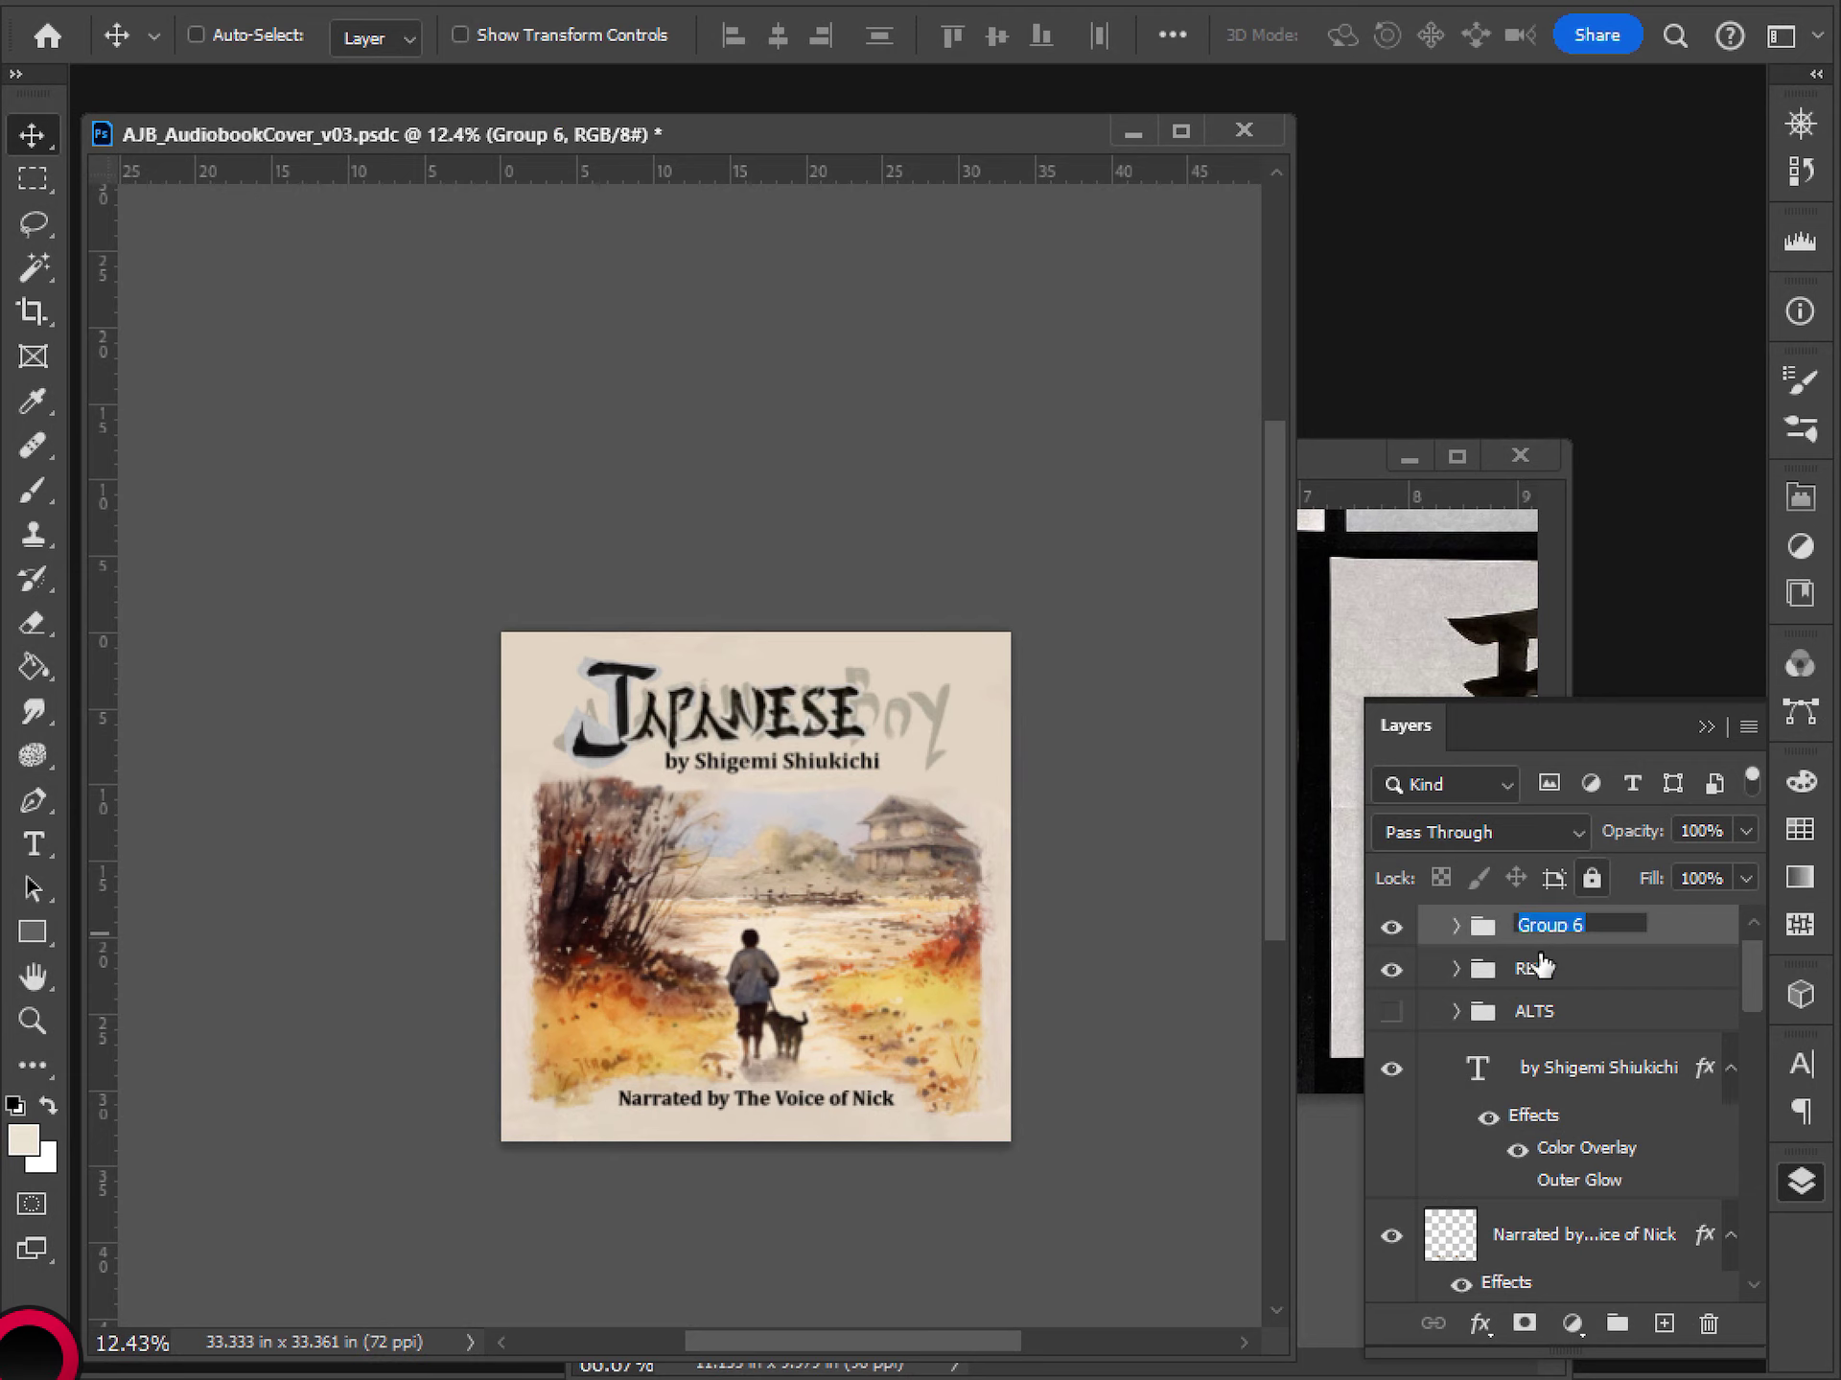
type("NEW SIZE REF")
key("Return")
left_click_drag(780, 741, 758, 743)
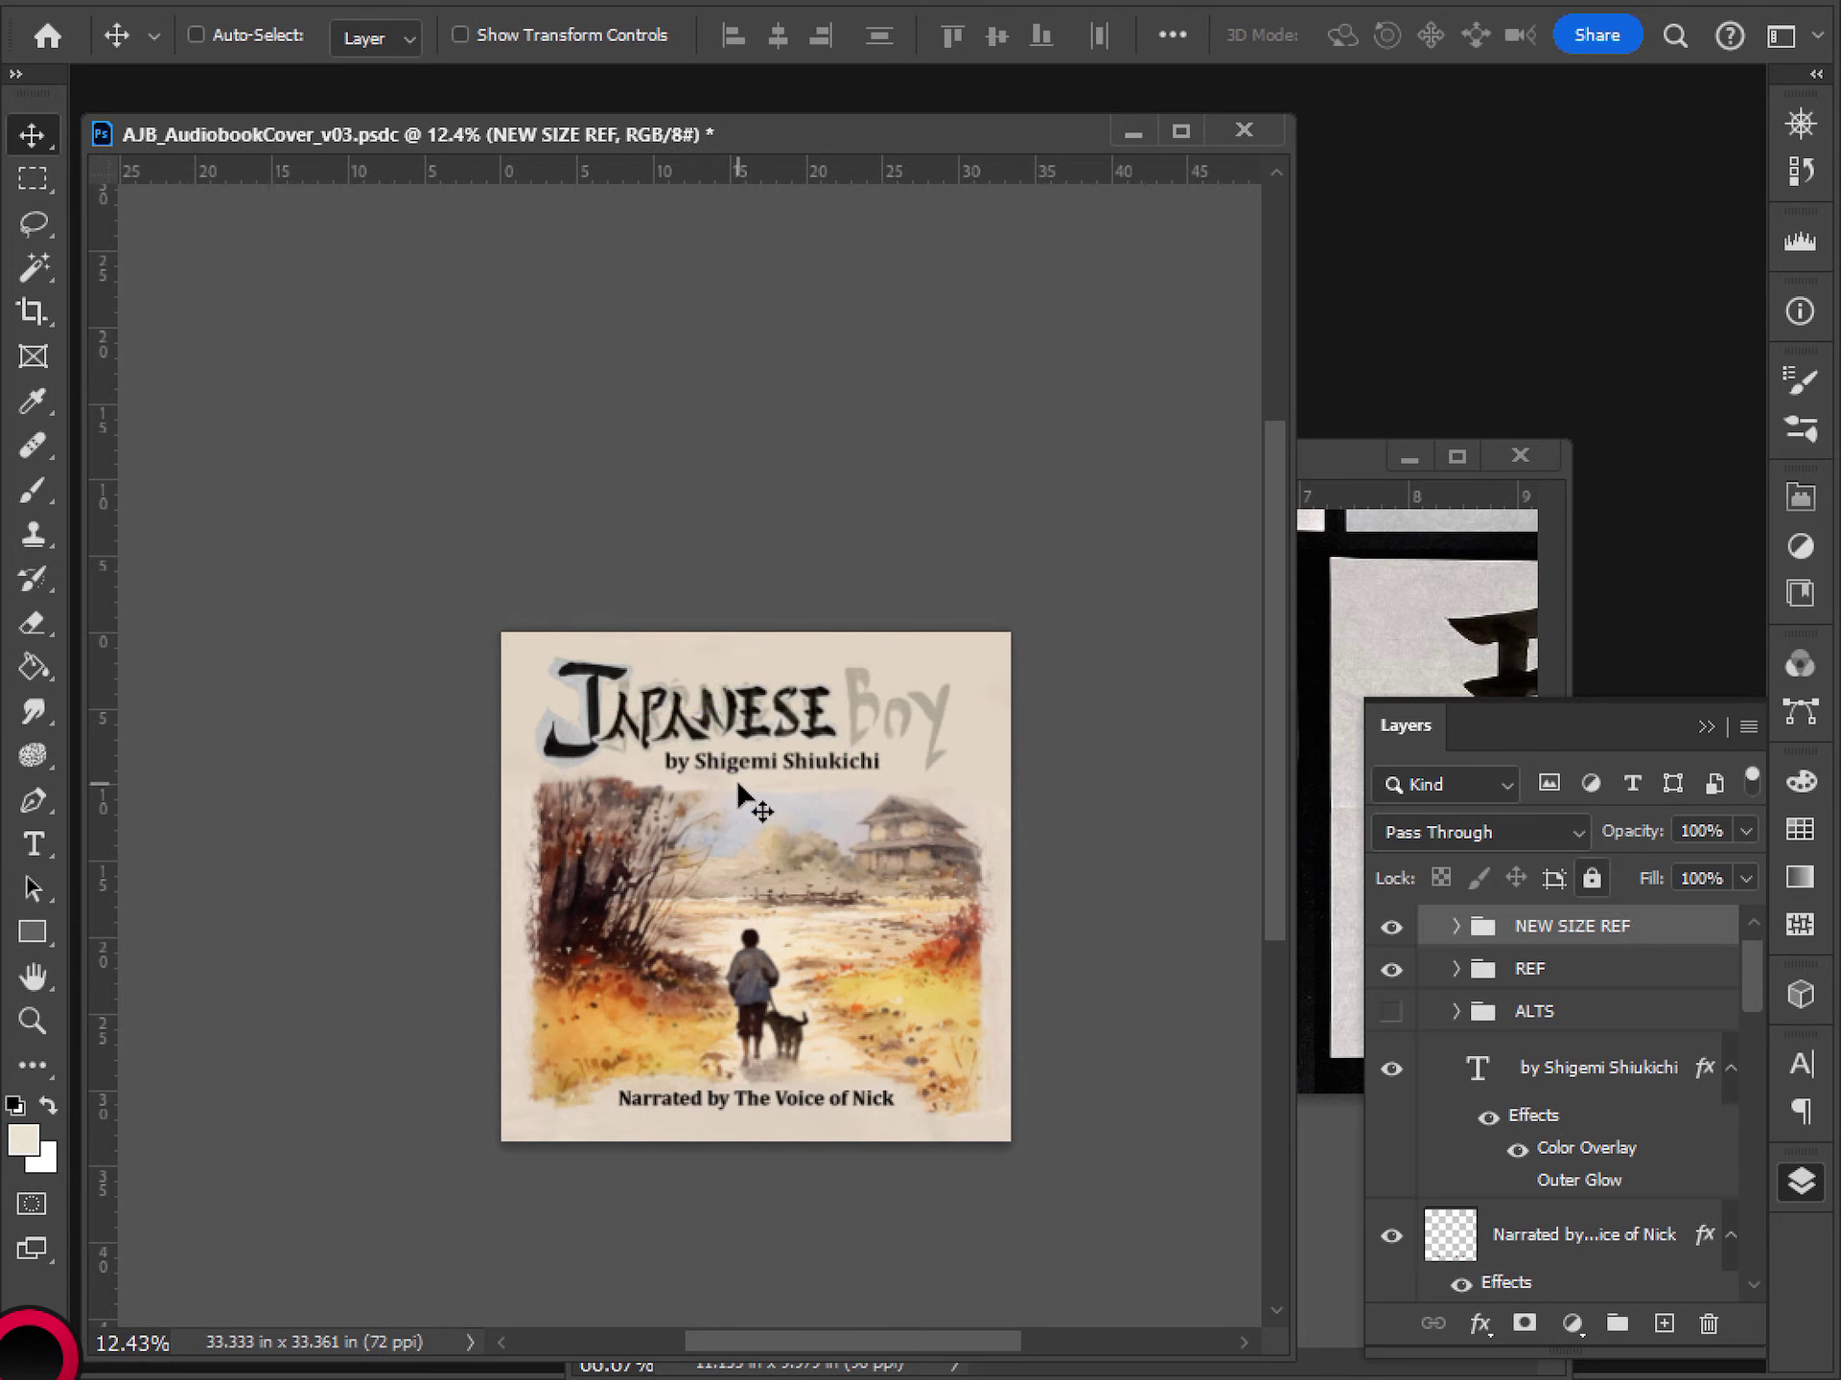
- Expand the NEW SIZE REF and A (1) groups, select Layer 31, and examine the first A beside the P
scroll(735, 786, "up", 6)
scroll(752, 788, "up", 2)
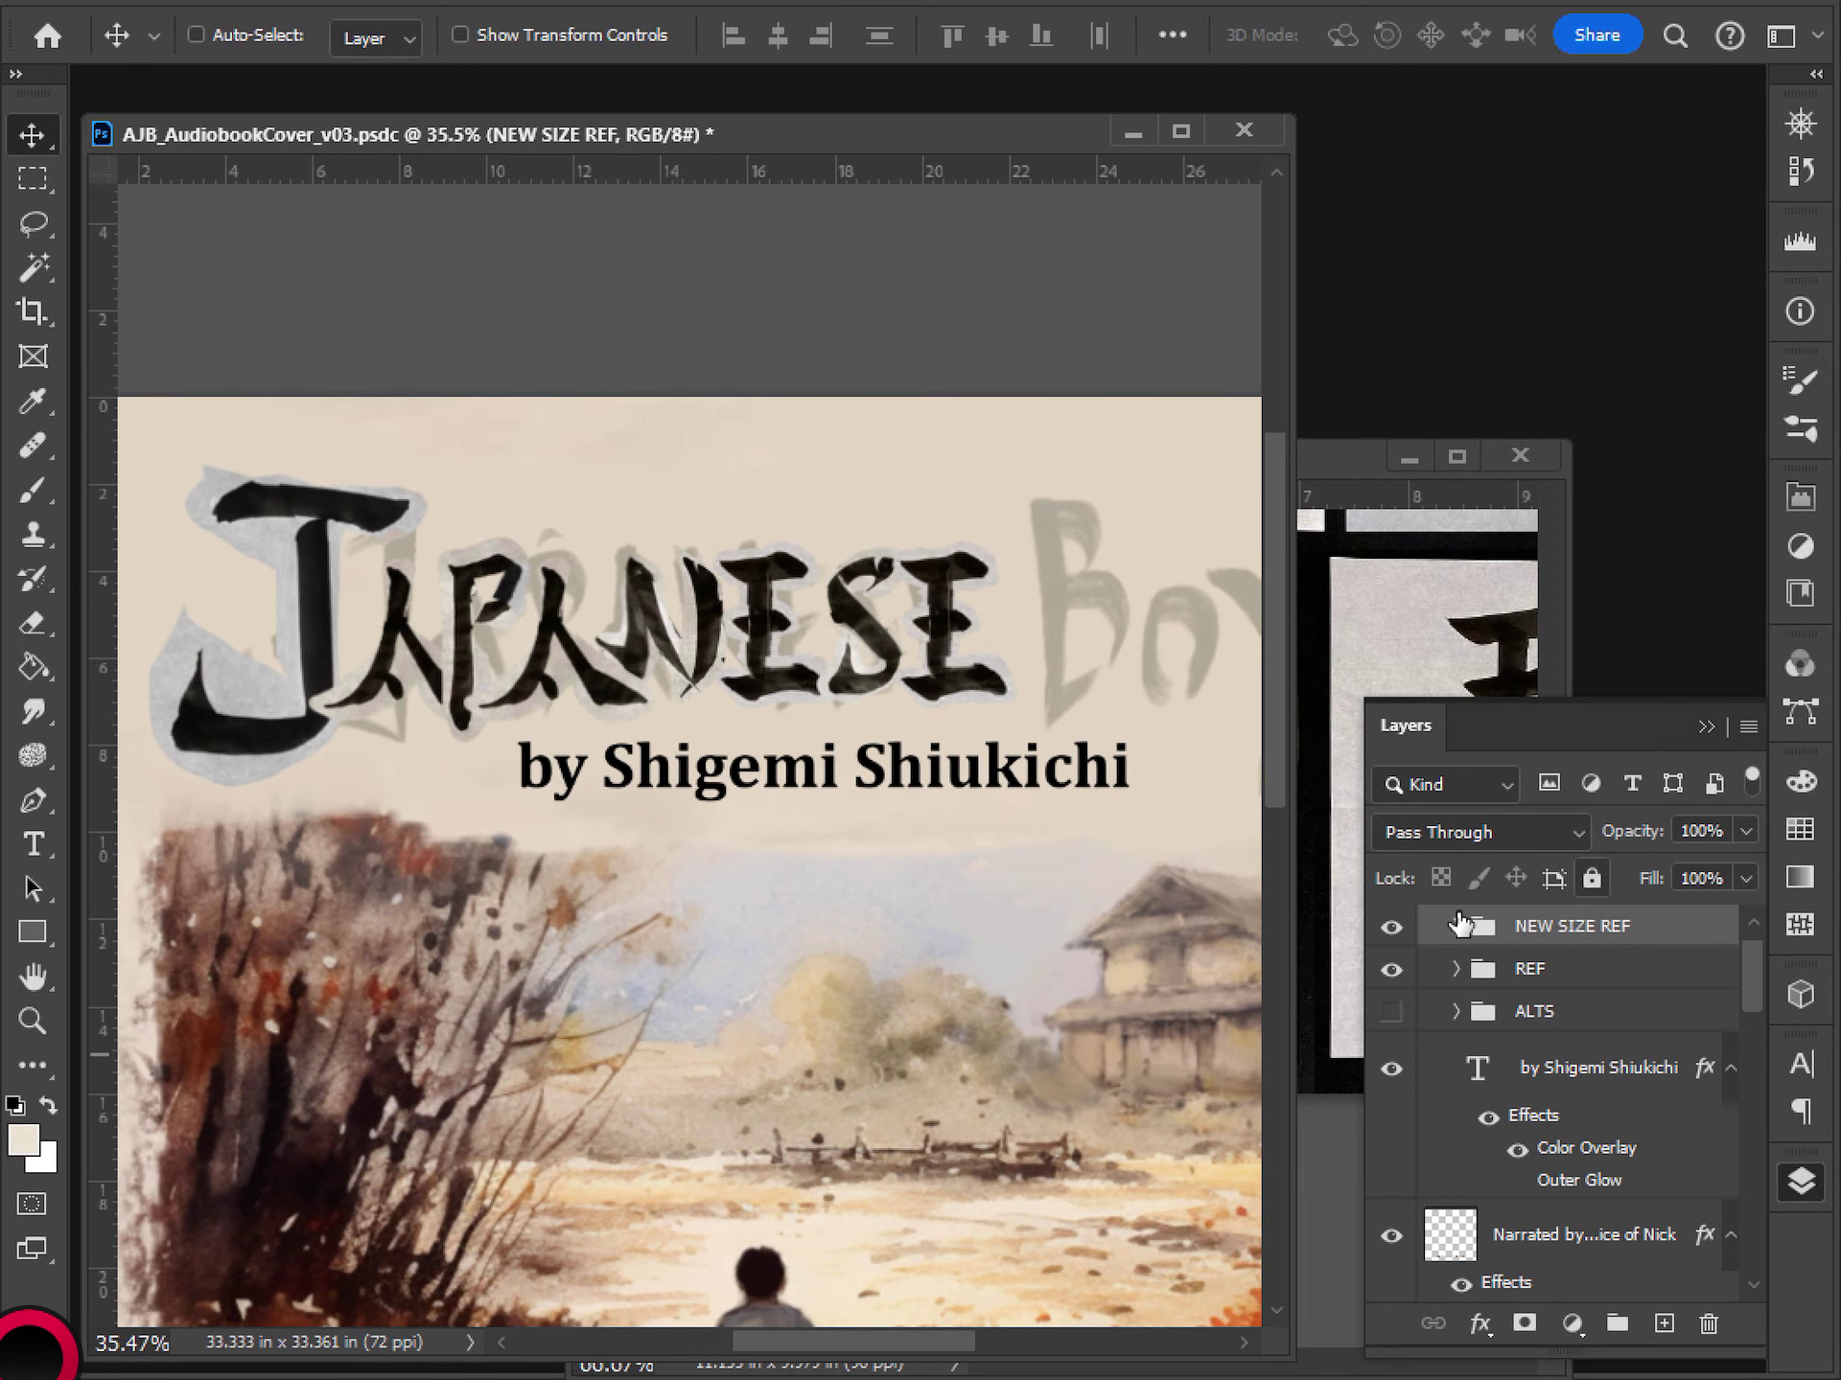
left_click(1457, 924)
left_click(1483, 1266)
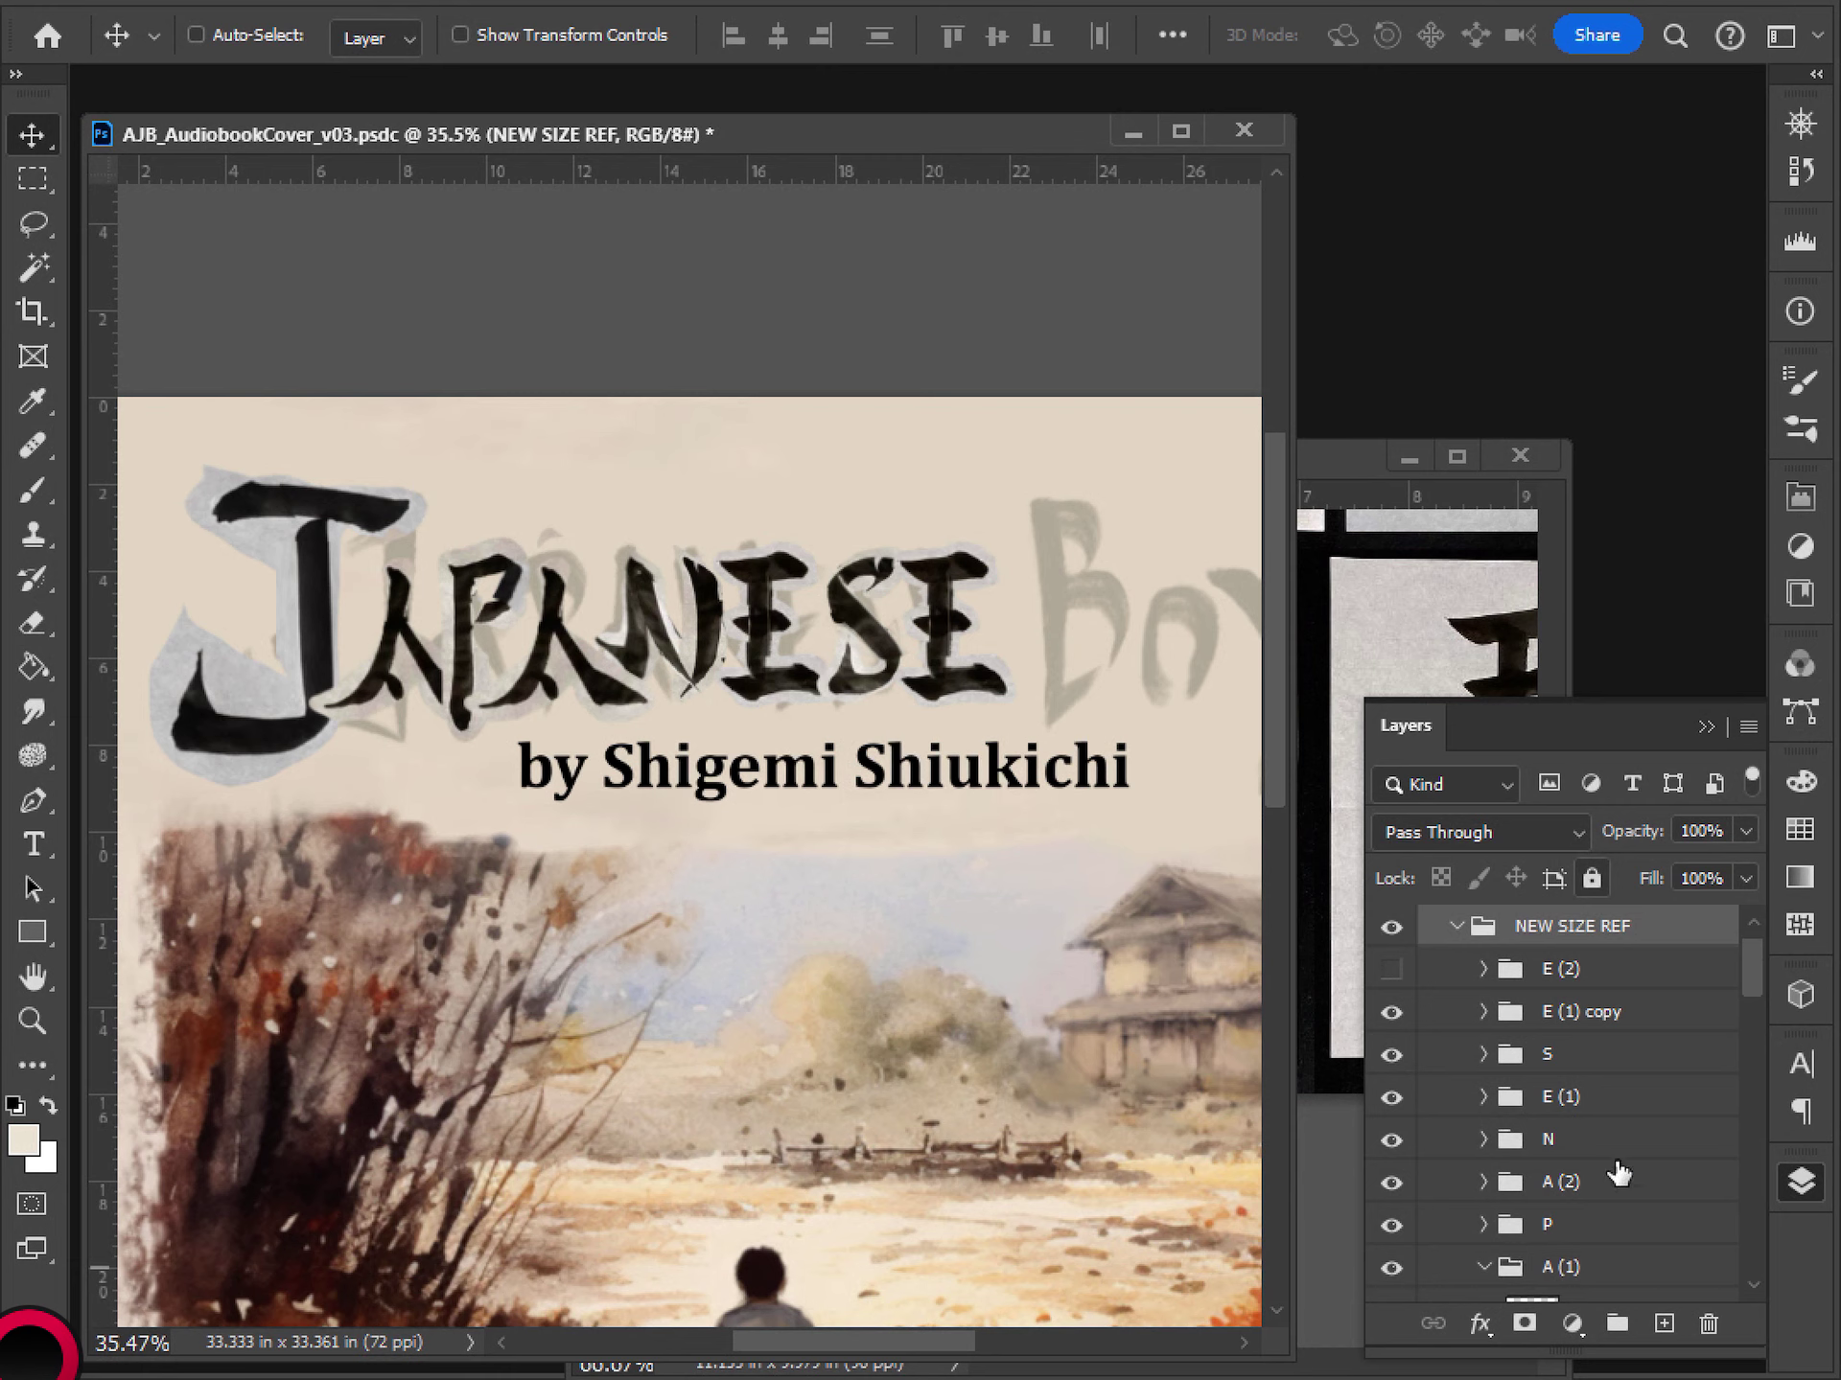
scroll(1615, 1170, "down", 2)
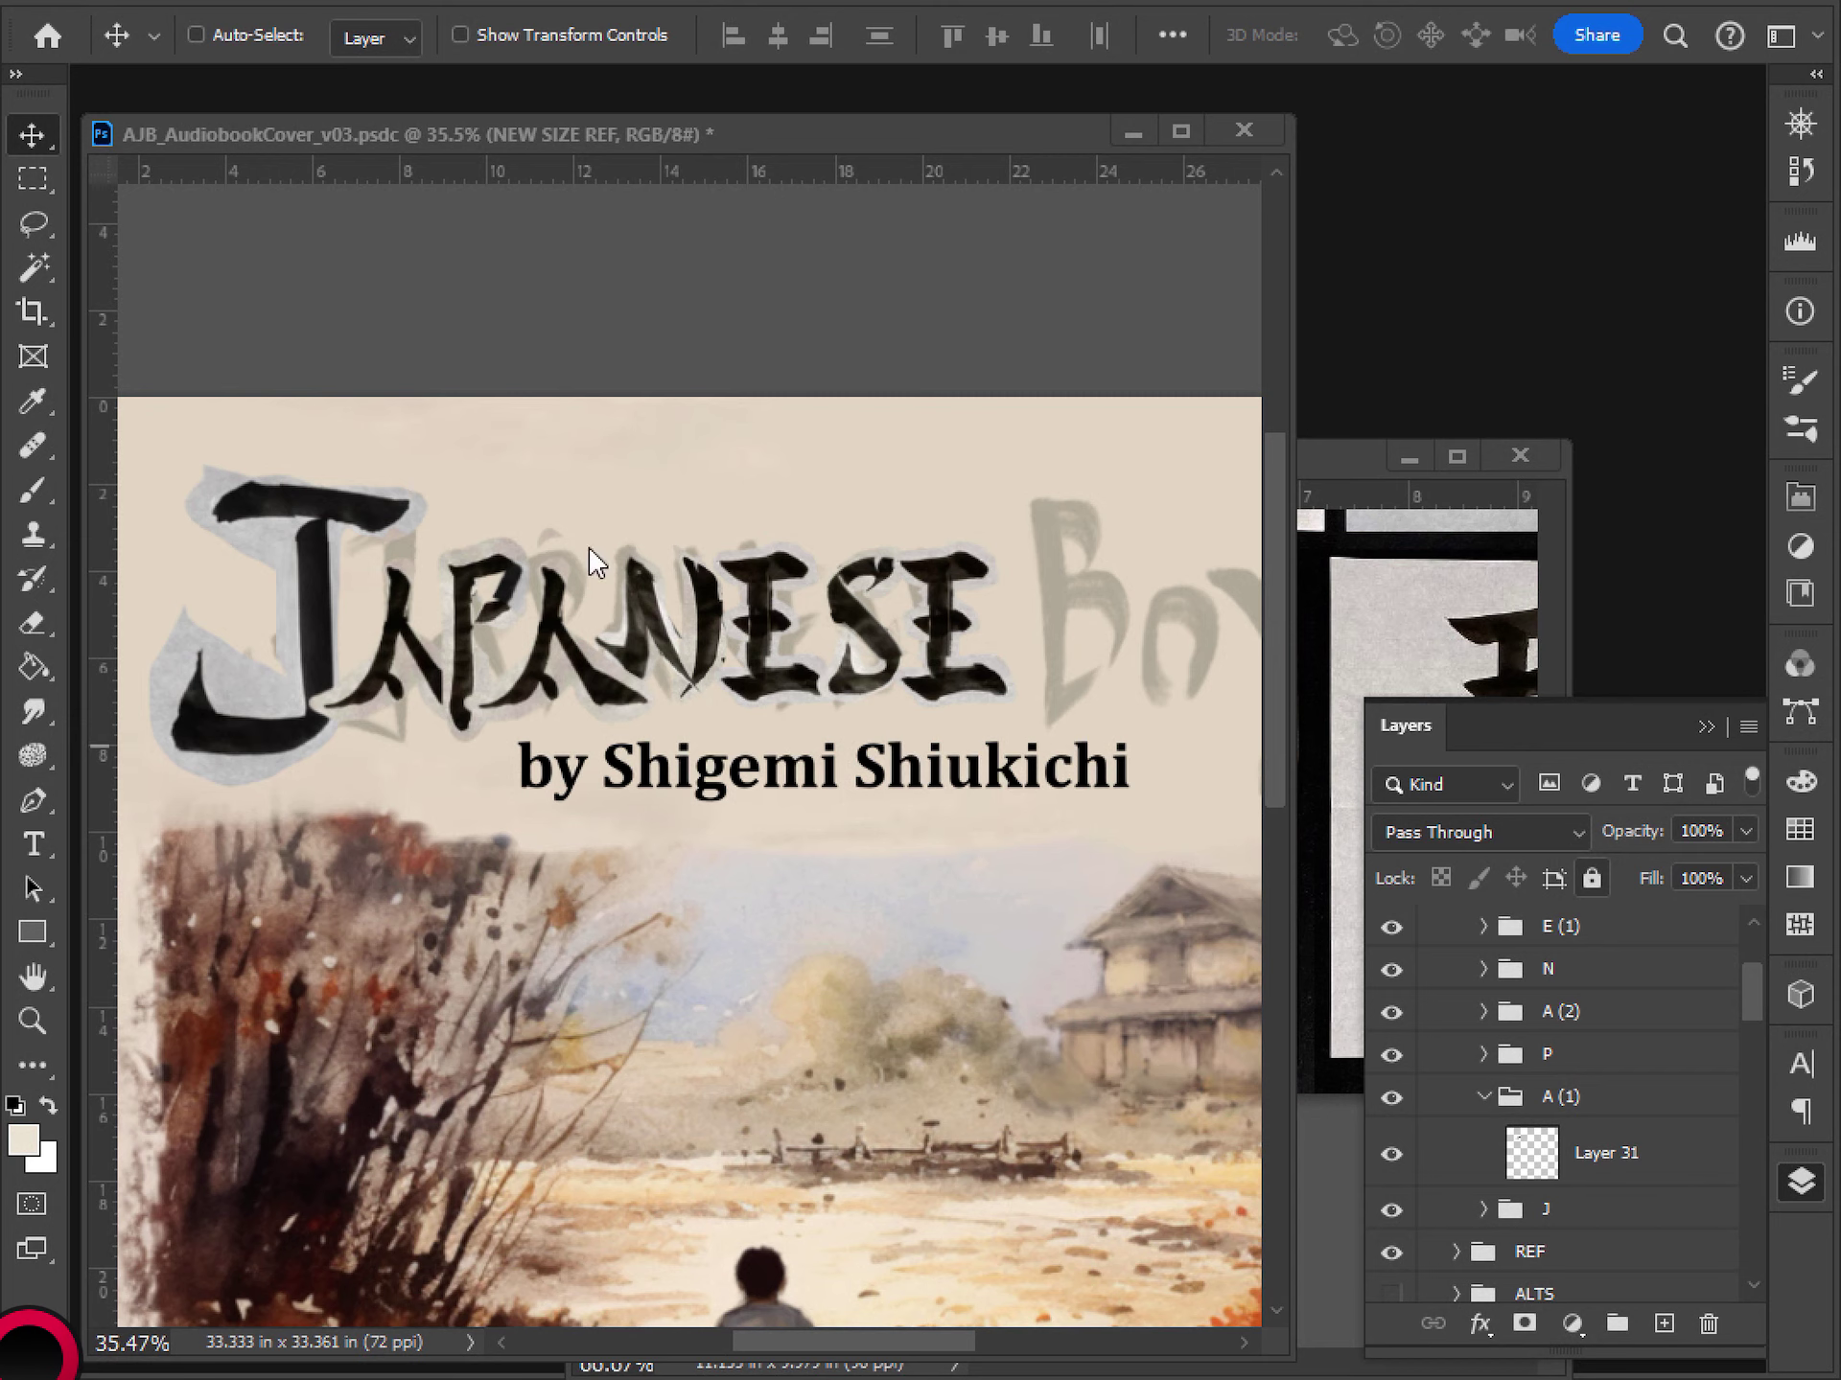
left_click(1548, 1175)
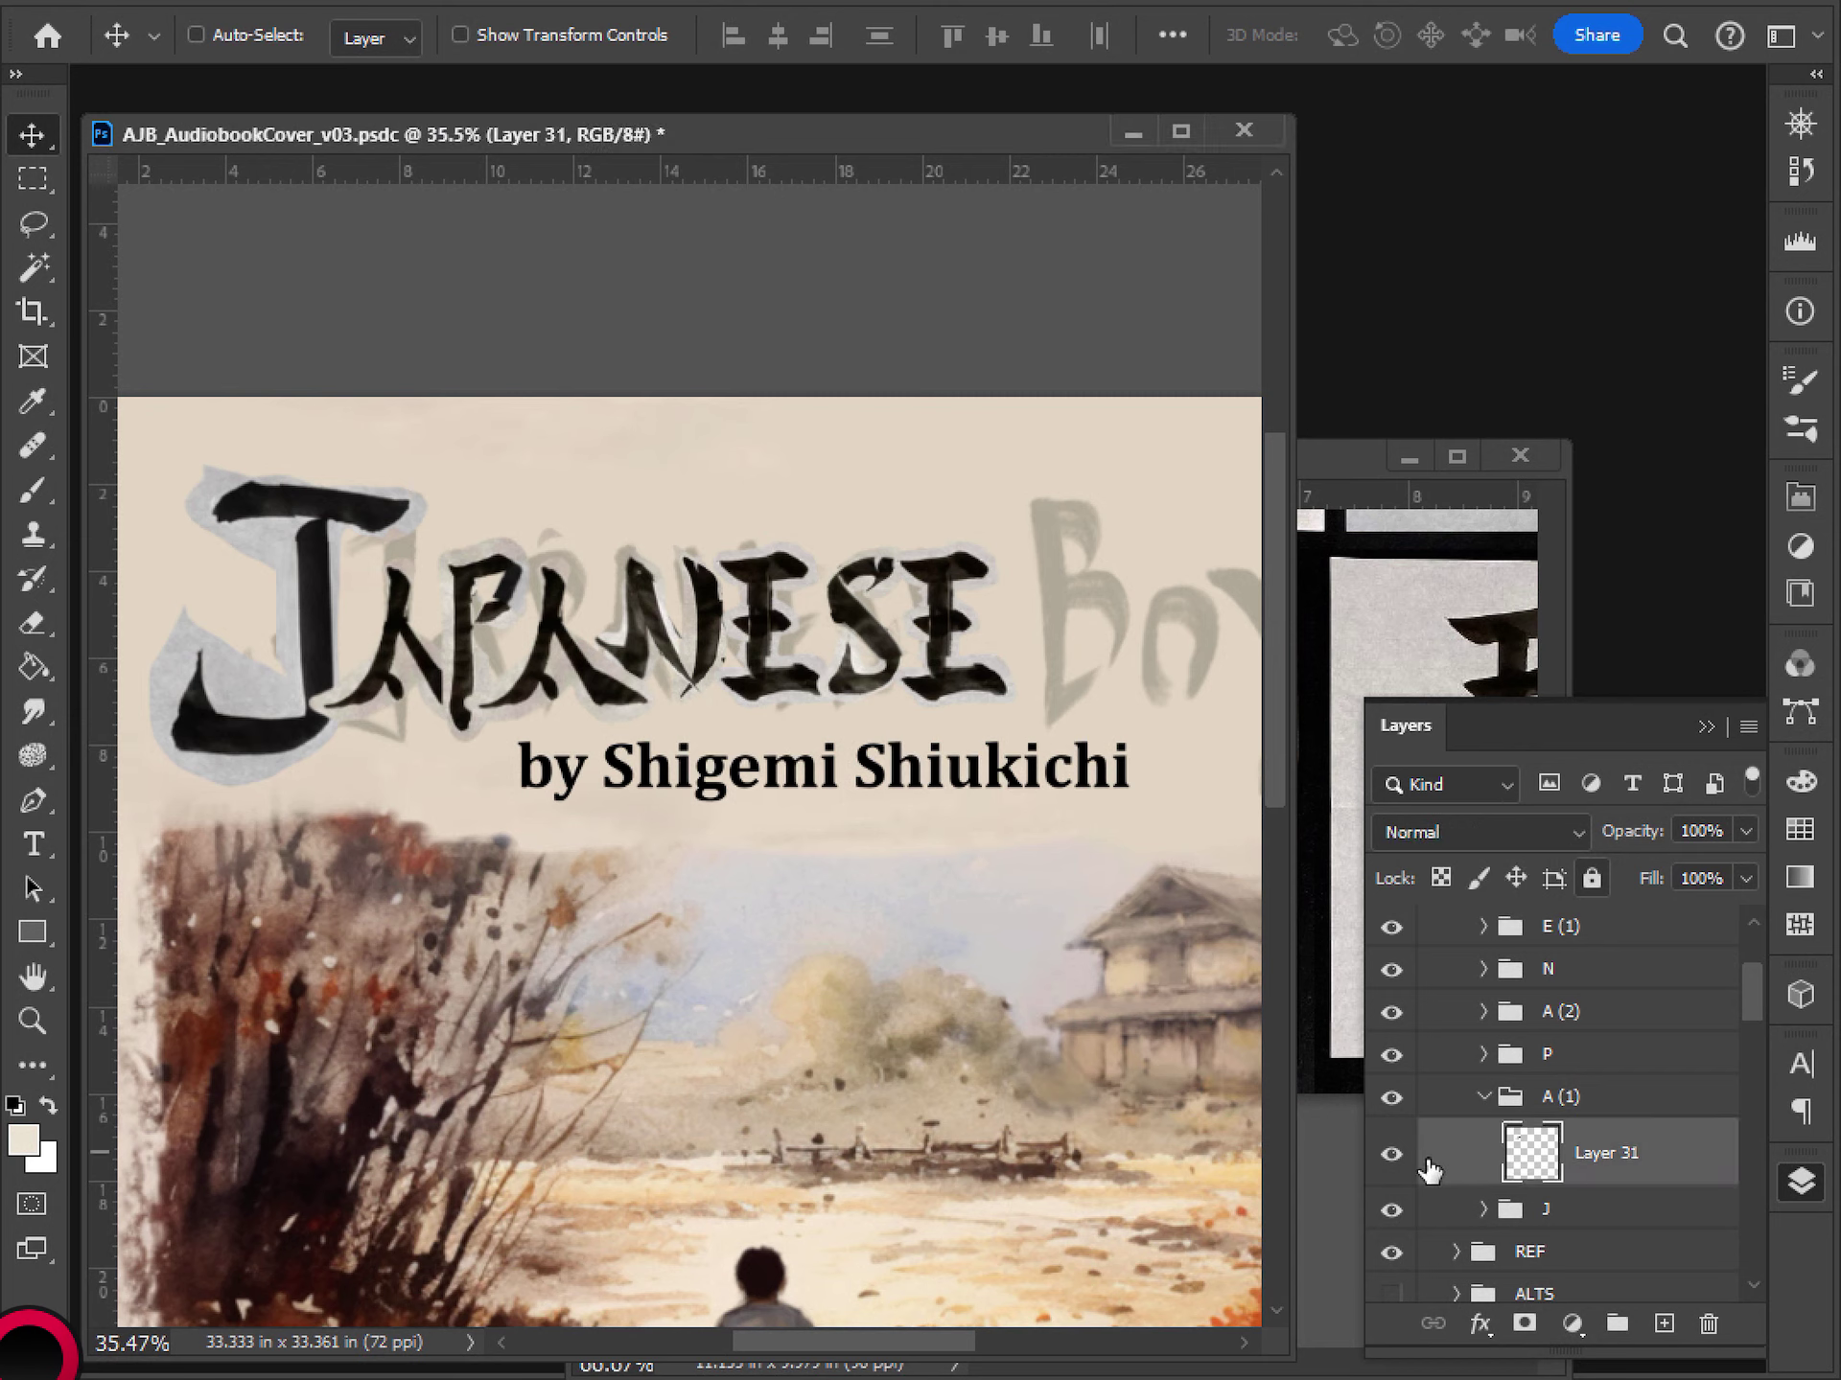
scroll(274, 700, "up", 1)
scroll(273, 700, "up", 3)
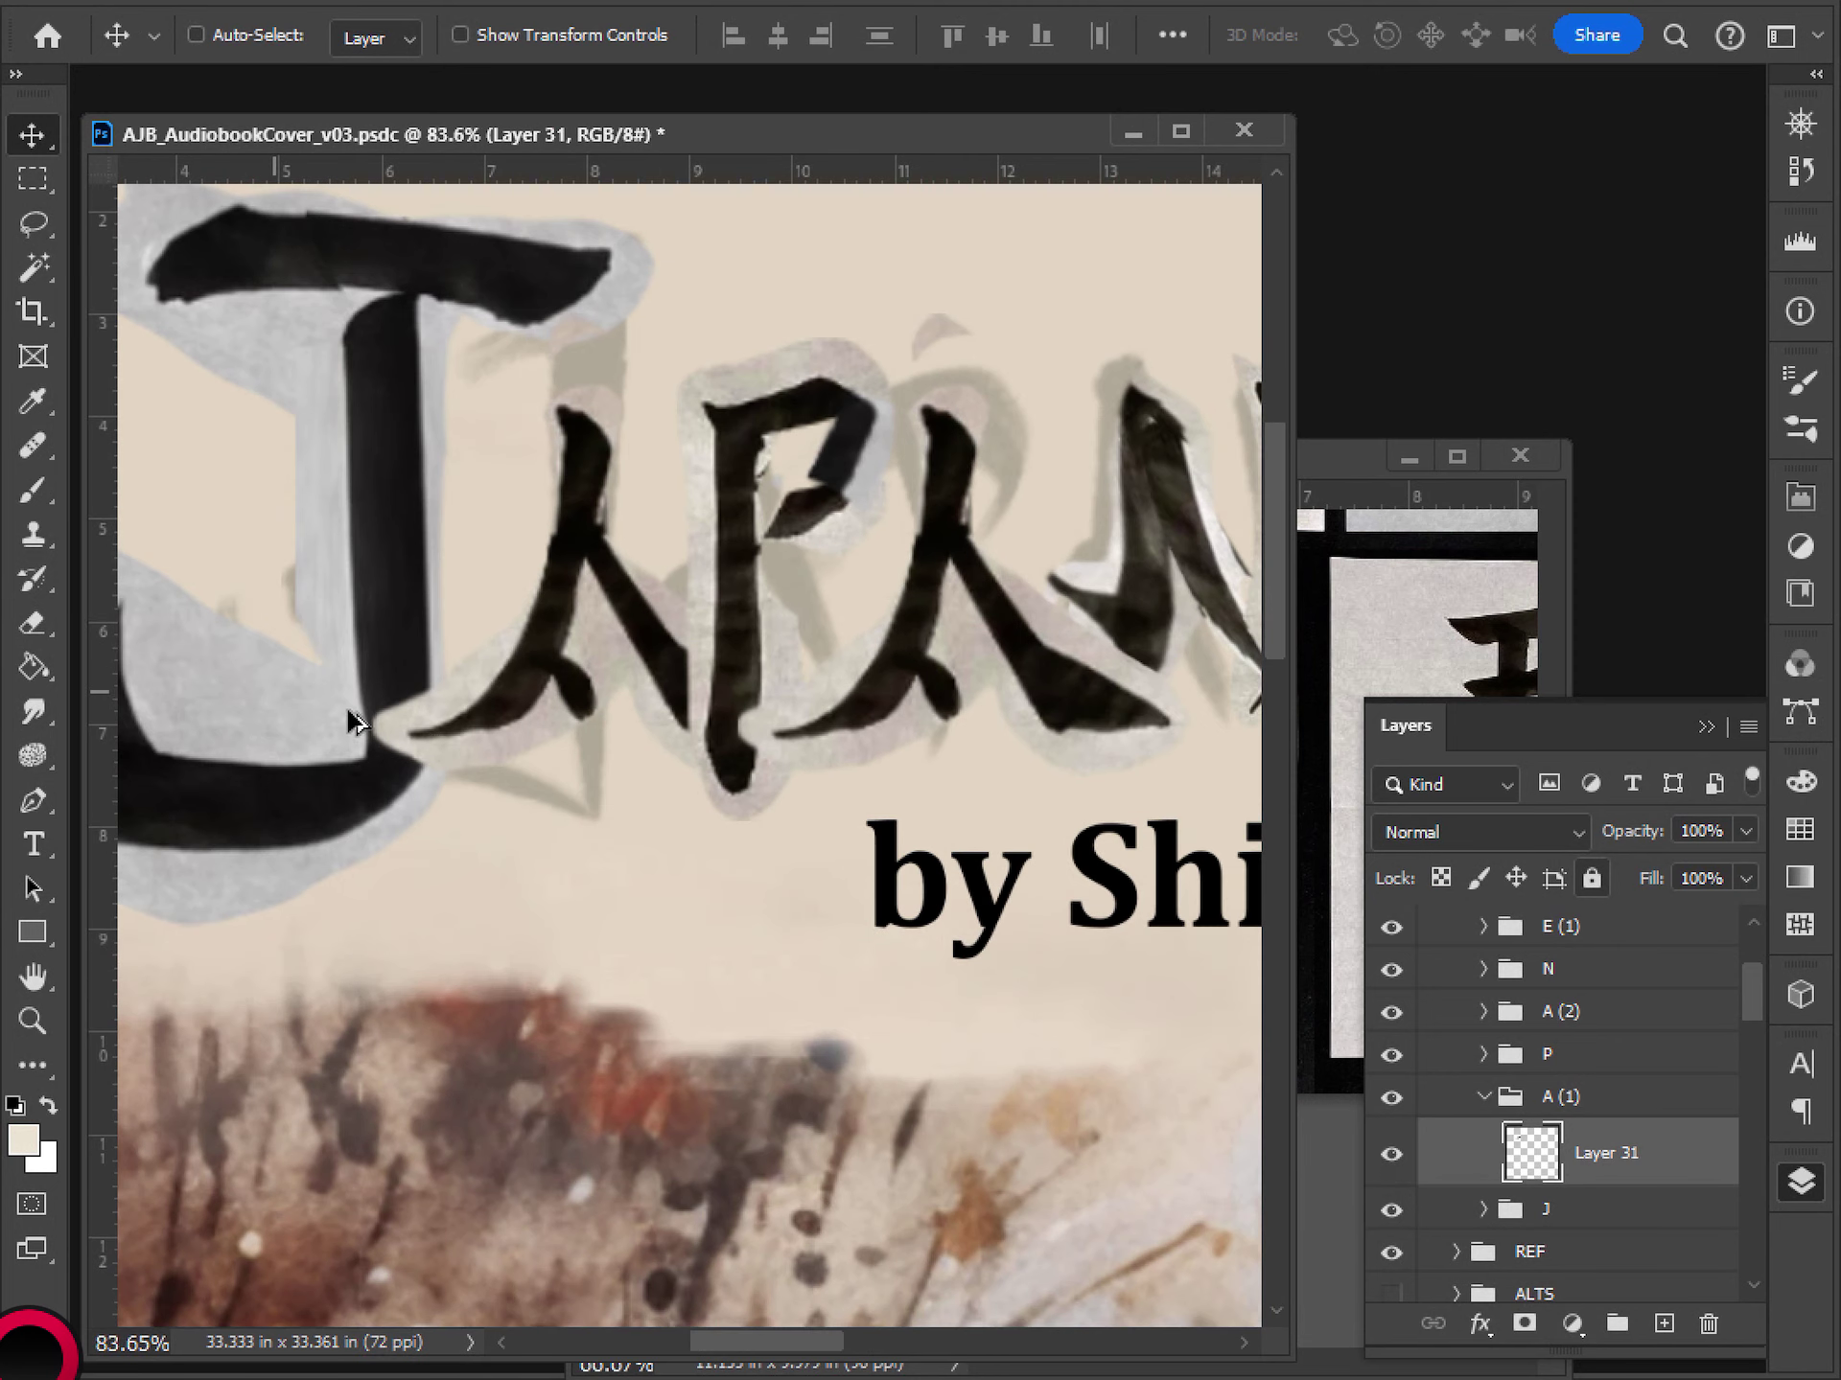
left_click_drag(777, 830, 808, 845)
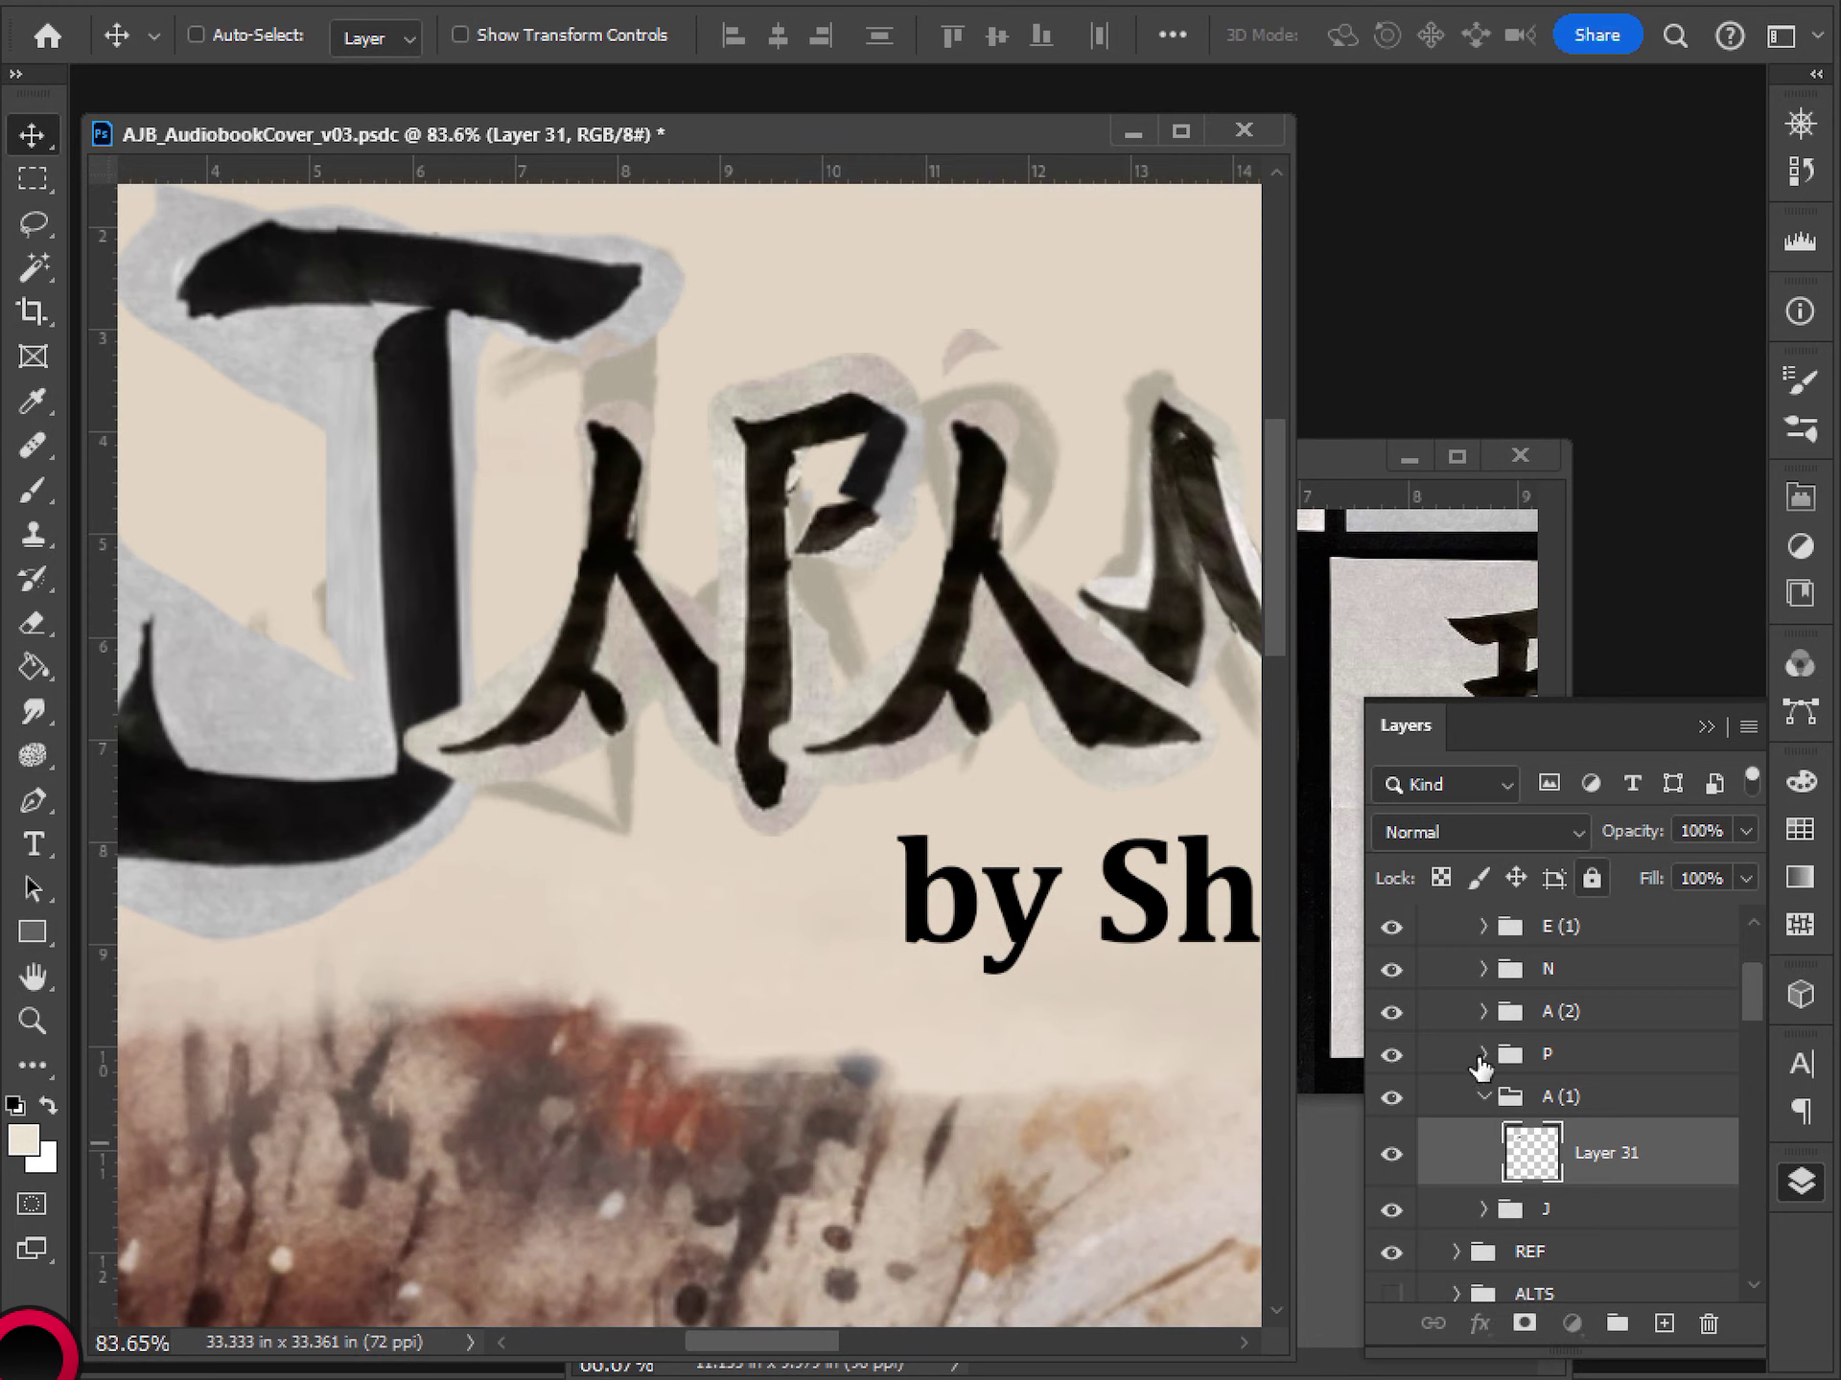
- Expand the P group, check Layer 32 by toggling its visibility, and lasso the lower part of the P's stem
left_click(1482, 1054)
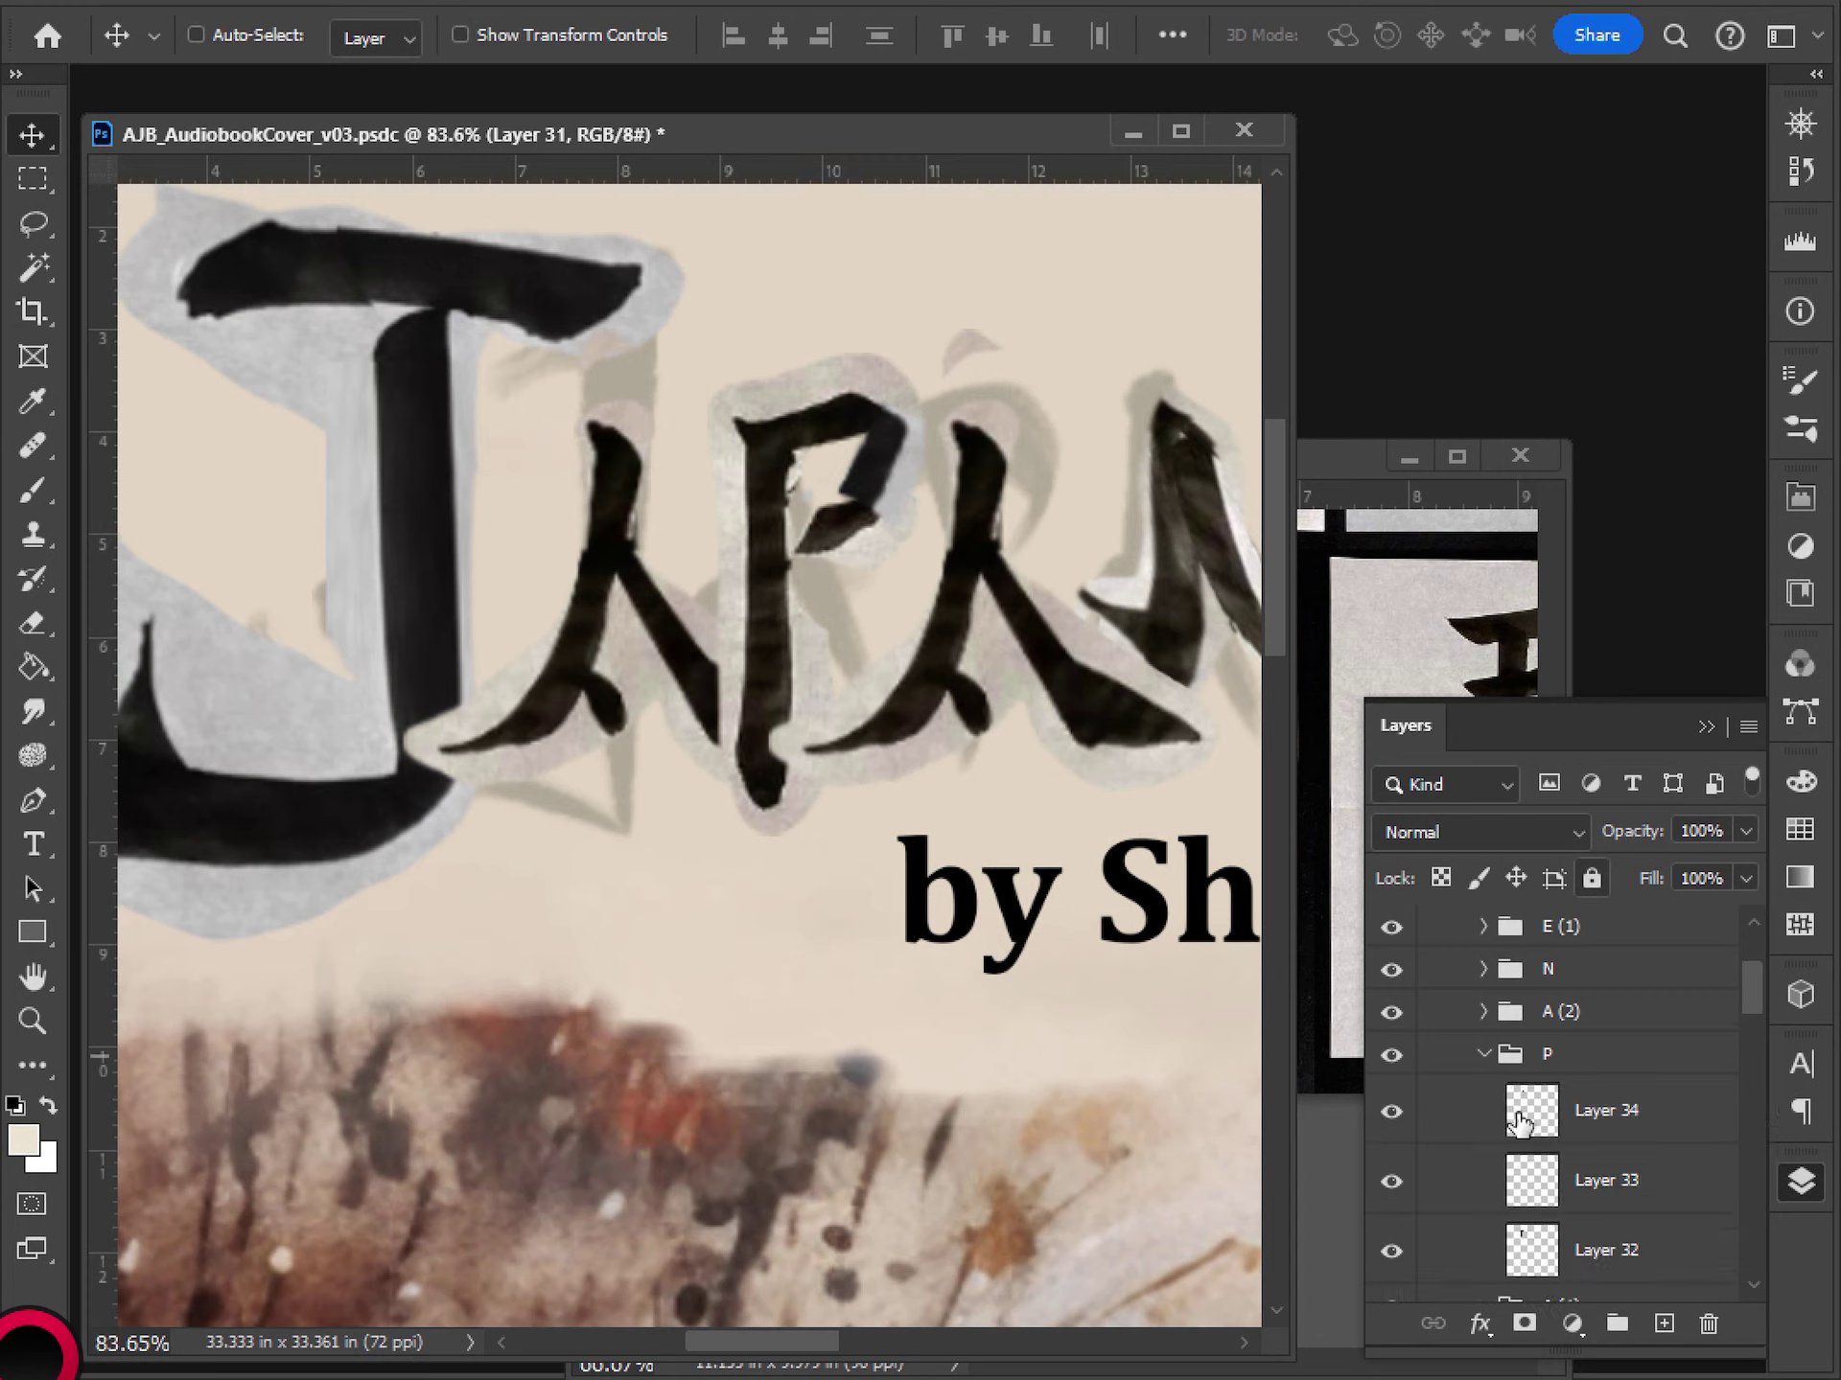
scroll(892, 848, "right", 1)
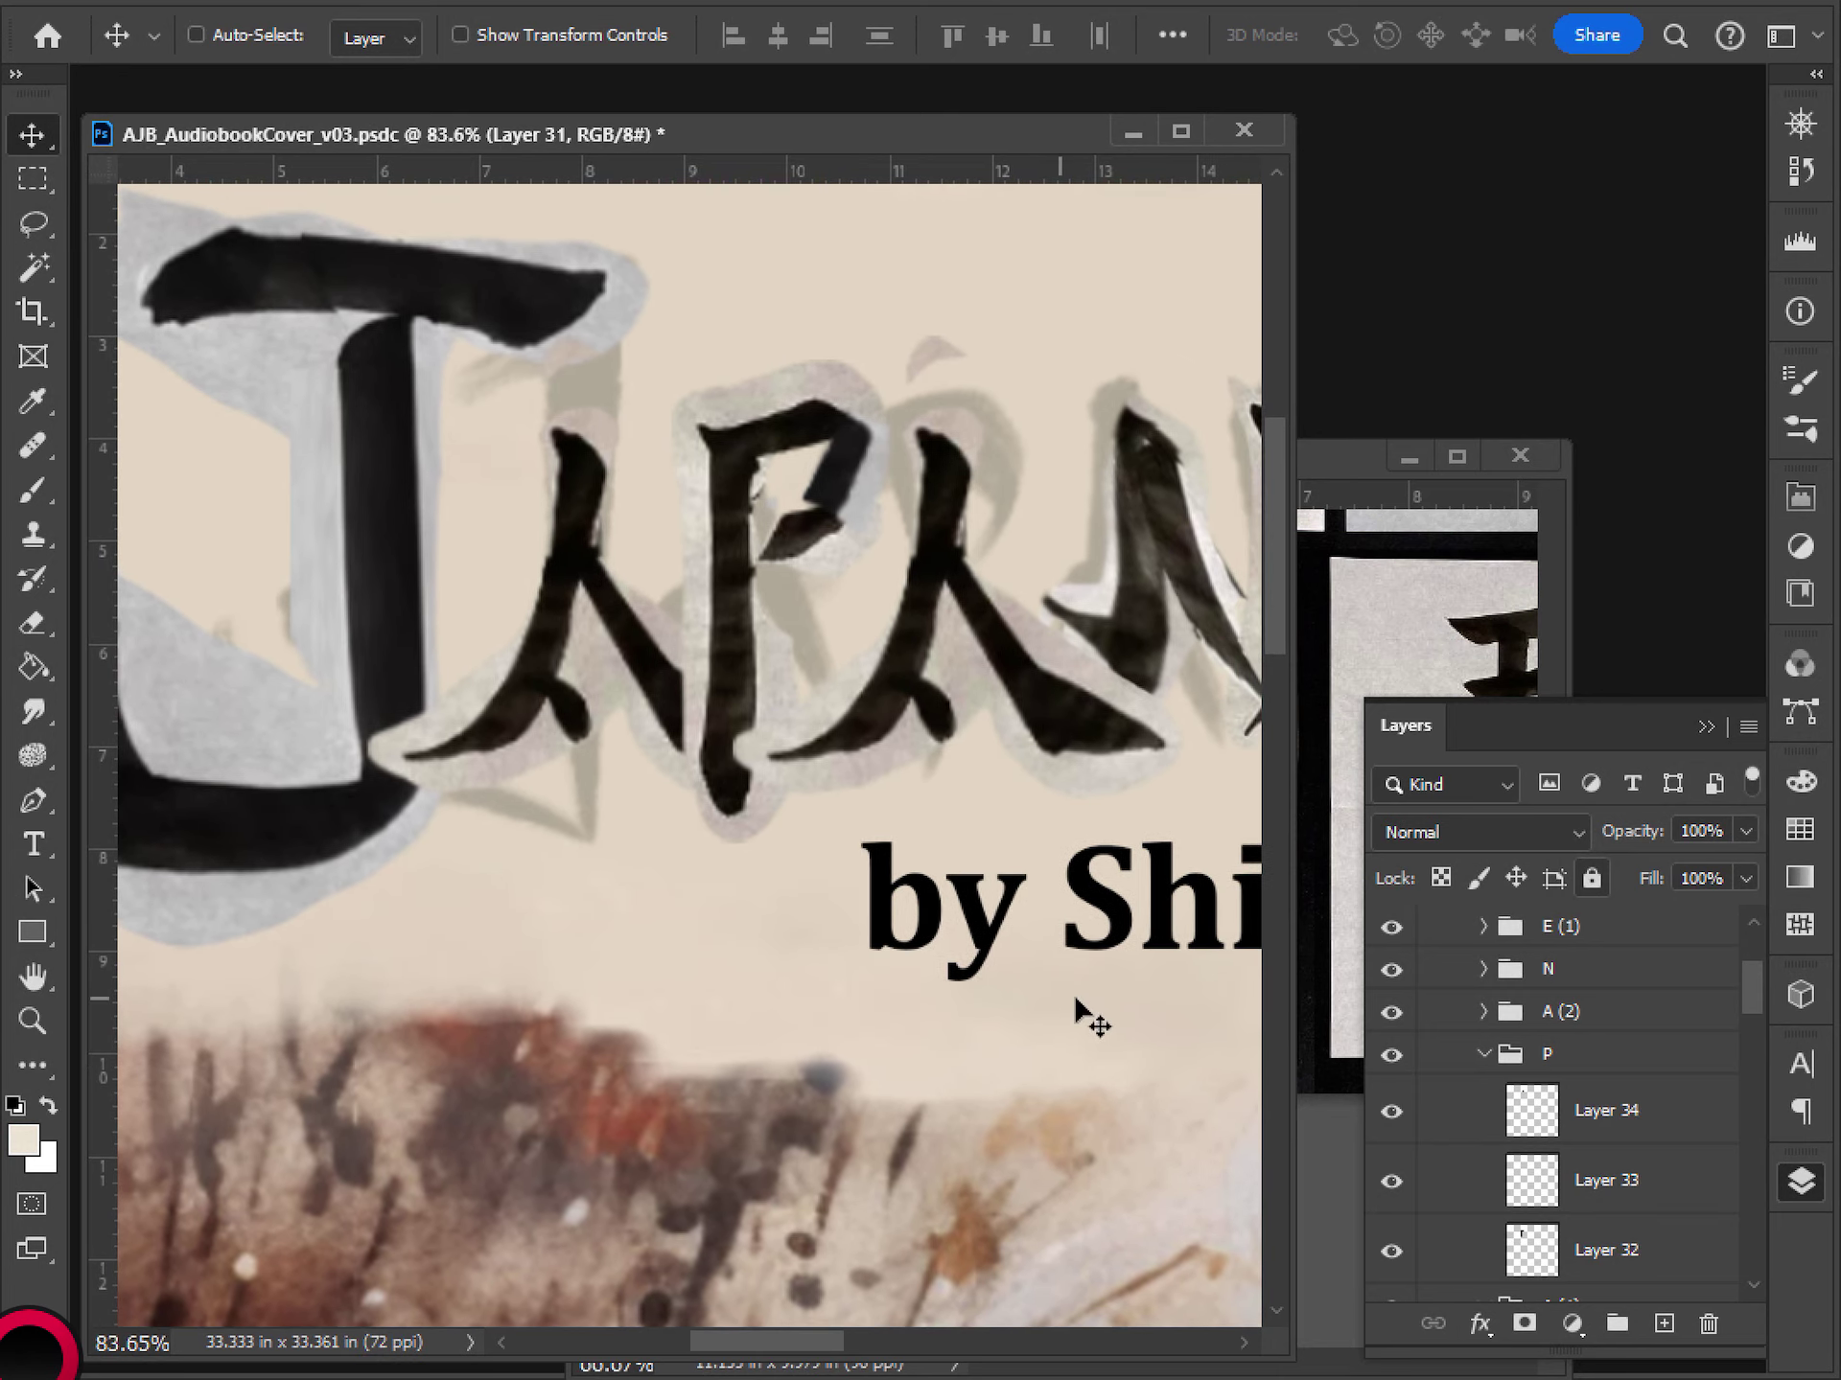
left_click(1522, 1258)
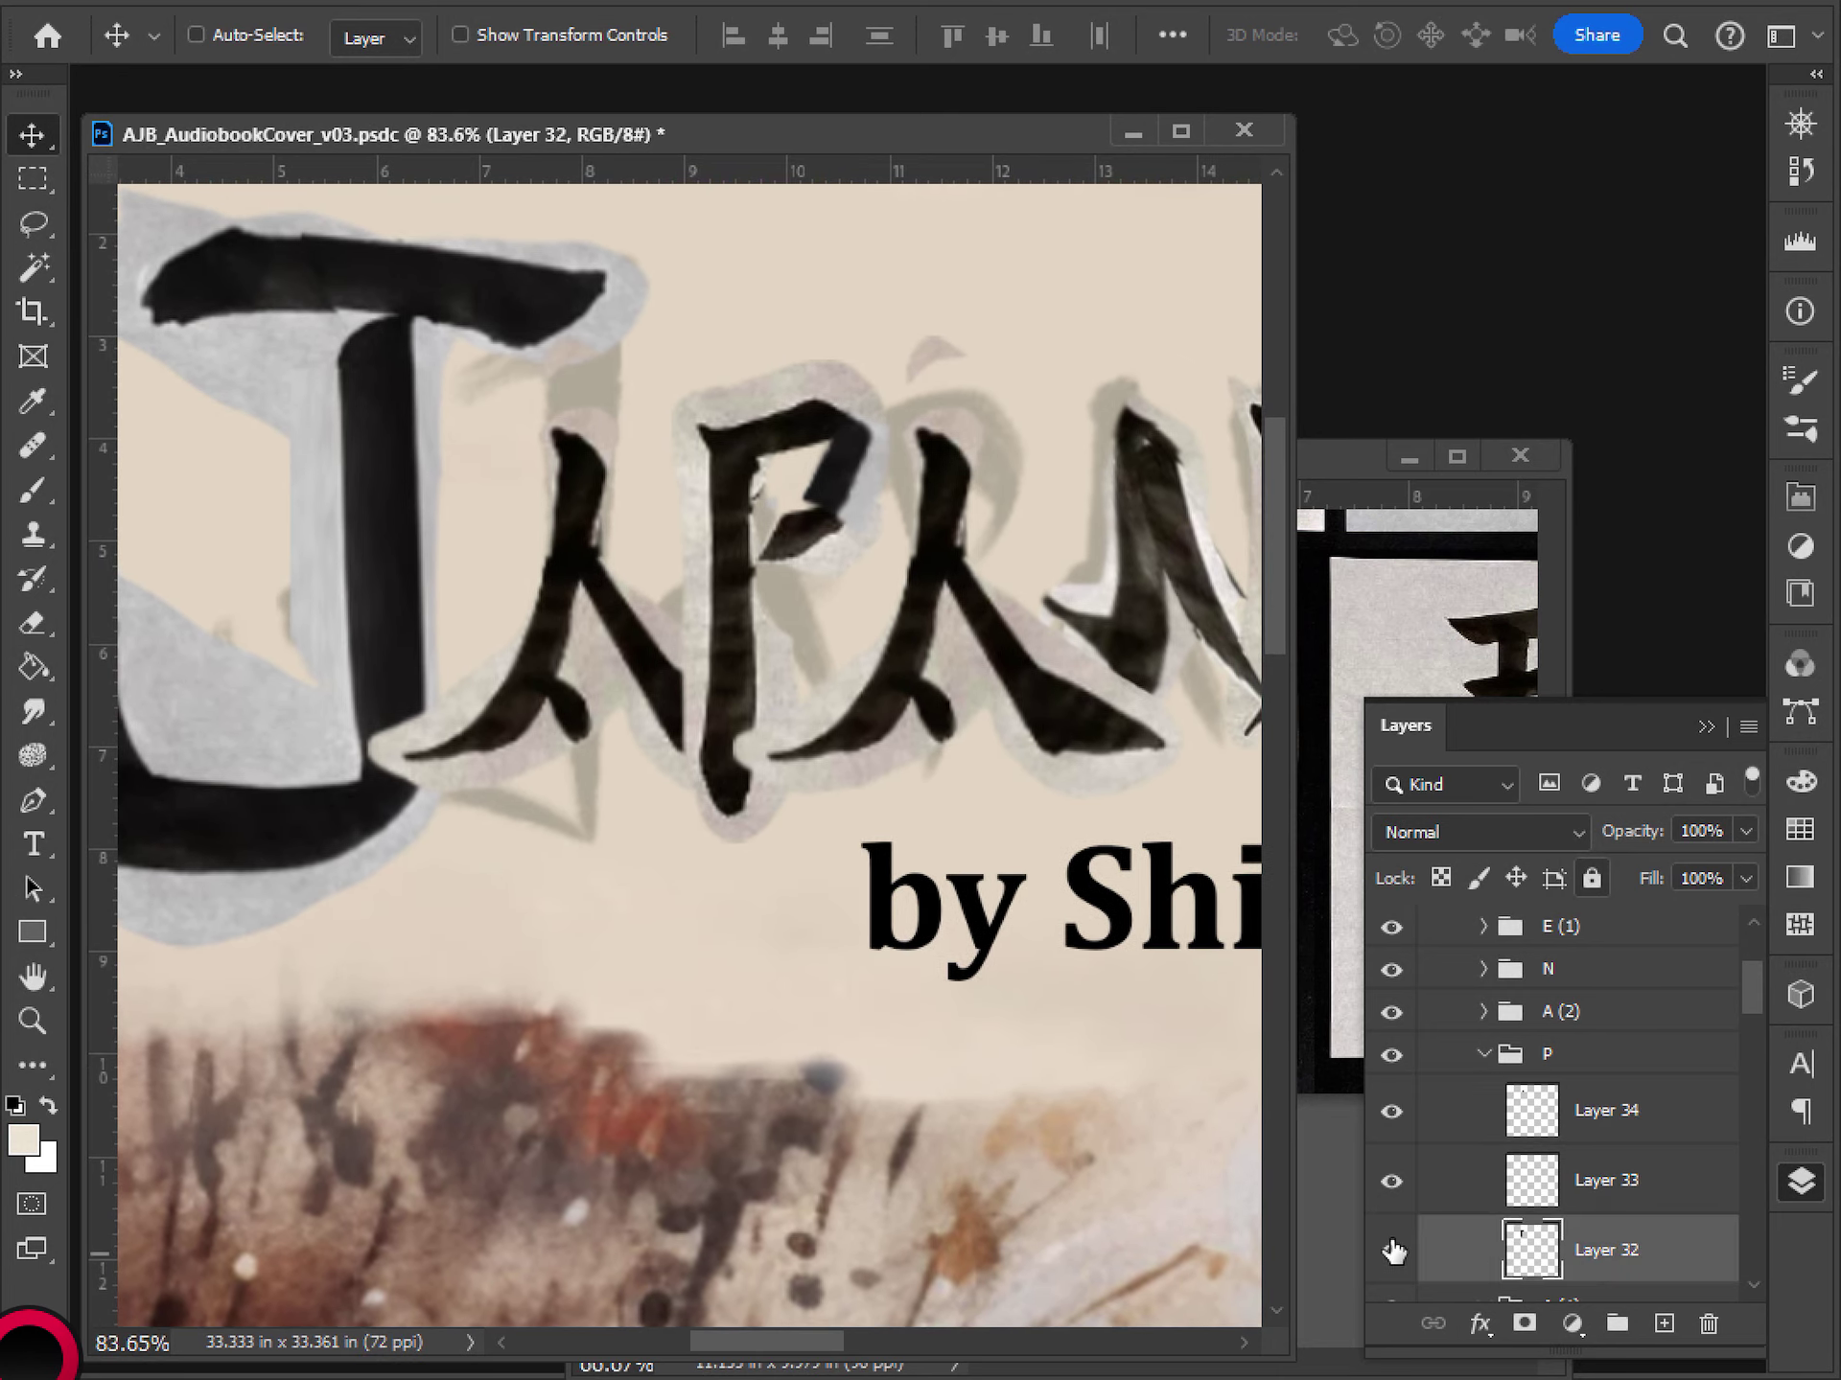
left_click(1391, 1250)
left_click(1390, 1254)
key("l")
mouse_move(687, 569)
left_mouse_down()
mouse_move(789, 682)
mouse_move(727, 892)
mouse_move(676, 544)
left_mouse_up()
- Try shortening the P by moving the lassoed lower stem upward on Layer 32, and review the word
key("ctrl+t")
left_click_drag(714, 704, 714, 651)
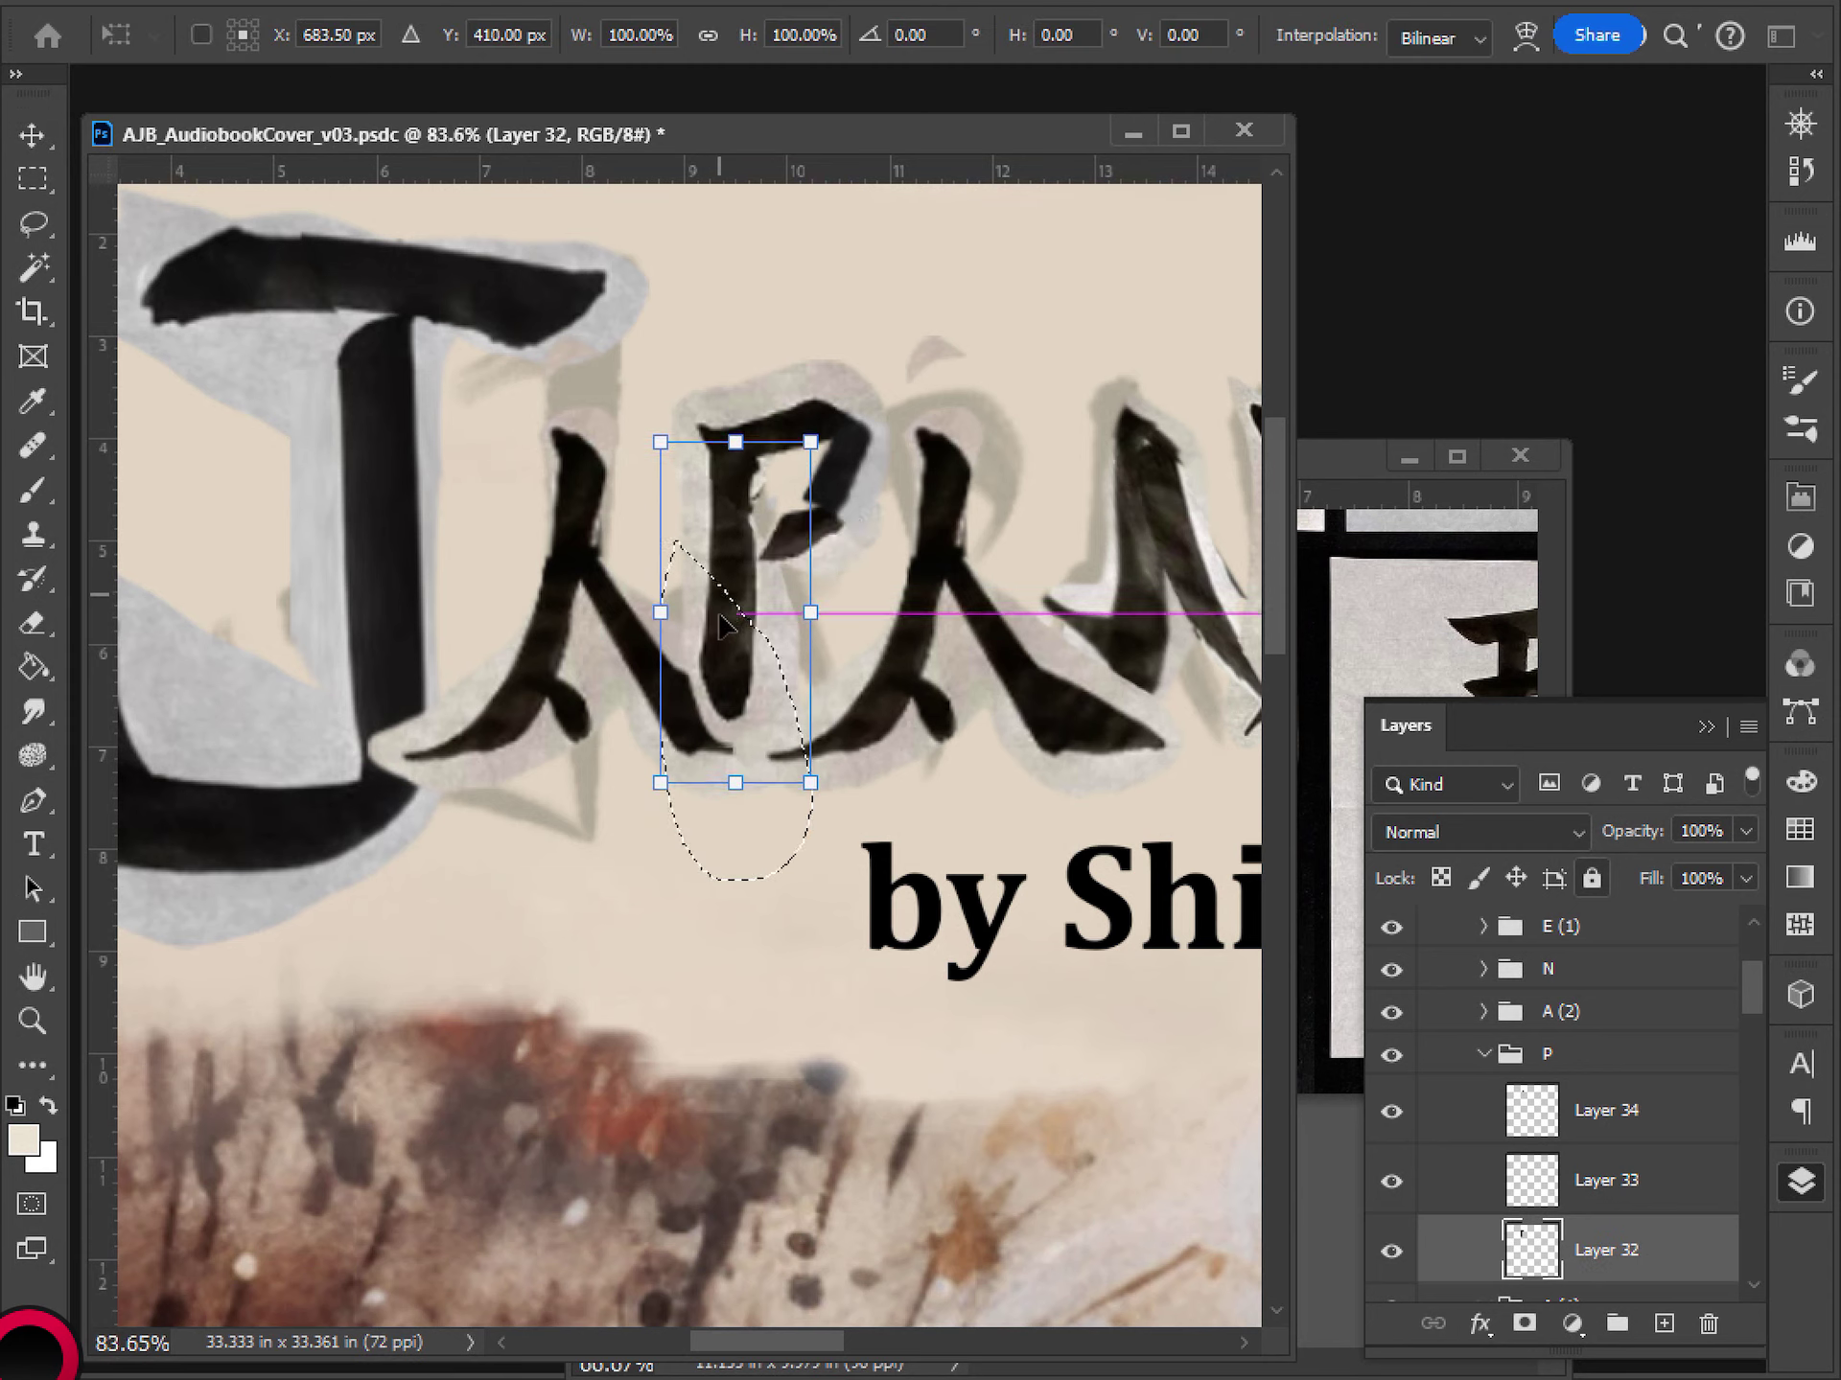
scroll(844, 799, "down", 2)
scroll(846, 799, "down", 2)
scroll(848, 836, "up", 2)
left_click_drag(773, 764, 704, 957)
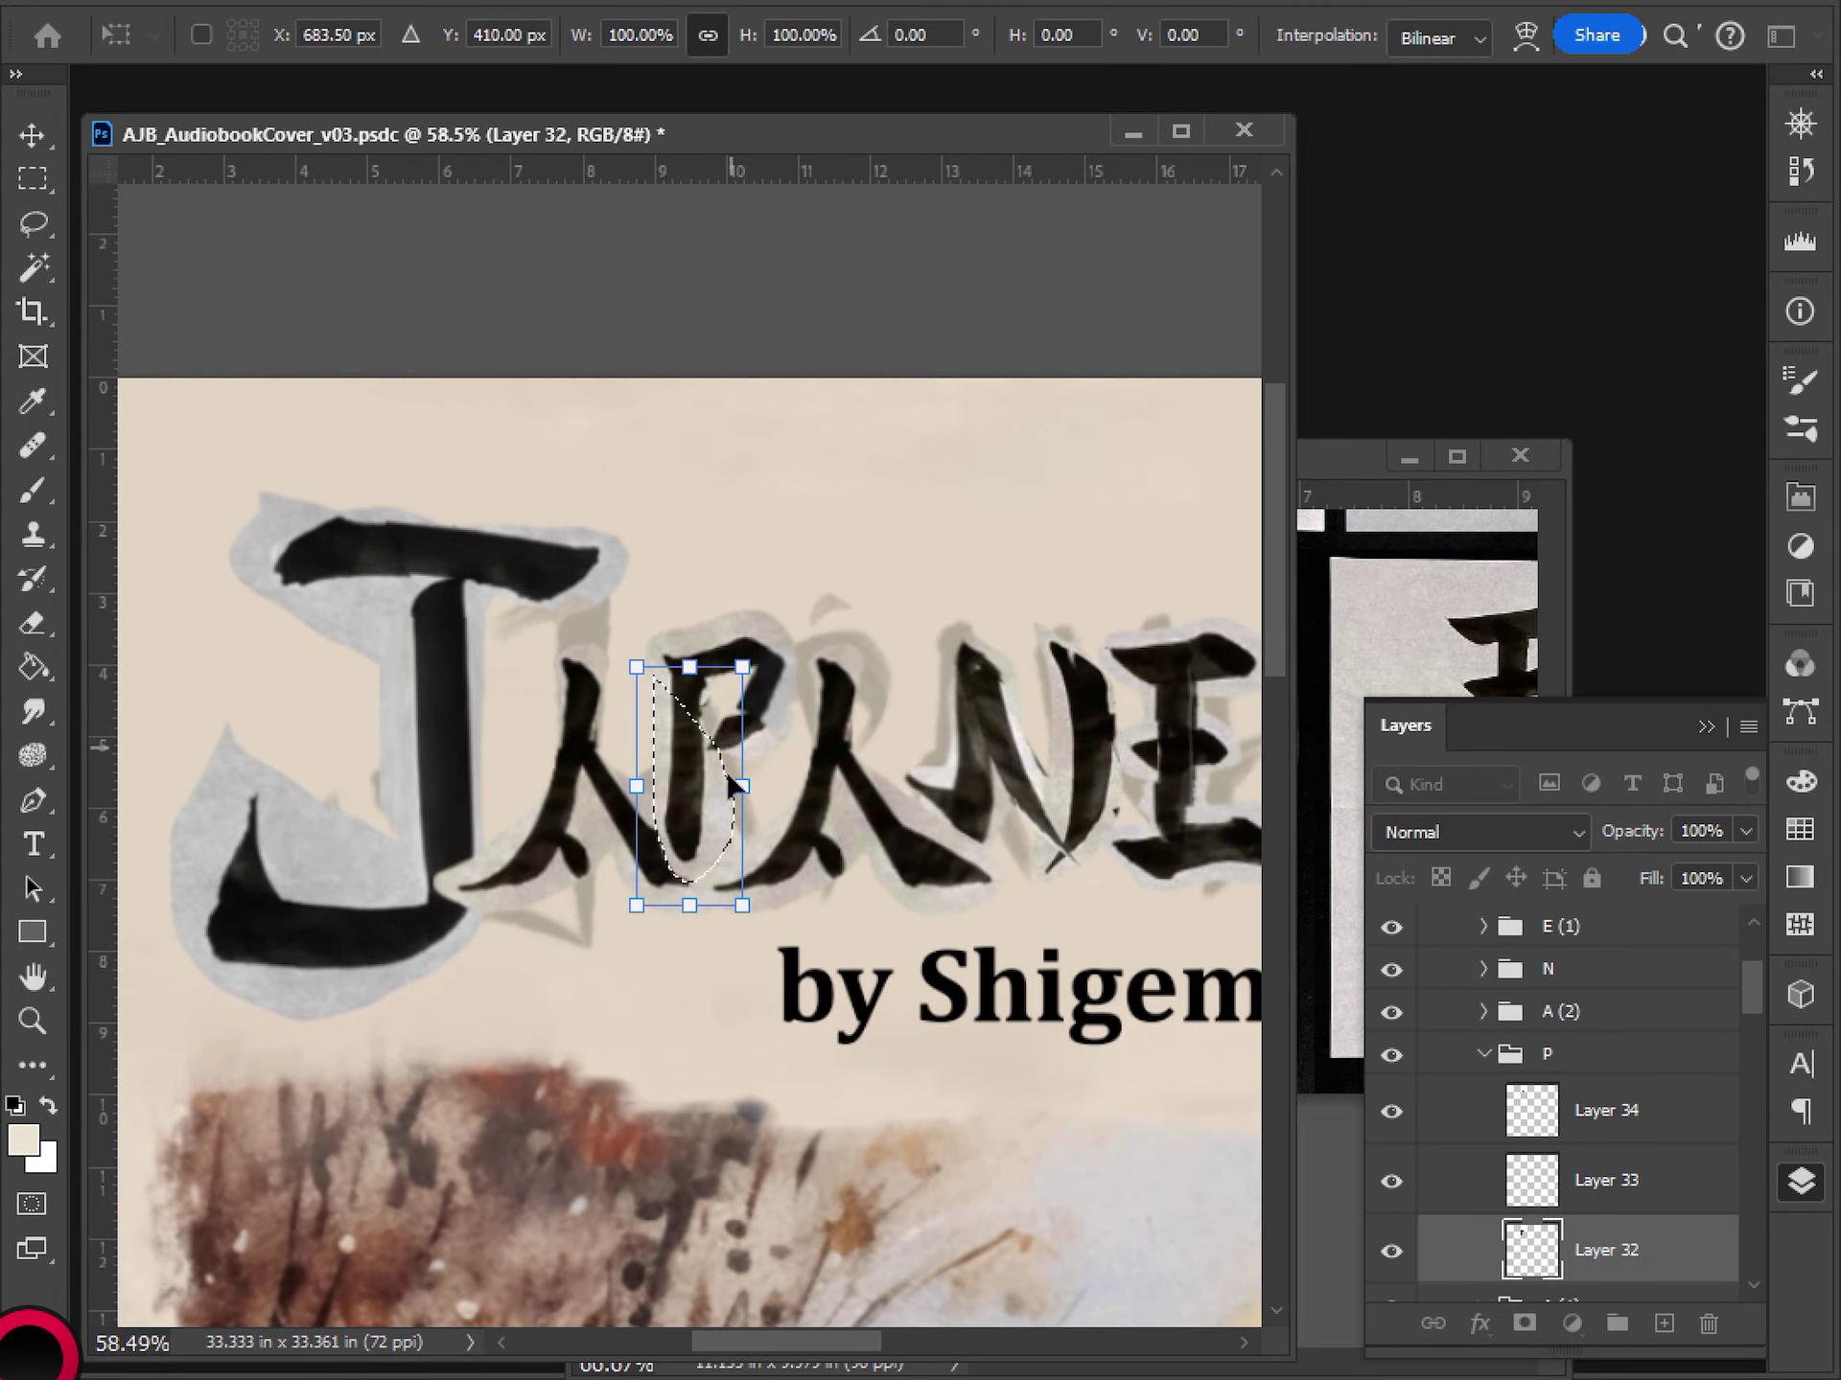
key("Return")
scroll(758, 922, "down", 3)
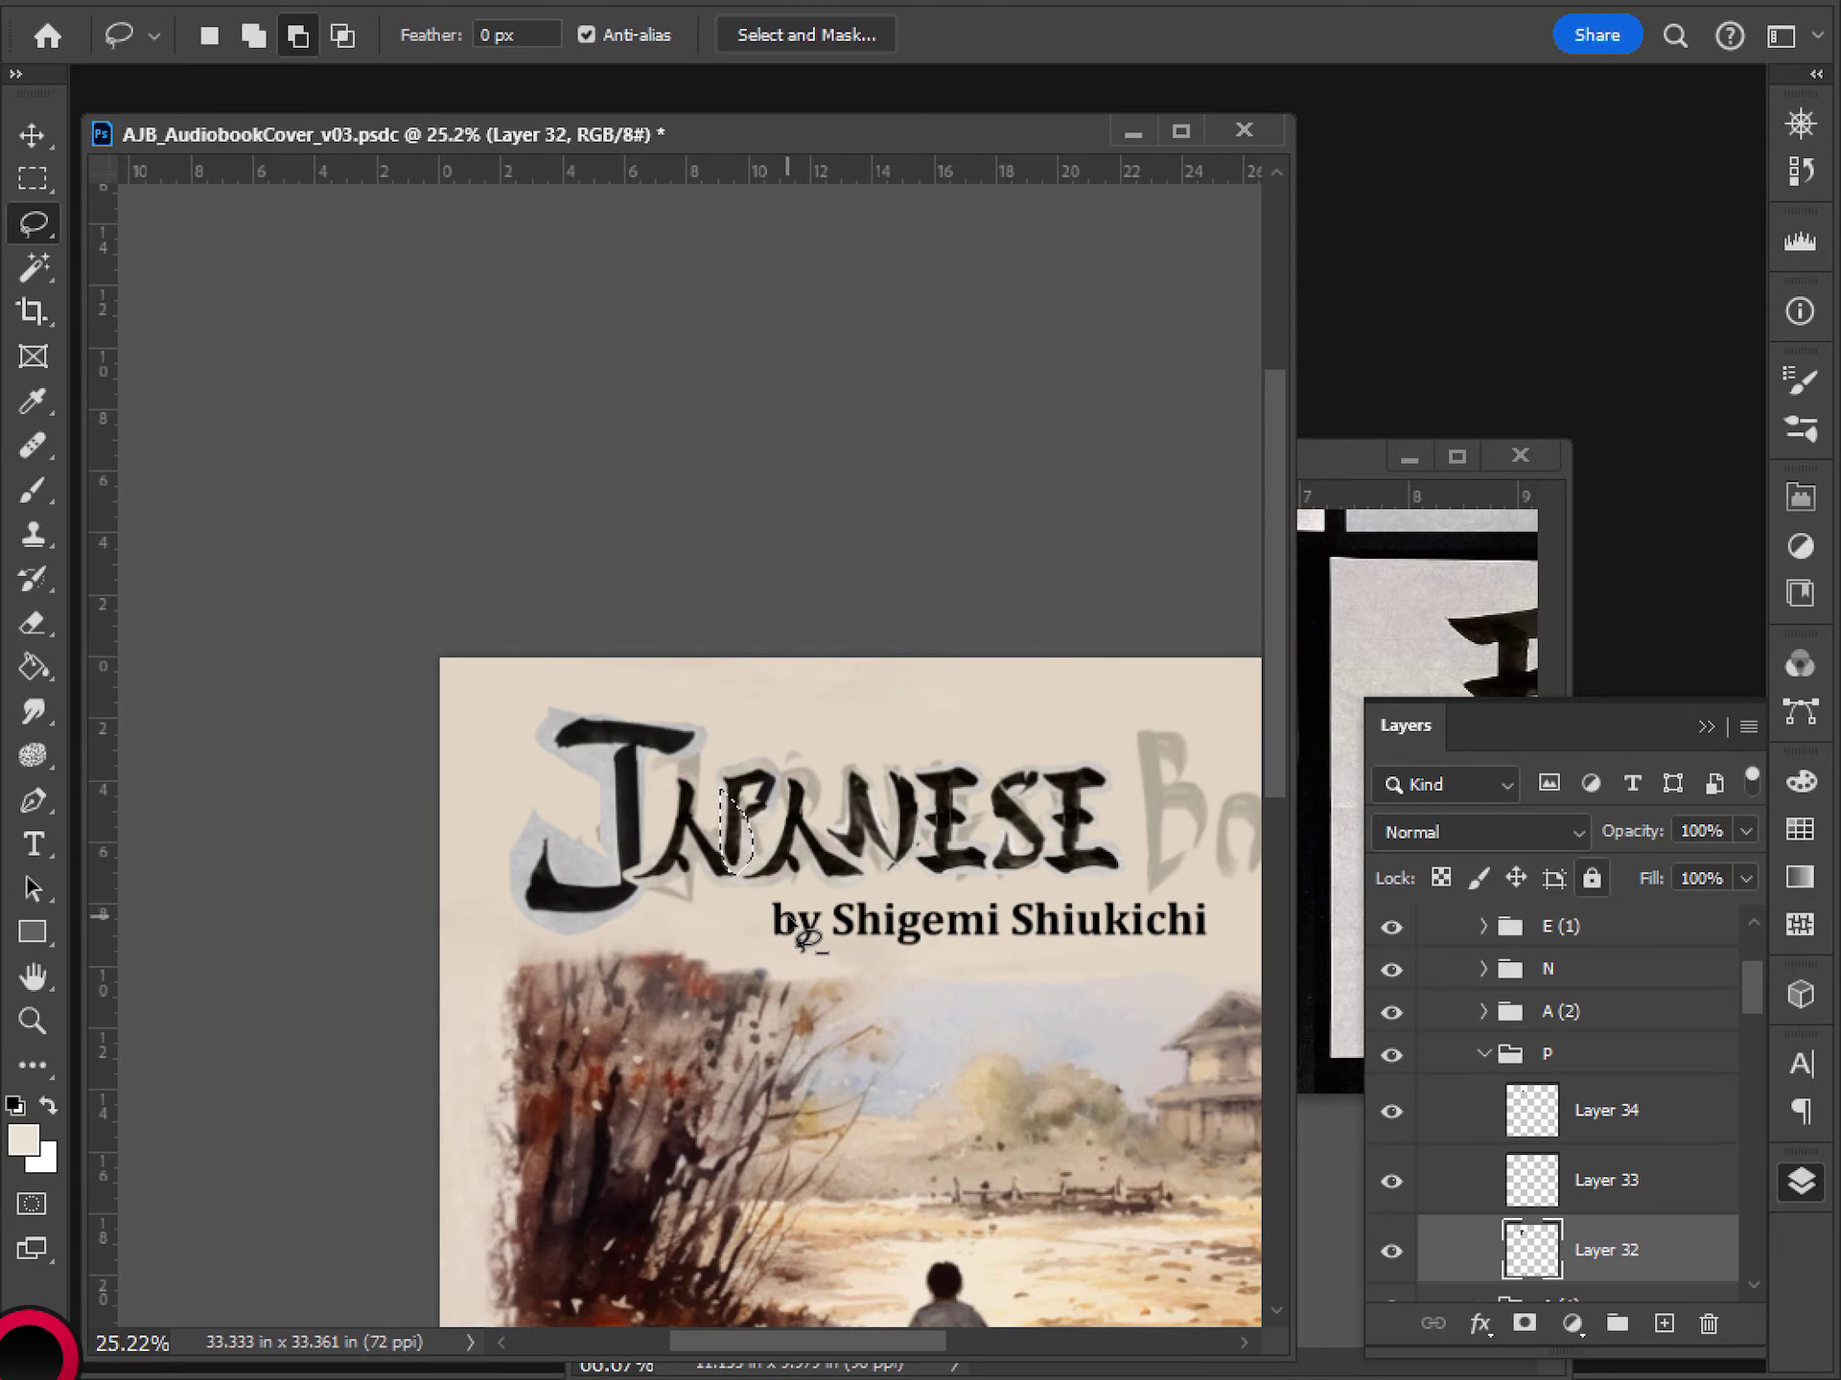
scroll(757, 923, "down", 1)
scroll(652, 926, "up", 5)
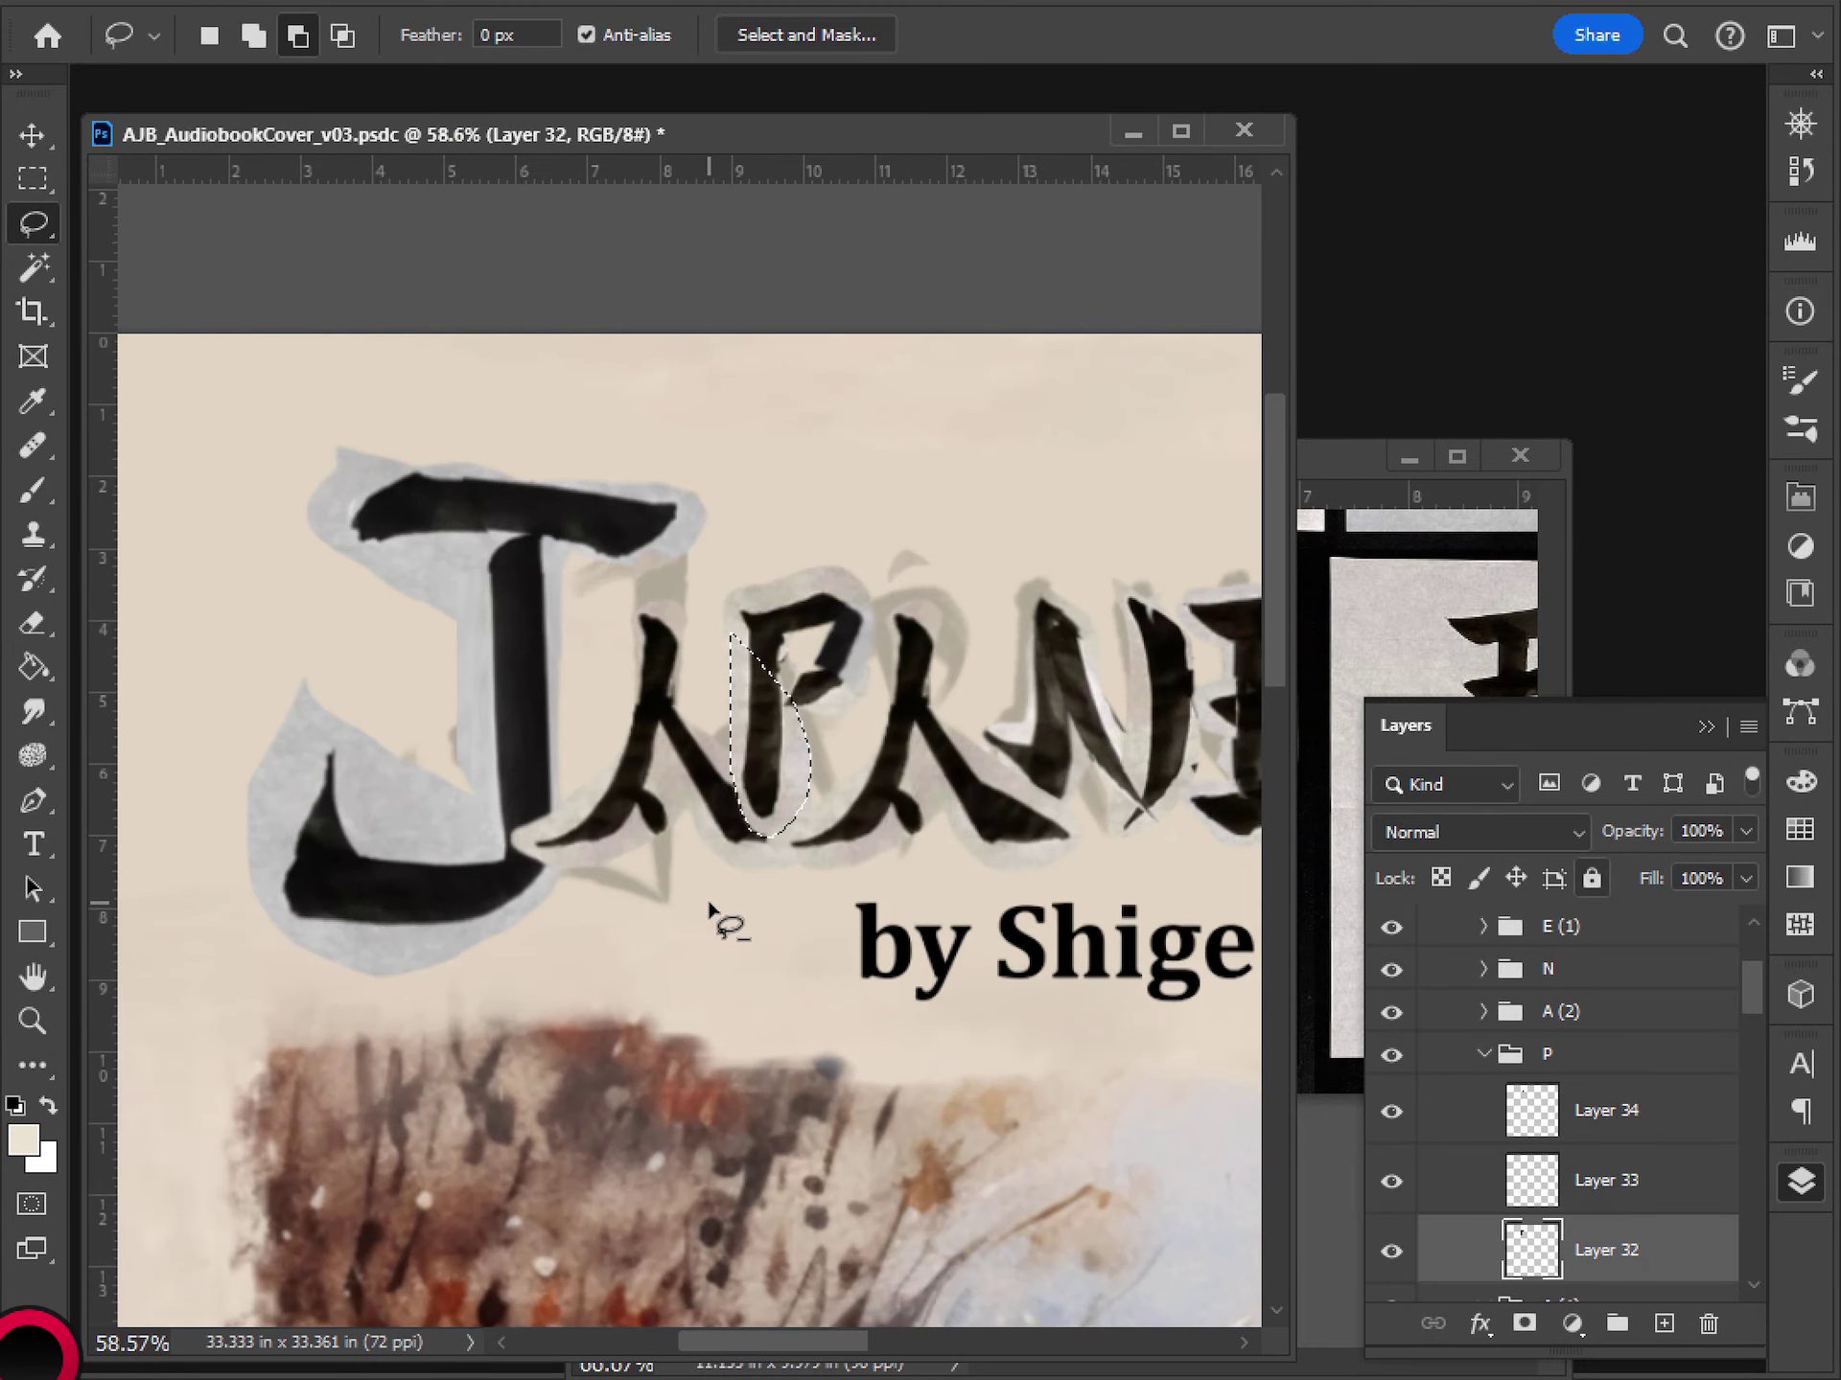
- Compare the P with and without the shortened stem, and undo the shortening while keeping the lasso selection
key("ctrl+z")
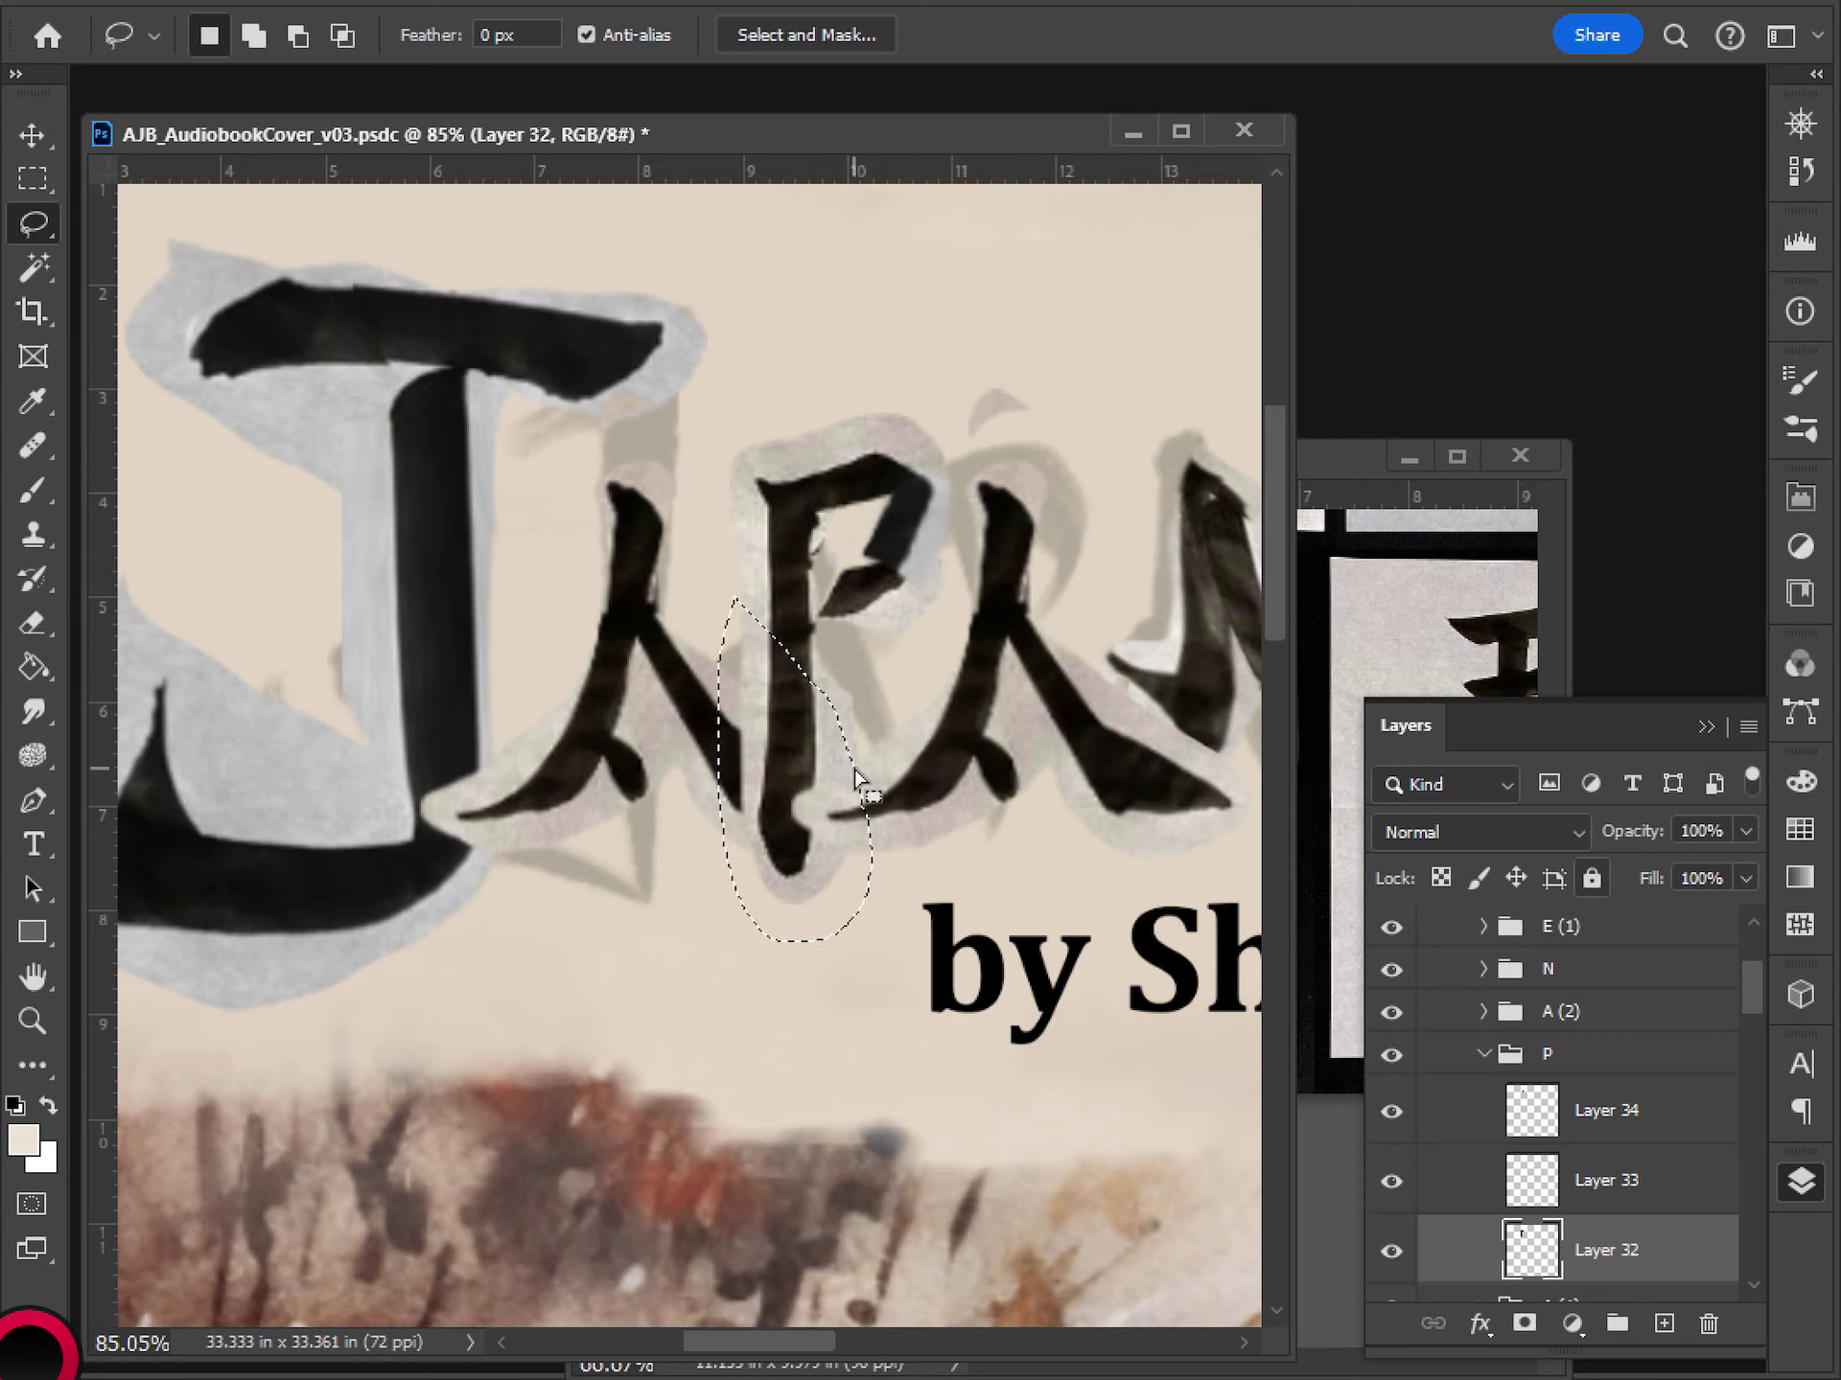
key("ctrl+d")
key("ctrl+shift+z")
key("ctrl+shift+z")
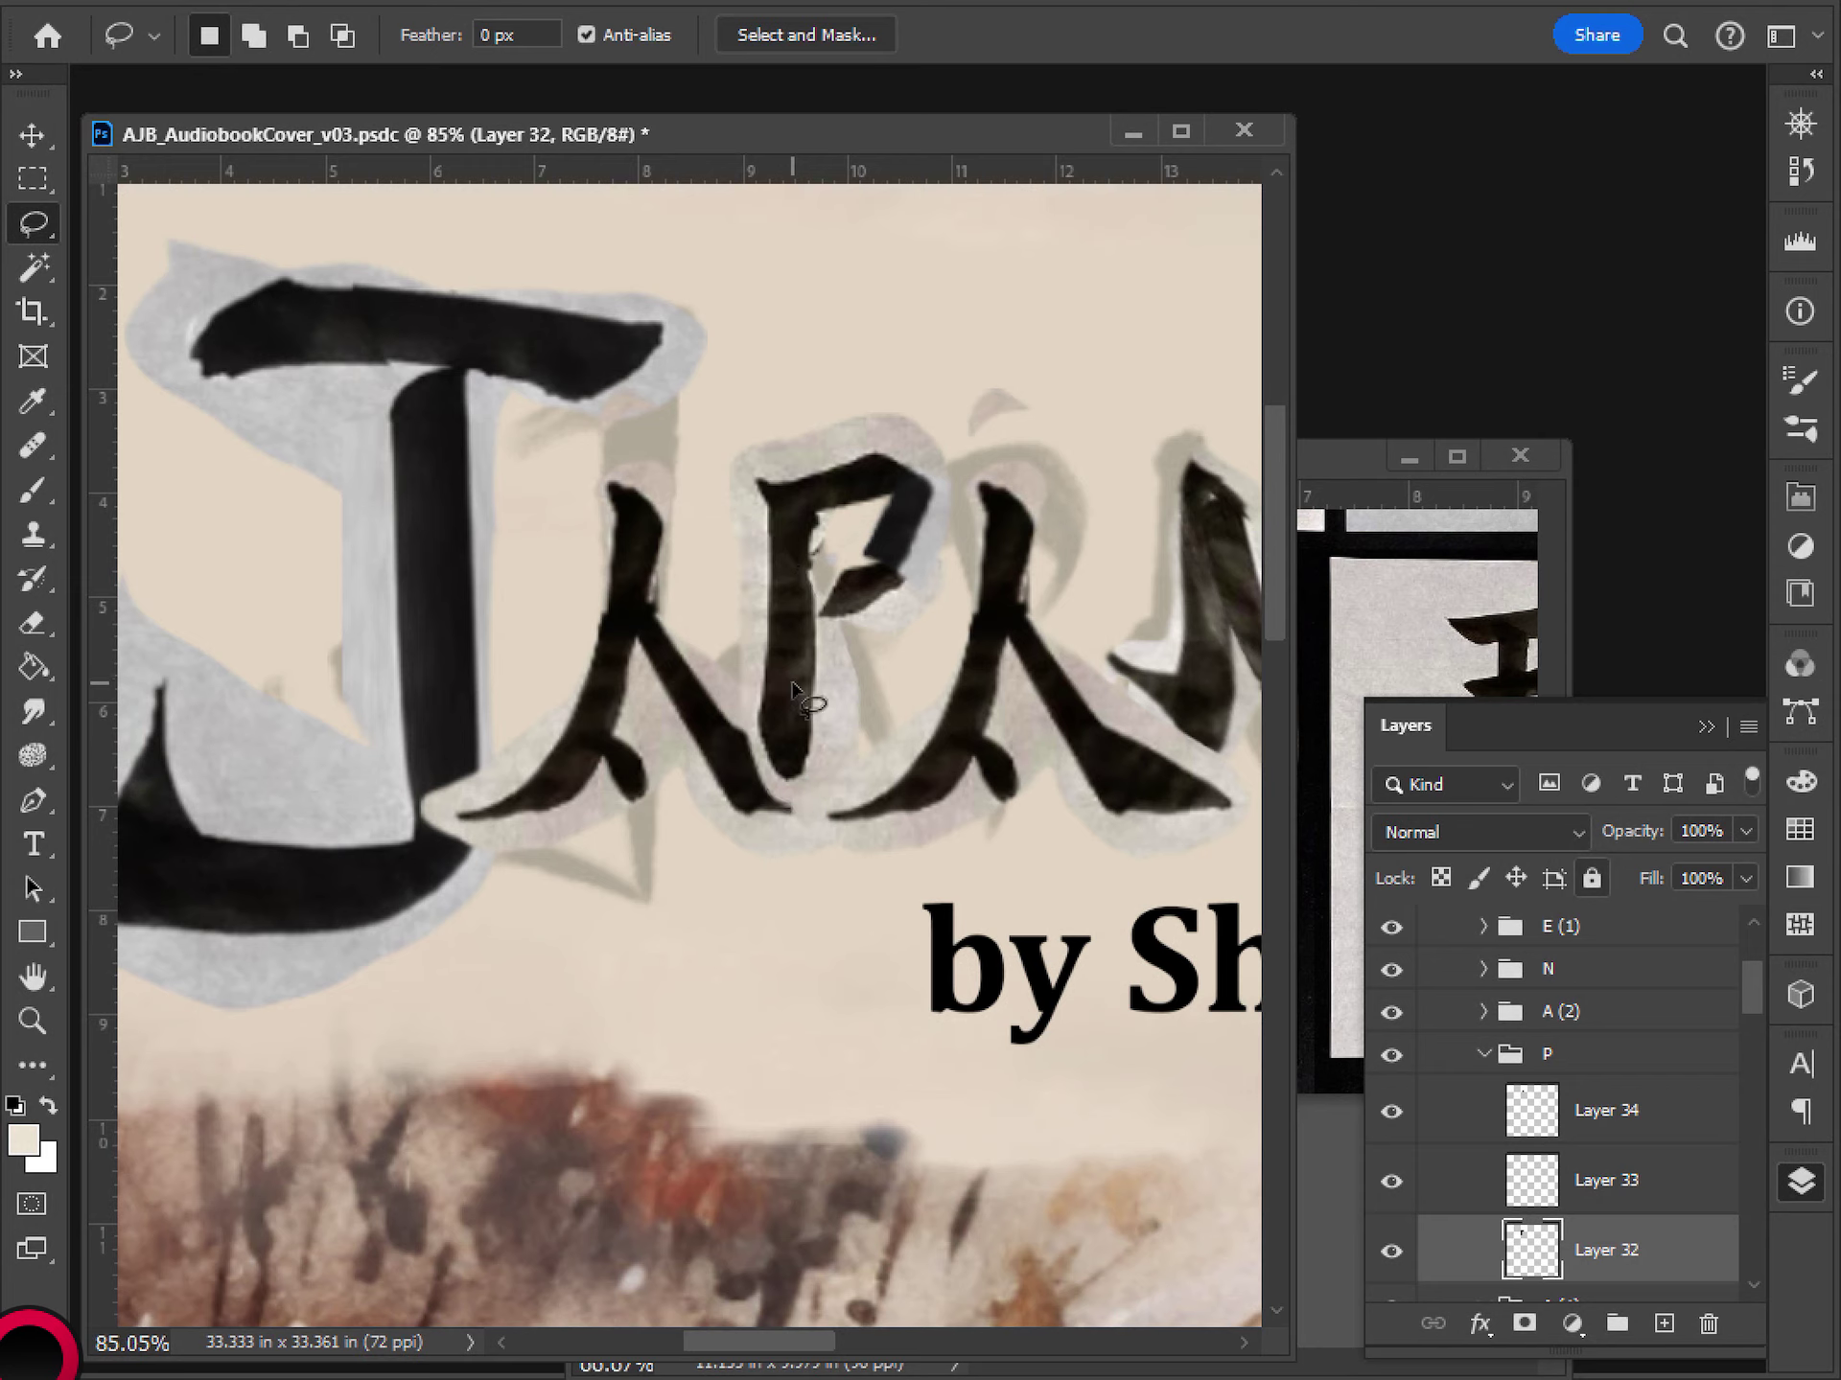
key("ctrl+z")
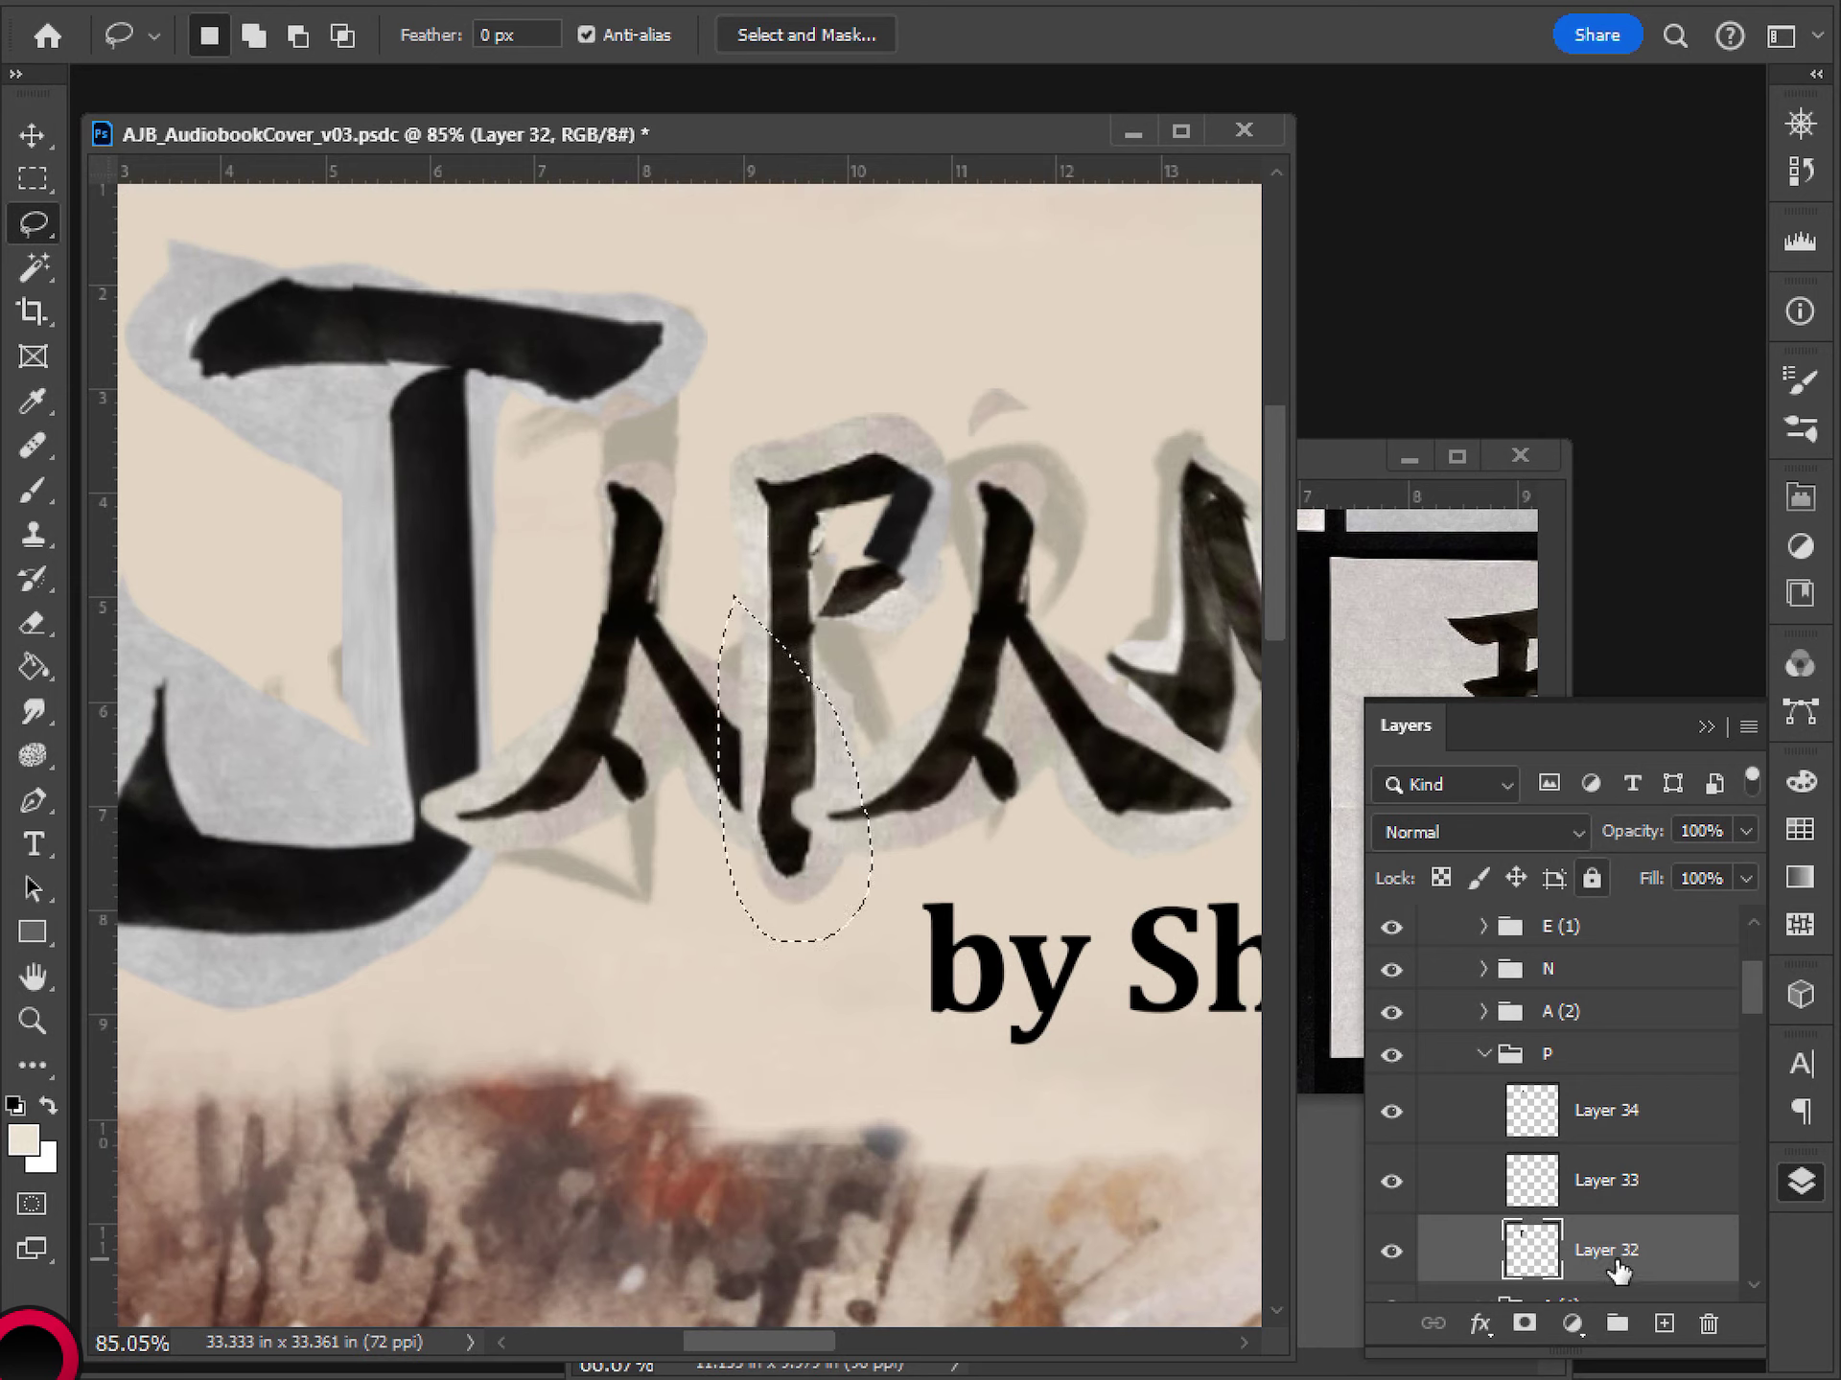
- Duplicate Layer 32, hide the original, and cut the lassoed lower stem from the copy onto its own layer in place
left_click_drag(1624, 1247, 1625, 1225, "alt")
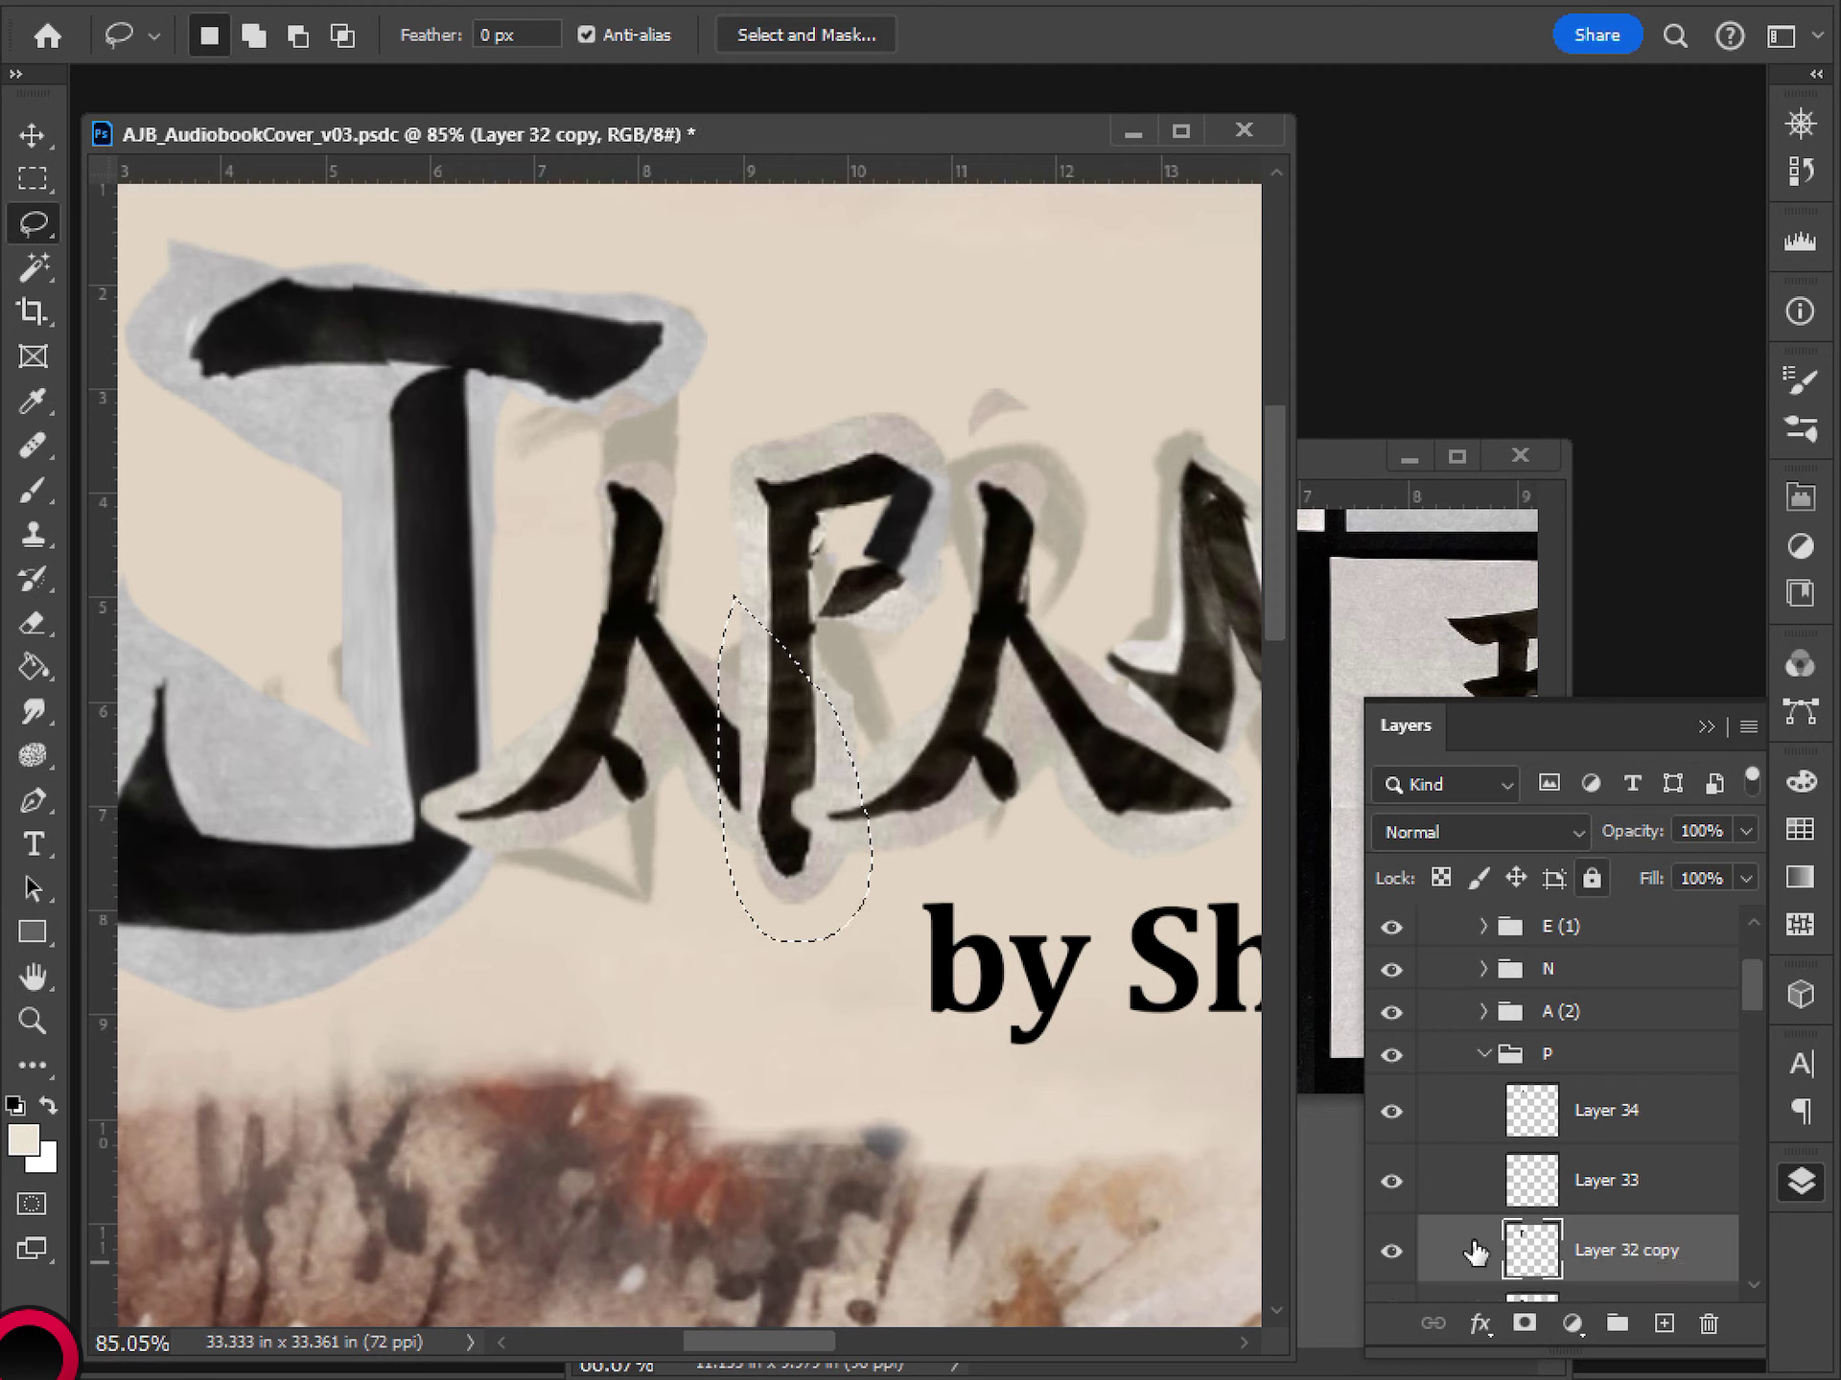
scroll(1471, 1217, "down", 2)
left_click(1391, 1191)
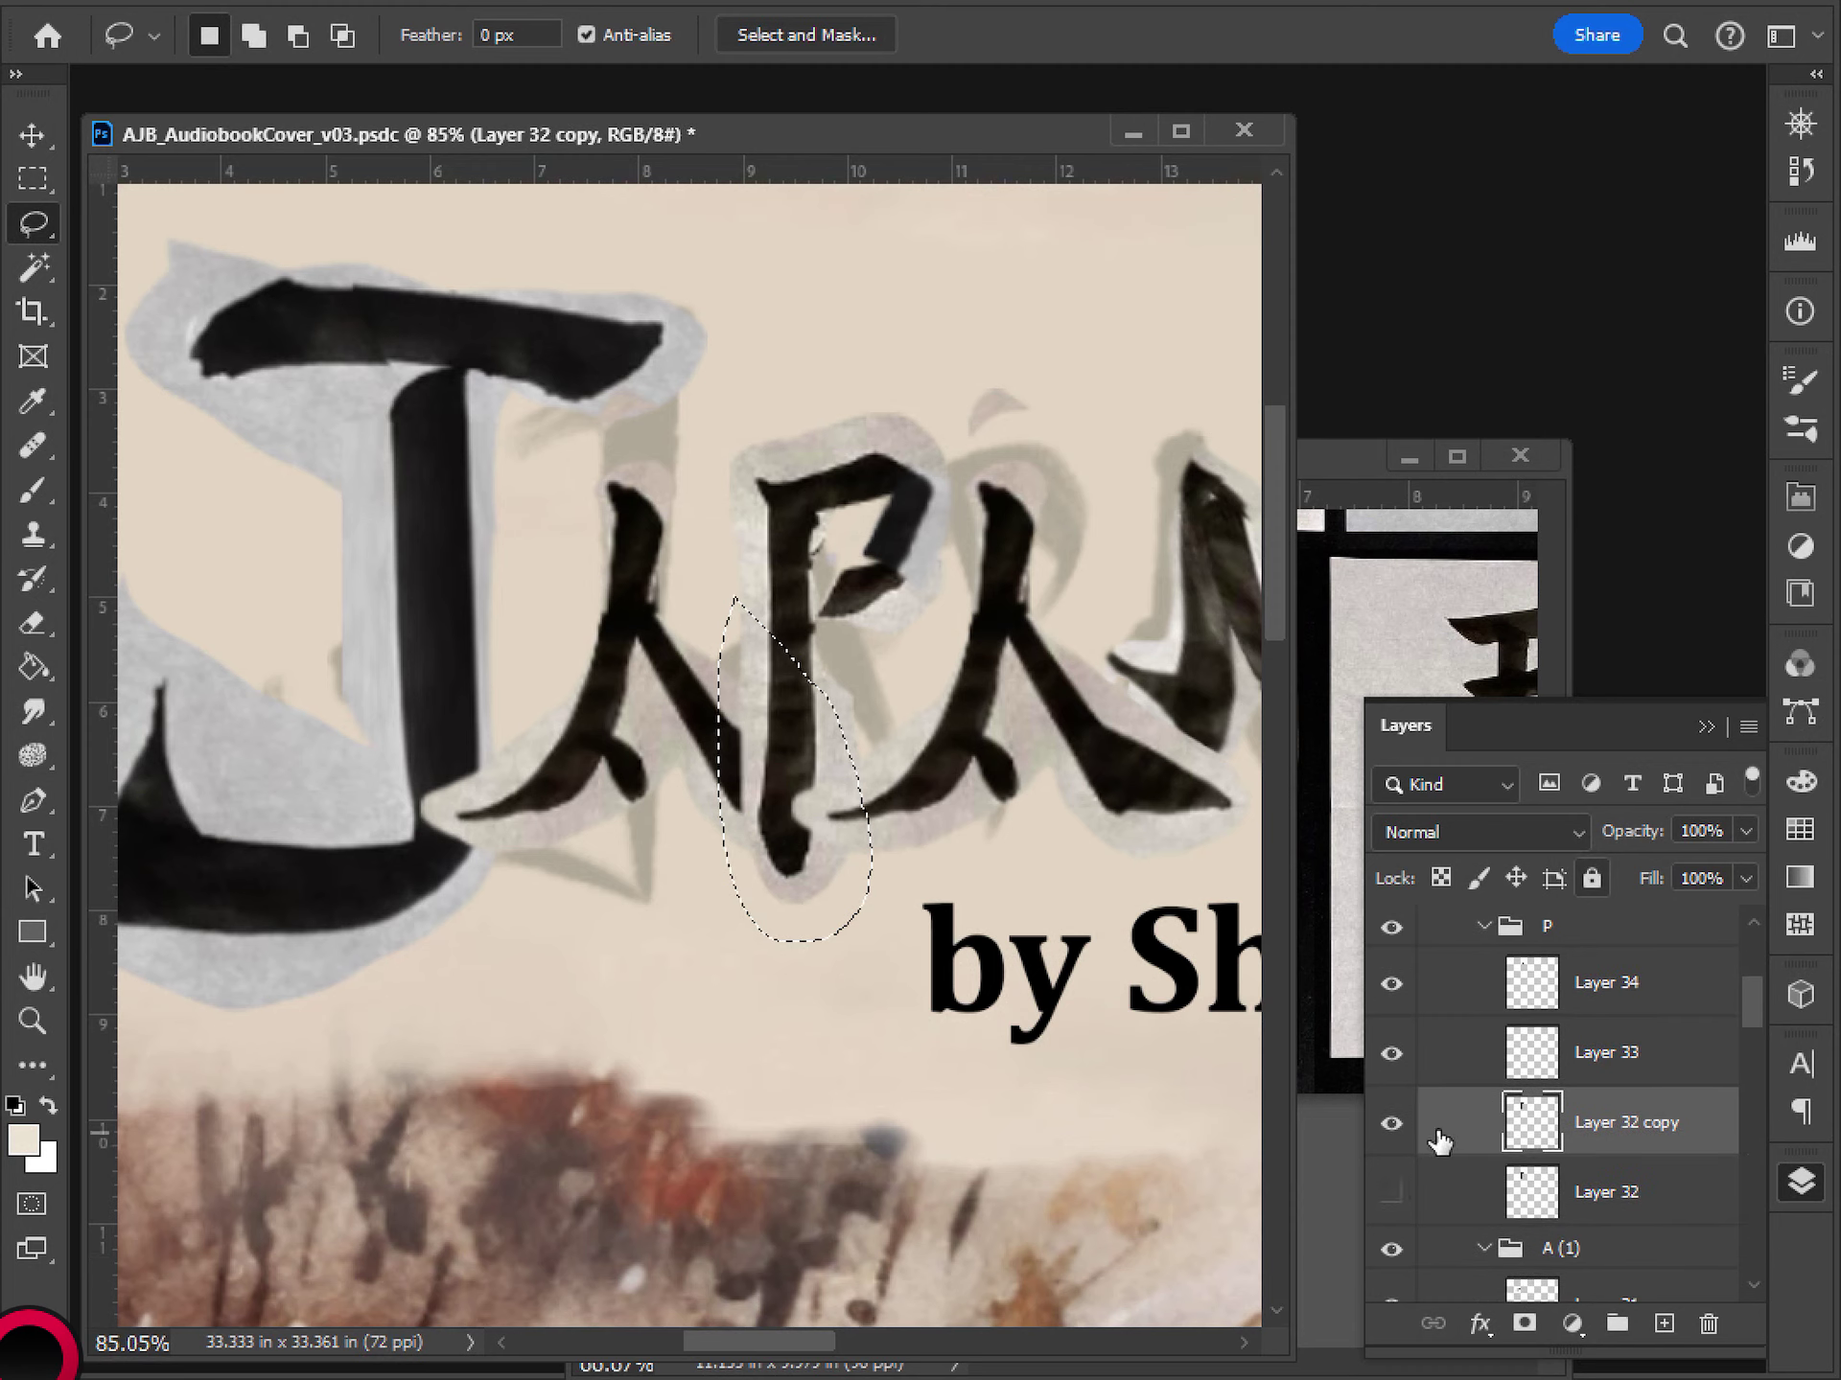
key("Delete")
key("ctrl+d")
key("ctrl+shift+v")
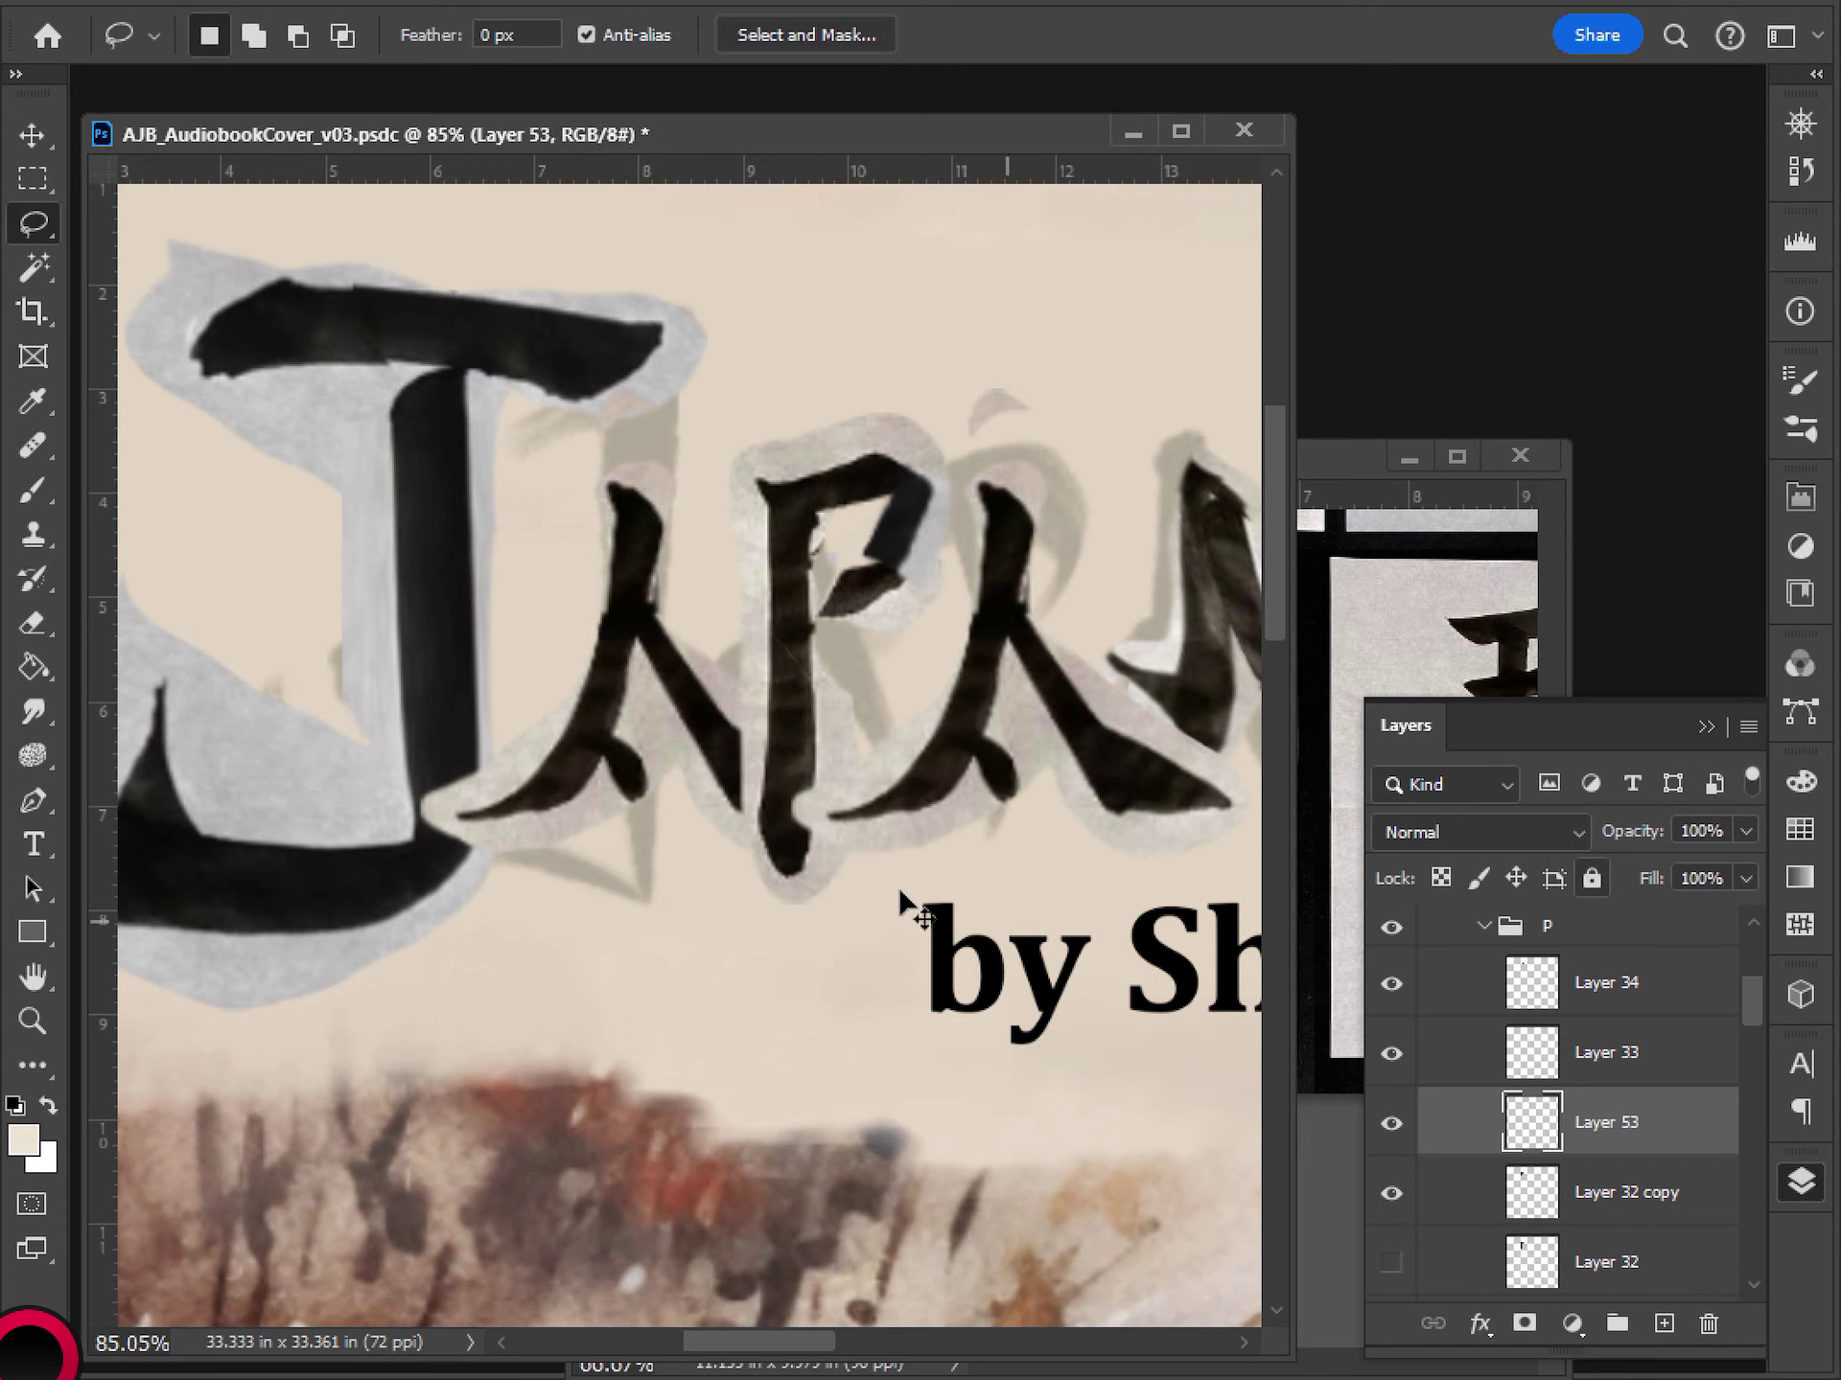
- Move the separated lower stem piece up over the remaining stem to shorten the P
key("v")
left_click_drag(802, 805, 777, 691)
scroll(859, 704, "down", 5)
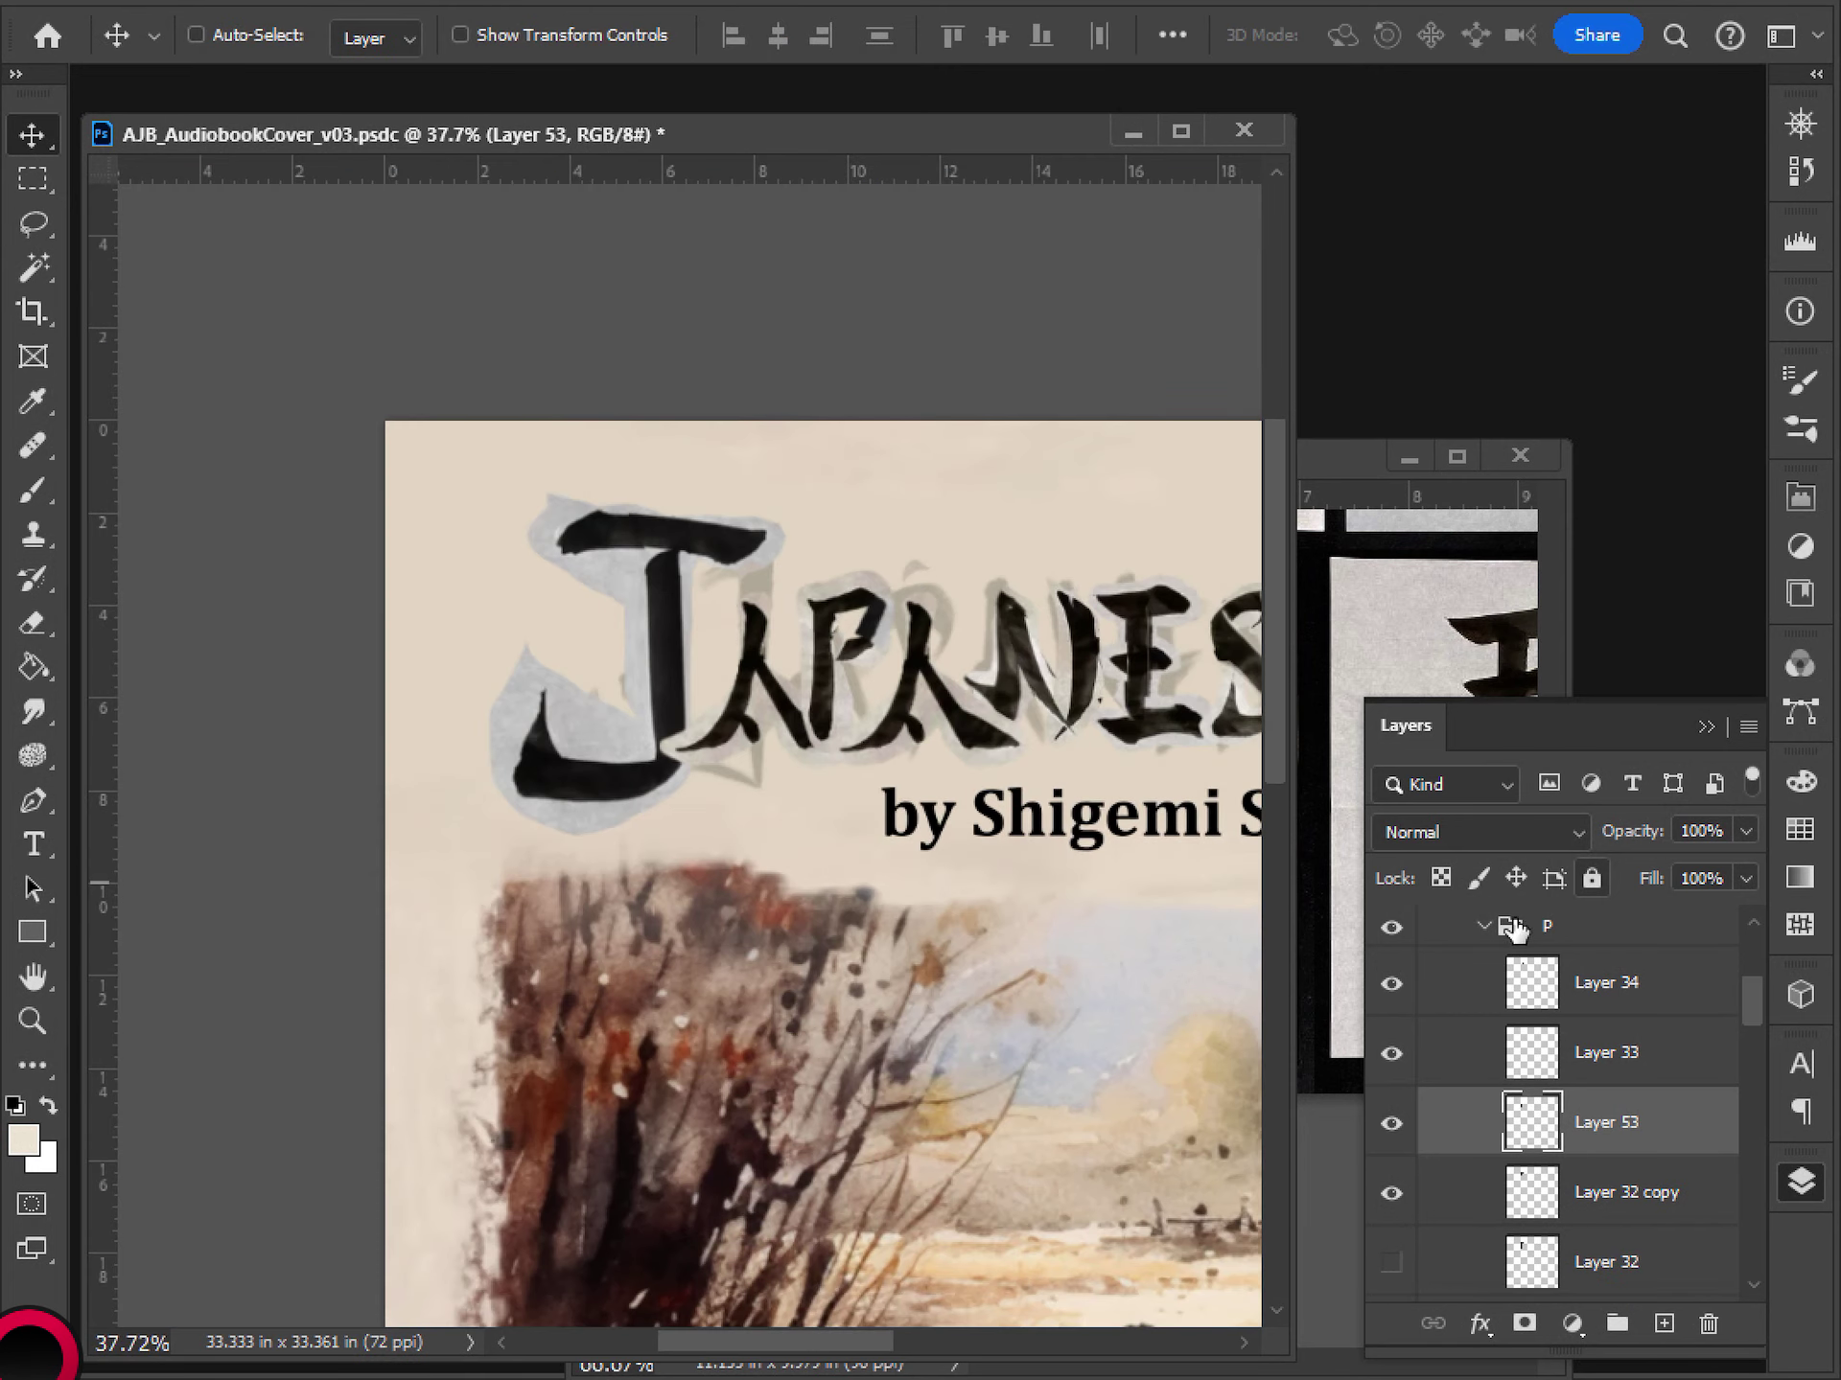
- Select the letter groups A (2) through E (2) and move them slightly left, closer to the P
scroll(1542, 1030, "up", 3)
left_click(1596, 1057)
scroll(1563, 1088, "up", 3)
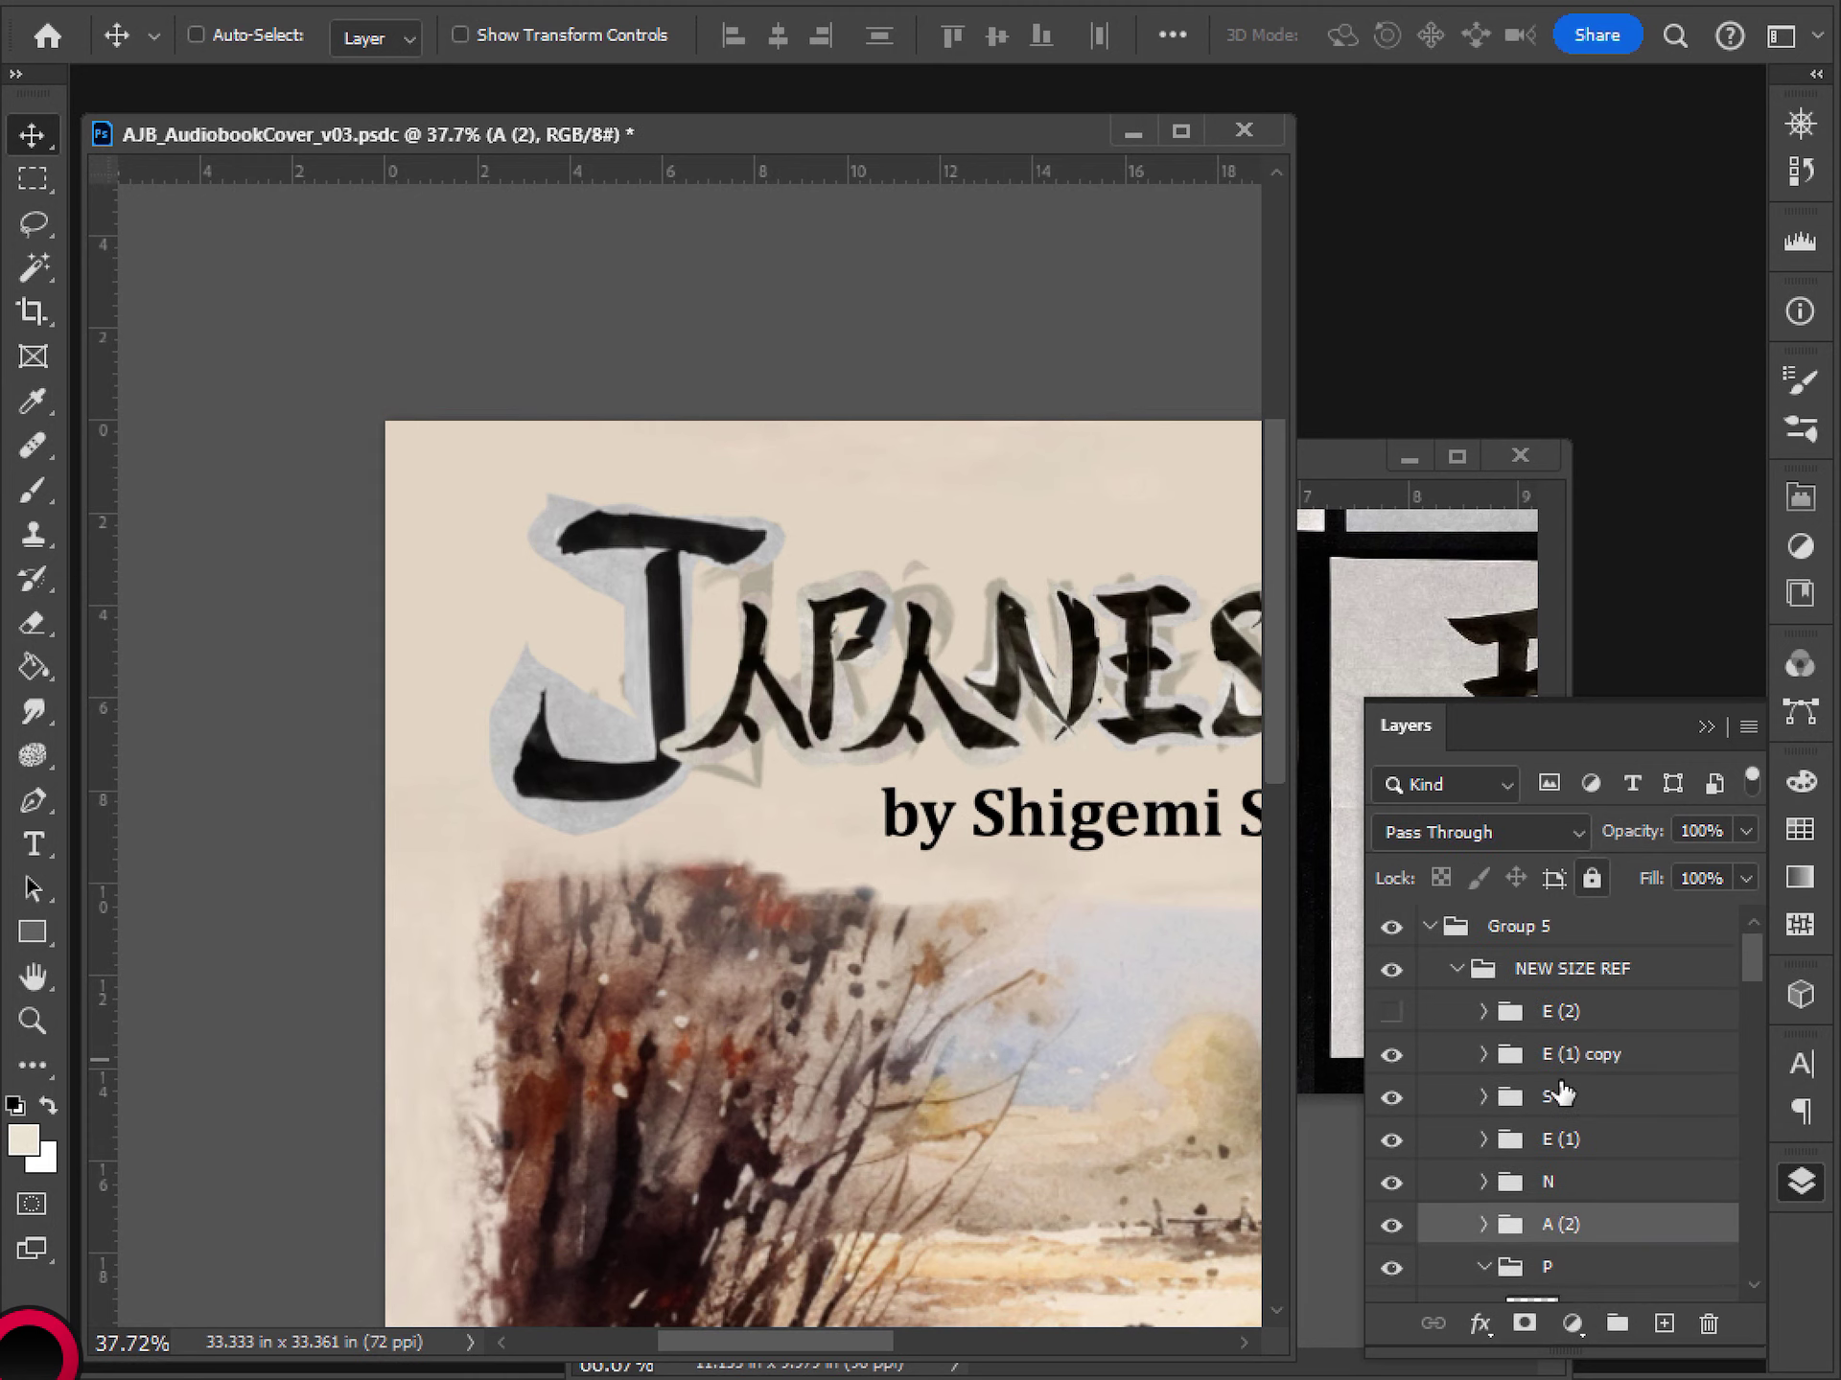
left_click(1603, 1033, "shift")
left_click_drag(1097, 751, 1071, 729)
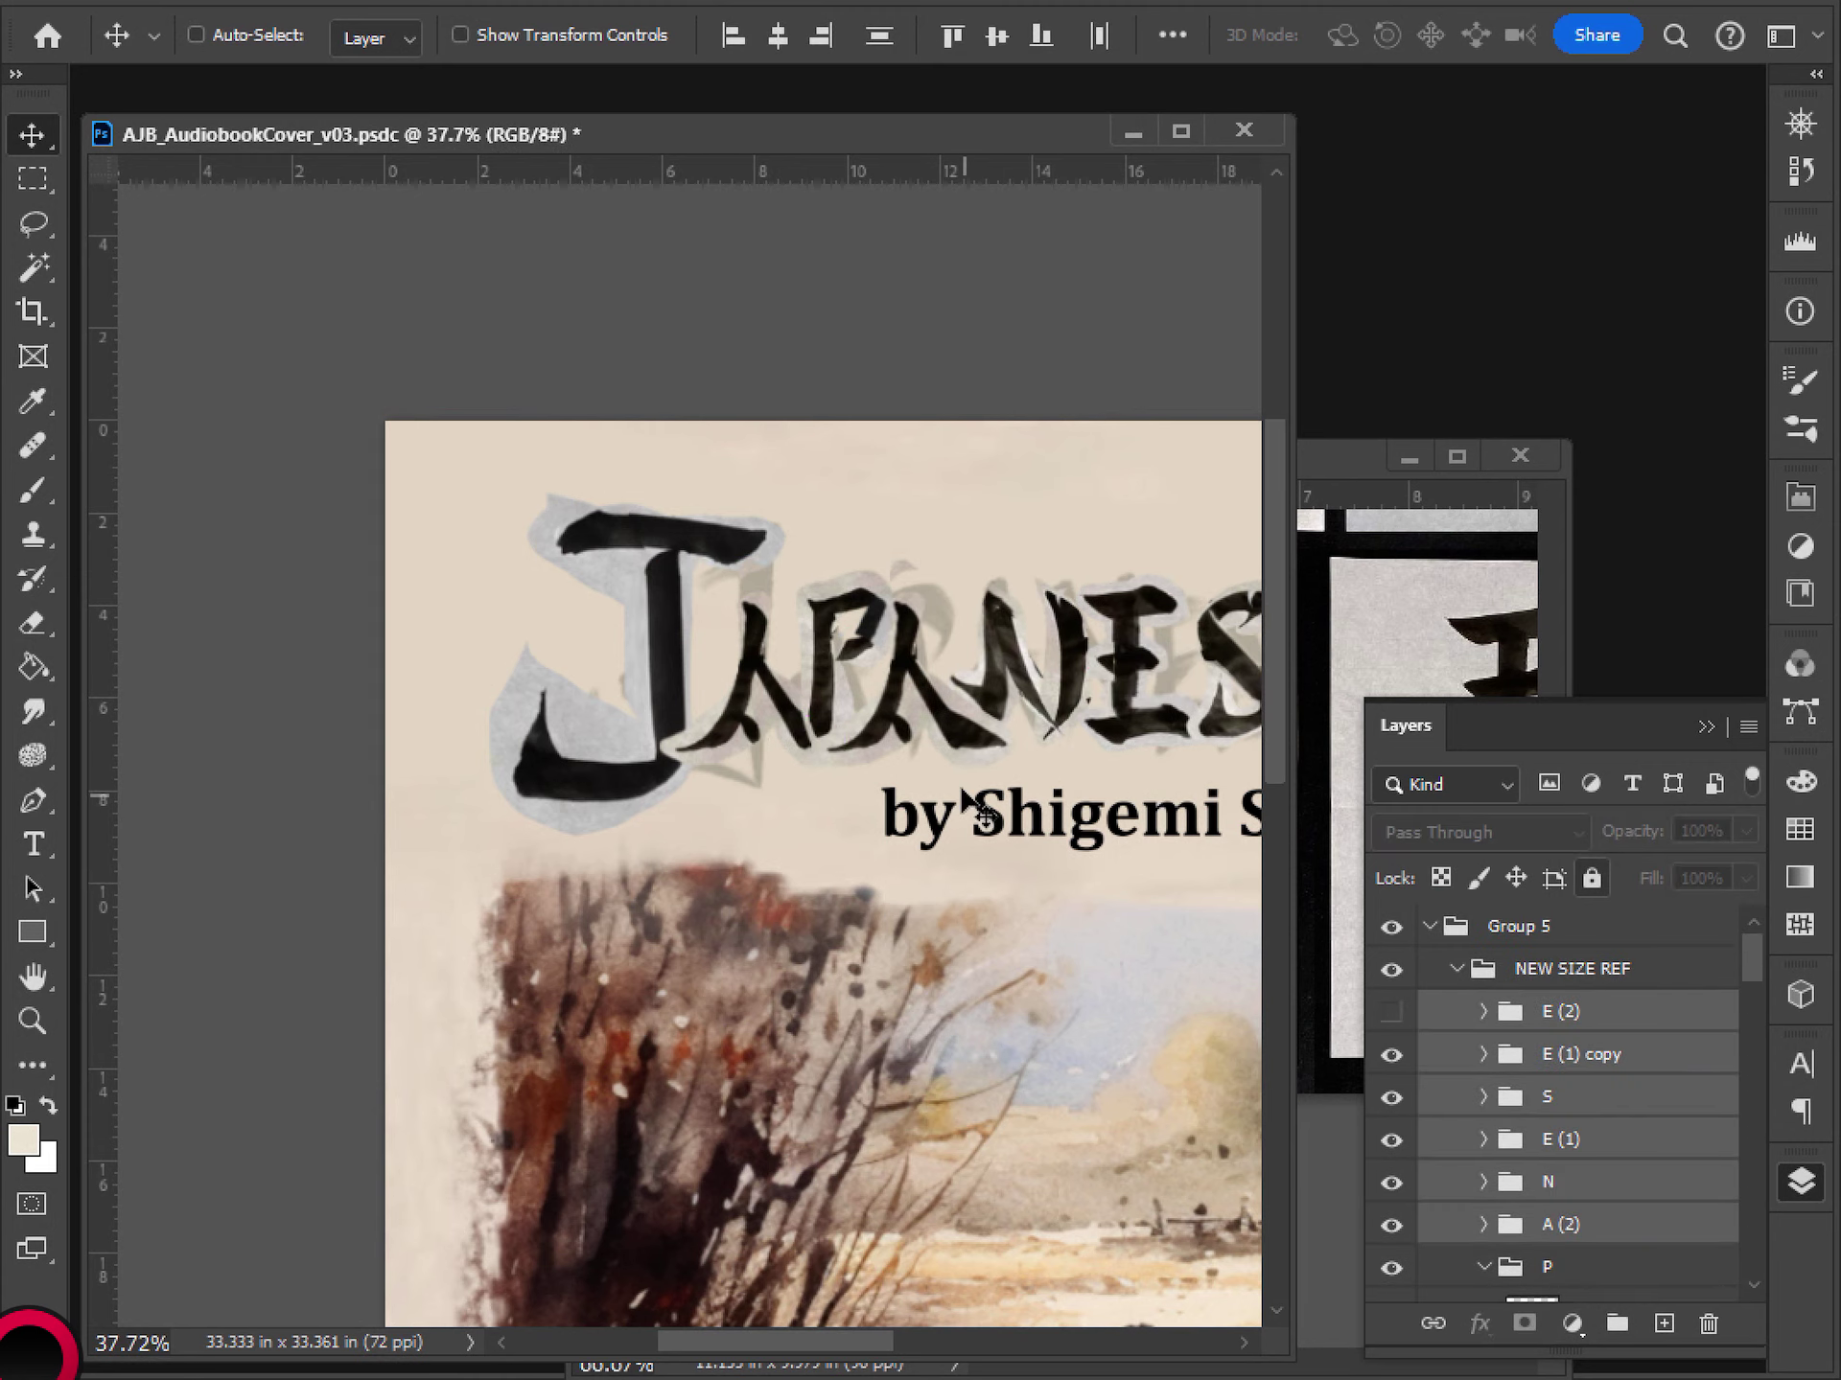
- Examine the spacing of the J, A, P and following letters, both in the whole cover and close up
scroll(969, 803, "down", 3)
scroll(906, 786, "up", 3)
scroll(891, 805, "down", 3)
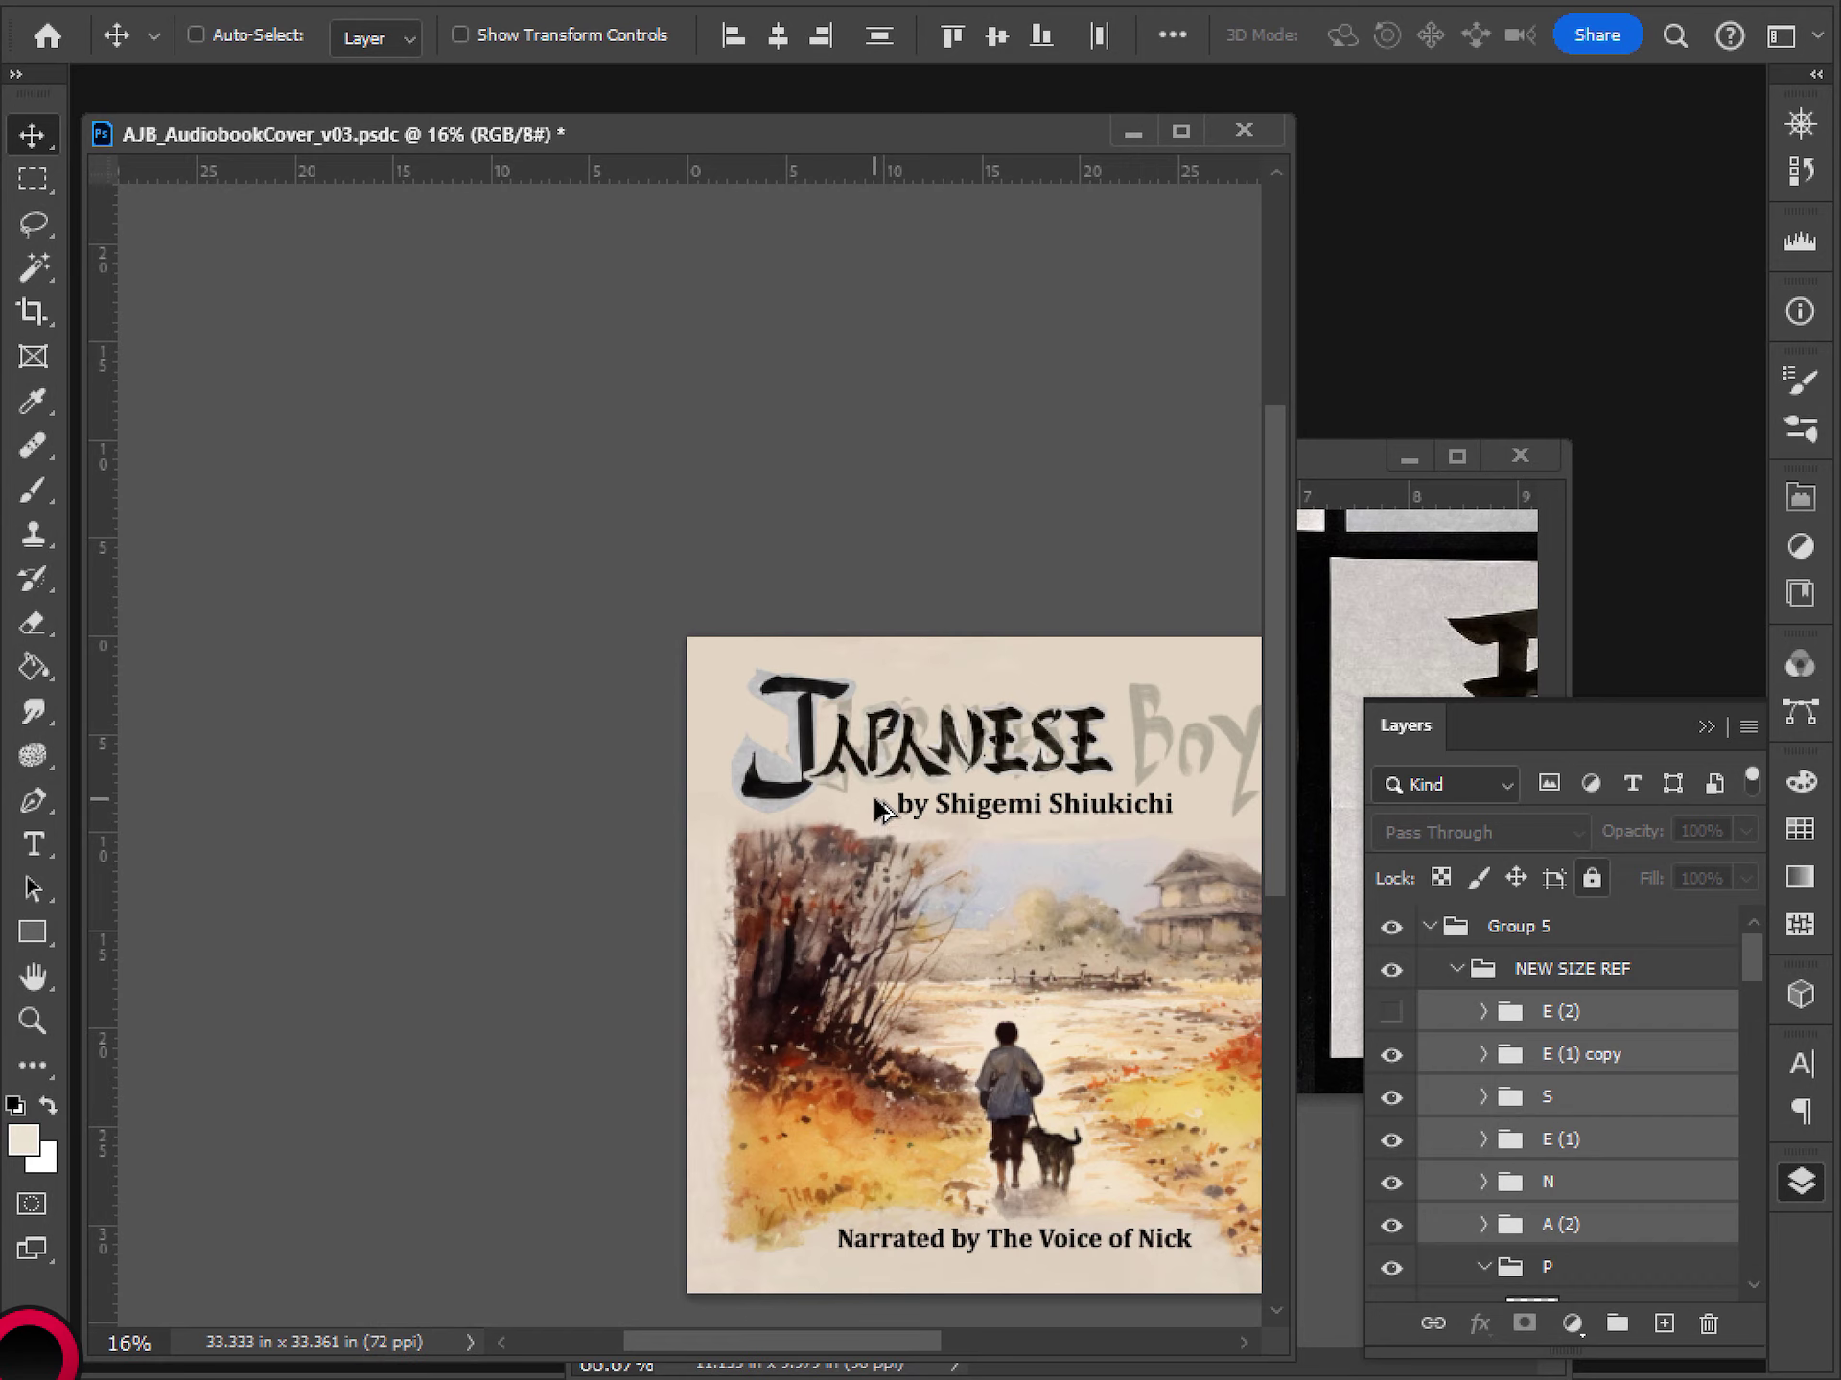
scroll(881, 810, "down", 1)
scroll(870, 822, "up", 3)
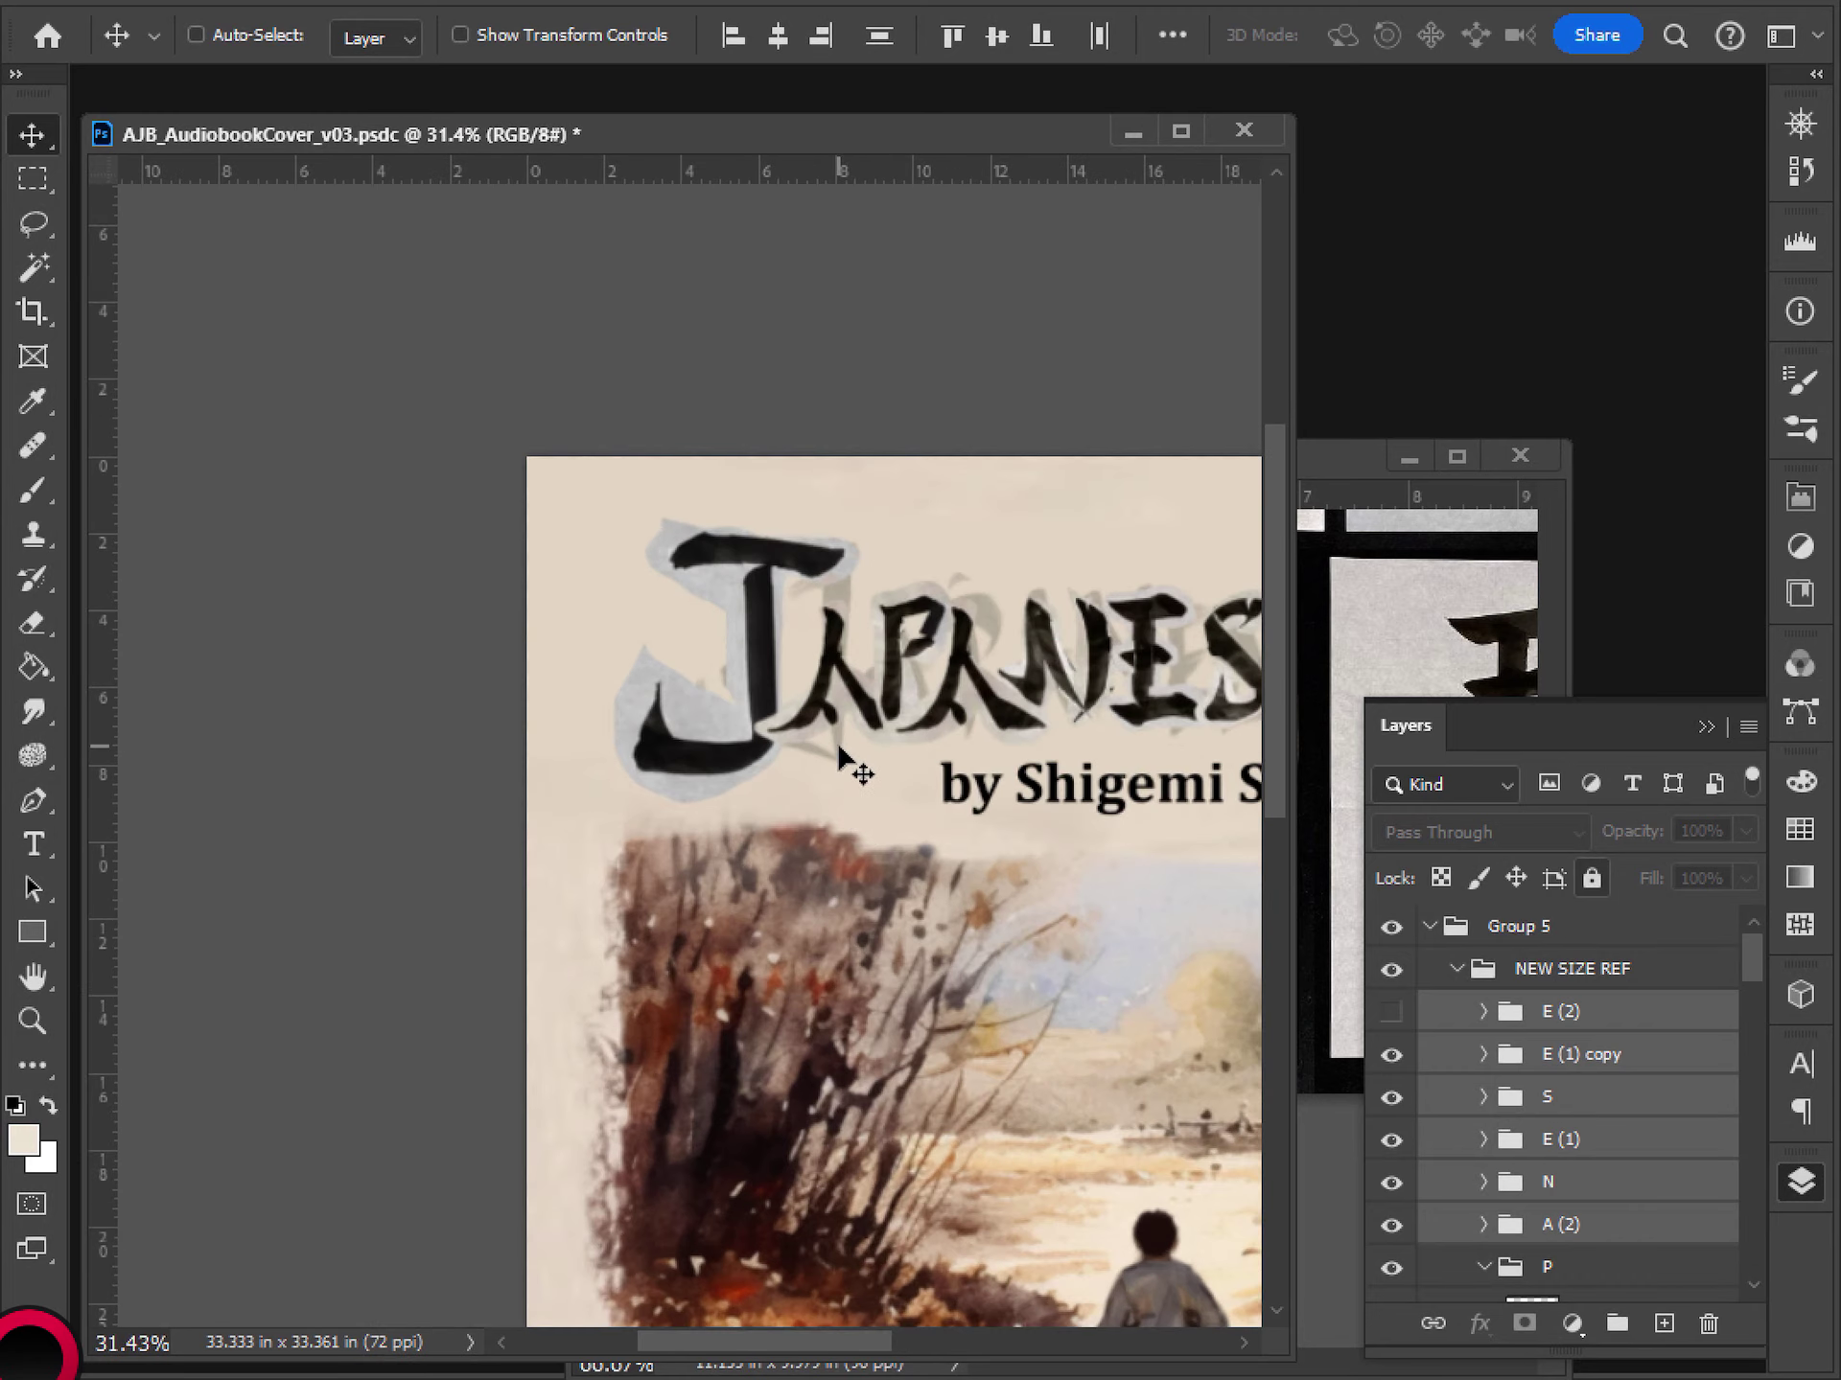
scroll(848, 738, "up", 2)
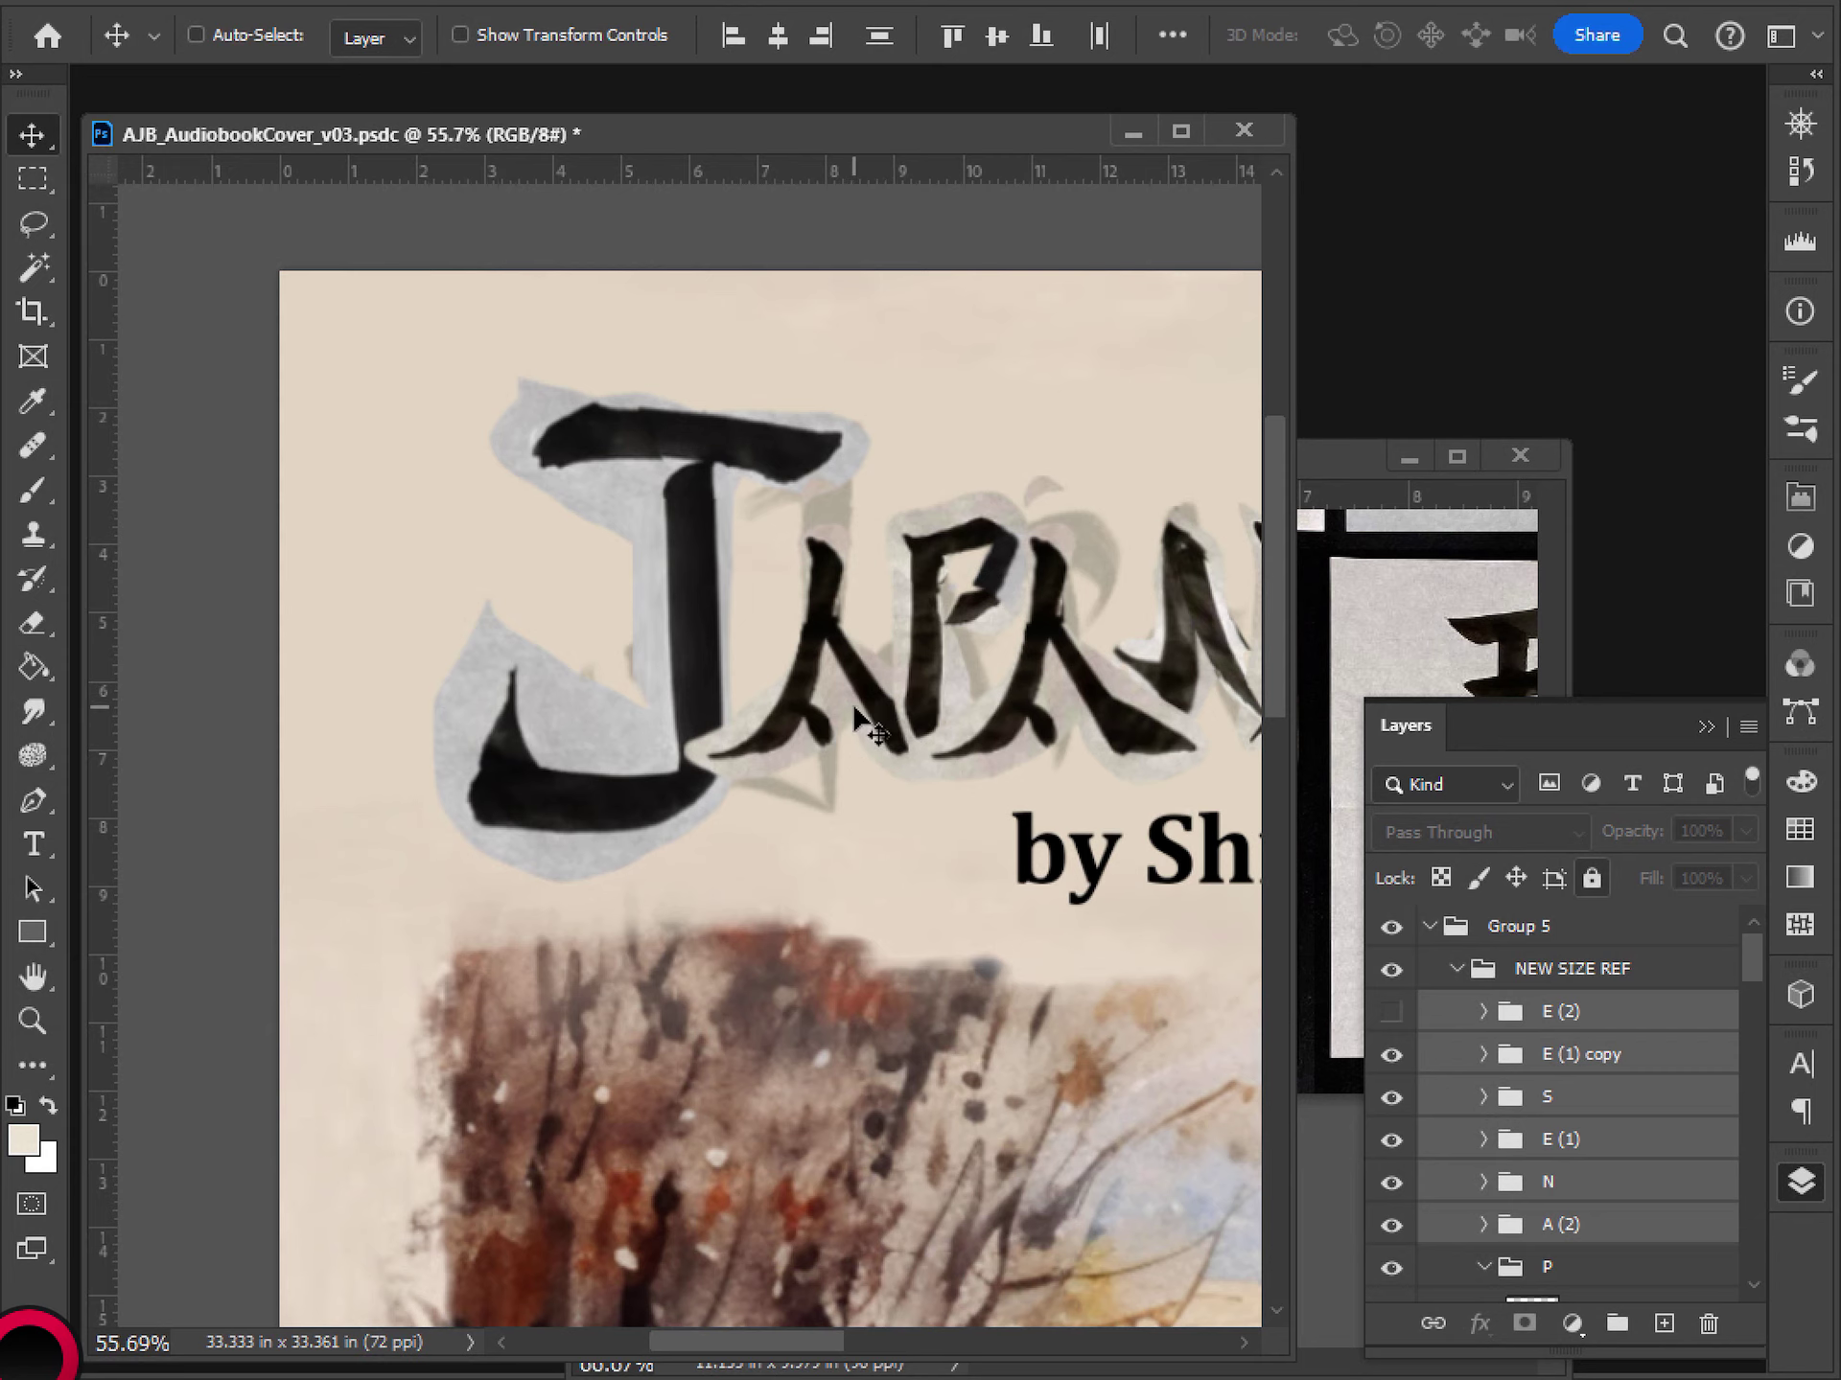
scroll(854, 708, "right", 8)
scroll(854, 708, "up", 3)
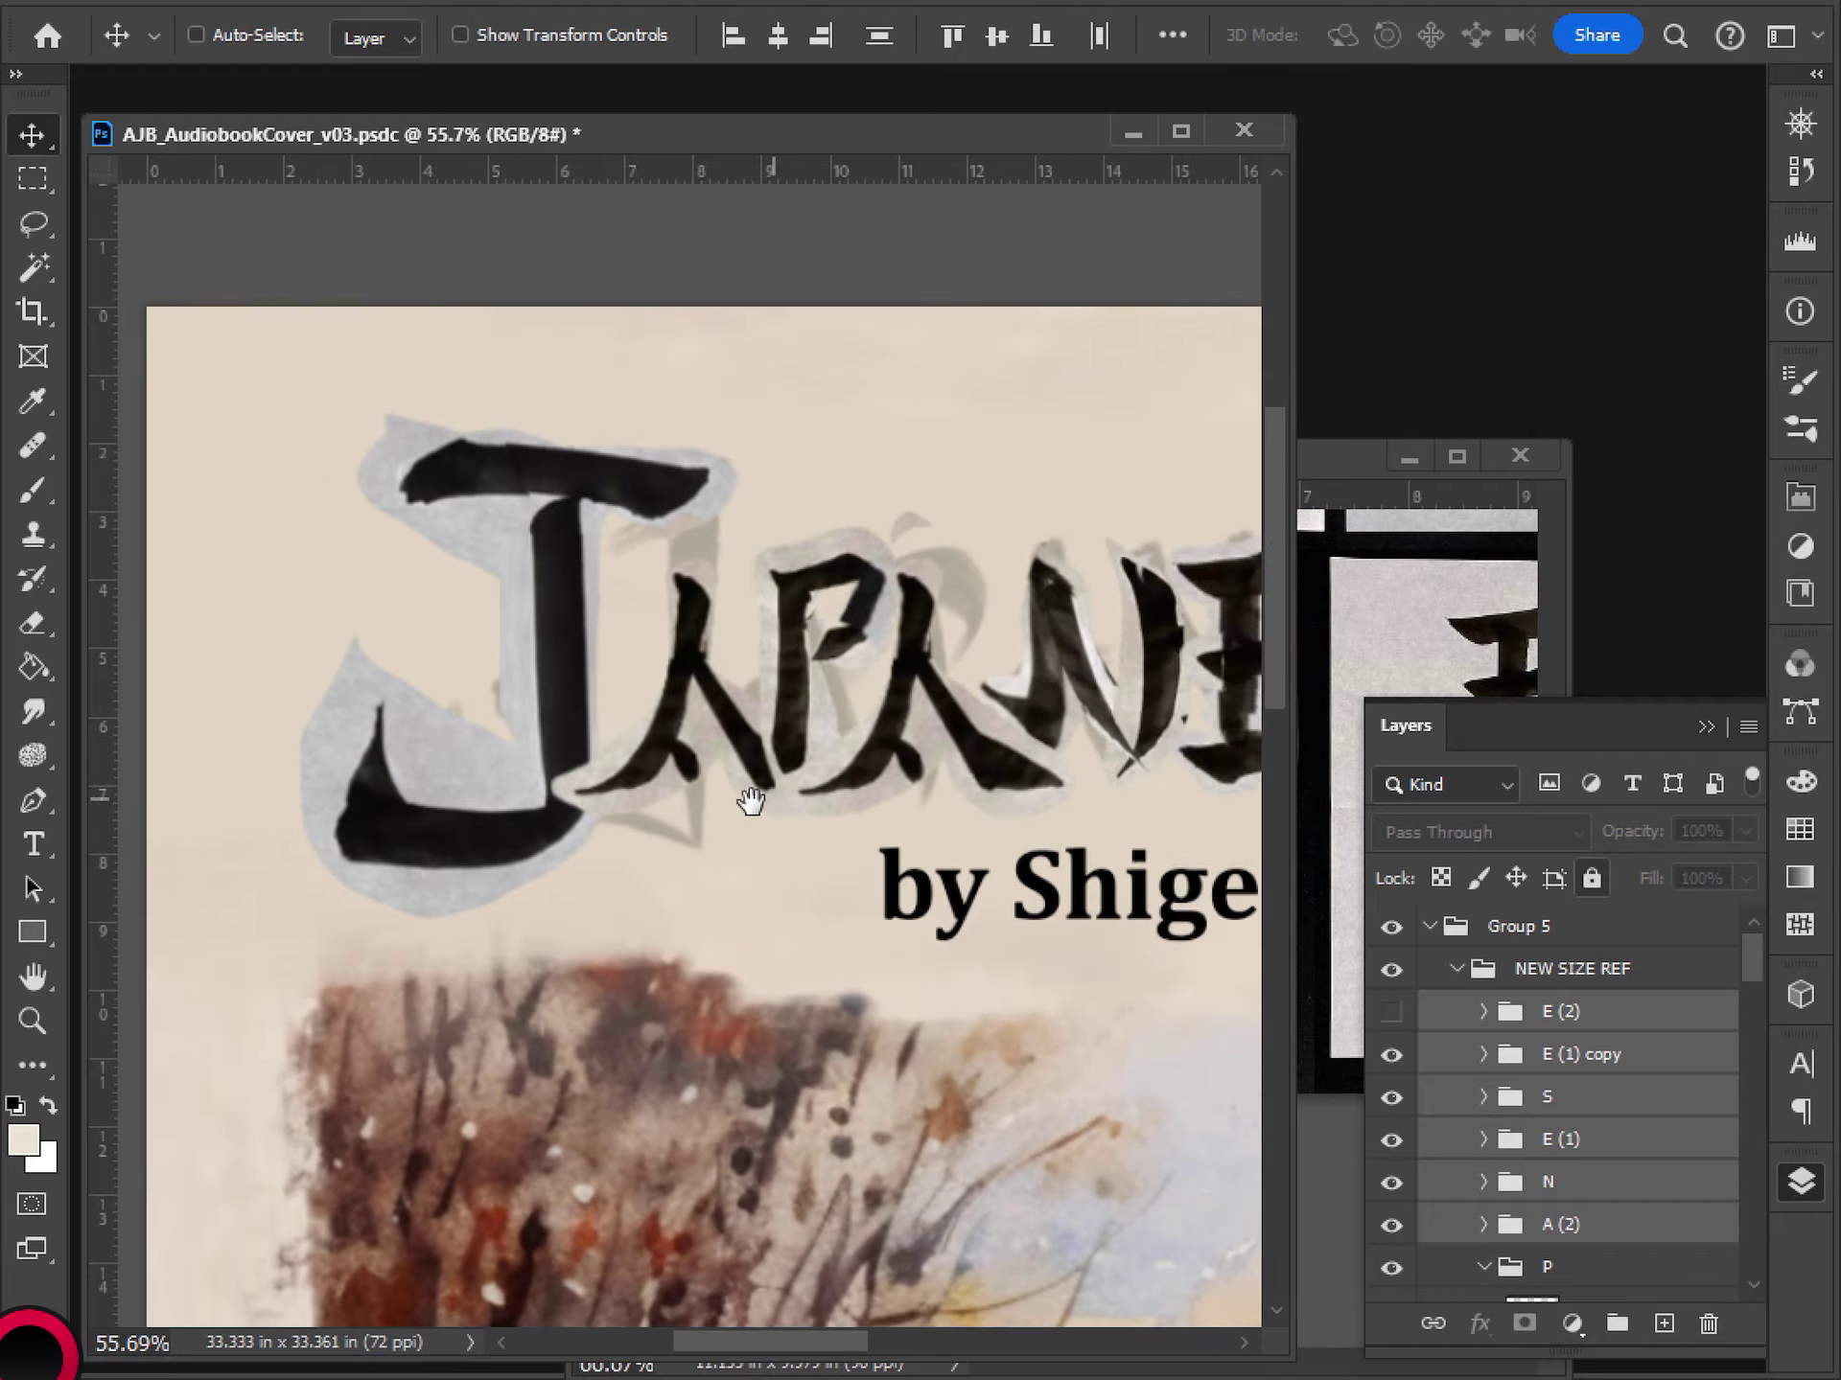
- Collapse the P group, open the A (1) group and select its Layer 31
scroll(842, 757, "down", 3)
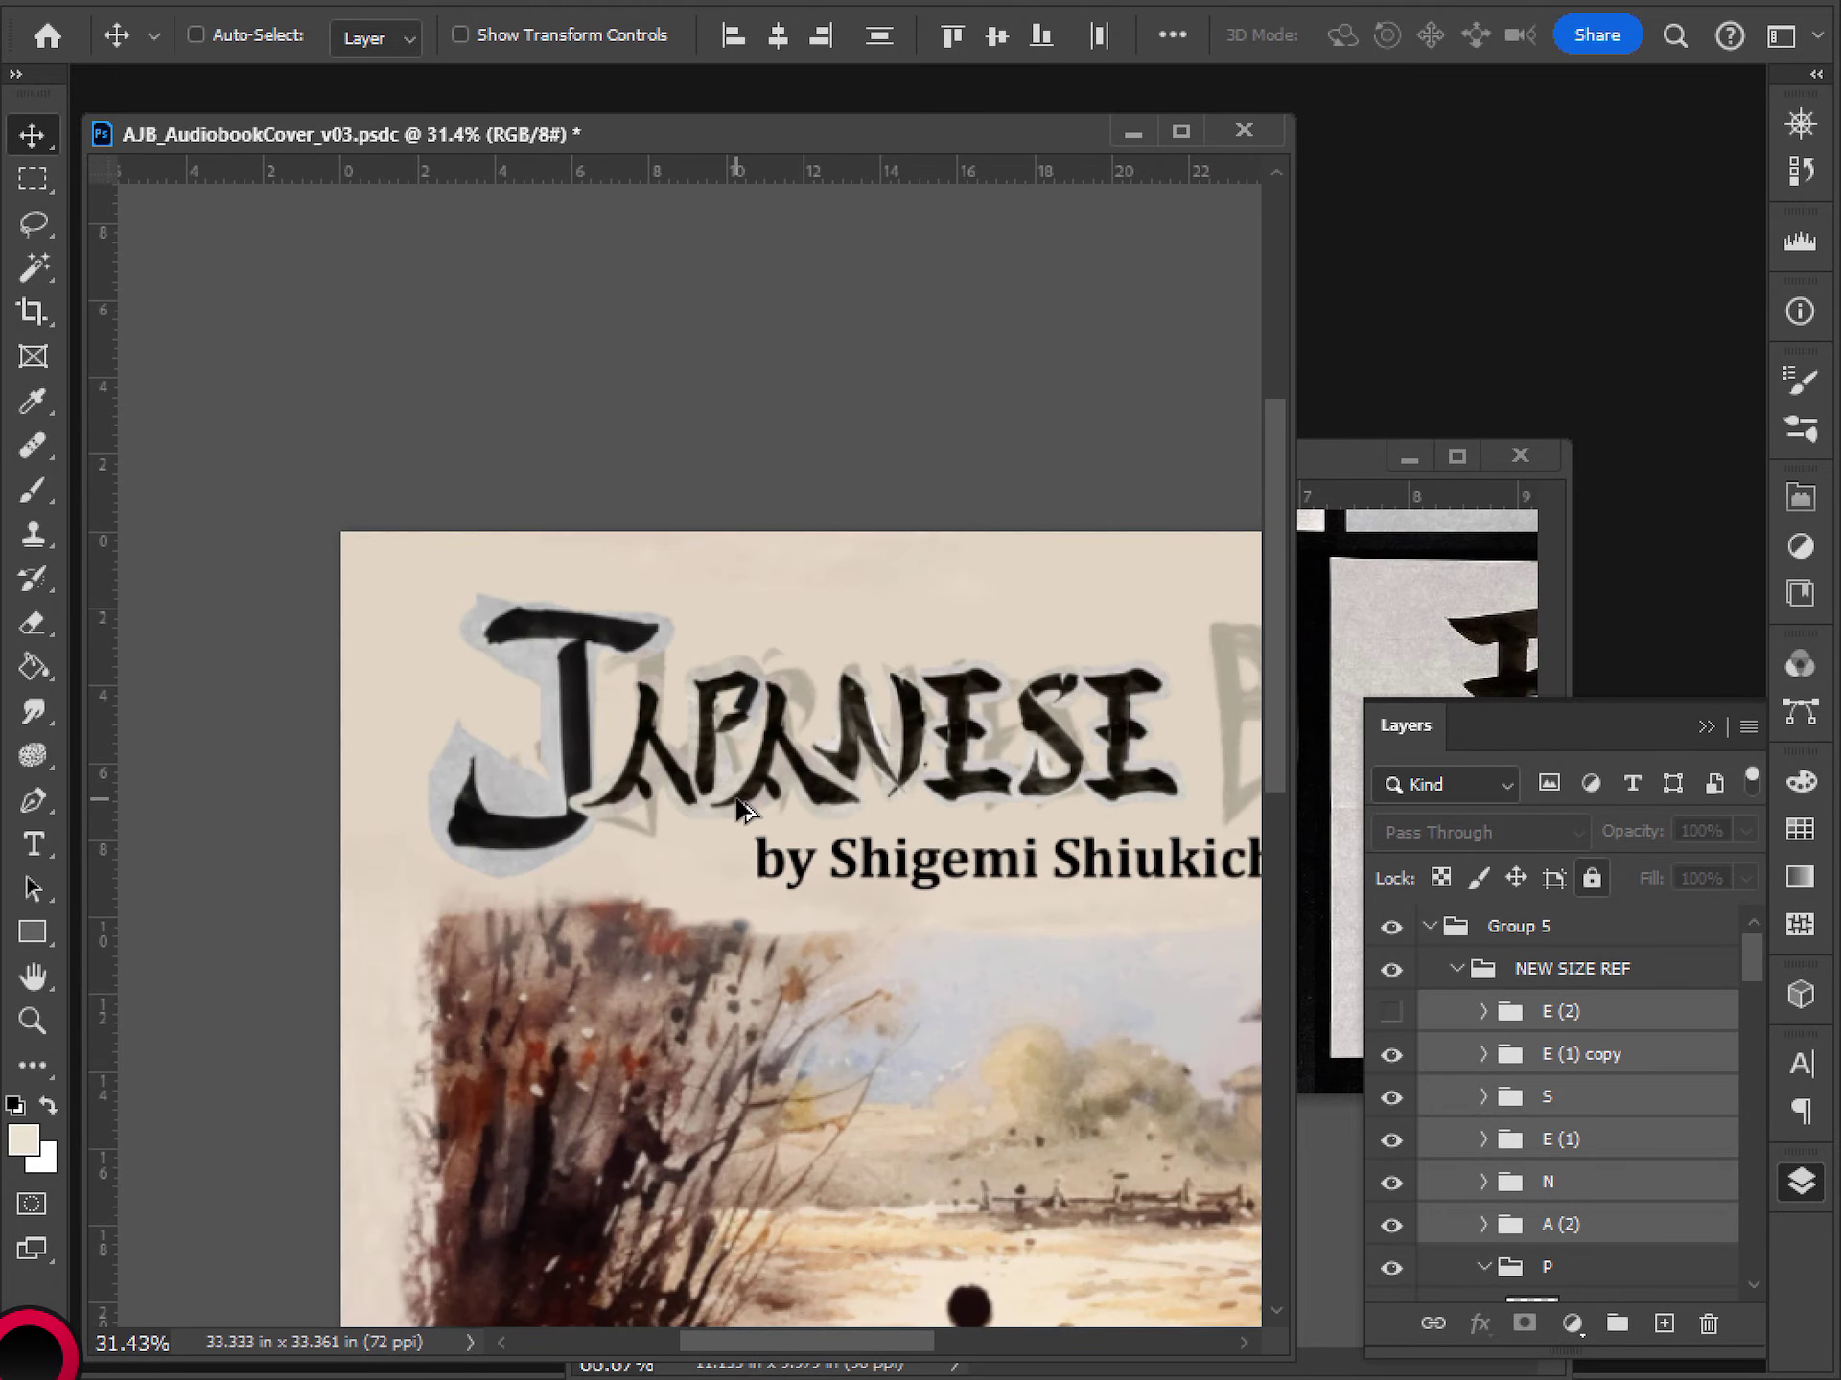
scroll(700, 800, "down", 2)
scroll(700, 799, "up", 3)
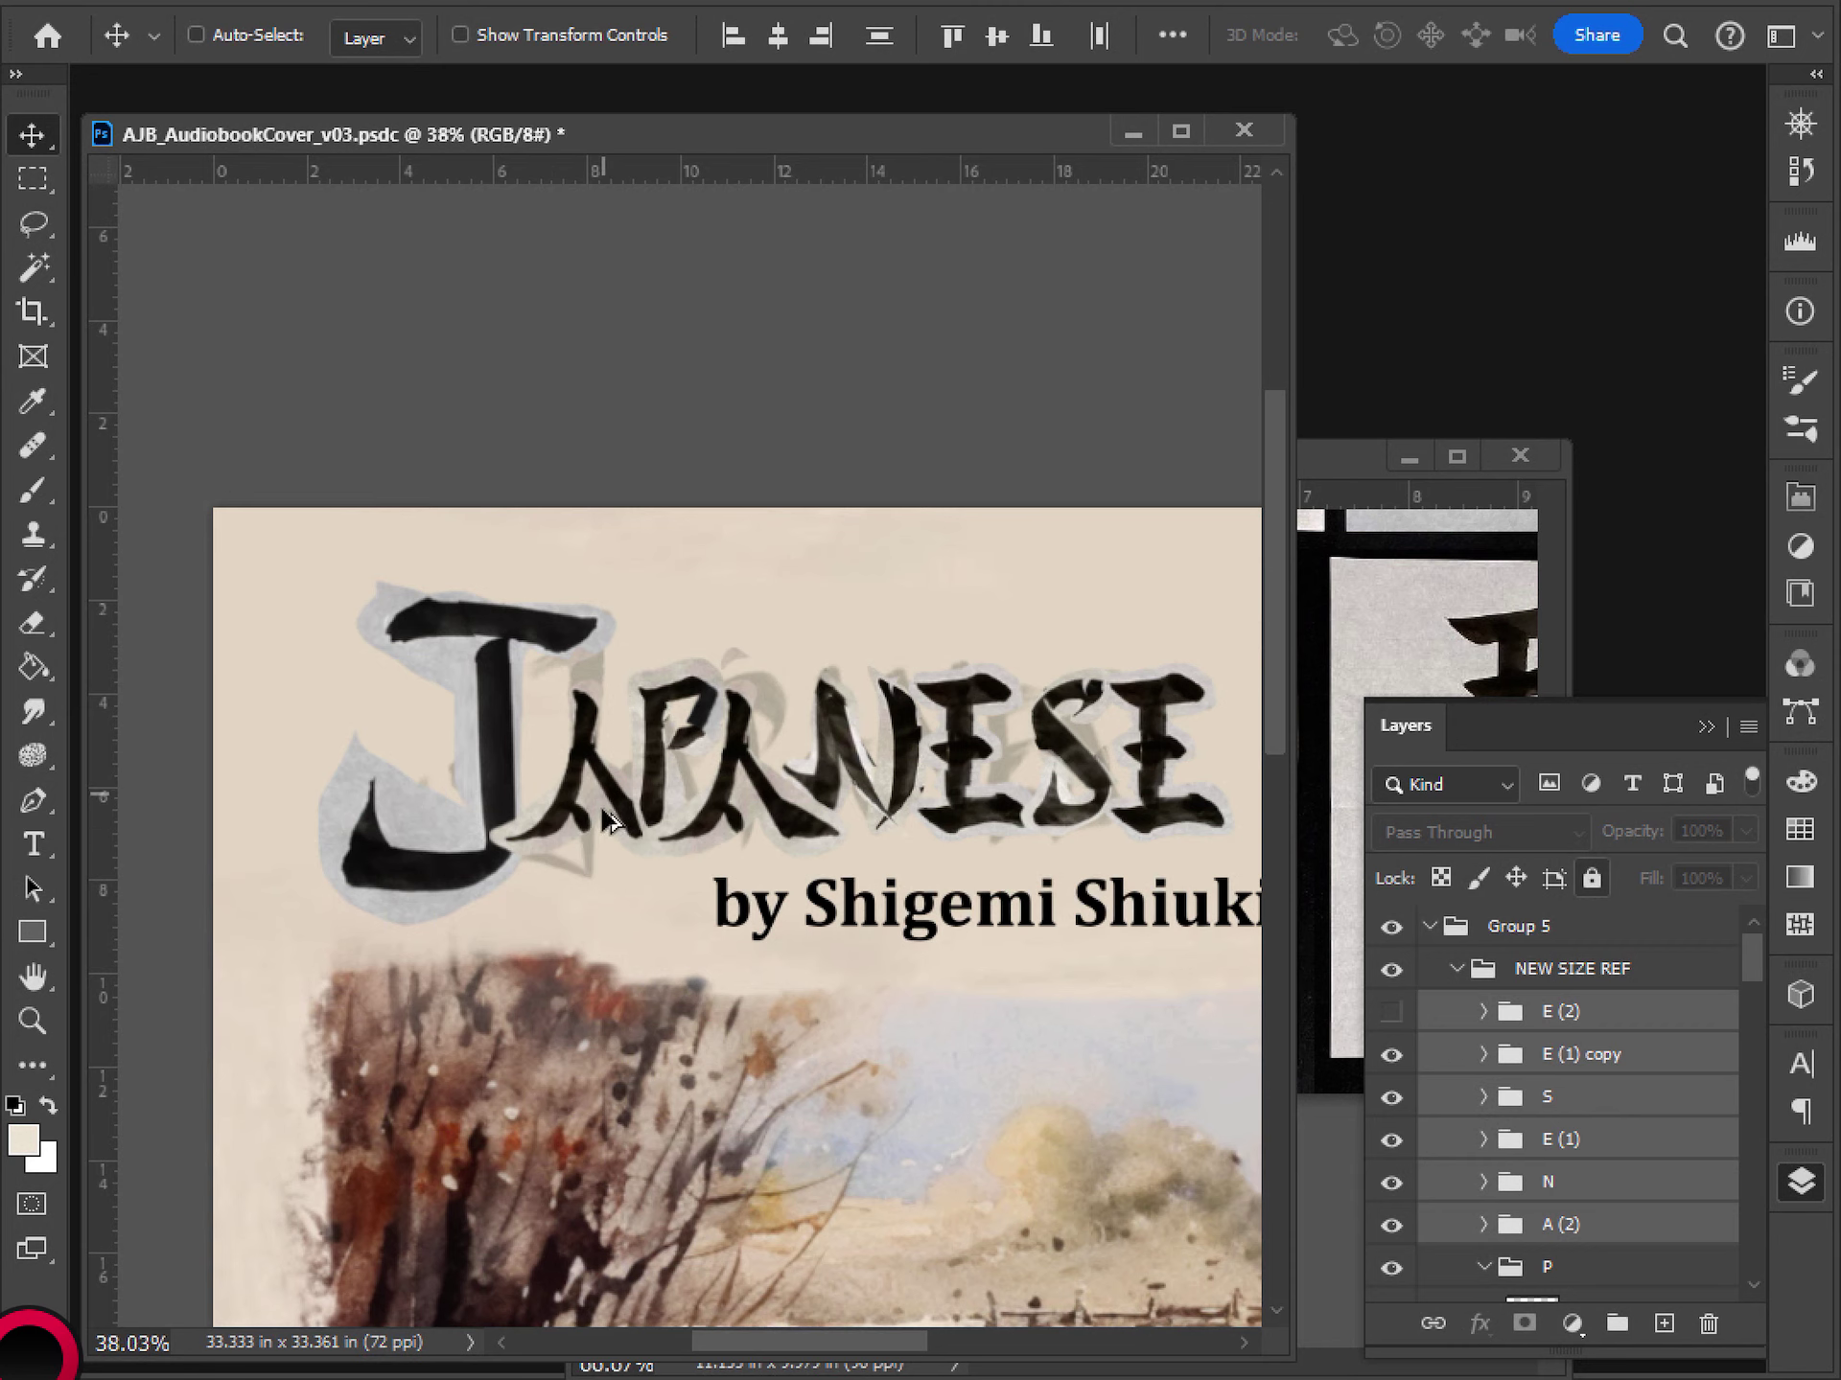
scroll(537, 844, "up", 4)
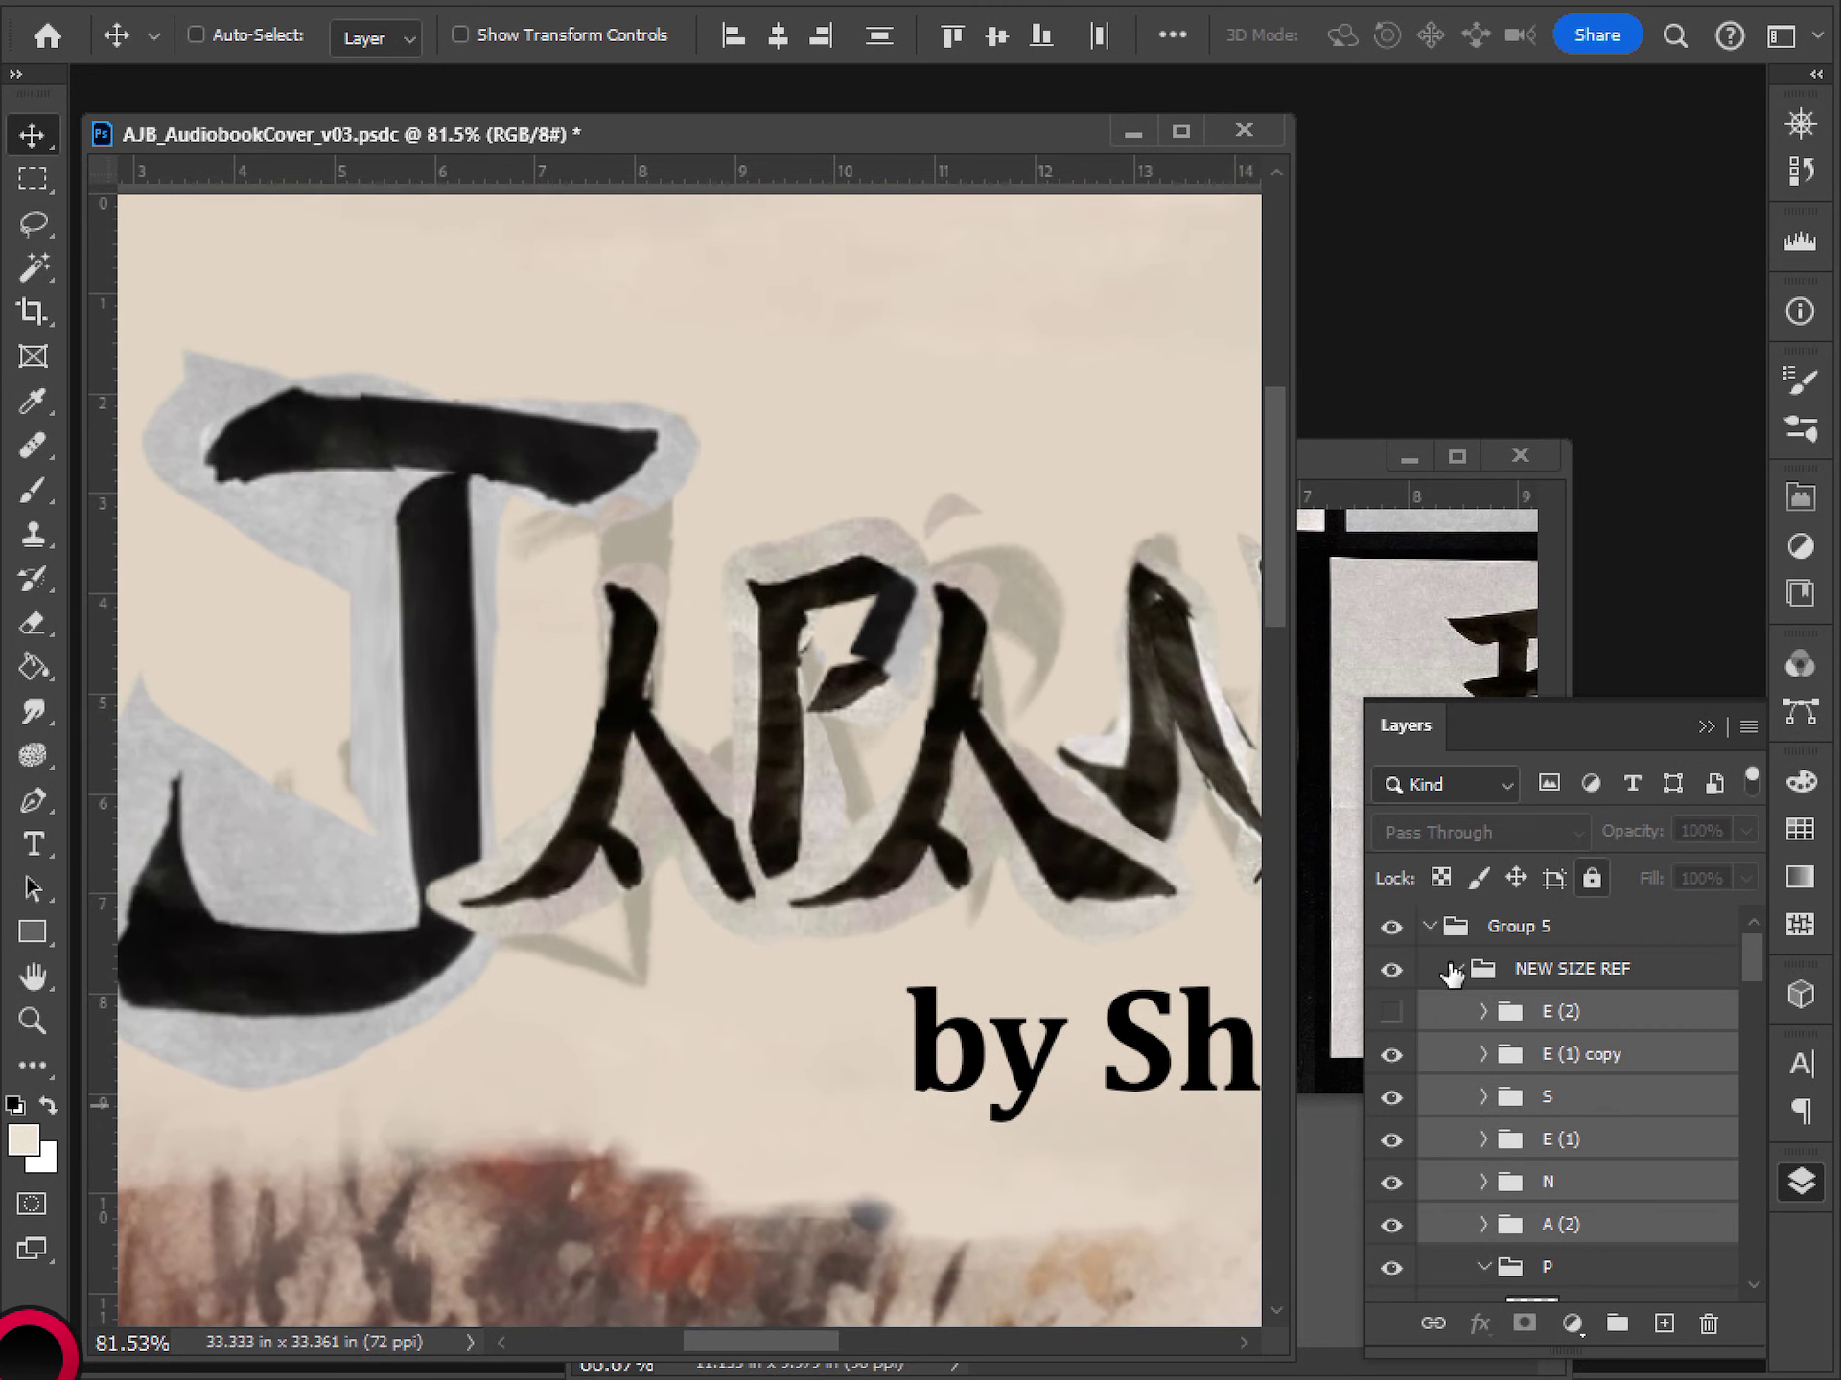
left_click(1452, 971)
scroll(1507, 1114, "down", 5)
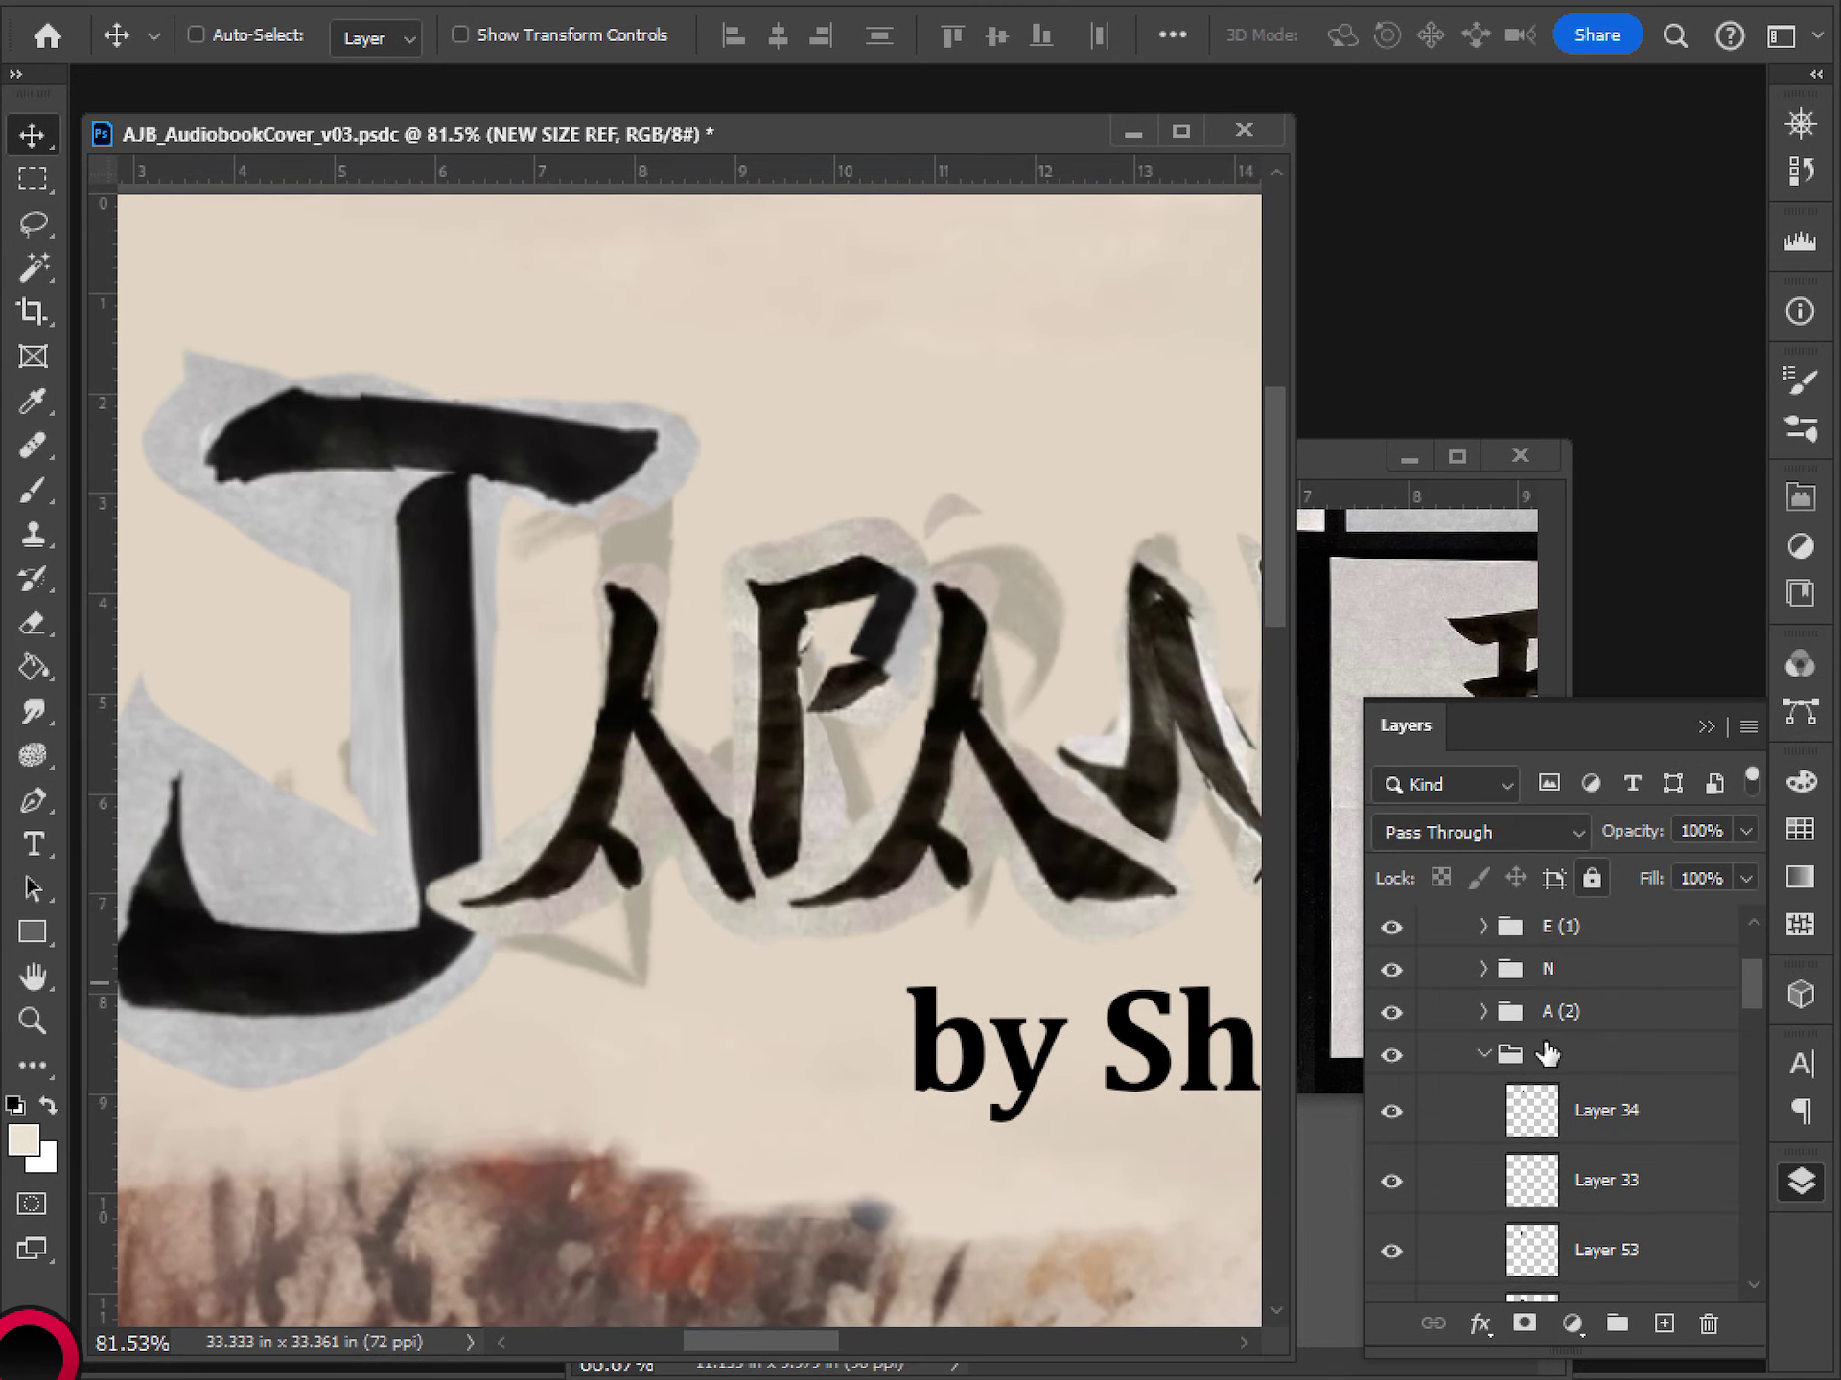
left_click(1484, 1053)
left_click(1561, 1097)
left_click(1606, 1153)
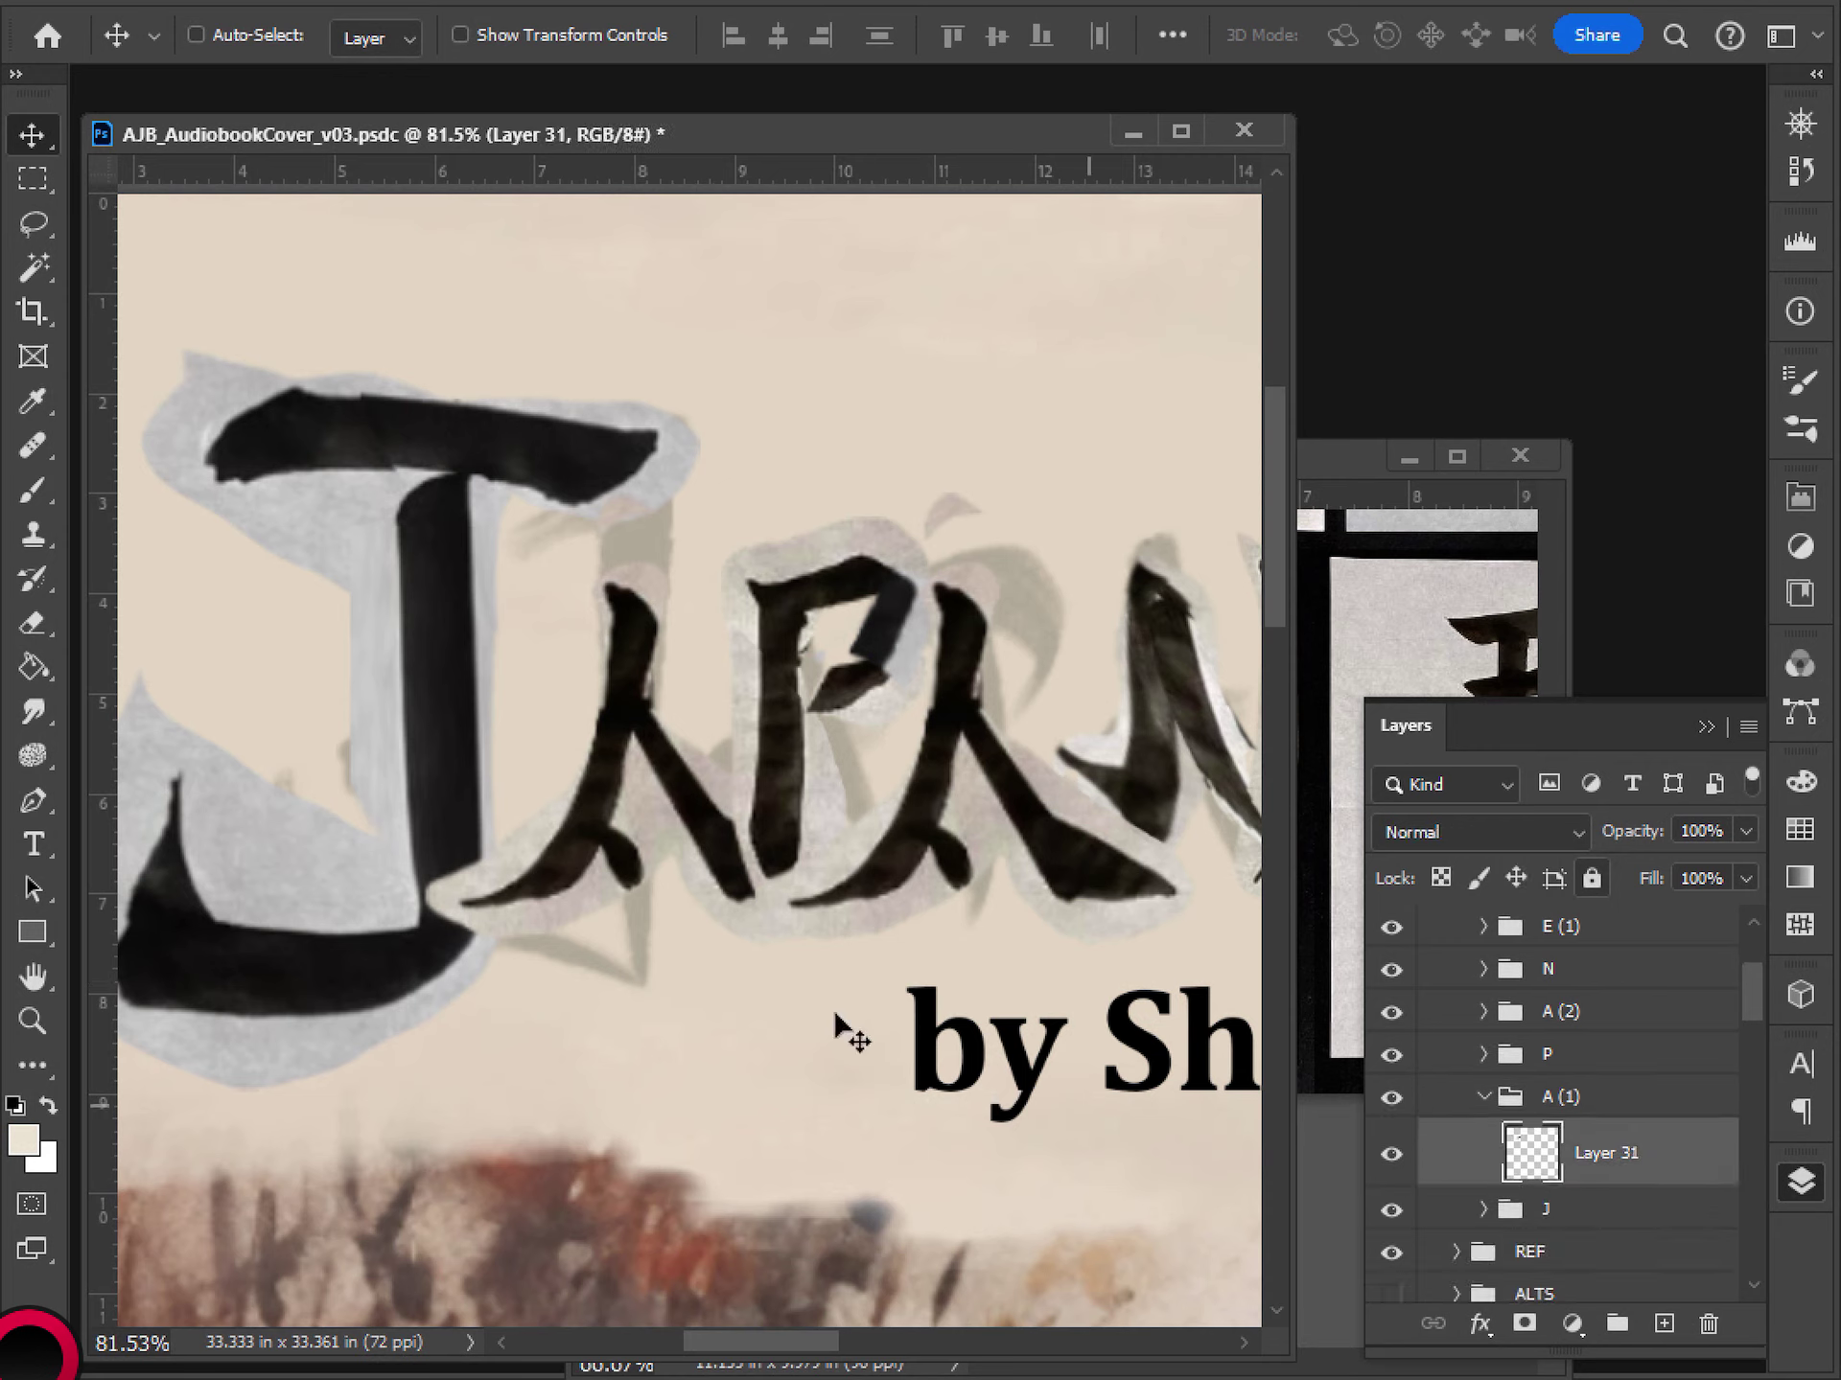
- Try lassoing the first A's left stroke, moving it lower and rotating it about -10.48°
key("l")
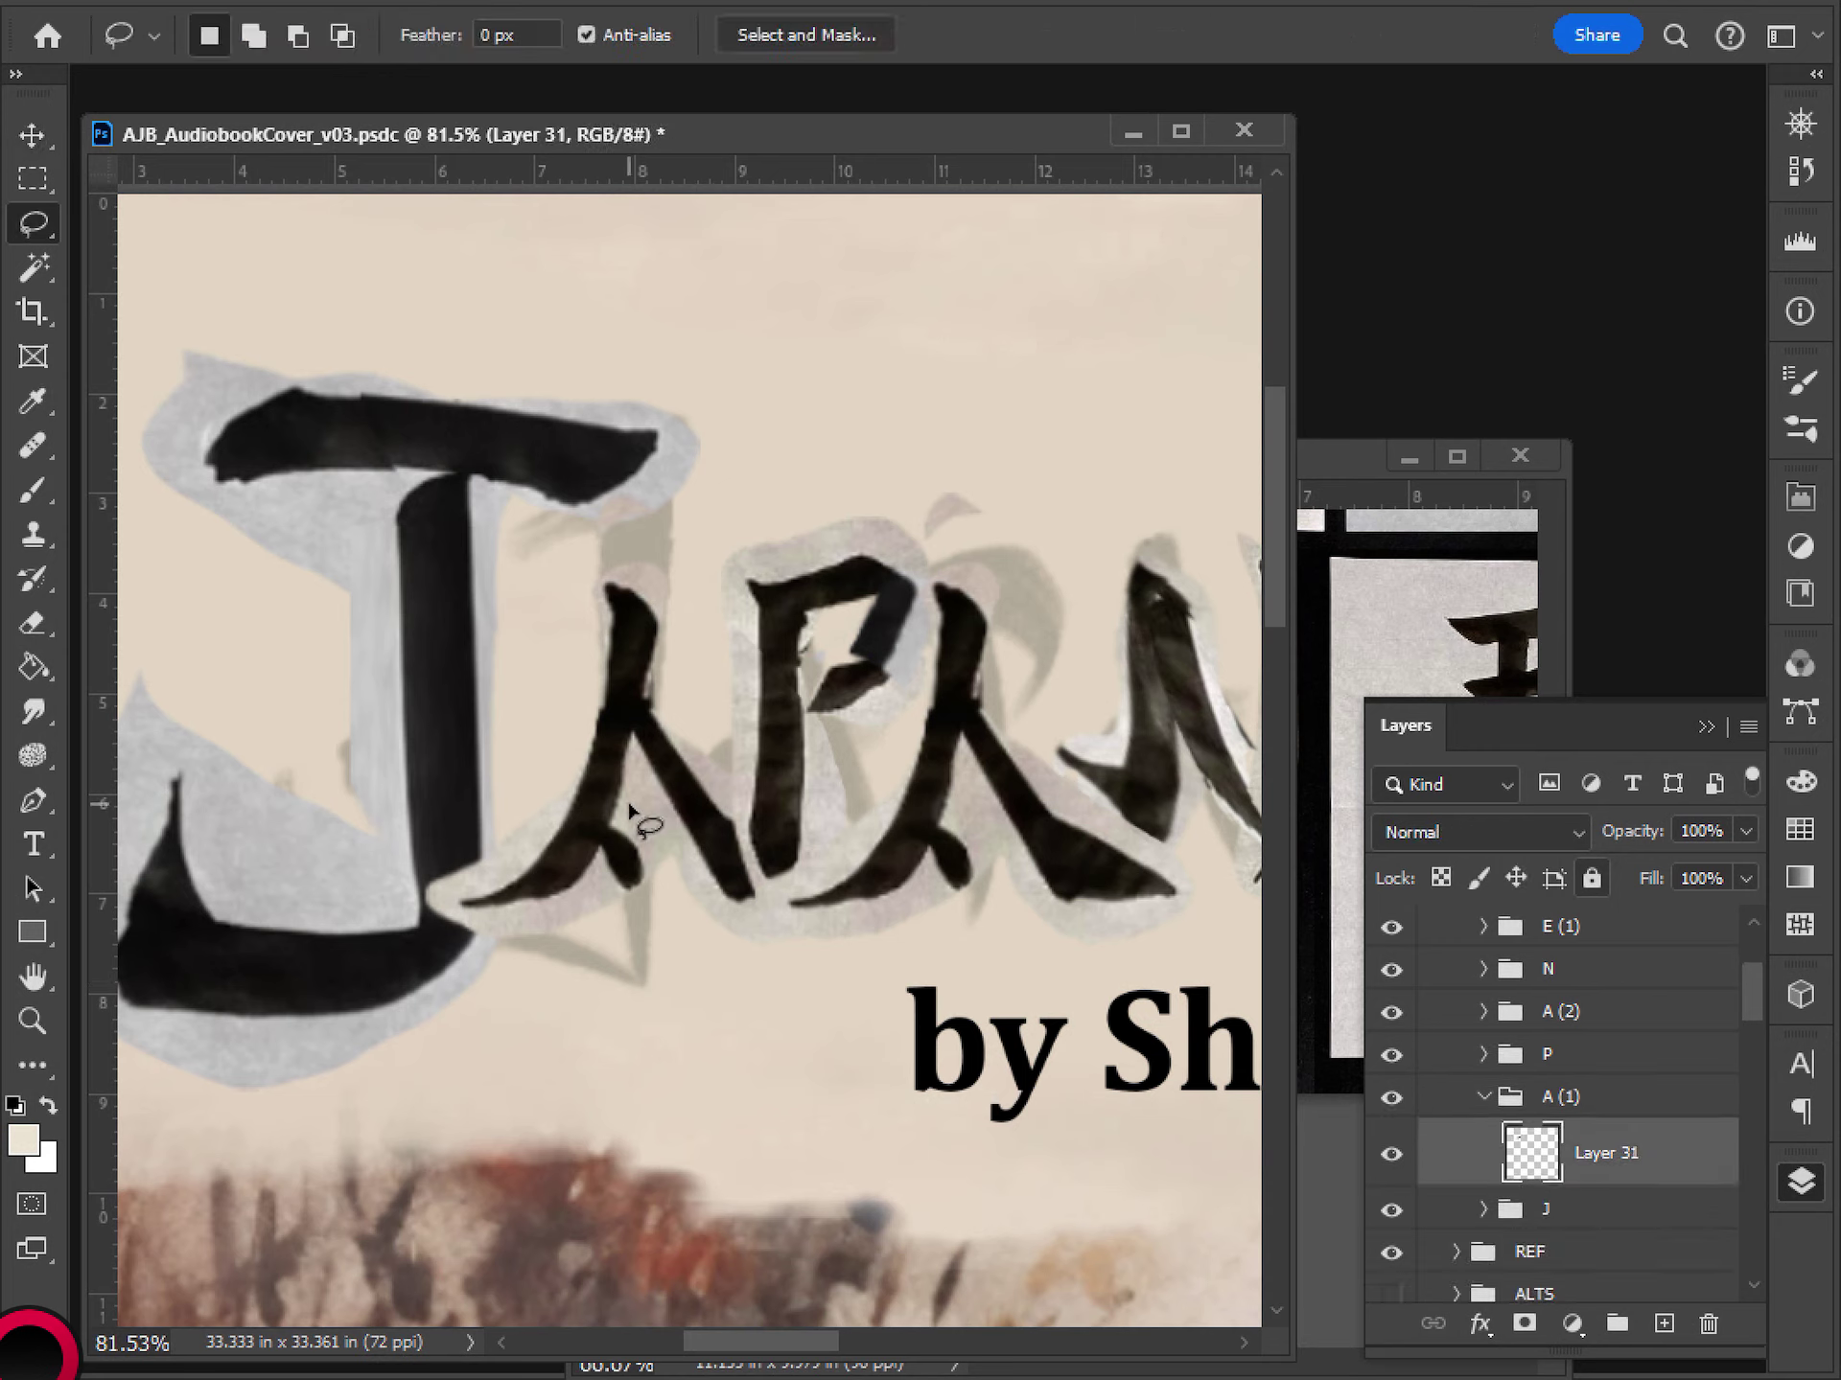
left_click_drag(663, 599, 637, 765)
mouse_move(668, 895)
left_mouse_down()
mouse_move(425, 925)
mouse_move(479, 860)
mouse_move(557, 658)
mouse_move(662, 571)
left_mouse_up()
key("ctrl+t")
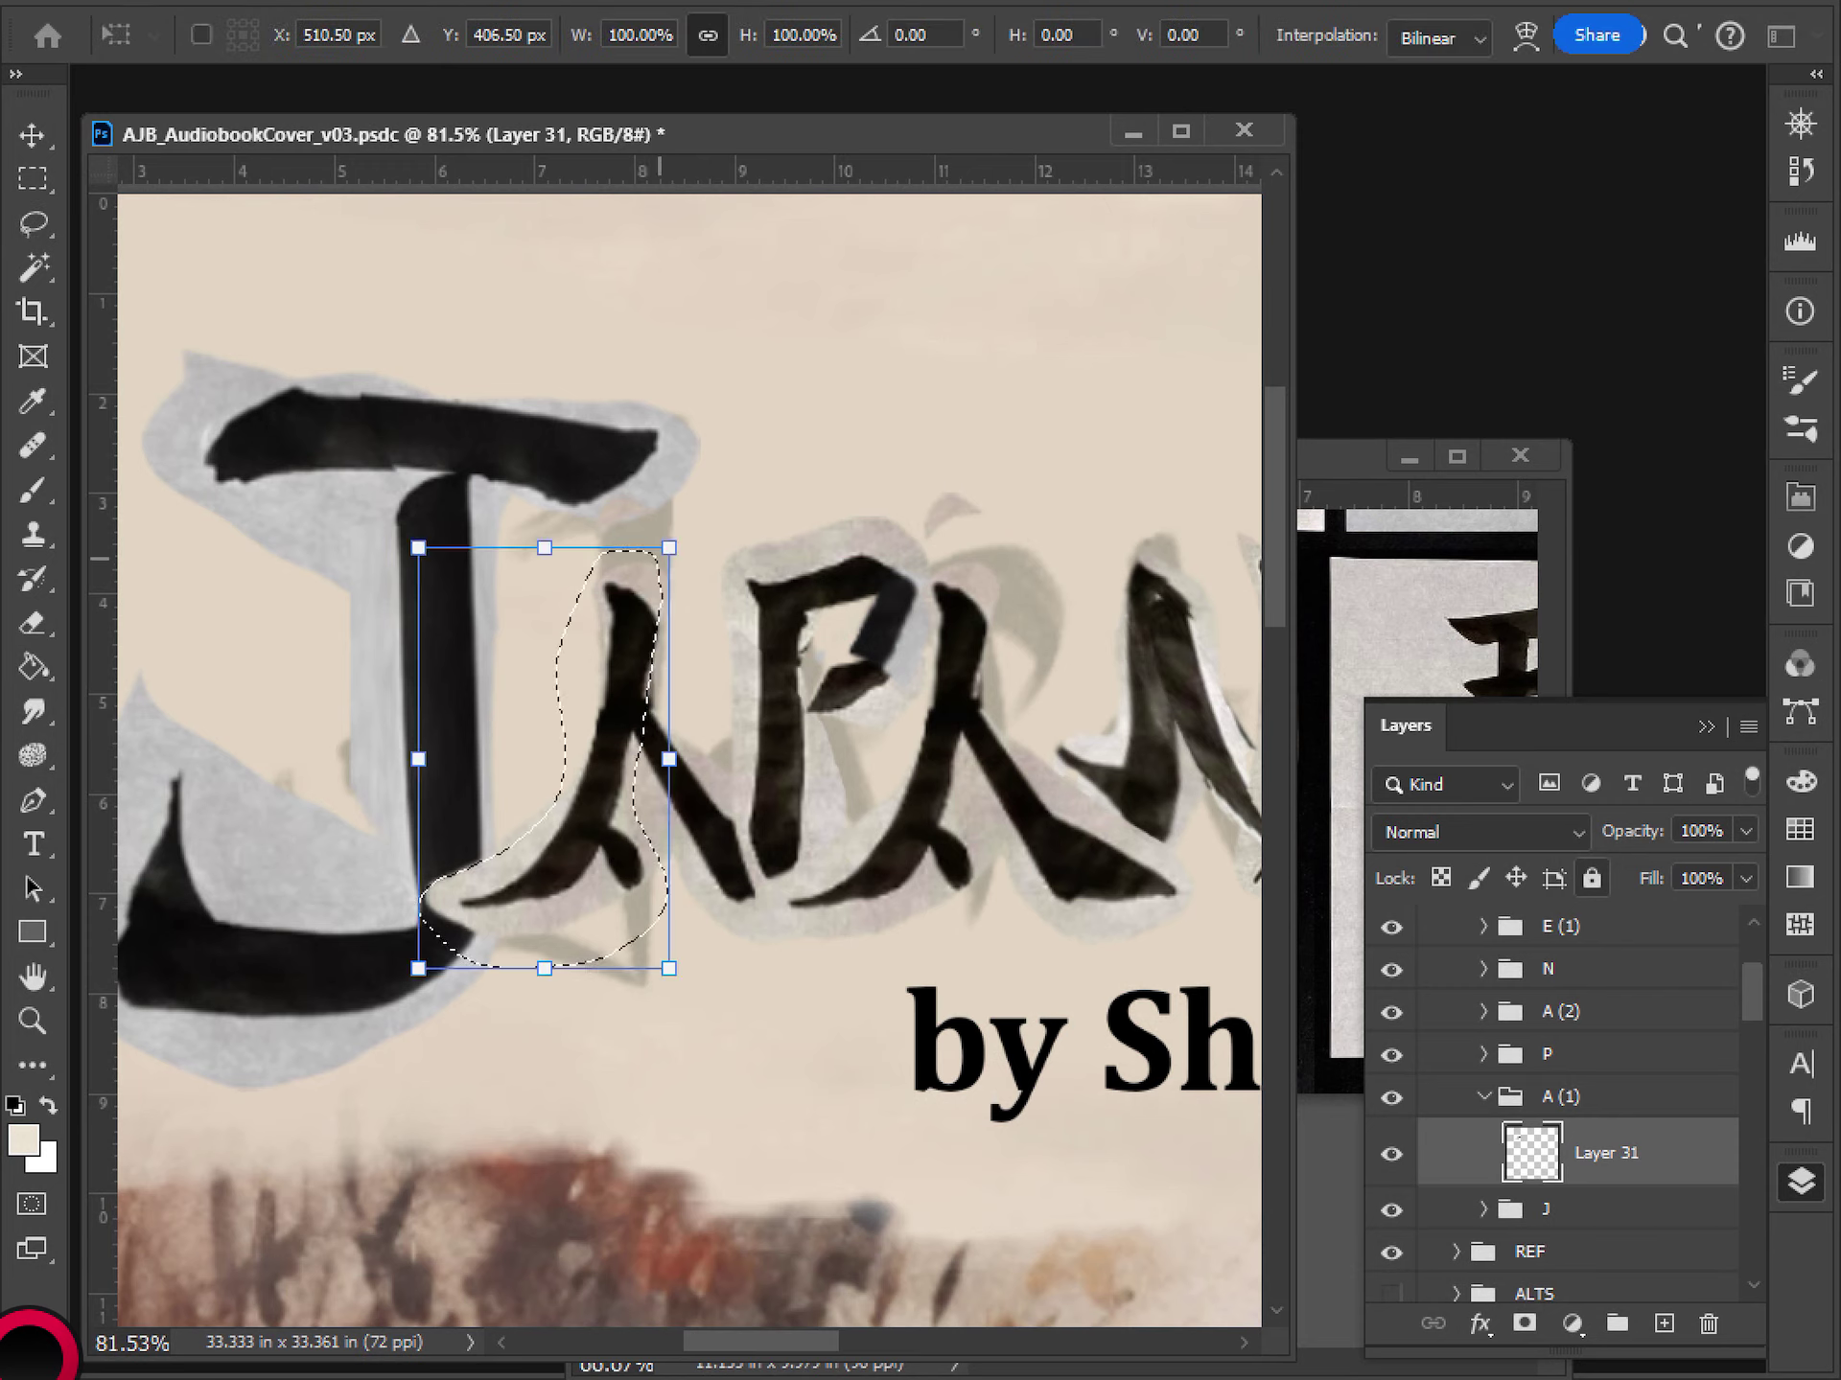
left_click_drag(683, 767, 682, 725)
left_click_drag(635, 636, 624, 728)
left_click_drag(691, 625, 599, 657)
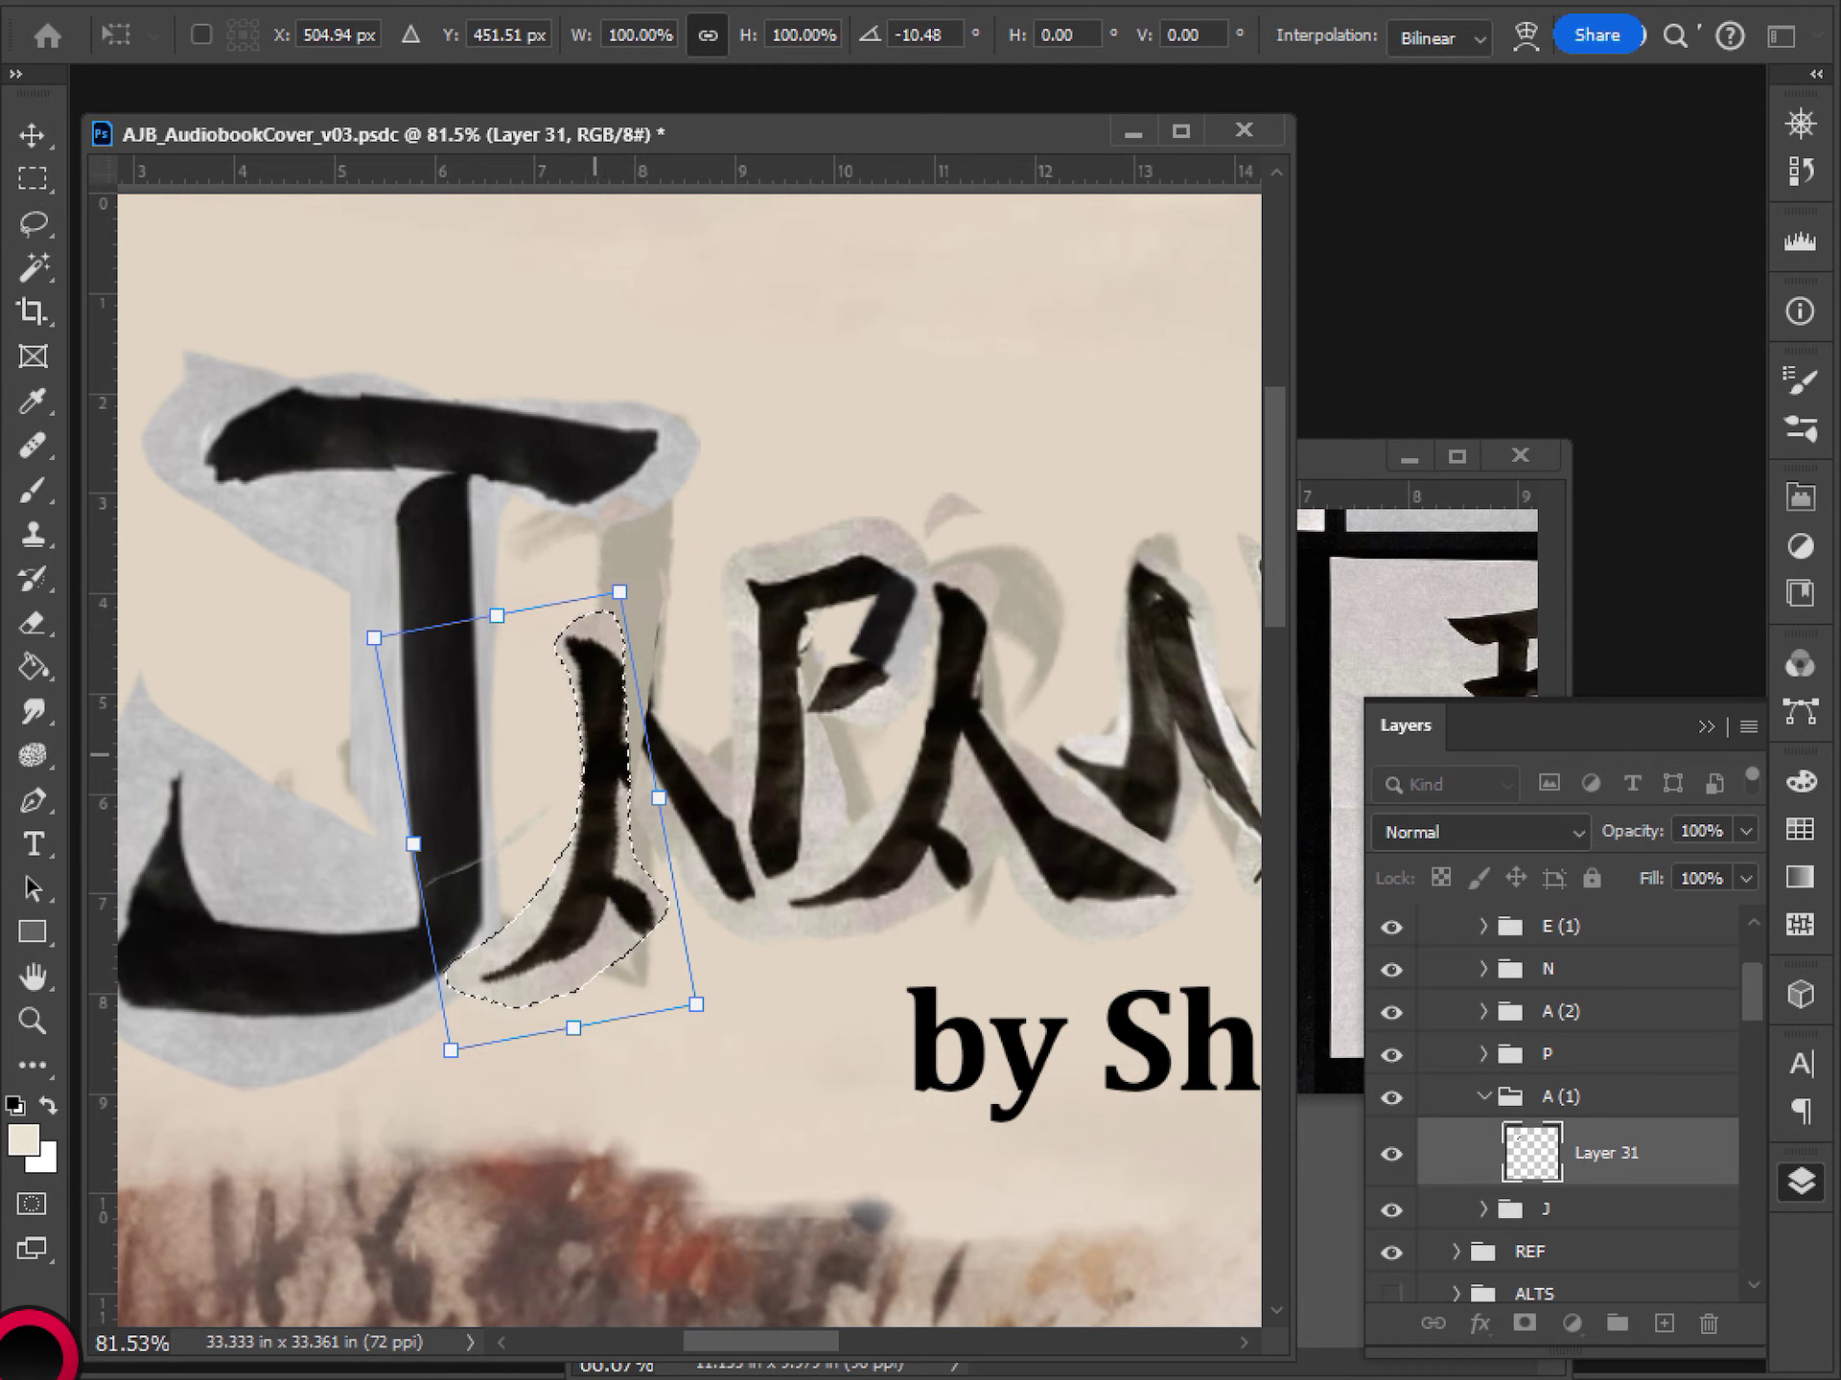
mouse_move(594, 754)
left_mouse_down()
mouse_move(617, 747)
mouse_move(599, 740)
left_mouse_up()
key("Return")
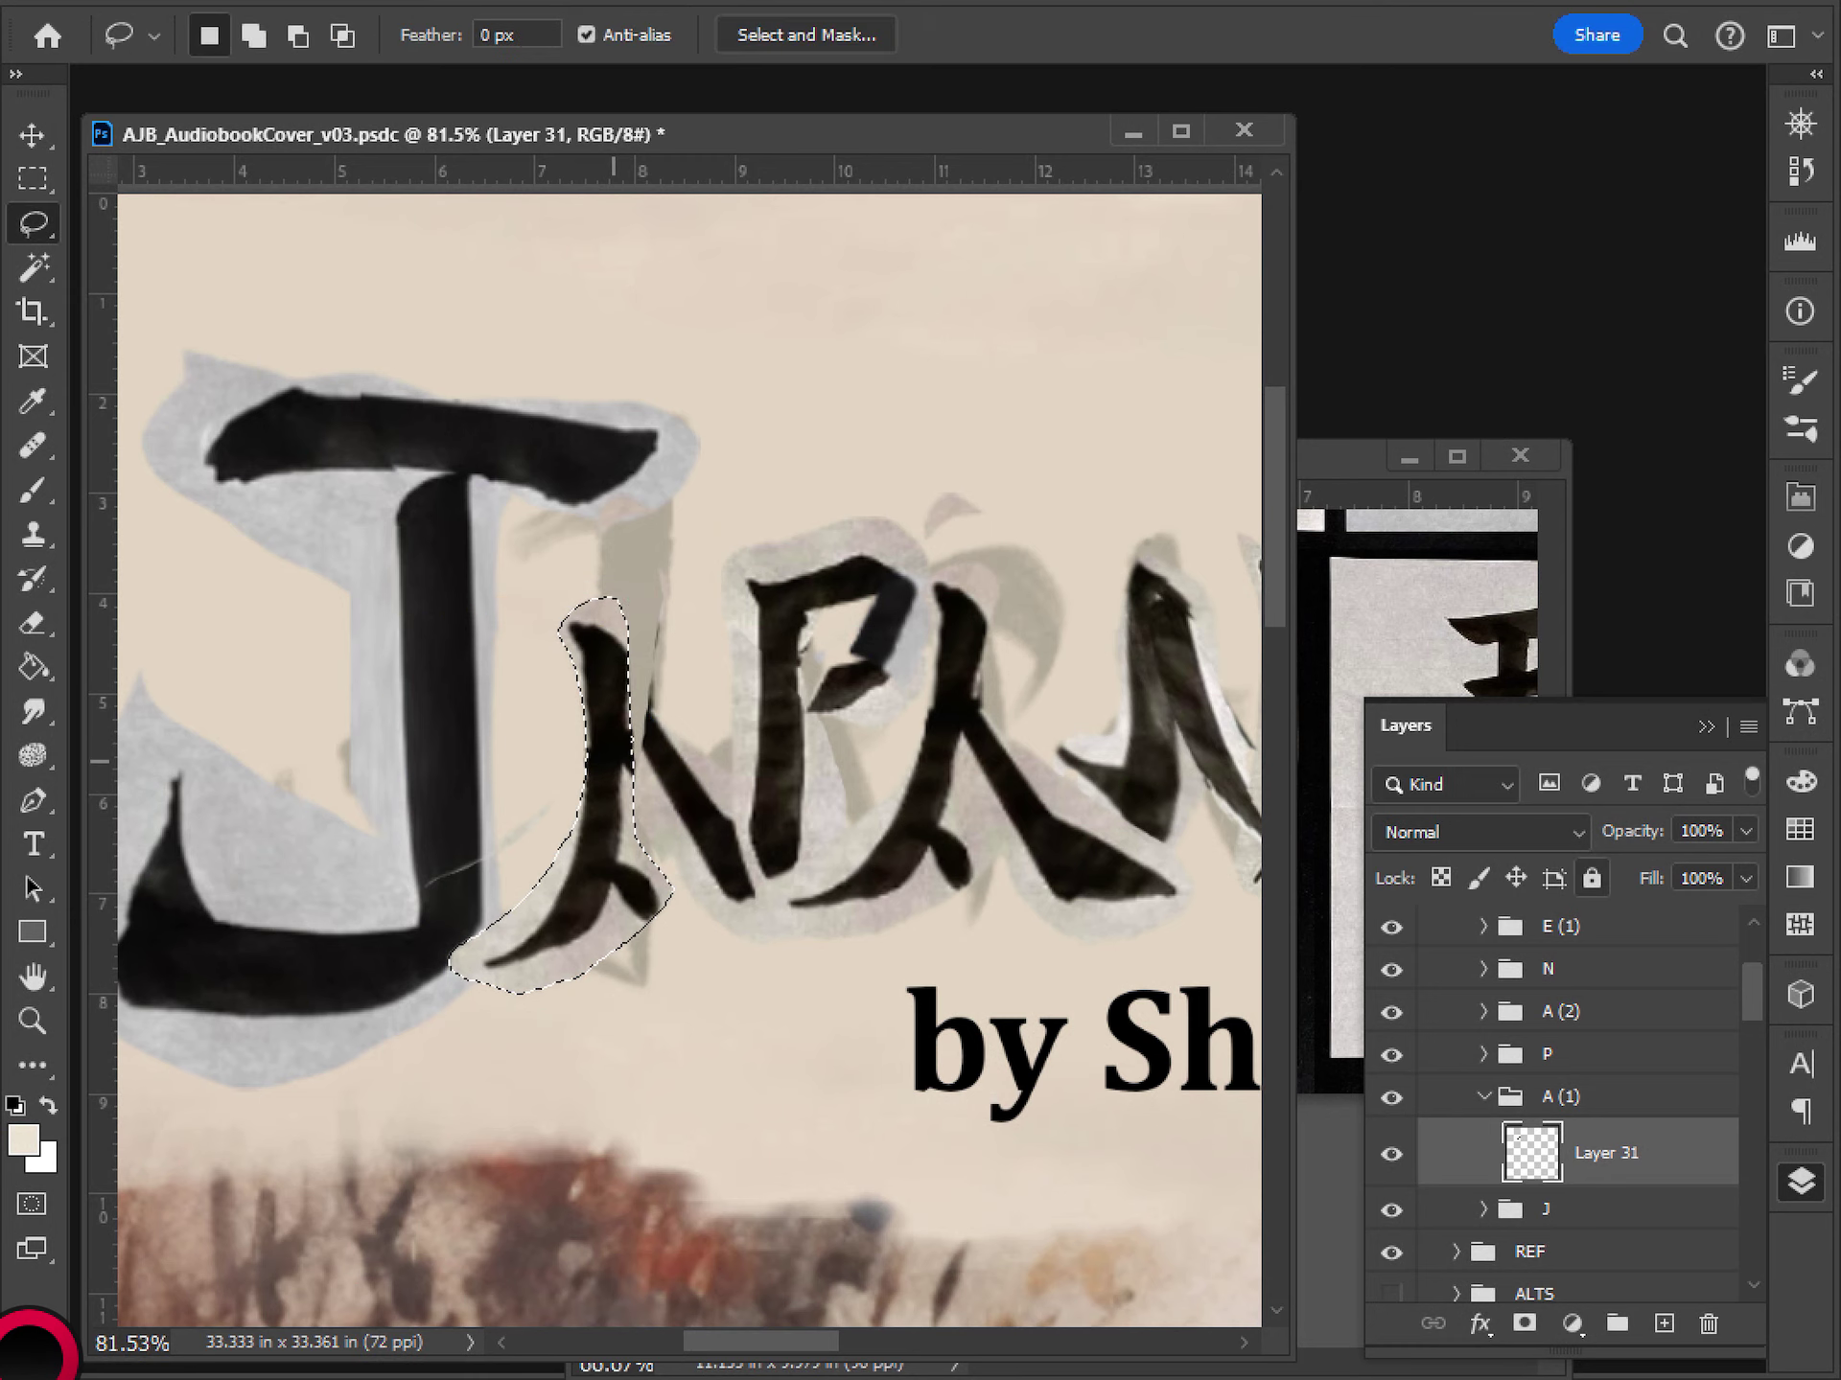
key("m")
left_click(368, 707)
scroll(707, 843, "down", 6)
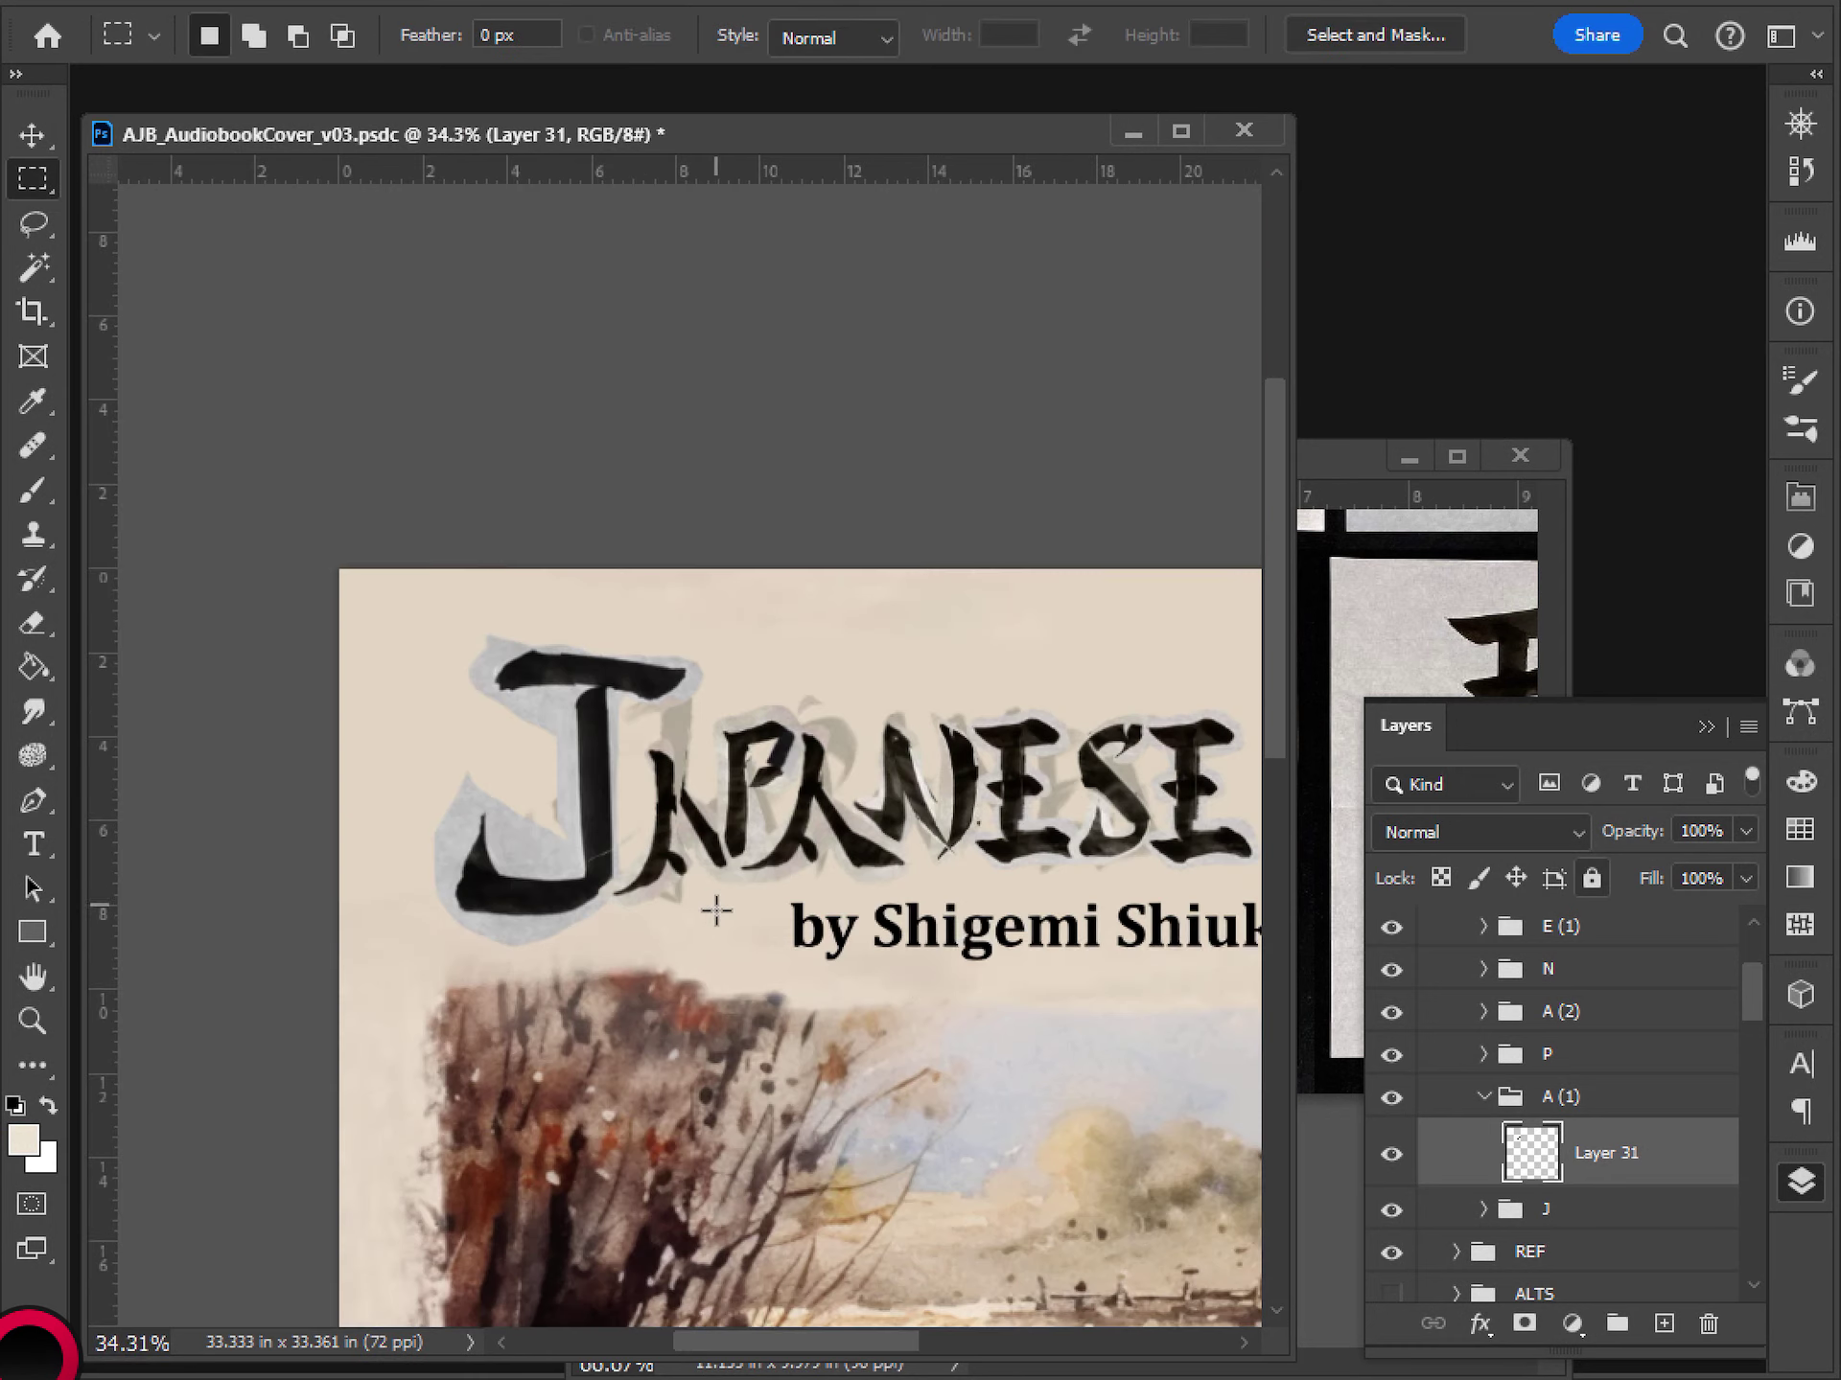
scroll(686, 1011, "down", 3)
scroll(668, 1042, "up", 5)
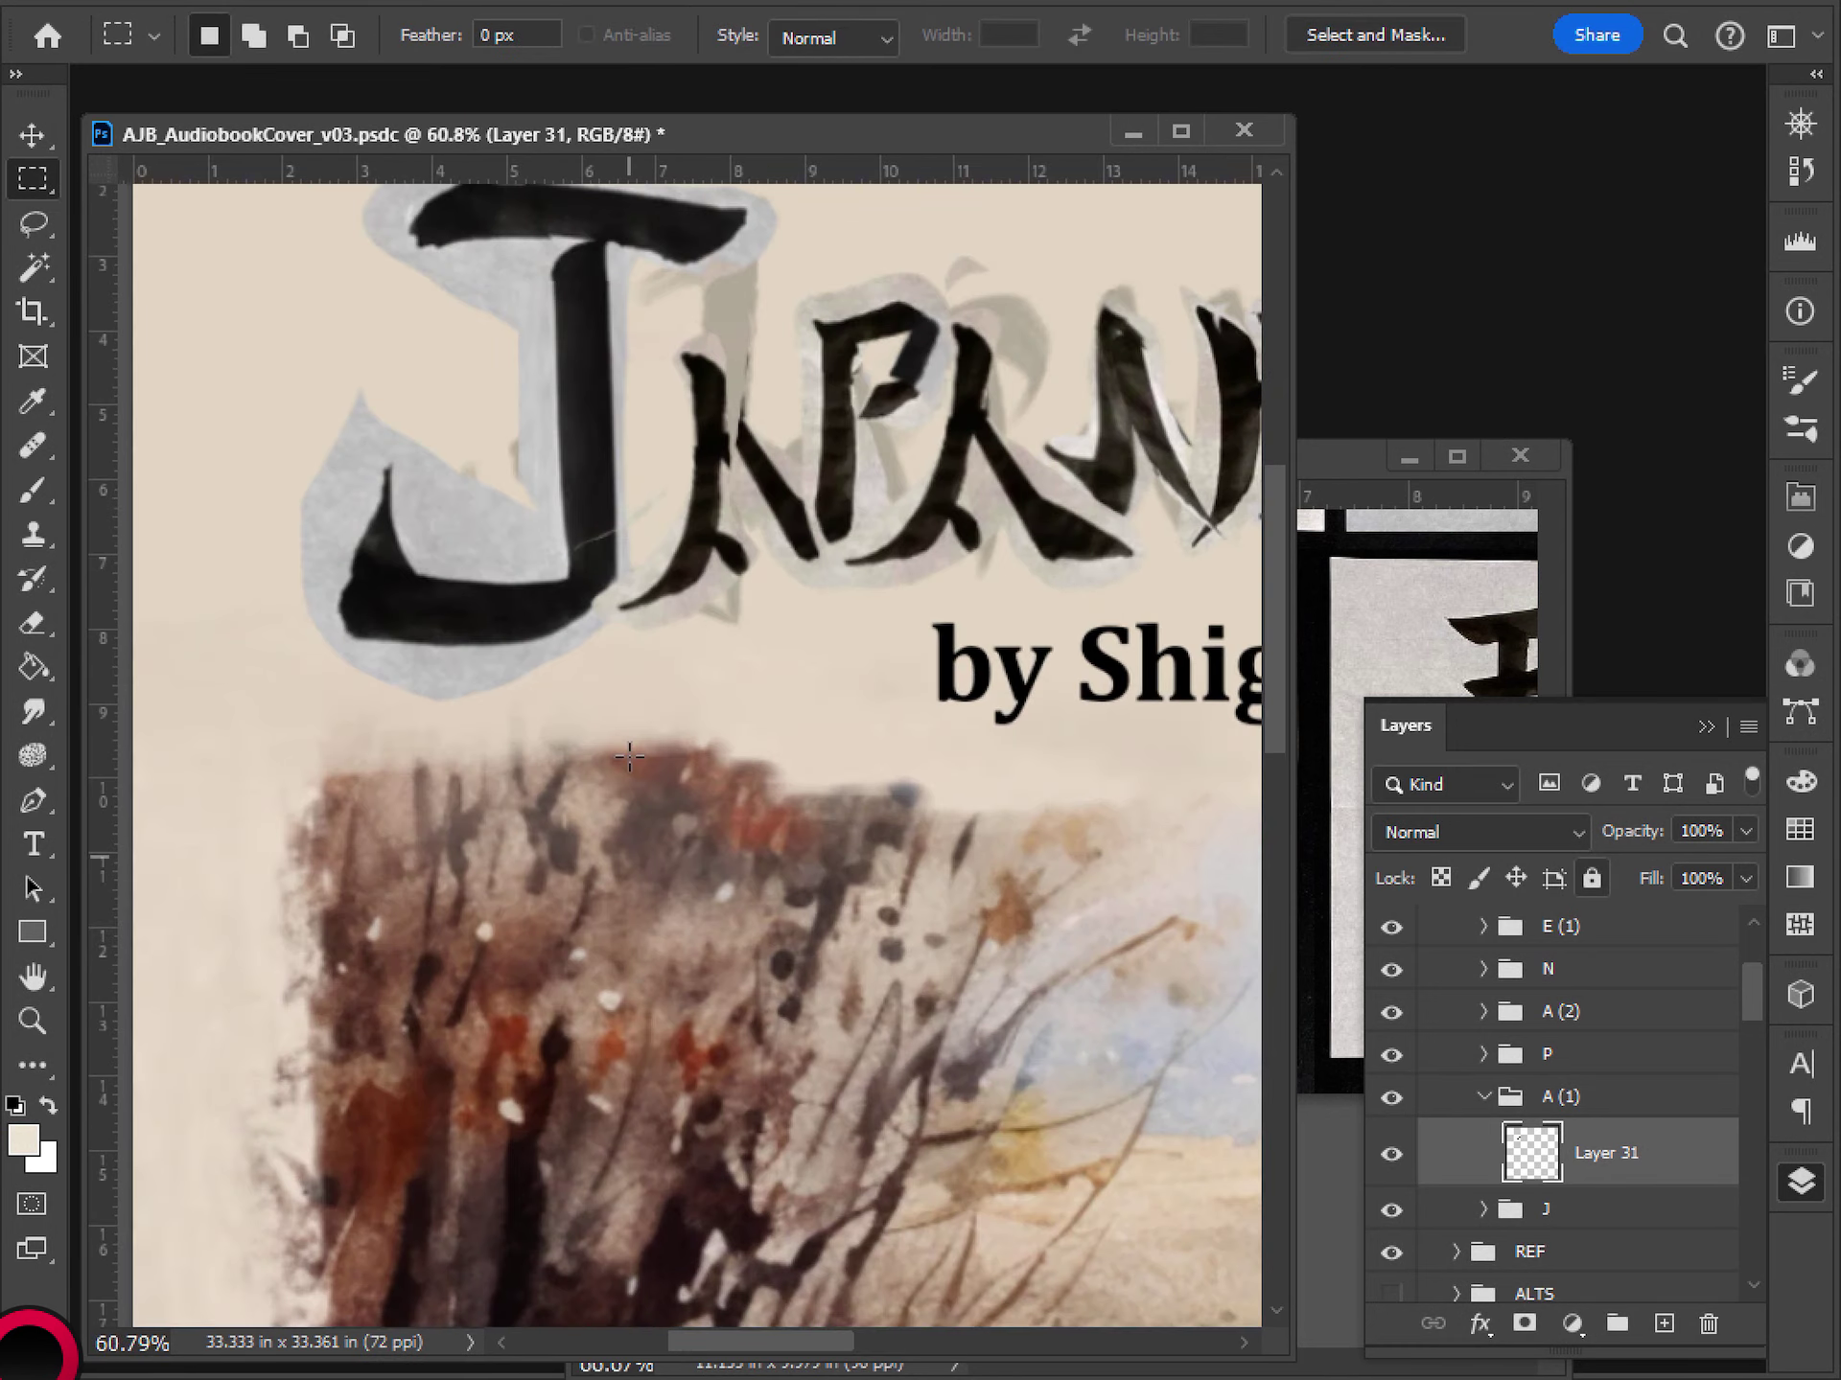
left_click_drag(814, 556, 792, 706)
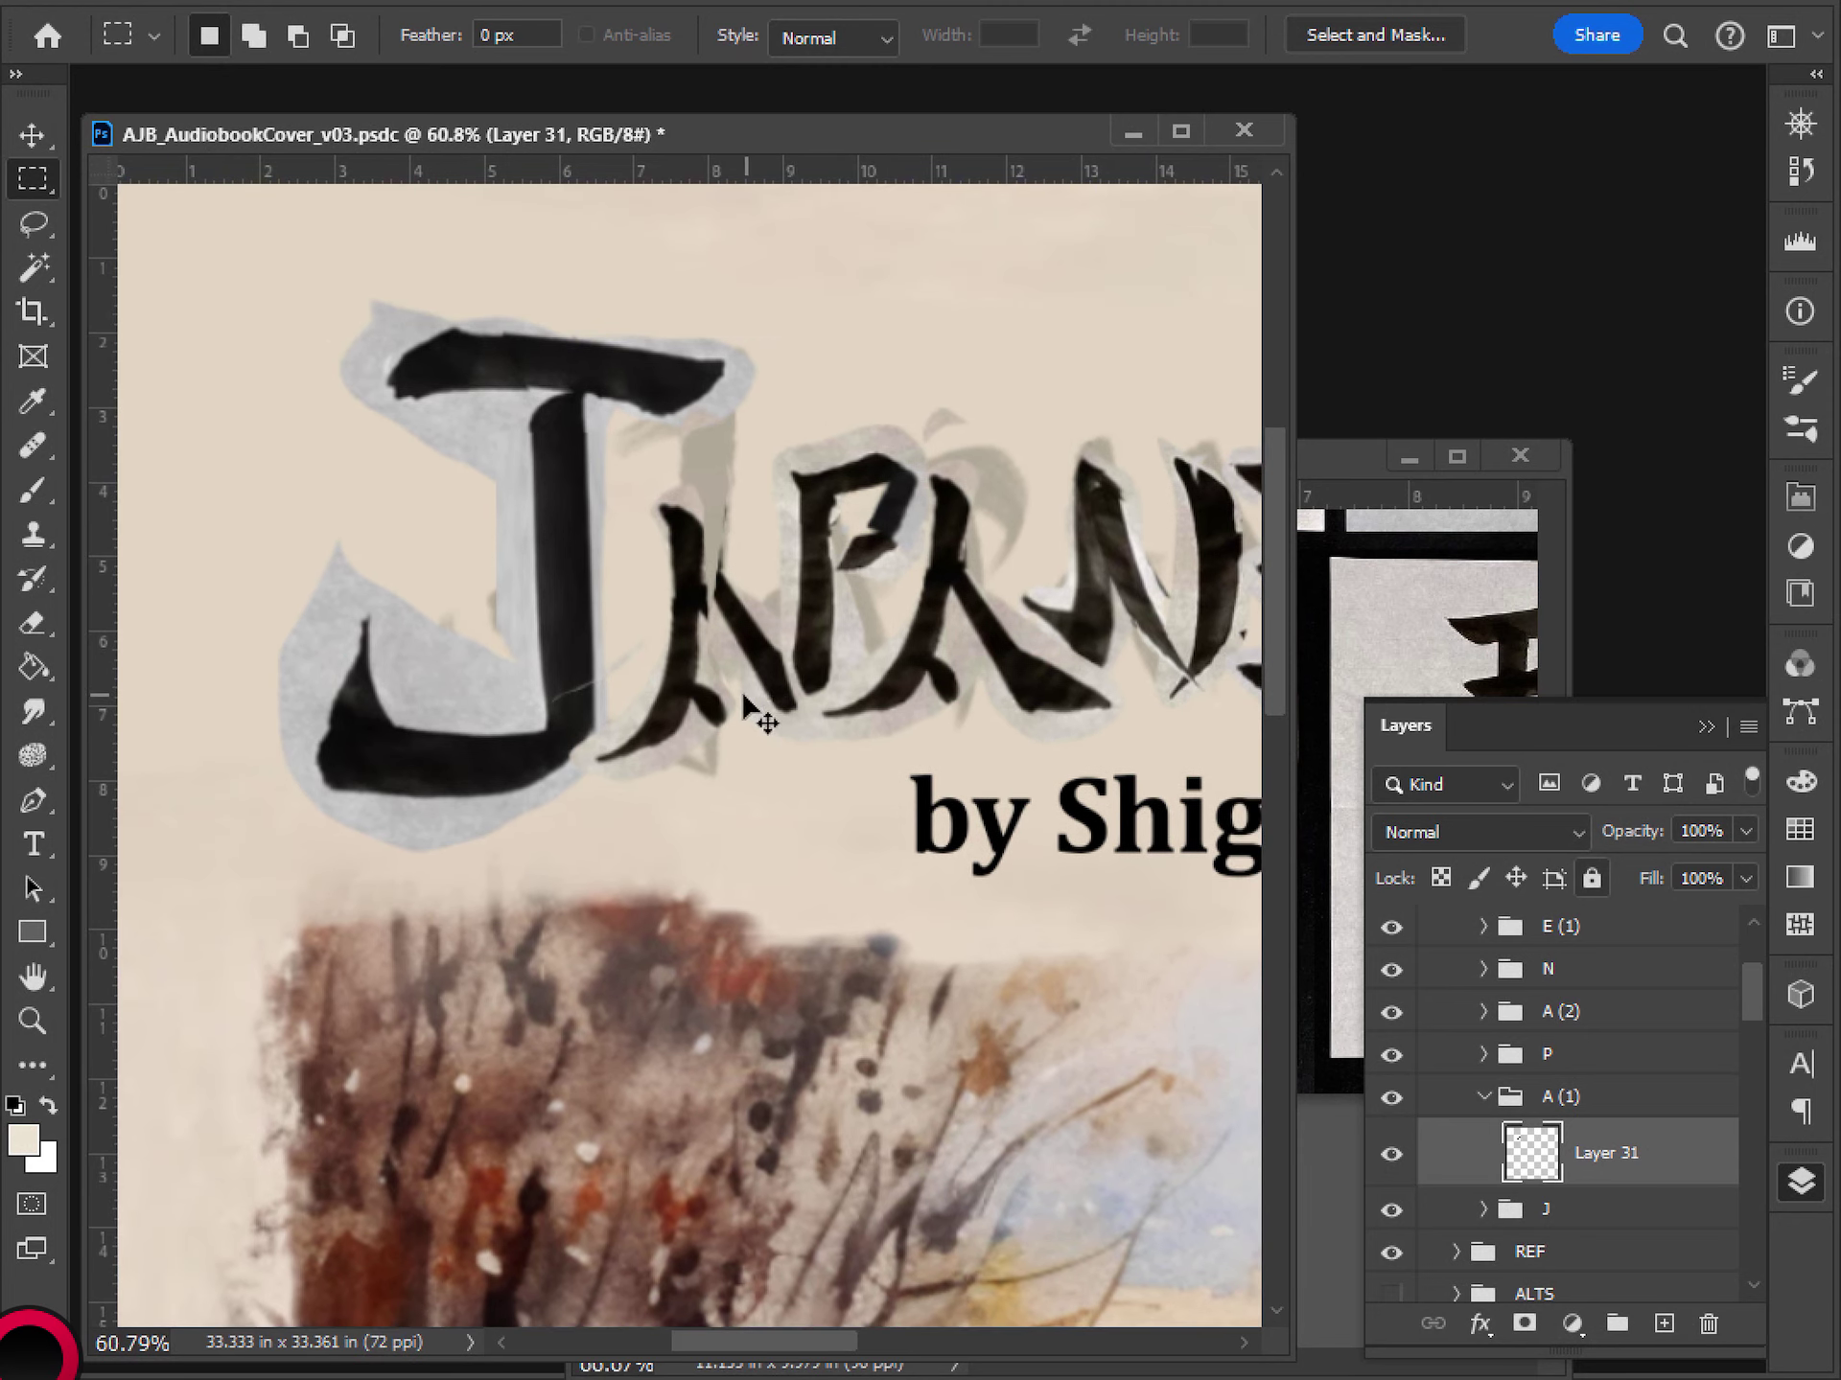
- Undo the transform of the first A's left stroke and clear the selection
key("ctrl+z")
key("ctrl+z")
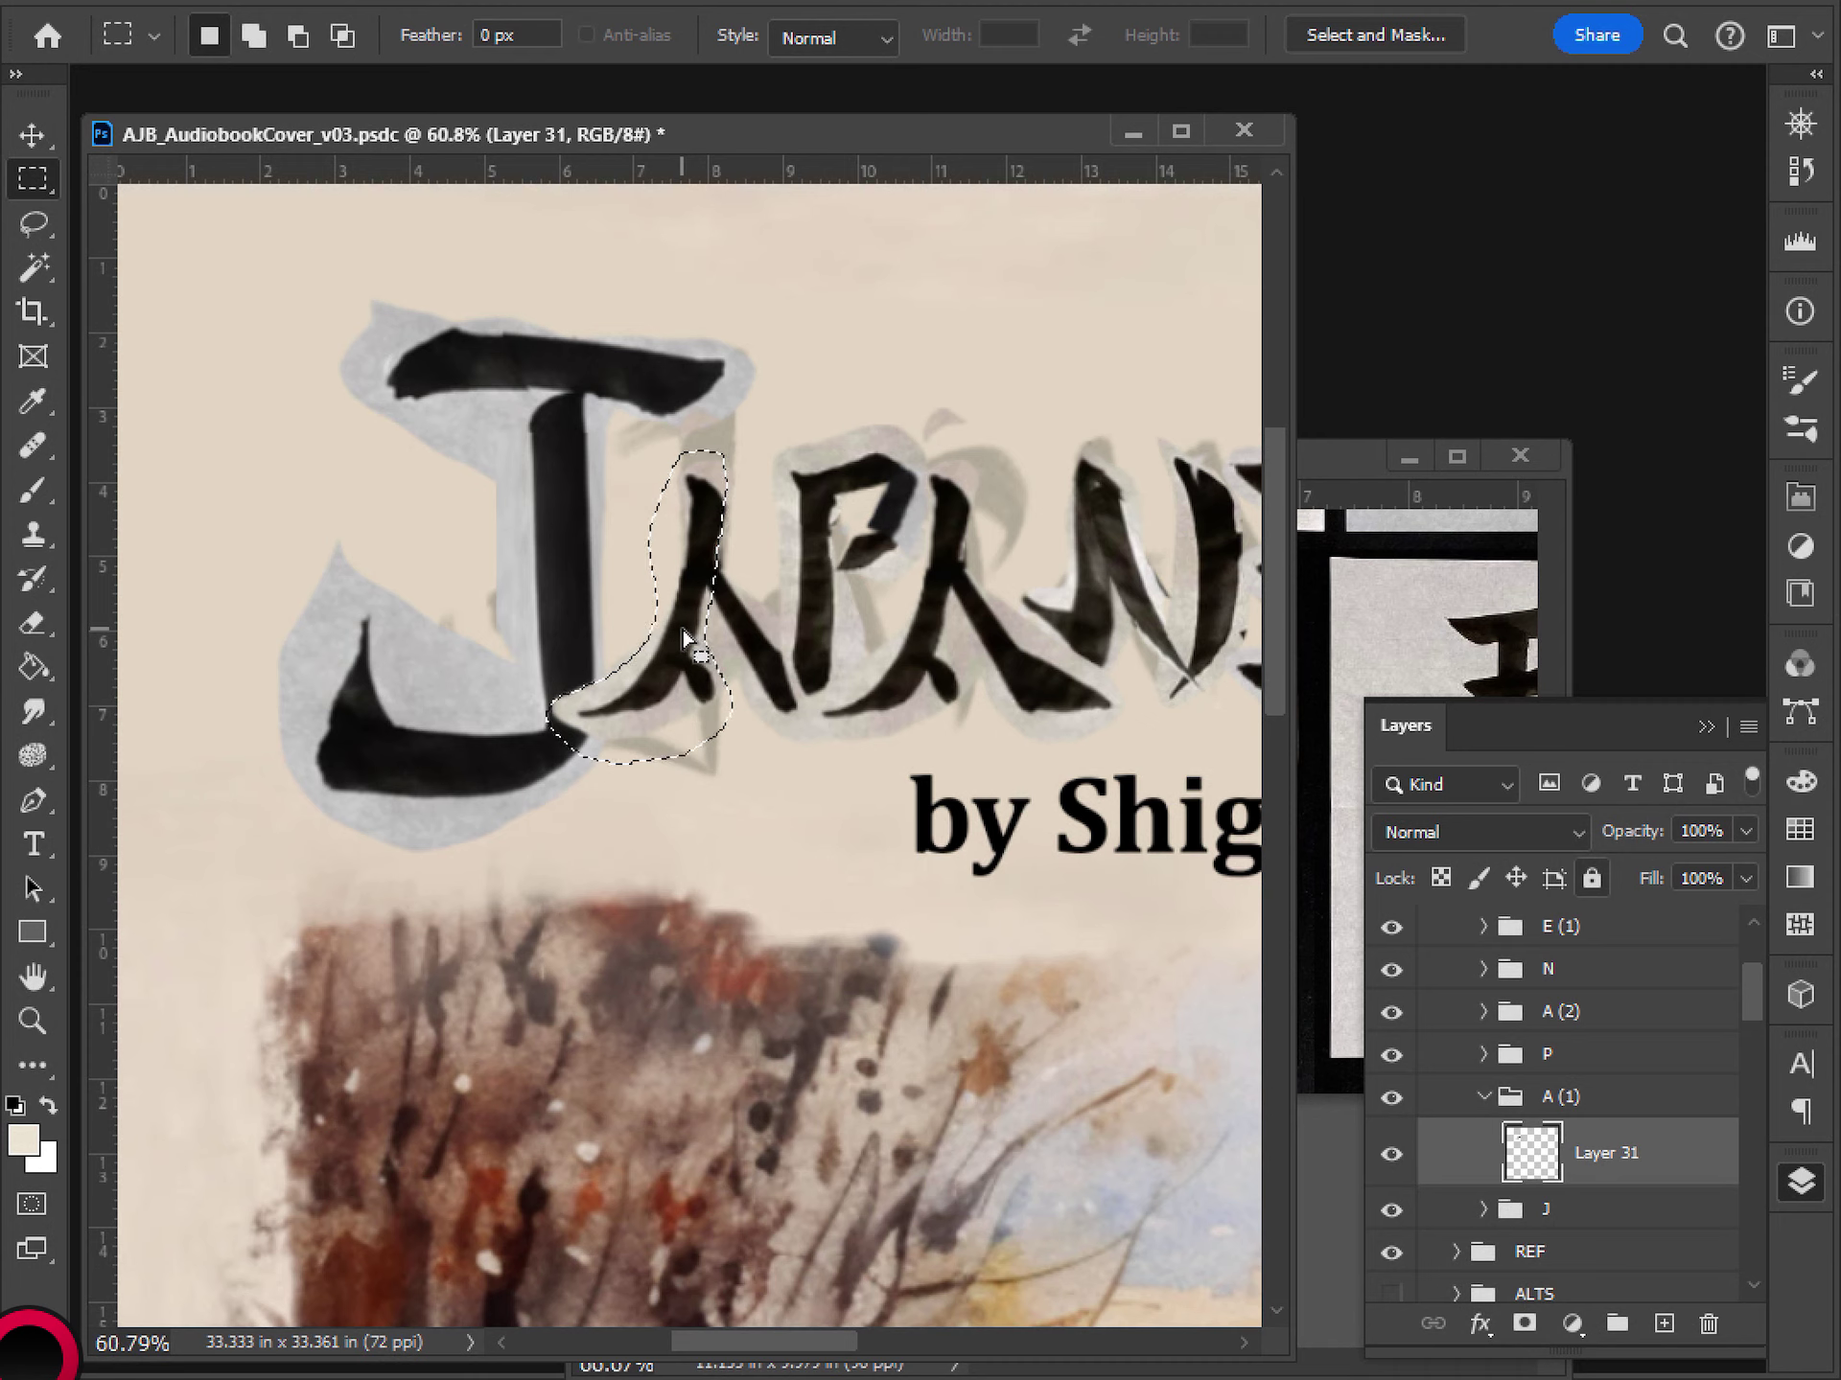
left_click(651, 717)
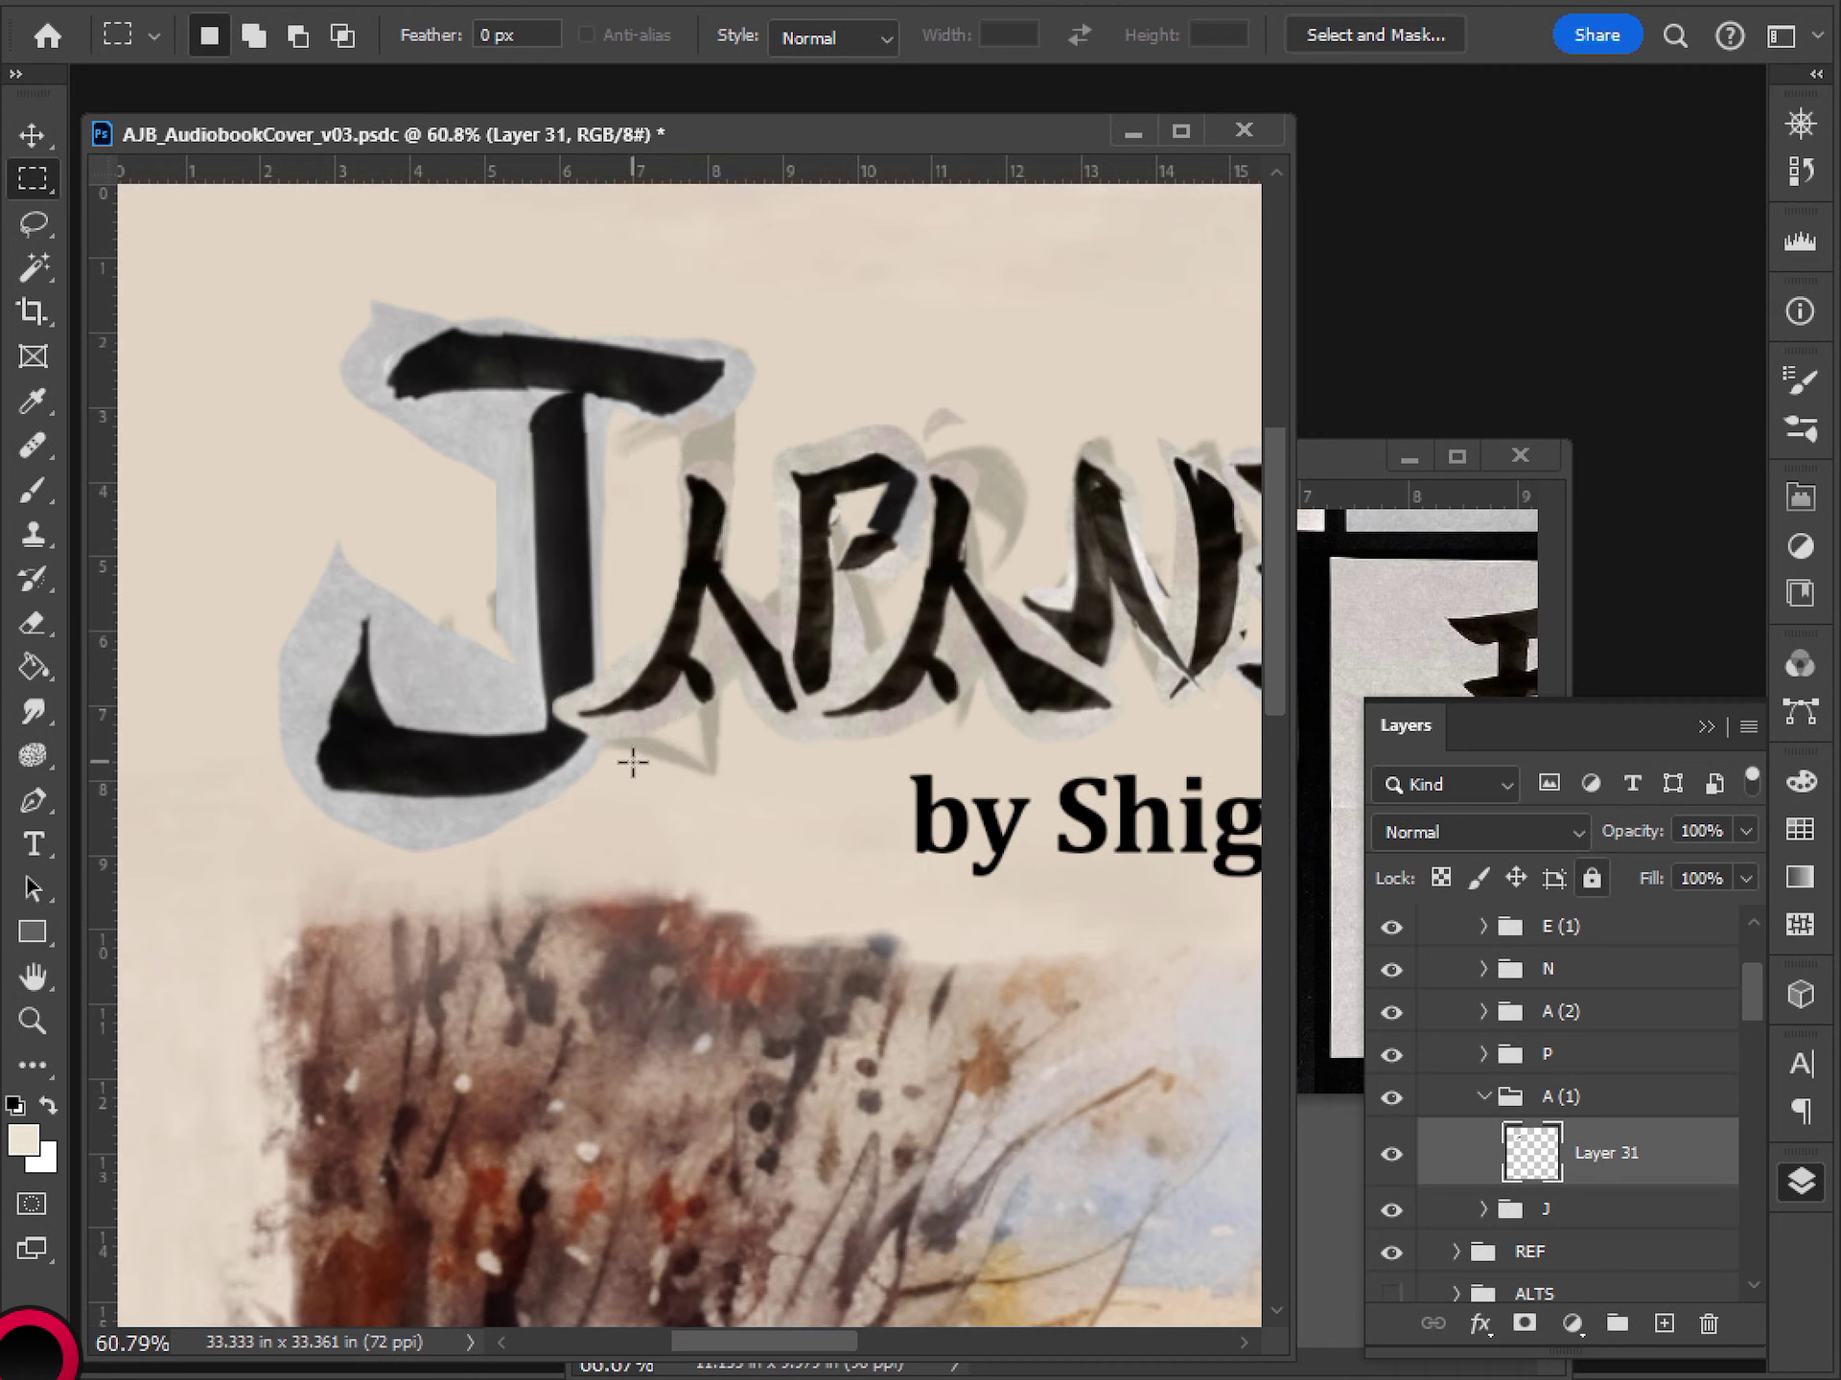
- Lasso and delete the tip of the first A's left foot and the excess edge along its left stroke
key("l")
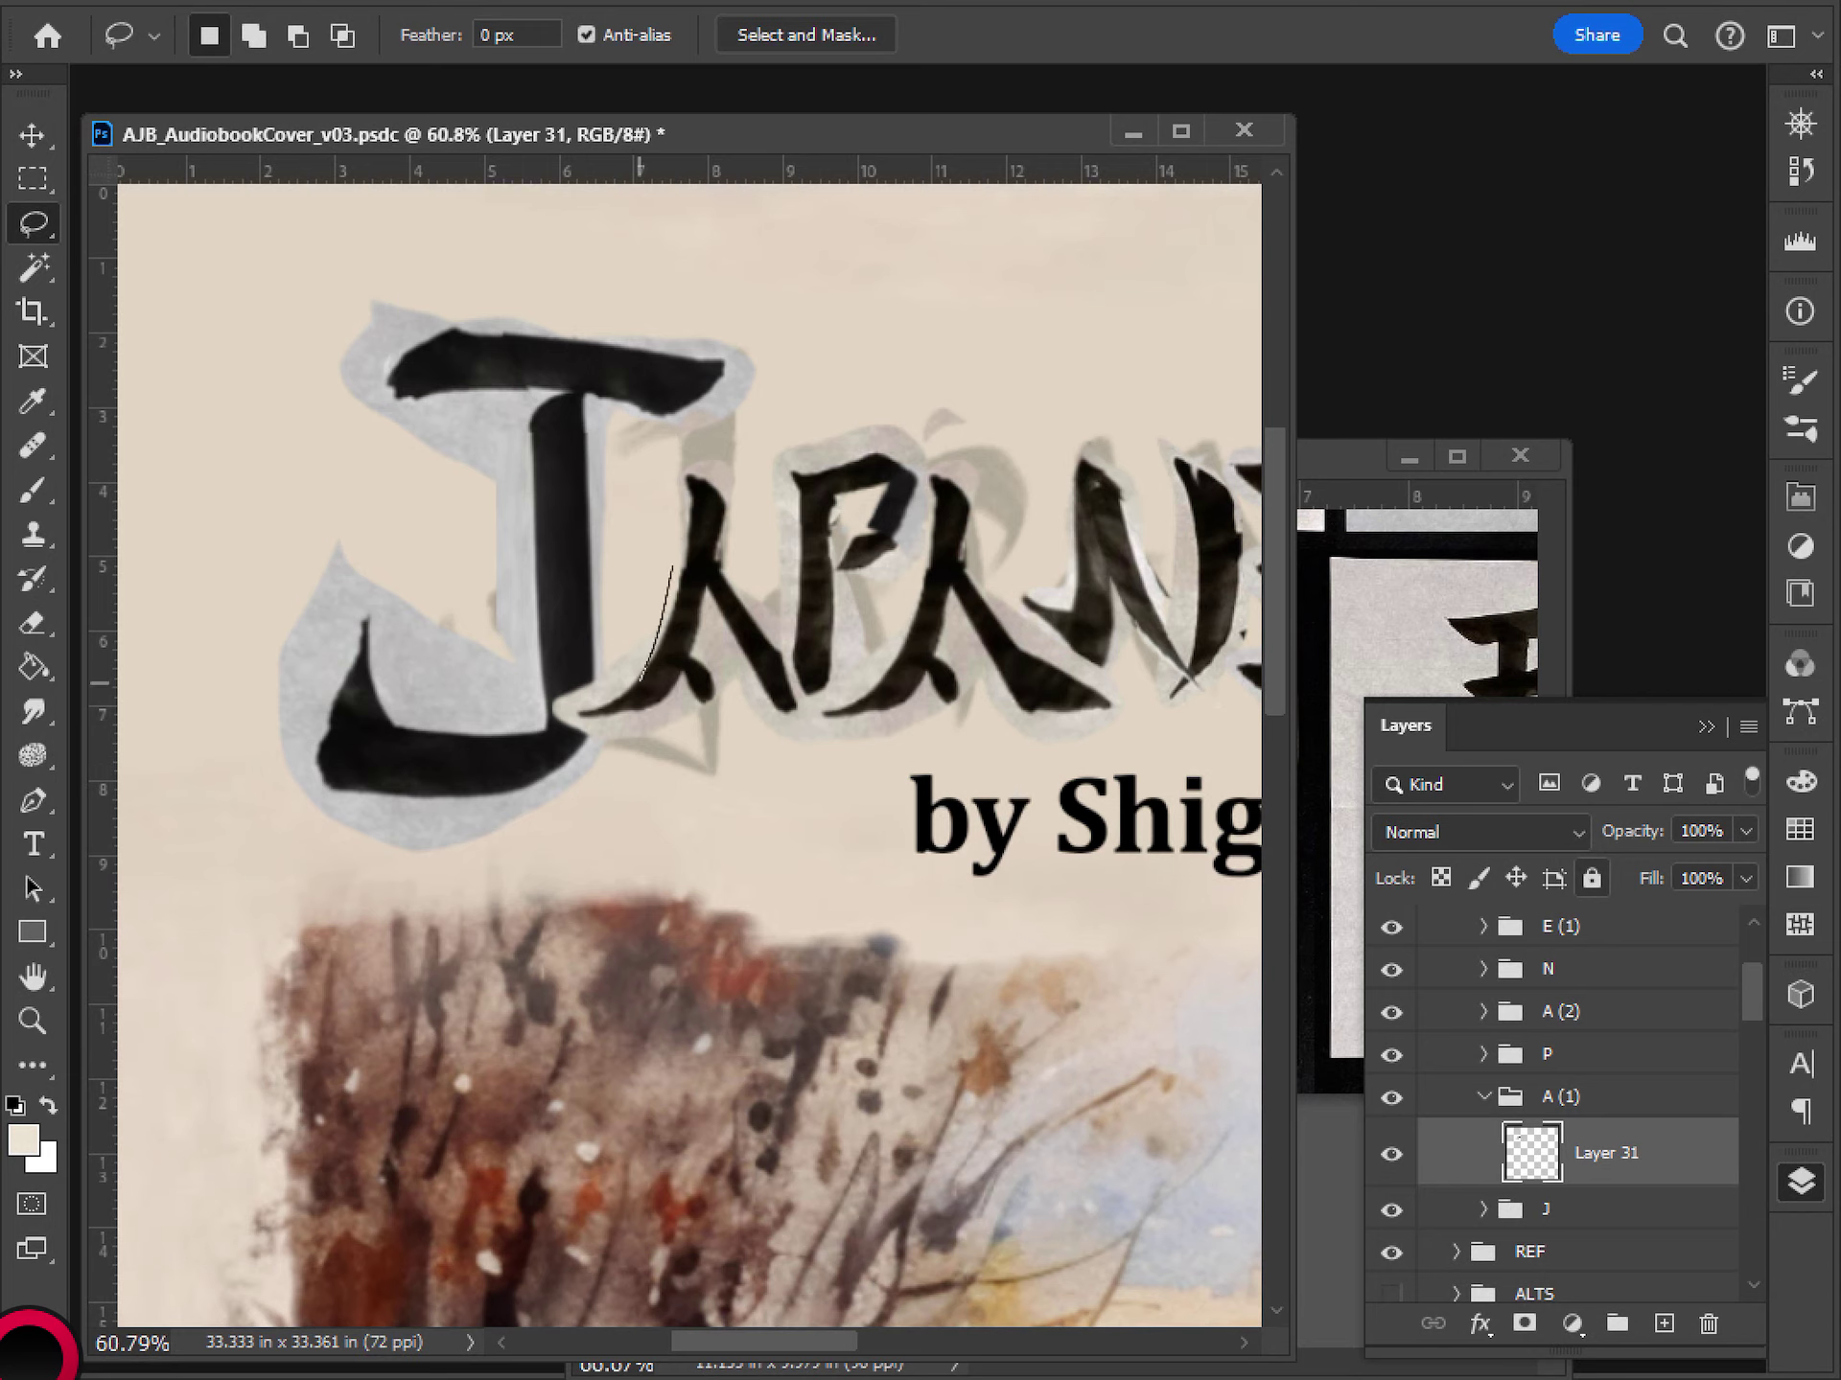
left_click_drag(608, 731, 605, 733)
mouse_move(678, 534)
left_mouse_down()
mouse_move(662, 595)
mouse_move(675, 510)
left_mouse_up()
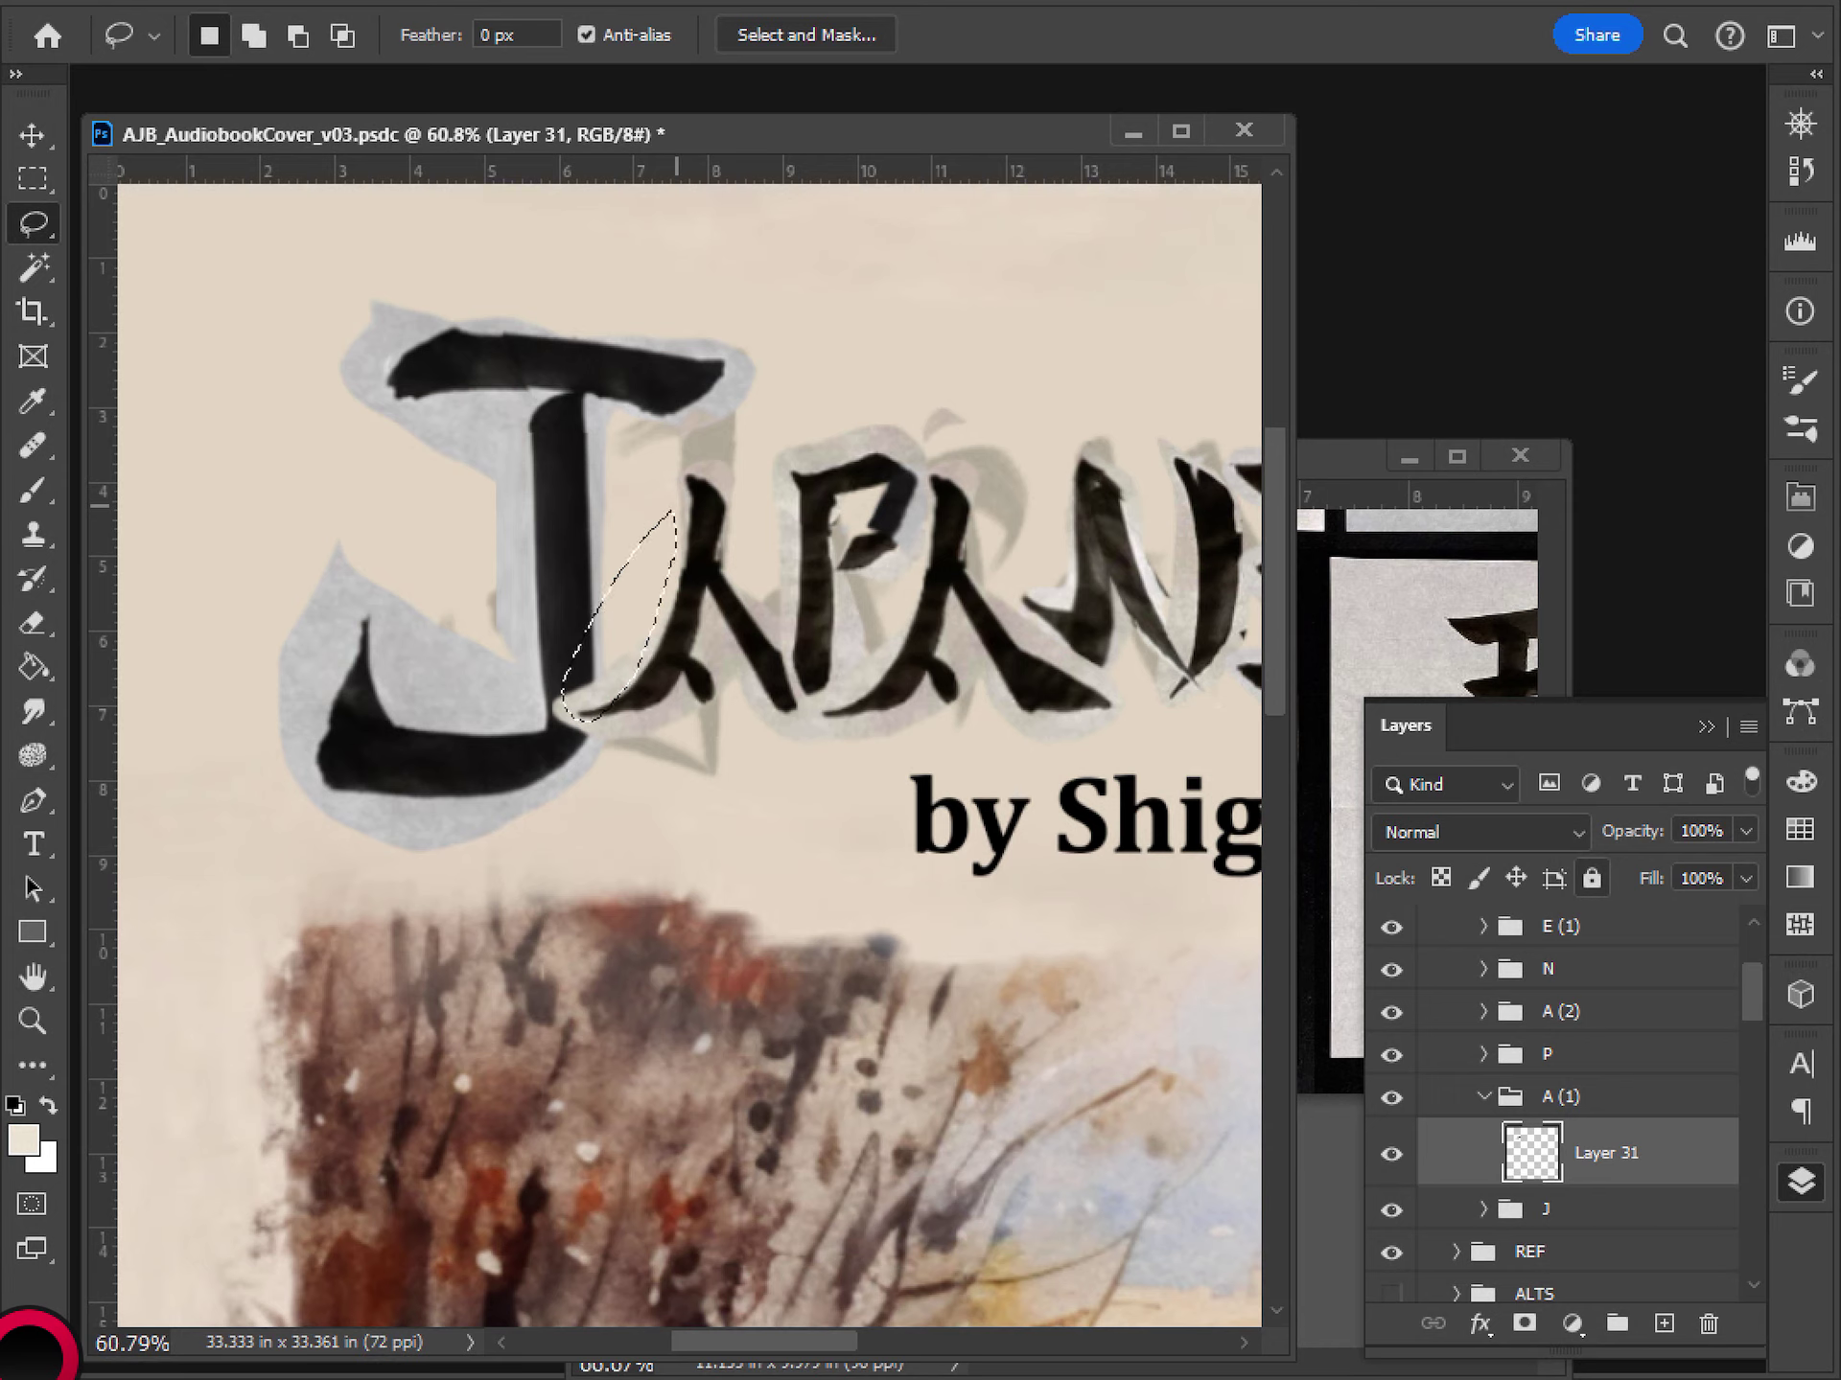
key("Delete")
key("ctrl+d")
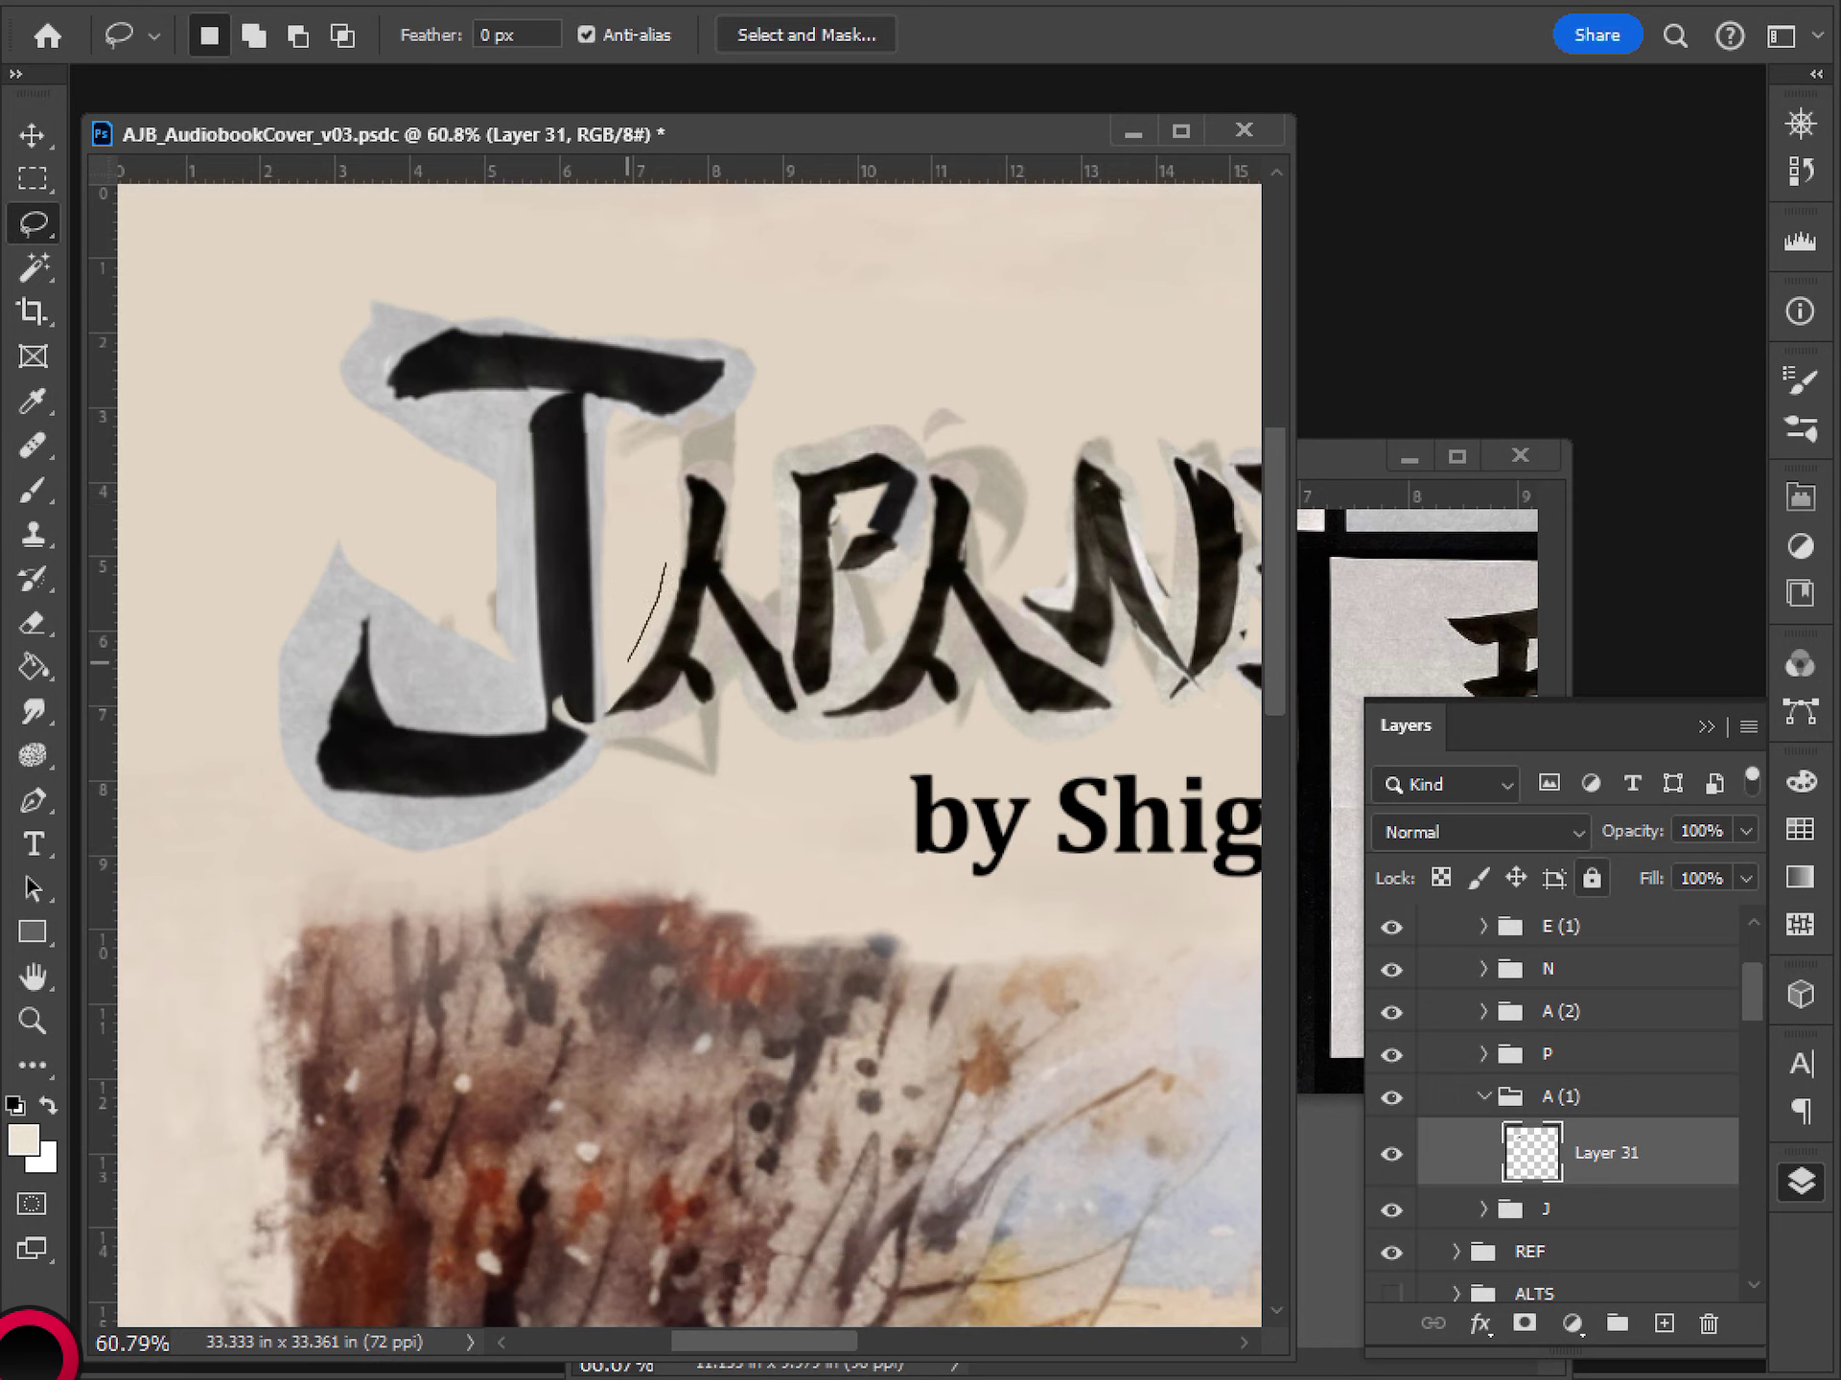
mouse_move(628, 662)
left_mouse_down()
mouse_move(671, 579)
mouse_move(612, 717)
mouse_move(575, 755)
mouse_move(537, 735)
mouse_move(671, 530)
left_mouse_up()
key("Delete")
key("ctrl+d")
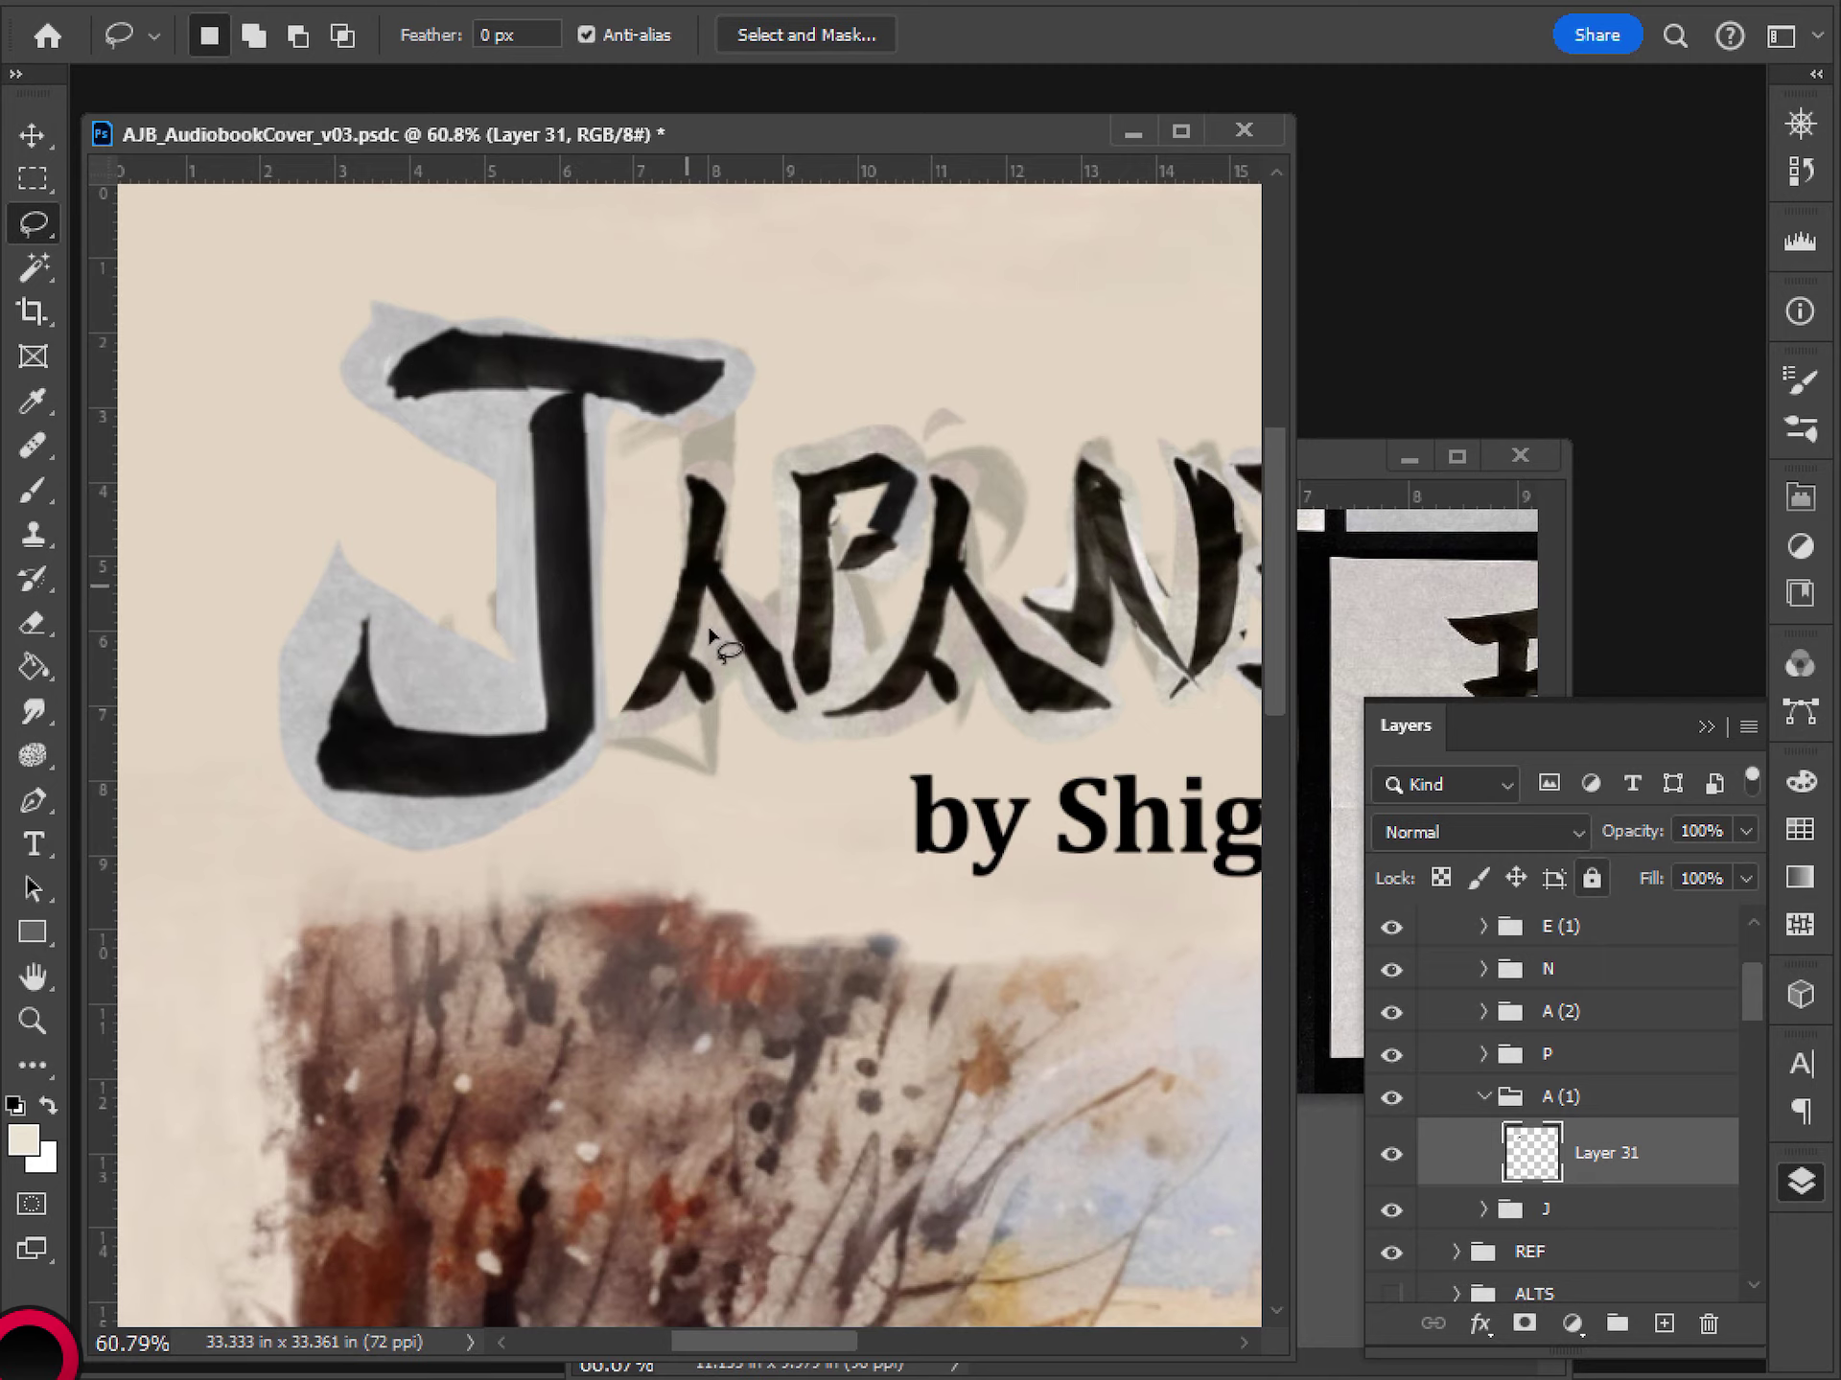
- Open the P group and hide Layer 53, the separated lower piece of the P's stem
scroll(719, 635, "down", 5)
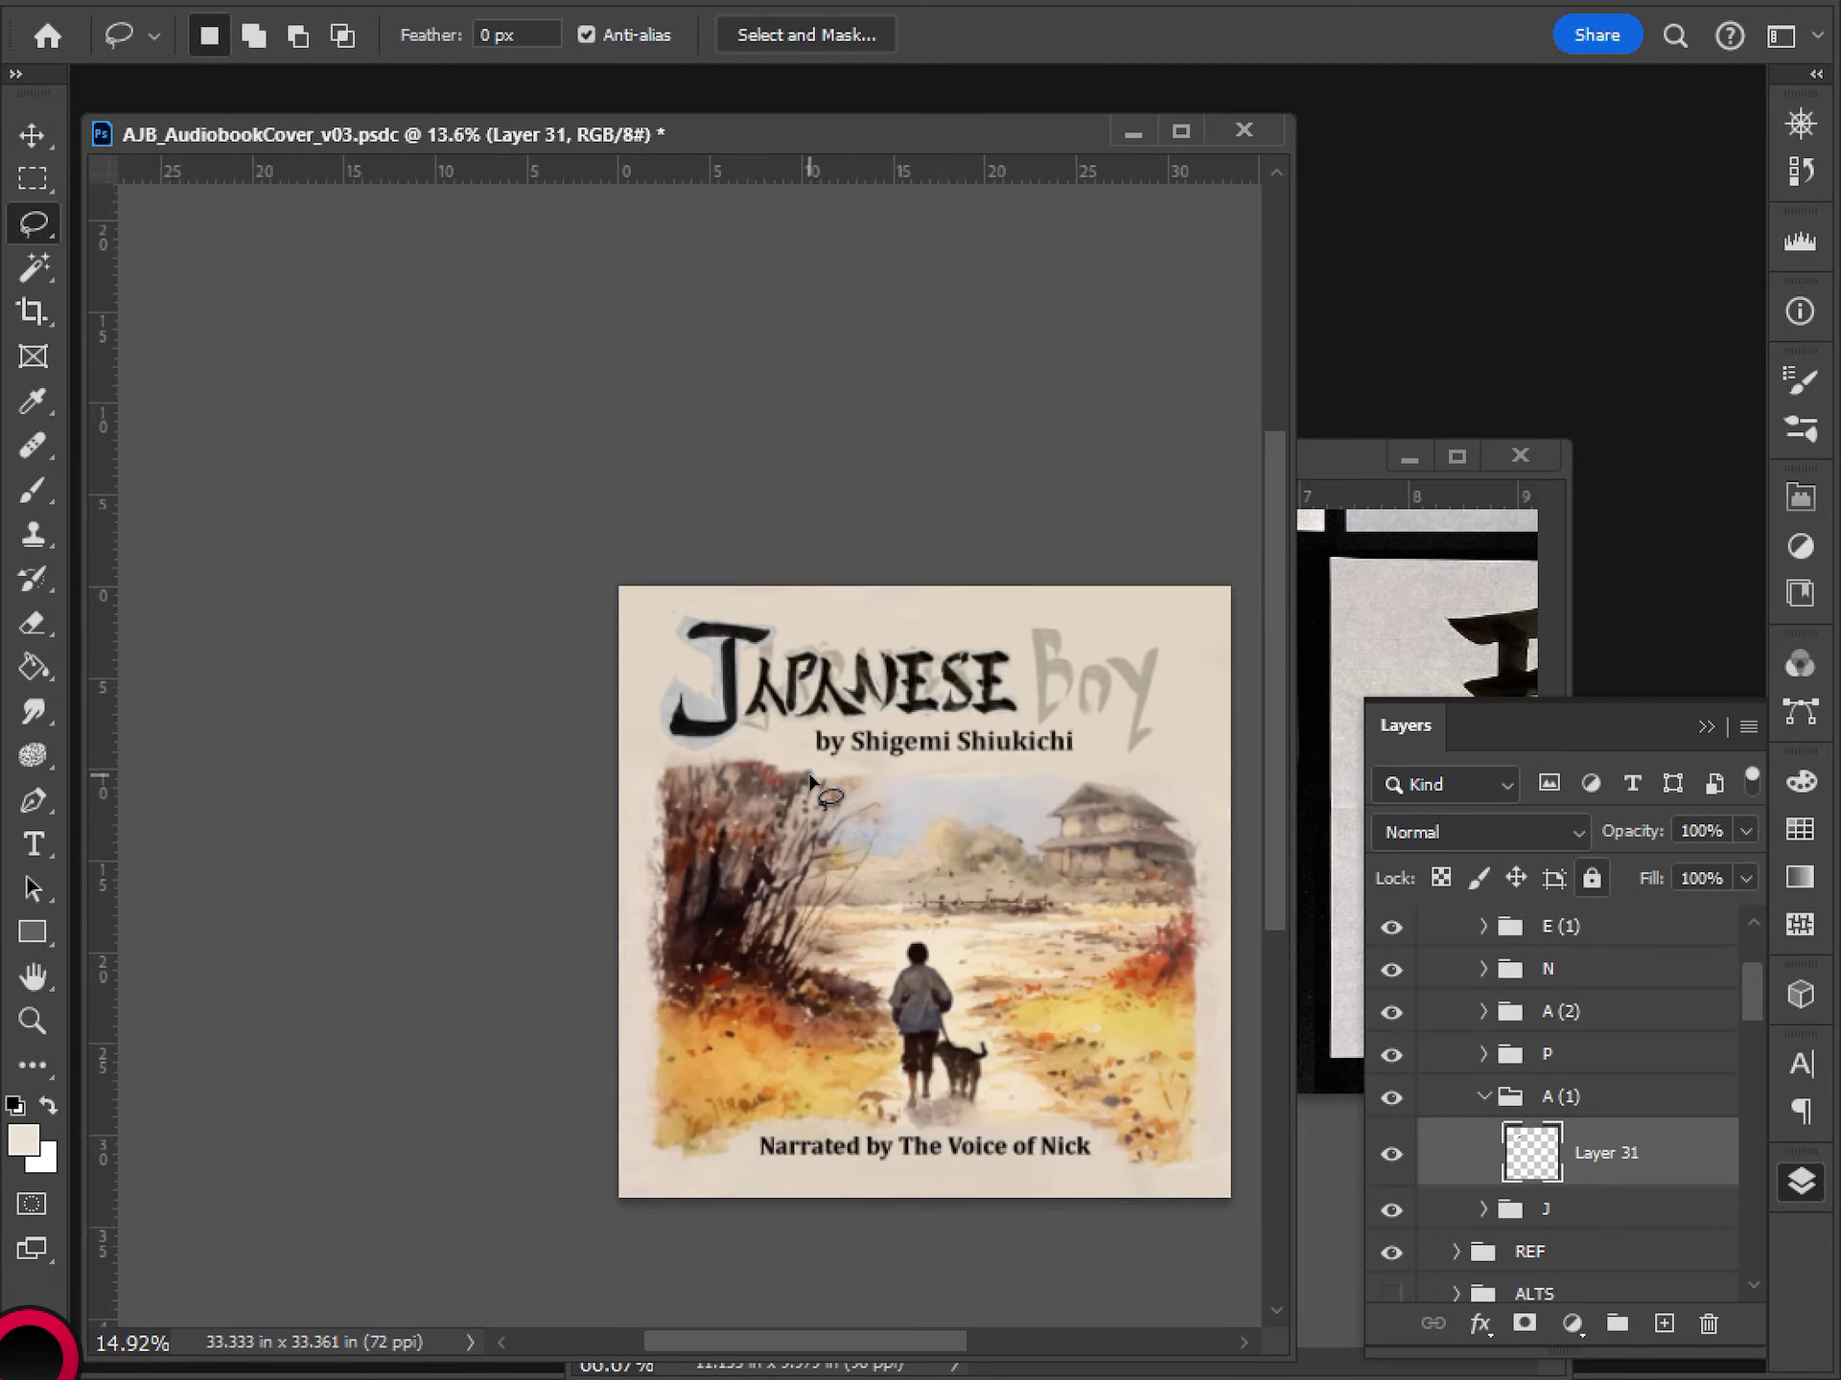
scroll(810, 781, "up", 5)
scroll(810, 690, "down", 2)
scroll(734, 664, "up", 2)
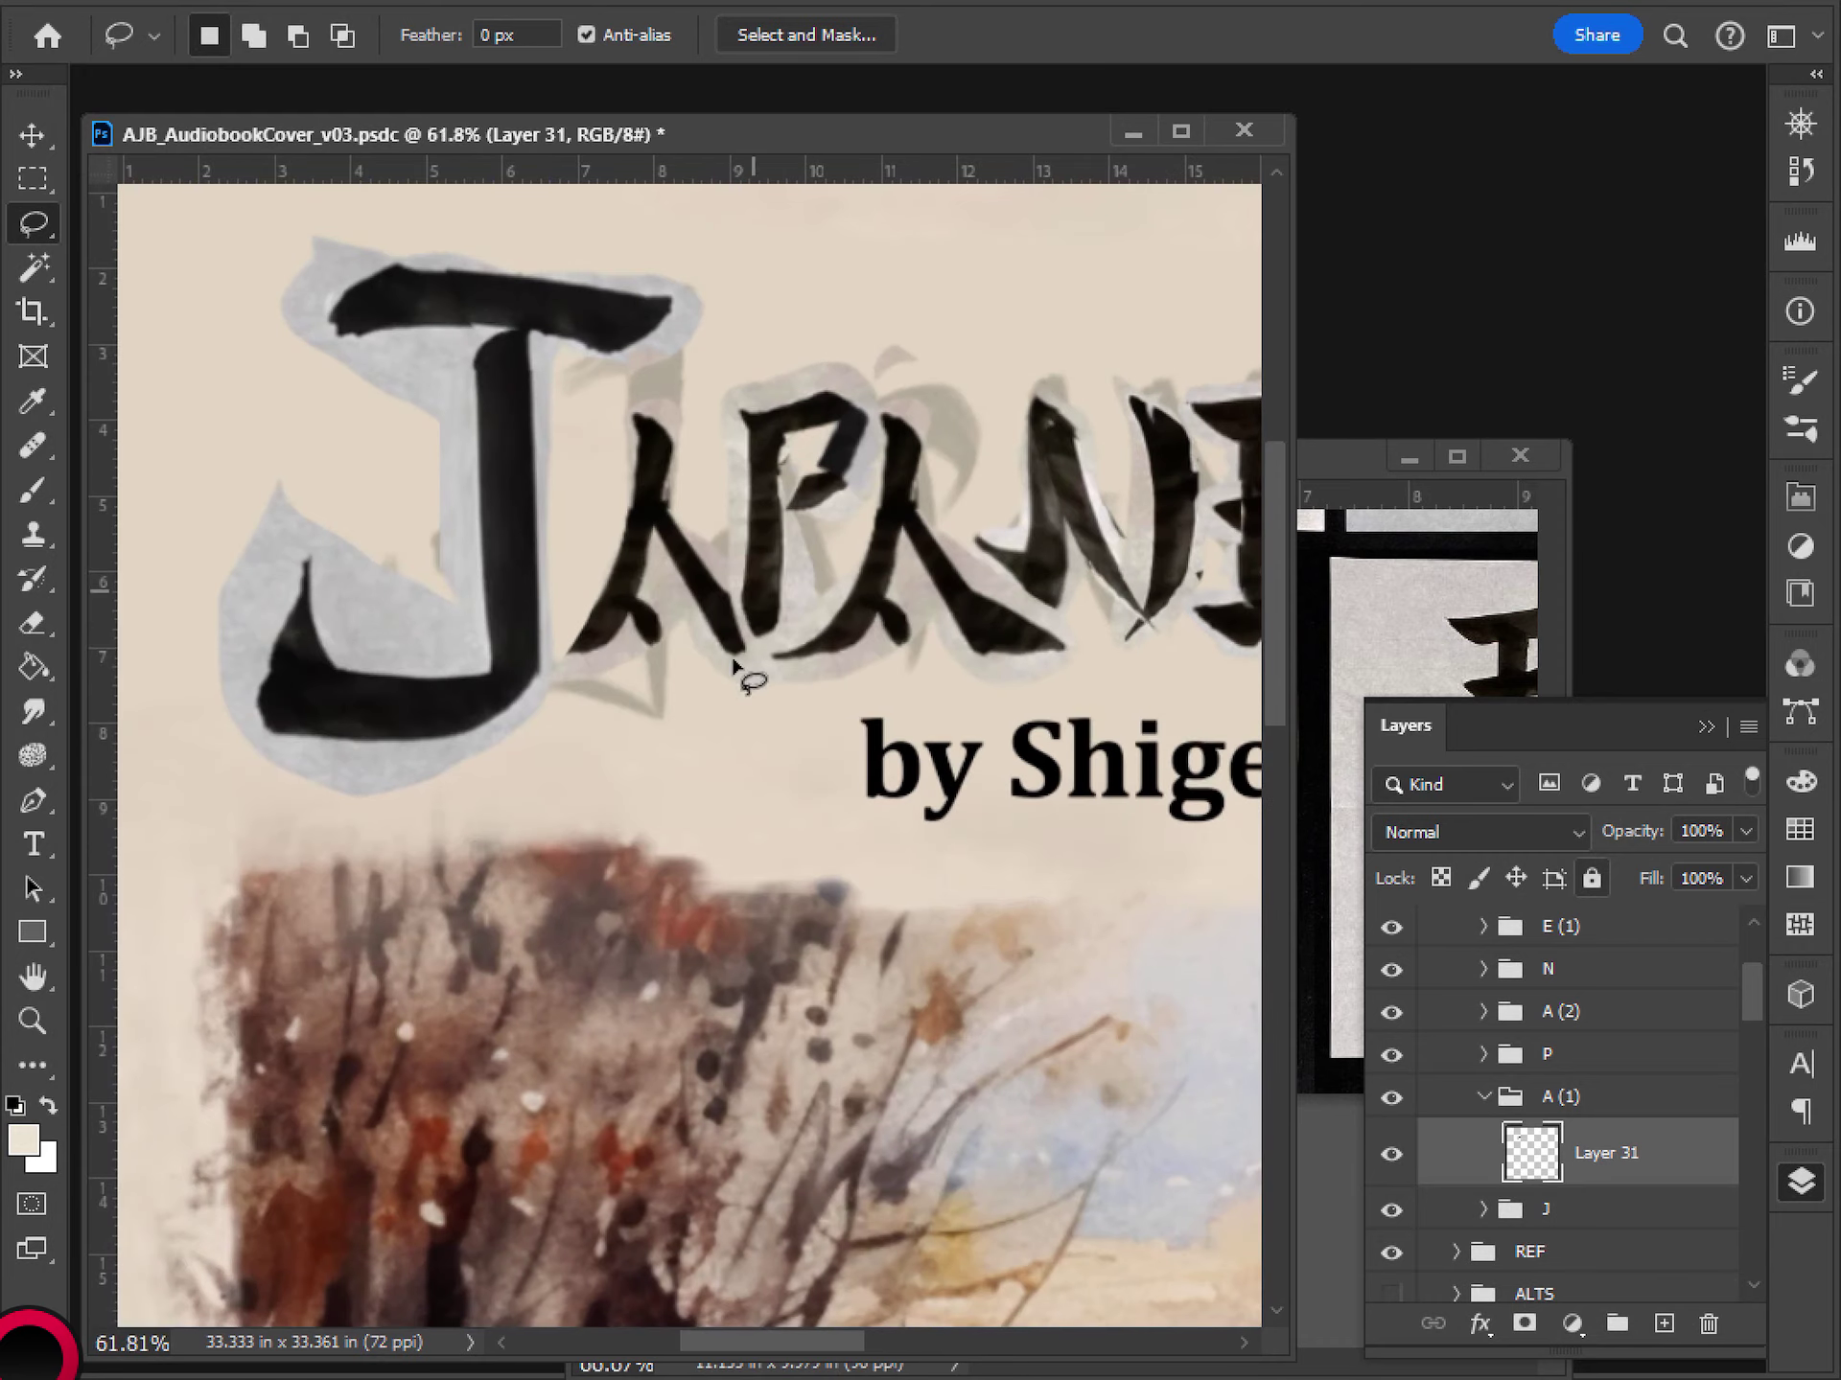
left_click_drag(732, 659, 649, 634)
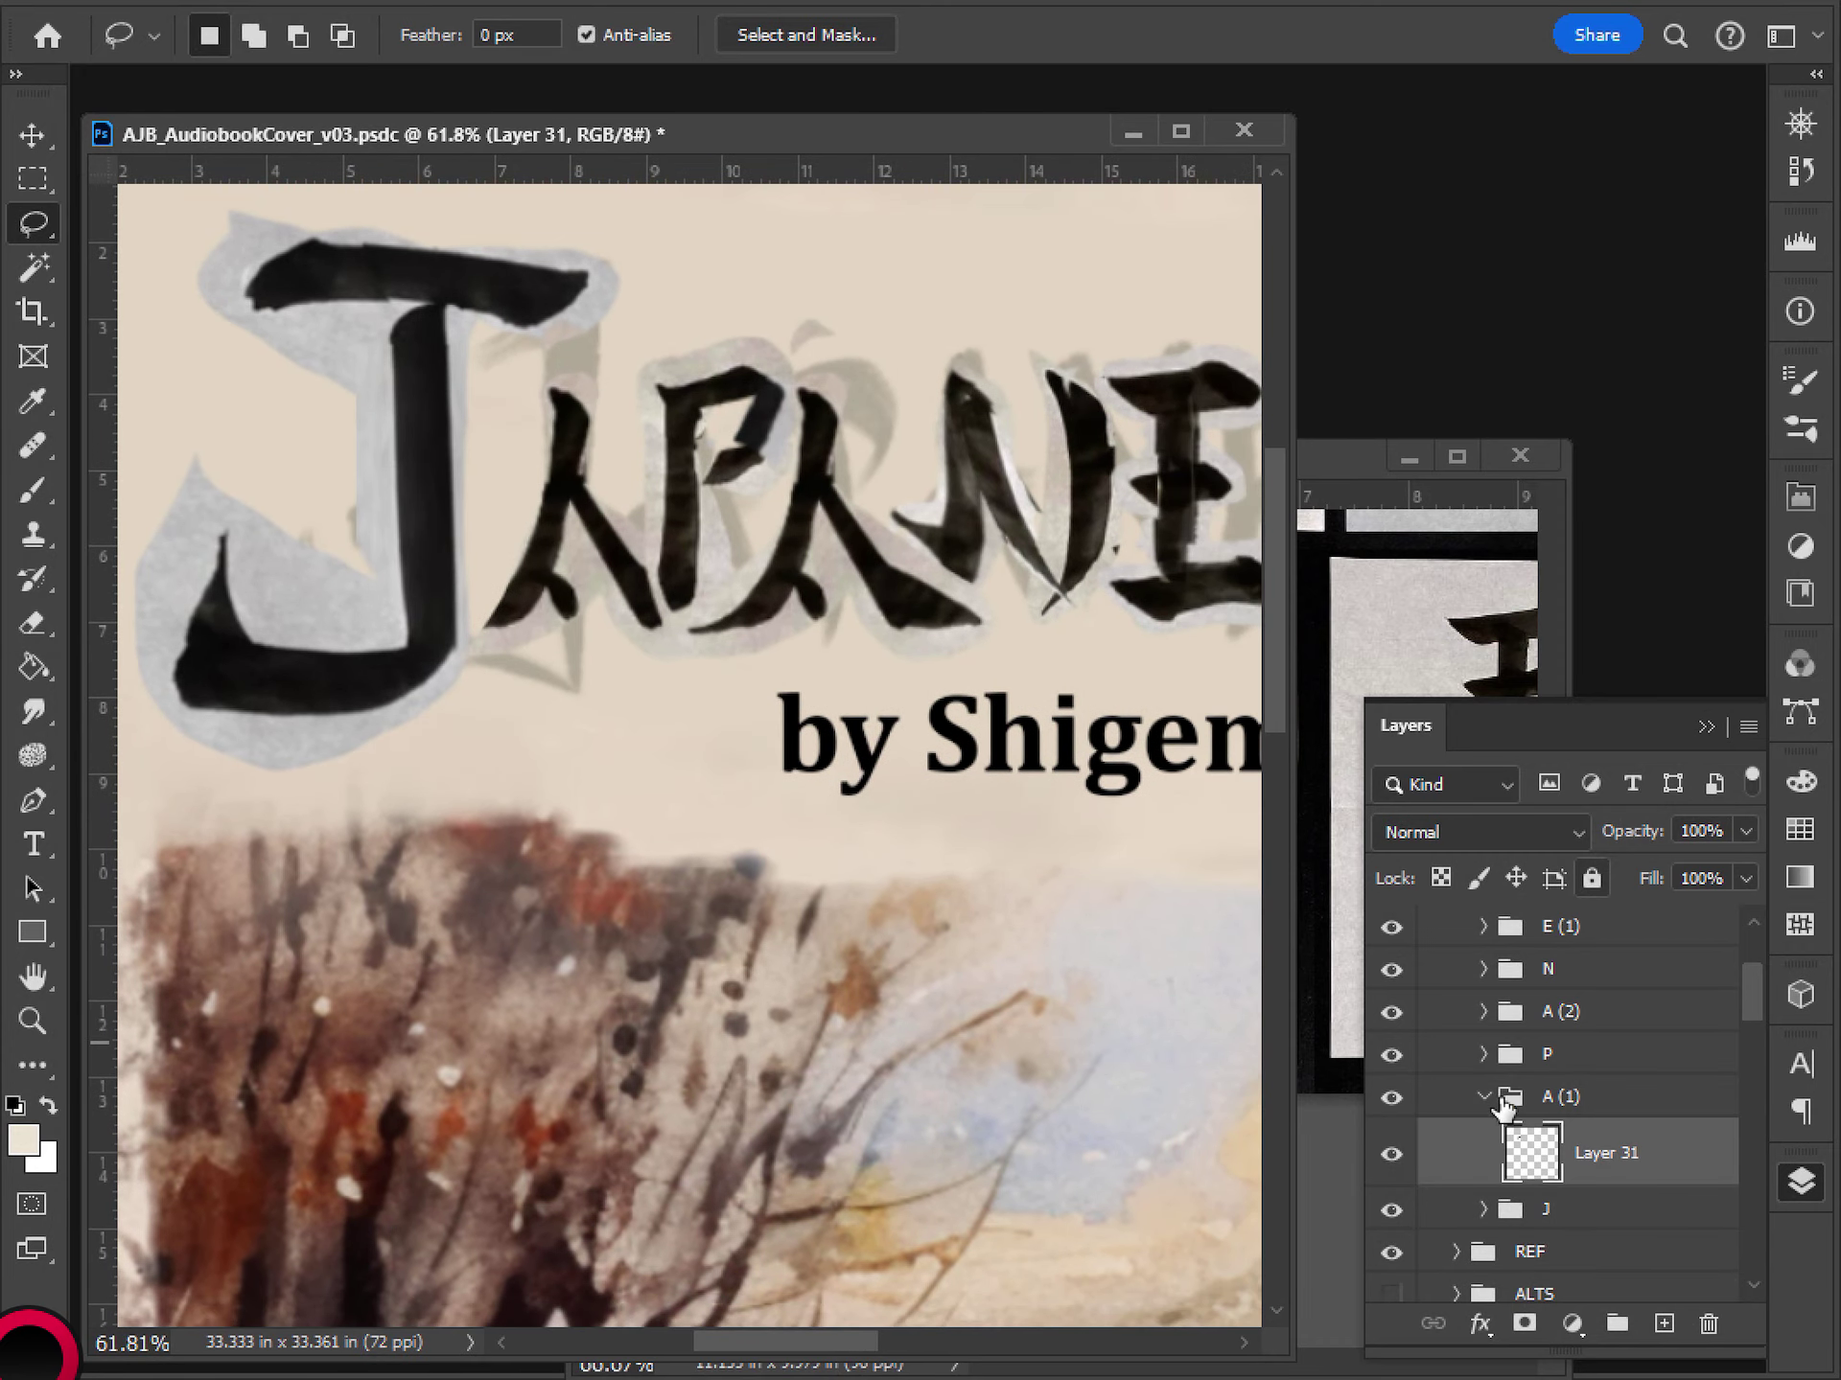
left_click(1476, 1064)
left_click(1481, 1054)
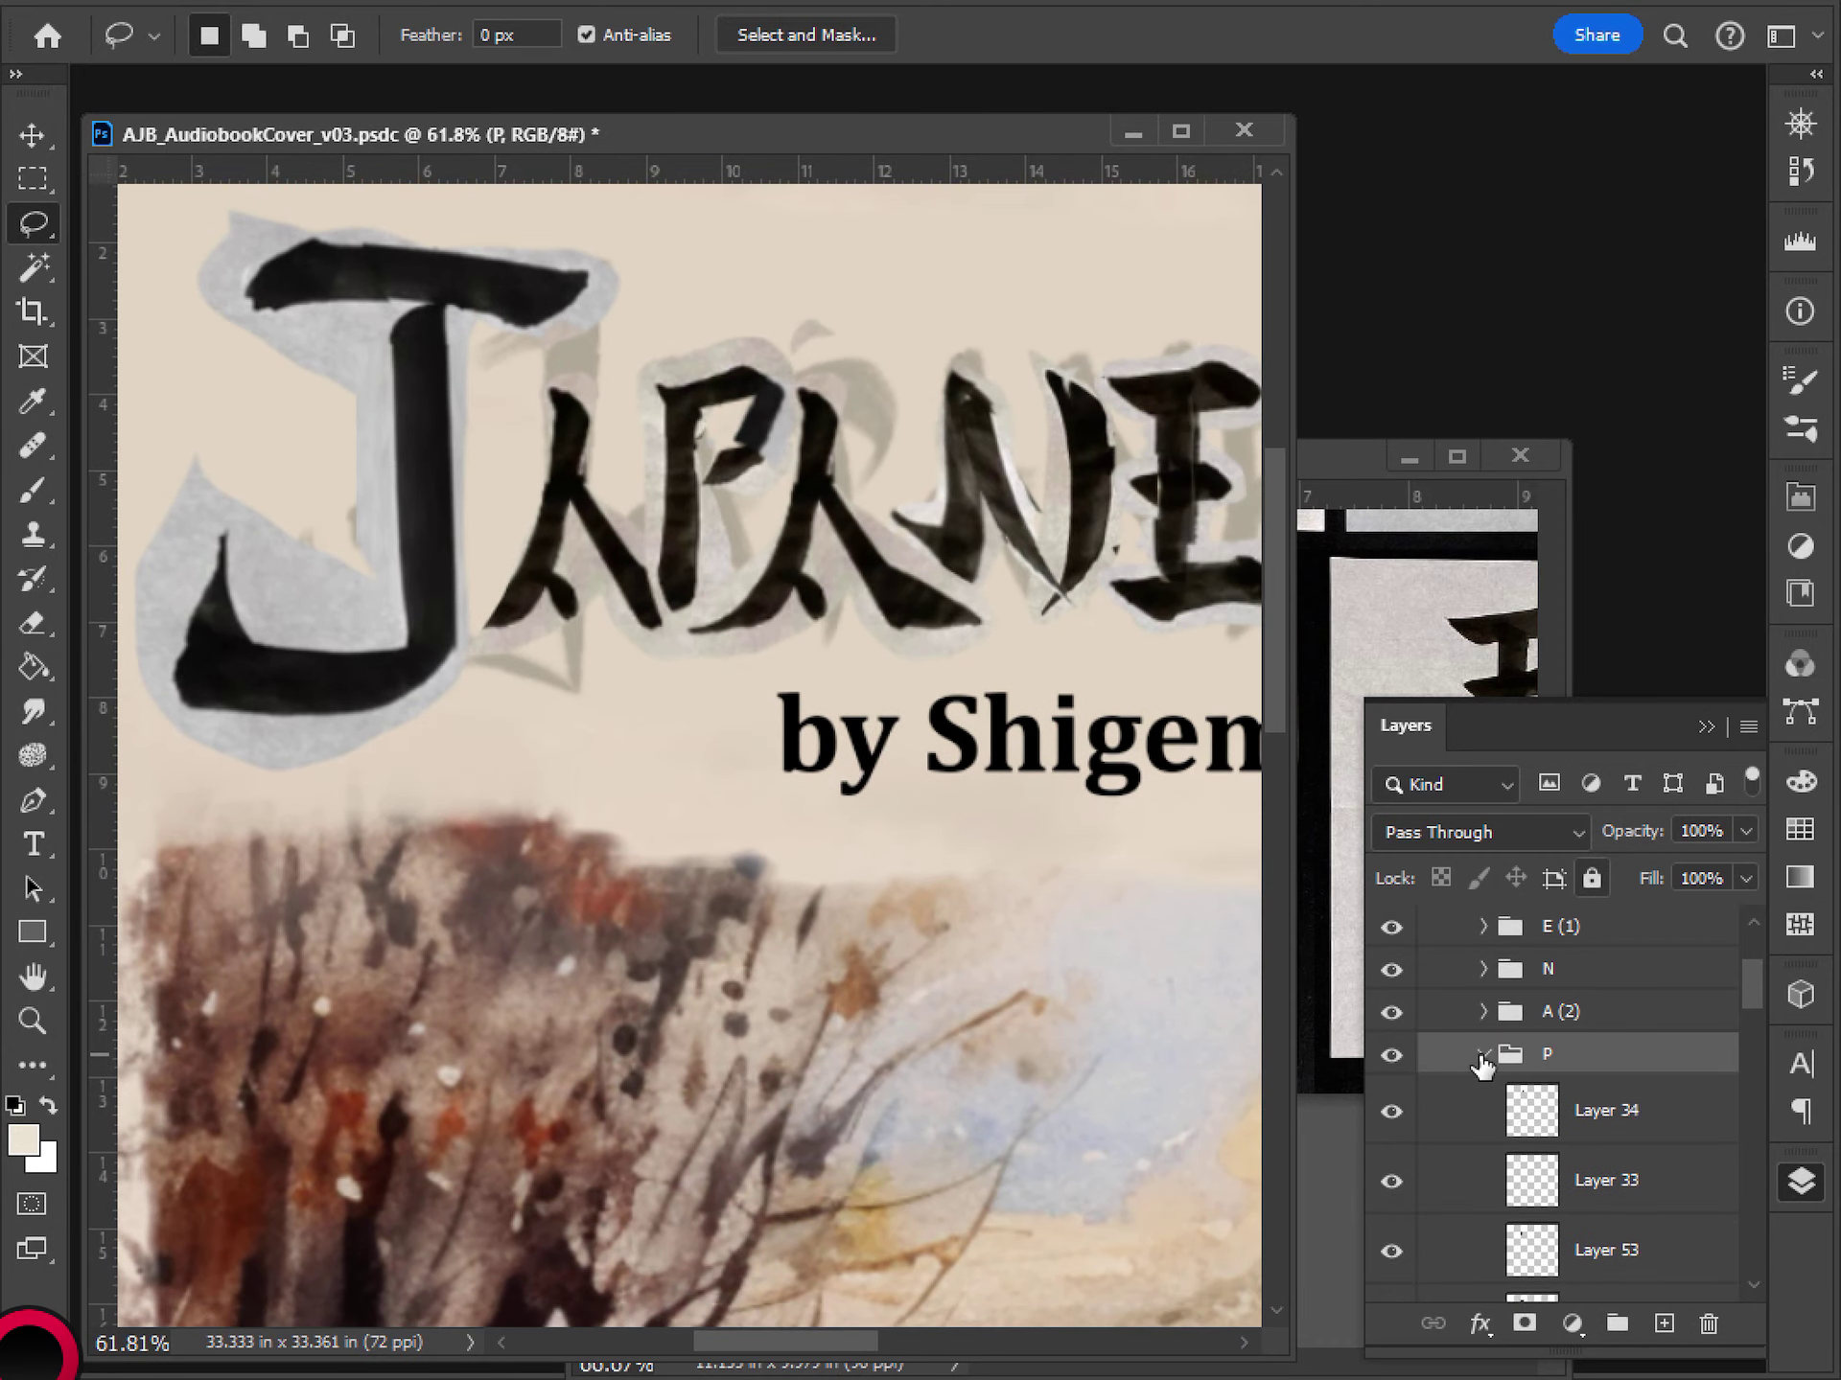
scroll(1510, 1107, "down", 1)
left_click(1390, 1127)
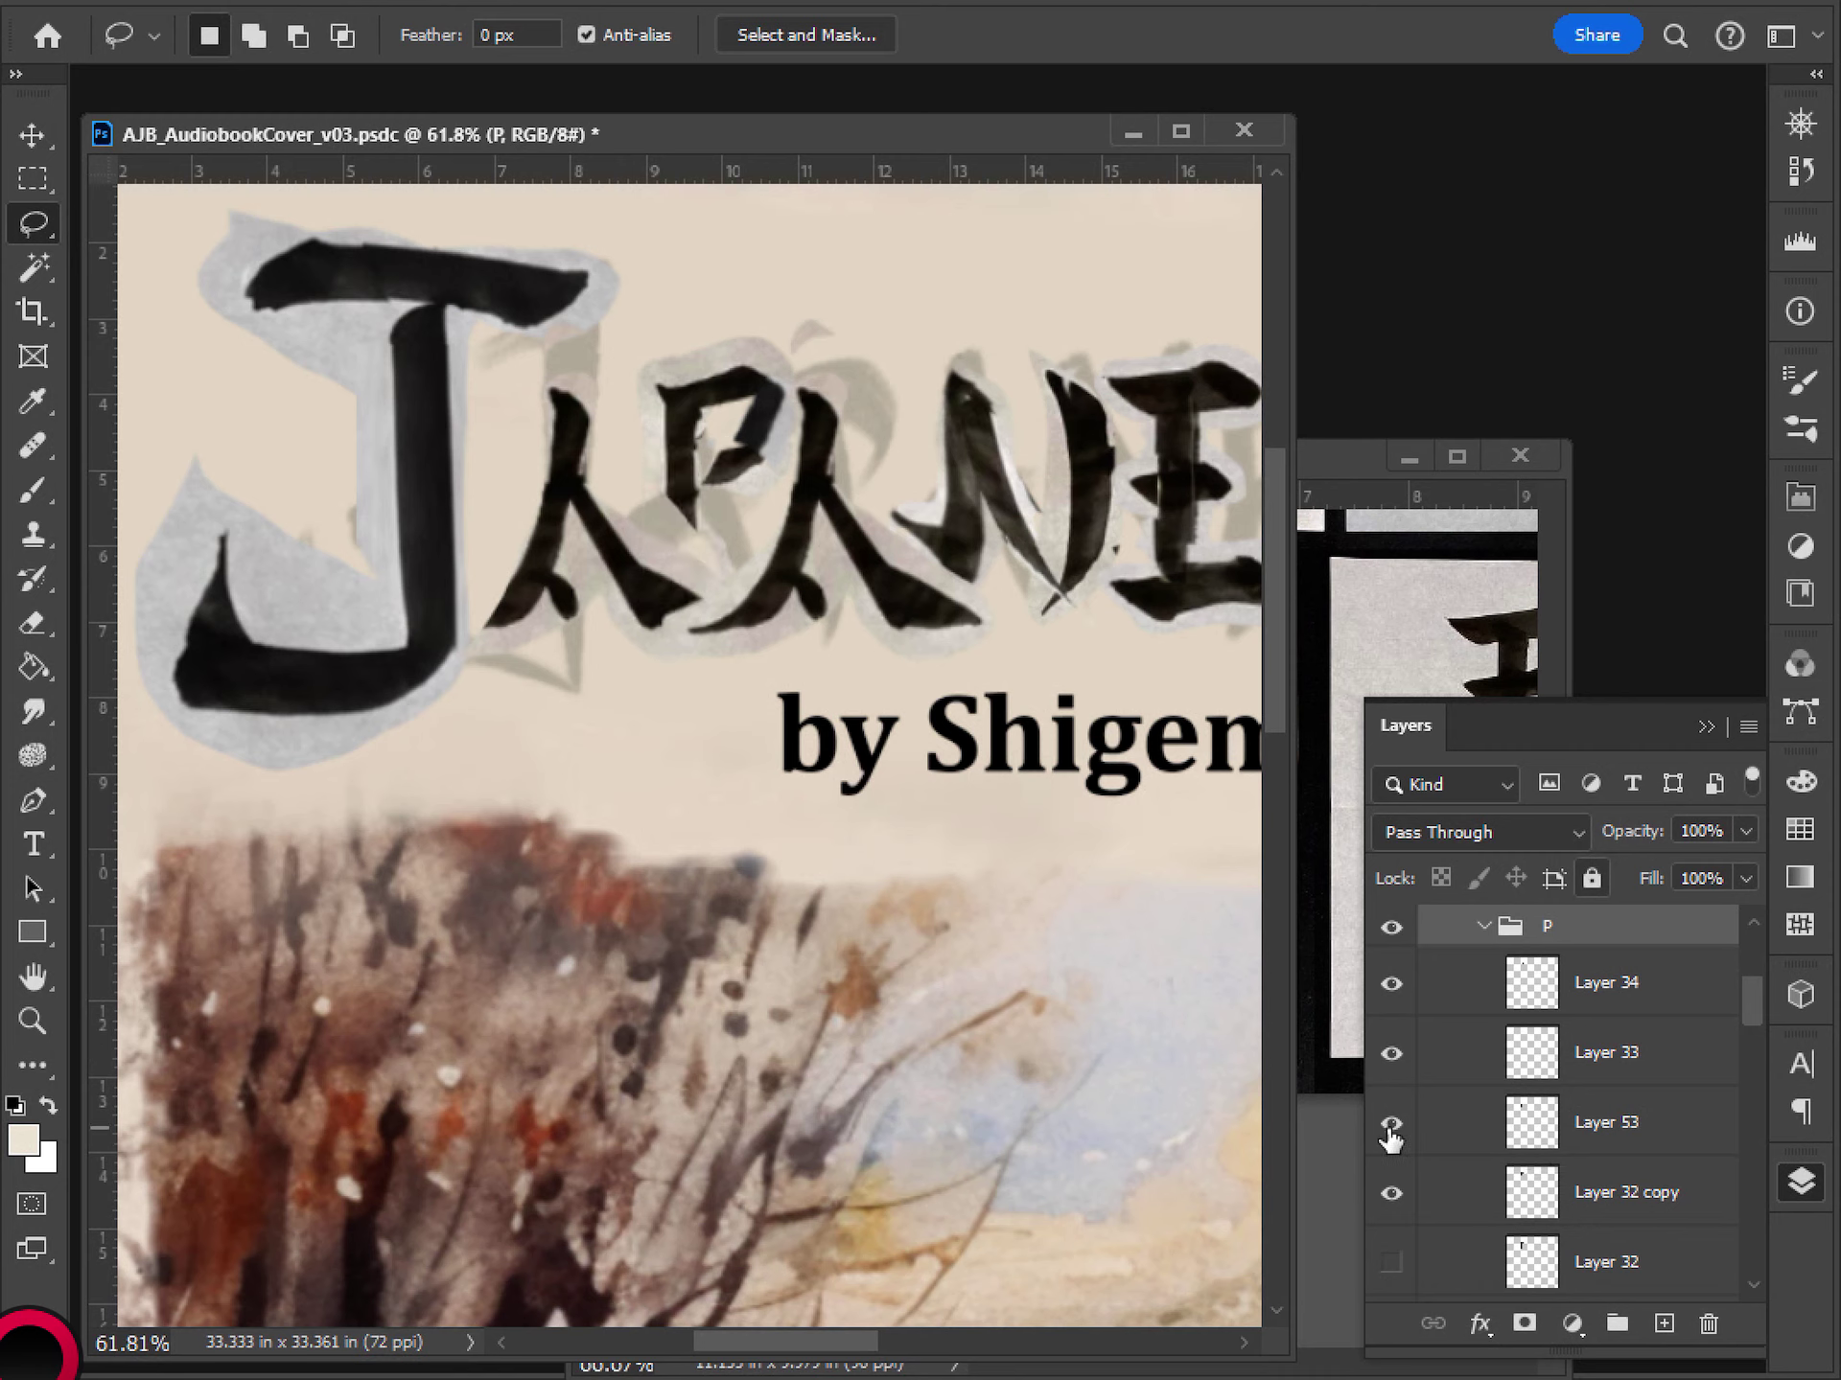
left_click(1390, 1127)
left_click(1390, 1128)
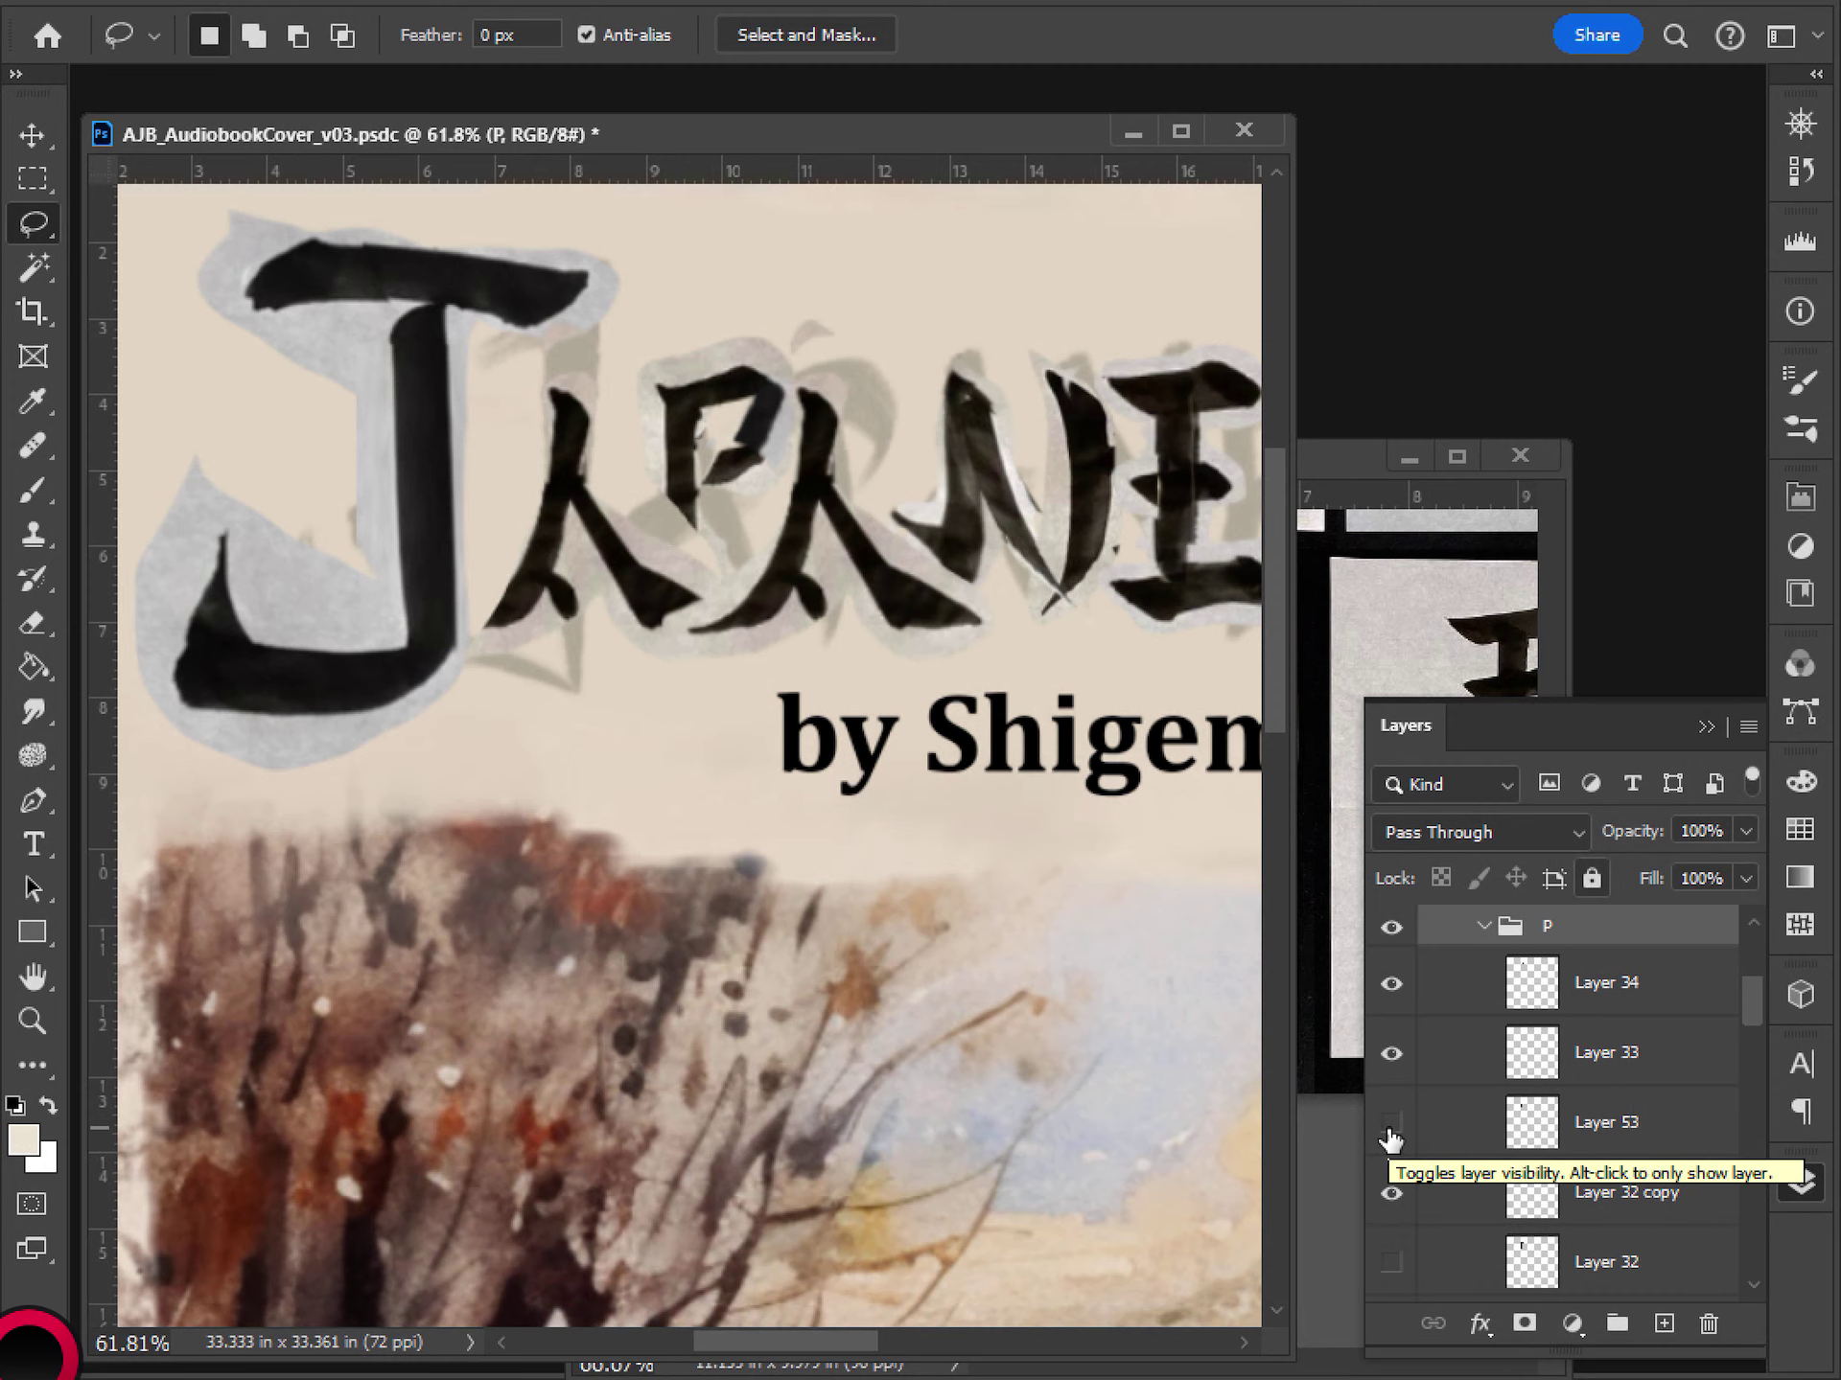
scroll(1500, 978, "up", 1)
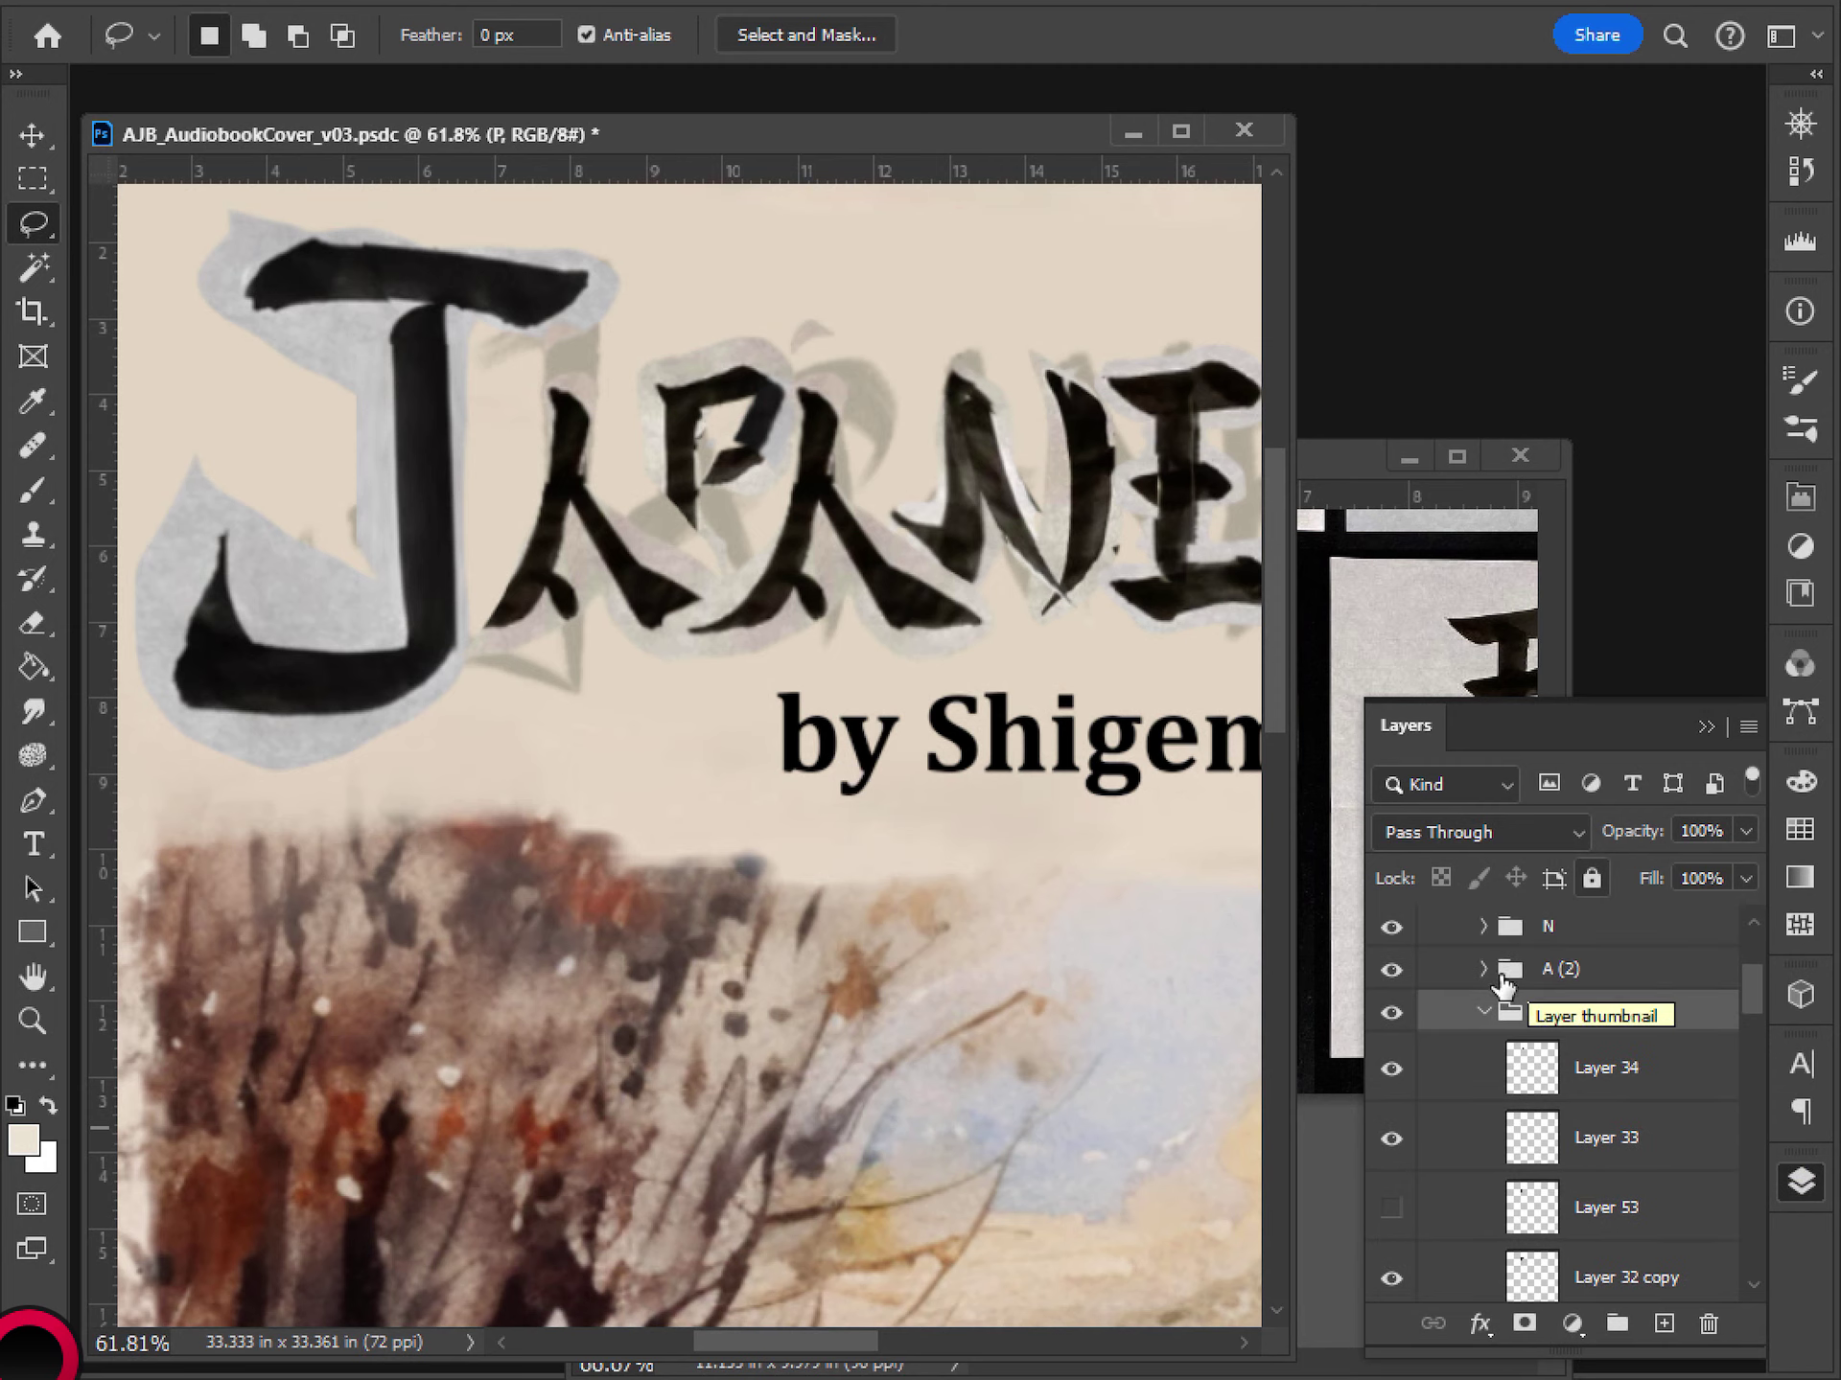
- Open the A (2) group and select its Layer 31 copy for work with the Eraser
left_click(1482, 970)
left_click(1537, 1035)
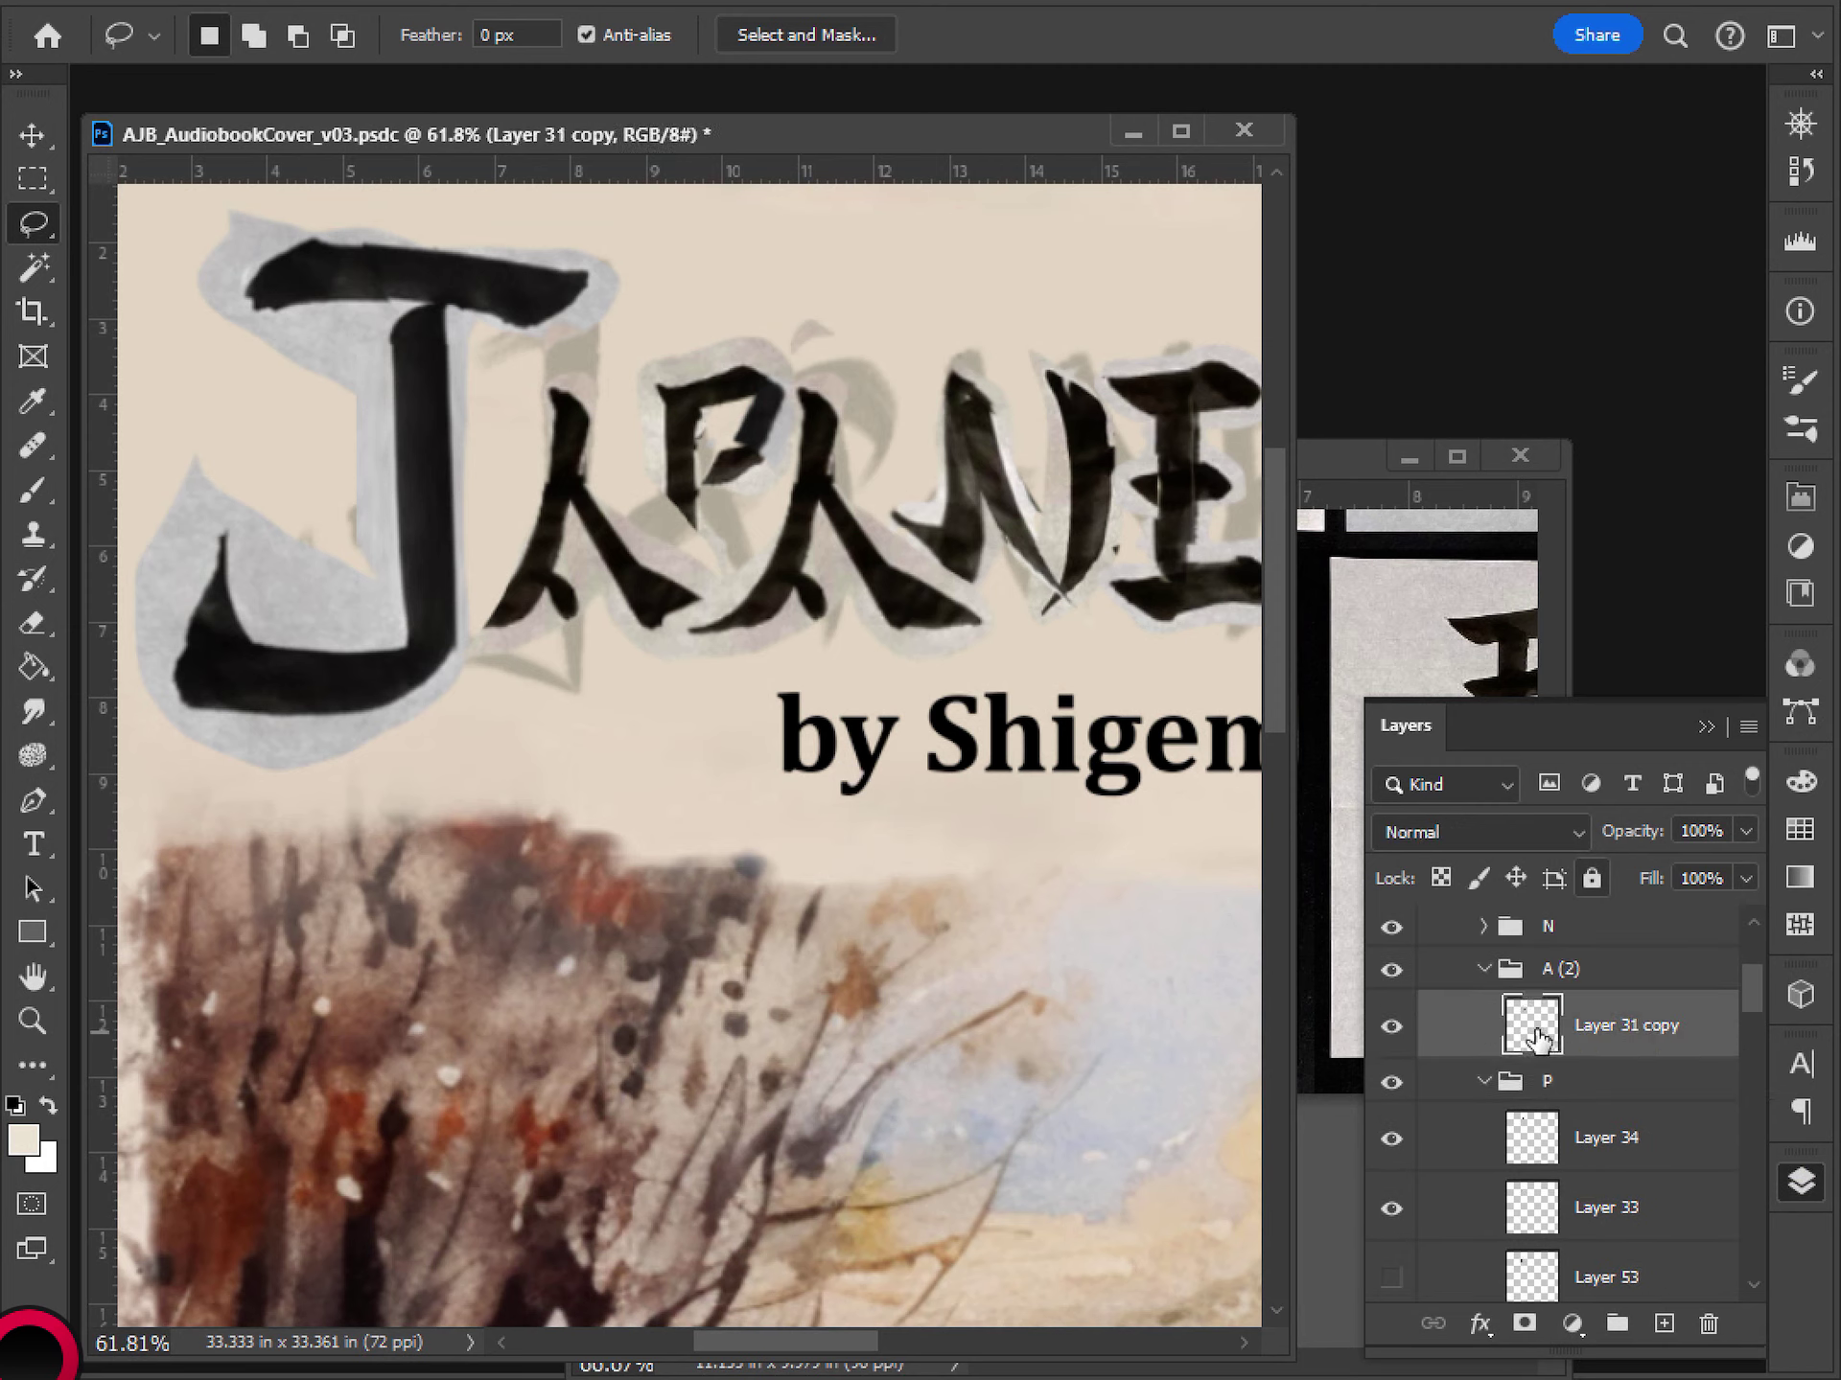
key("e")
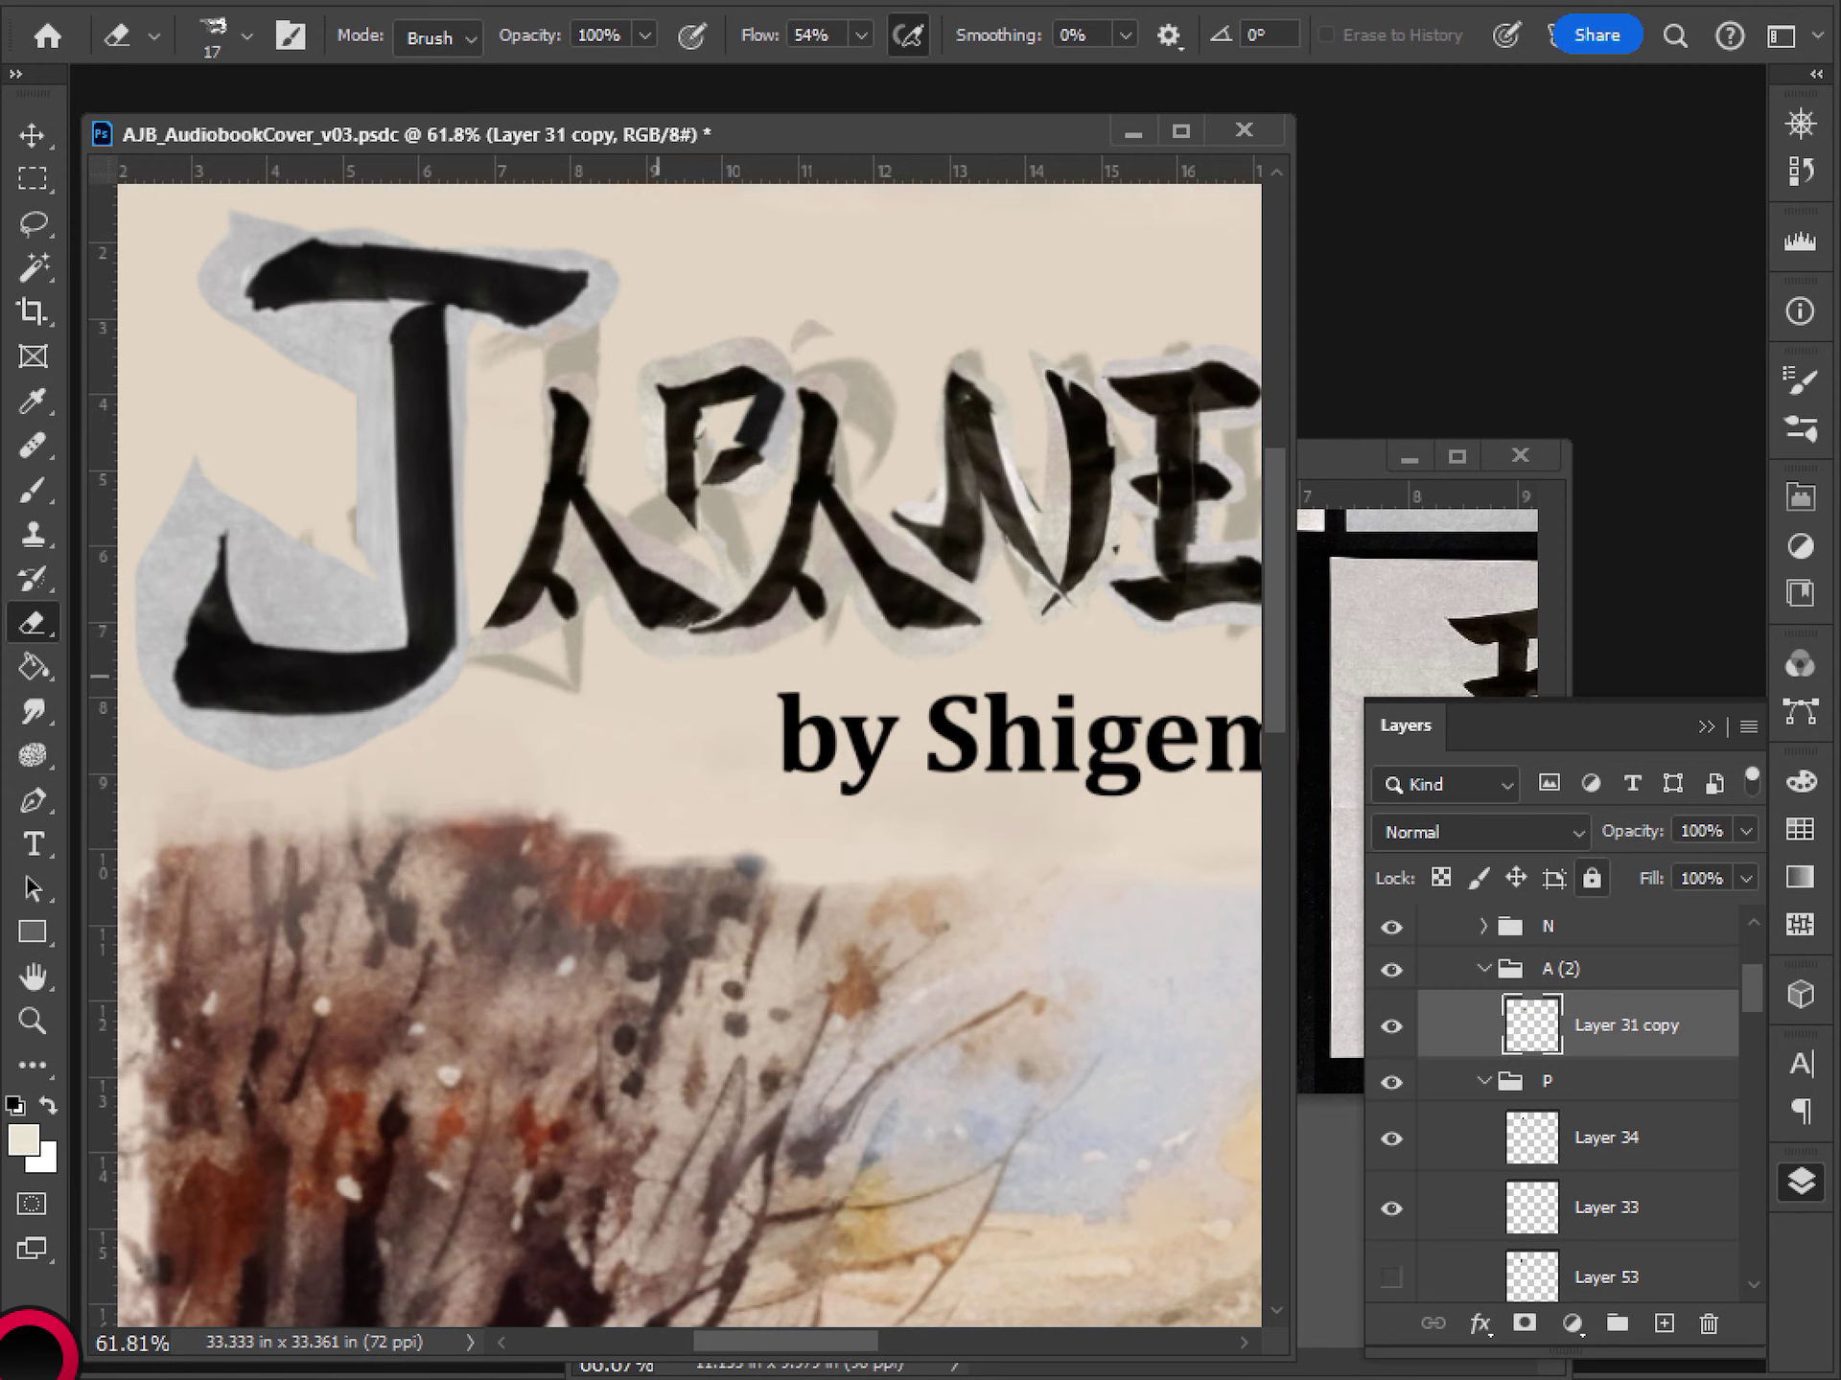
- Collapse the P and A (2) groups, select Layer 31 in A (1), and toggle its visibility to check its extent
left_click(1483, 1081)
left_click(1483, 970)
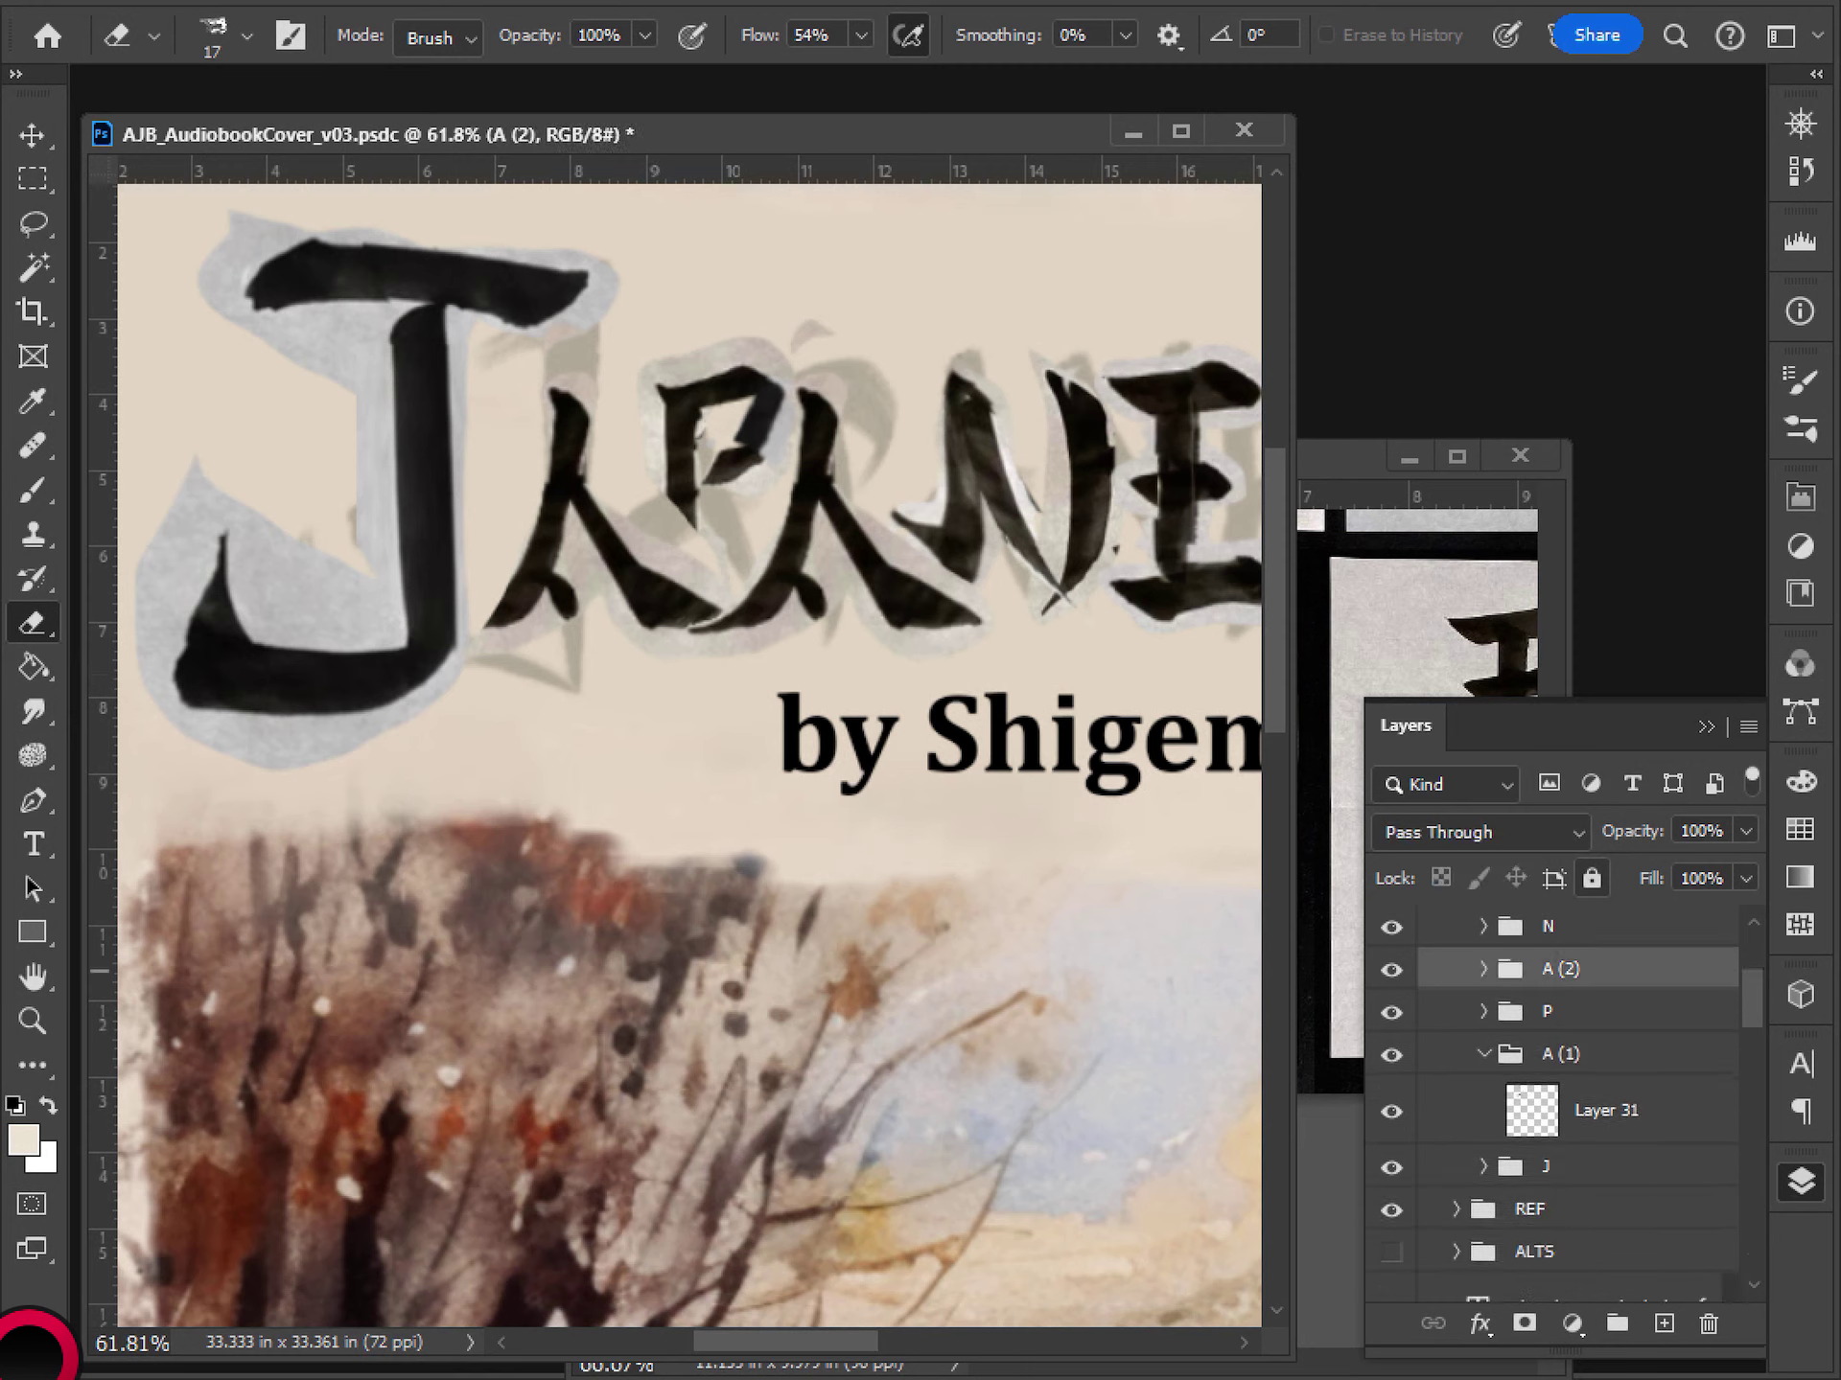
left_click(1572, 1112)
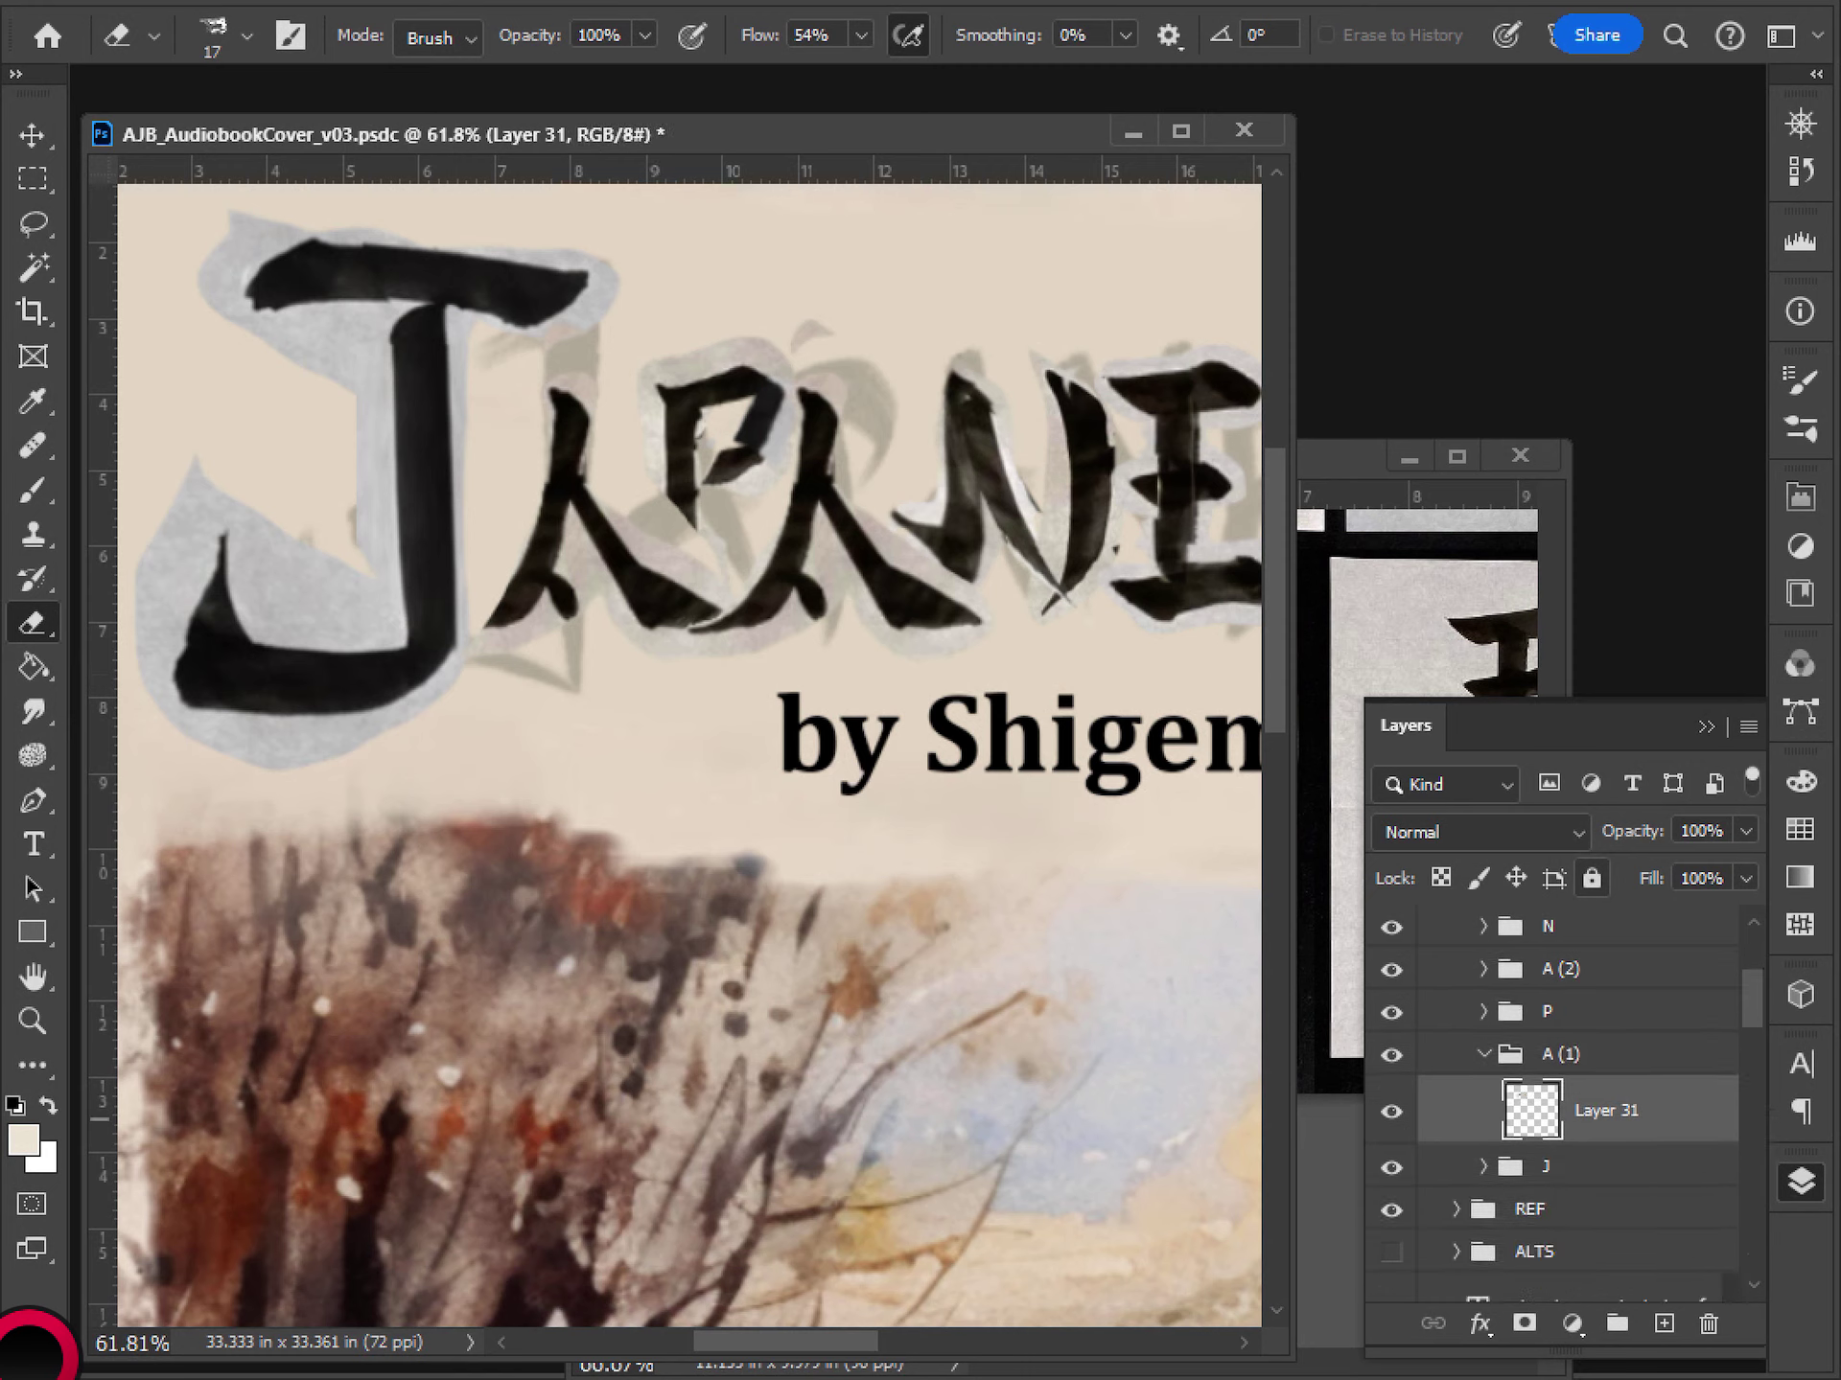
left_click(1390, 1111)
left_click(1391, 1111)
- Lasso and delete the excess around the first A's right foot and along the inner edge of its right leg
key("l")
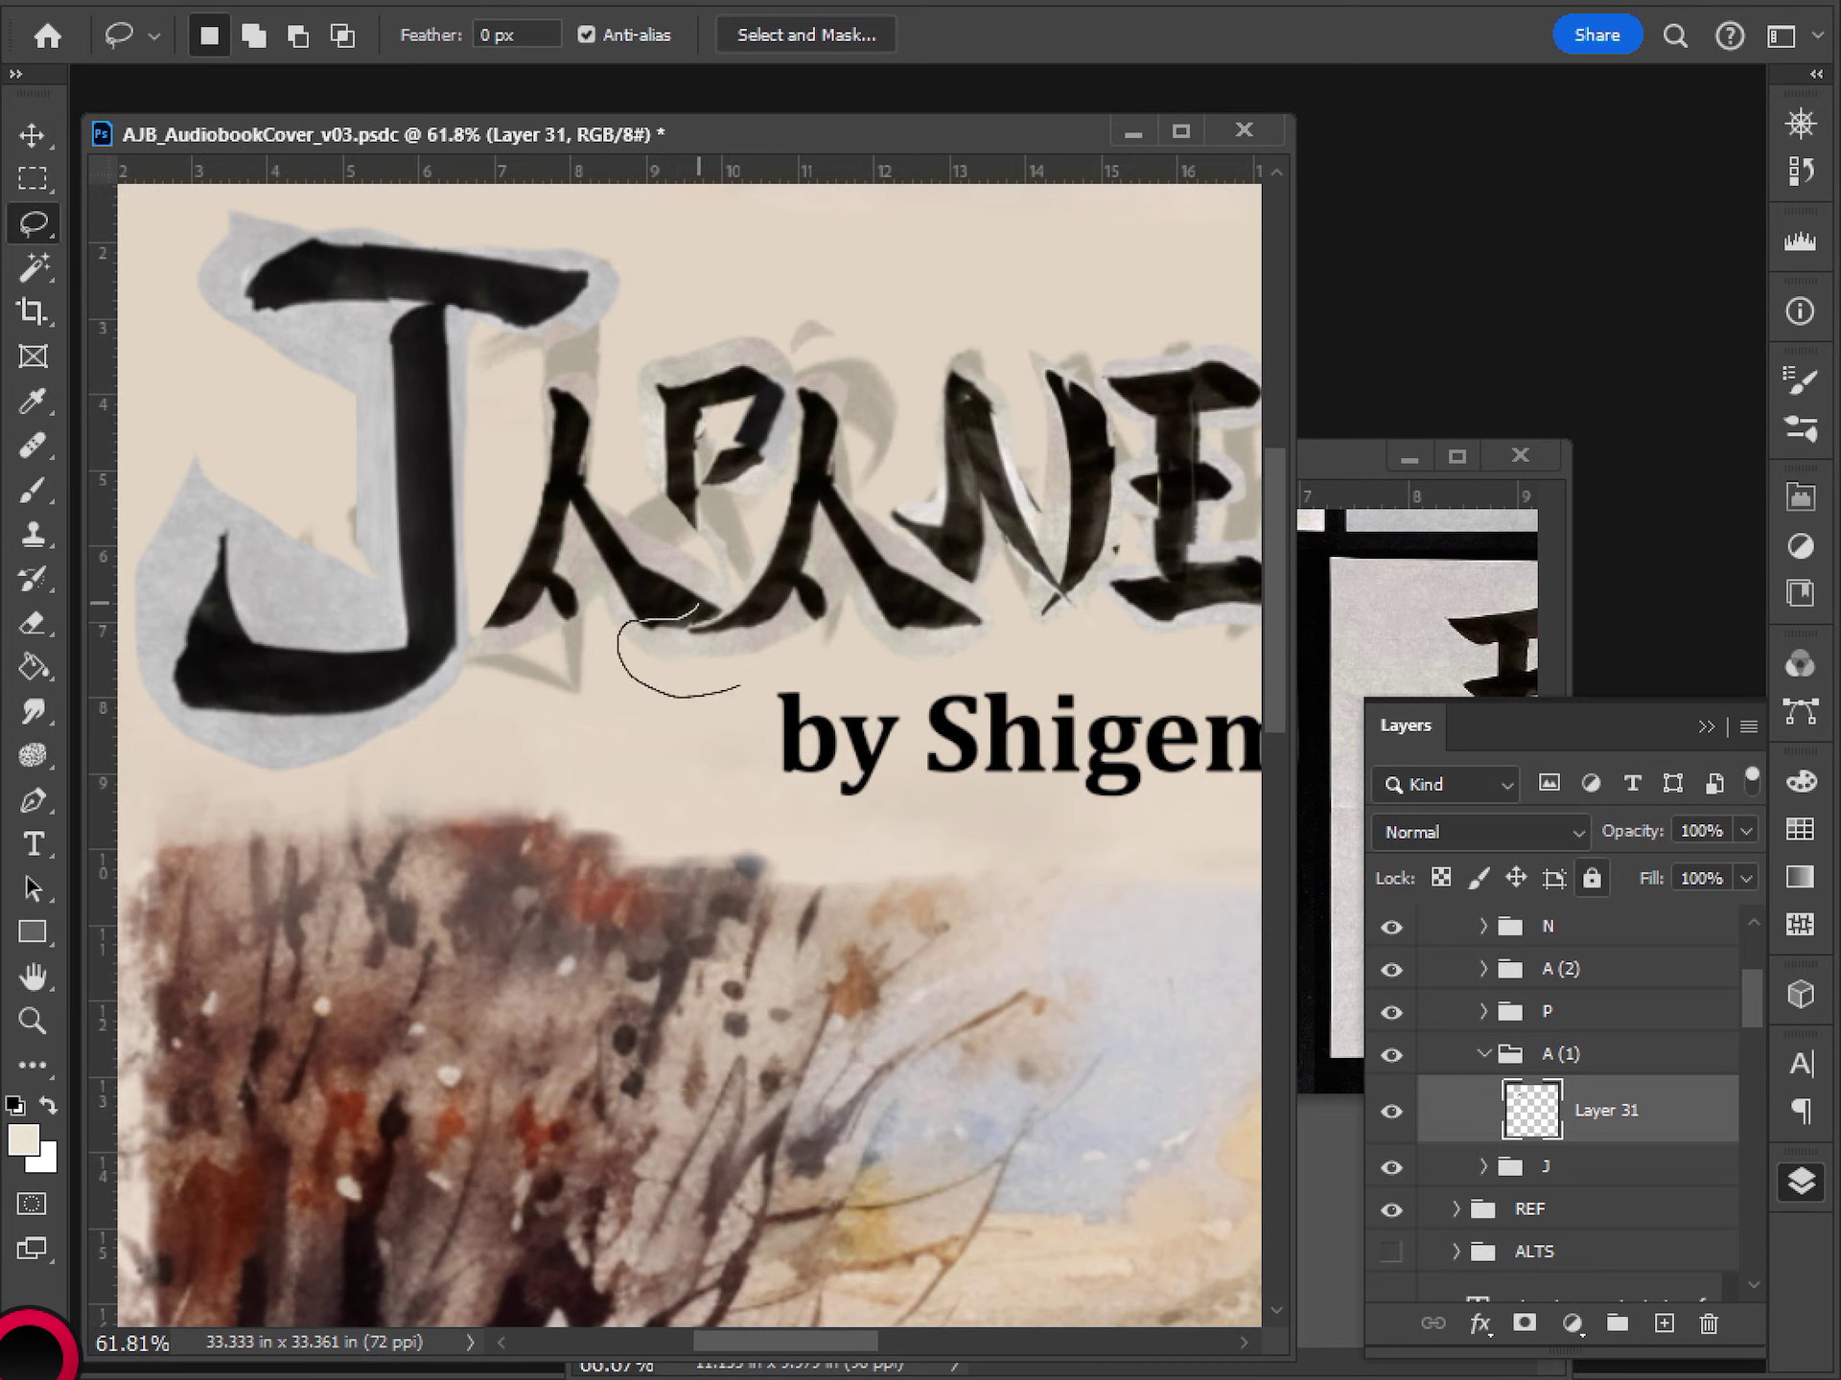
left_click_drag(725, 580, 778, 636)
key("Delete")
key("ctrl+d")
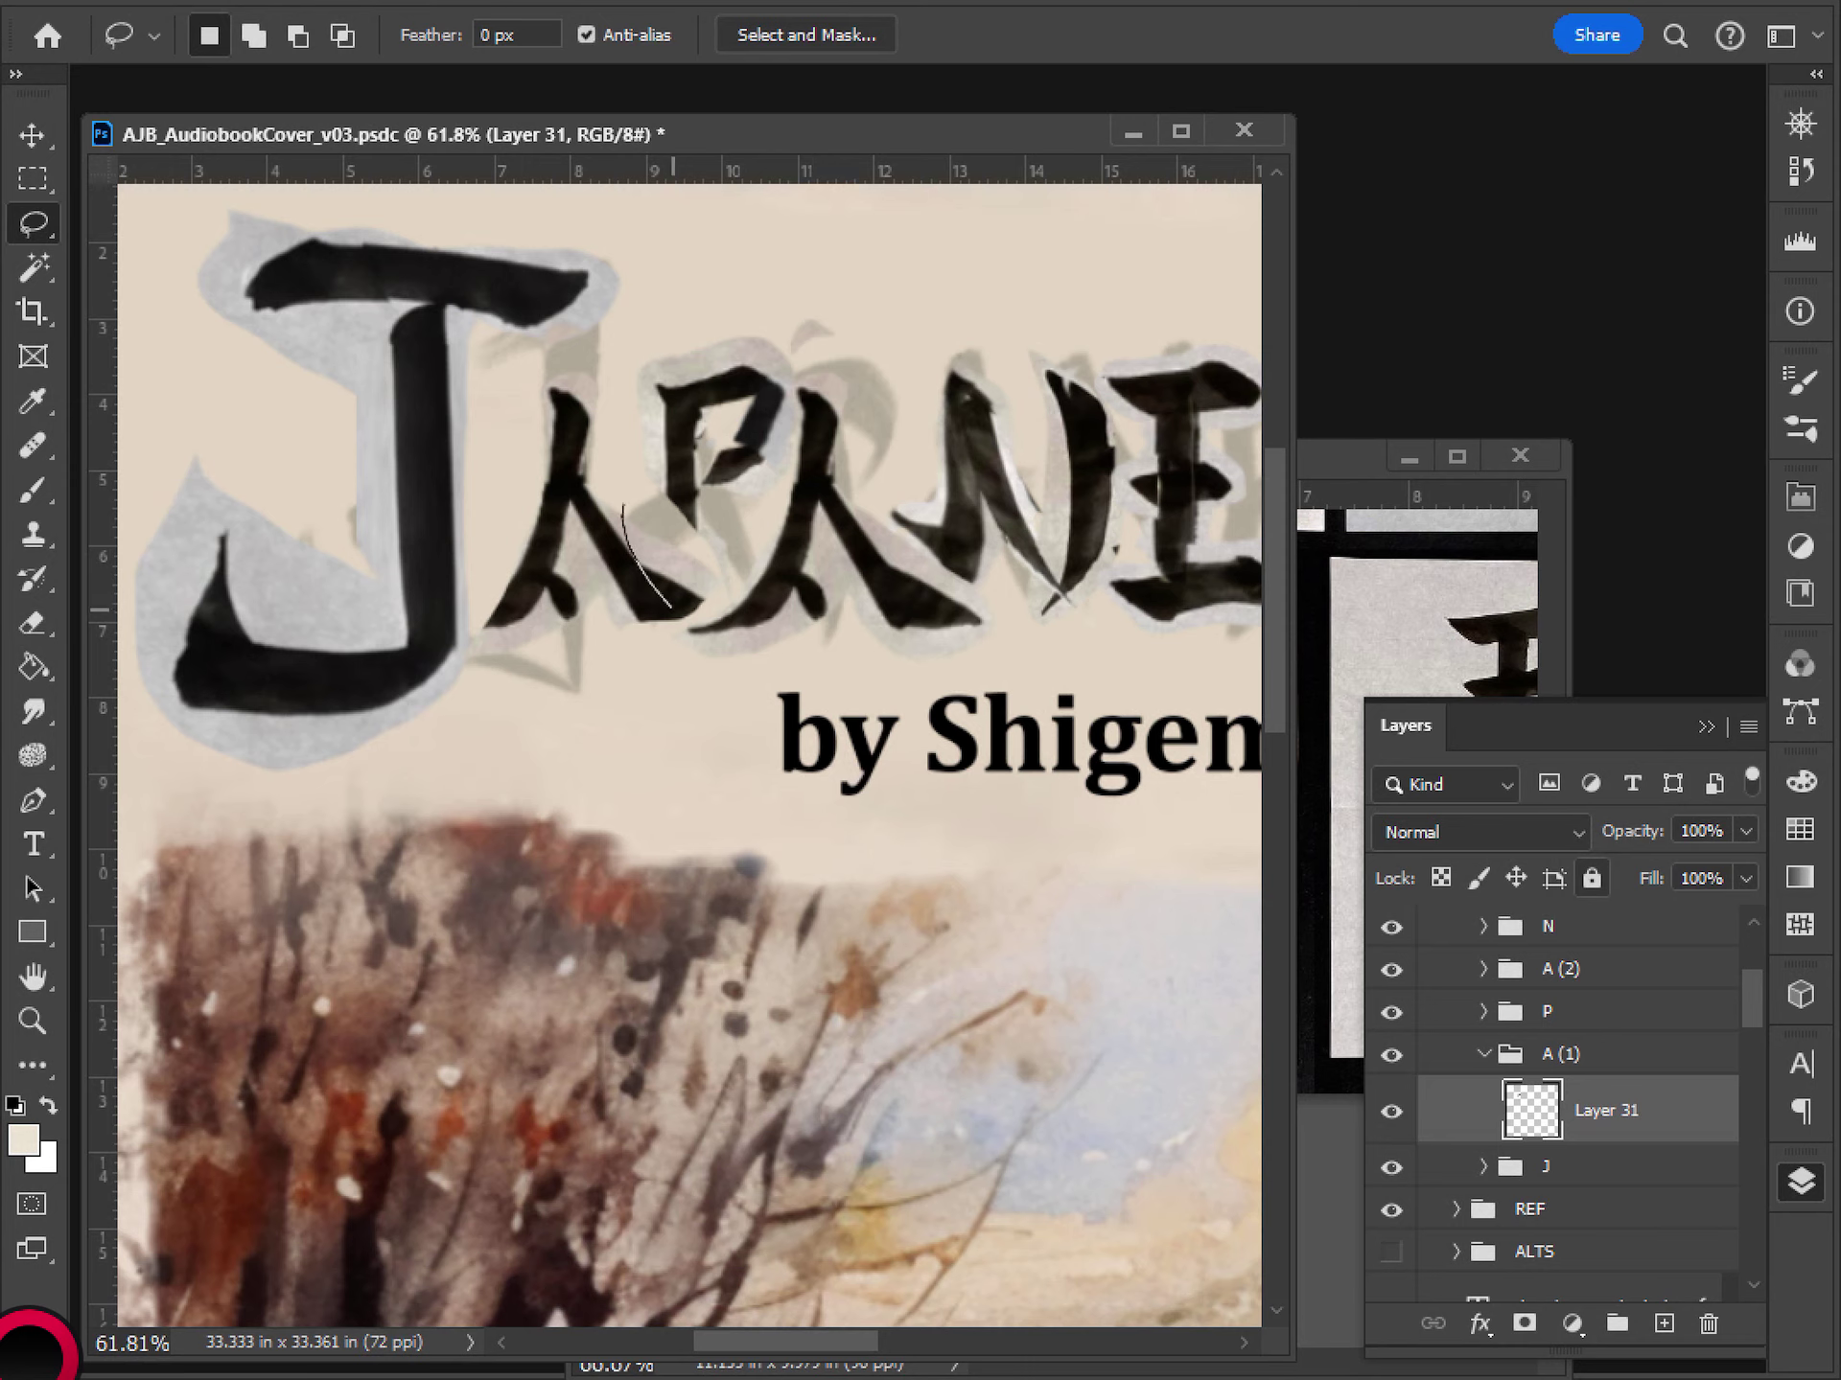
mouse_move(671, 607)
left_mouse_down()
mouse_move(644, 571)
mouse_move(703, 632)
mouse_move(755, 644)
mouse_move(666, 509)
left_mouse_up()
key("ctrl+d")
key("Delete")
key("ctrl+d")
- Check the trimmed first A against the neighbouring letters and collapse the A (1) group
scroll(886, 766, "down", 6)
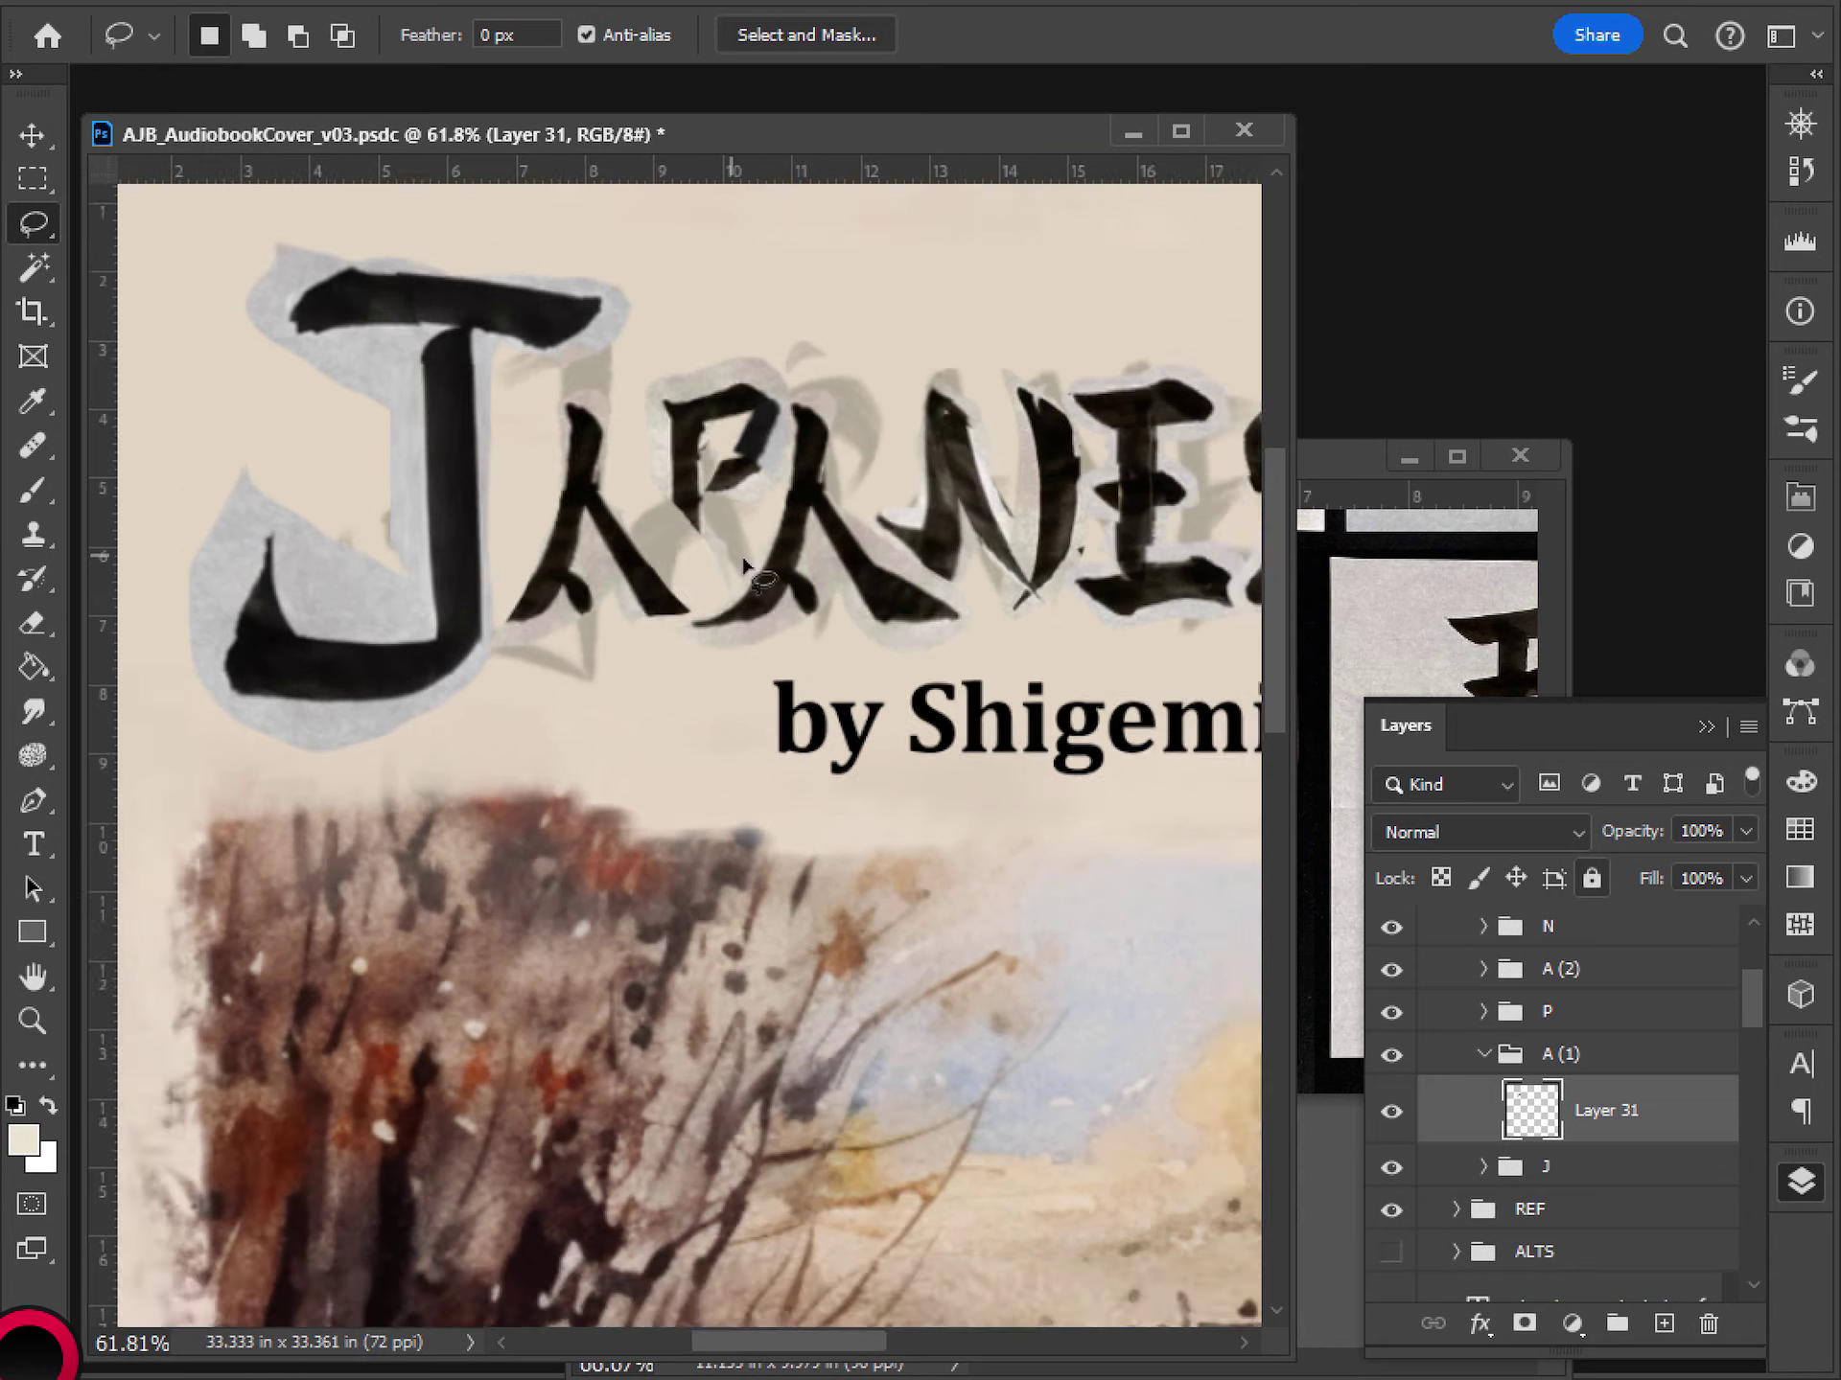
scroll(886, 767, "up", 3)
scroll(886, 767, "up", 2)
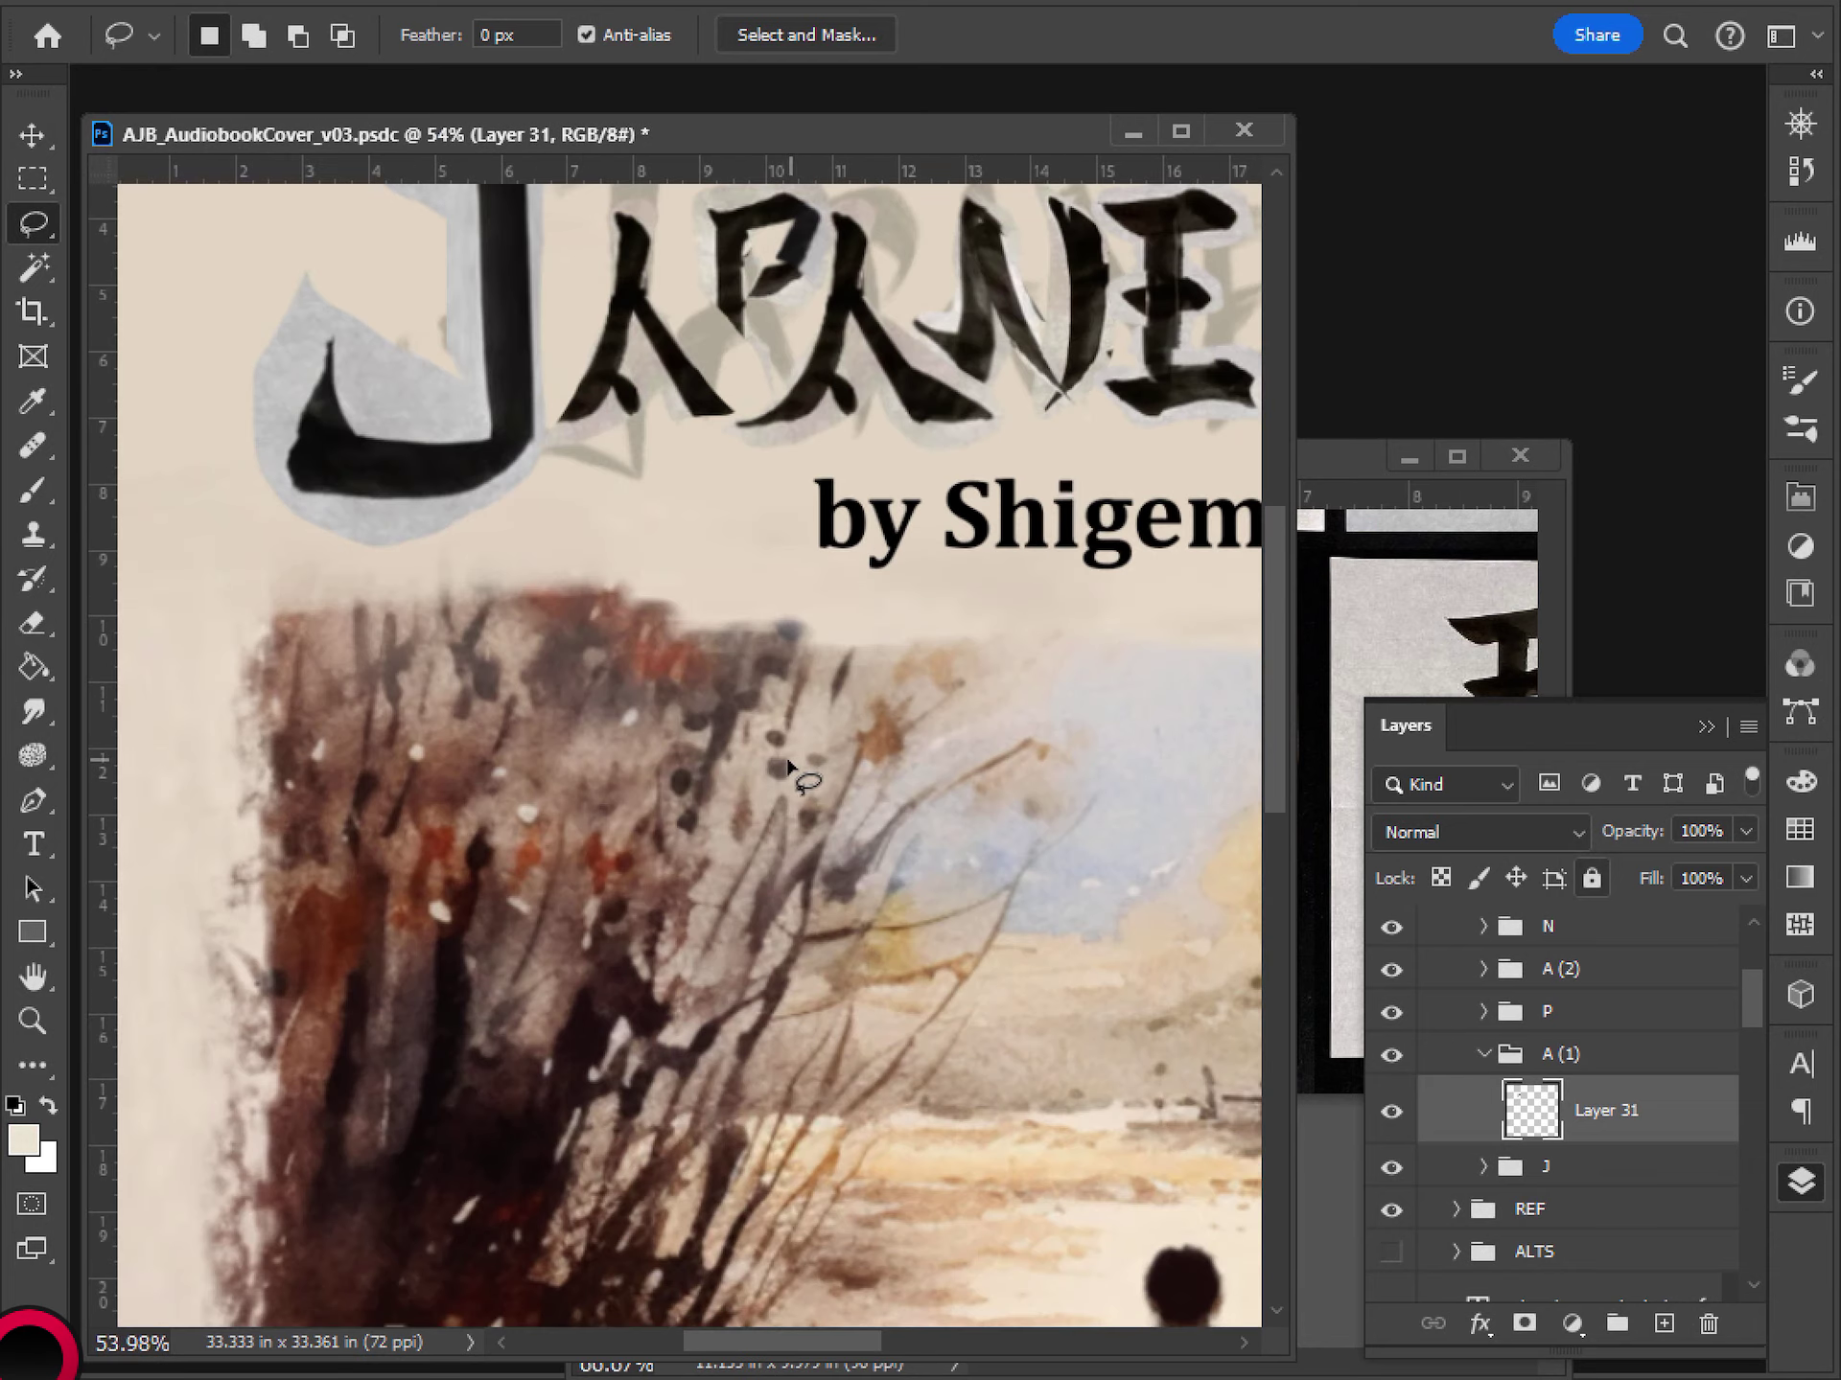
scroll(801, 767, "up", 1)
left_click_drag(822, 645, 782, 801)
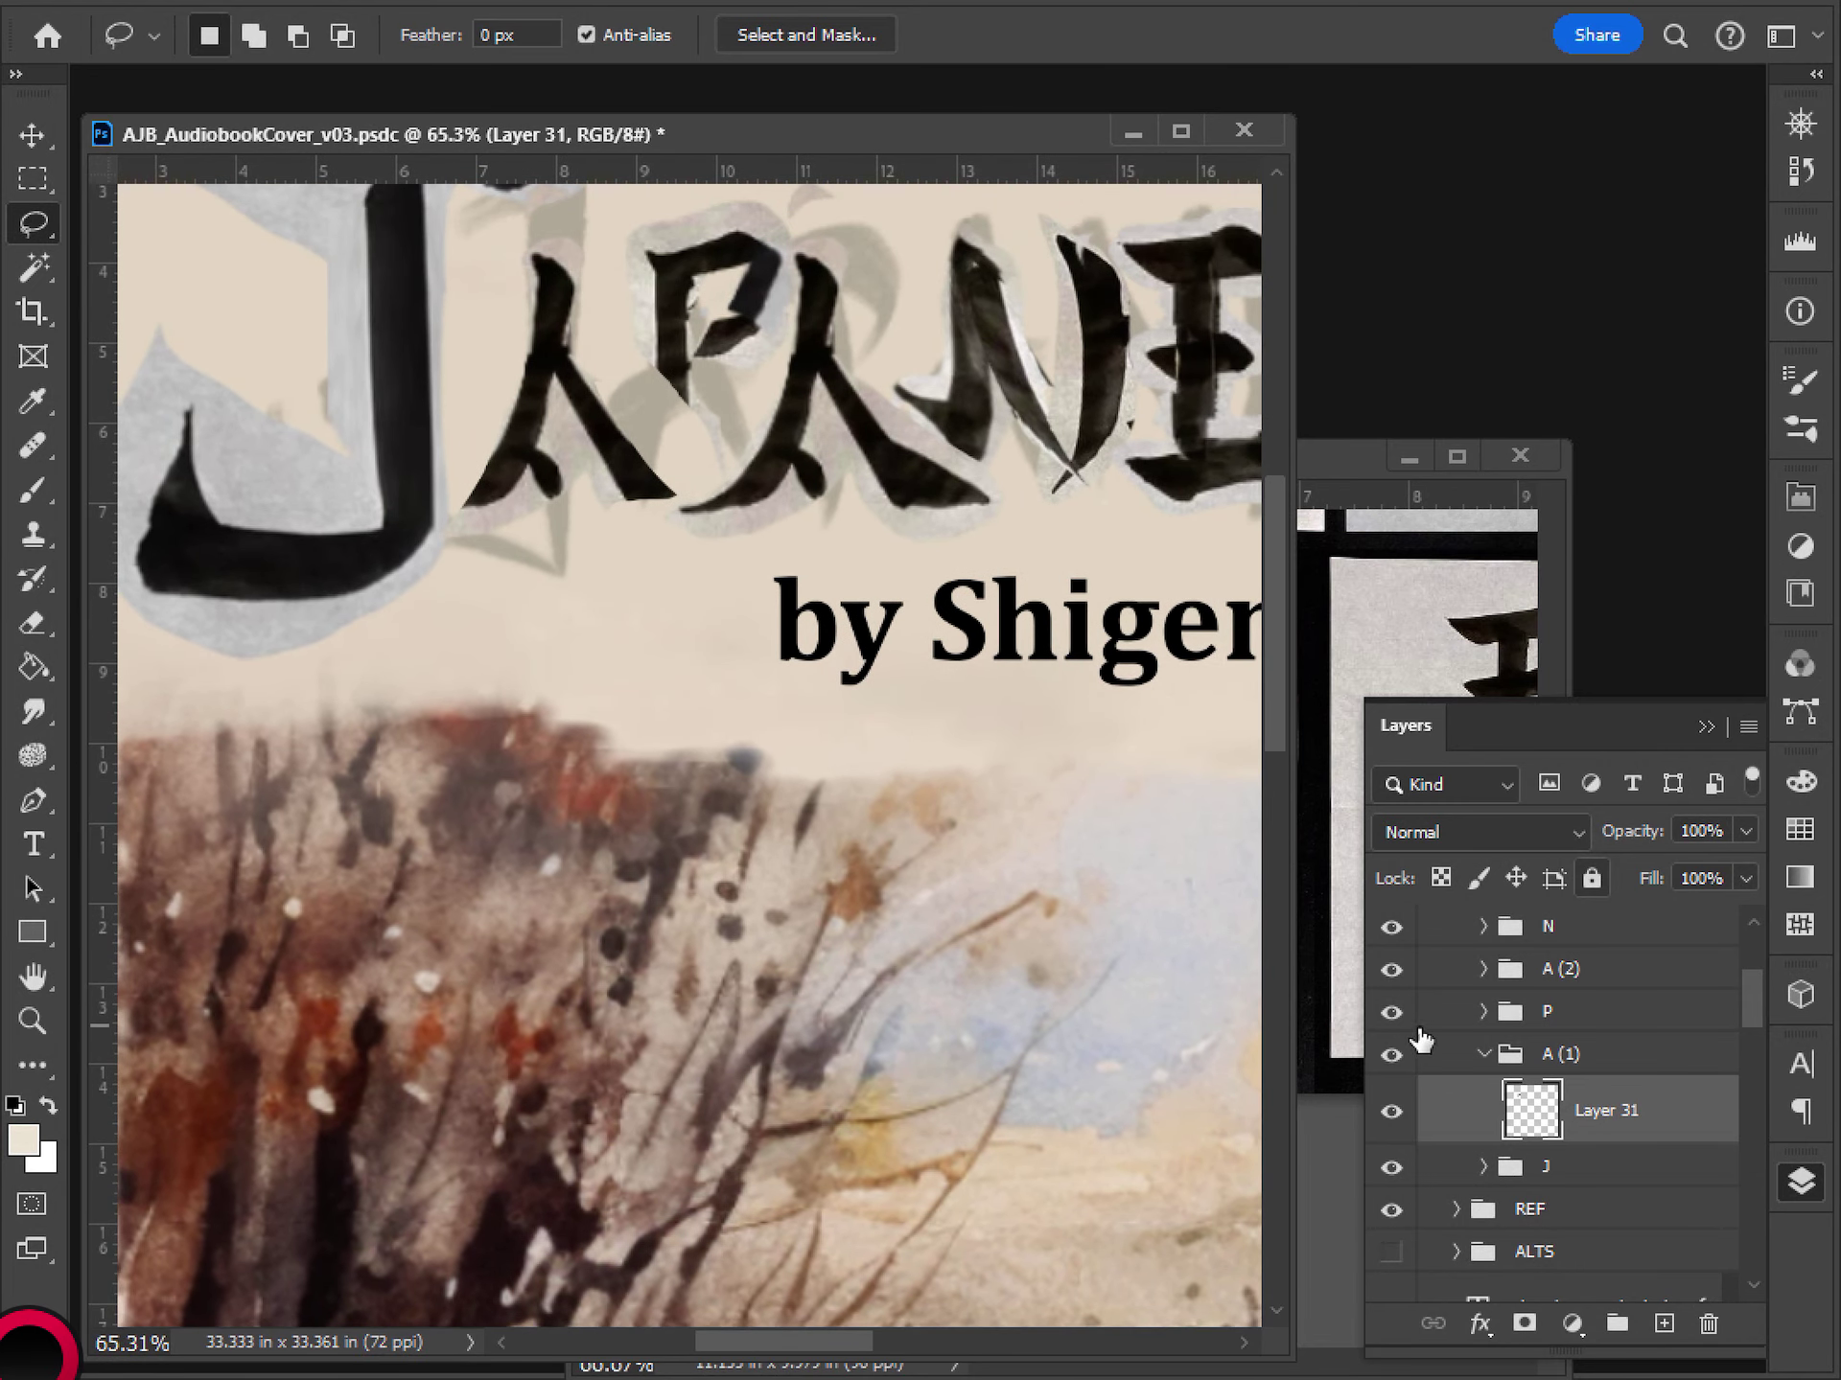
left_click(1491, 1056)
left_click(1483, 1055)
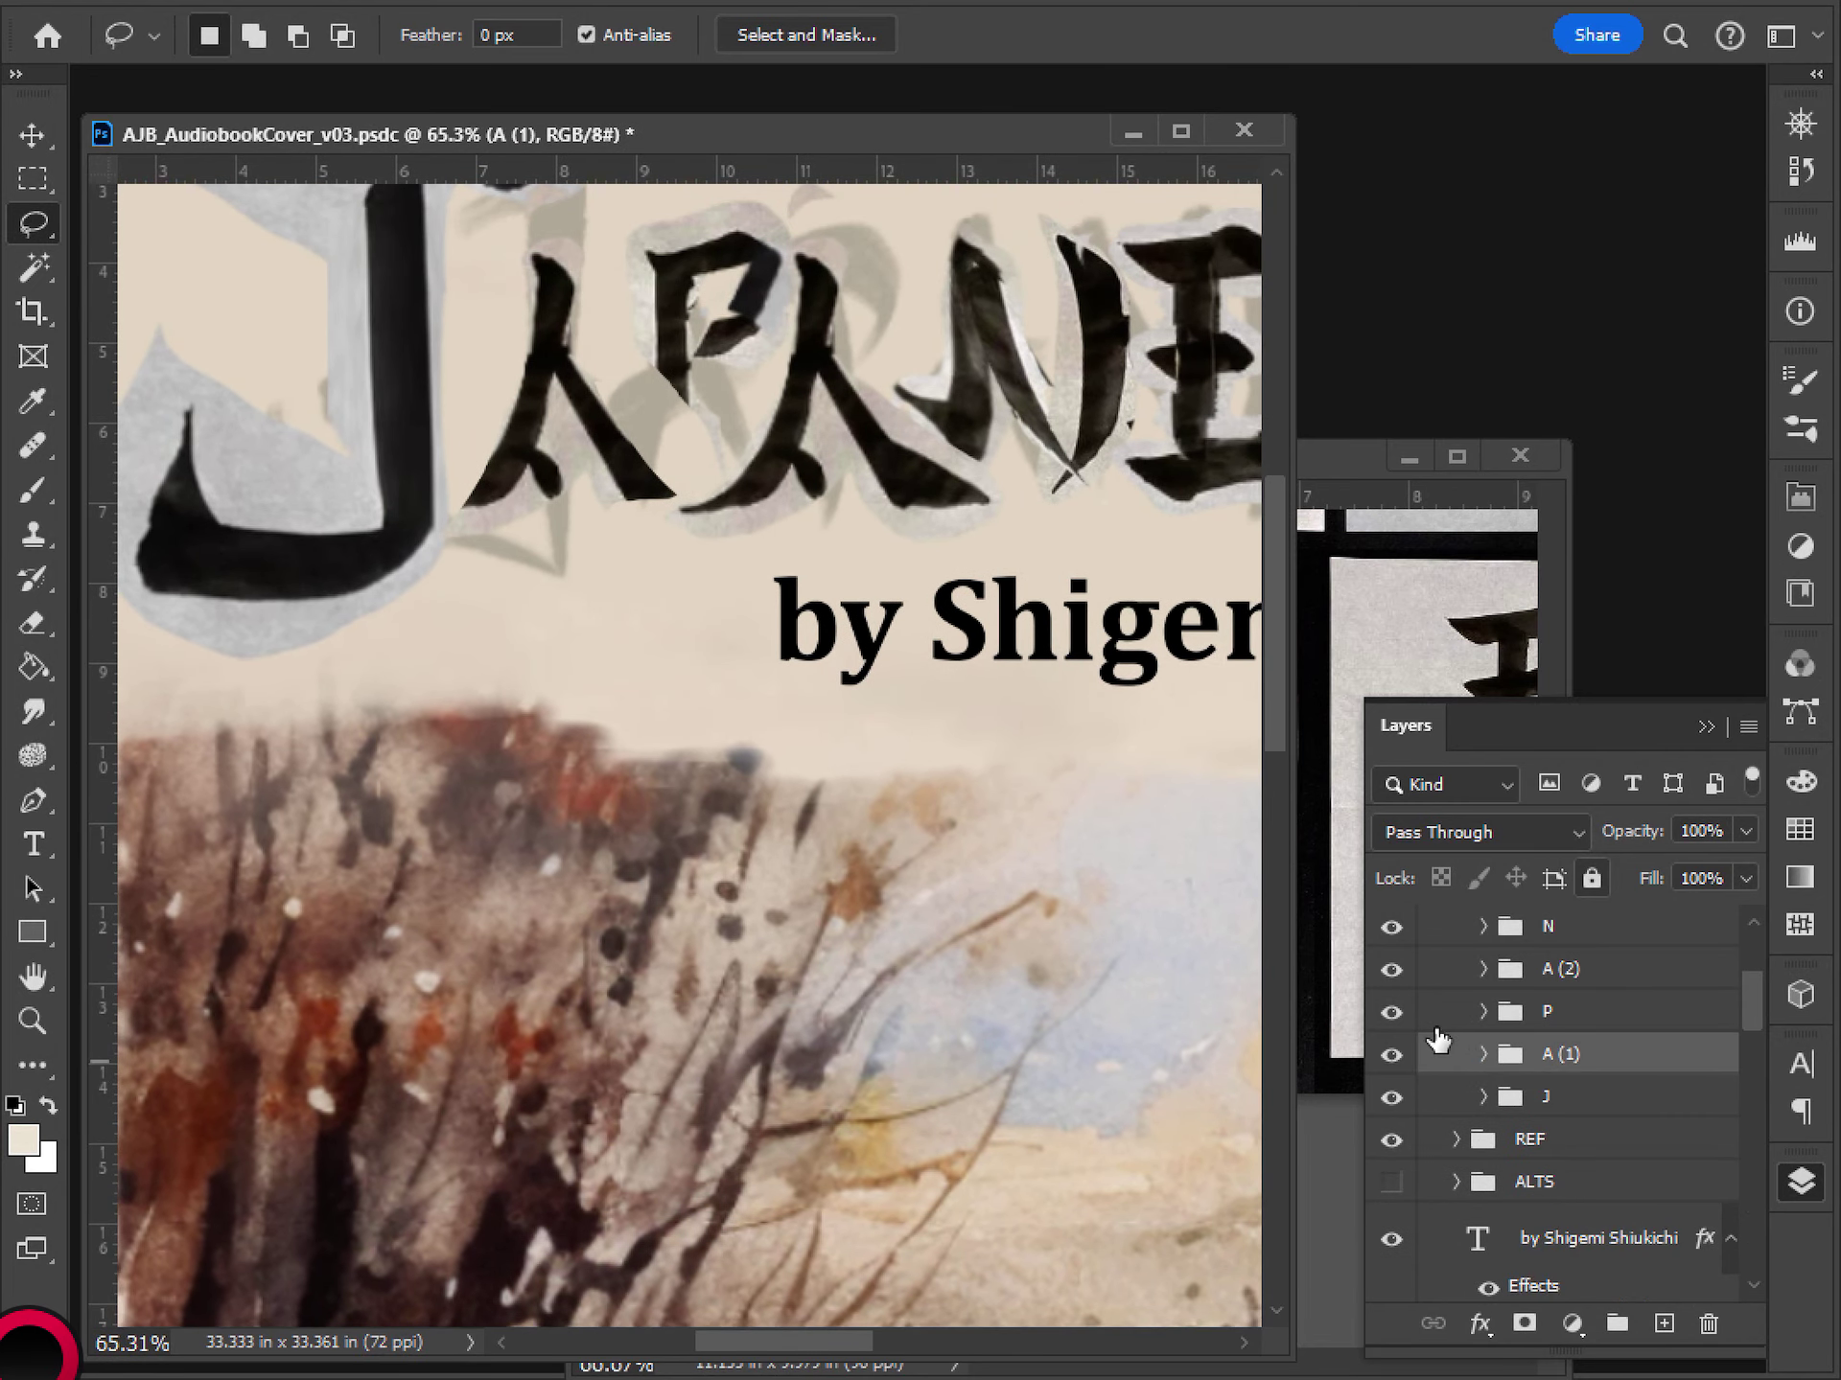
- Open the P group and toggle its layers, Layer 34, 33, 53, 32 copy and 32, to identify which stroke each holds
left_click(1482, 1012)
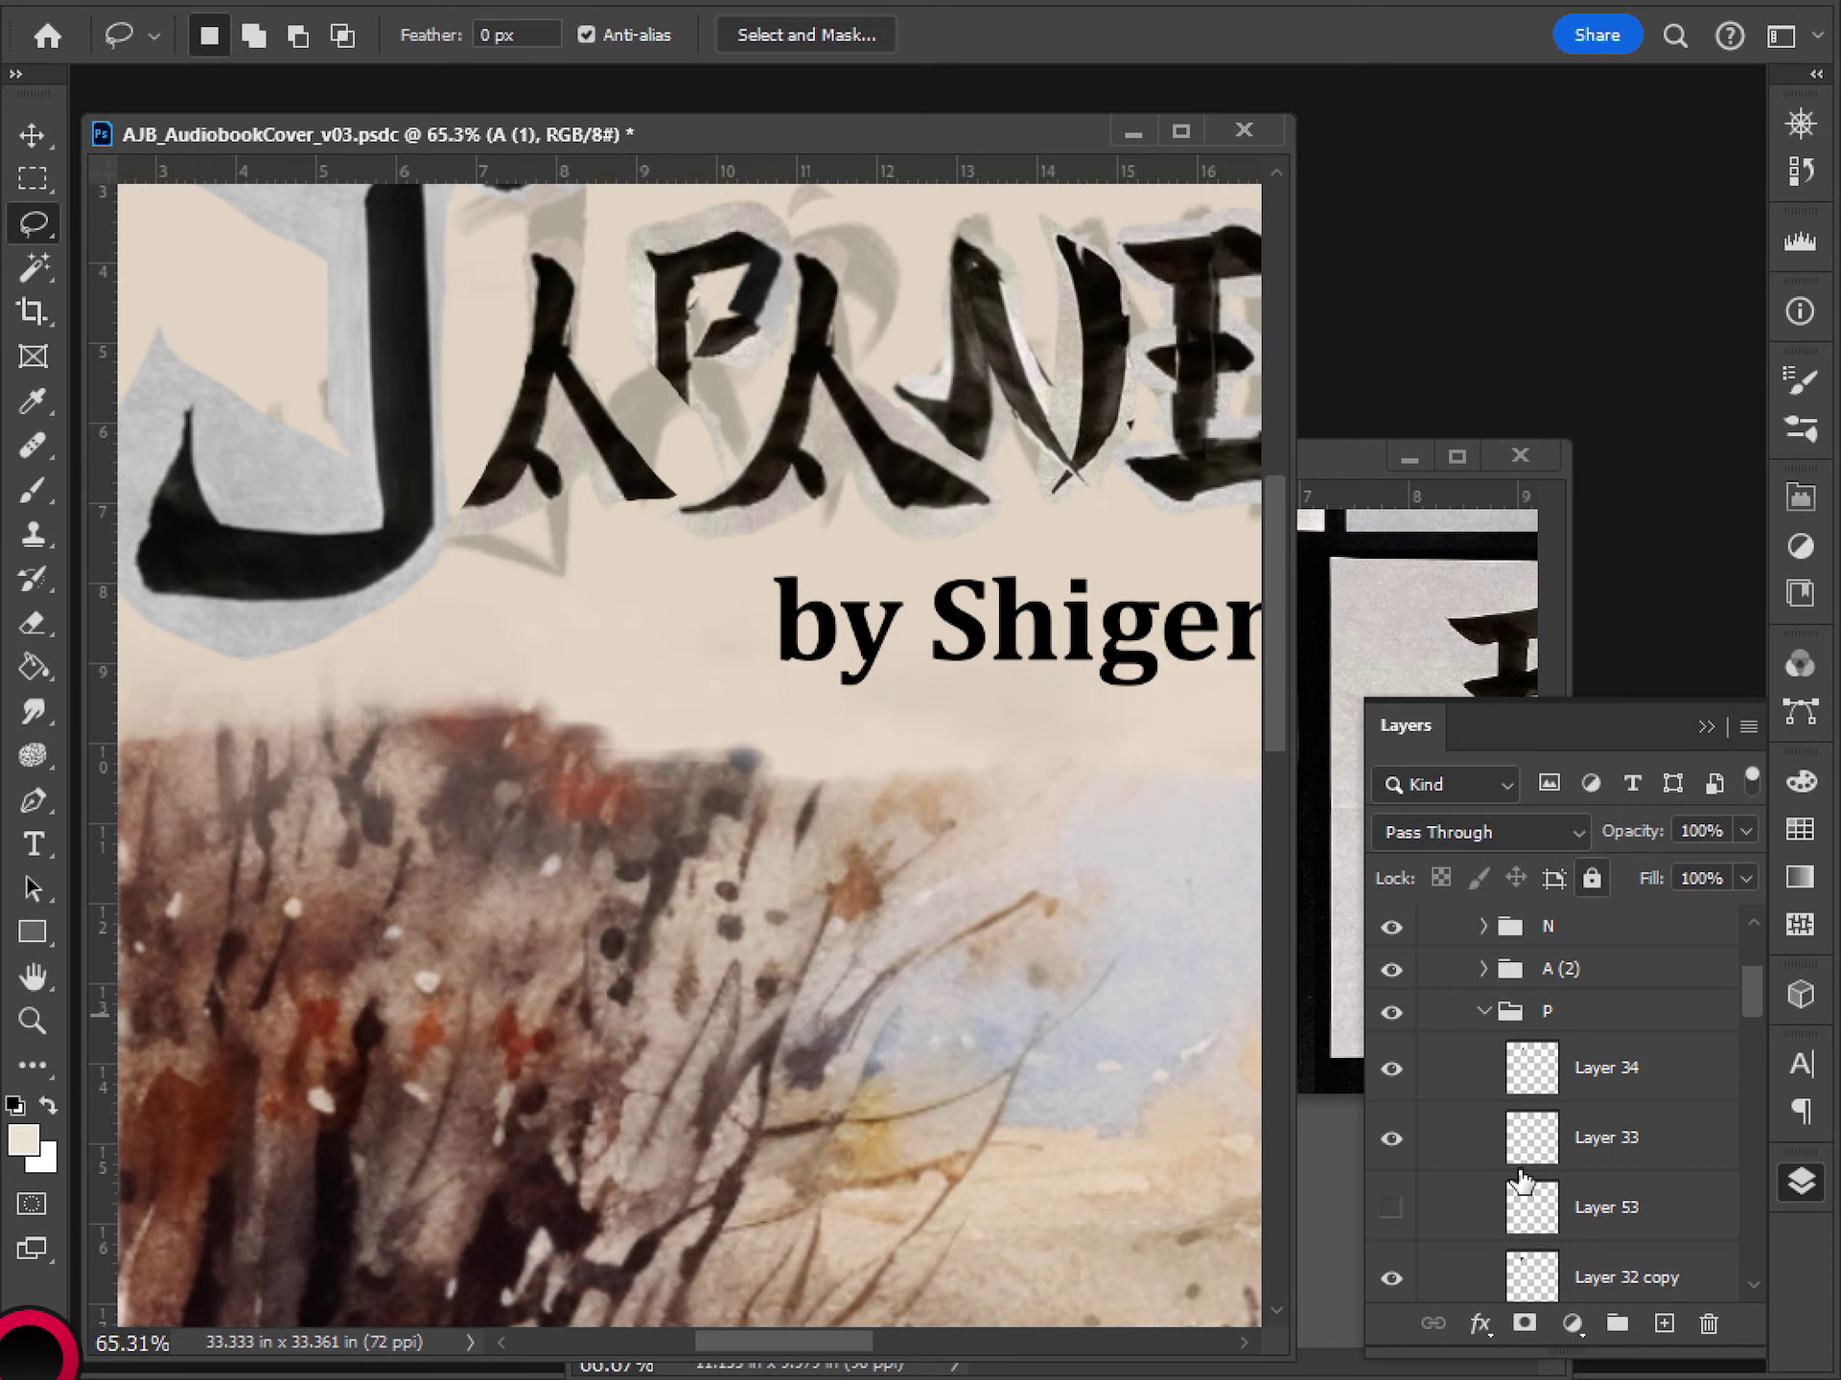
left_click(1515, 1273)
left_click(1391, 1268)
left_click(1391, 1269)
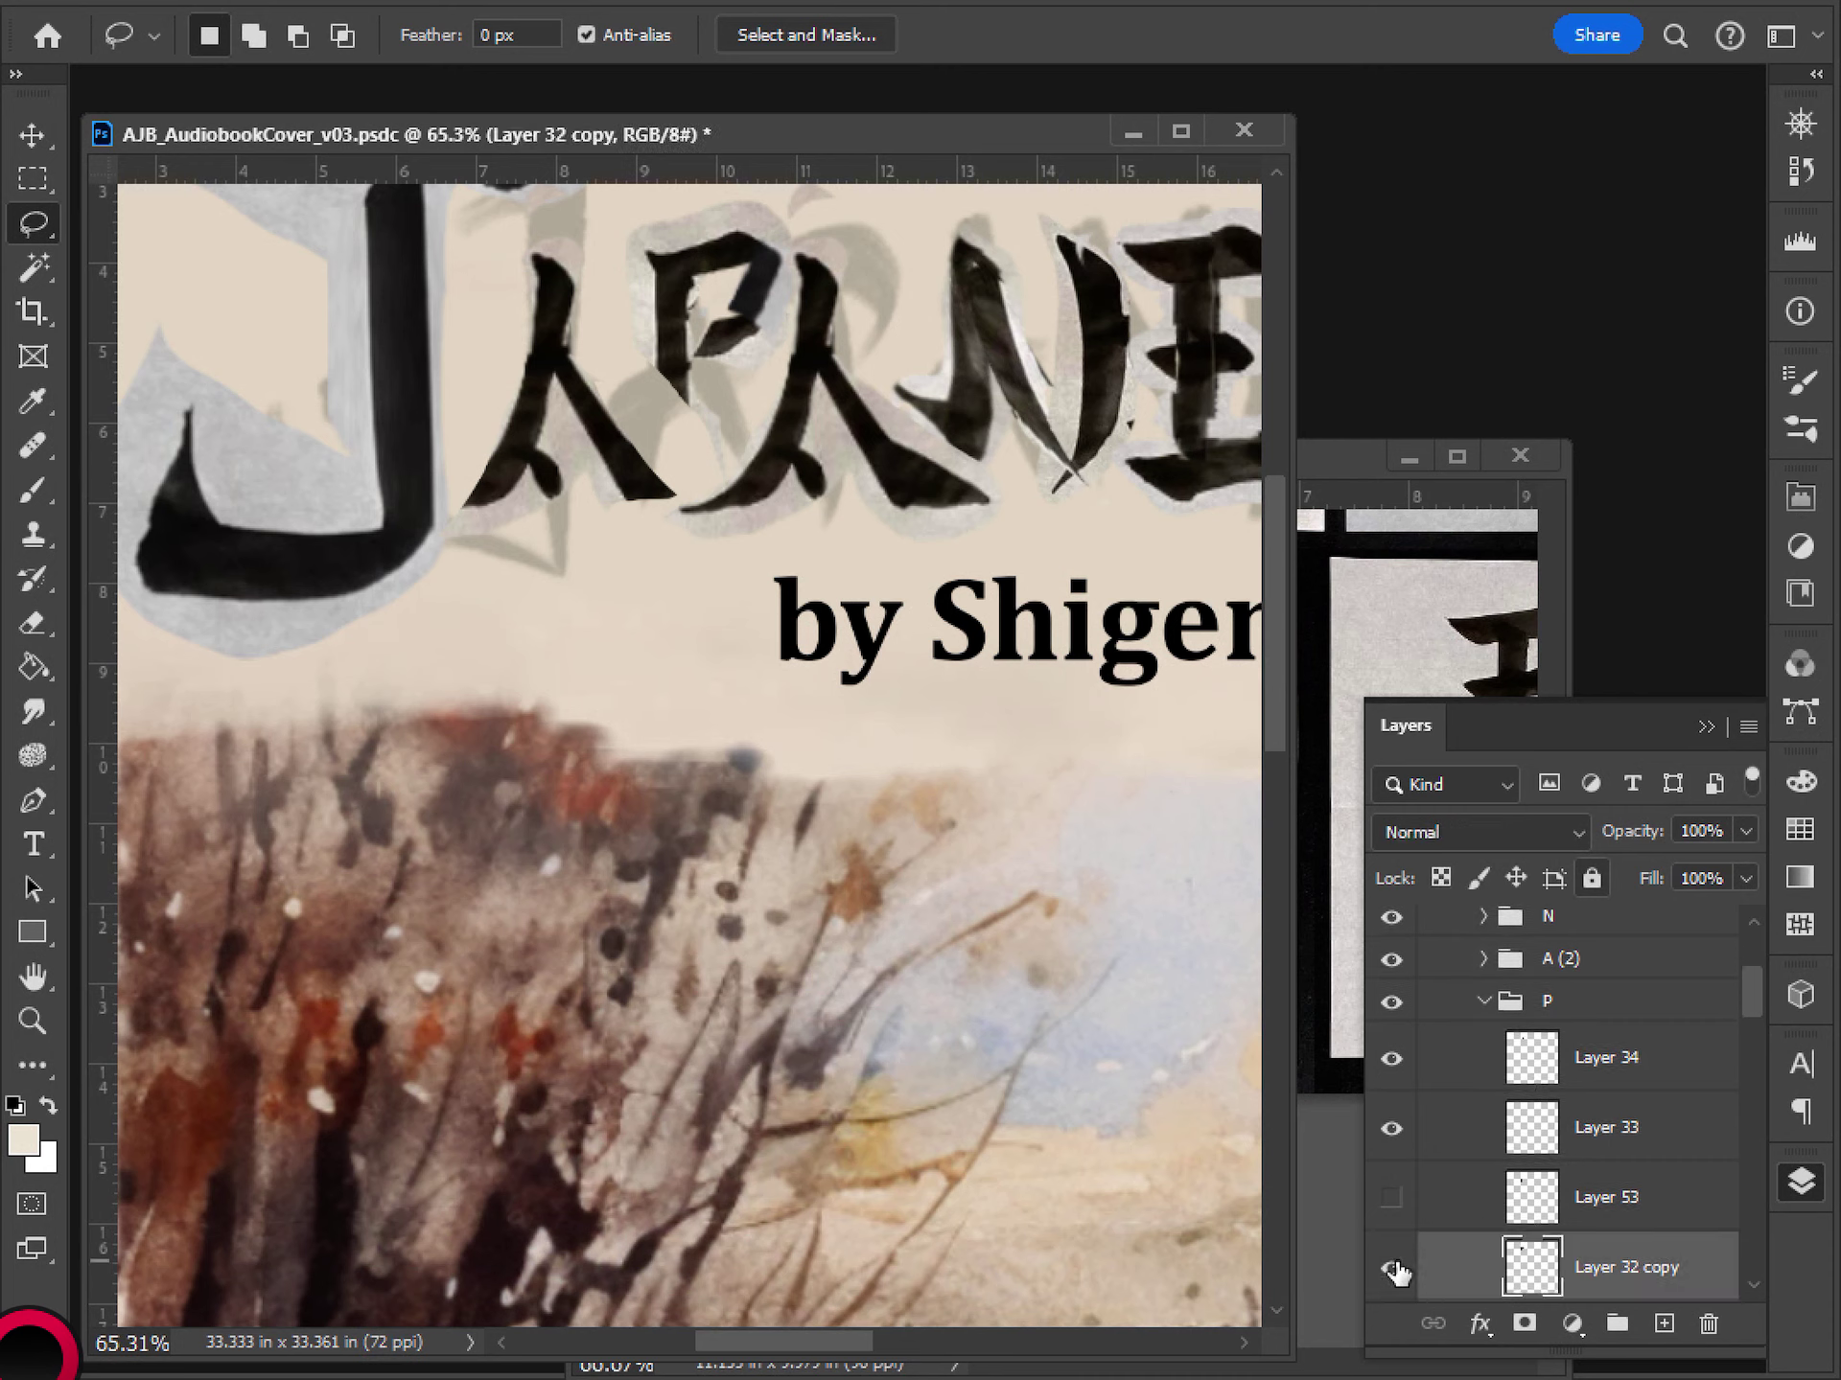
left_click(1391, 1129)
left_click(1391, 1128)
left_click(1391, 1198)
left_click(1391, 1197)
left_click(1392, 1198)
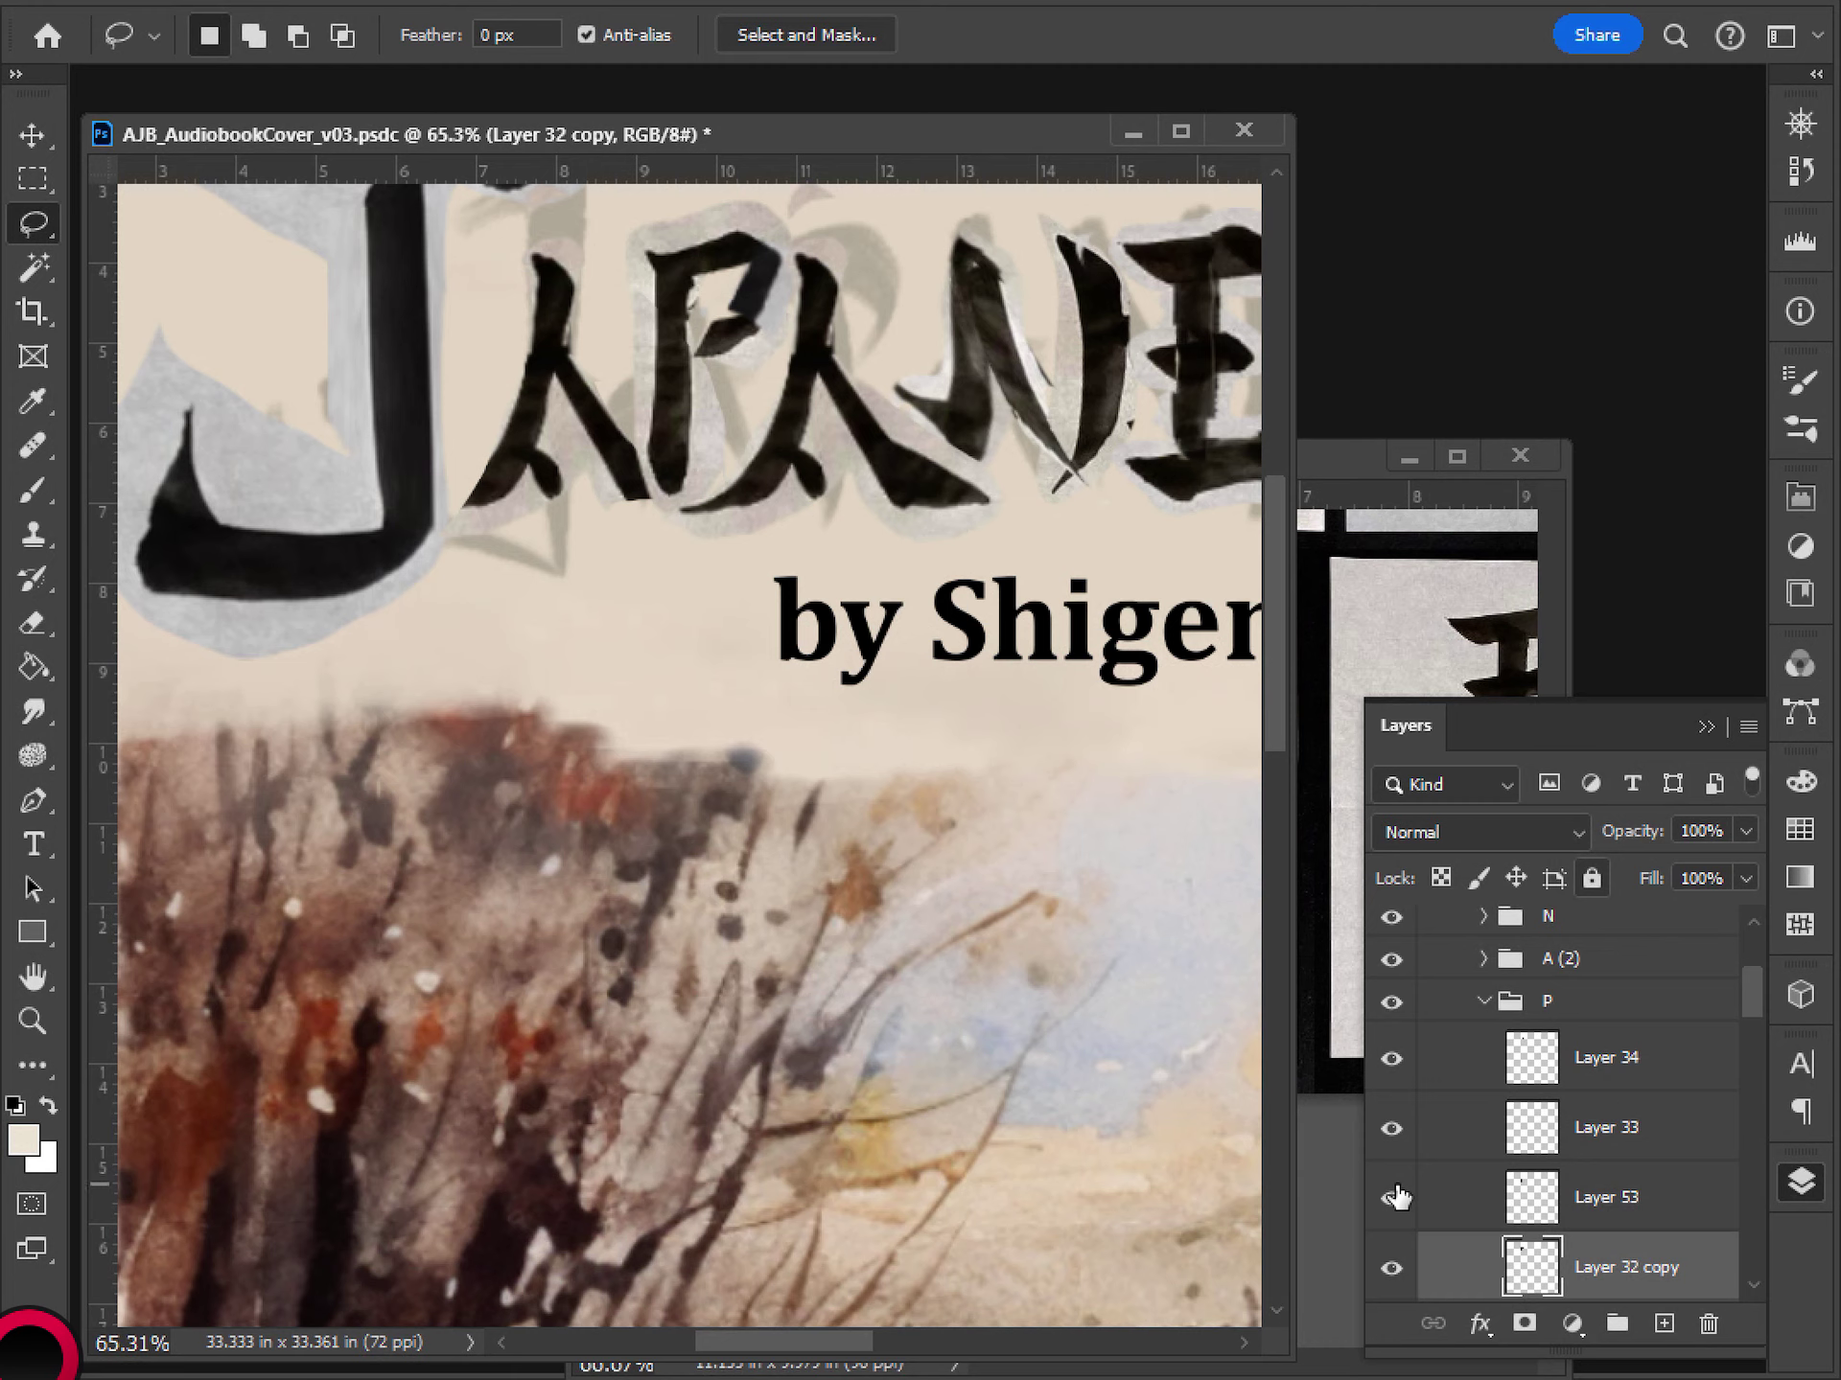
left_click(1392, 1197)
left_click(1392, 1058)
left_click(1392, 1058)
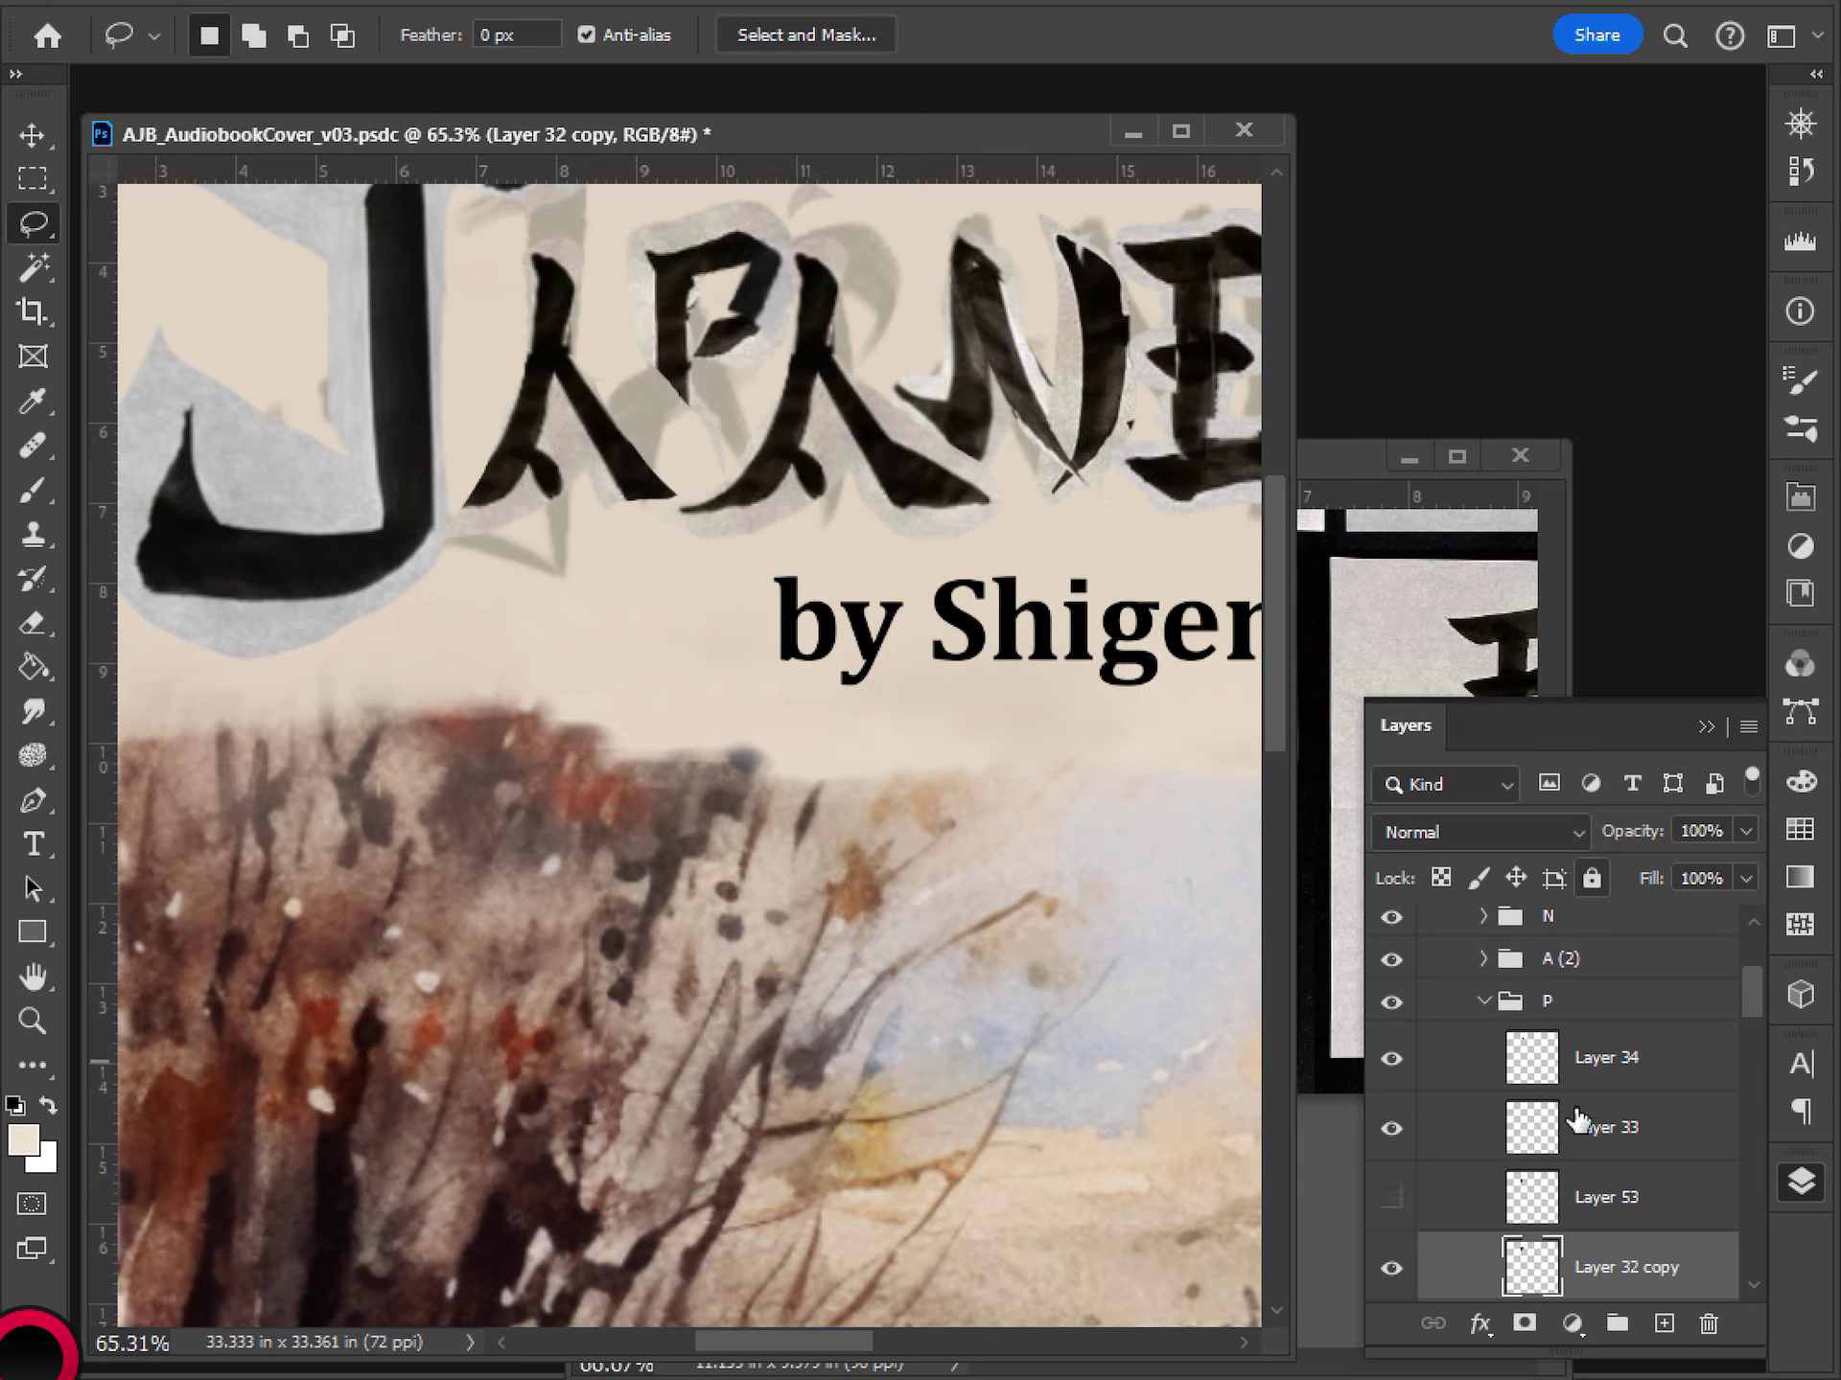
scroll(1534, 1141, "down", 3)
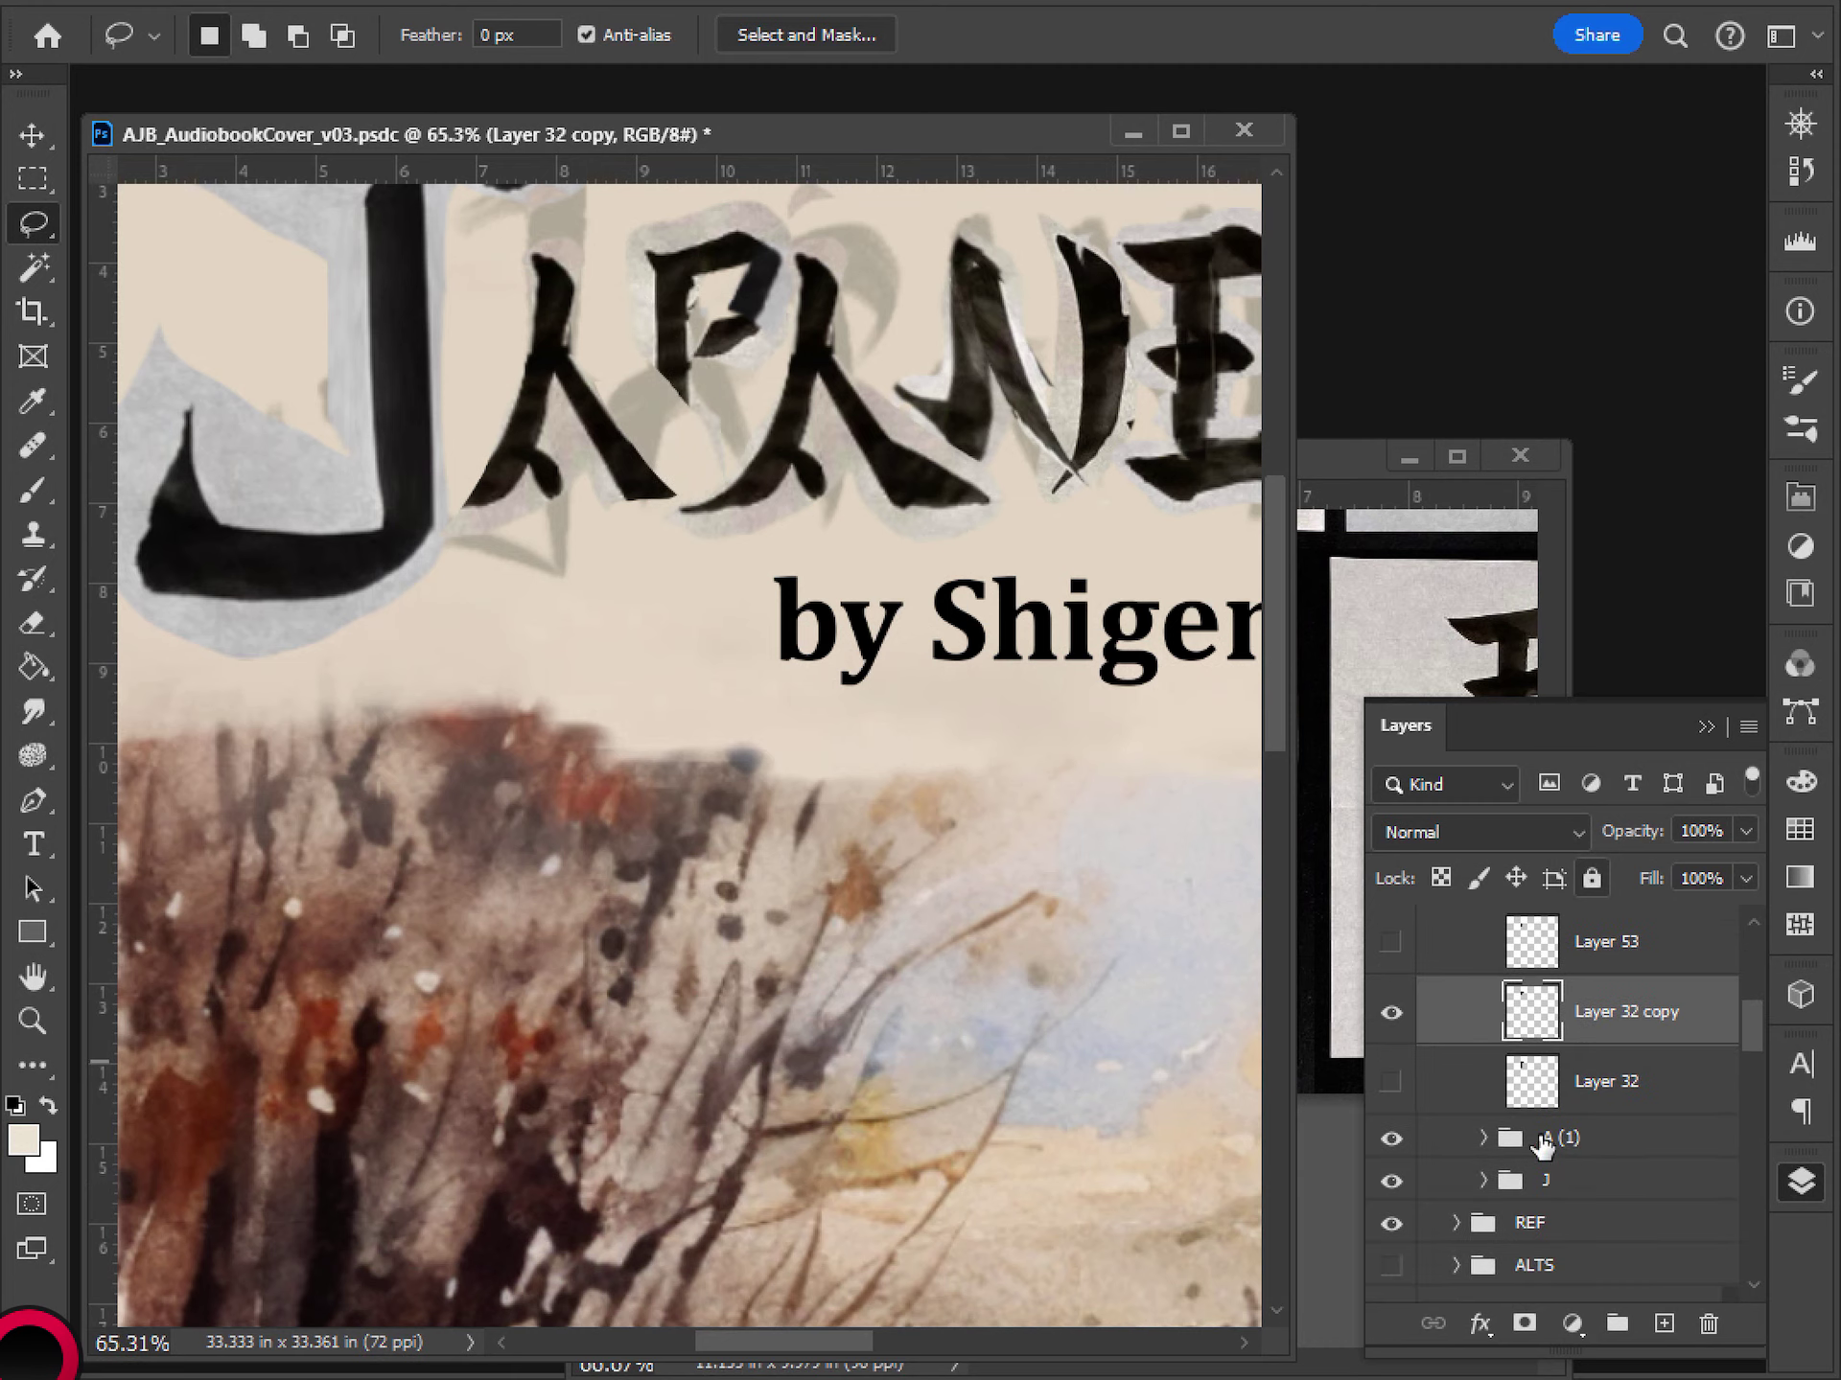
left_click(1394, 1091)
left_click(1395, 1092)
scroll(1400, 1054, "up", 3)
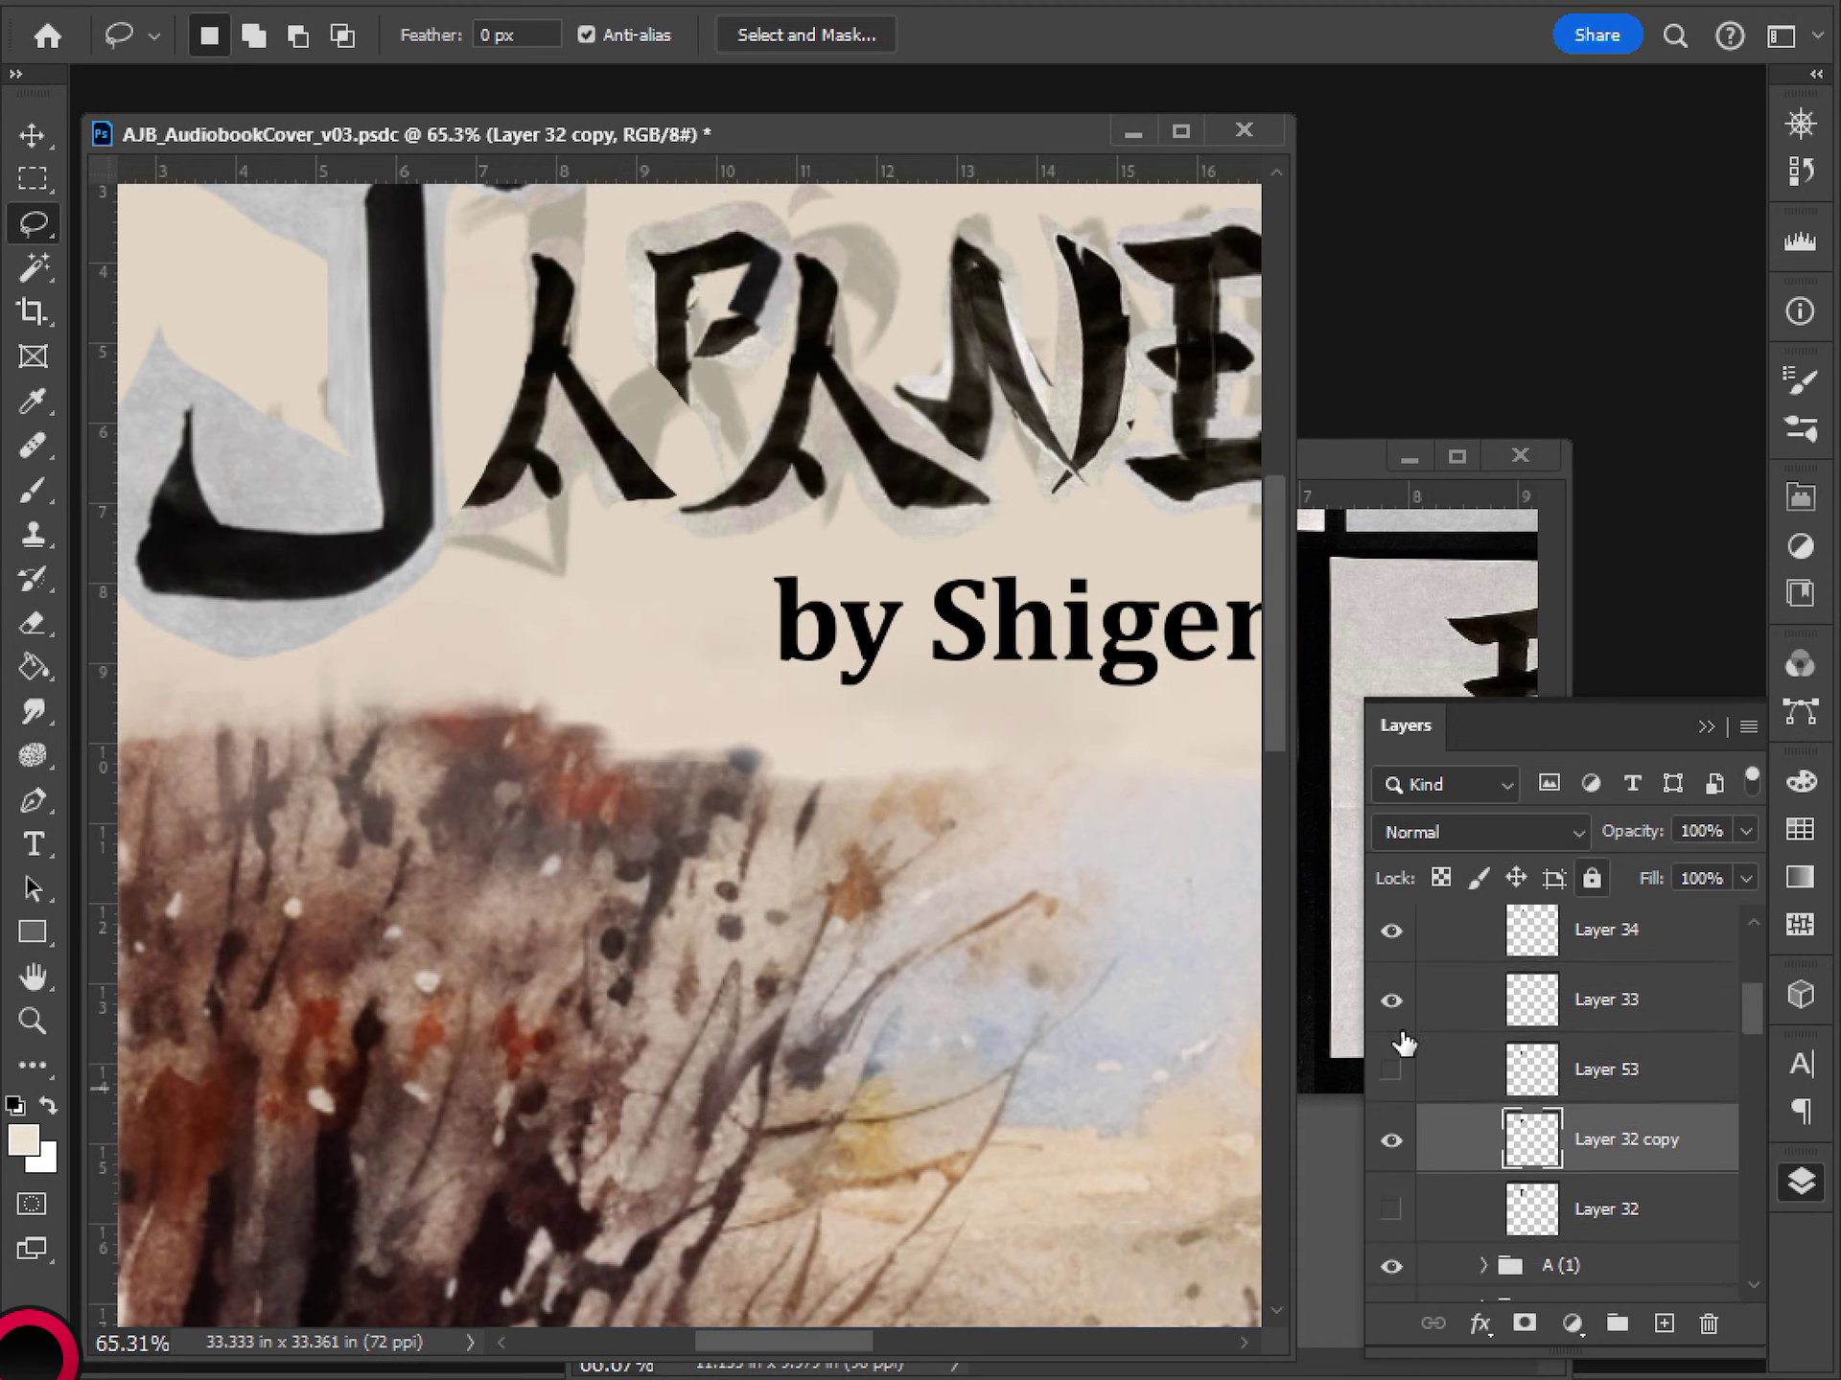
- Show Layer 53, the P's vertical stem, select it, and toggle it to compare the letter with and without it
left_click(1391, 1070)
left_click(1499, 1089)
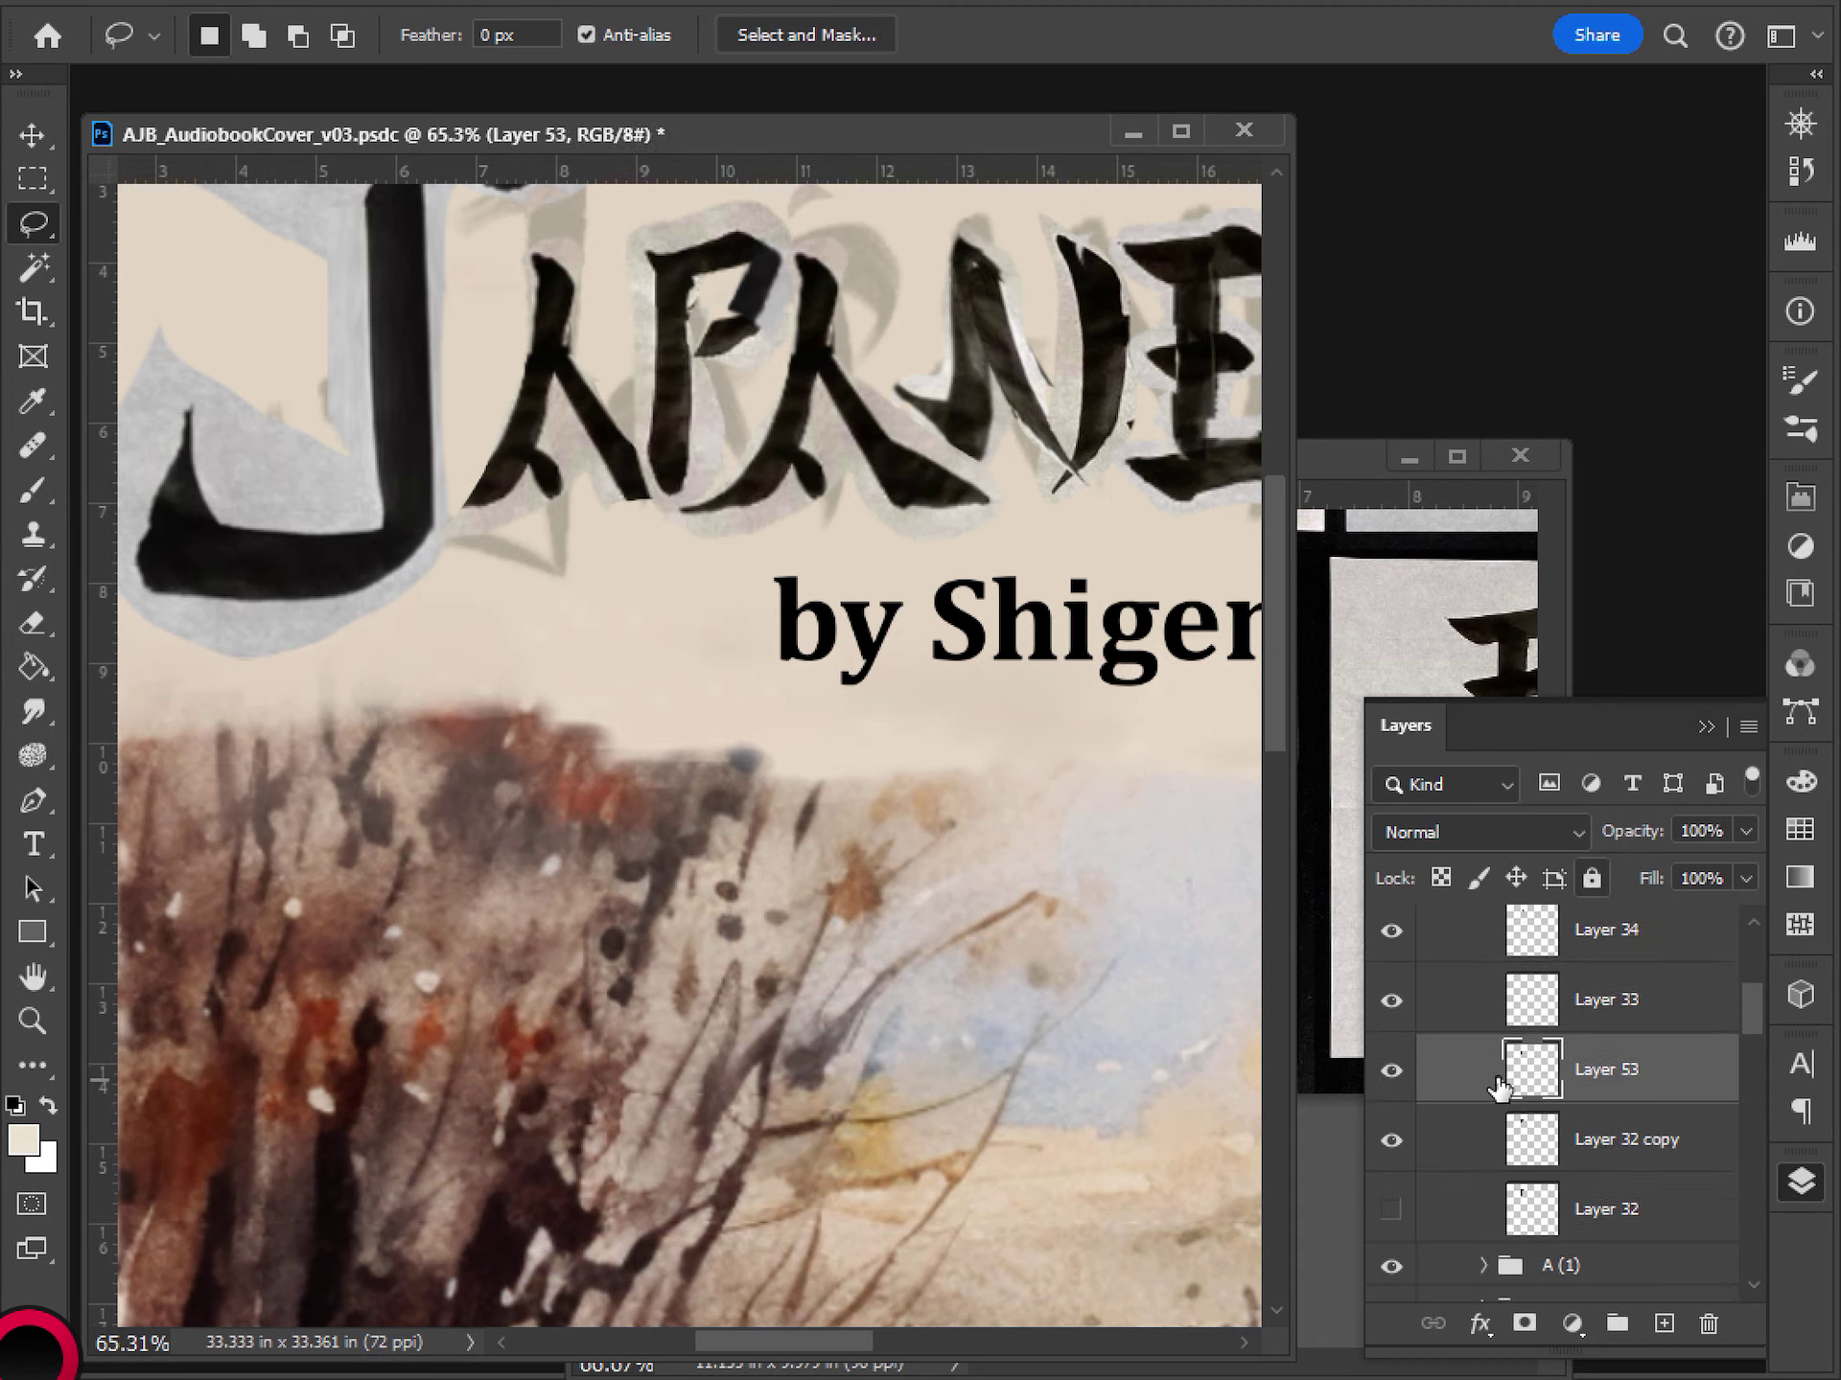
left_click(1400, 1071)
left_click(1399, 1071)
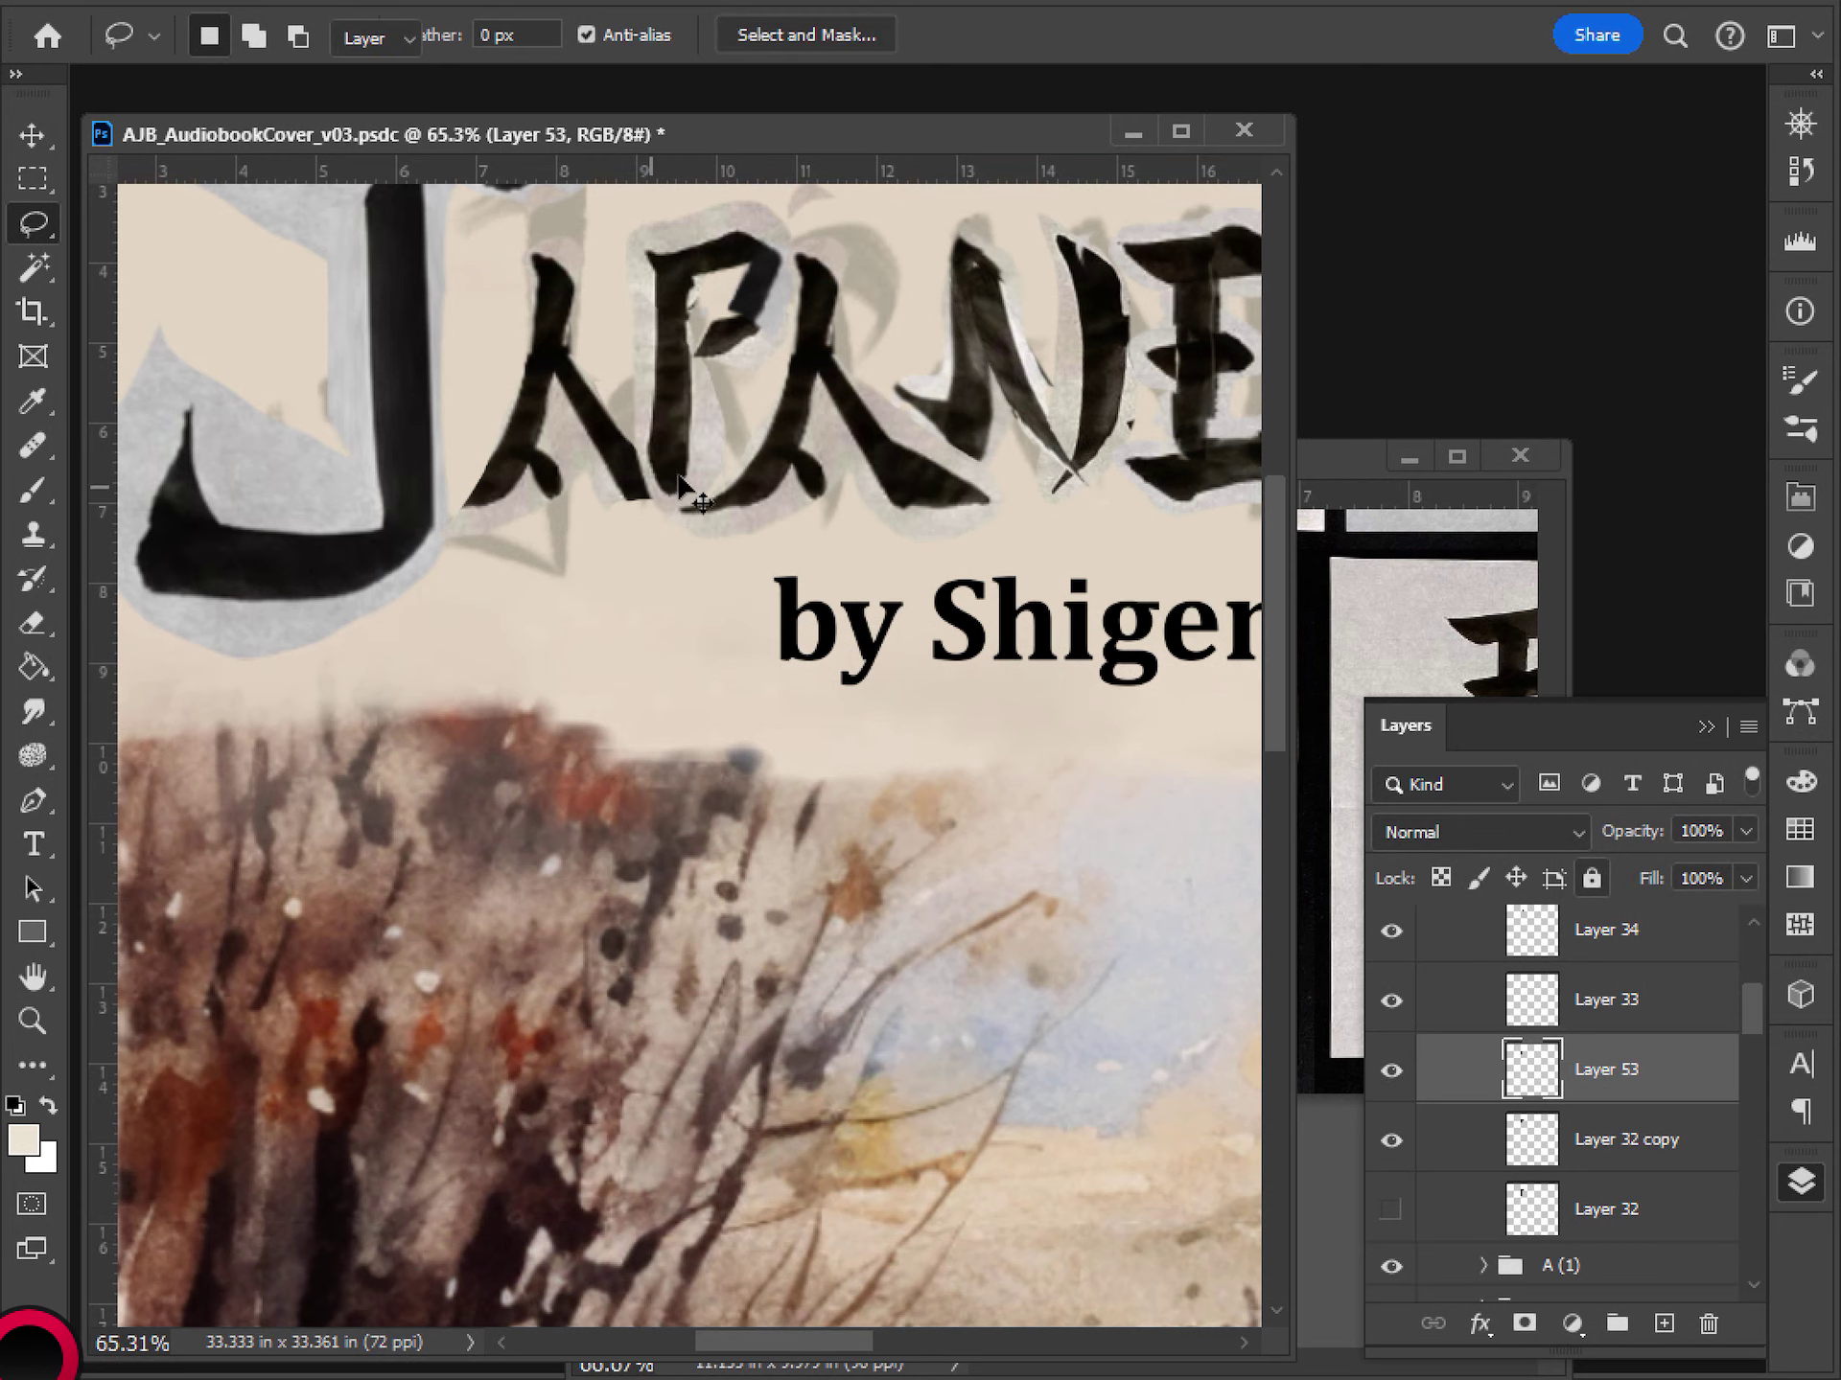
- Examine how the P with its added stem reads within the JAPANESE title and against the whole cover
key("v")
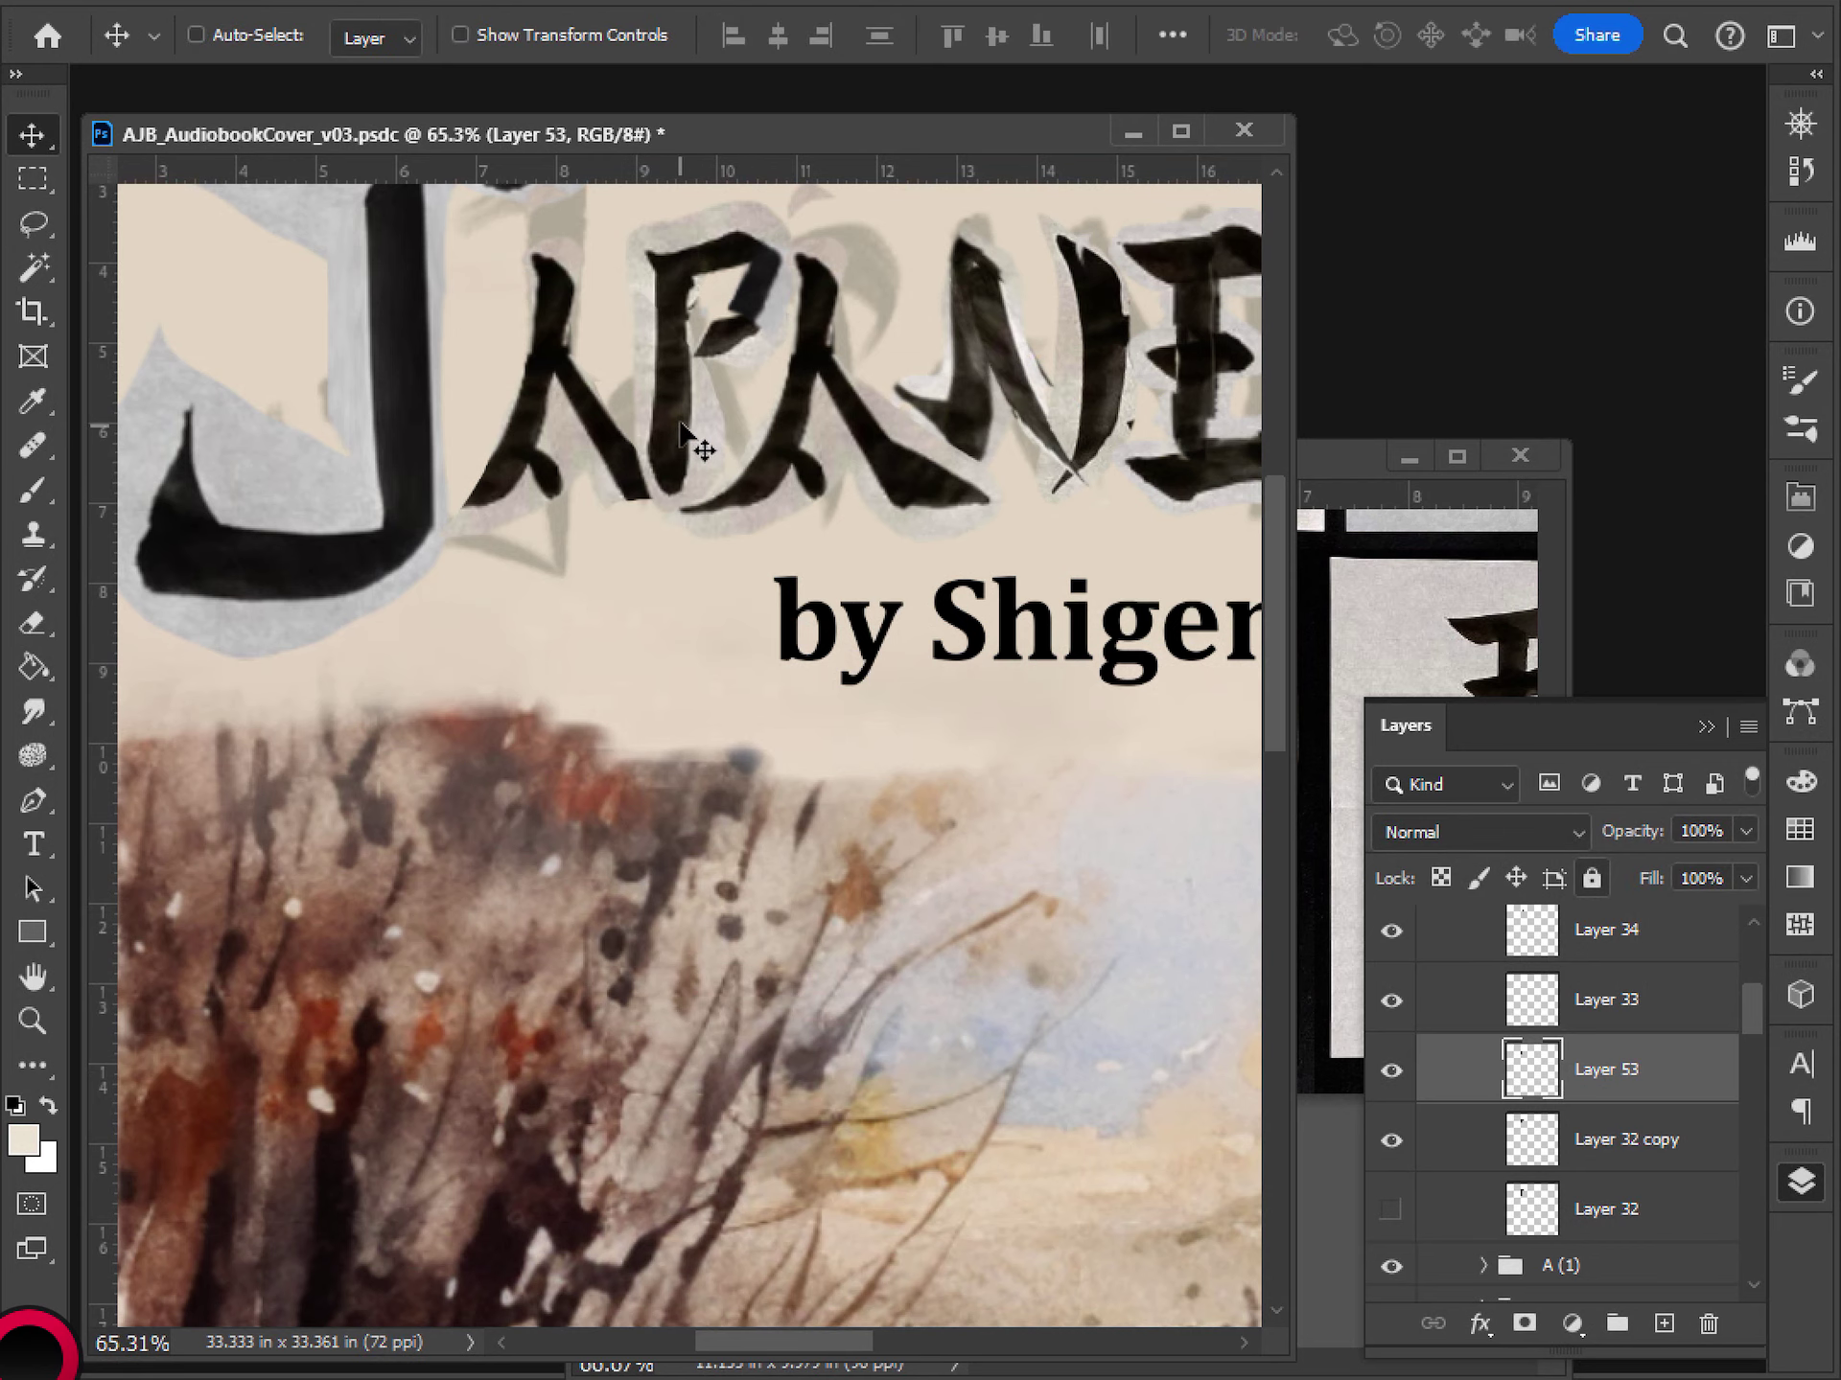
scroll(786, 489, "down", 3)
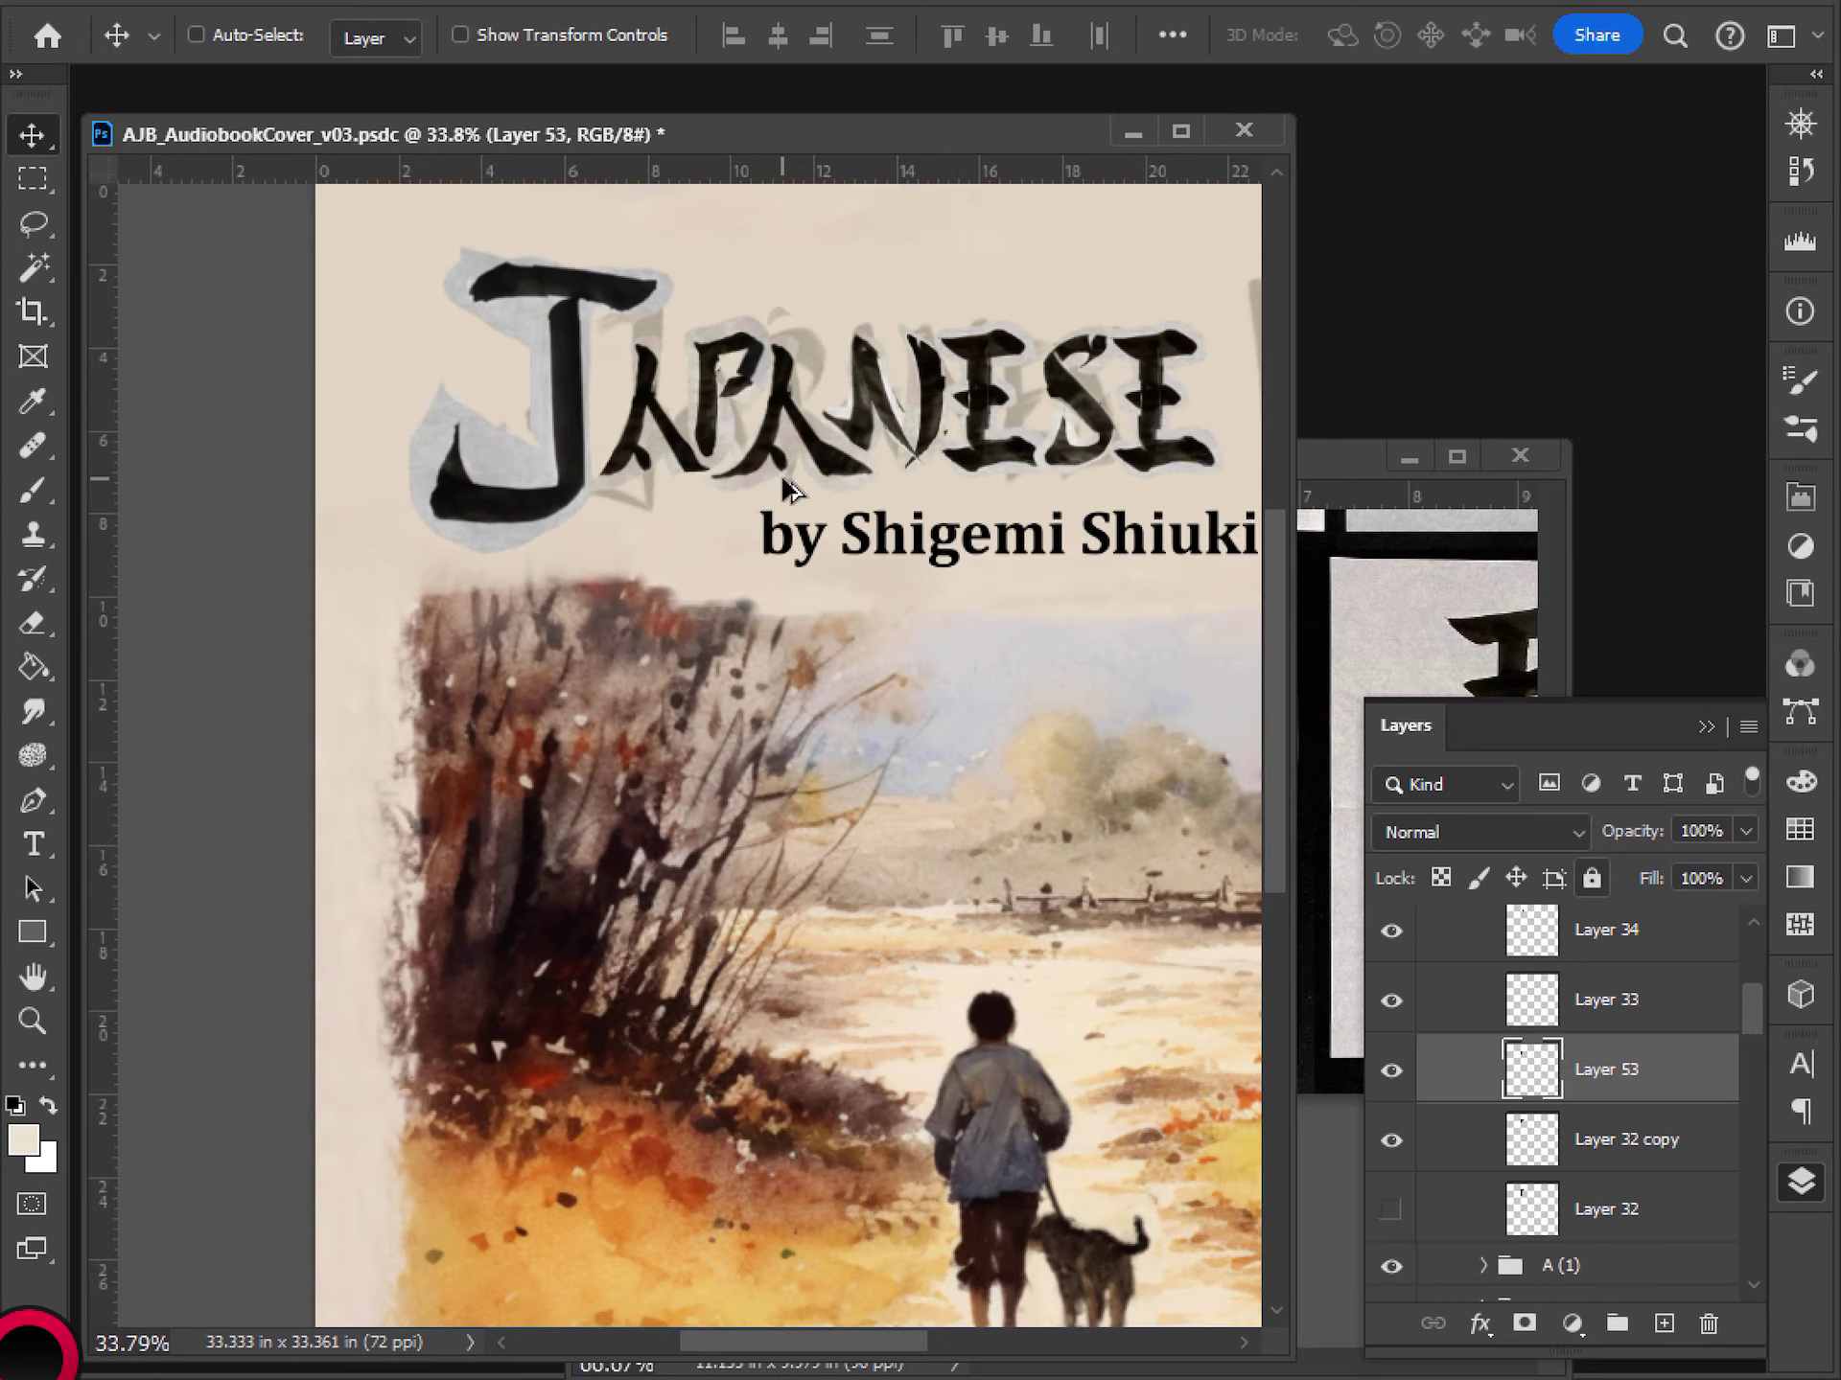
scroll(786, 489, "down", 3)
scroll(791, 441, "up", 4)
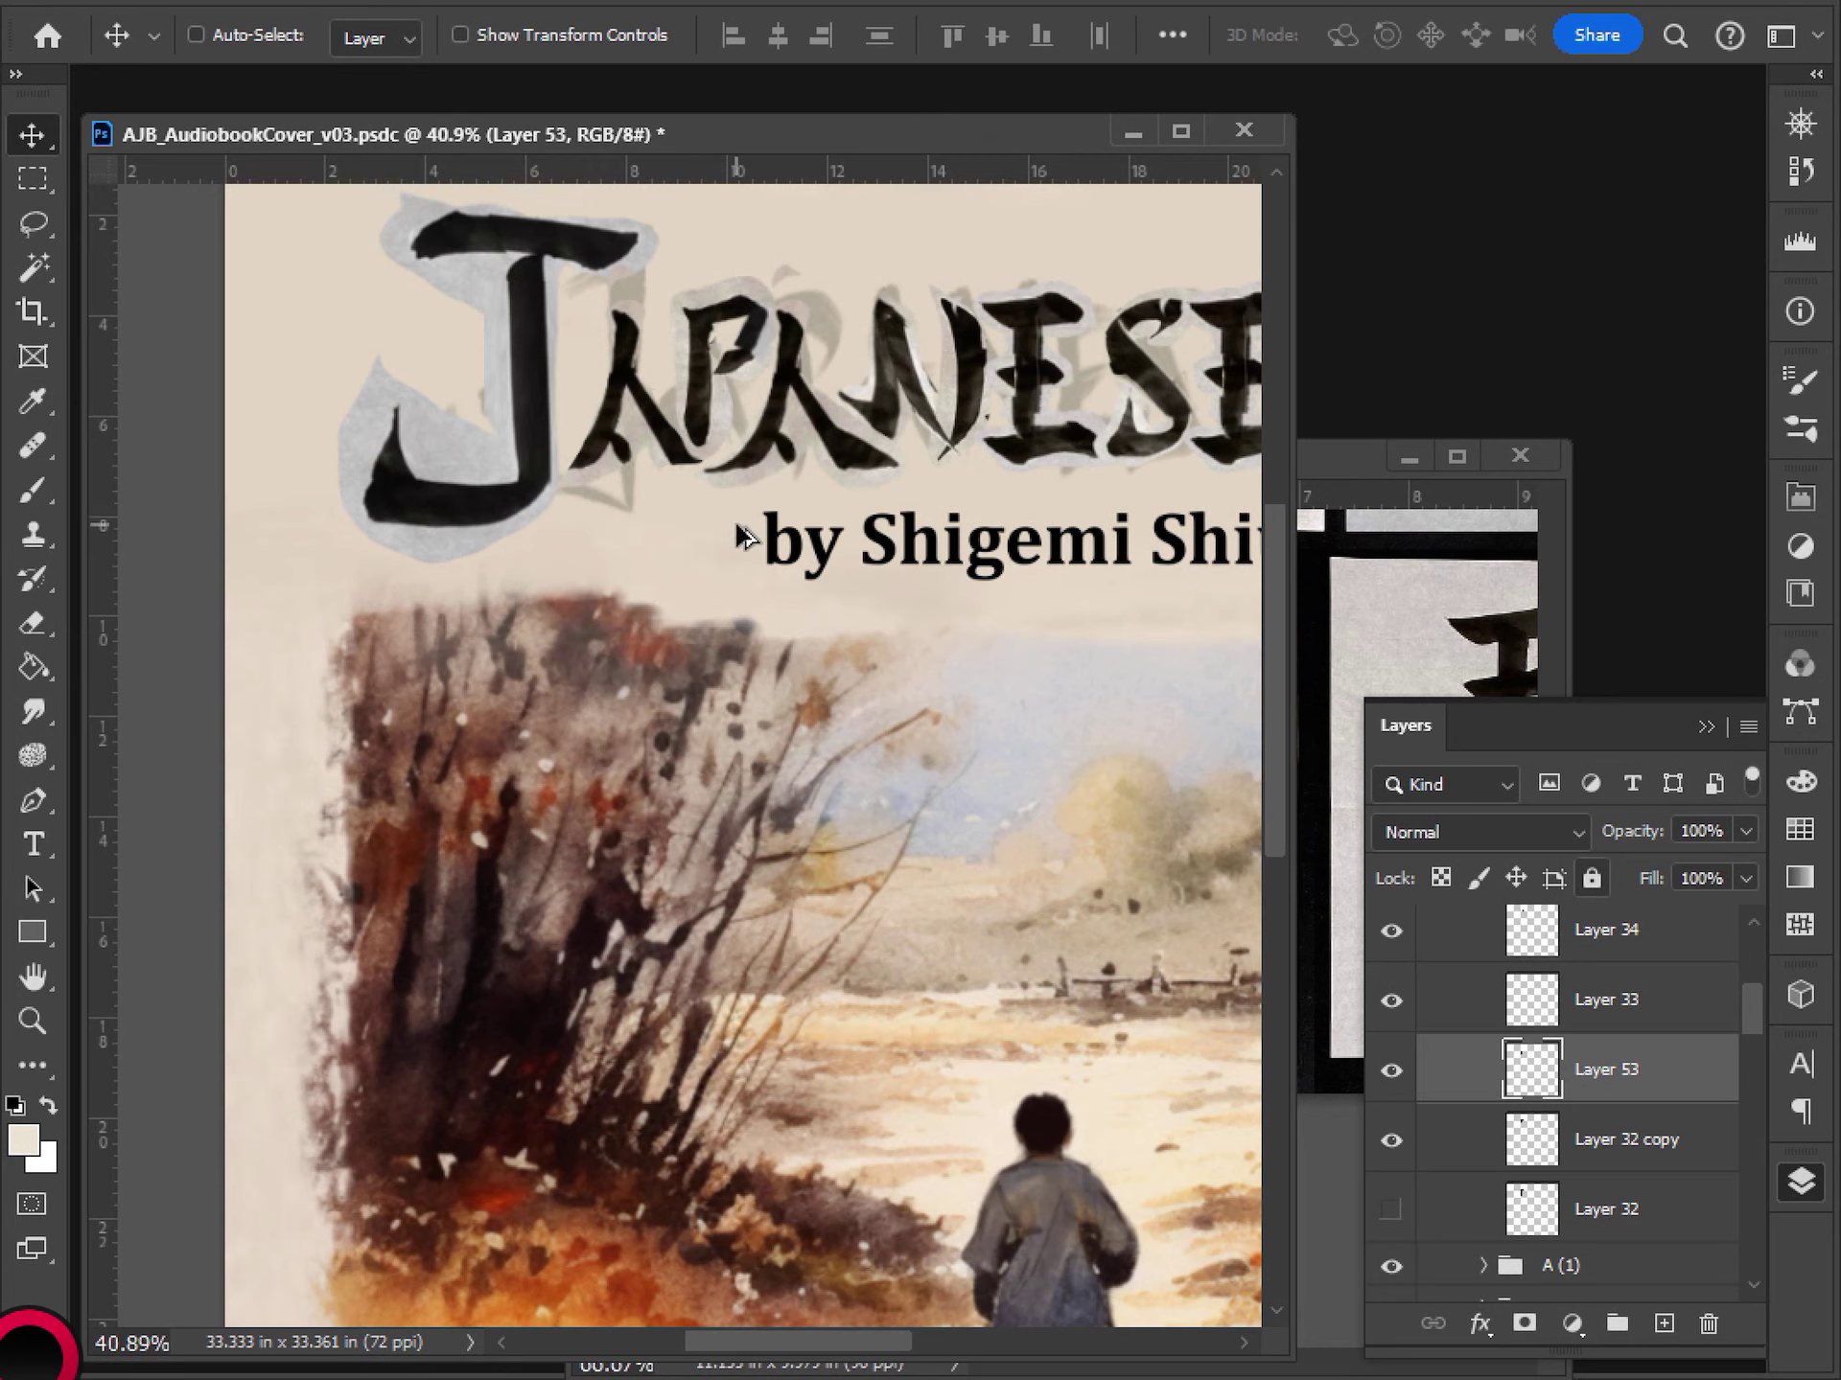
left_click_drag(717, 394, 745, 387)
scroll(746, 393, "down", 6)
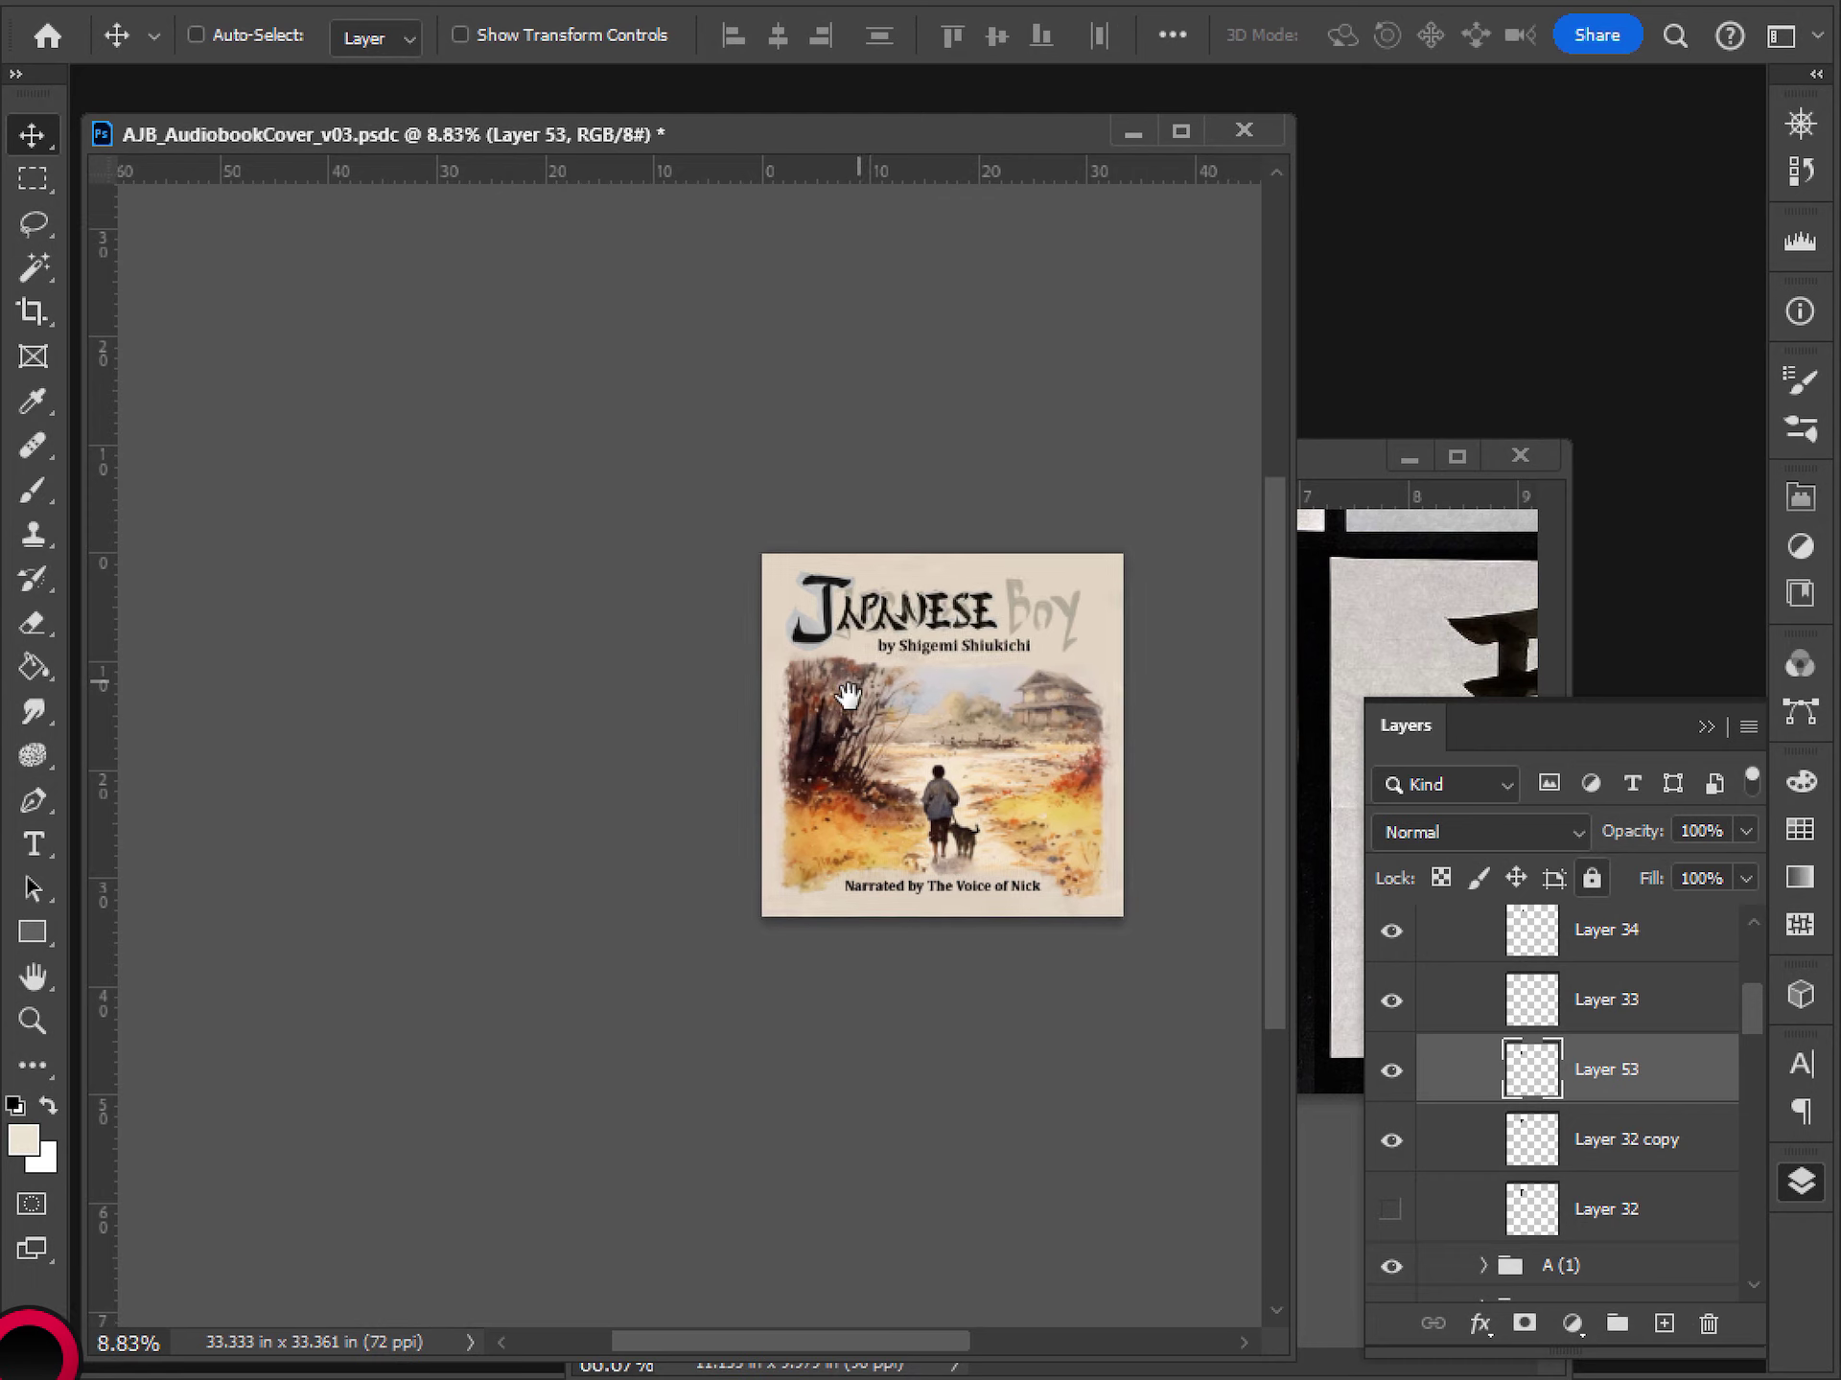
scroll(822, 739, "up", 5)
left_click_drag(879, 645, 514, 765)
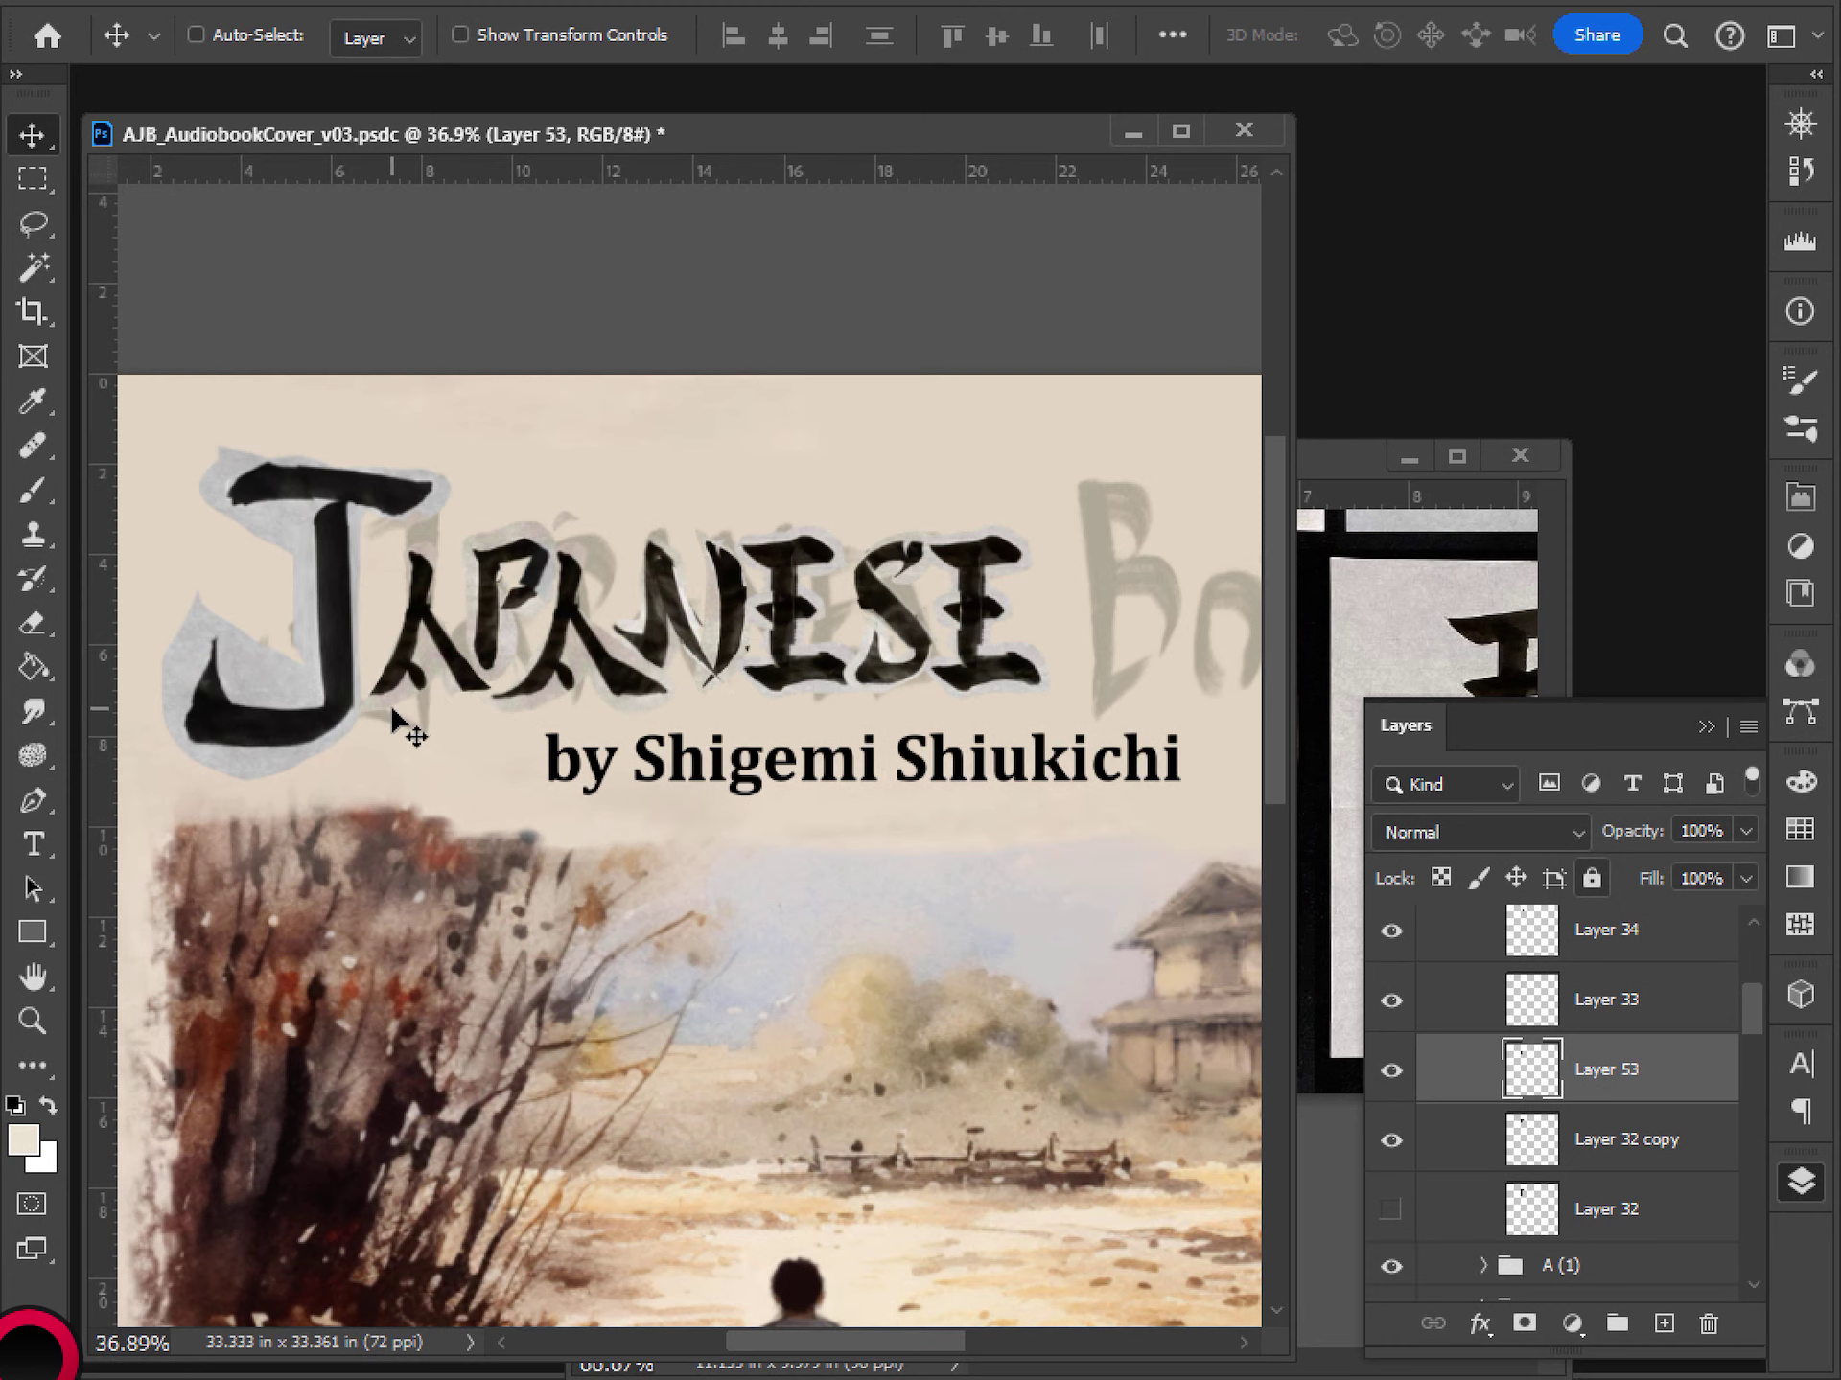
scroll(436, 705, "up", 1)
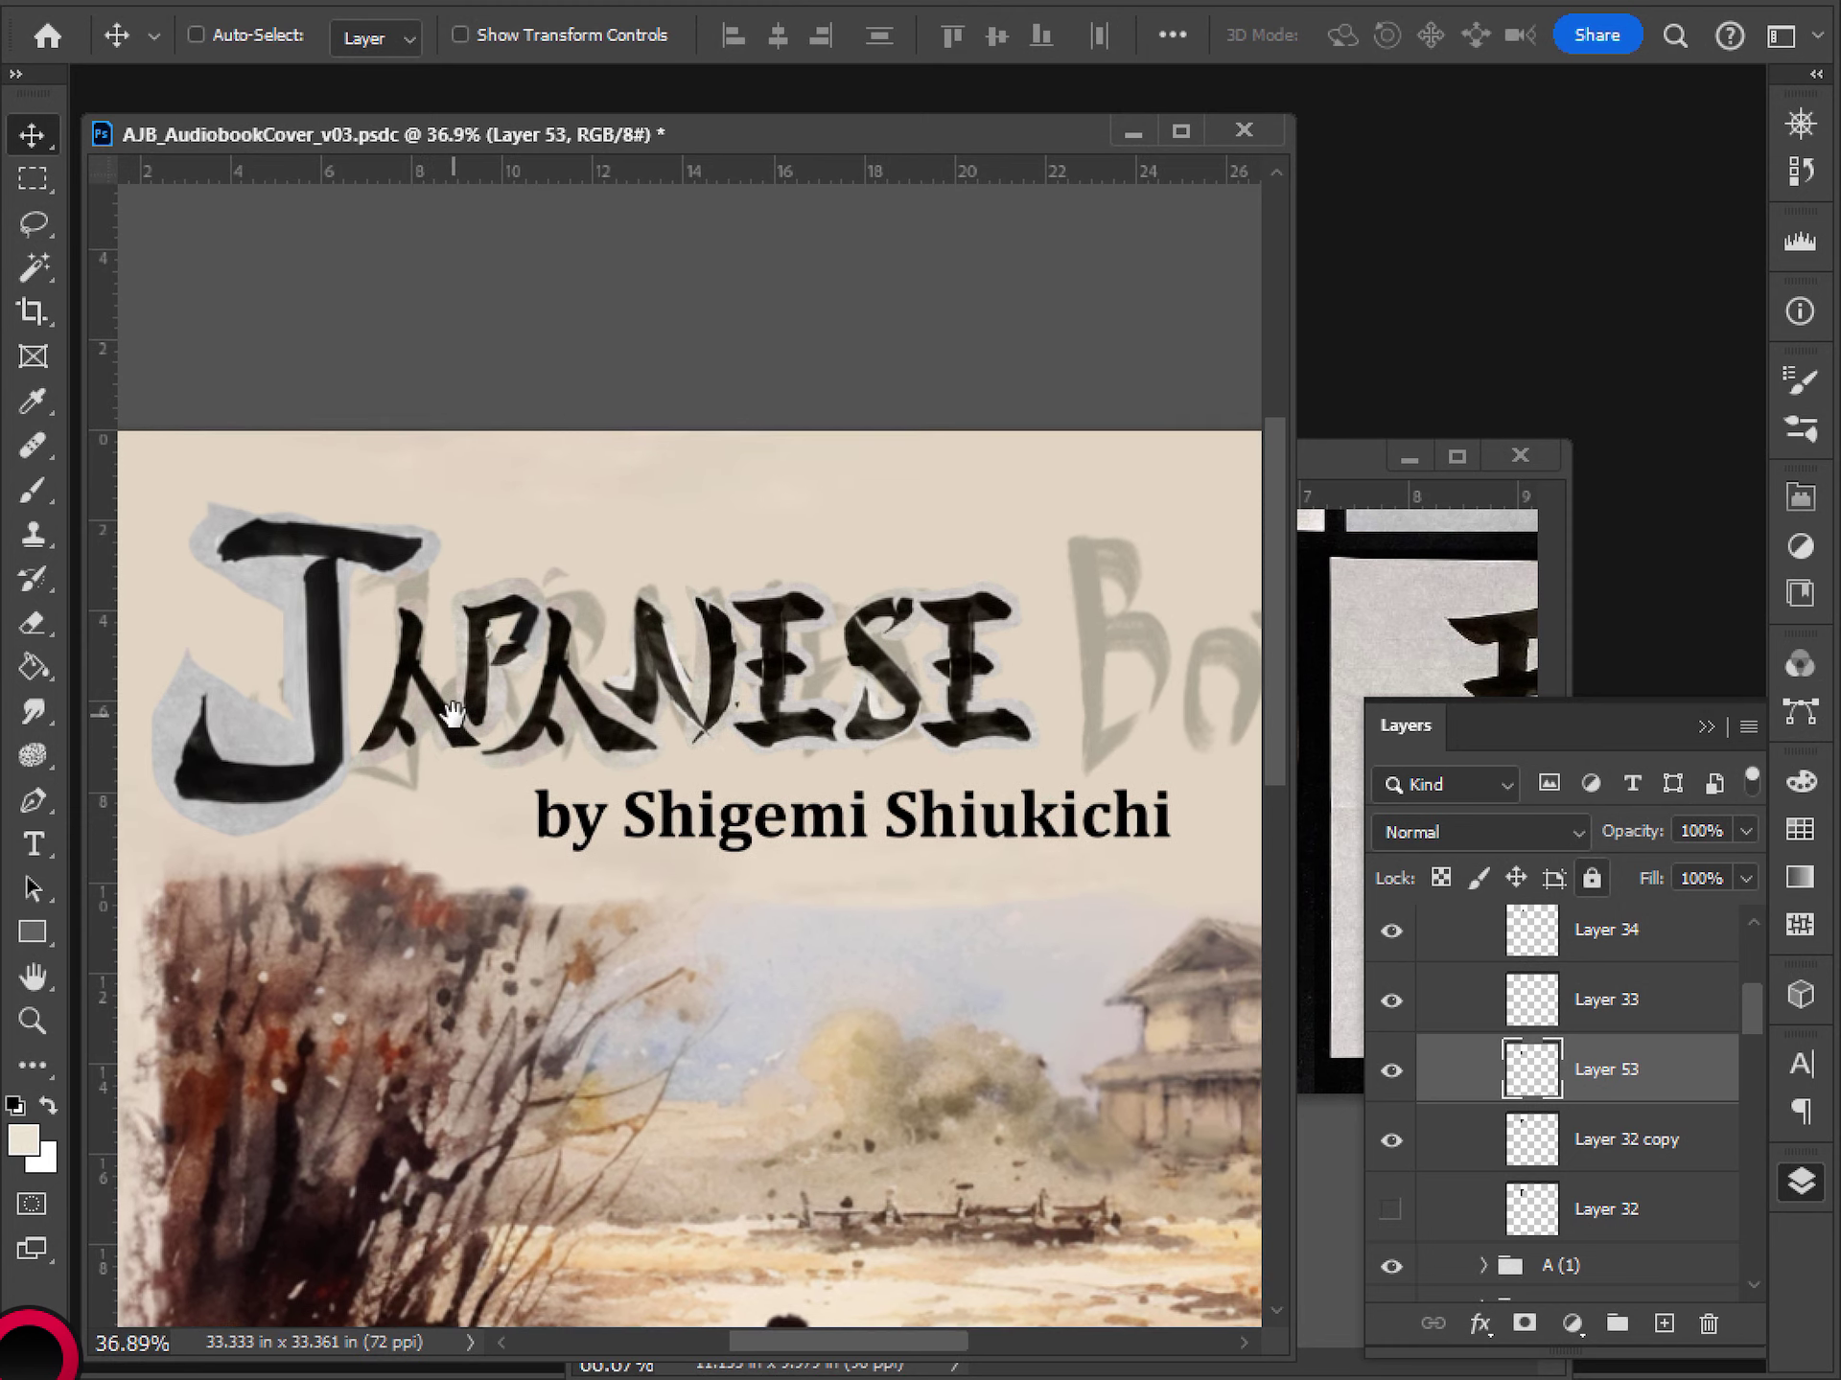
scroll(477, 733, "down", 5)
scroll(422, 781, "up", 2)
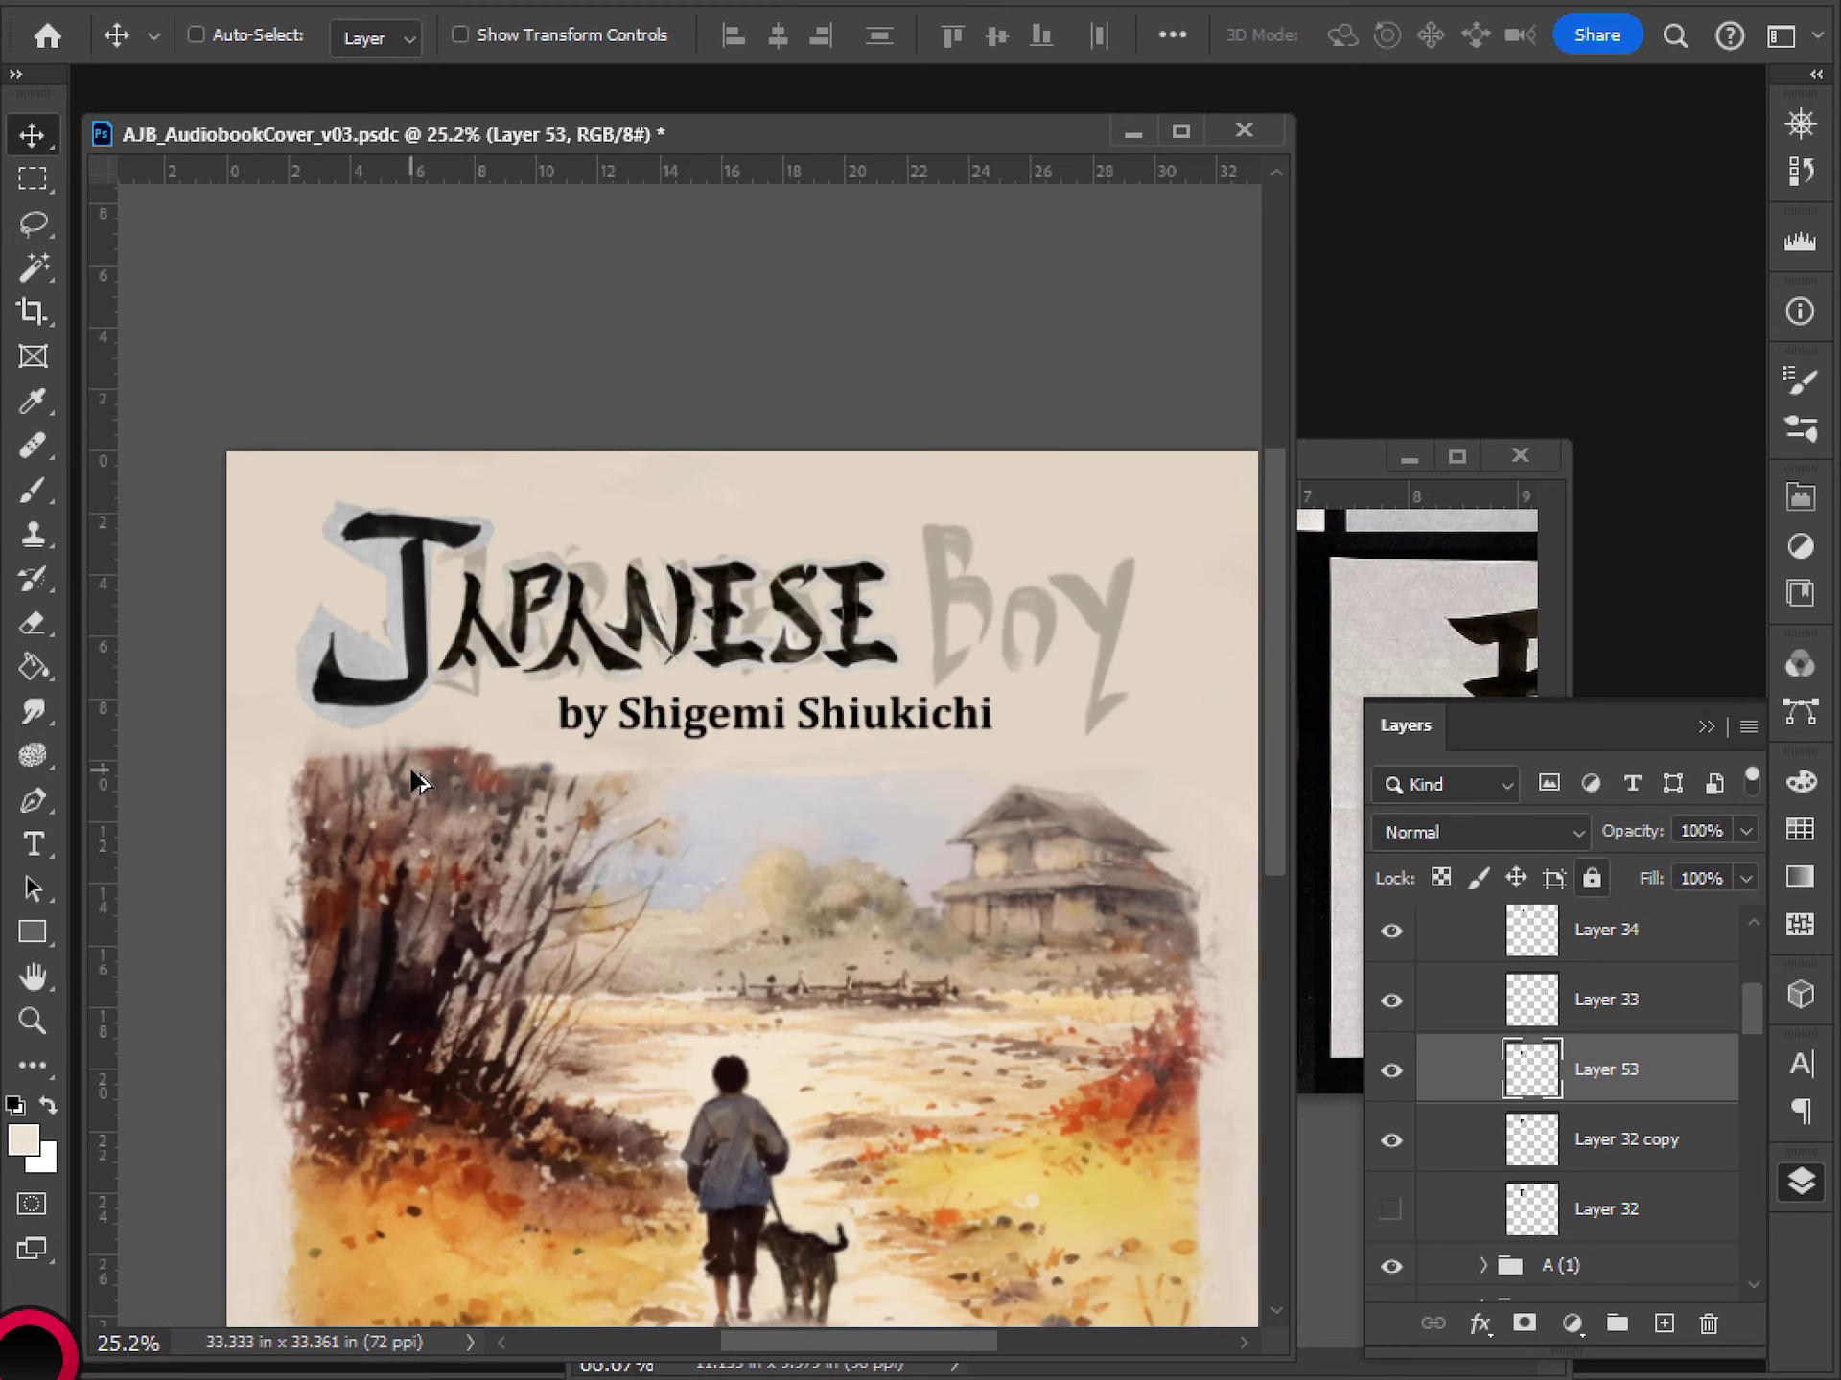
scroll(412, 776, "down", 5)
scroll(403, 786, "up", 2)
scroll(398, 786, "up", 2)
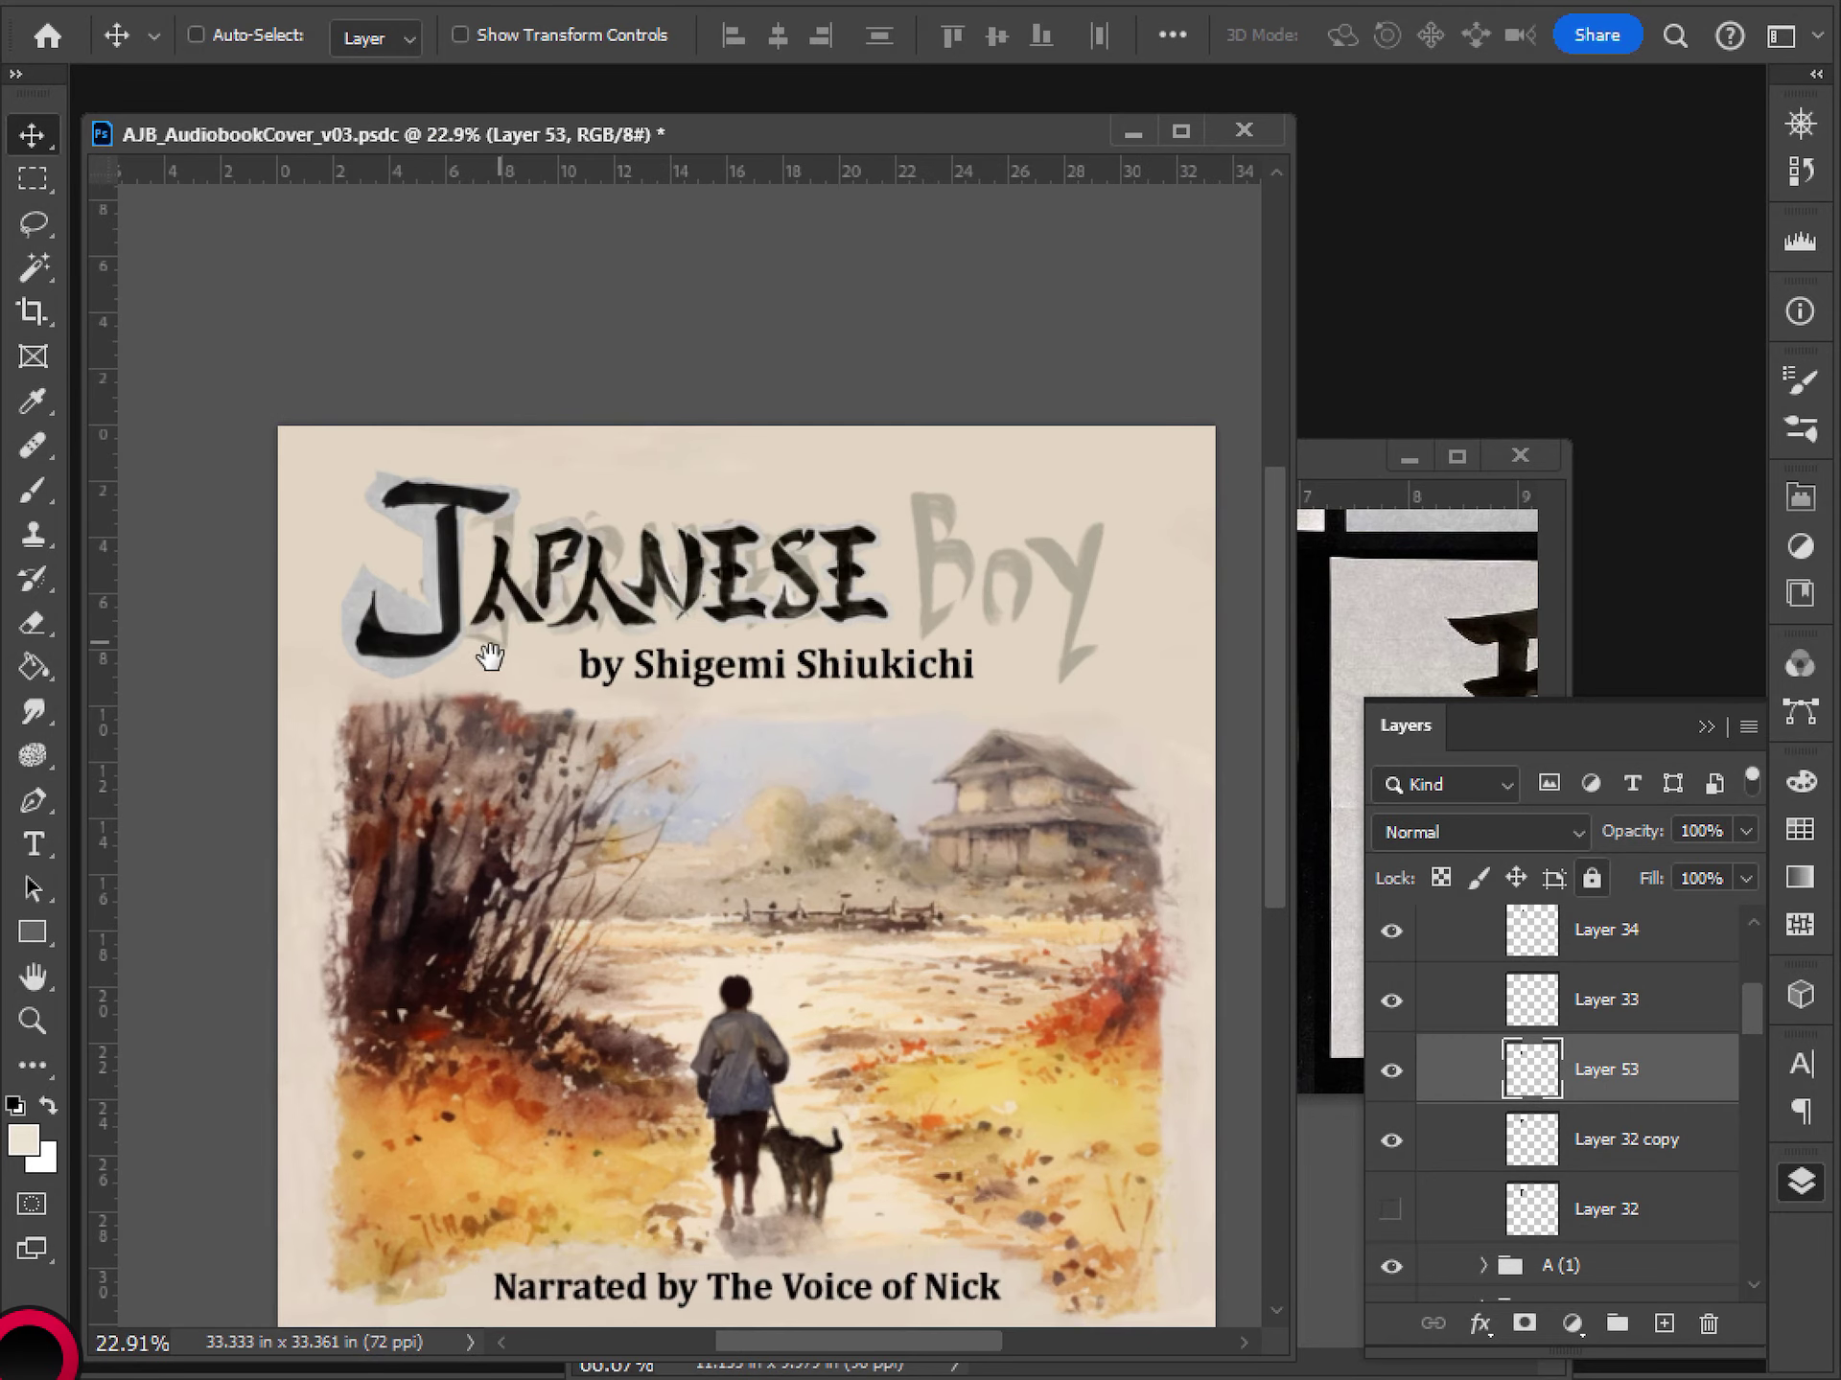
left_click_drag(485, 649, 455, 719)
scroll(455, 719, "up", 3)
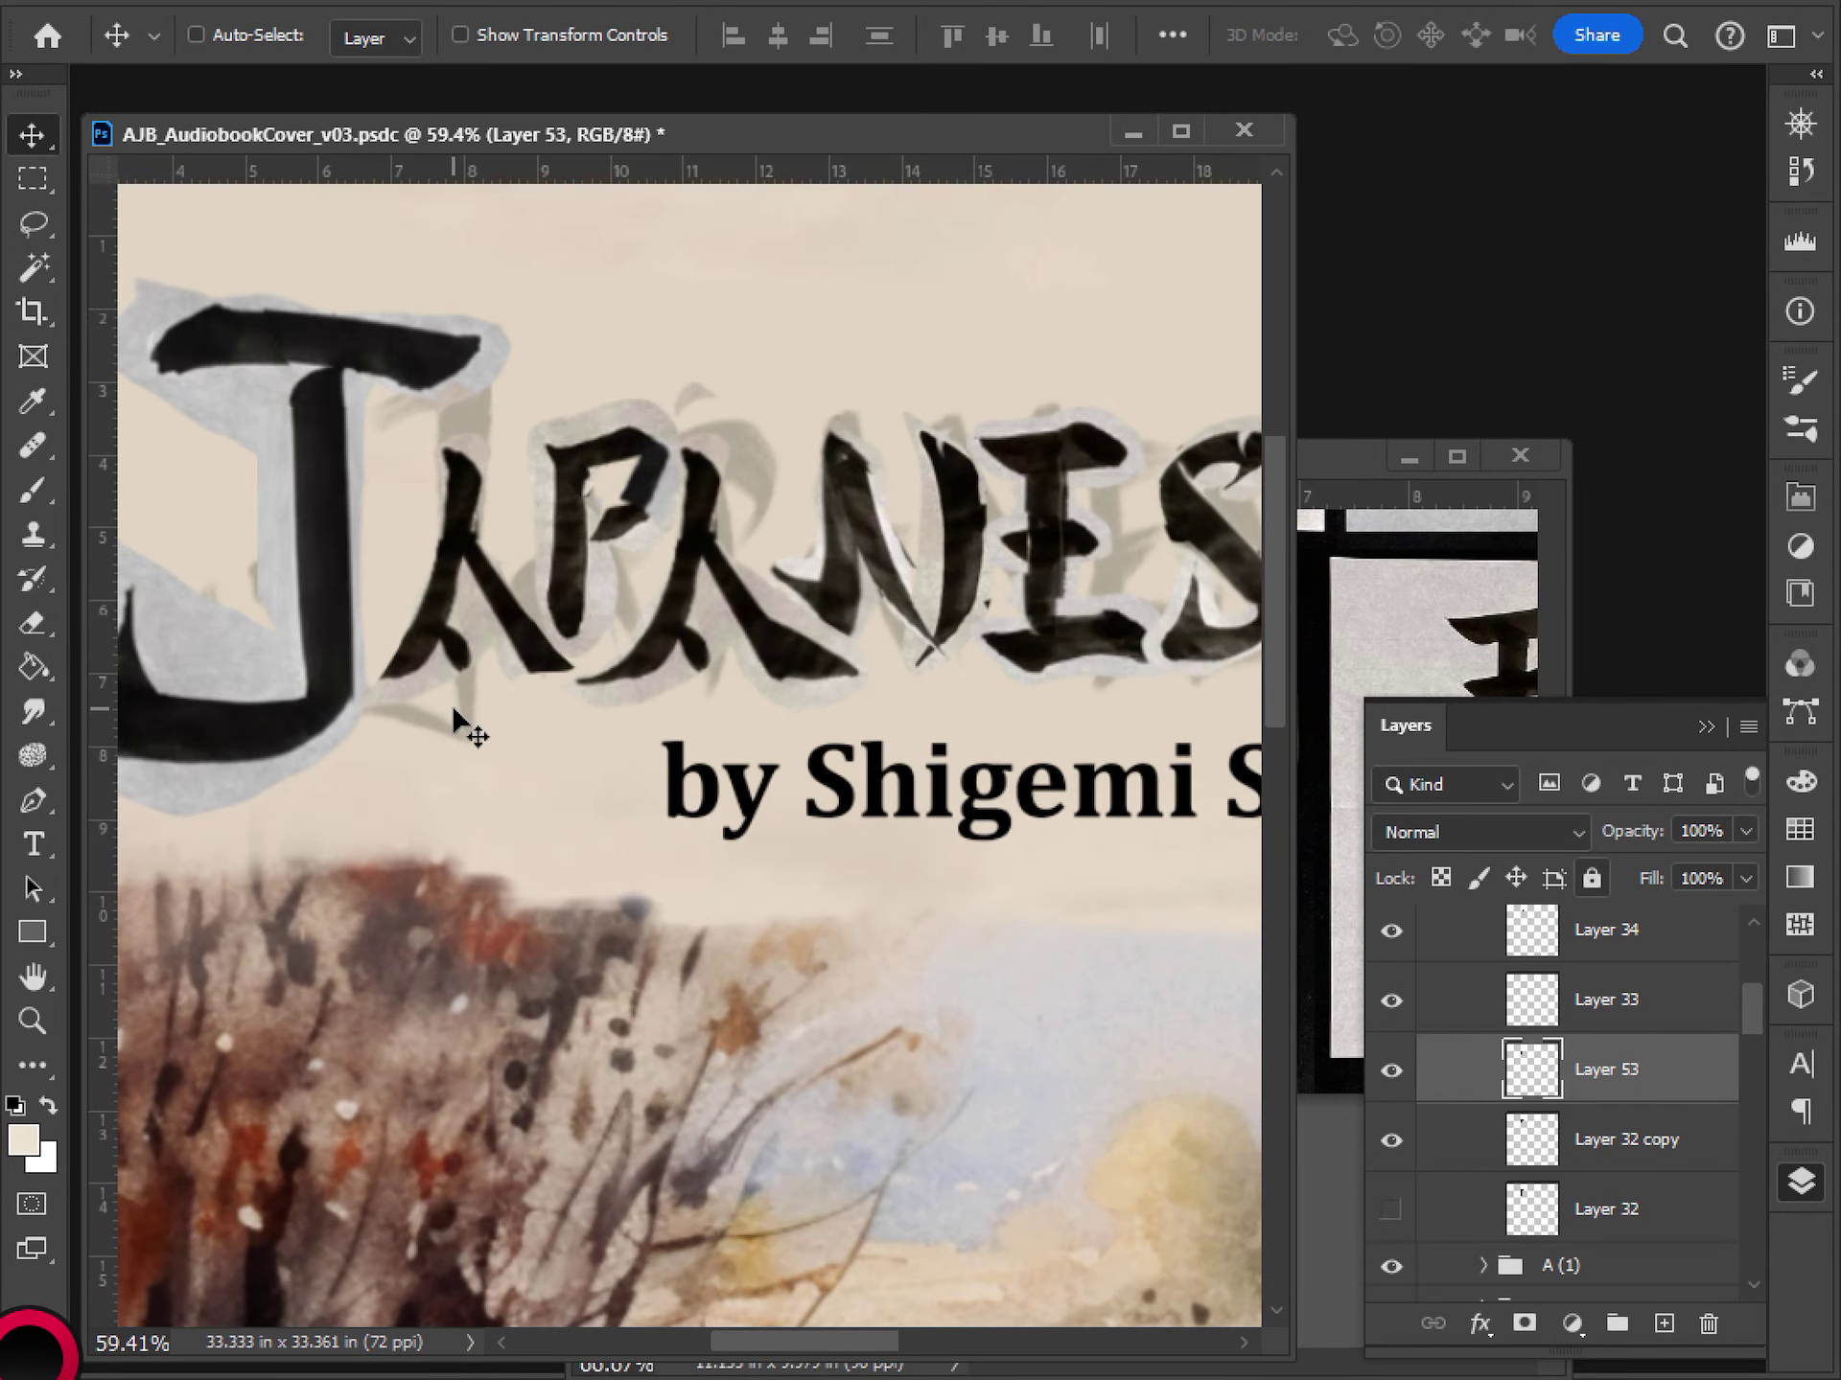
- Adjust the position and rotation of the P's stem stroke on Layer 53 using Free Transform
mouse_move(608, 624)
left_mouse_down()
mouse_move(595, 658)
mouse_move(617, 728)
left_mouse_up()
scroll(608, 692, "down", 2)
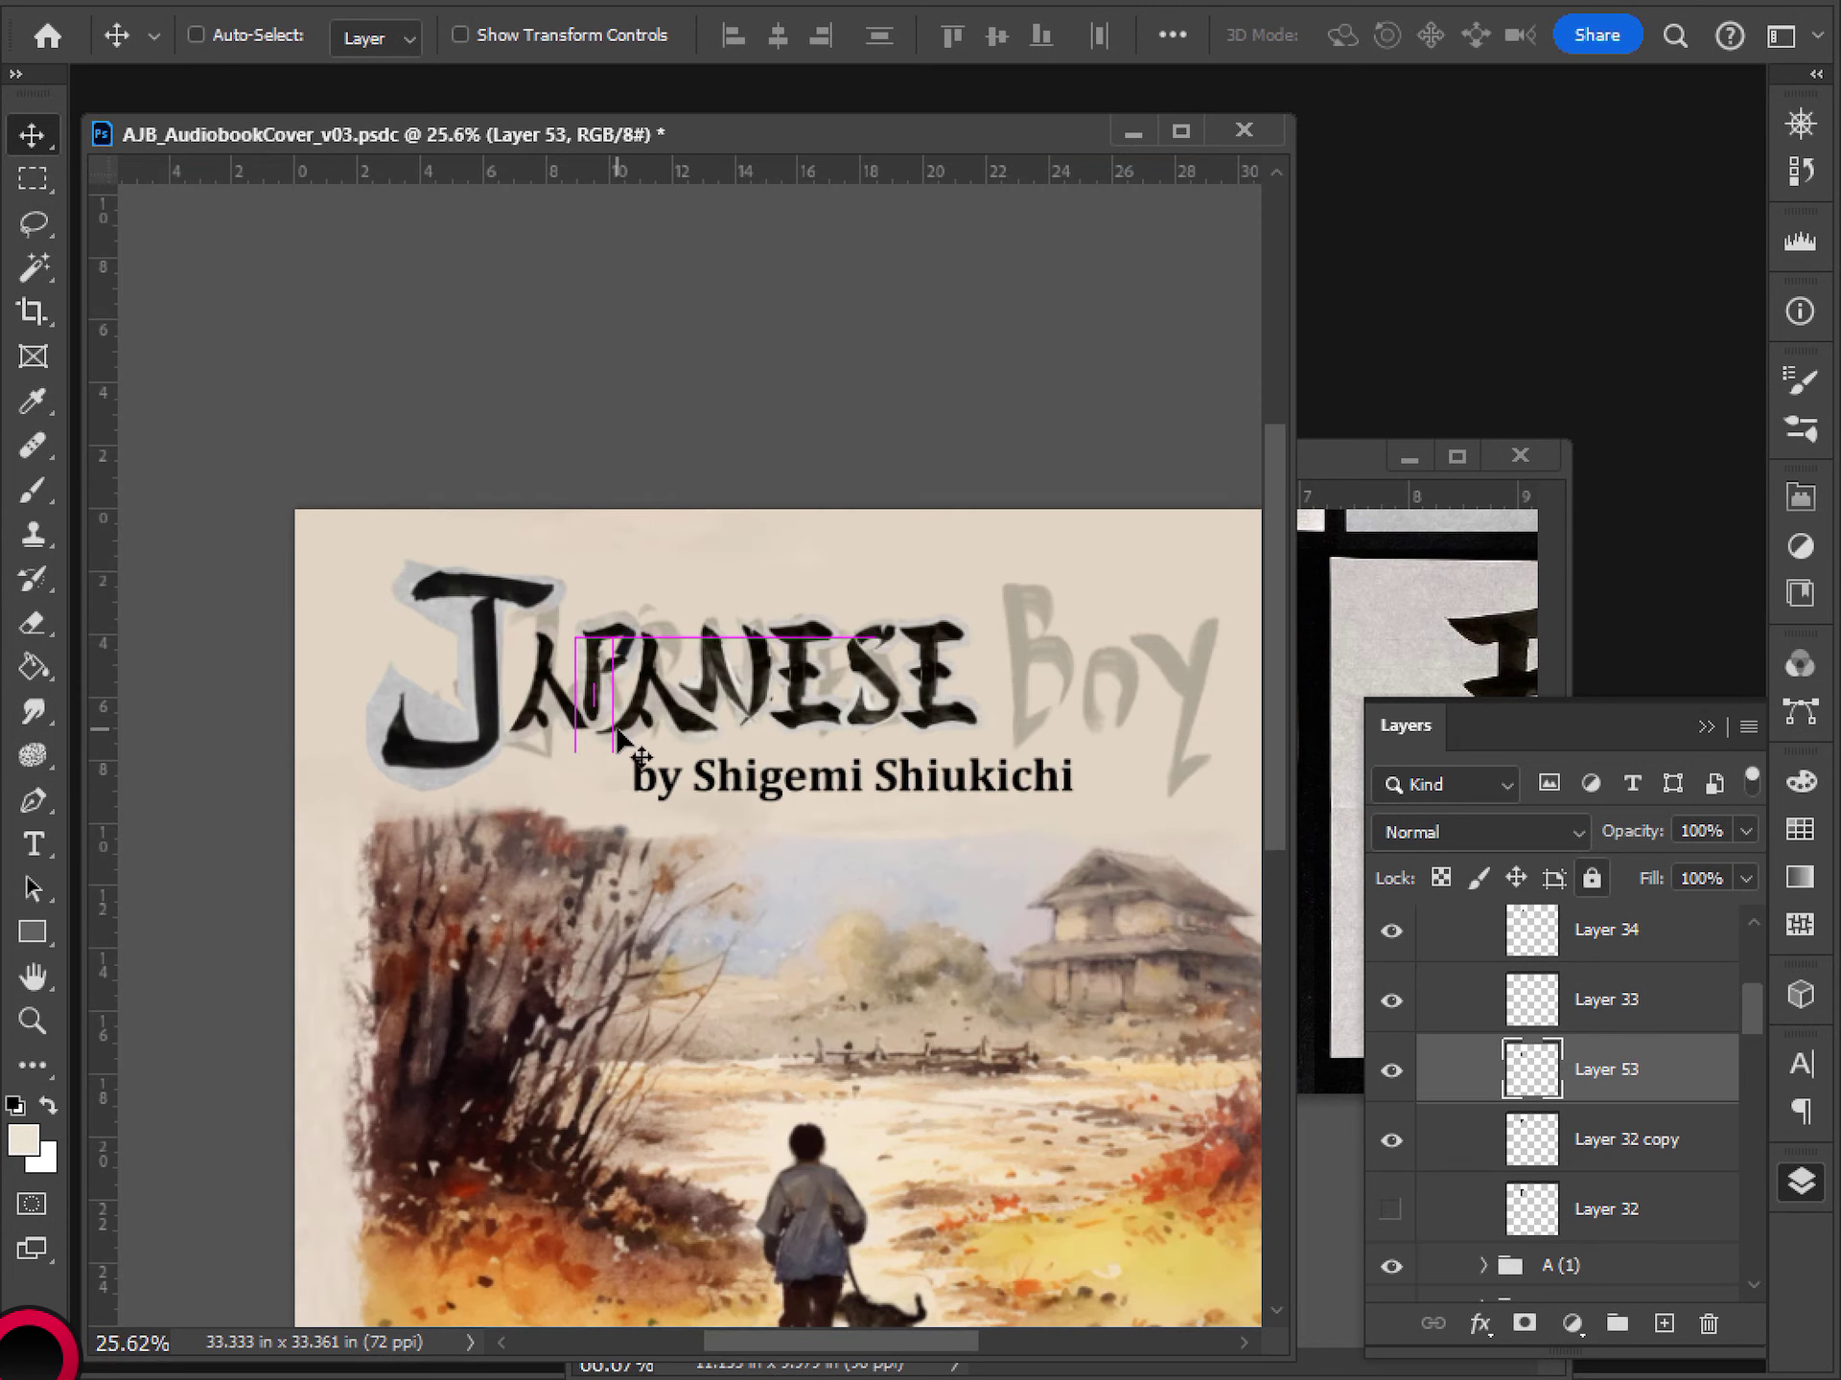
scroll(554, 782, "down", 2)
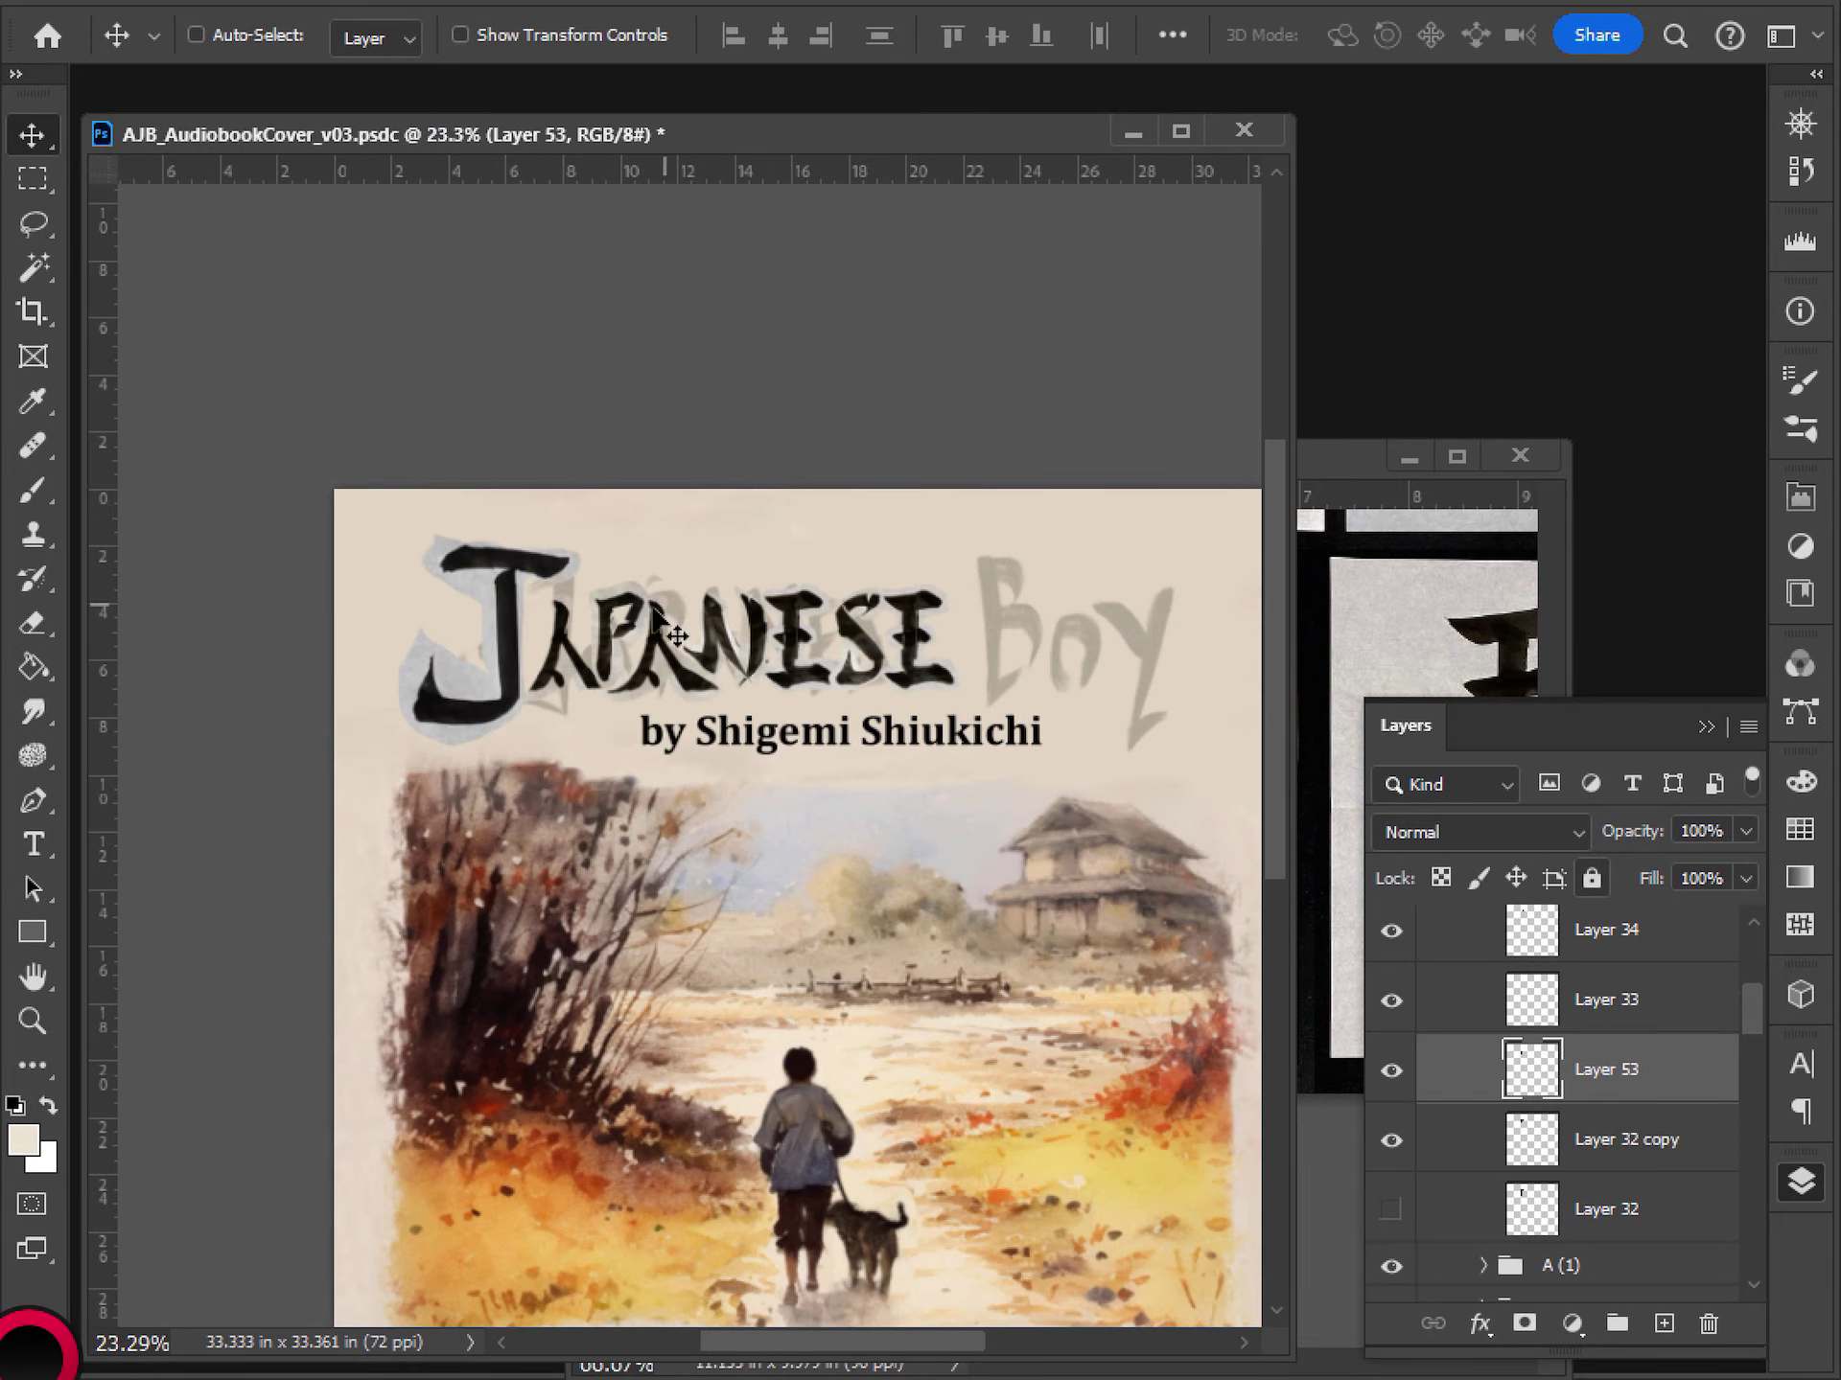
left_click_drag(618, 657, 618, 674)
key("ctrl+t")
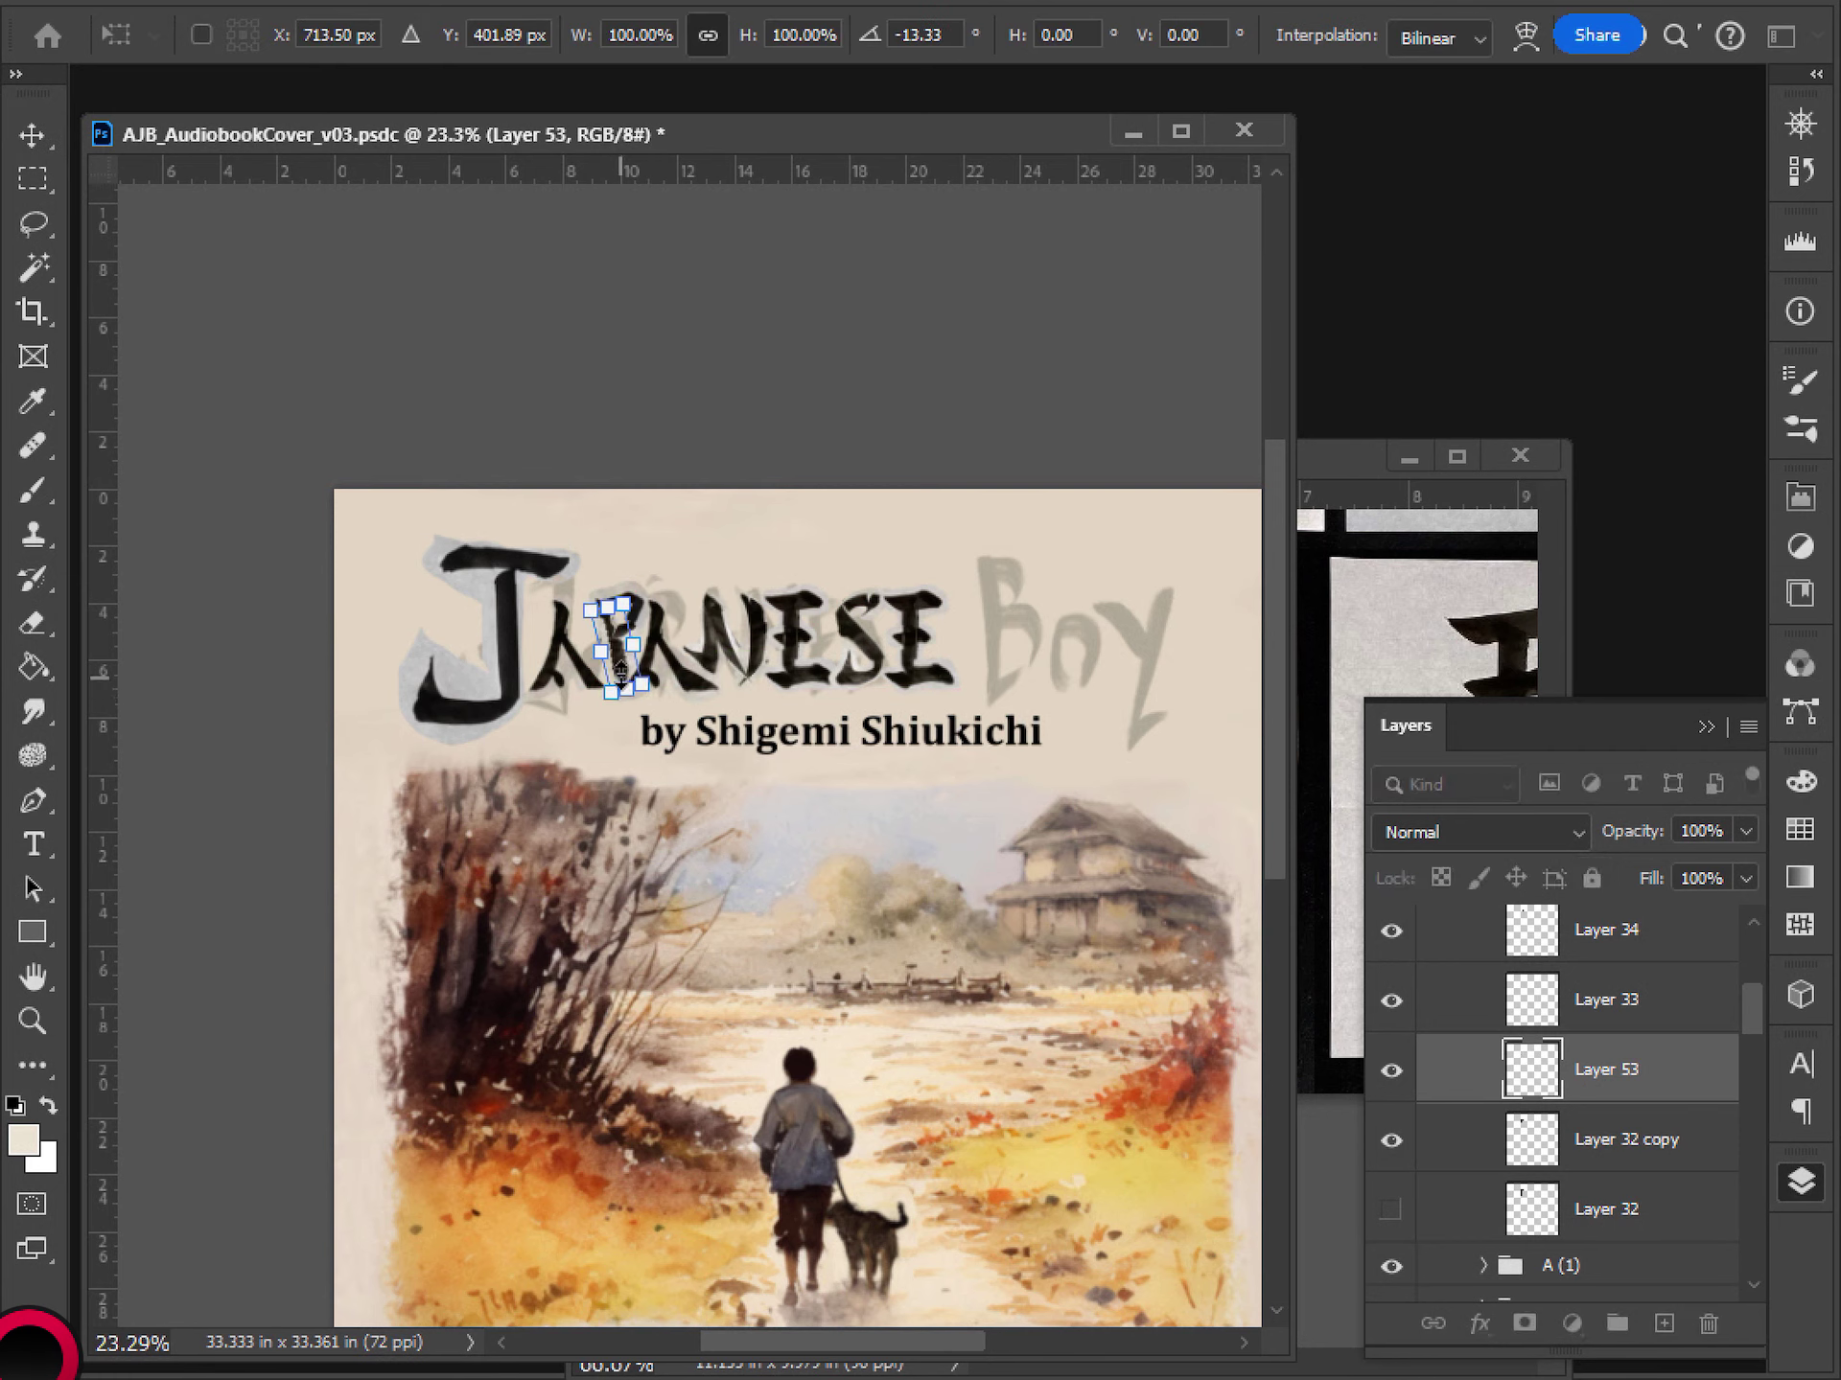
key("Return")
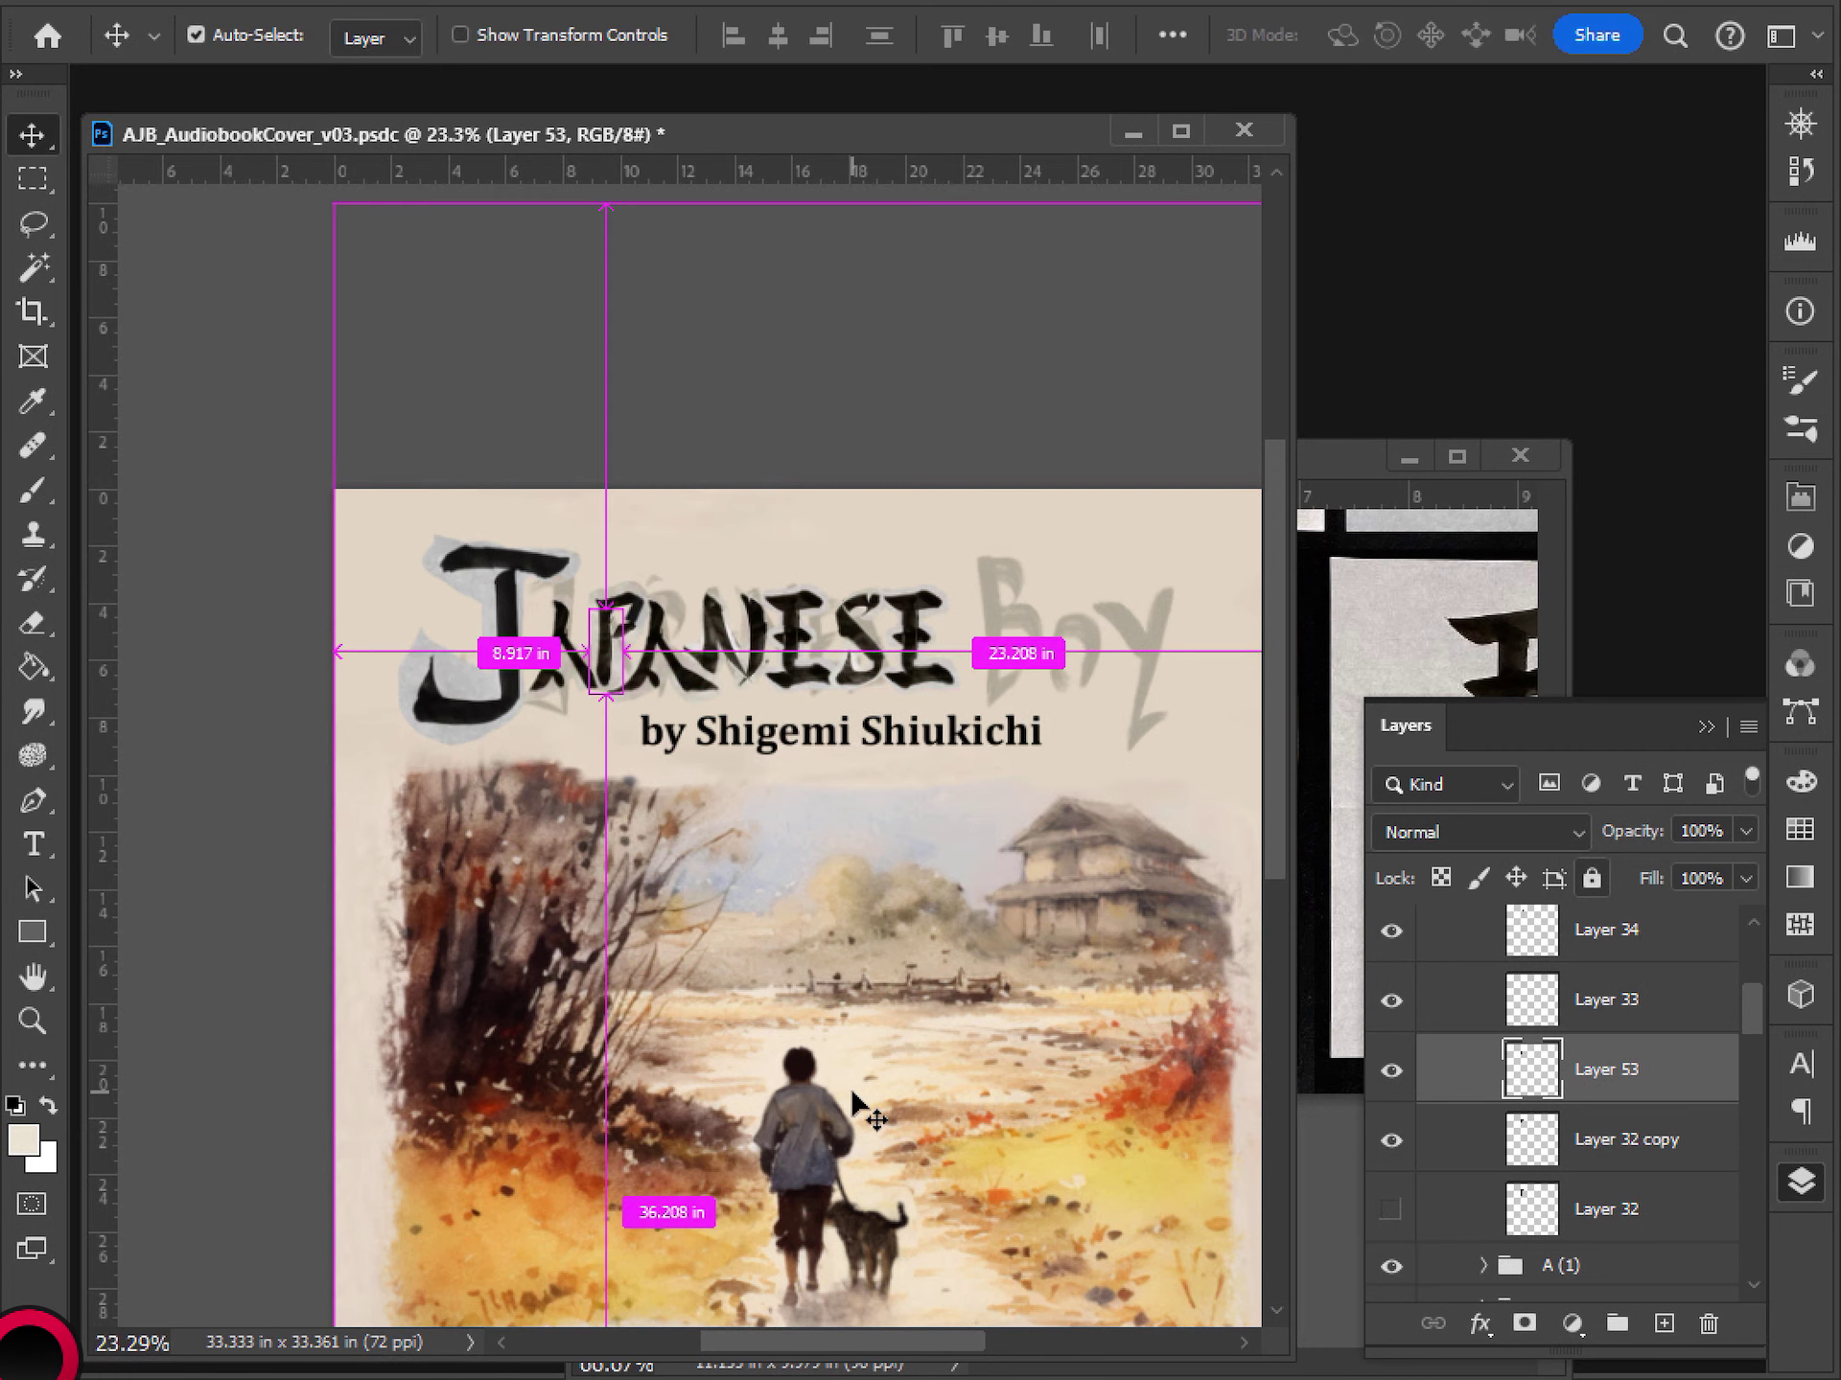
- Compare the P in the cover title with the brush strokes in ArtRef-KanjiShodou.psd, looking for a suitable replacement stroke
left_click(1342, 458)
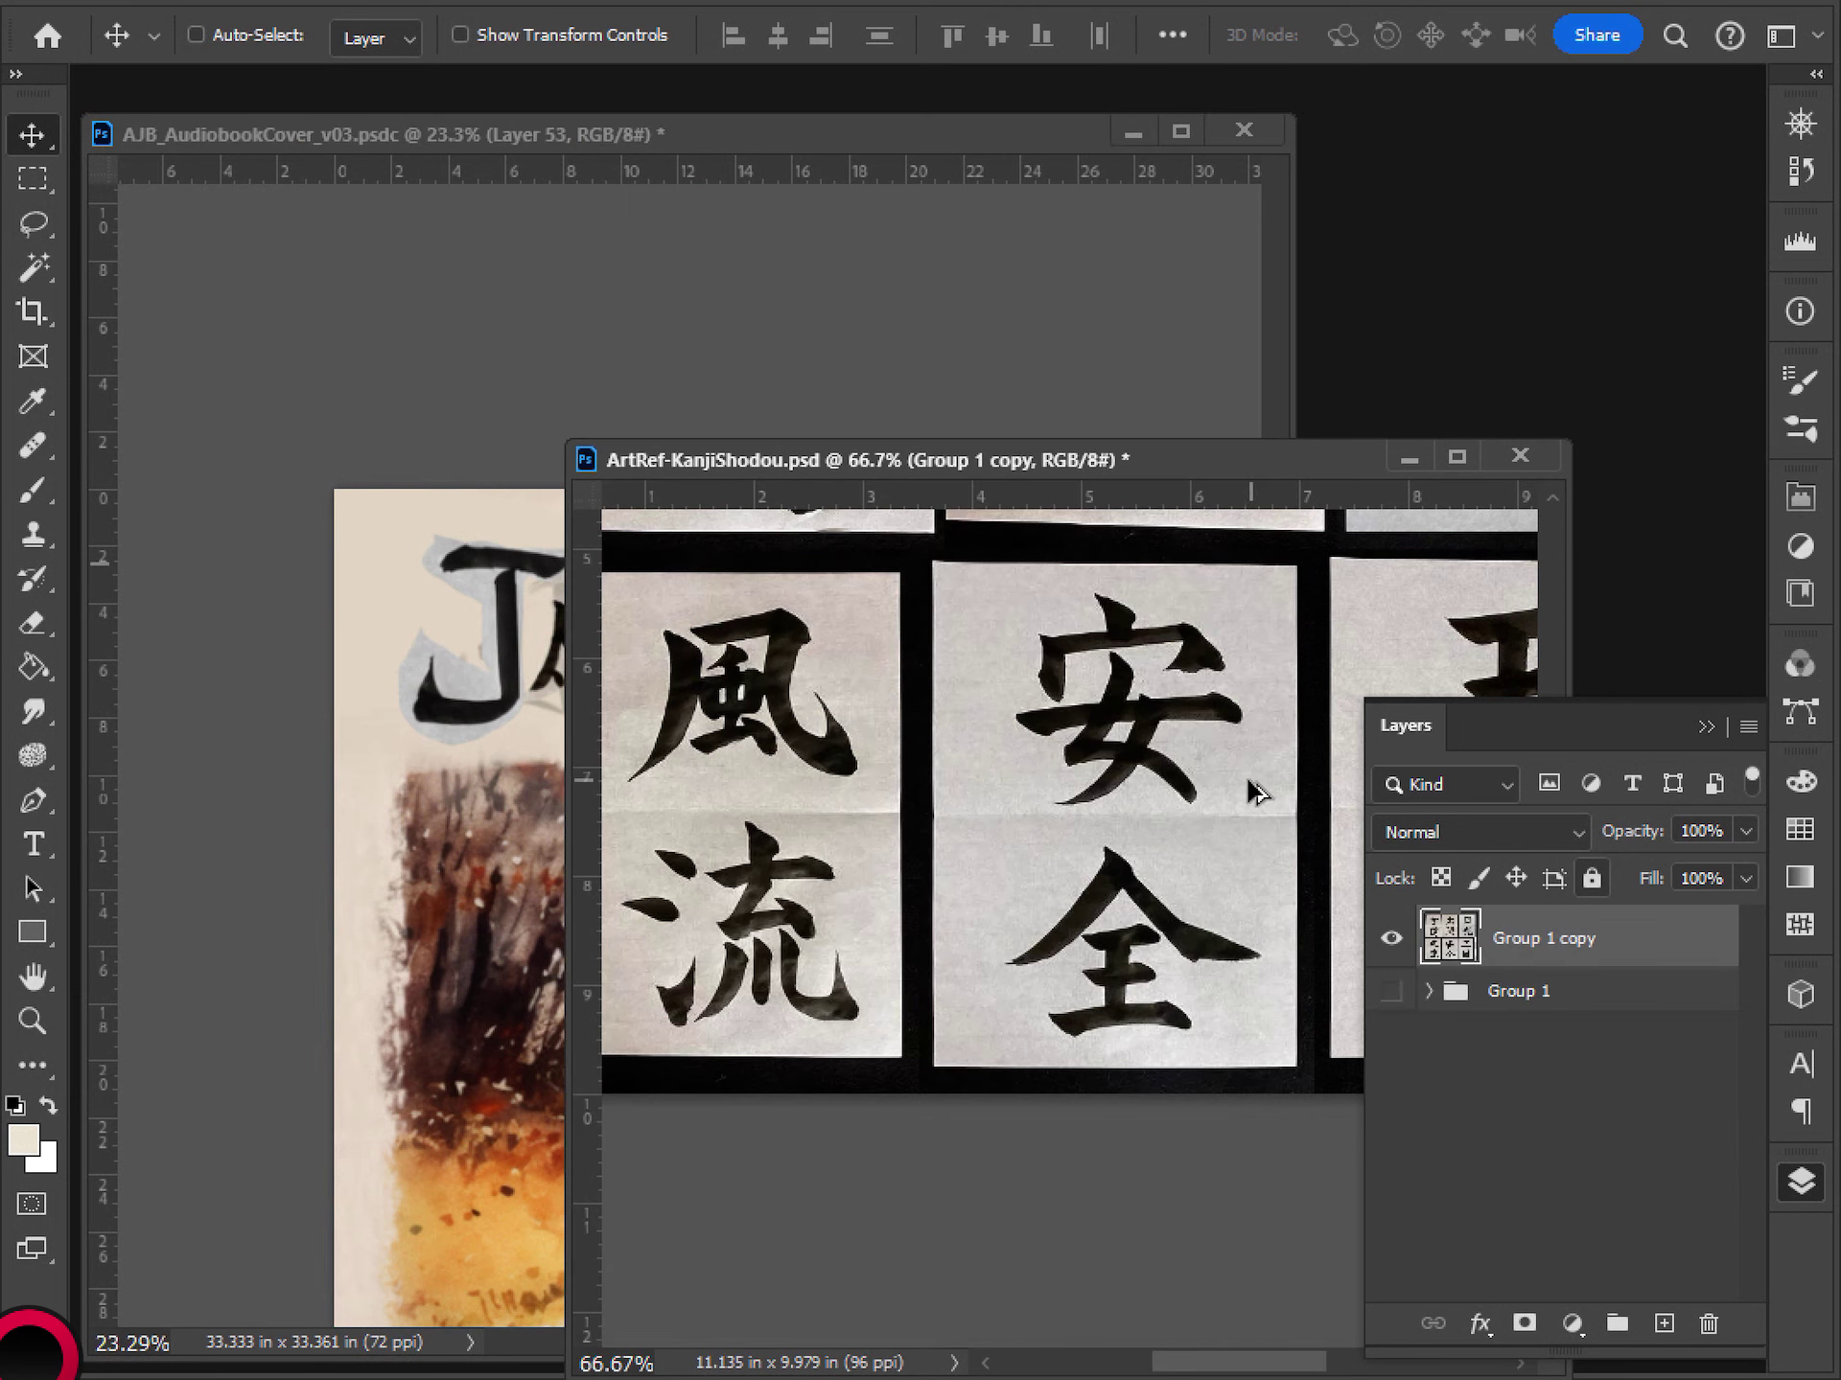
scroll(1187, 811, "down", 3)
left_click_drag(1146, 816, 872, 941)
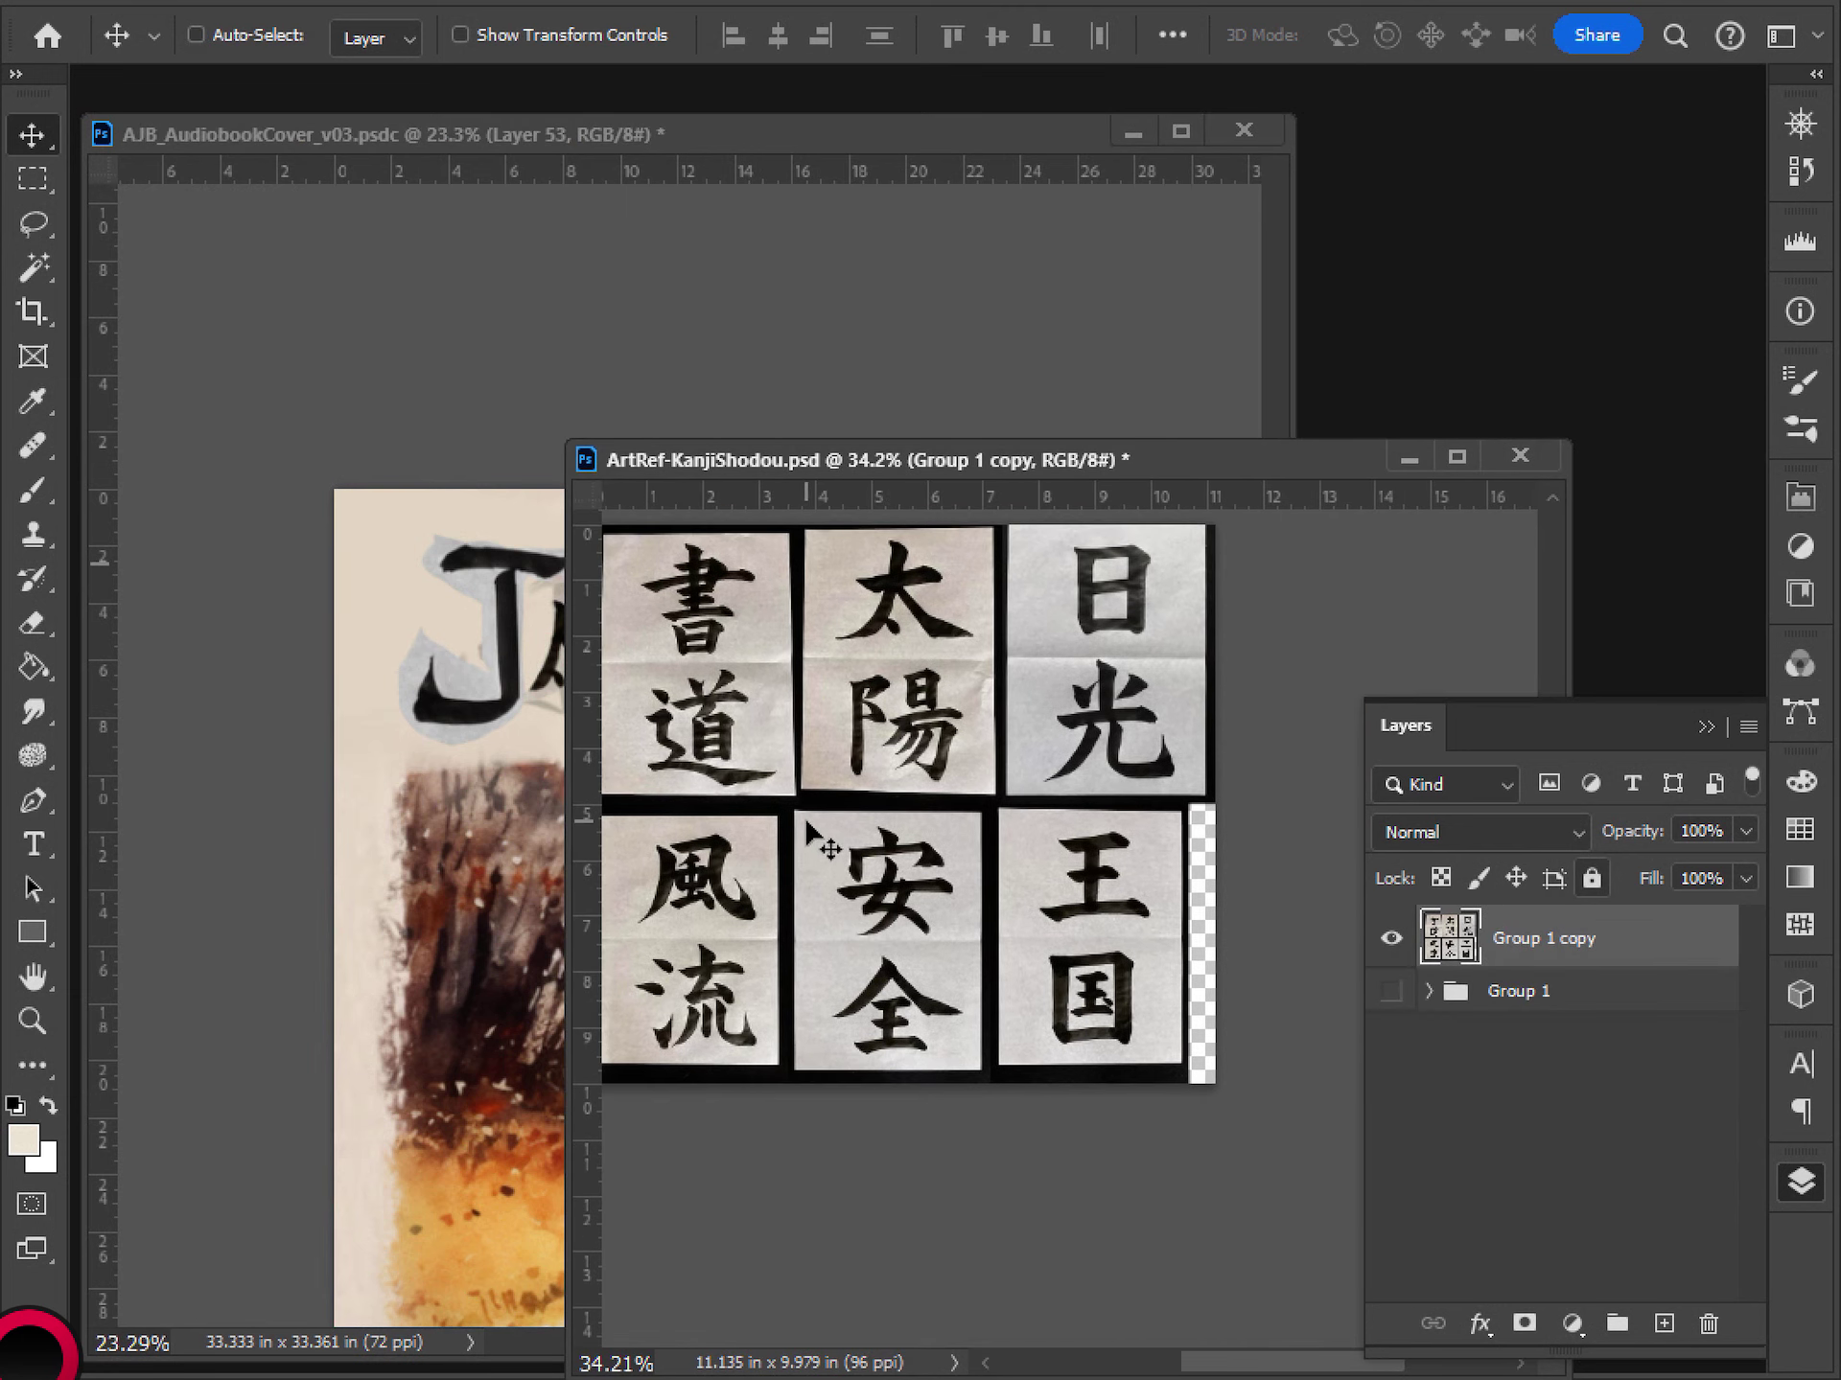
scroll(805, 822, "up", 2)
left_click_drag(805, 821, 870, 805)
left_click(757, 321)
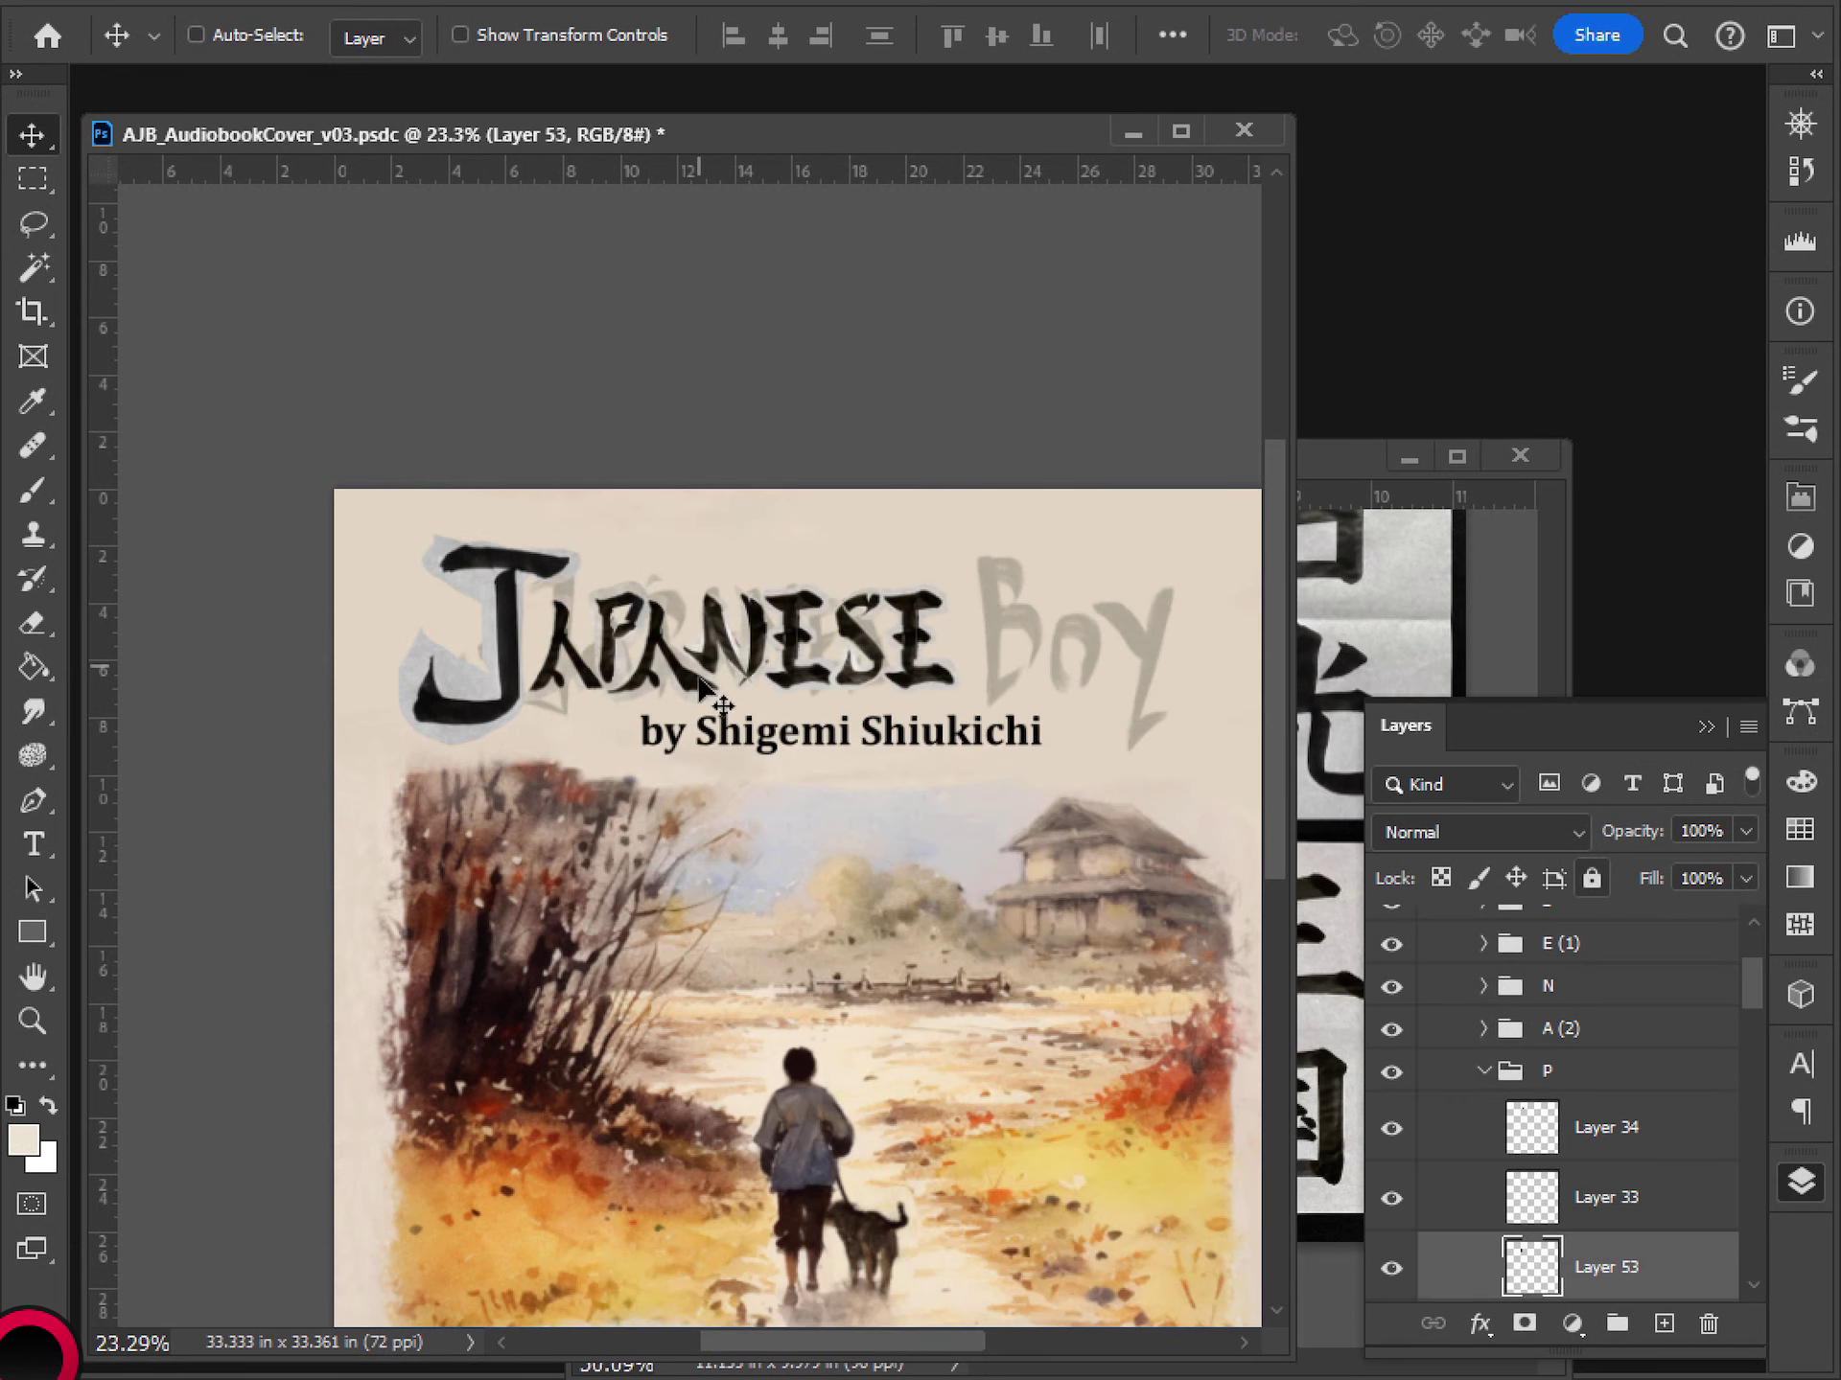
scroll(721, 752, "down", 3)
scroll(682, 767, "up", 3)
scroll(688, 776, "right", 2)
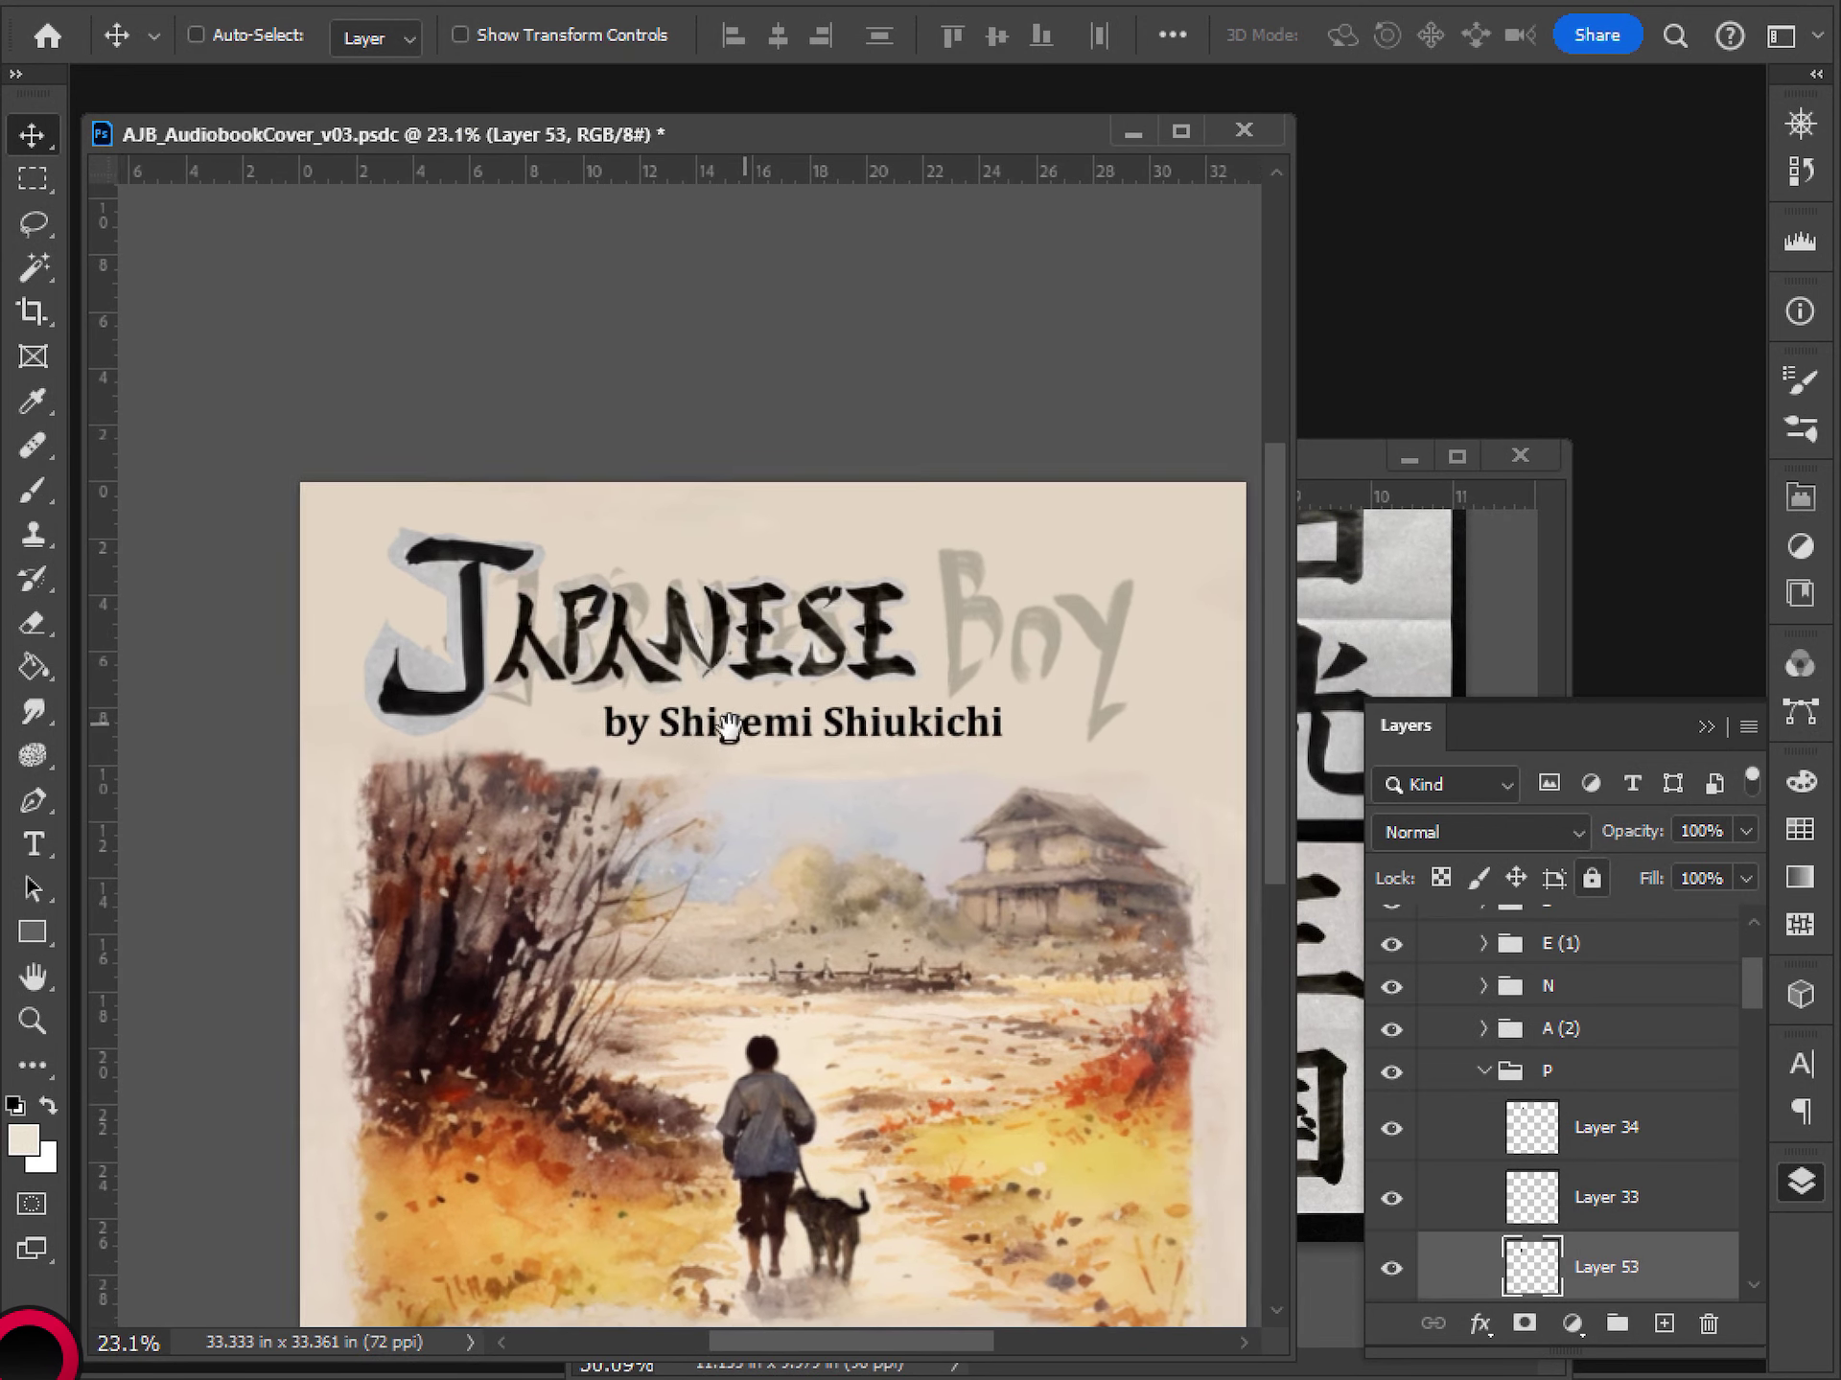
left_click(1372, 575)
left_click_drag(1321, 813, 1089, 1056)
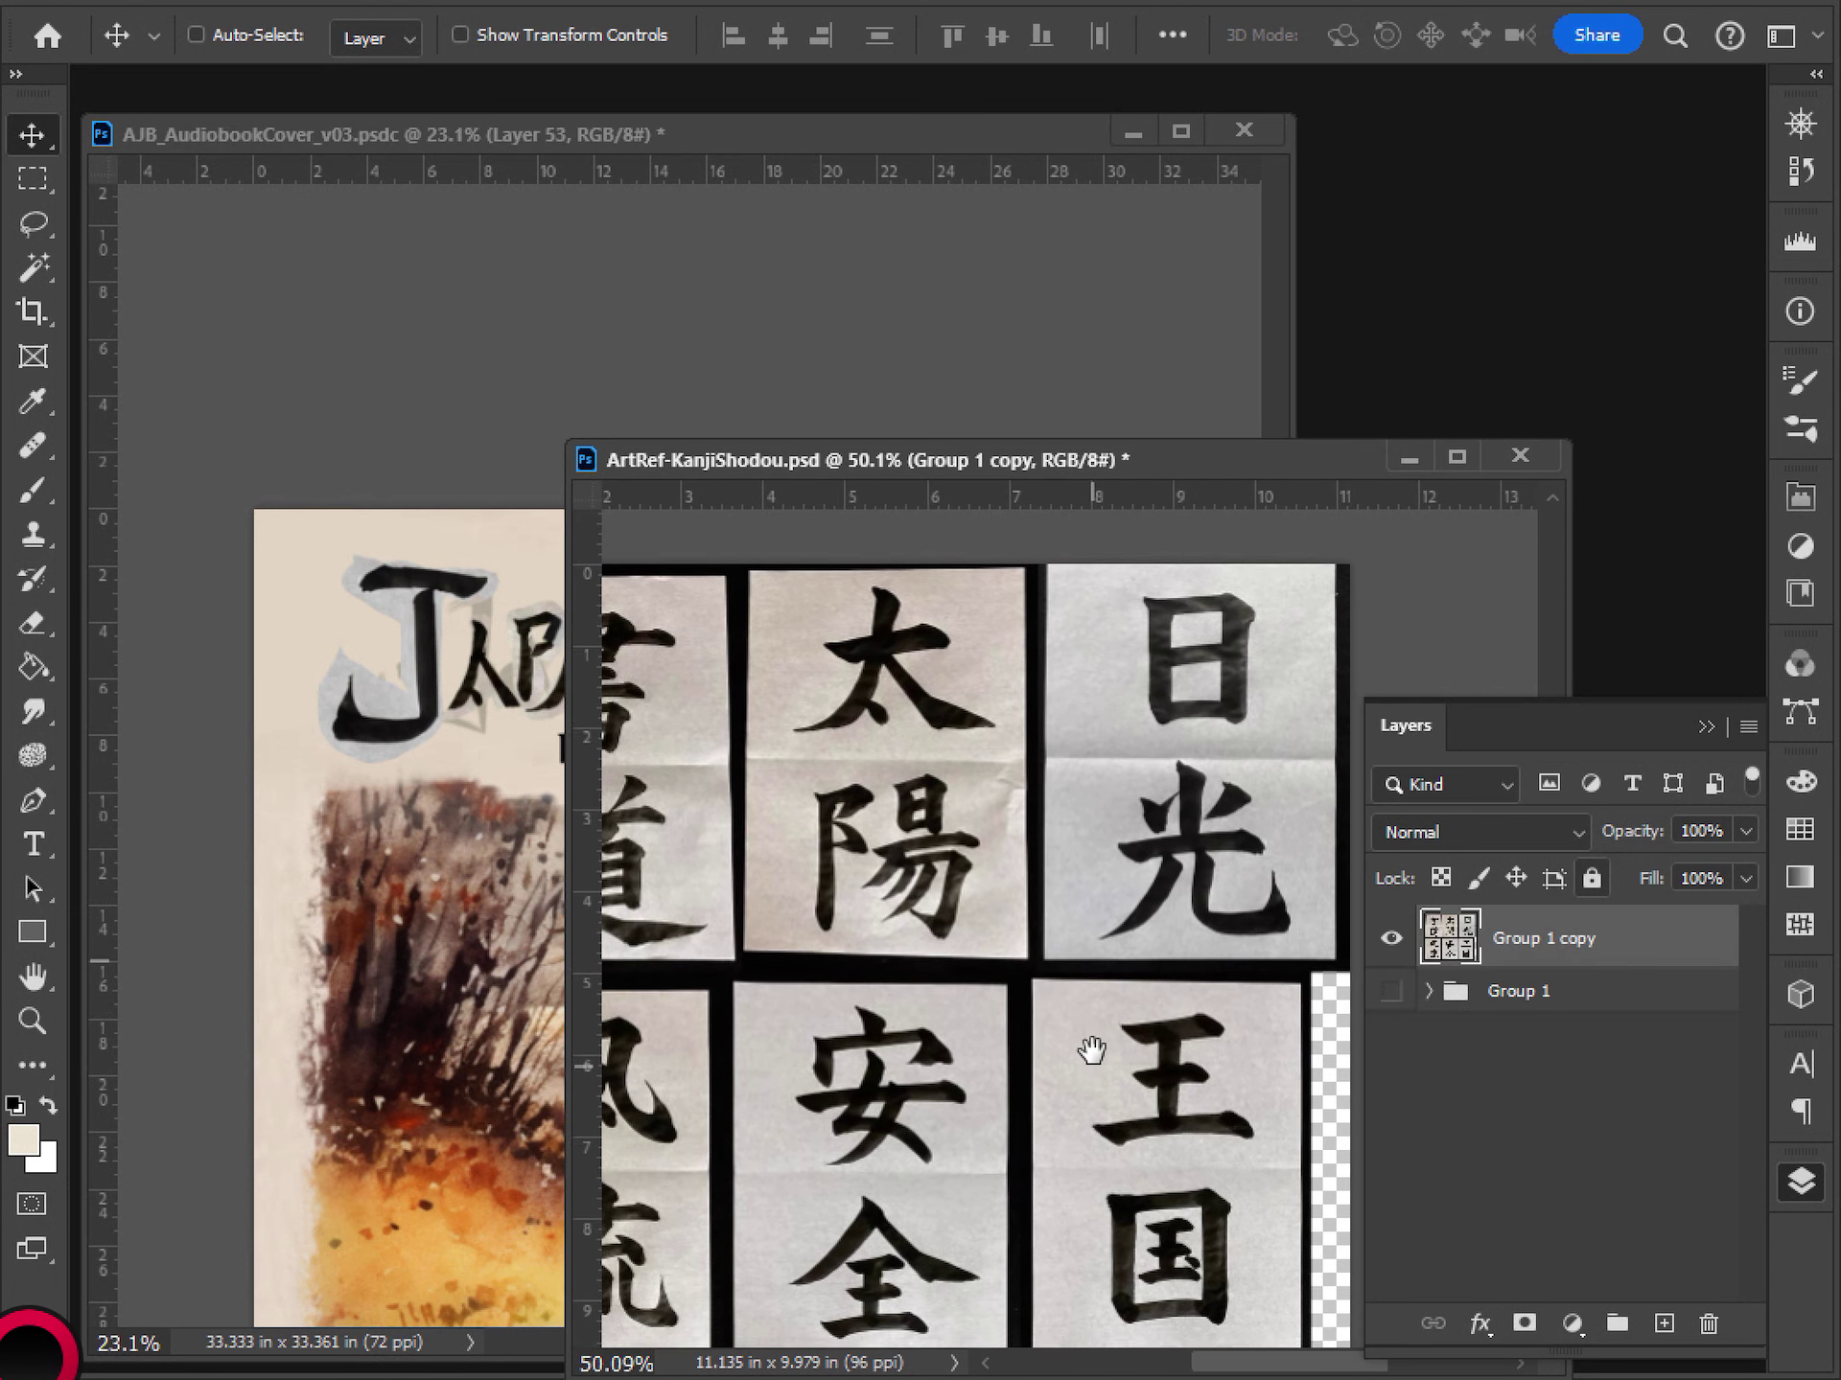
scroll(823, 919, "up", 2)
key("l")
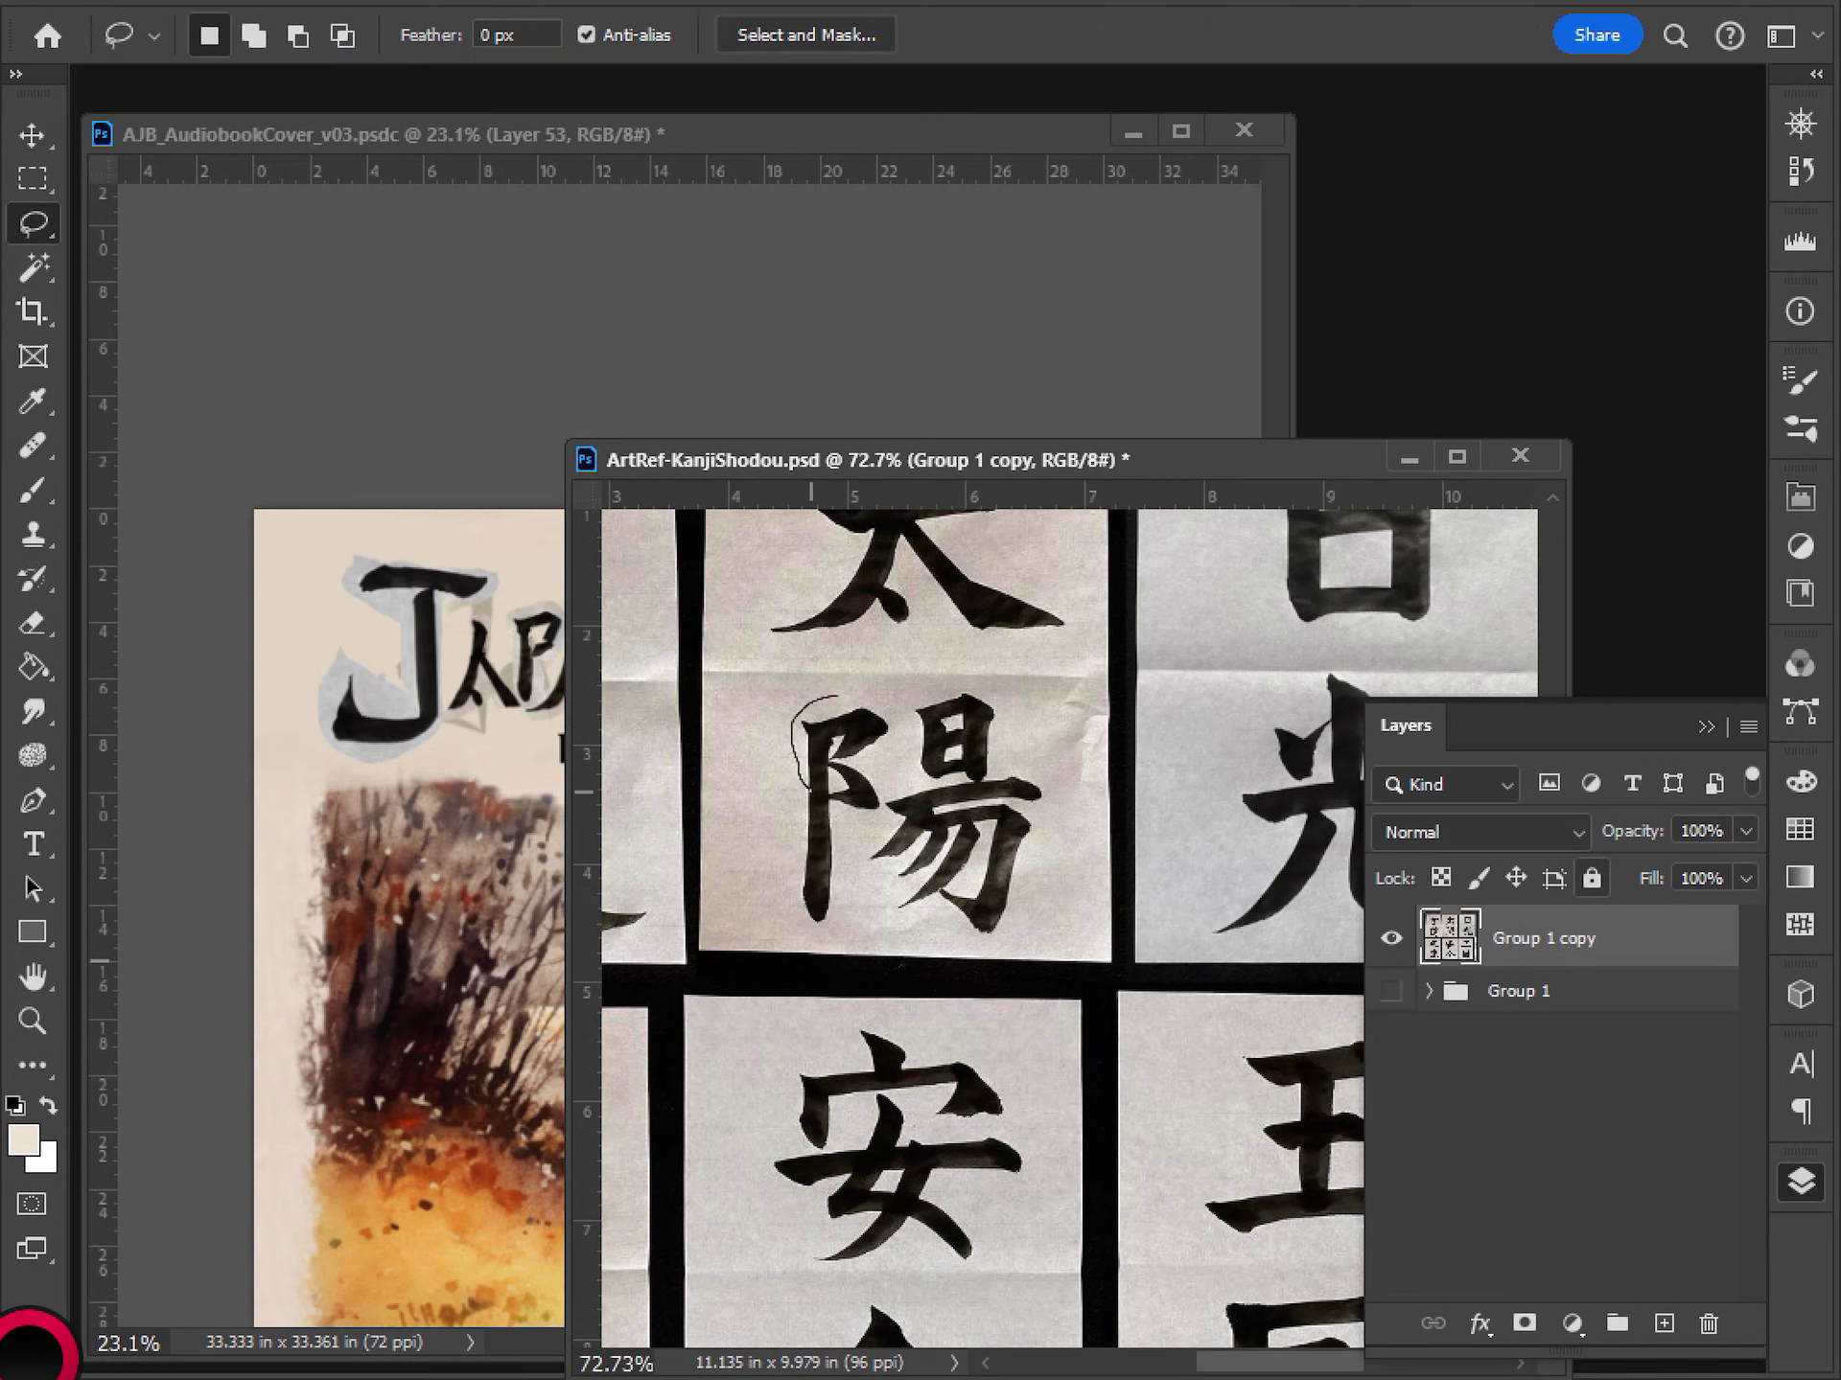
key("Escape")
mouse_move(797, 770)
left_mouse_down()
mouse_move(800, 913)
mouse_move(844, 846)
left_mouse_up()
mouse_move(879, 757)
left_mouse_down()
mouse_move(898, 723)
mouse_move(810, 694)
left_mouse_up()
- Return to the cover document, collapse the P group, and toggle the hidden E (2) group to compare both versions of the last E
left_click(916, 393)
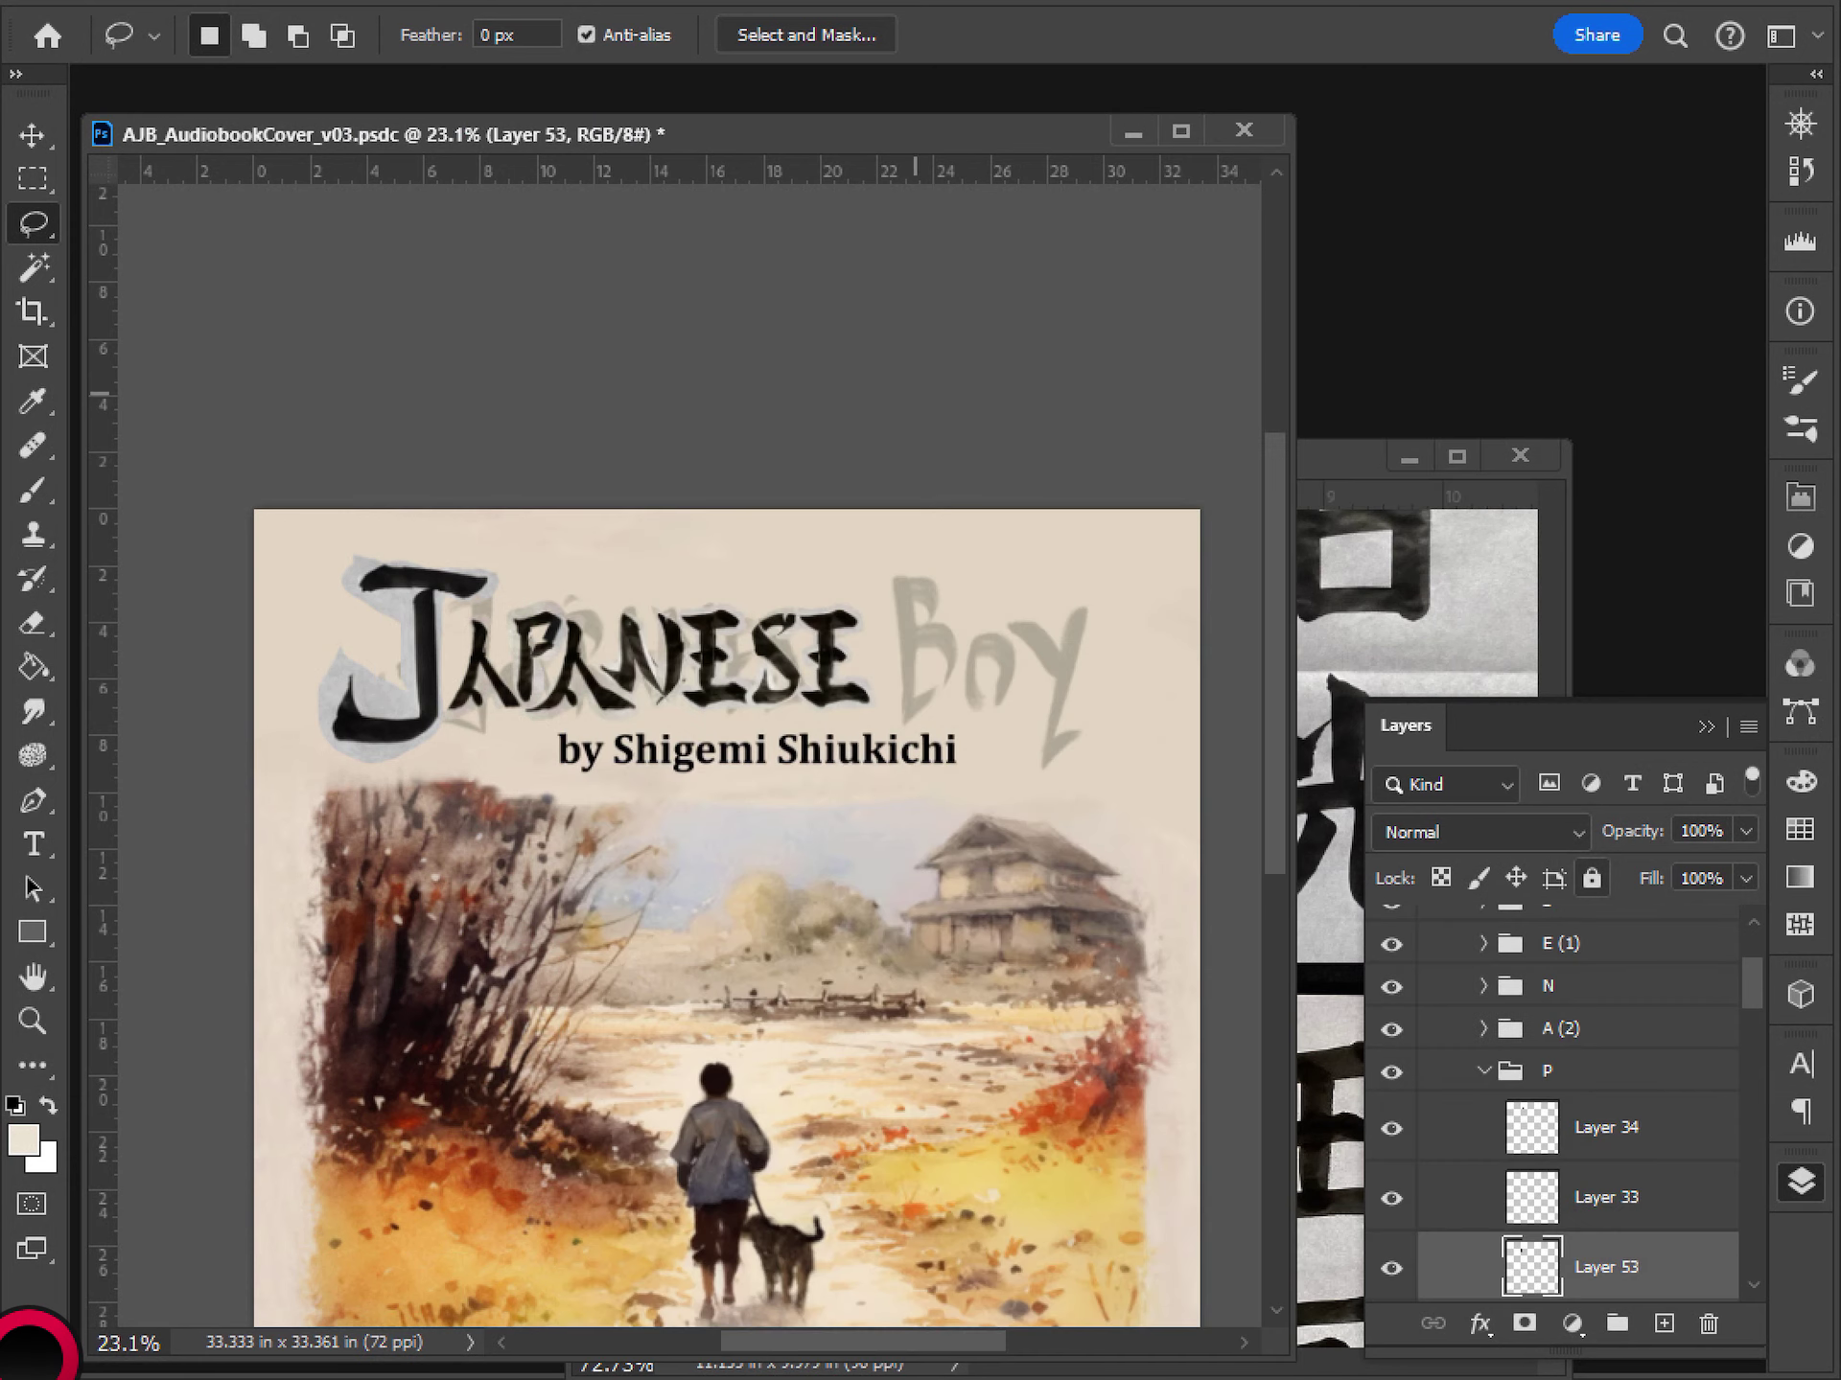
left_click(1484, 1071)
scroll(1553, 1103, "up", 3)
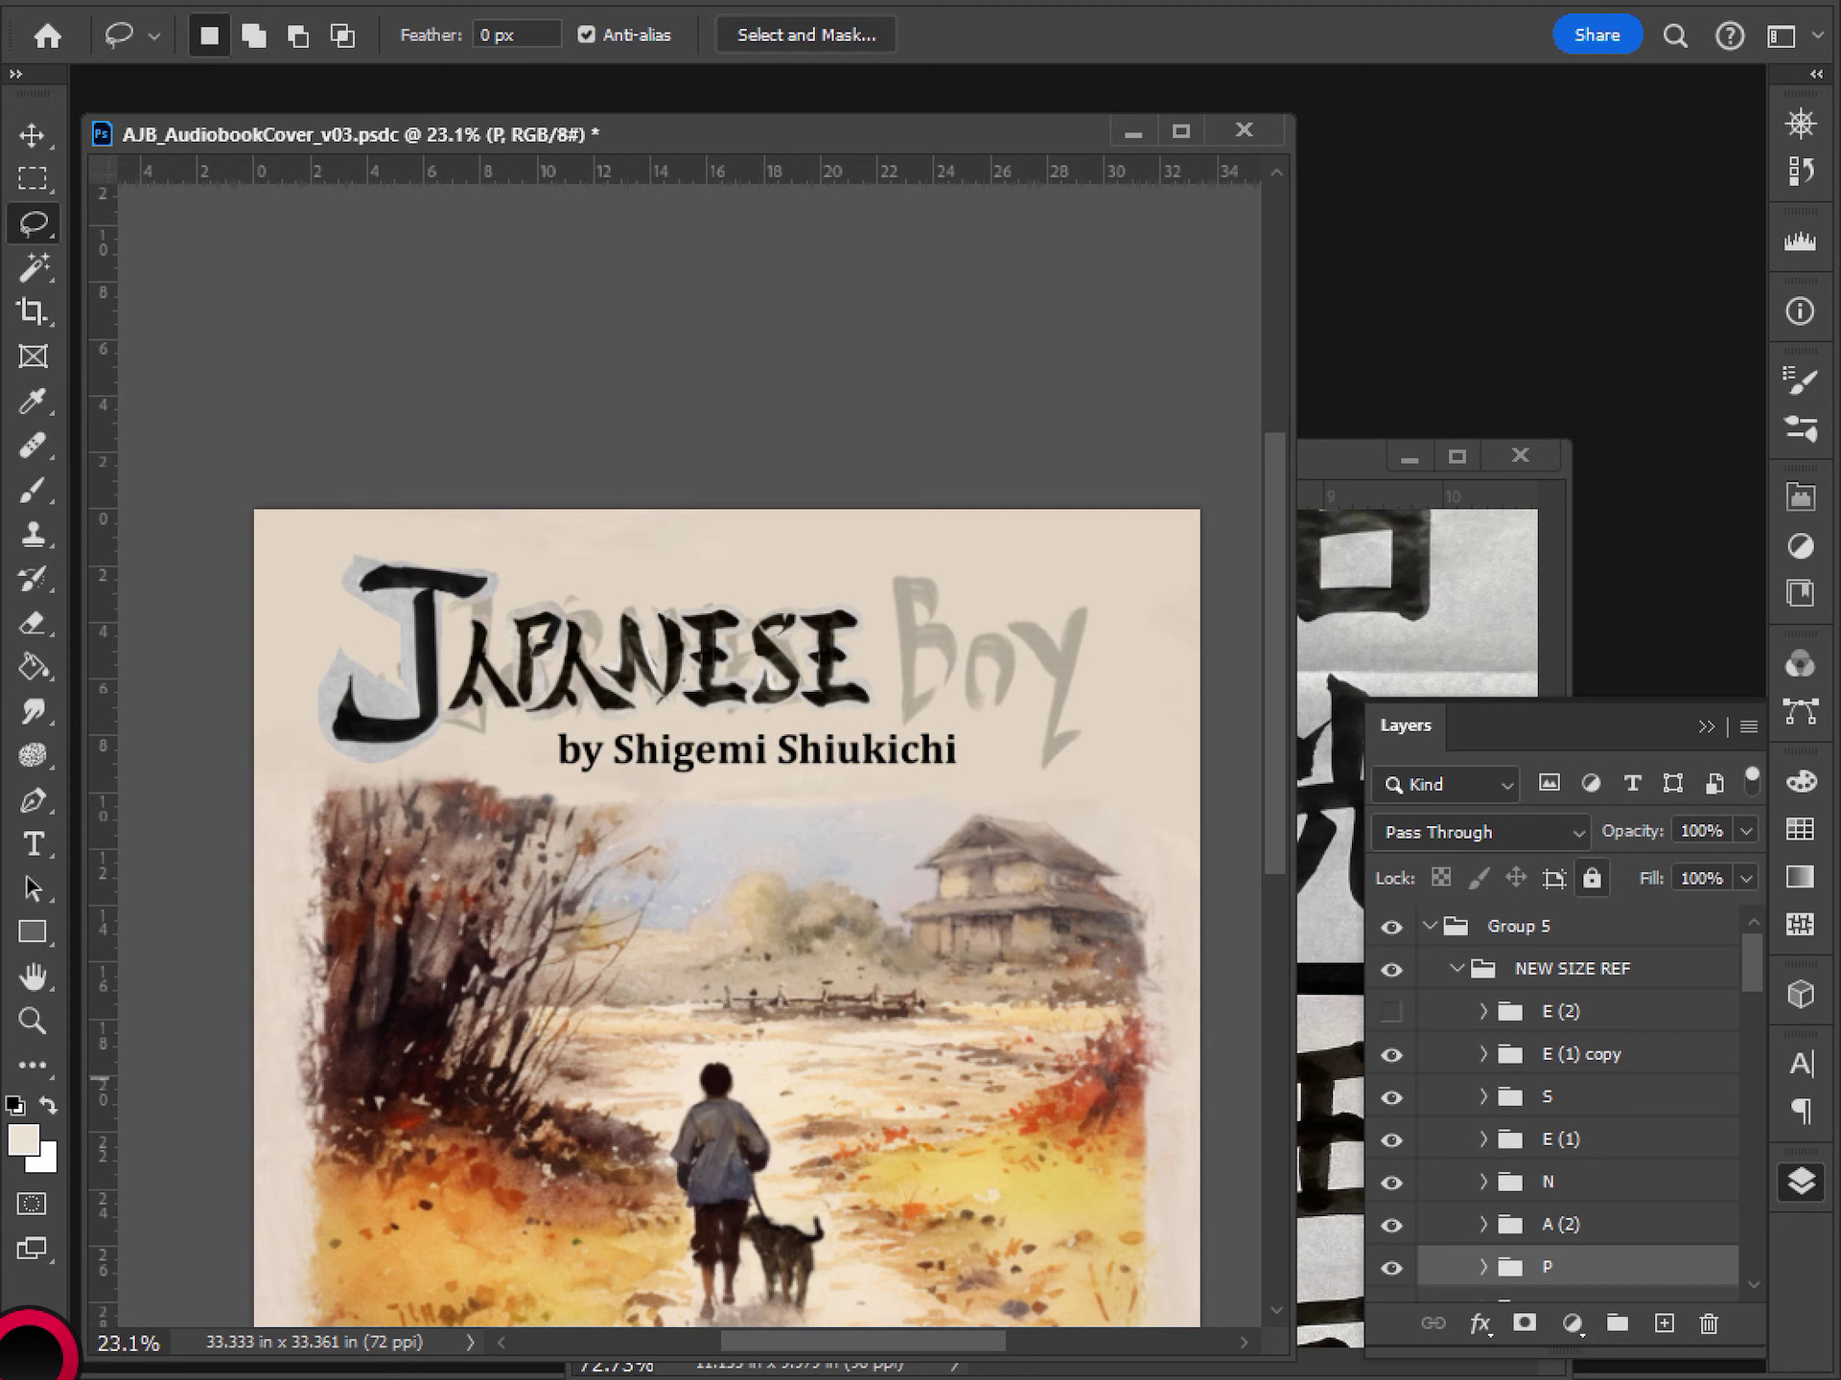
left_click(1561, 1011)
left_click(1390, 1013)
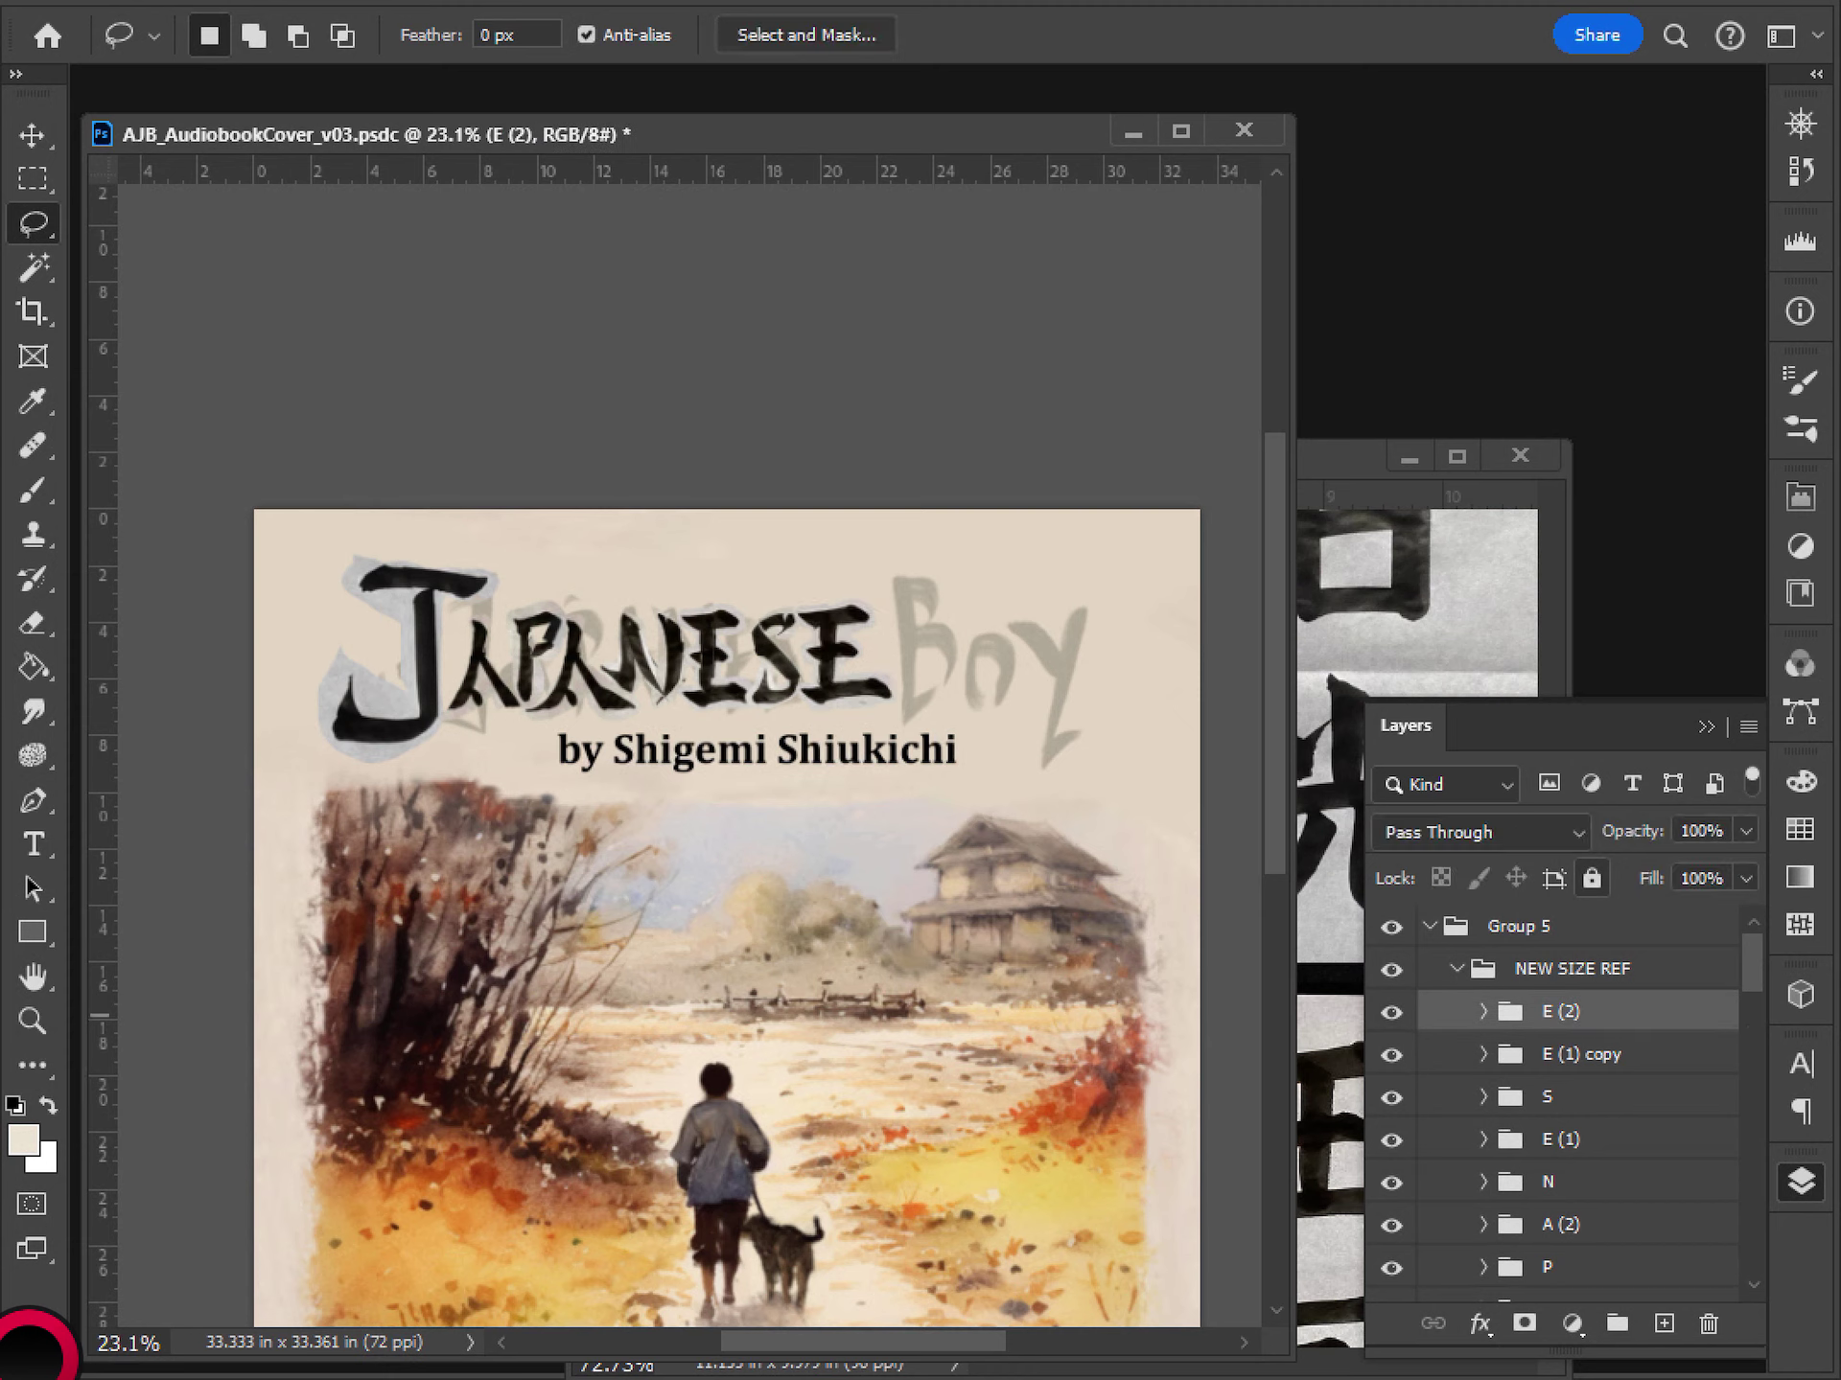
left_click(1390, 1013)
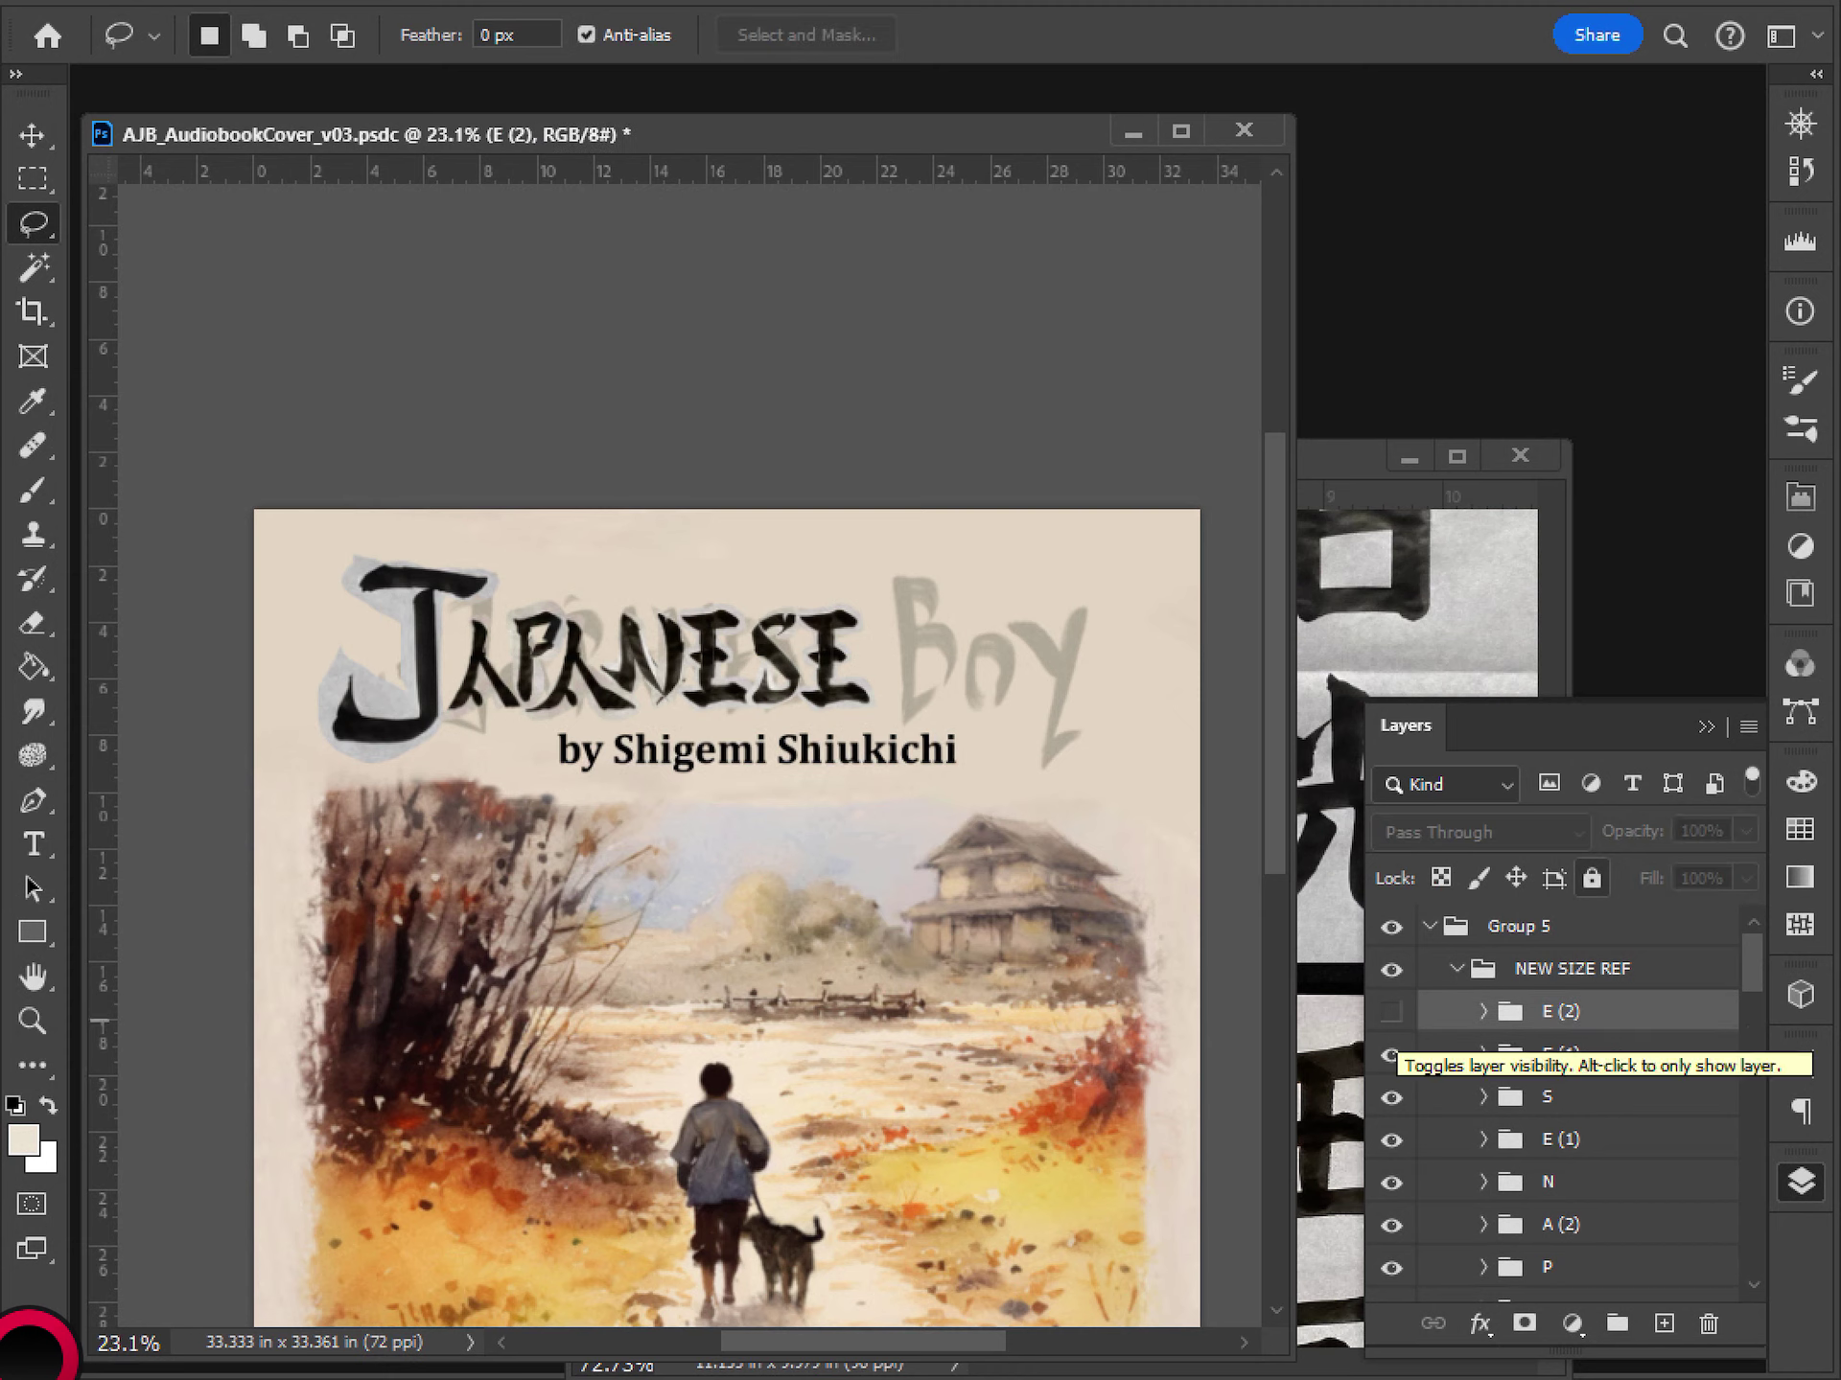
- Rename the E (1) copy group as E (2) and remove the old hidden E (2) group from the NEW SIZE REF list
left_click(1582, 1054)
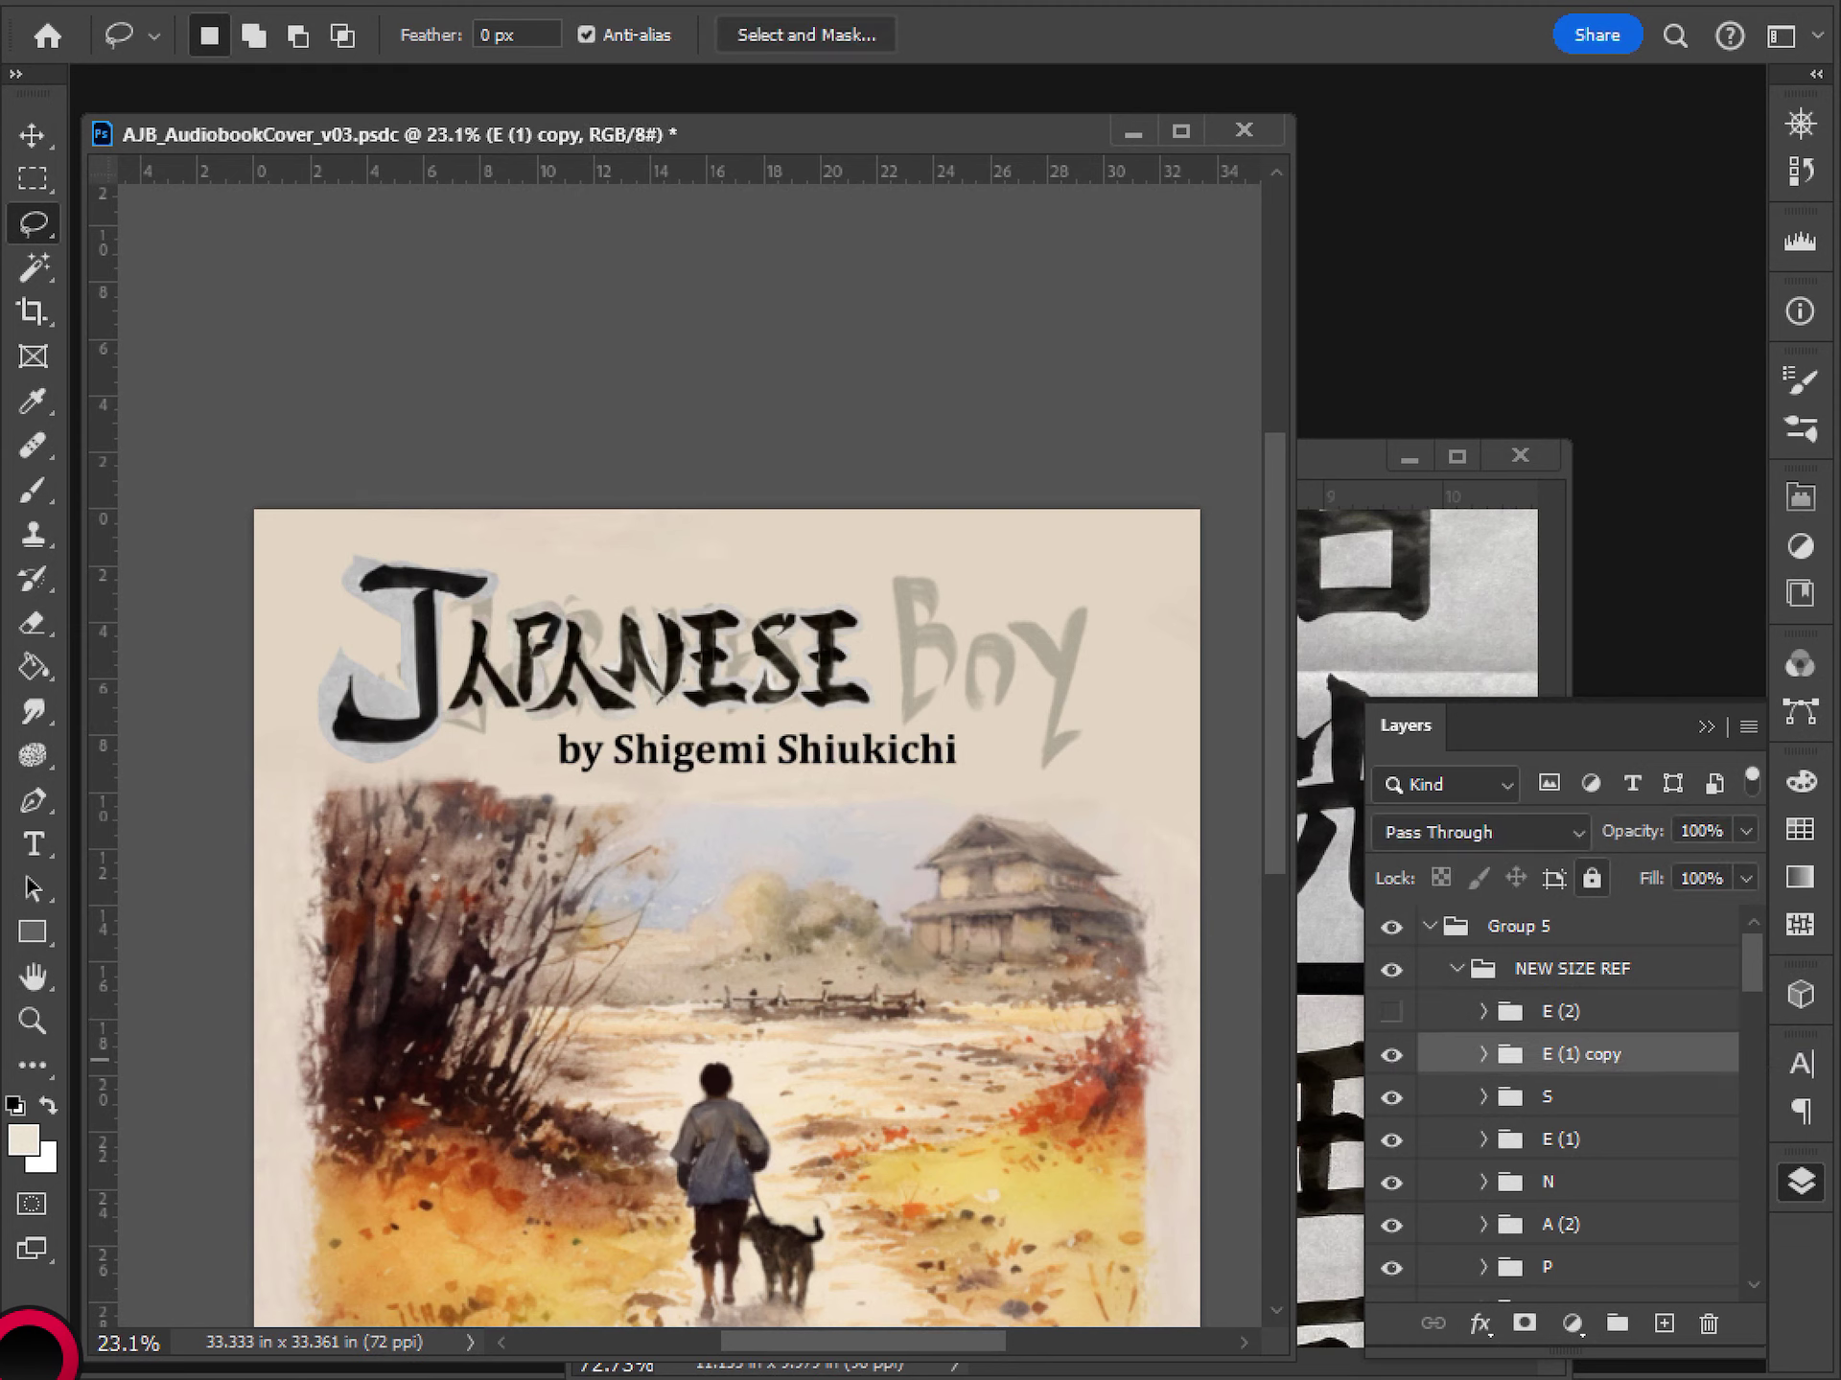
double_click(1581, 1054)
left_click_drag(1566, 1053, 1631, 1053)
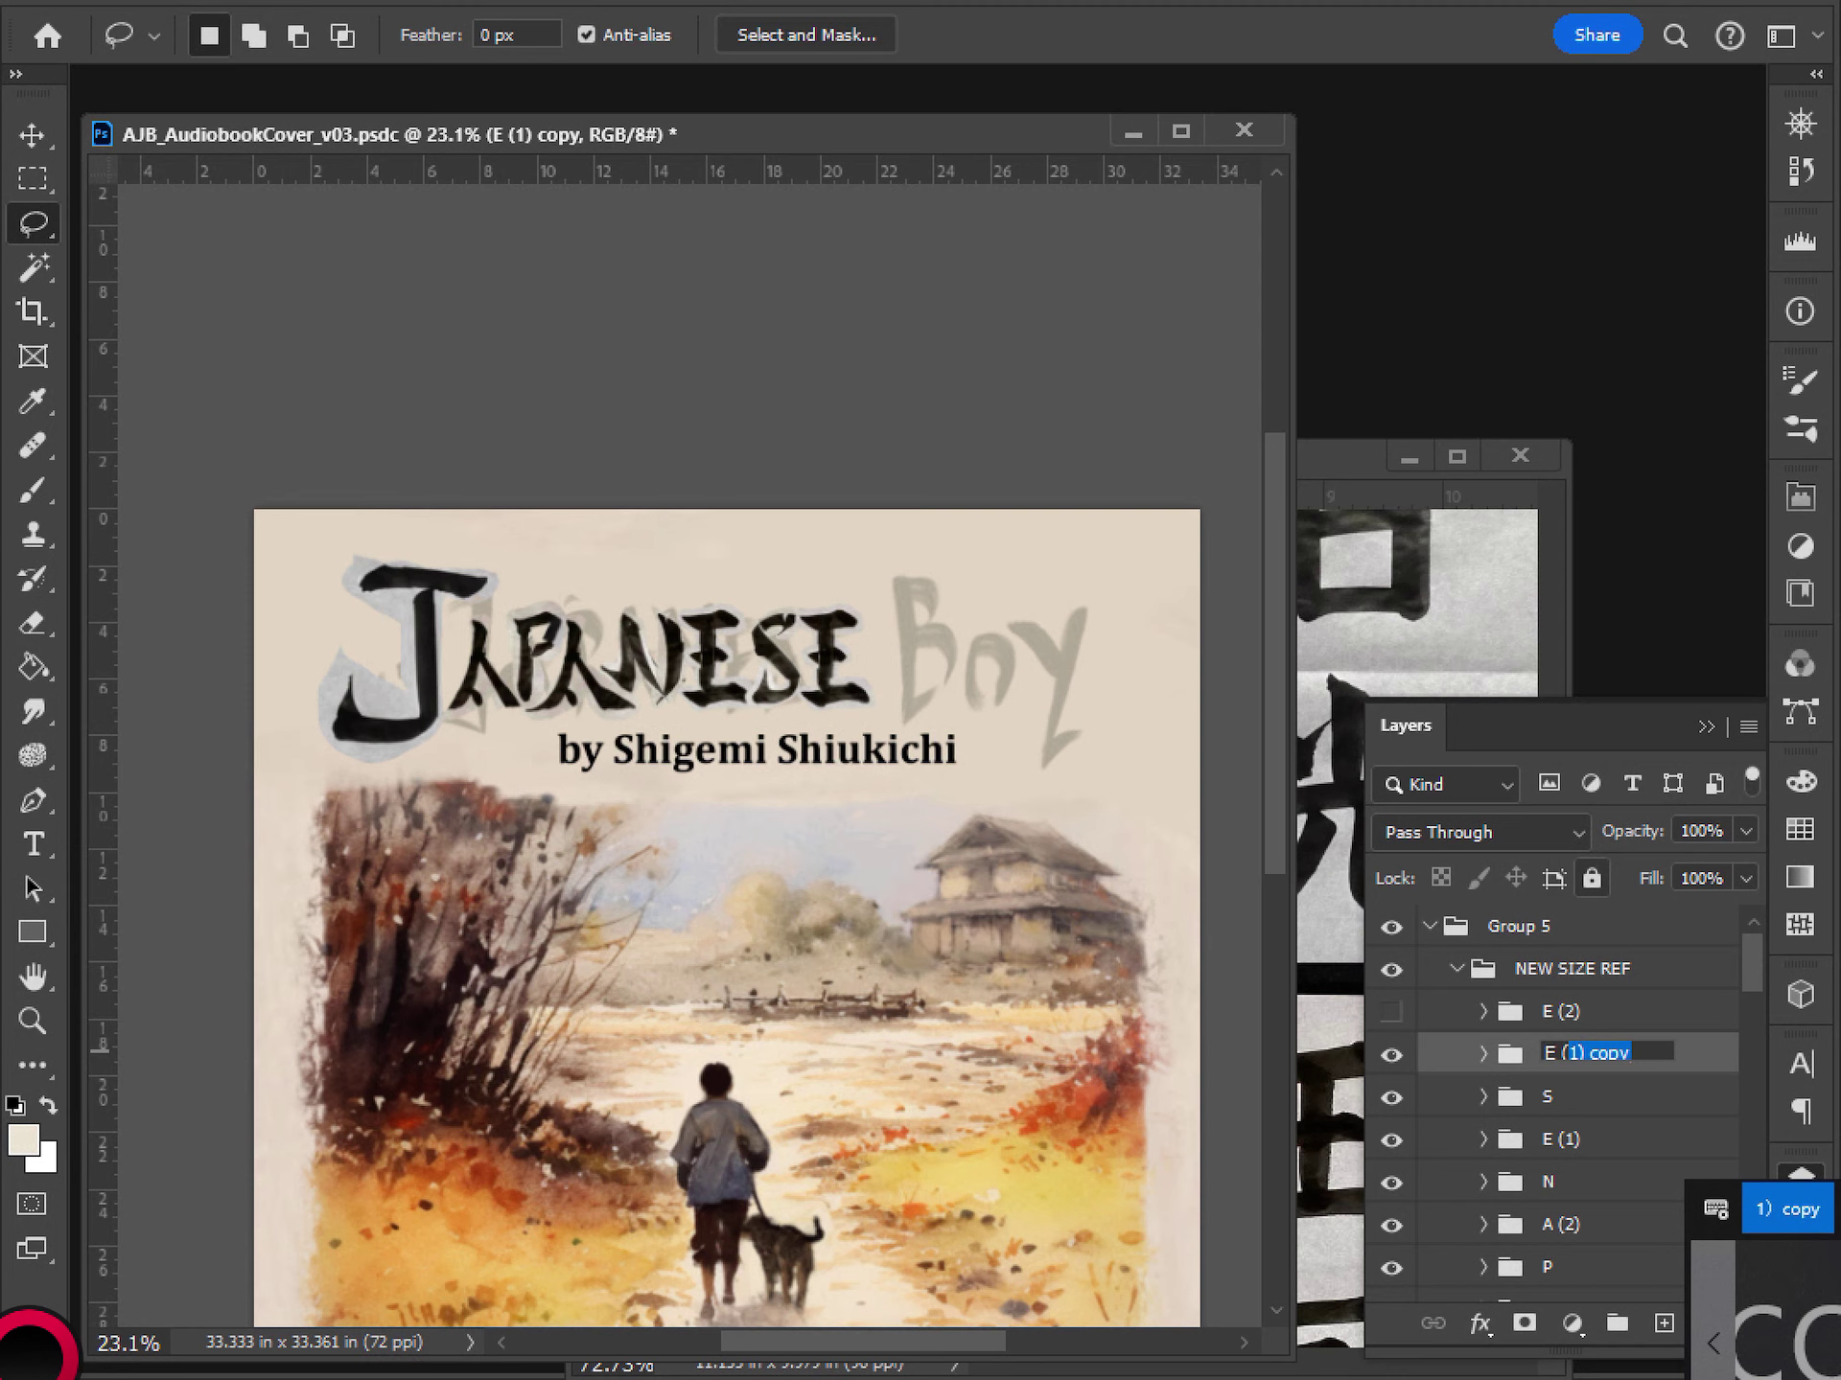
type("2)")
key("Return")
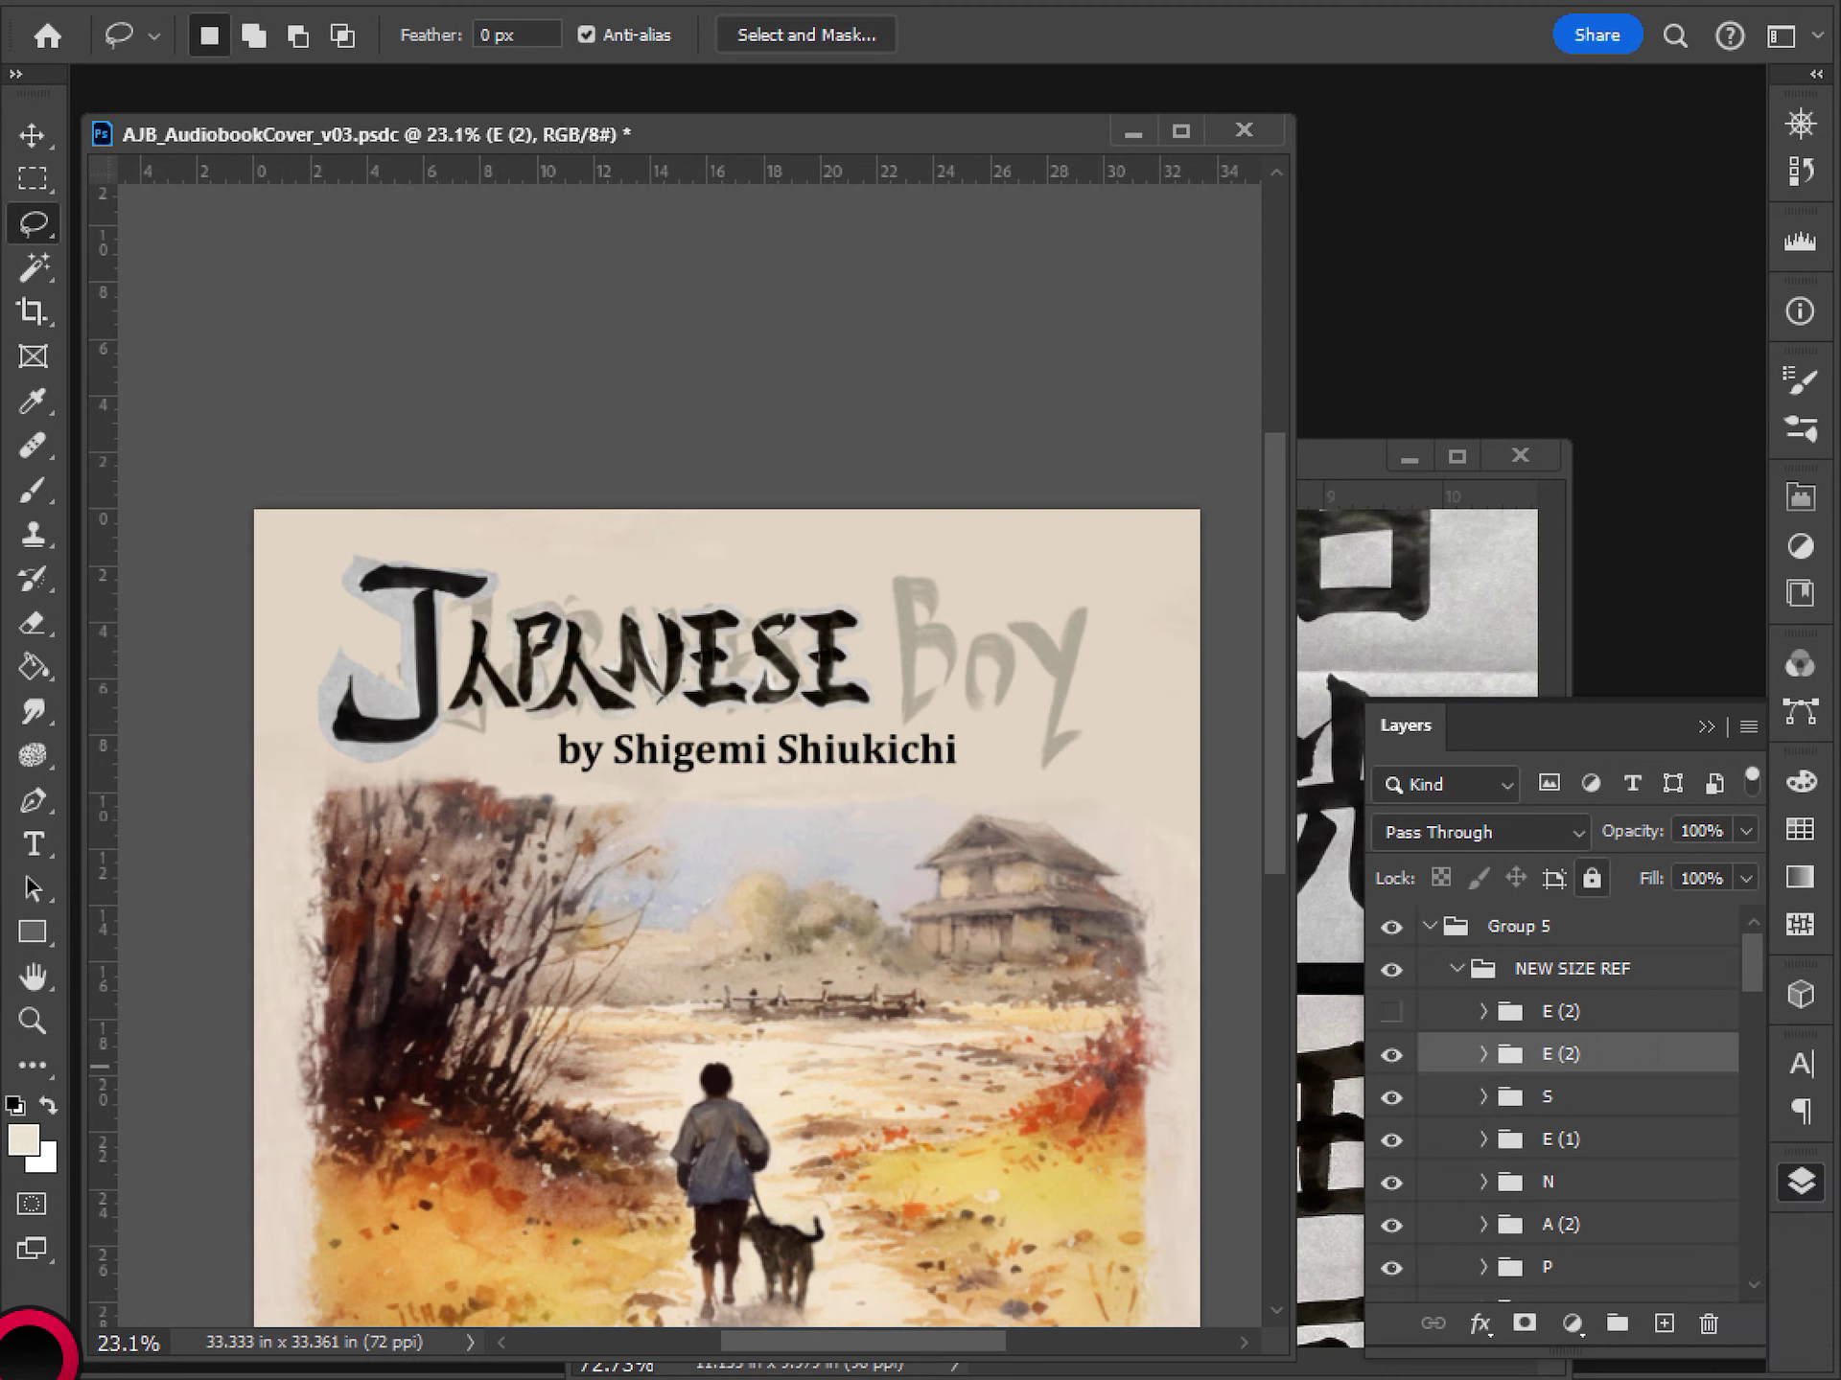
left_click_drag(1687, 1012, 1687, 1052)
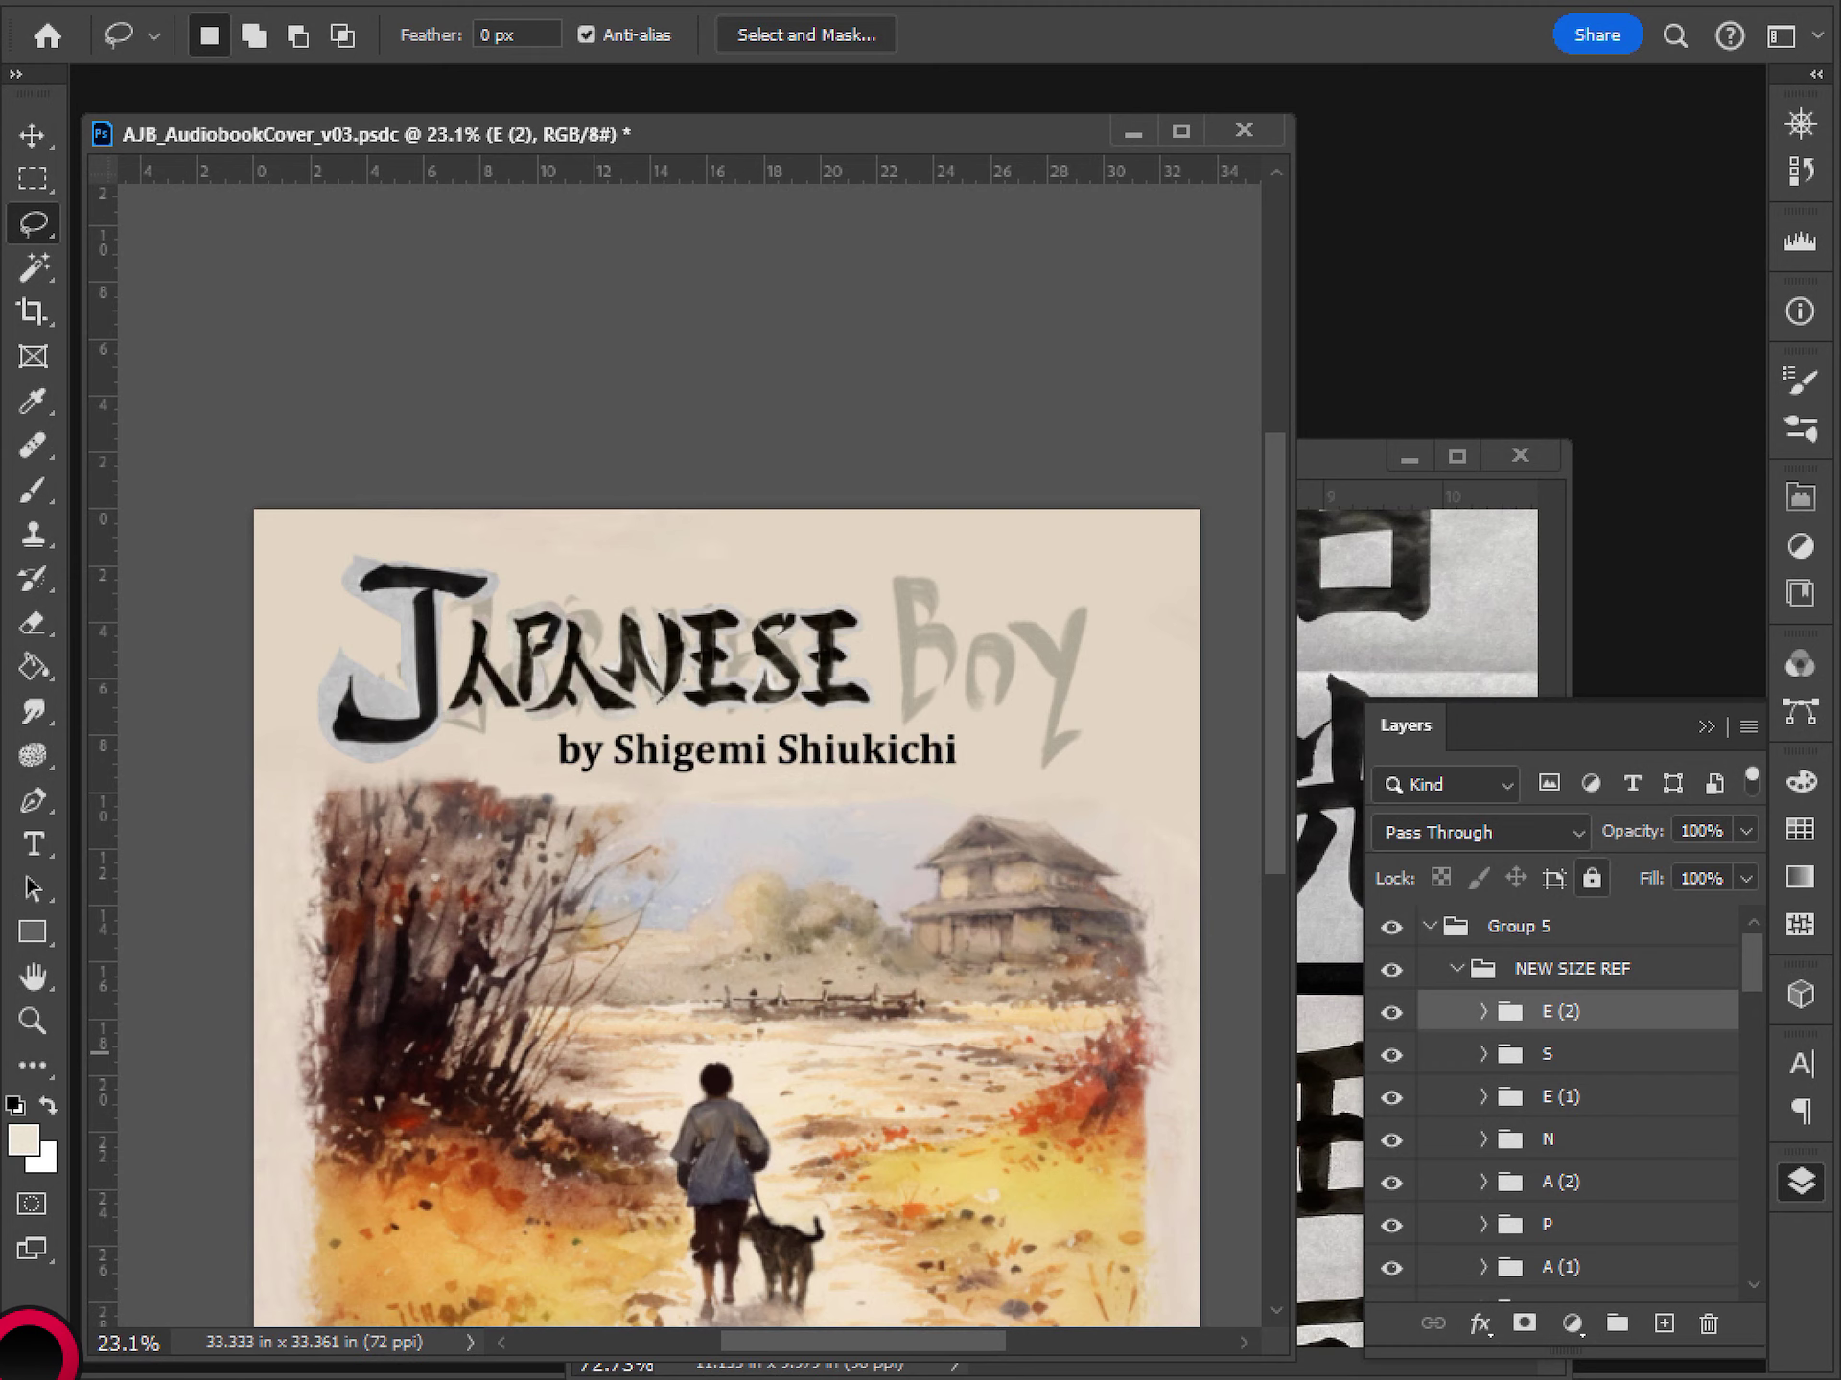
- Group the letter groups from J to E (2) together and name the new group Japanese
scroll(1562, 1093, "down", 3)
left_click(1591, 1164, "shift")
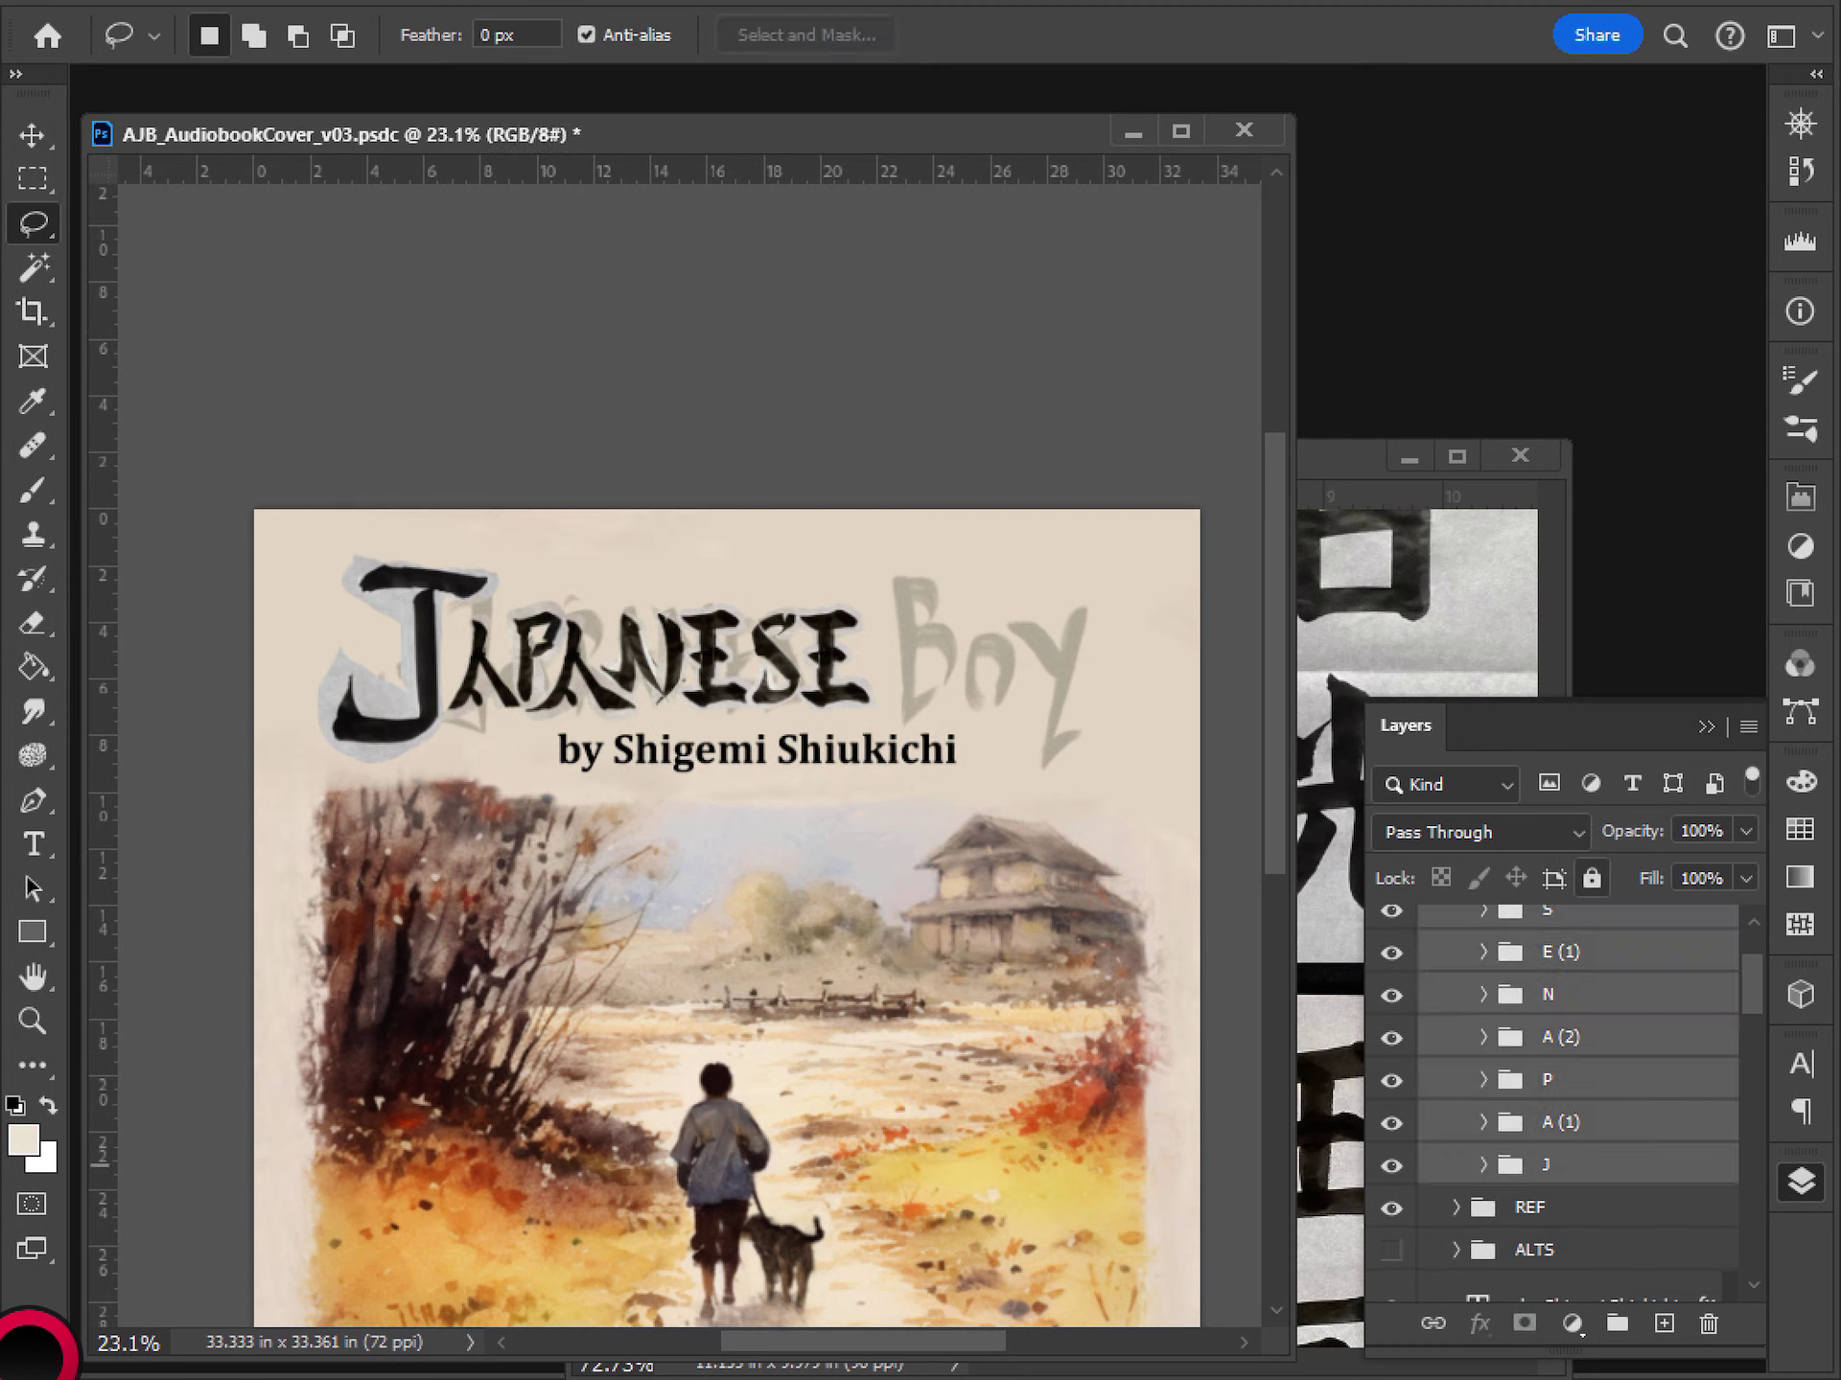
key("ctrl+g")
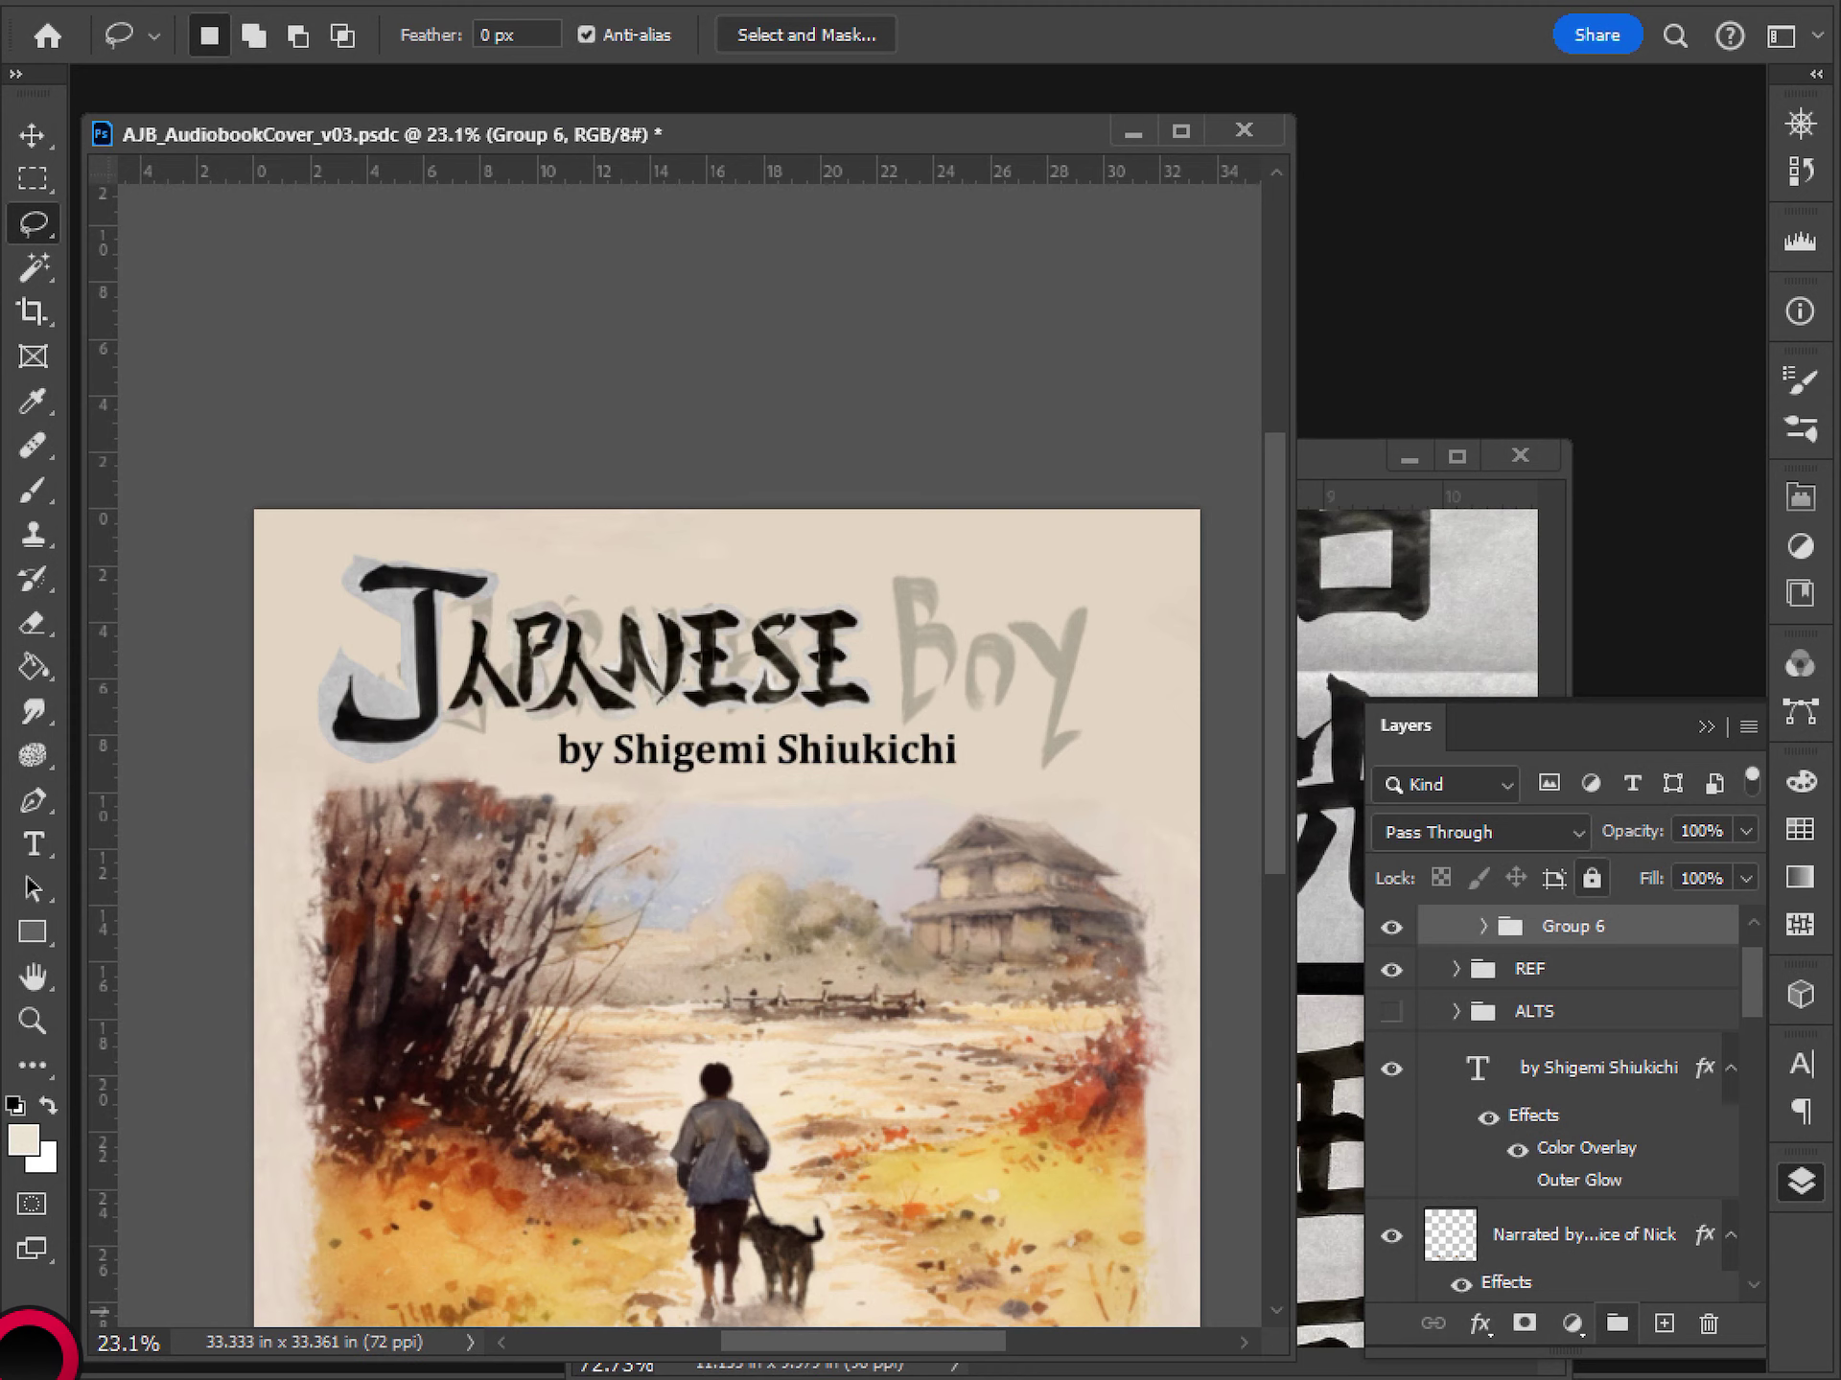
double_click(1573, 926)
type("Japa")
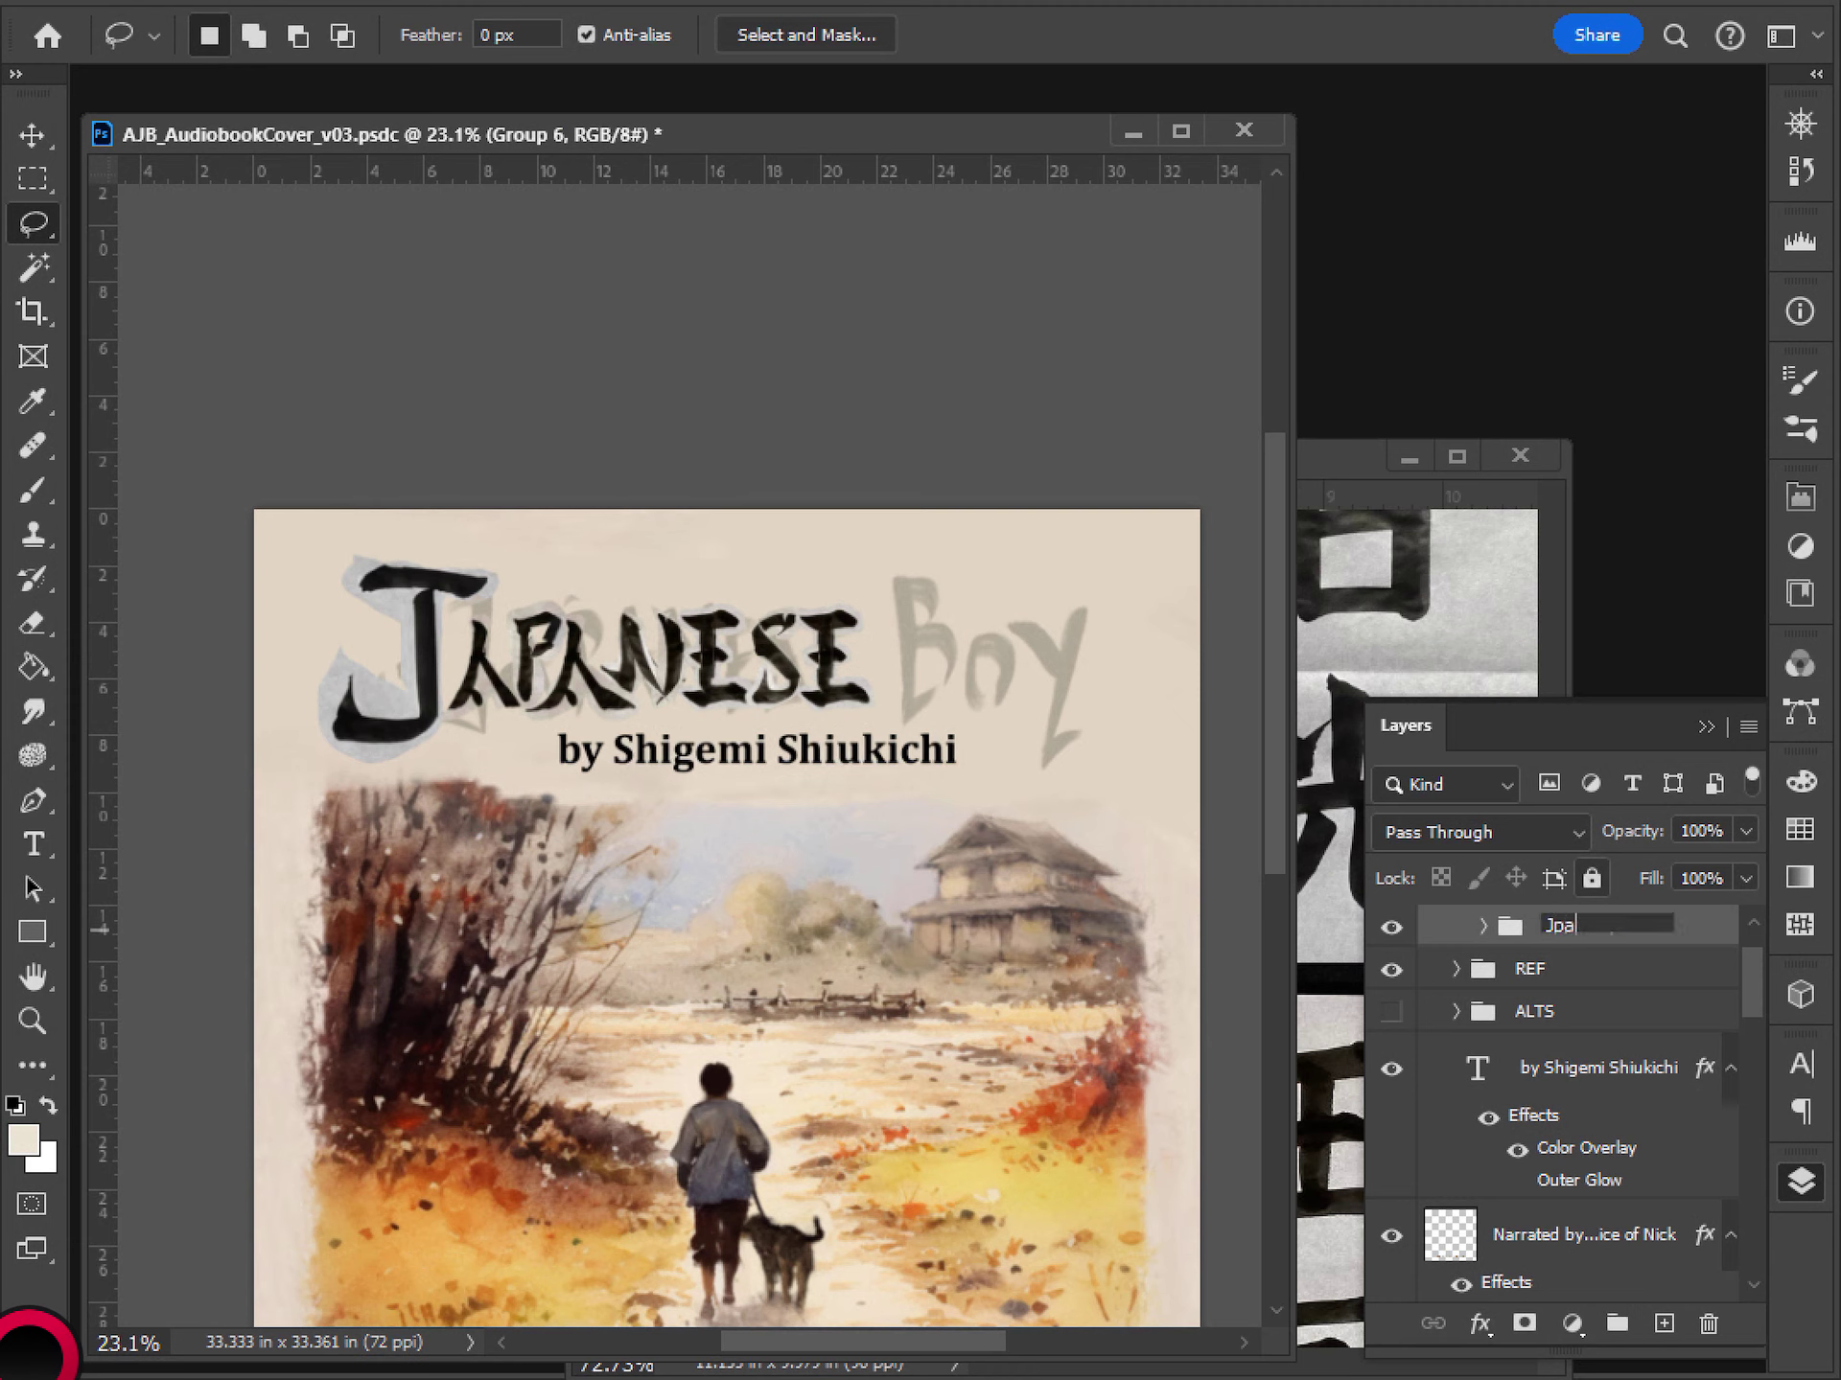
type("nese")
key("Return")
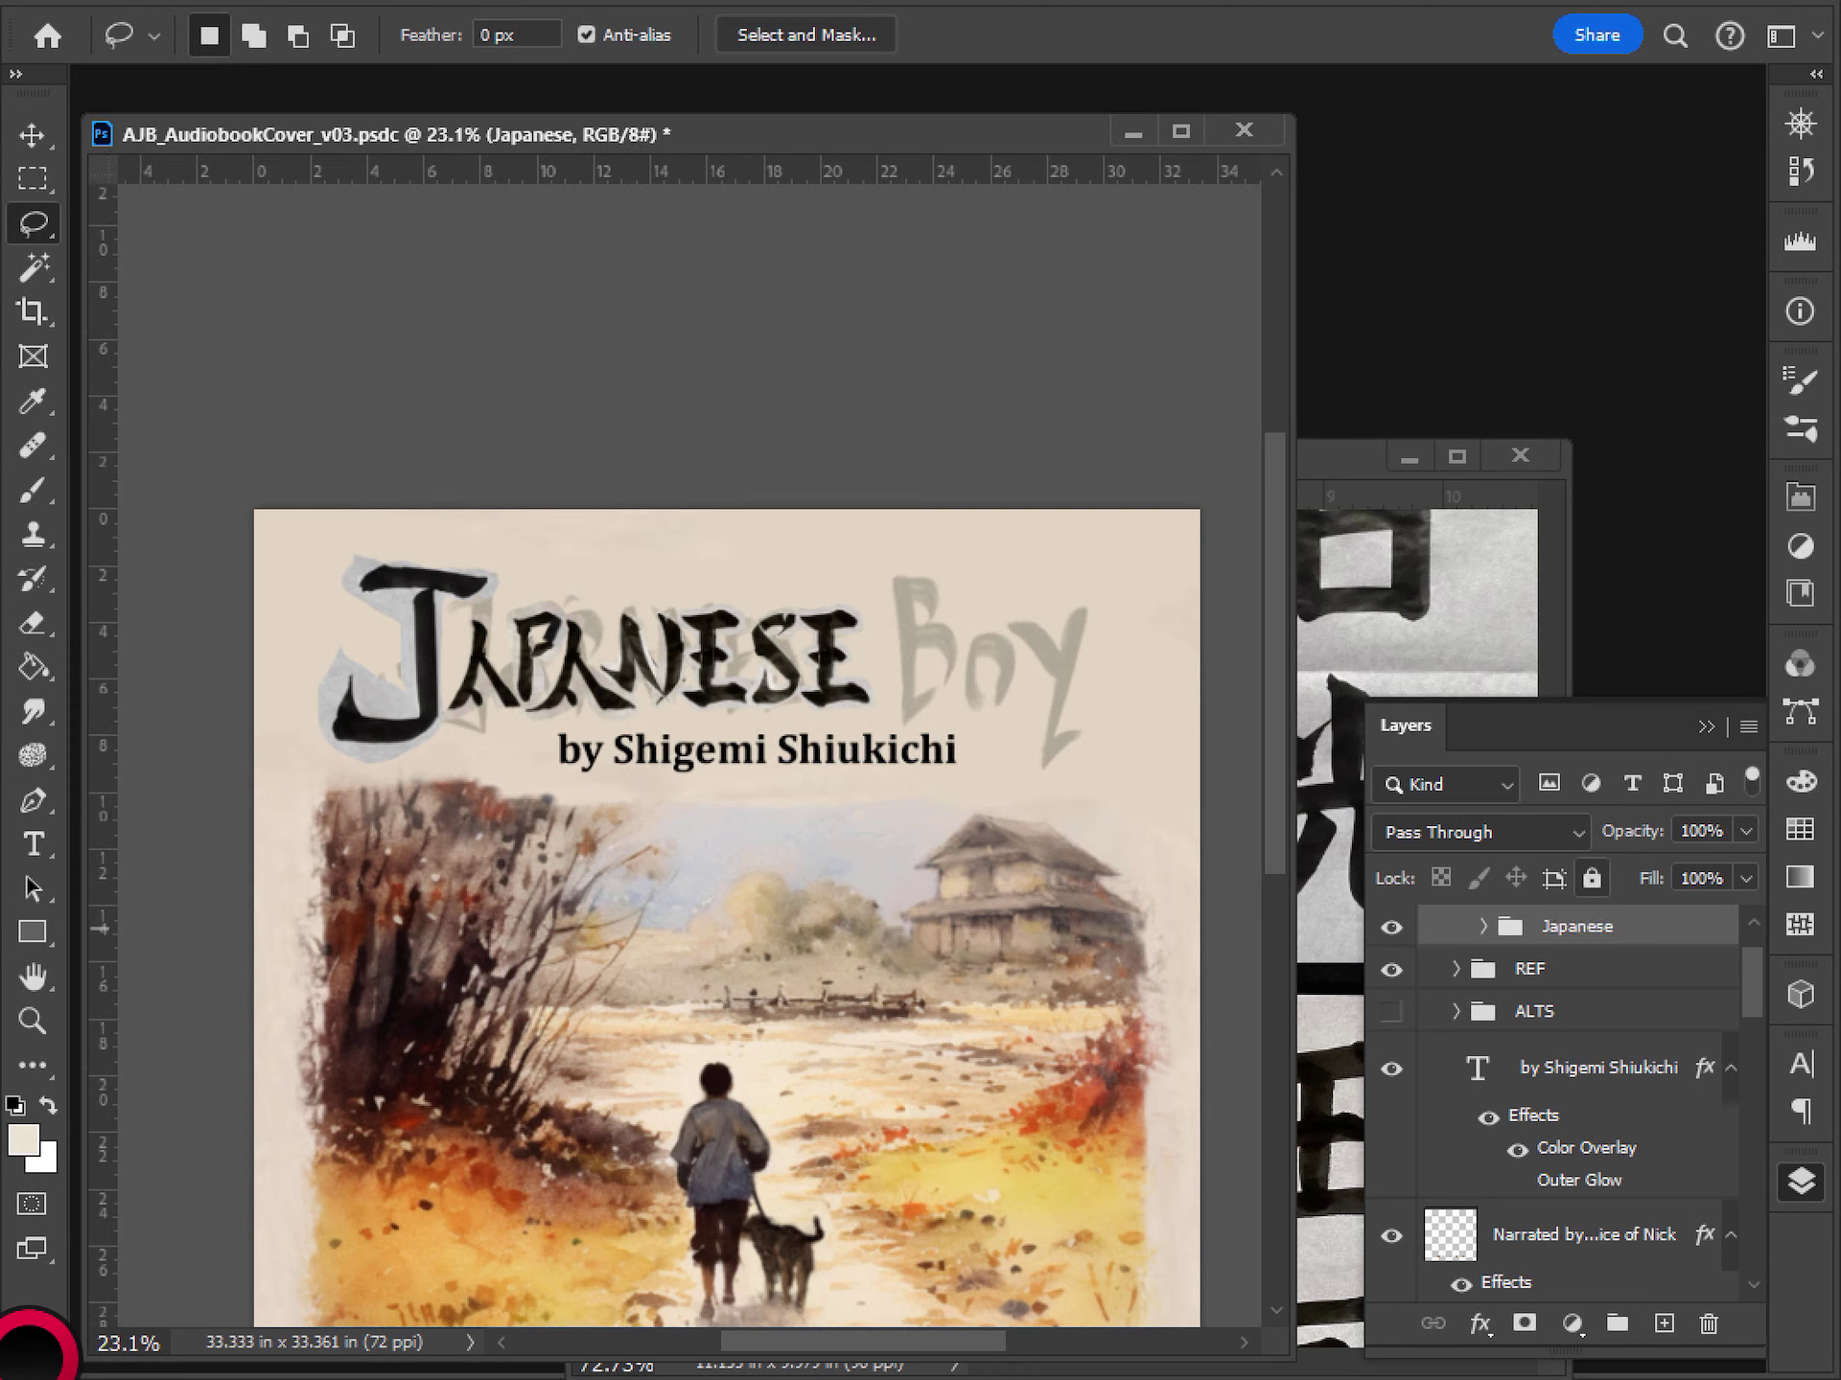
- Add a new group named Boy above Japanese and nest a new group named B inside it
key("ctrl+g")
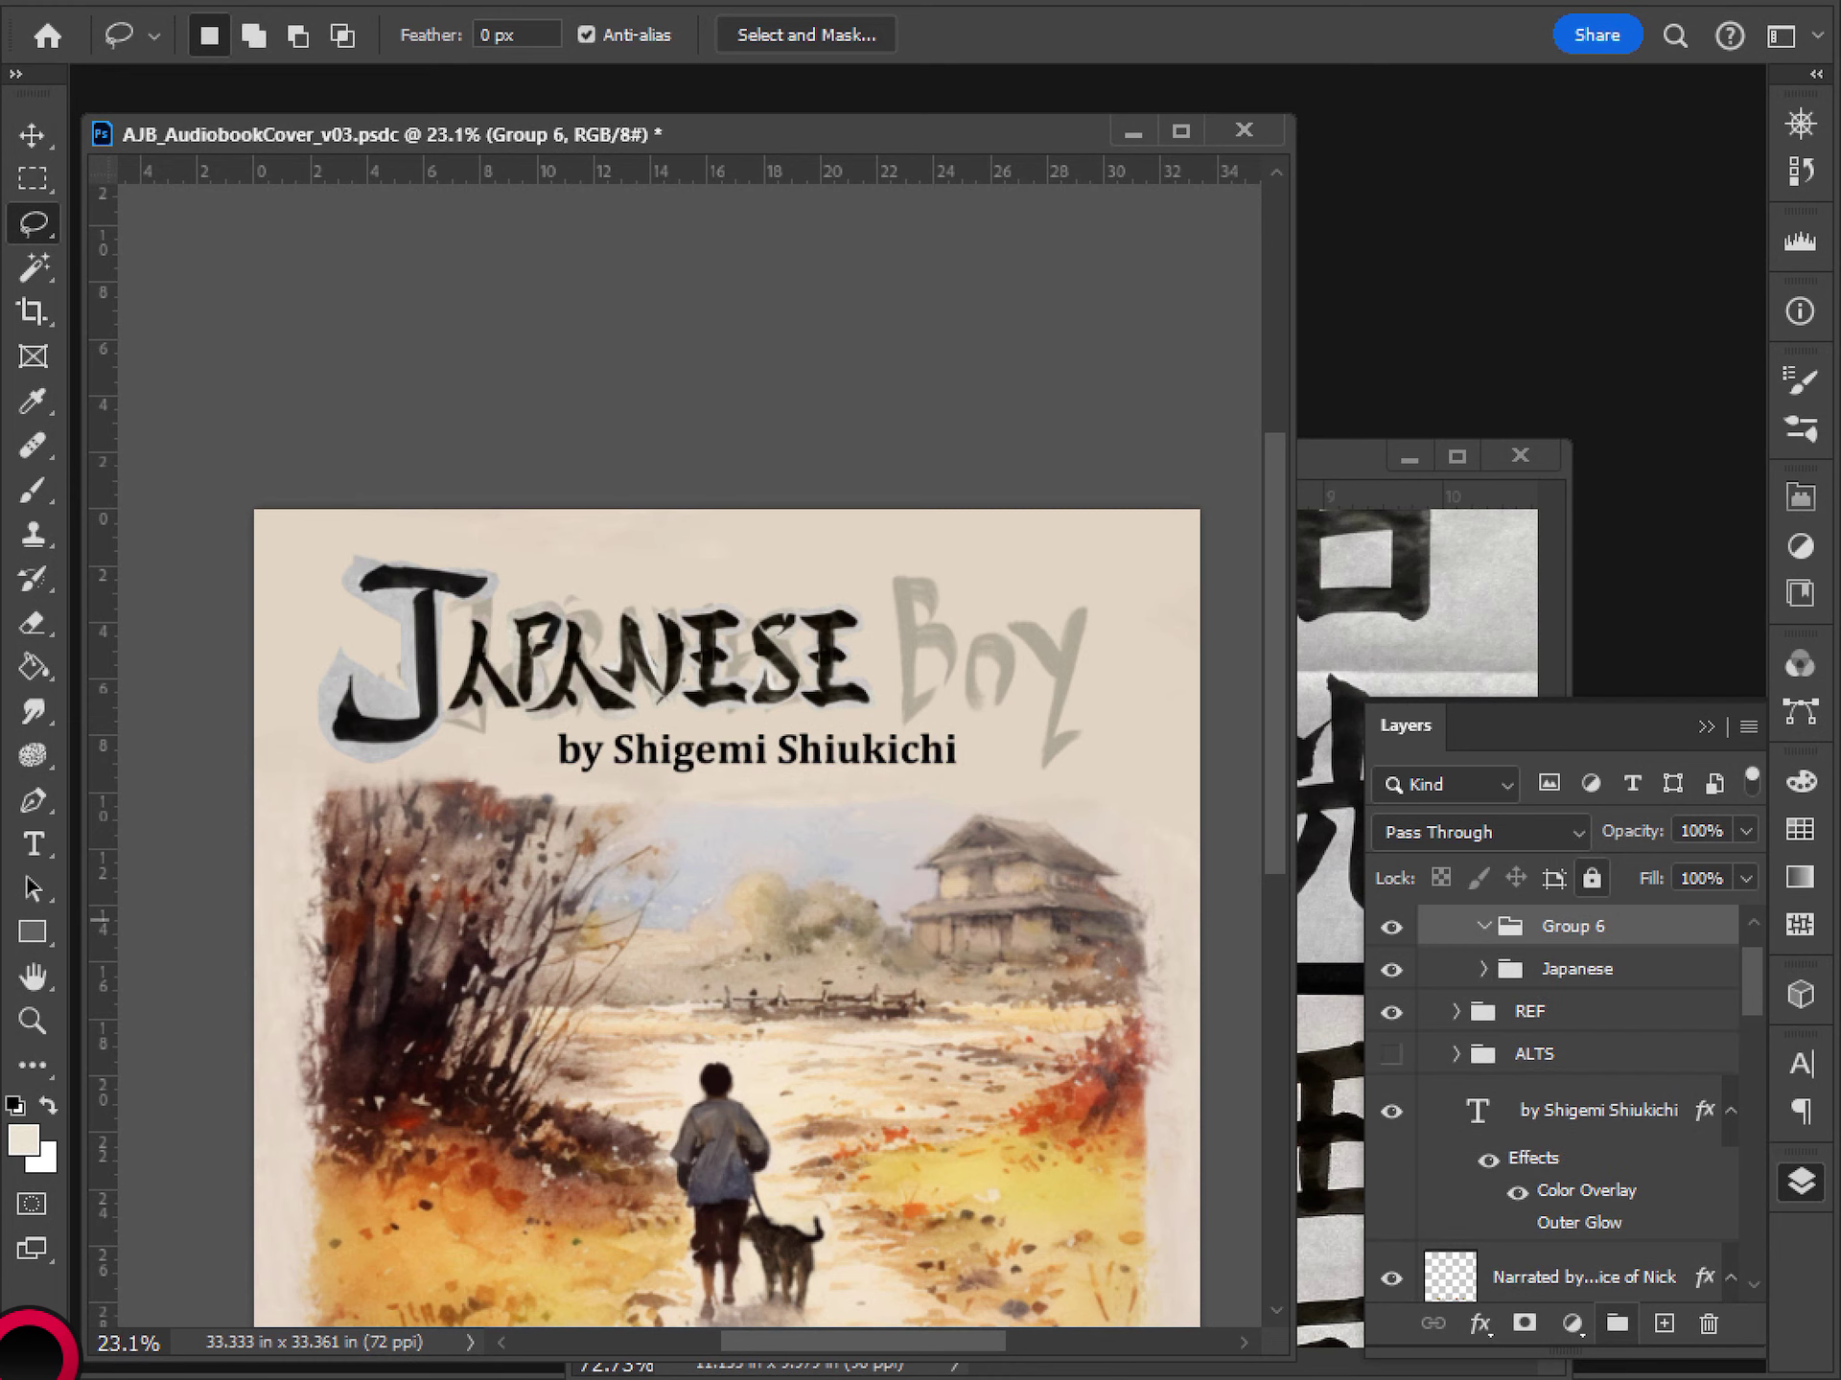
double_click(1571, 925)
type("Boy")
key("Return")
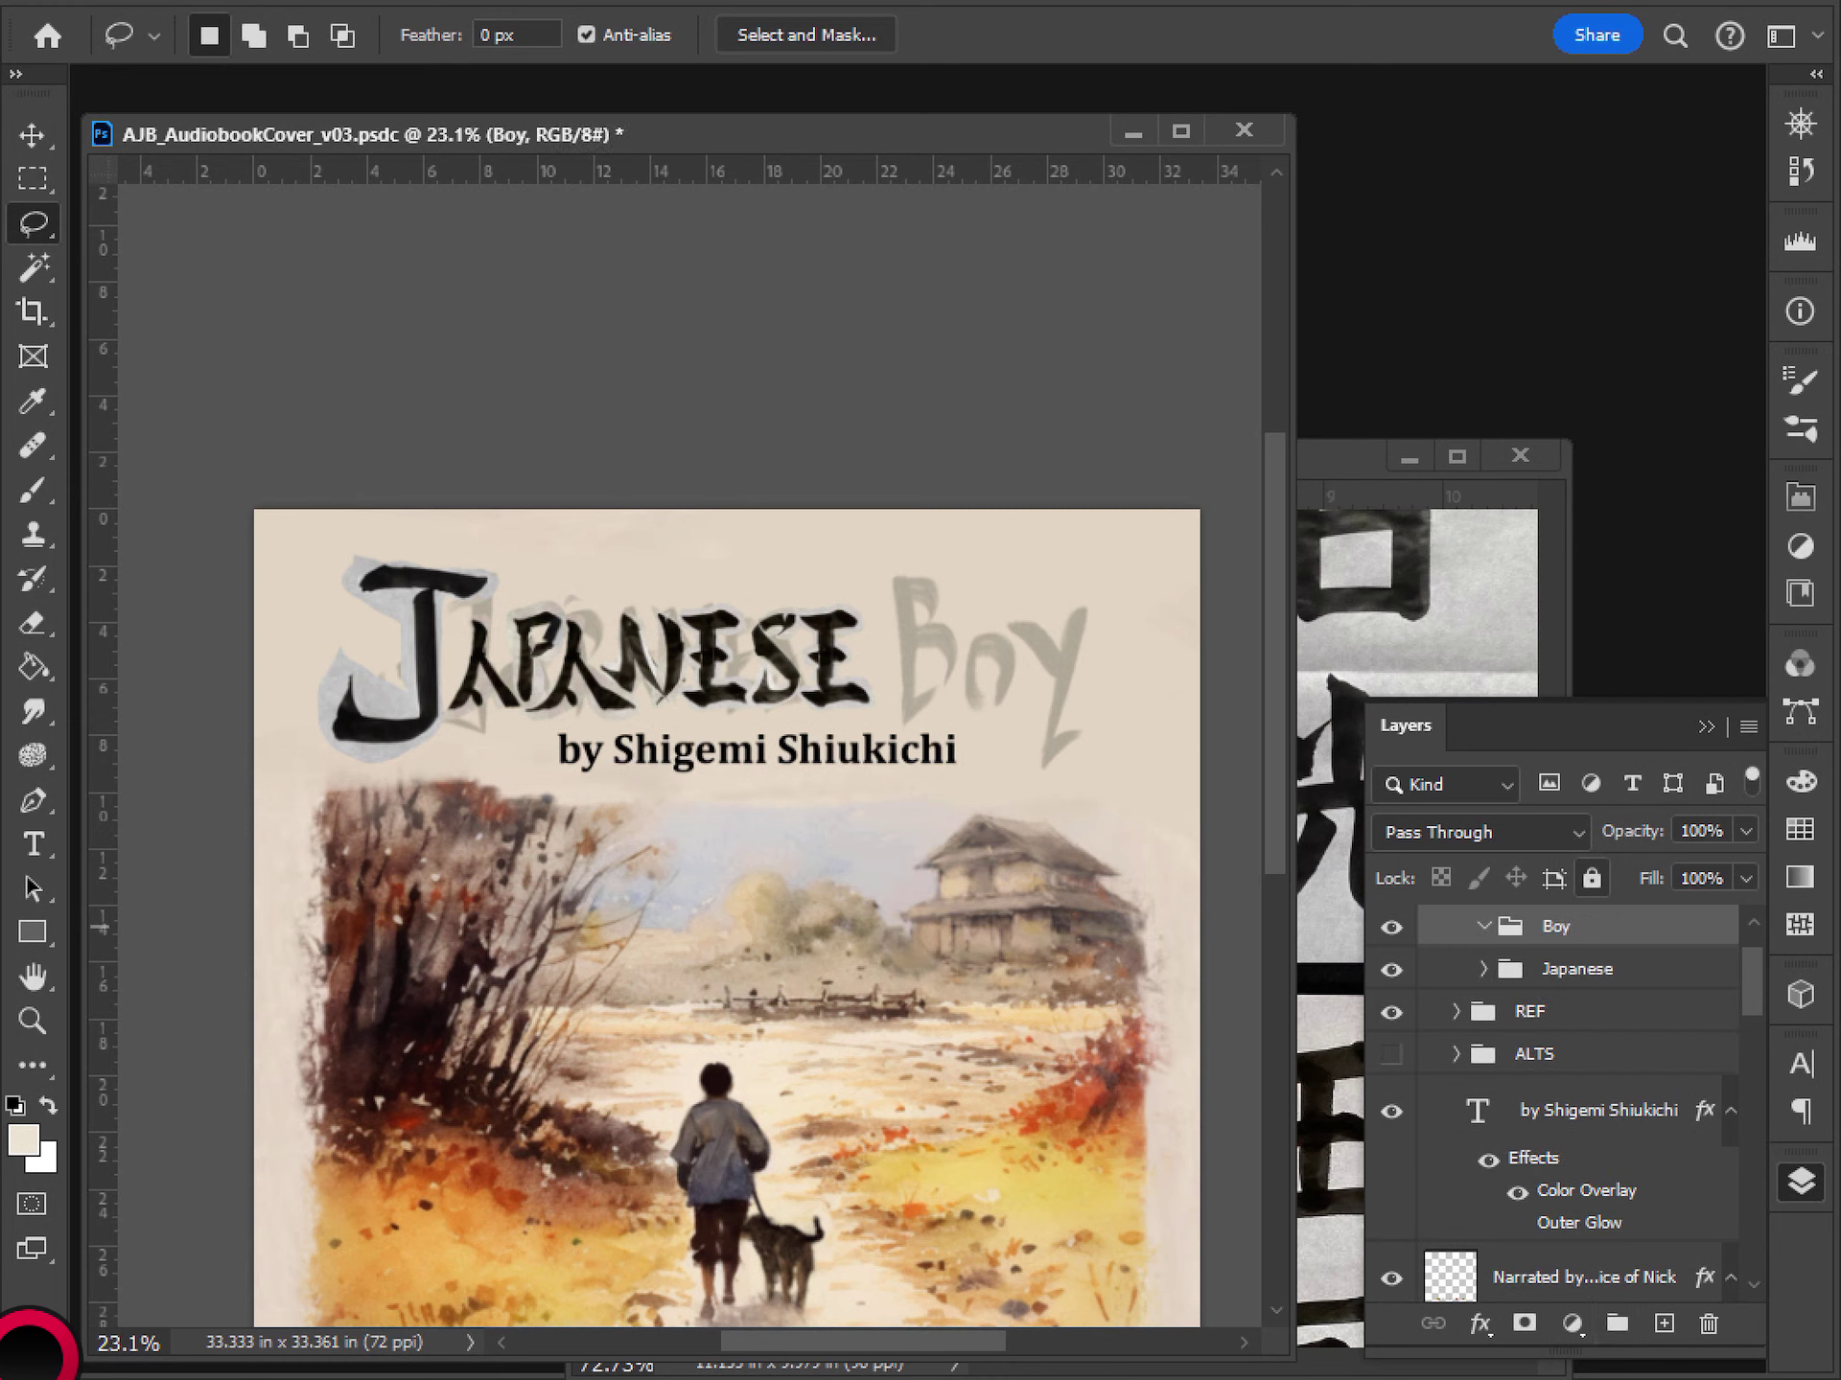
key("ctrl+g")
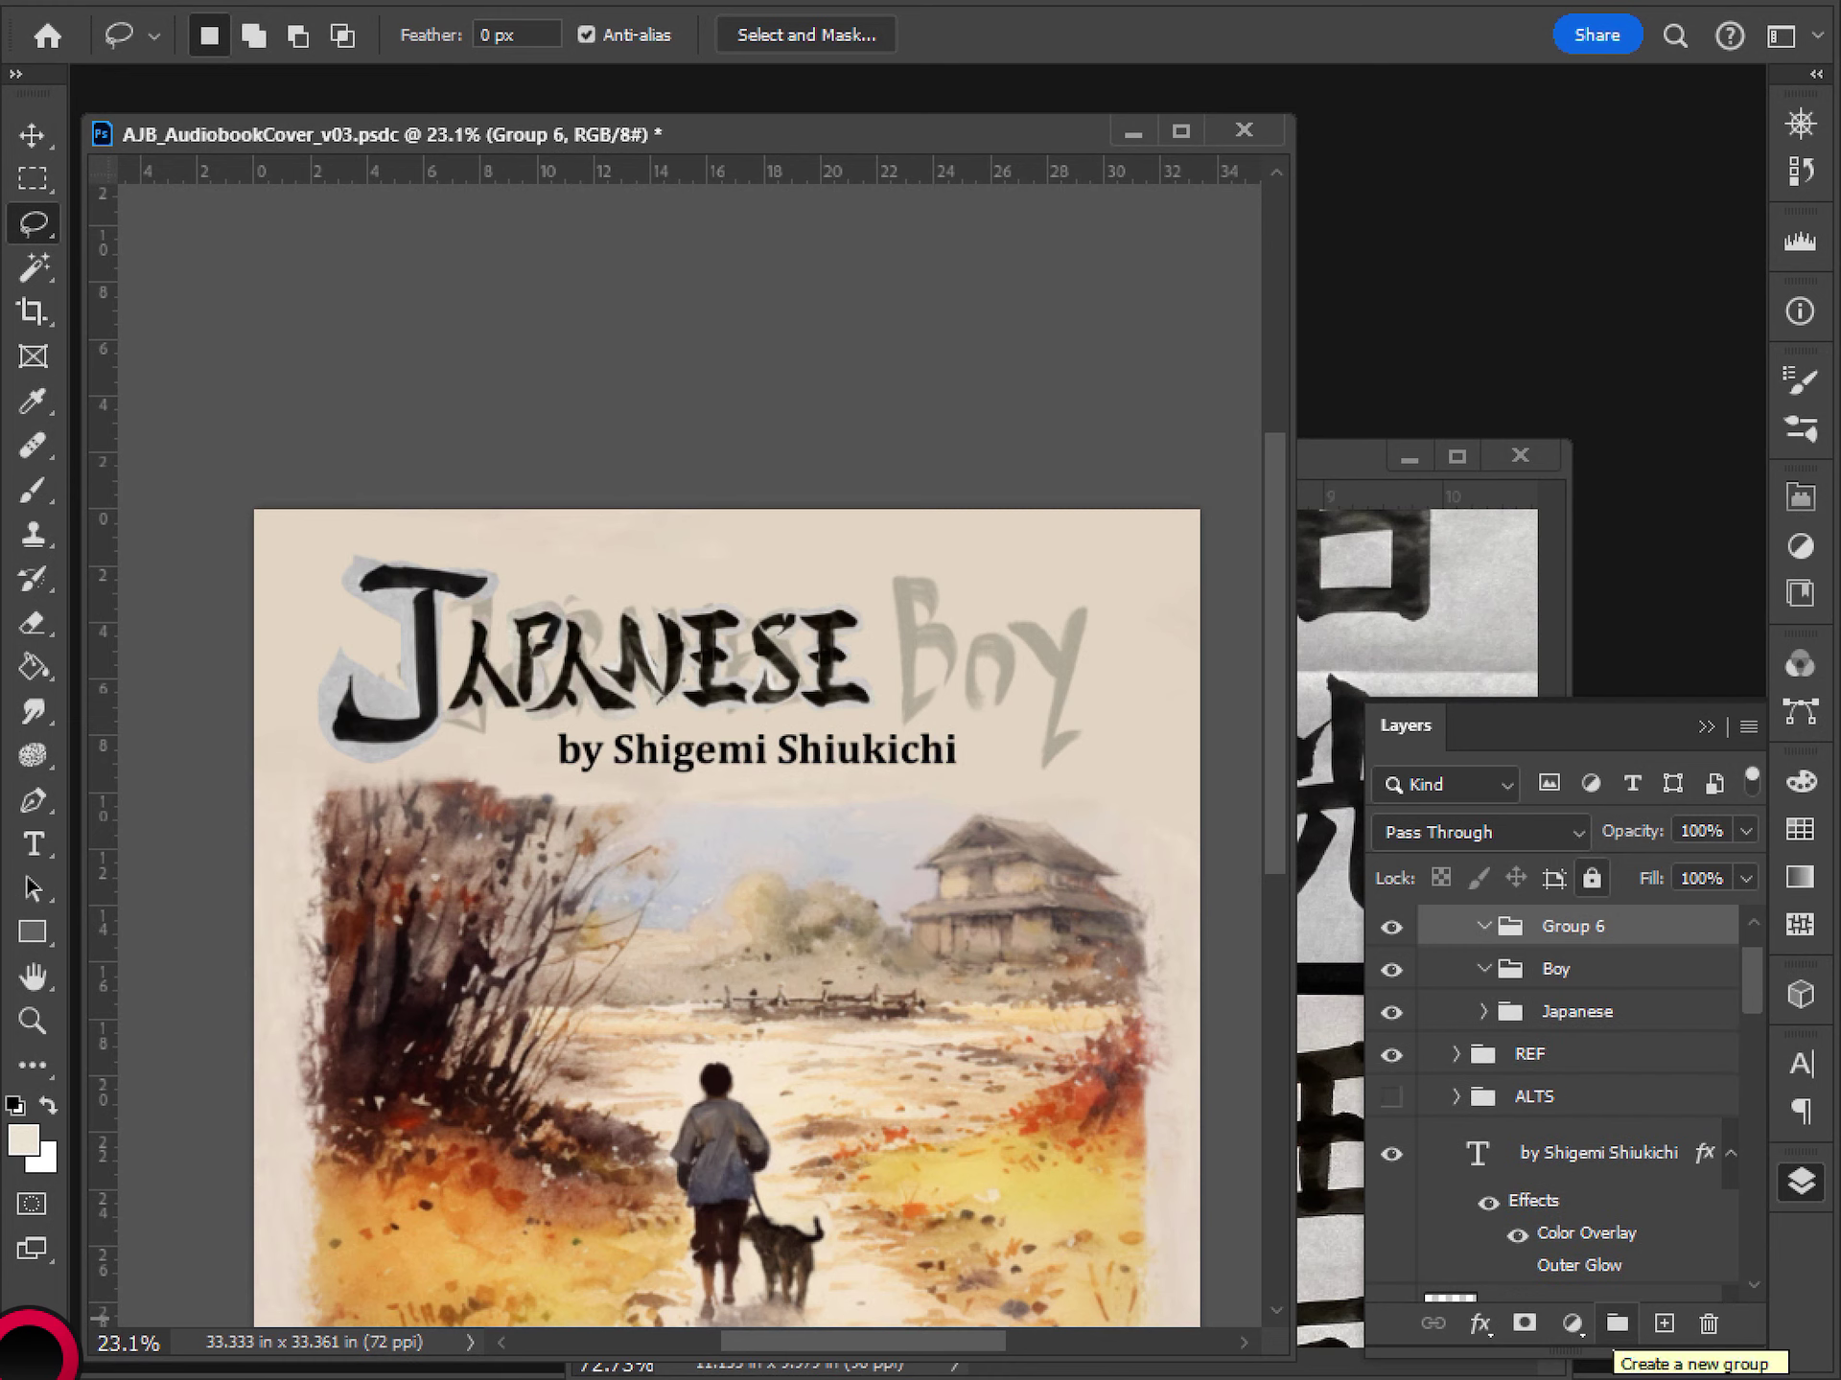
left_click_drag(1572, 928, 1573, 965)
double_click(1599, 968)
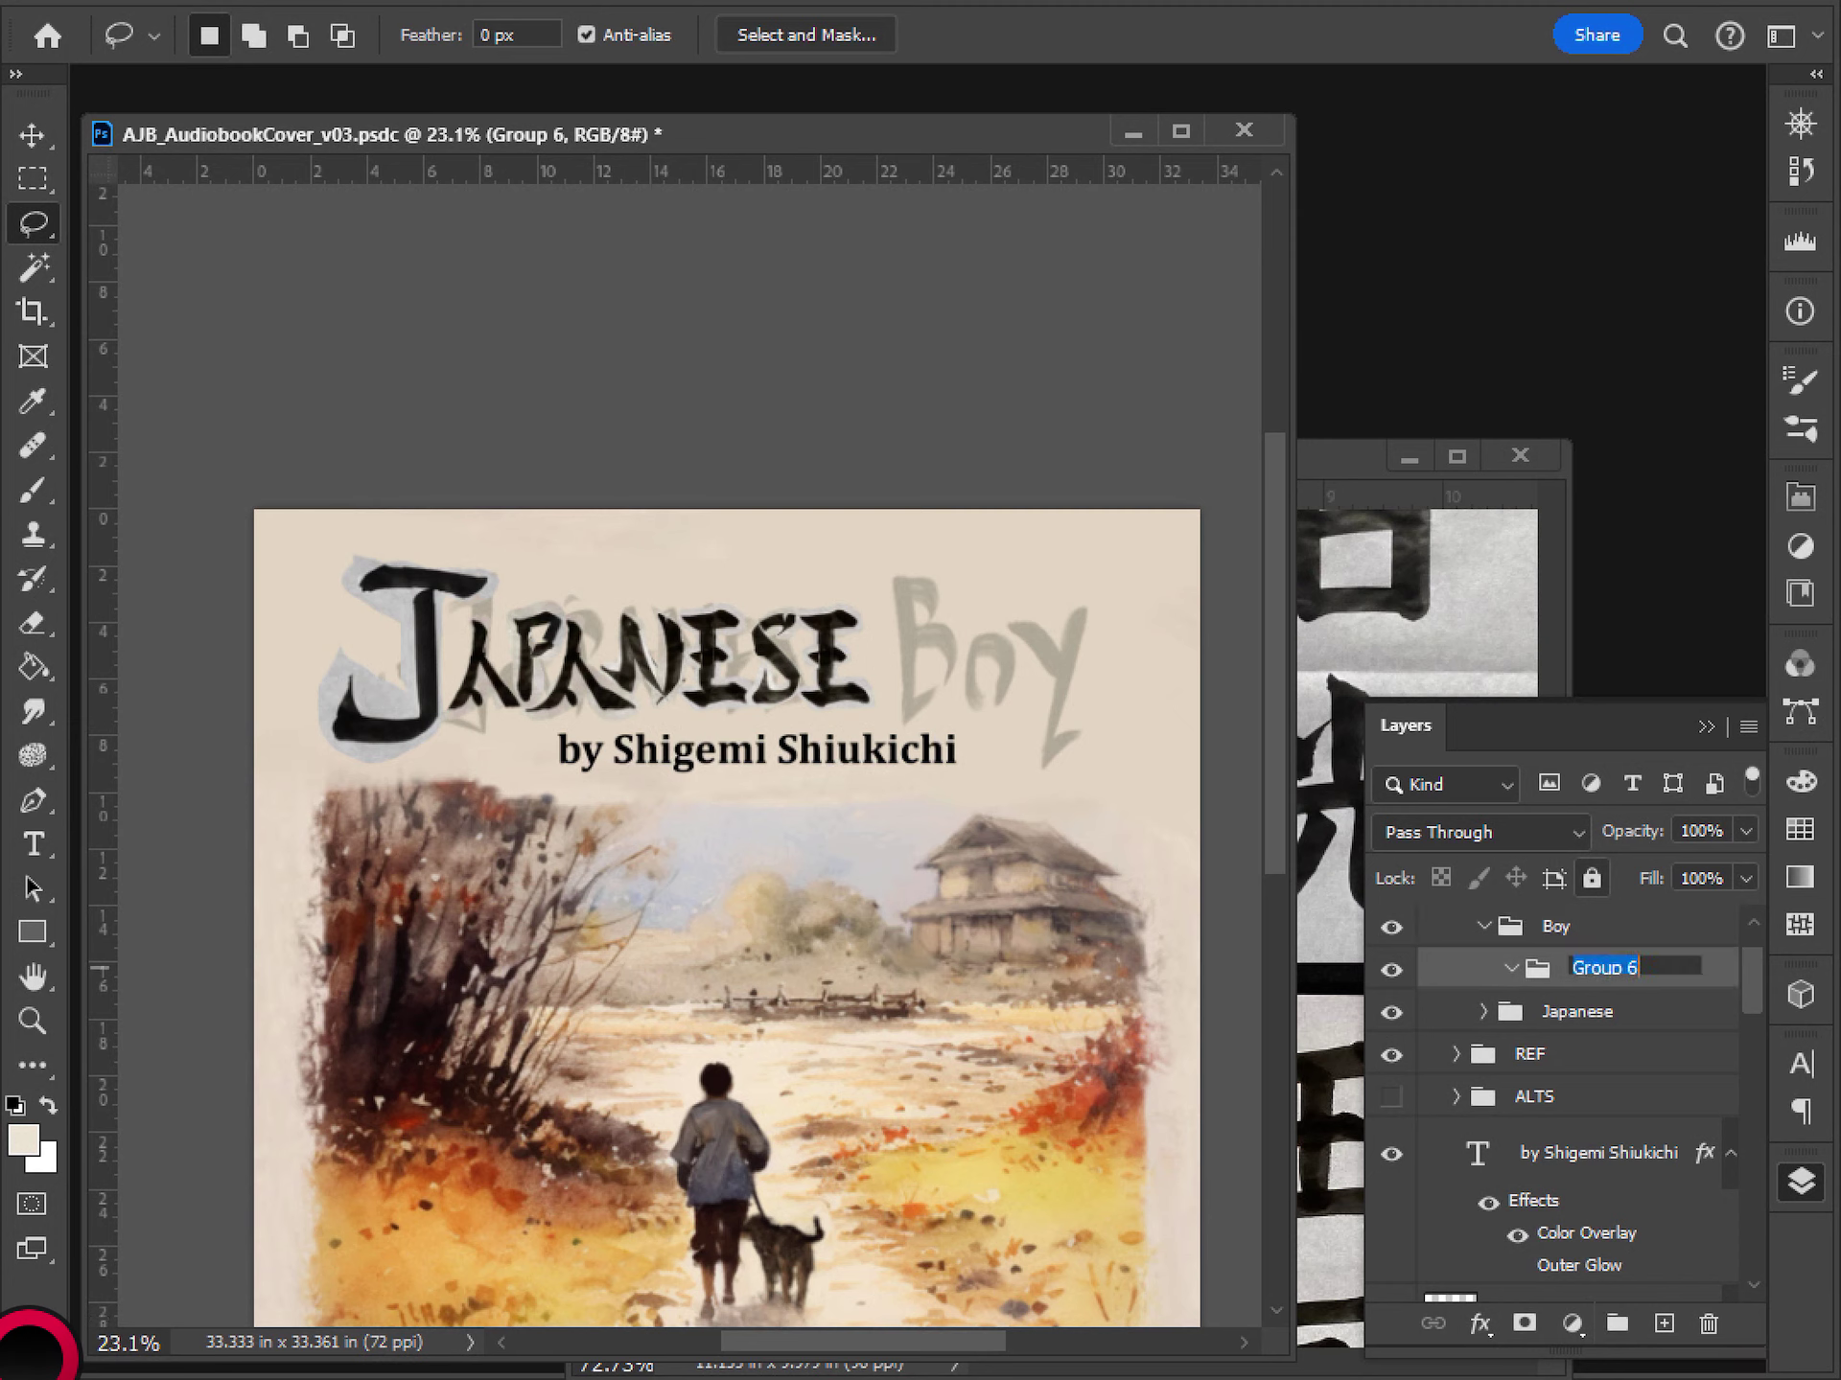
type("B")
key("Return")
- Paste the copied kanji stroke character into the B group, enlarge it to about 350% and place it over the faded reference B
key("ctrl+v")
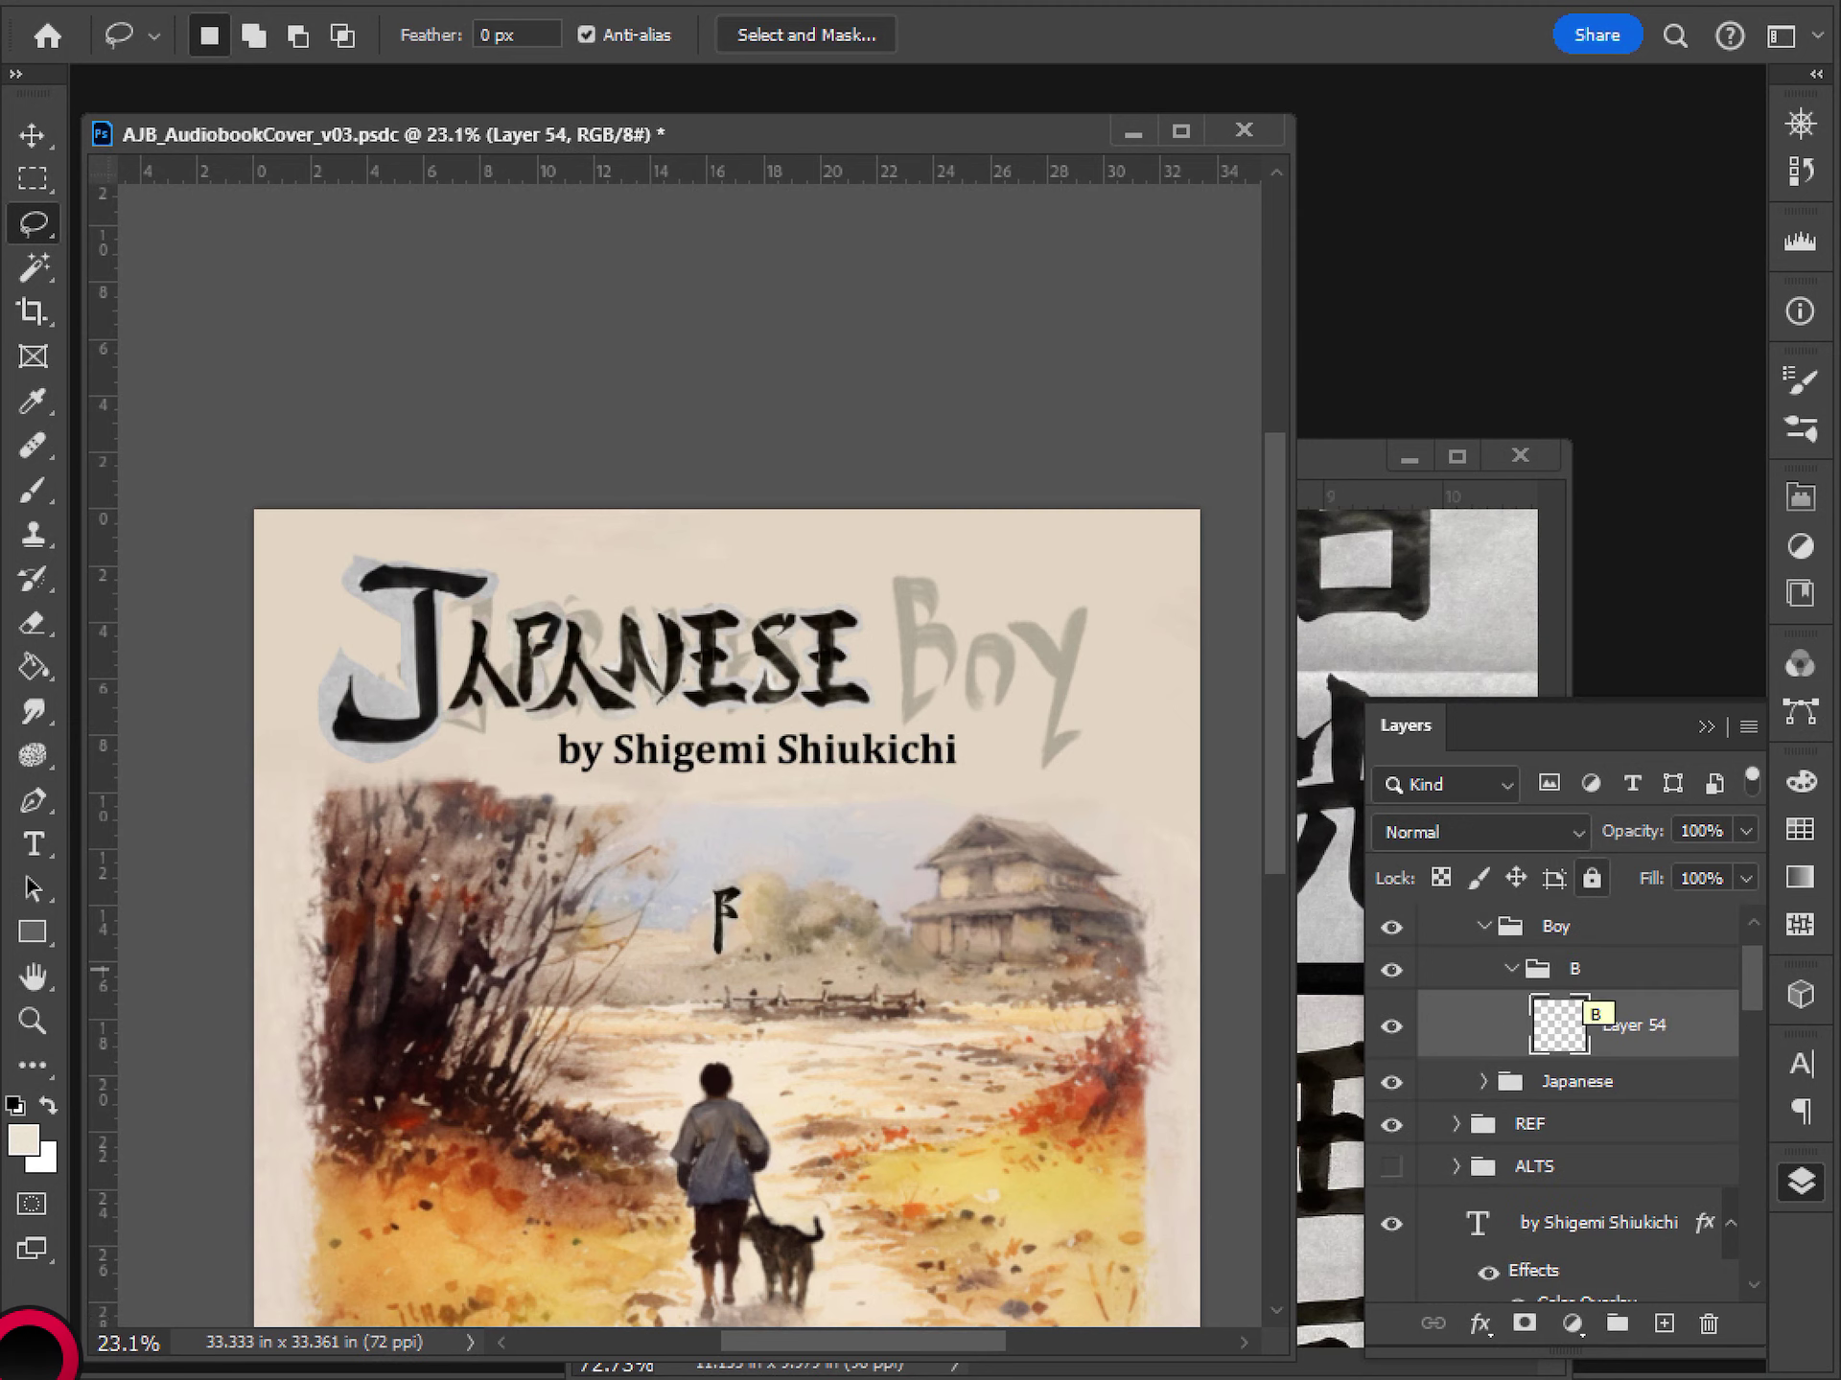
key("ctrl+t")
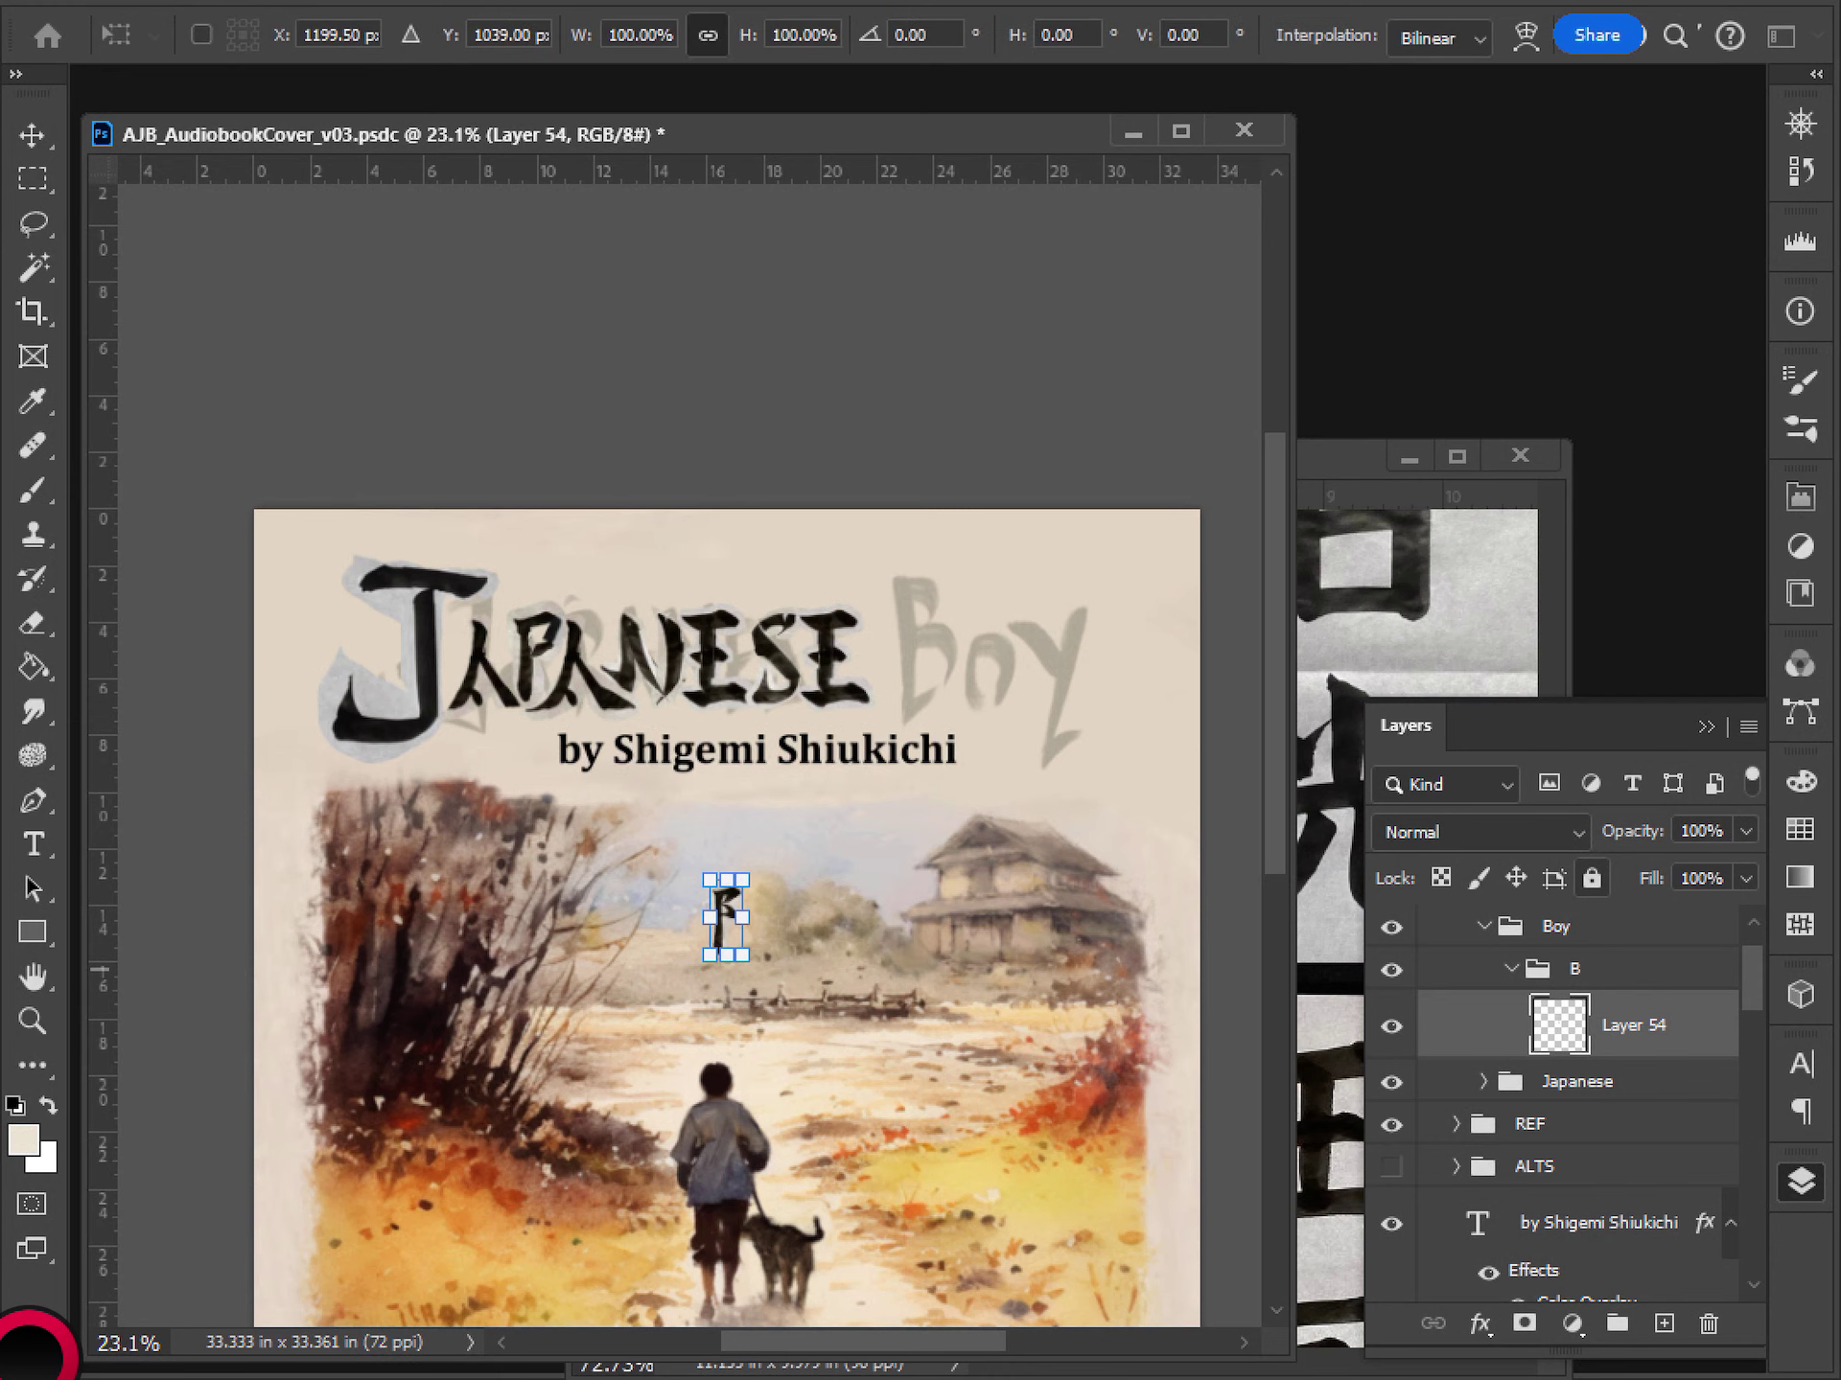
left_click_drag(742, 880, 901, 712)
mouse_move(760, 807)
left_mouse_down()
mouse_move(946, 655)
mouse_move(943, 586)
left_mouse_up()
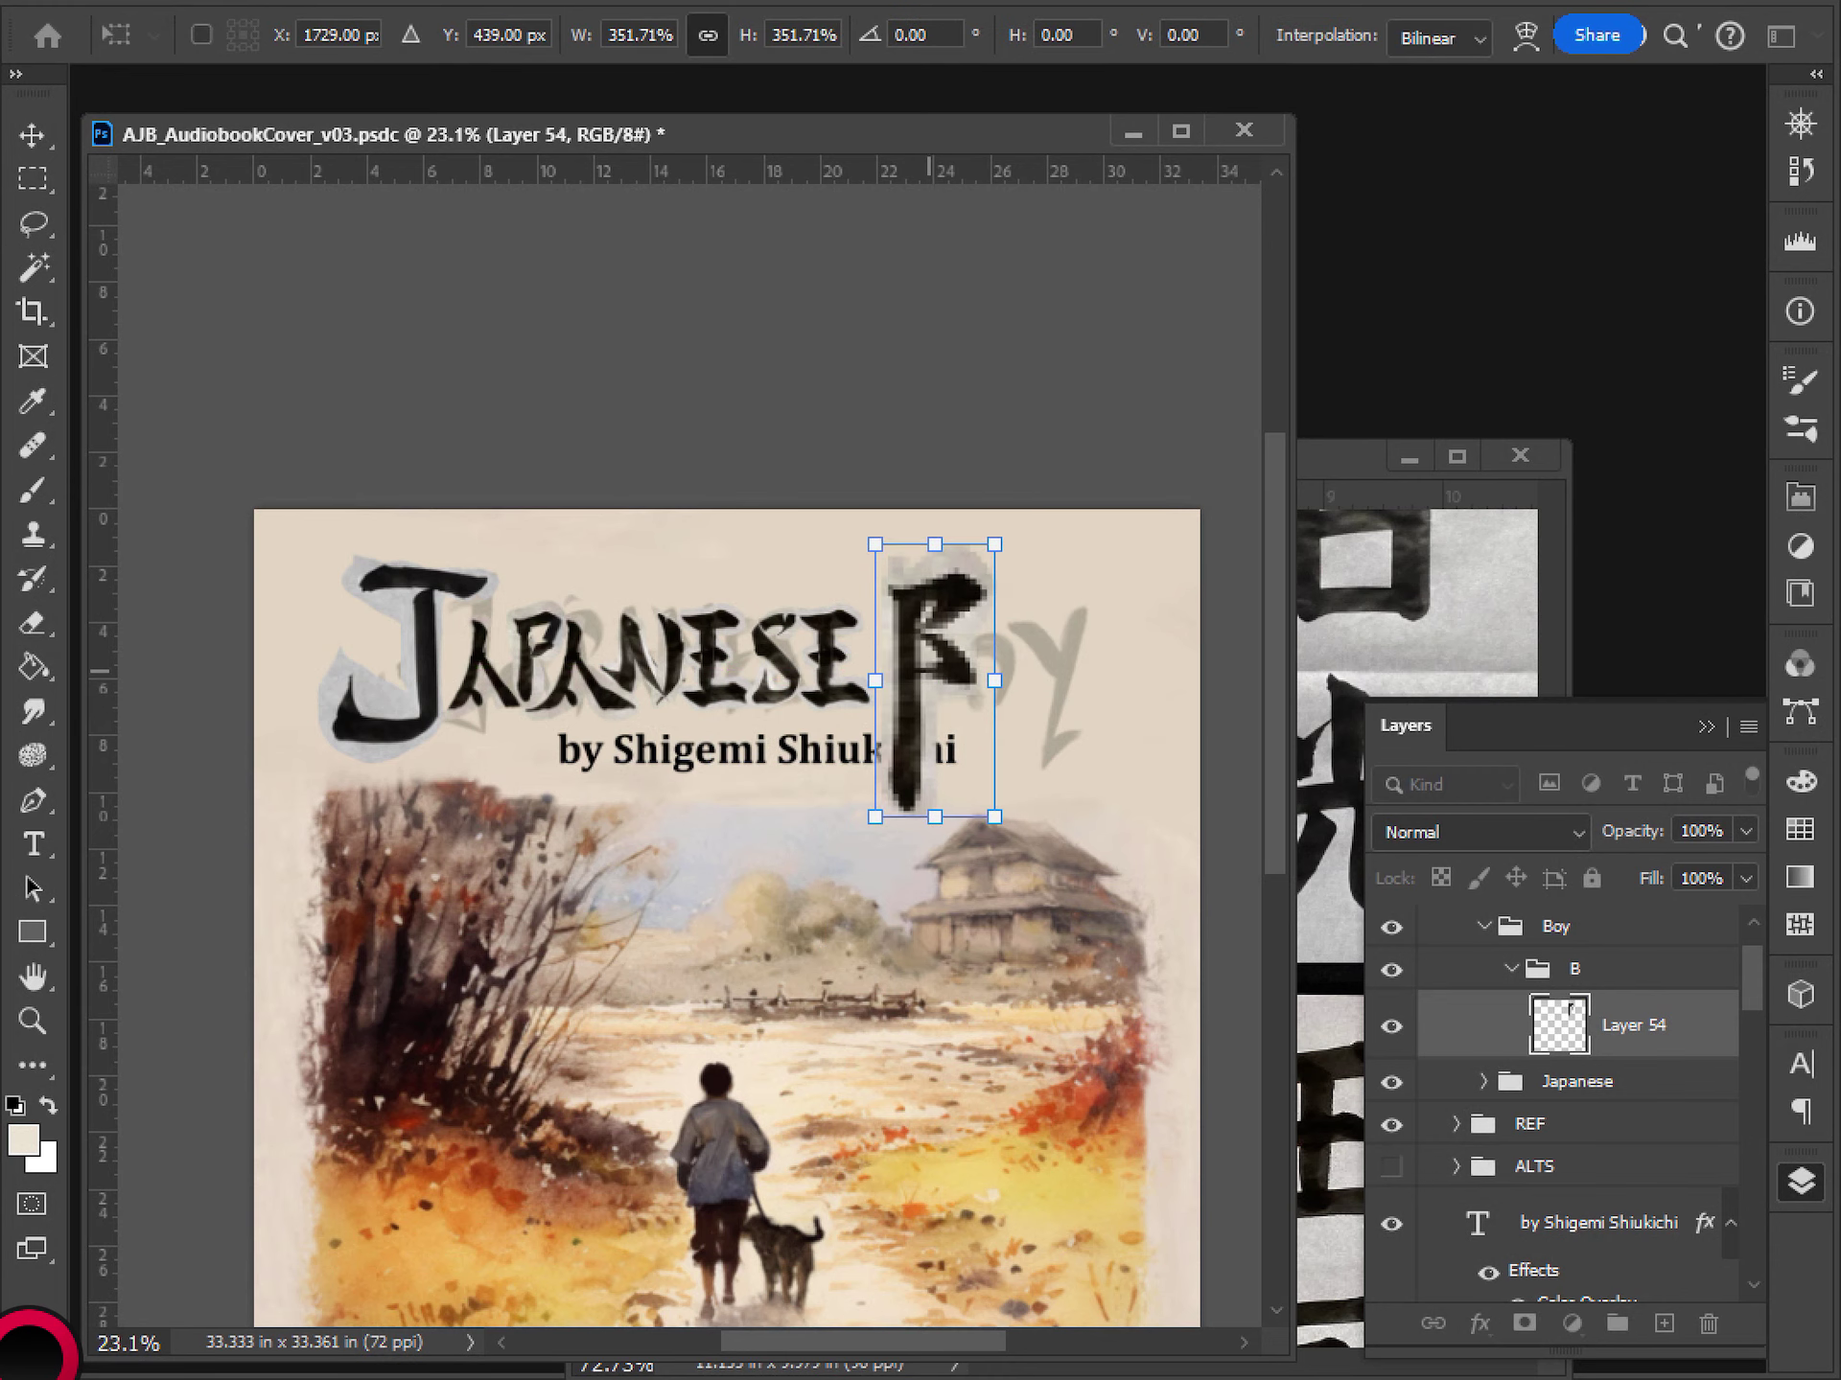
left_click_drag(935, 817, 936, 827)
key("Return")
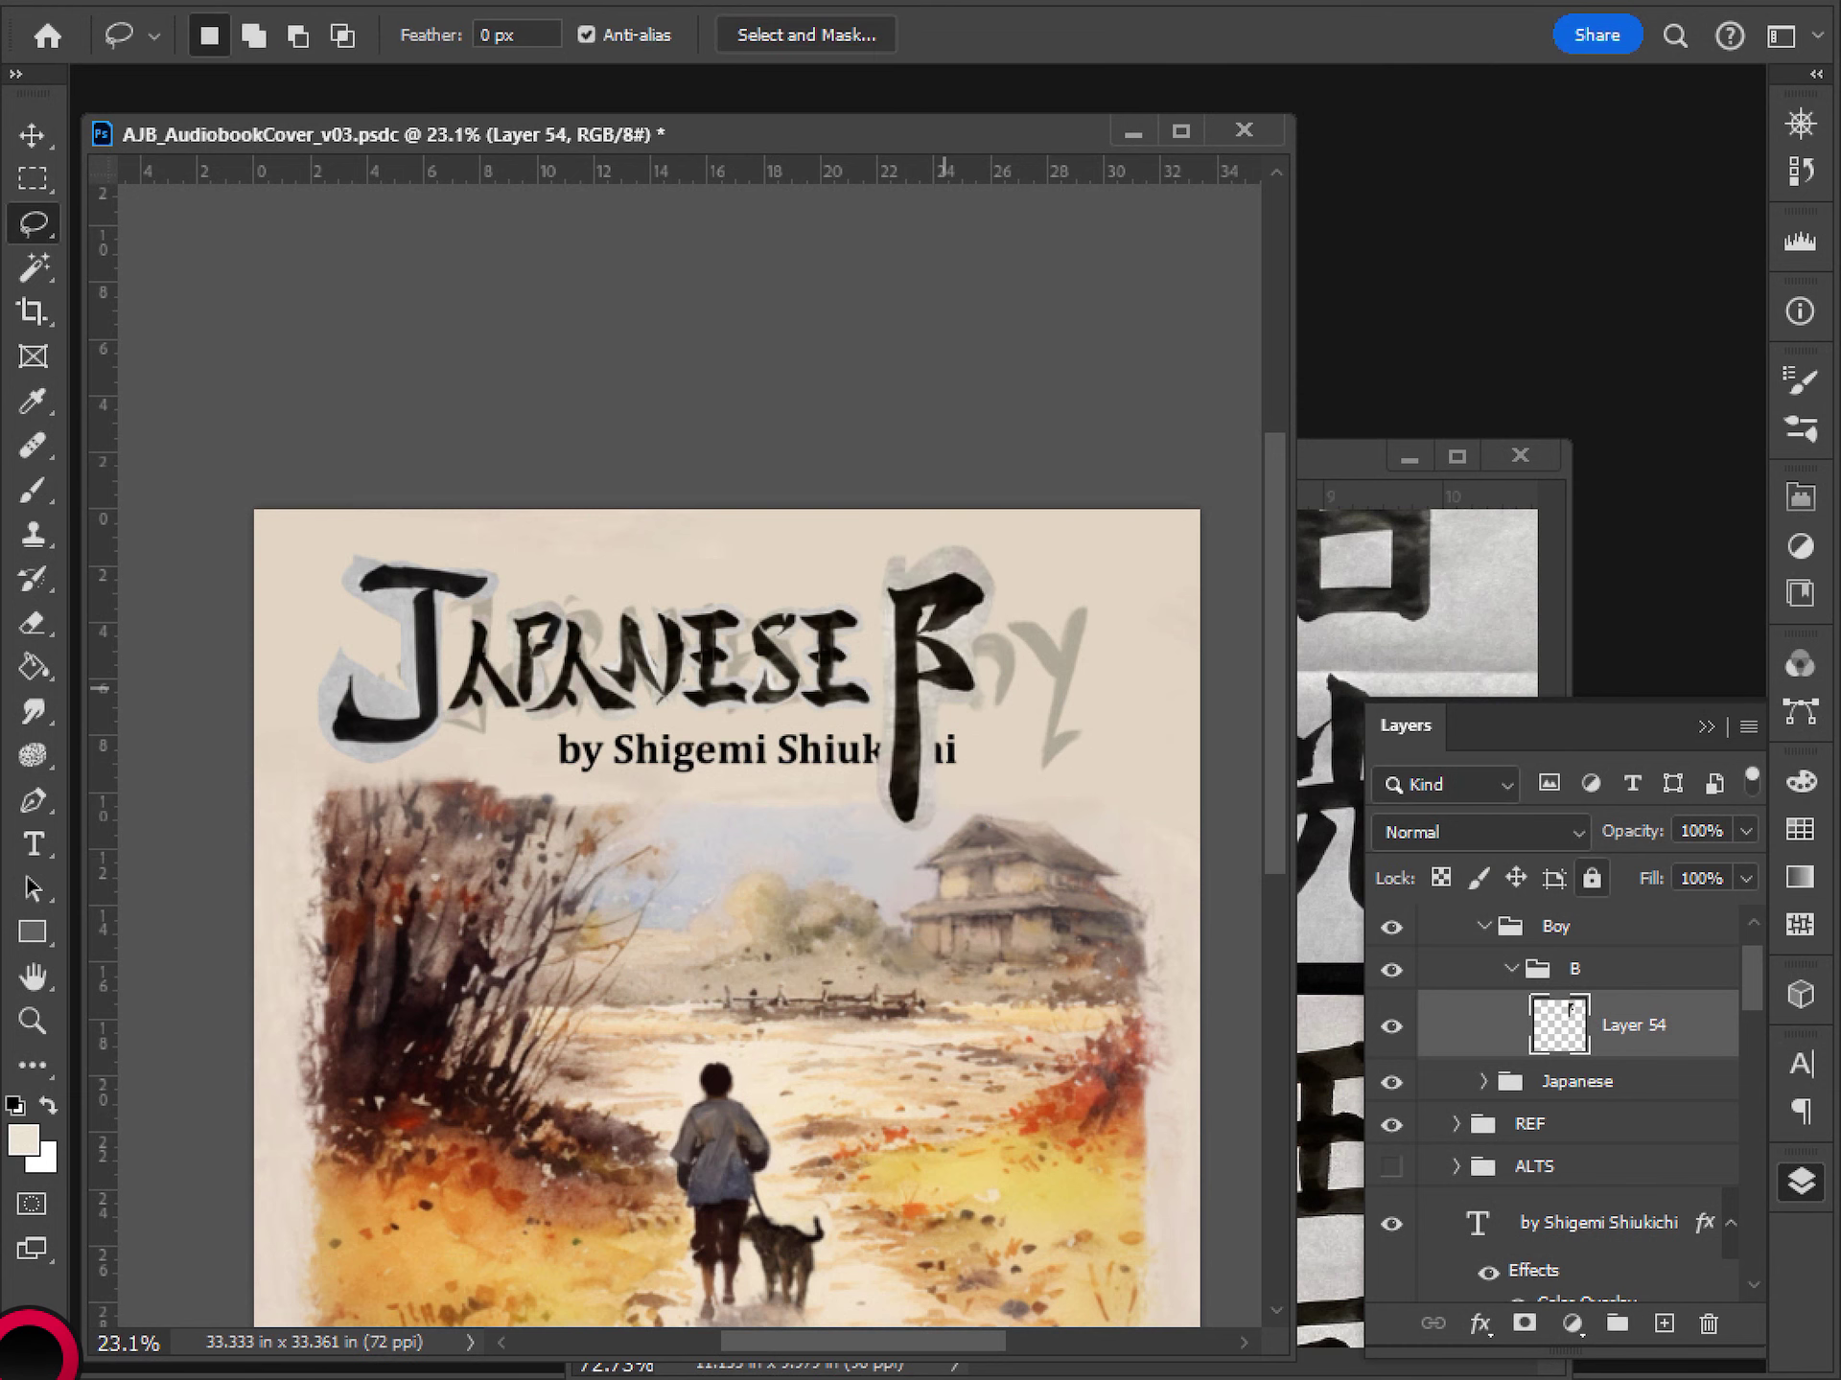
- Fine-tune the size of the pasted character so it is slightly smaller over the reference B, and save the cover document
key("ctrl+t")
left_click_drag(994, 830, 1014, 879)
right_click(968, 784)
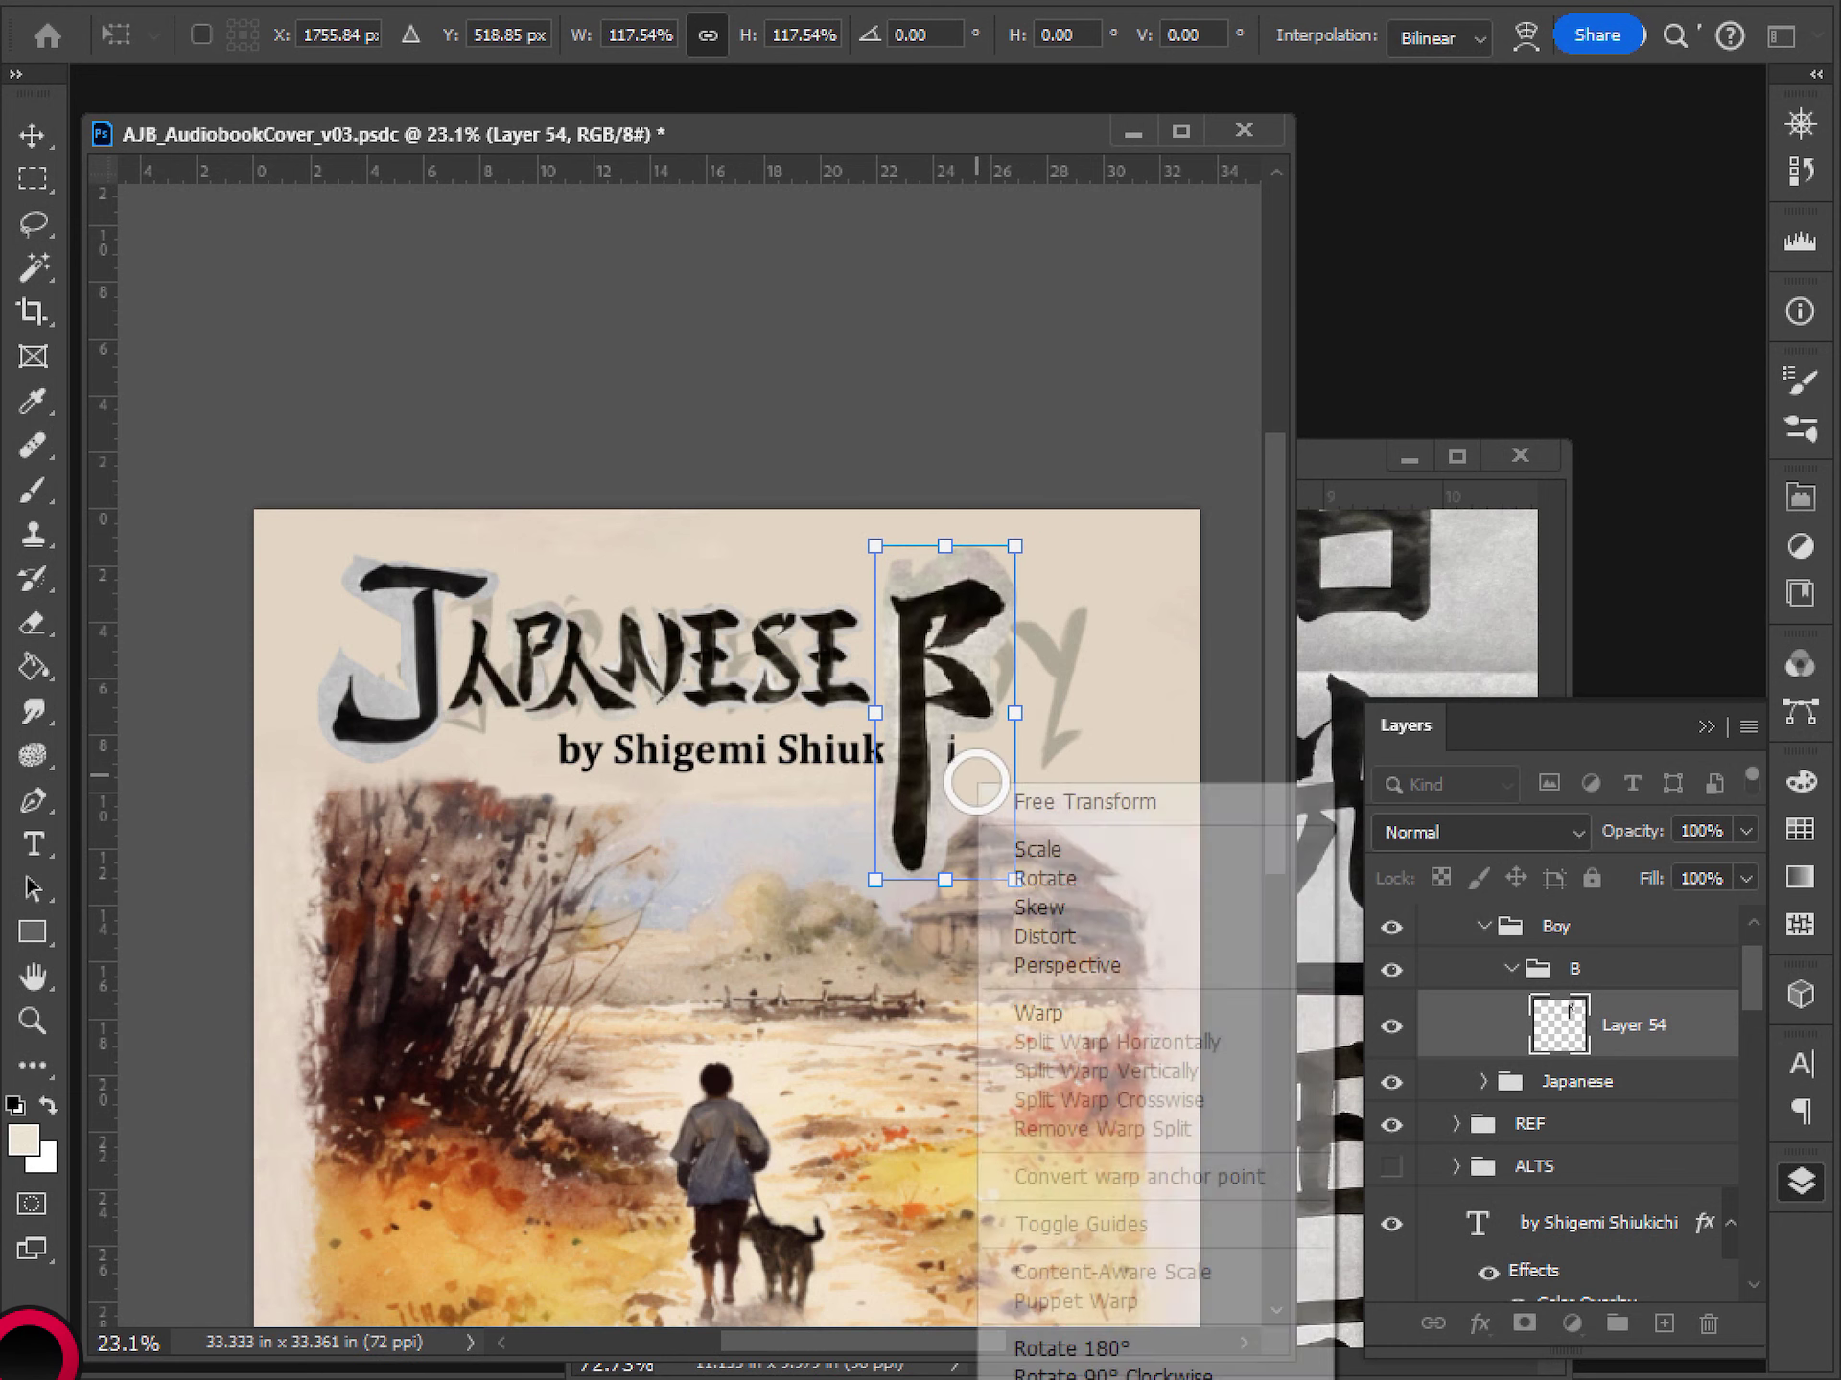
key("Escape")
left_click_drag(1014, 879, 988, 817)
key("Return")
key("l")
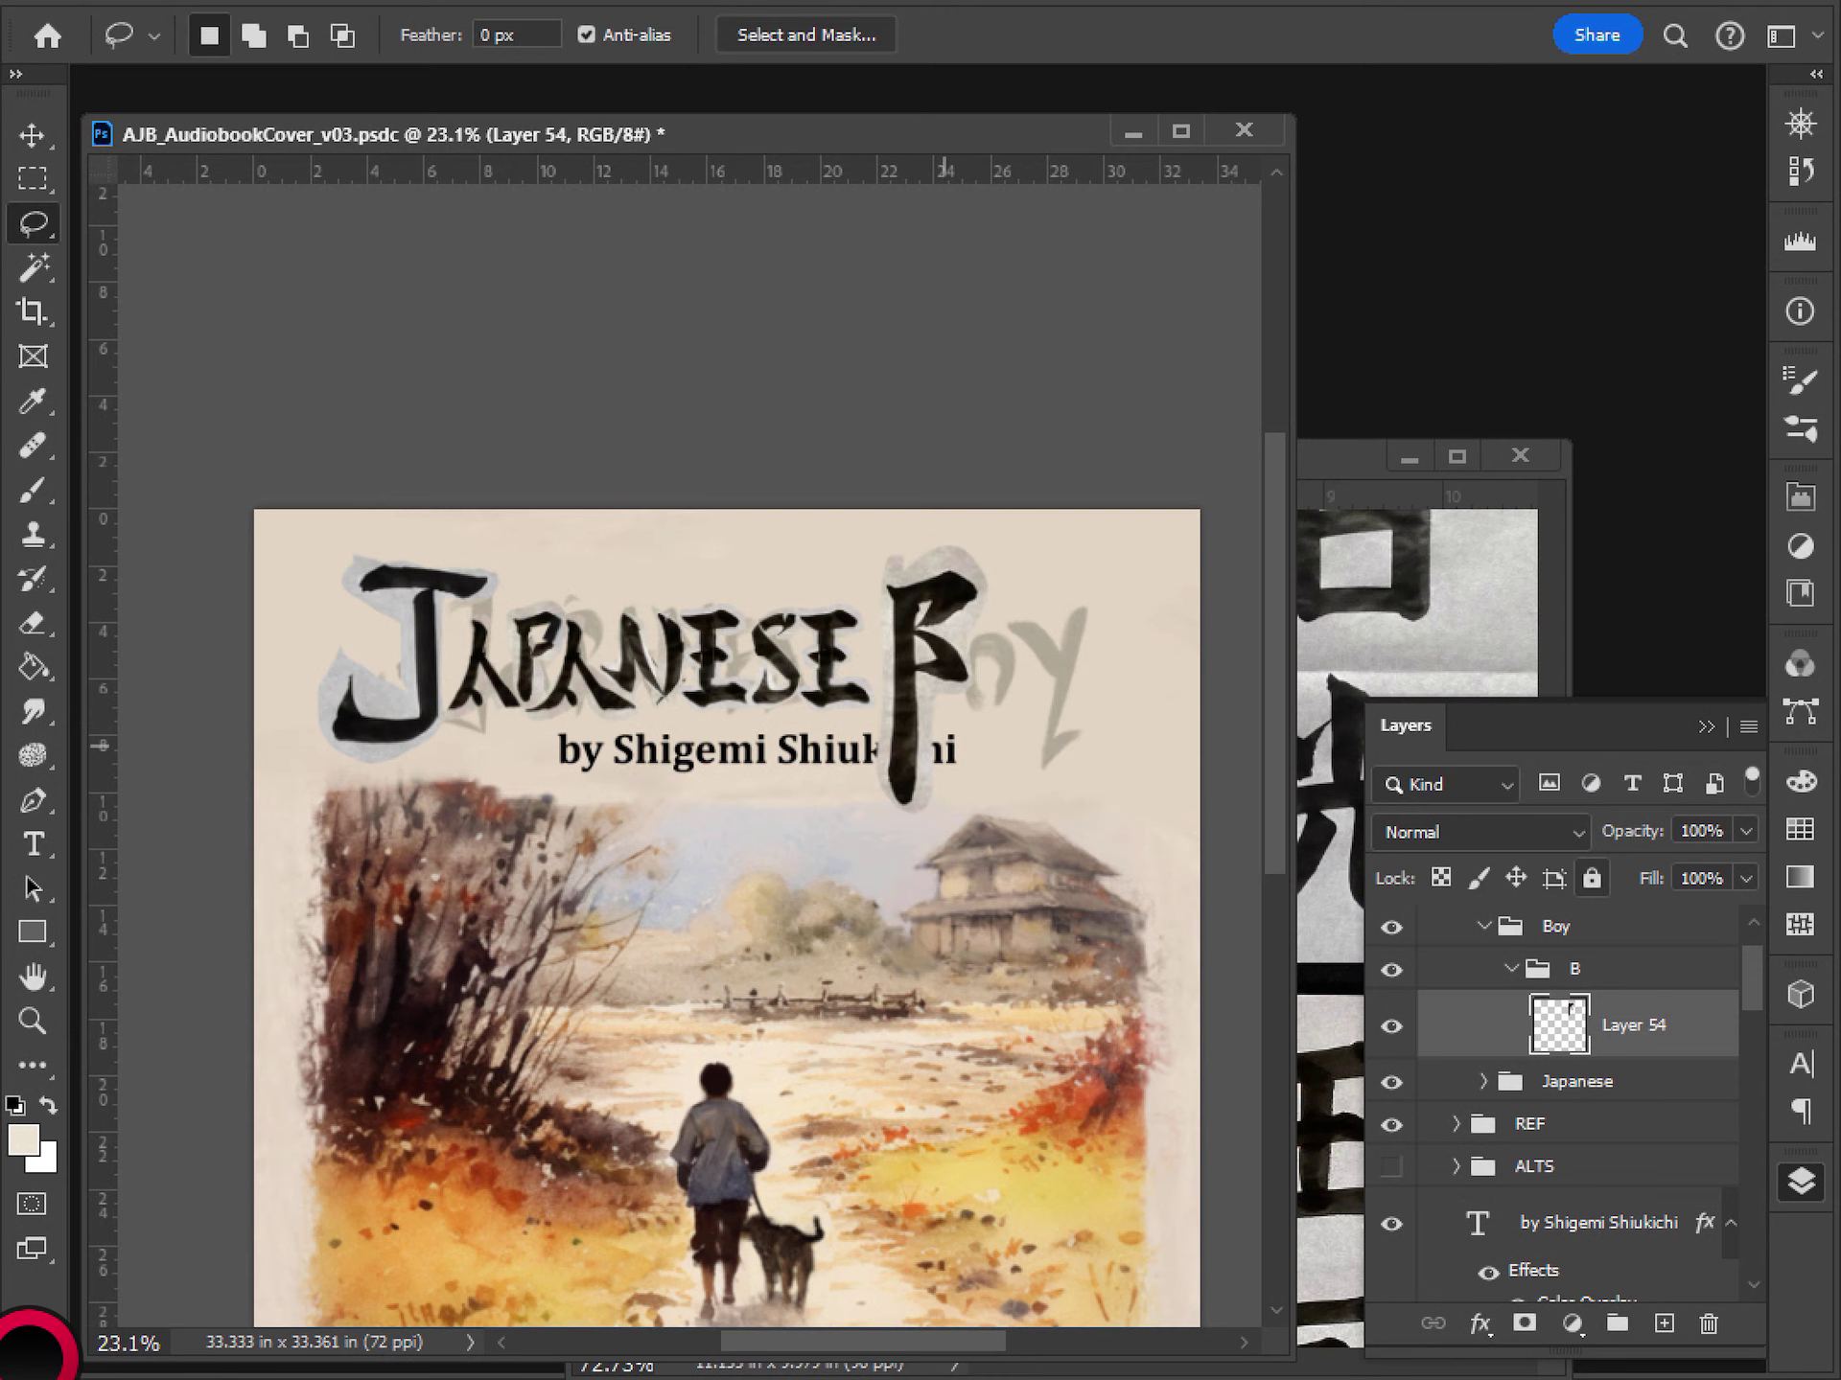
scroll(983, 679, "up", 7)
left_click_drag(854, 738, 797, 772)
key("ctrl+s")
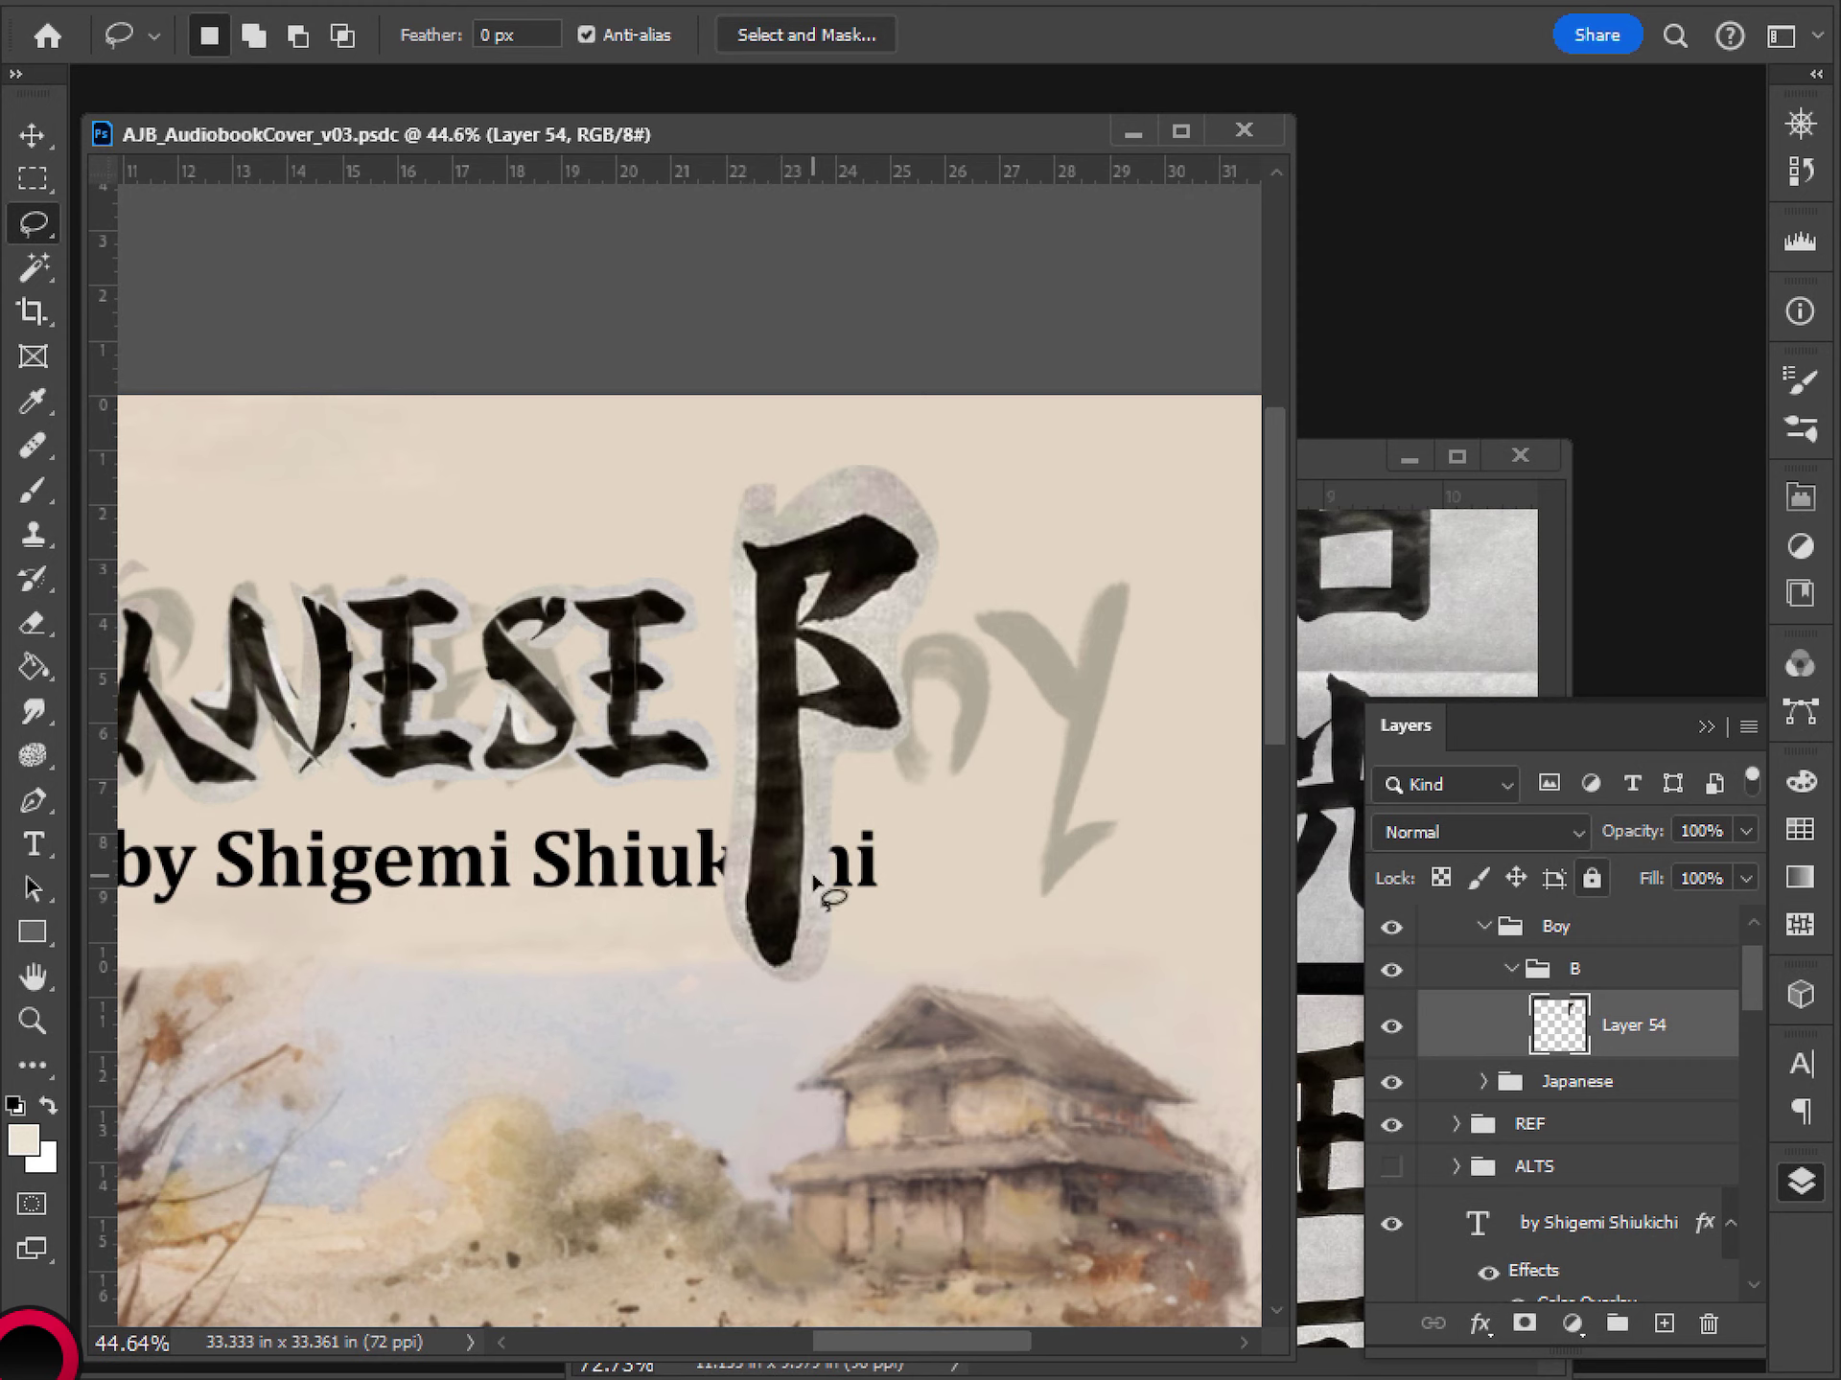
- Delete the excess paper fringe around the stem, top and outer edge of the B character on Layer 54 using Lasso selections
mouse_move(918, 735)
left_mouse_down()
mouse_move(812, 723)
mouse_move(815, 857)
left_mouse_up()
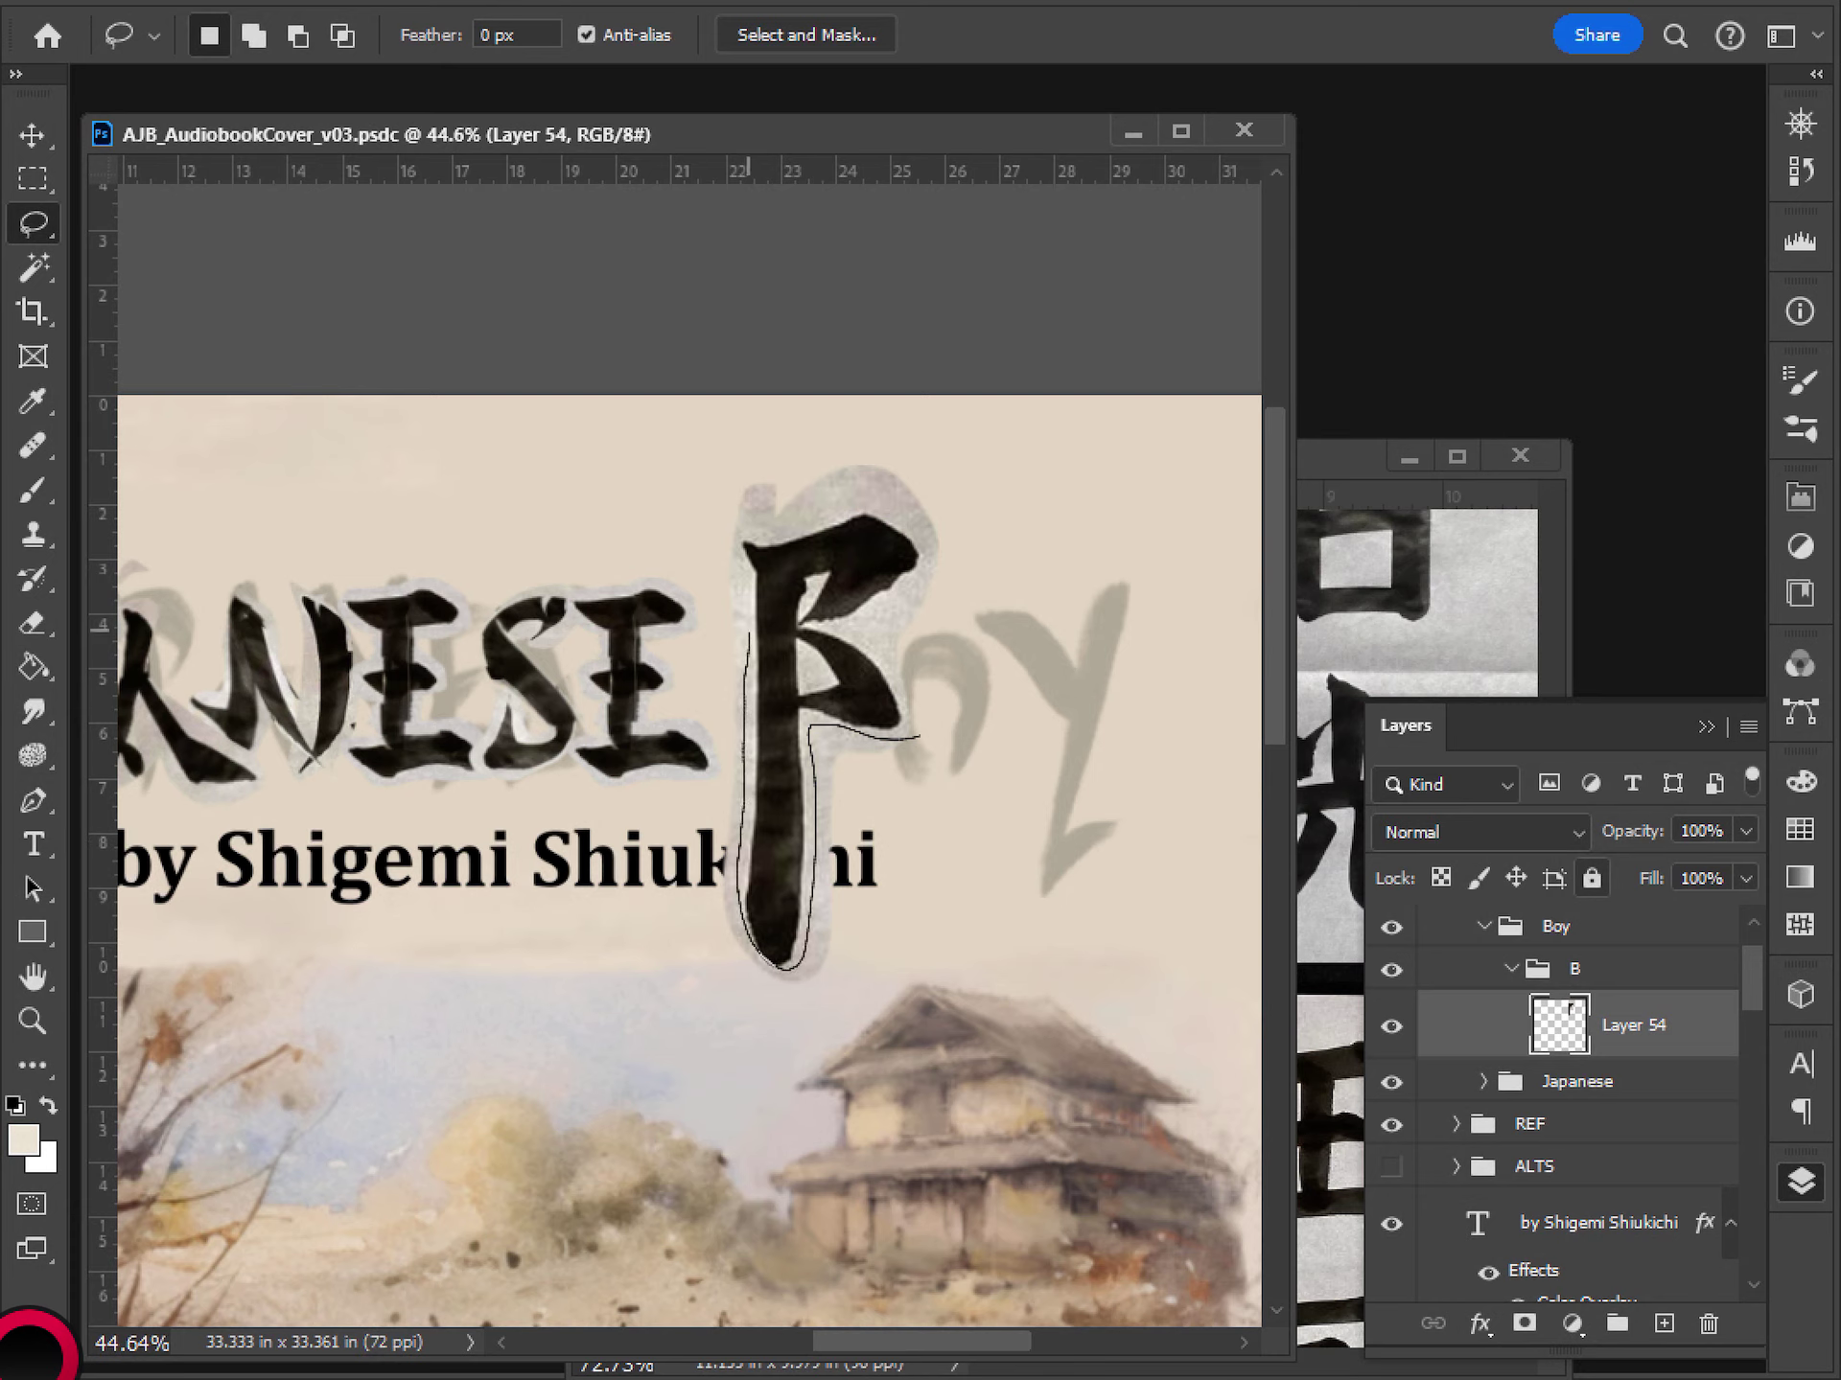
mouse_move(715, 600)
left_mouse_down()
mouse_move(702, 970)
mouse_move(899, 921)
mouse_move(926, 740)
left_mouse_up()
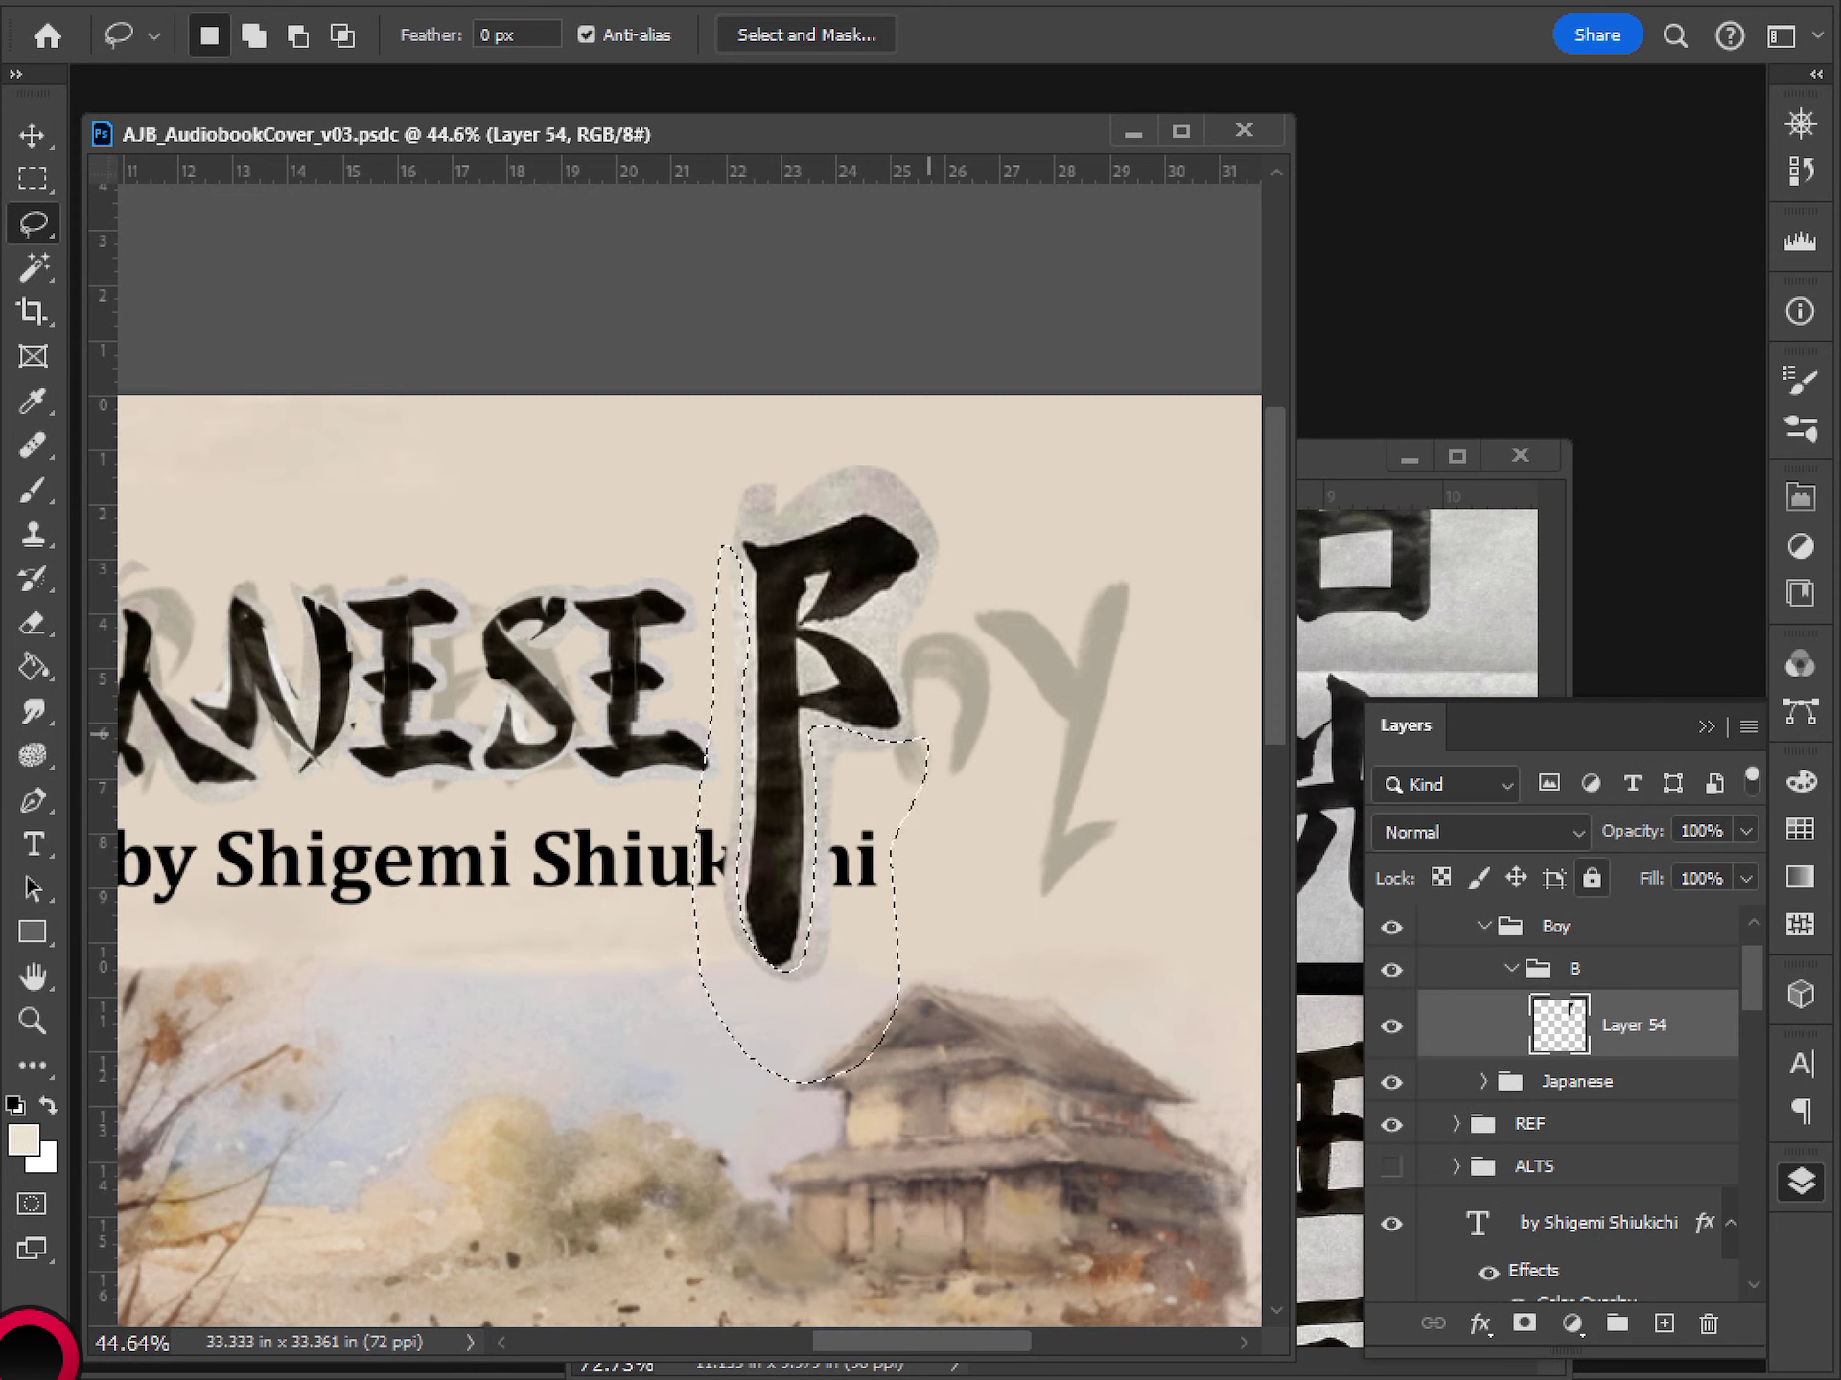
key("Delete")
key("ctrl+d")
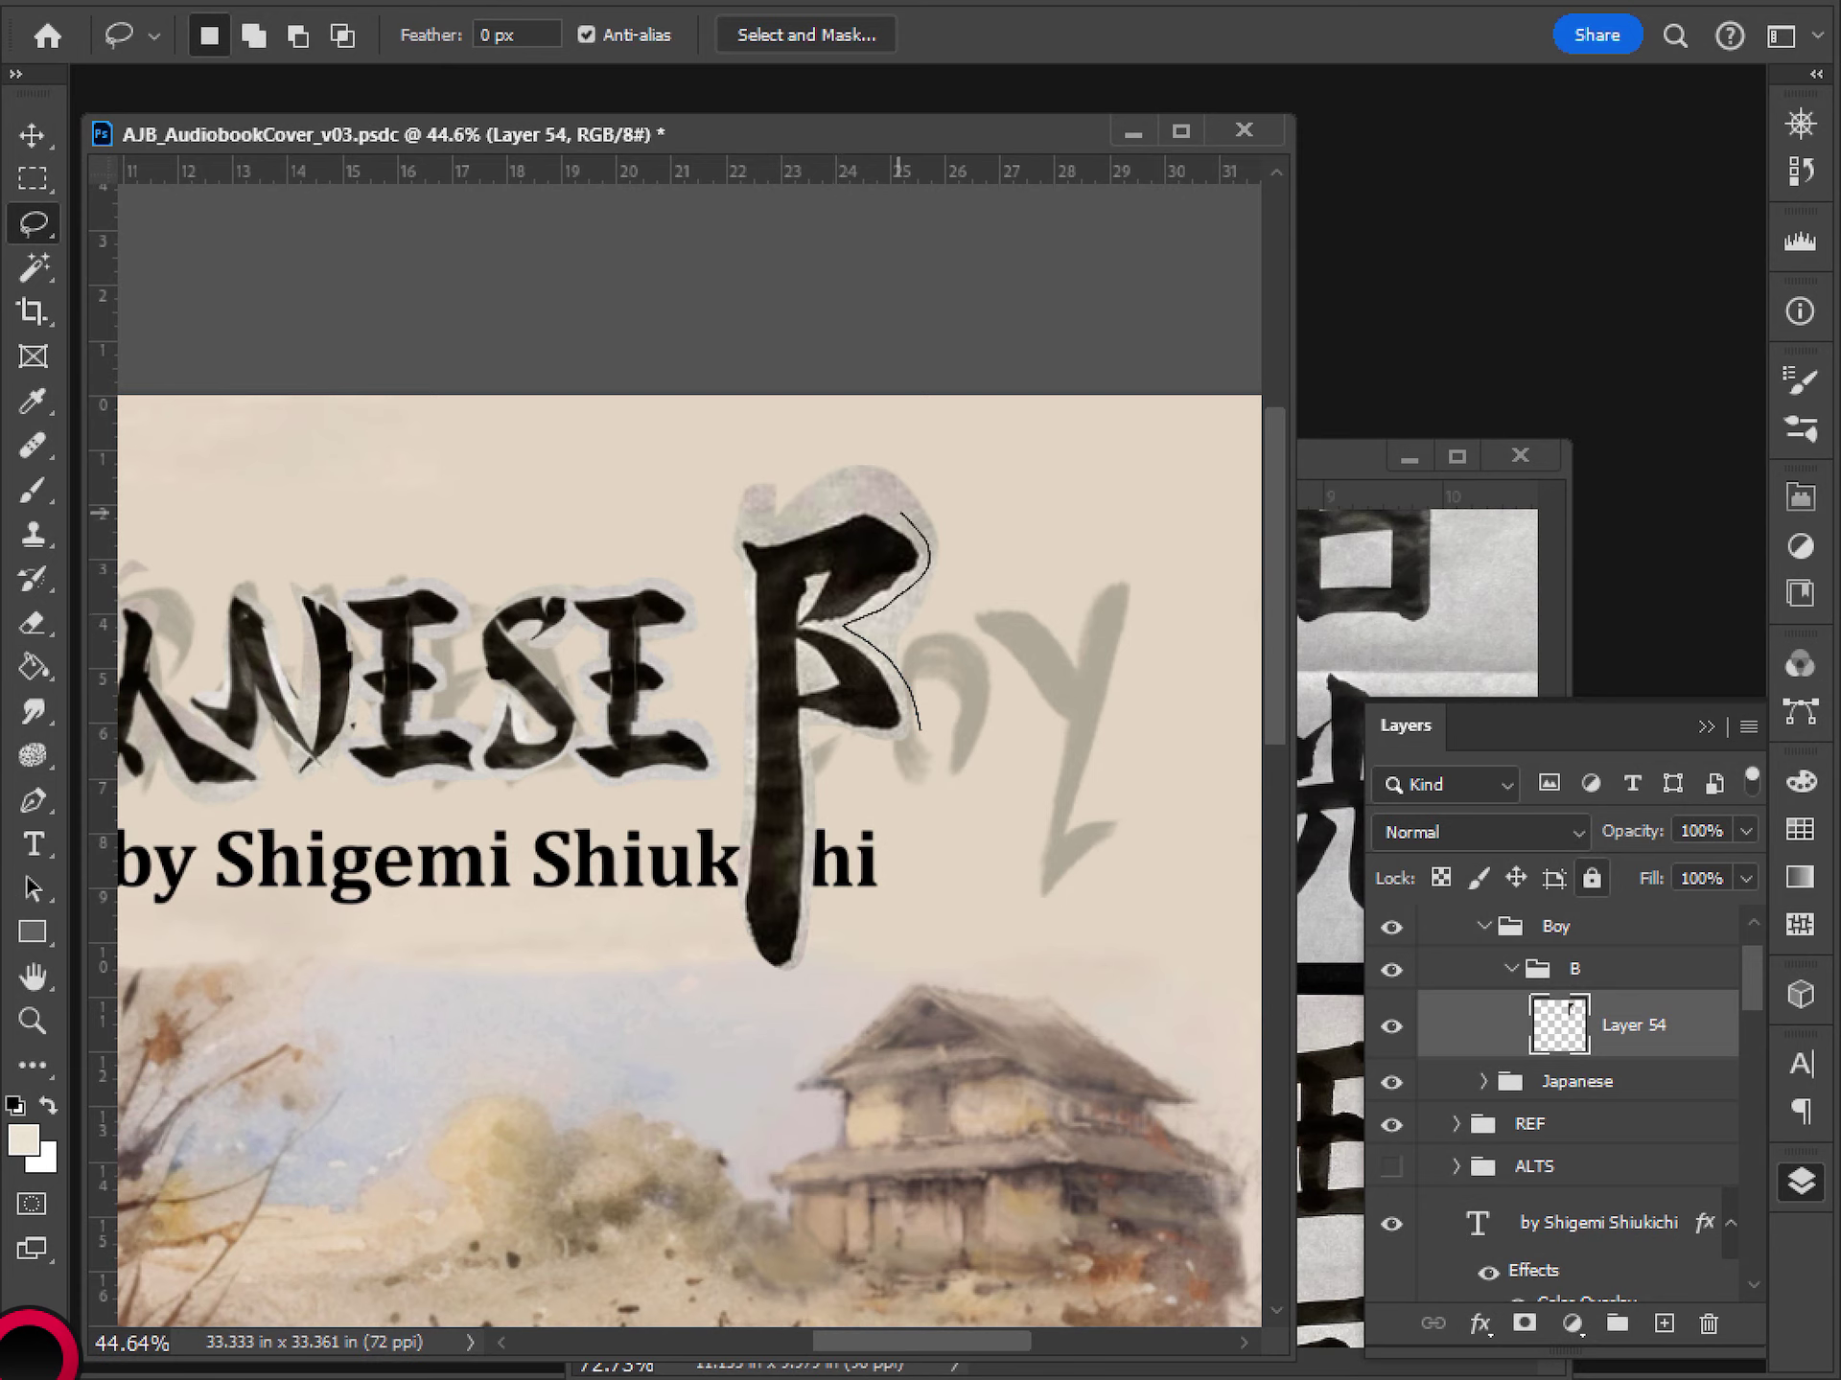
left_click_drag(707, 478, 1021, 610)
key("Delete")
key("Delete")
key("ctrl+d")
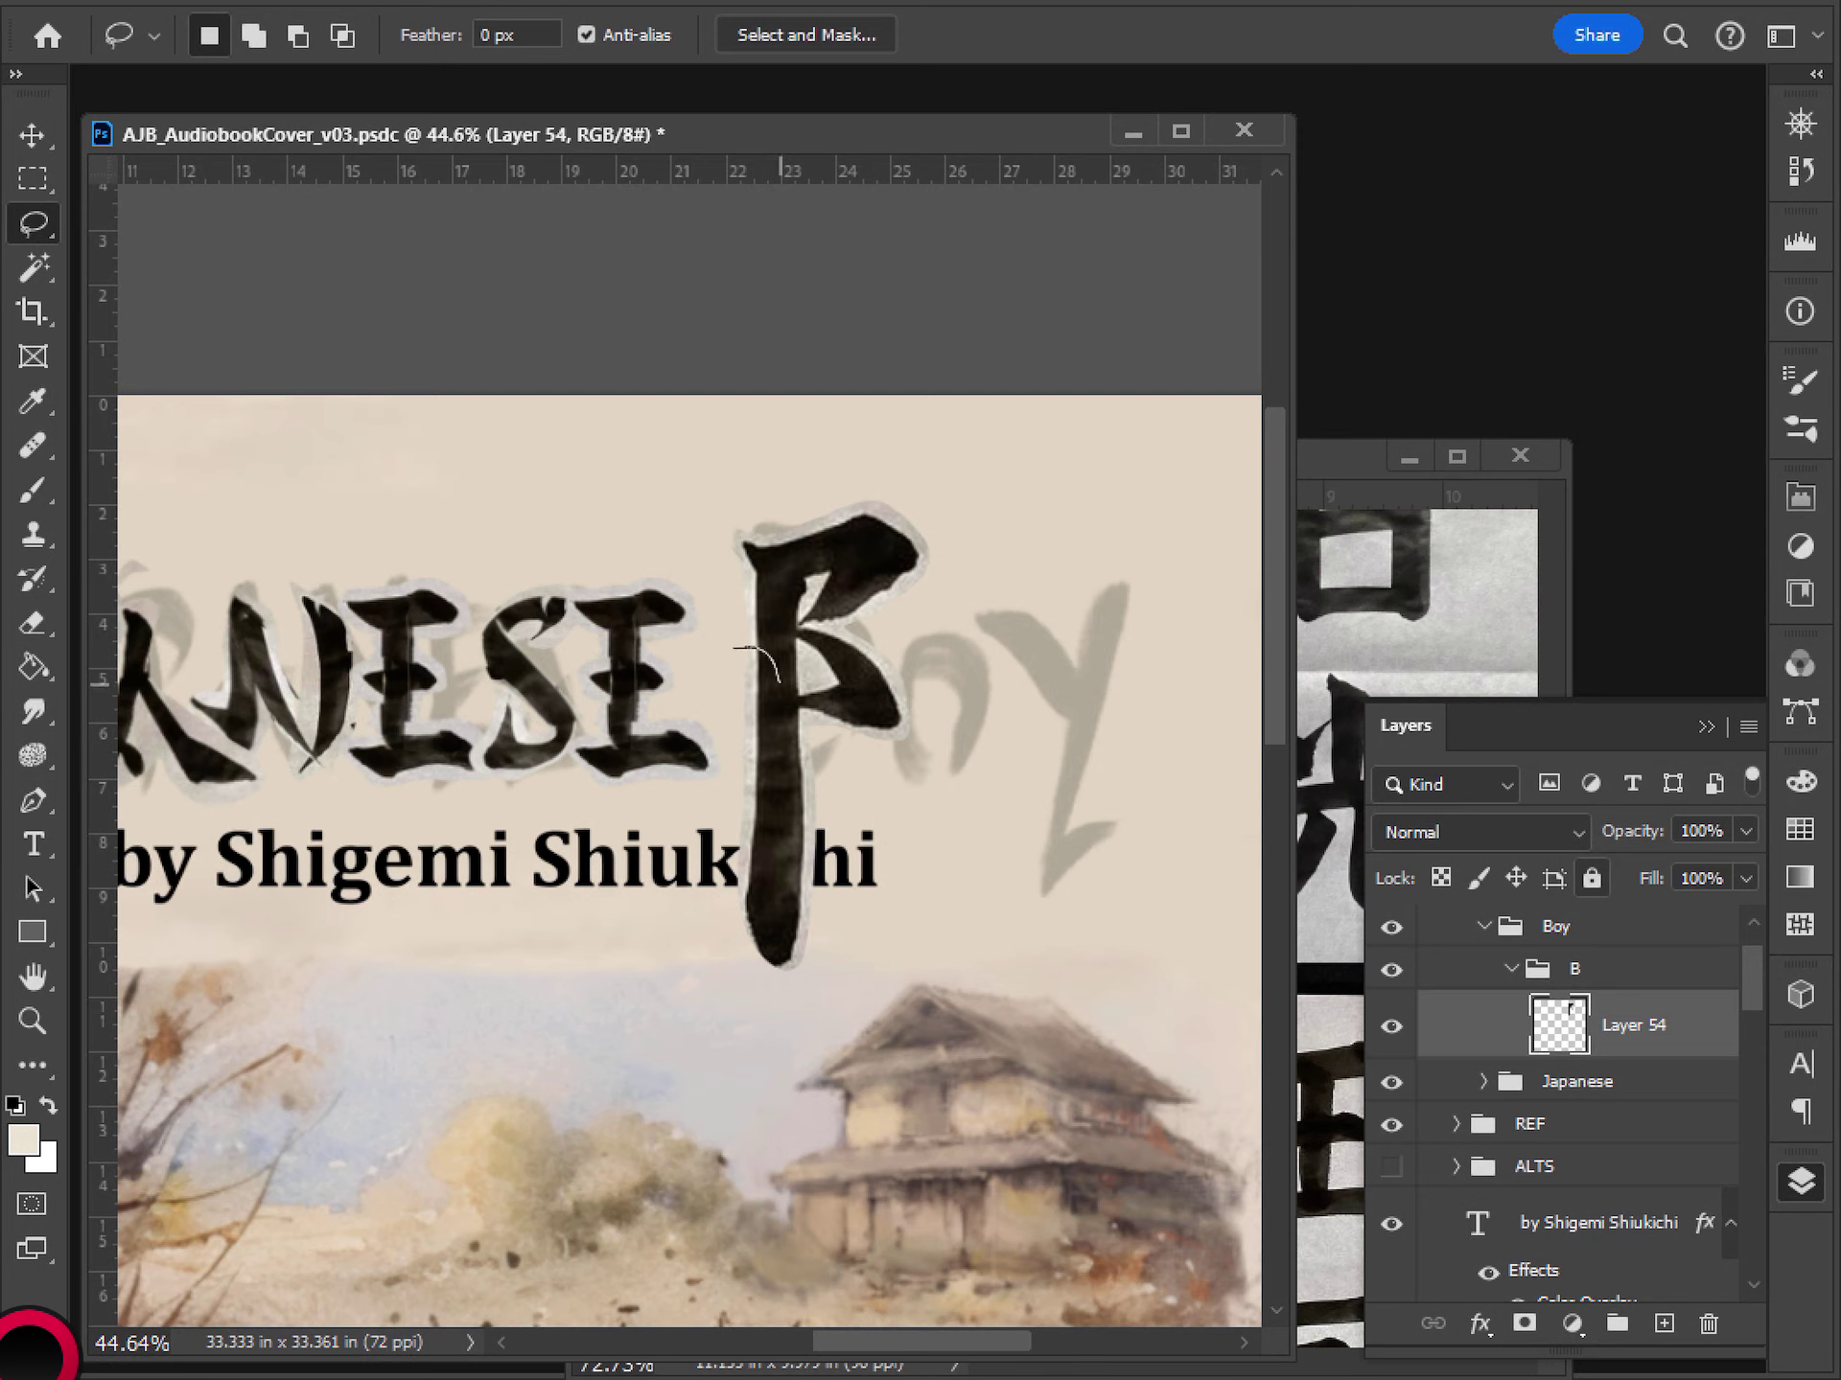
- Separate the B's vertical stem from Layer 54 by cutting it out and pasting it onto its own layer
mouse_move(779, 680)
left_mouse_down()
mouse_move(848, 828)
mouse_move(831, 951)
mouse_move(766, 995)
mouse_move(716, 950)
mouse_move(731, 647)
left_mouse_up()
key("Delete")
key("ctrl+d")
key("ctrl+v")
key("v")
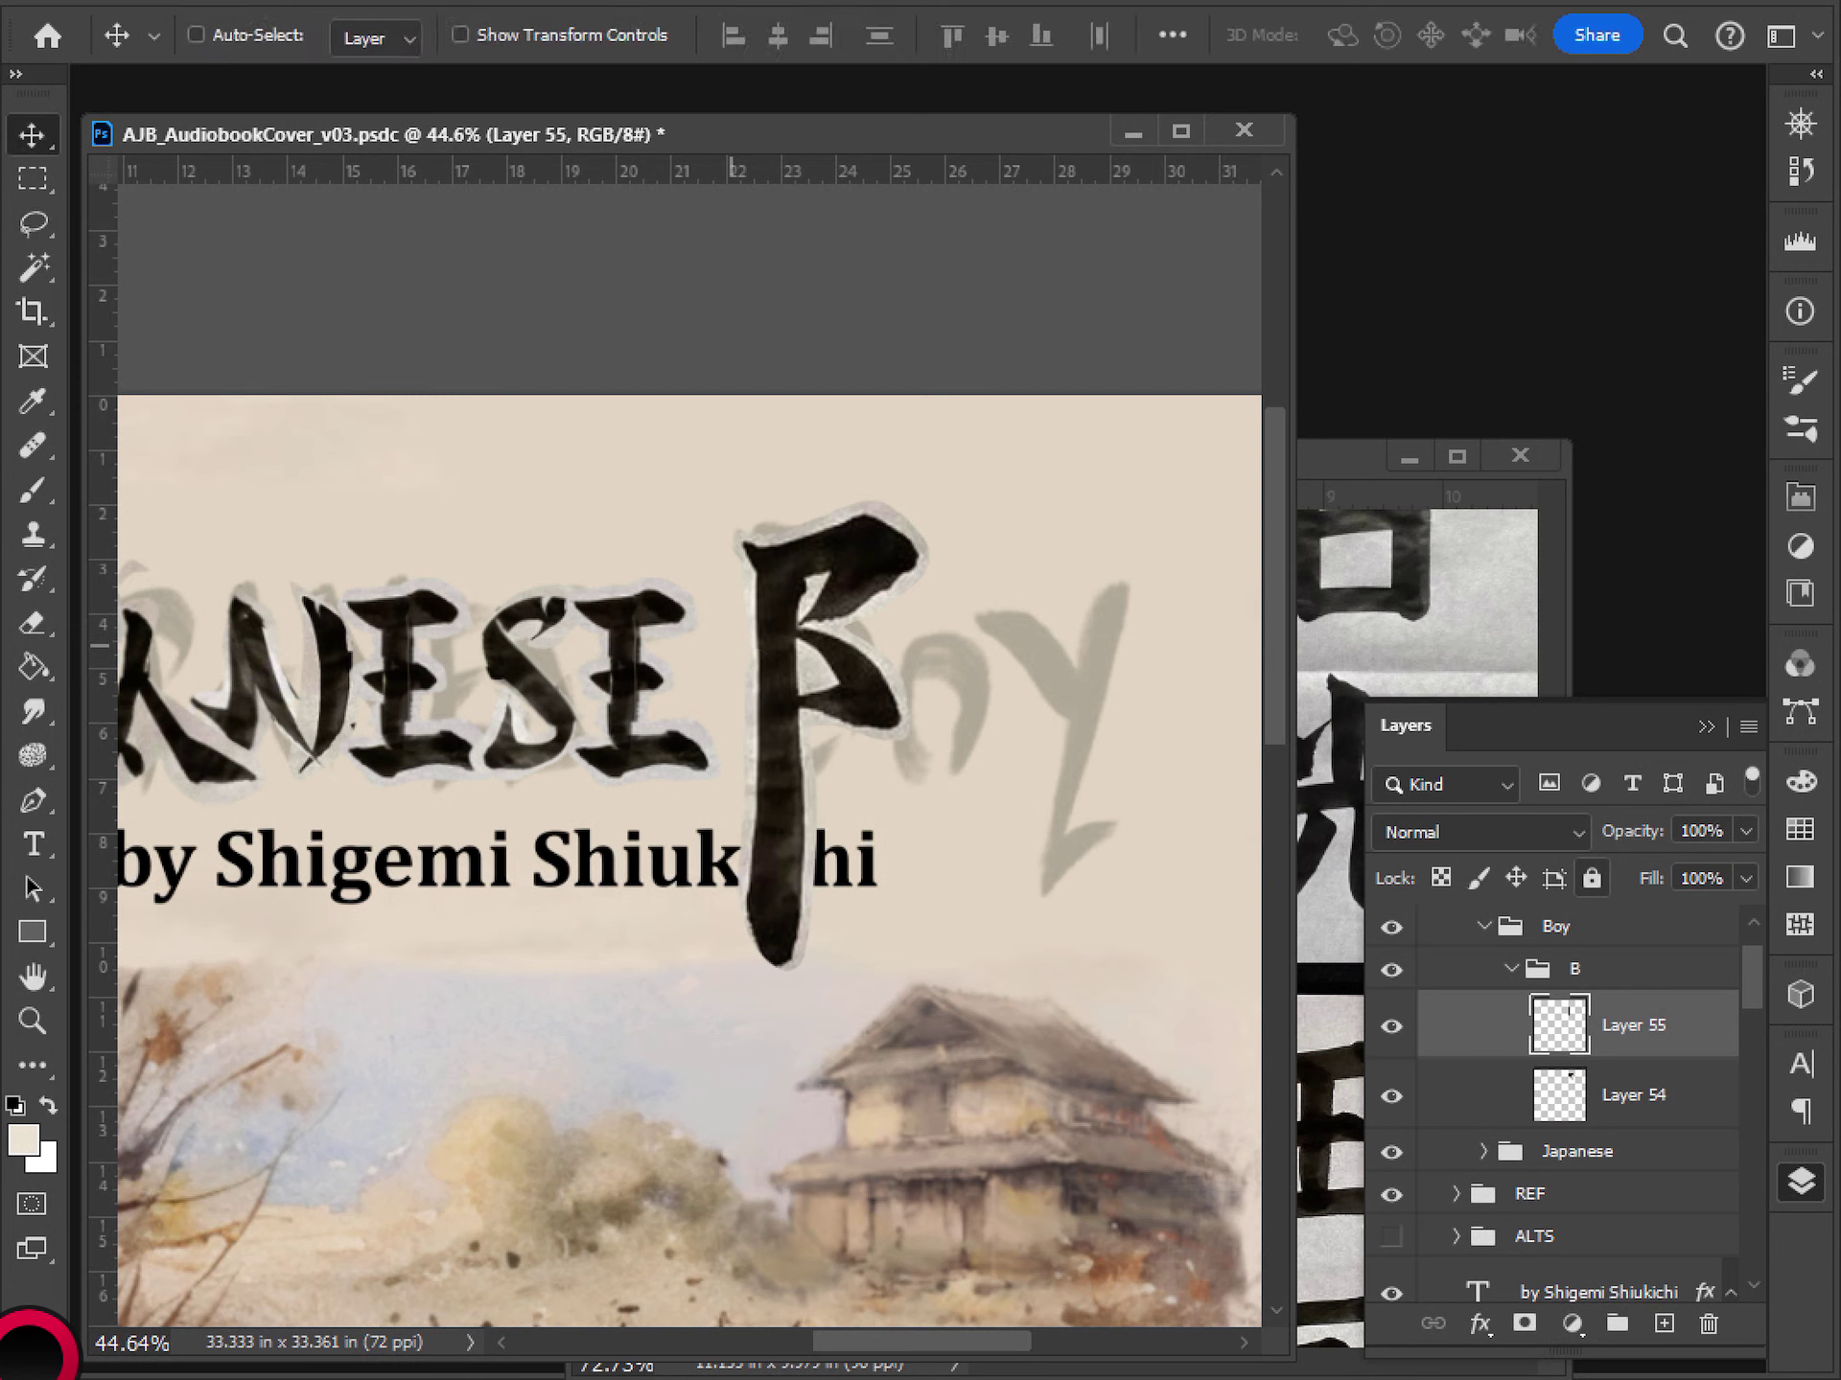
- Scale down the B's stem on Layer 55 and move it up against the bowl, ending near the JAPANESE baseline
mouse_move(777, 896)
left_mouse_down()
mouse_move(792, 670)
mouse_move(782, 813)
left_mouse_up()
mouse_move(834, 533)
left_mouse_down()
mouse_move(699, 511)
mouse_move(754, 544)
left_mouse_up()
key("ctrl+z")
key("ctrl+z")
left_click_drag(777, 747, 777, 747)
key("ctrl+z")
key("ctrl+shift+z")
mouse_move(784, 844)
left_mouse_down()
mouse_move(791, 723)
mouse_move(817, 690)
mouse_move(802, 690)
left_mouse_up()
key("ctrl+t")
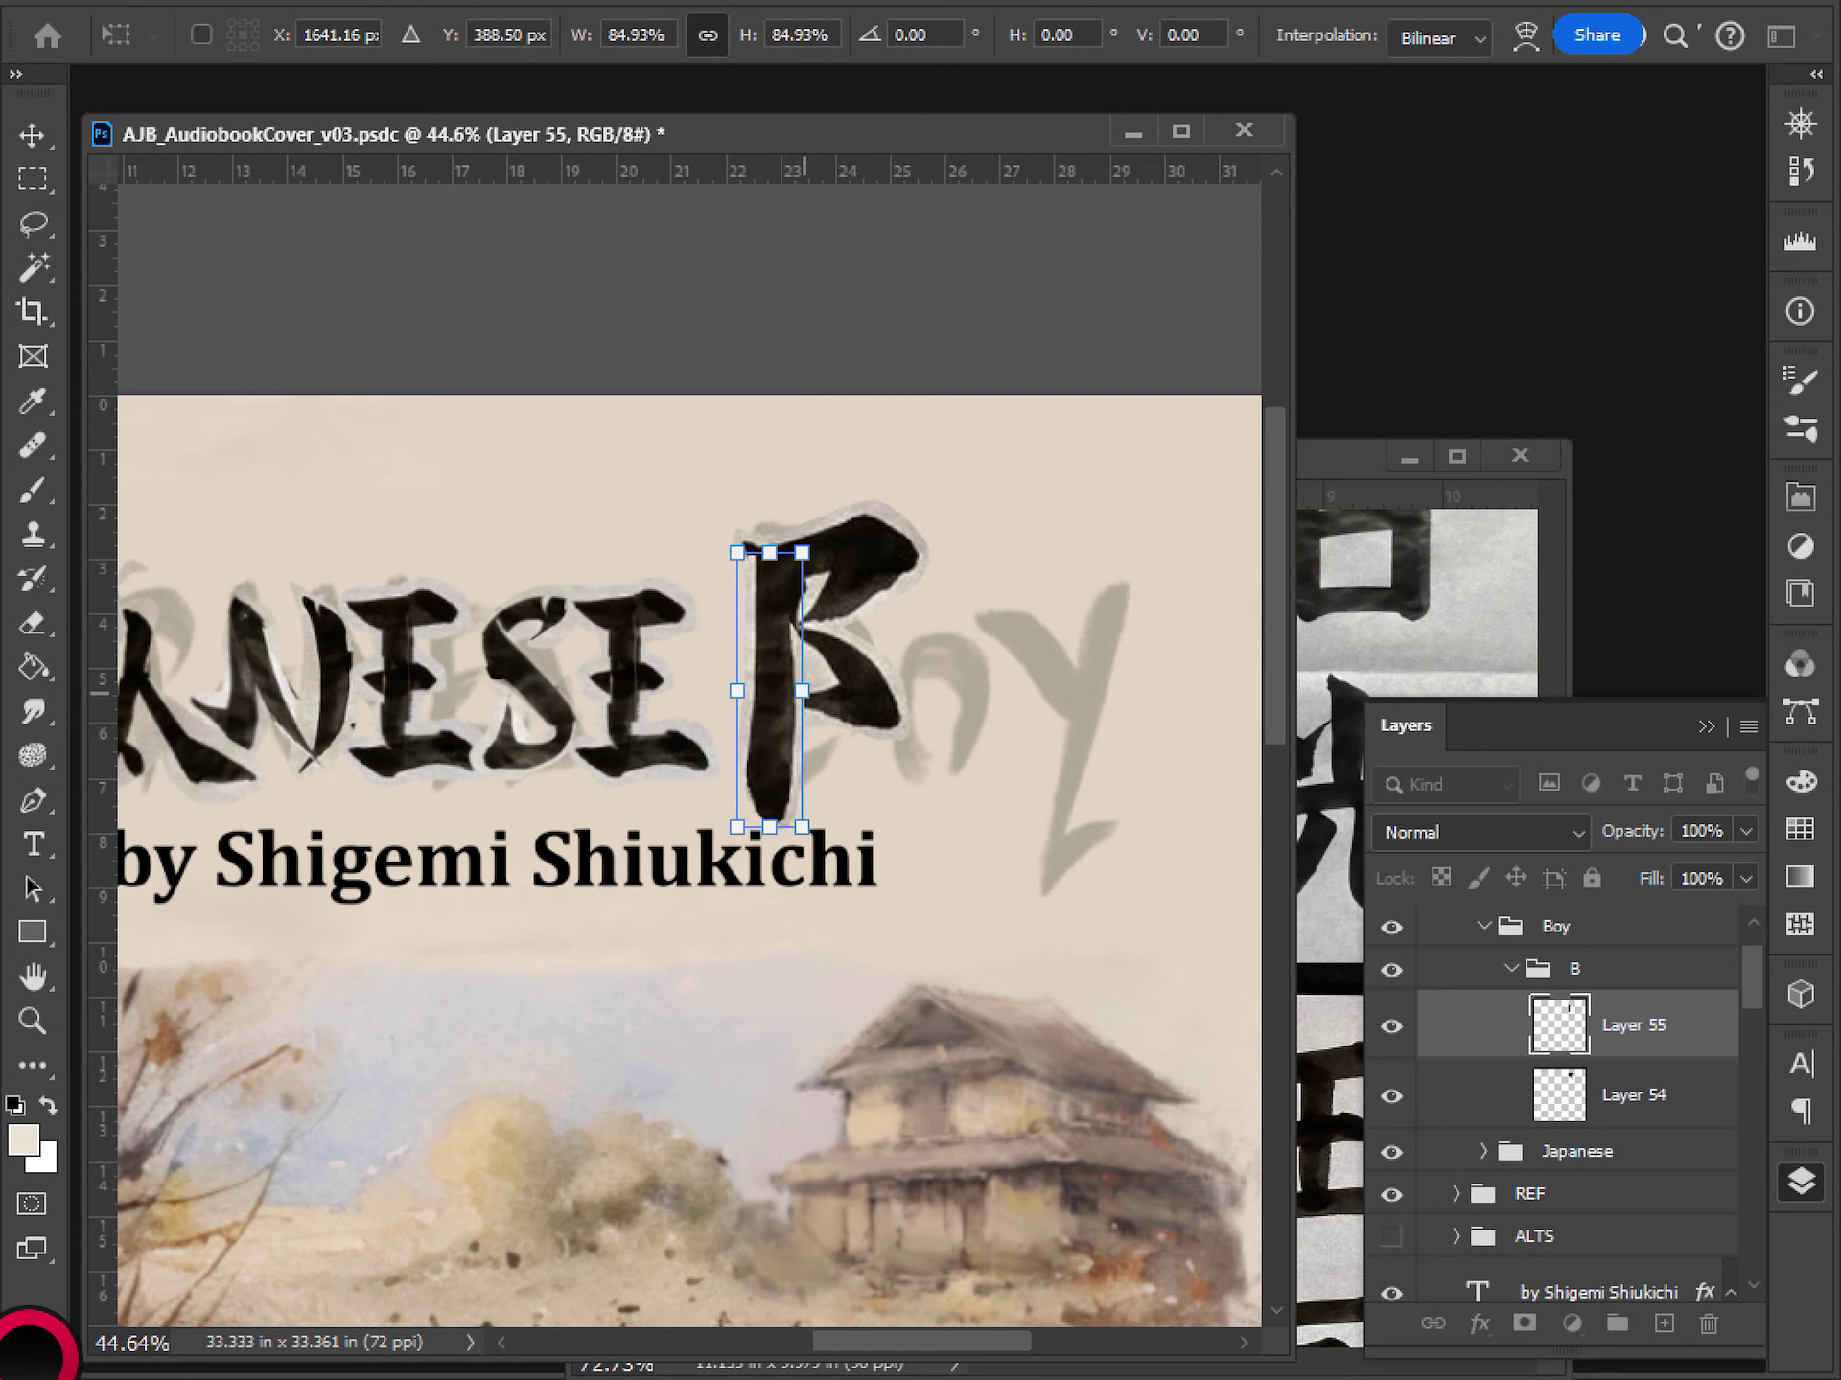
left_click_drag(802, 552, 797, 571)
key("Return")
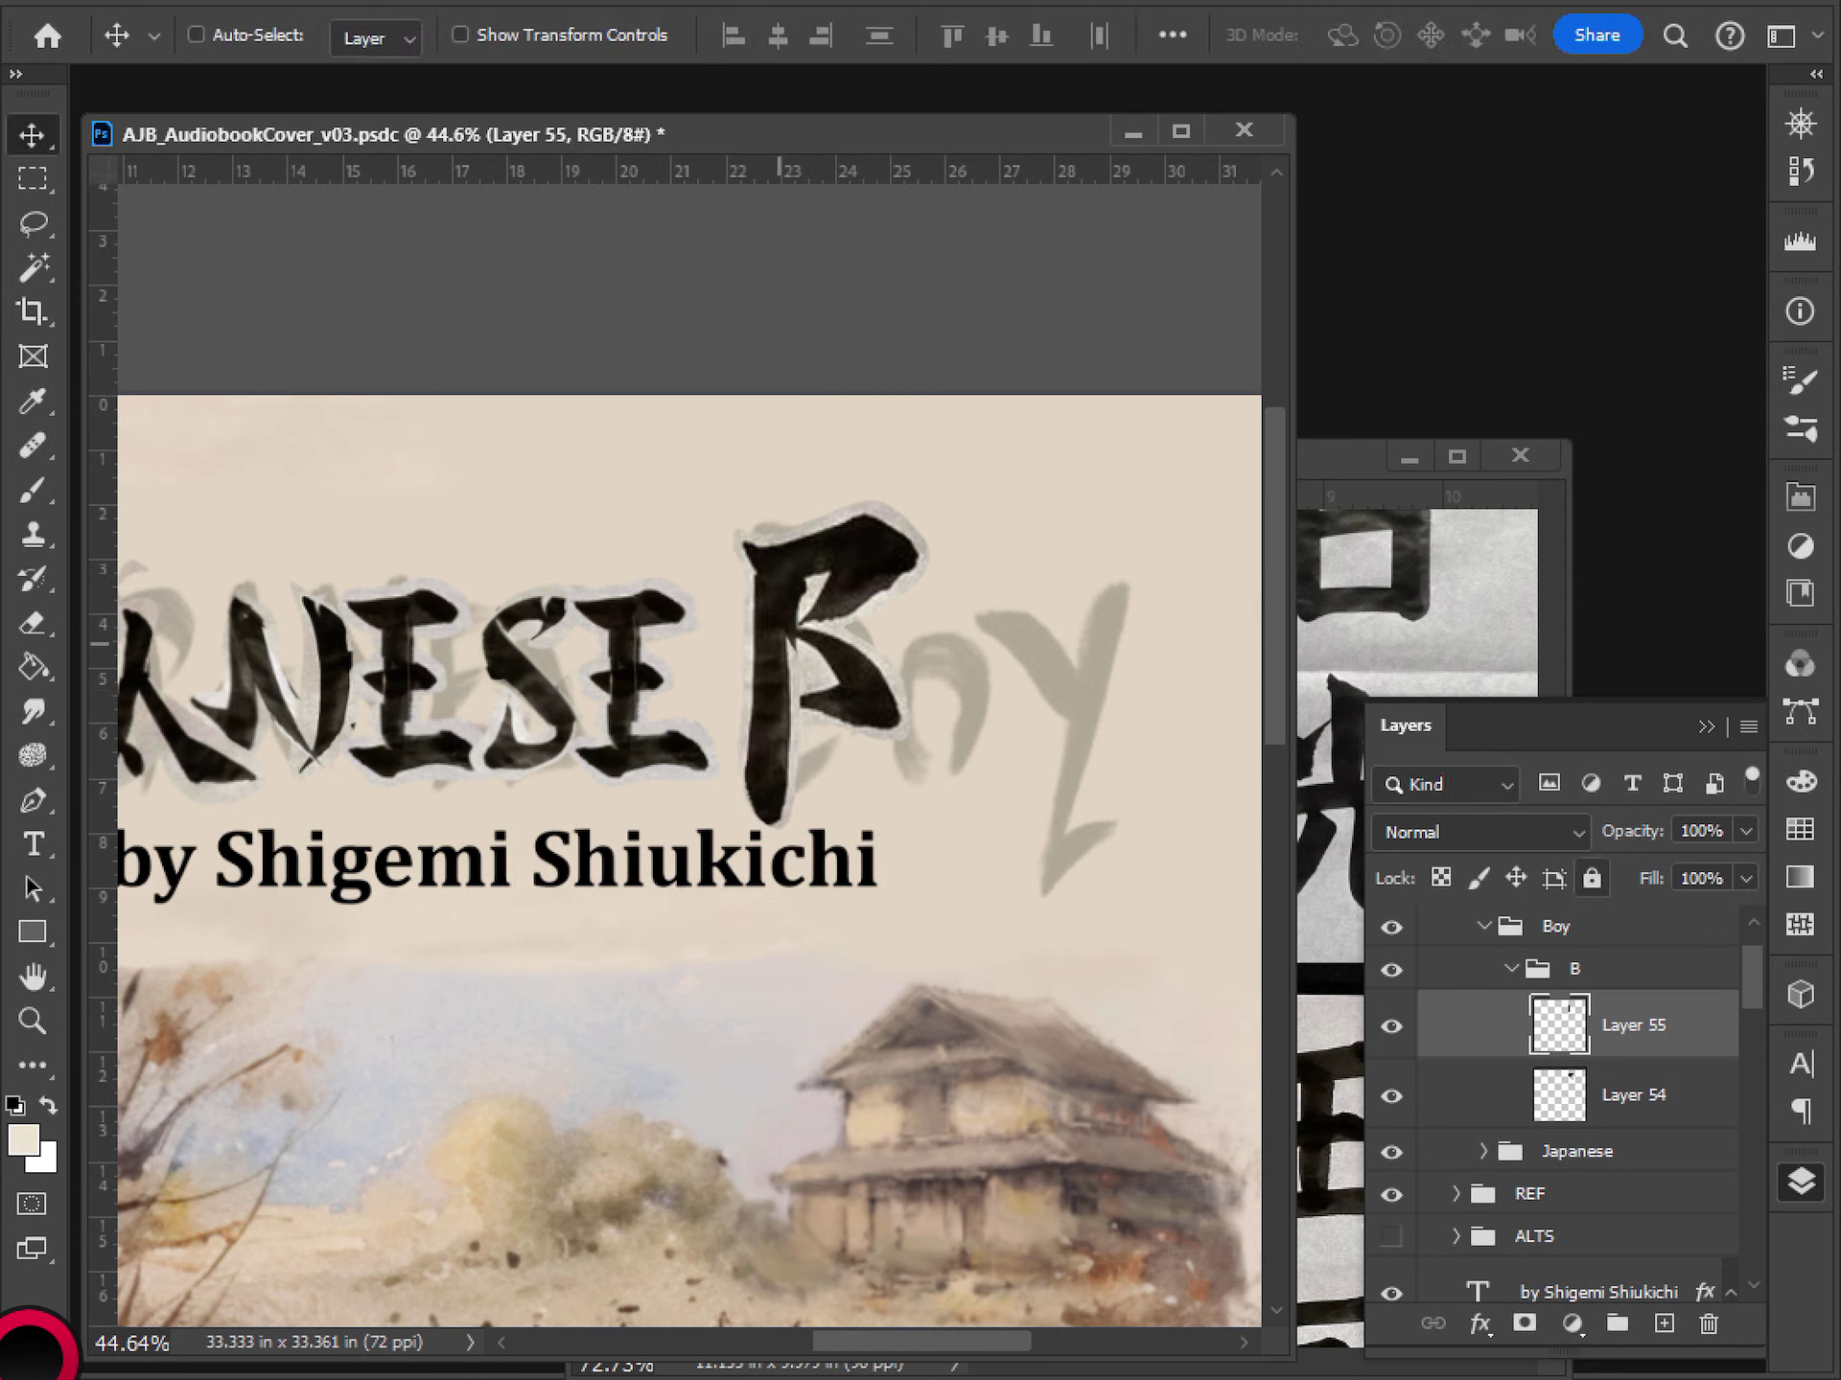
left_click_drag(772, 734, 779, 707)
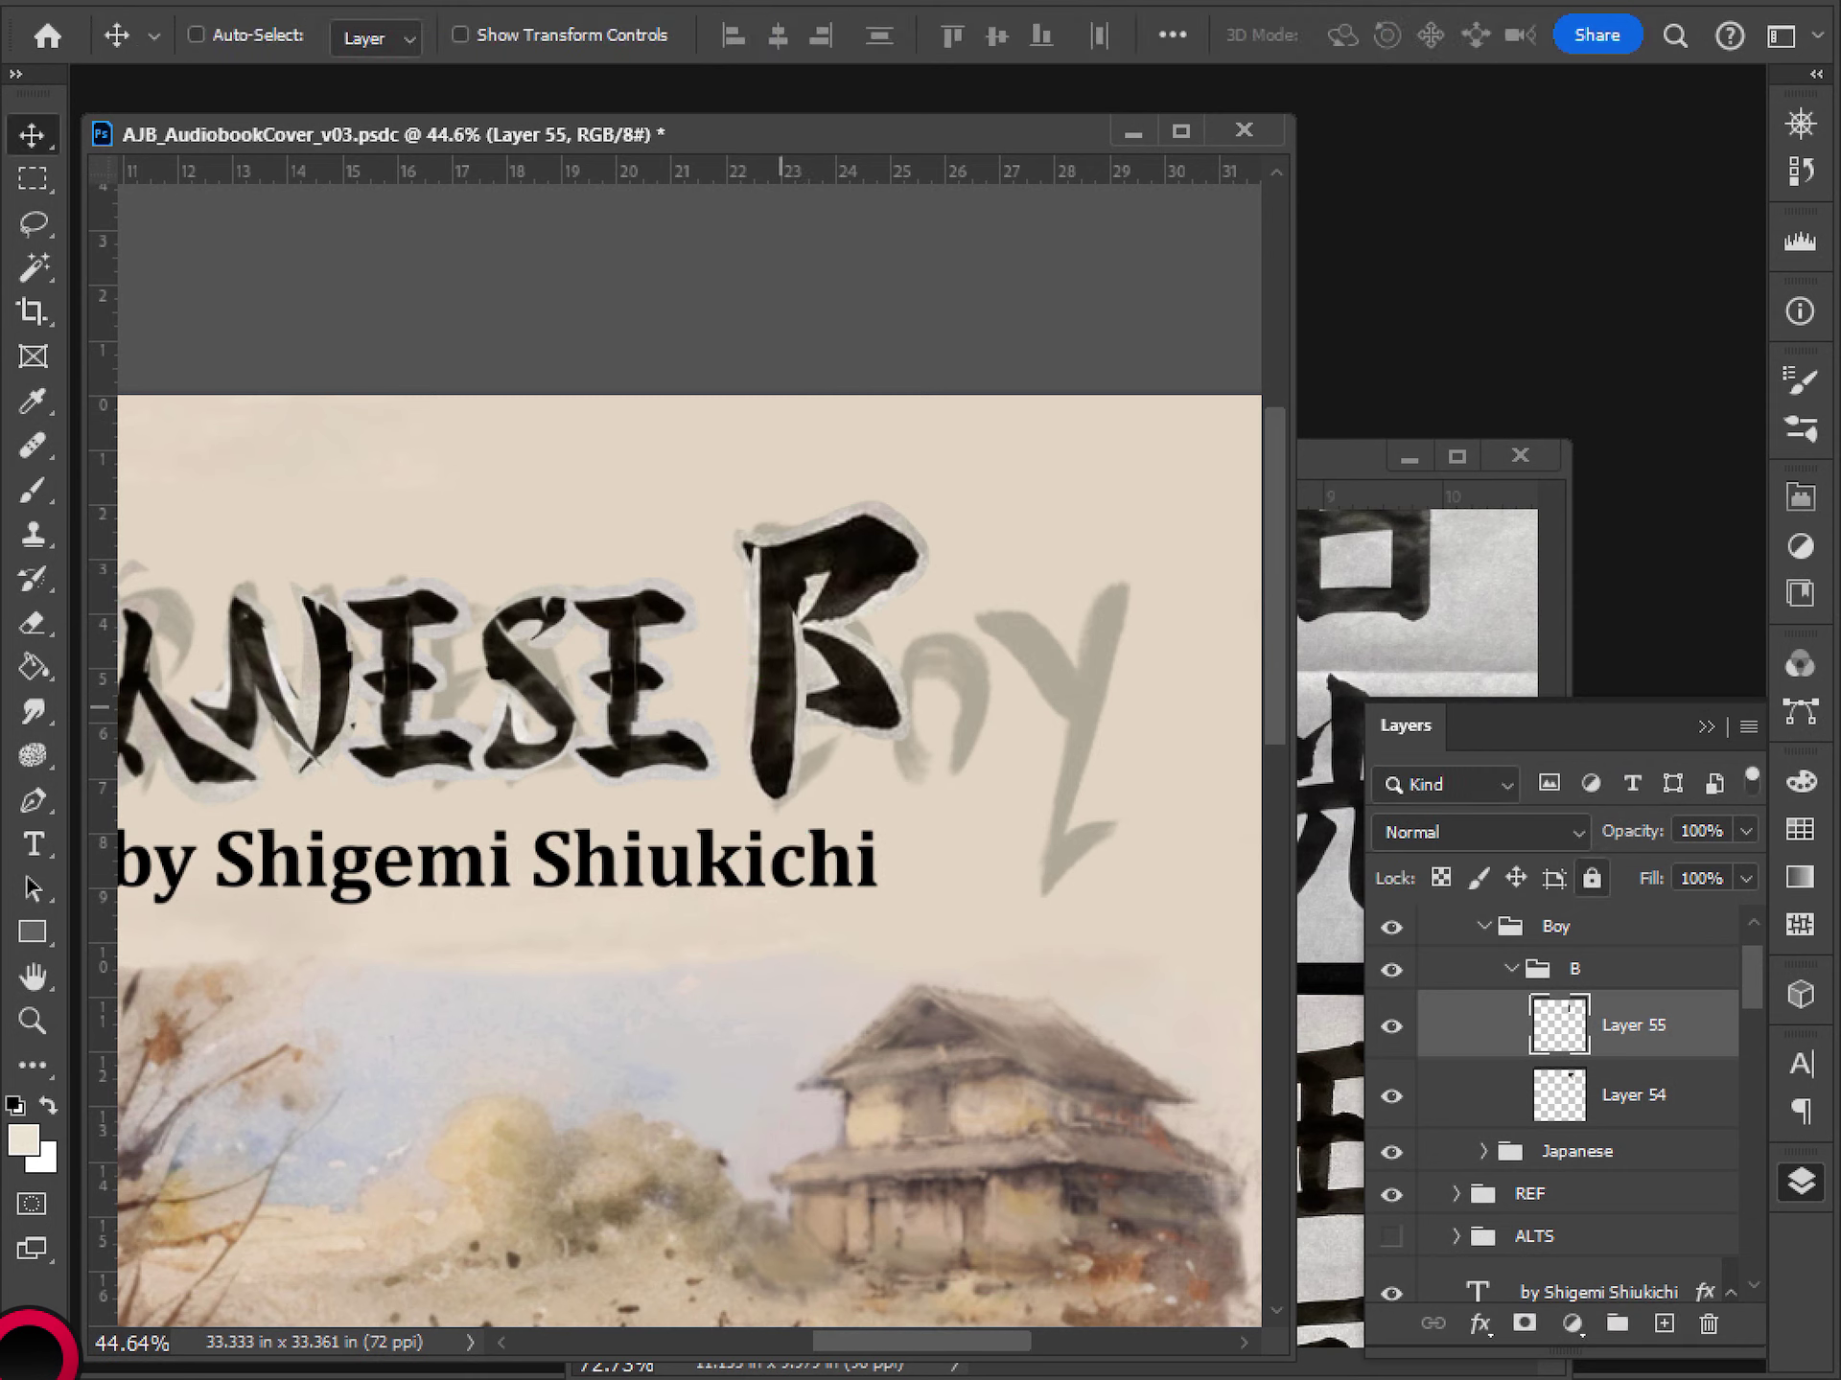
- Lasso the B's upper inner diagonal stroke, beneath the top stroke
key("ctrl+minus")
key("ctrl+minus")
key("ctrl+minus")
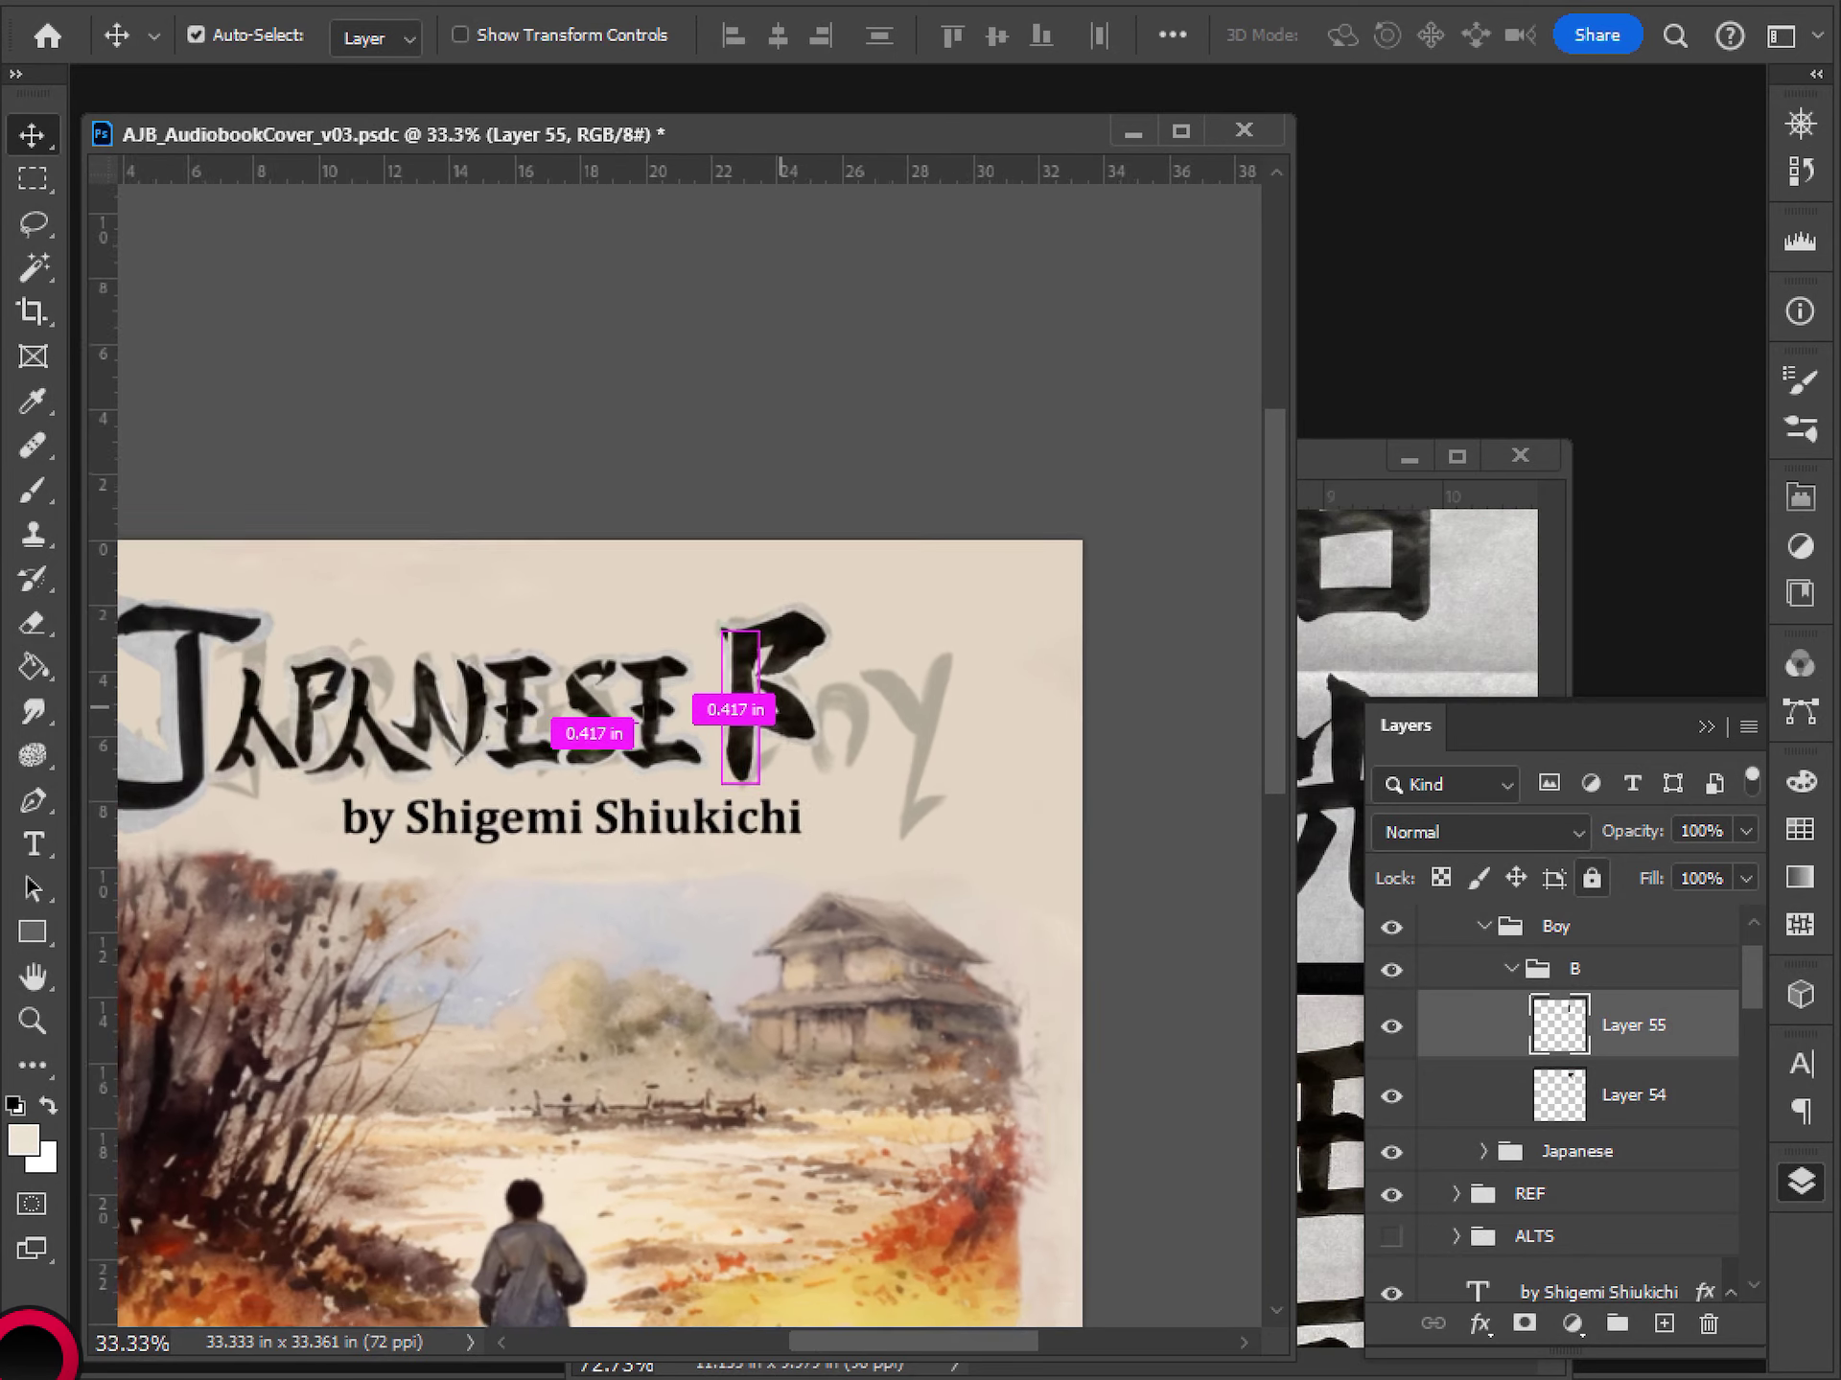
left_click_drag(633, 881, 700, 871)
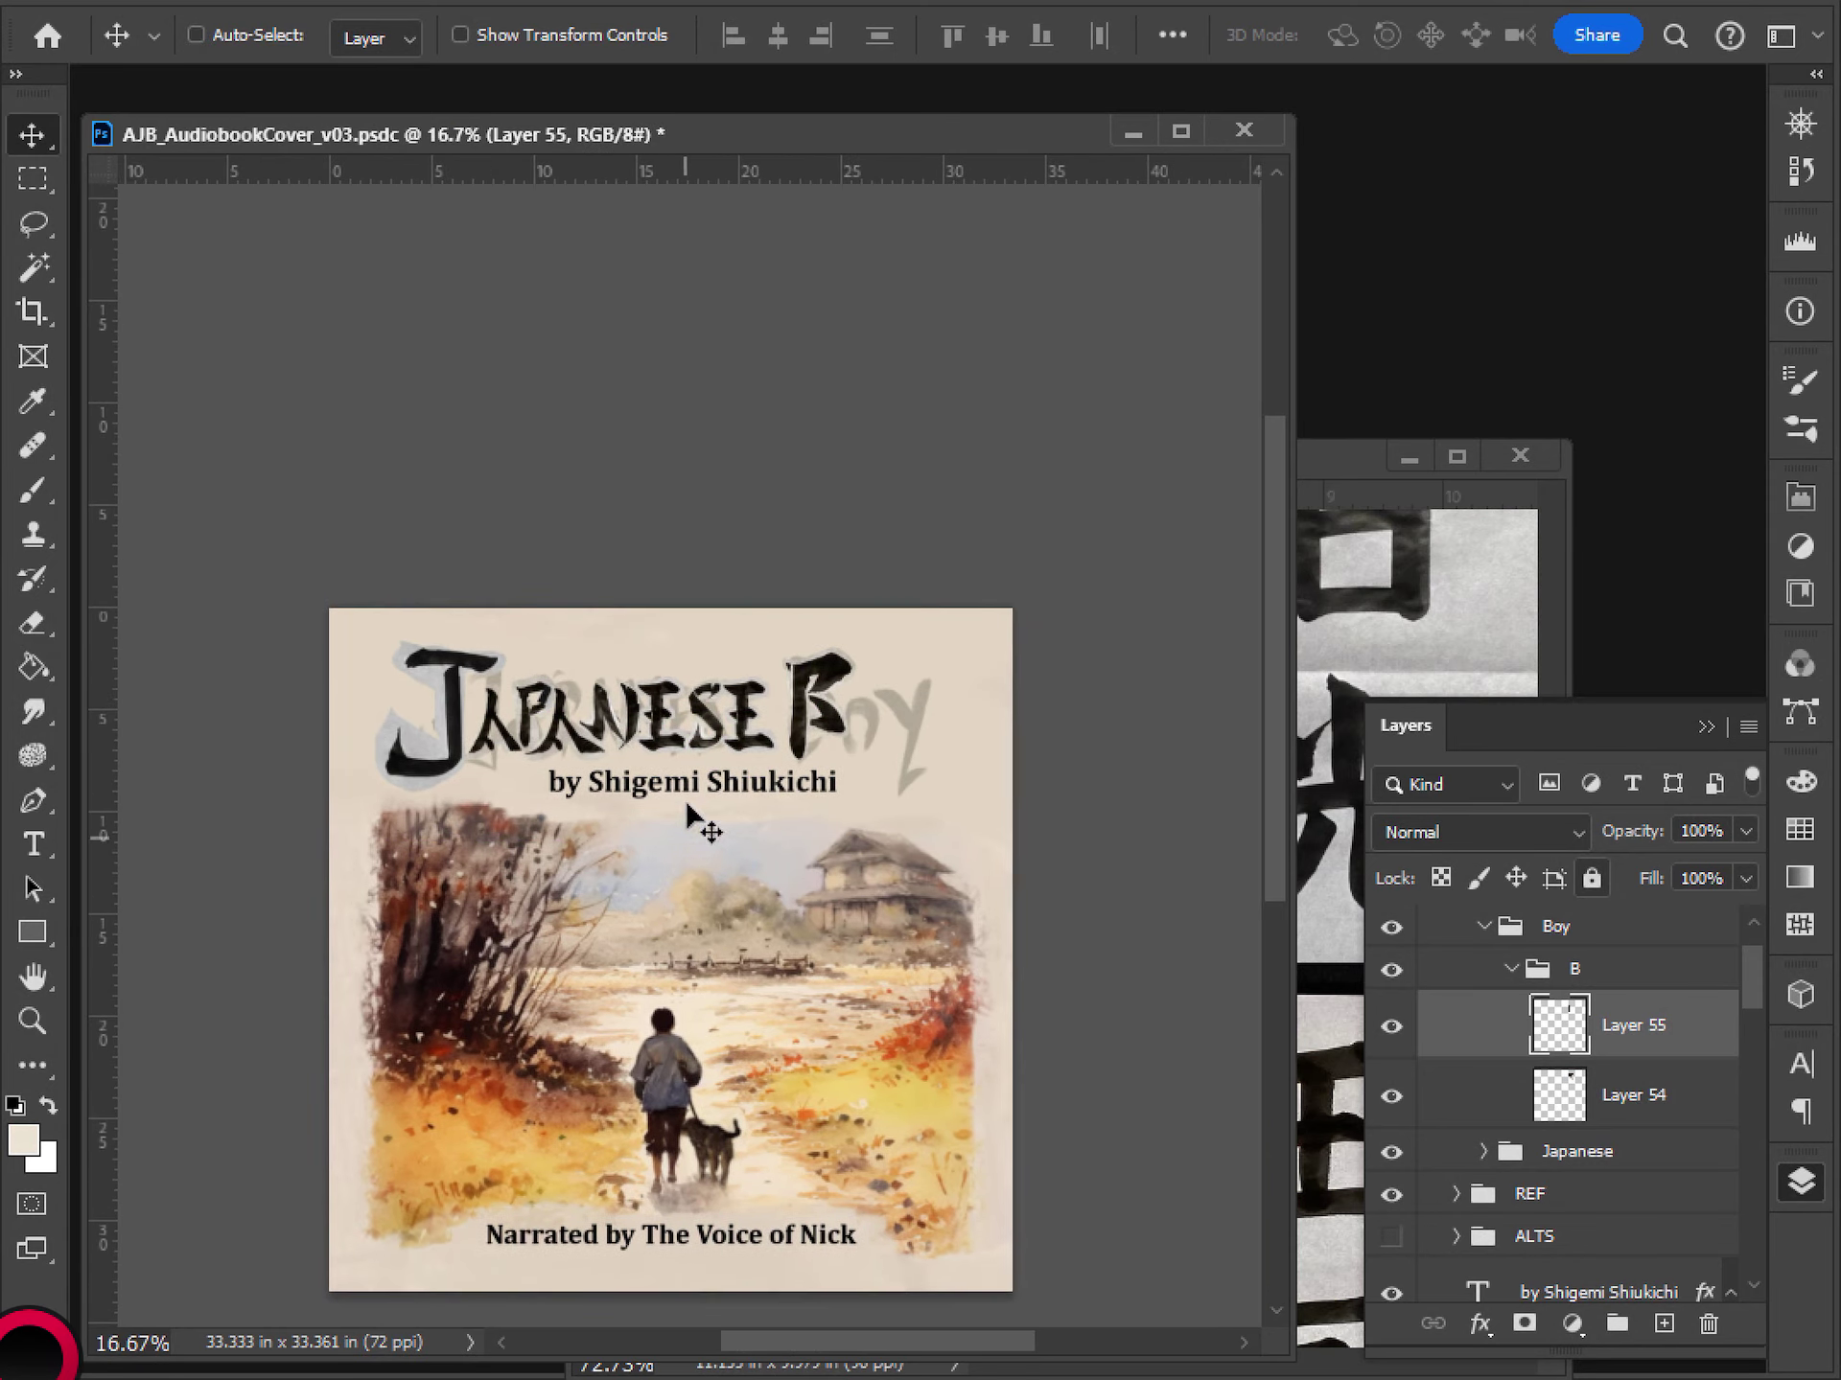
scroll(862, 729, "up", 7)
left_click_drag(776, 794, 801, 806)
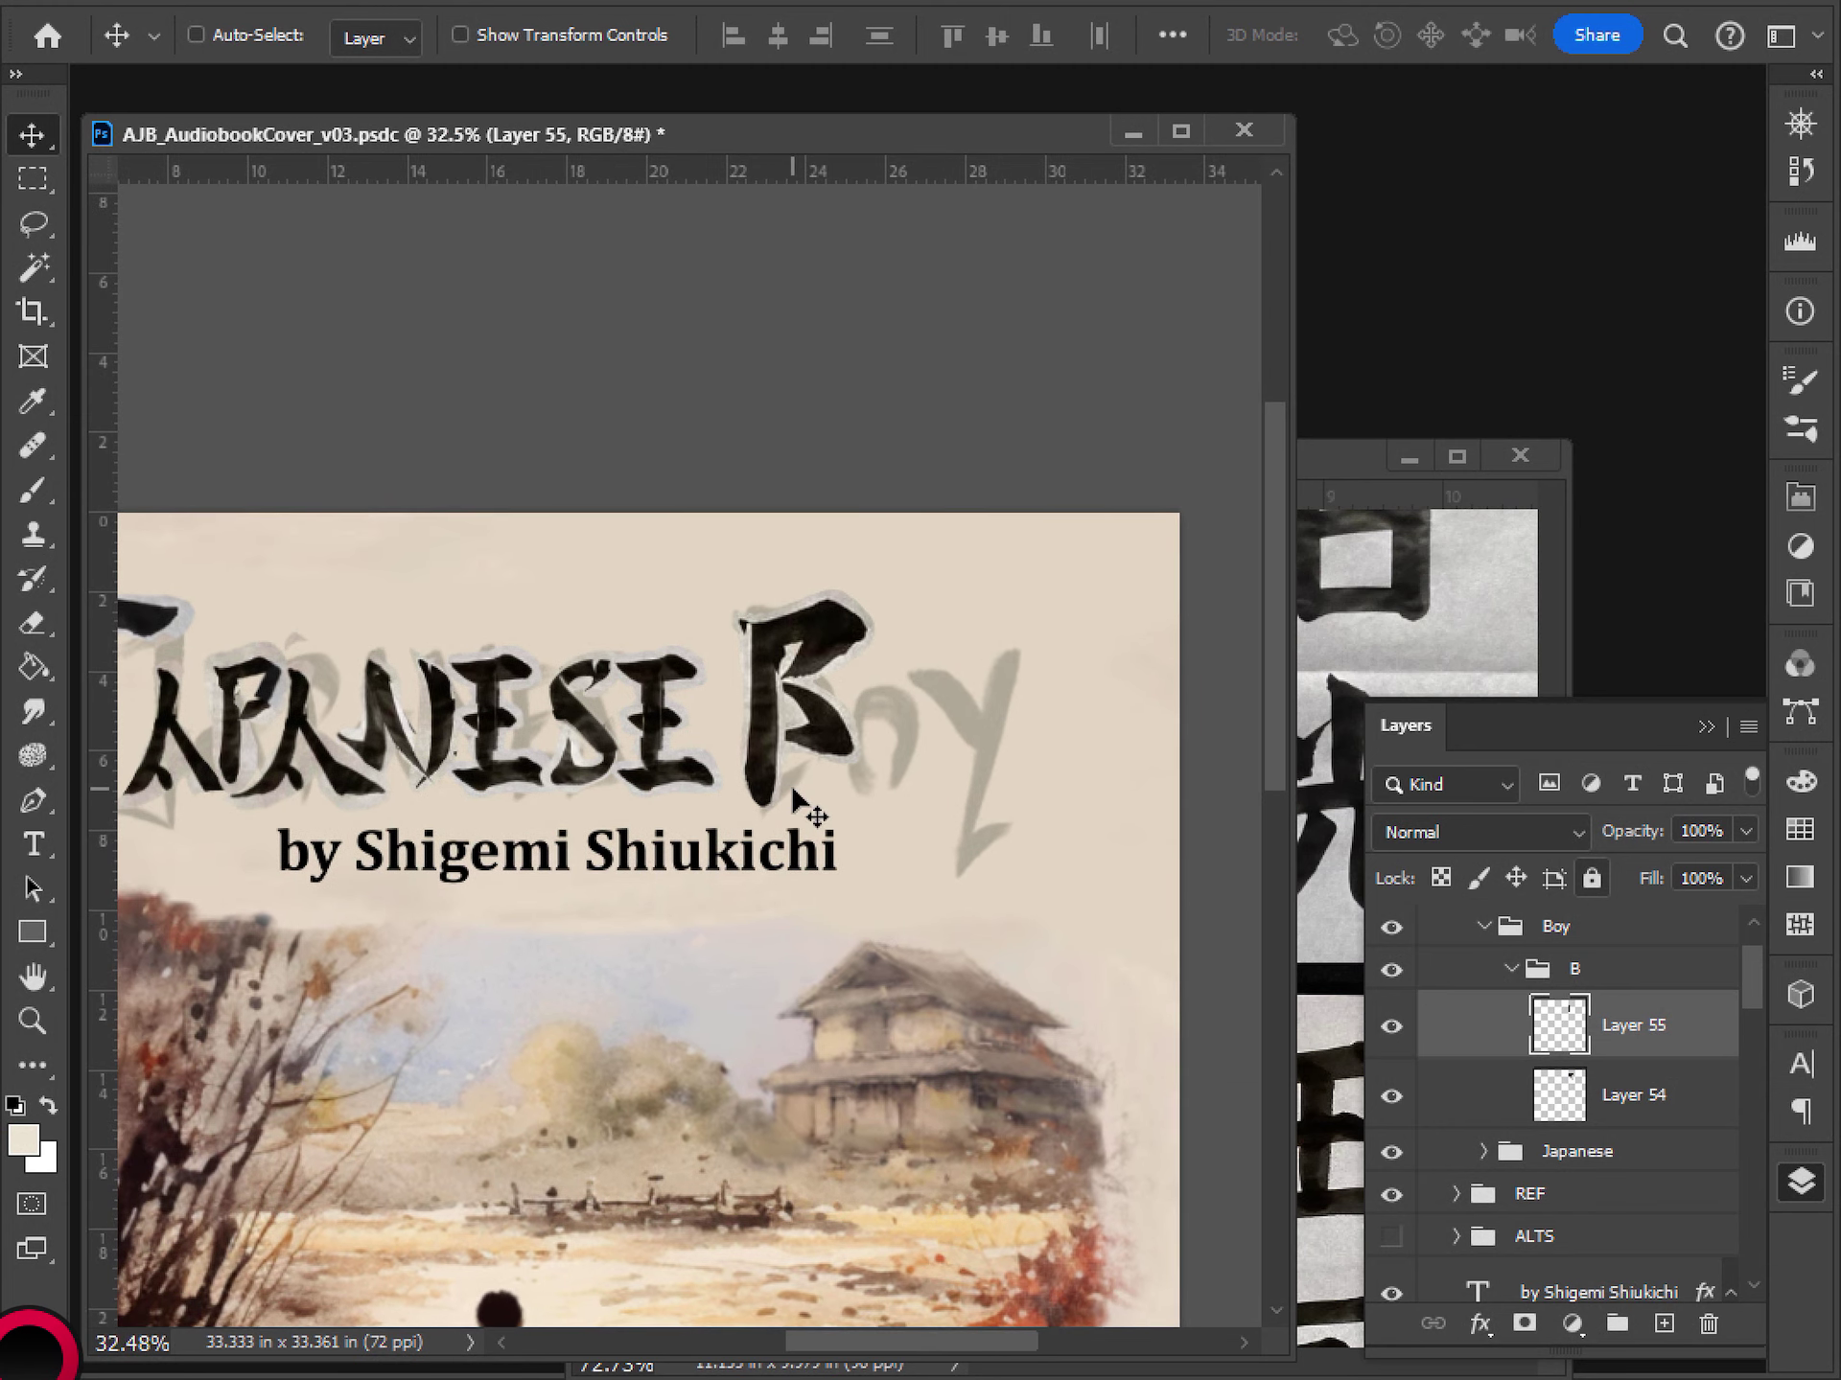
key("l")
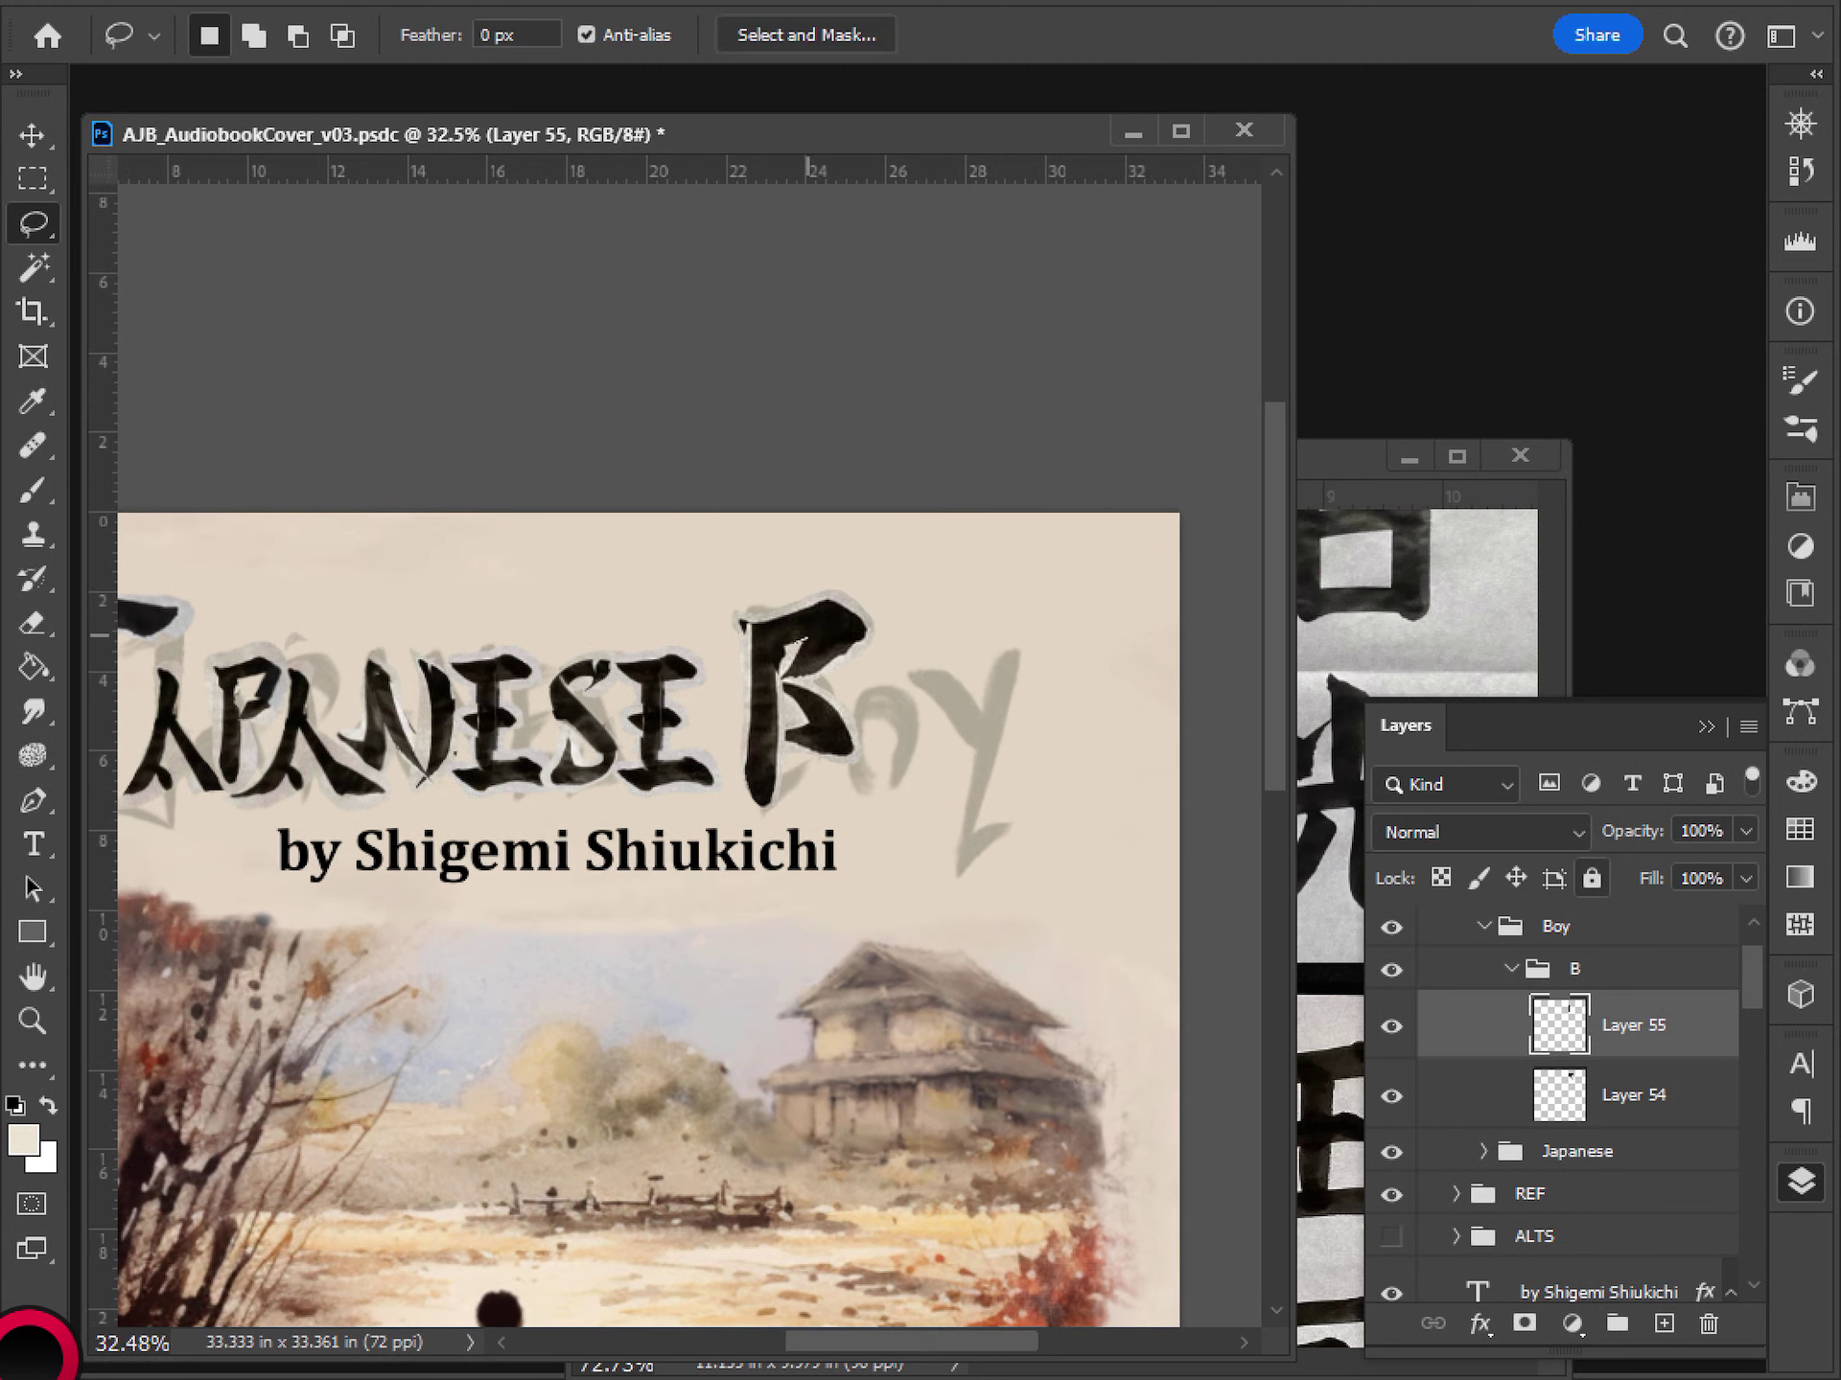
left_click_drag(821, 679, 784, 675)
- Try to narrow the lassoed inner stroke on Layer 54 with Free Transform, and restore its original shape and selection
key("ctrl+t")
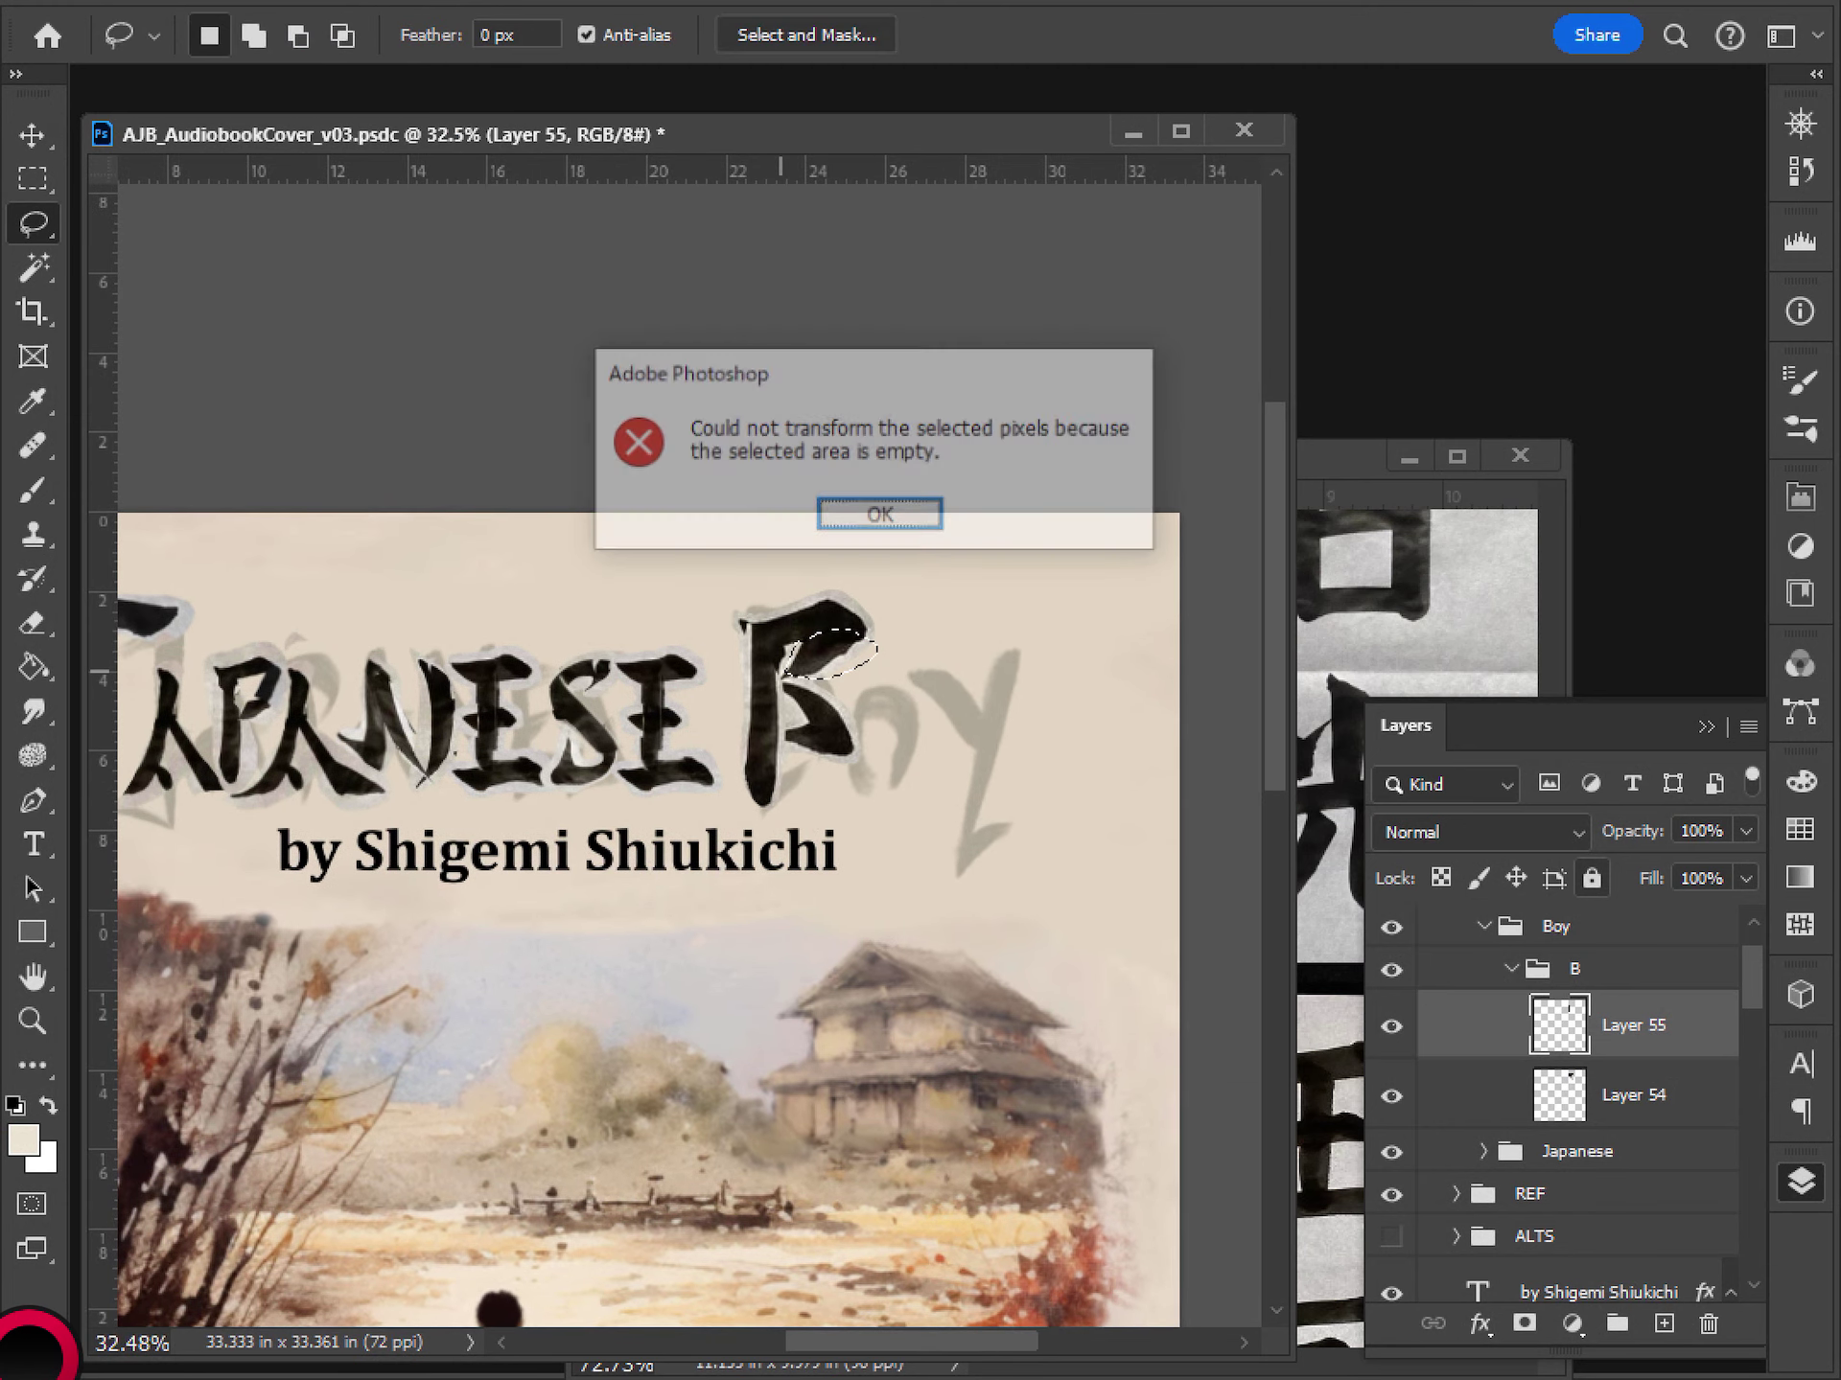
left_click(878, 512)
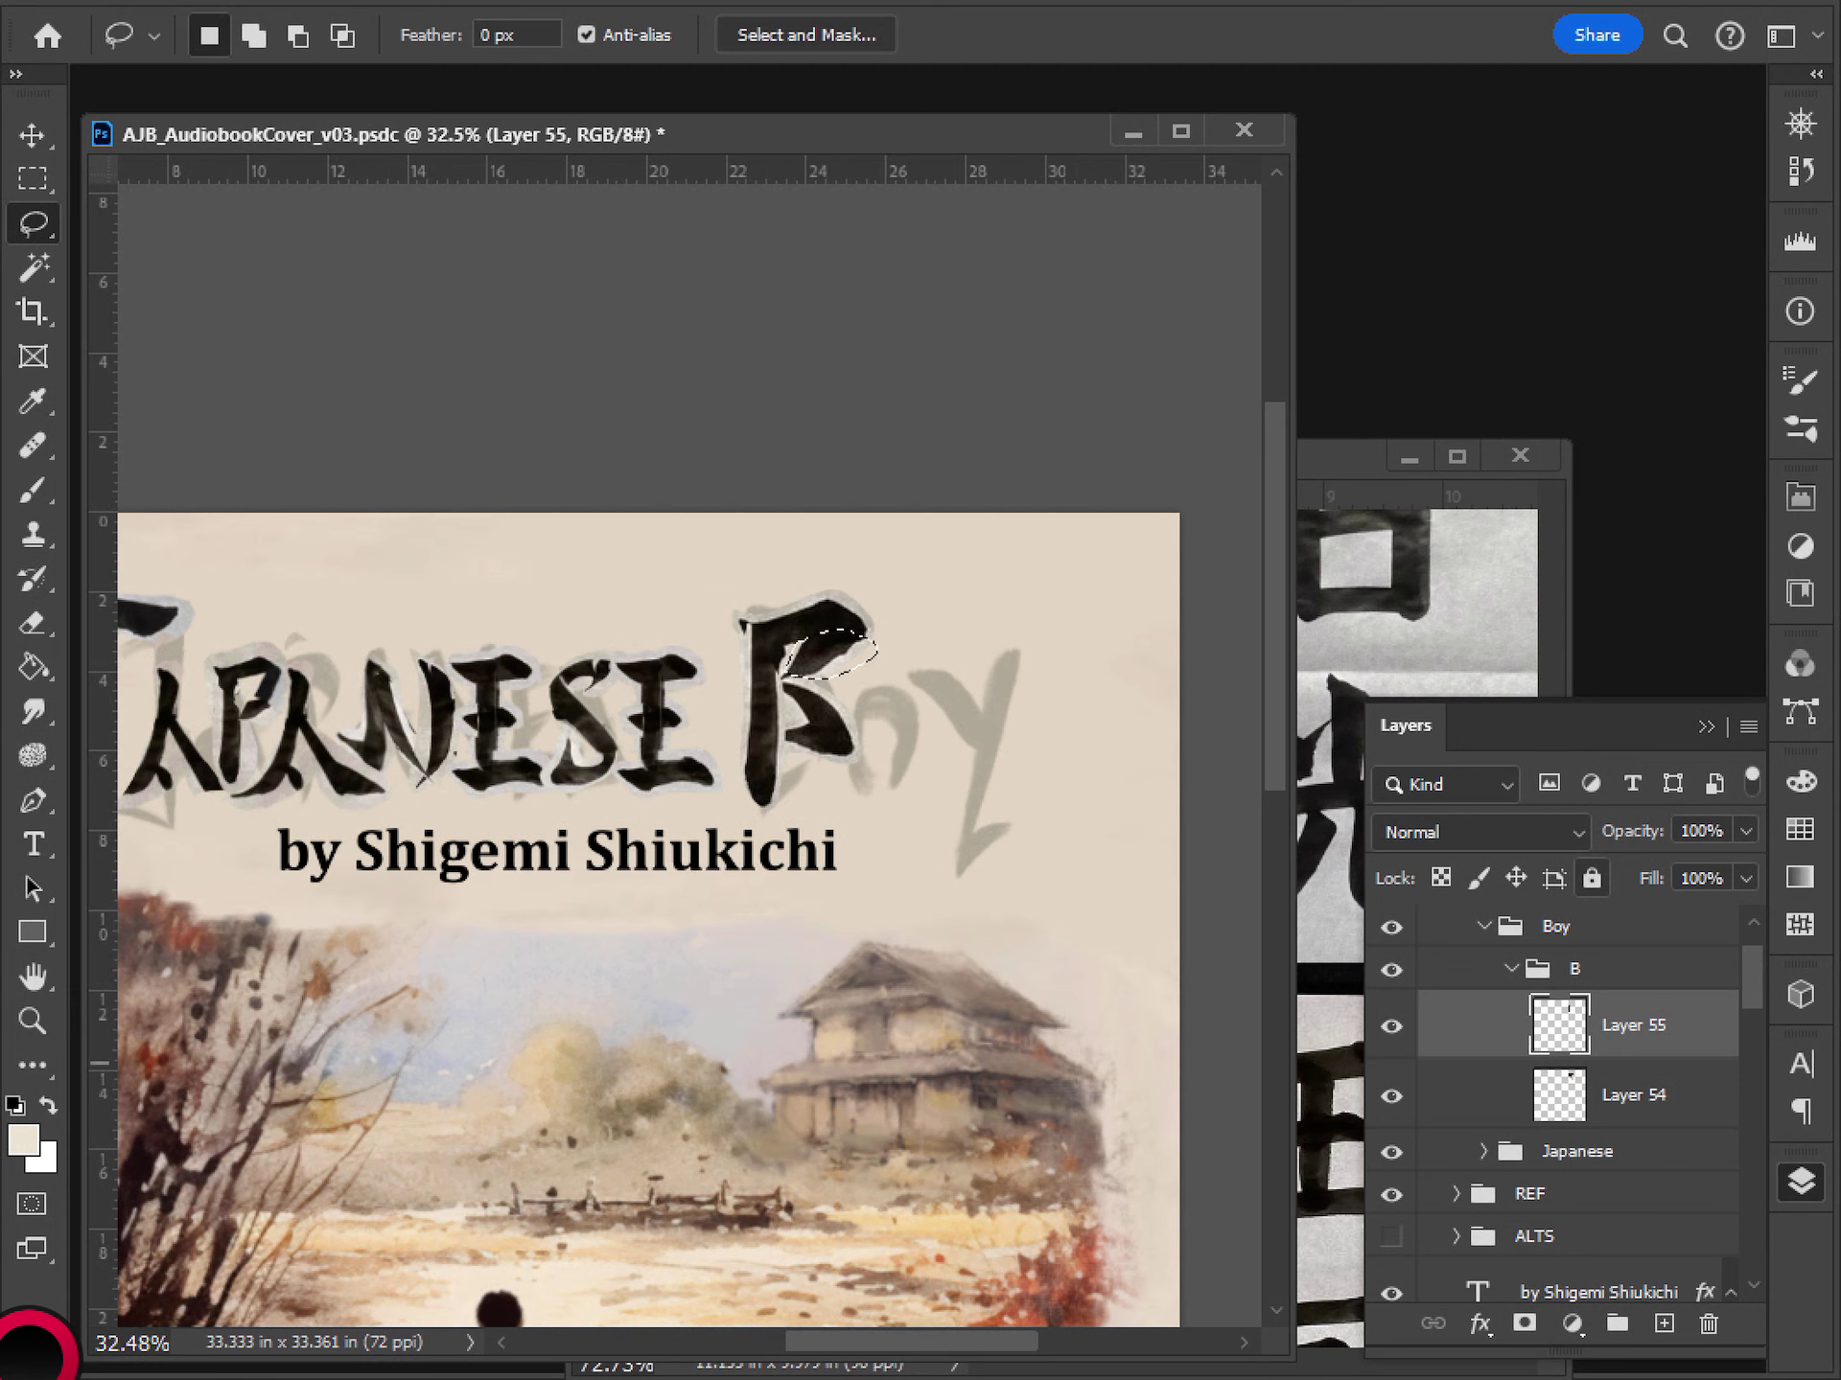
key("alt+bracketleft")
key("ctrl+t")
left_click_drag(781, 652, 860, 656)
key("Return")
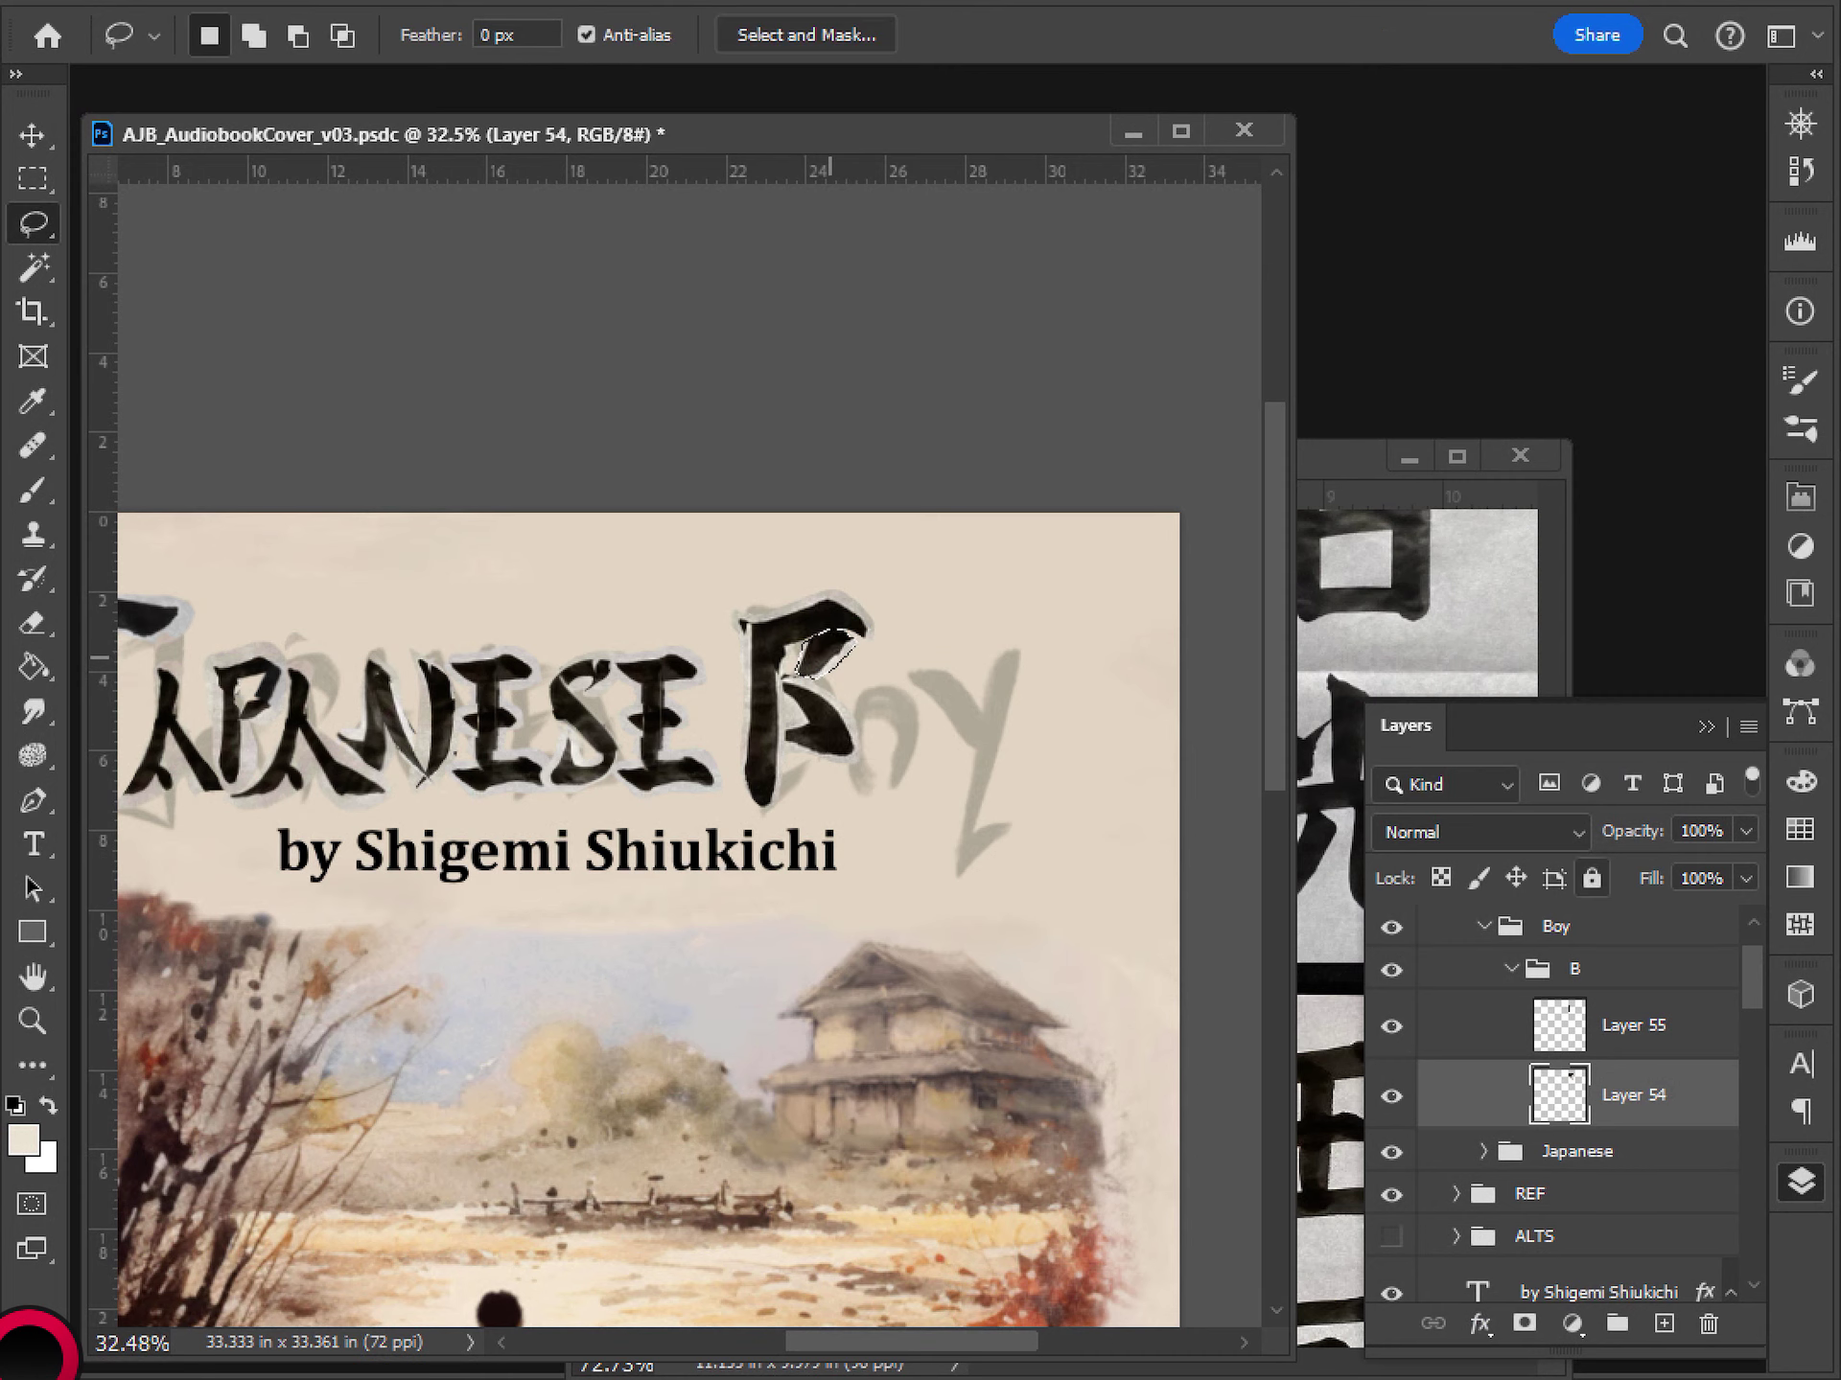
key("ctrl+d")
scroll(912, 764, "down", 3)
scroll(912, 764, "up", 6)
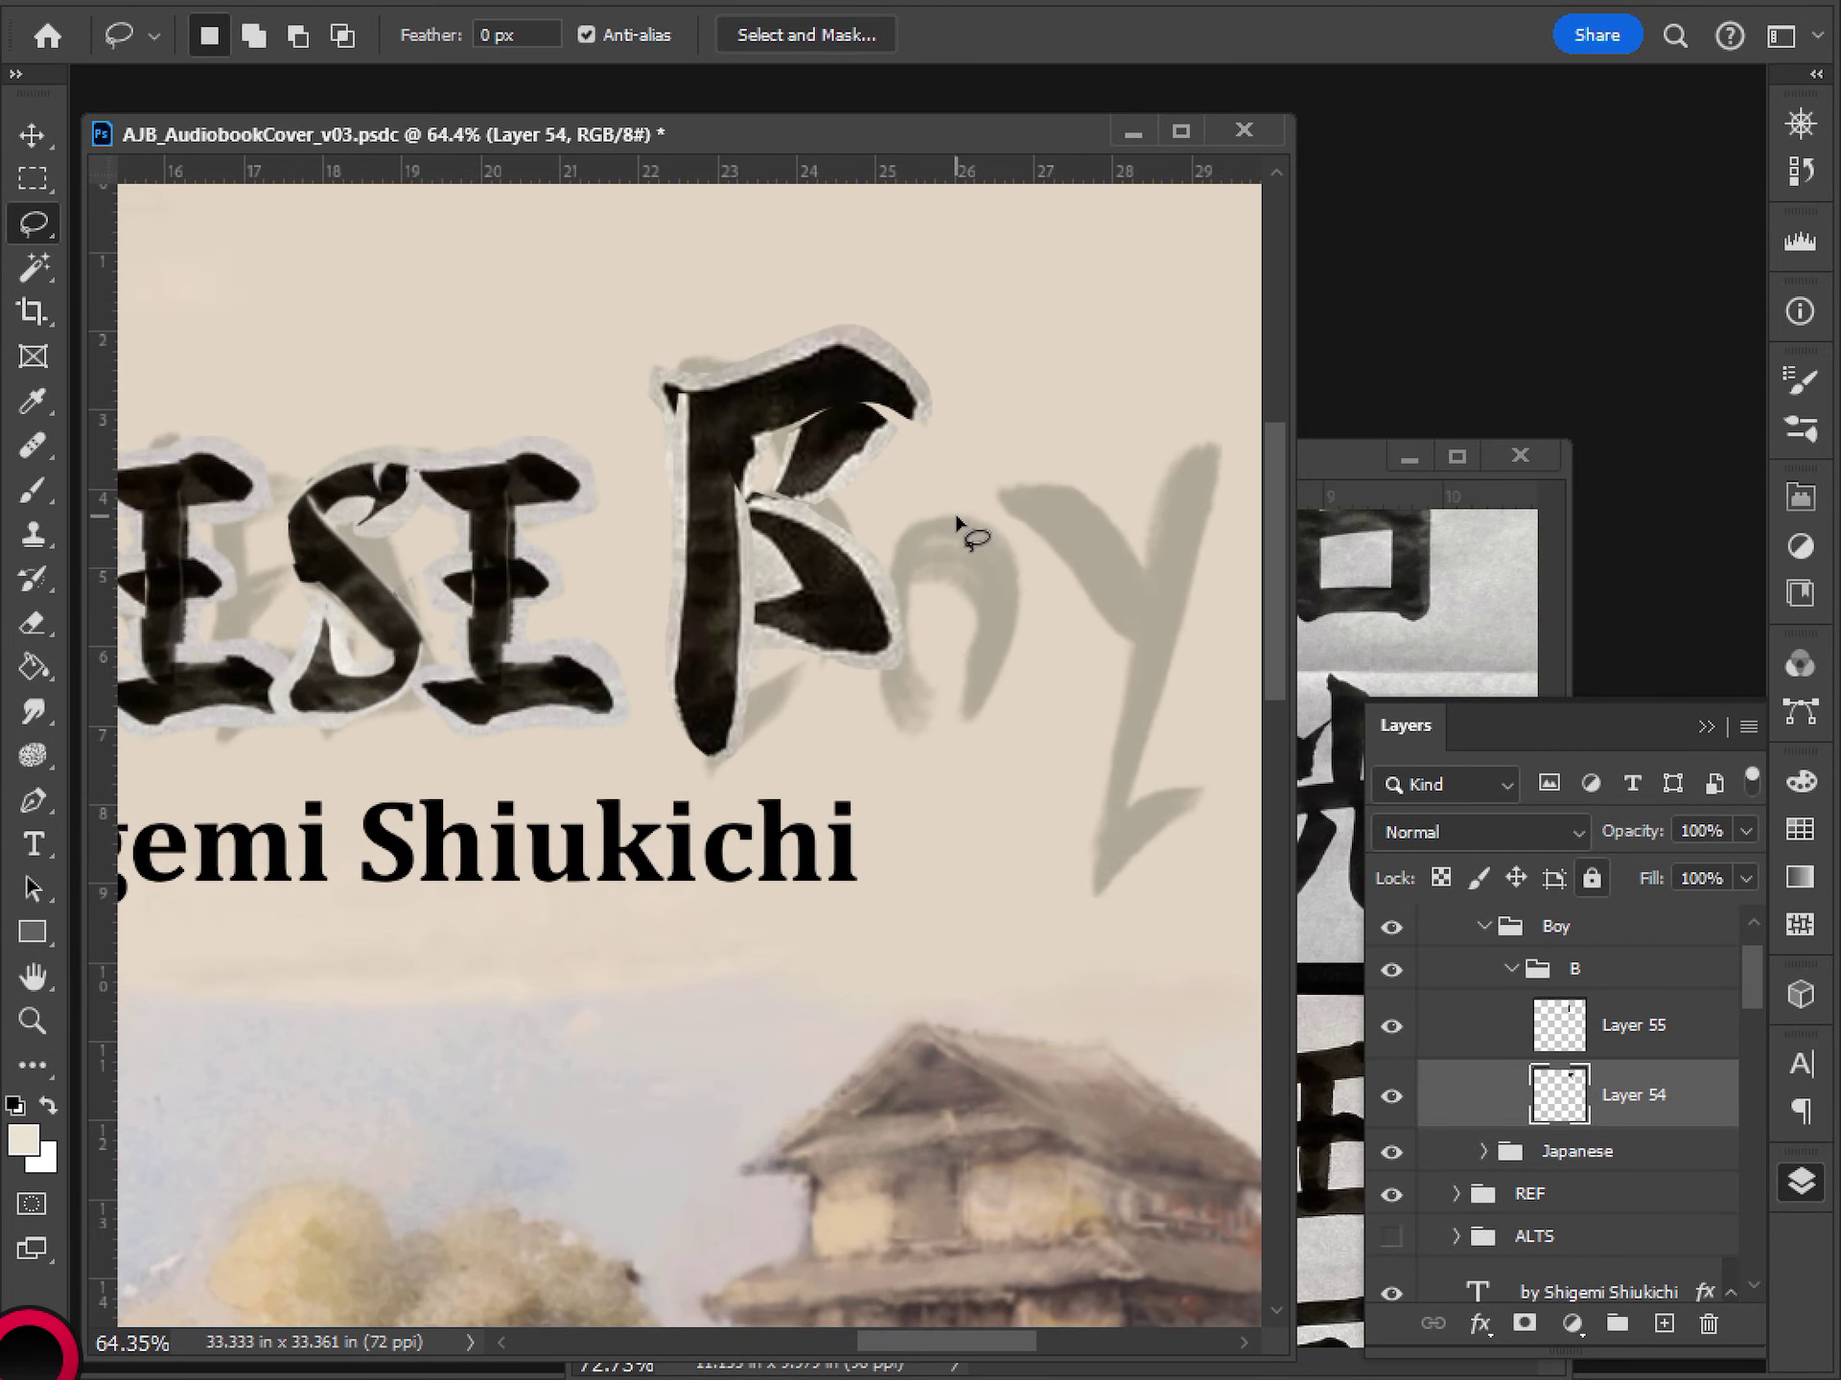
key("ctrl+shift+d")
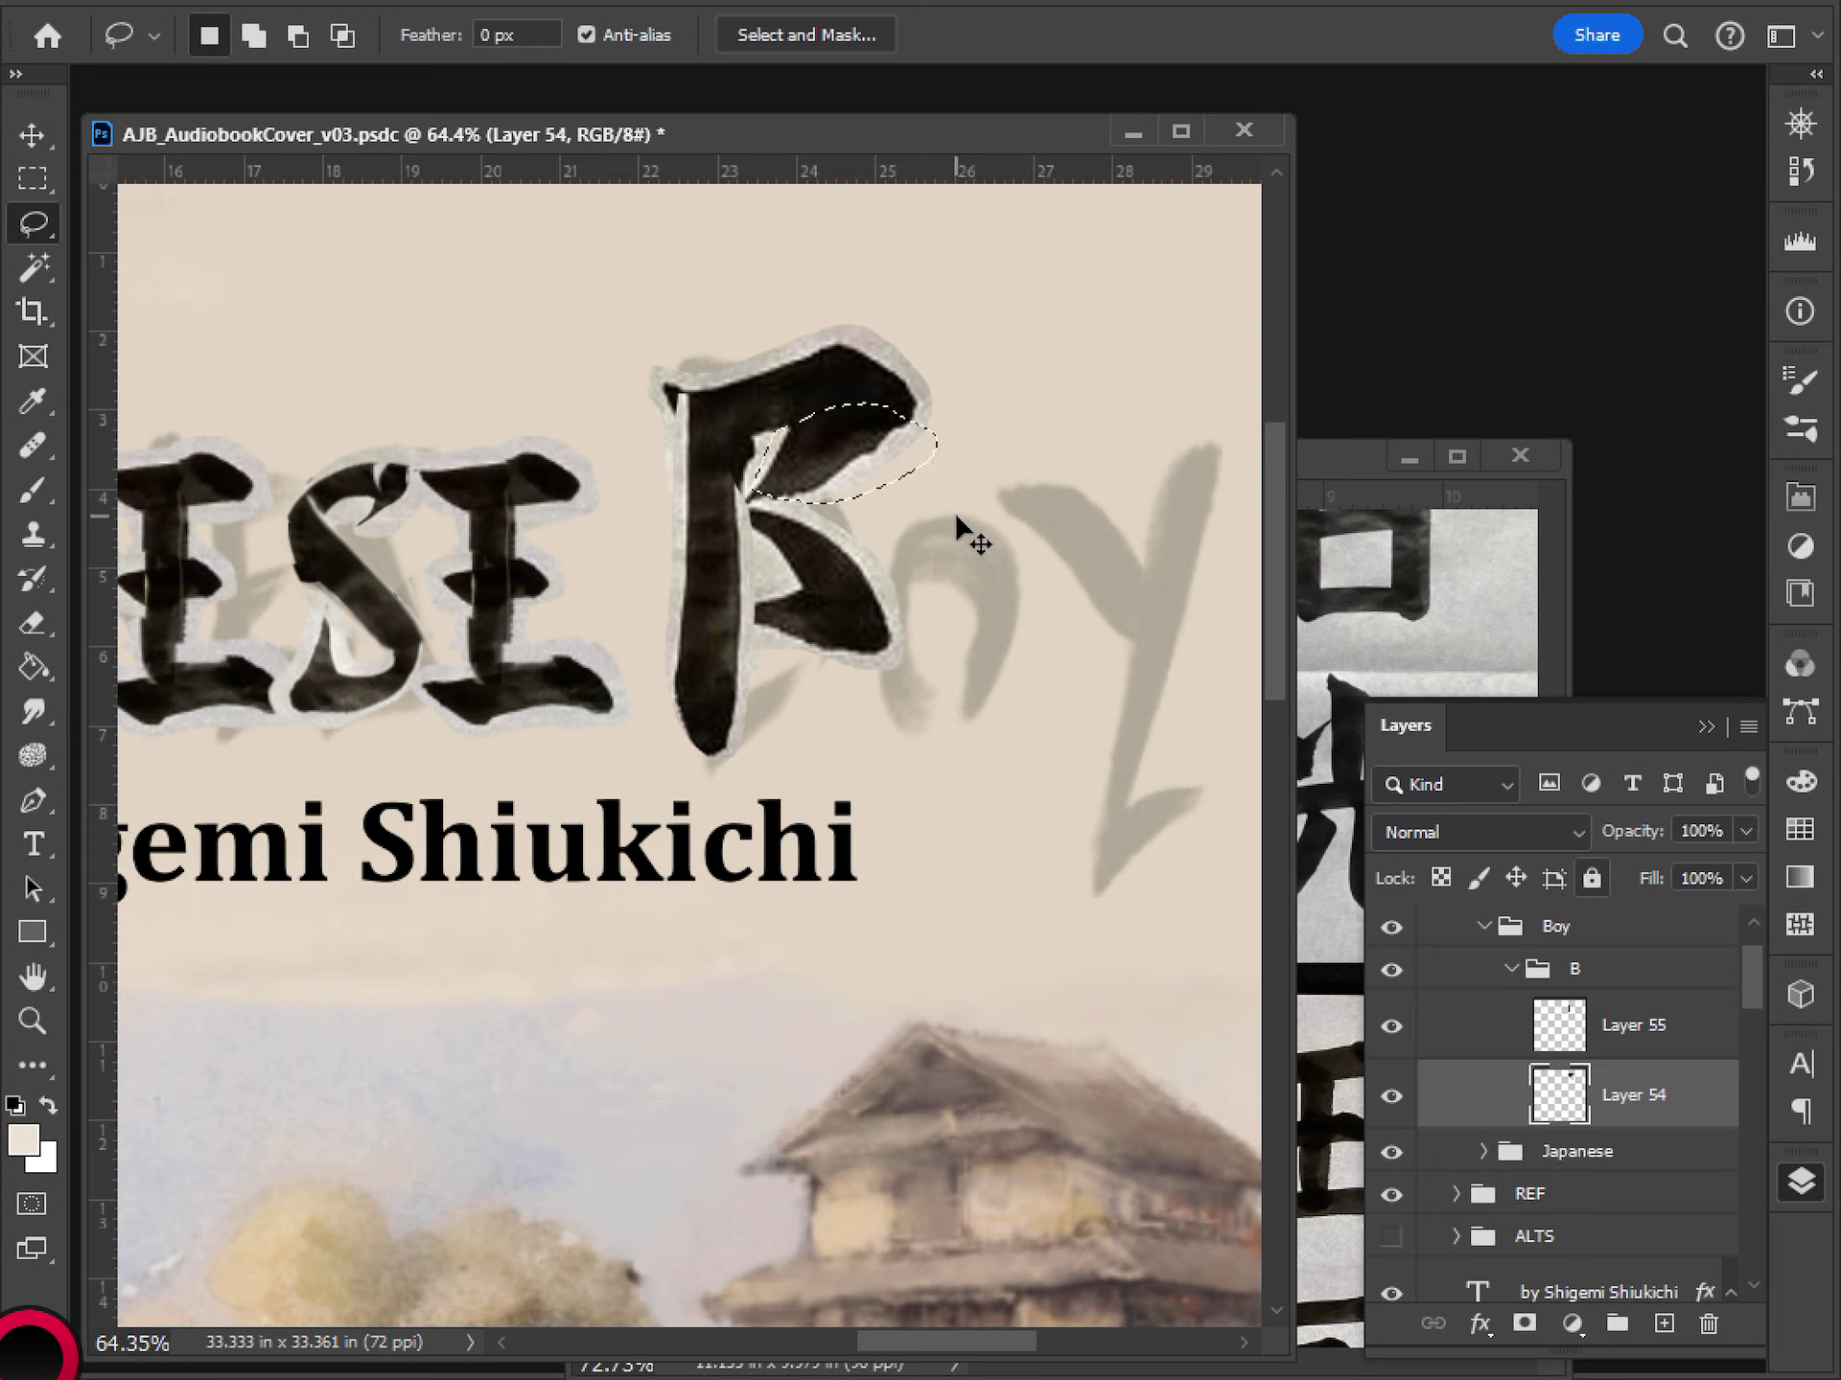
- Copy the lassoed inner stroke of the B to its own layer and narrow it with Free Transform
key("ctrl+j")
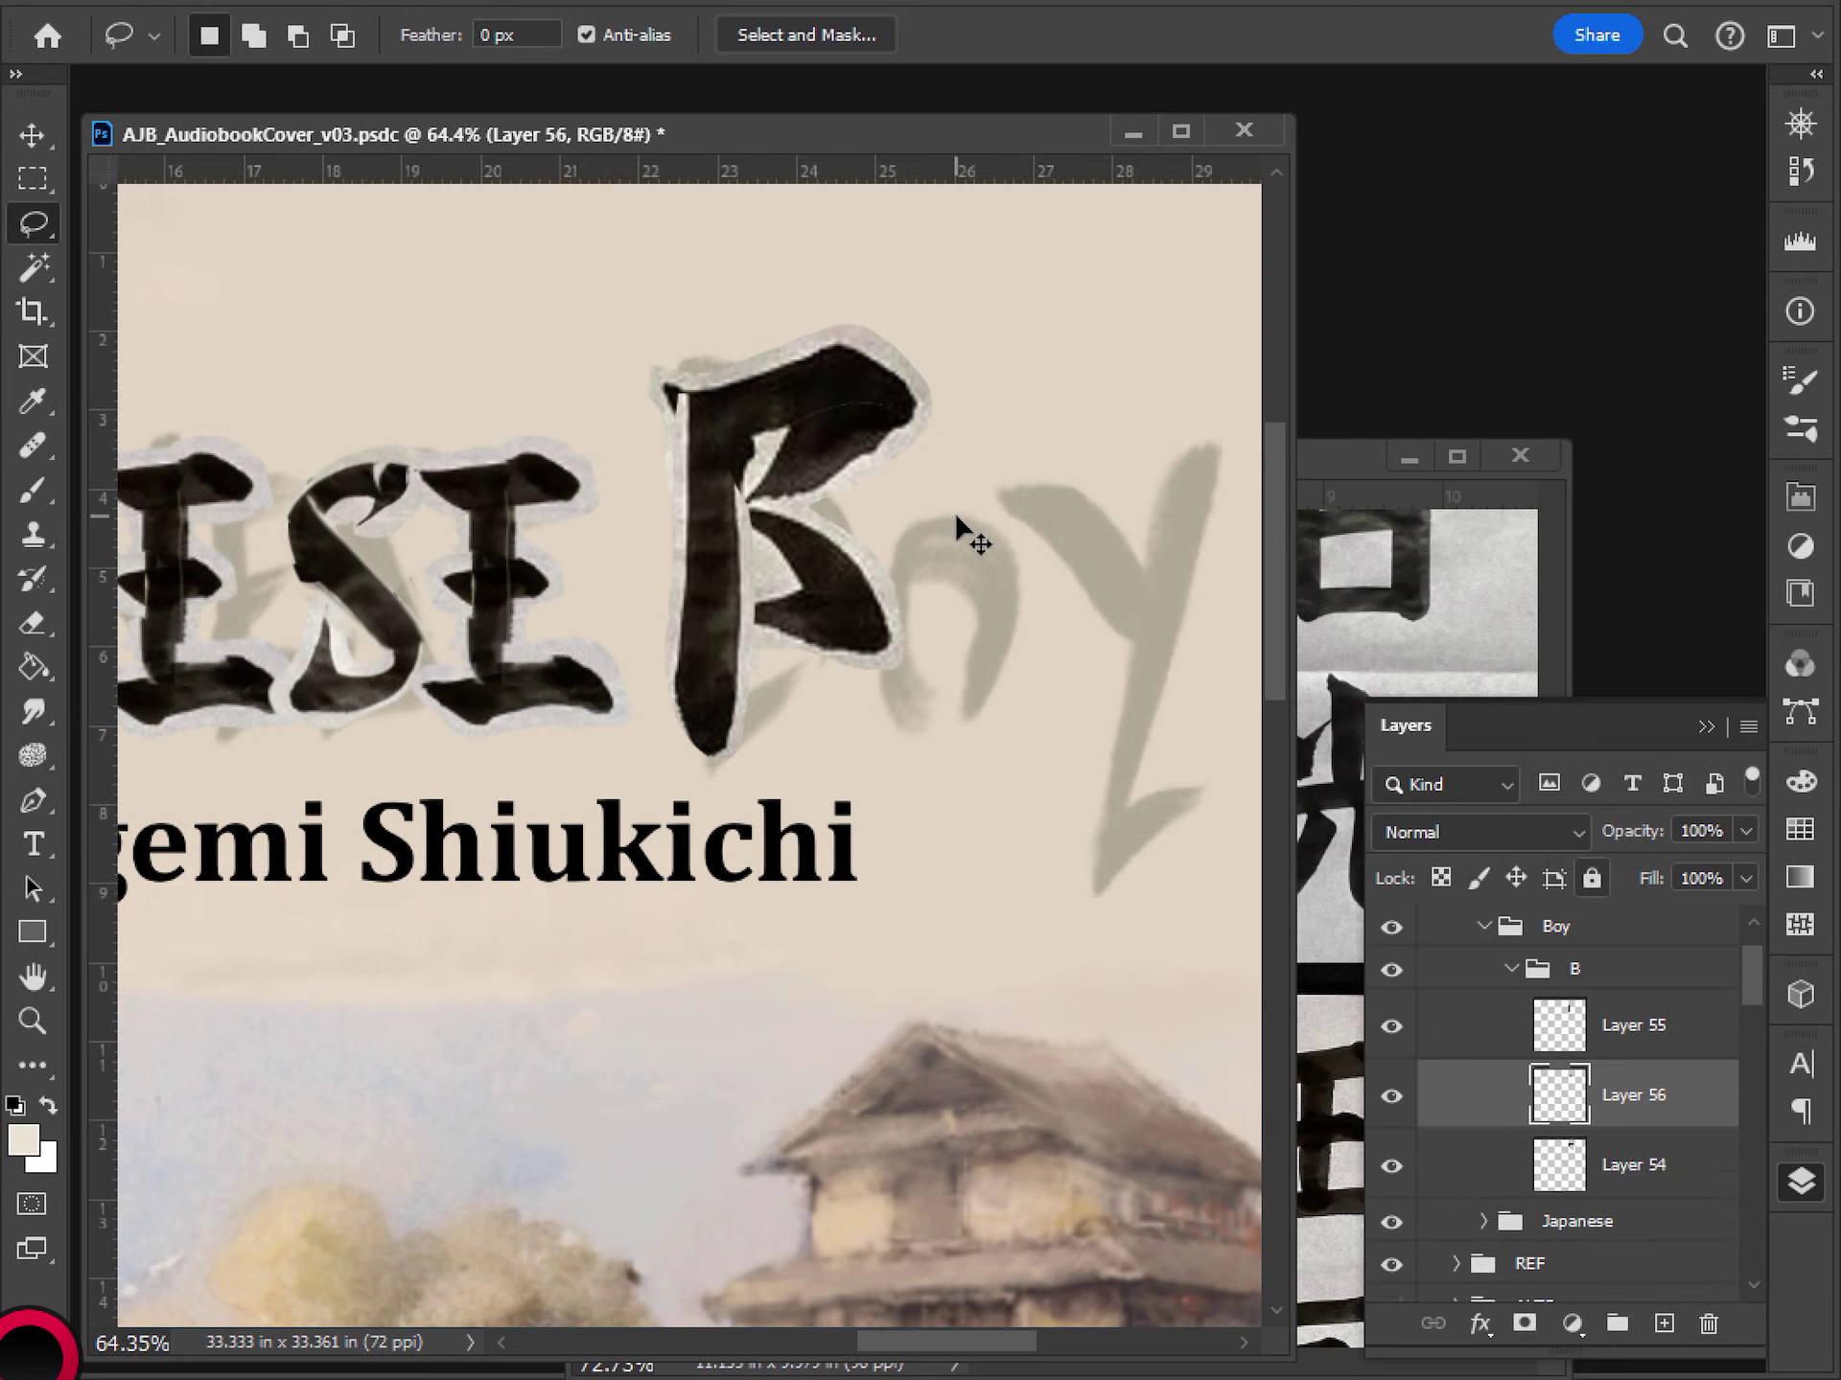
key("ctrl+t")
left_click_drag(924, 503, 891, 502)
key("l")
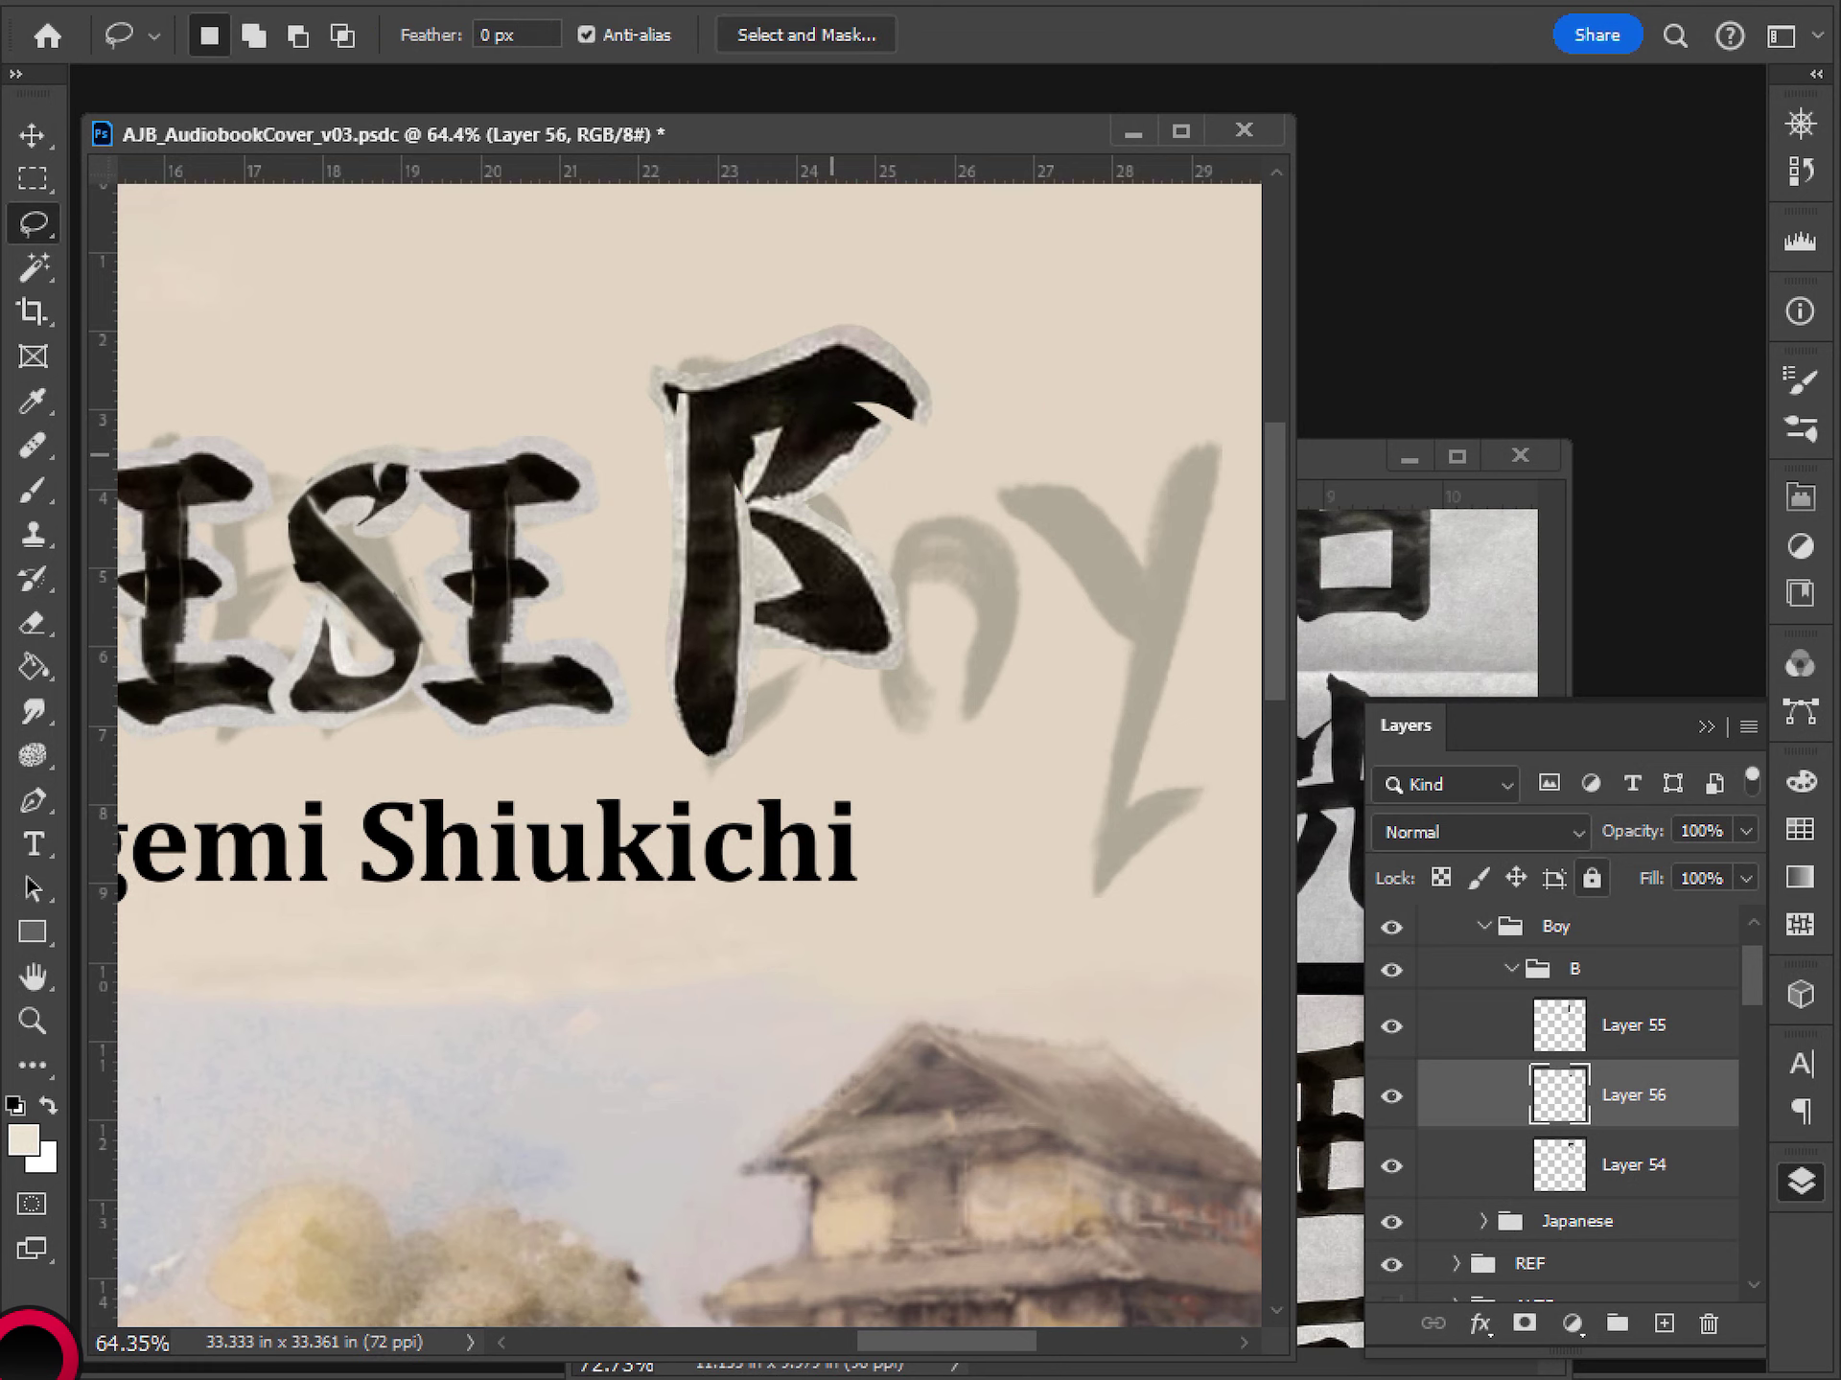
- Lasso the right end of the B's top stroke on Layer 54, scale it to about 80.7%, and refit it over the inner stroke
left_click(1668, 1171)
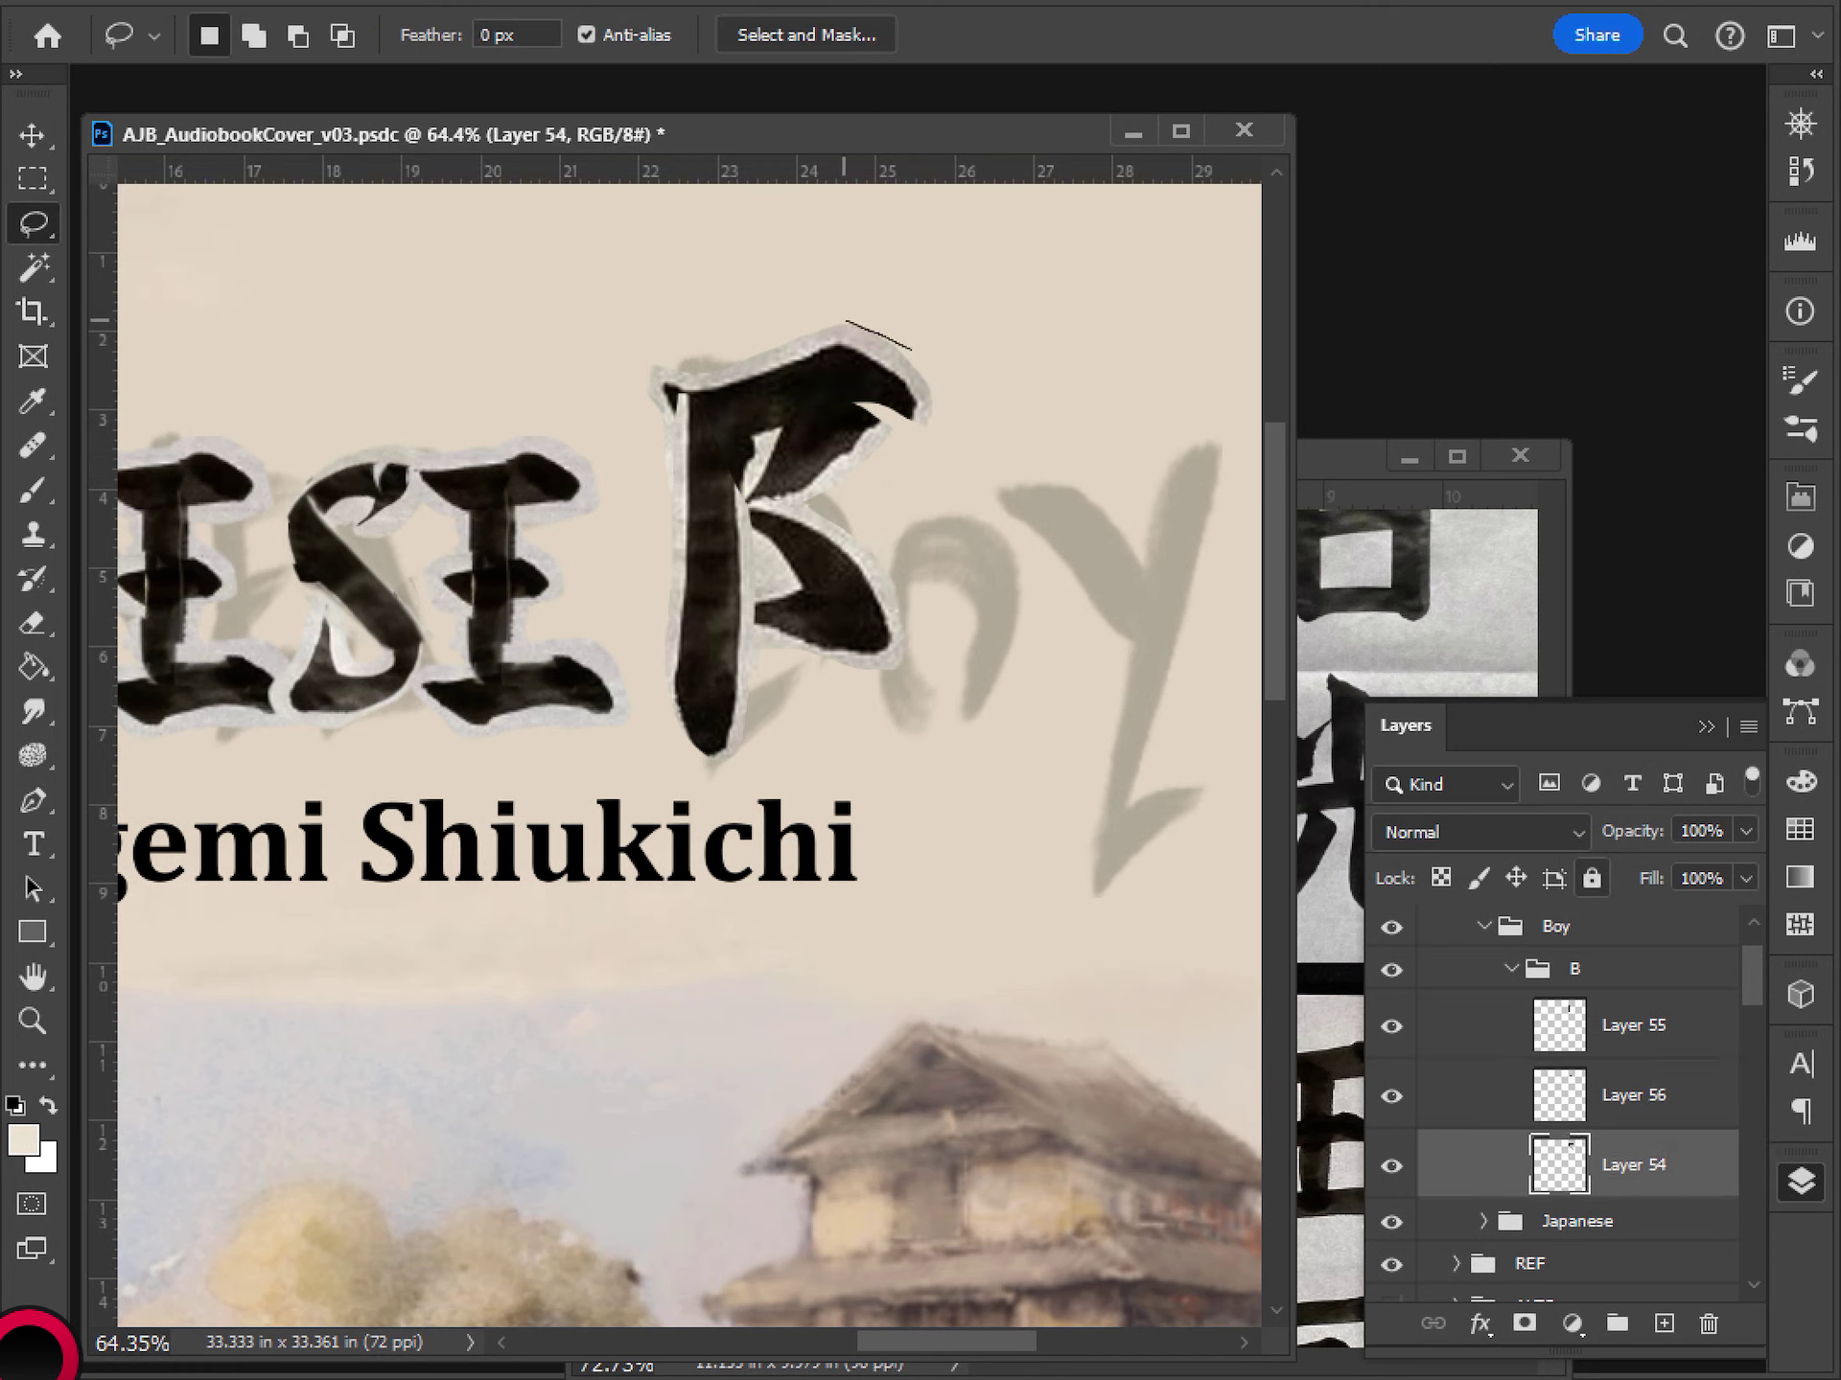
mouse_move(845, 321)
left_mouse_down()
mouse_move(734, 368)
mouse_move(803, 422)
mouse_move(959, 412)
left_mouse_up()
key("ctrl+t")
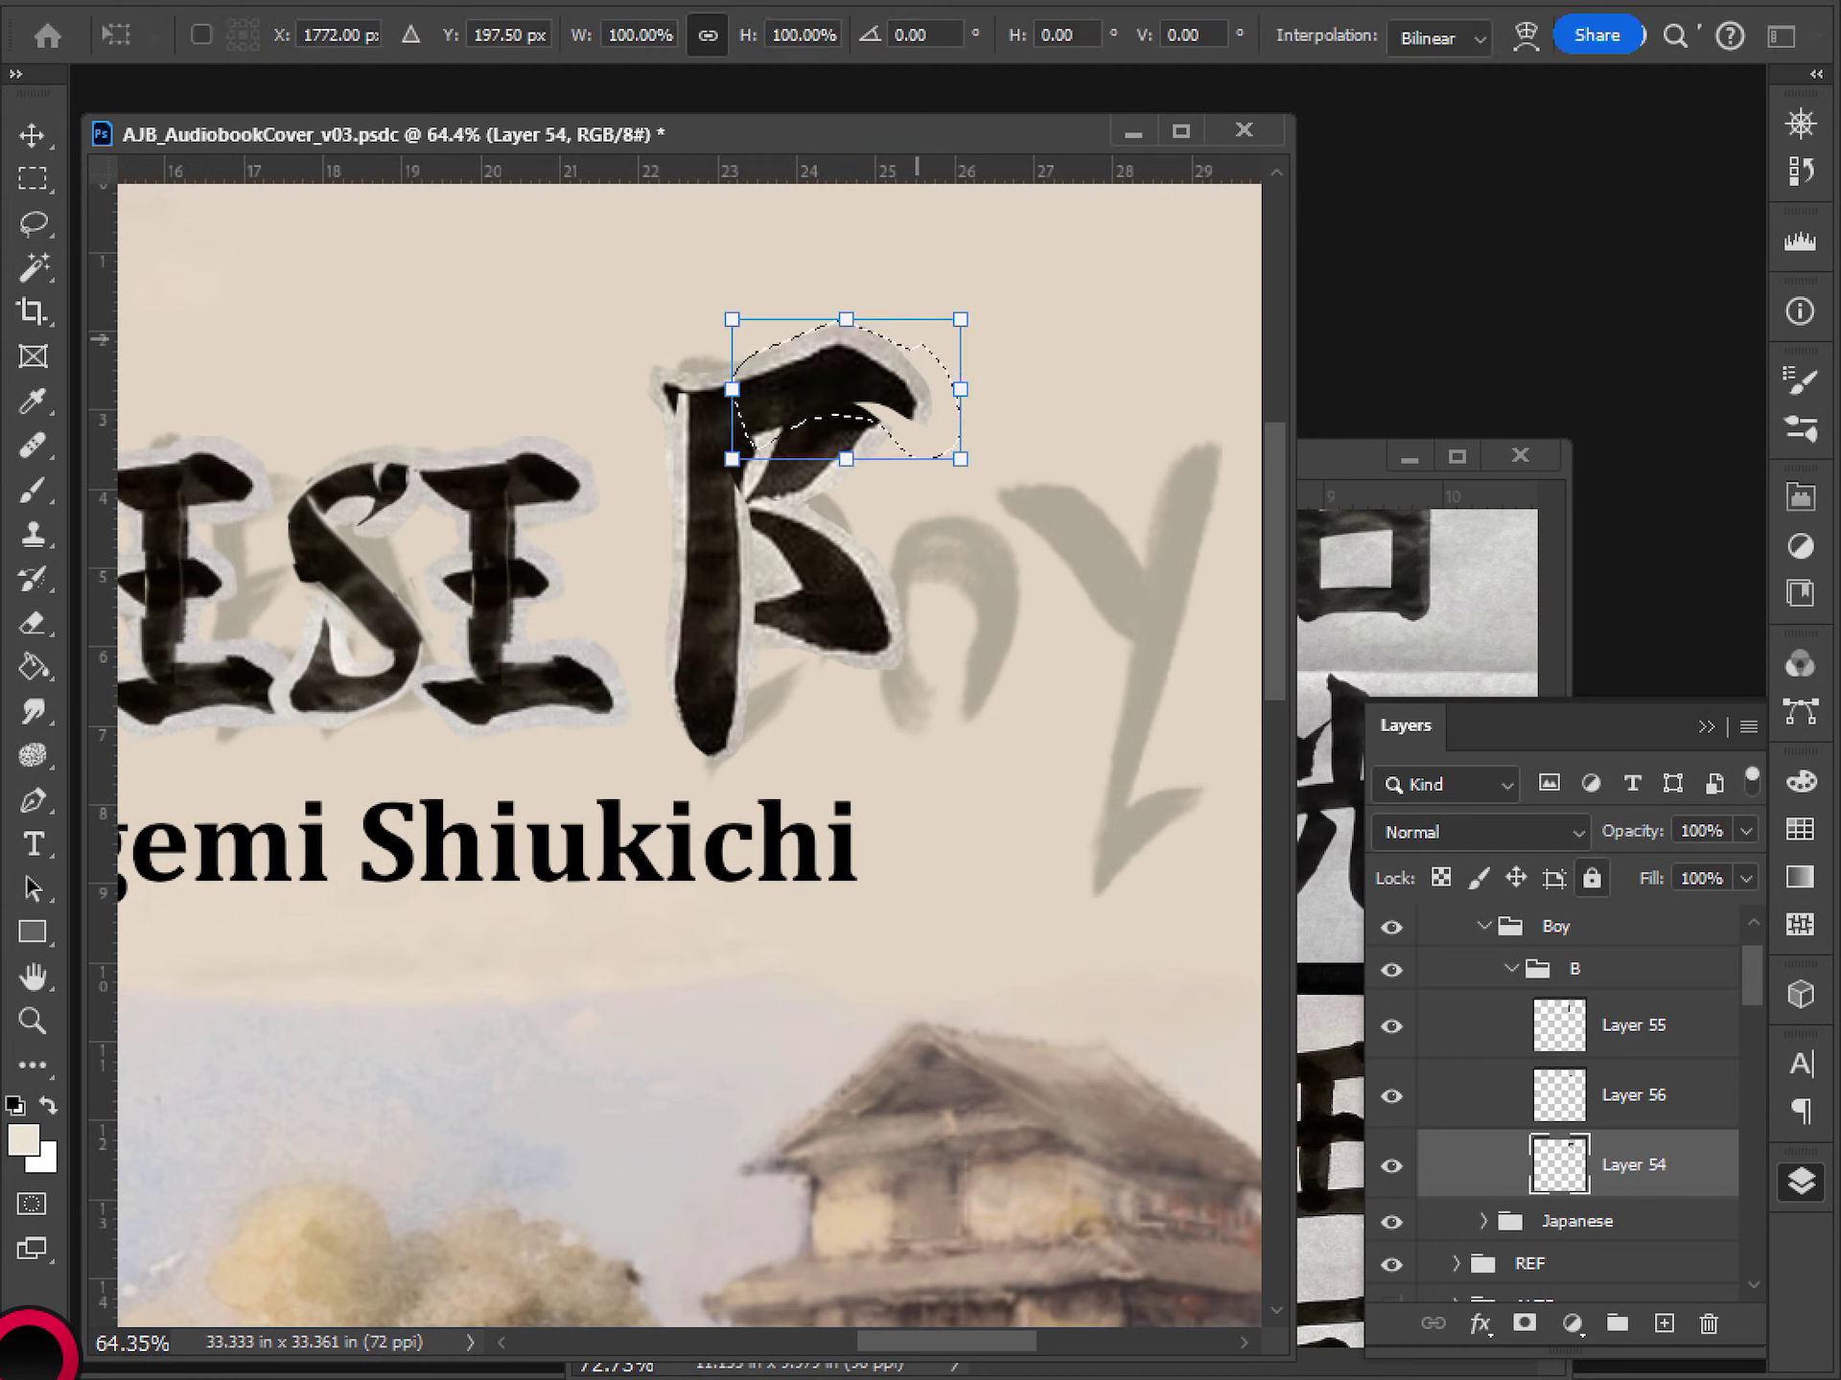
left_click_drag(960, 319, 914, 344)
left_click_drag(799, 386, 795, 382)
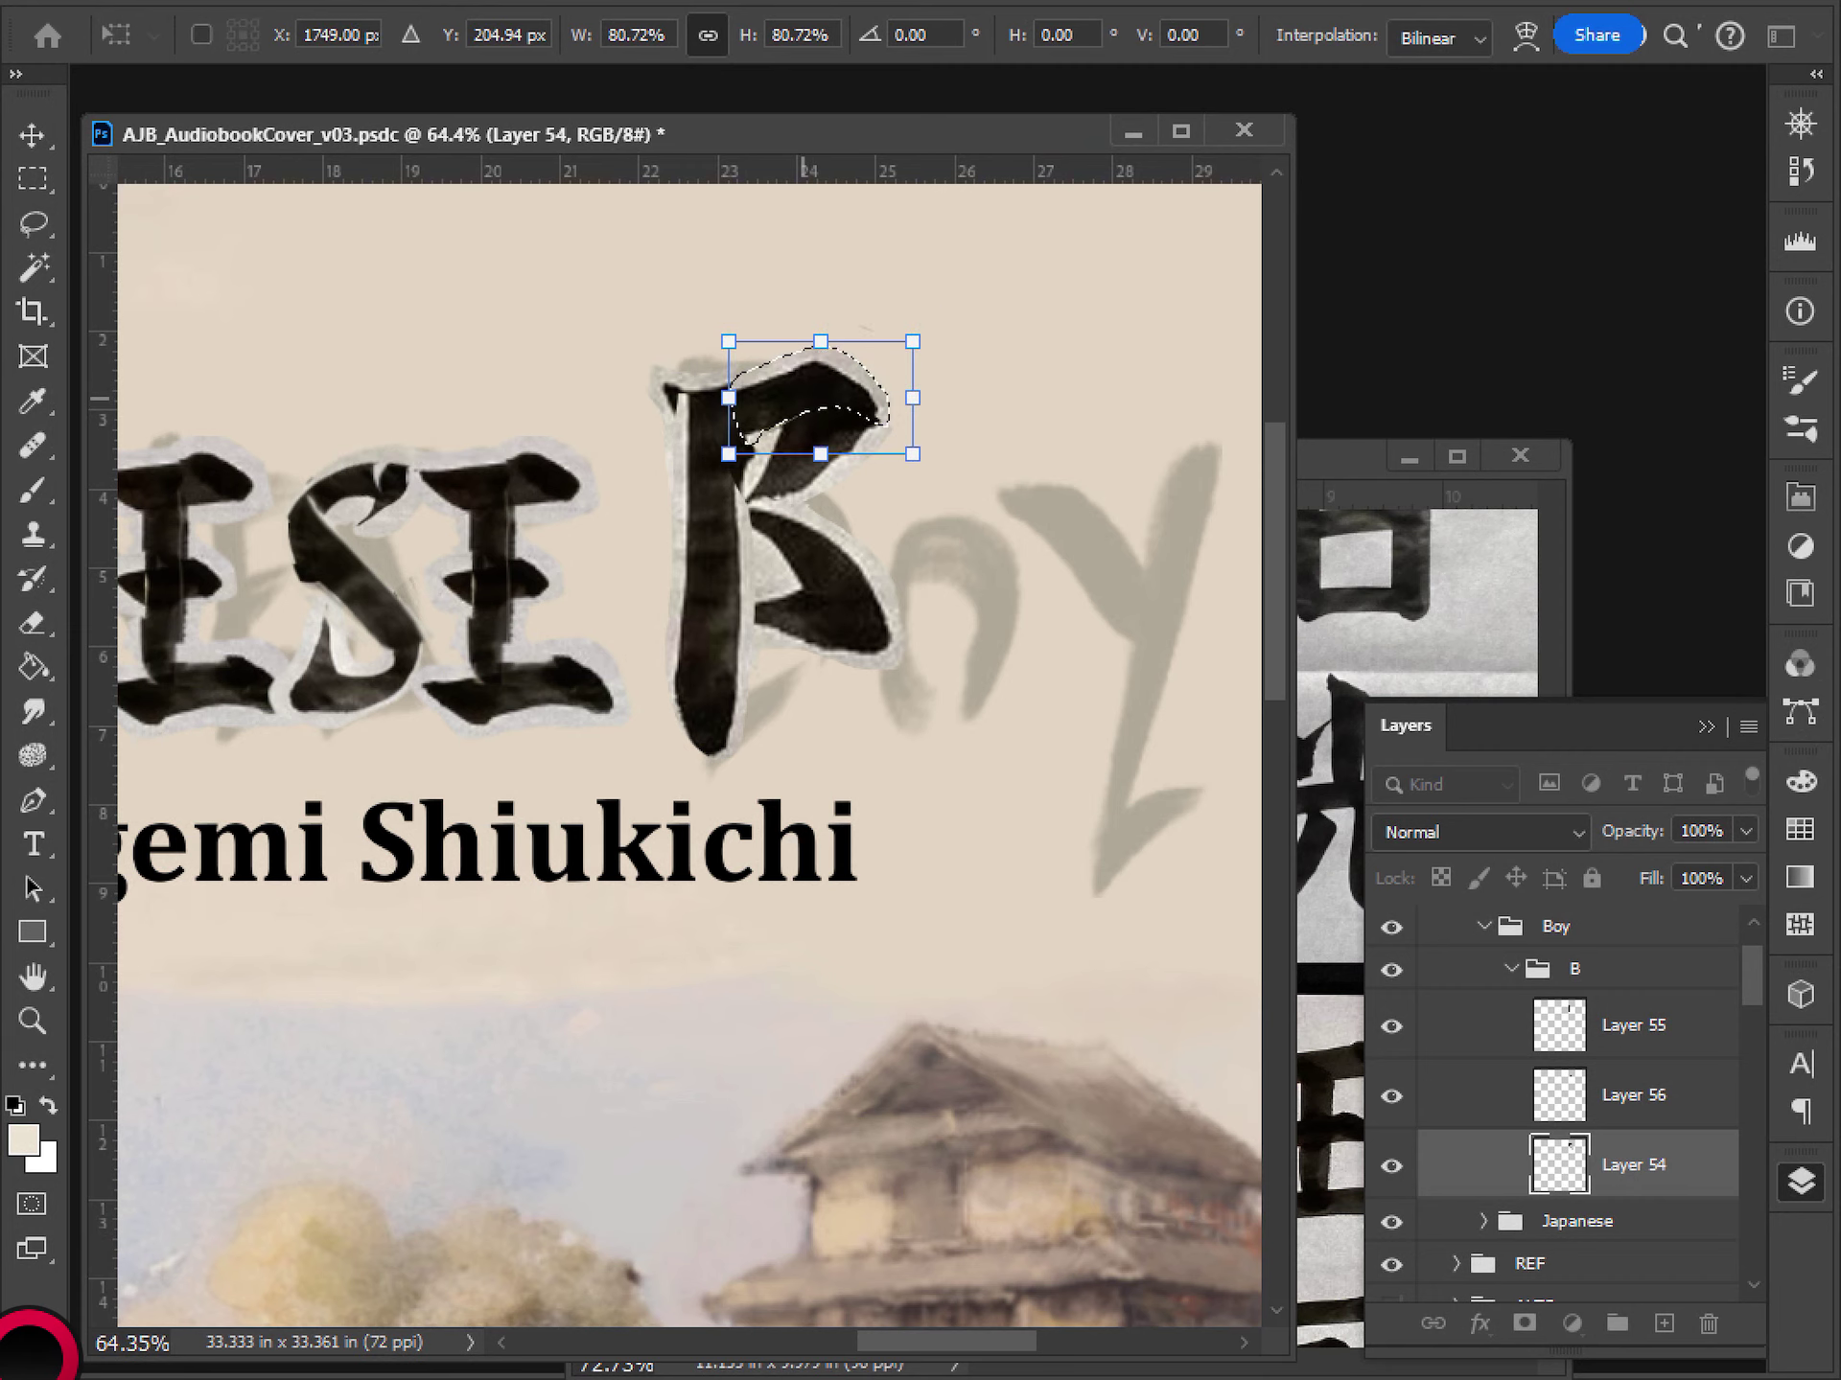
key("Return")
key("ctrl+d")
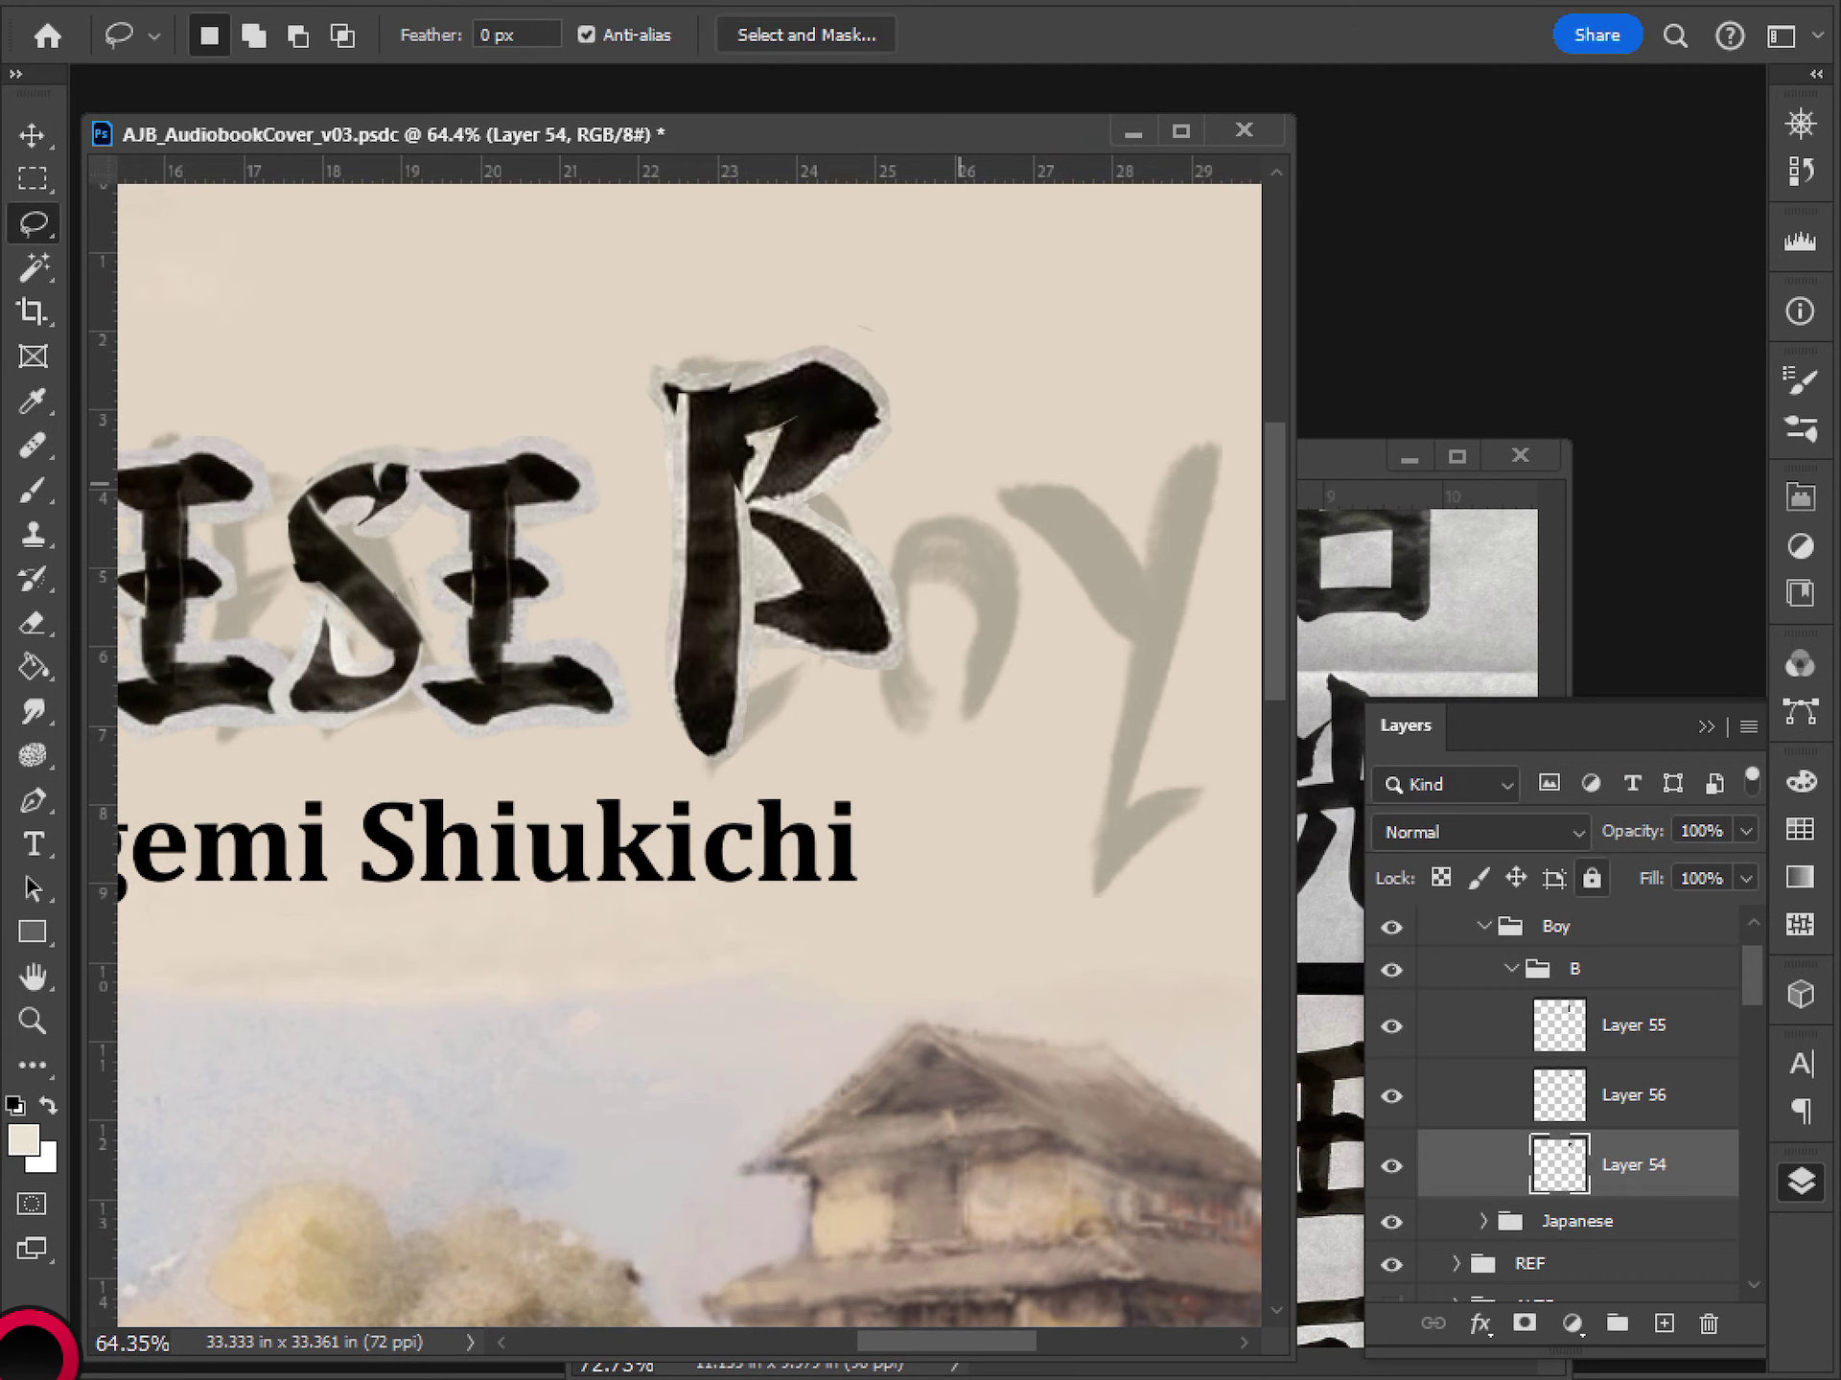
- Compare the B with and without its stem on Layer 55, and nudge the stem against the bowl
scroll(959, 484, "down", 10)
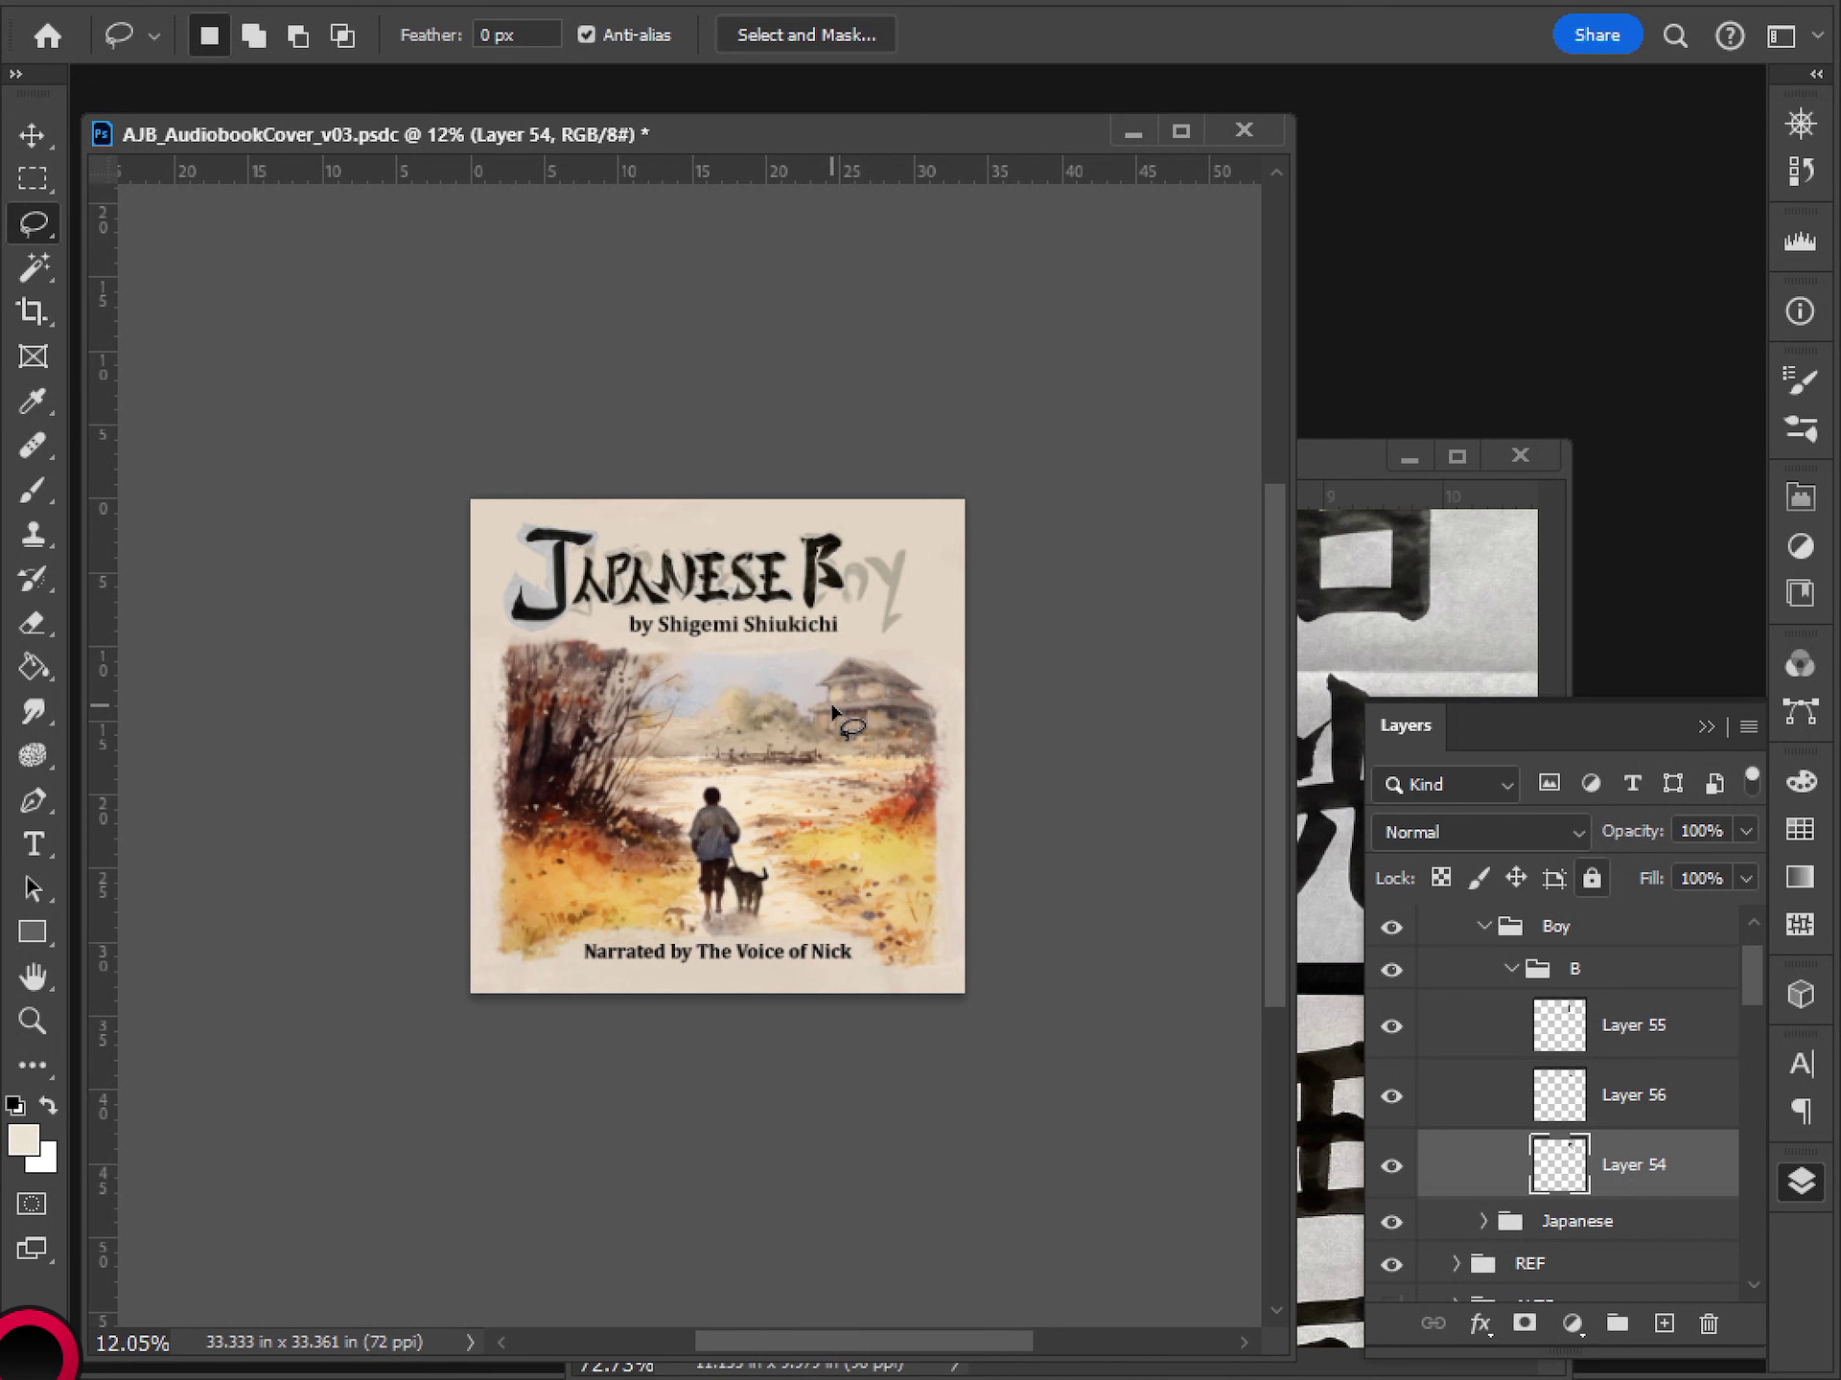
scroll(832, 709, "up", 3)
scroll(832, 710, "up", 2)
scroll(687, 670, "up", 2)
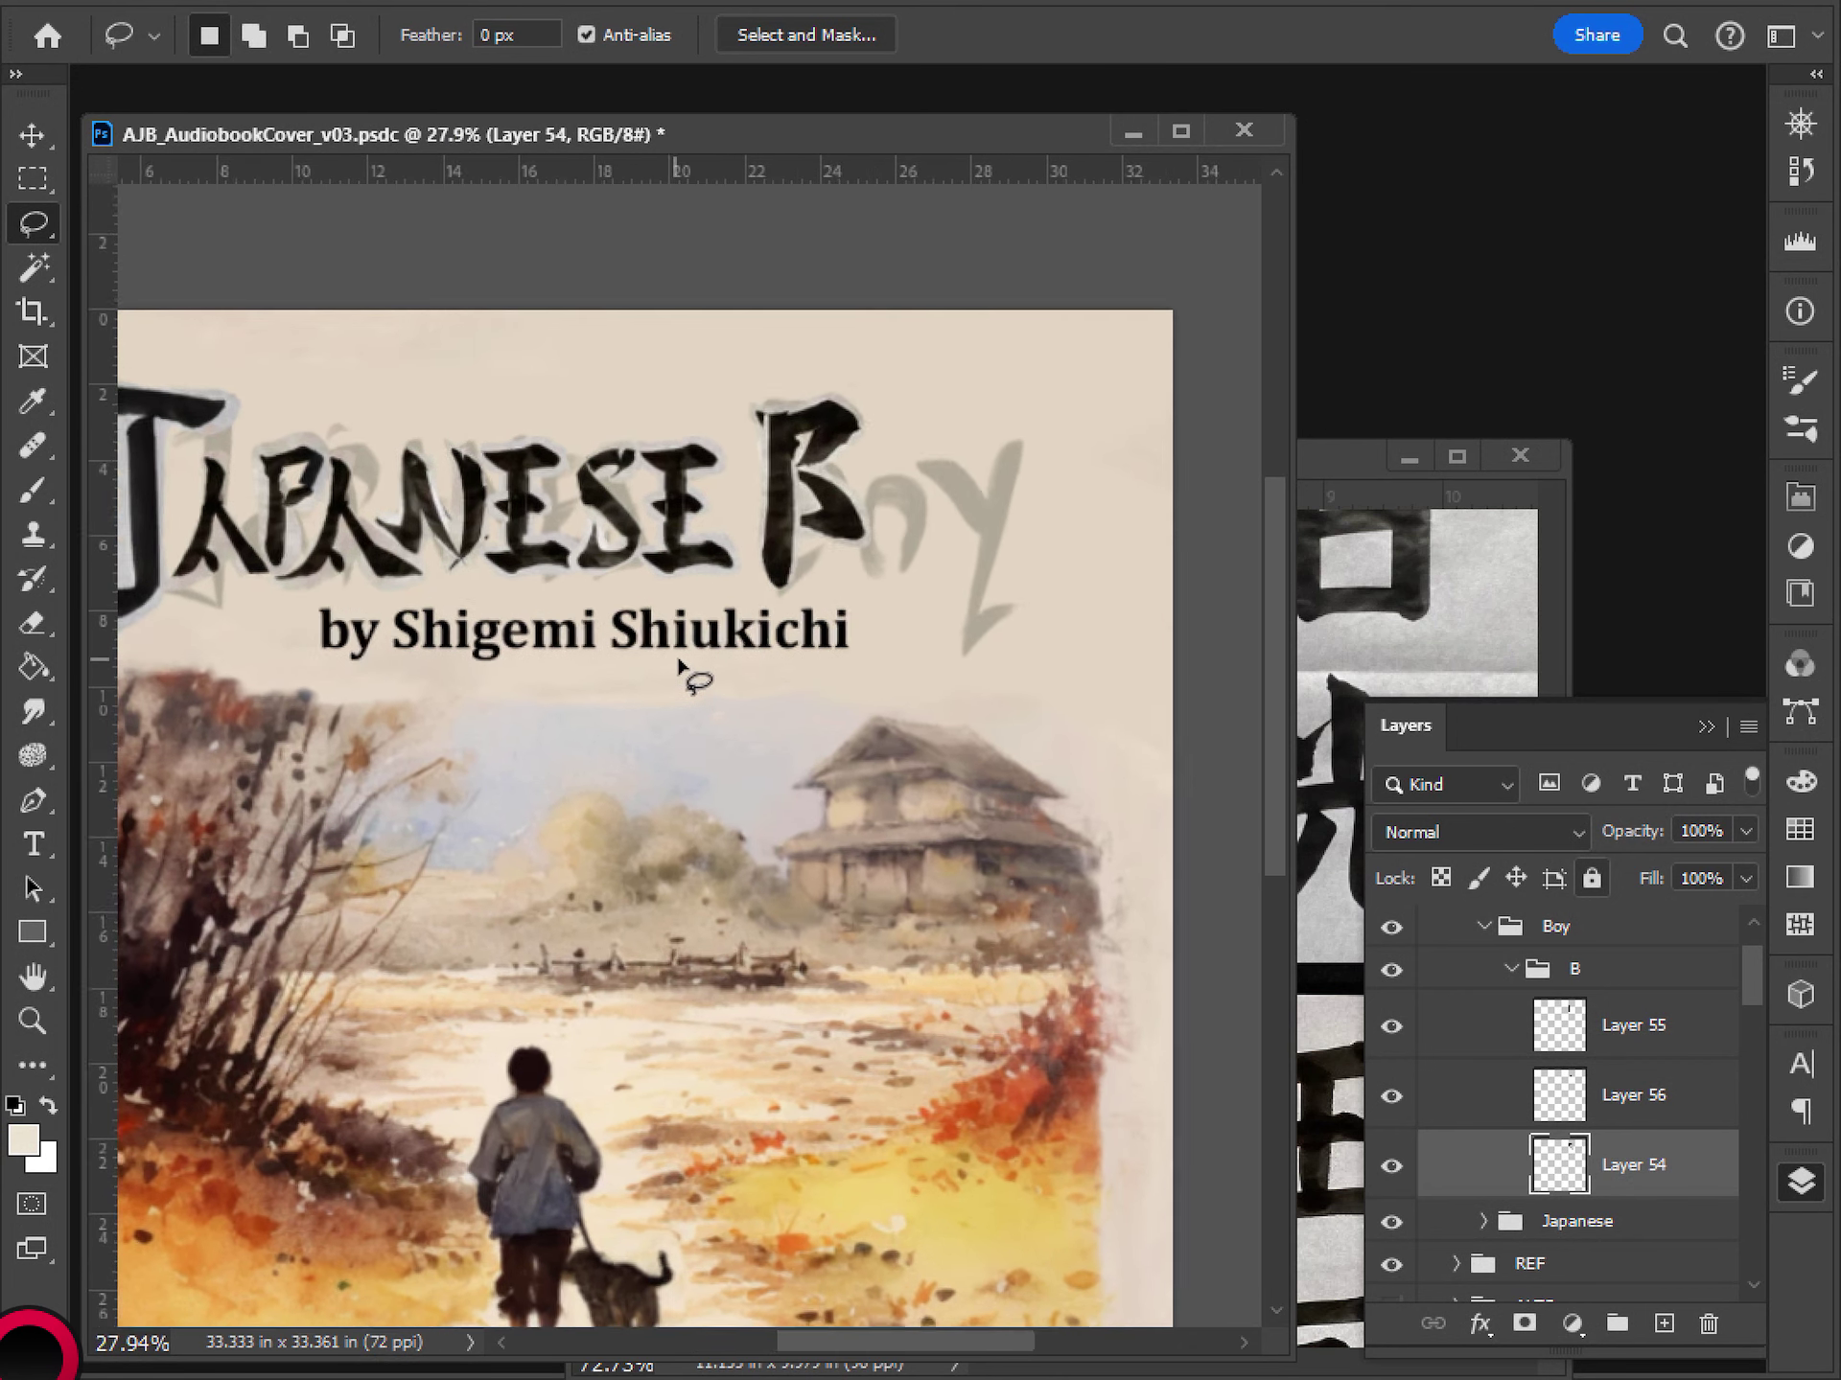
scroll(856, 512, "up", 2)
left_click(1505, 1031)
left_click(1391, 1025)
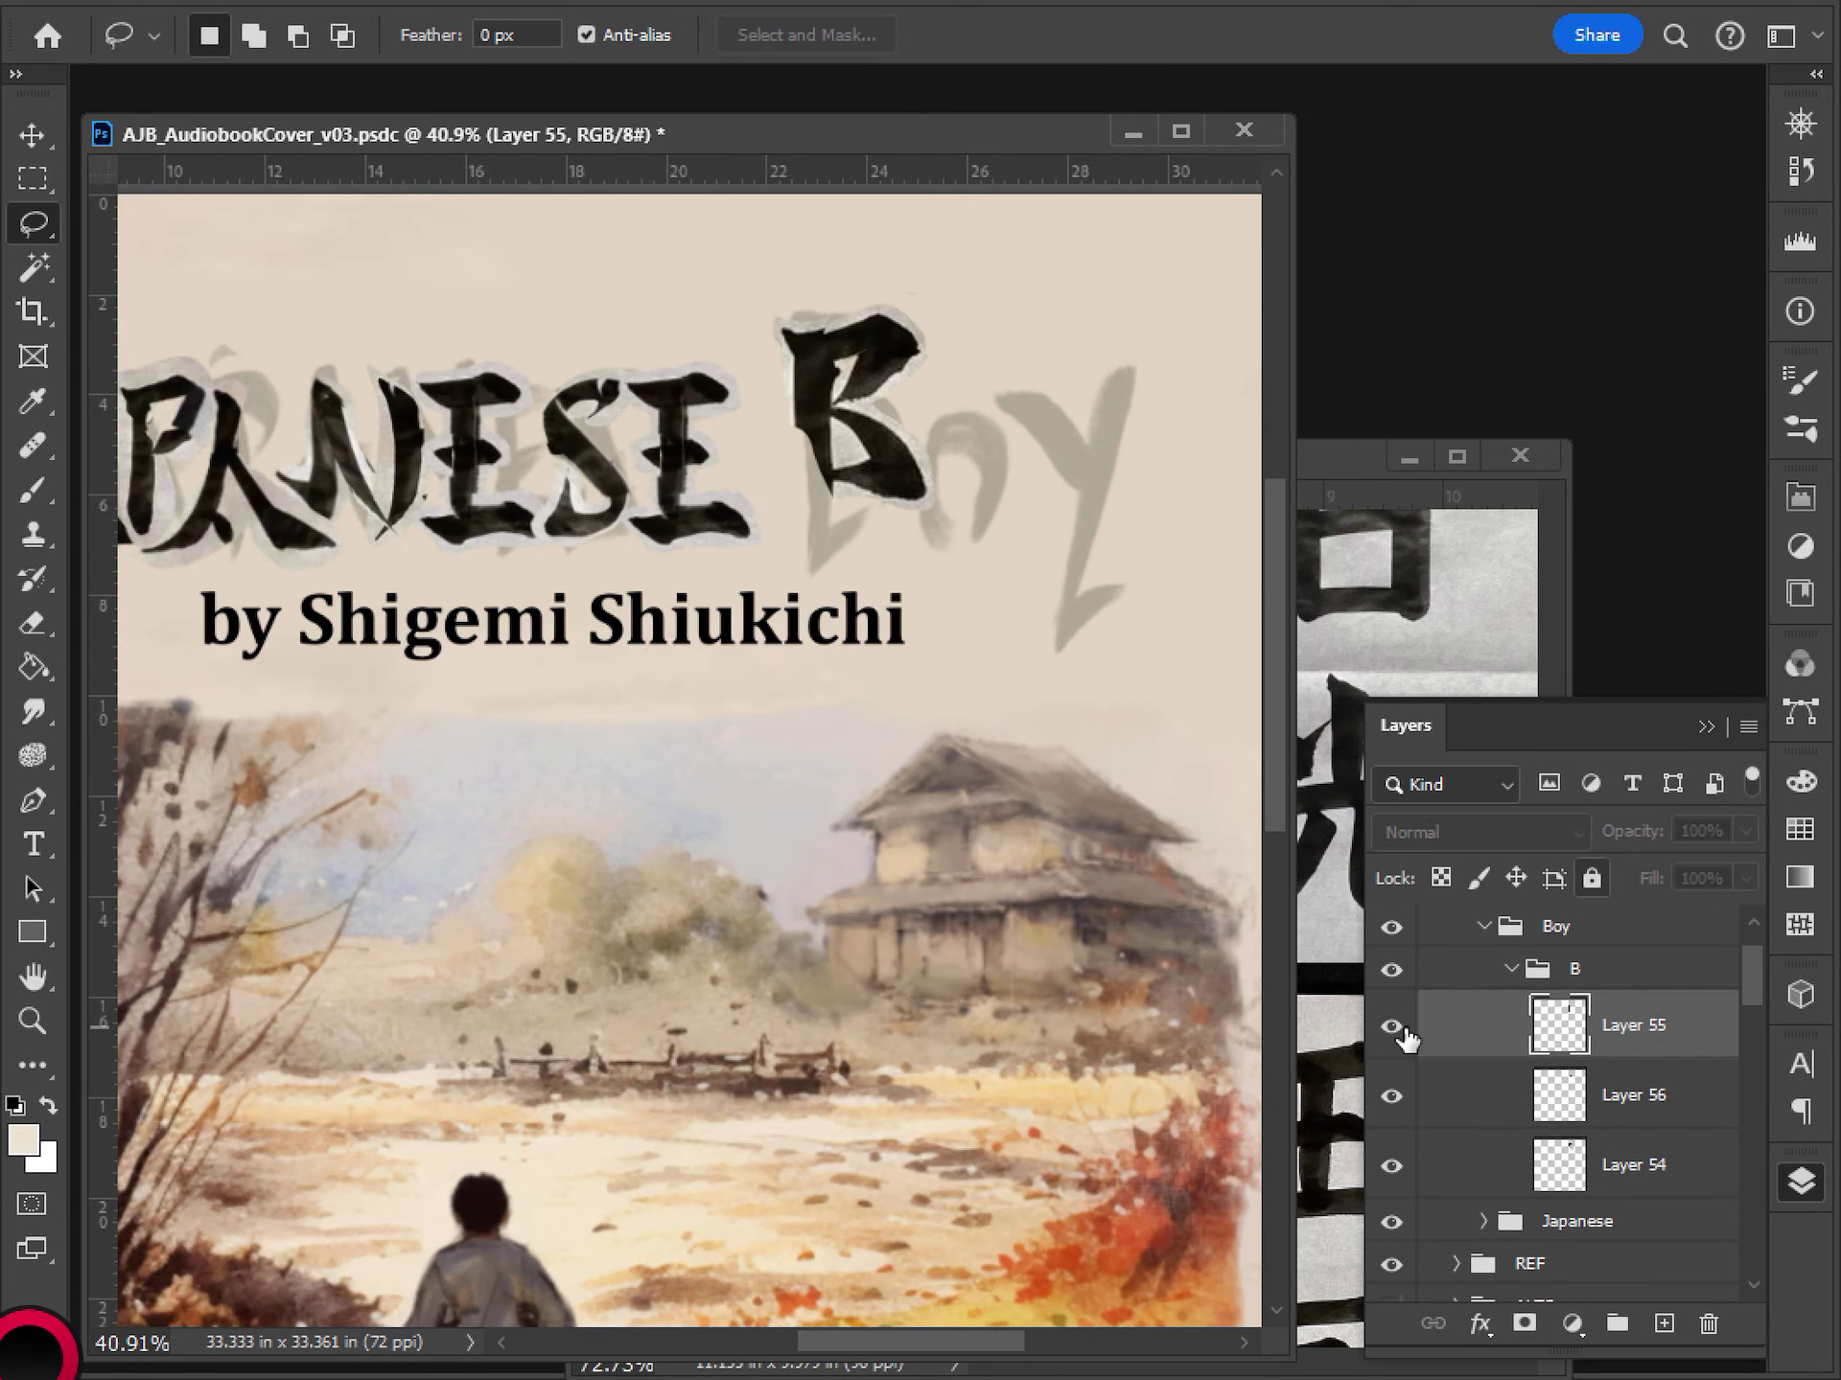
left_click(1391, 1026)
key("v")
left_click_drag(834, 564, 930, 580)
- Enlarge the whole B group to about 117% with Free Transform and shift it right, away from JAPANESE
left_click(1577, 971)
scroll(934, 594, "down", 4)
scroll(939, 617, "up", 2)
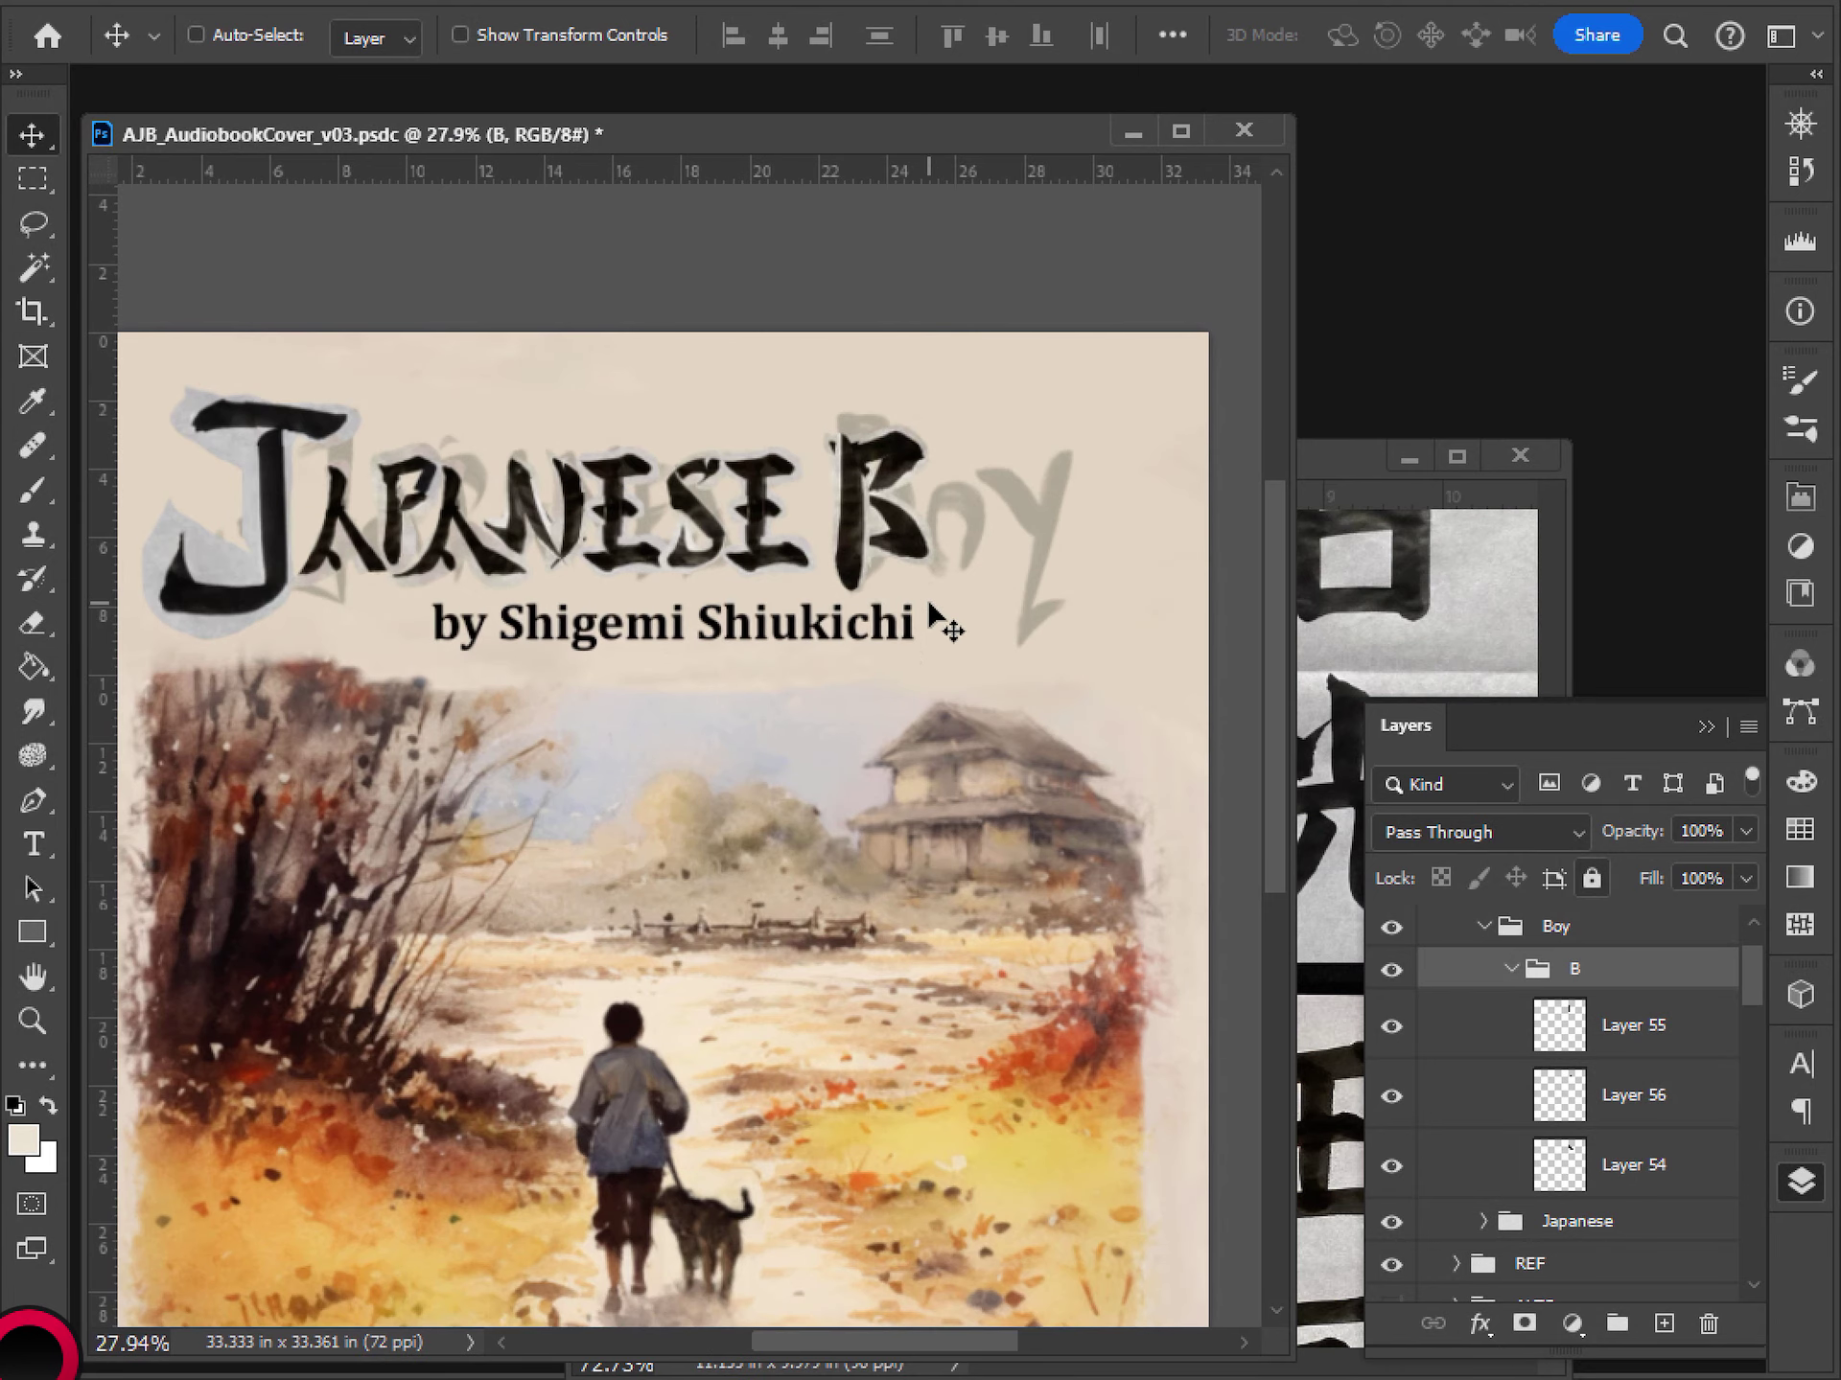
key("ctrl")
key("ctrl+t")
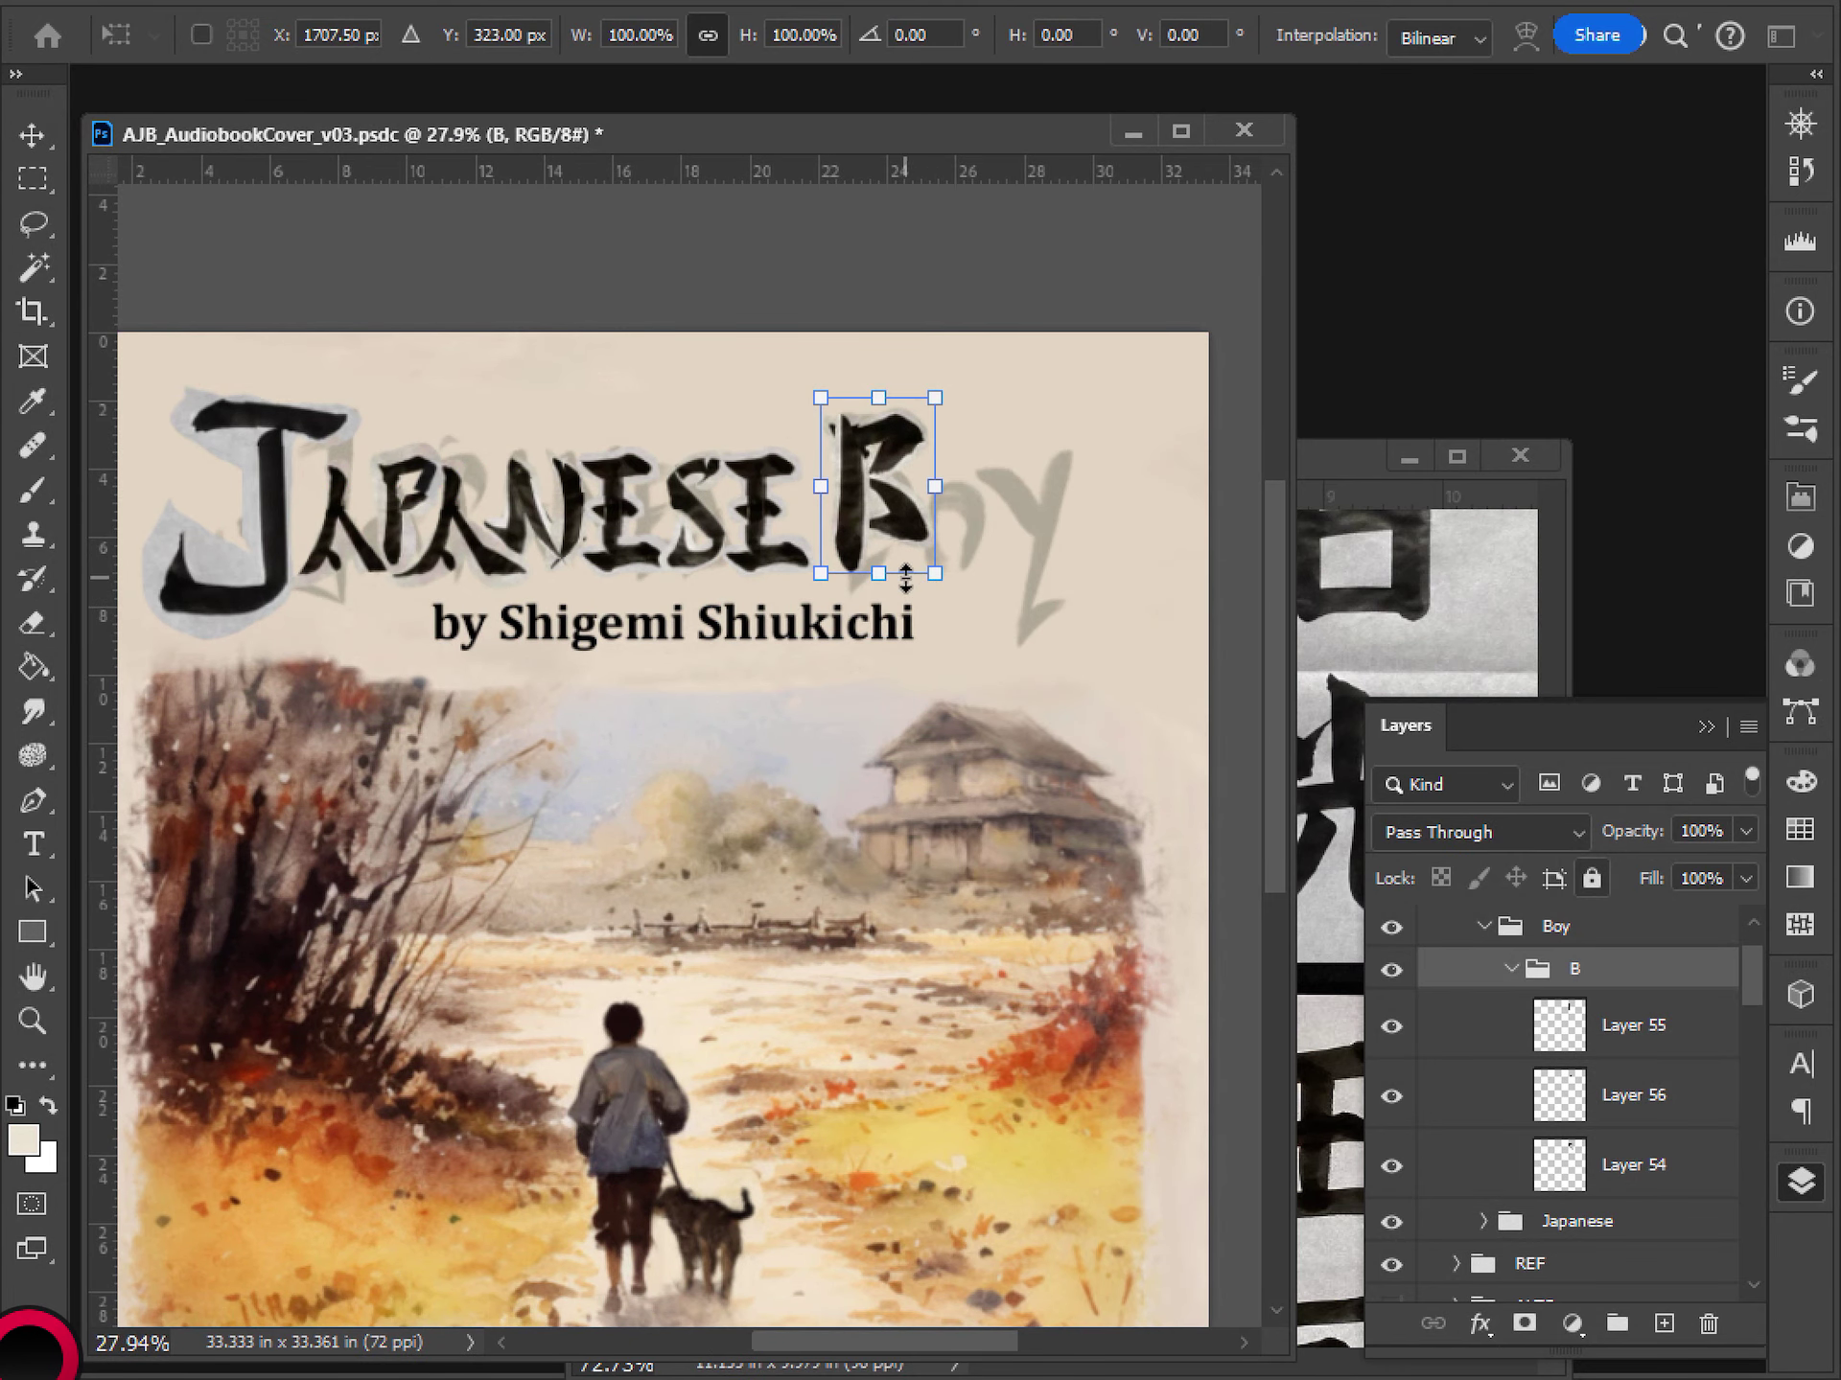
left_click_drag(931, 596, 940, 626)
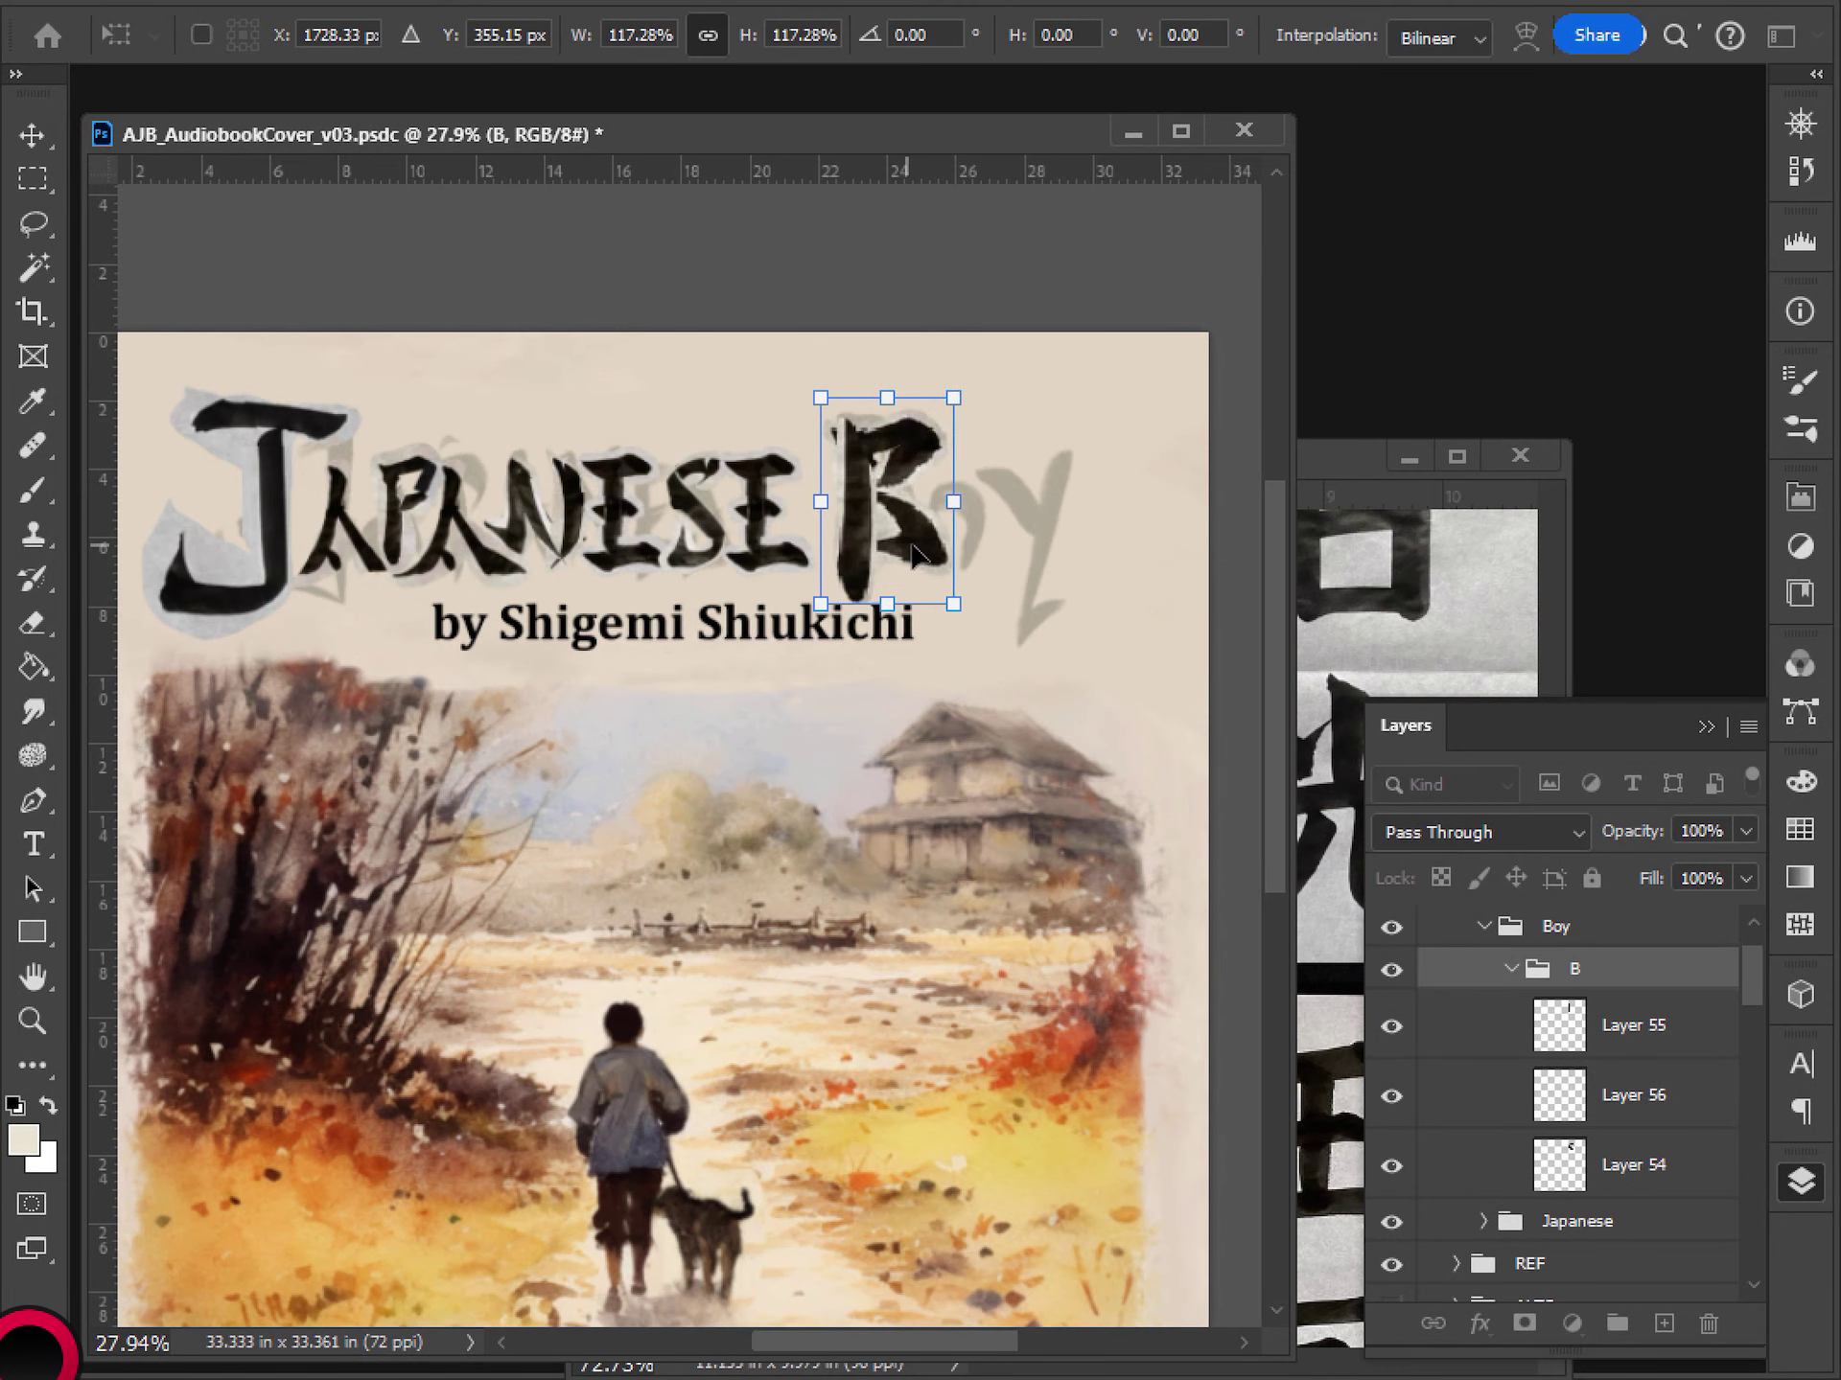
left_click_drag(919, 560, 928, 563)
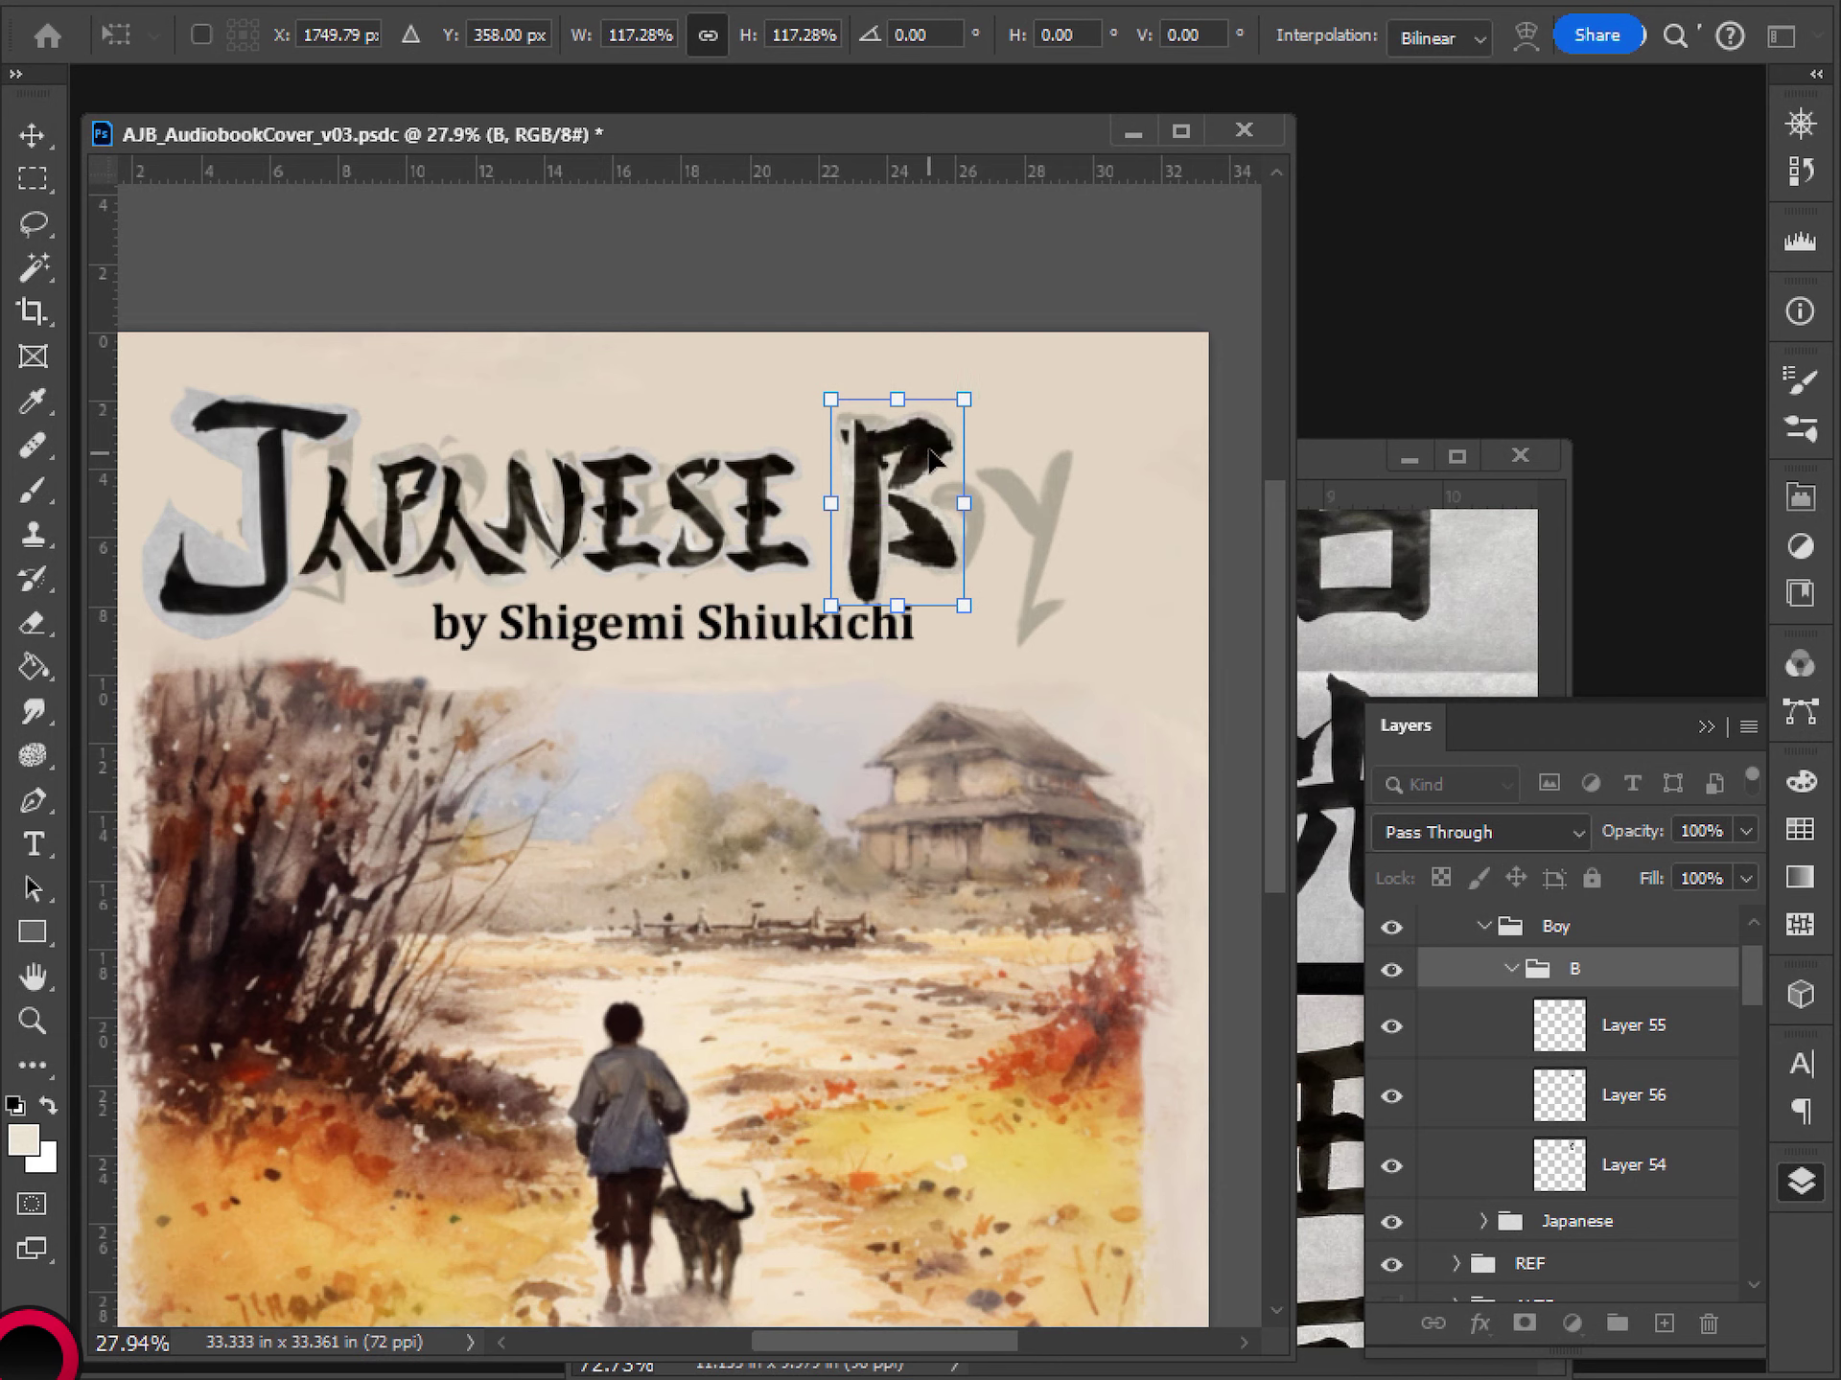
left_click_drag(928, 451, 947, 450)
key("Return")
- Nudge the B's stem on Layer 55 slightly downward
left_click(1629, 1026)
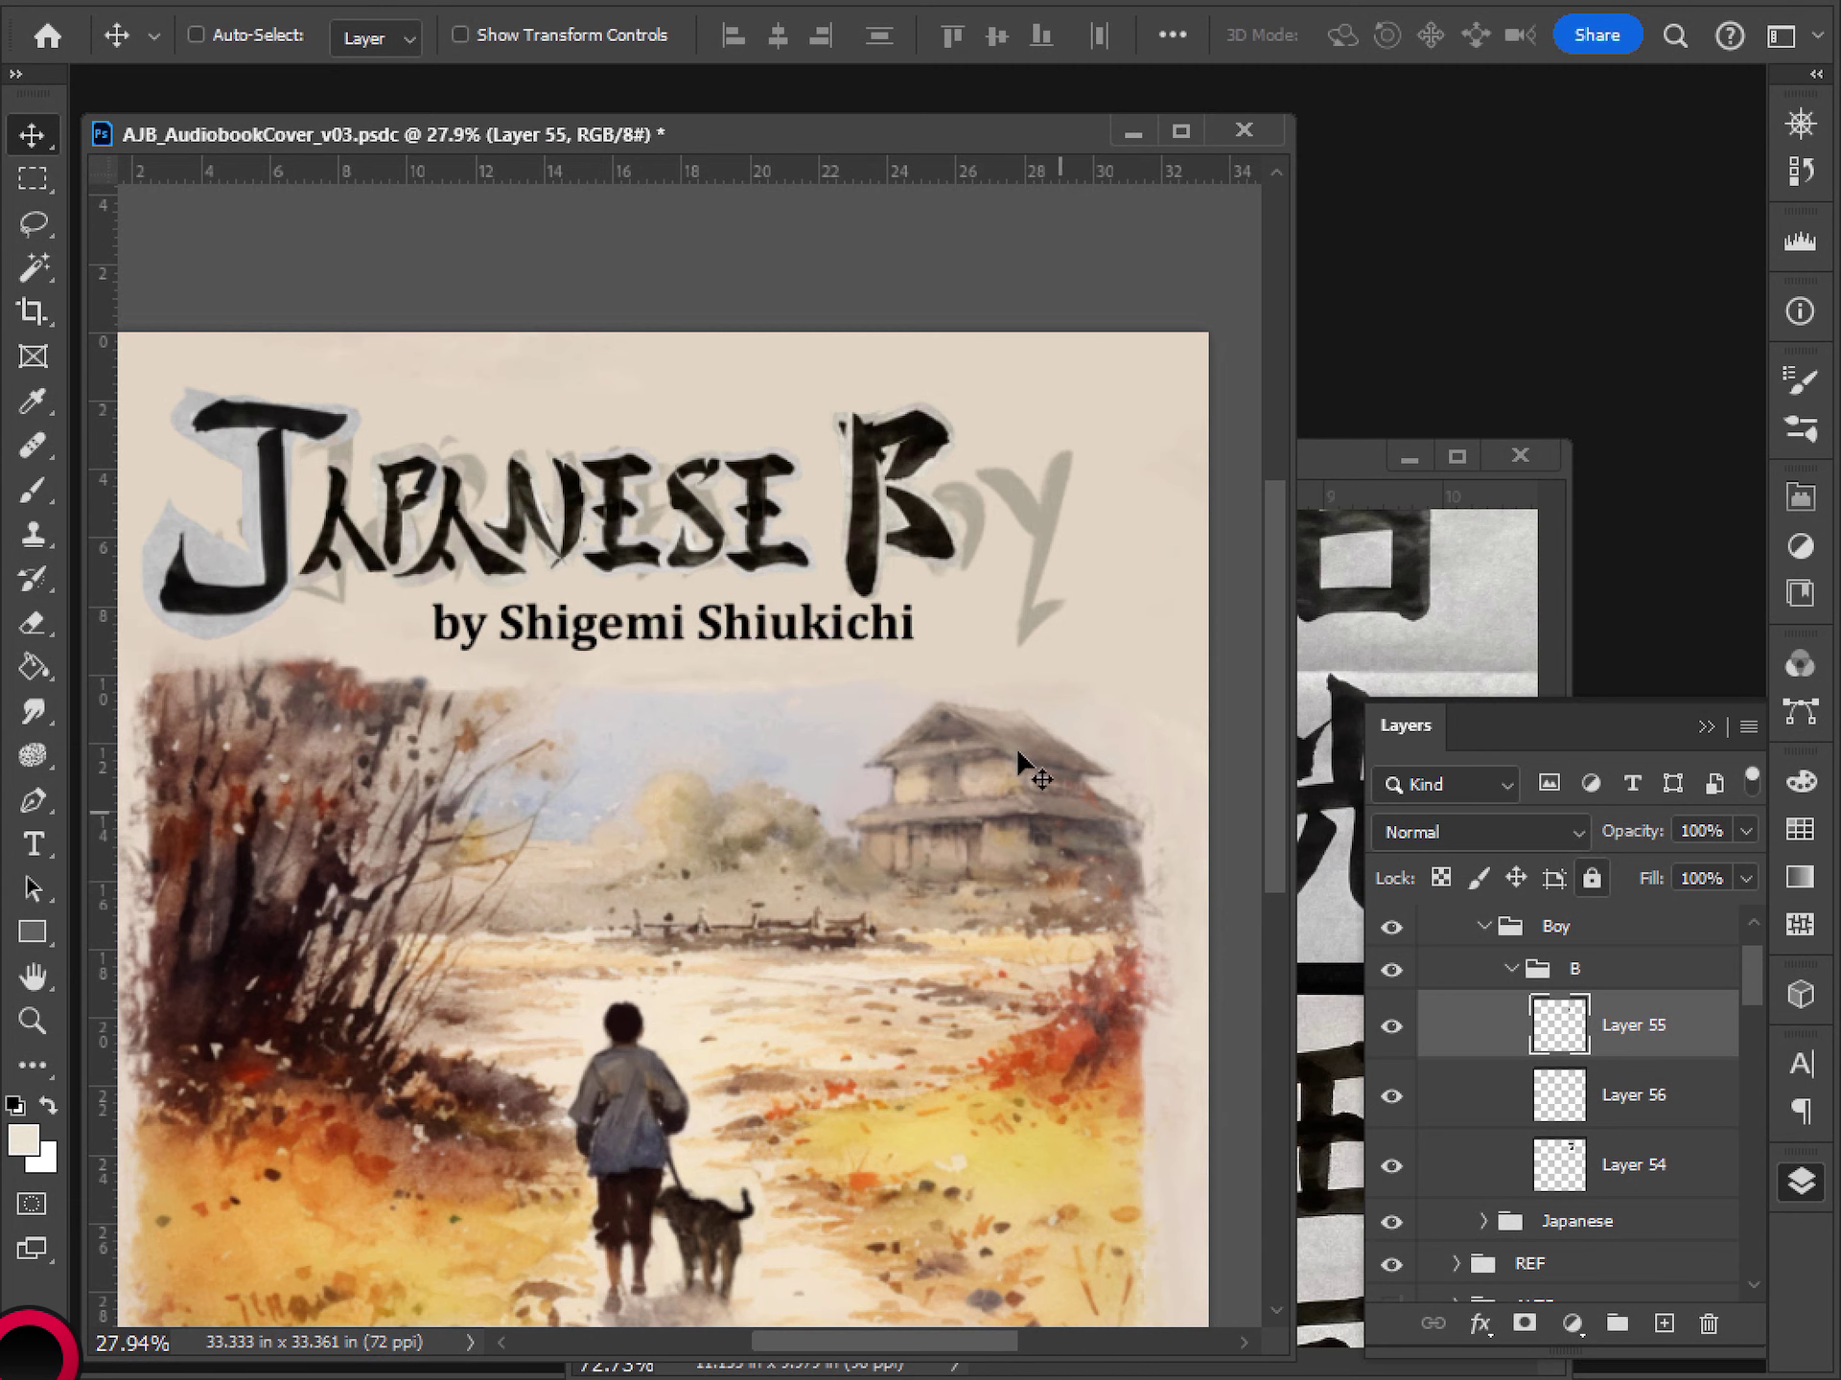
left_click_drag(955, 596, 955, 608)
scroll(986, 691, "down", 5)
key("ctrl+0")
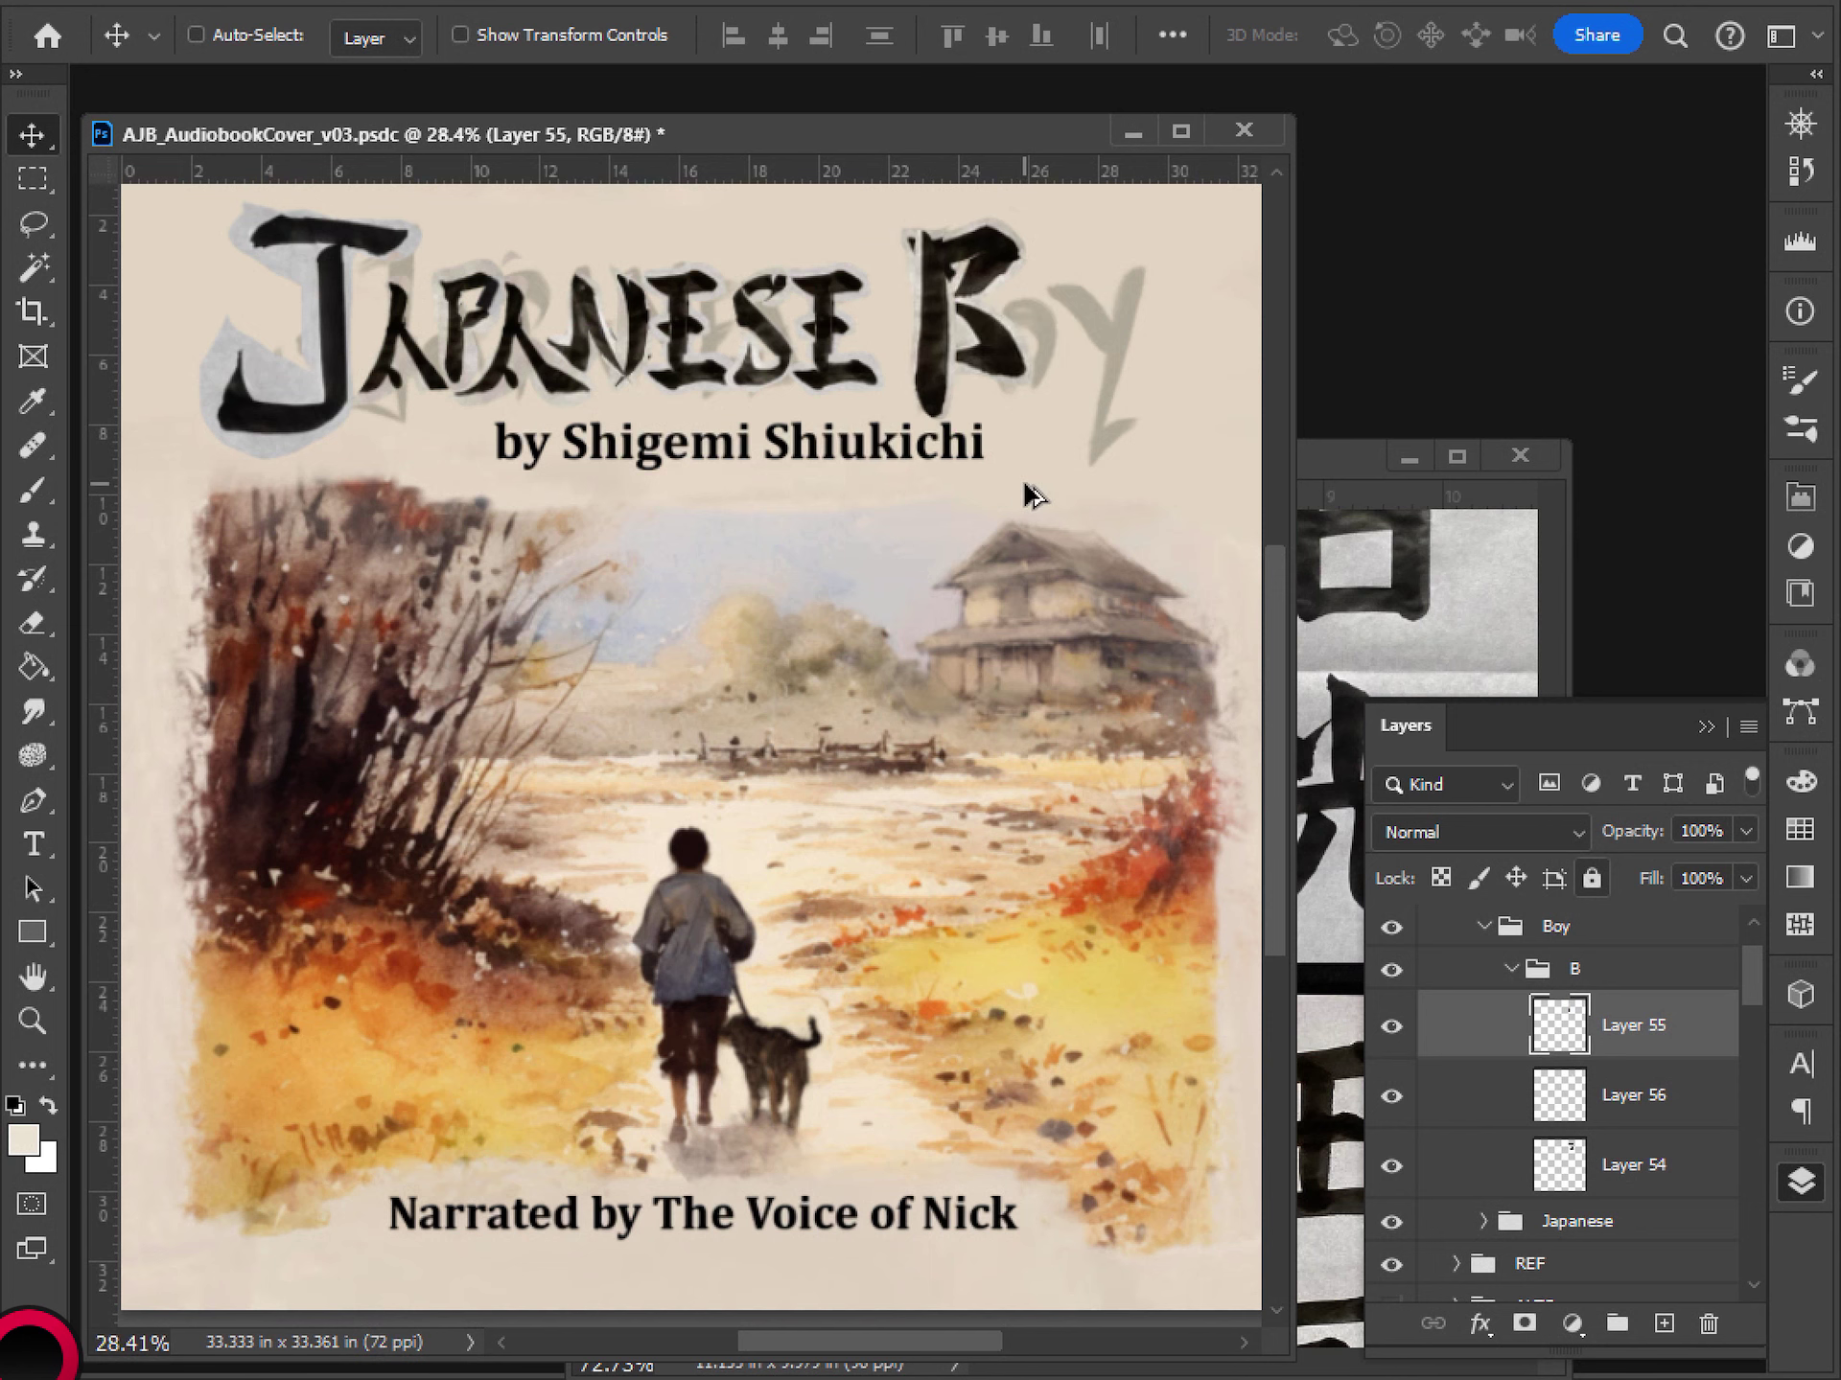
- Lasso and delete the excess piece of the stem overlapping the B's top stroke on Layer 55
scroll(1034, 496, "up", 1)
scroll(949, 351, "up", 2)
key("l")
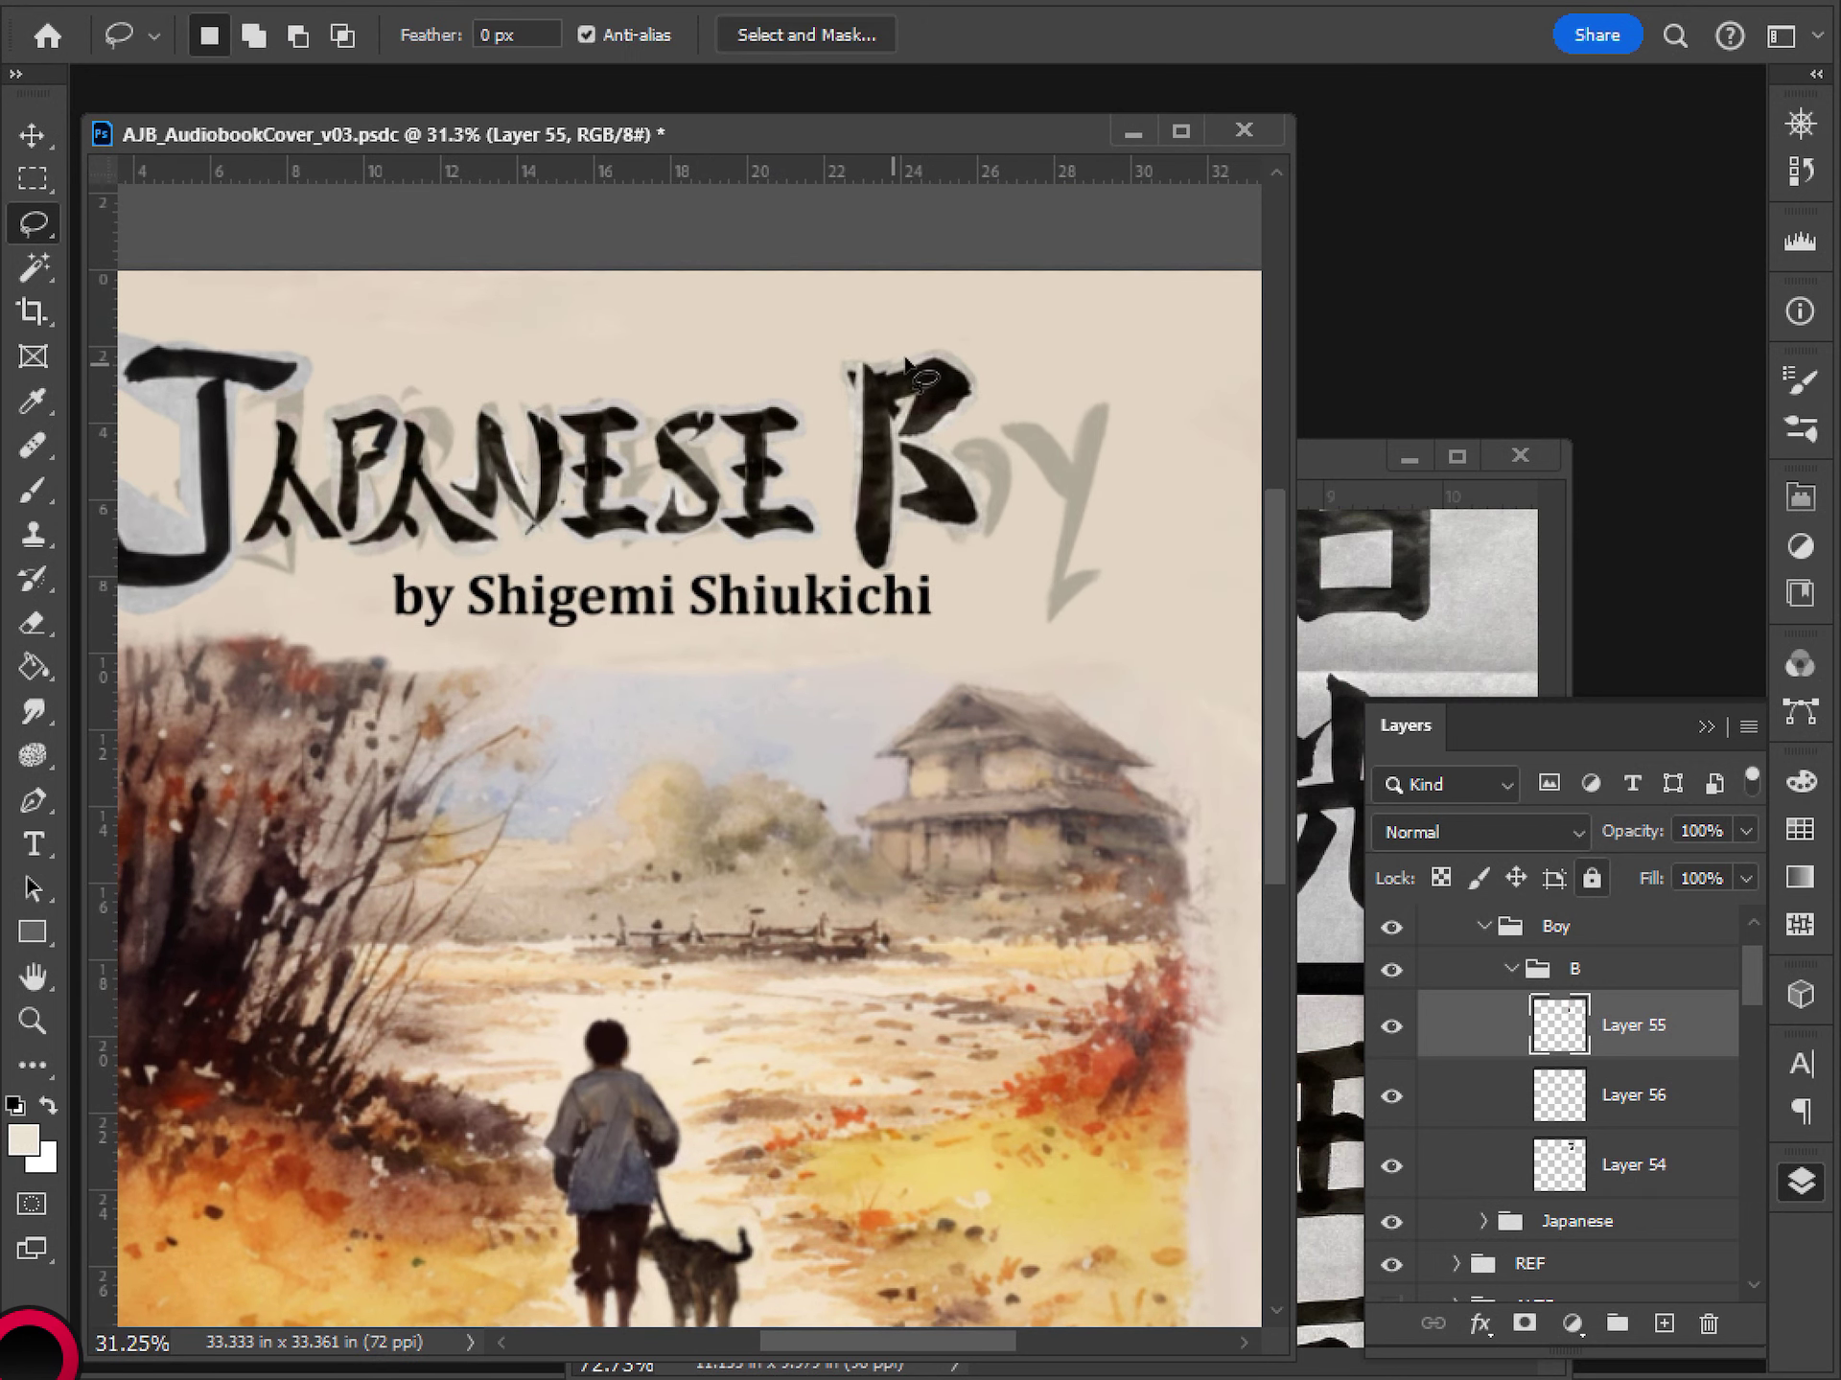
mouse_move(905, 365)
left_mouse_down()
mouse_move(832, 451)
mouse_move(934, 365)
left_mouse_up()
key("Delete")
key("ctrl+d")
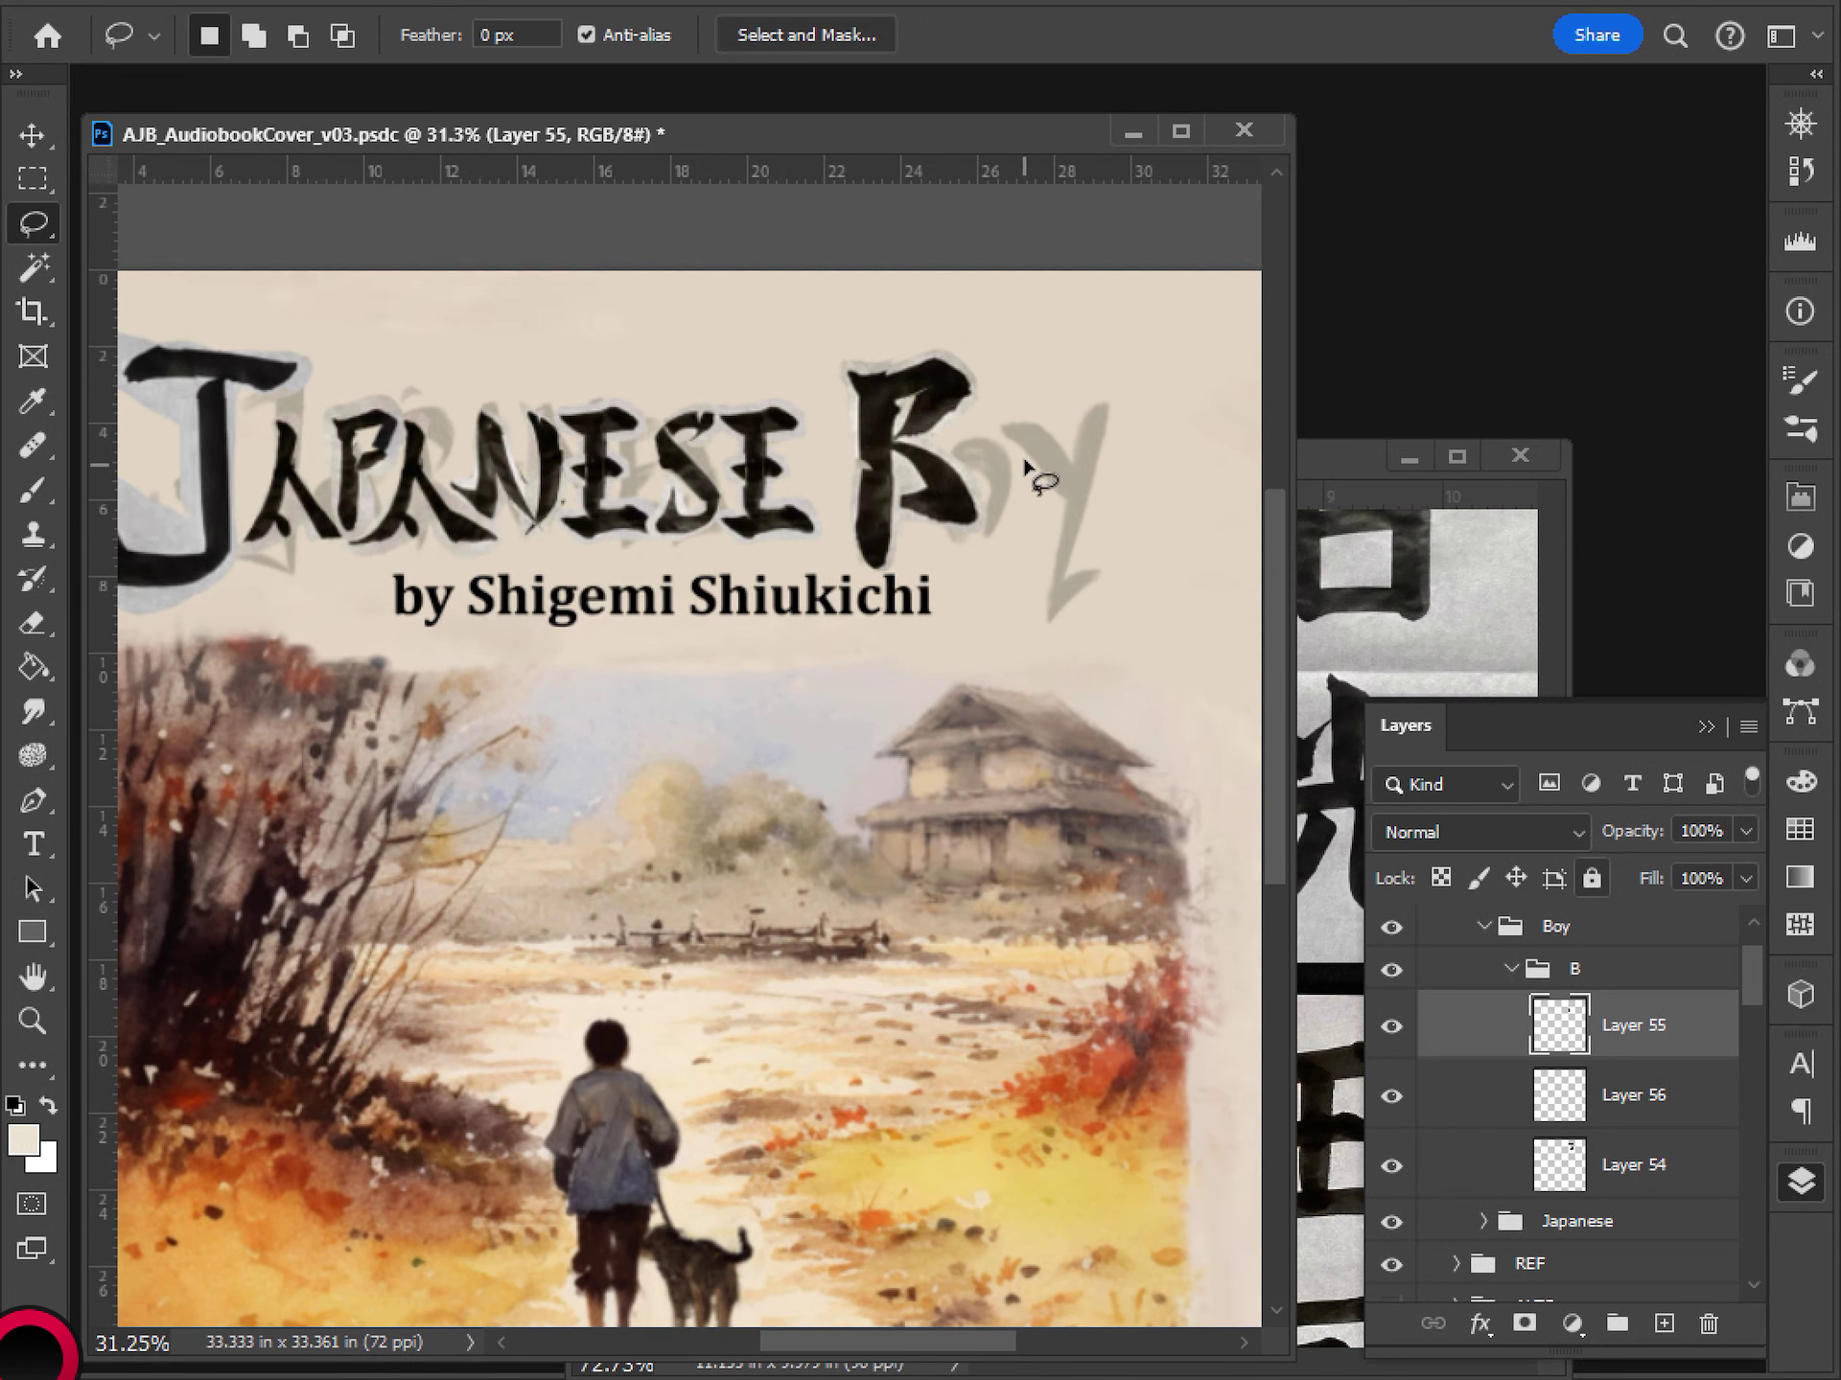
scroll(1024, 479, "down", 4)
scroll(1016, 566, "down", 1)
scroll(1010, 587, "up", 3)
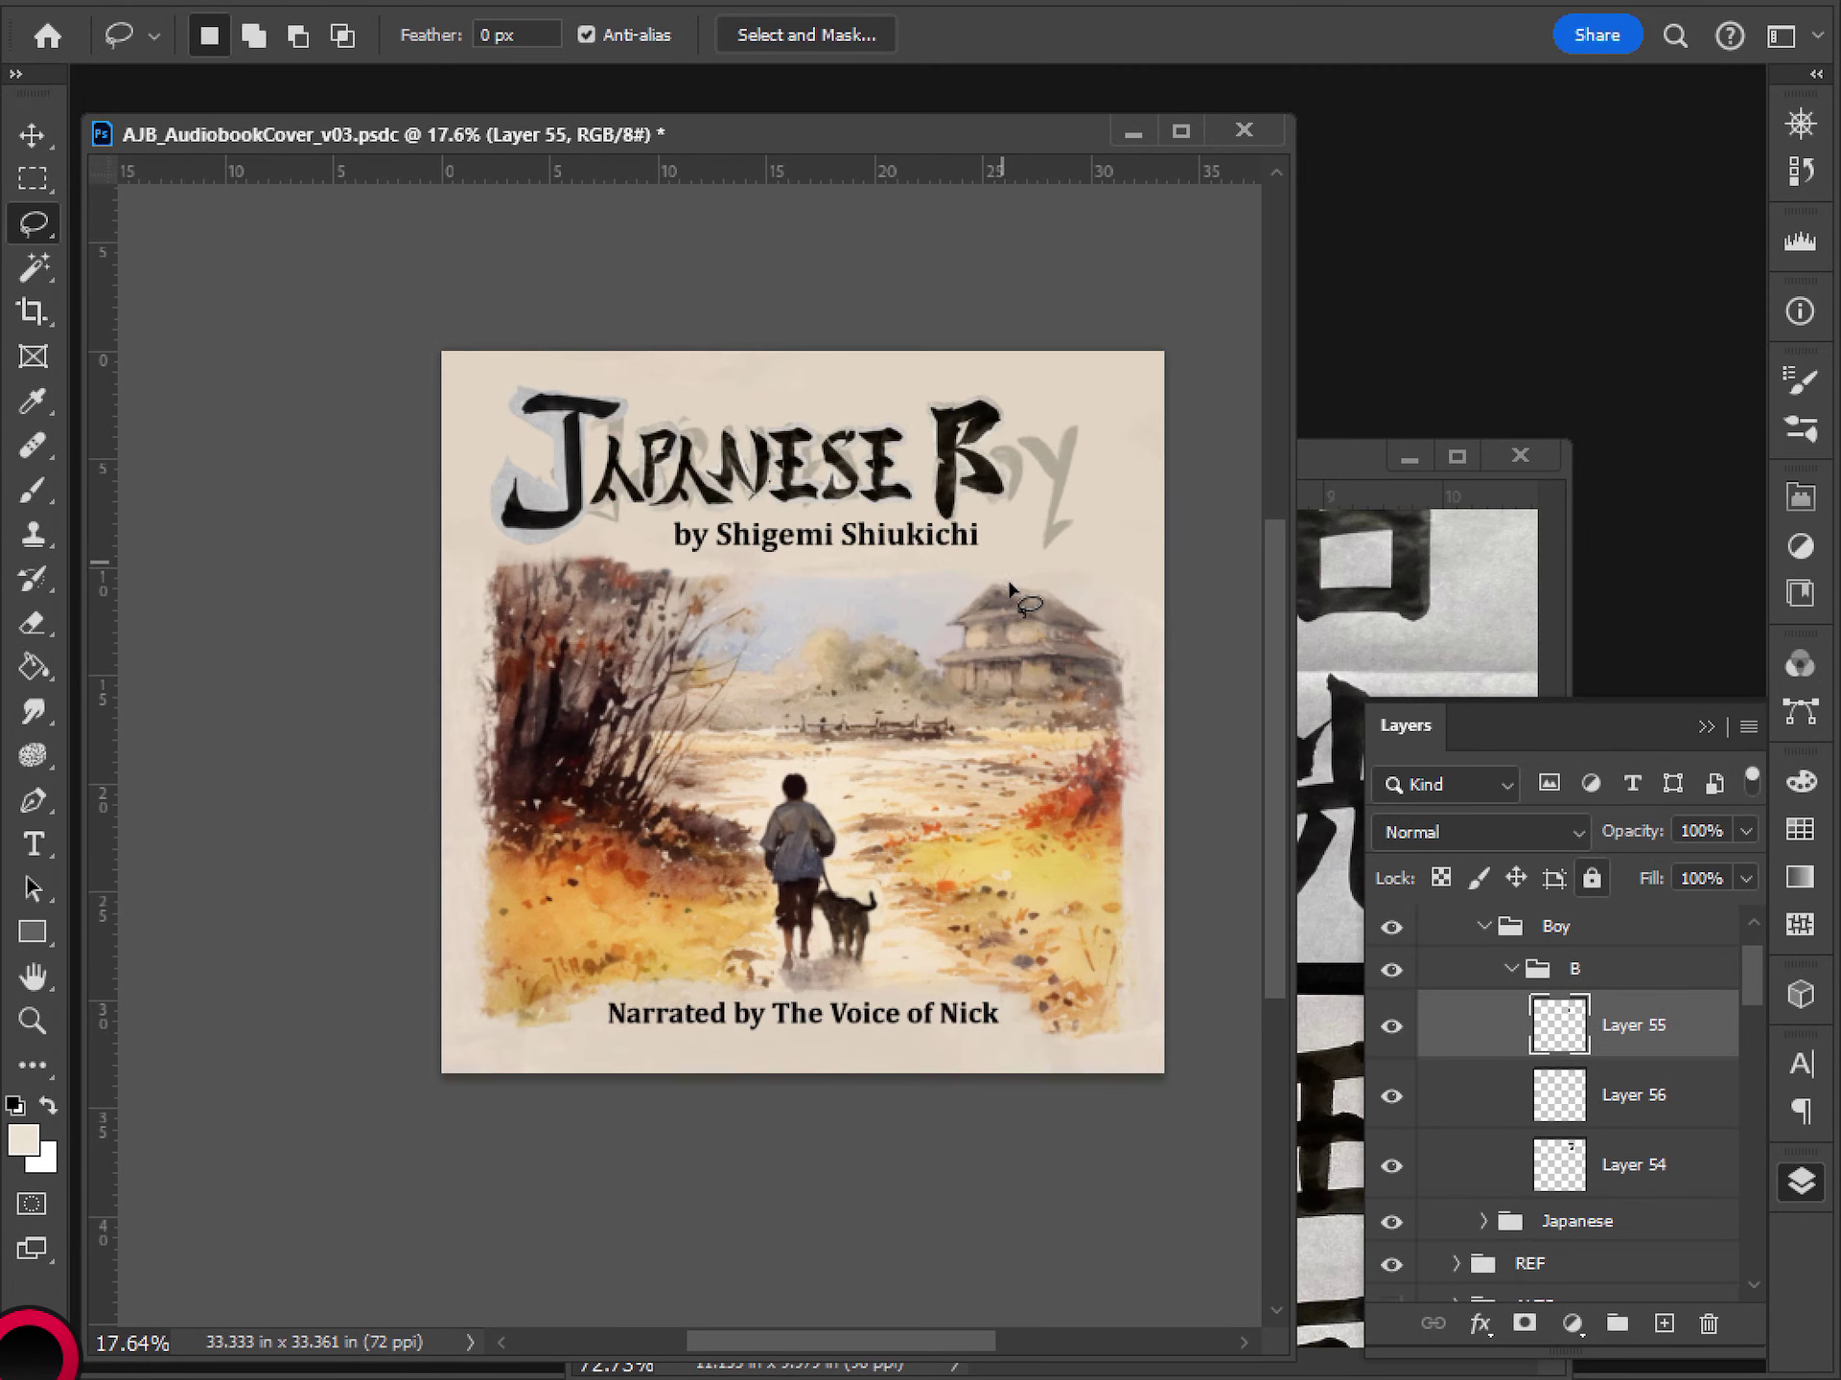
scroll(1009, 587, "up", 2)
- Switch to ArtRef-KanjiShodou.psd and lasso the curved, hooked right stroke of the 風 character as material for the O
left_click(1328, 460)
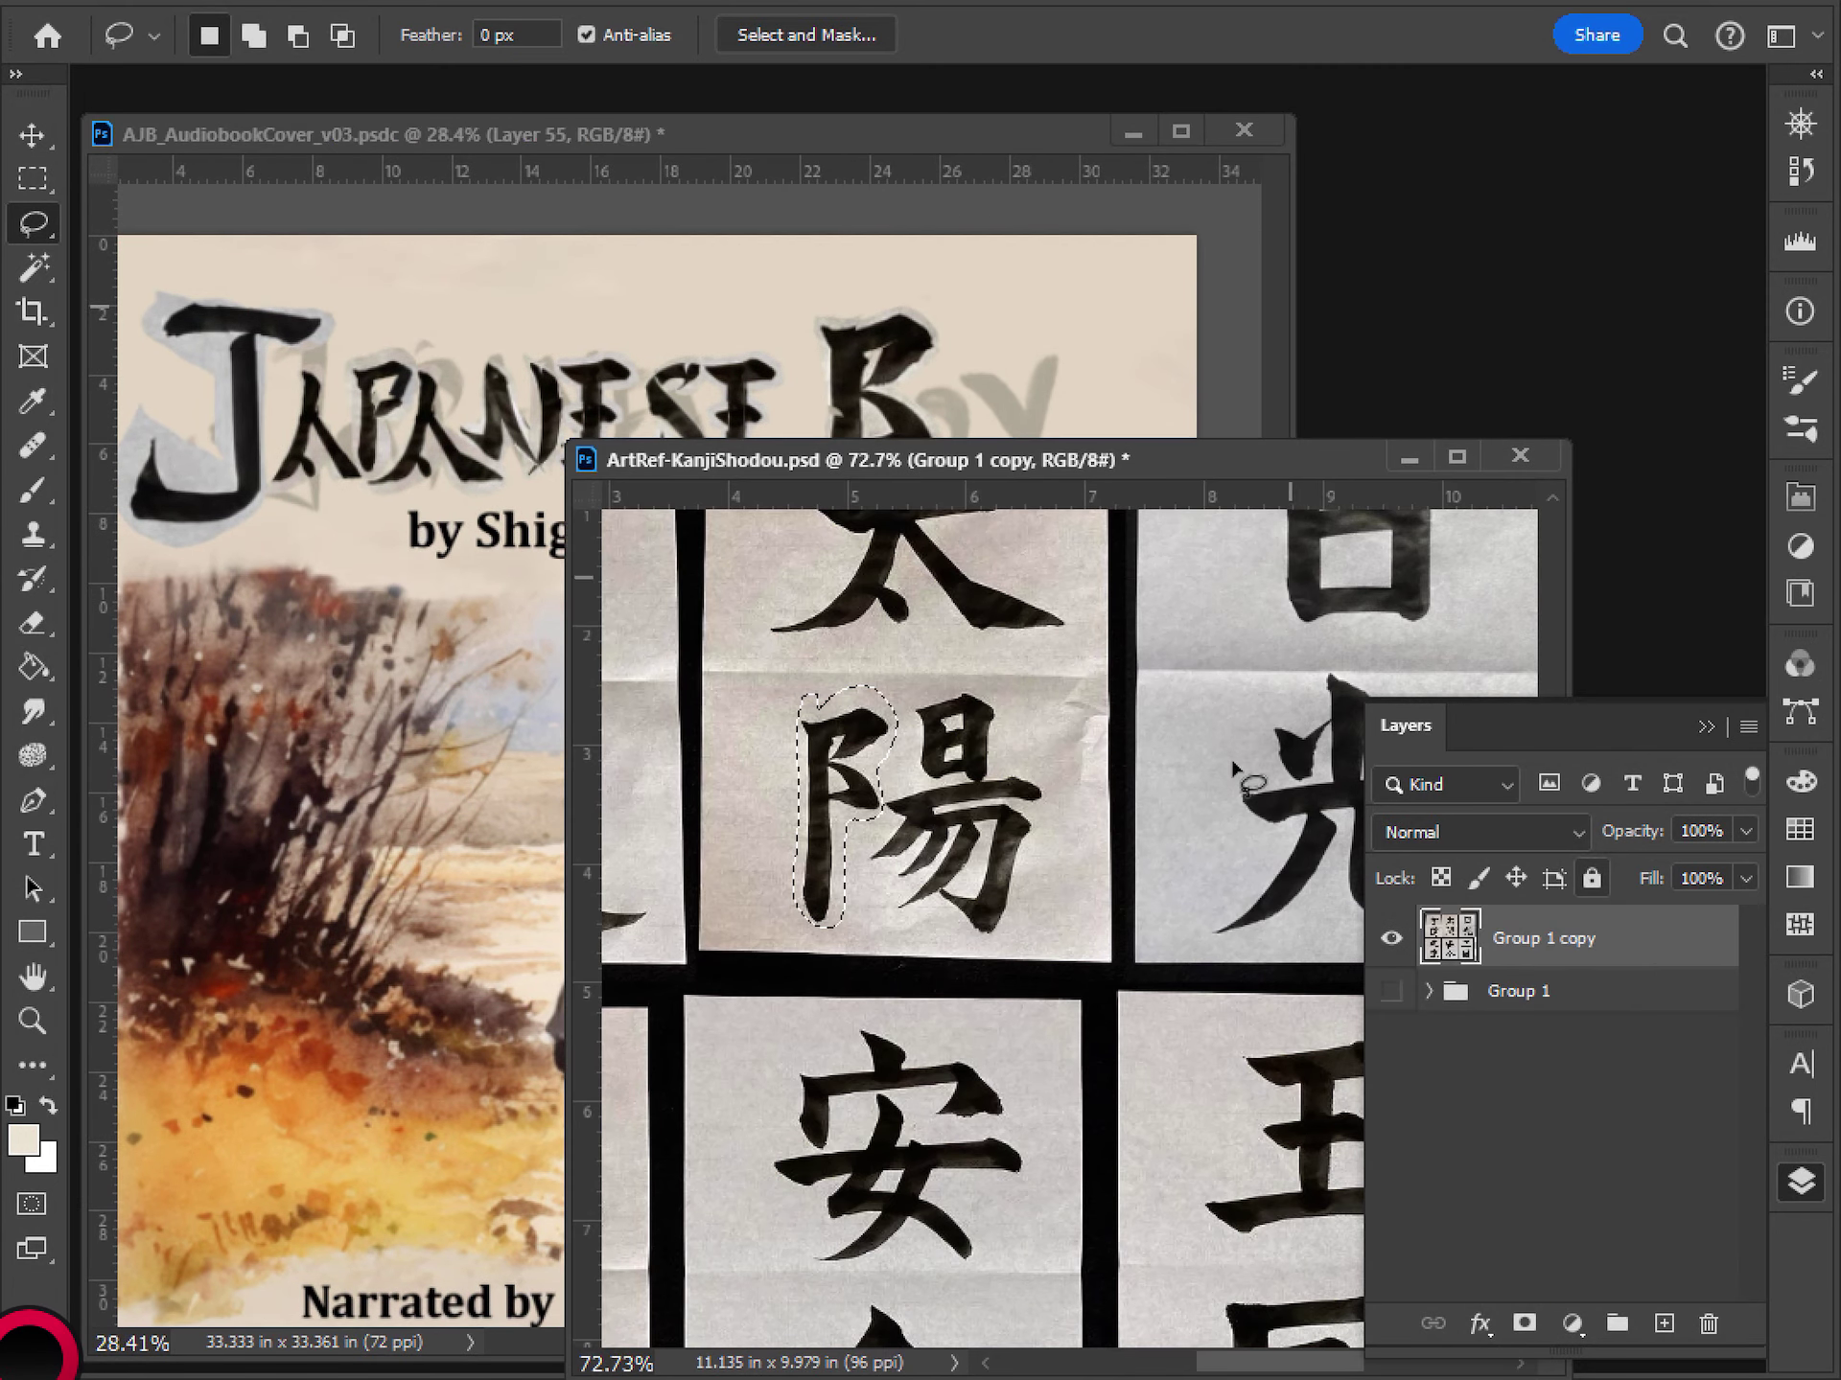
scroll(1234, 765, "down", 3)
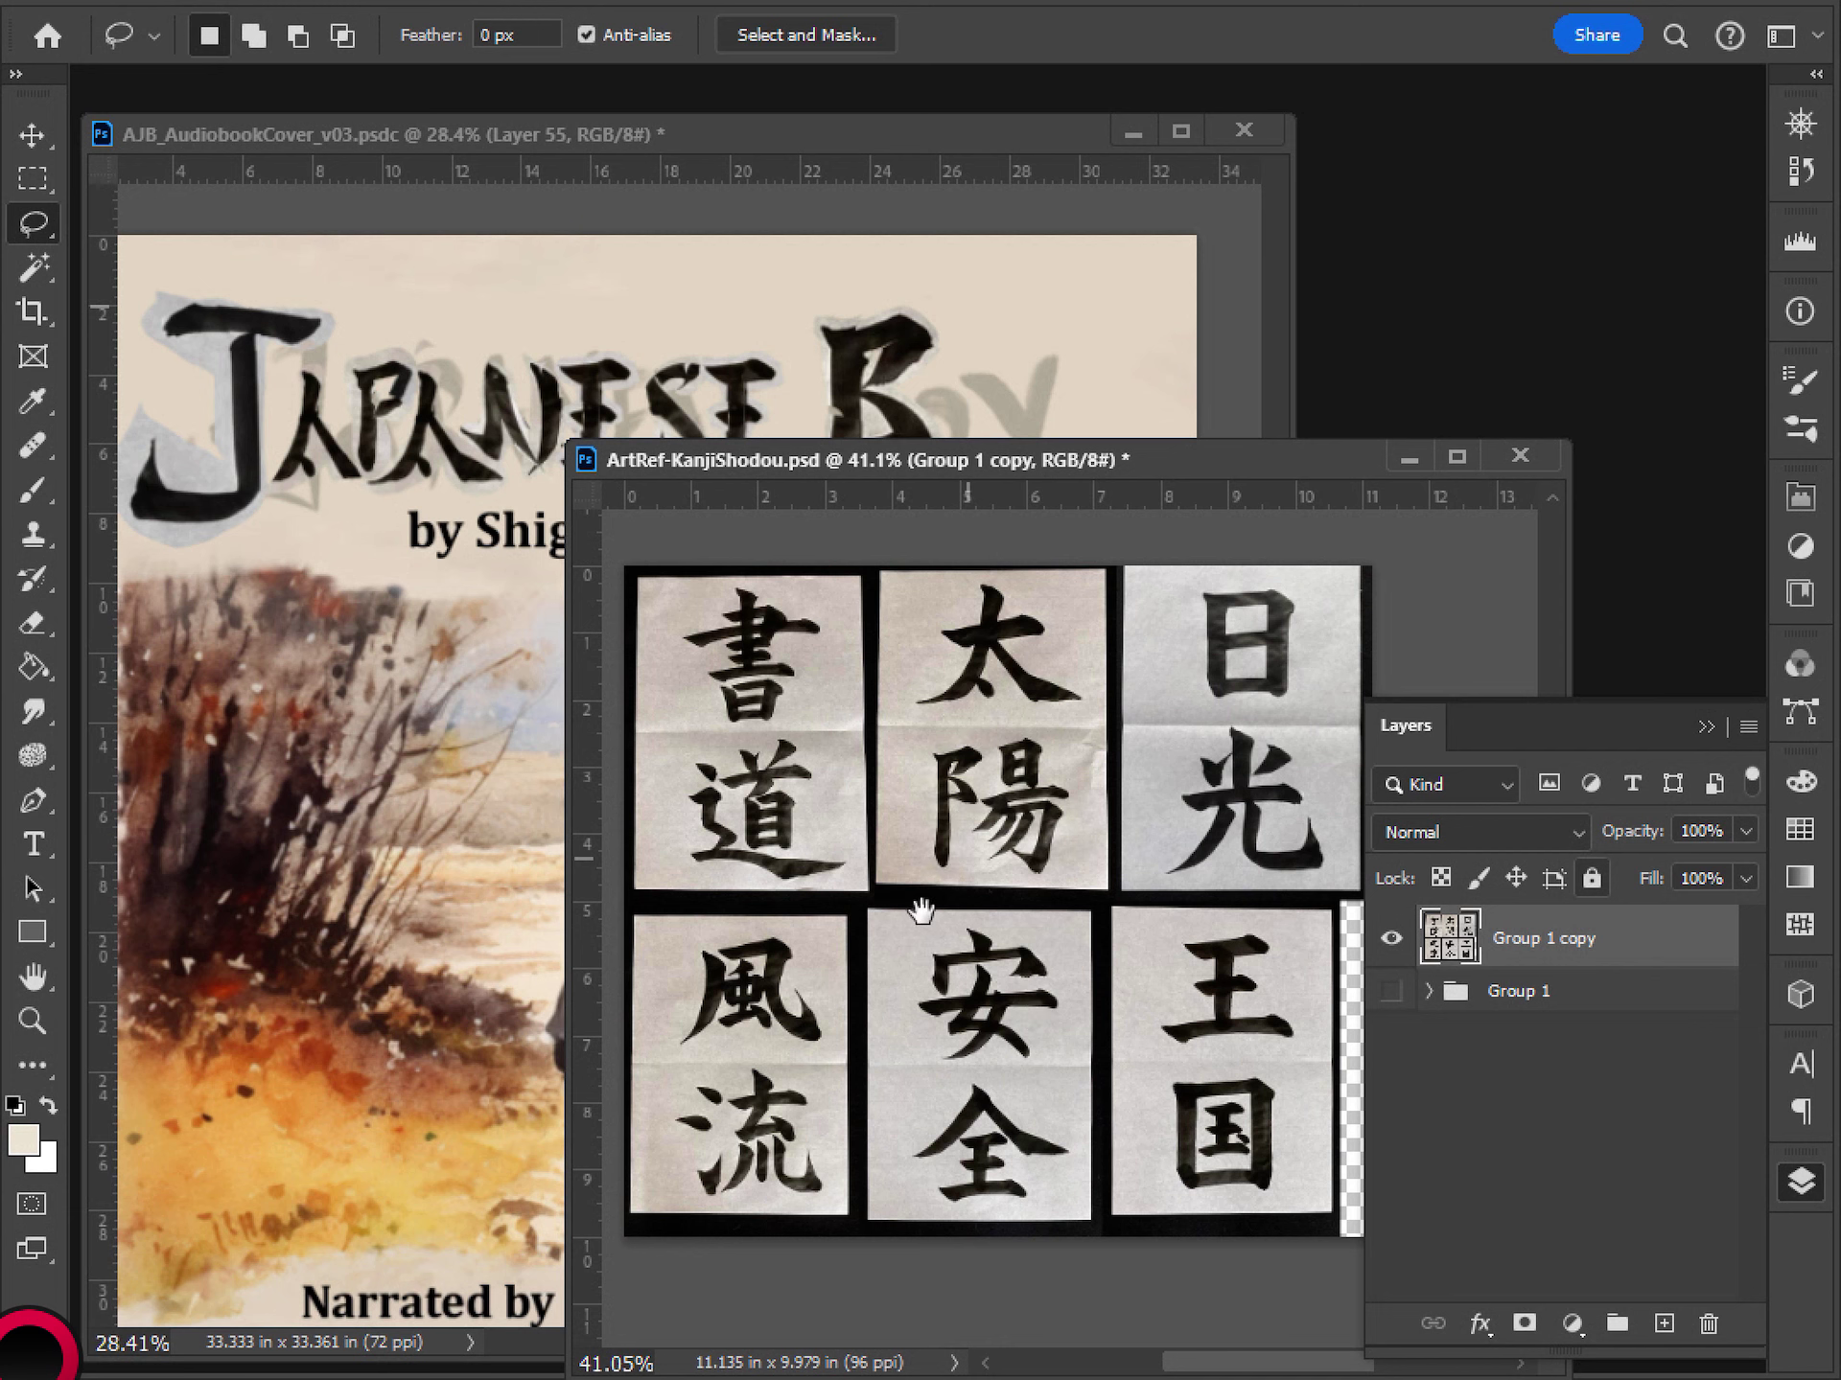
mouse_move(921, 910)
left_mouse_down()
mouse_move(953, 851)
mouse_move(925, 883)
left_mouse_up()
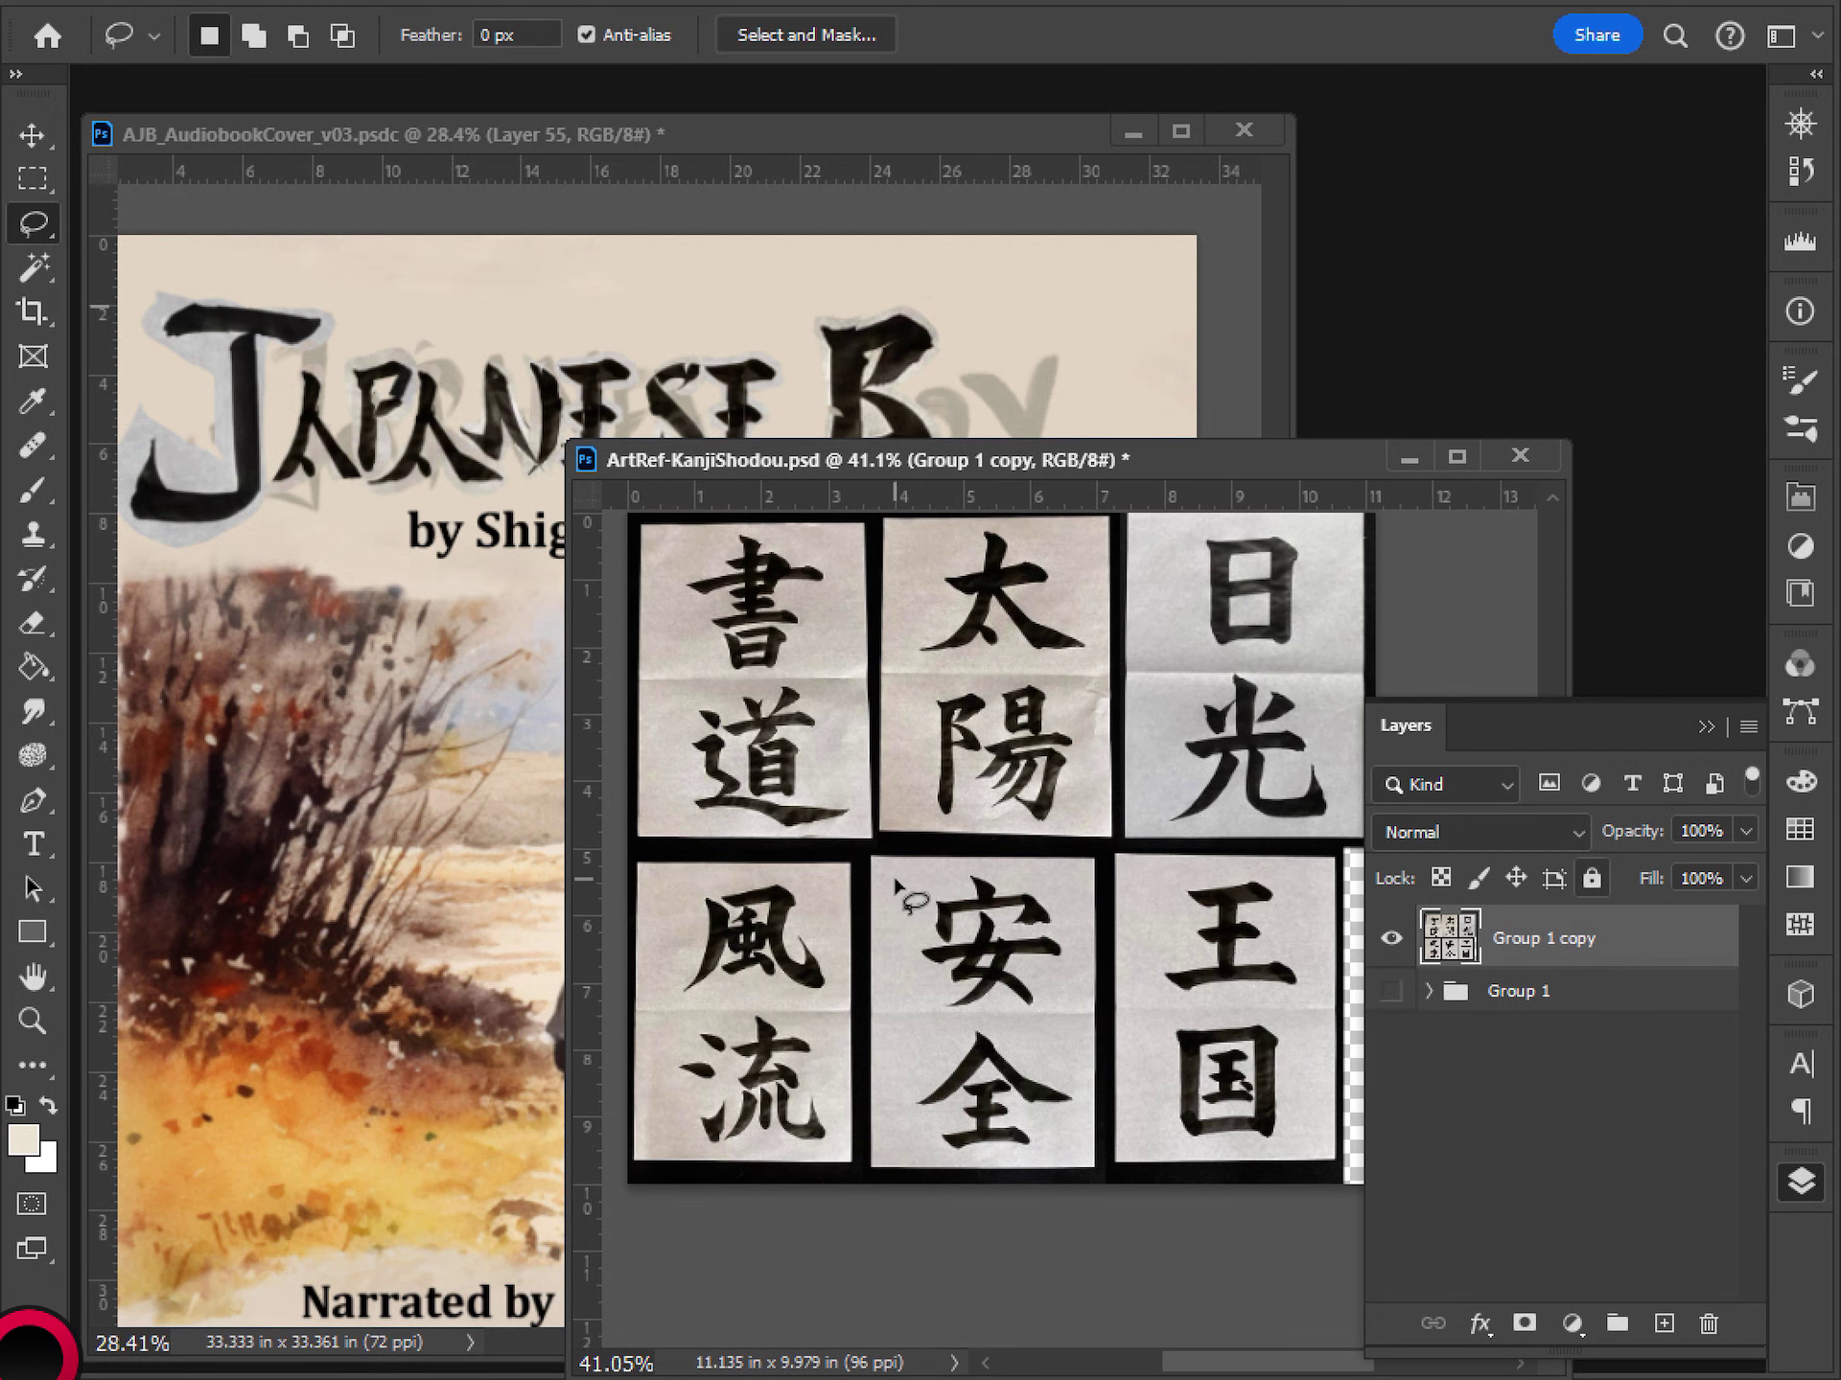
left_click_drag(807, 1004, 814, 1028)
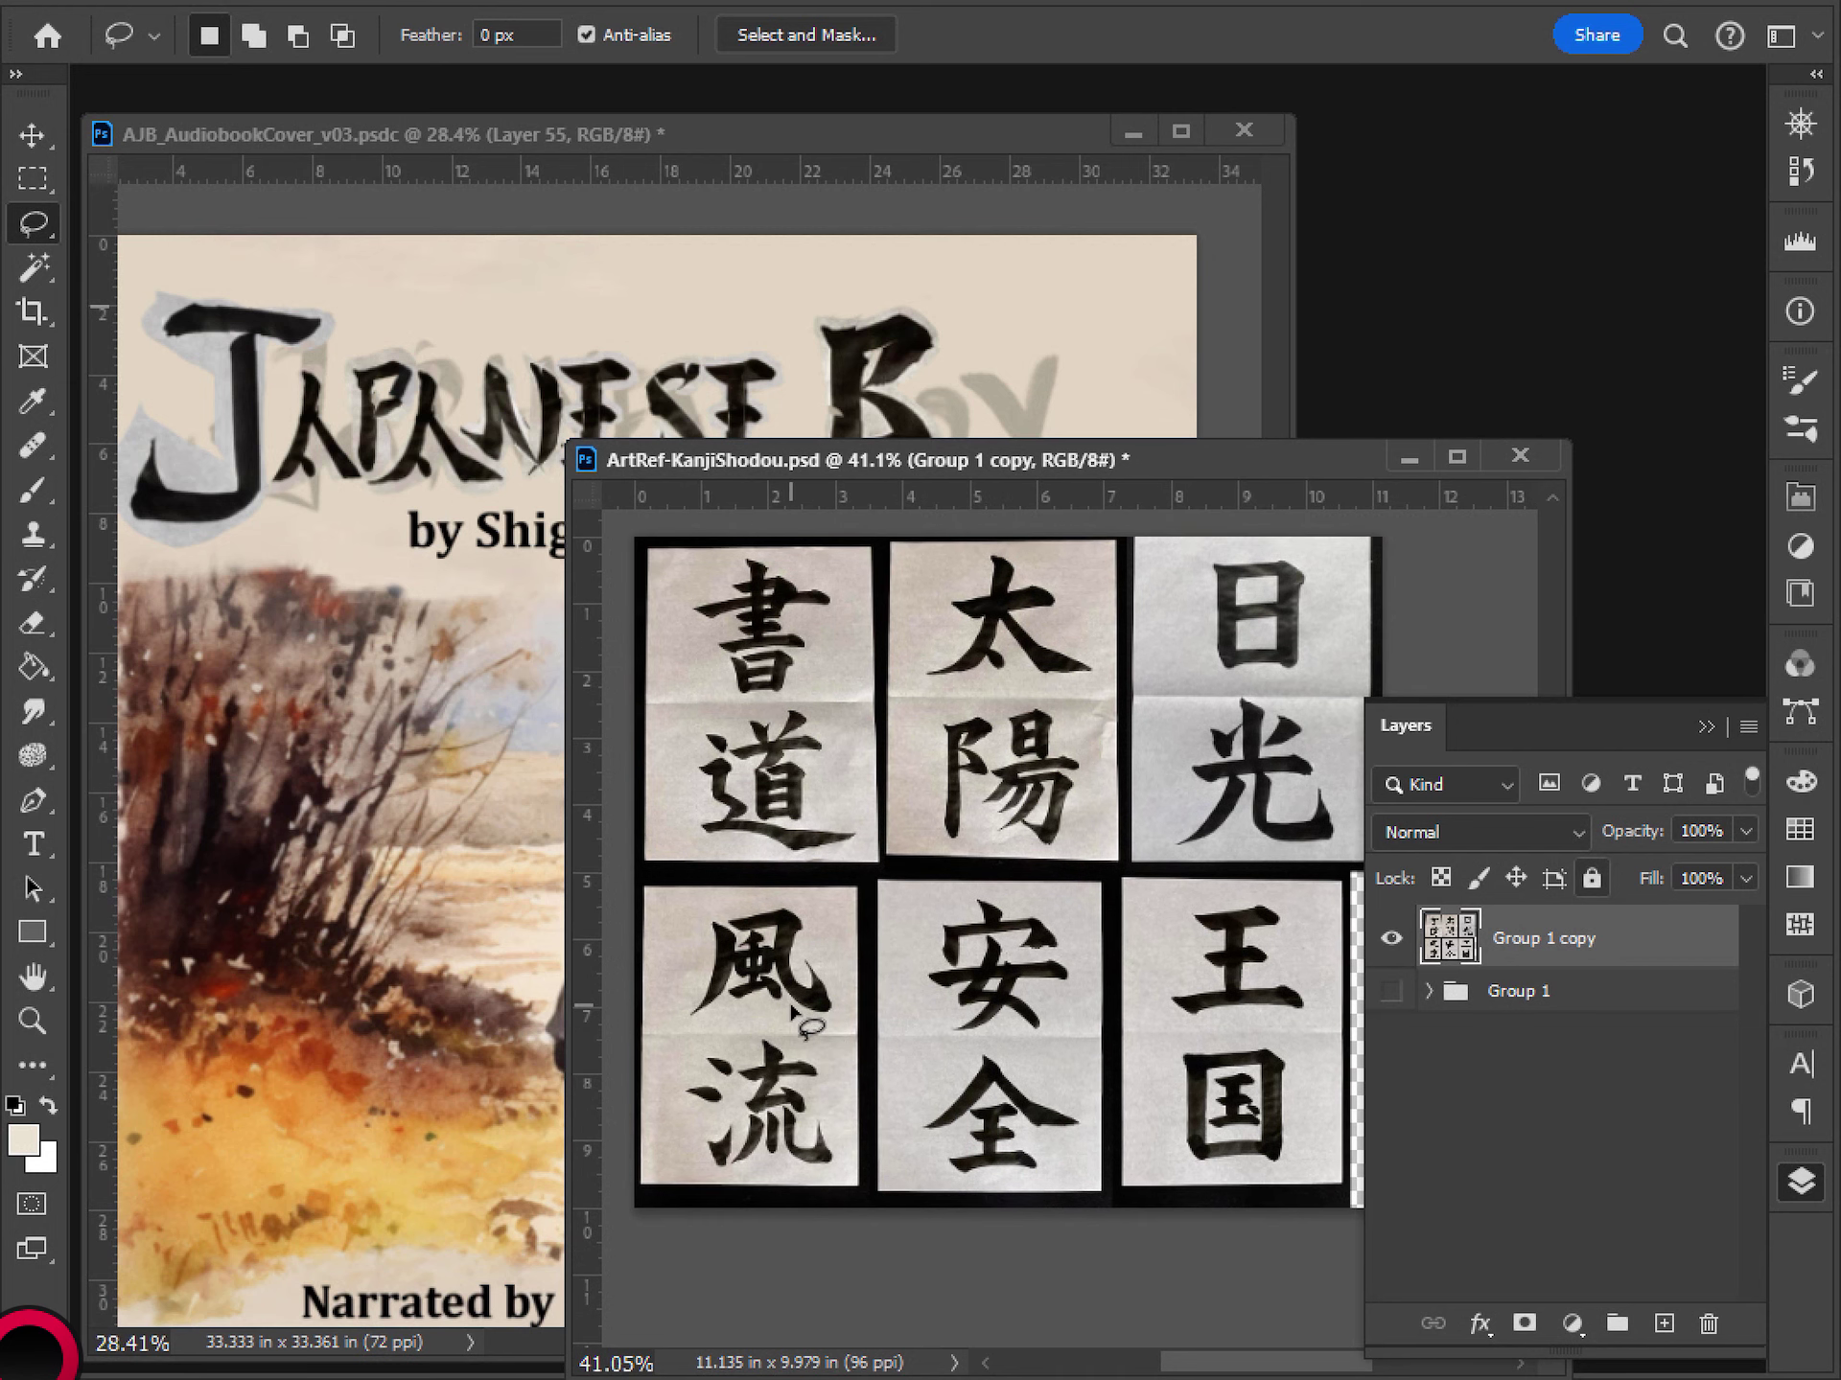
key("ctrl+plus")
key("ctrl+plus")
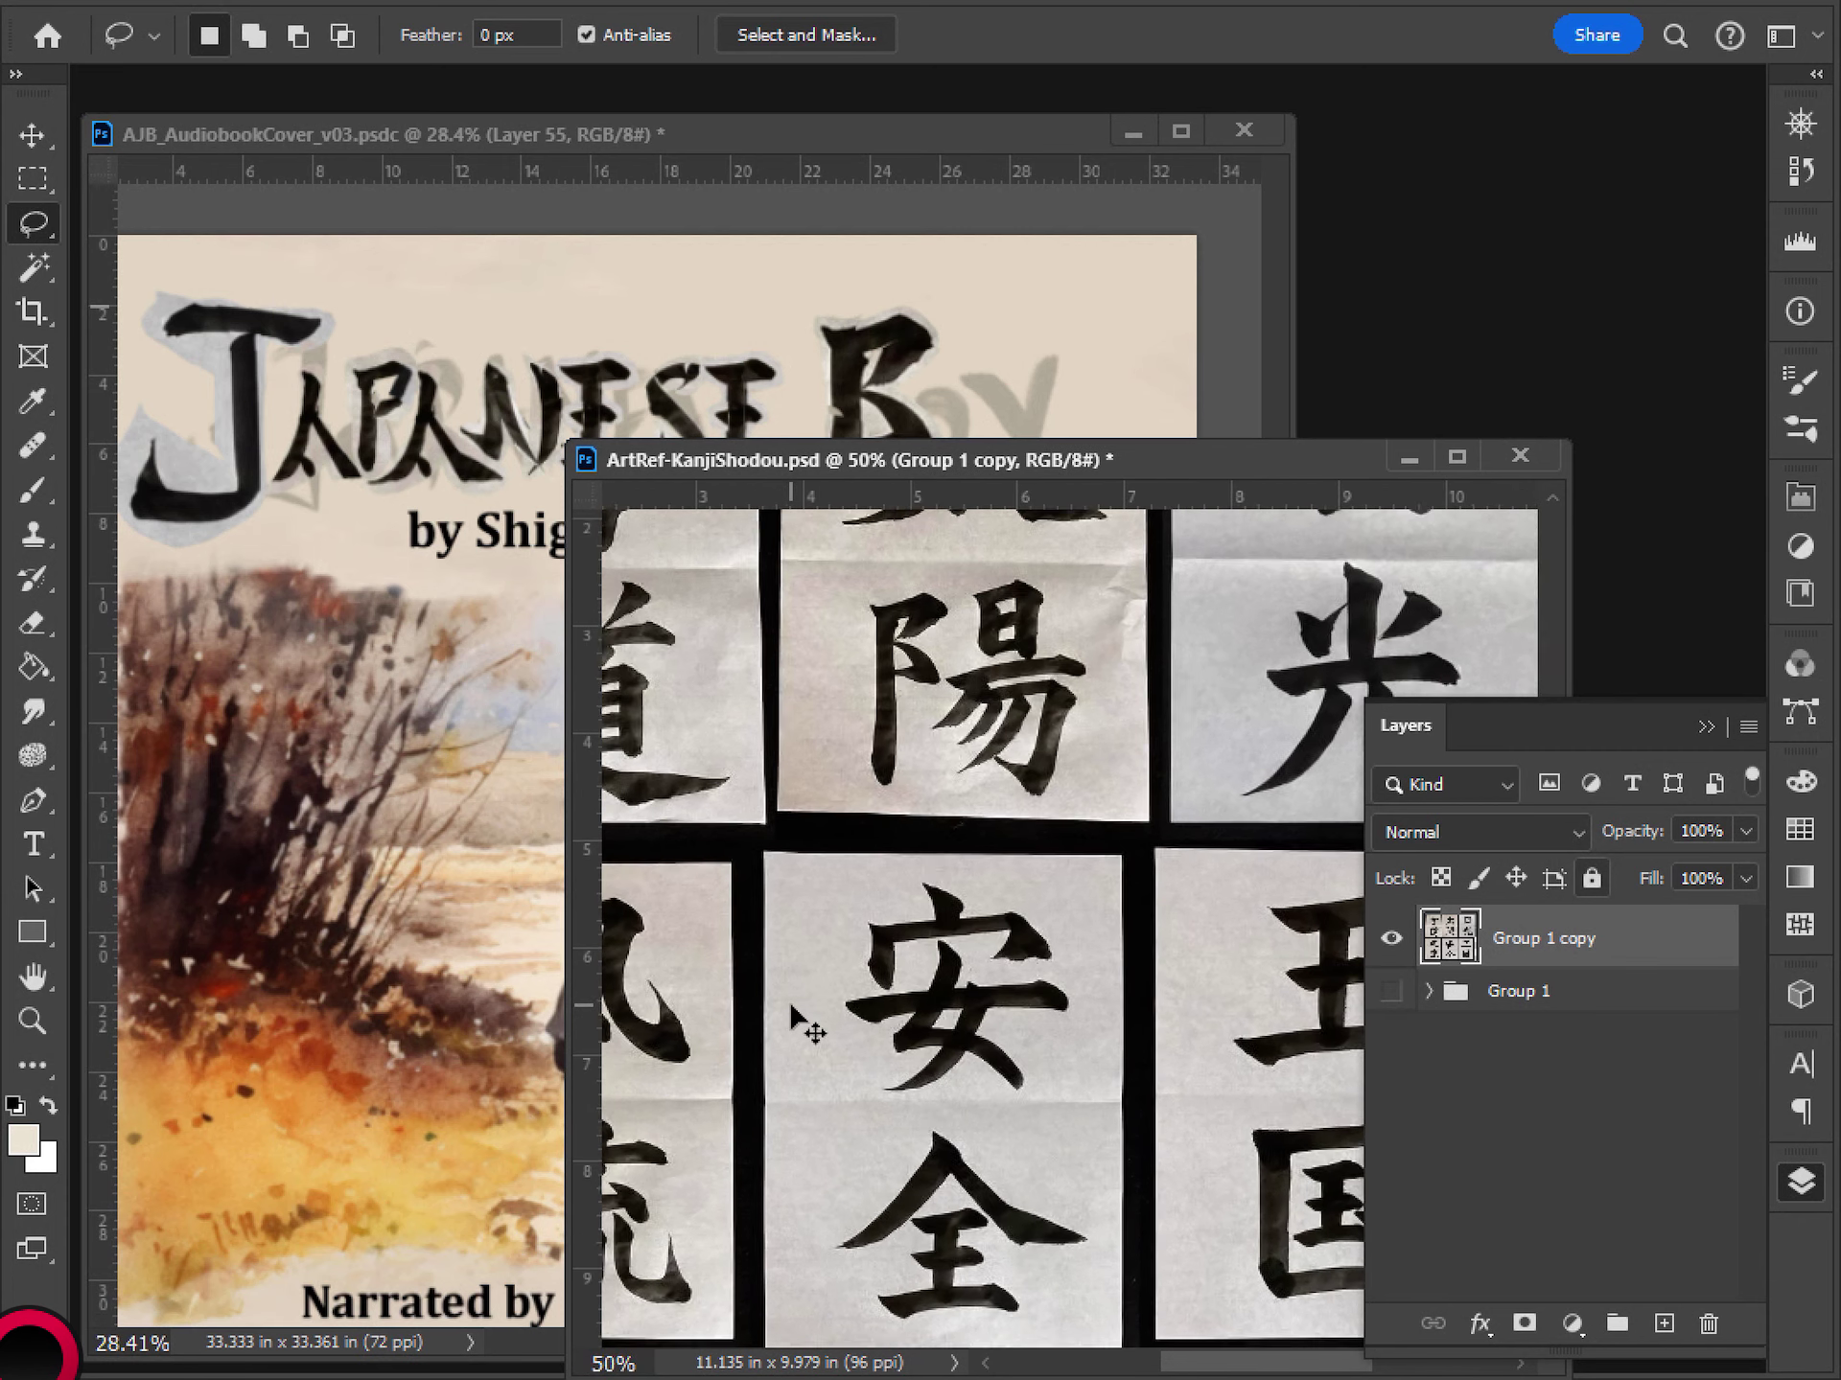
left_click_drag(791, 1005, 917, 942)
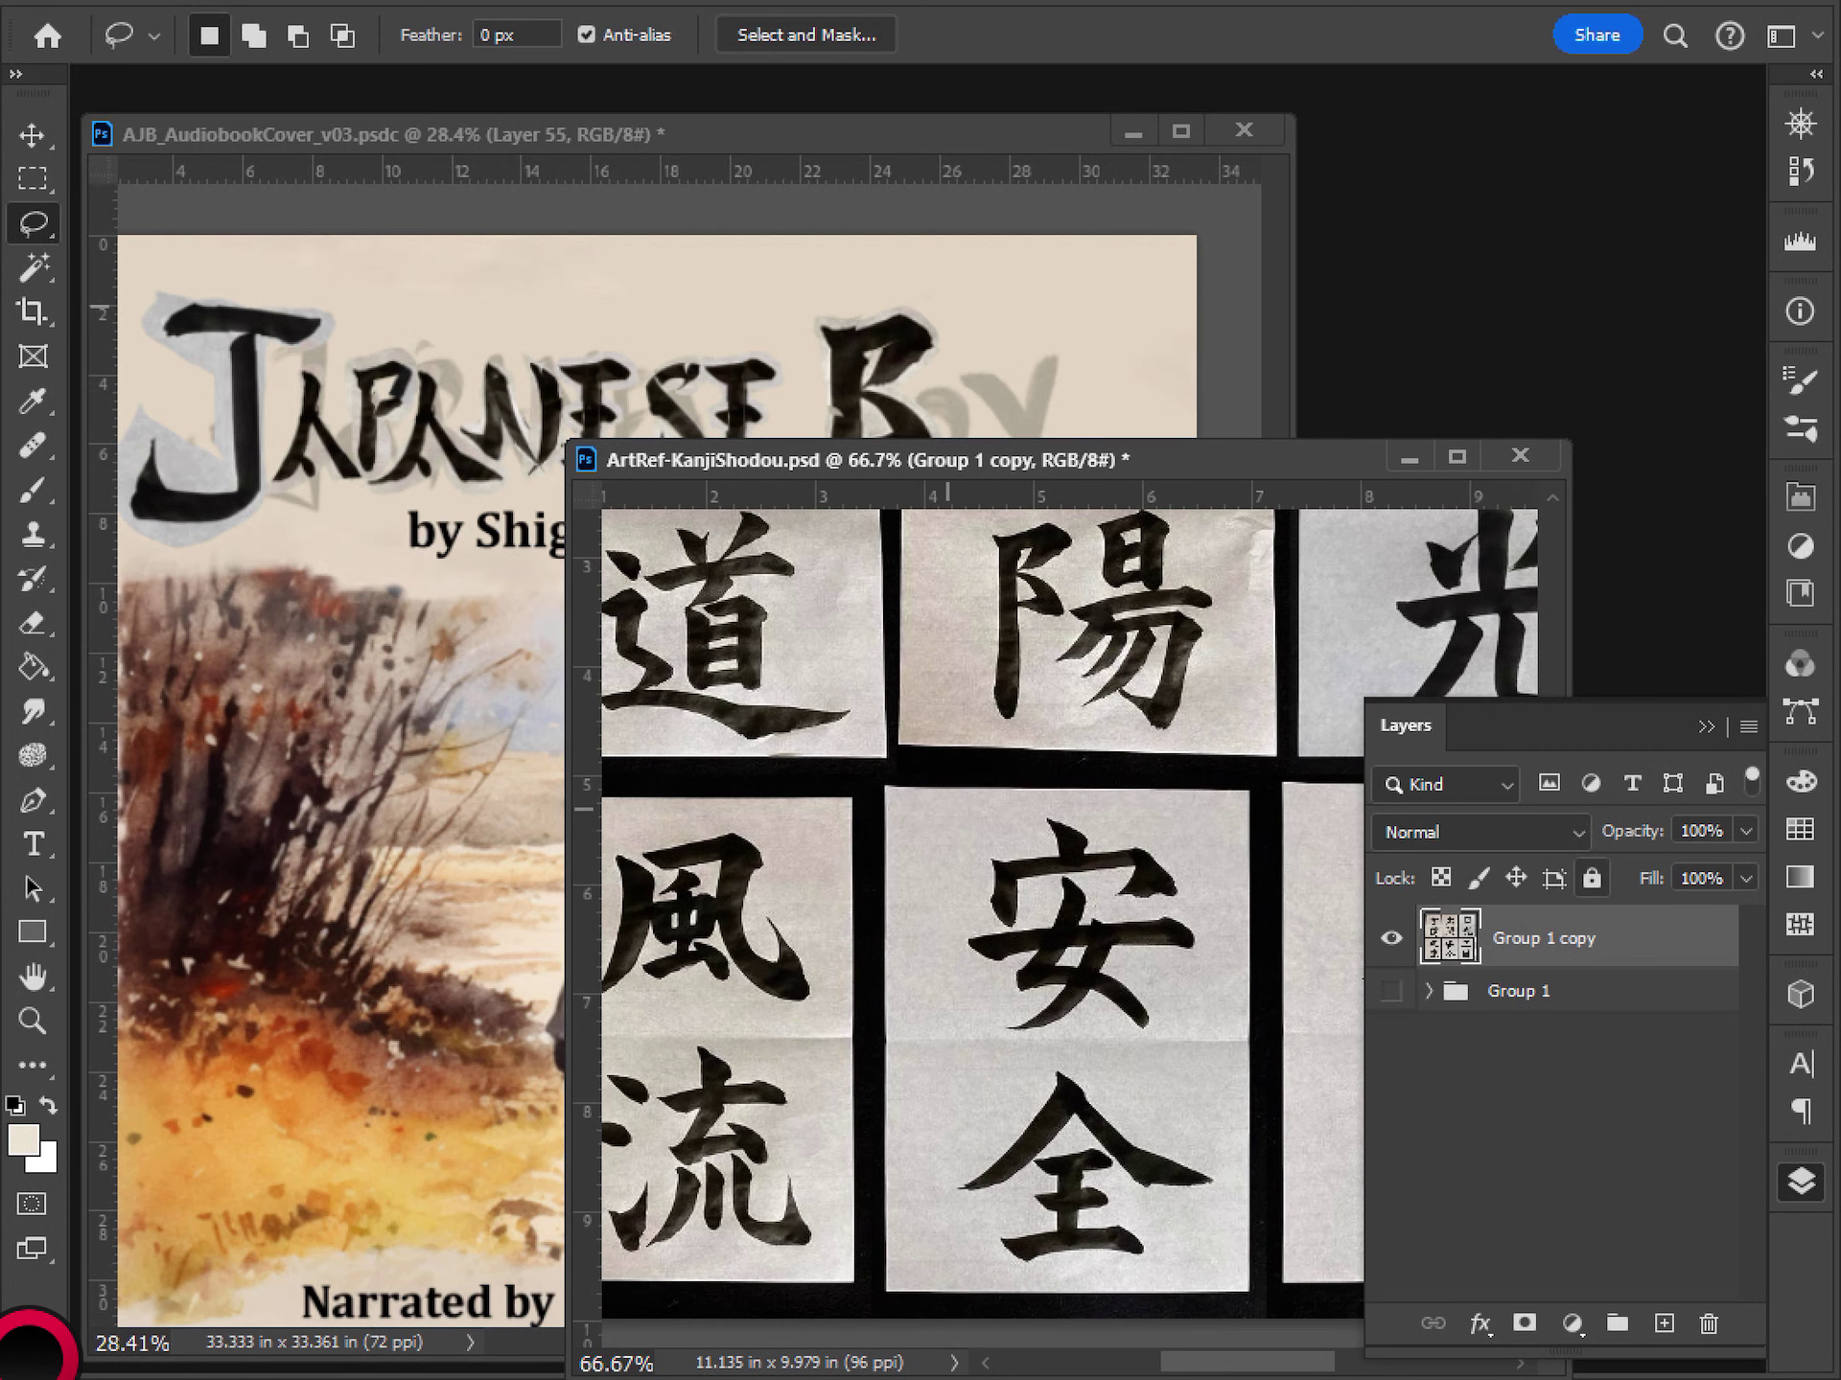
mouse_move(778, 894)
left_mouse_down()
mouse_move(721, 866)
mouse_move(772, 1012)
mouse_move(825, 892)
mouse_move(748, 872)
mouse_move(763, 995)
mouse_move(834, 959)
mouse_move(805, 902)
left_mouse_up()
- Return to the audiobook cover and place the copied kanji stroke on a new layer inside its own group within Boy
left_click(978, 382)
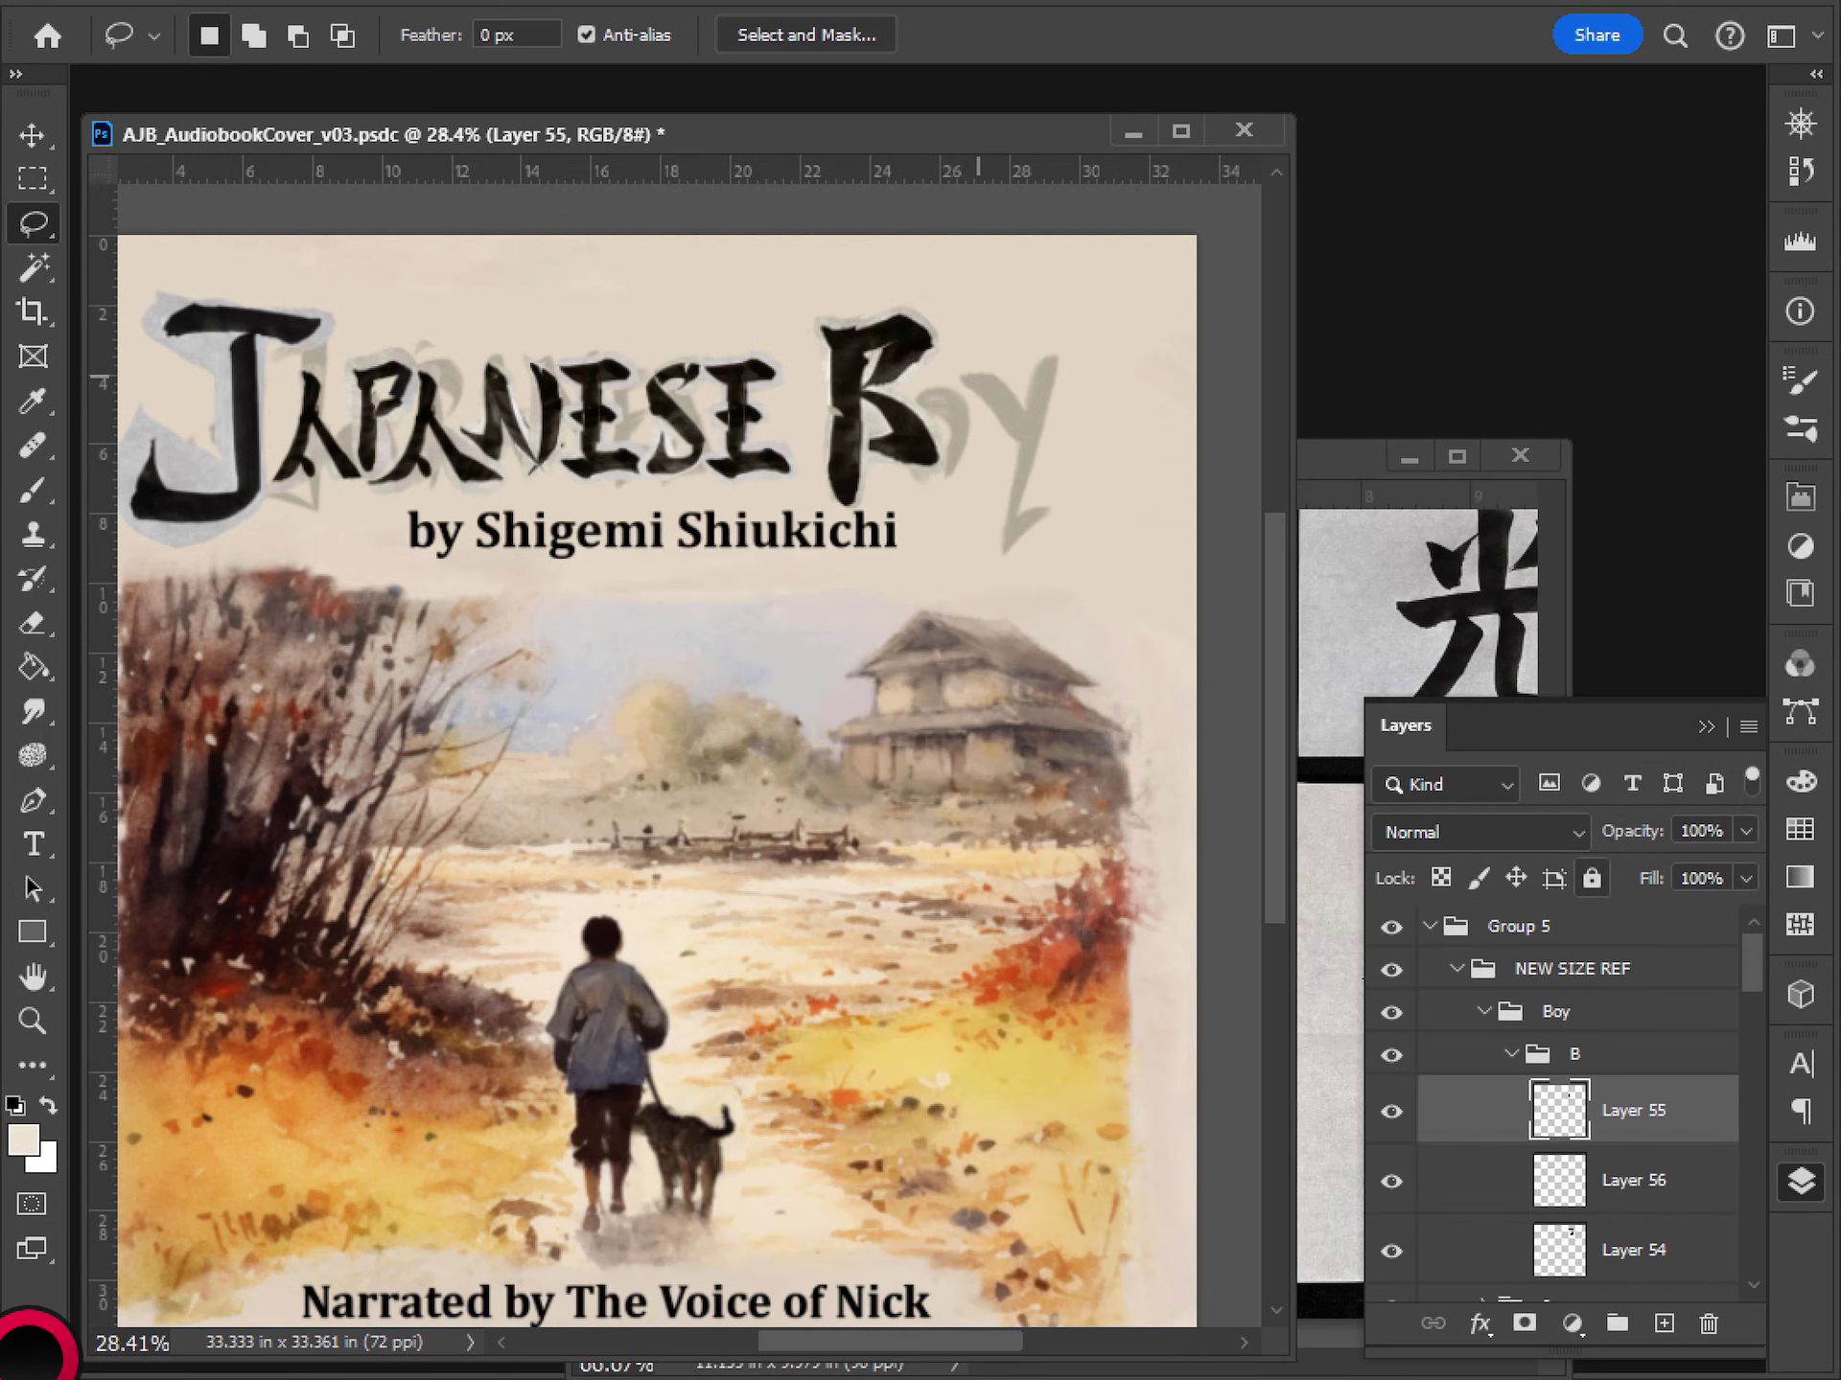
left_click(1555, 1011)
left_click(1663, 1323)
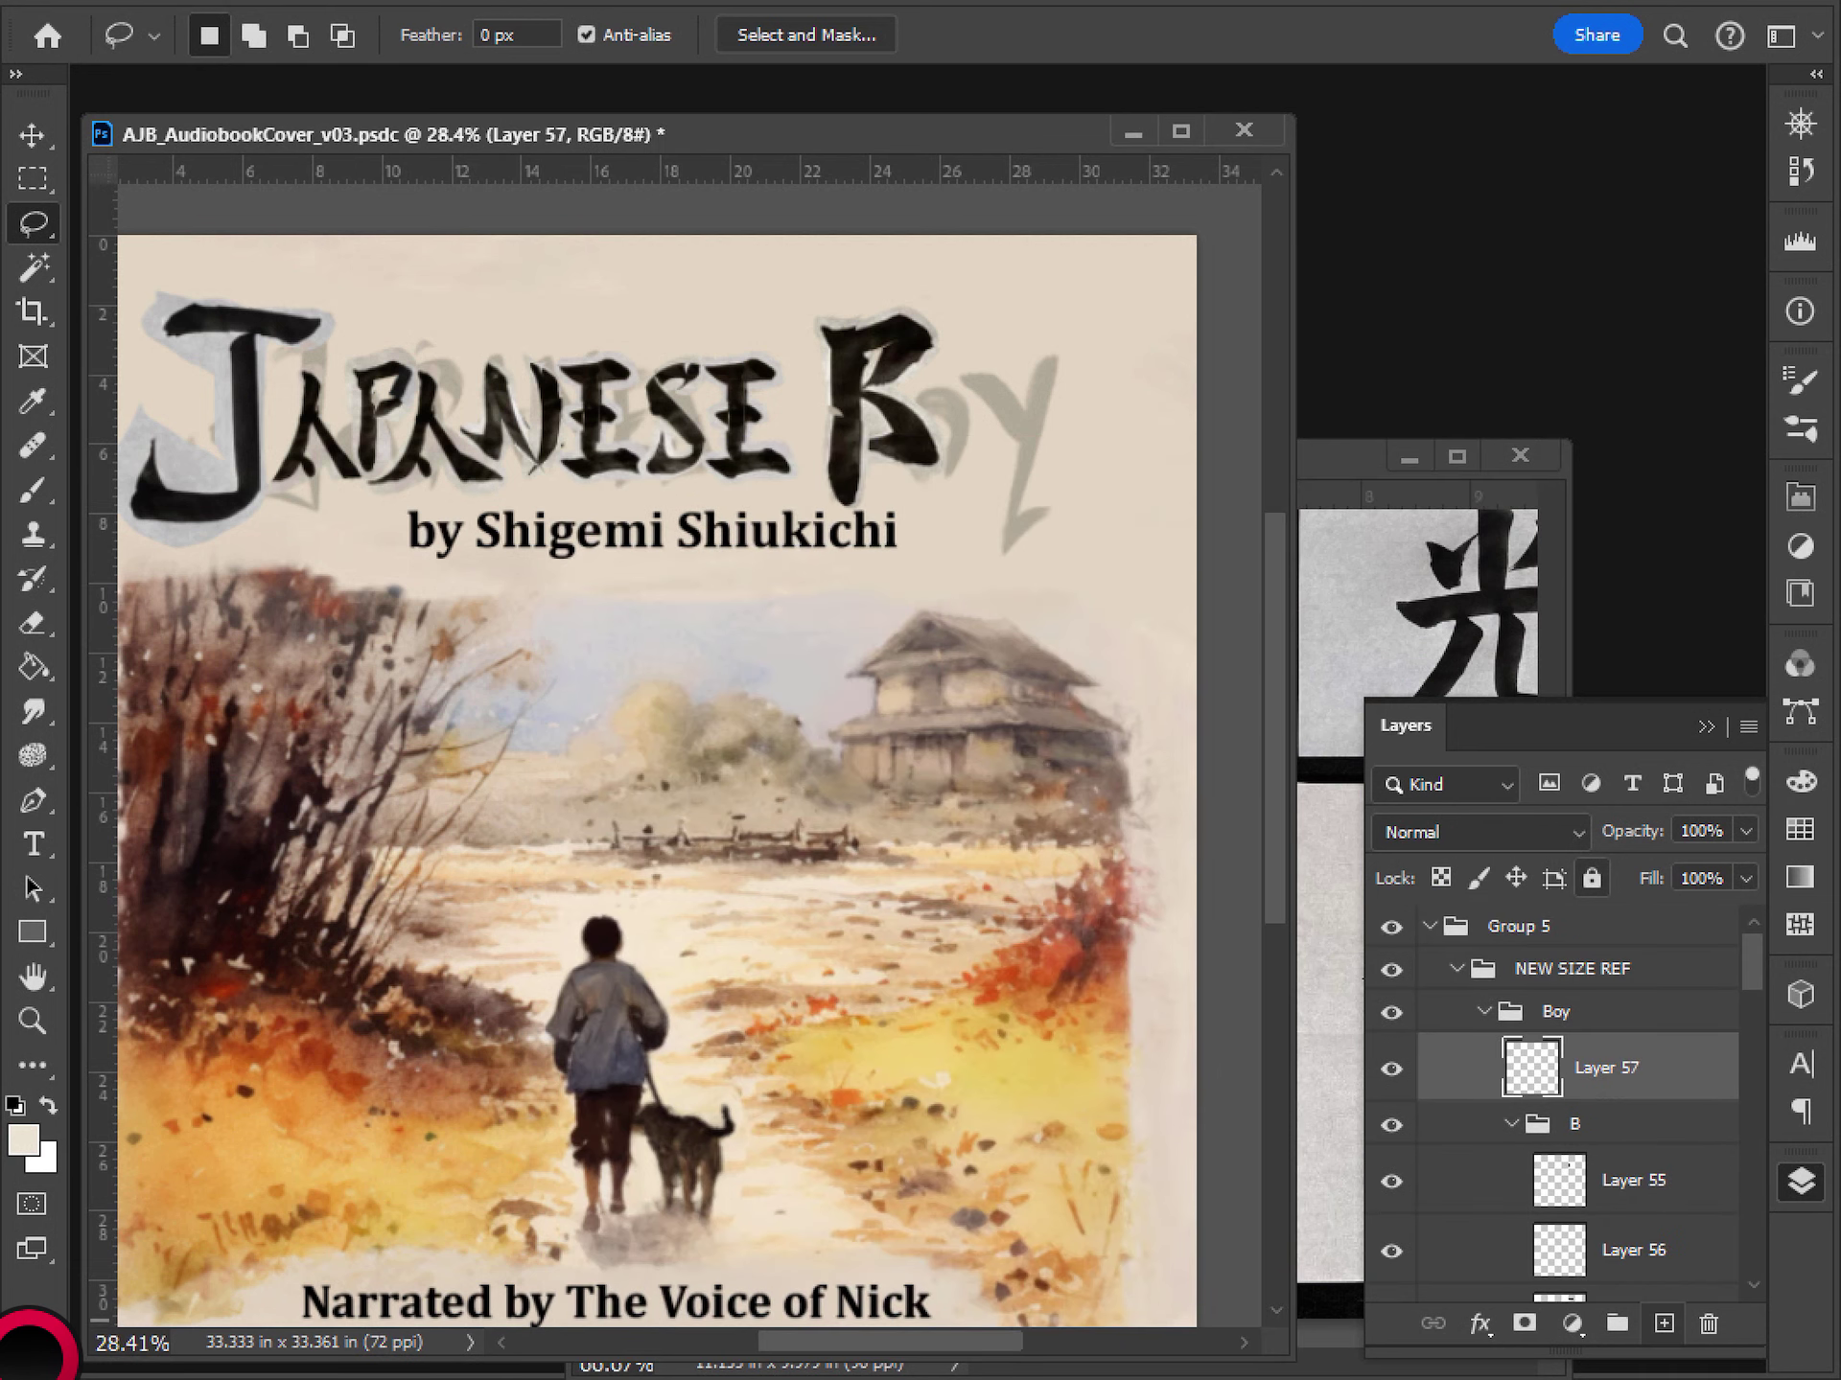
key("ctrl+g")
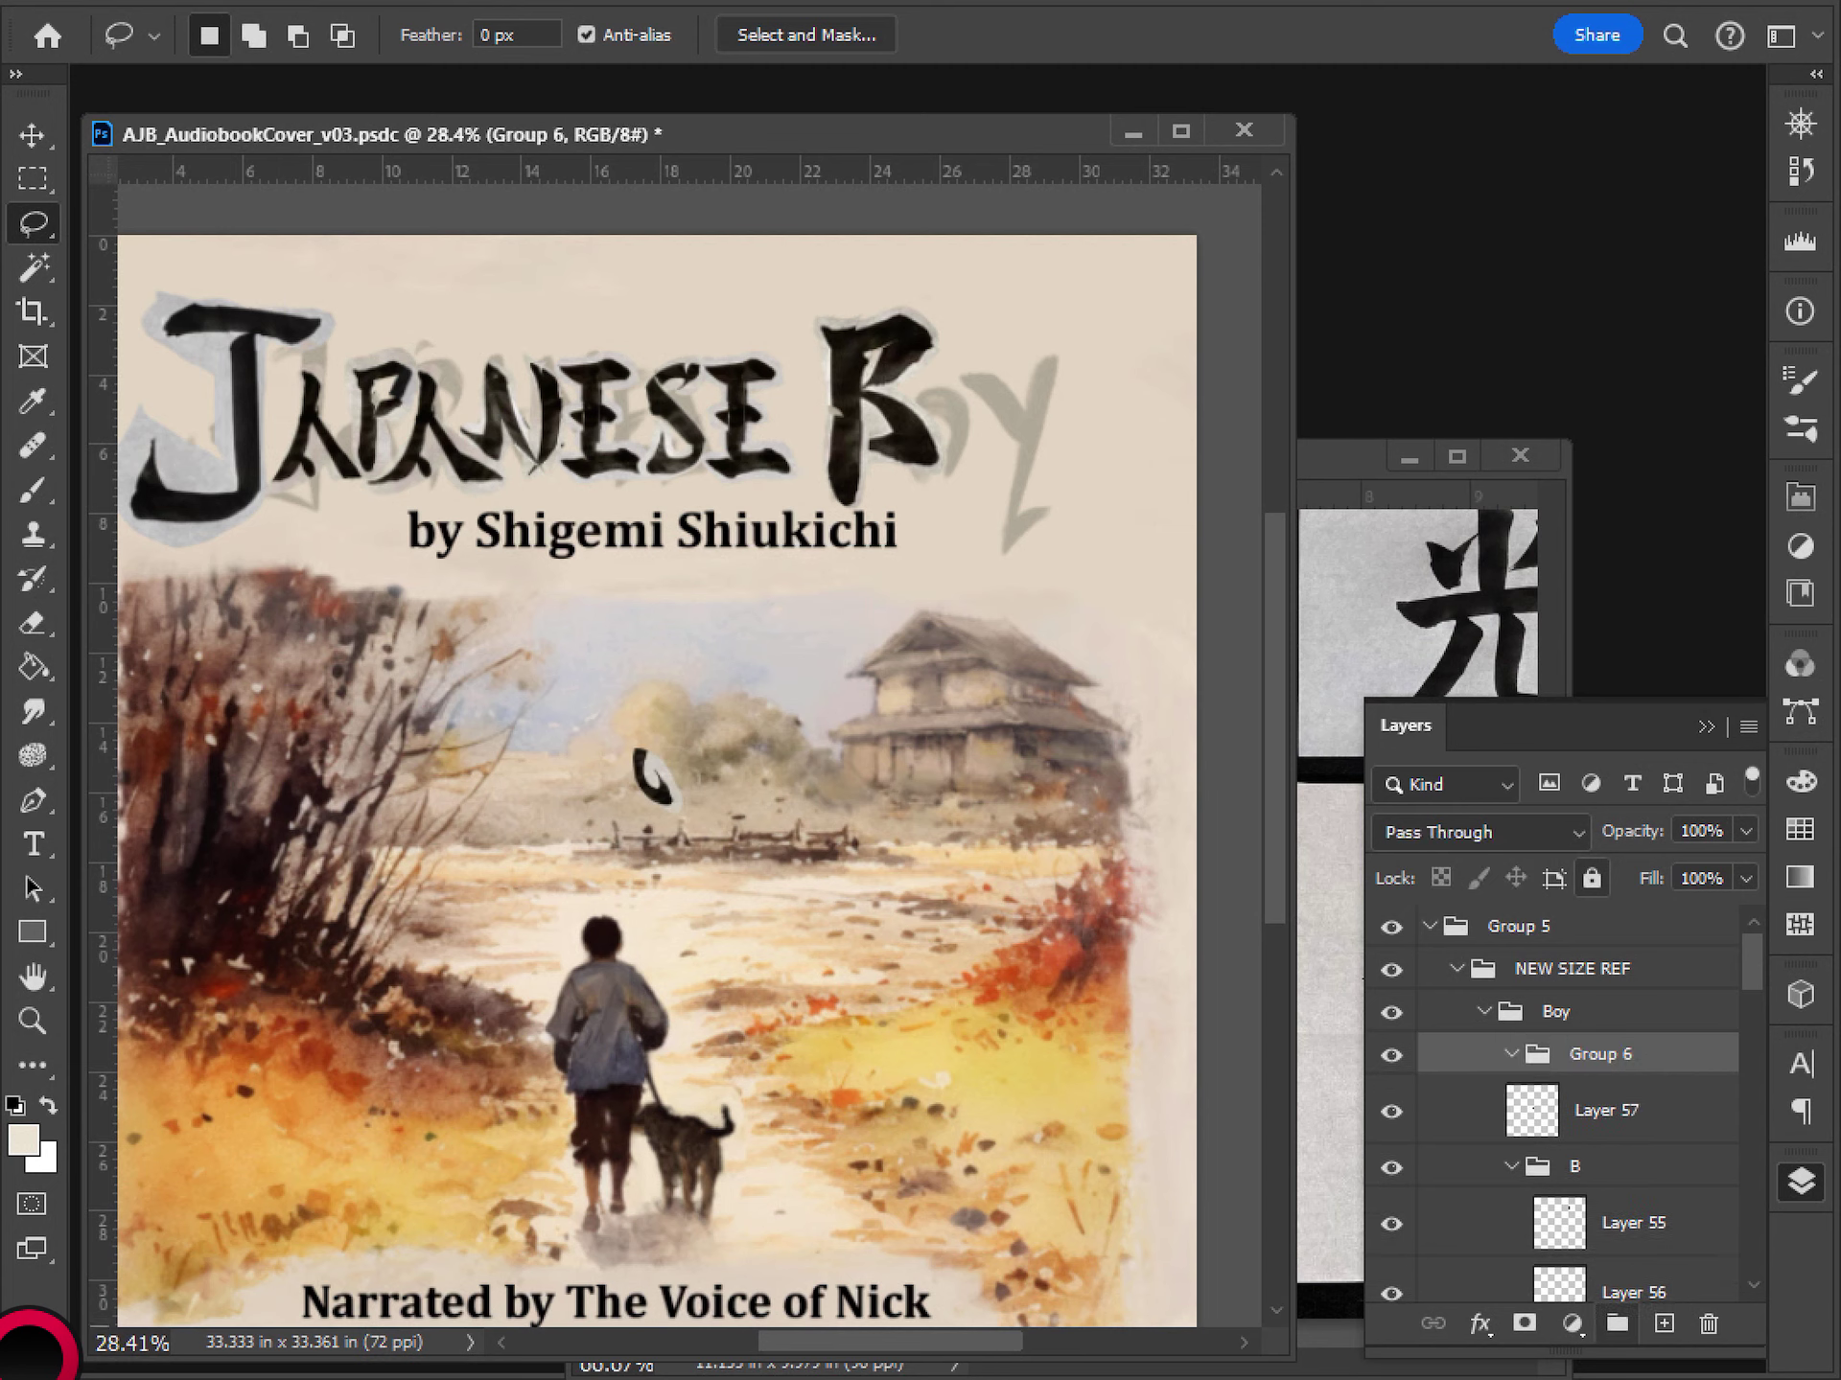
key("alt+bracketleft")
- Rename the new letter group as O and collapse the B group
double_click(1599, 1053)
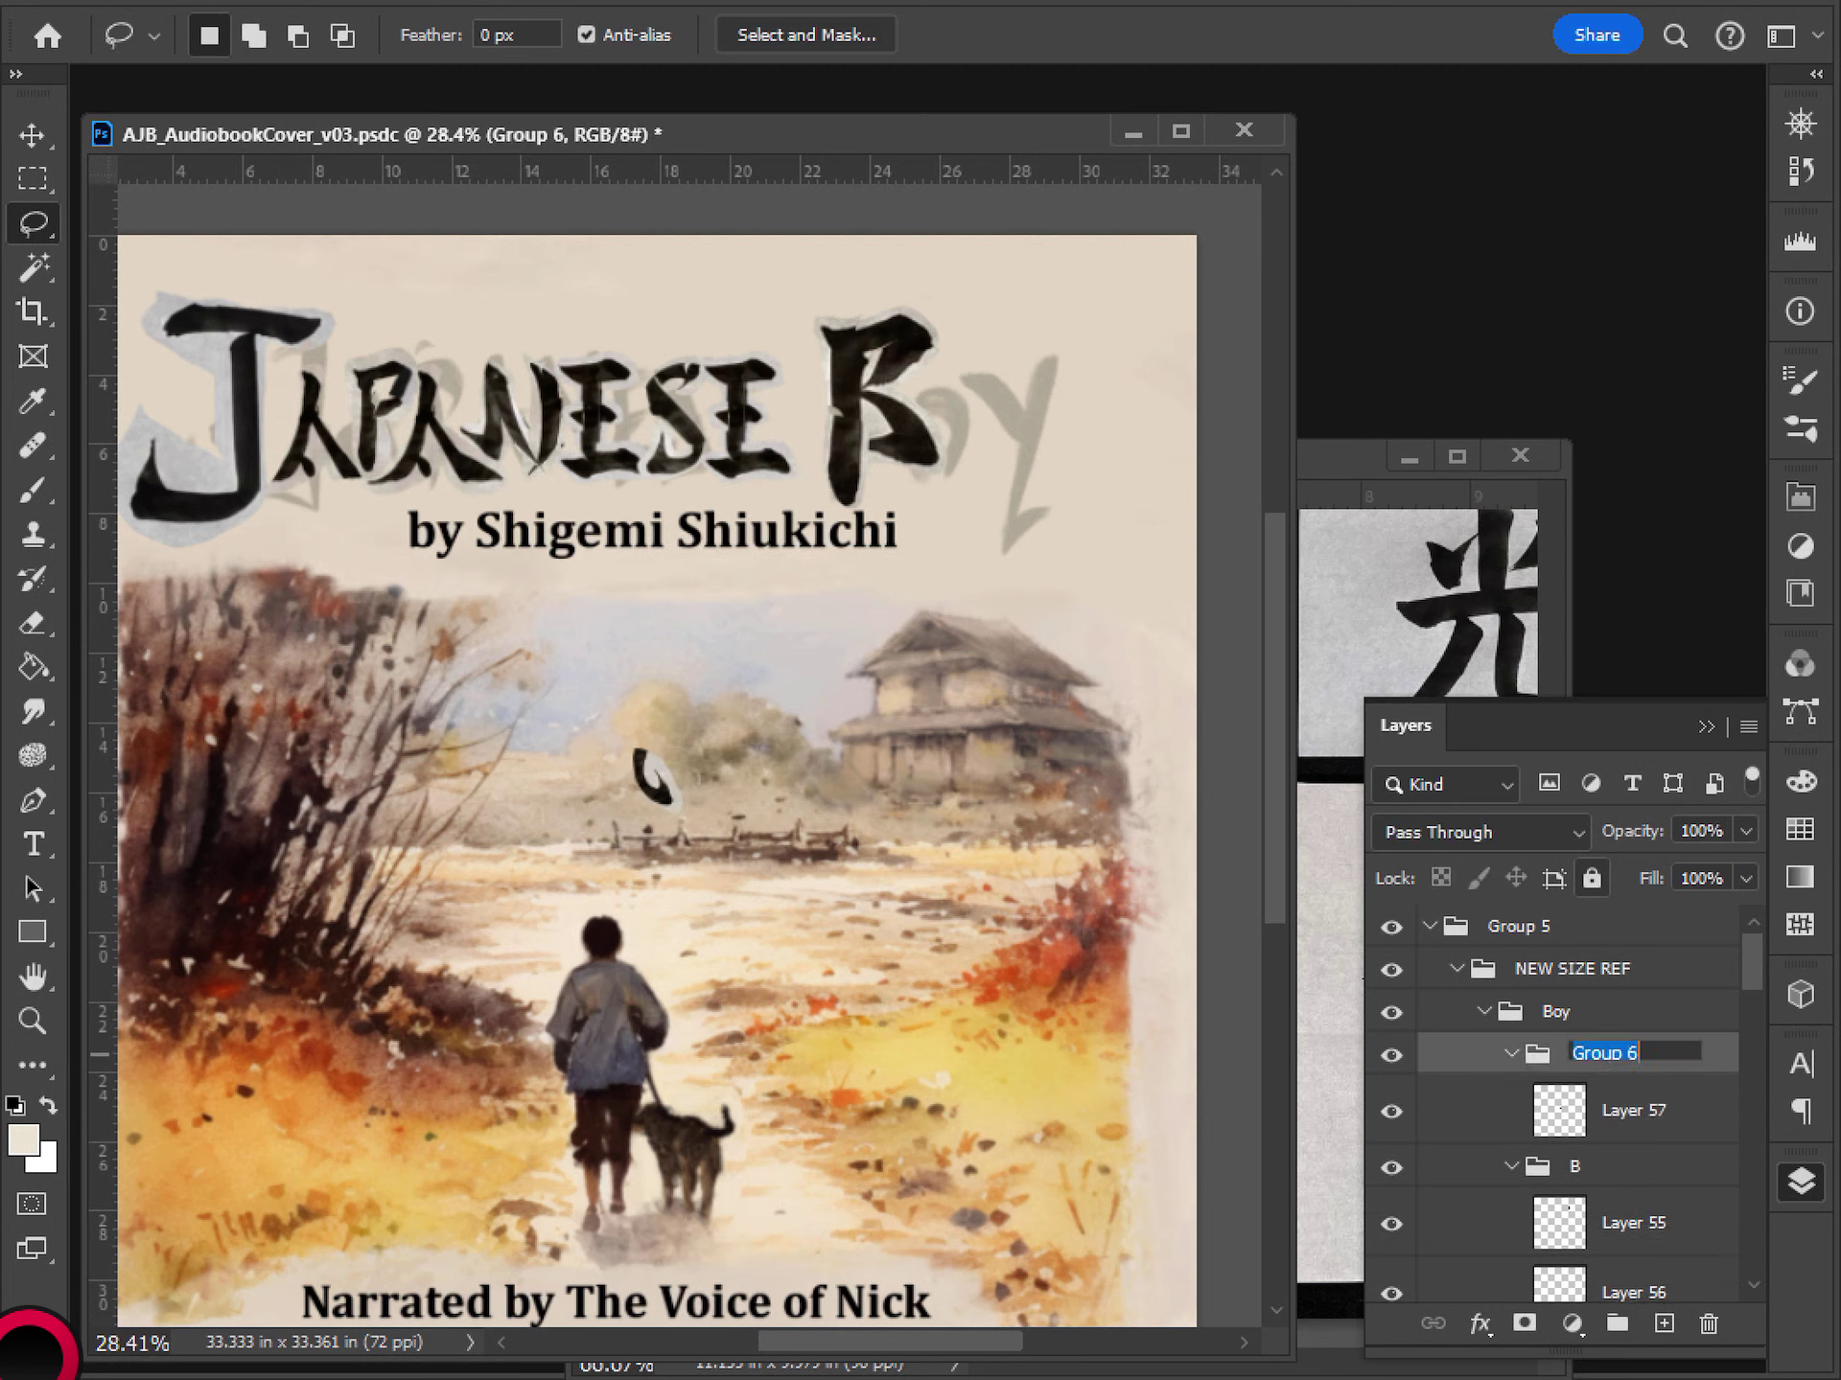
type("O")
key("Return")
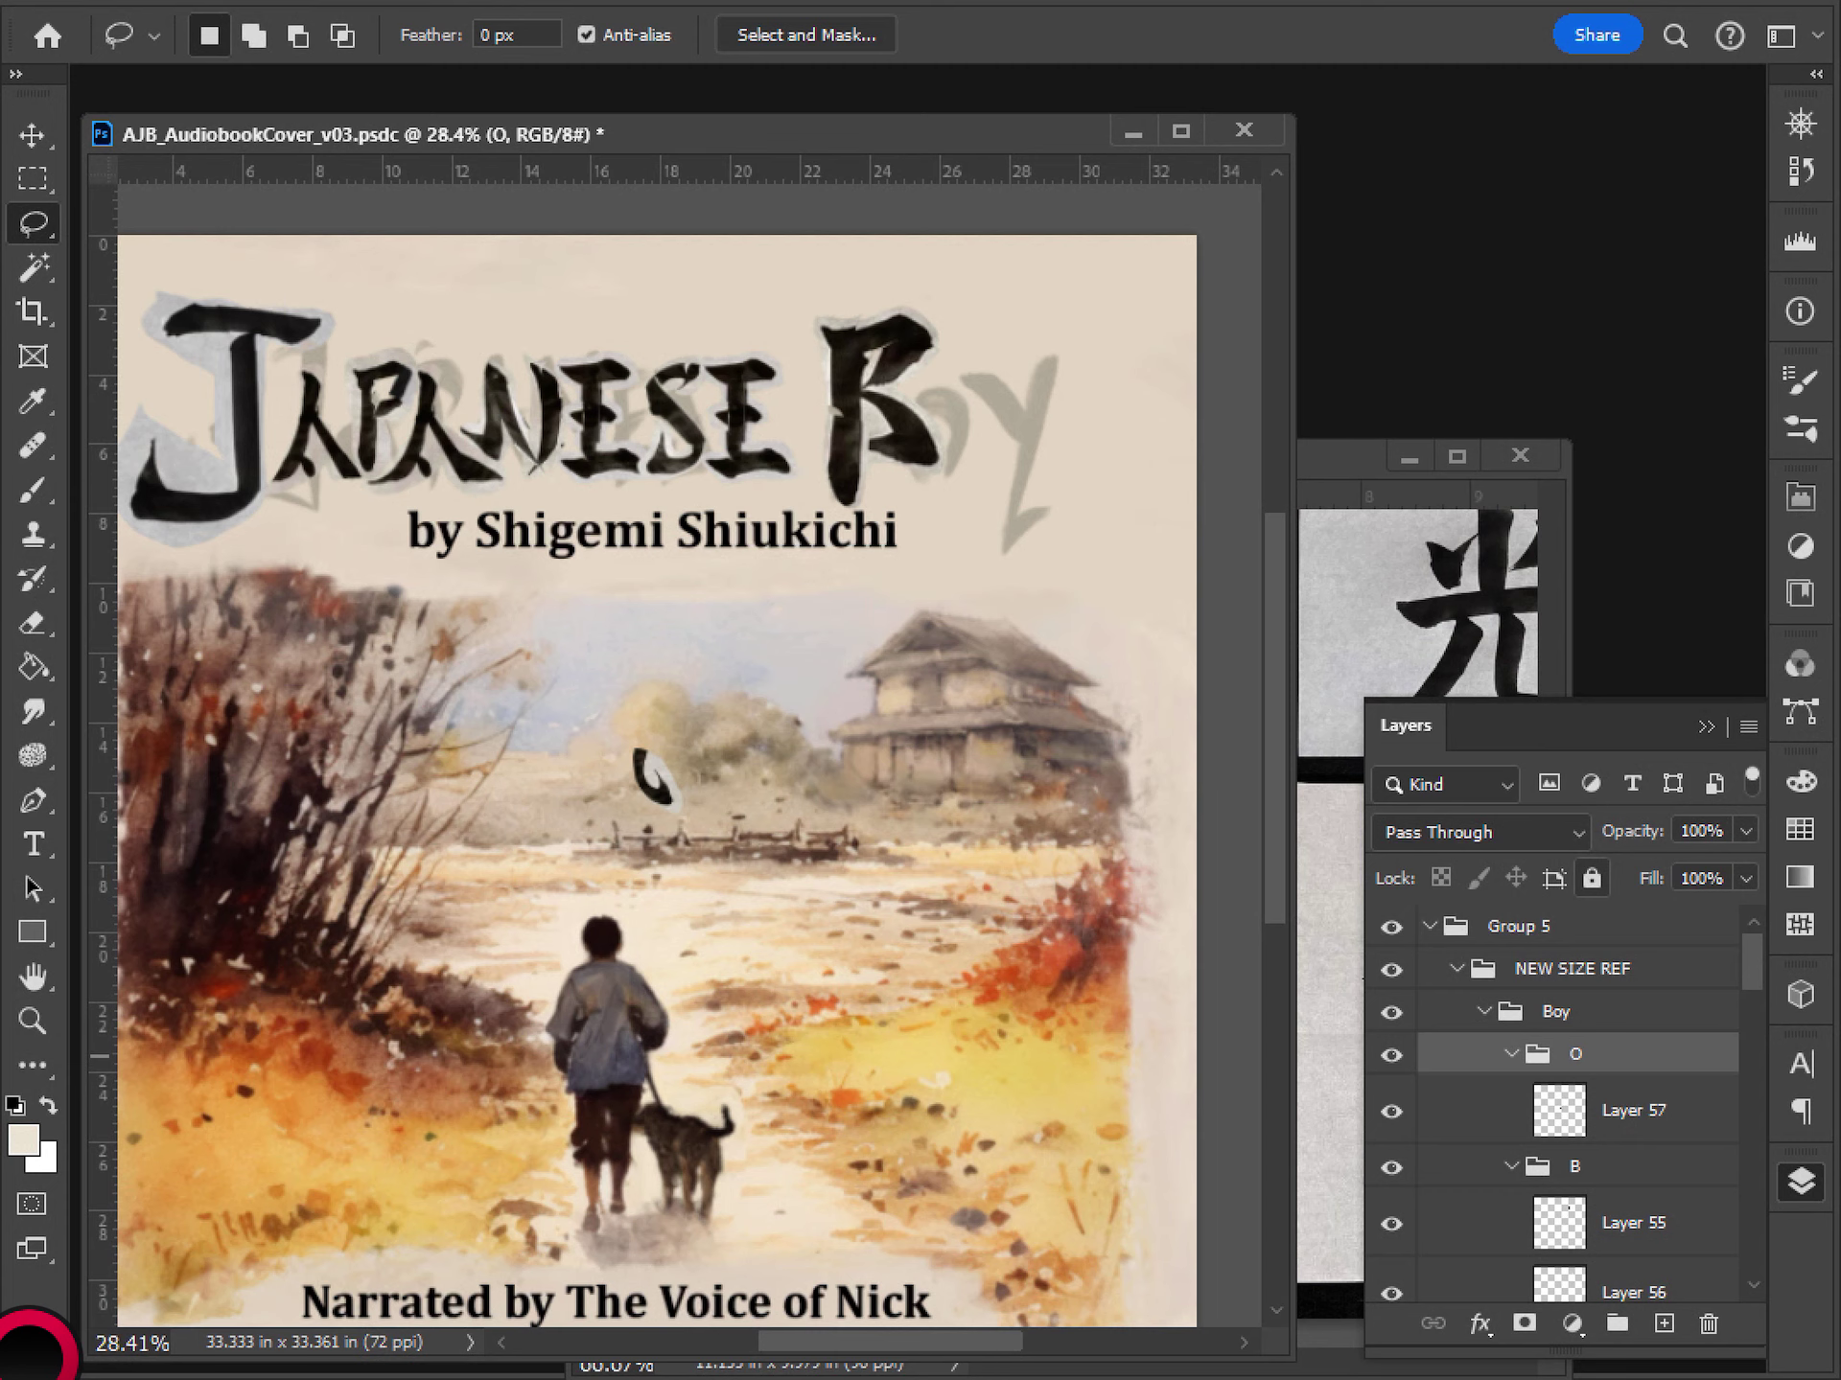
key("alt+bracketleft")
left_click(1574, 1166)
left_click(1511, 1166)
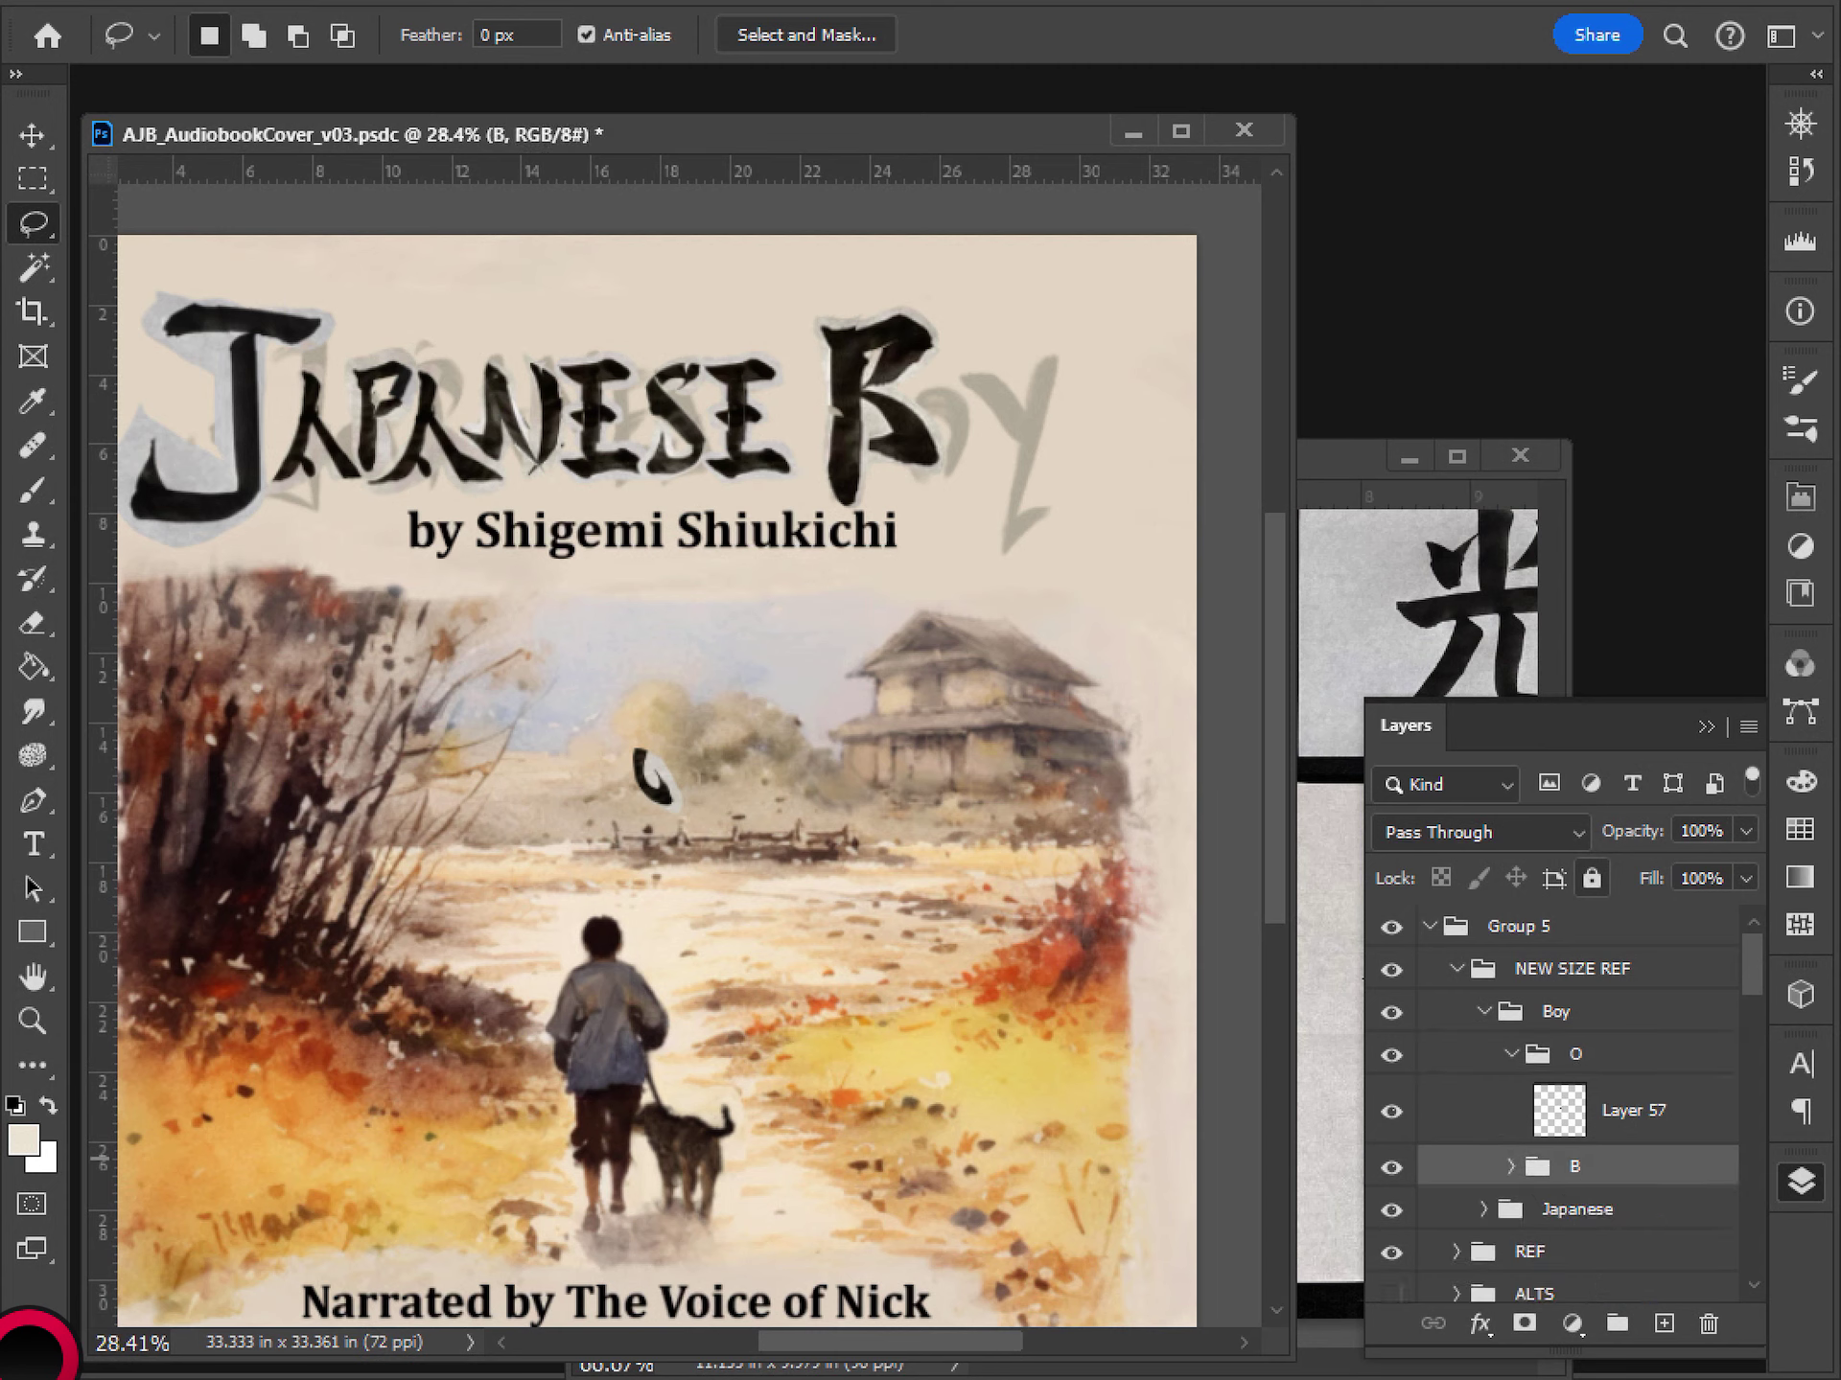
- Enlarge the kanji stroke on Layer 57 to about 280% and position it just after the B
left_click(1633, 1112)
key("ctrl+t")
key("ctrl+t")
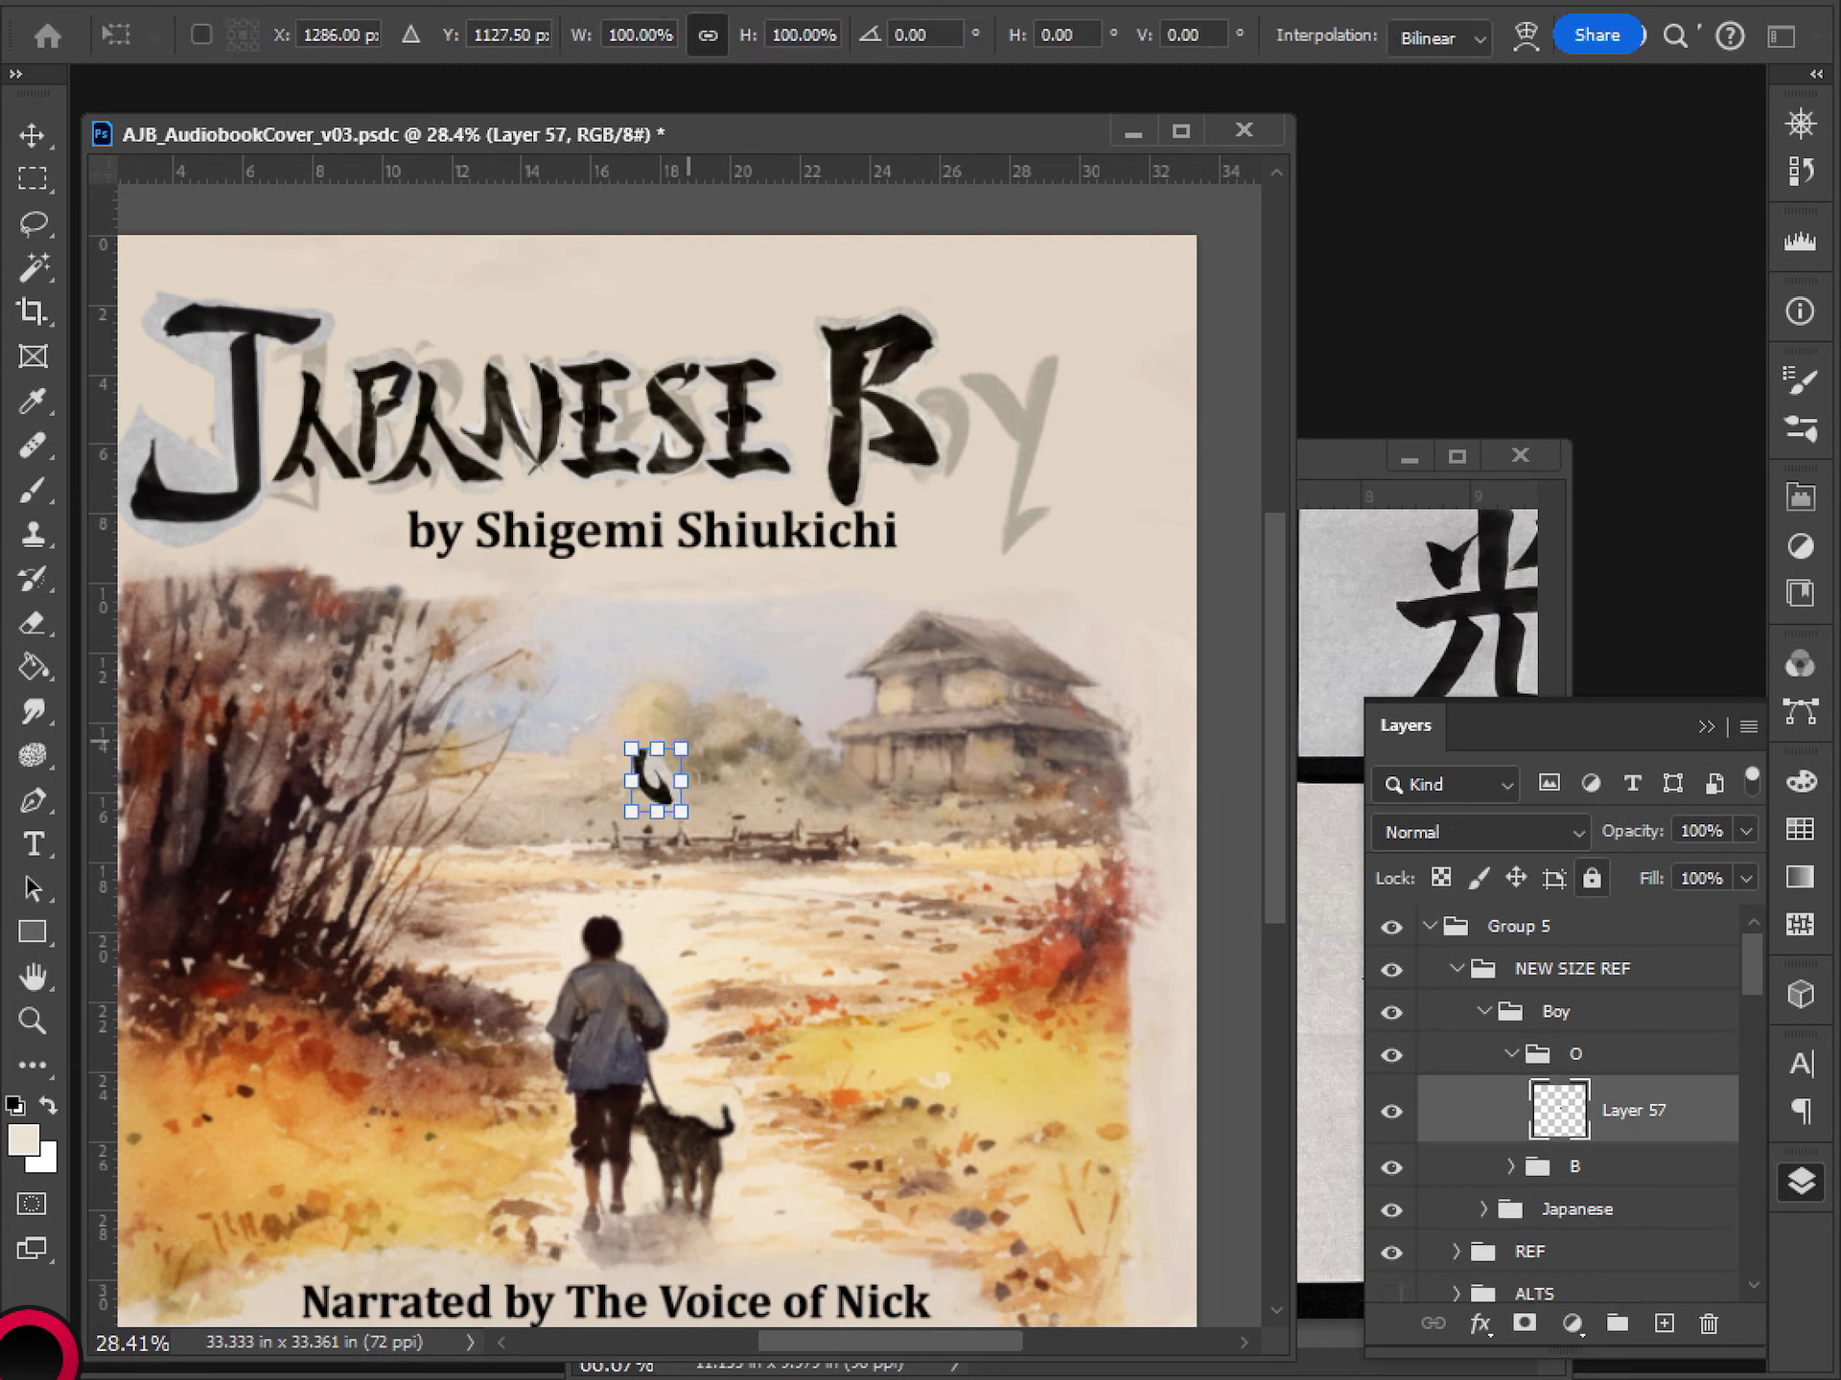
left_click_drag(681, 748, 1000, 398)
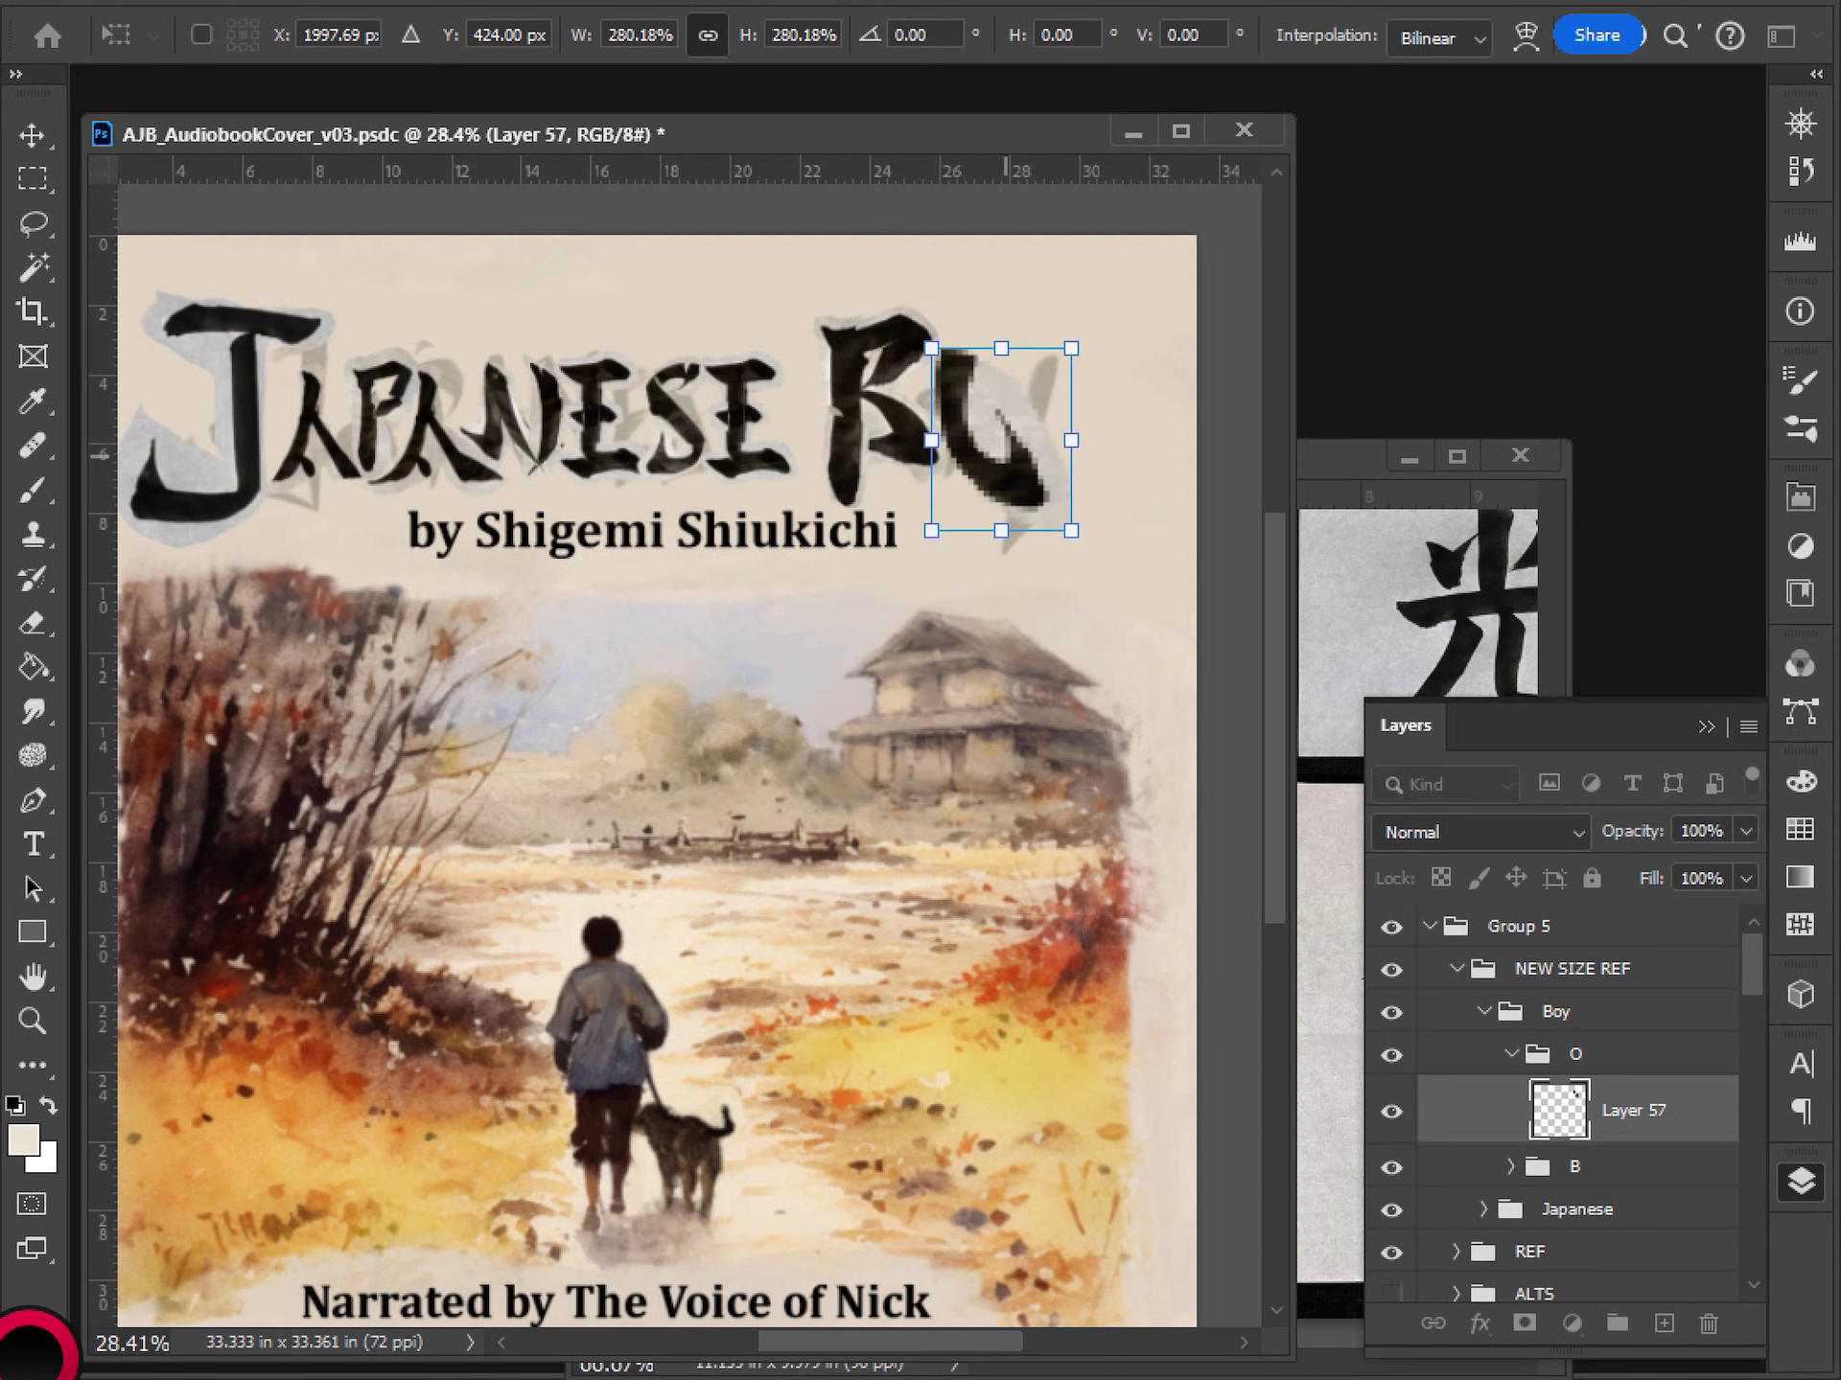
key("Return")
key("l")
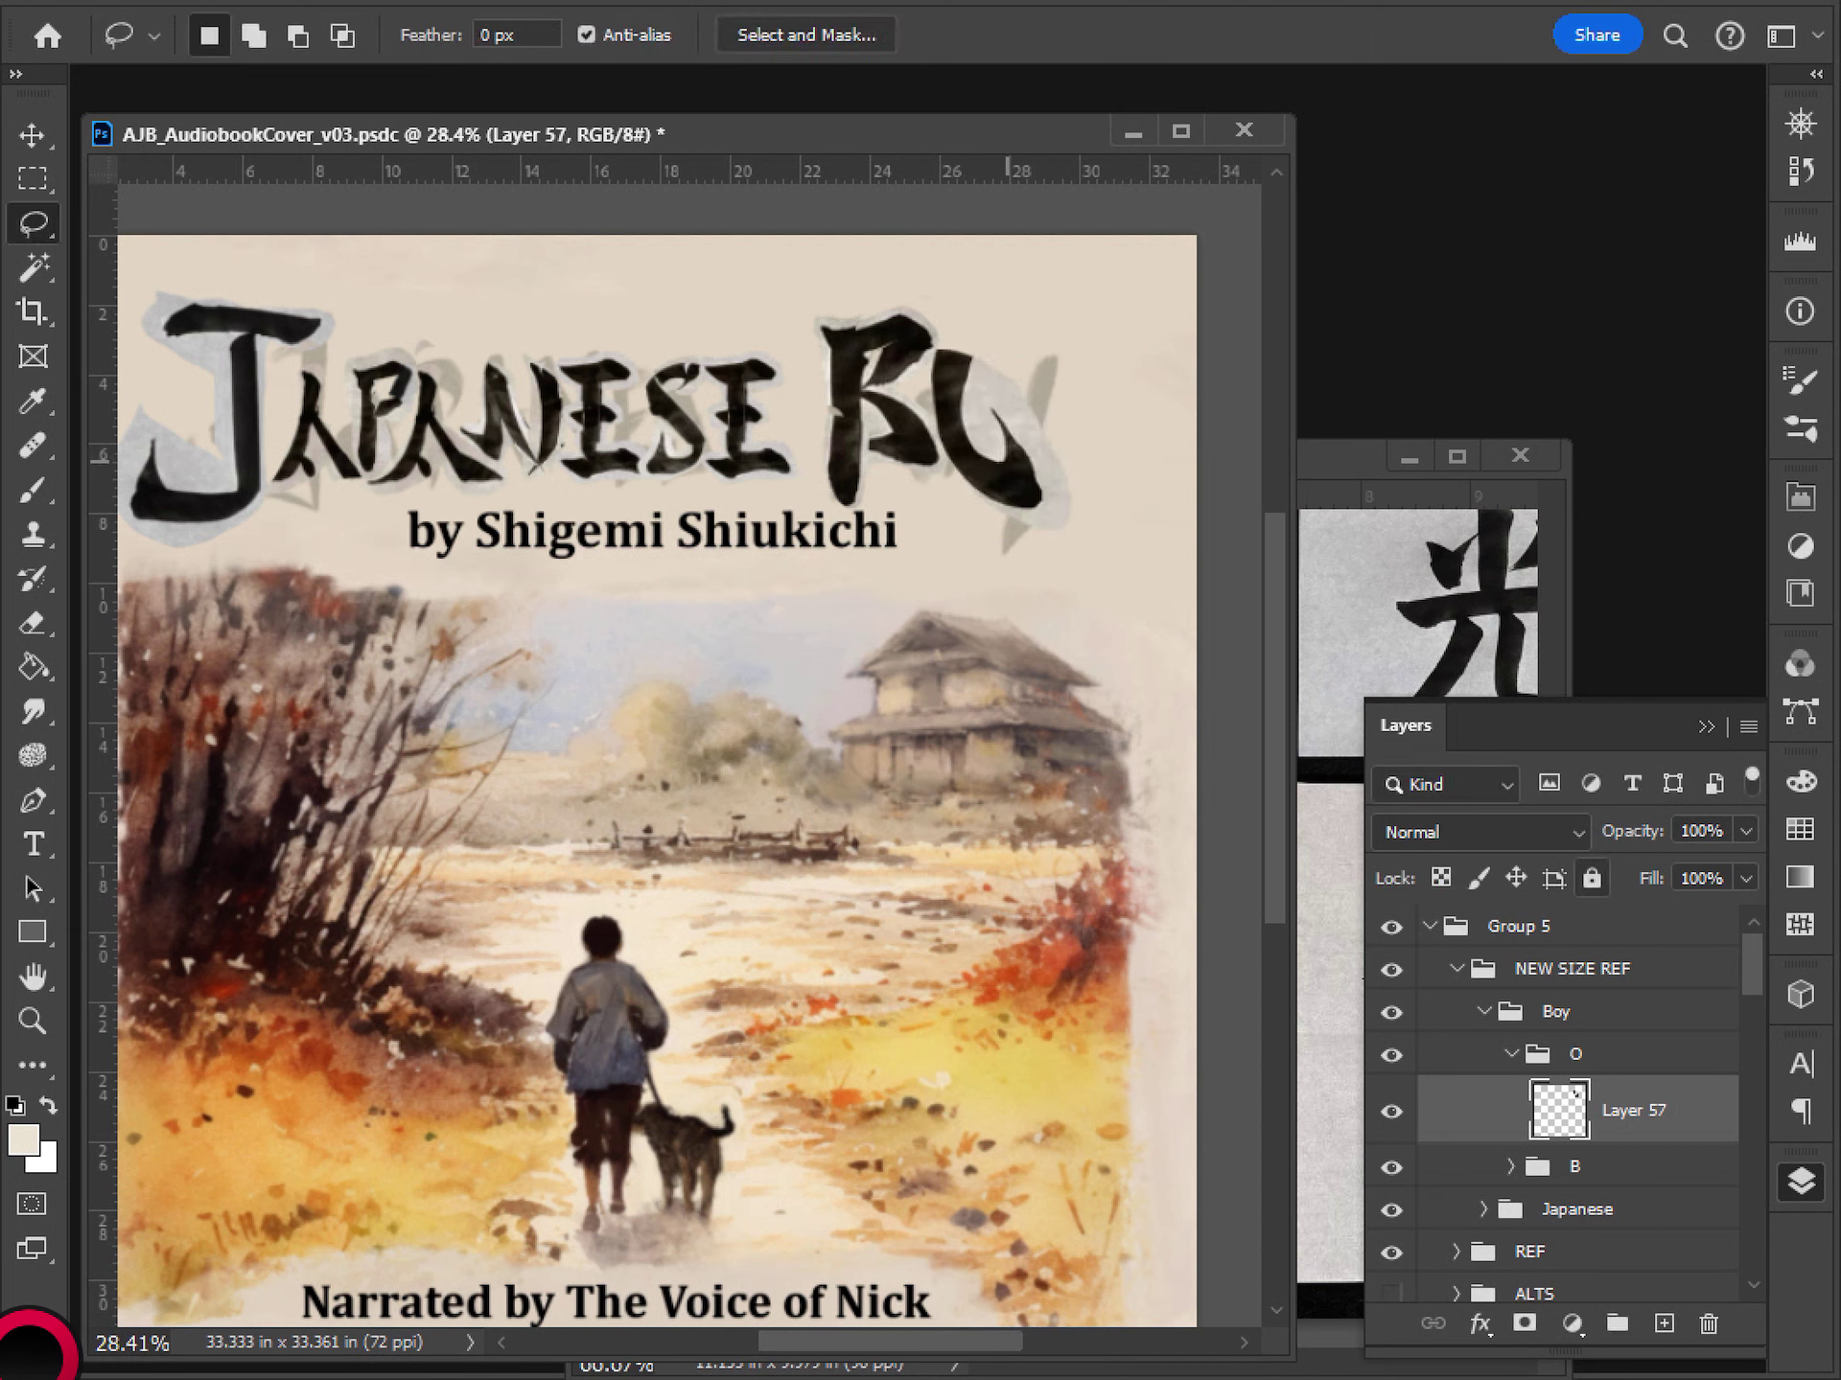
- Reshape the O's stroke on Layer 57 with Free Transform into a smaller, shorter curve beside the B's lower half
key("ctrl+t")
left_click_drag(1076, 534, 1035, 464)
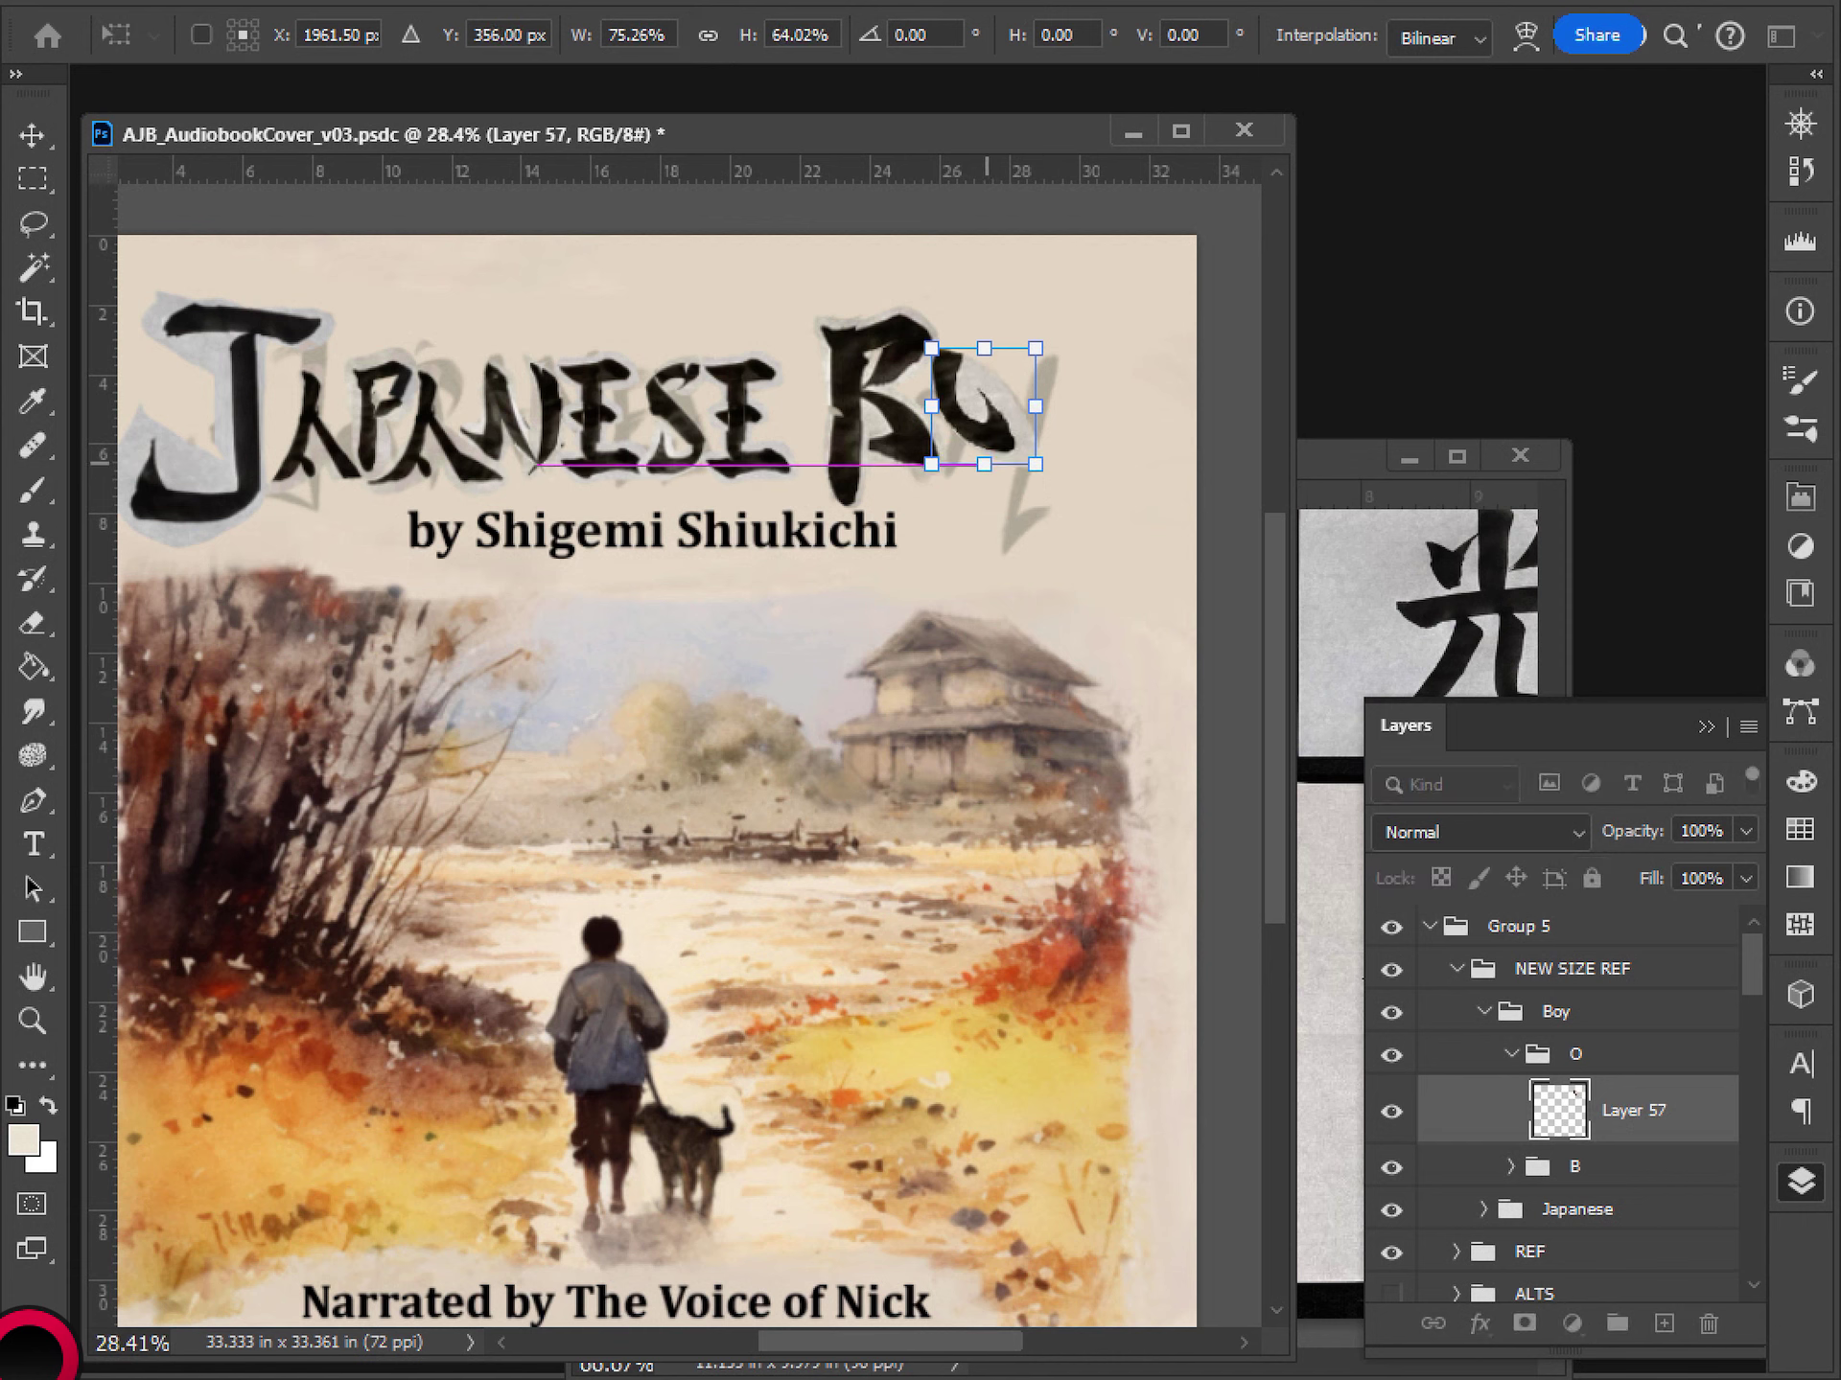
key("ctrl+z")
left_click_drag(1078, 332, 1105, 378)
key("Return")
key("ctrl+t")
left_click_drag(979, 335, 978, 390)
key("Return")
- Move the O's curved stroke up and left, tucking it in beside the middle of the B
key("l")
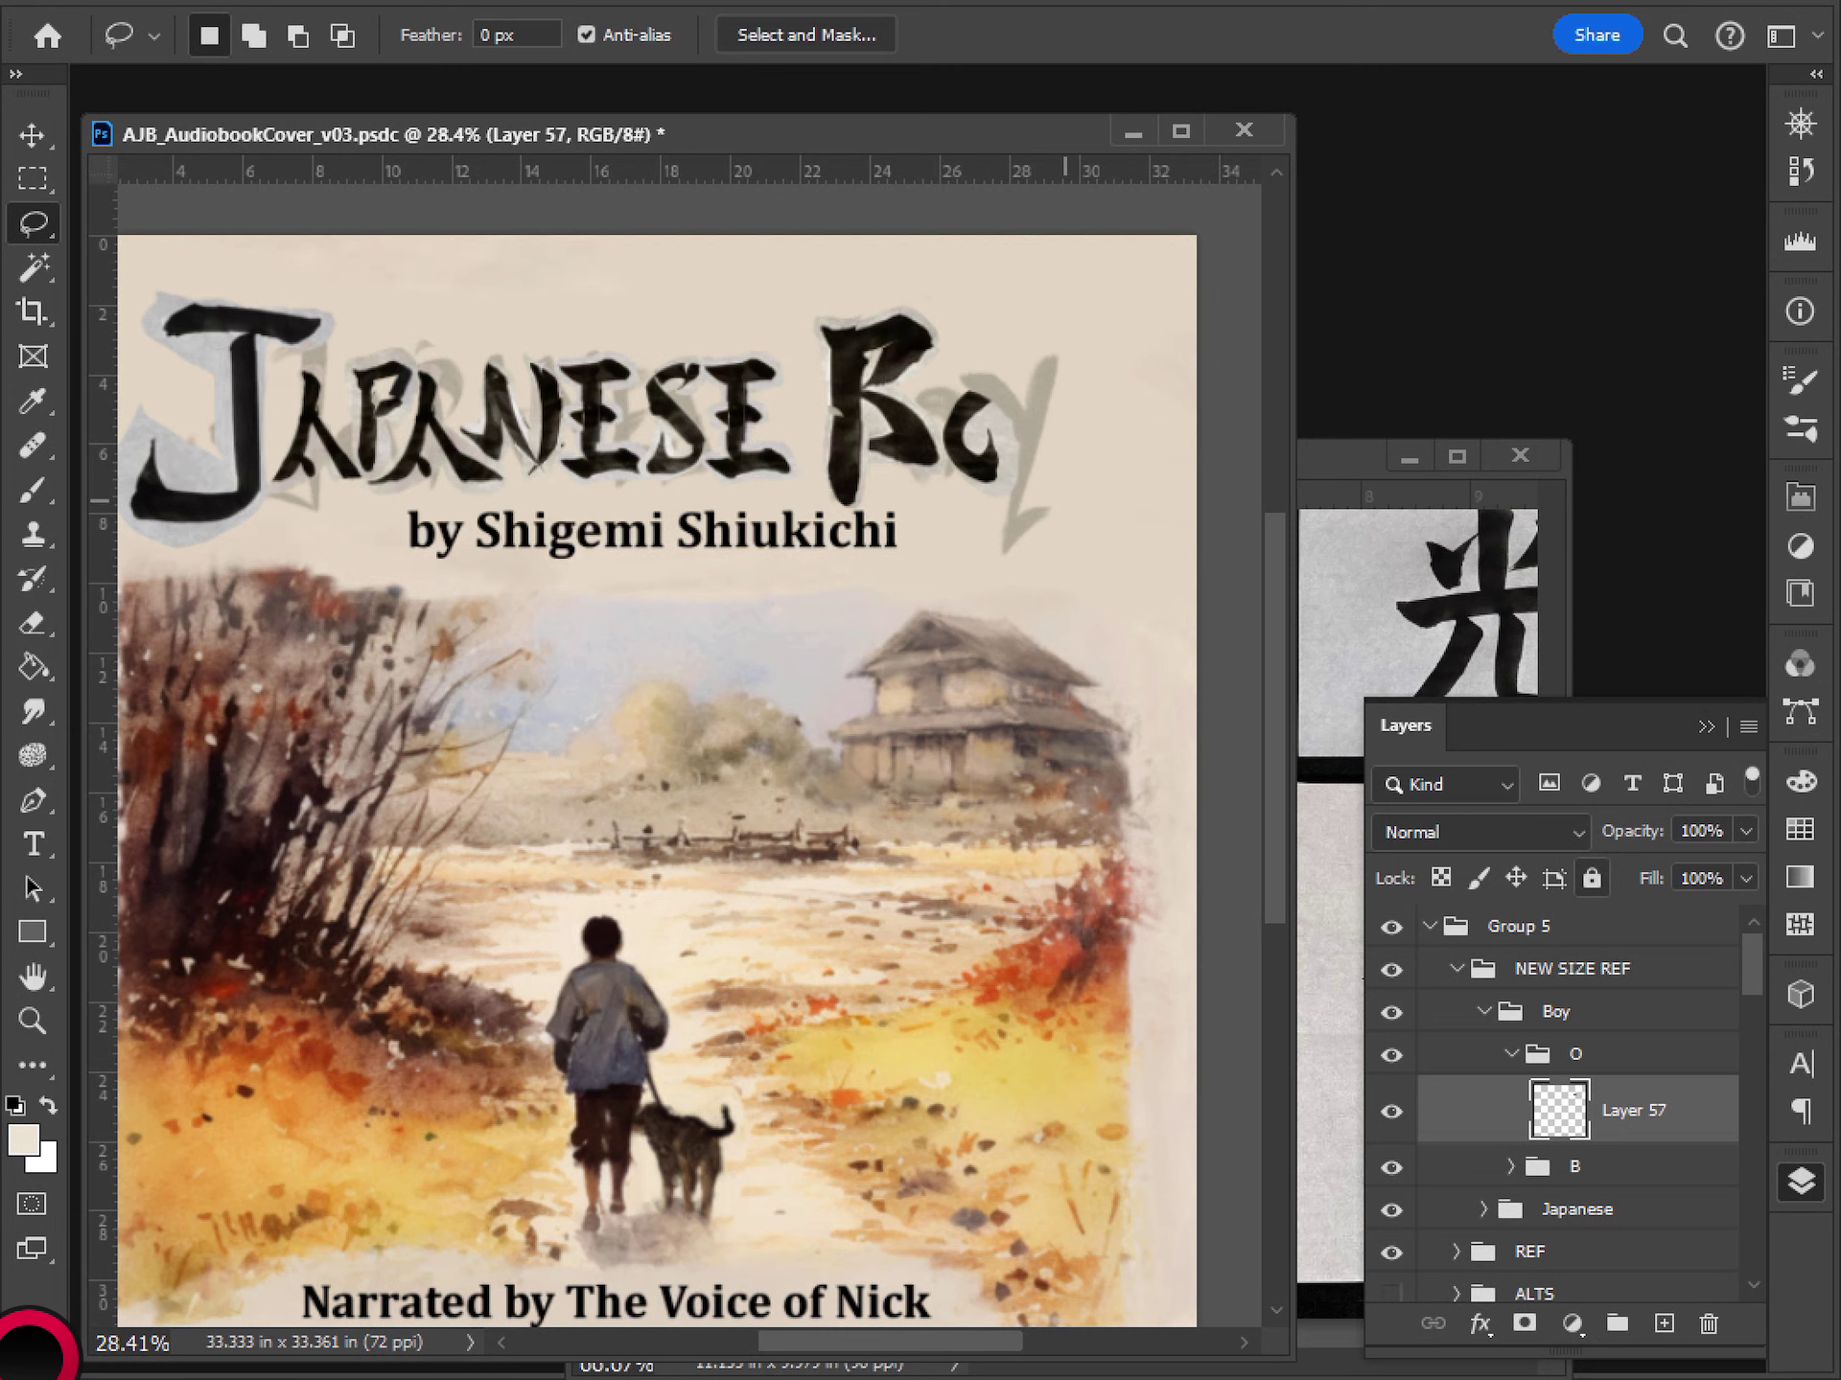
key("v")
left_click_drag(1065, 499, 993, 417)
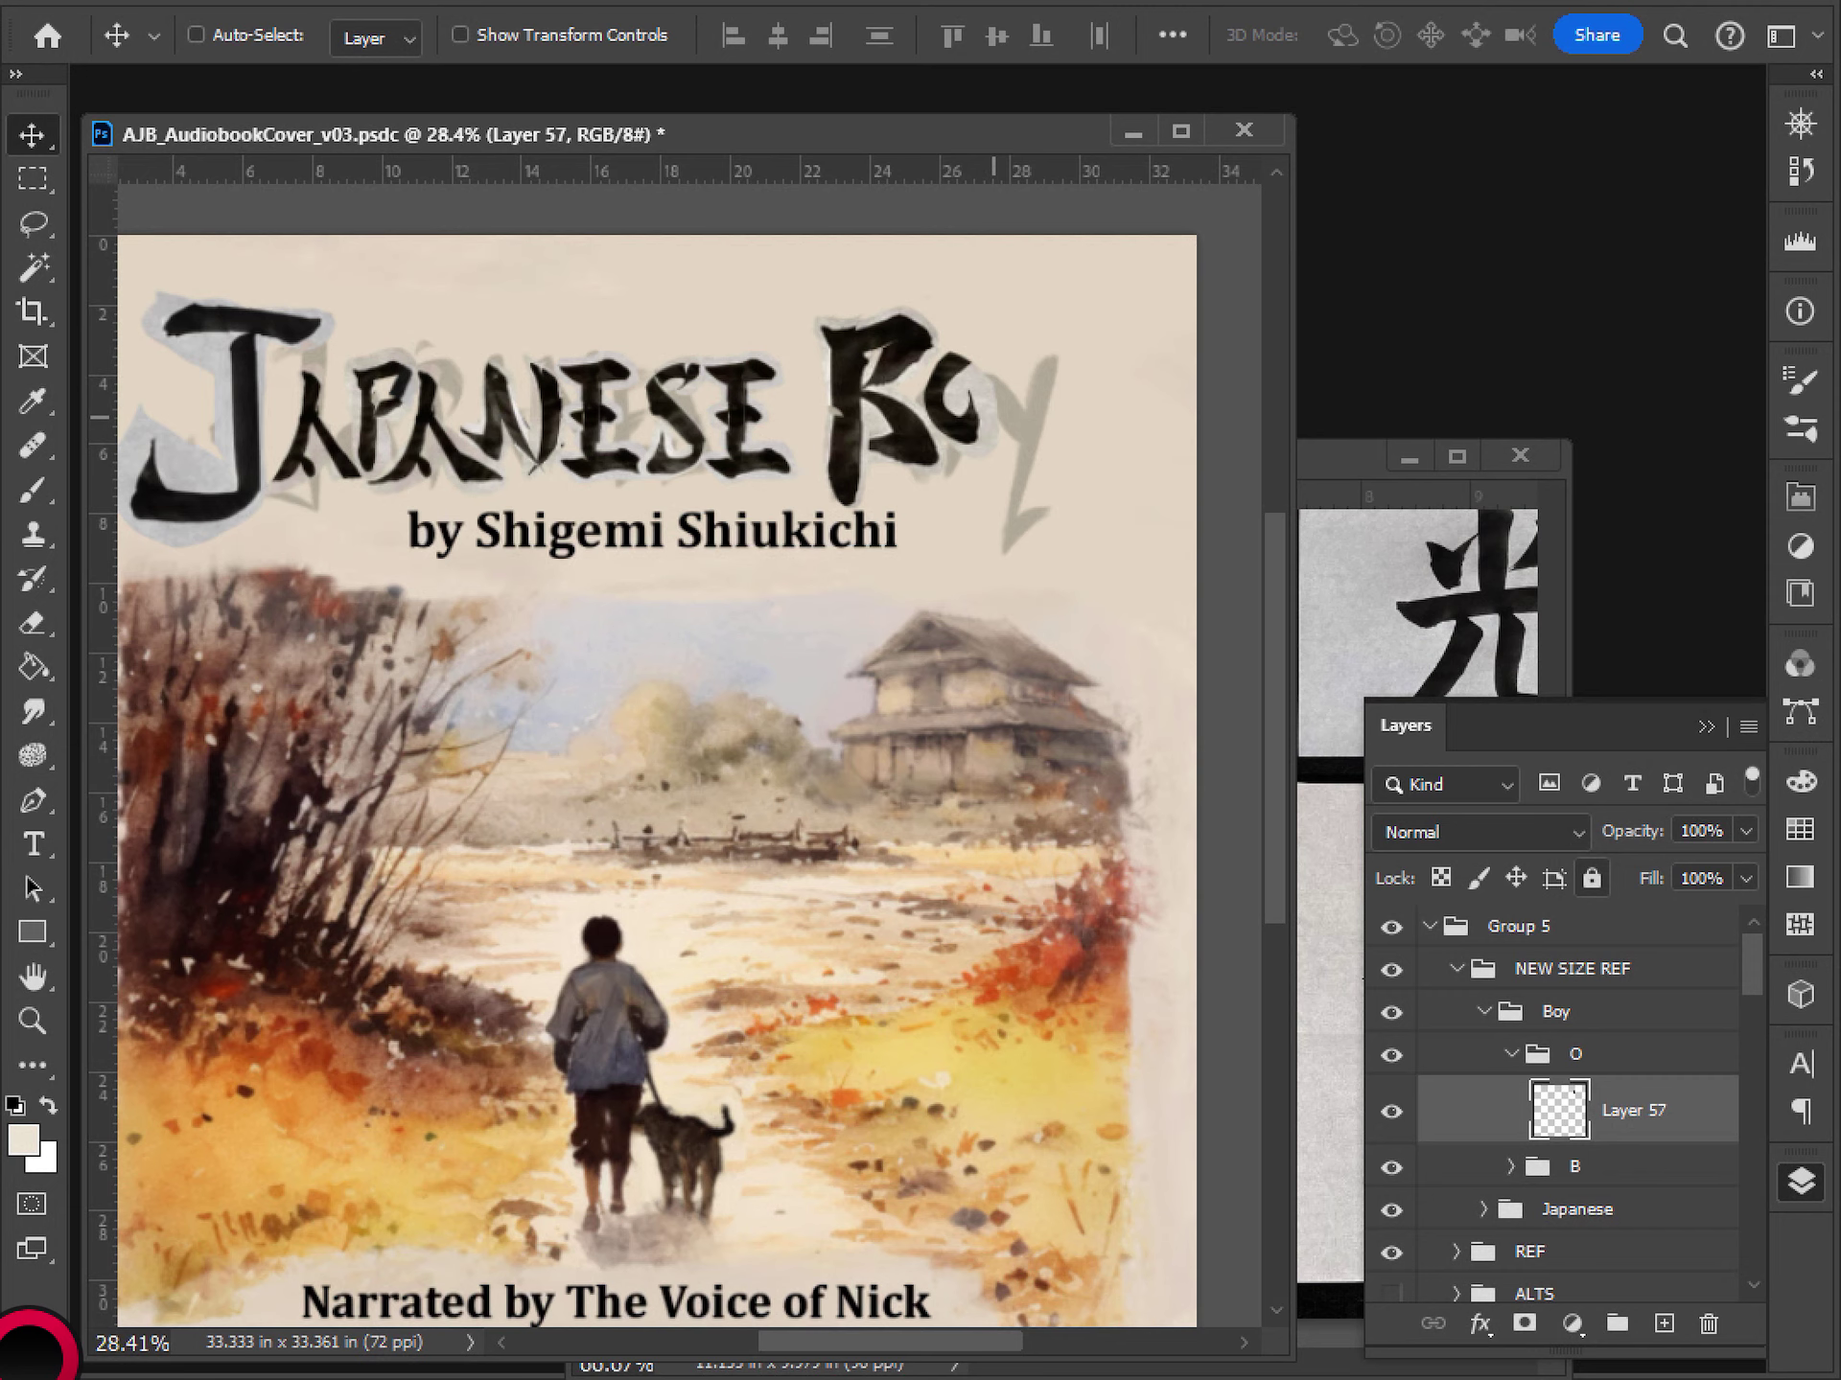
scroll(916, 464, "down", 5)
scroll(911, 518, "up", 6)
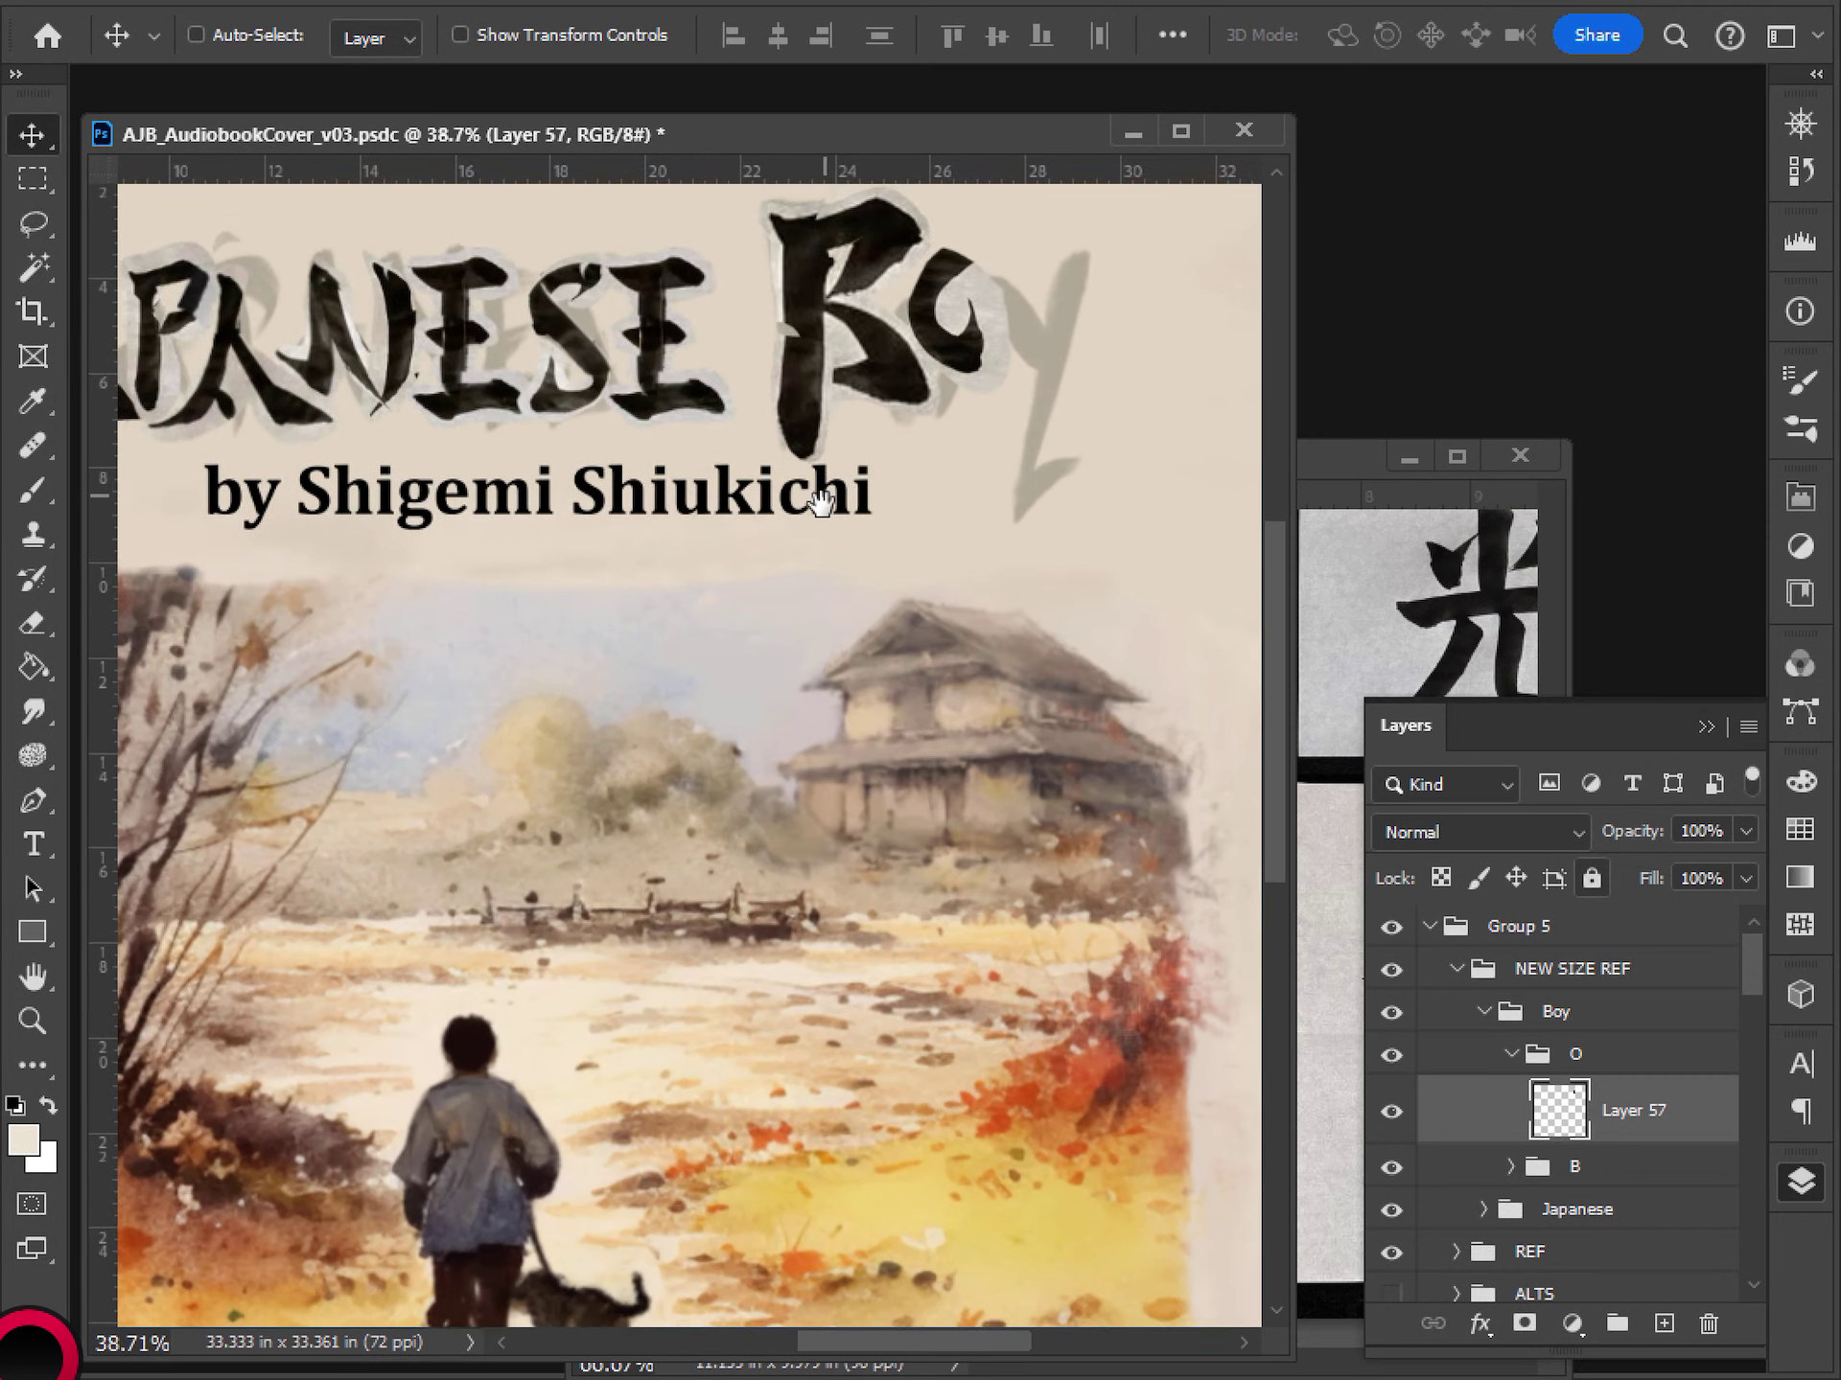
- Scale the O's curved stroke on Layer 57 to 95.25% with Free Transform and position it beside the B
left_click_drag(821, 501, 814, 525)
key("ctrl+t")
left_click_drag(999, 354, 966, 369)
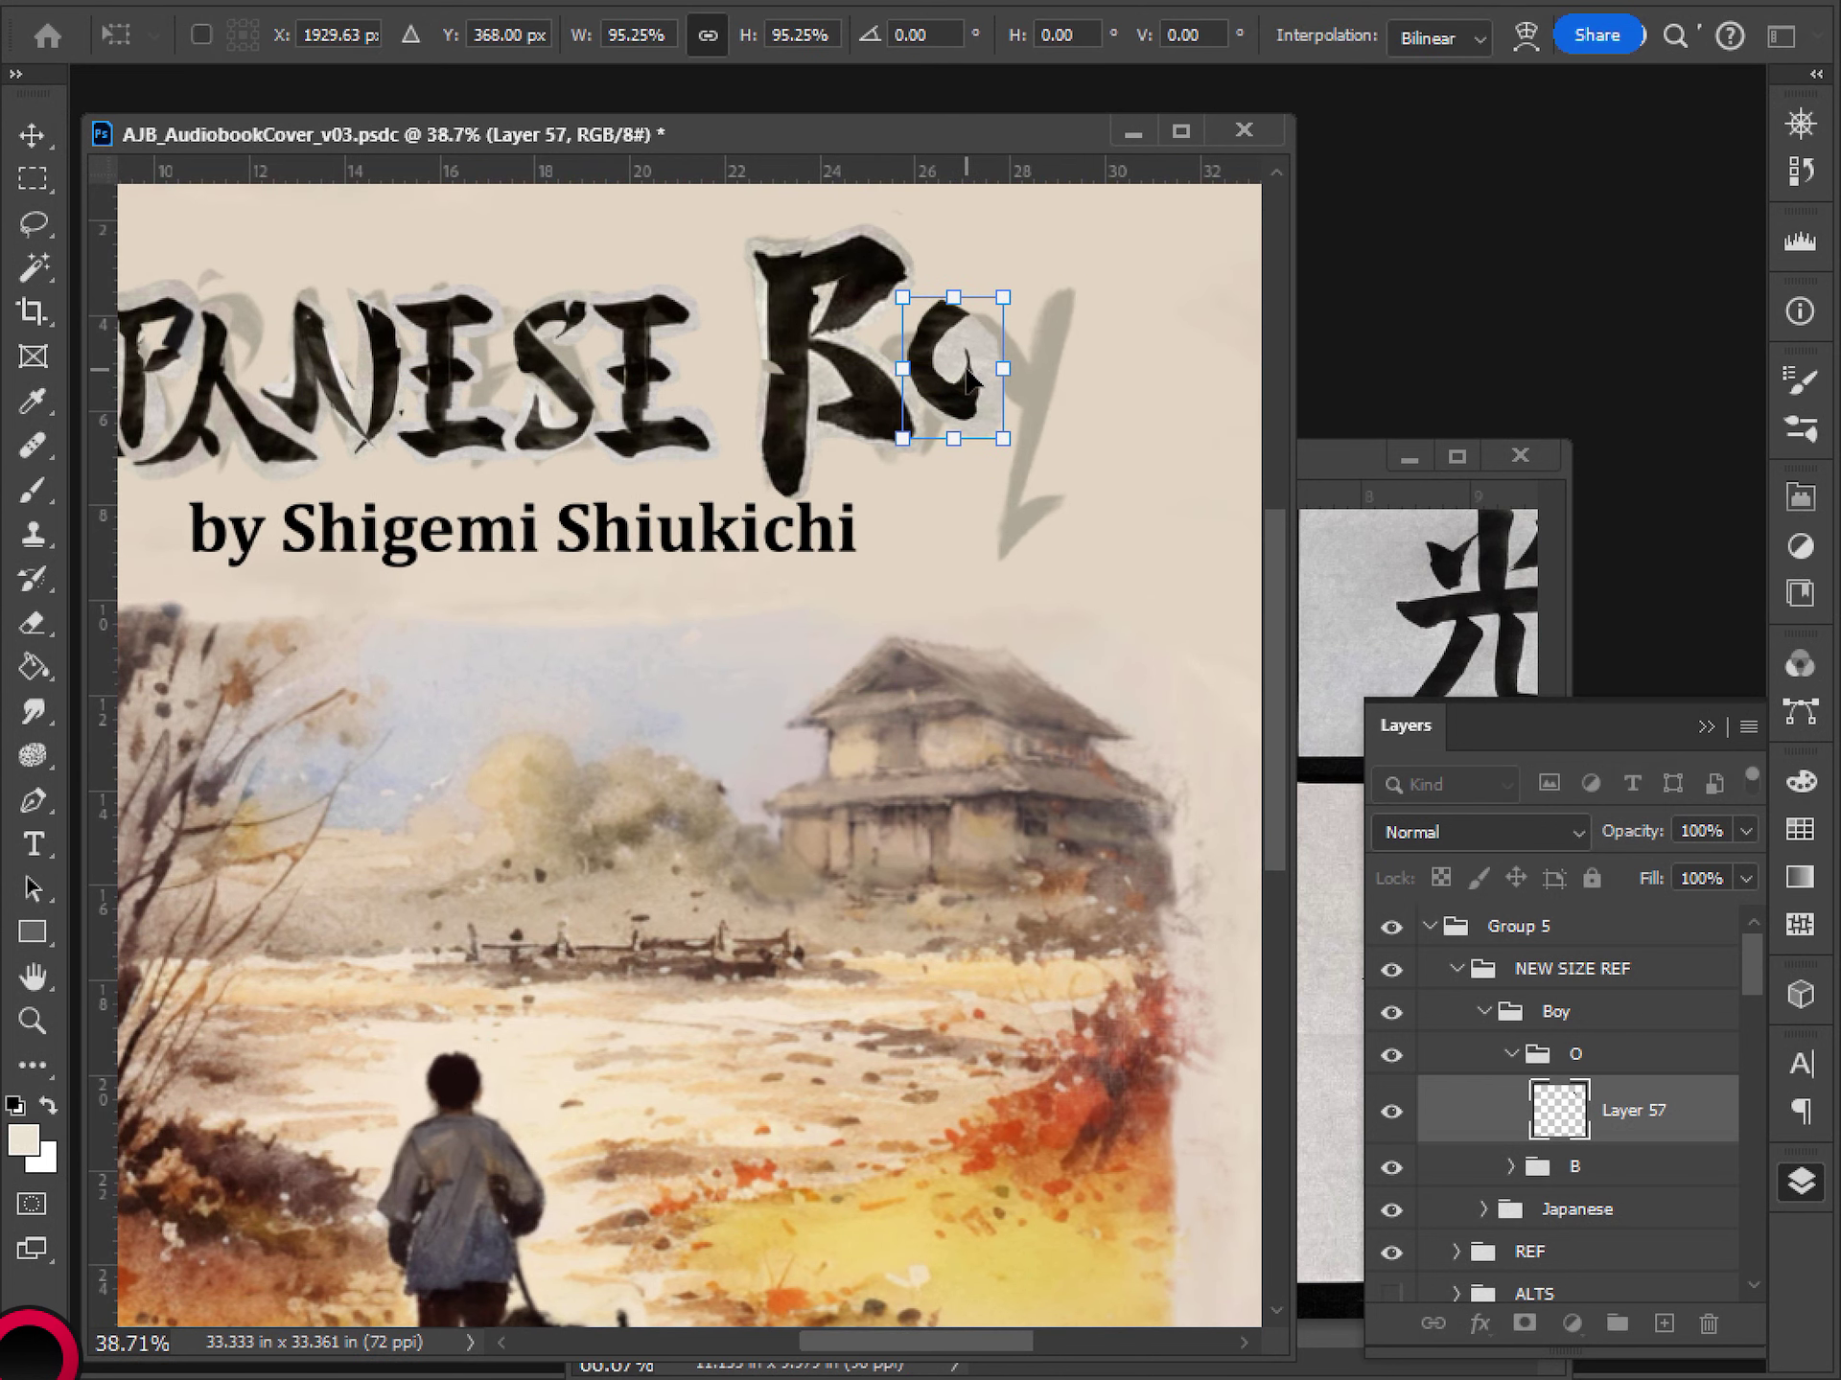
key("Return")
scroll(958, 652, "down", 1)
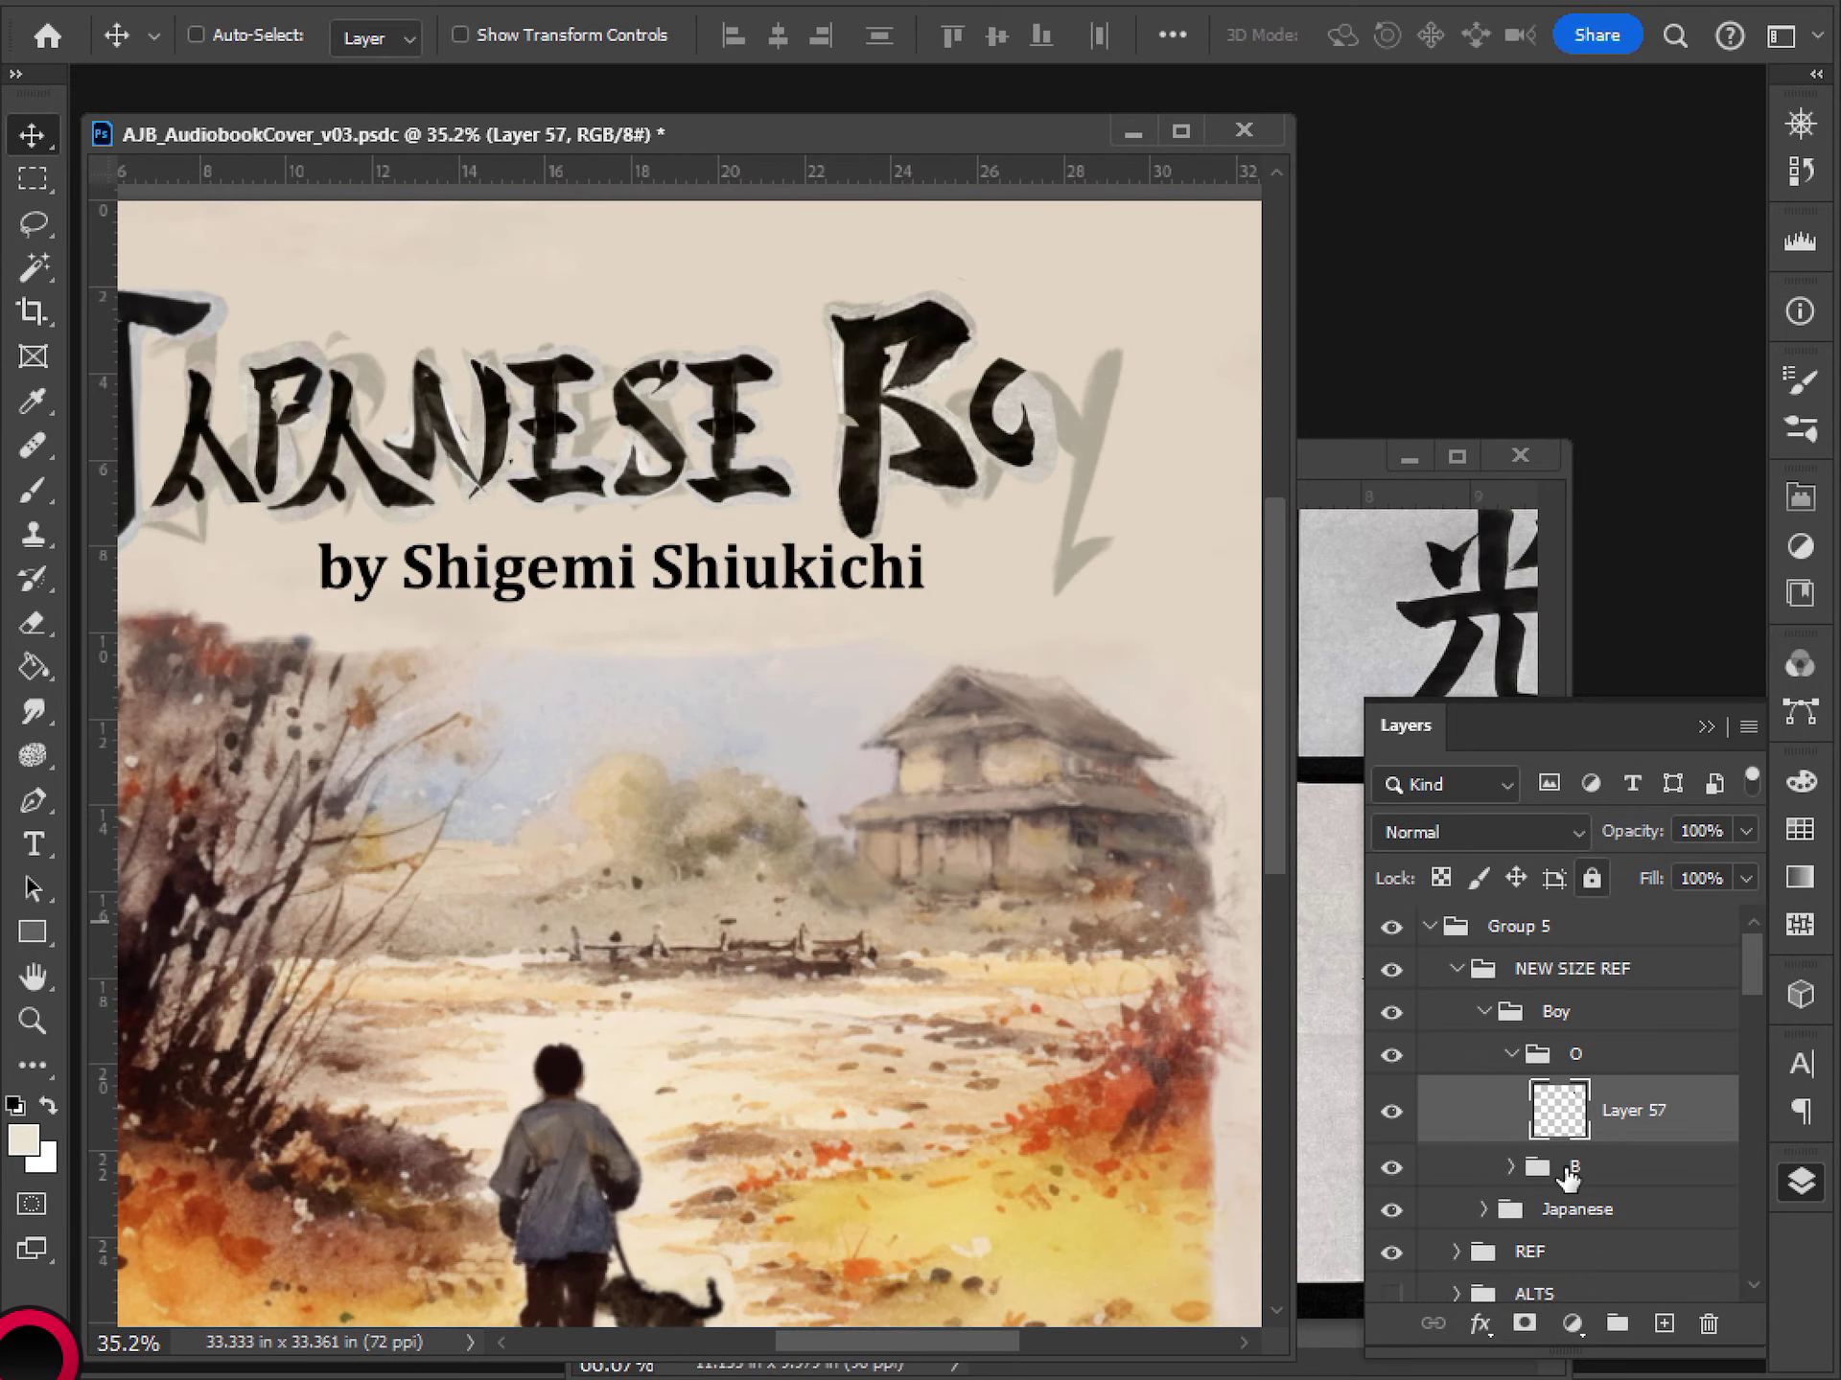
left_click(1510, 1166)
scroll(1582, 1141, "down", 2)
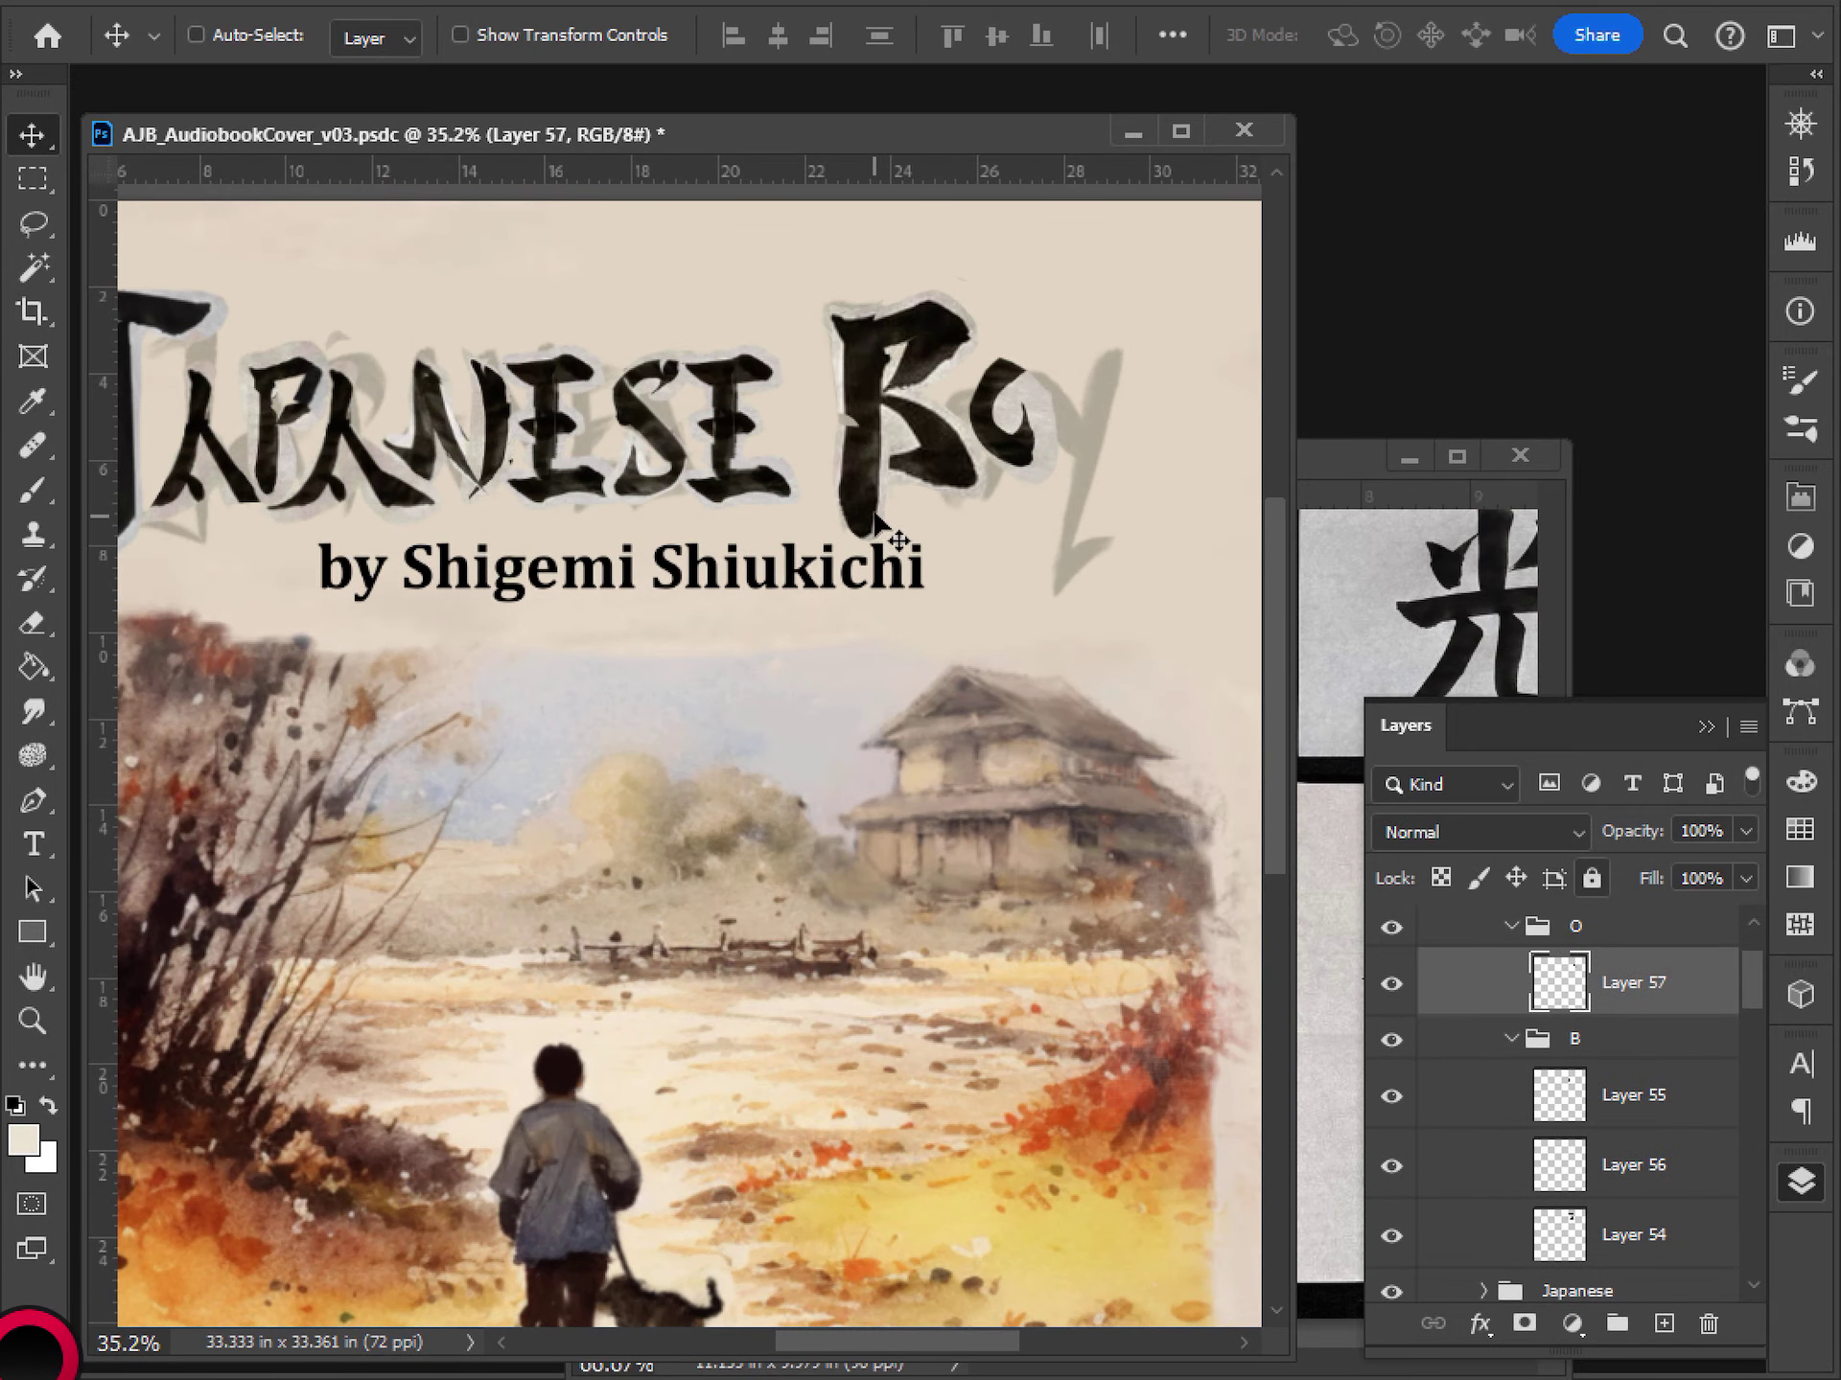
key("ctrl")
left_click_drag(875, 508, 876, 508)
key("ctrl+z")
left_click(1595, 1095)
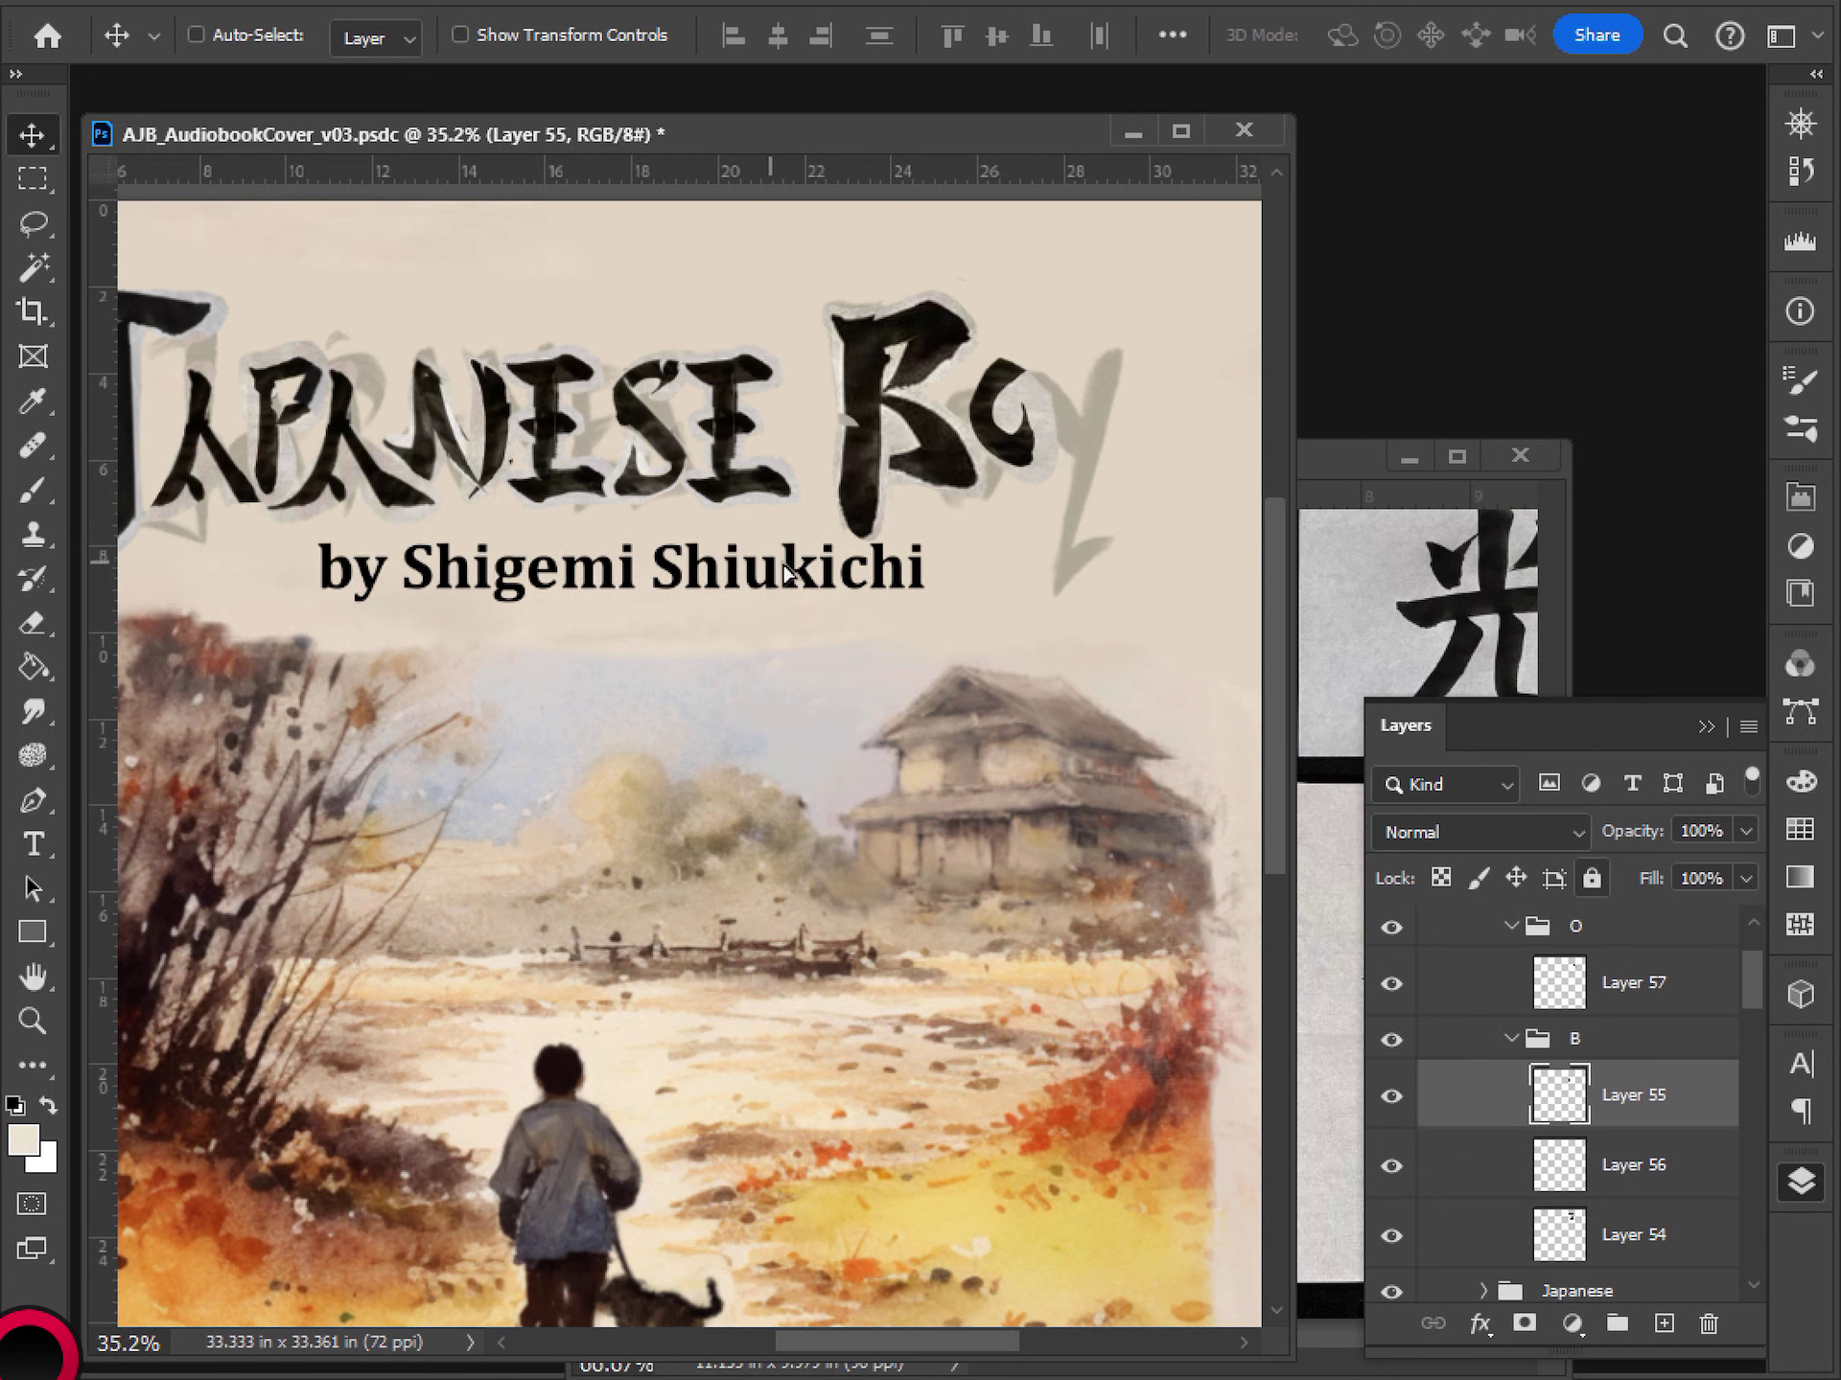
mouse_move(780, 558)
left_mouse_down()
mouse_move(783, 537)
mouse_move(869, 510)
mouse_move(875, 481)
left_mouse_up()
key("ctrl+z")
- Select the B and O groups together and nudge them slightly downward in the title
scroll(1035, 604, "down", 3)
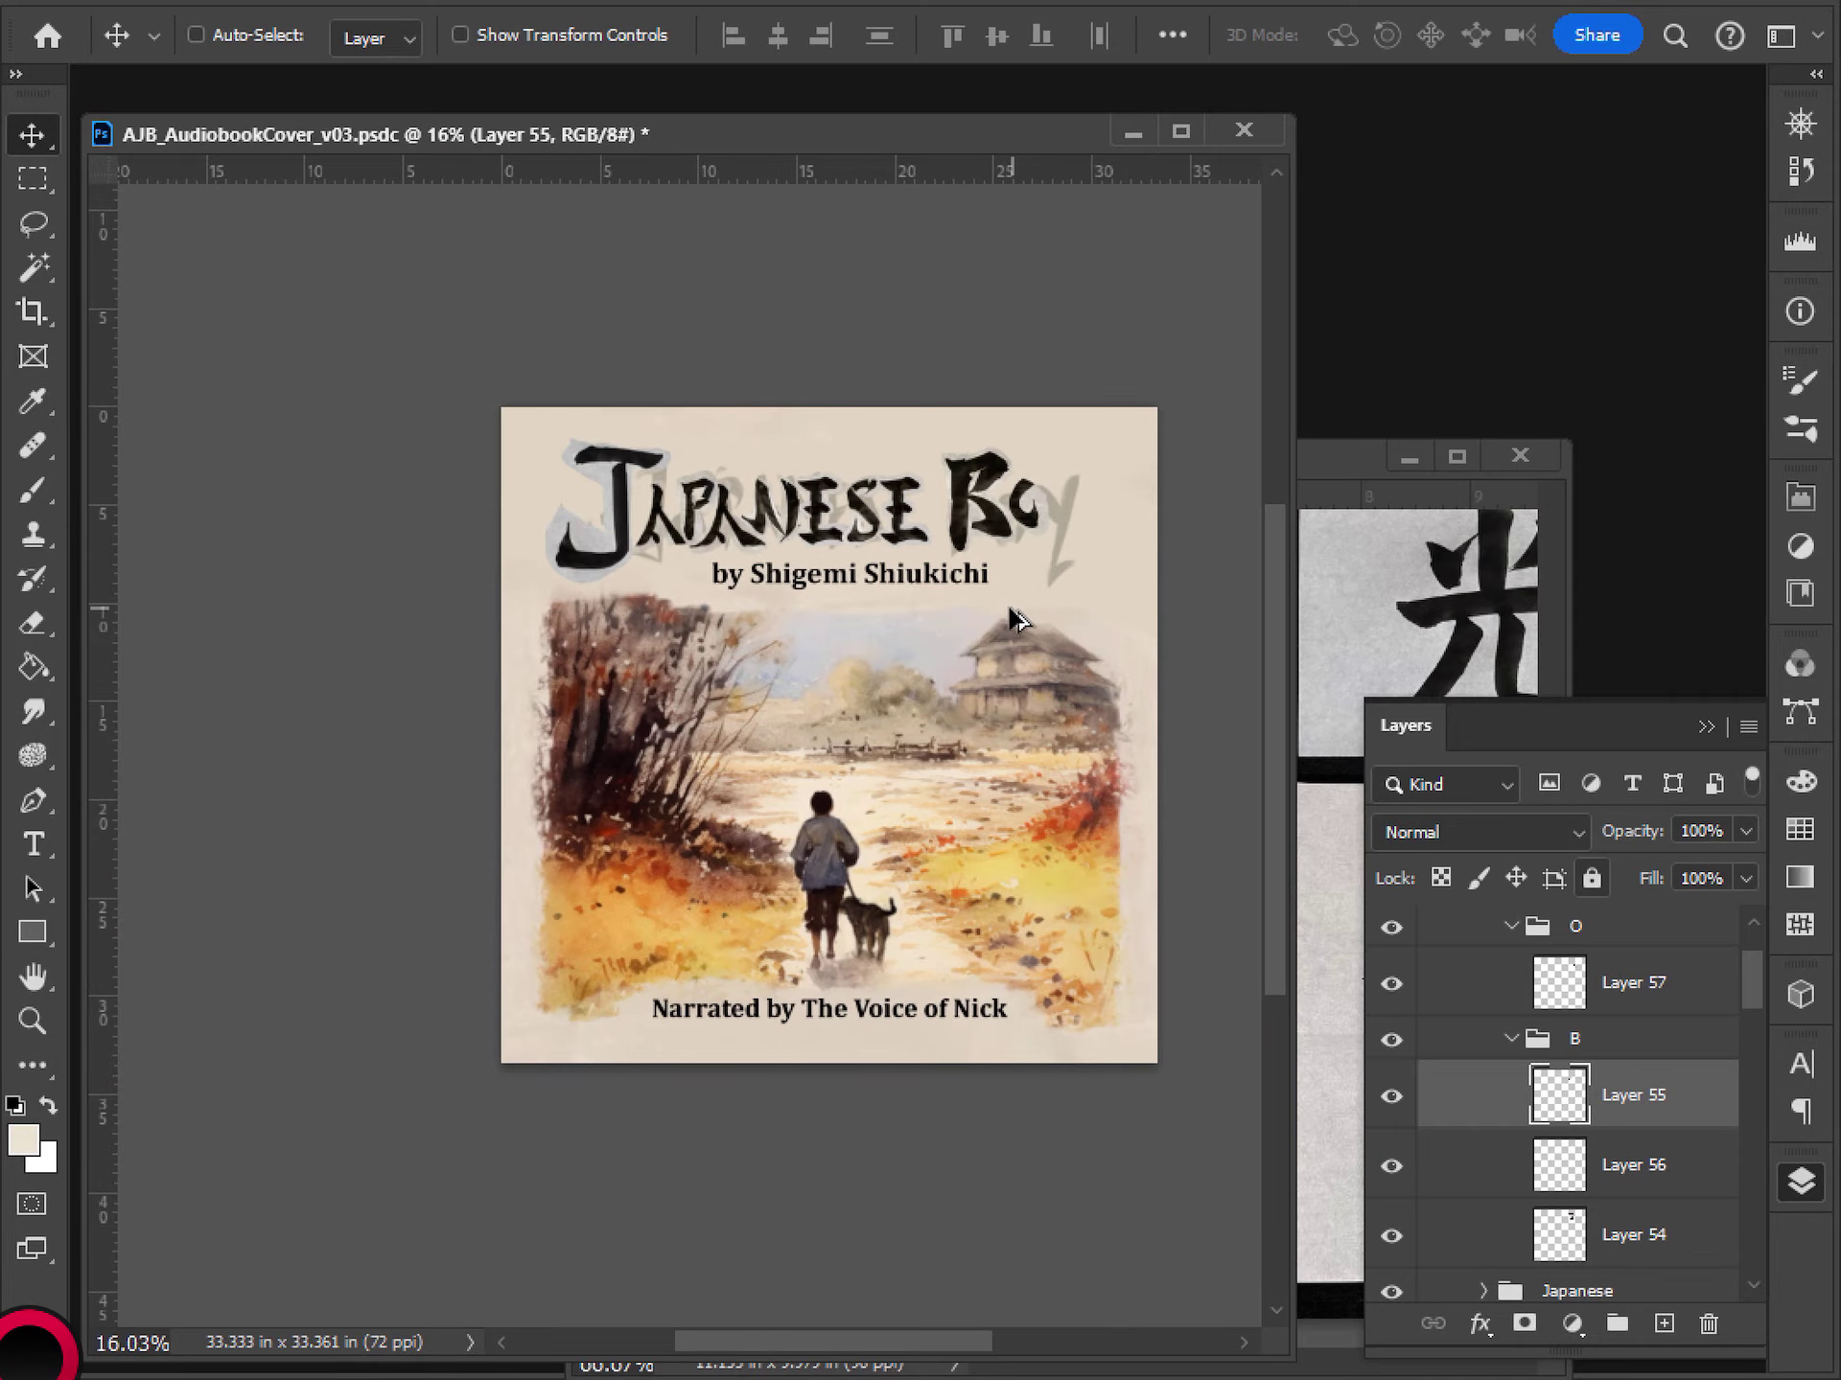
scroll(987, 575, "up", 3)
scroll(974, 533, "down", 2)
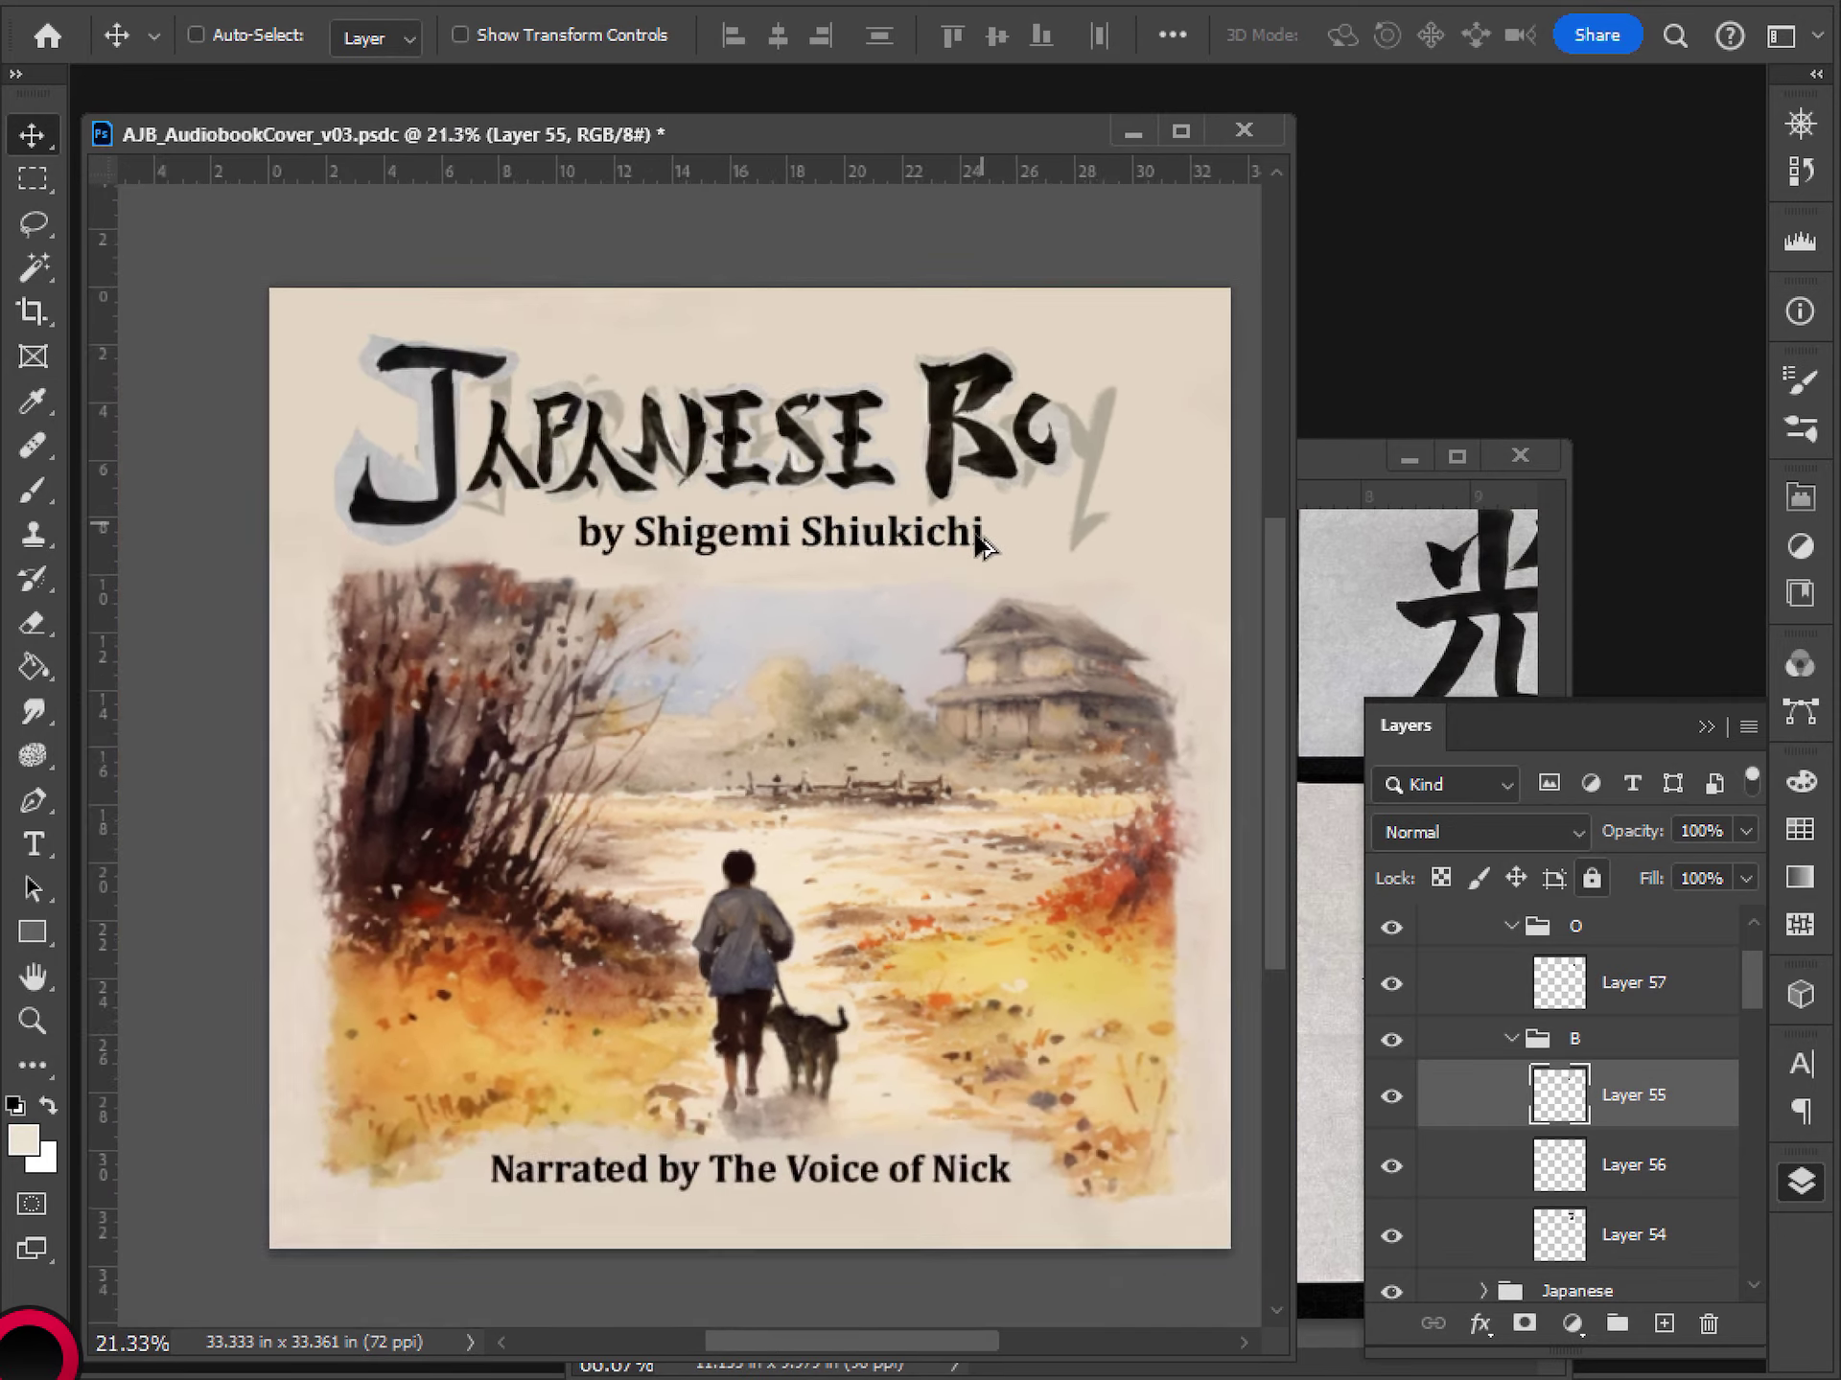
scroll(974, 547, "up", 2)
left_click(1580, 1043)
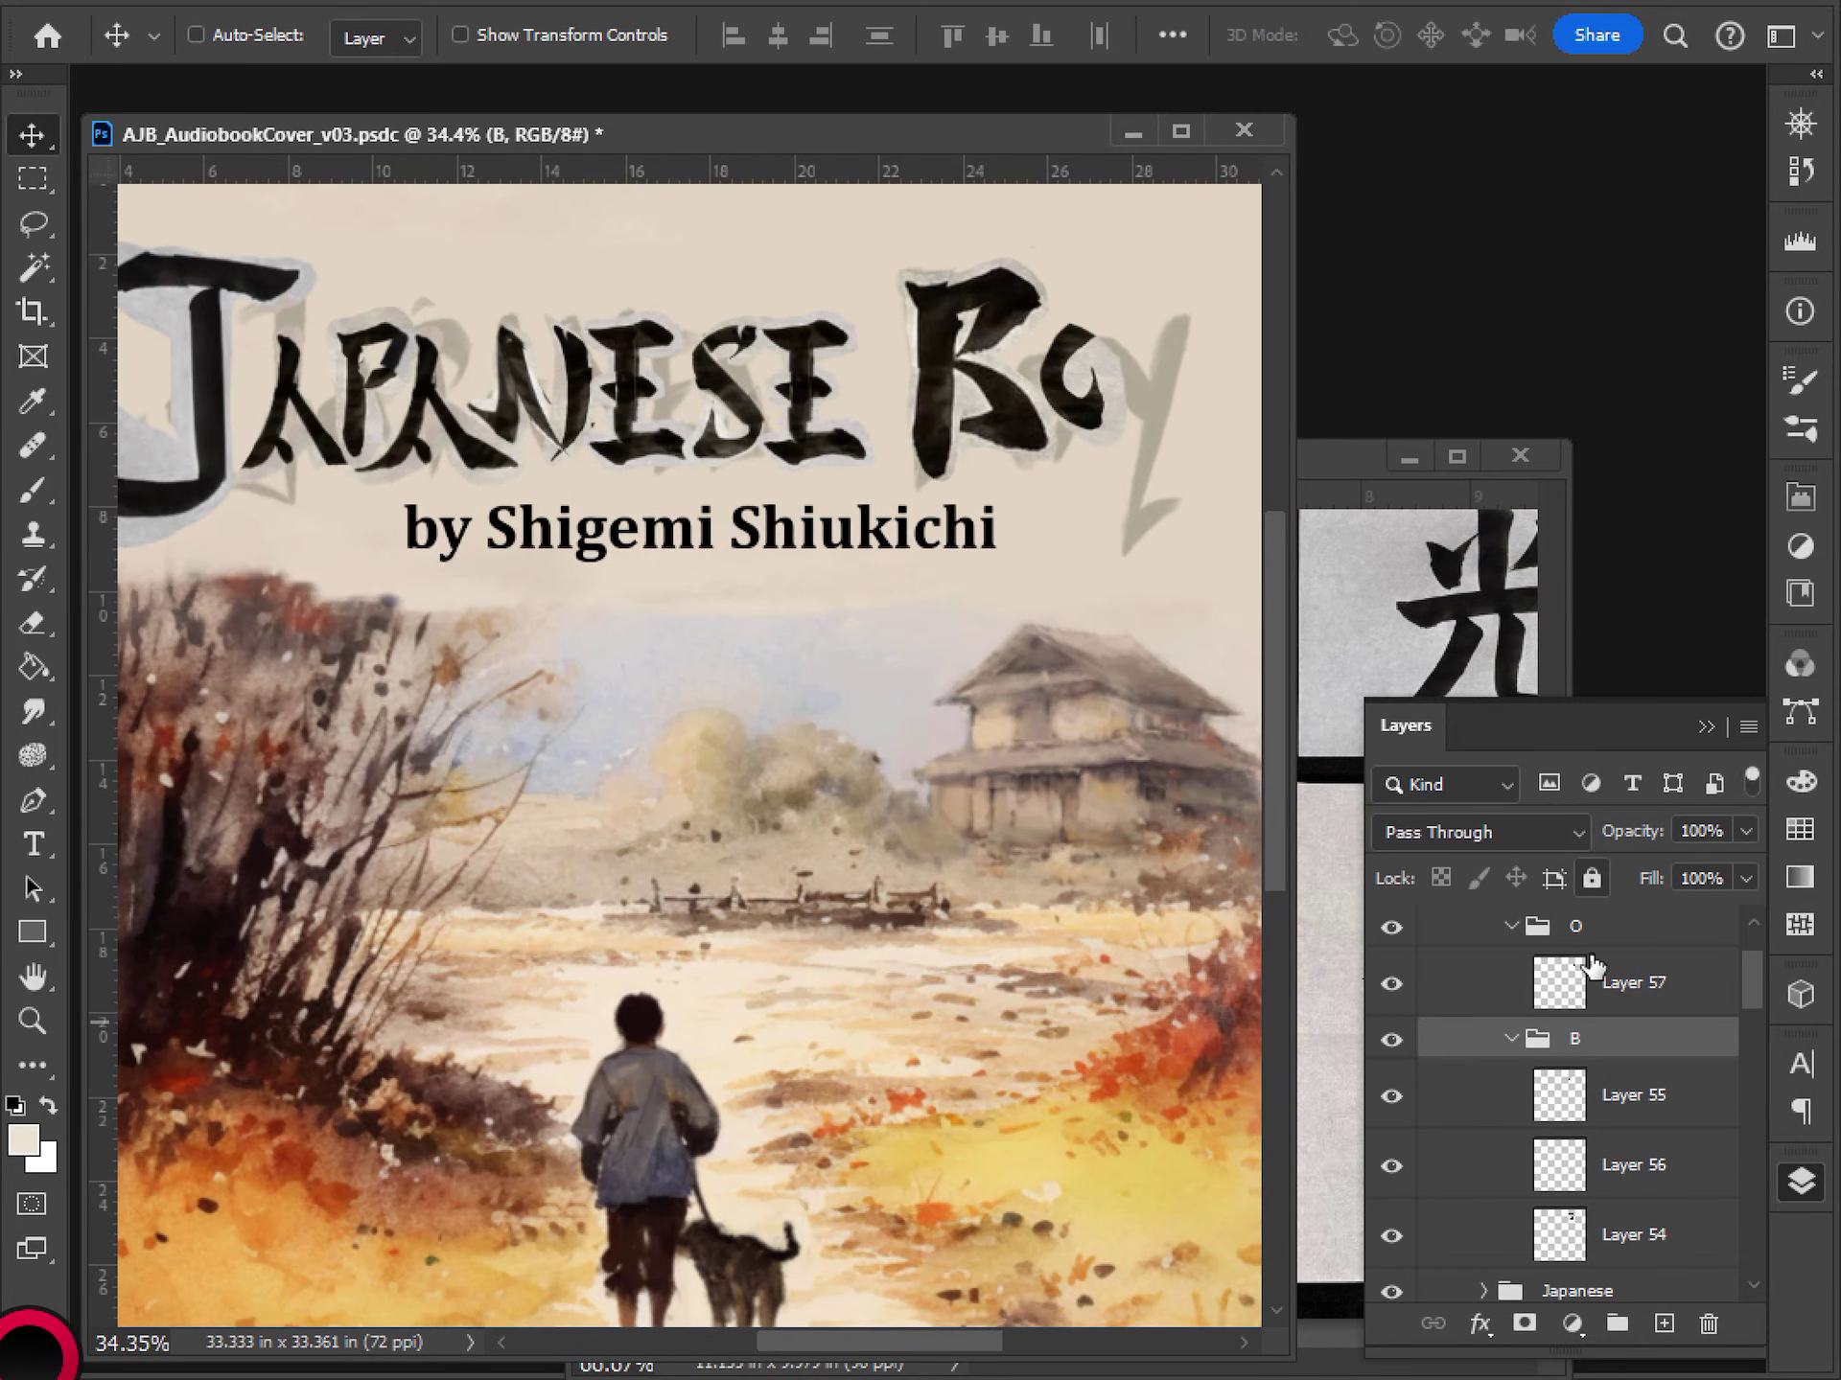
left_click(1601, 942, "ctrl")
left_click_drag(1112, 426, 1104, 431)
scroll(1076, 561, "down", 3)
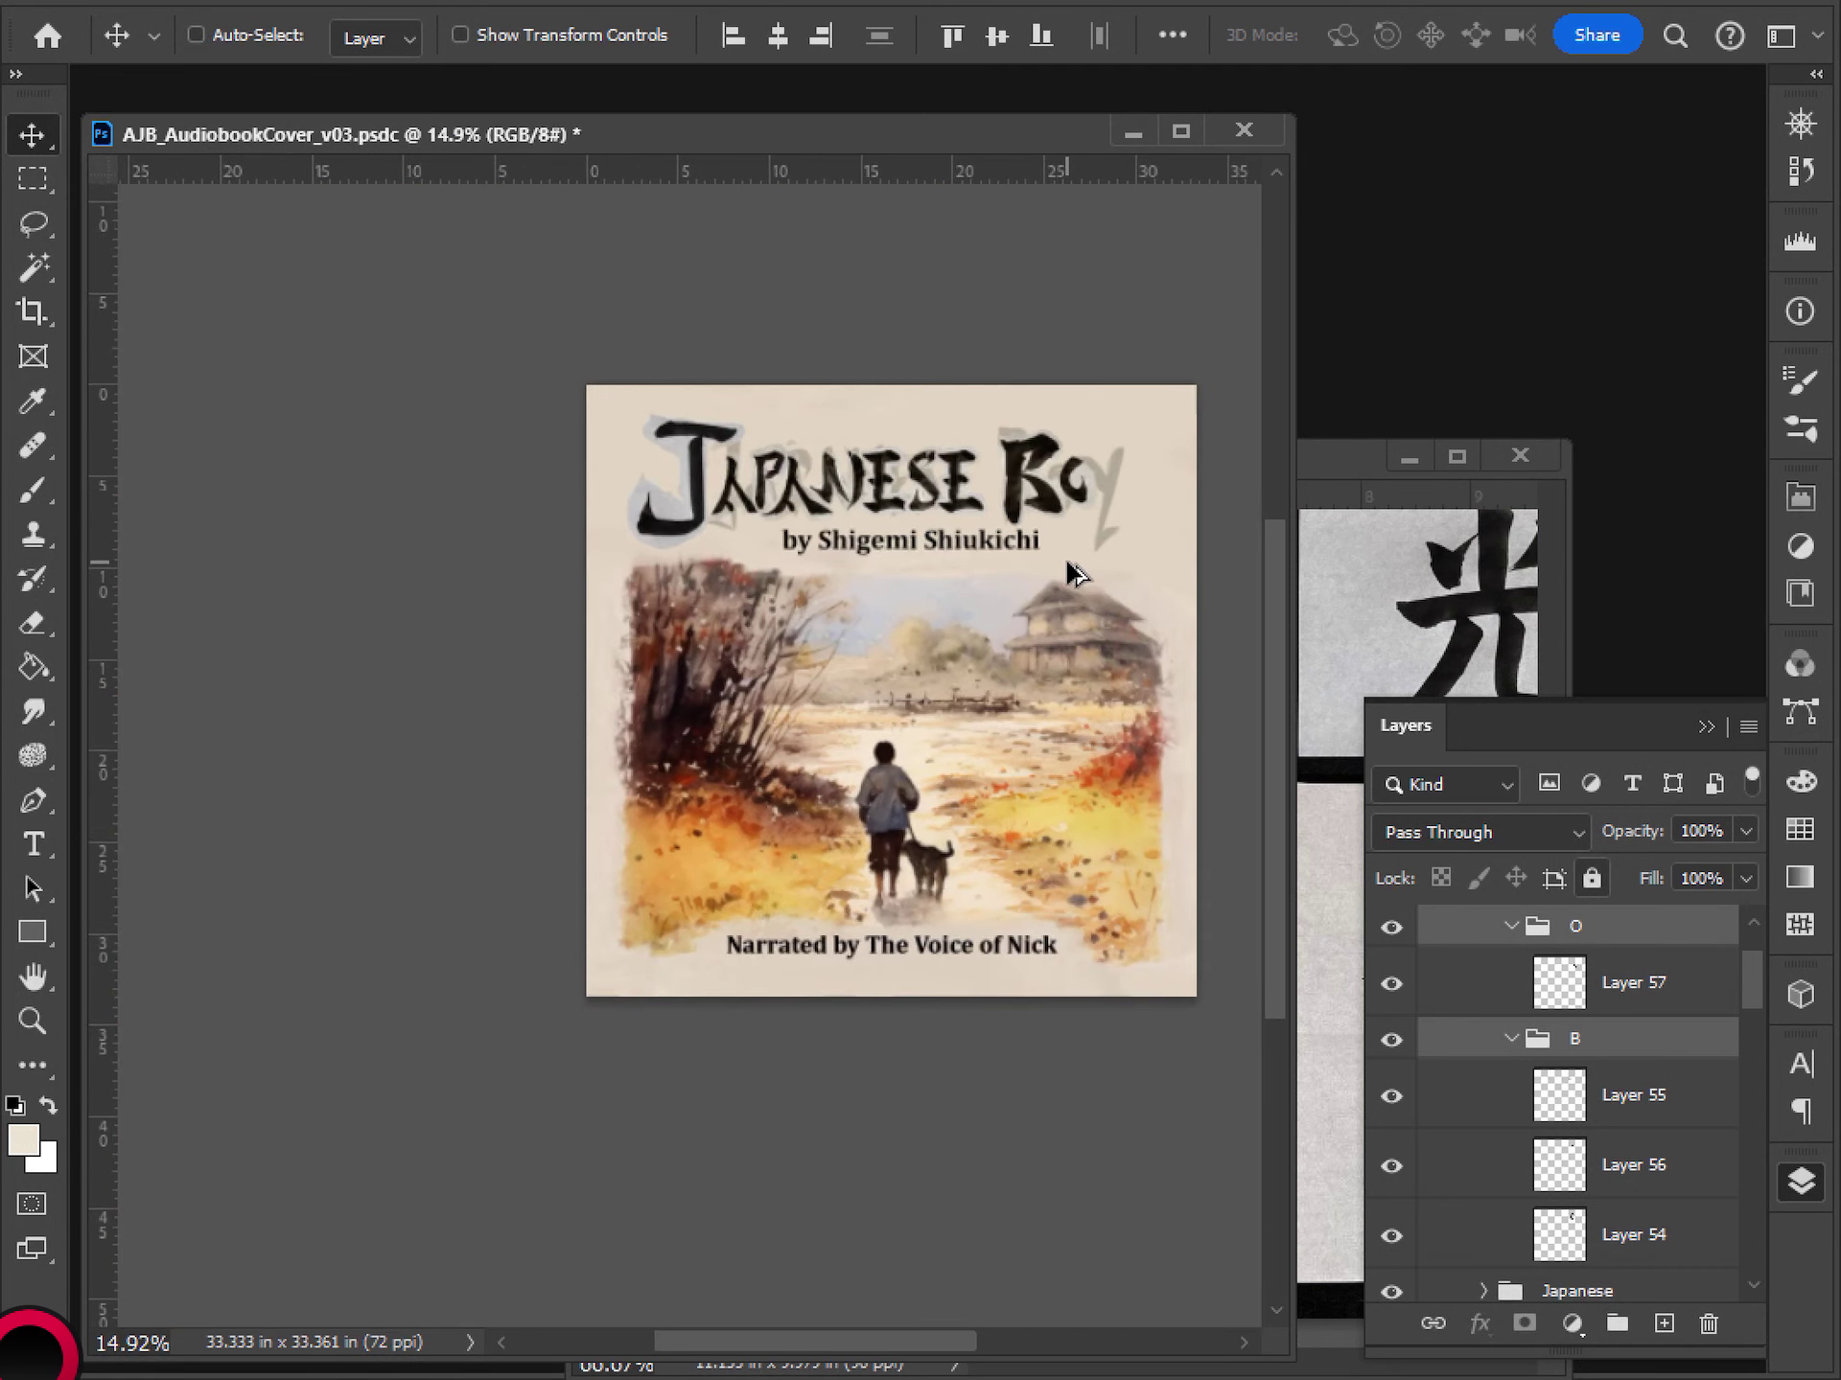
scroll(1076, 572, "up", 2)
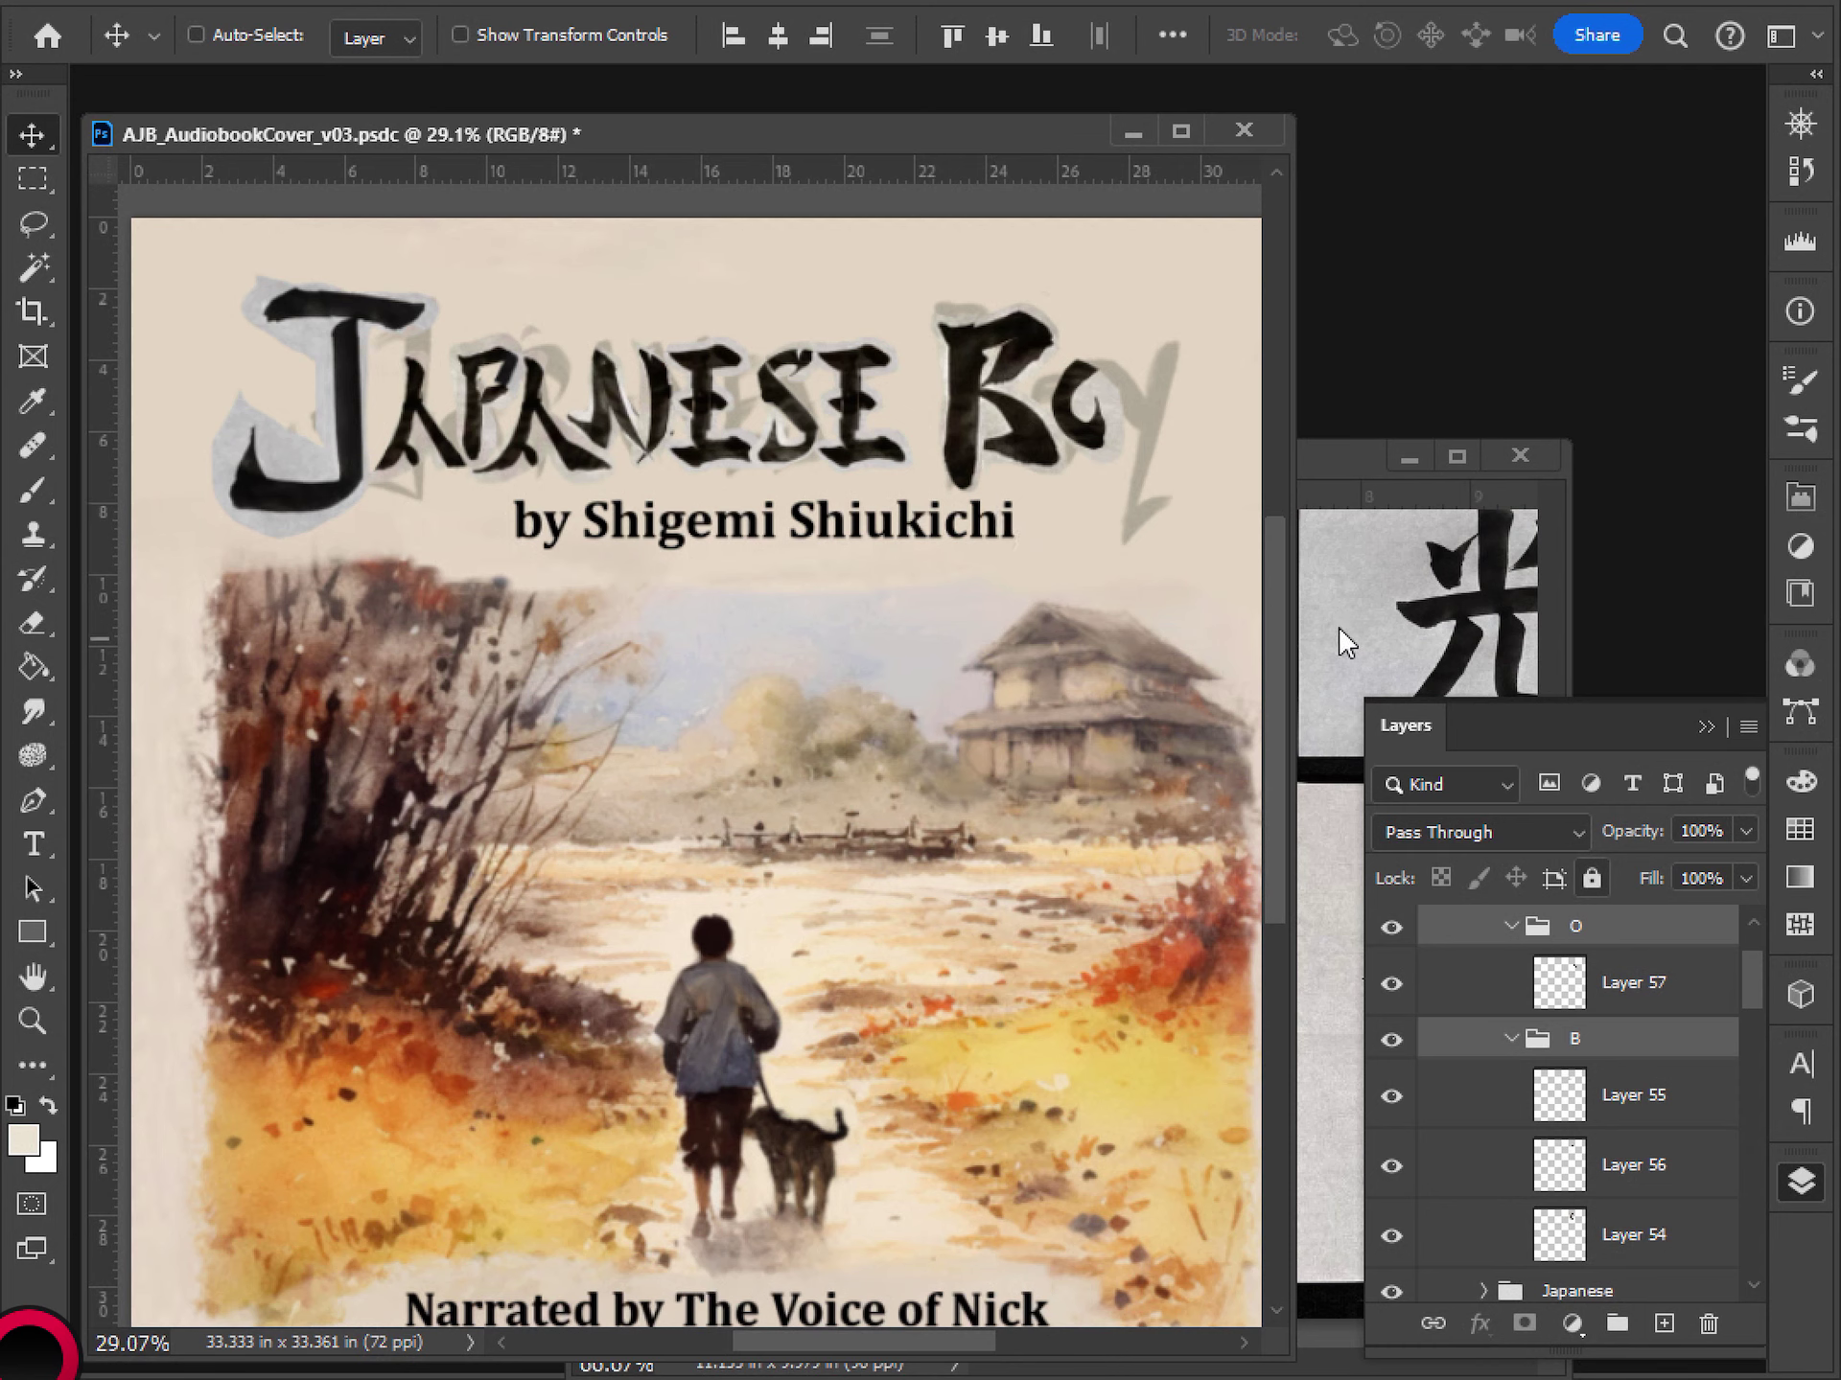
- Lasso the small upper-left dot stroke of the 道 character in the ArtRef-KanjiShodou.psd reference, replacing the old selection
left_click(1324, 462)
scroll(1083, 805, "down", 4)
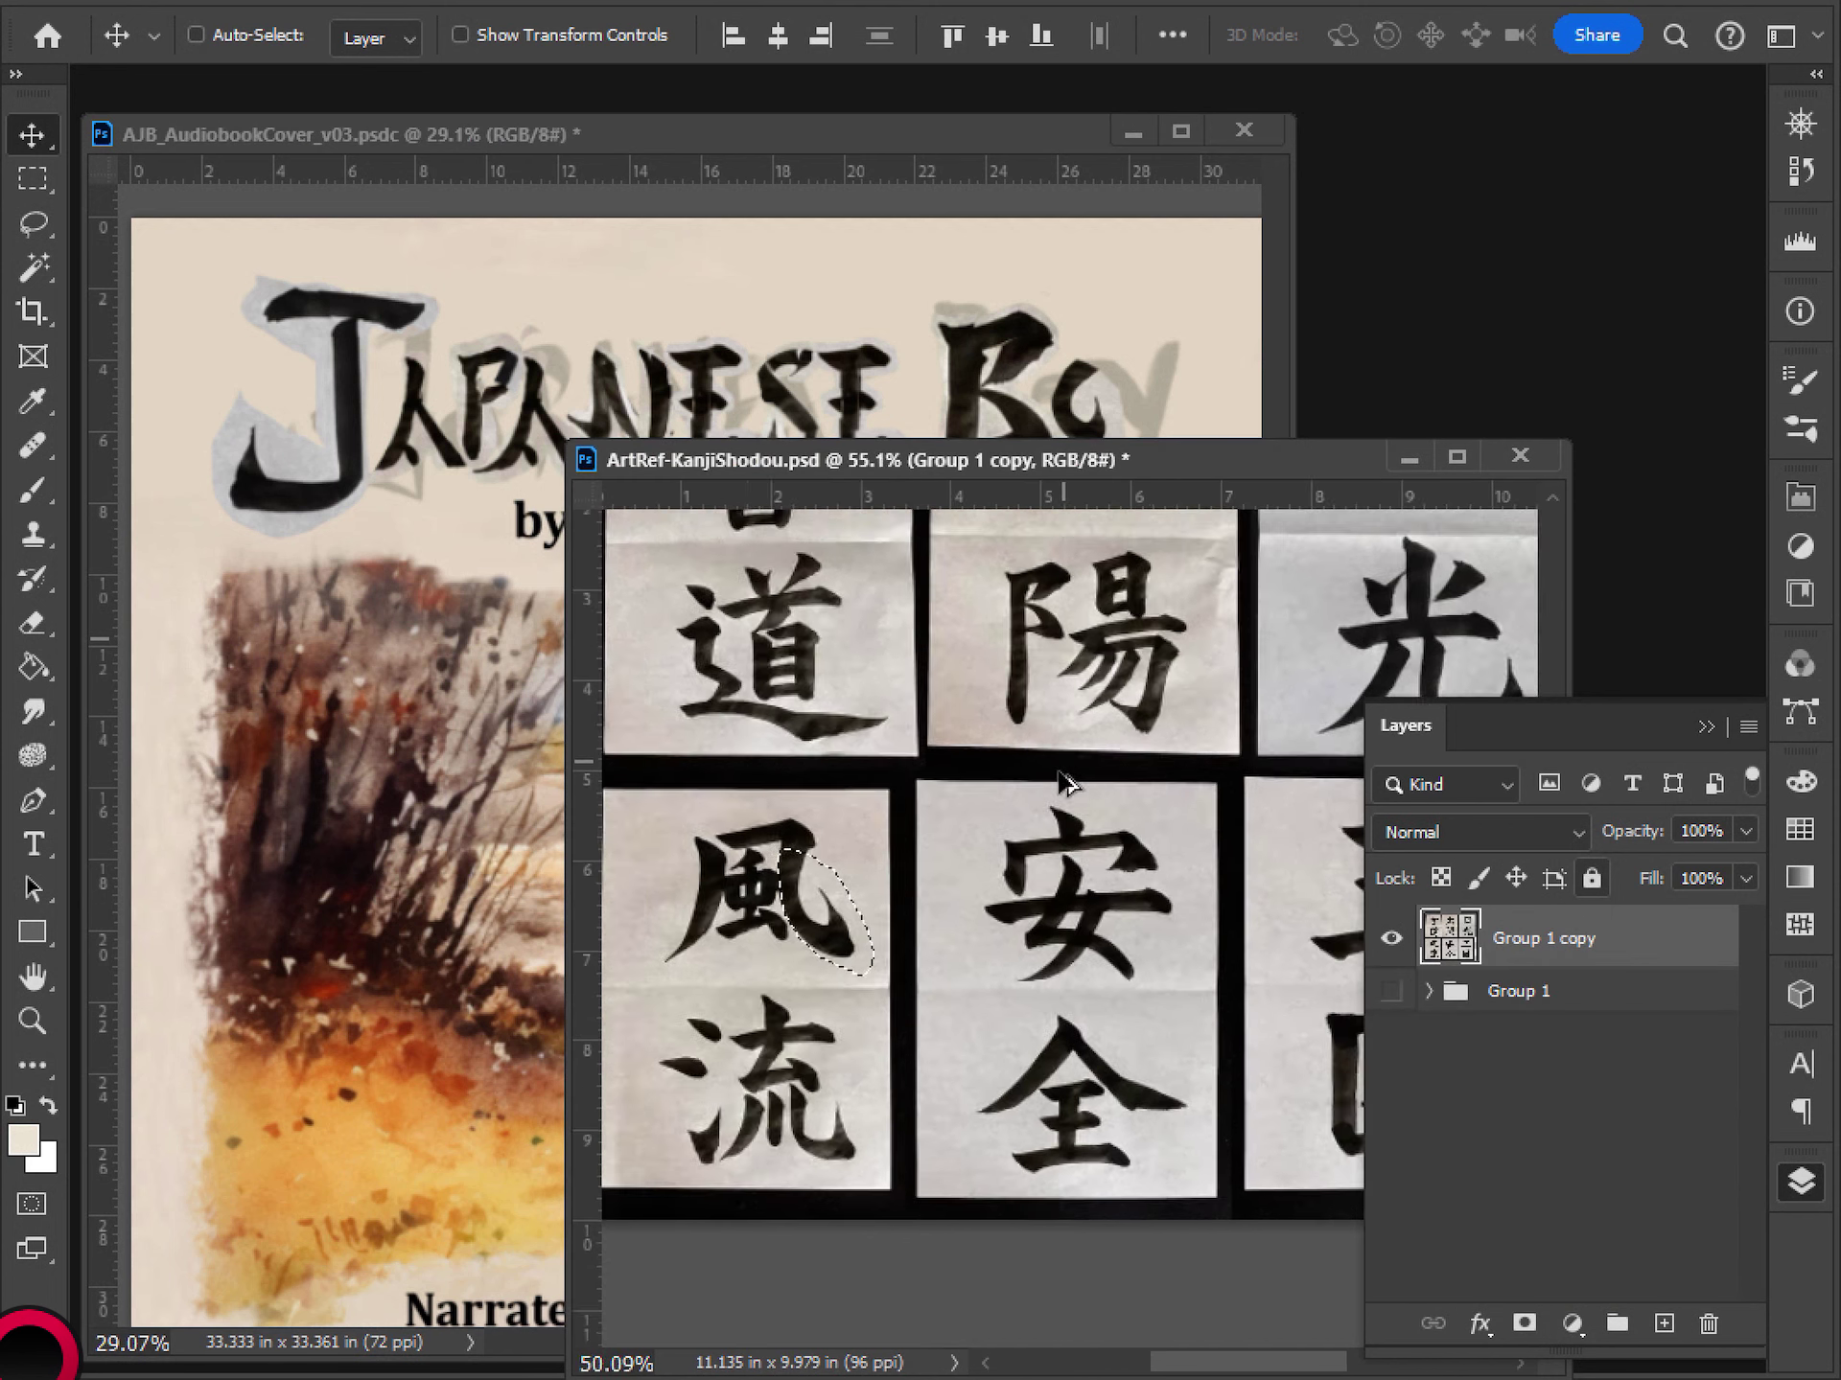
scroll(1082, 858, "up", 2)
scroll(1081, 856, "up", 1)
left_click_drag(1006, 768, 920, 888)
scroll(874, 896, "down", 2)
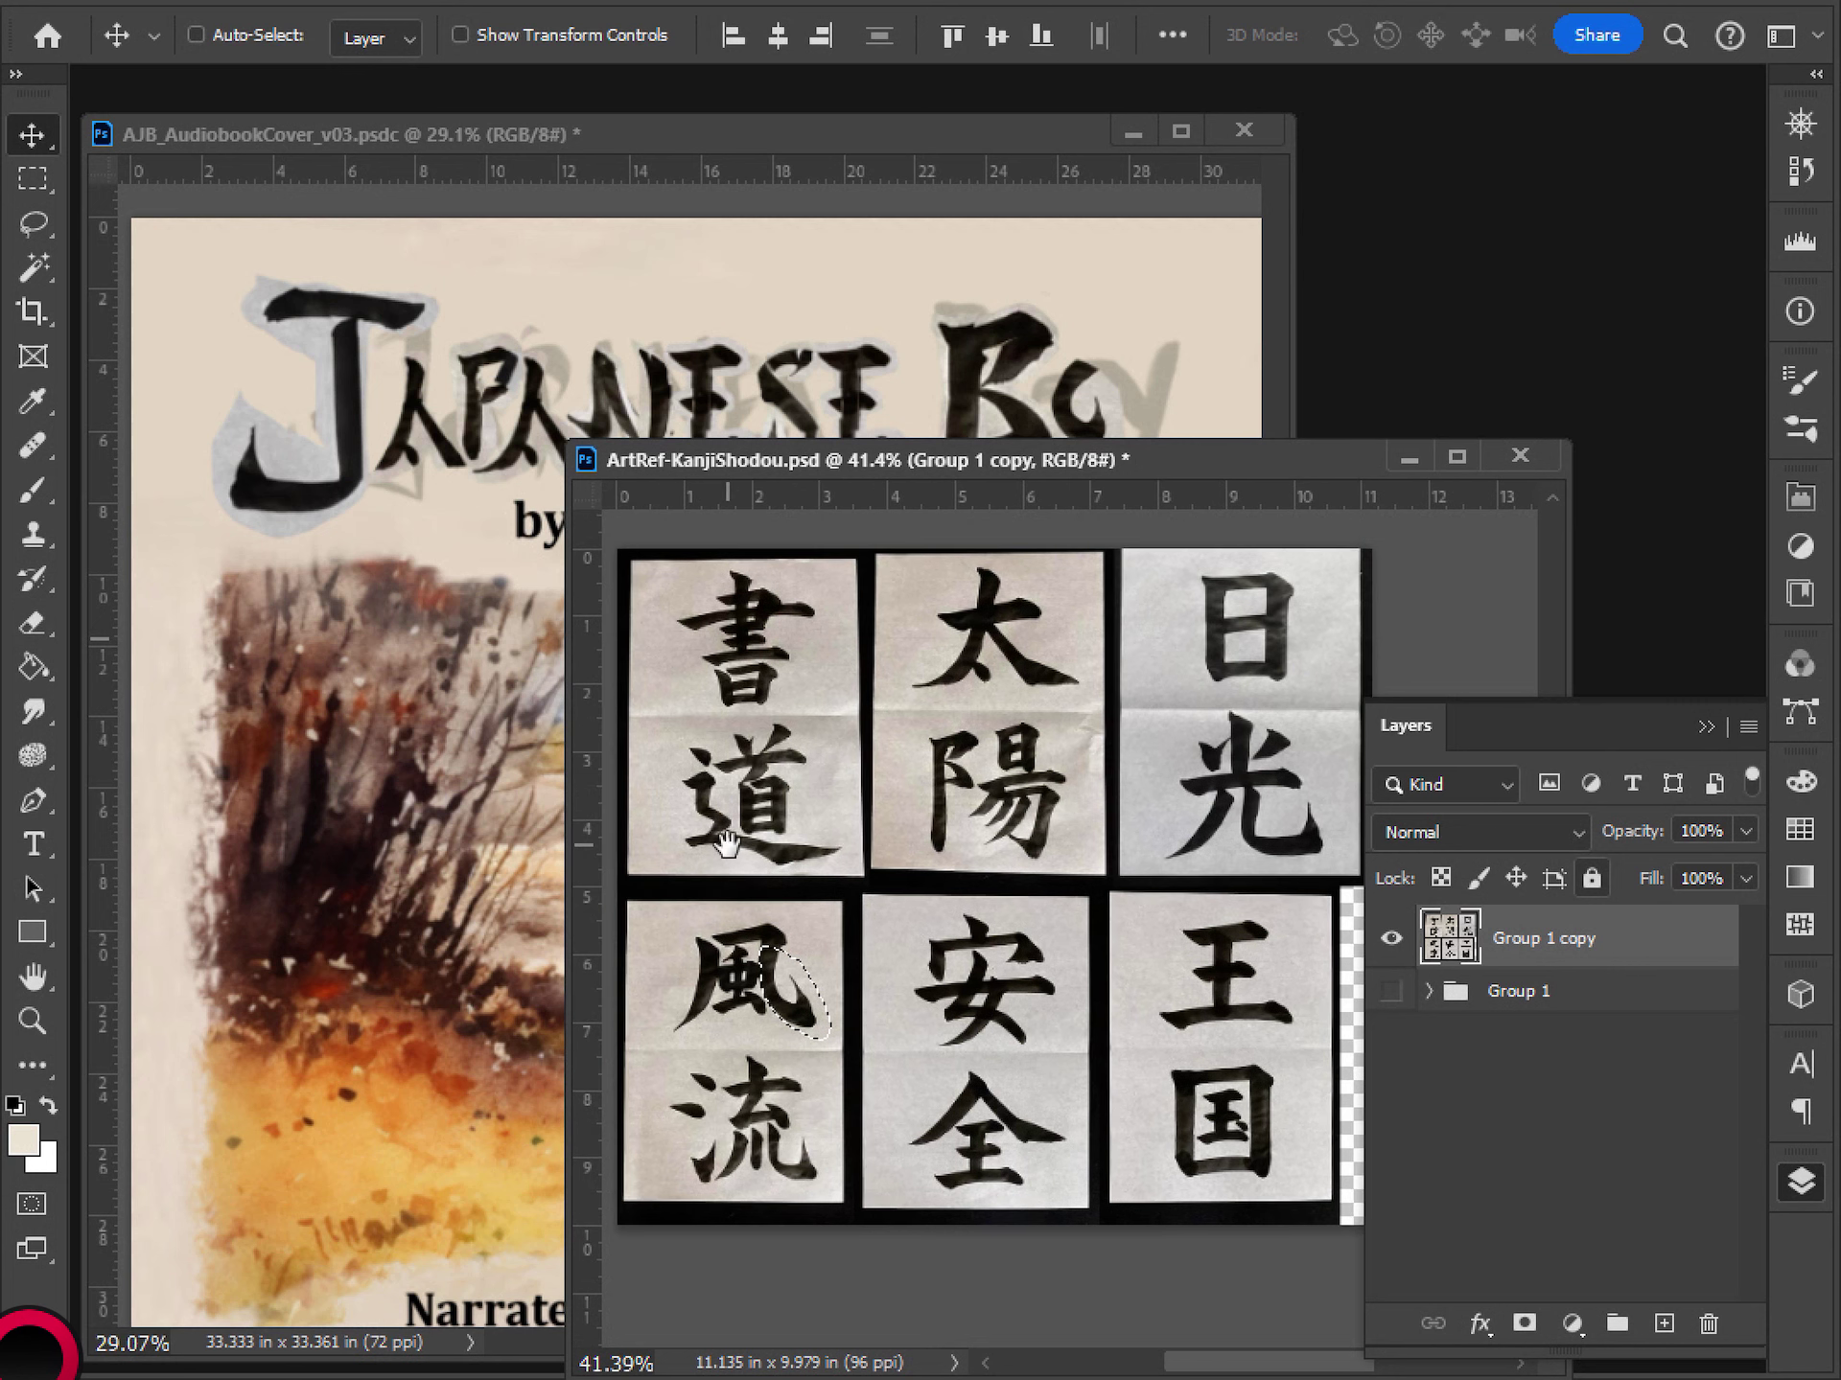
left_click_drag(705, 819, 722, 843)
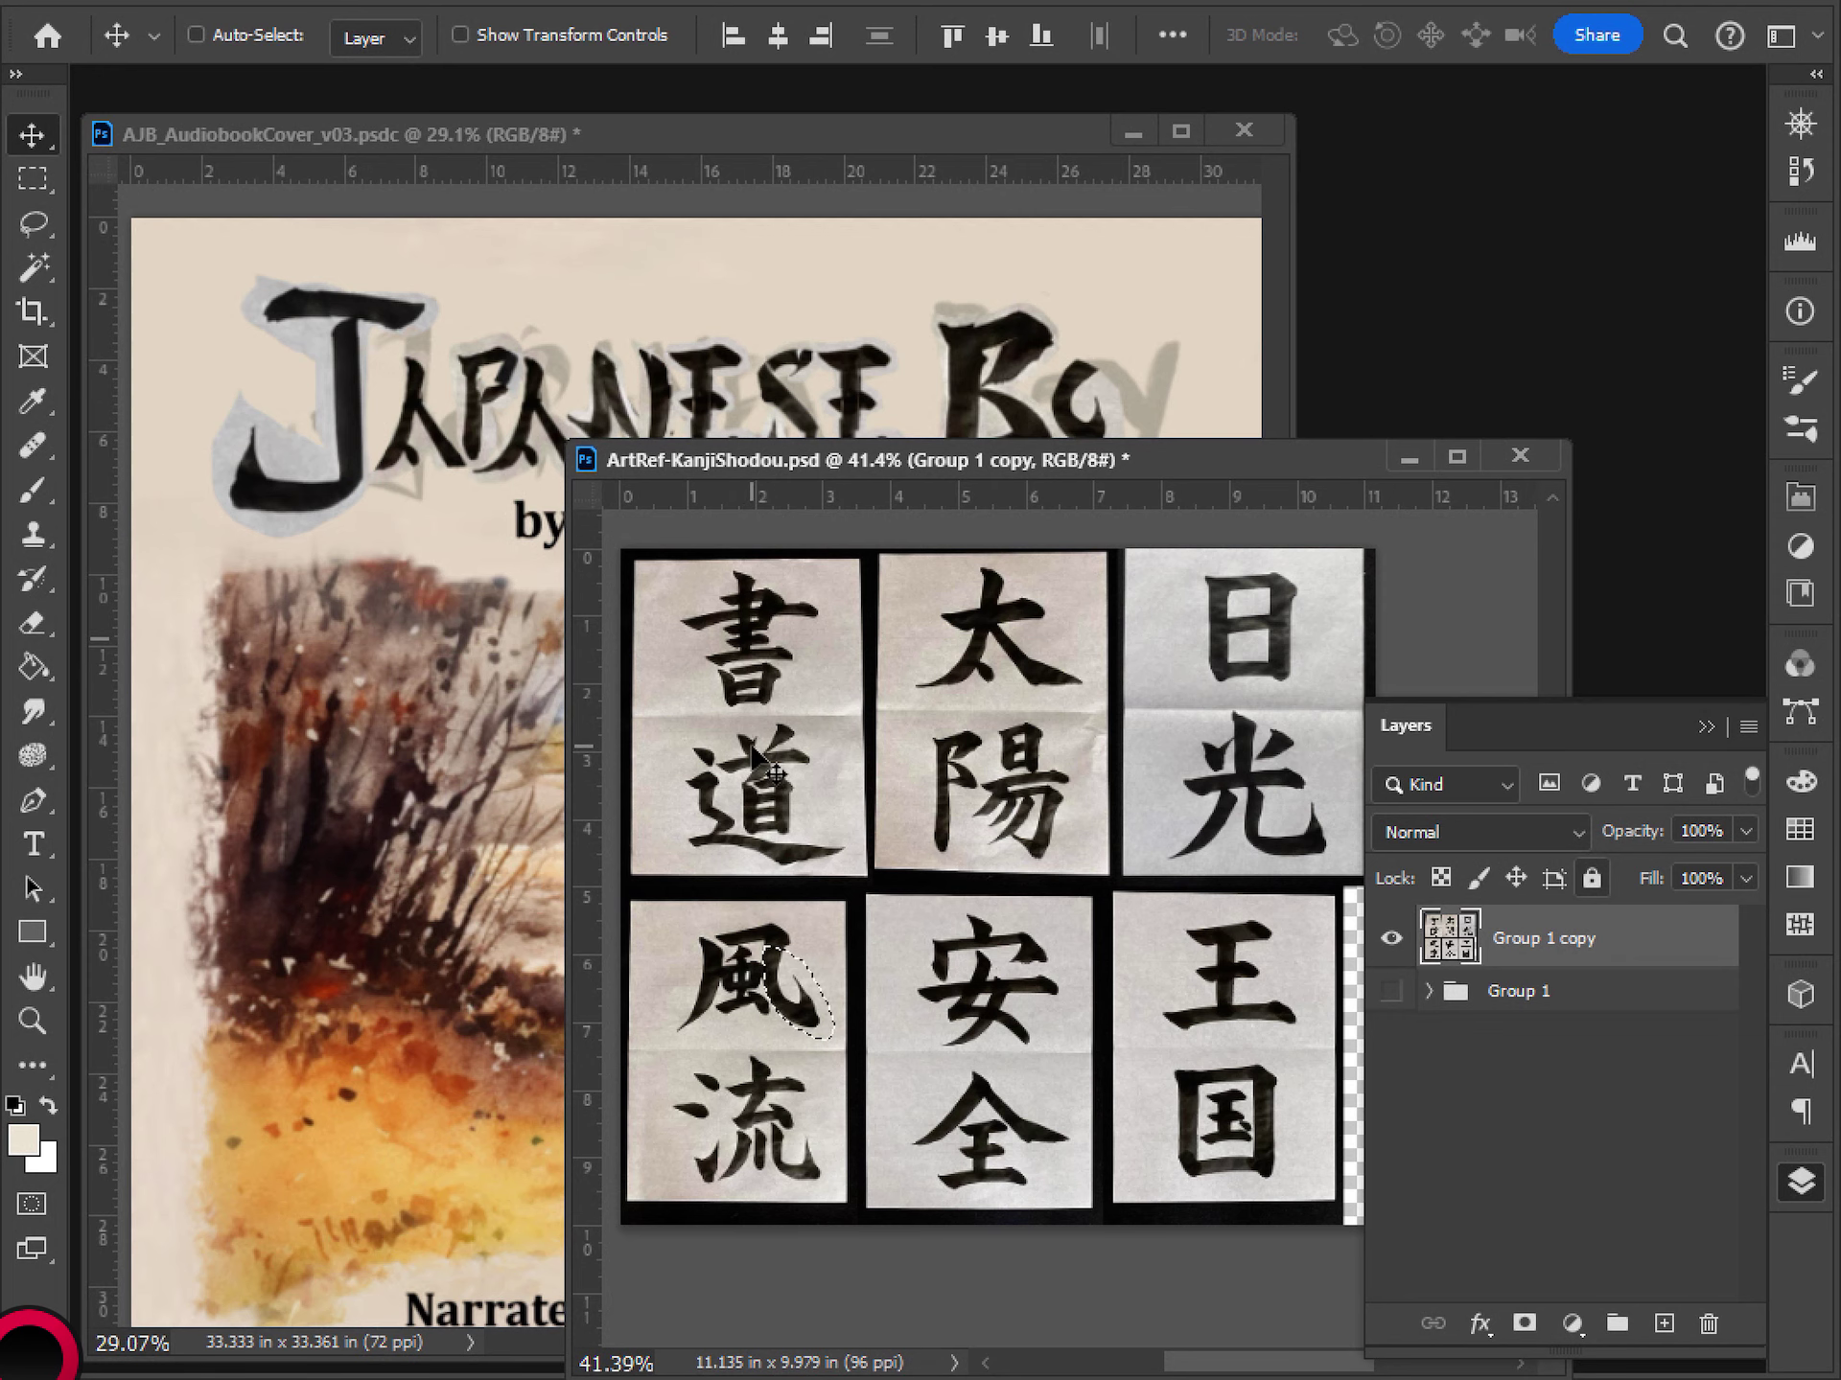
scroll(748, 863, "up", 3)
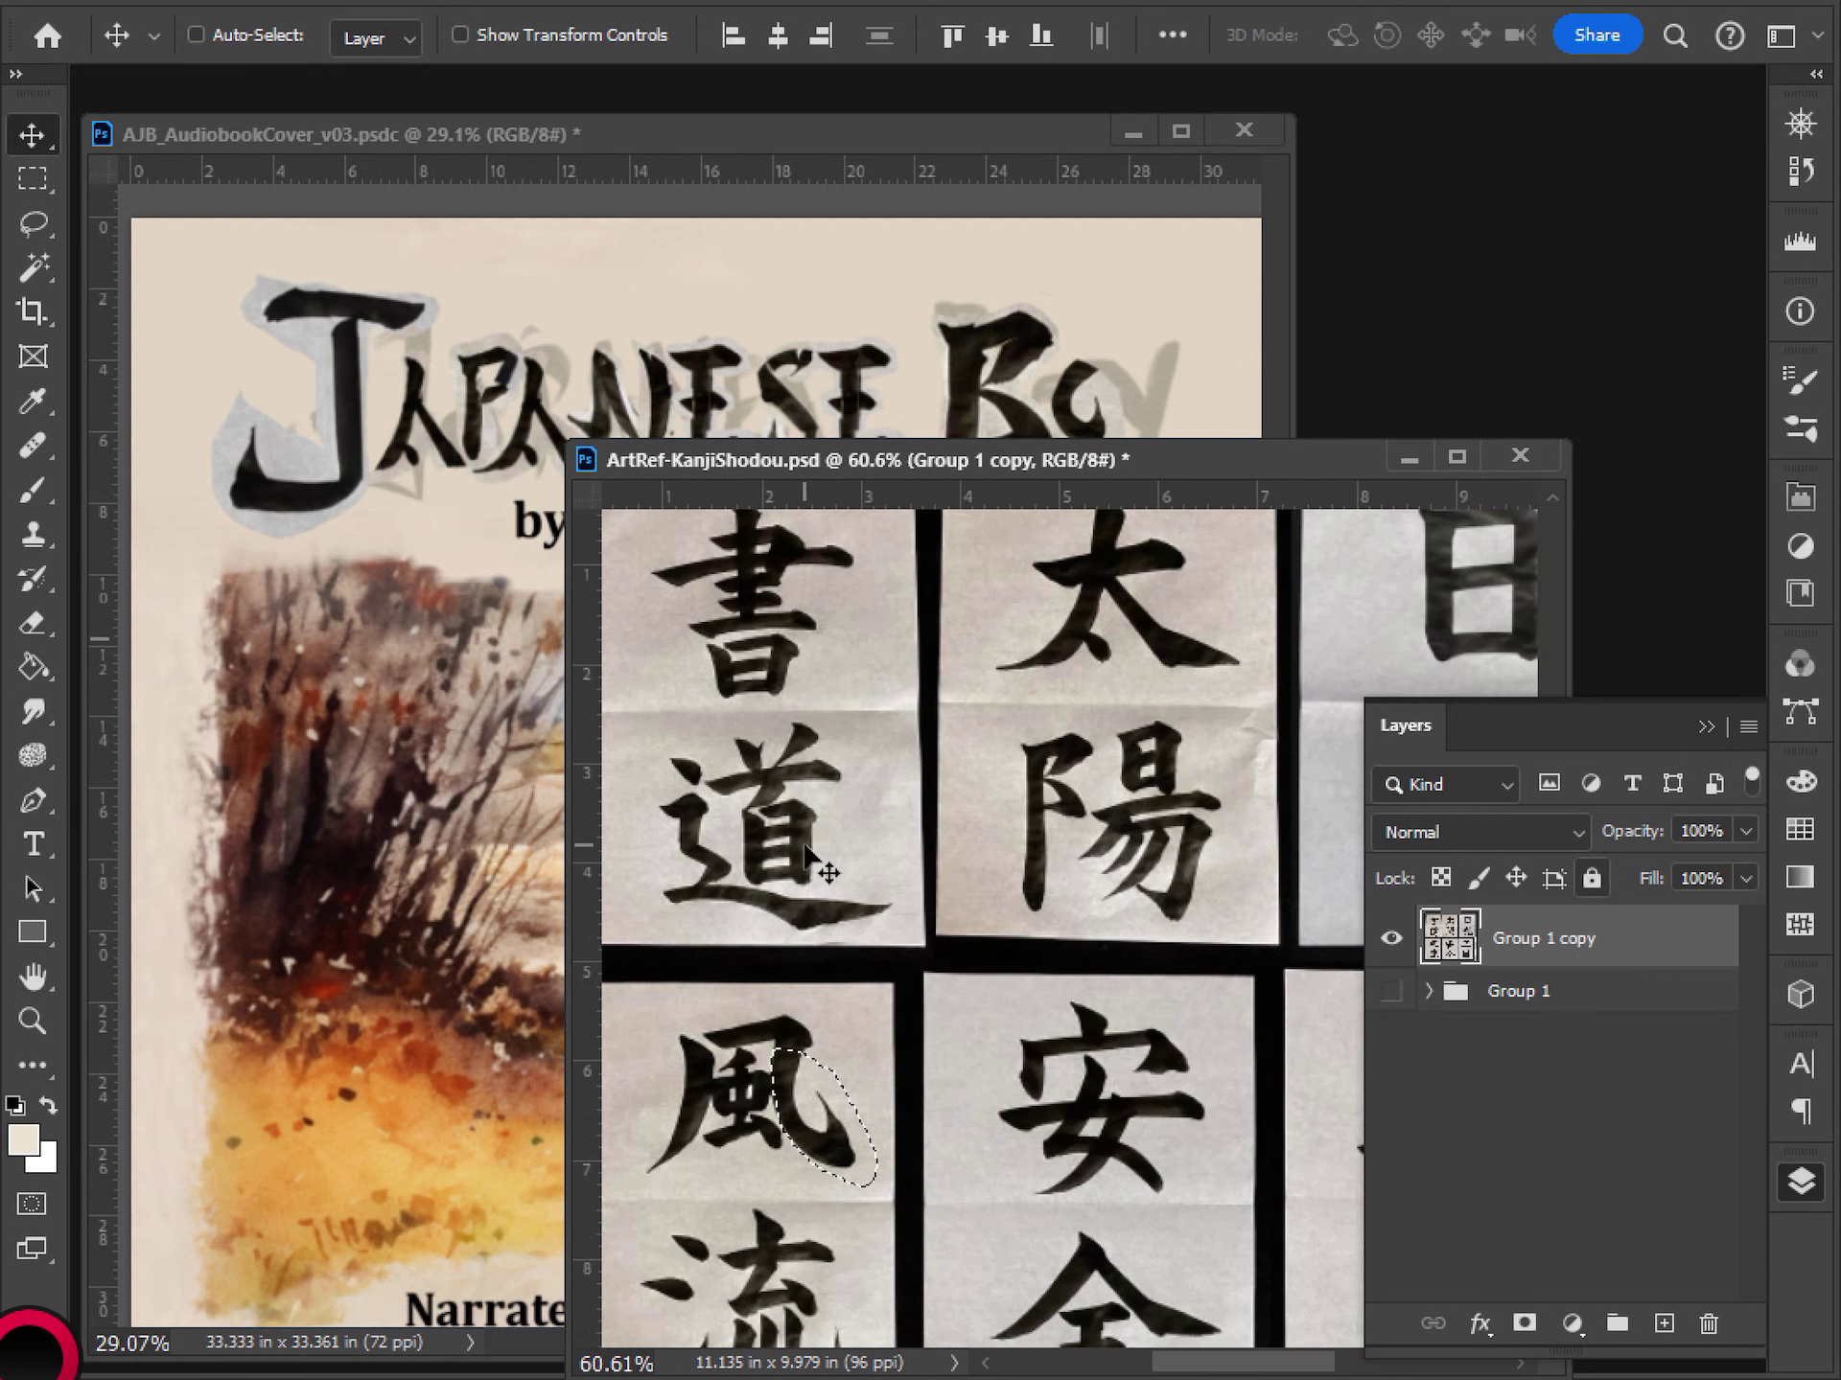
key("l")
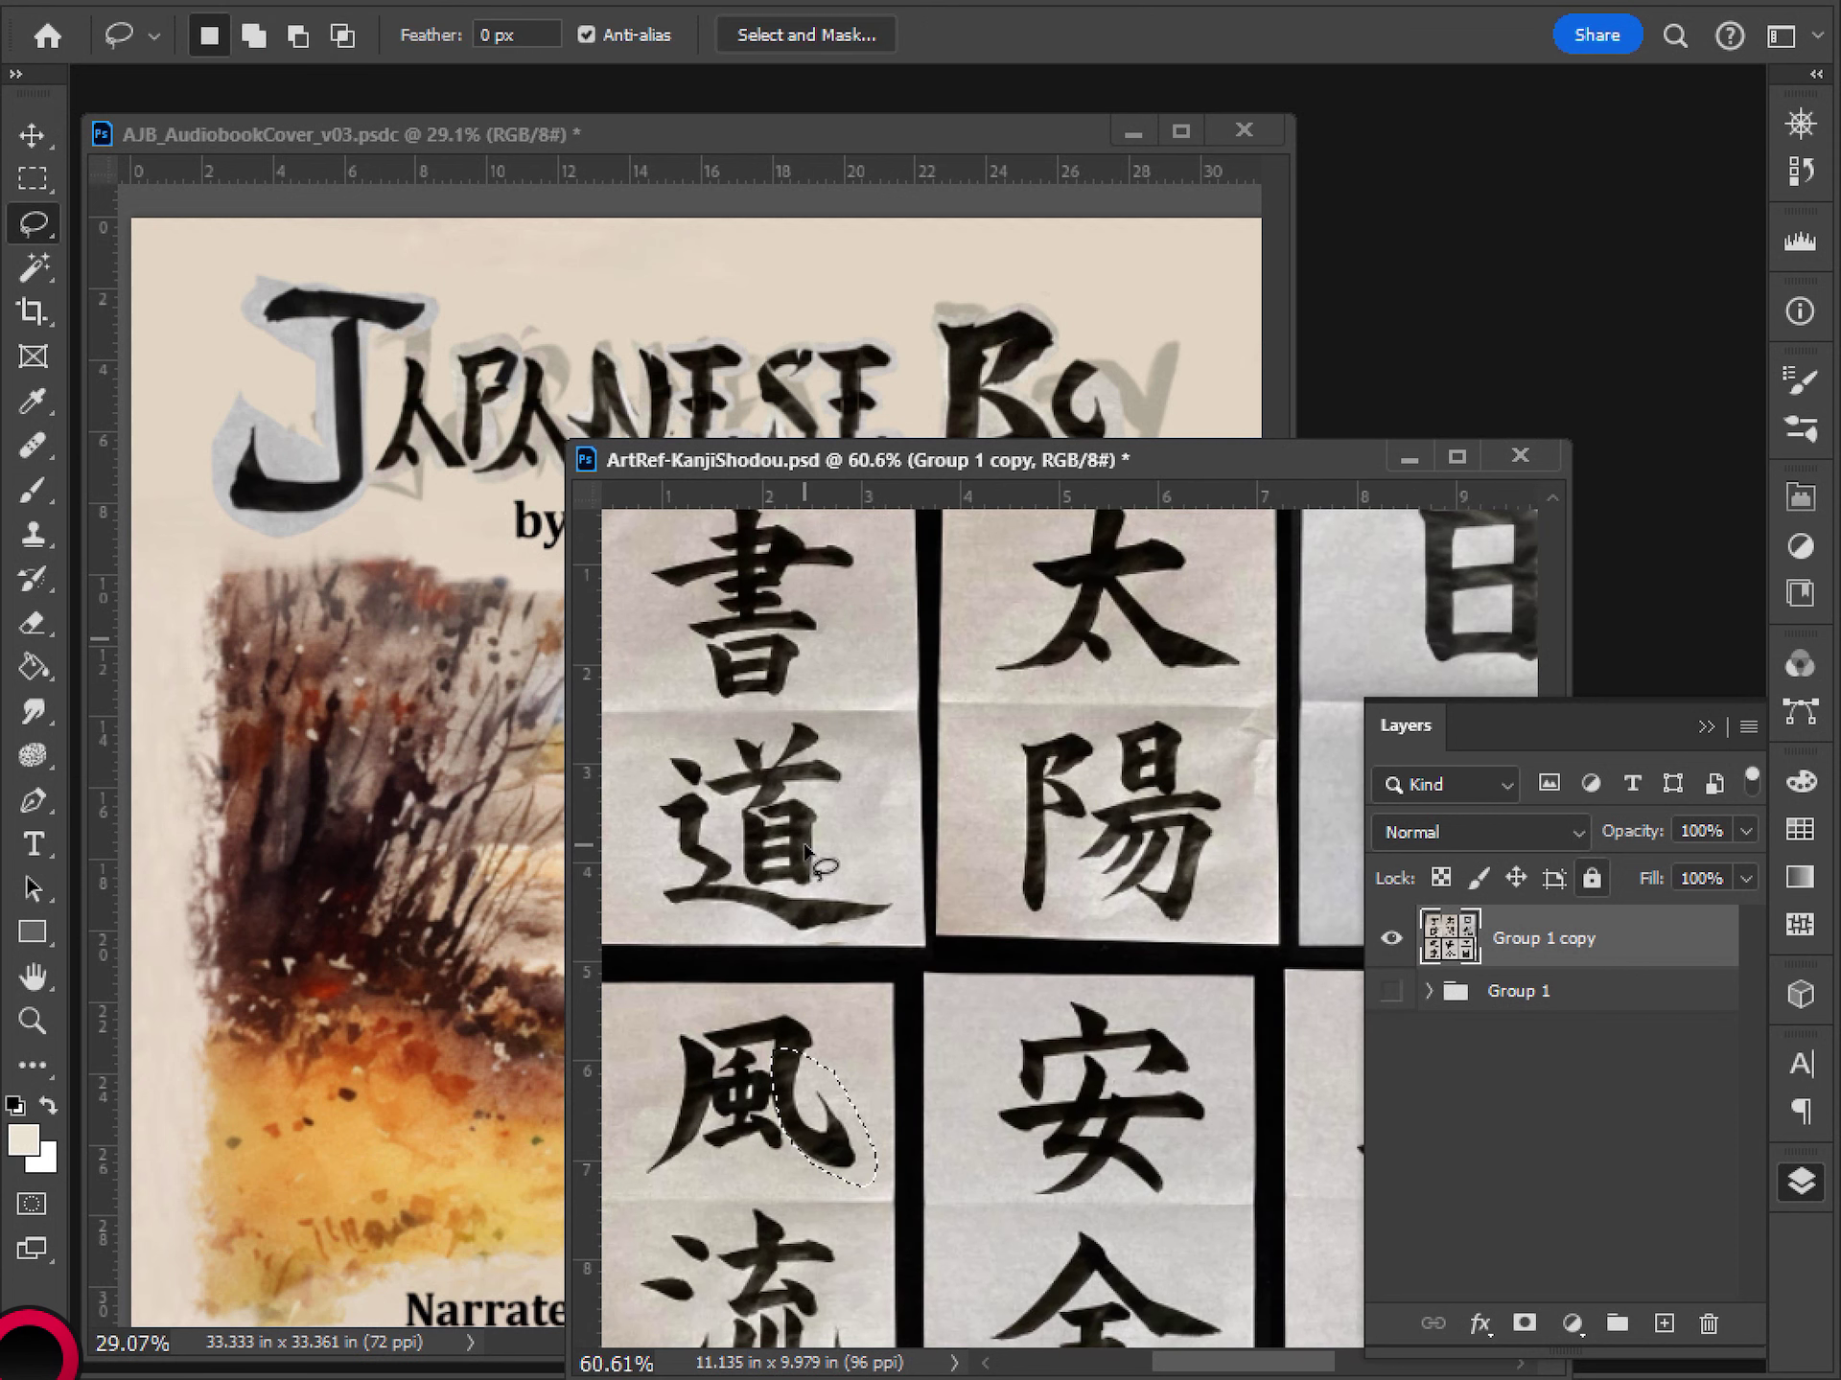
key("ctrl+d")
key("shift")
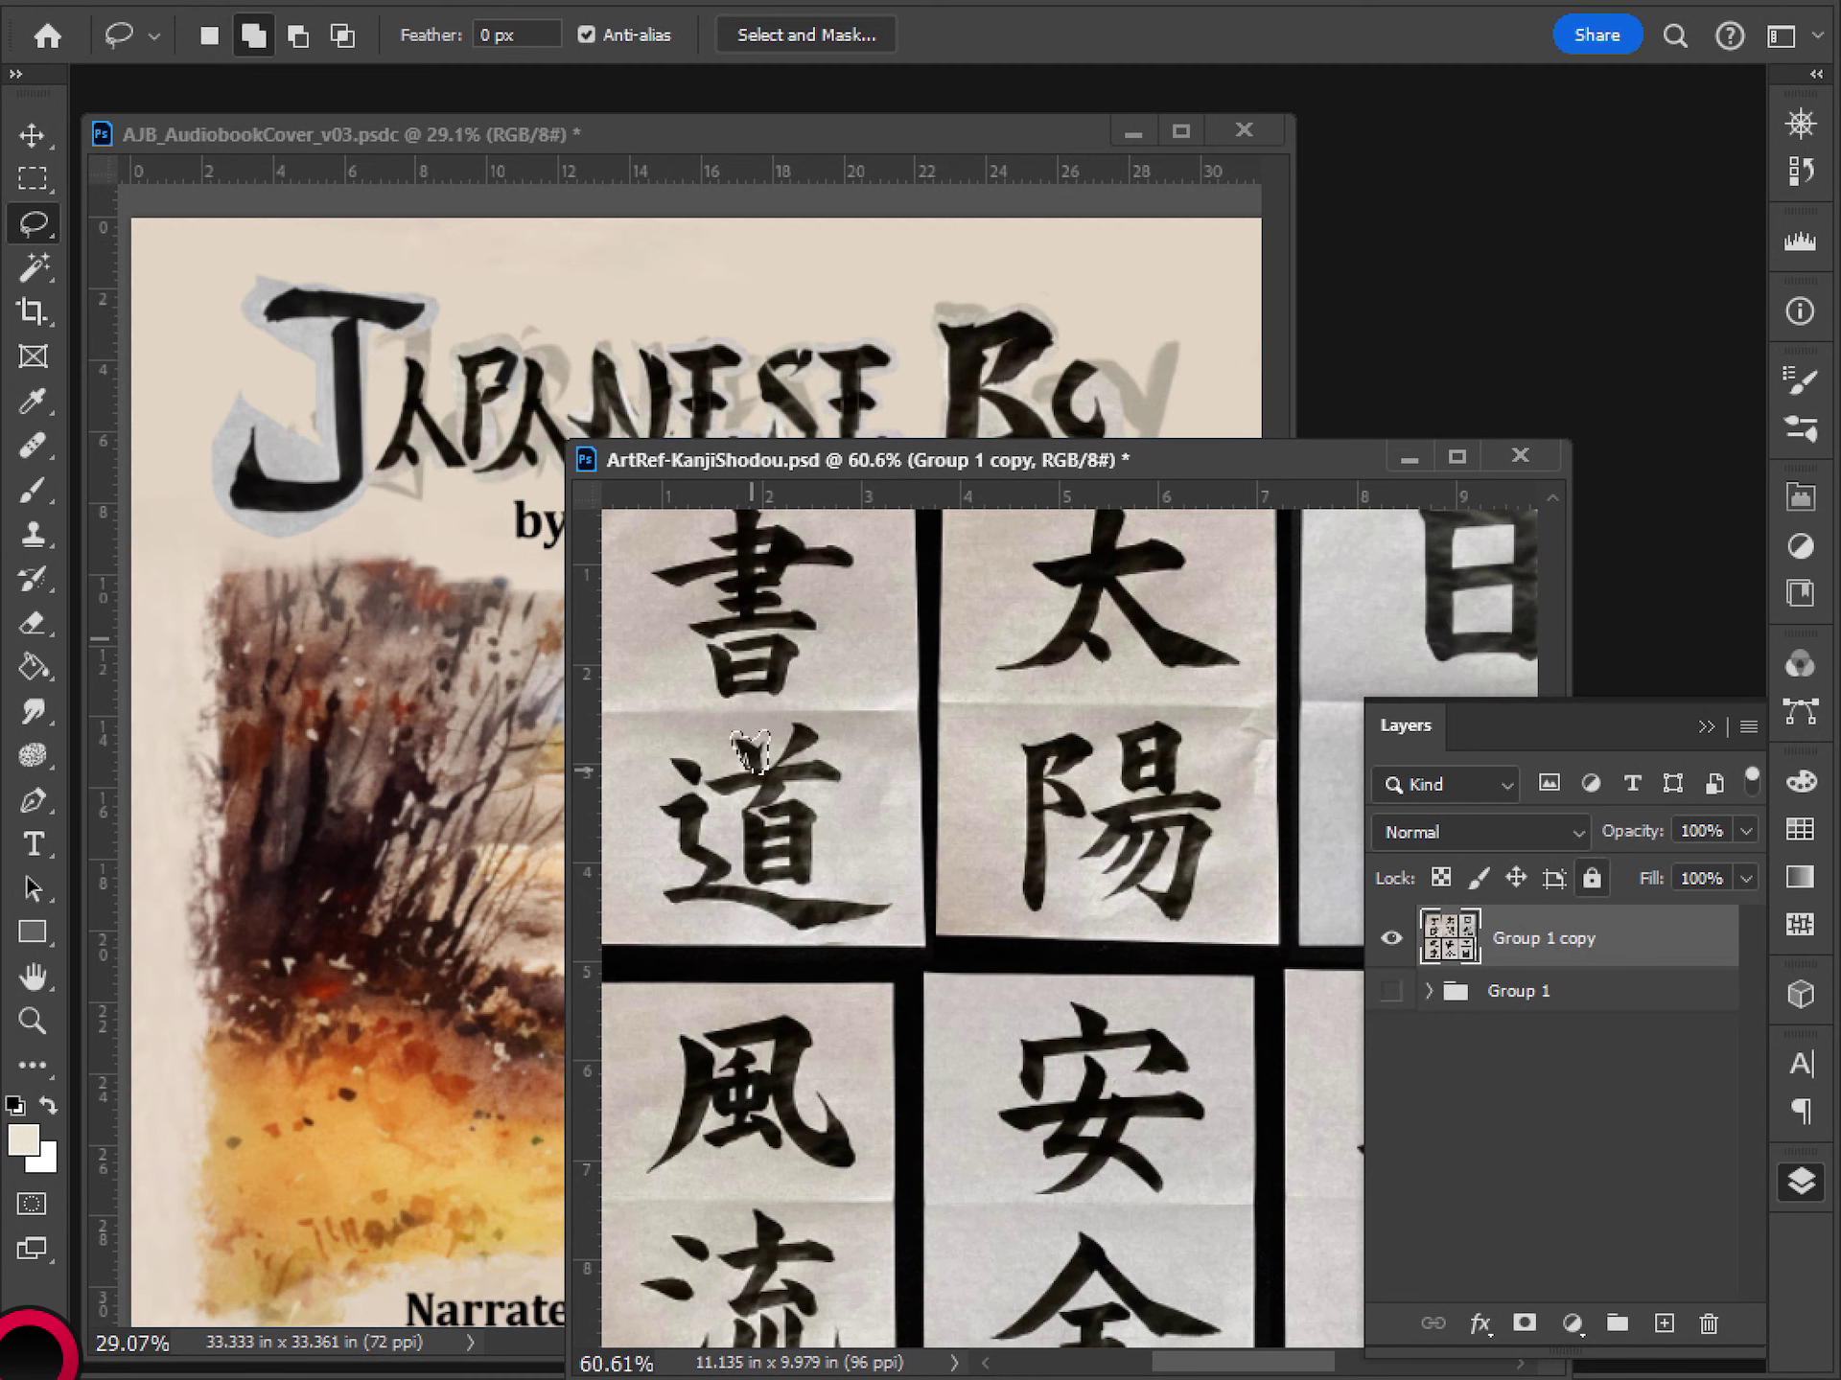
- Copy the selected dot stroke into the audiobook cover and move its layer above the O group within Boy
key("ctrl+c")
left_click(930, 356)
key("ctrl+v")
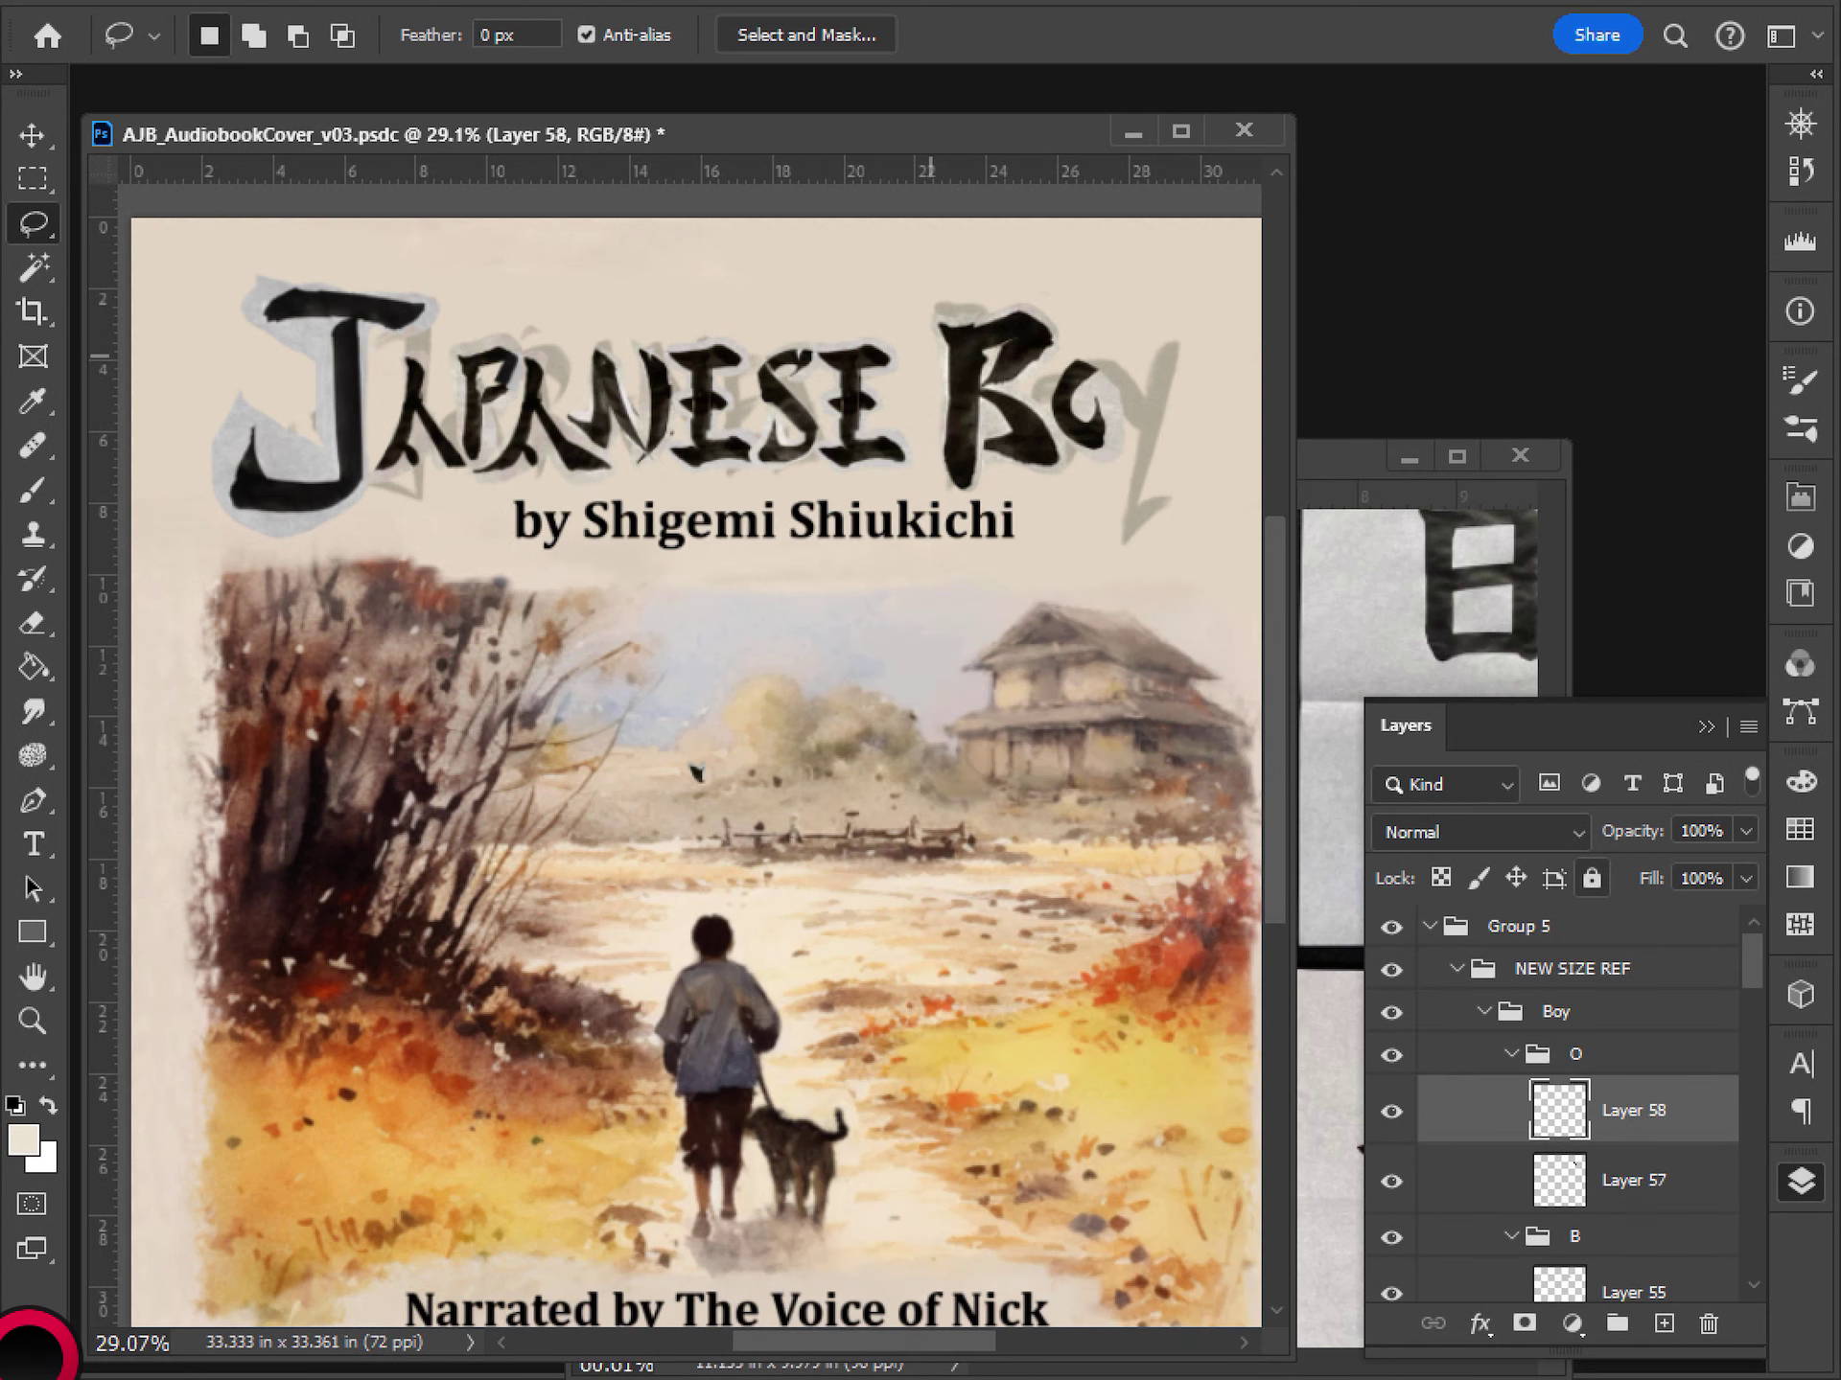
key("v")
key("ctrl")
key("ctrl+bracketright")
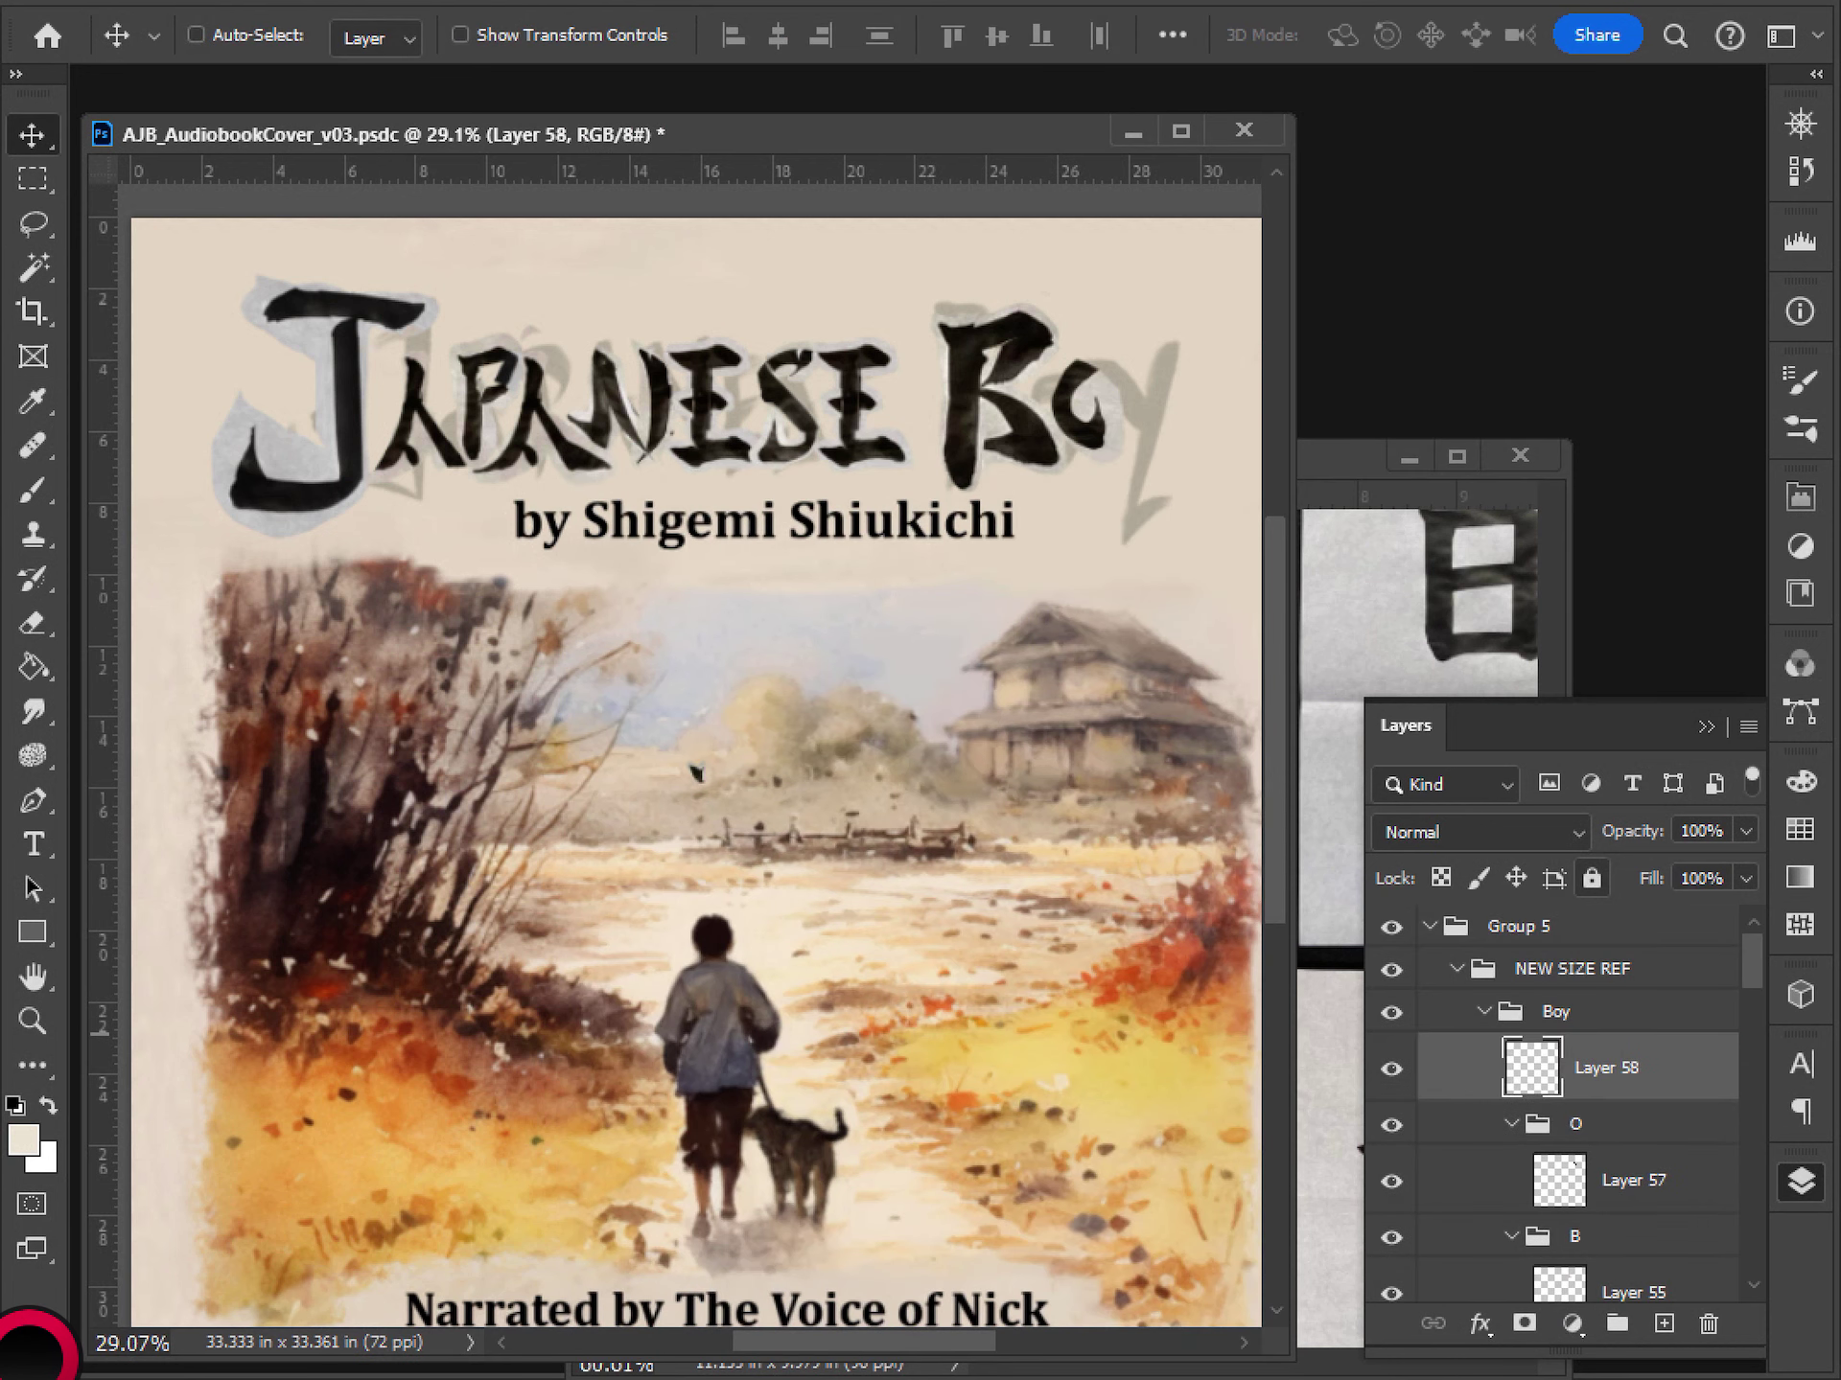
- Enlarge the pasted dot stroke with Free Transform and place it just after the O's curved stroke
key("ctrl+t")
mouse_move(710, 760)
left_mouse_down()
mouse_move(822, 644)
mouse_move(1154, 407)
left_mouse_up()
key("Return")
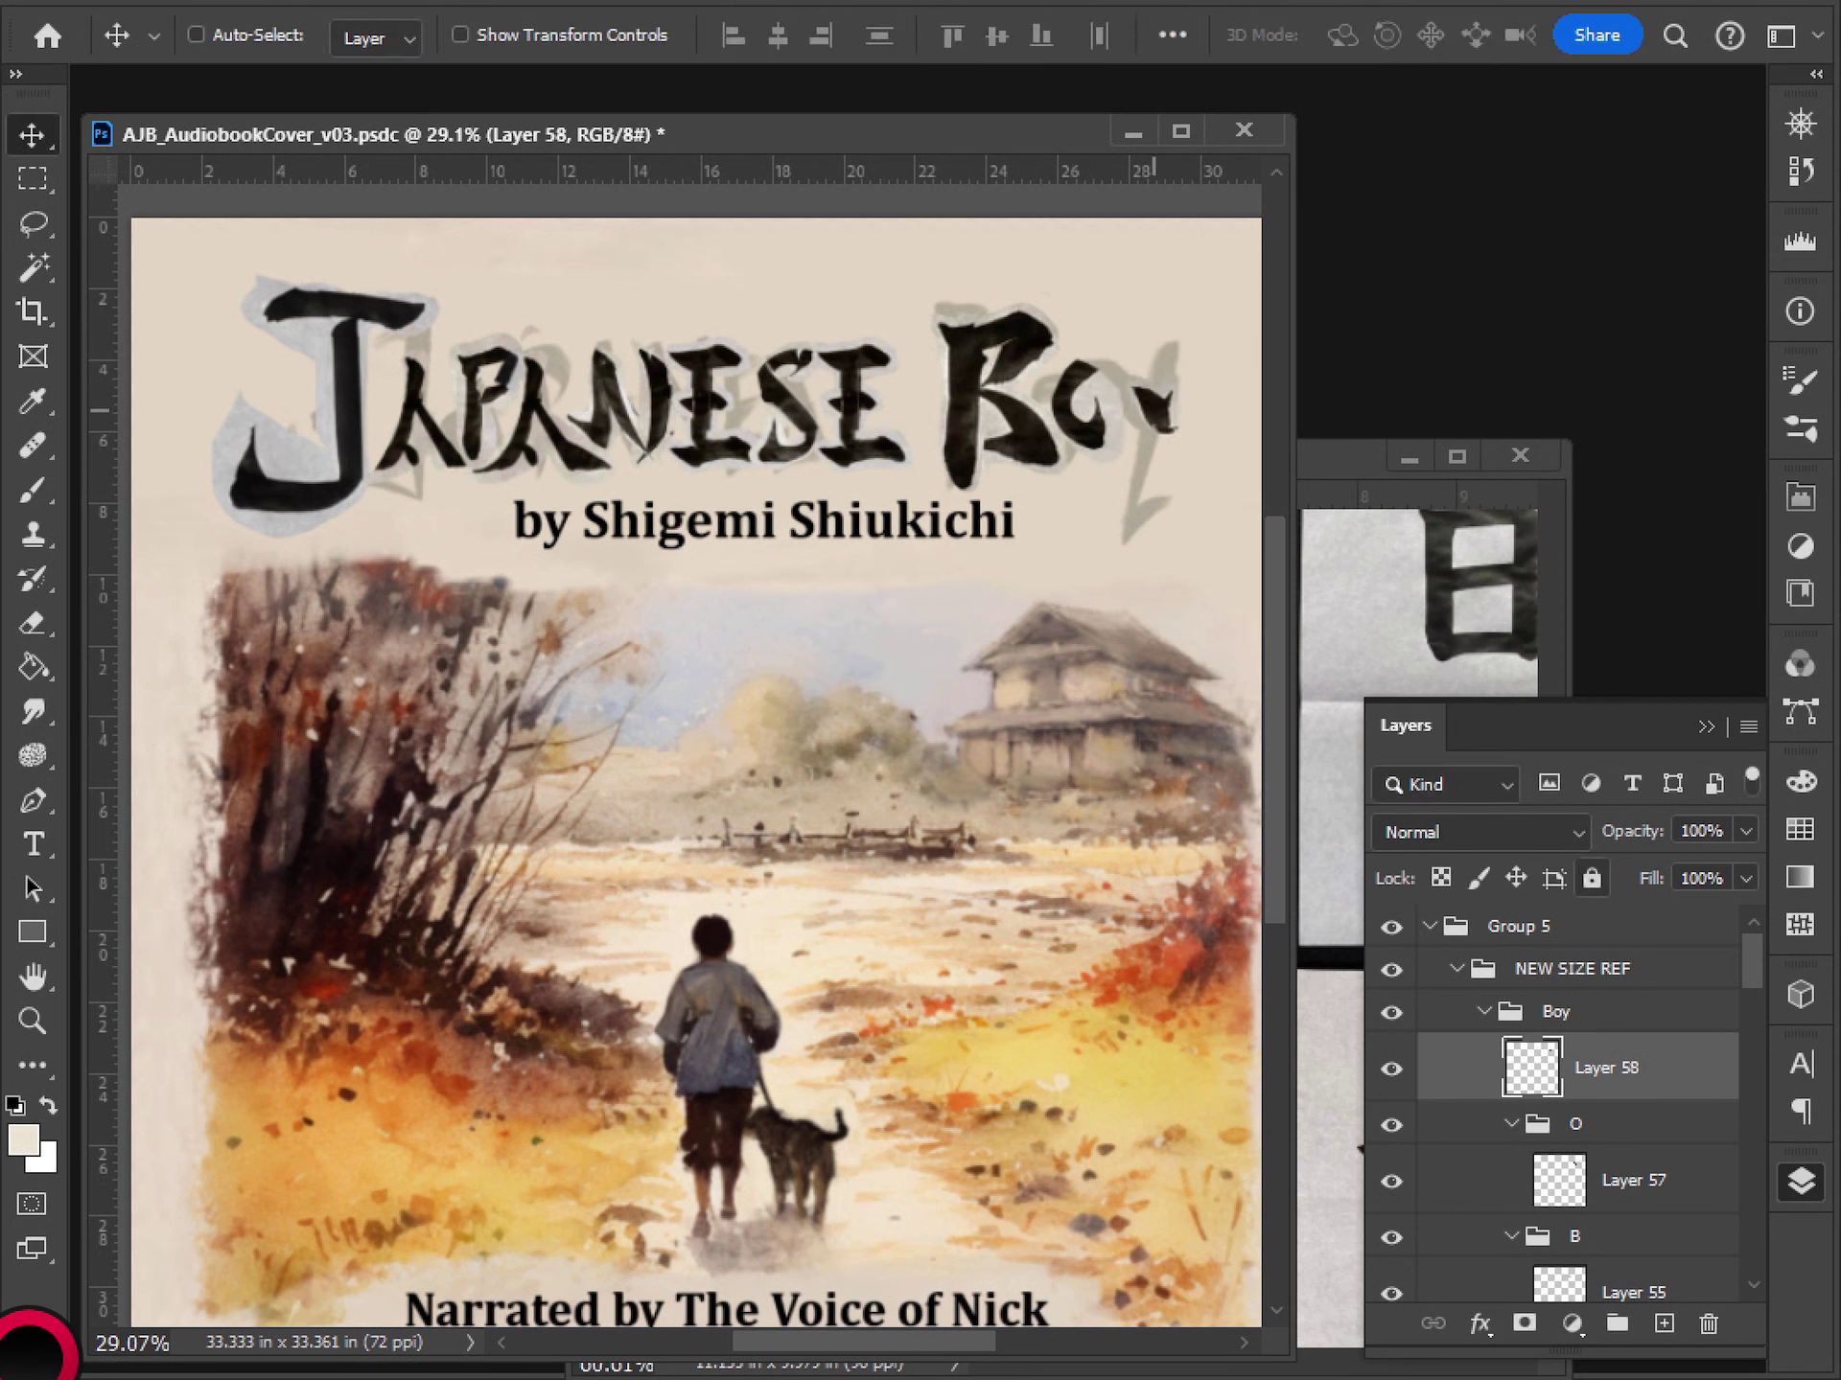
- Flip the Layer 58 stroke vertically and horizontally, rotate it to about -166.5°, and tuck it against the O's upper end
key("ctrl+t")
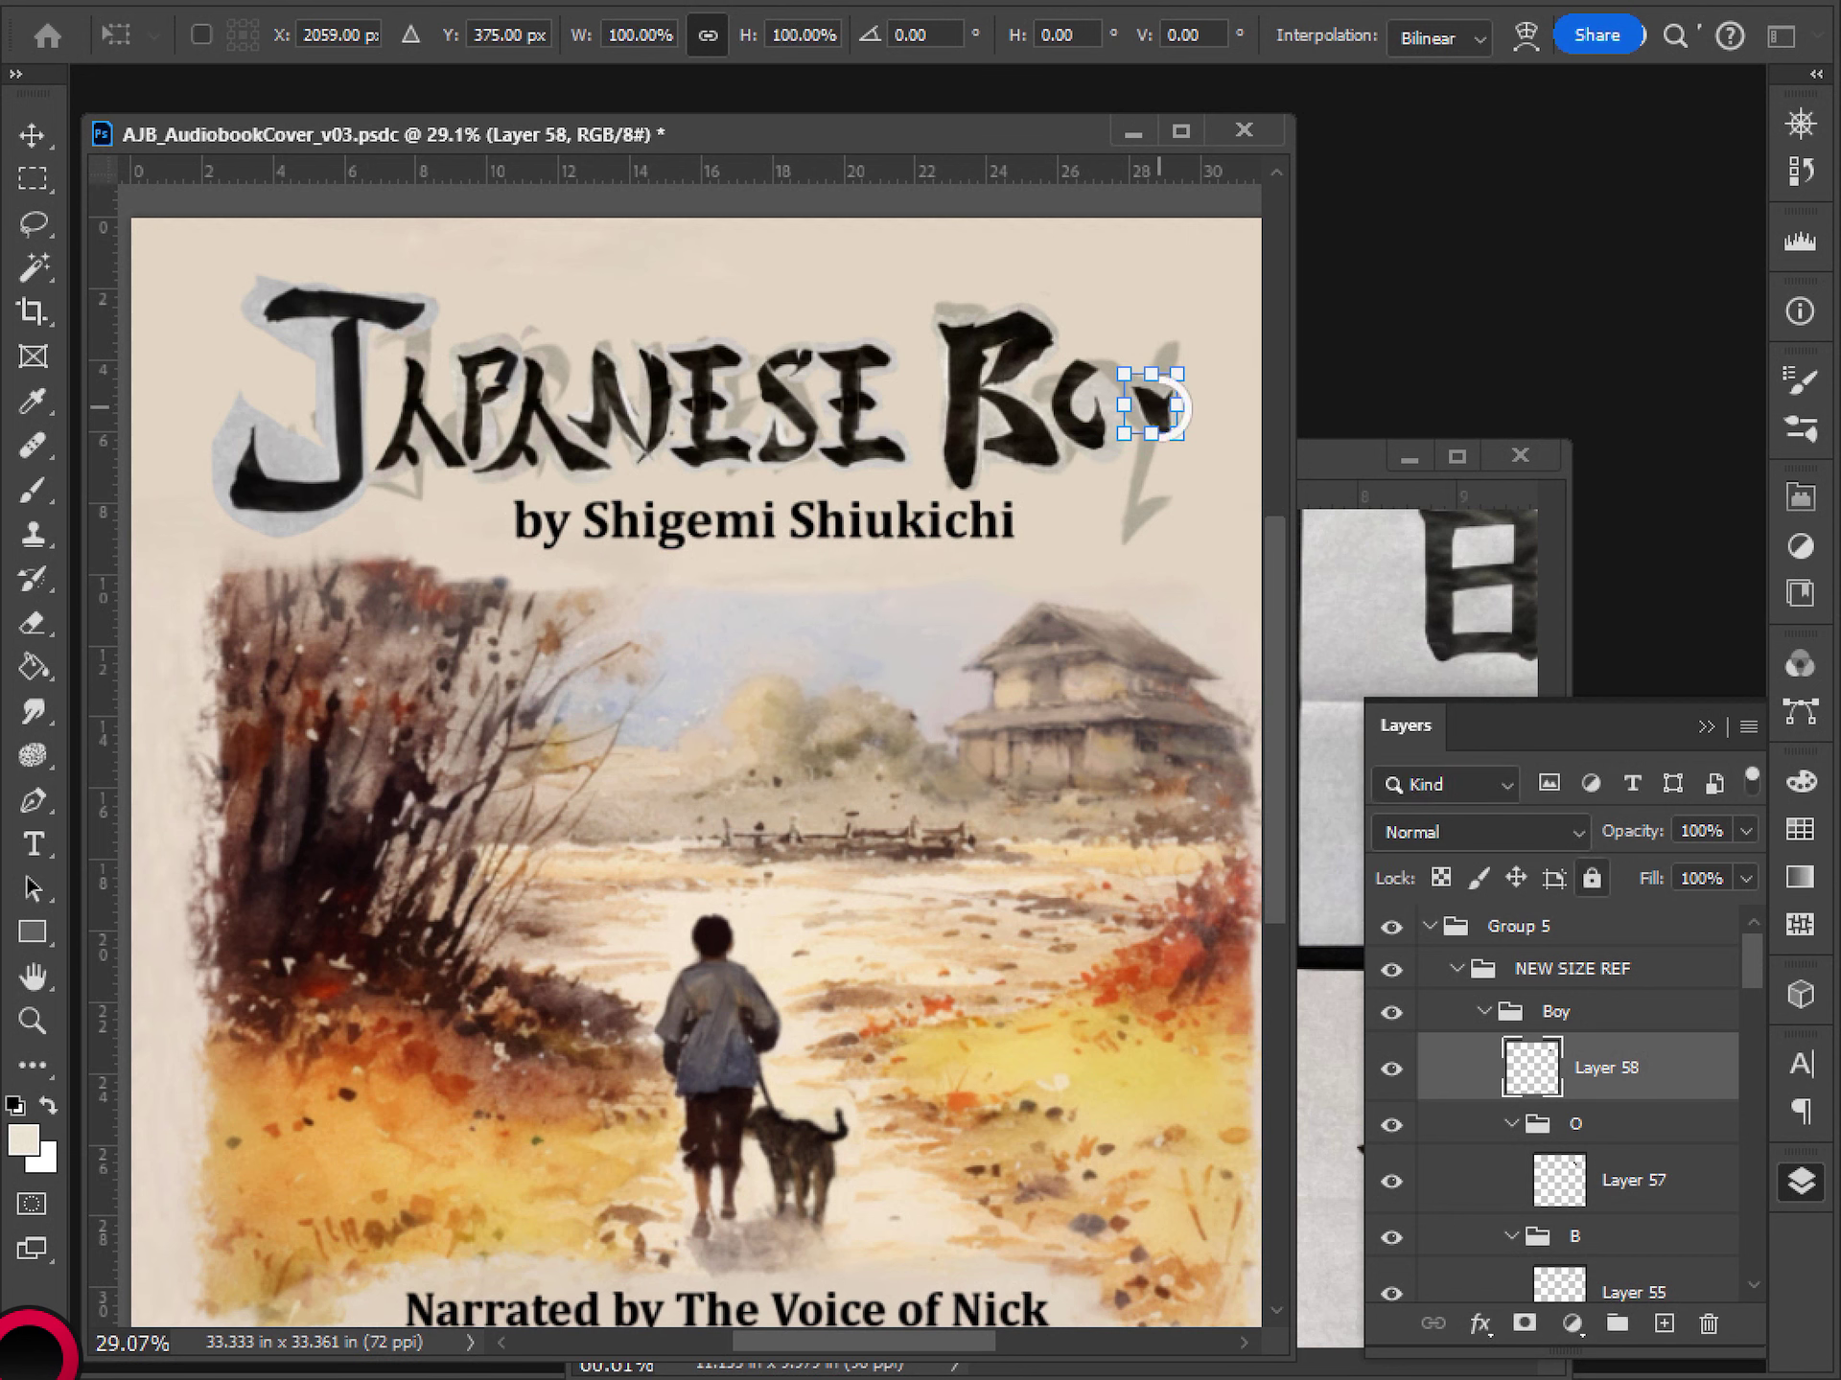
right_click(1158, 408)
left_click(1248, 1111)
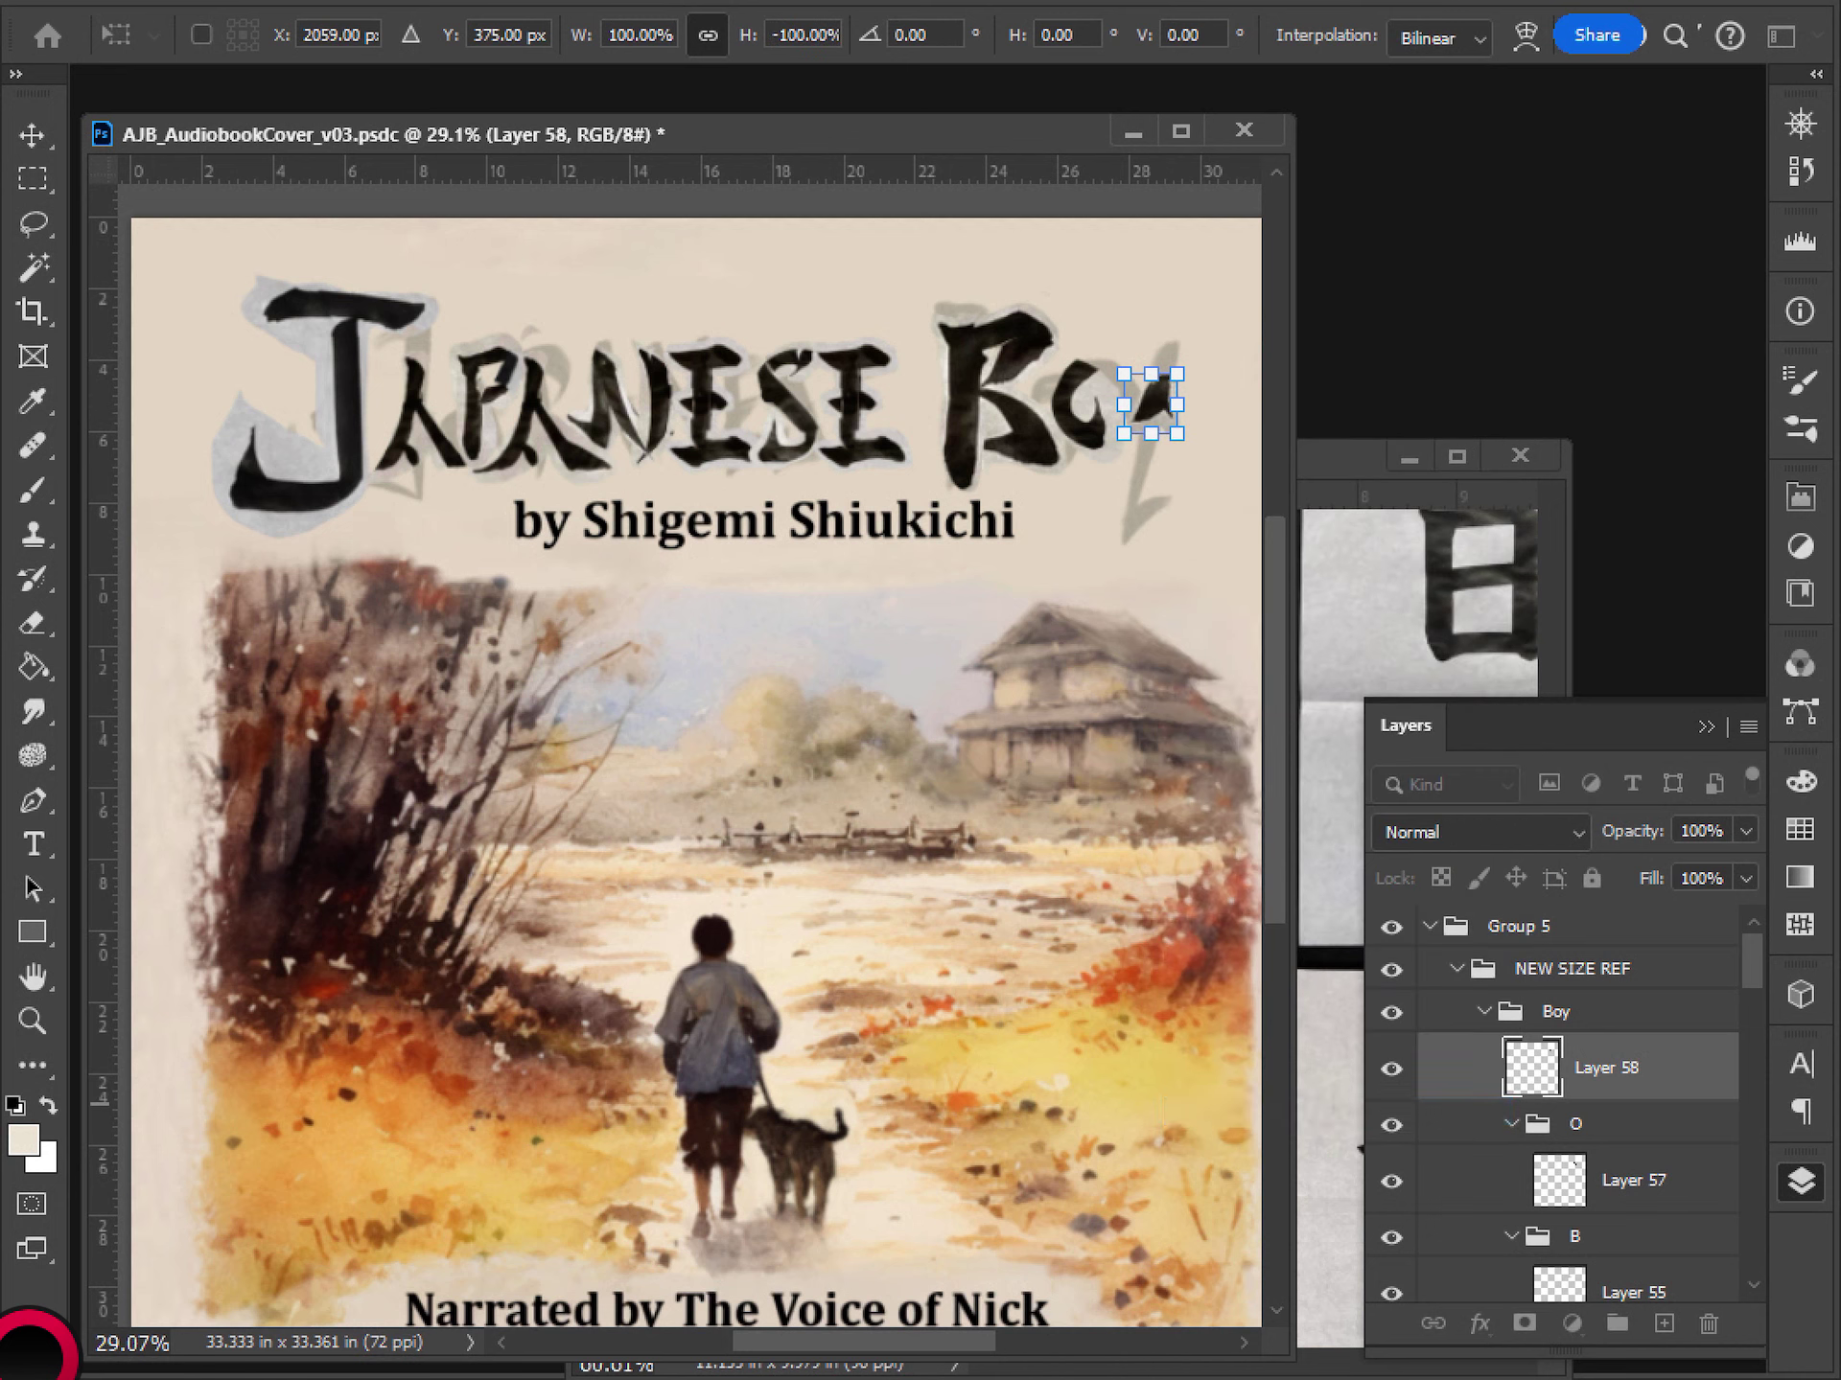
right_click(1155, 402)
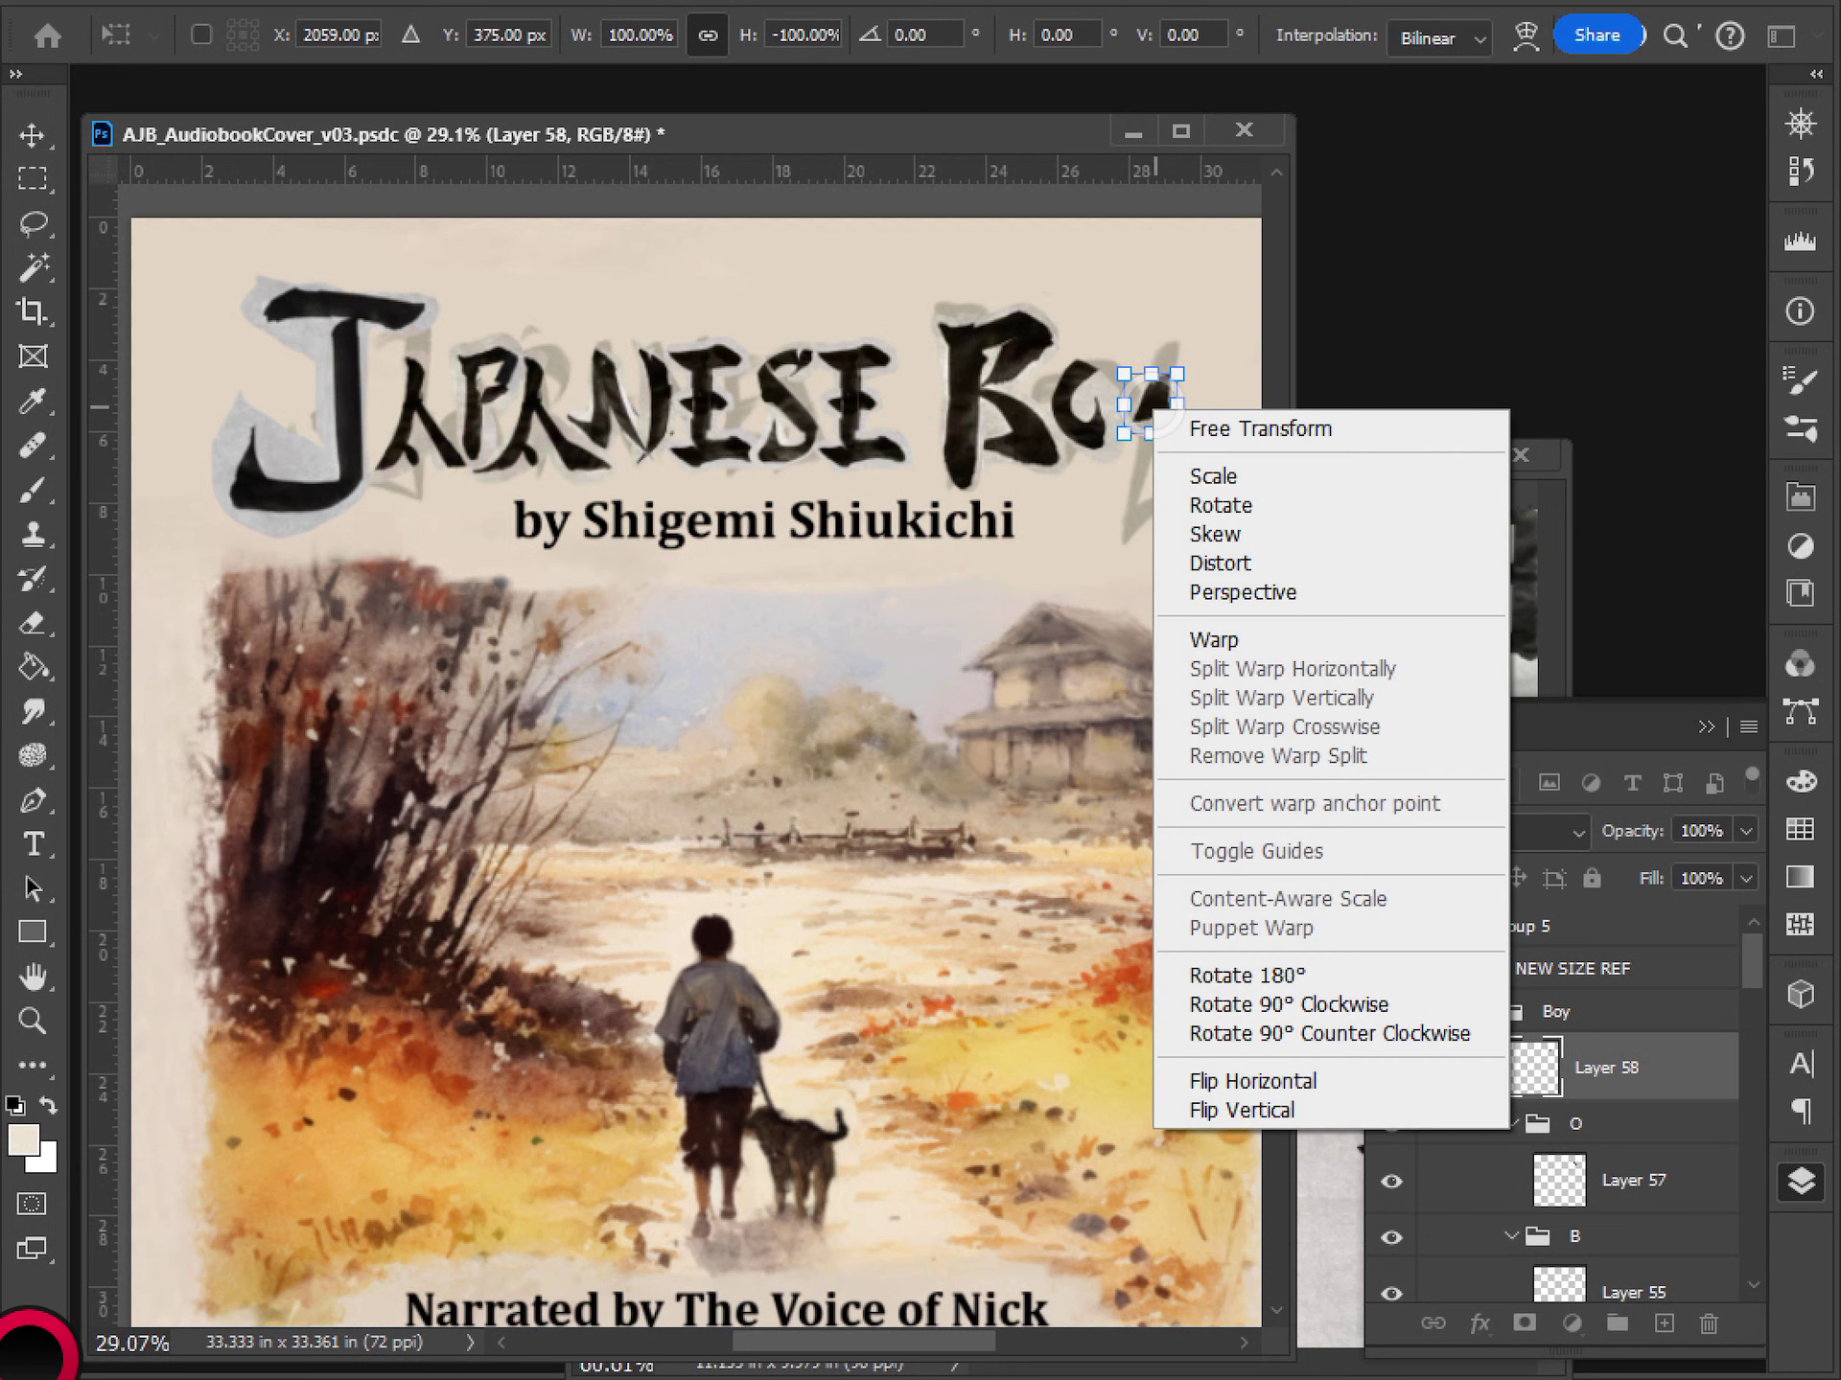
left_click(1246, 1082)
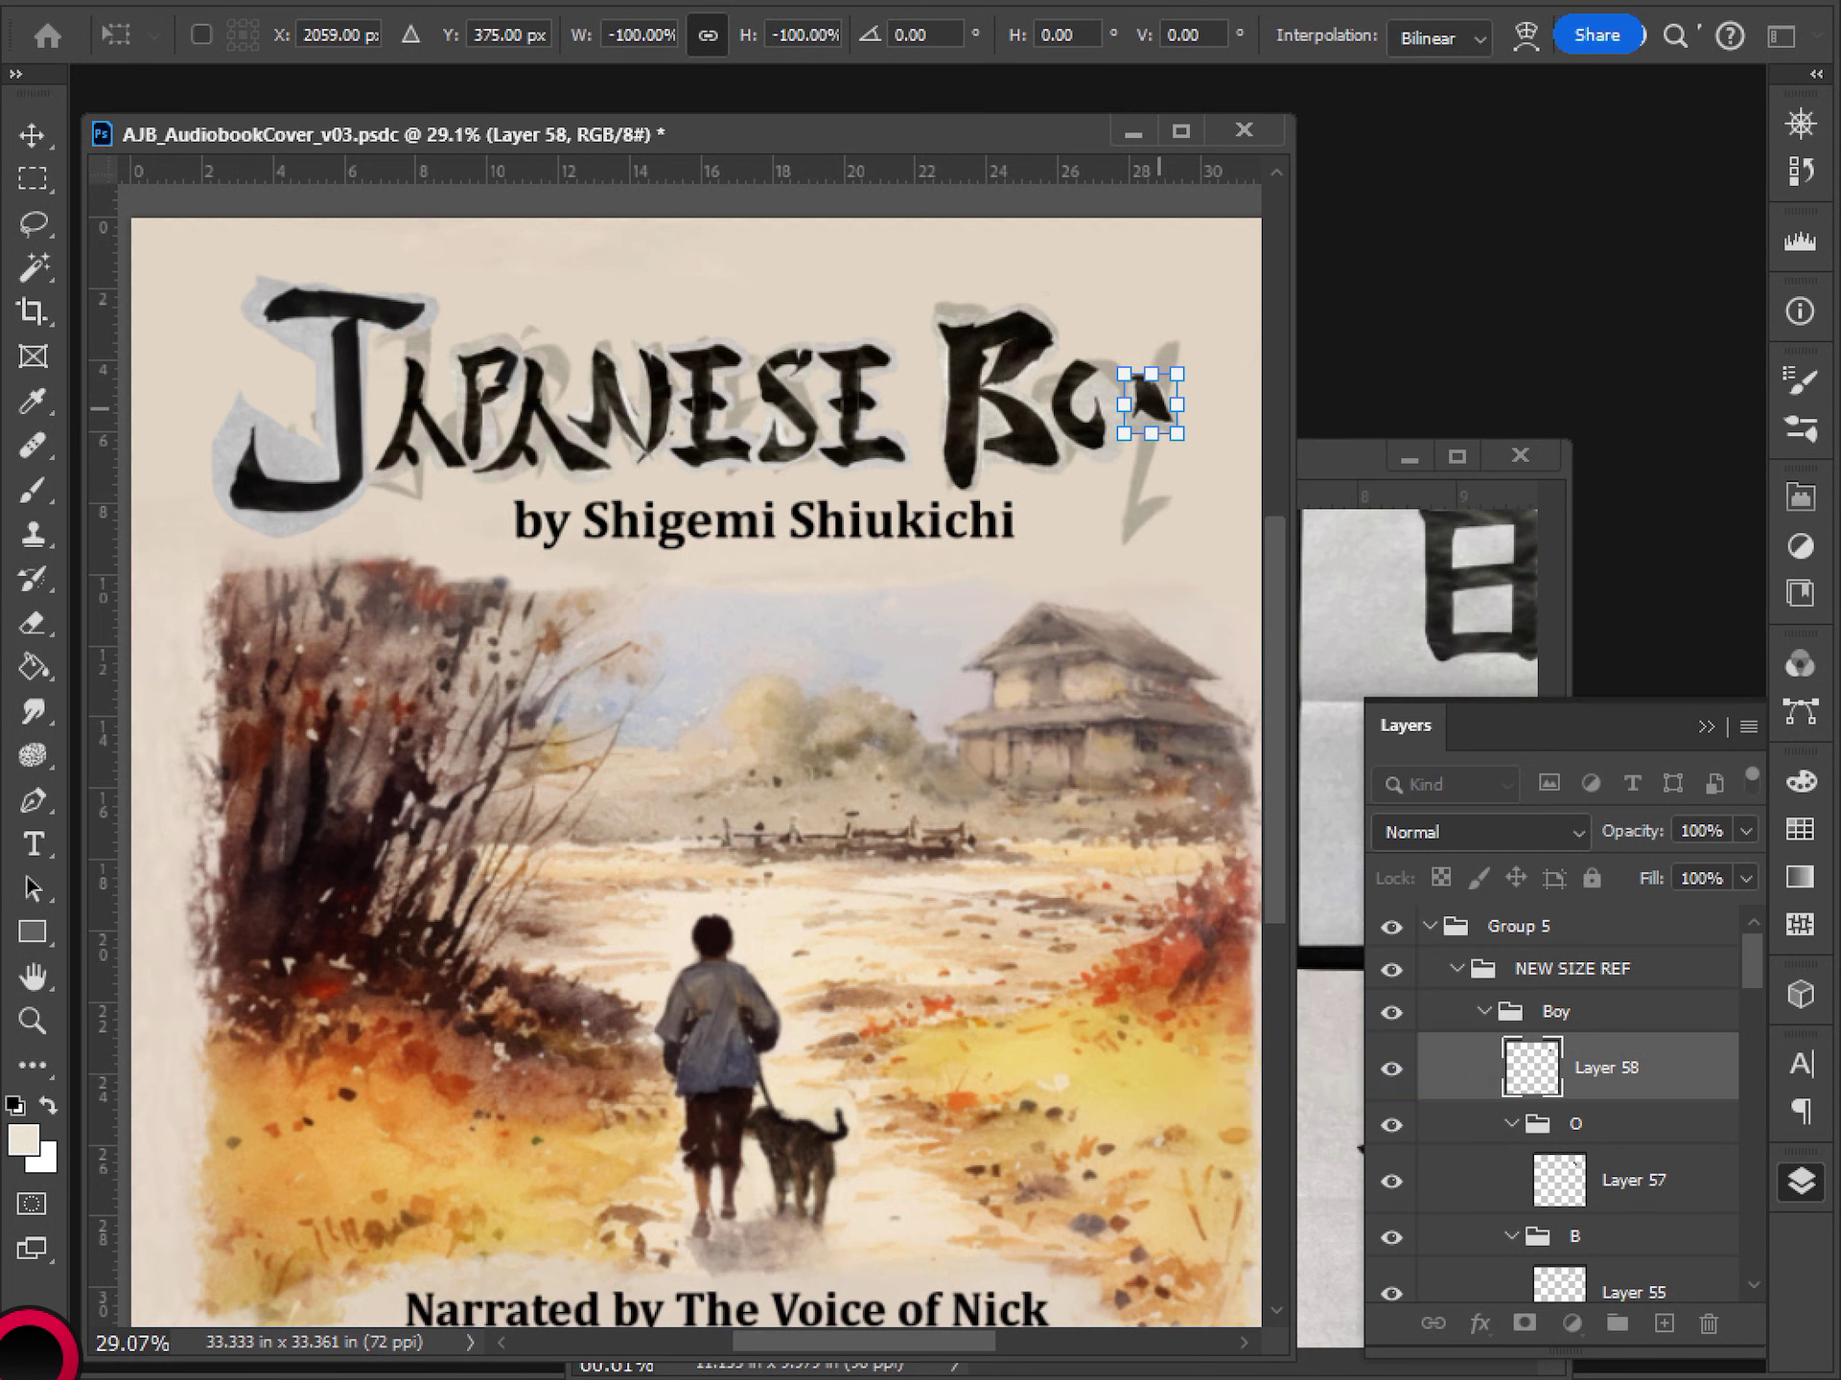
mouse_move(1159, 408)
left_mouse_down()
mouse_move(1135, 384)
mouse_move(1188, 411)
mouse_move(1128, 391)
left_mouse_up()
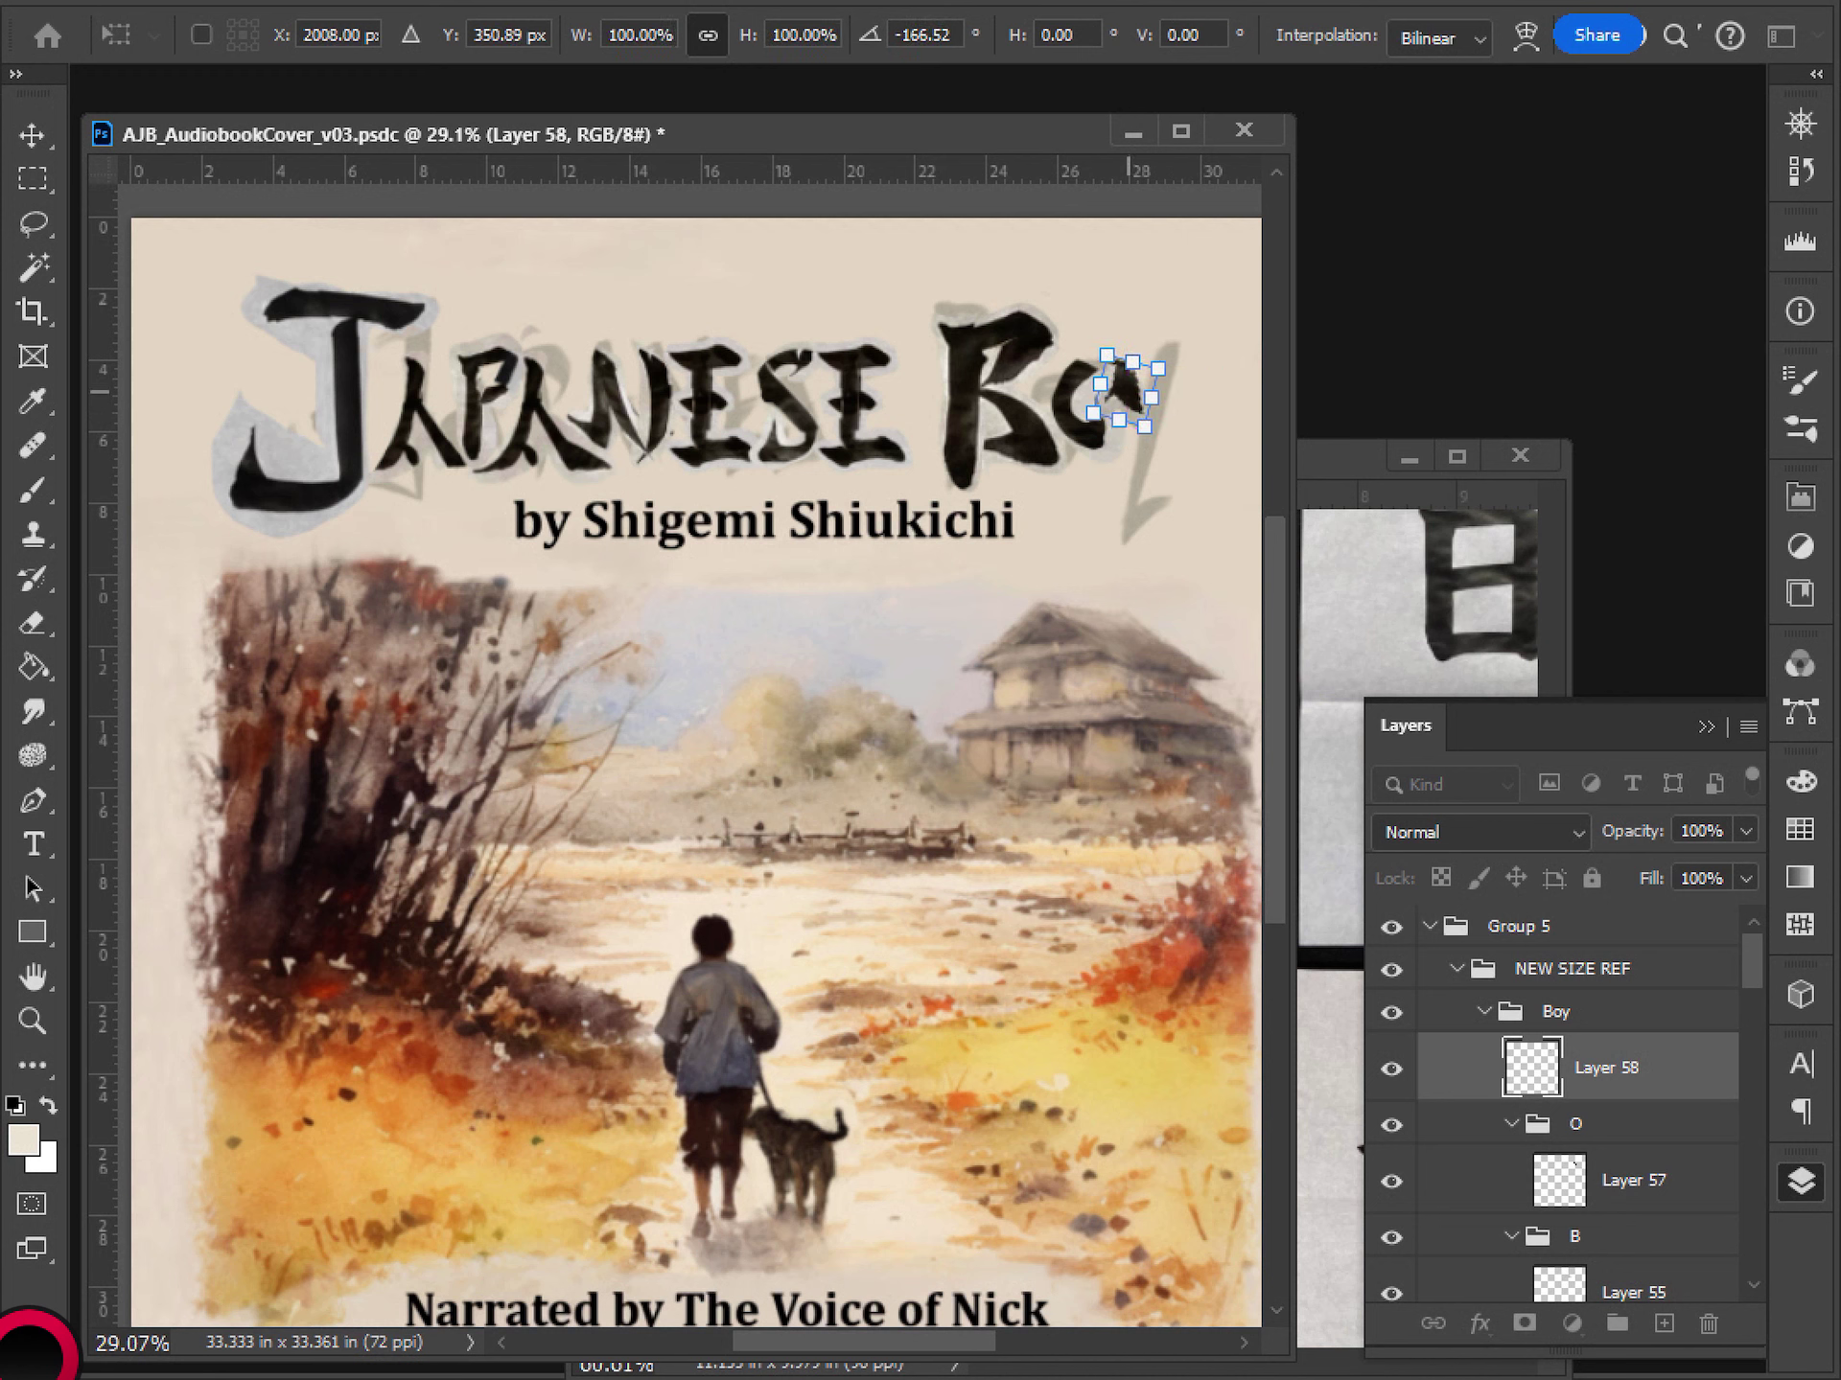
key("Return")
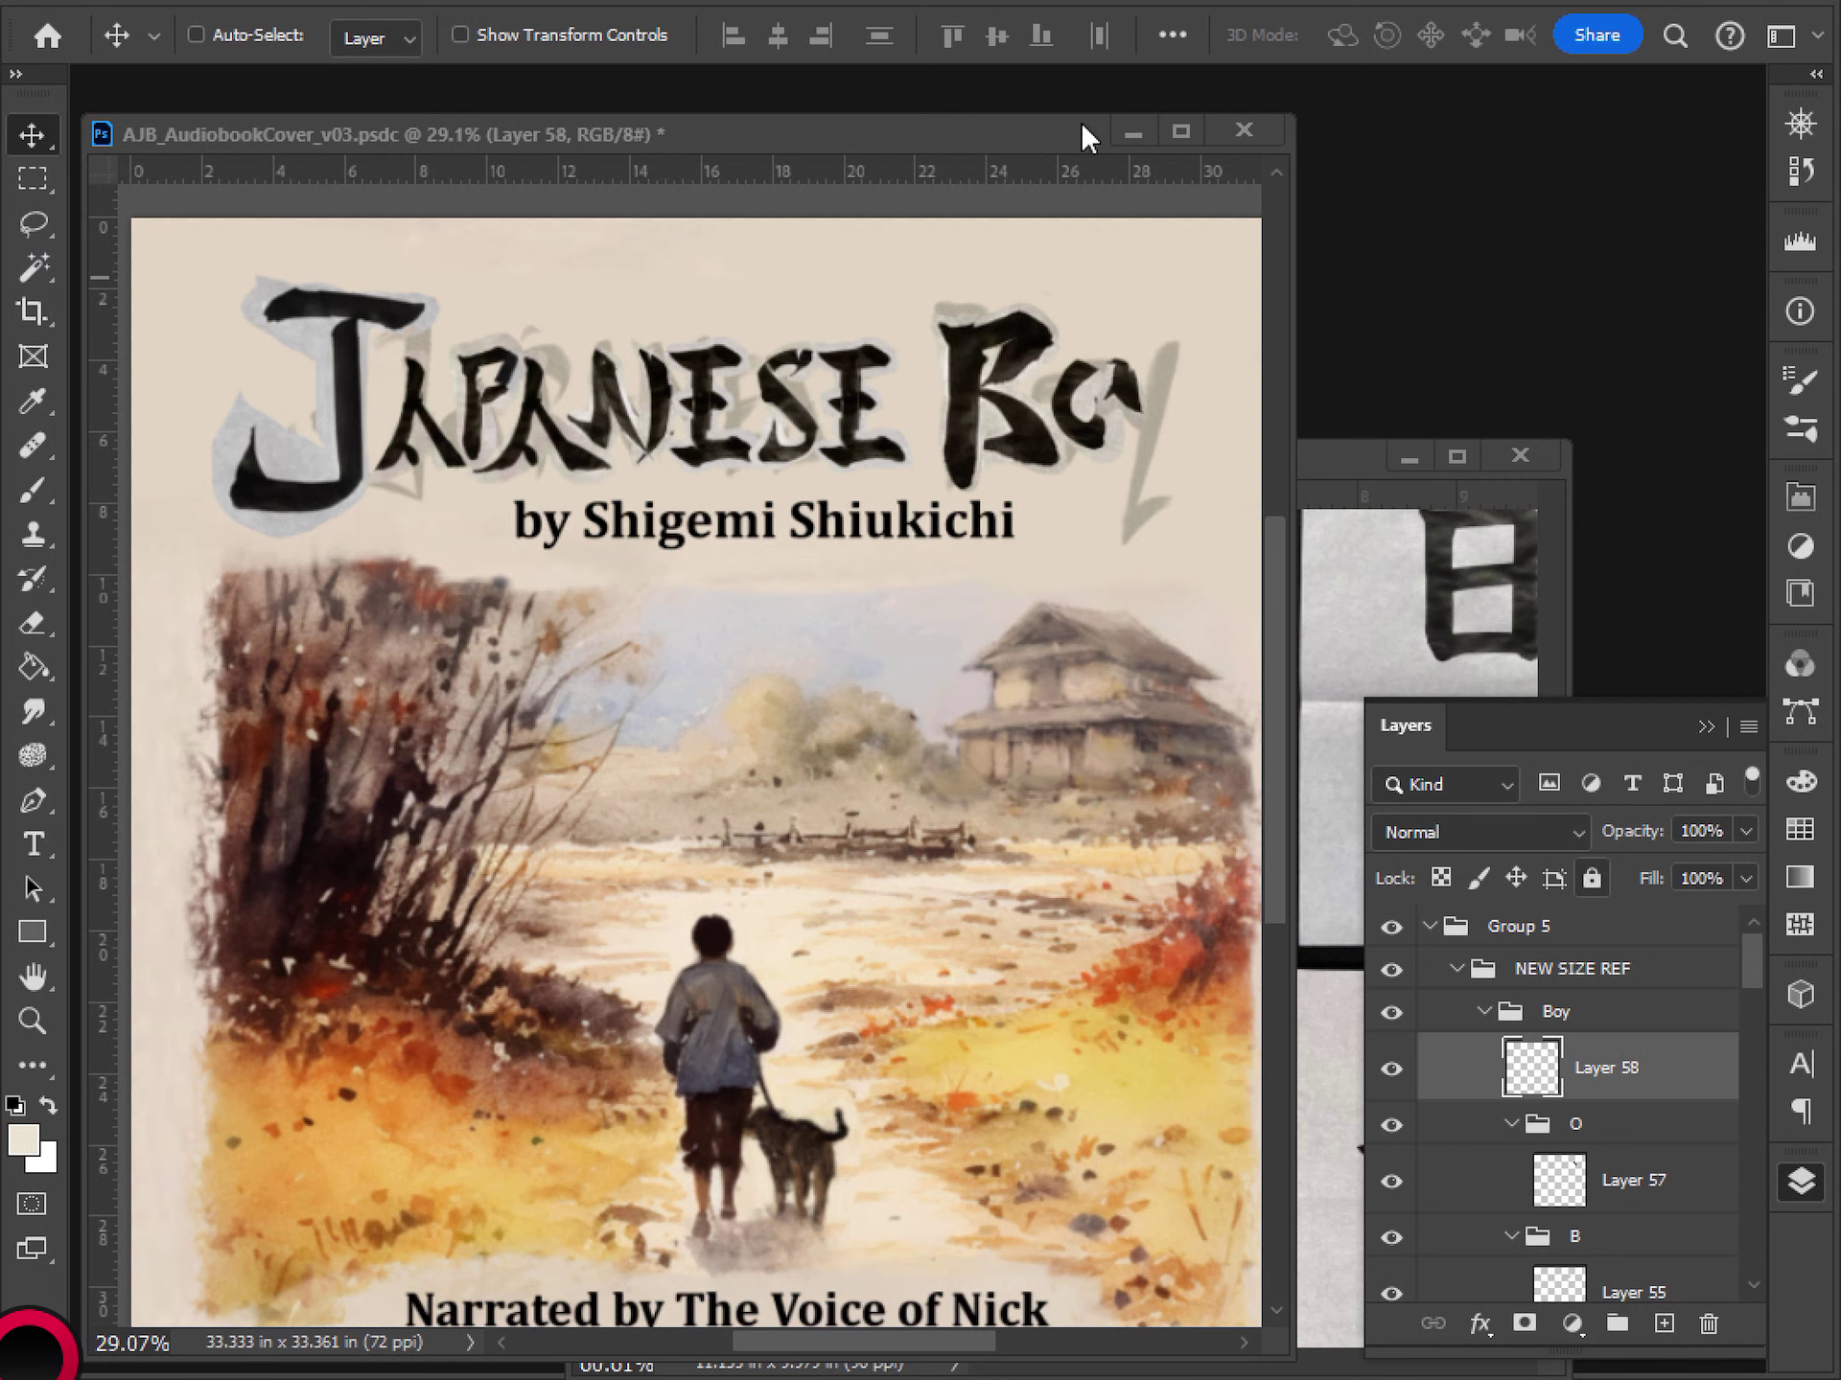
- Lasso the long sweeping bottom stroke of the 道 character in the kanji reference, starting from its thin end
left_click(1371, 474)
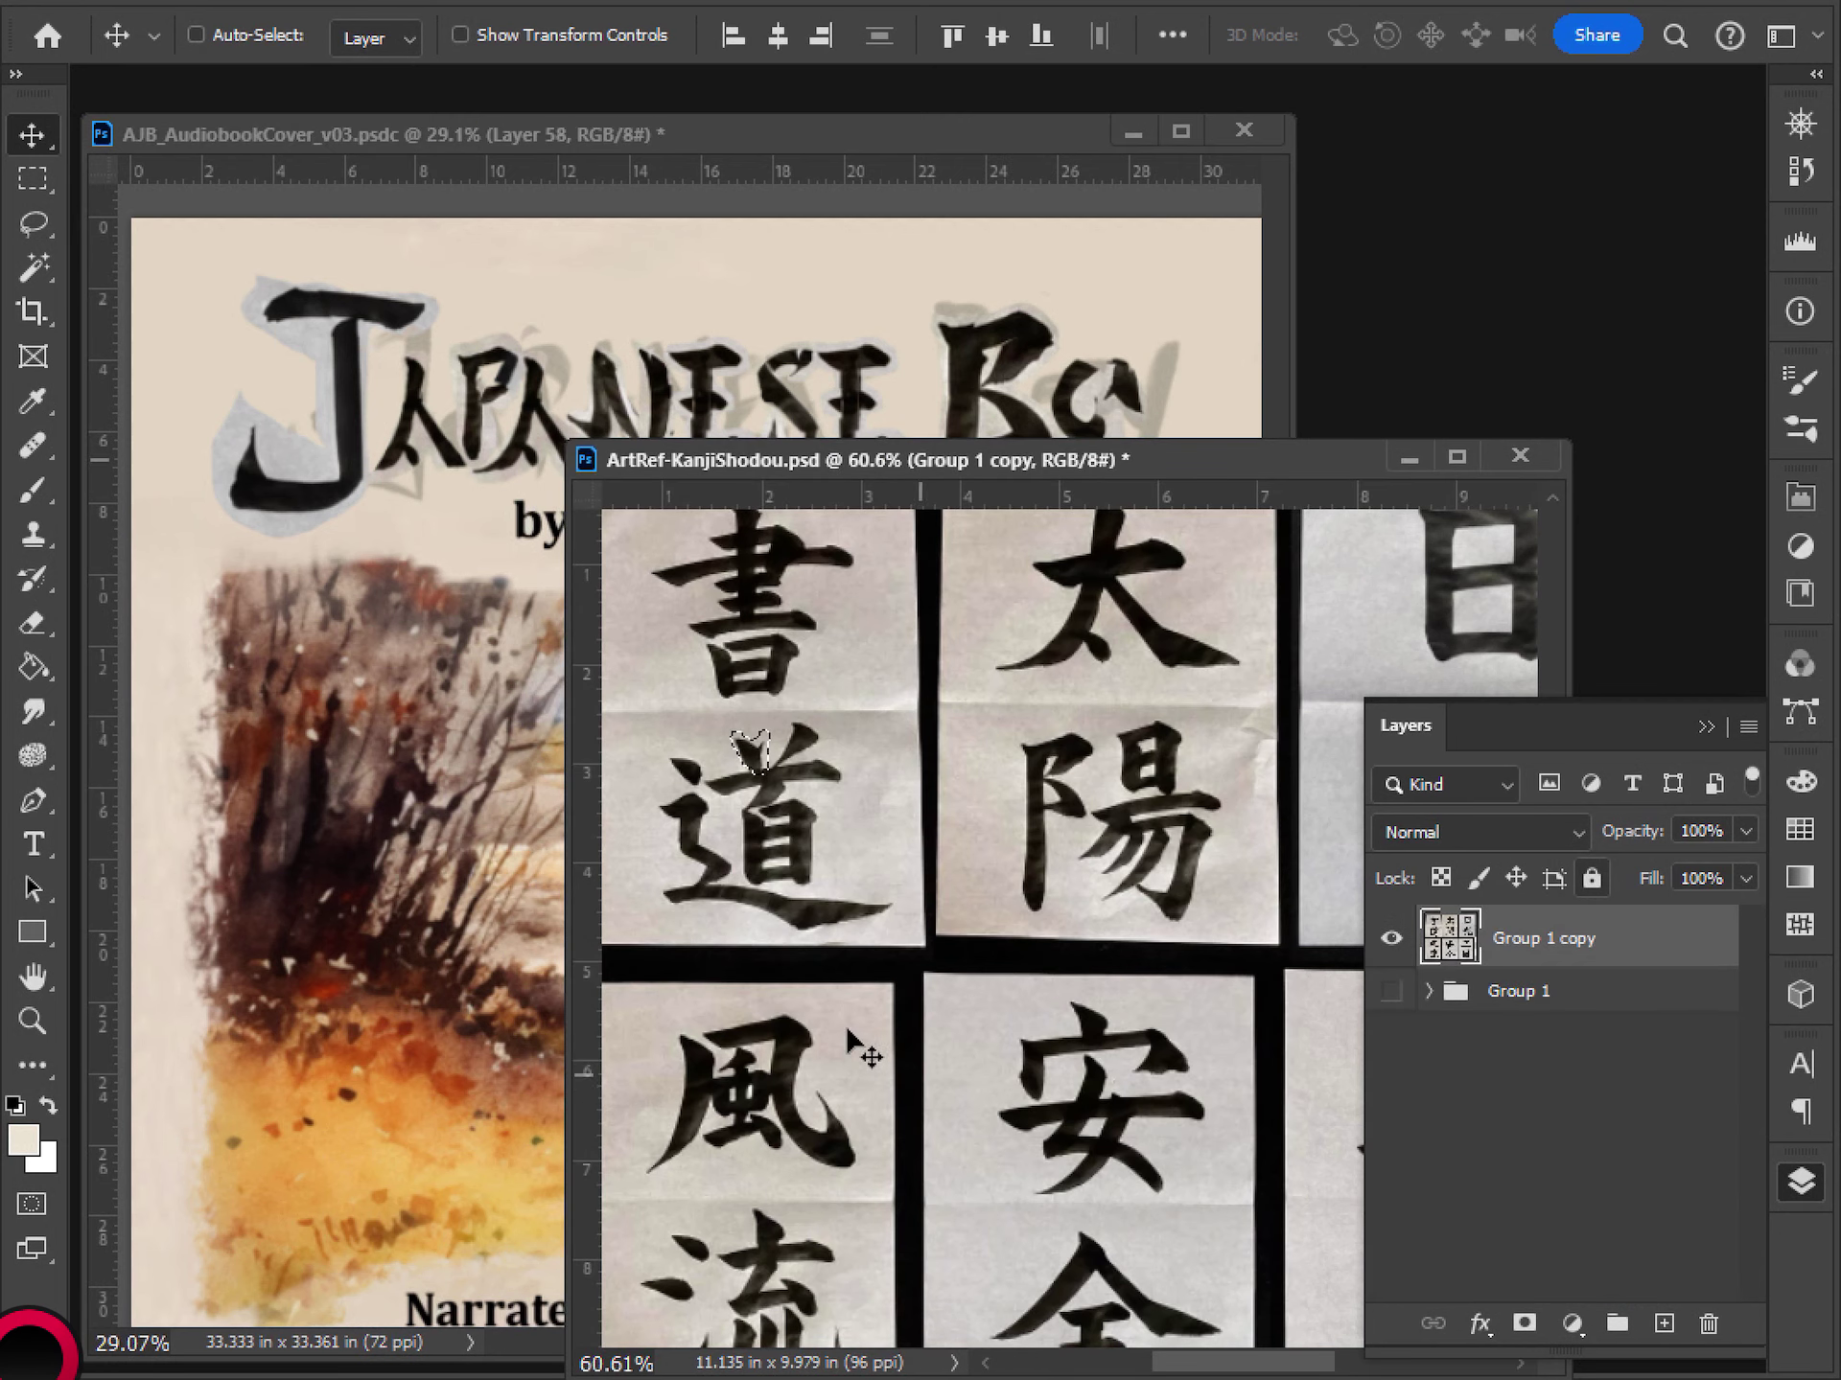
scroll(836, 887, "down", 1)
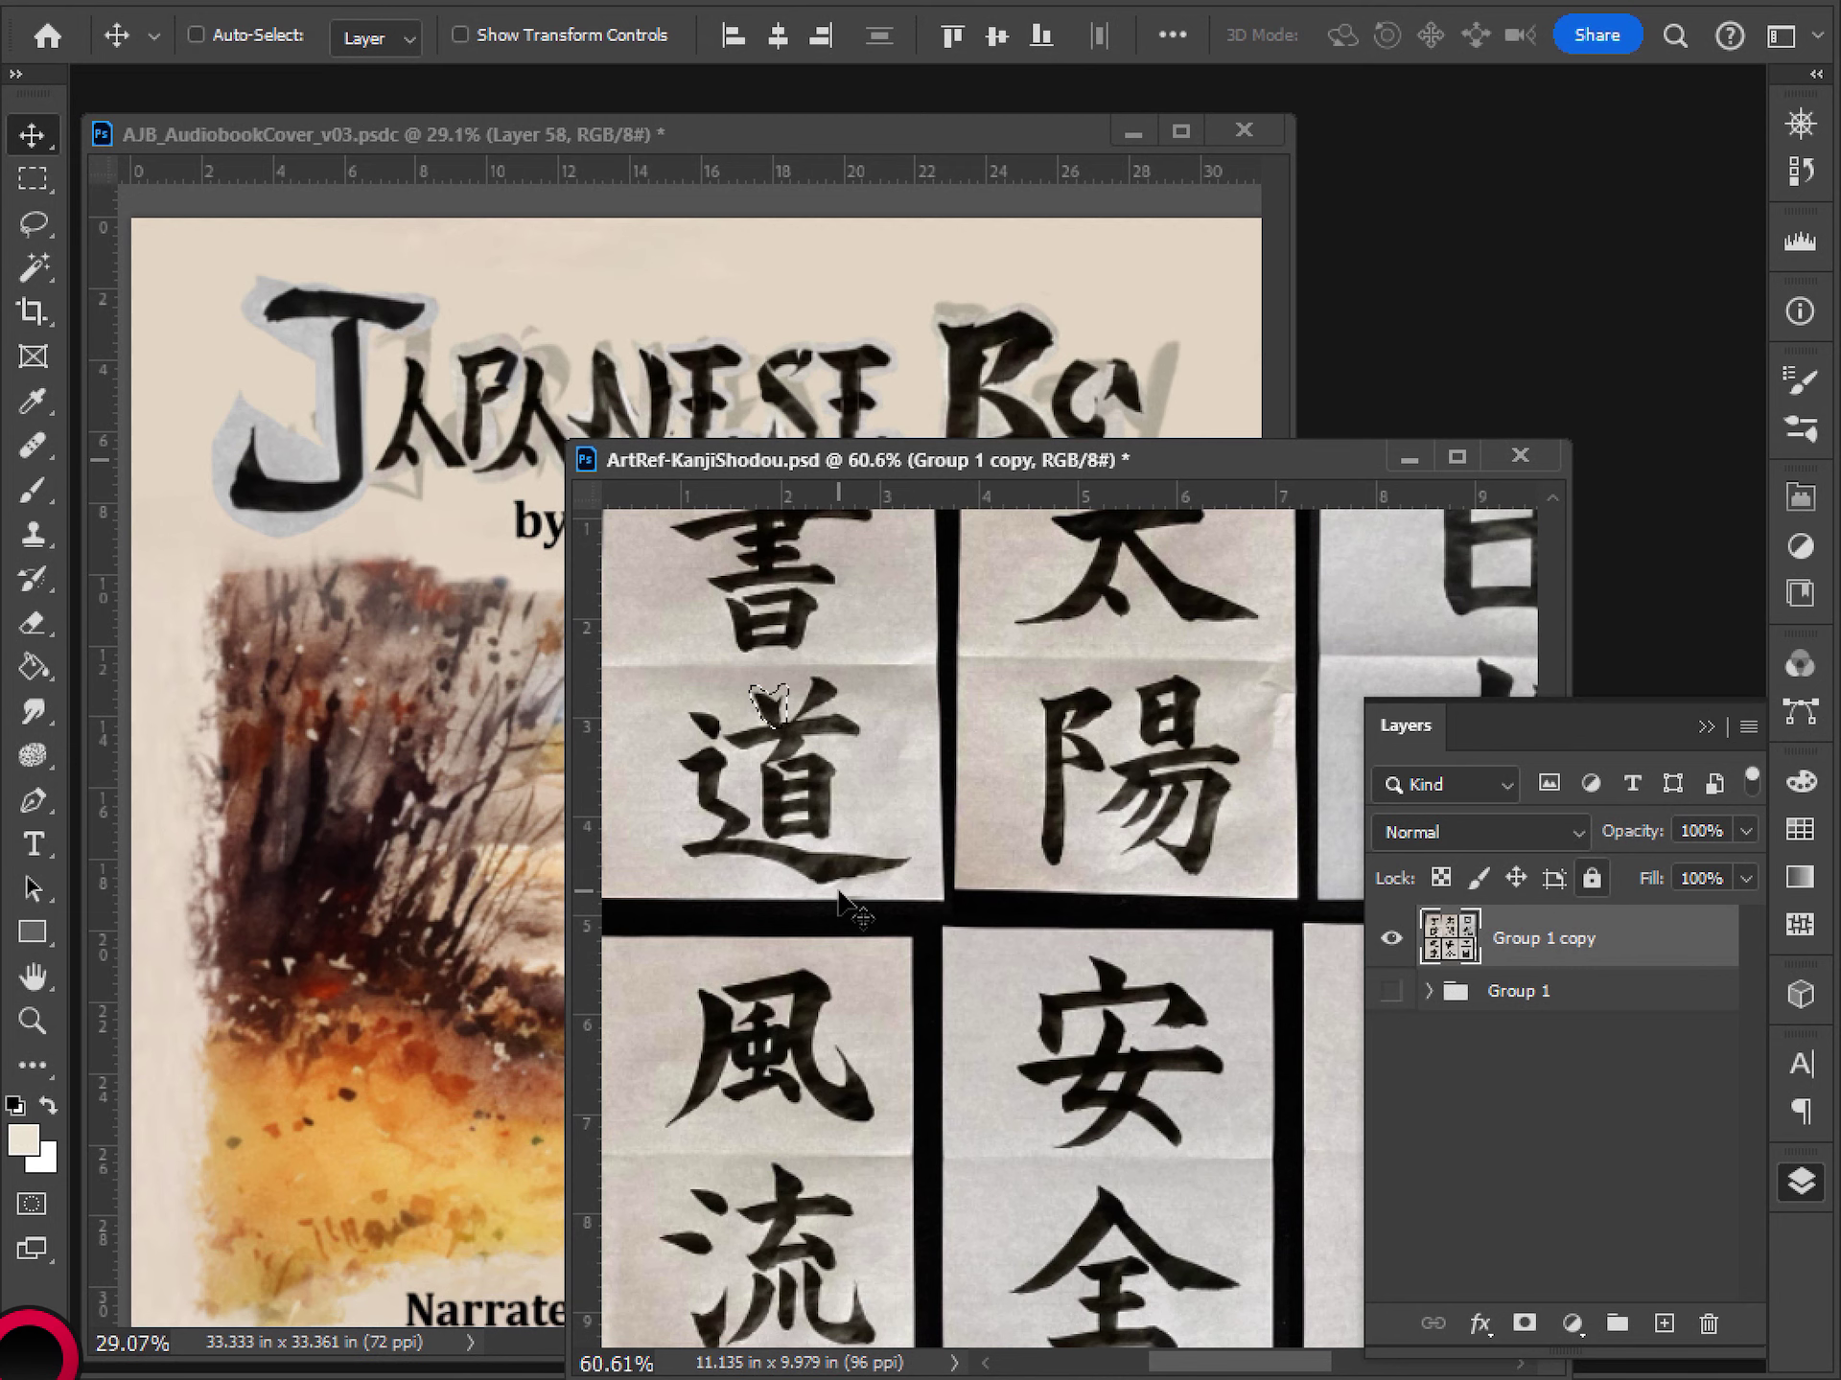
key("l")
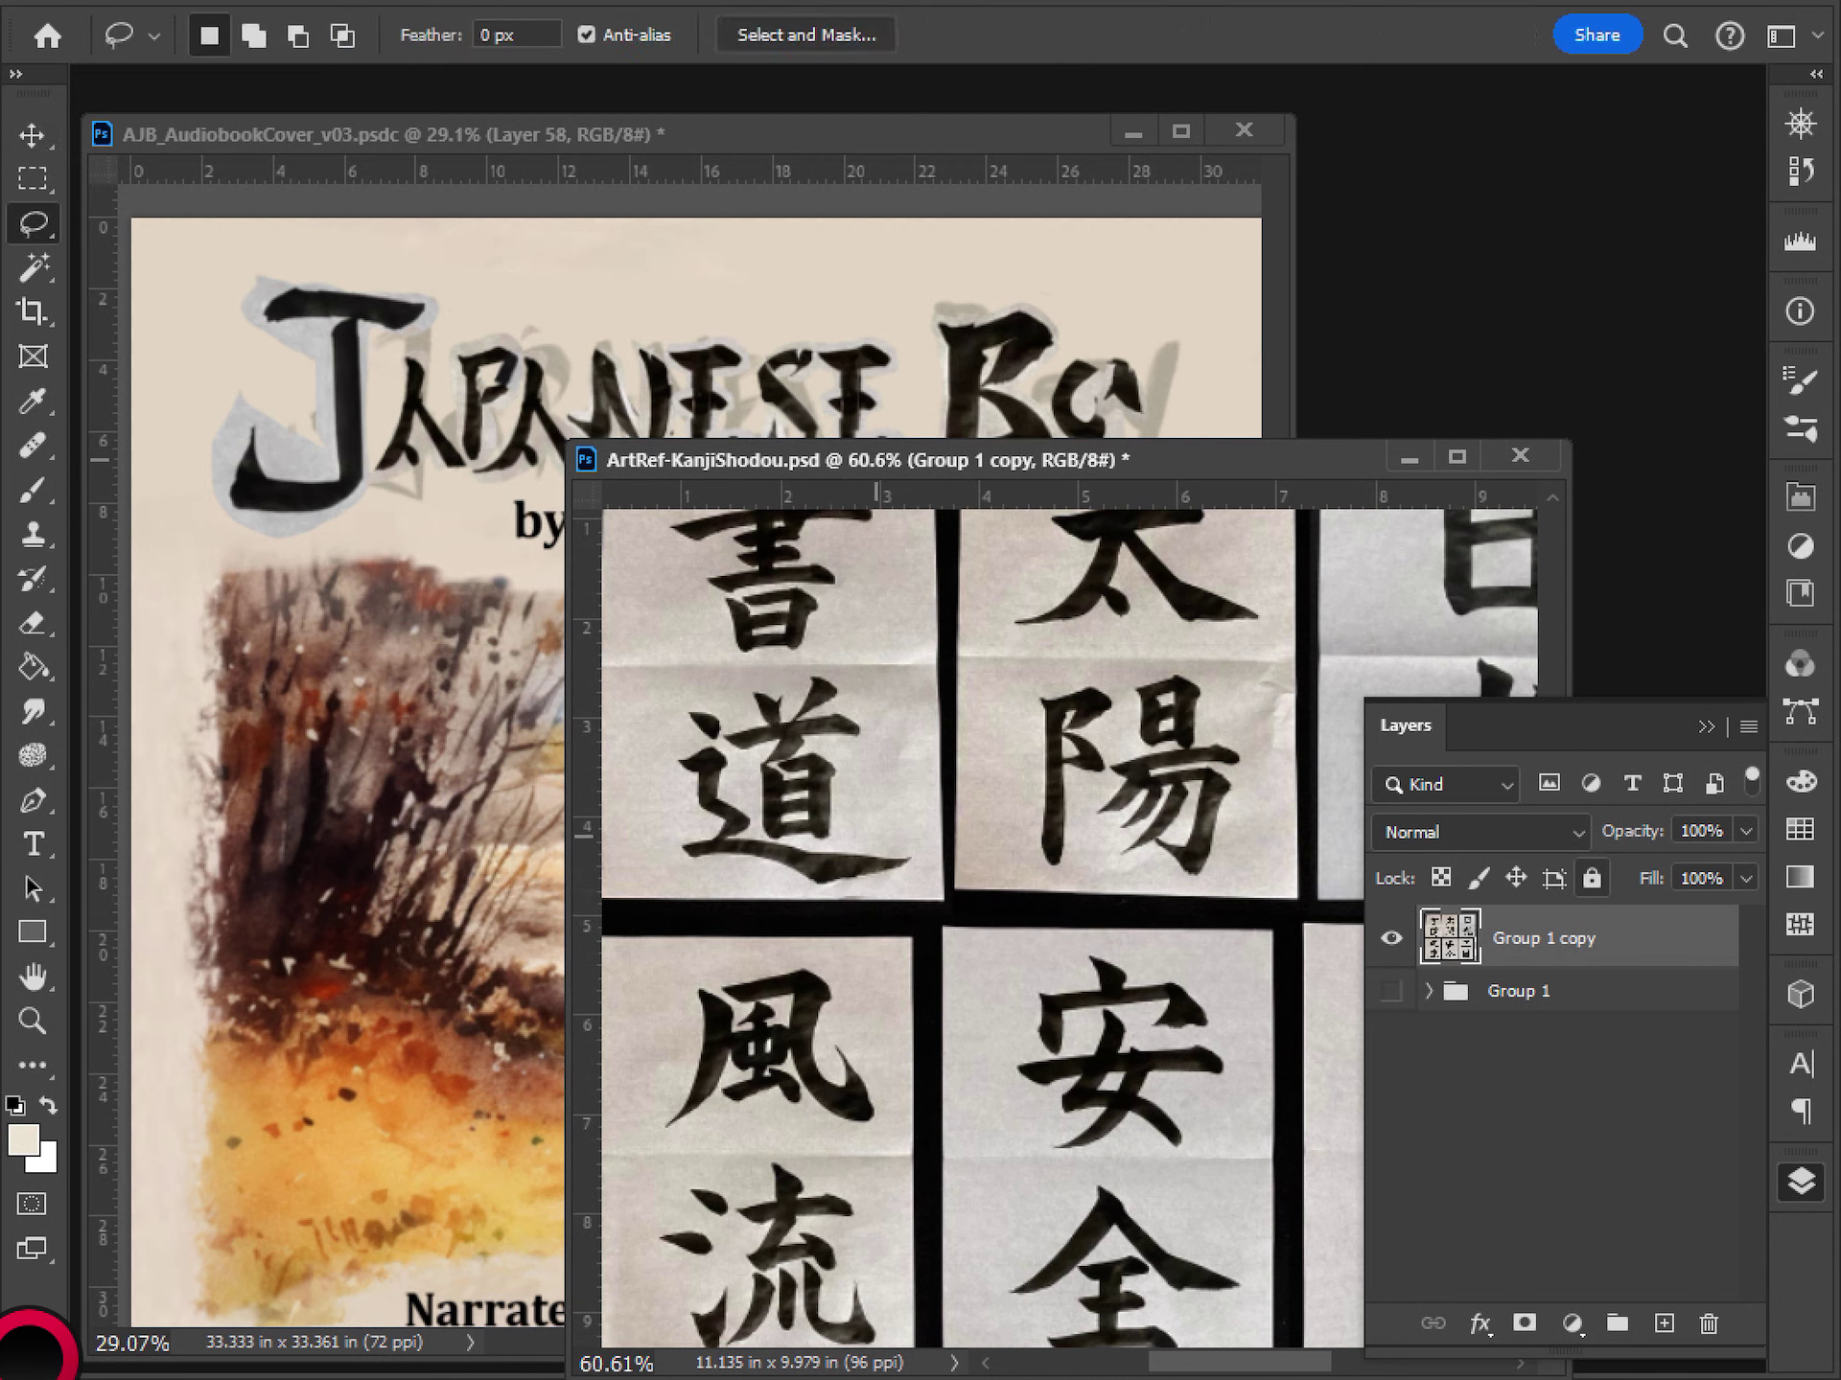
left_click_drag(888, 853, 866, 850)
left_click_drag(712, 834, 741, 840)
key("ctrl+minus")
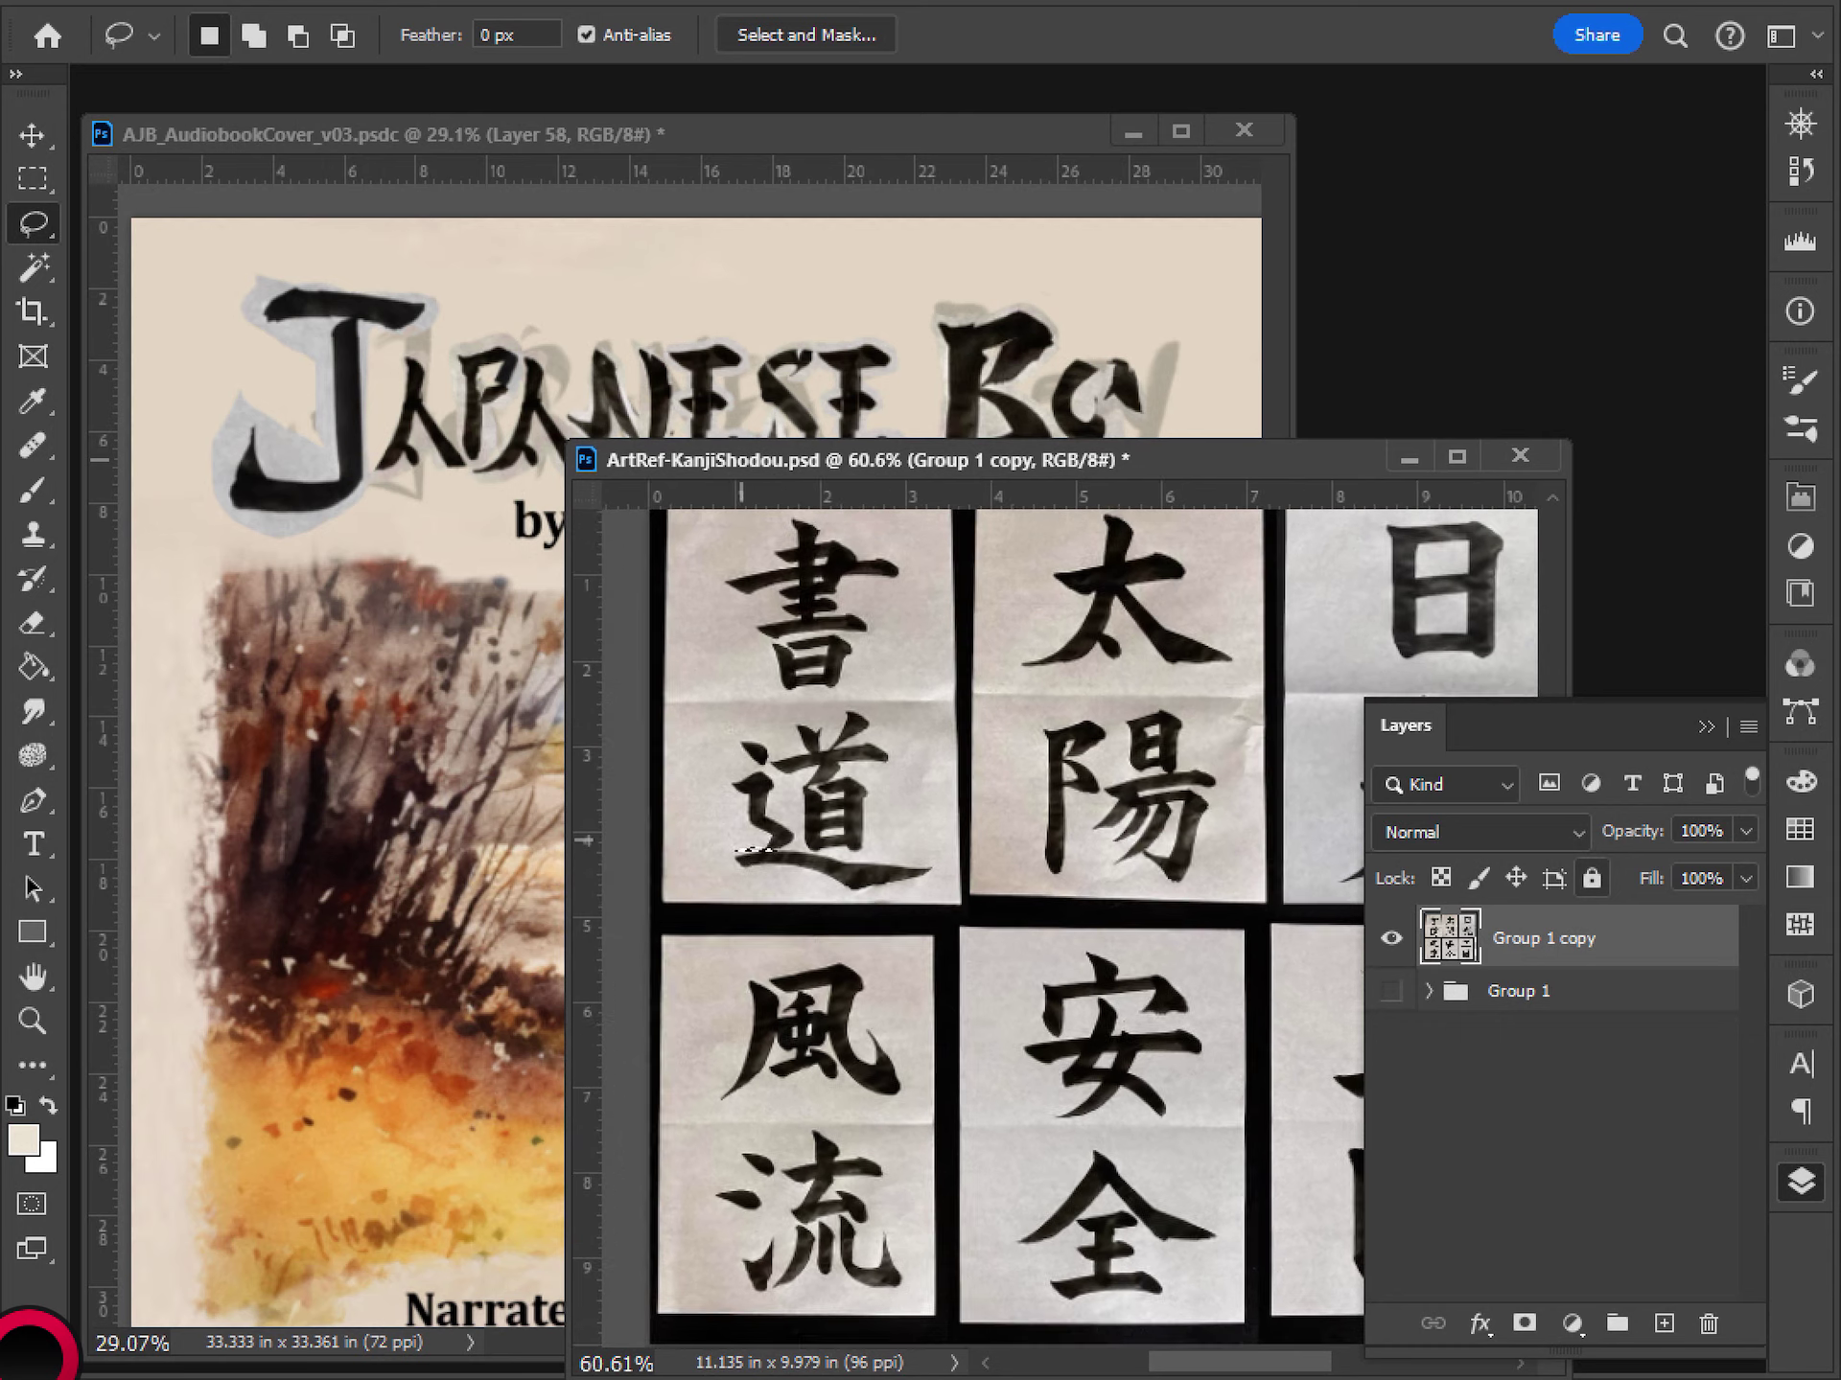
key("ctrl+plus")
key("ctrl+plus")
key("ctrl+plus")
mouse_move(741, 840)
left_mouse_down()
mouse_move(1401, 867)
mouse_move(1694, 937)
left_mouse_up()
left_click_drag(1176, 760, 945, 751)
key("ctrl+minus")
key("ctrl+d")
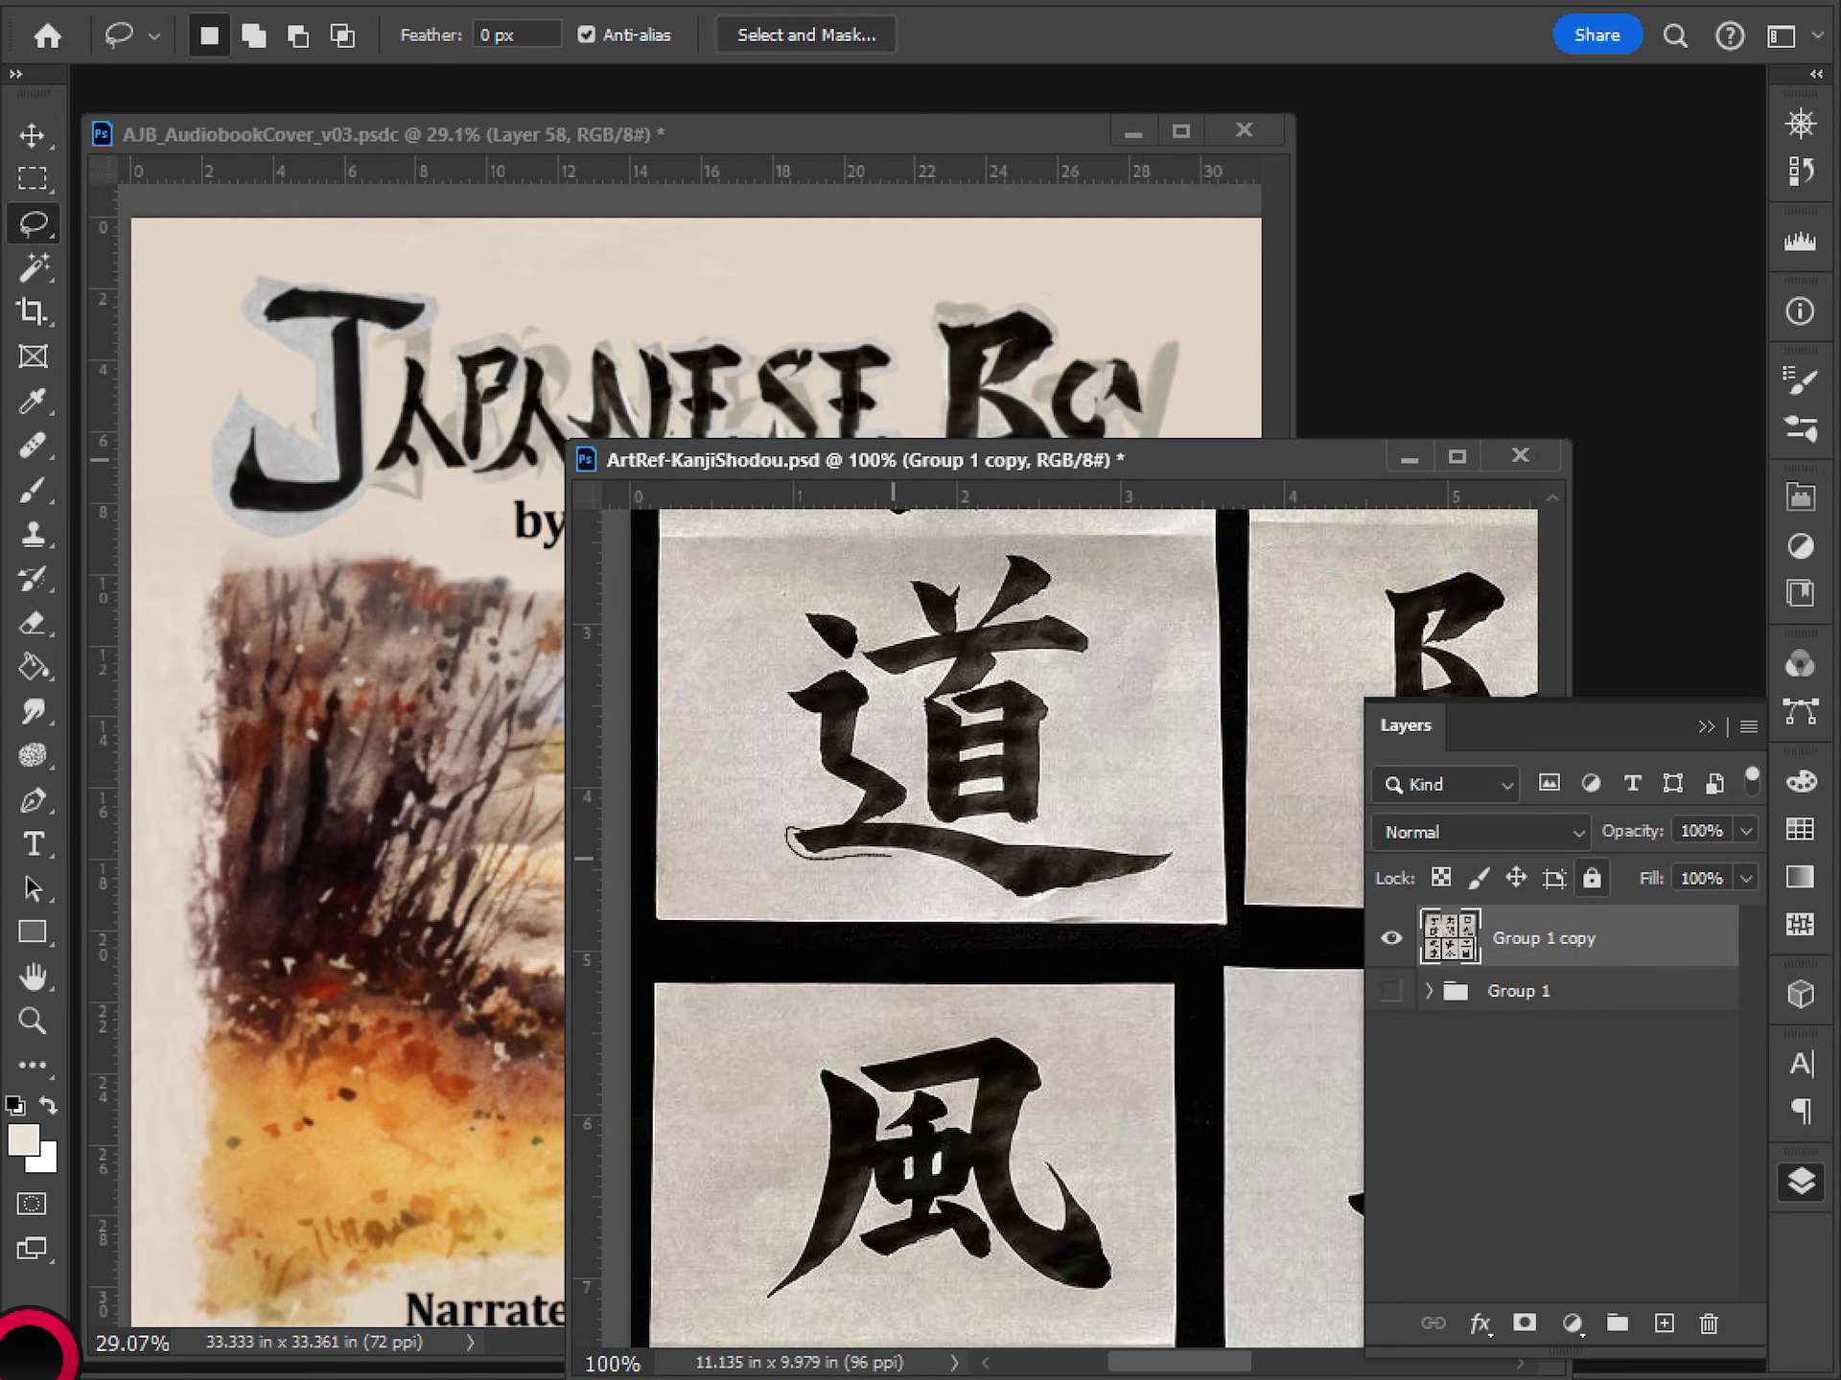
- Lasso the long bottom sweep of the 道 kanji and paste it into the audiobook cover document
mouse_move(892, 854)
left_mouse_down()
mouse_move(1014, 898)
mouse_move(1182, 861)
left_mouse_up()
left_click_drag(1033, 833, 963, 823)
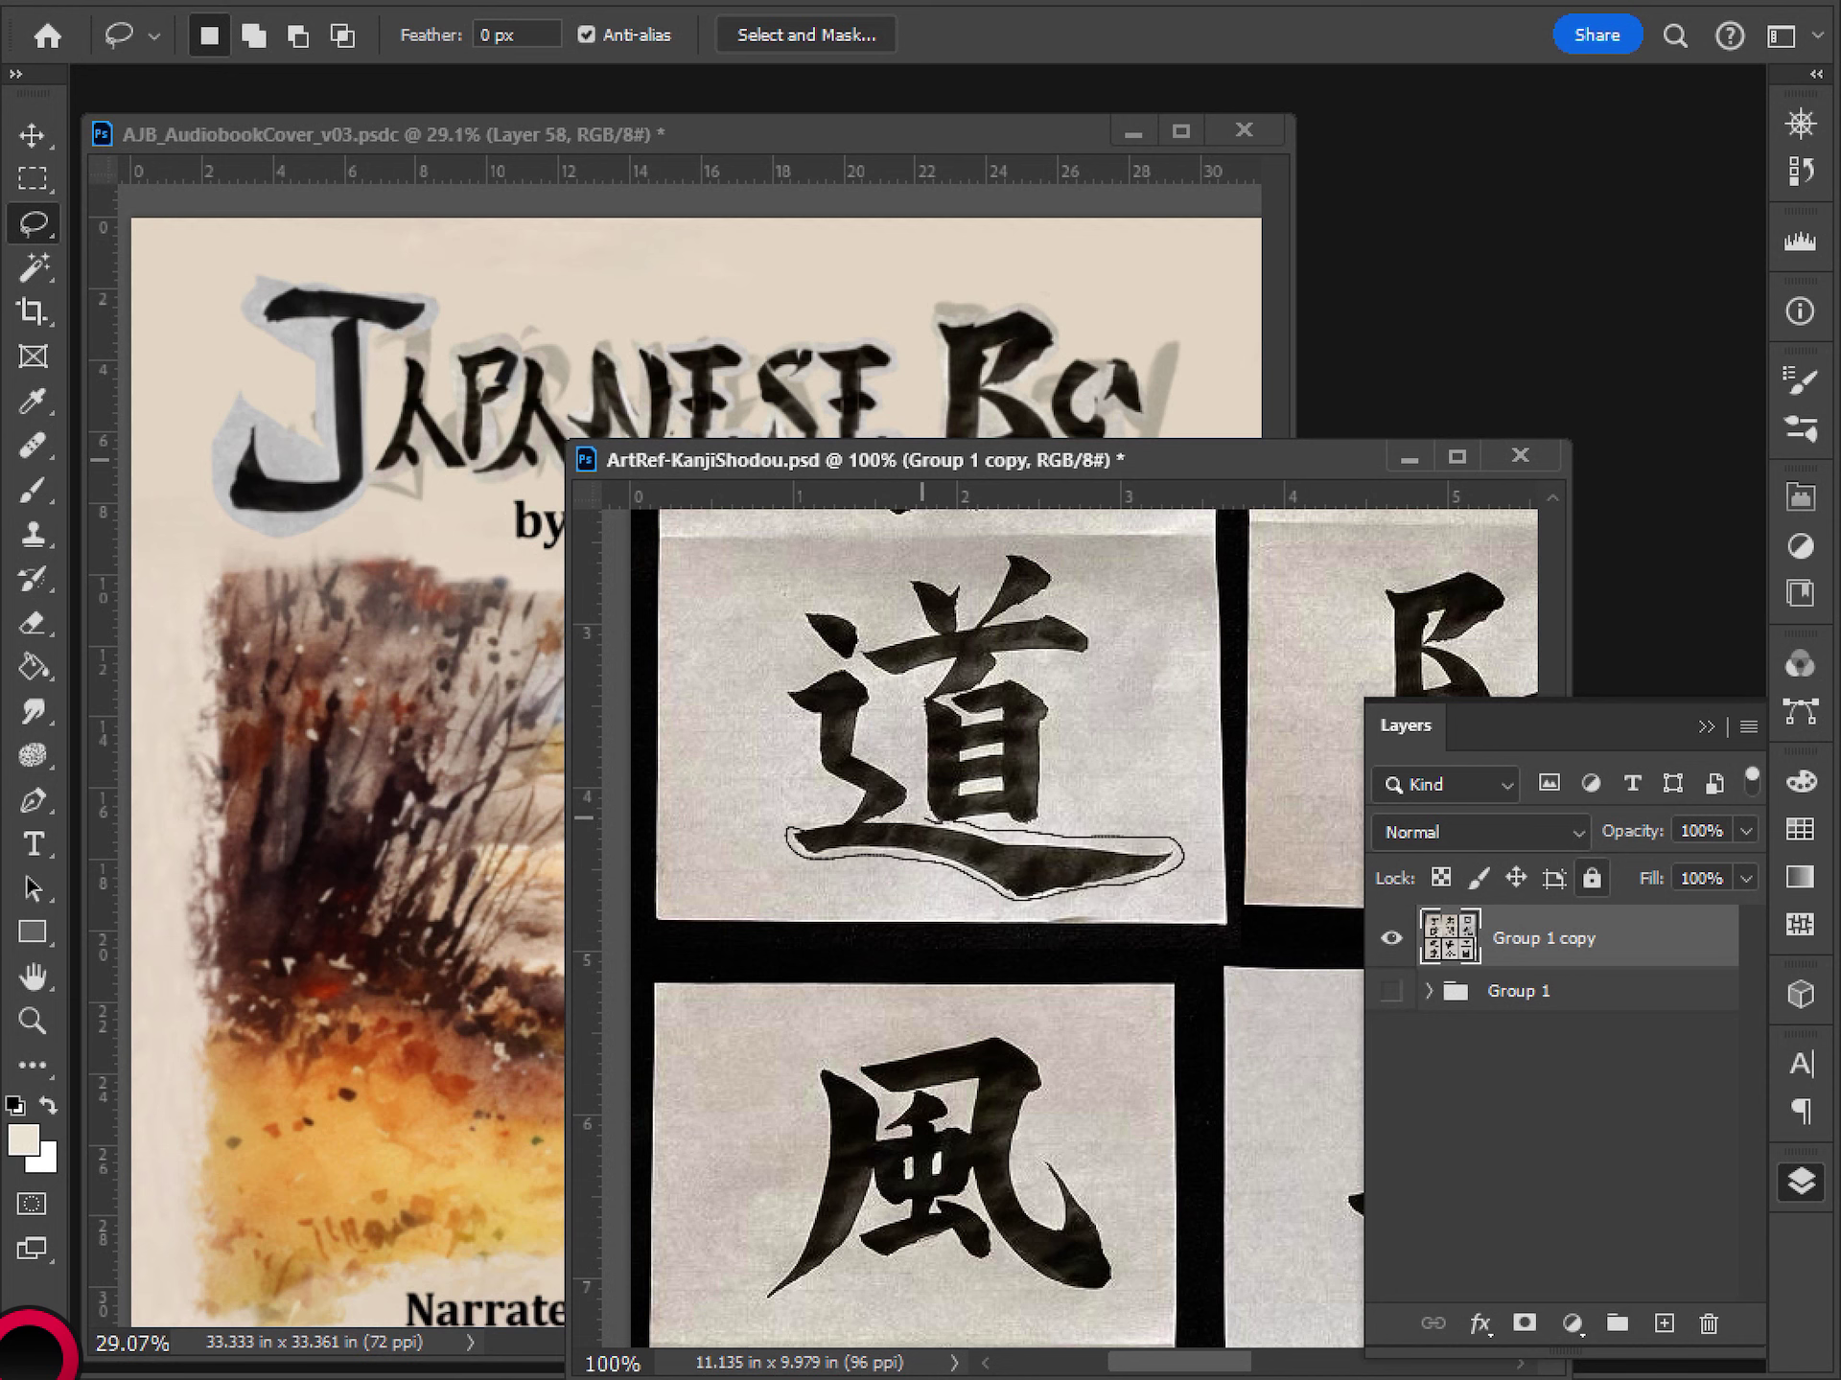
left_click_drag(816, 824, 790, 830)
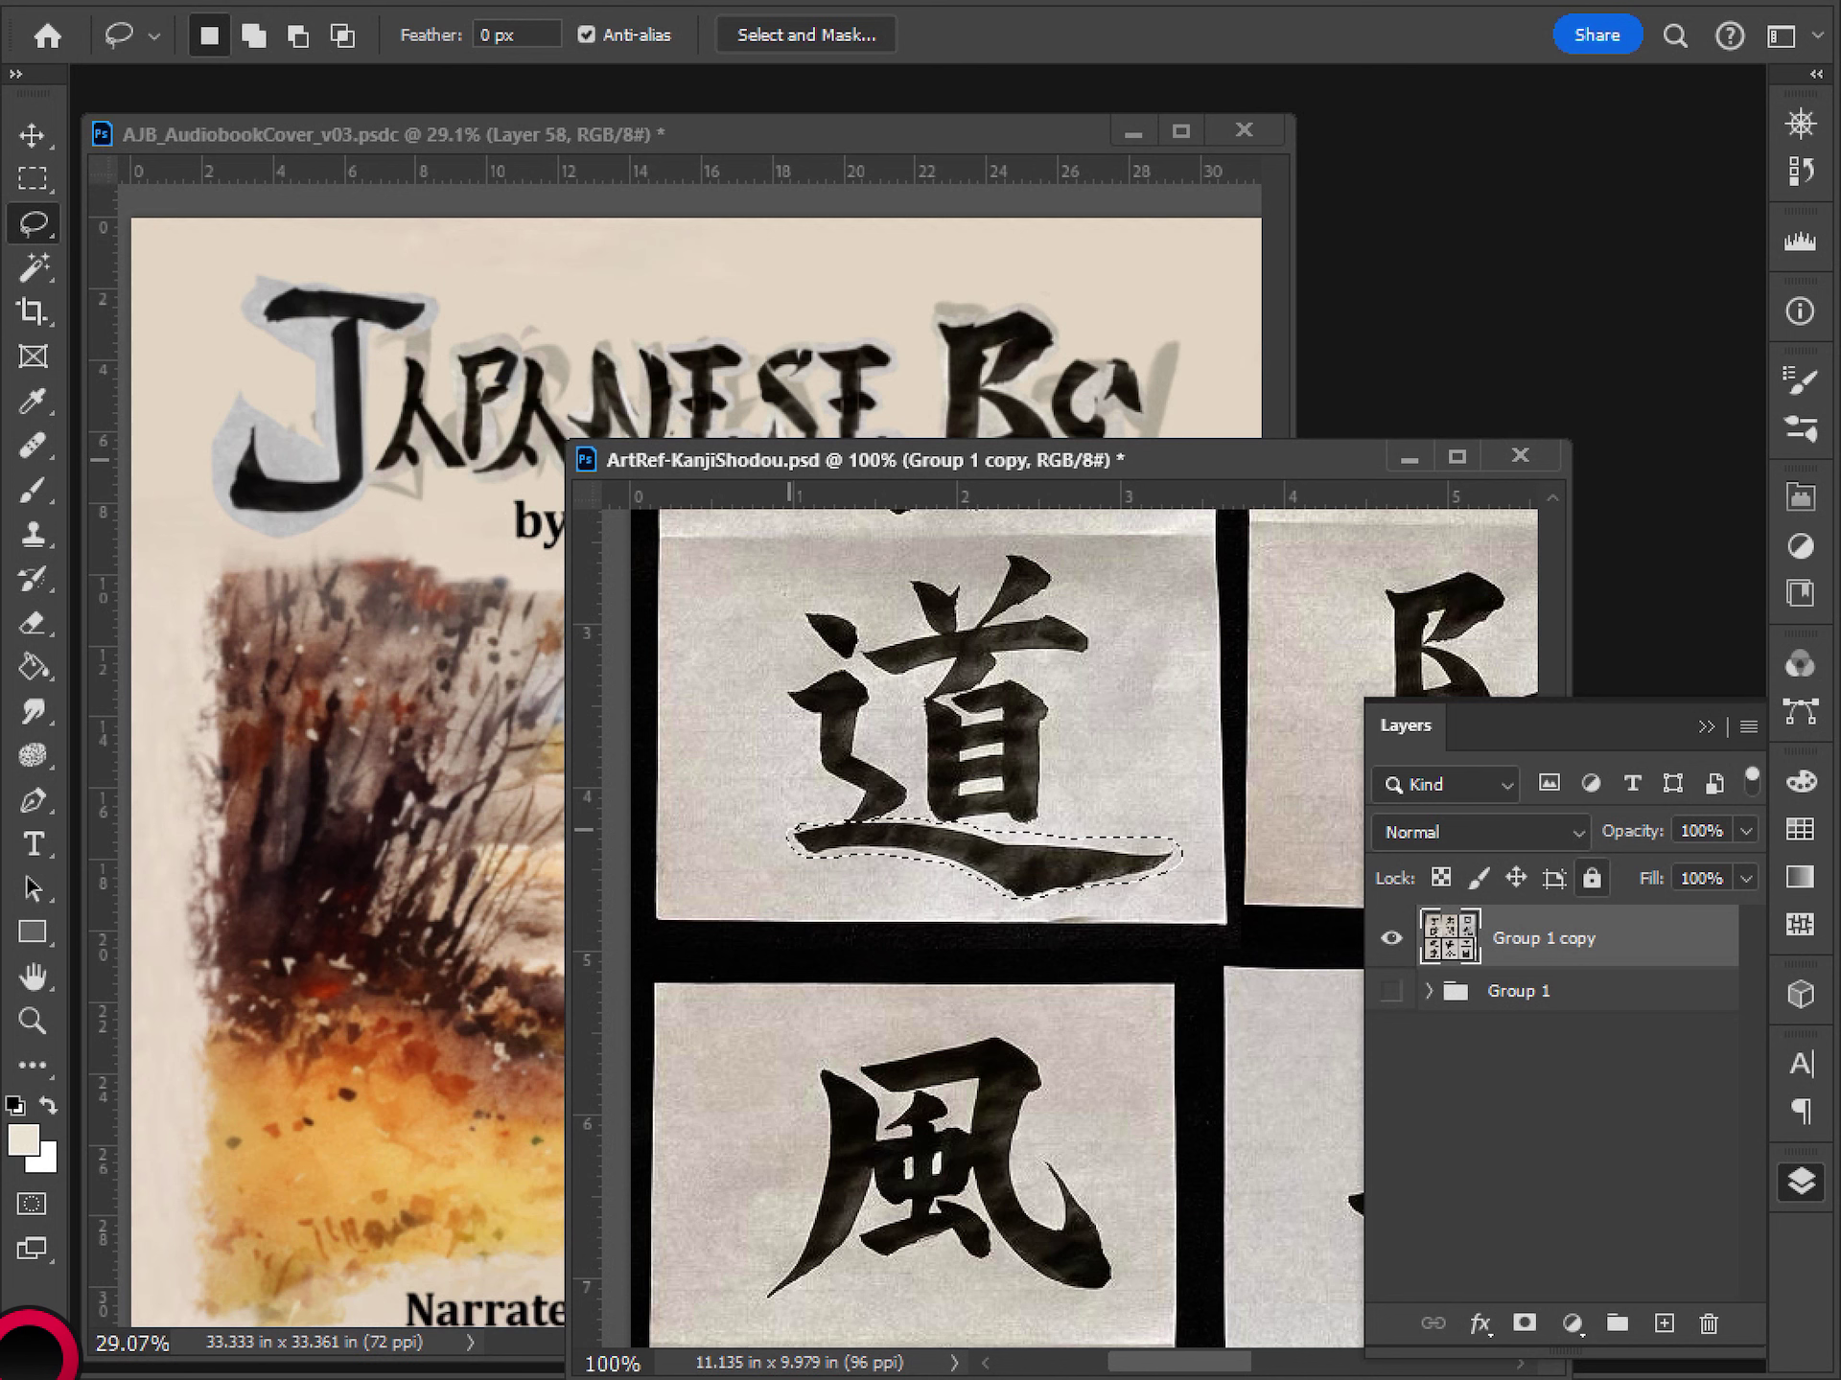
left_click(983, 336)
key("ctrl+v")
- Rotate the pasted stroke to 105°, scale it to about 92%, and position it as the long descending stroke of the Y in "Boy"
key("ctrl+t")
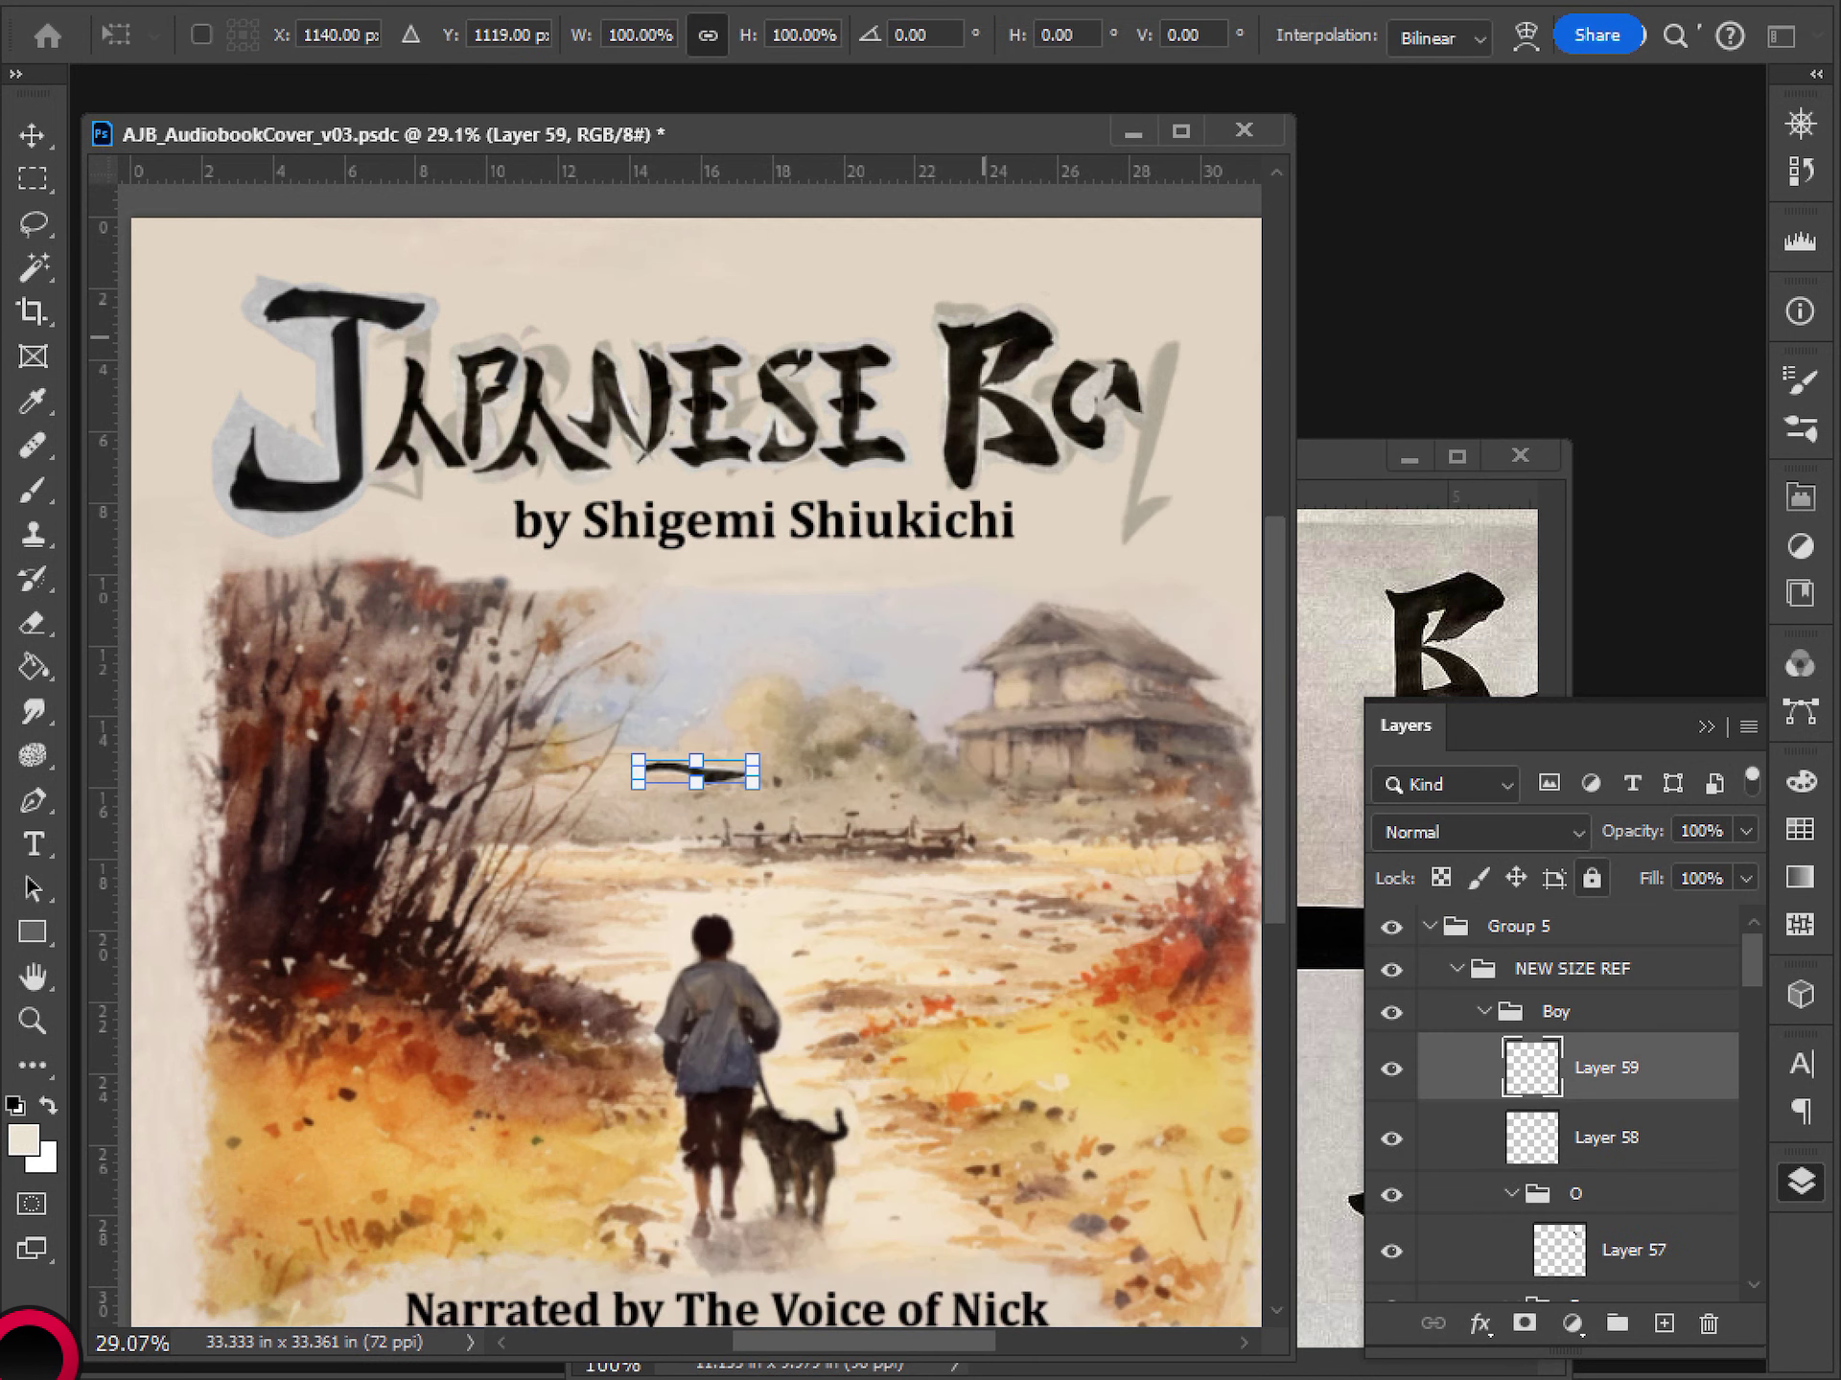
mouse_move(752, 757)
left_mouse_down()
mouse_move(943, 720)
mouse_move(930, 849)
mouse_move(812, 870)
mouse_move(796, 743)
mouse_move(1145, 446)
mouse_move(1104, 471)
left_mouse_up()
key("Return")
key("ctrl+t")
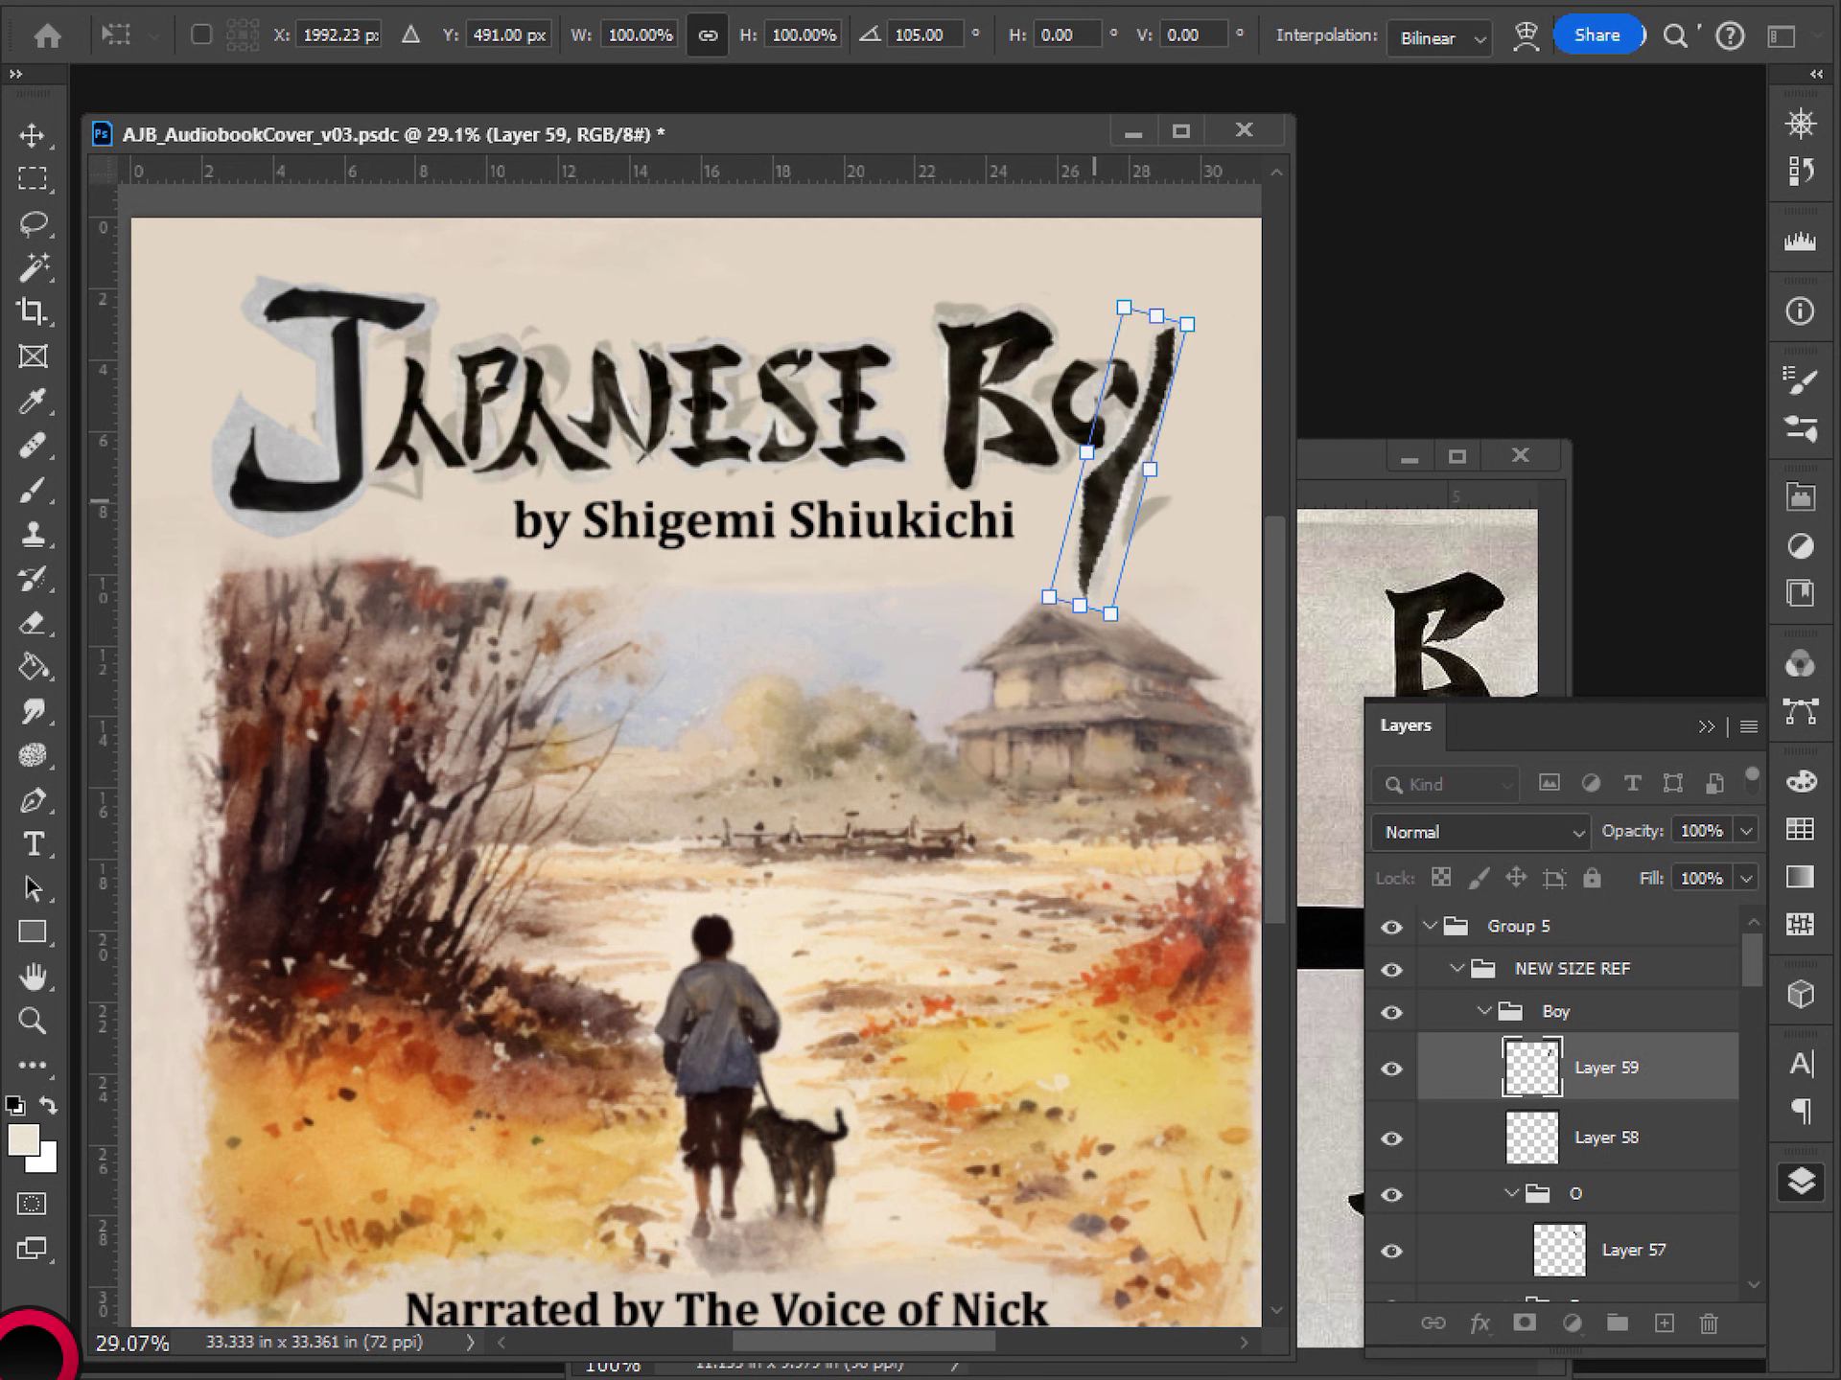
left_click_drag(1110, 613, 1111, 589)
left_click_drag(1113, 487, 1120, 523)
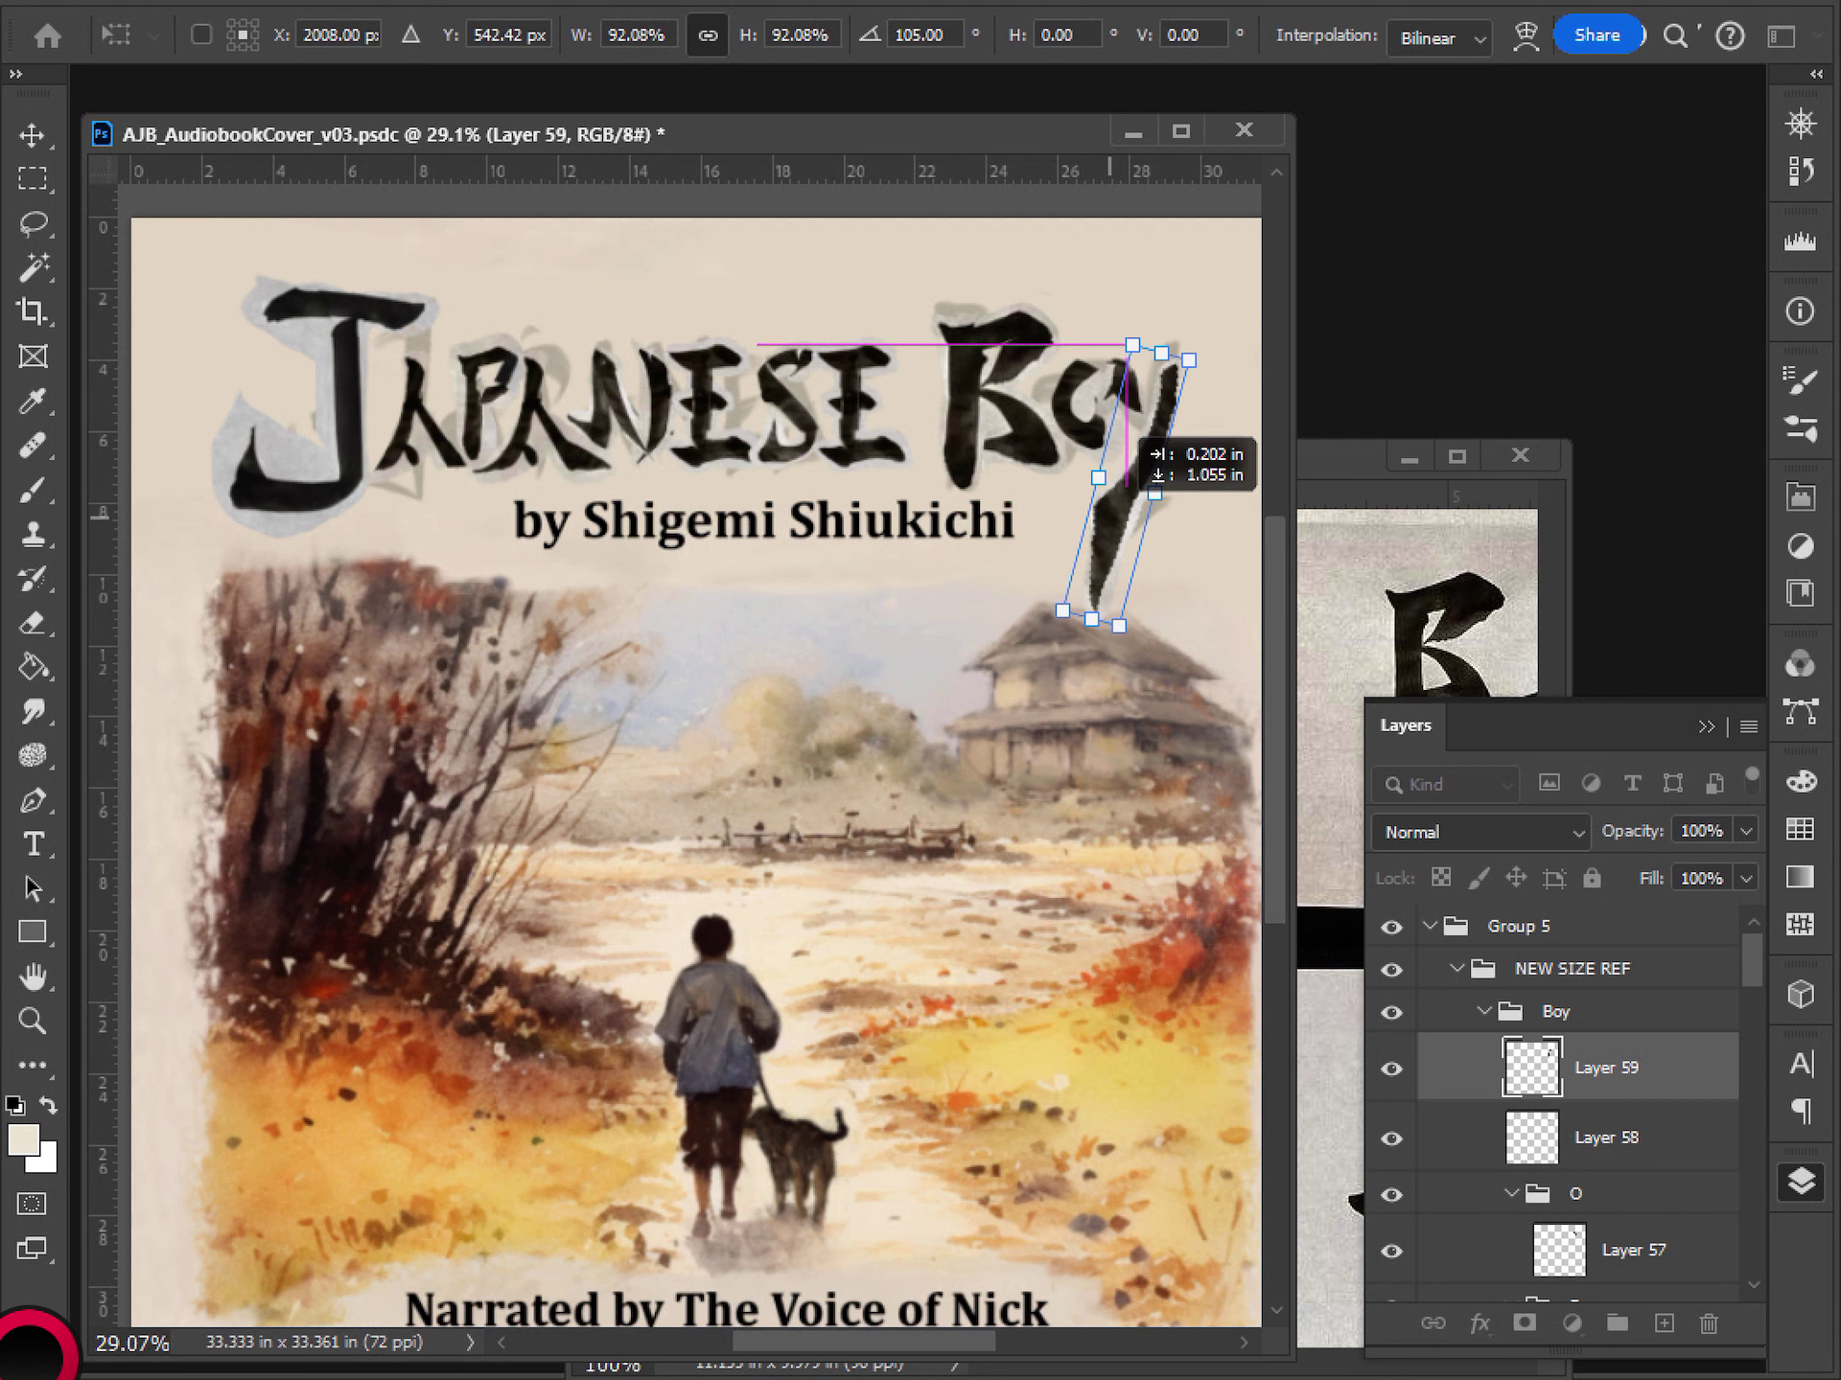
left_click_drag(1123, 432, 1112, 419)
key("Return")
key("l")
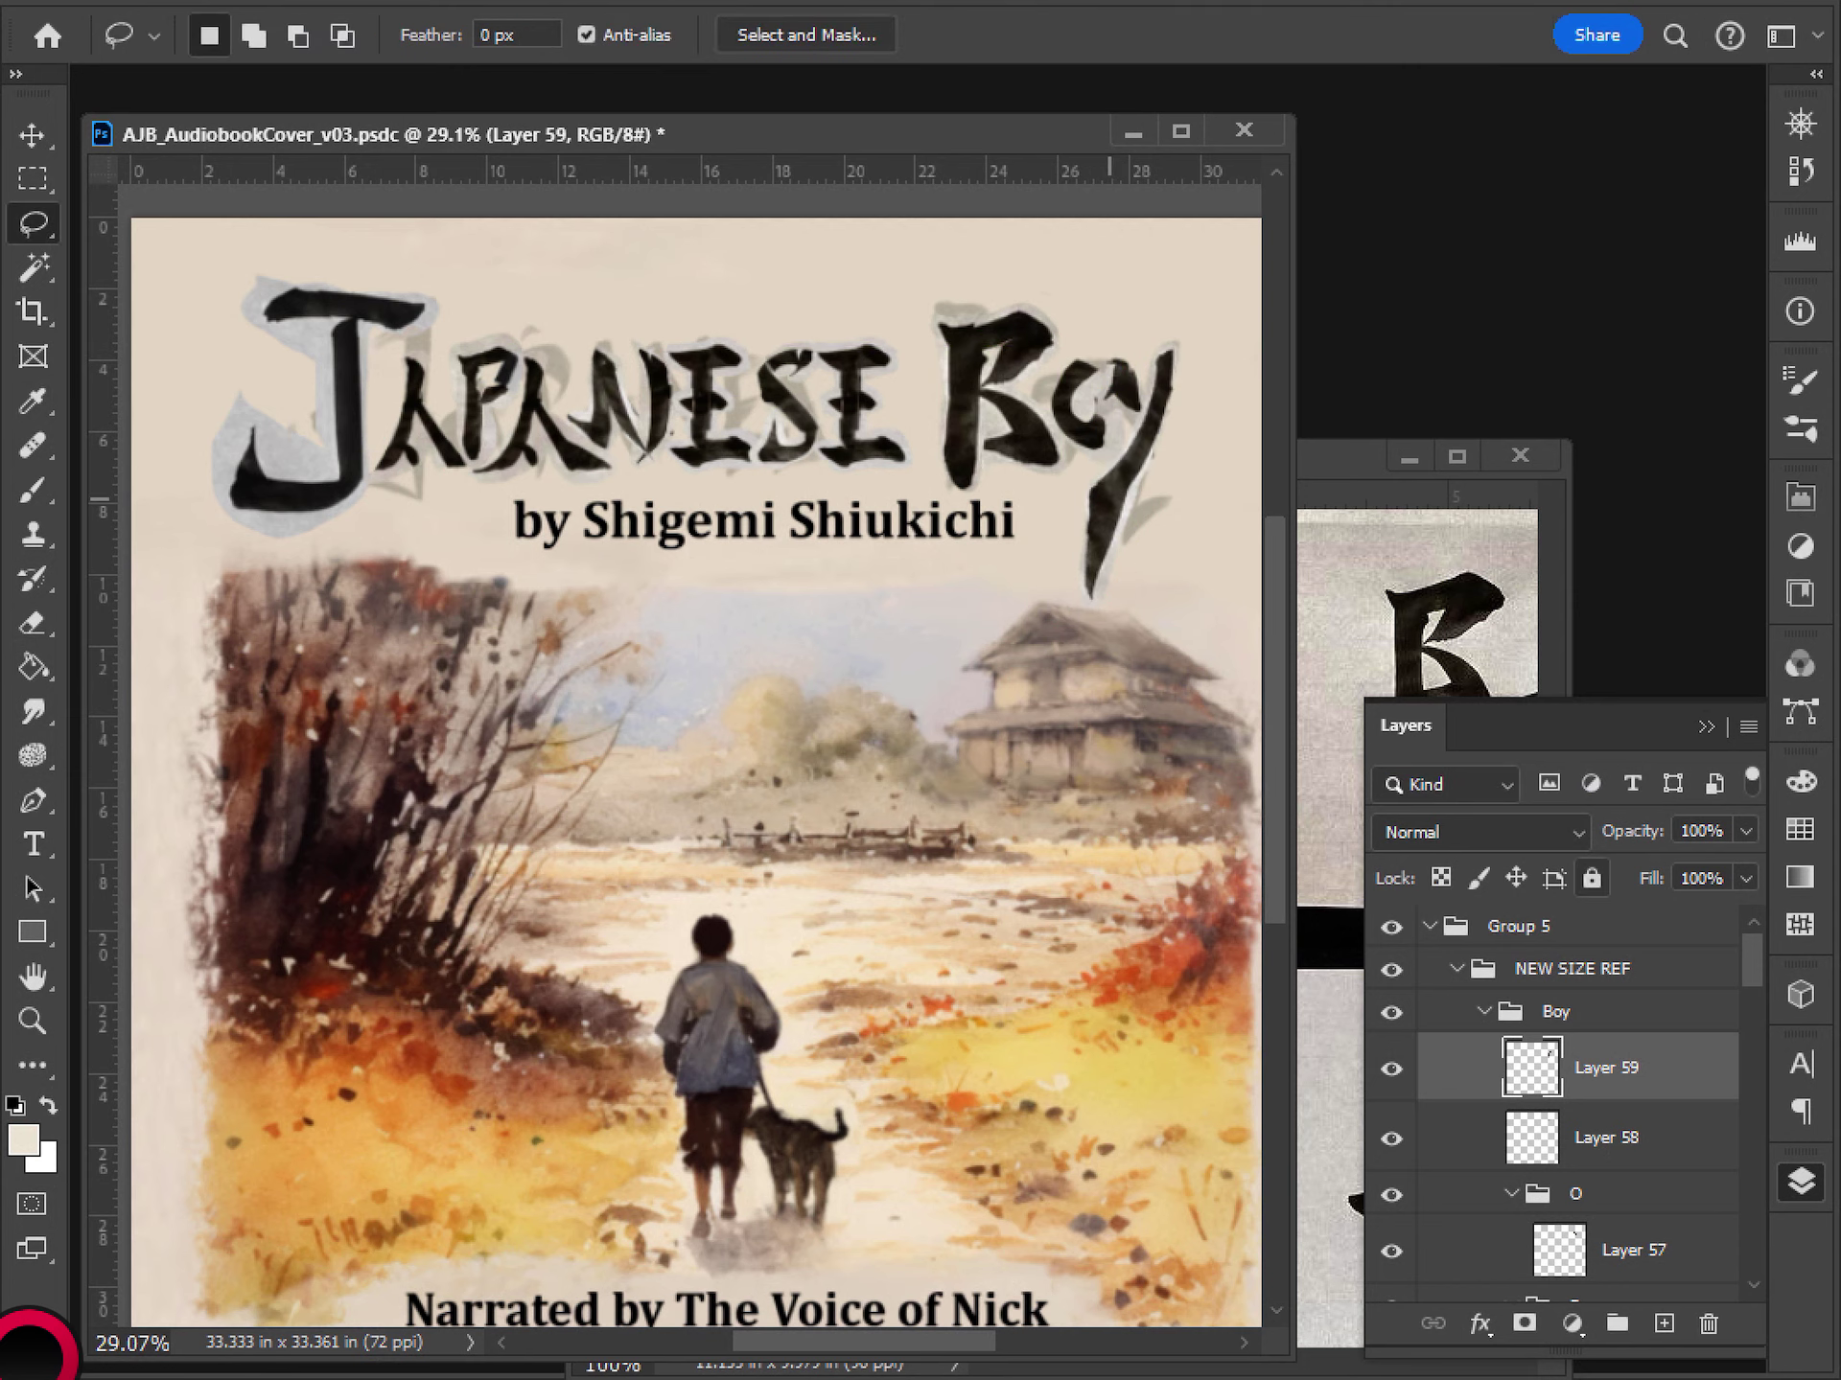
- Examine the completed "Japanese Boy" title against the whole cover at several magnifications
scroll(1148, 514, "down", 5)
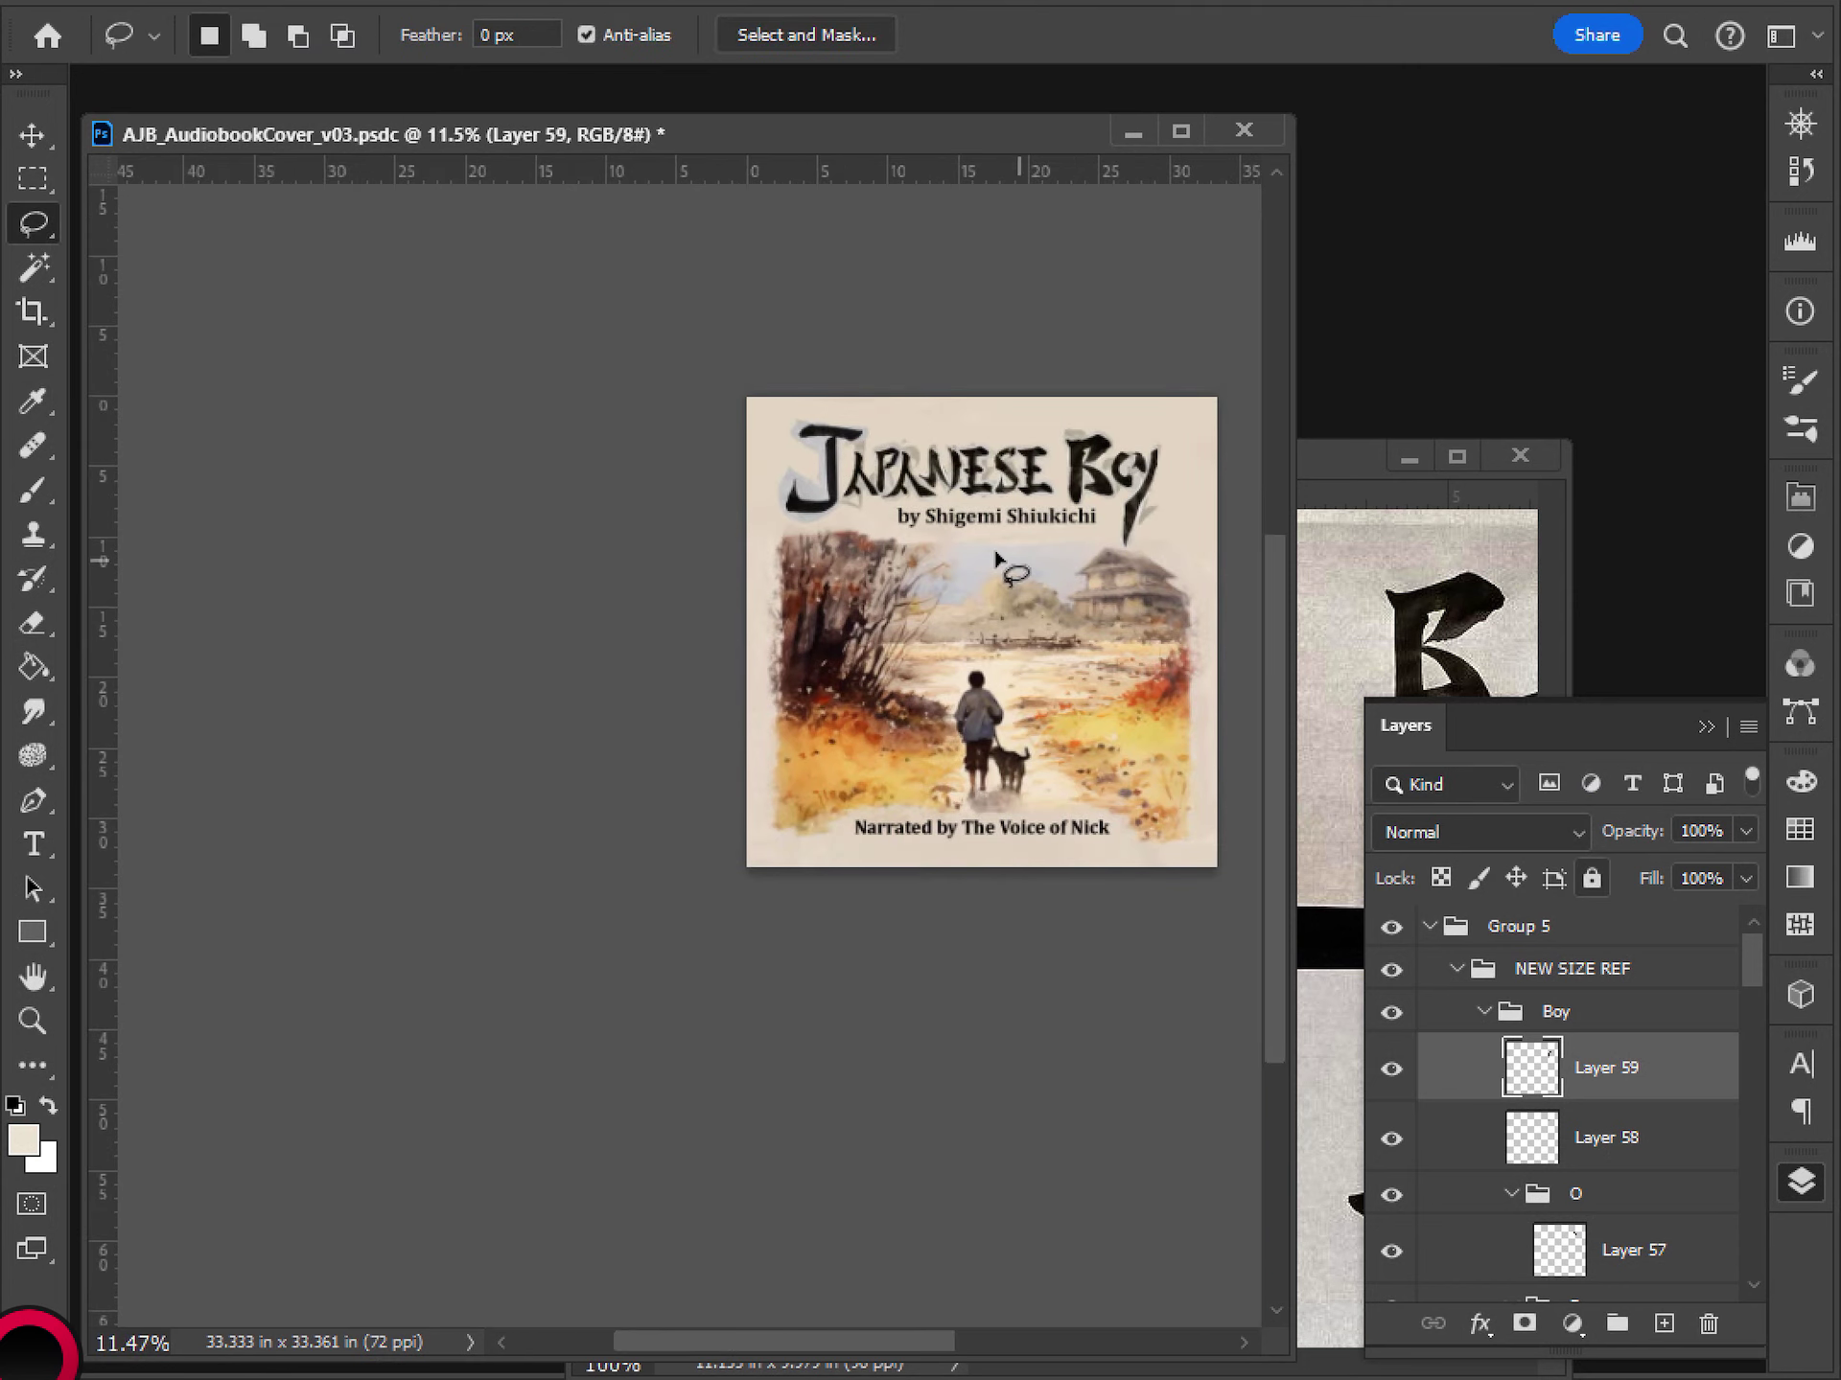
scroll(992, 559, "down", 2)
scroll(949, 499, "up", 6)
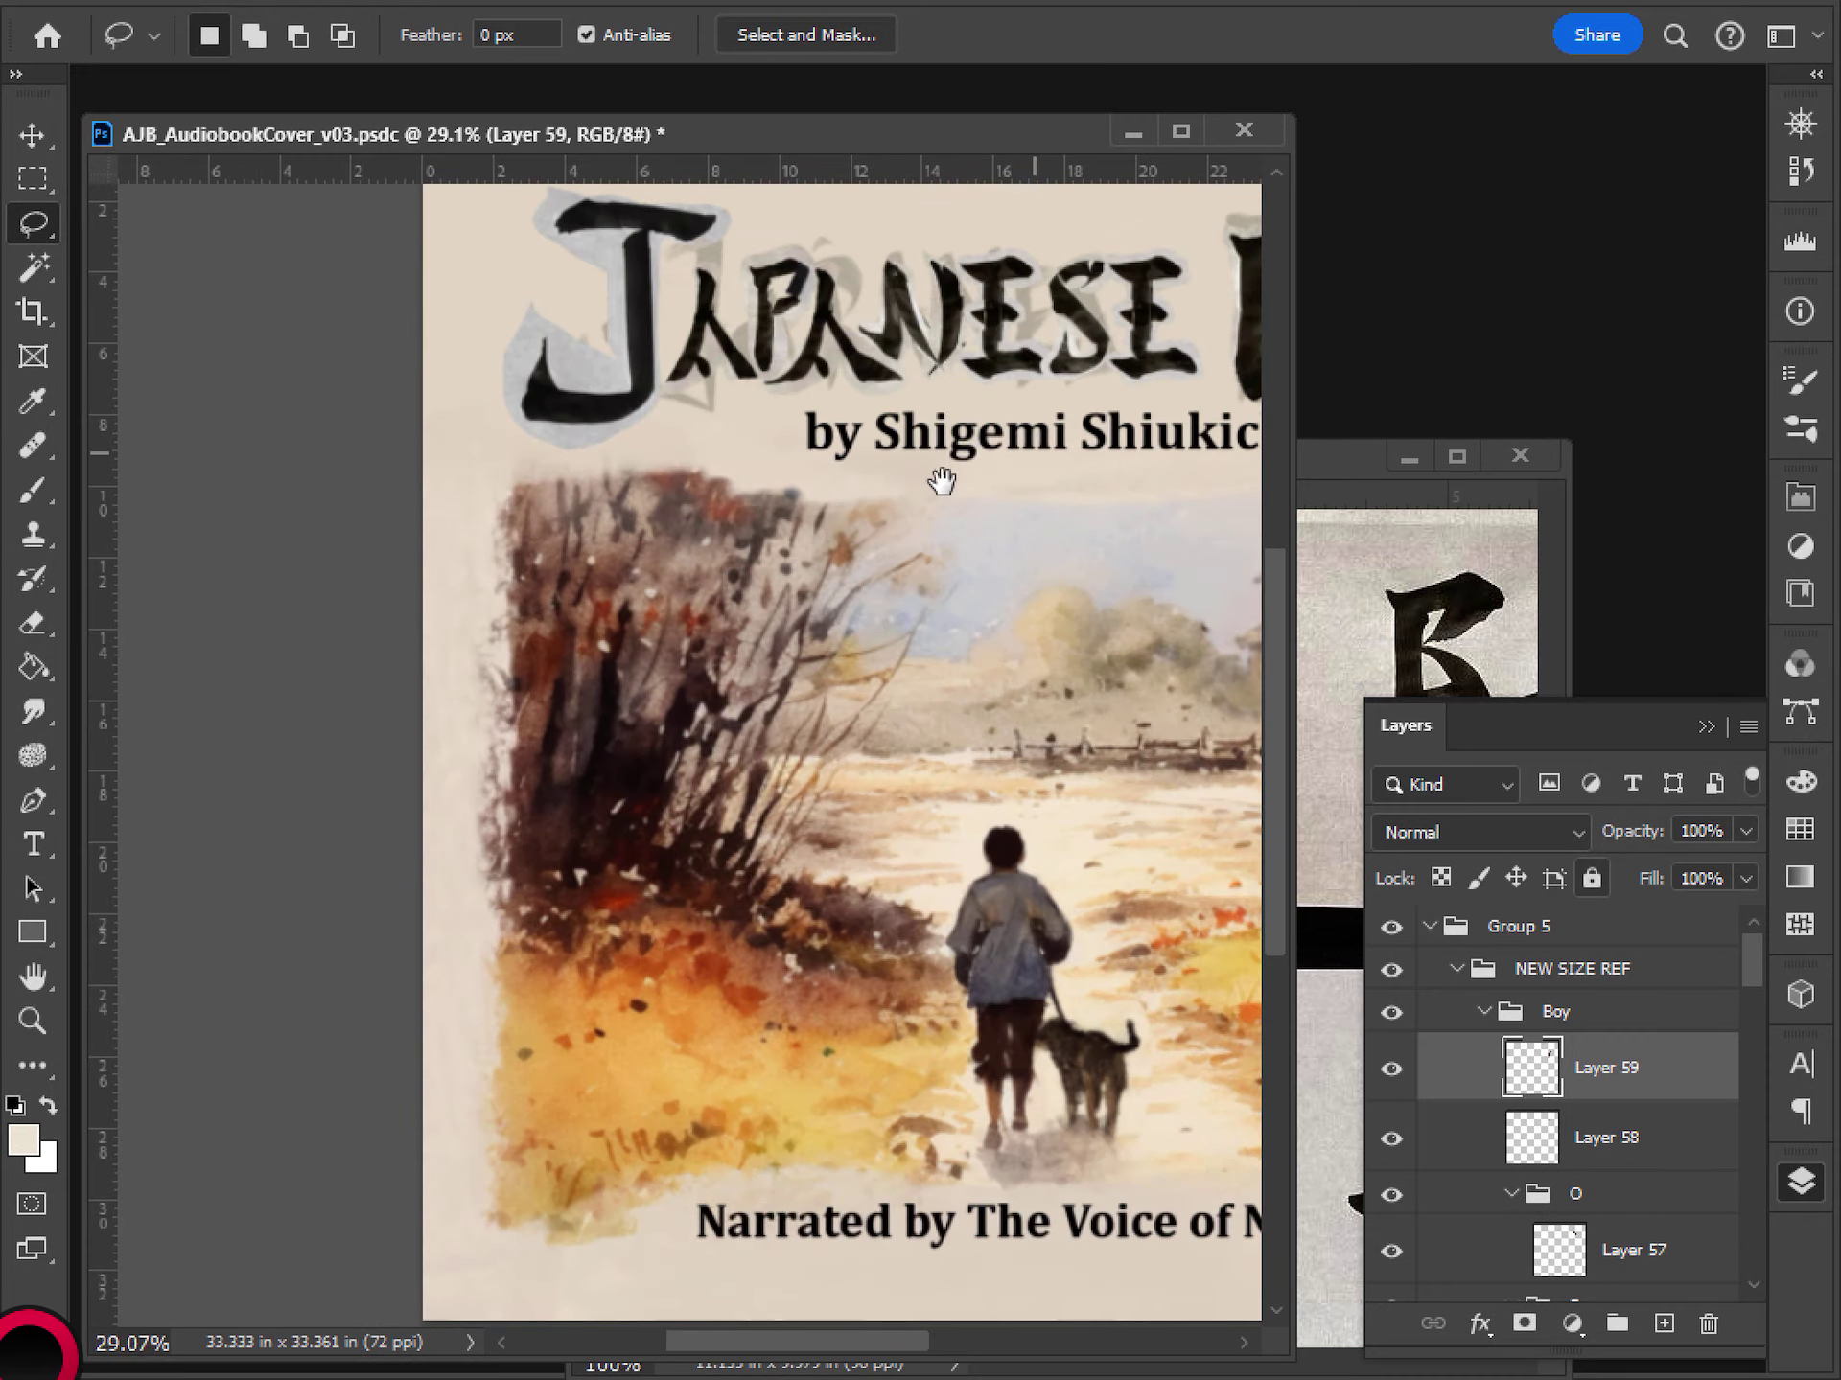
scroll(1095, 566, "down", 3)
scroll(1026, 600, "up", 2)
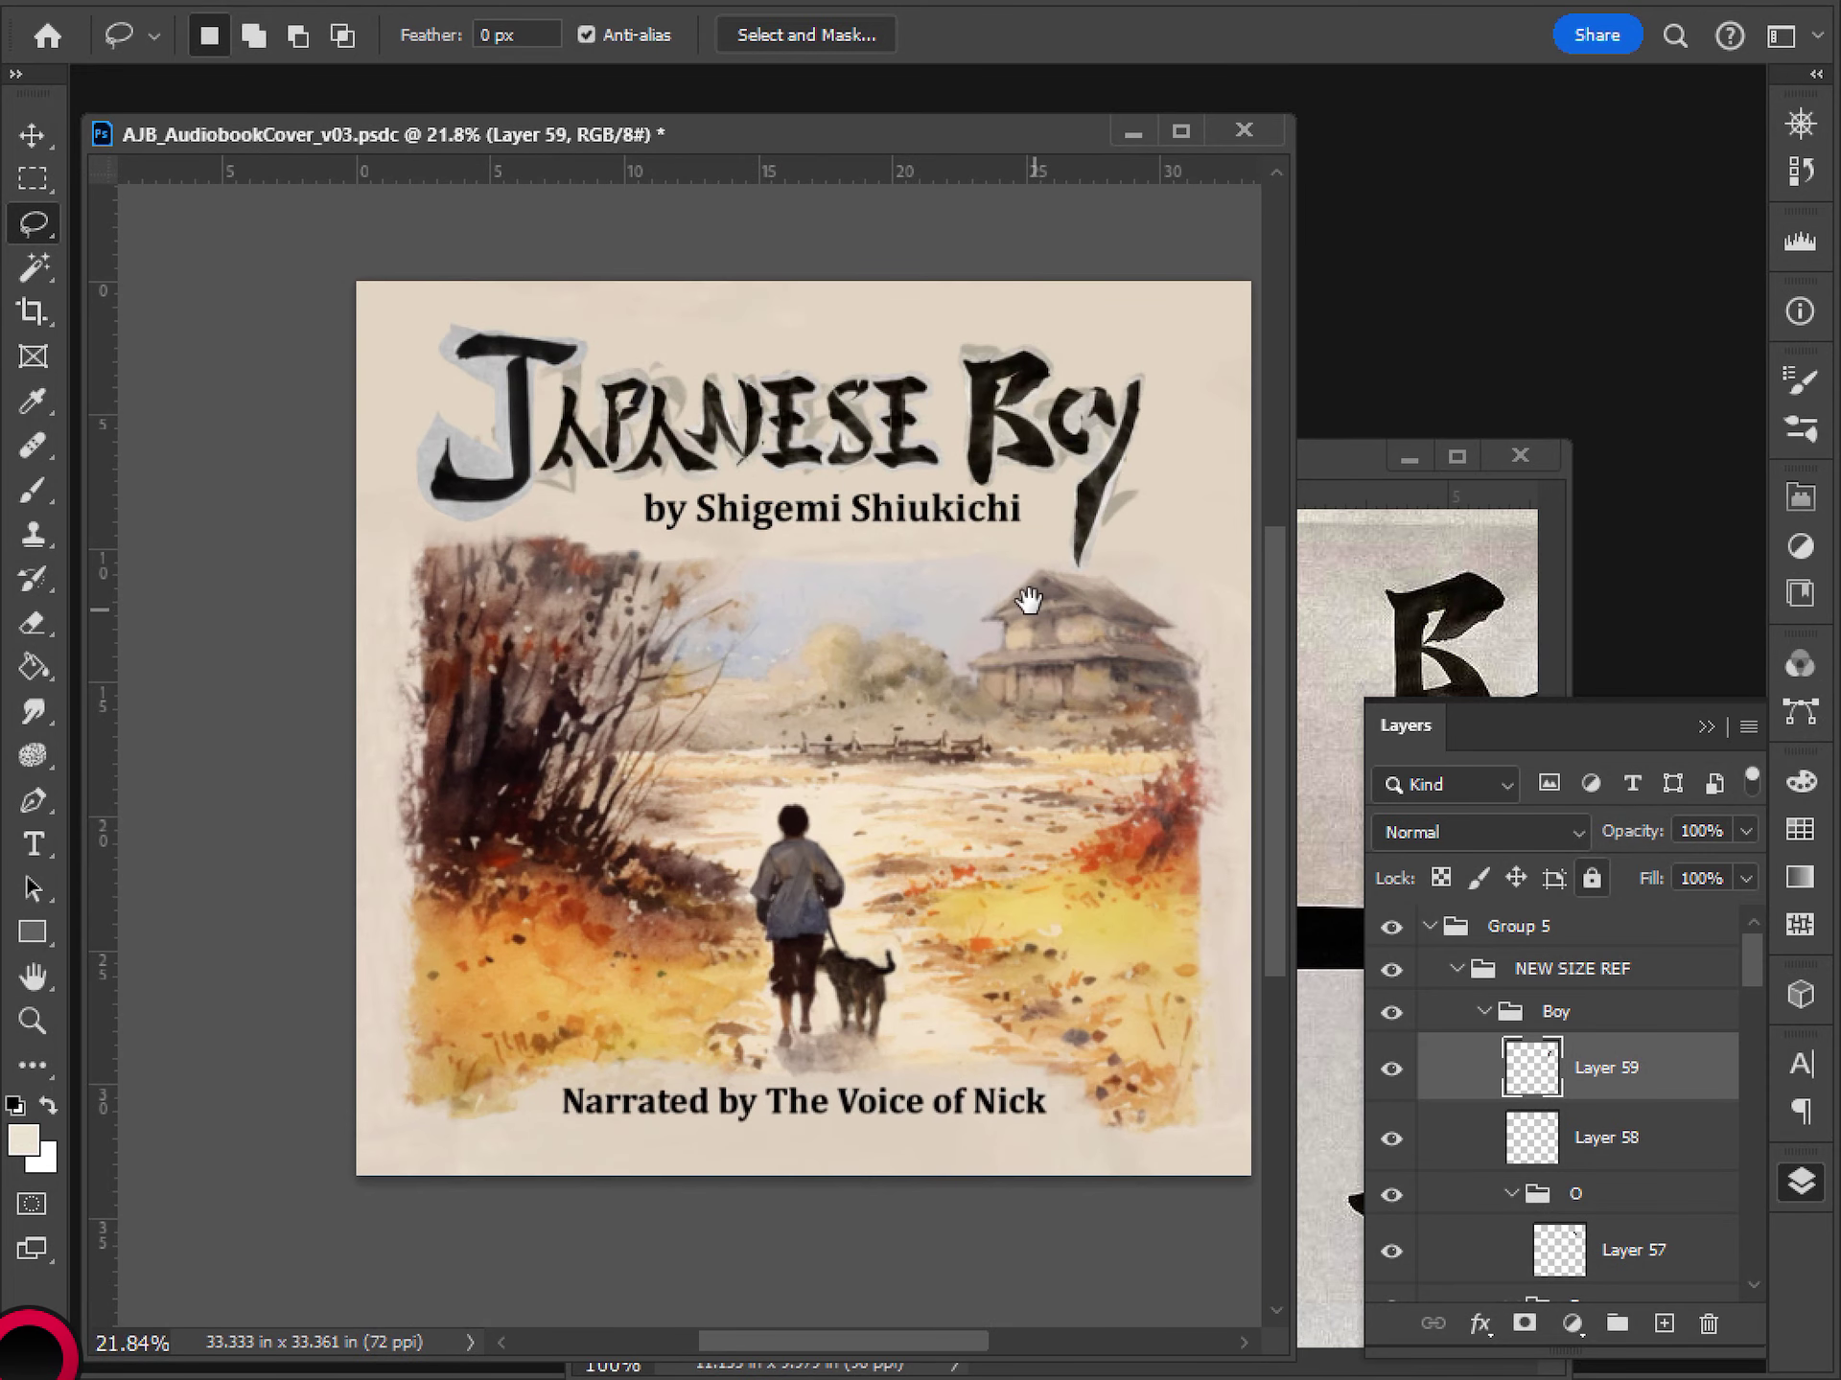
left_click_drag(1120, 547, 966, 604)
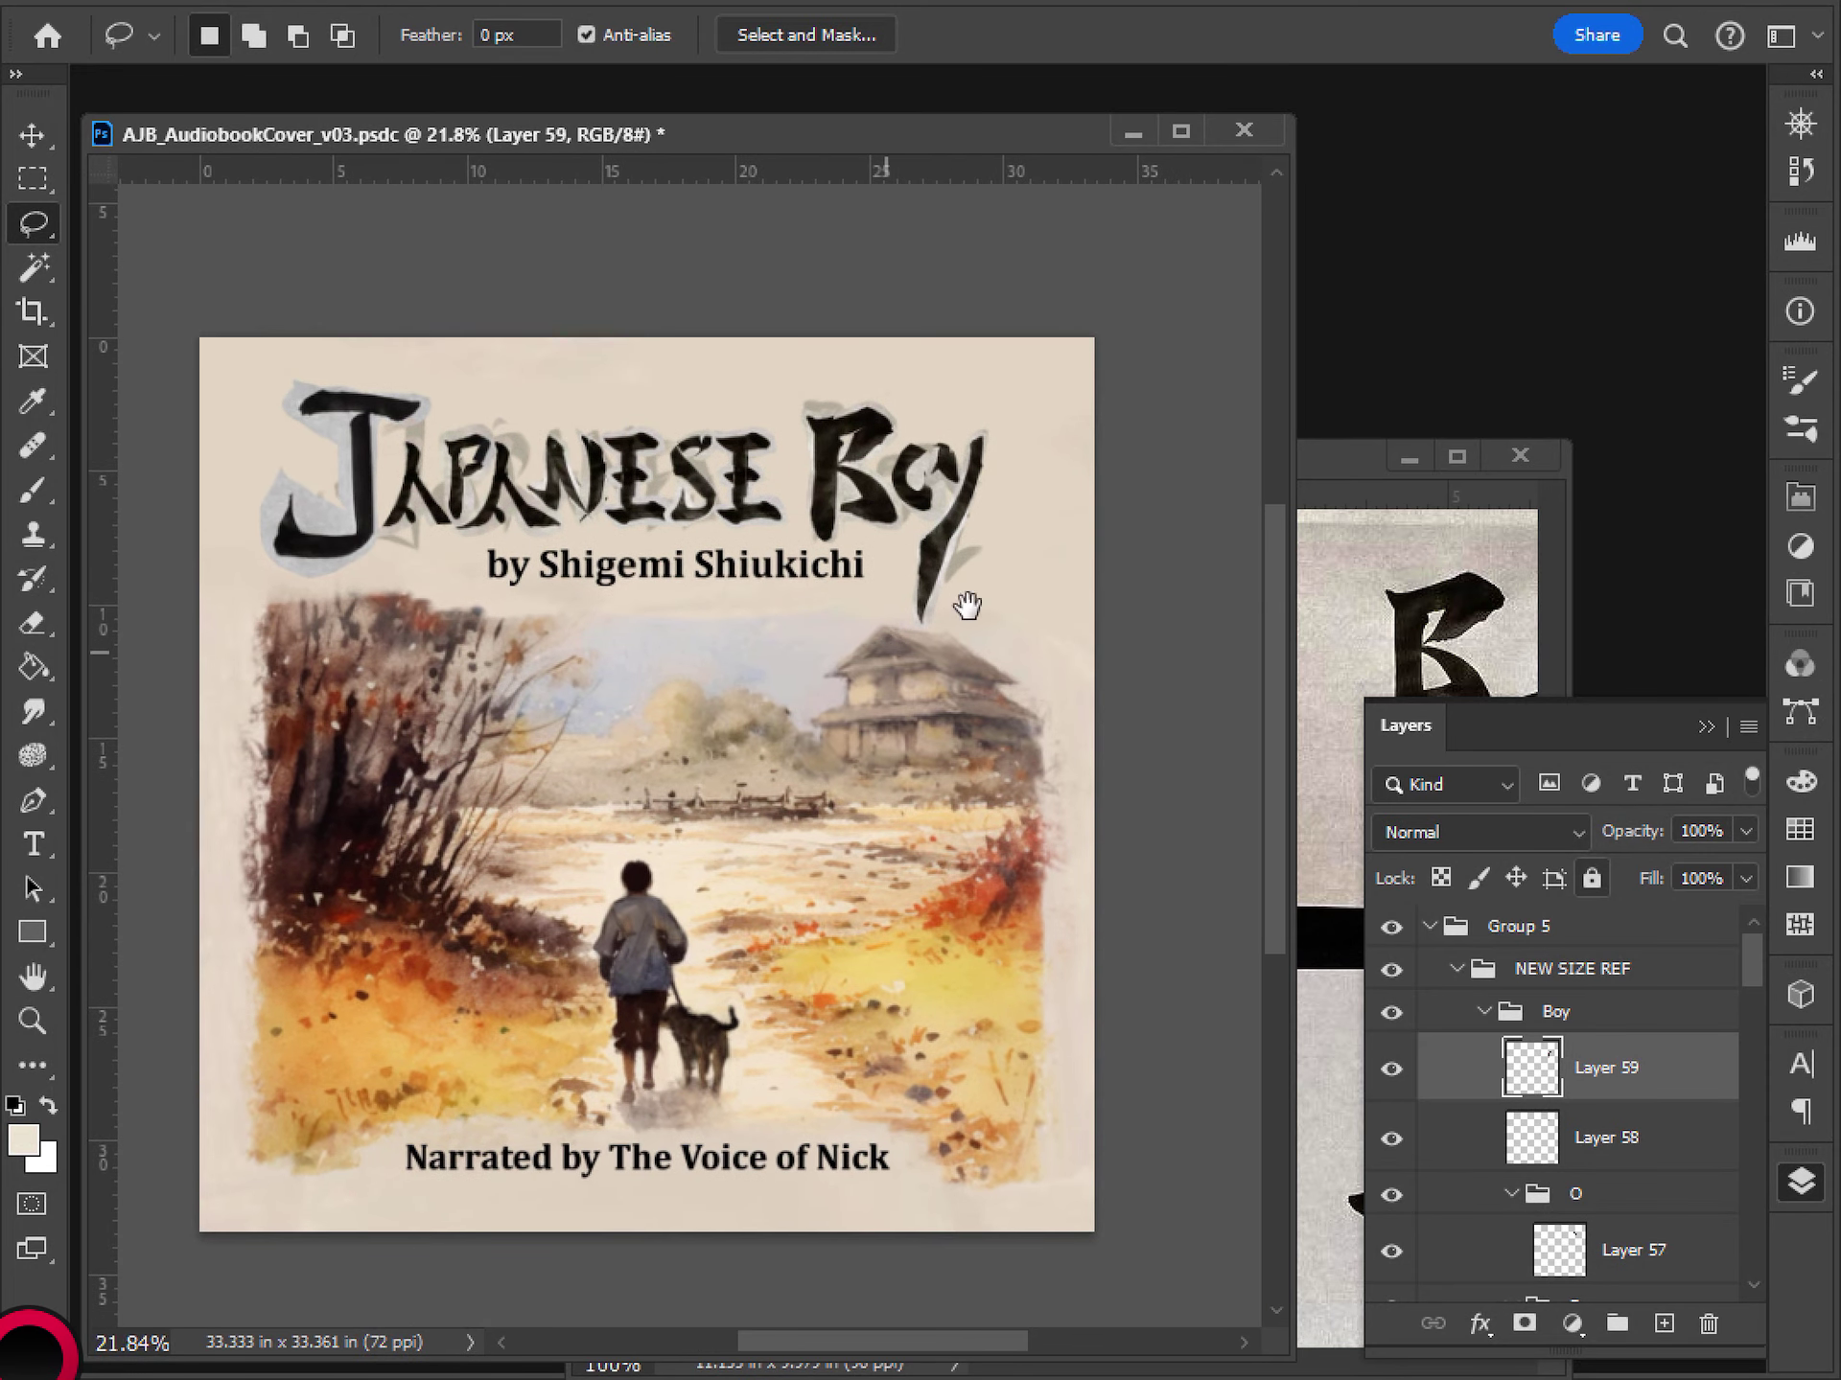
- Clear the selection in the kanji reference sheet and compare its brush strokes with the title letters on the cover
left_click(1382, 467)
scroll(1136, 752, "down", 8)
left_click_drag(1033, 807, 826, 780)
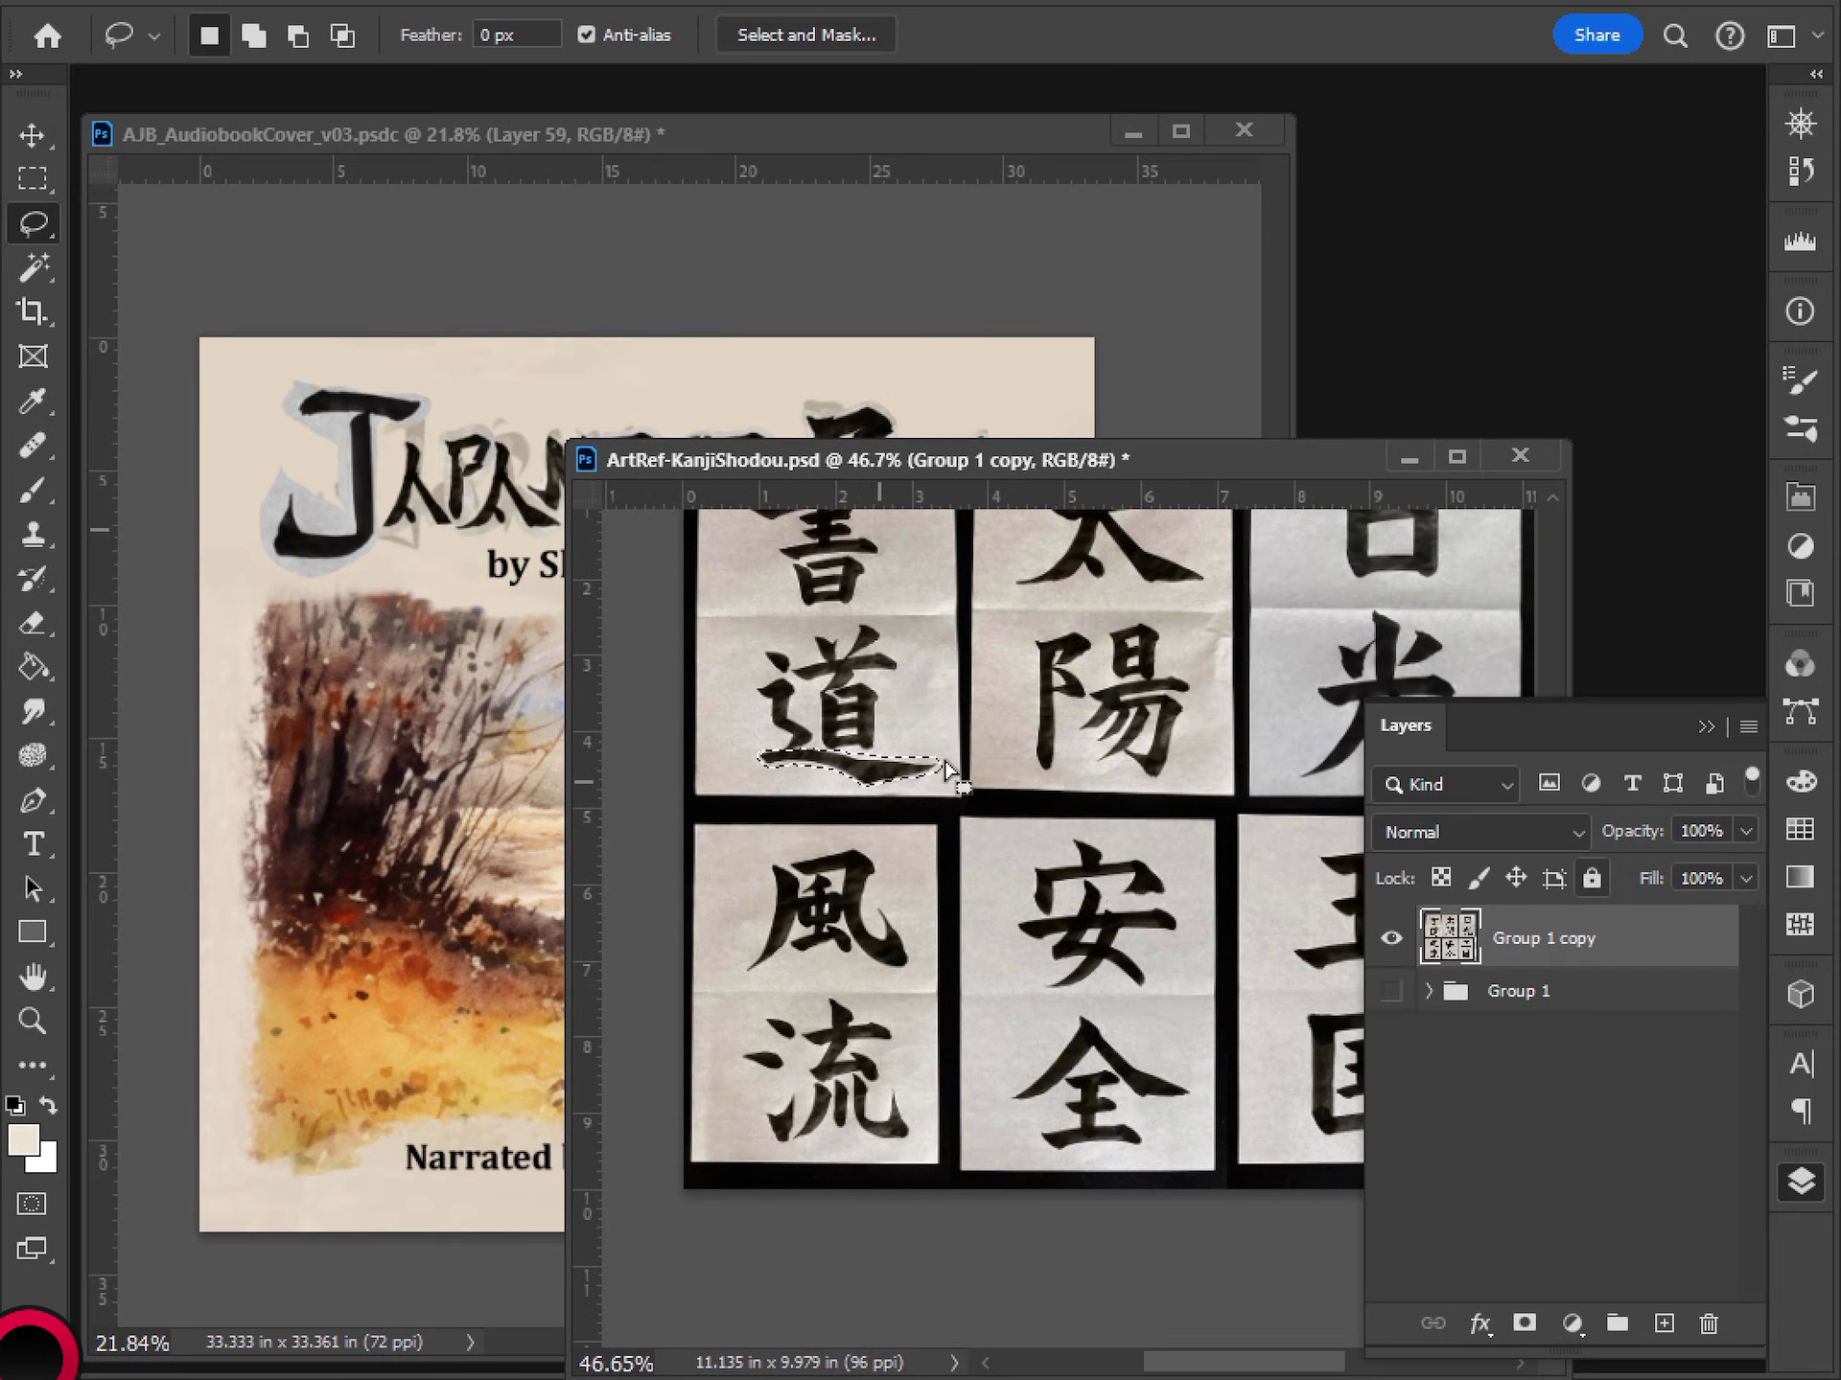
scroll(1085, 771, "down", 7)
scroll(1093, 825, "right", 3)
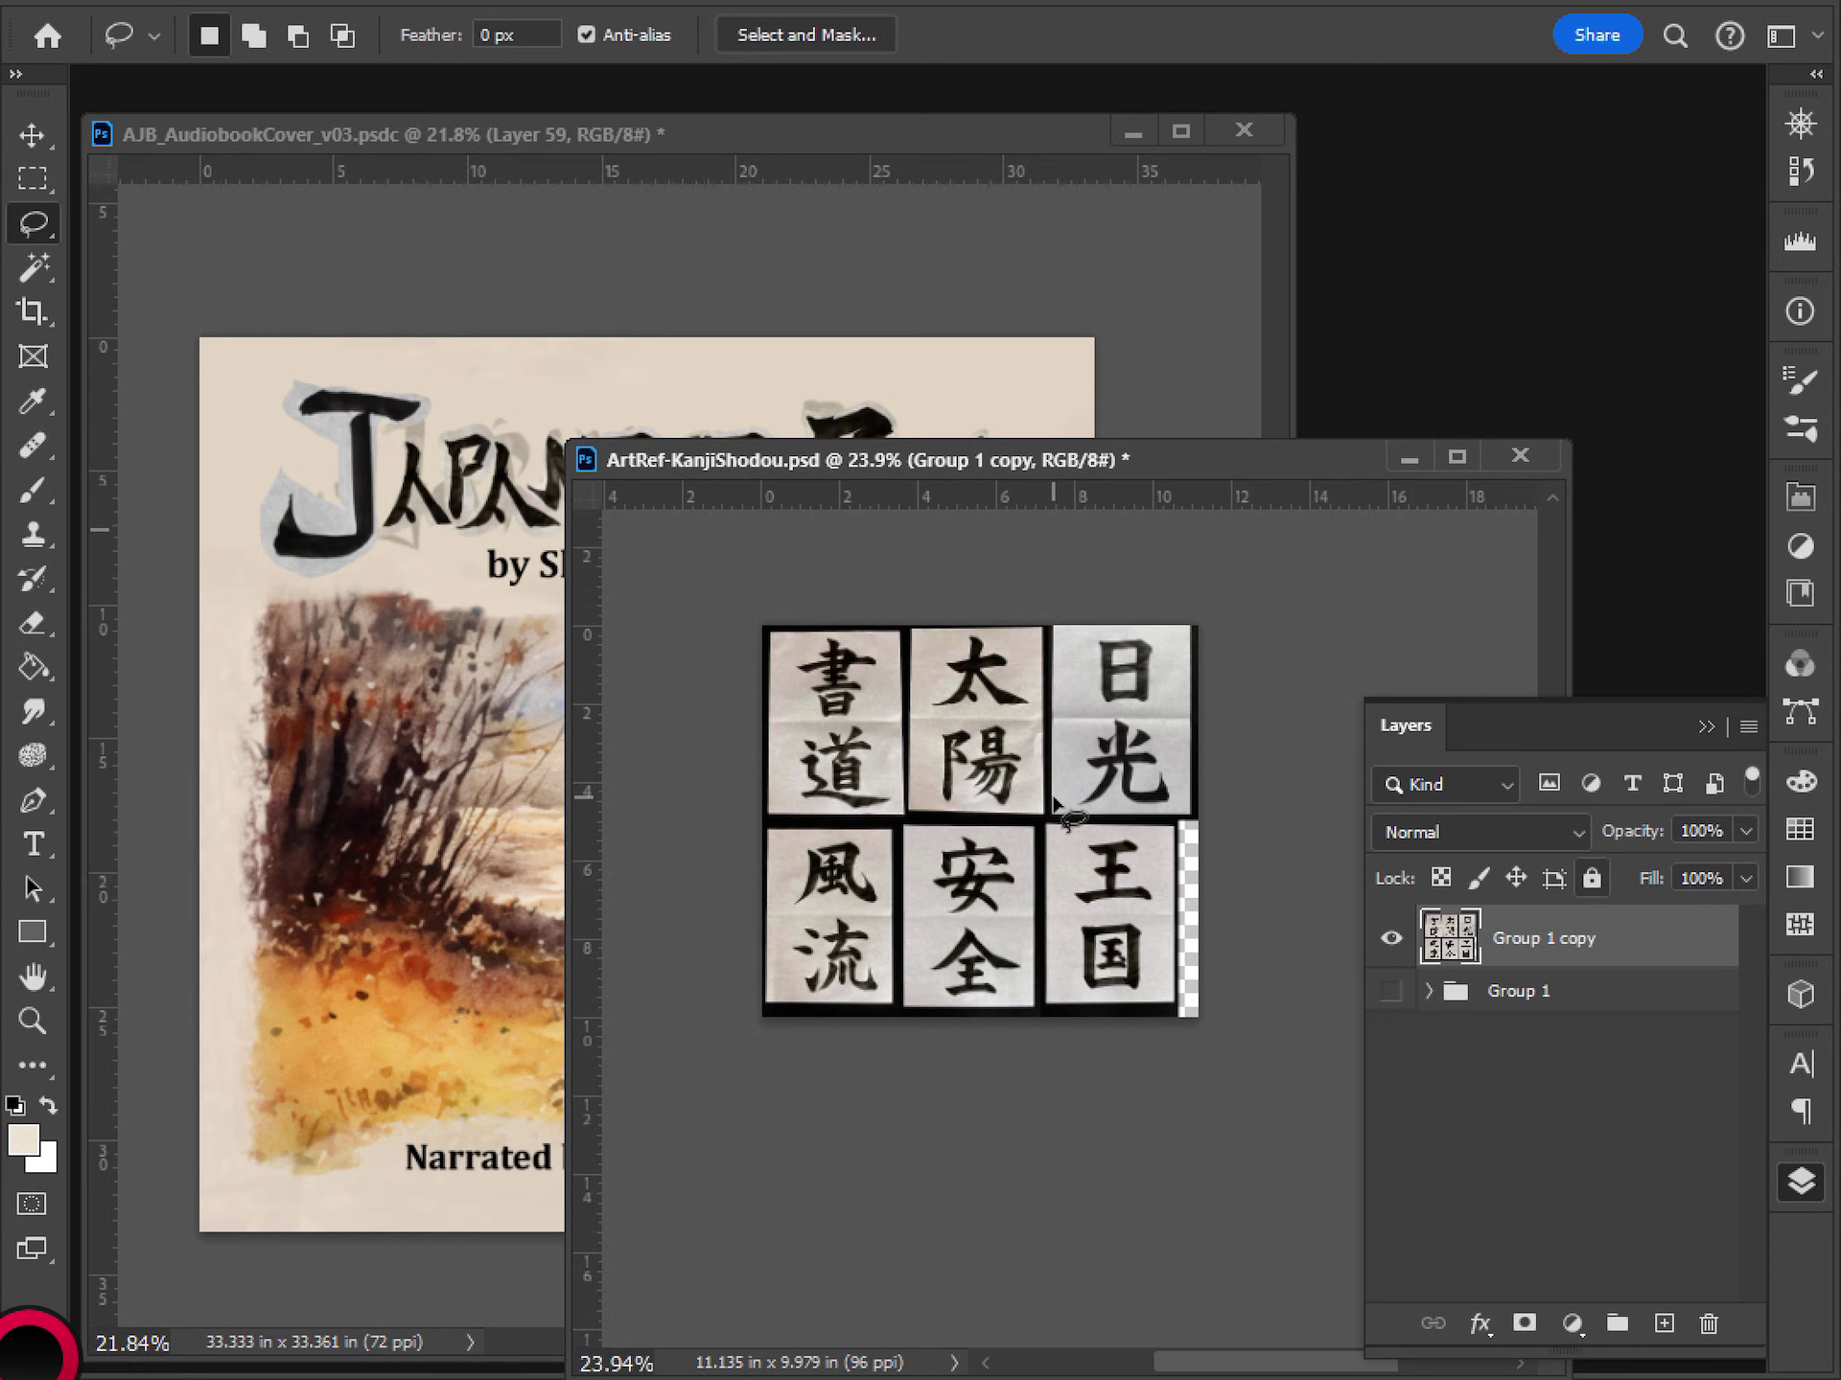
left_click(988, 340)
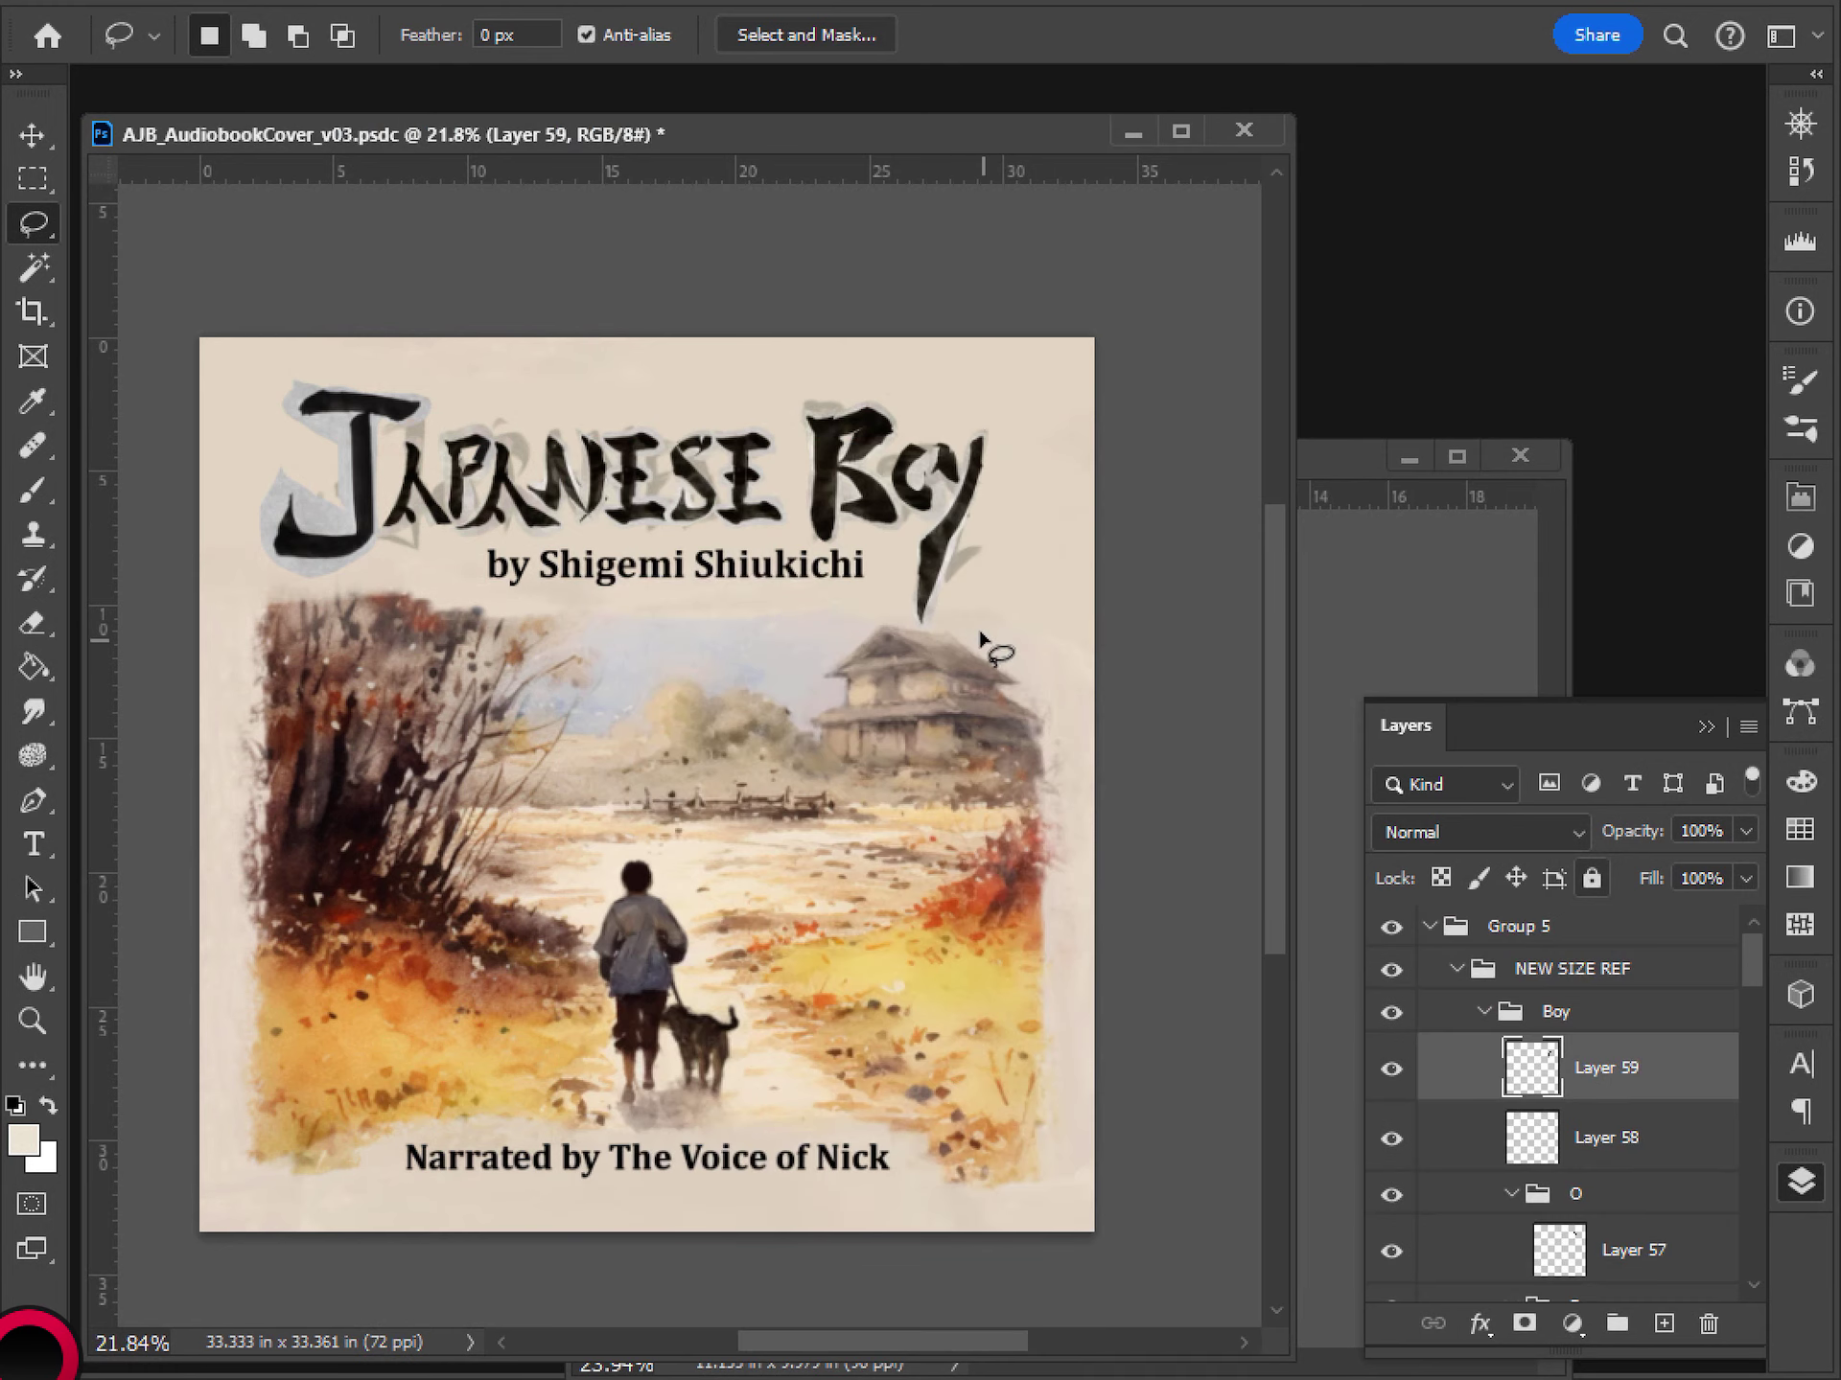
left_click(1343, 587)
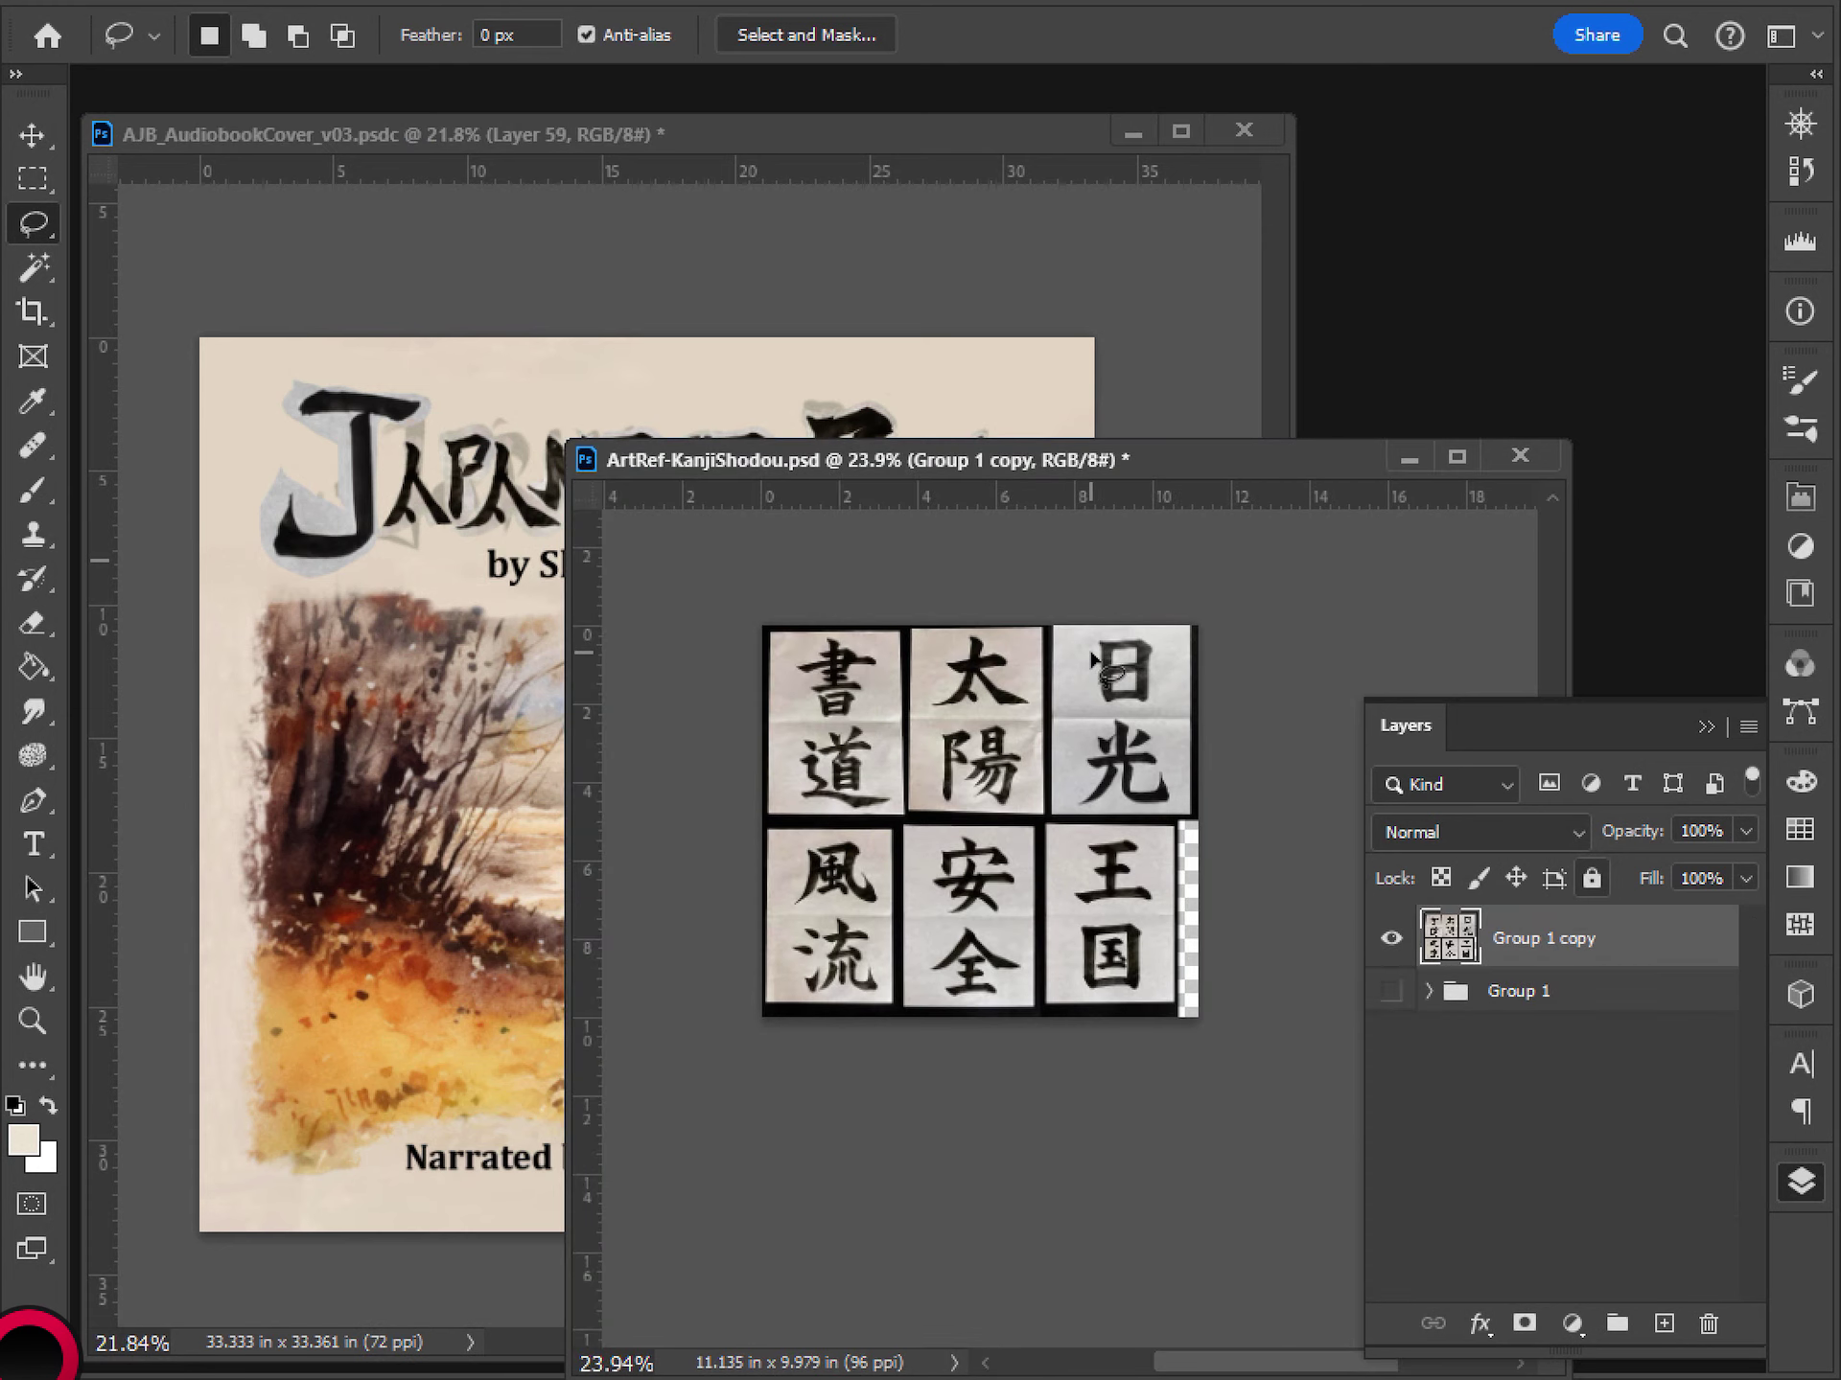
left_click(962, 266)
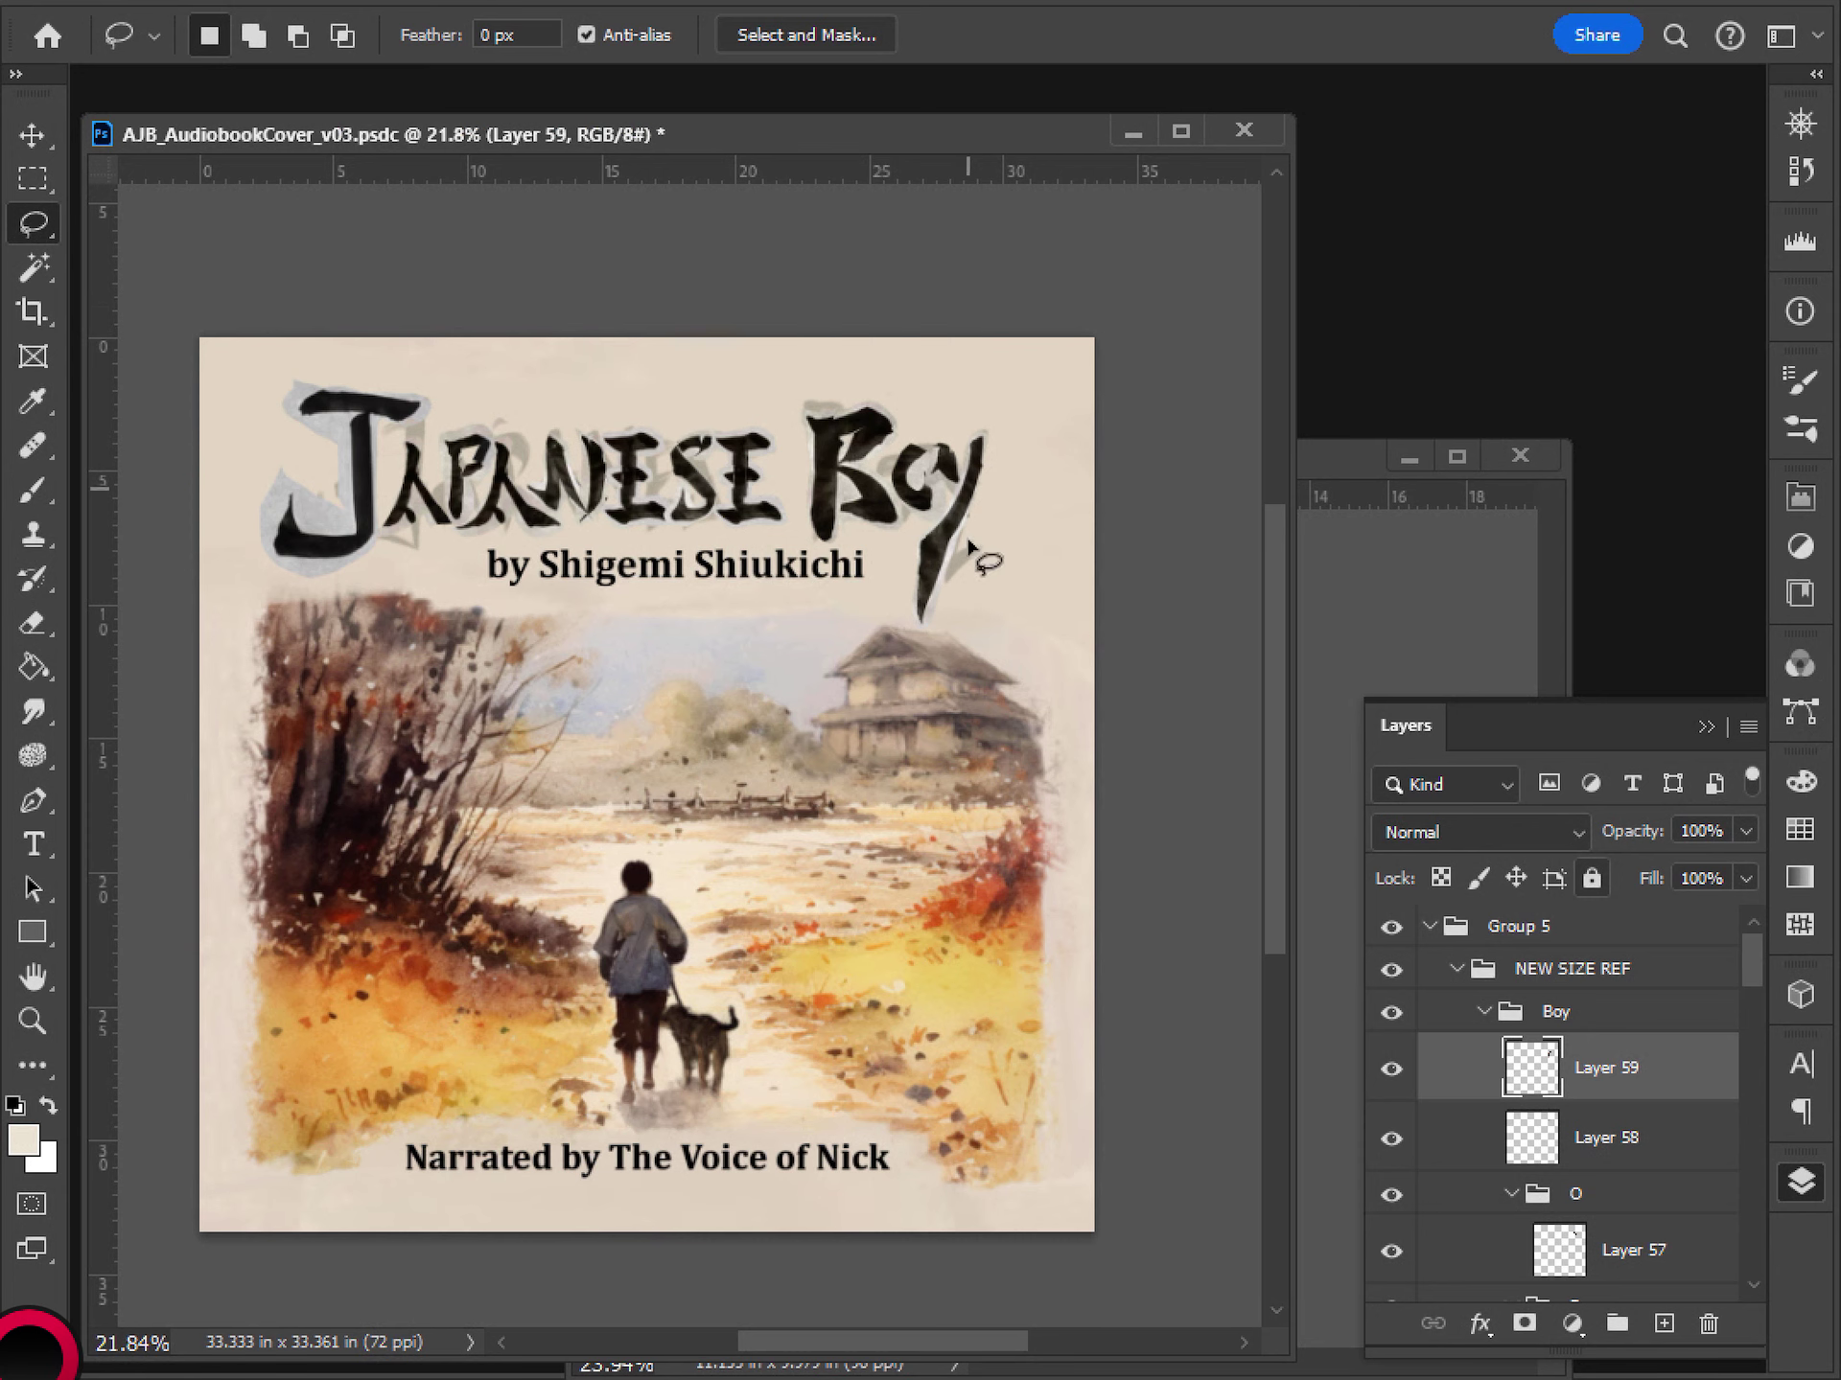
scroll(1005, 401, "down", 3)
scroll(966, 446, "up", 3)
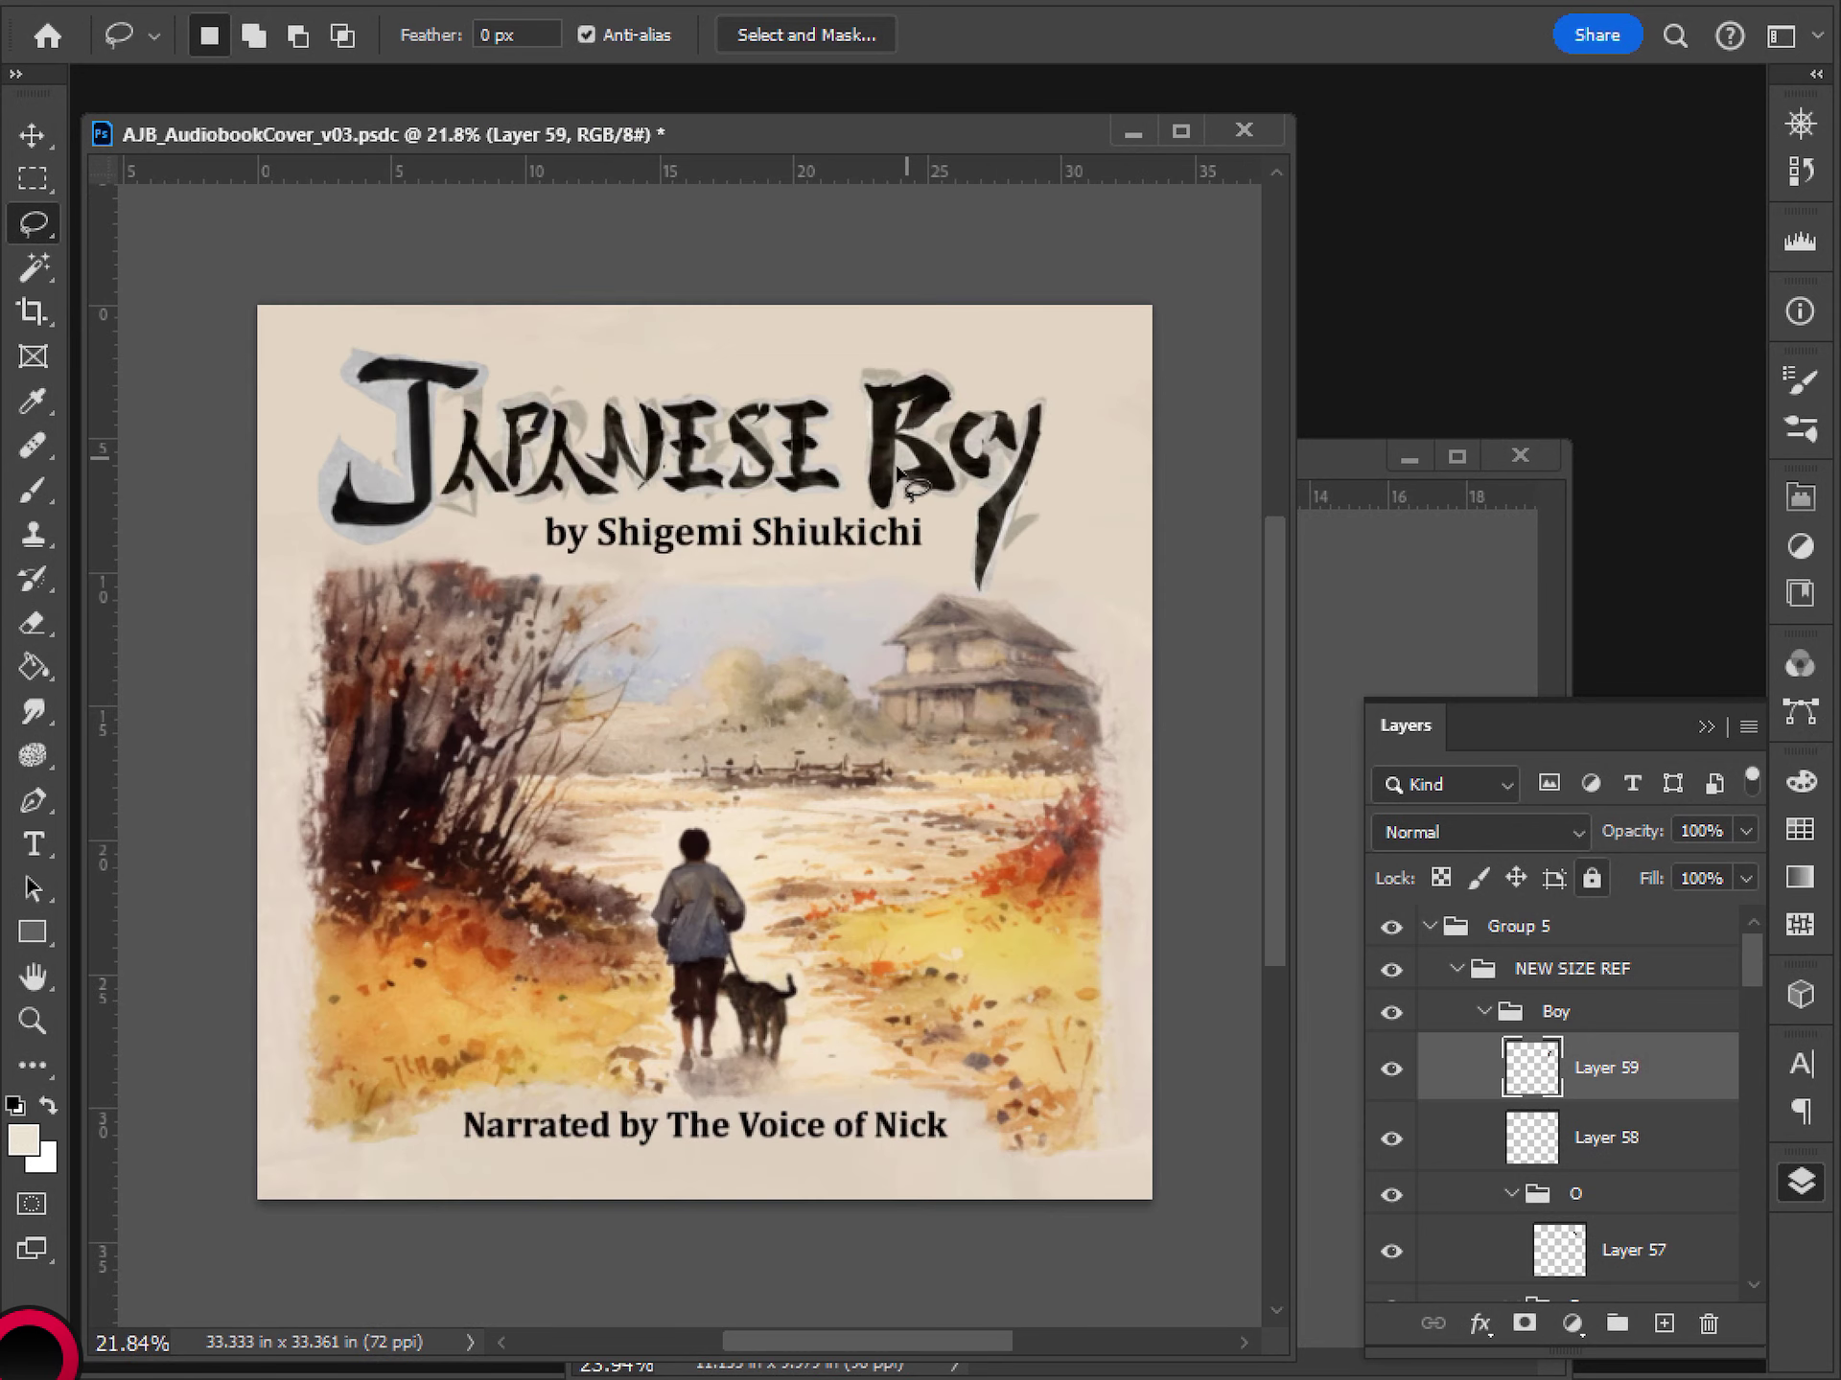
left_click(1356, 643)
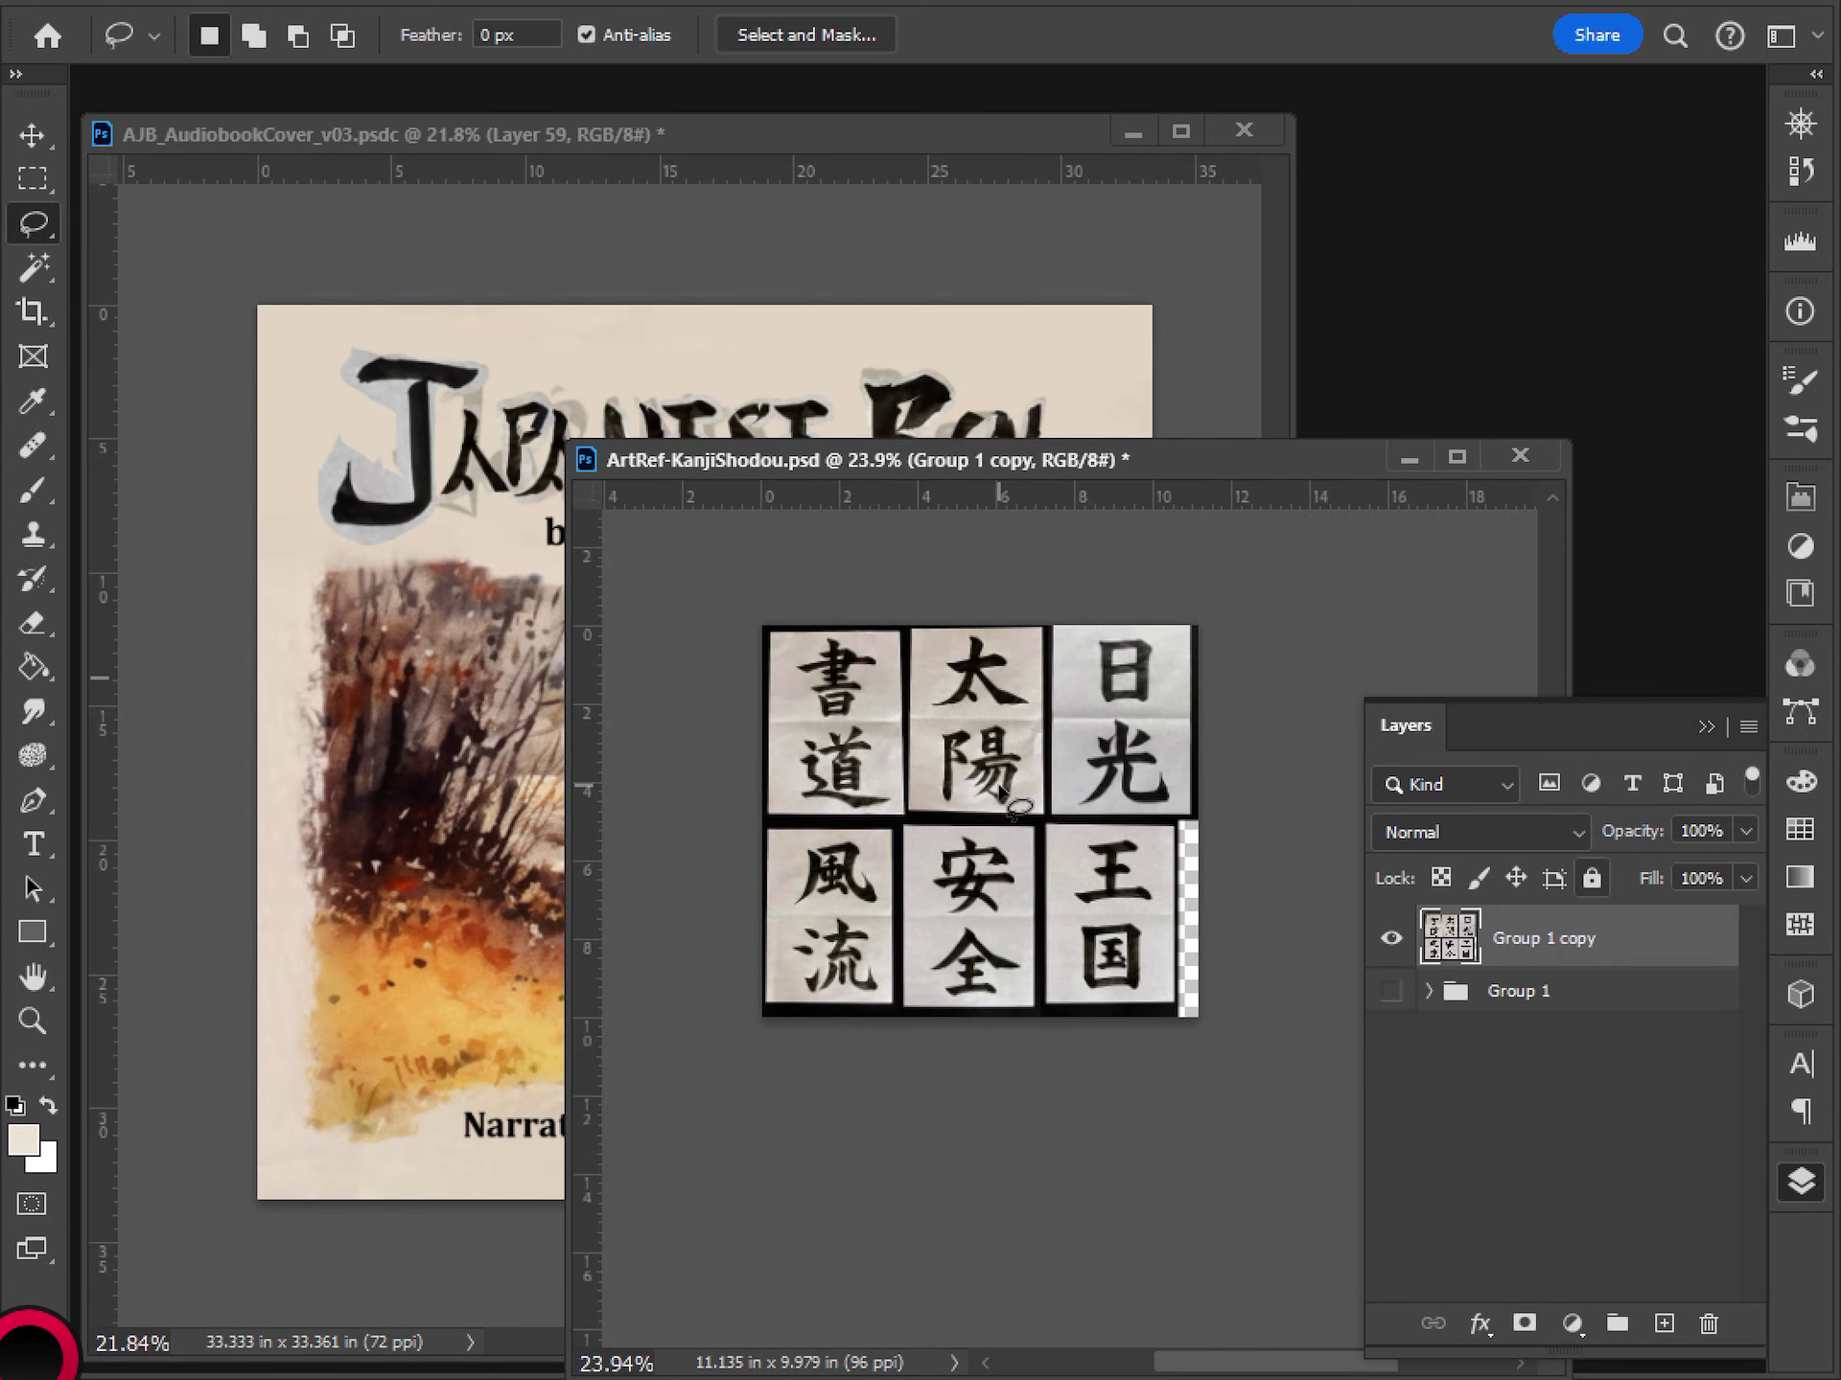
scroll(941, 869, "up", 3)
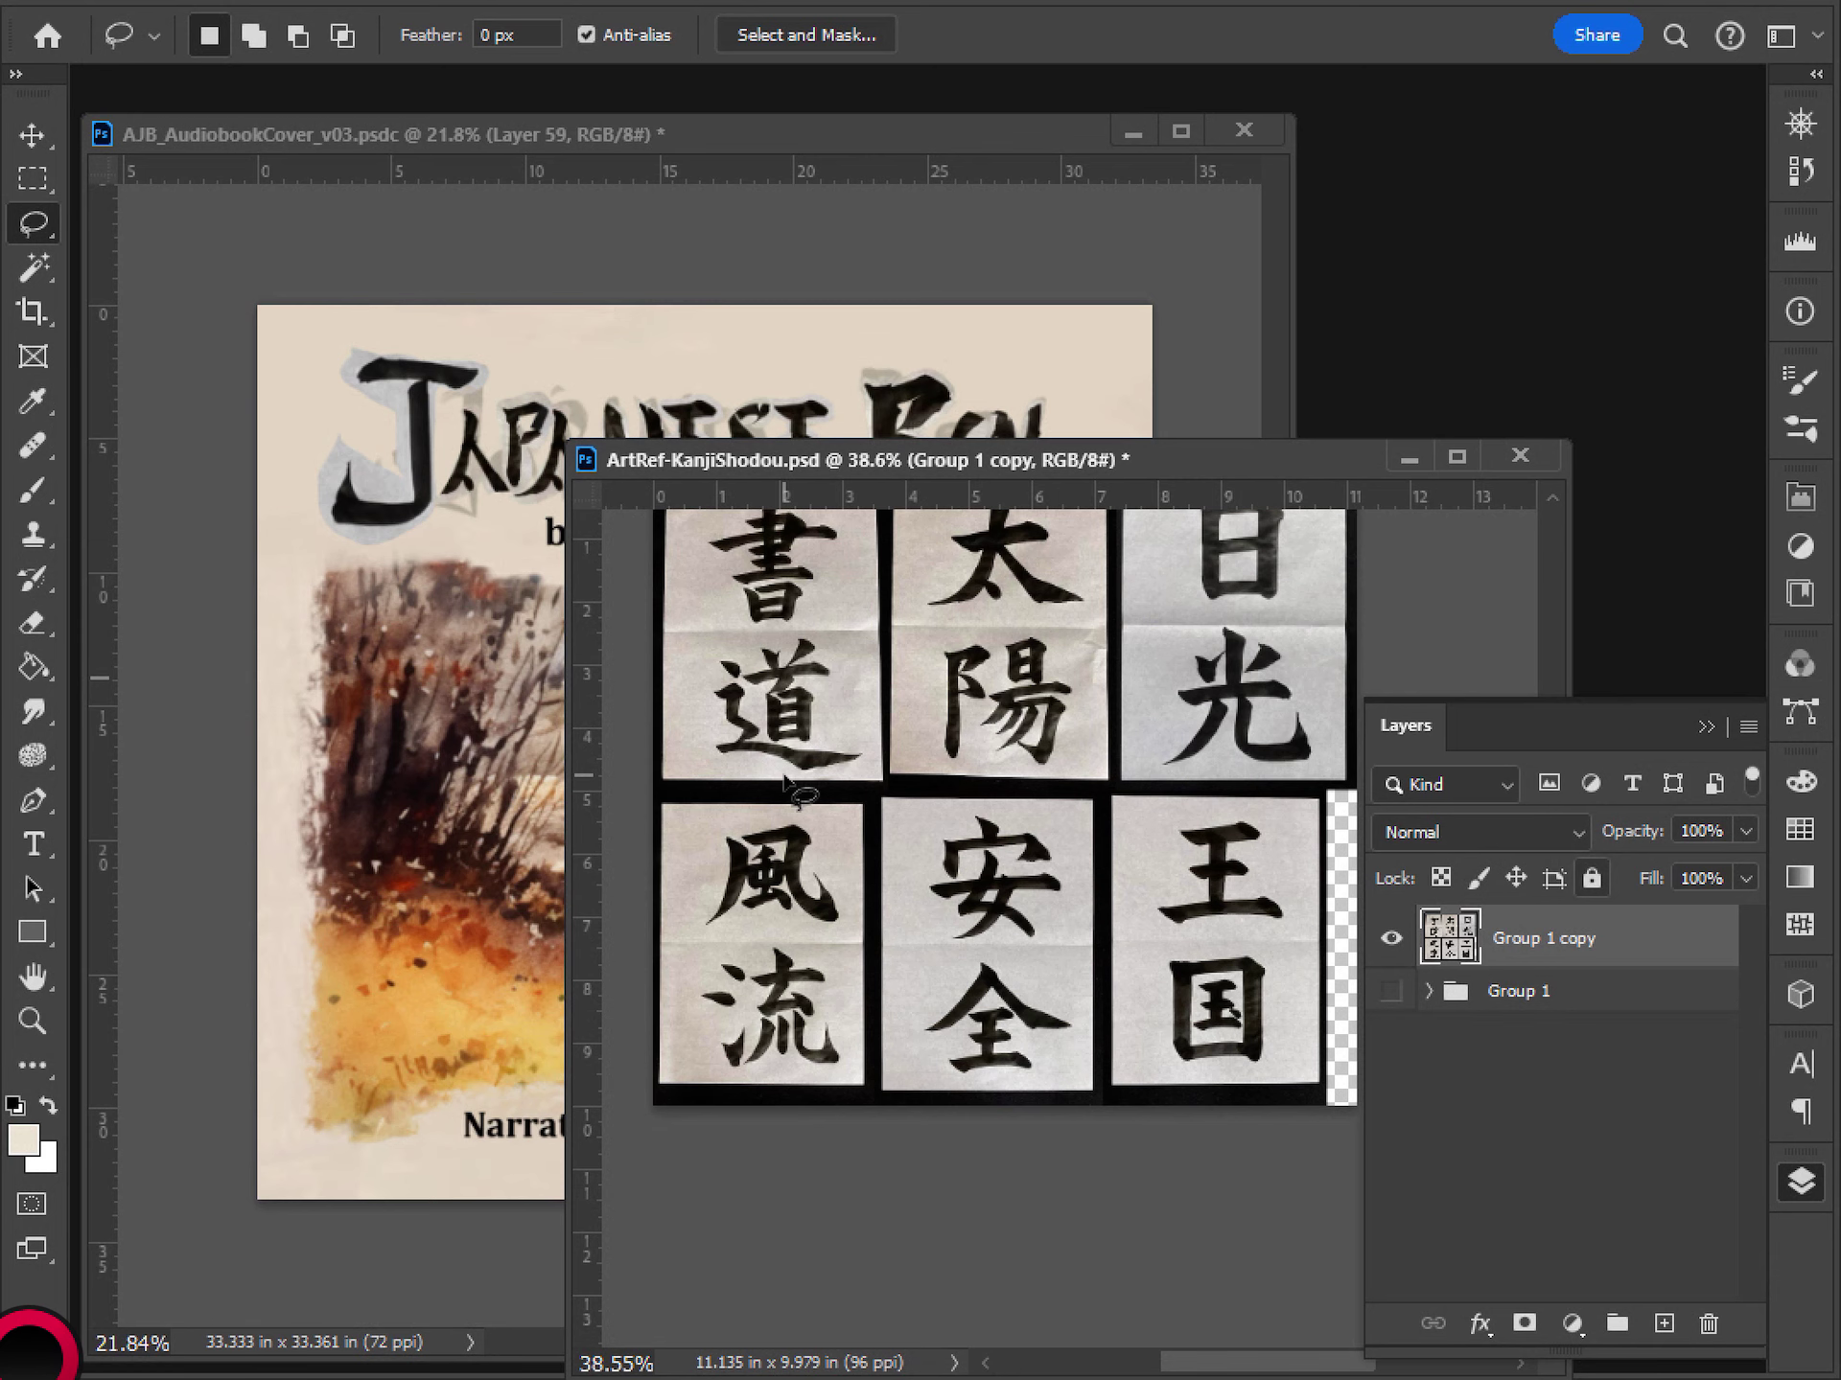
left_click(557, 334)
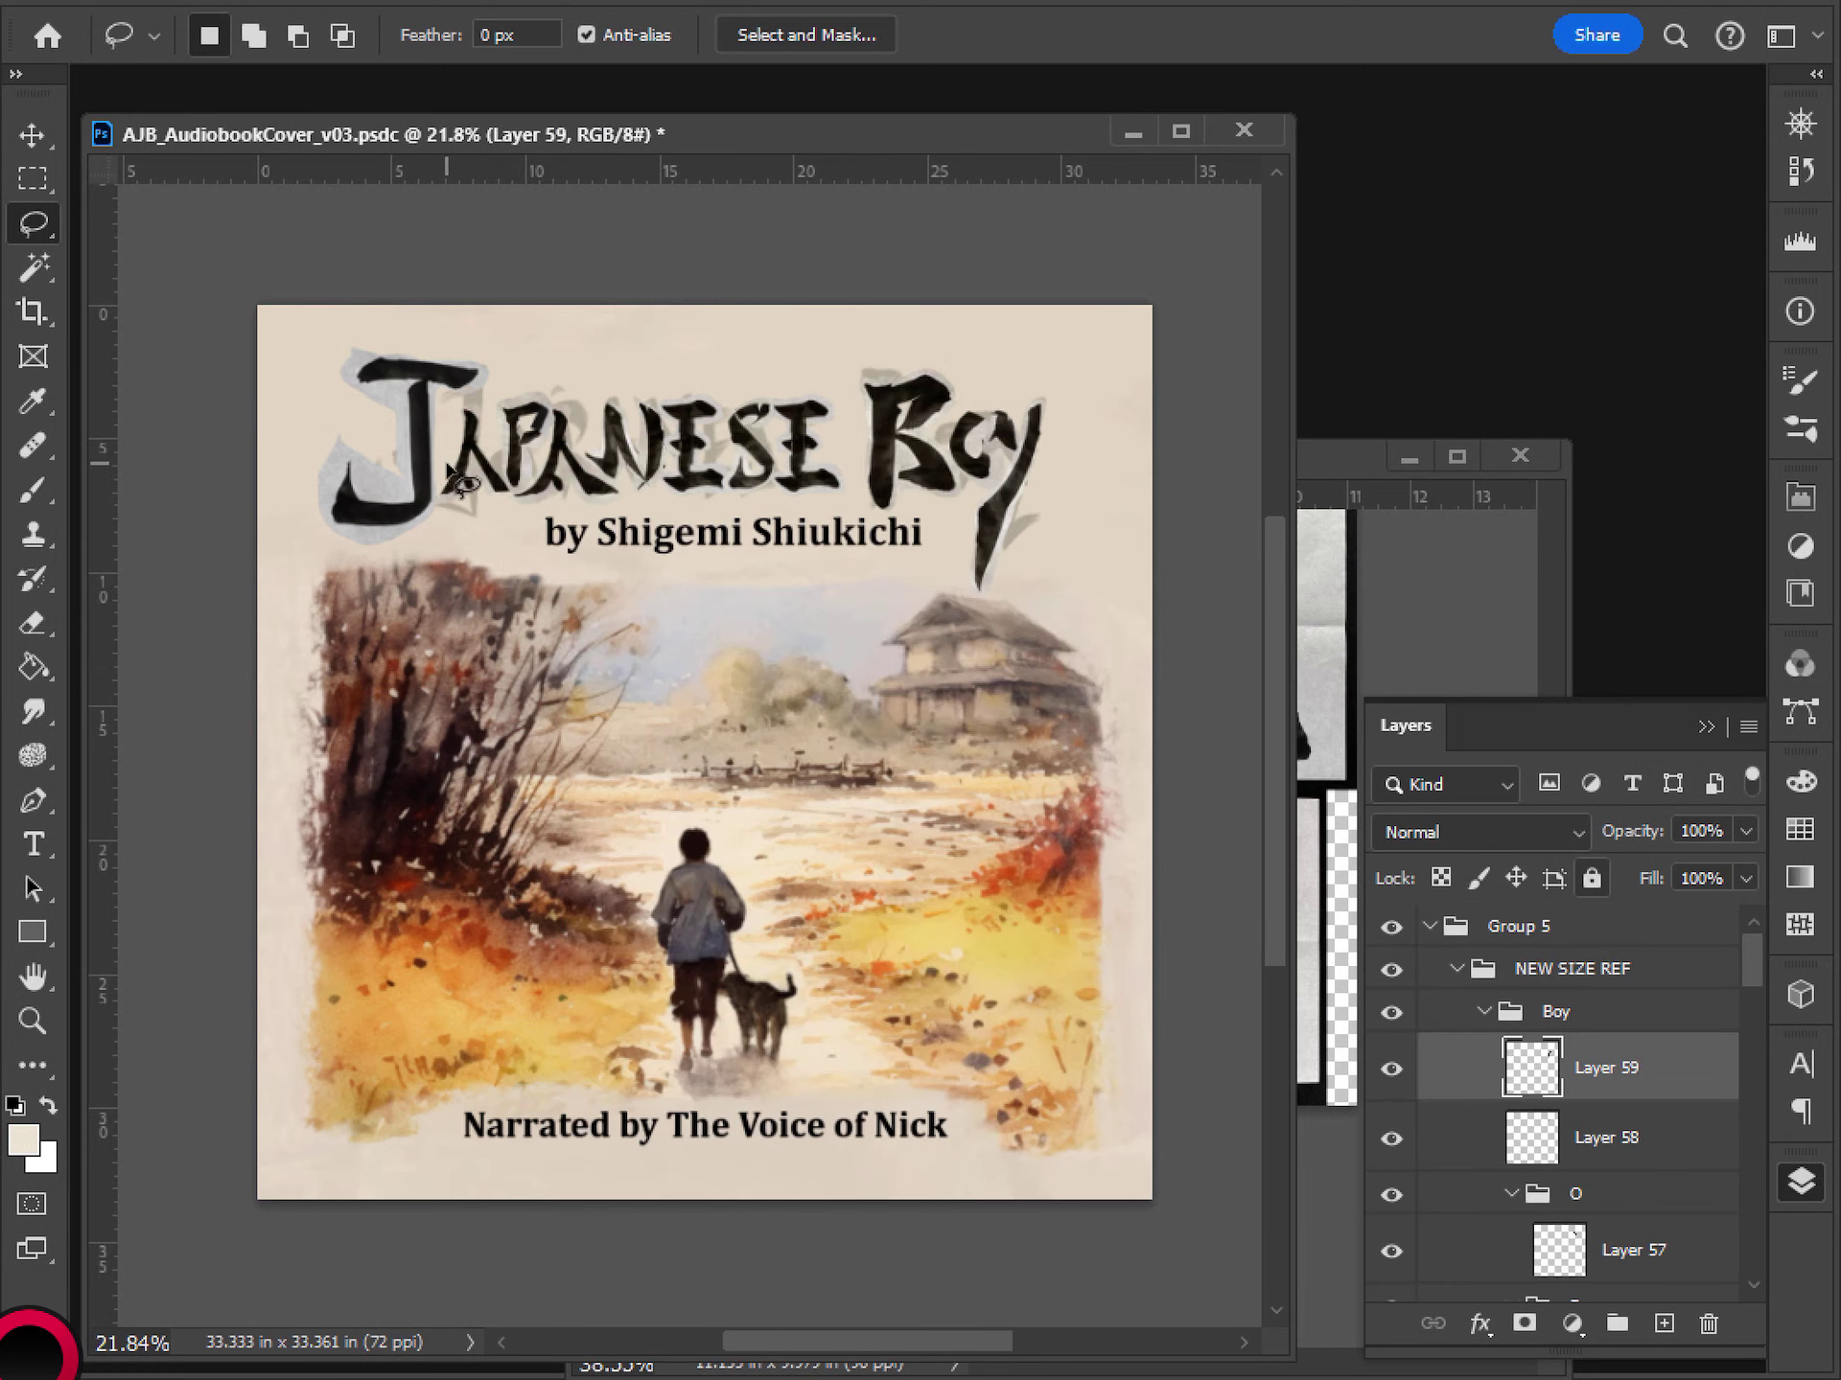
scroll(460, 489, "up", 2)
scroll(448, 479, "down", 4)
scroll(446, 476, "up", 4)
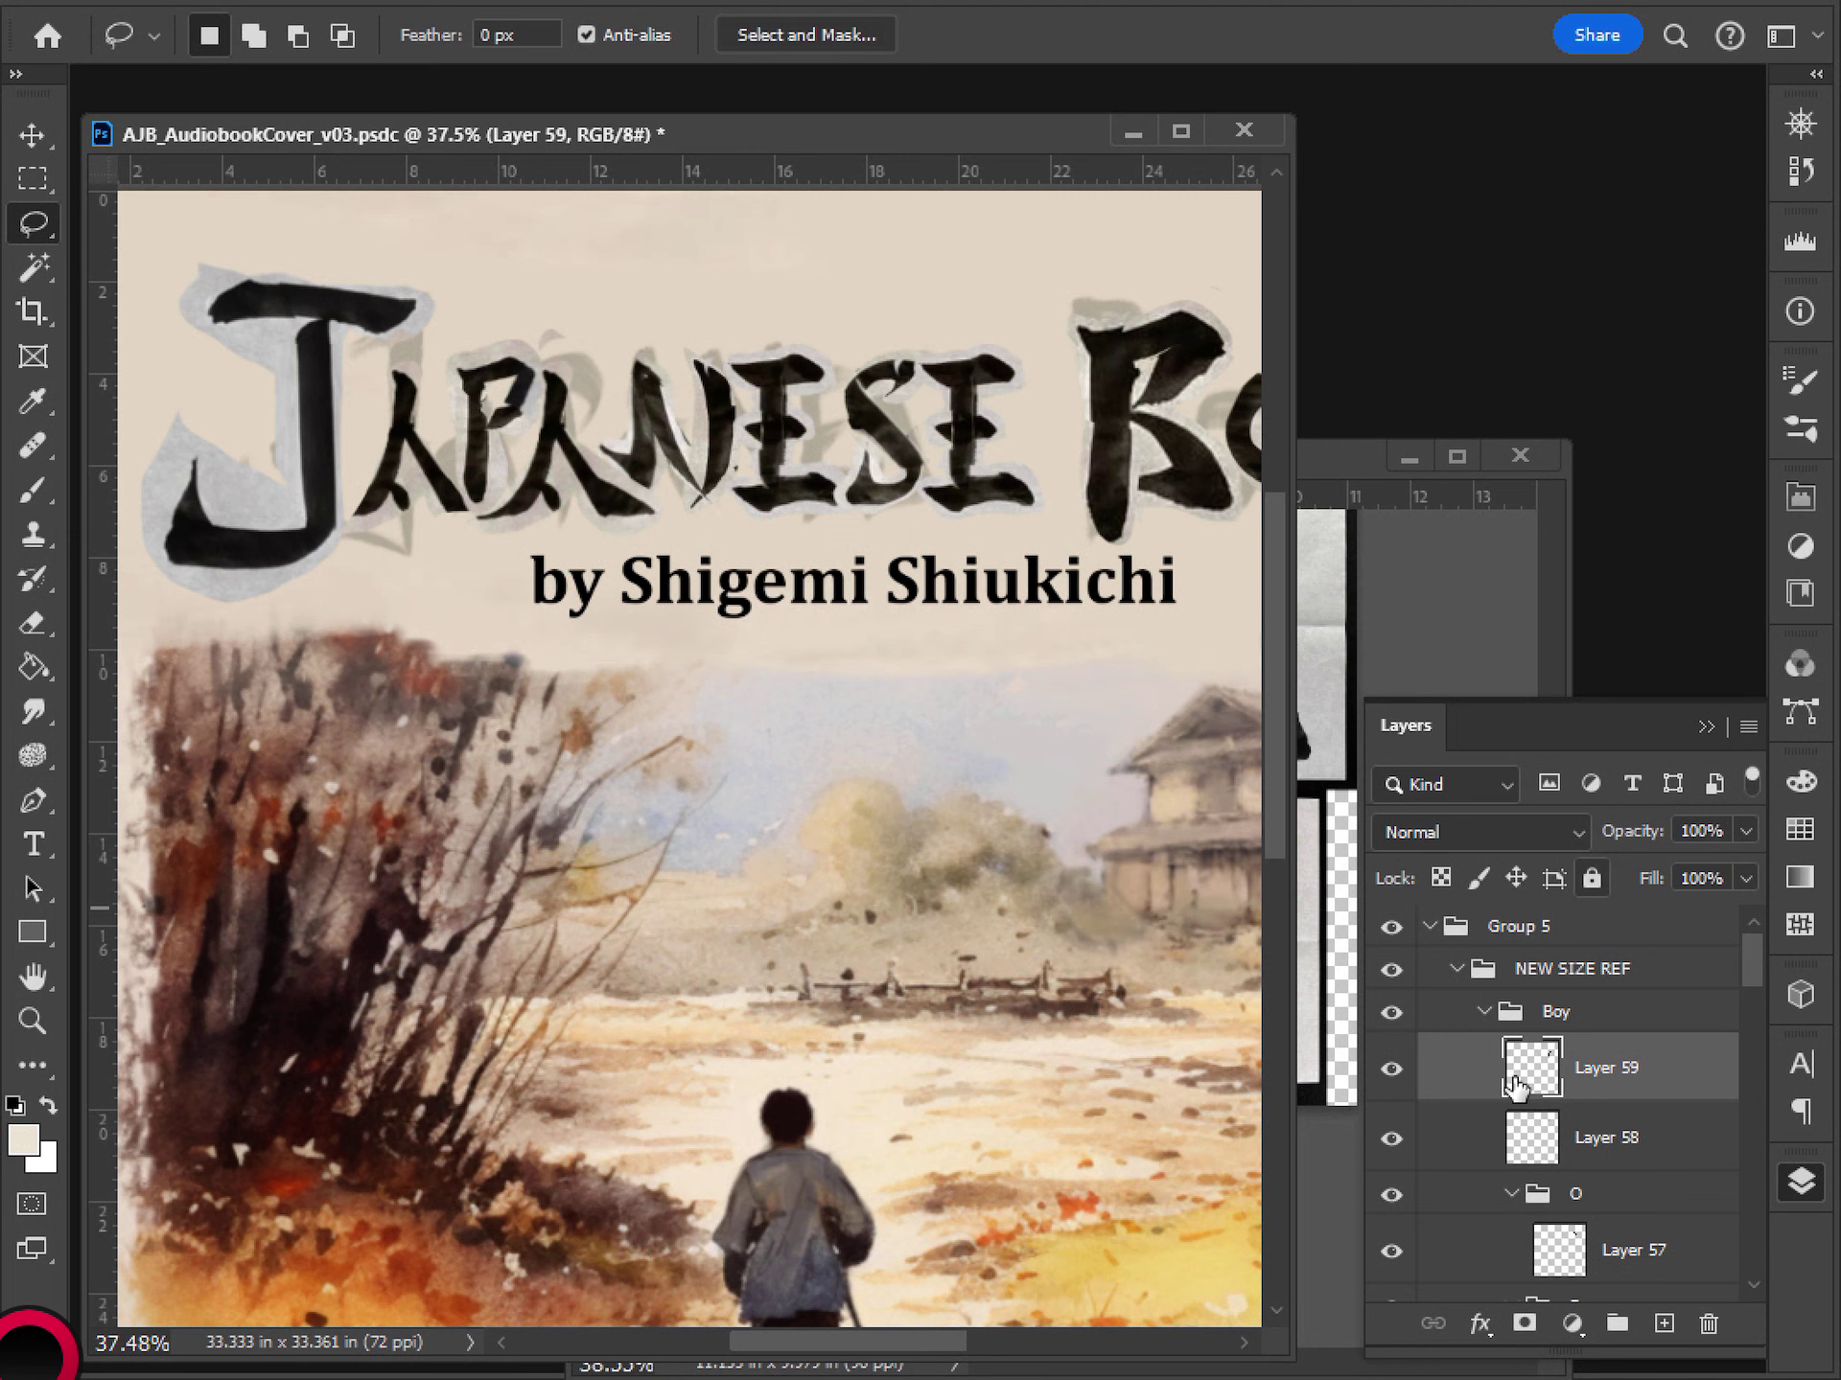
- Group Layer 58 and Layer 59, the two strokes of the last letter, and name the group Y
left_click(1627, 1161, "shift")
left_click(1615, 1325)
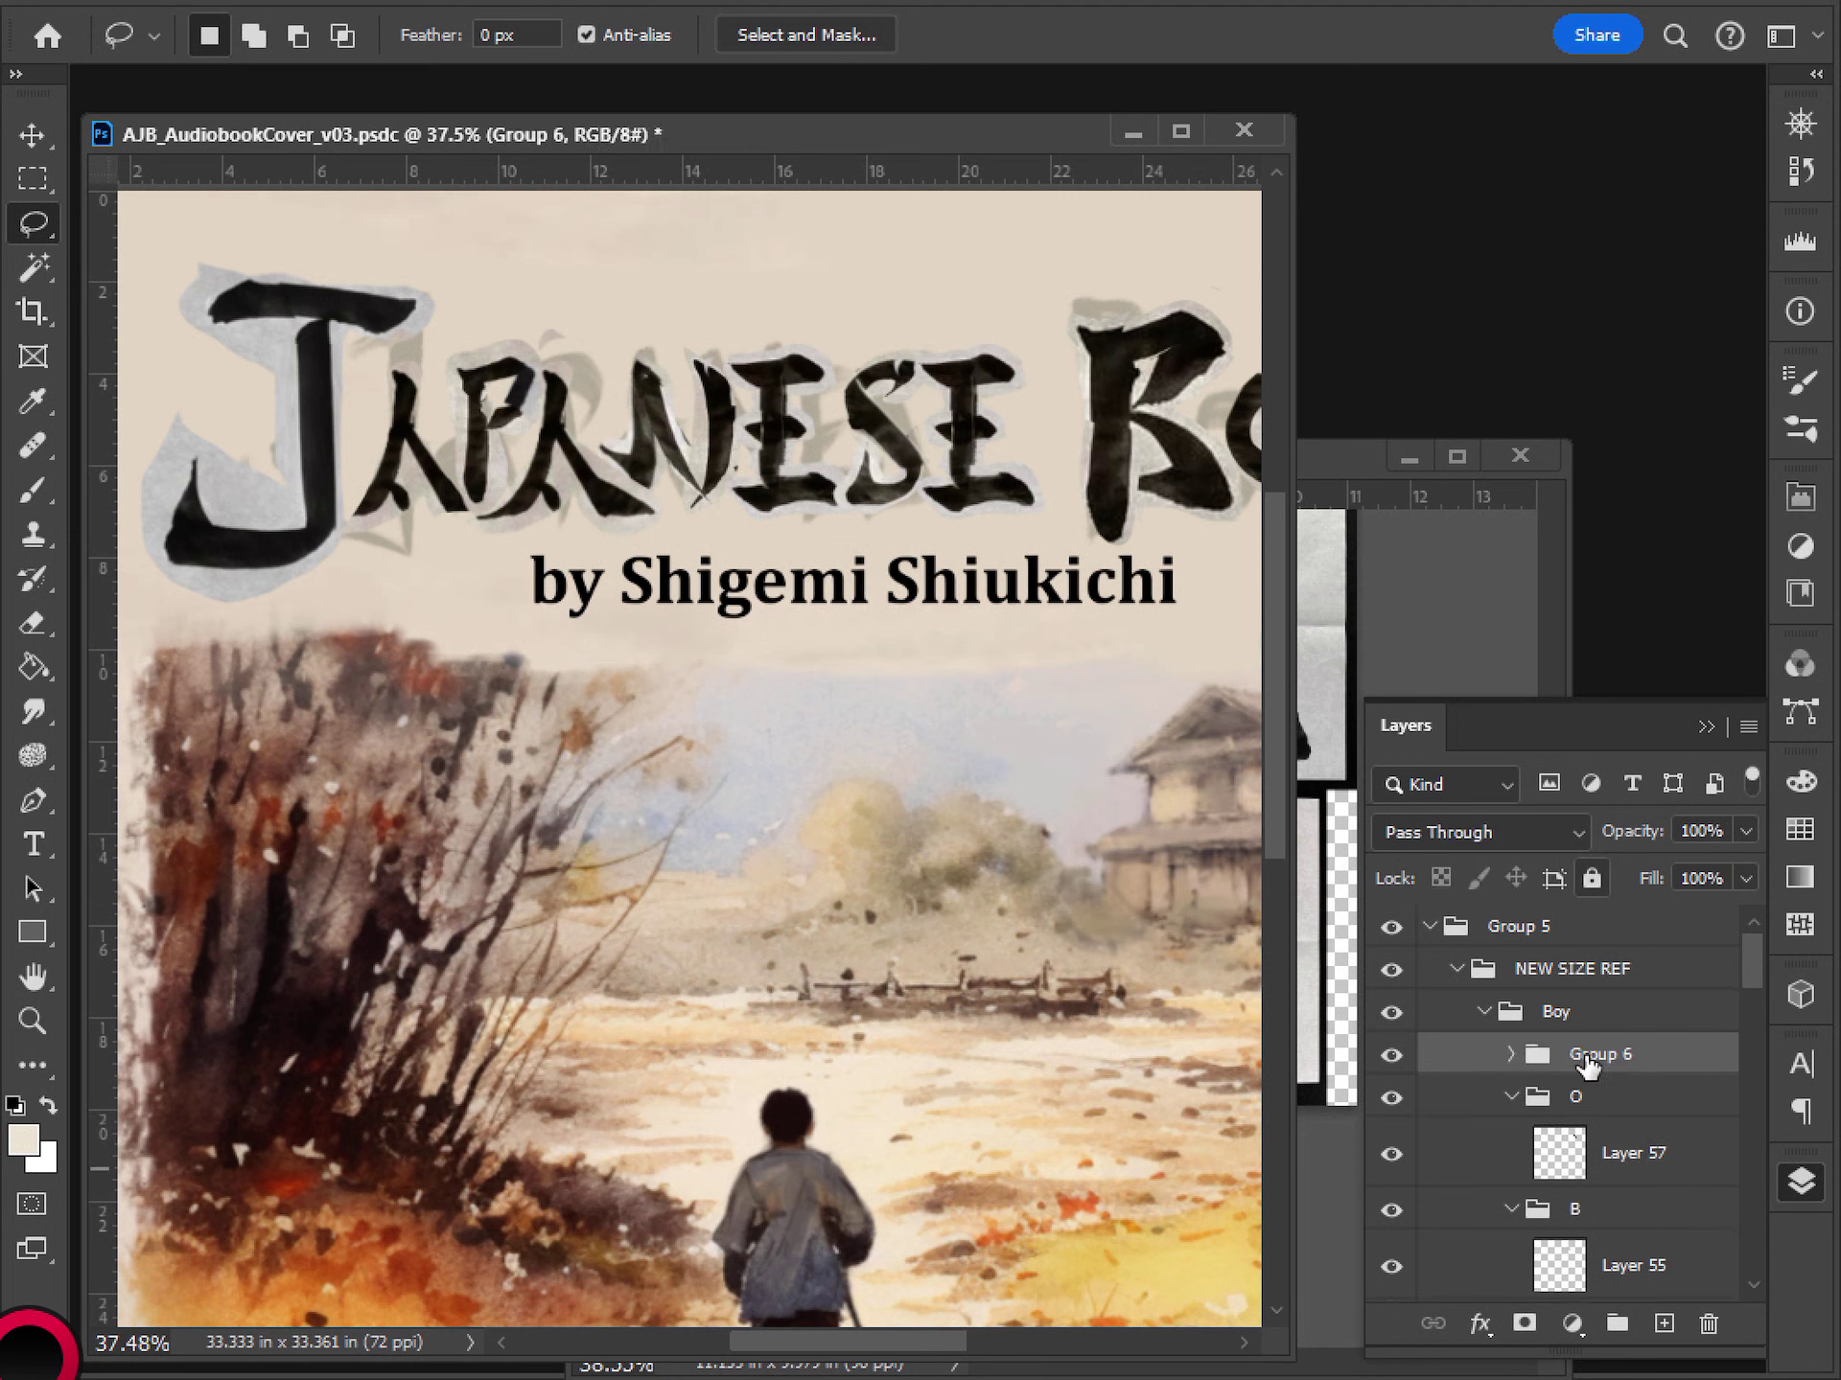
double_click(1591, 1053)
type("Y")
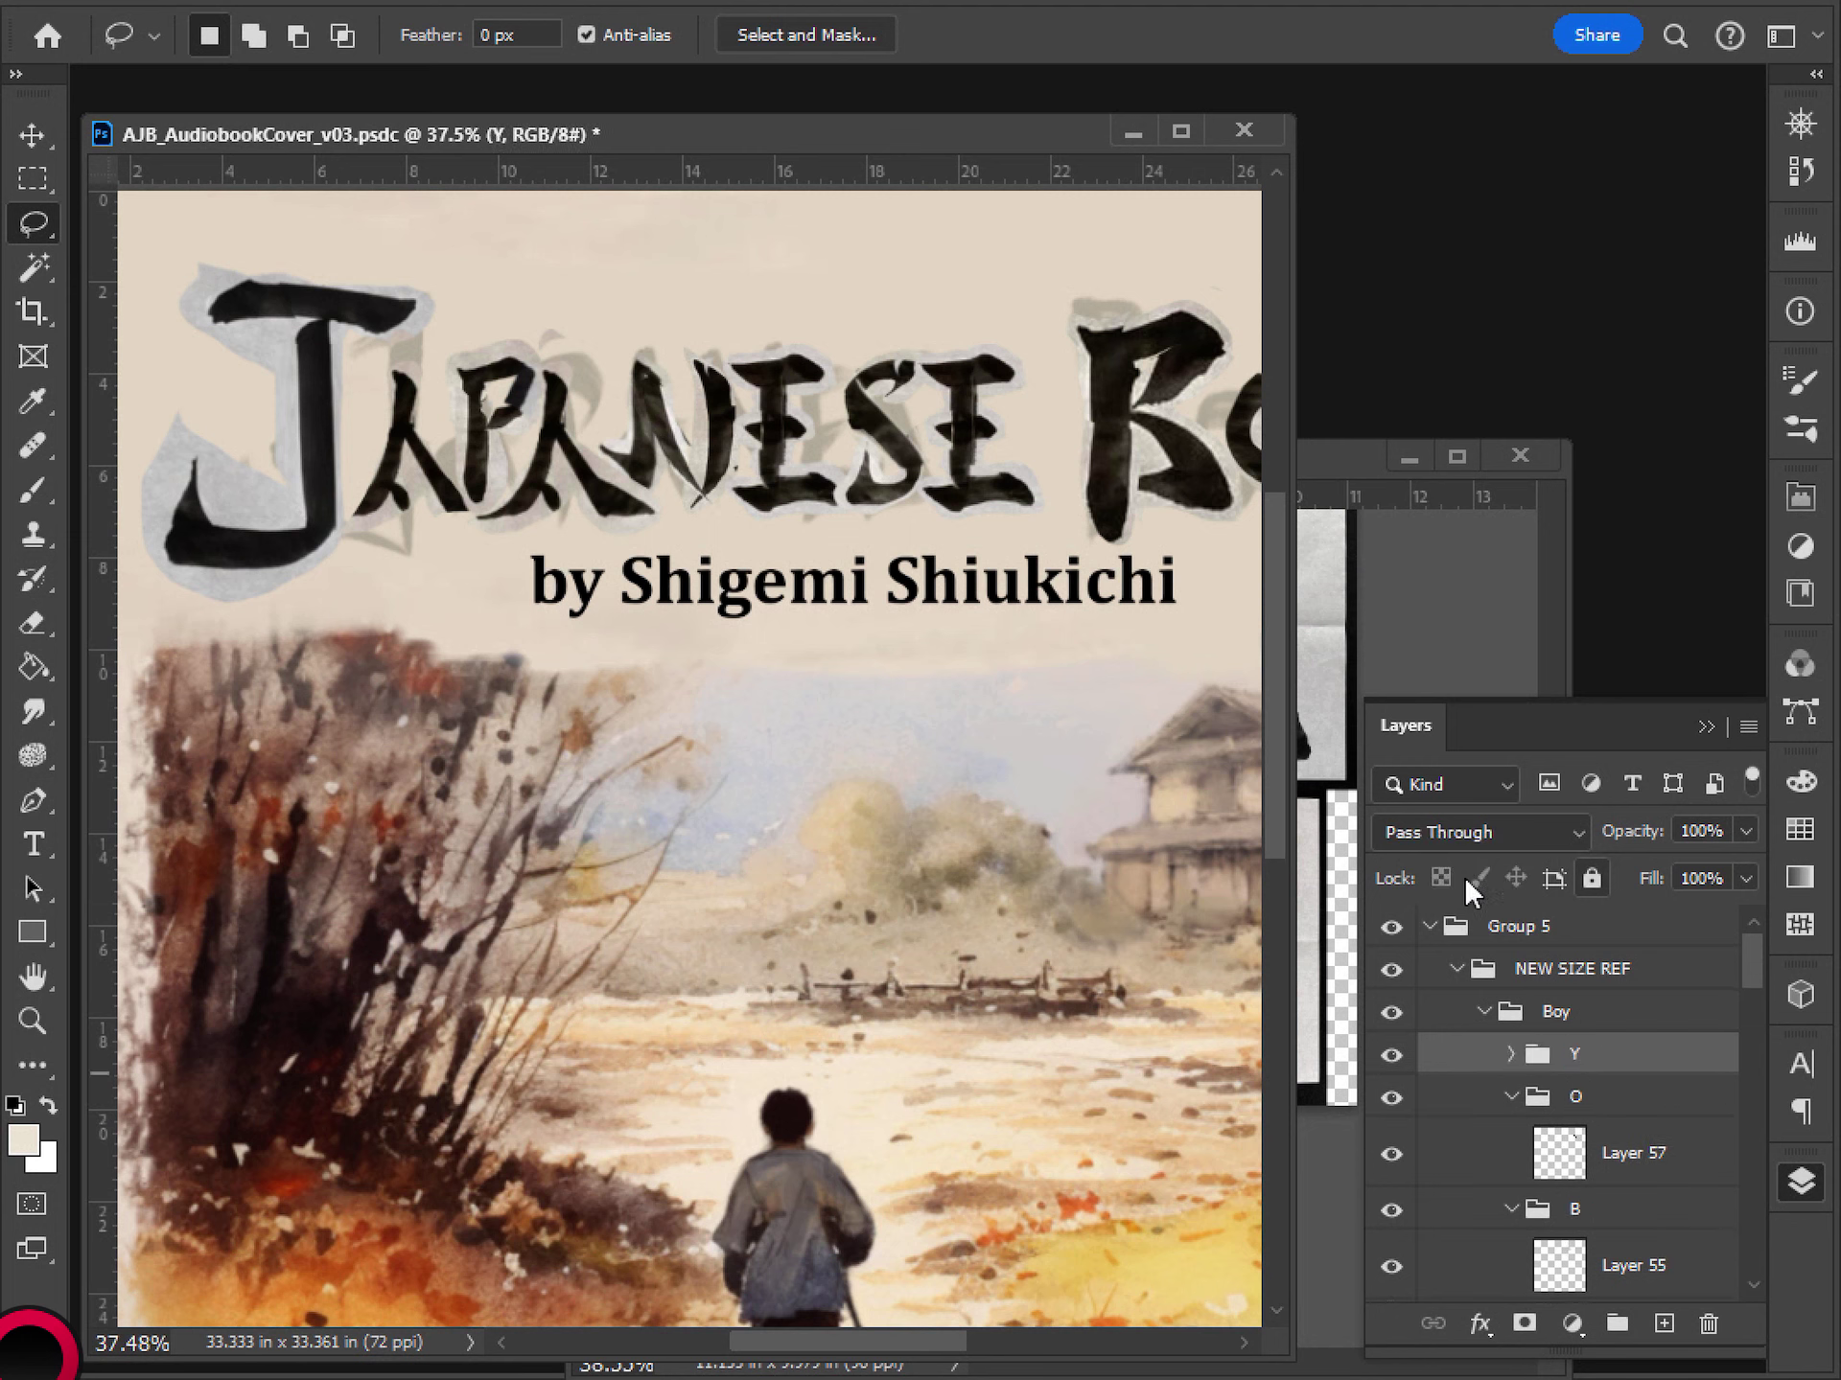
key("Return")
- Collapse the O and B letter groups and expand the Japanese group to reach its letter groups
left_click(1510, 1097)
left_click(1519, 1145)
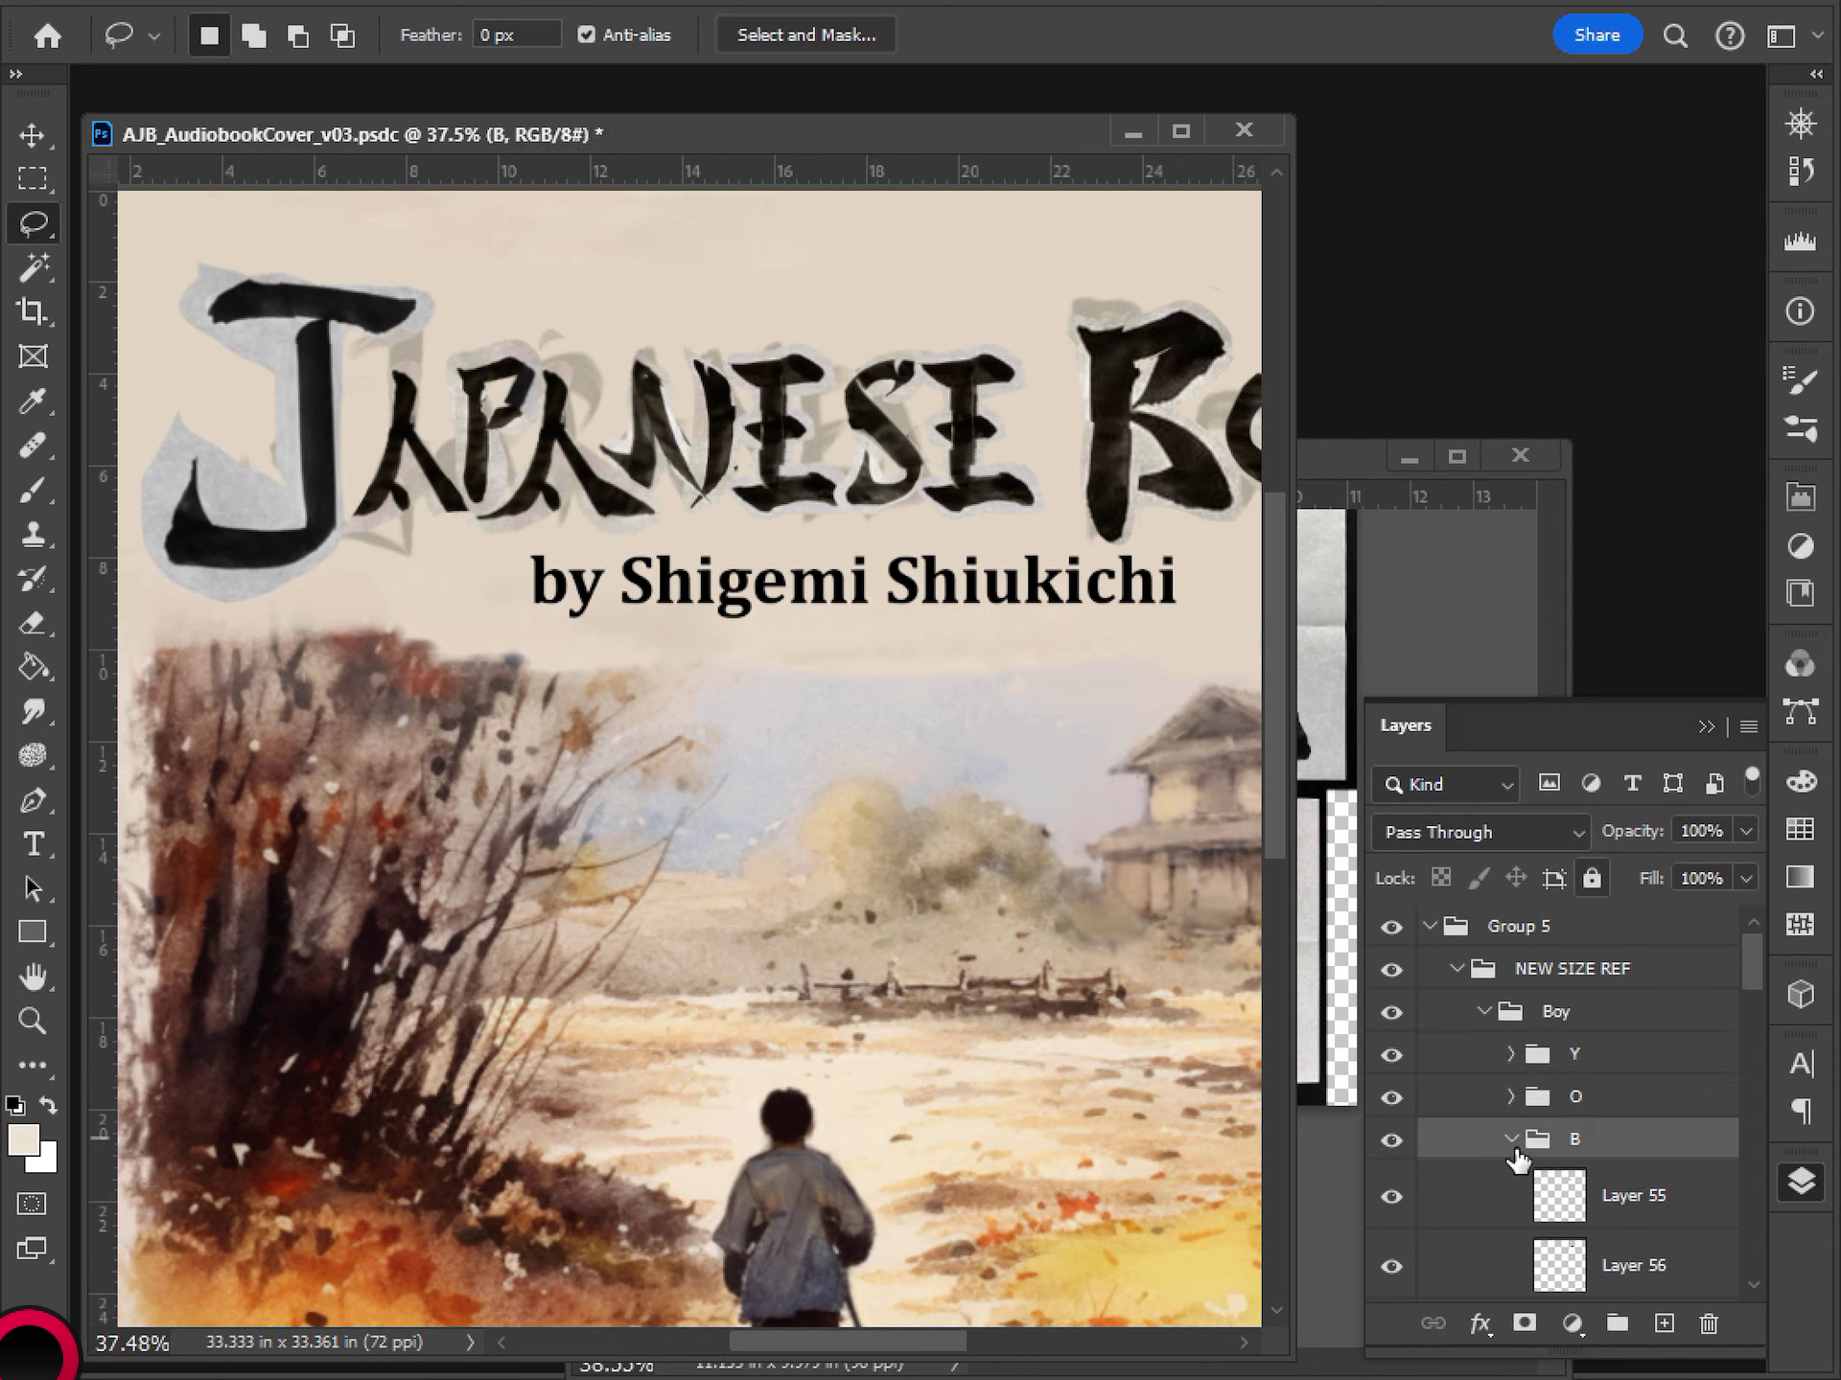
left_click(1511, 1139)
left_click(1483, 1182)
scroll(1495, 1103, "down", 5)
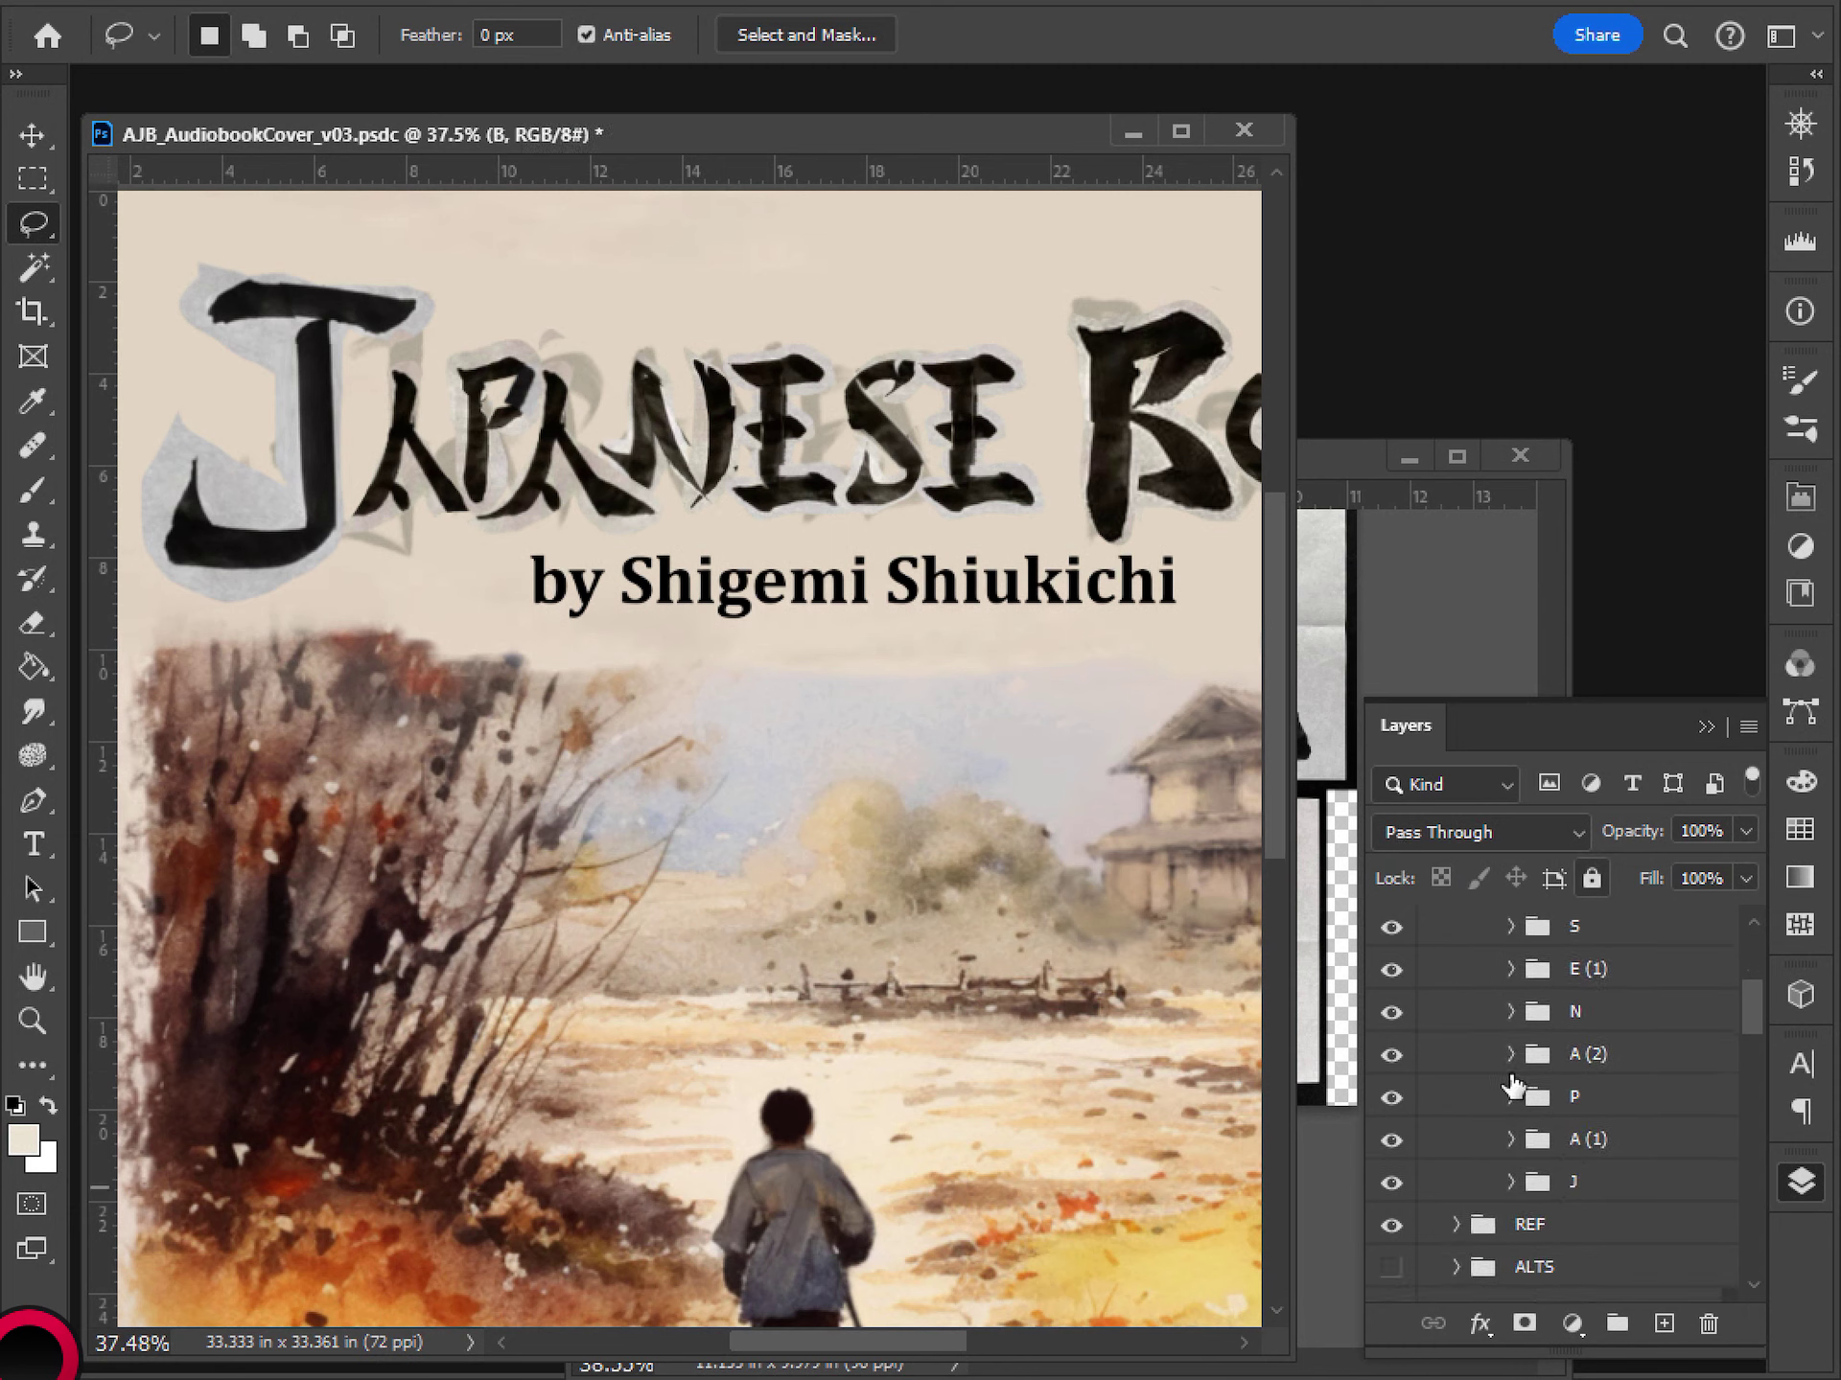
- Expand the N letter group in "Japanese" and hide its stroke layers Layer 45 and Layer 44
left_click(1510, 1012)
left_click(1391, 1069)
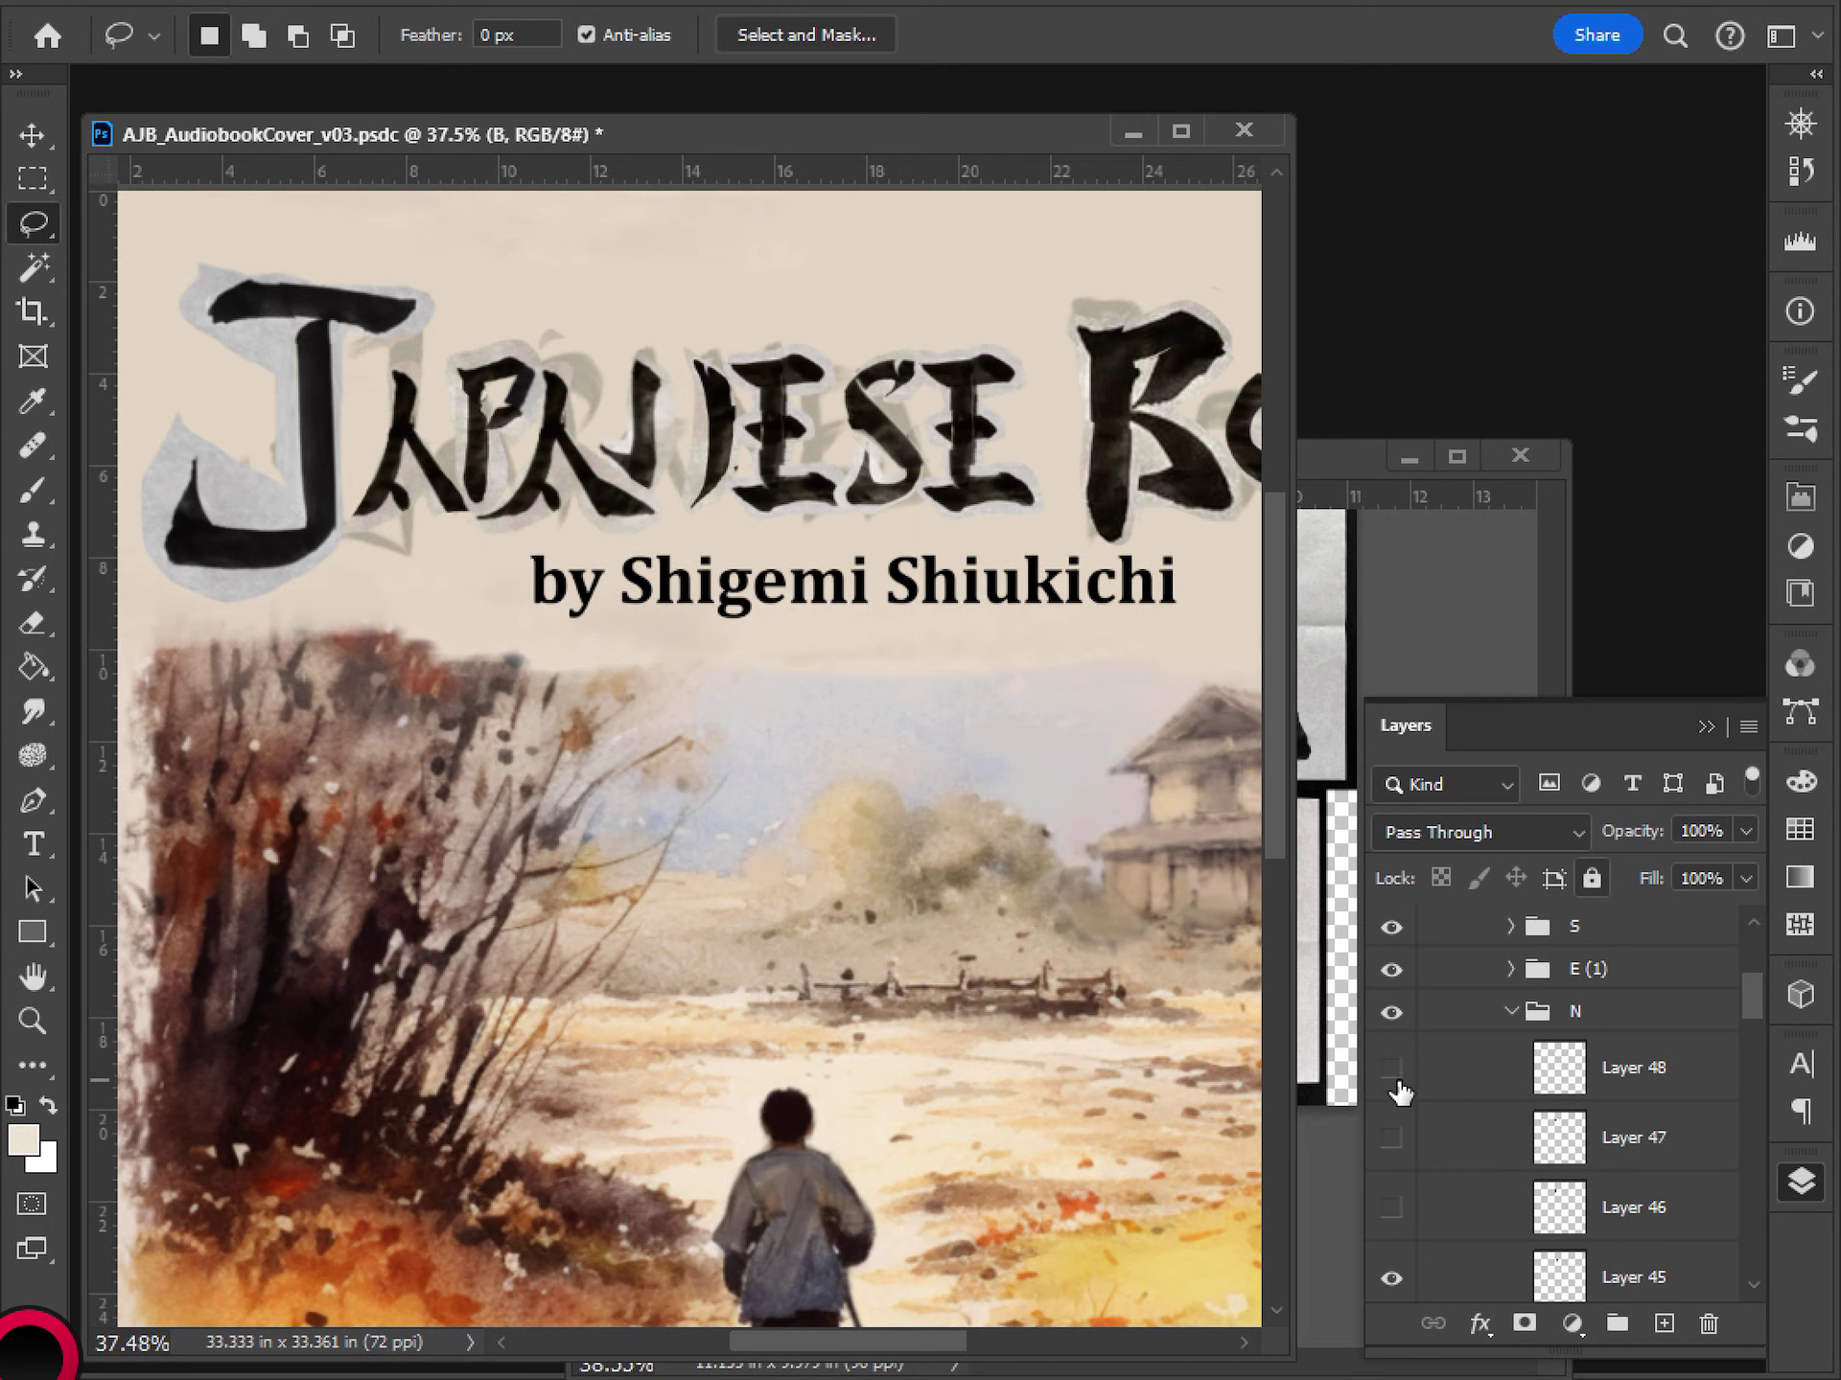
left_click(1391, 1069)
left_click(1391, 1277)
scroll(1553, 1189, "down", 3)
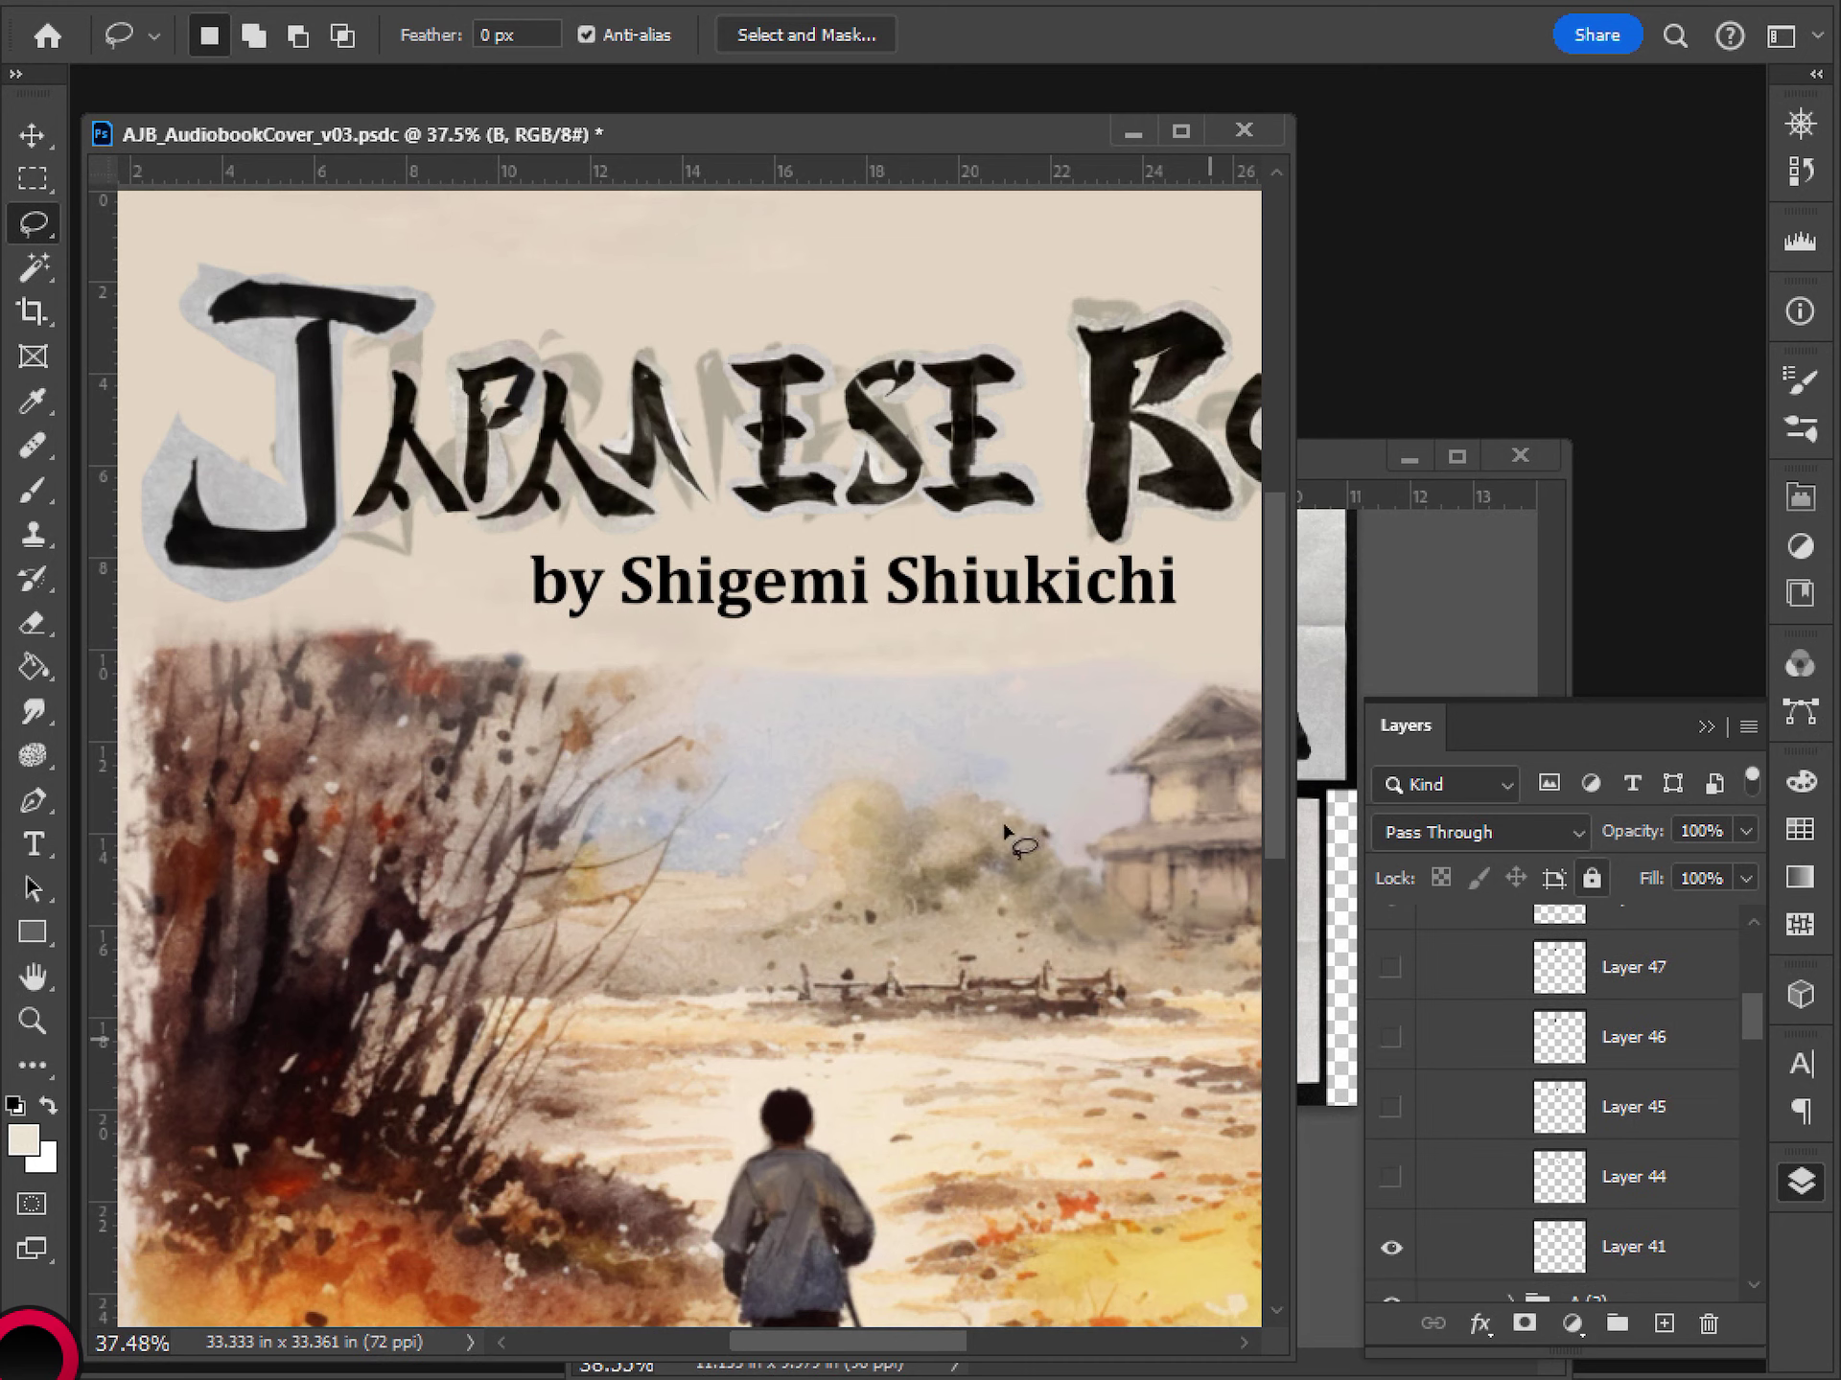
scroll(757, 556, "down", 5)
scroll(752, 567, "up", 3)
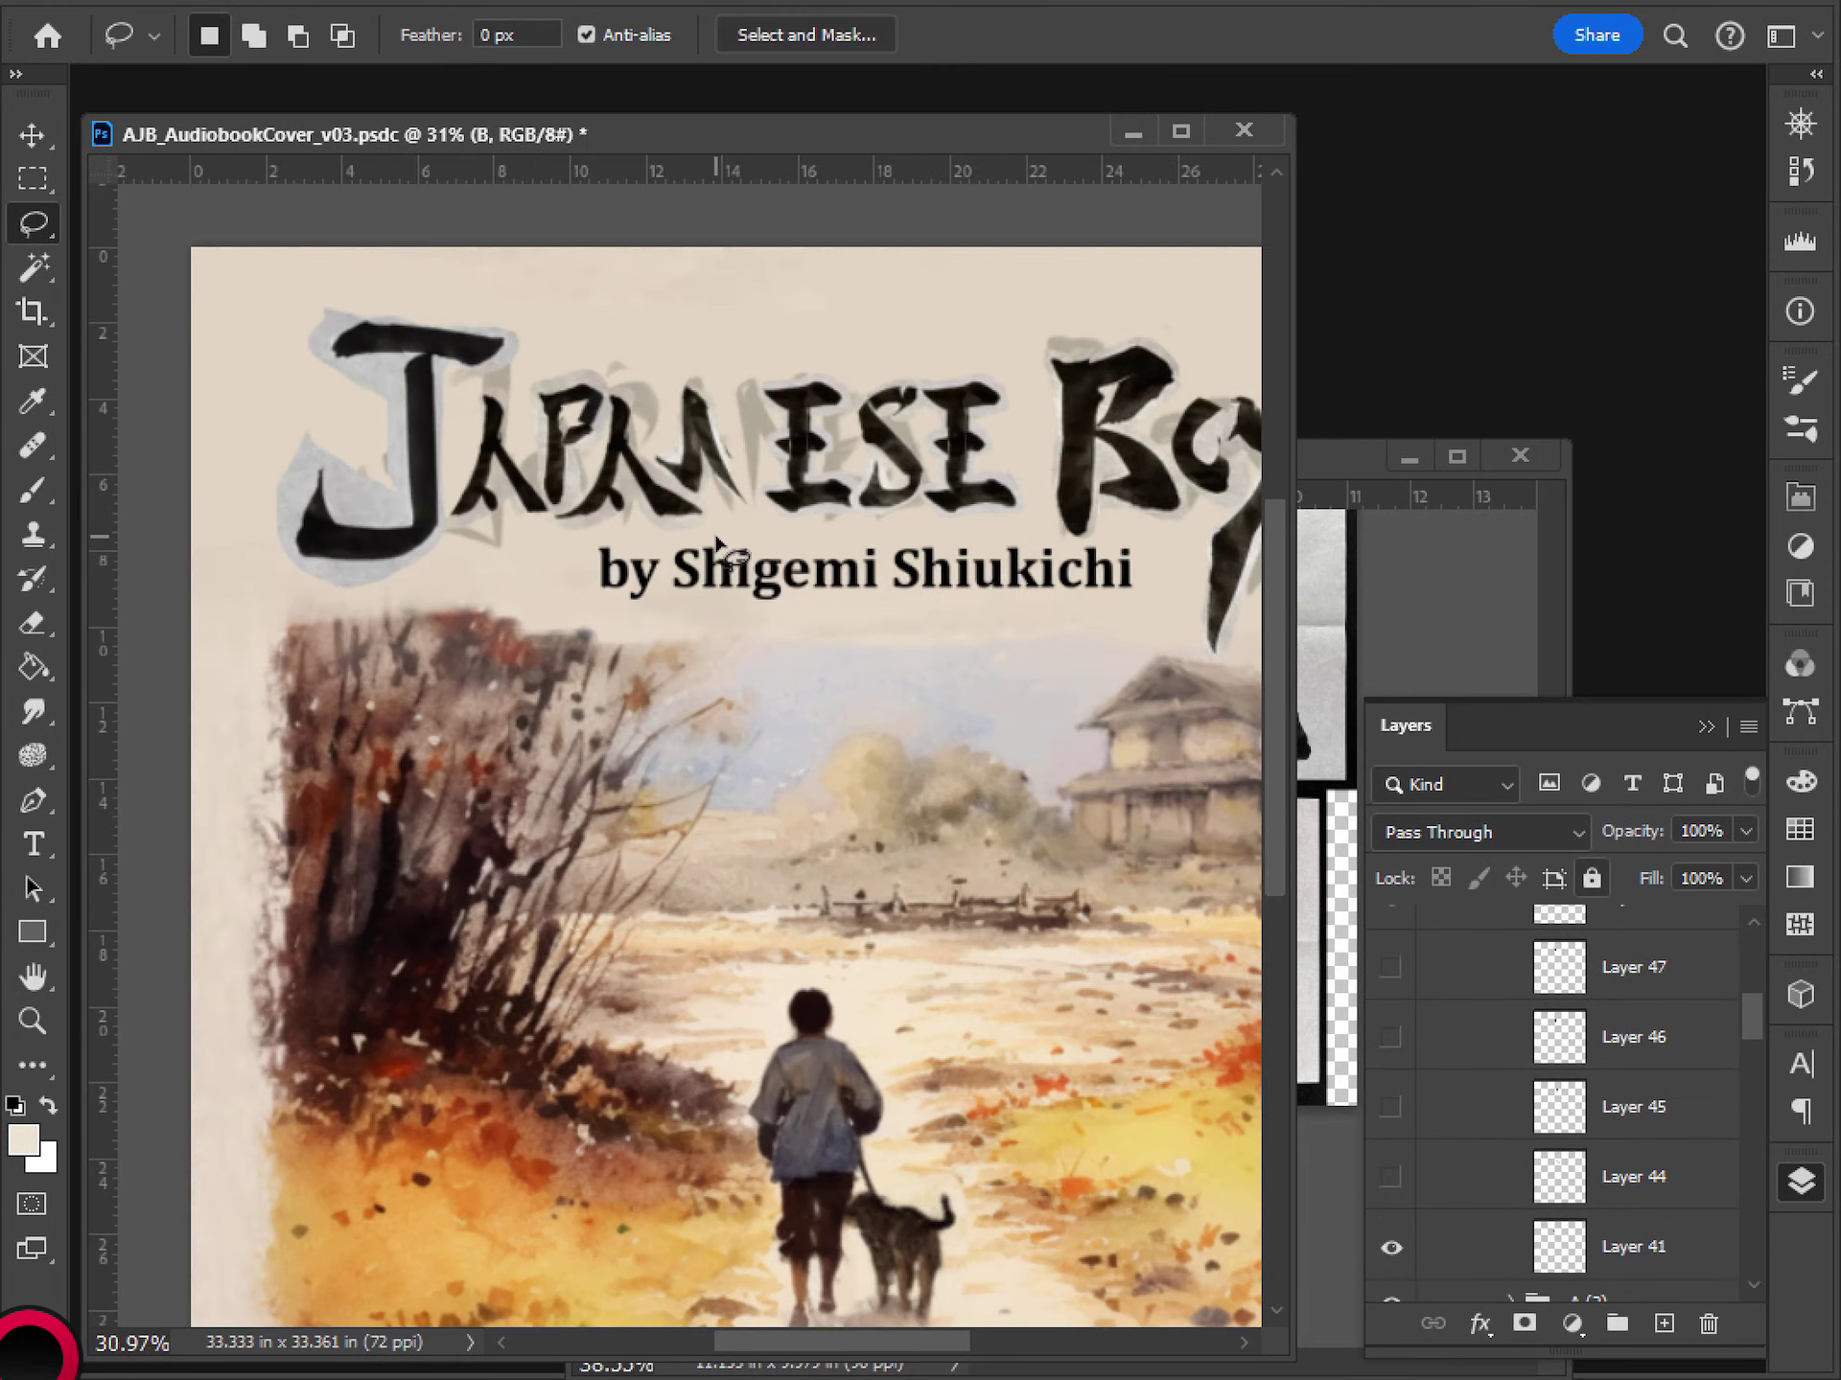
- Lasso the long horizontal stroke of the 安 kanji in the reference sheet and paste a copy into the cover document
left_click(1326, 460)
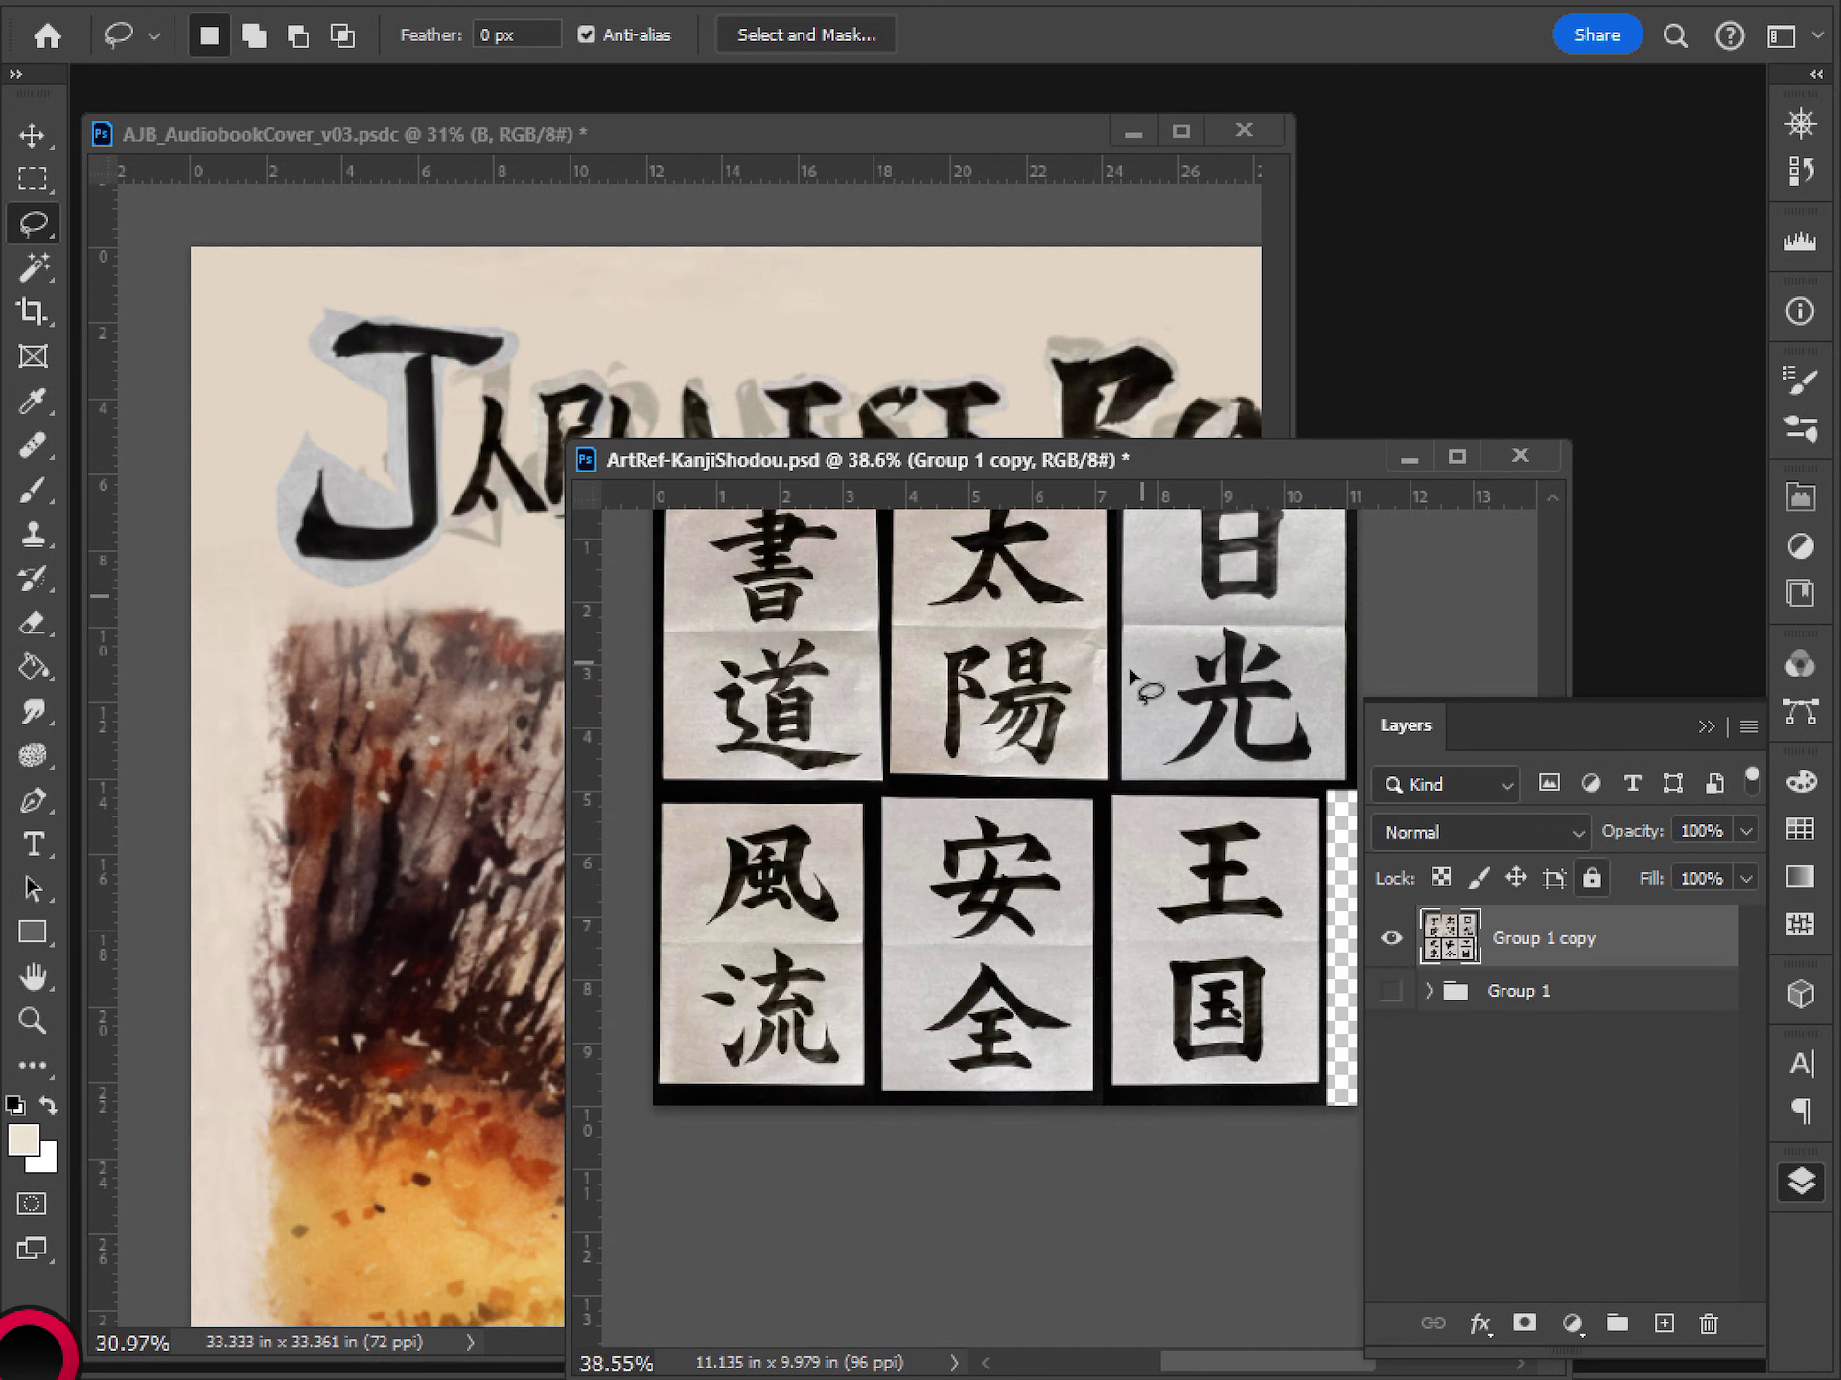
left_click_drag(1118, 690, 1139, 810)
left_click(719, 394)
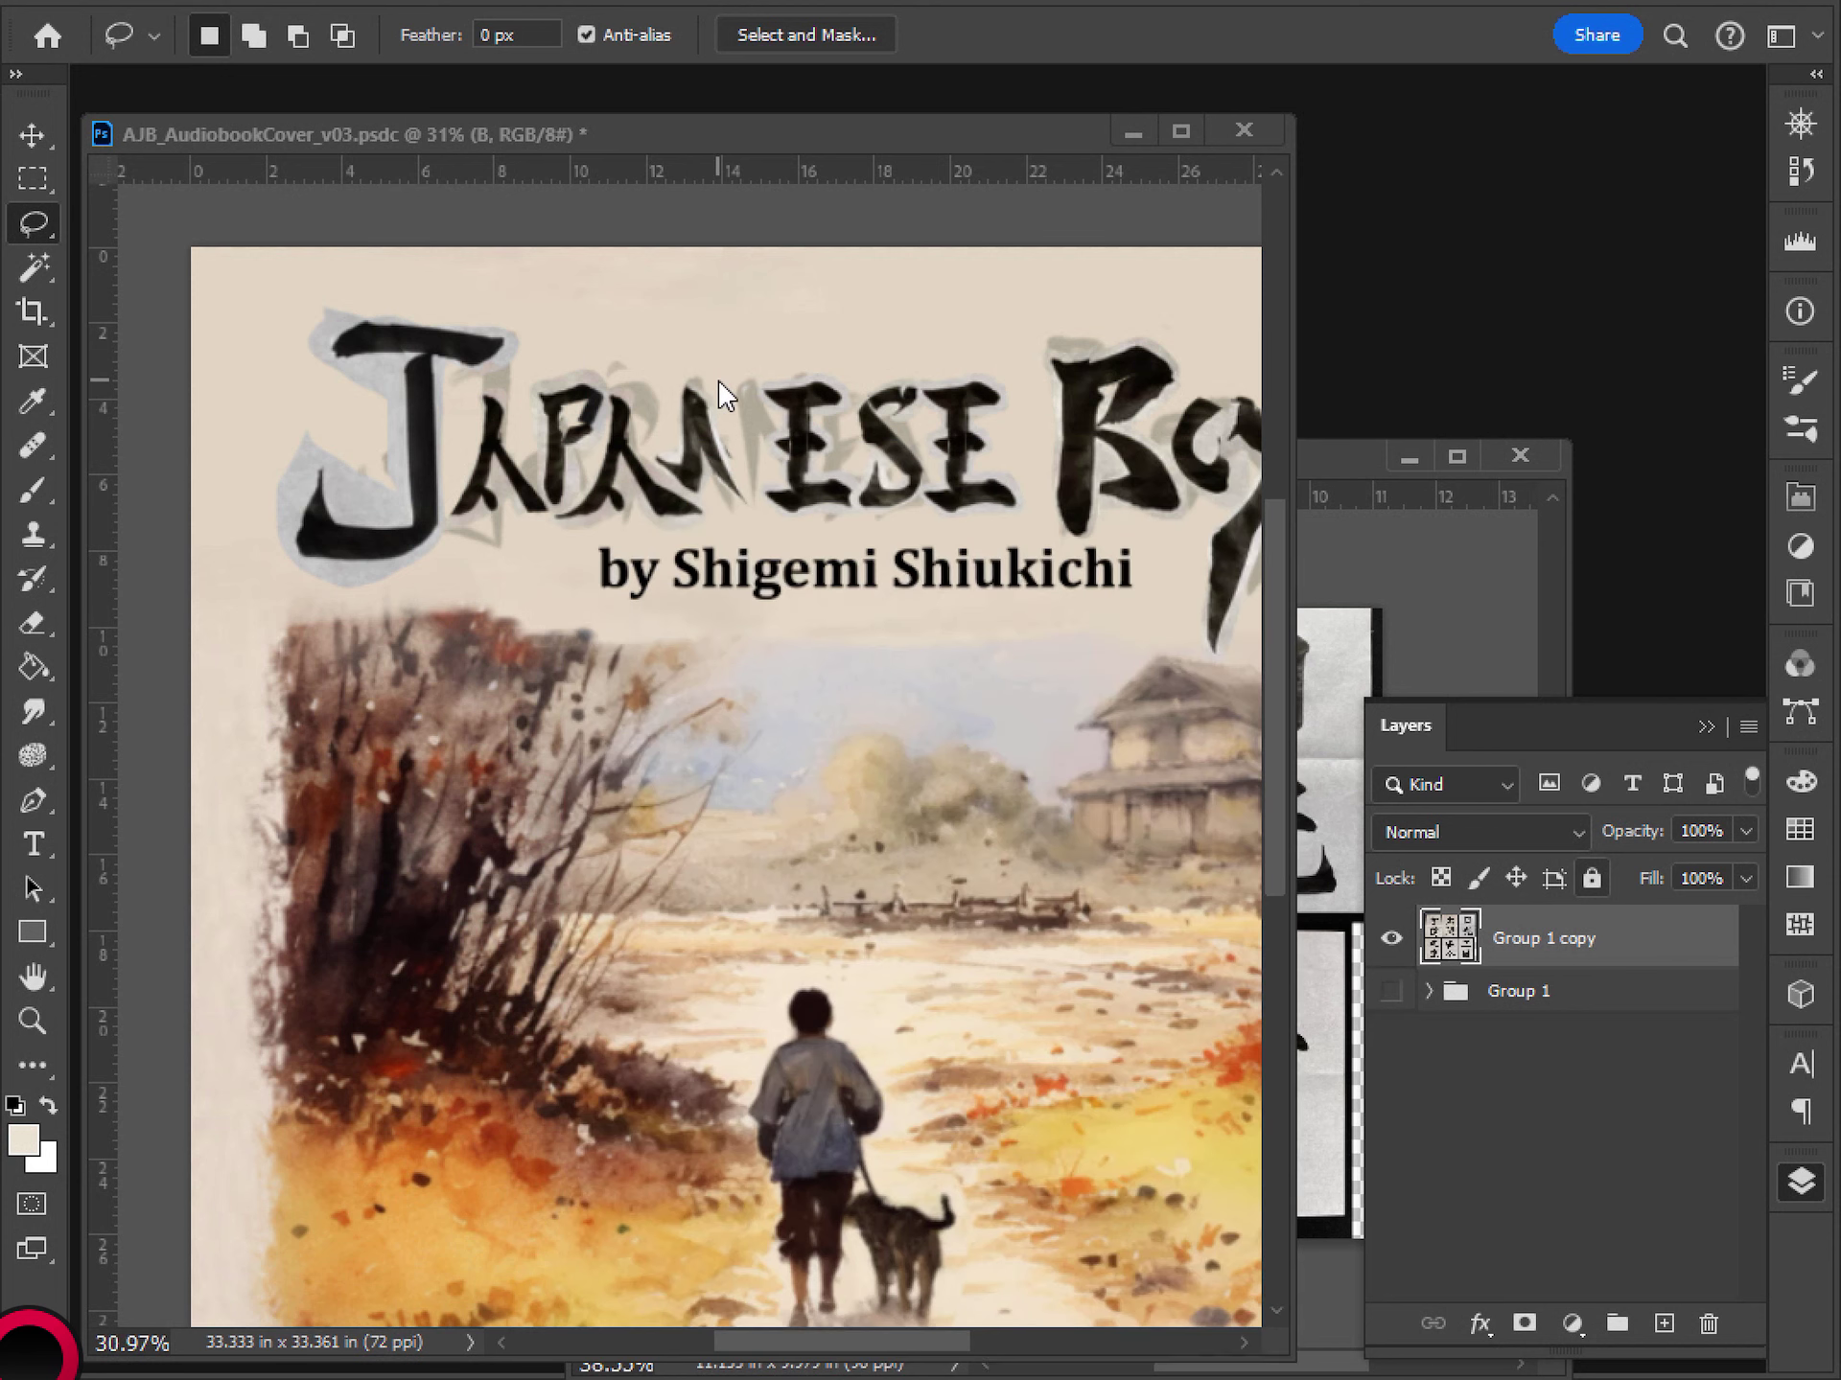
left_click(1440, 619)
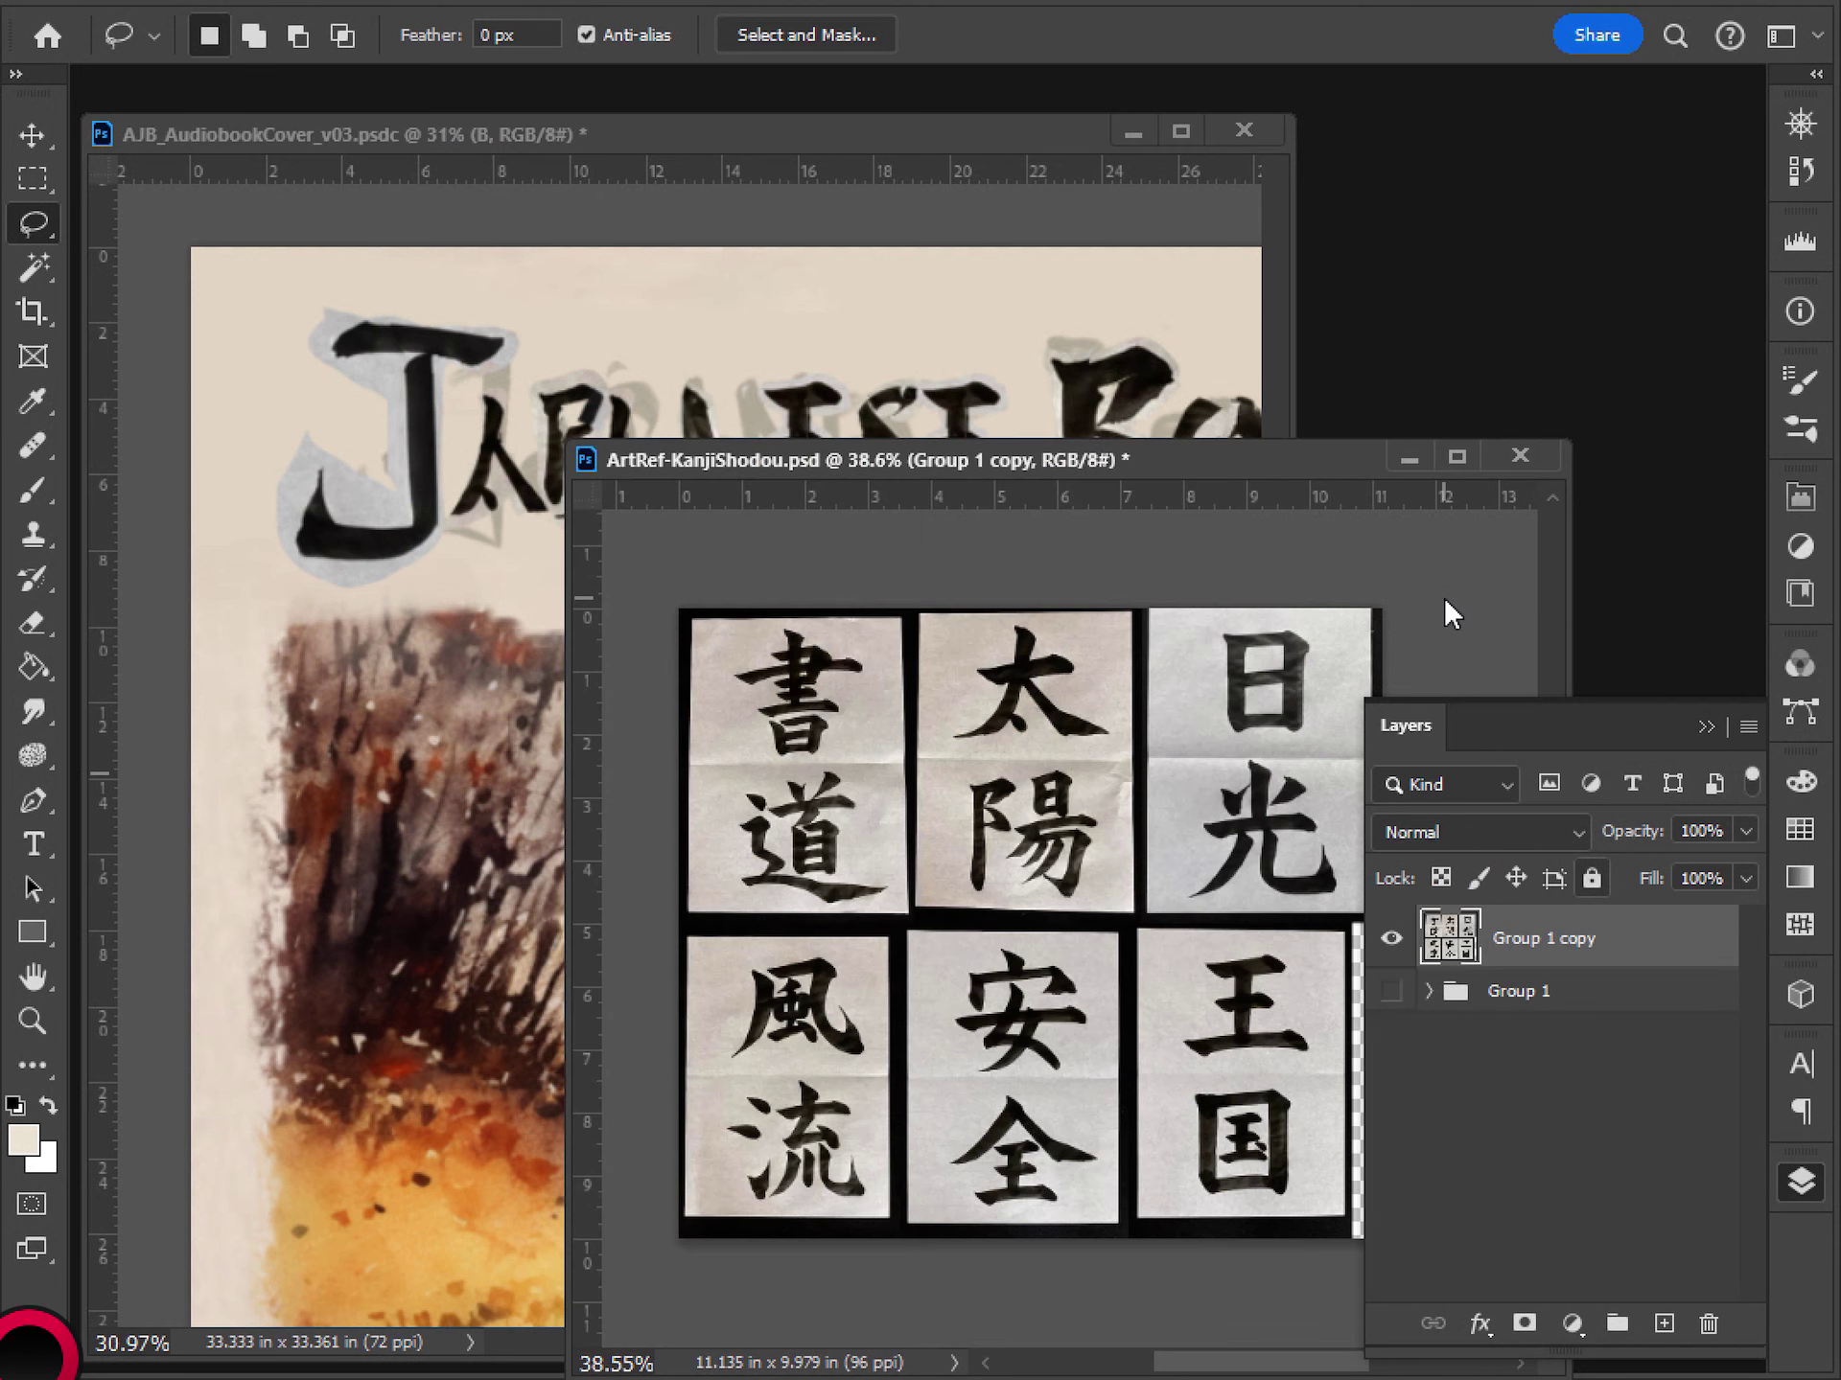
left_click_drag(1083, 796, 1106, 781)
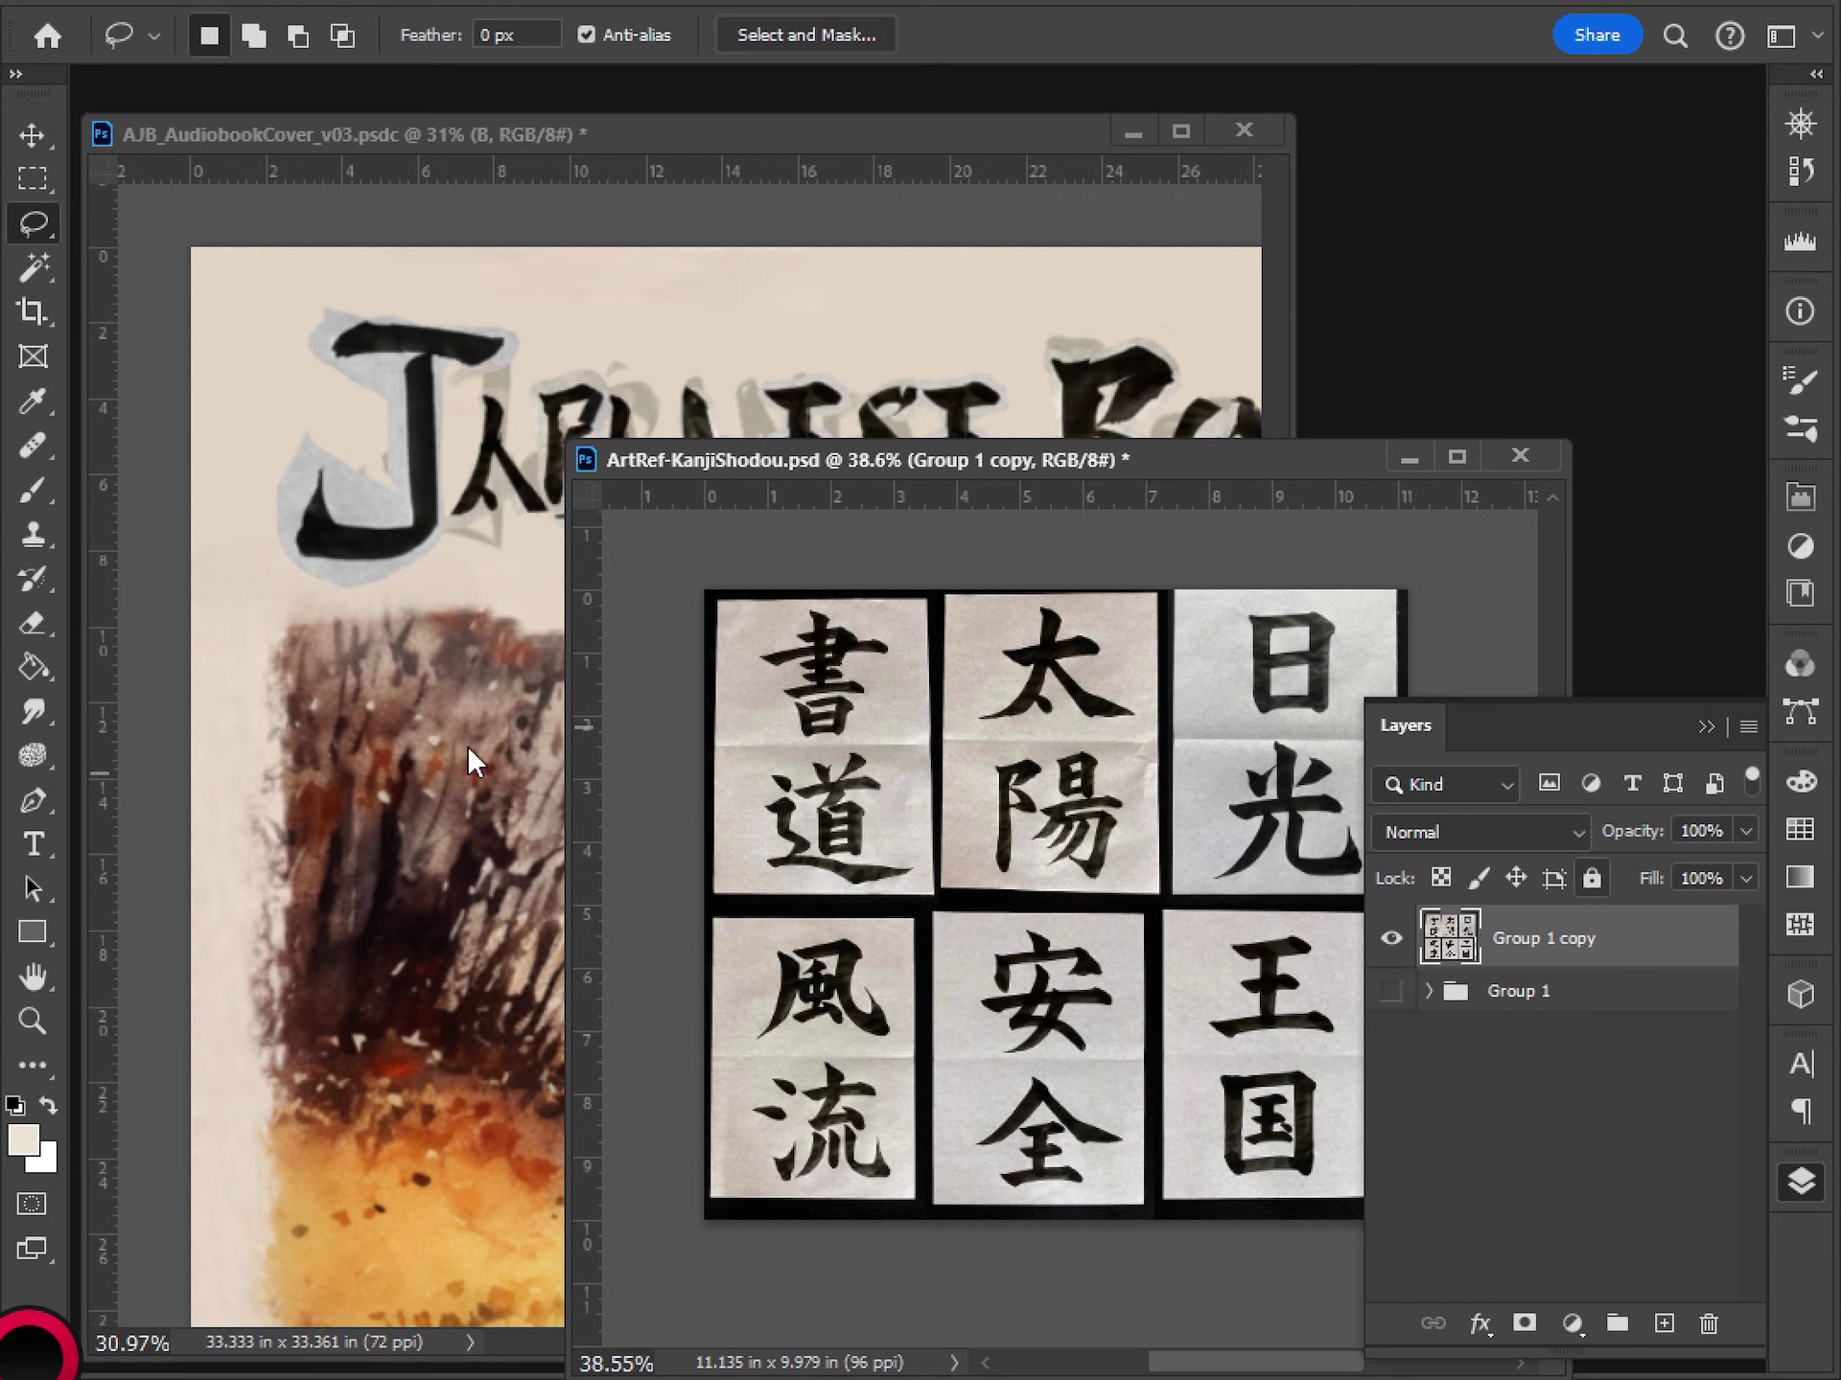
scroll(1103, 1000, "up", 2)
scroll(1103, 1000, "up", 3)
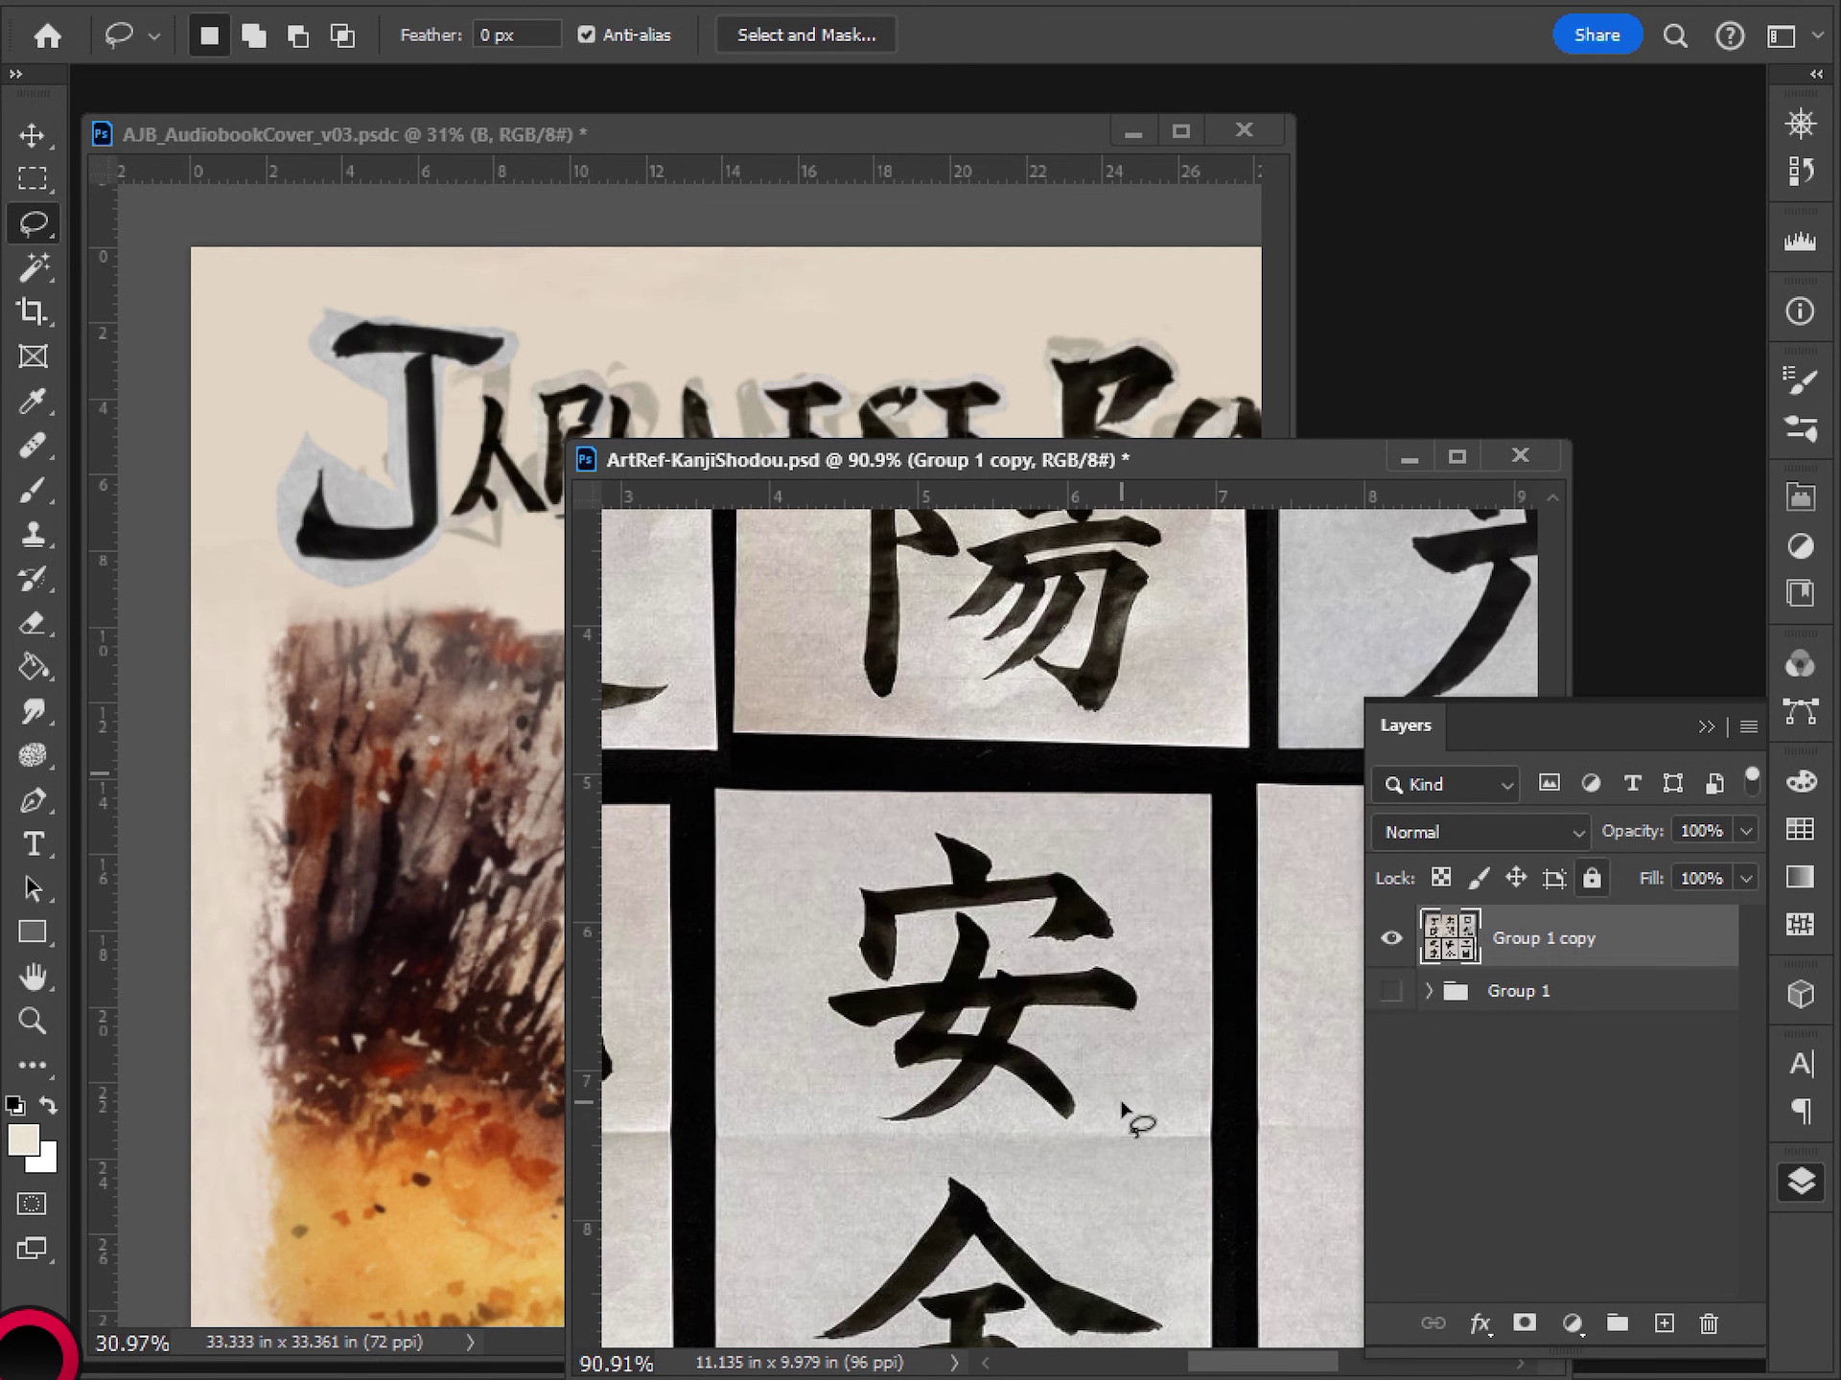
mouse_move(816, 997)
left_mouse_down()
mouse_move(854, 1030)
mouse_move(980, 1006)
mouse_move(1153, 1020)
mouse_move(1141, 968)
mouse_move(1075, 964)
left_mouse_up()
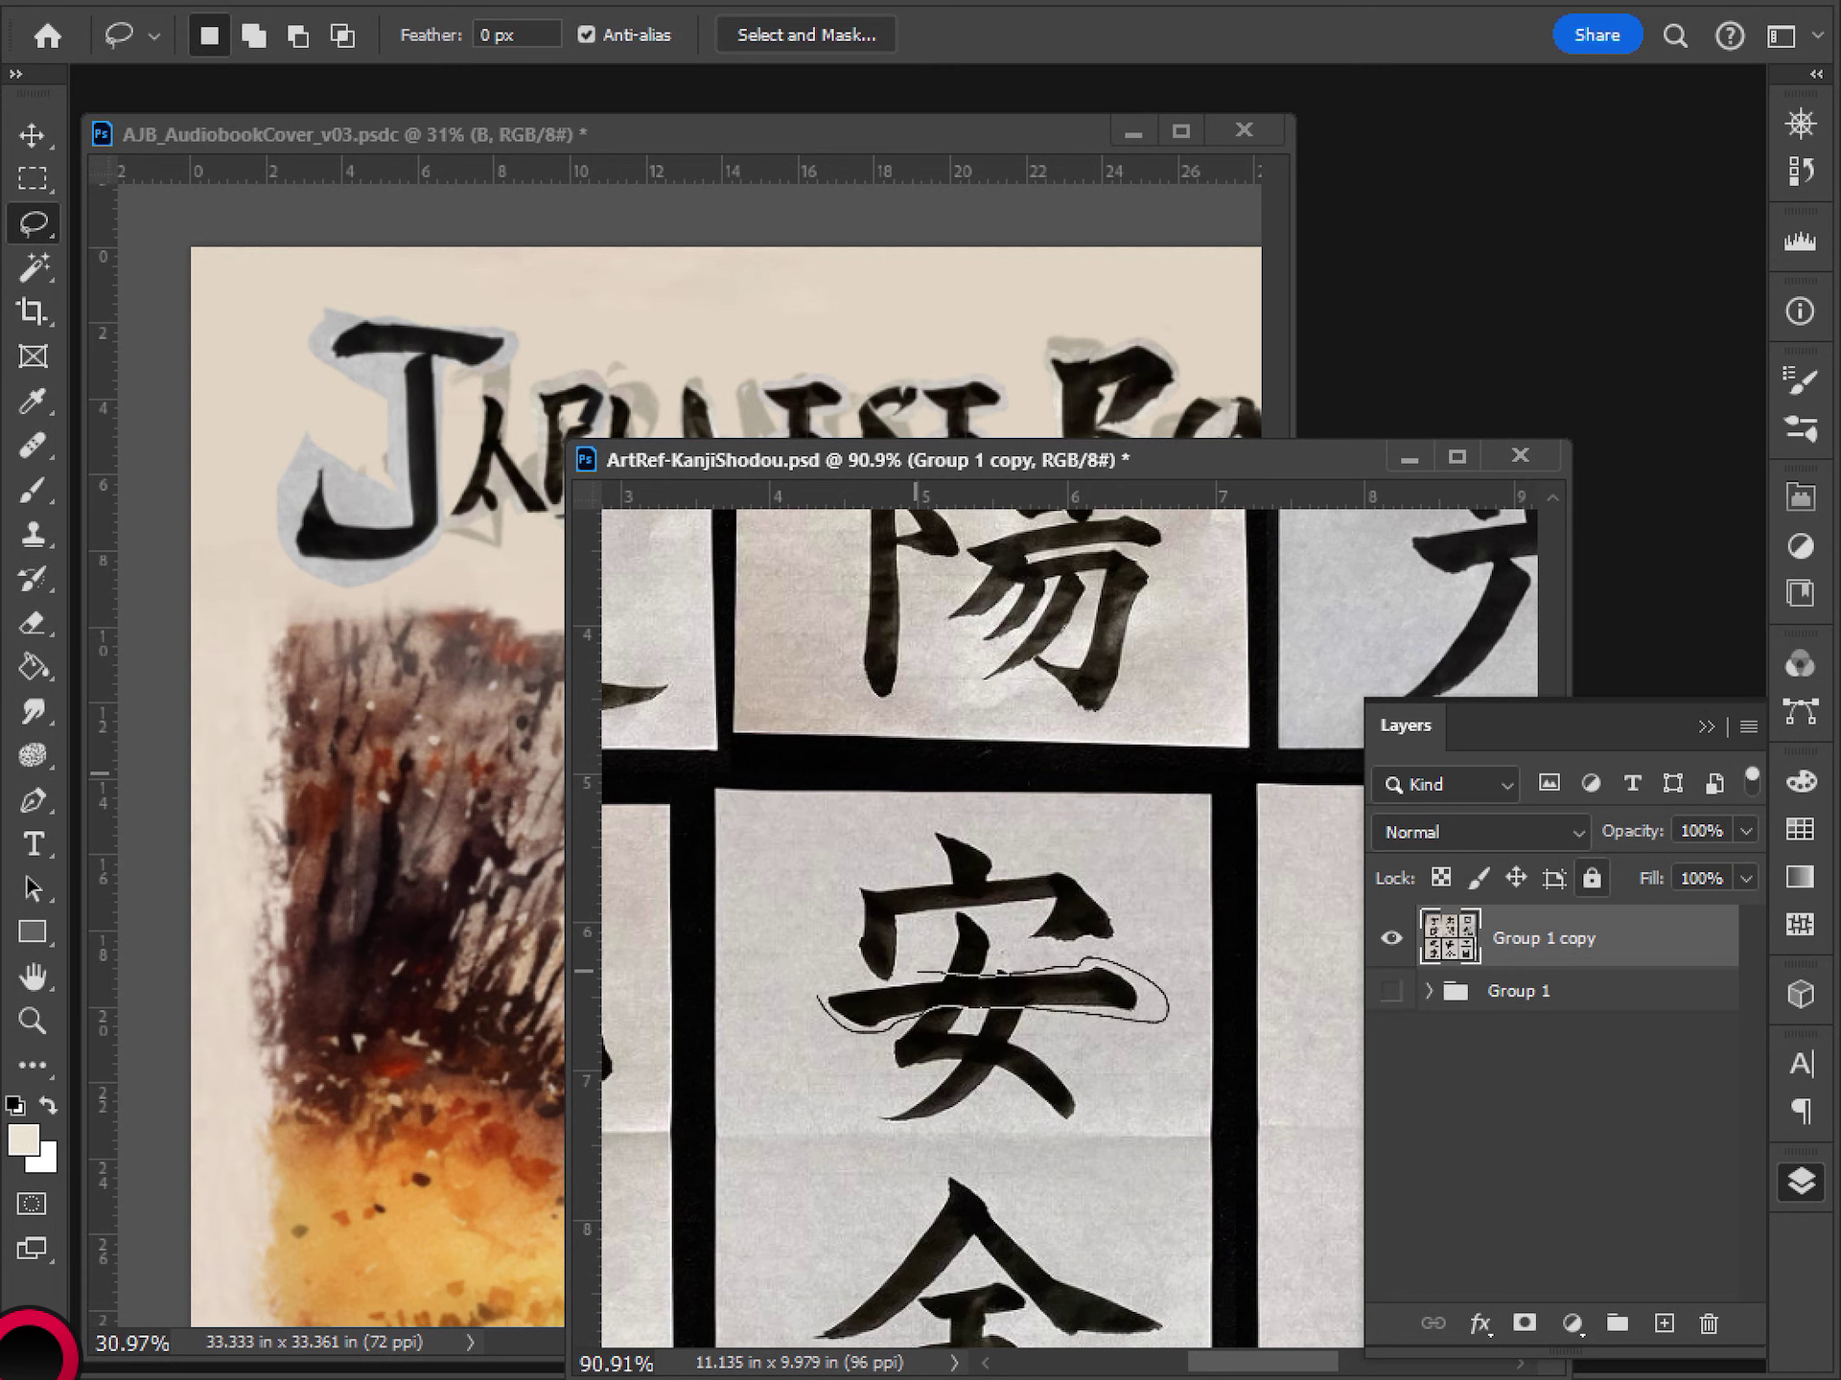
left_click_drag(806, 1007, 811, 1000)
key("ctrl+c")
left_click(877, 351)
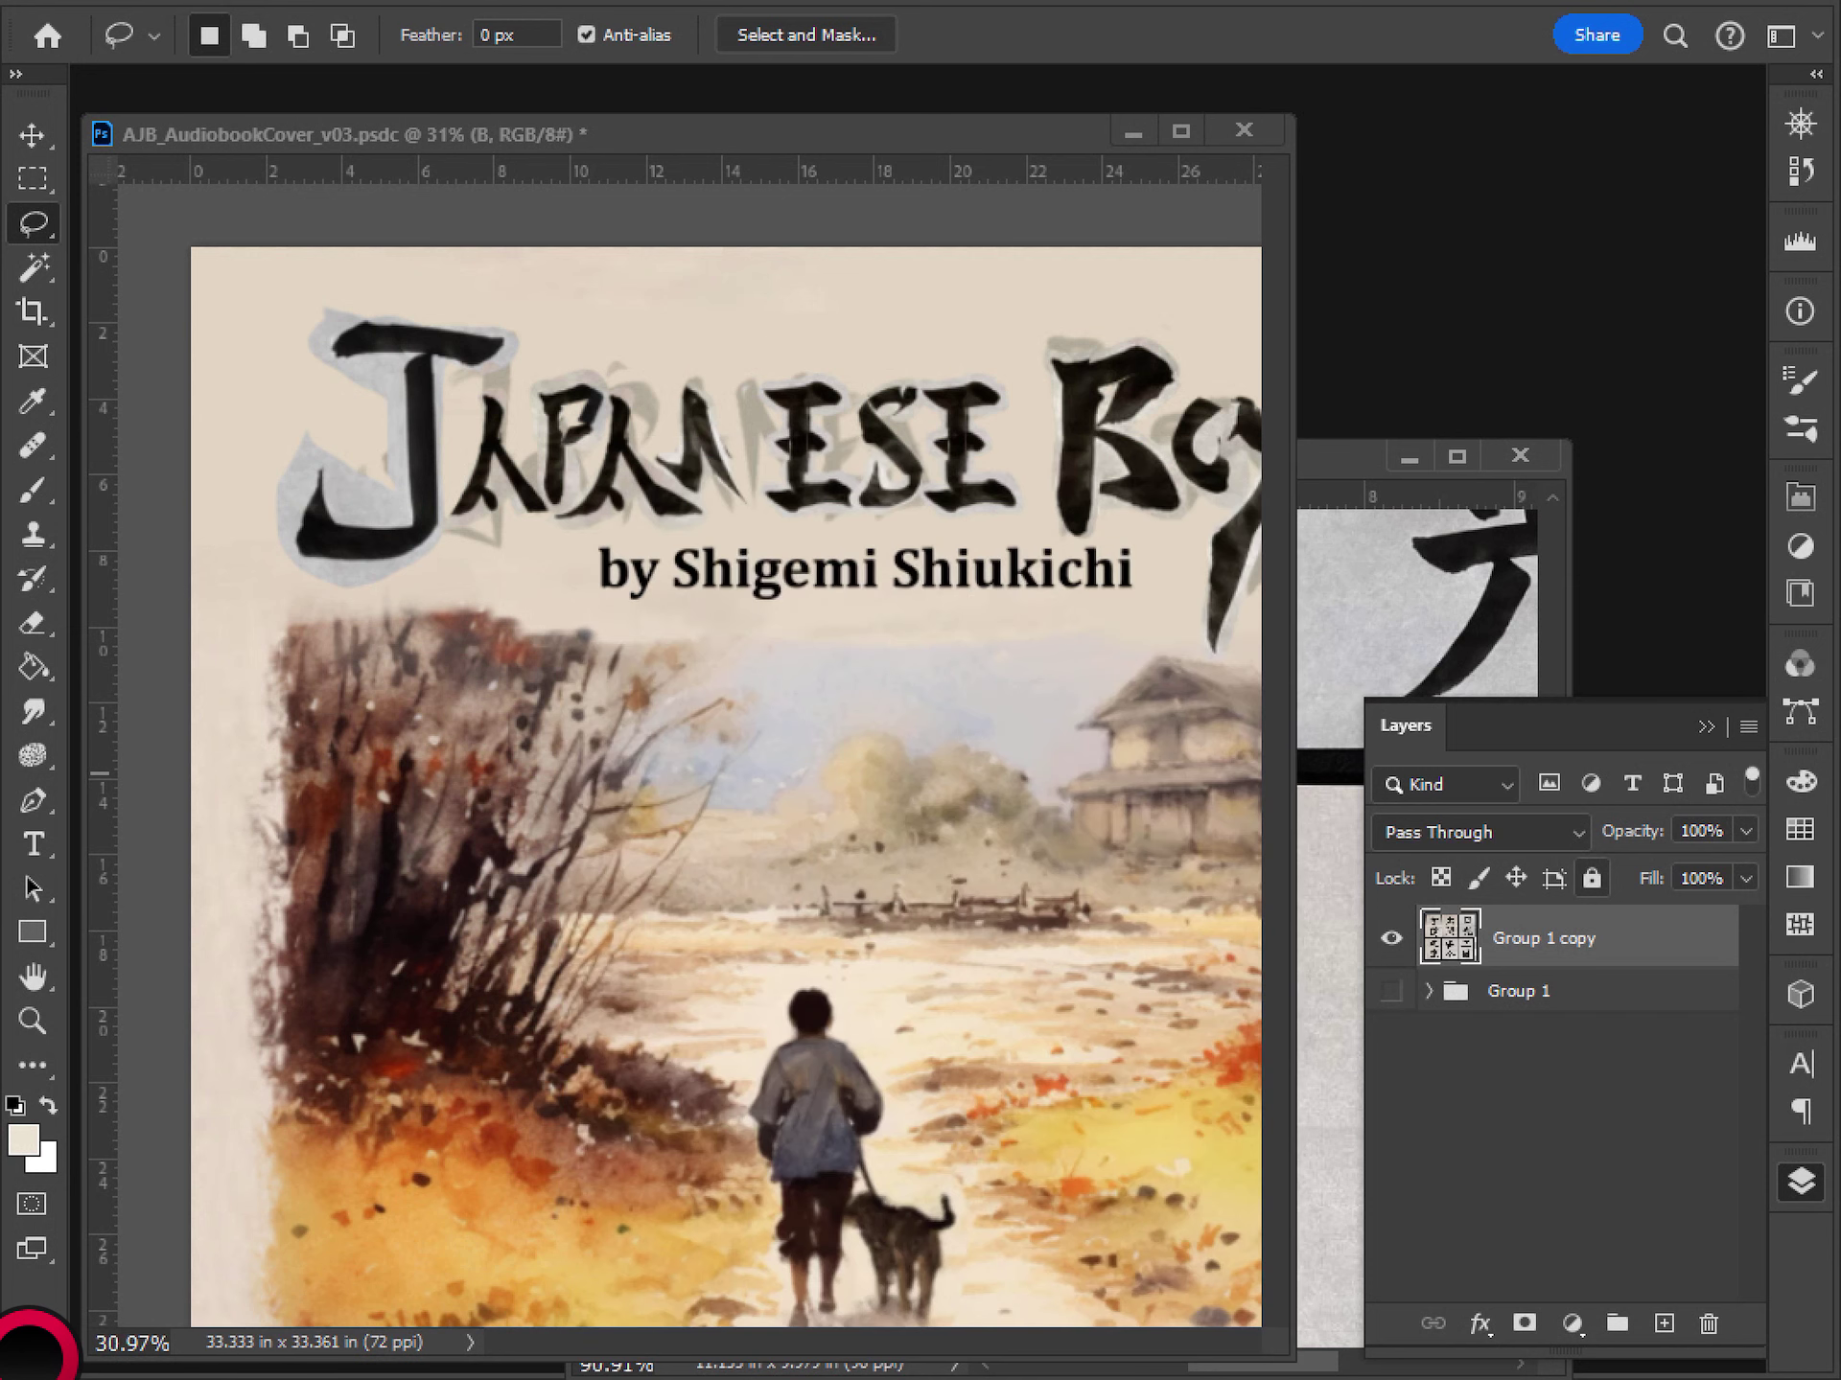
key("ctrl+v")
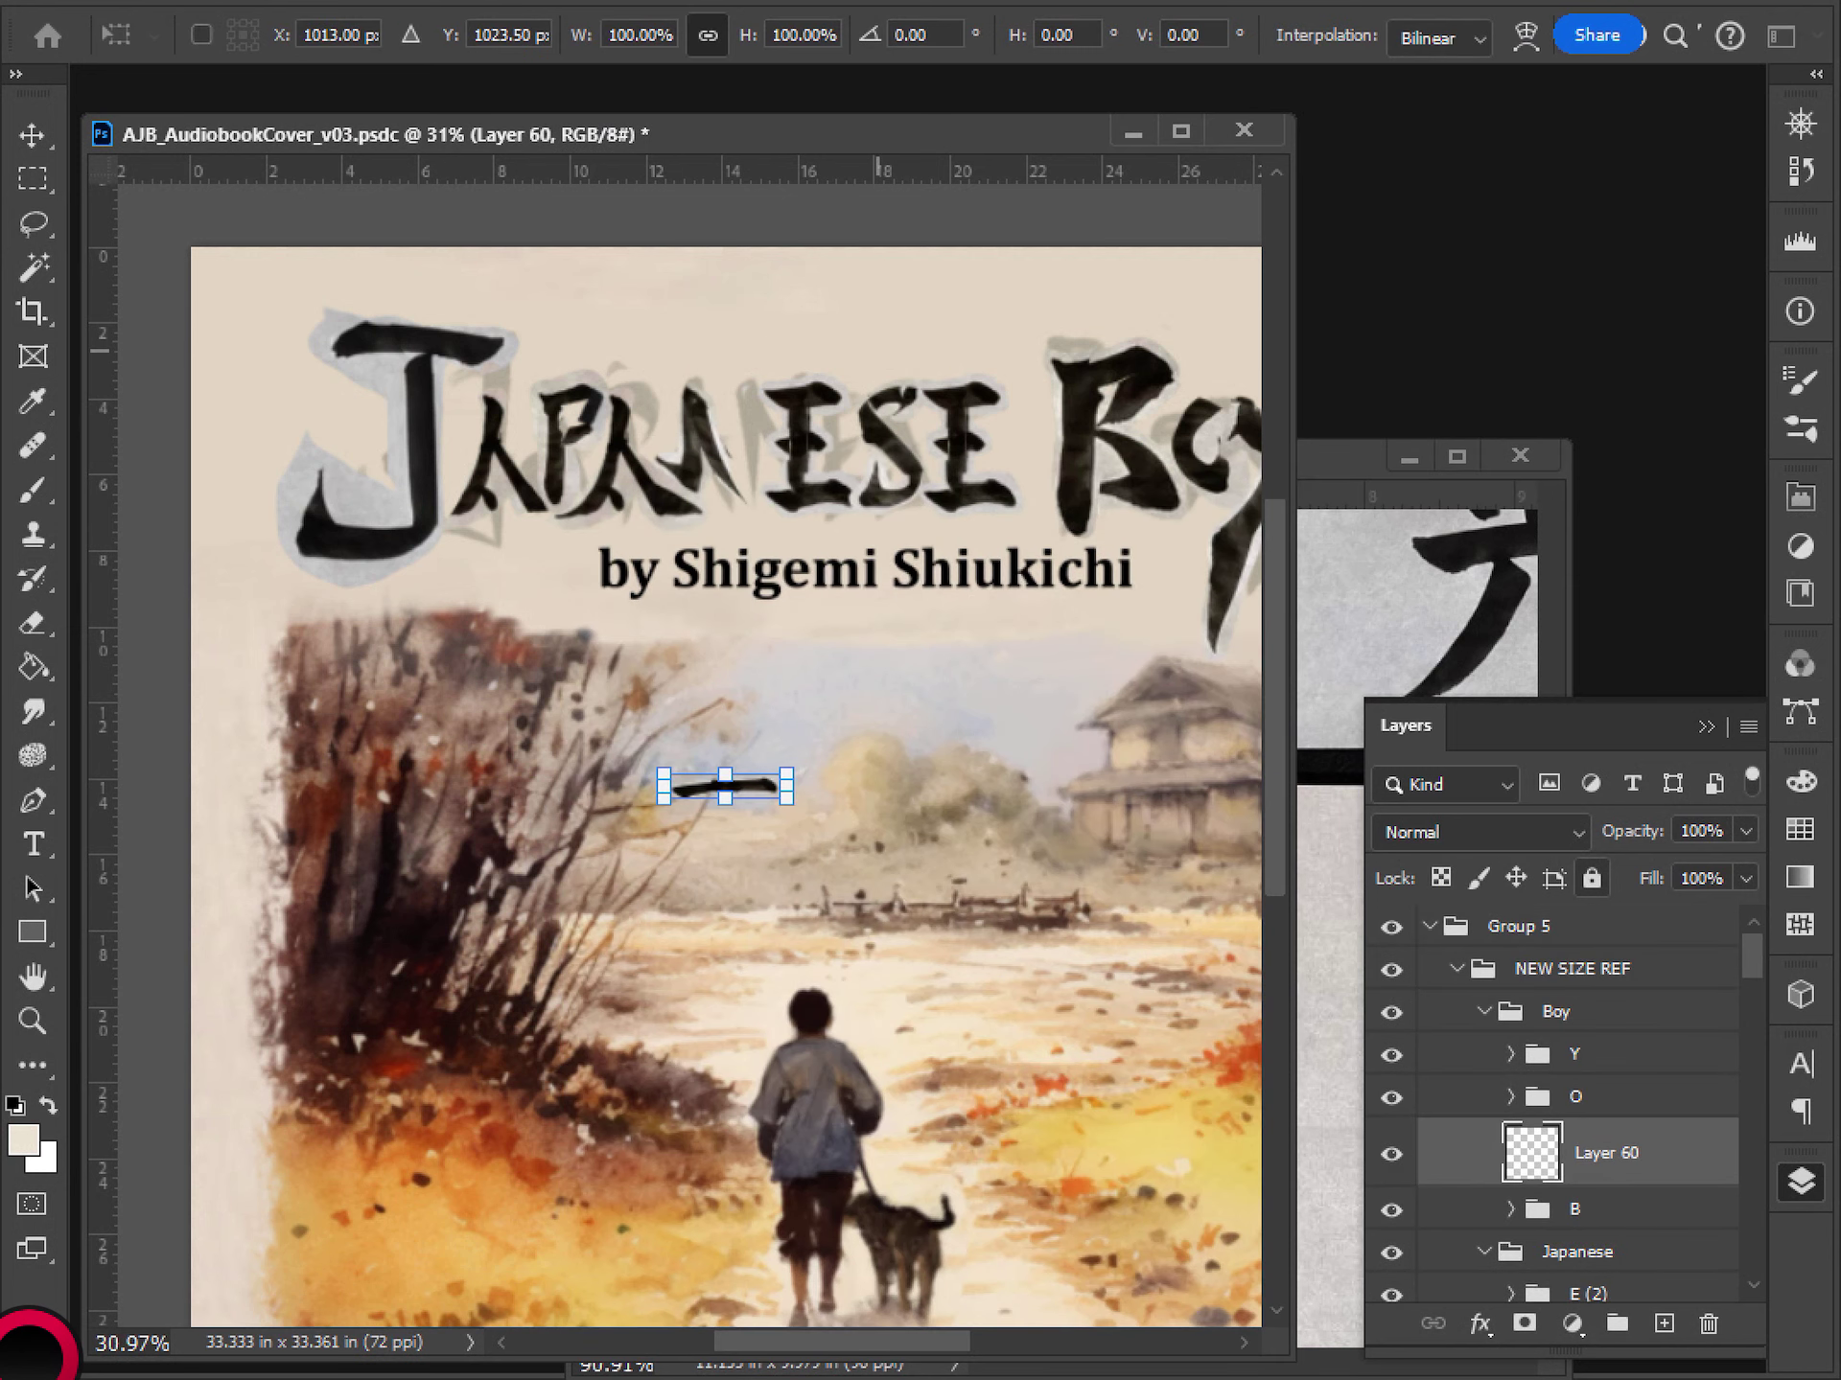
- Delete the misplaced pasted stroke from the Boy group and paste it into the N letter group above Layer 48
key("Escape")
key("Delete")
scroll(1572, 1038, "down", 6)
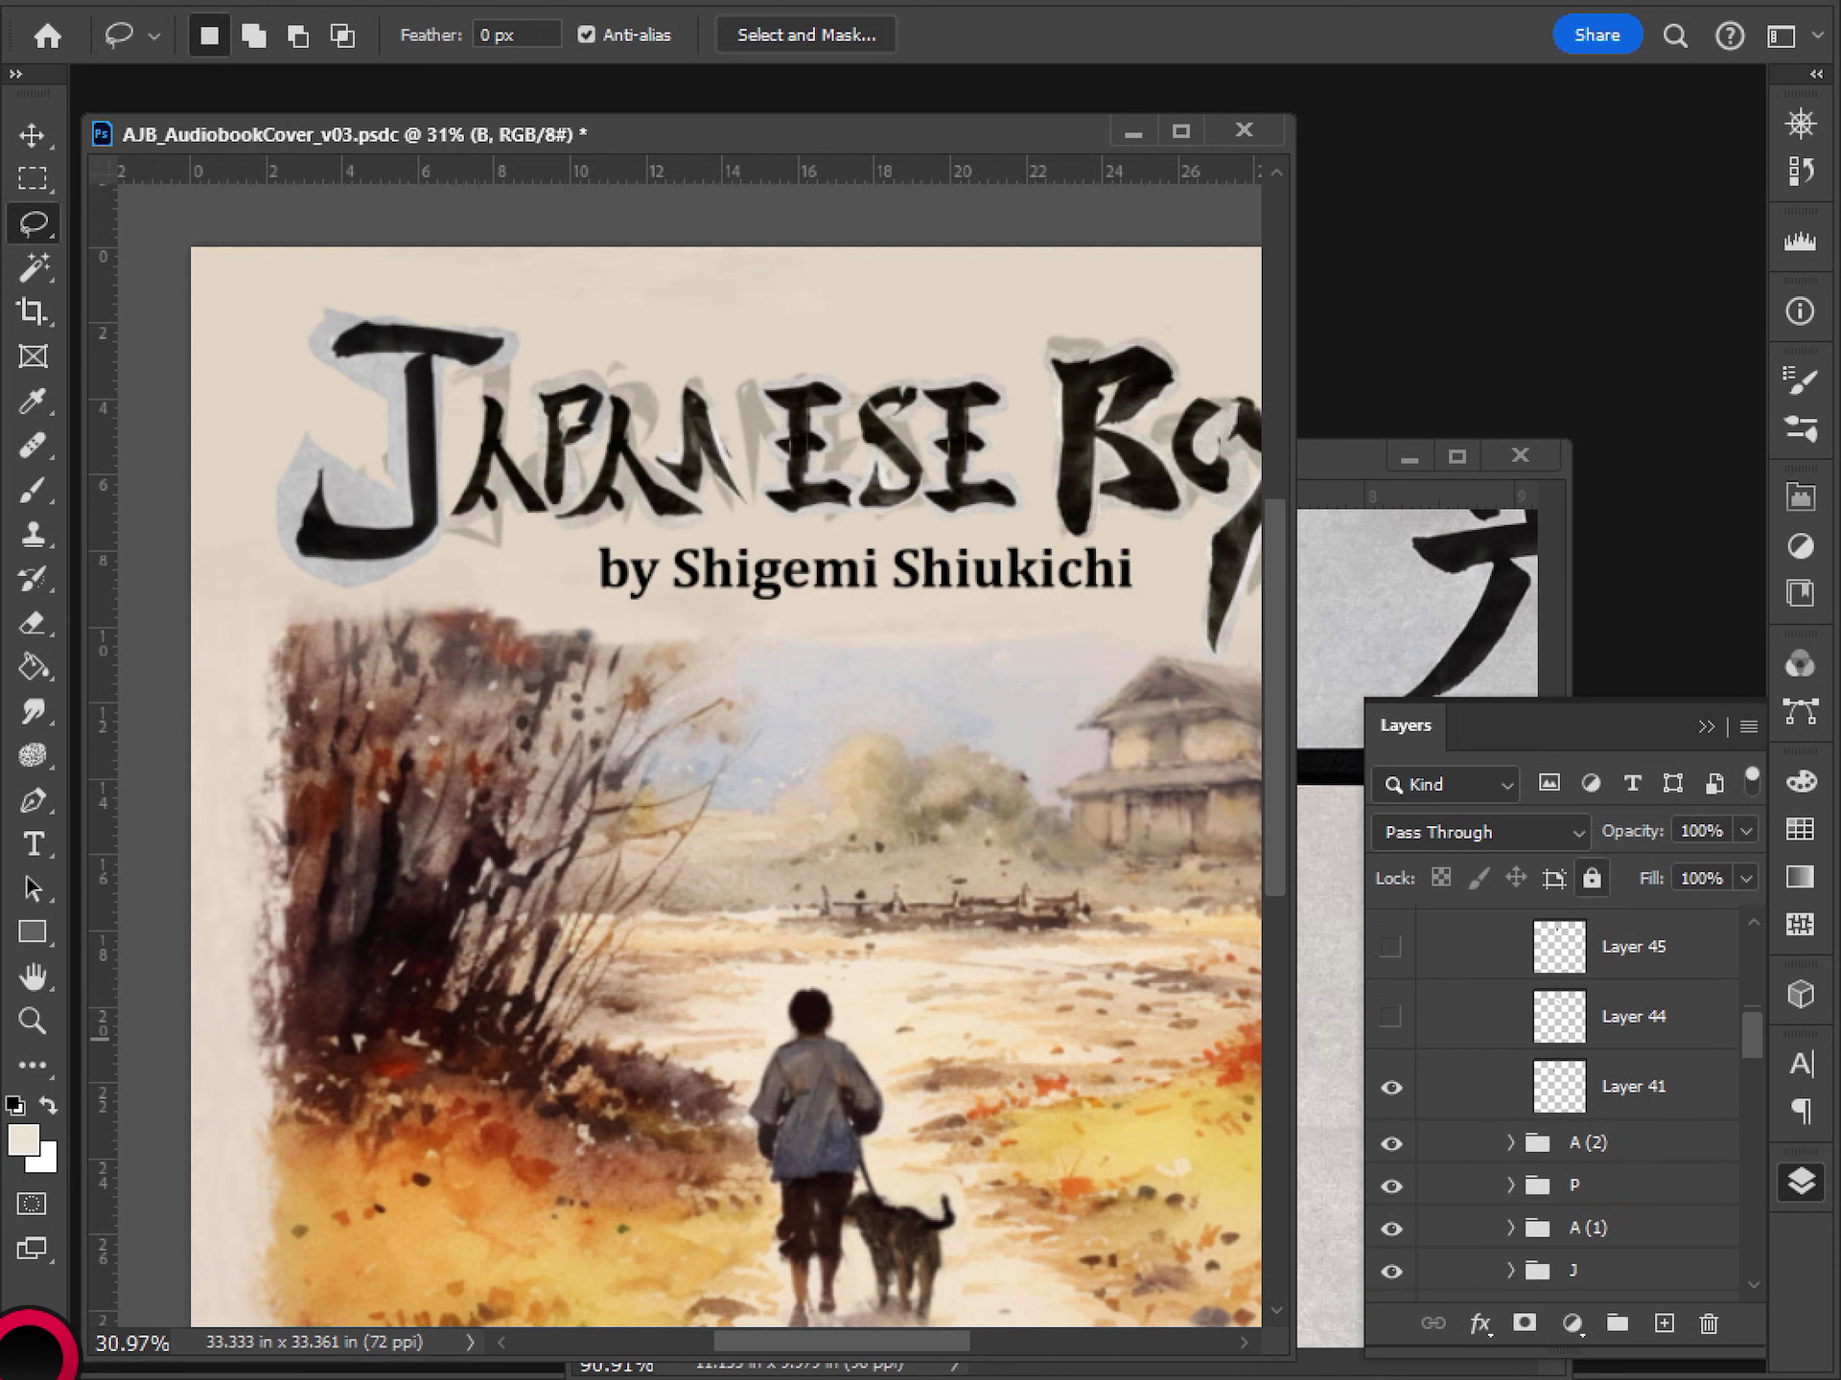
scroll(1563, 1103, "up", 5)
key("ctrl+z")
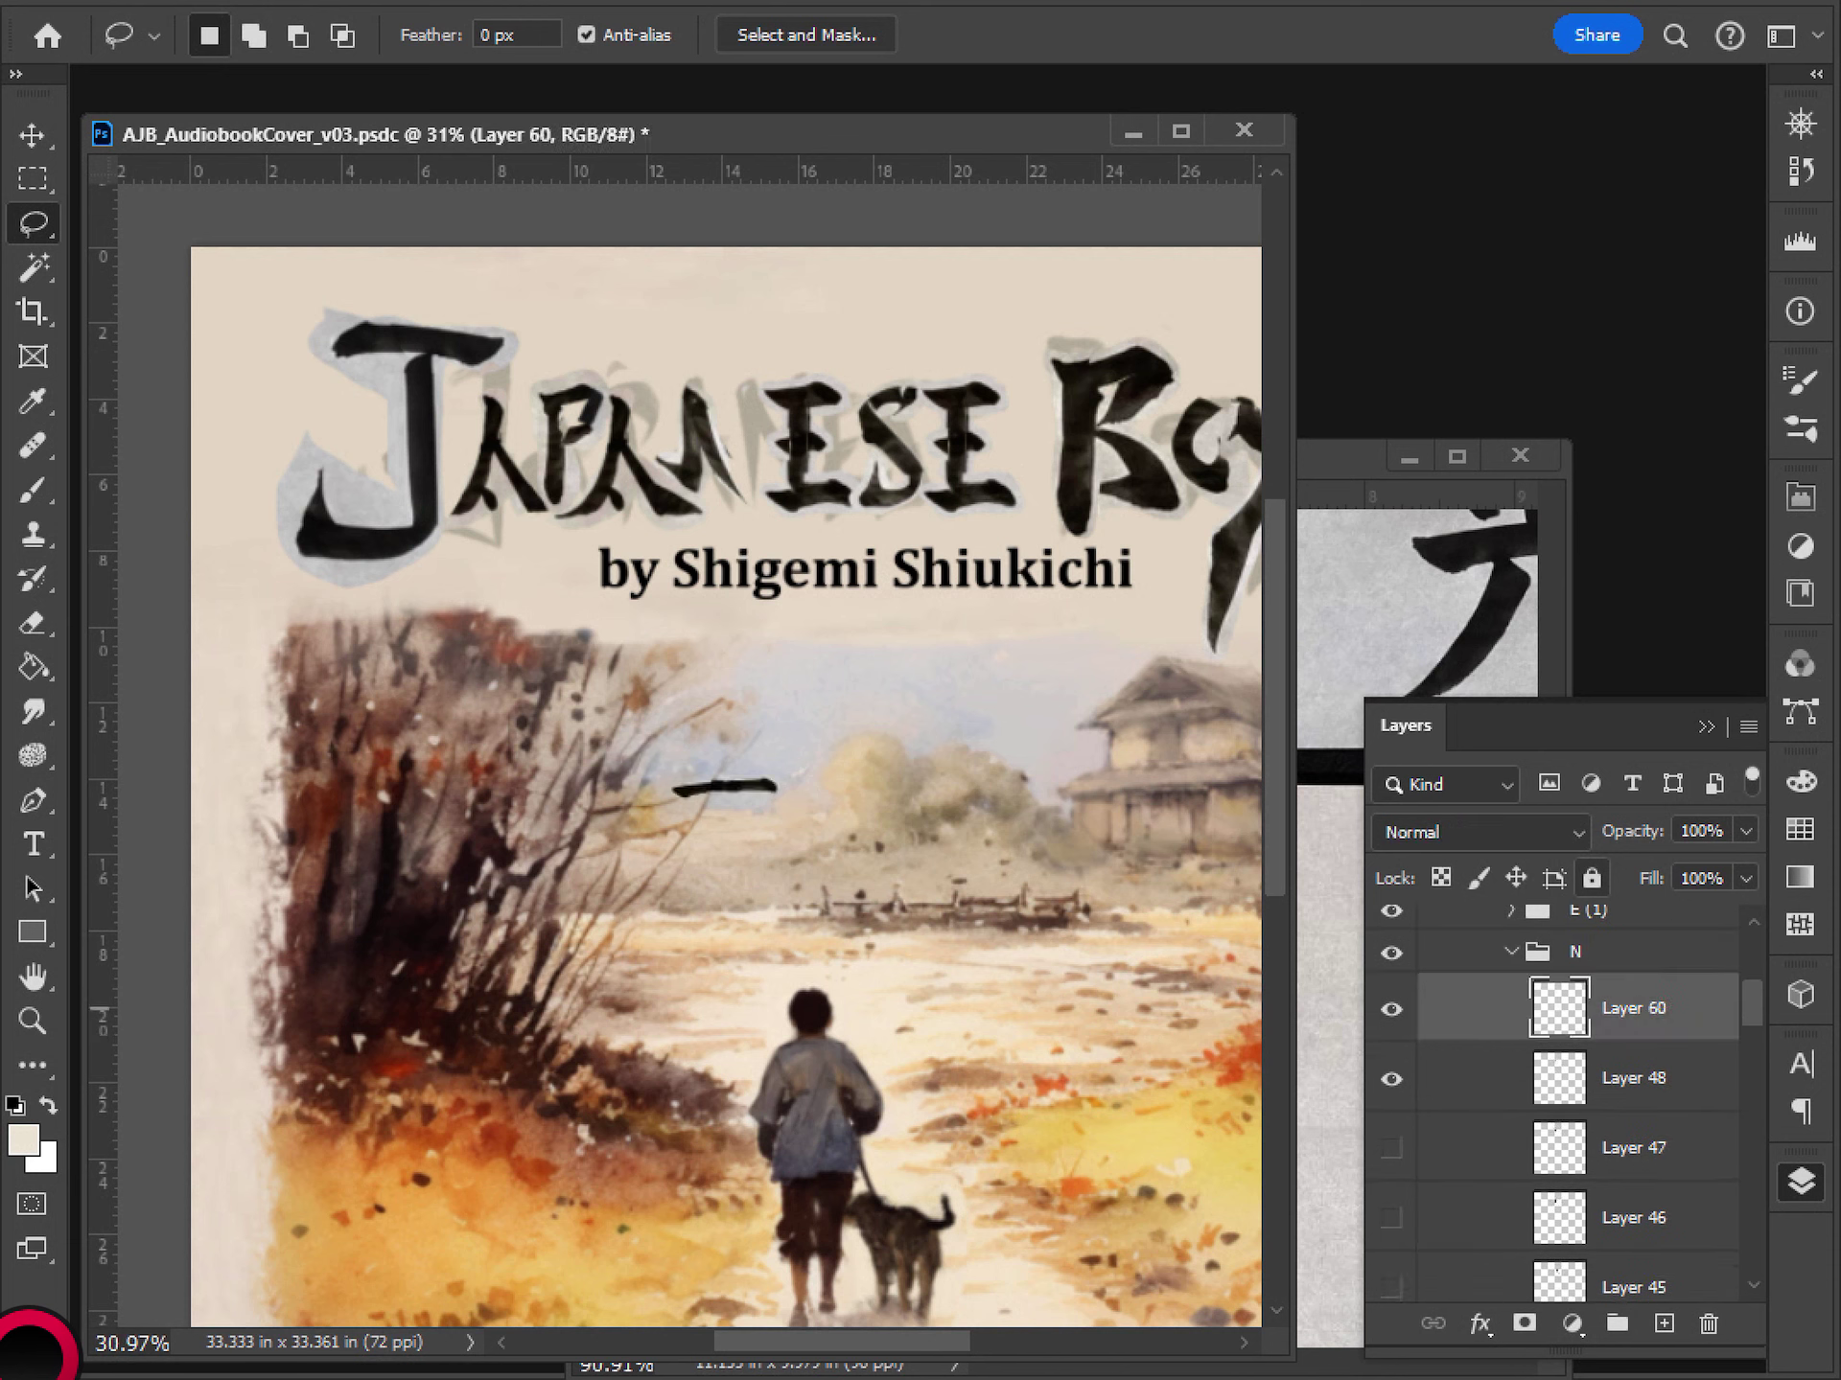
- Rotate the pasted stroke 90 degrees, enlarge it to about 179%, and place it as the right stem of the N
key("ctrl+t")
mouse_move(780, 796)
left_mouse_down()
mouse_move(883, 797)
mouse_move(843, 867)
mouse_move(791, 882)
left_mouse_up()
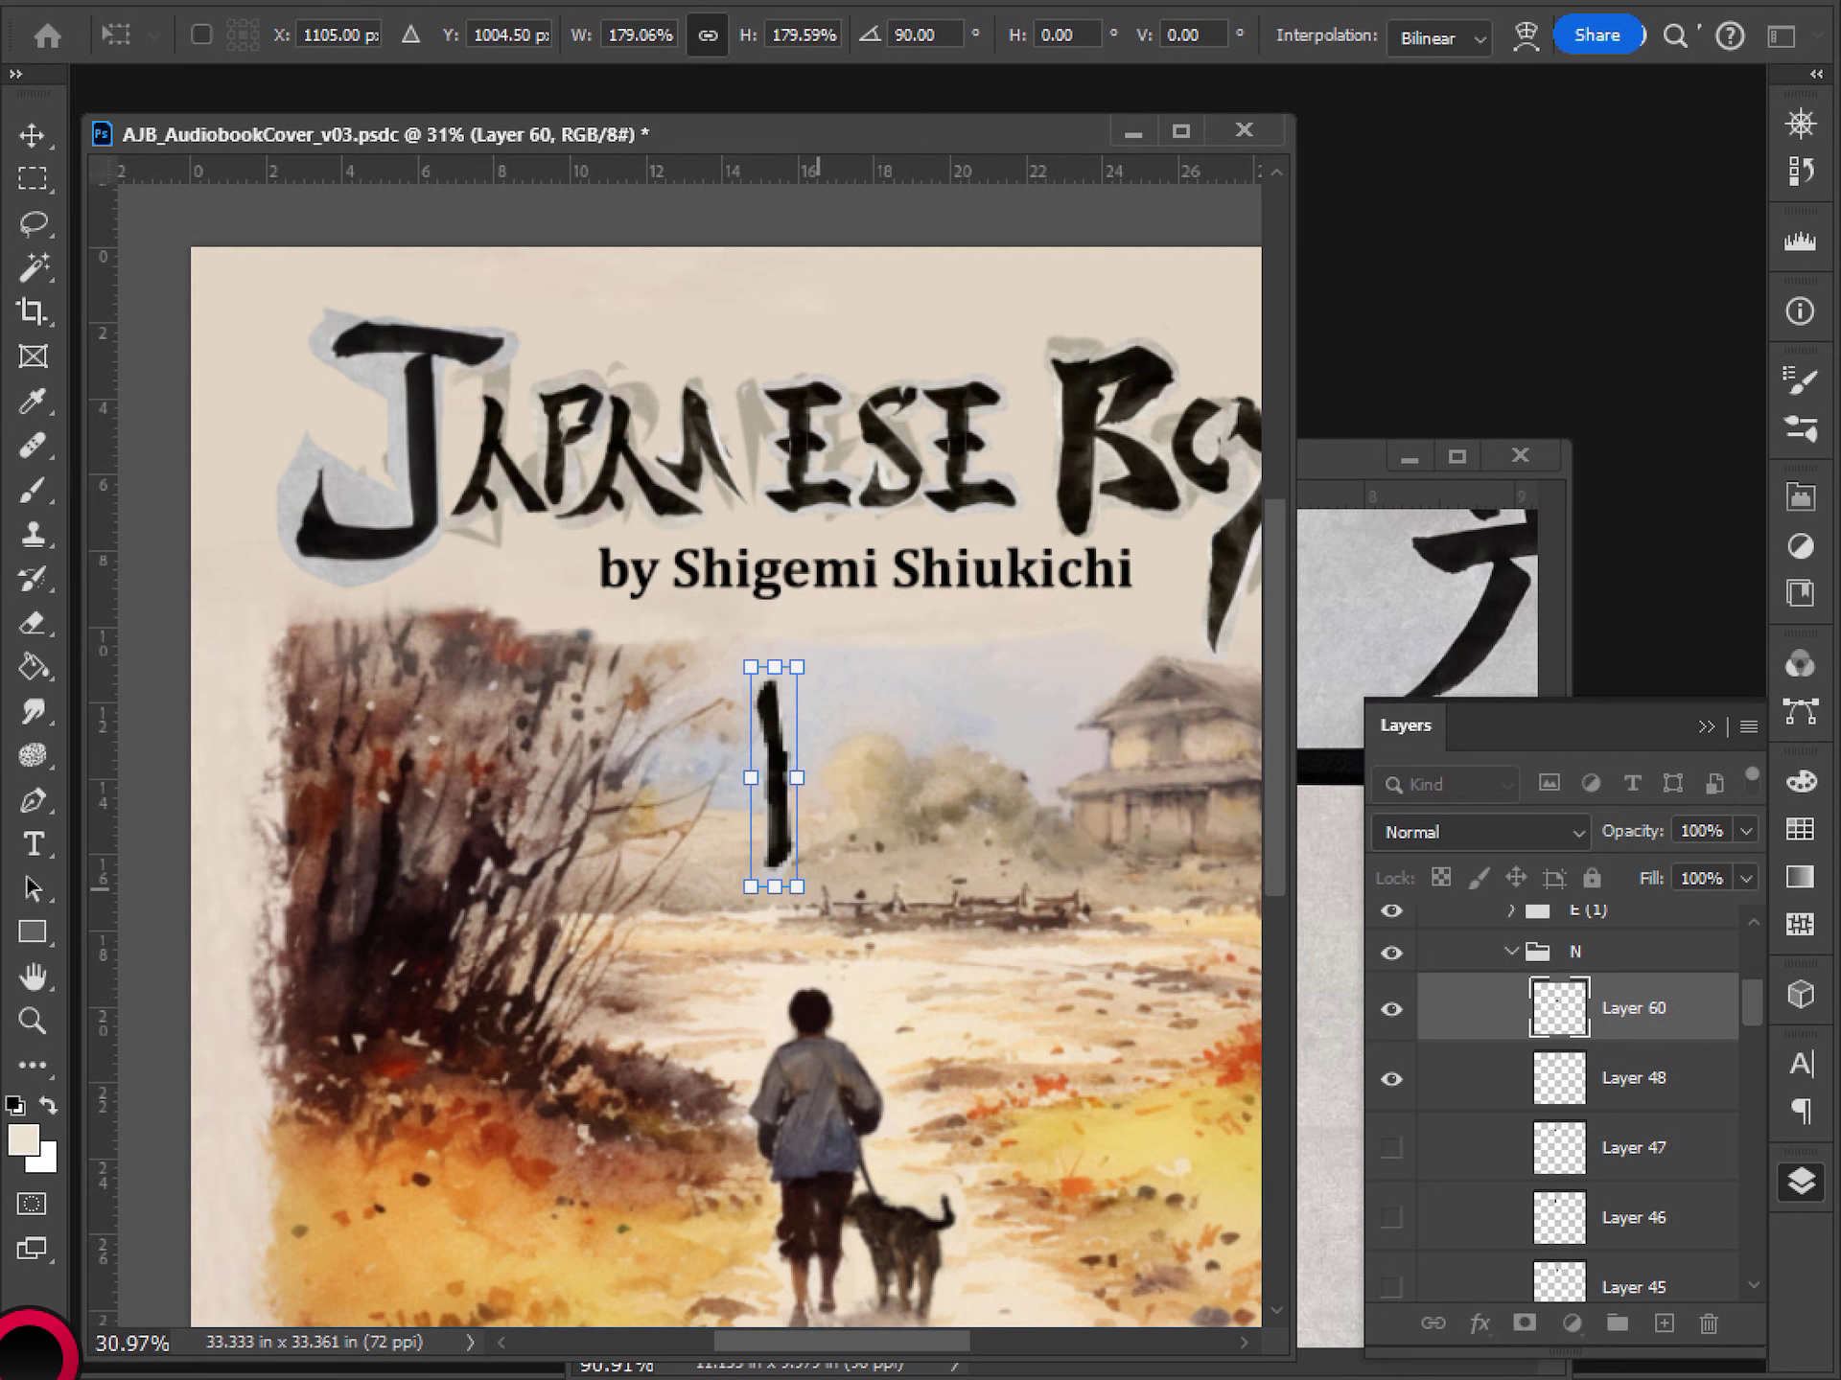
mouse_move(783, 767)
left_mouse_down()
mouse_move(787, 443)
mouse_move(753, 406)
mouse_move(753, 424)
left_mouse_up()
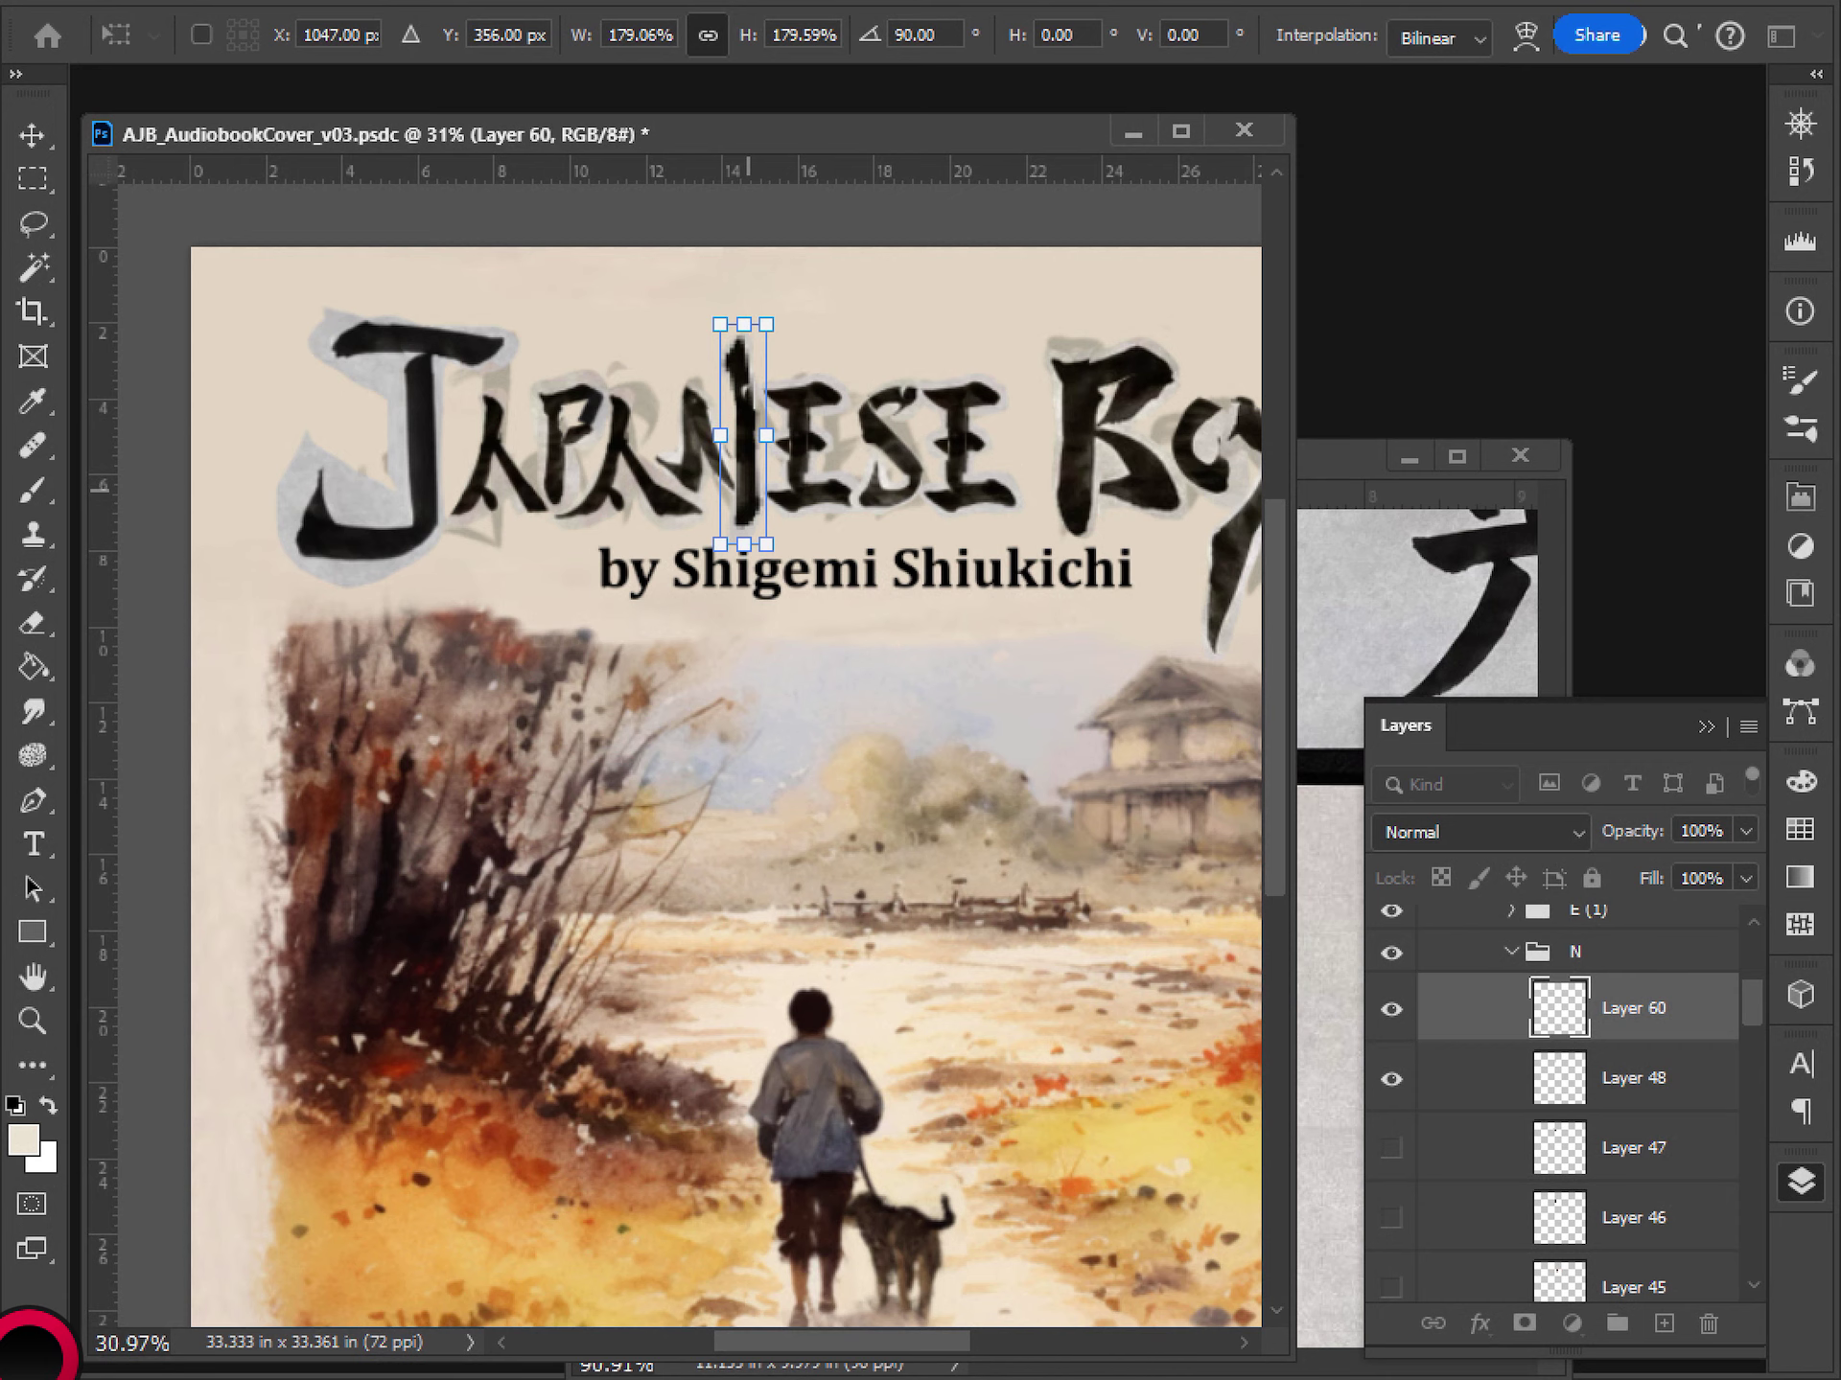
left_click_drag(744, 324, 744, 395)
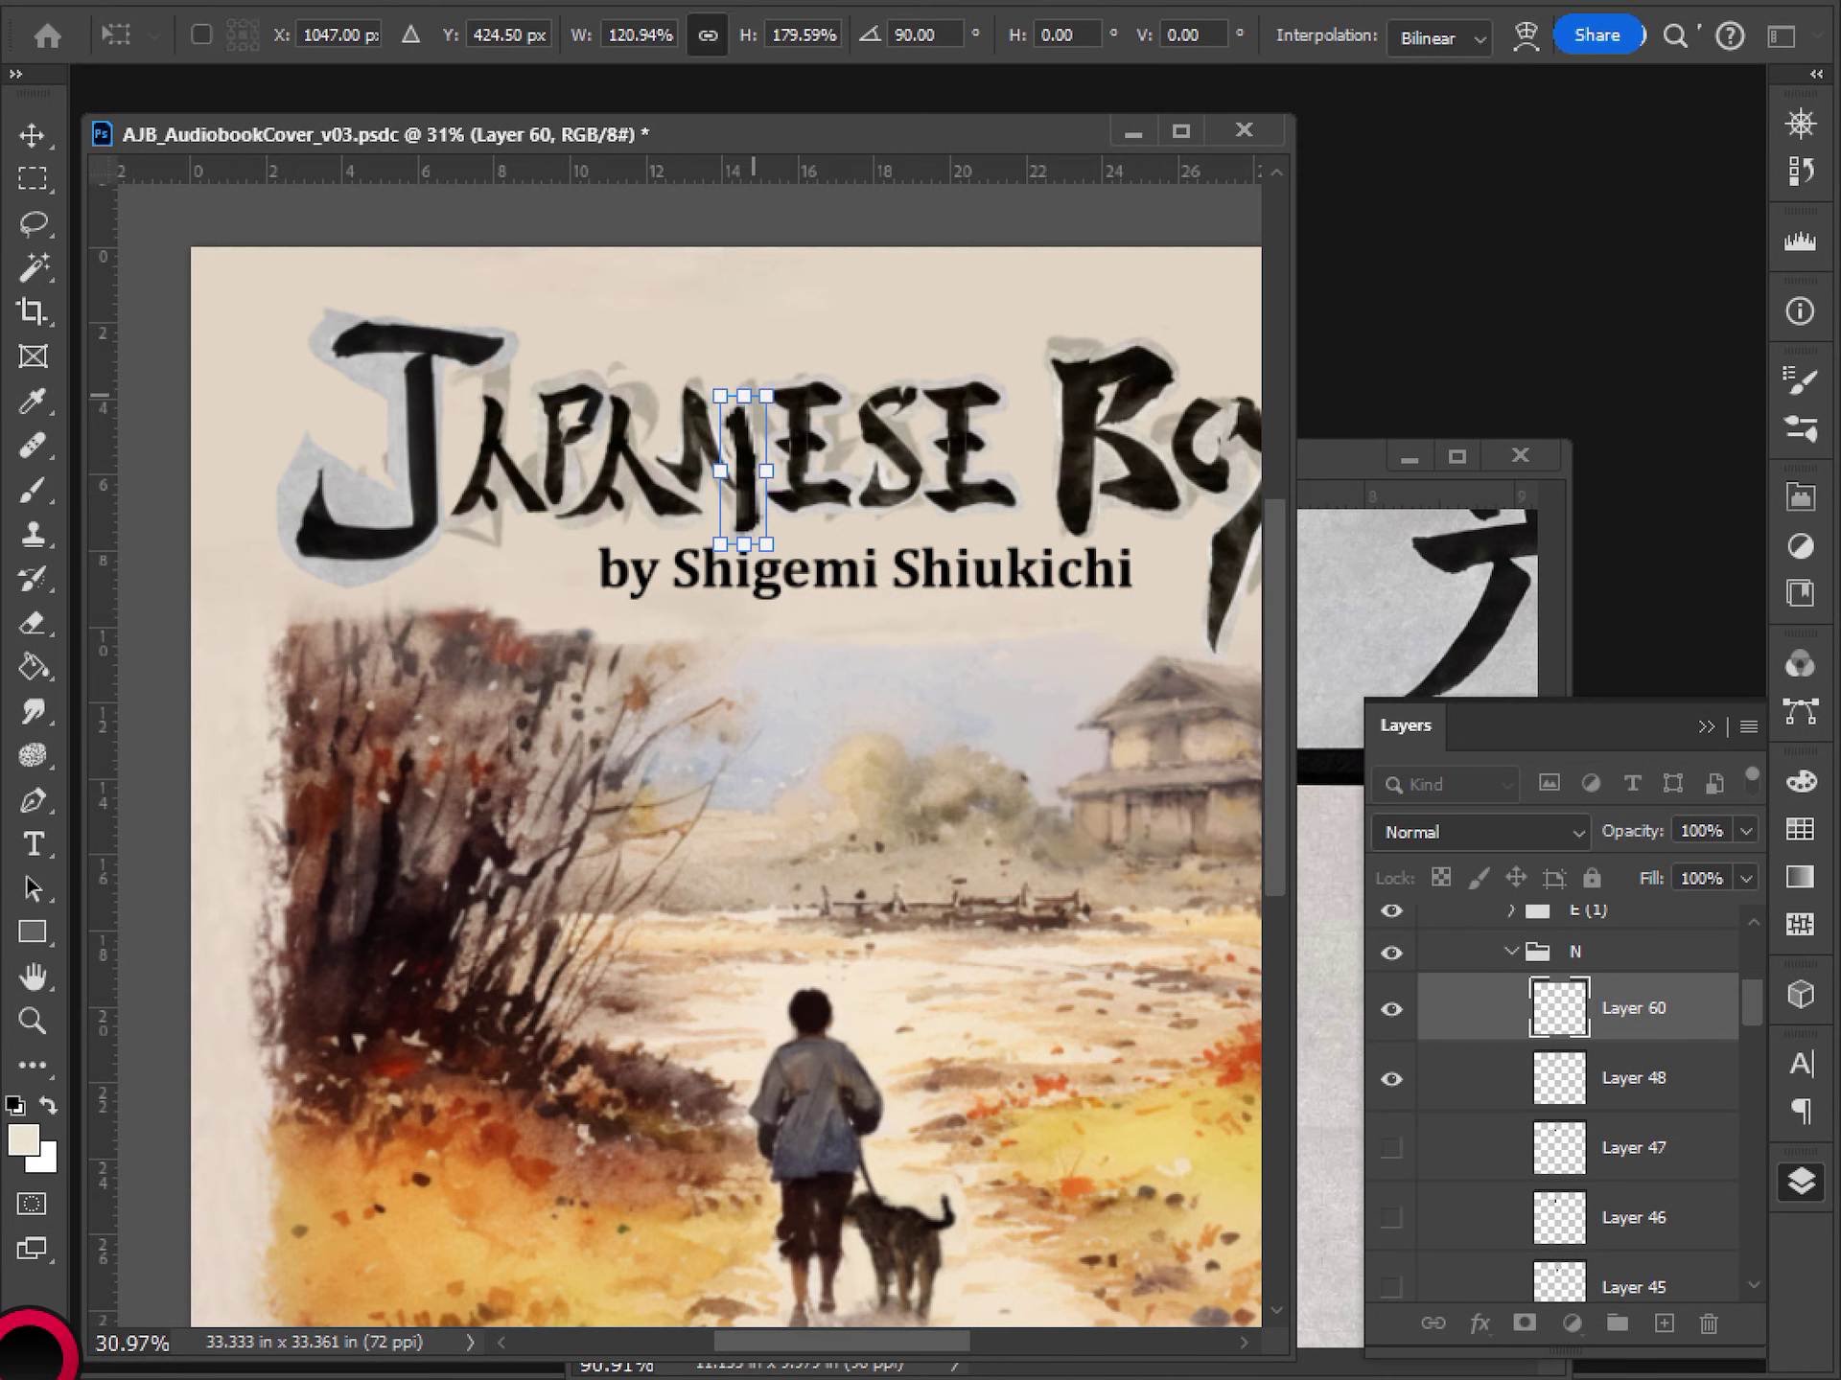
key("ctrl+z")
key("Return")
key("l")
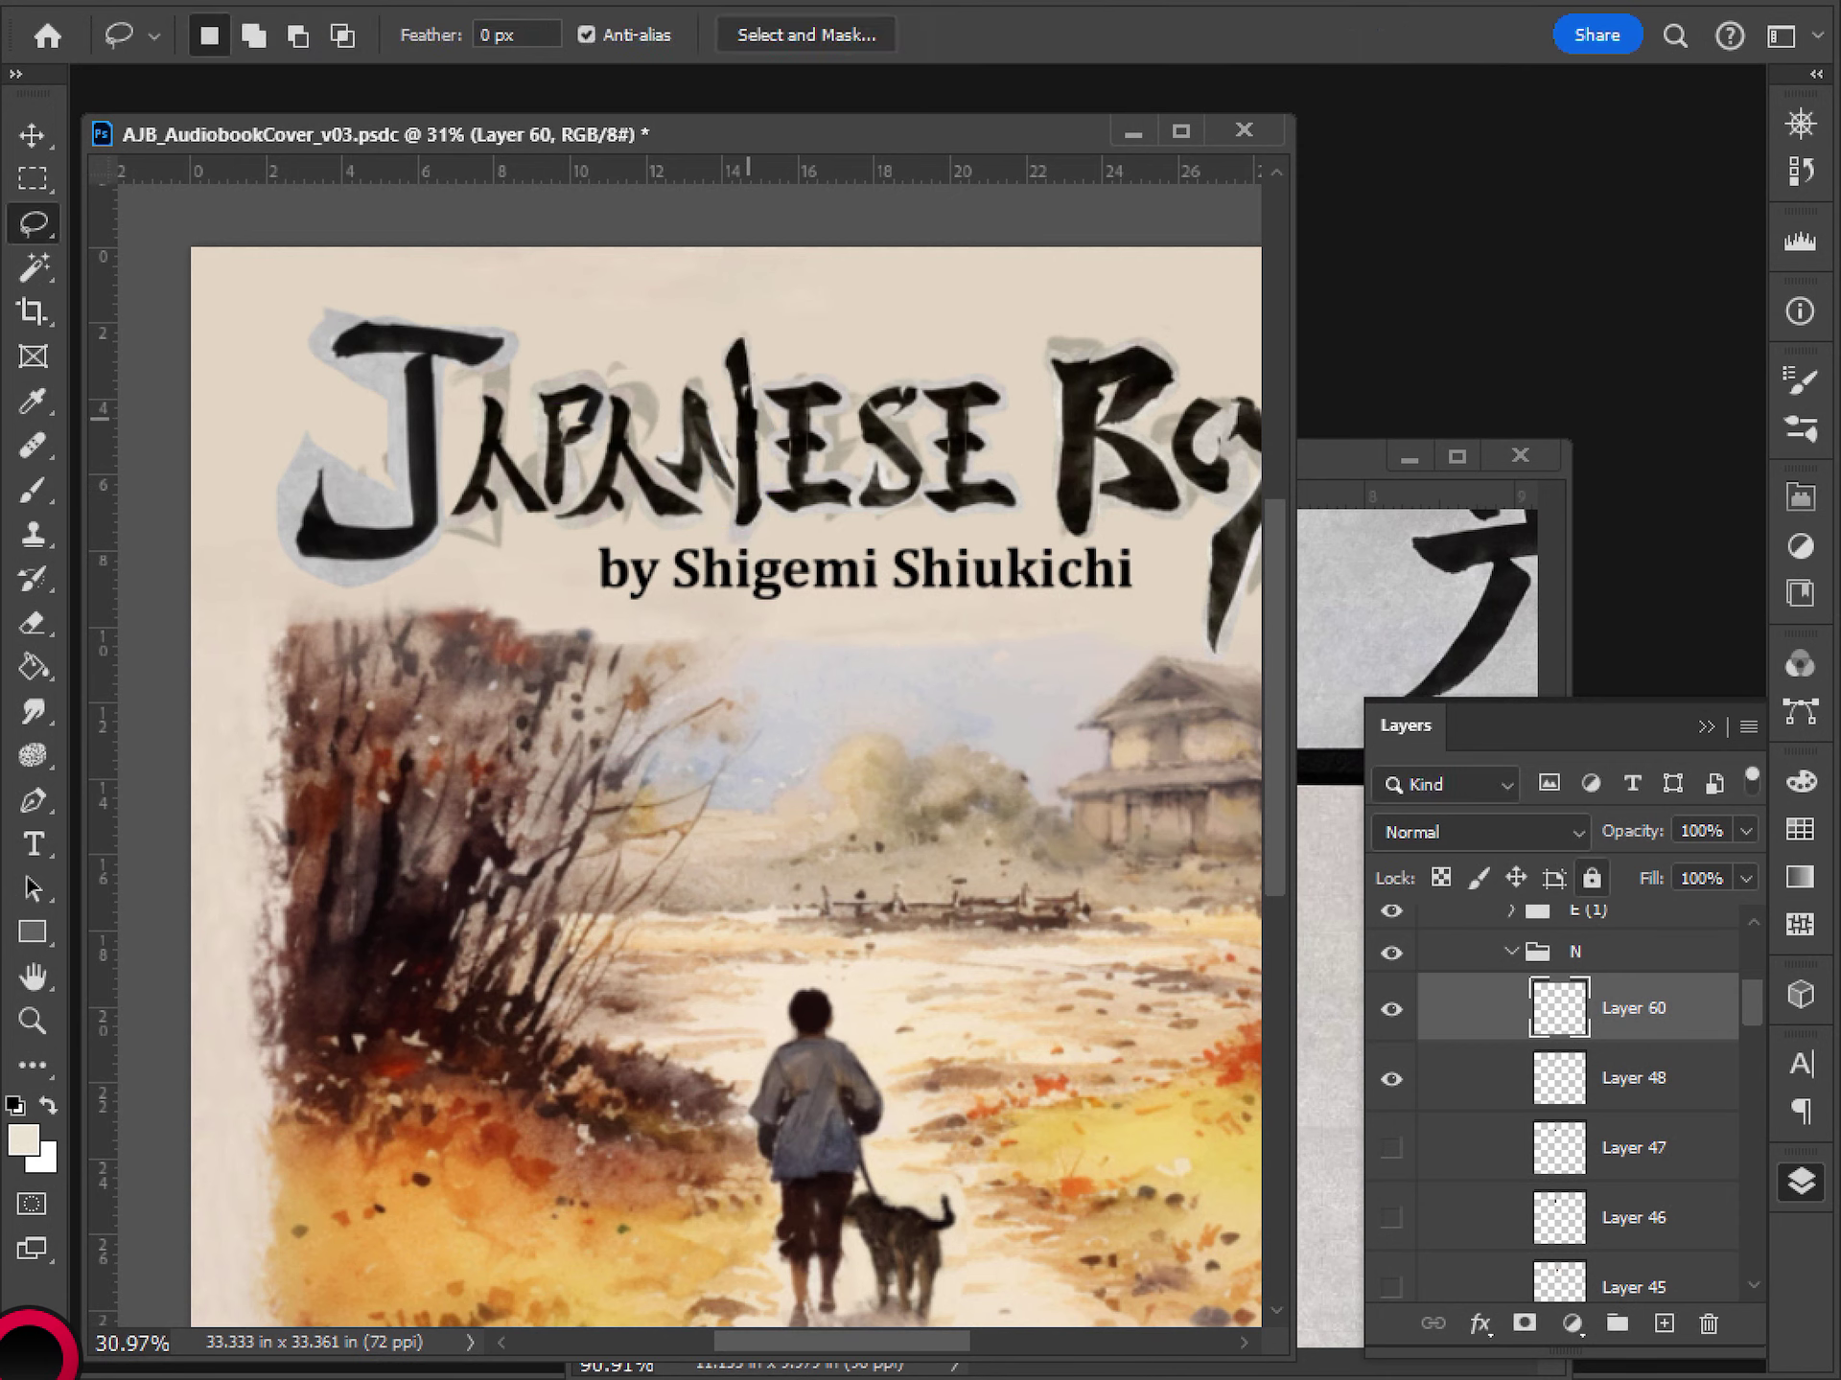
- Flip the N's new stem vertically, tilt and shorten it slightly, and fit it between the N's diagonal and the E
key("ctrl+t")
mouse_move(787, 315)
left_mouse_down()
mouse_move(807, 327)
mouse_move(787, 327)
mouse_move(794, 309)
left_mouse_up()
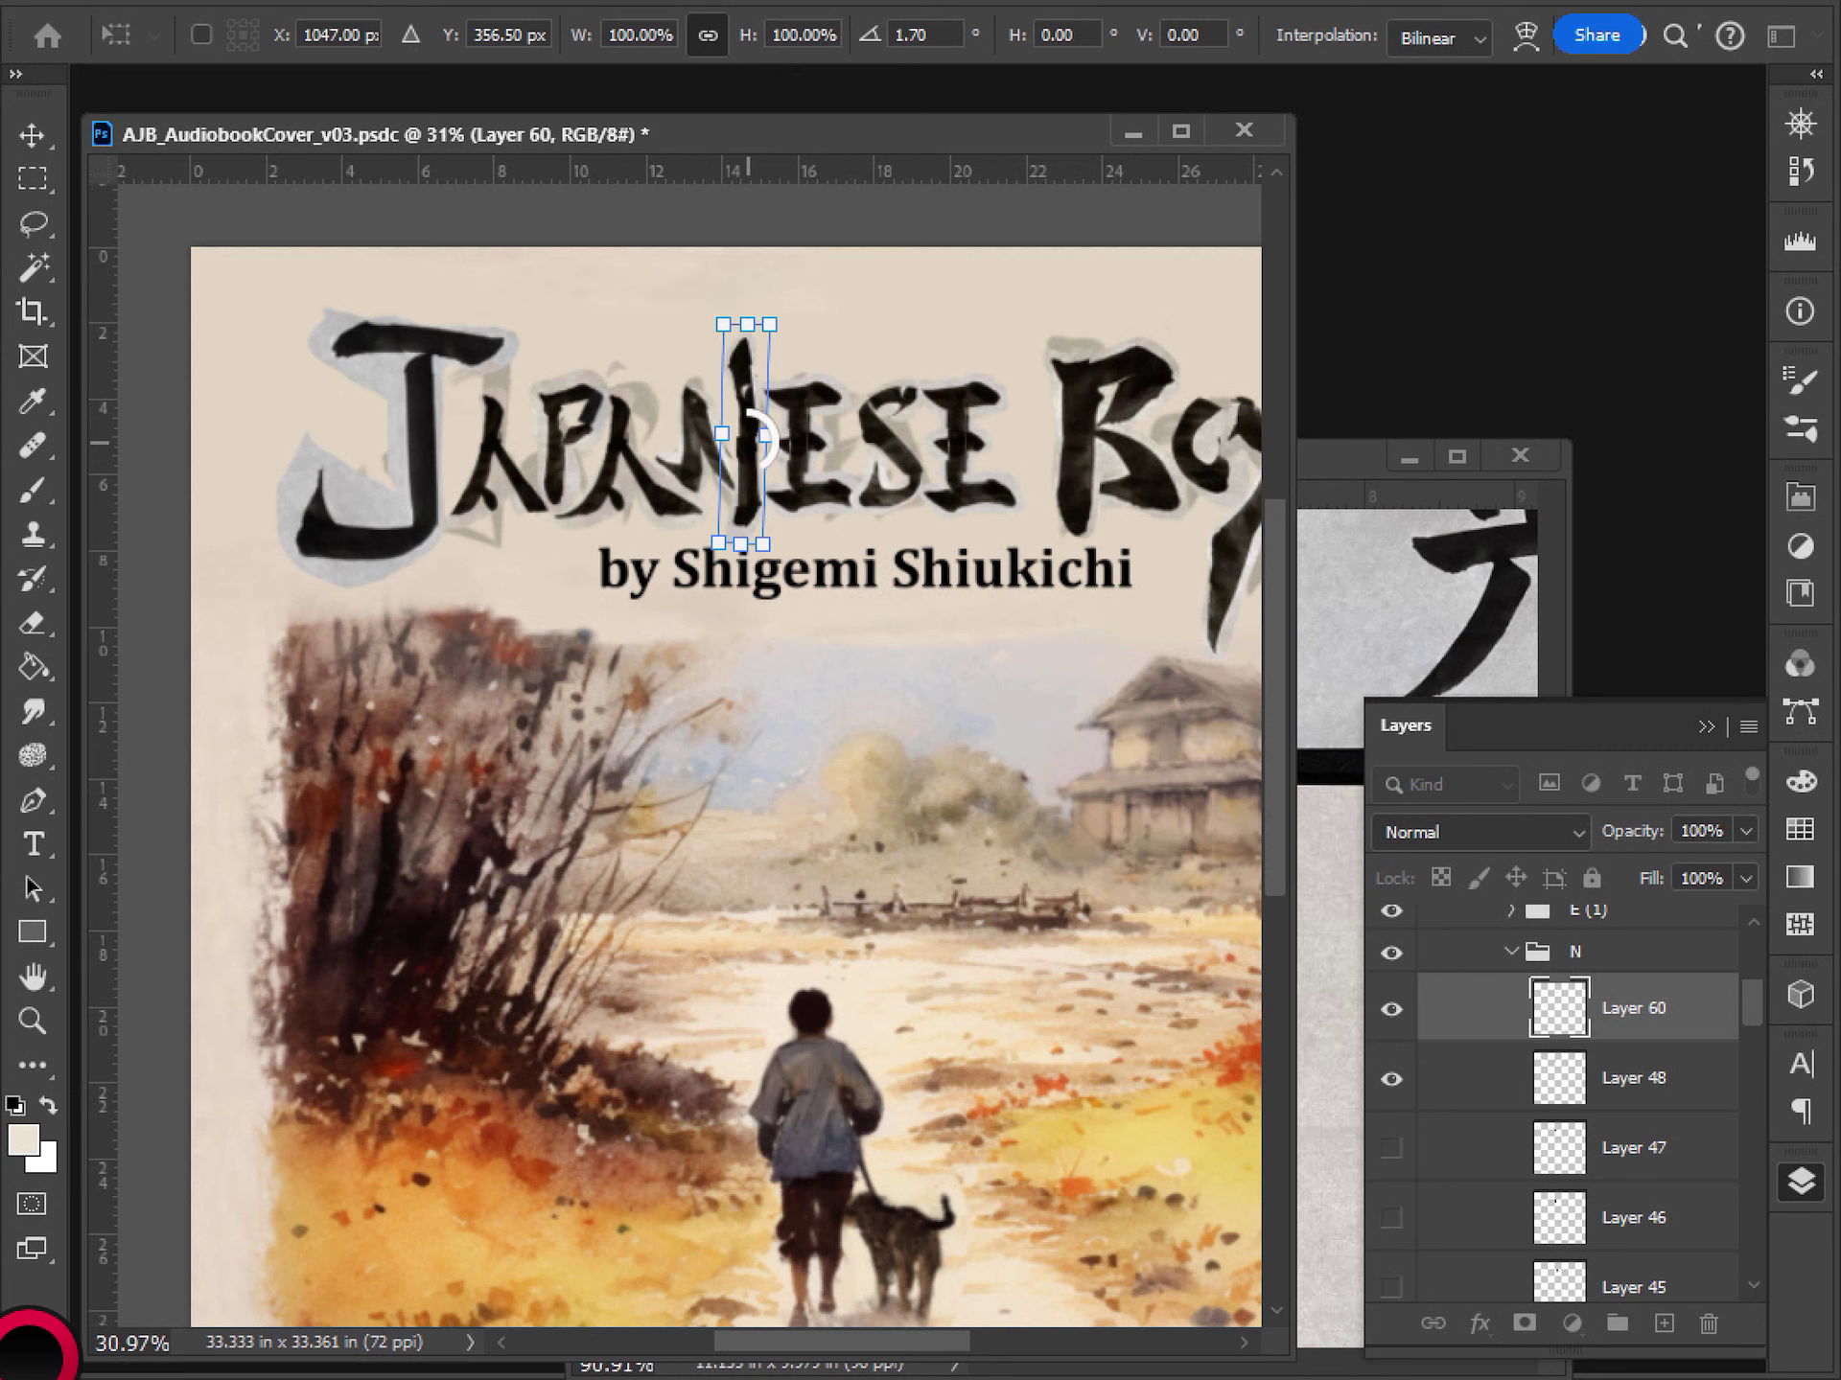
right_click(753, 441)
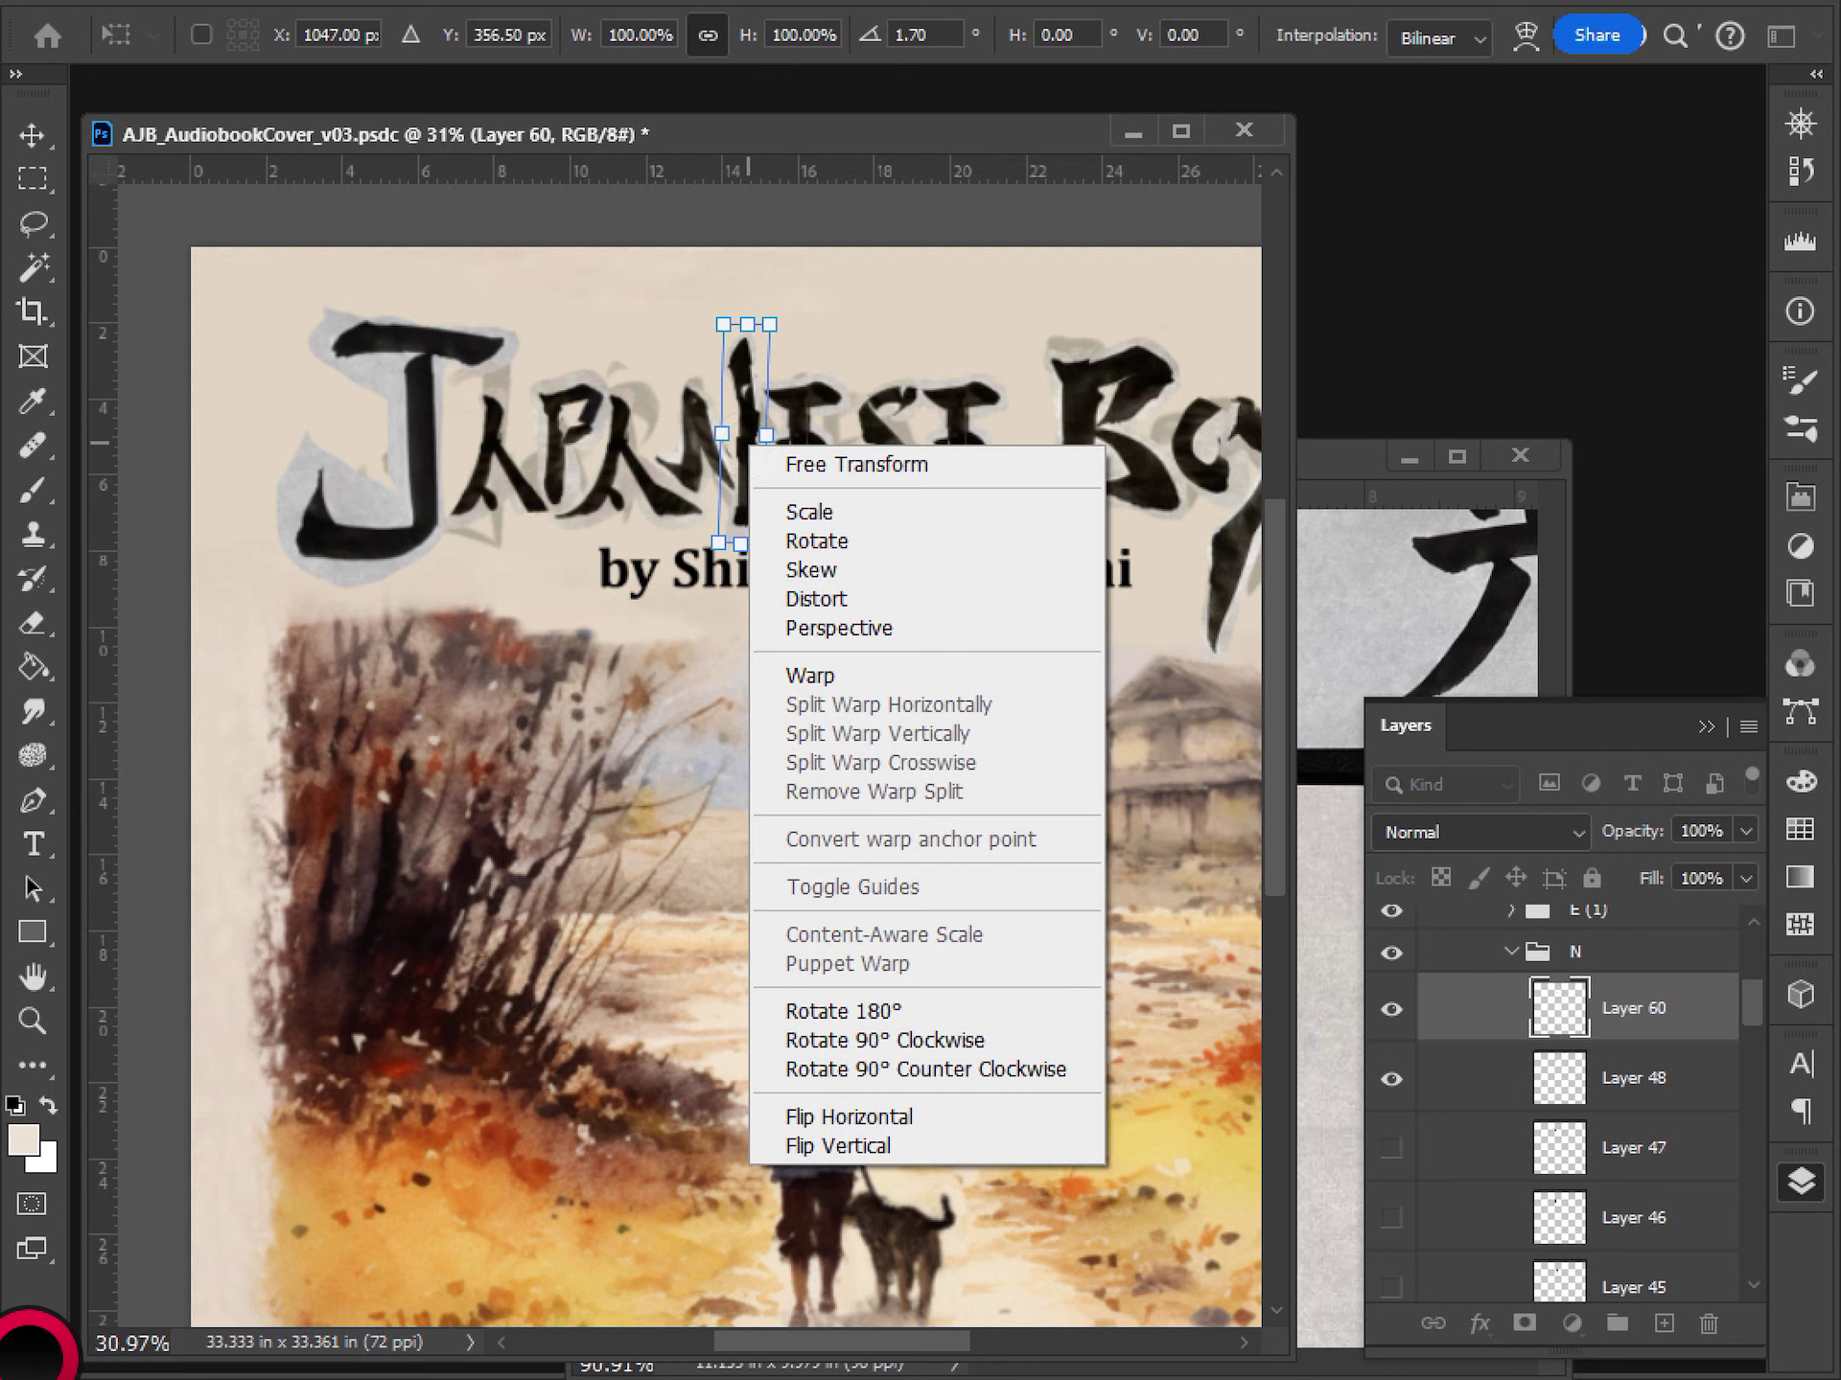
left_click(838, 1145)
mouse_move(763, 324)
left_mouse_down()
mouse_move(756, 357)
mouse_move(761, 335)
left_mouse_up()
left_click_drag(761, 440, 774, 439)
left_click_drag(796, 336, 786, 333)
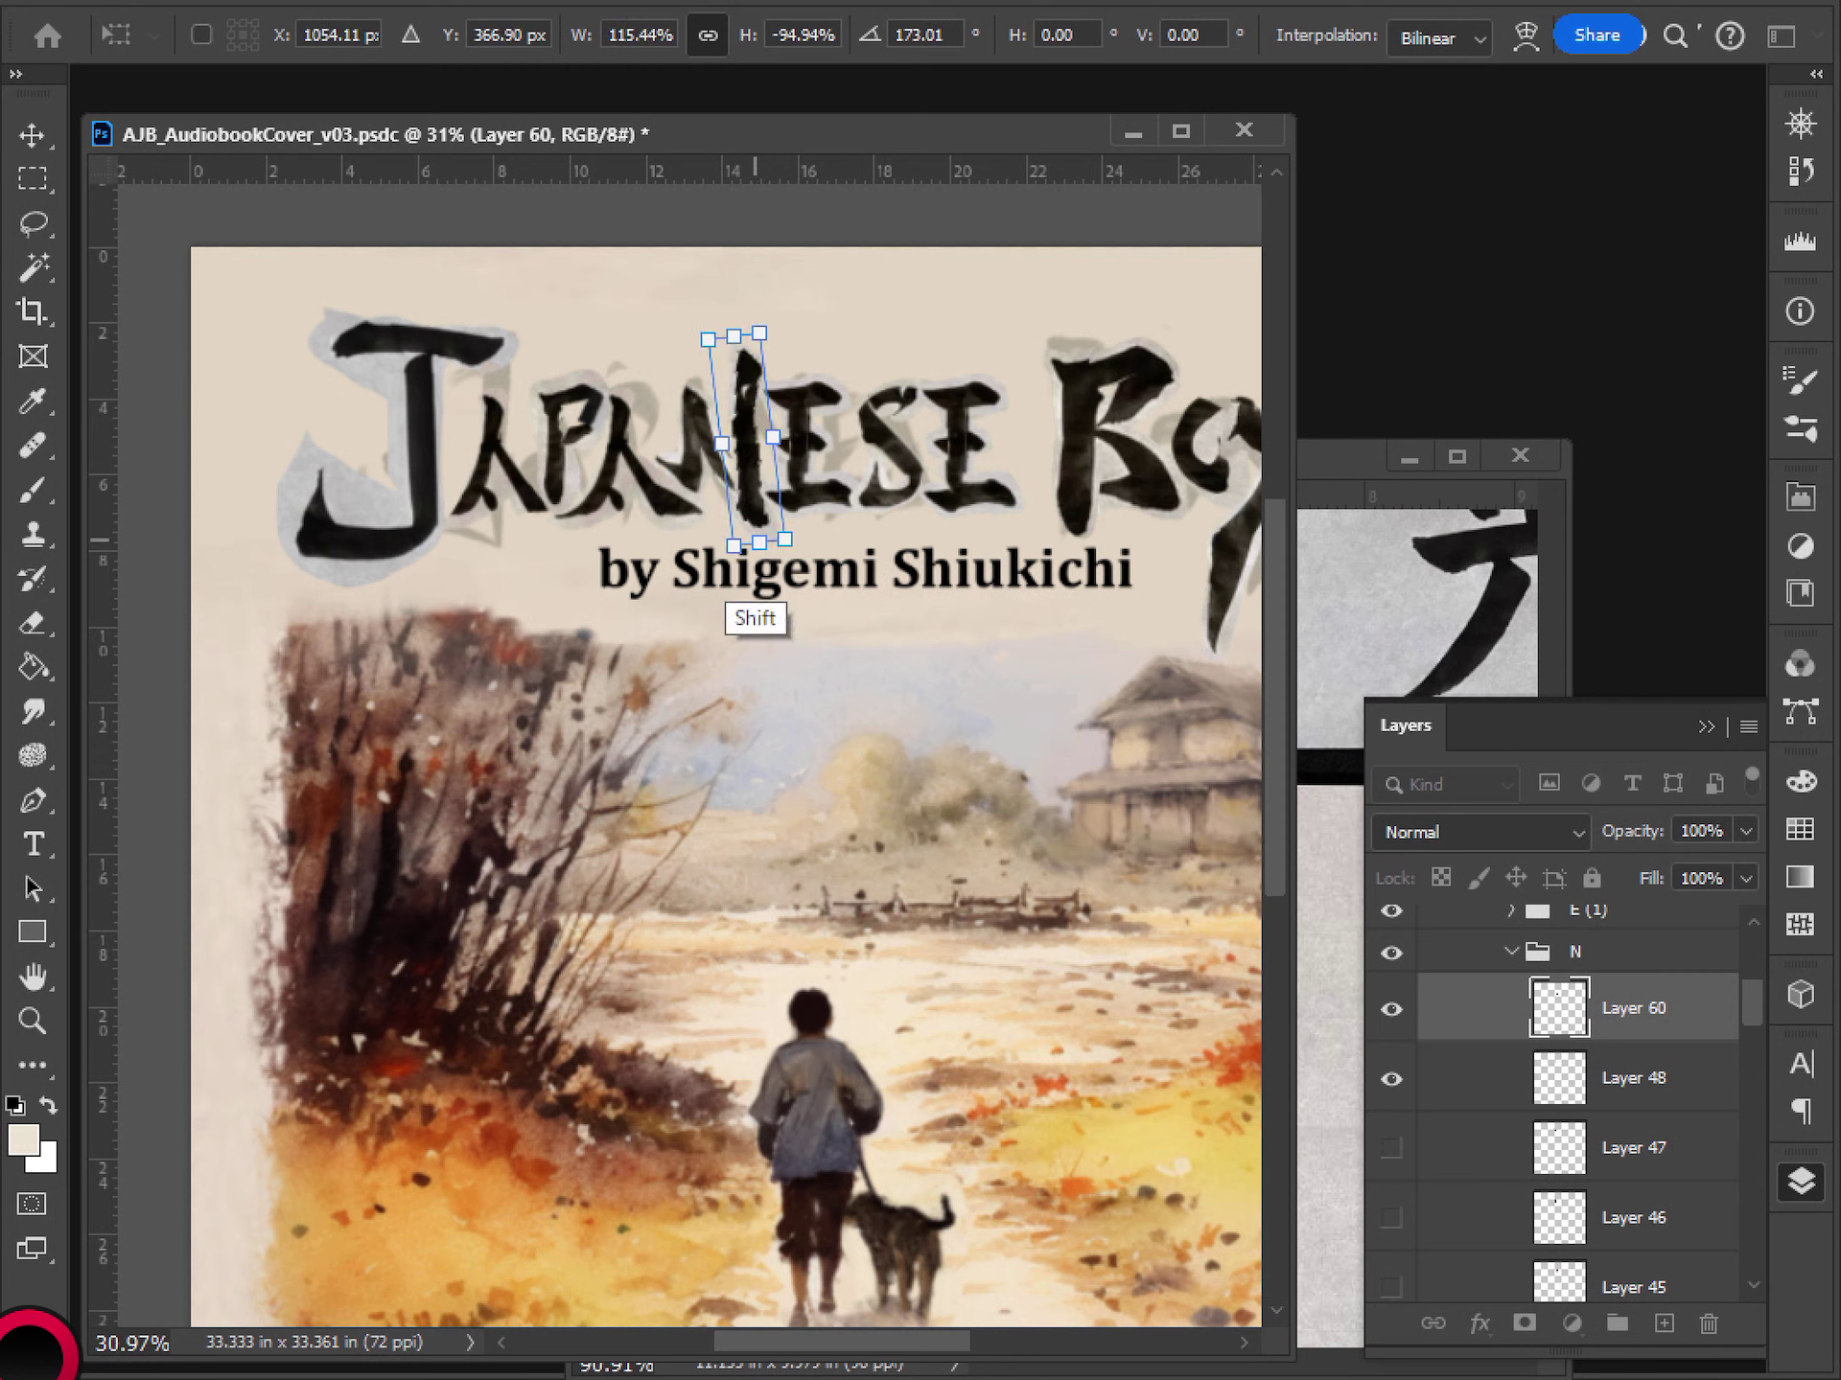
left_click_drag(759, 542, 756, 514)
mouse_move(746, 413)
left_mouse_down()
mouse_move(750, 448)
mouse_move(764, 355)
left_mouse_up()
key("Return")
key("l")
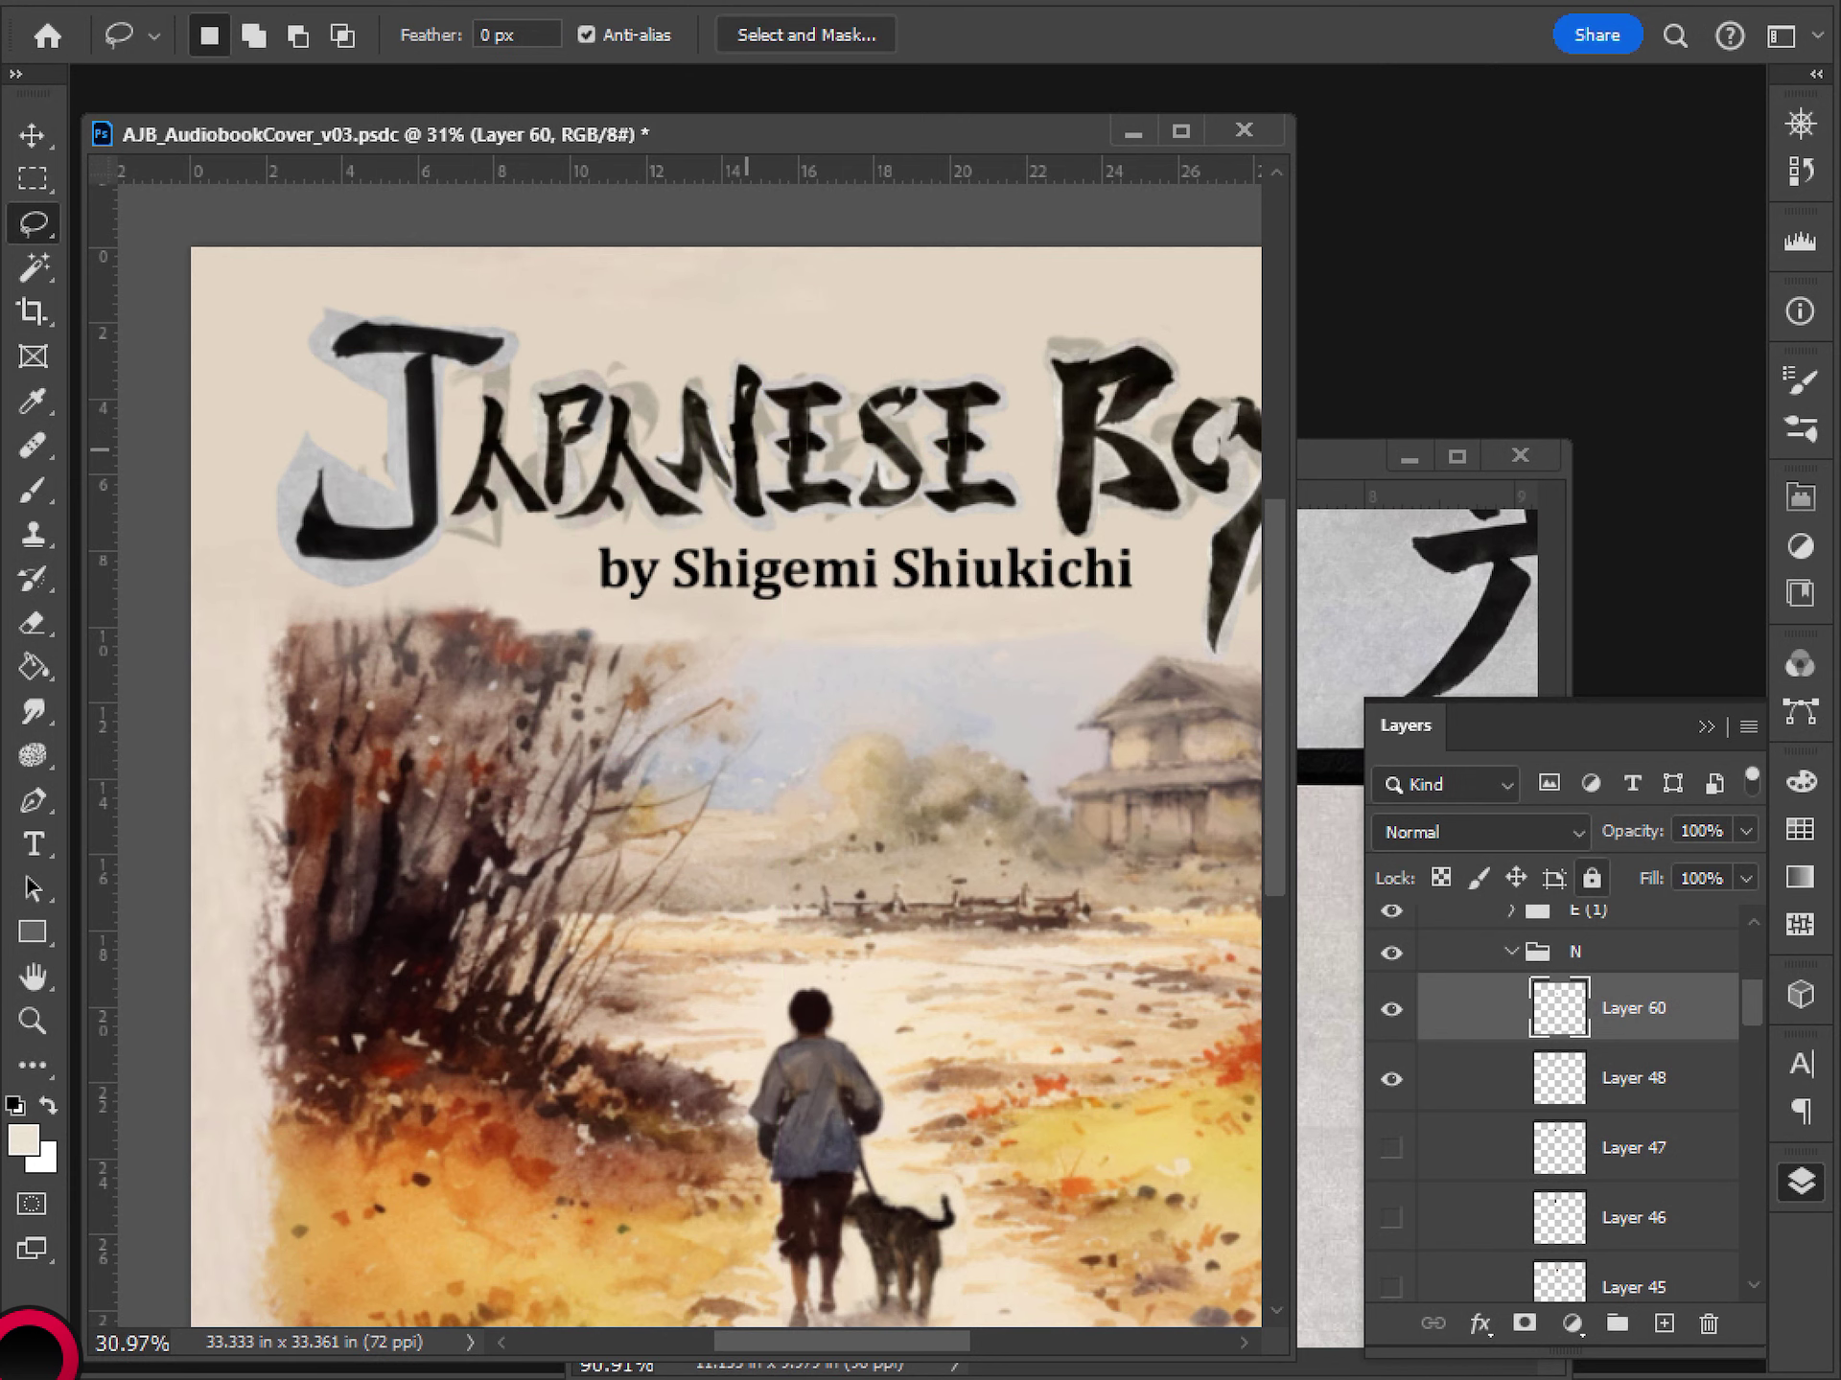
- Shift the N's right stem closer to the diagonal and narrow it to 86.27% width
scroll(912, 468, "down", 3)
scroll(637, 526, "up", 3)
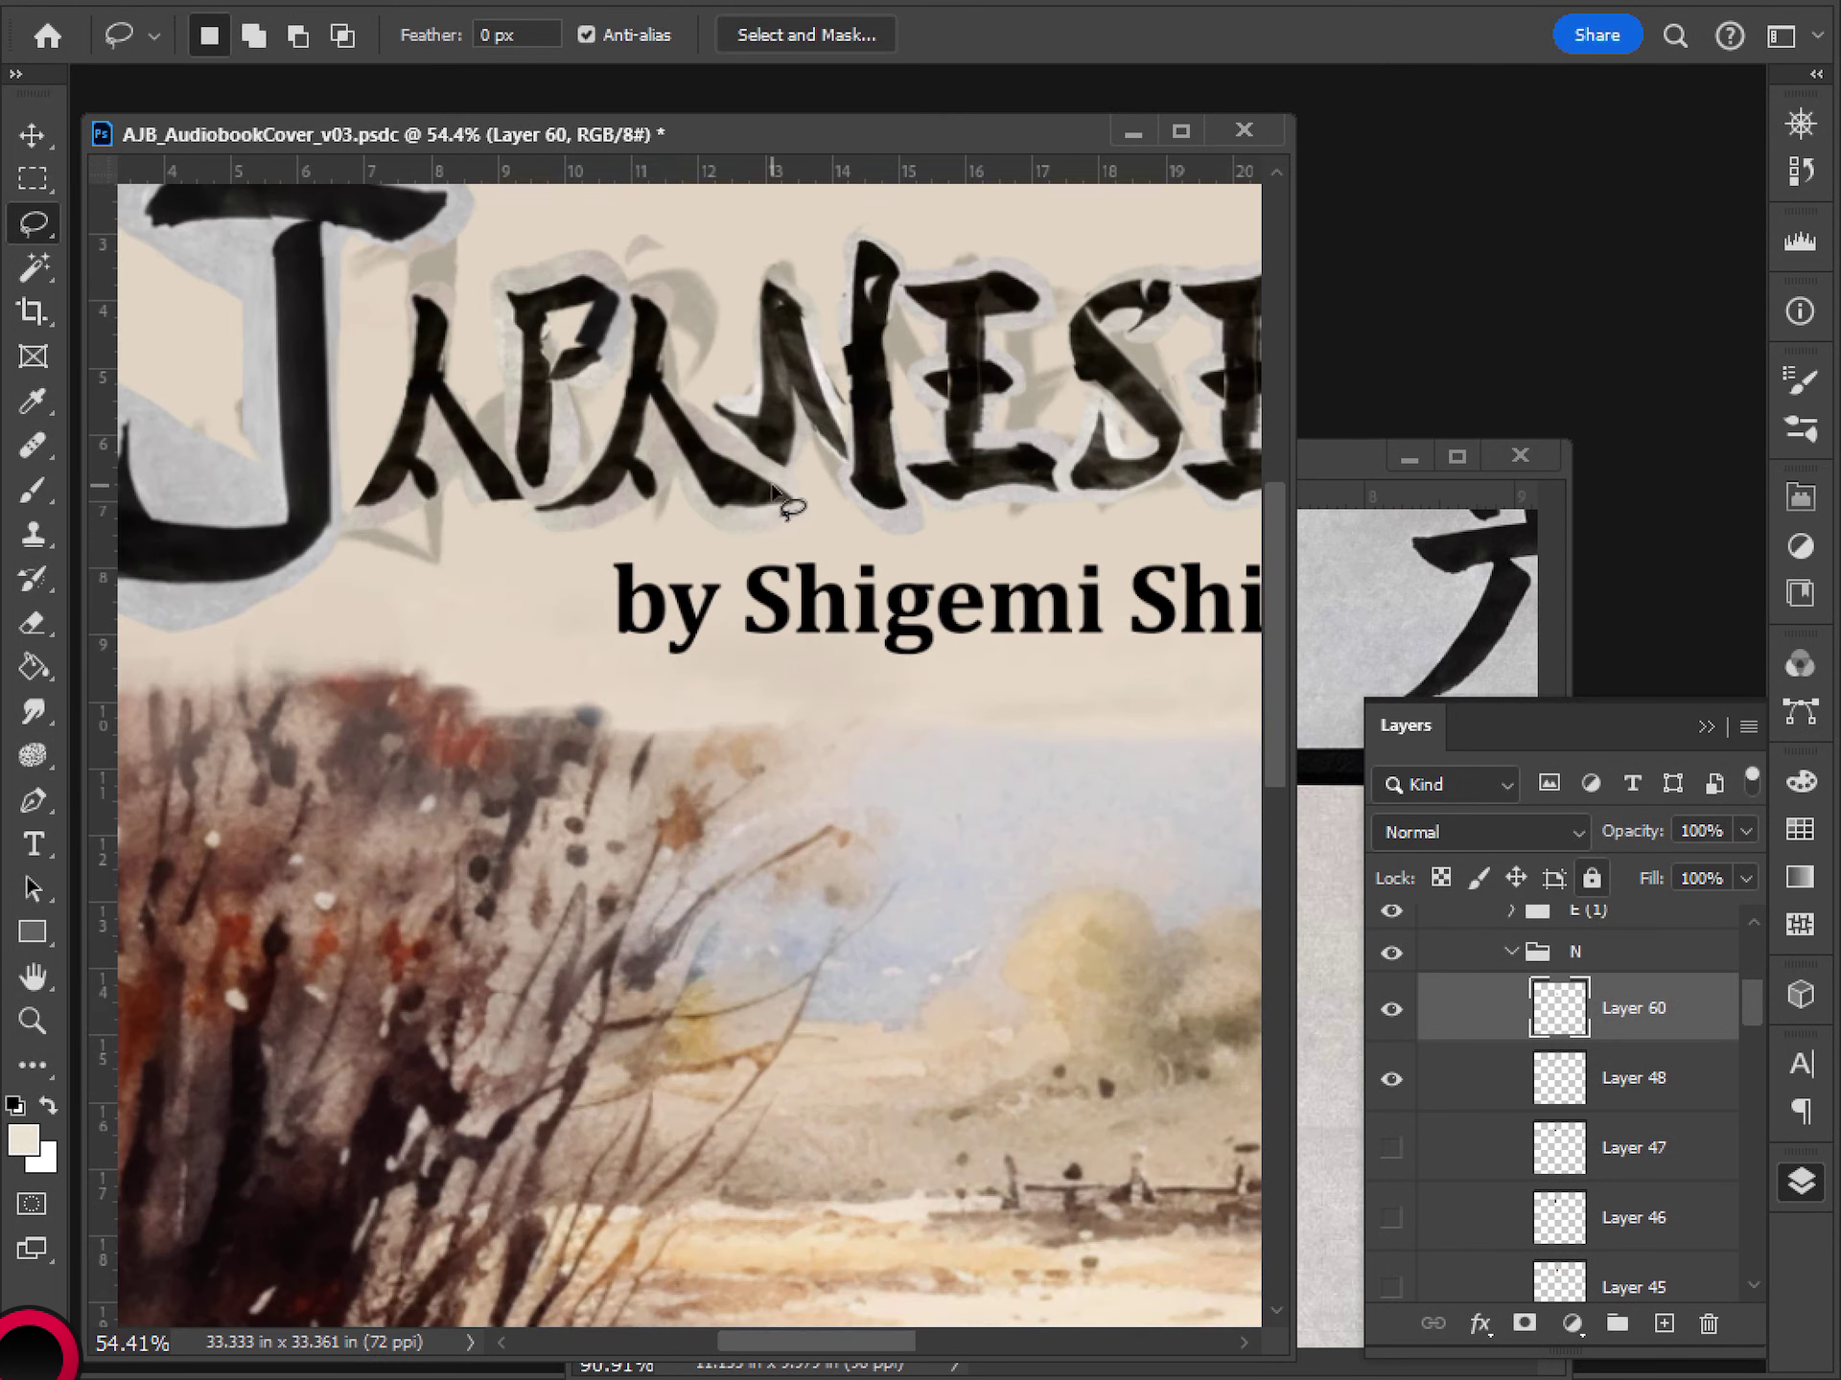
key("v")
mouse_move(911, 387)
left_mouse_down()
mouse_move(877, 394)
mouse_move(892, 422)
left_mouse_up()
key("ctrl+t")
scroll(891, 421, "down", 5)
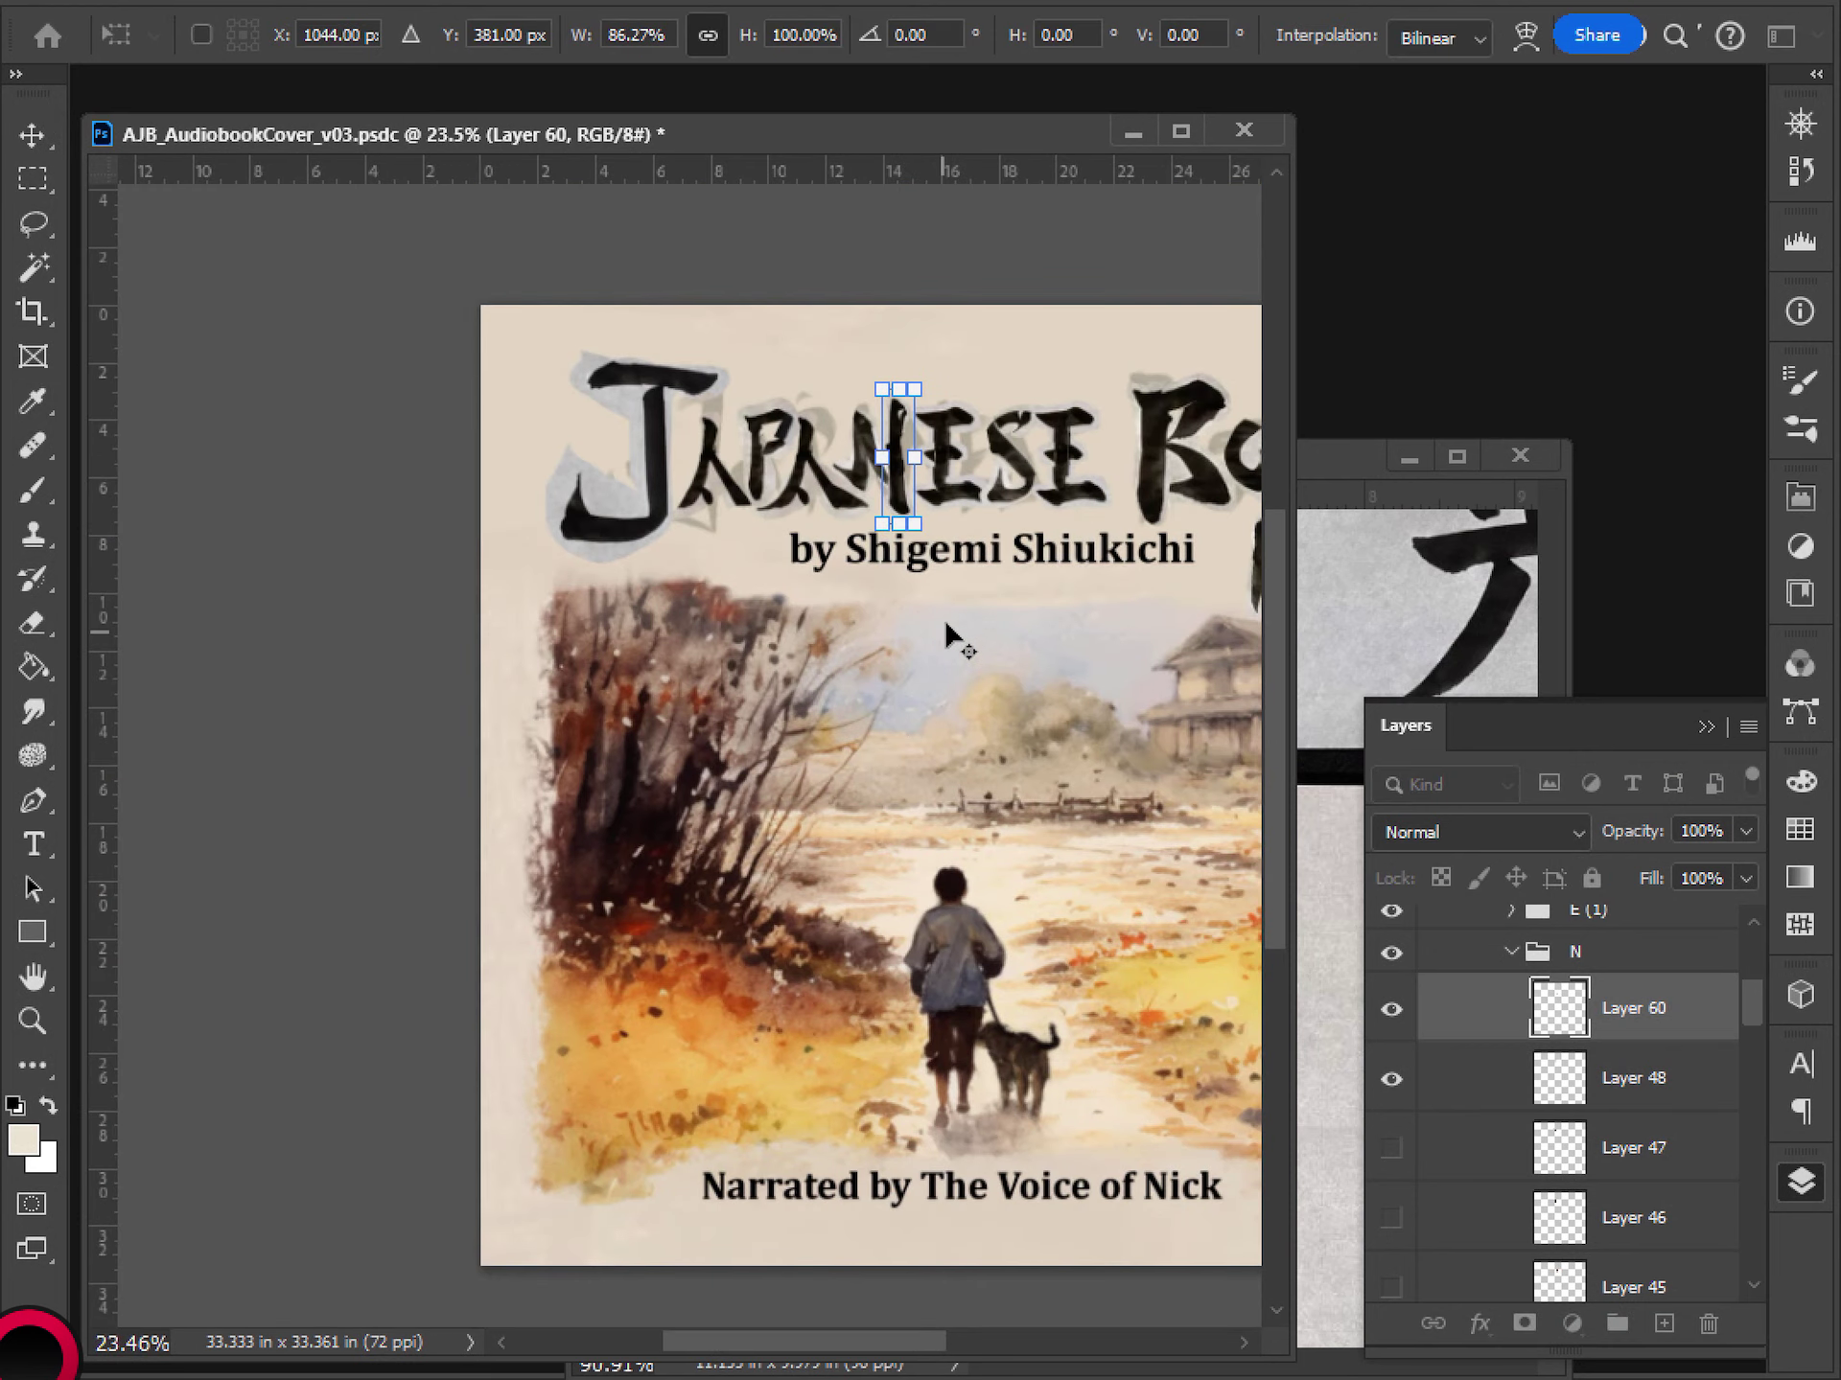
key("Return")
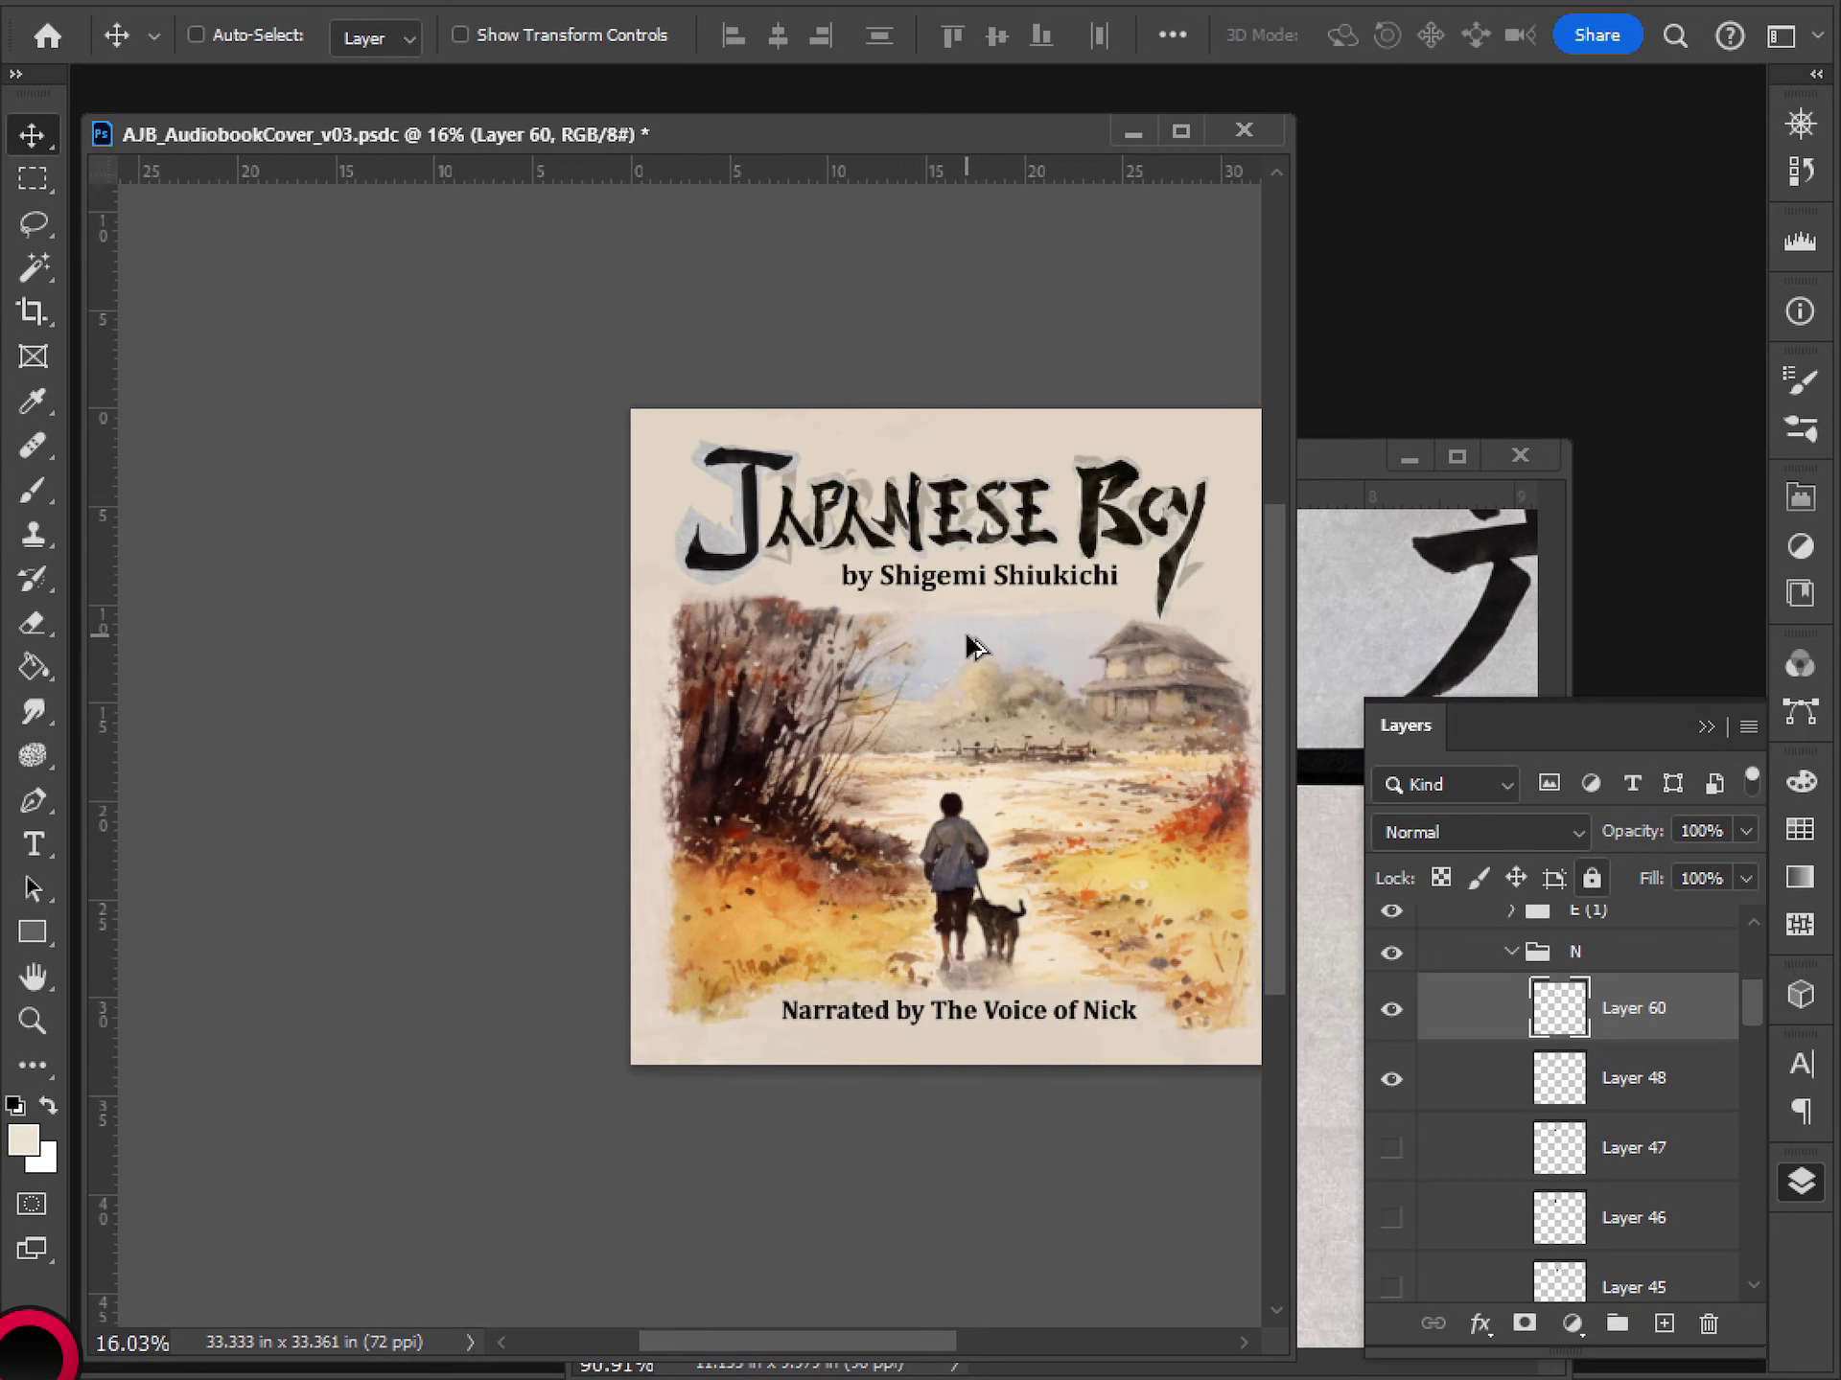
- Expand the E (1) group, check its strokes by toggling layer visibility, and select Layer 35 with the Eraser tool ready
scroll(968, 647, "up", 4)
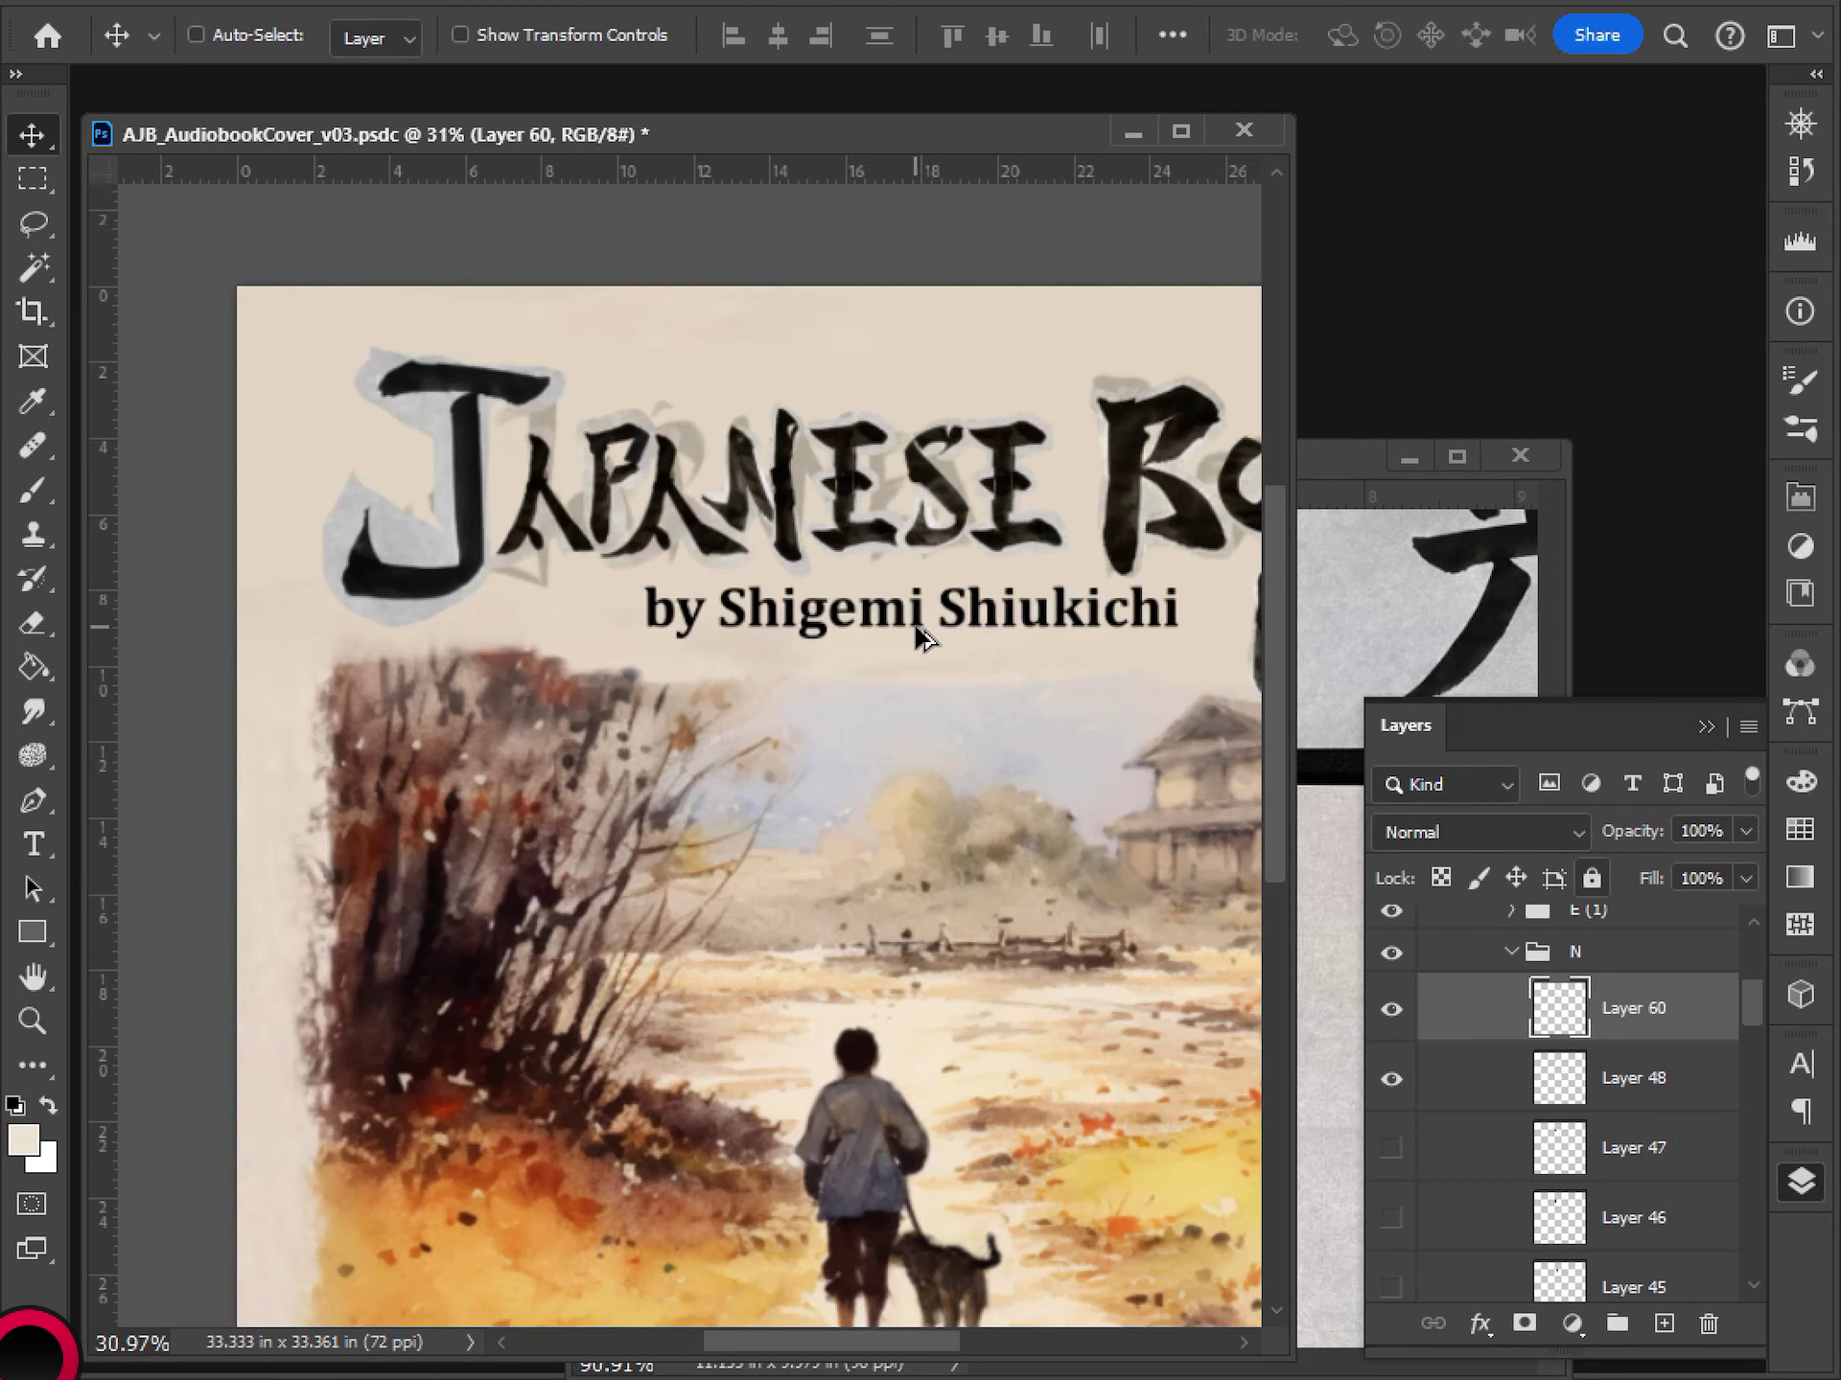
scroll(1514, 1050, "up", 2)
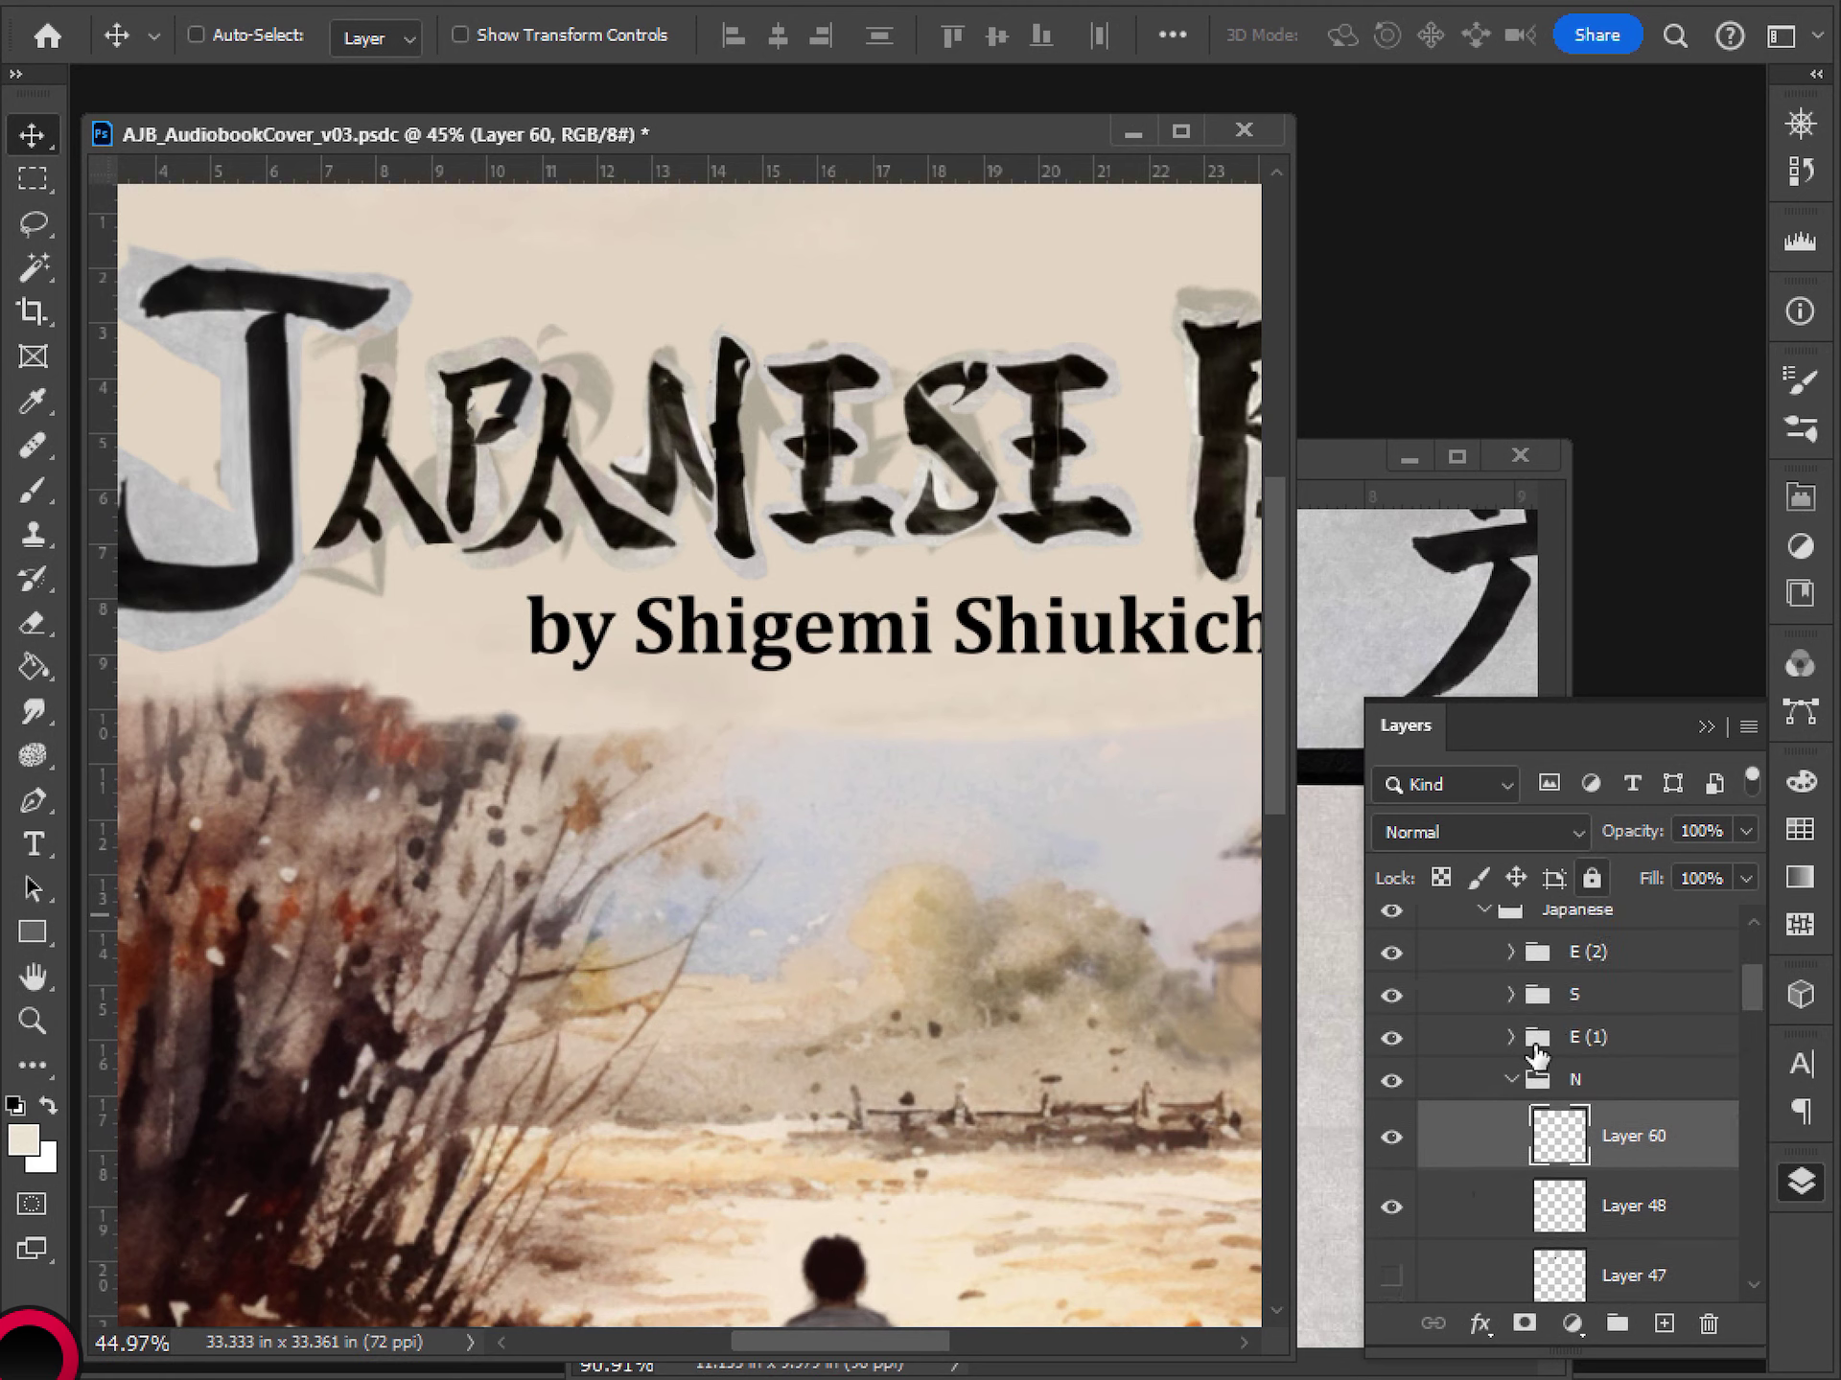
left_click(1512, 1038)
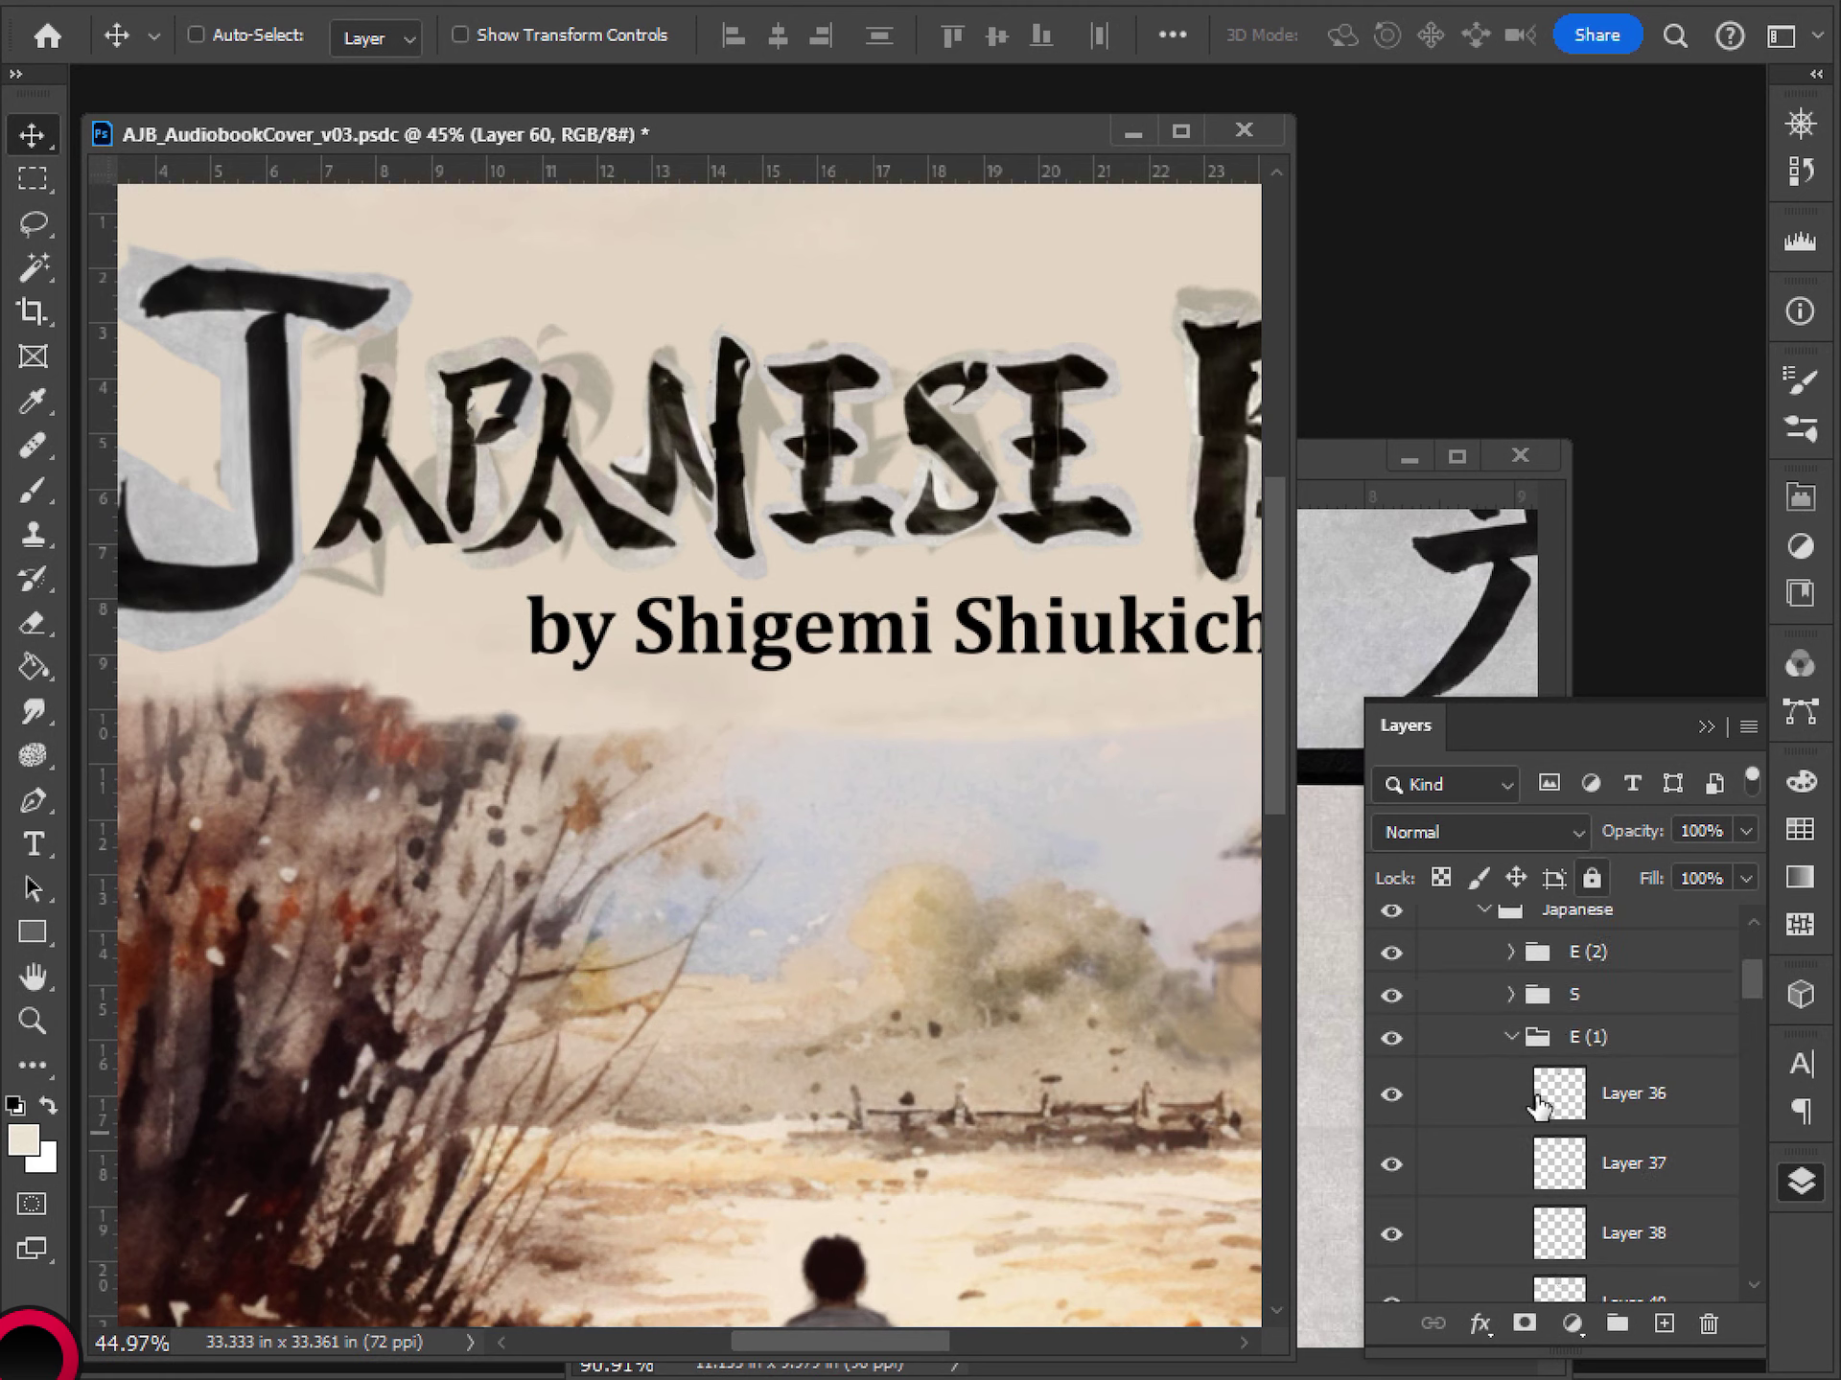
left_click(1393, 1097)
left_click(1393, 1098)
left_click(1391, 1162)
left_click(1391, 1233)
left_click(1391, 1234)
scroll(1392, 1198, "down", 3)
left_click(1391, 1161)
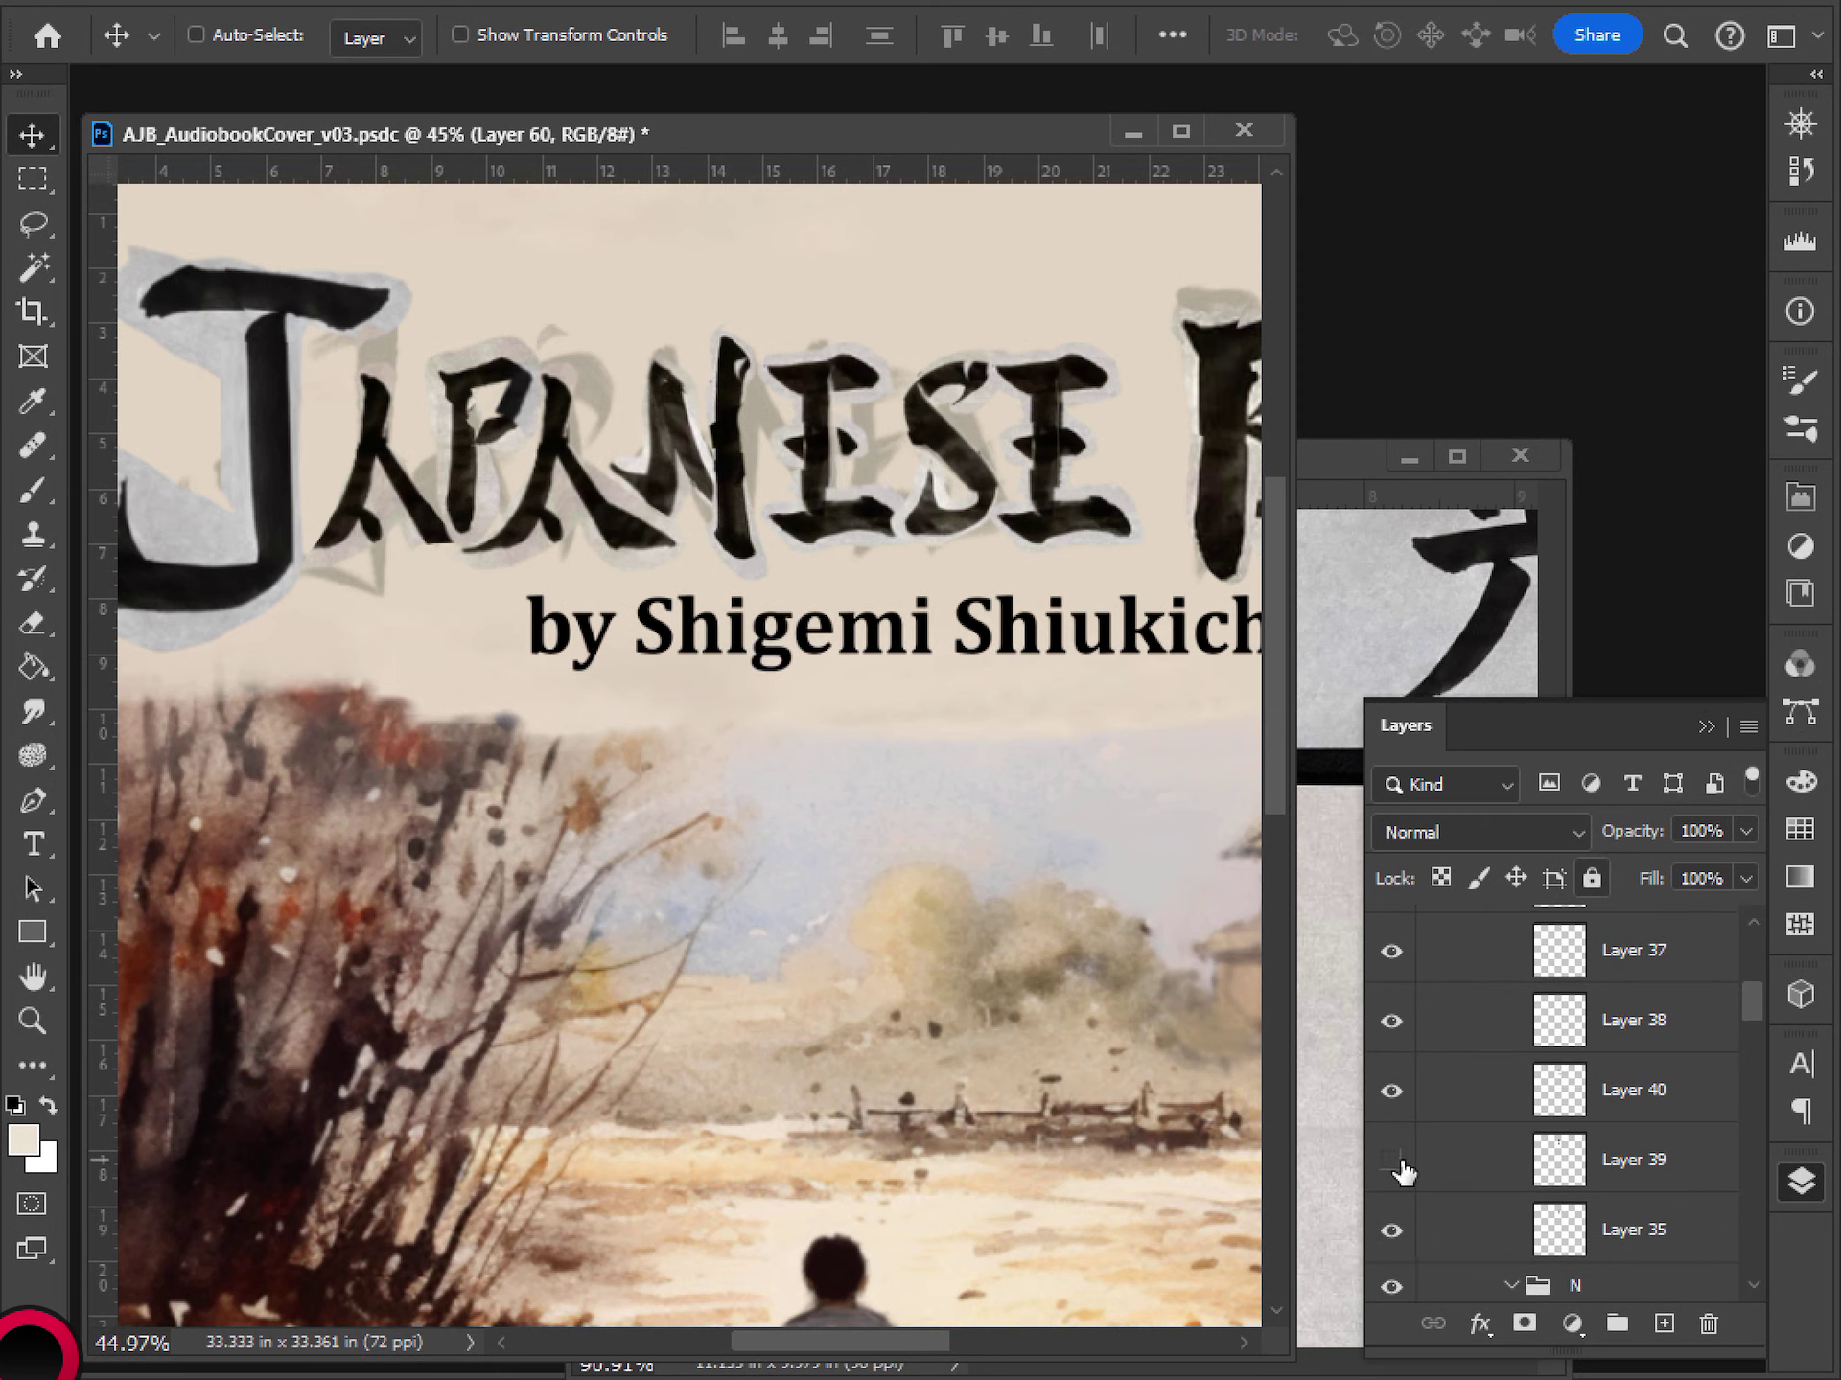
left_click(1391, 1161)
left_click(1391, 1231)
left_click(1391, 1231)
key("e")
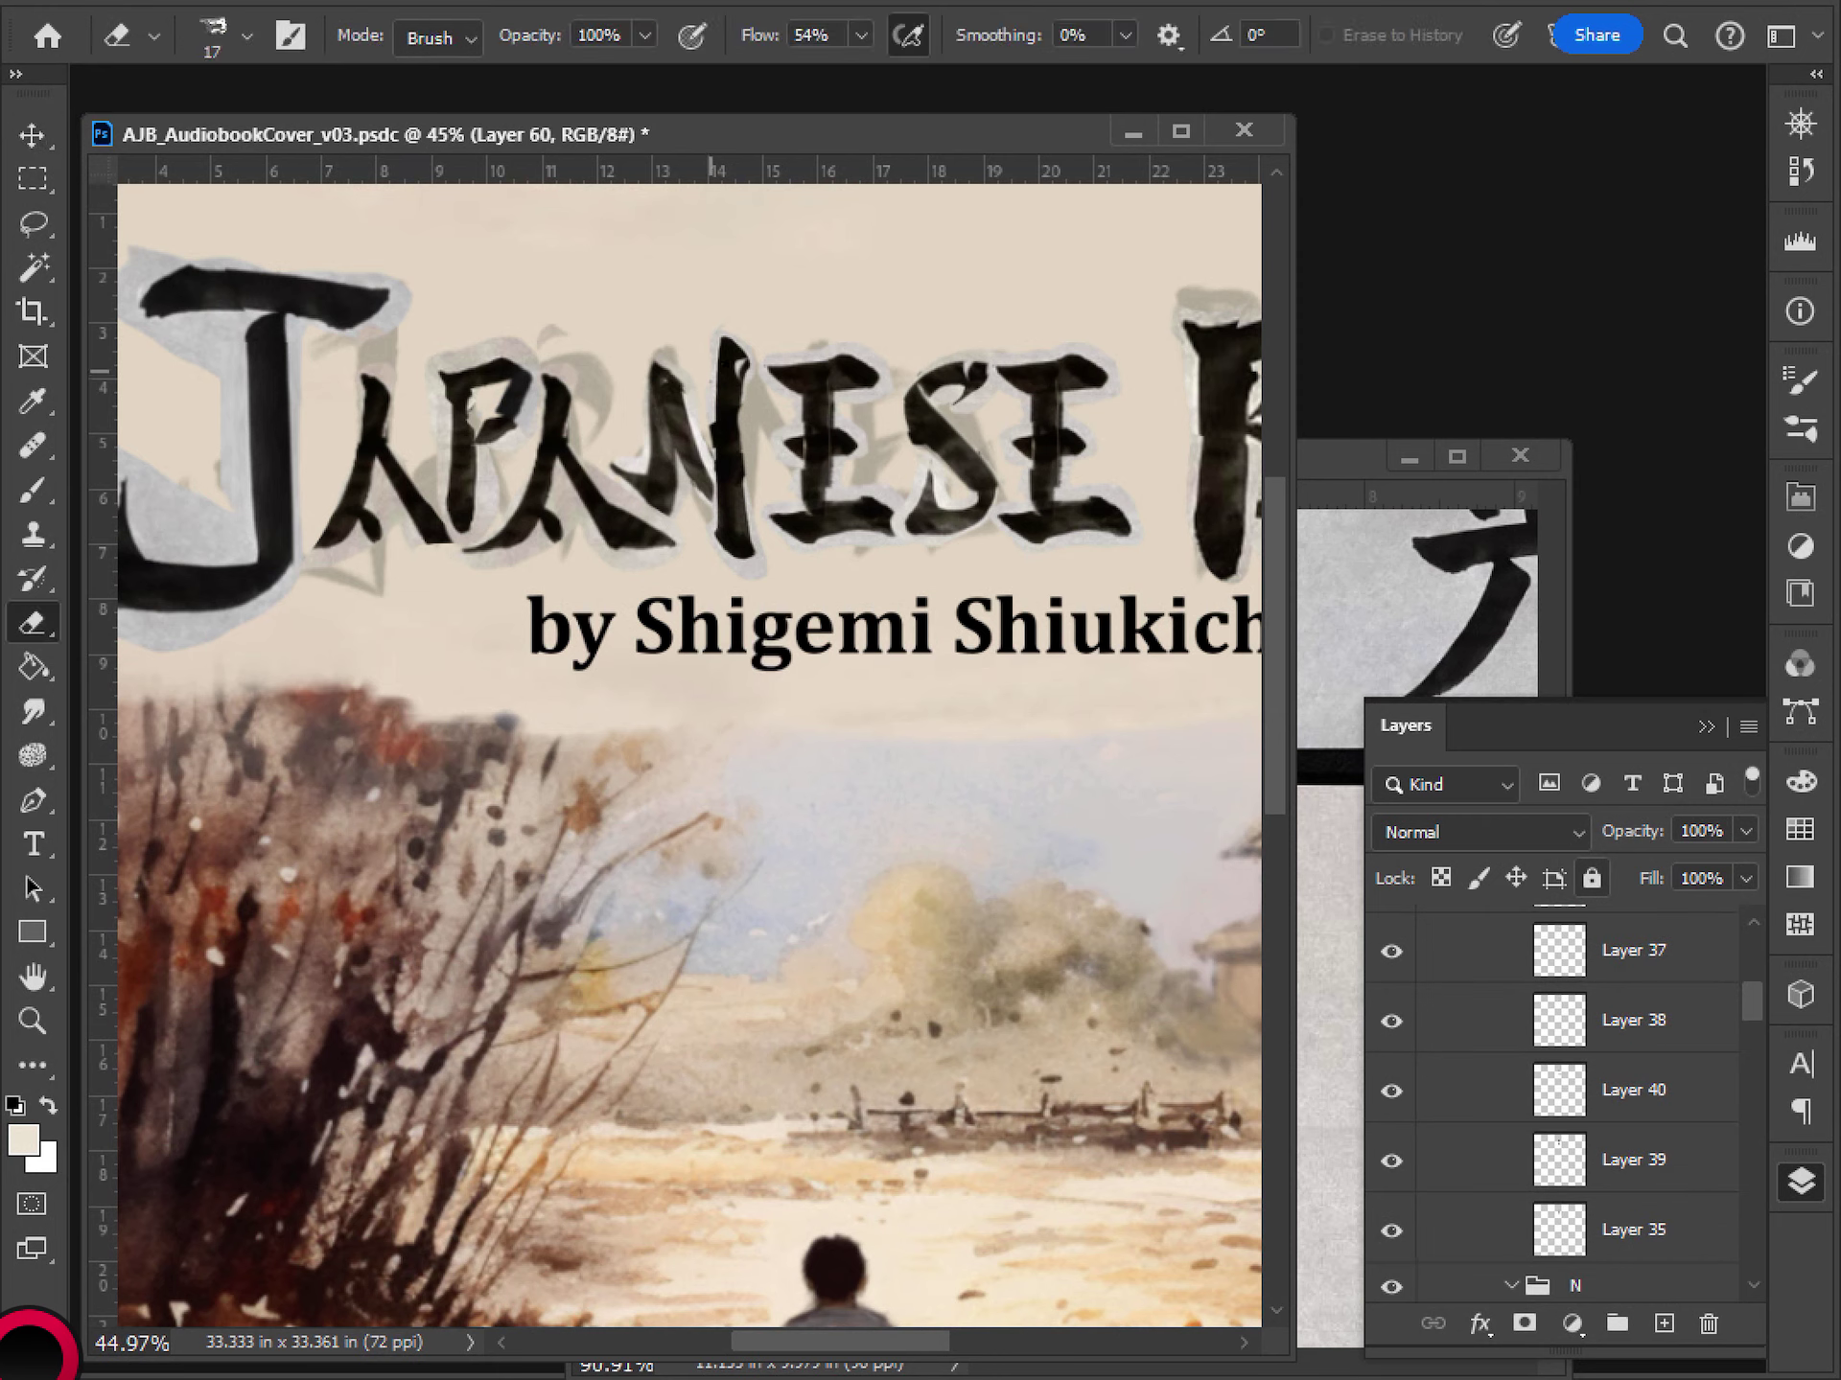
left_click(1522, 1245)
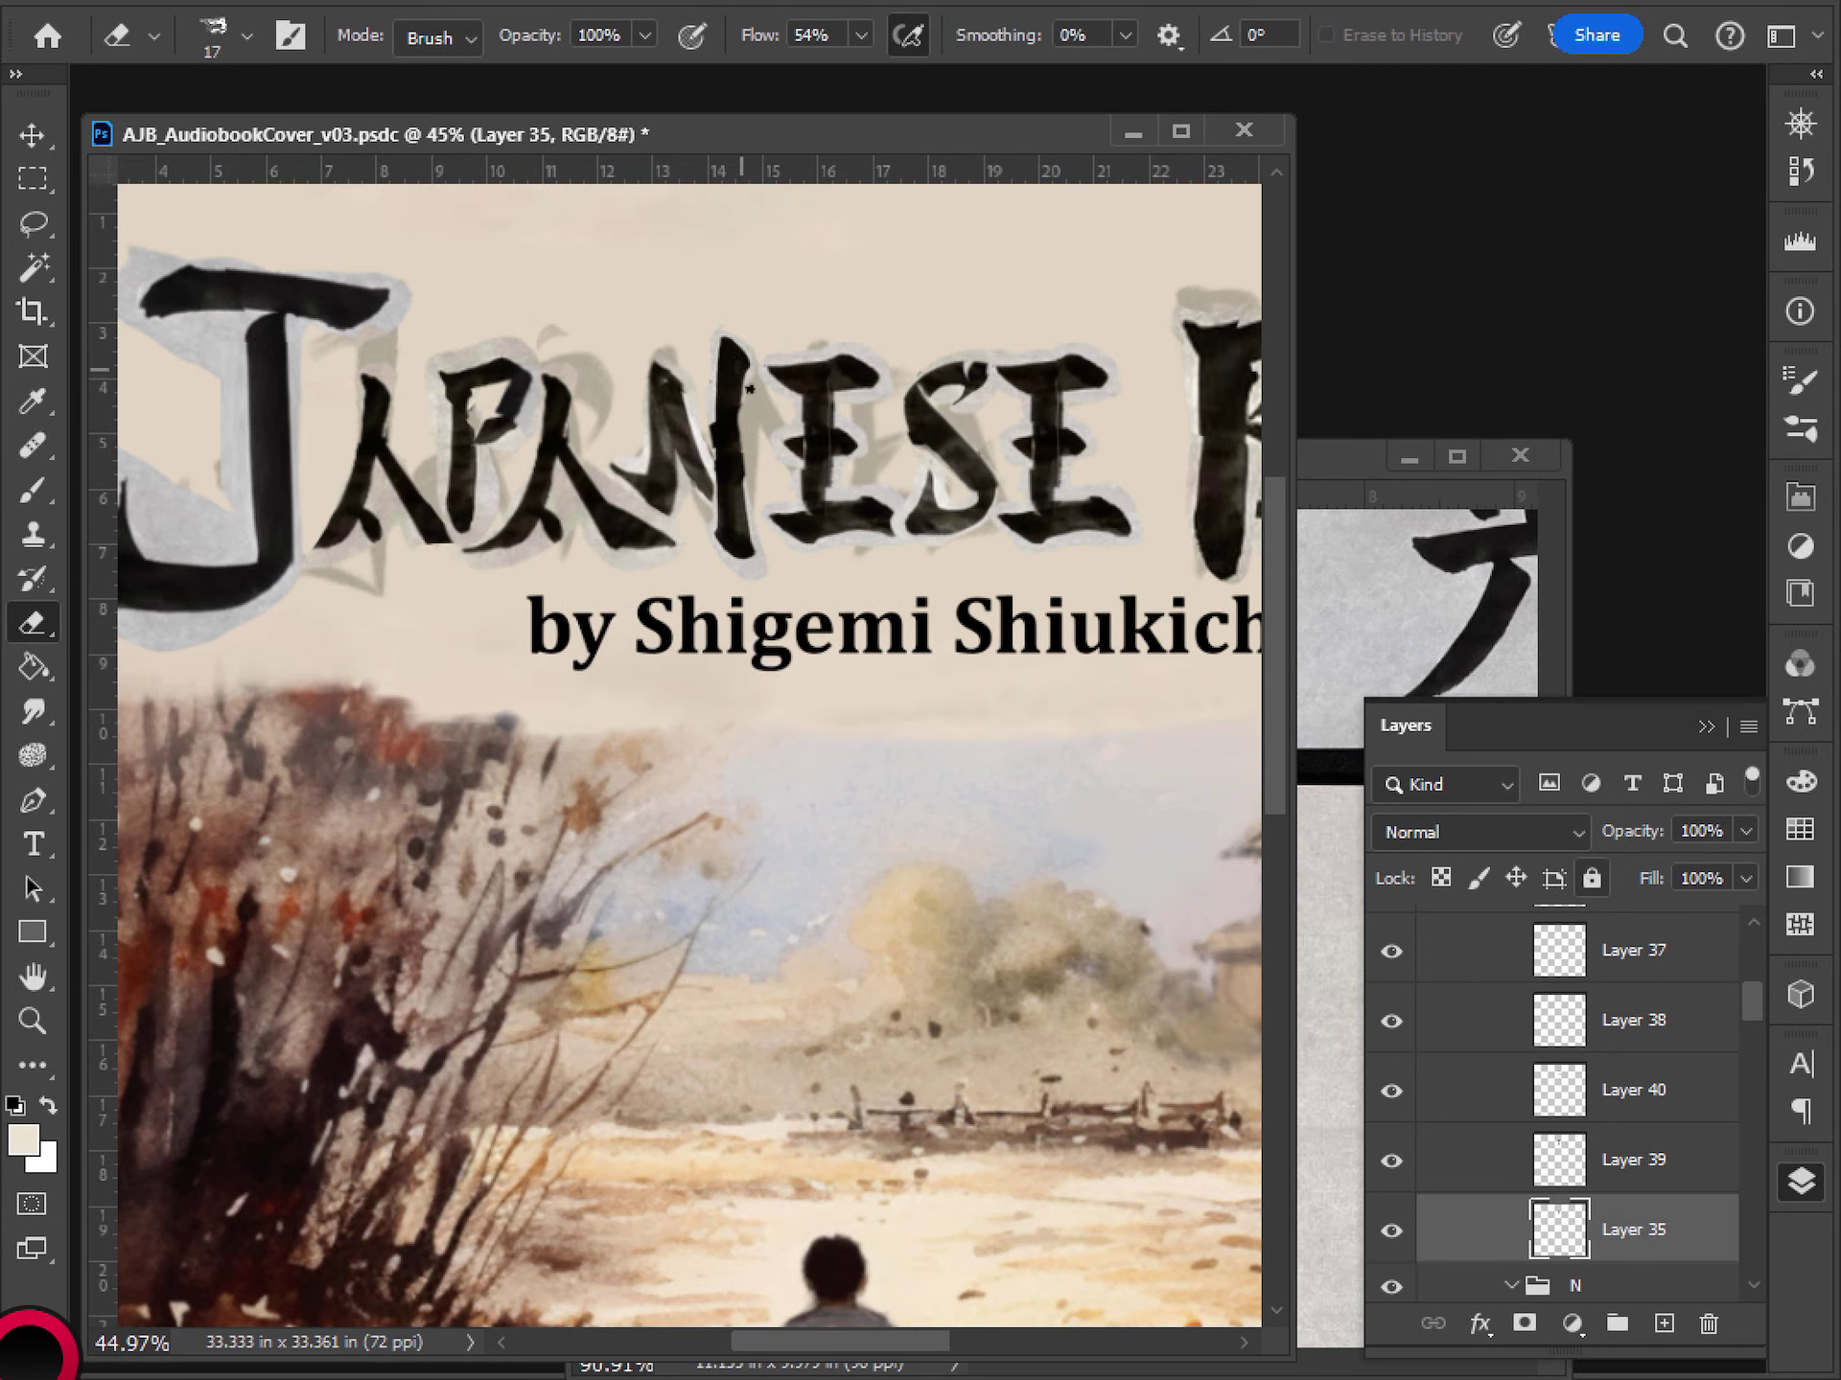
scroll(1251, 921, "down", 5)
scroll(1086, 833, "up", 5)
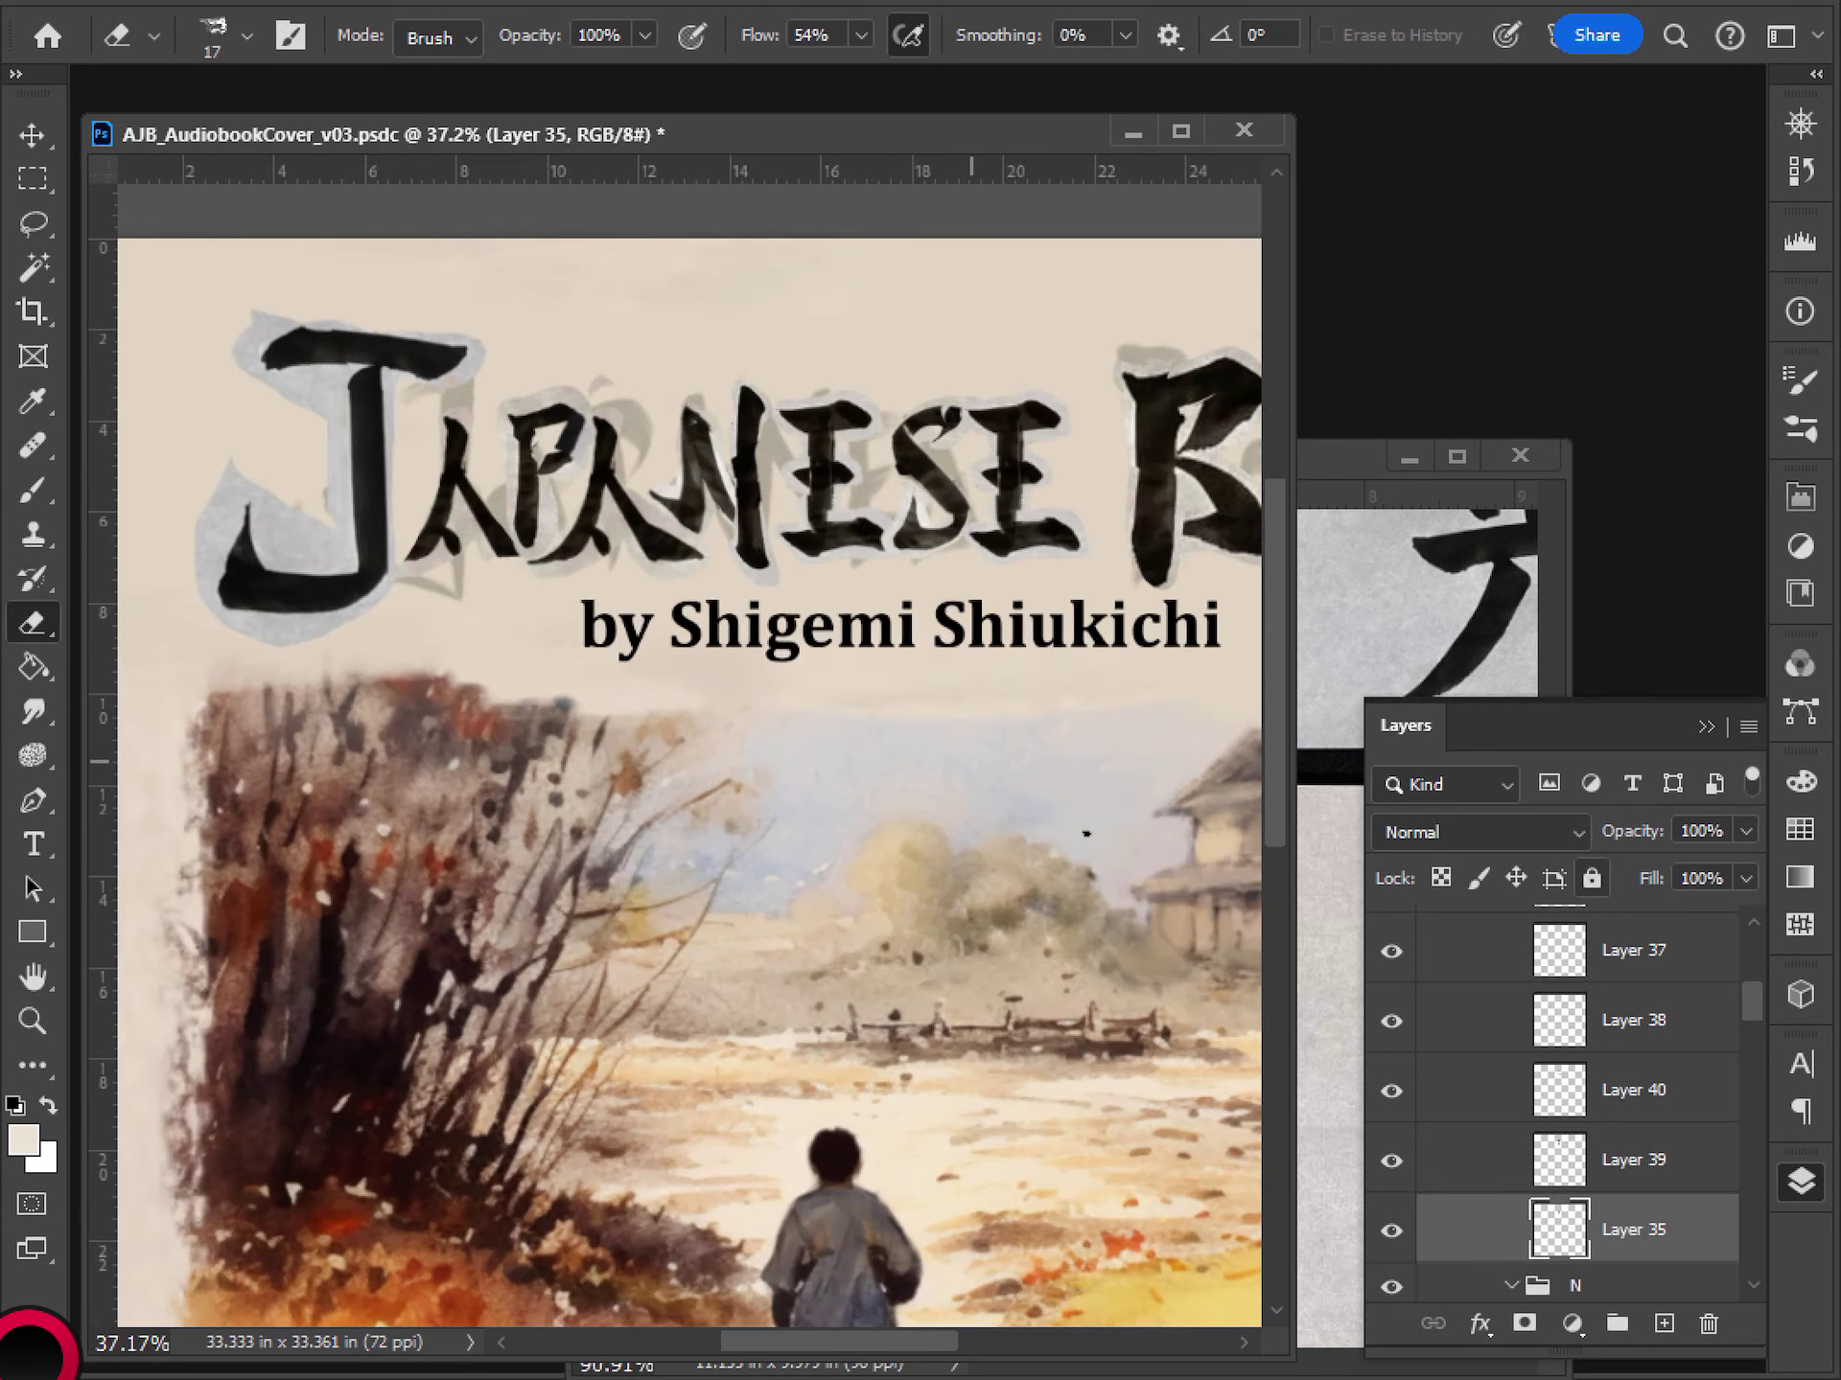
- Select the E (1), S and E (2) groups plus the Boy groups, leaving out the Japanese group, and nudge them slightly left
scroll(1531, 983, "up", 3)
left_click(1626, 1088)
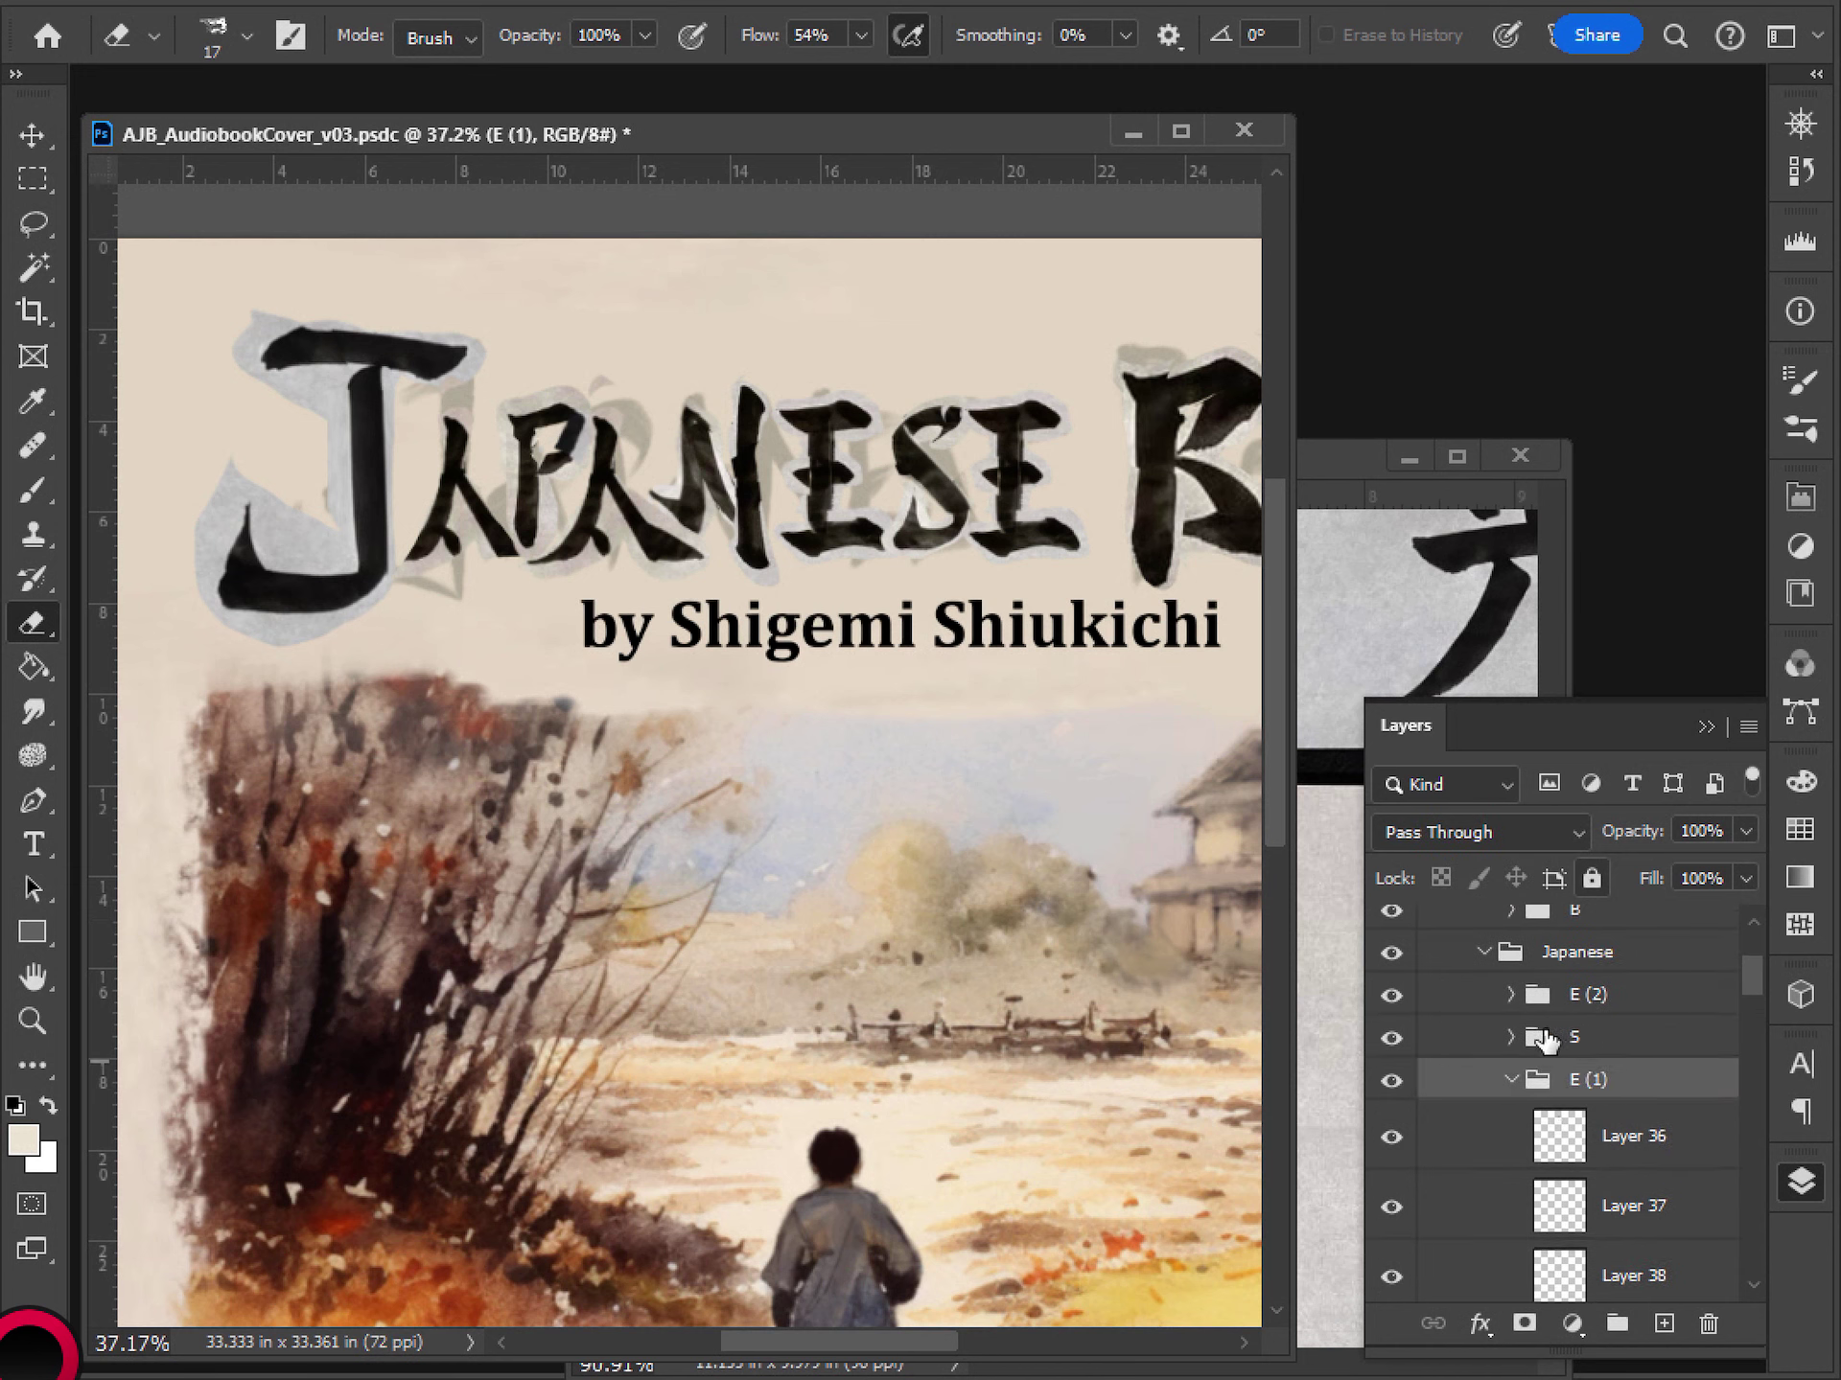
scroll(1583, 1040, "up", 3)
left_click(1595, 1013, "shift")
key("v")
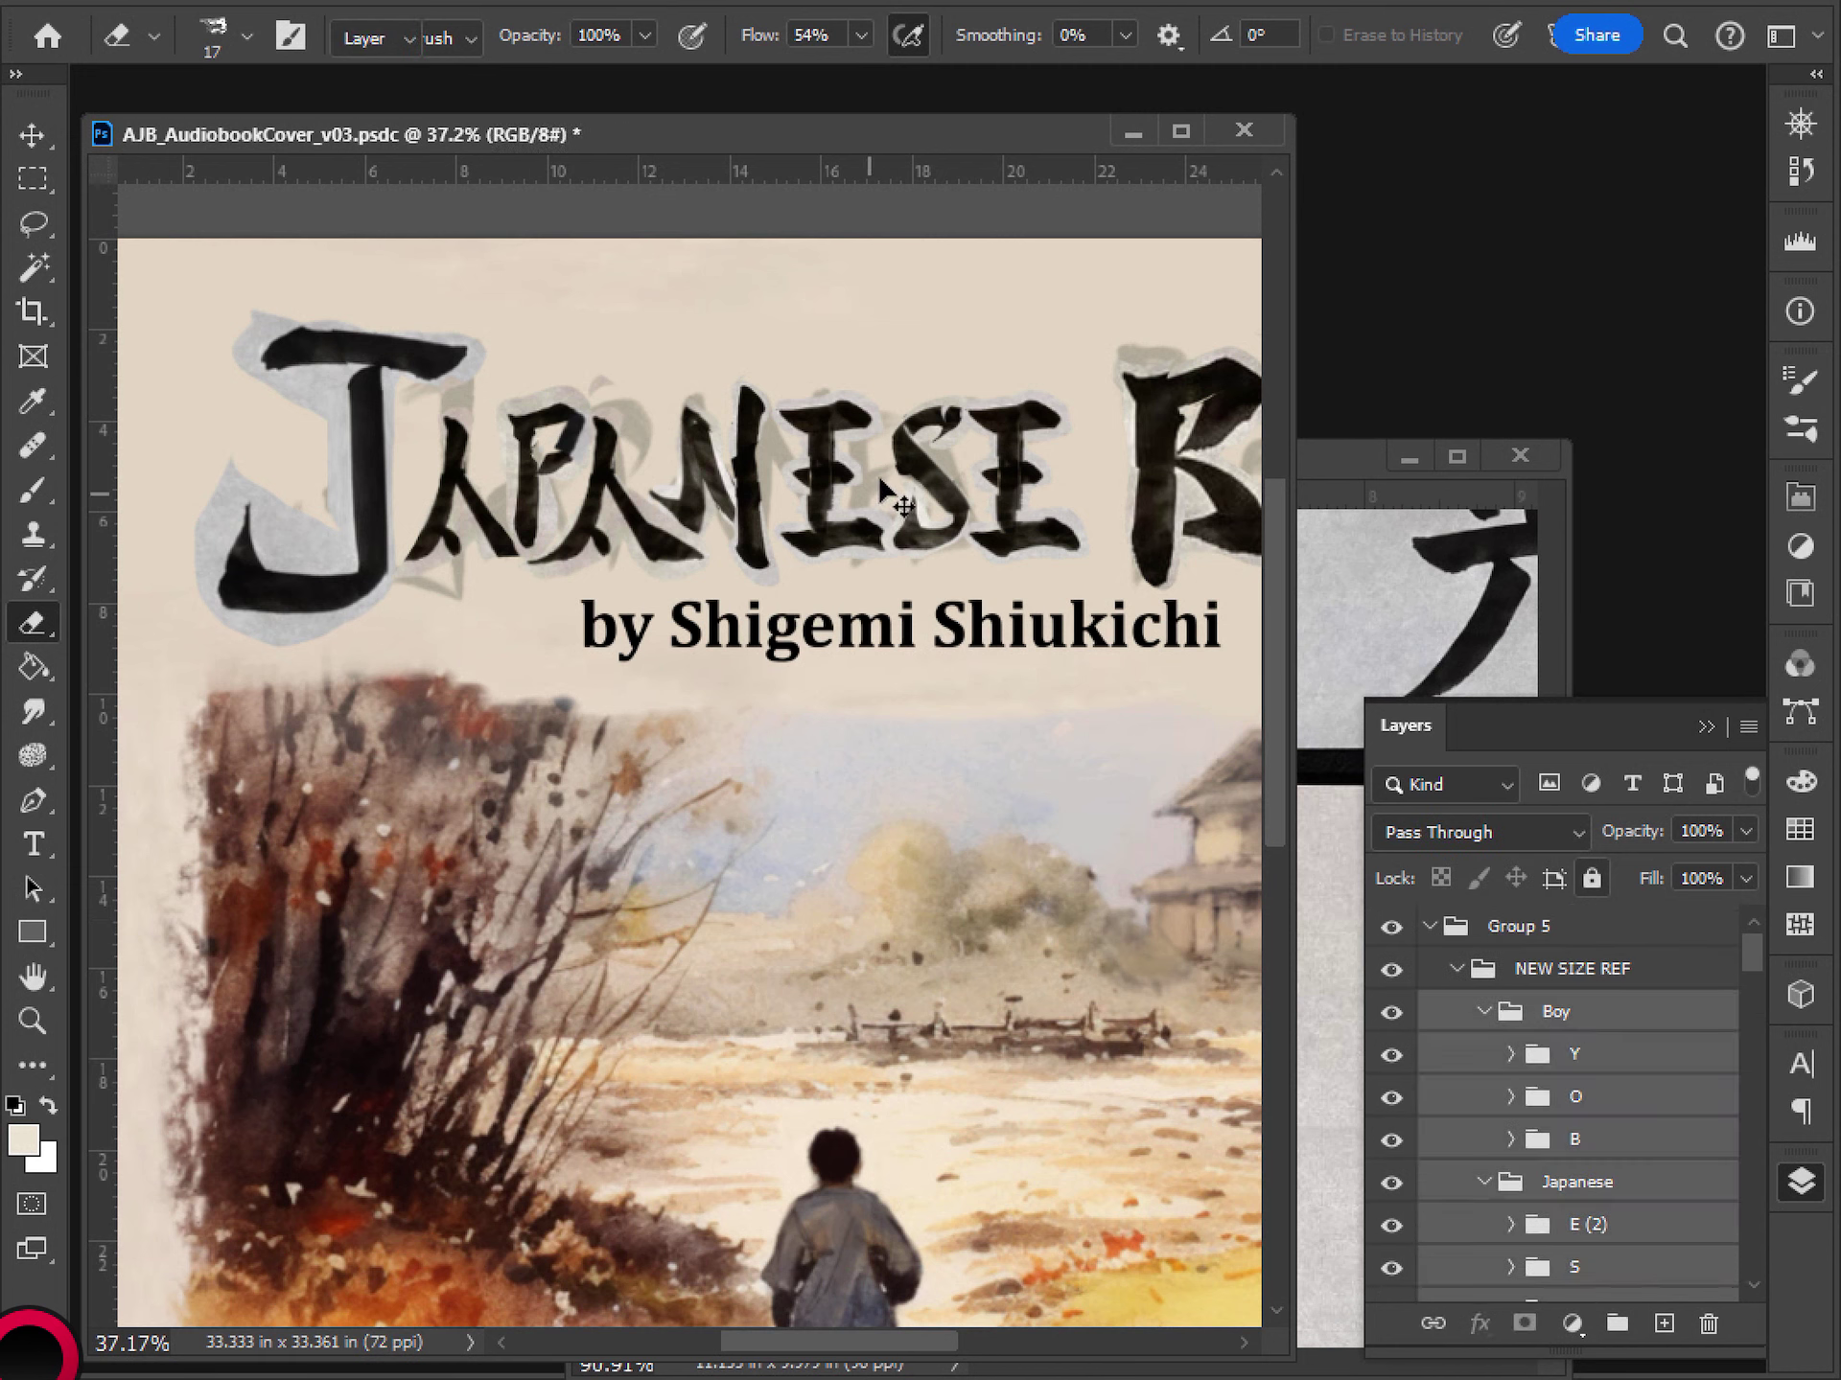
left_click_drag(891, 472, 881, 470)
key("ctrl+z")
scroll(1576, 1184, "down", 4)
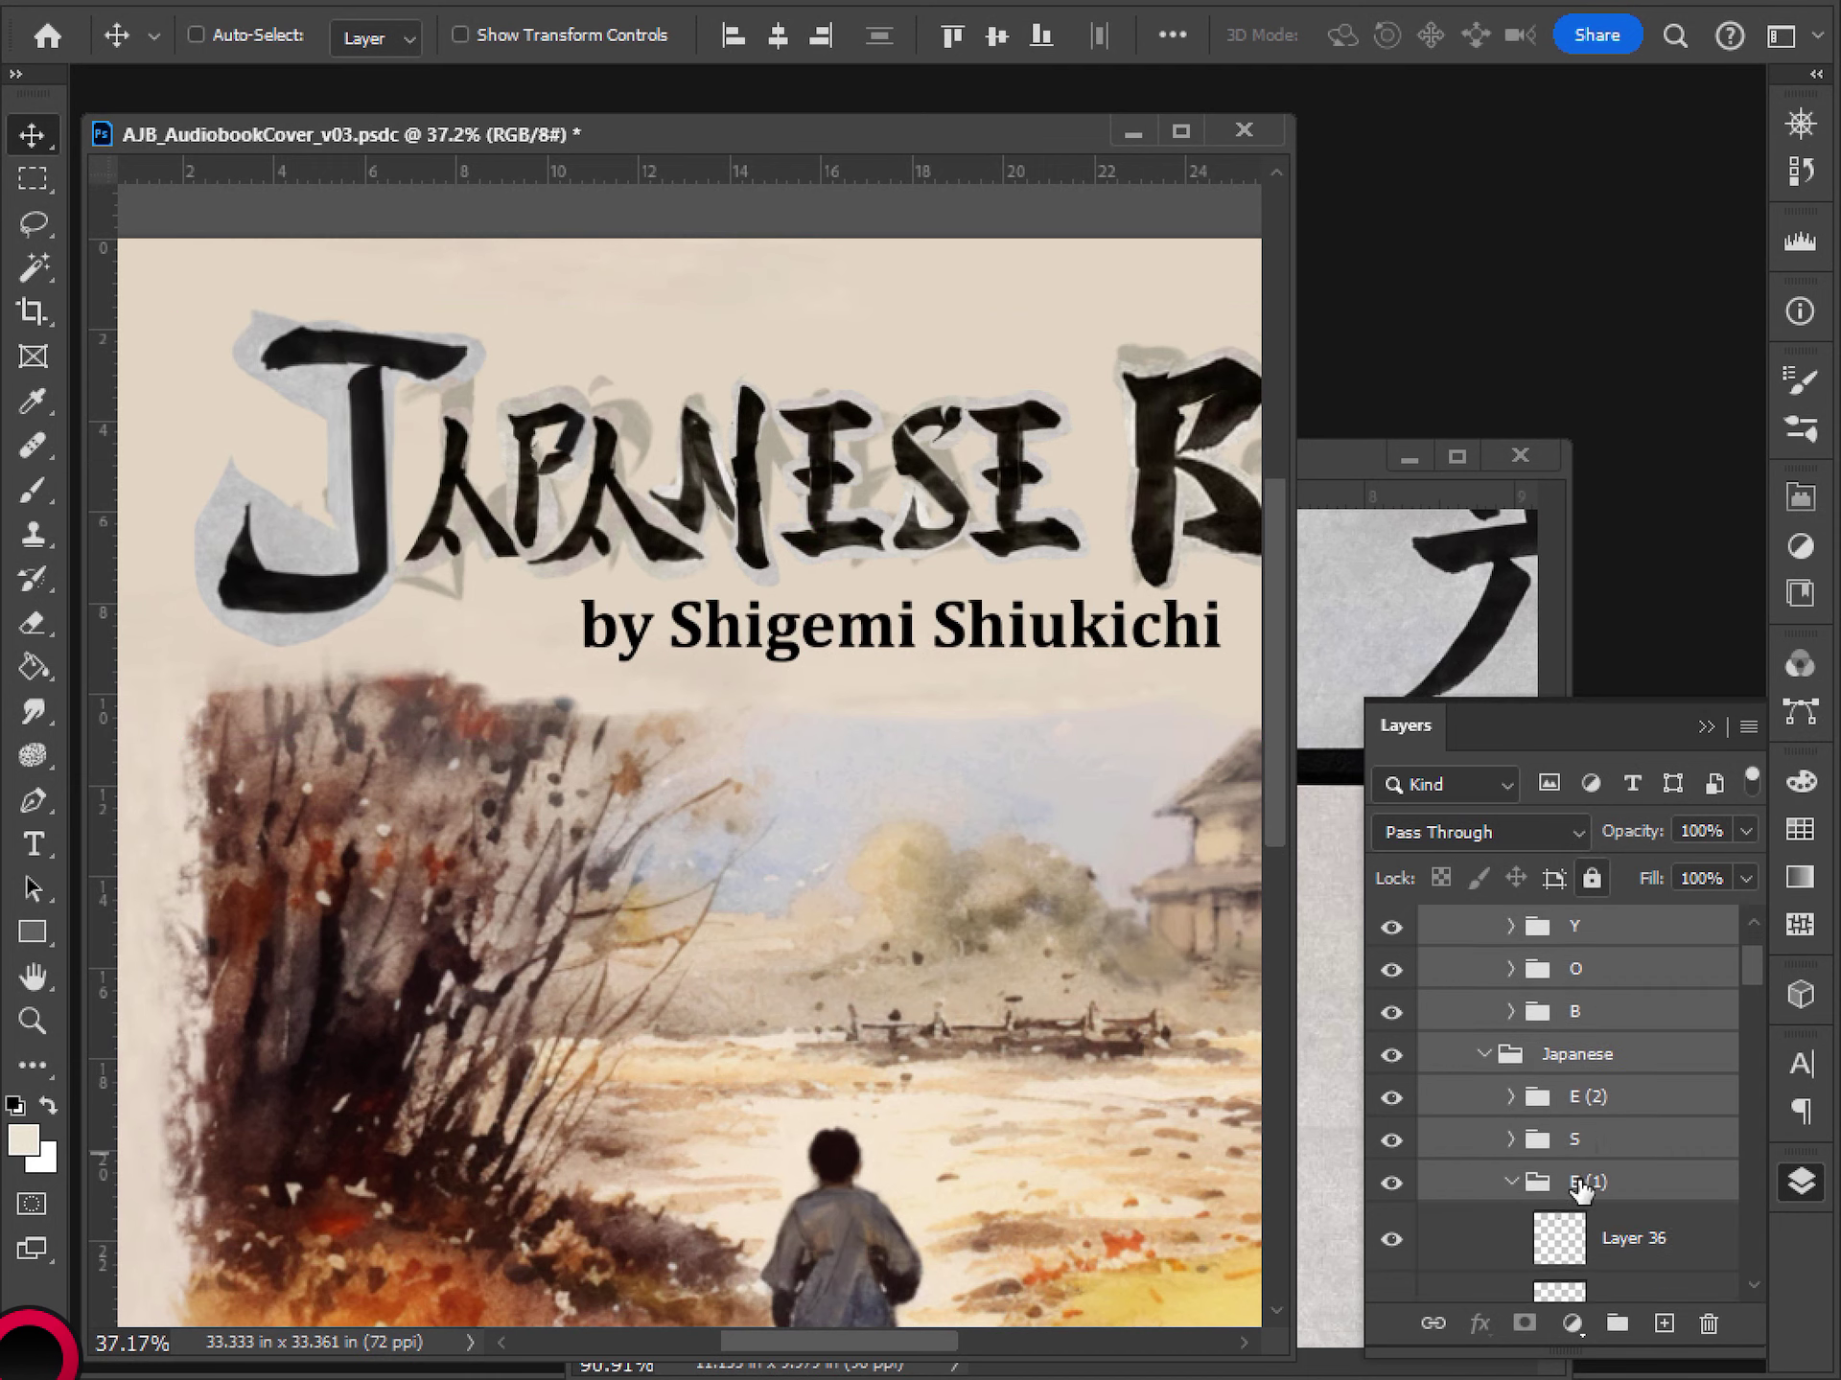
left_click(1541, 979, "ctrl")
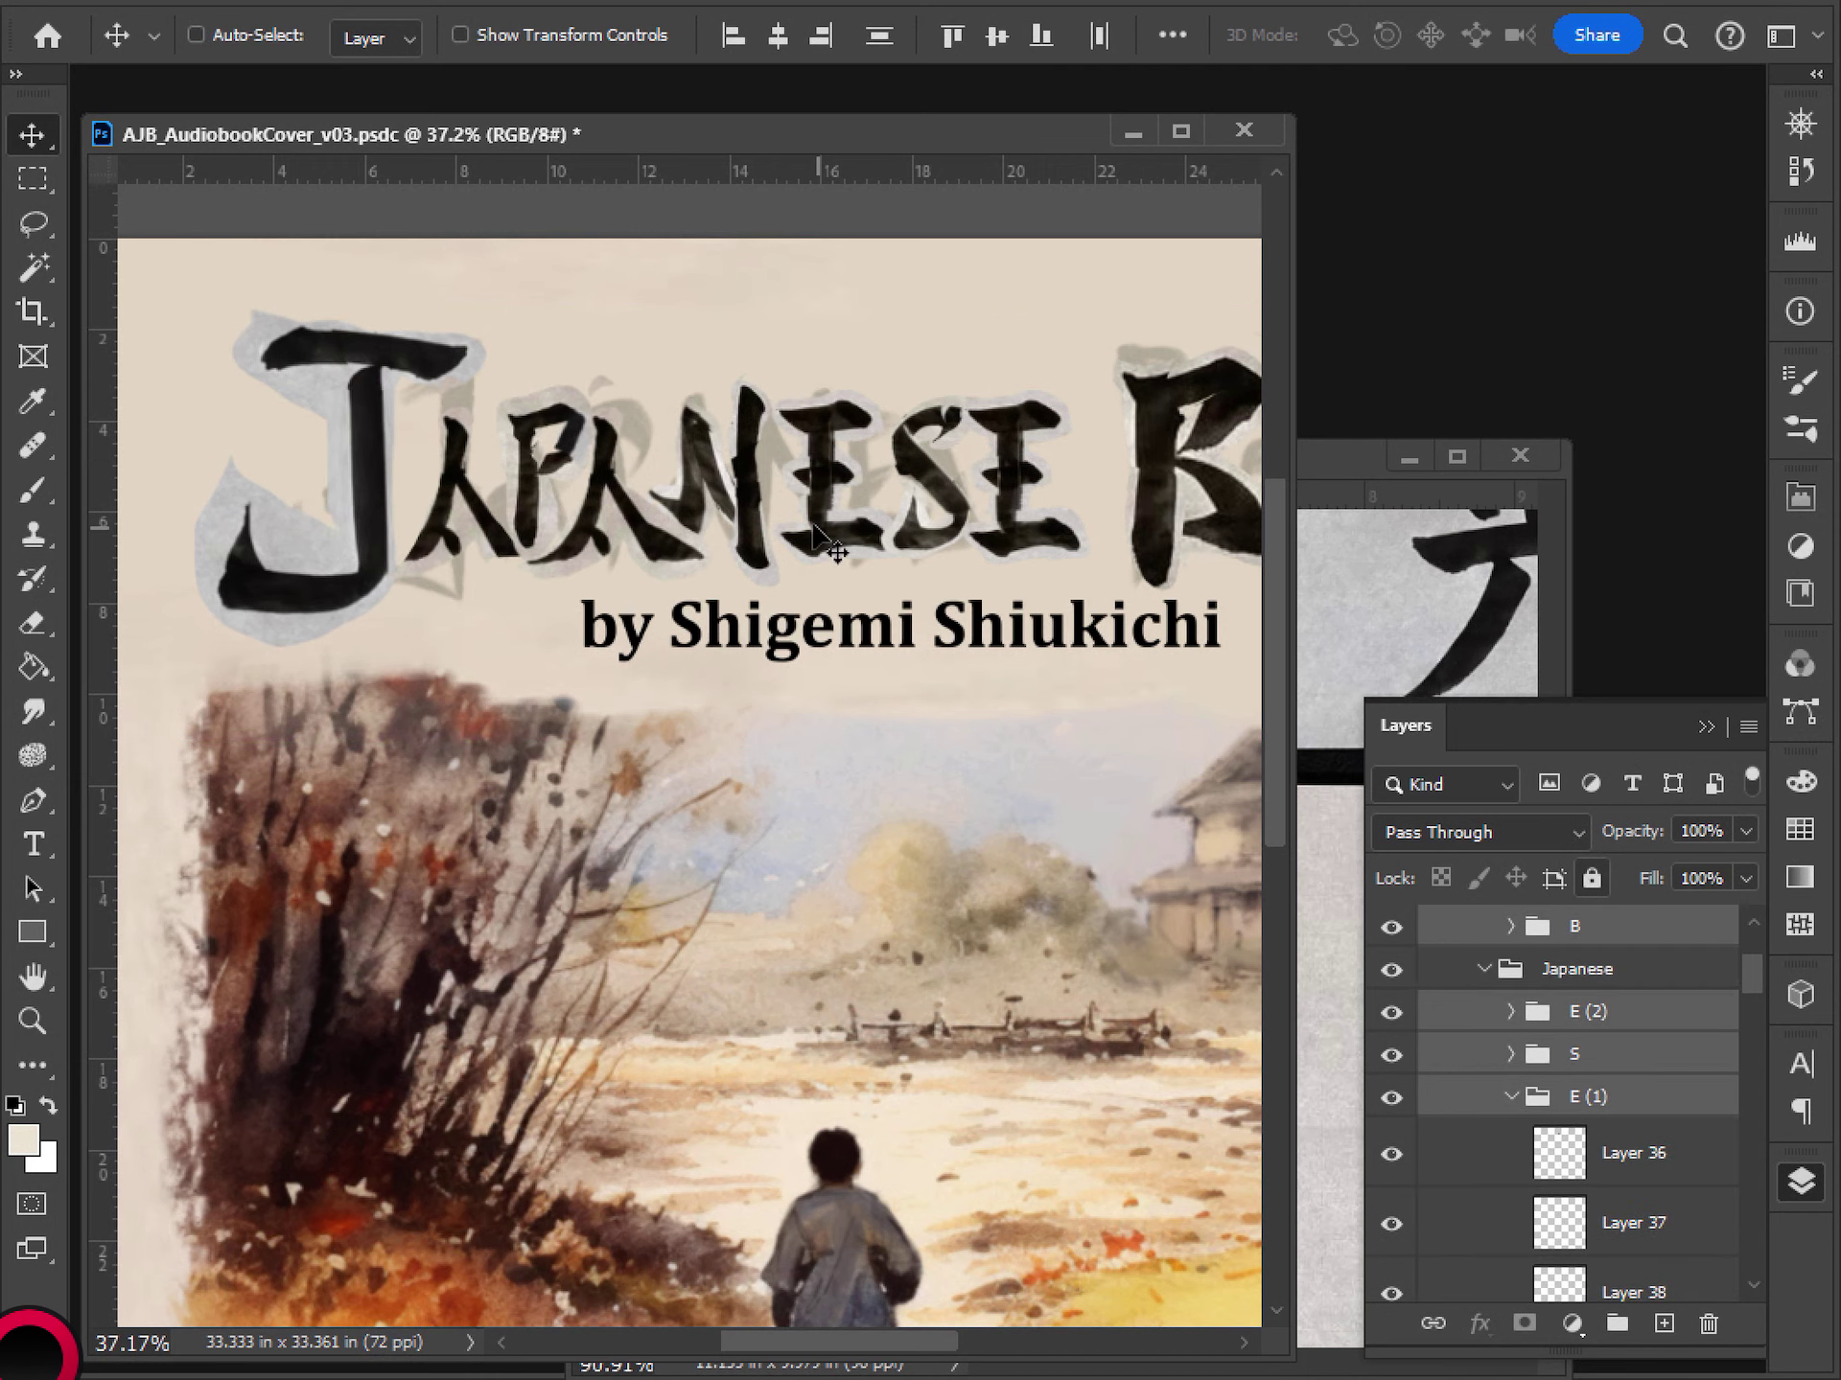
left_click_drag(813, 524, 808, 526)
- Examine the letter spacing and balance of the title, both close up and on the whole cover
scroll(1019, 678, "down", 6)
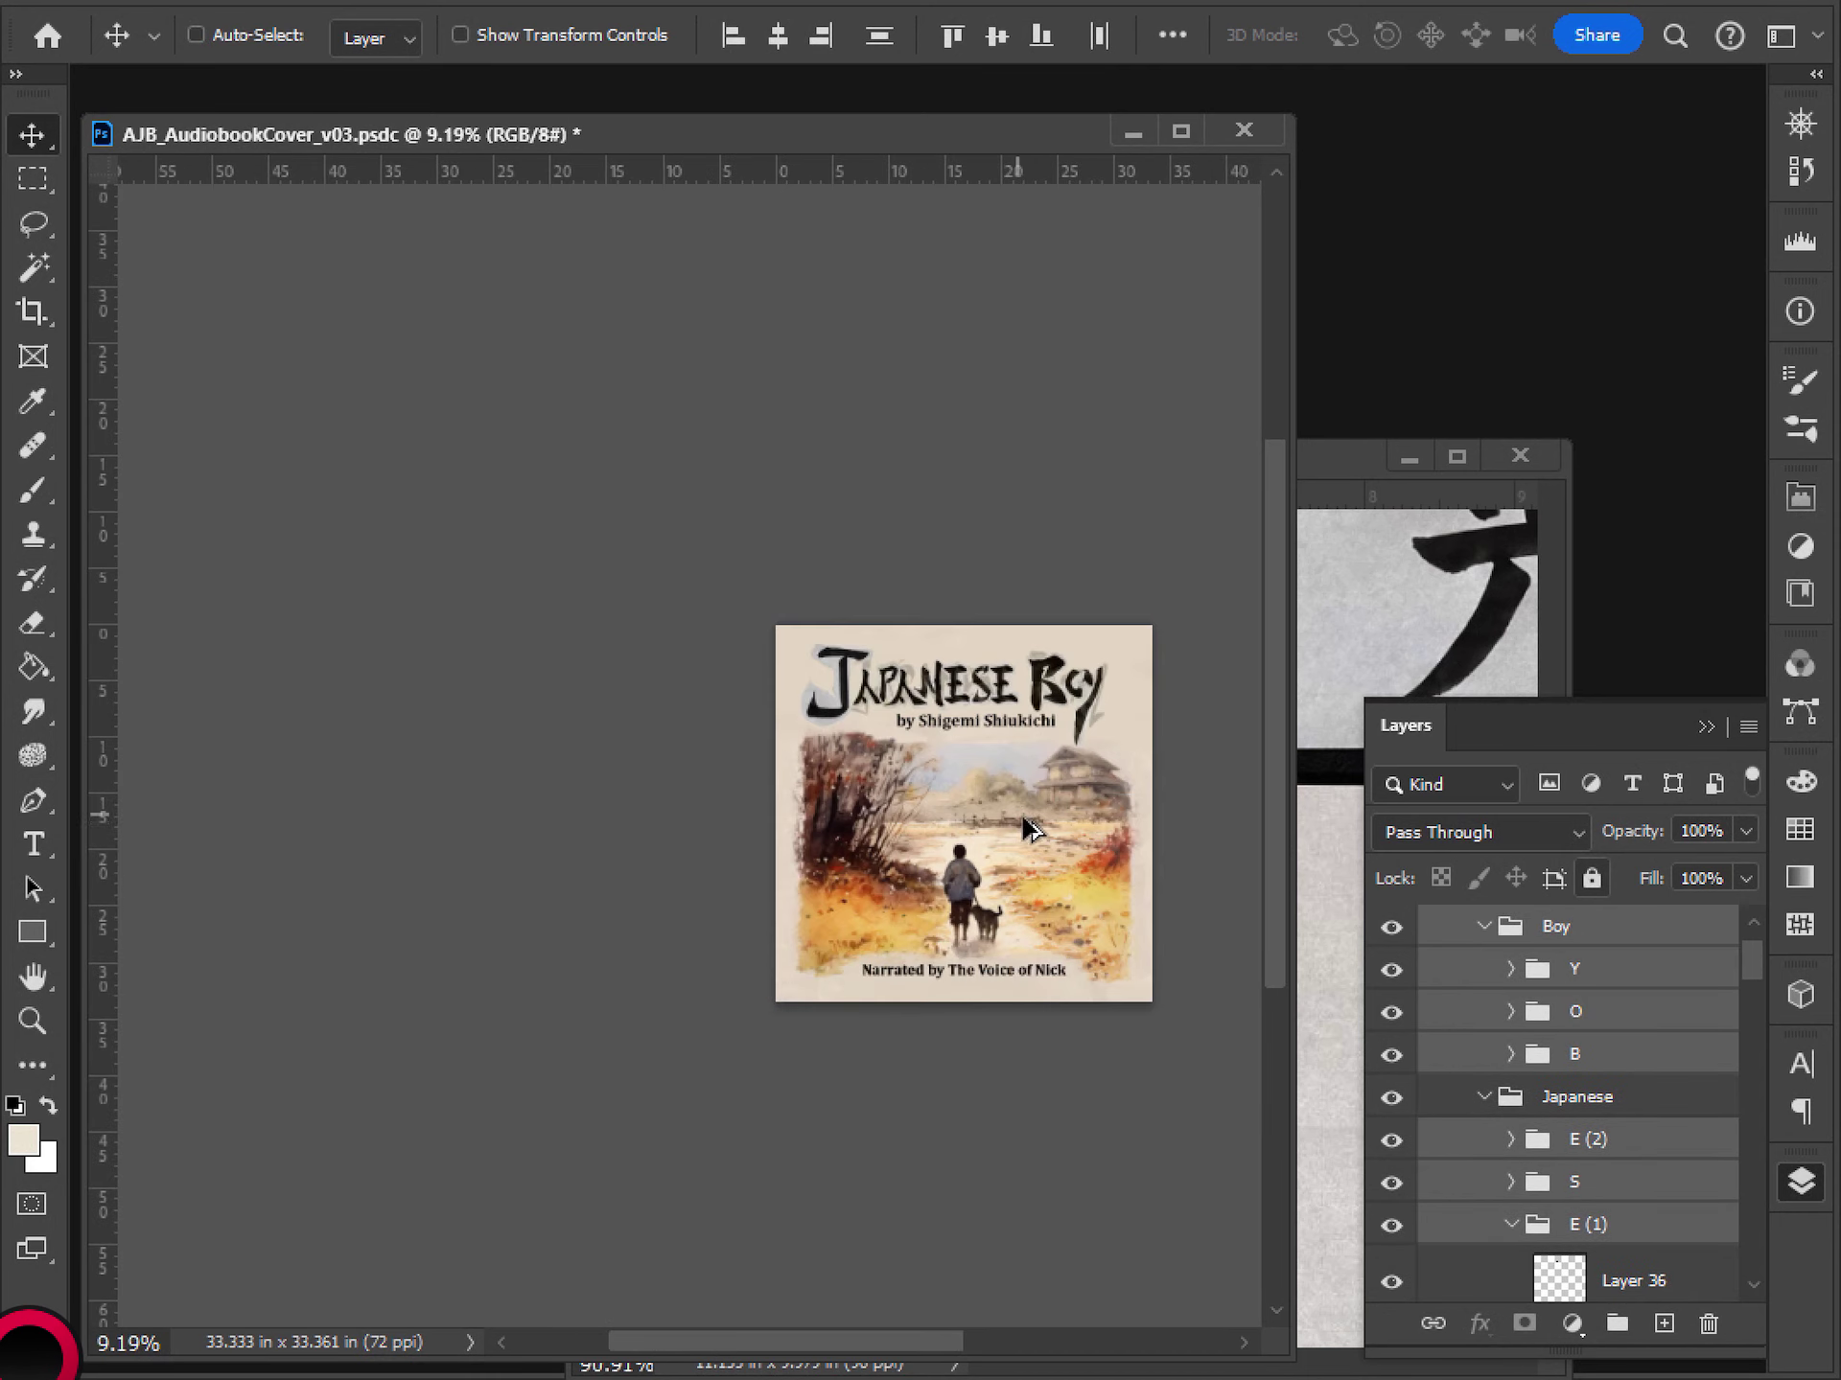
scroll(1016, 899, "up", 4)
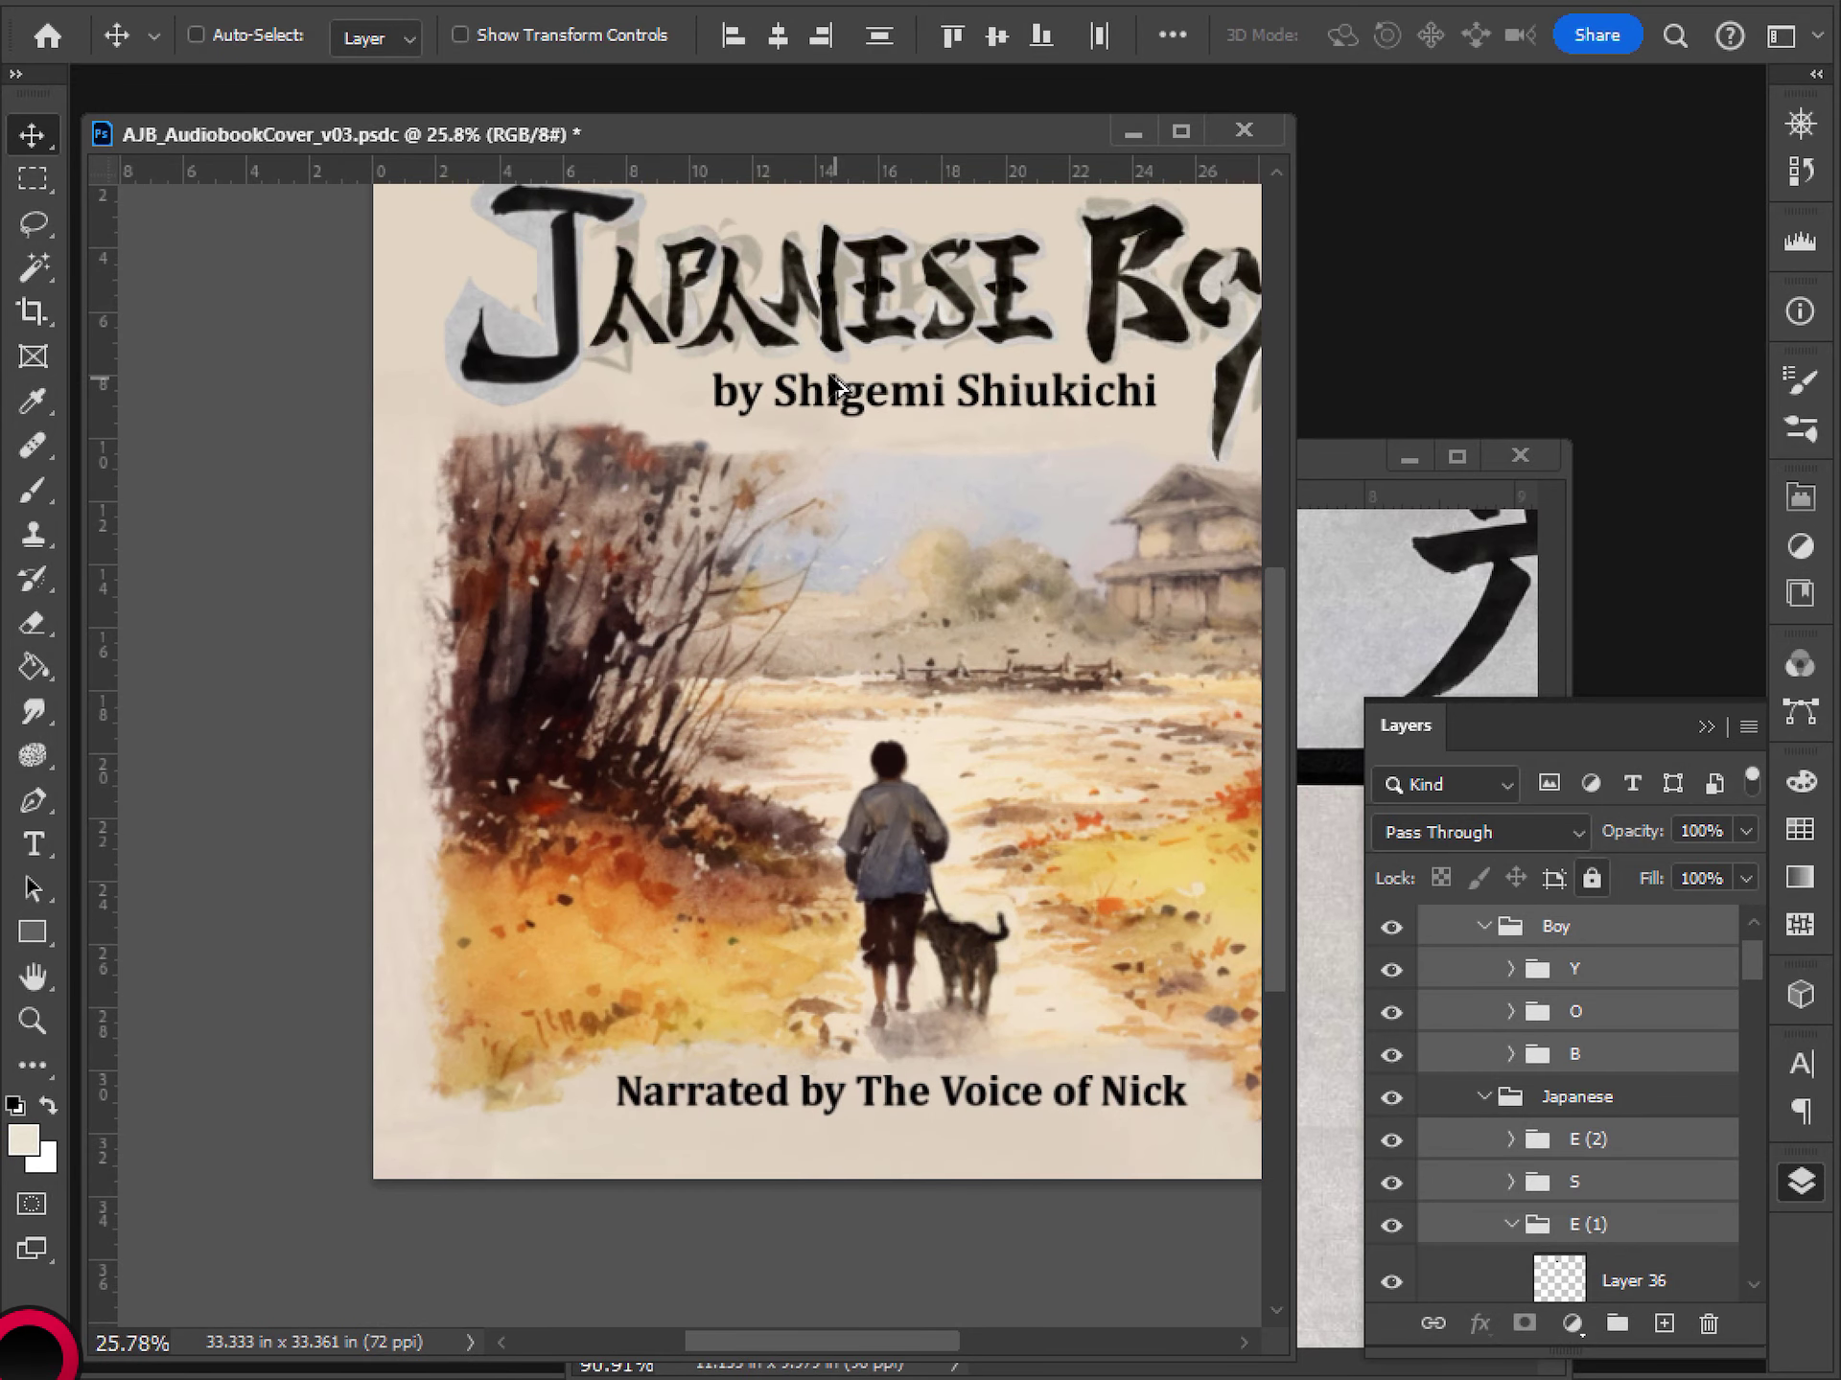
scroll(754, 357, "up", 2)
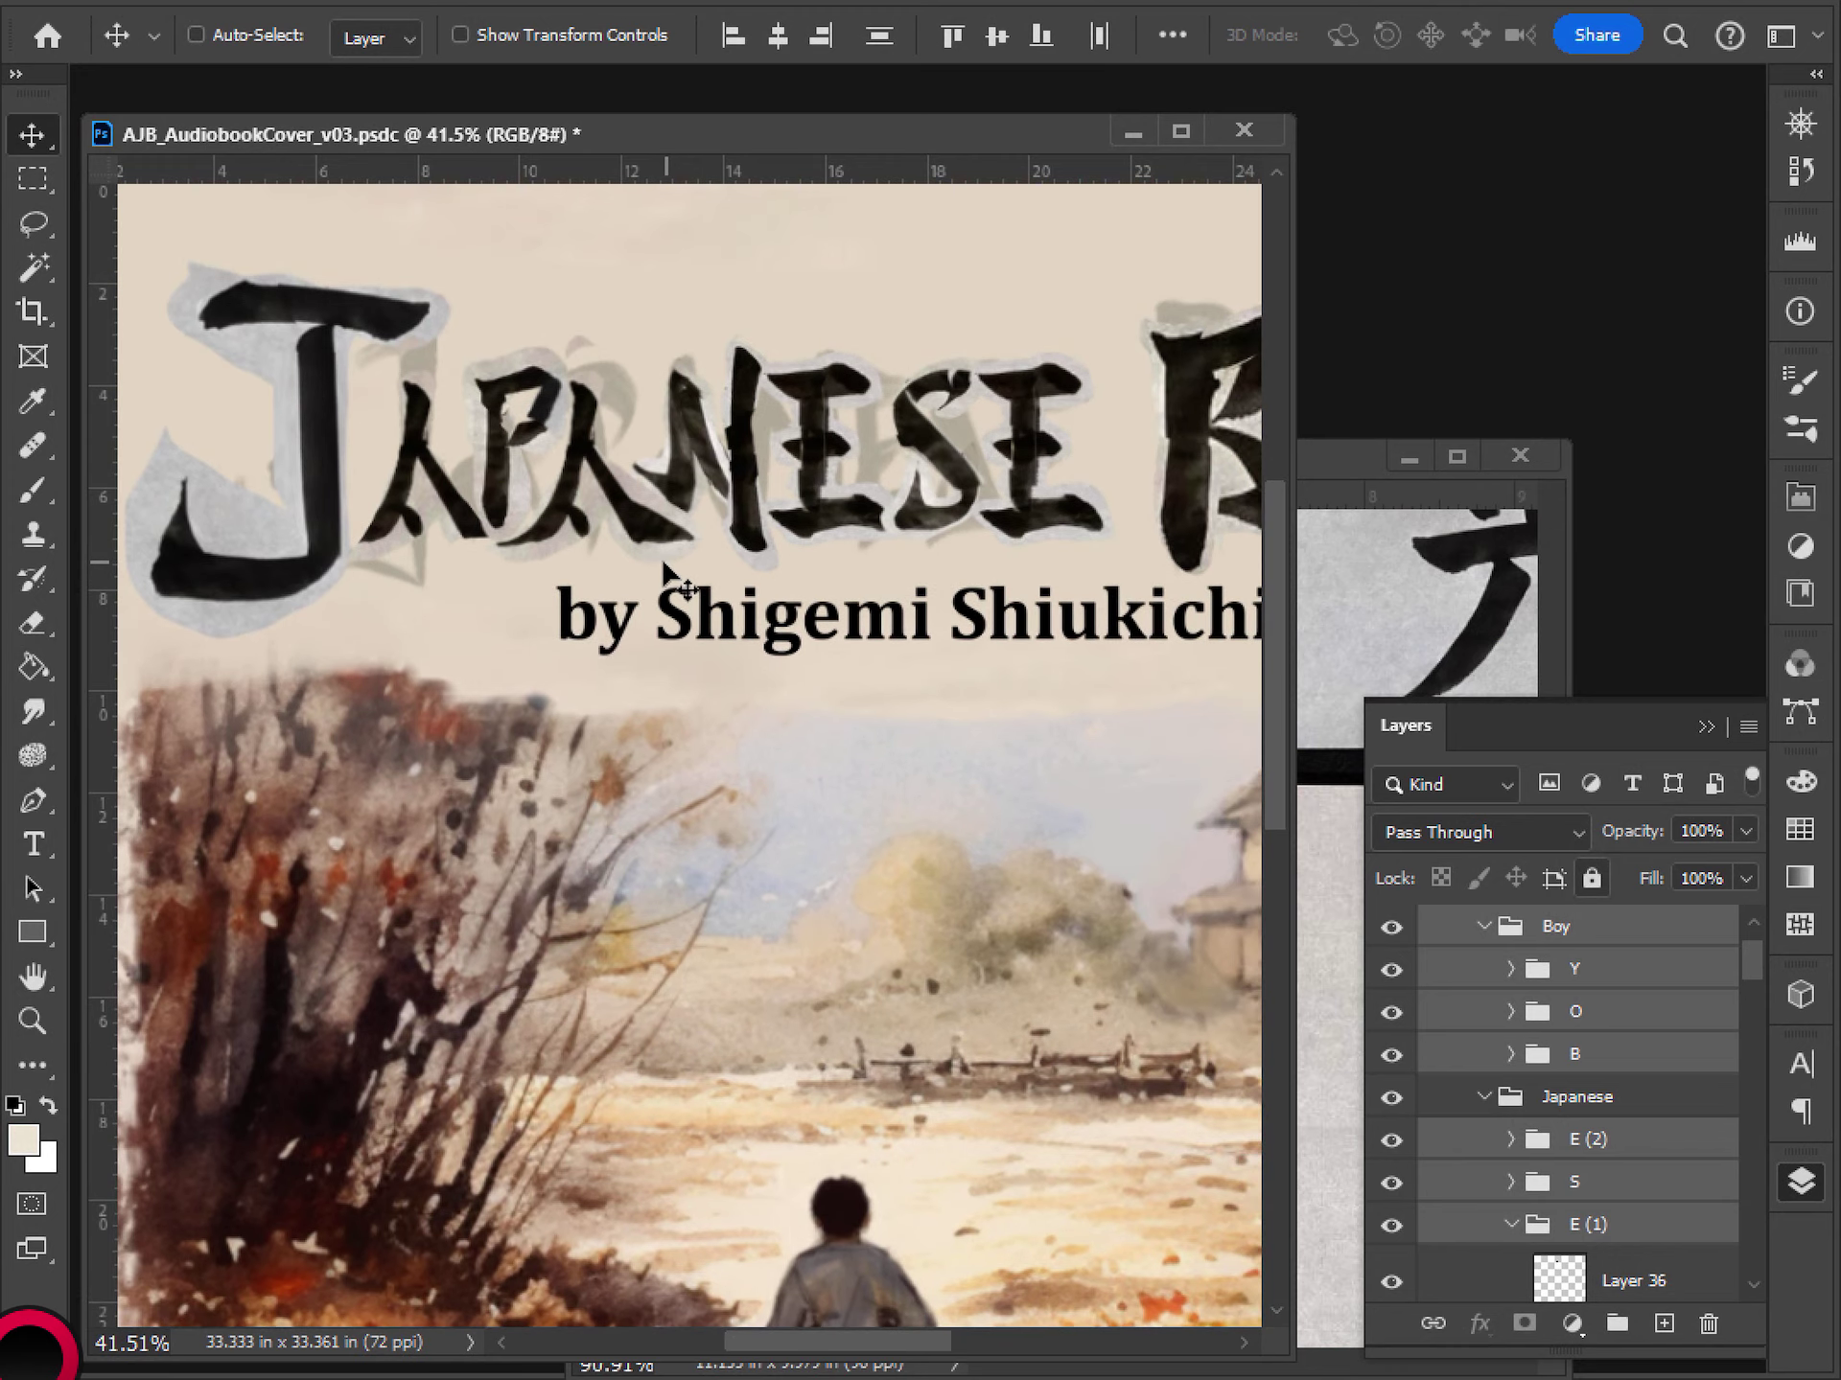
scroll(664, 568, "down", 3)
scroll(566, 540, "up", 2)
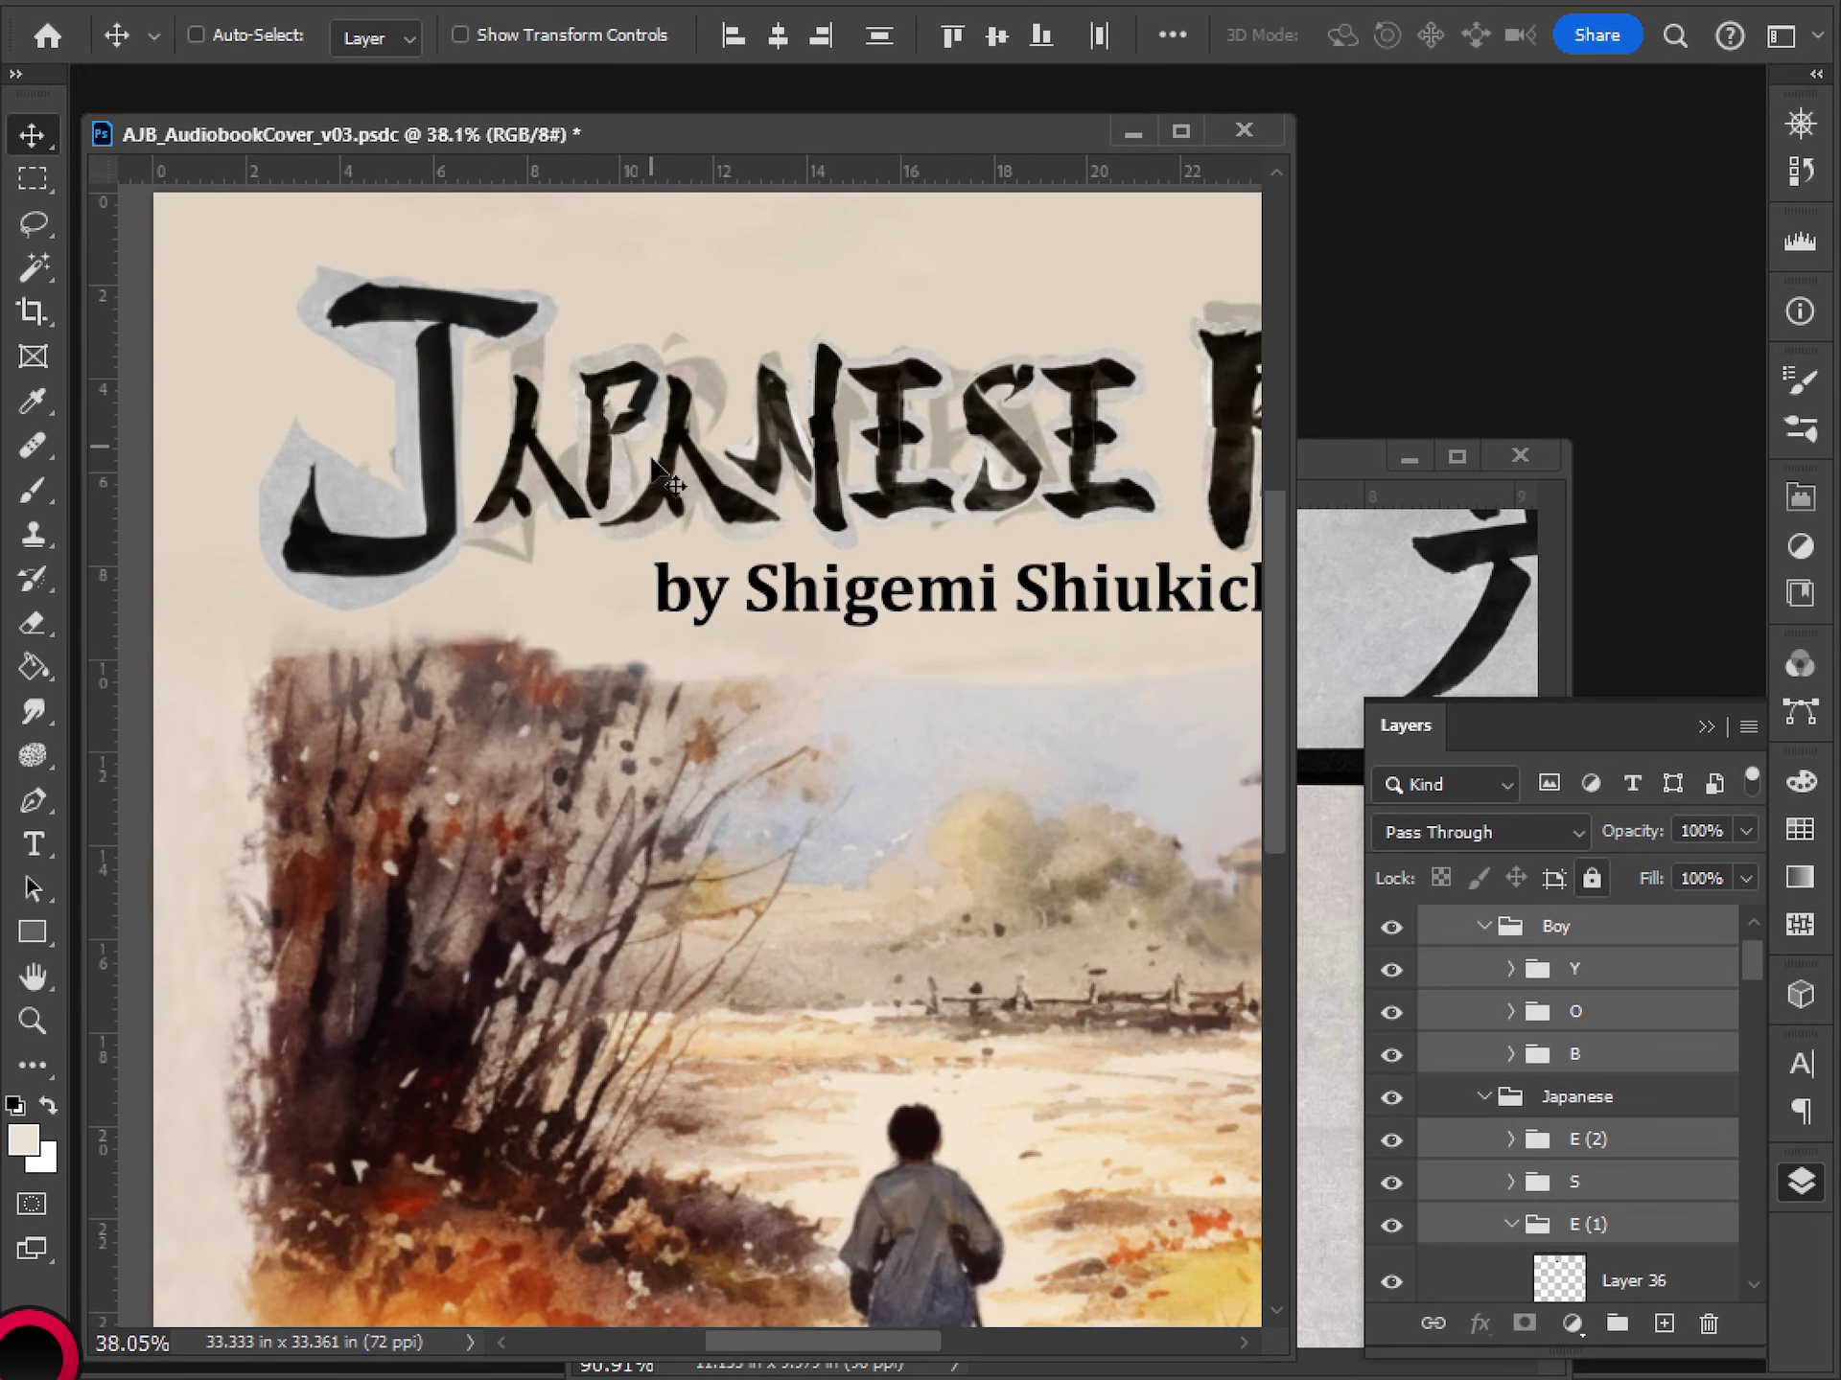
scroll(642, 568, "down", 3)
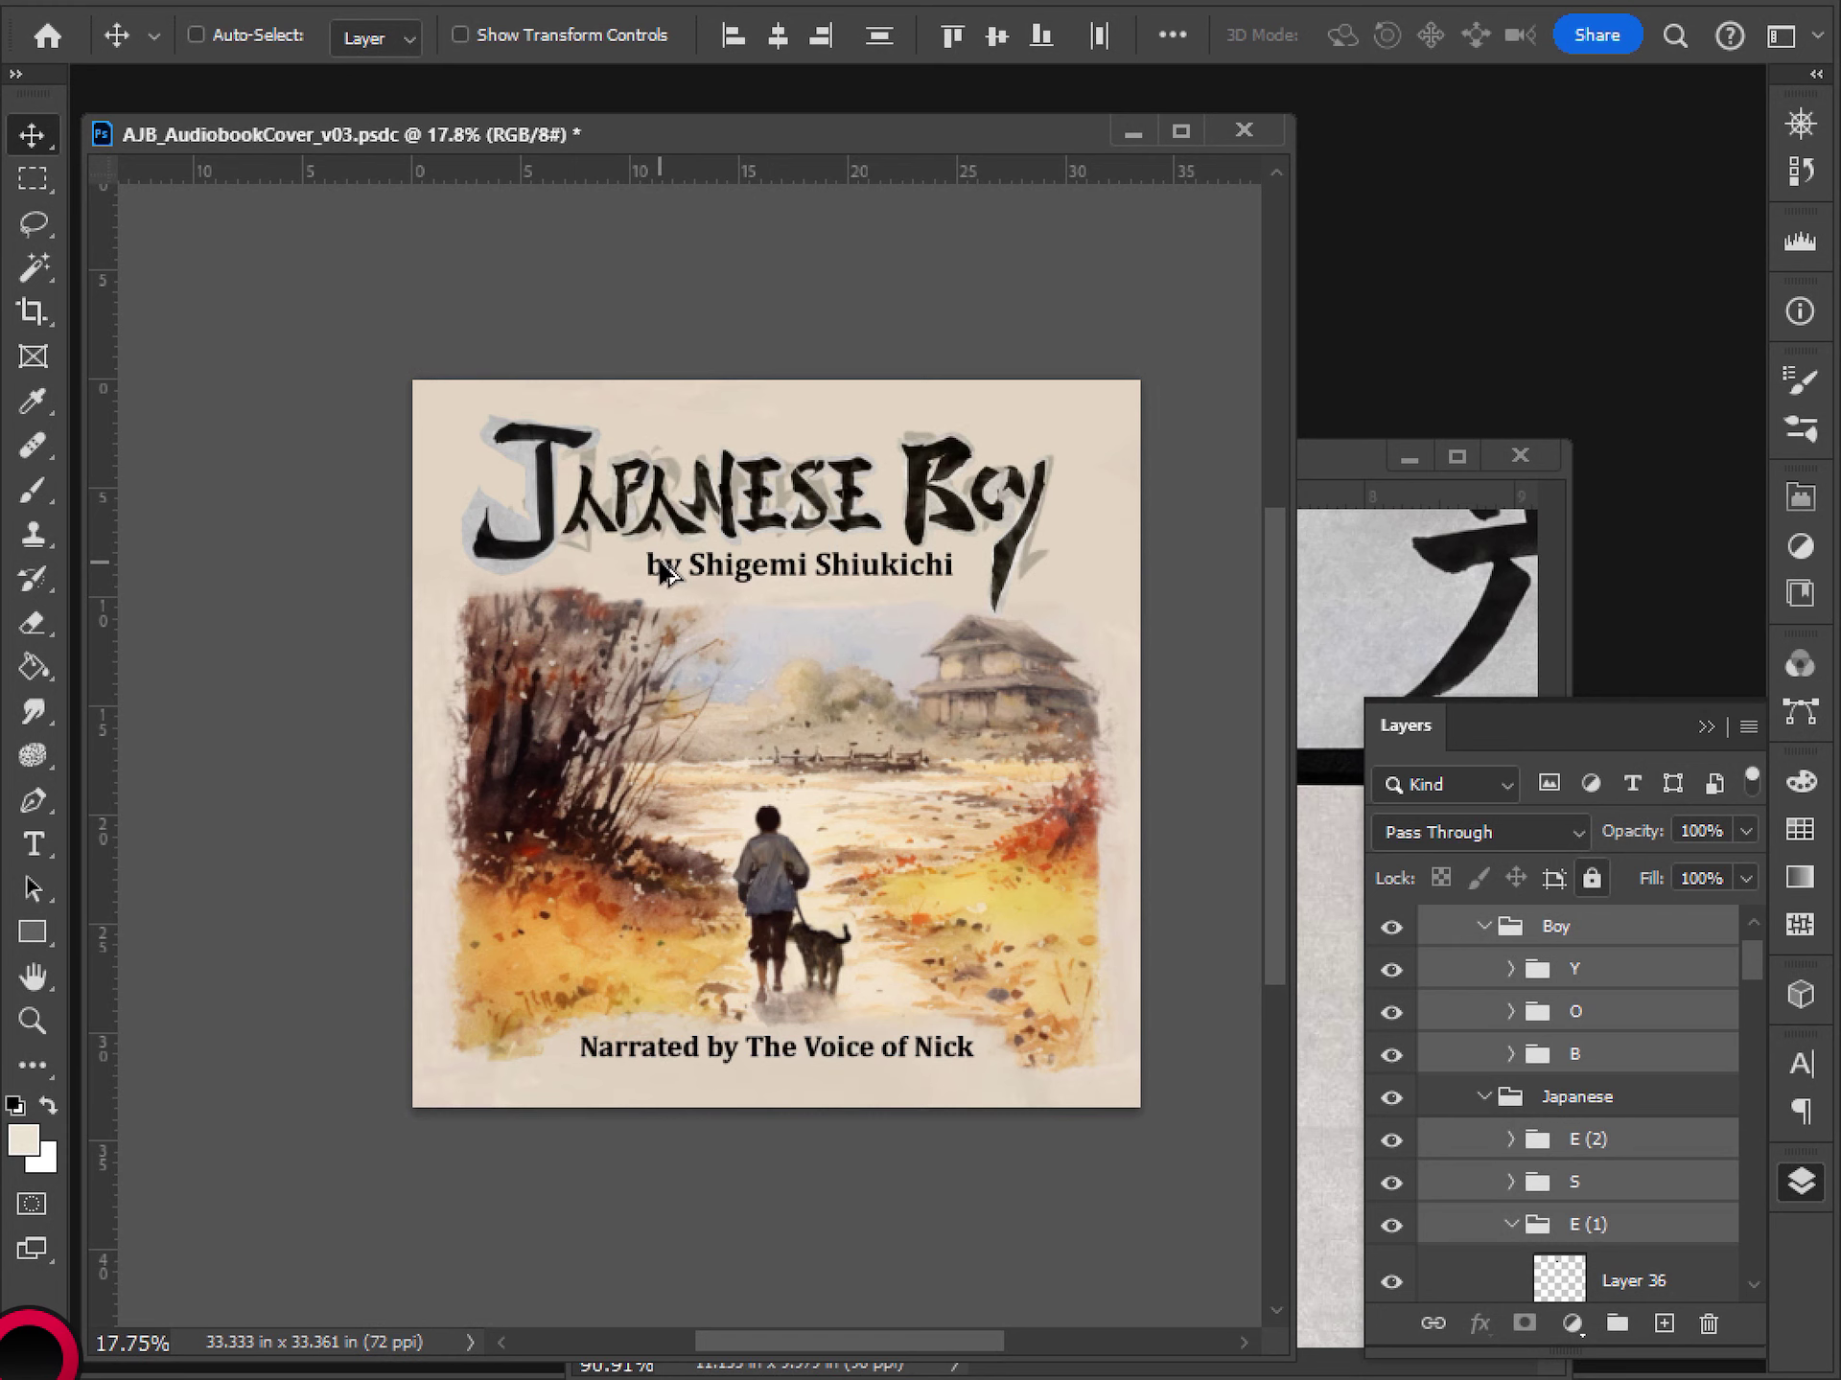
scroll(635, 565, "down", 2)
scroll(634, 566, "up", 3)
- Switch to ArtRef-KanjiShodou.psd, clear the old selection, and lasso the curved outer downstroke of the 陽 kanji
left_click(1317, 460)
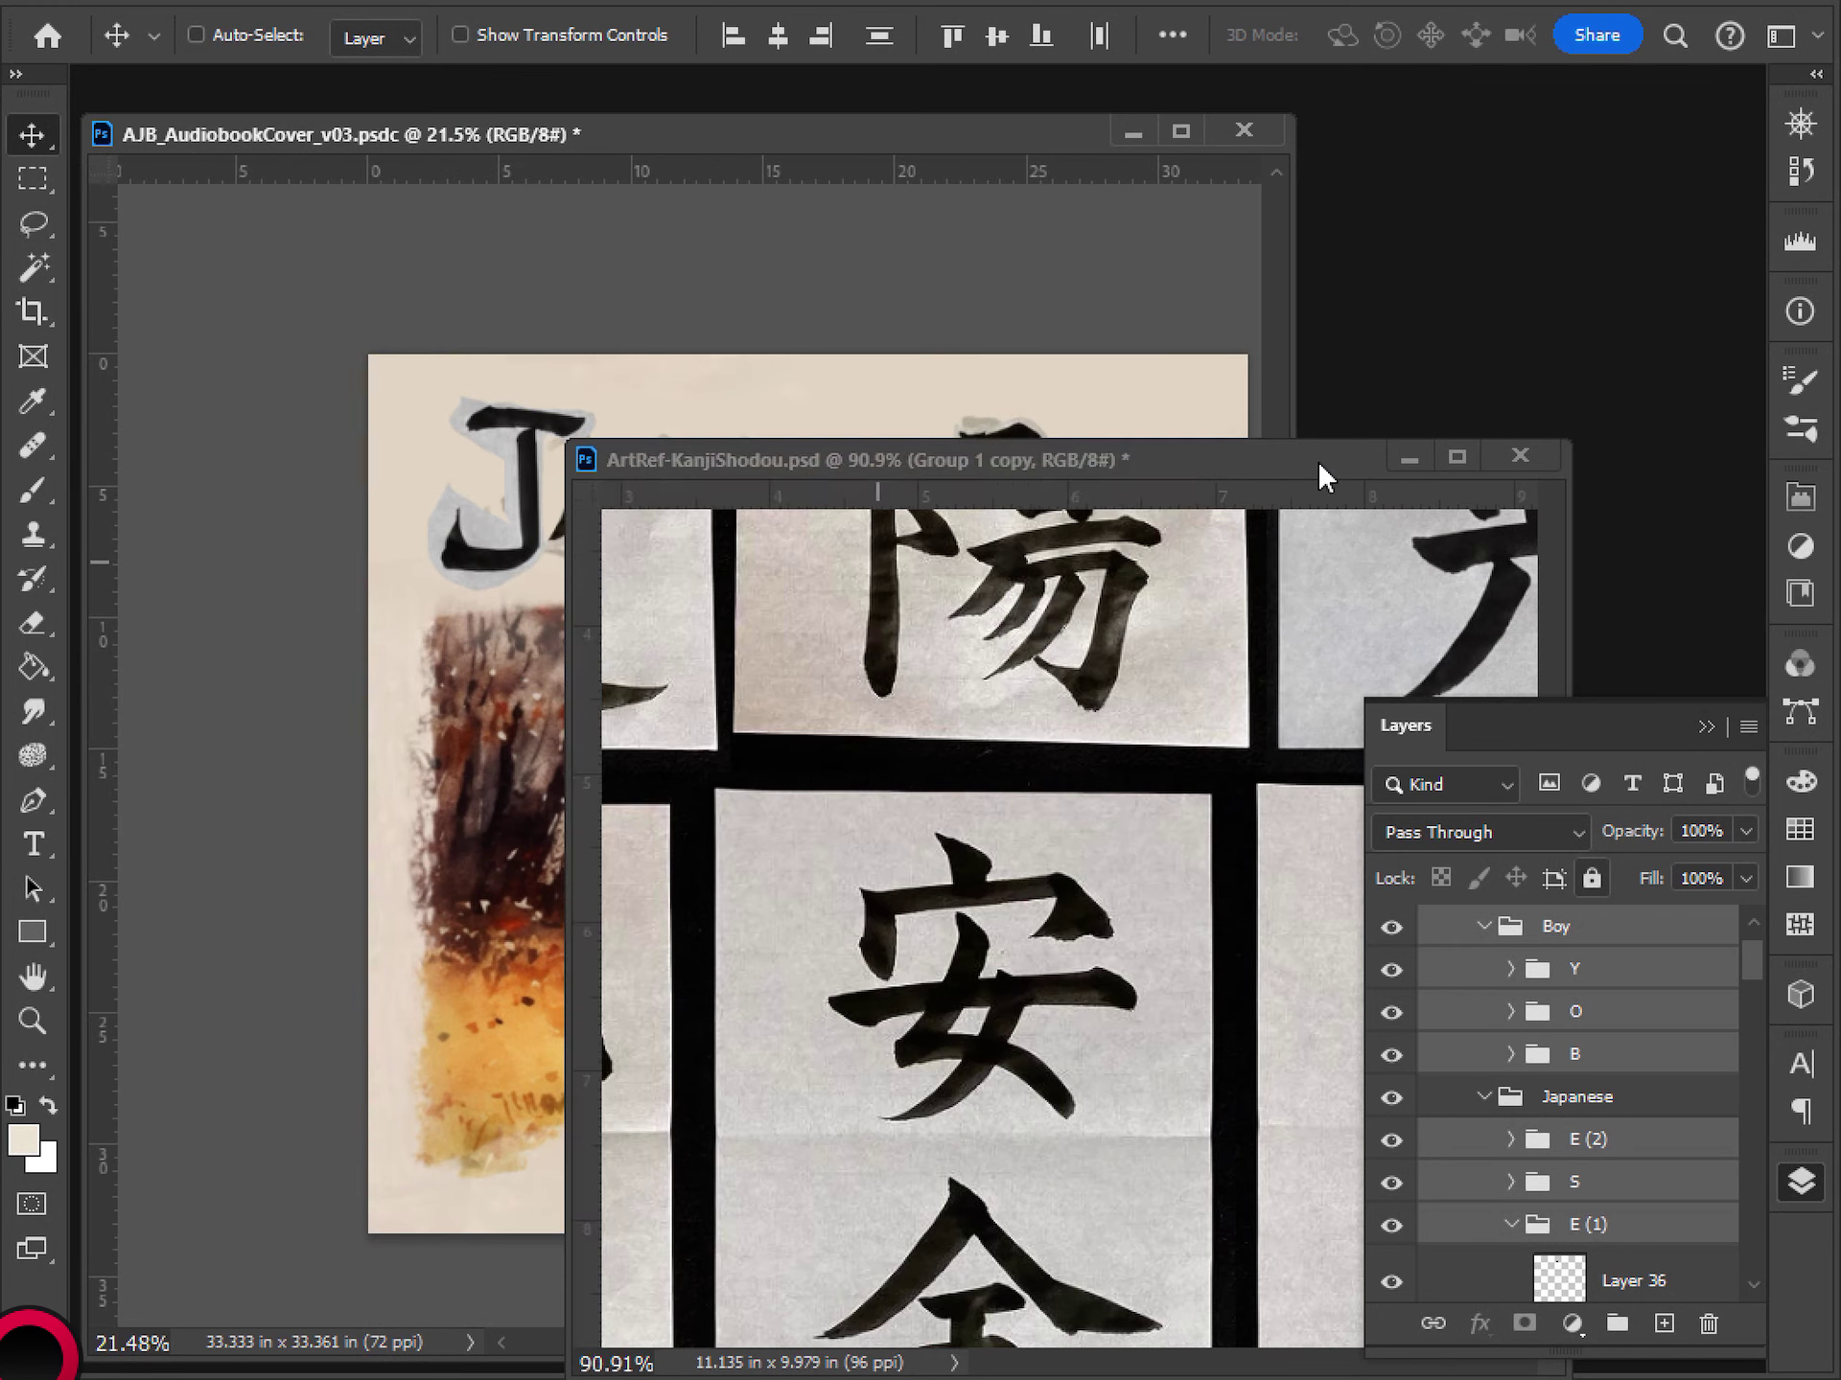
scroll(1117, 805, "down", 3)
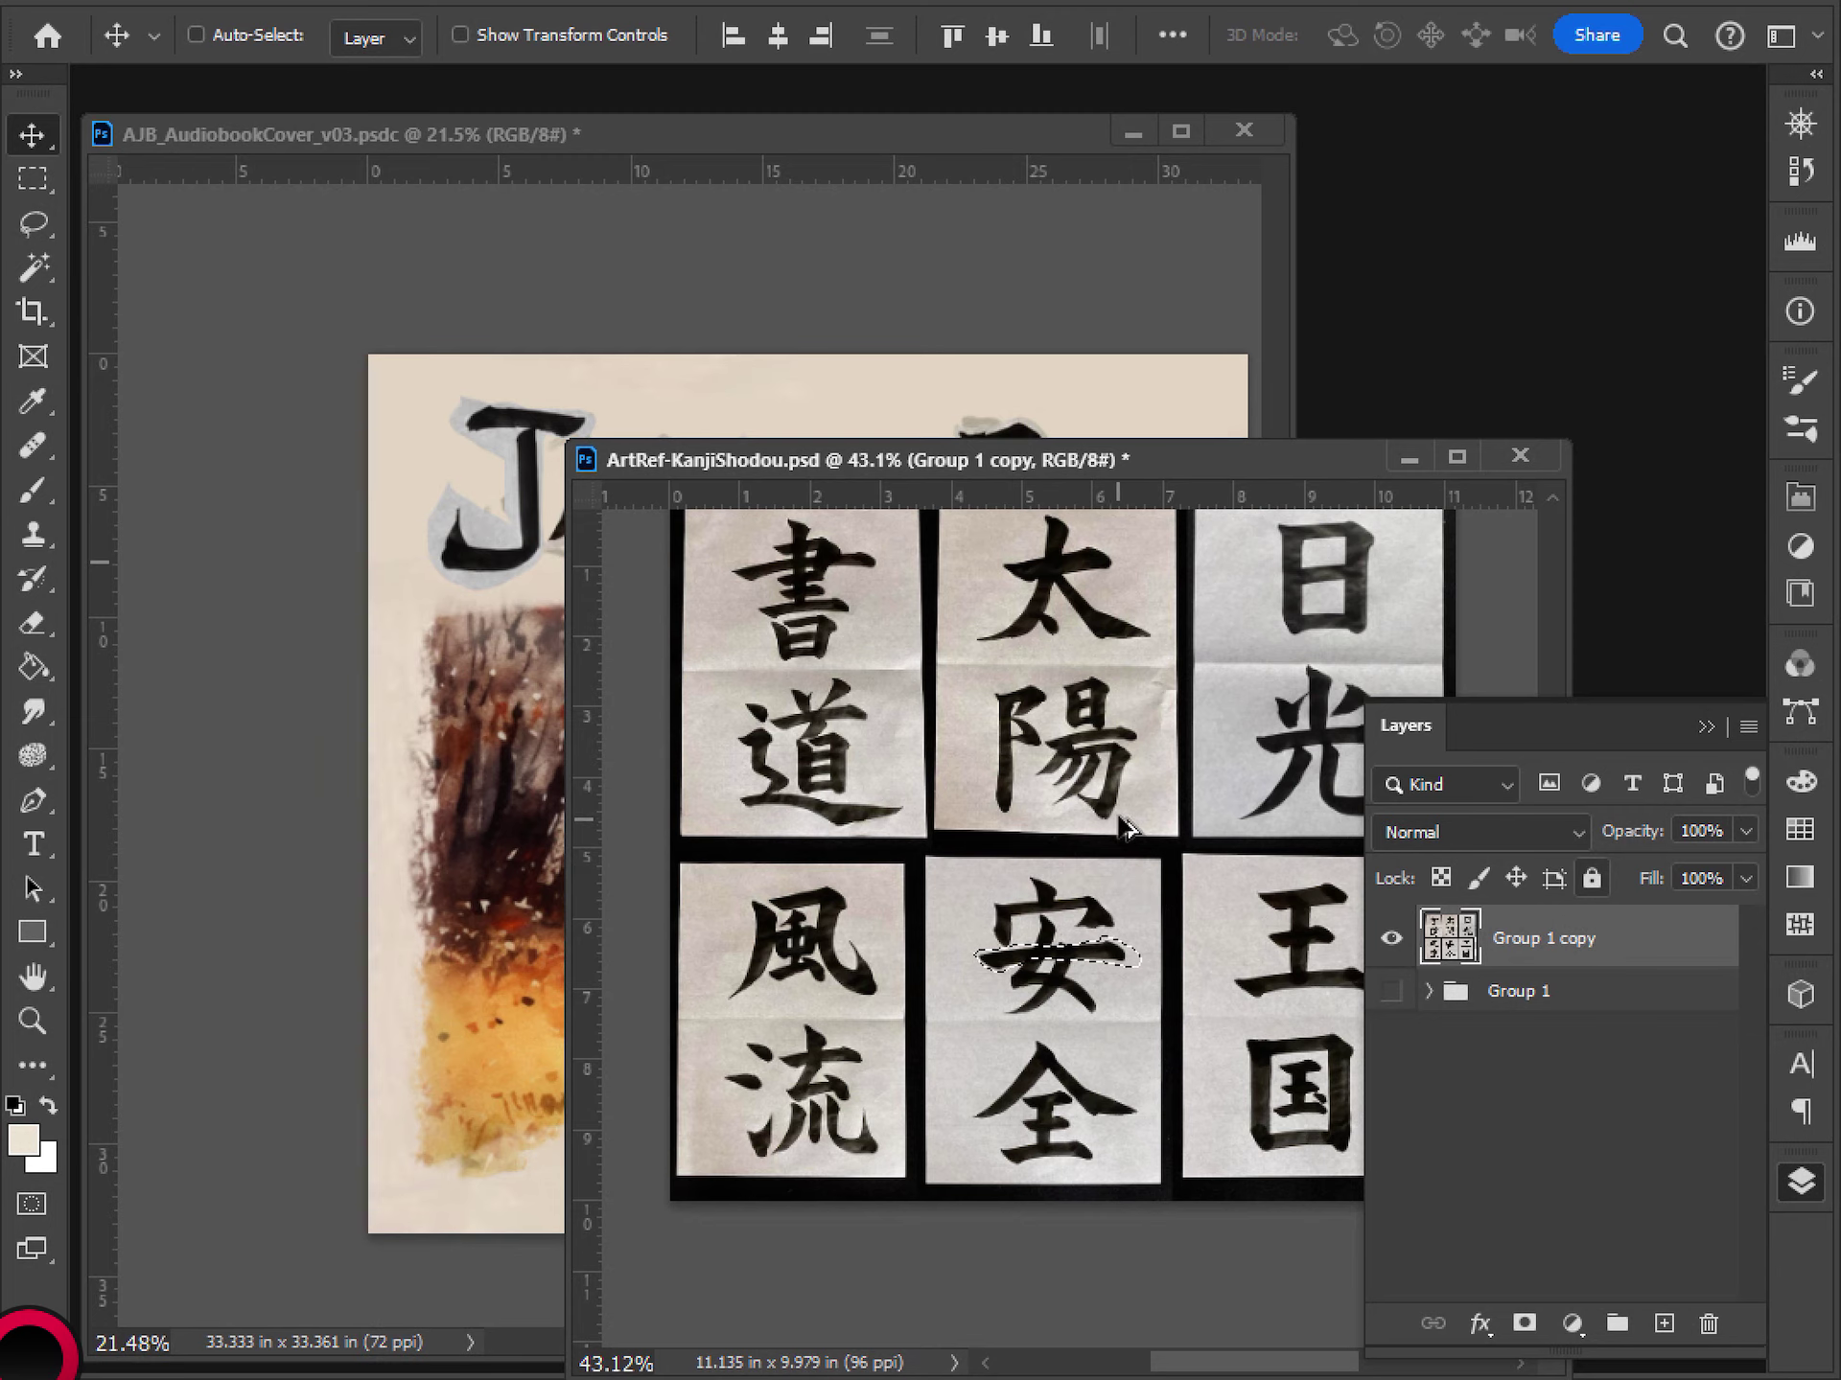
scroll(1127, 826, "up", 2)
key("l")
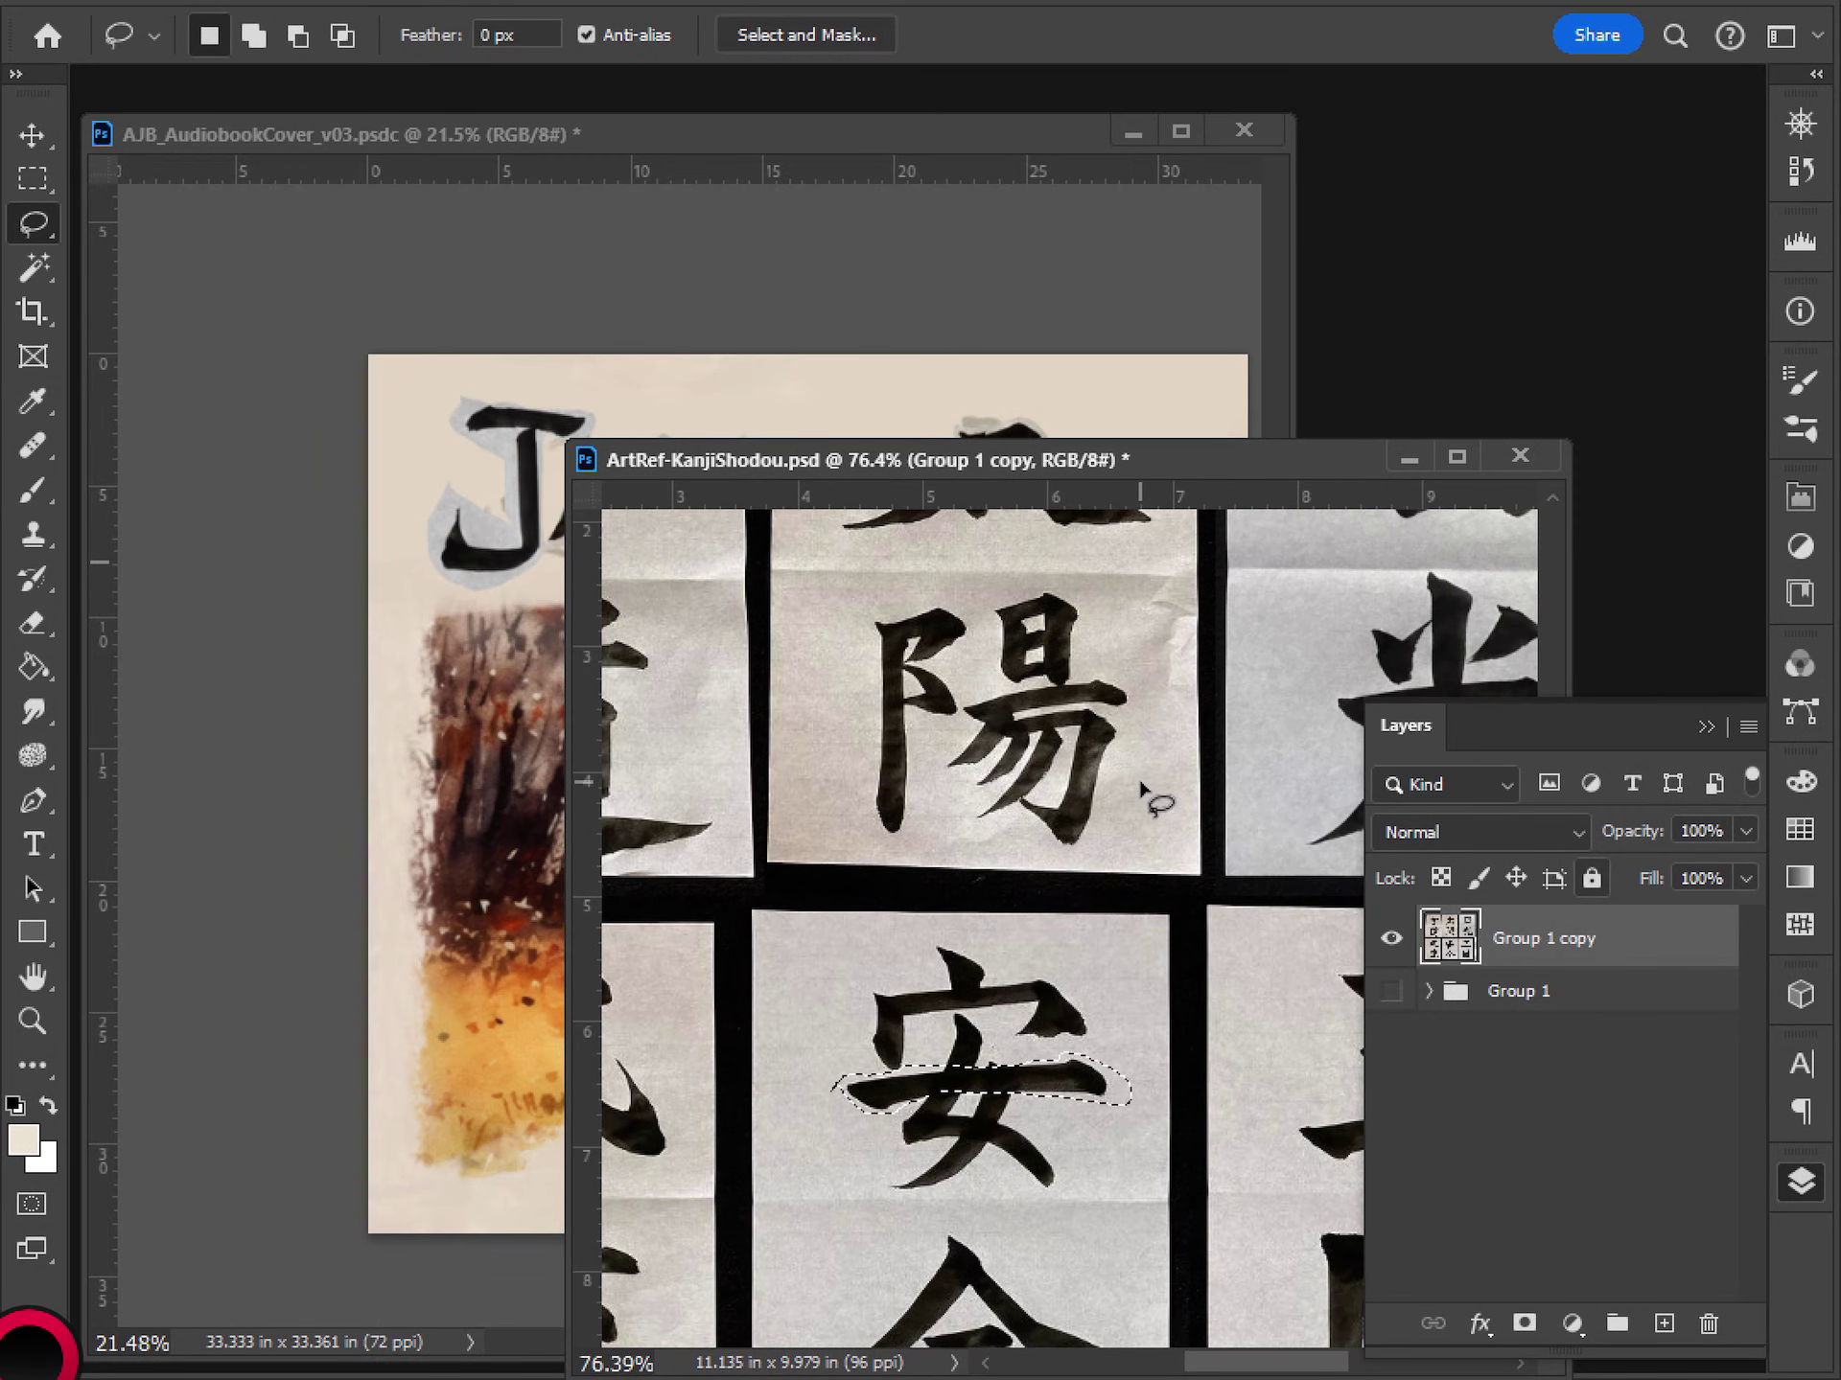
key("ctrl+d")
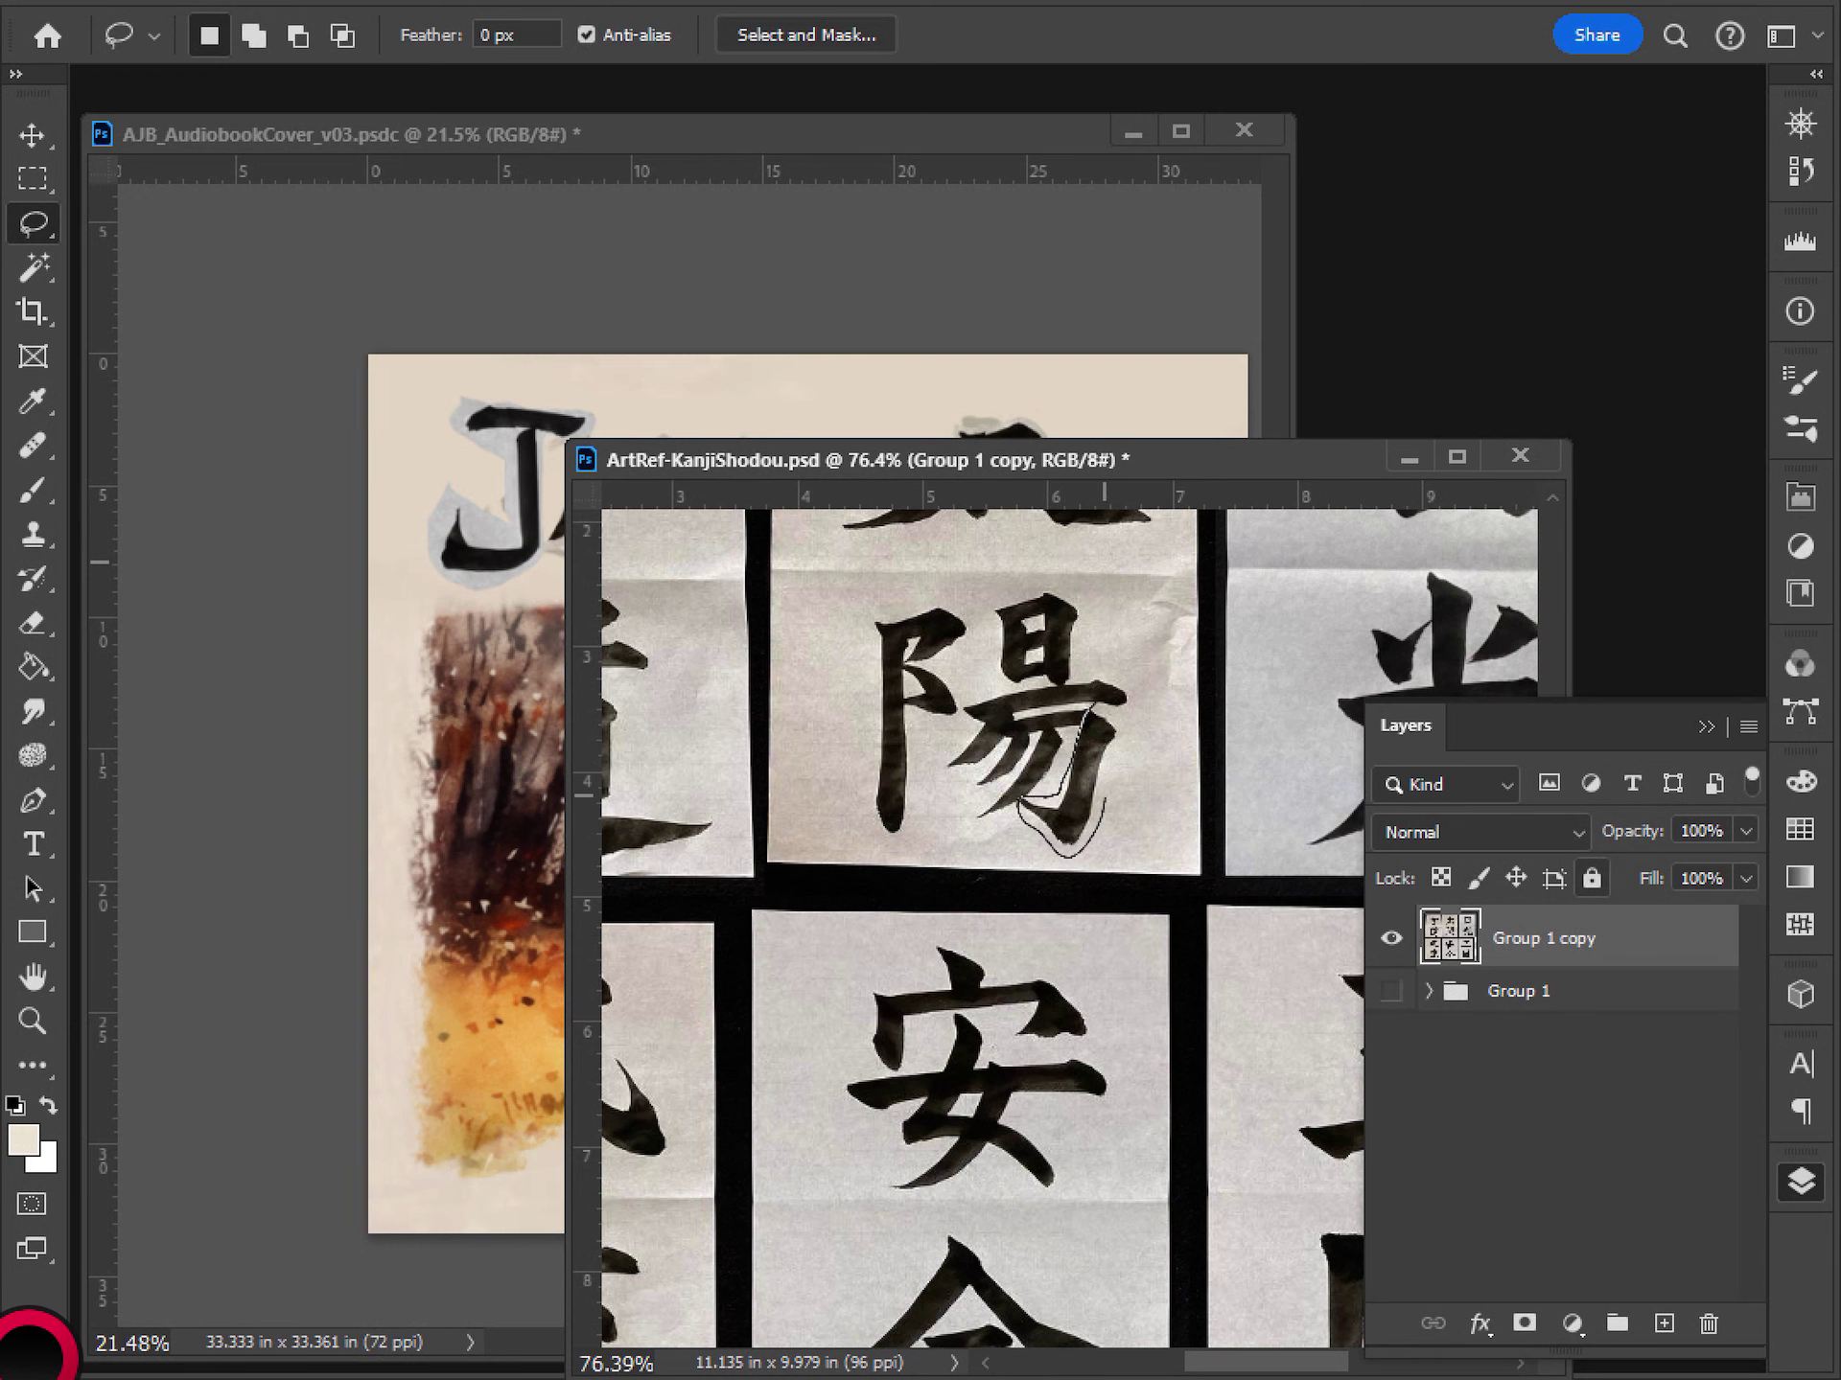
left_click_drag(1105, 797, 1107, 714)
- Switch back to AJB_AudiobookCover_v03.psdc, collapse the E (1) and N groups, and save the document
left_click(1094, 410)
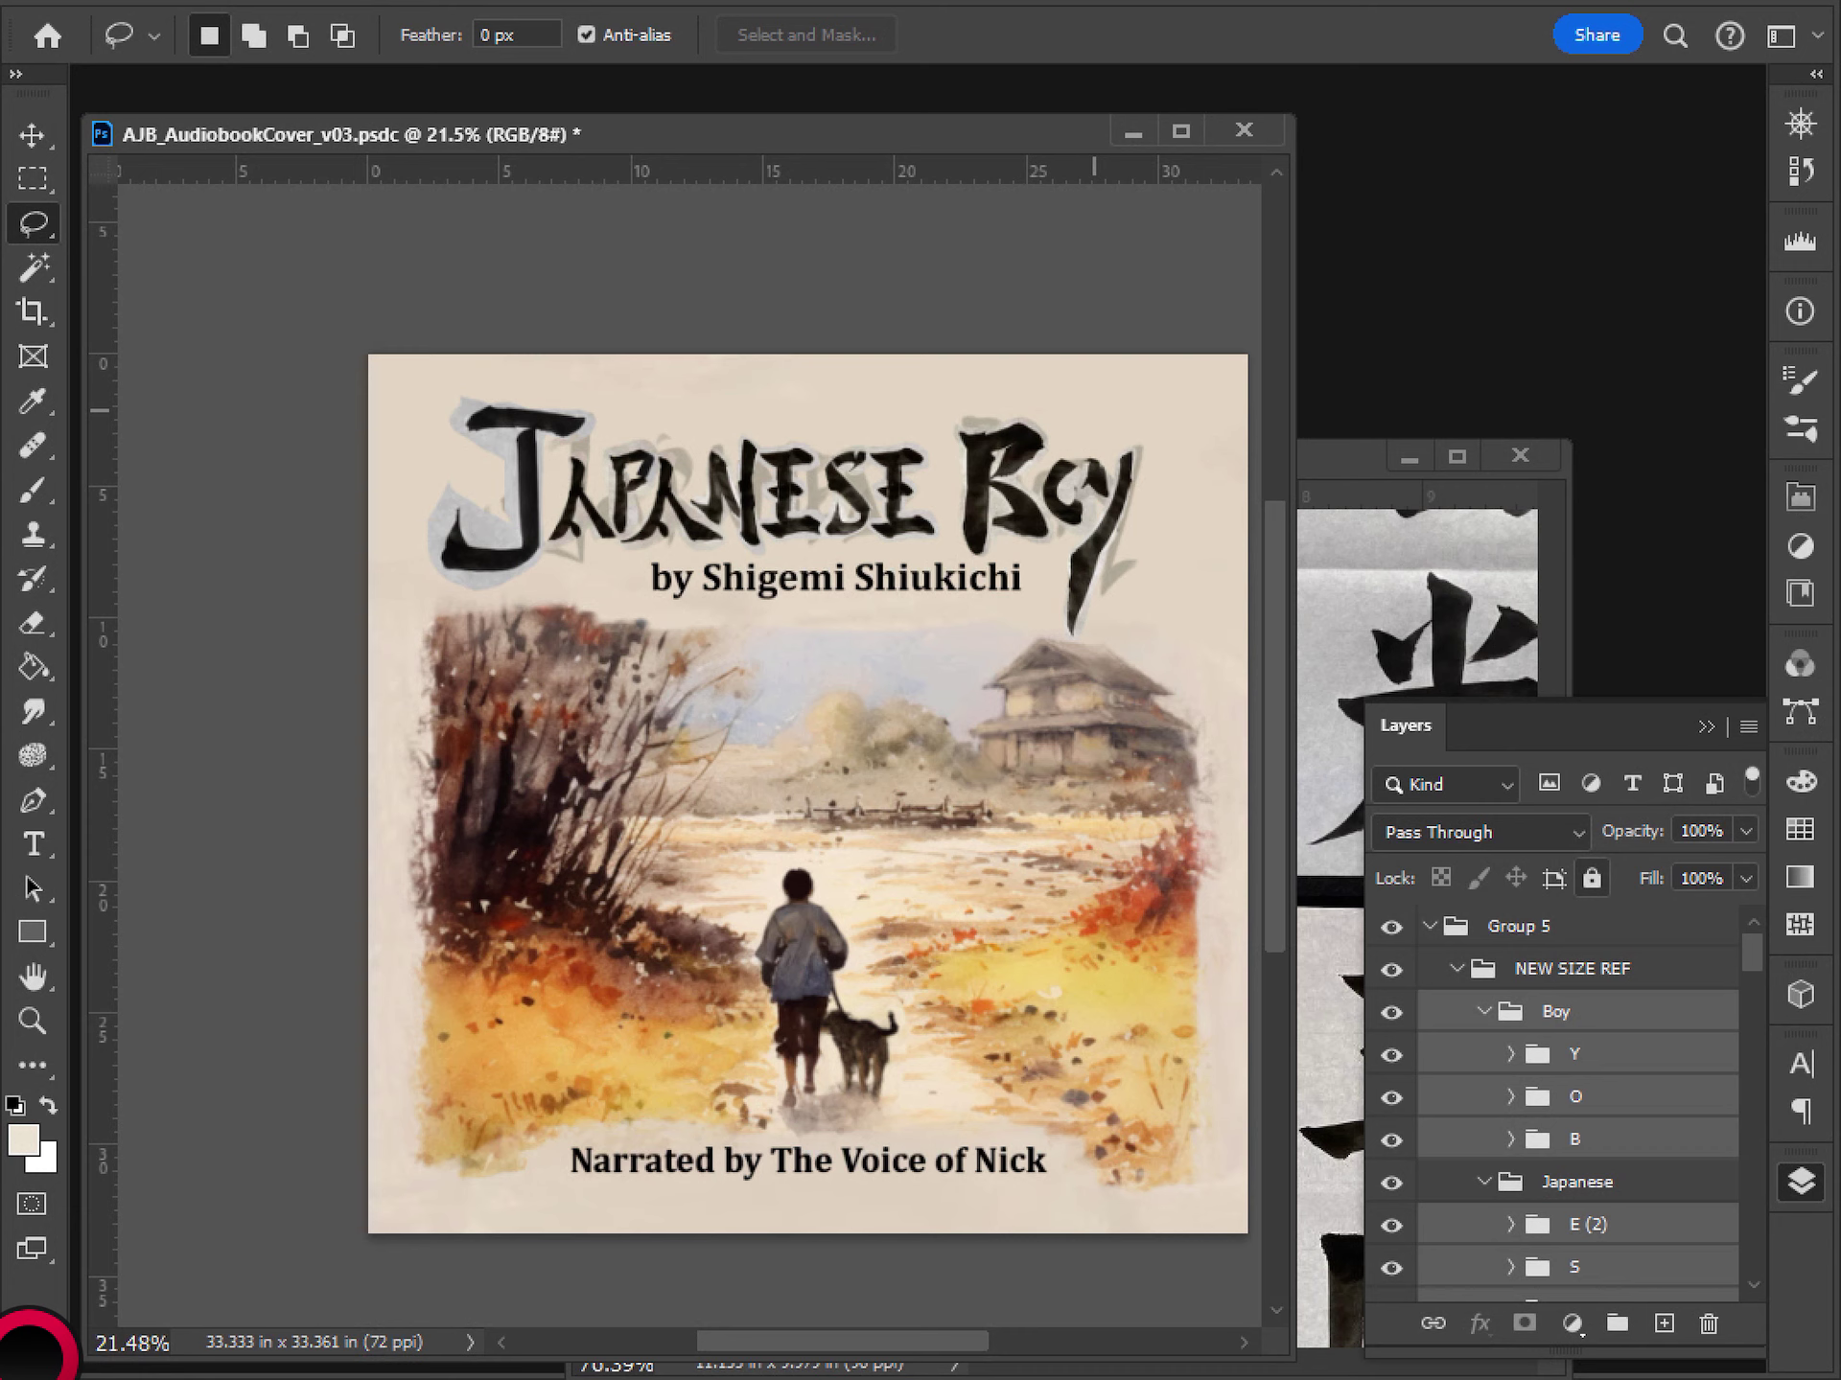
scroll(1577, 995, "down", 9)
scroll(1577, 995, "up", 4)
scroll(1577, 995, "down", 1)
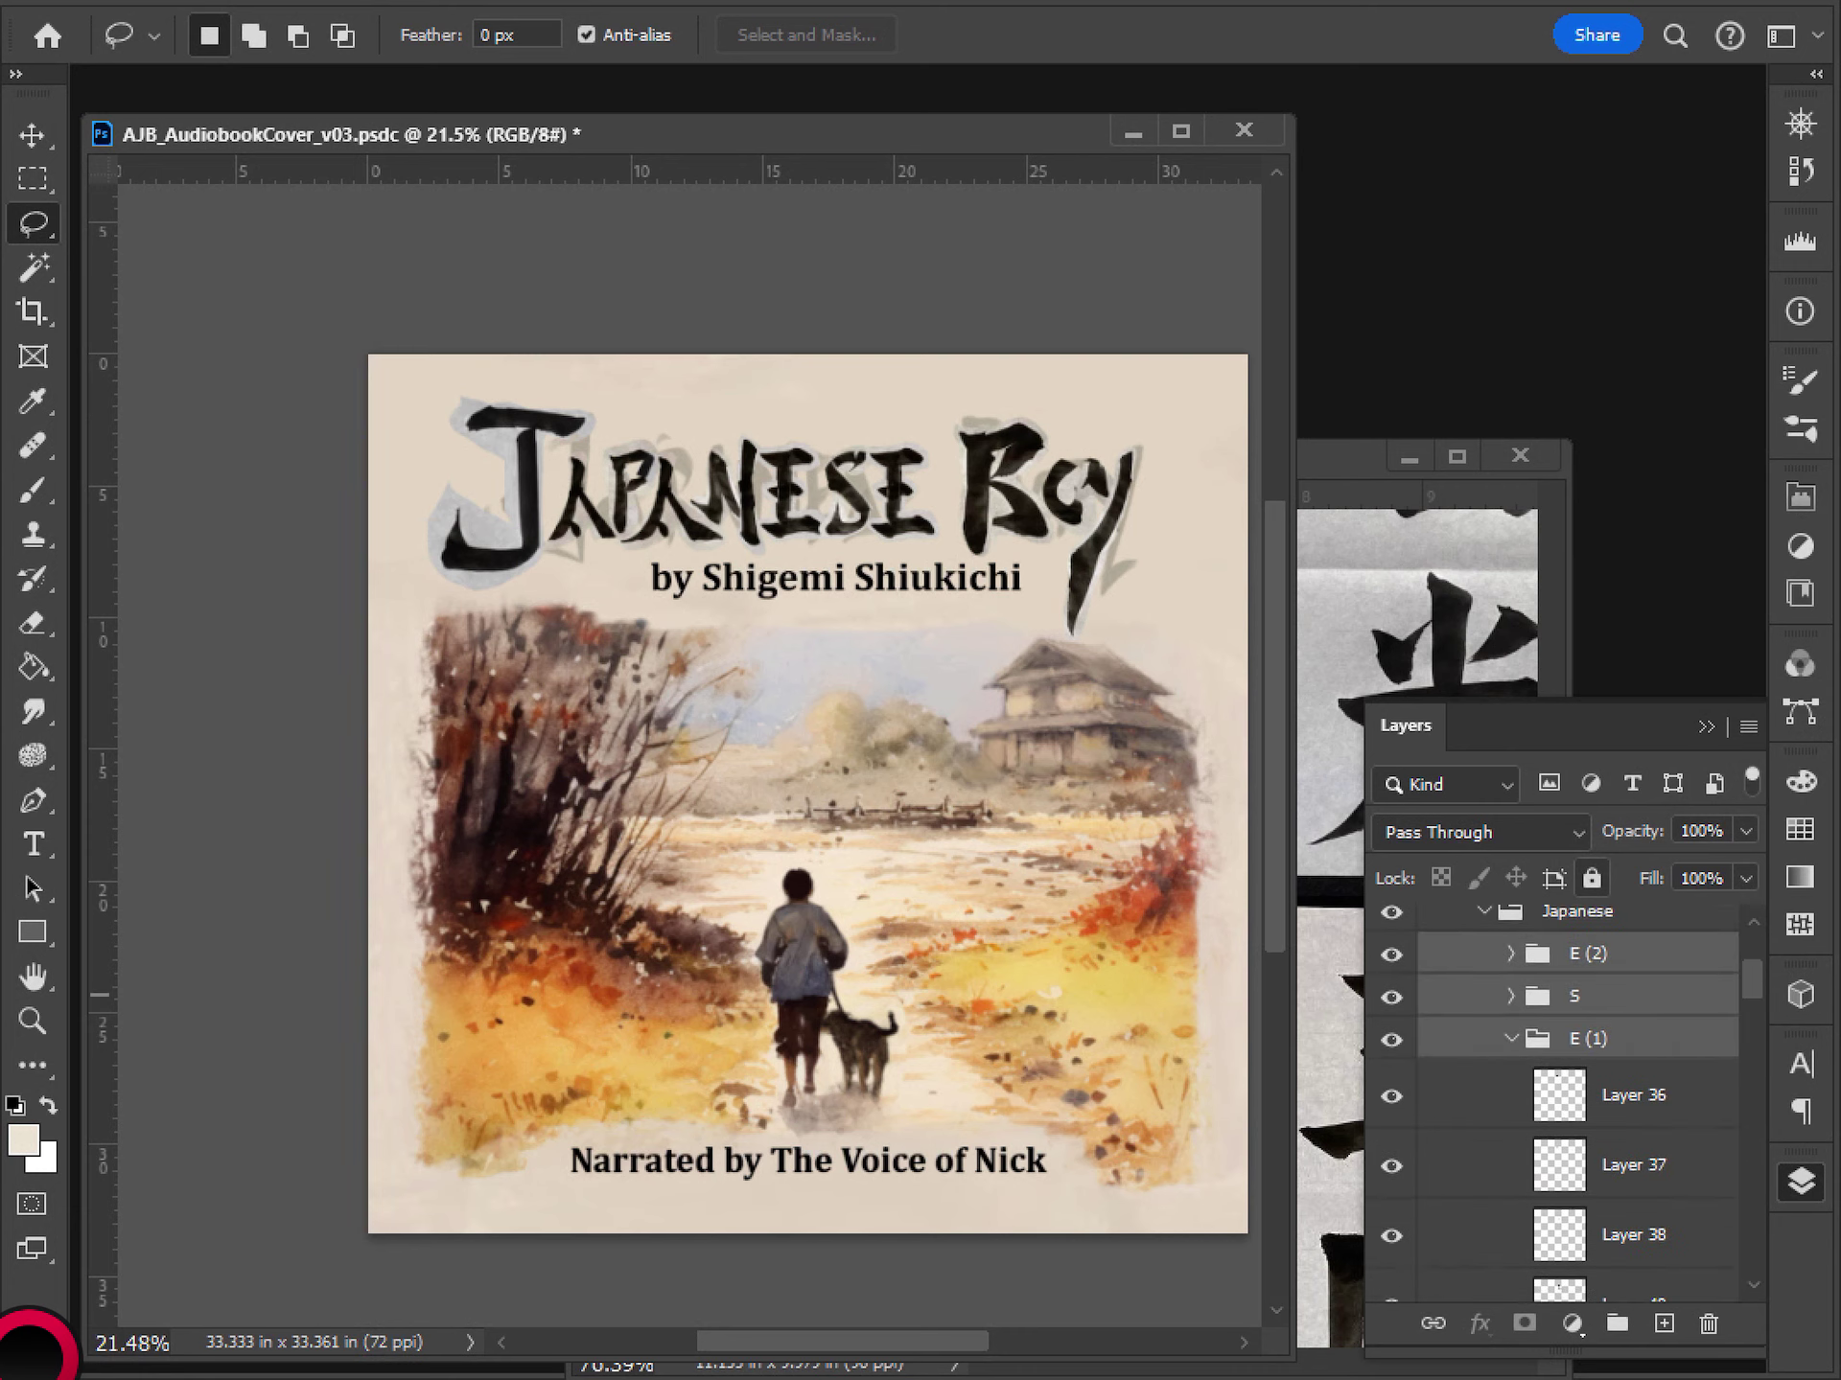
left_click(1511, 1038)
left_click(1511, 1081)
key("ctrl+s")
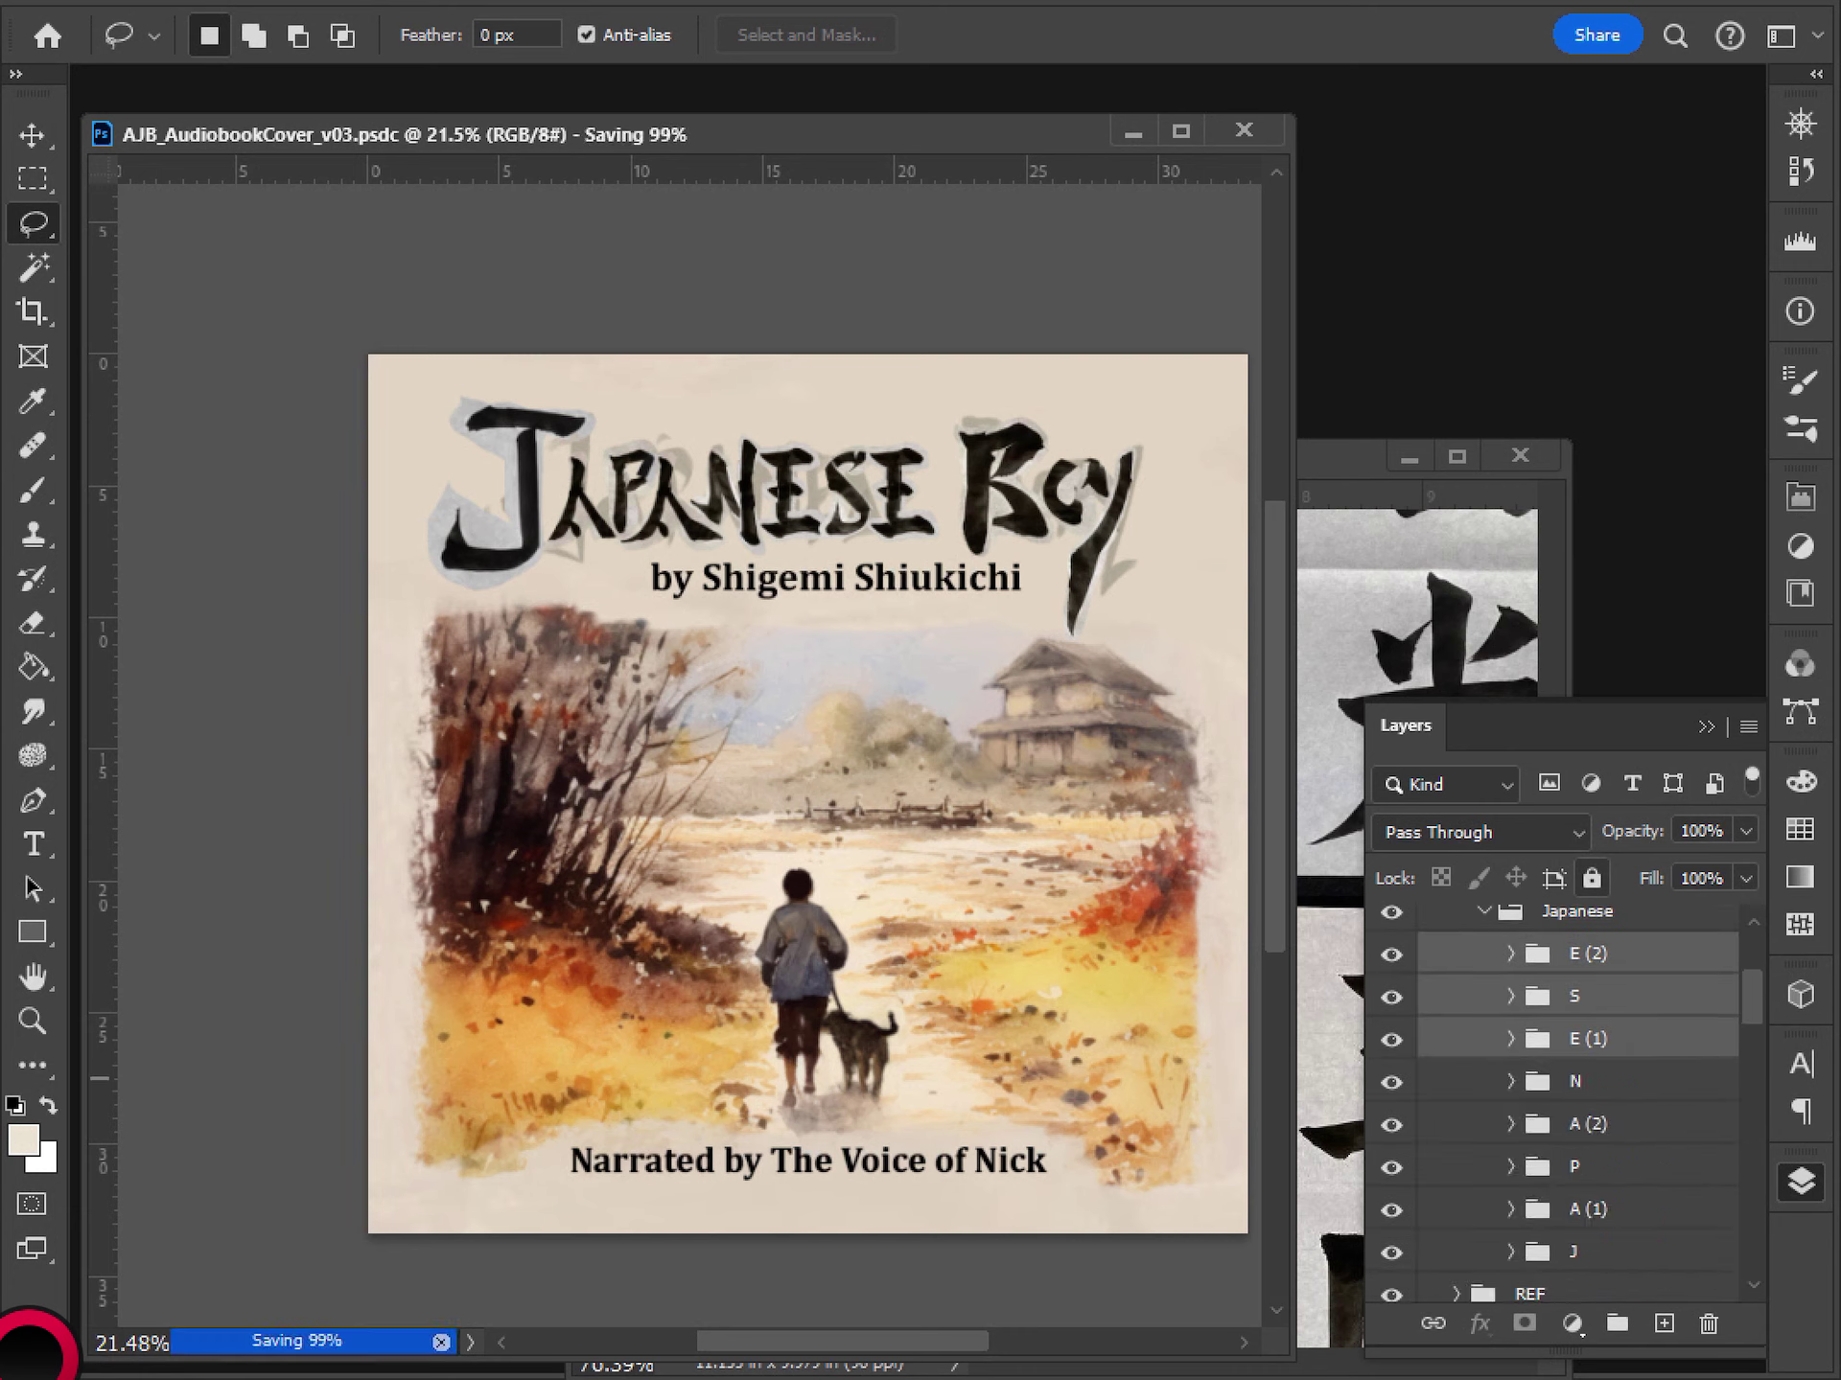
- Put the old A stroke, Layer 31, into a new group inside A (1), then collapse and hide that group
left_click(1587, 1210)
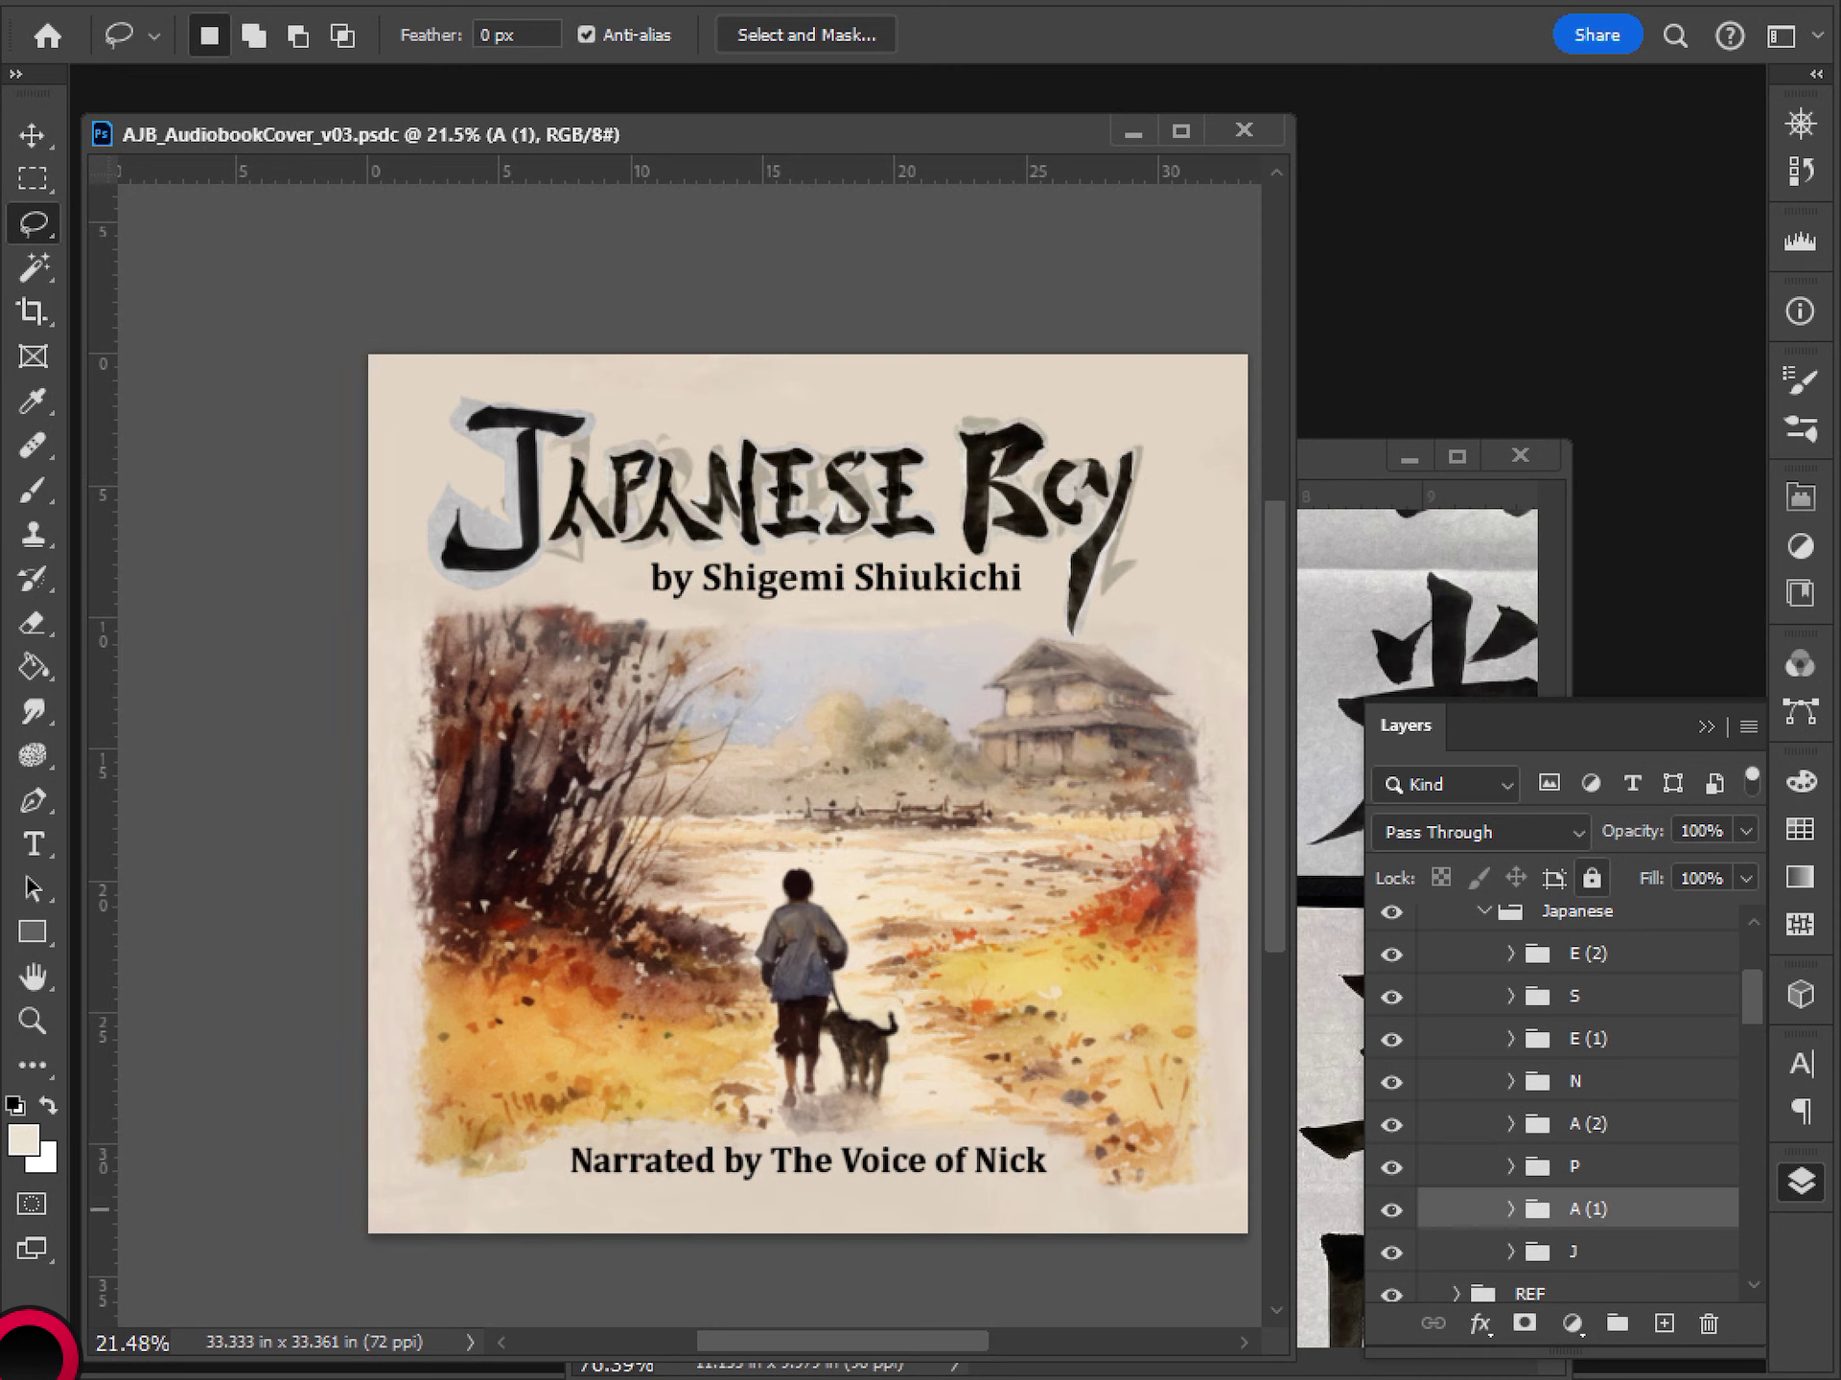
left_click(1511, 1210)
scroll(1572, 1103, "down", 5)
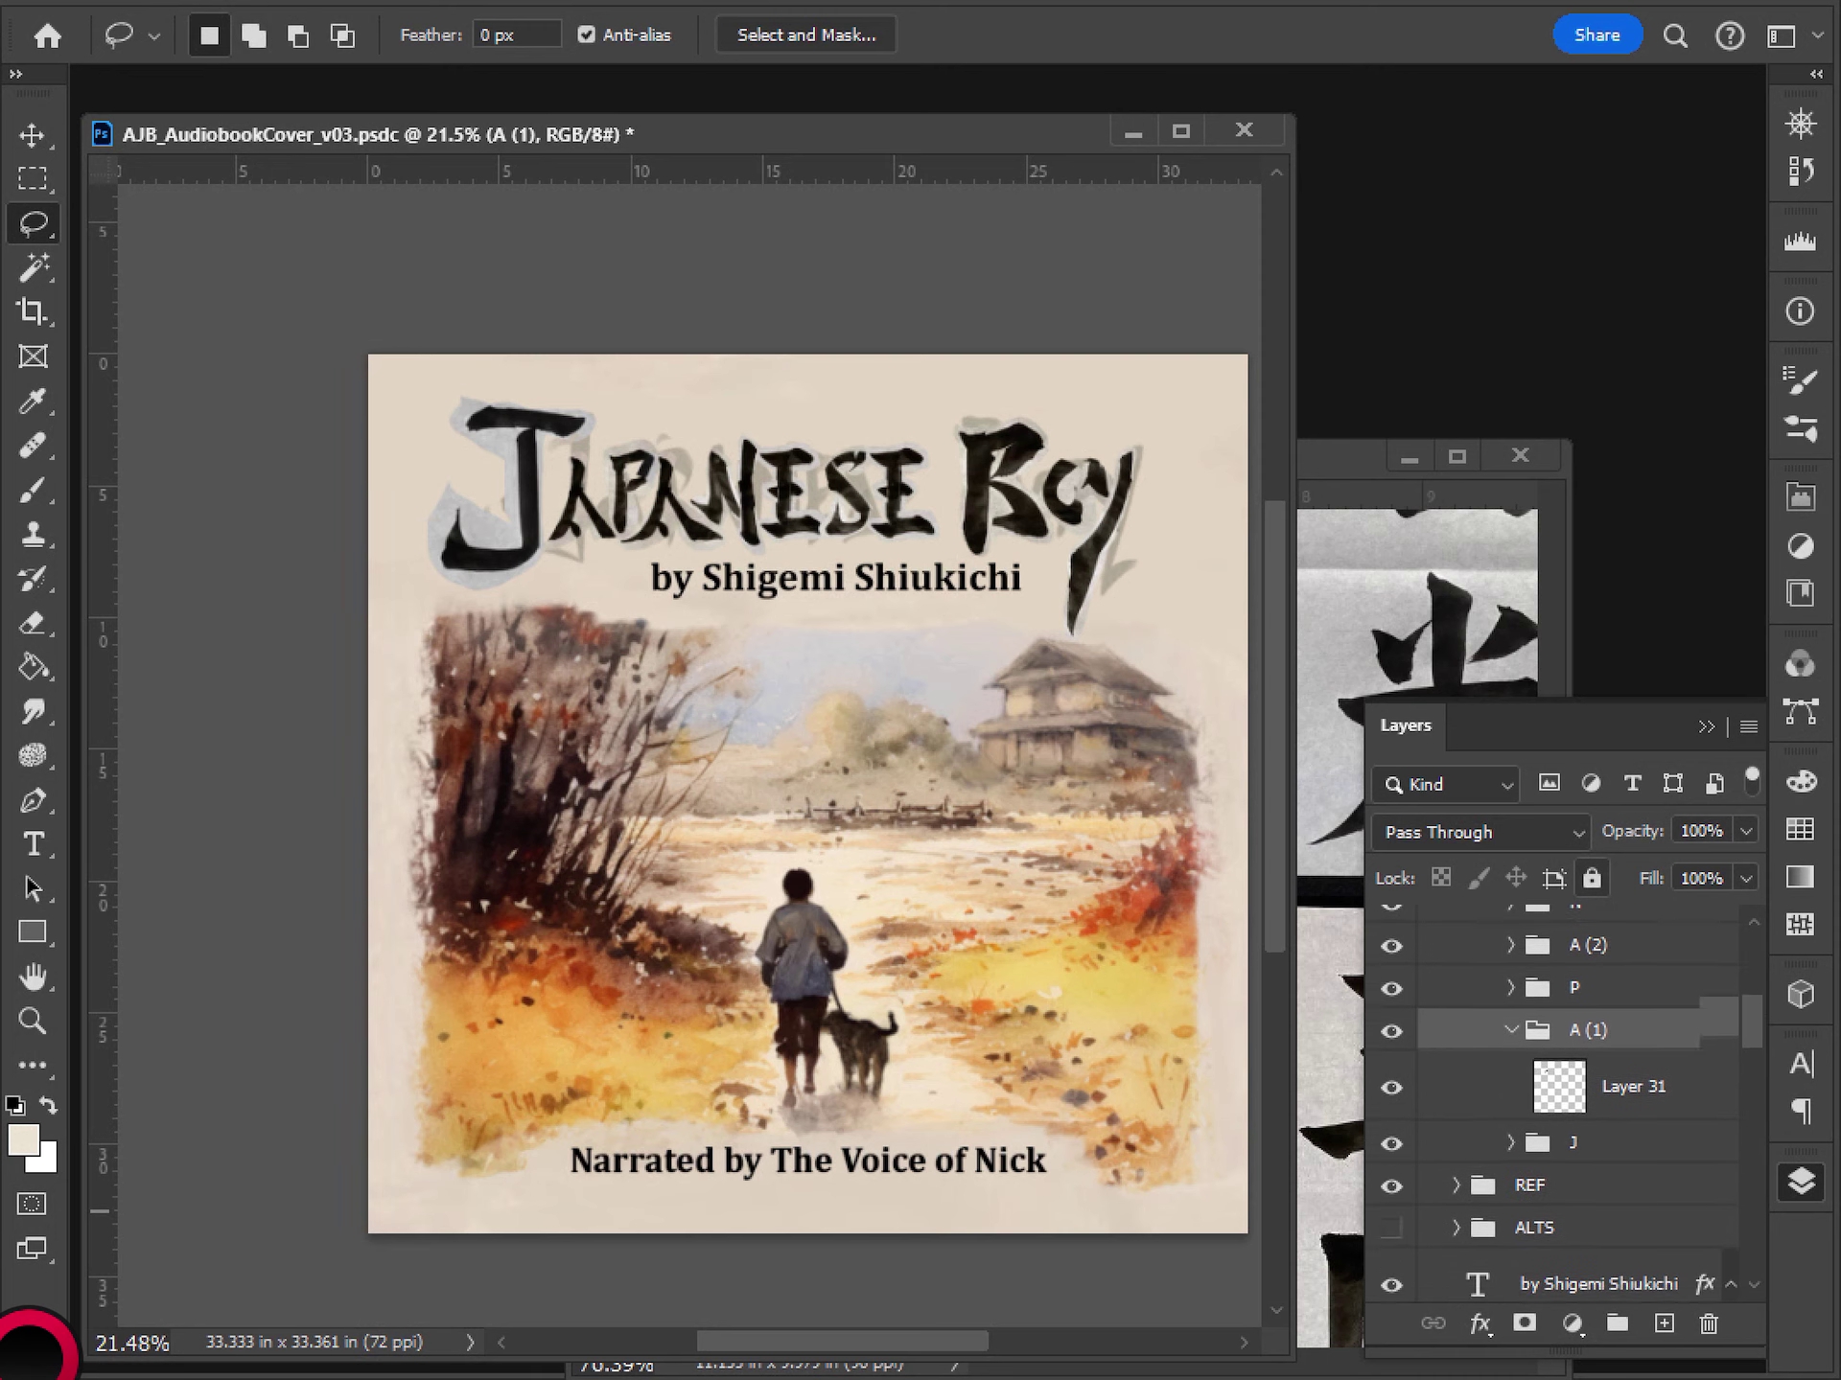
left_click(1634, 1037)
key("ctrl+g")
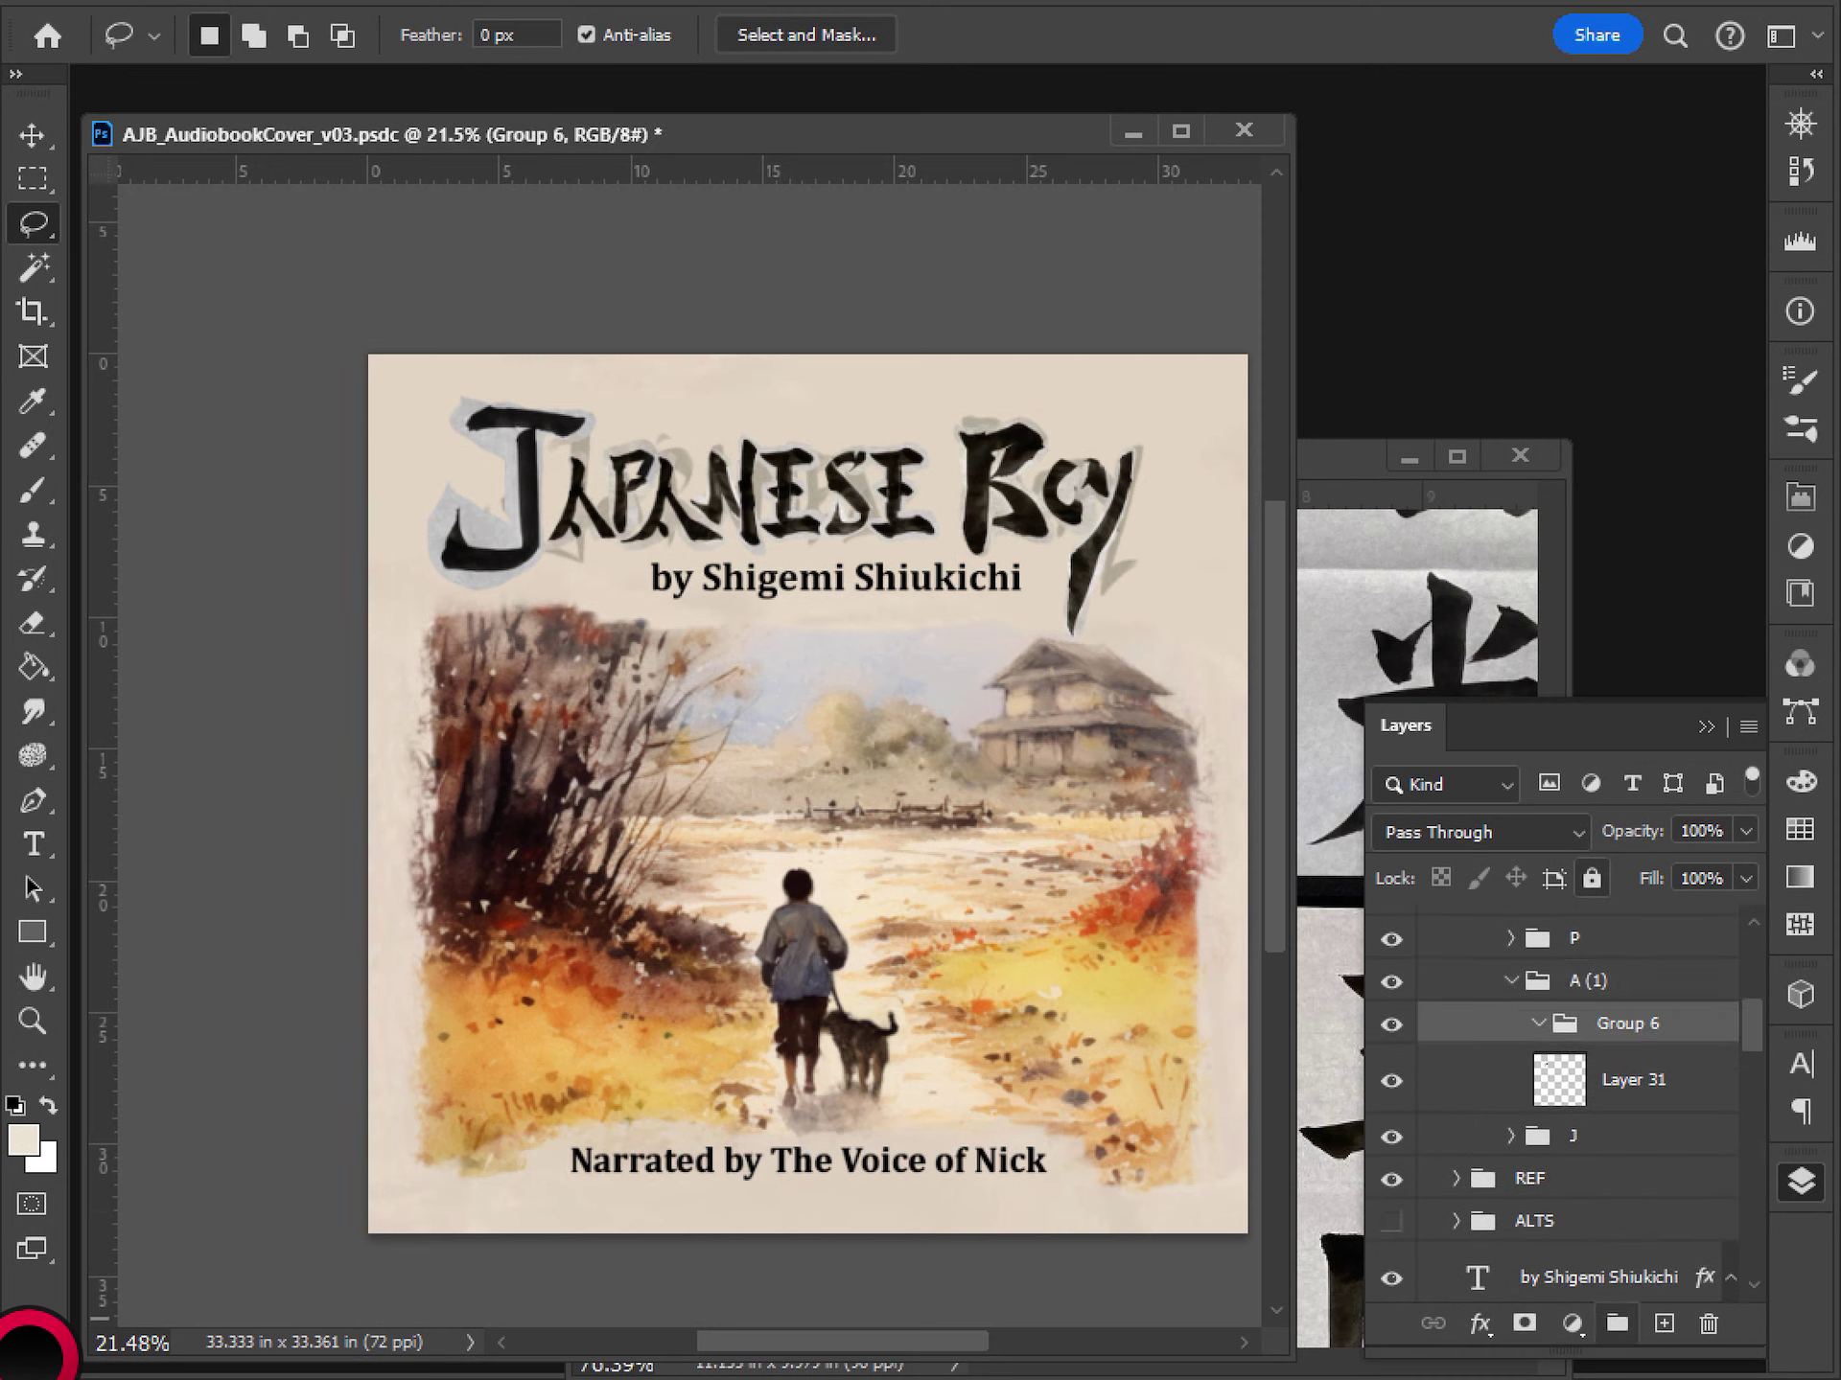
left_click_drag(1633, 1080, 1627, 1028)
left_click(1627, 1022)
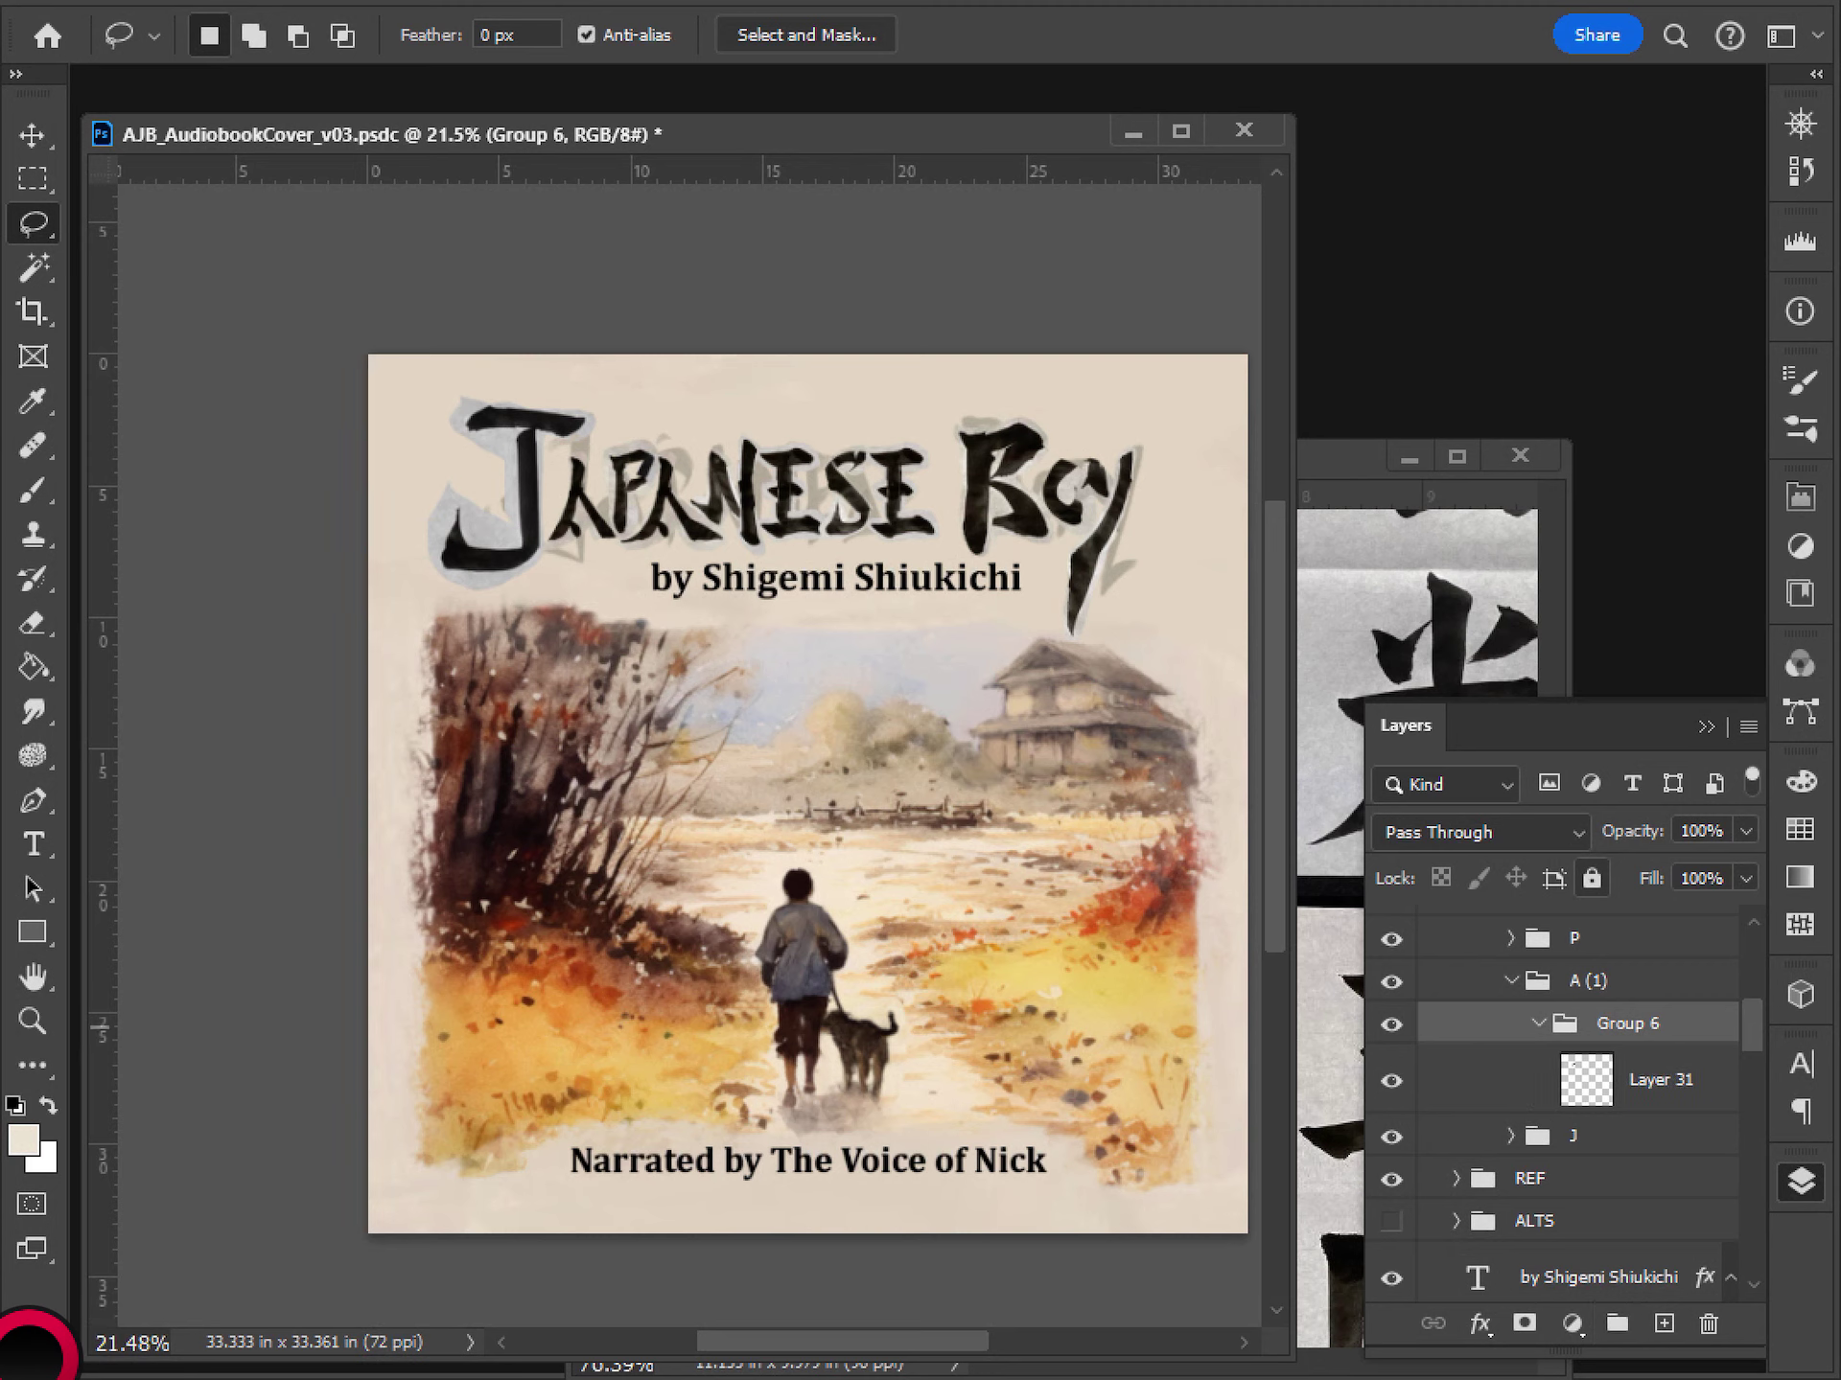
left_click(1538, 1023)
left_click(1391, 1023)
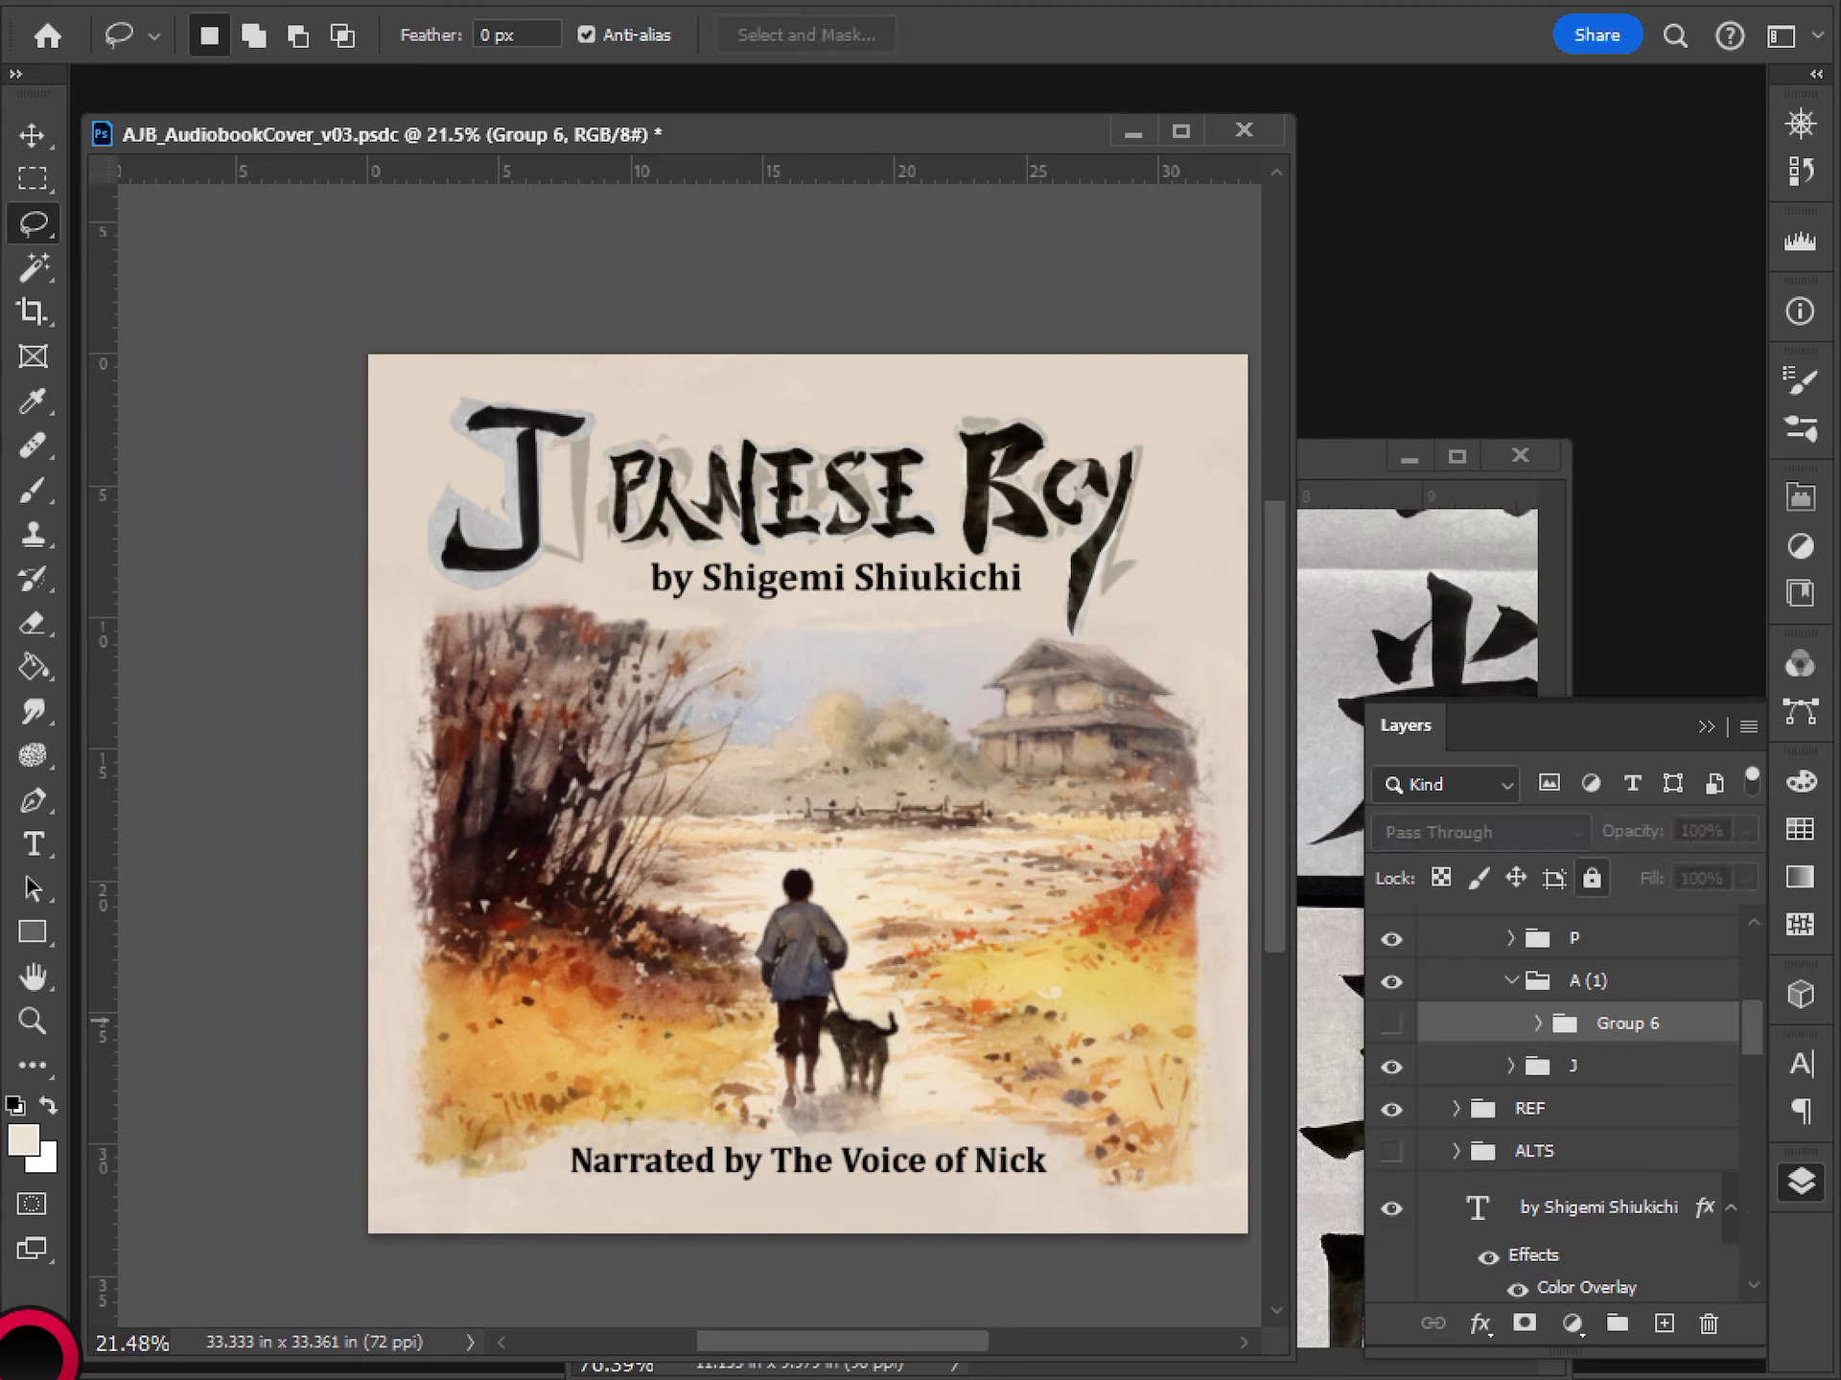
- Paste the copied 陽 stroke into the A (1) group, enlarge it, and place it beside the J as the A's left leg
key("ctrl+shift+alt+n")
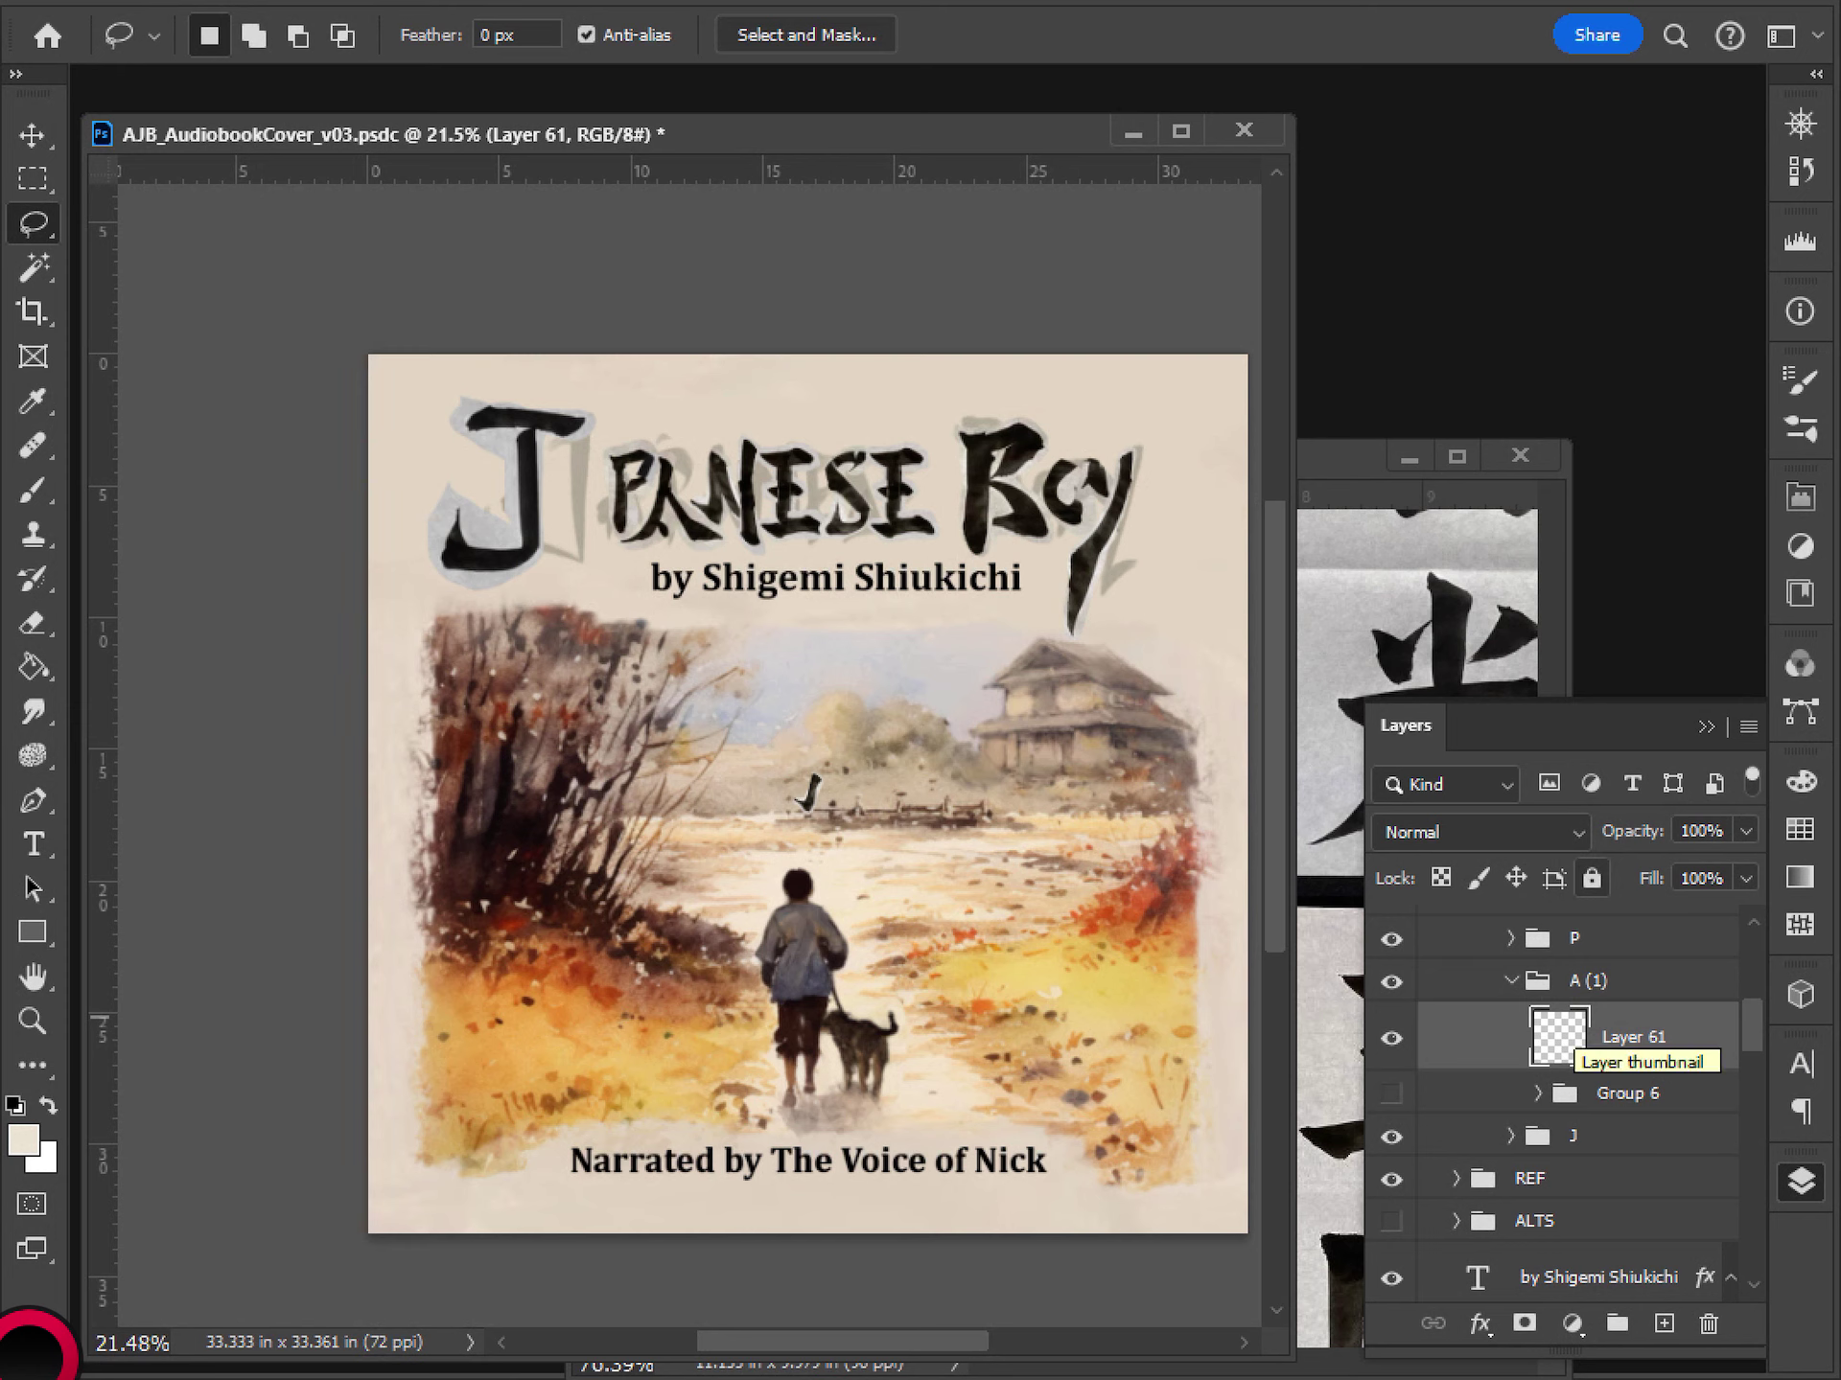
key("ctrl+t")
left_click_drag(827, 768, 570, 498)
key("ctrl+z")
key("Return")
key("l")
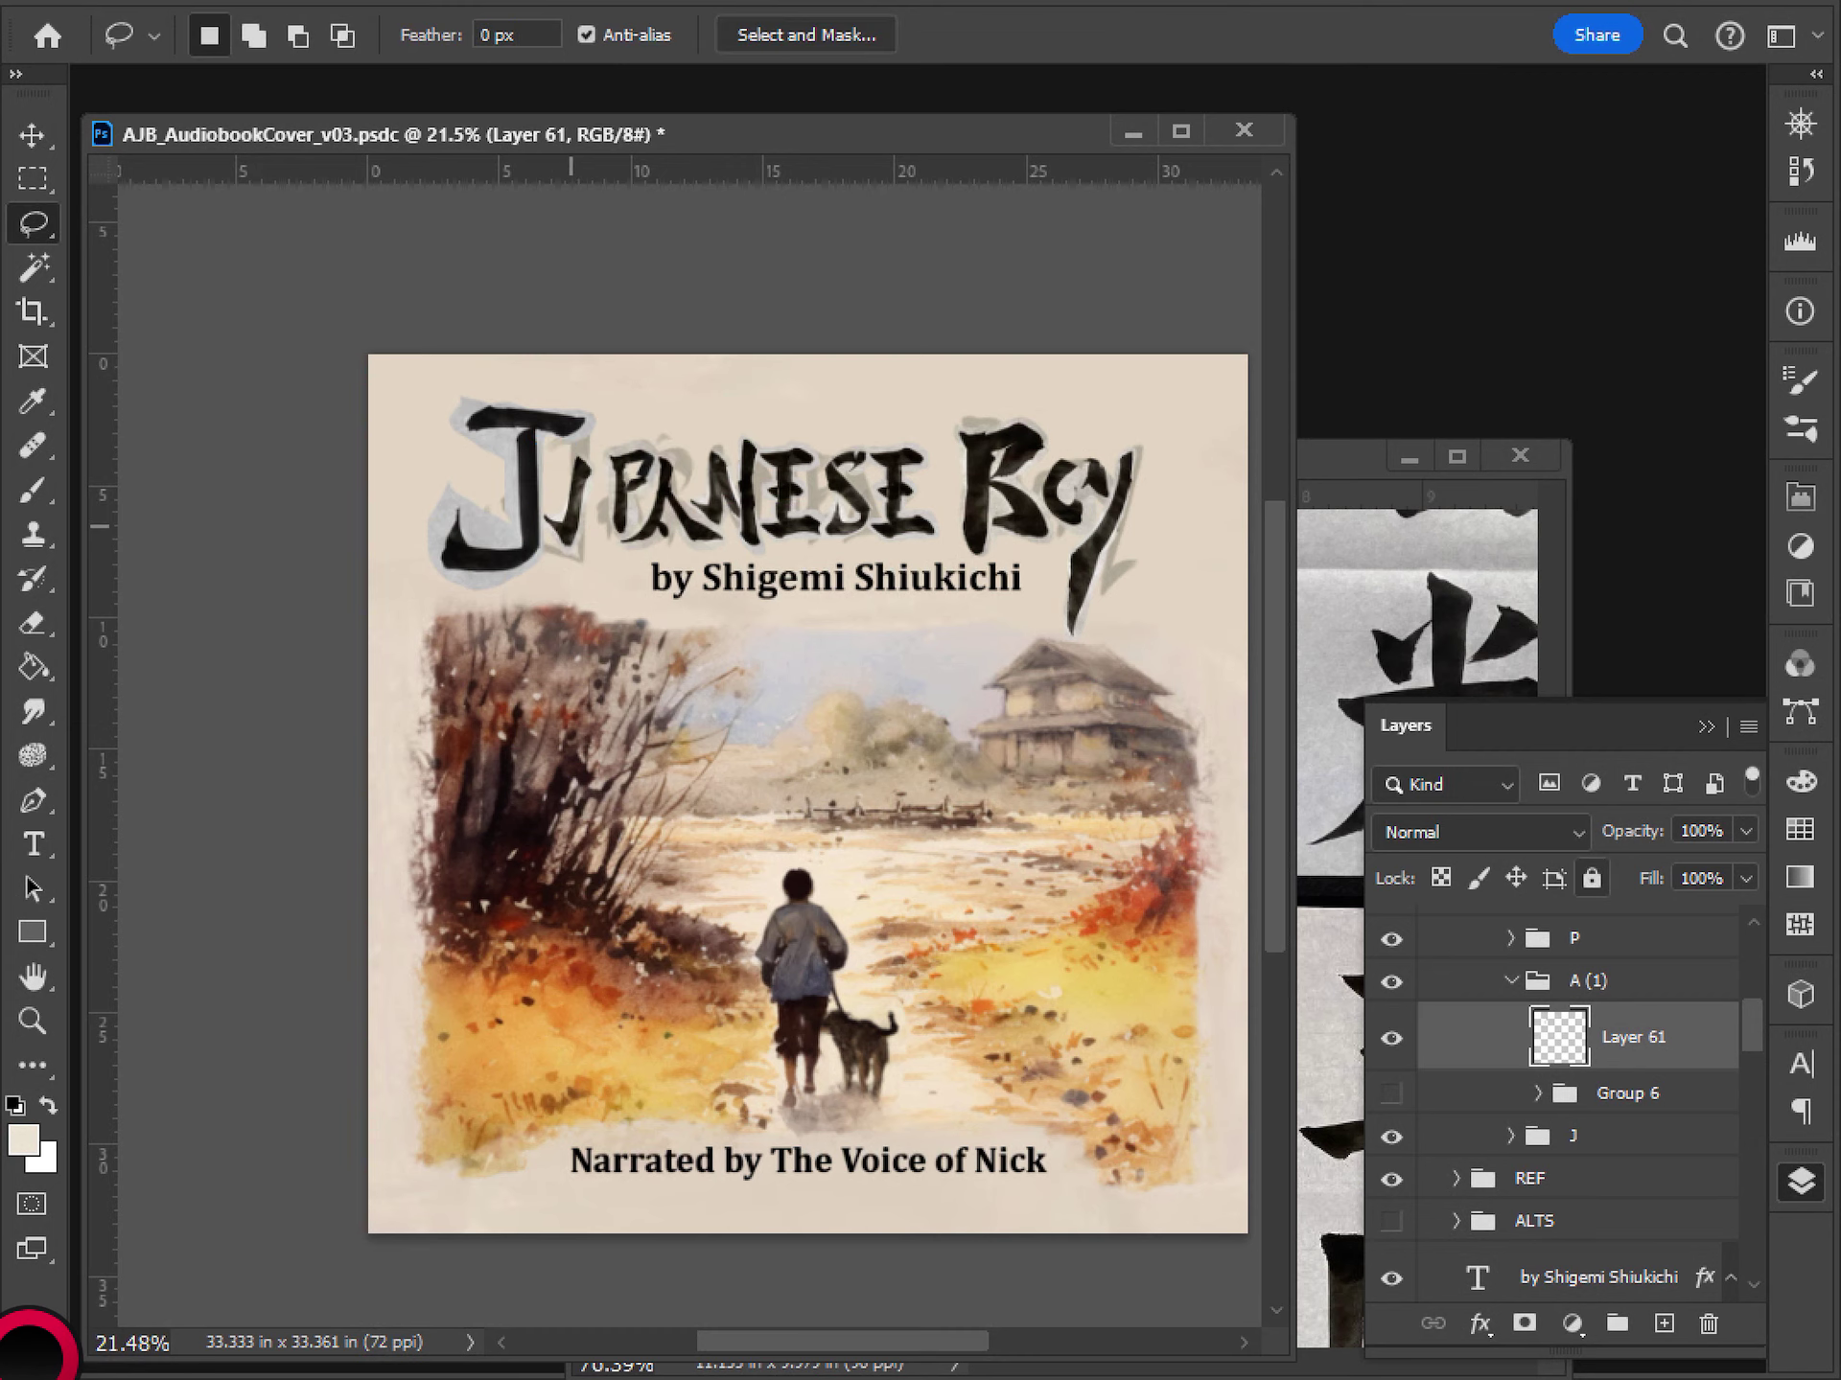
key("ctrl+plus")
key("ctrl+plus")
key("ctrl+plus")
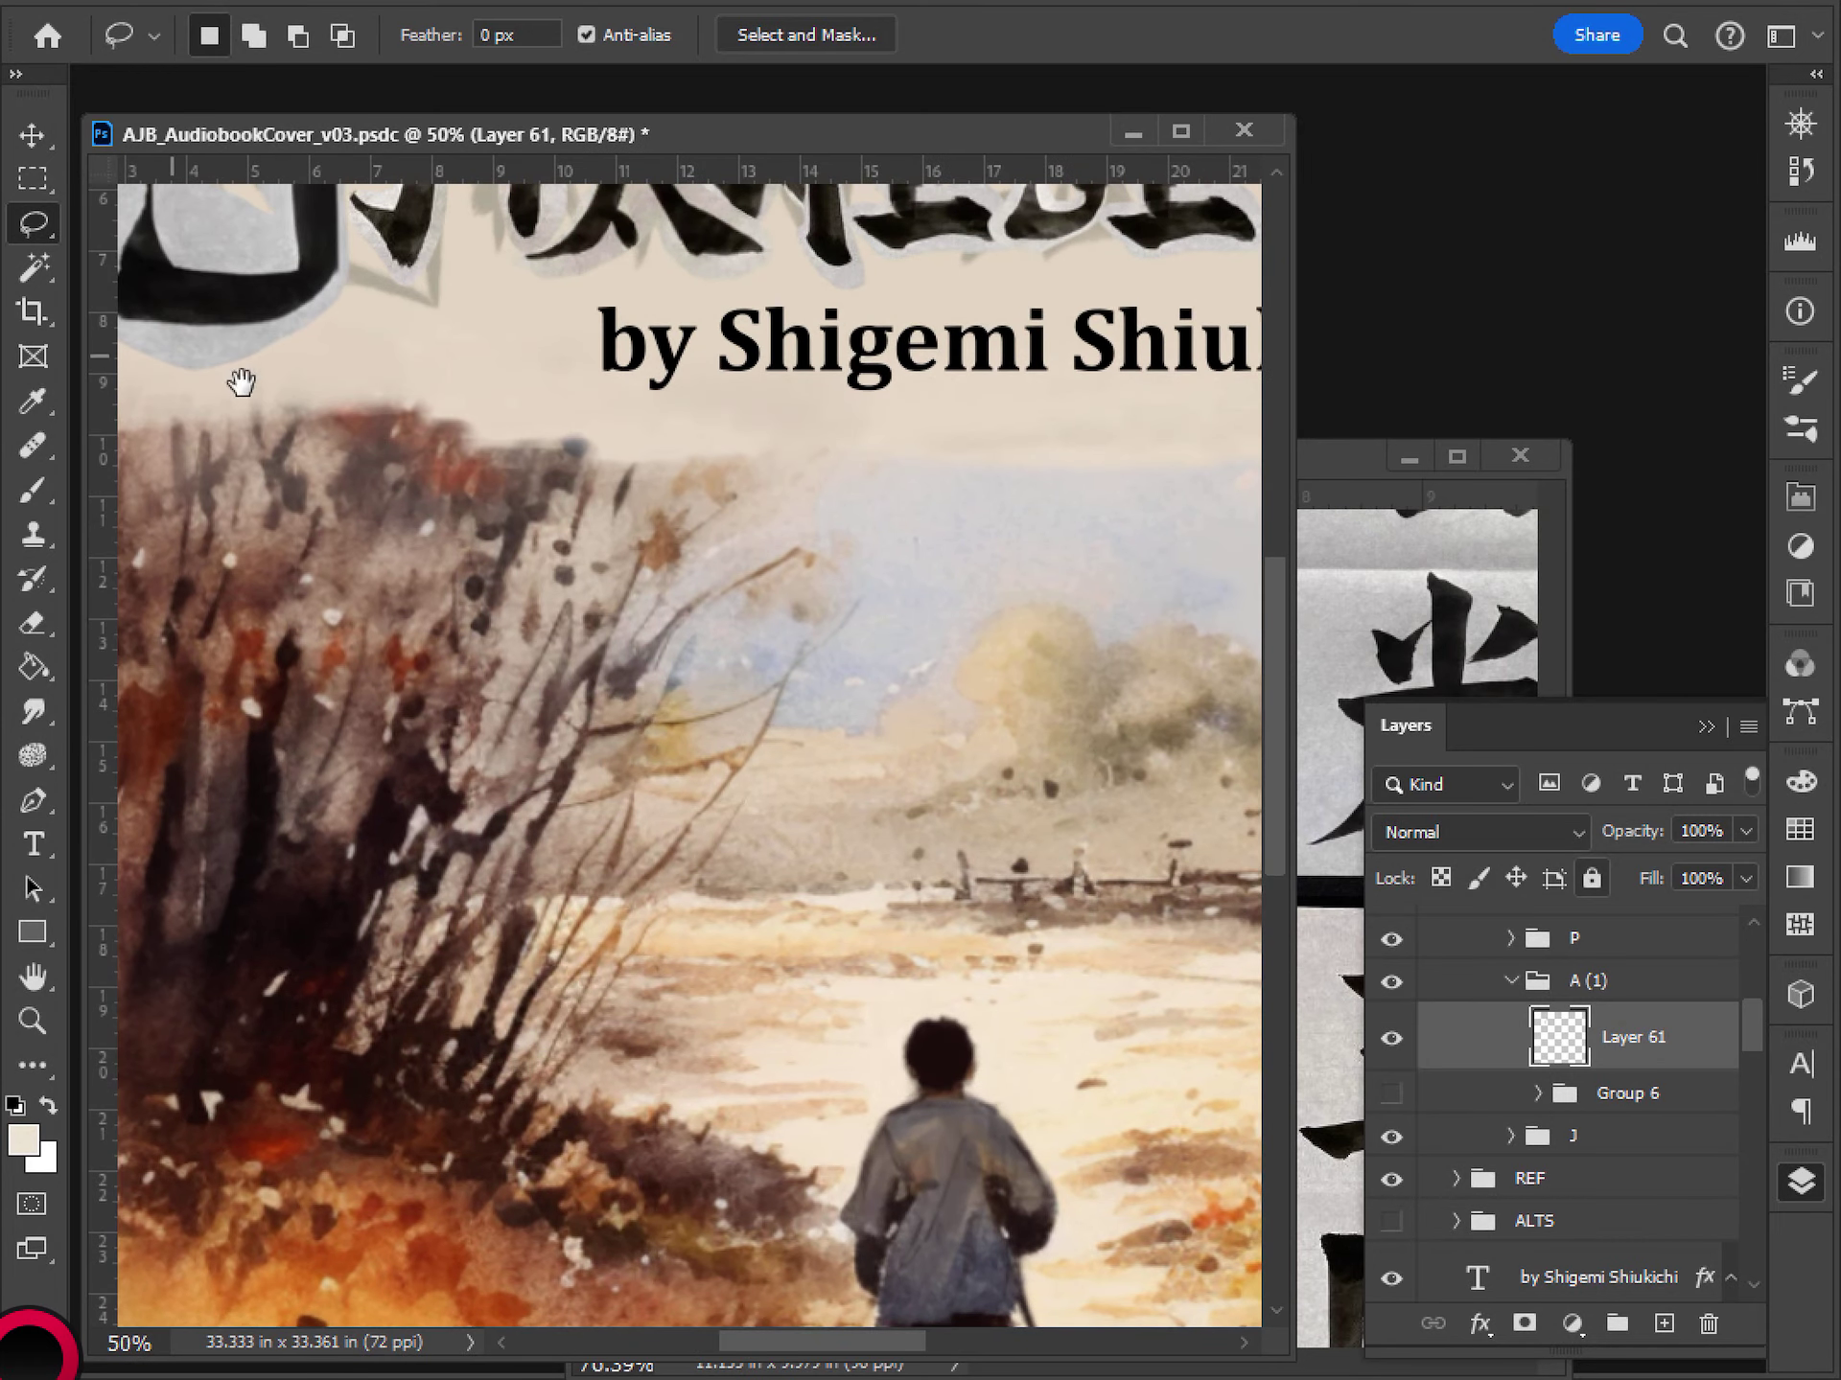
left_click_drag(467, 501, 661, 921)
left_click_drag(510, 707, 585, 700)
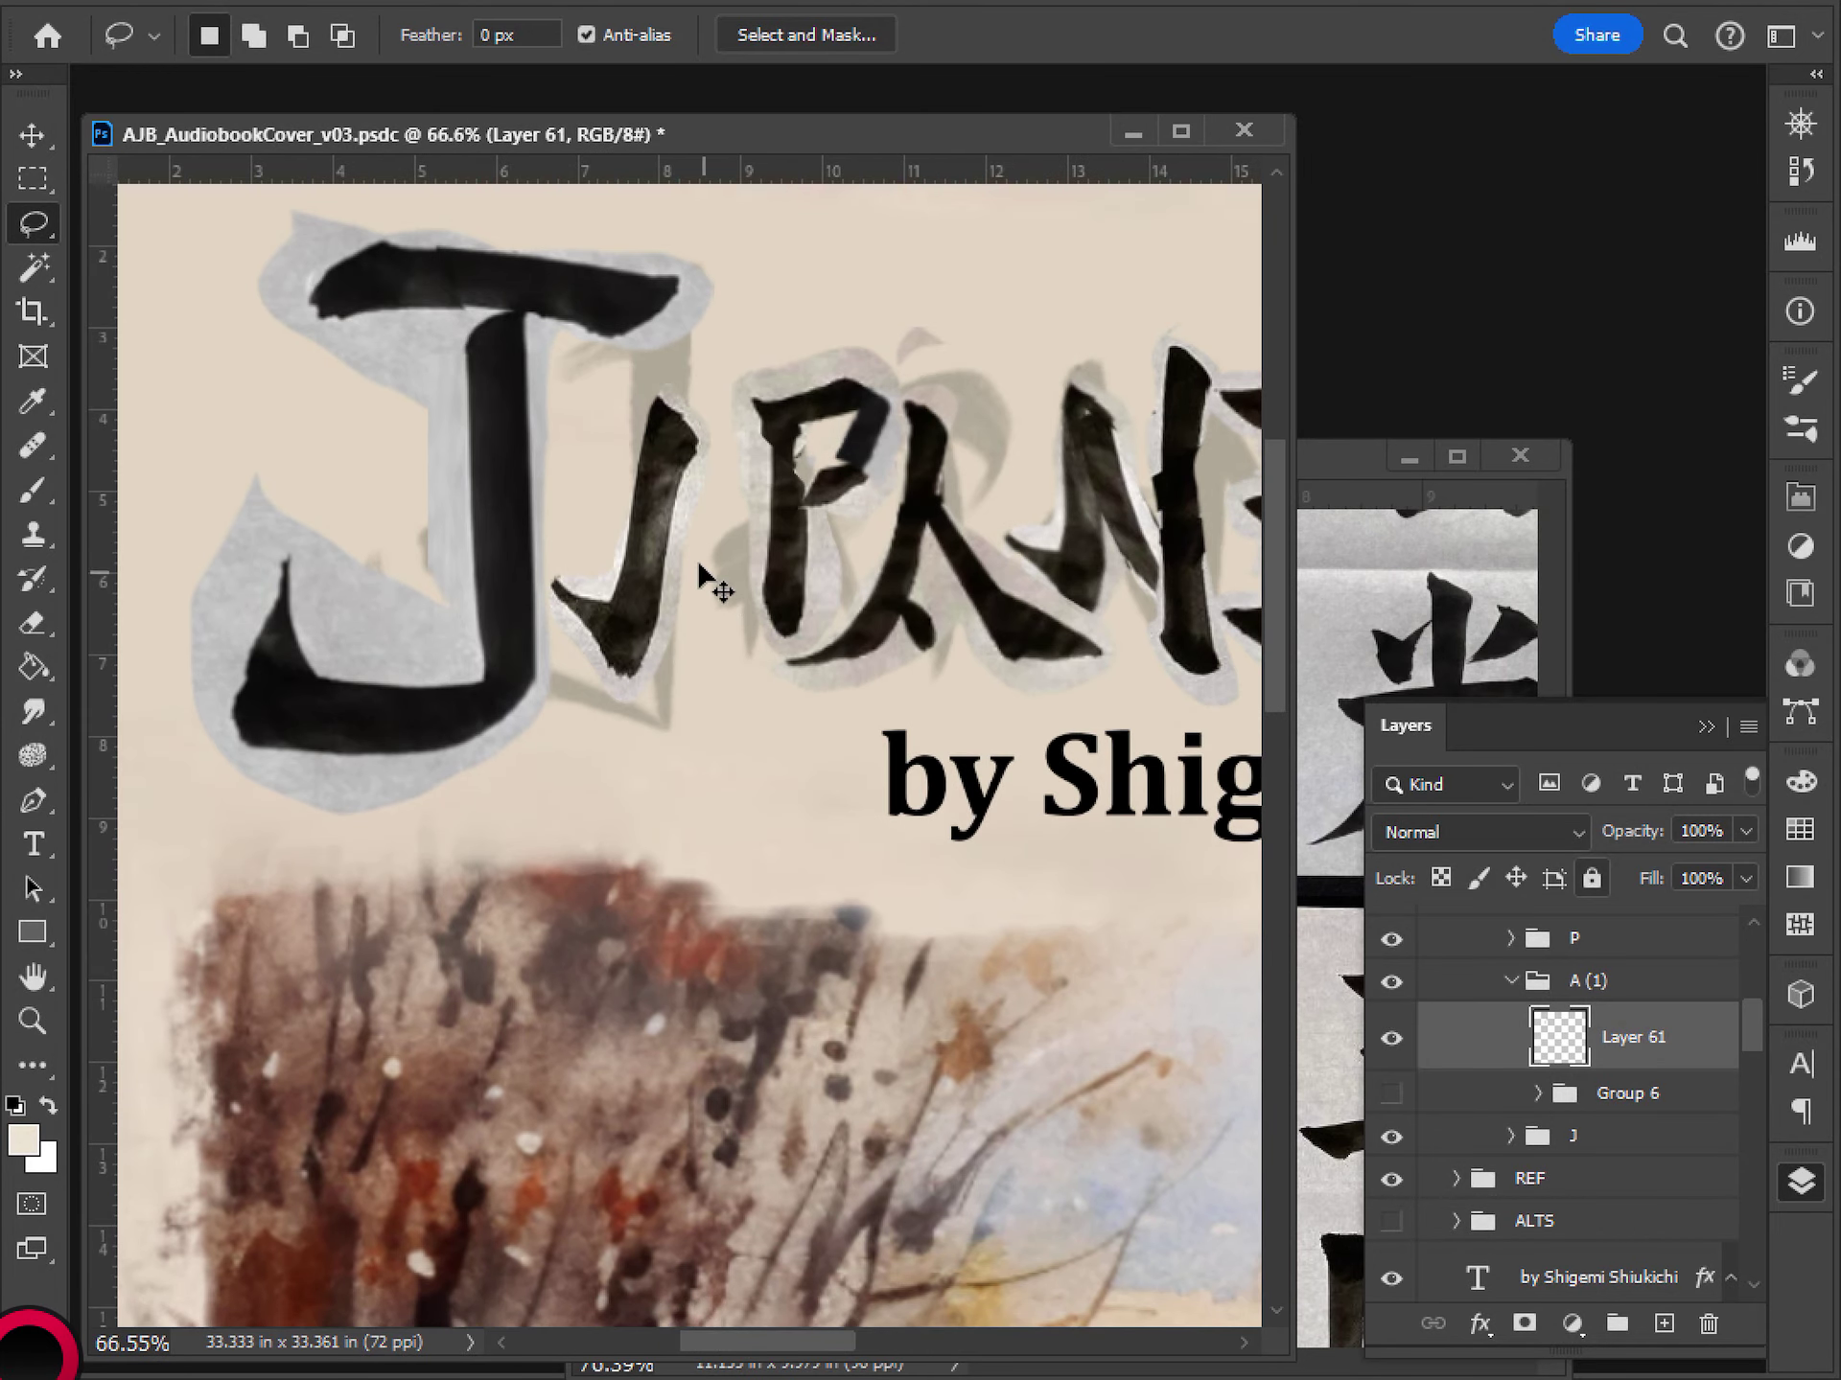
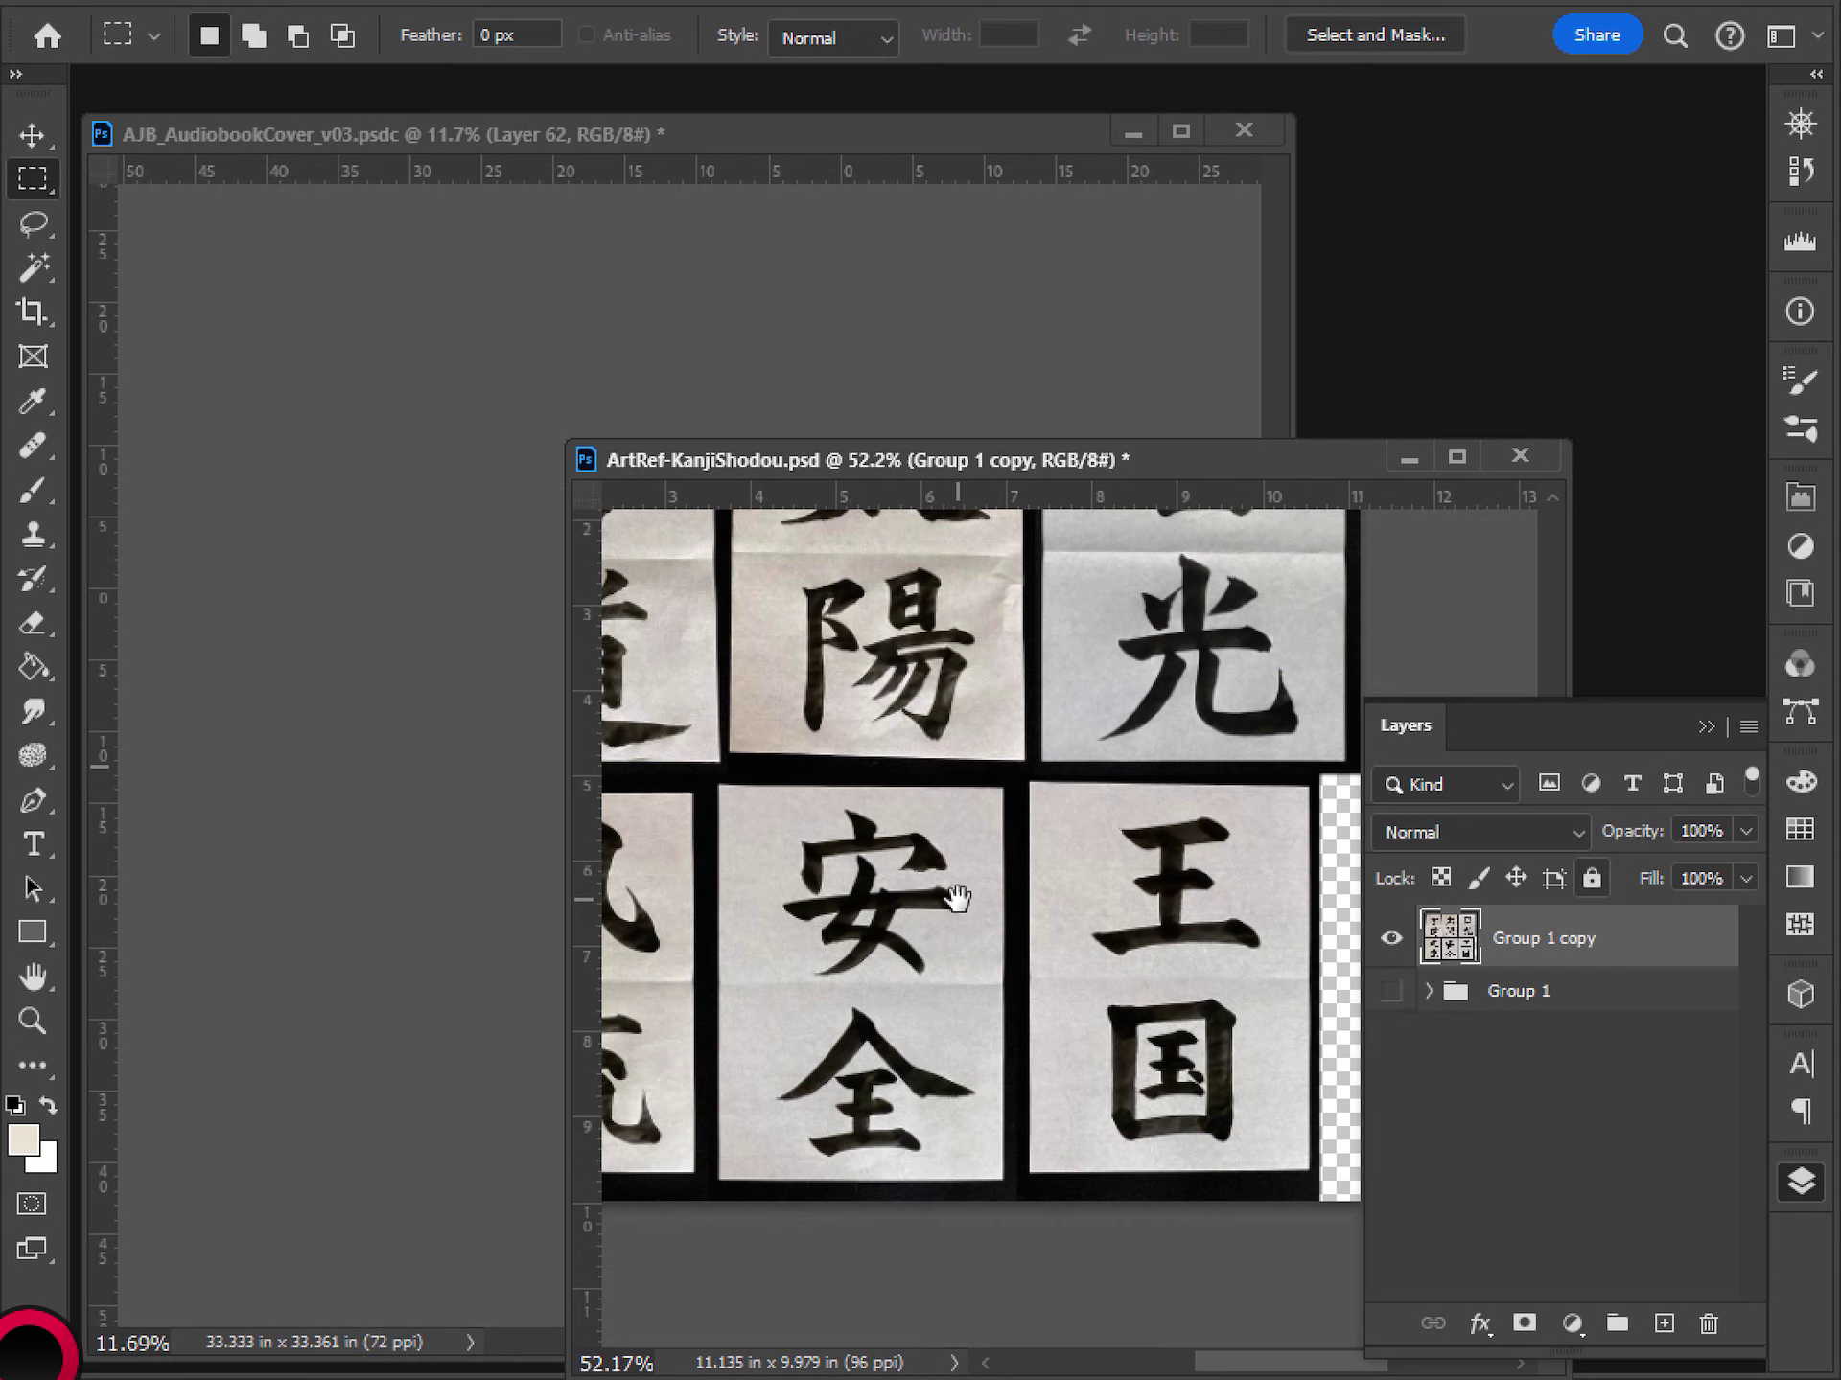
- In ArtRef-KanjiShodou.psd, lasso the right-falling stroke of the 全 kanji and bring a copy into the cover document
left_click_drag(854, 844, 944, 1021)
key("l")
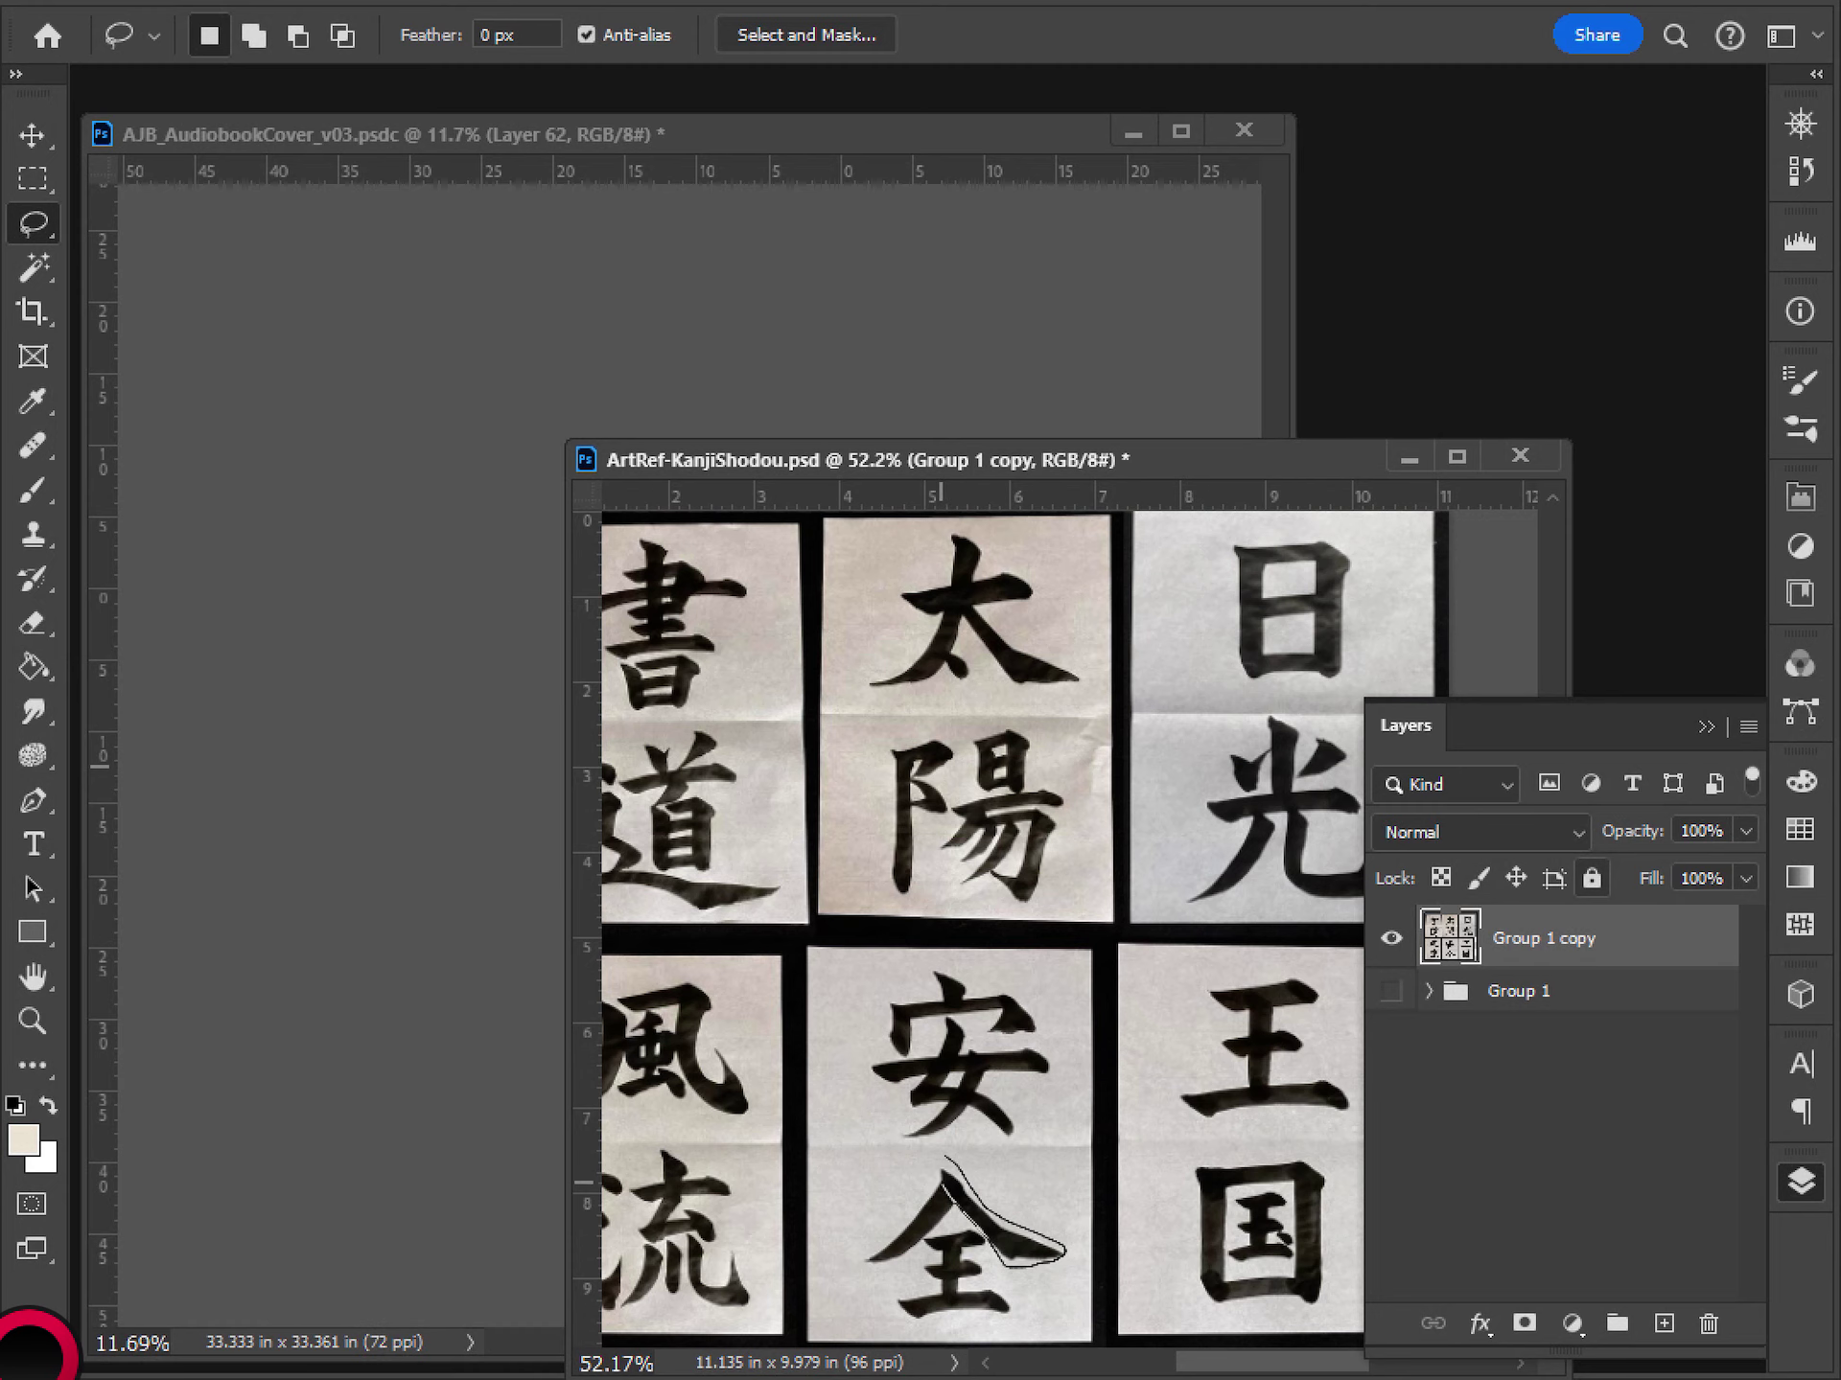
left_click_drag(940, 1184, 938, 1153)
left_click(987, 332)
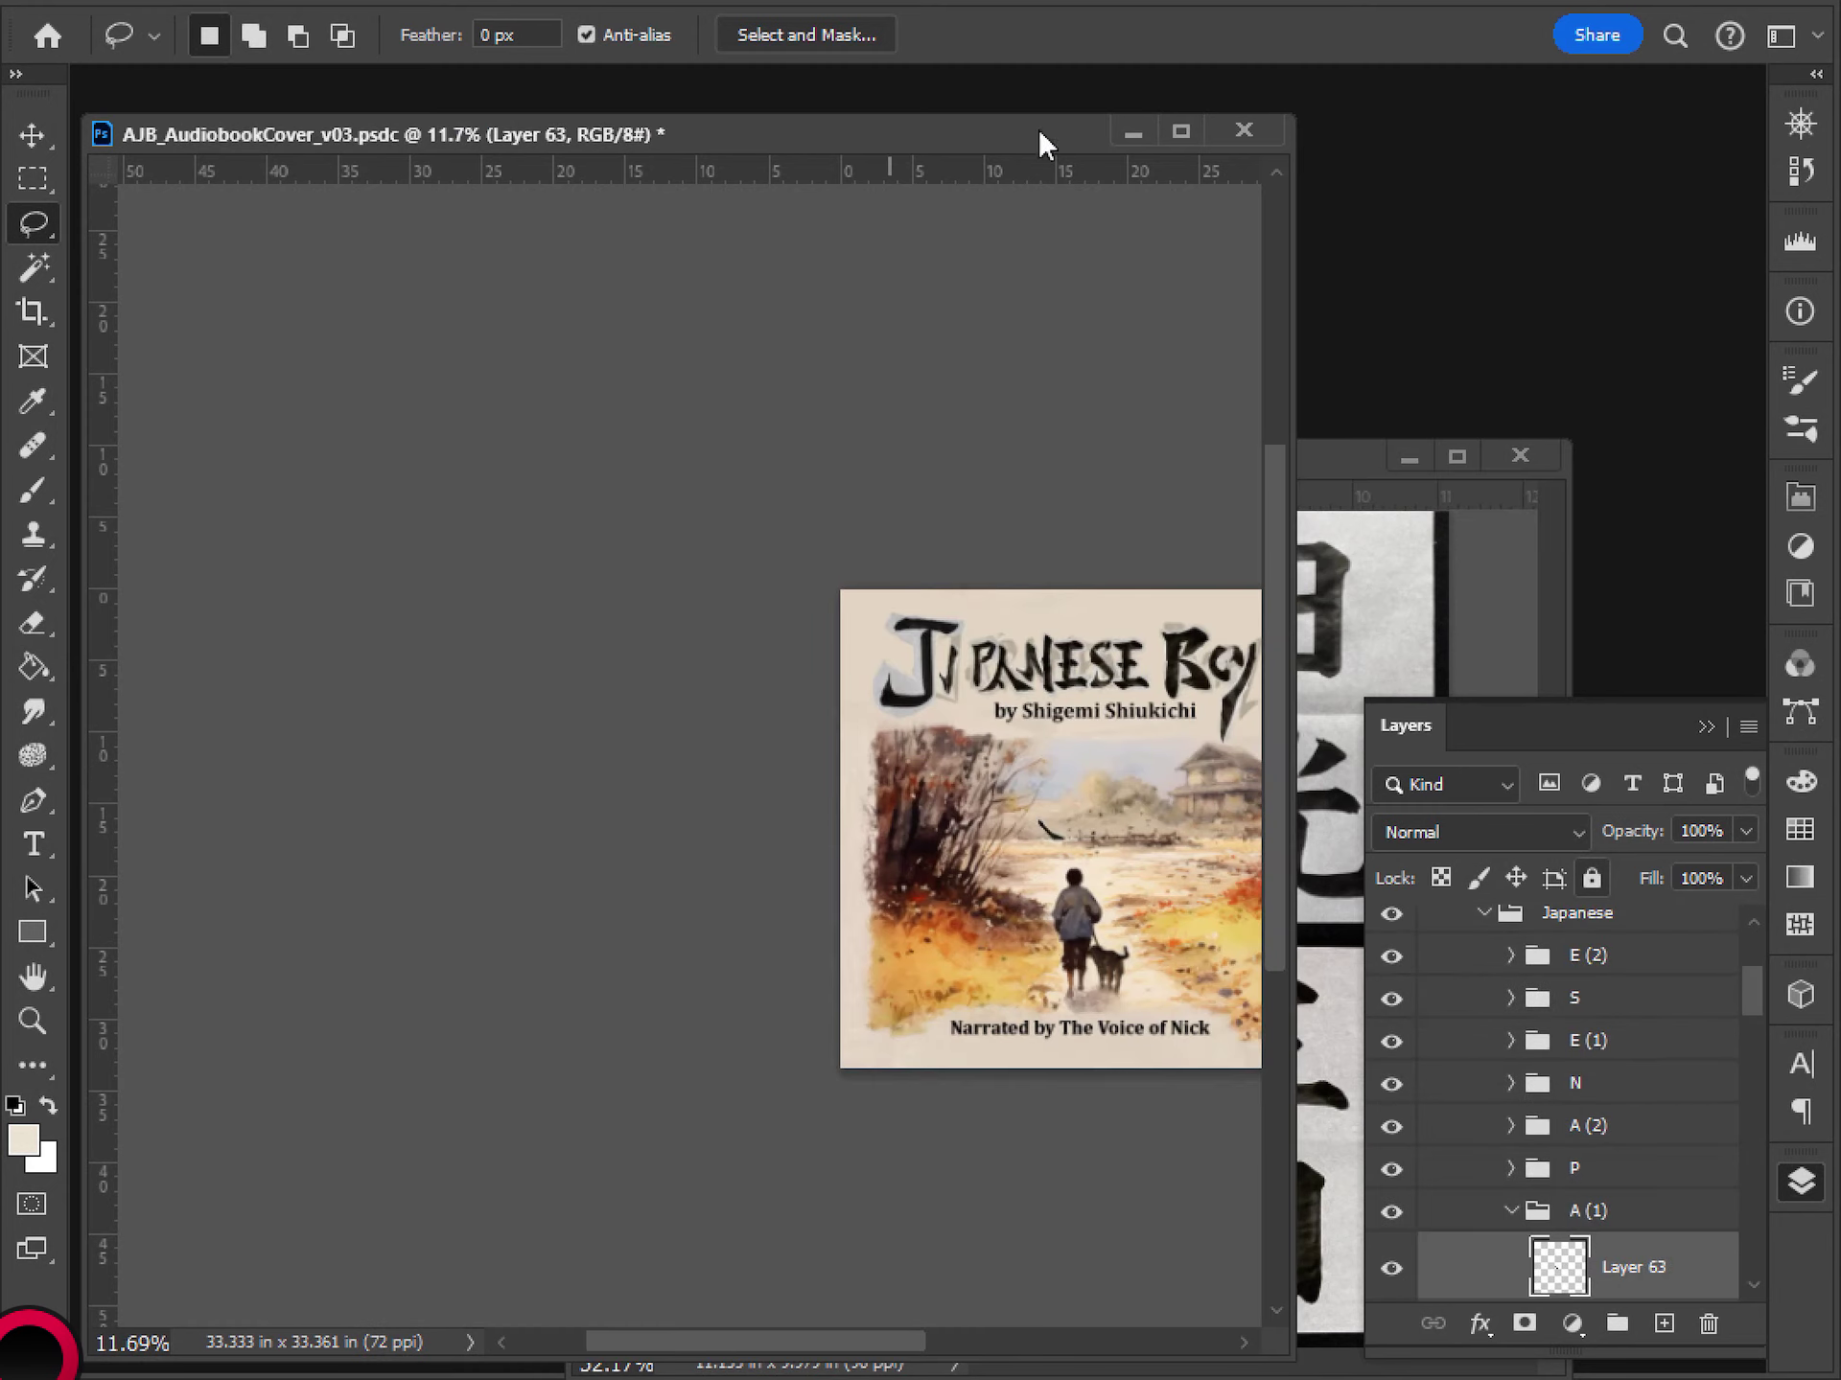
- Move the pasted 全 stroke into the title and fit it as the right leg of the first A
scroll(992, 595, "up", 6)
left_click_drag(953, 937, 735, 600)
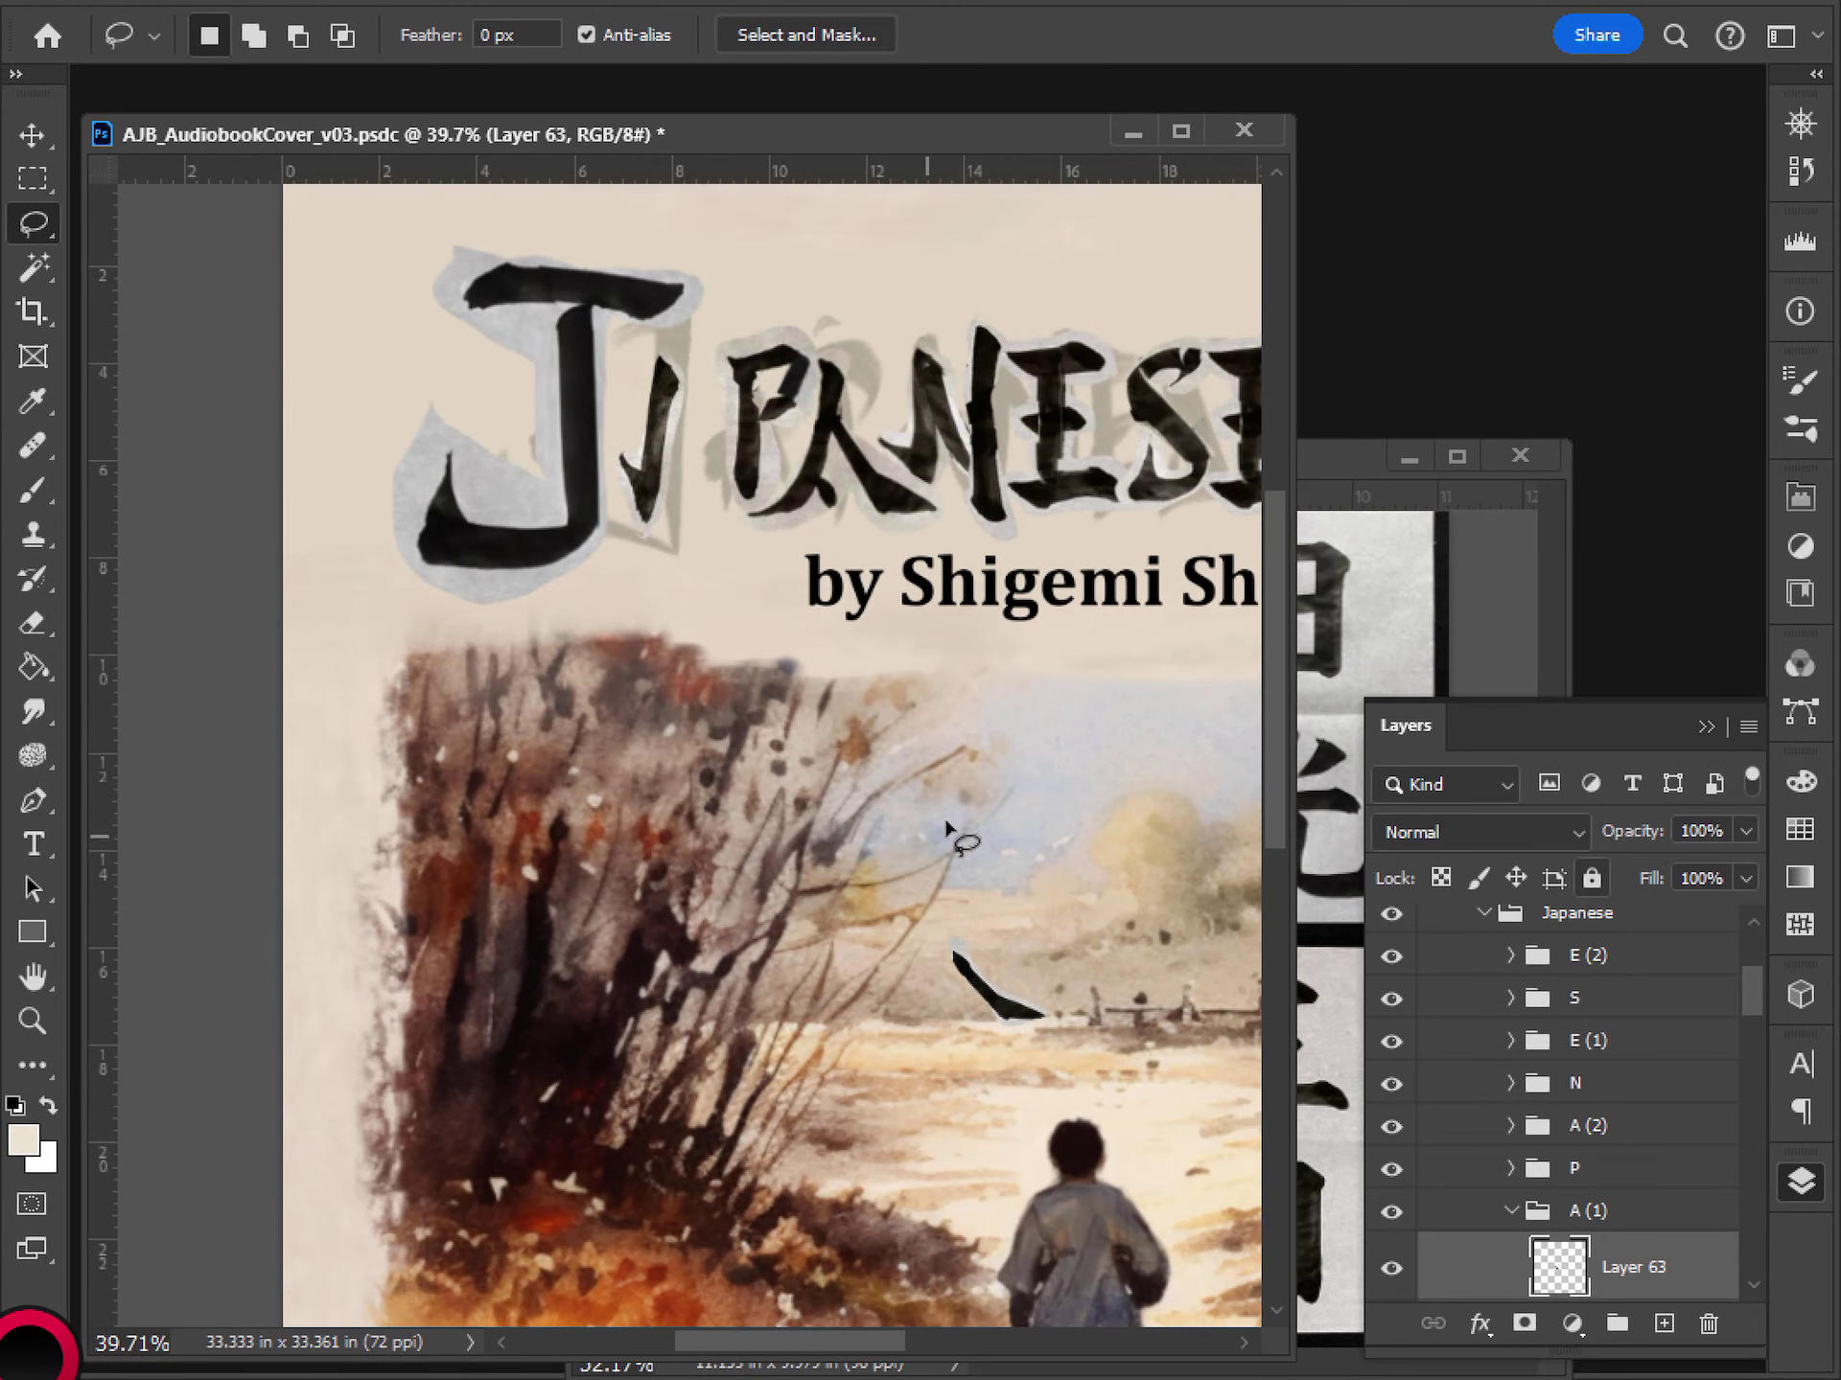
key("ctrl+t")
mouse_move(997, 987)
left_mouse_down()
mouse_move(760, 390)
mouse_move(735, 467)
mouse_move(830, 470)
mouse_move(797, 549)
mouse_move(820, 519)
mouse_move(717, 498)
mouse_move(751, 588)
mouse_move(729, 480)
left_mouse_up()
key("Return")
key("l")
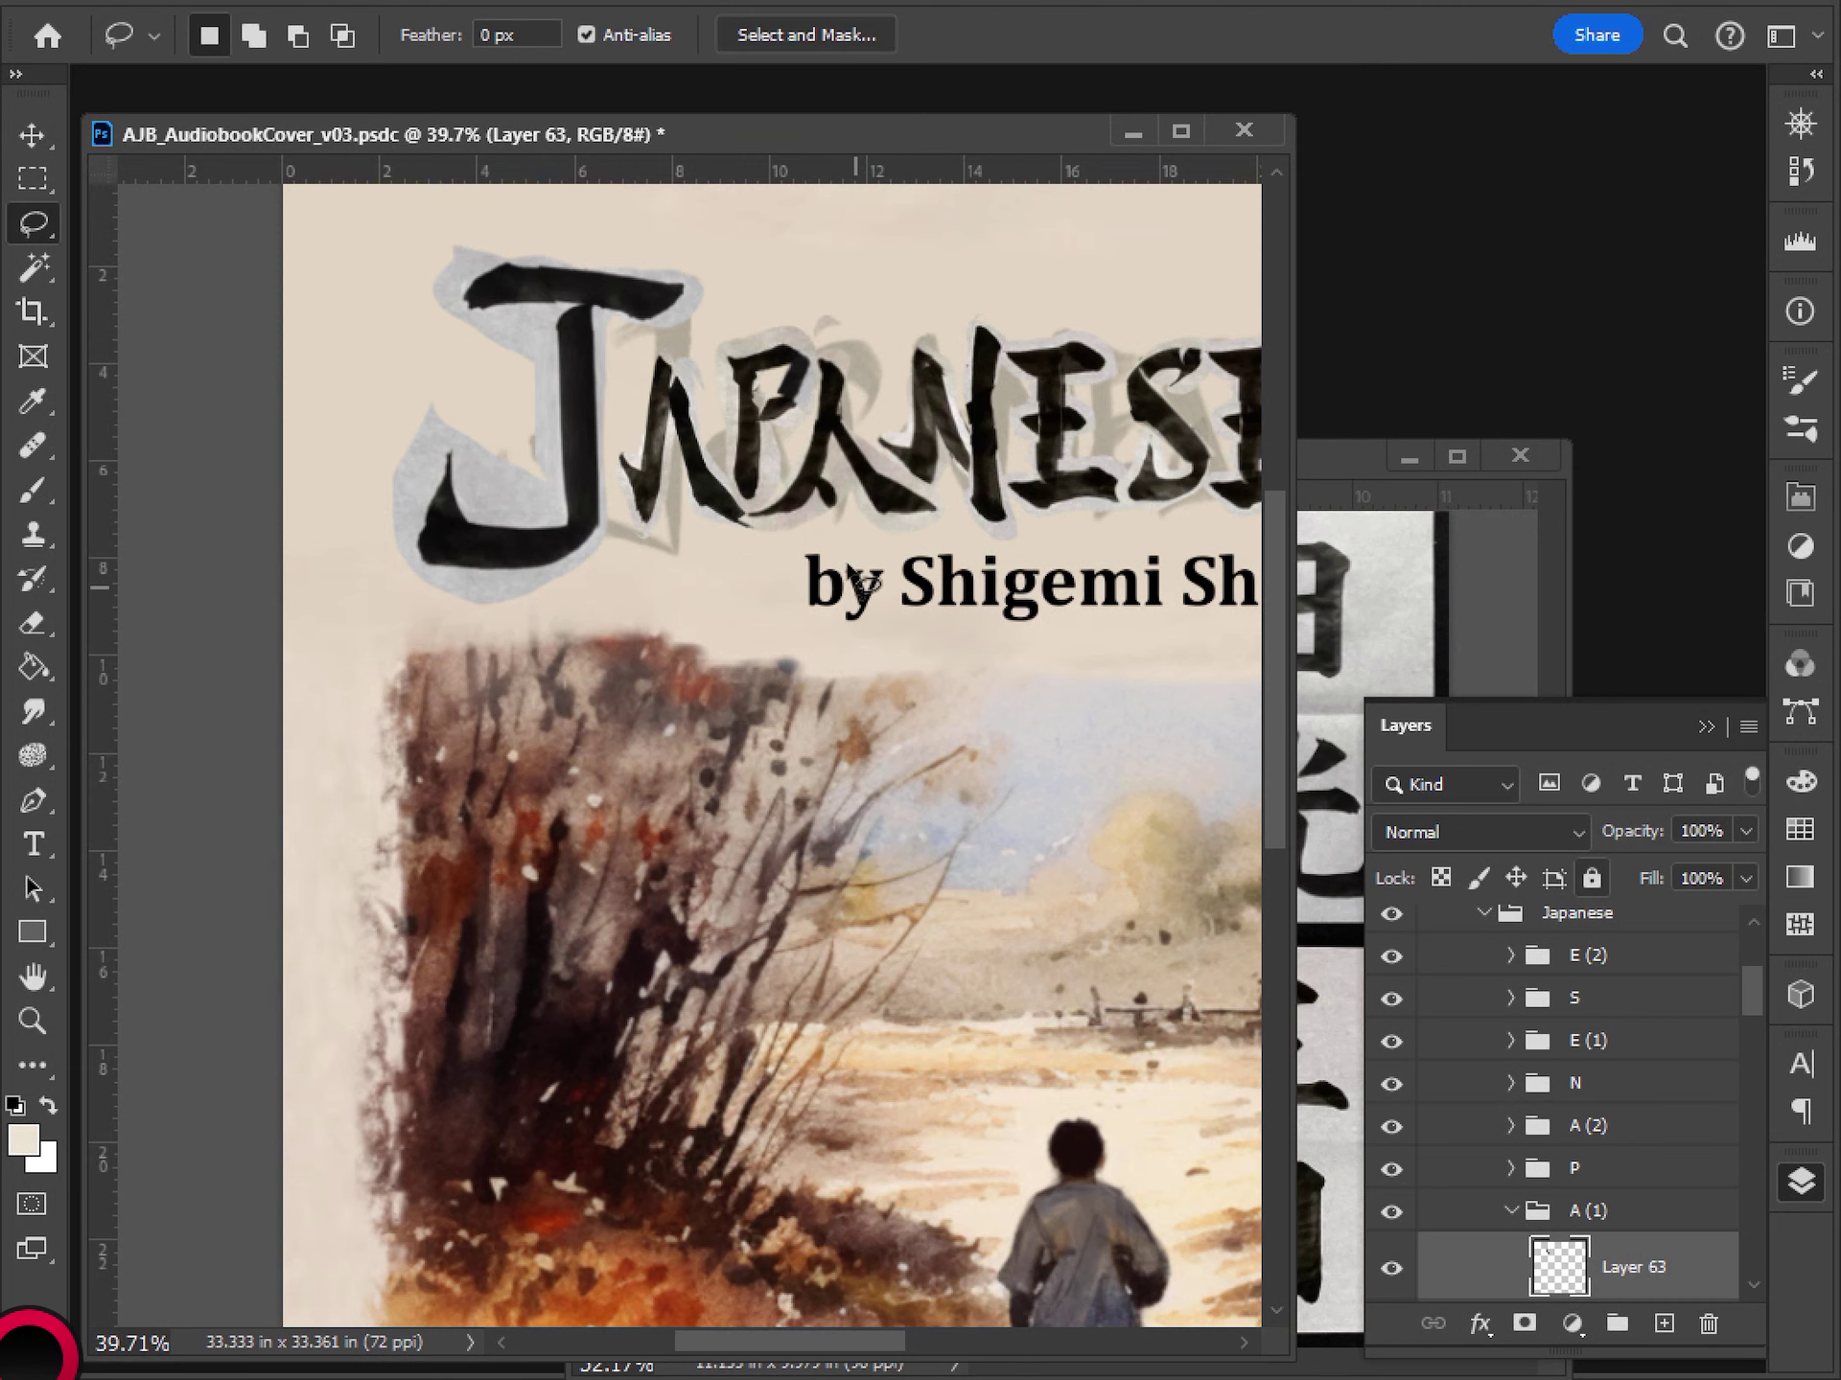
- Select Layer 62 and Layer 61, the left-leg strokes of the first A, and nudge them slightly left and down
scroll(848, 568, "down", 4)
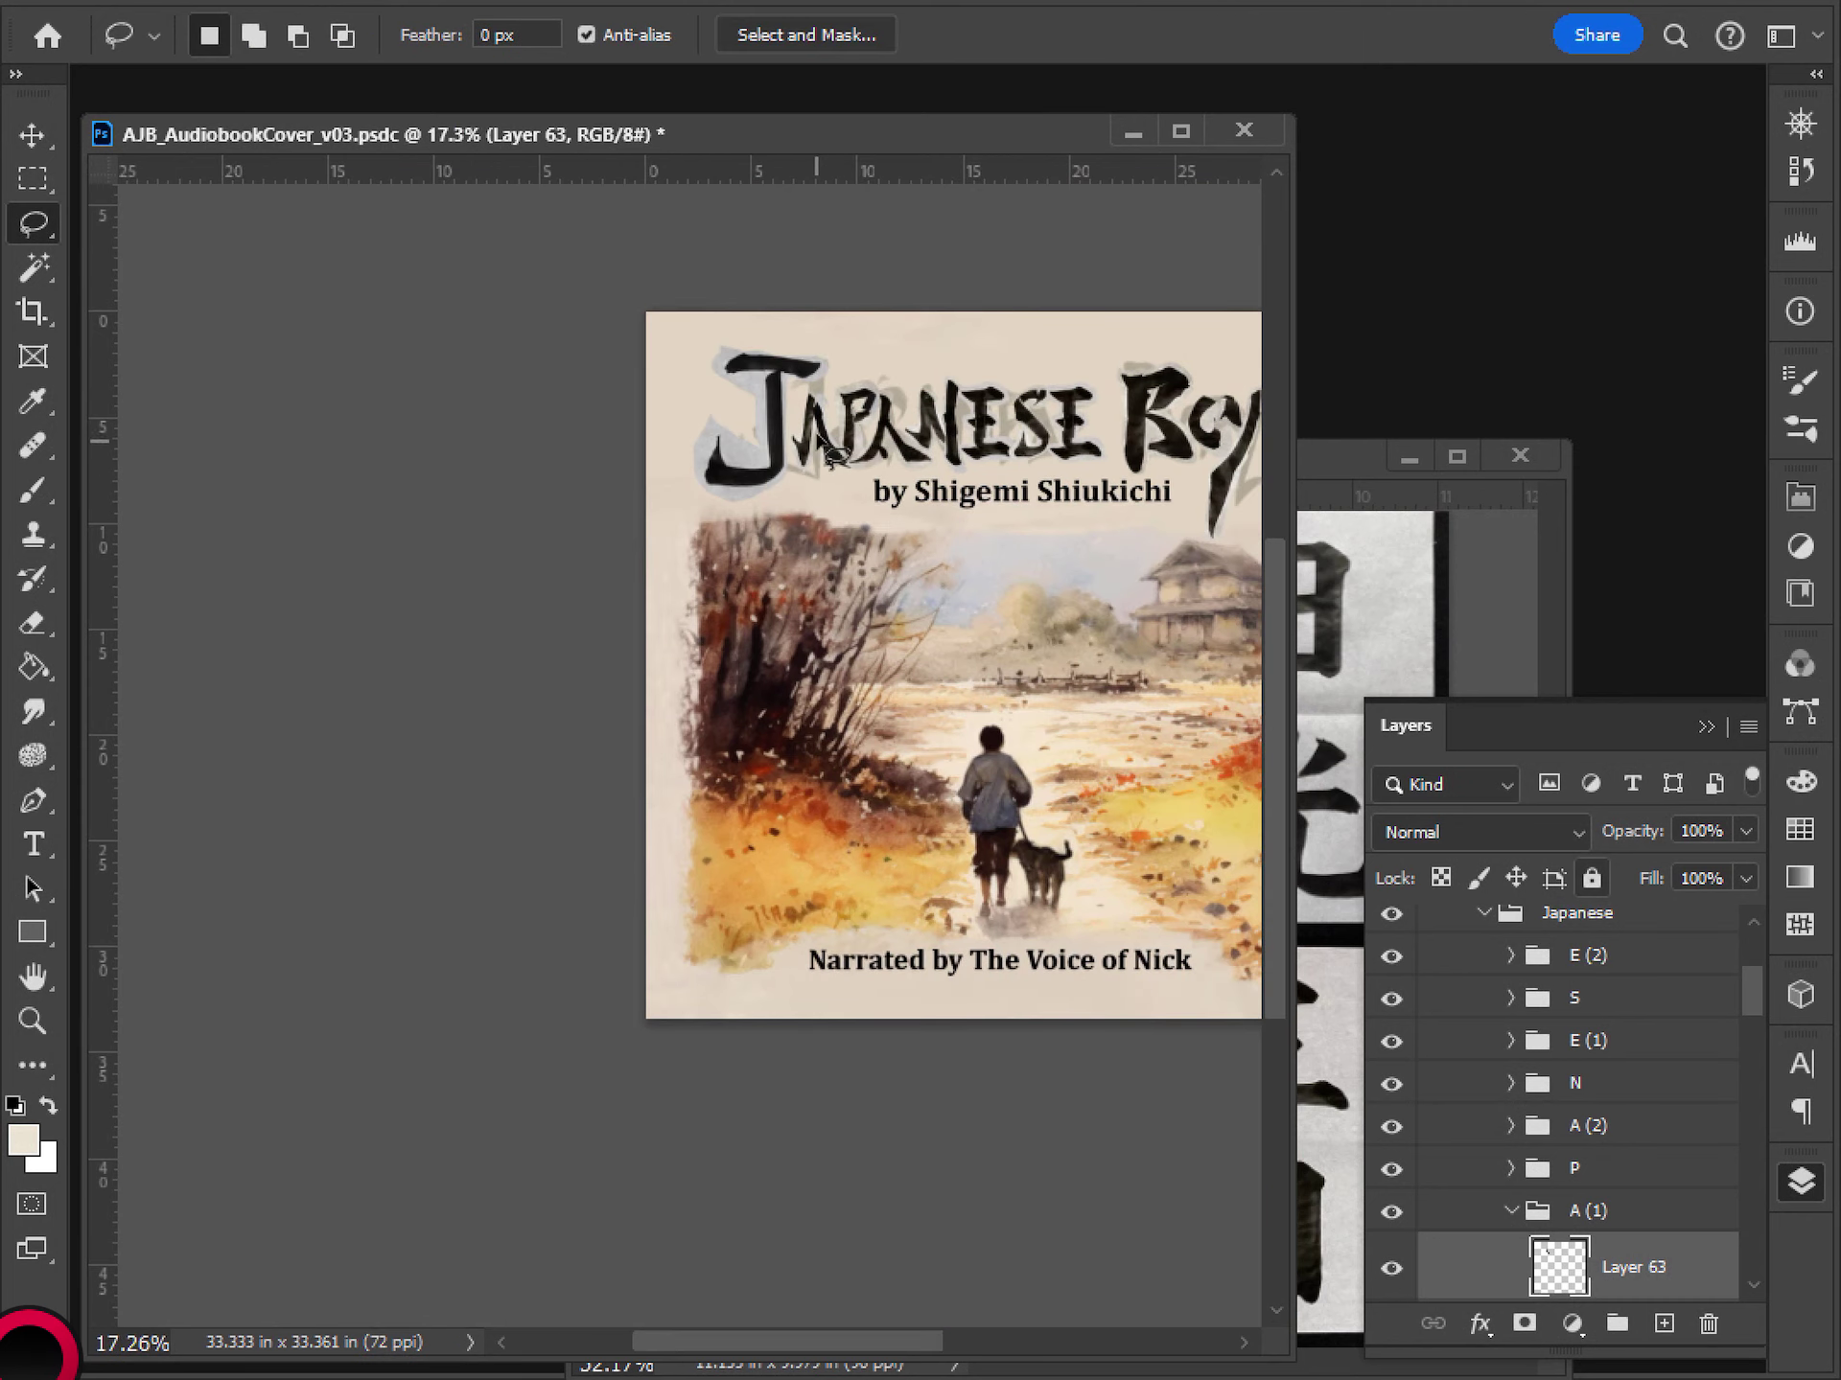
scroll(1582, 1203, "down", 3)
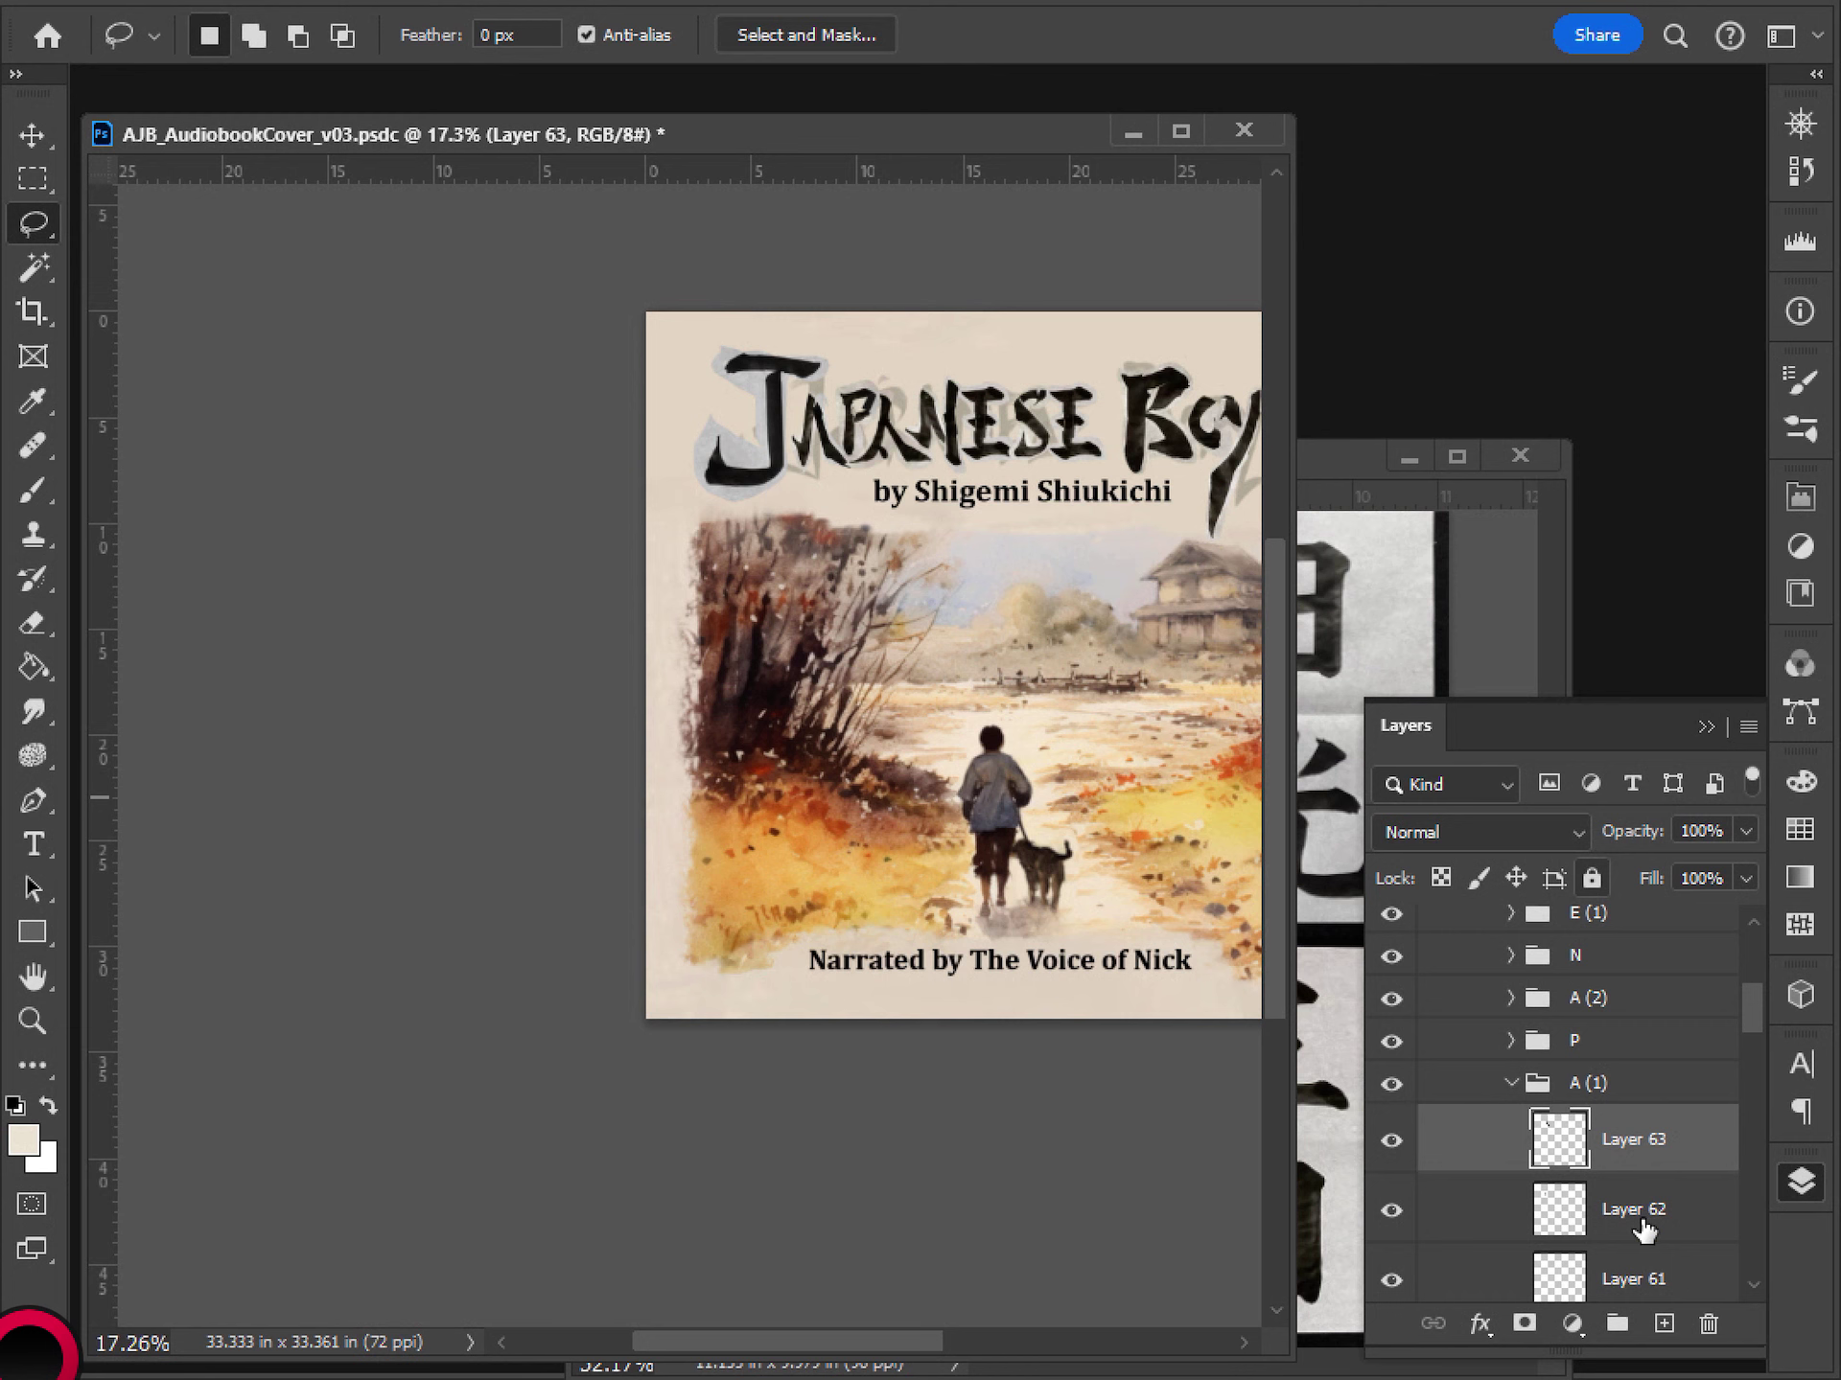
left_click(1635, 1212)
left_click(1614, 1285, "shift")
key("ctrl+t")
scroll(825, 480, "up", 3)
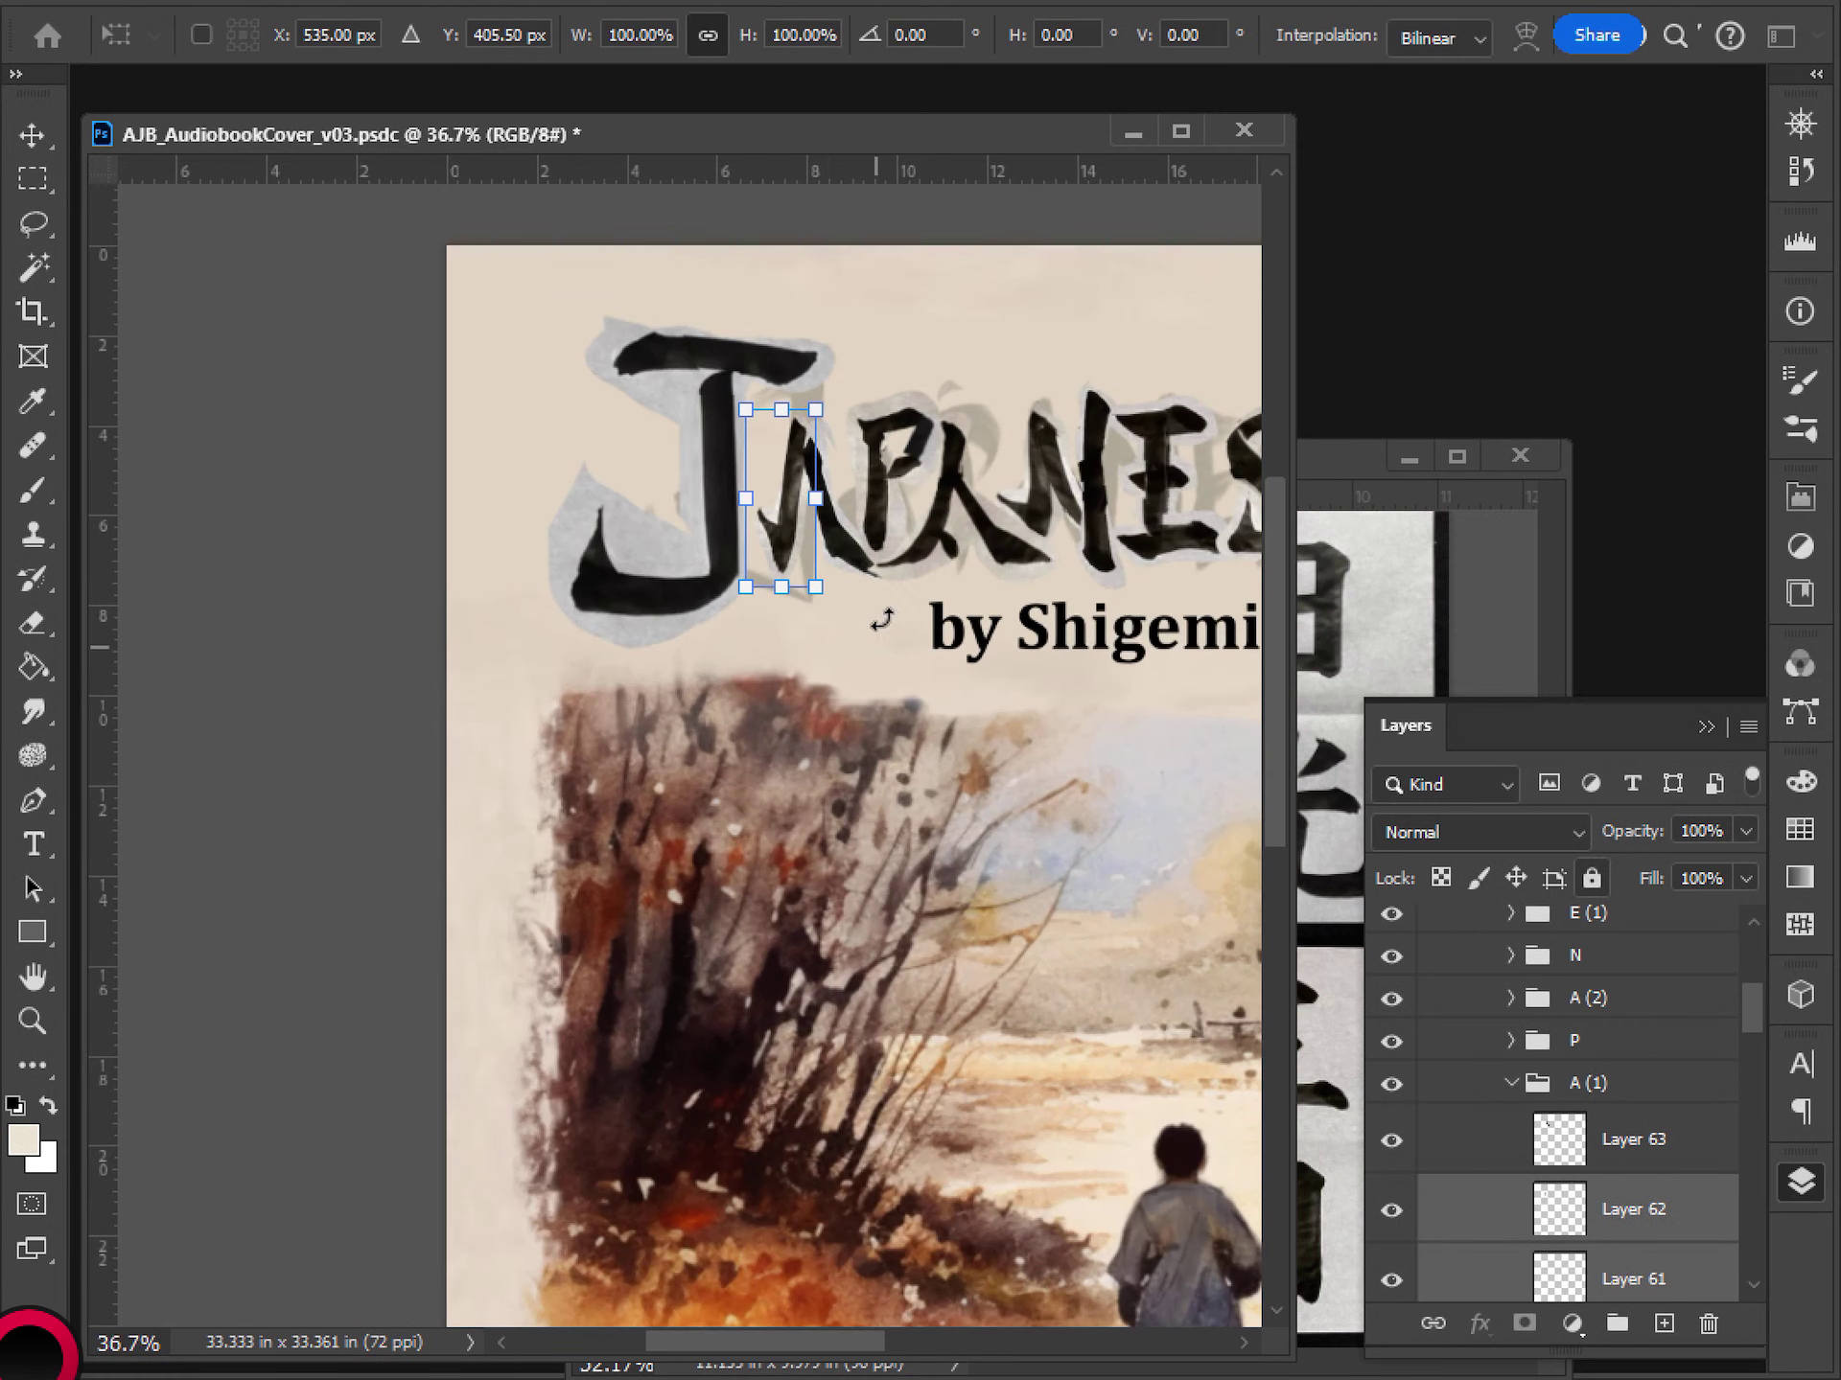
mouse_move(801, 493)
left_mouse_down()
mouse_move(815, 517)
mouse_move(794, 500)
left_mouse_up()
key("Return")
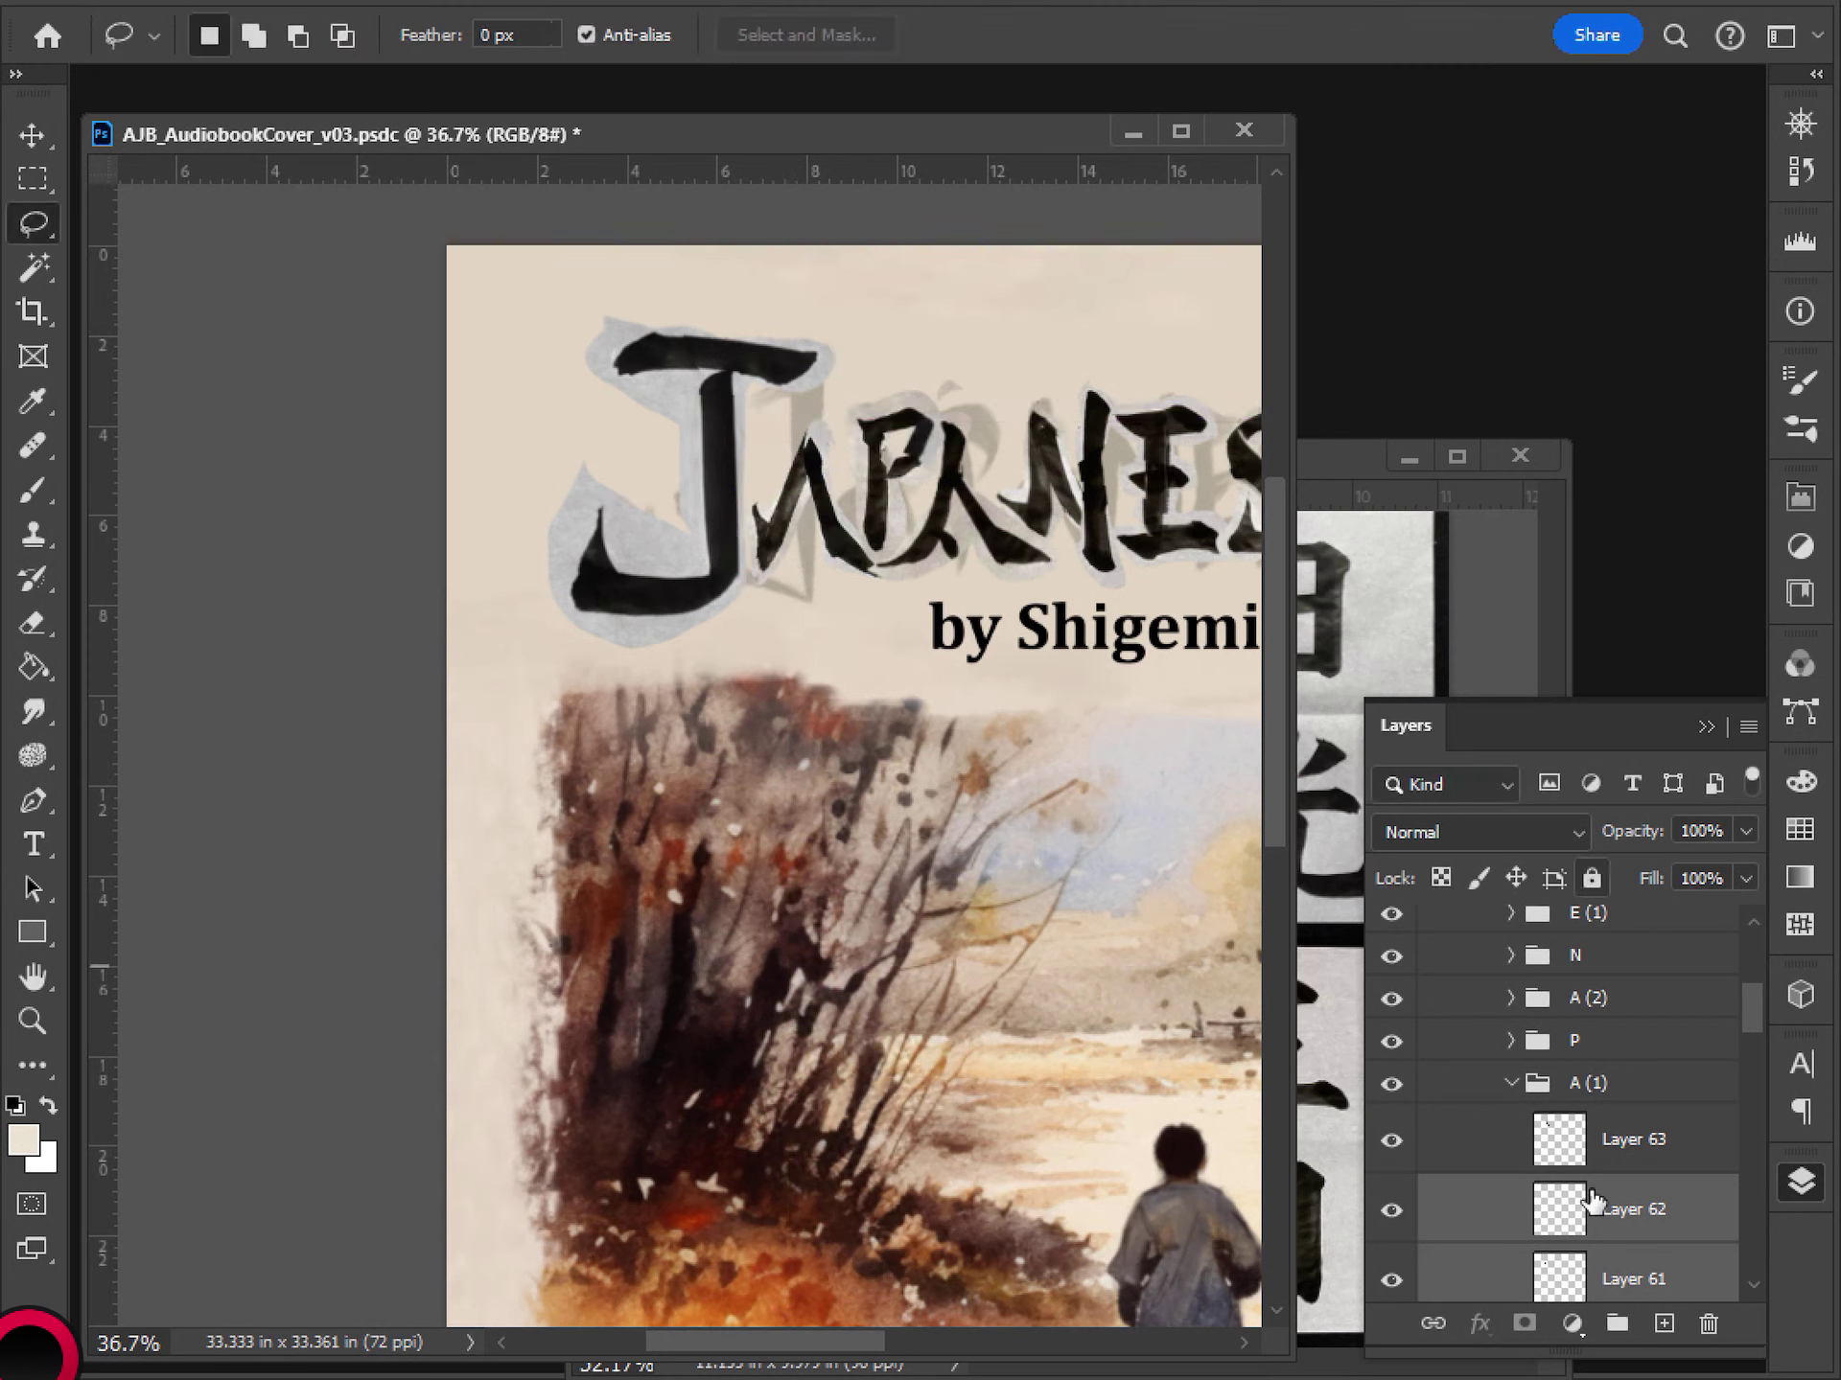
- Transform Layer 63, the A's right leg, pulling its upper end up slightly toward the left leg
left_click(1595, 1158)
key("ctrl+t")
key("ctrl+t")
left_click_drag(844, 416, 843, 394)
key("Return")
scroll(1183, 516, "down", 4)
left_click_drag(904, 567, 559, 670)
scroll(510, 575, "up", 3)
scroll(511, 568, "up", 3)
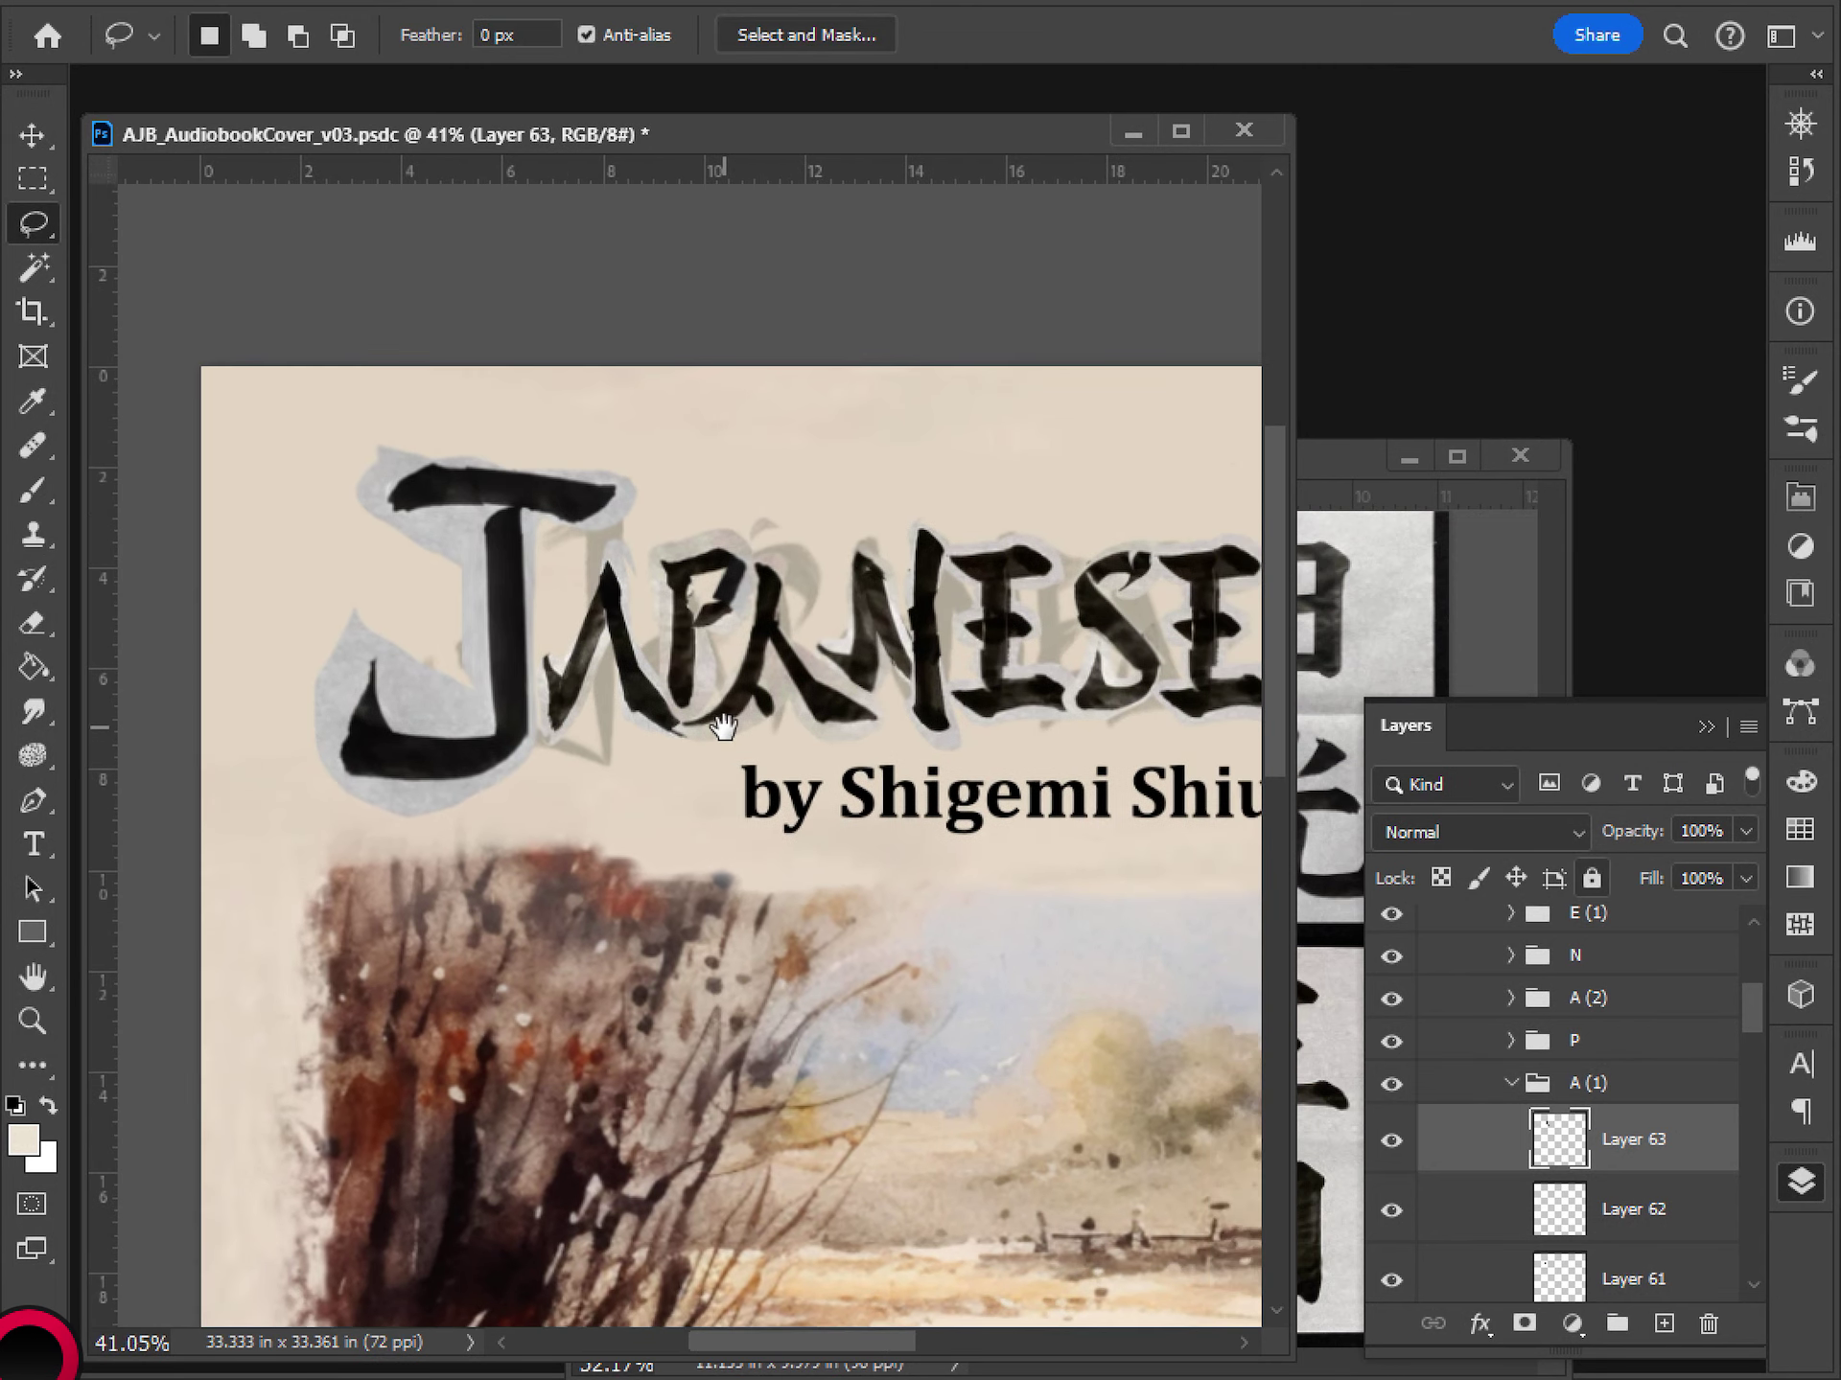
- In ArtRef-KanjiShodou.psd, lasso the small upper-left dot of the 道 kanji and bring a copy into the cover document
left_click(1335, 459)
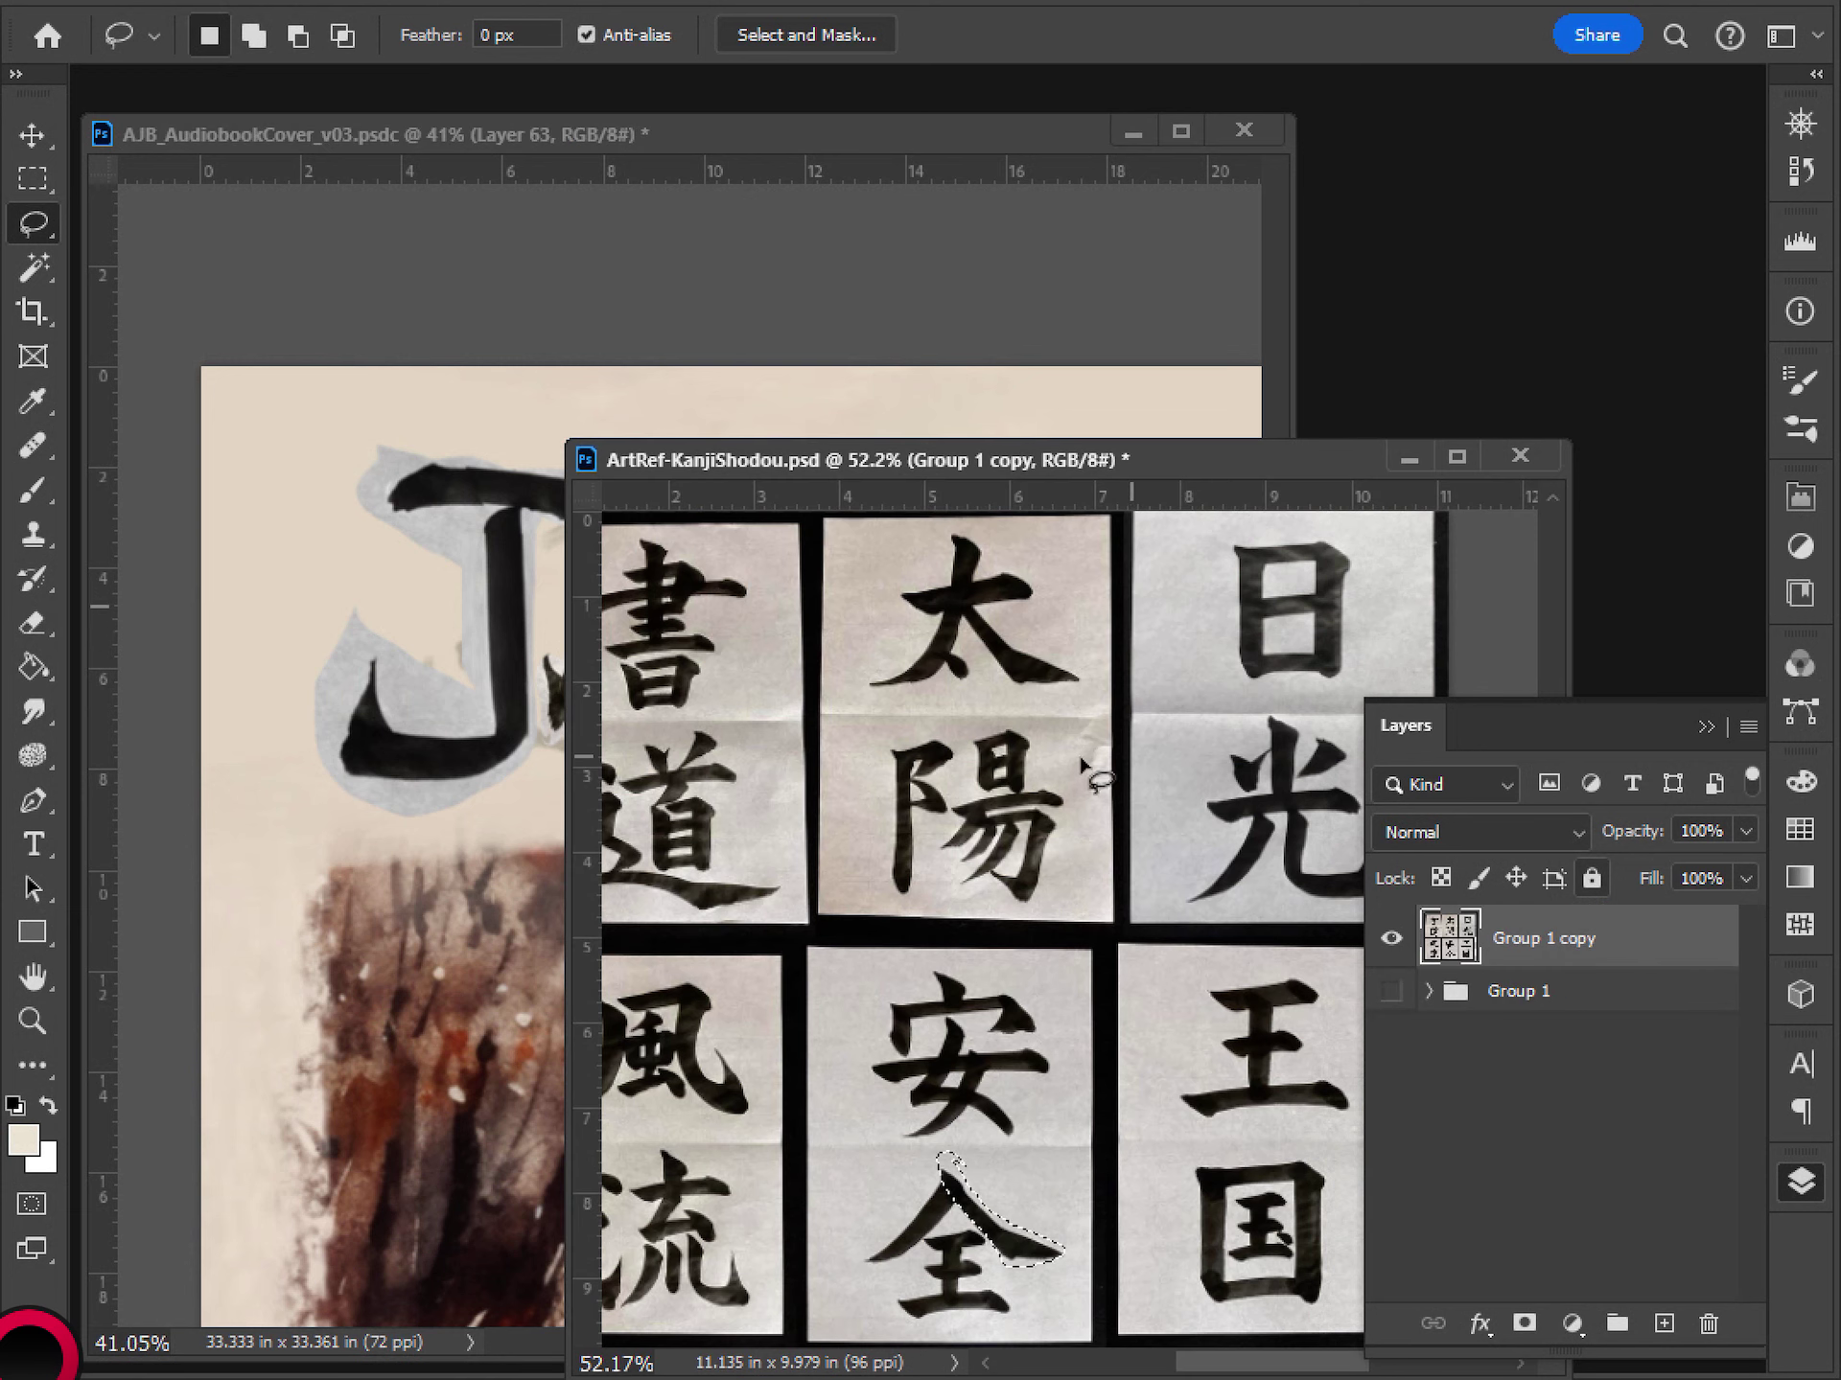
scroll(978, 804, "down", 2)
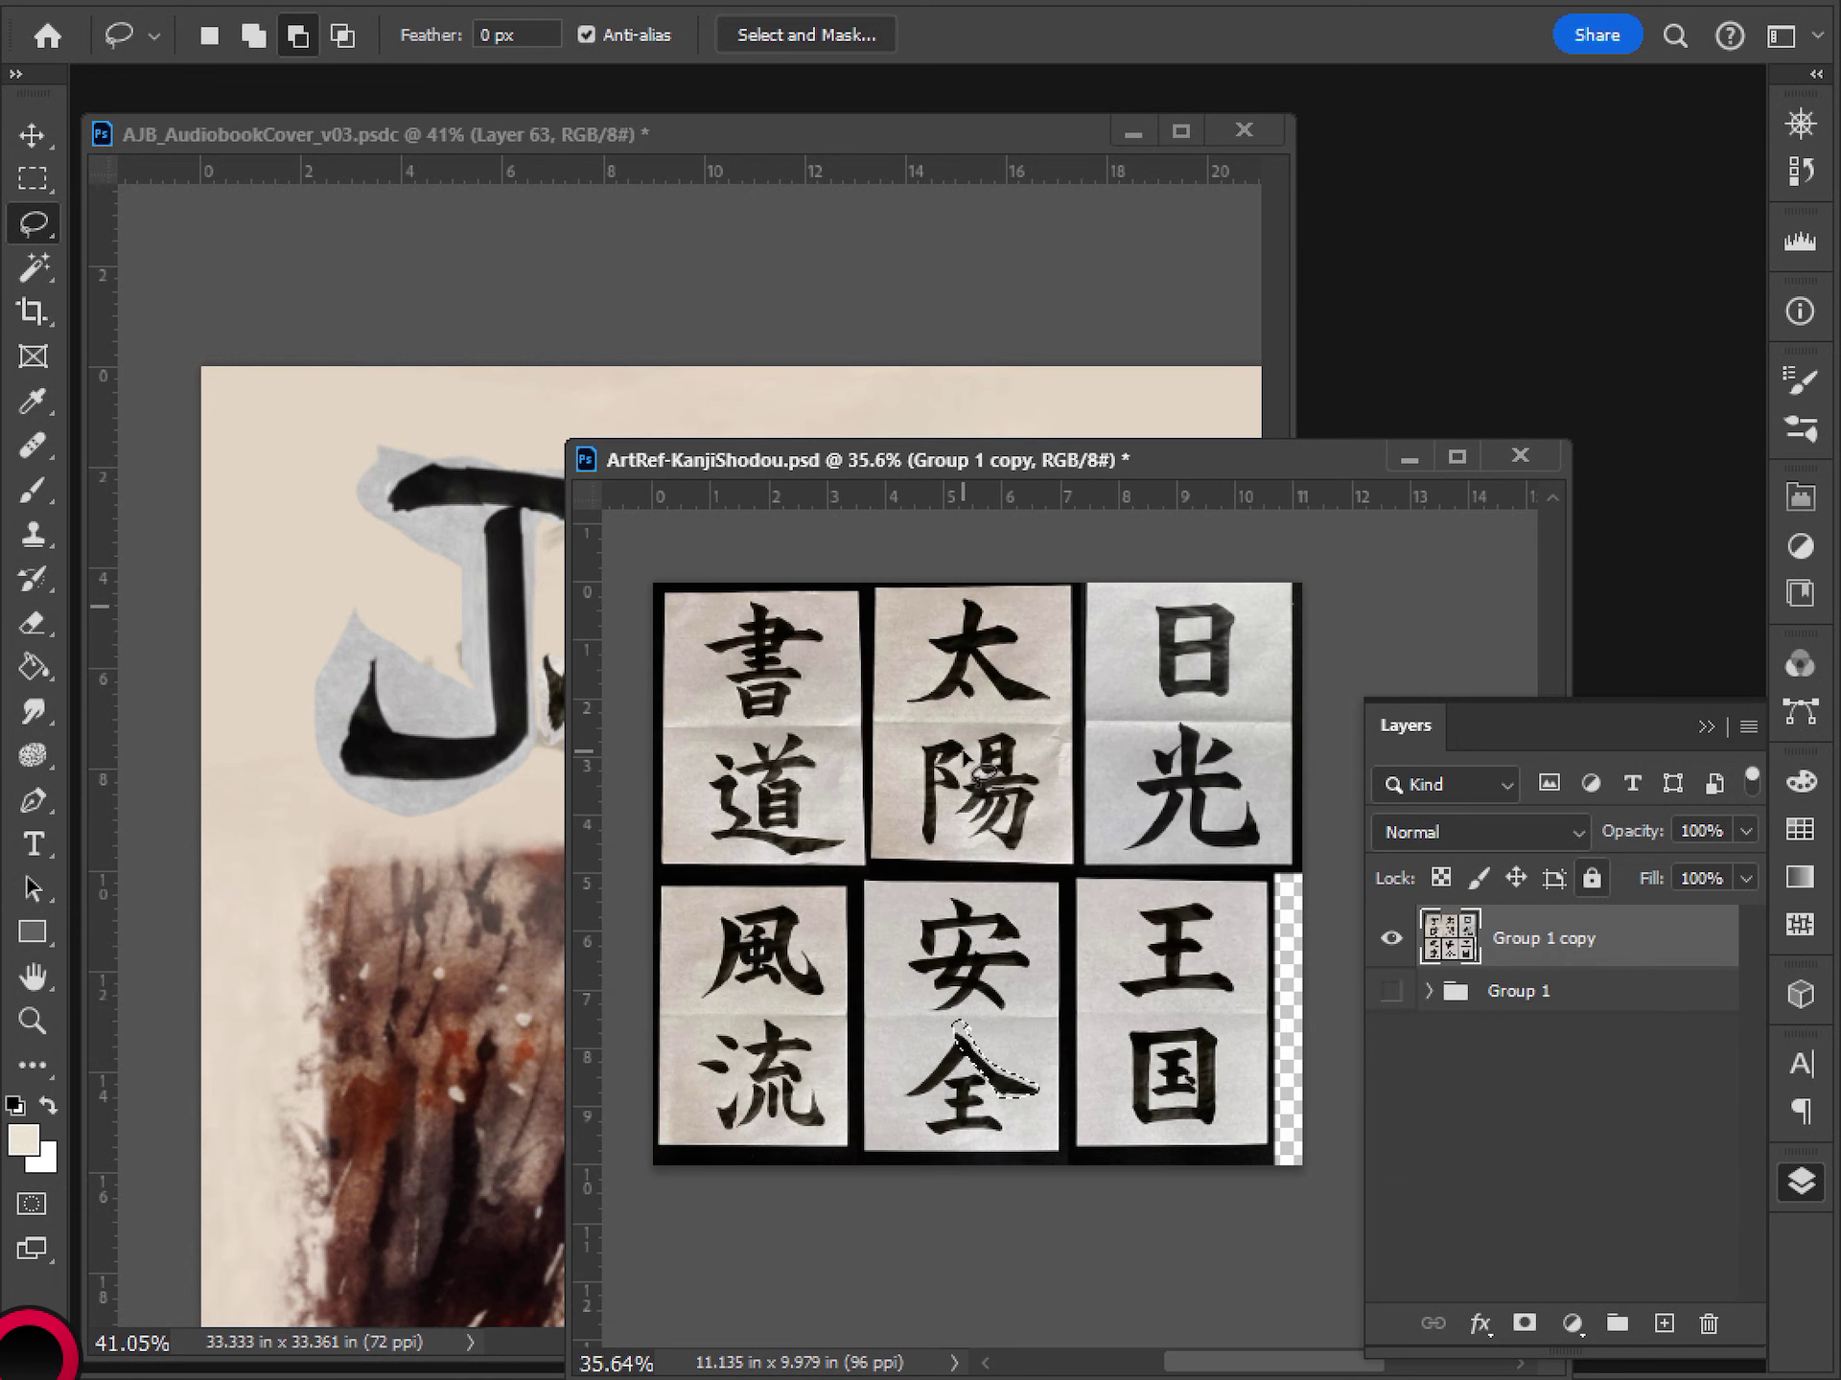
scroll(767, 878, "up", 2)
left_click_drag(767, 878, 828, 872)
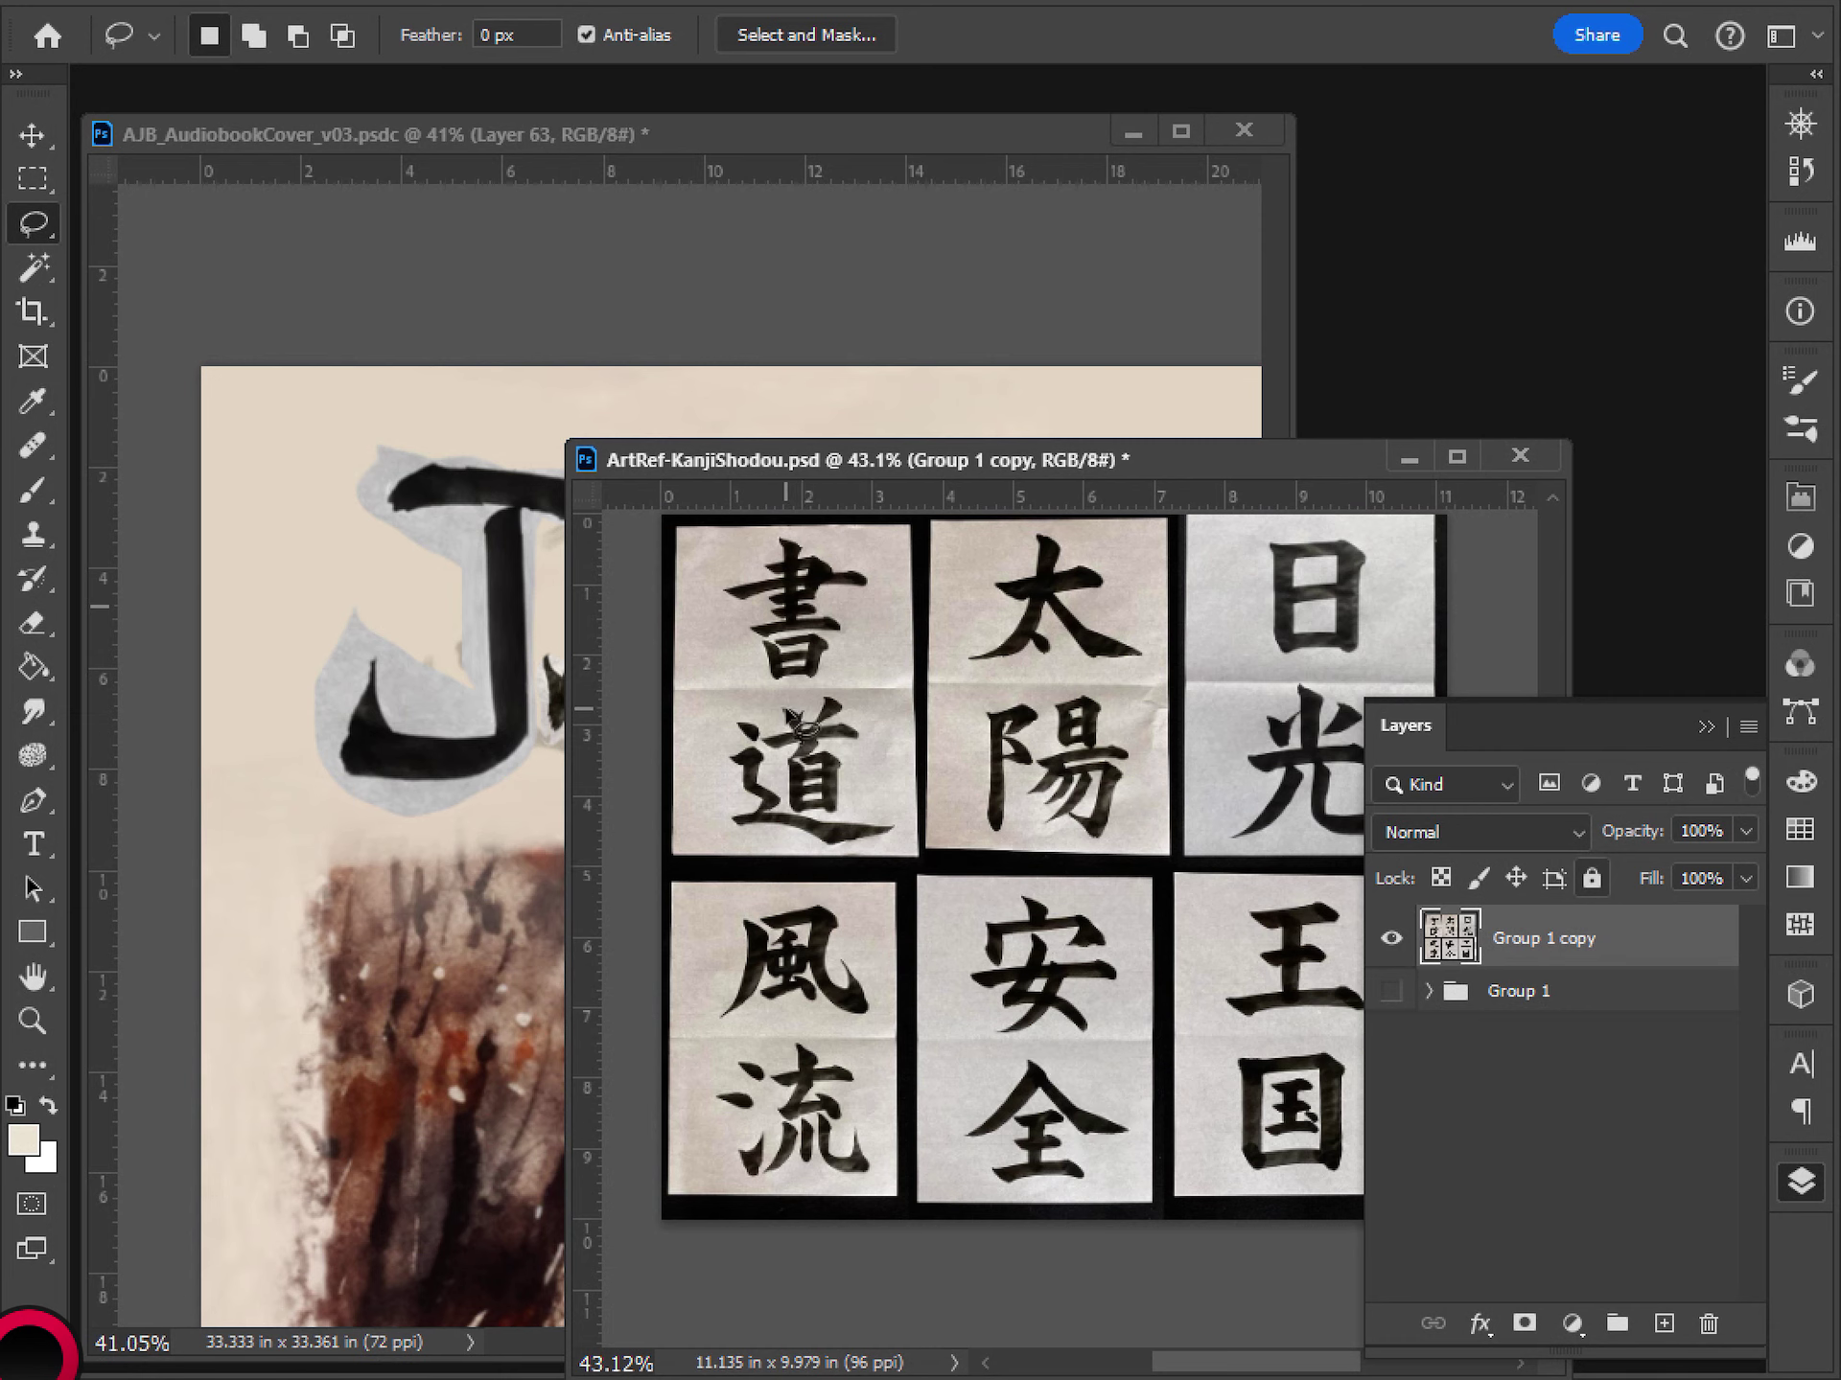
scroll(767, 728, "up", 4)
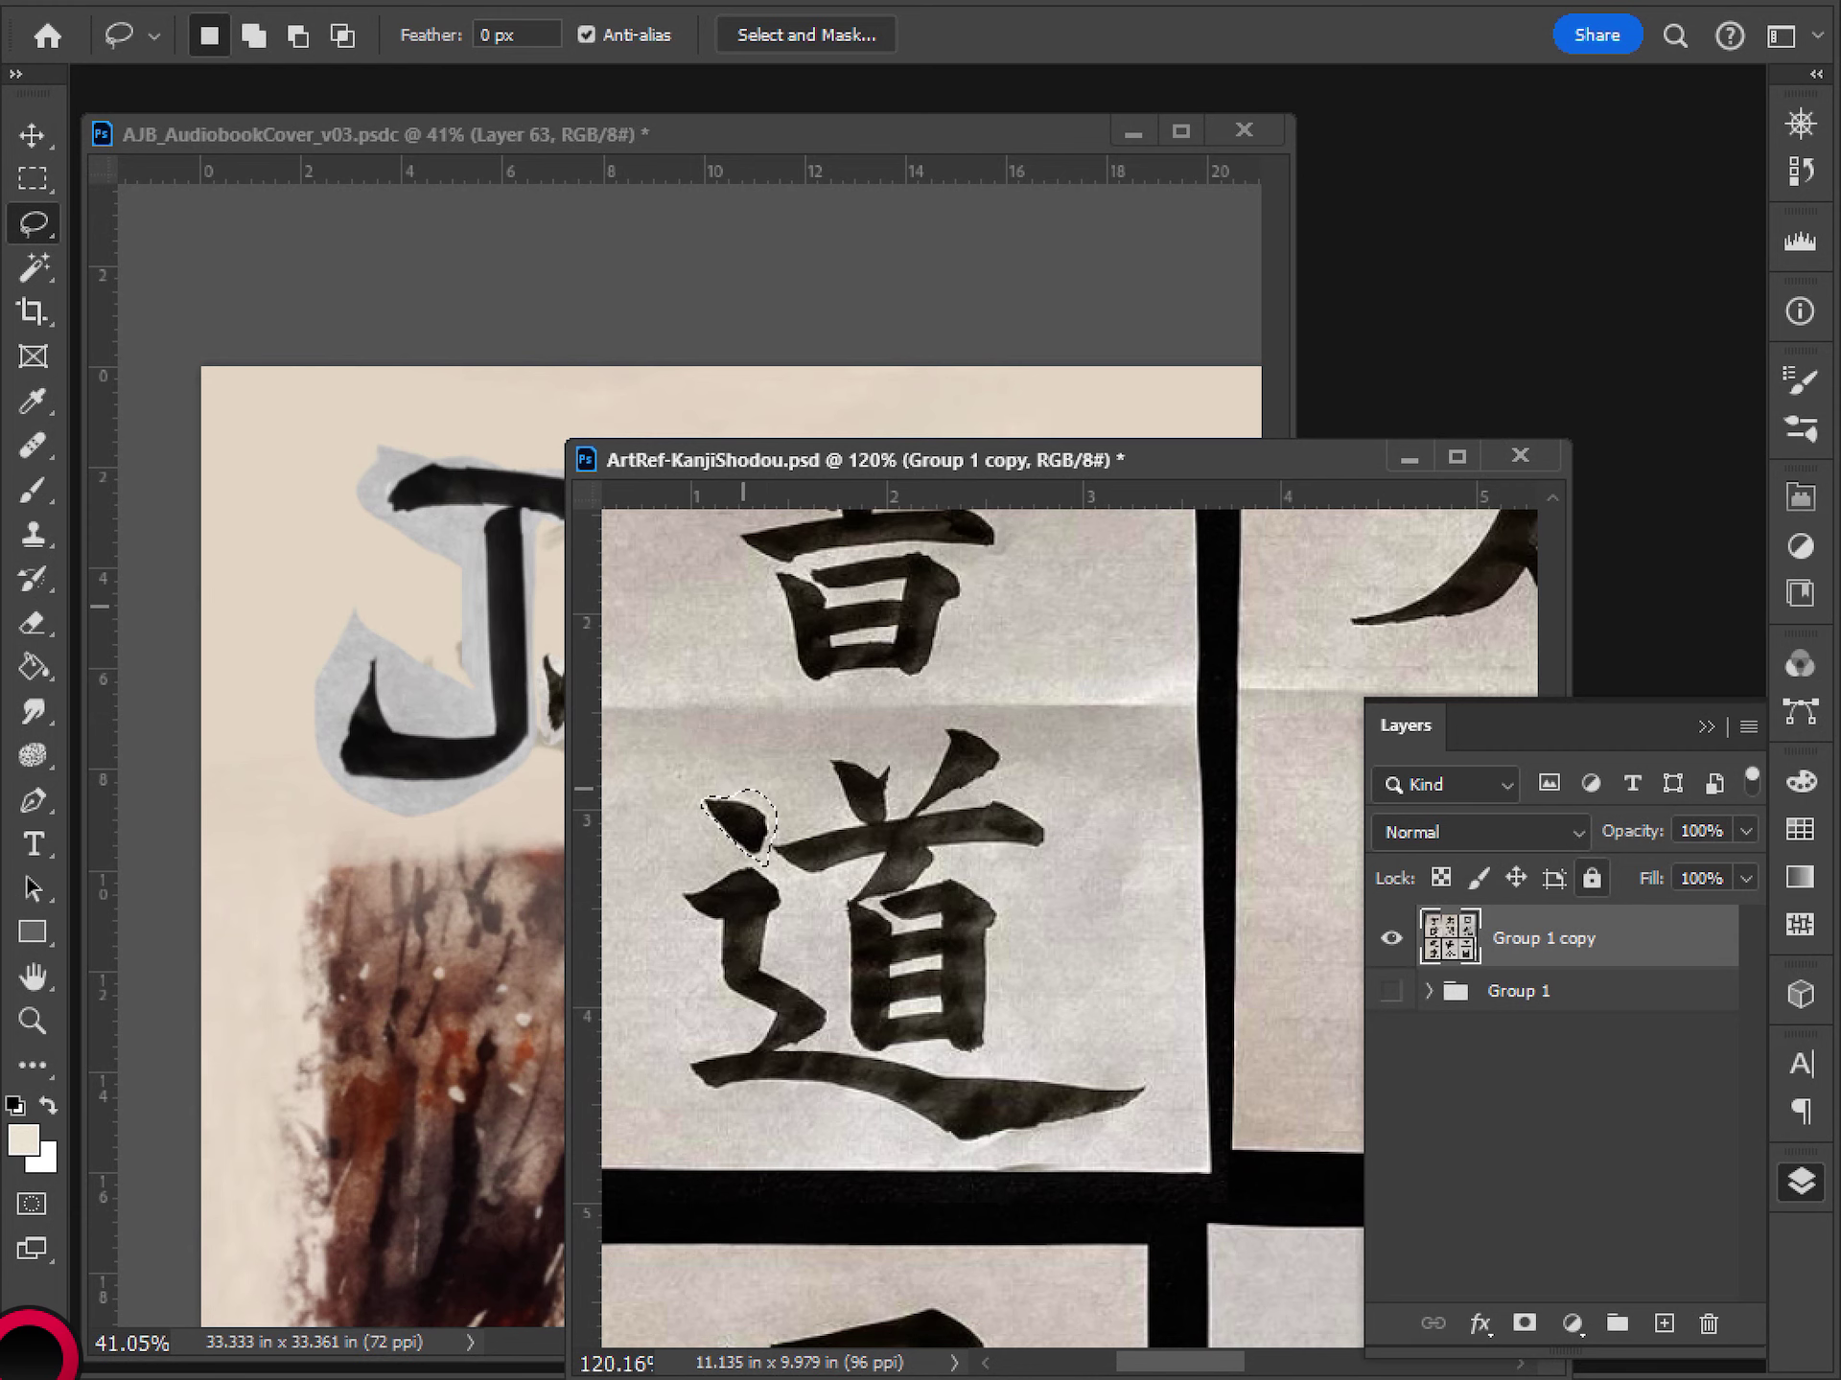
left_click(816, 366)
- Enlarge the pasted dot stroke to about 159% and place it between the A's legs as the crossbar
key("ctrl+t")
mouse_move(748, 830)
left_mouse_down()
mouse_move(774, 801)
mouse_move(608, 686)
mouse_move(621, 703)
left_mouse_up()
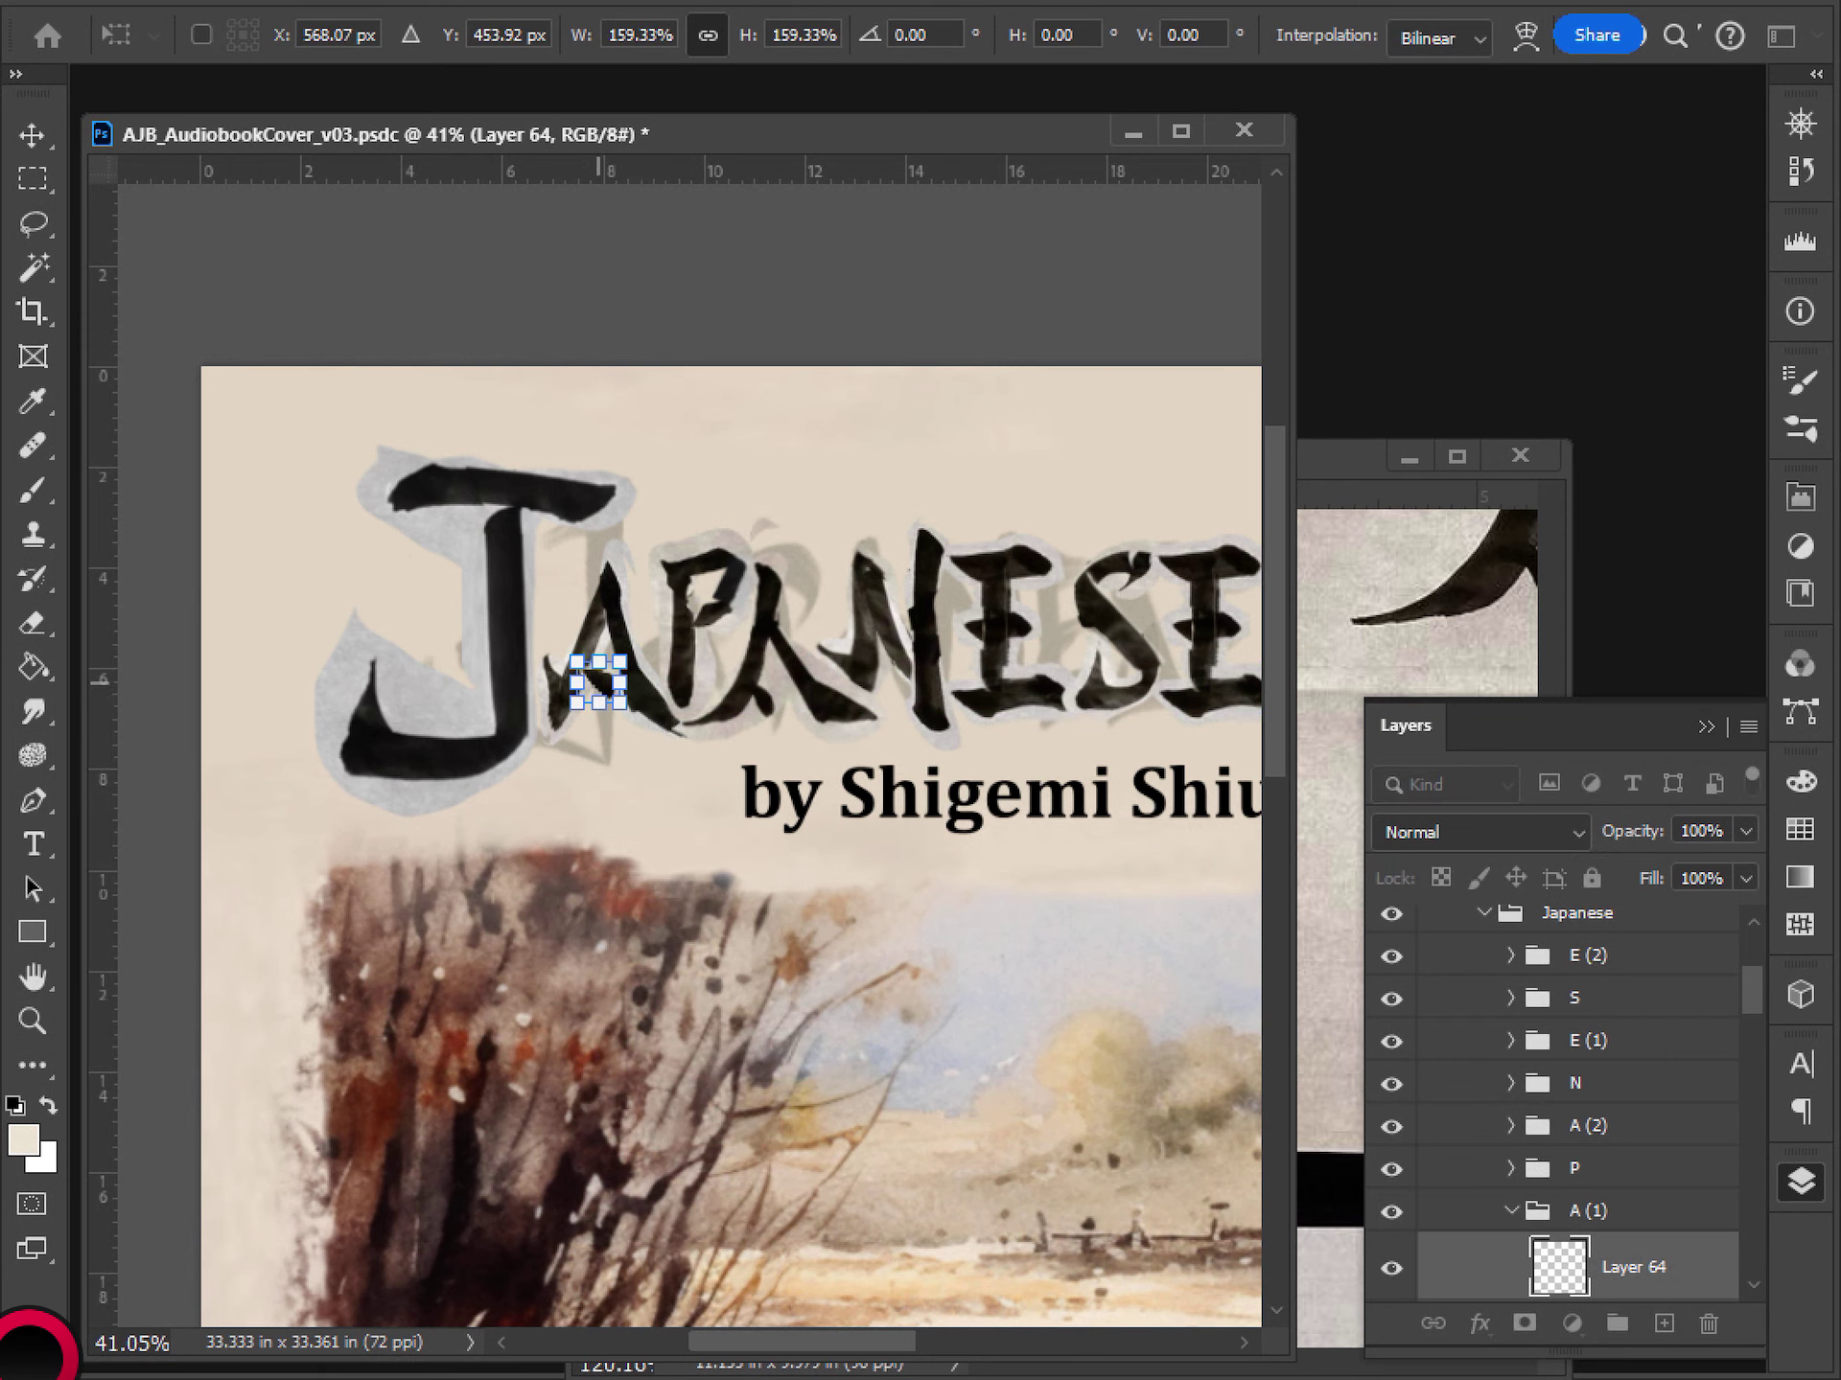
key("Return")
key("l")
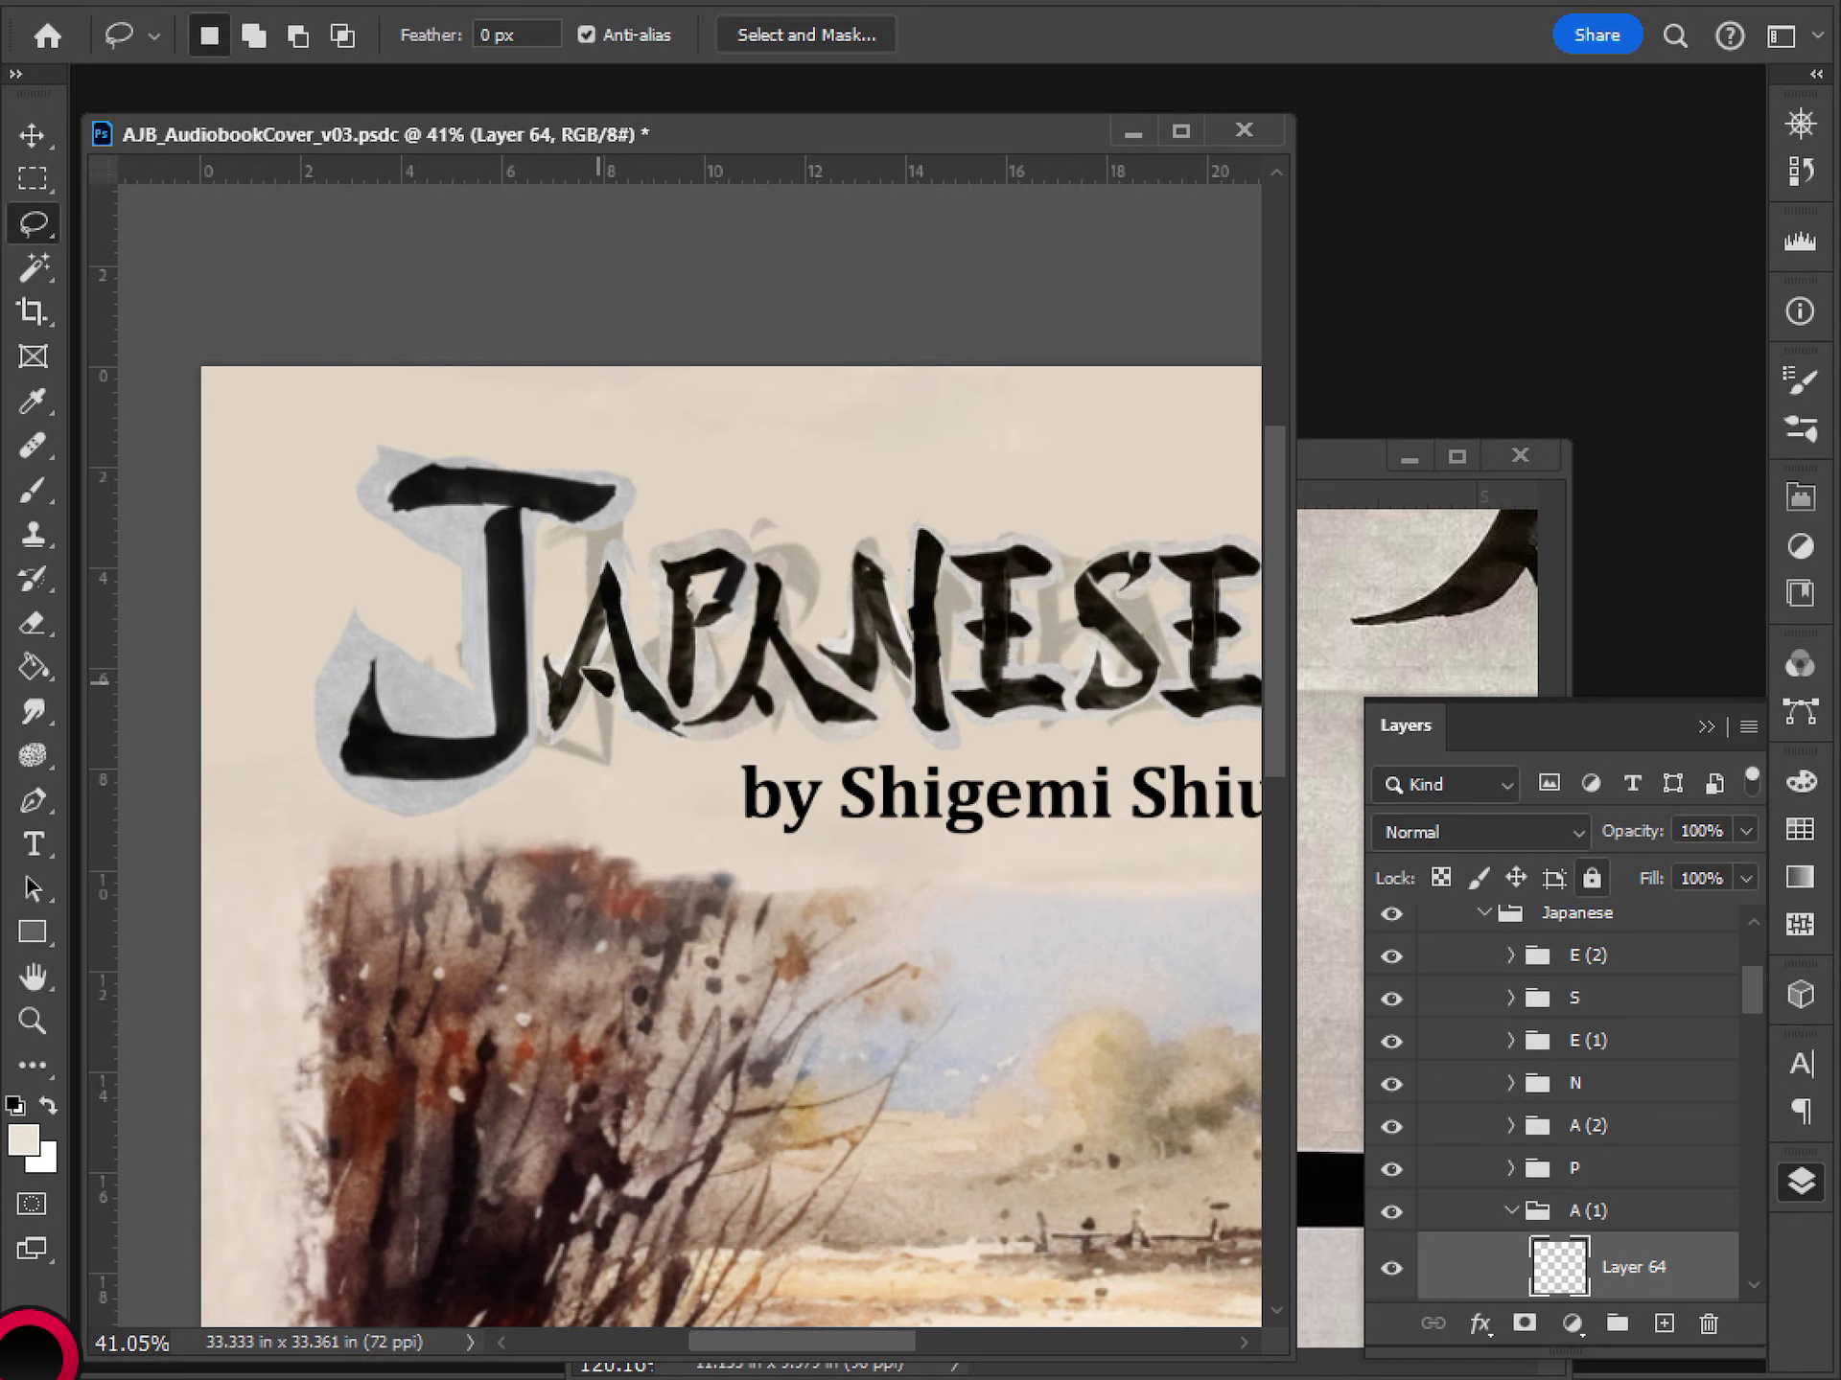
- Shrink the crossbar stroke of the first A to about 84% and check it against the whole title
key("ctrl+t")
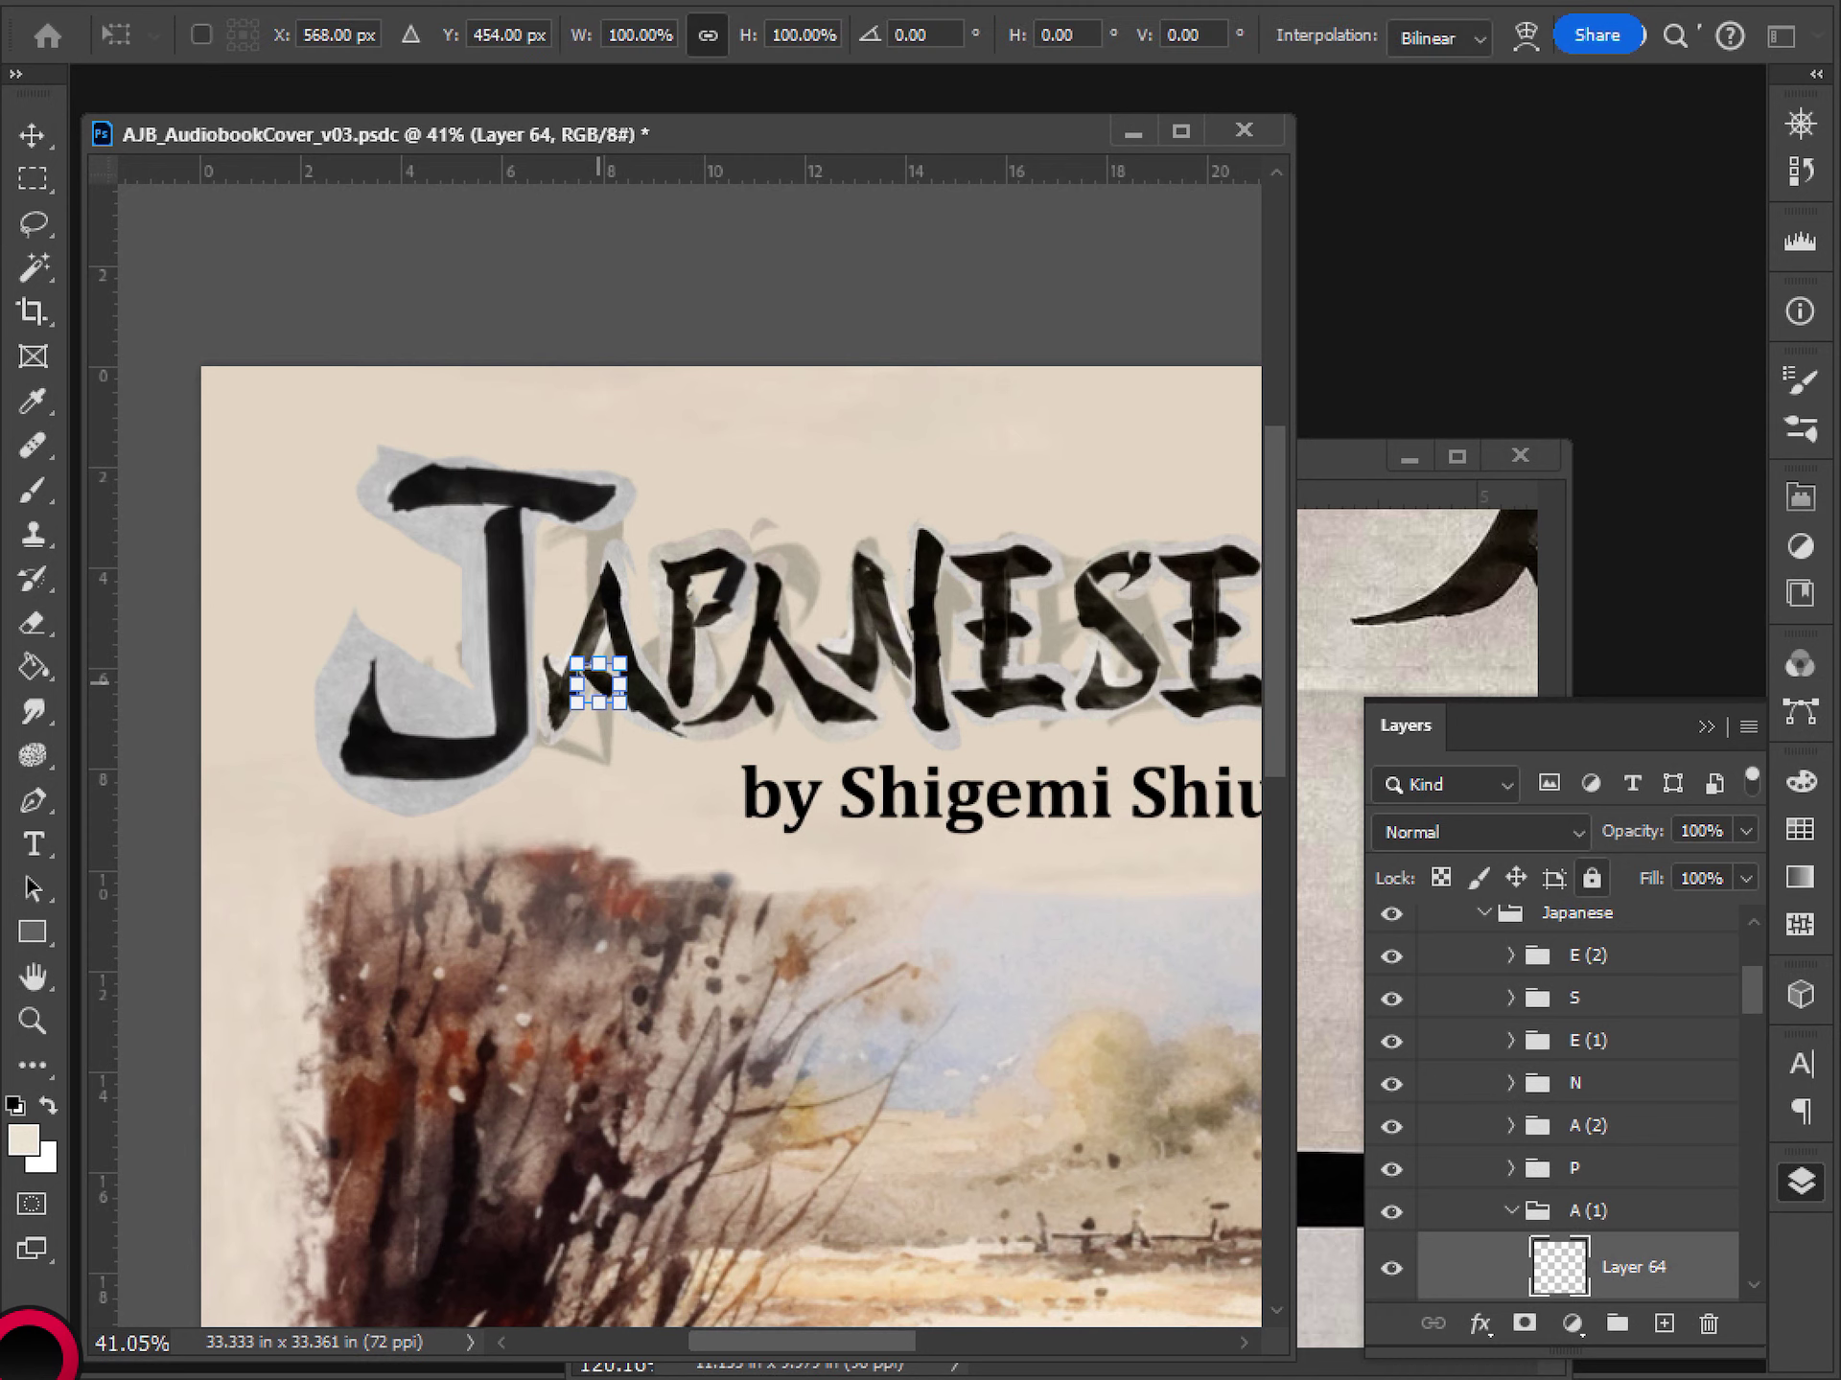
left_click_drag(578, 664, 583, 670)
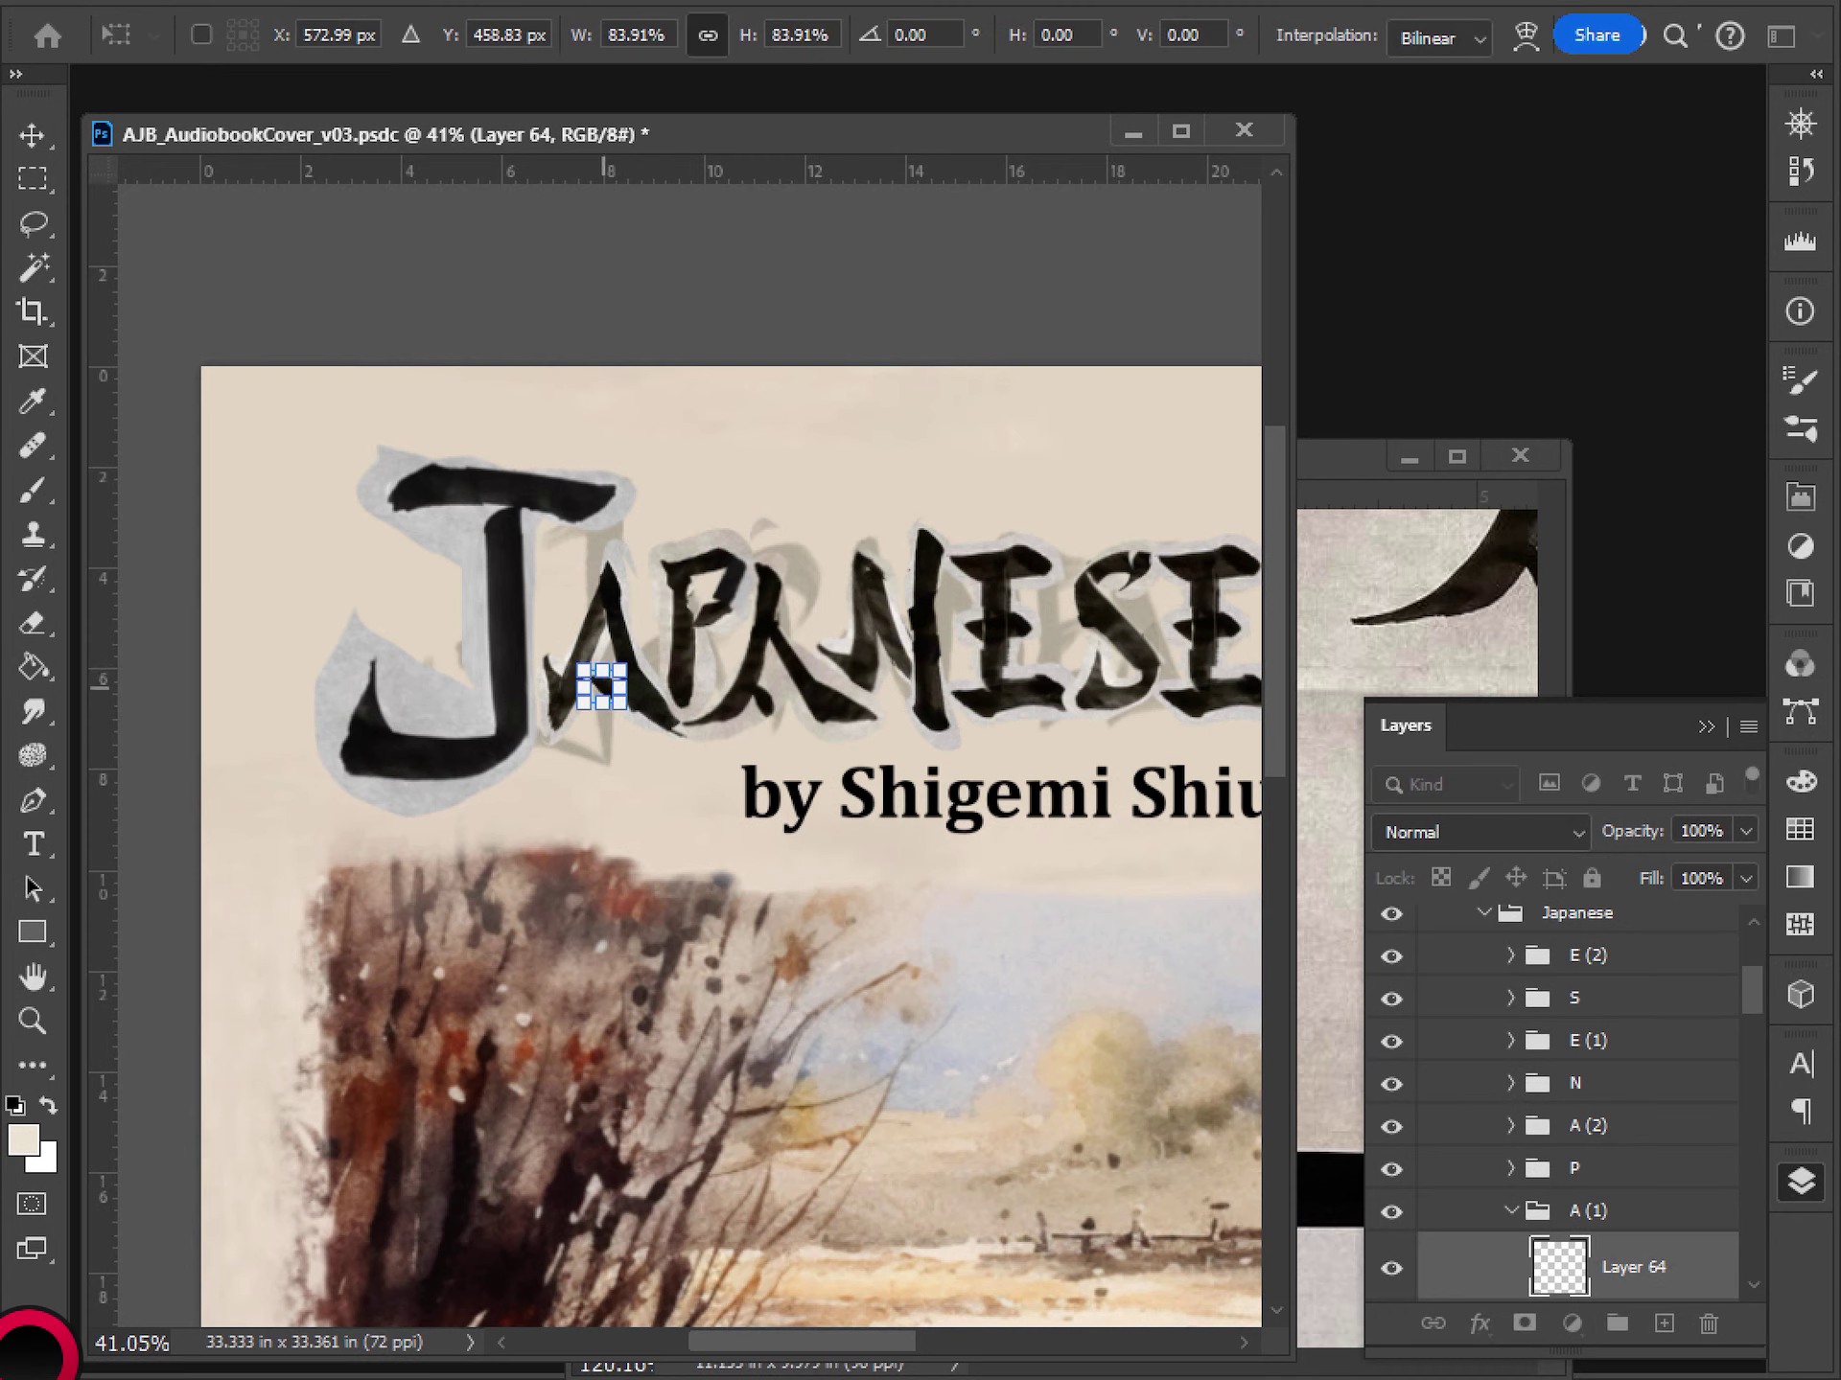
key("Return")
key("l")
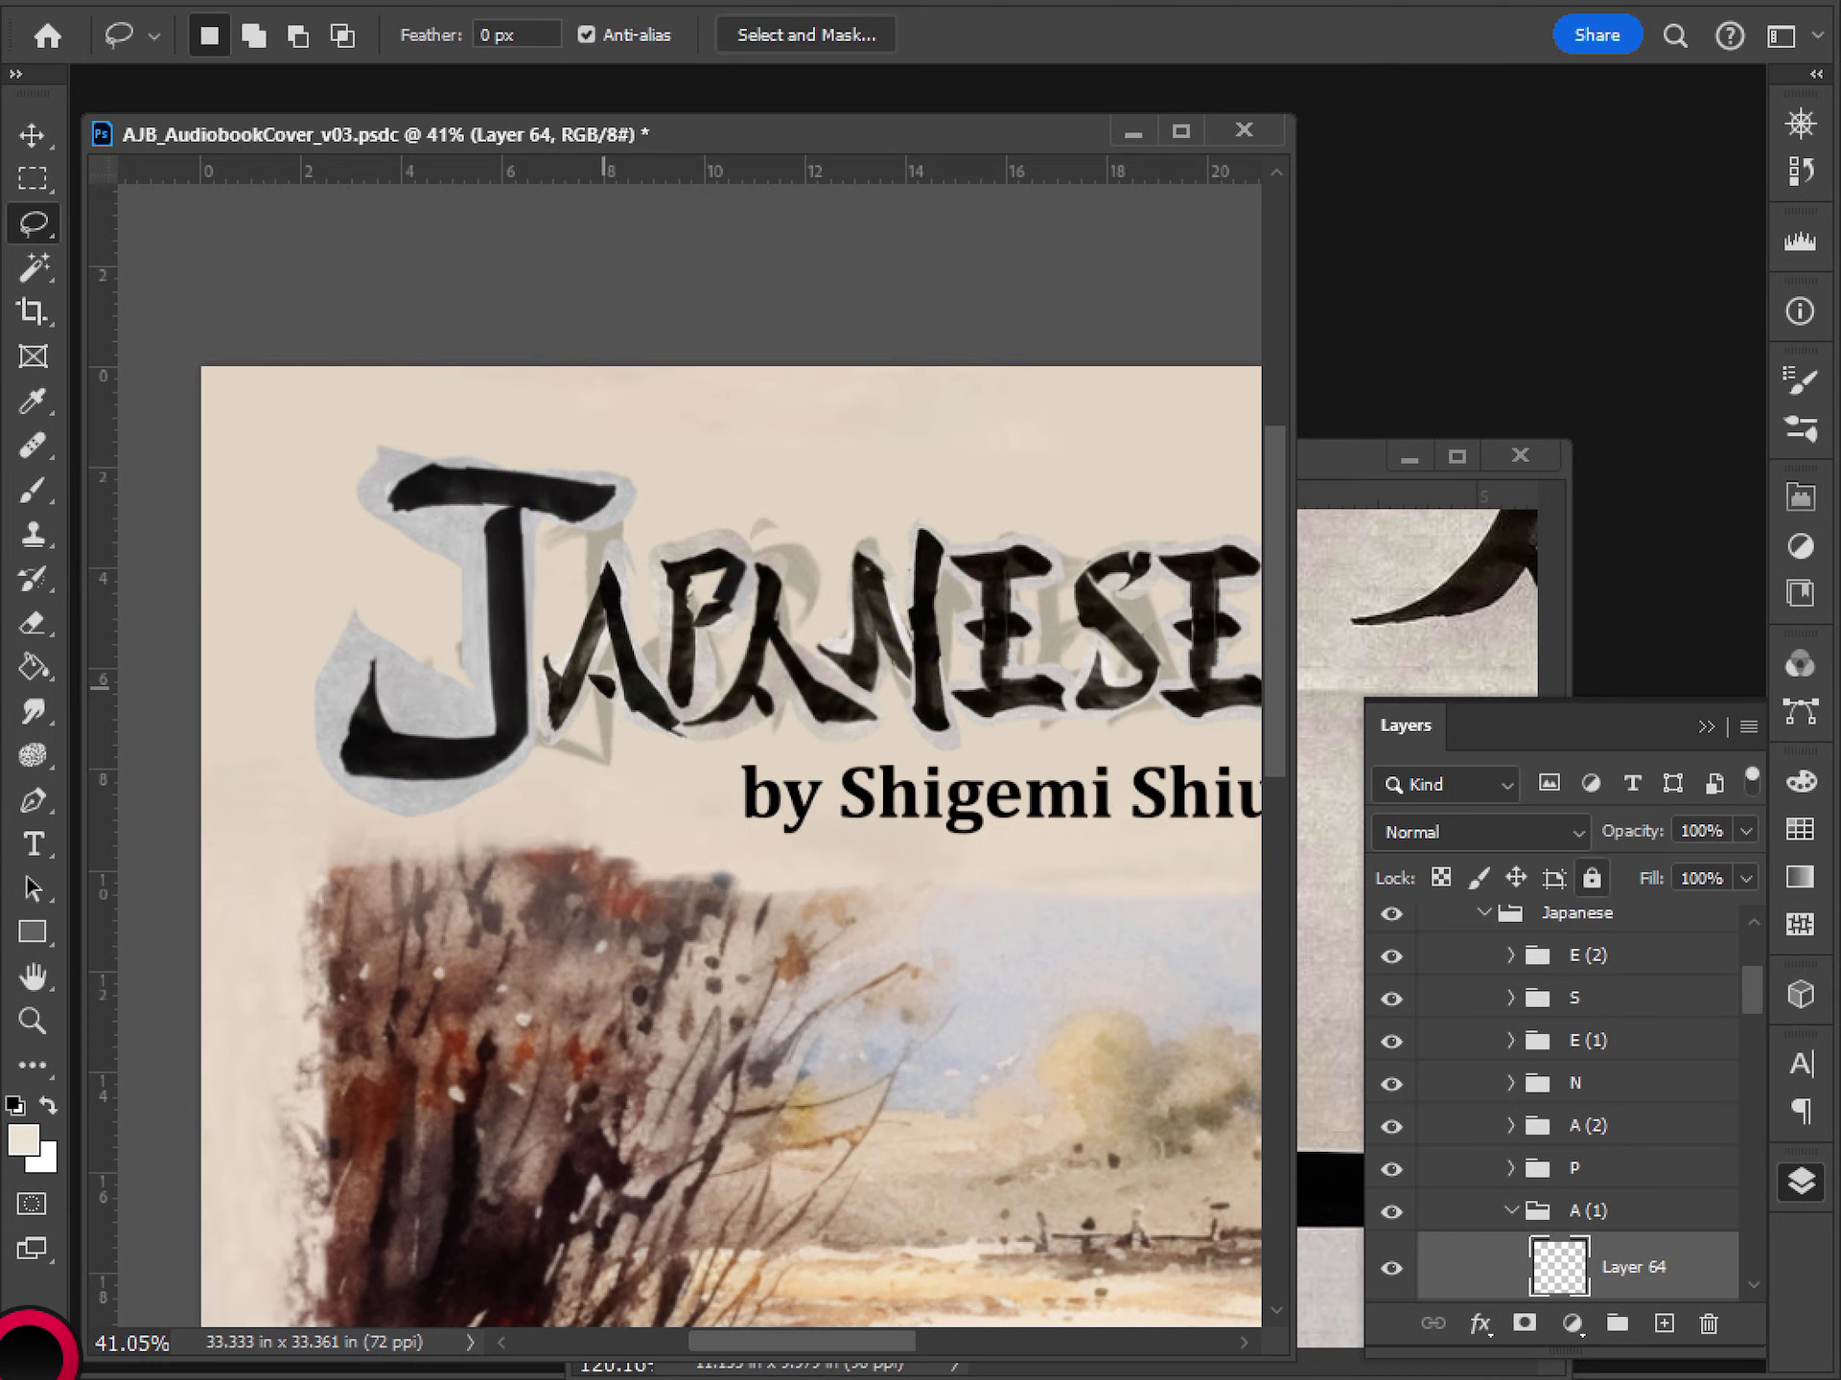
key("ctrl+minus")
key("ctrl+minus")
key("ctrl+minus")
key("ctrl+minus")
key("ctrl+plus")
key("ctrl+plus")
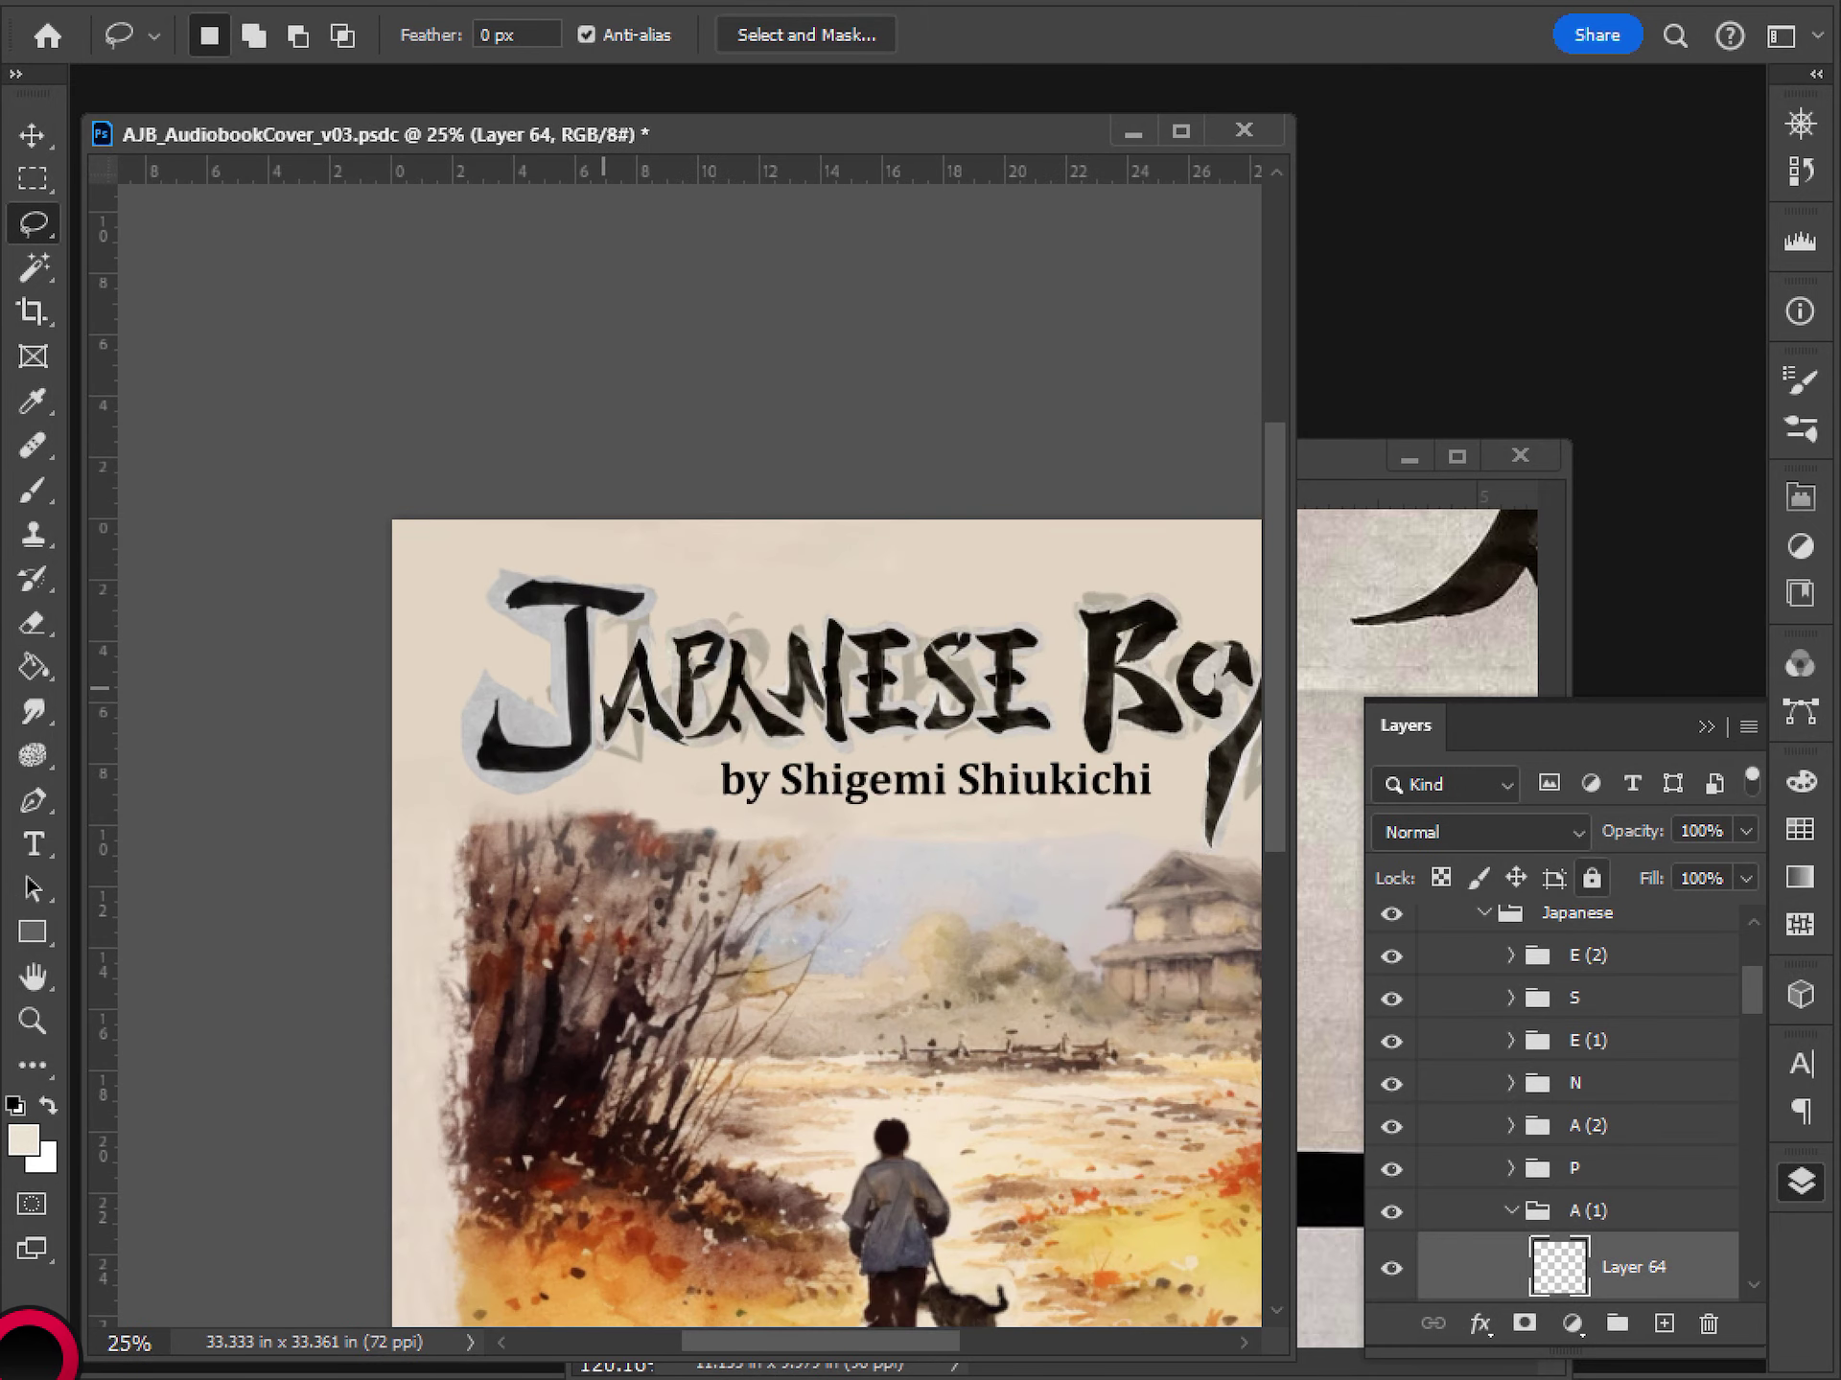
- Shift the first A's left leg, Layers 62 and 61, slightly toward the J and rotate it about 4.5°
key("v")
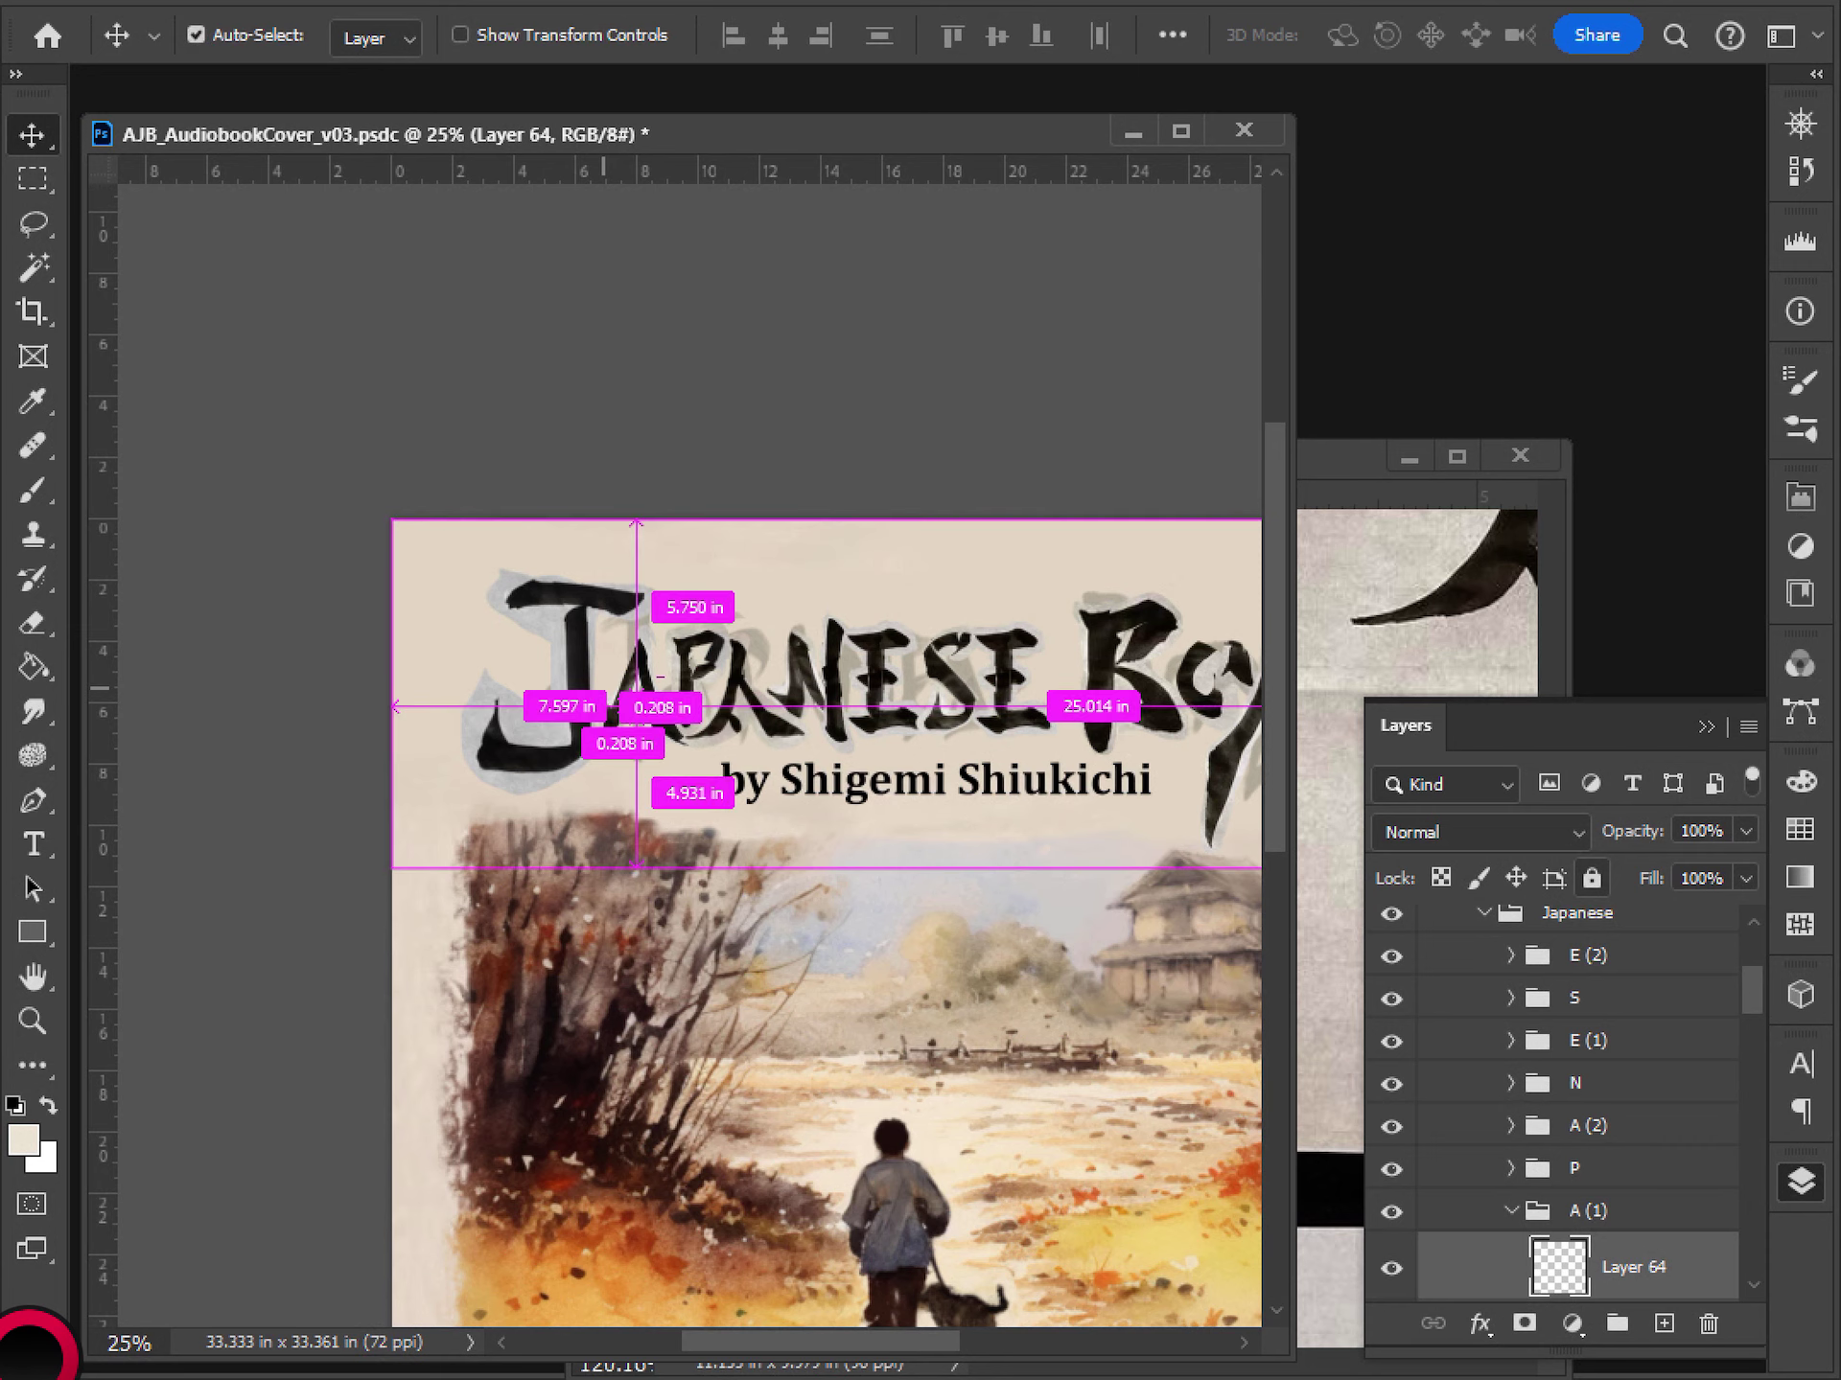
key("ctrl+plus")
key("ctrl+plus")
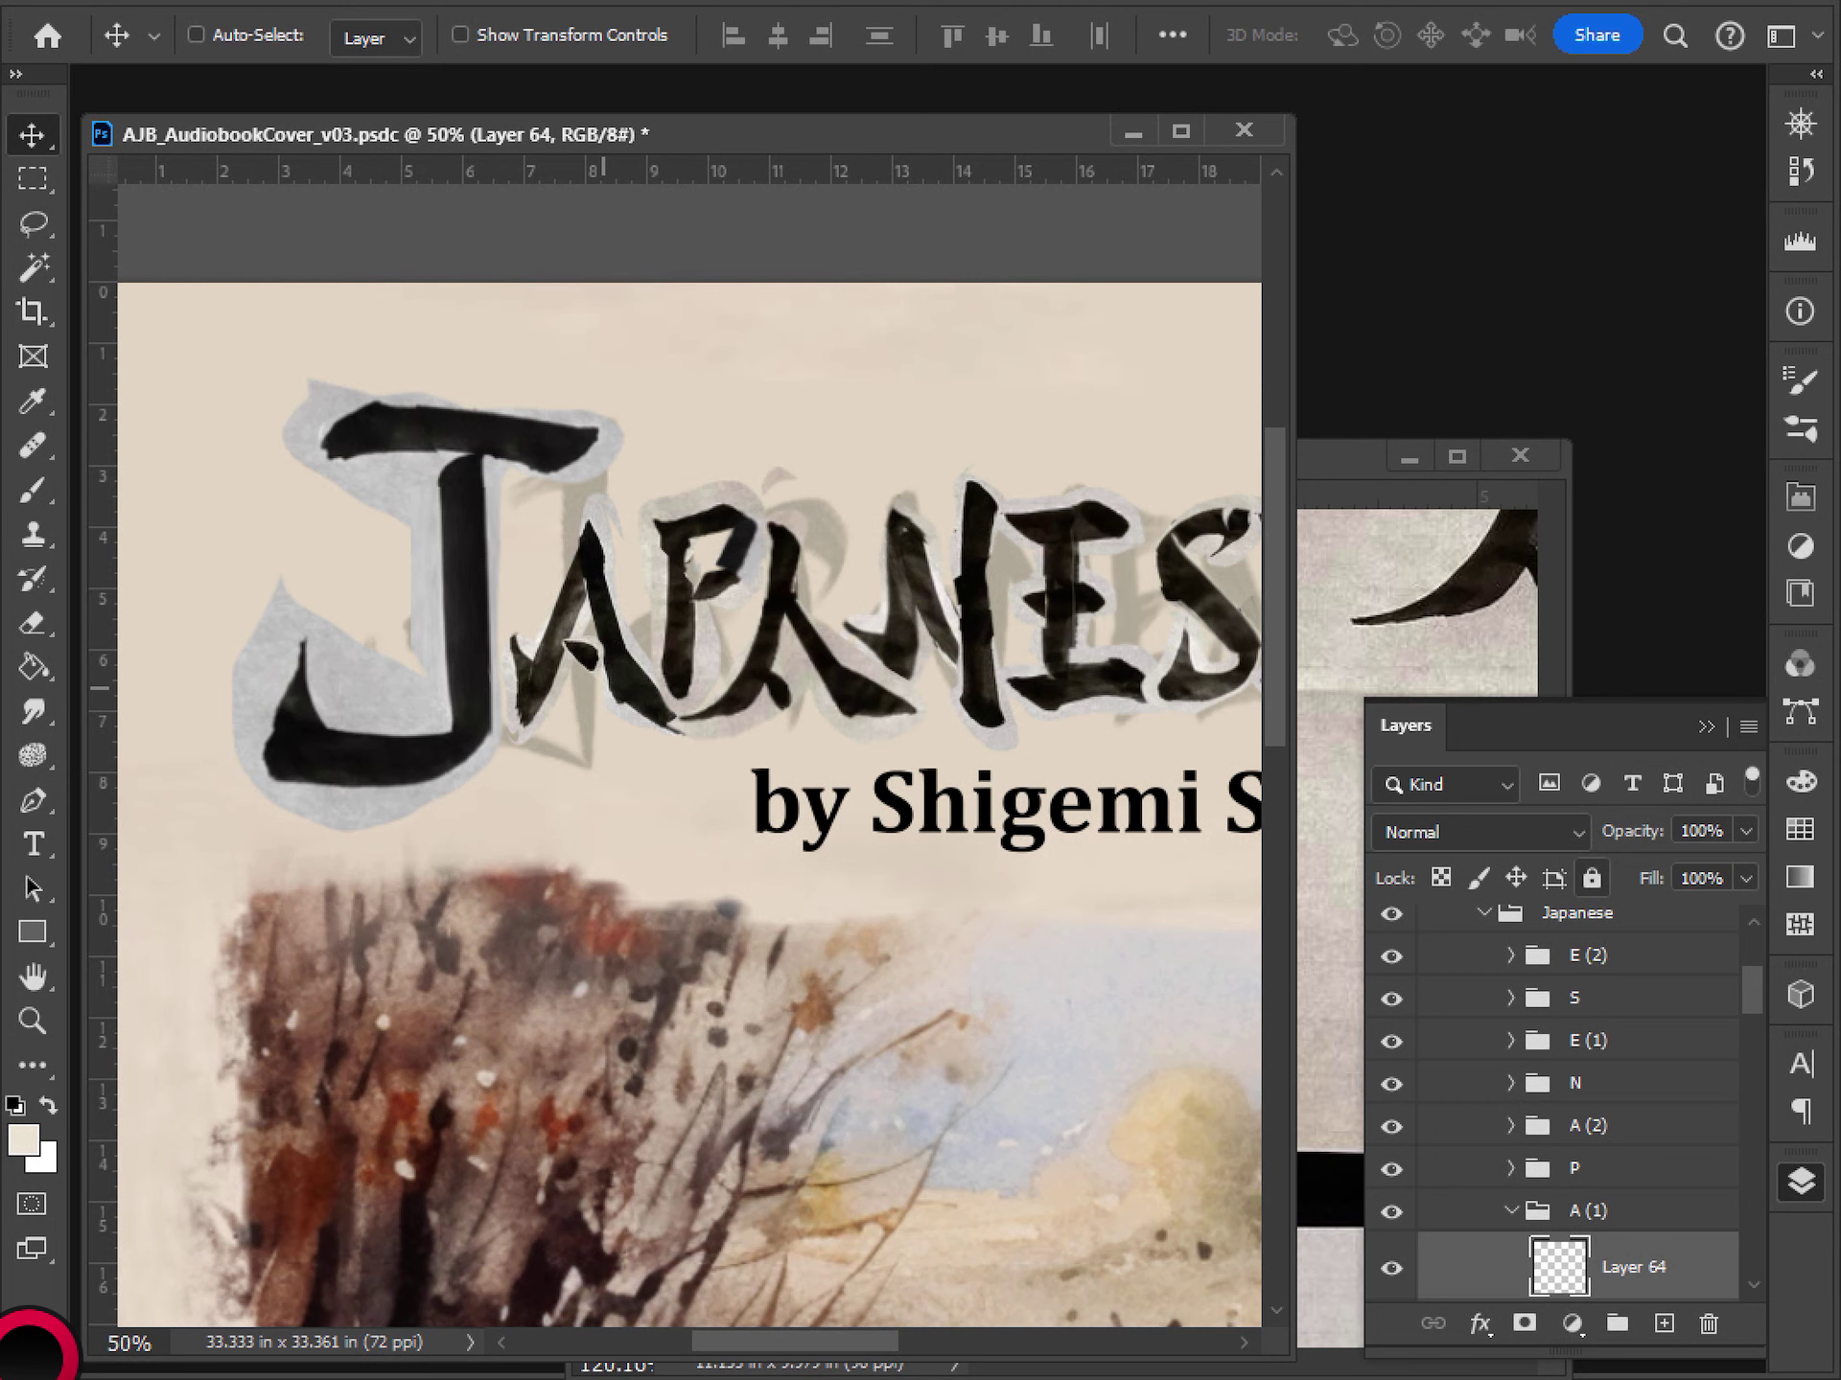
scroll(1577, 1103, "down", 4)
left_click(1659, 990)
left_click(1659, 1055, "ctrl")
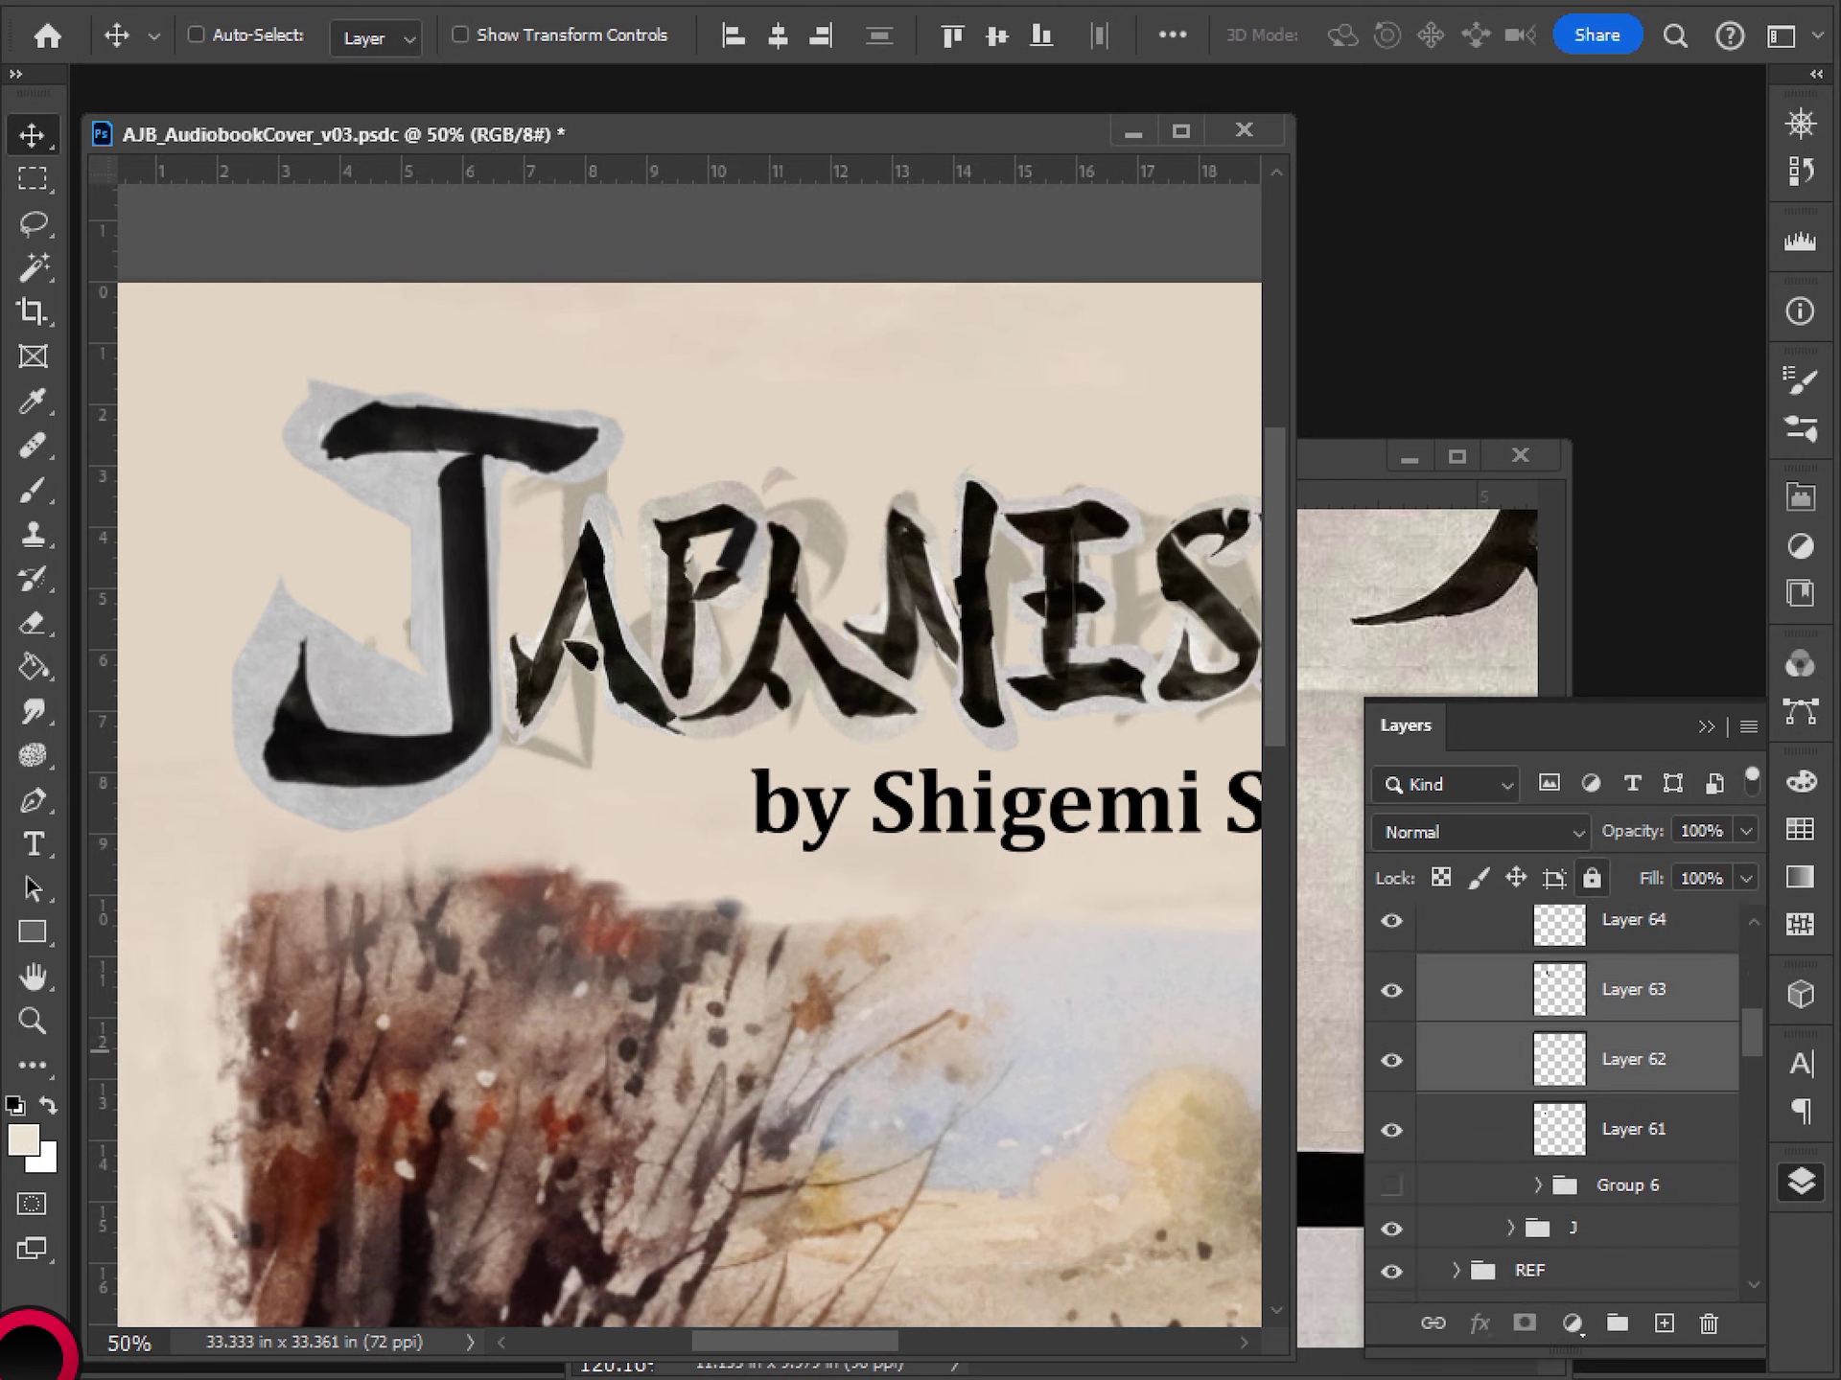
key("ctrl+z")
key("ctrl+")
left_click(1658, 1054)
left_click(1658, 1124, "ctrl")
key("ctrl+t")
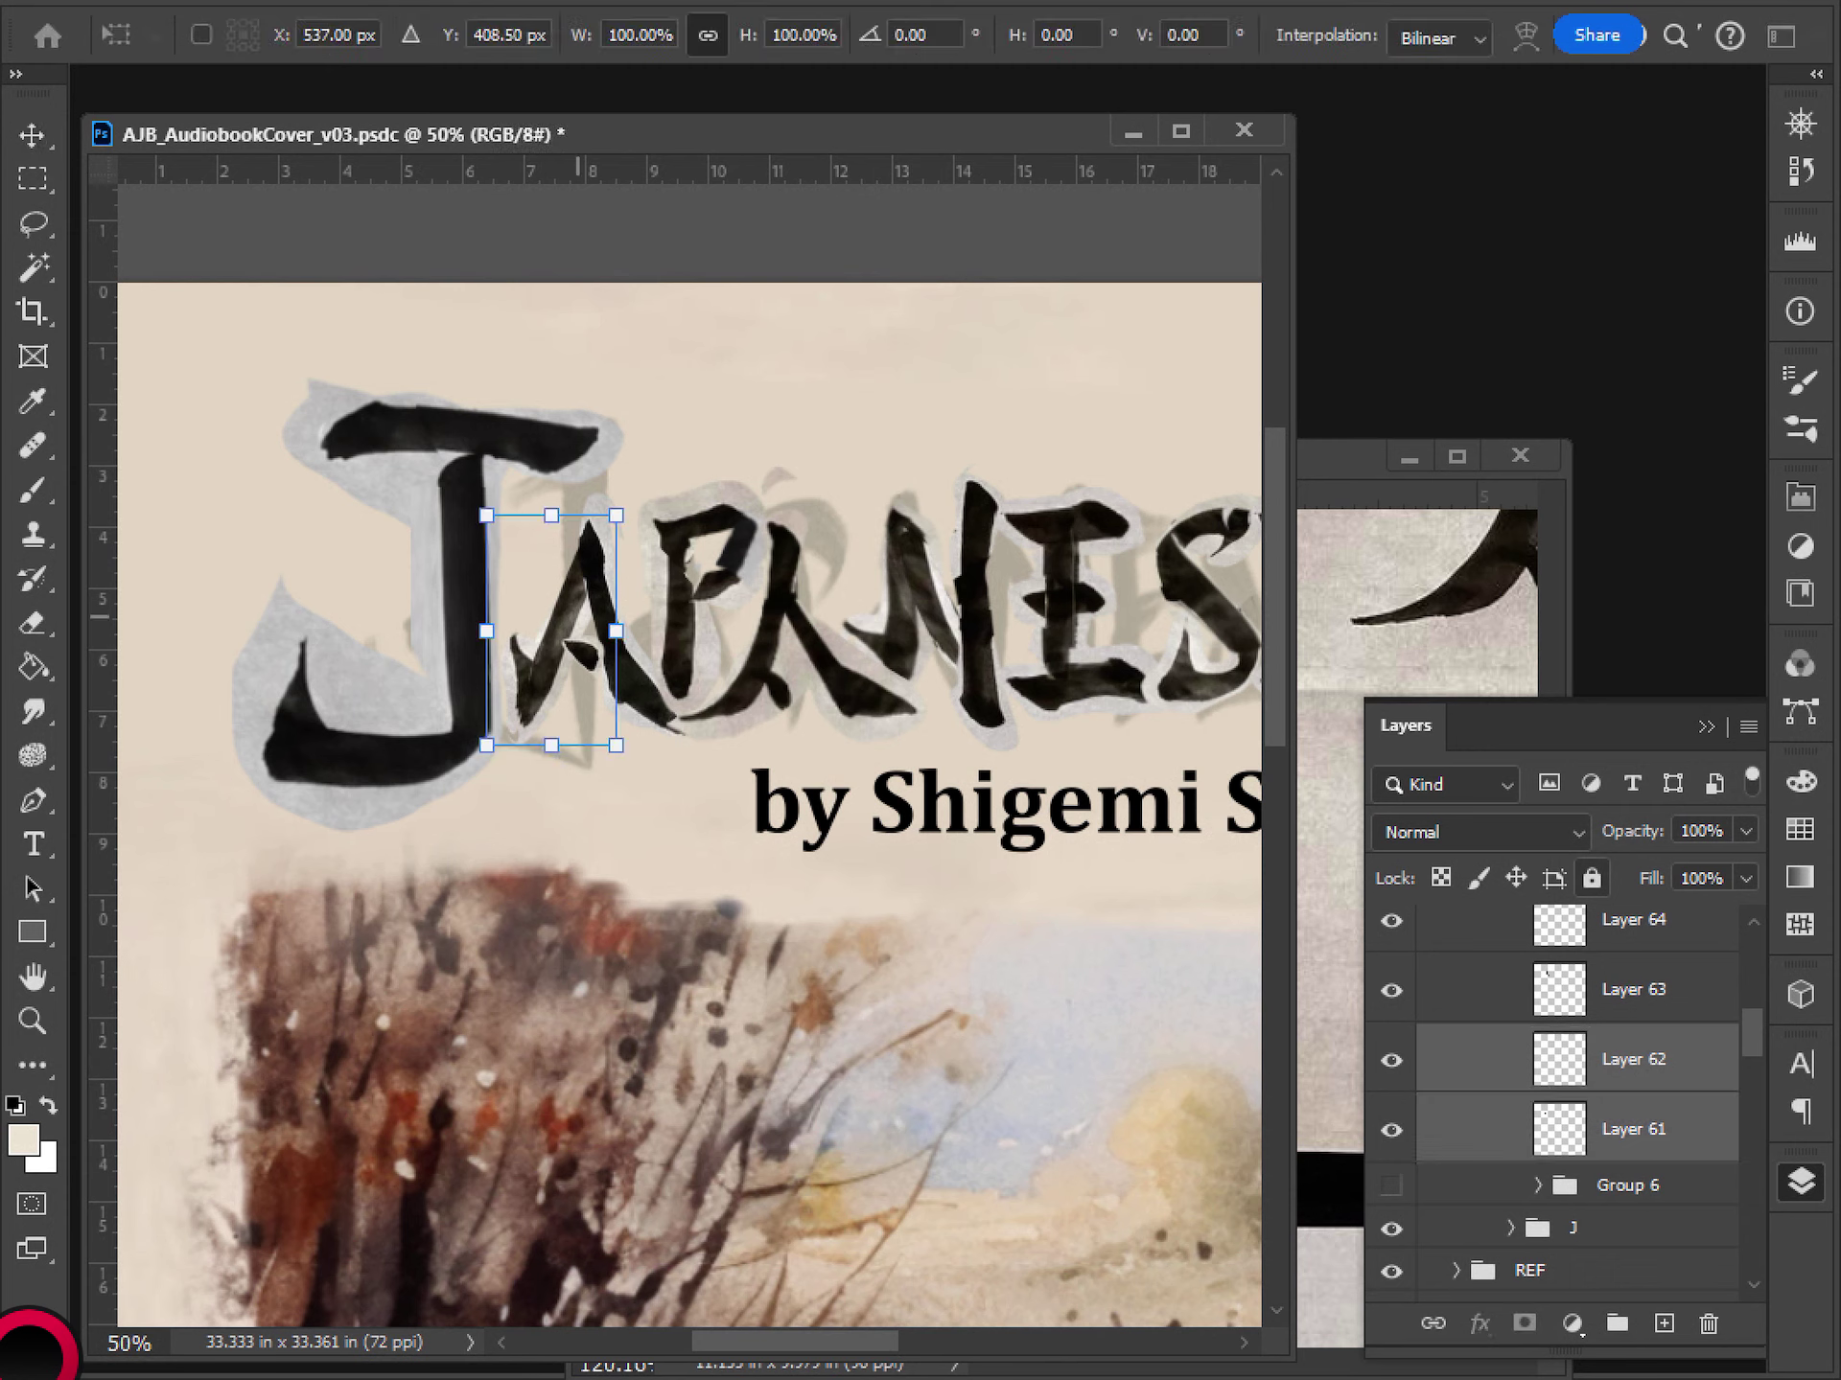
left_click_drag(576, 536, 561, 539)
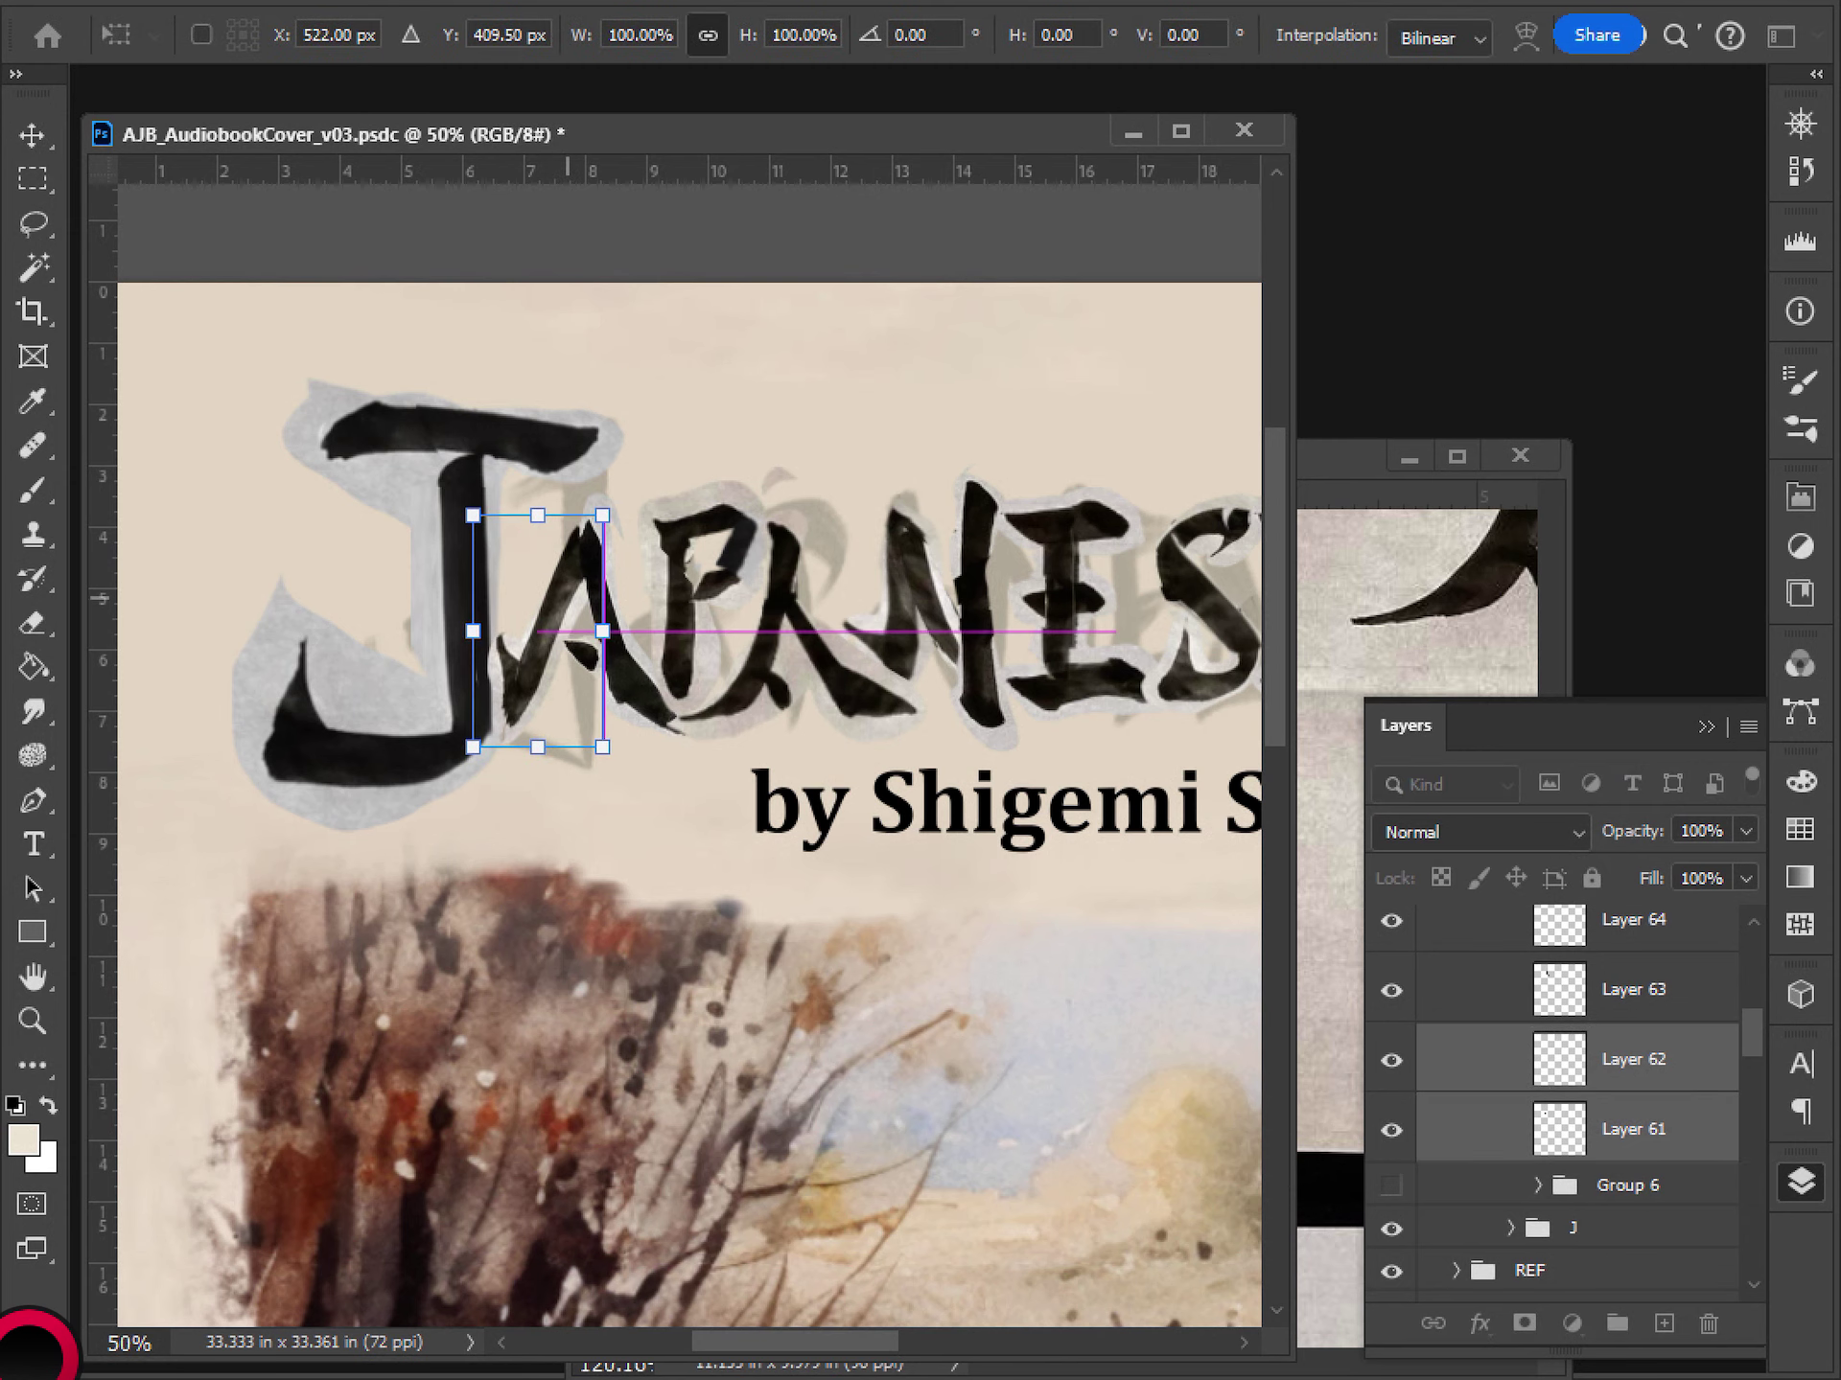
mouse_move(628, 469)
left_mouse_down()
mouse_move(657, 482)
mouse_move(642, 480)
left_mouse_up()
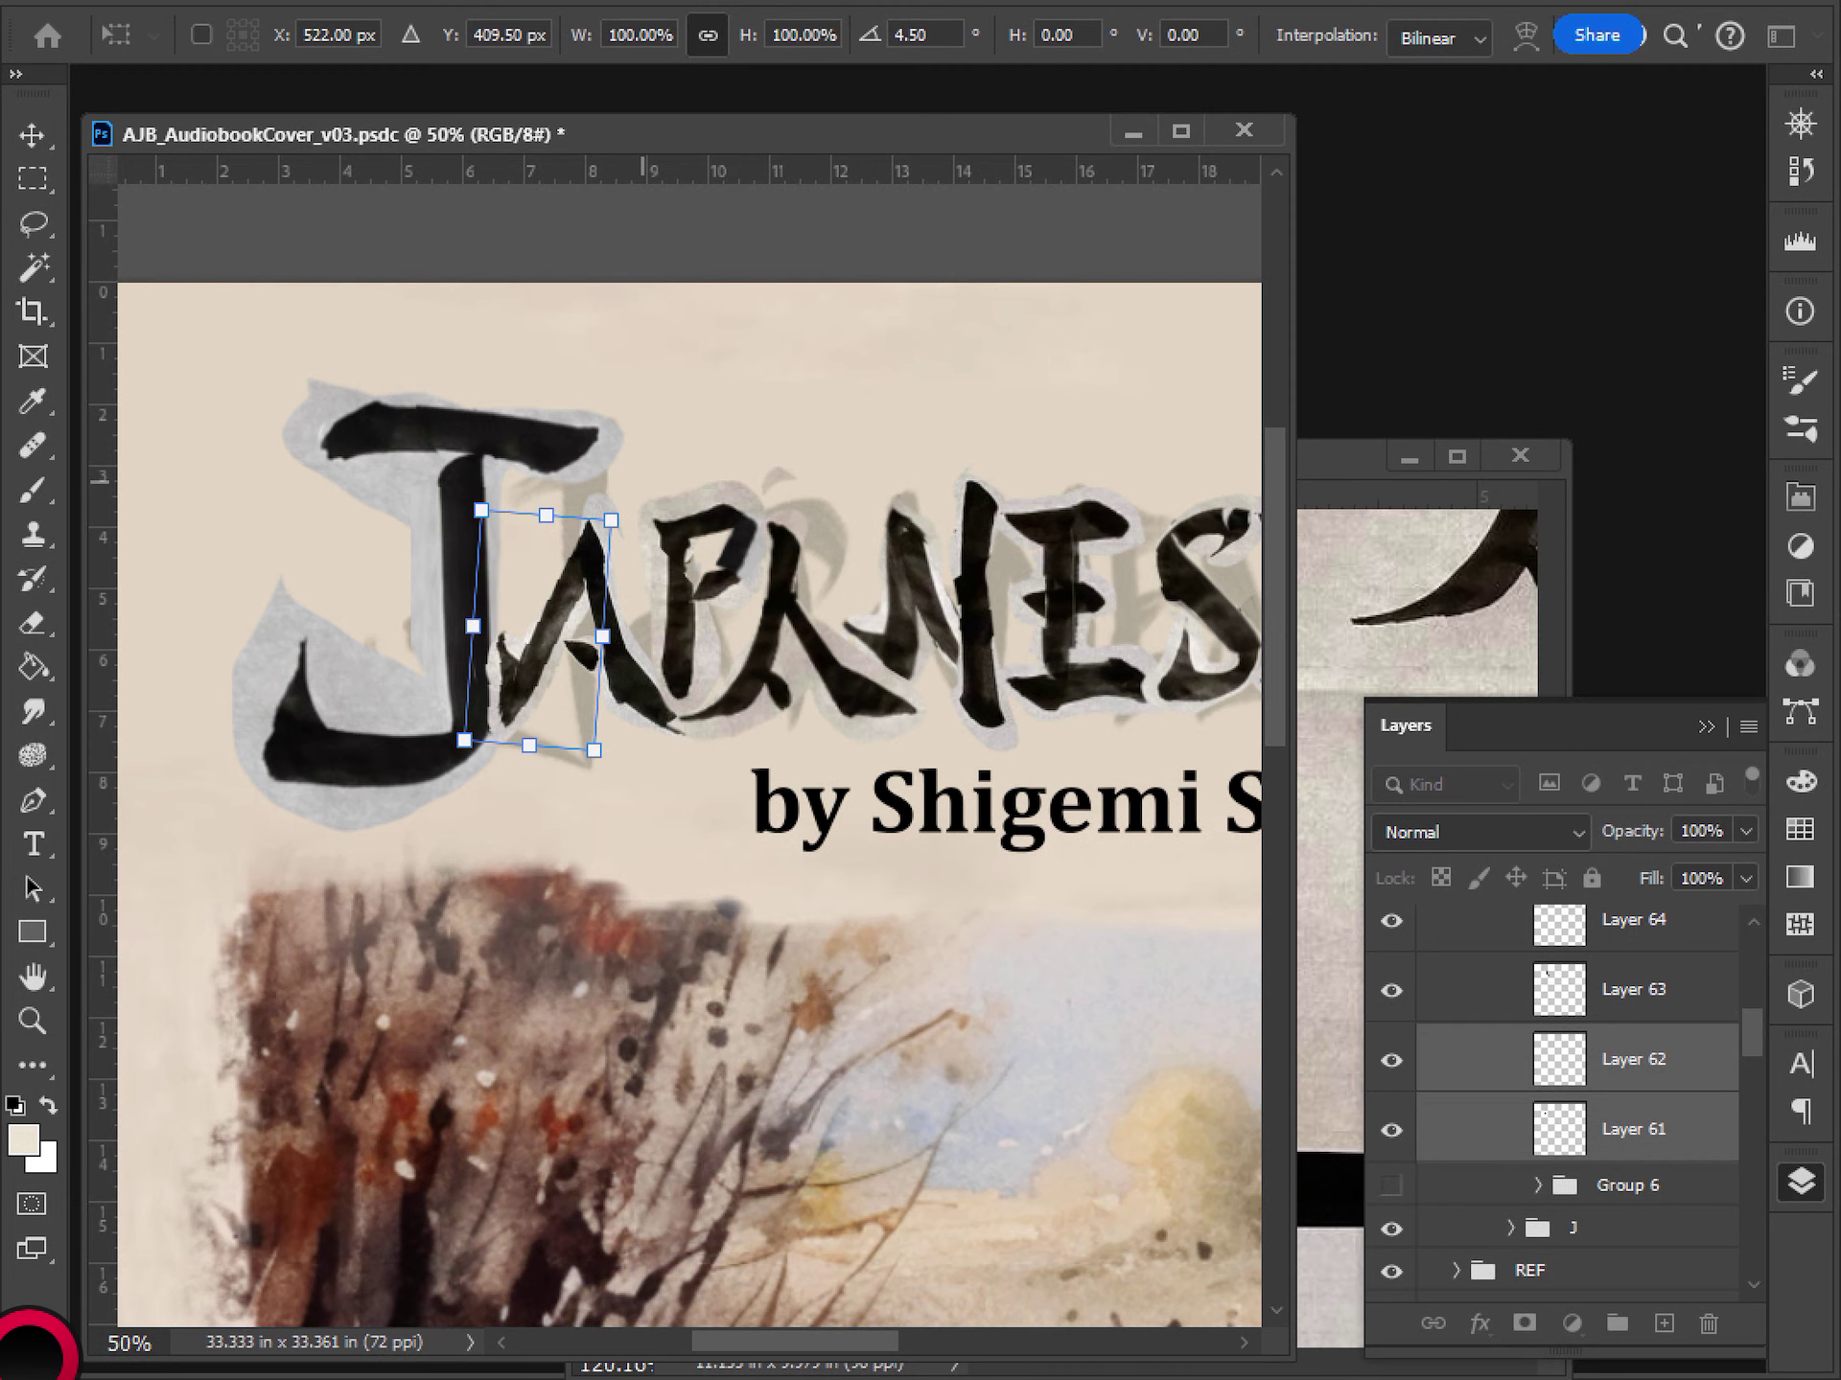
left_click_drag(536, 623, 523, 537)
key("Return")
left_click_drag(857, 575, 805, 654)
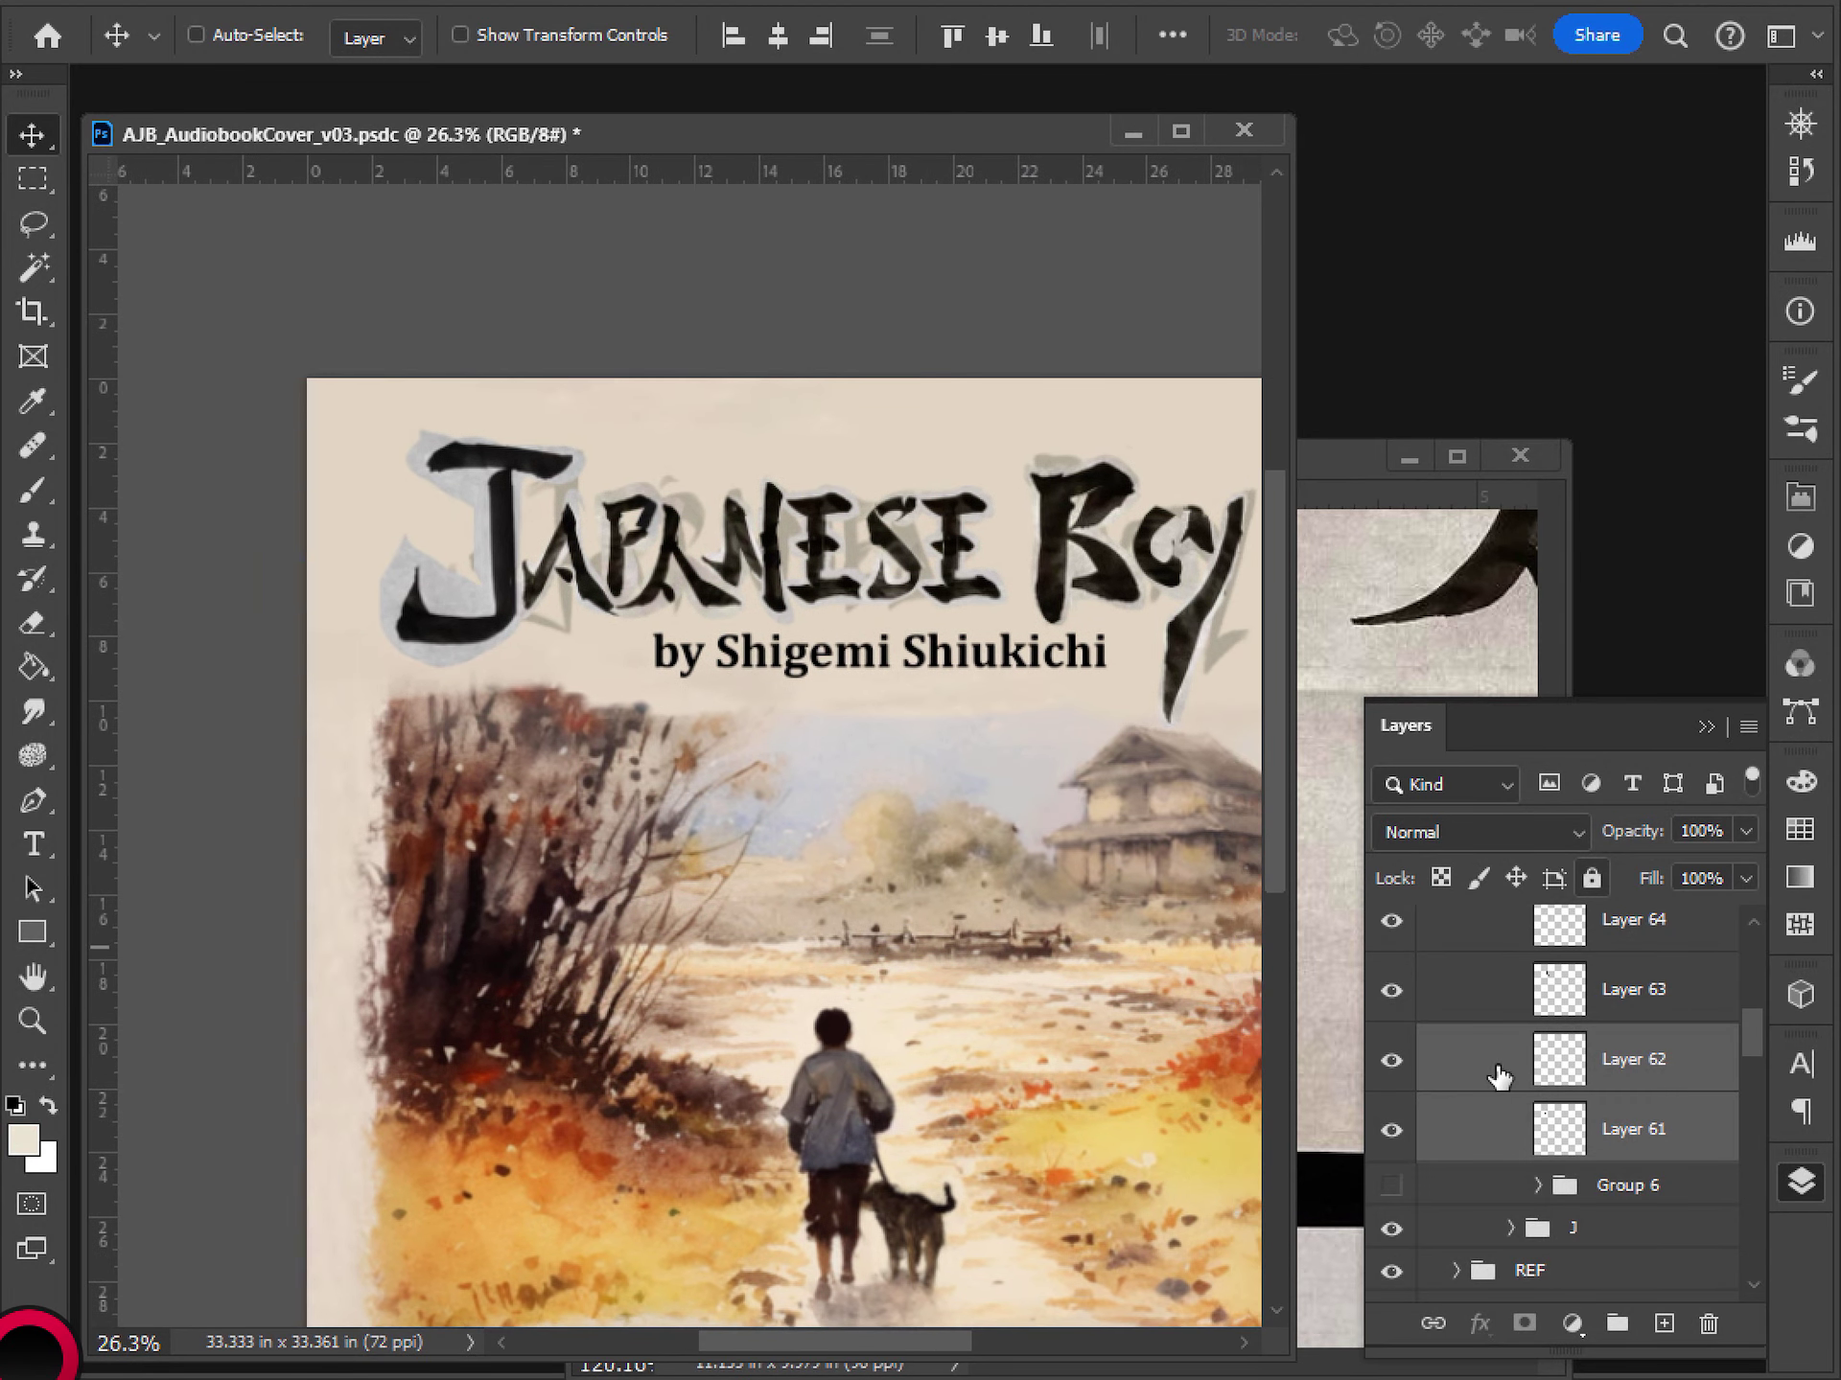
- Toggle the A (2) group off and on to compare the title without the second A
scroll(1501, 1080, "up", 3)
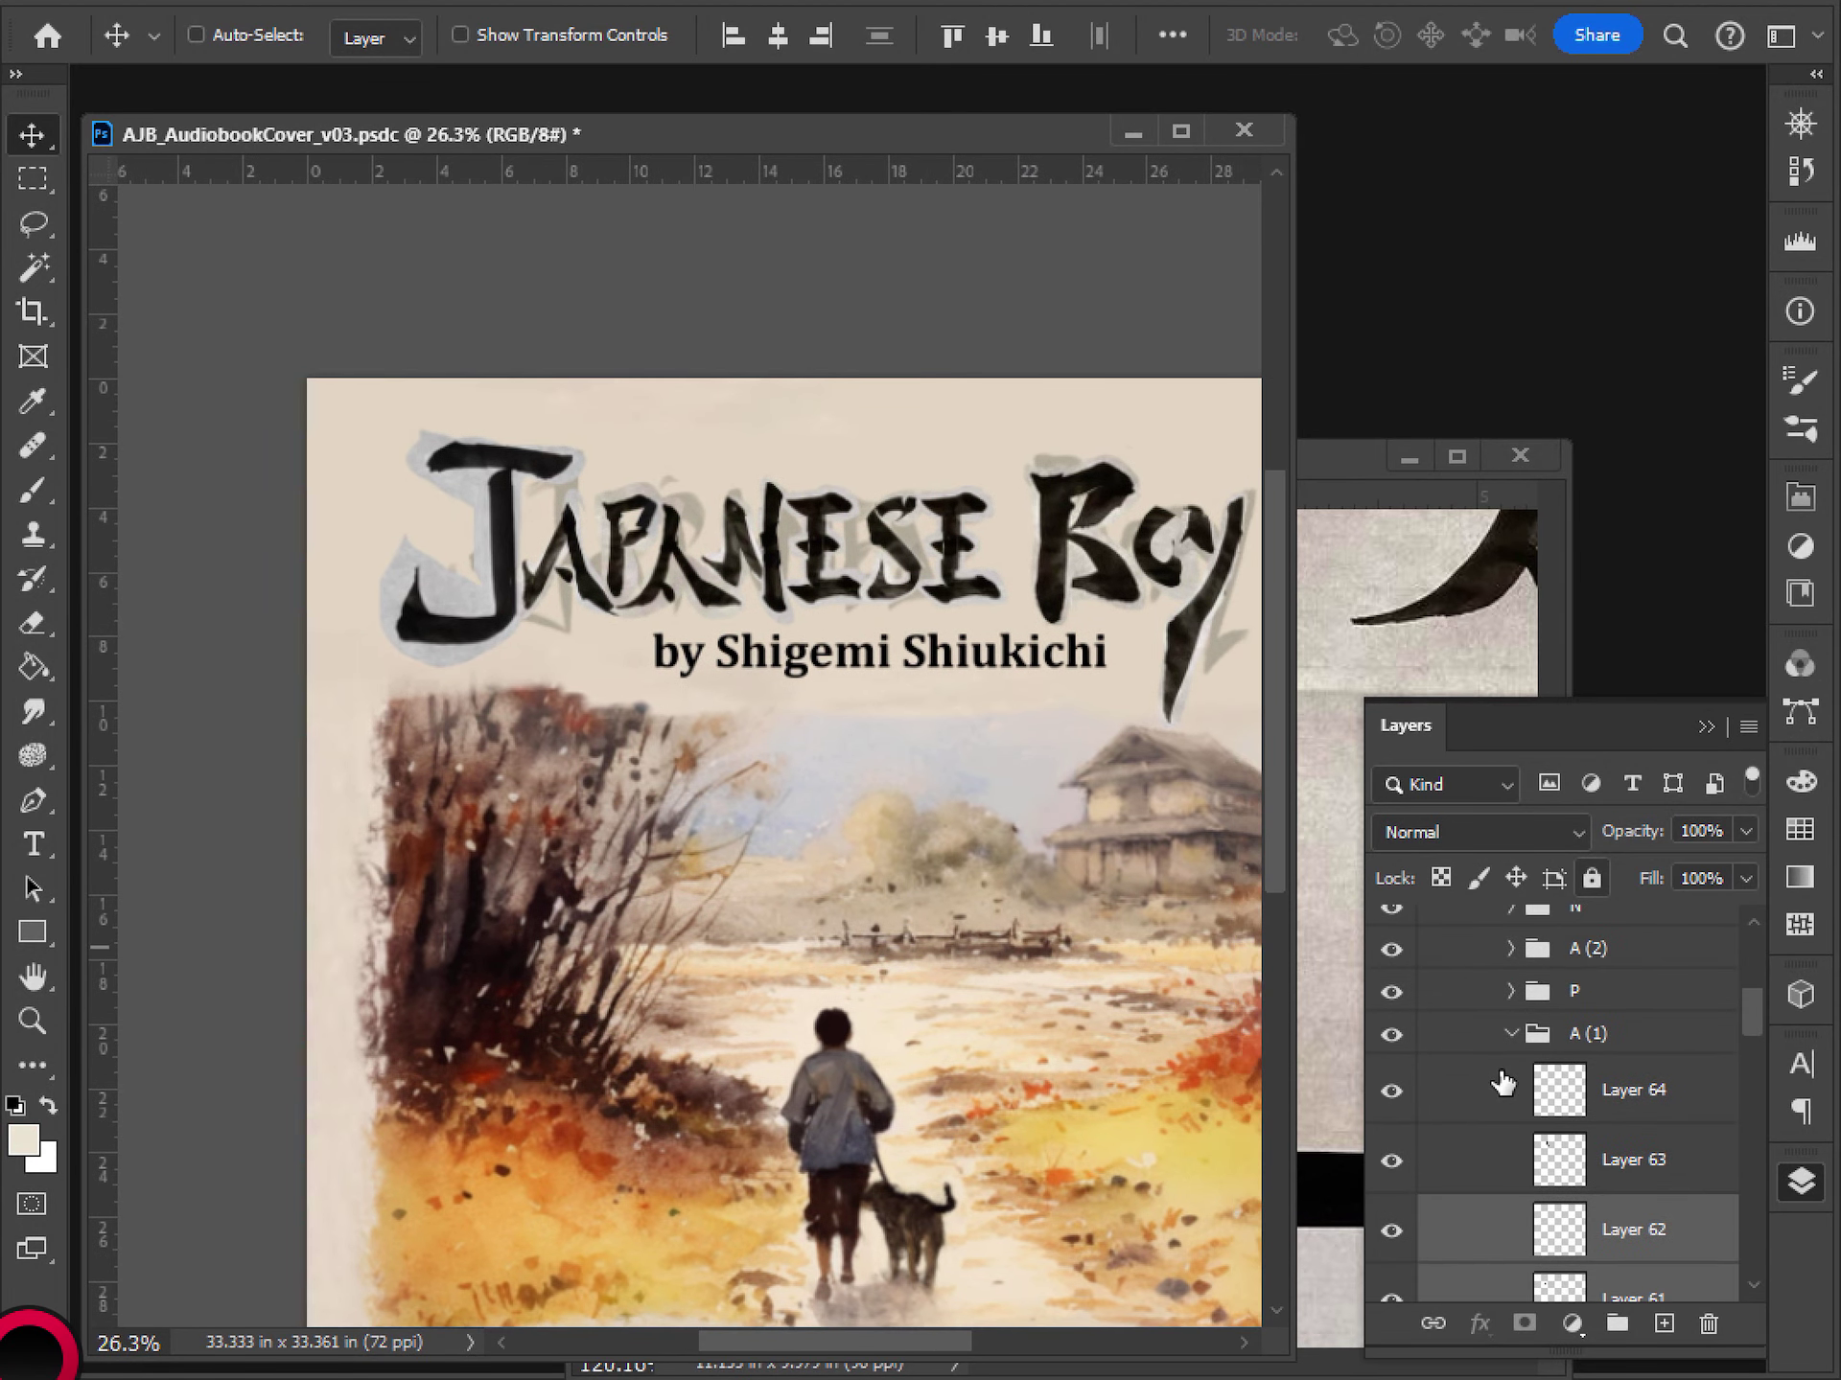
left_click(1391, 1036)
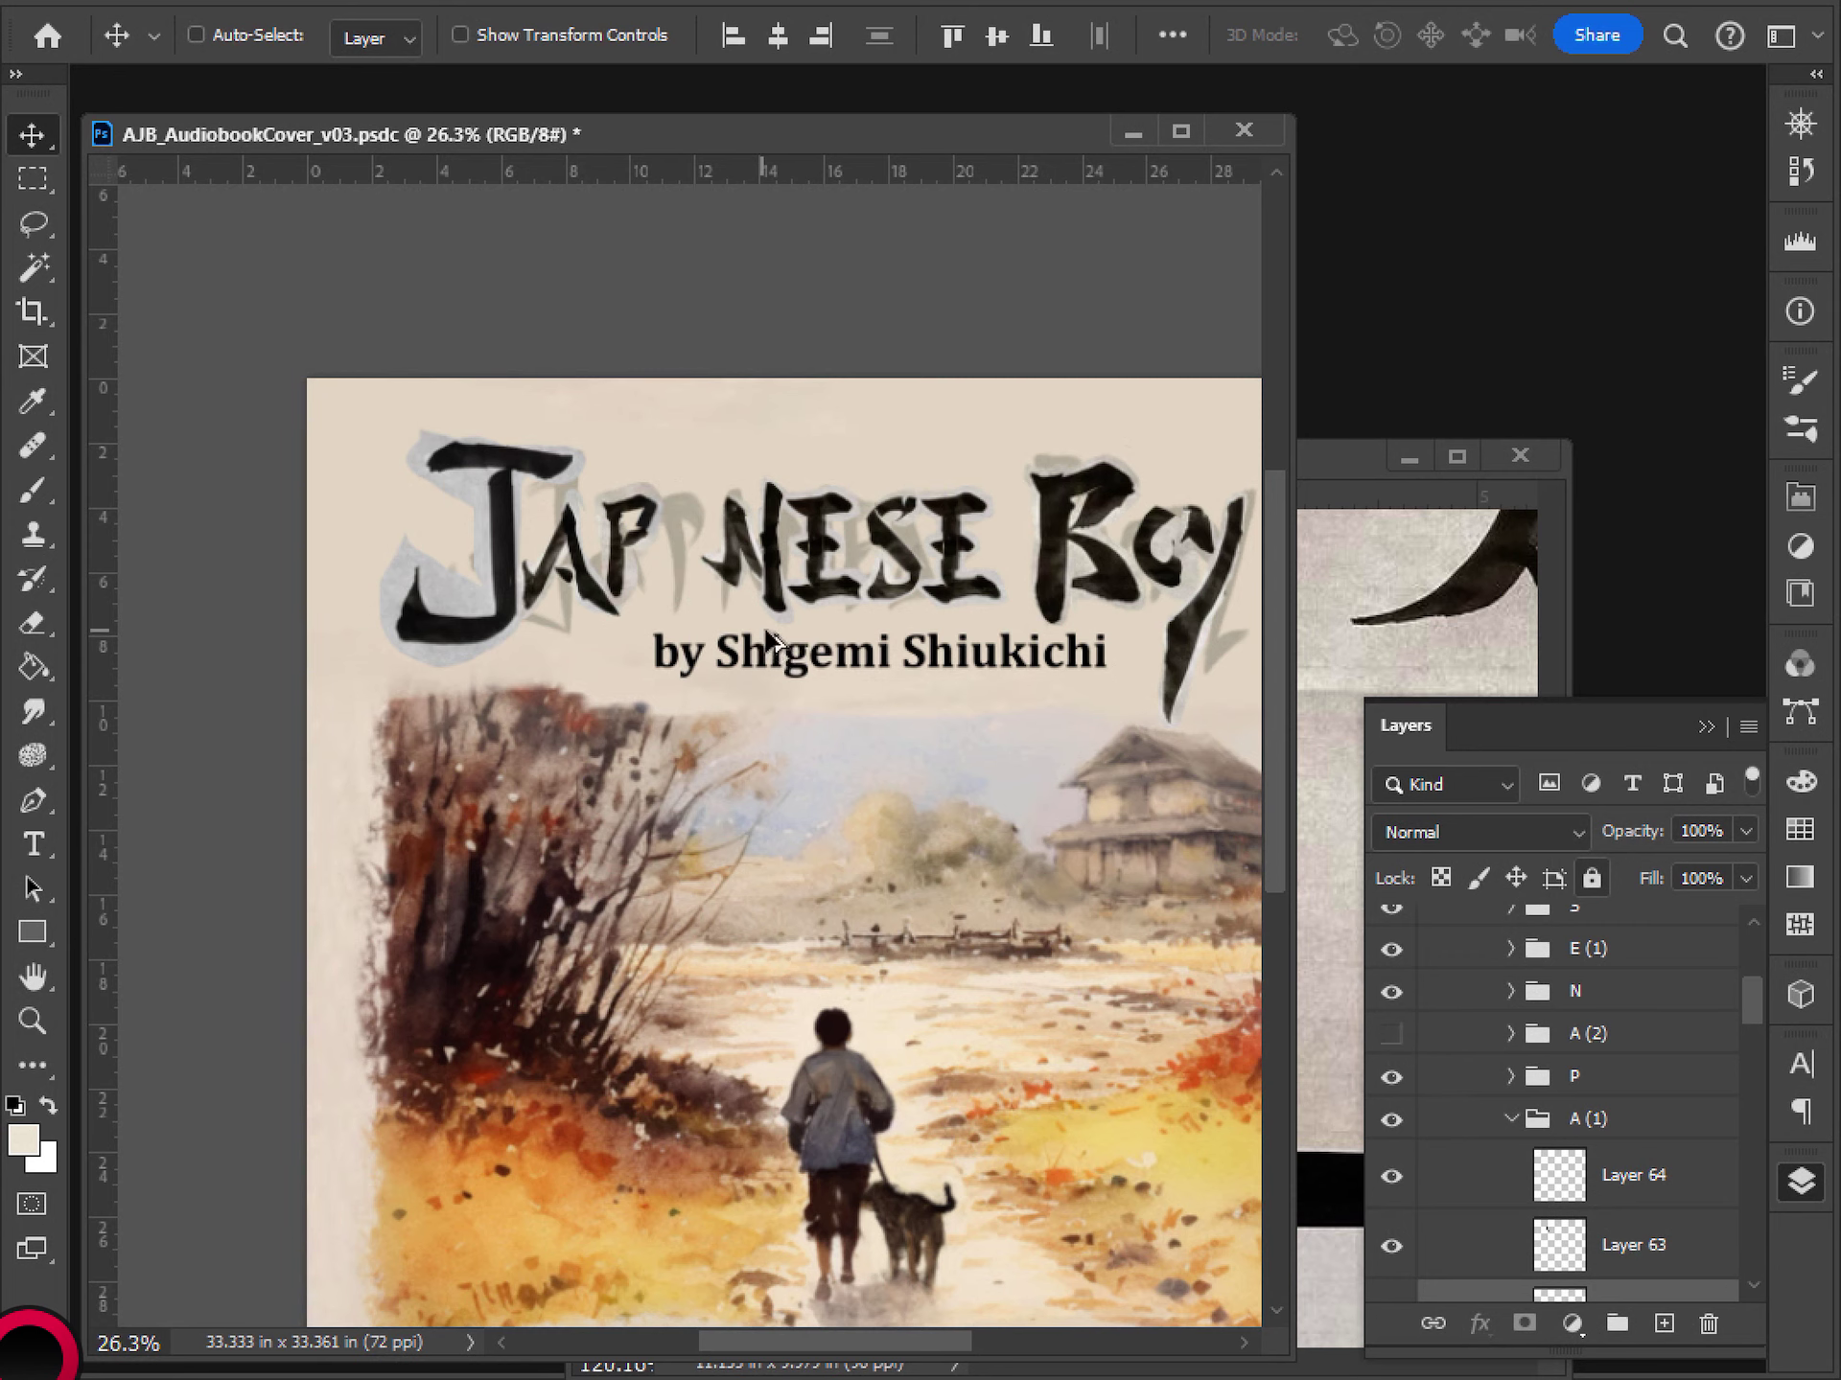
scroll(777, 671, "down", 5)
scroll(808, 714, "up", 4)
left_click_drag(580, 628, 578, 678)
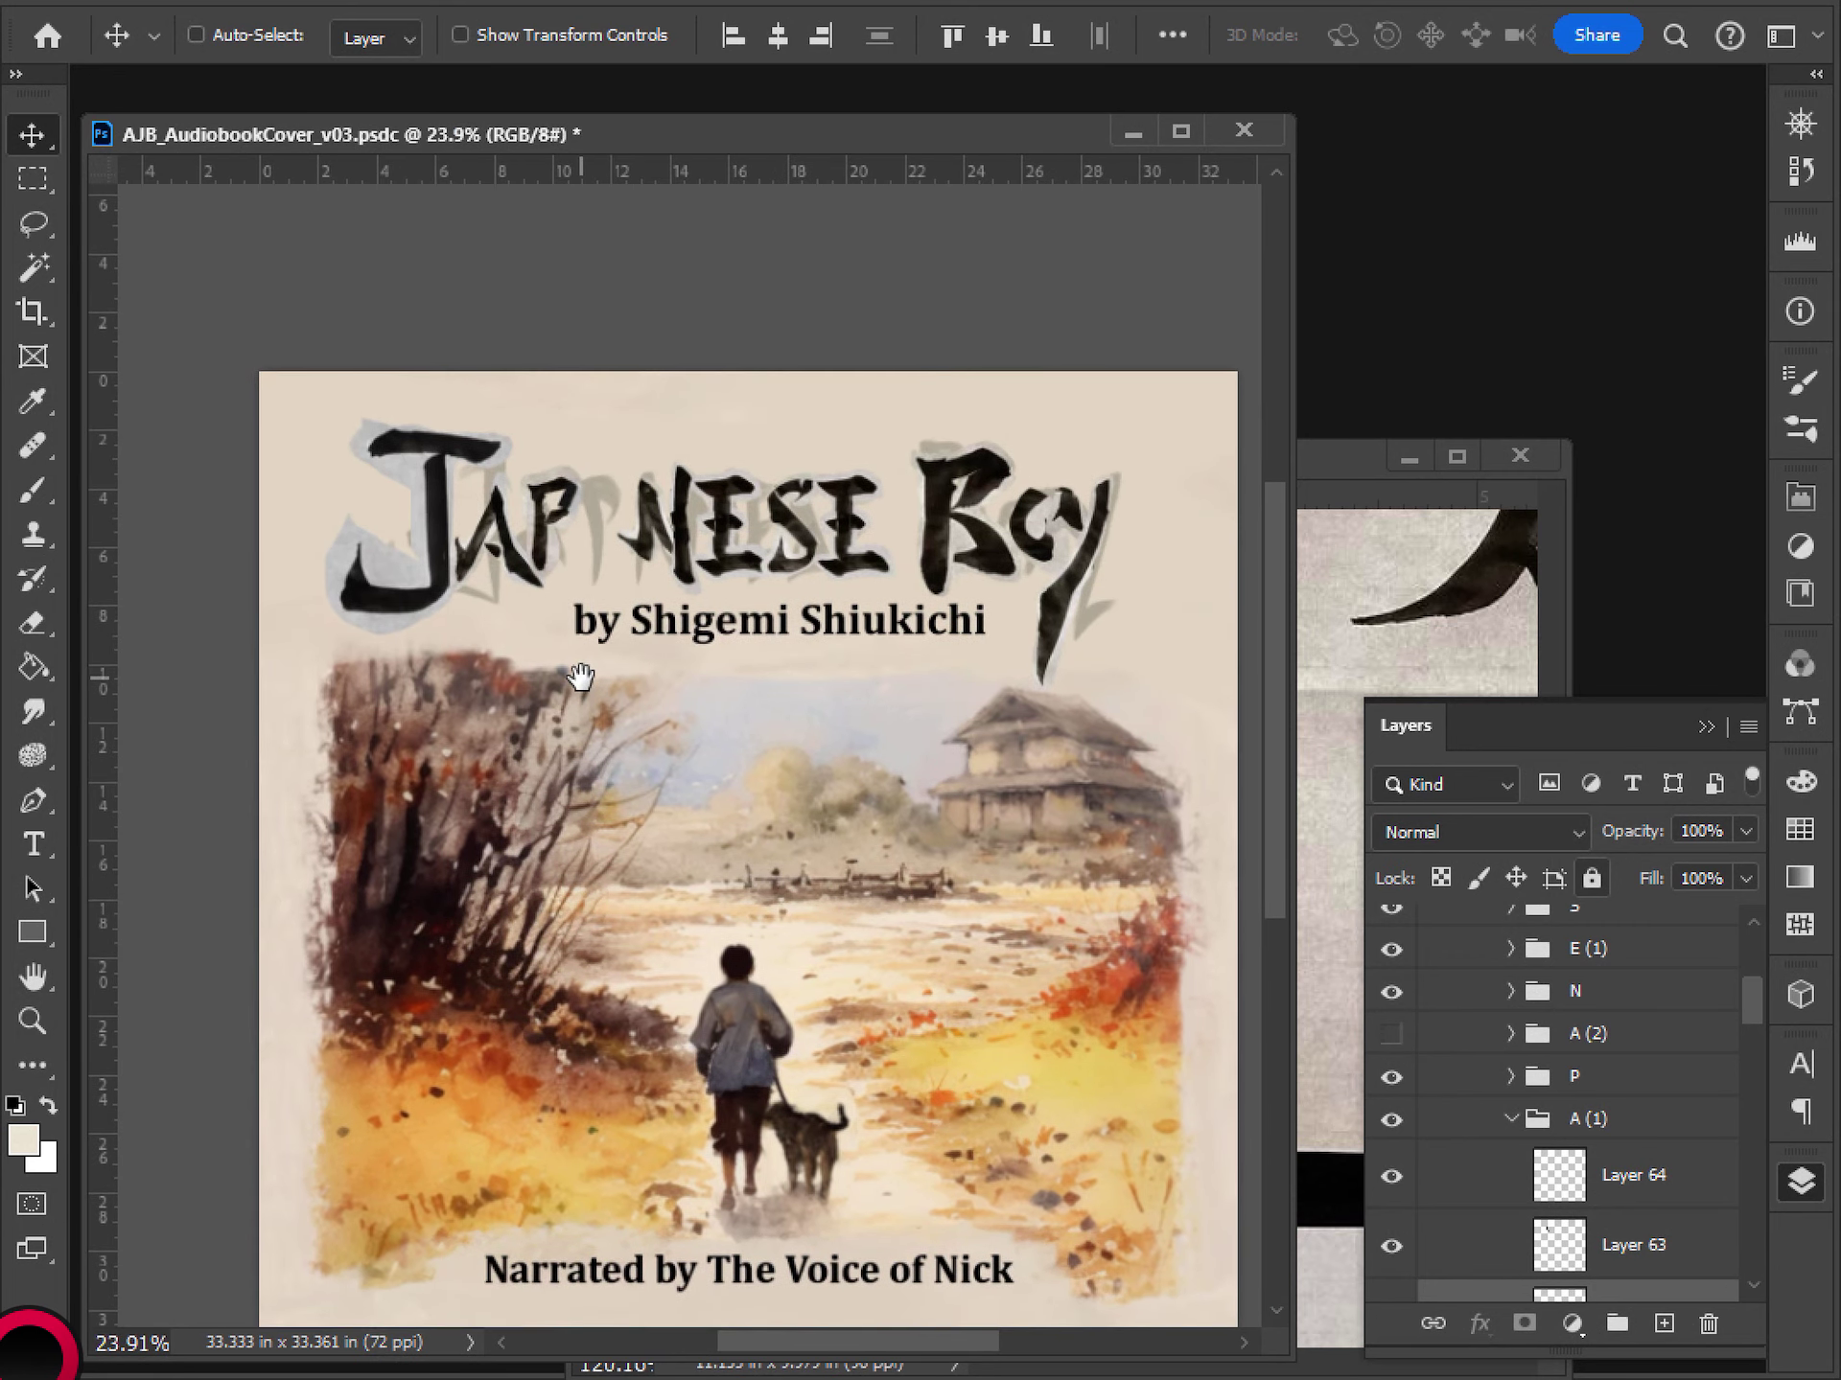
left_click(1392, 1036)
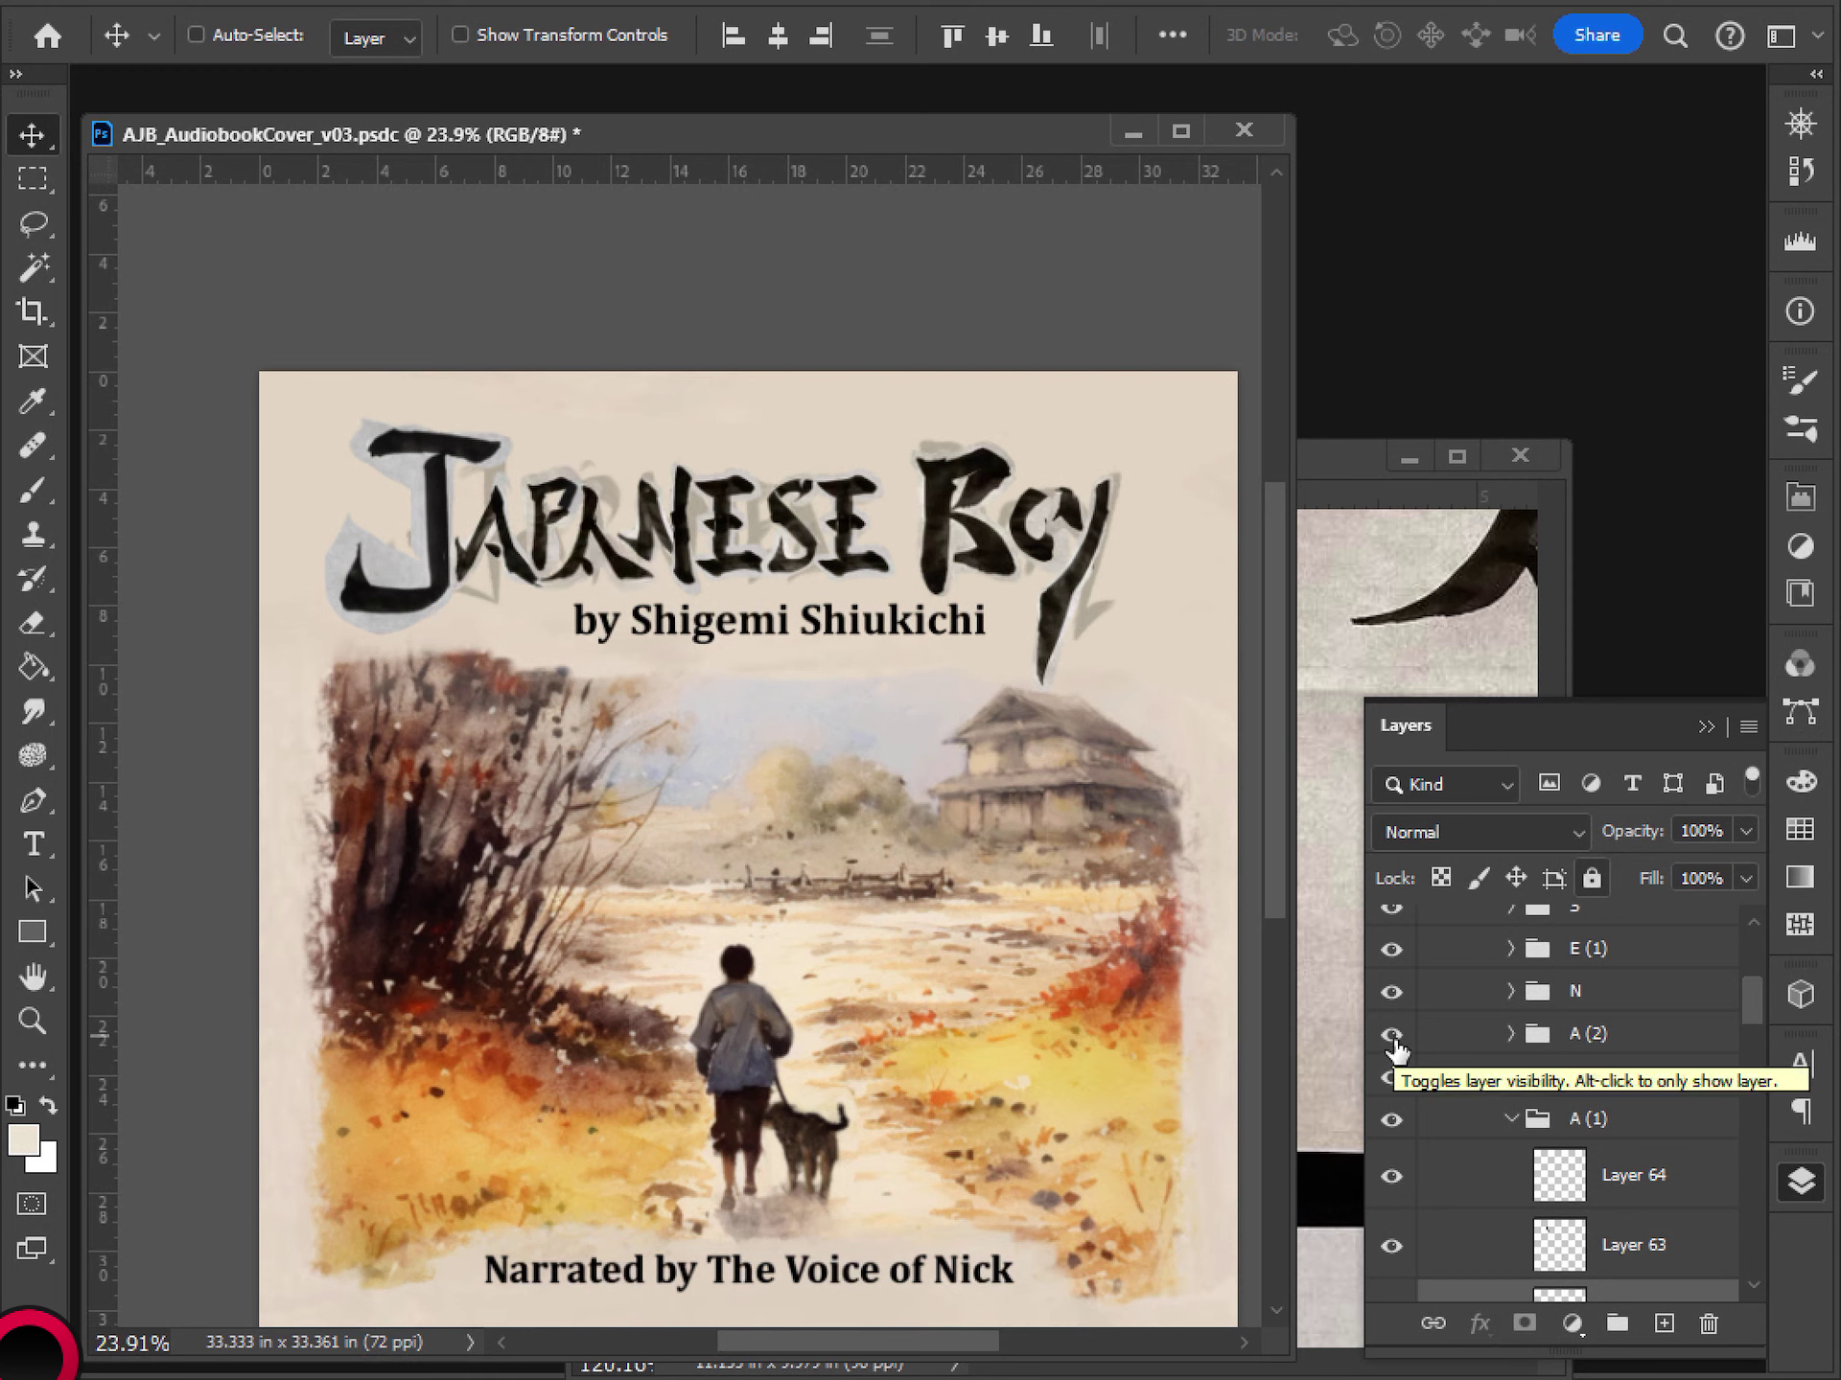
- Duplicate Layers 62 and 61 from the first A into the A (2) group
left_click(1592, 1036)
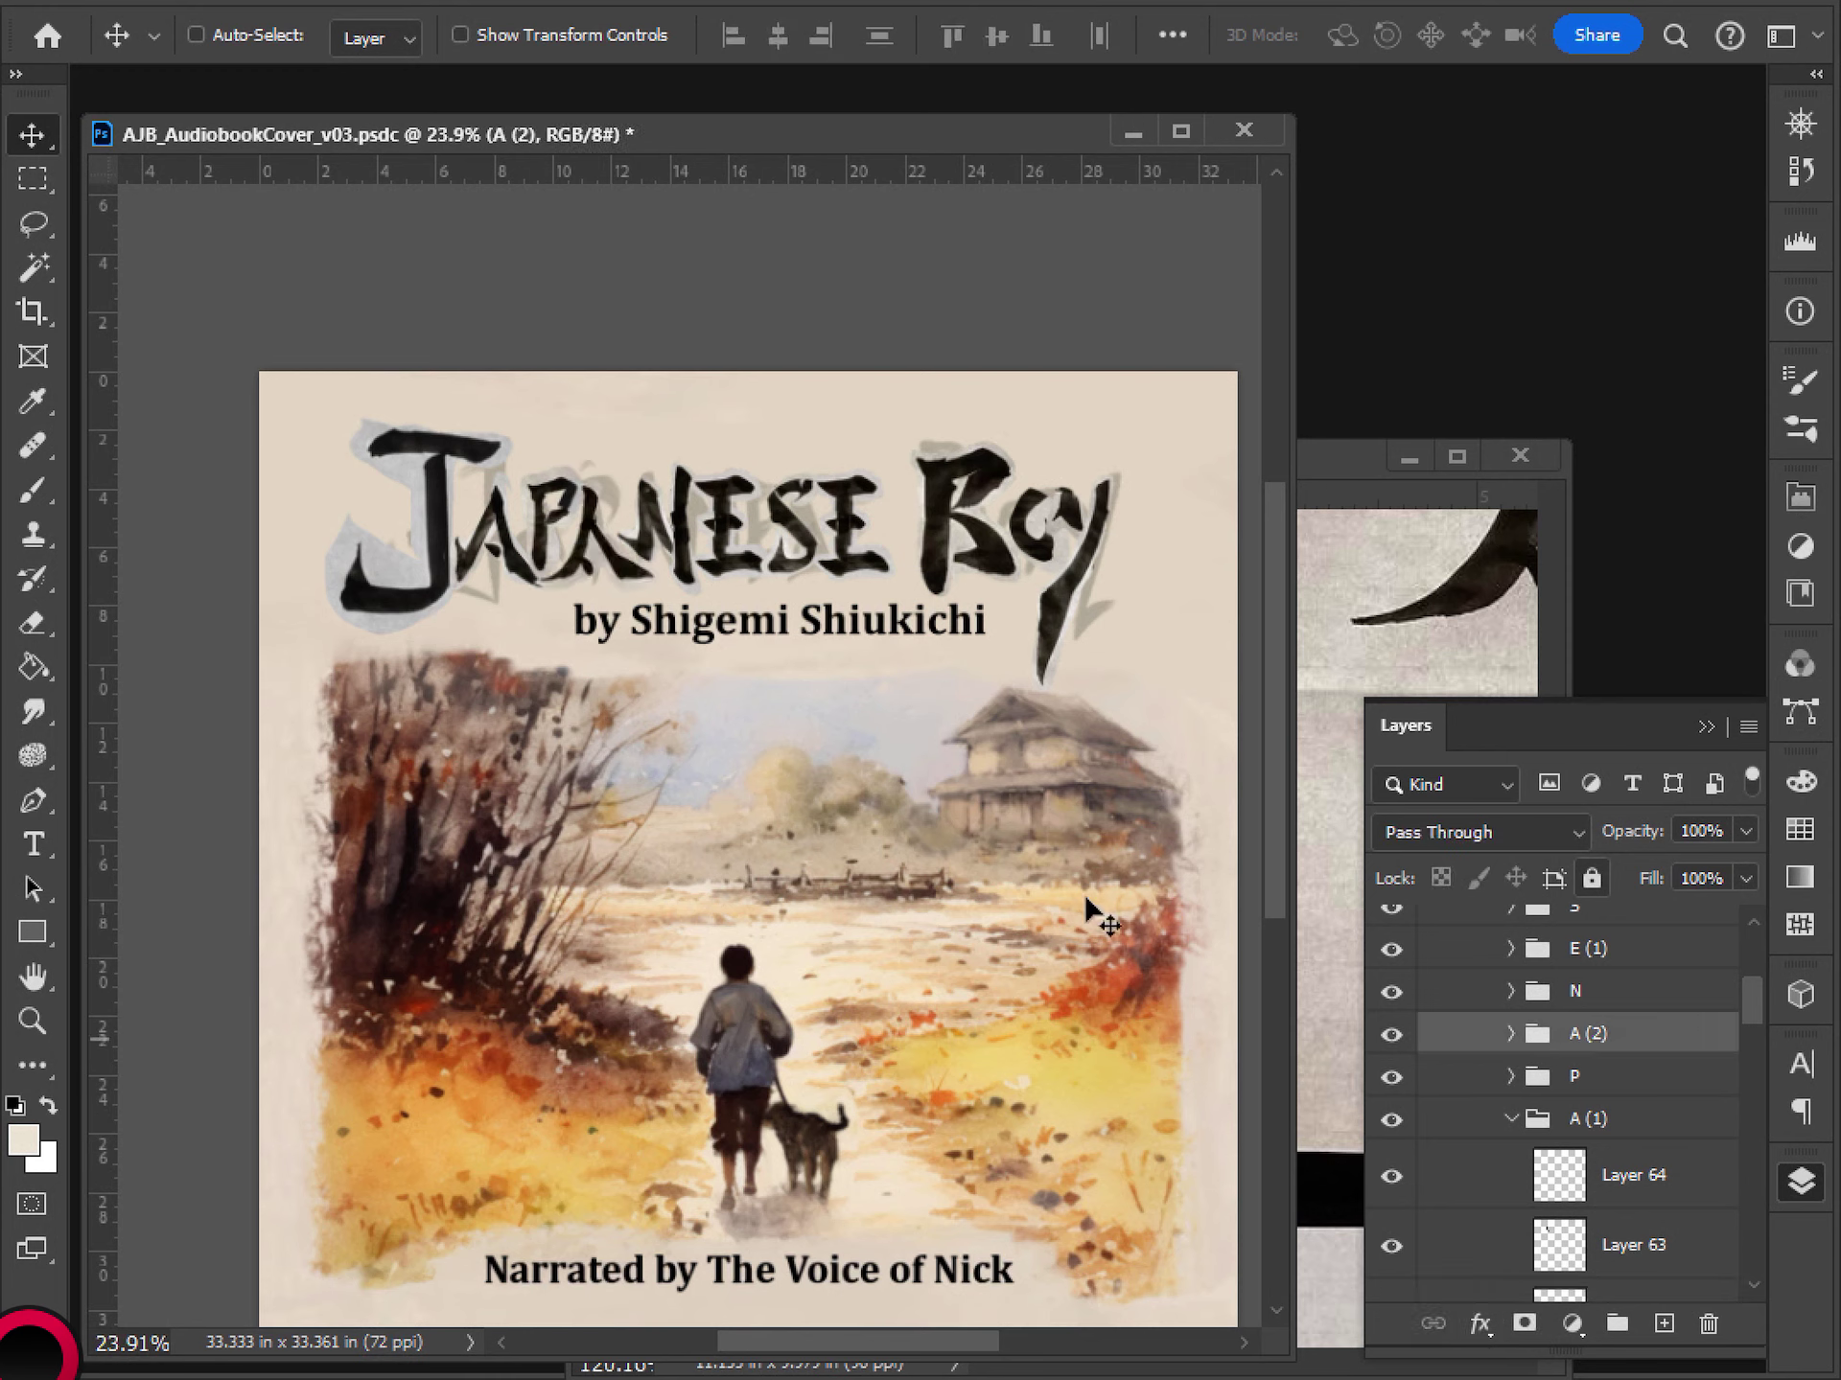
left_click(1524, 1035)
scroll(608, 642, "up", 3)
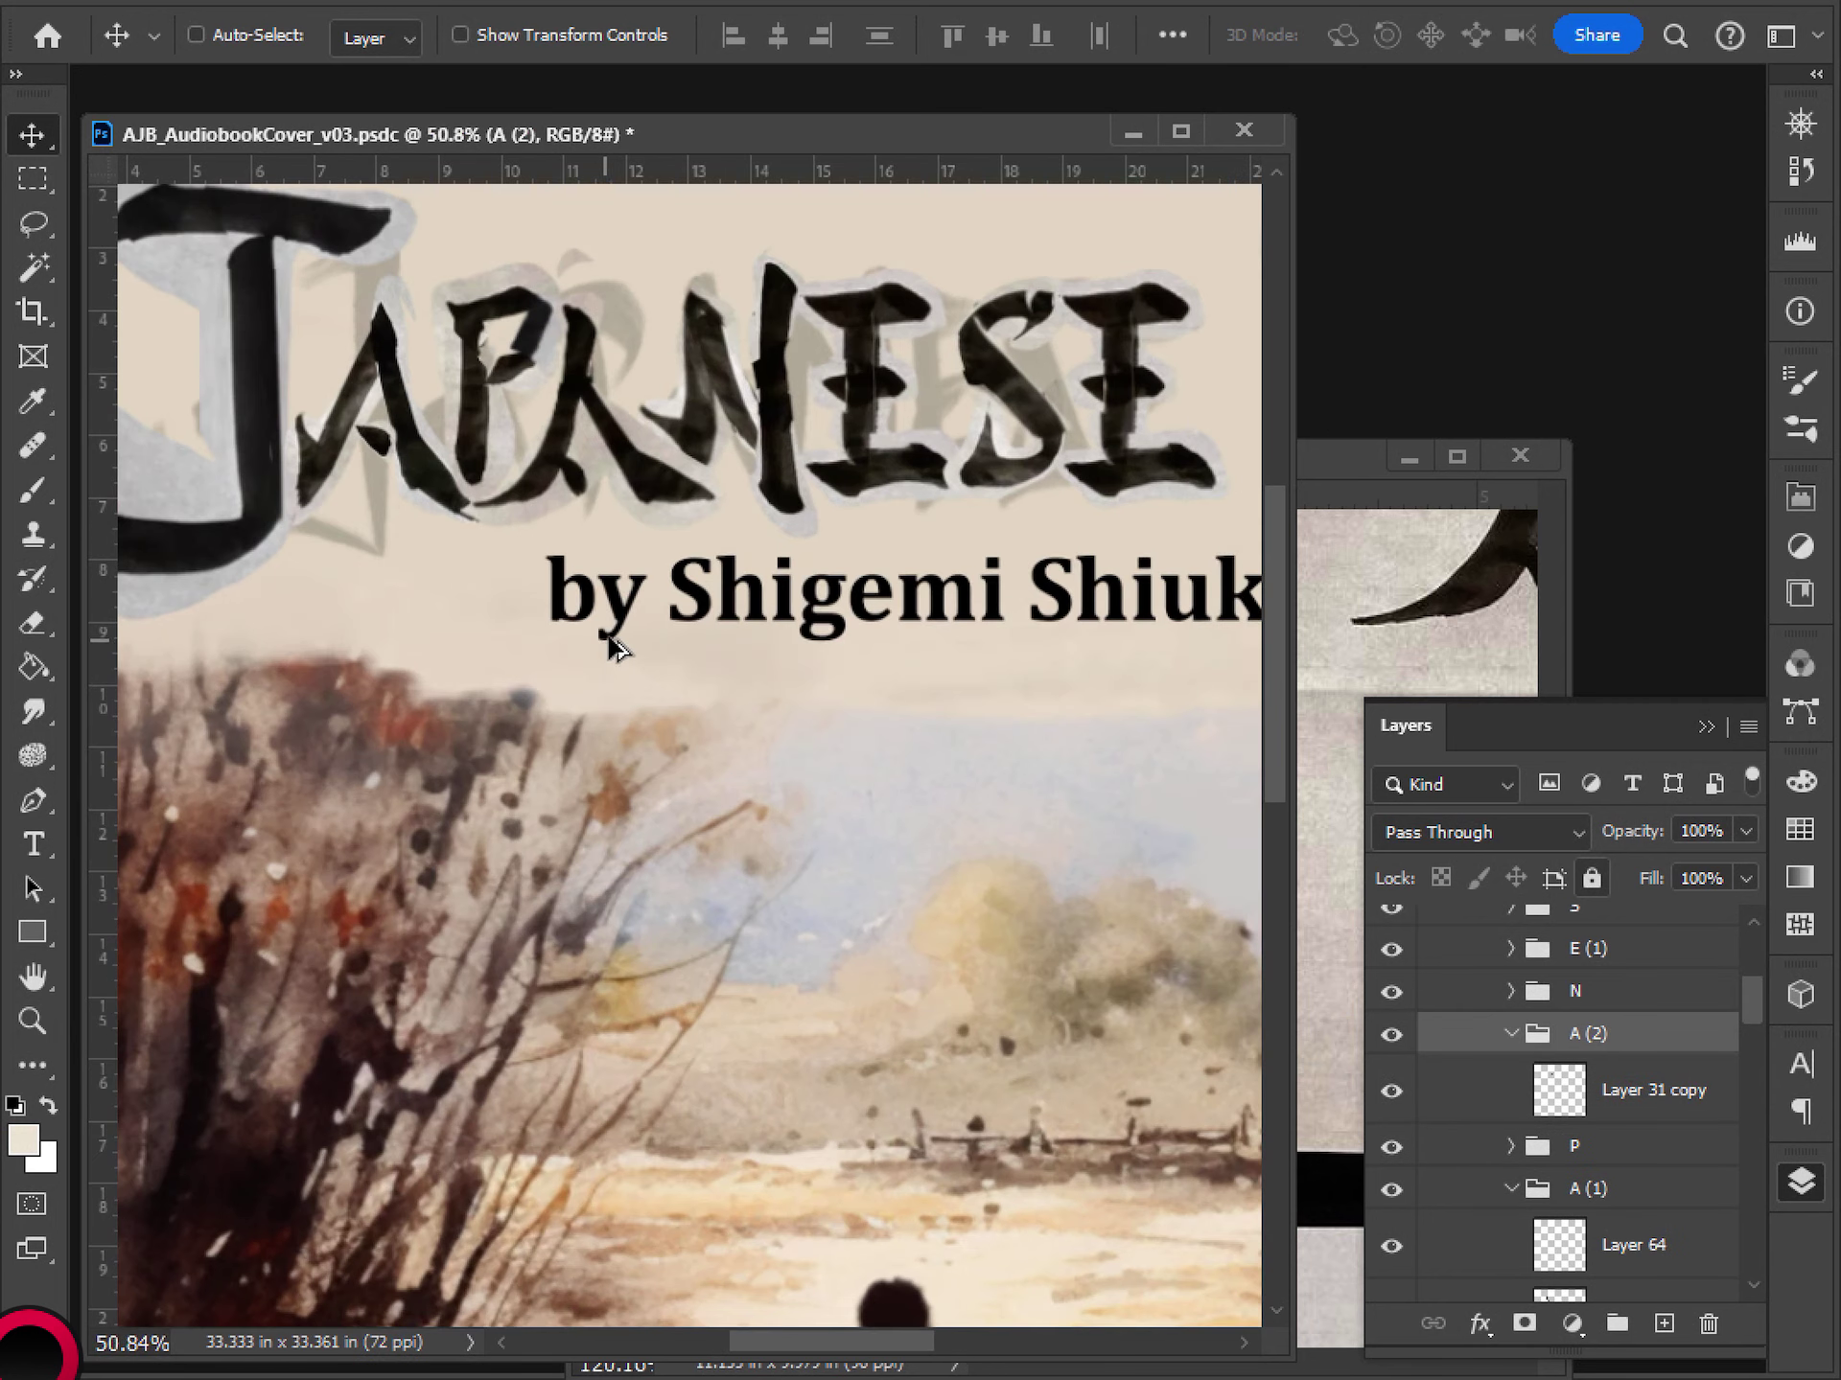
left_click_drag(684, 538, 648, 649)
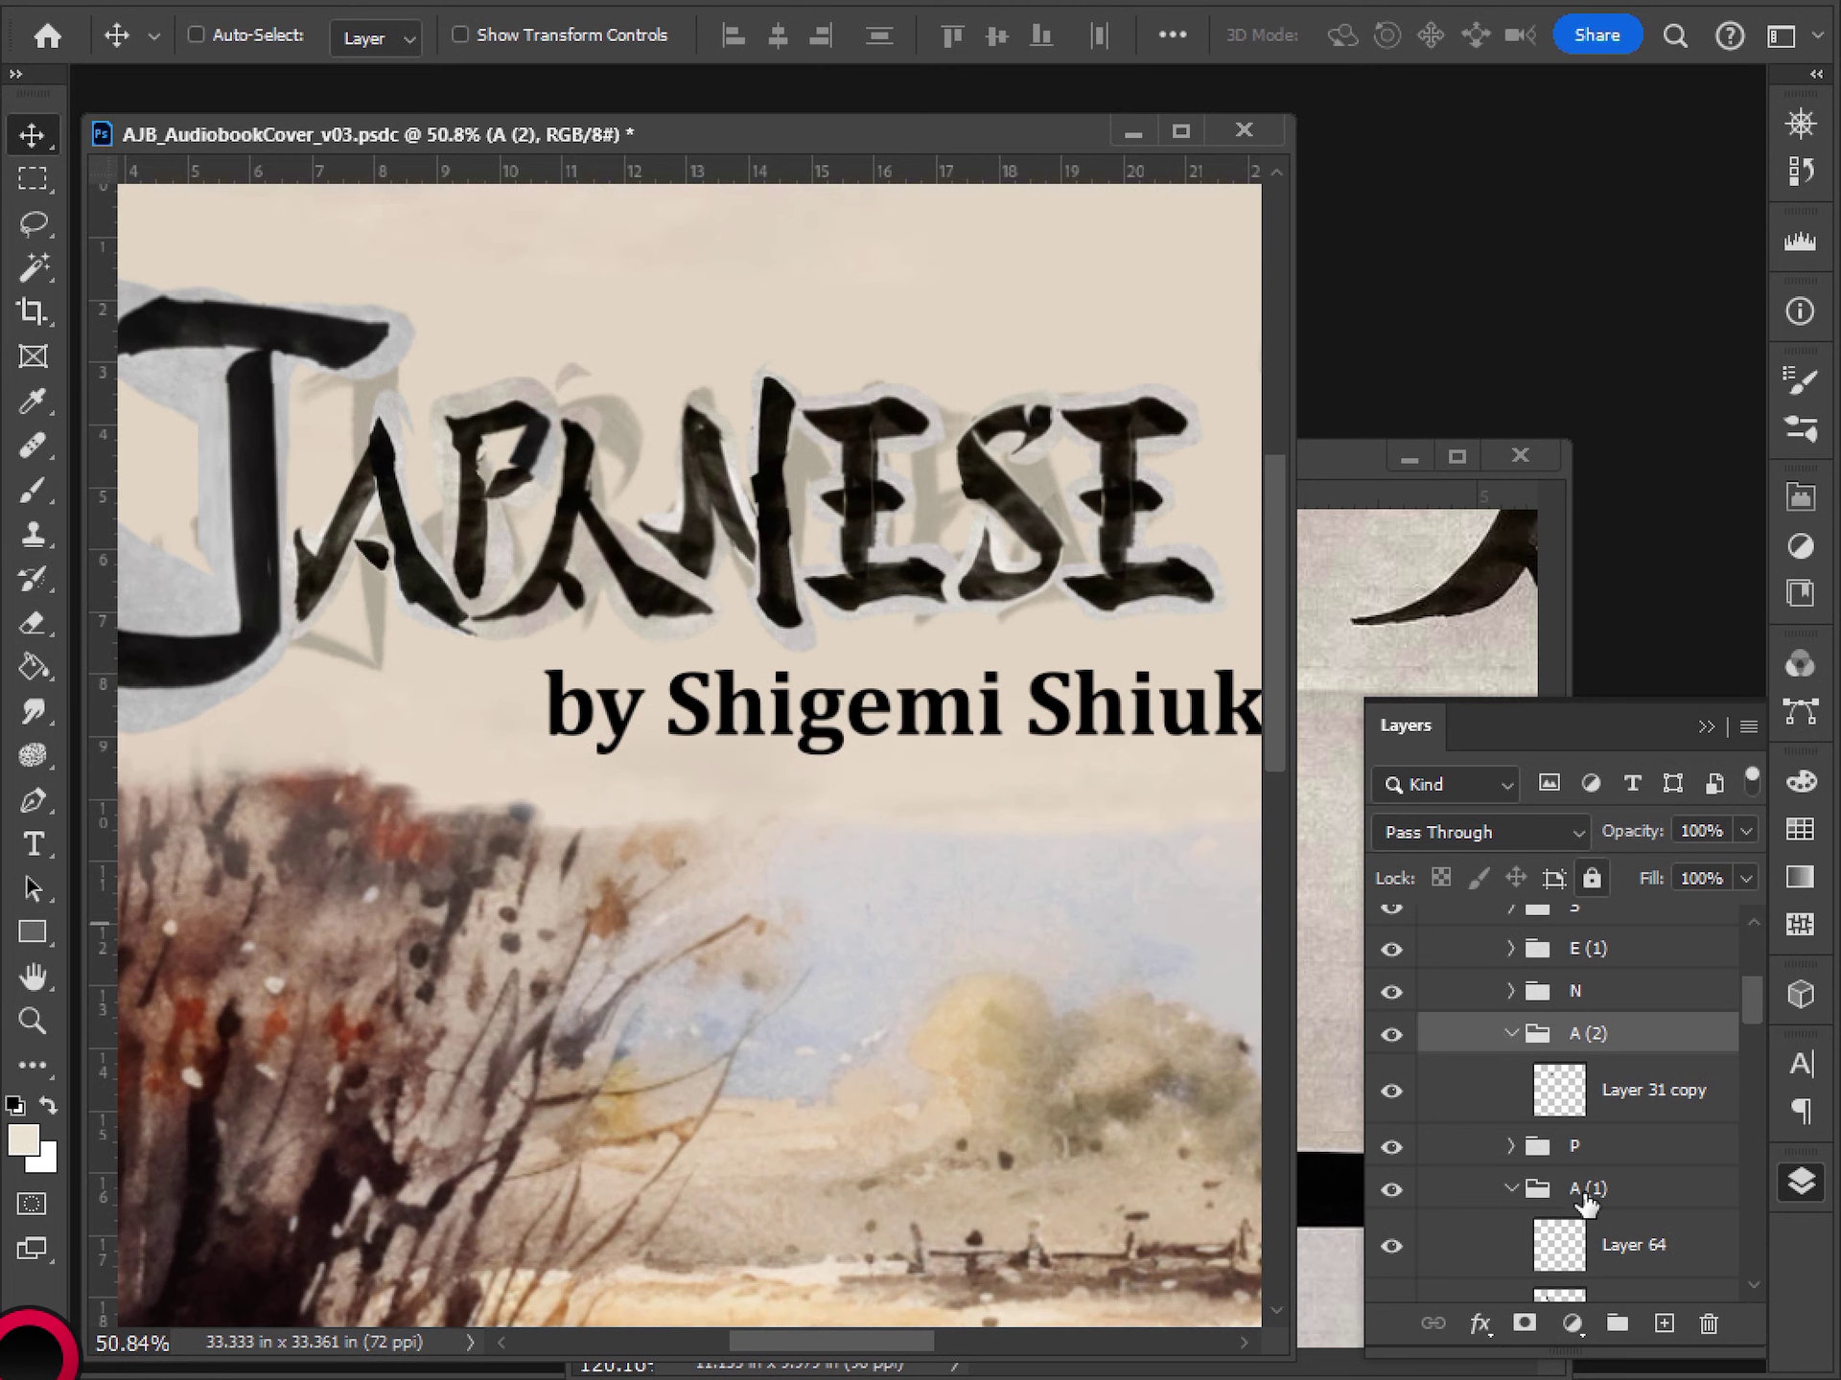
scroll(1589, 1198, "down", 3)
left_click(1587, 1079)
left_click(1587, 1160)
left_click(1620, 1237)
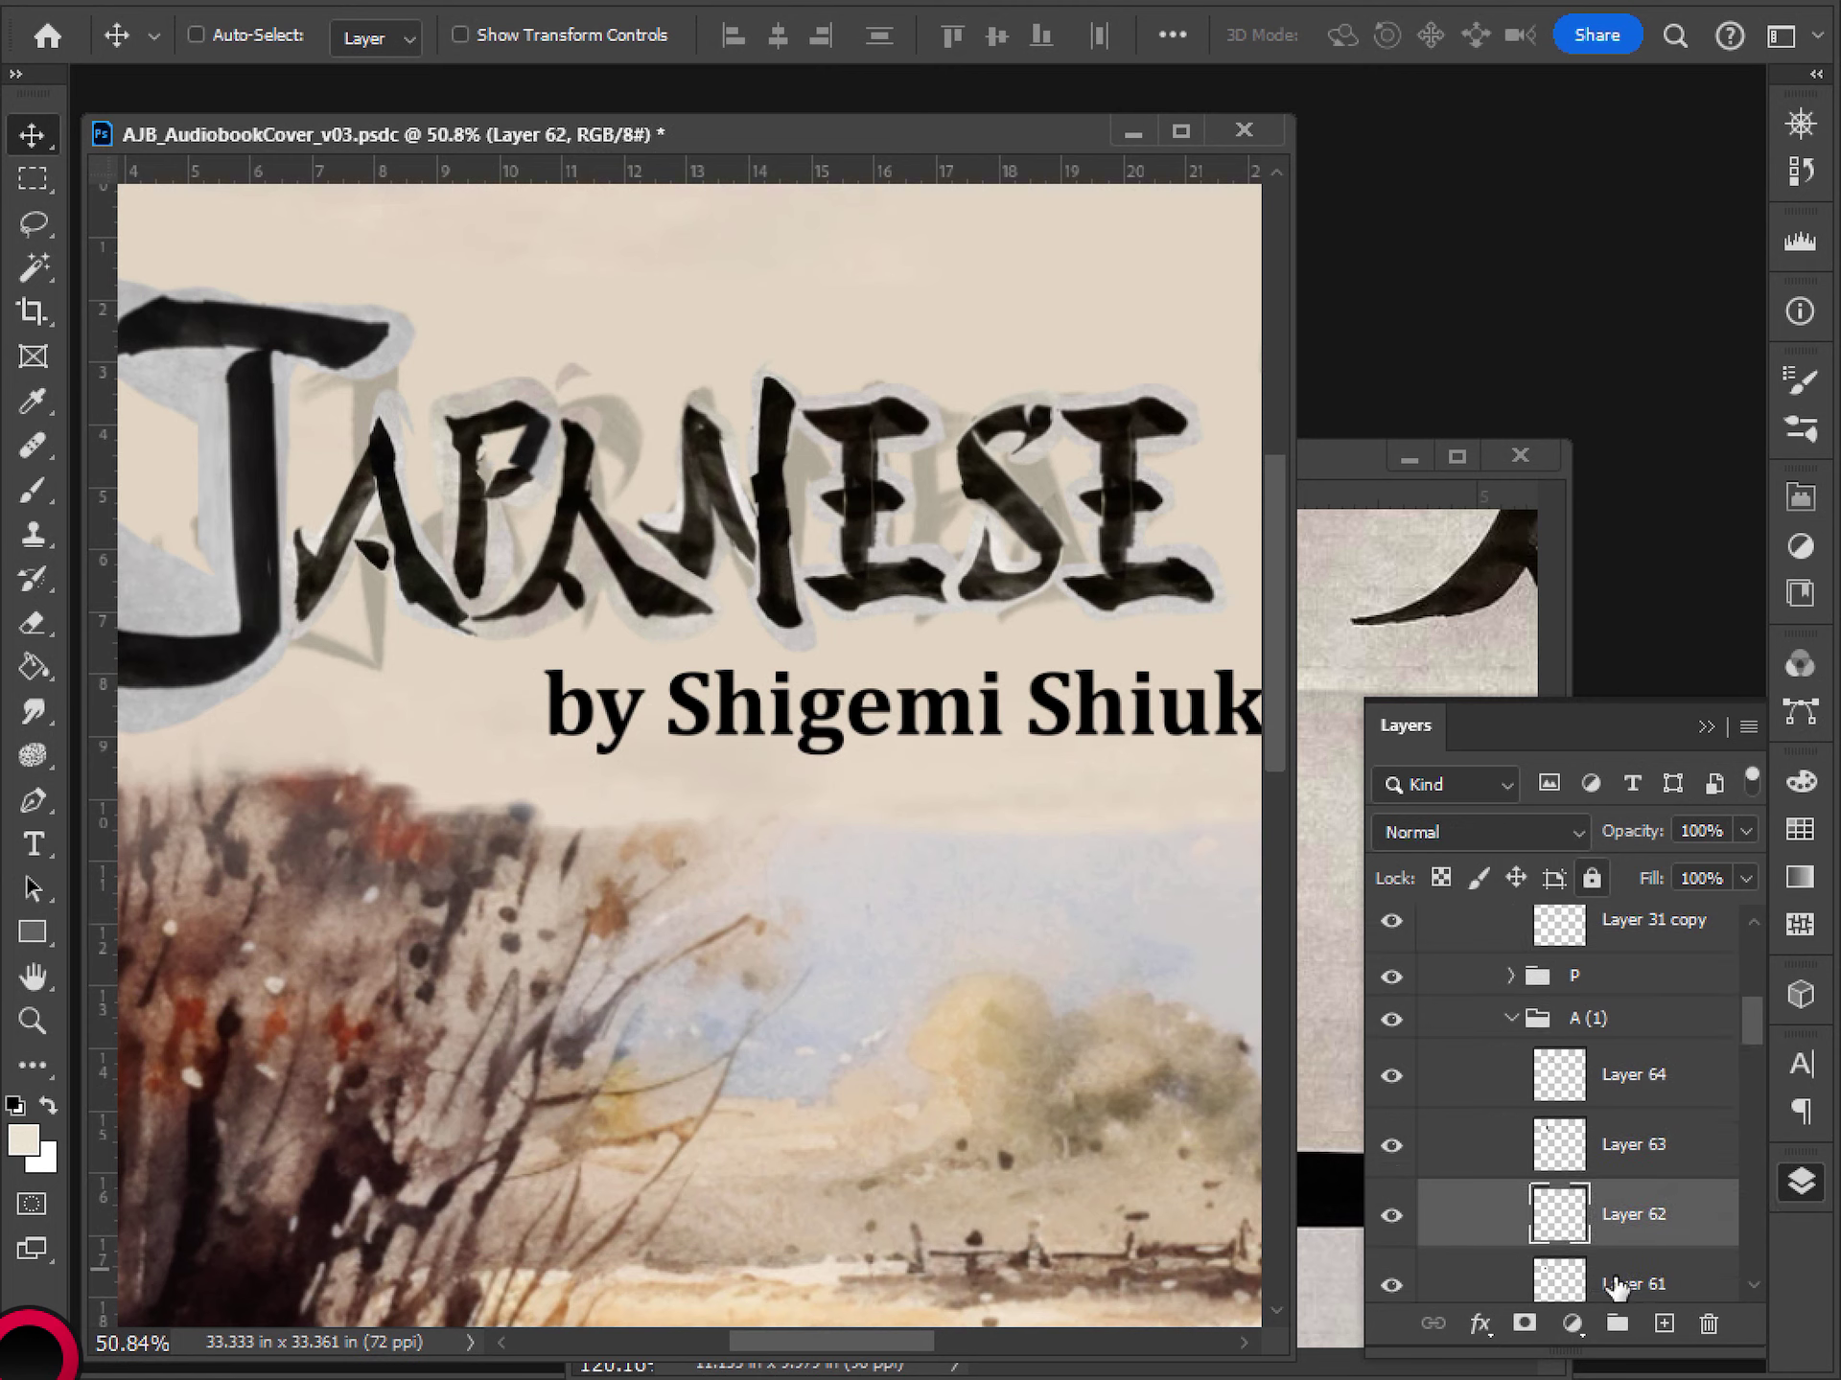
left_click(1620, 1284, "shift")
left_click_drag(1620, 1284, 1639, 955)
scroll(1591, 1071, "up", 3)
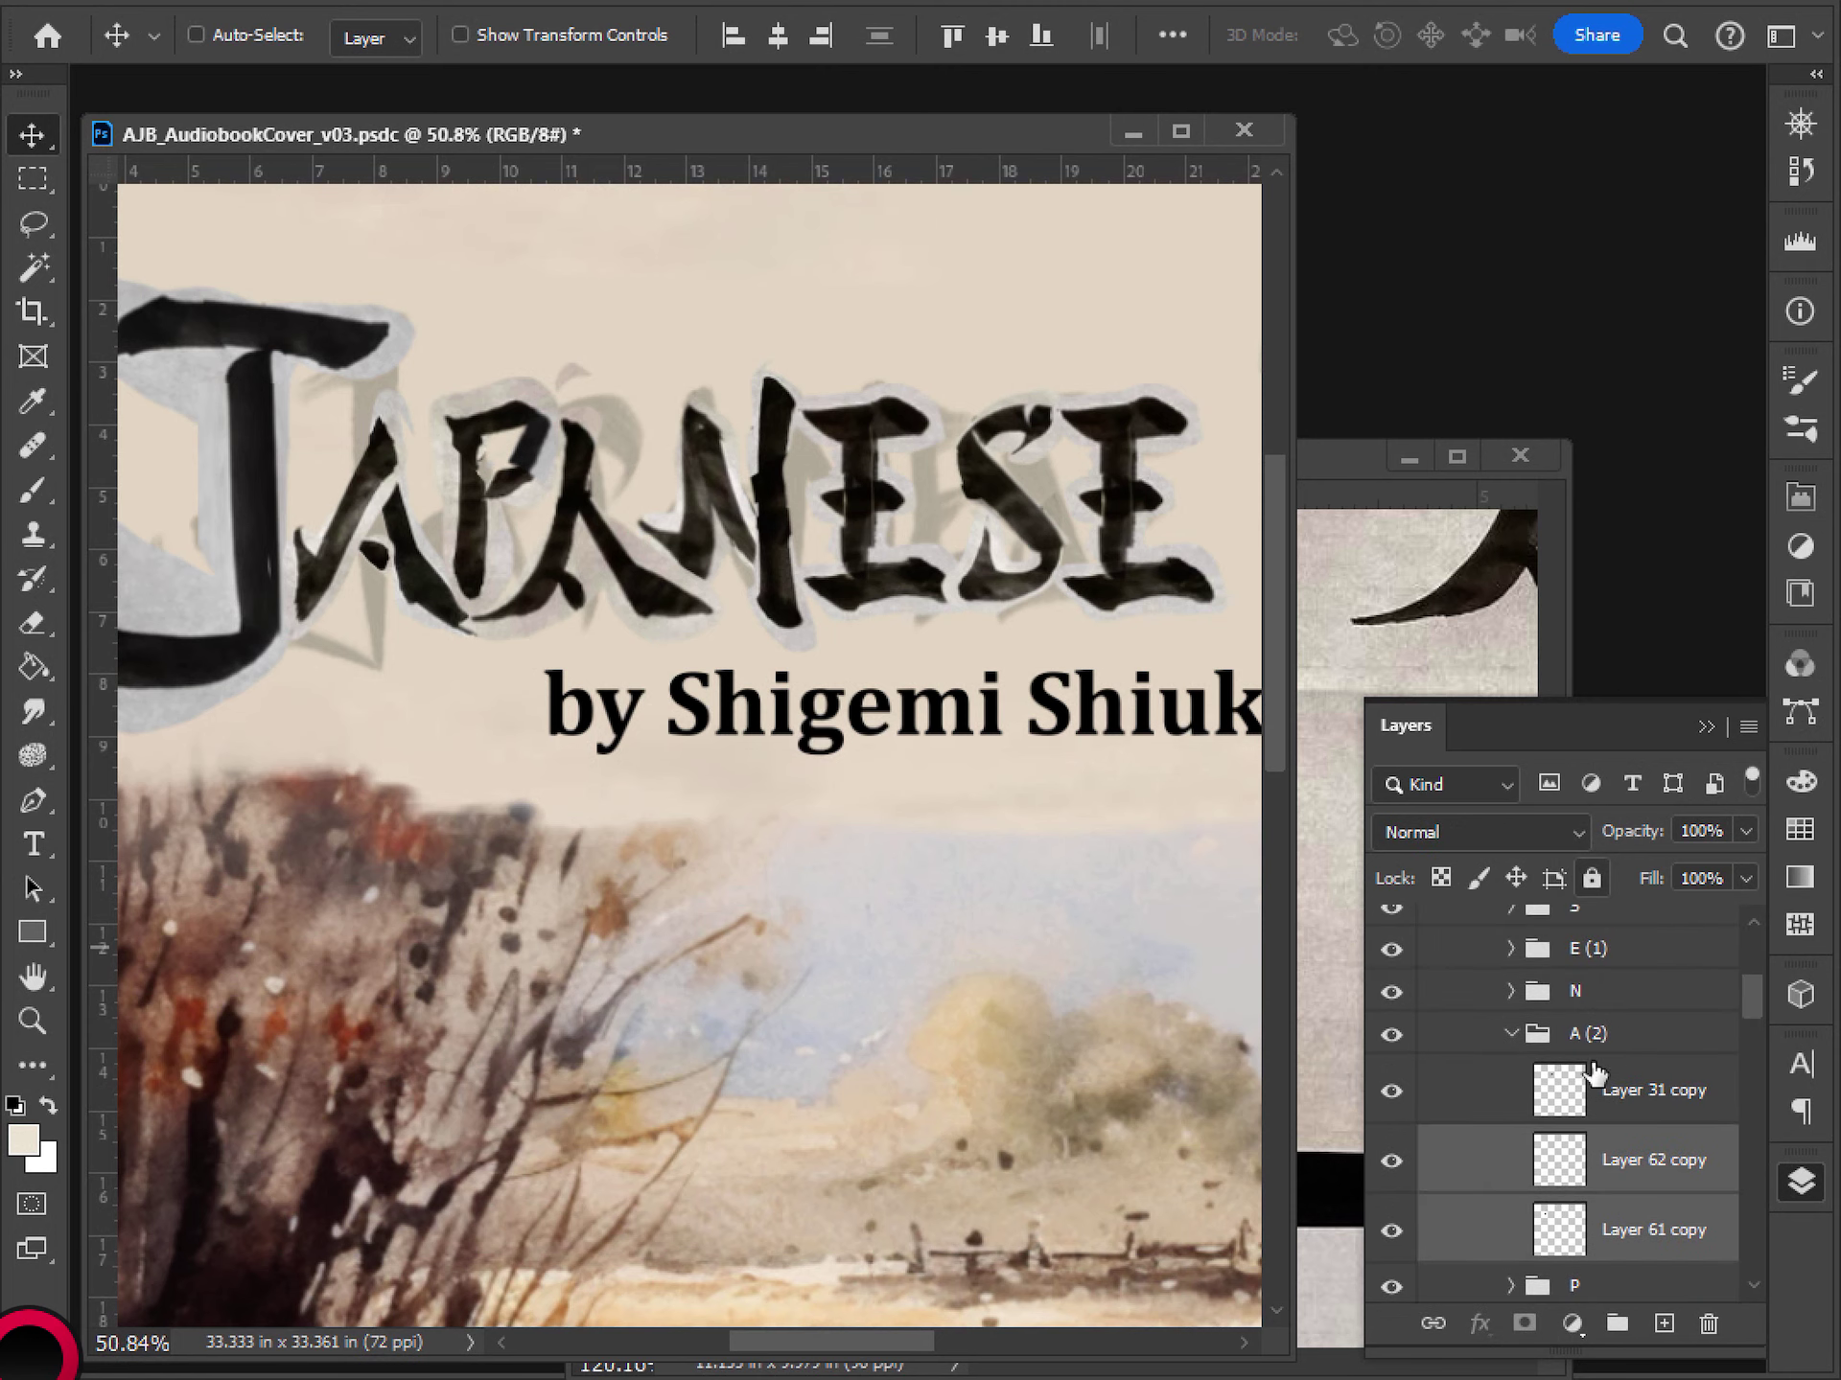
- Reorder Layer 62 copy and Layer 61 copy above Layer 31 copy in the A (2) group
left_click(1392, 1098)
left_click(1392, 1098)
left_click(1594, 1109)
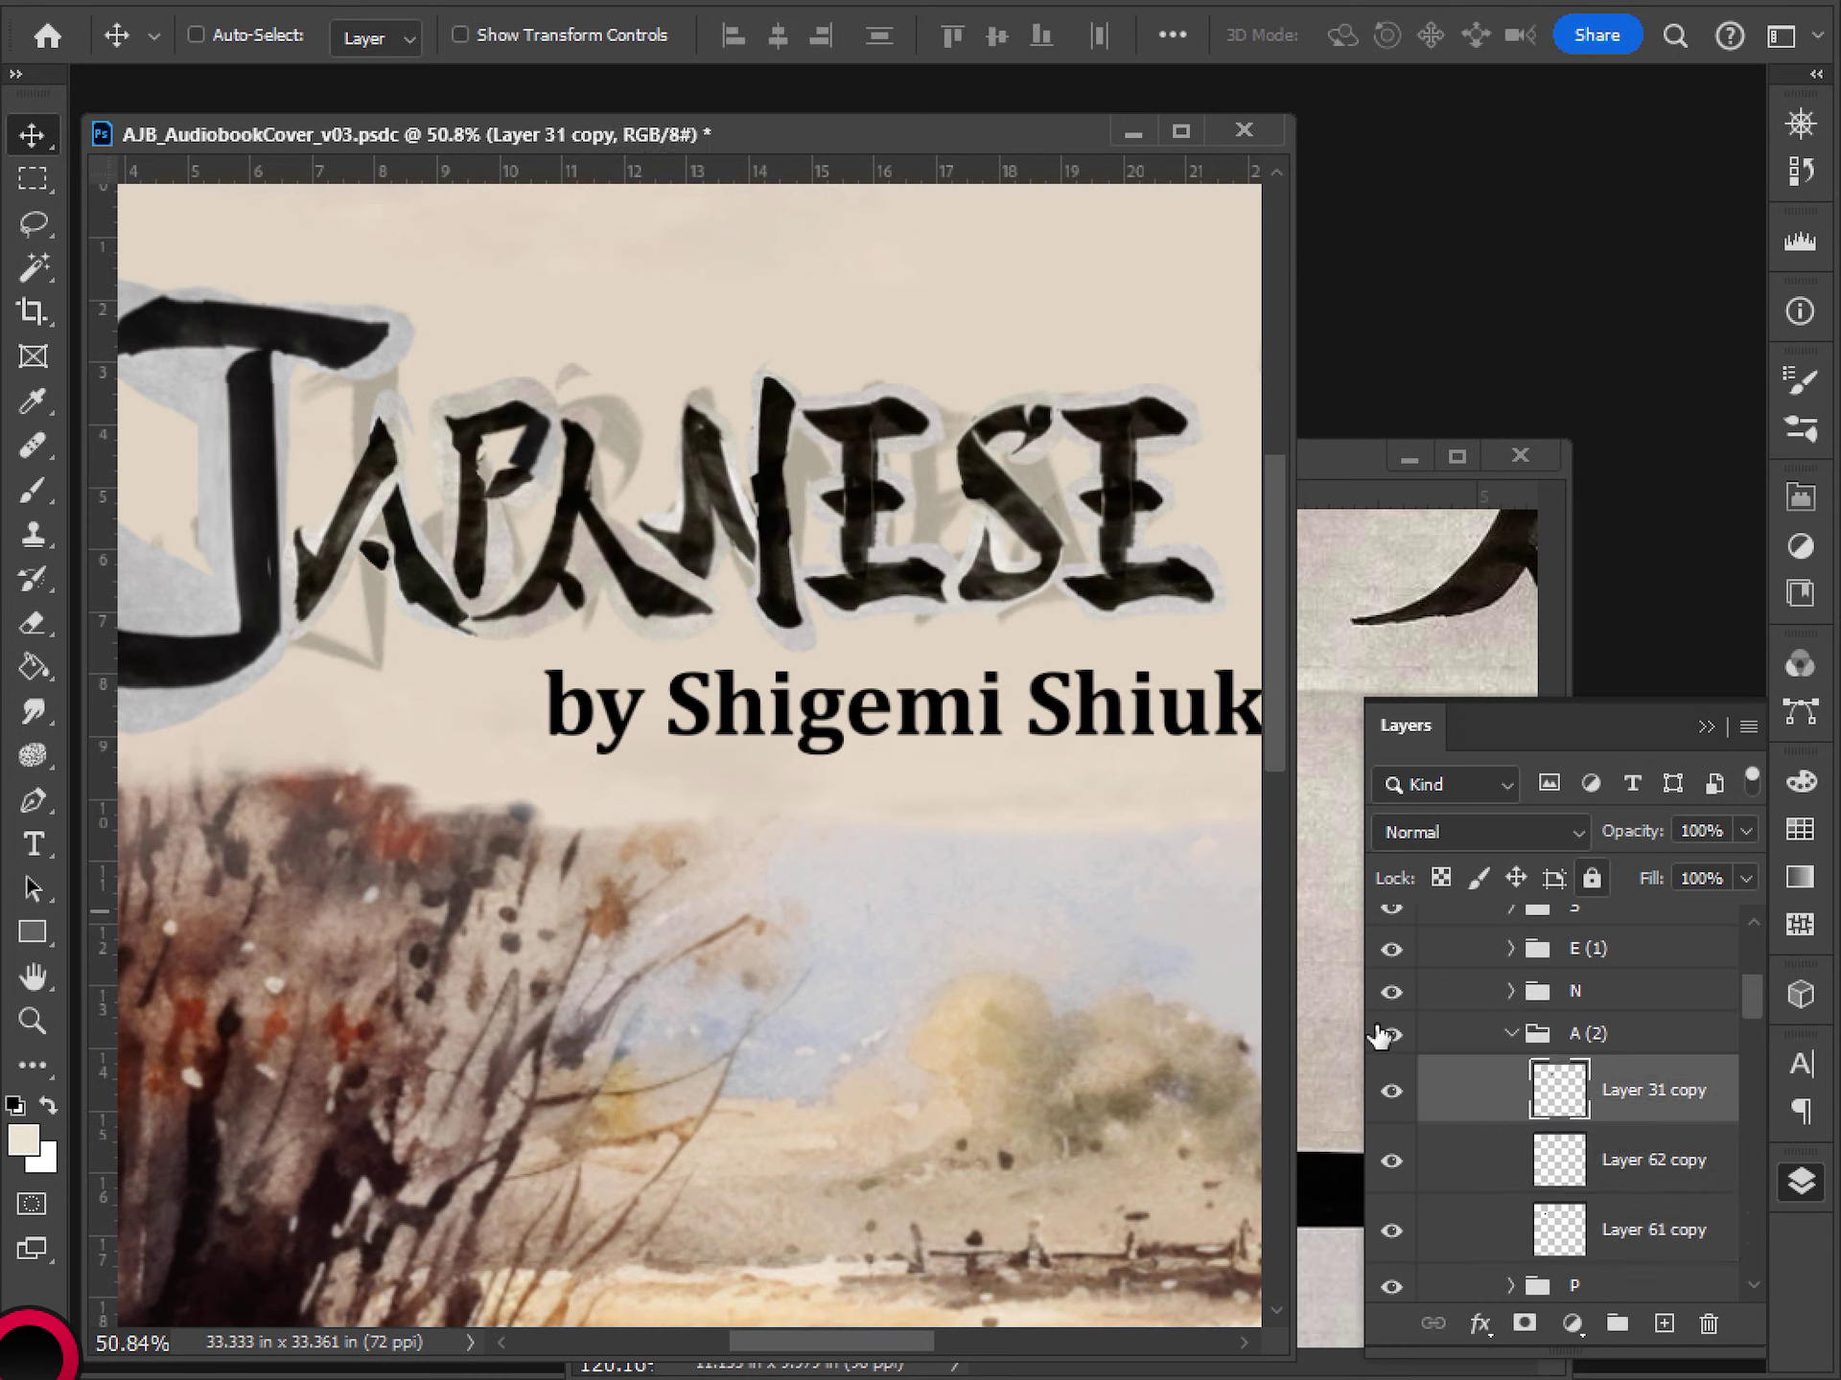
left_click(1599, 1160)
left_click(1583, 1232, "shift")
left_click_drag(1596, 1150, 1607, 1061)
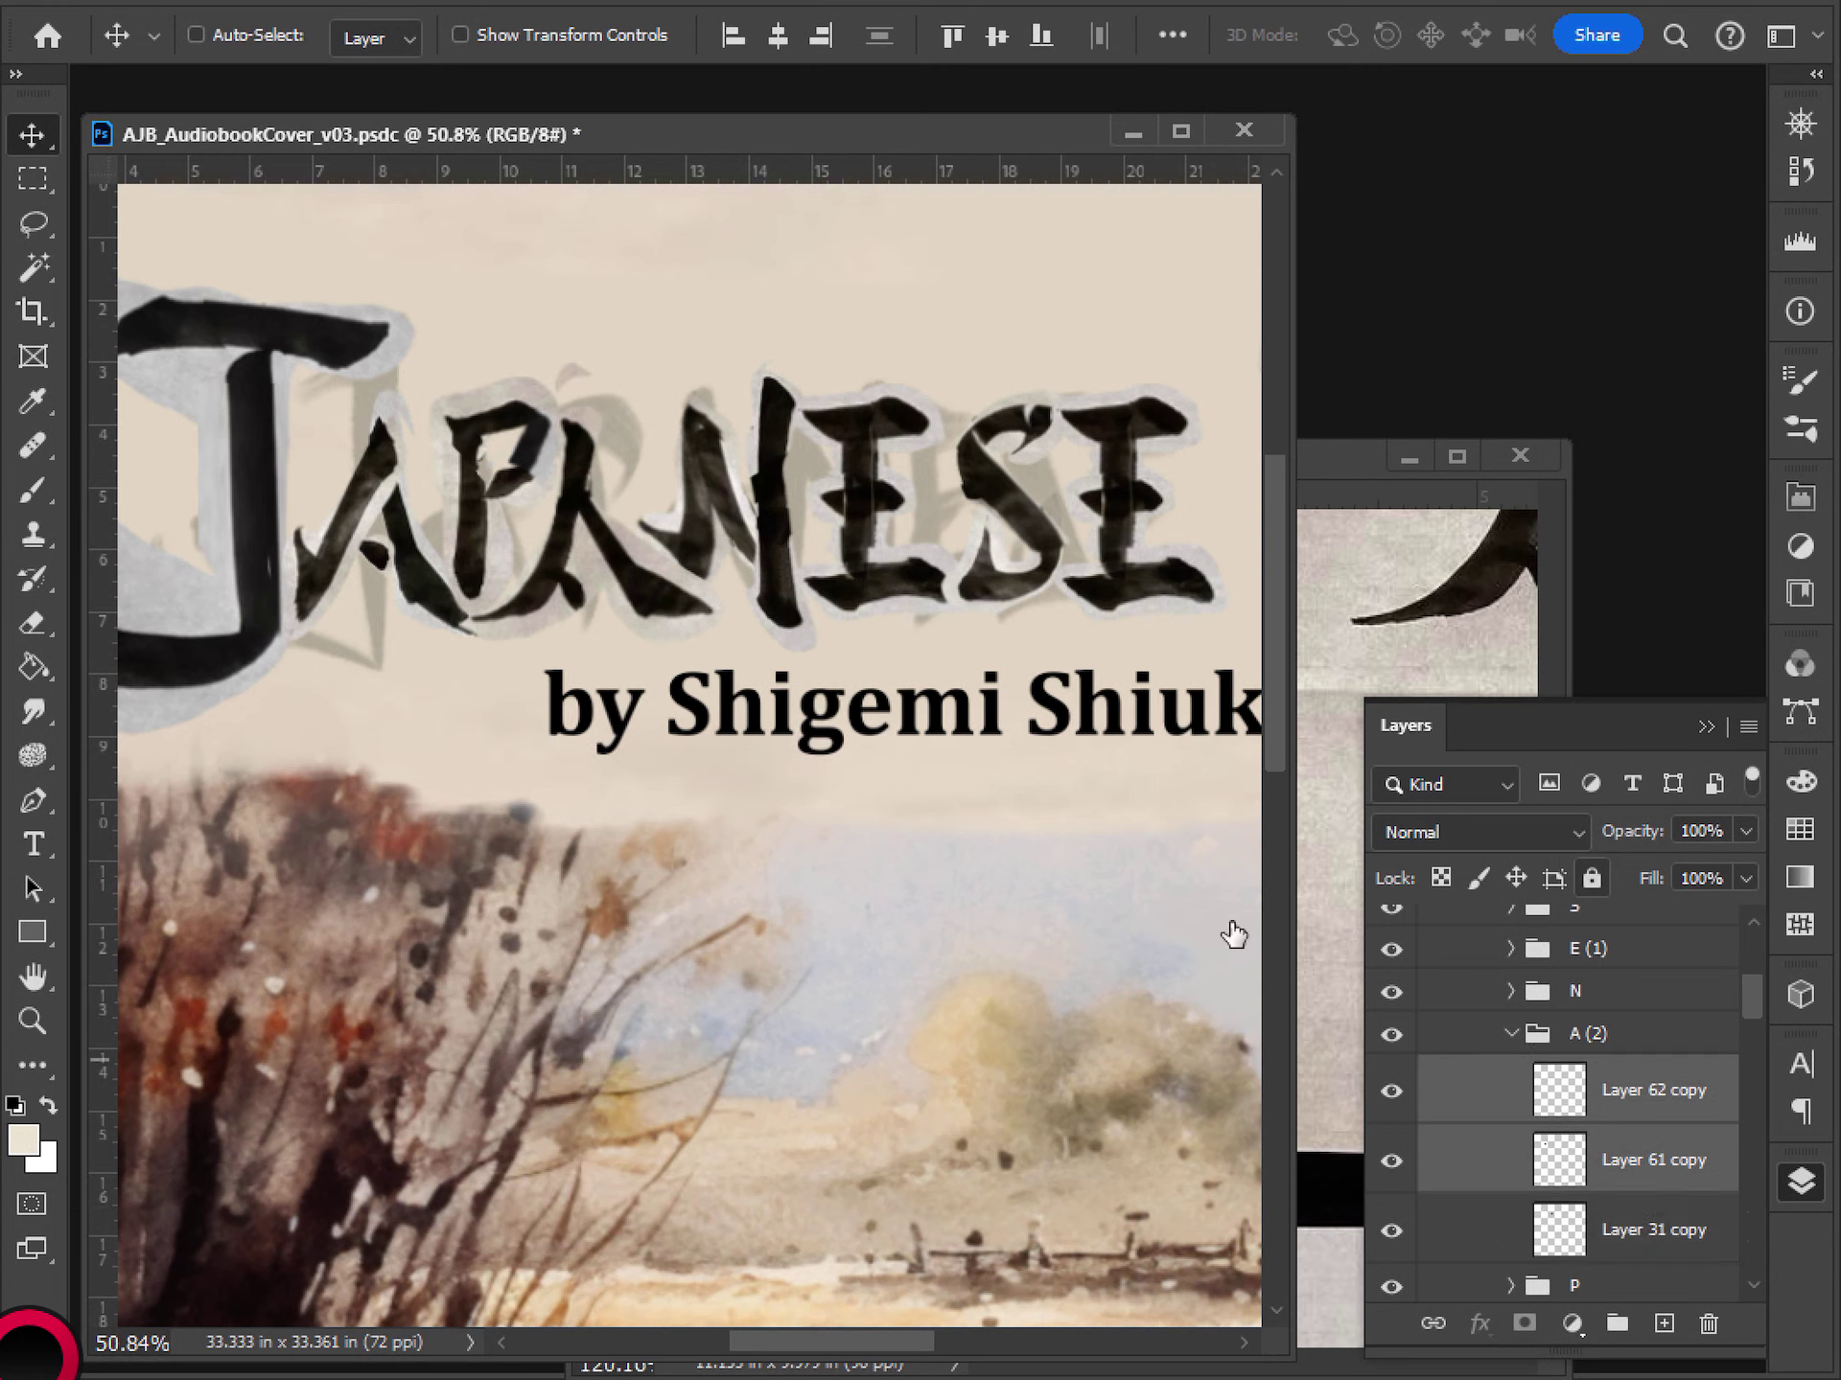
- Place the duplicated left-leg strokes over the left leg of the second A
mouse_move(414, 577)
left_mouse_down()
mouse_move(605, 591)
mouse_move(601, 530)
mouse_move(566, 548)
mouse_move(602, 532)
left_mouse_up()
key("ctrl+t")
key("Return")
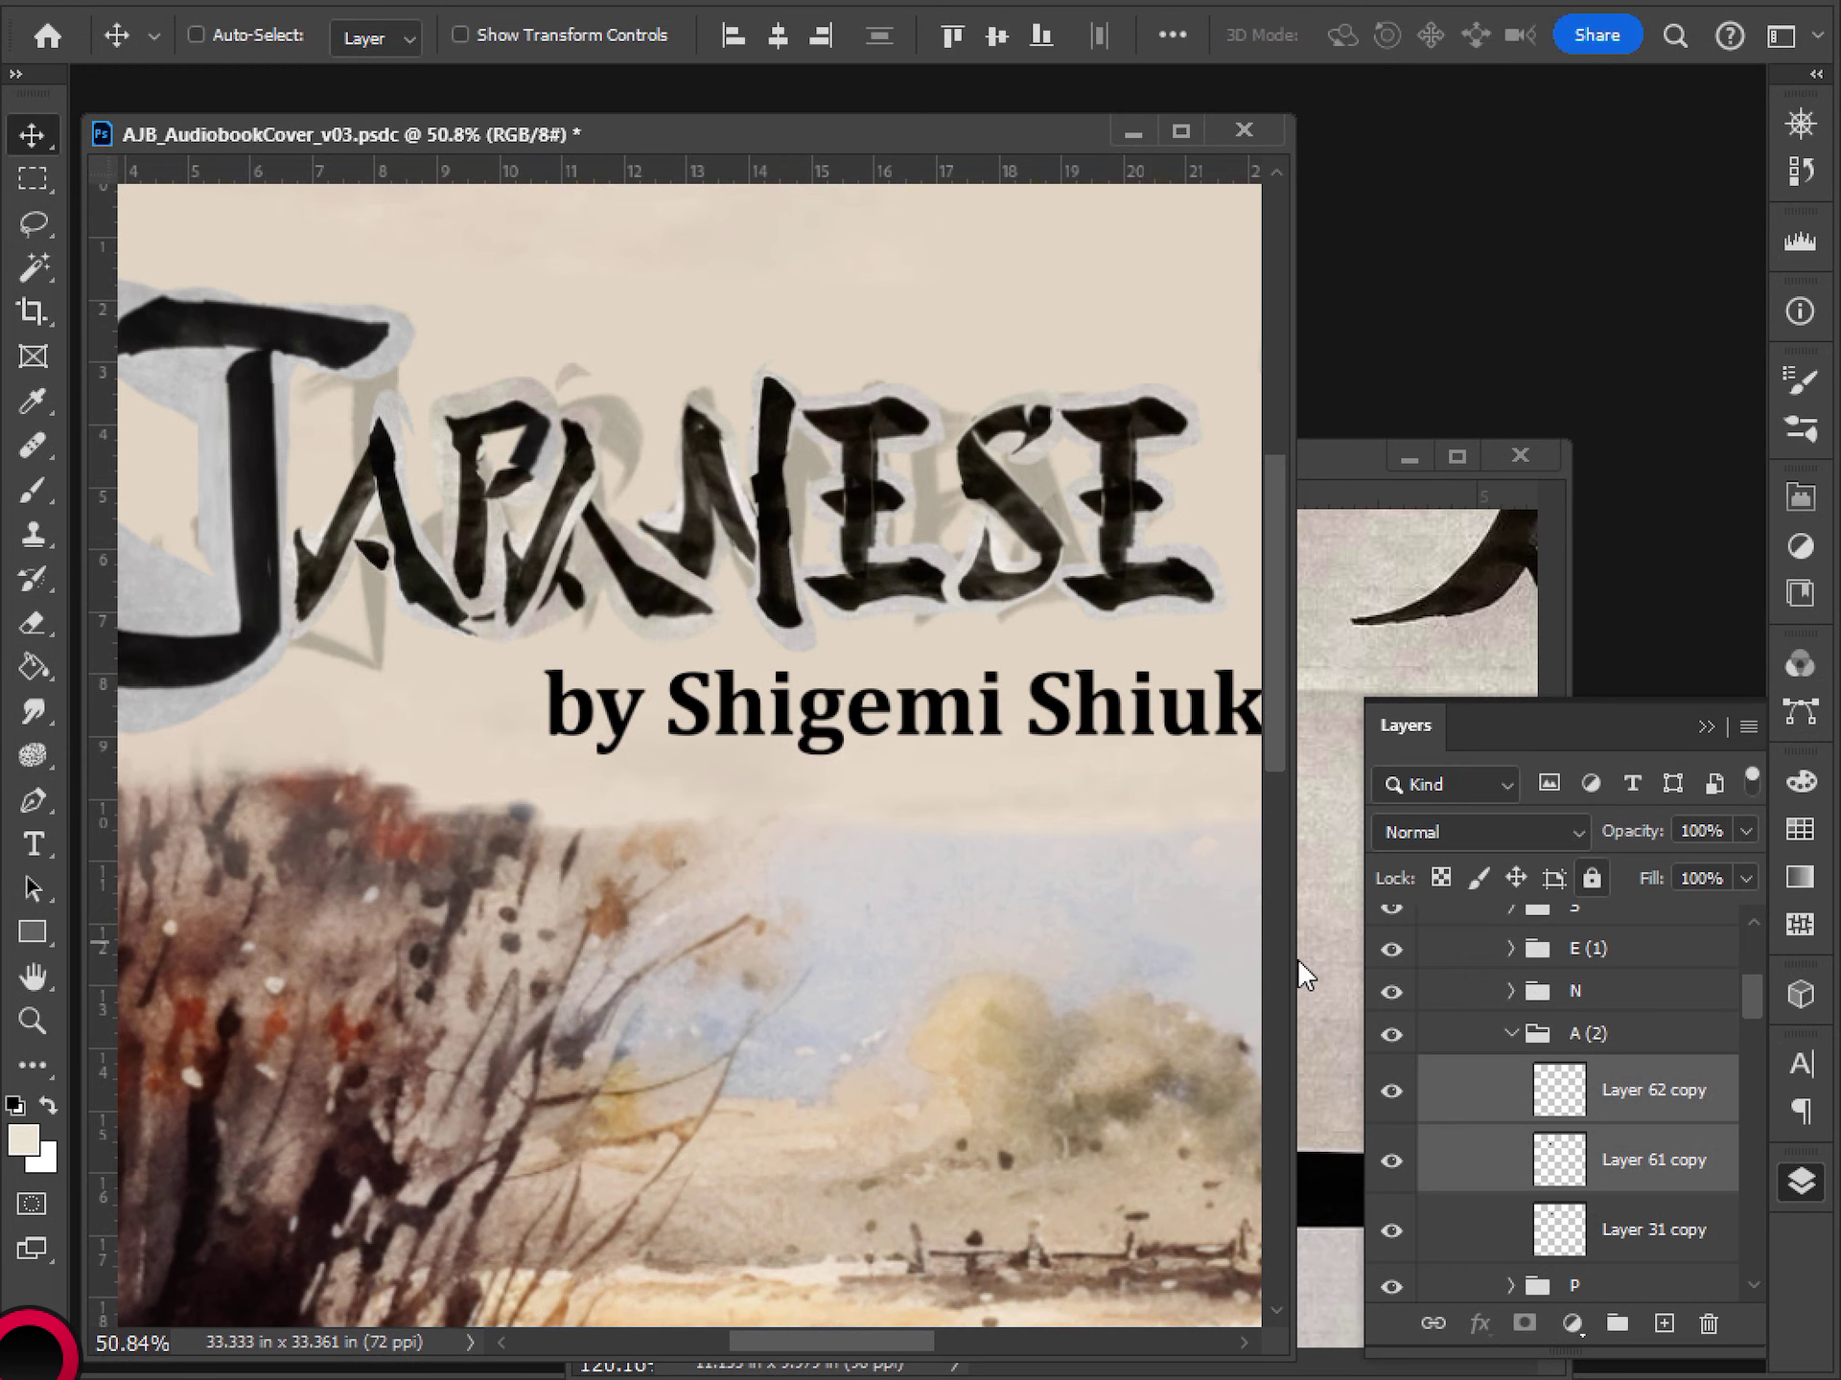
- Lasso the right leg of the second A on Layer 31 copy
left_click(1550, 1232)
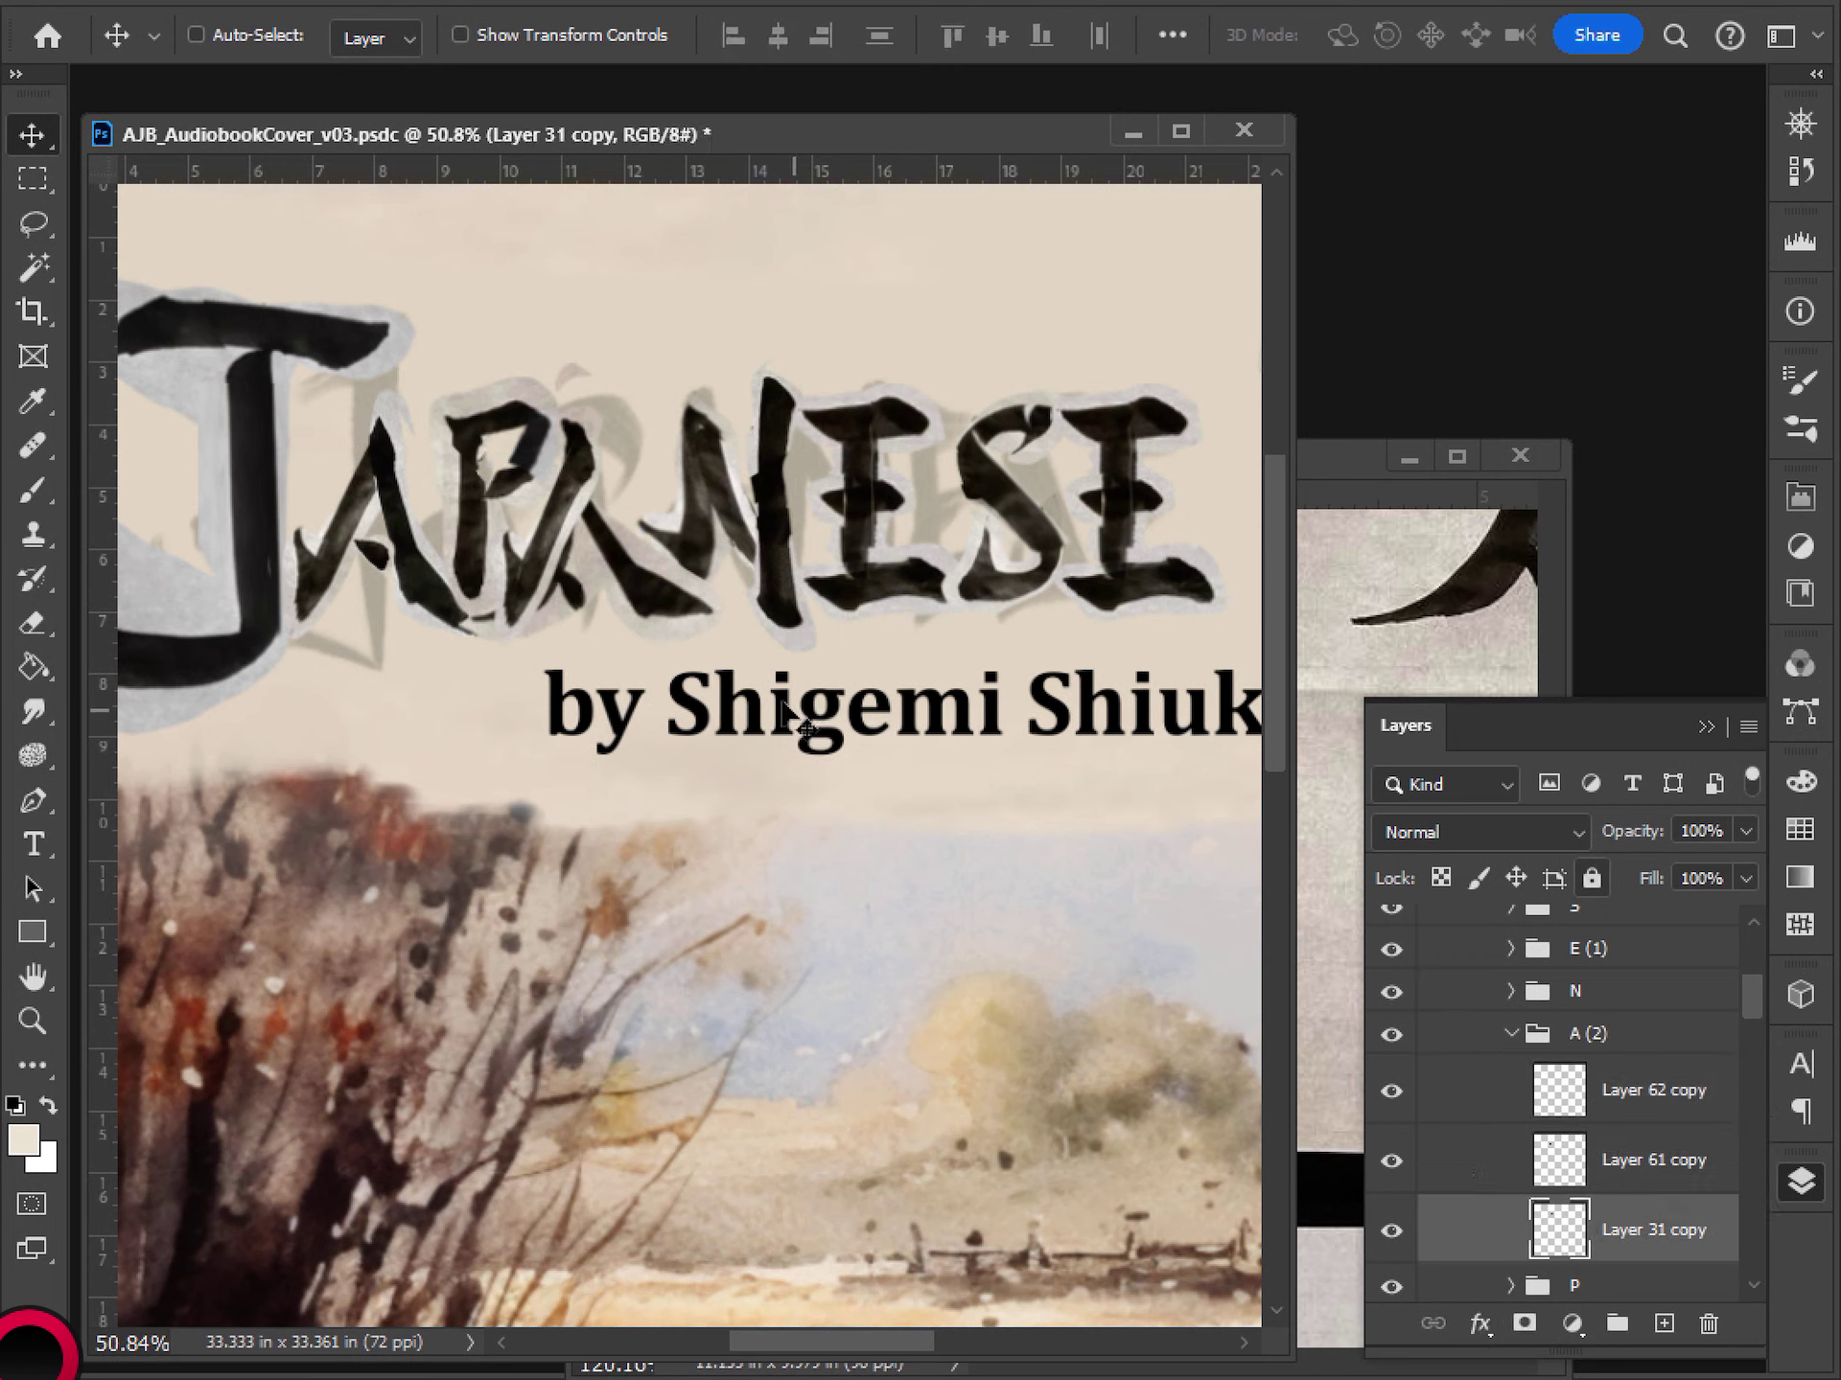
key("l")
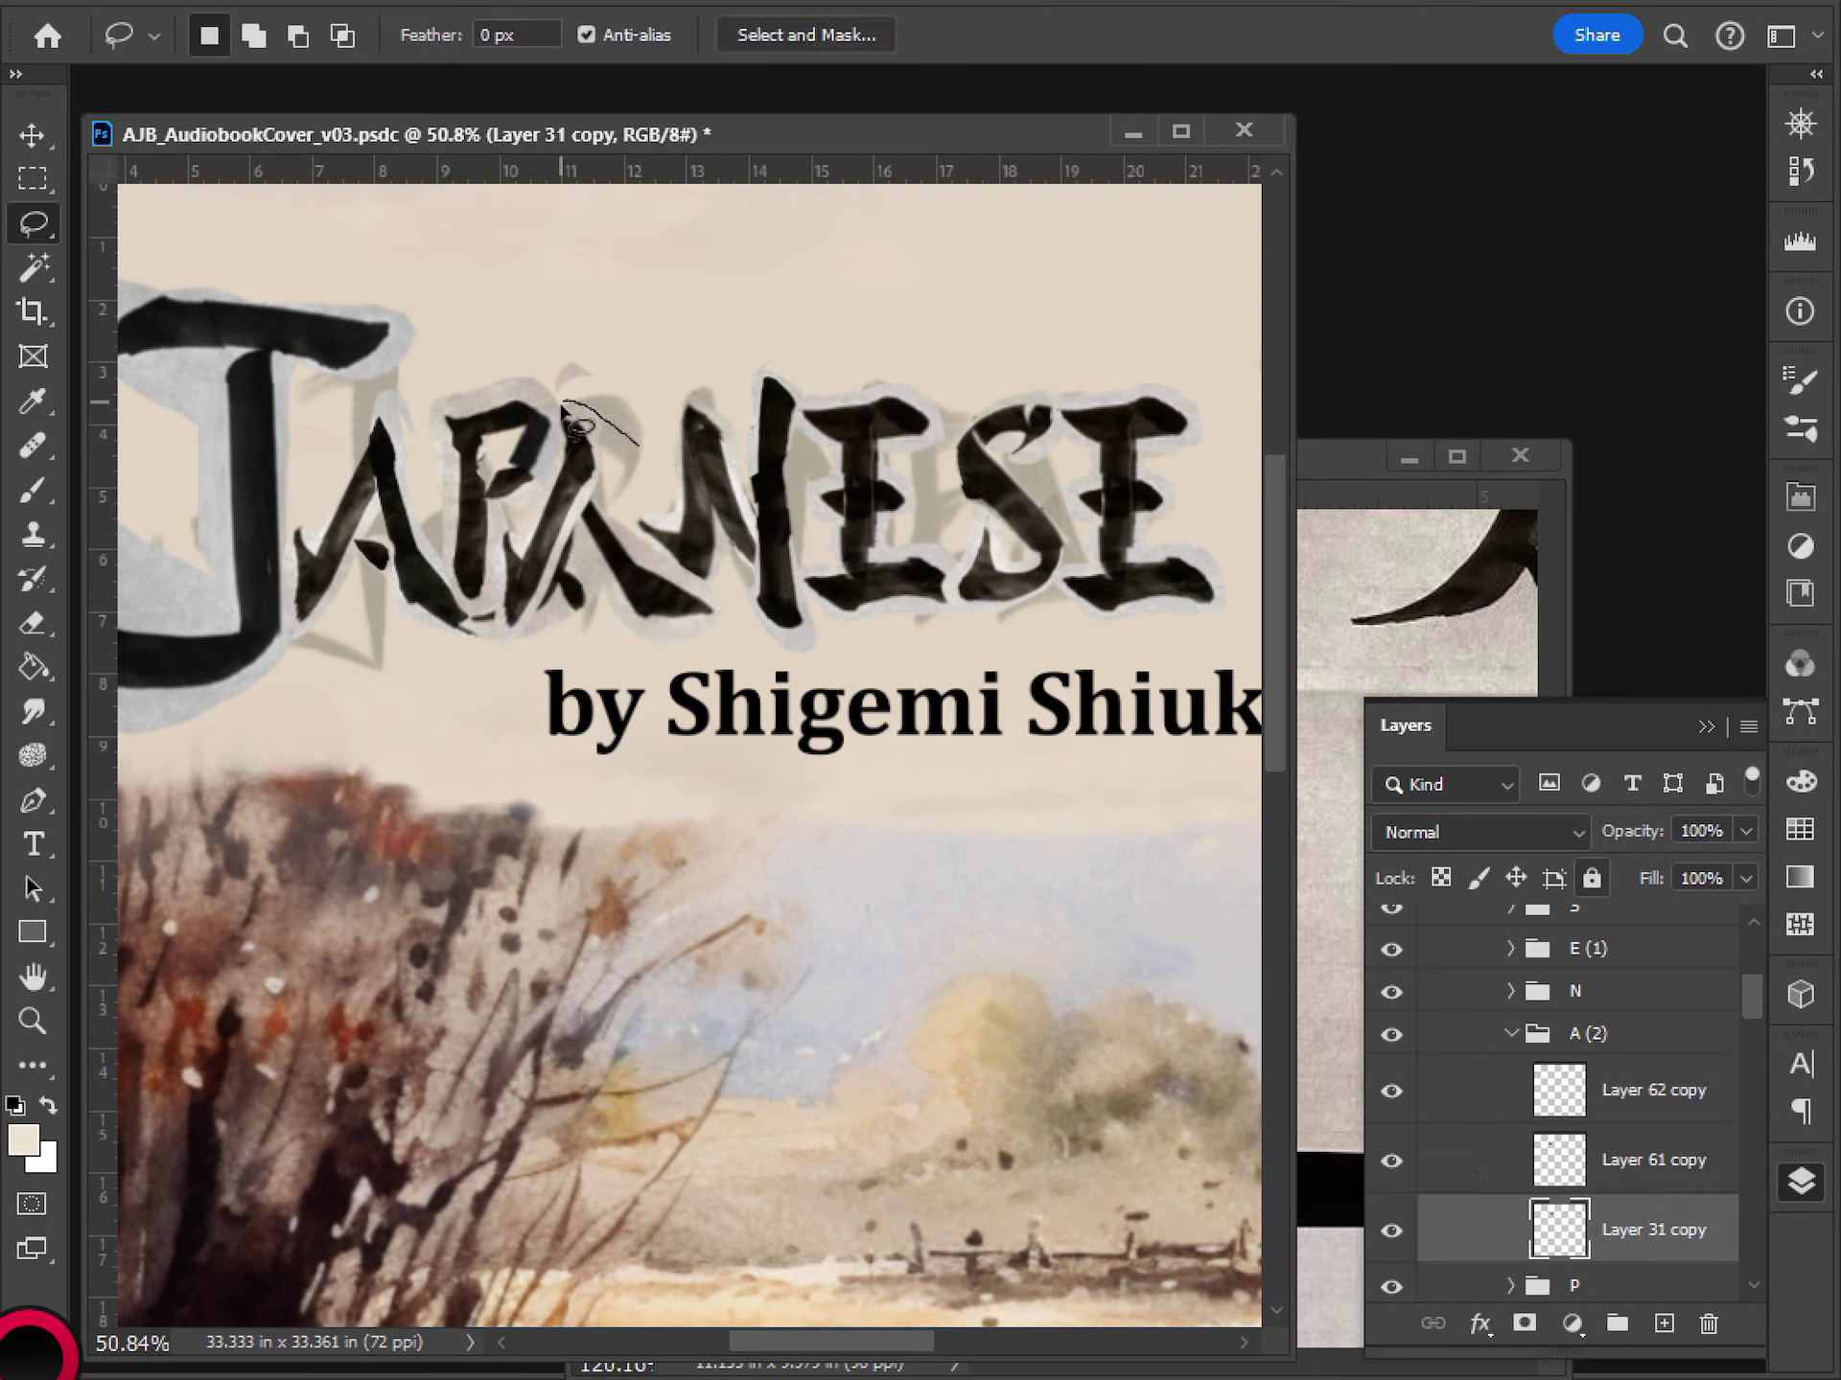
mouse_move(562, 407)
left_mouse_down()
mouse_move(550, 452)
mouse_move(624, 613)
left_mouse_up()
mouse_move(647, 486)
left_mouse_down()
mouse_move(608, 443)
mouse_move(566, 475)
mouse_move(676, 686)
mouse_move(669, 487)
left_mouse_up()
- Toggle the visibility of the A (2) group's layers to find which one holds the lassoed leg
left_click(1620, 1112)
key("ctrl+c")
left_click(883, 514)
left_click(1560, 1222)
left_click(1391, 1160)
left_click(1391, 1160)
left_click(1391, 1093)
left_click(1391, 1092)
left_click(1391, 1230)
left_click(1391, 1229)
right_click(1317, 1132, "ctrl")
left_click(803, 123)
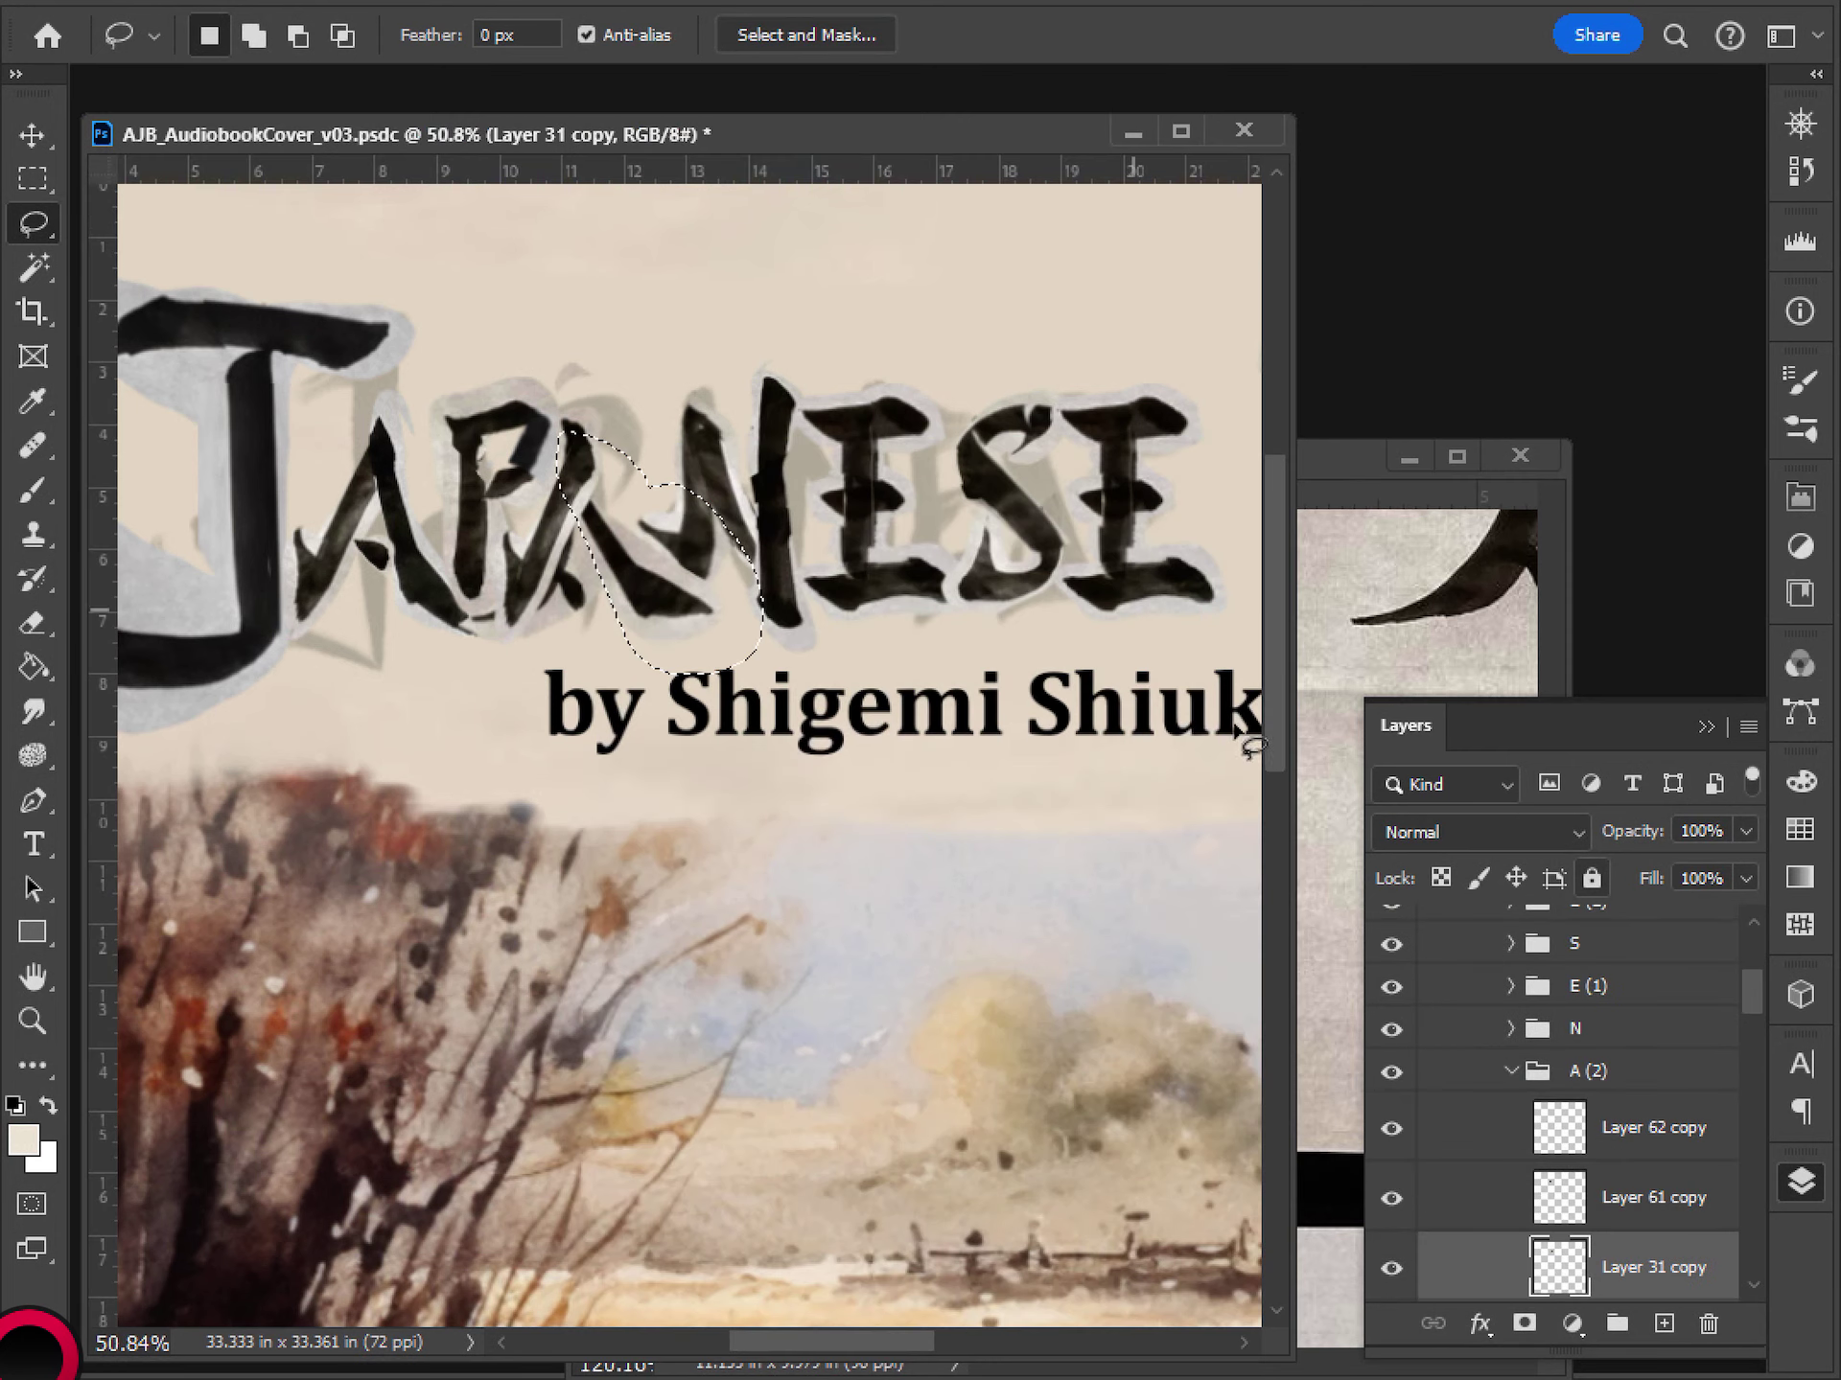
- Paste the right leg as a new layer at the top of the A (2) group and nudge it into place
key("ctrl+v")
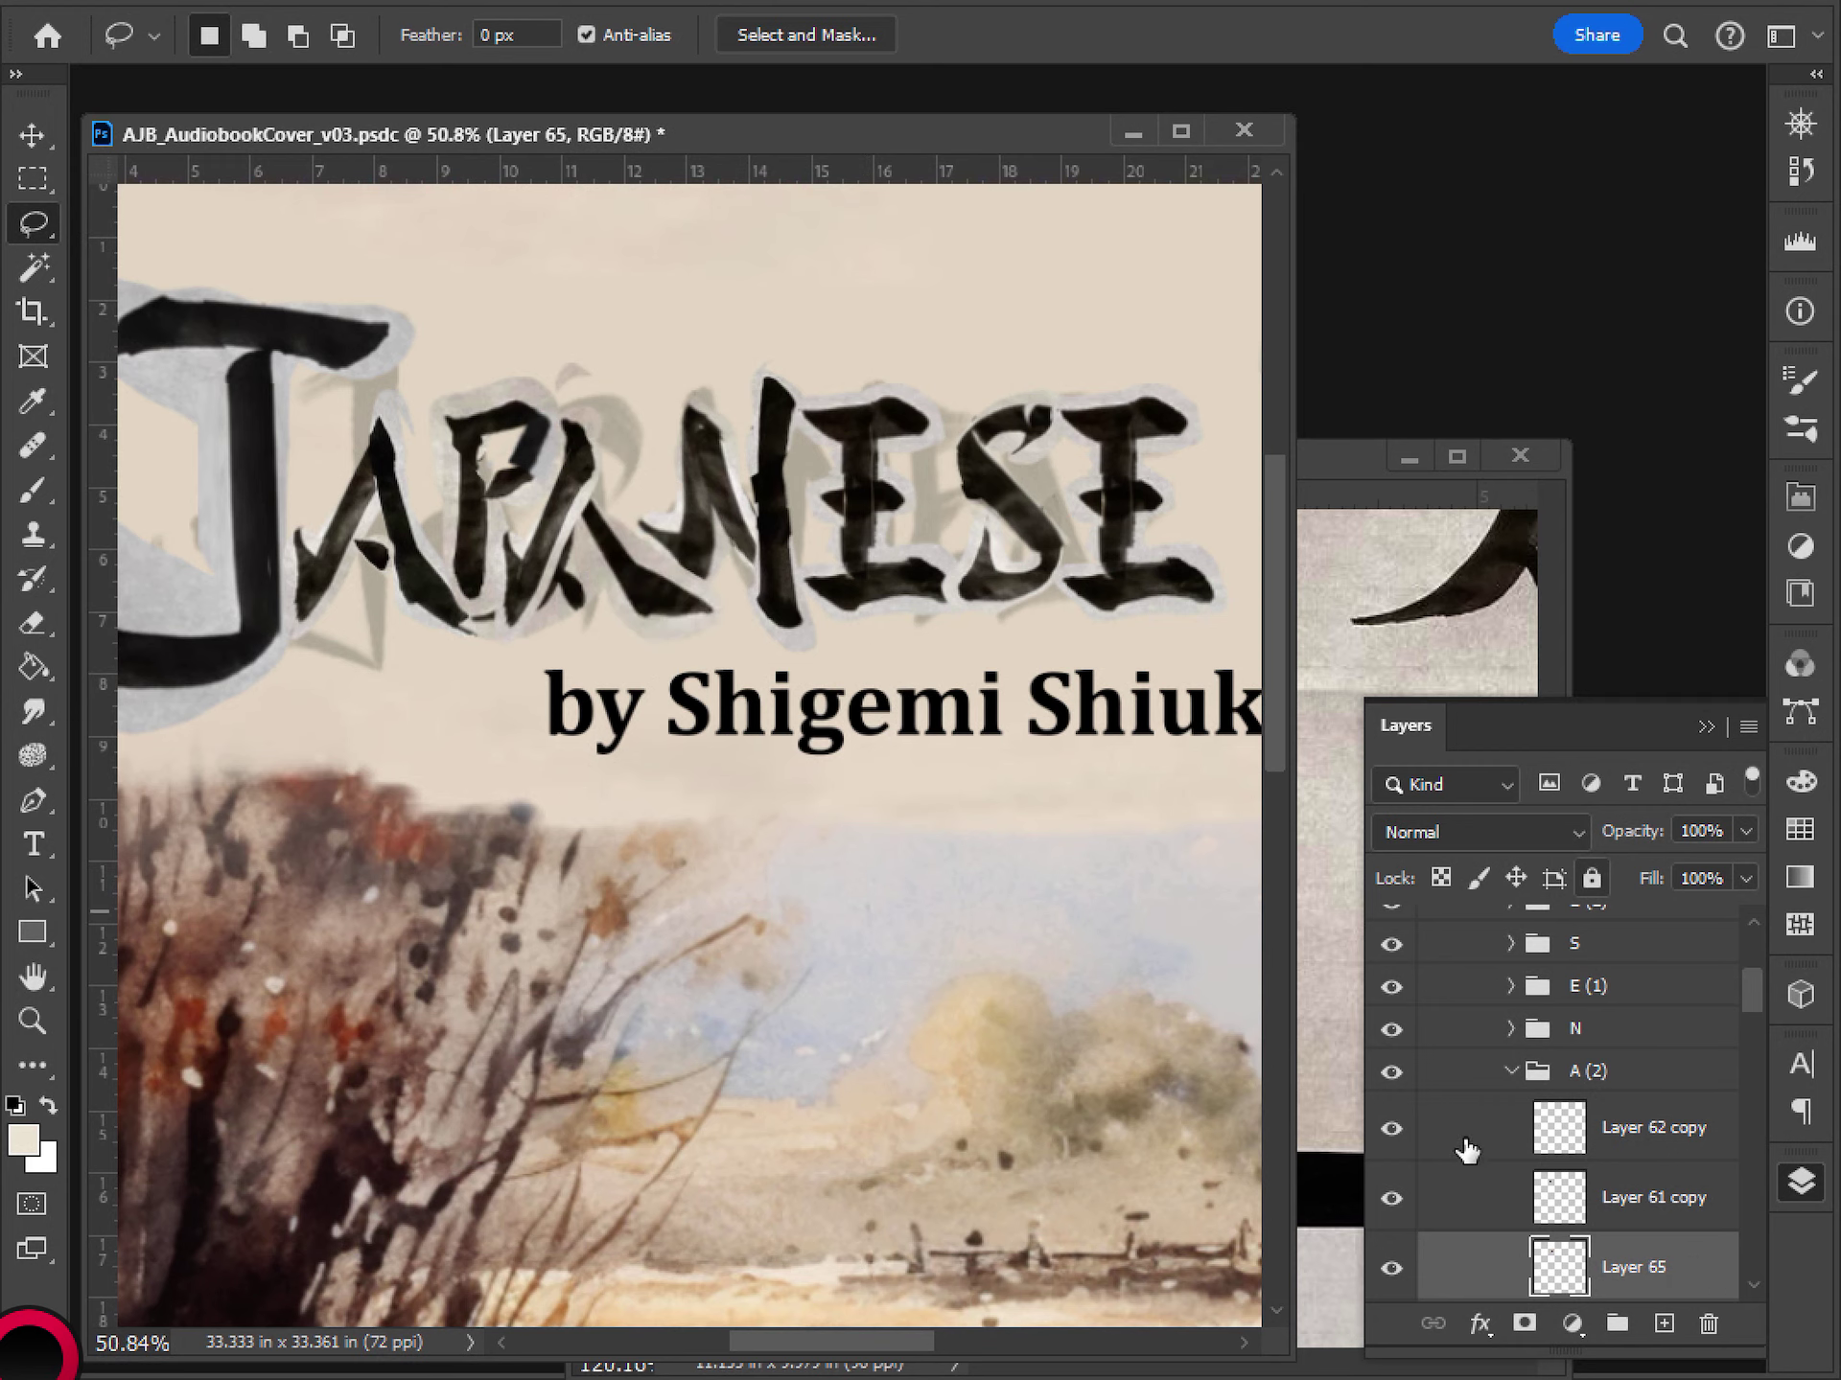
mouse_move(1547, 1251)
left_mouse_down()
mouse_move(1581, 1217)
mouse_move(1623, 1103)
left_mouse_up()
left_click_drag(655, 575, 656, 565)
- Hide Layer 31 copy and check the rebuilt second A against the whole title
scroll(757, 575, "down", 5)
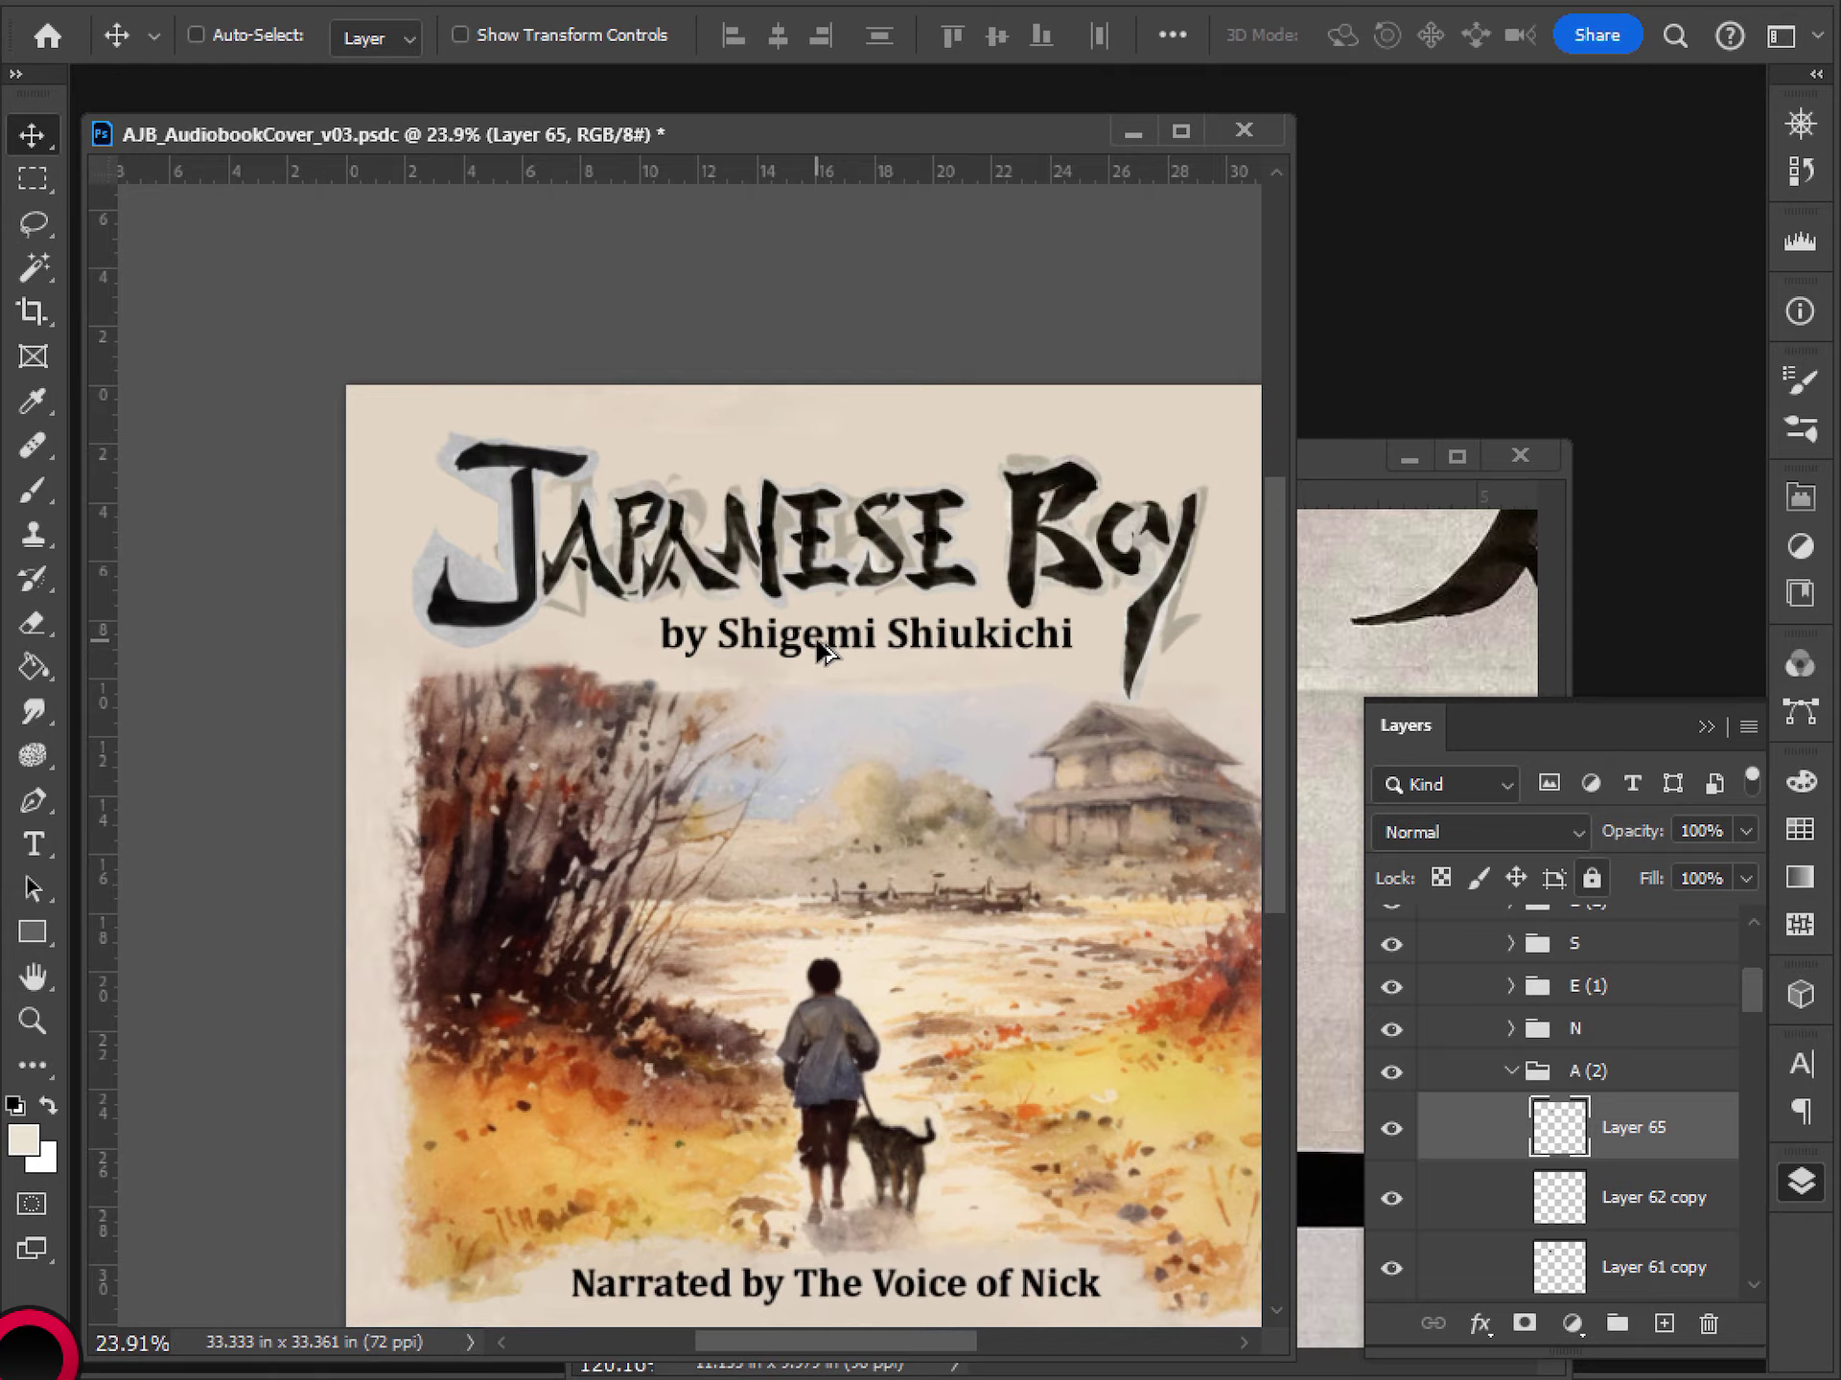
scroll(823, 652, "up", 3)
left_click_drag(499, 411, 498, 426)
scroll(660, 542, "down", 5)
scroll(576, 581, "up", 3)
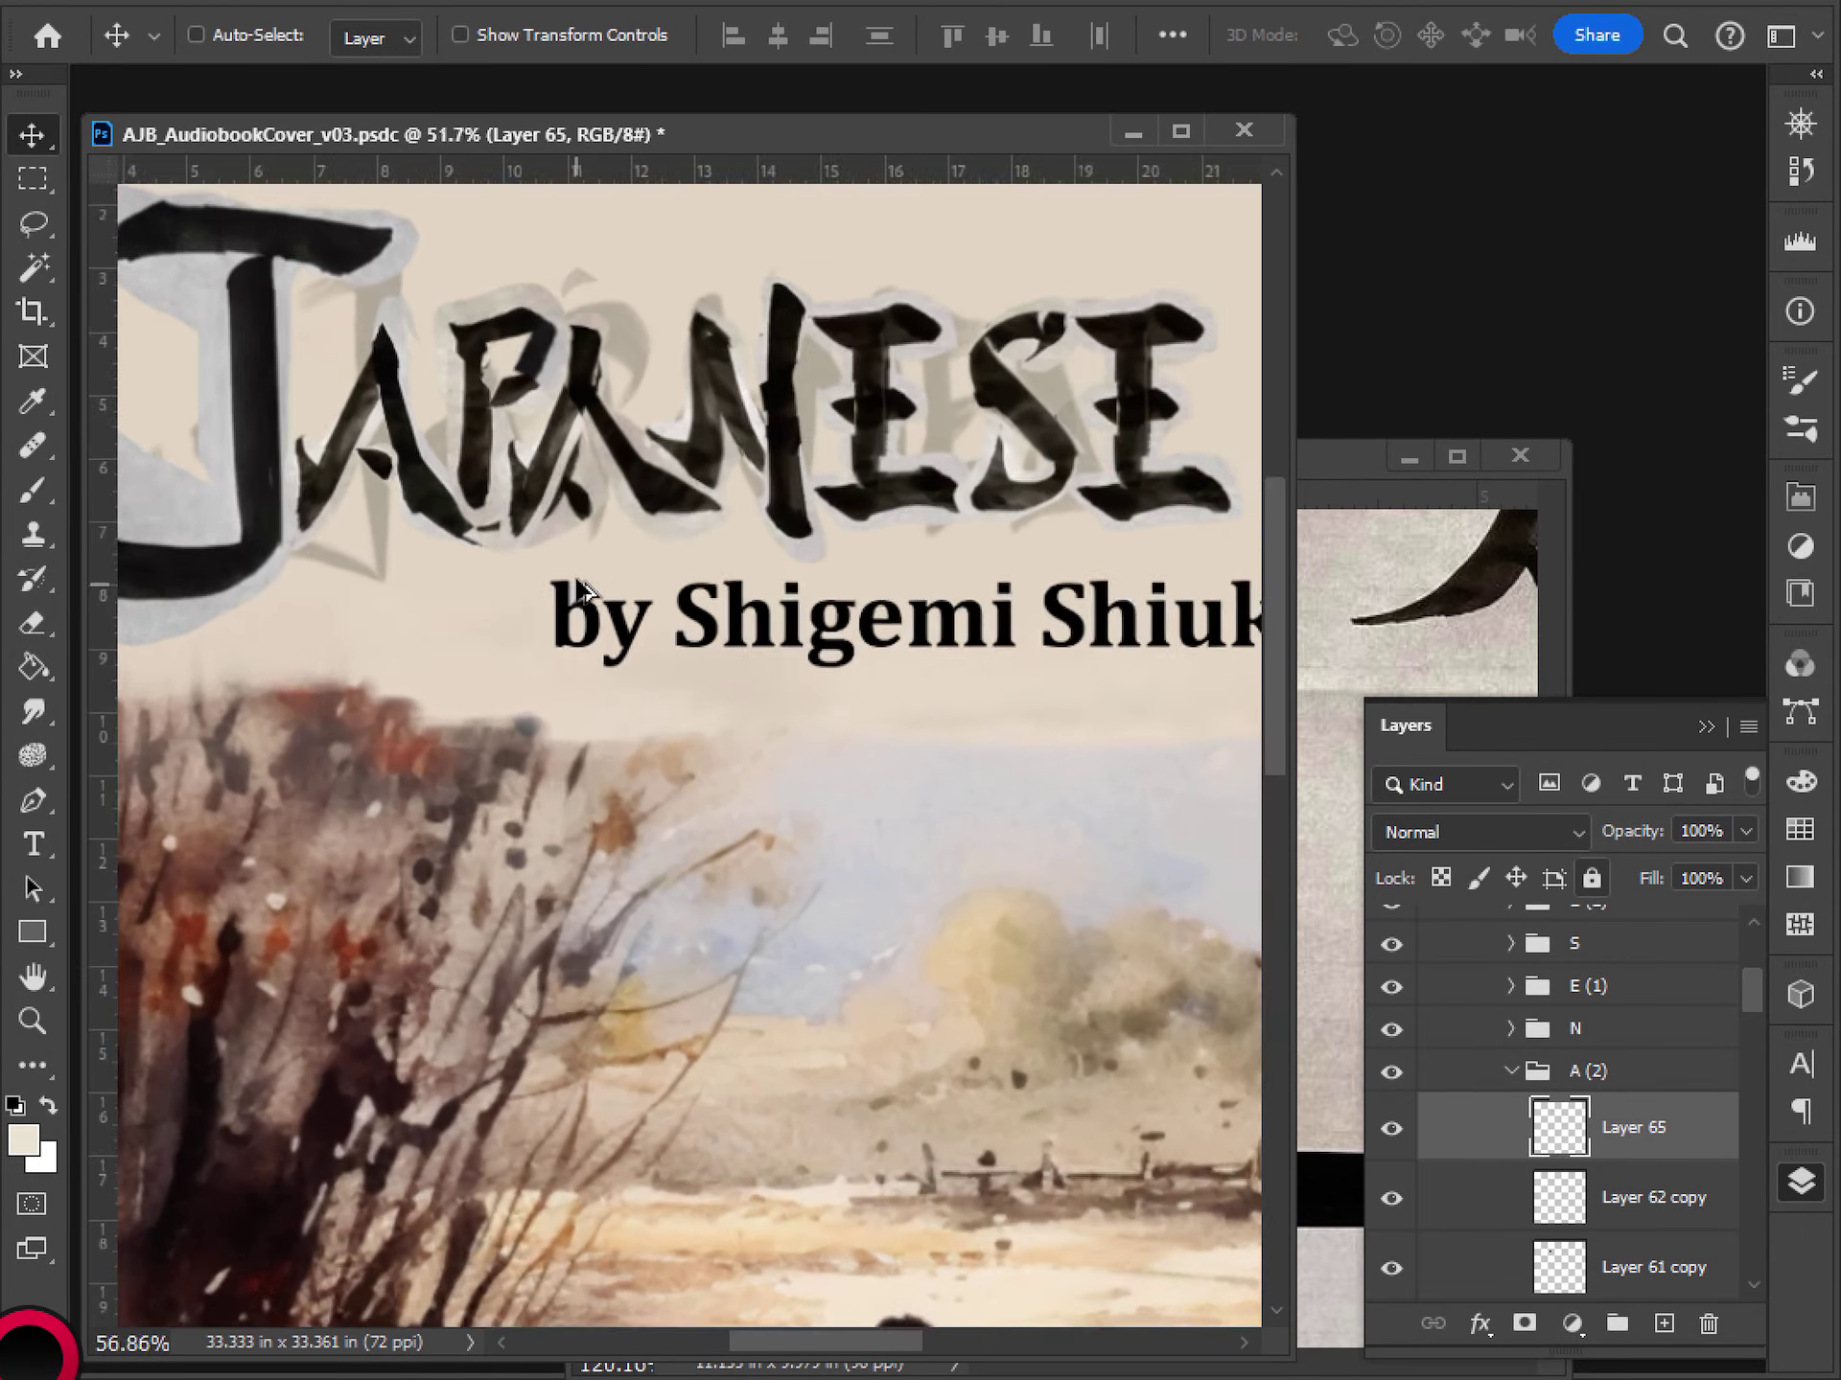
scroll(1443, 1179, "down", 3)
left_click(1391, 1124)
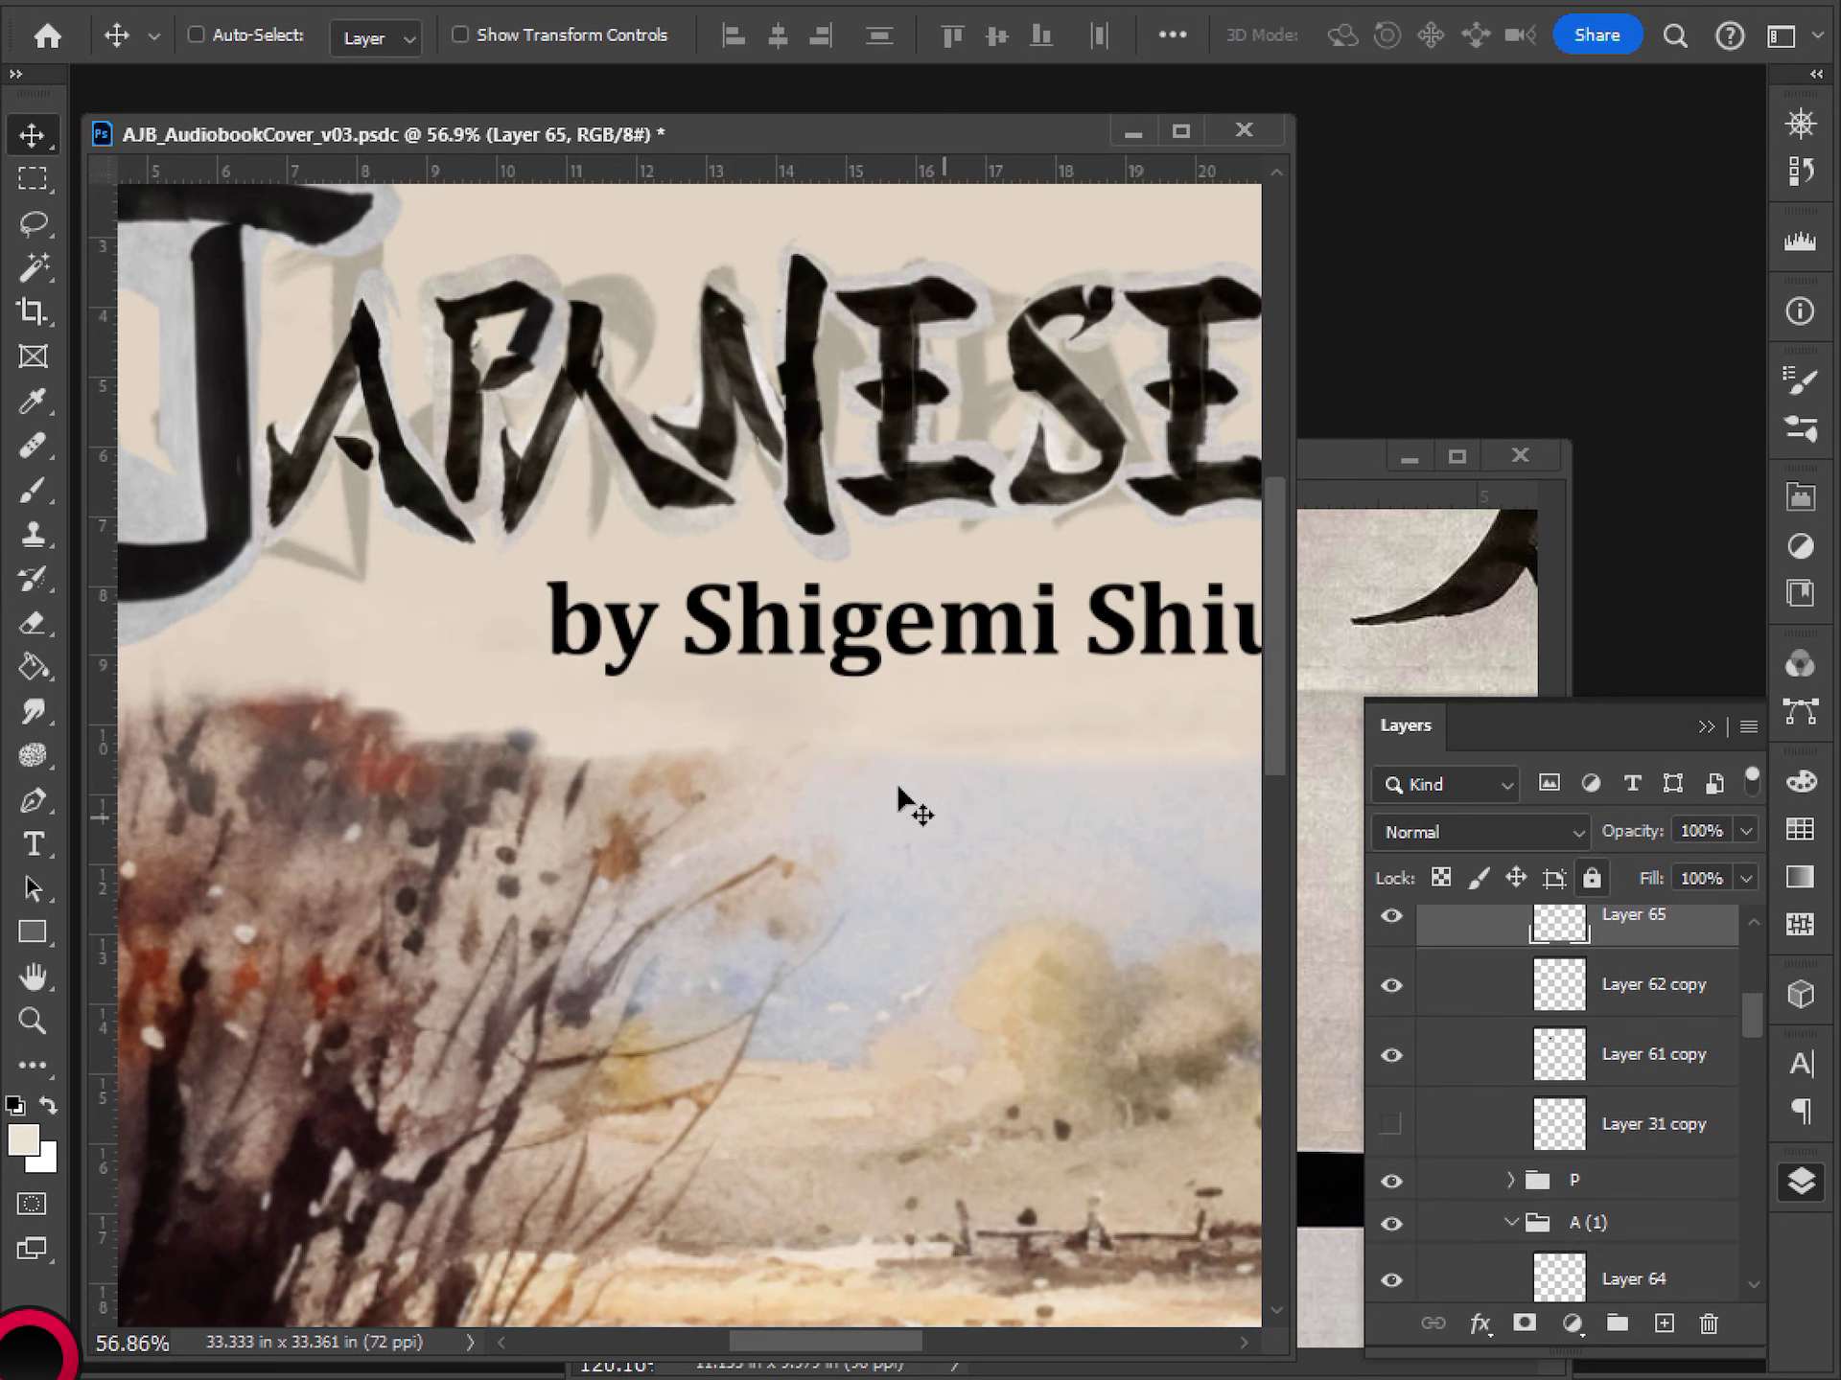
scroll(661, 551, "down", 3)
scroll(529, 617, "down", 2)
scroll(492, 579, "up", 2)
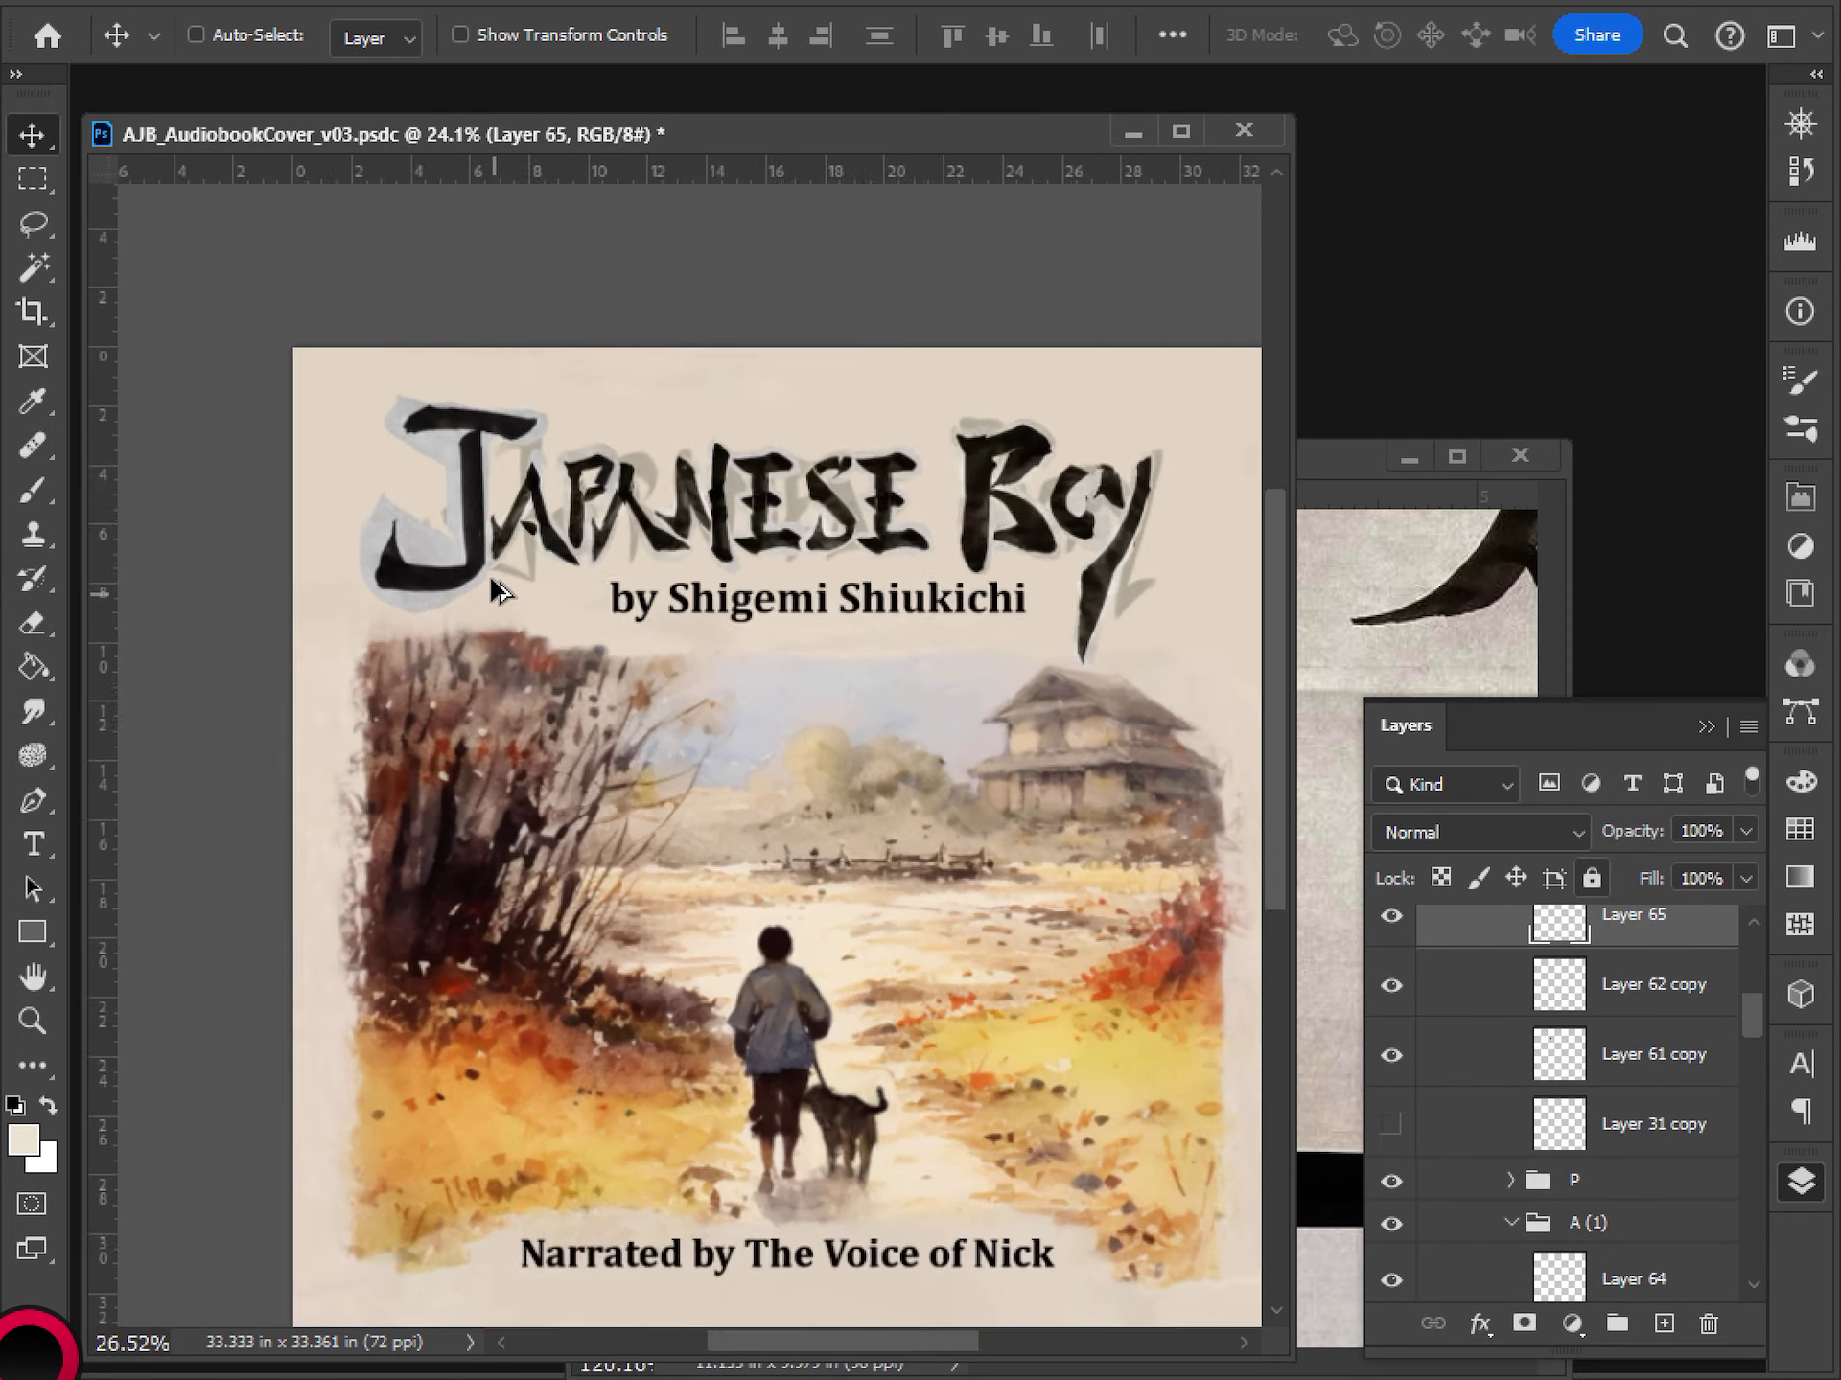
scroll(541, 575, "down", 2)
scroll(631, 575, "up", 3)
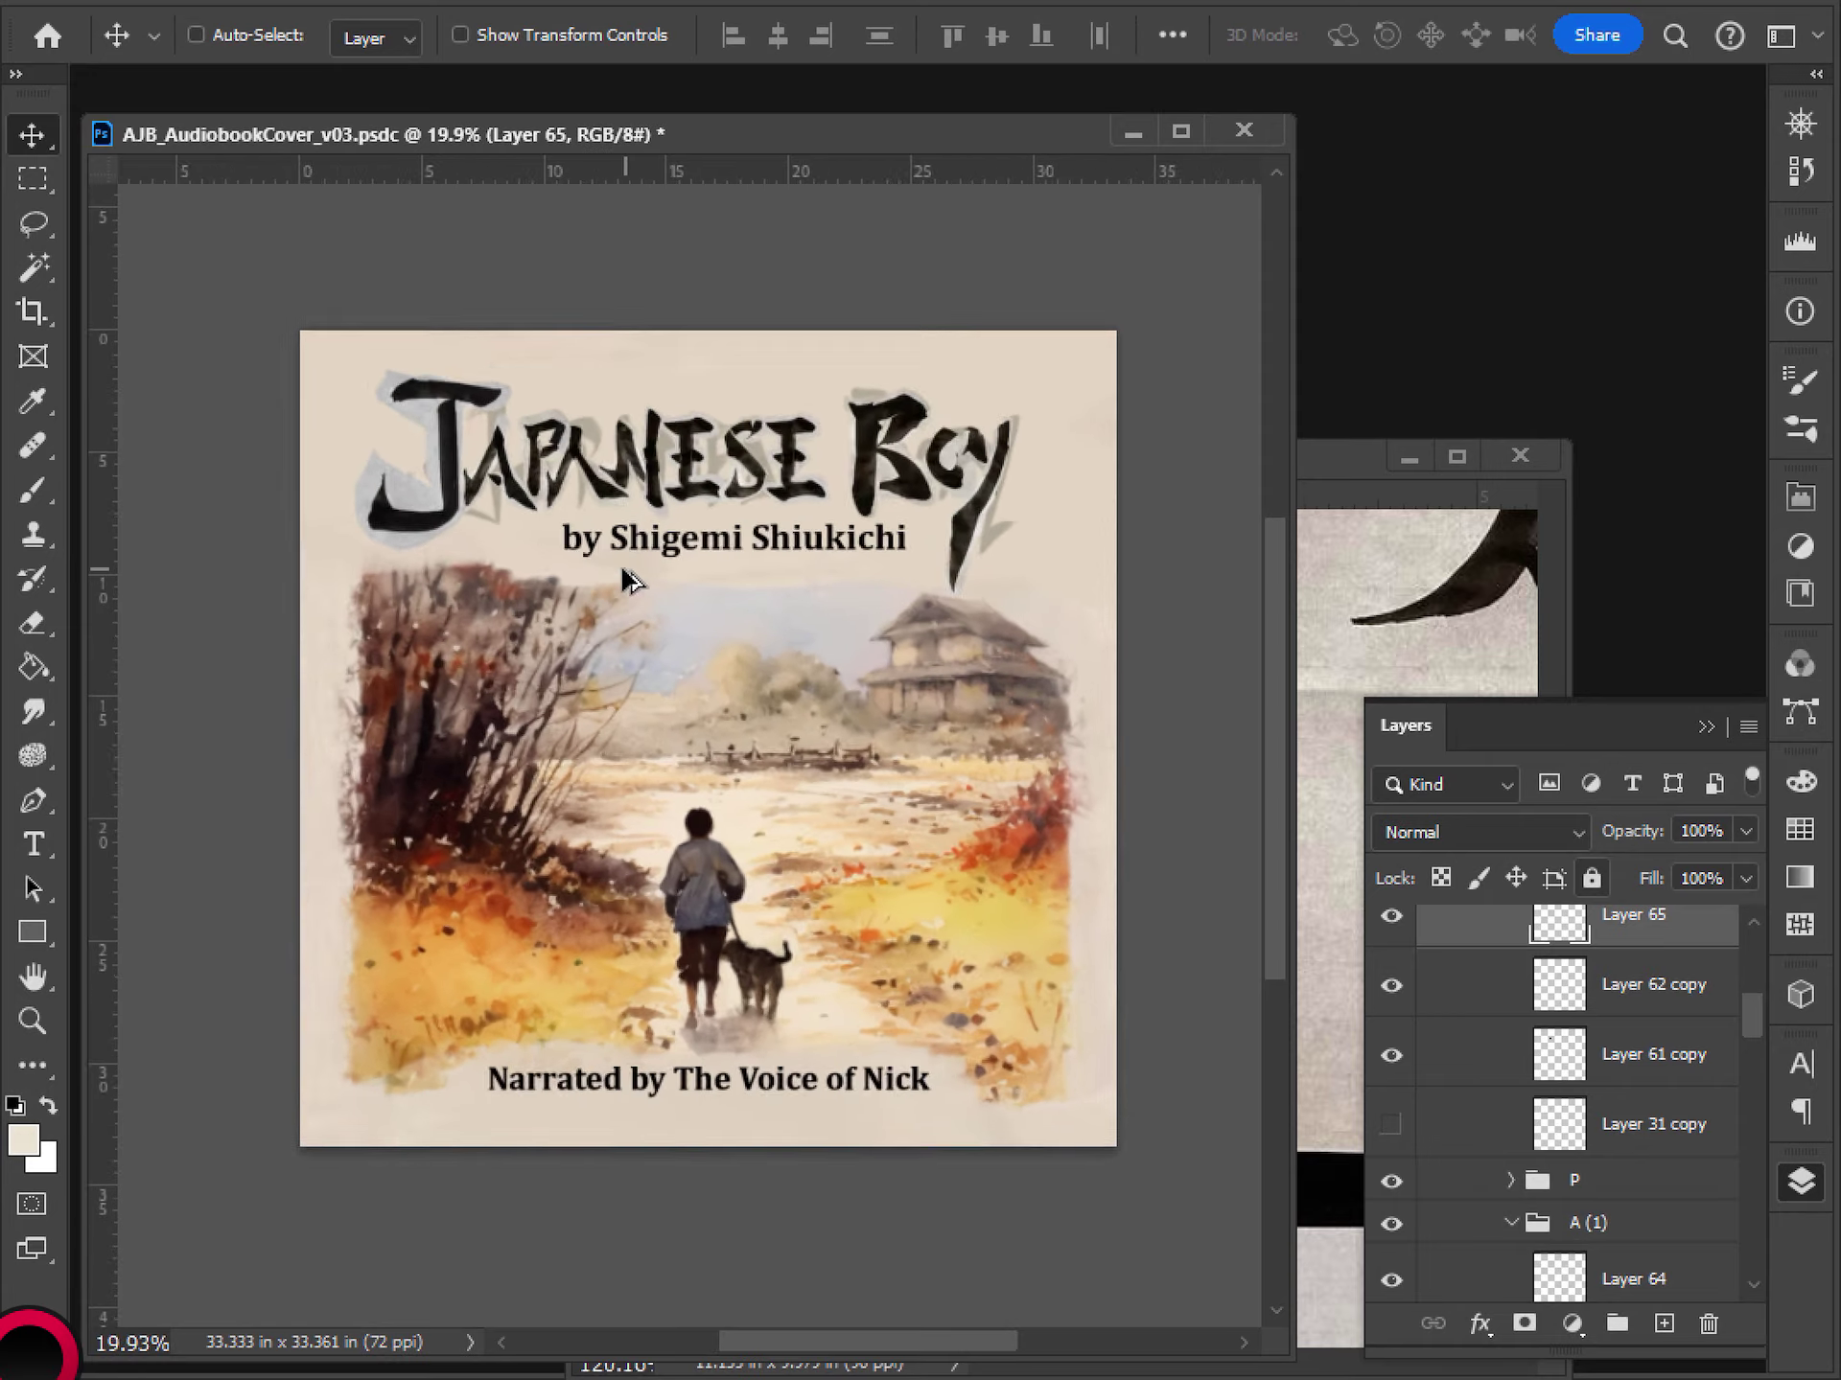
left_click_drag(589, 457, 542, 550)
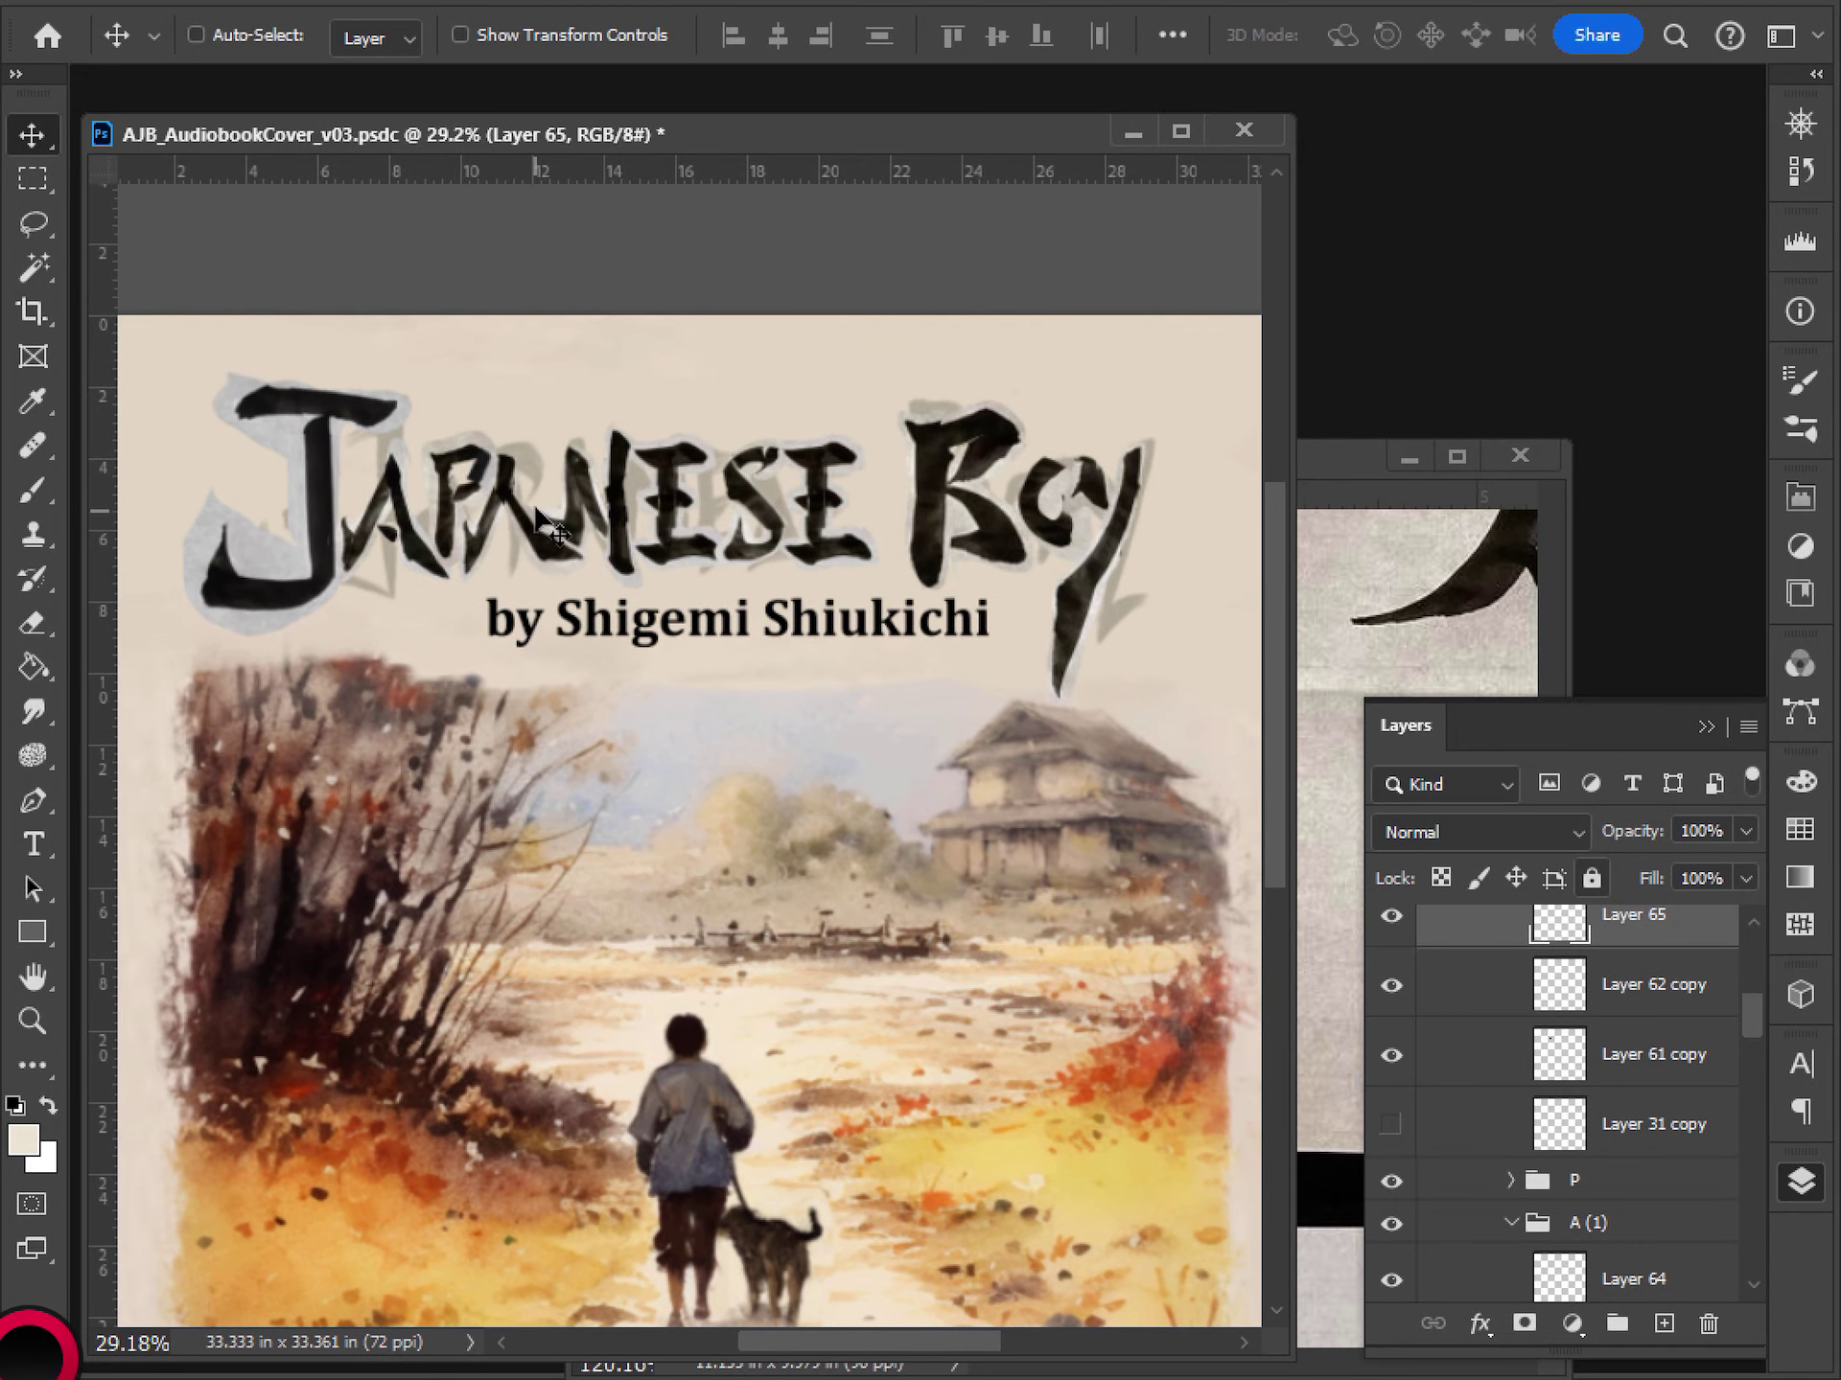
scroll(437, 575, "up", 1)
- Copy the selected dot of the 道 kanji from ArtRef-KanjiShodou.psd and paste it into the cover document
left_click(1324, 484)
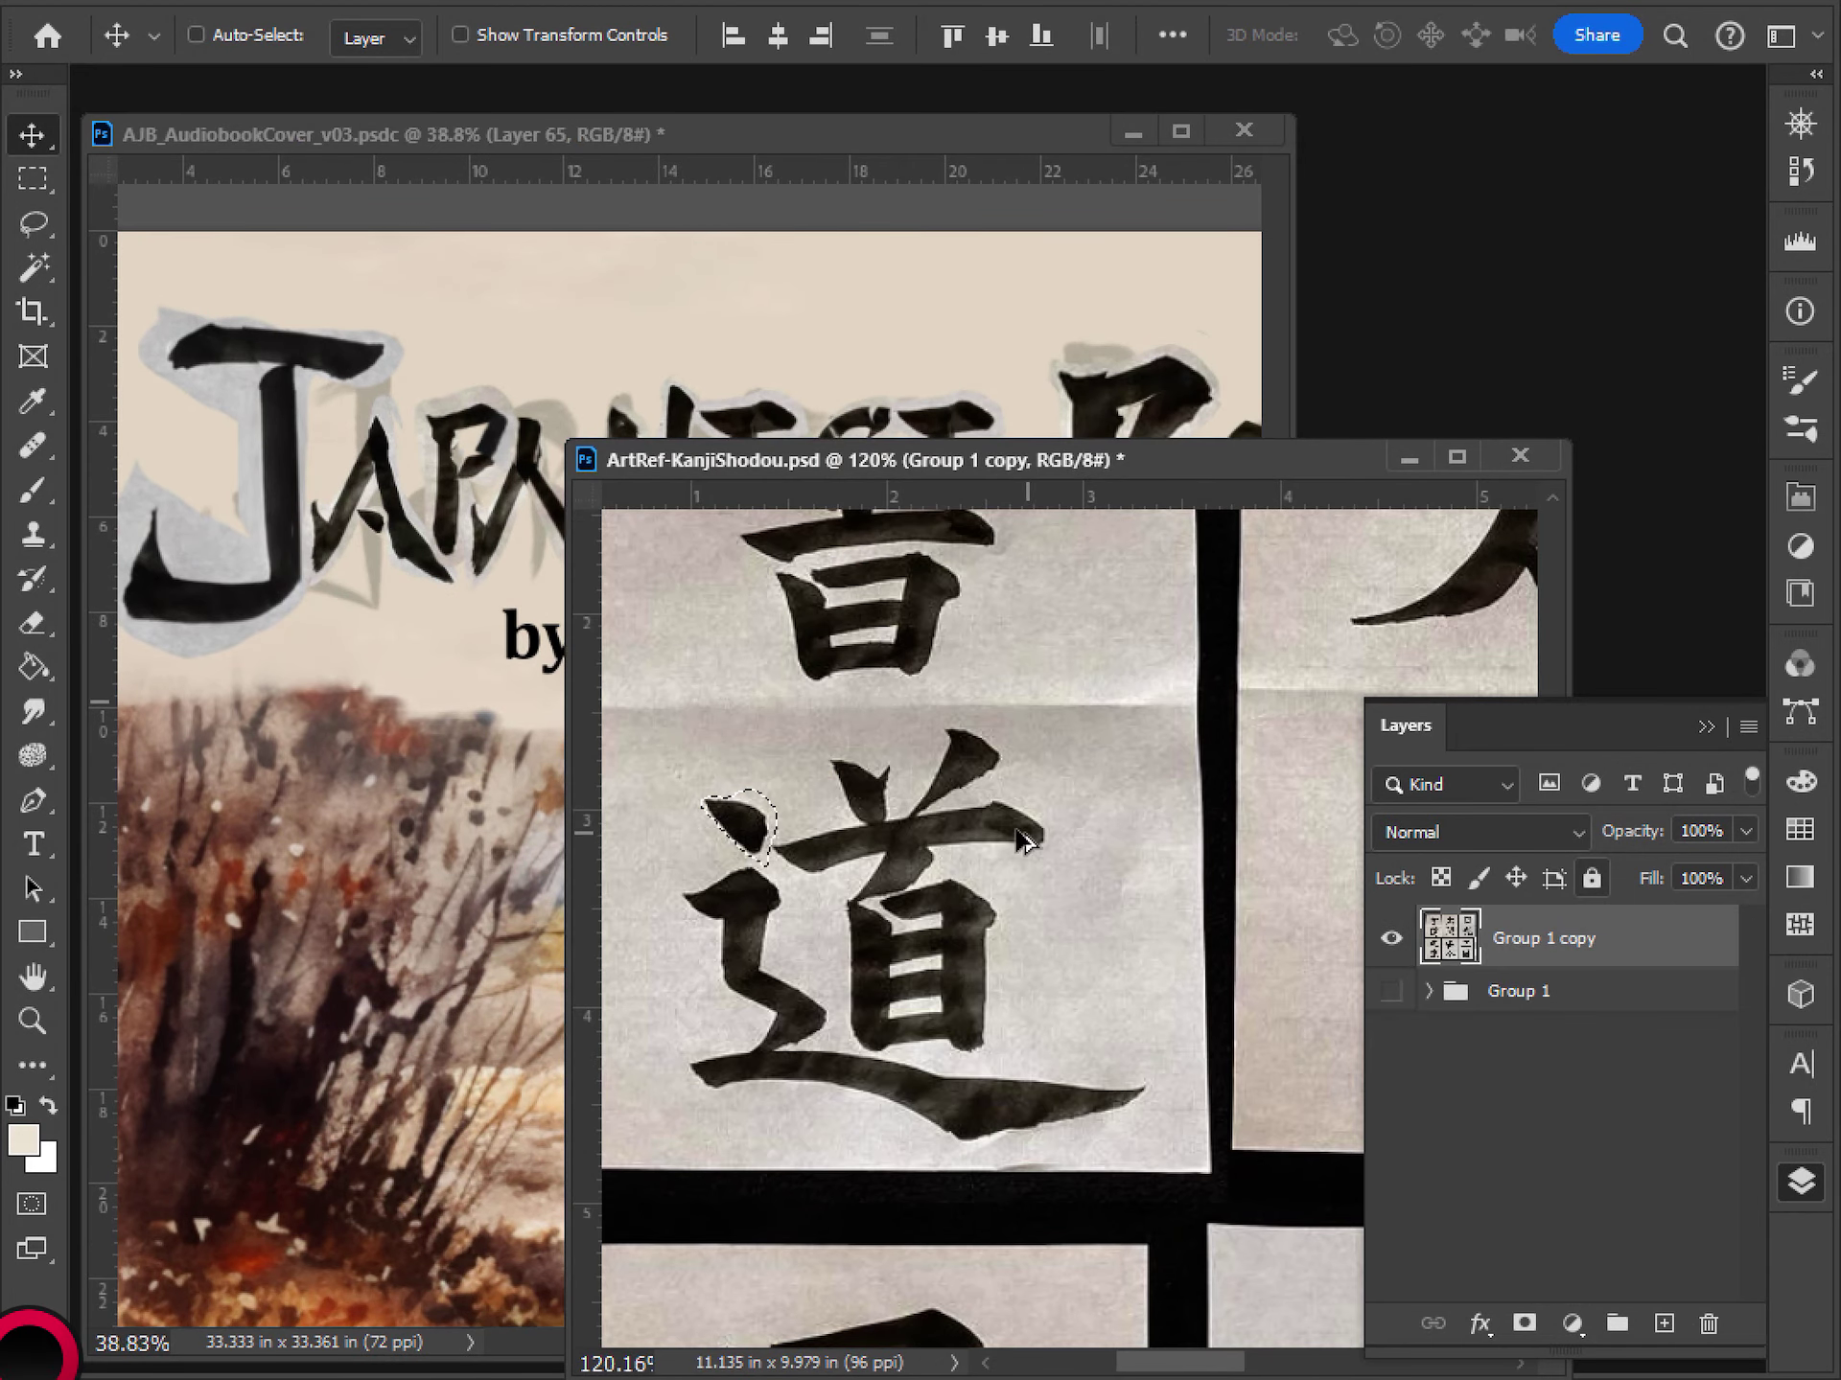
scroll(999, 969, "down", 2)
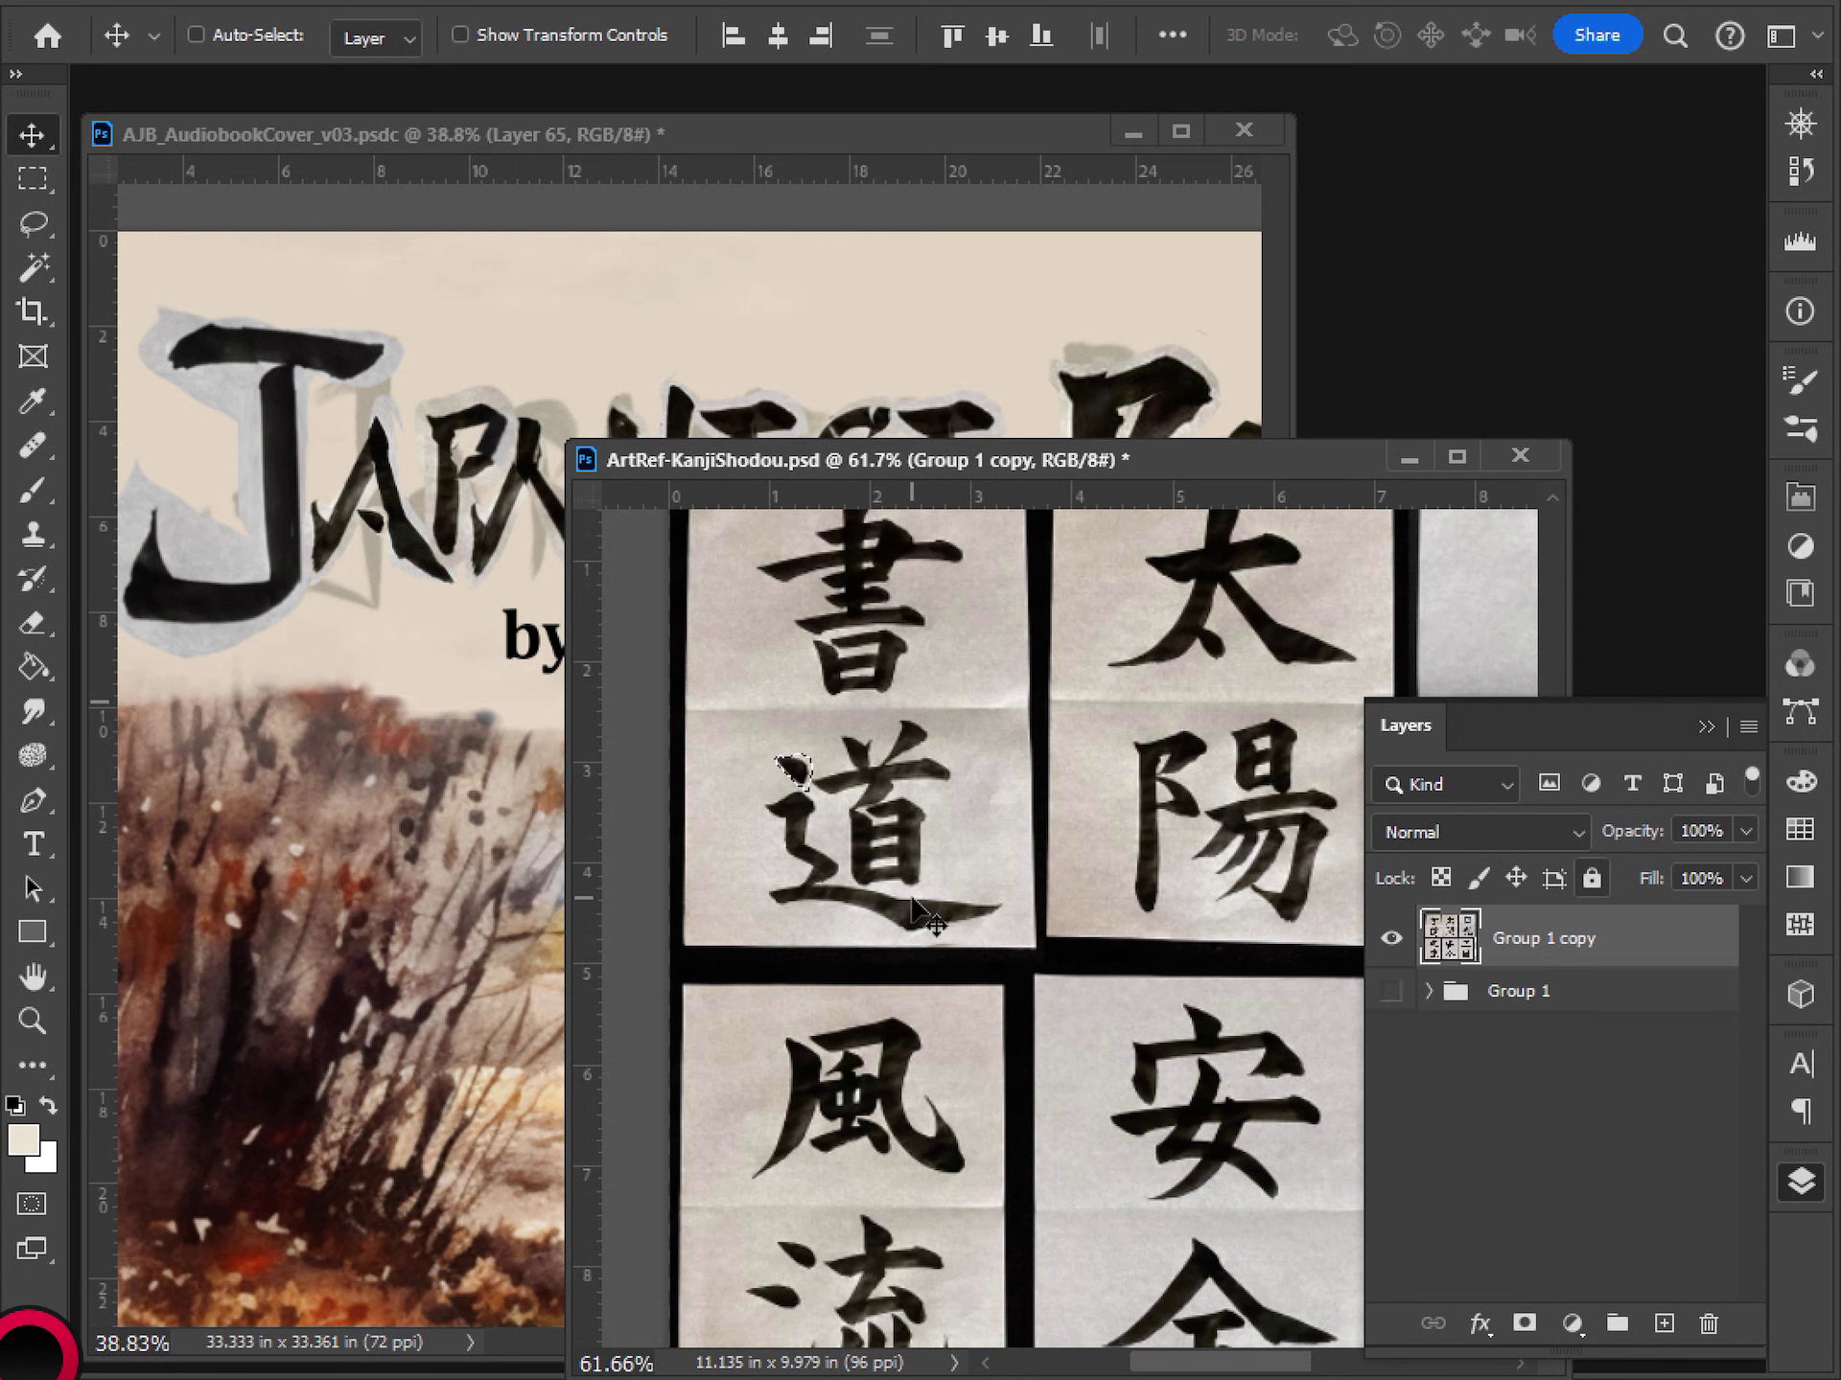
scroll(906, 949, "down", 3)
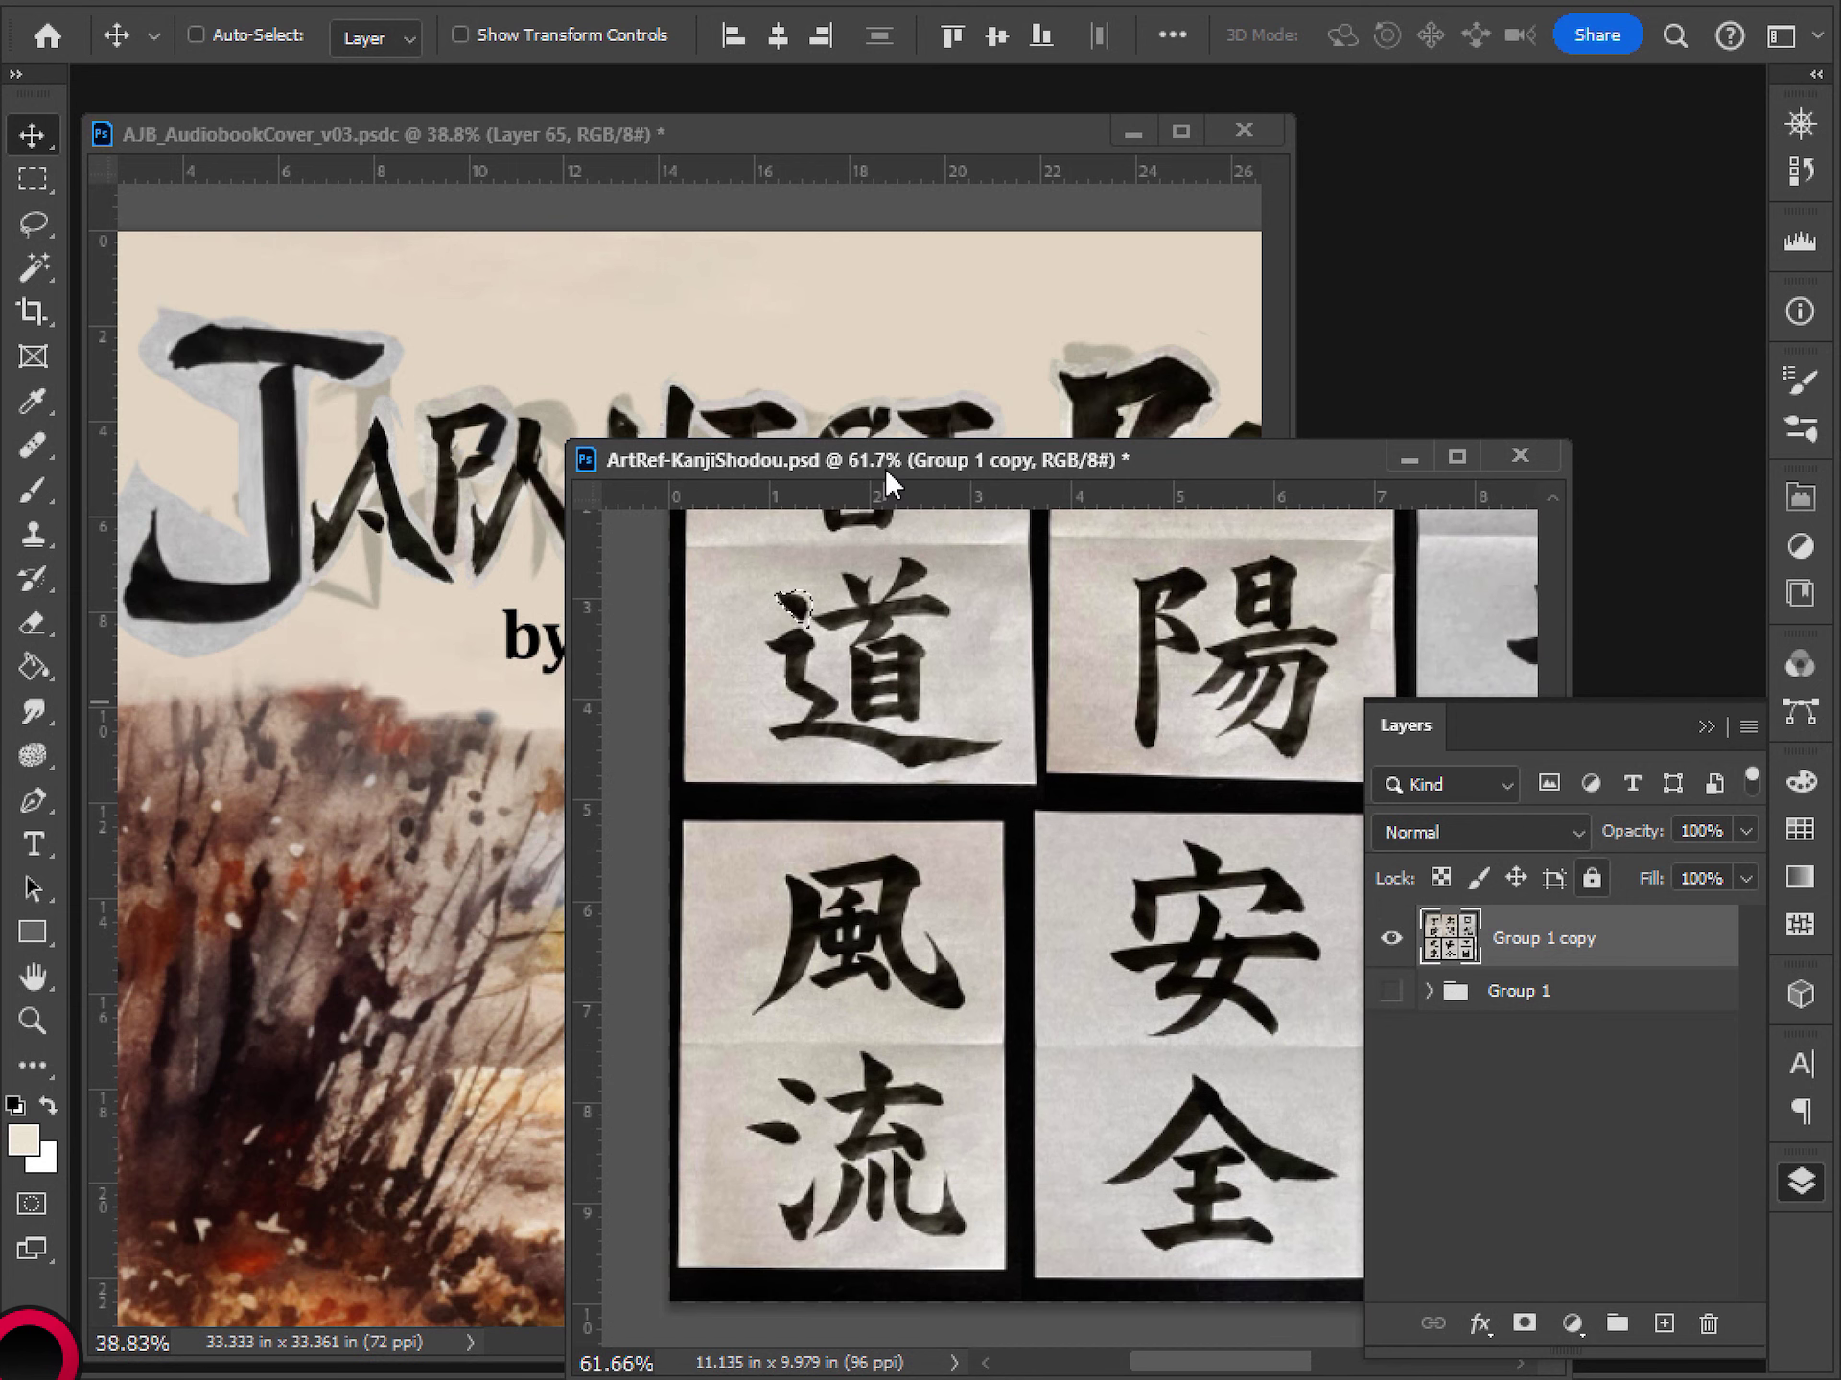
key("ctrl+c")
left_click(830, 410)
key("ctrl+v")
- Transform the pasted dot stroke into a crossbar between the second A's legs and check it against the title
key("ctrl+t")
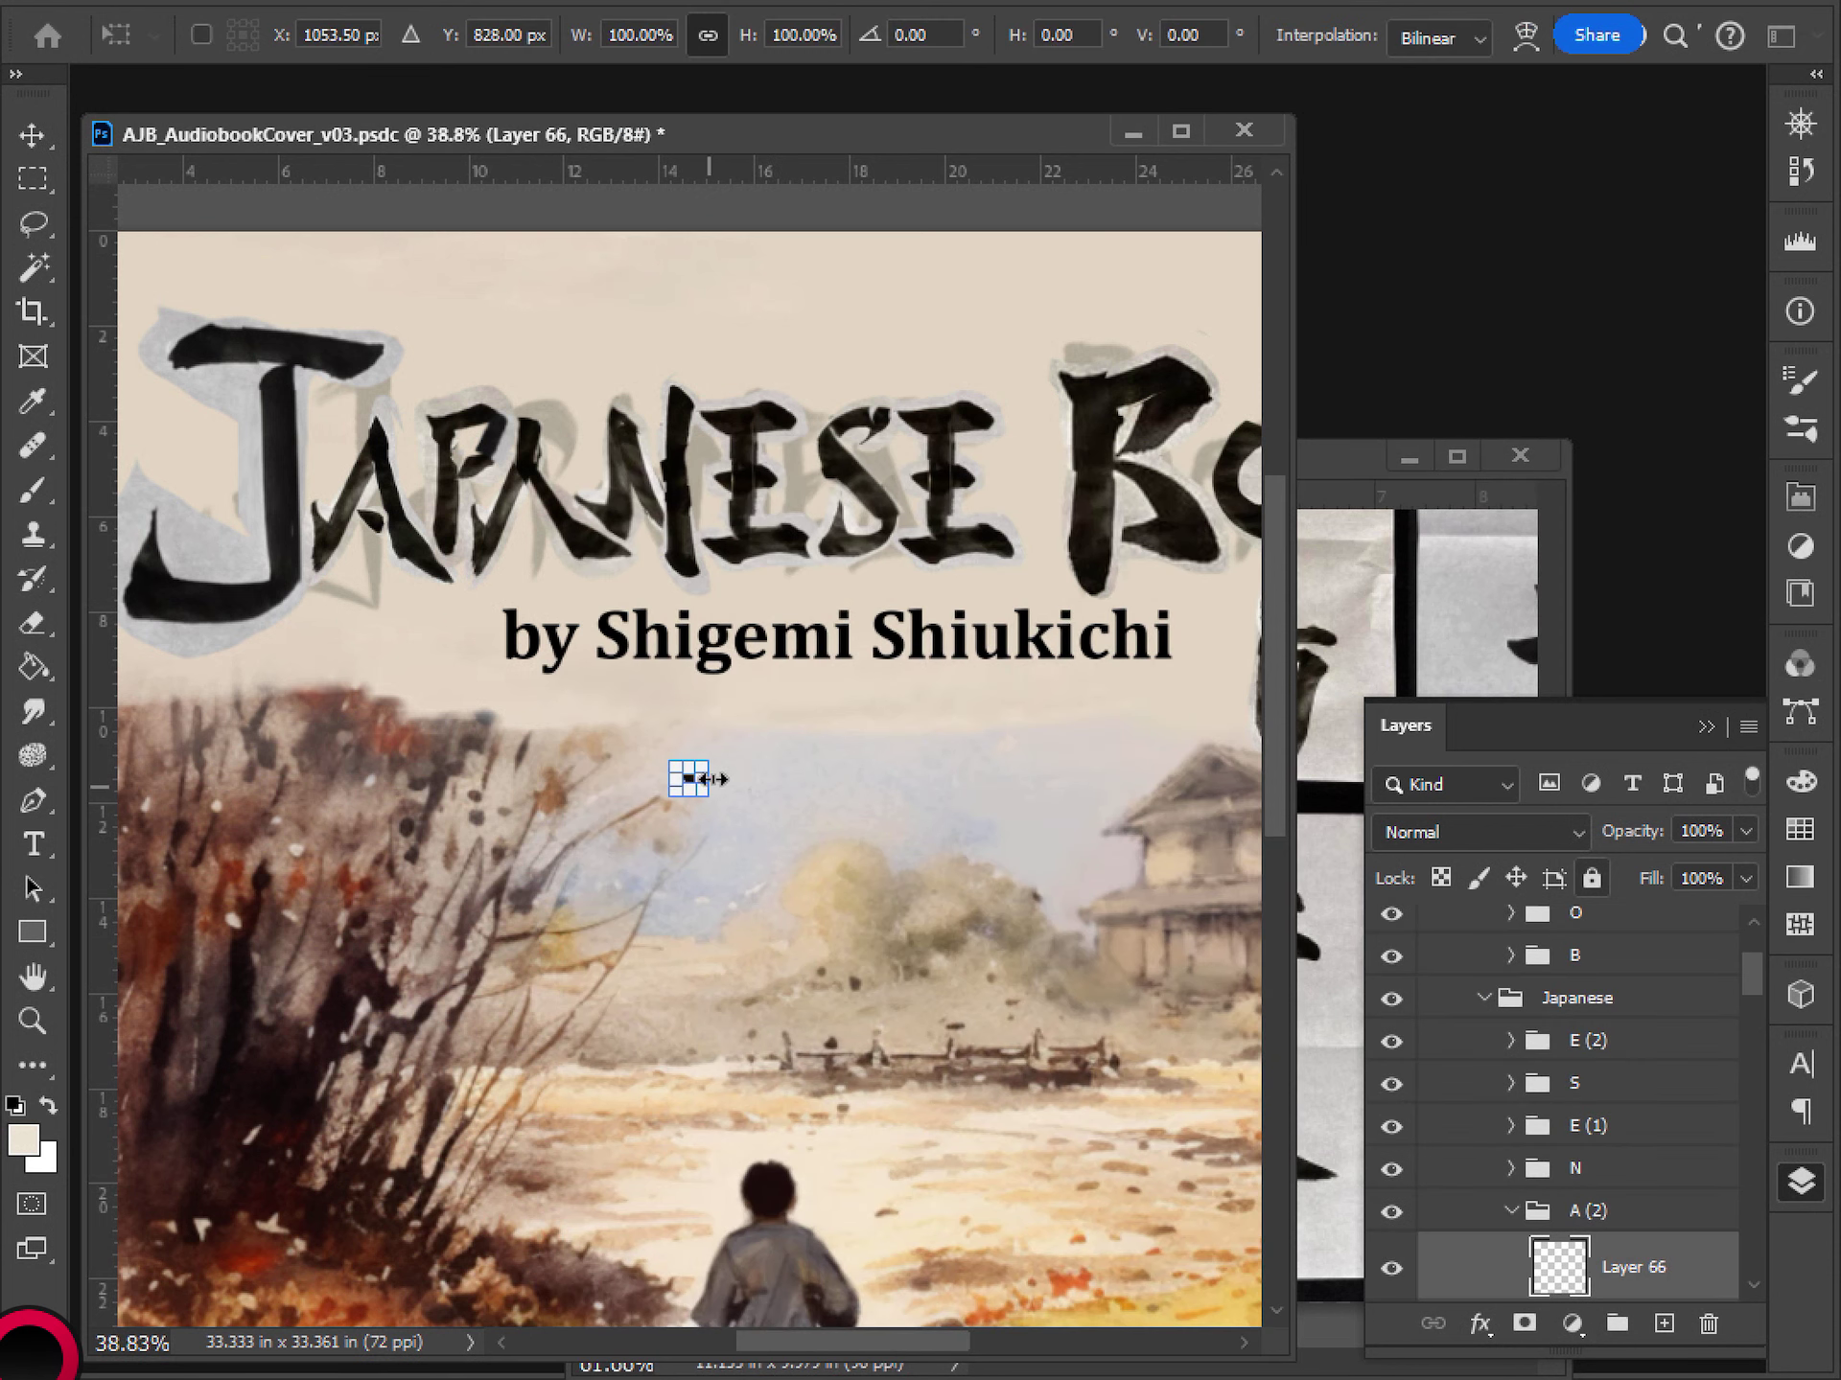
mouse_move(714, 780)
left_mouse_down()
mouse_move(739, 752)
mouse_move(726, 740)
mouse_move(694, 769)
mouse_move(579, 514)
mouse_move(525, 529)
mouse_move(558, 546)
left_mouse_up()
key("Return")
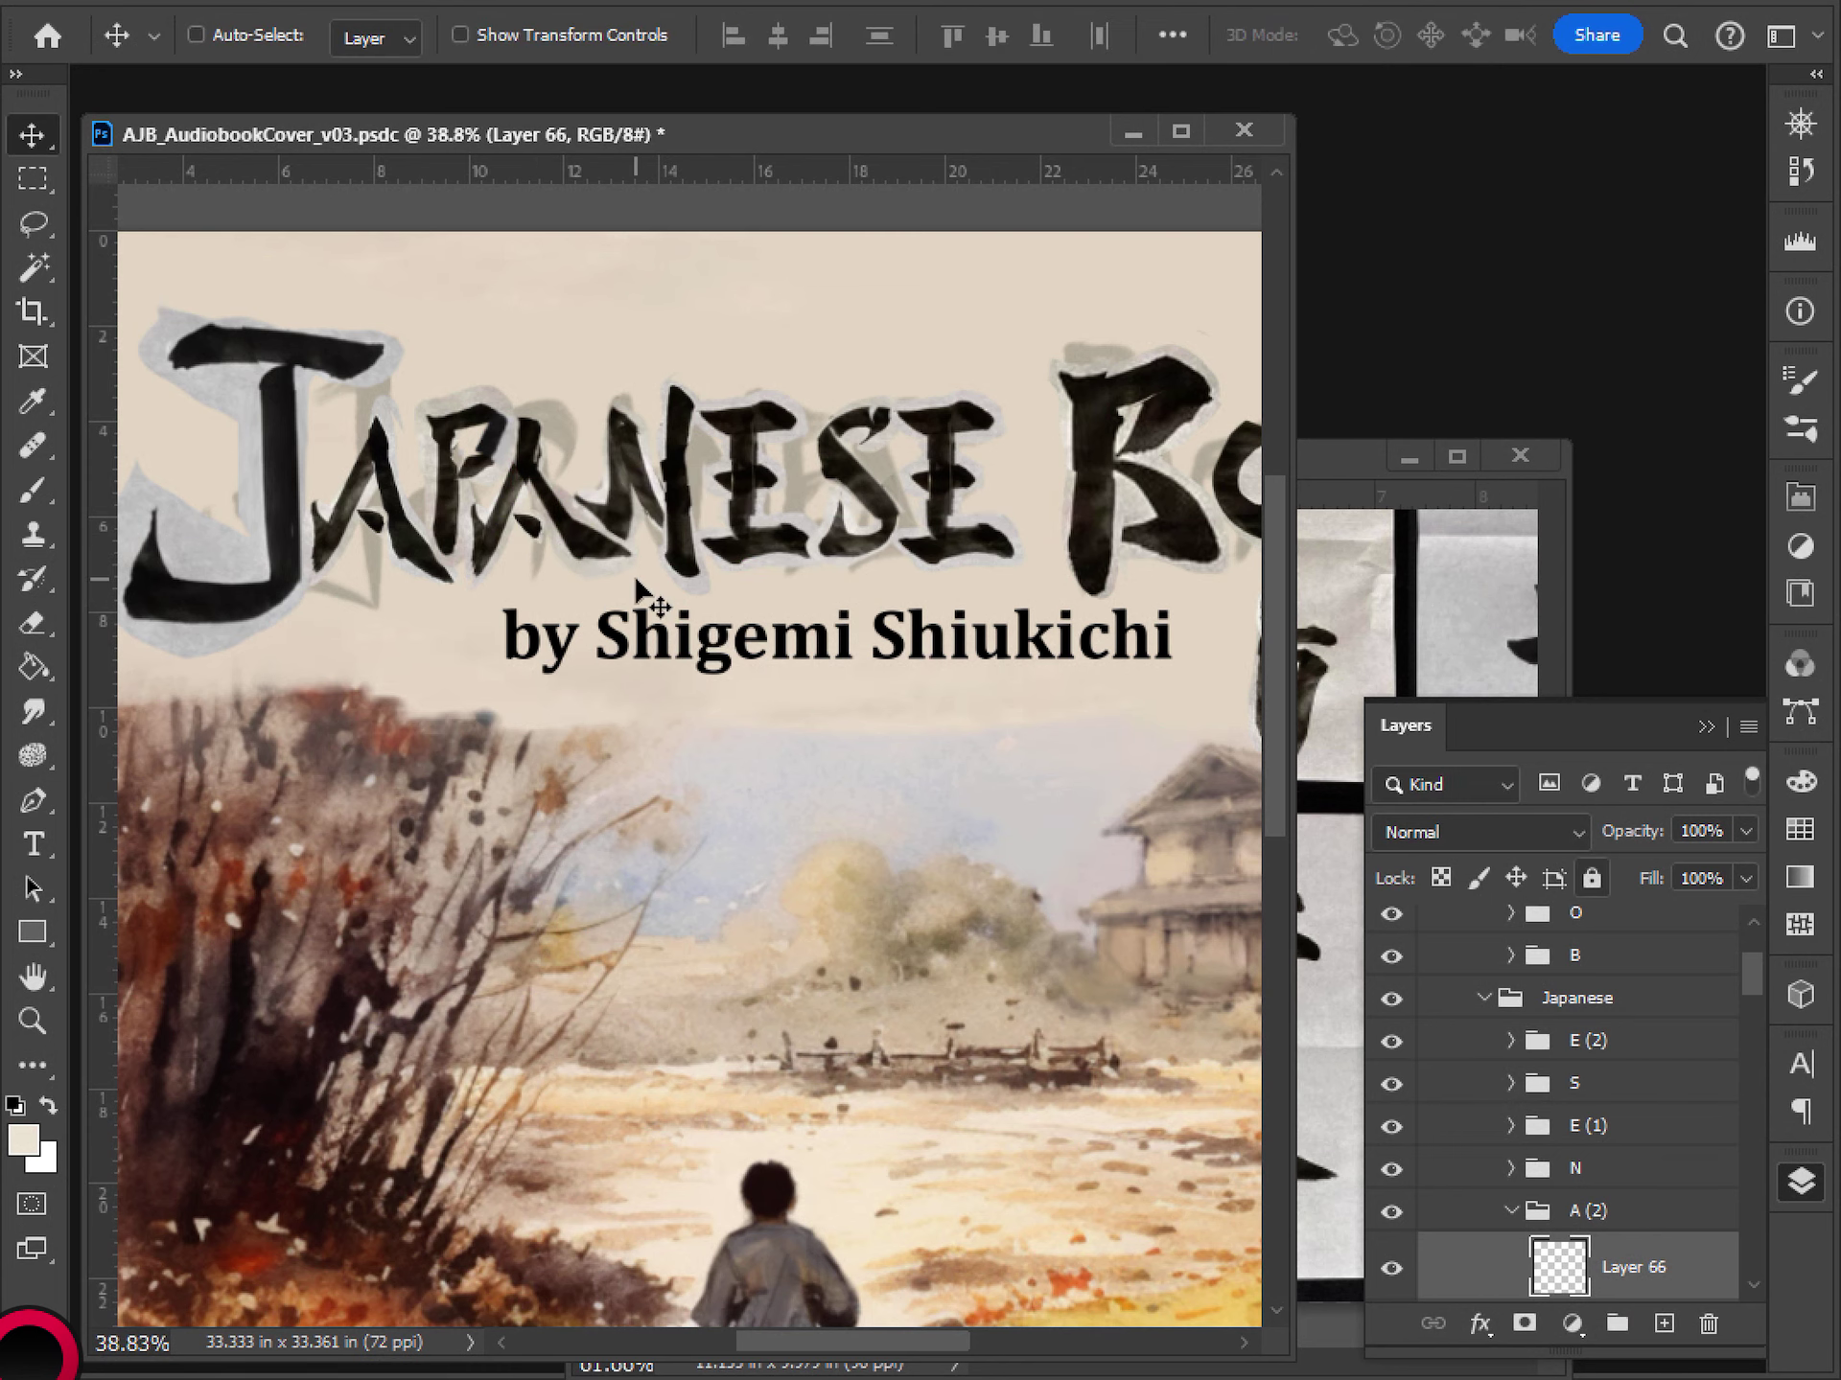
scroll(582, 533, "down", 6)
scroll(582, 527, "up", 8)
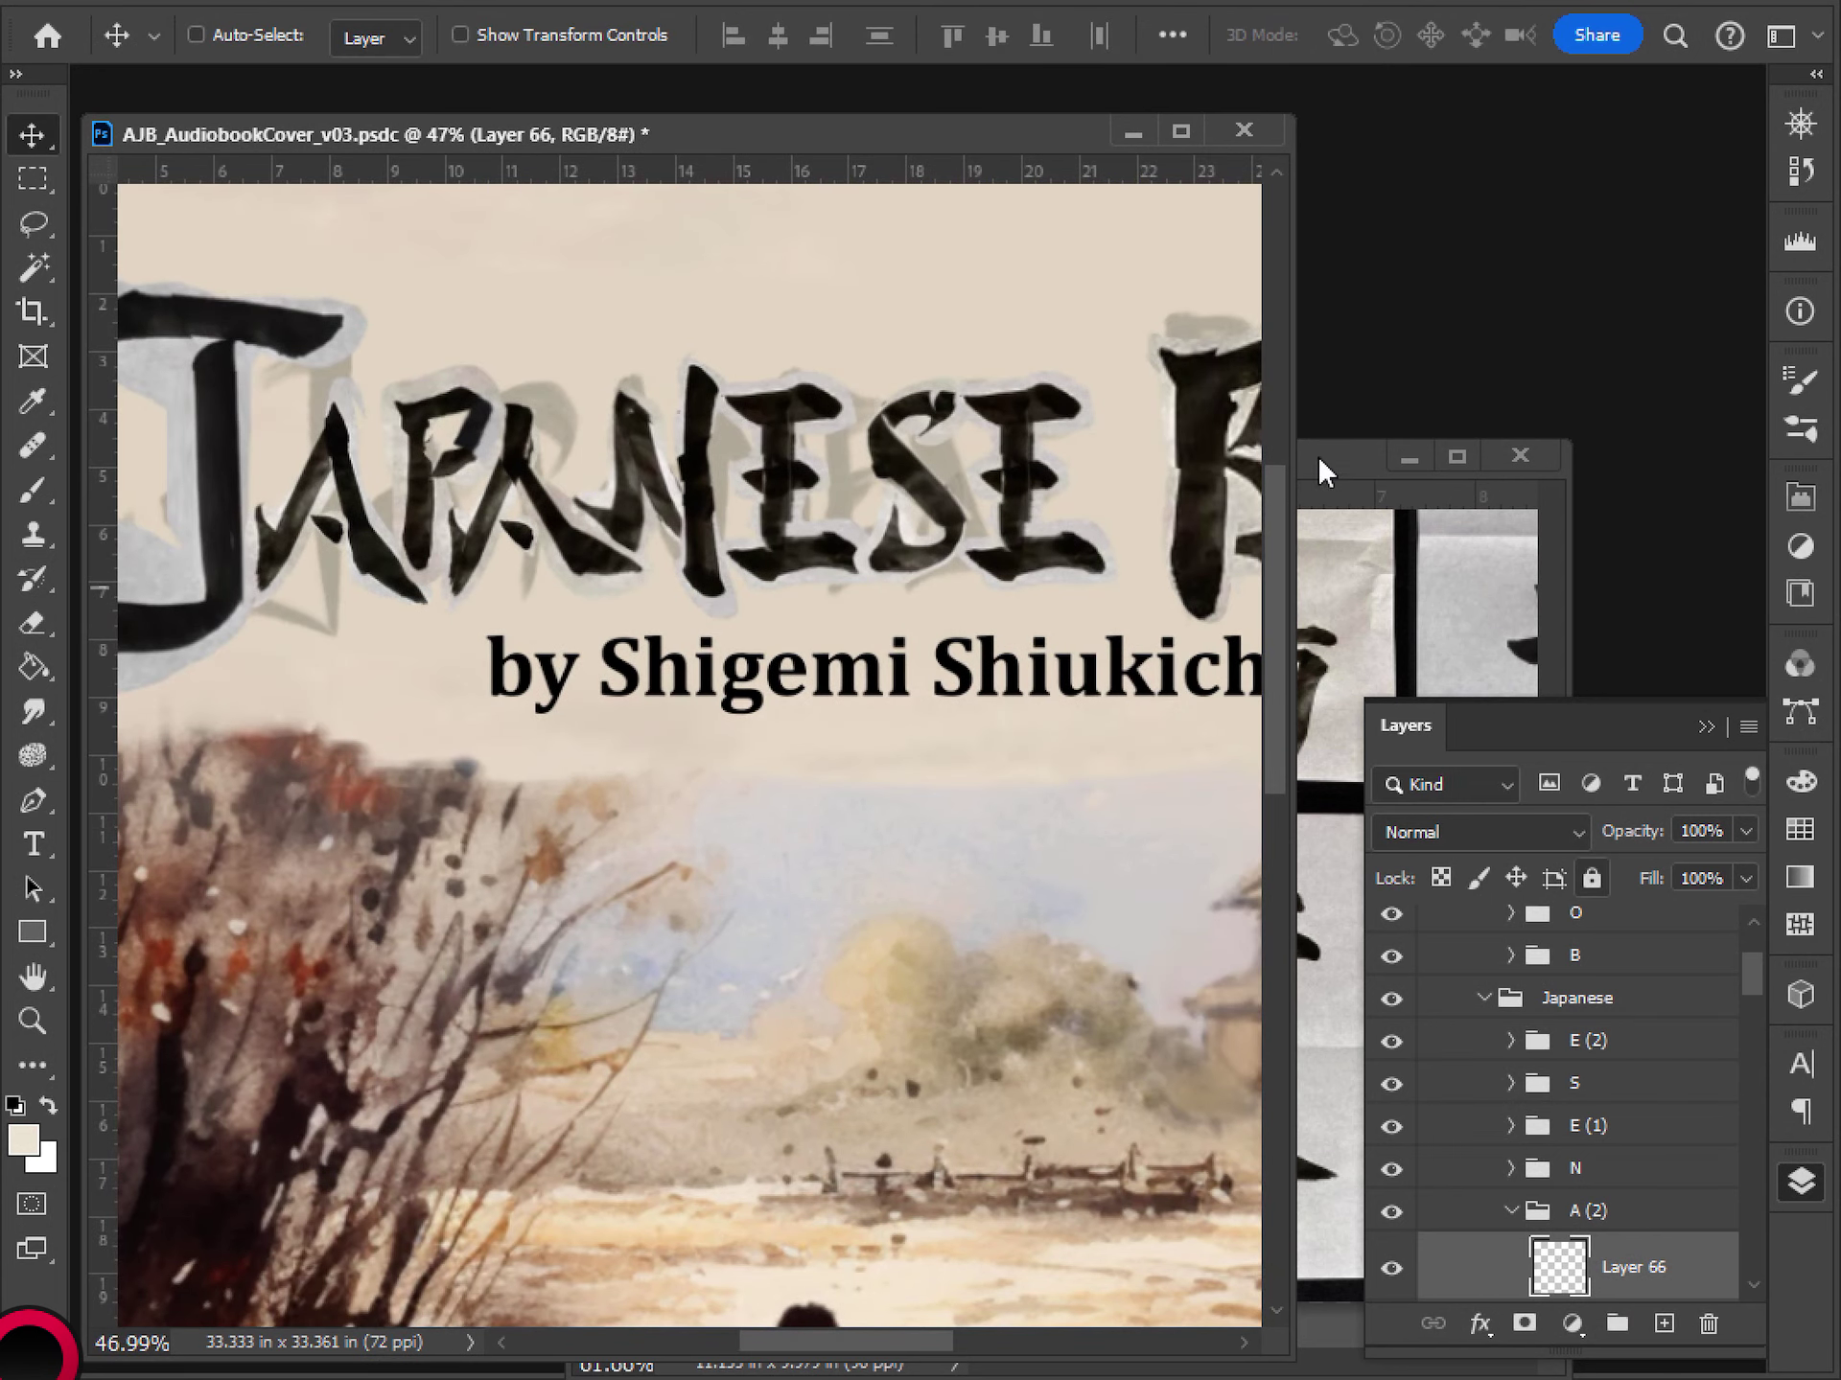
- Lasso and copy the middle-left dot of the 流 kanji in ArtRef-KanjiShodou.psd, then return to the cover document
left_click_drag(1320, 470, 590, 470)
scroll(949, 940, "down", 1)
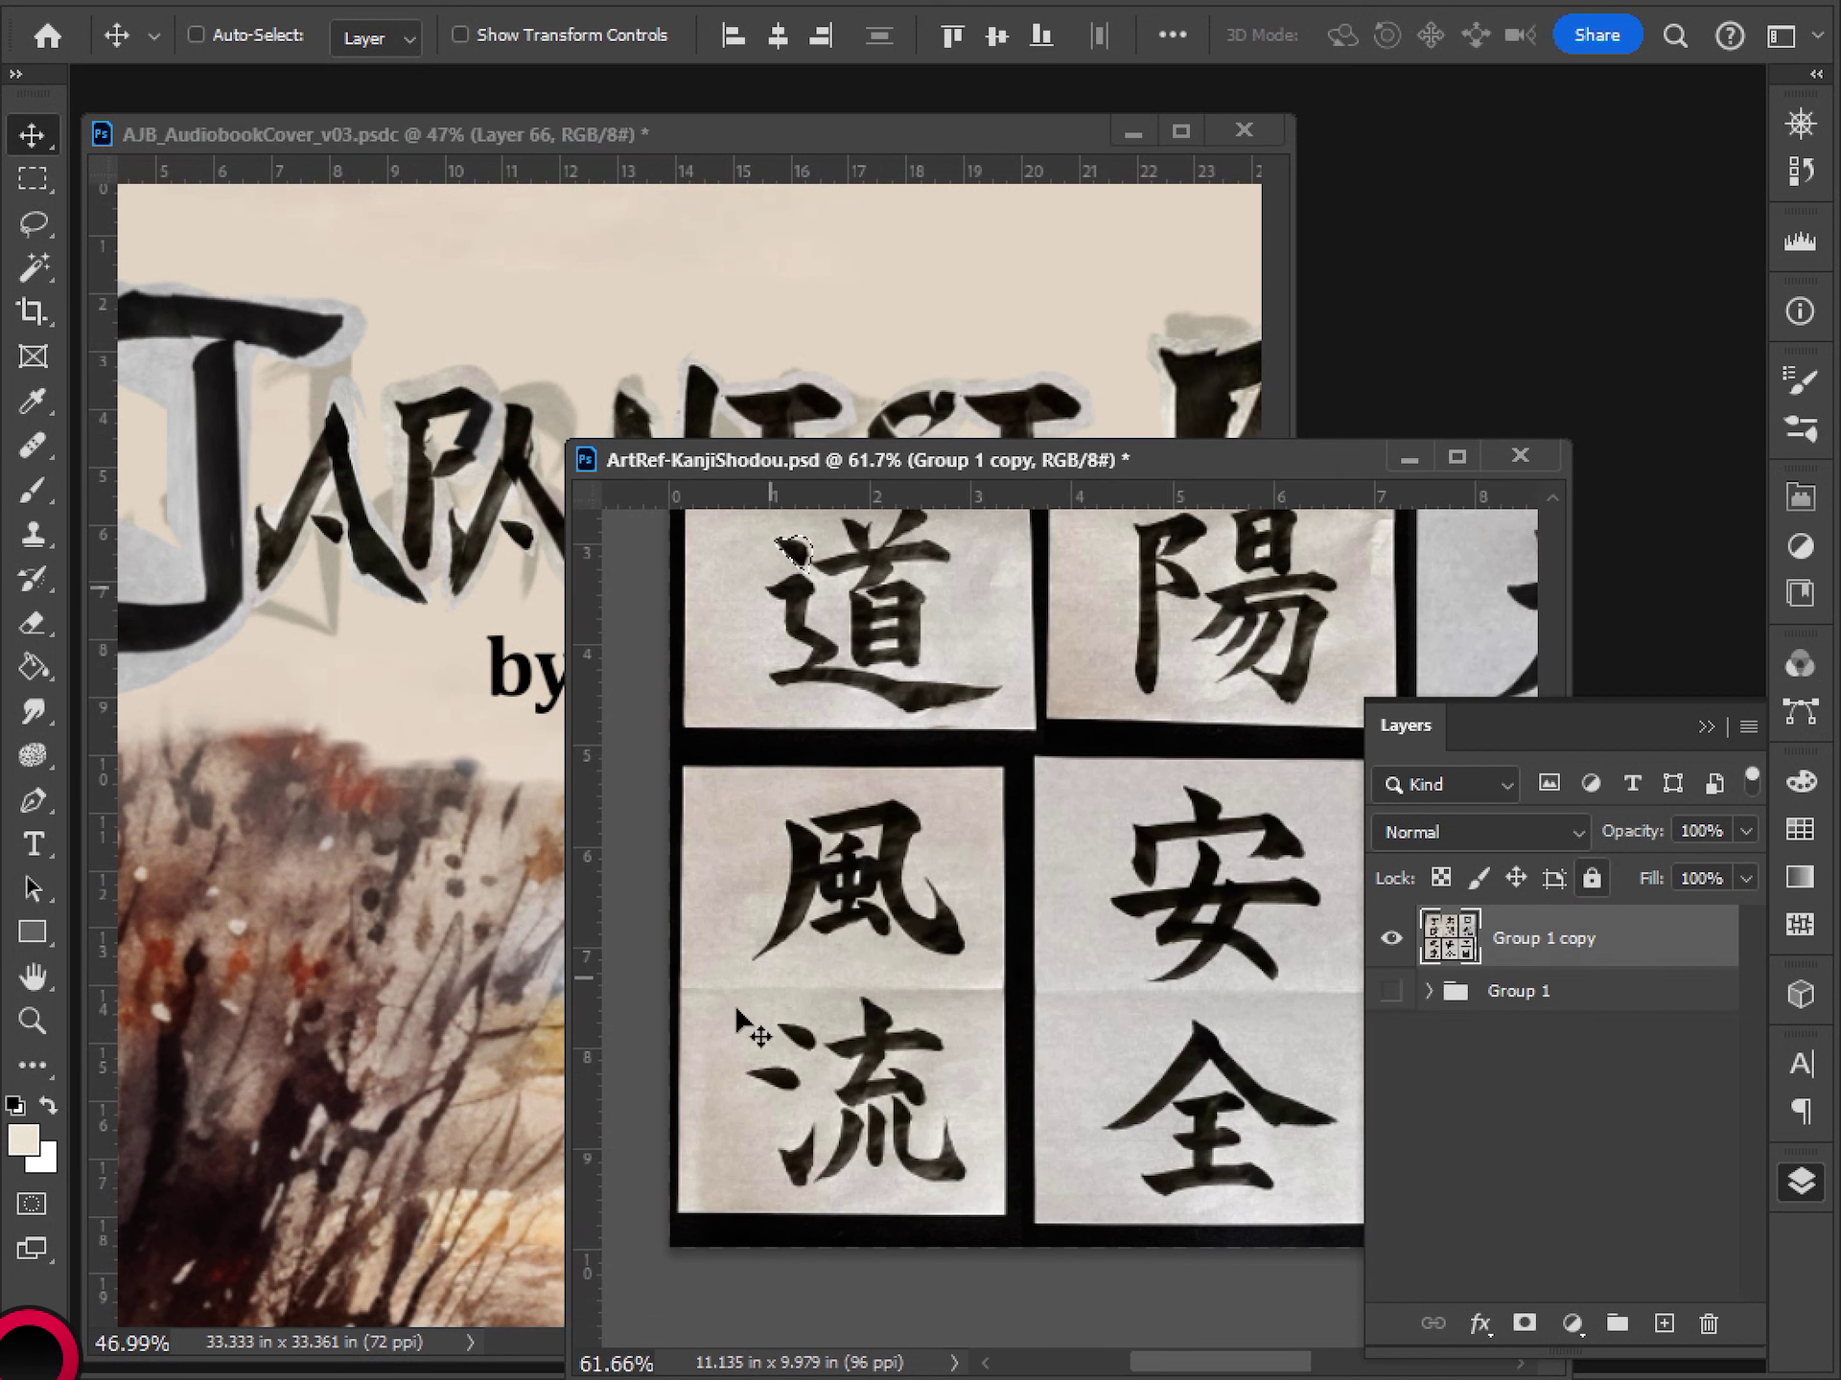
key("l")
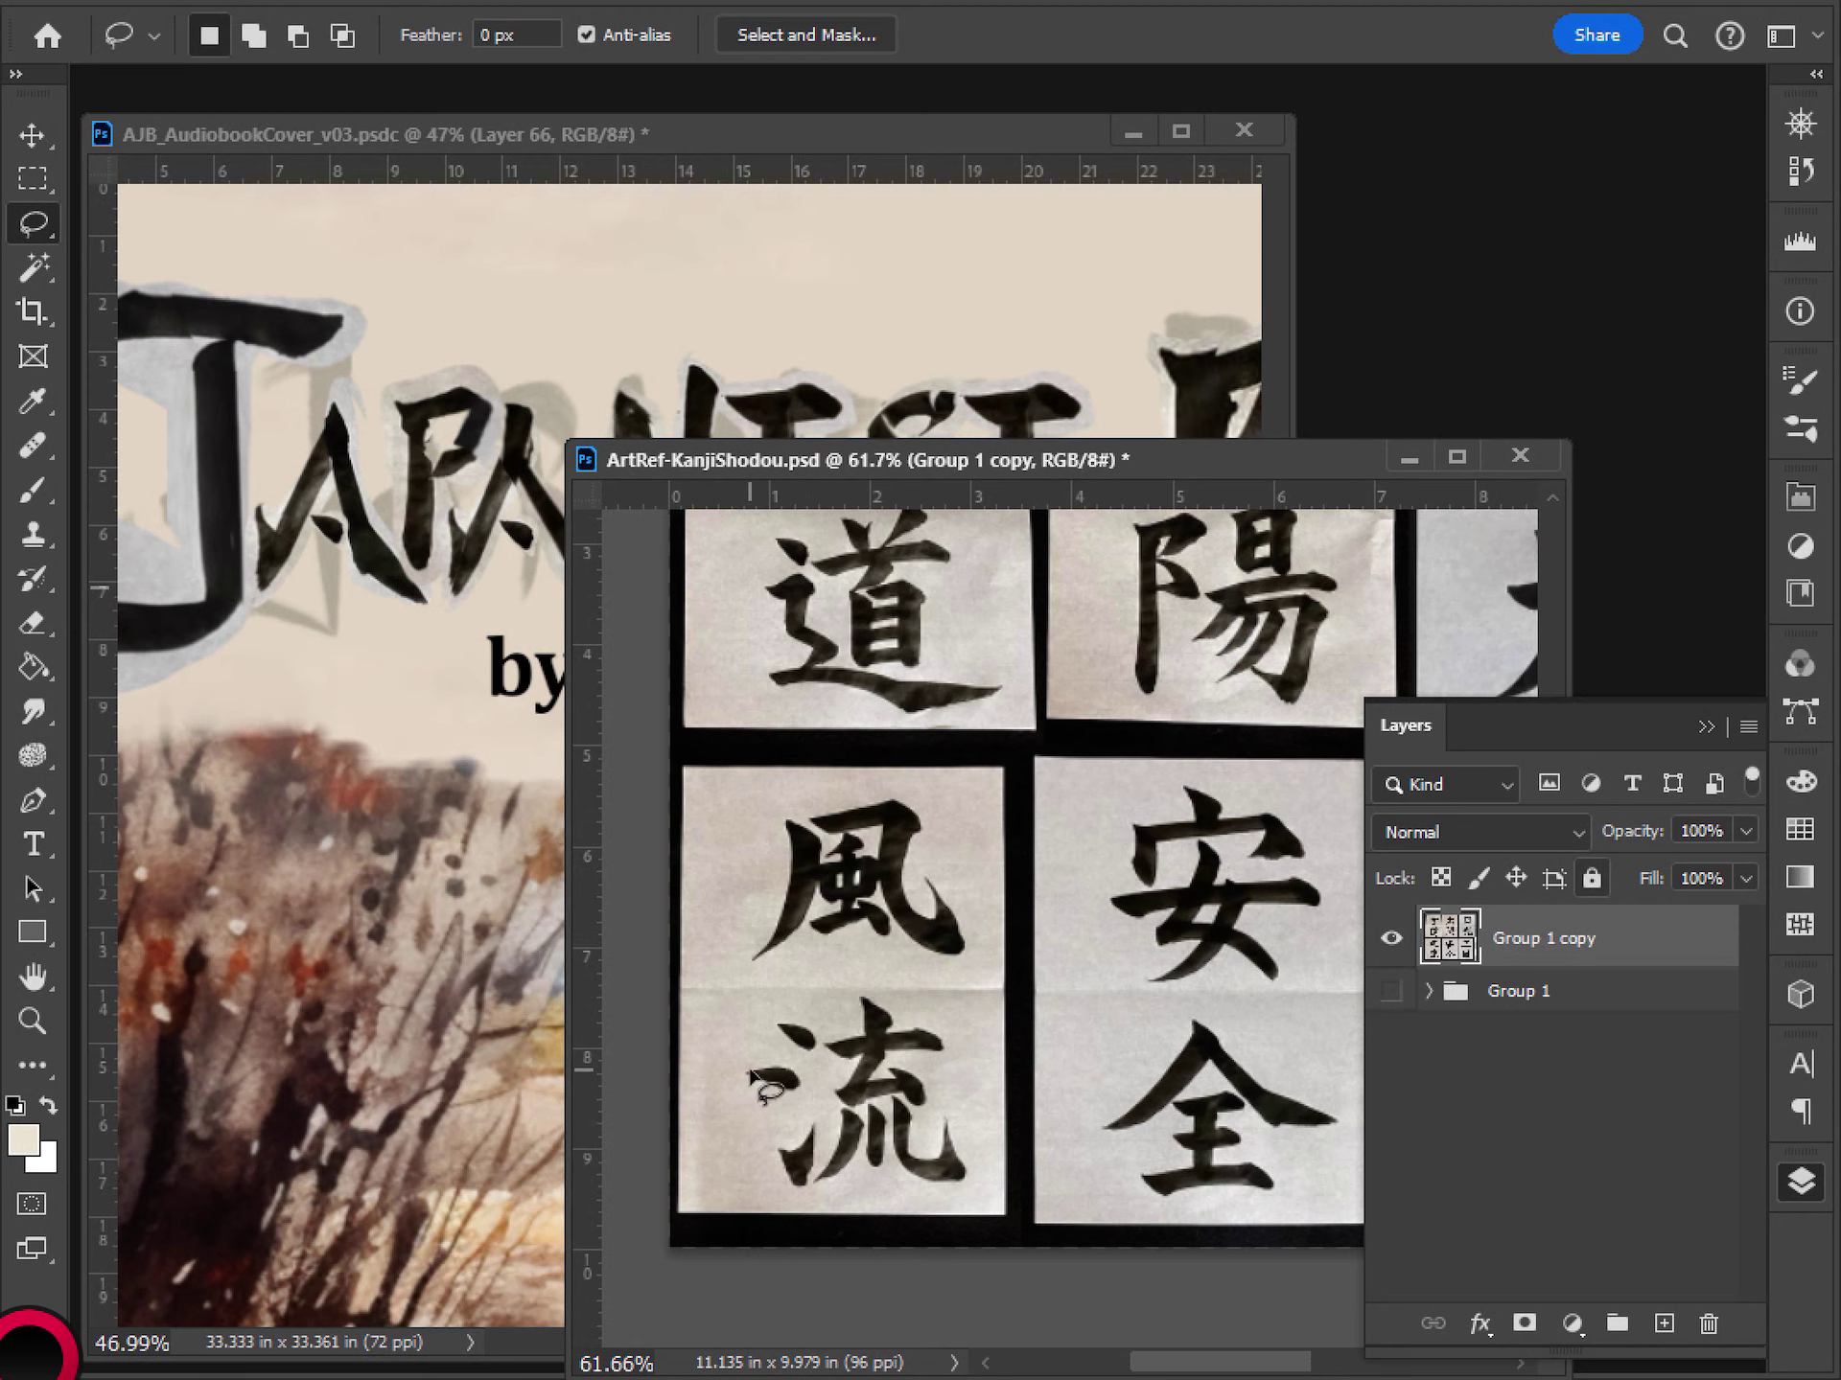
mouse_move(746, 1074)
left_mouse_down()
mouse_move(813, 1071)
mouse_move(842, 1123)
mouse_move(767, 1112)
mouse_move(741, 1076)
mouse_move(757, 1084)
left_mouse_up()
left_click(644, 383)
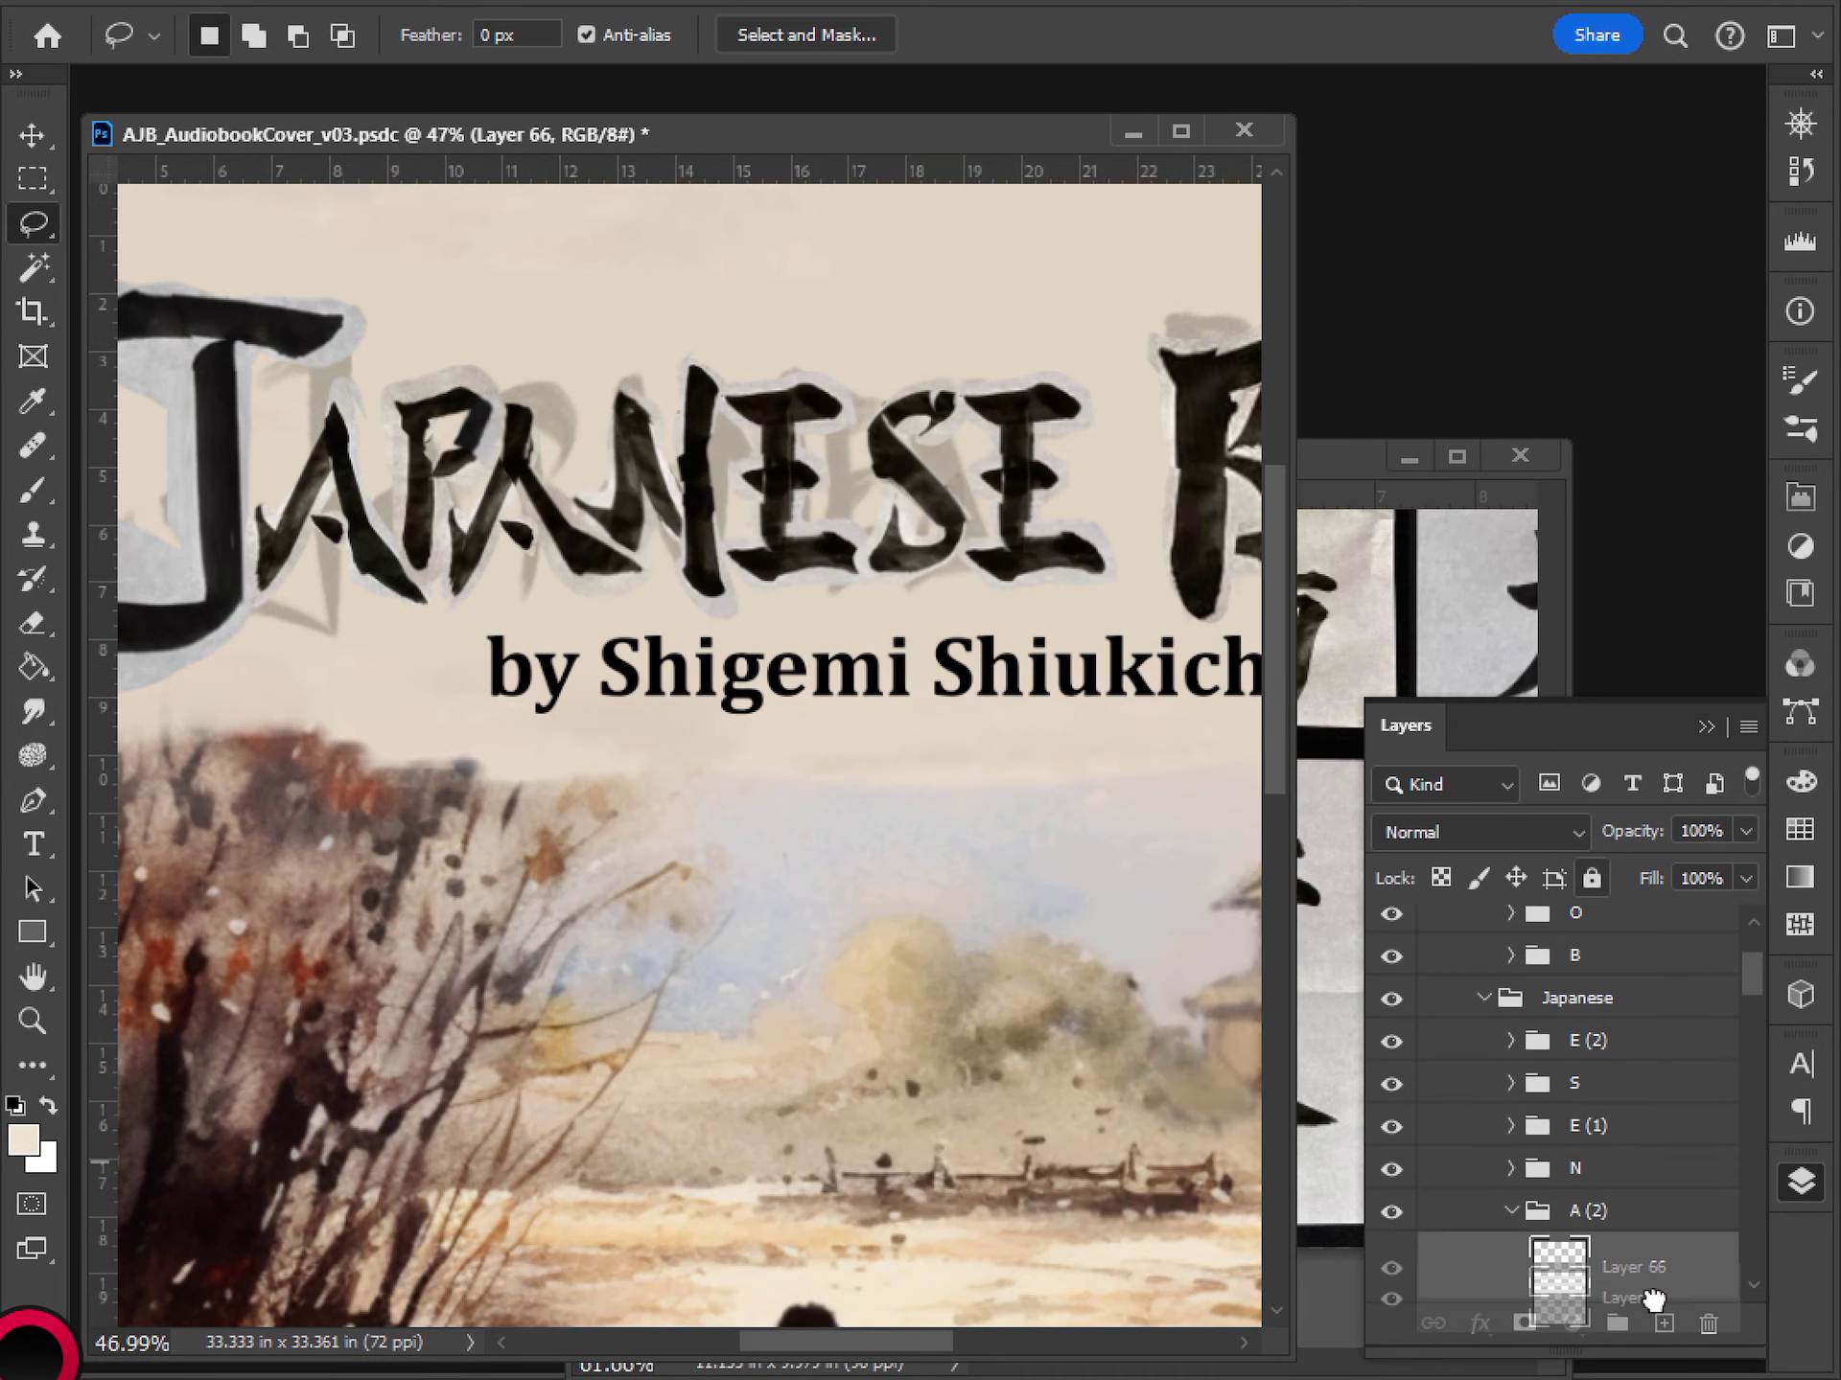
- Replace the crossbar on Layer 66 with the copied dot stroke, transformed to fit between the second A's legs
key("ctrl+v")
key("ctrl+t")
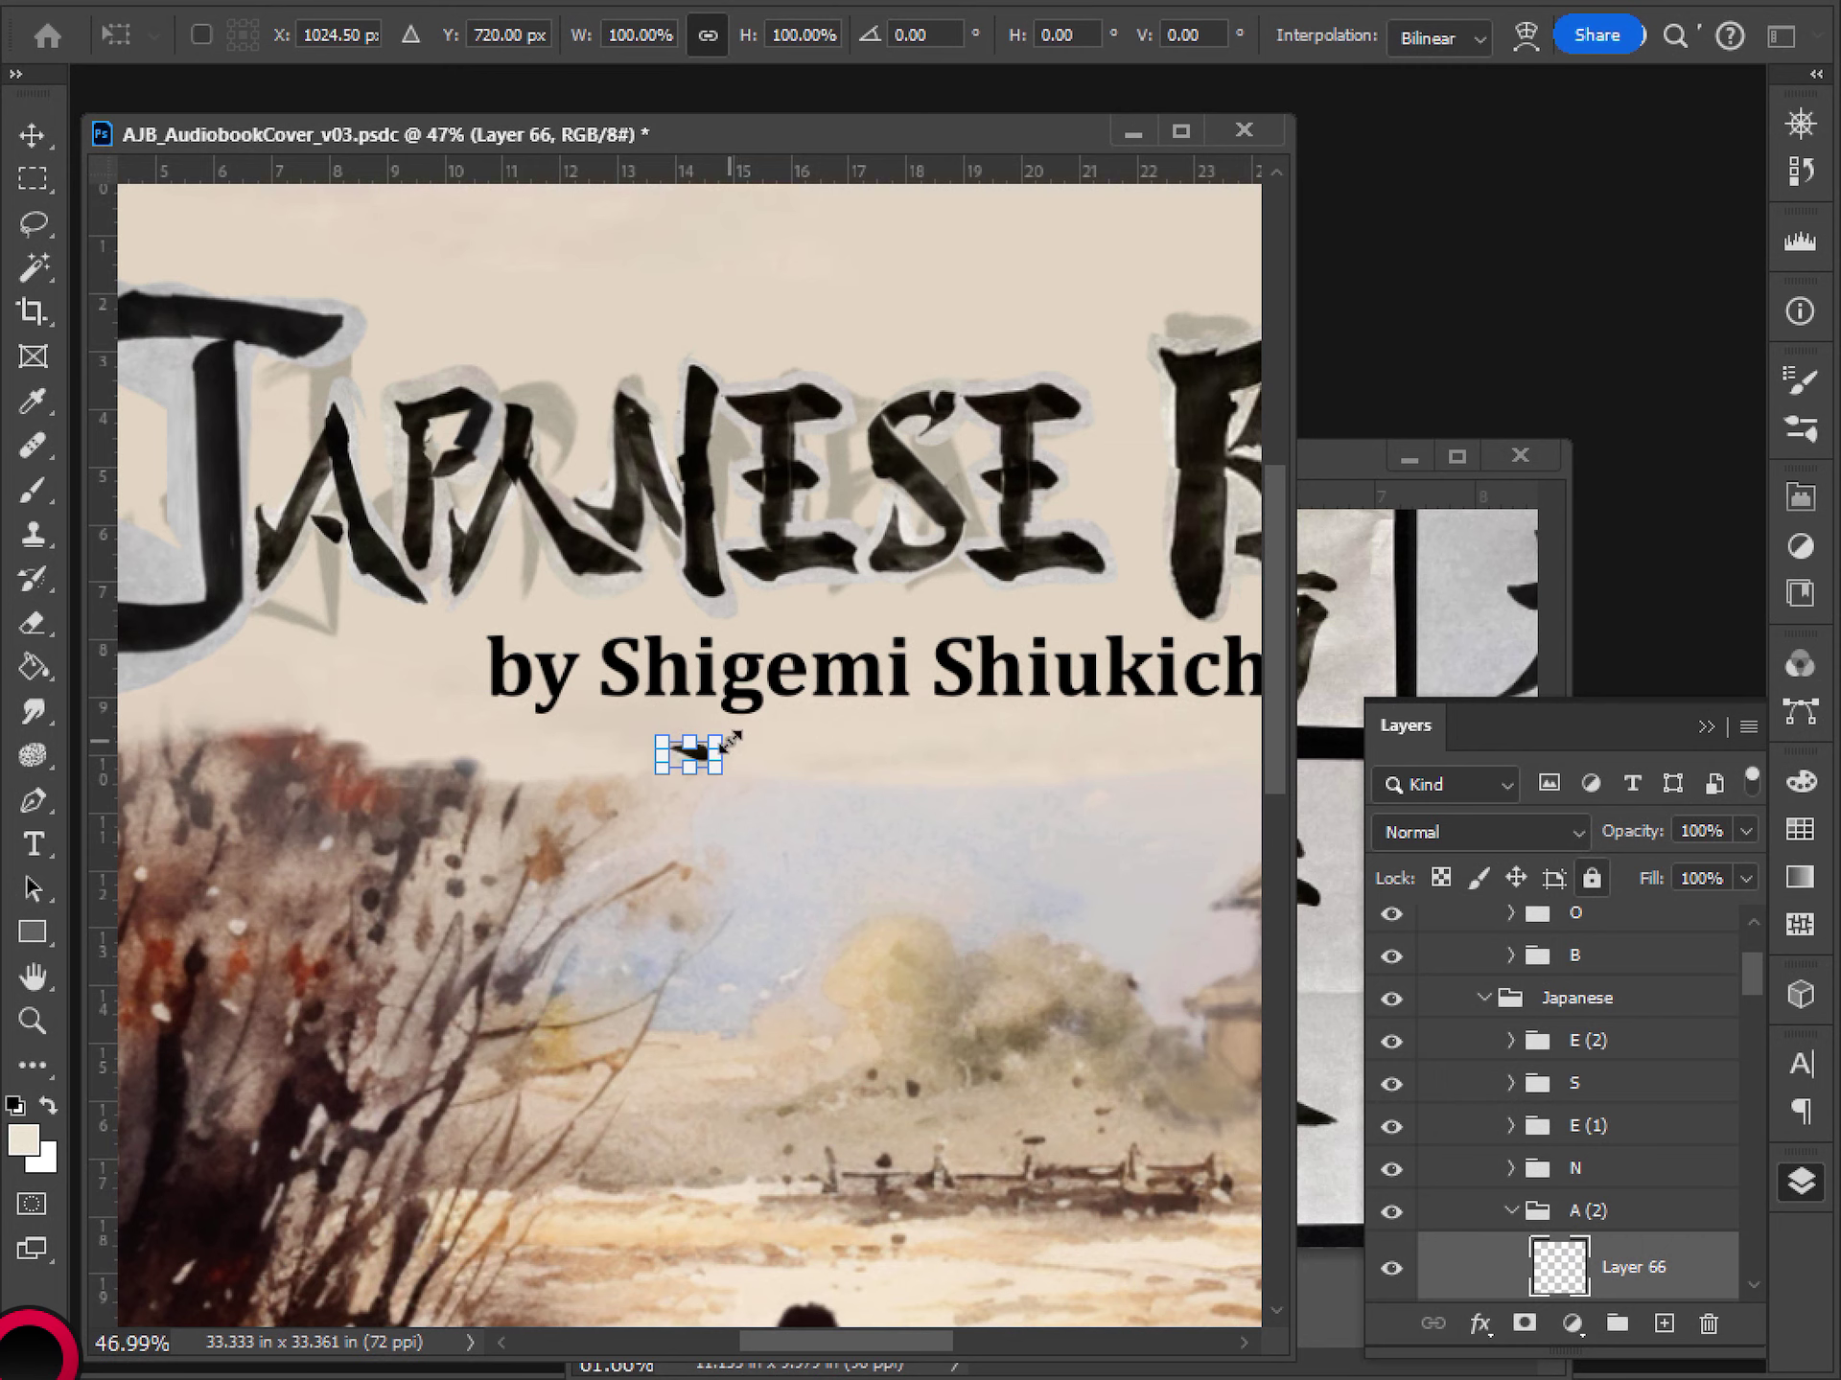
mouse_move(758, 738)
left_mouse_down()
mouse_move(763, 758)
mouse_move(616, 503)
mouse_move(534, 595)
mouse_move(553, 570)
mouse_move(538, 564)
mouse_move(636, 542)
left_mouse_up()
key("Return")
key("ctrl+t")
key("Return")
- Examine the second A's new crossbar against the whole title and cover at reduced size
scroll(929, 739, "down", 5)
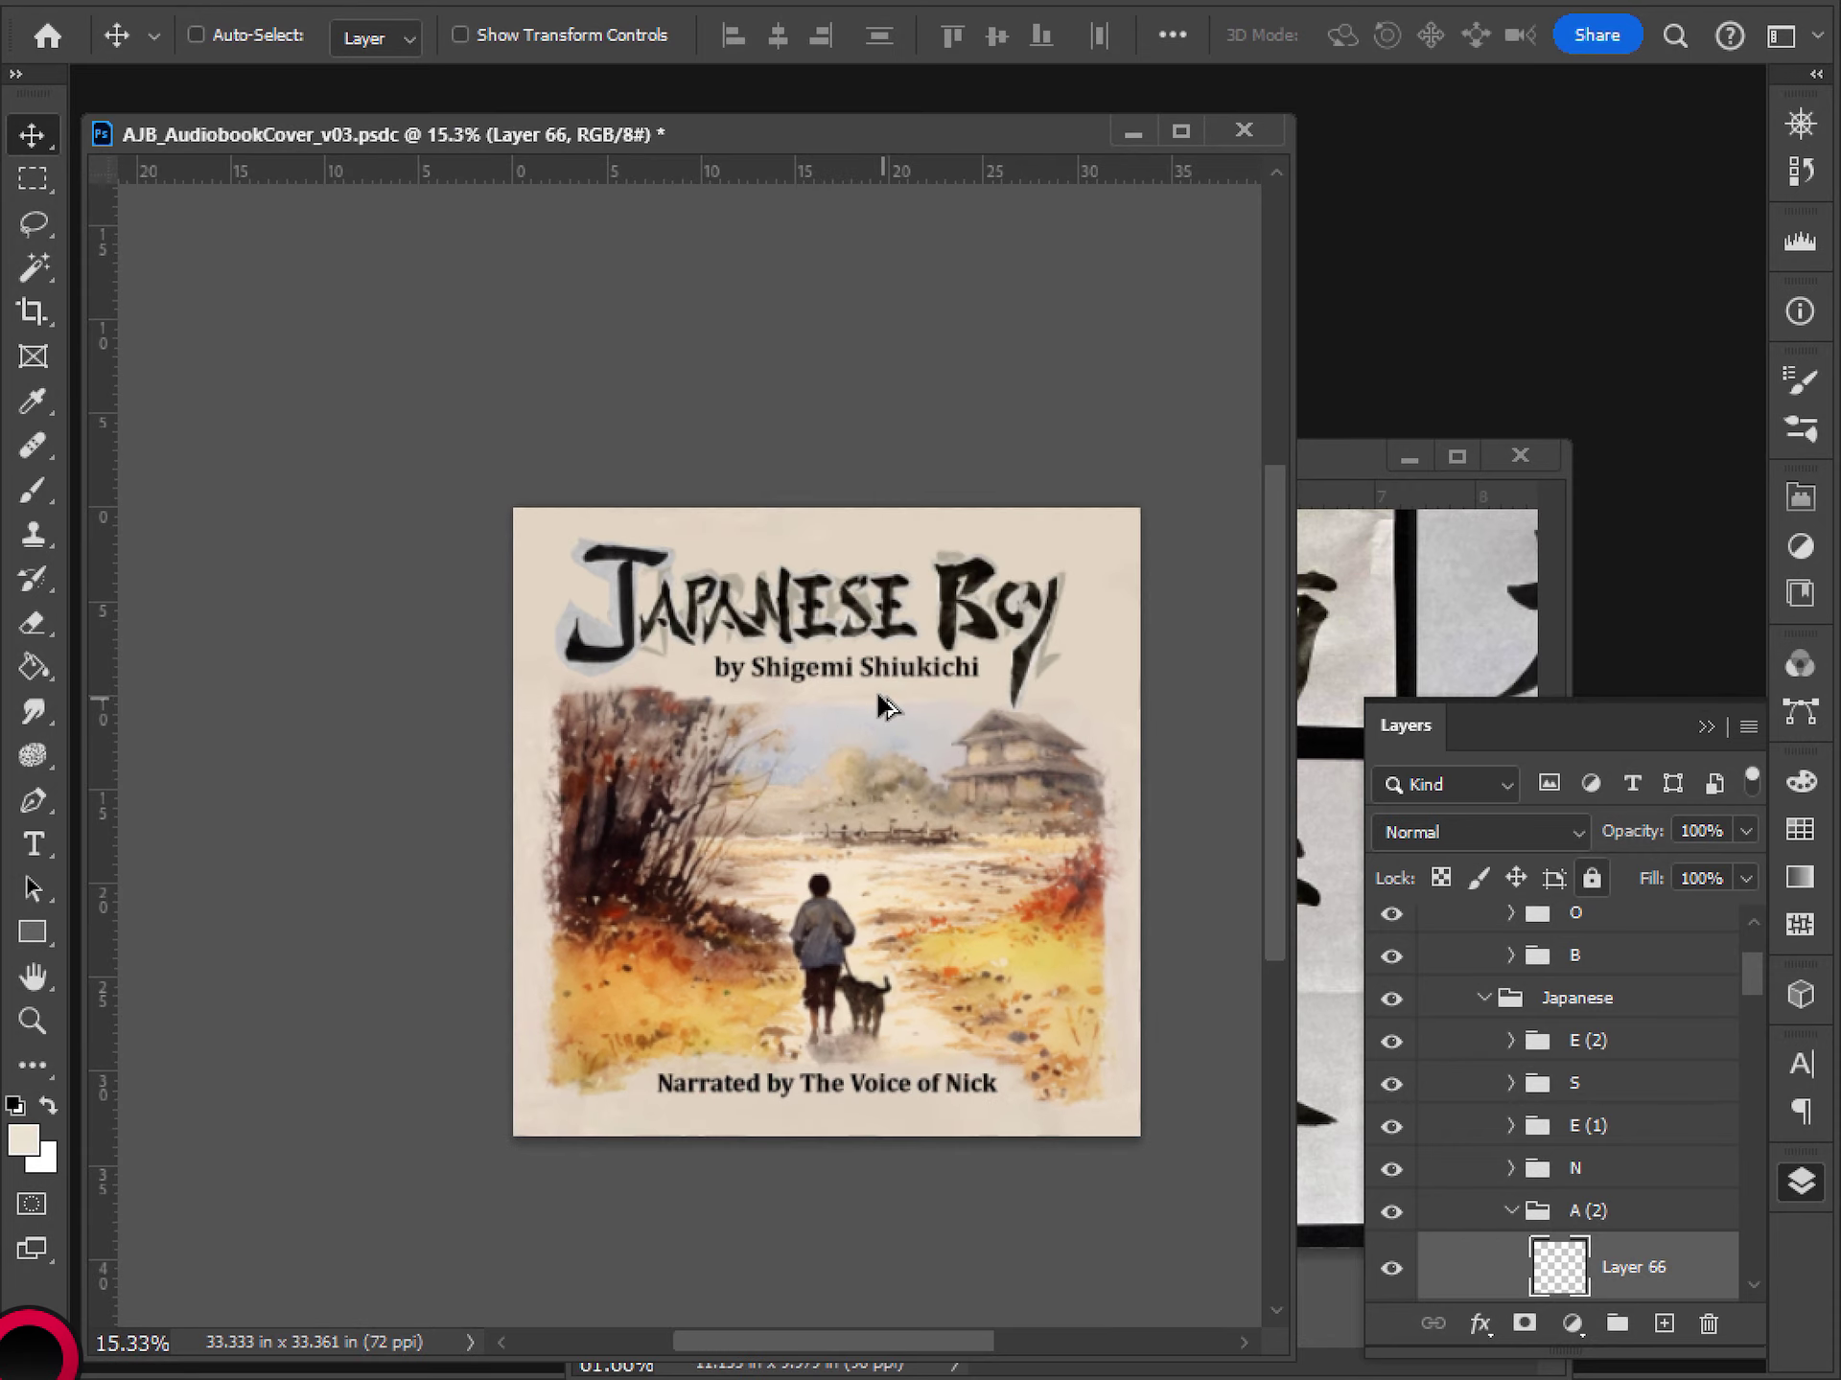
scroll(875, 707, "up", 3)
left_click_drag(875, 706, 836, 690)
scroll(949, 686, "down", 3)
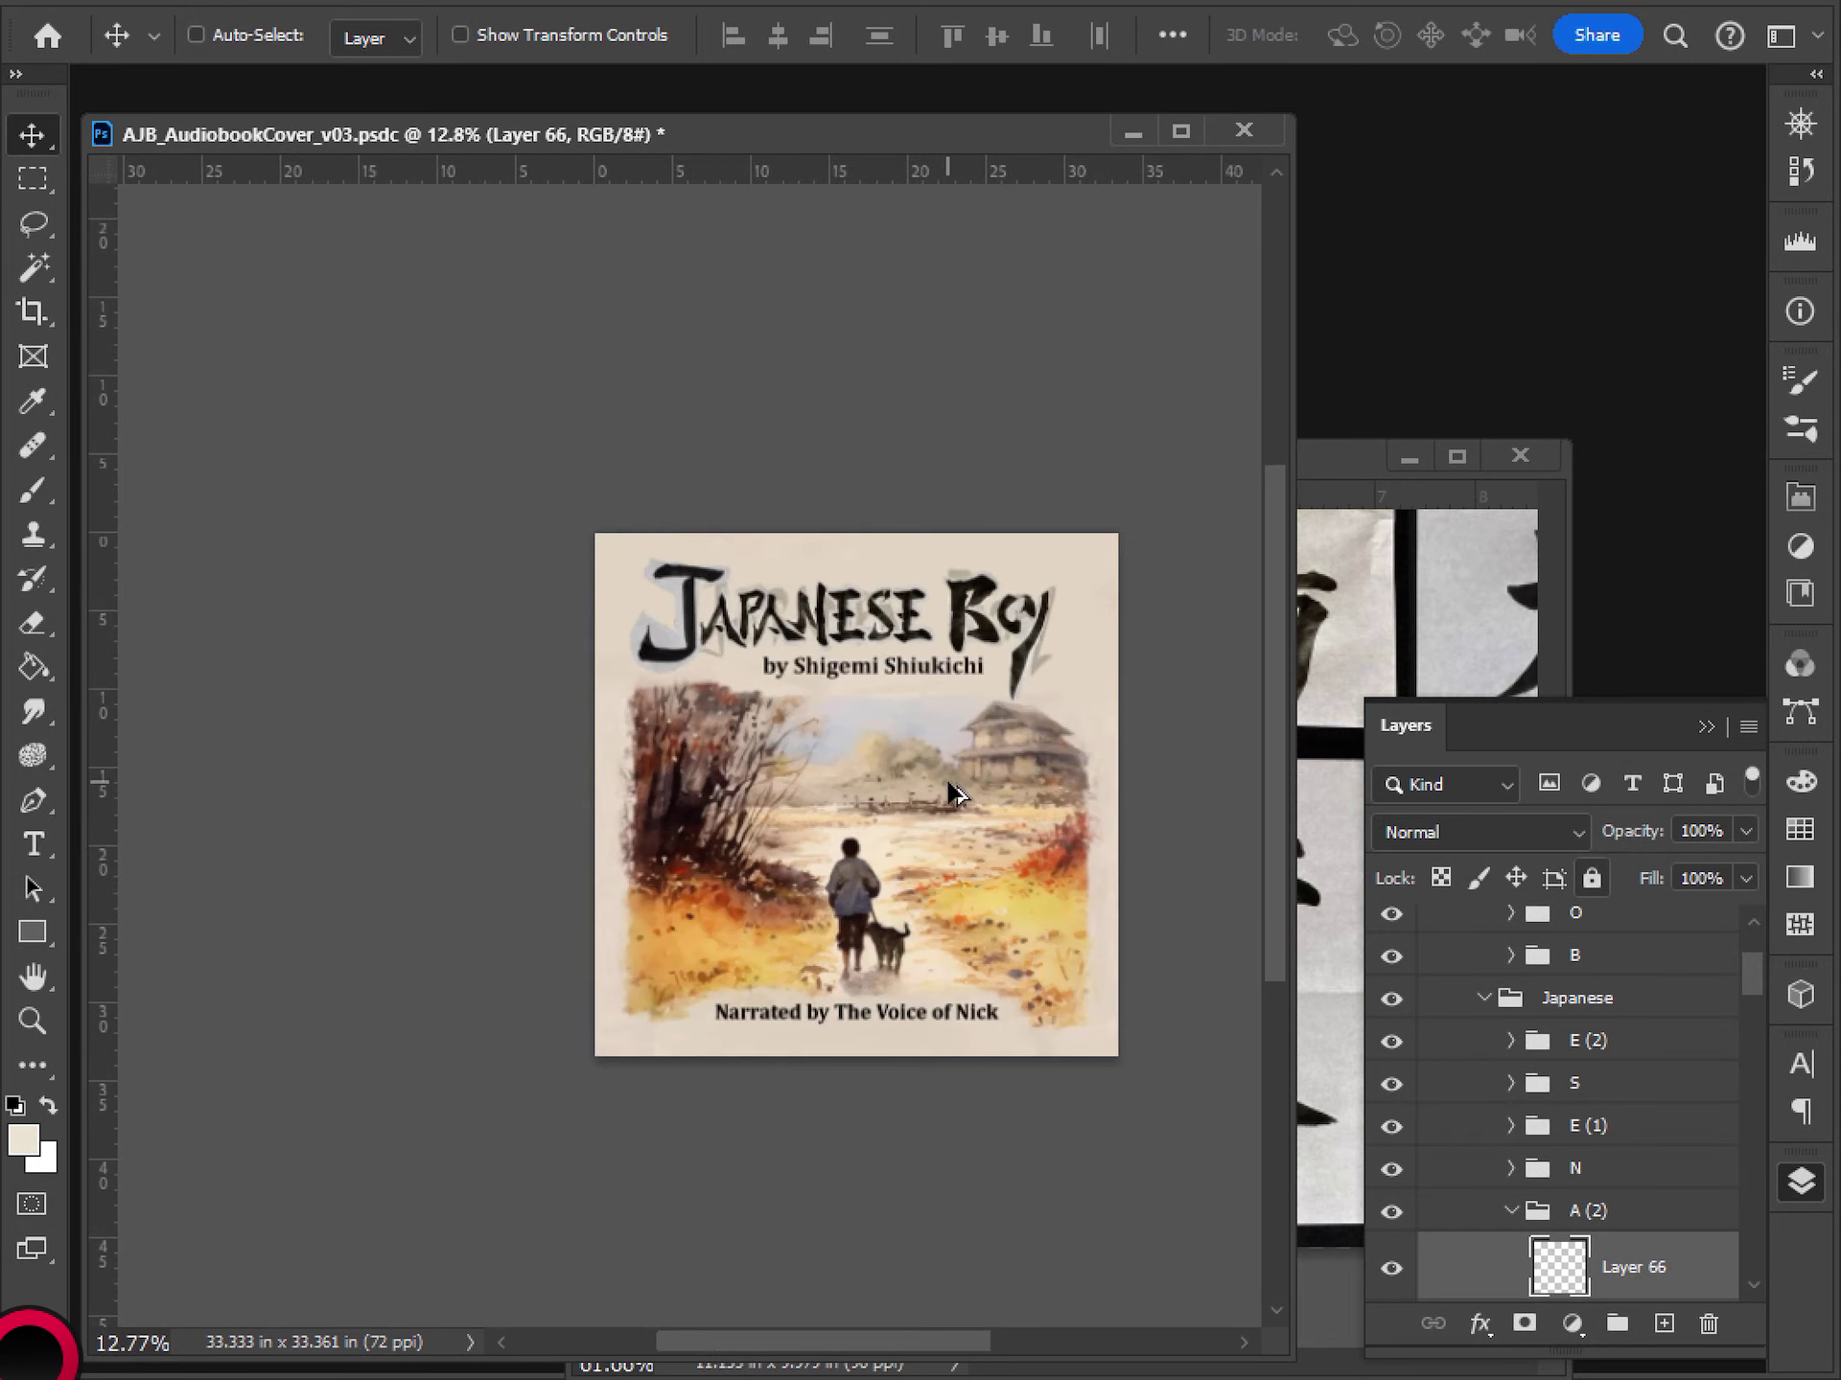
scroll(1041, 612, "down", 3)
scroll(959, 618, "up", 3)
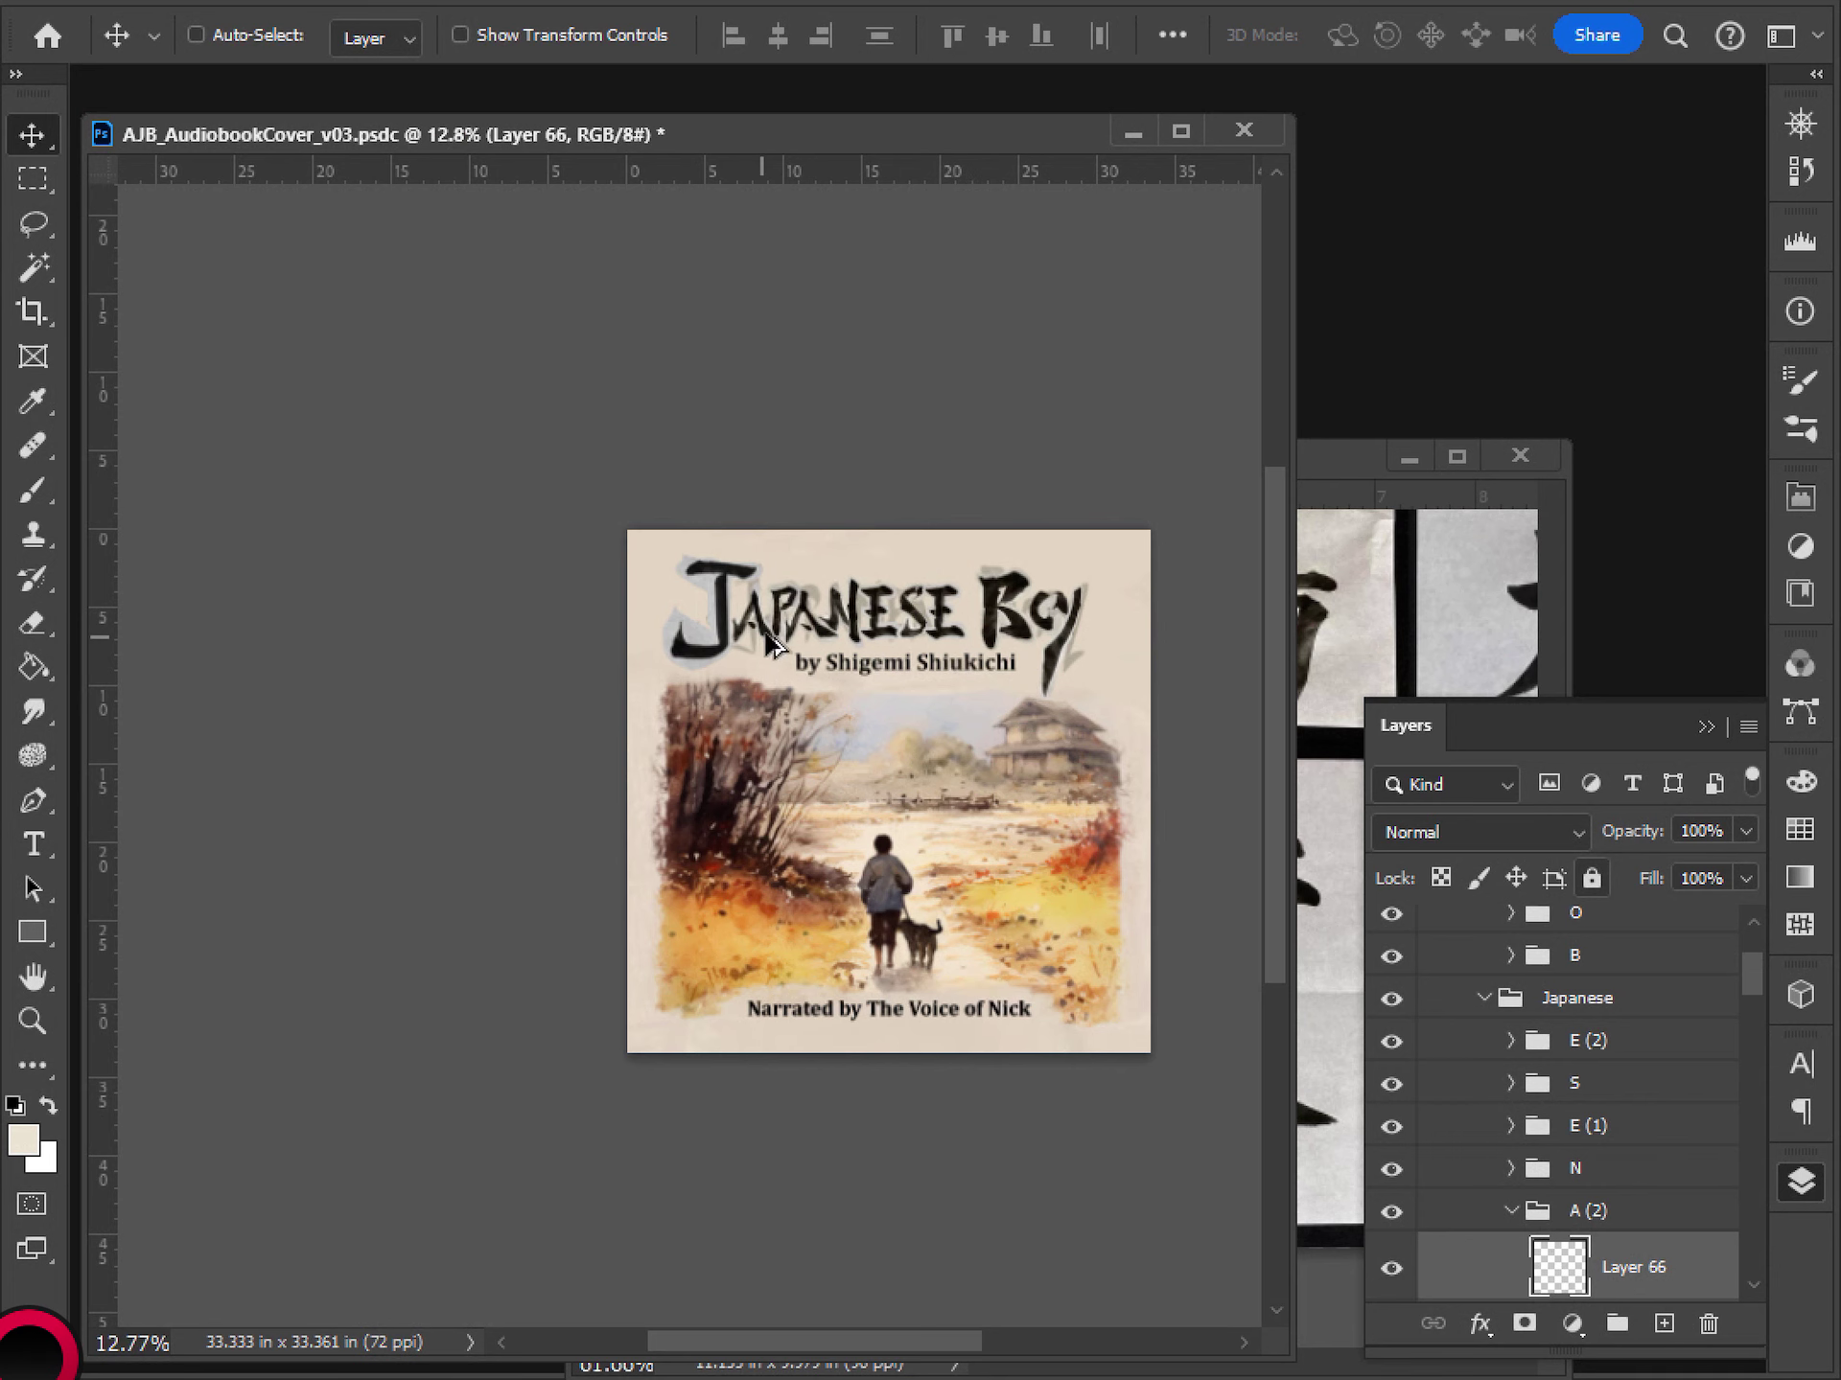
scroll(777, 647, "up", 3)
left_click_drag(880, 733, 764, 724)
scroll(645, 658, "up", 3)
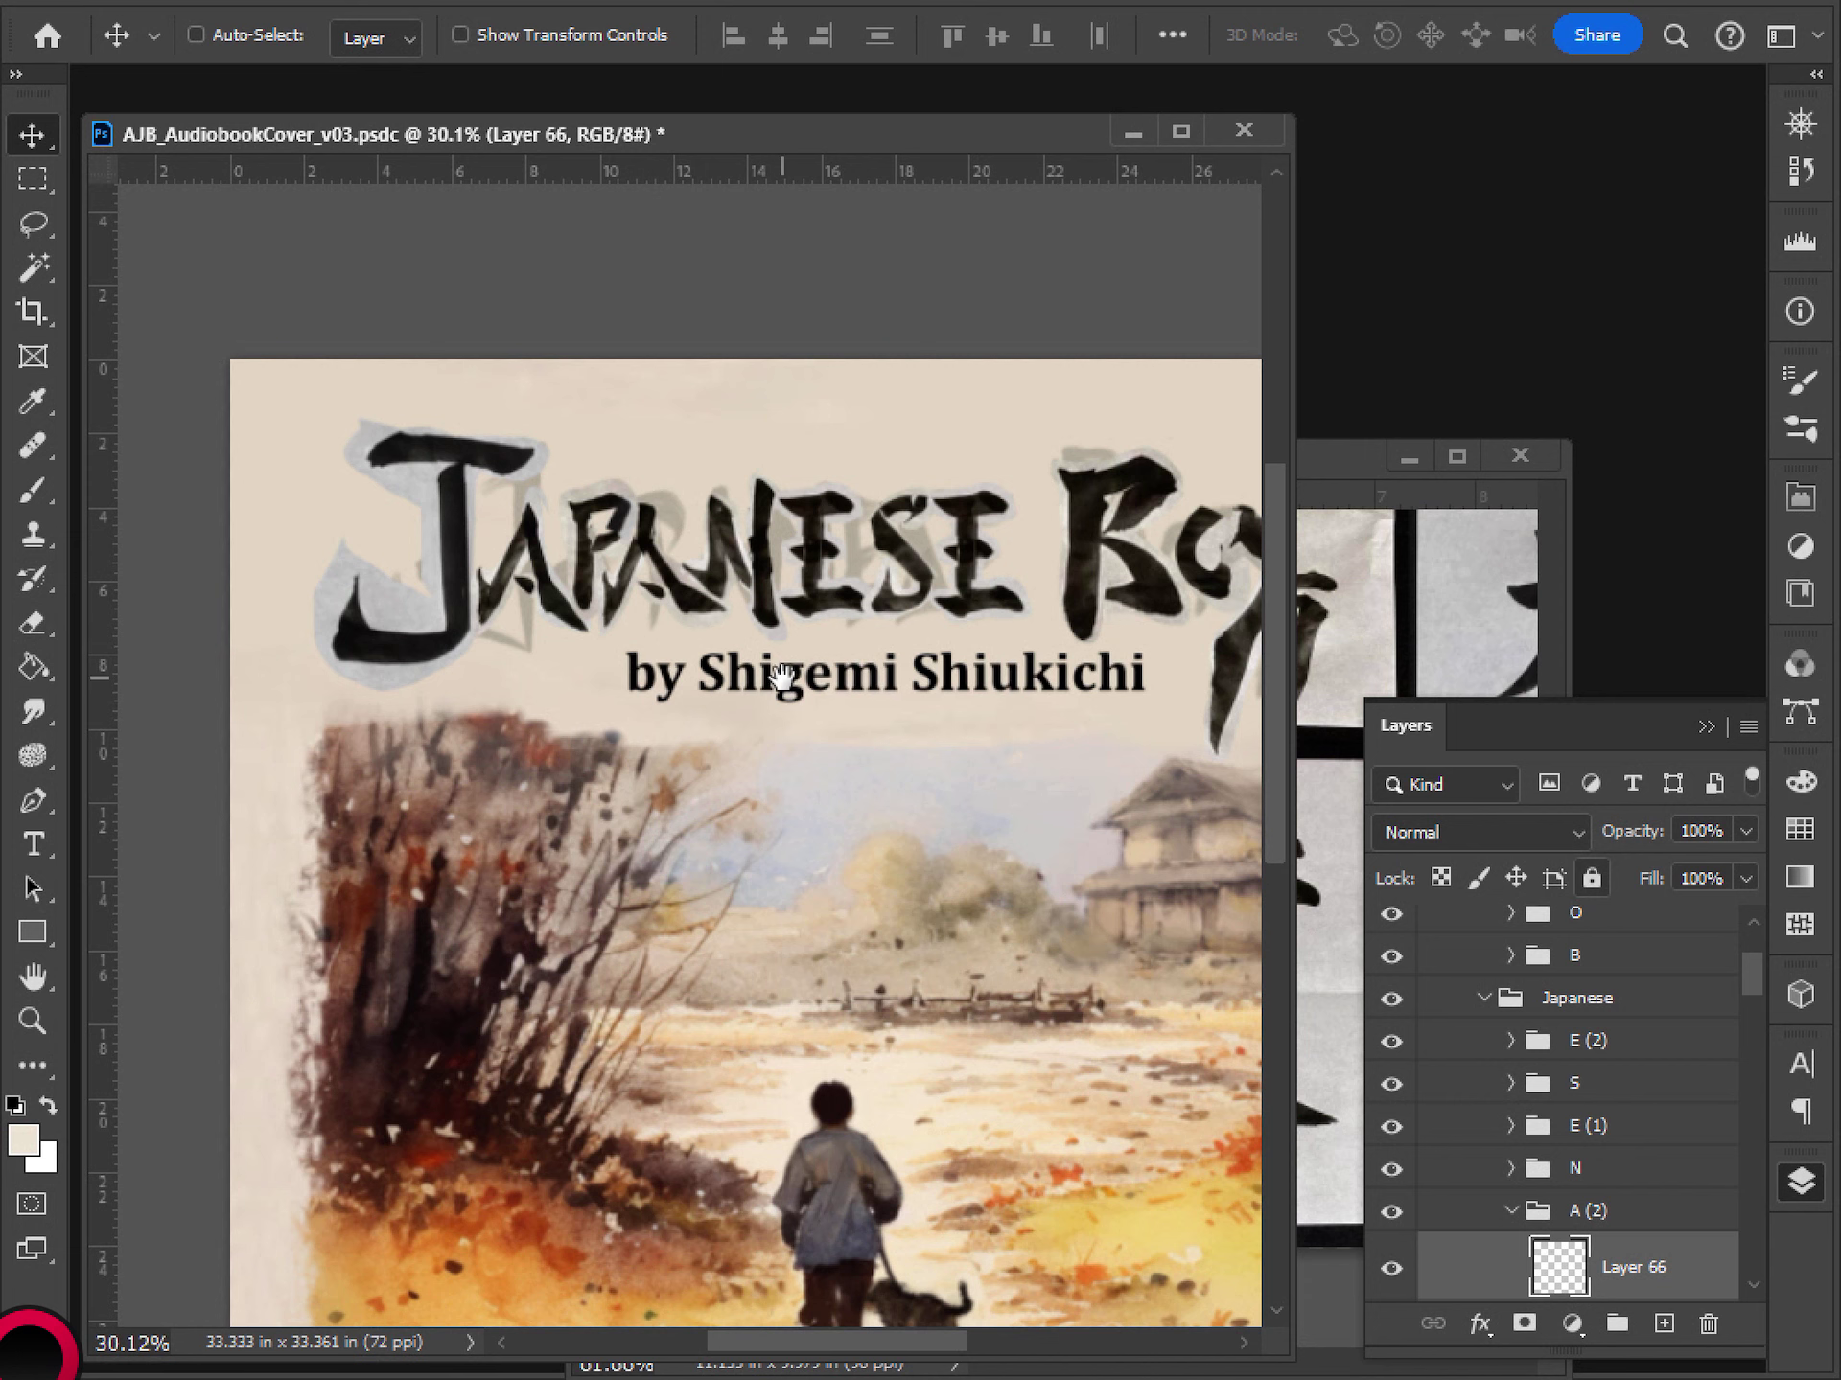
- Lasso and copy the lower-left rising stroke of the 流 kanji in ArtRef-KanjiShodou.psd
left_click(1327, 460)
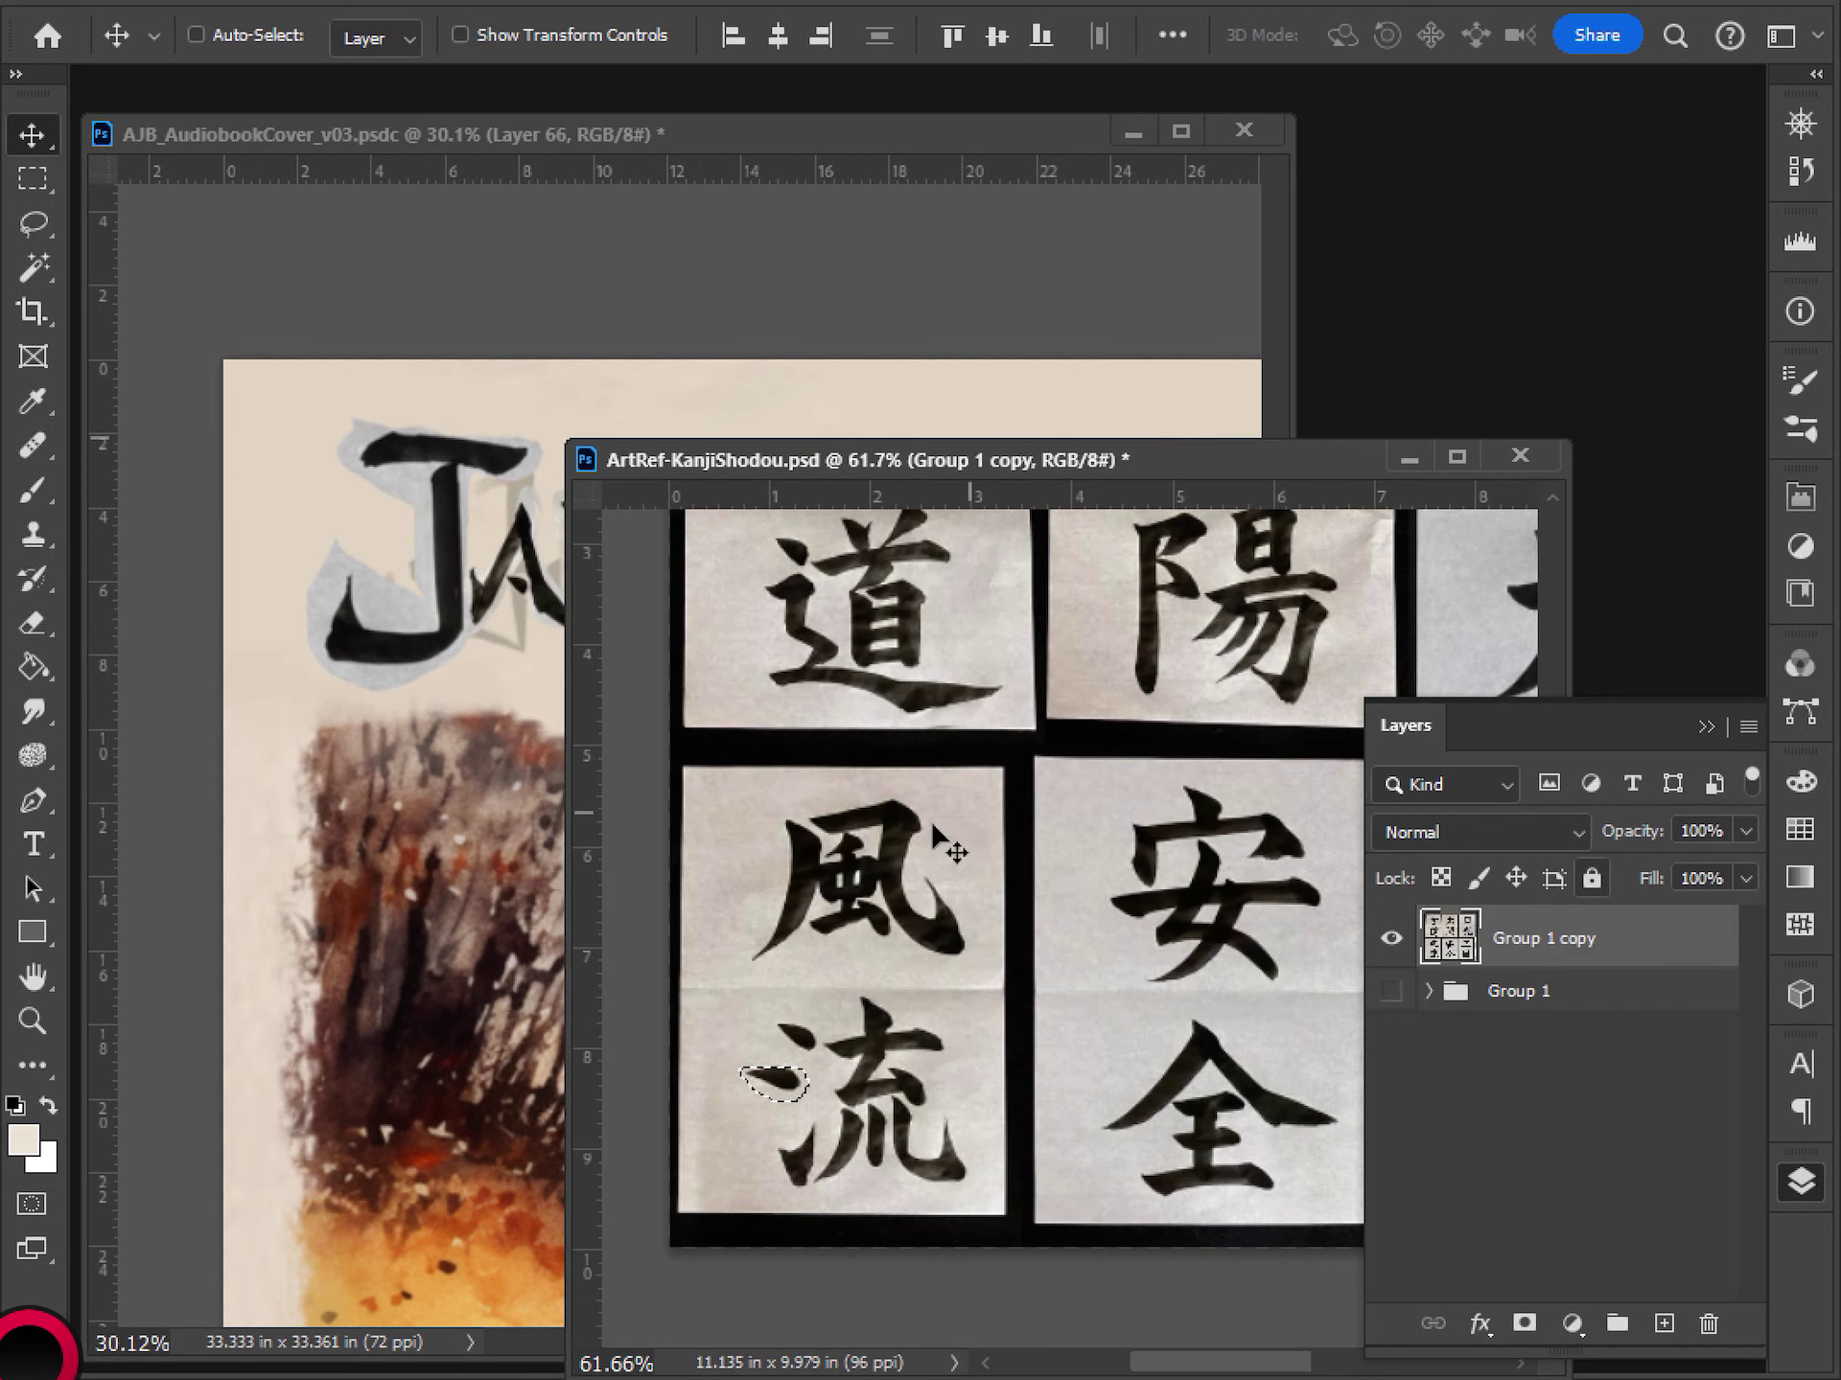
scroll(988, 844, "down", 1)
scroll(879, 796, "down", 1)
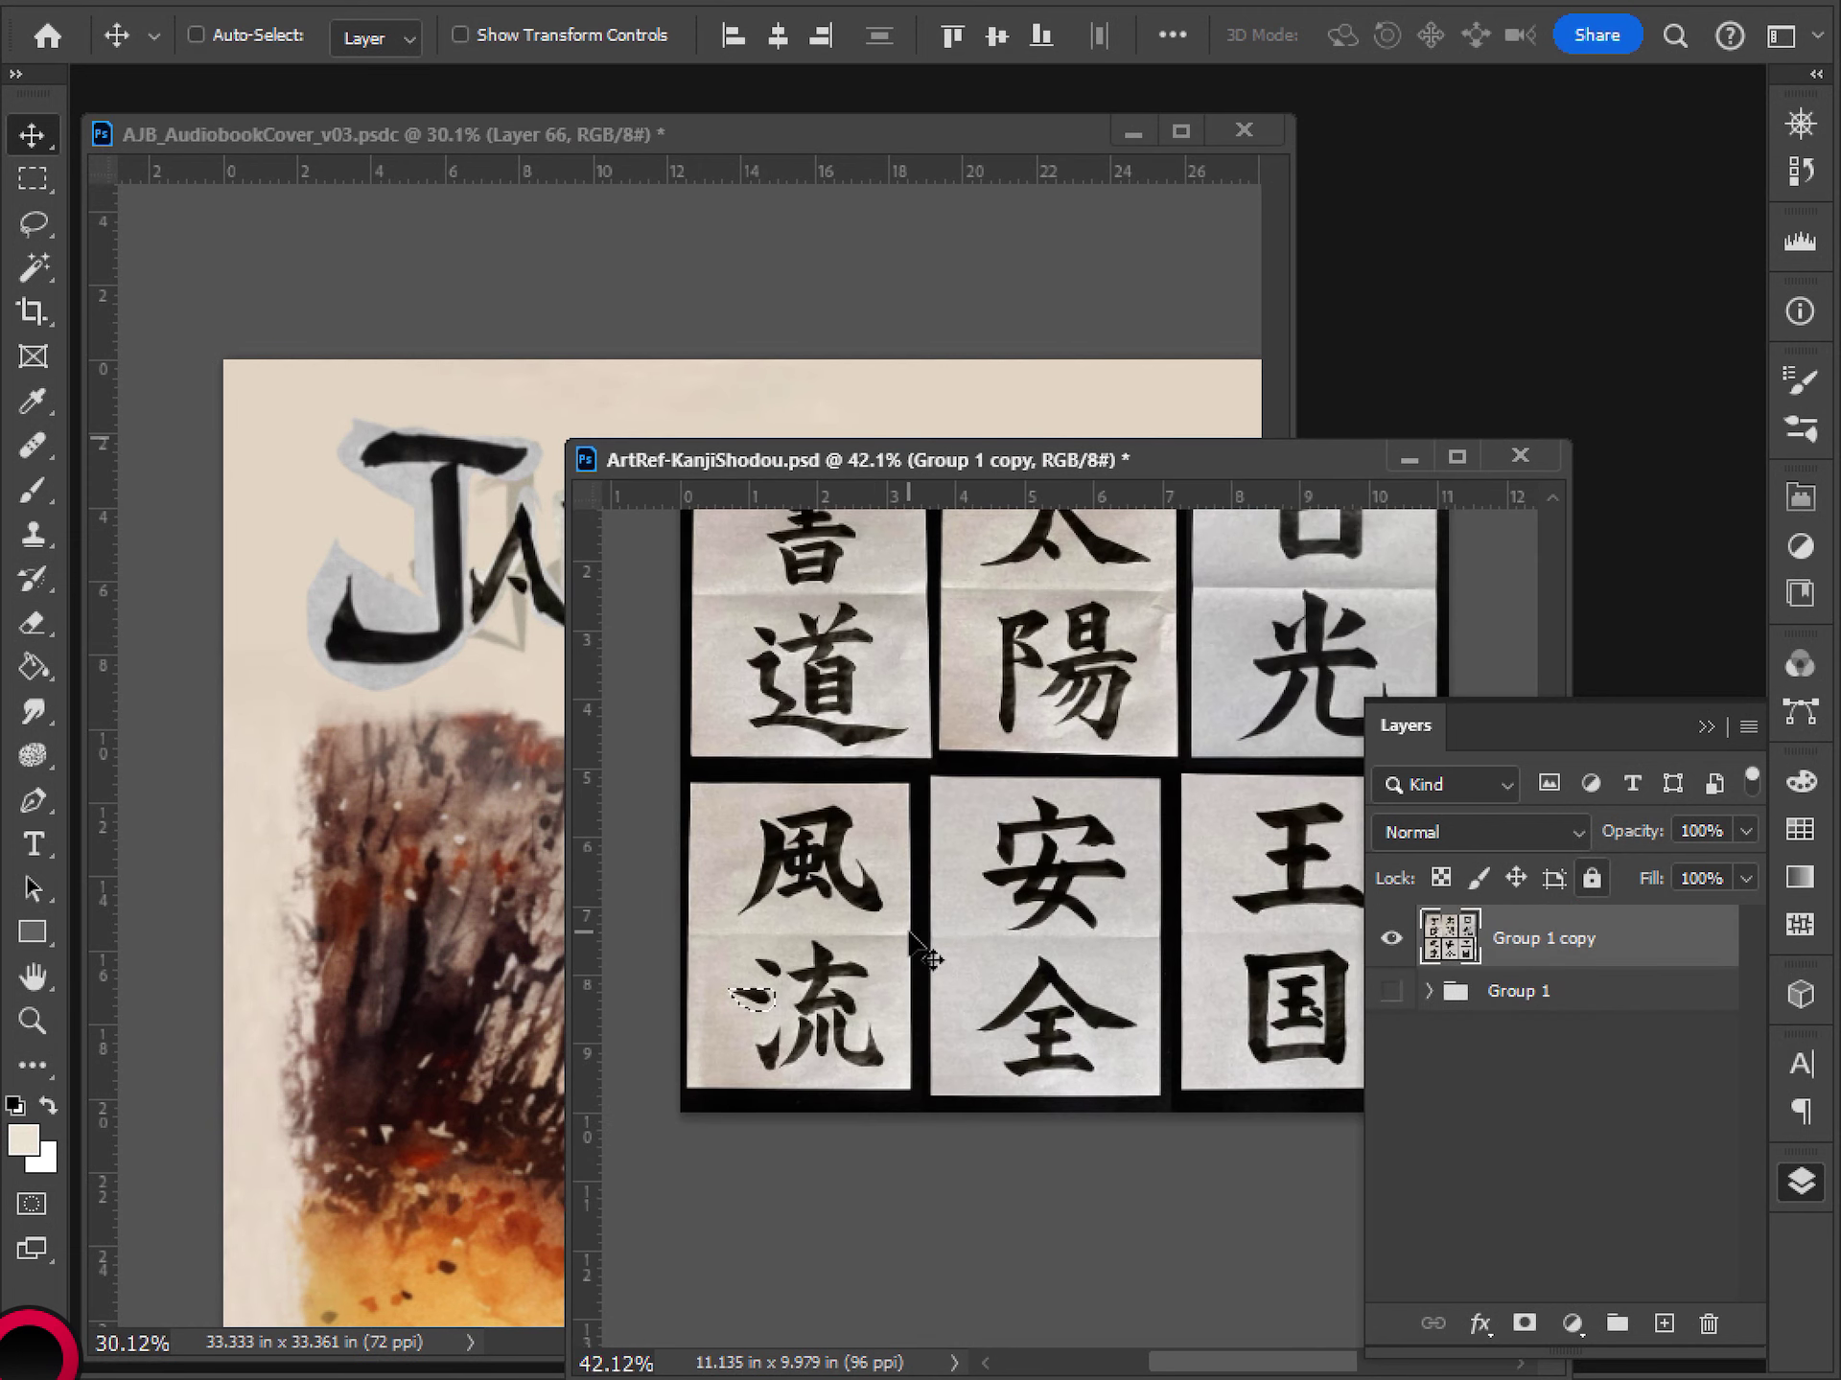
scroll(892, 924, "right", 1)
scroll(753, 1083, "up", 2)
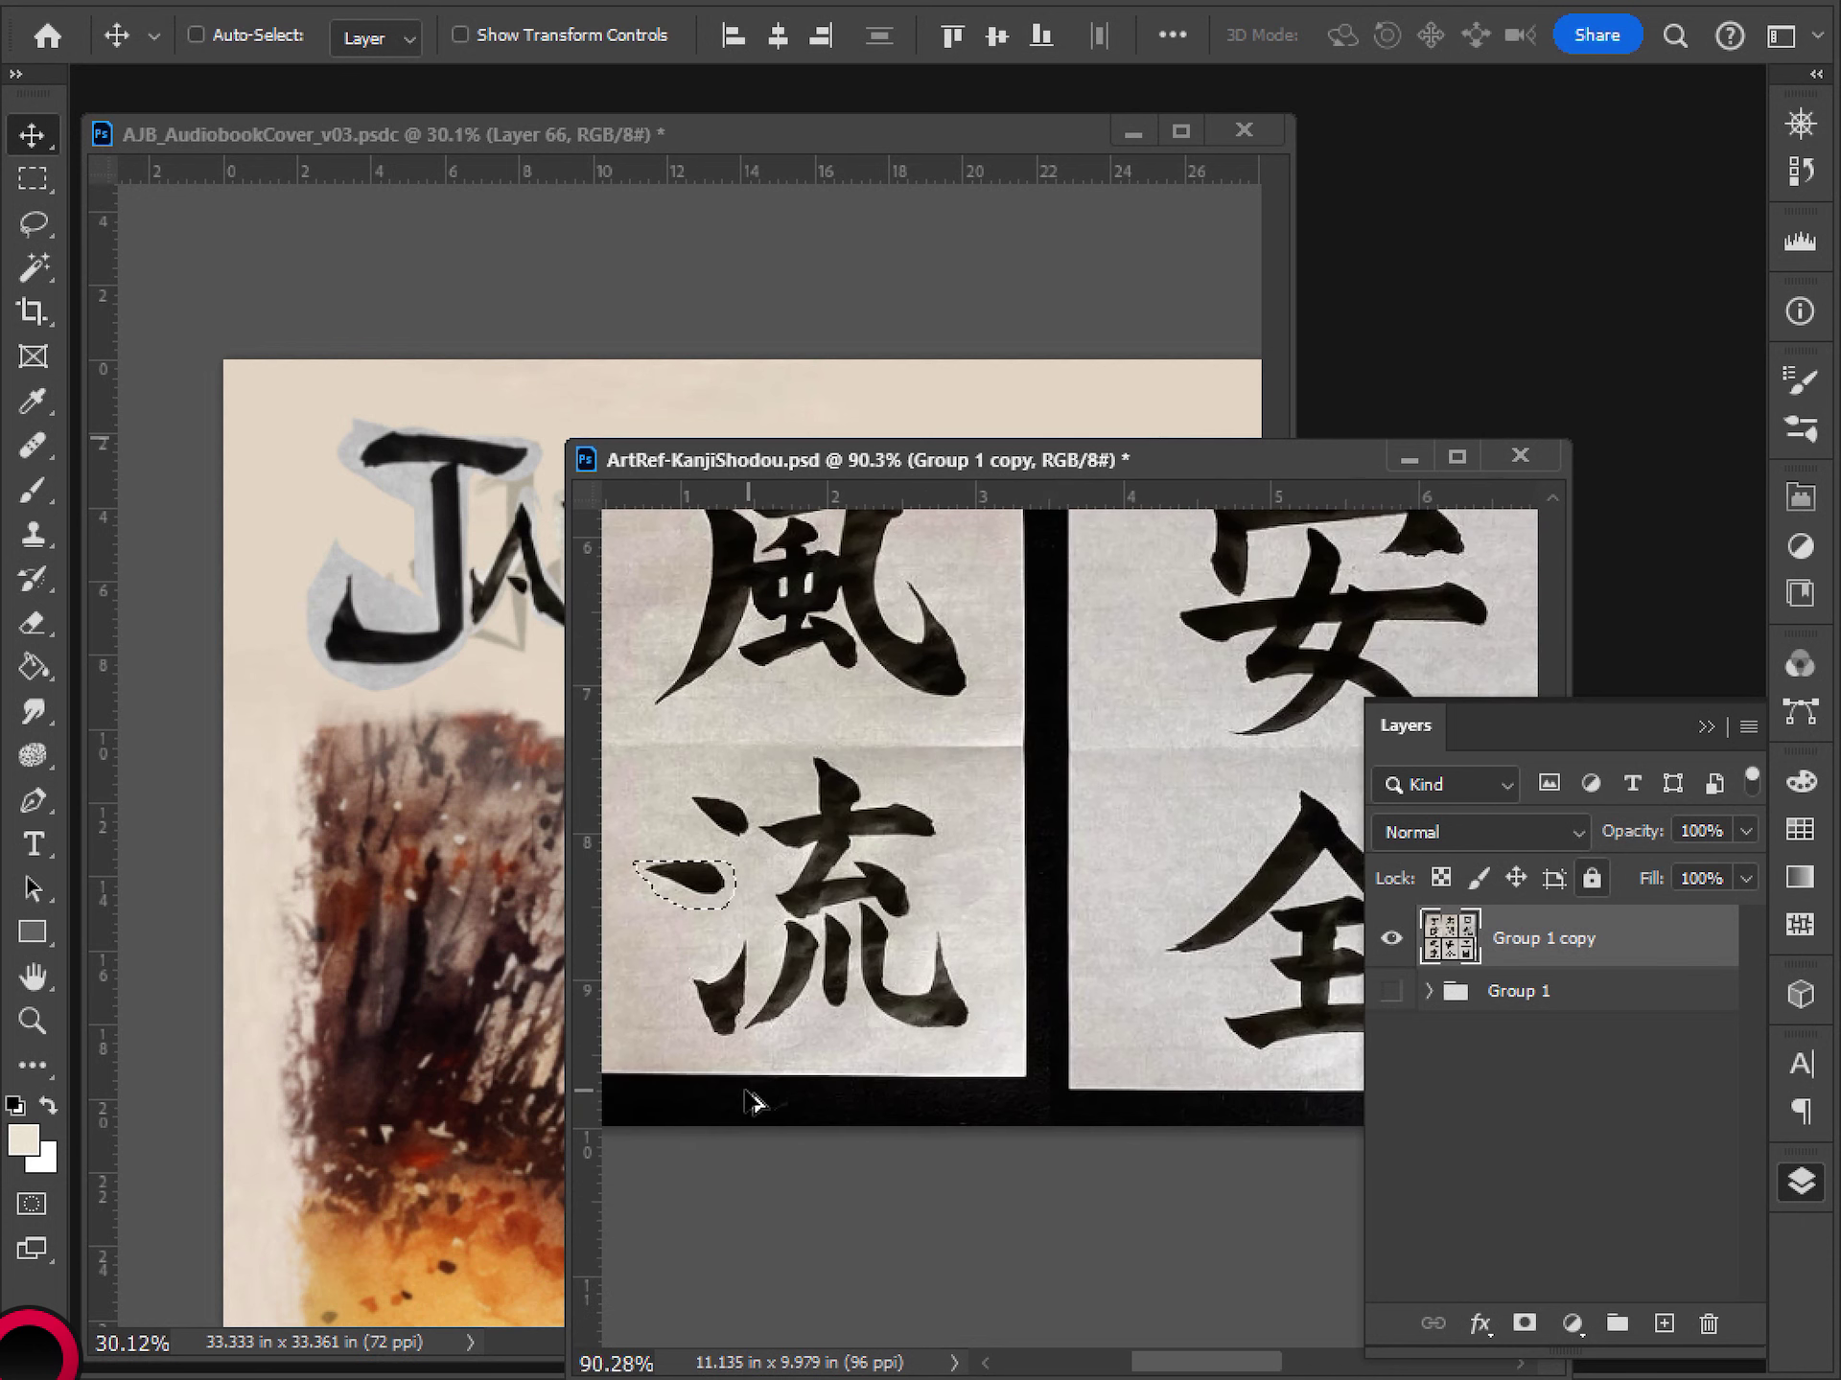
key("l")
key("ctrl+d")
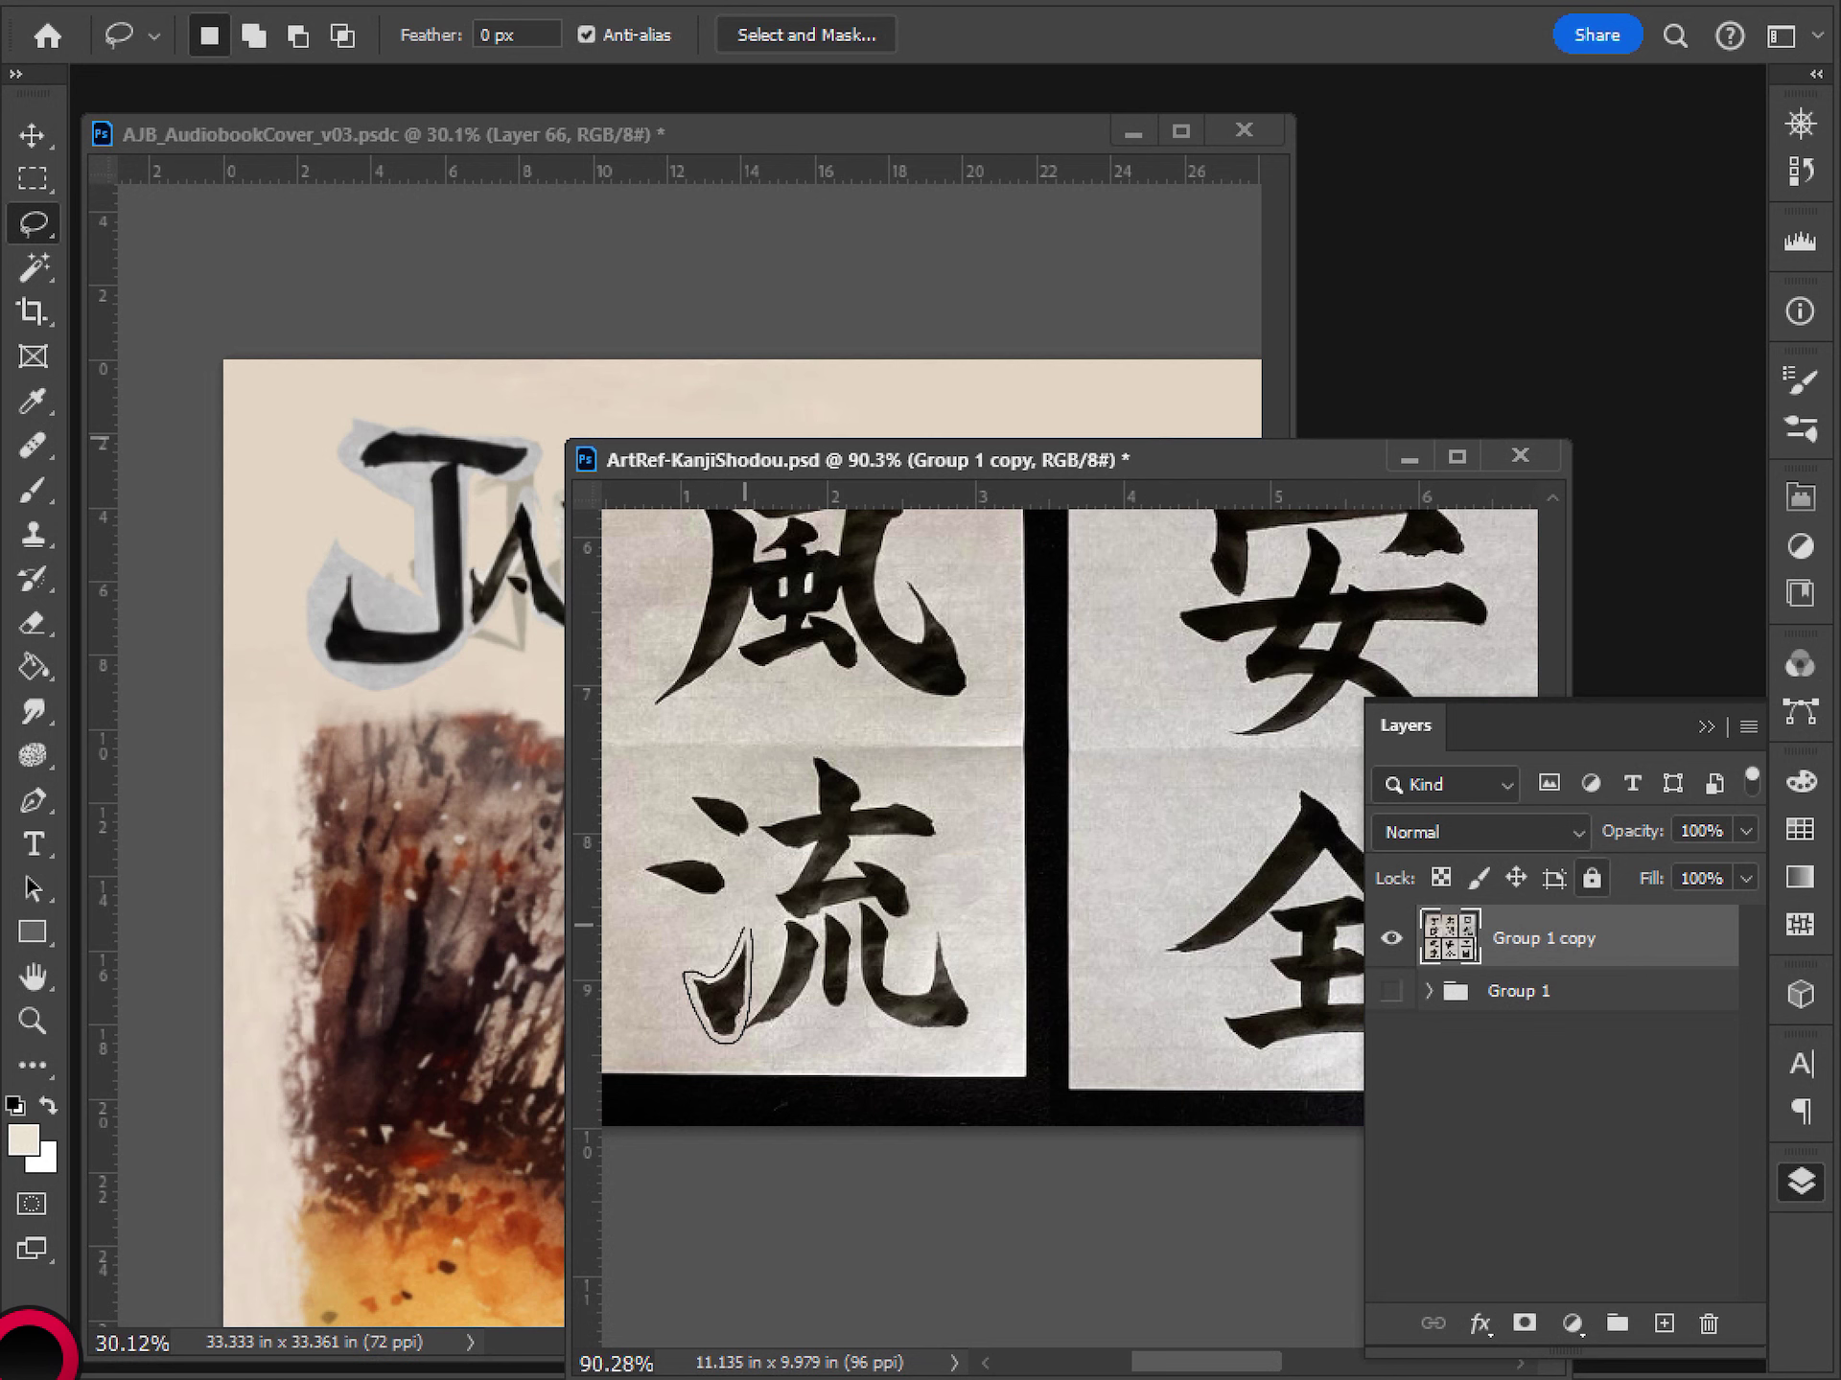
left_click_drag(744, 925, 753, 937)
- Paste the stroke into the cover document as a new layer and place it below Layer 61 copy in the A (2) group
left_click(430, 478)
key("ctrl+v")
key("ctrl+t")
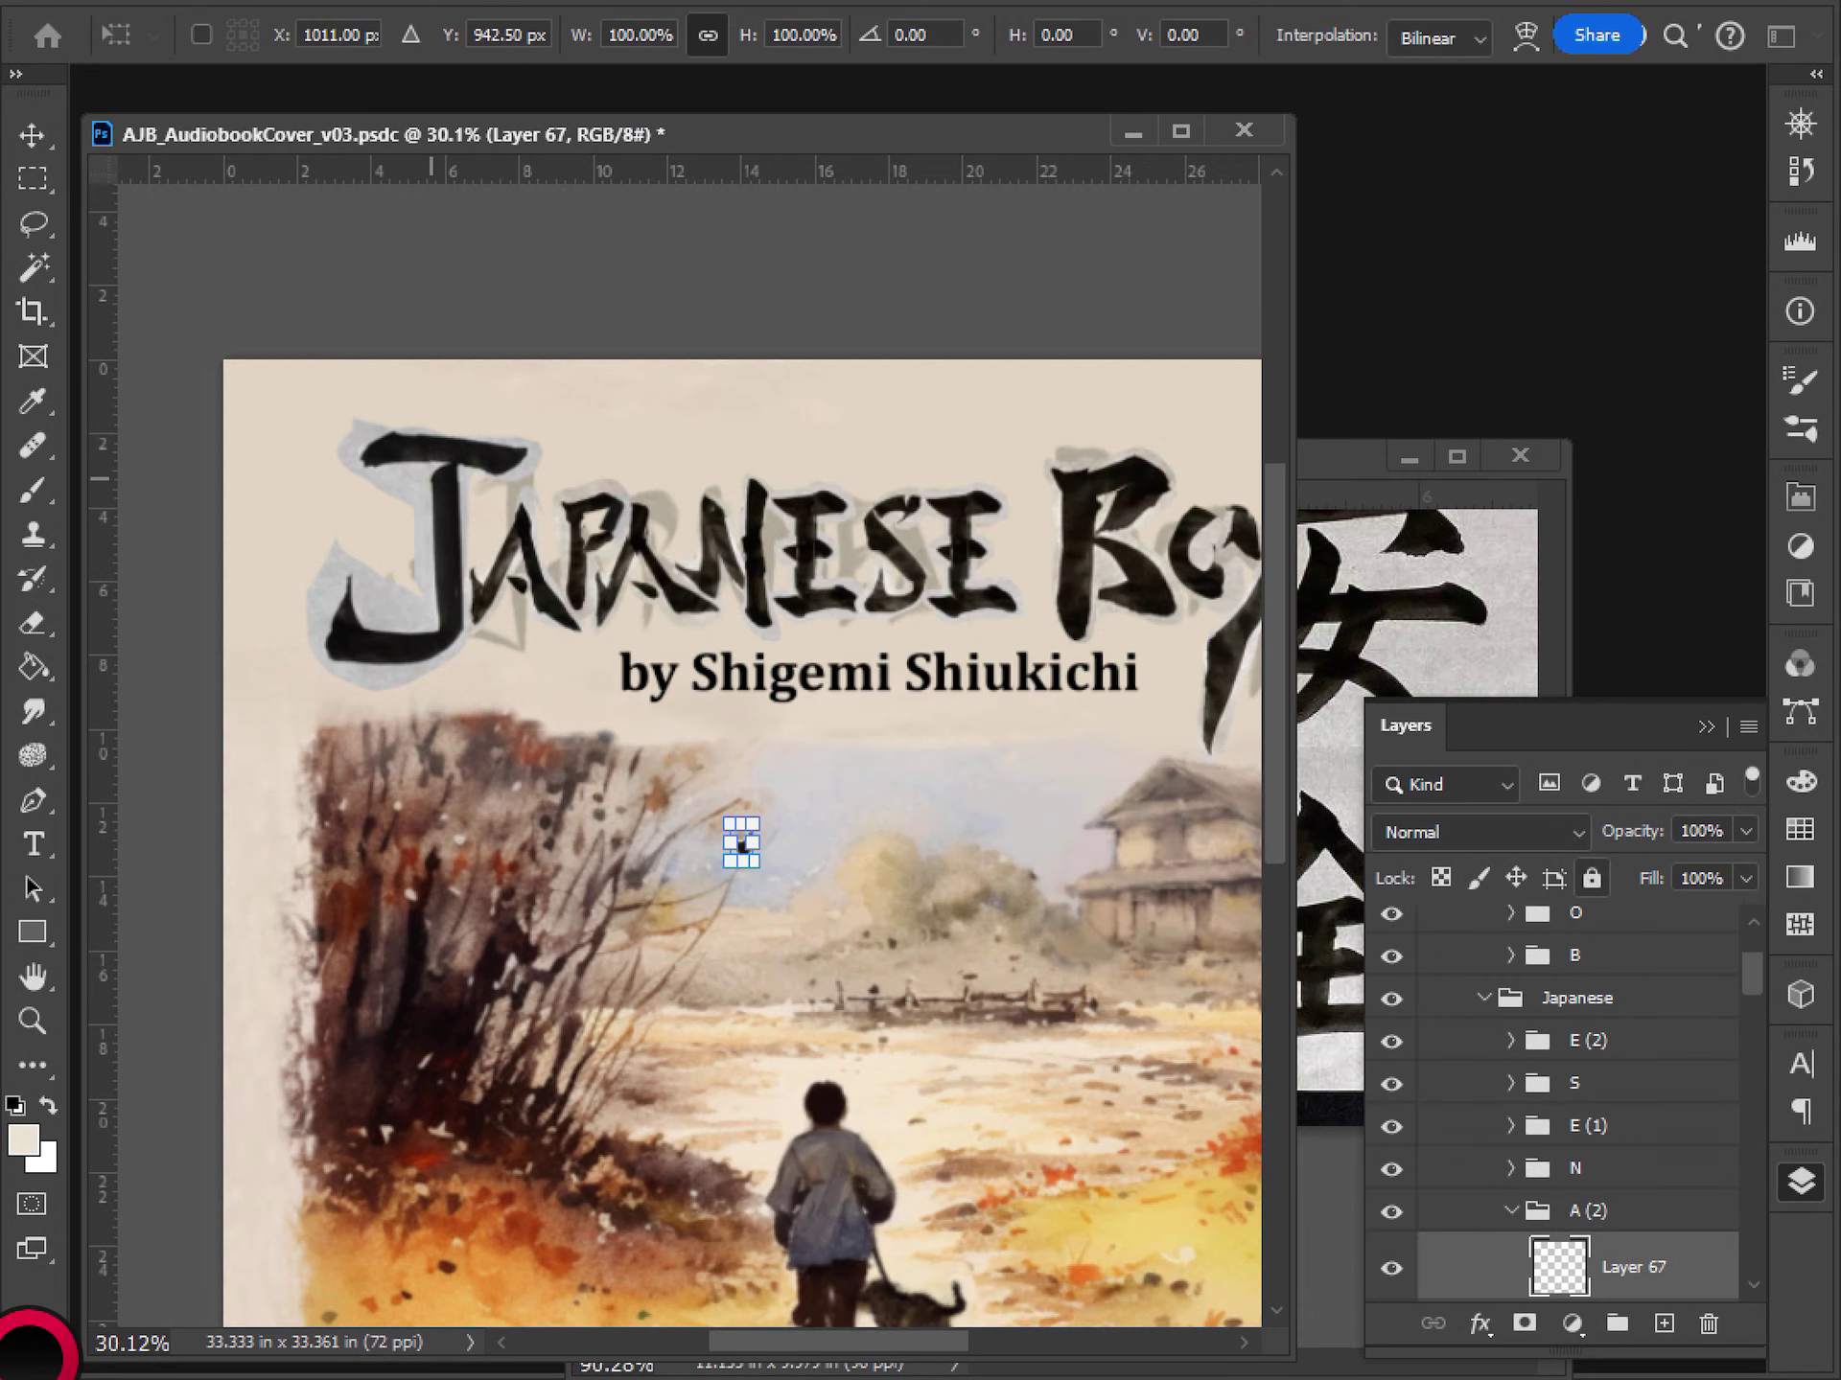
key("Return")
key("l")
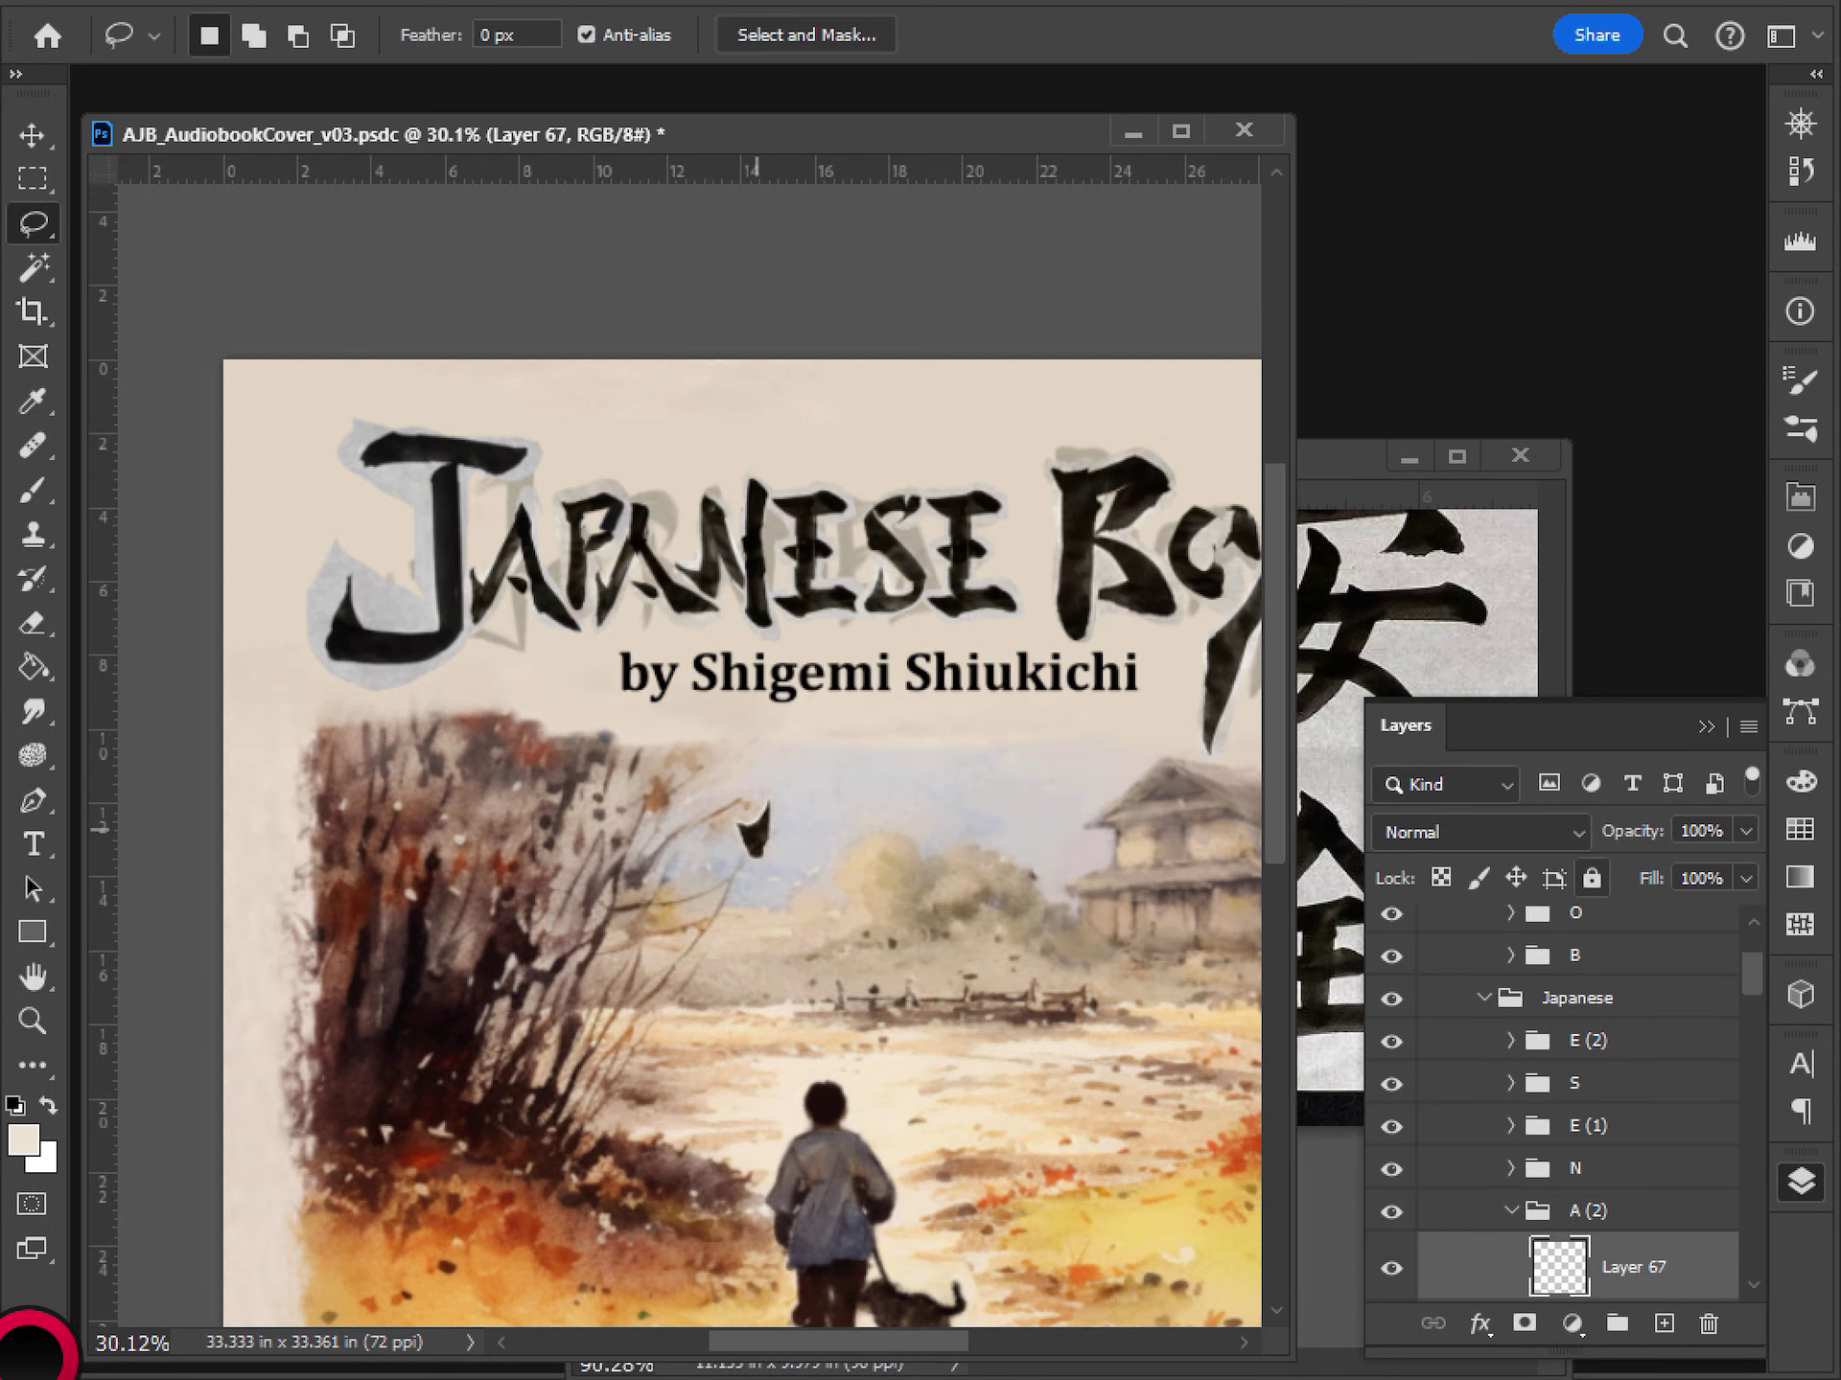
scroll(1563, 1055, "down", 5)
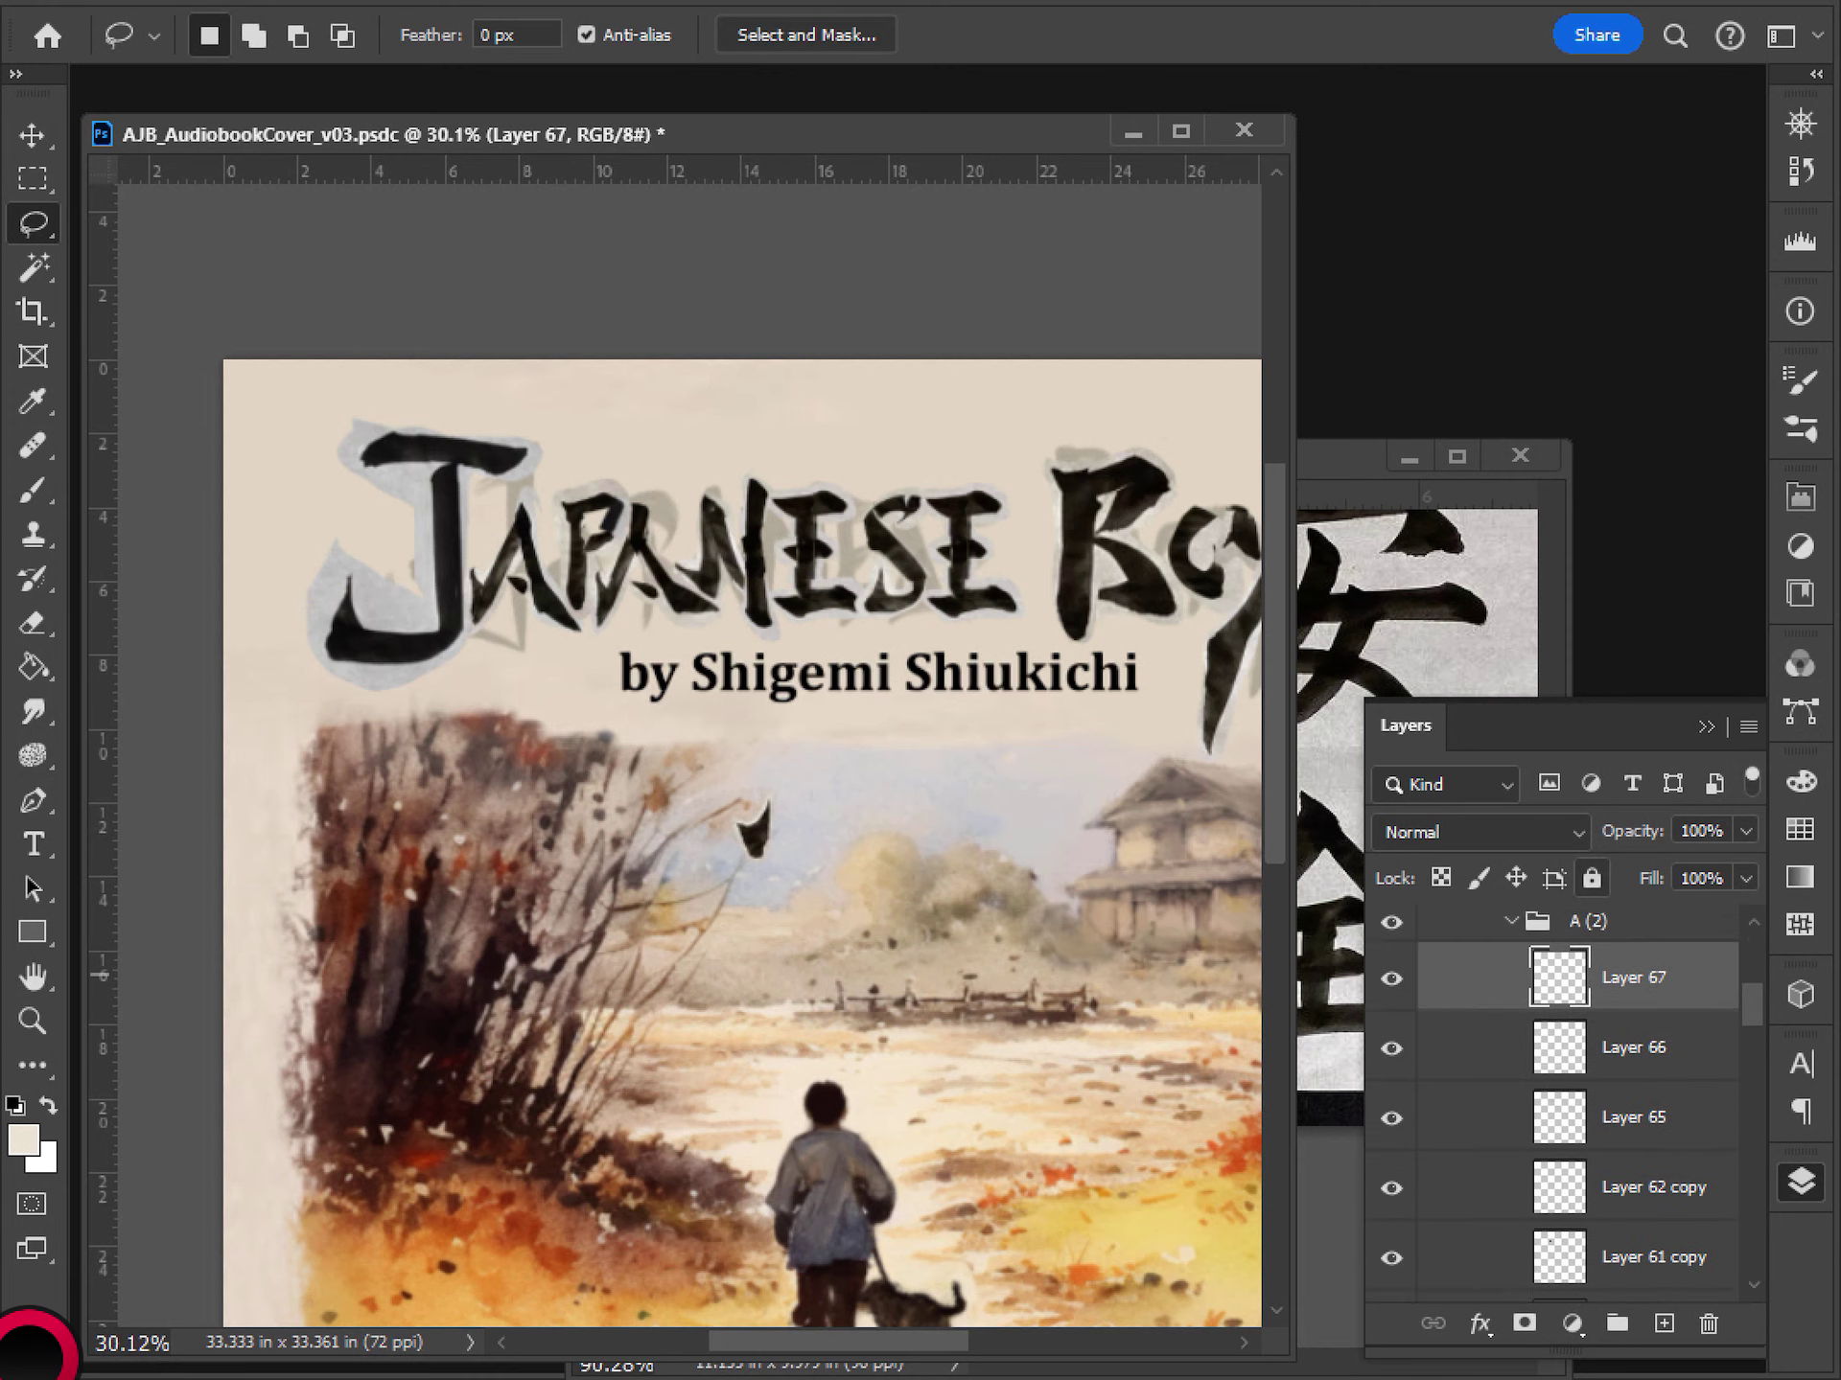
left_click_drag(1630, 978, 1630, 1265)
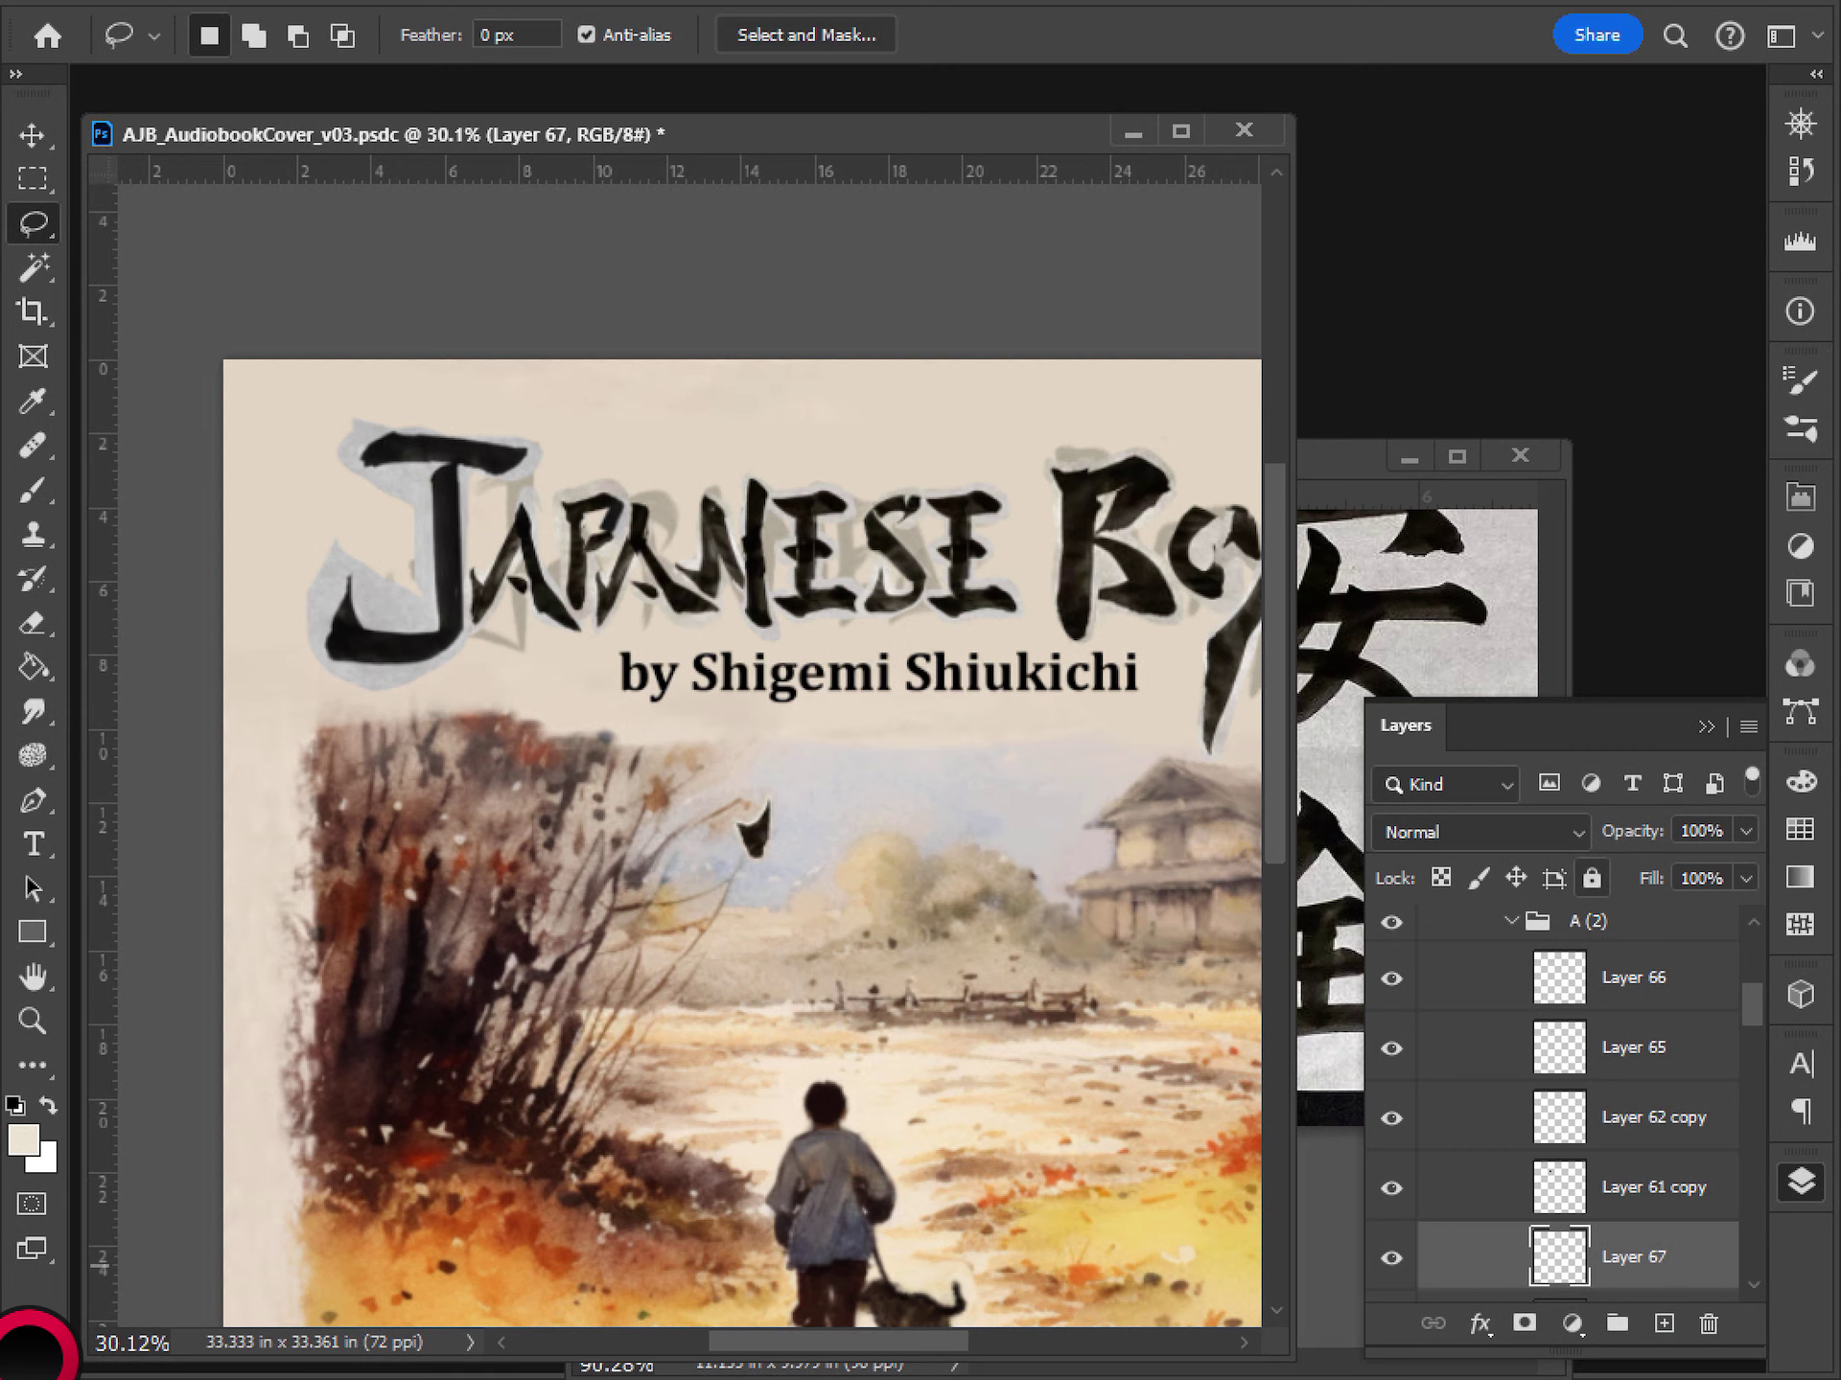
- Collapse the A (1) group and add a blank layer directly above the REF group
scroll(1562, 1103, "down", 5)
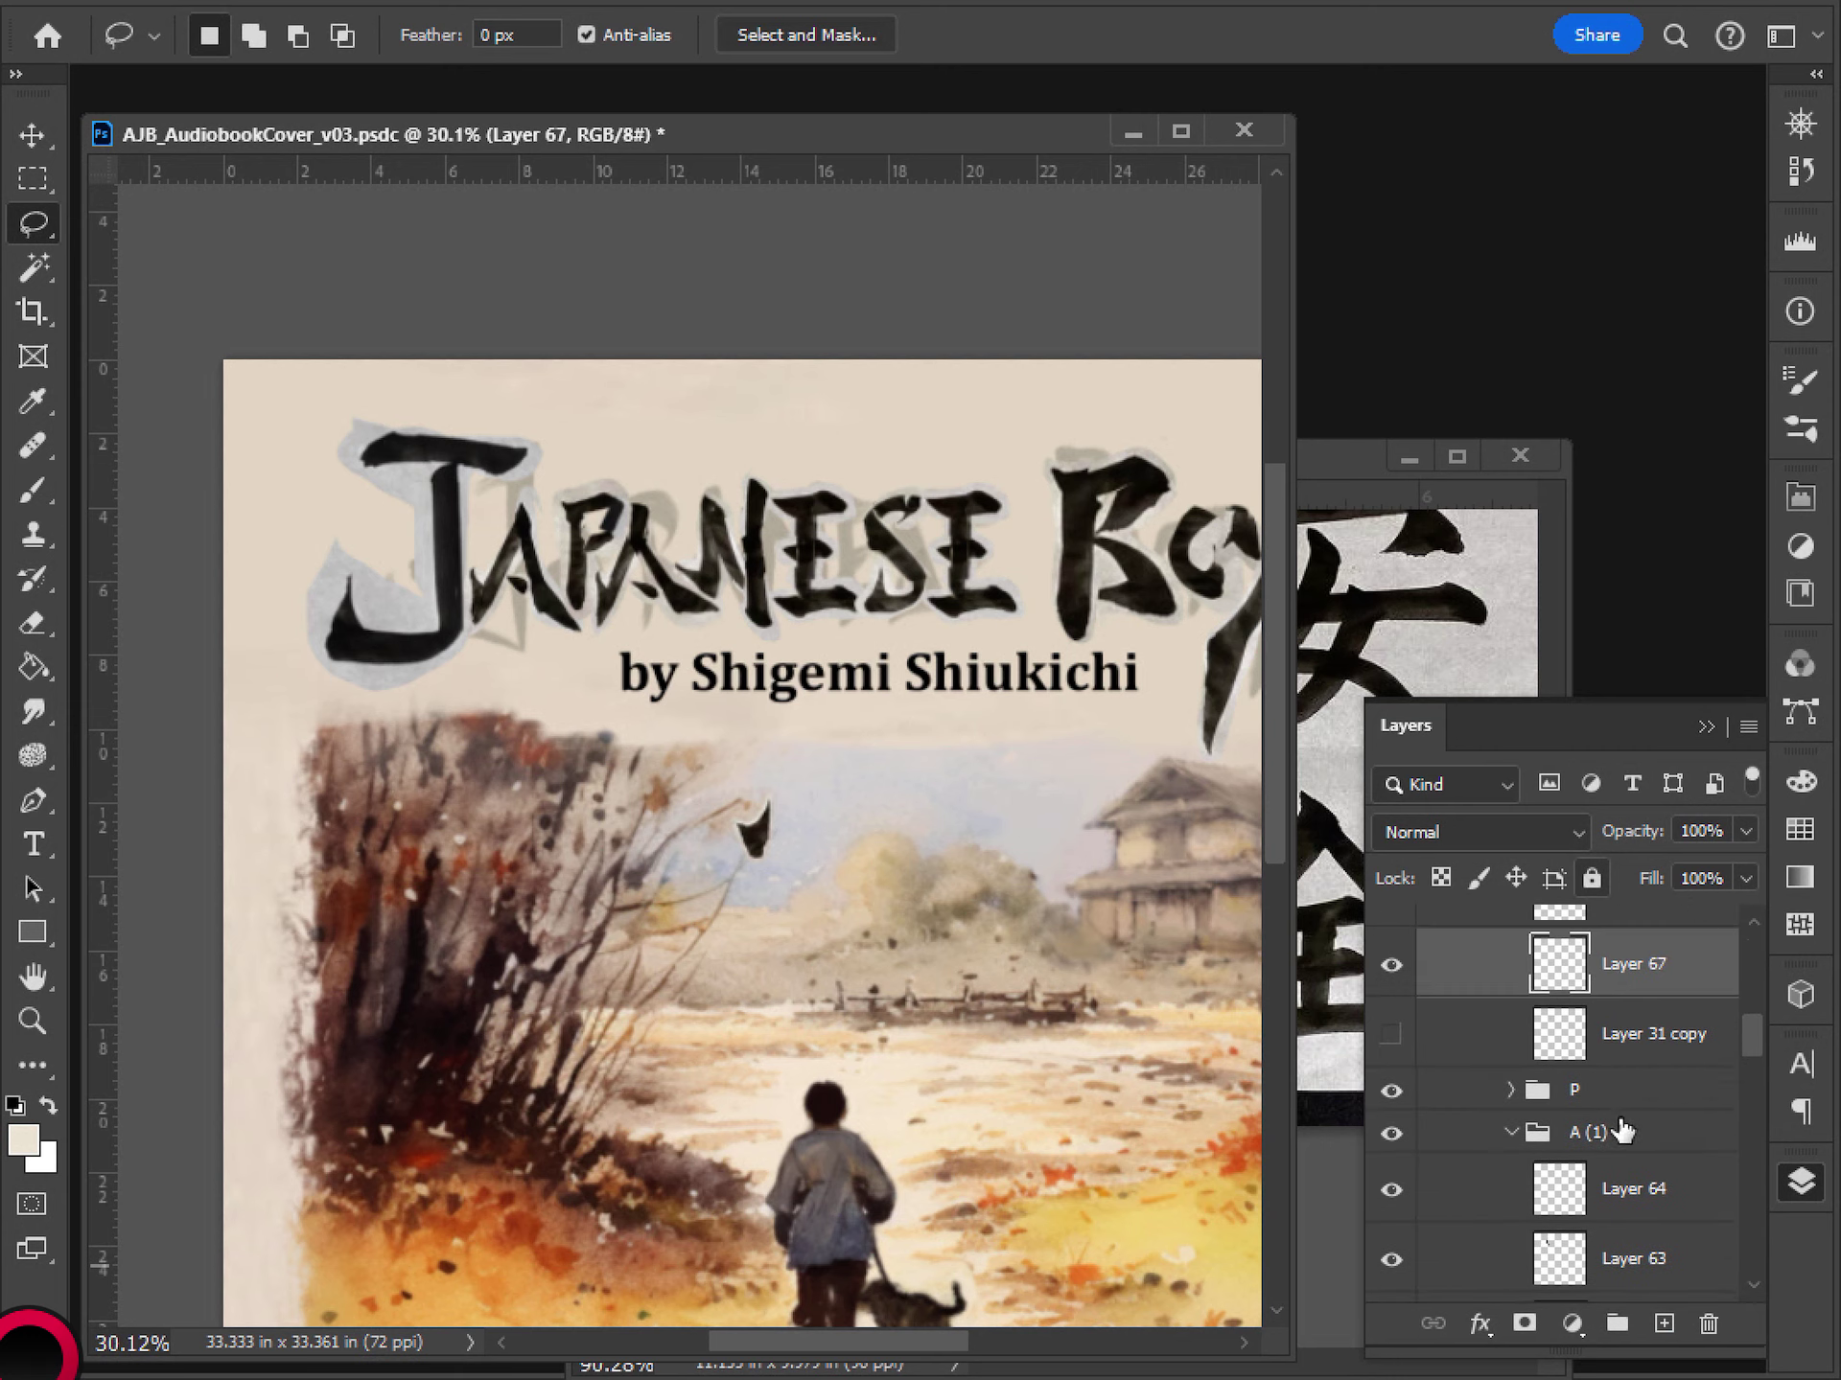
left_click(1509, 1134)
left_click(1478, 1220)
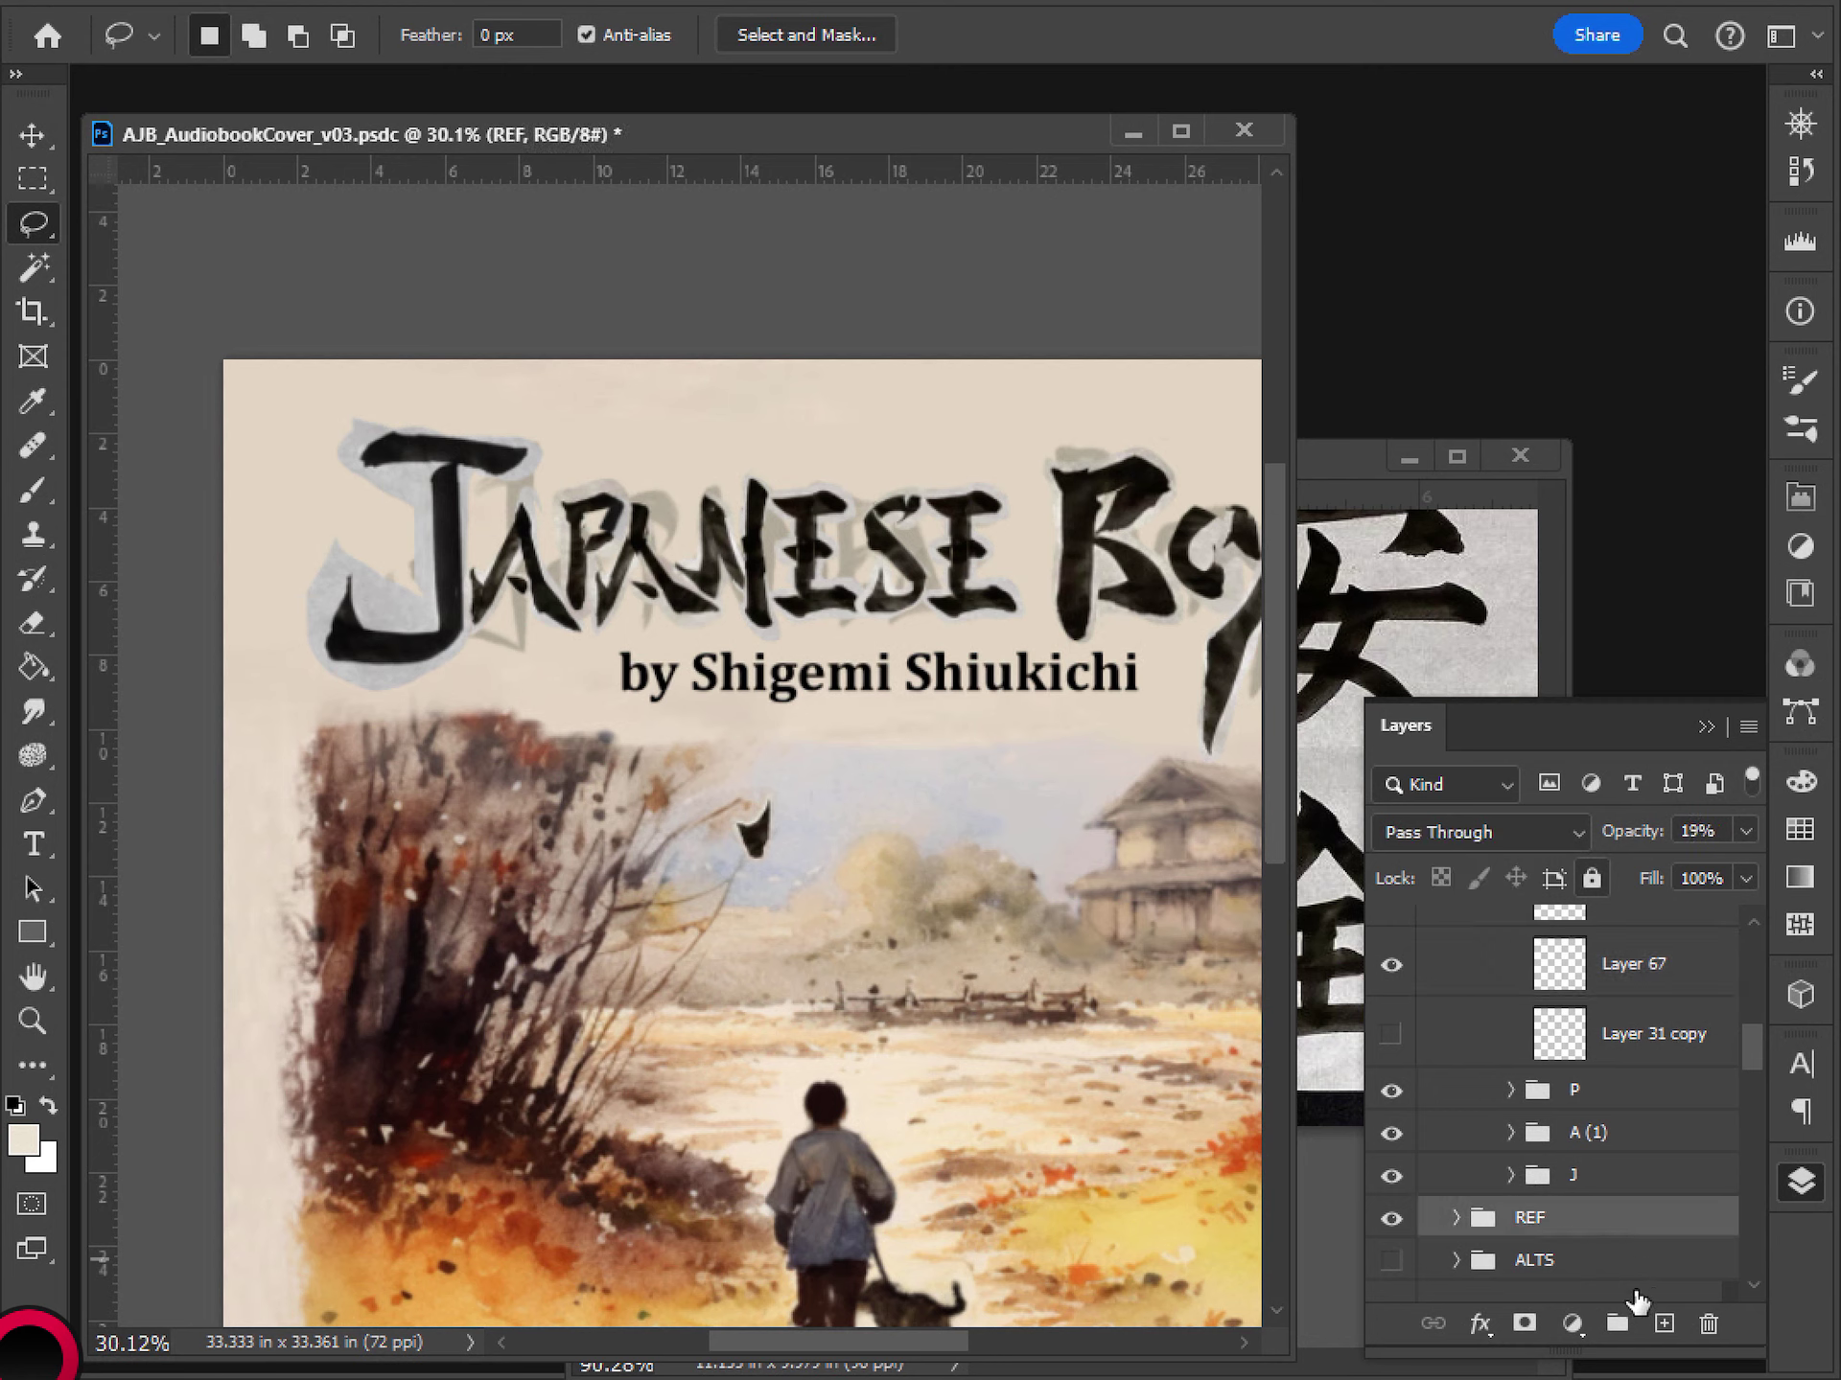
left_click(1665, 1324)
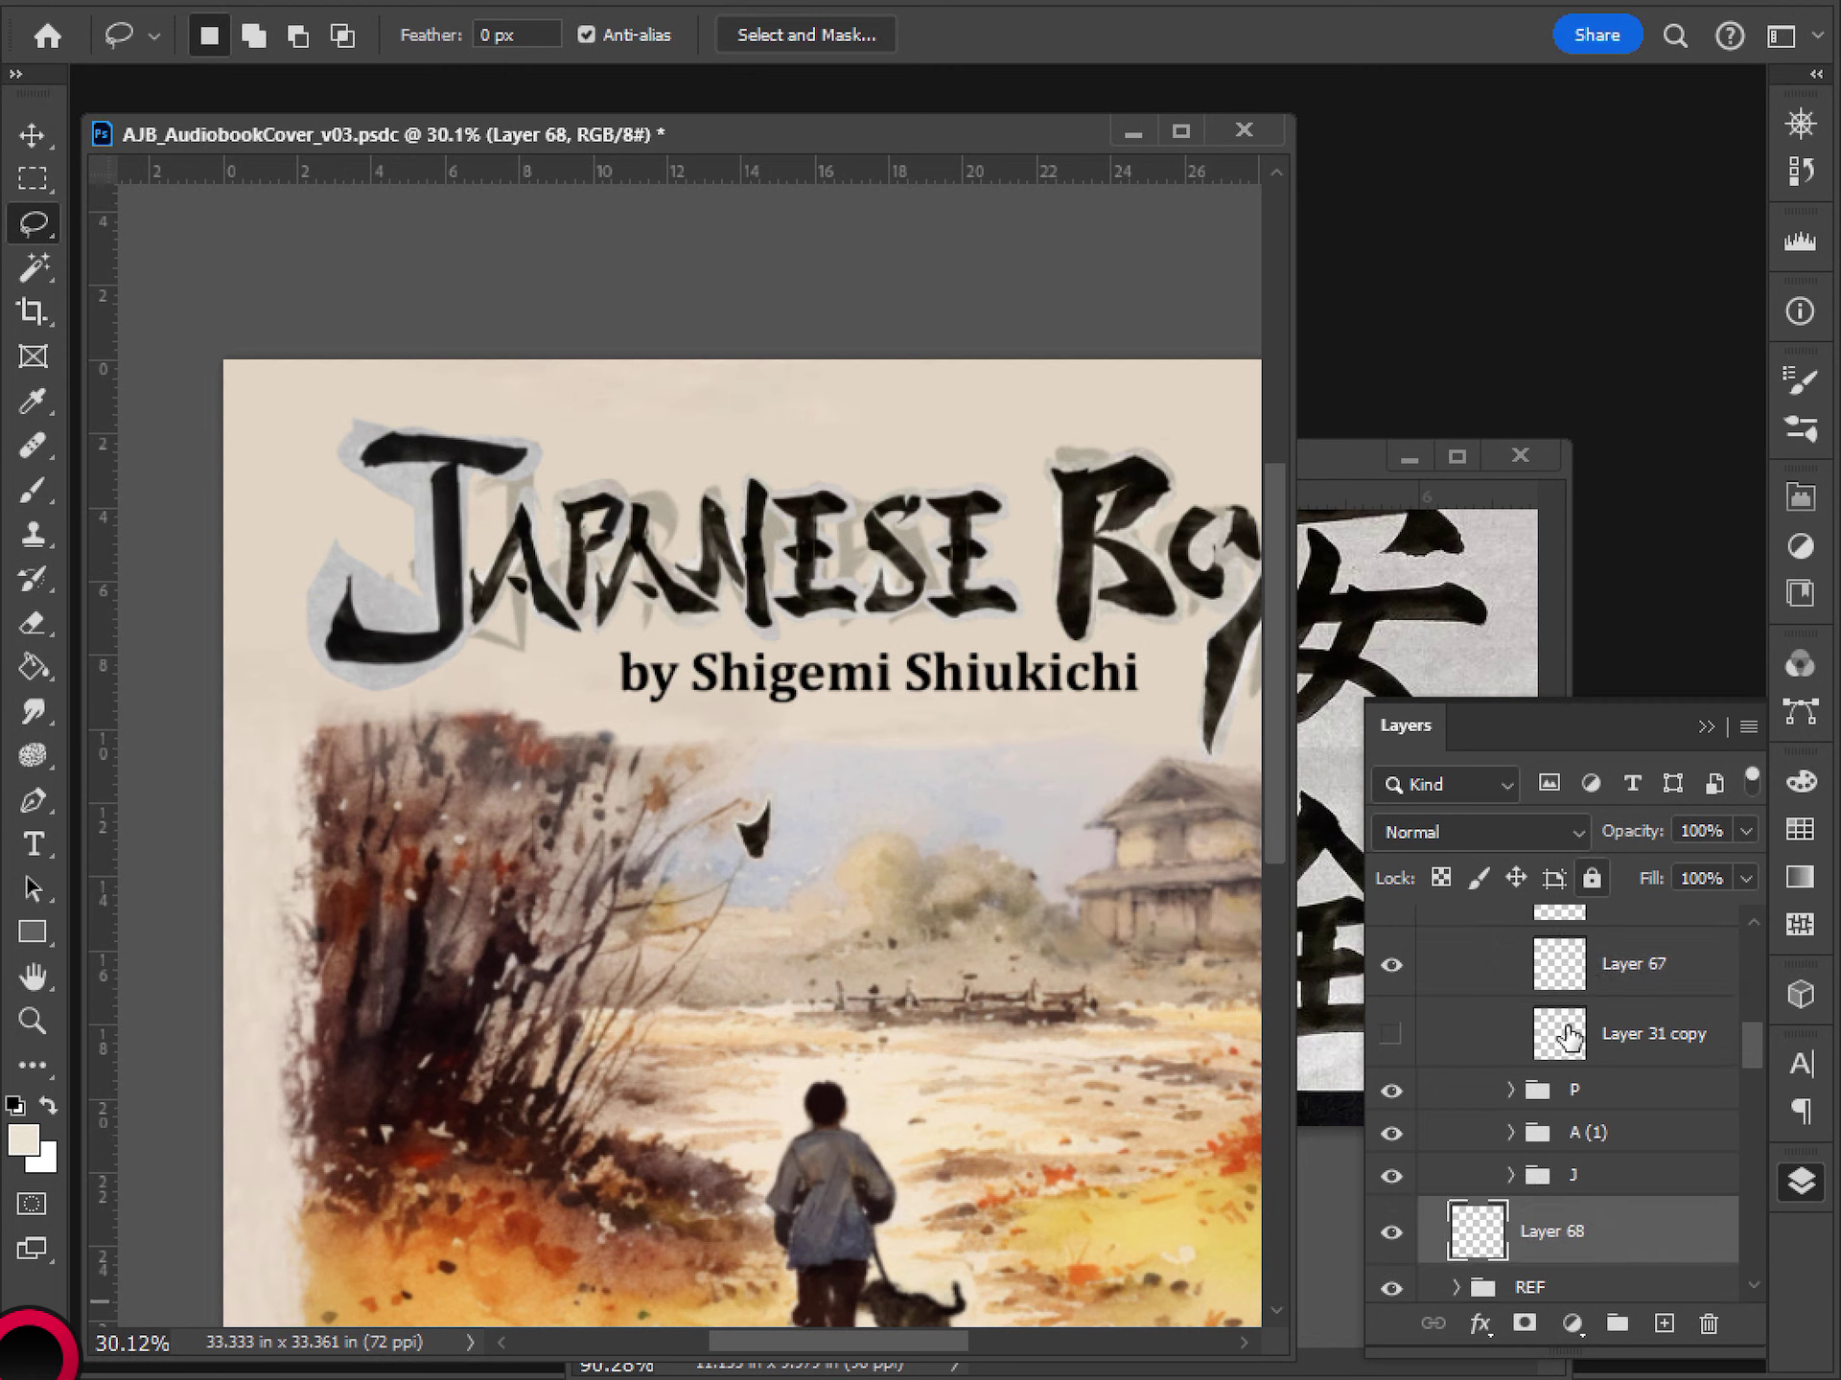
- Check Layer 61 copy by toggling its visibility, and move Layer 67 out of the A (2) group to just above Layer 68
scroll(1568, 1035, "up", 3)
left_click(1495, 1022)
left_click(1395, 1024)
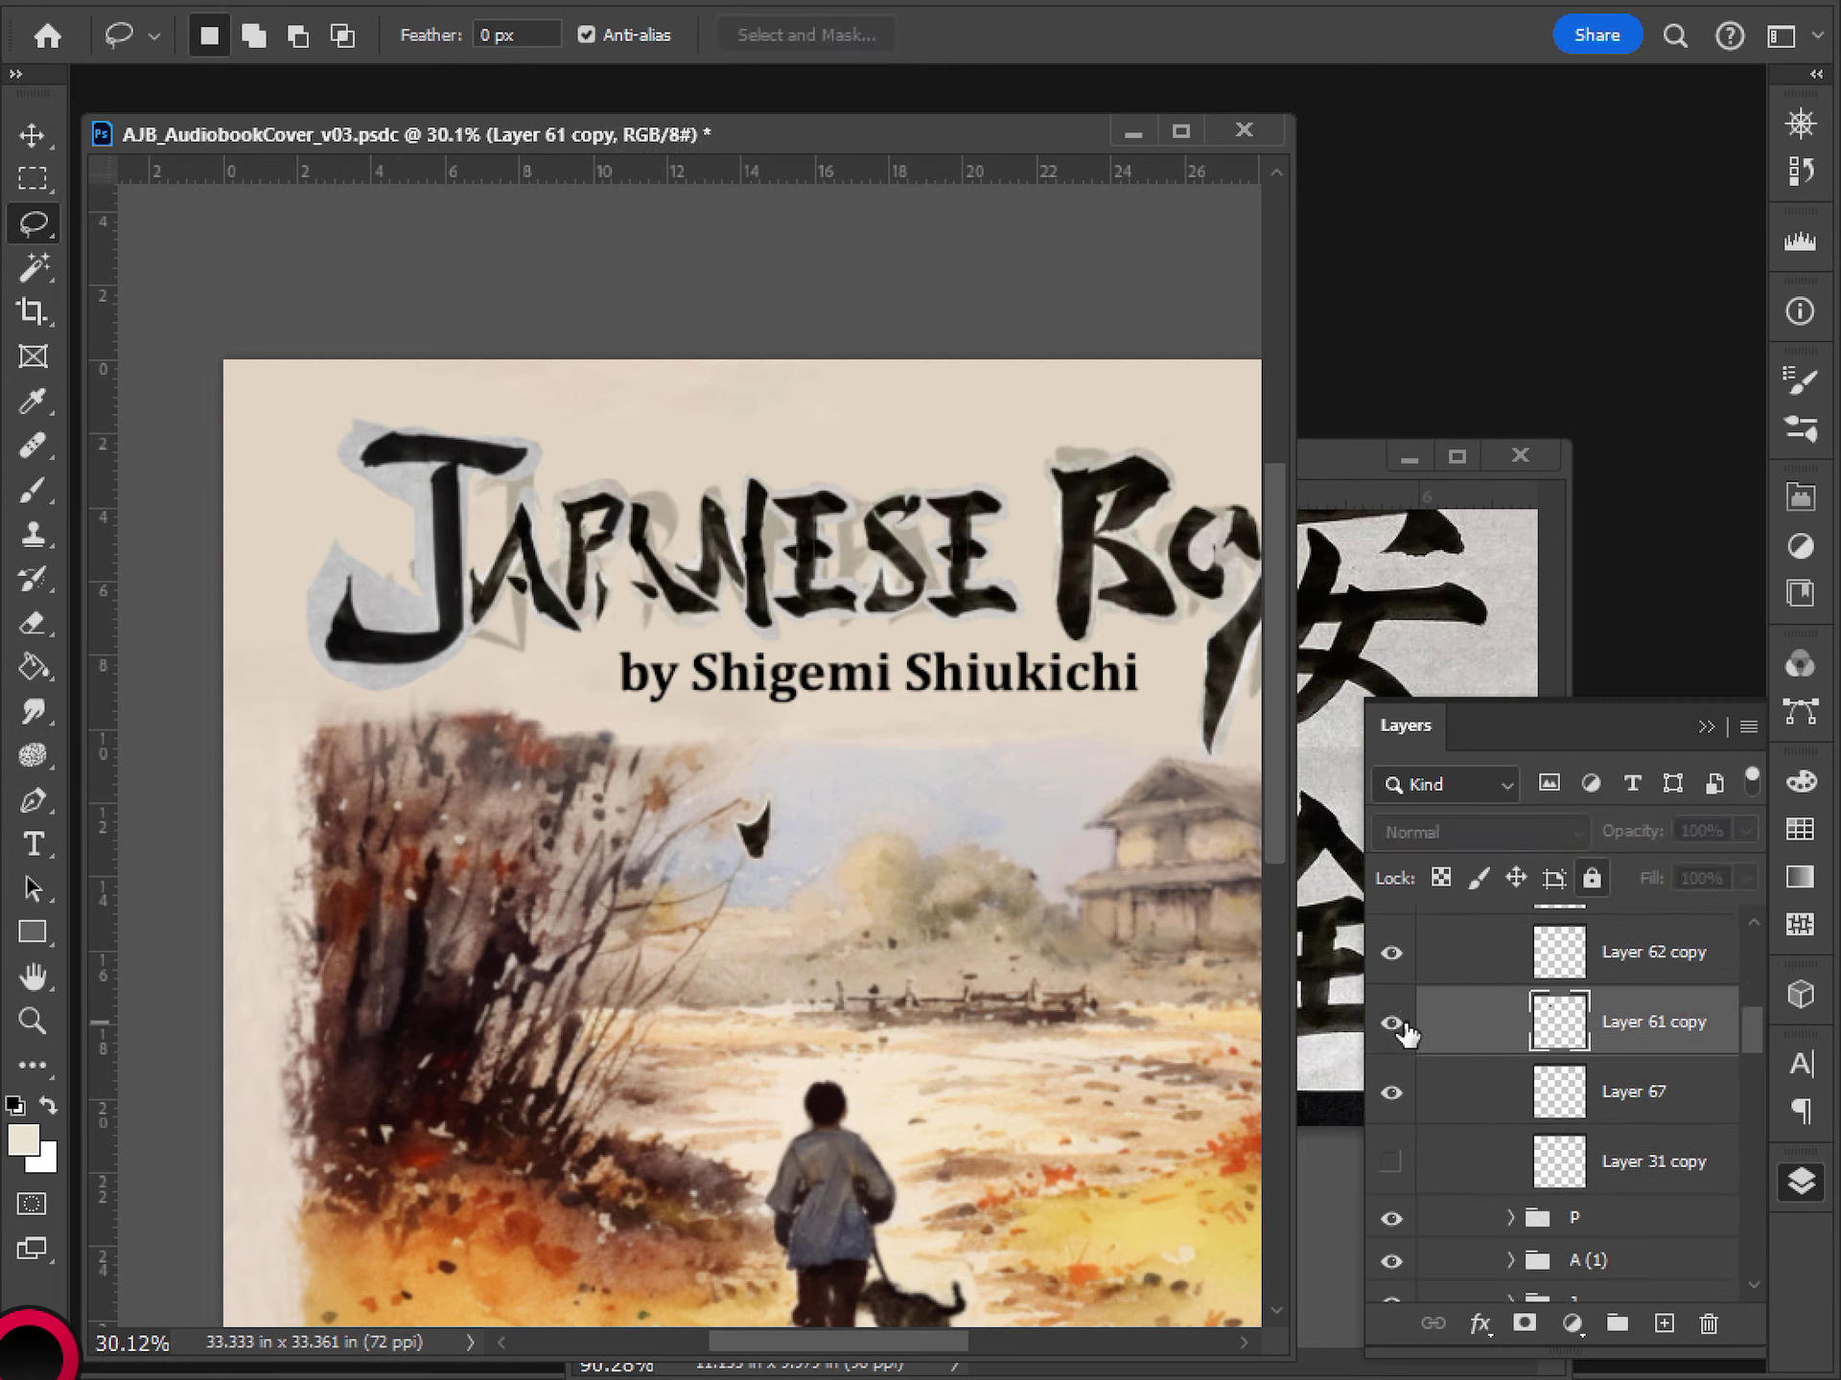
scroll(1608, 1119, "down", 2)
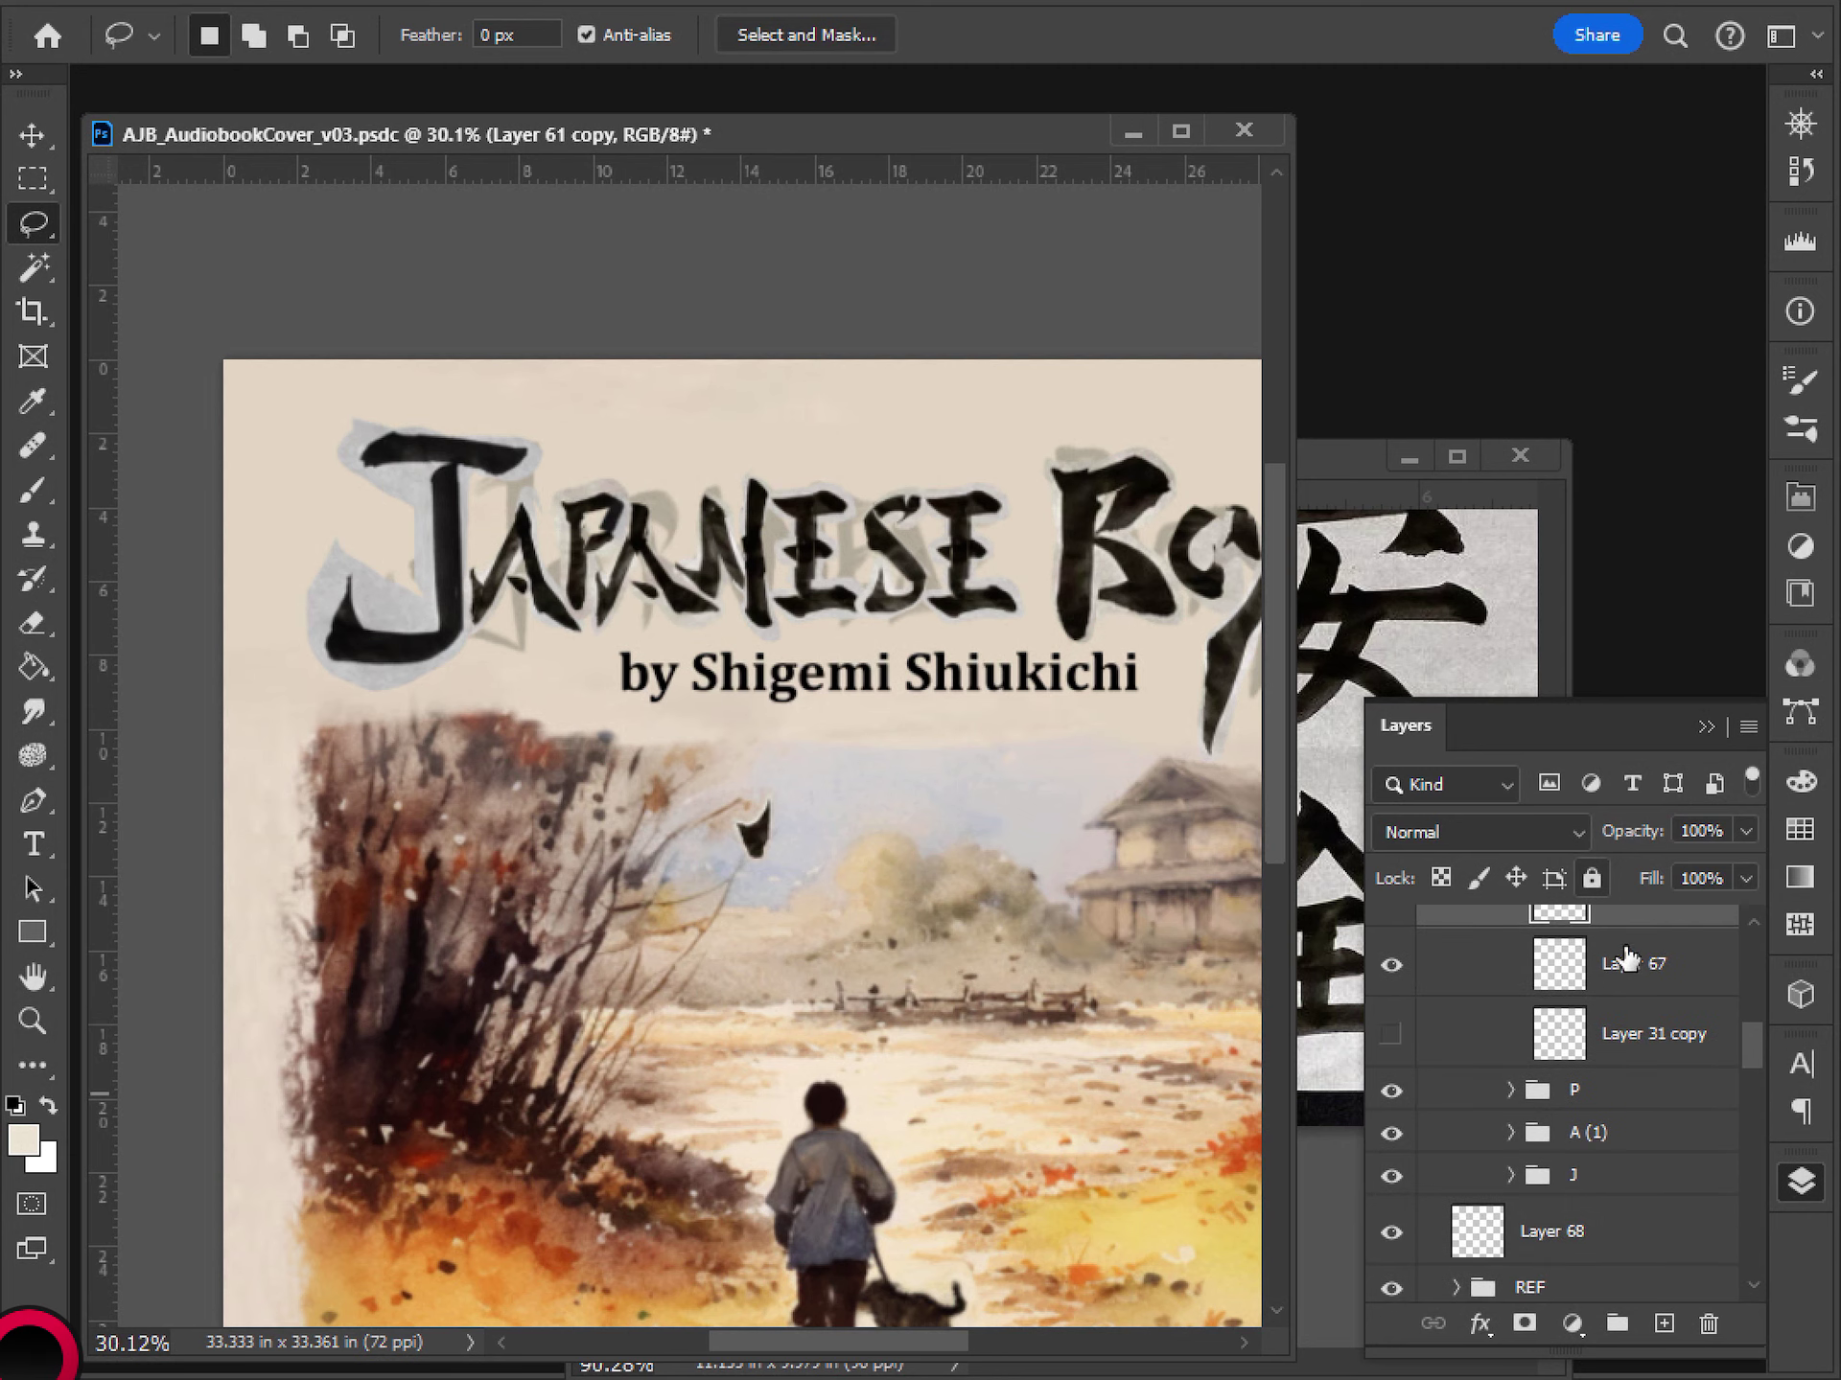
left_click_drag(1625, 959, 1527, 1222)
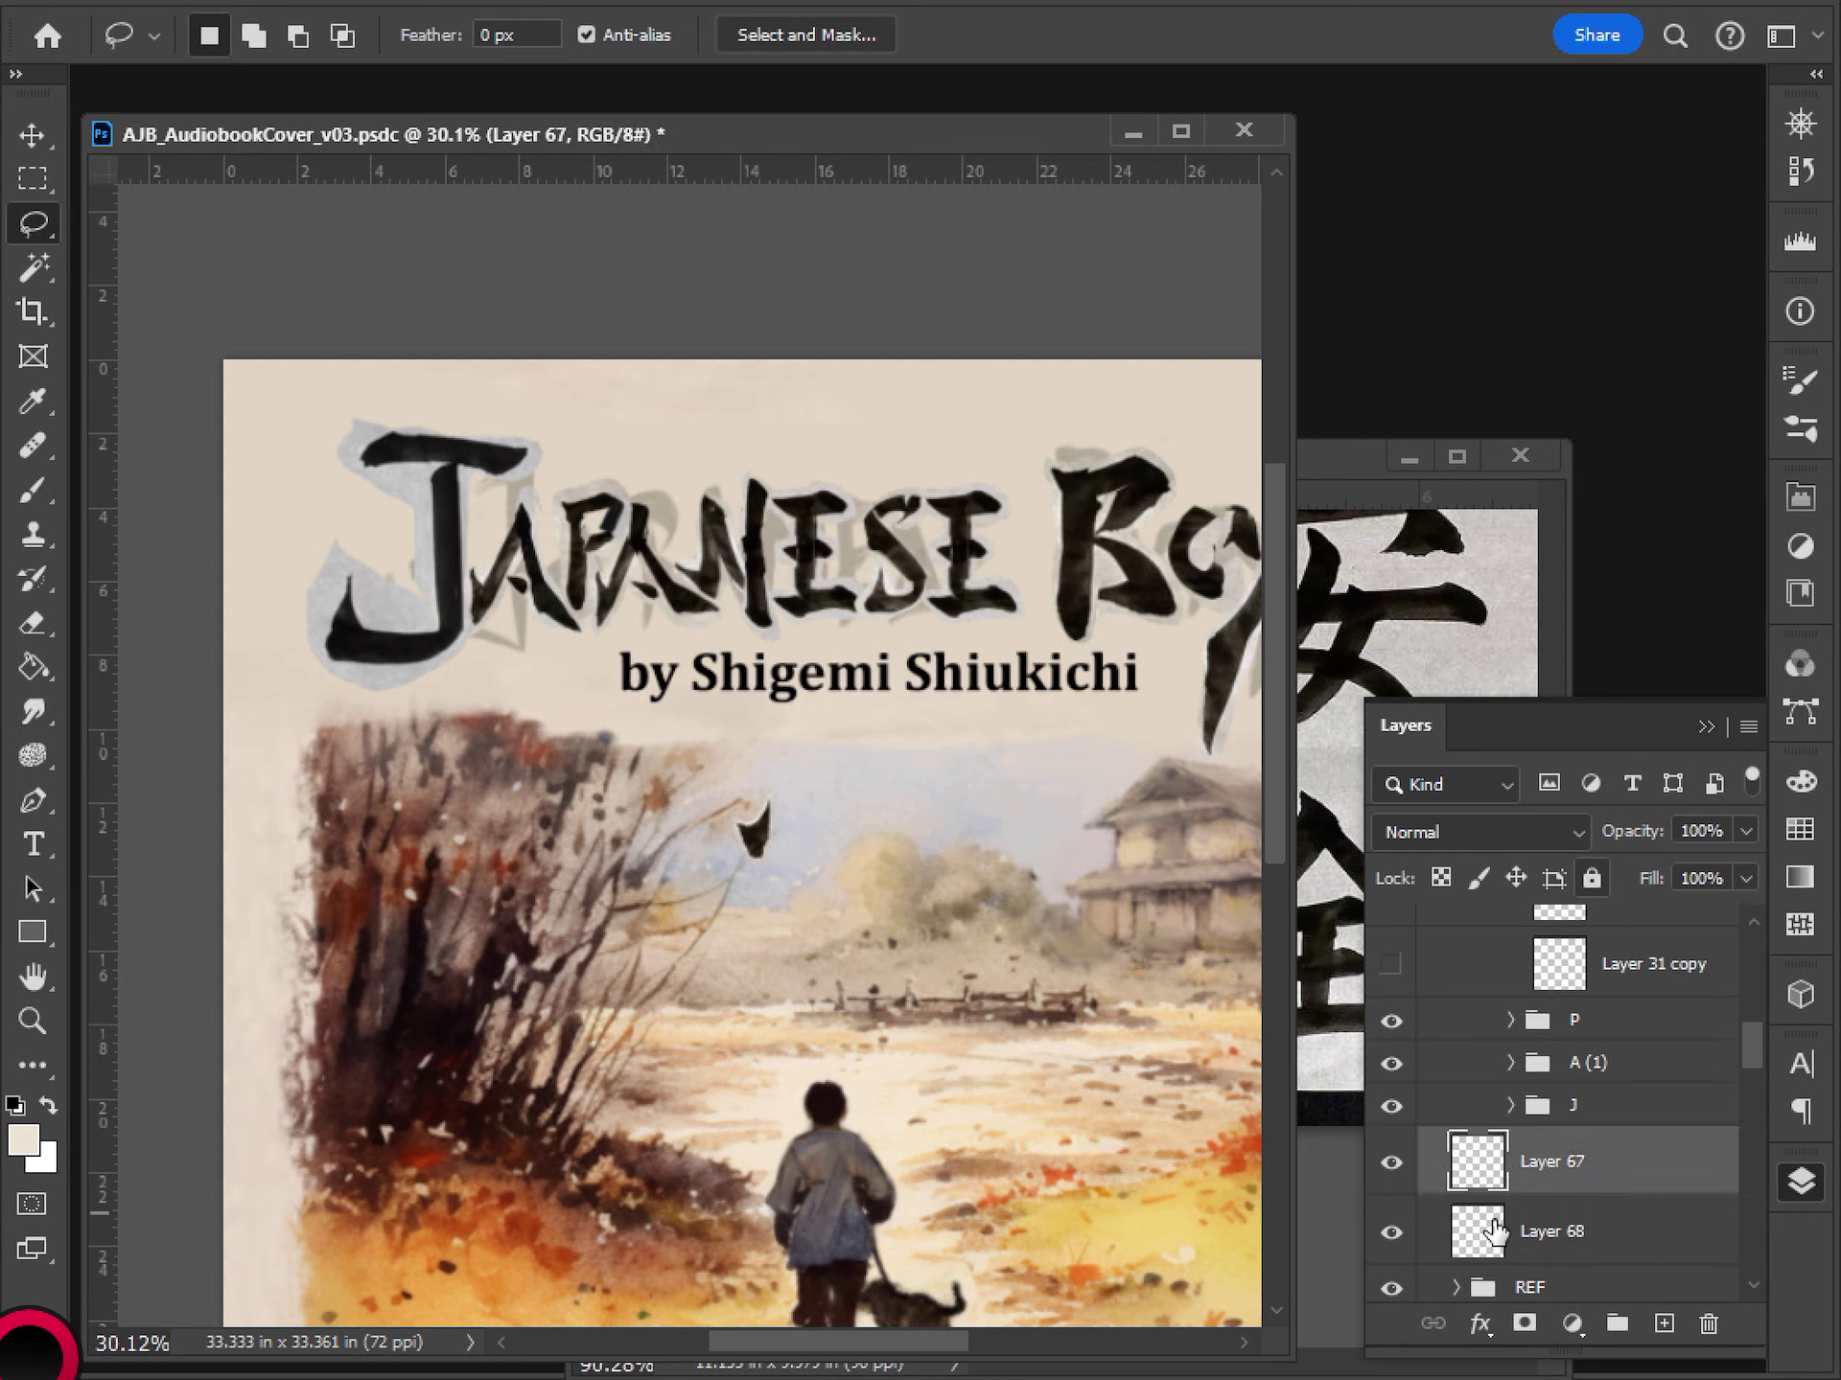
- Put Layer 67 in a new group named A (0)
left_click_drag(1618, 1323, 1618, 1324)
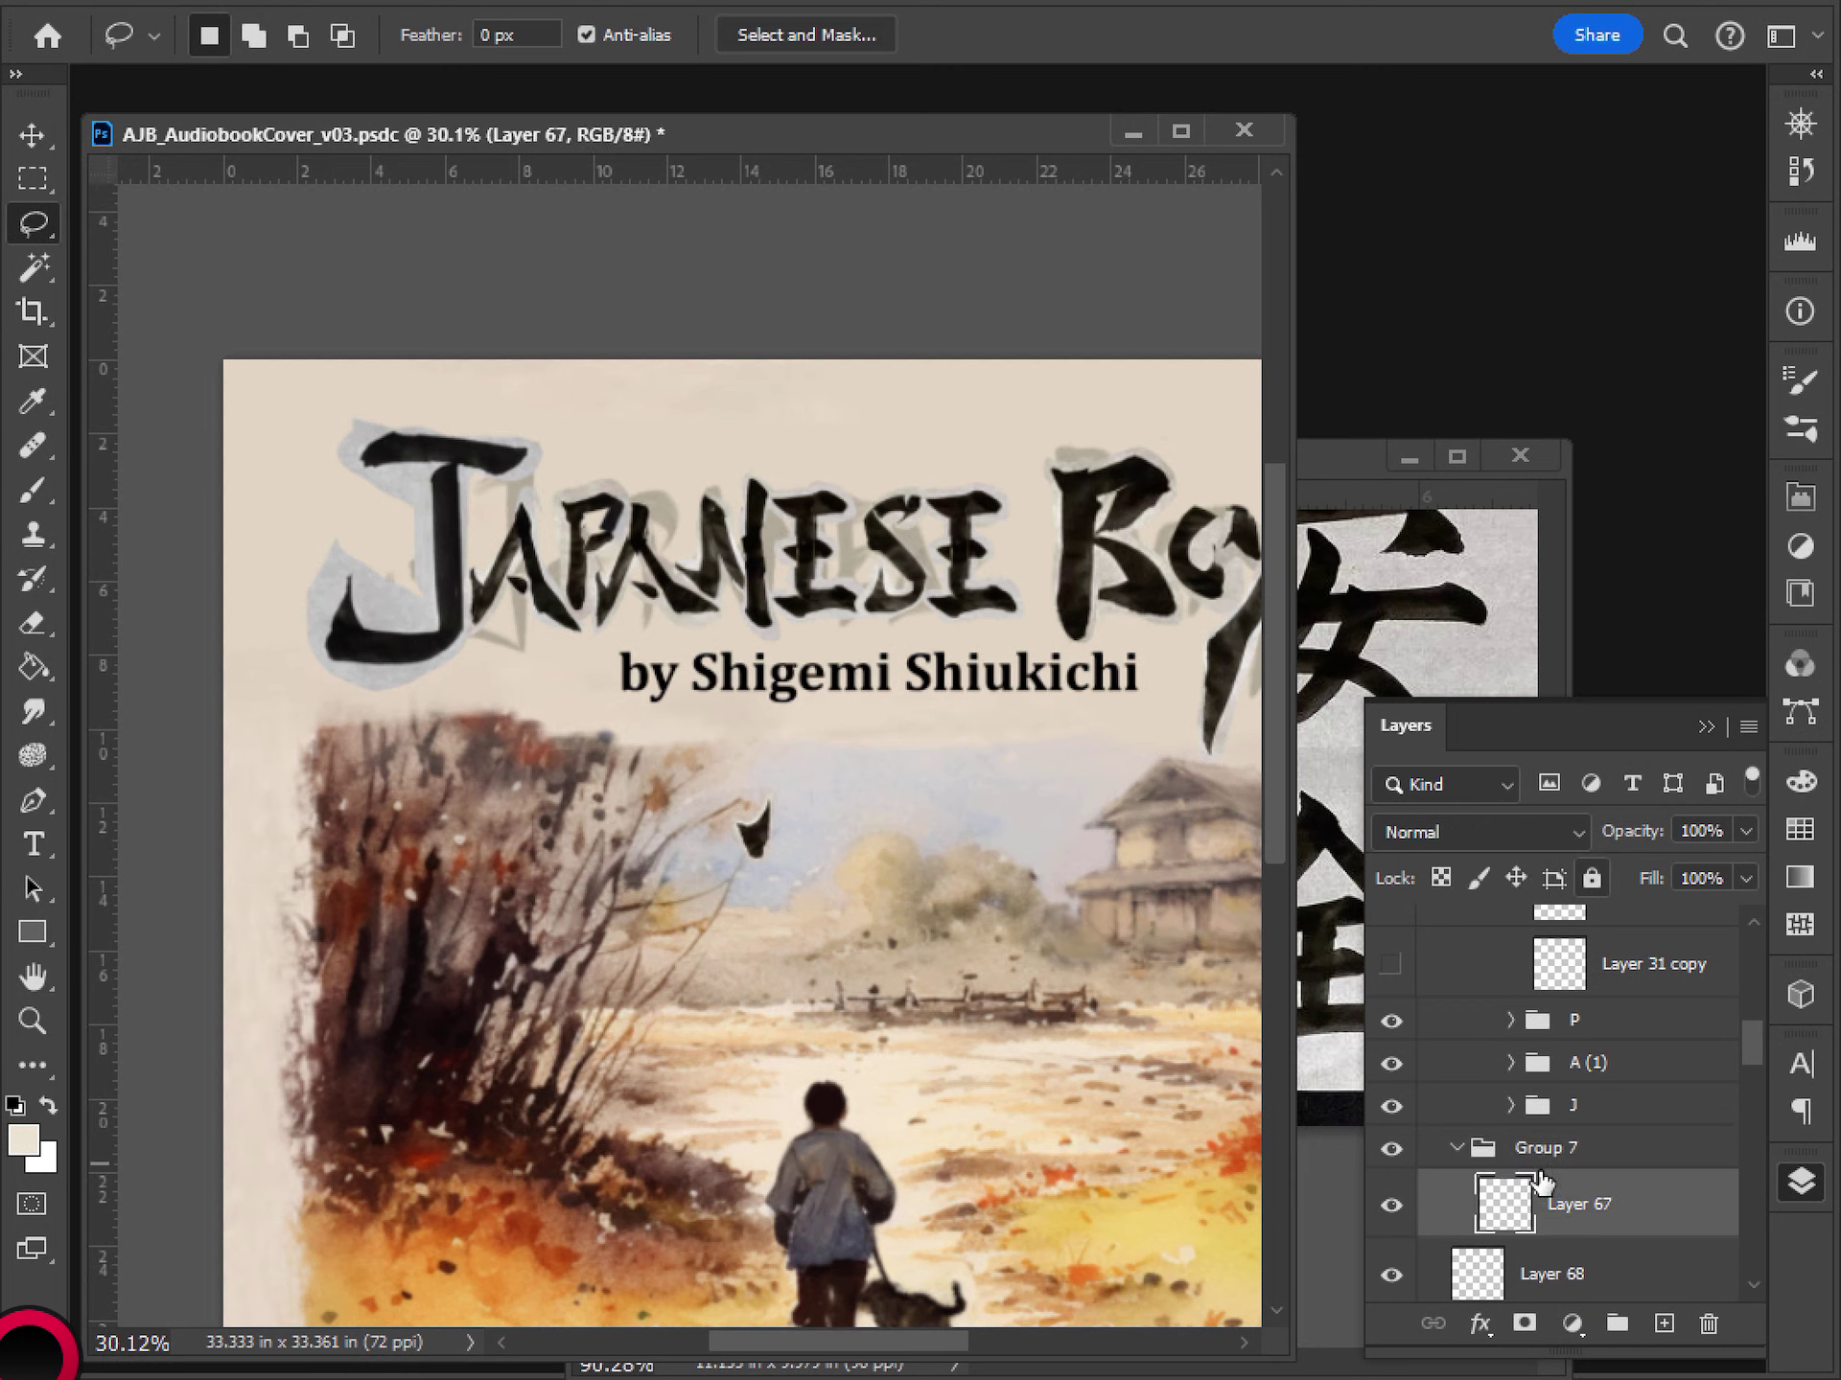
double_click(1560, 1155)
type("A (0")
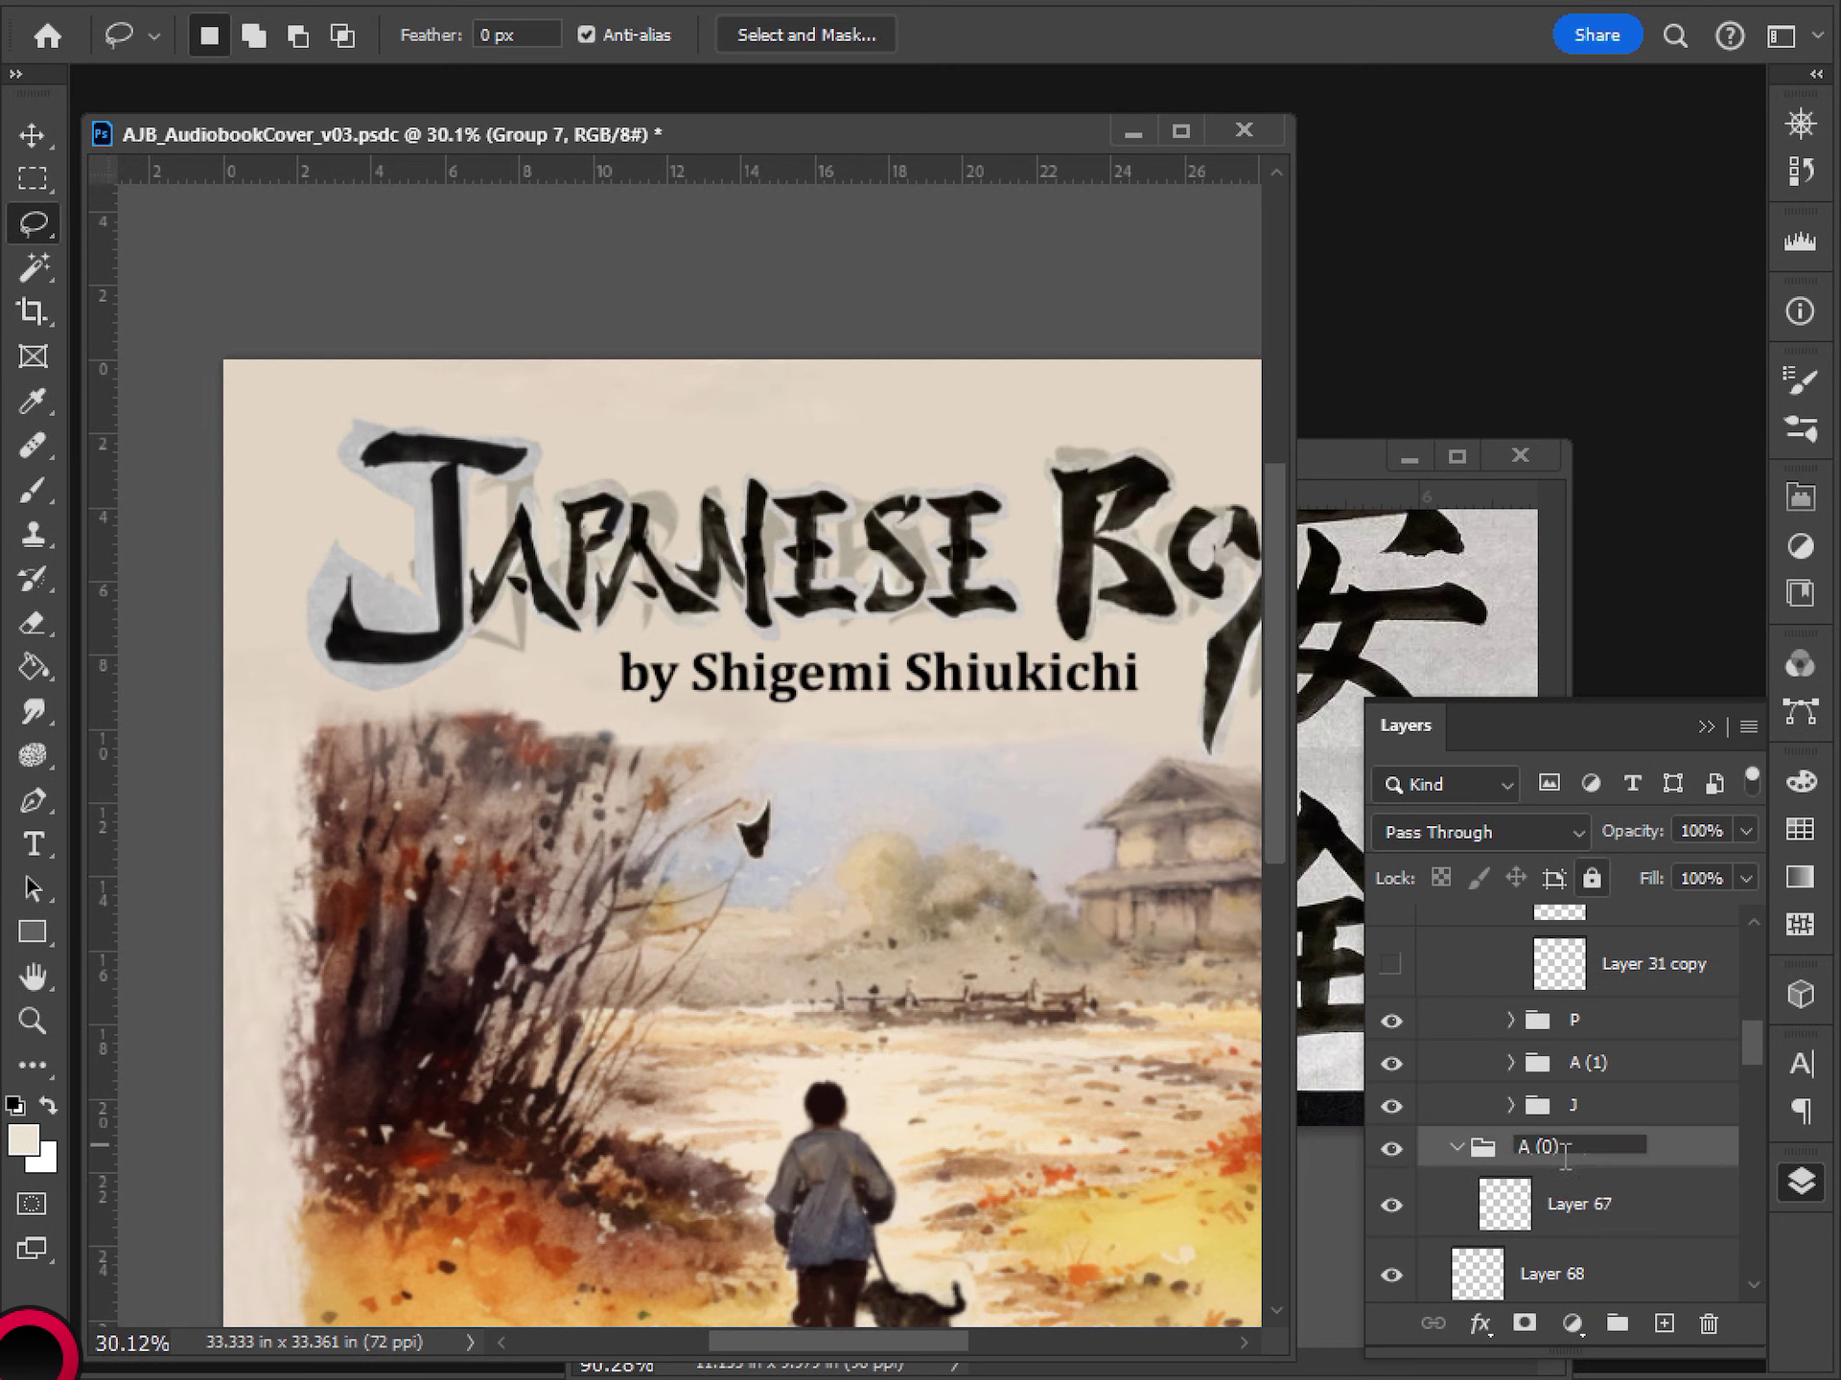
key("Return")
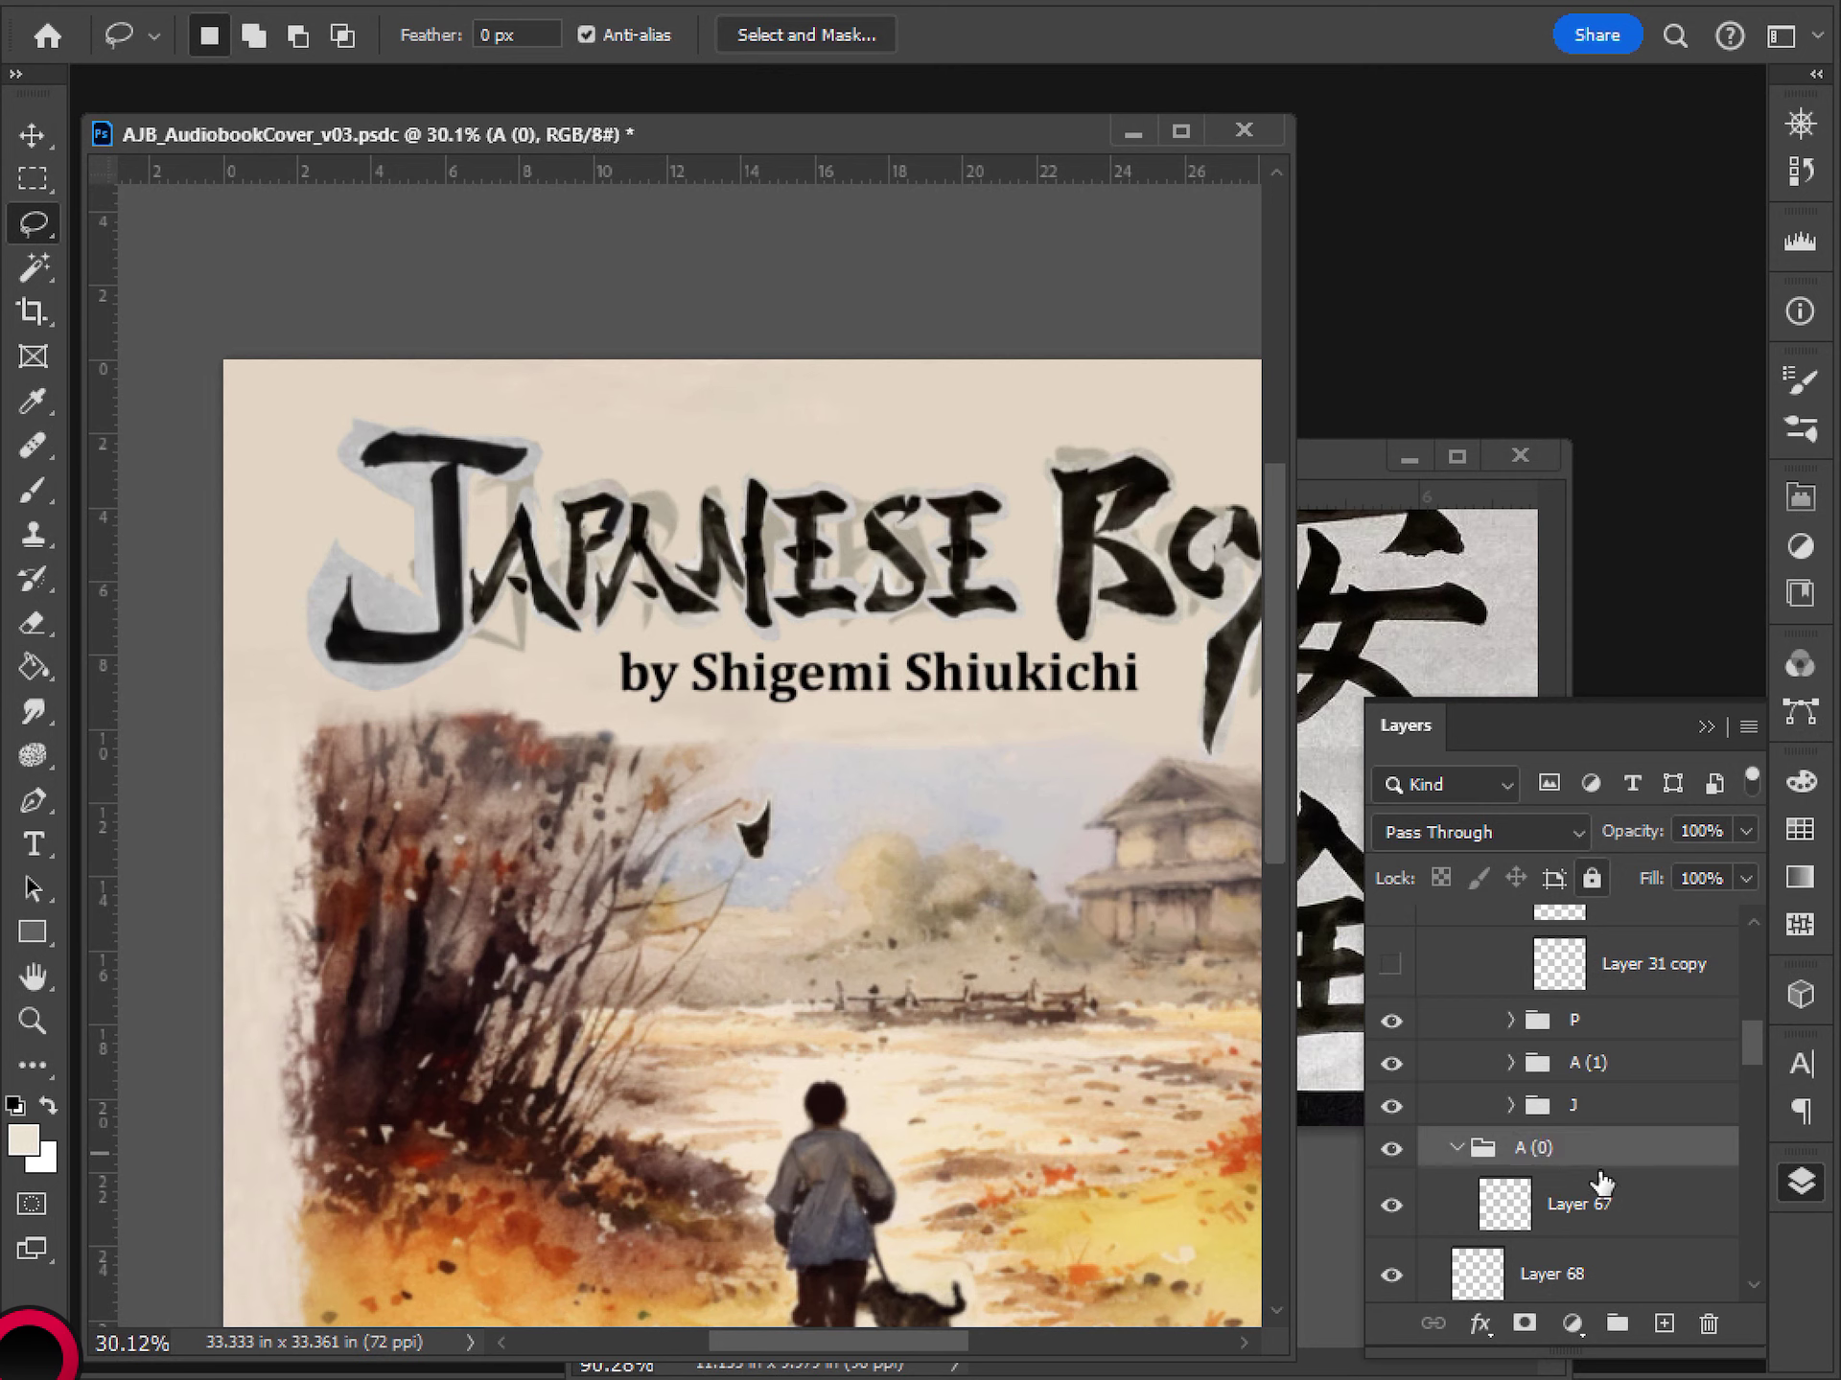
- Delete the blank Layer 68 and move Layer 67's stroke onto the upper tip of the J's hook
left_click_drag(1583, 1218, 1637, 1215)
left_click_drag(1540, 1277, 1708, 1324)
key("v")
mouse_move(813, 766)
left_mouse_down()
mouse_move(385, 547)
mouse_move(413, 576)
left_mouse_up()
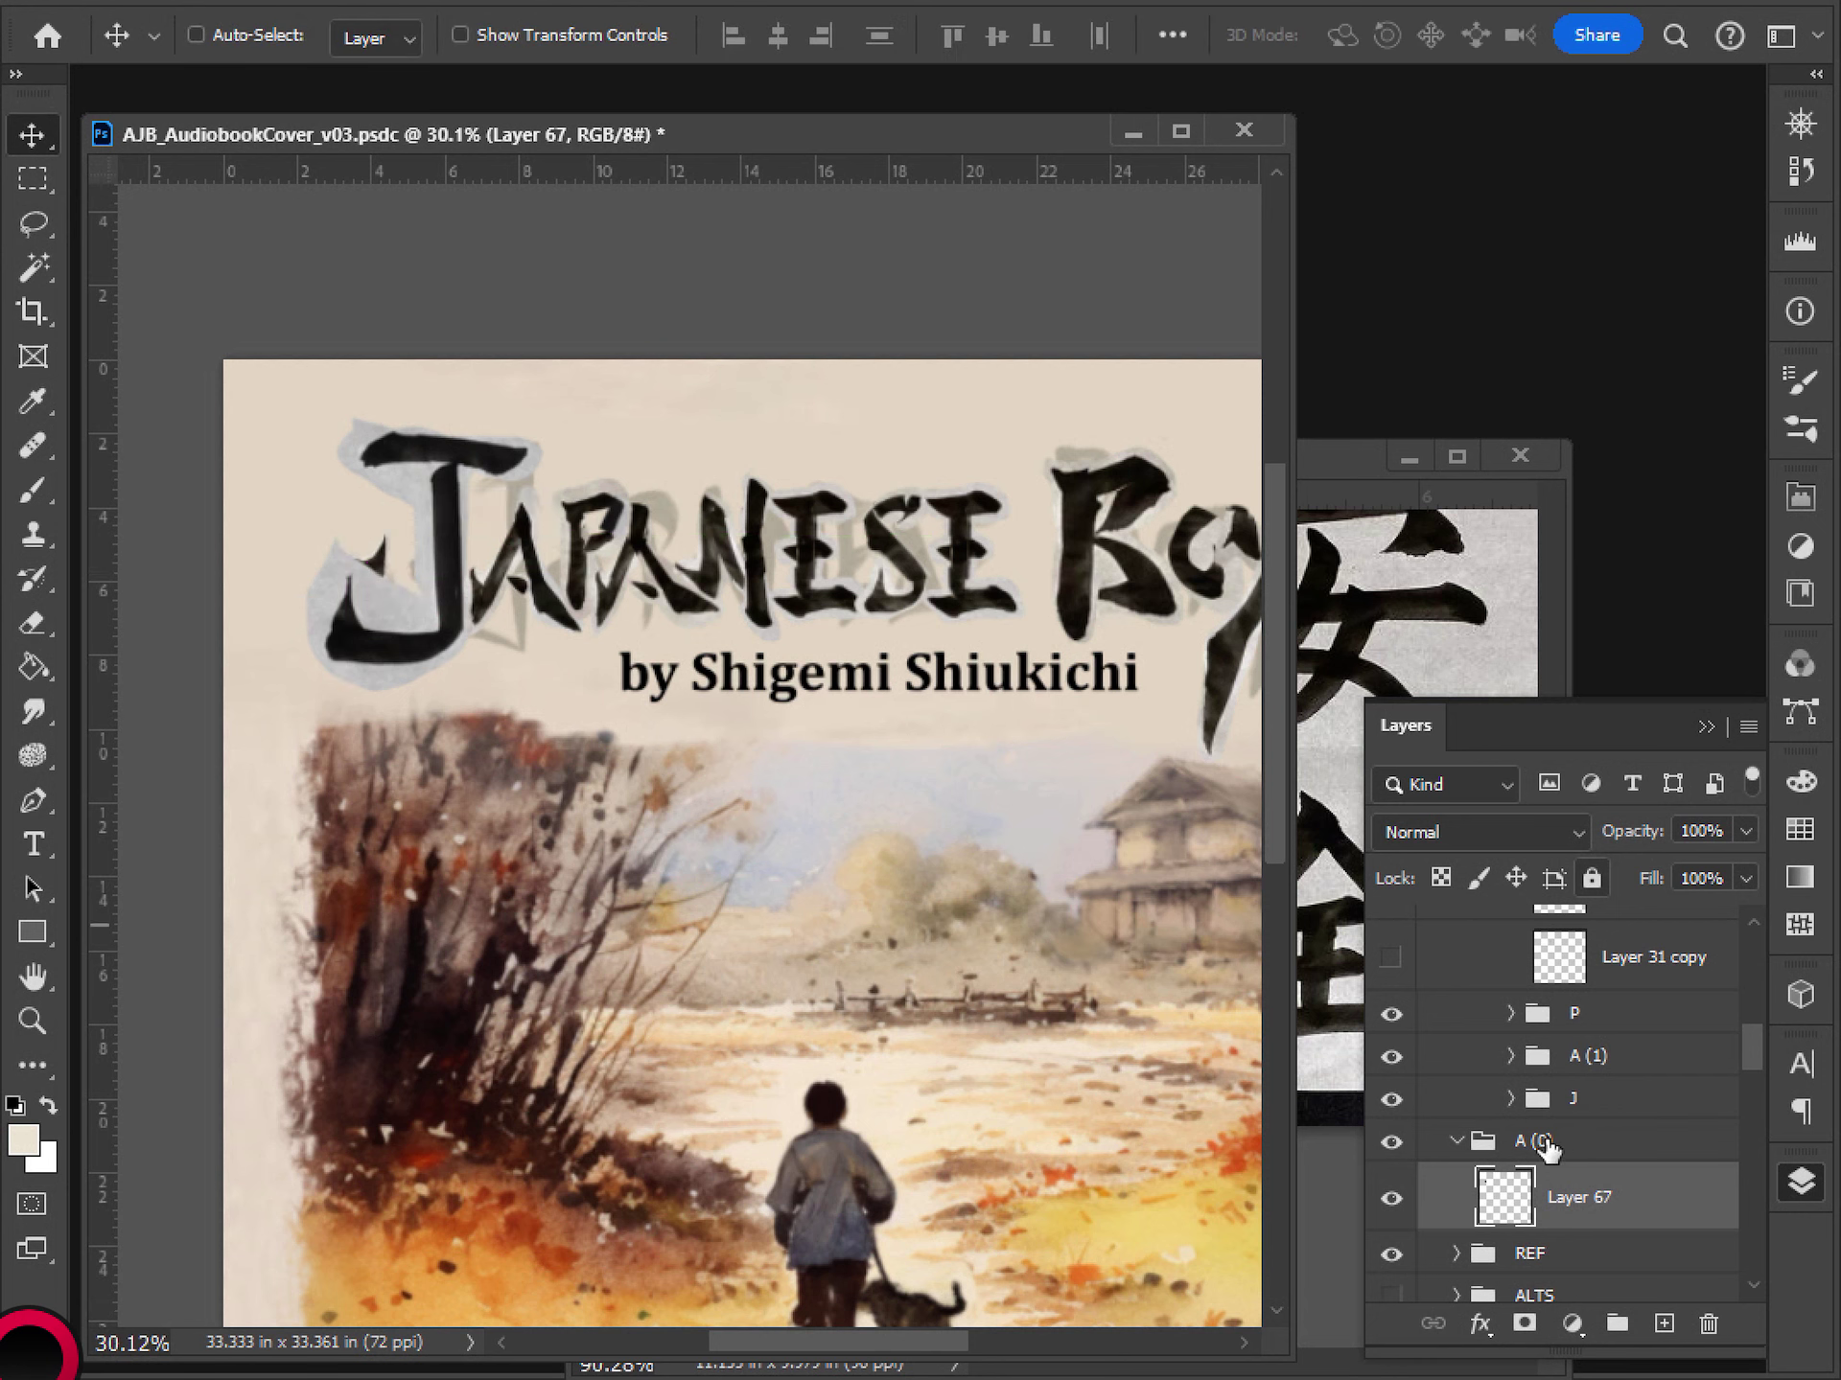
left_click(1549, 1146)
scroll(1531, 1237, "up", 1)
left_click(1456, 1227)
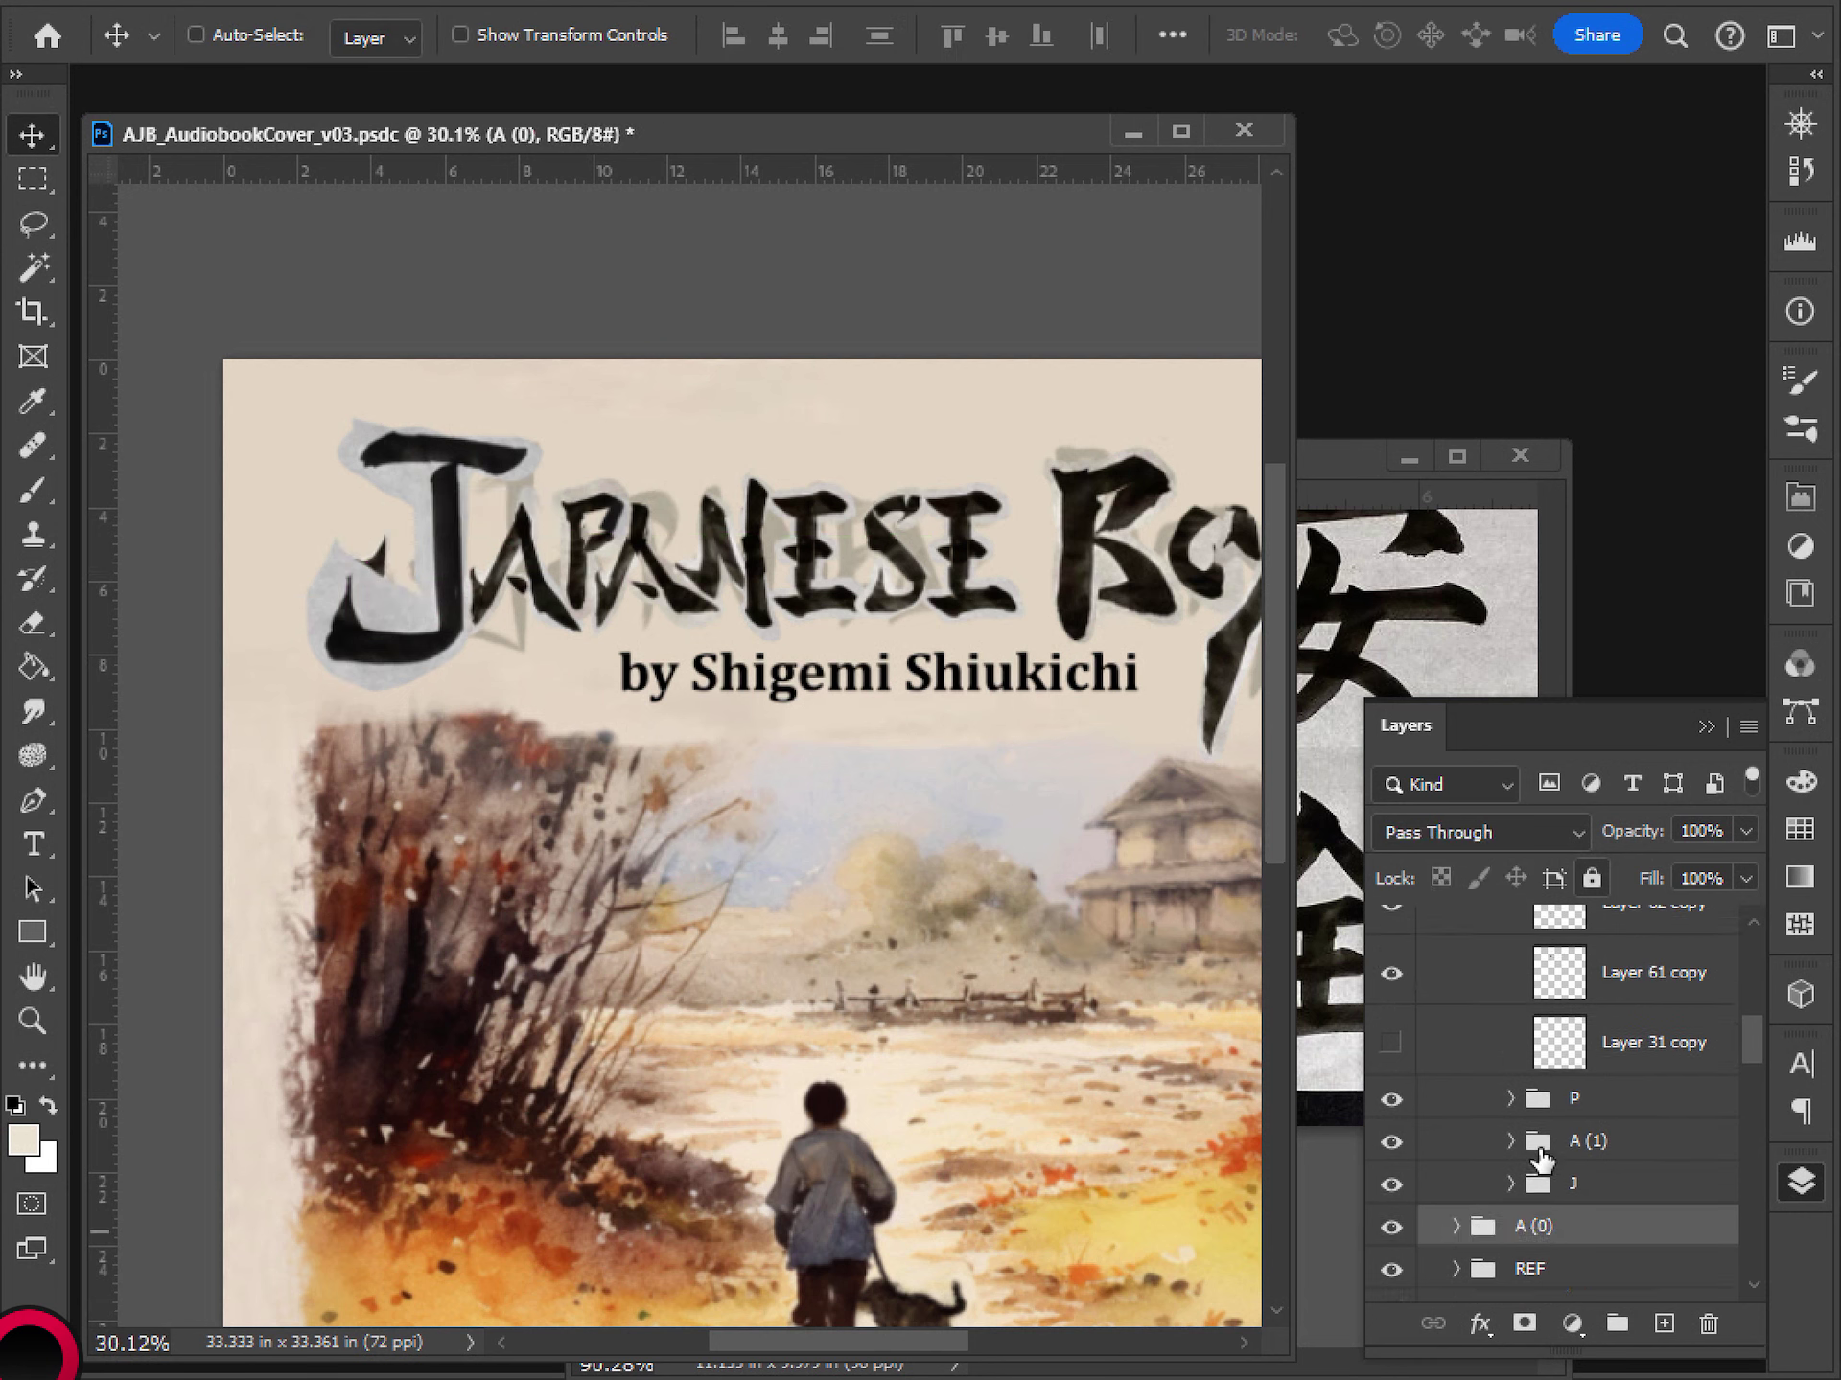
- Lasso and delete the grey paper halo around the outer and inner left side of the J on Layer 29
left_click(1511, 1184)
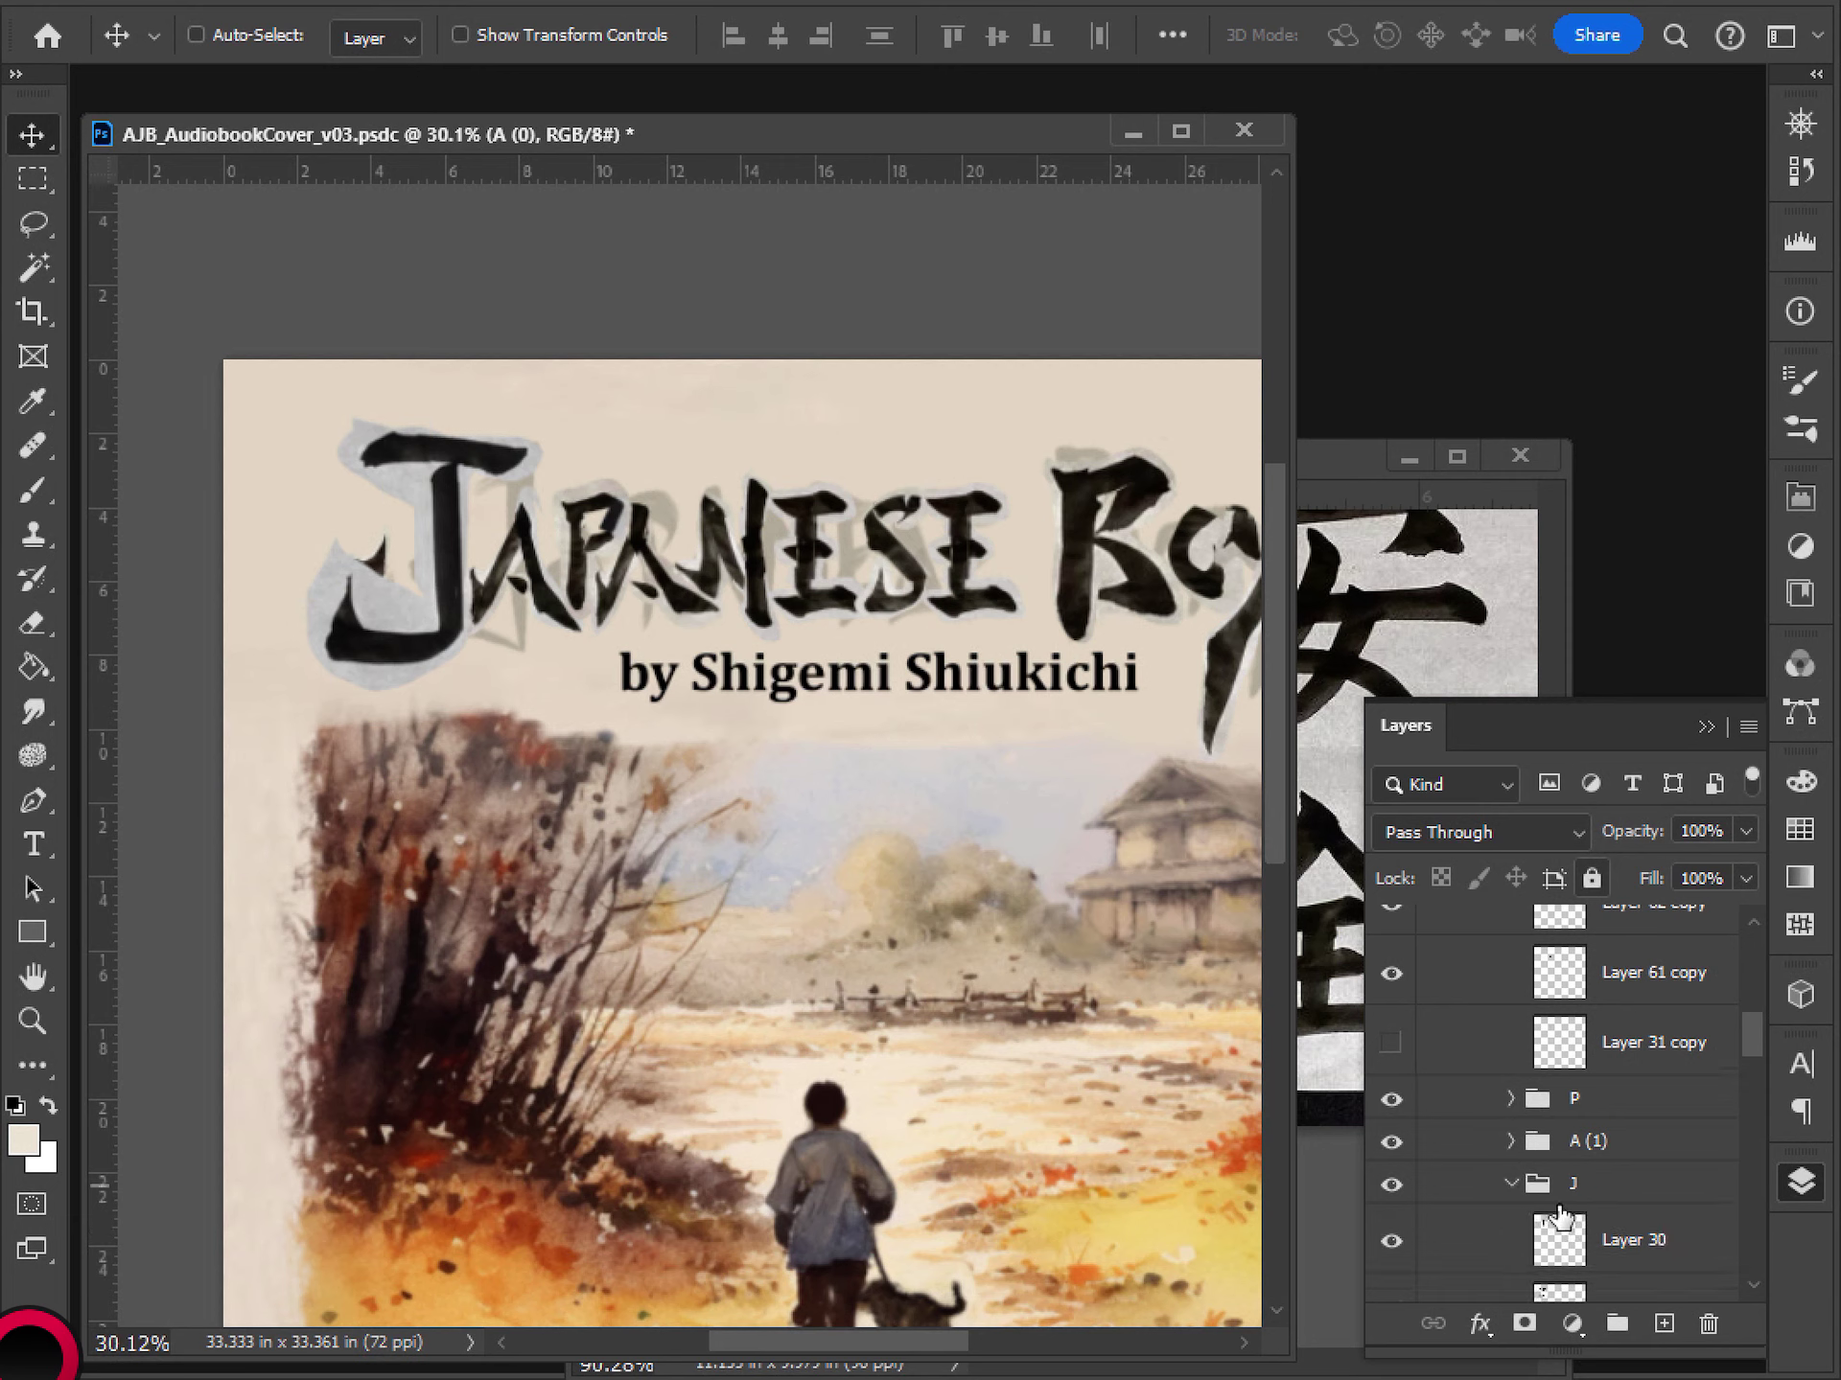
scroll(1594, 1093, "down", 4)
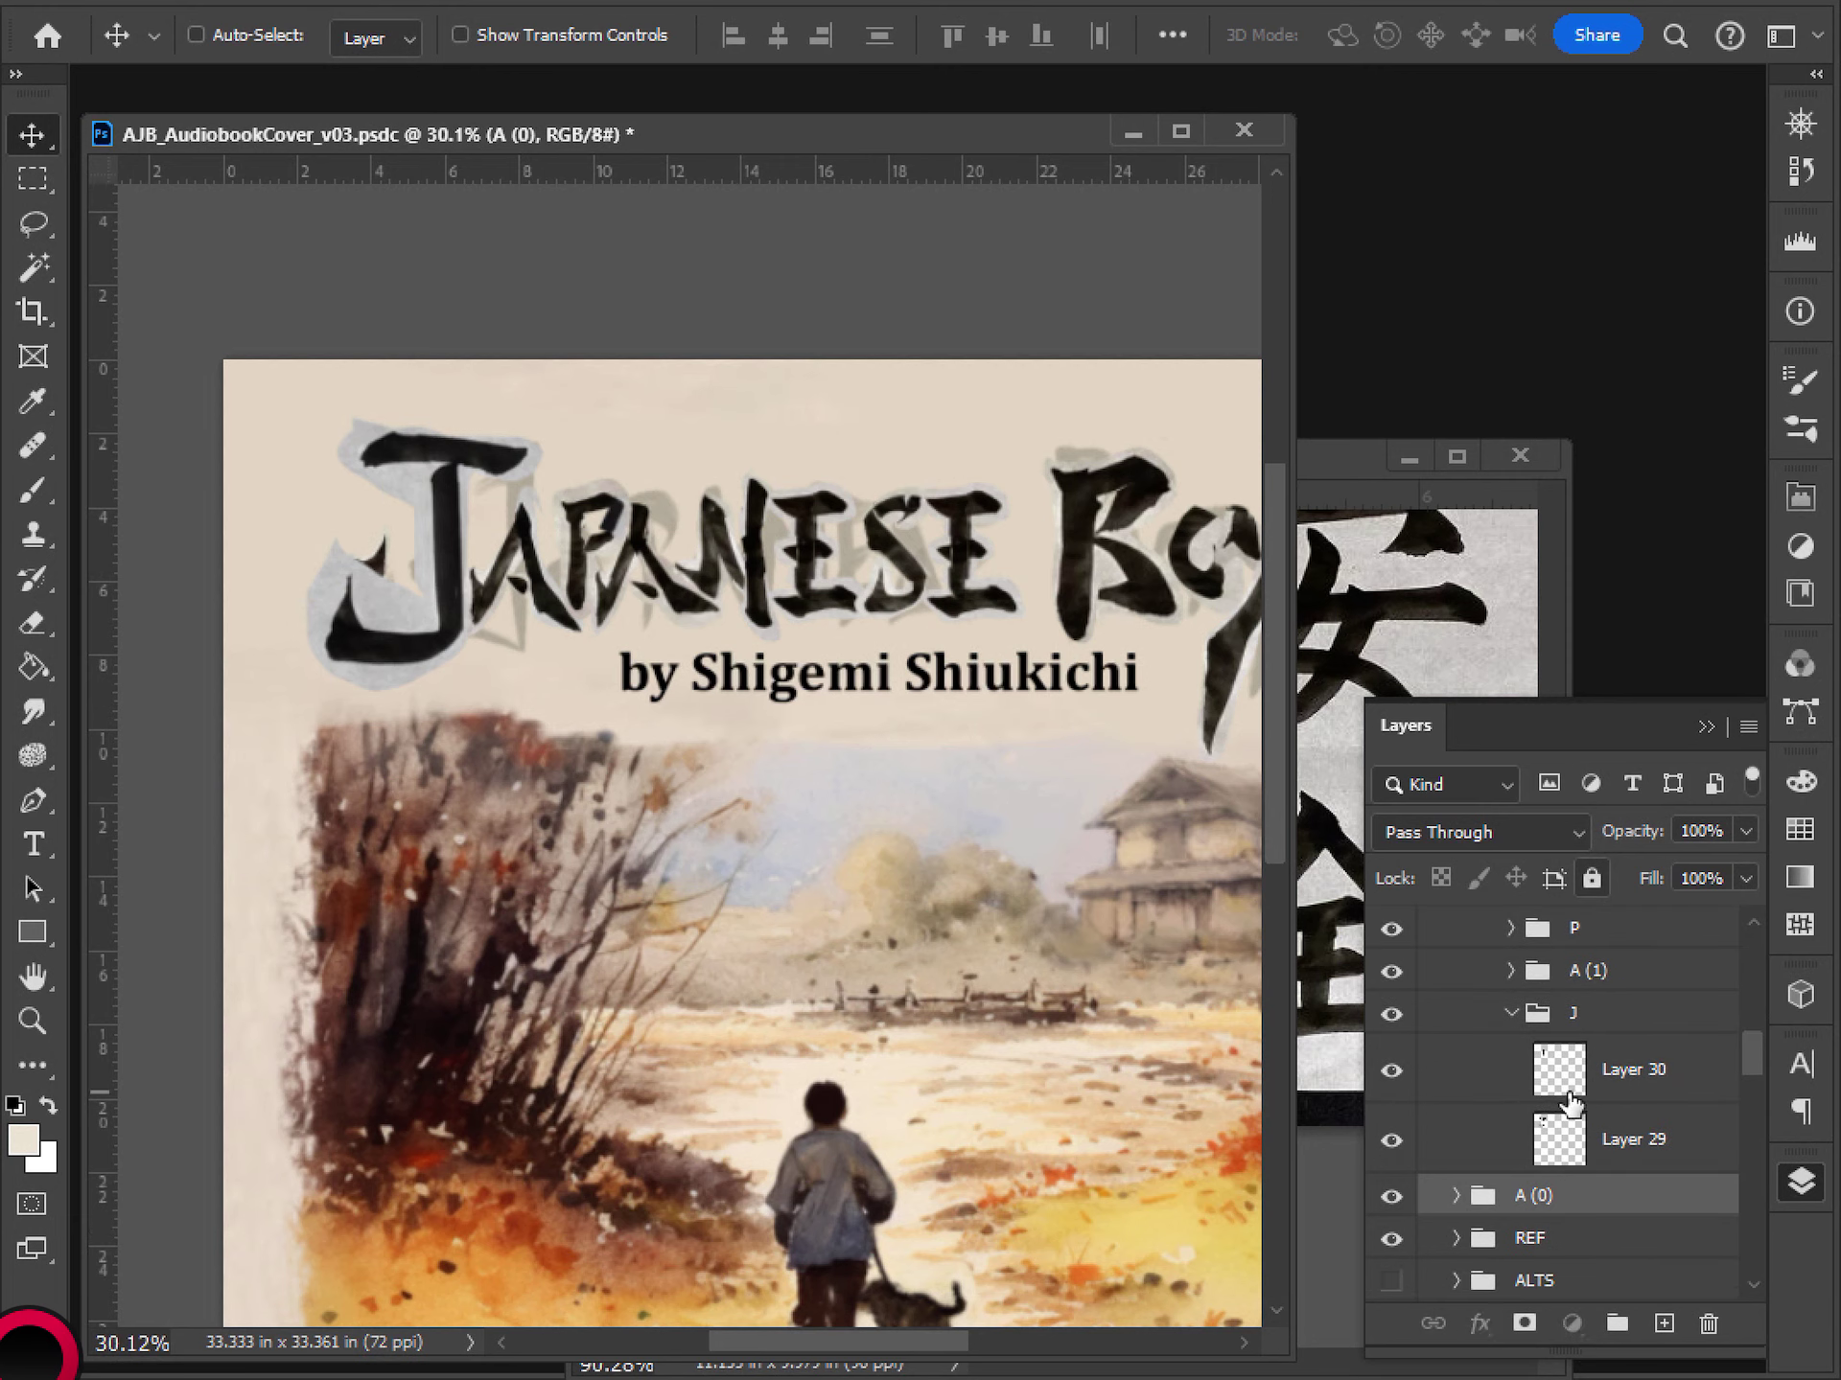
left_click(1564, 1094)
left_click(1543, 1132)
left_click(1395, 1150)
left_click(1395, 1150)
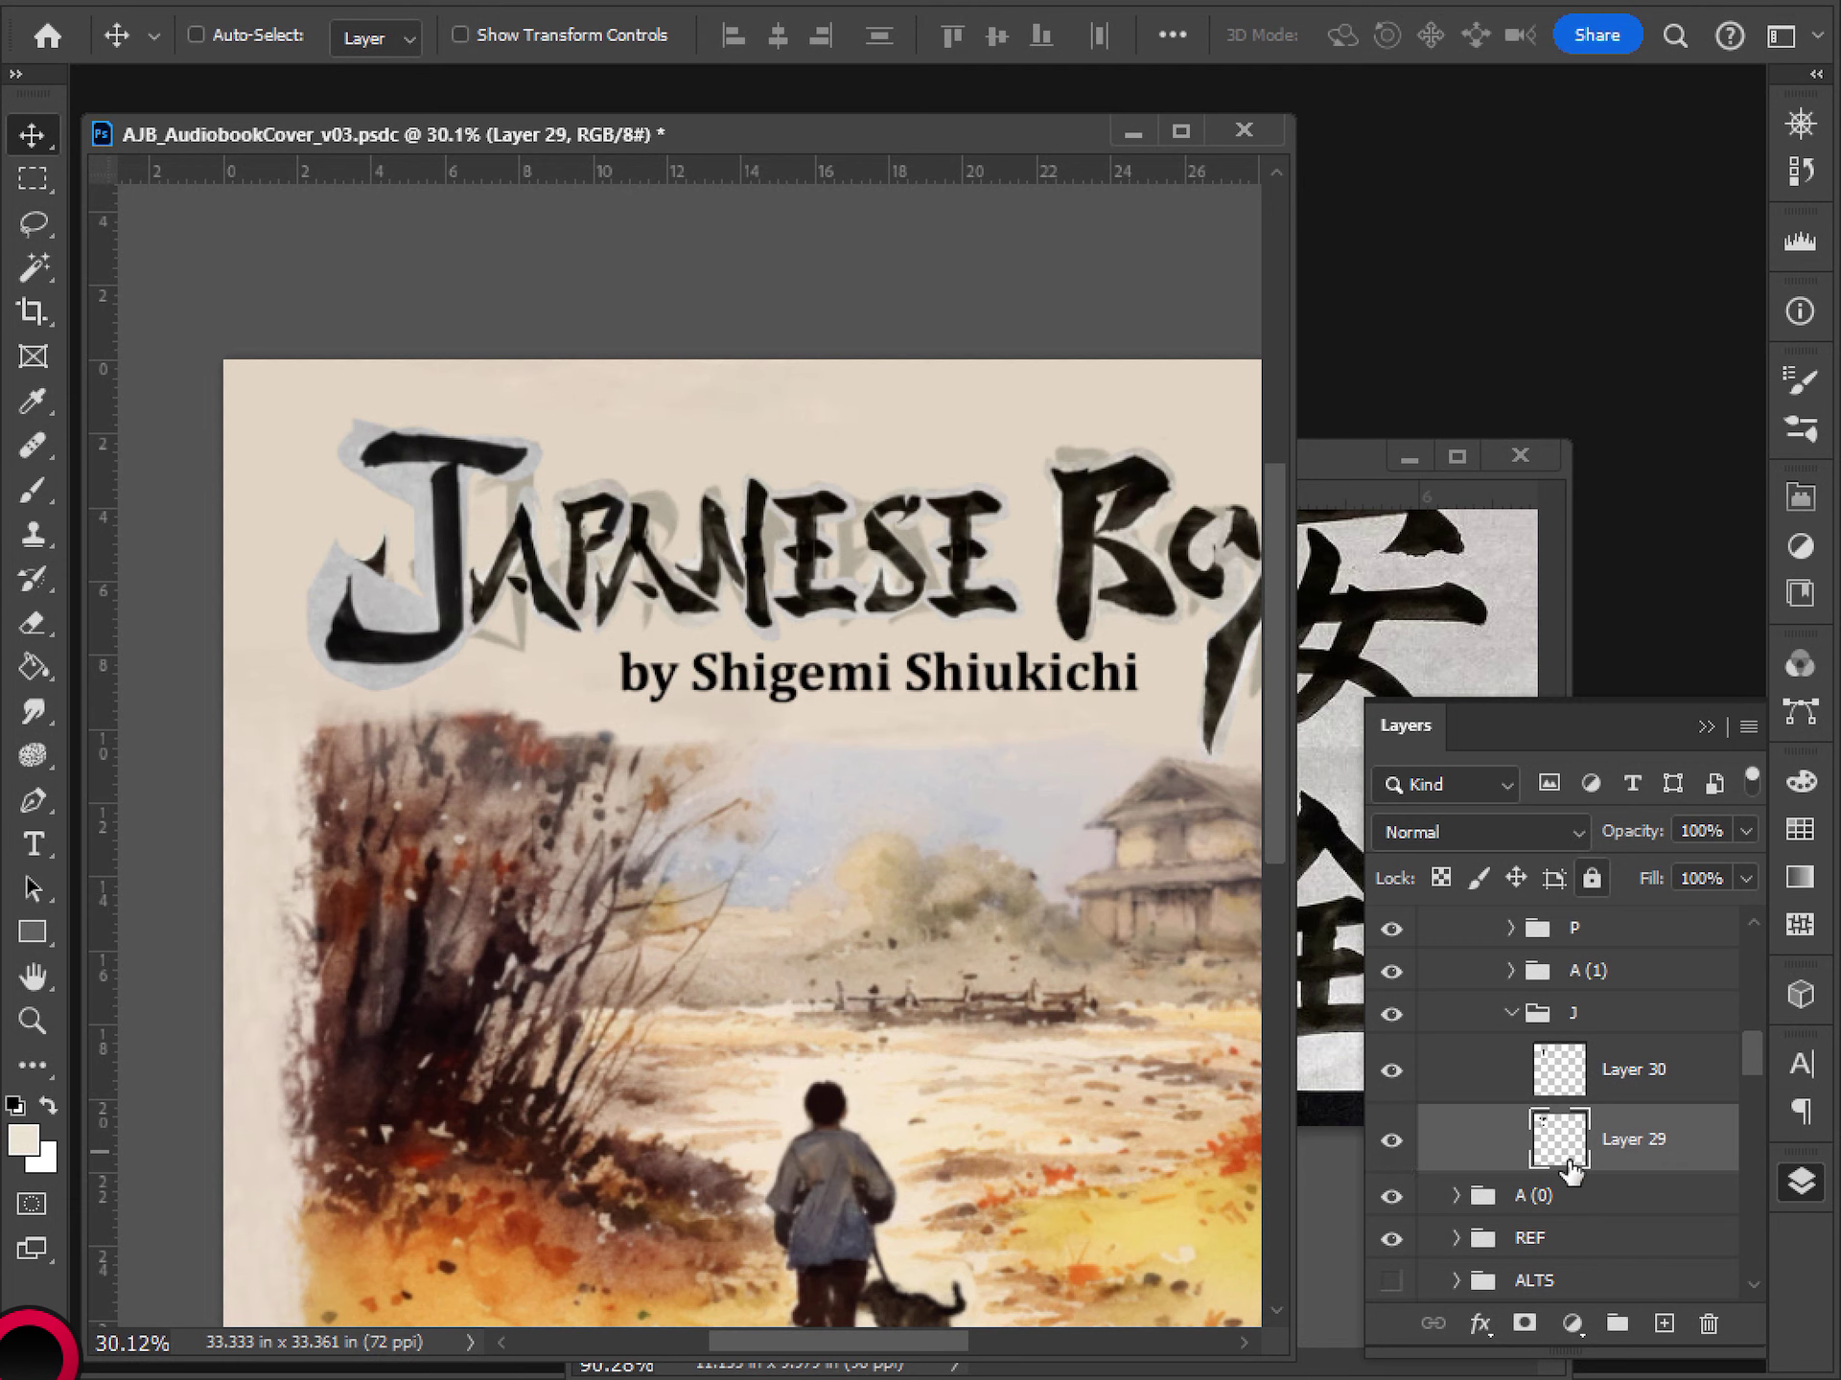
key("l")
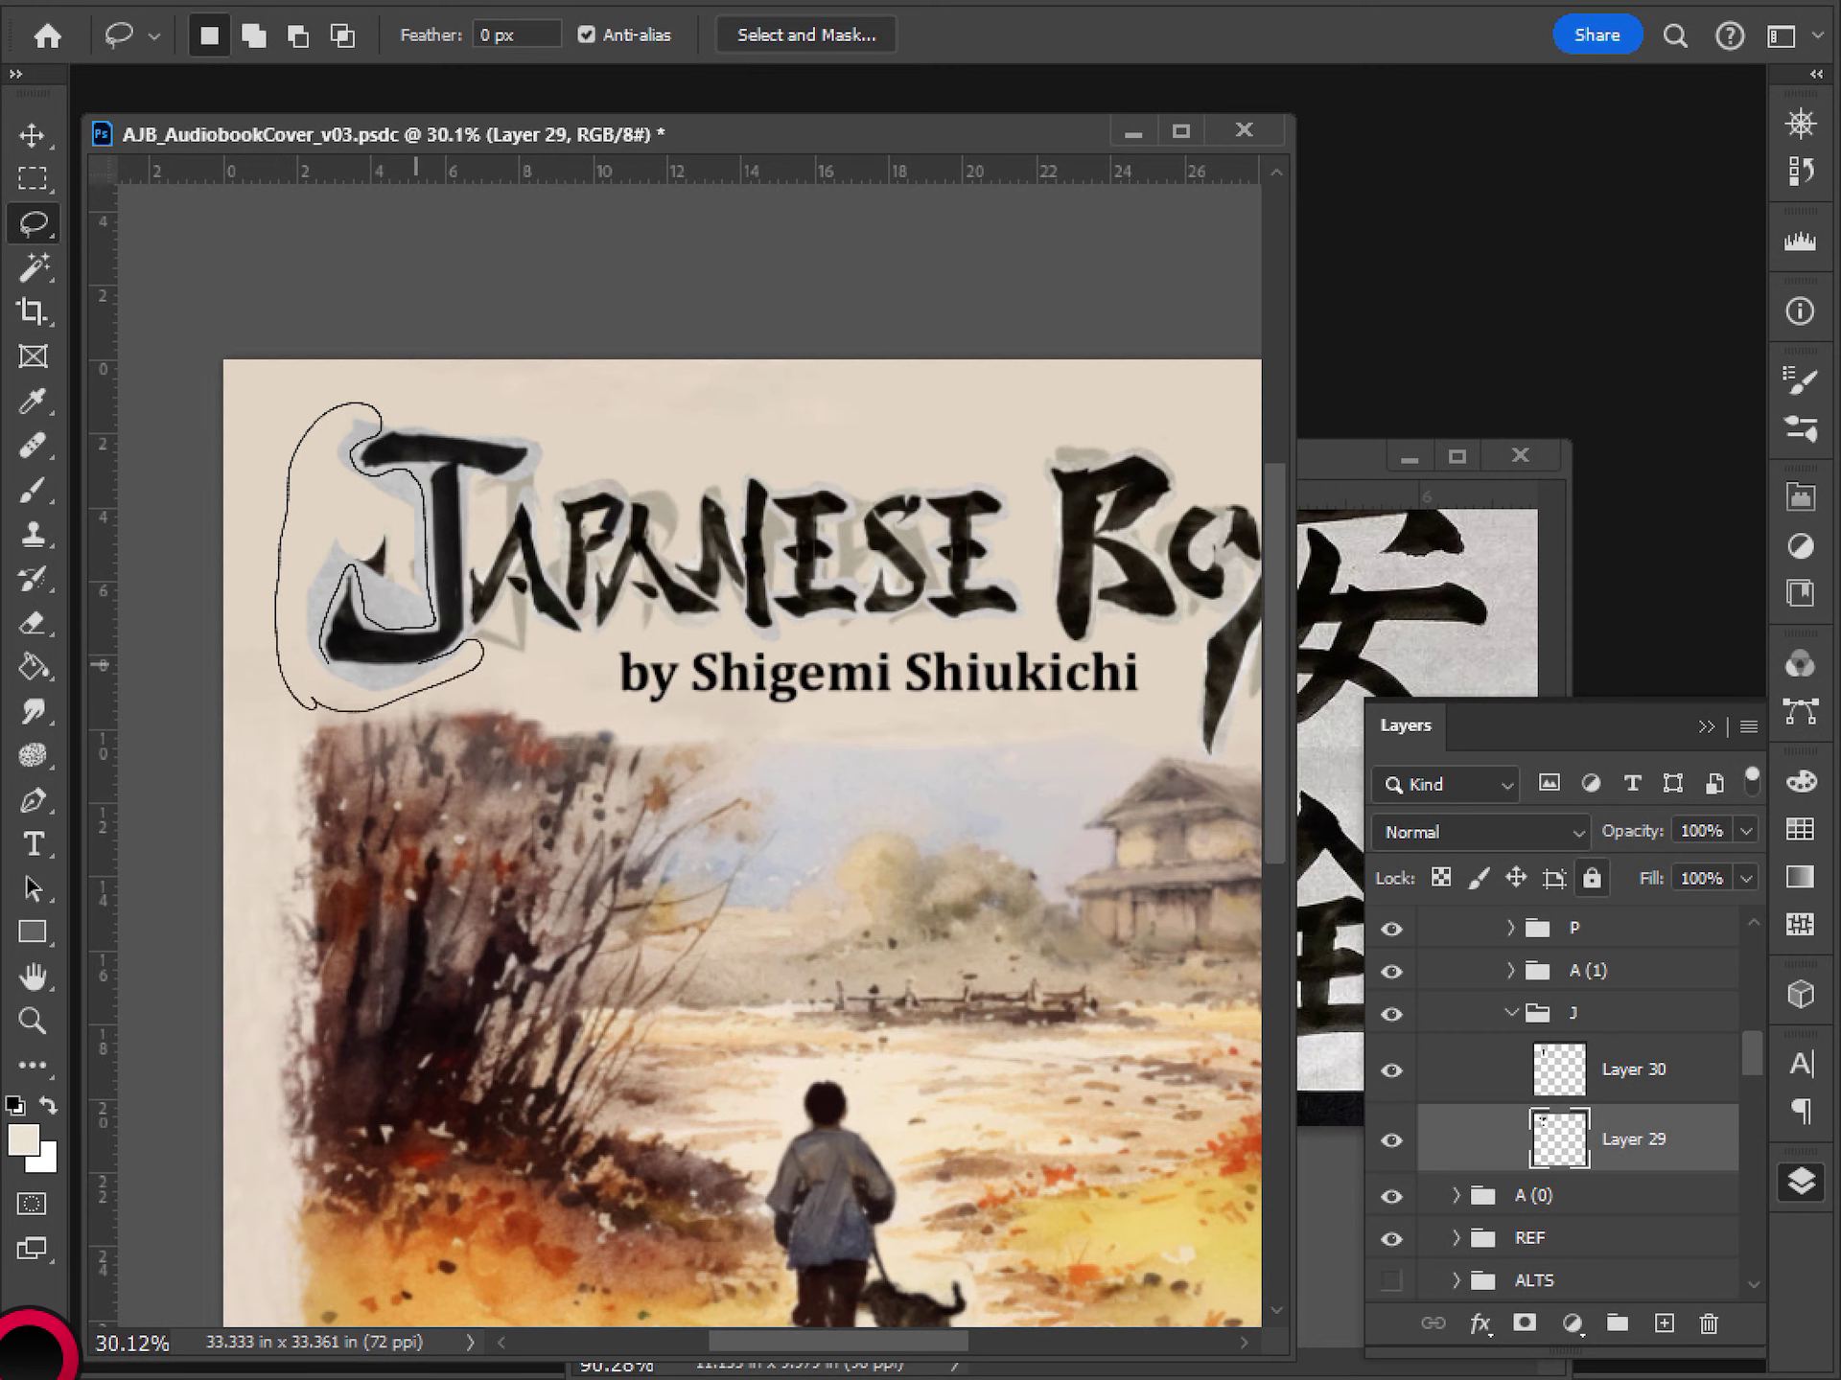
left_click_drag(349, 665, 330, 665)
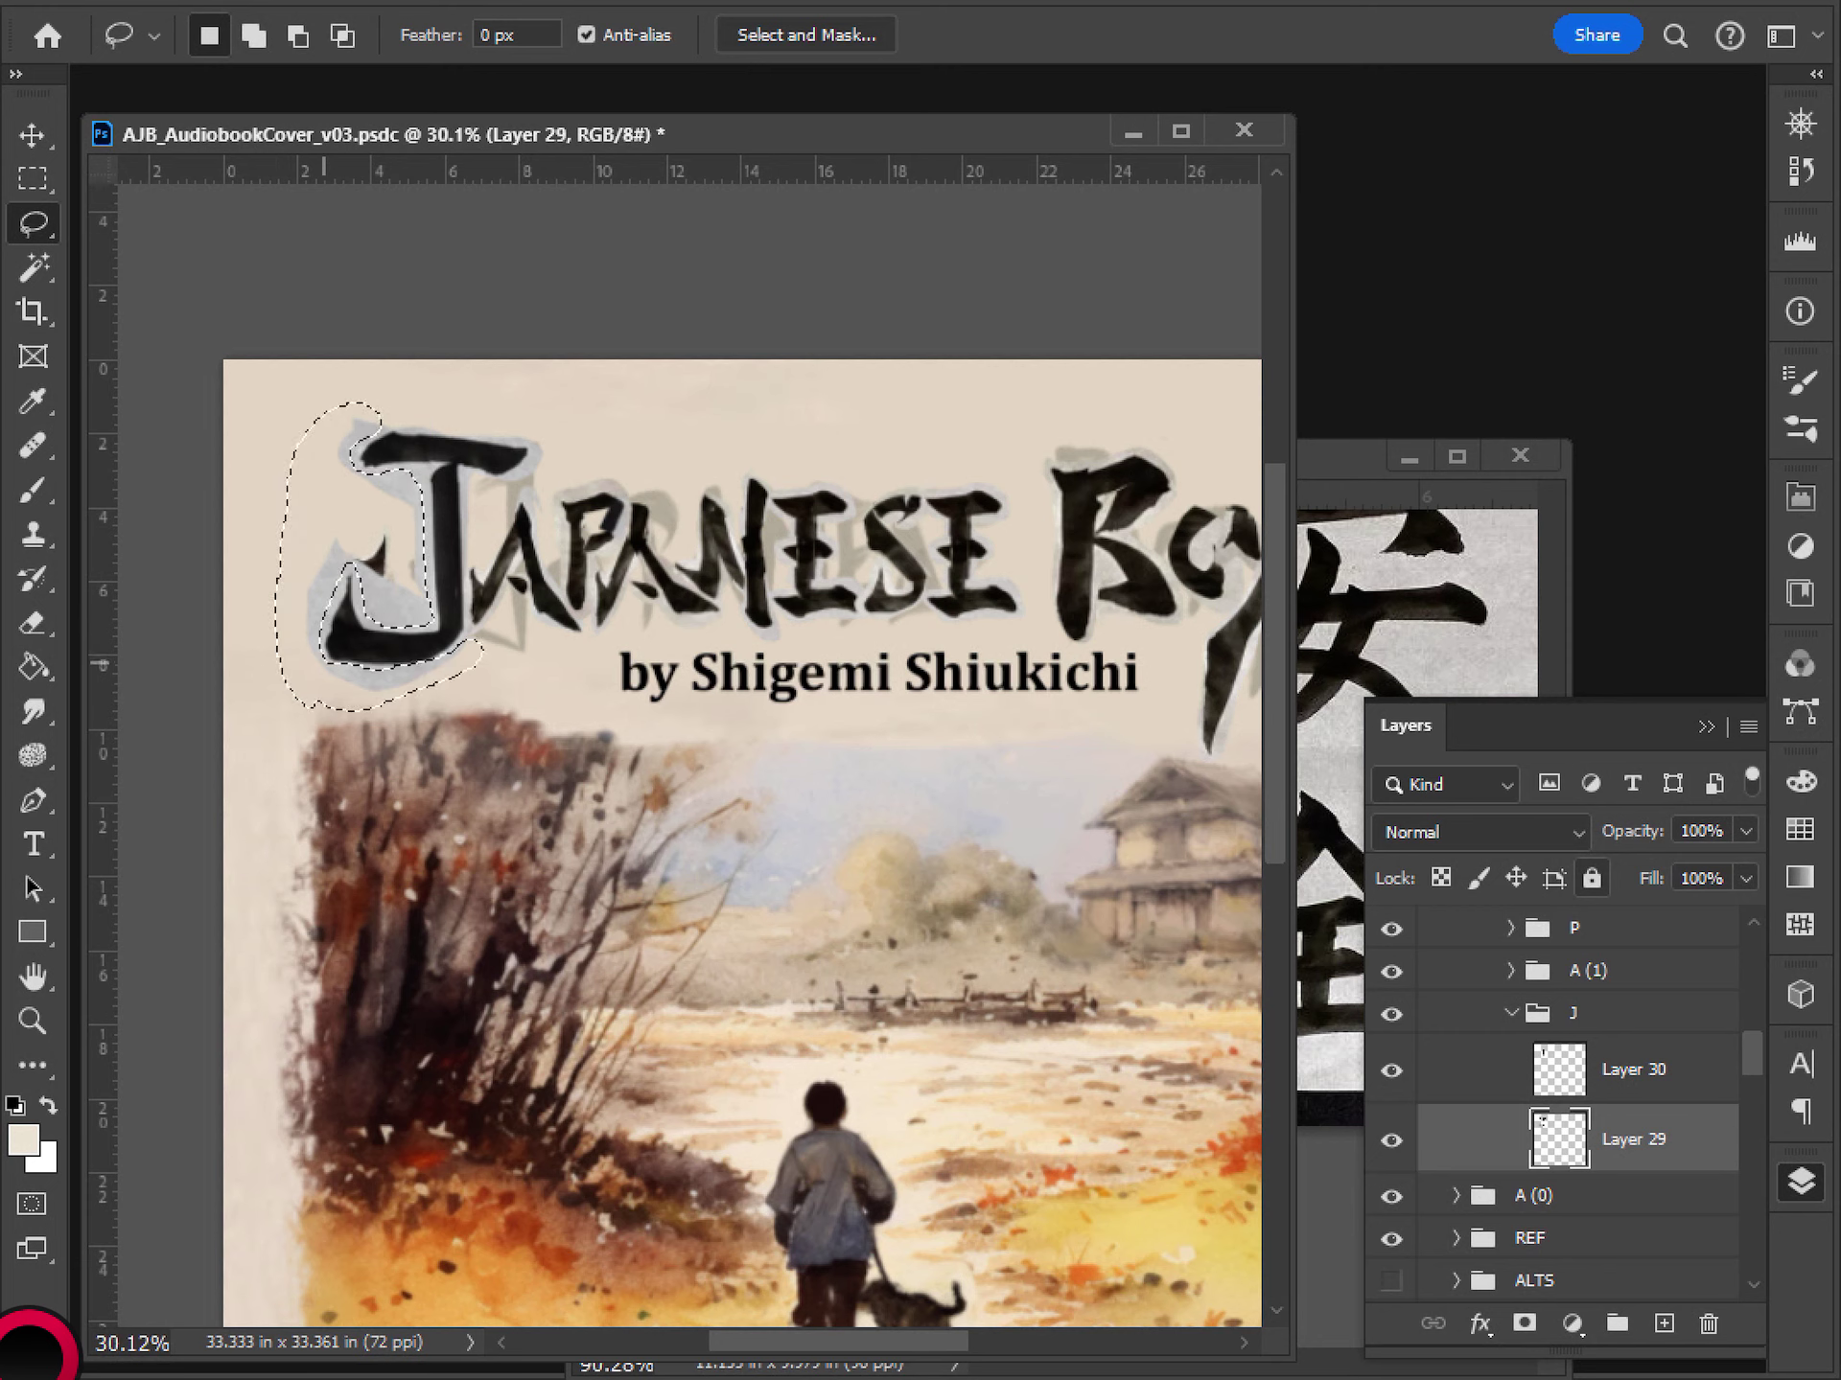
key("Delete")
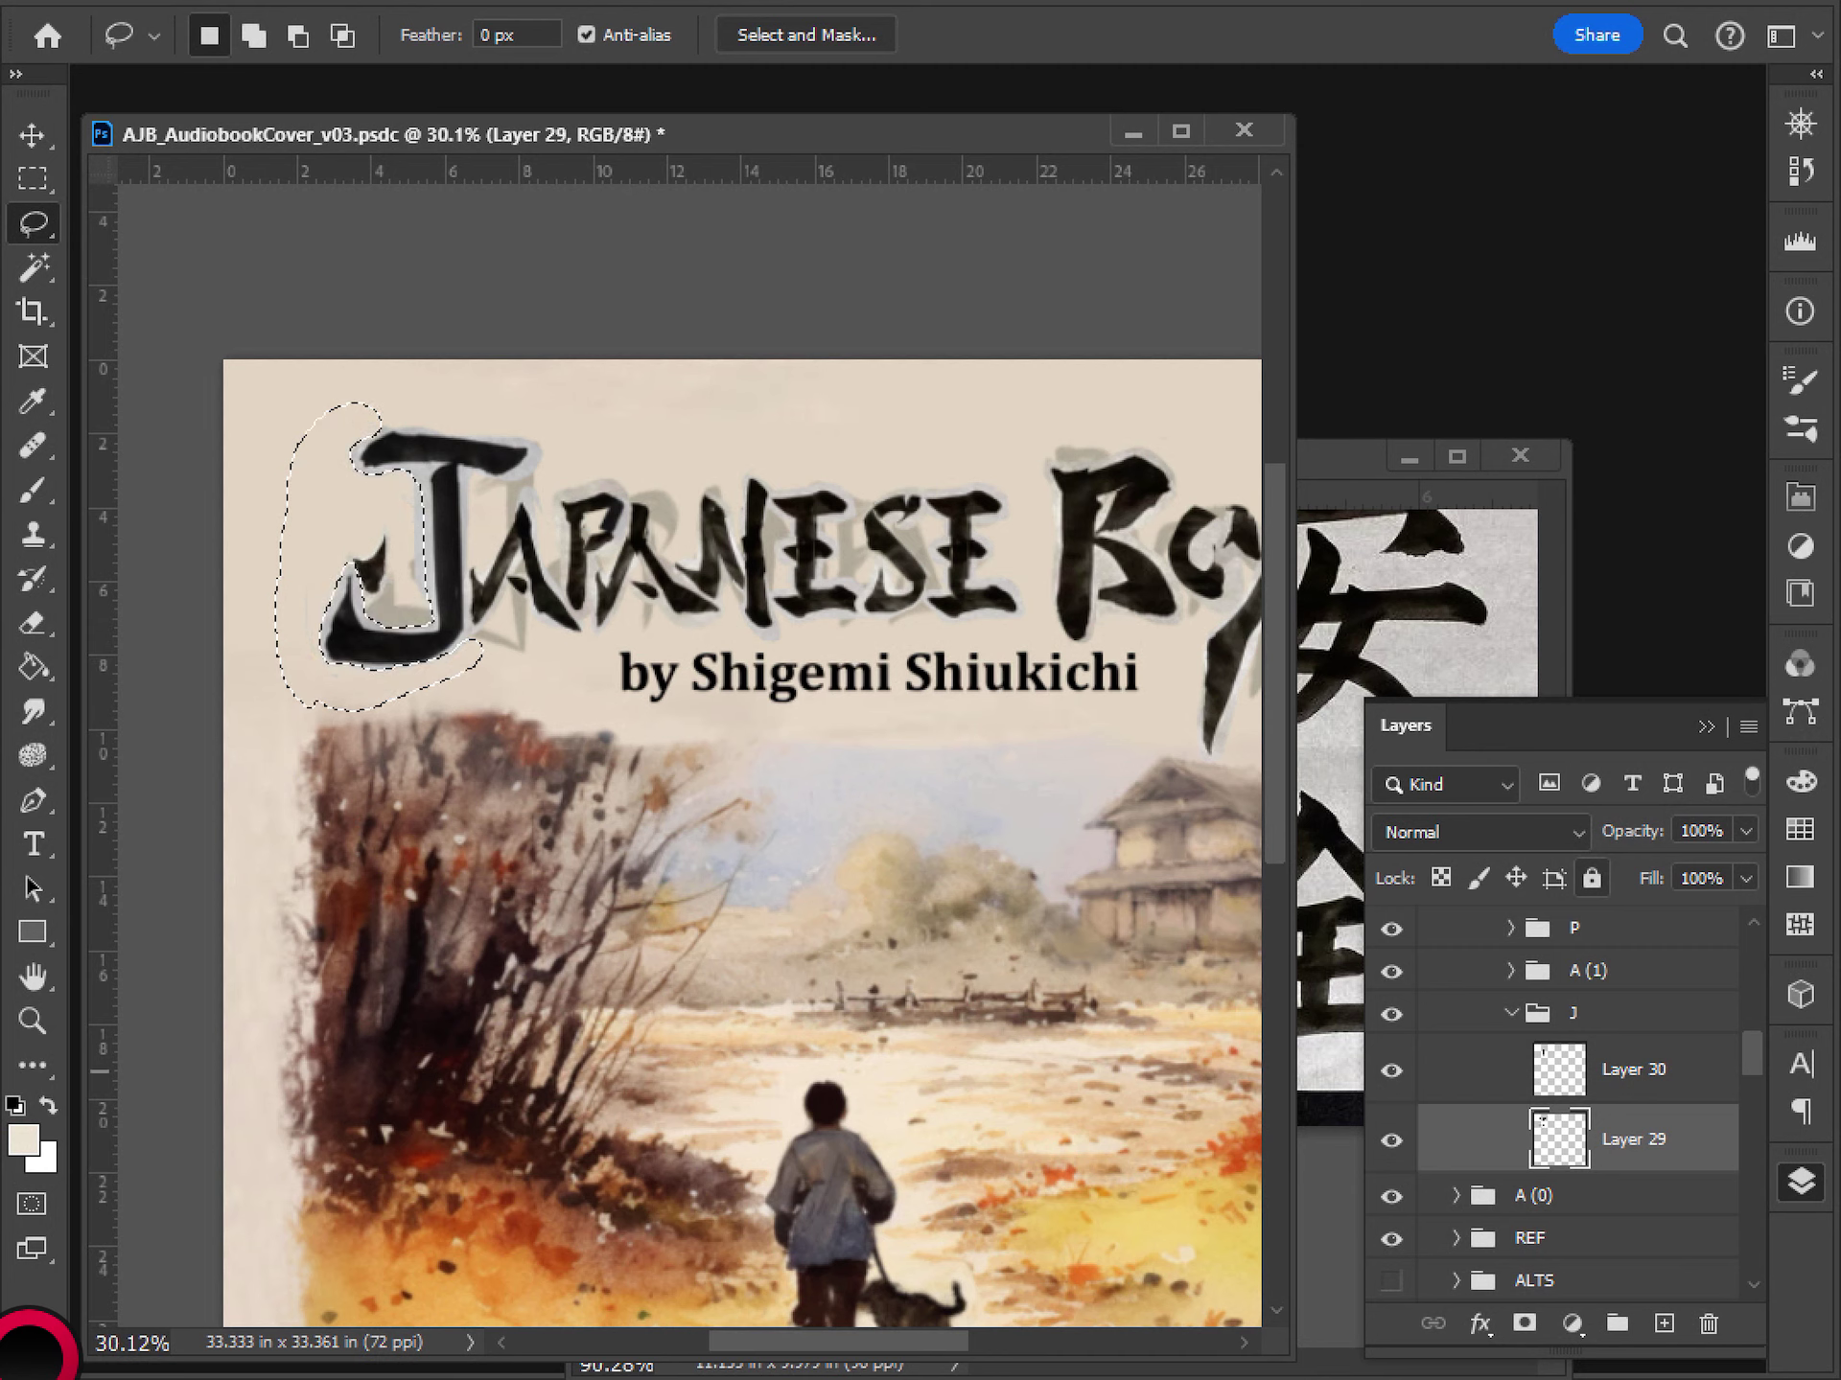
- Clear the selection around the J and make the A (0) group active
left_click(1633, 1069)
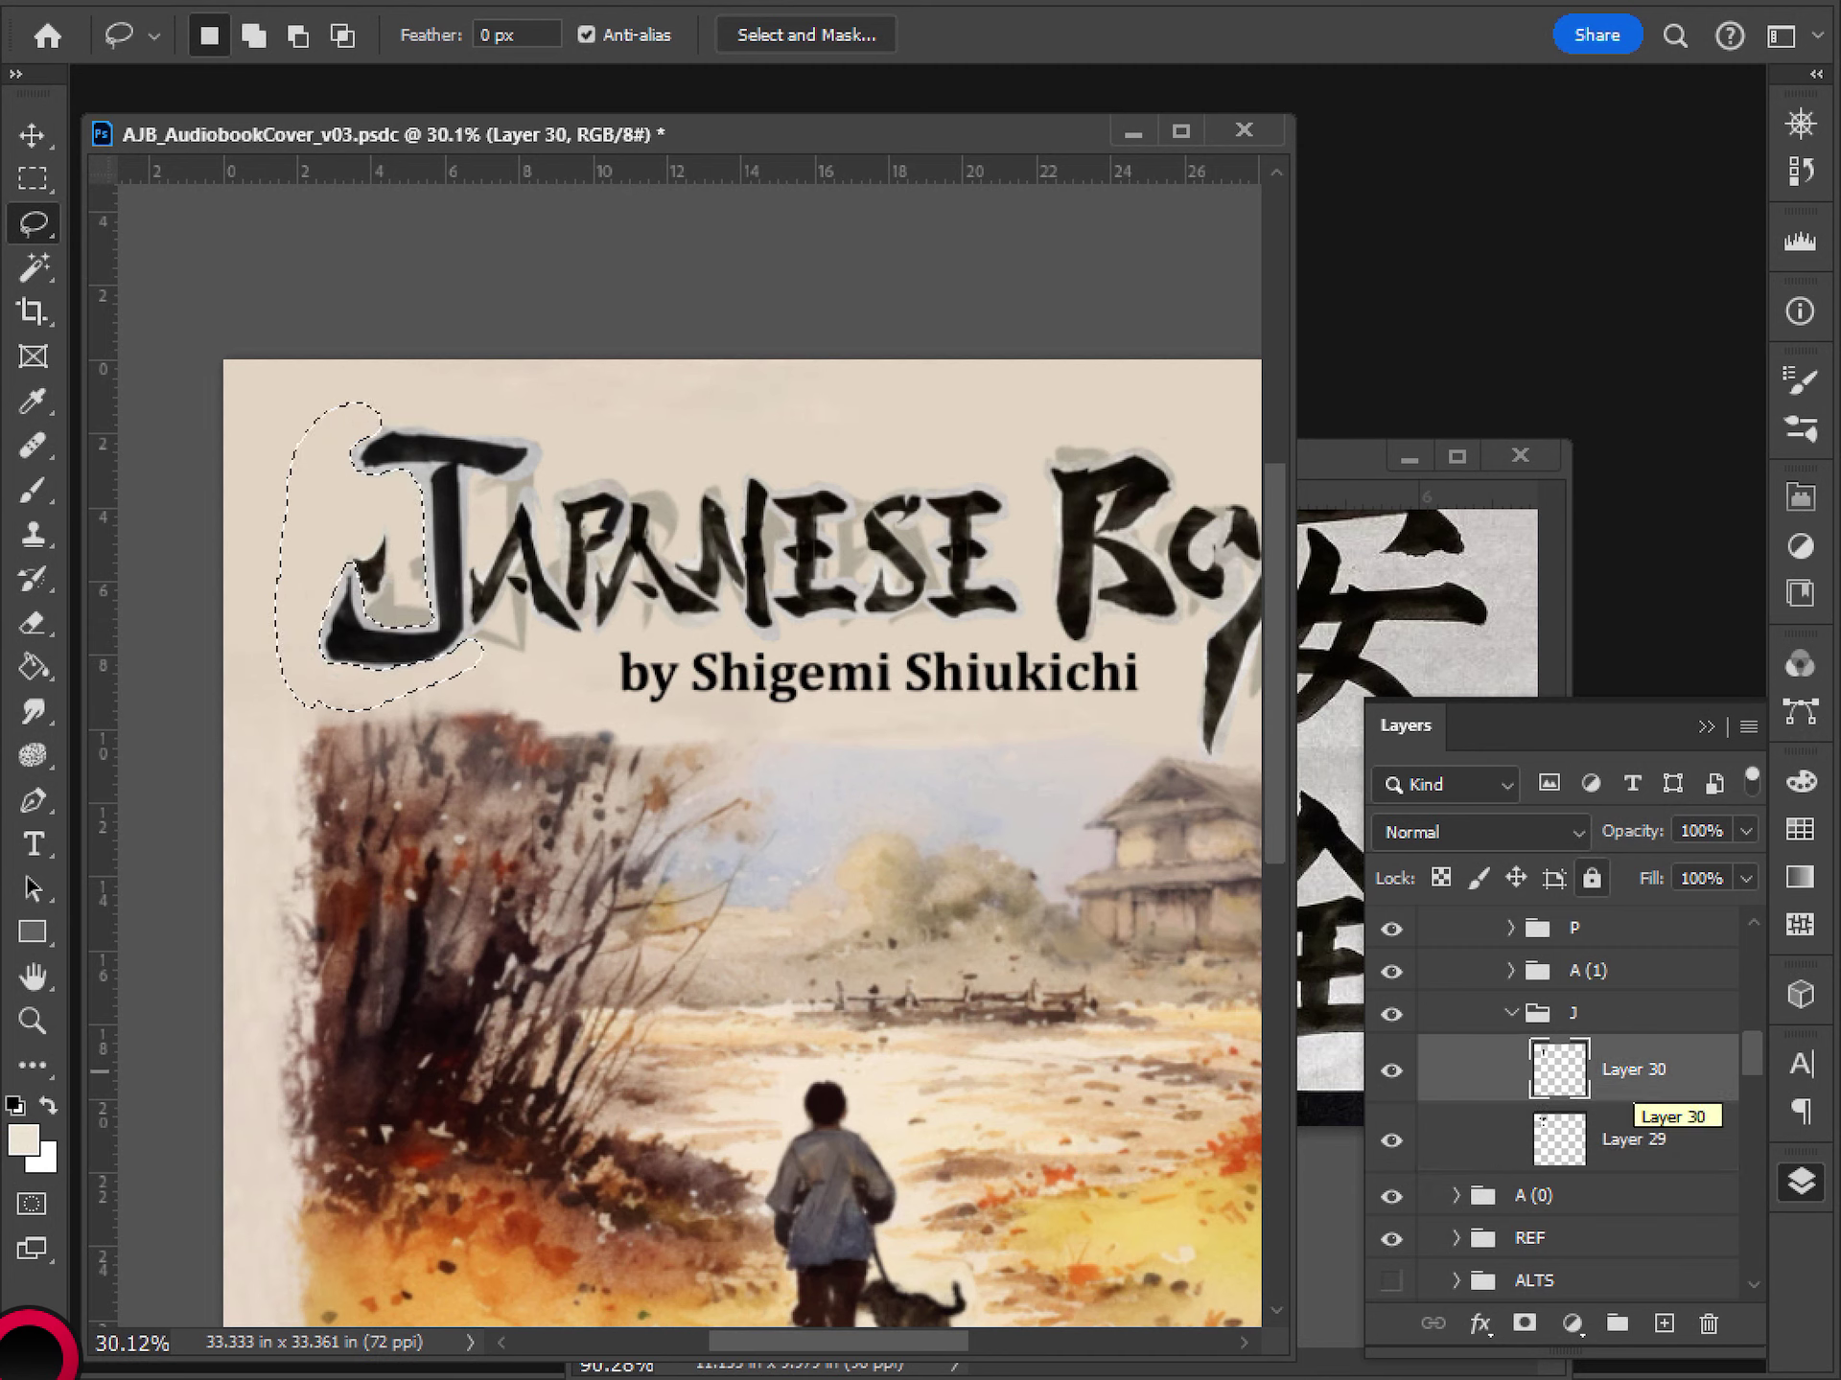
key("m")
key("ctrl+d")
left_click(1576, 1198)
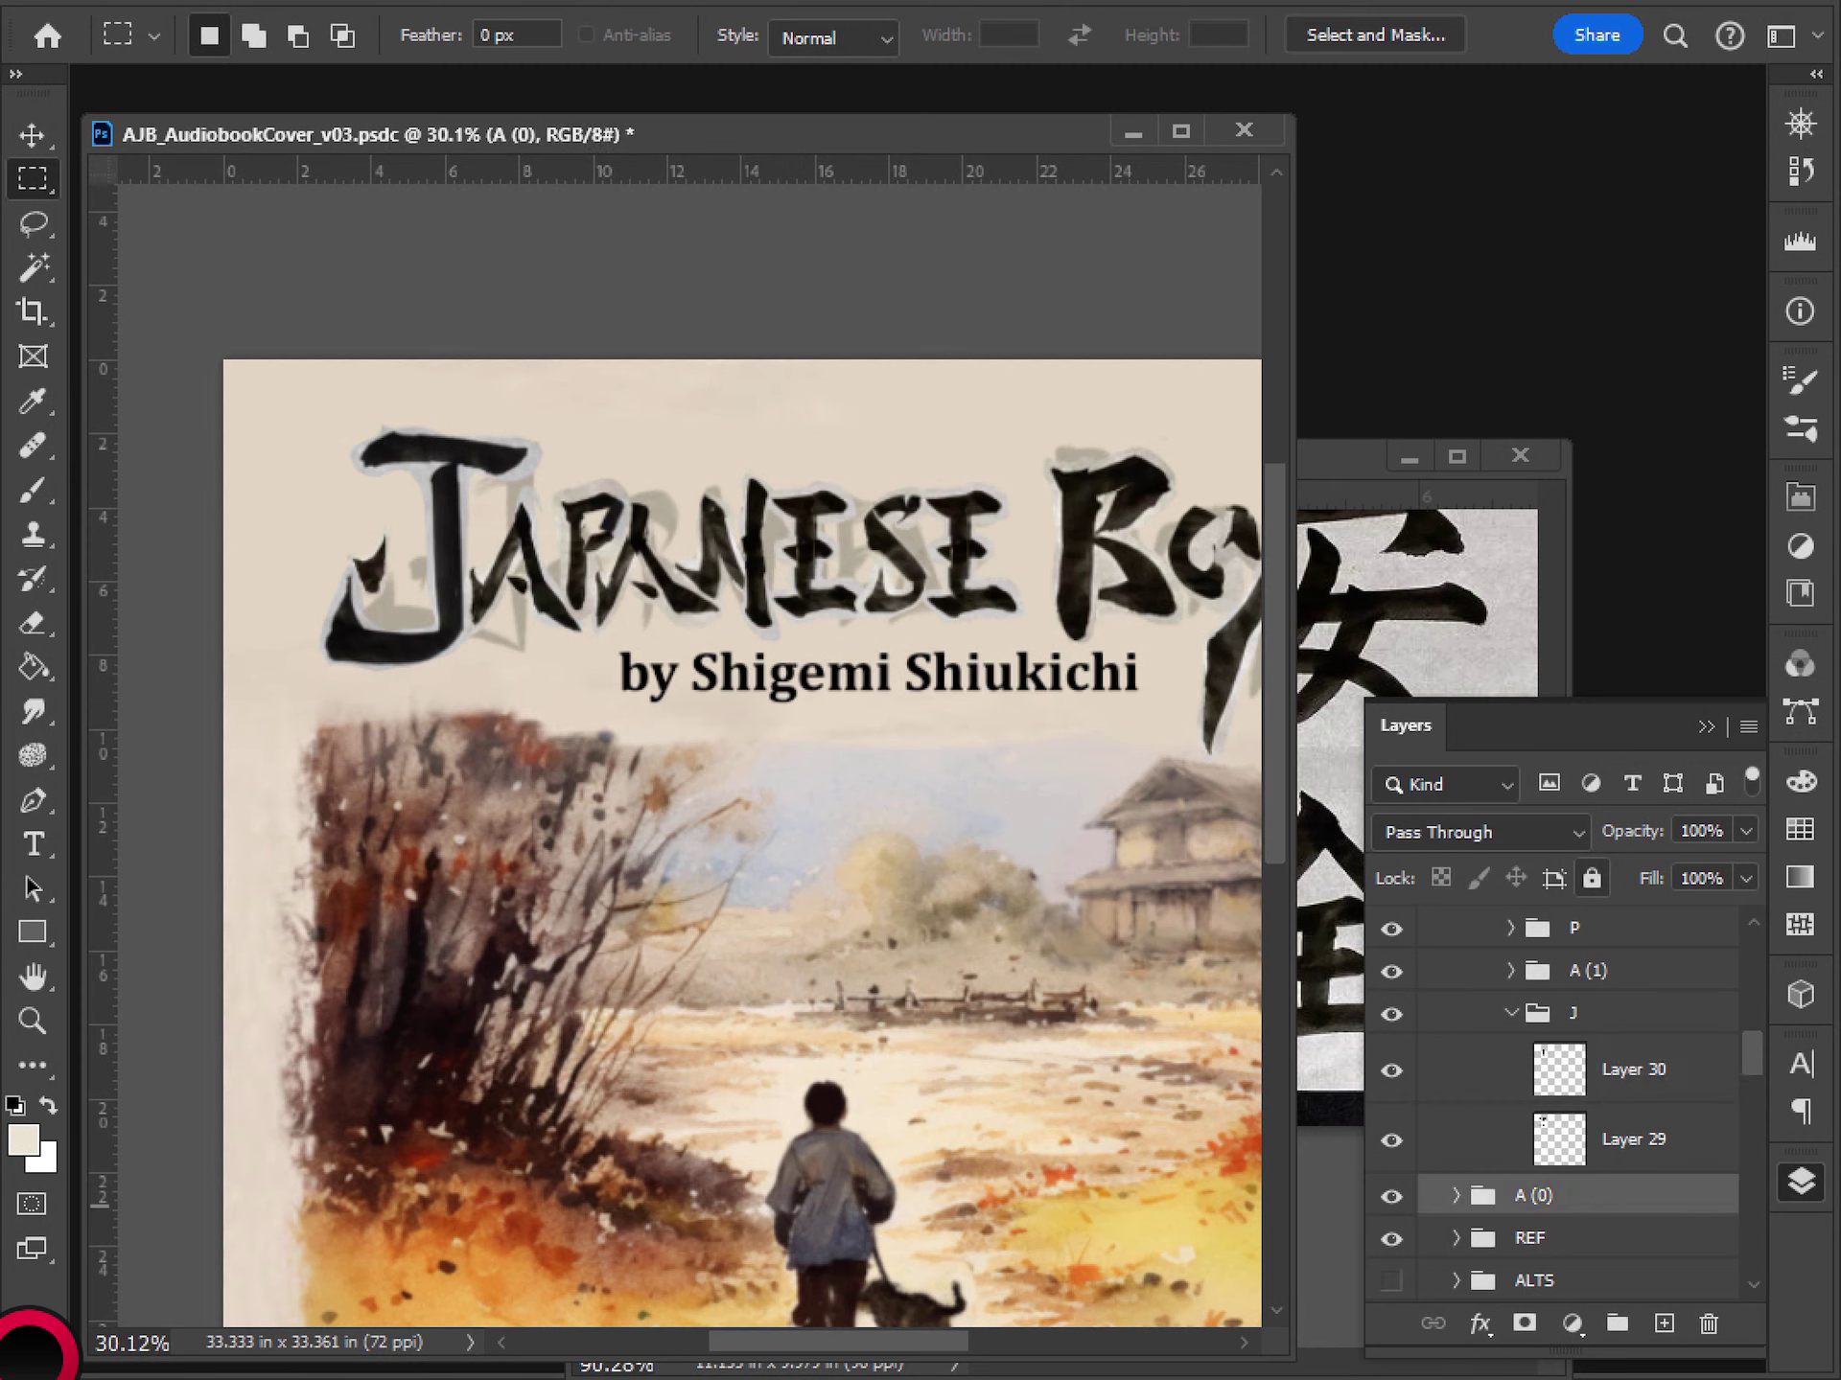
- Narrow Layer 67's stroke in group A (0) to about 64% width, rotate it about 9° and move it inside the J's hook
left_click(1510, 1012)
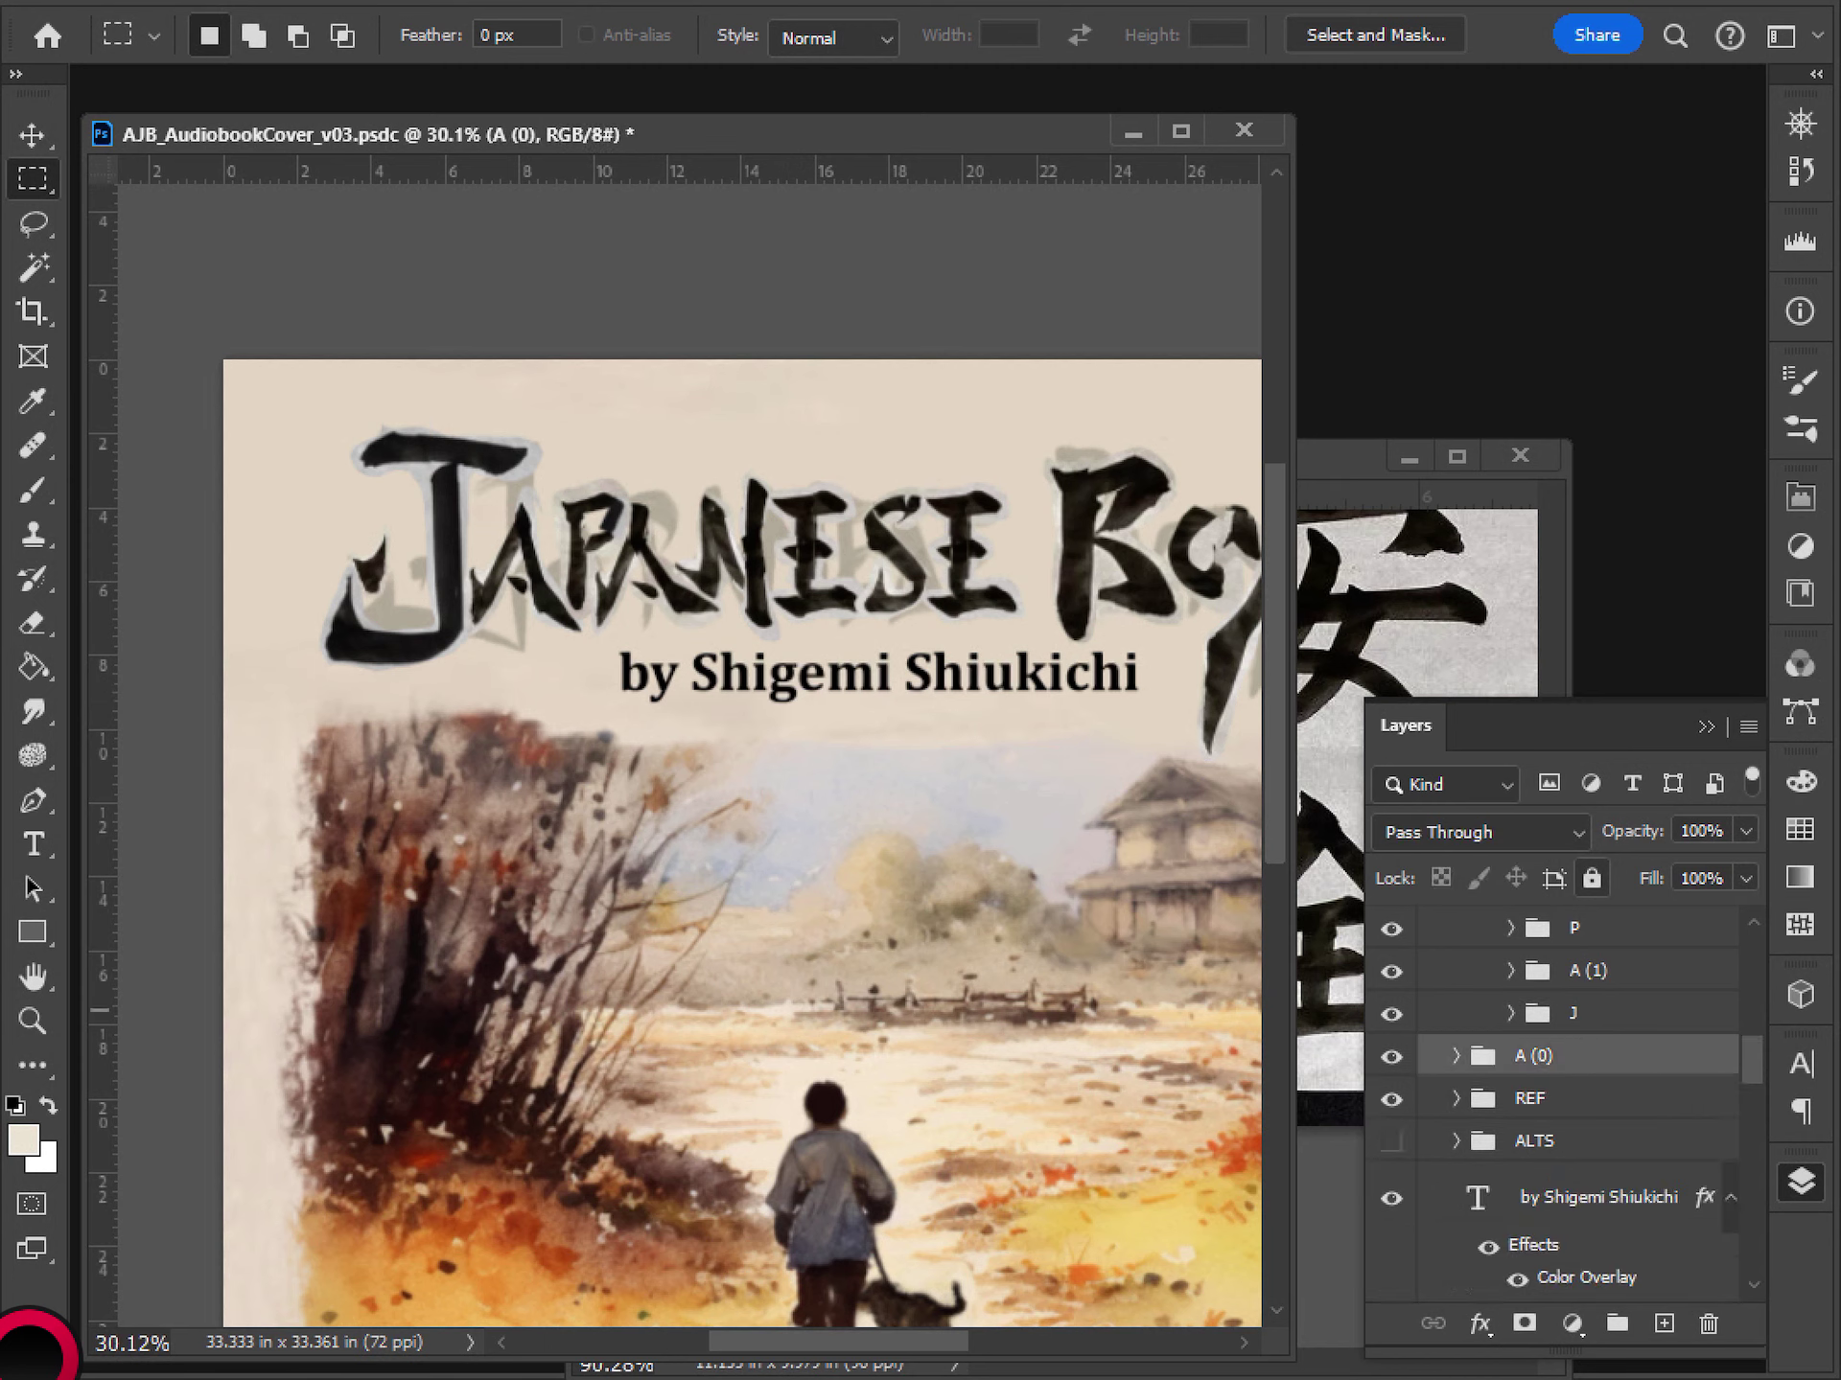
left_click(1455, 1056)
left_click(1578, 1112)
key("ctrl+t")
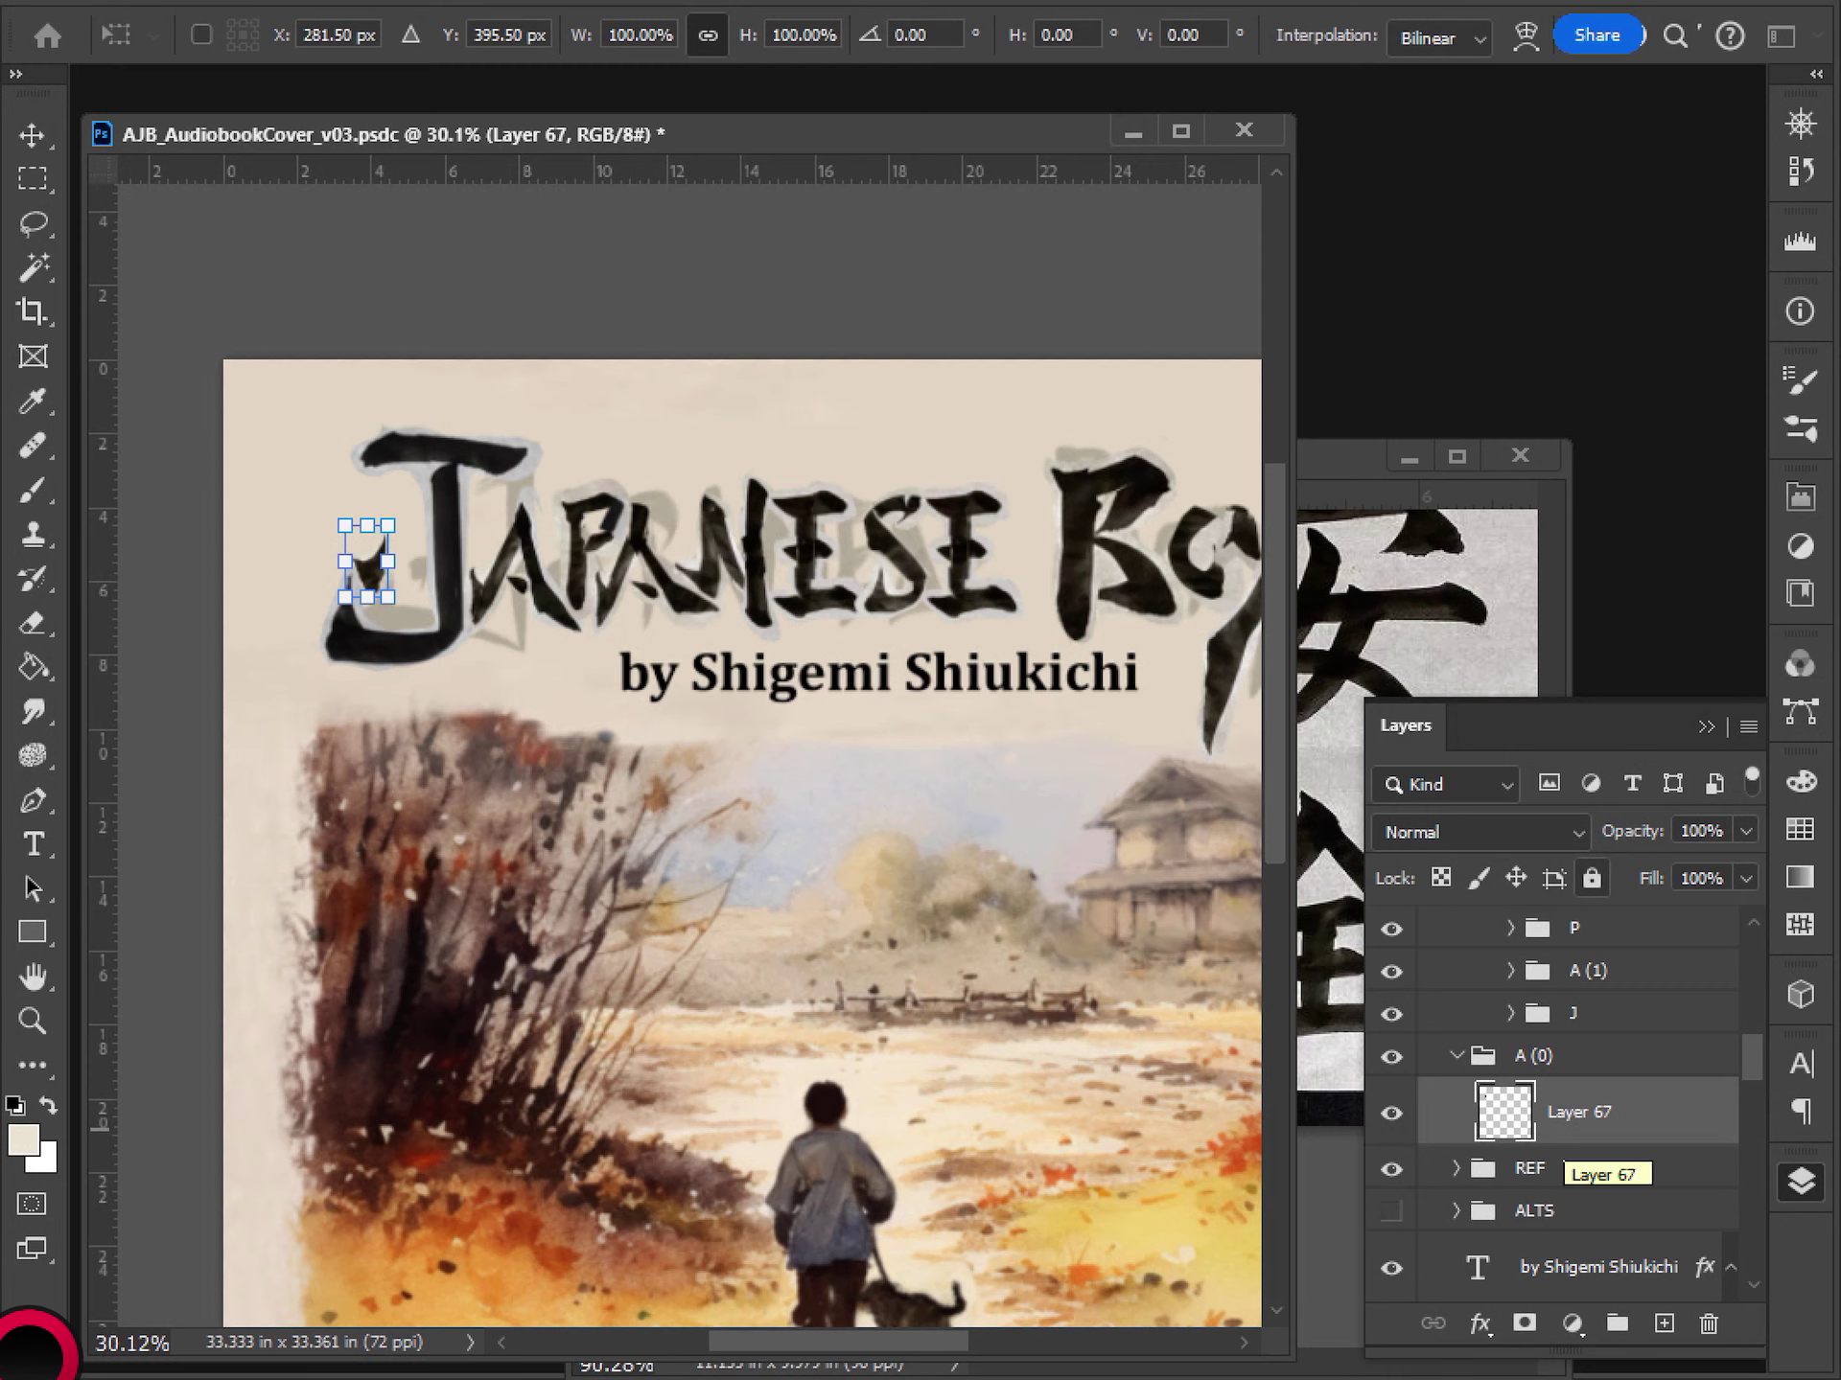
left_click_drag(388, 560, 373, 563)
scroll(370, 678, "up", 3)
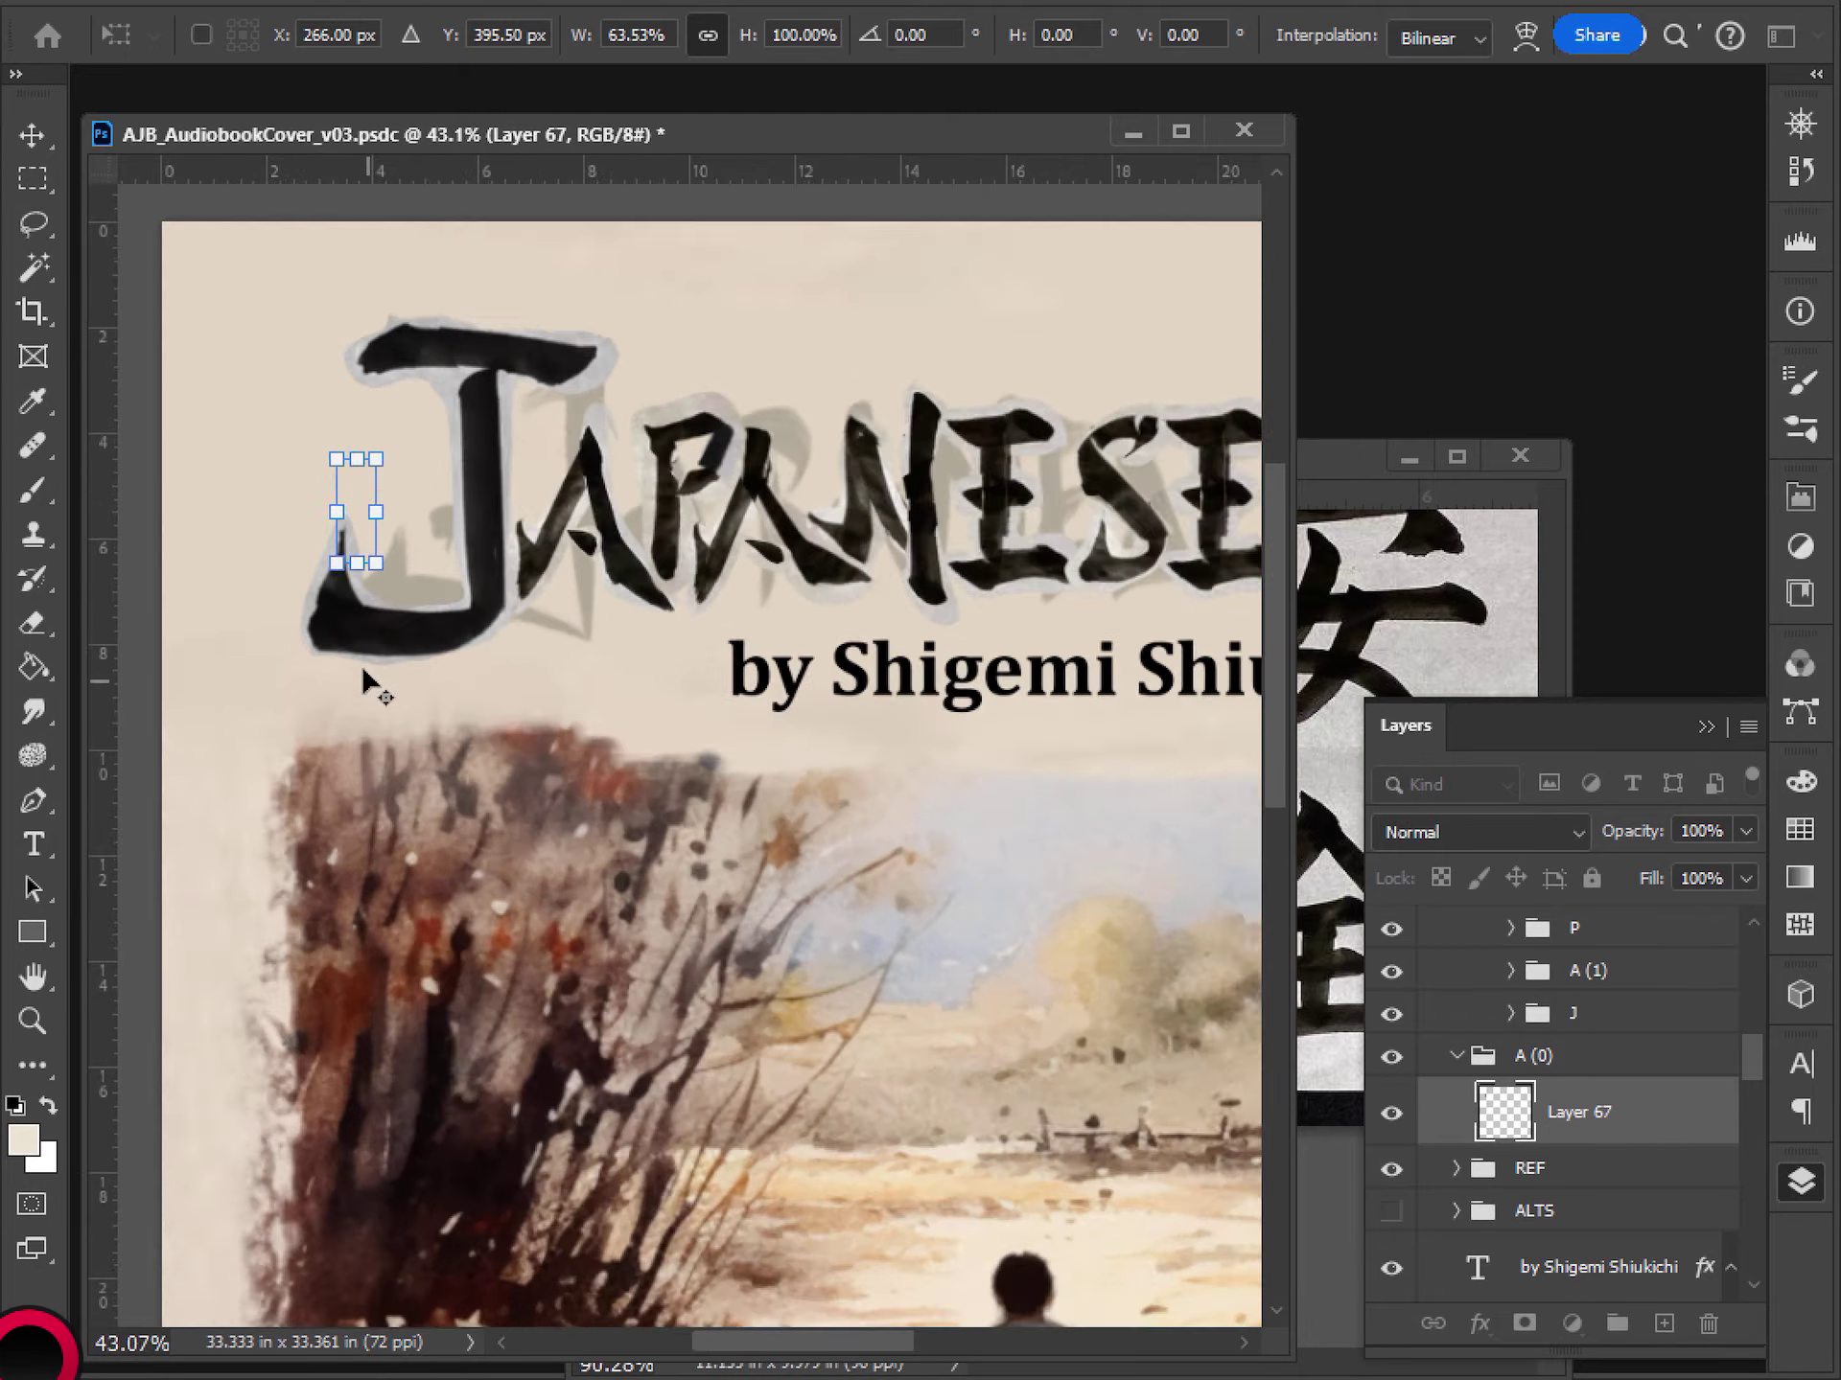
left_click_drag(521, 601, 547, 650)
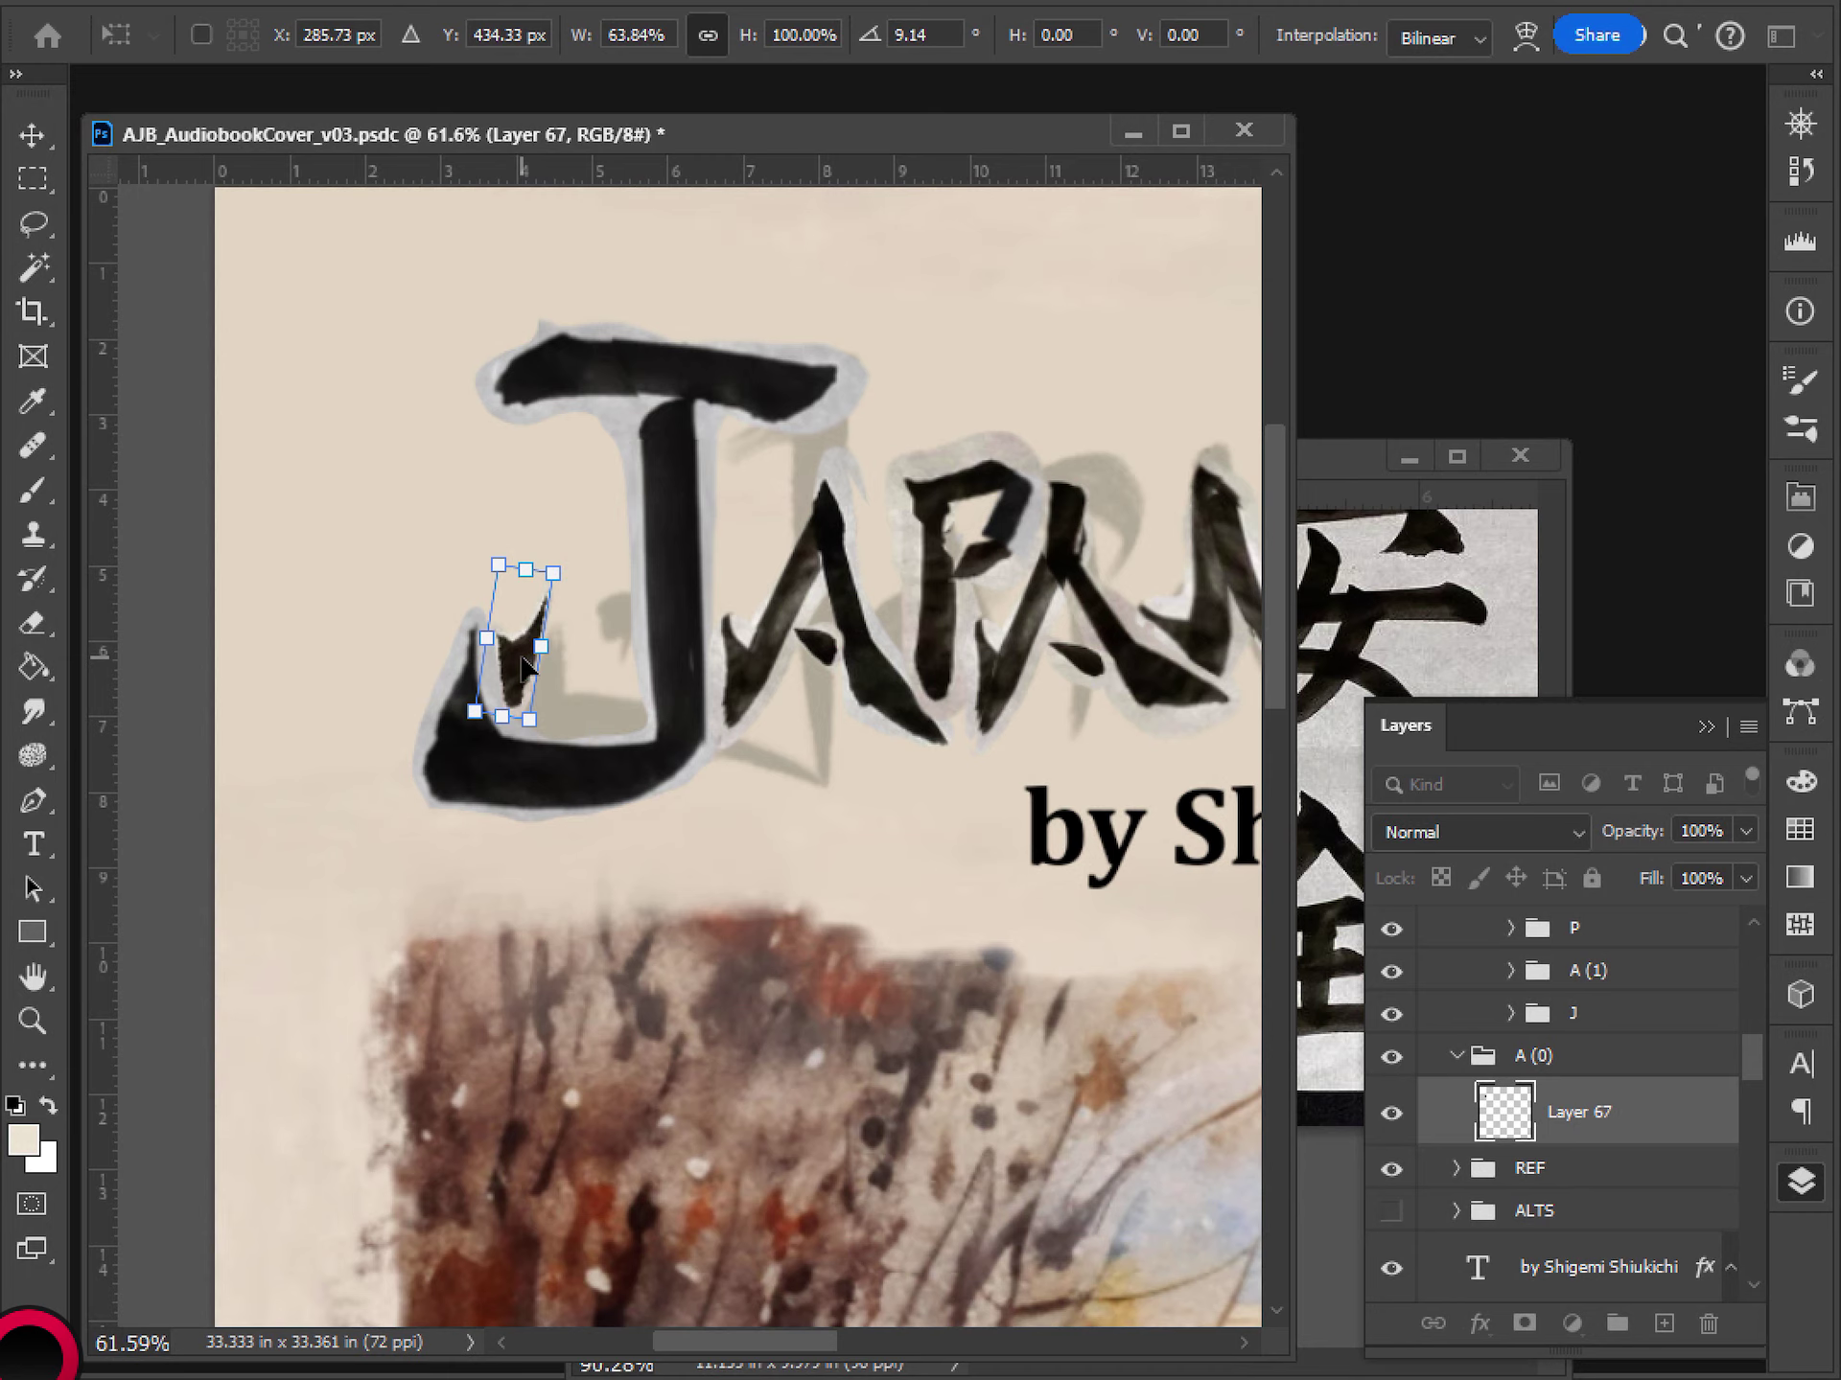
key("Return")
key("m")
scroll(661, 796, "down", 6)
scroll(660, 818, "up", 5)
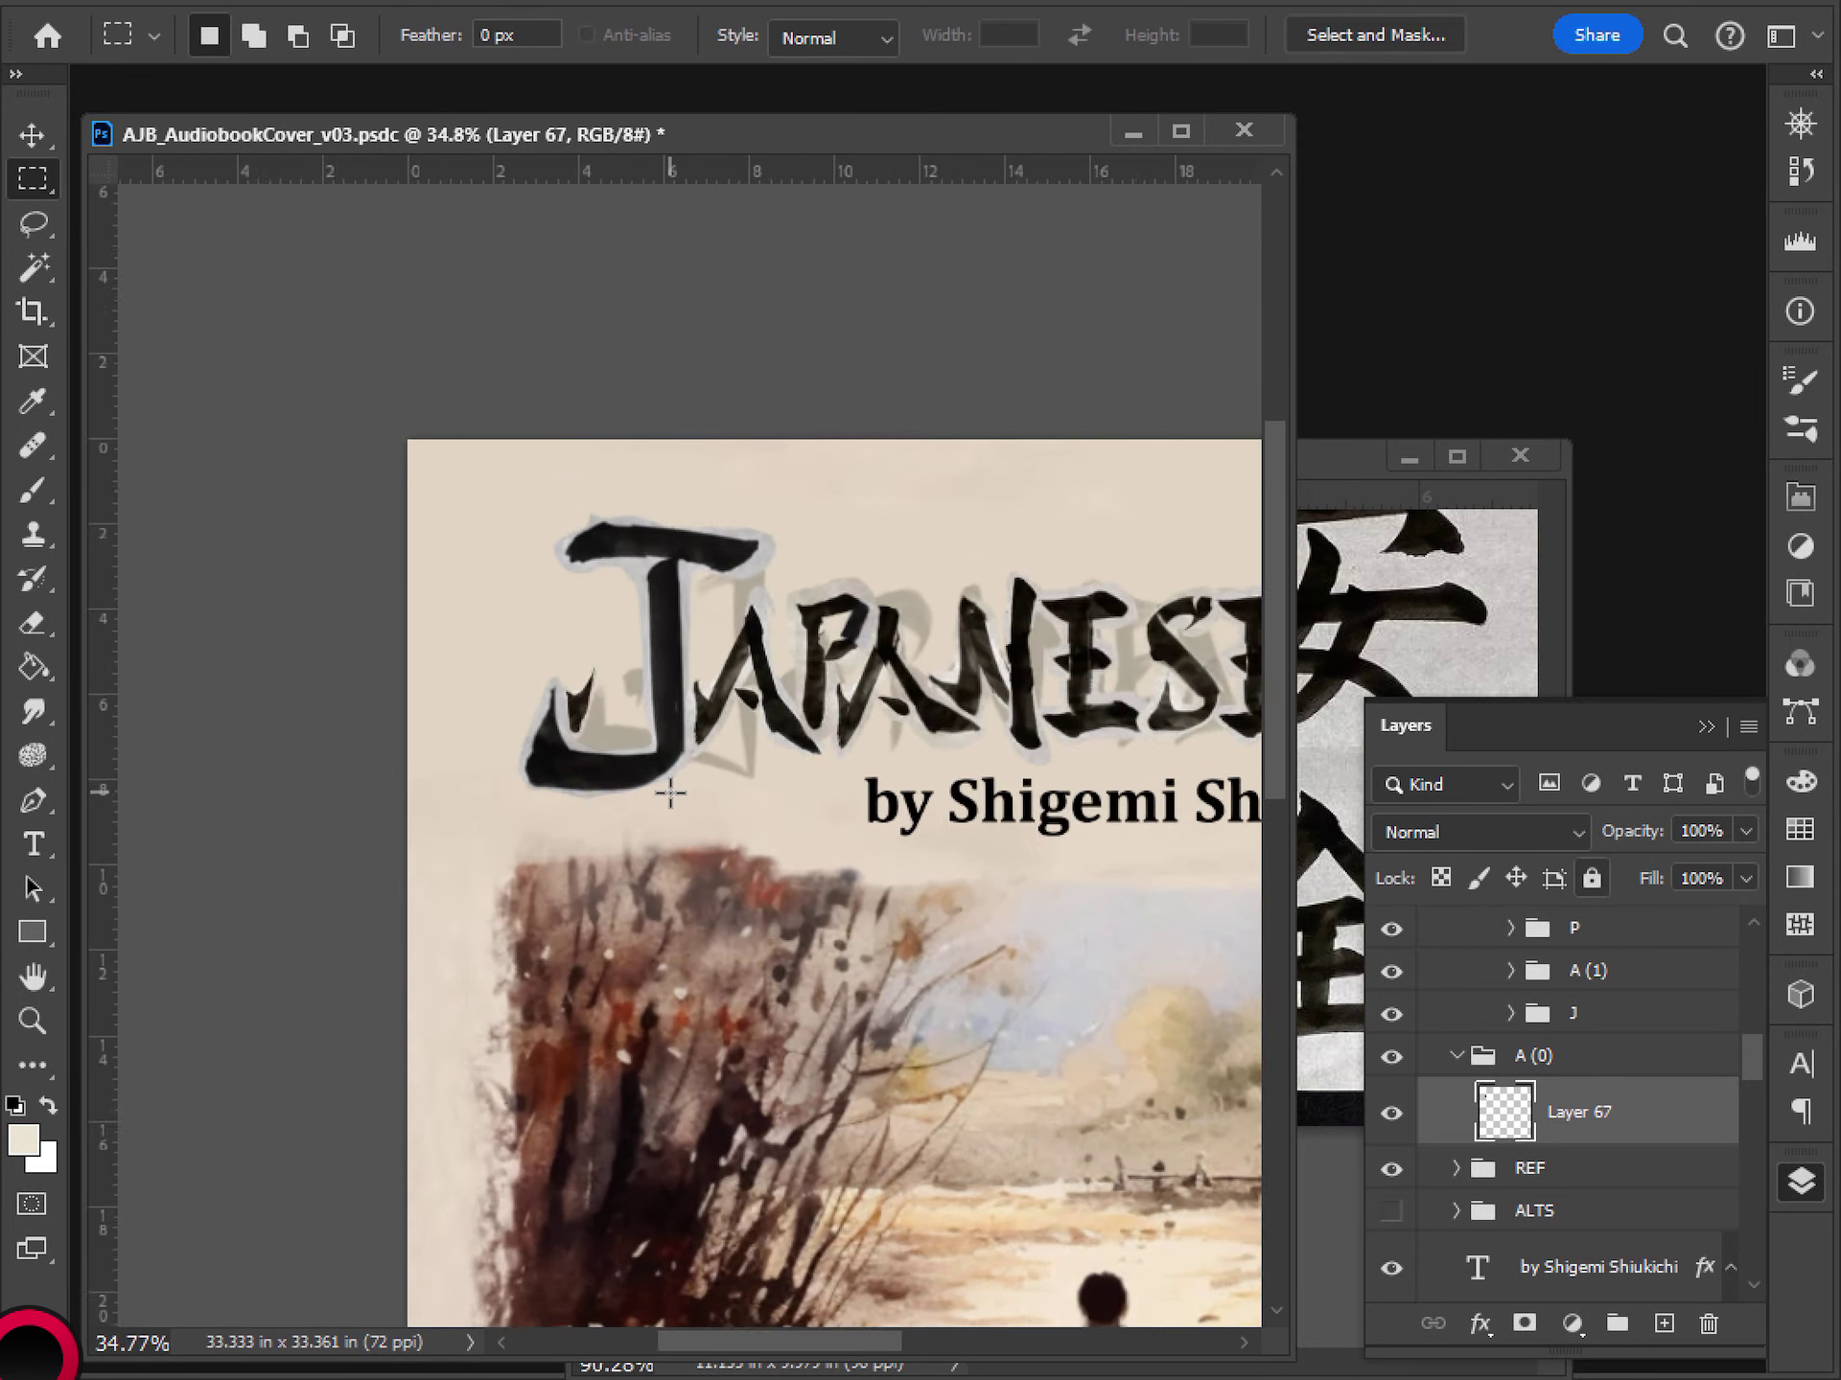
- Shorten the stroke on Layer 67 so it sits lower inside the J's hook
key("ctrl+t")
mouse_move(544, 595)
left_mouse_down()
mouse_move(547, 571)
mouse_move(554, 627)
left_mouse_up()
key("Return")
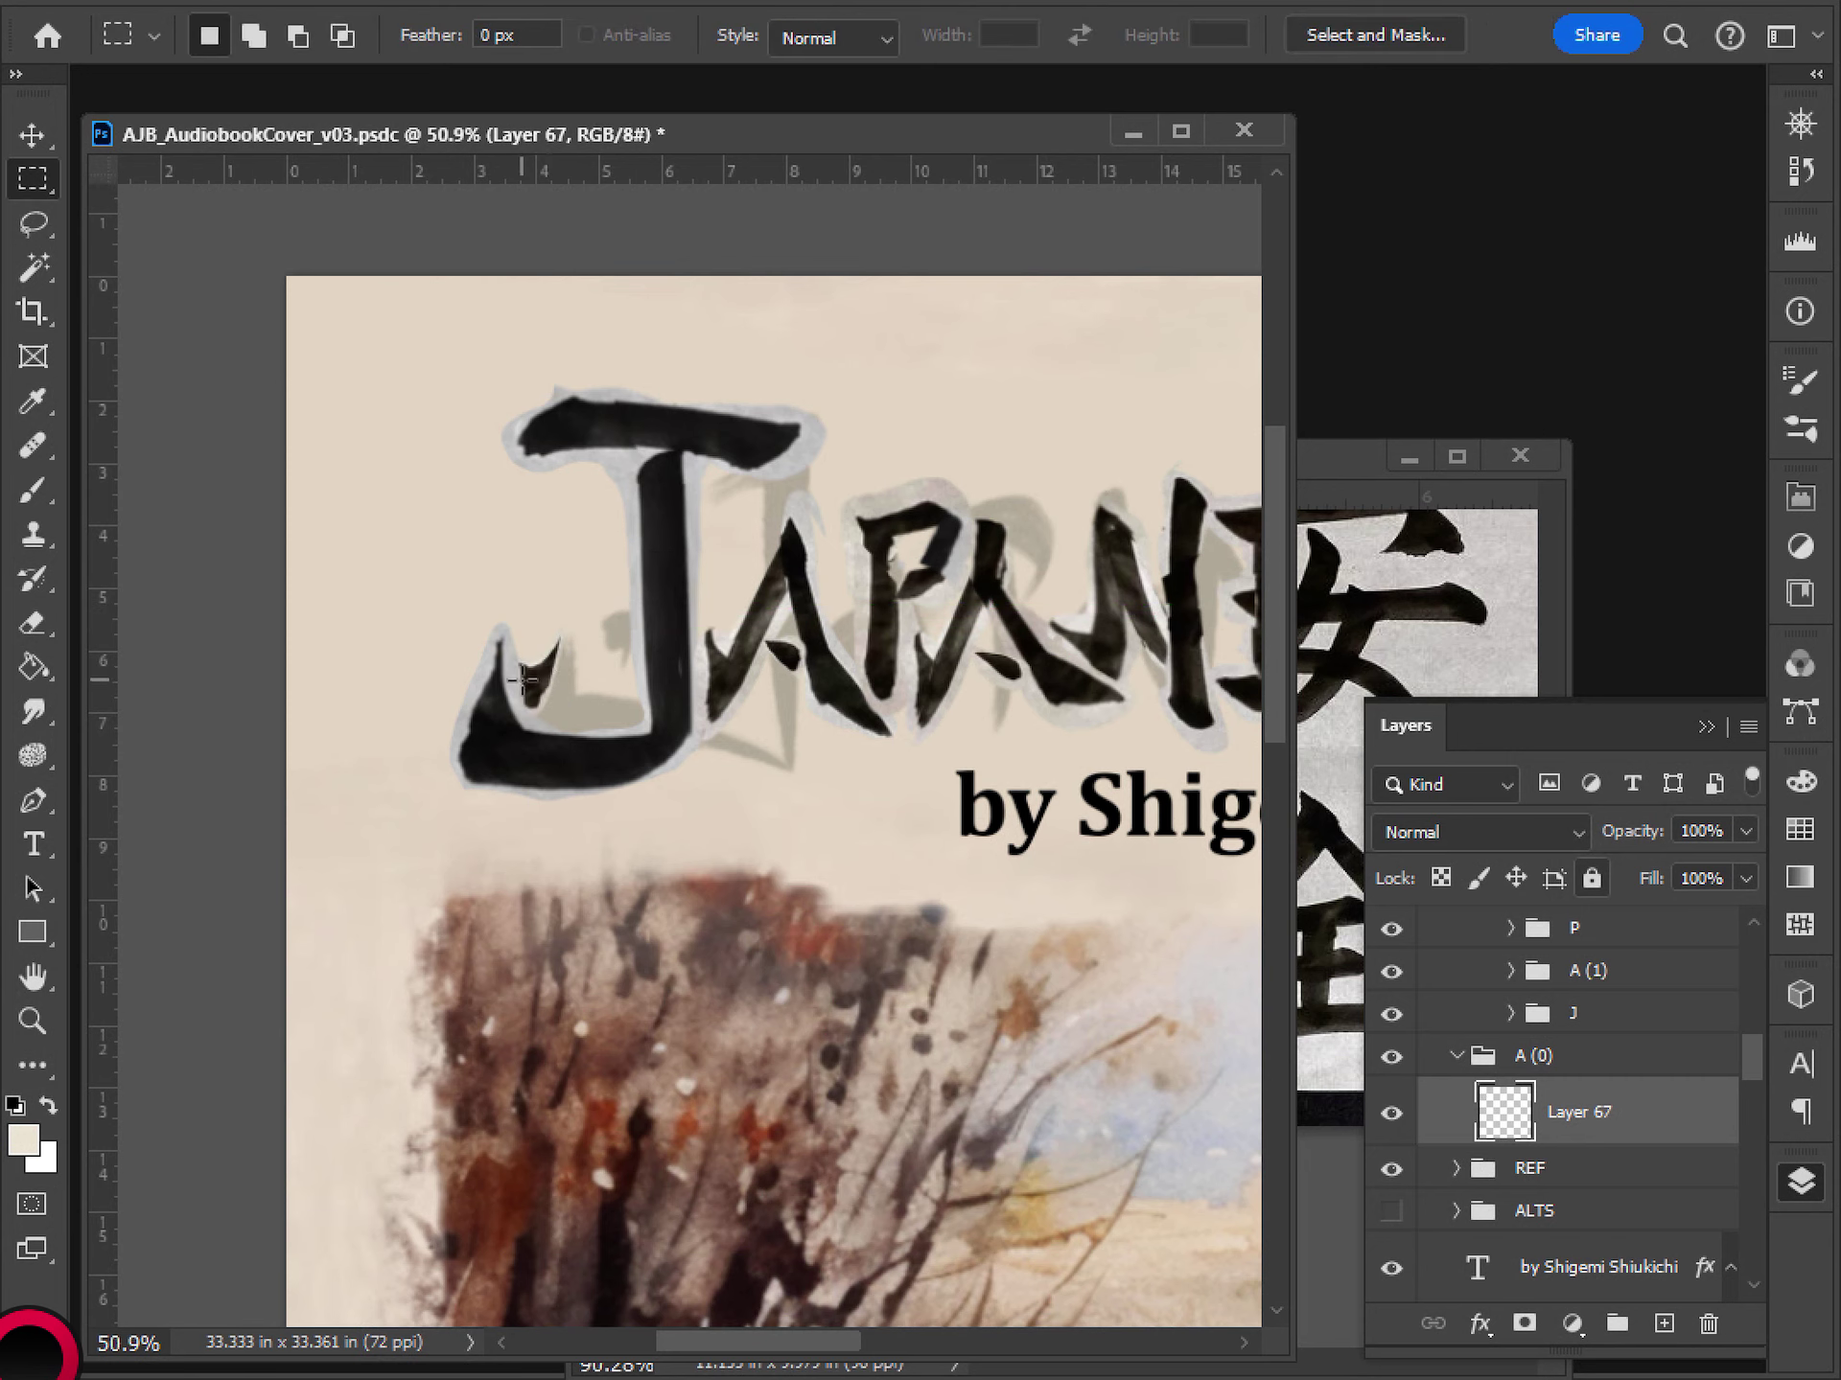
- Lasso the right prong of Layer 67's stroke and copy it to a new layer
key("l")
mouse_move(570, 628)
left_mouse_down()
mouse_move(533, 676)
mouse_move(543, 706)
mouse_move(595, 688)
mouse_move(573, 633)
left_mouse_up()
key("ctrl+j")
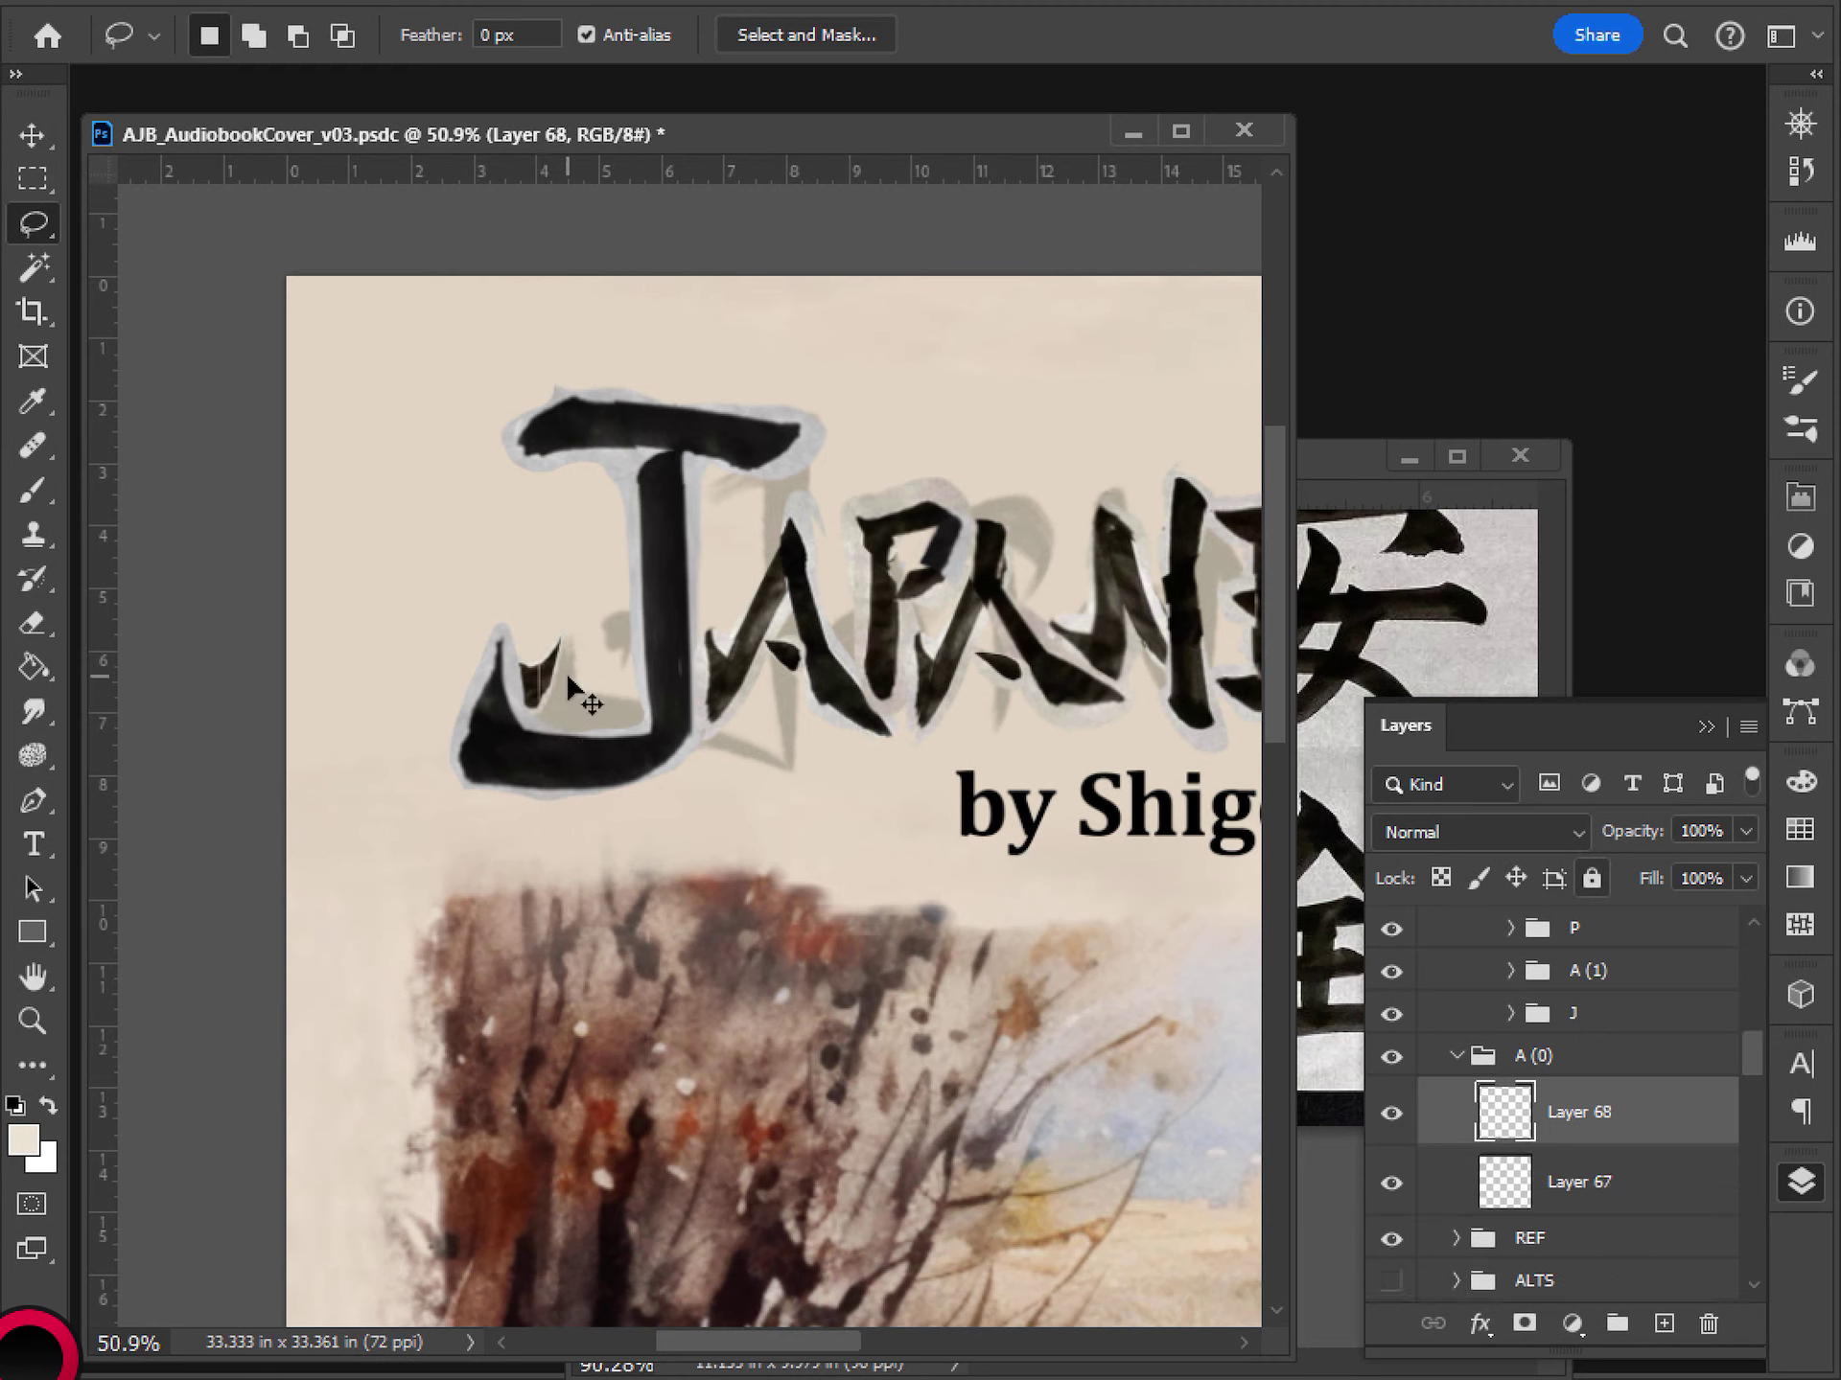
- Stretch the copied prong on Layer 68 to about 151% height
key("ctrl+t")
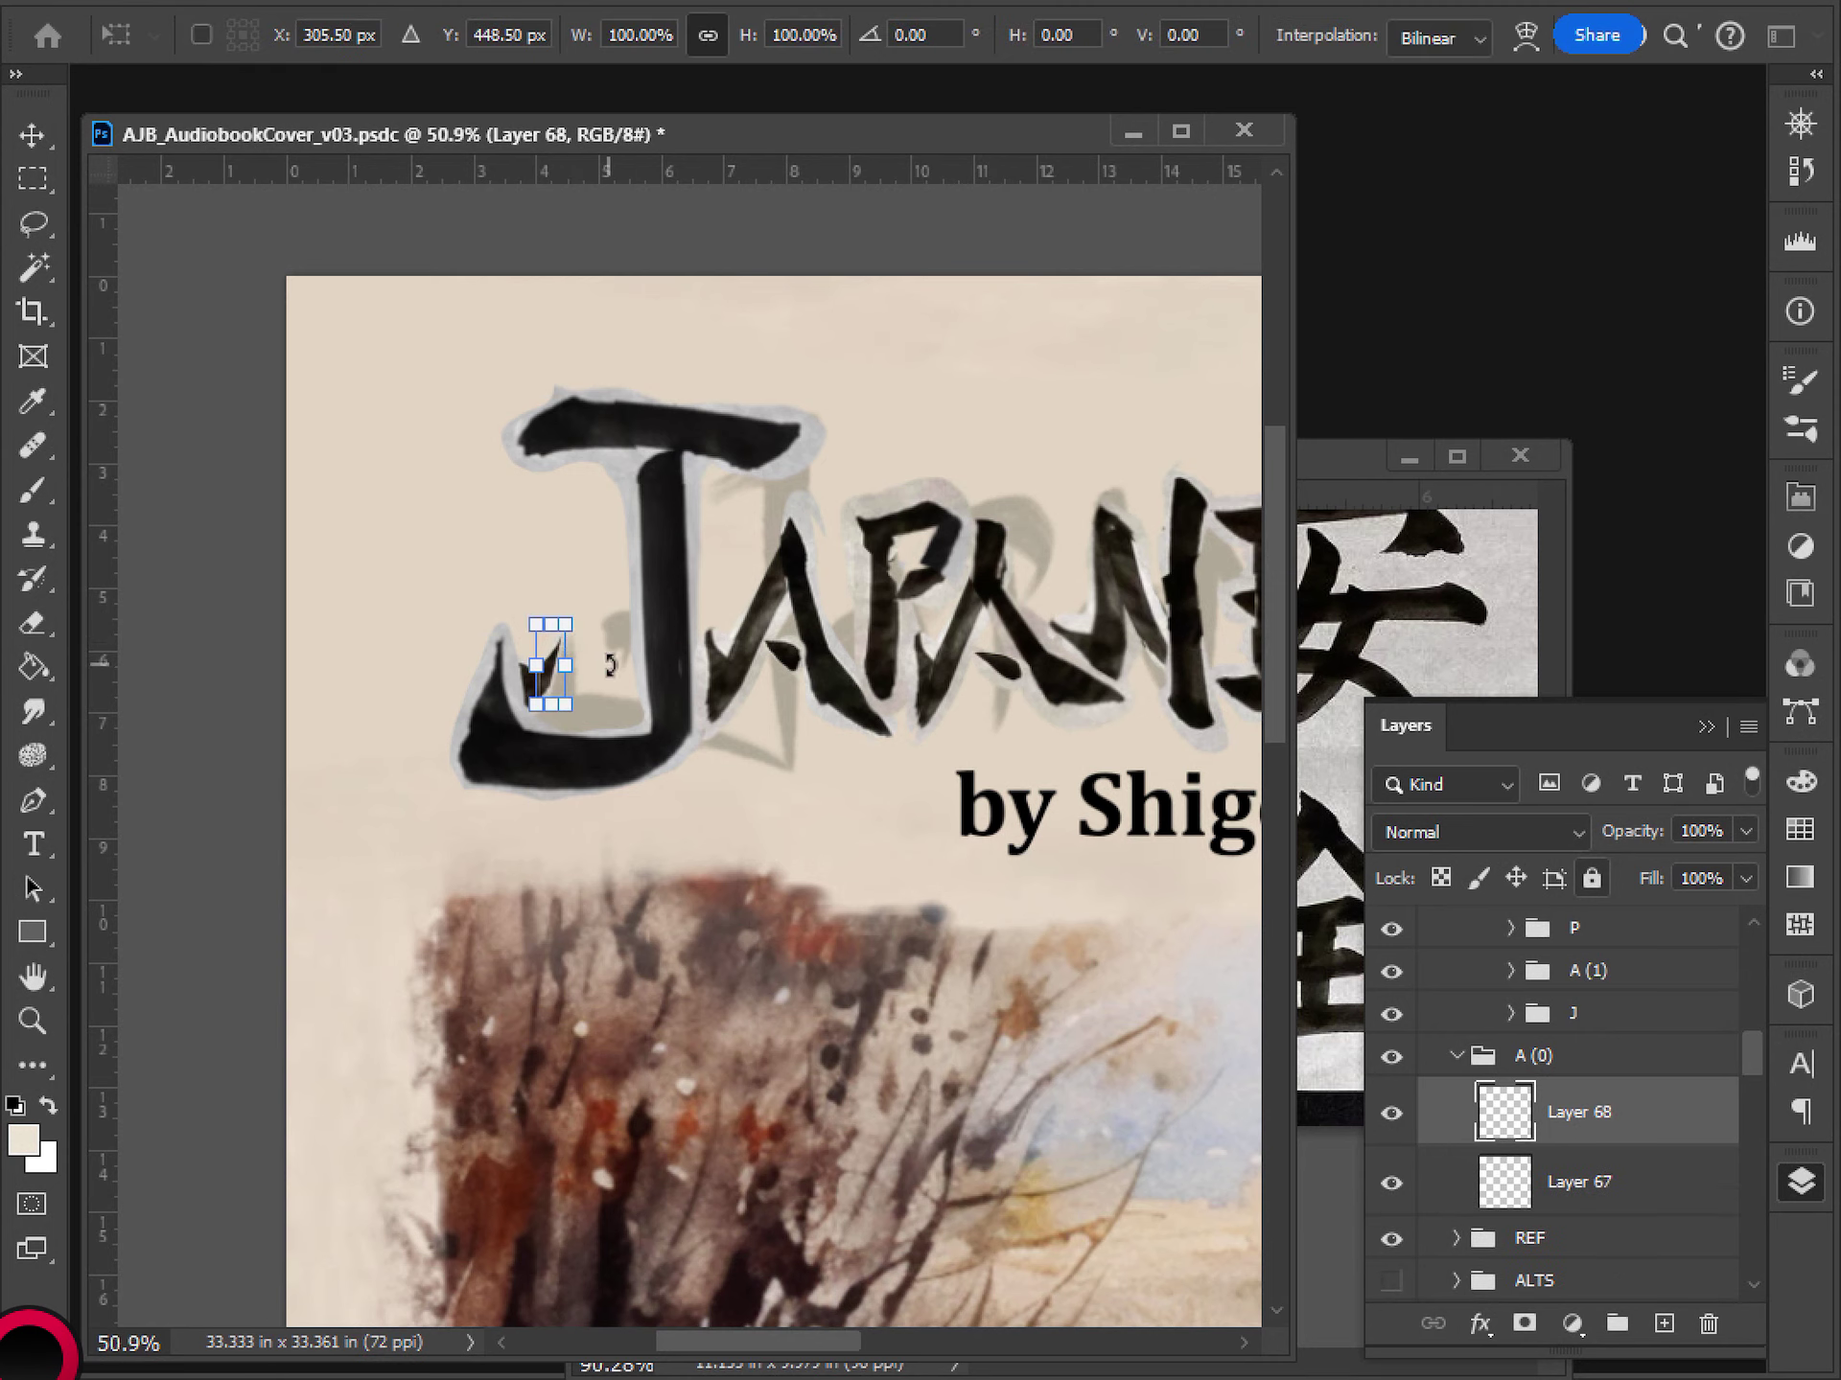
mouse_move(610, 665)
left_mouse_down()
mouse_move(610, 616)
mouse_move(549, 745)
left_mouse_up()
key("Return")
key("ctrl+t")
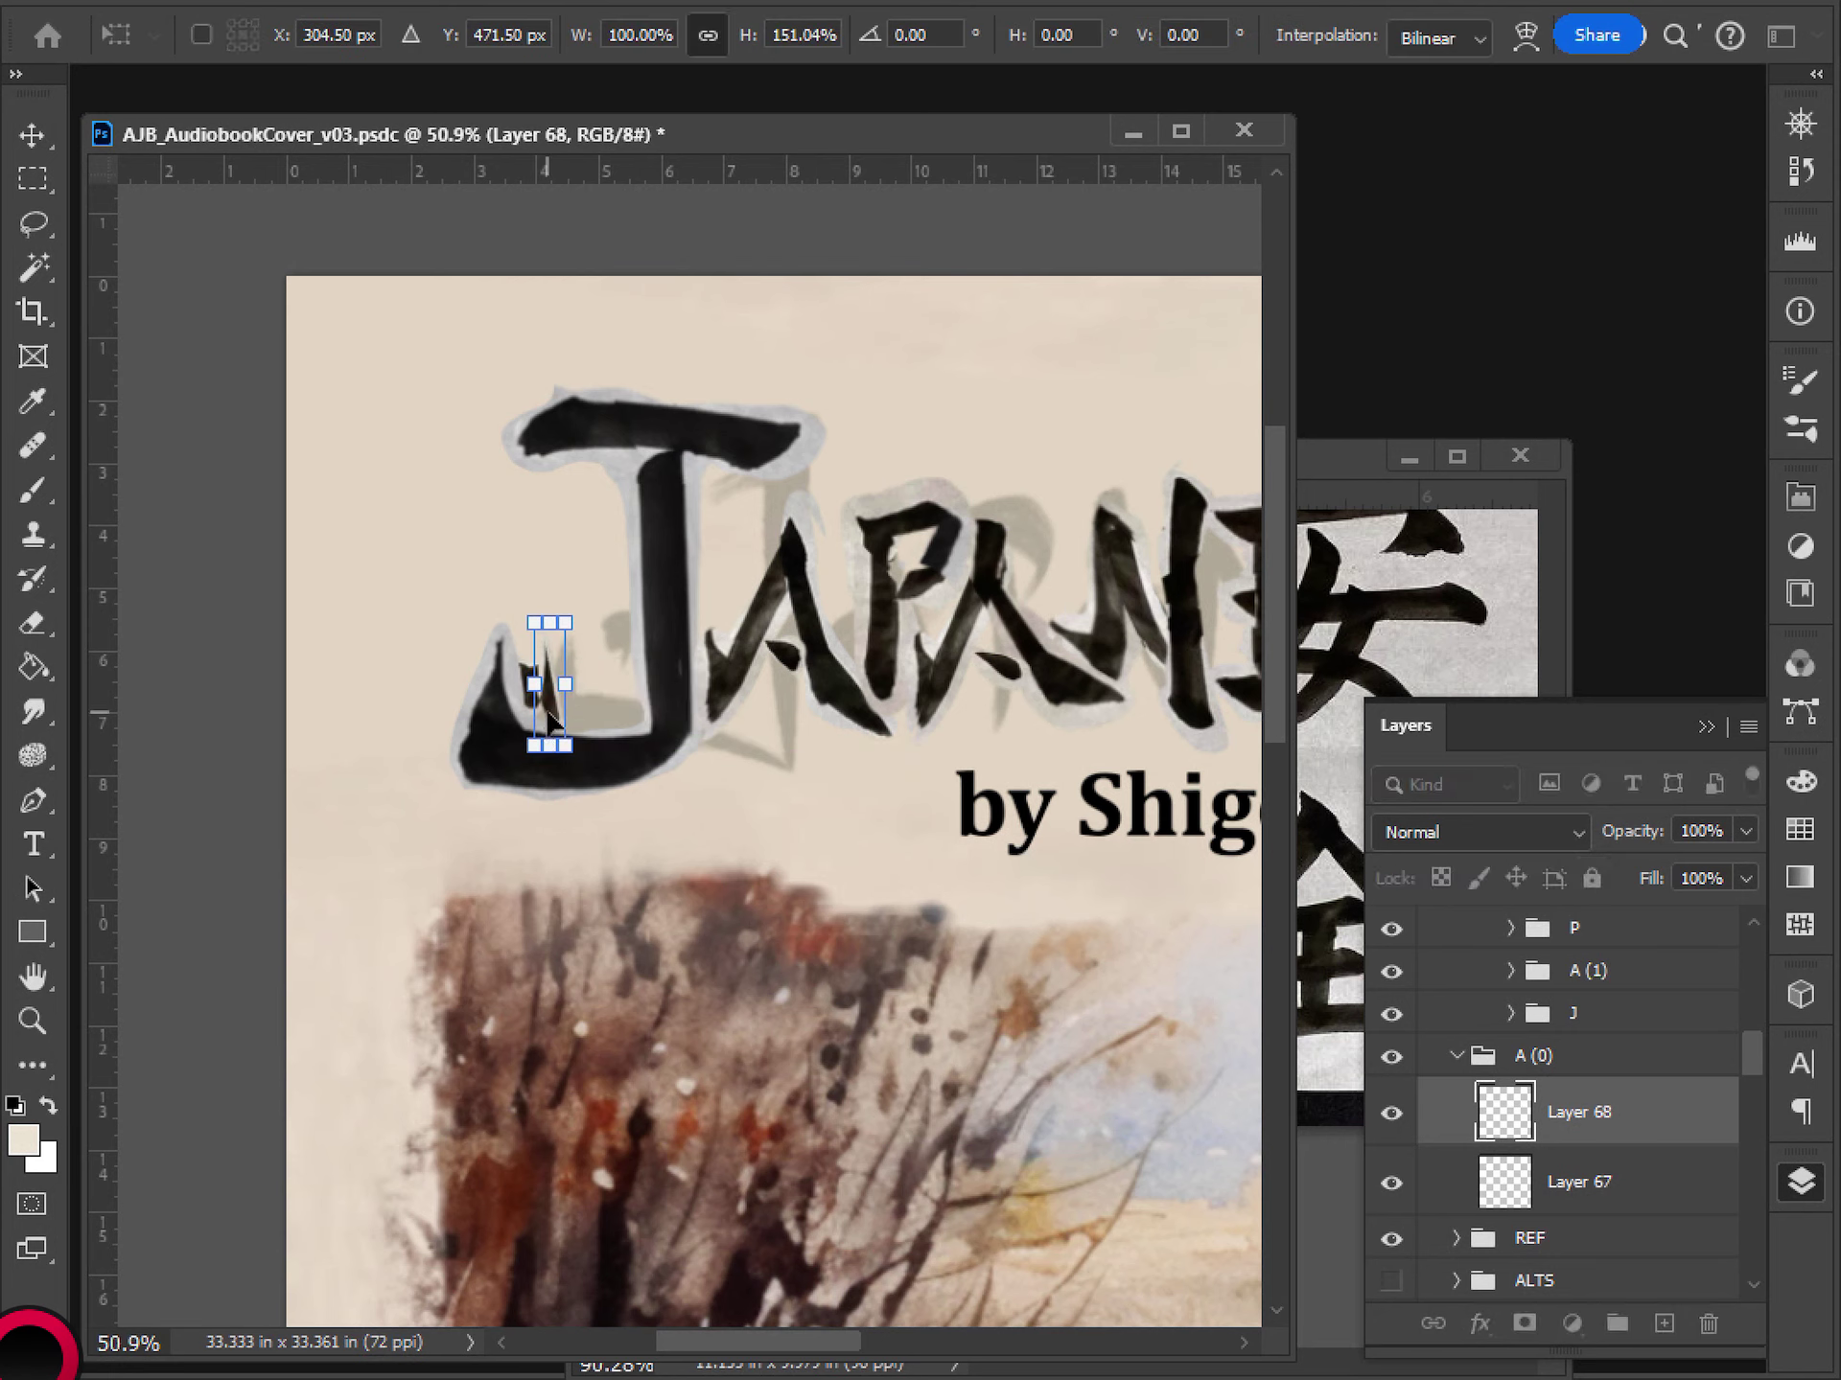
key("Return")
- Rotate Layer 68's prong about 25° and move it up to extend the small A's left leg
key("ctrl+t")
left_click_drag(626, 586, 661, 625)
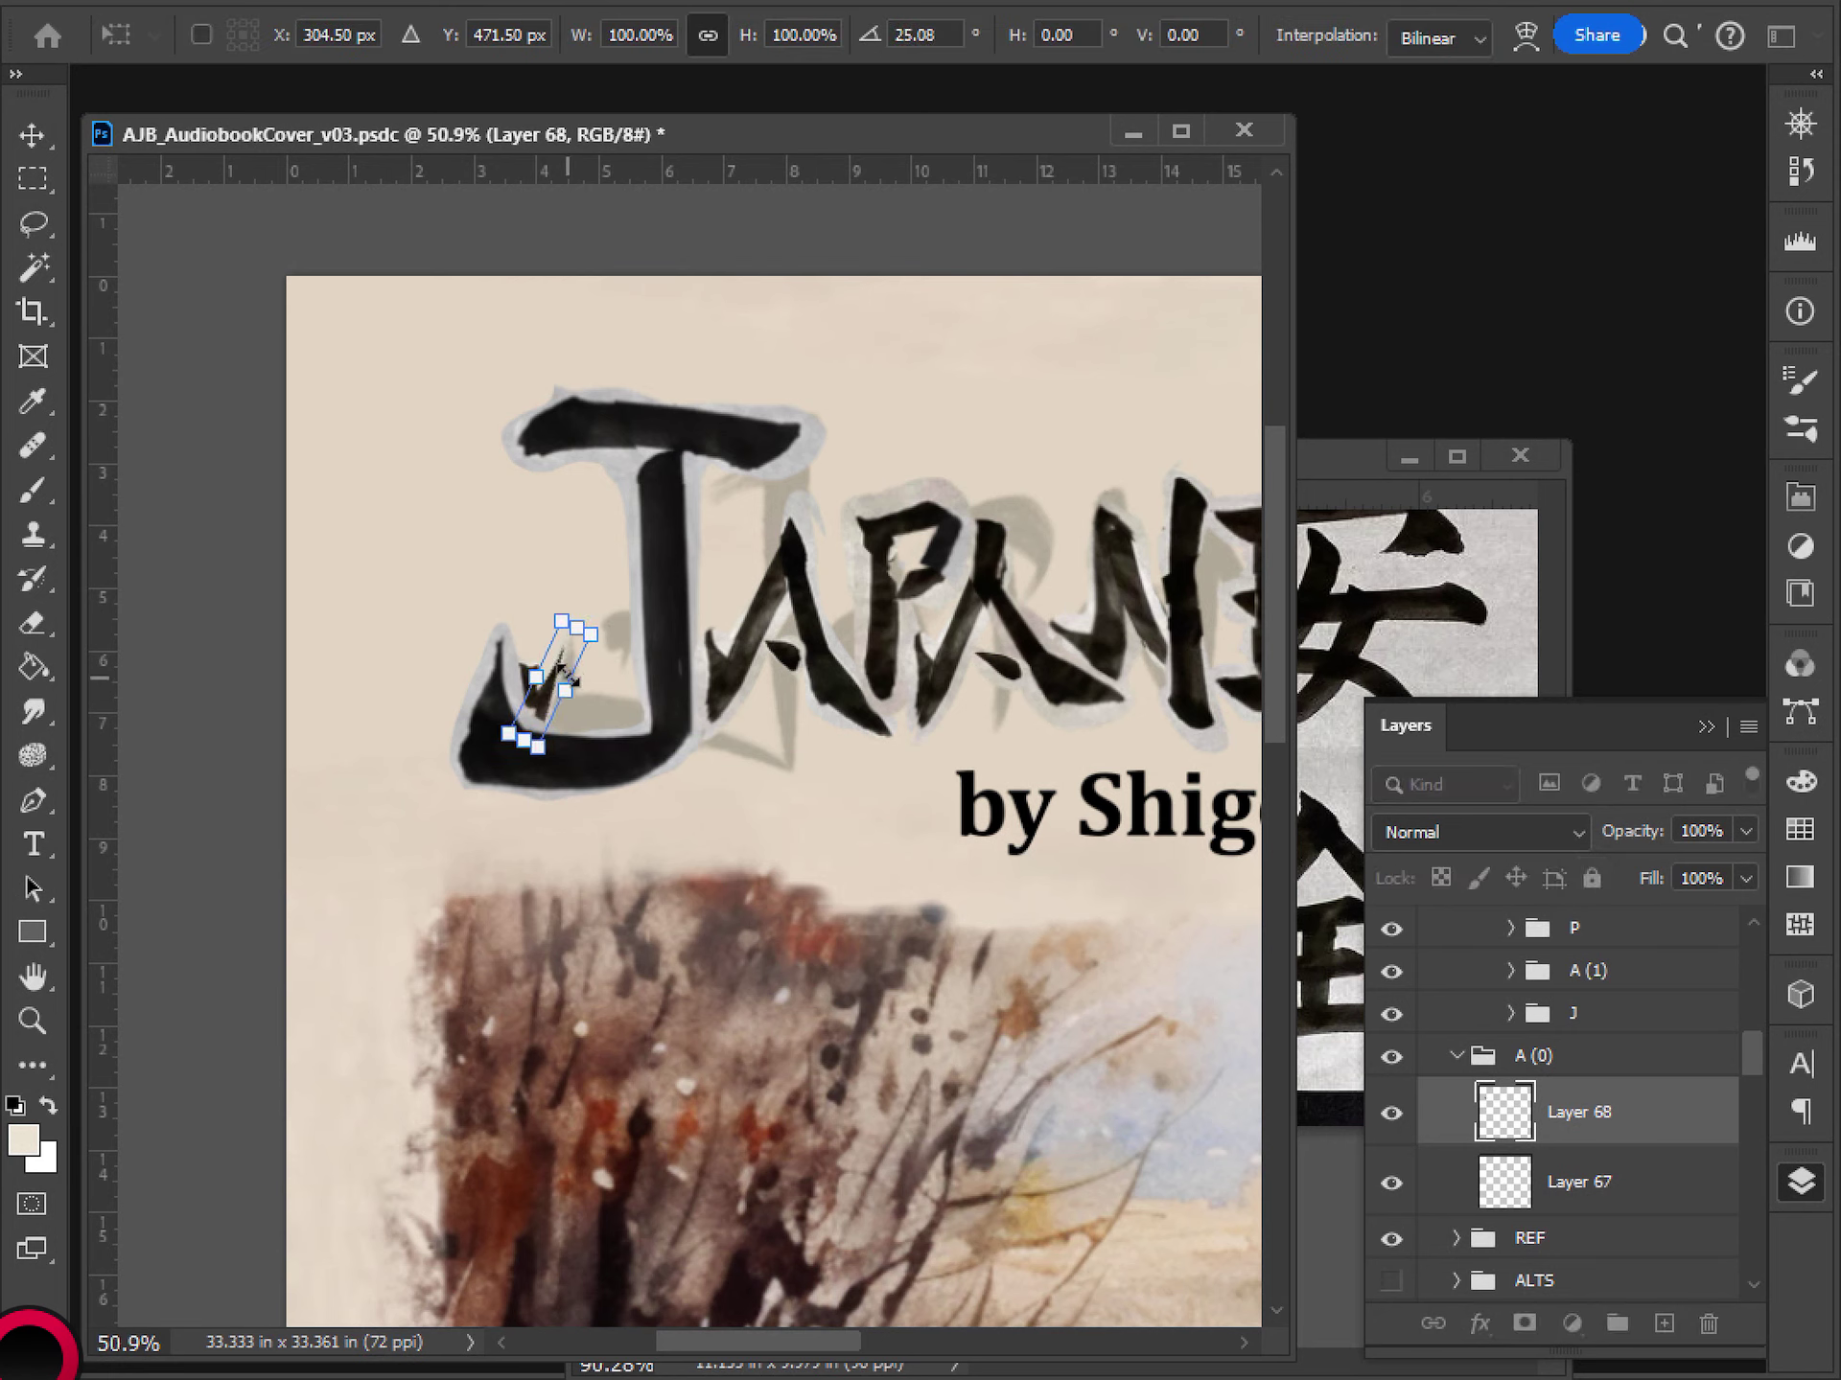
mouse_move(565, 679)
left_mouse_down()
mouse_move(583, 649)
mouse_move(566, 648)
left_mouse_up()
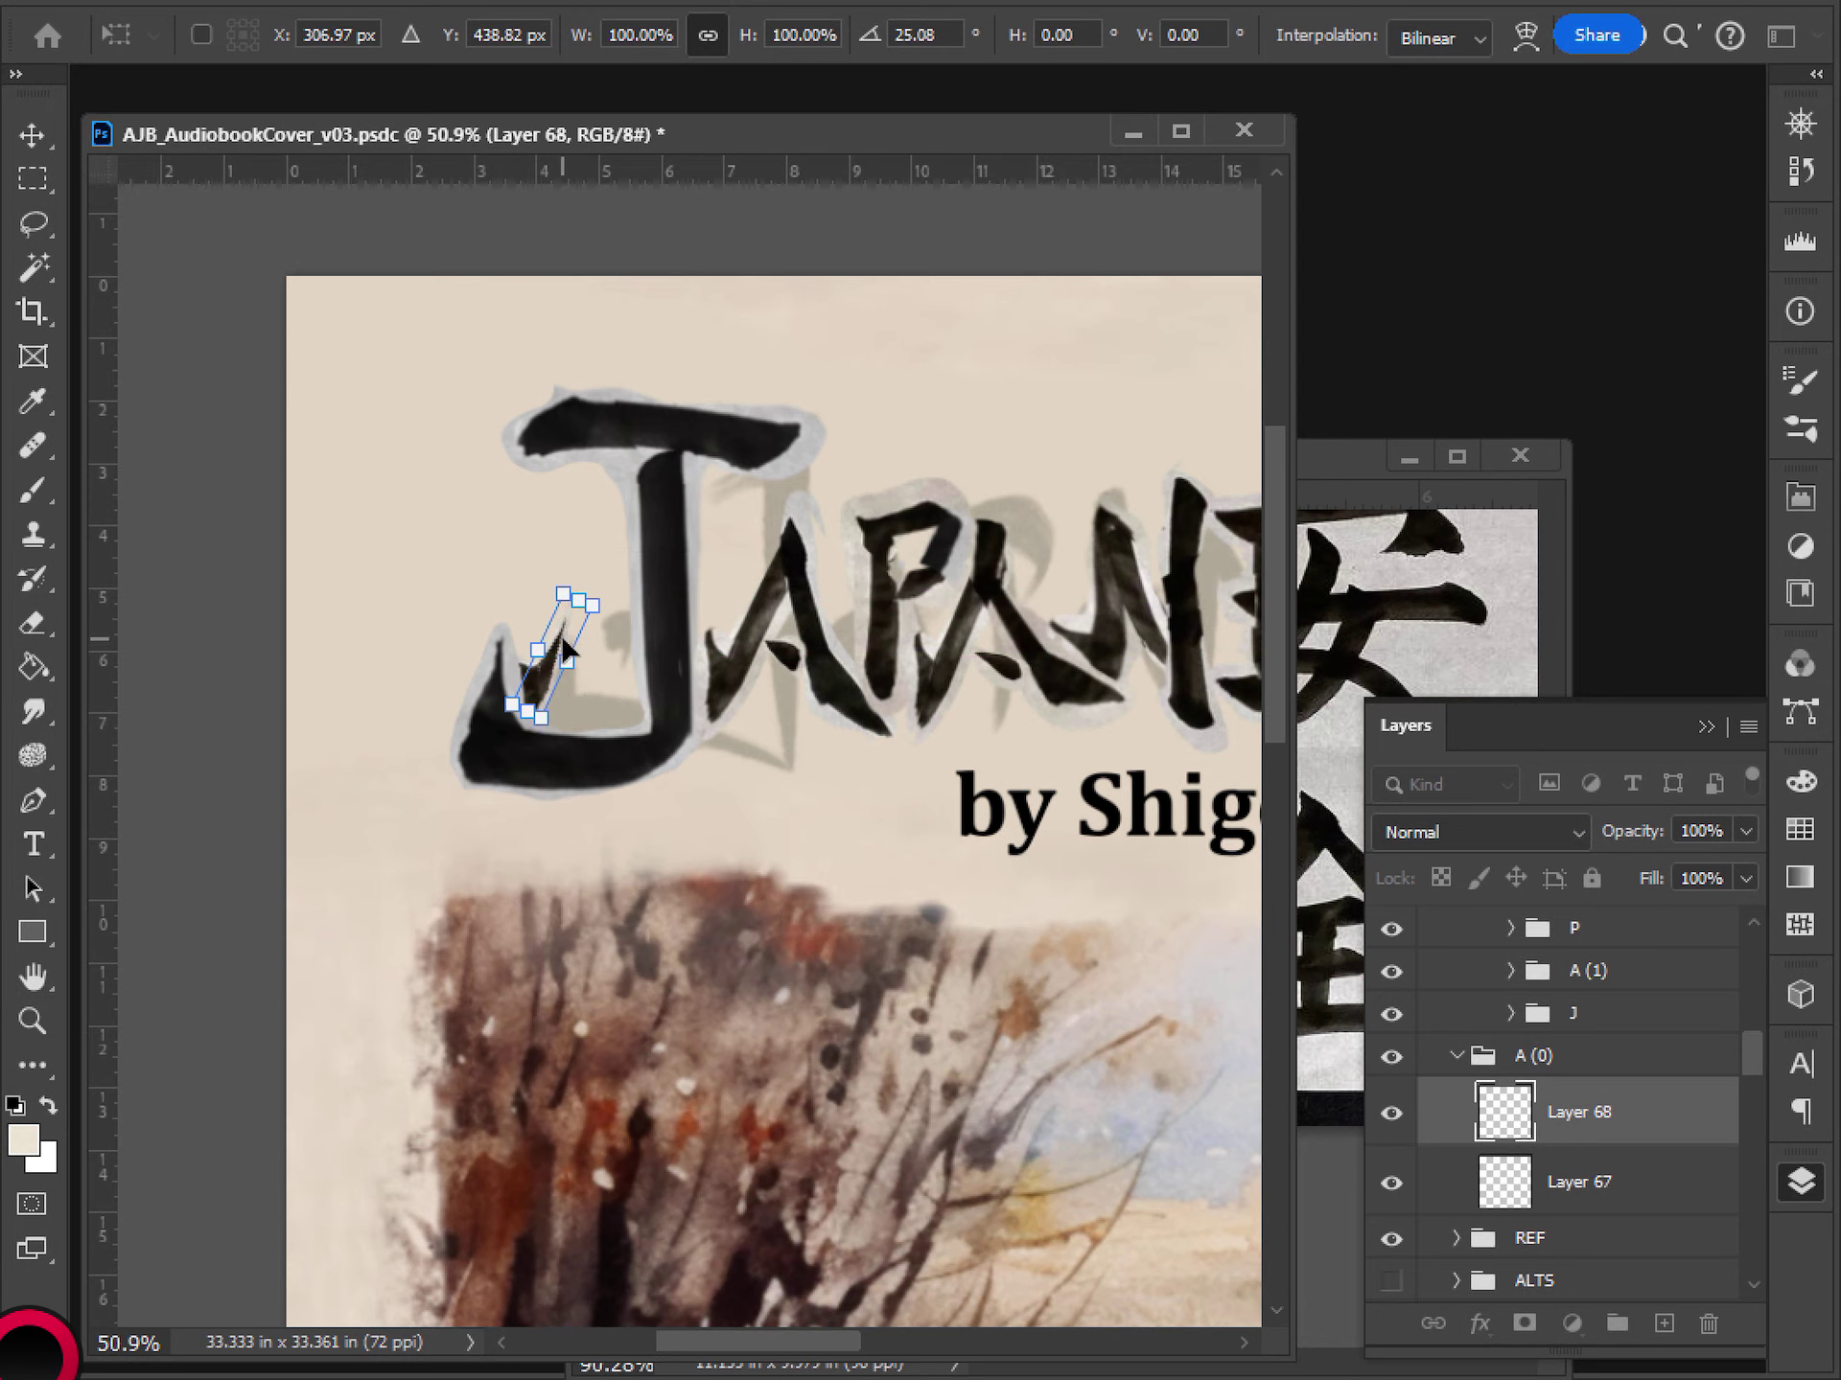
key("Return")
key("l")
scroll(614, 748, "down", 3)
scroll(624, 767, "up", 2)
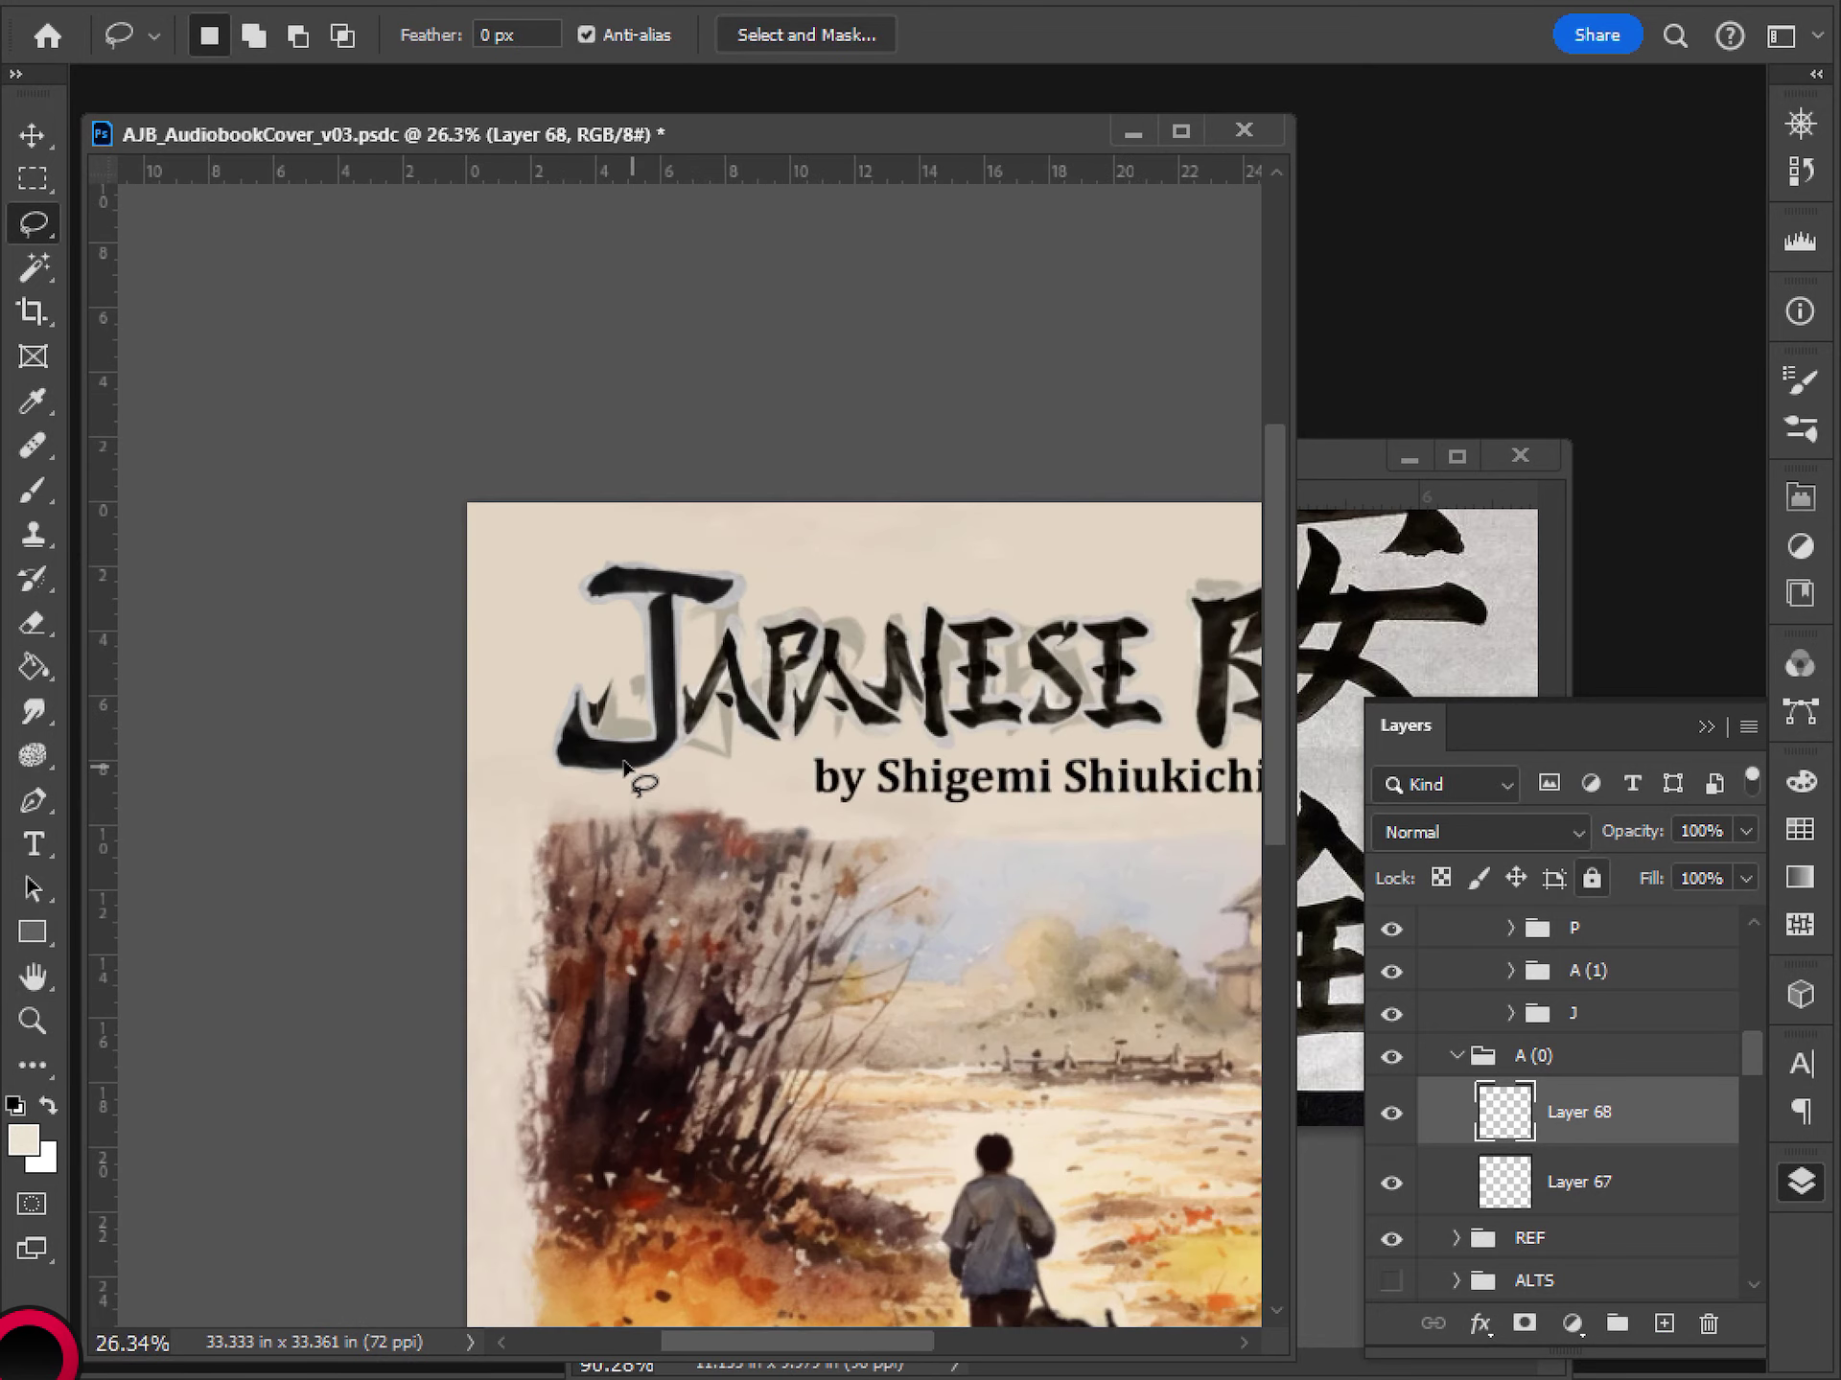
scroll(623, 767, "up", 2)
- In ArtRef-KanjiShodou.psd, lasso and copy the diagonal stroke in the lower middle of the 陽 character
left_click(1327, 458)
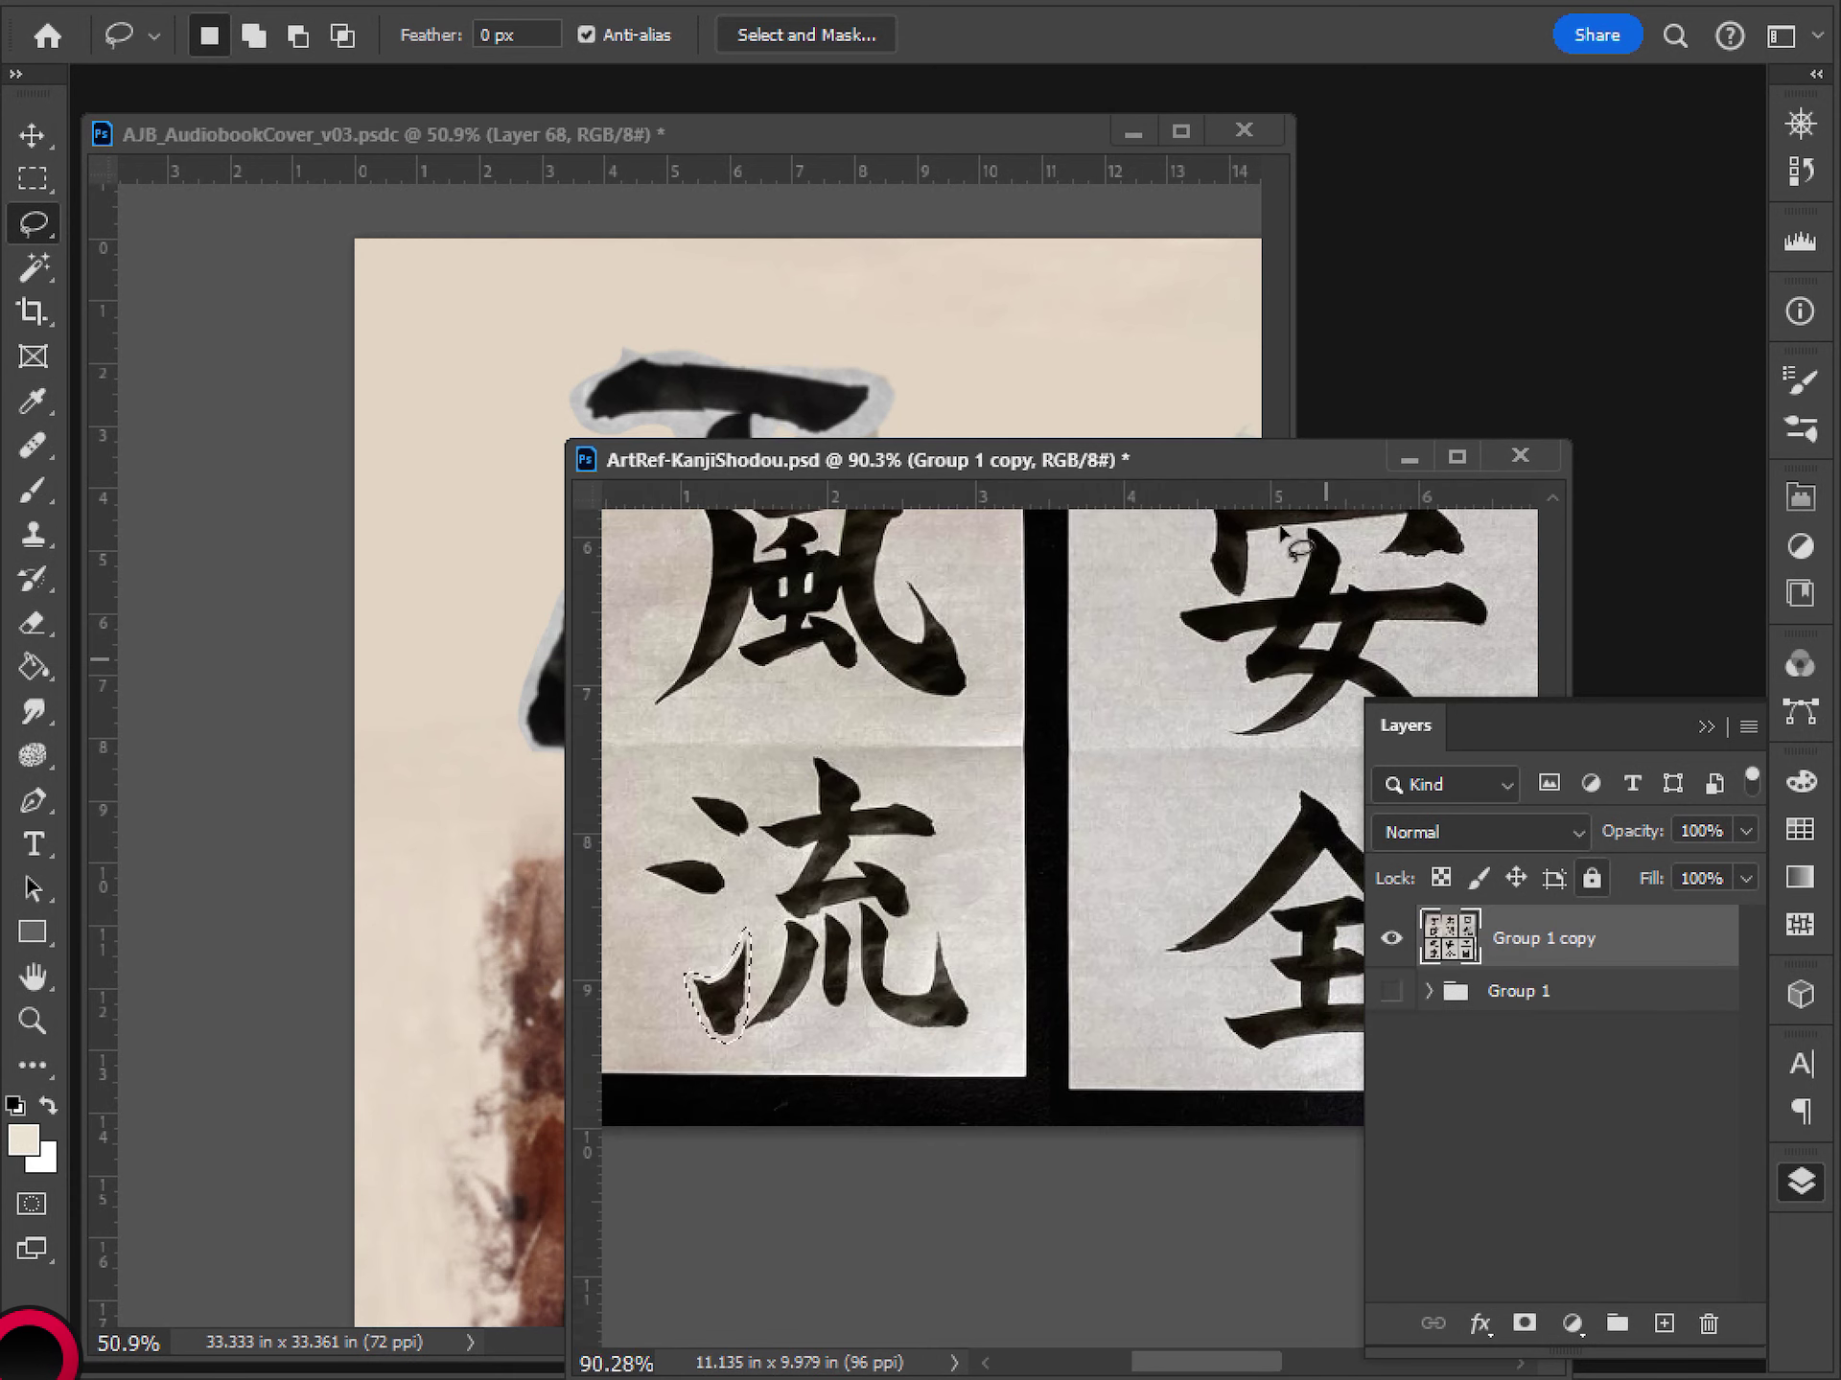
scroll(1077, 768, "down", 2)
left_click_drag(1026, 748, 844, 858)
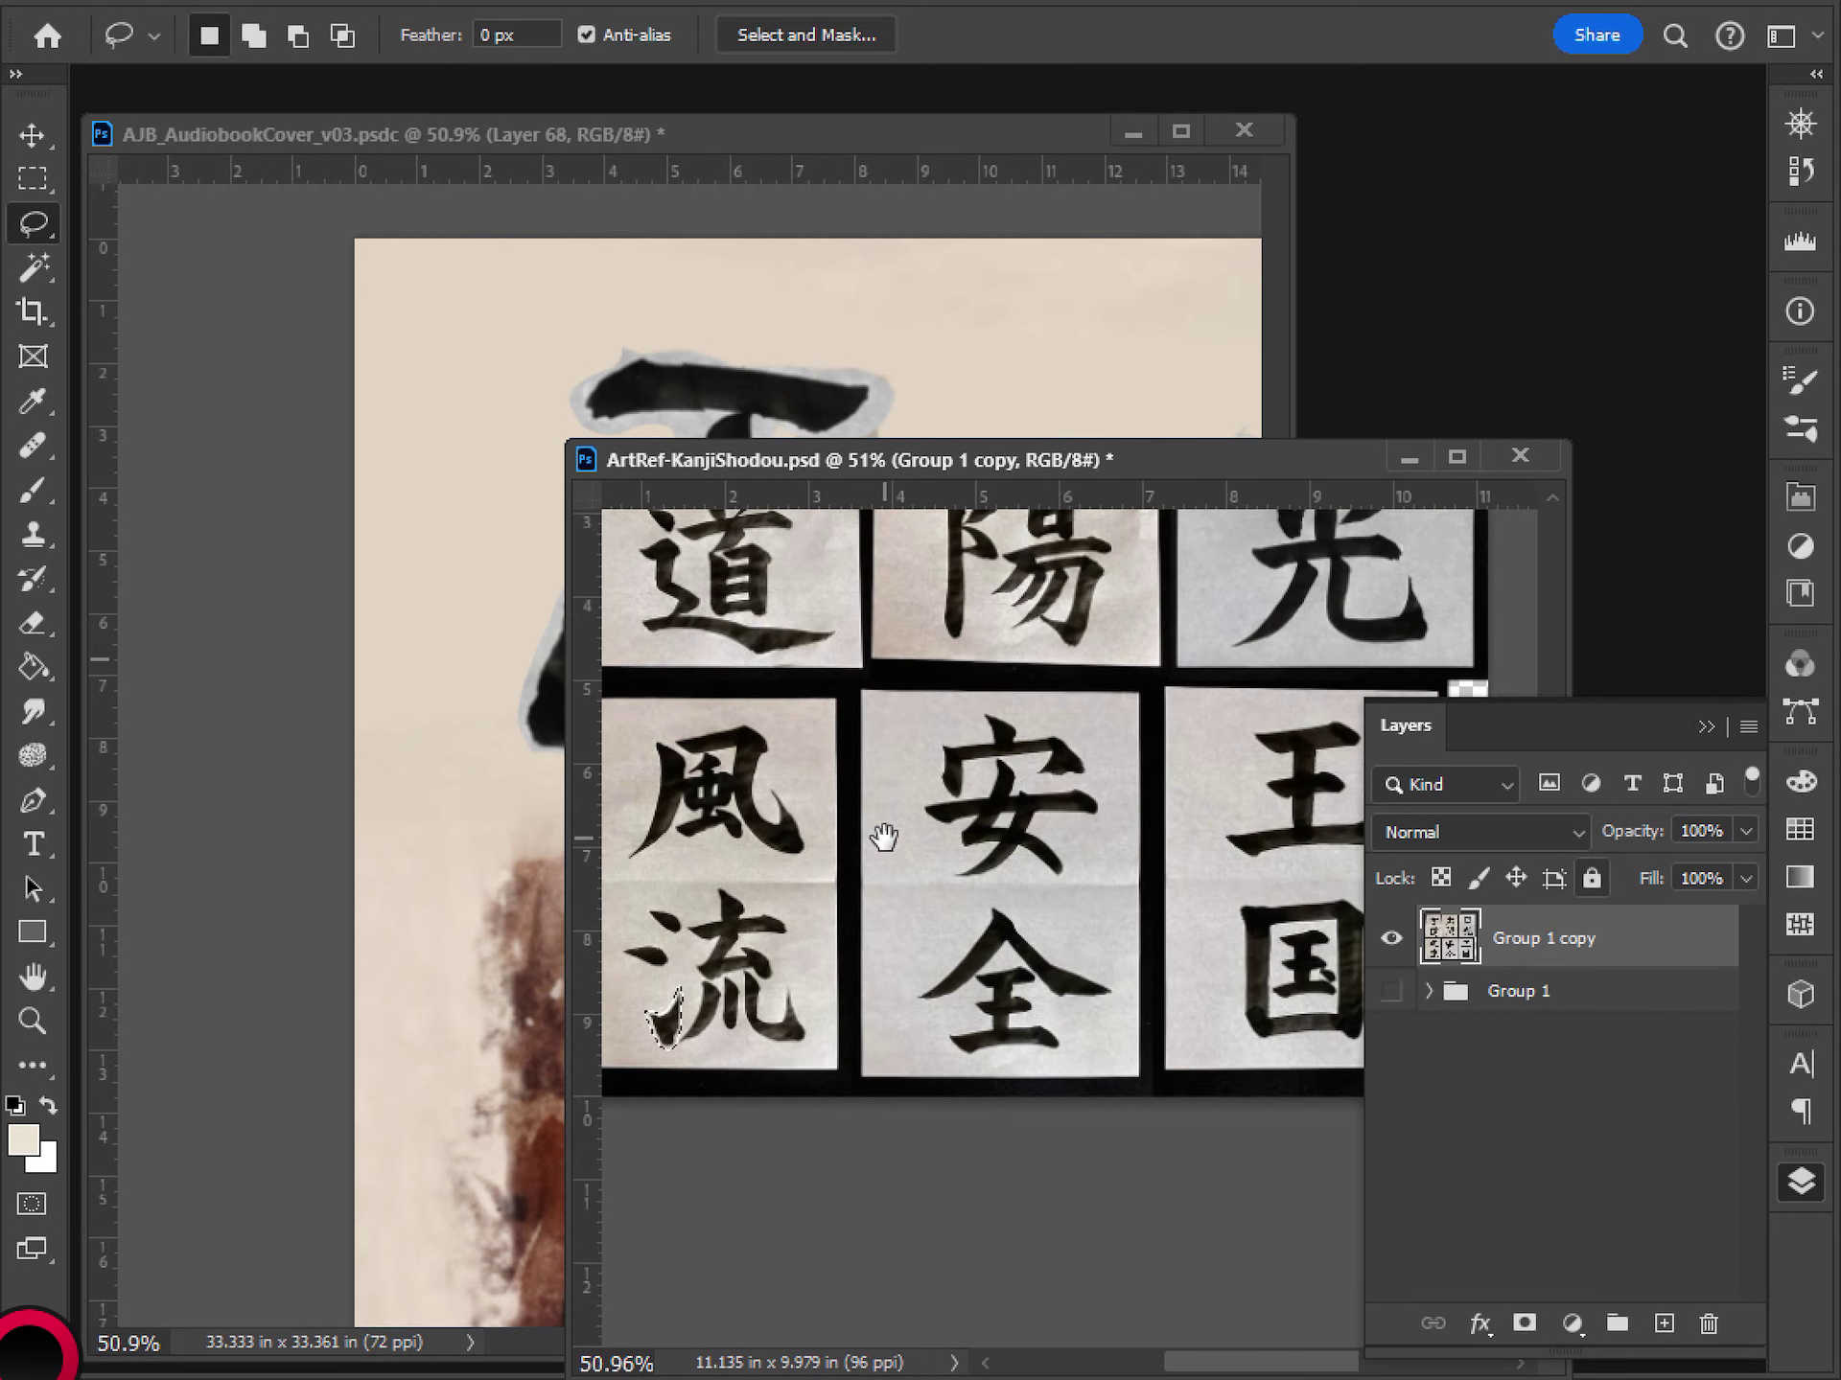
scroll(806, 757, "down", 3)
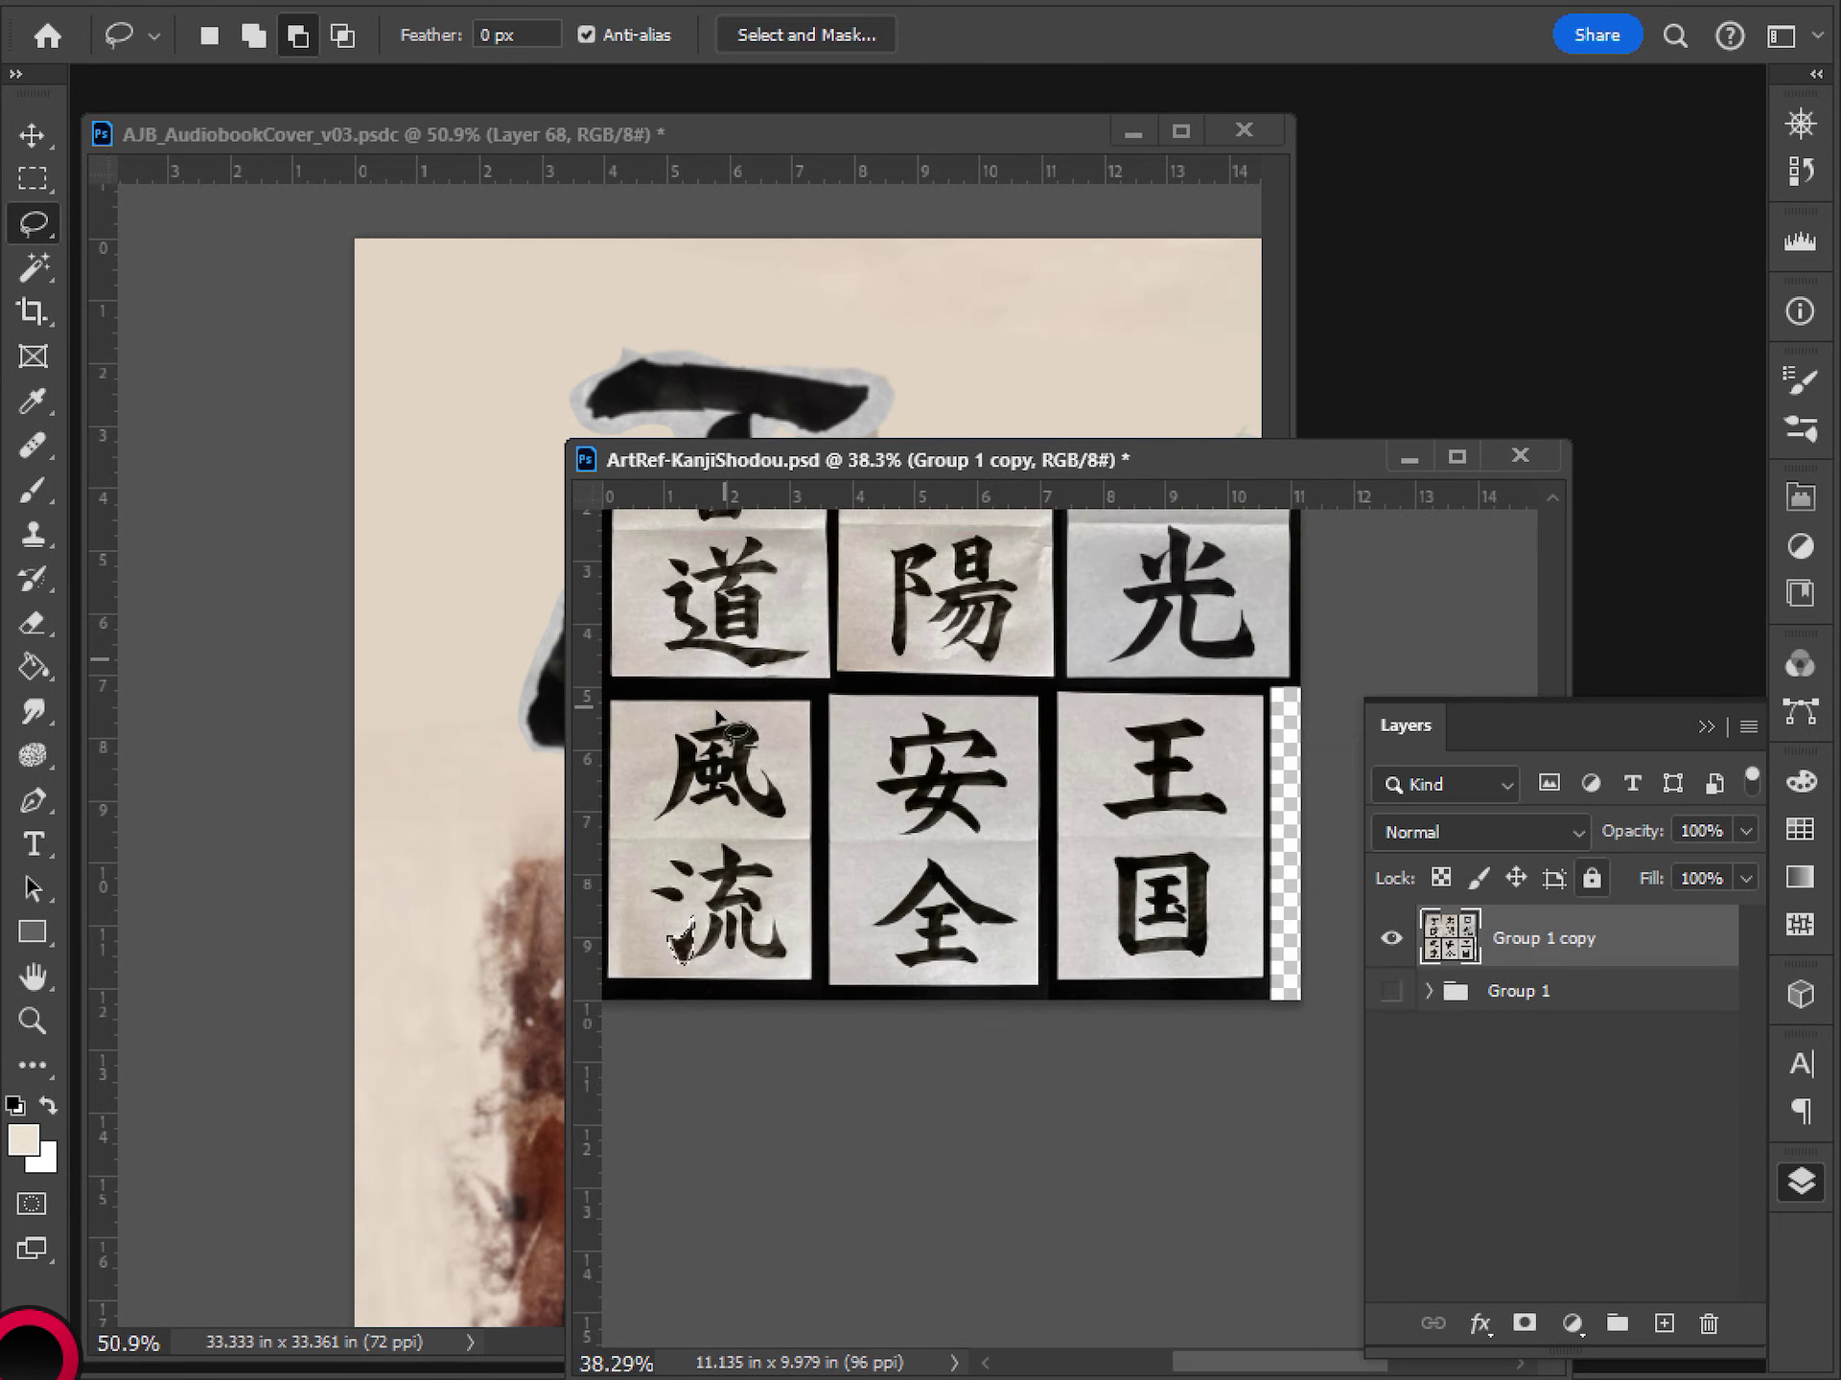
scroll(697, 717, "up", 4)
left_click_drag(732, 780, 658, 793)
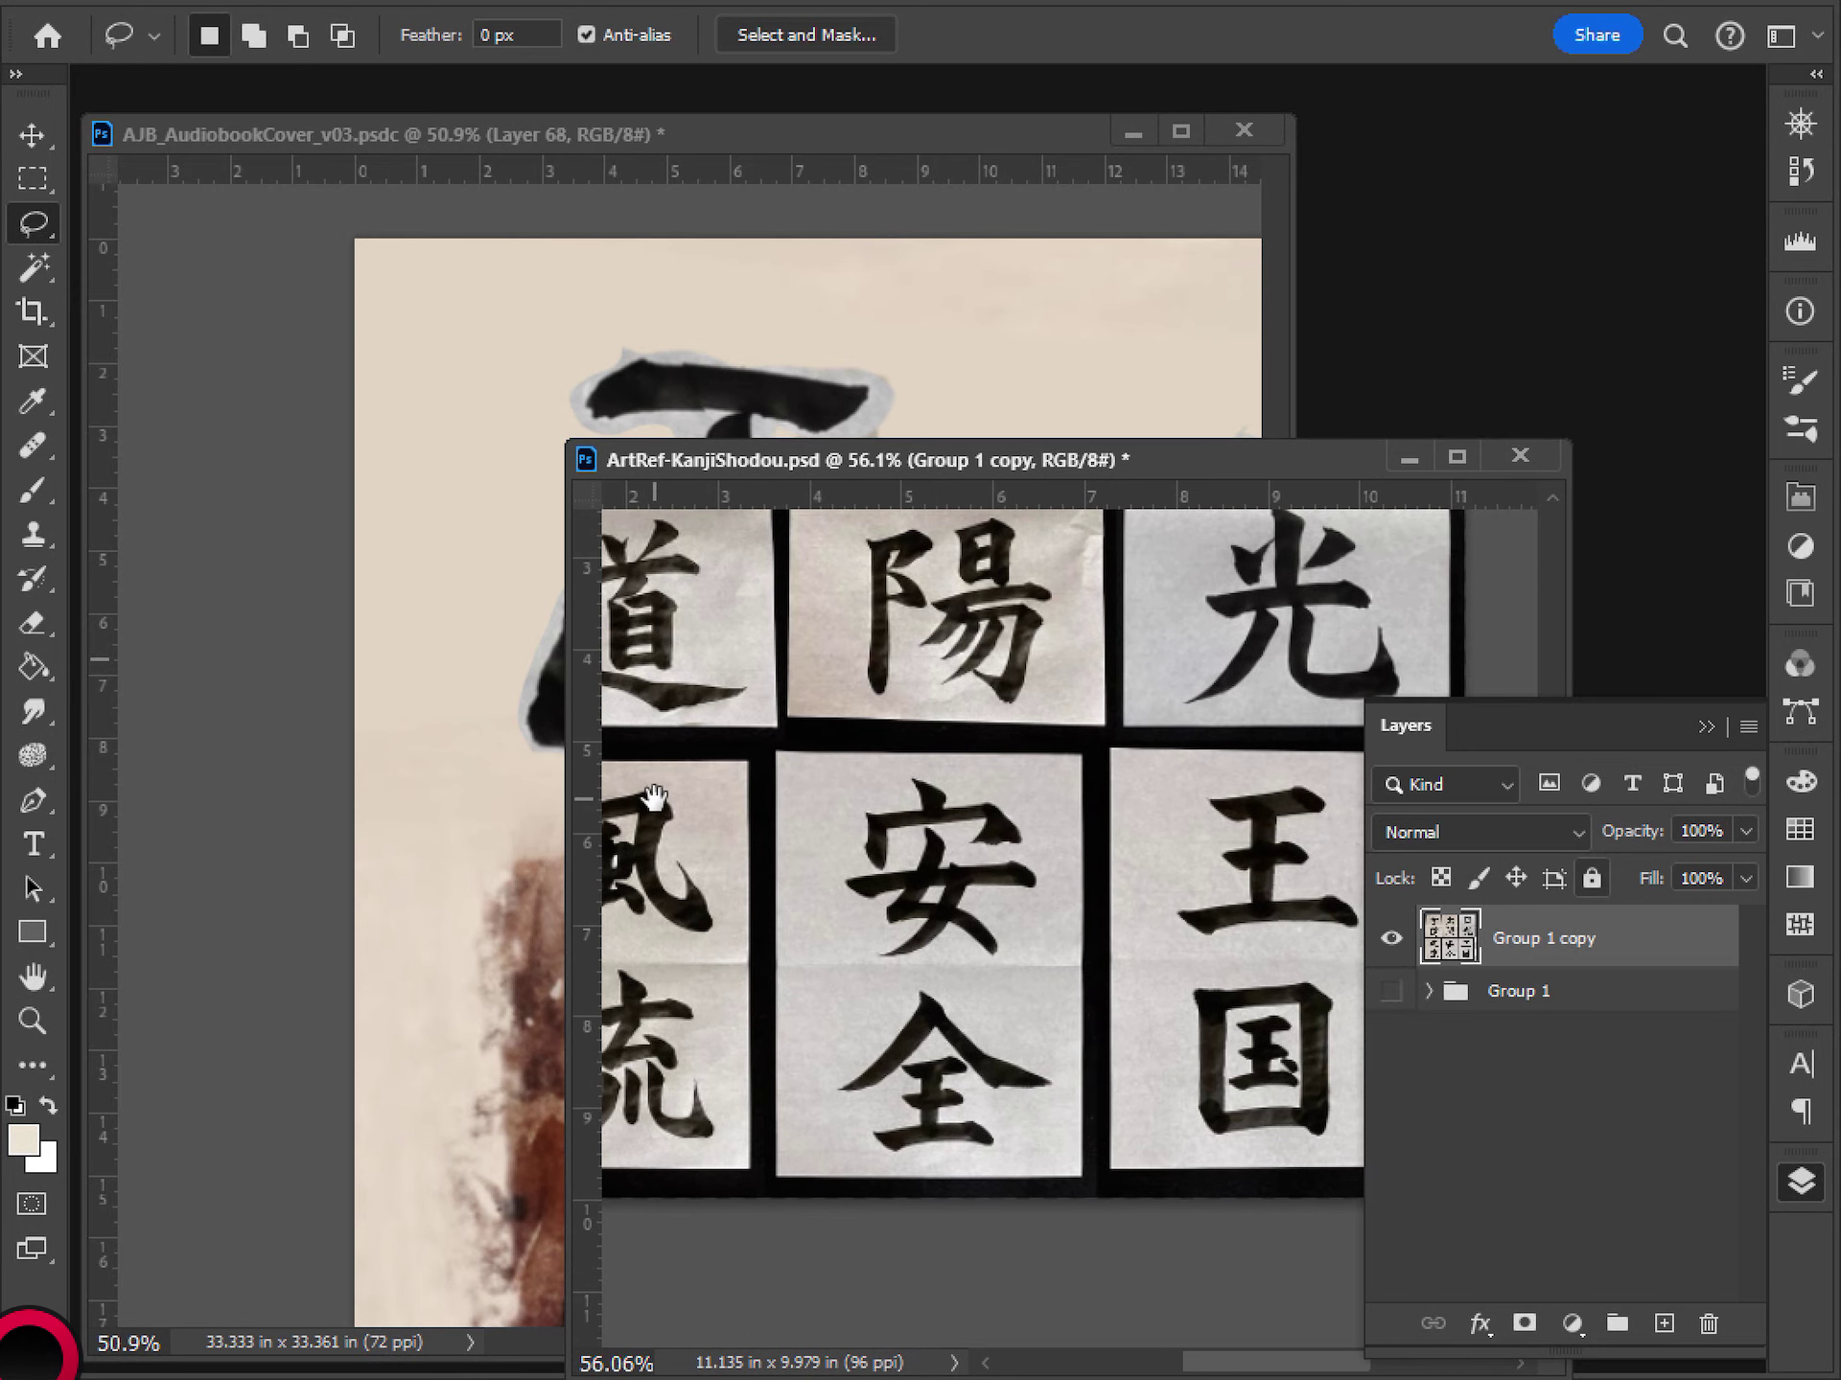
scroll(834, 768, "down", 2)
left_click_drag(807, 744, 952, 949)
scroll(910, 819, "up", 3)
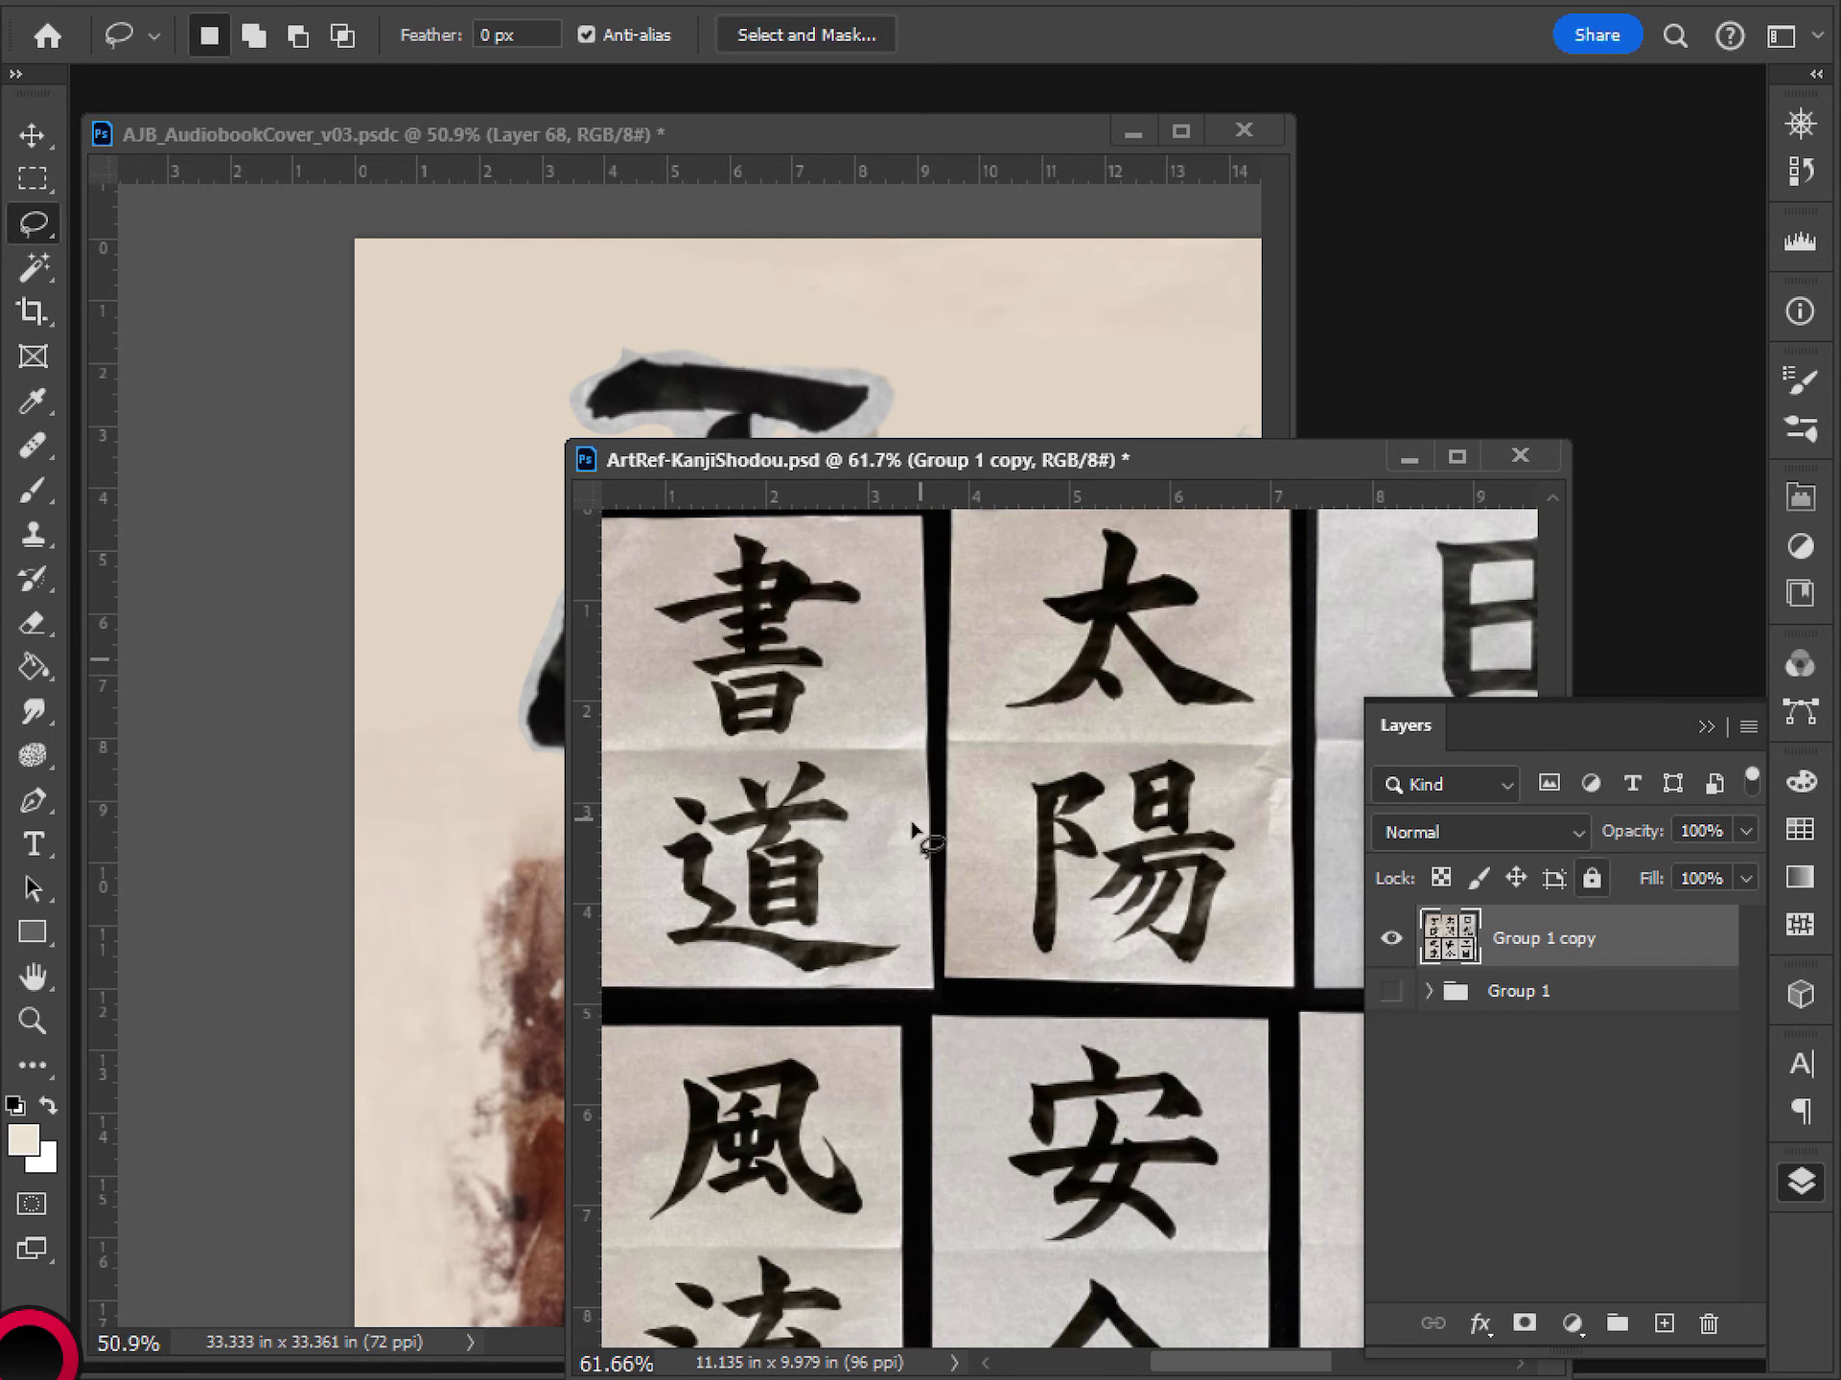
left_click_drag(910, 819, 960, 867)
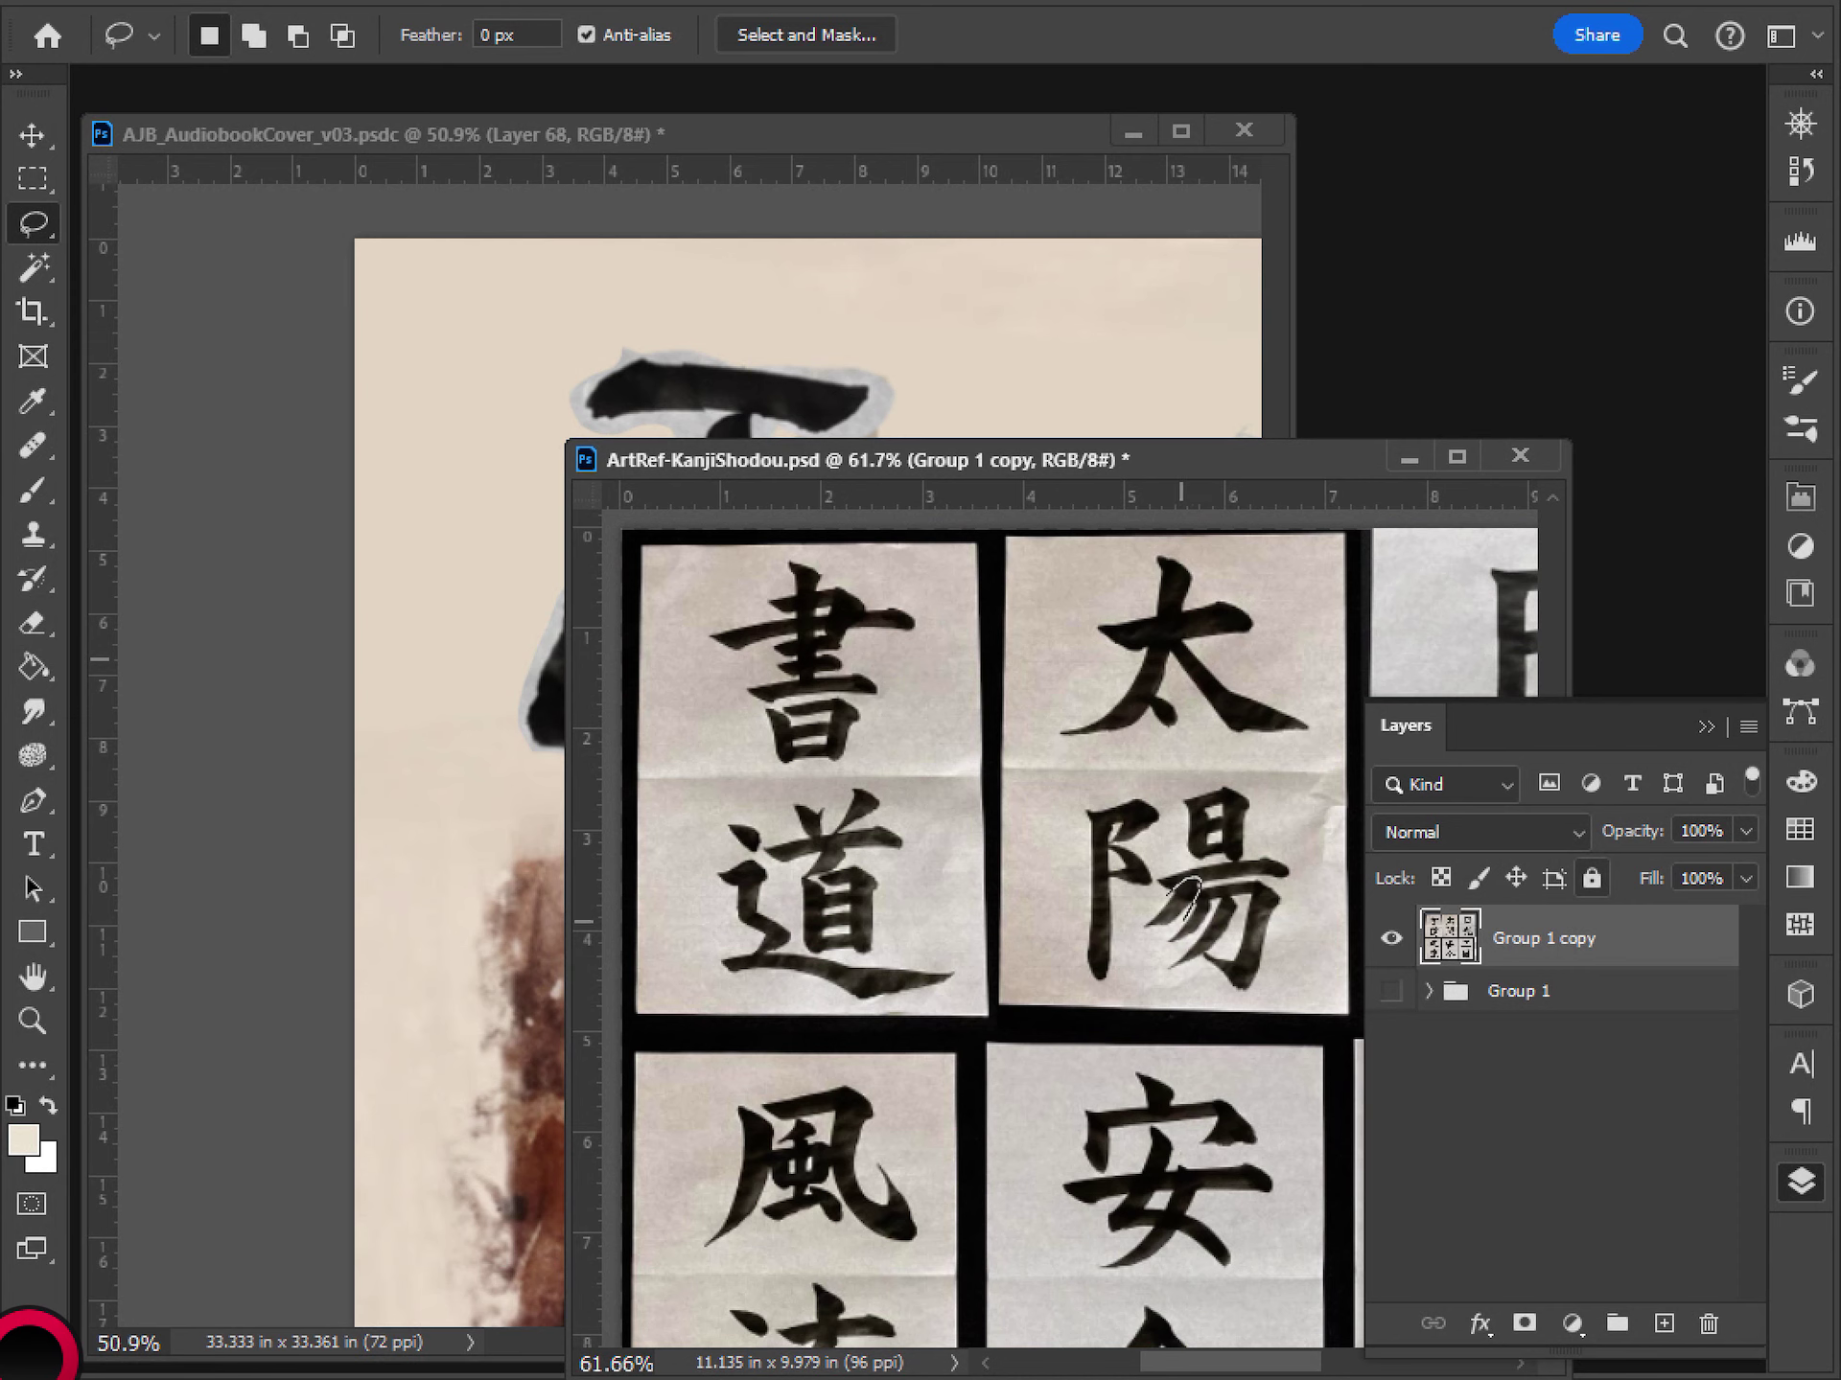
- Return to AJB_AudiobookCover_v03.psdc, paste the copied stroke into group A (0) and narrow it to about 84% width
key("ctrl+Tab")
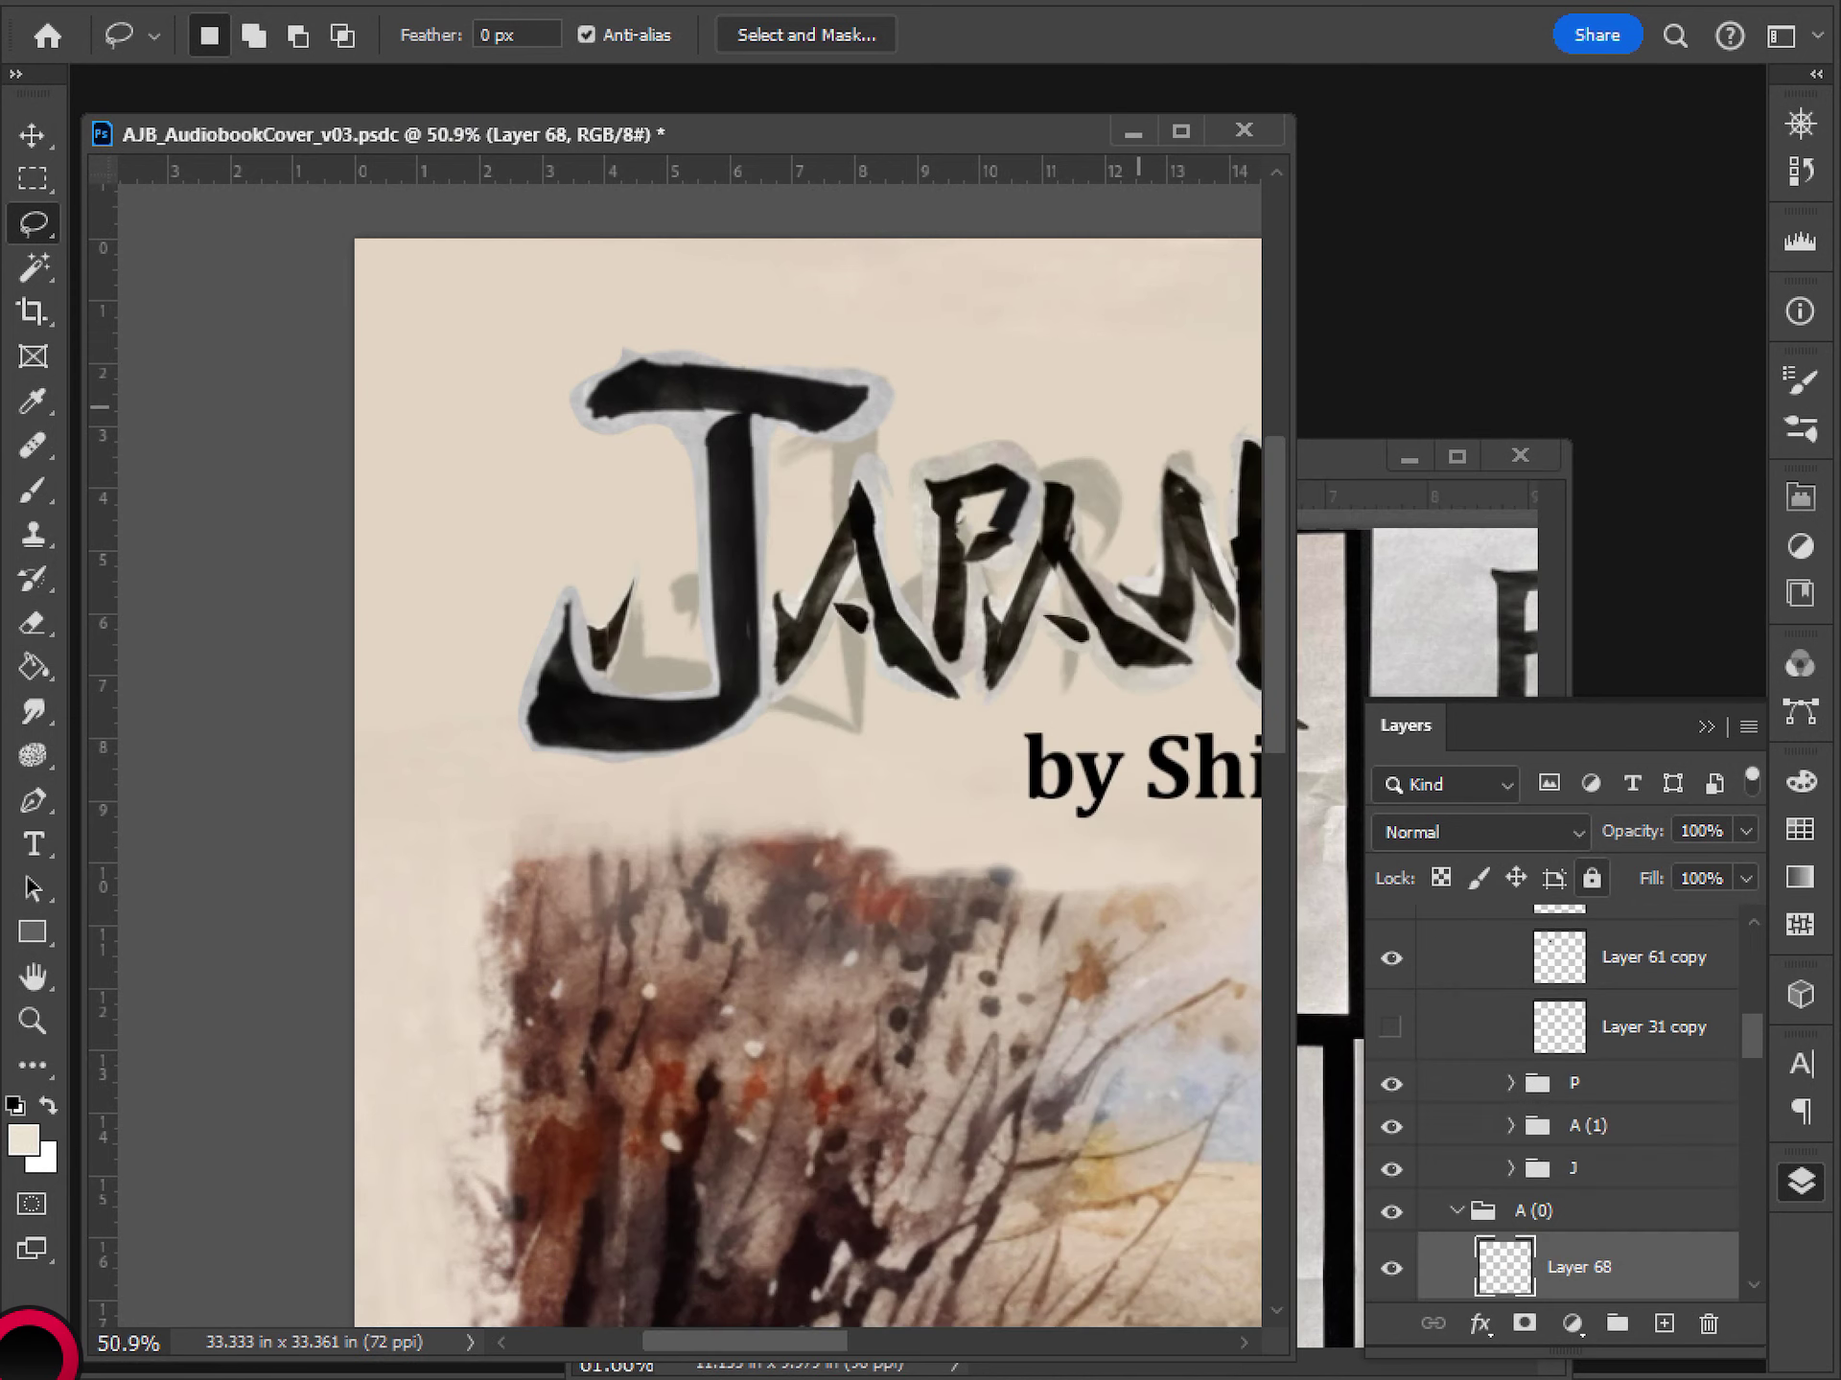
key("ctrl+v")
key("ctrl+t")
mouse_move(828, 762)
left_mouse_down()
mouse_move(856, 735)
mouse_move(846, 771)
left_mouse_up()
key("Return")
- Reorient the pasted stroke on Layer 69 and place it inside the J's hook beside the small A's left leg
key("ctrl+t")
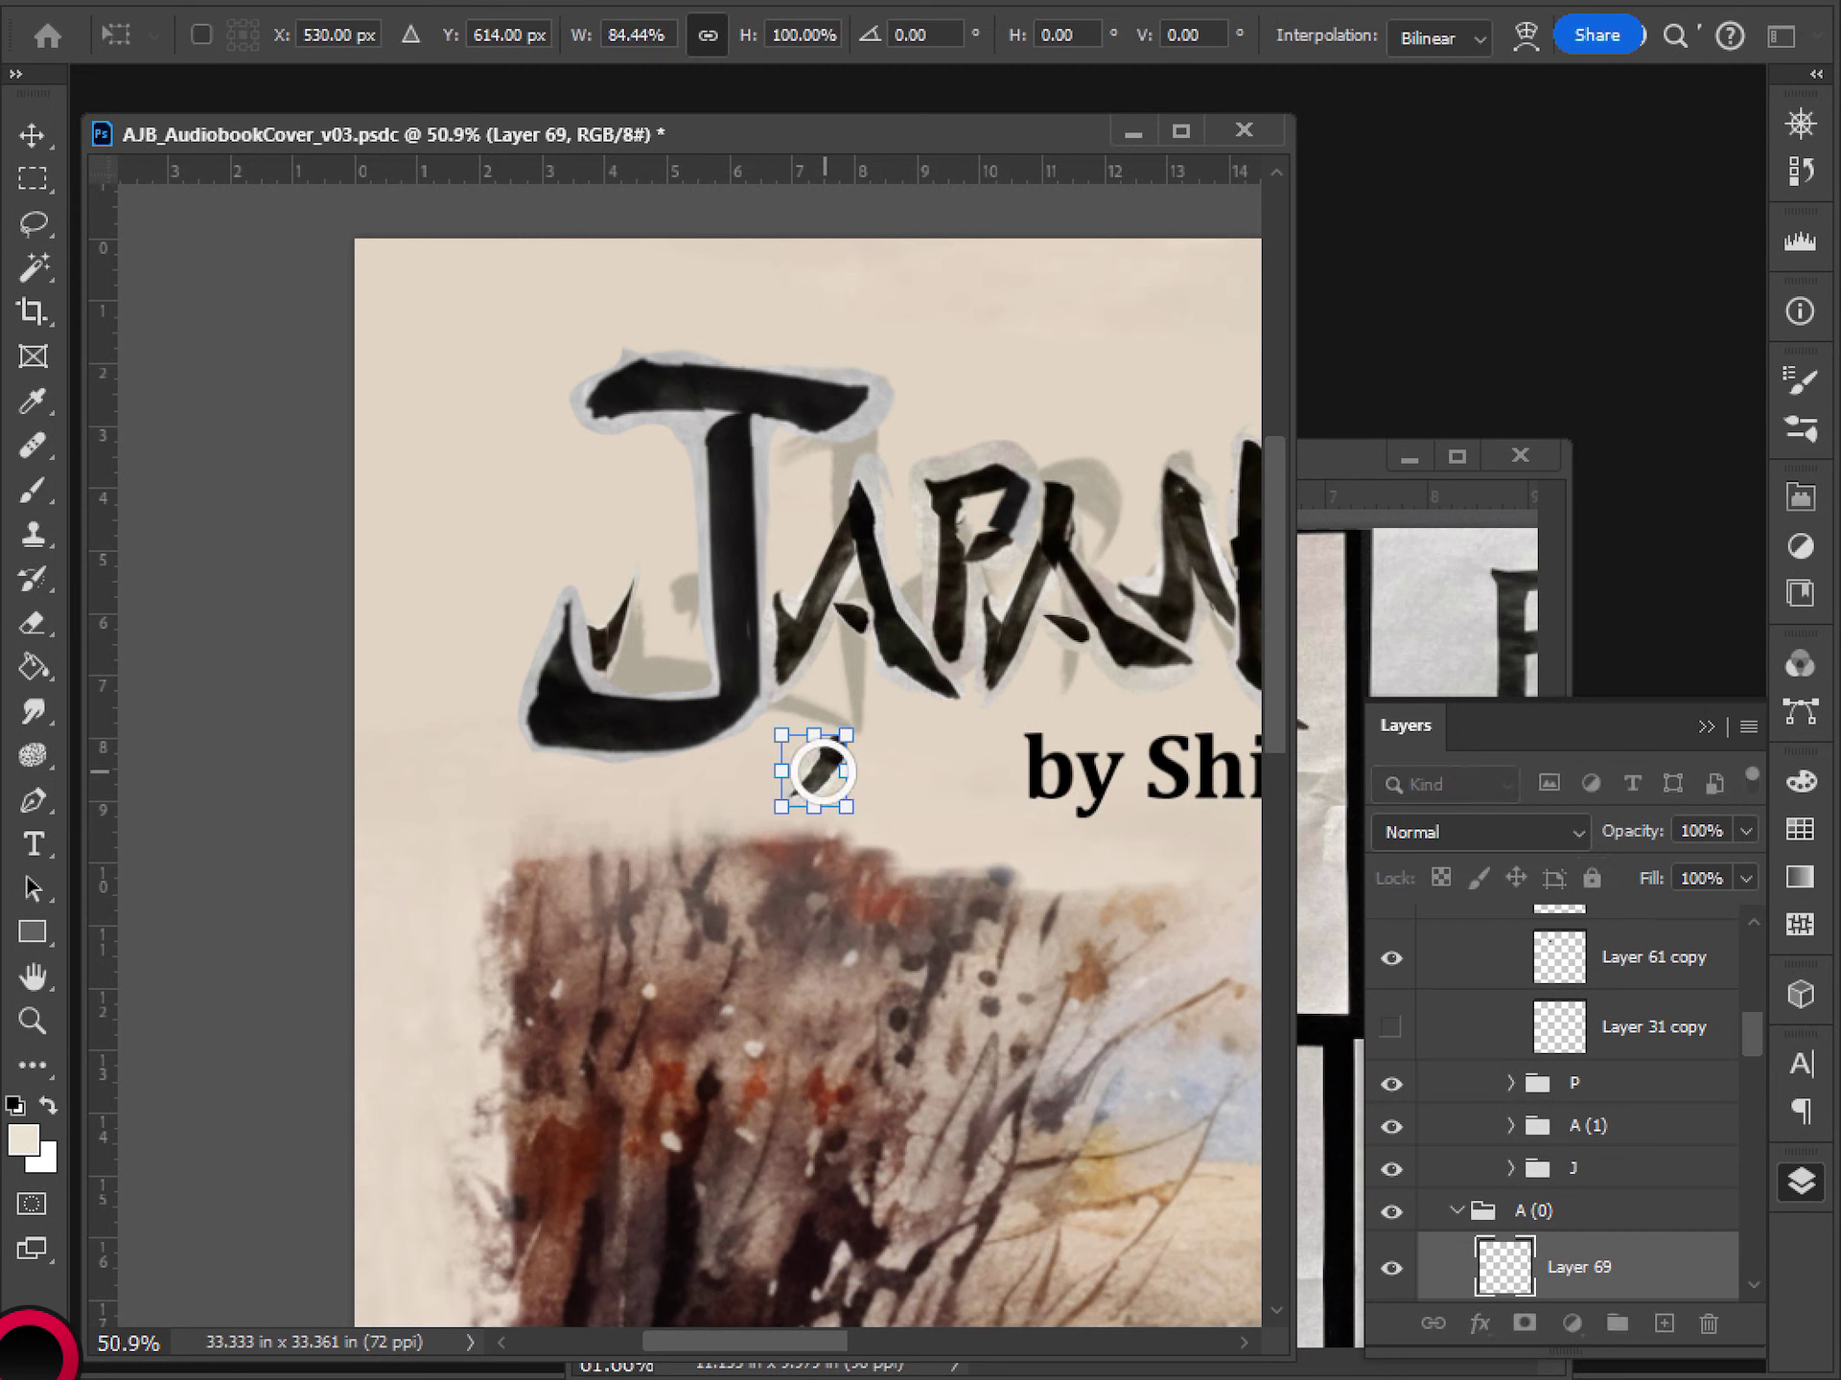
right_click(822, 772)
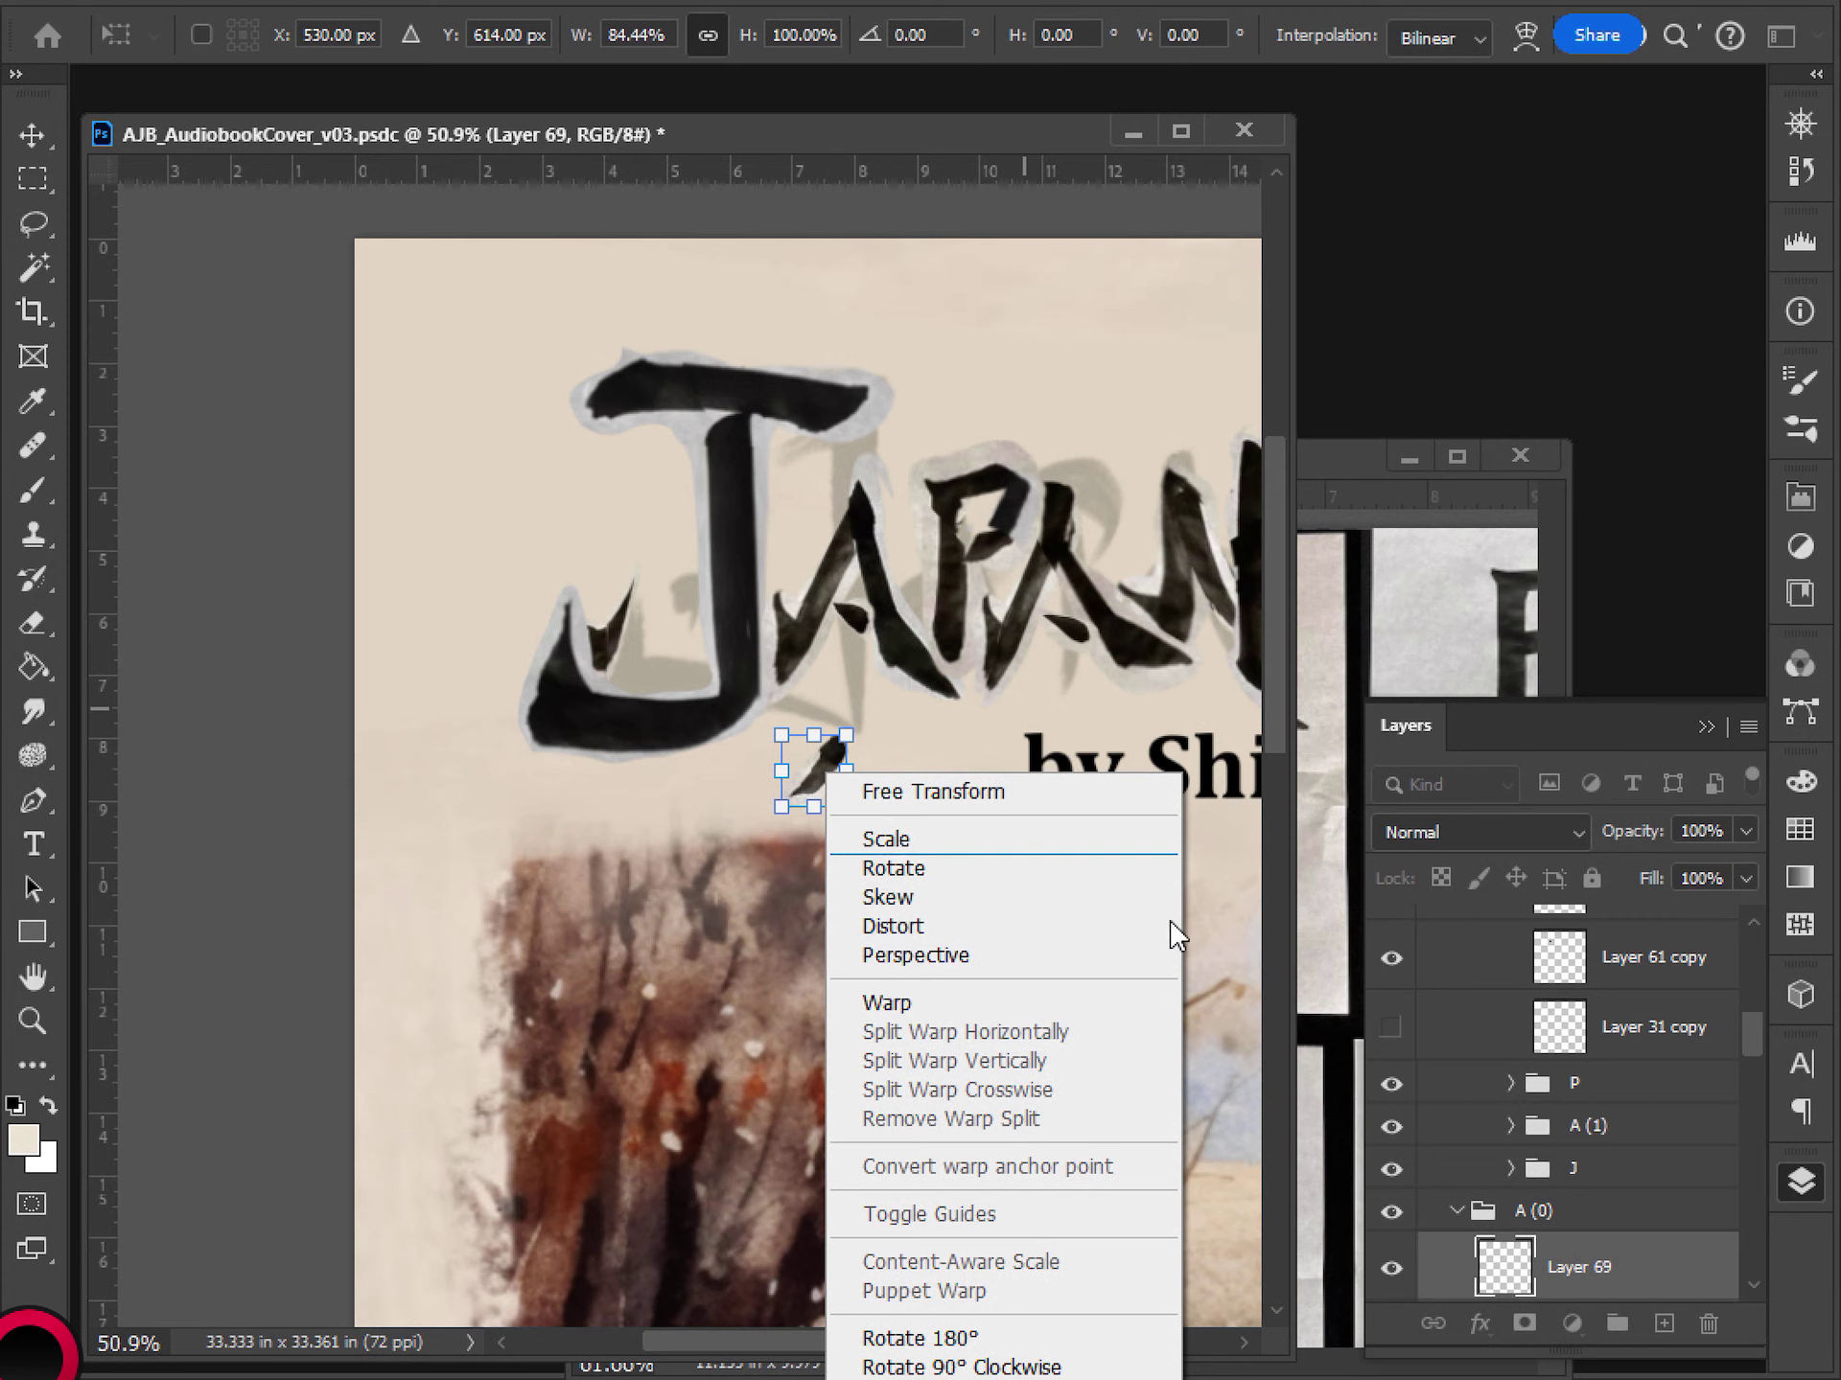
left_click(958, 1379)
mouse_move(807, 746)
left_mouse_down()
mouse_move(666, 567)
mouse_move(735, 636)
mouse_move(666, 642)
mouse_move(666, 686)
left_mouse_up()
key("Return")
- Stretch Layer 69's stroke to about 149% height, rotate it about -20.7° and position it as the small A's right leg
key("ctrl+t")
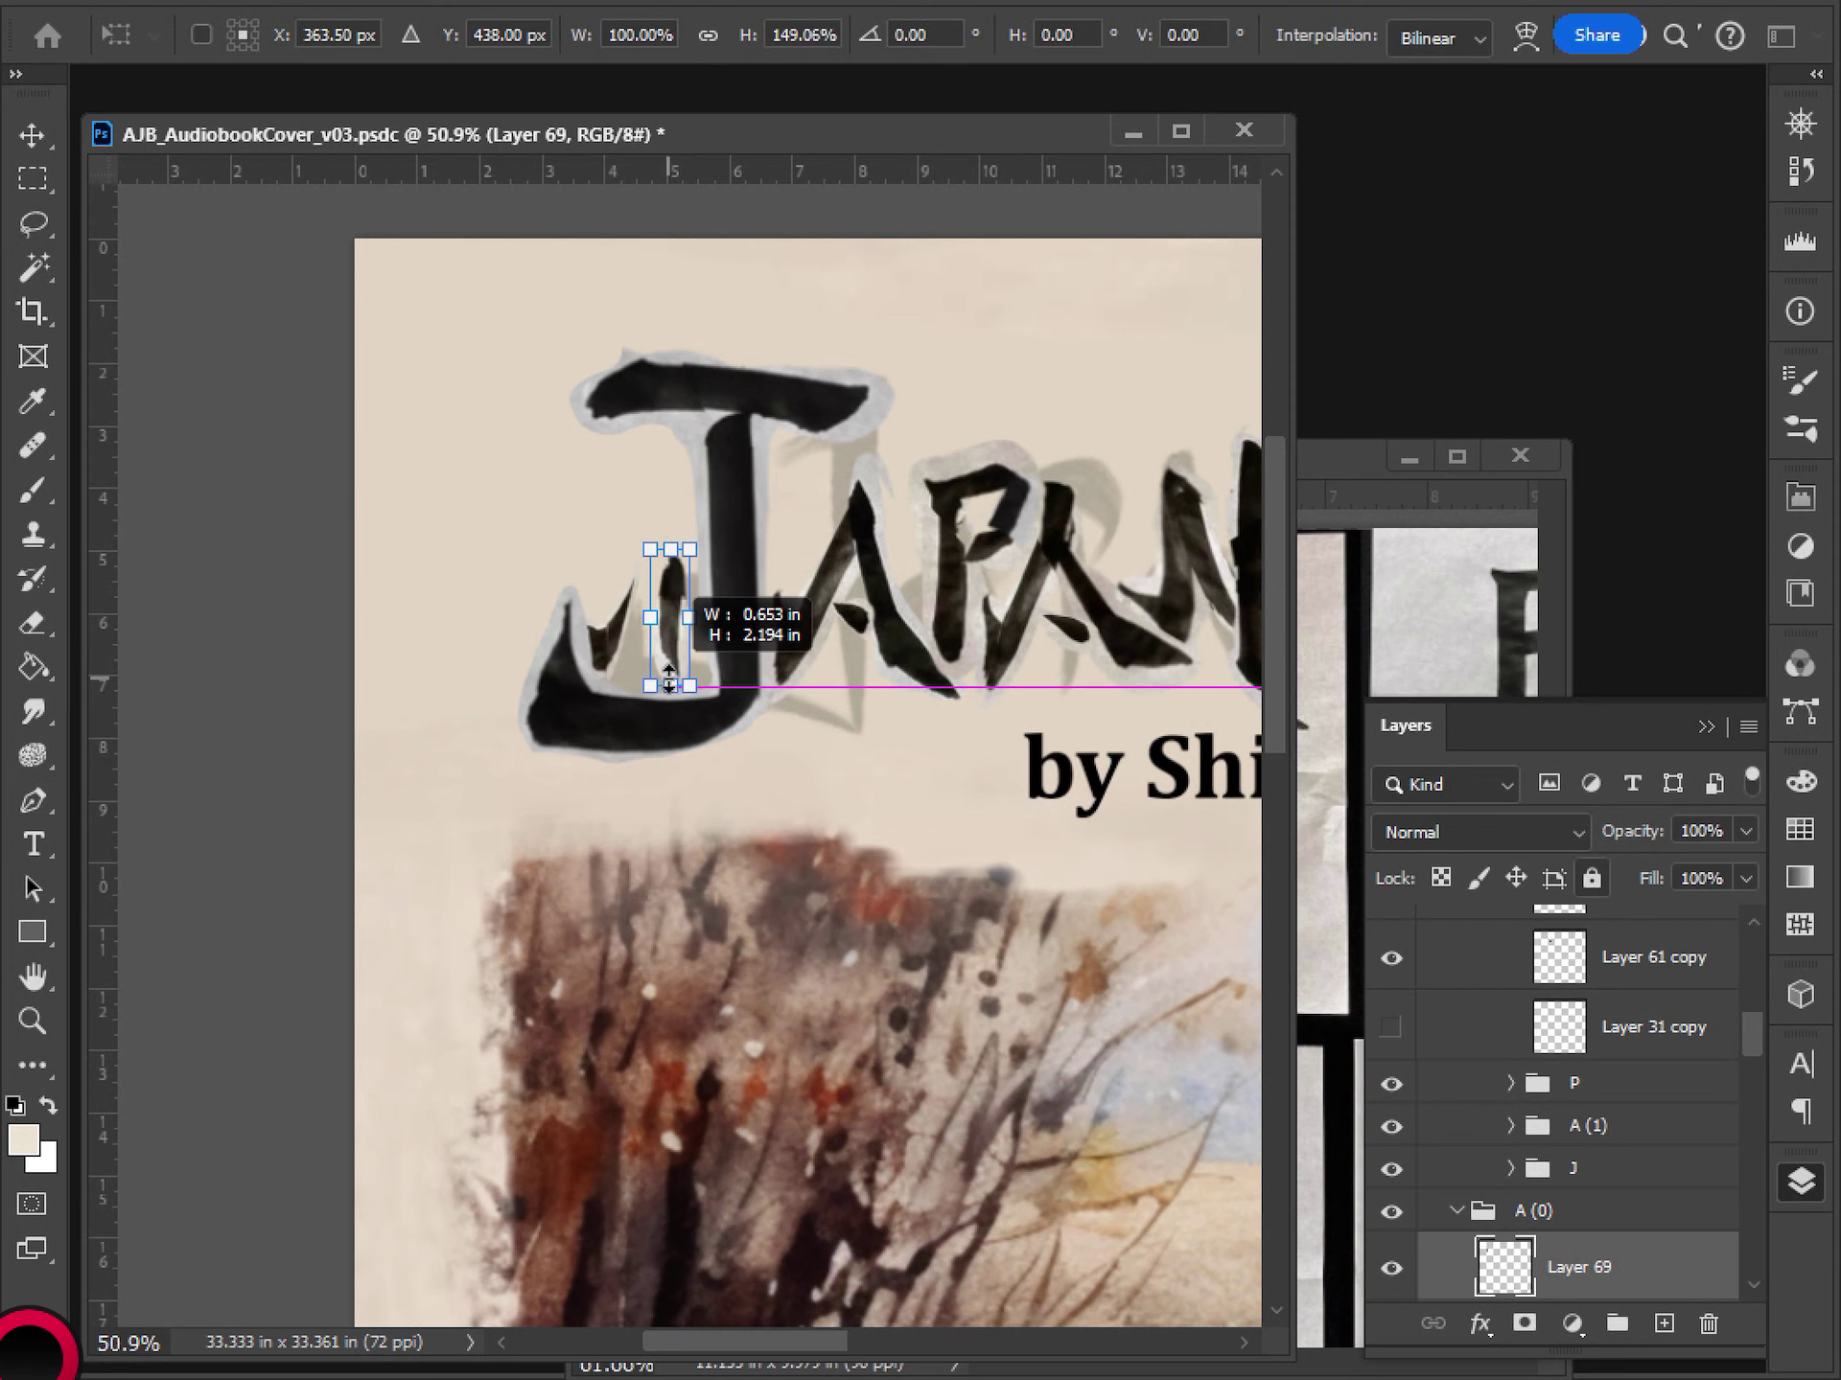
left_click_drag(733, 595, 668, 650)
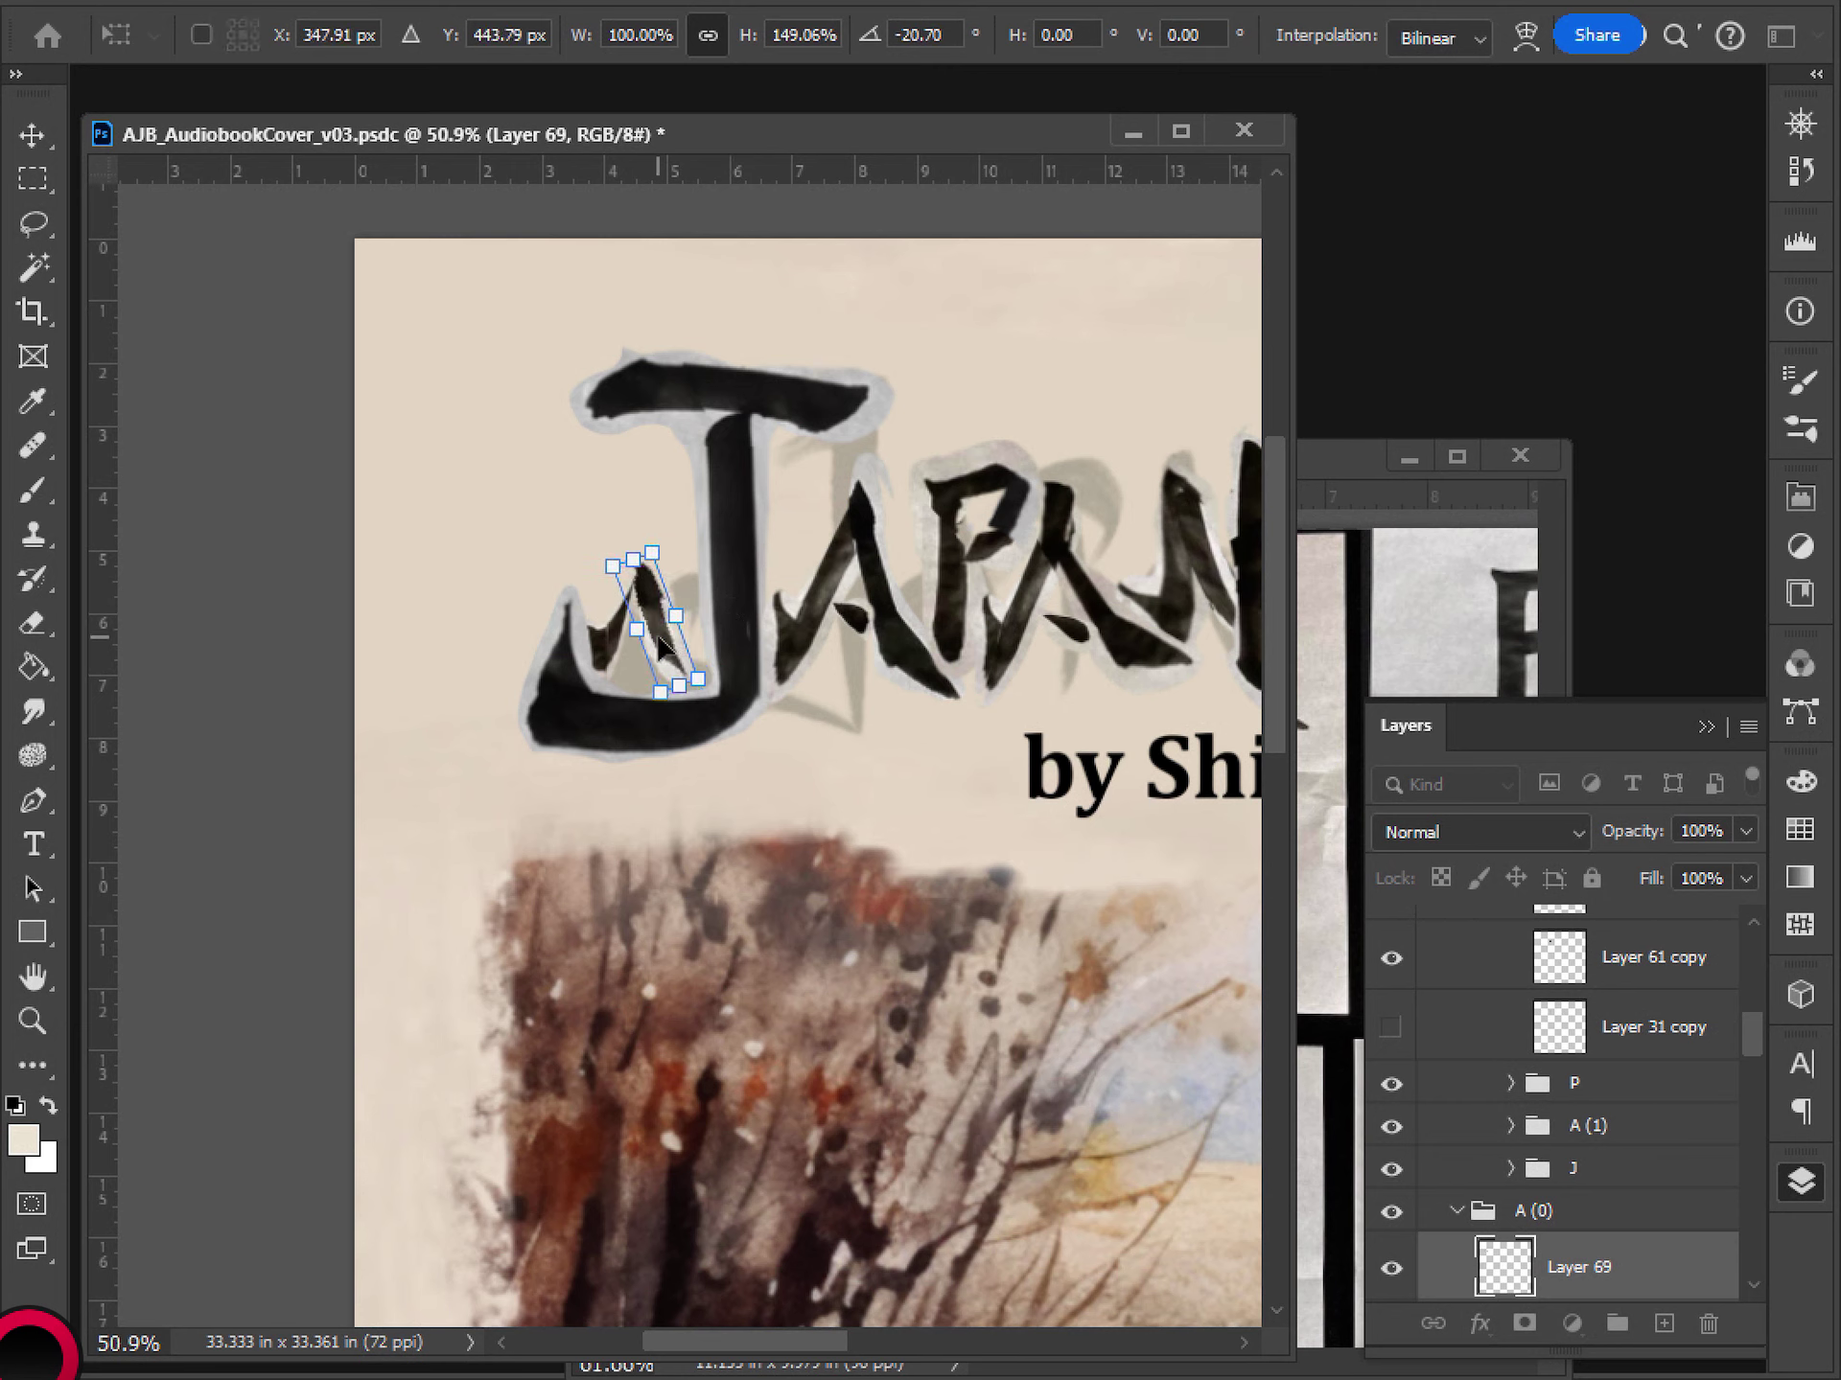
key("Return")
key("l")
scroll(660, 638, "down", 9)
scroll(662, 637, "up", 7)
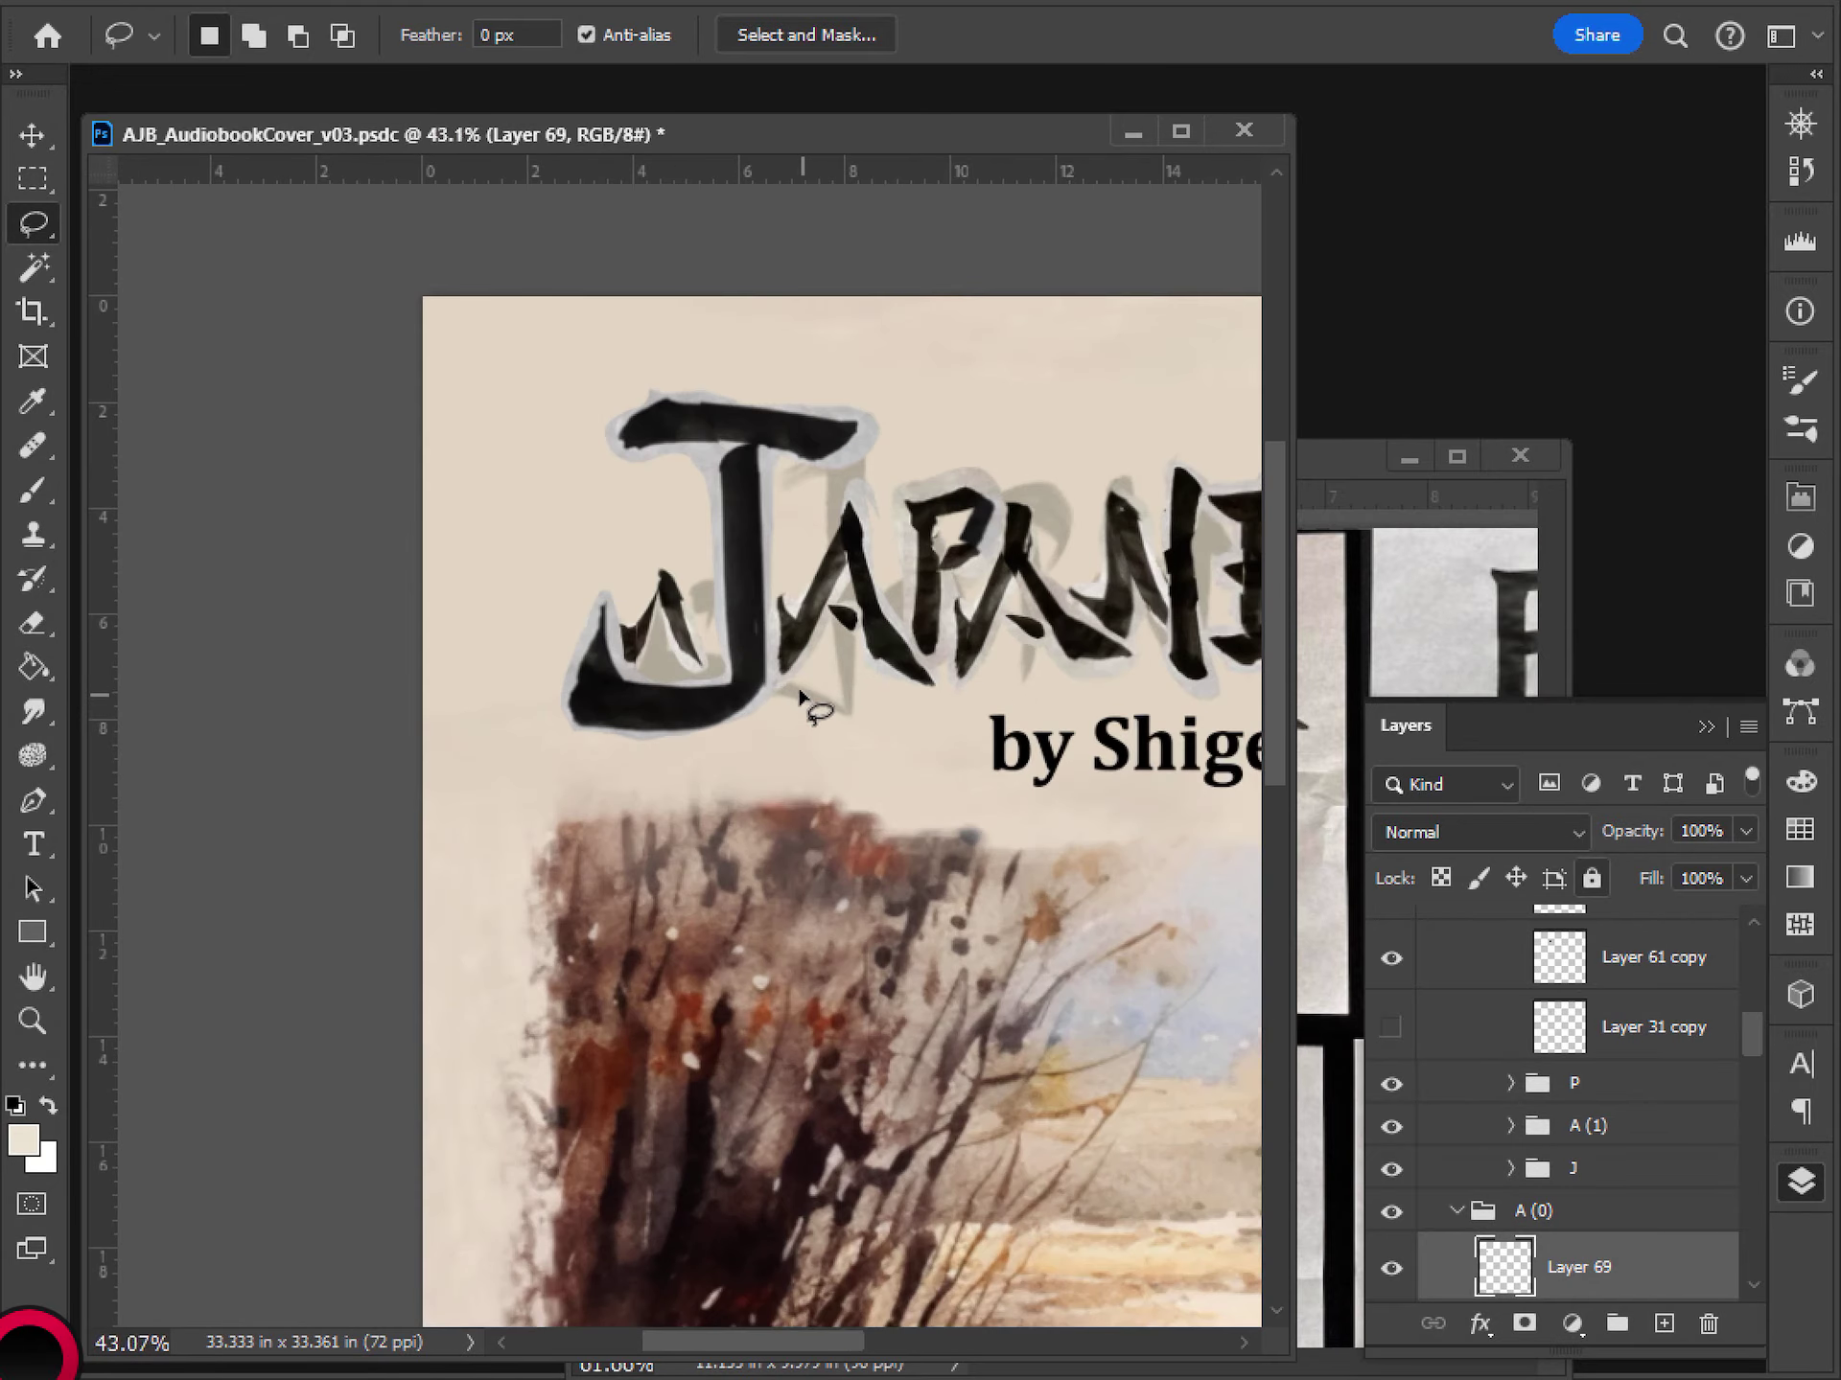
- Nudge Layer 69's stroke slightly away from the small A's left leg, toward the J's stem
key("v")
left_click_drag(669, 635, 679, 644)
scroll(662, 758, "down", 8)
scroll(662, 762, "up", 12)
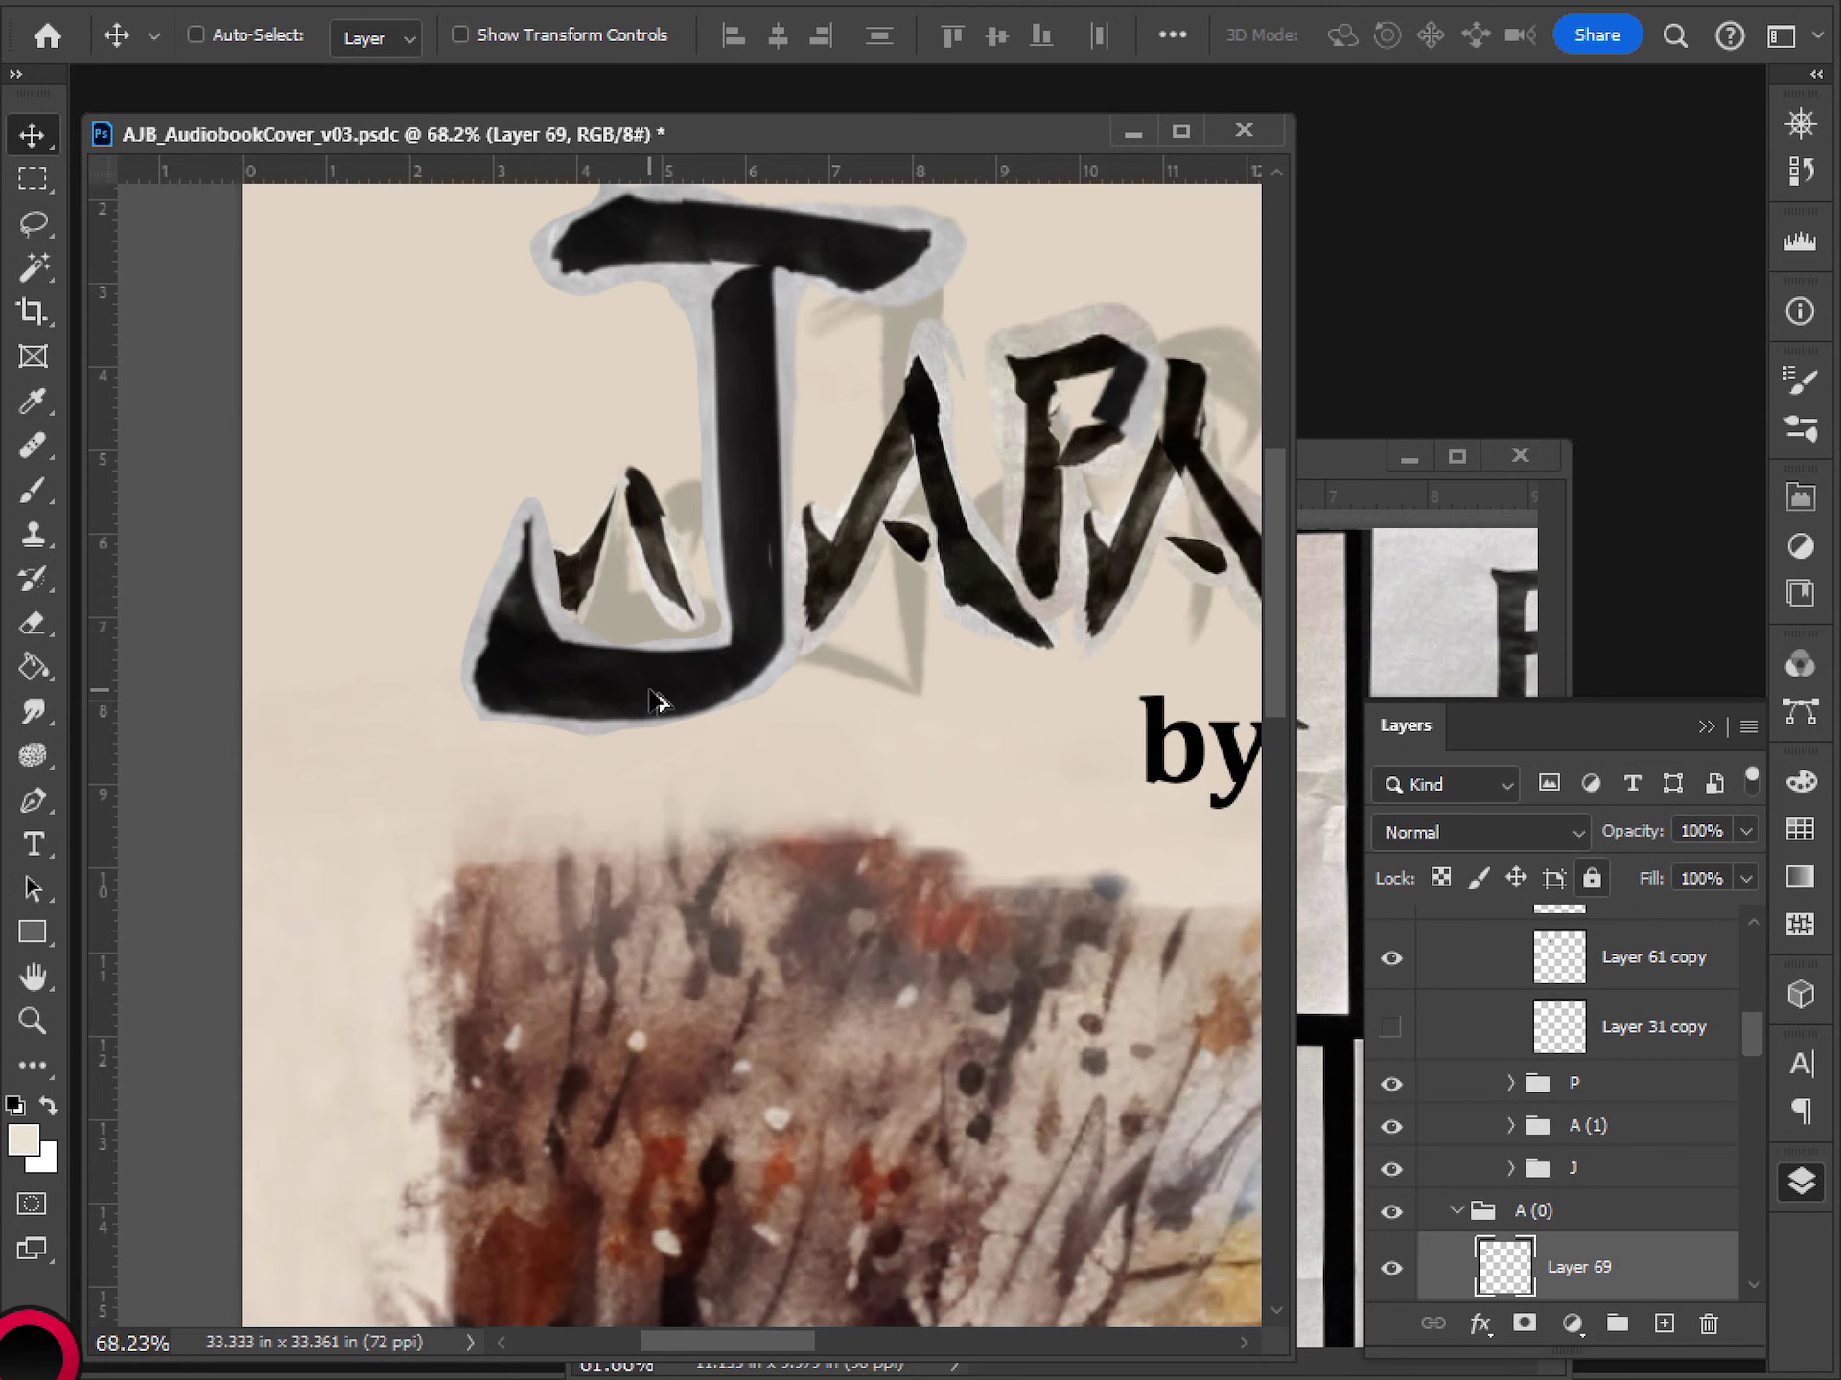
- Rotate the small A's right leg on Layer 69 by about -3.9°
key("e")
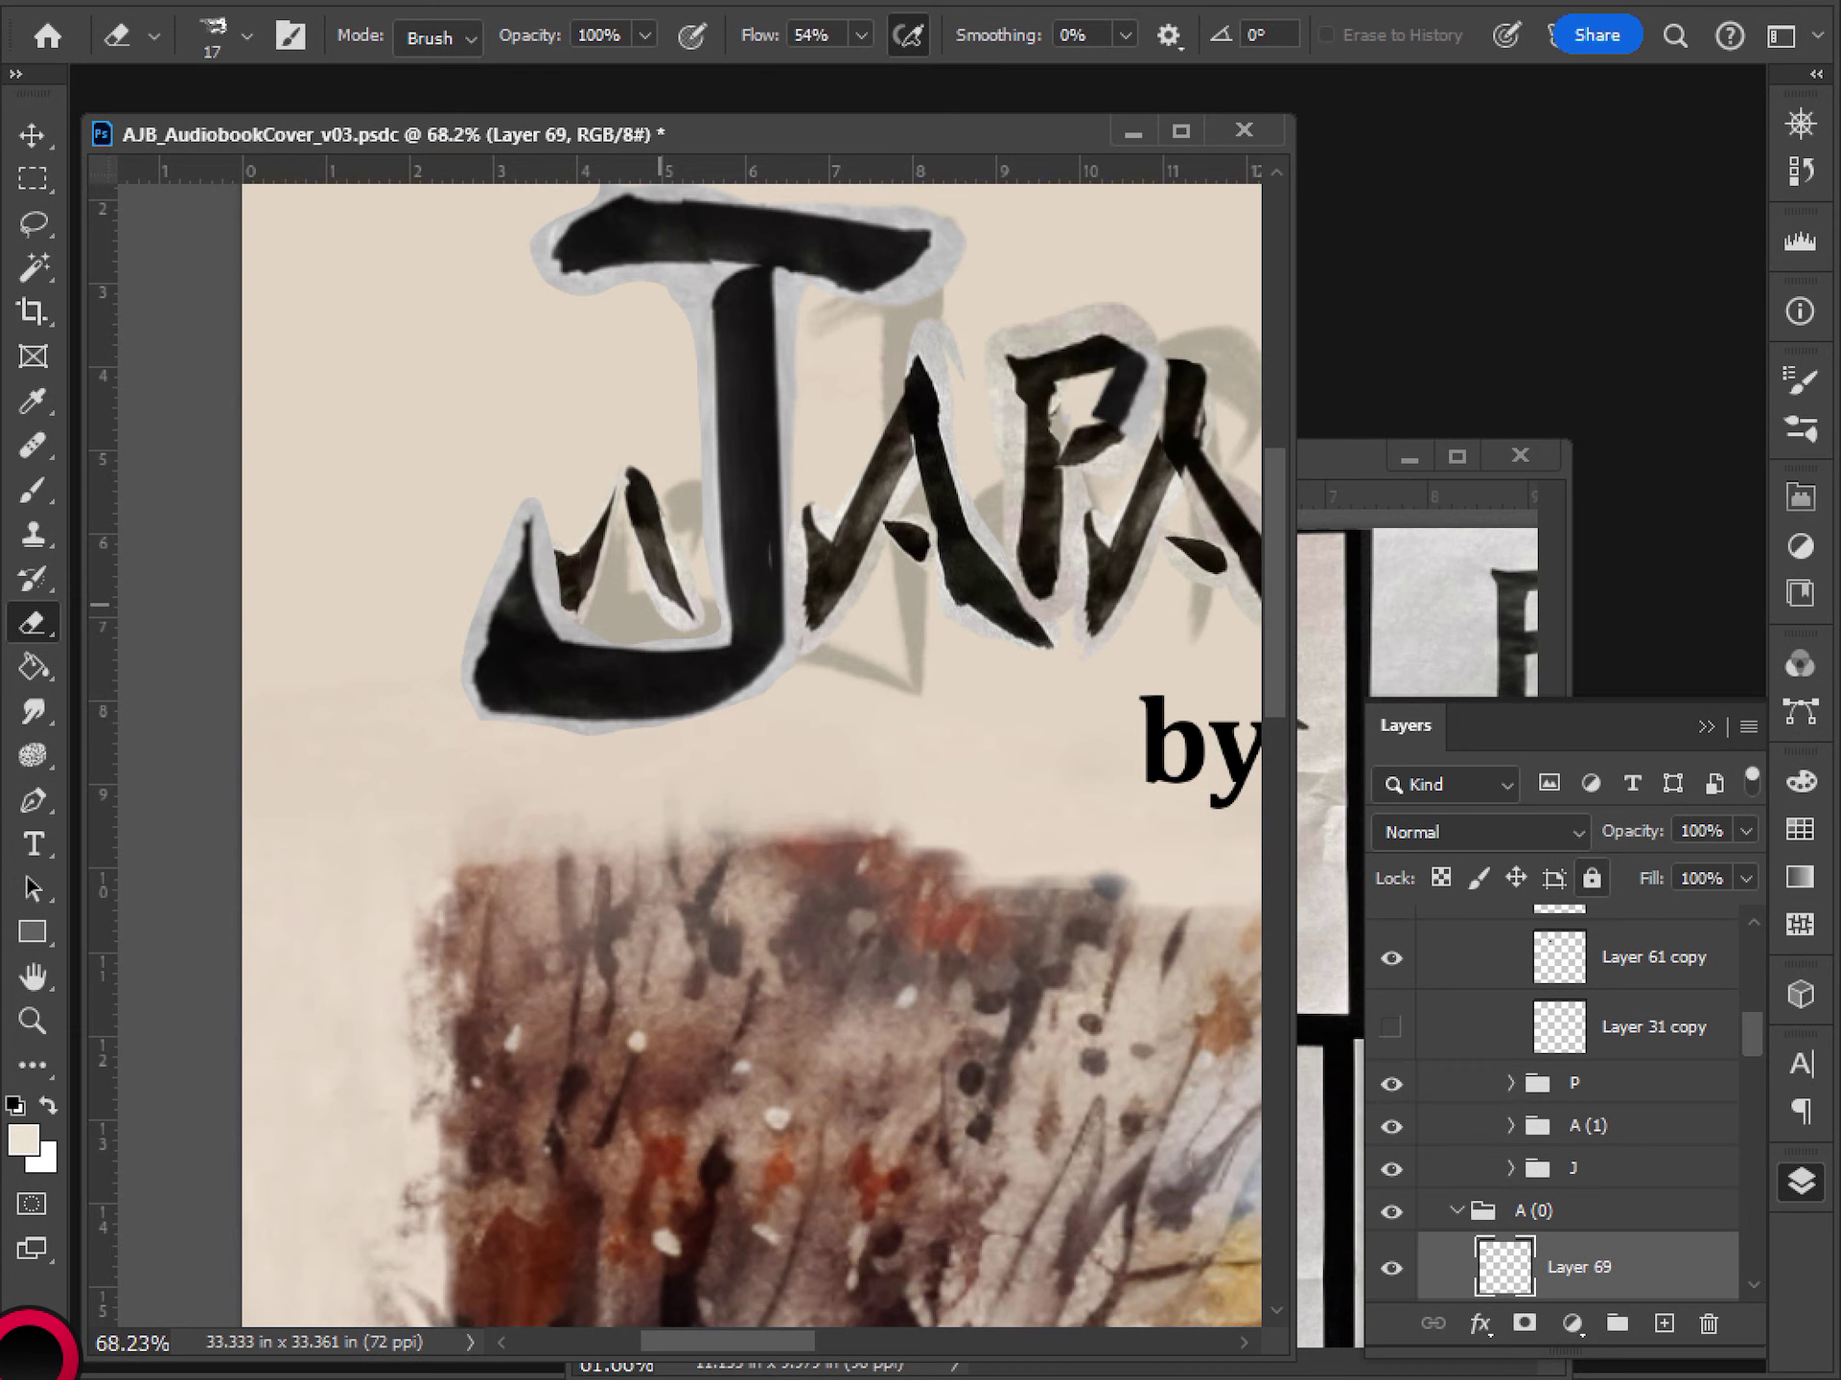
key("v")
key("ctrl+t")
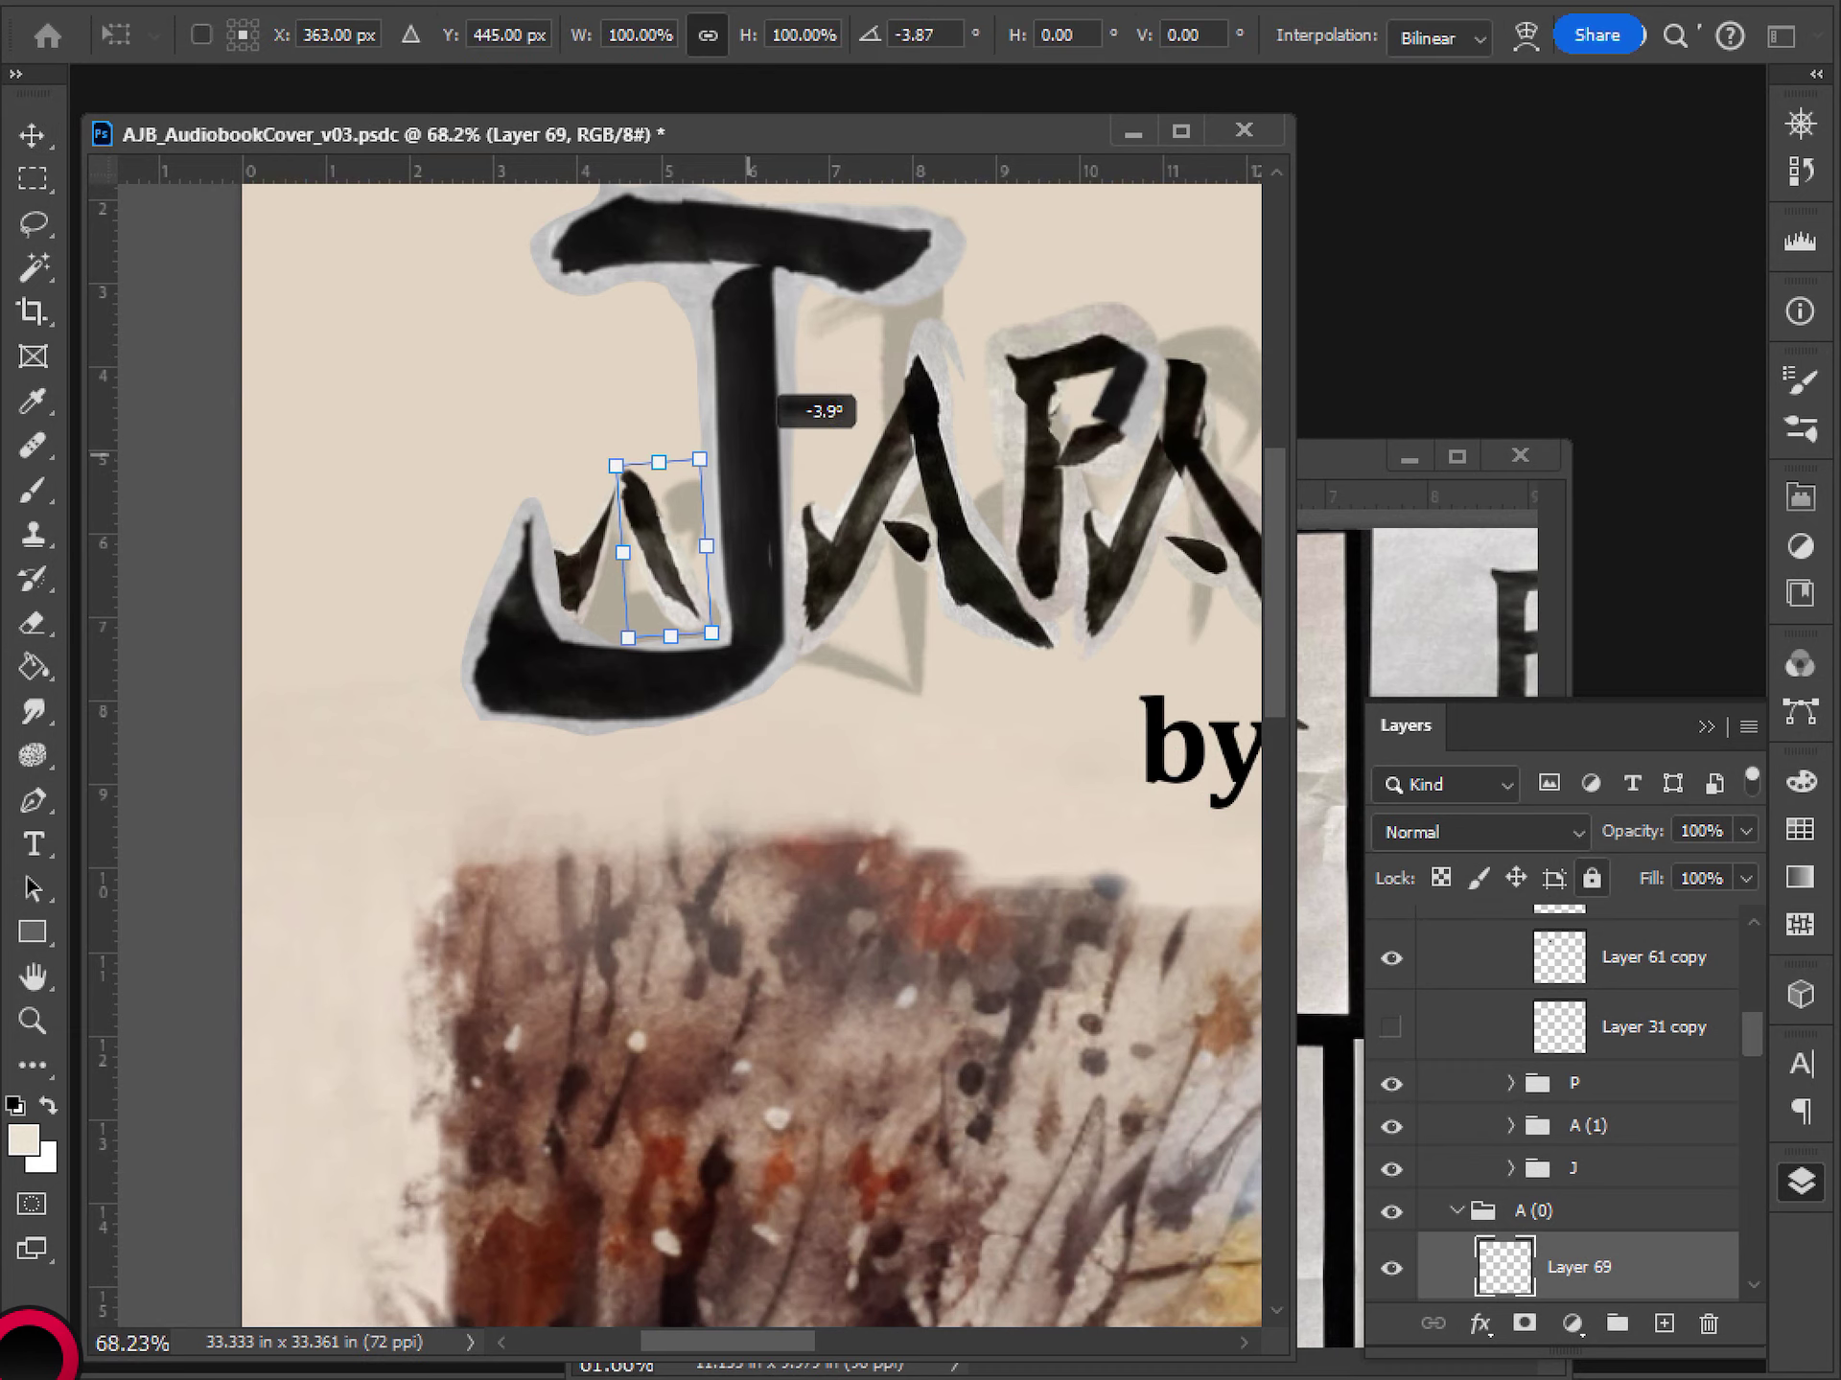
key("Return")
scroll(692, 560, "down", 4)
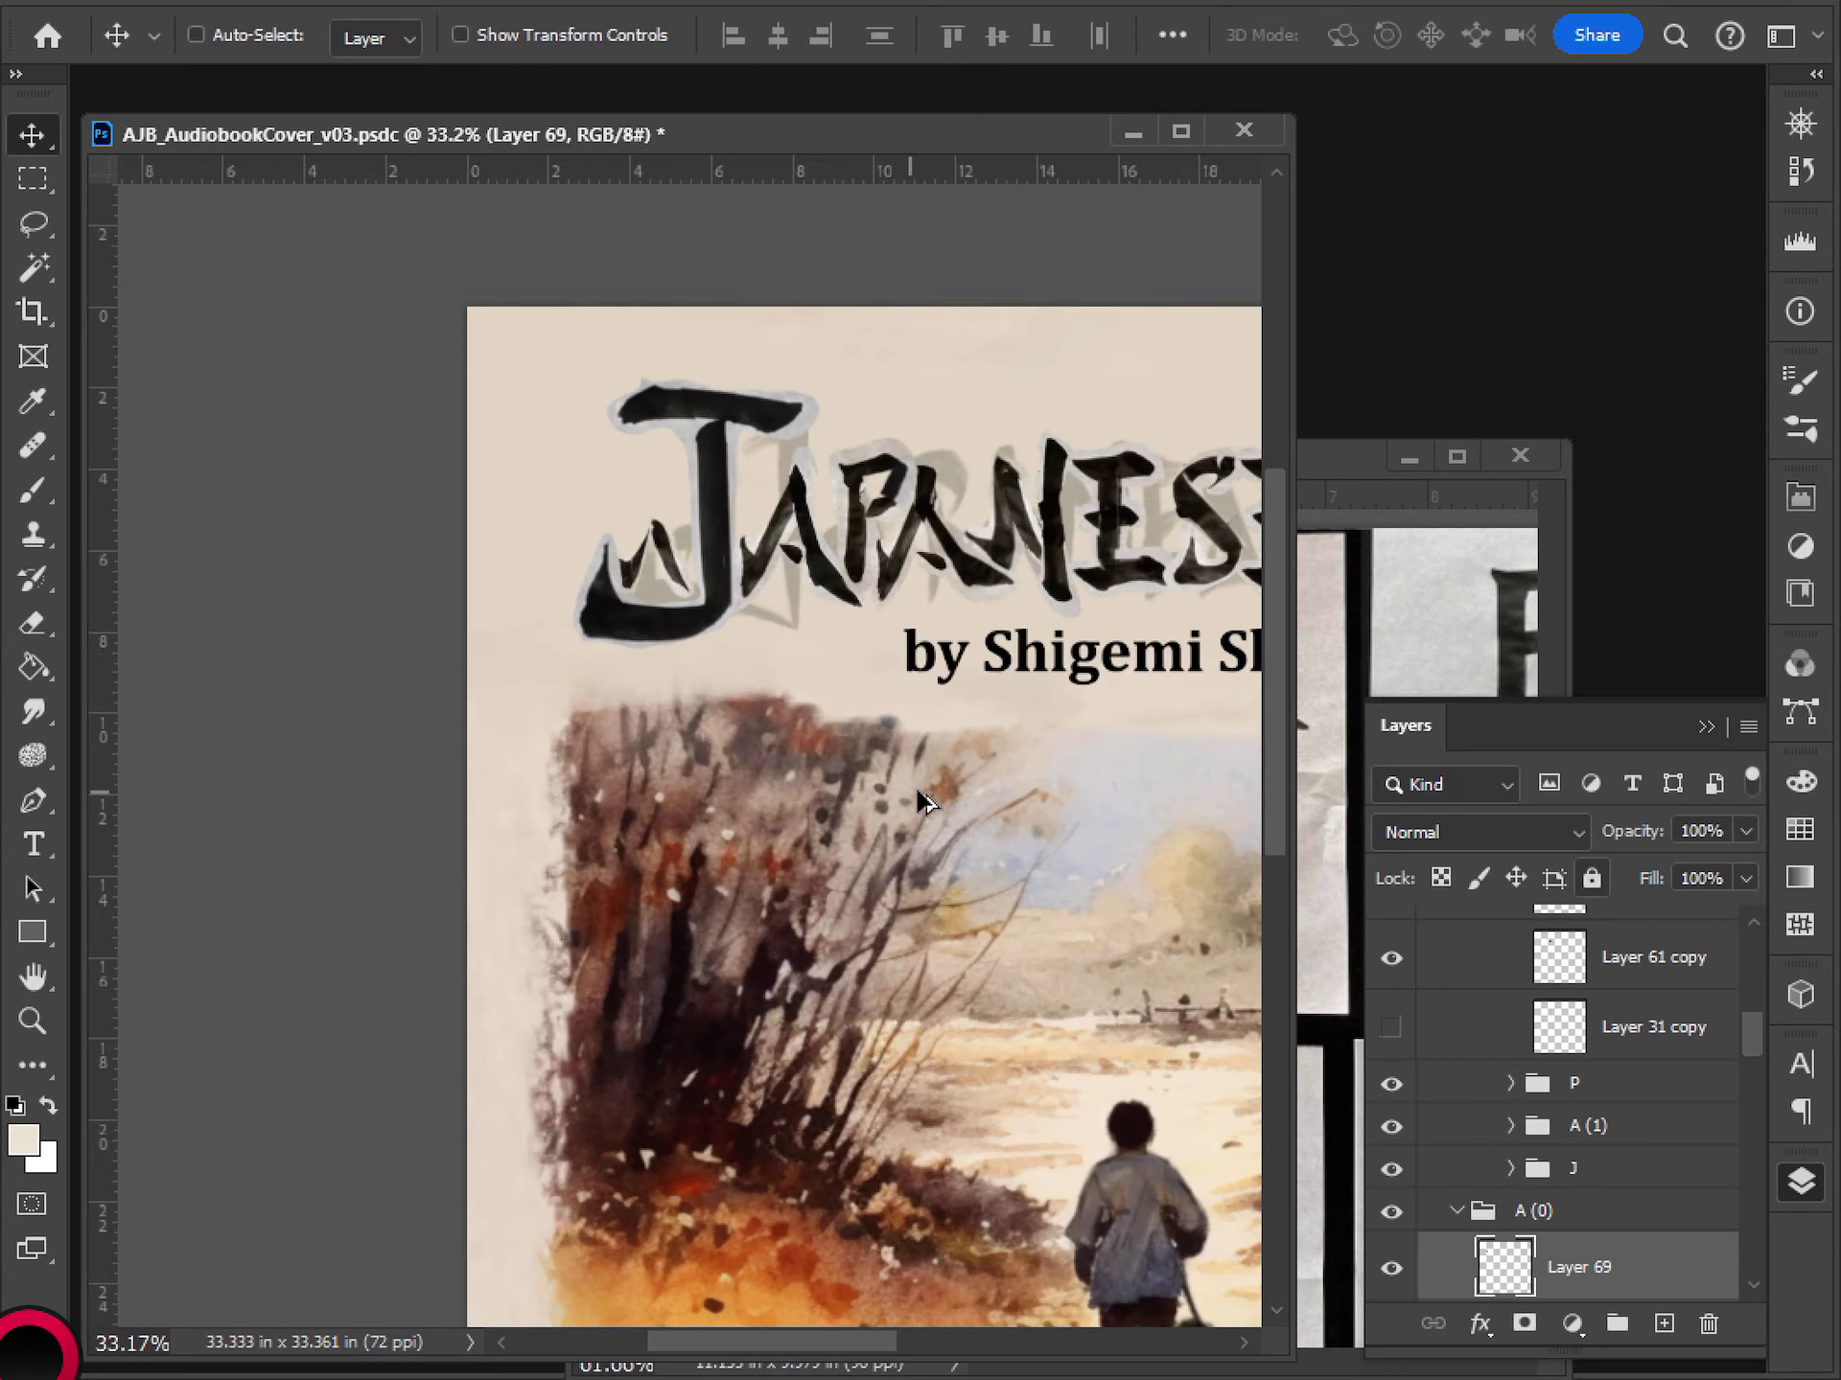
scroll(891, 795, "down", 5)
scroll(752, 901, "up", 4)
- Make the A (0) group active and transform the whole small A to fit inside the J's hook
left_click_drag(805, 732, 695, 926)
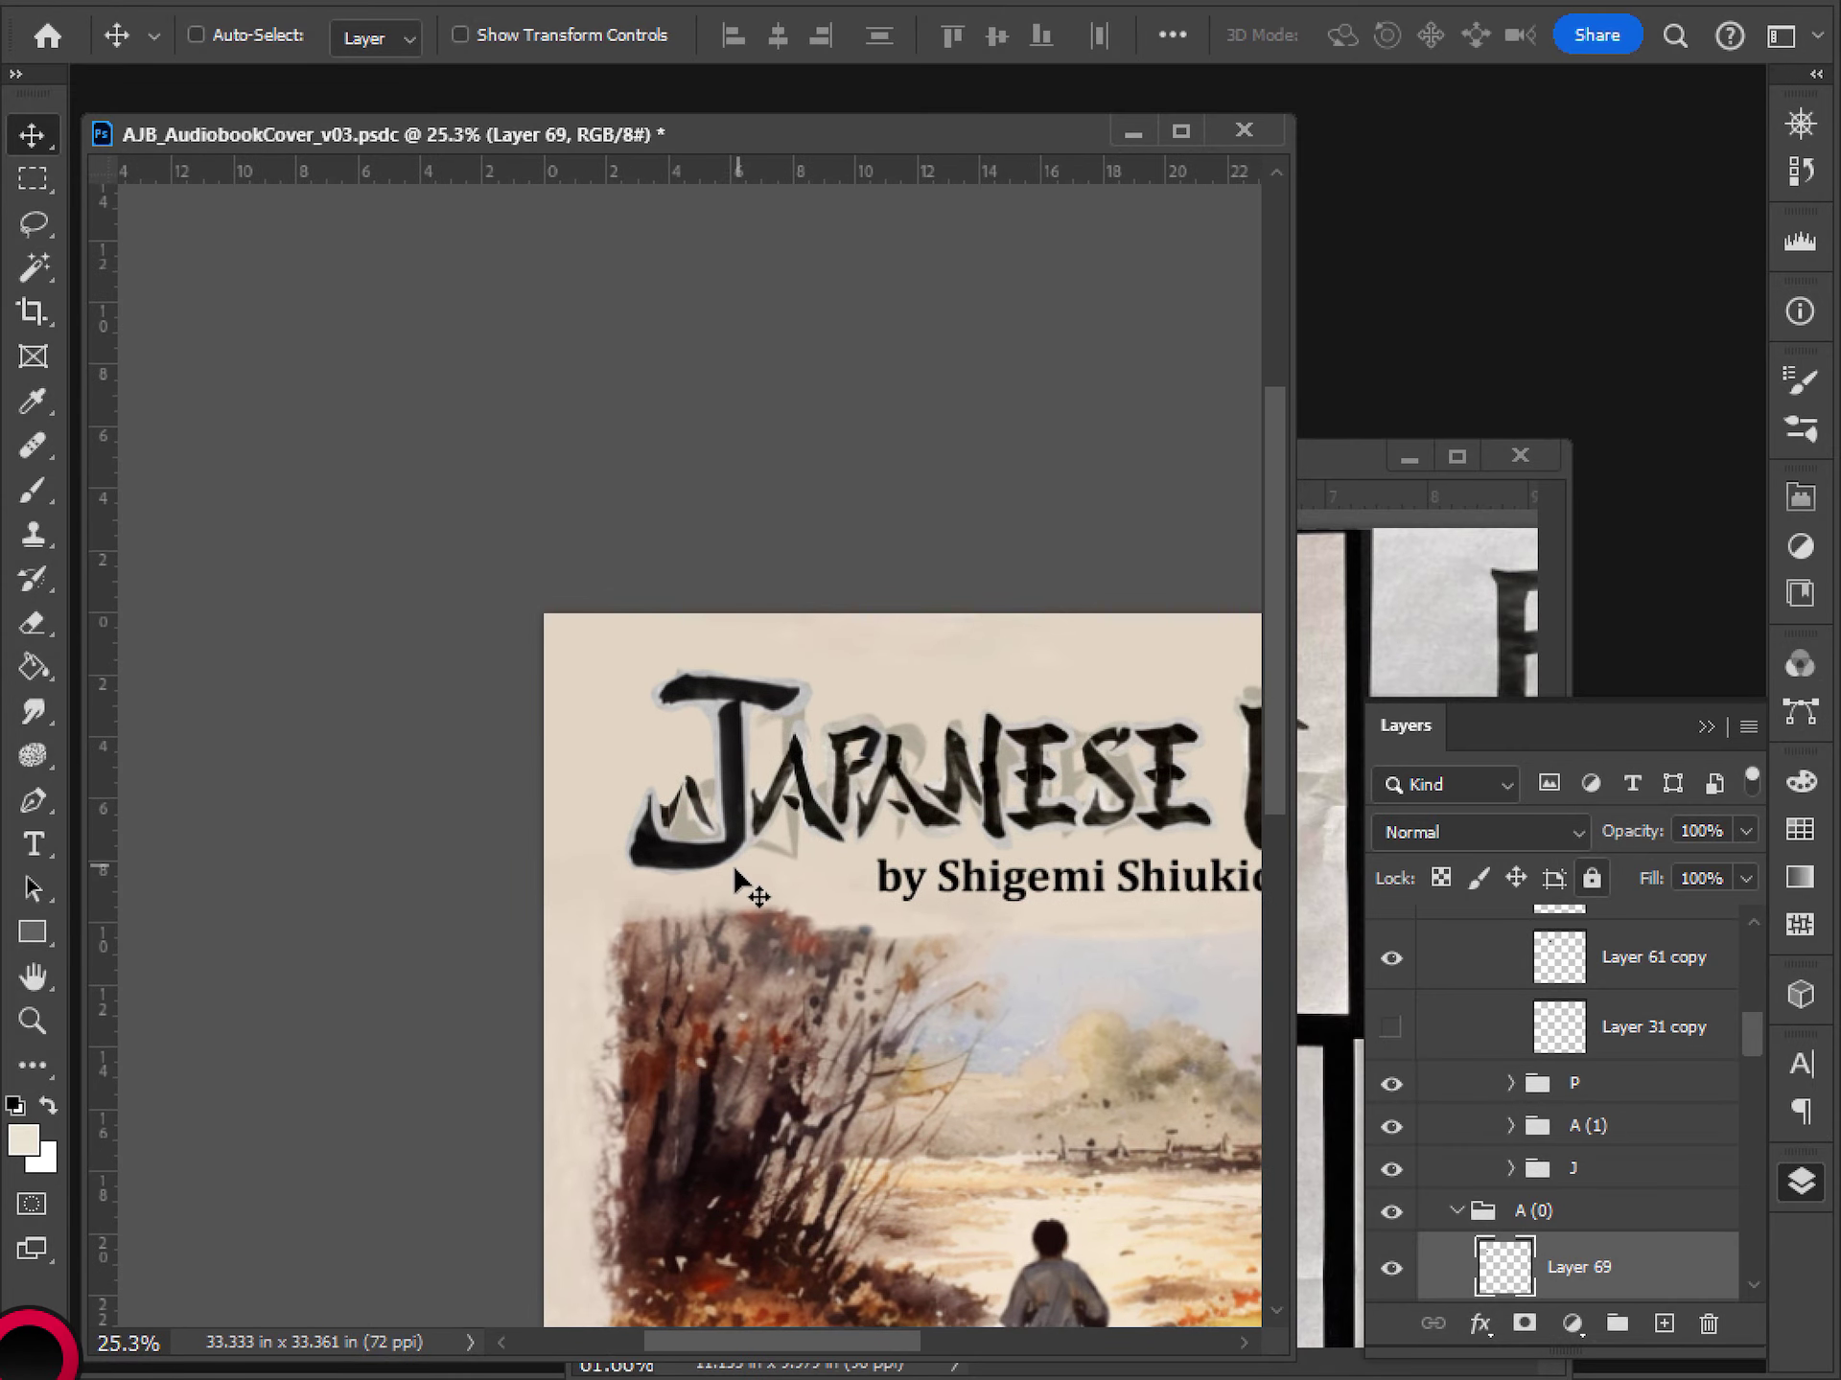
left_click(1572, 1214)
mouse_move(721, 830)
left_mouse_down()
mouse_move(699, 801)
mouse_move(707, 727)
mouse_move(723, 748)
mouse_move(711, 801)
mouse_move(569, 767)
mouse_move(616, 721)
mouse_move(659, 767)
mouse_move(709, 739)
mouse_move(643, 700)
mouse_move(762, 764)
mouse_move(709, 767)
left_mouse_up()
scroll(671, 920, "up", 2)
key("ctrl+t")
key("Return")
scroll(949, 1035, "down", 6)
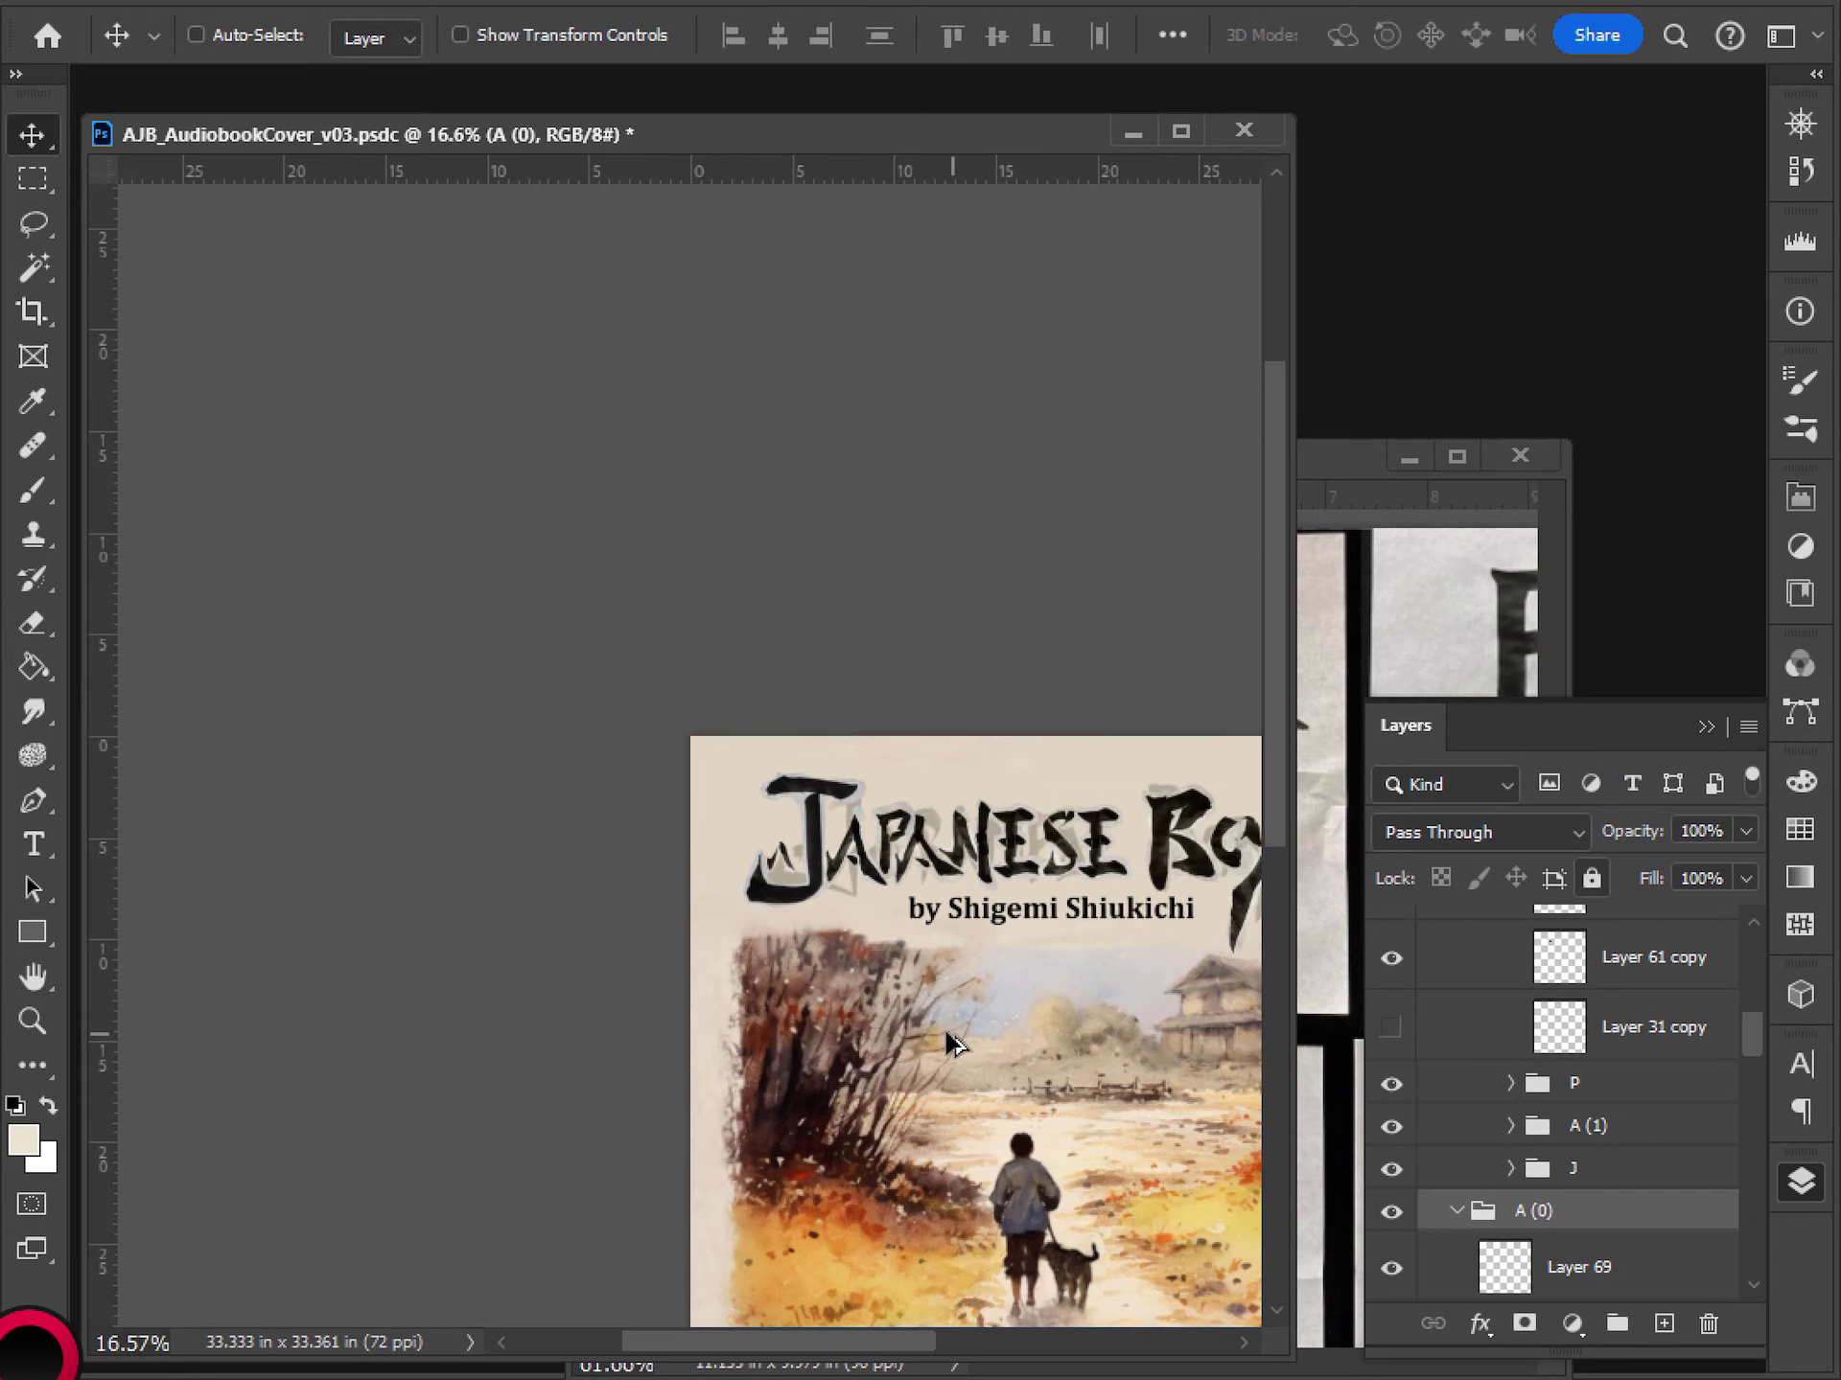
scroll(773, 1007, "up", 2)
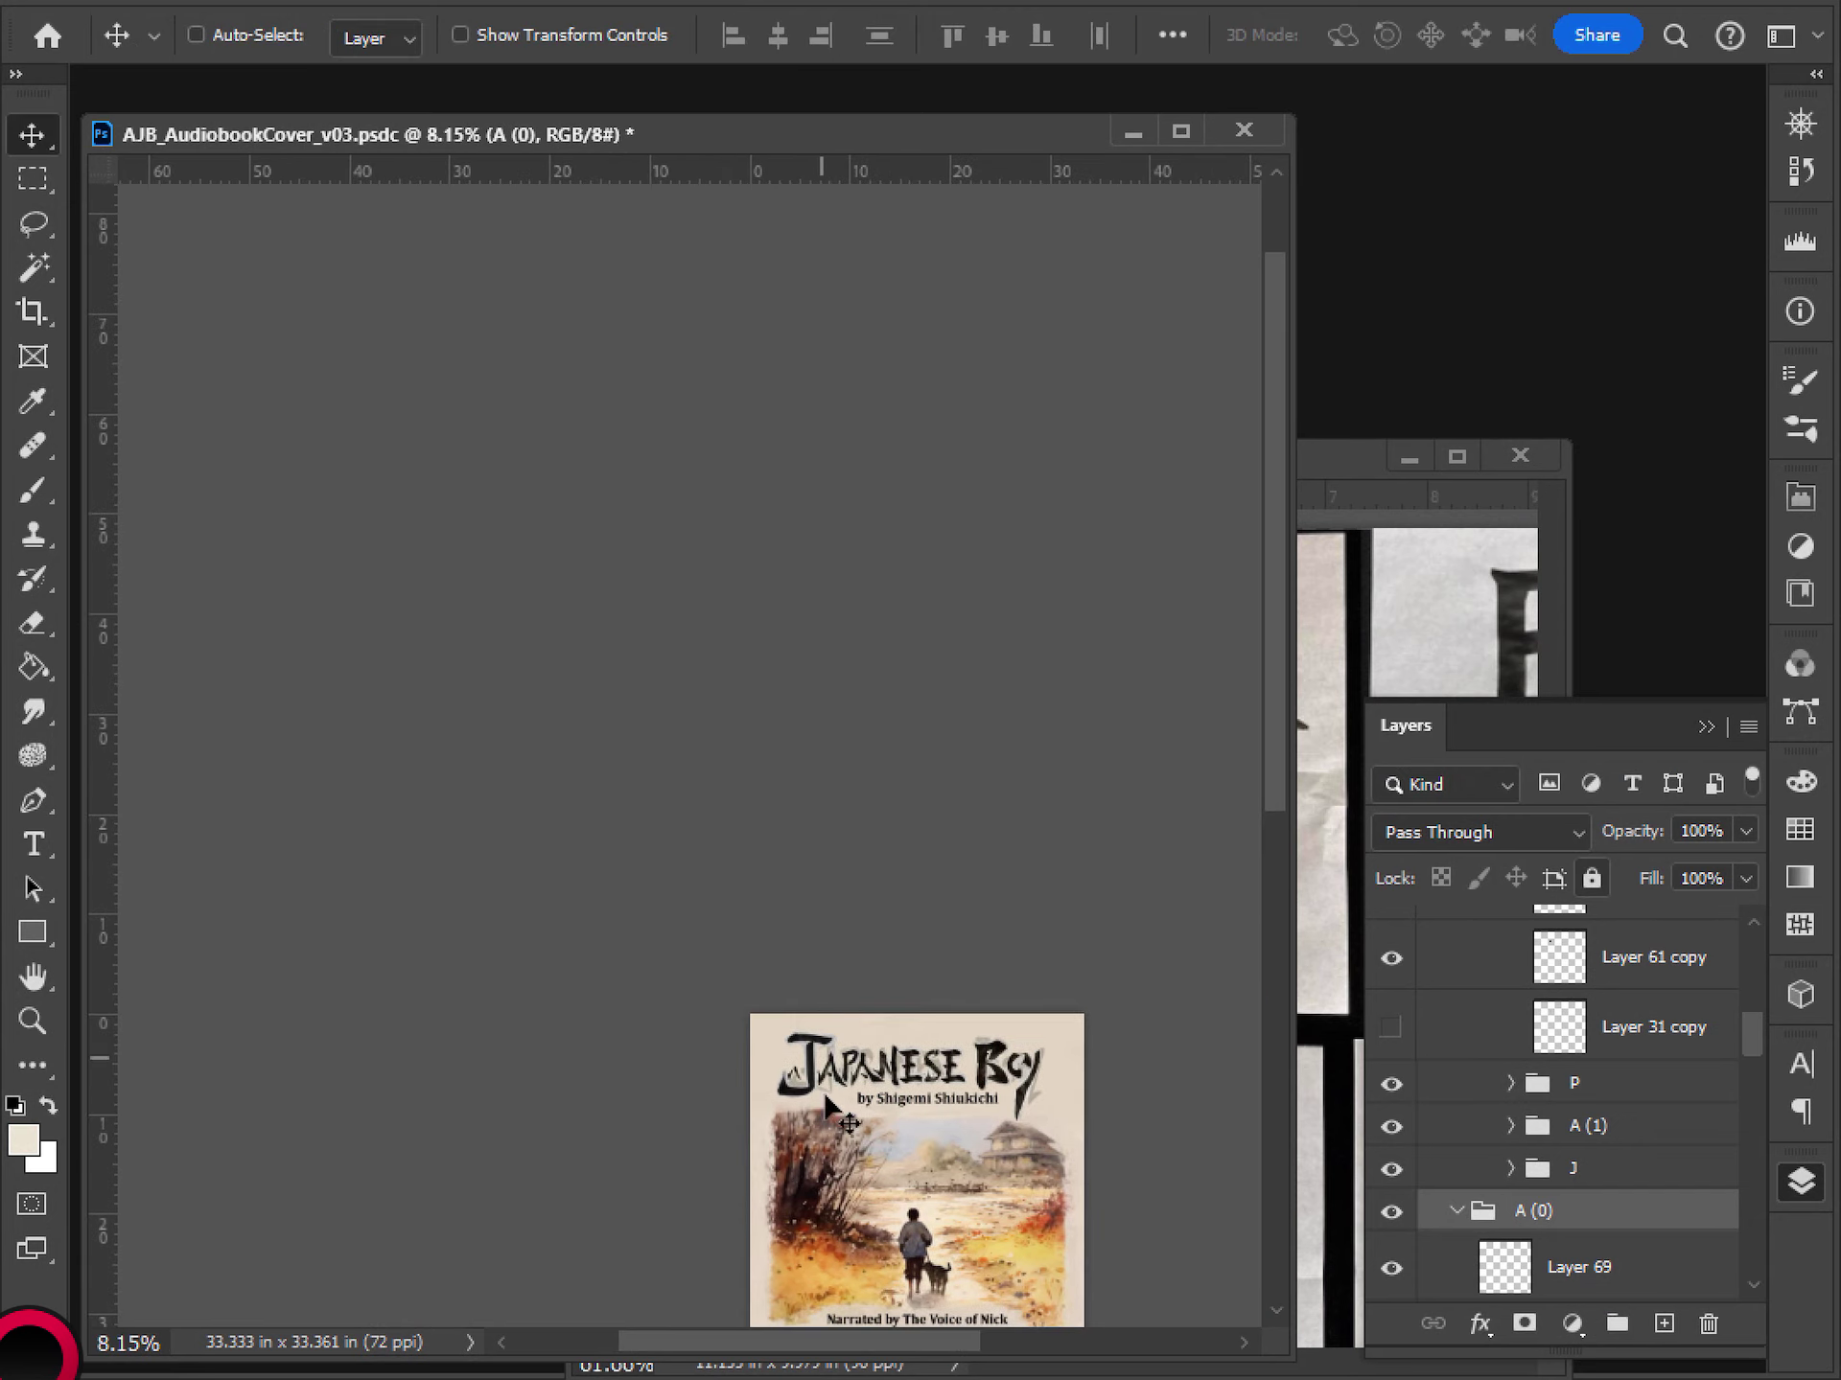
- Move the A (0) group up above the J's hook and enlarge the small A slightly
left_click_drag(812, 1074, 812, 1062)
scroll(859, 1160, "up", 5)
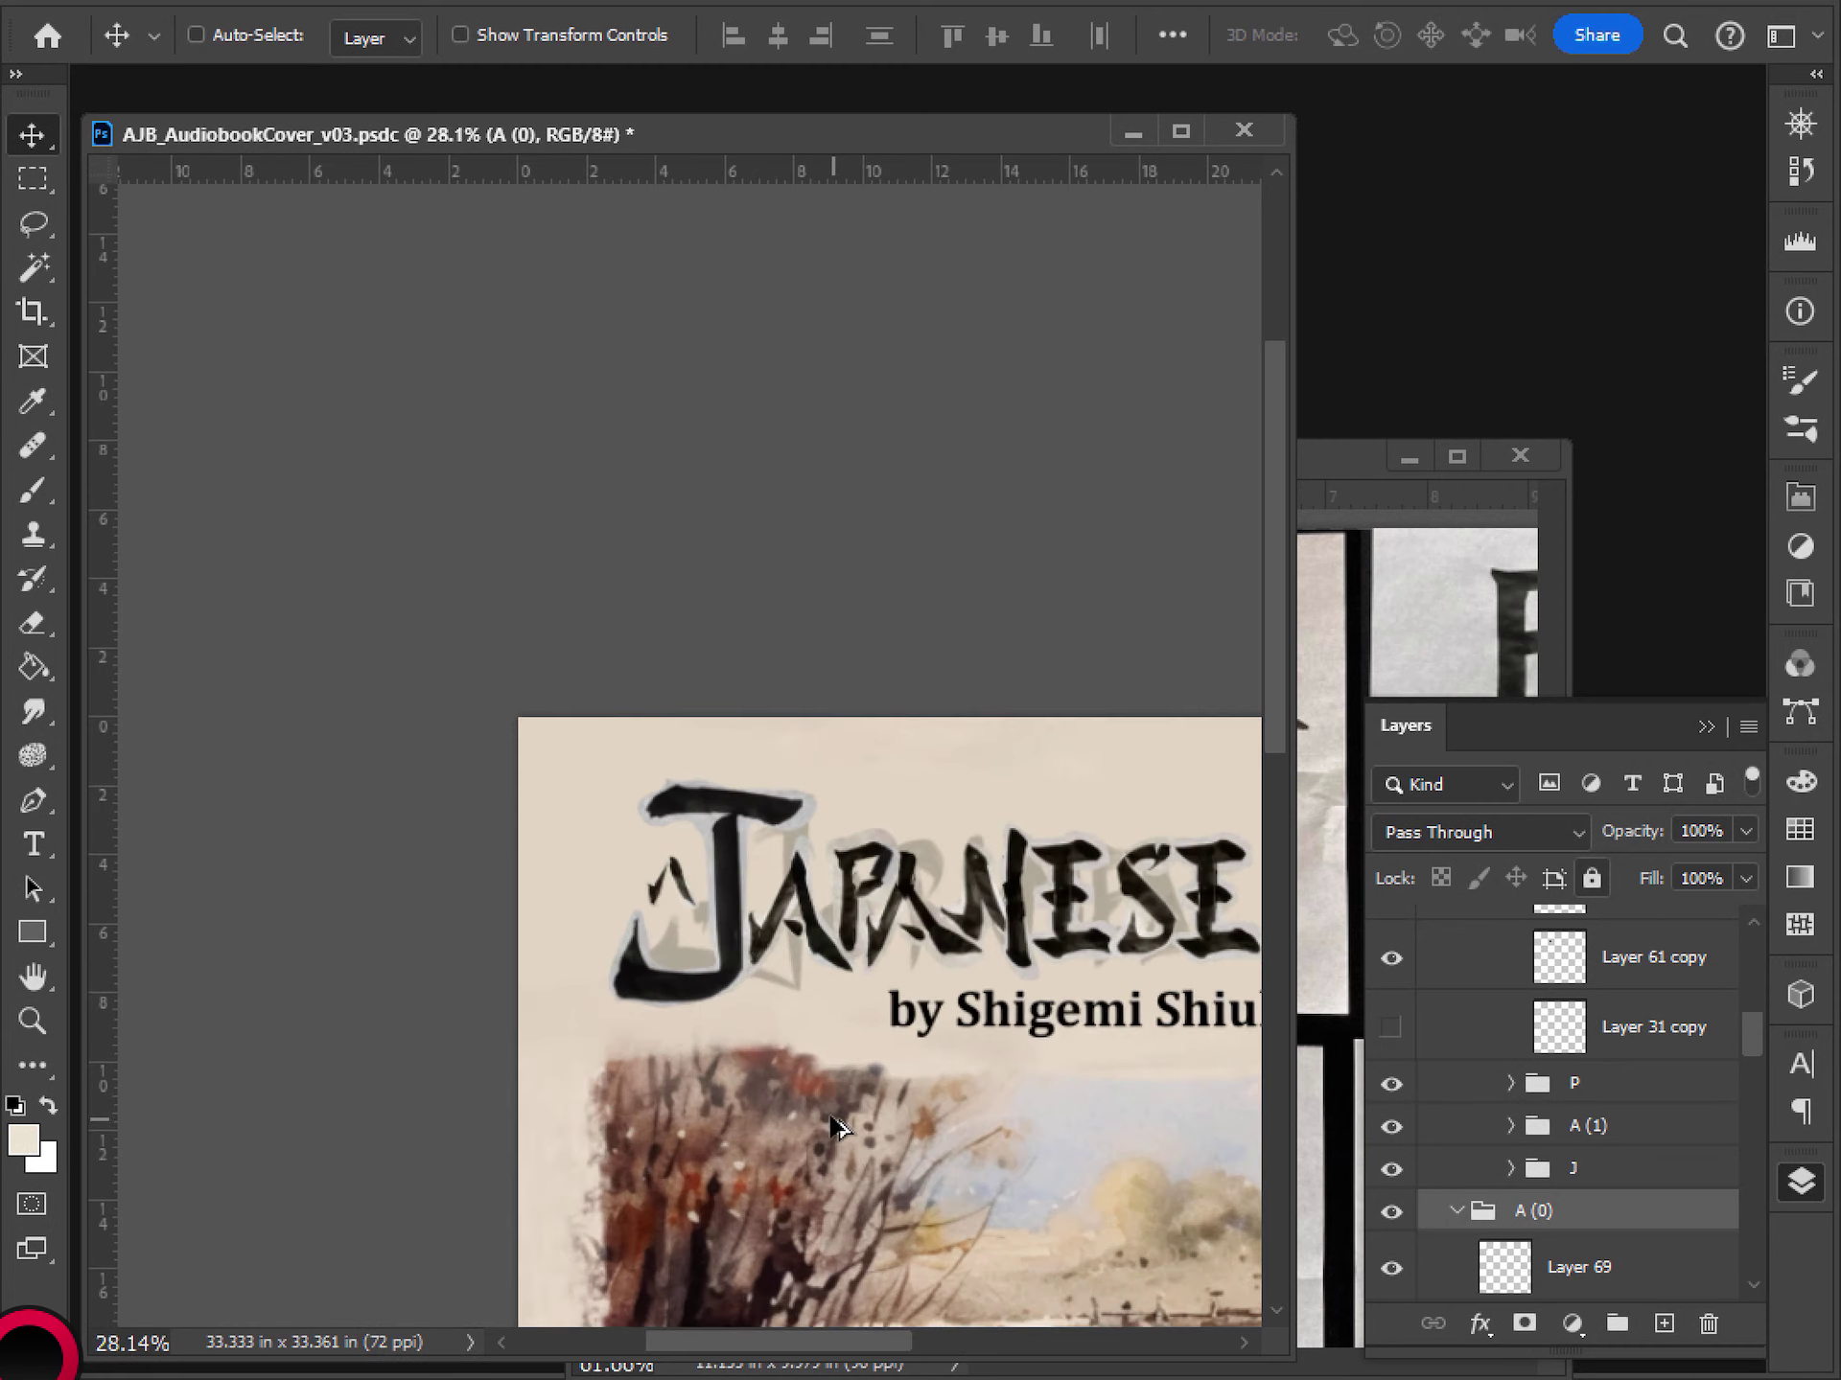
key("ctrl+t")
left_click_drag(697, 911, 703, 949)
key("Return")
scroll(705, 962, "down", 1)
scroll(704, 962, "up", 2)
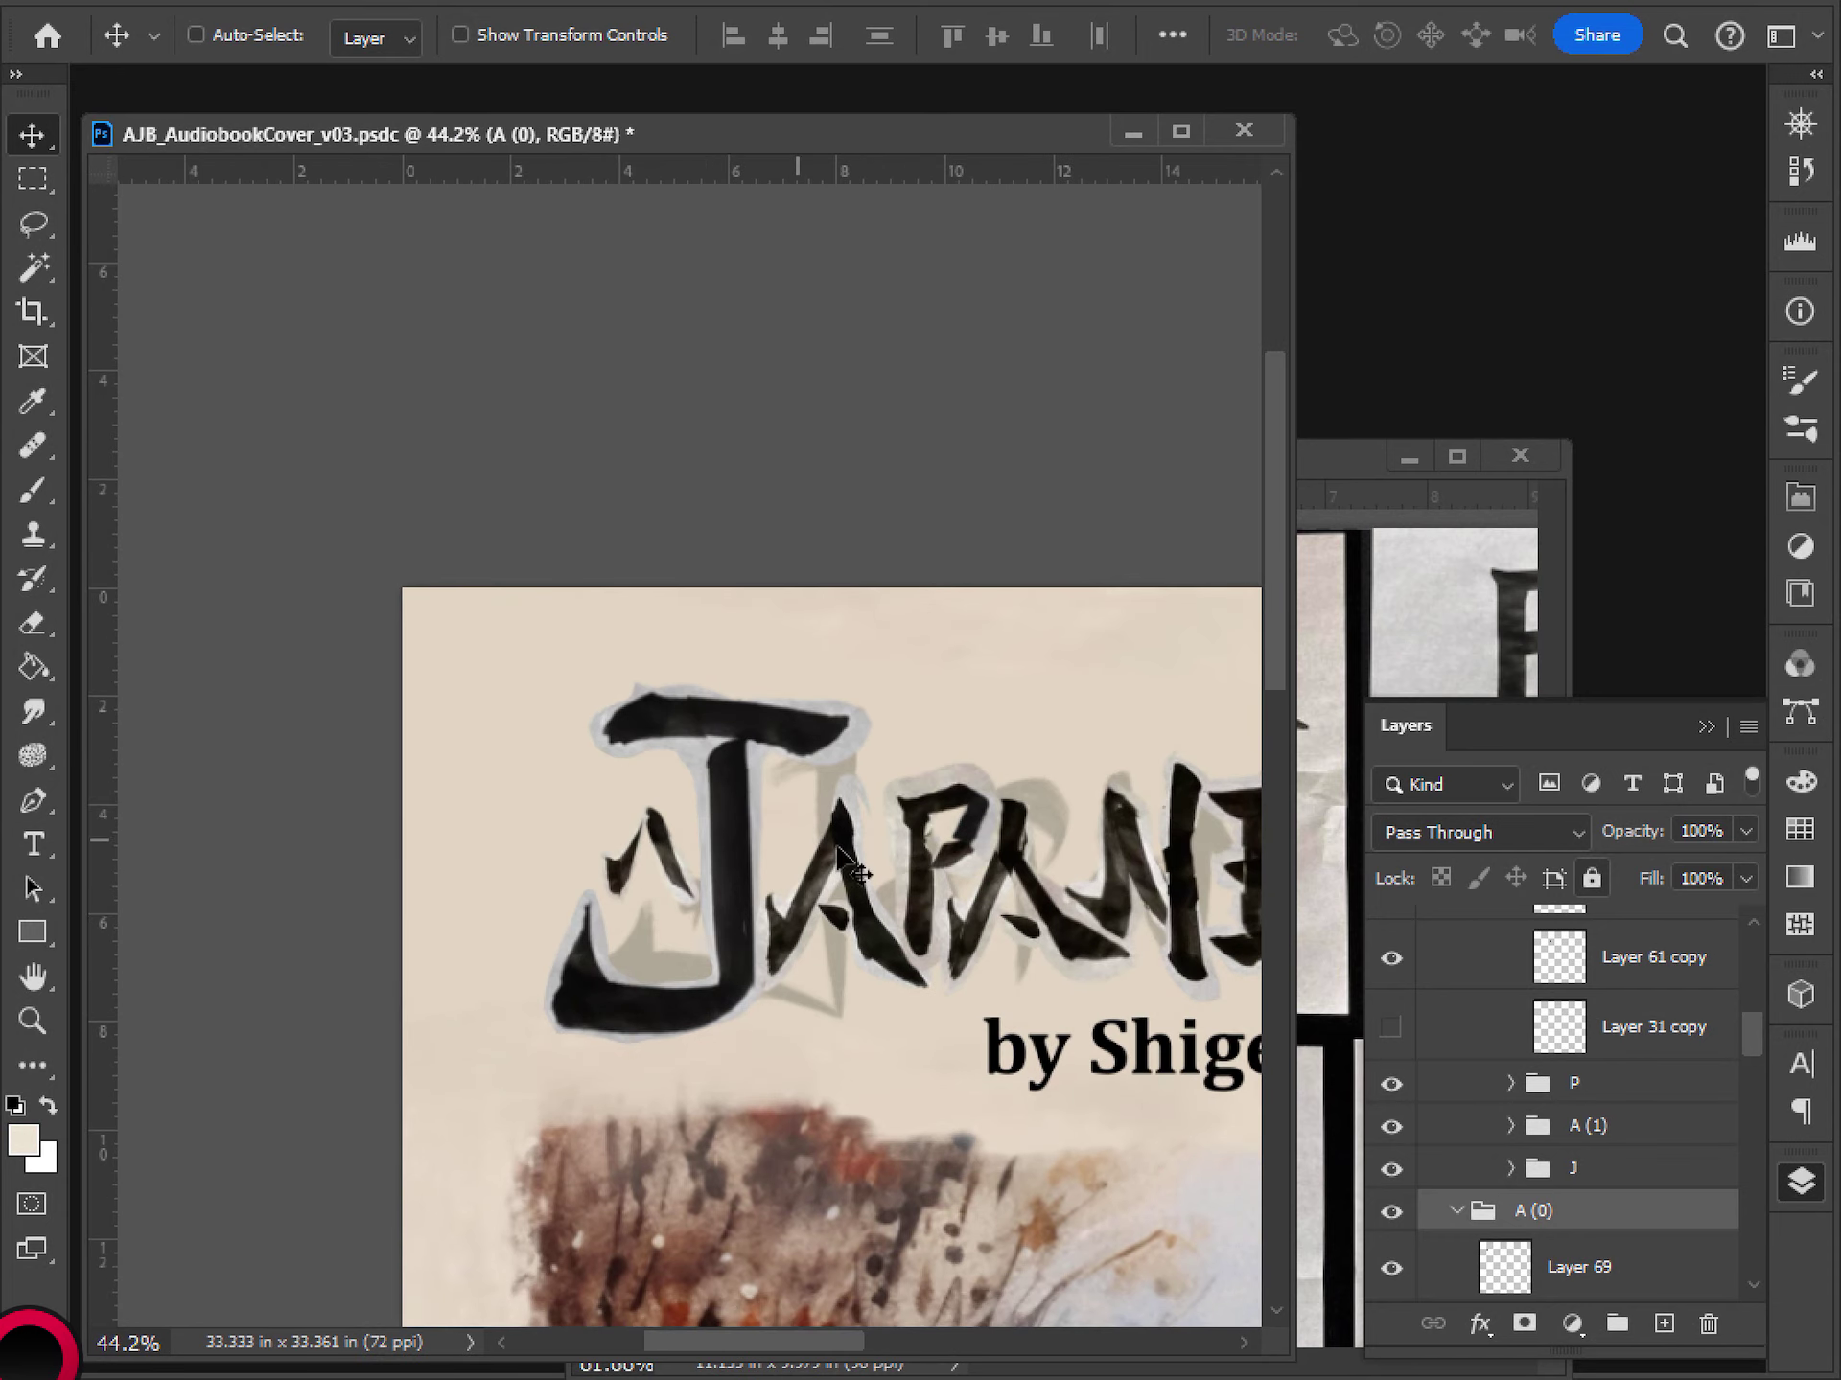
- Copy the upper dot stroke of 流 from ArtRef-KanjiShodou.psd and paste it into the cover's A (0) group
left_click(1365, 505)
left_click_drag(908, 851, 928, 853)
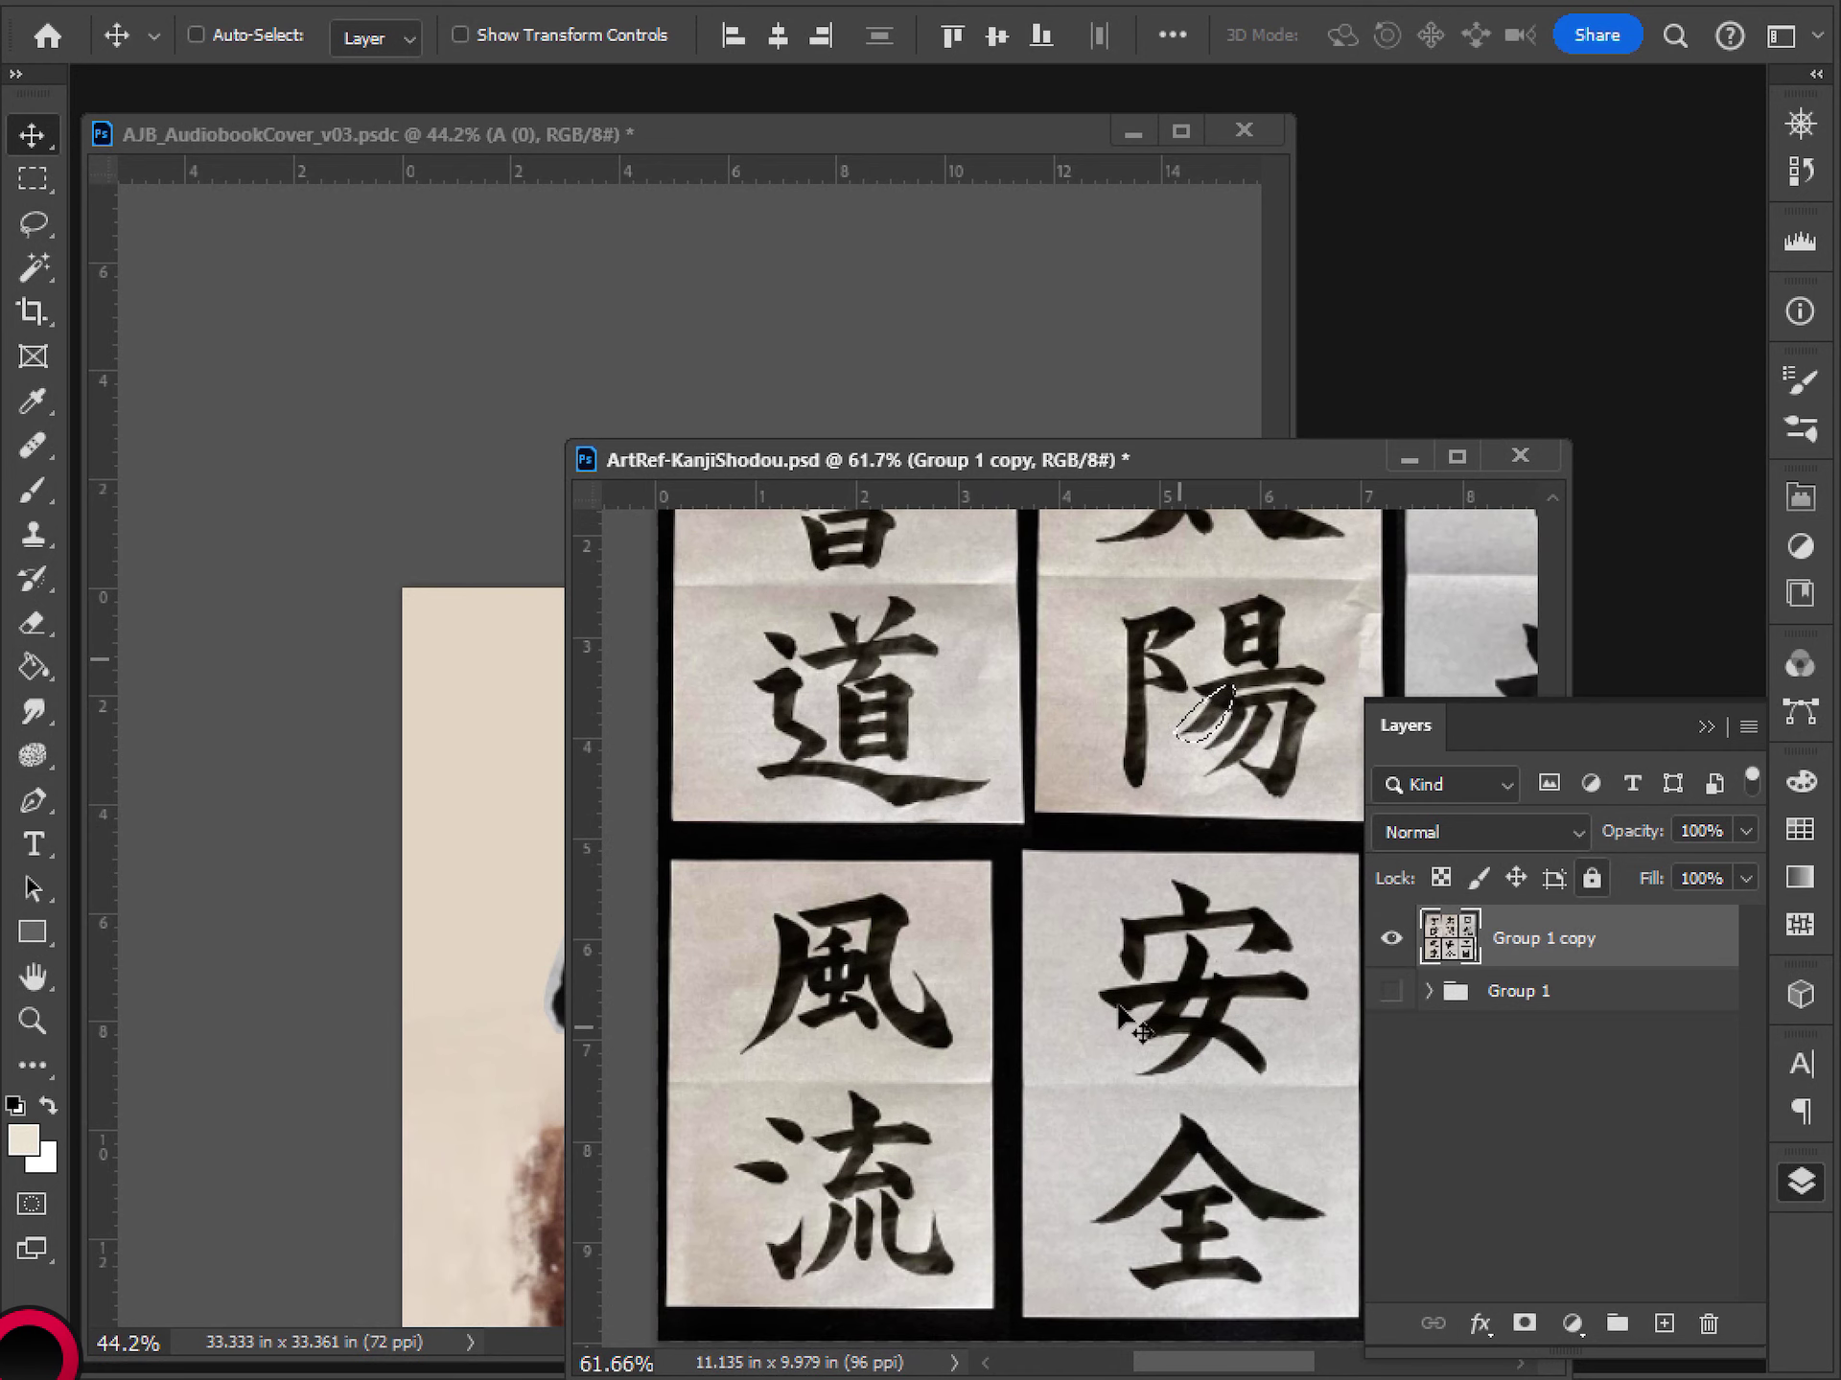
scroll(959, 796, "down", 2)
key("l")
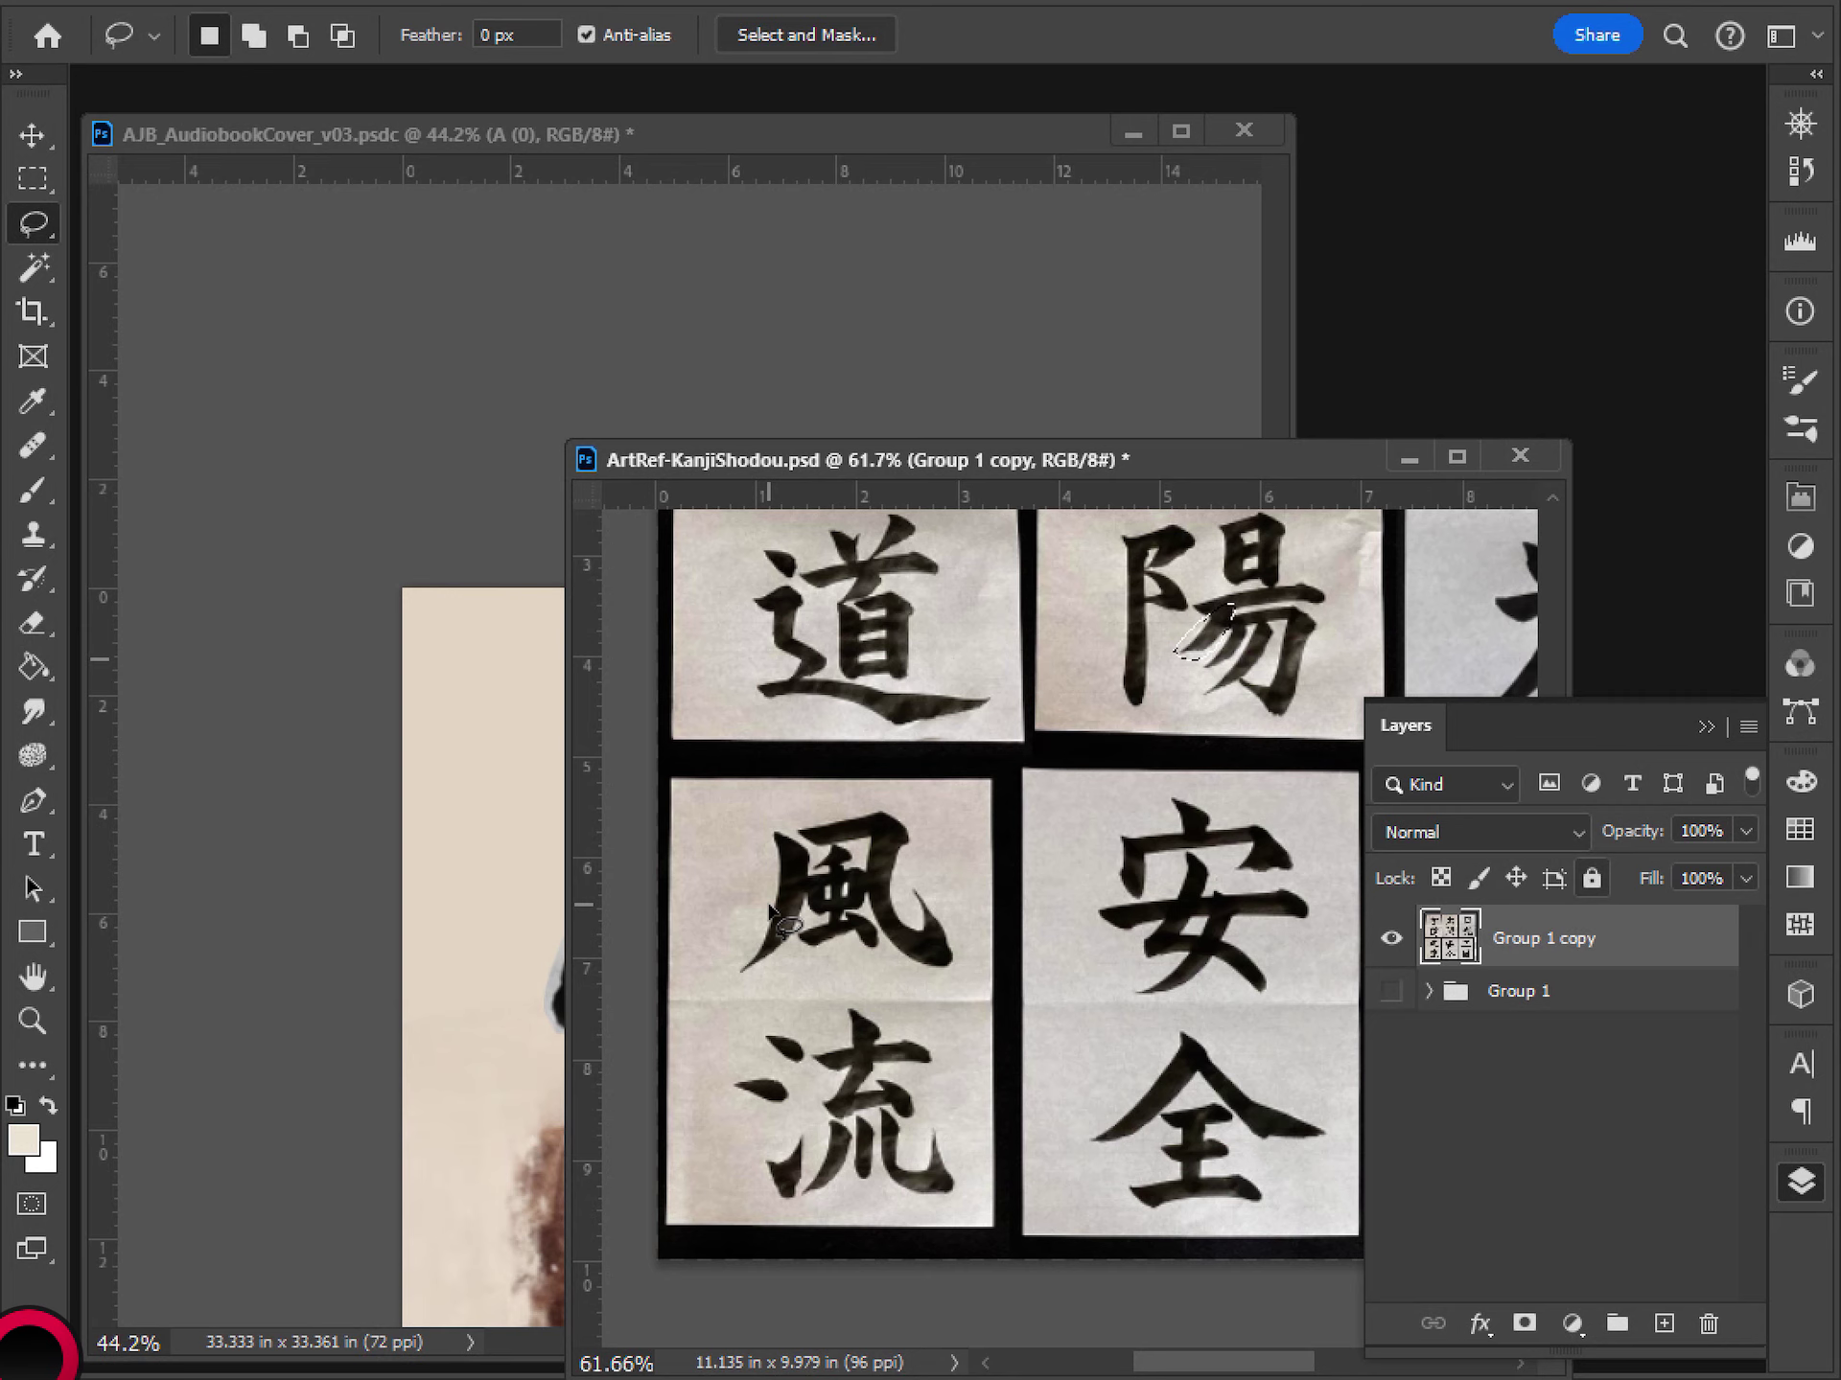
left_click_drag(806, 1037, 772, 1025)
left_click(522, 641)
key("ctrl+v")
- Scale the pasted dot stroke to about 77% and fit it between the small A's legs as its crossbar
key("ctrl+t")
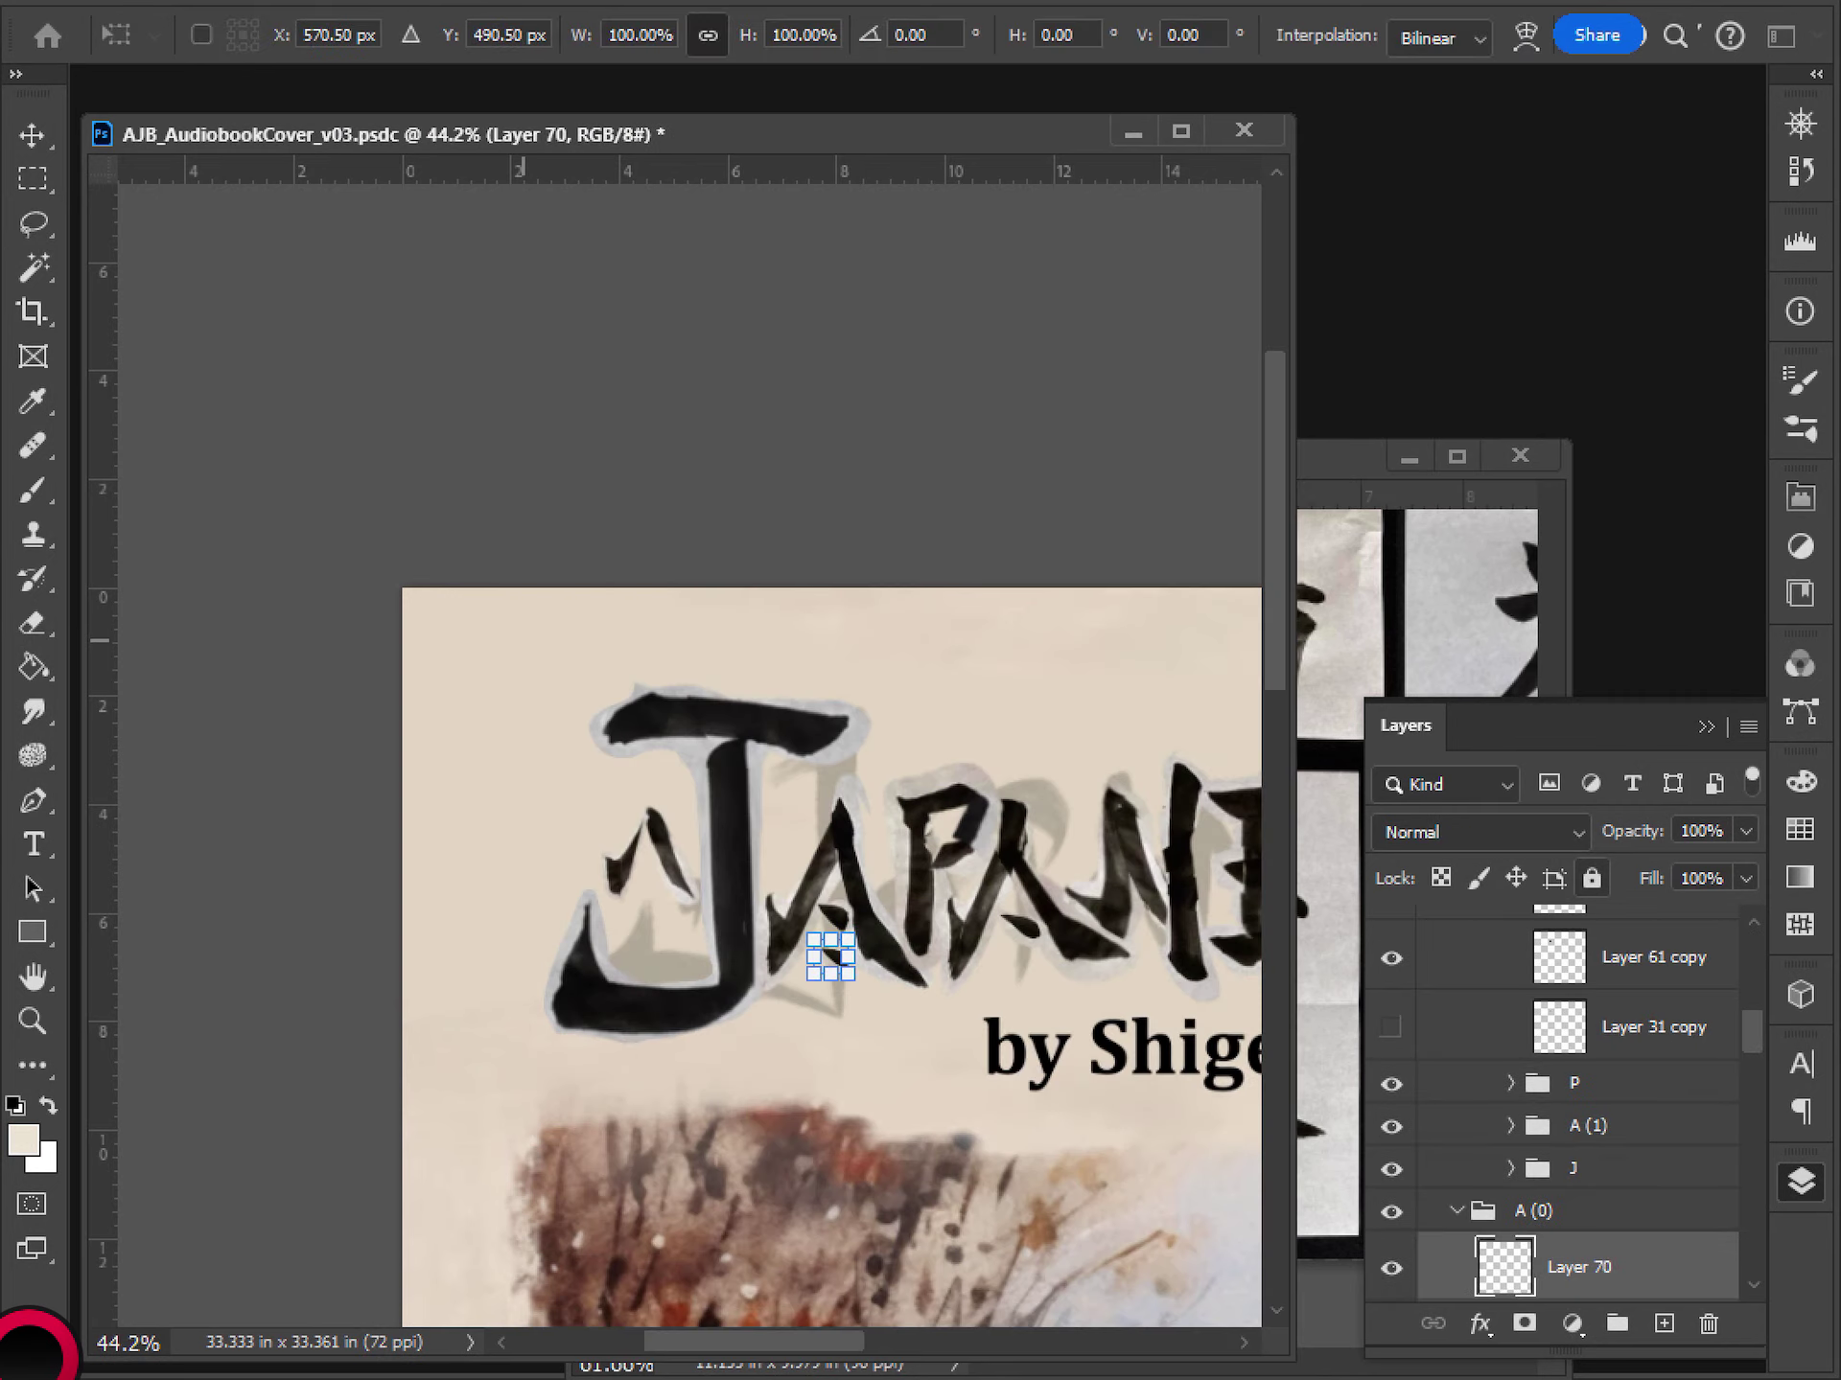
mouse_move(848, 951)
left_mouse_down()
mouse_move(863, 953)
mouse_move(695, 839)
mouse_move(705, 882)
mouse_move(677, 901)
mouse_move(660, 886)
left_mouse_up()
key("Return")
key("v")
key("ctrl+t")
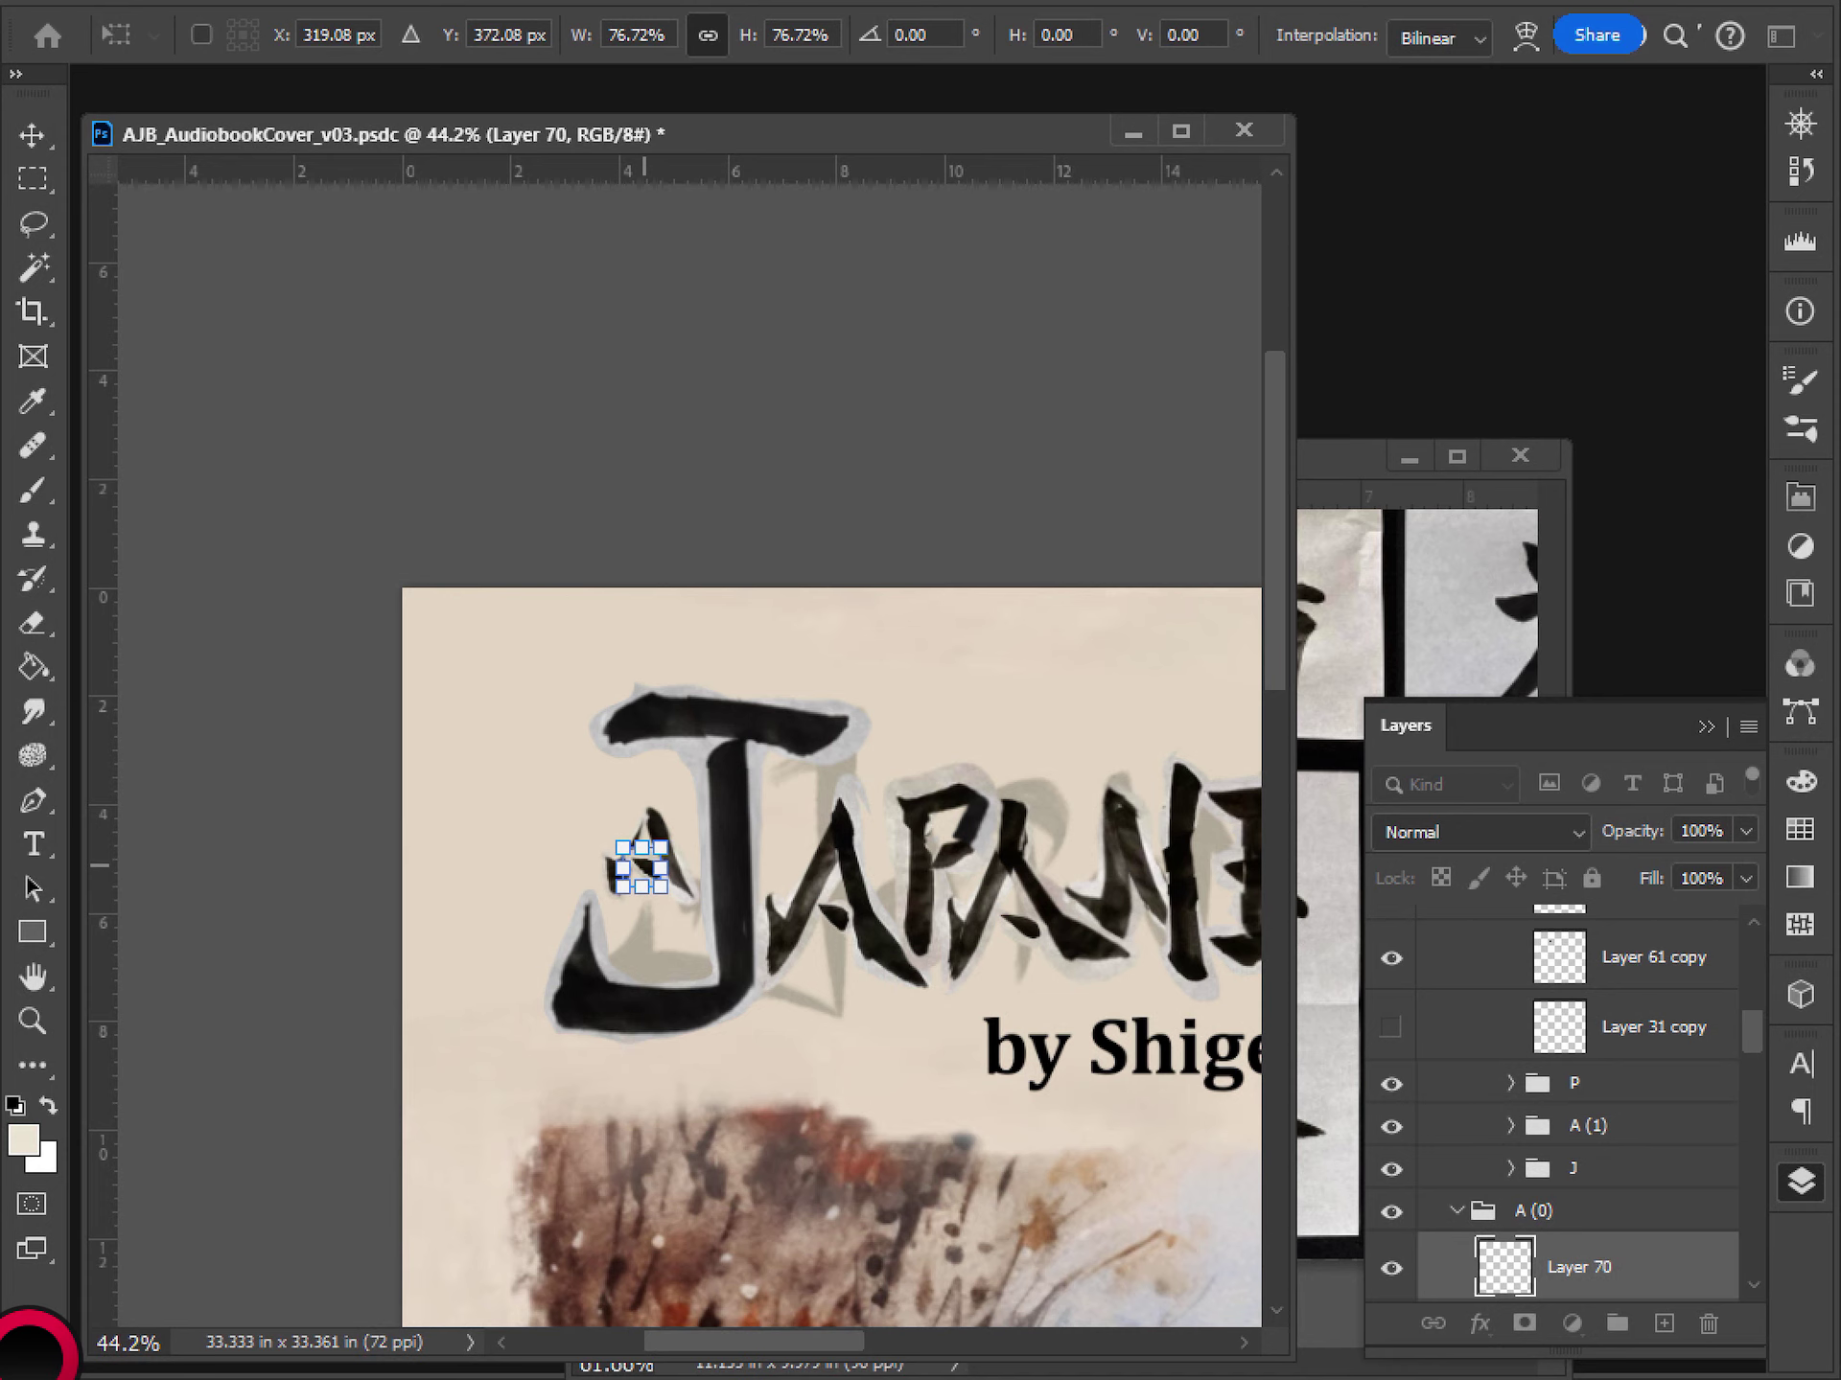
key("Return")
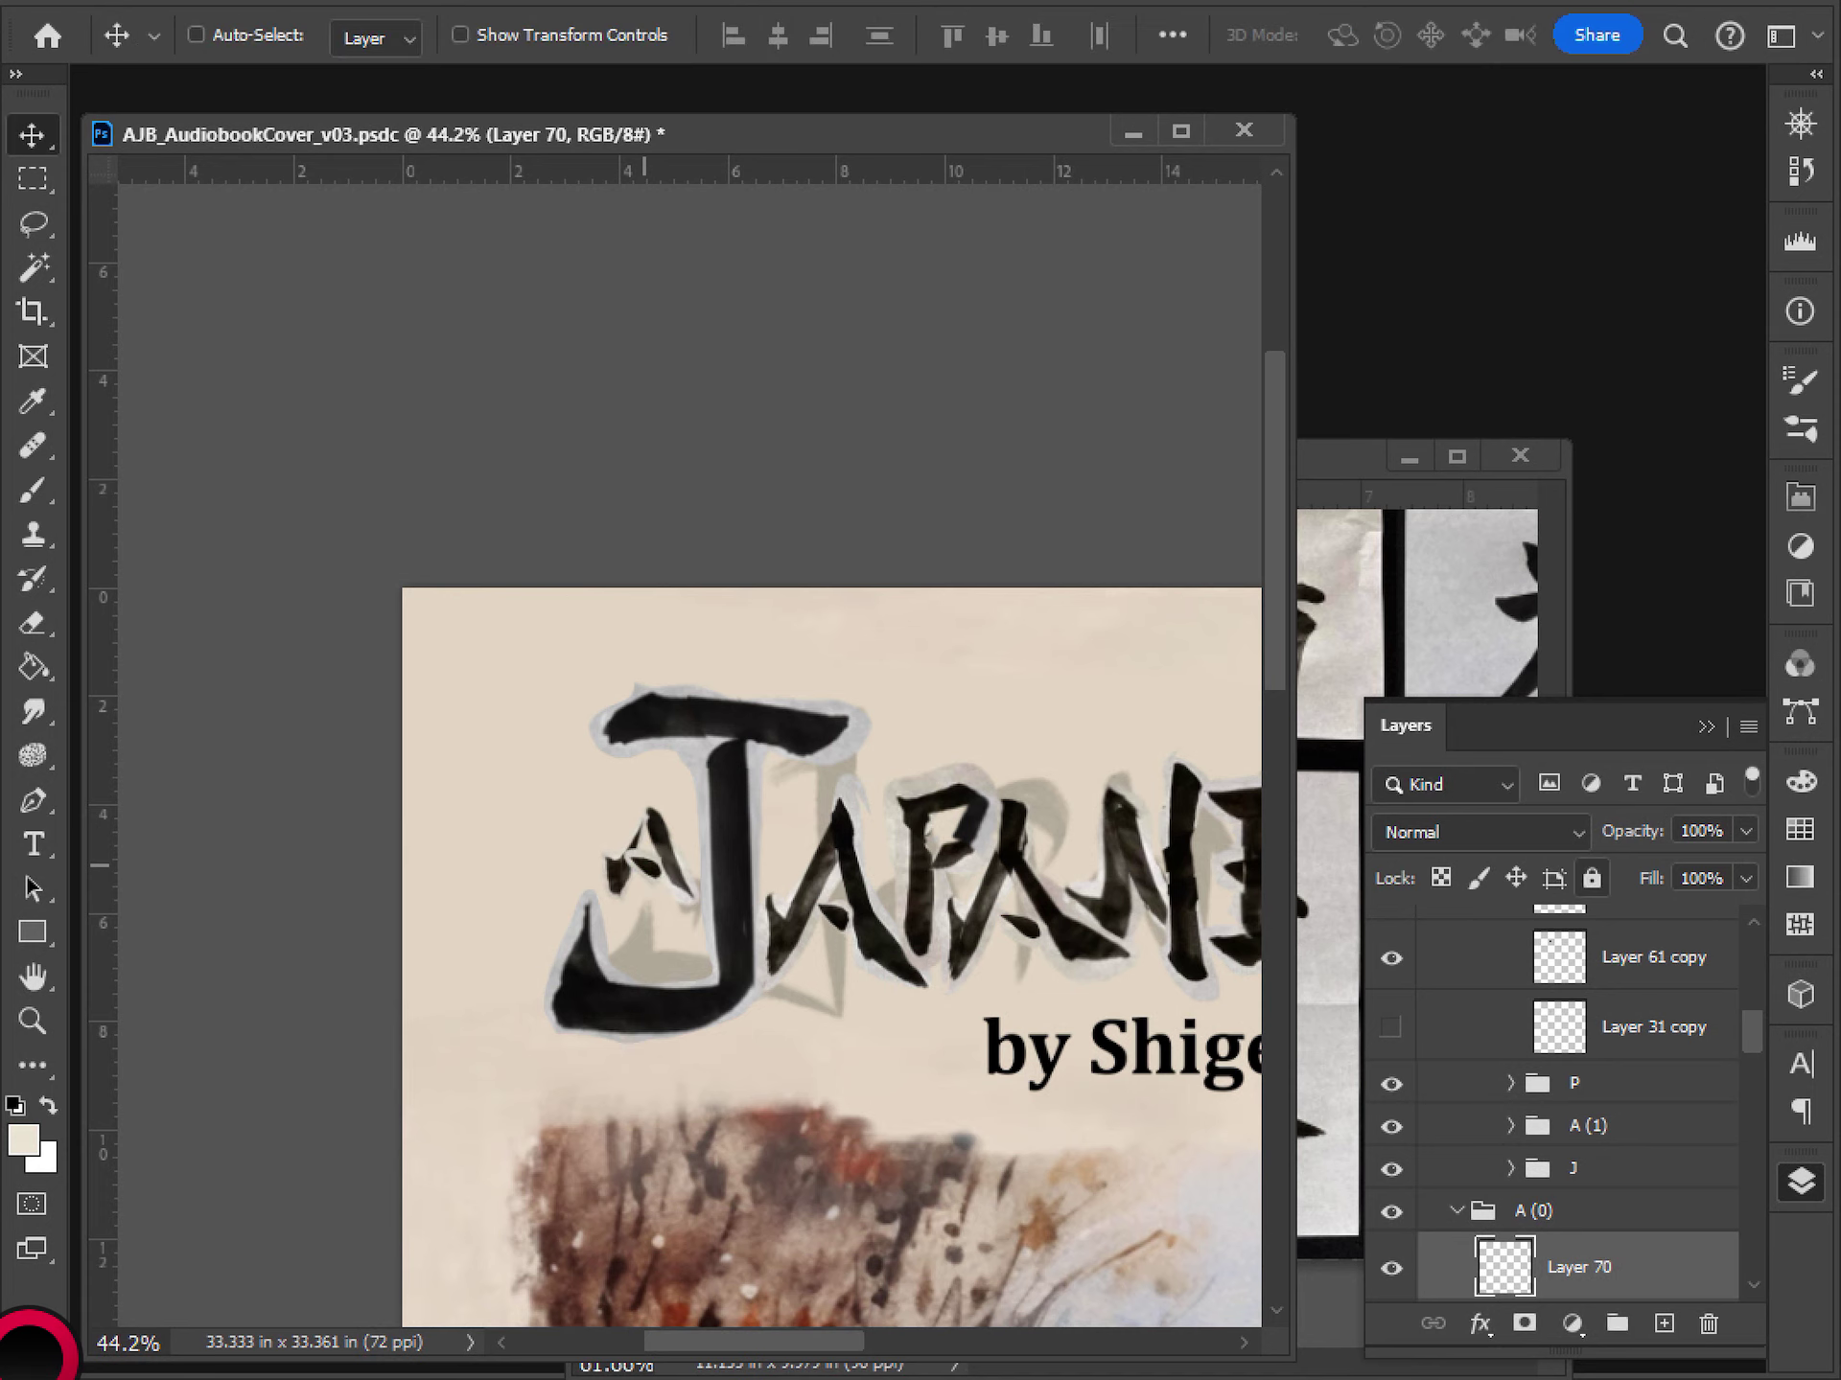
left_click_drag(660, 862, 664, 869)
scroll(709, 877, "down", 3)
scroll(616, 809, "up", 4)
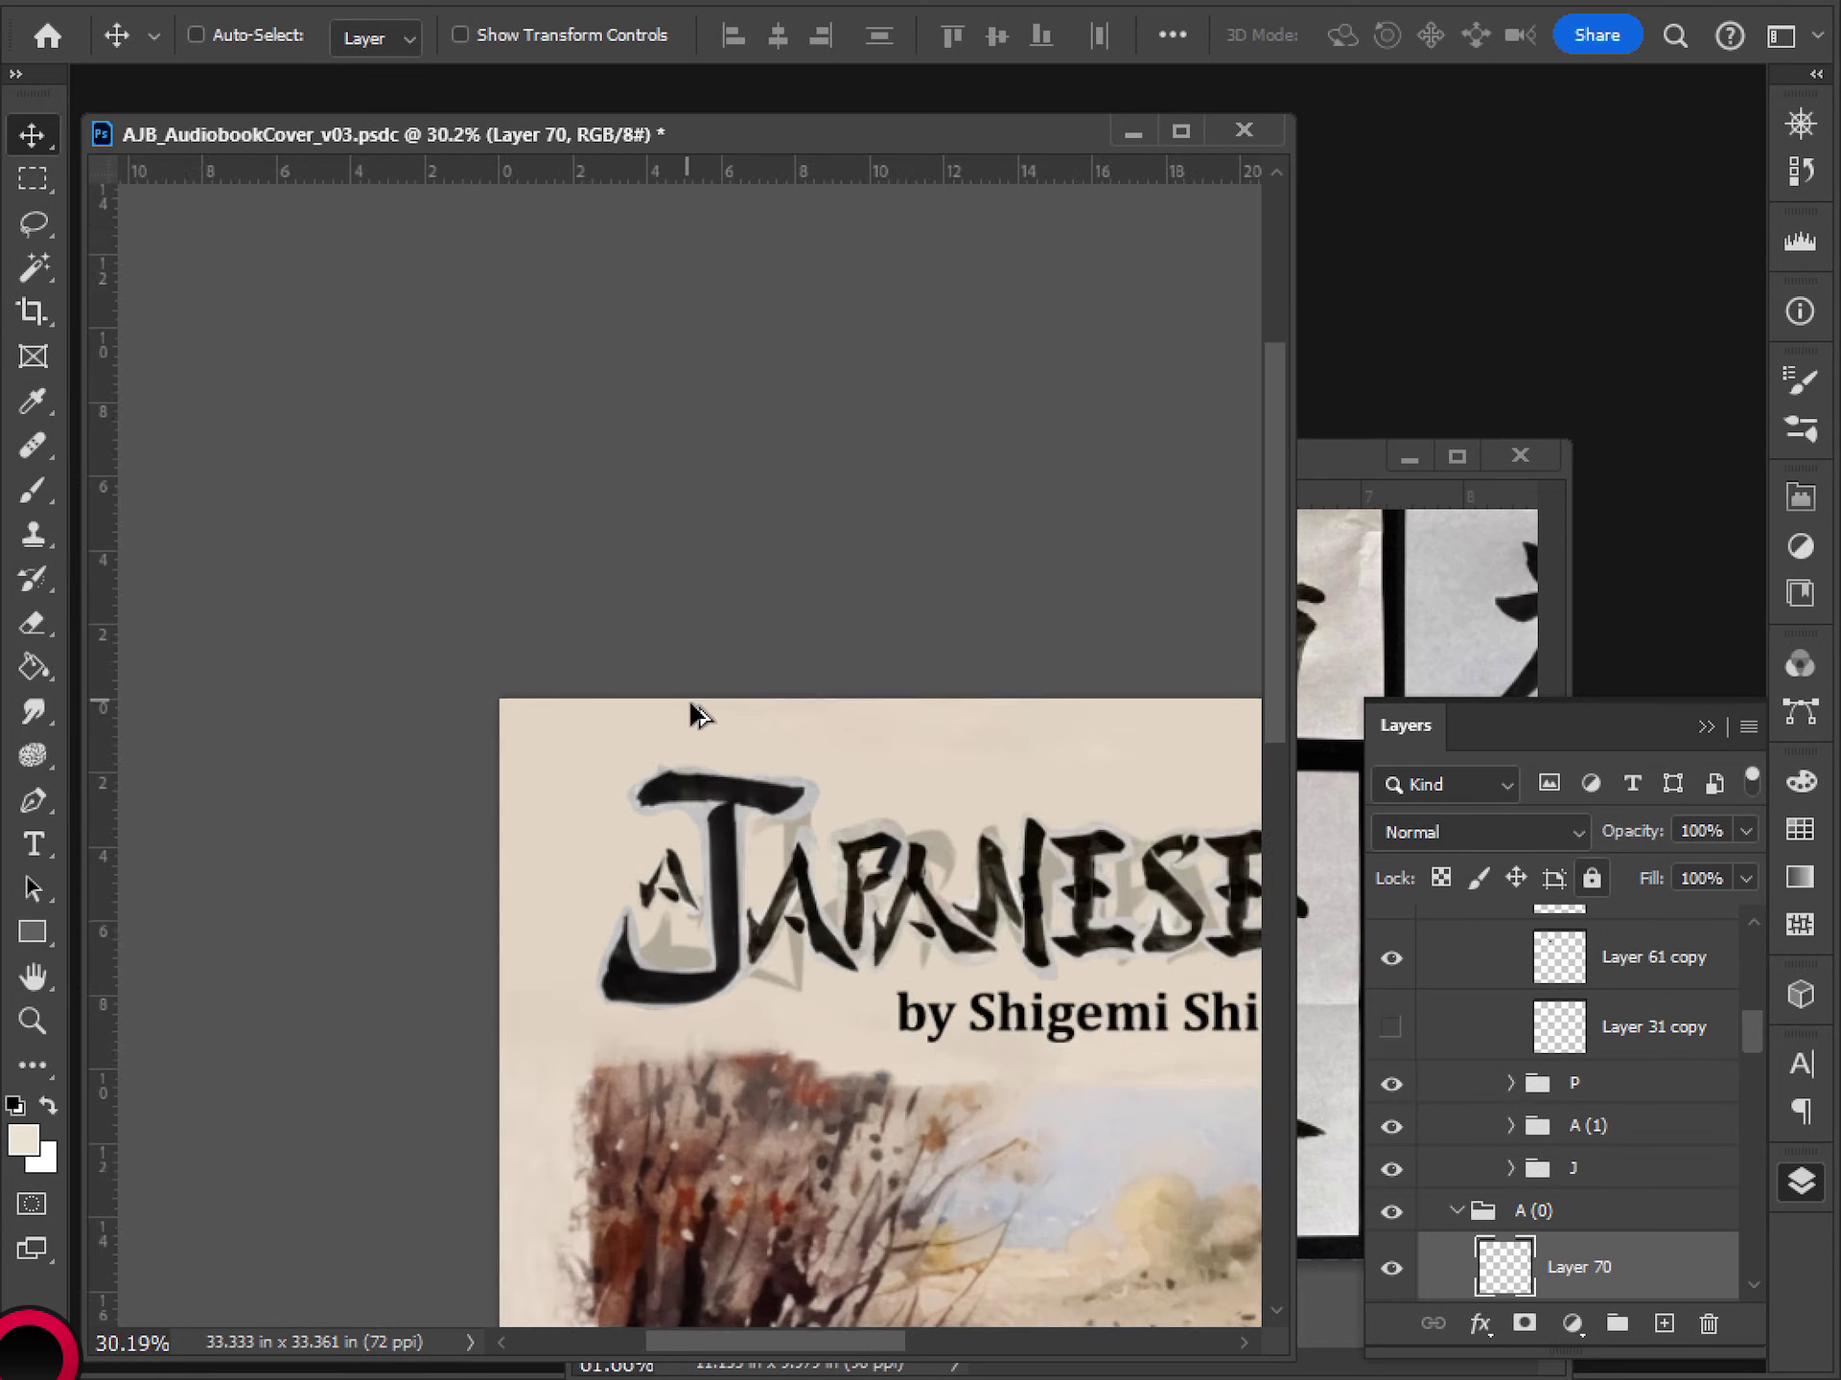
- Lasso and copy the 厶-shaped stroke in the middle of 流 in ArtRef-KanjiShodou.psd
left_click(1308, 455)
scroll(983, 920, "down", 3)
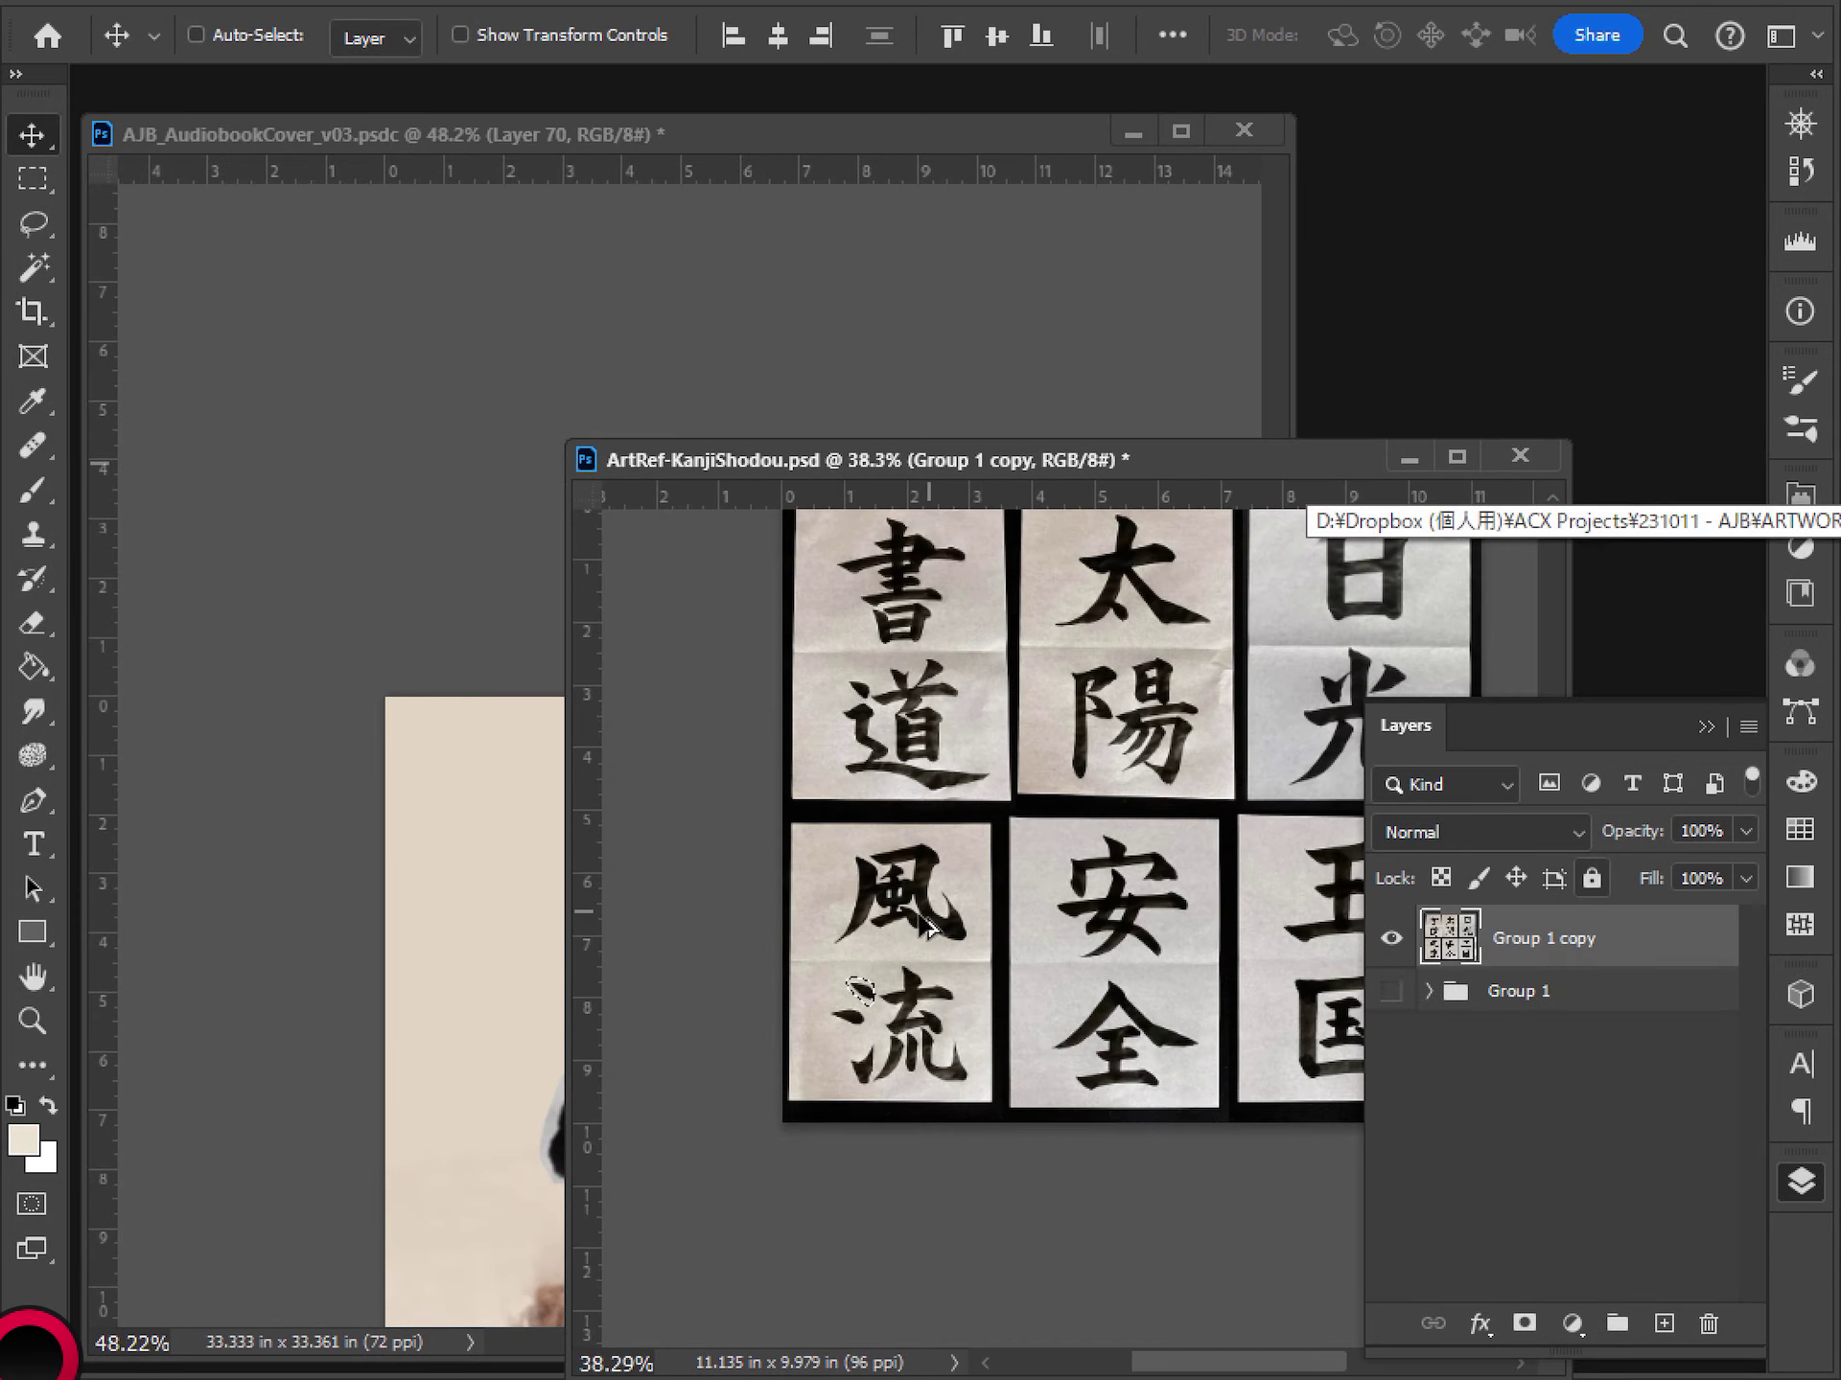
scroll(983, 920, "up", 4)
scroll(940, 892, "down", 3)
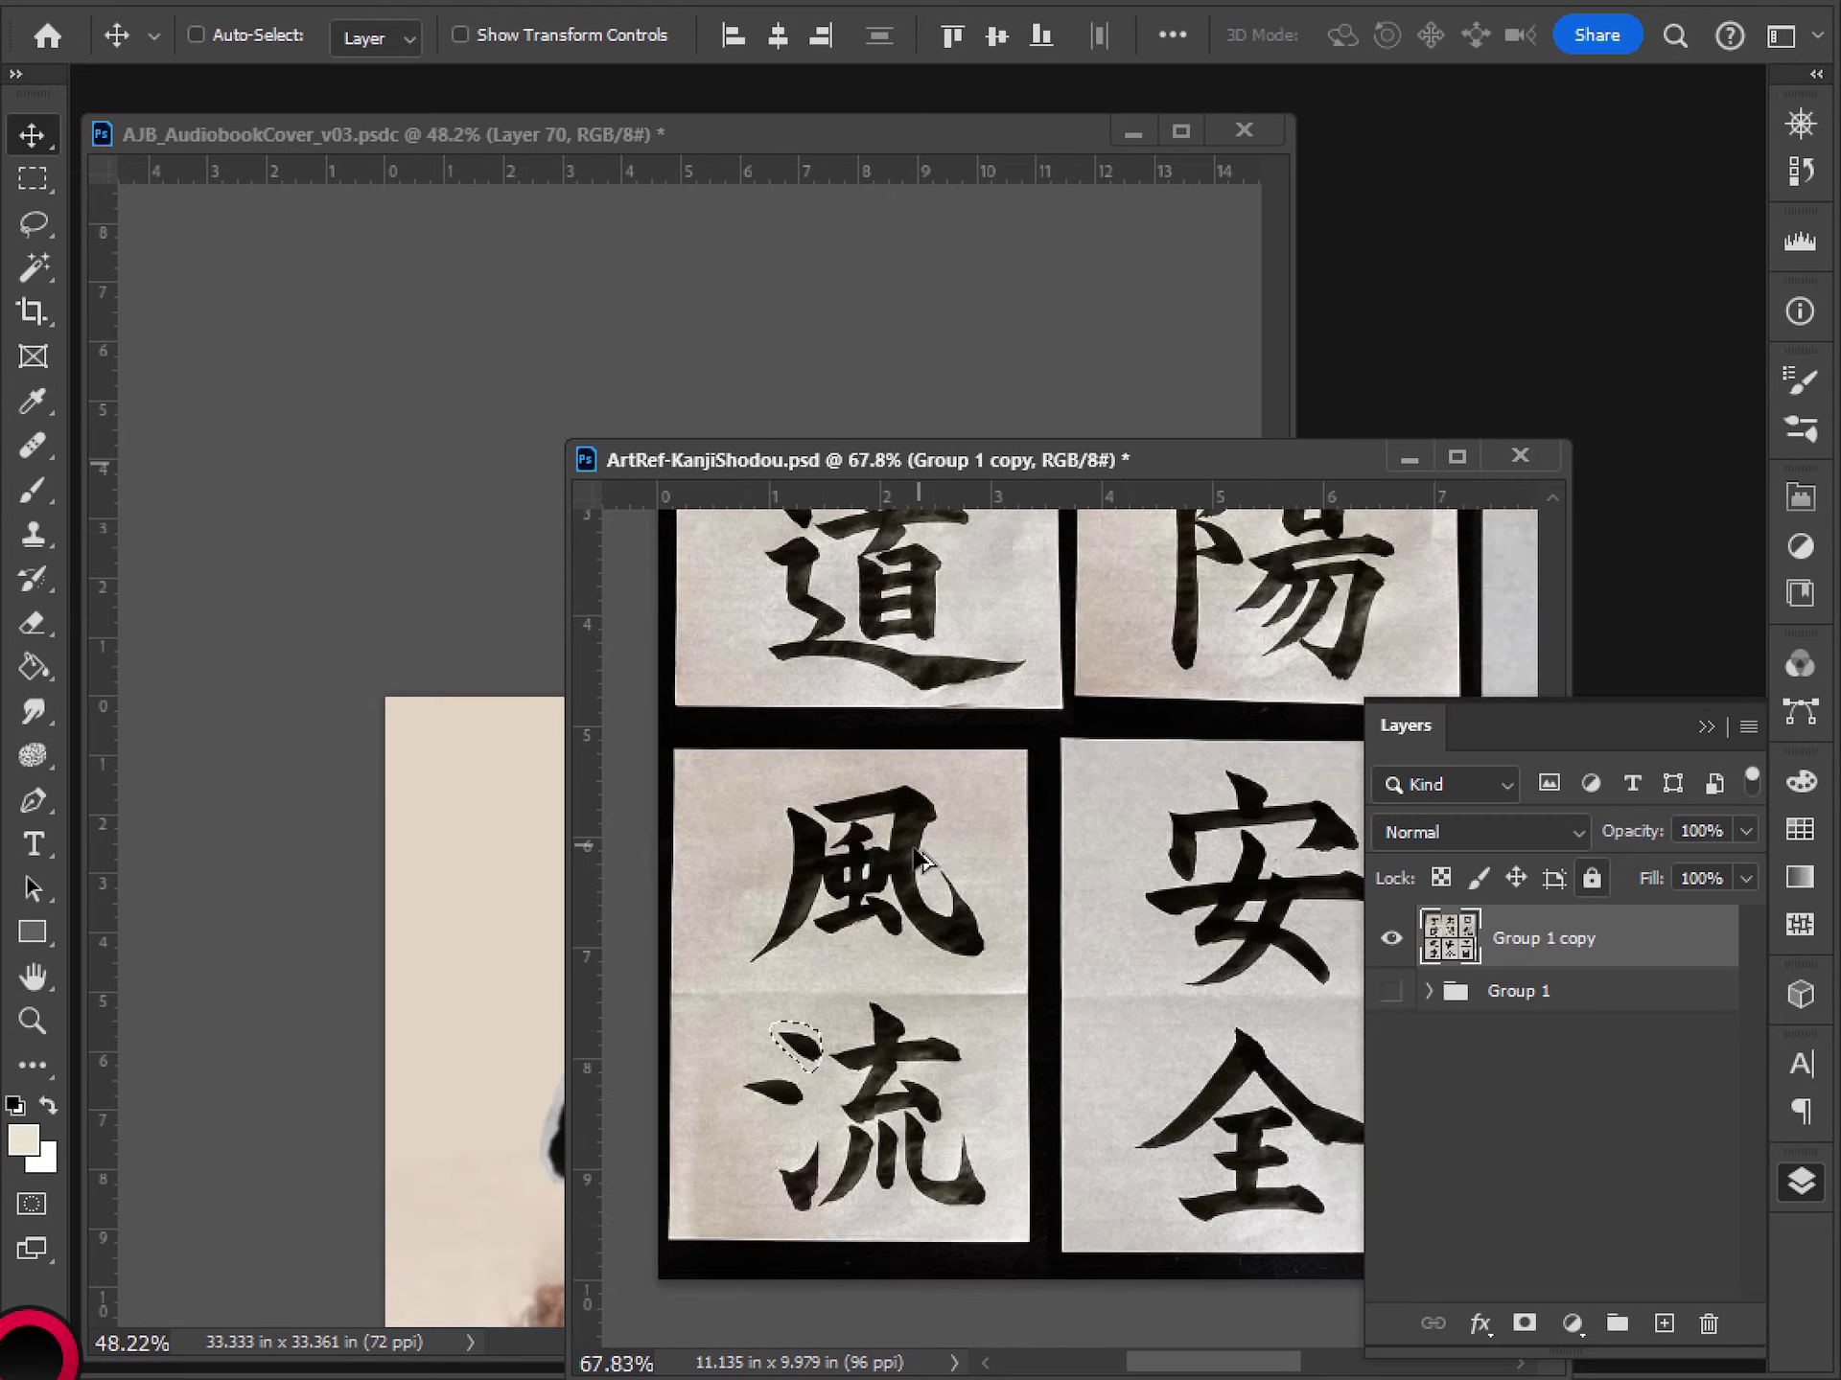
left_click_drag(1035, 877, 944, 843)
scroll(820, 1035, "up", 4)
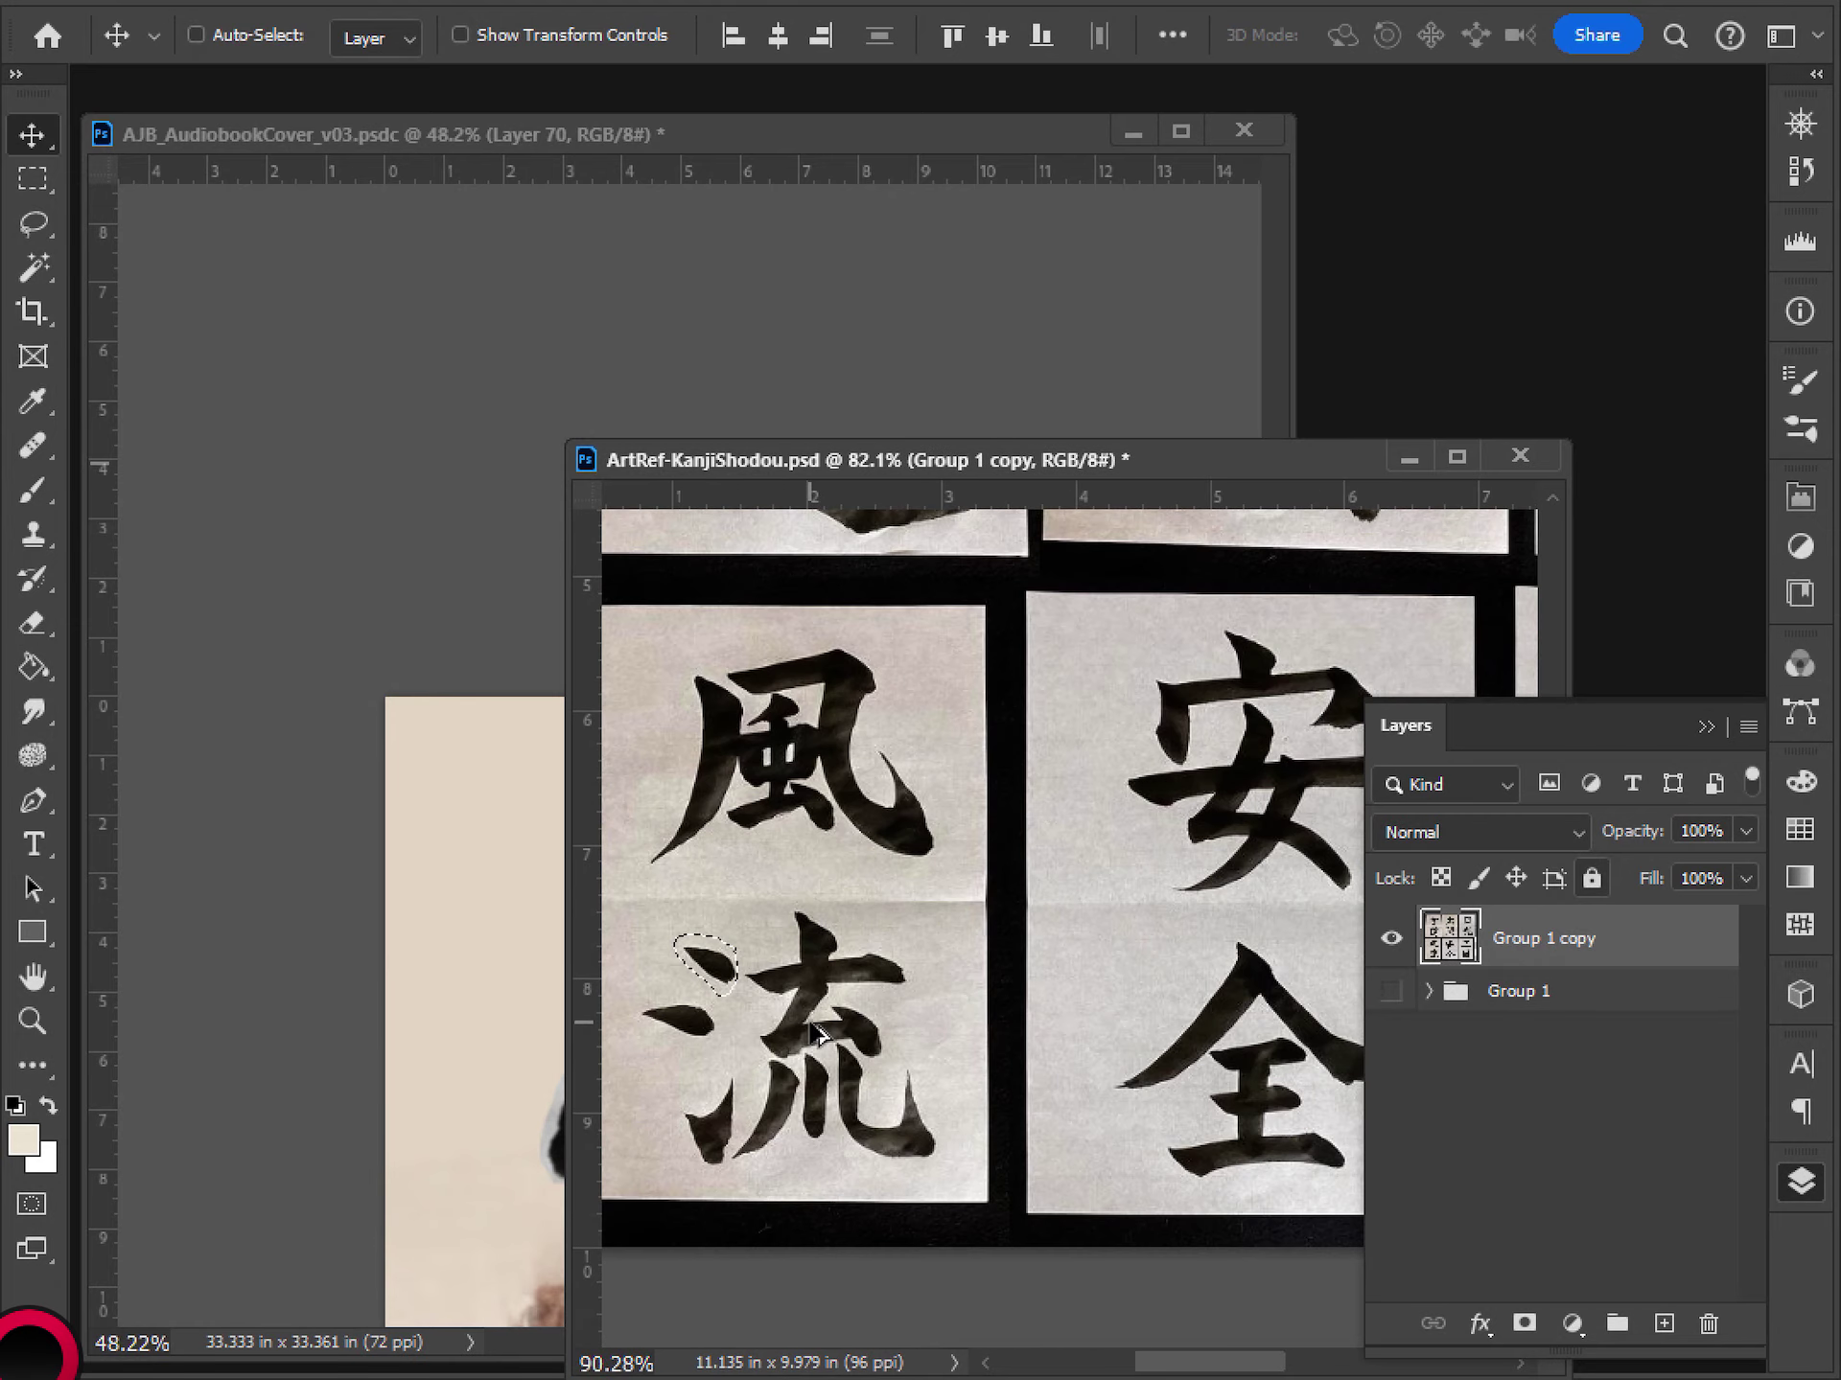
key("l")
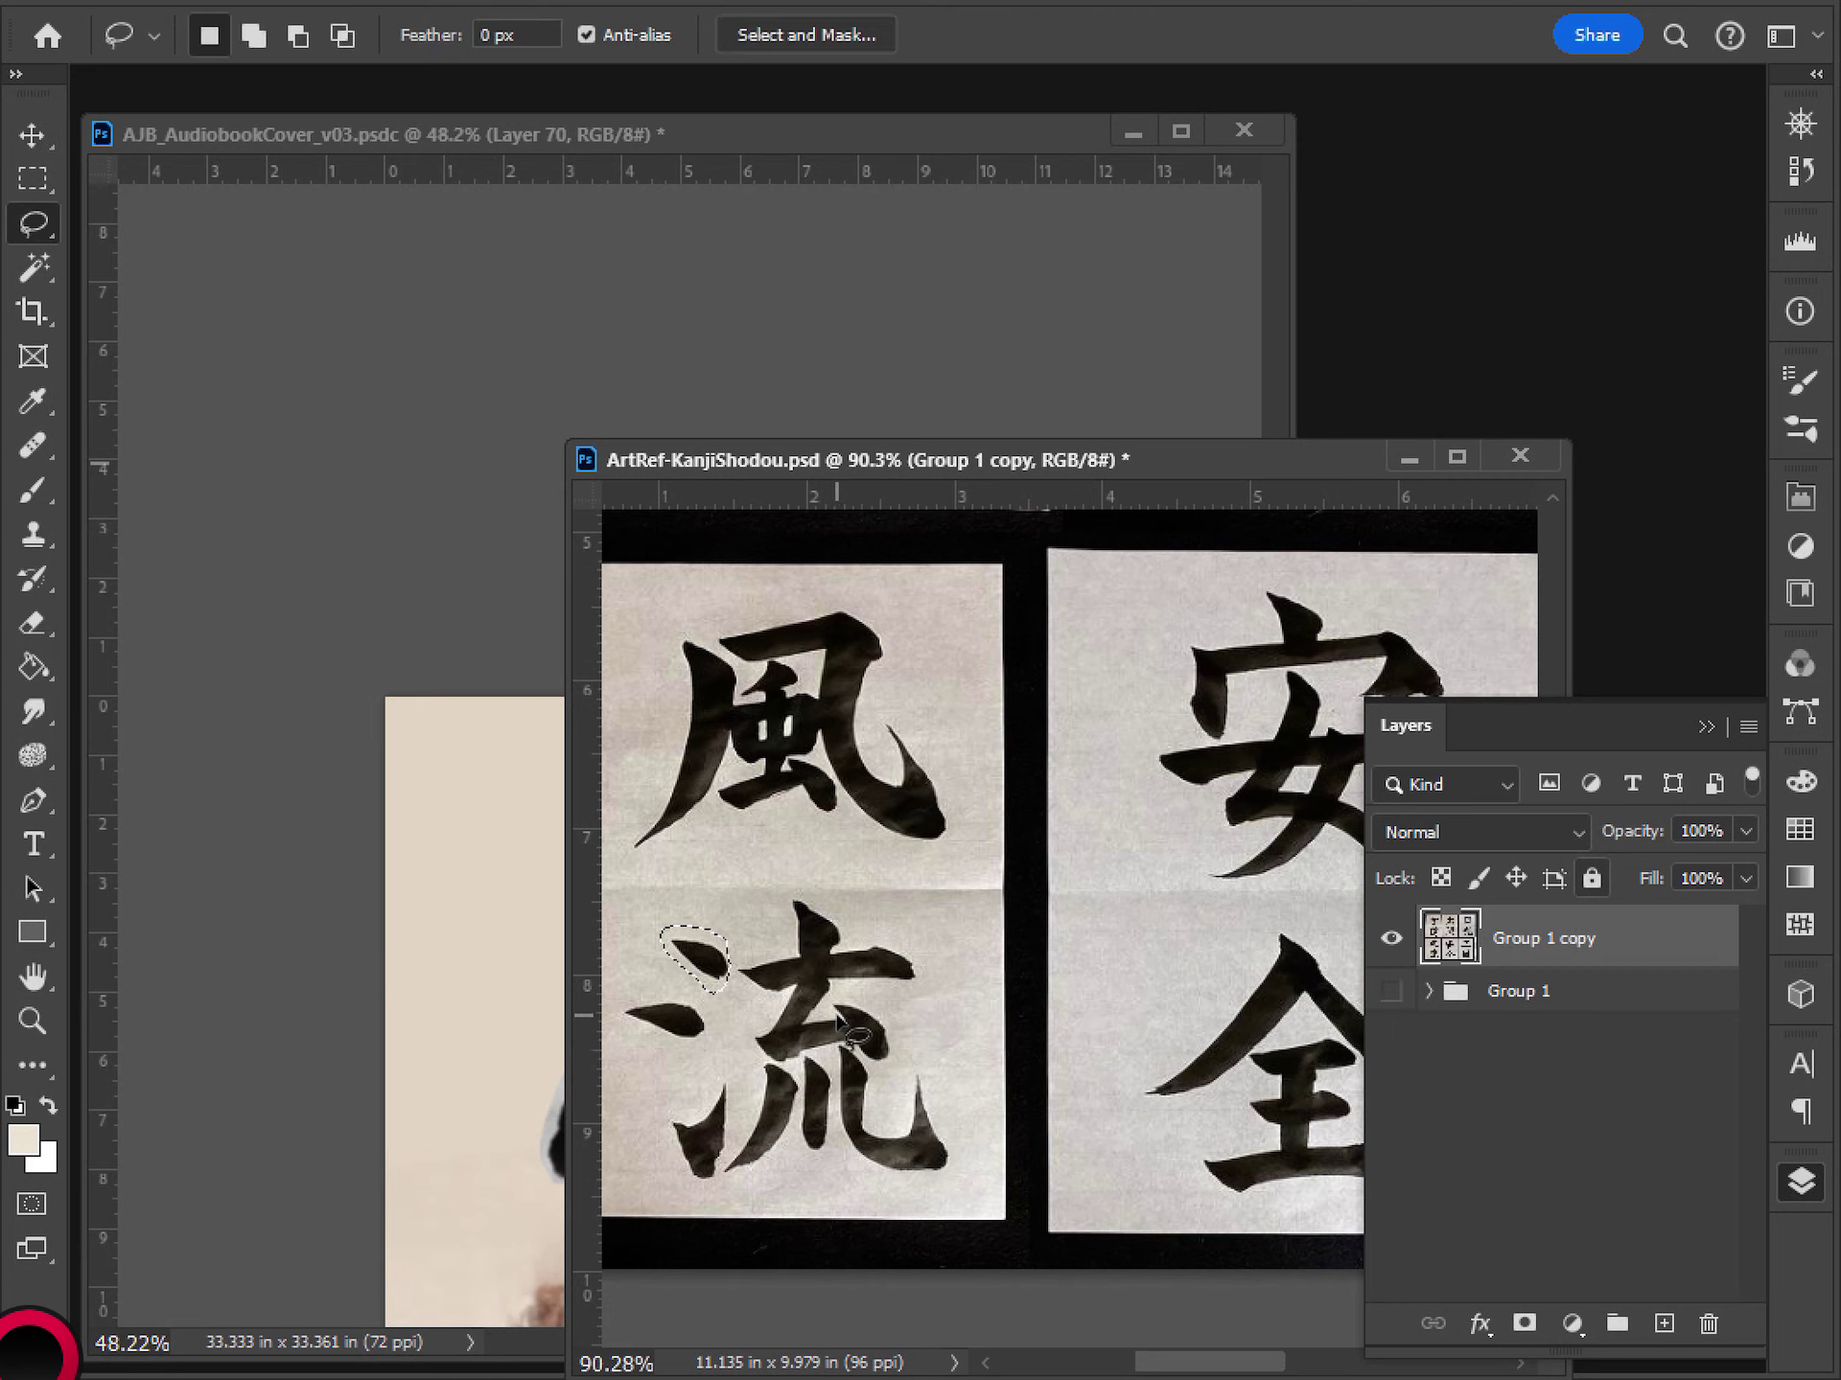
key("ctrl+d")
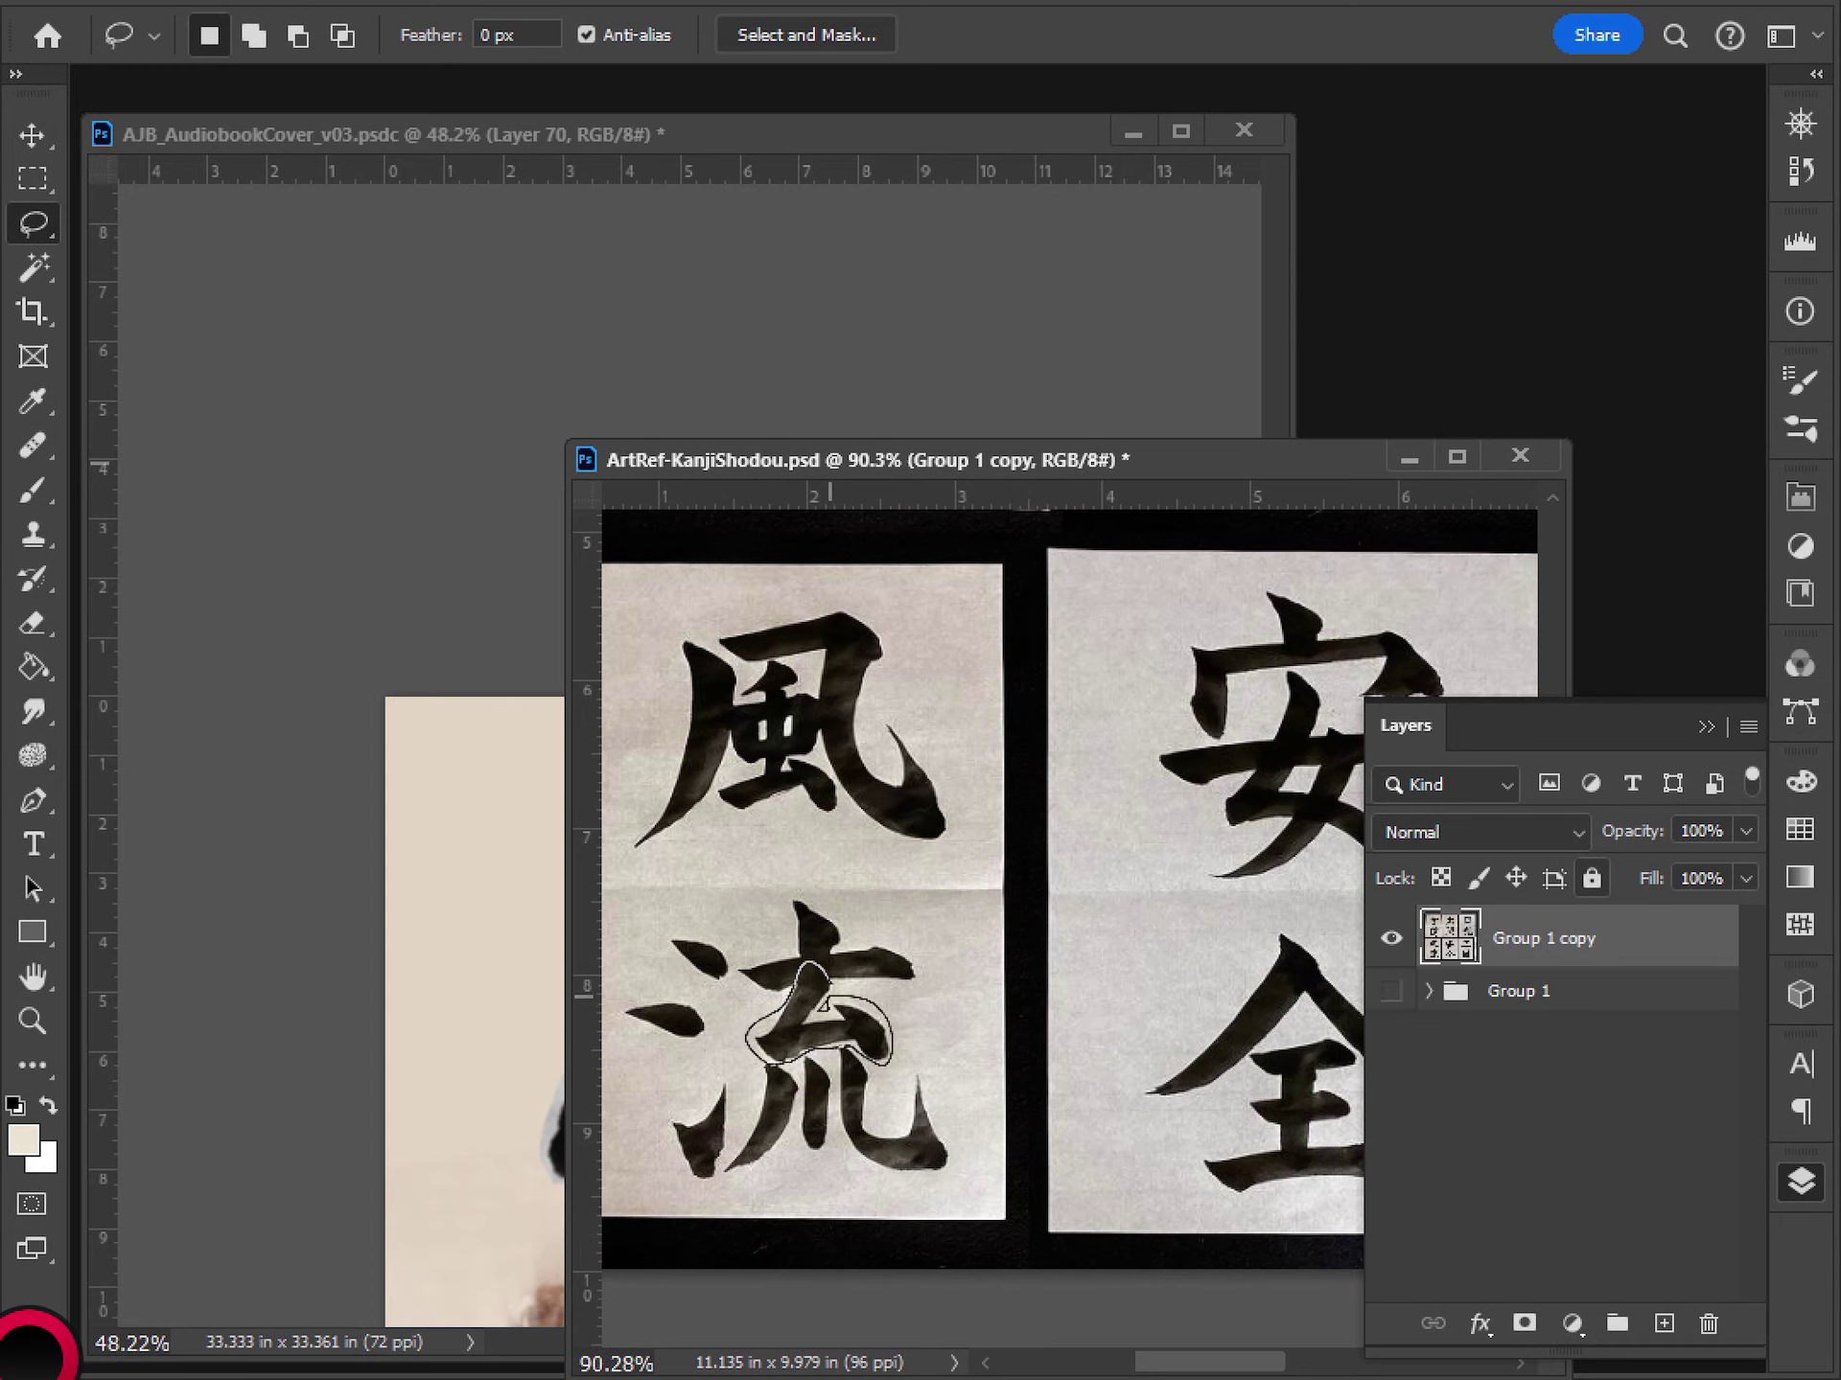
left_click_drag(828, 997, 823, 1006)
- Group the small A's stroke layers inside A (0) of the cover document and hide that group
left_click(522, 849)
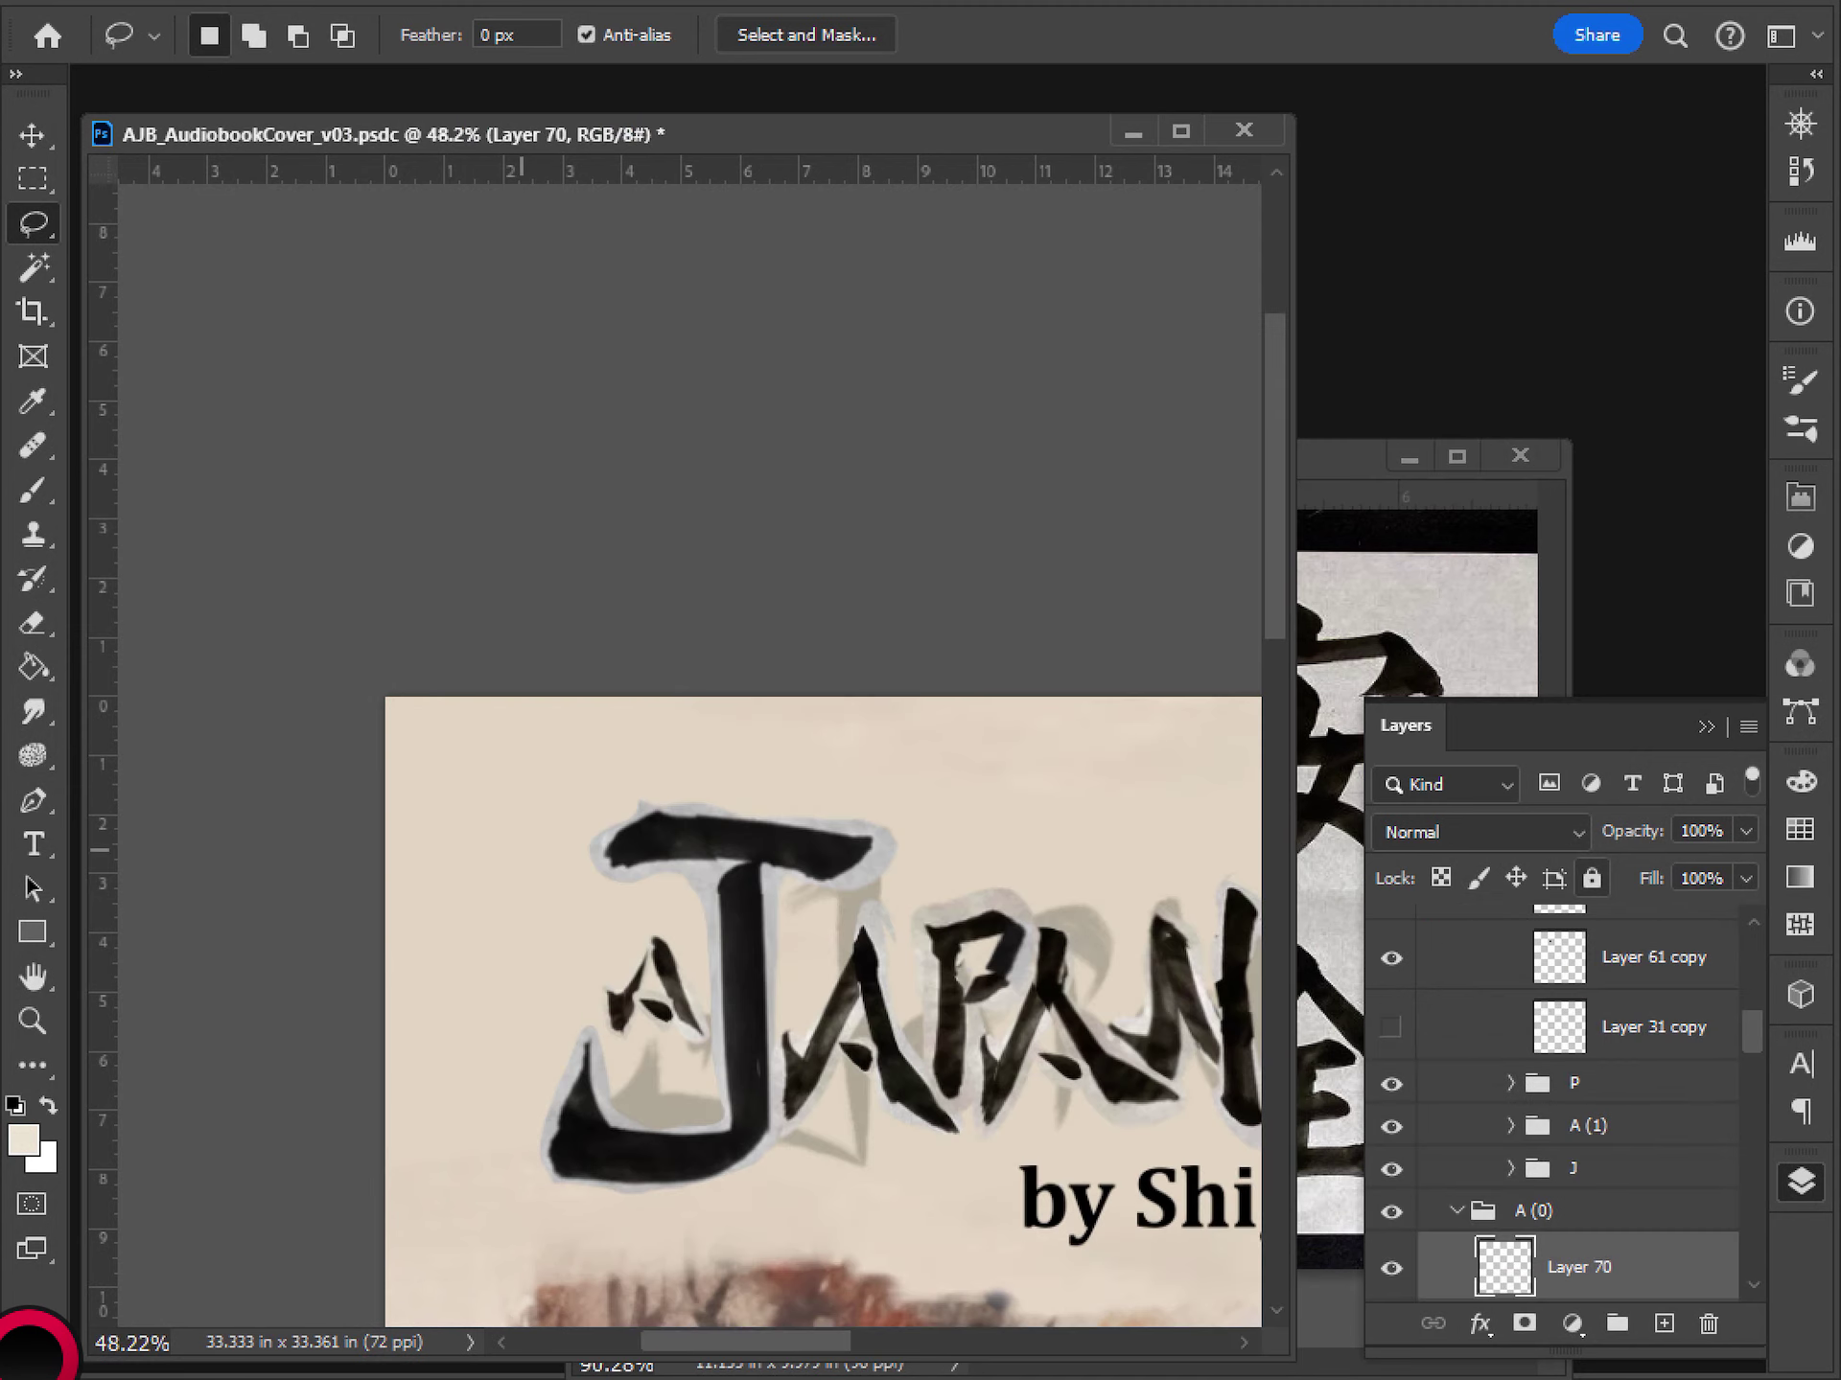
scroll(1553, 1054, "down", 3)
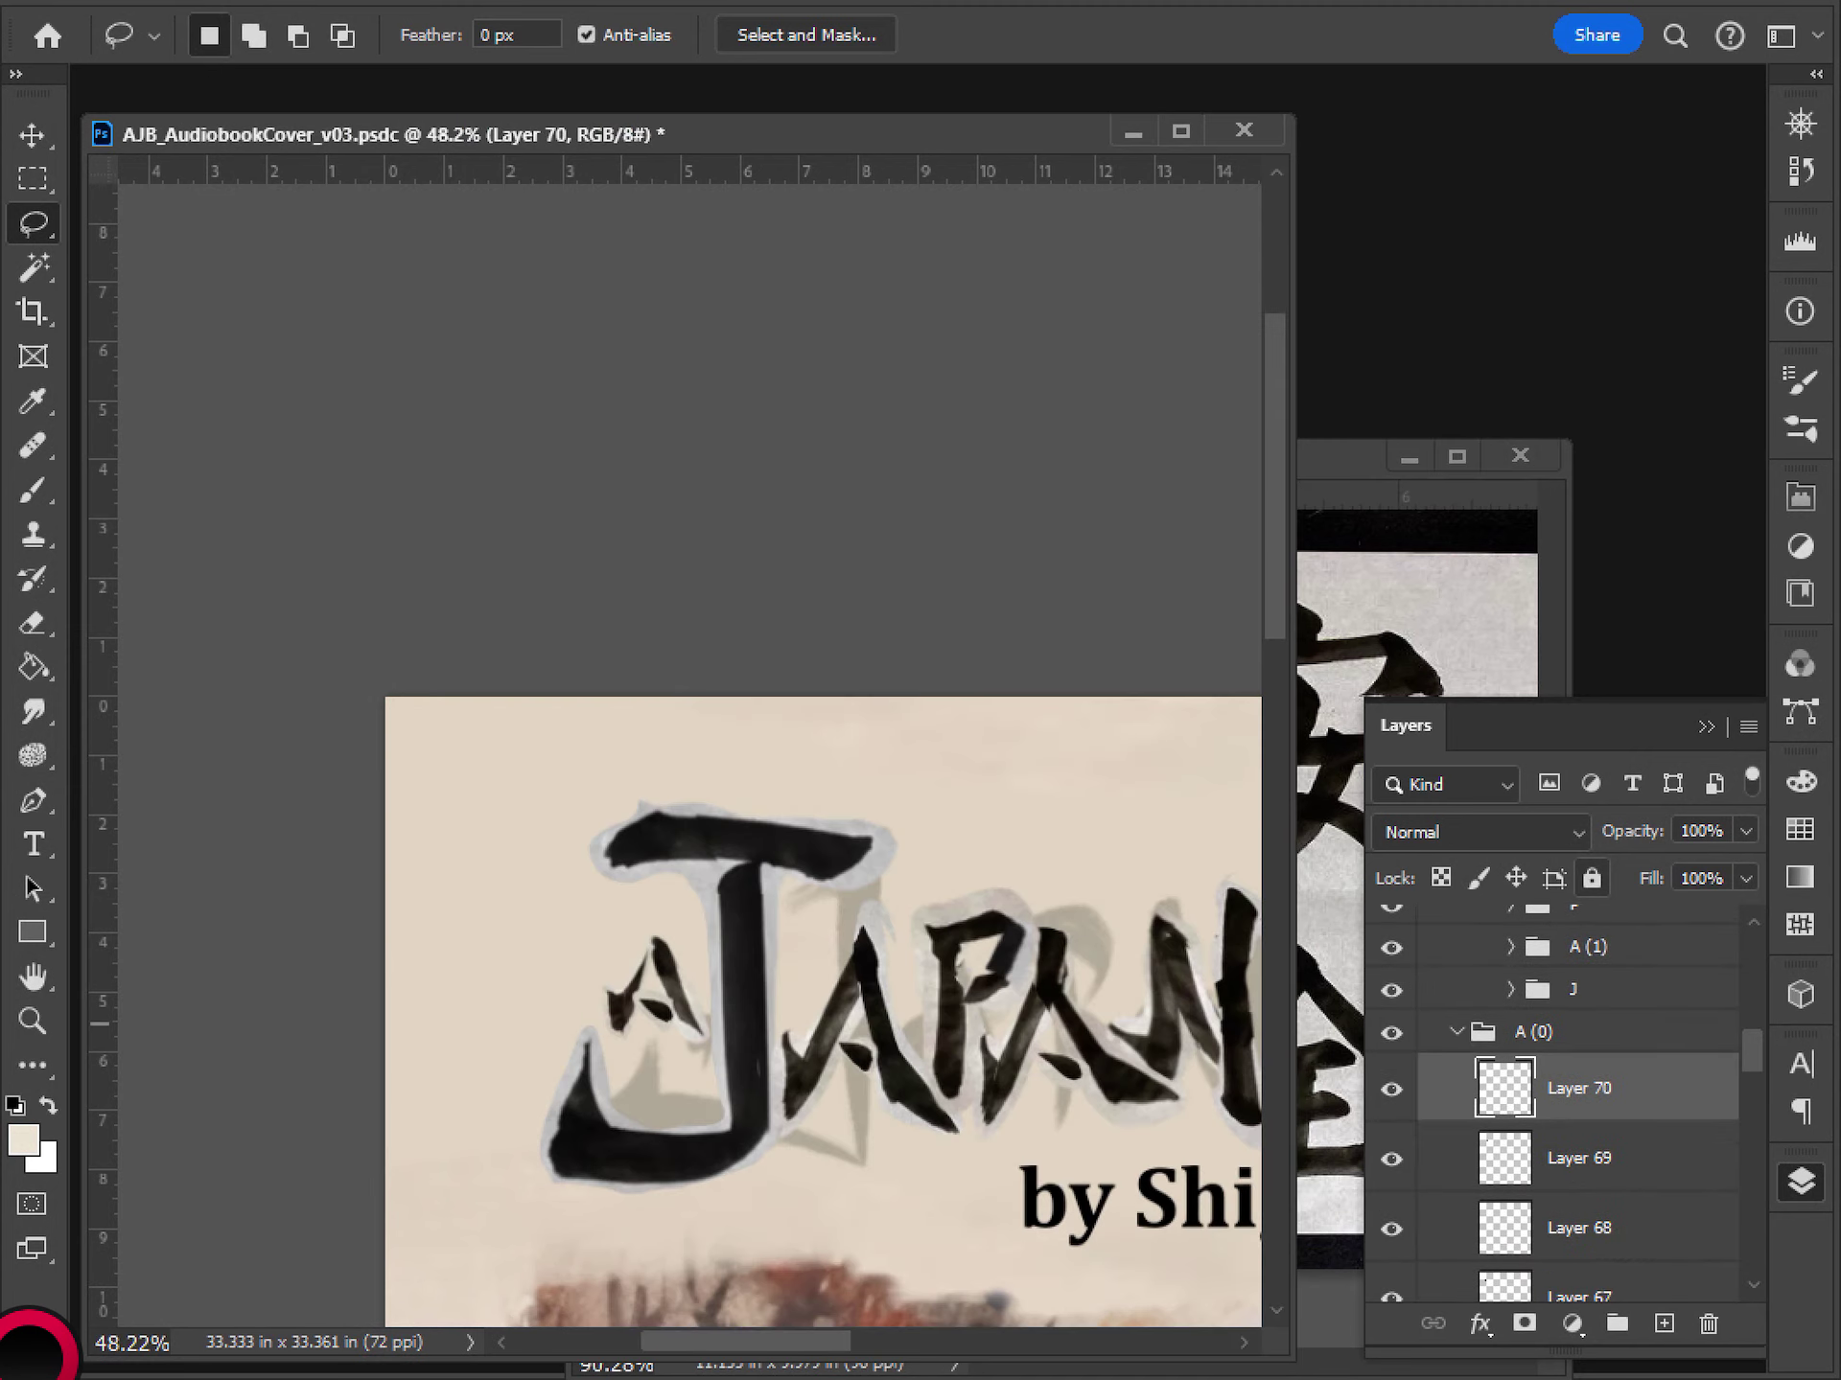
scroll(1553, 1024, "down", 3)
left_click(1579, 1132, "shift")
left_click(1616, 1323)
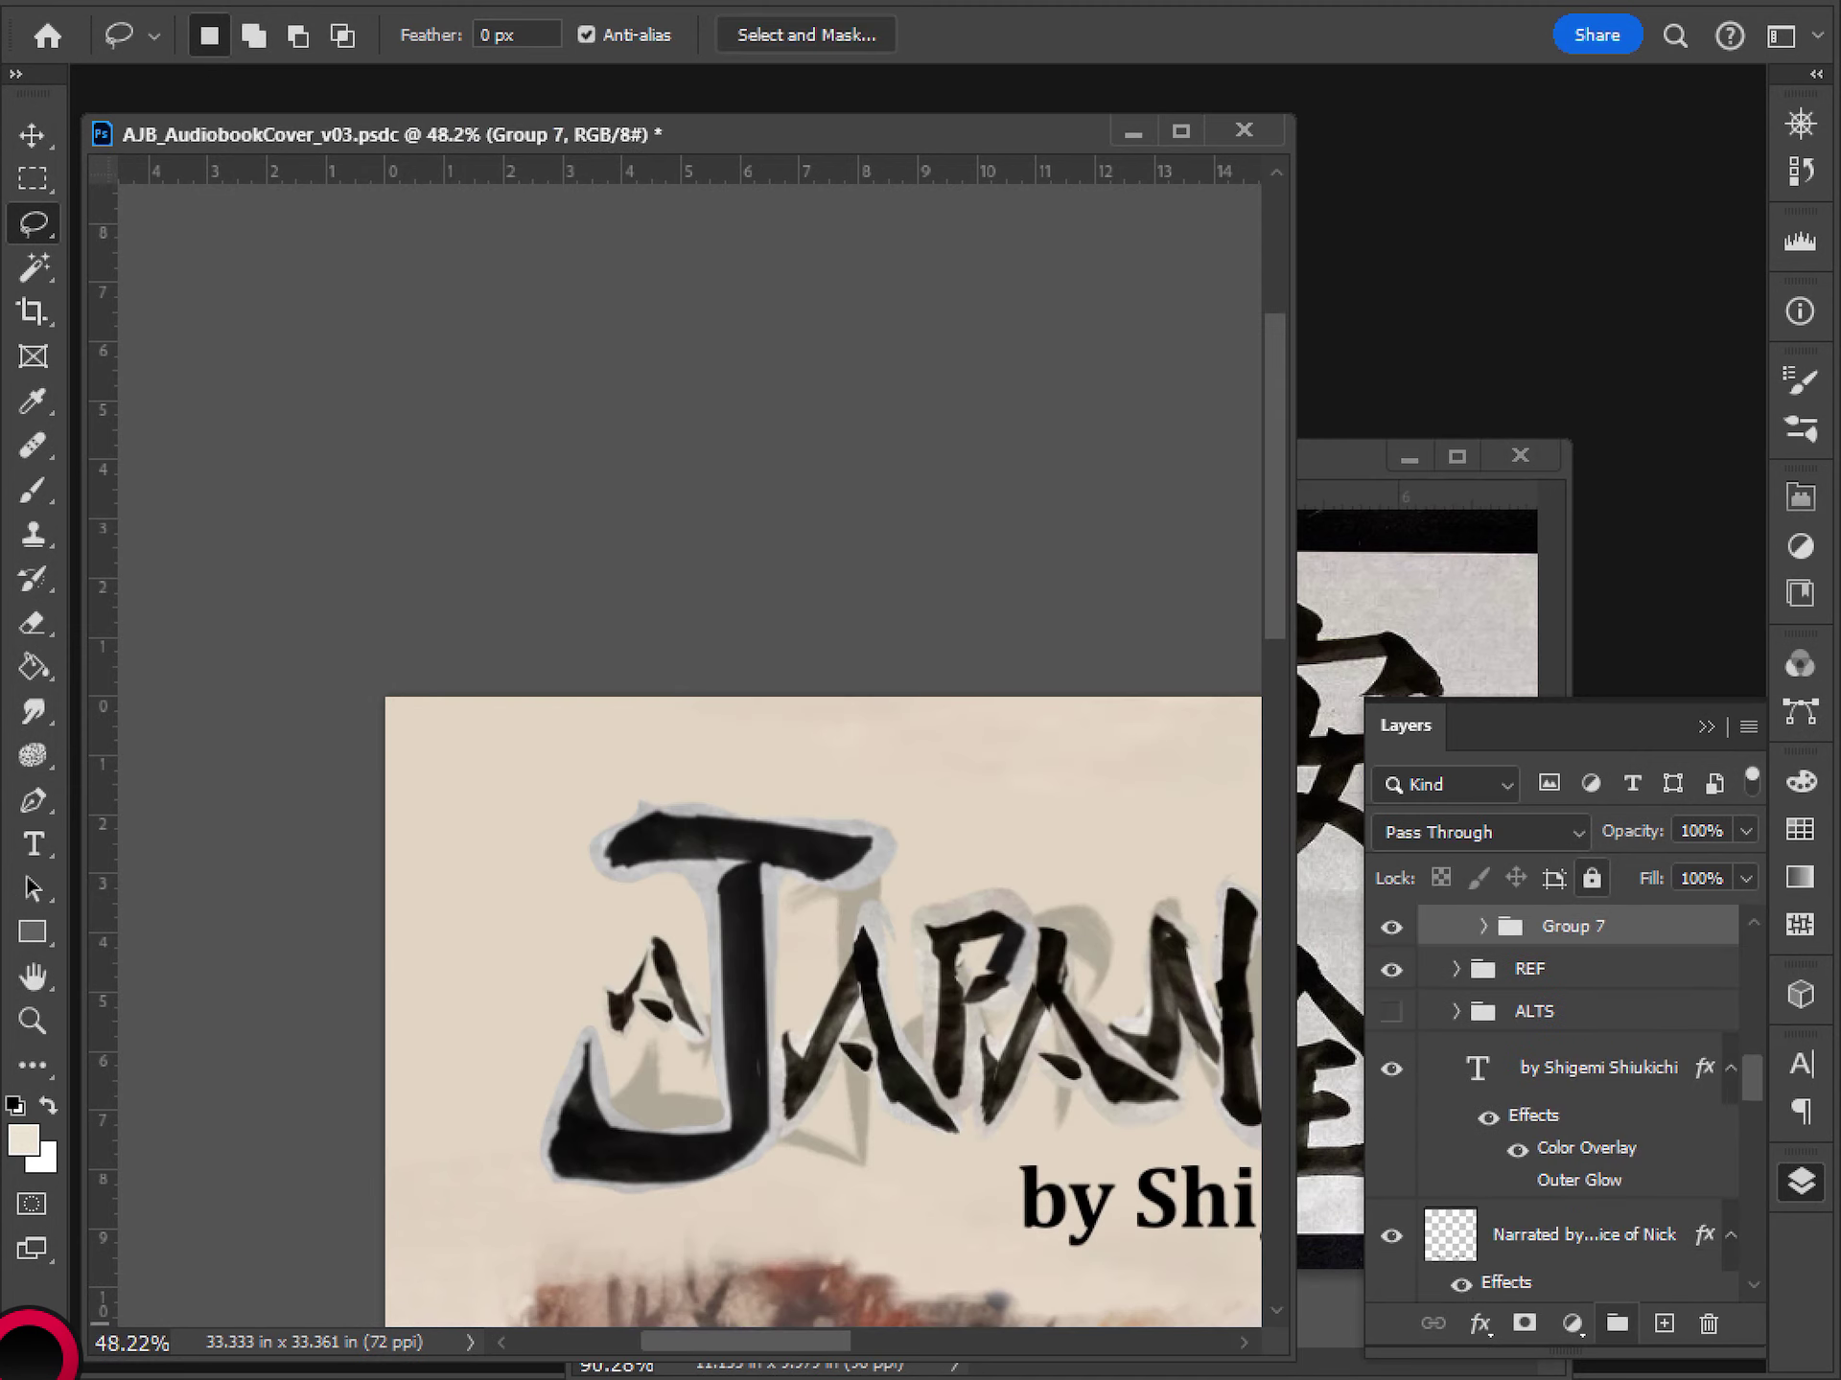
scroll(1553, 1093, "up", 4)
left_click(1390, 1101)
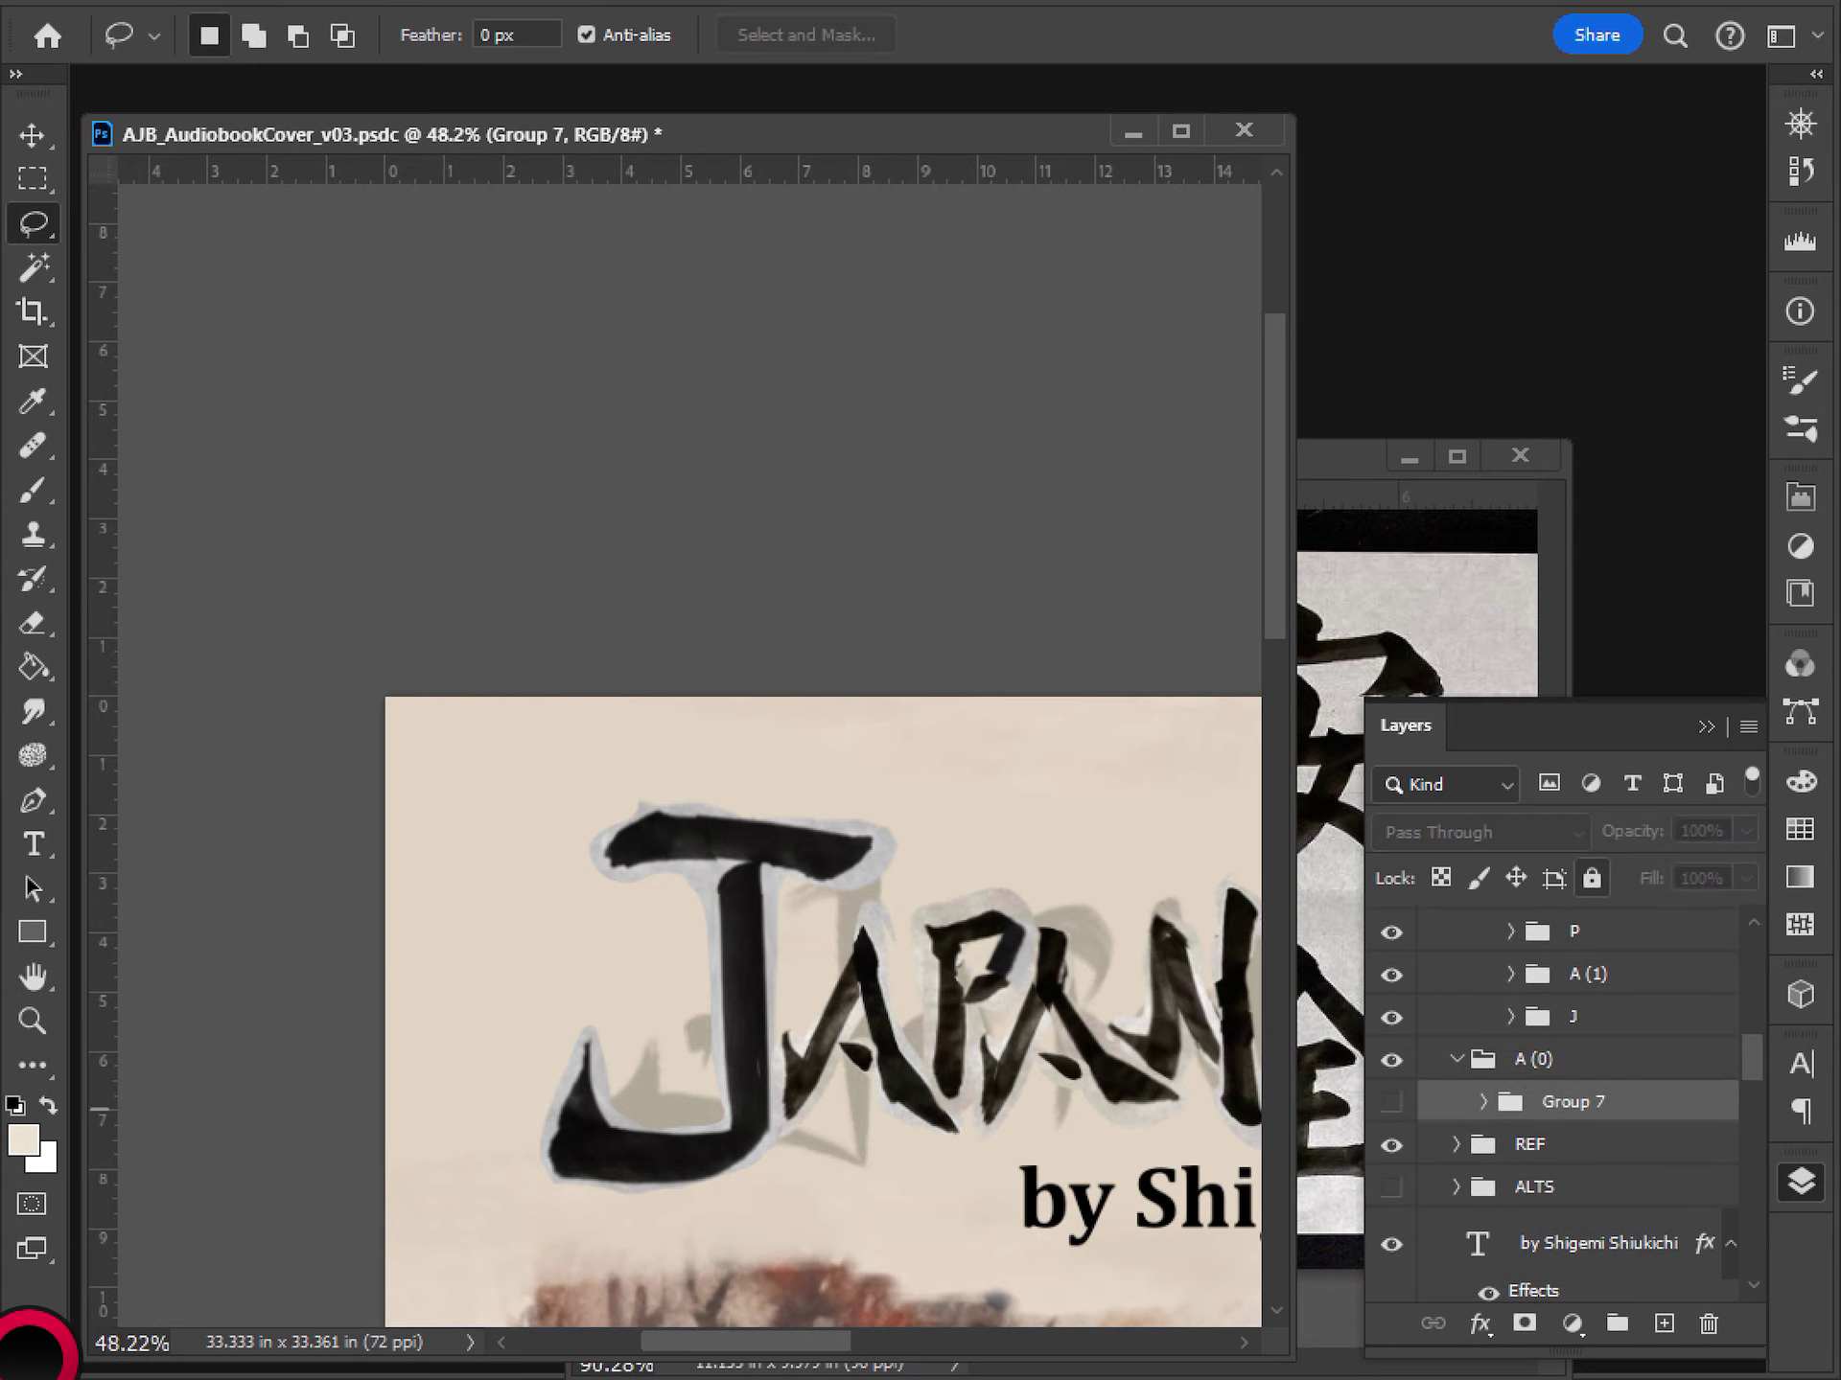
- Paste the 厶-shaped stroke as an alternative A above the J's hook, stretched to about 107% width and 153% height
key("ctrl+v")
key("ctrl+t")
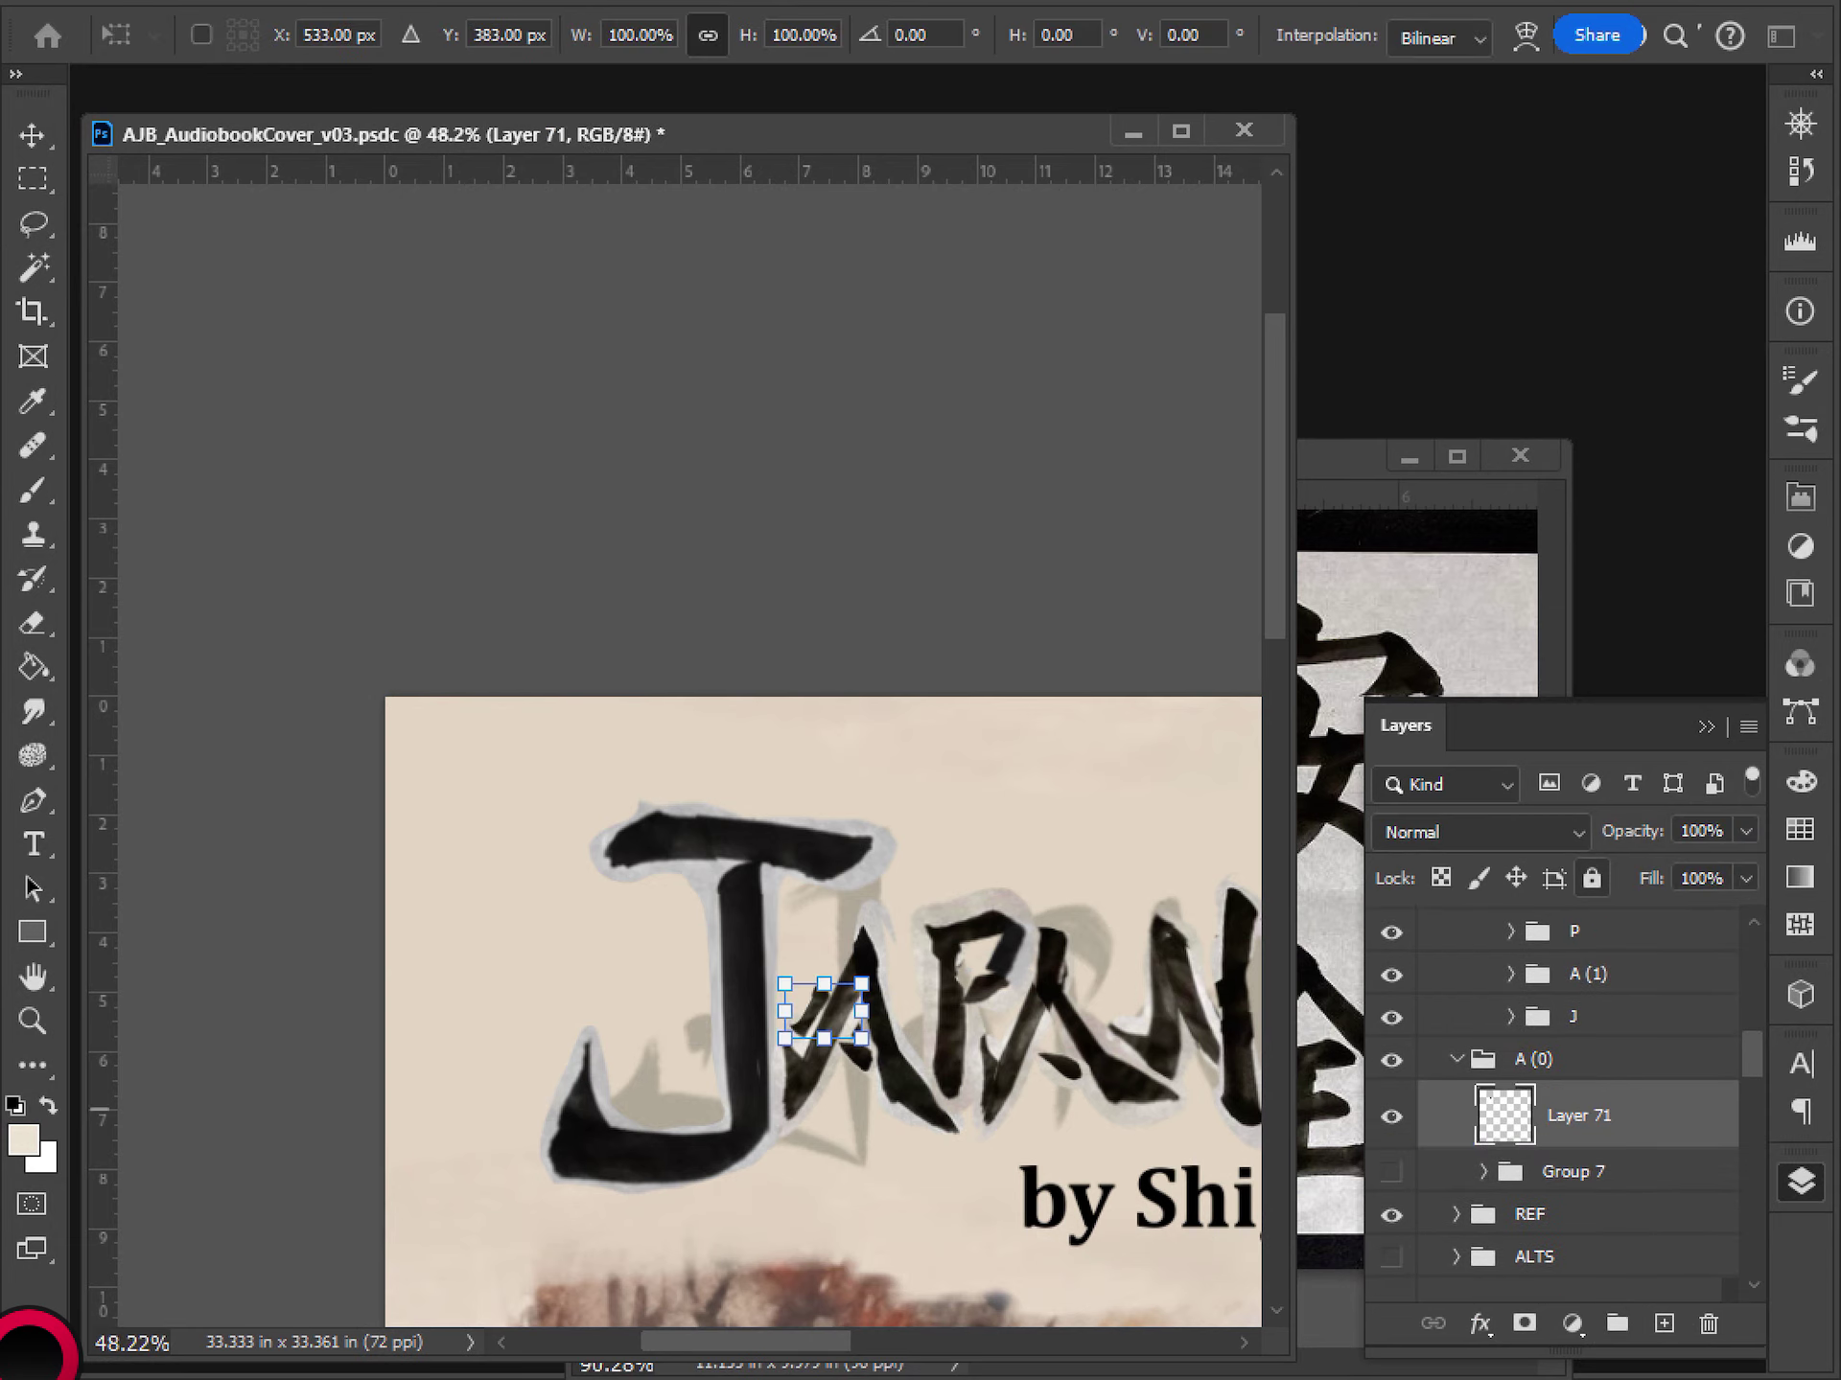
mouse_move(859, 1010)
left_mouse_down()
mouse_move(694, 934)
mouse_move(649, 980)
left_mouse_up()
key("ctrl+z")
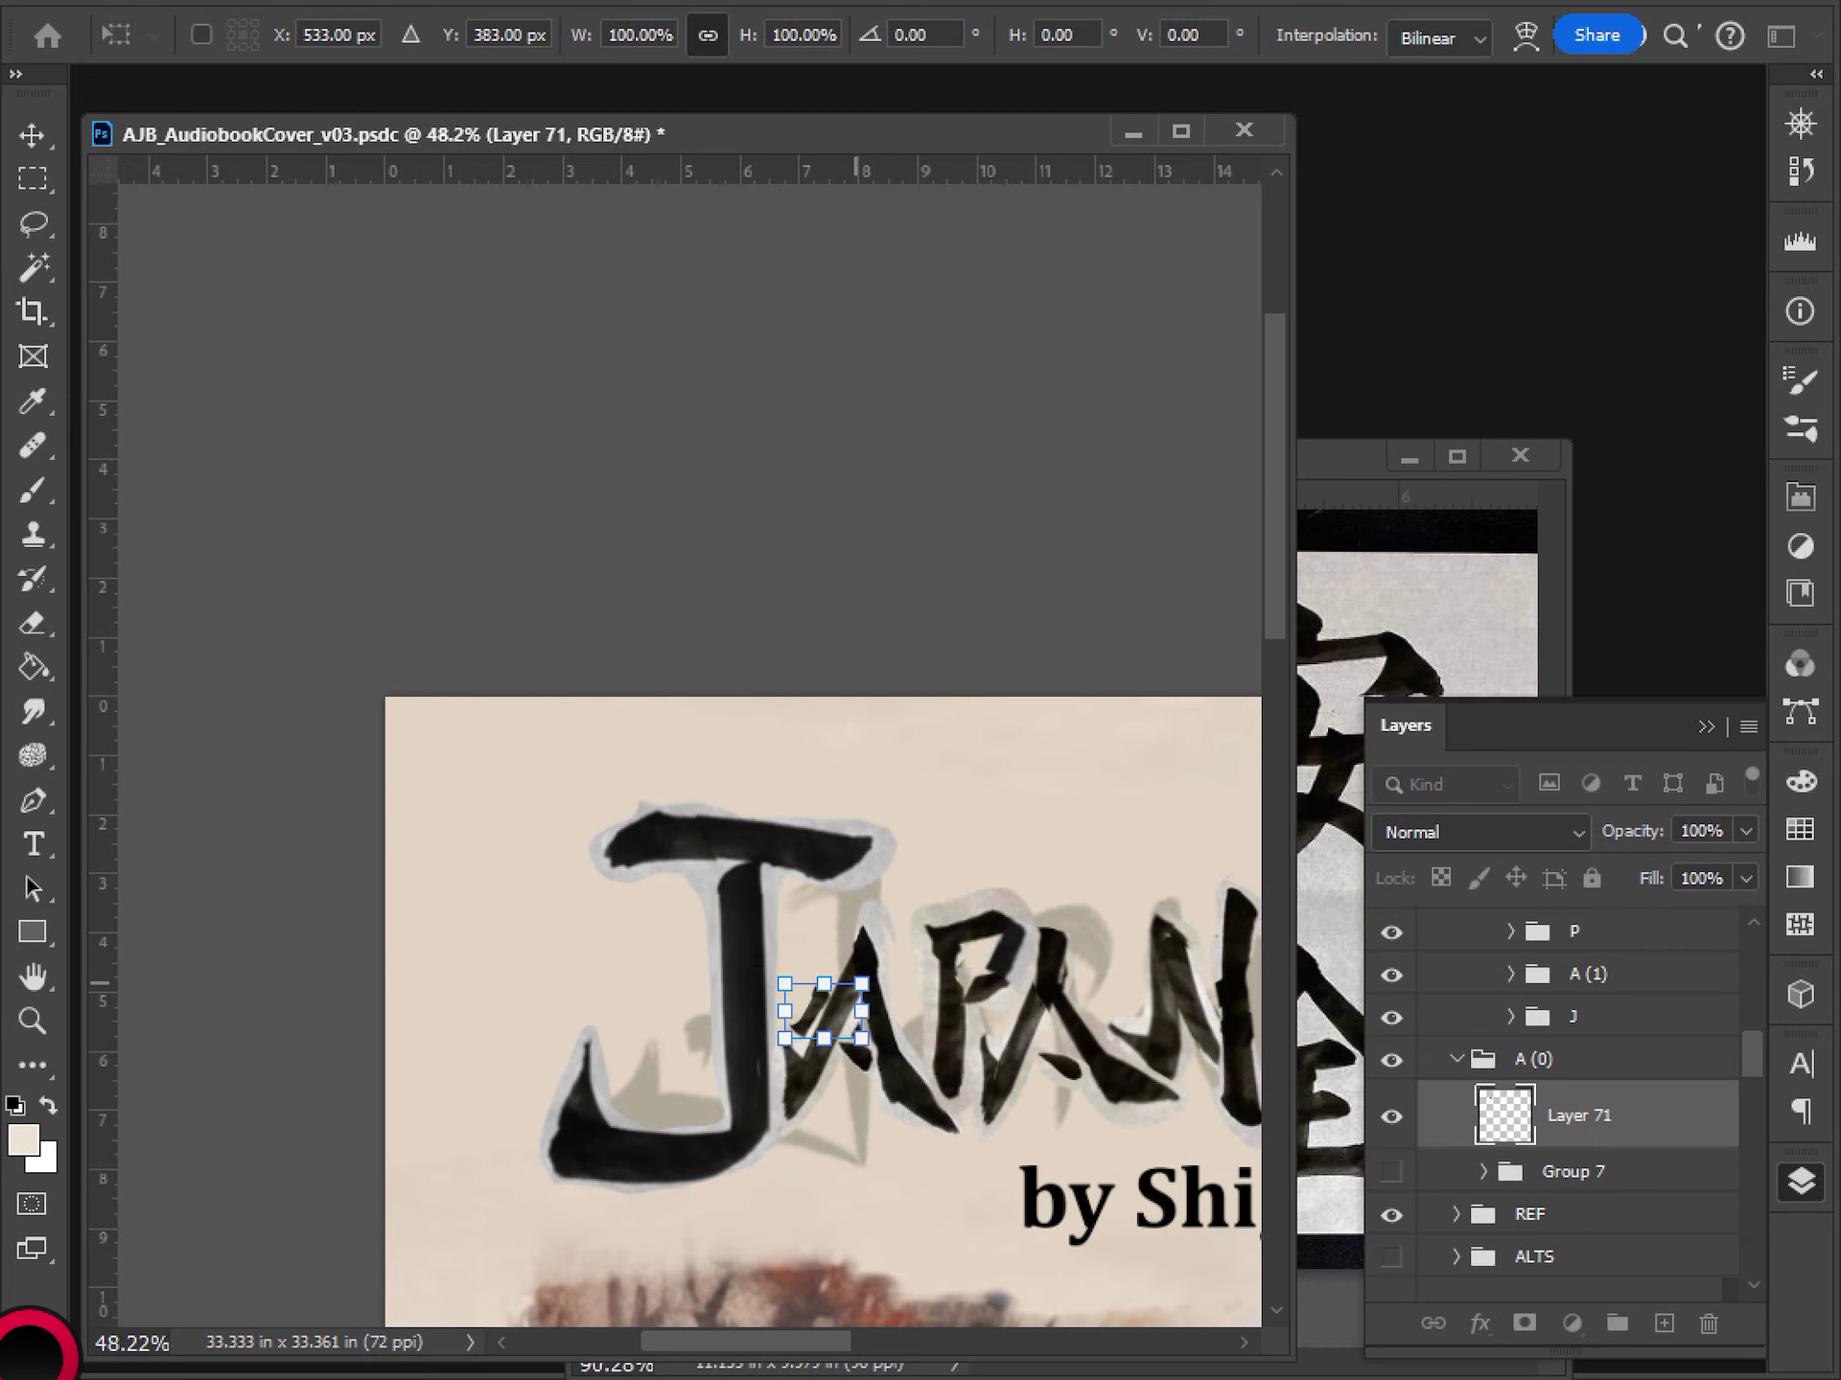
left_click_drag(856, 983, 680, 1010)
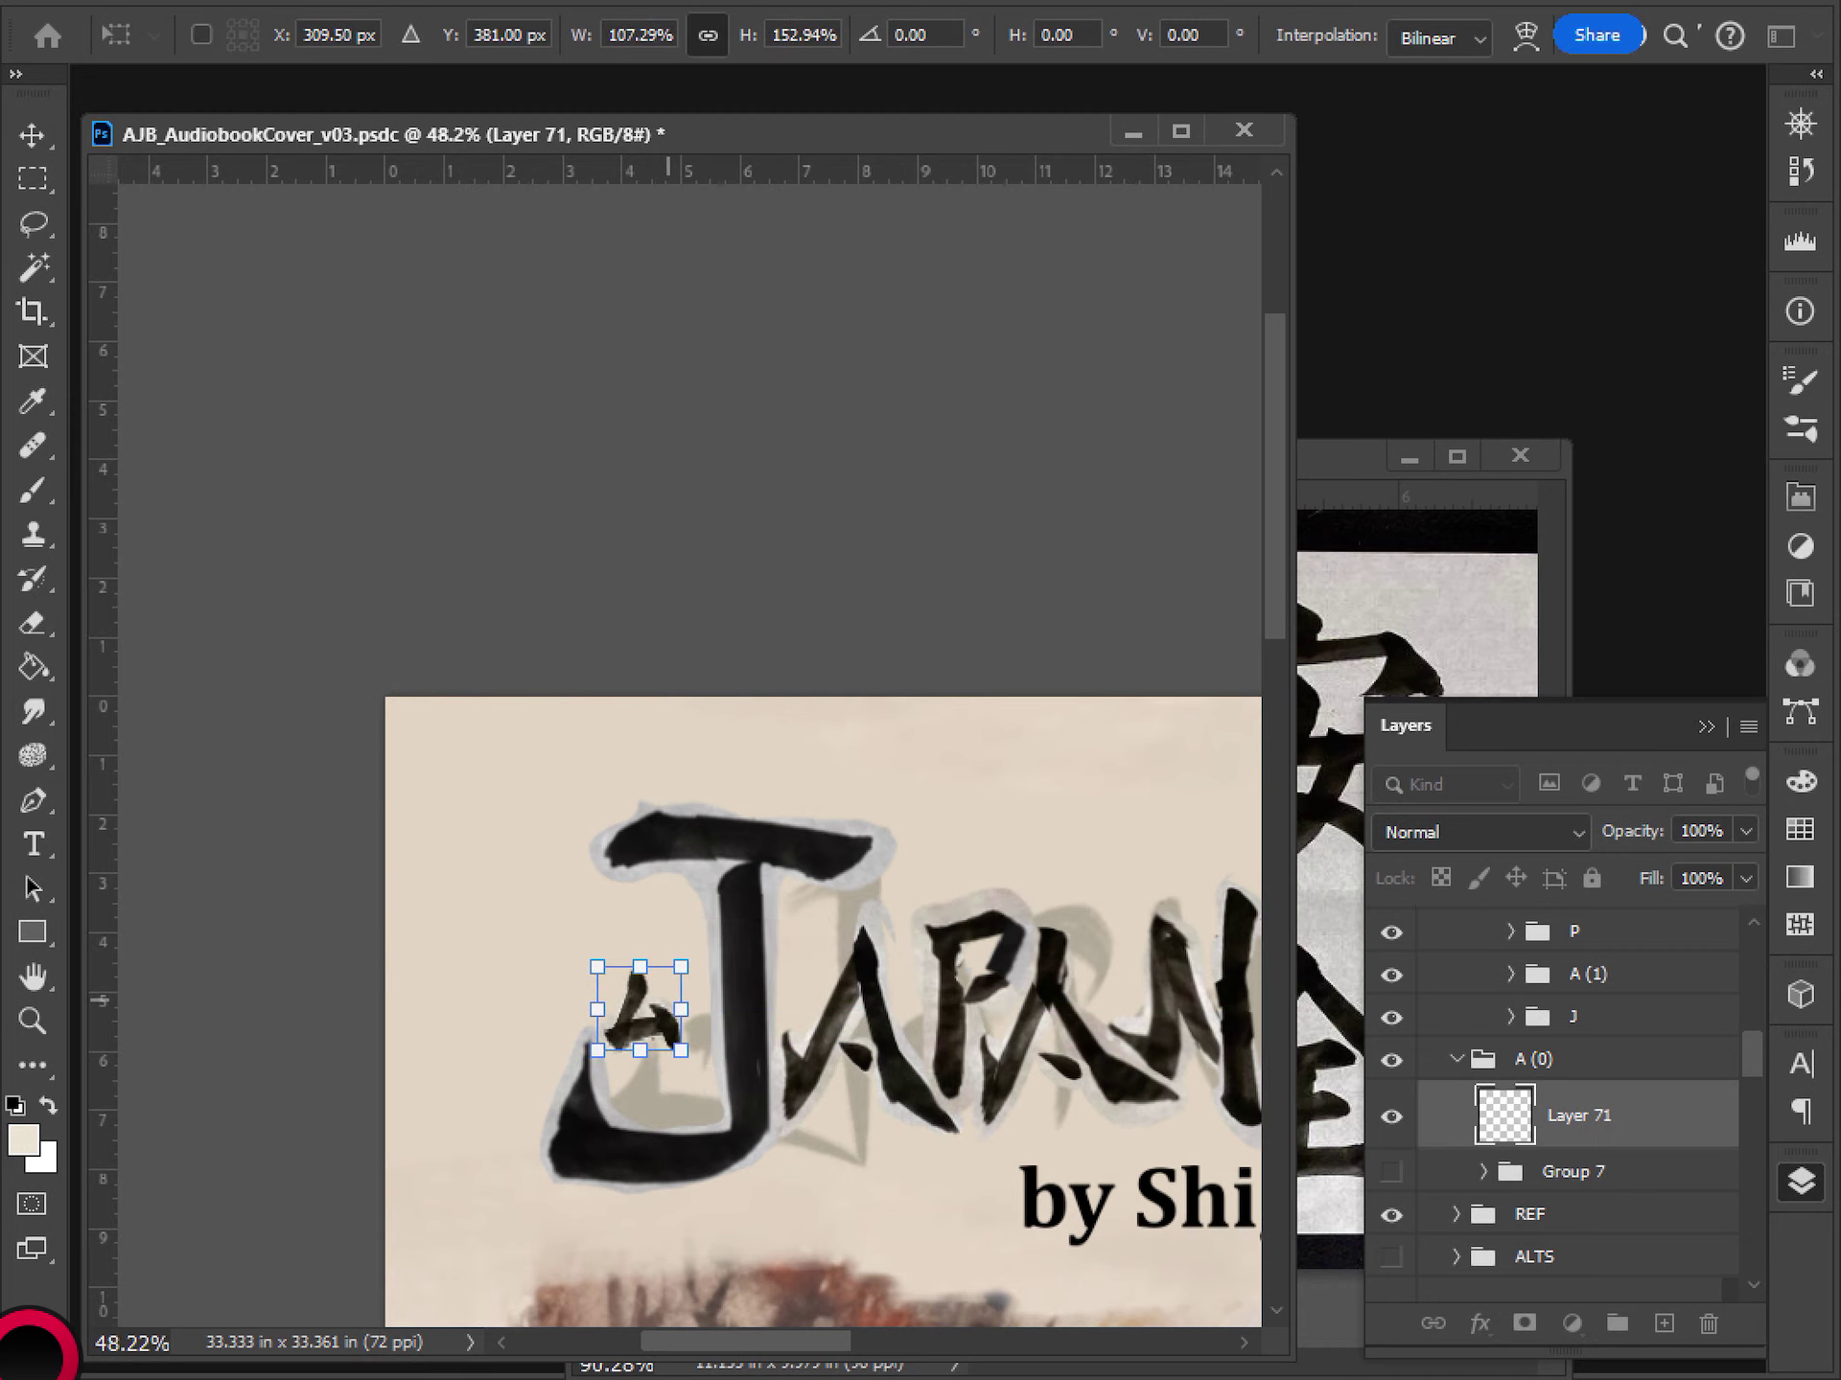
key("Return")
- Save the cover document
key("l")
scroll(355, 819, "down", 8)
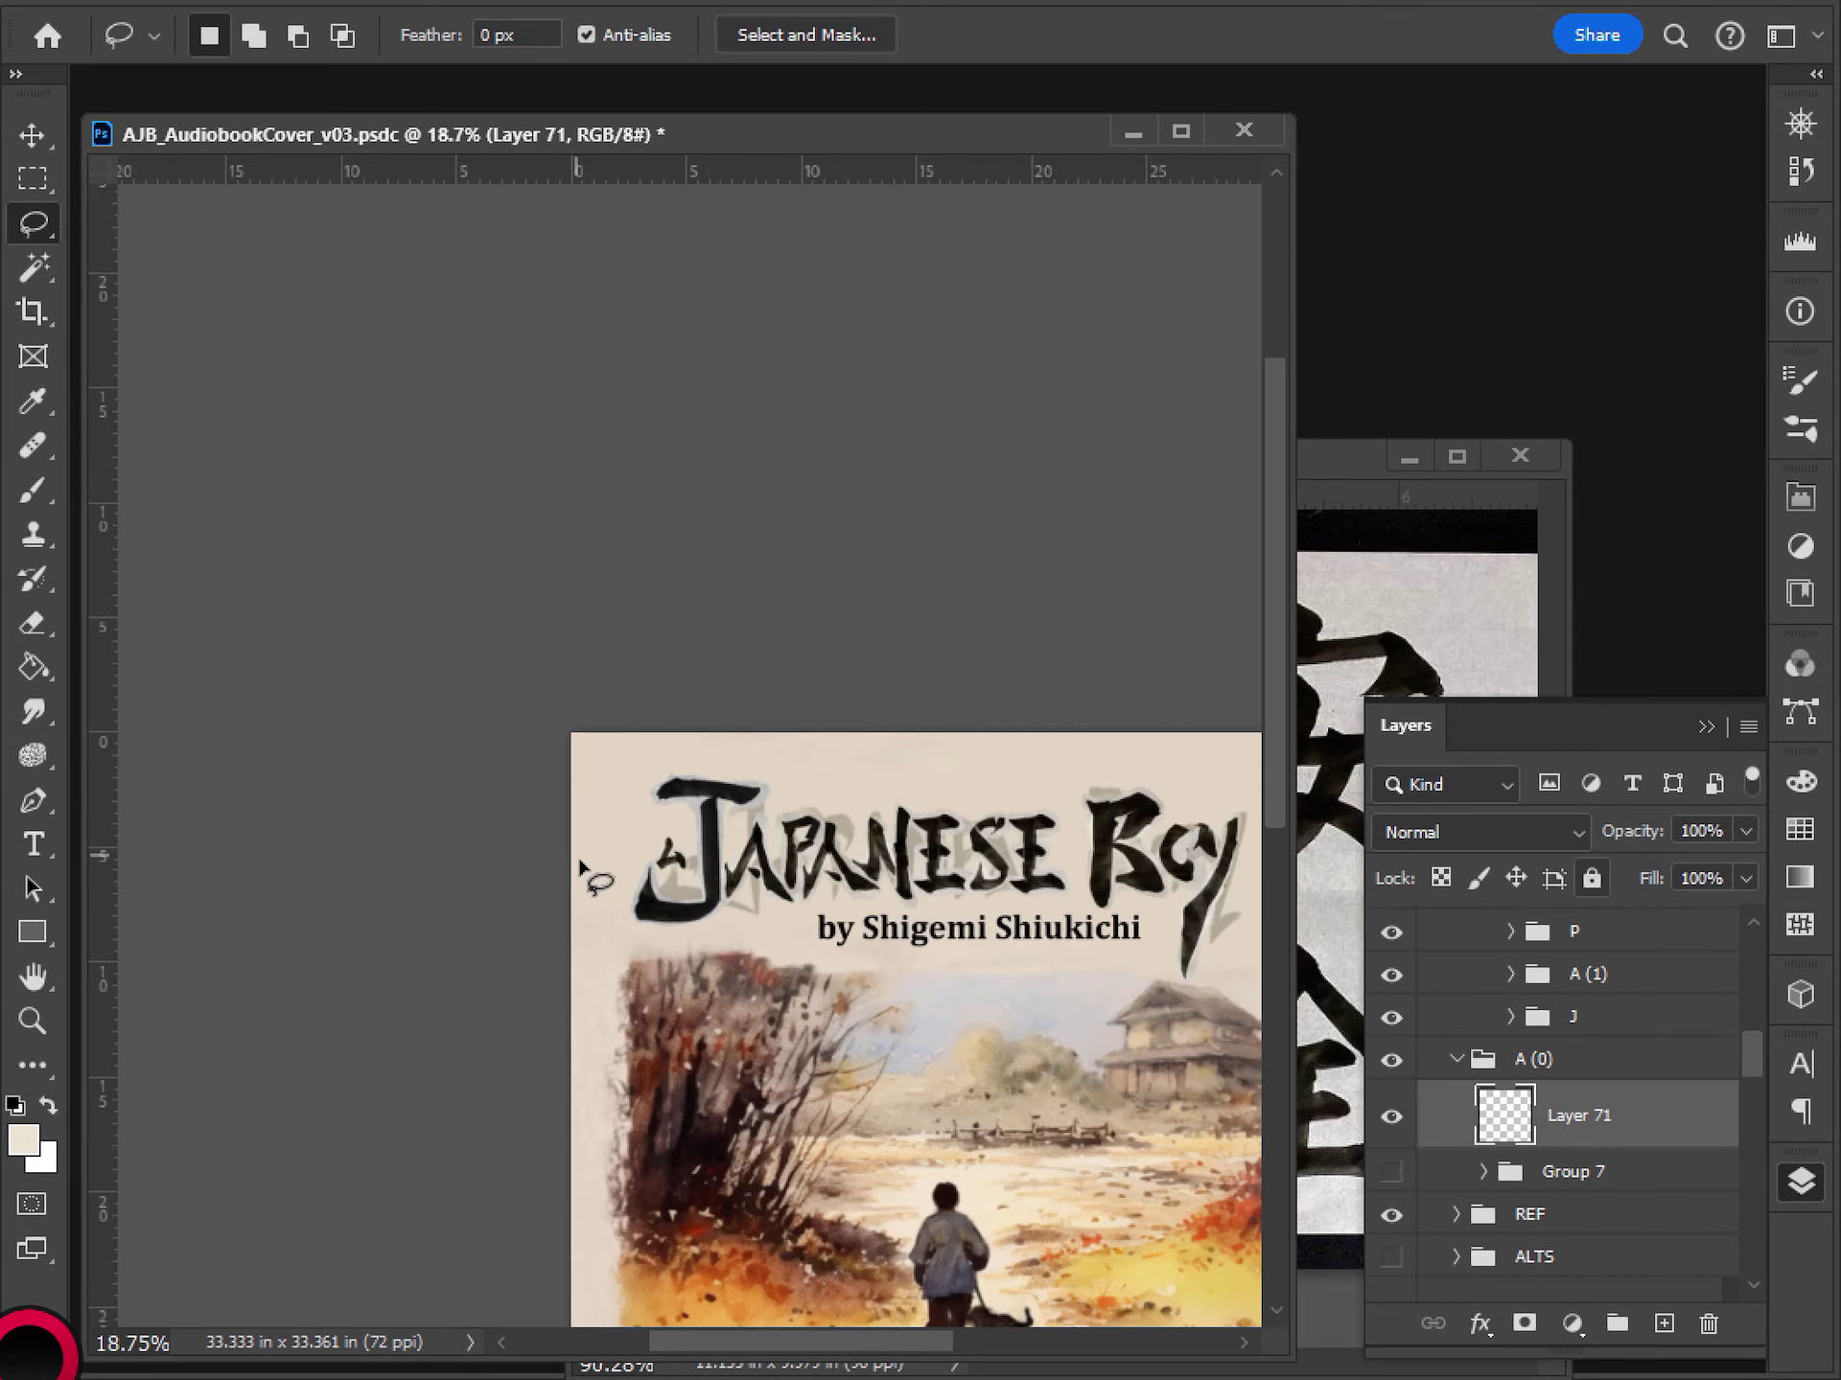
key("ctrl+s")
- Rotate the alternative A on Layer 71 by about 9.5° and move it down into the J's hook
scroll(604, 920, "up", 5)
scroll(603, 956, "up", 3)
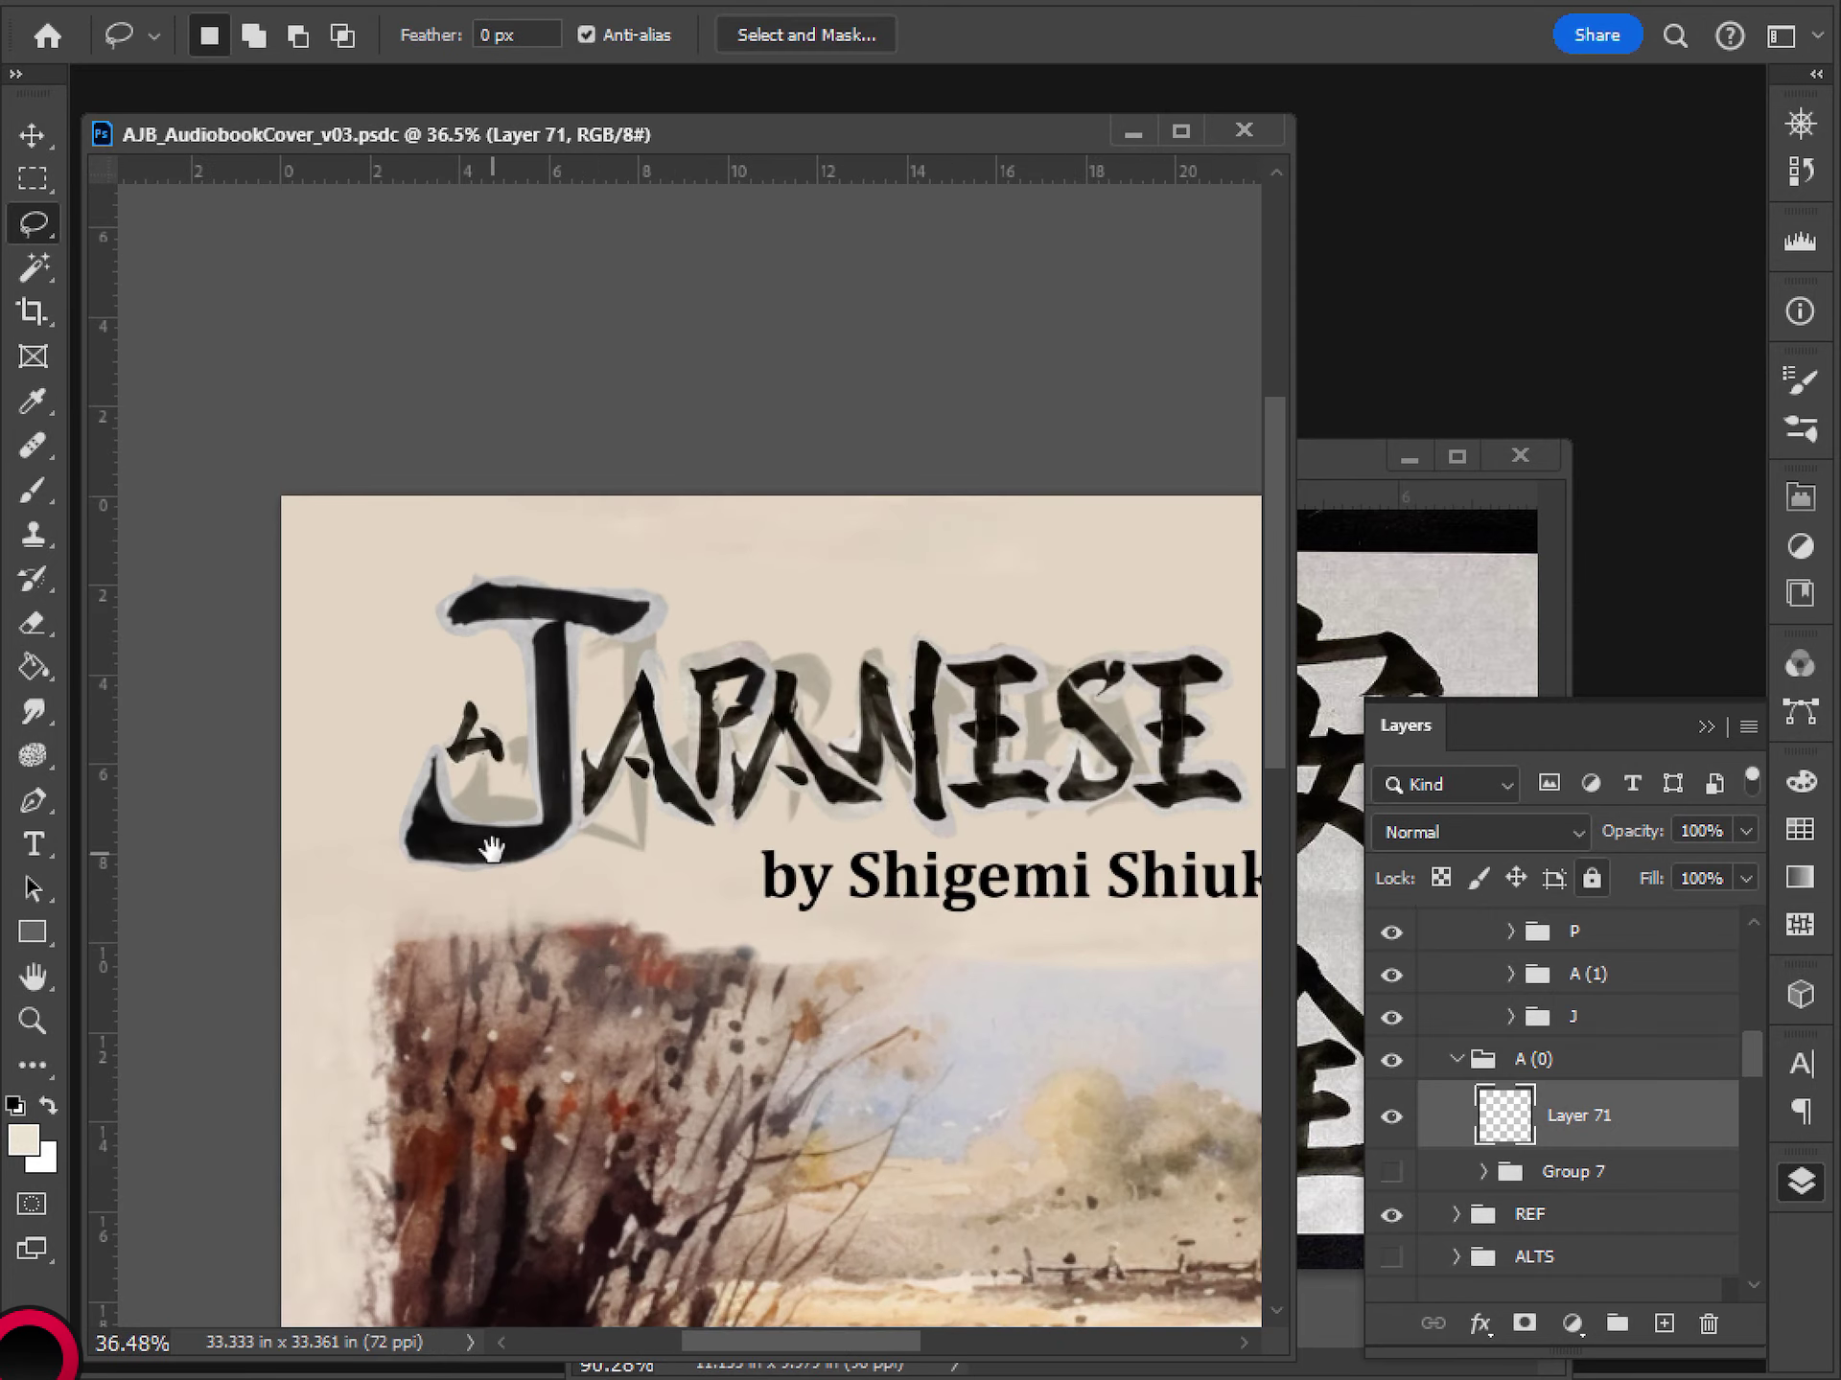
key("ctrl+t")
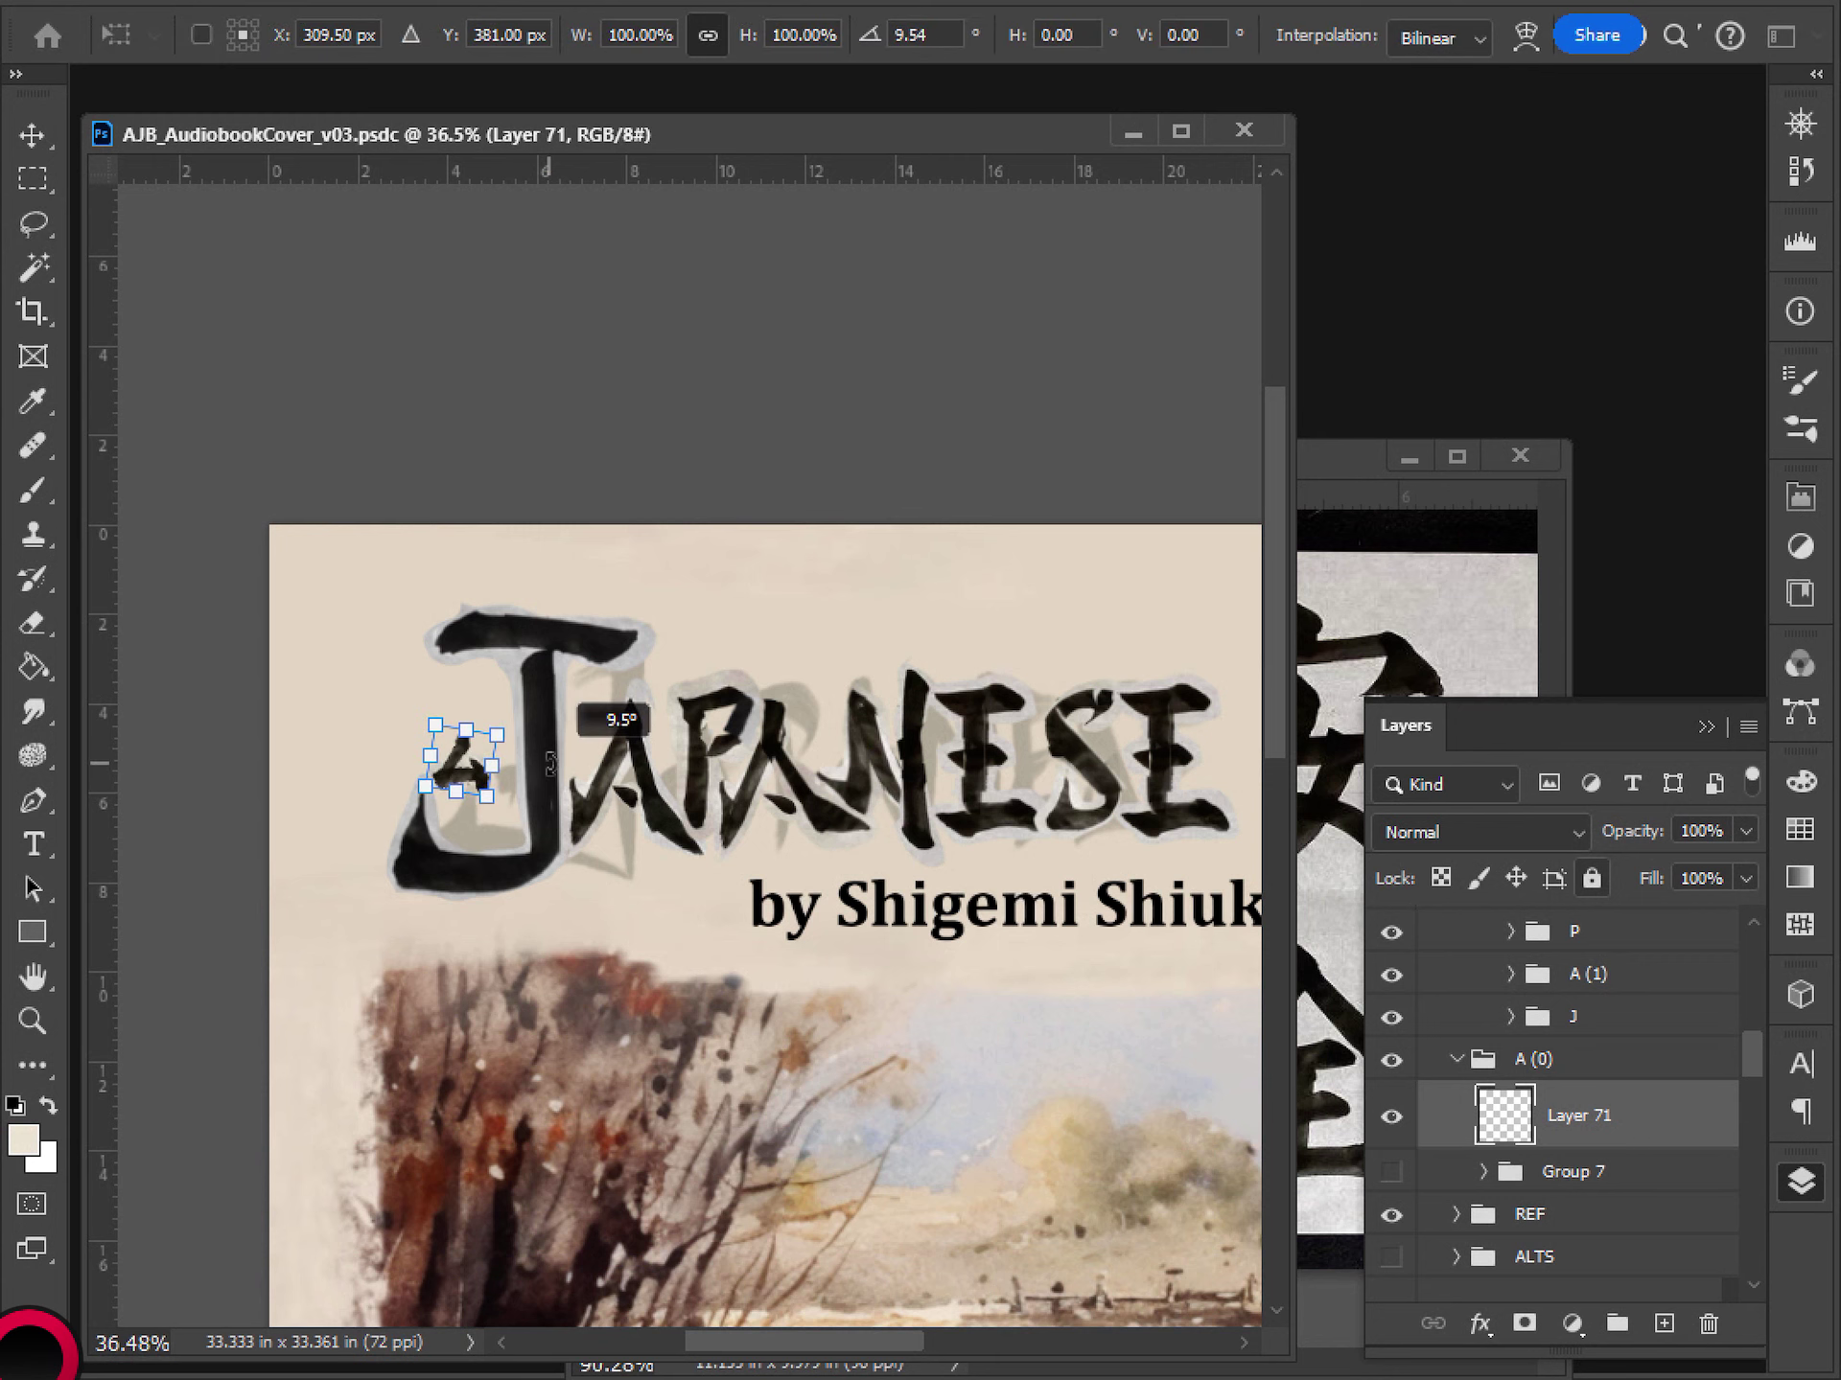
left_click_drag(467, 759, 484, 813)
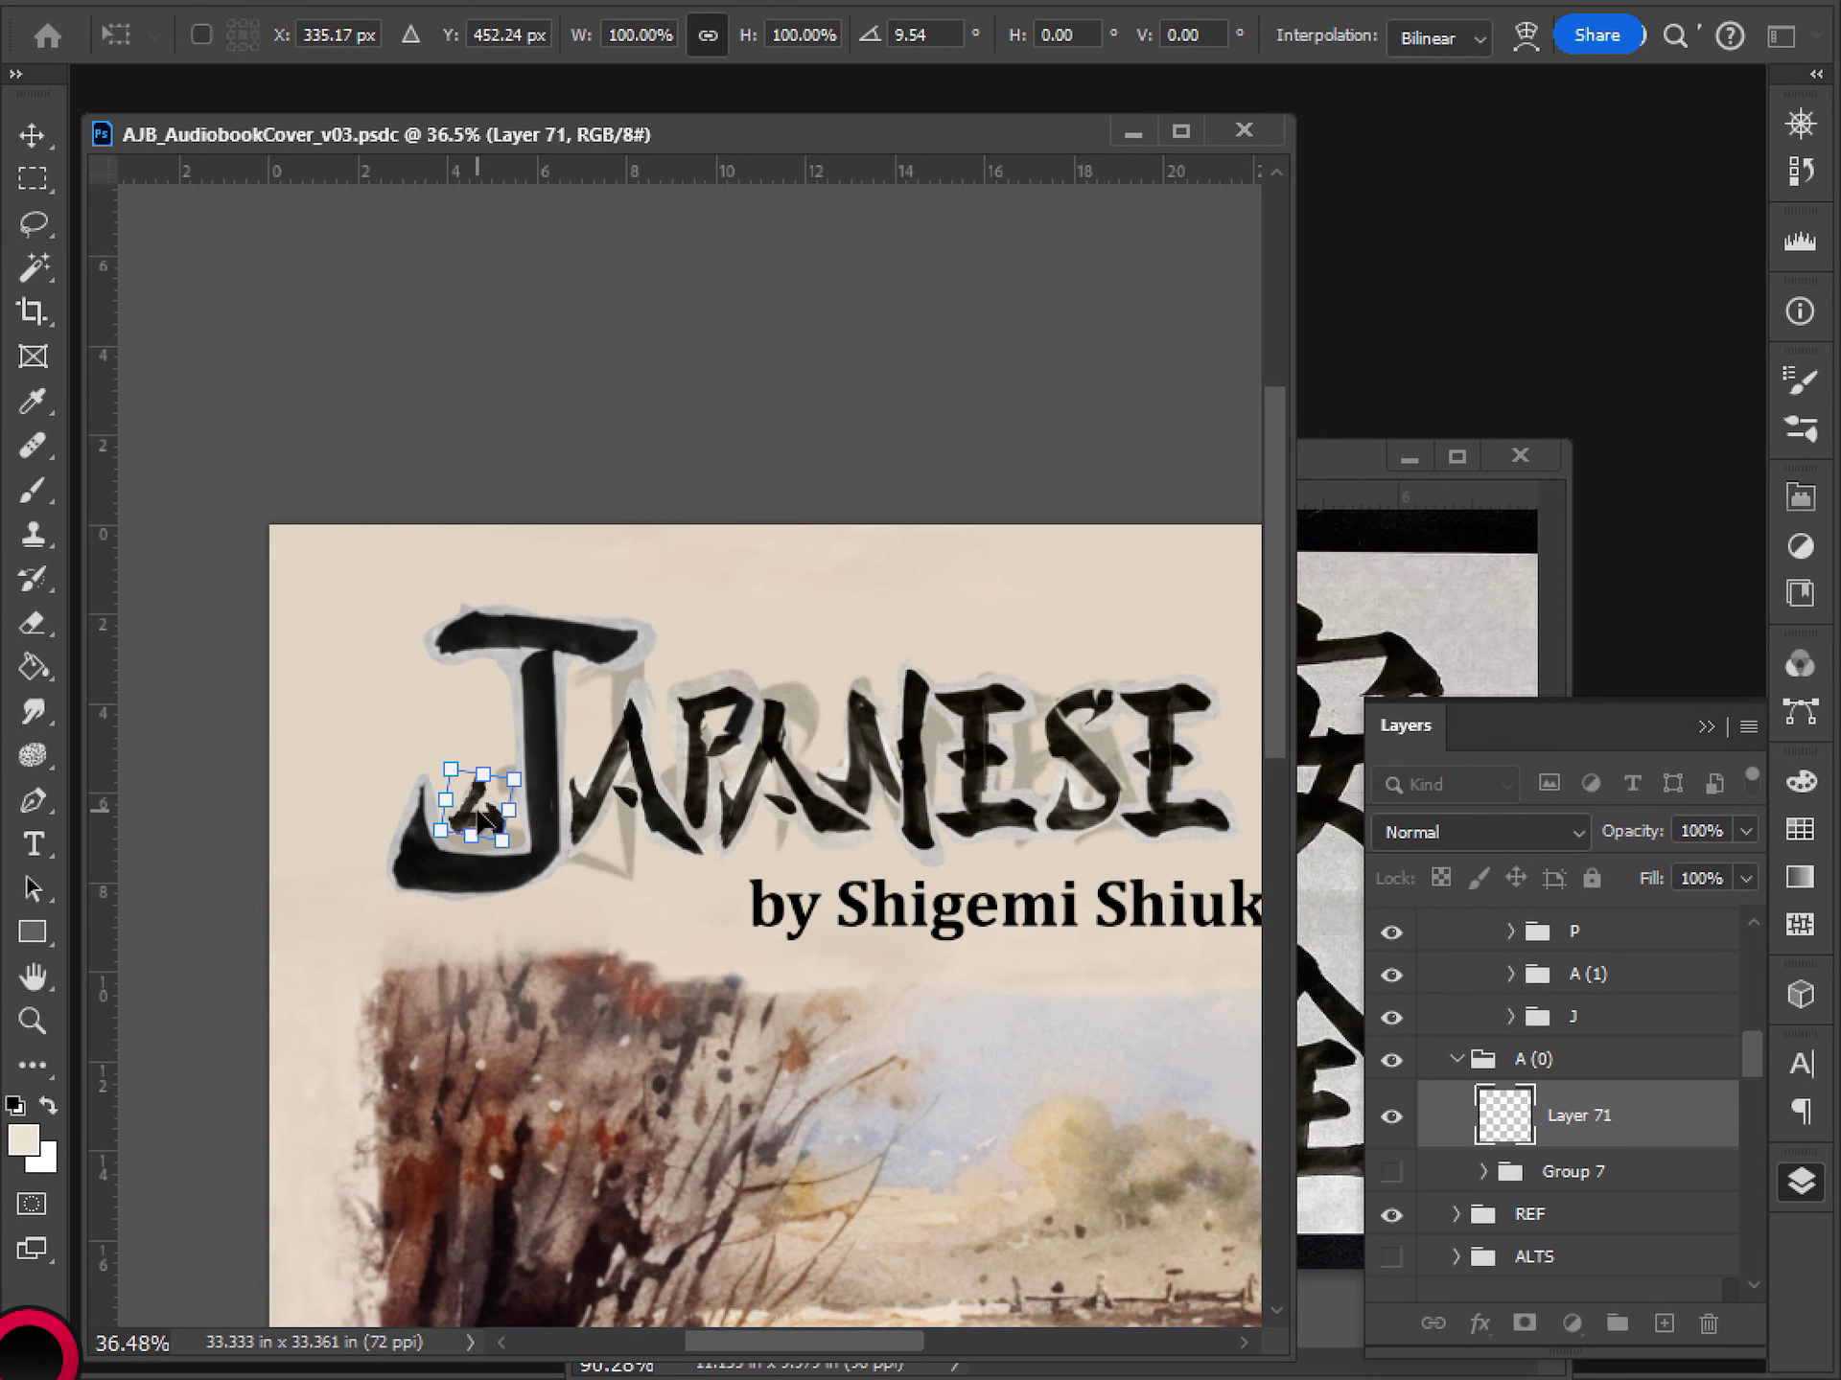
key("Return")
- Move the alternative A out of the J's hook to the open space left of the J
scroll(758, 966, "down", 8)
left_click_drag(768, 1058, 715, 1060)
key("v")
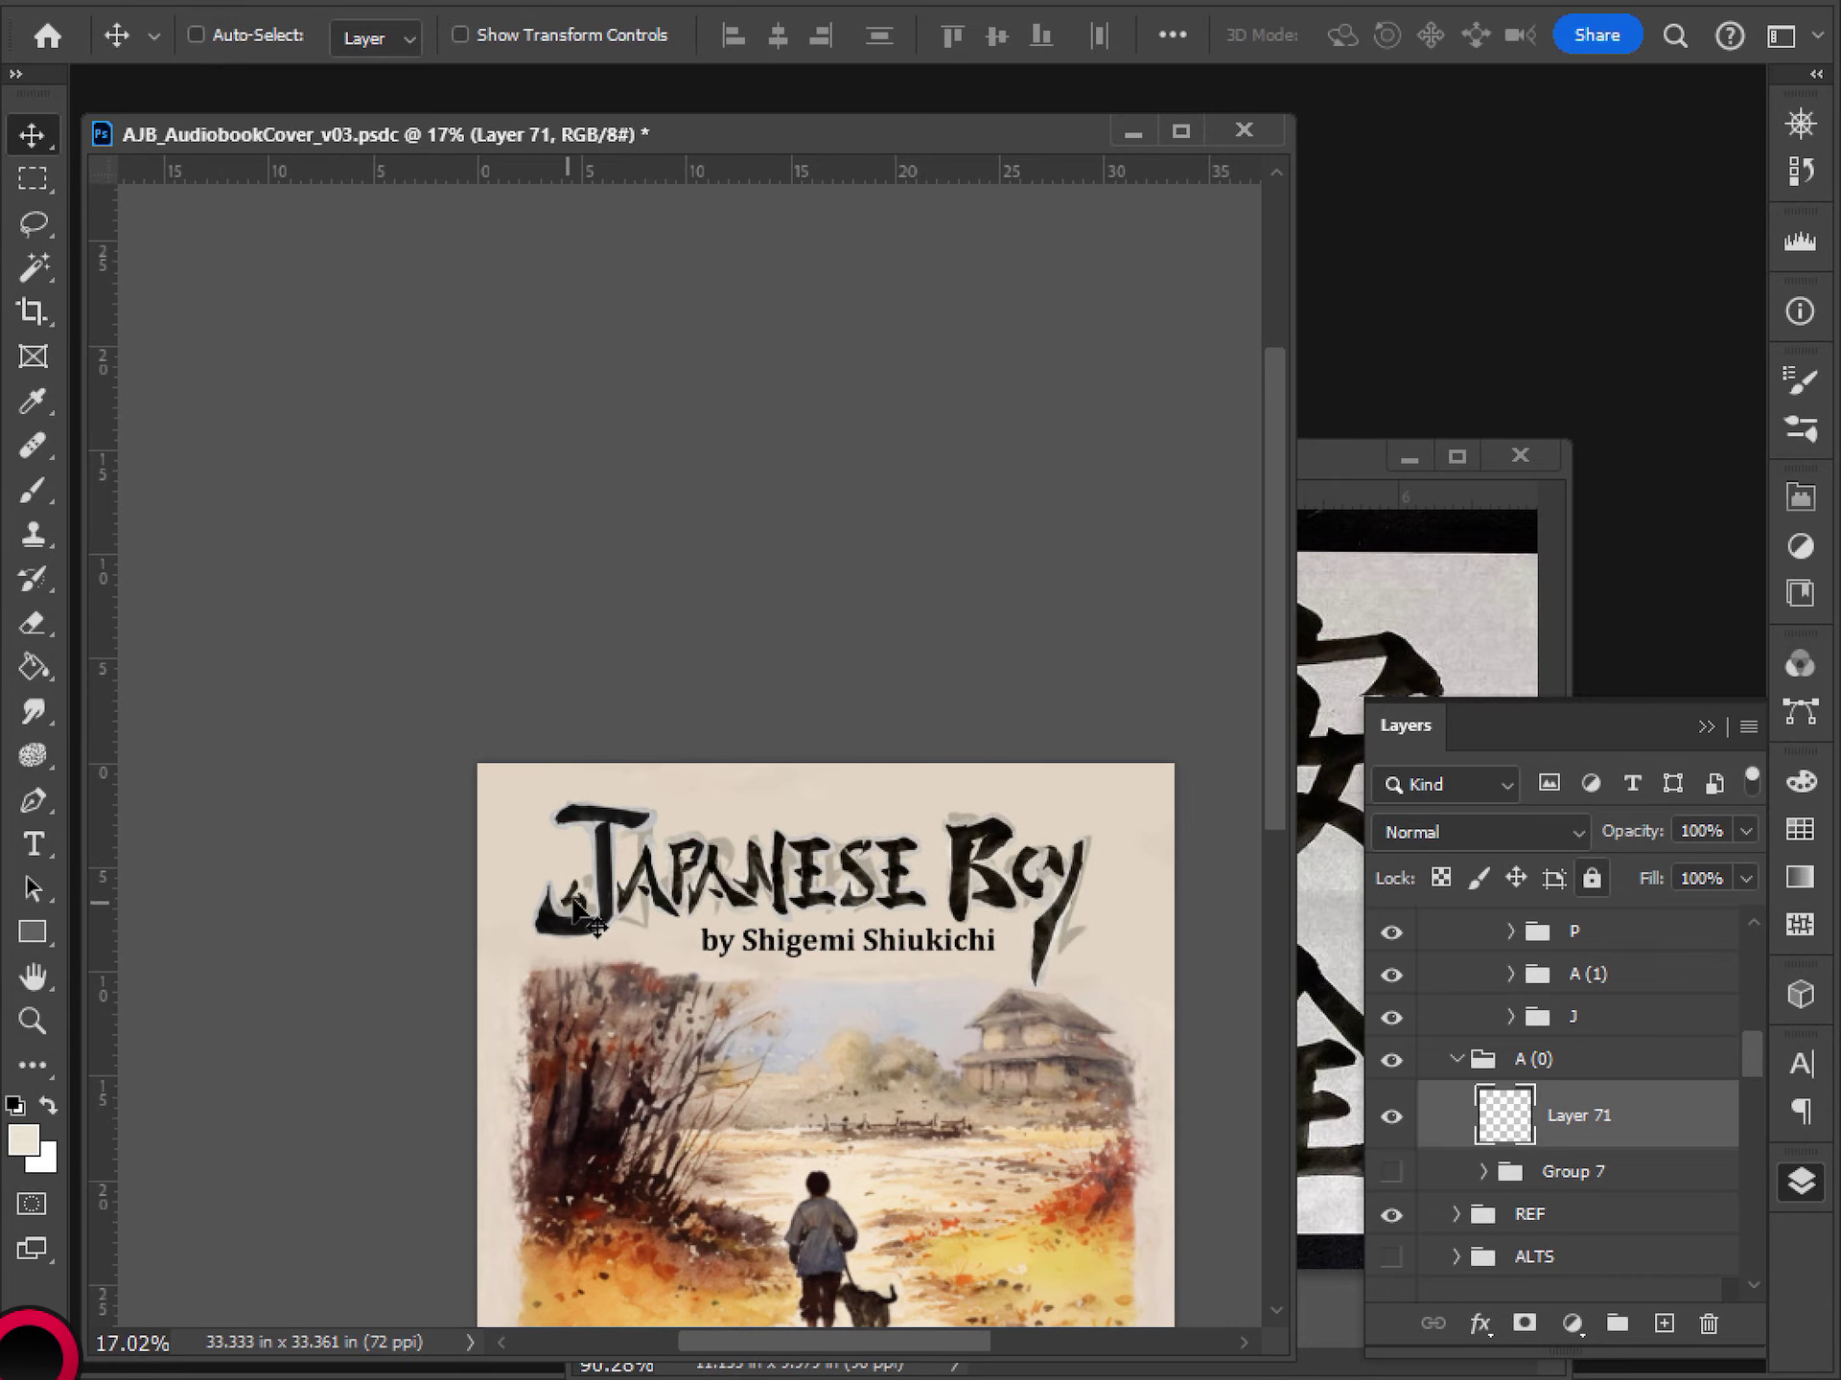
left_click_drag(575, 906, 534, 861)
scroll(603, 1079, "down", 2)
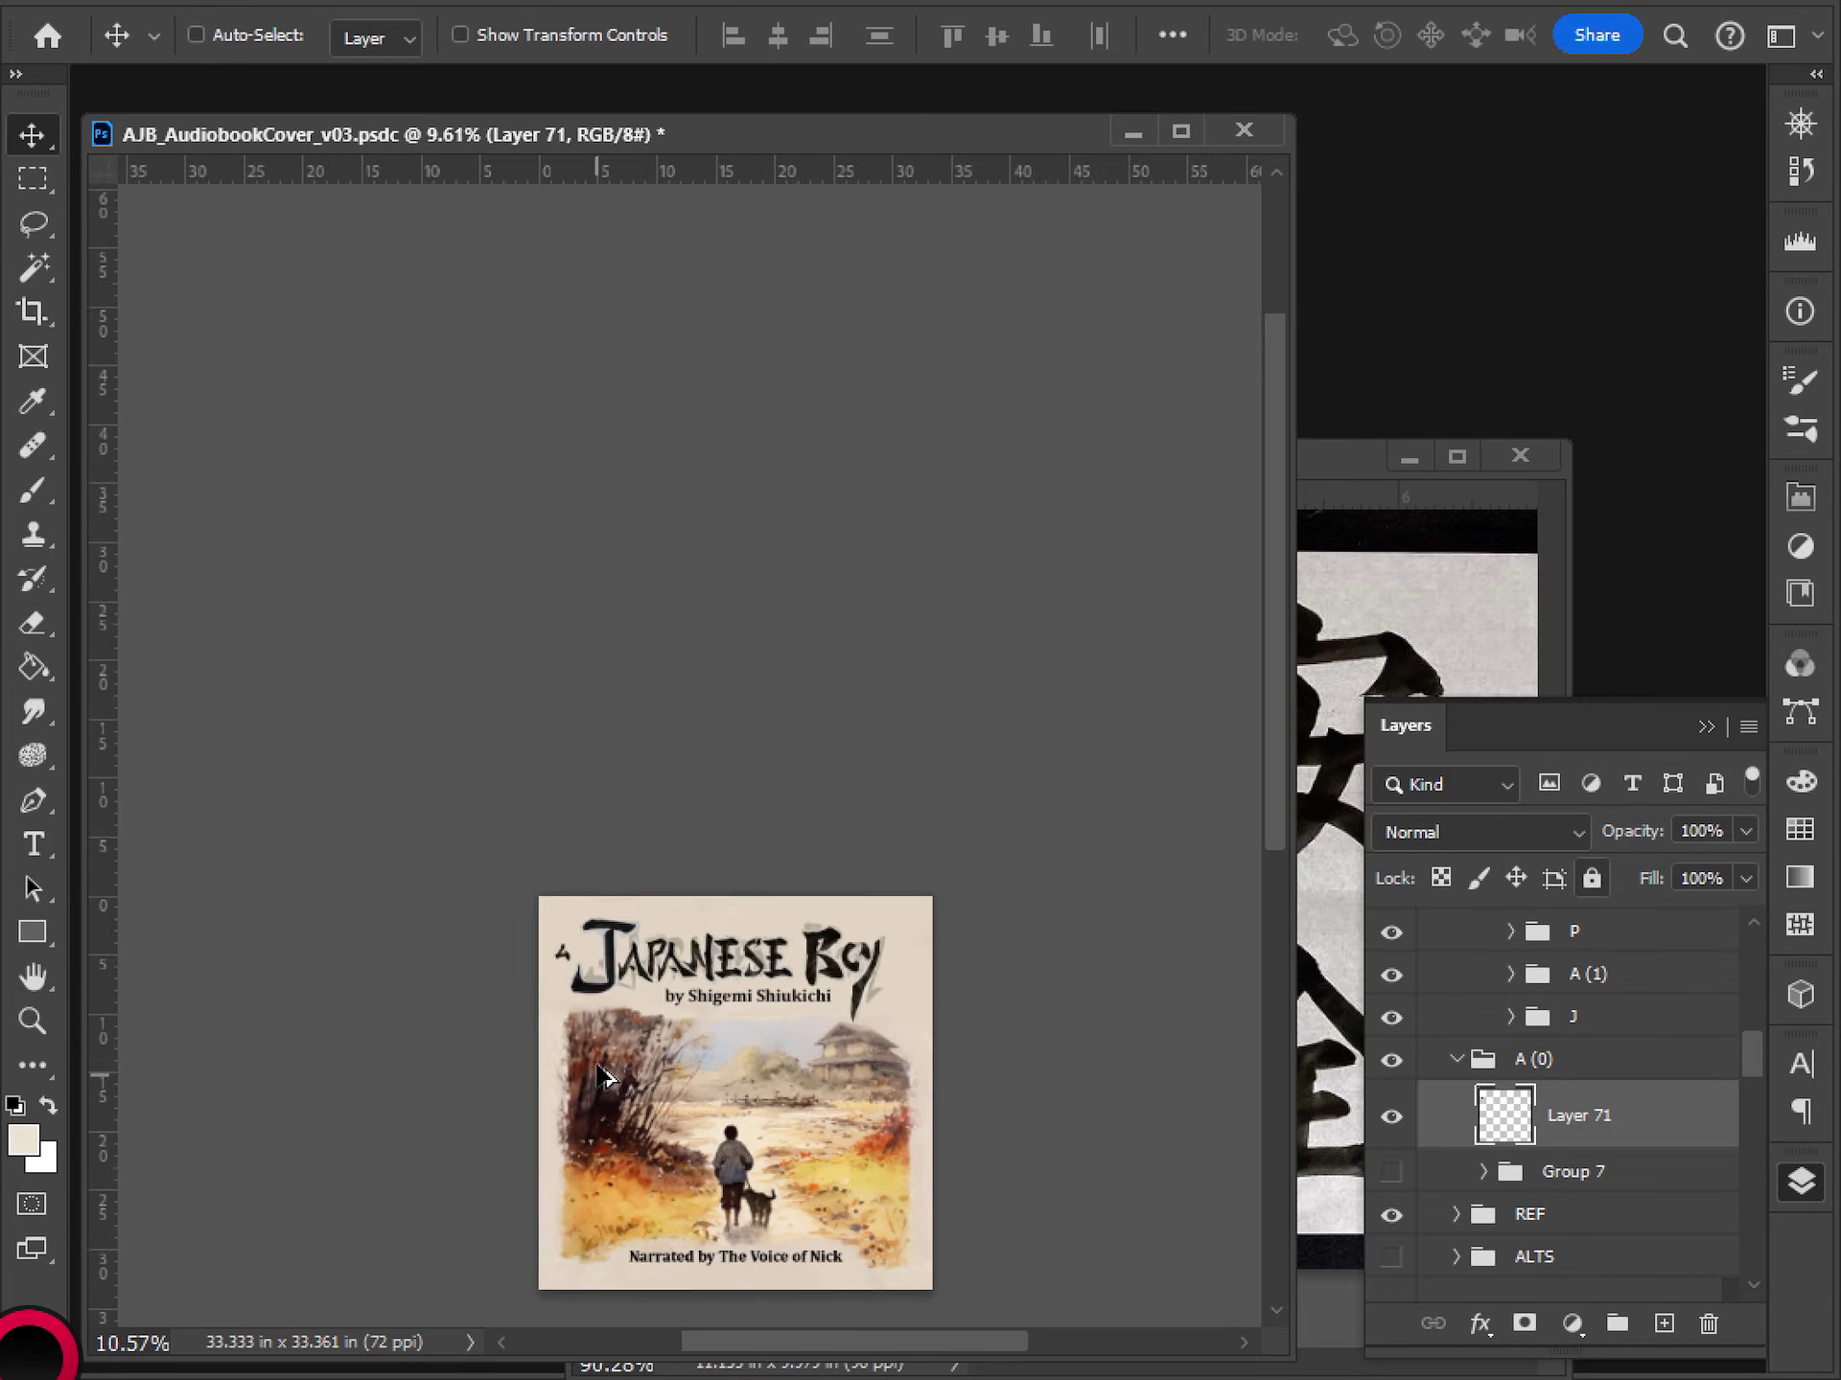
scroll(604, 1078, "up", 4)
left_click_drag(530, 760, 529, 758)
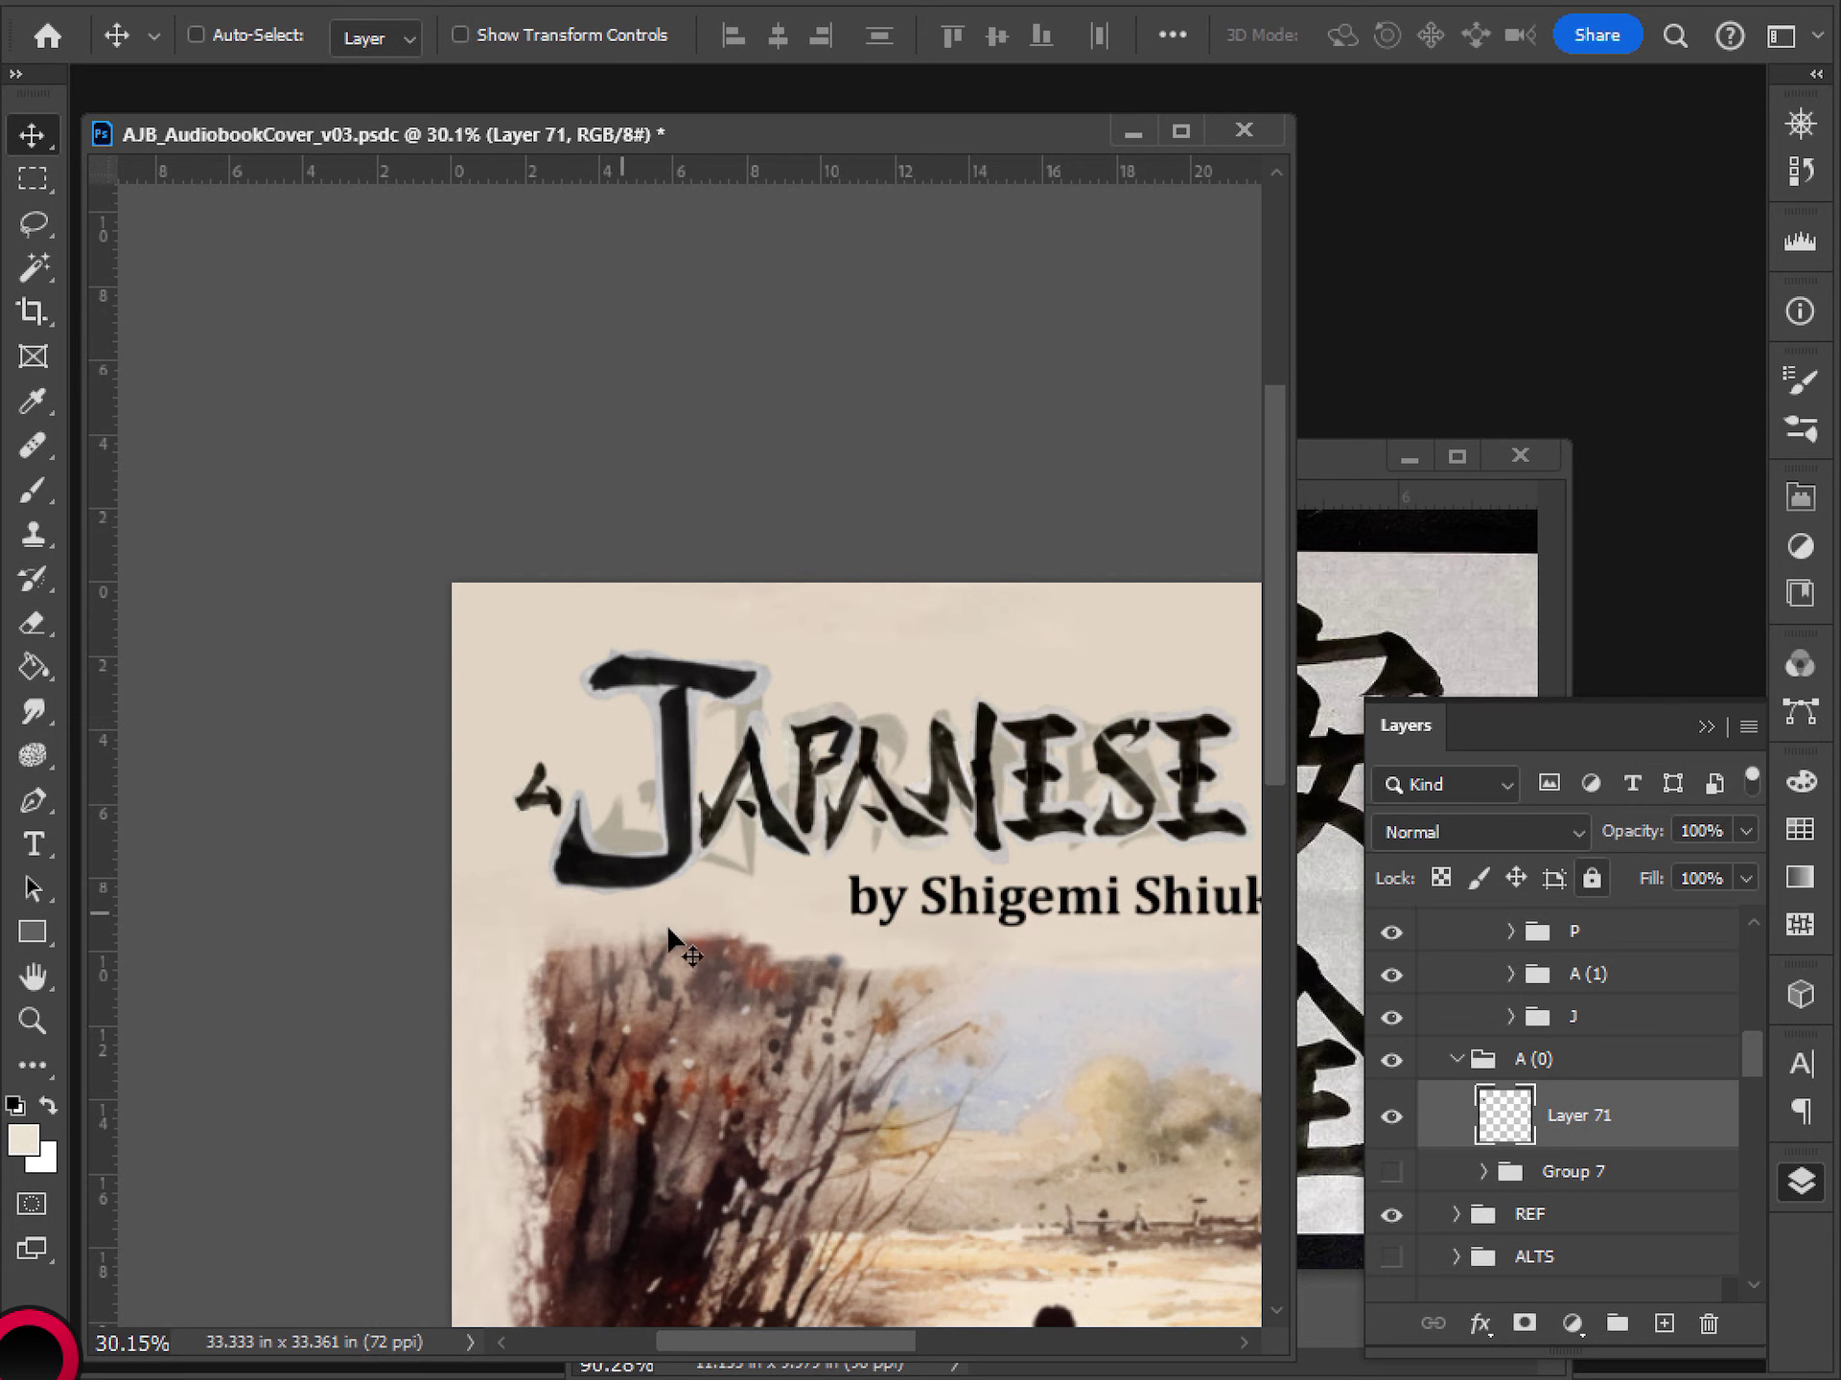
- Hide Layer 71, show Group 7 again, and move its small A to the left of the J
left_click(1395, 1116)
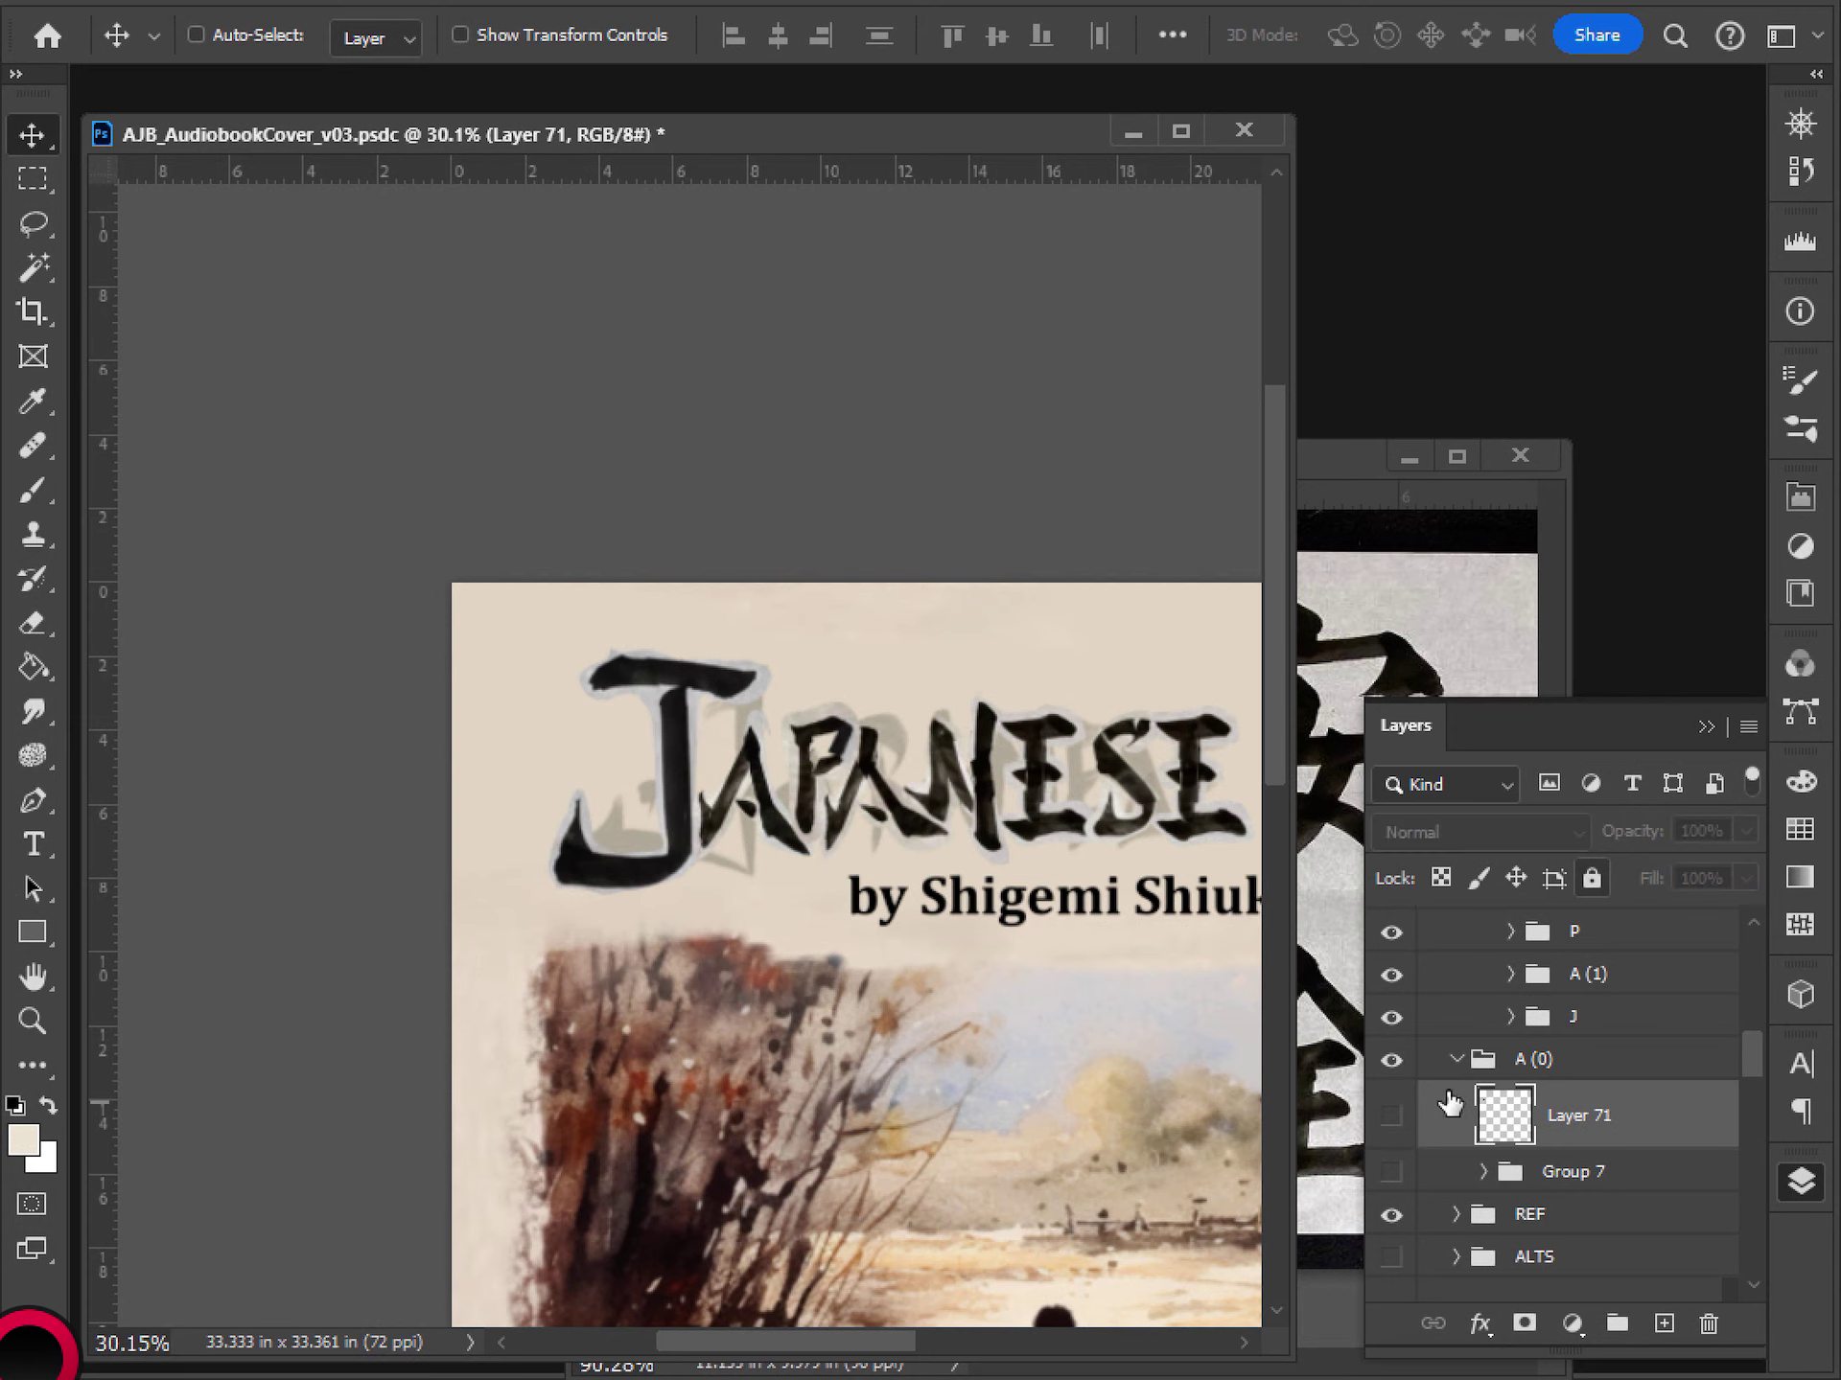
left_click(1391, 1172)
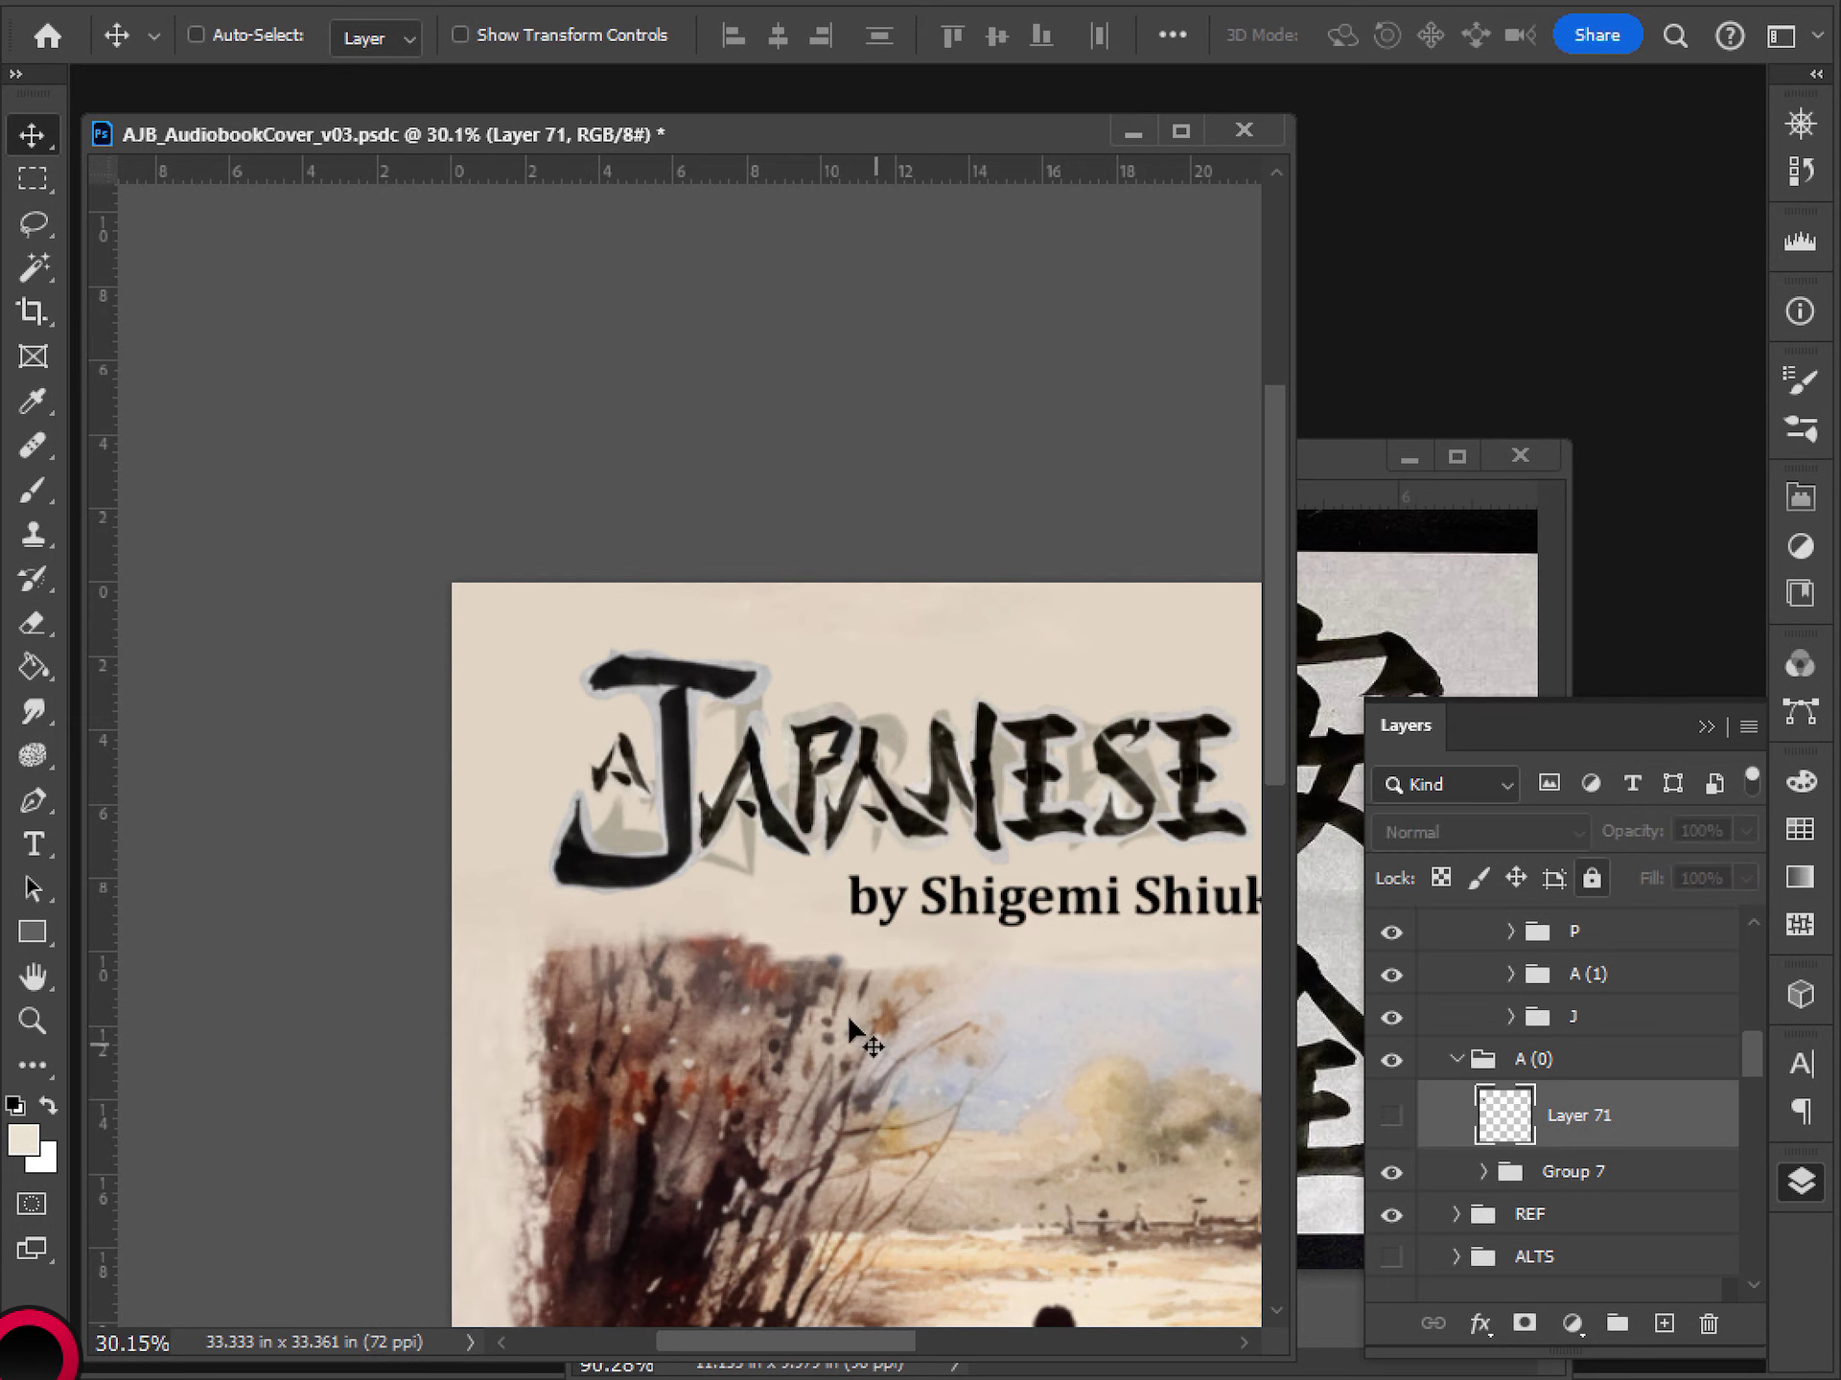
left_click(1553, 1172)
left_click_drag(661, 810, 571, 810)
scroll(771, 954, "down", 5)
left_click_drag(920, 994, 839, 1011)
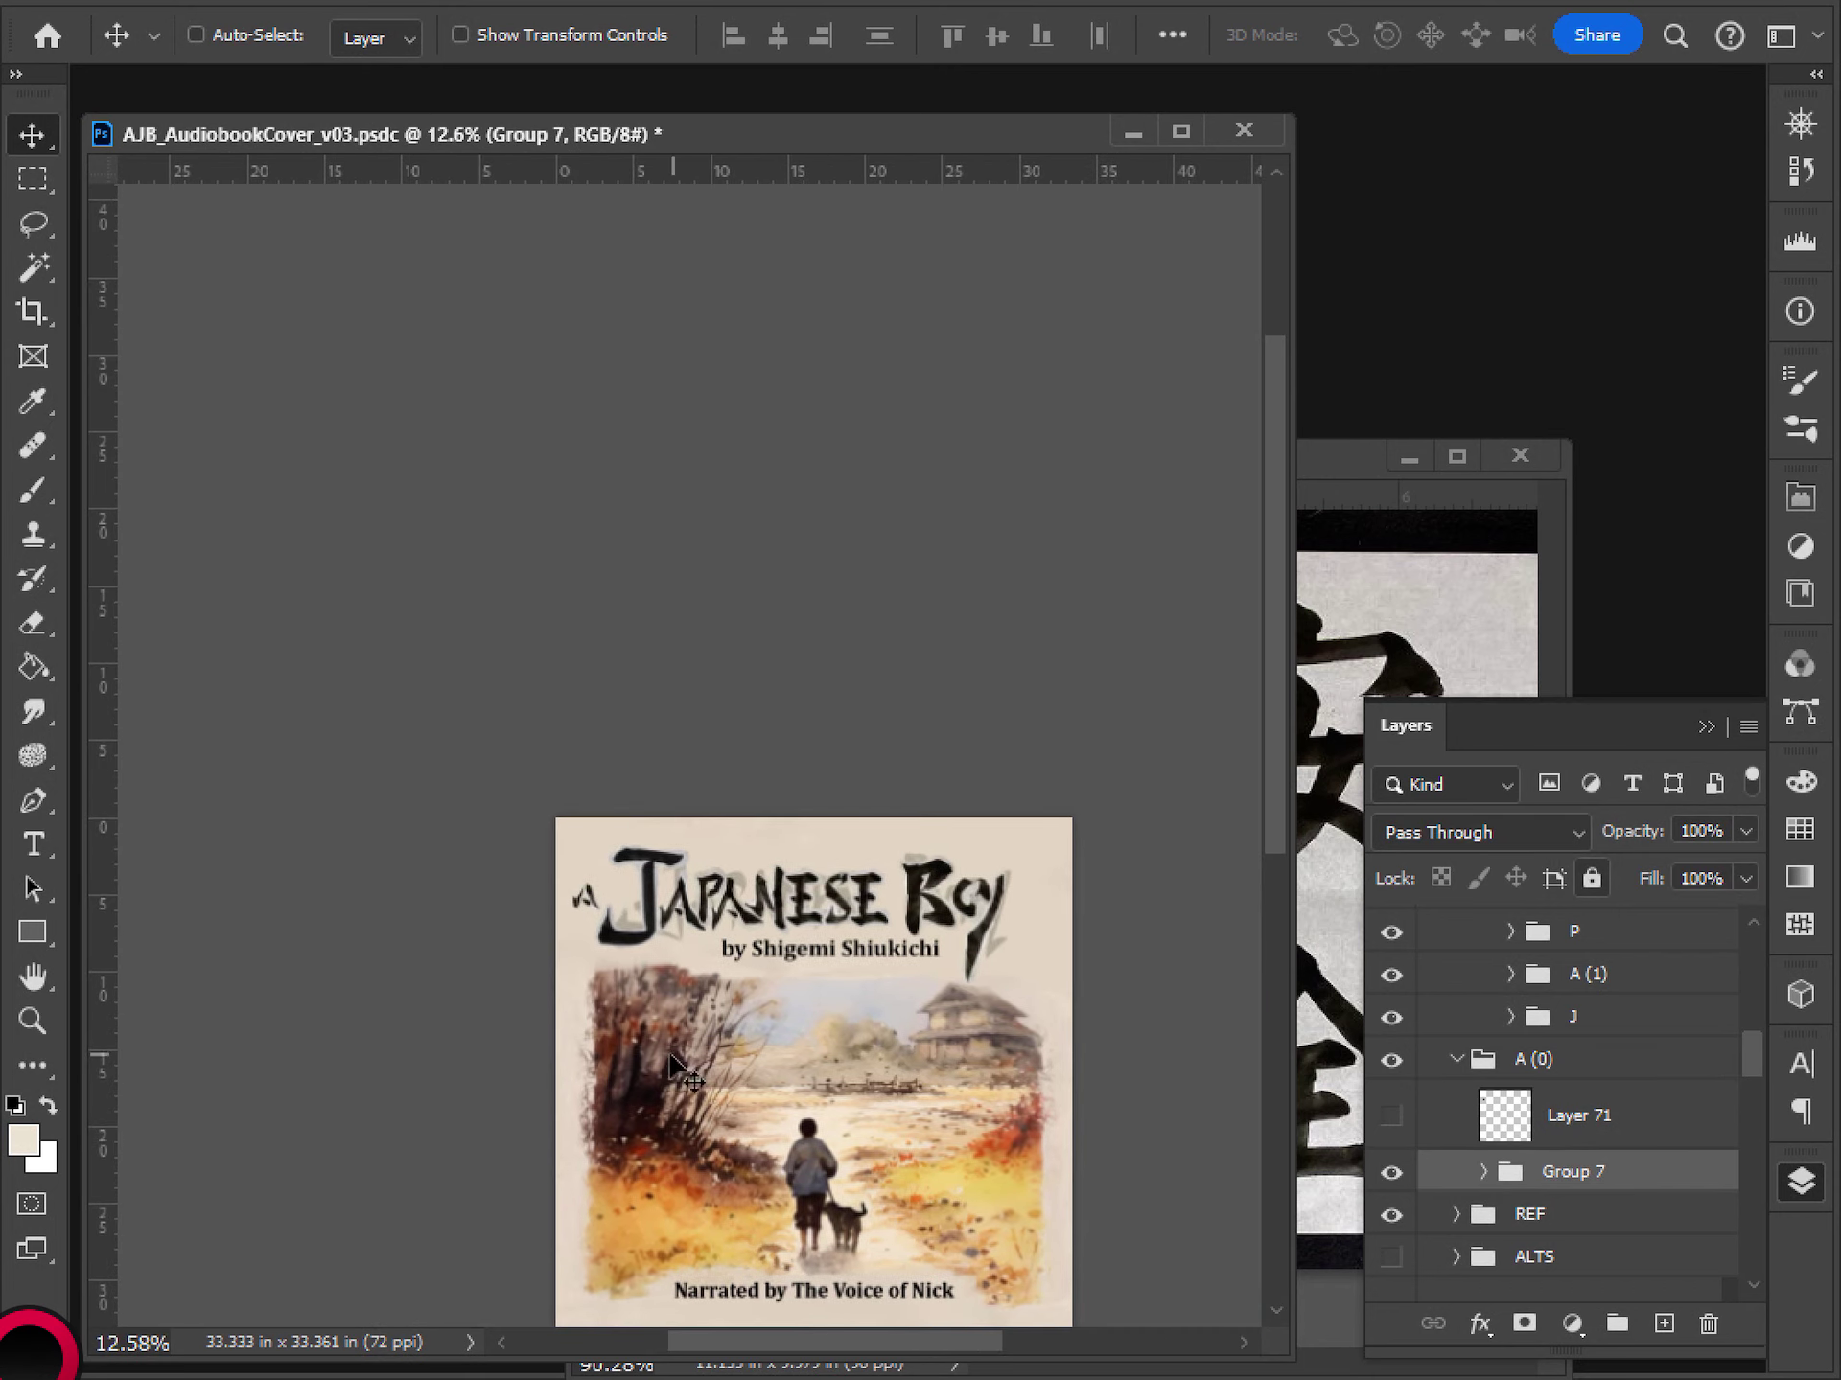
- Try placing Group 7's small A down inside the J's hook and check the title at several sizes
mouse_move(589, 922)
left_mouse_down()
mouse_move(615, 907)
mouse_move(587, 851)
mouse_move(576, 886)
mouse_move(547, 884)
mouse_move(530, 911)
mouse_move(527, 776)
mouse_move(534, 851)
mouse_move(607, 868)
mouse_move(613, 888)
left_mouse_up()
scroll(628, 997, "down", 1)
scroll(625, 986, "up", 2)
scroll(623, 974, "up", 2)
scroll(575, 997, "down", 2)
scroll(575, 996, "up", 3)
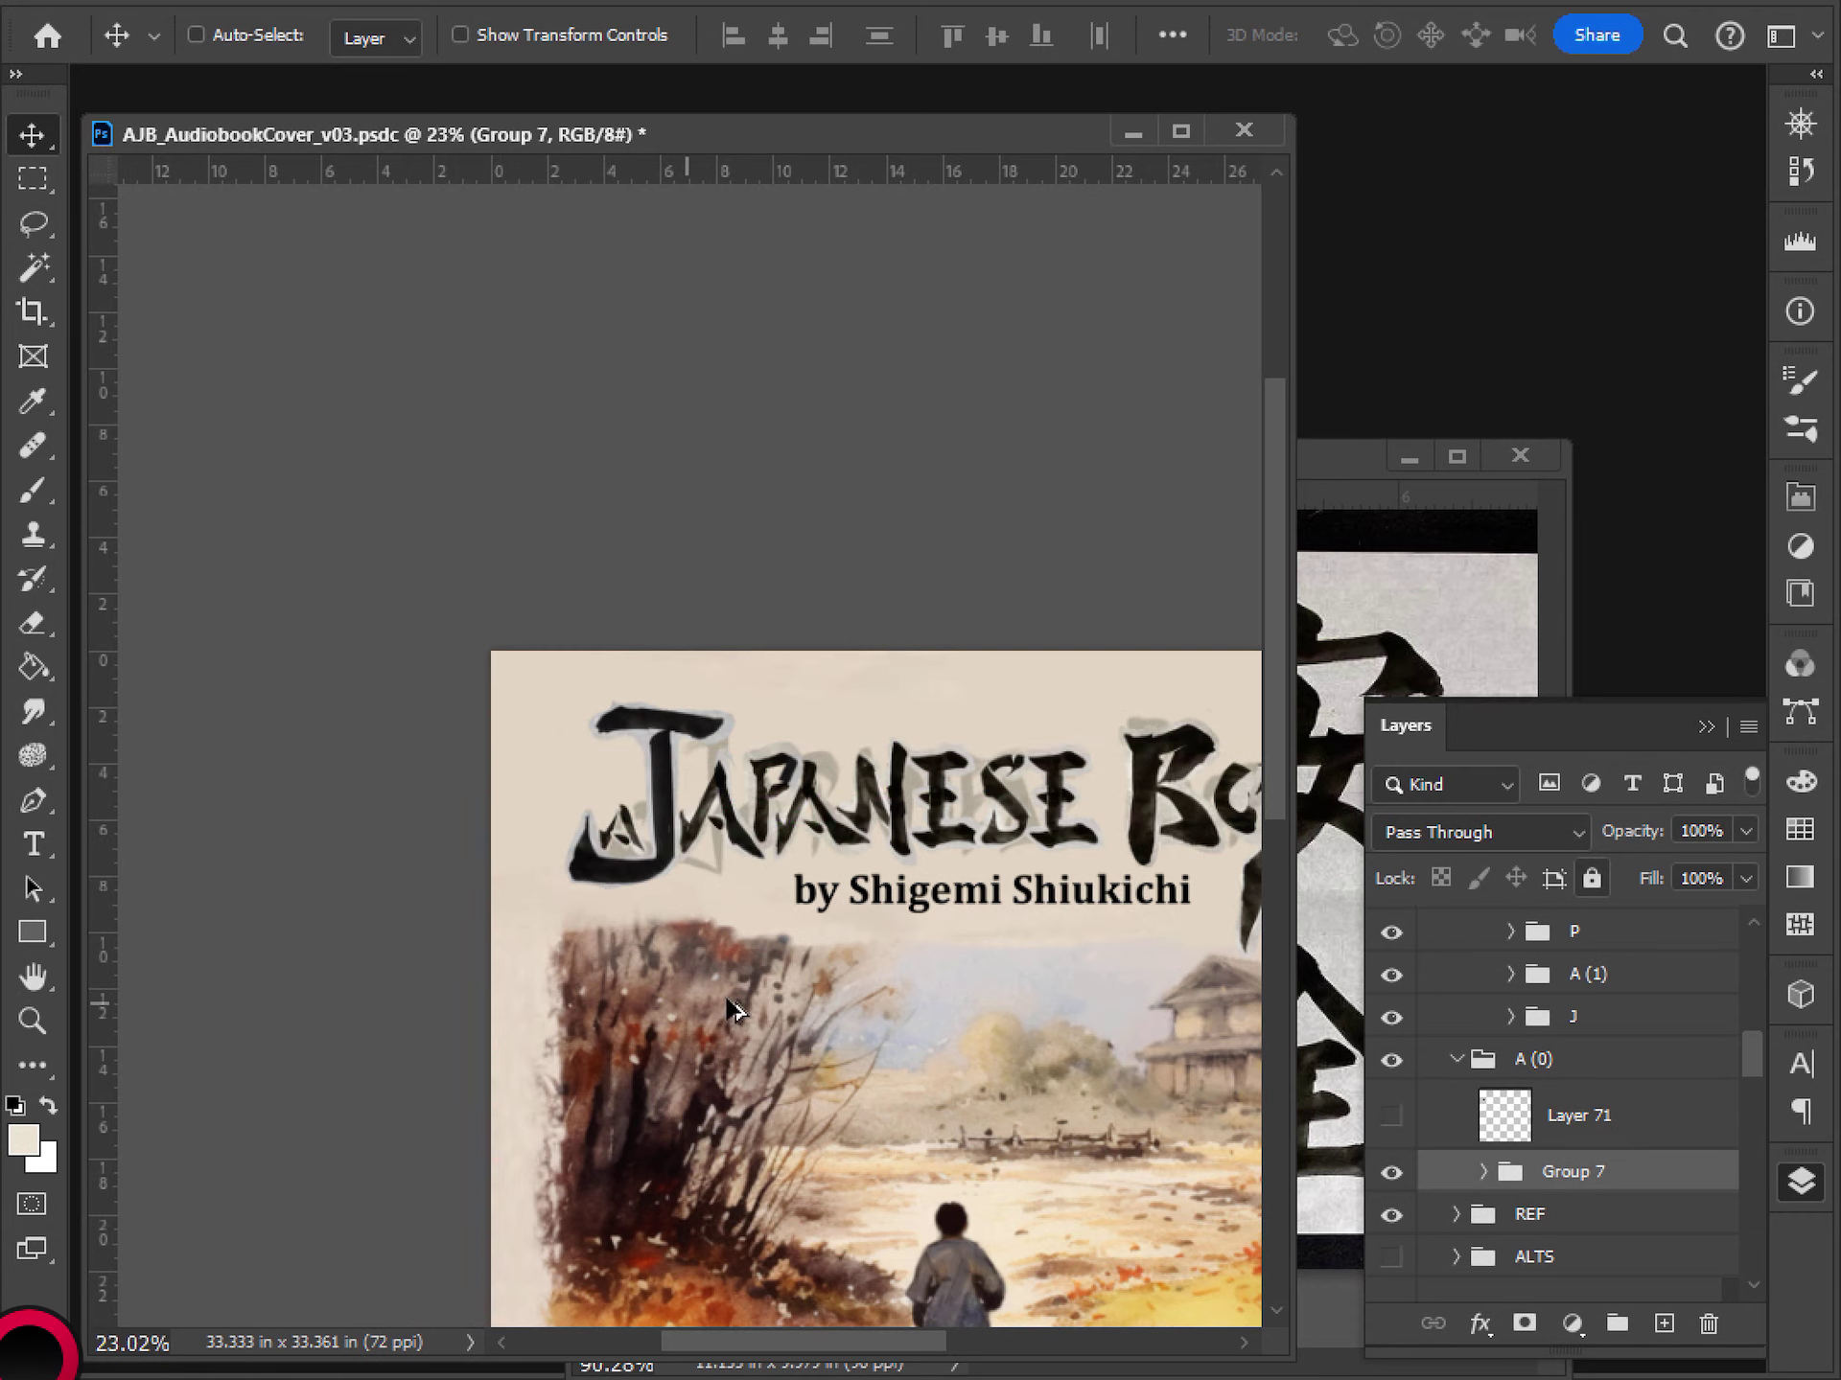
scroll(766, 1018, "down", 3)
scroll(690, 1016, "up", 3)
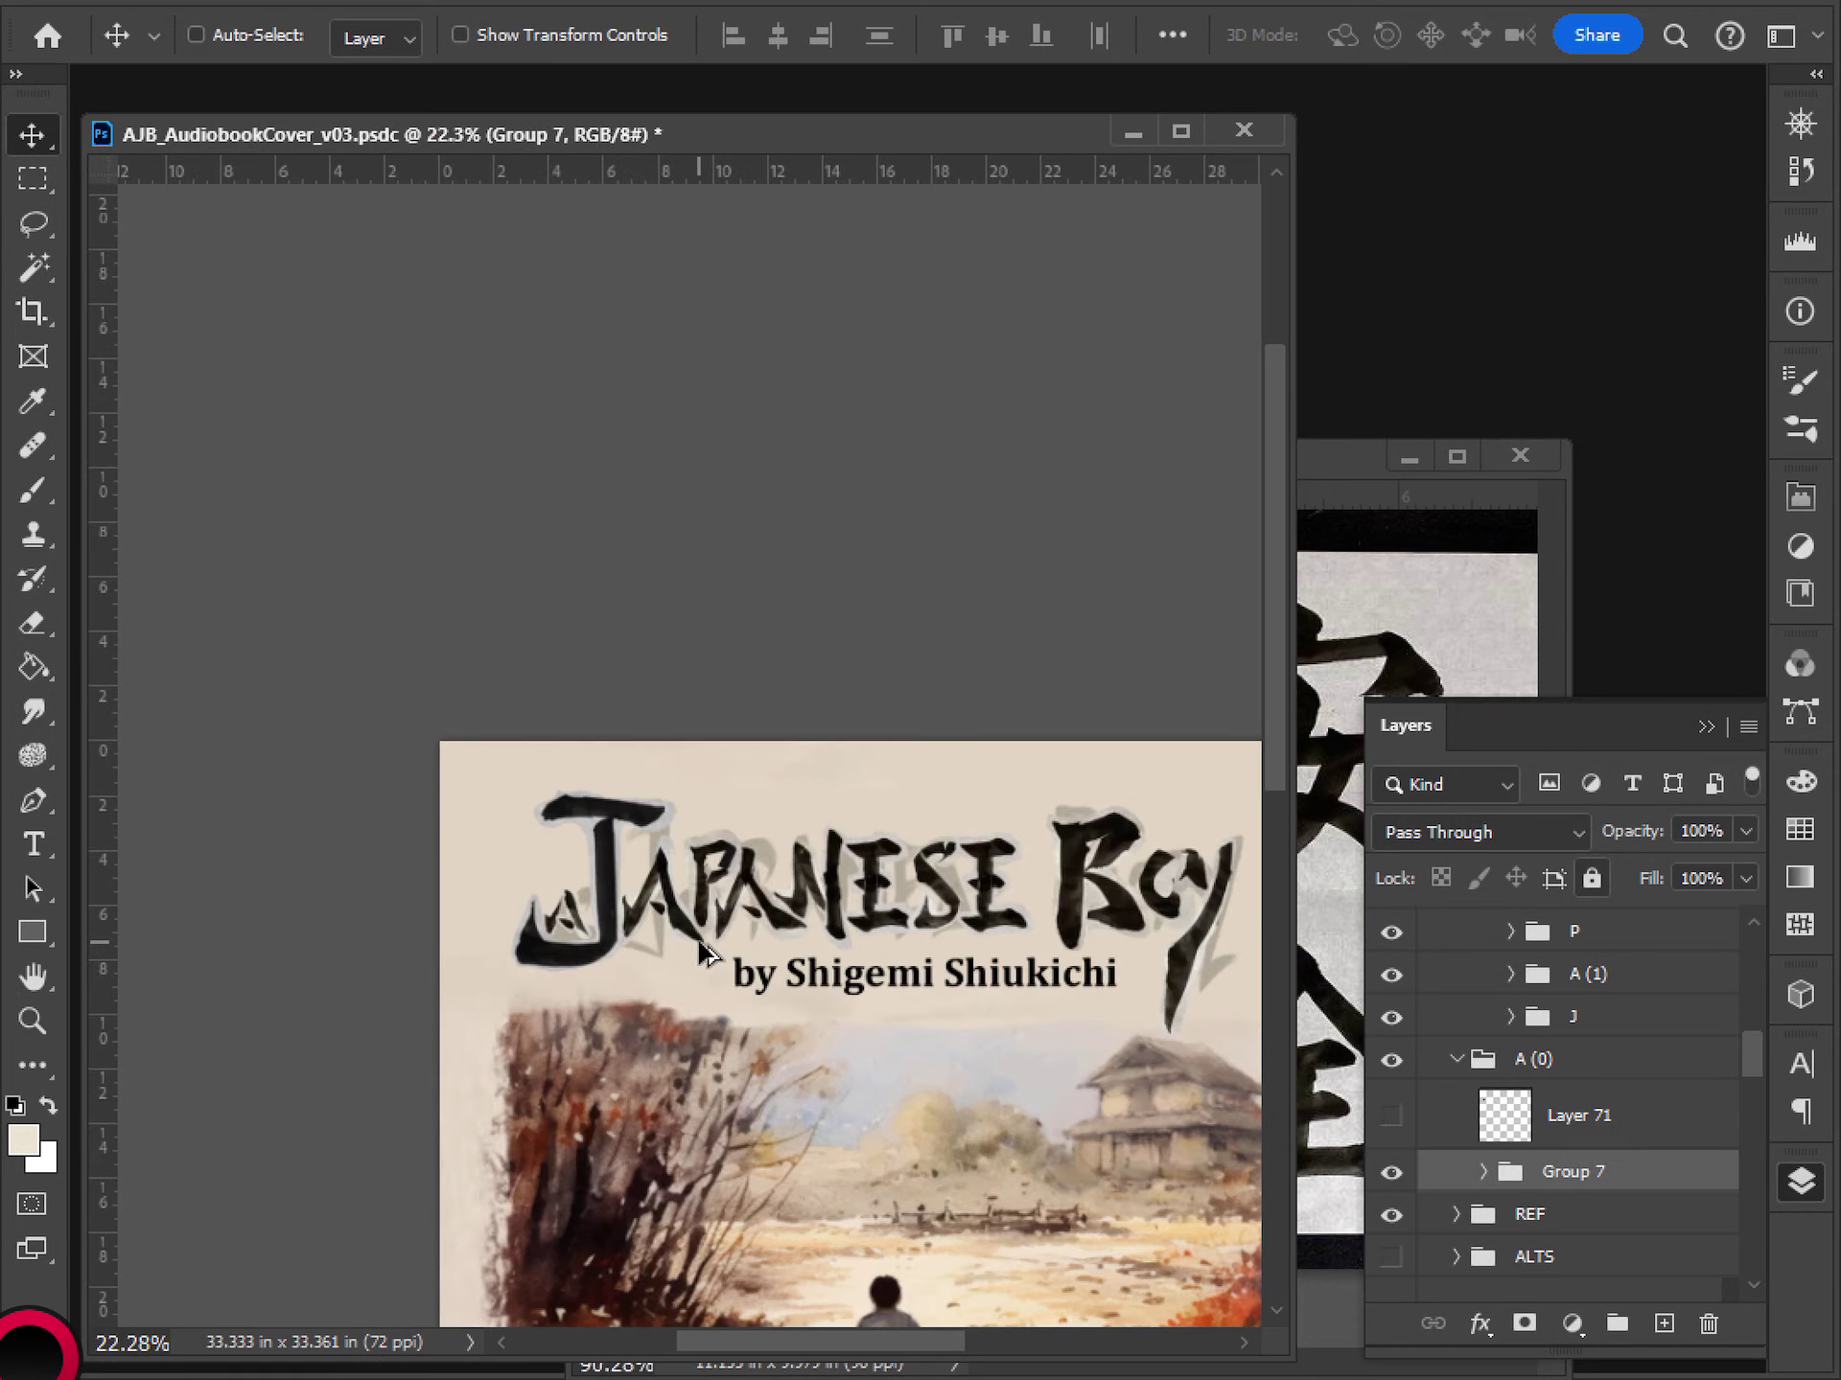
- Move Group 7's small A up and out of the J's hook, near the cover's left edge
left_click_drag(644, 931, 535, 886)
scroll(874, 1039, "down", 3)
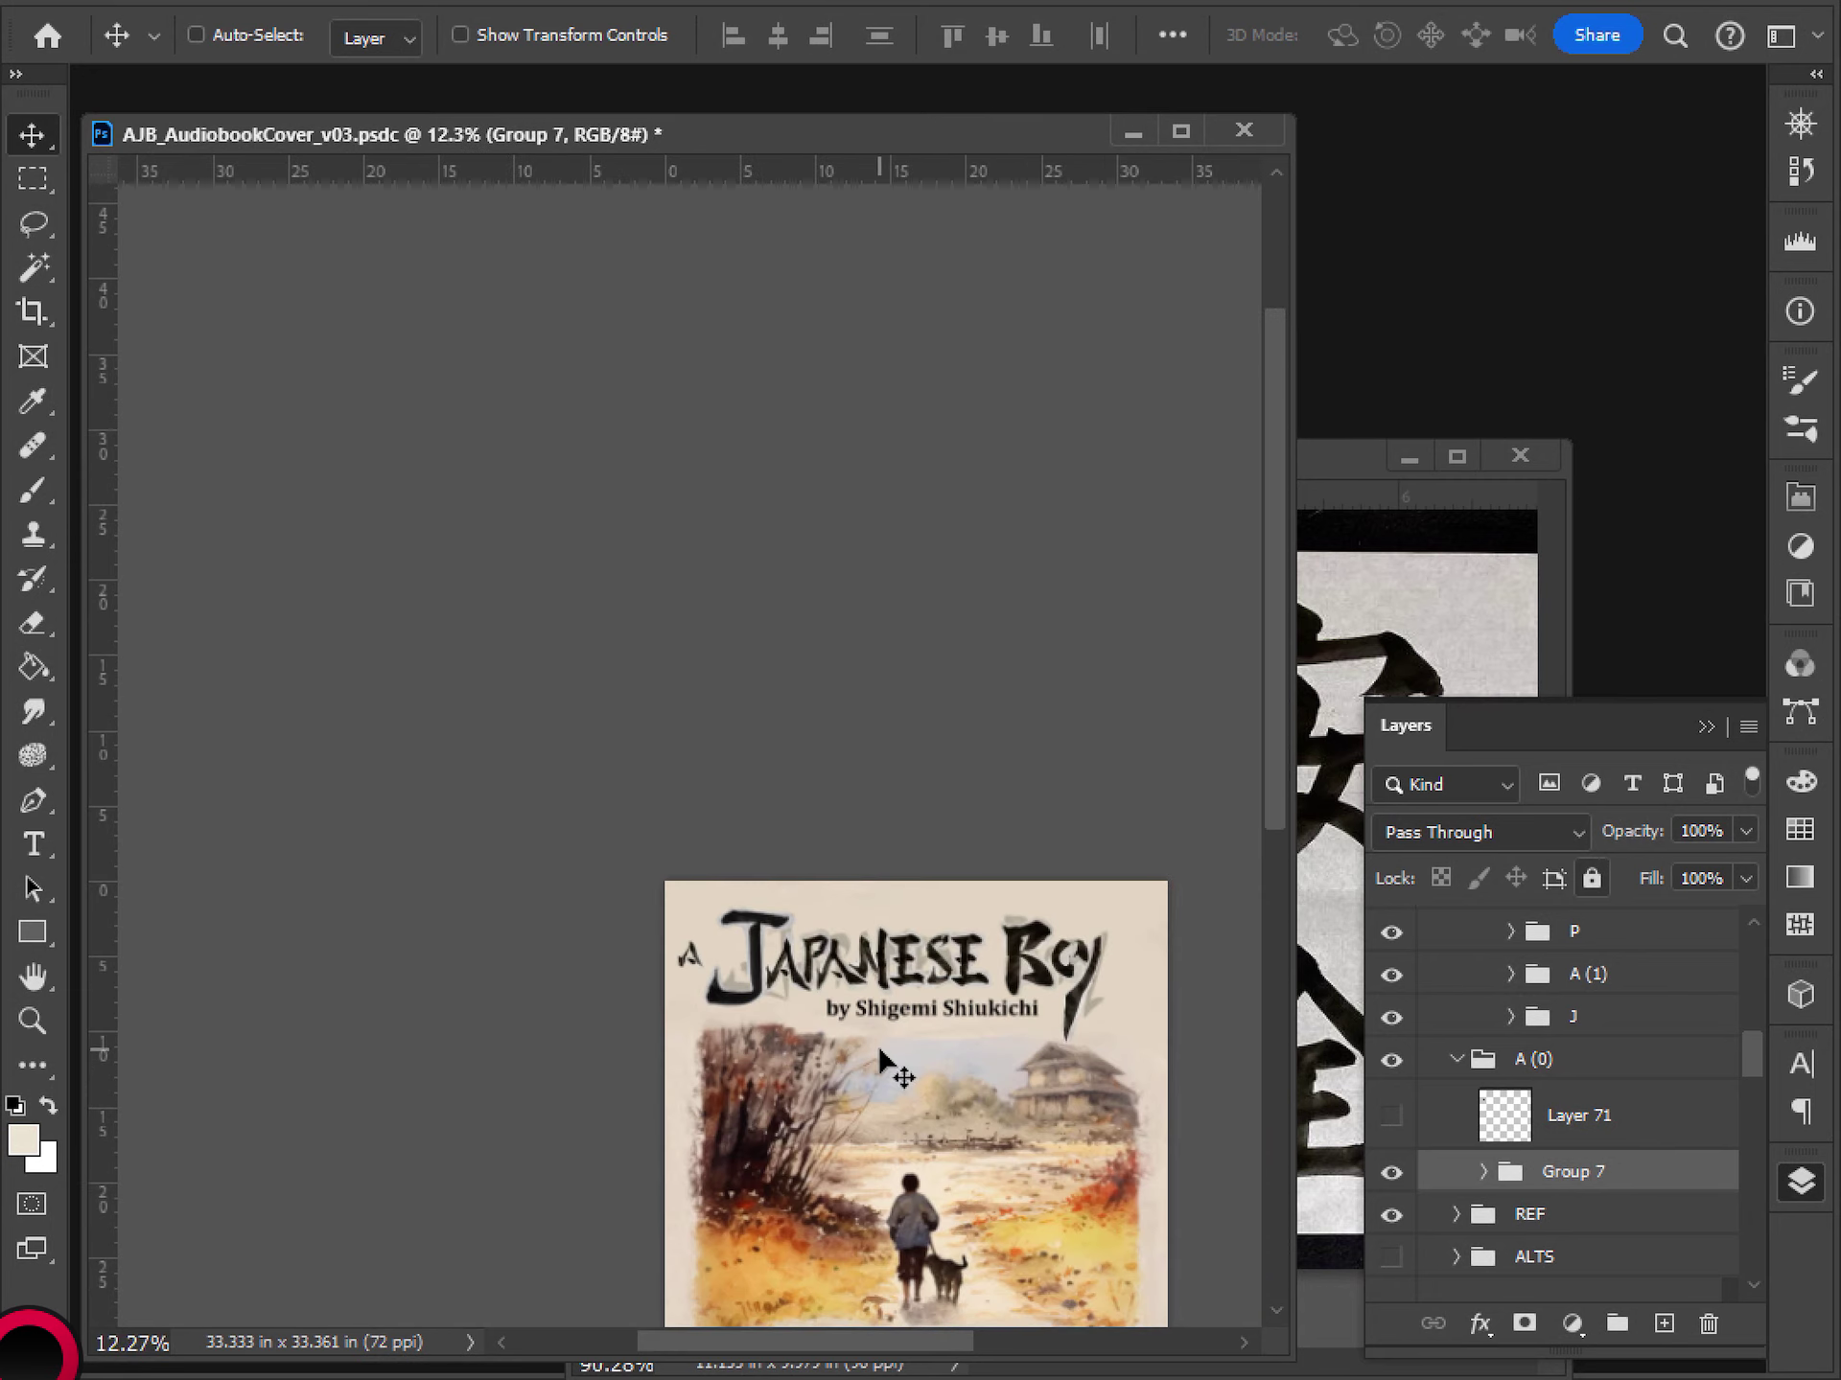
scroll(858, 1060, "right", 3)
- Enlarge Group 7's small A to about 156% and tuck it against the J's stem, just above the hook
key("ctrl+t")
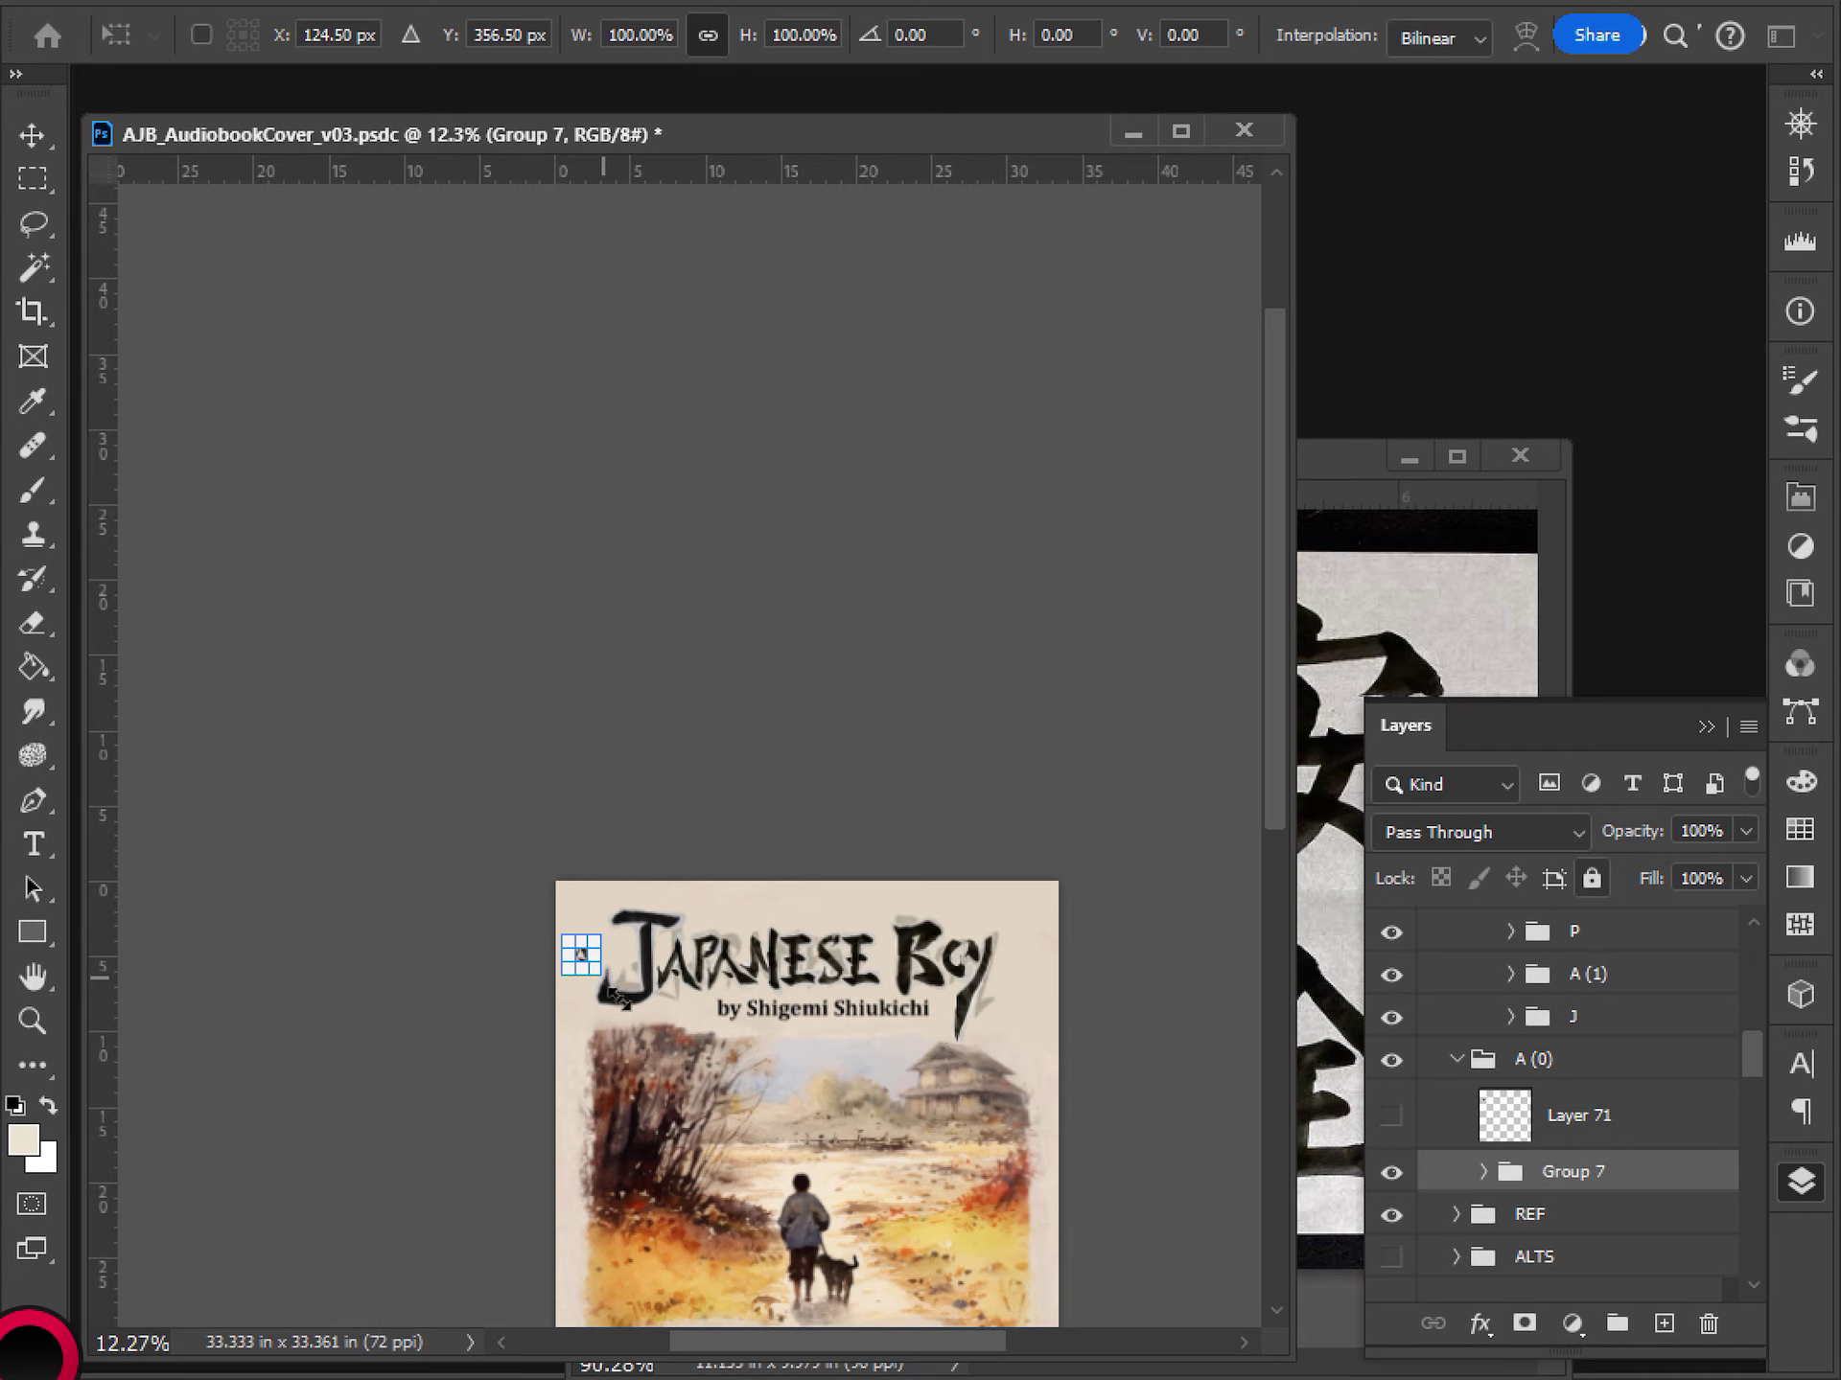
mouse_move(583, 969)
left_mouse_down()
mouse_move(613, 987)
mouse_move(590, 963)
left_mouse_up()
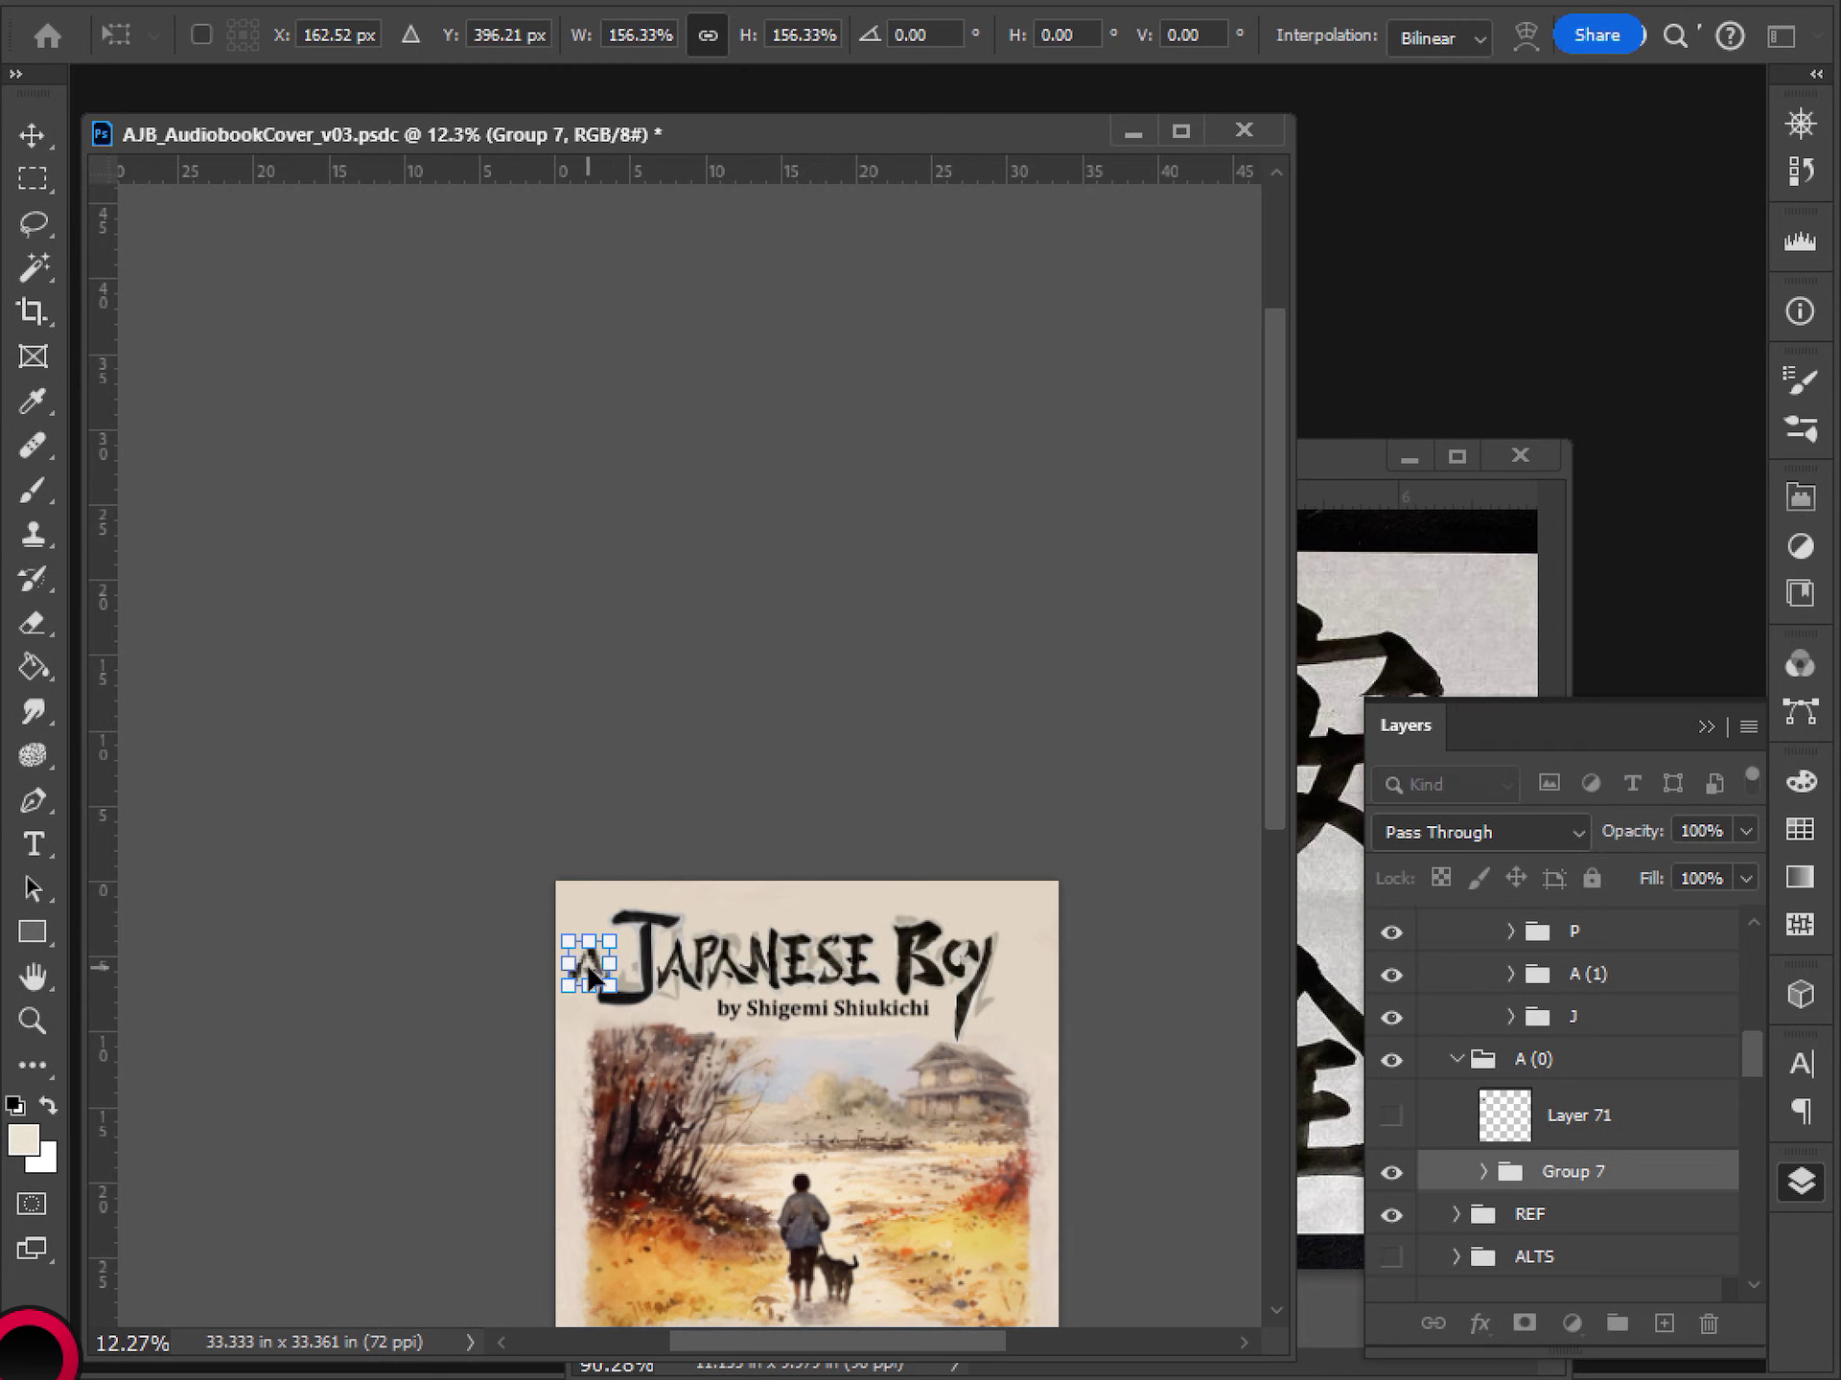
key("Return")
scroll(575, 970, "down", 2)
scroll(560, 972, "up", 4)
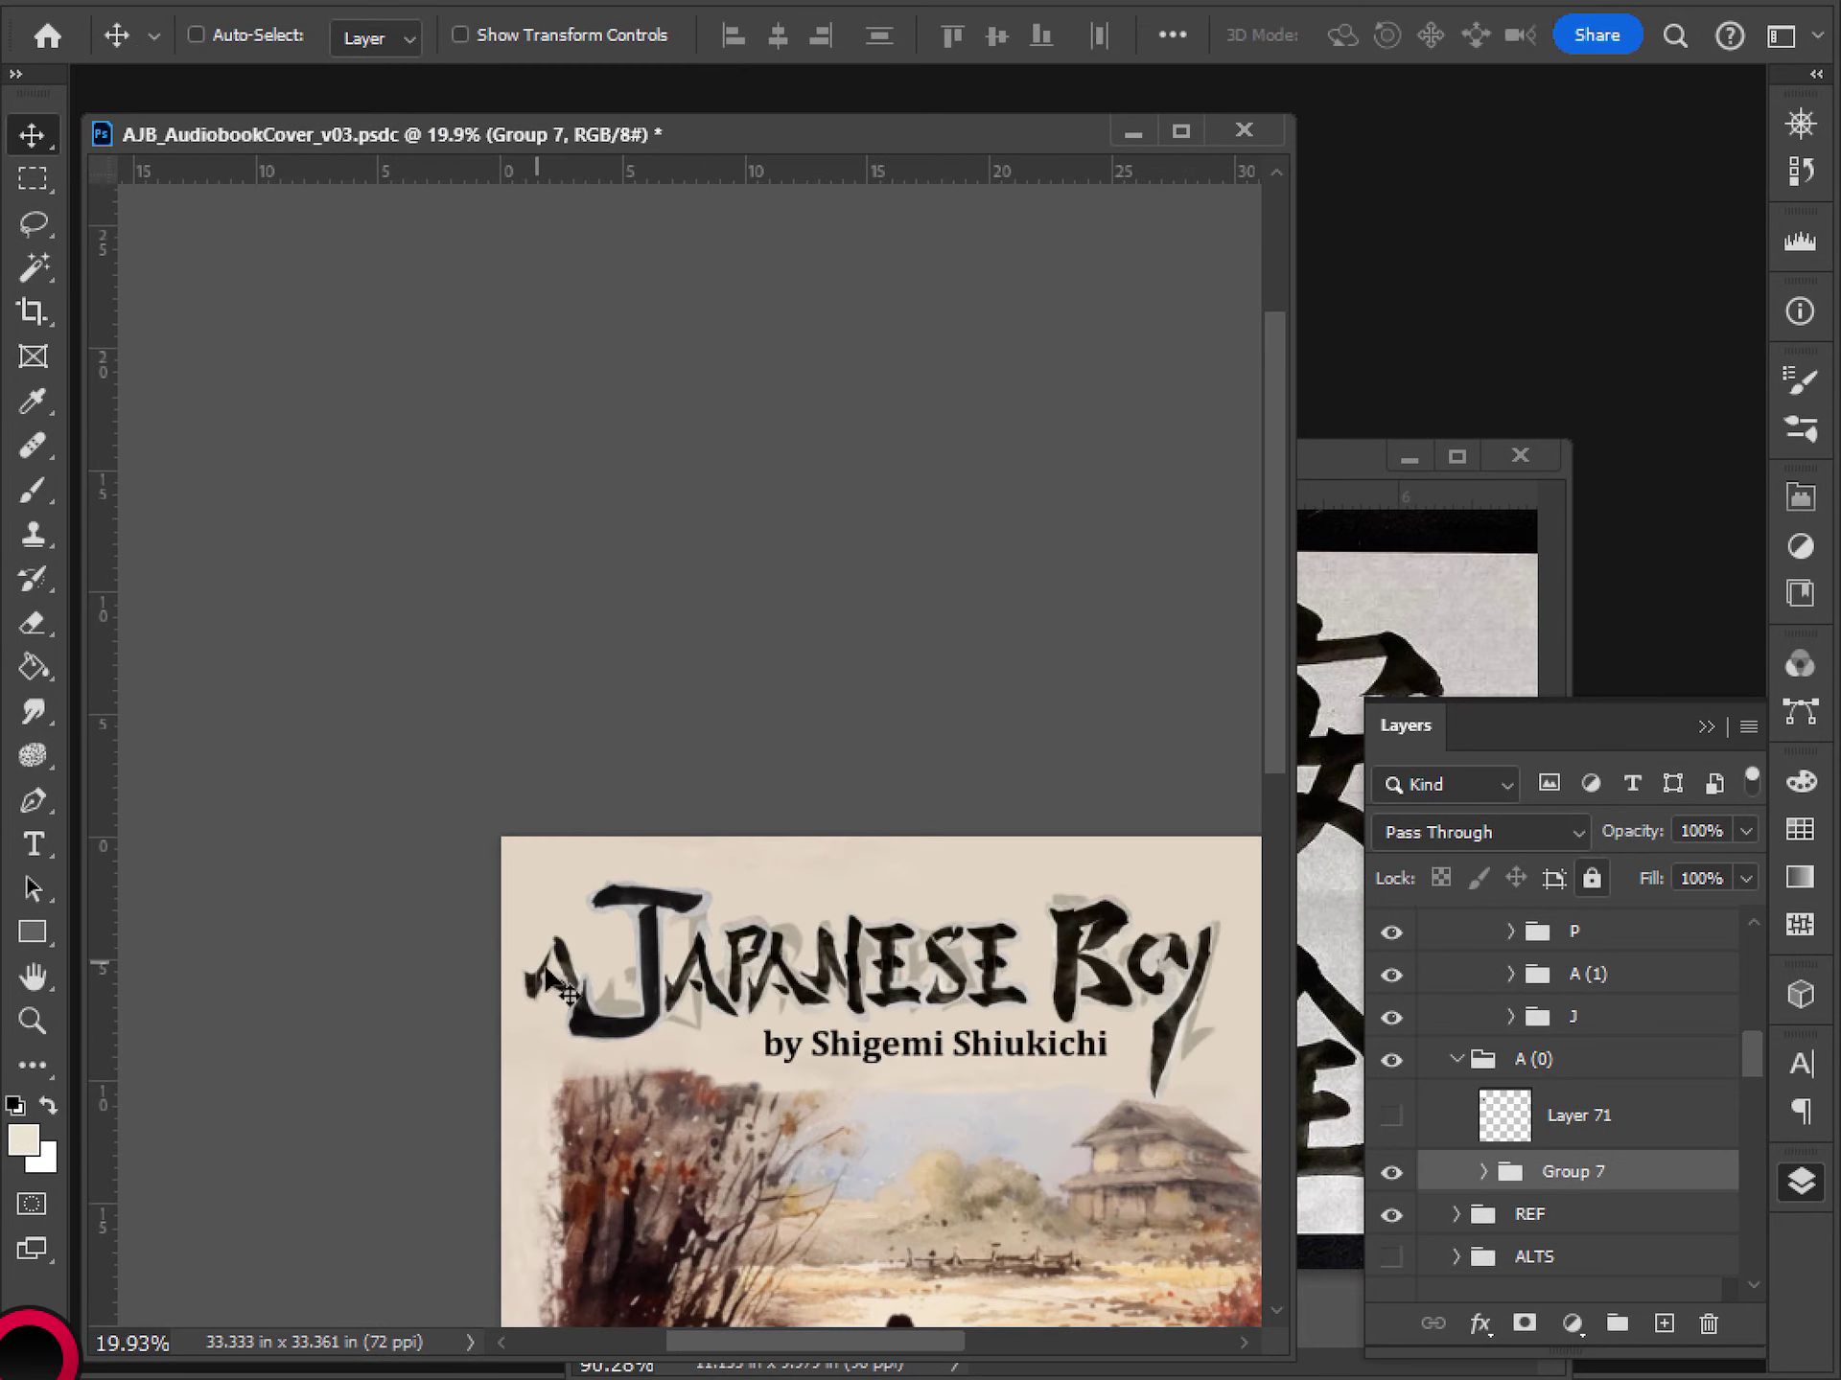
left_click_drag(547, 973, 589, 982)
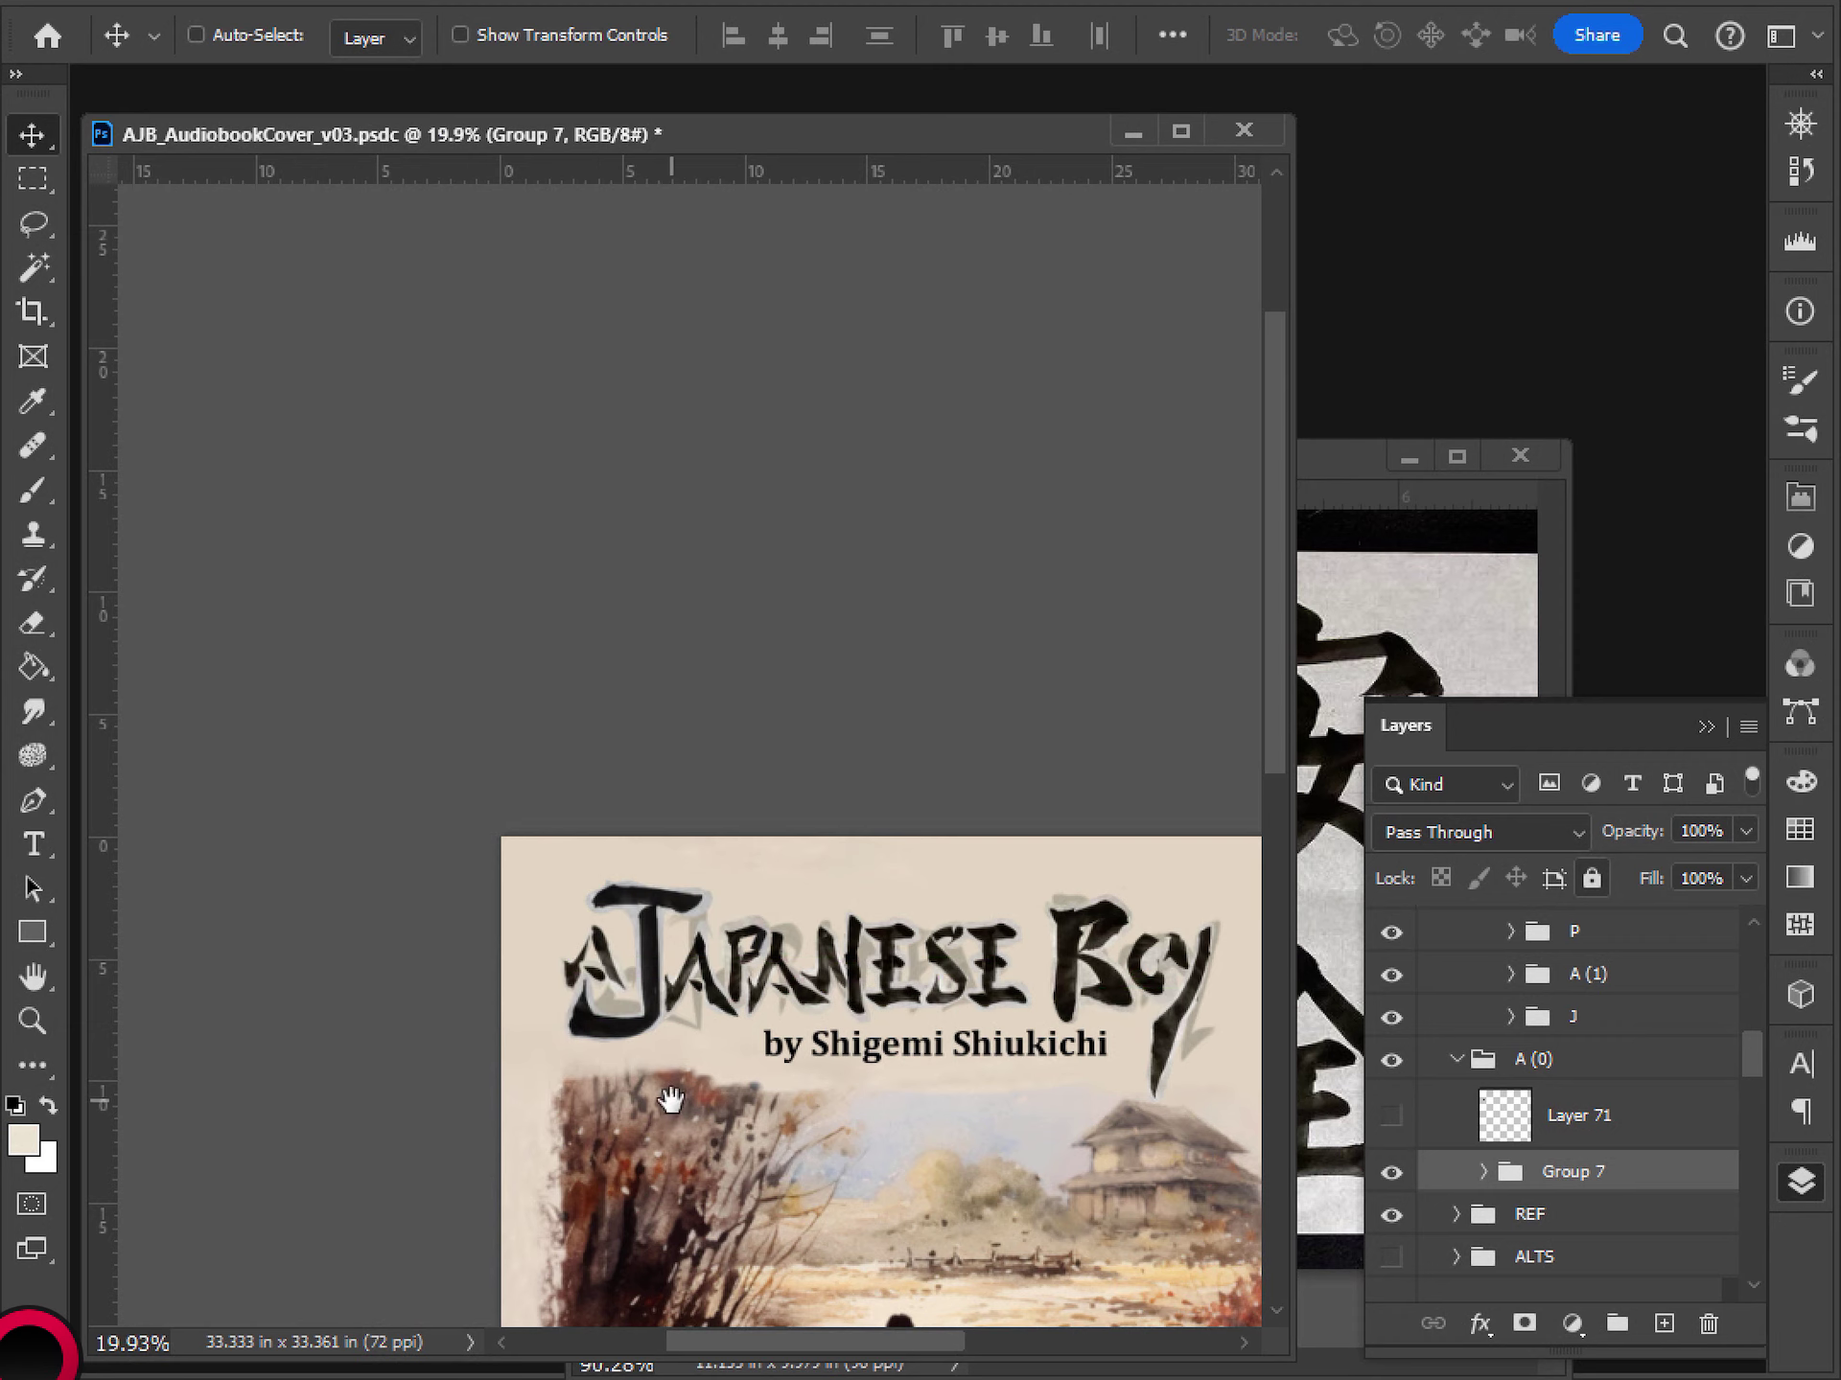
- Move Group 7's small A out of the J's hook to the cover's left edge, just left of the J
left_click_drag(671, 1100, 625, 1095)
left_click_drag(560, 963, 529, 1019)
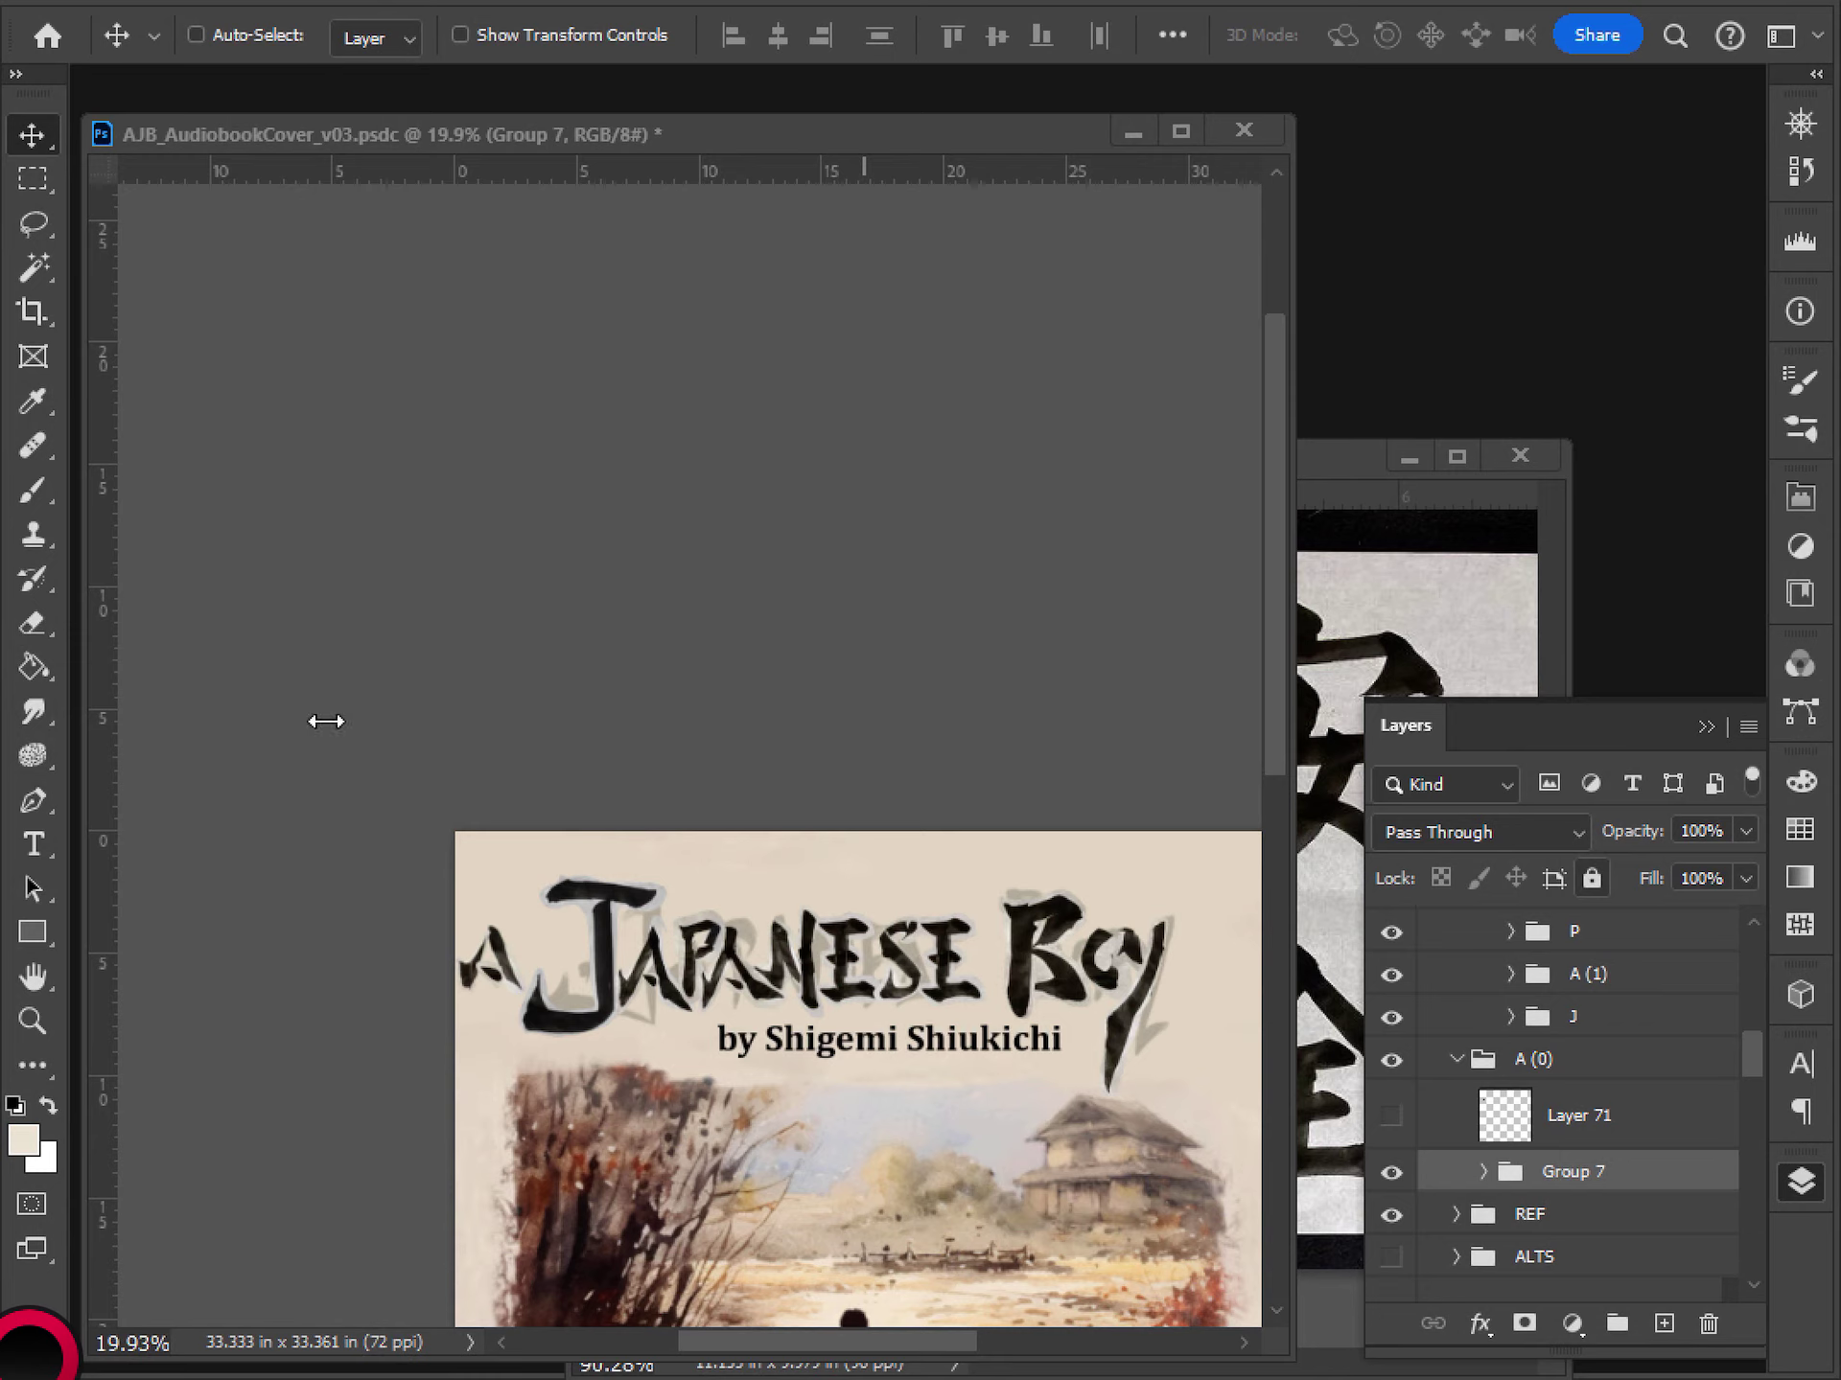
left_click(575, 760)
scroll(513, 912, "up", 6)
left_click_drag(702, 1181, 793, 941)
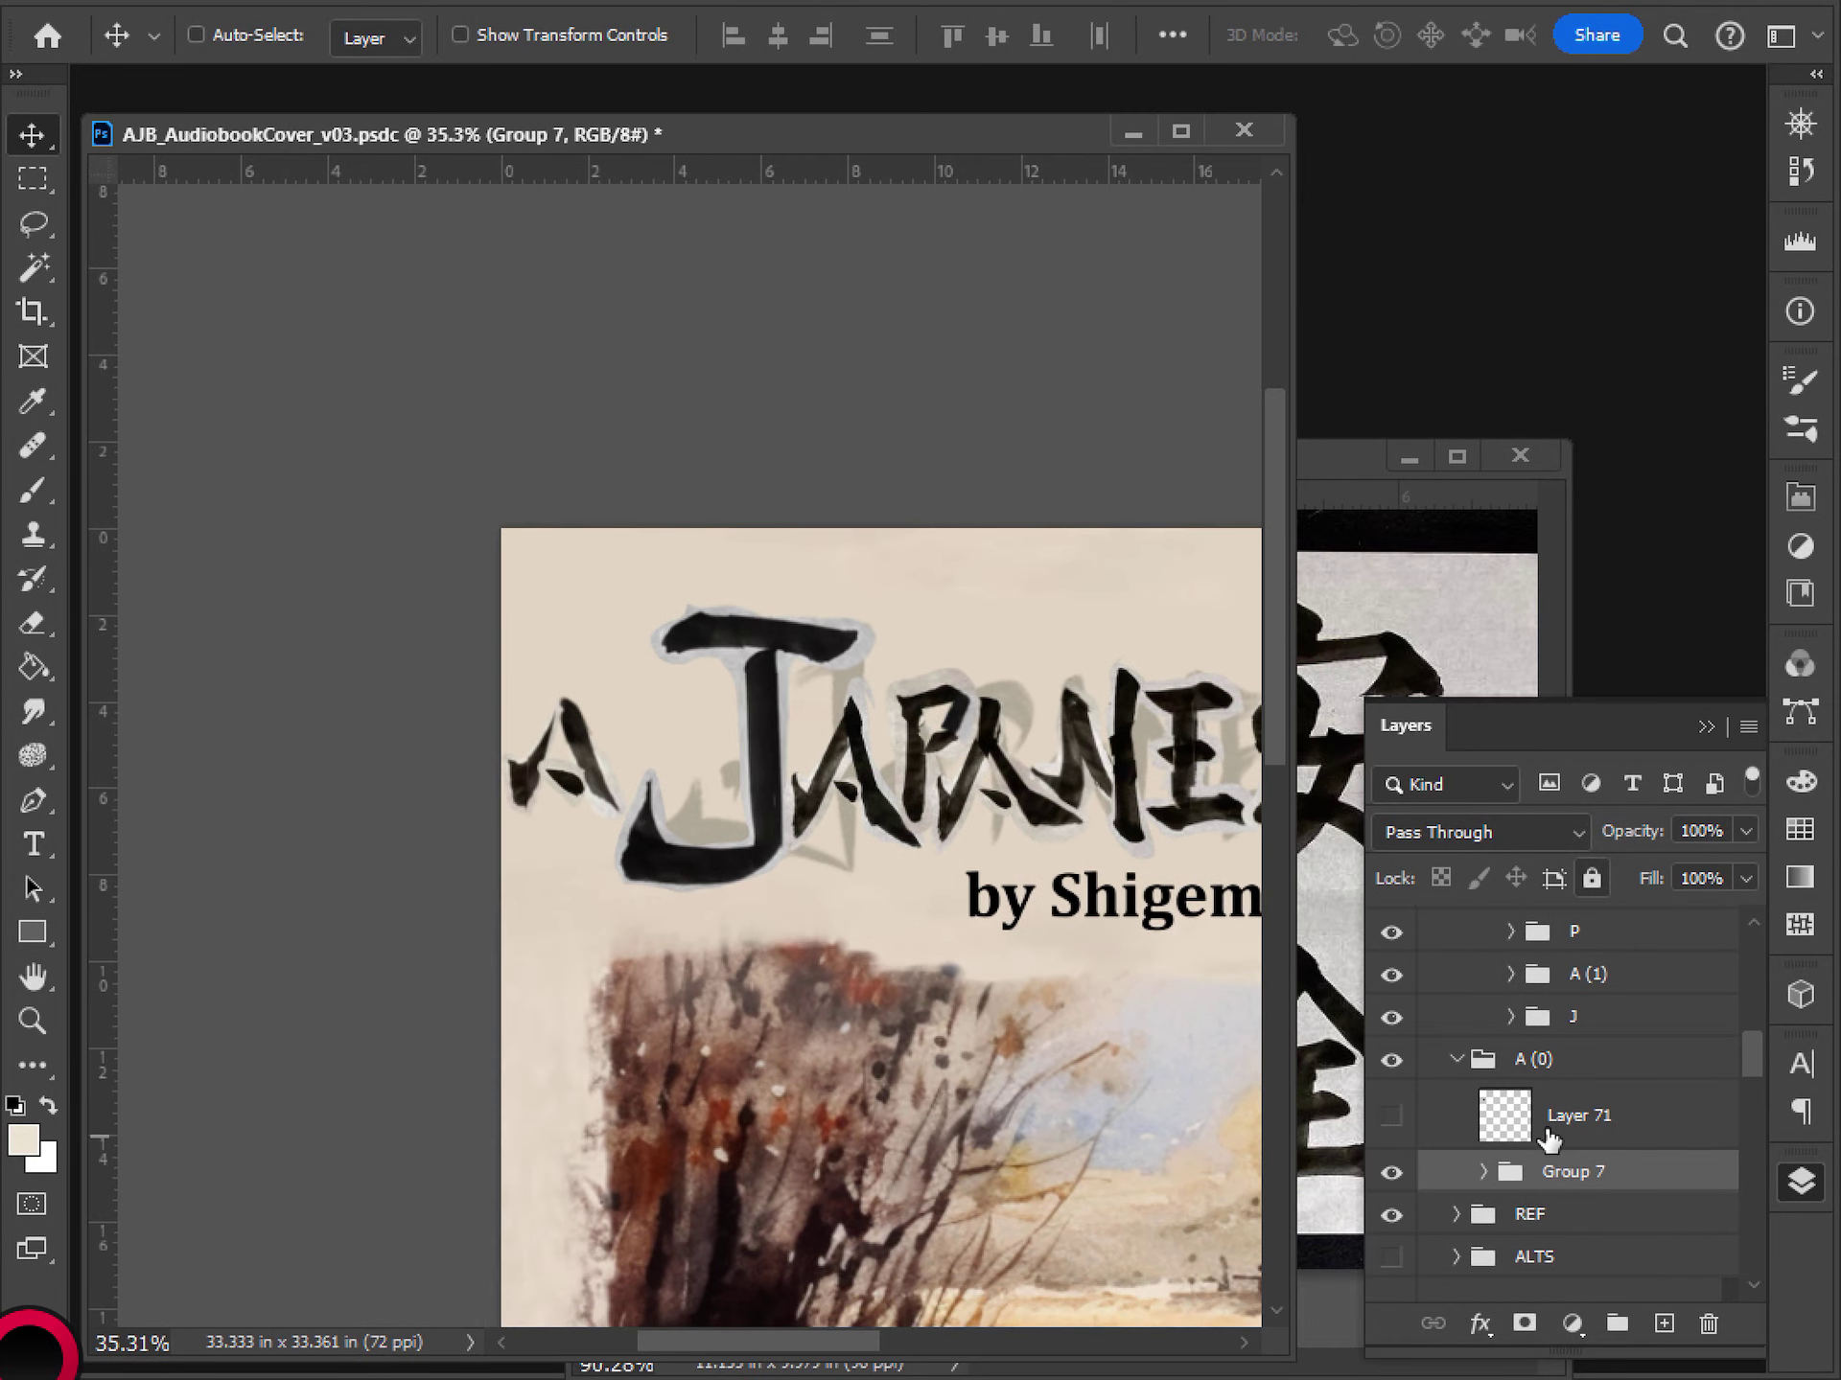
- Put the J's two stroke layers, Layer 30 and Layer 29, into a new group inside the J group
left_click(1512, 1016)
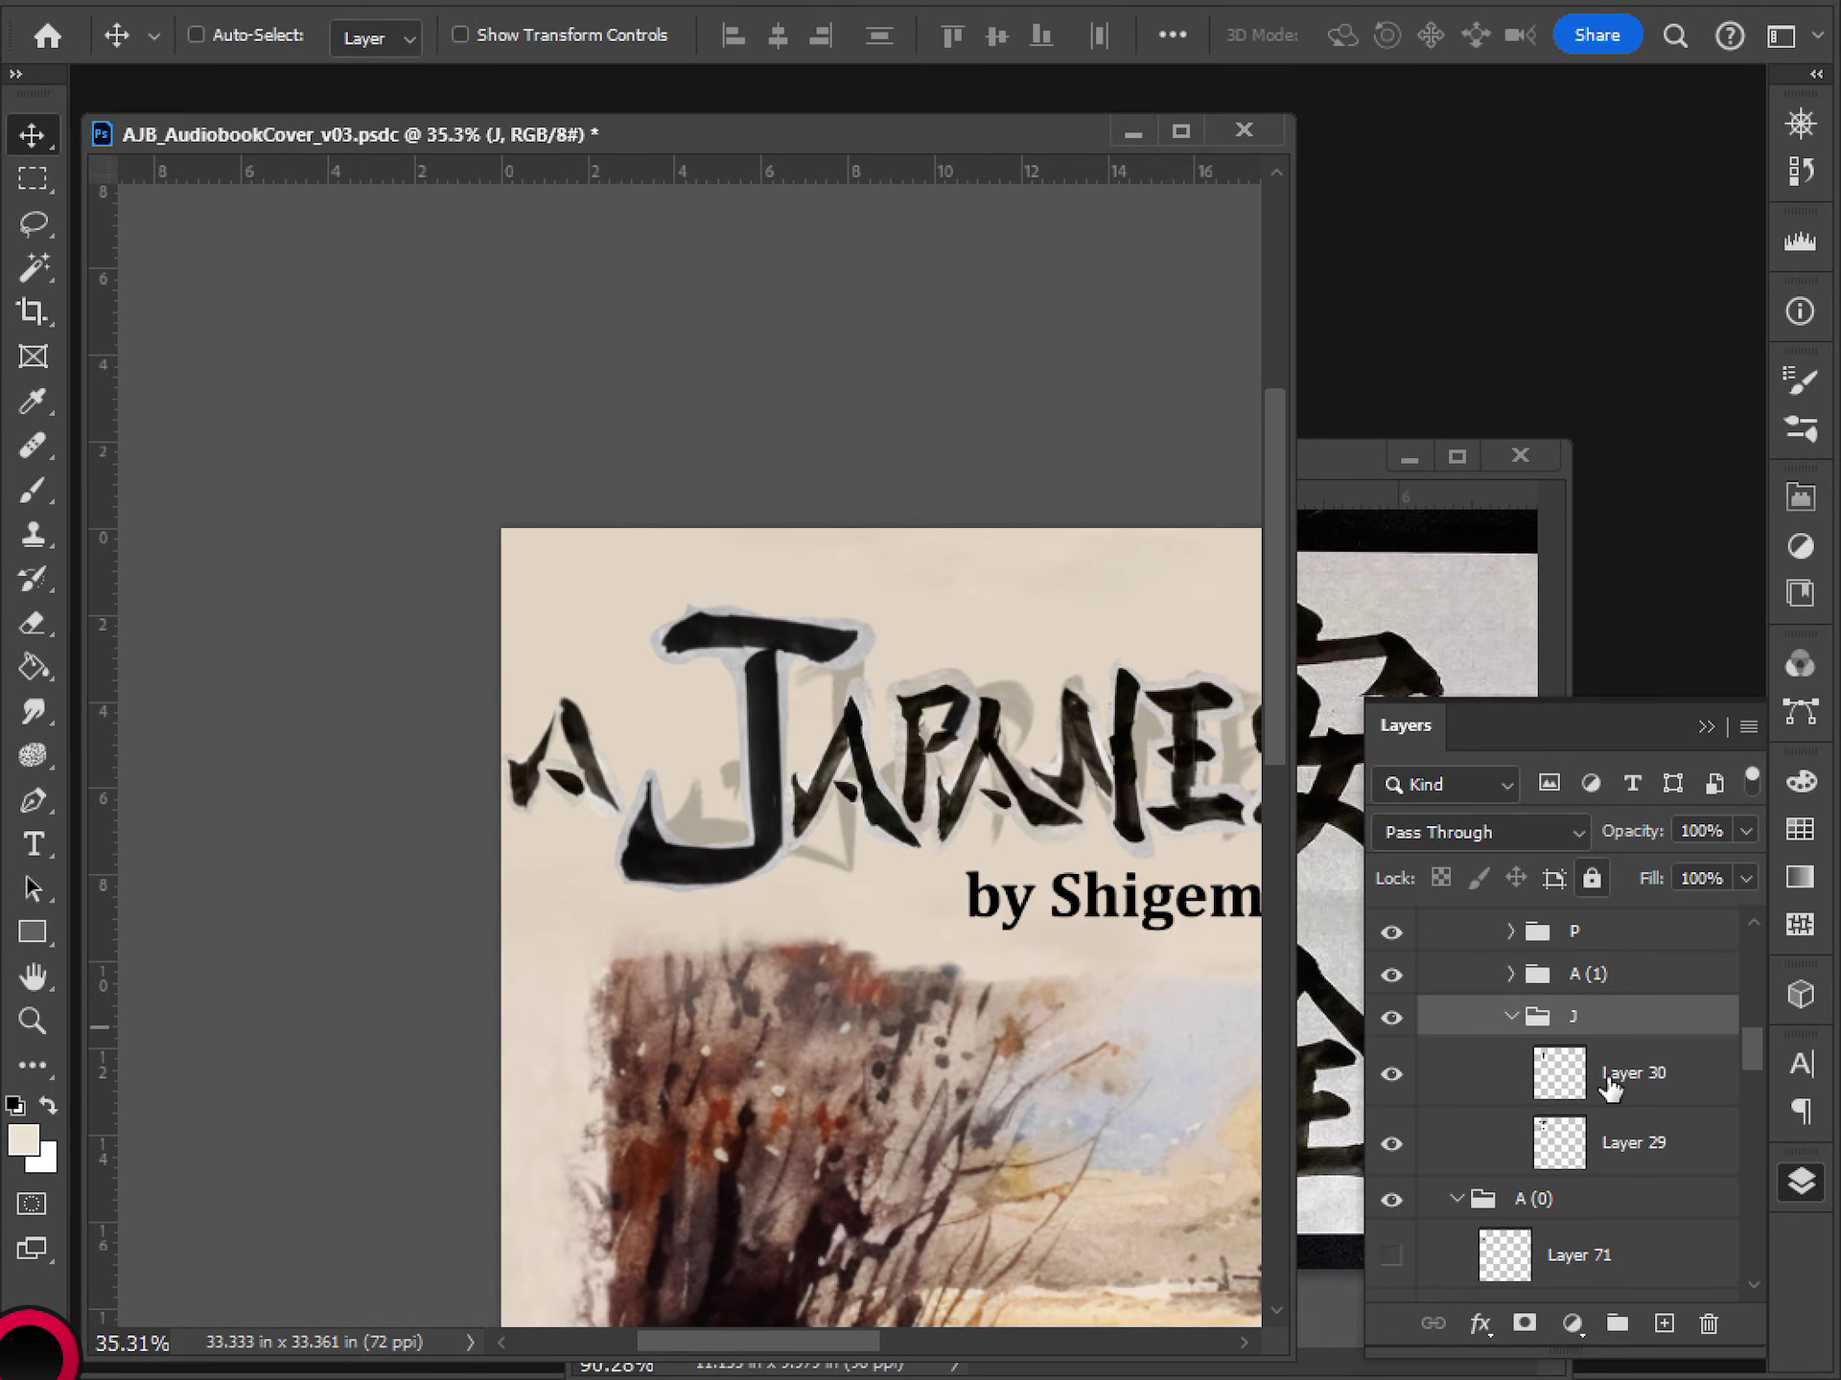
left_click(1606, 1083)
left_click(1640, 1165, "shift")
left_click(1617, 1324)
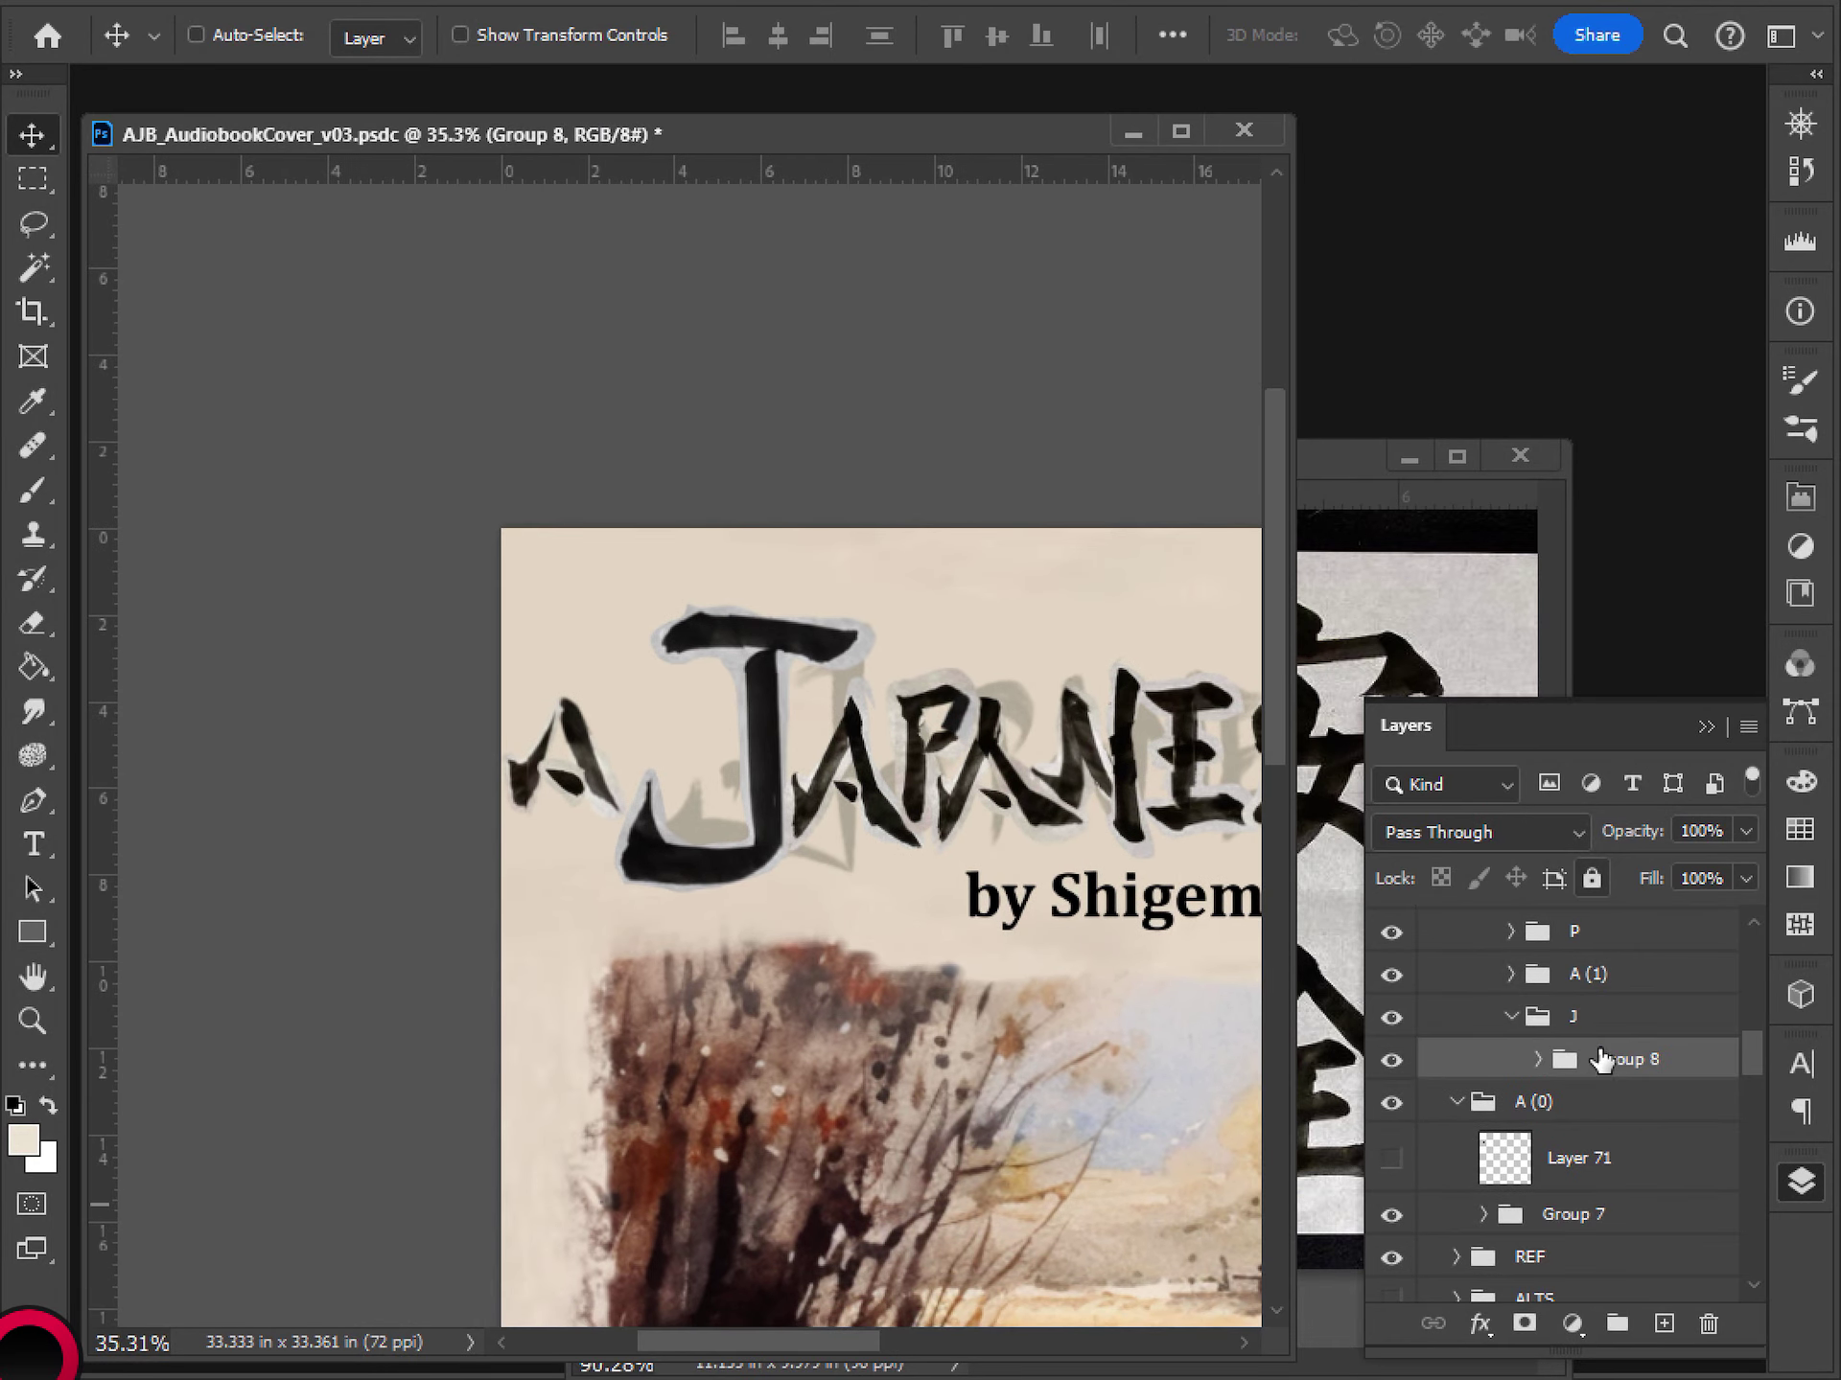
- Duplicate the J's stroke group, hiding the original, and copy the hook from the duplicate's Layer 29 onto its own layer
key("ctrl+j")
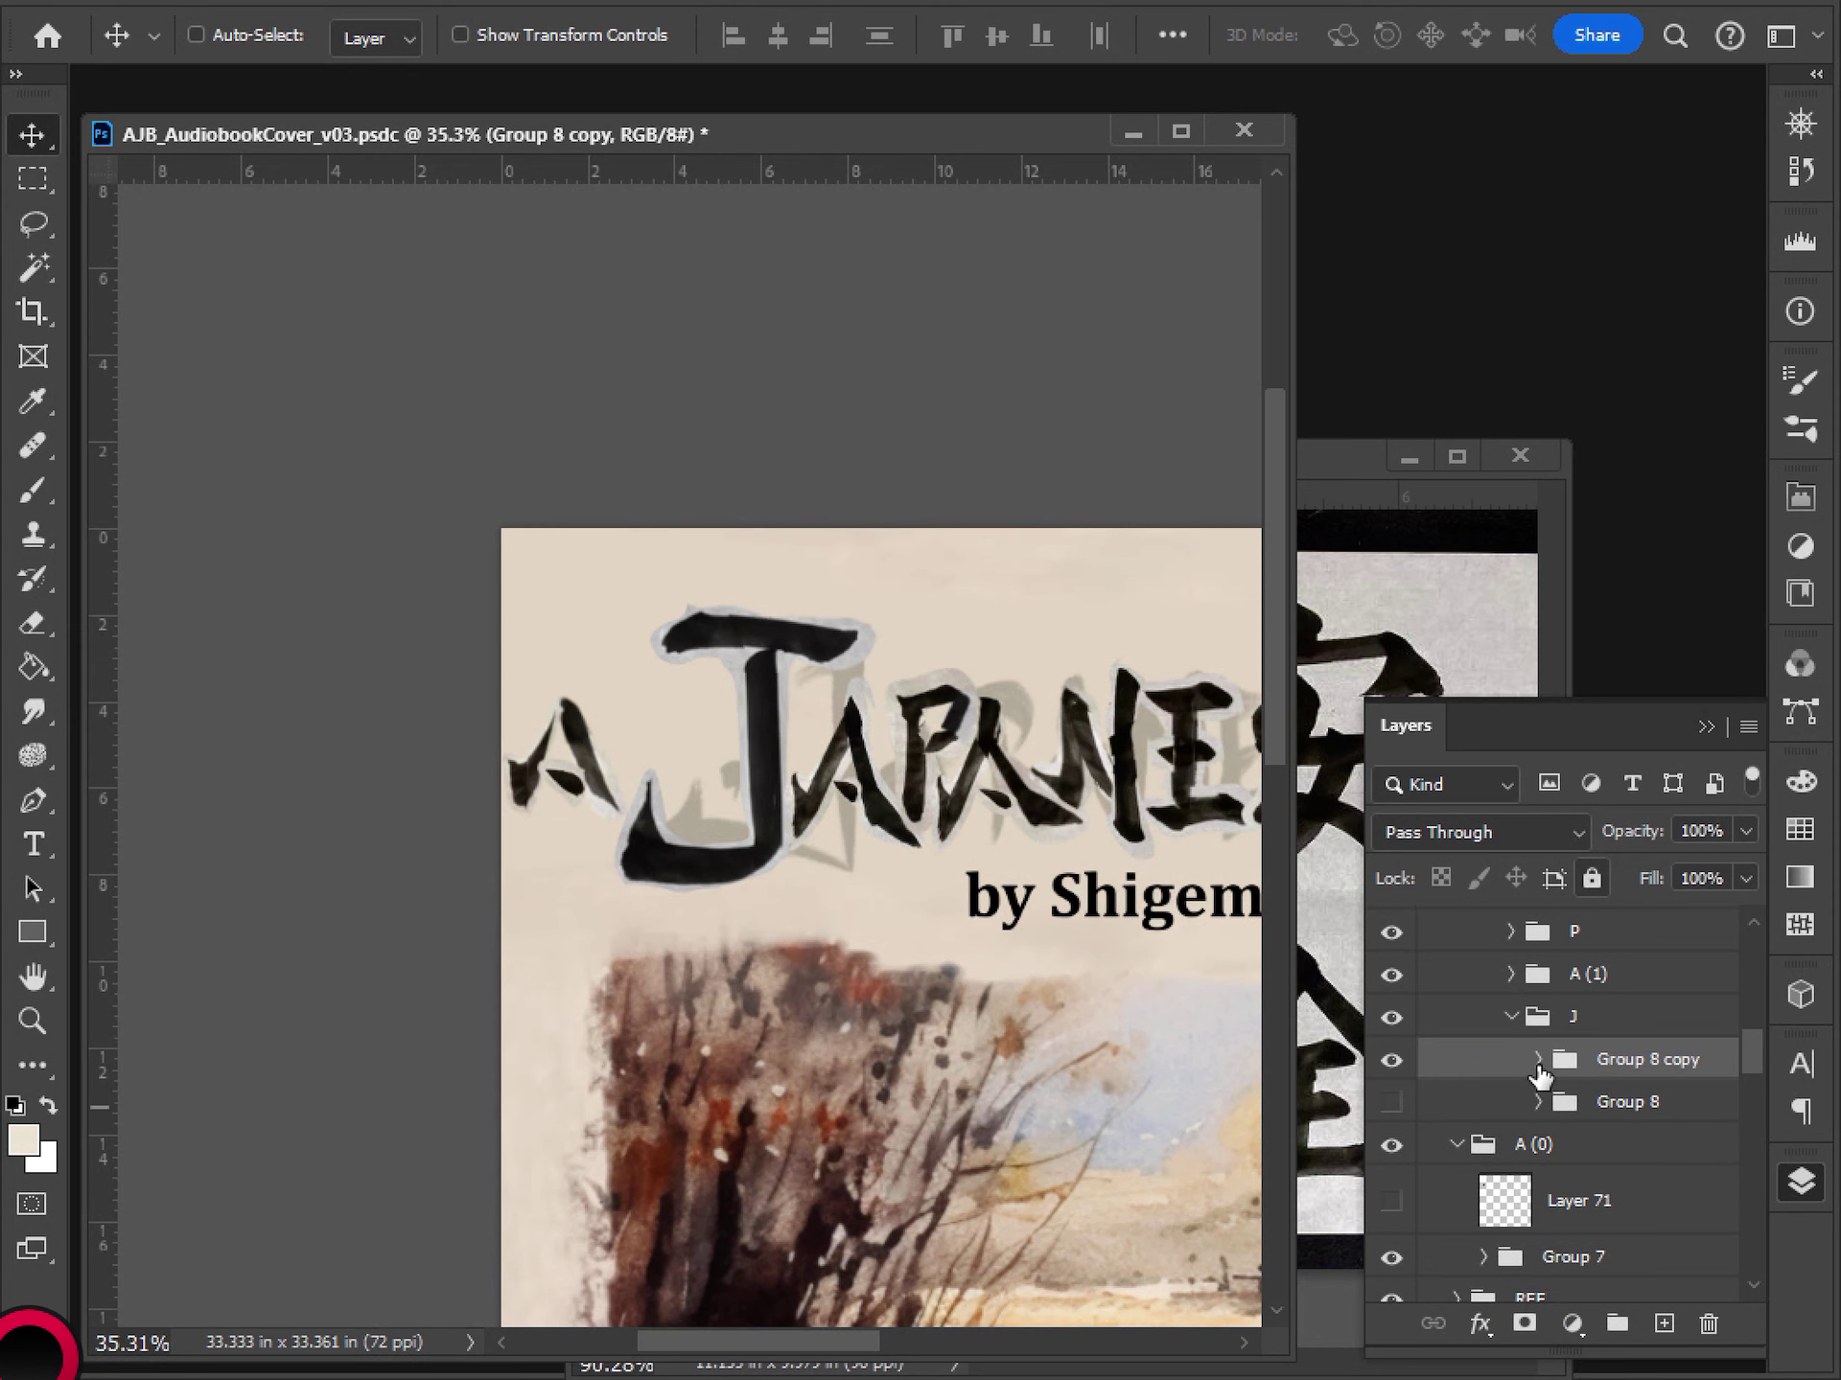
left_click(1537, 1060)
left_click(1467, 1185)
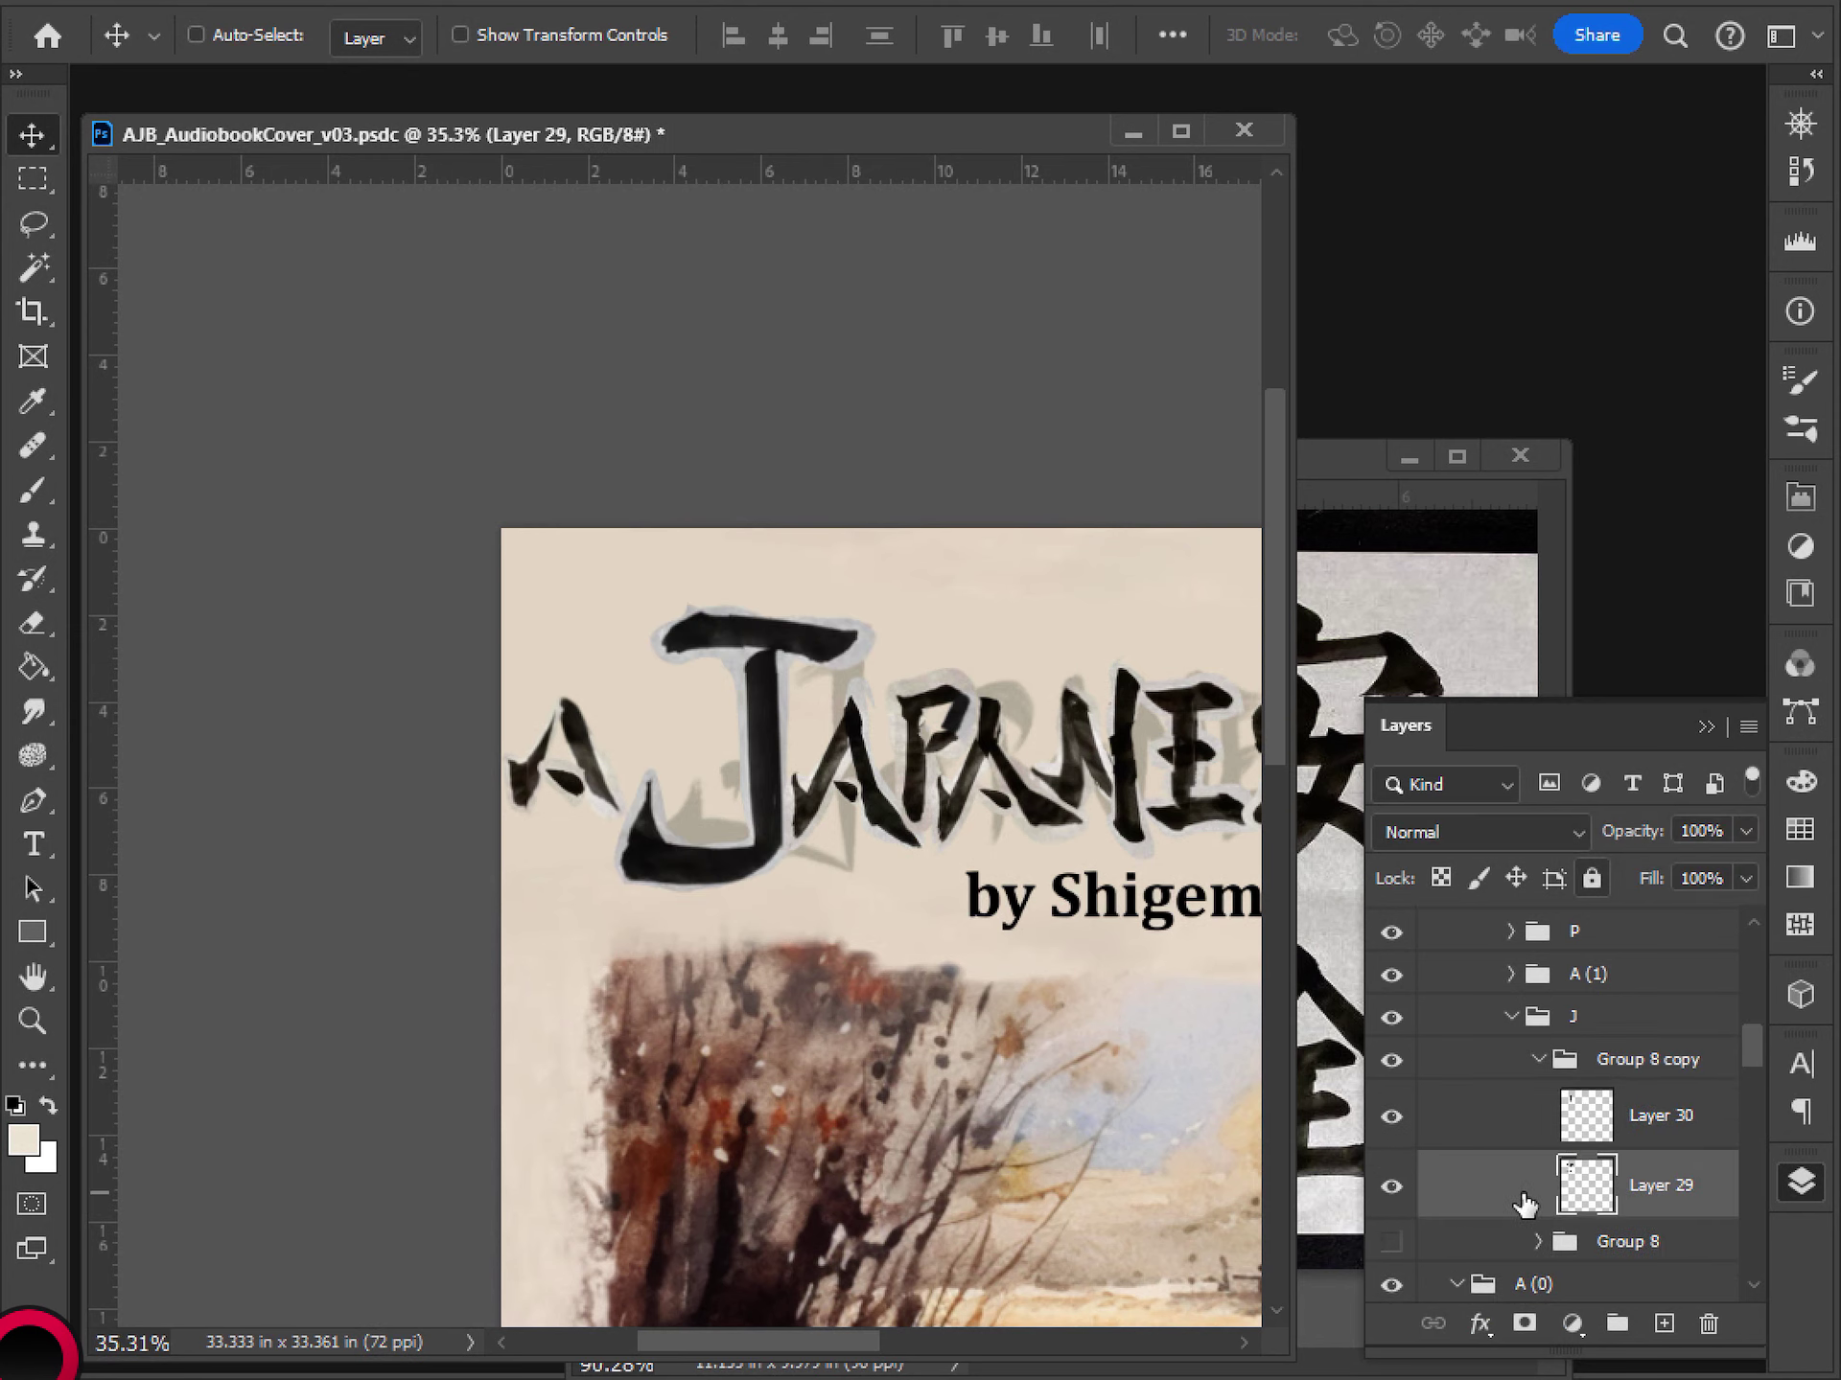
key("l")
mouse_move(851, 796)
left_mouse_down()
mouse_move(631, 711)
mouse_move(618, 918)
mouse_move(848, 853)
left_mouse_up()
key("ctrl+j")
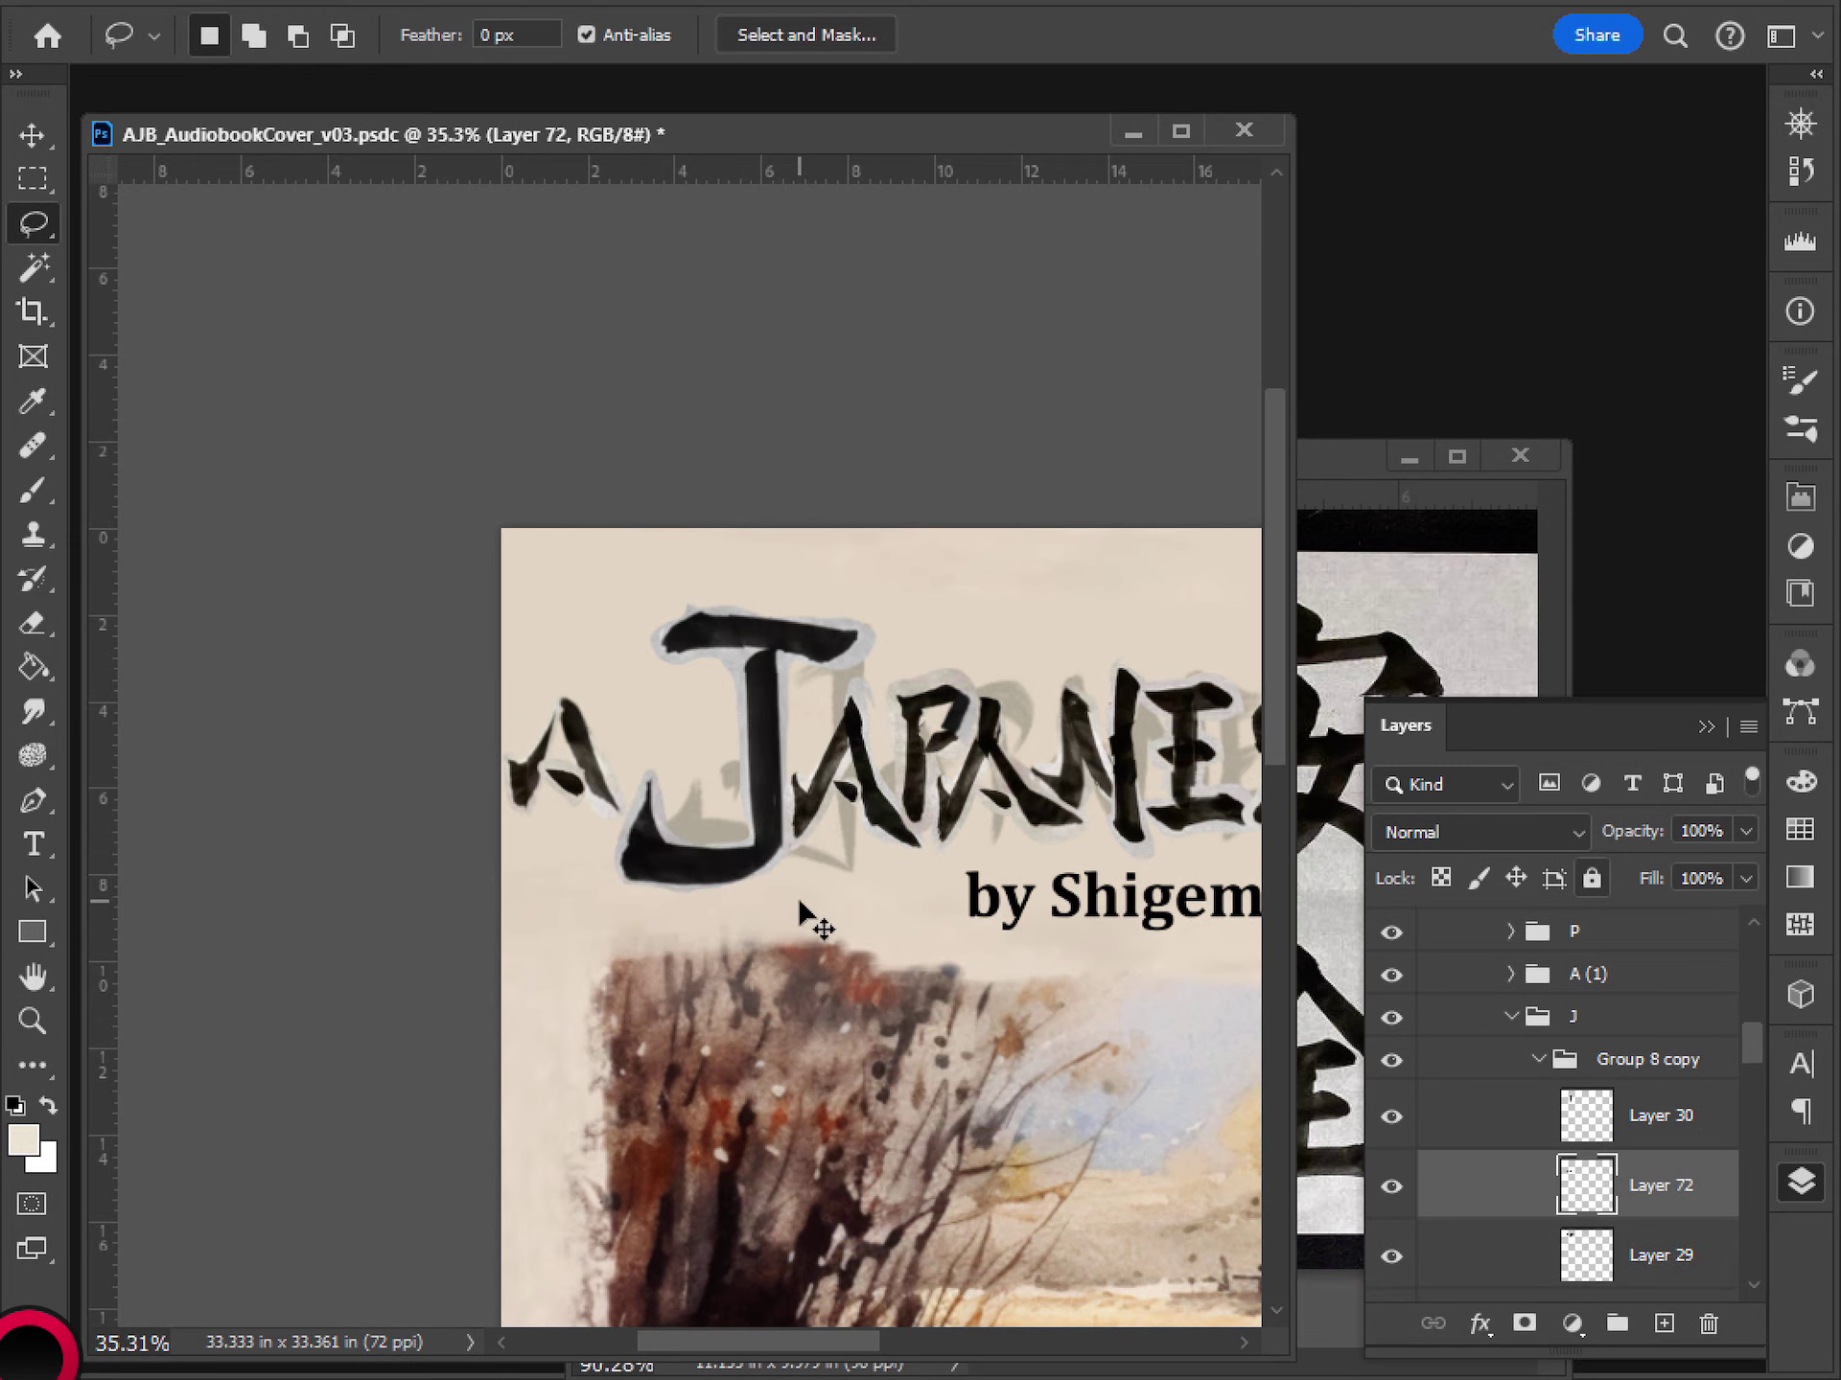
left_click(1391, 1255)
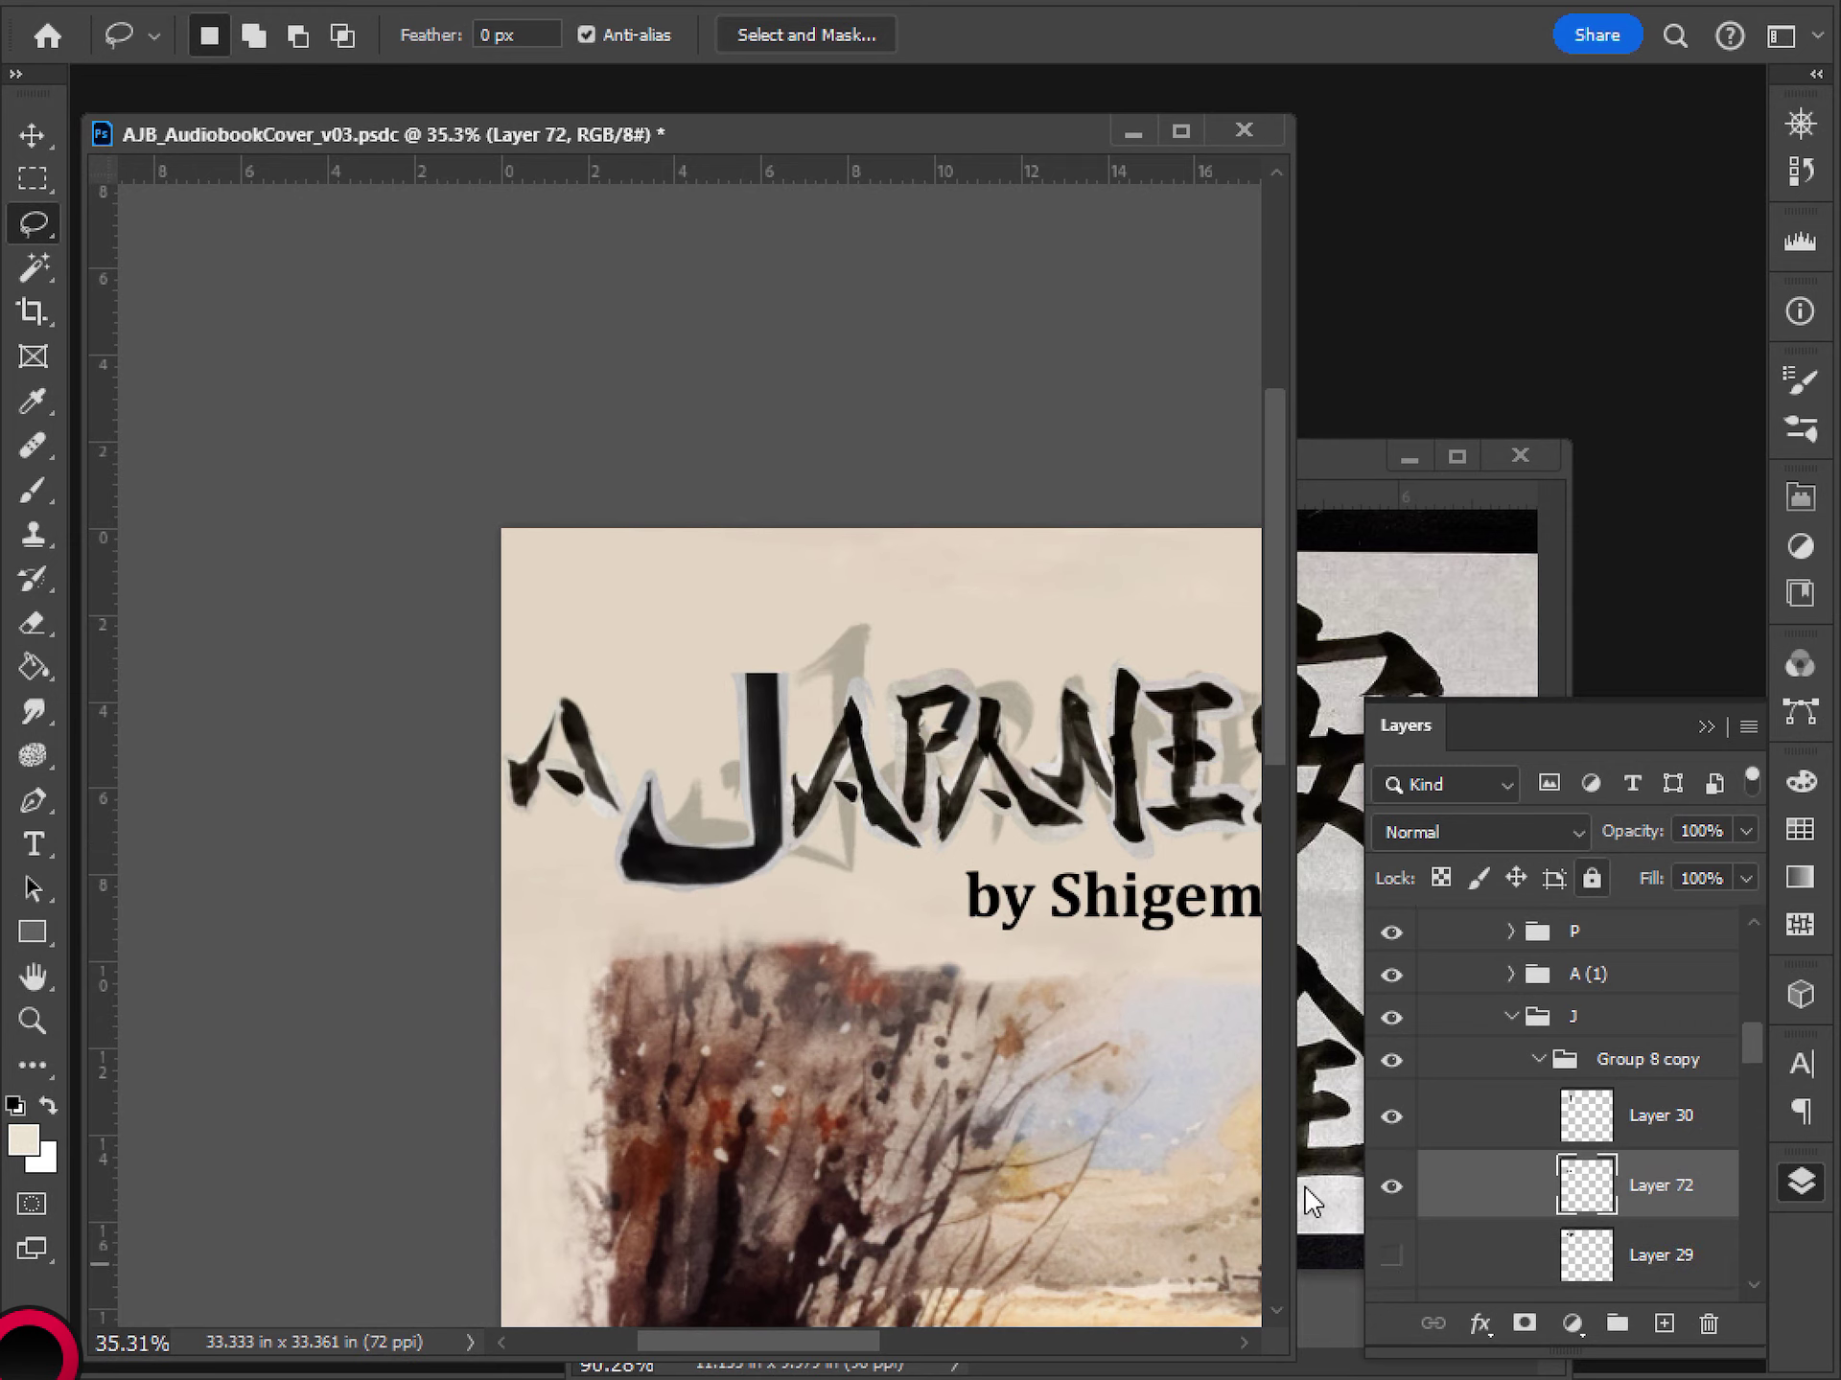
left_click(1391, 1257)
- Shift the copied hook piece left so it reaches under the small A, and check the title
key("ctrl+t")
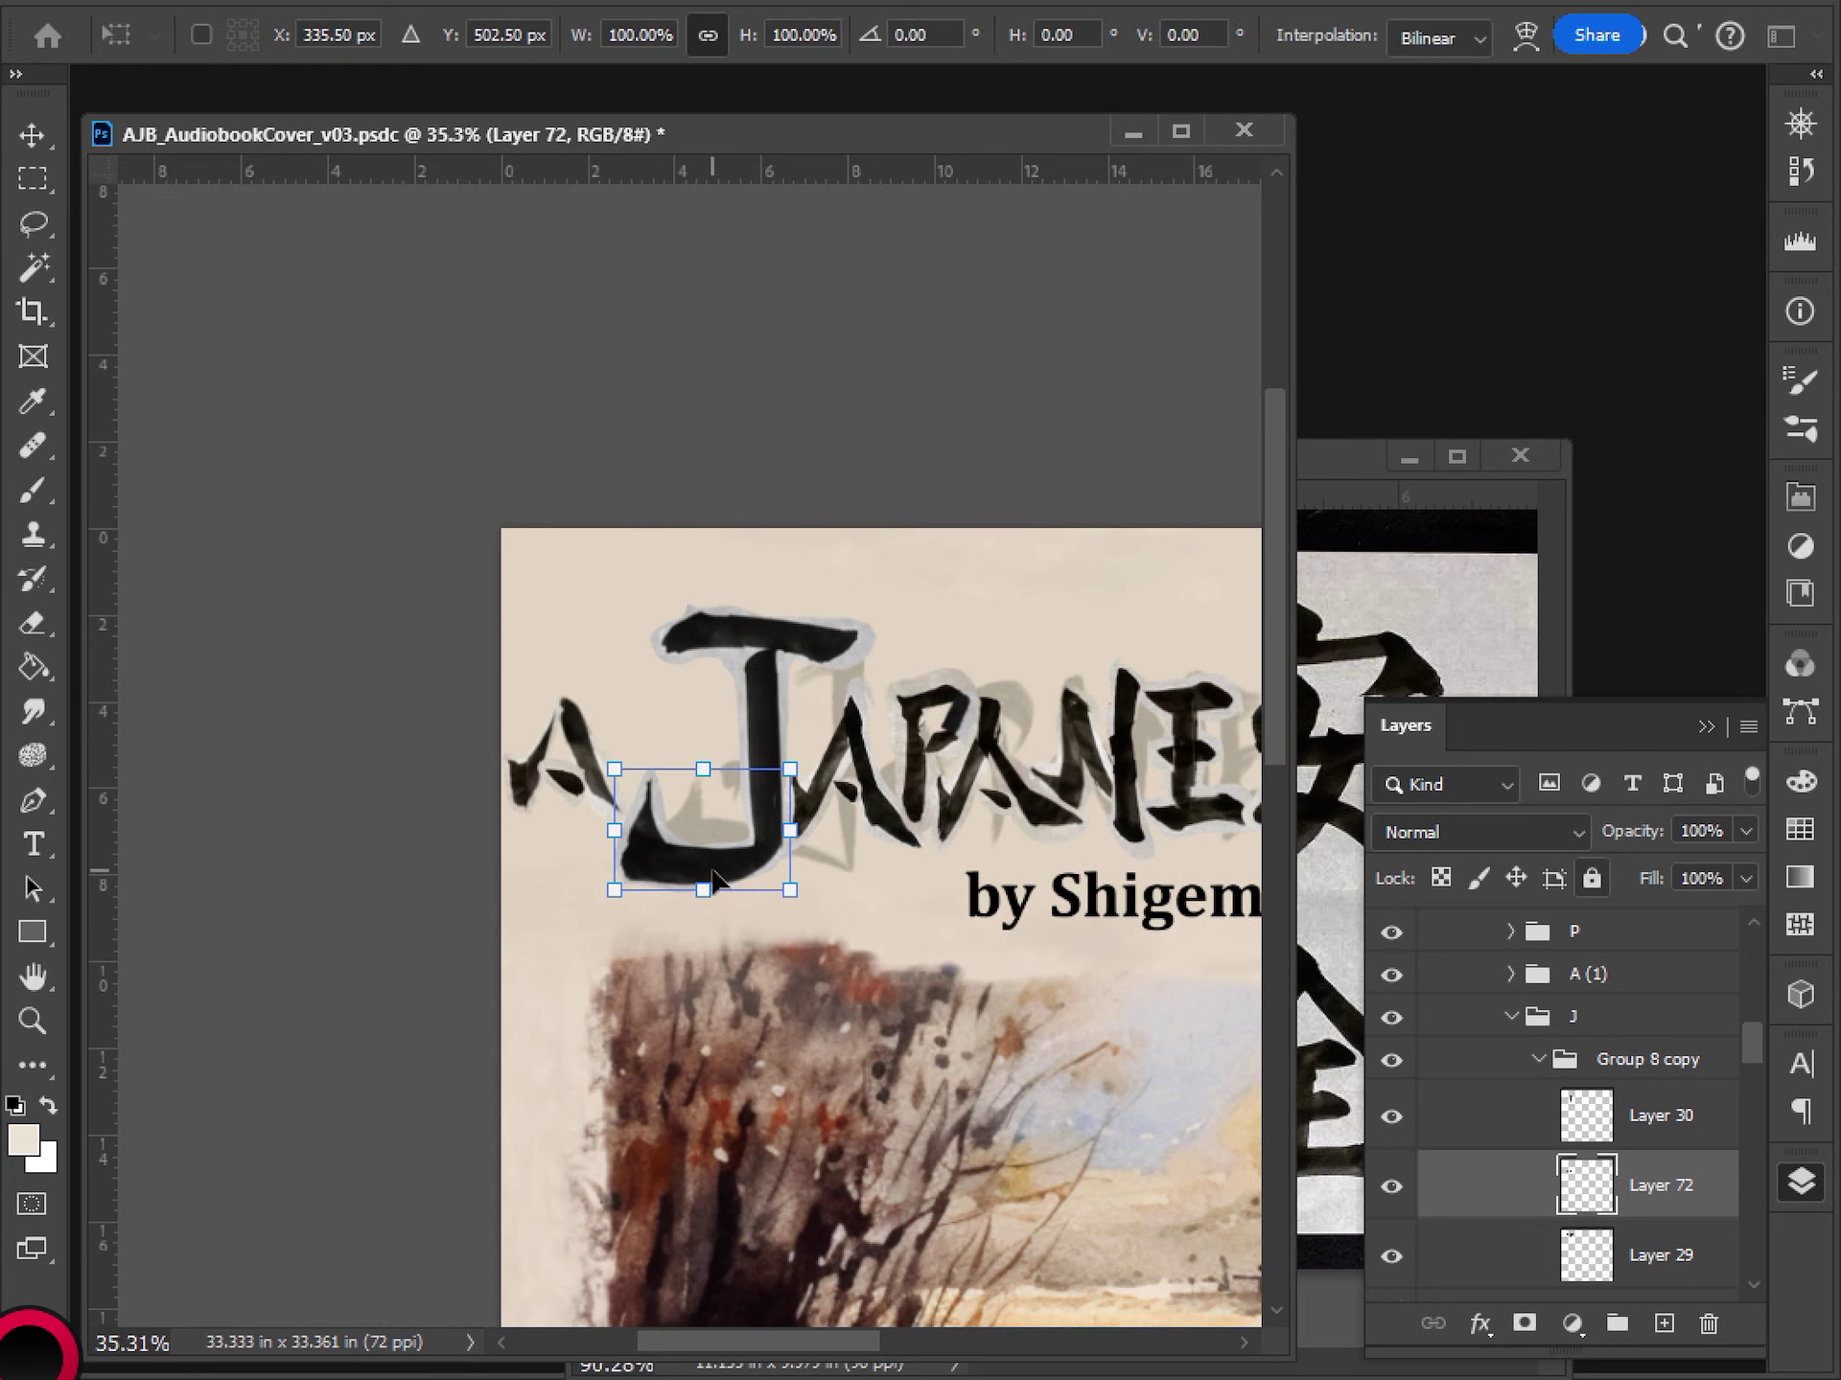
mouse_move(714, 878)
left_mouse_down()
mouse_move(671, 878)
mouse_move(697, 883)
left_mouse_up()
key("Return")
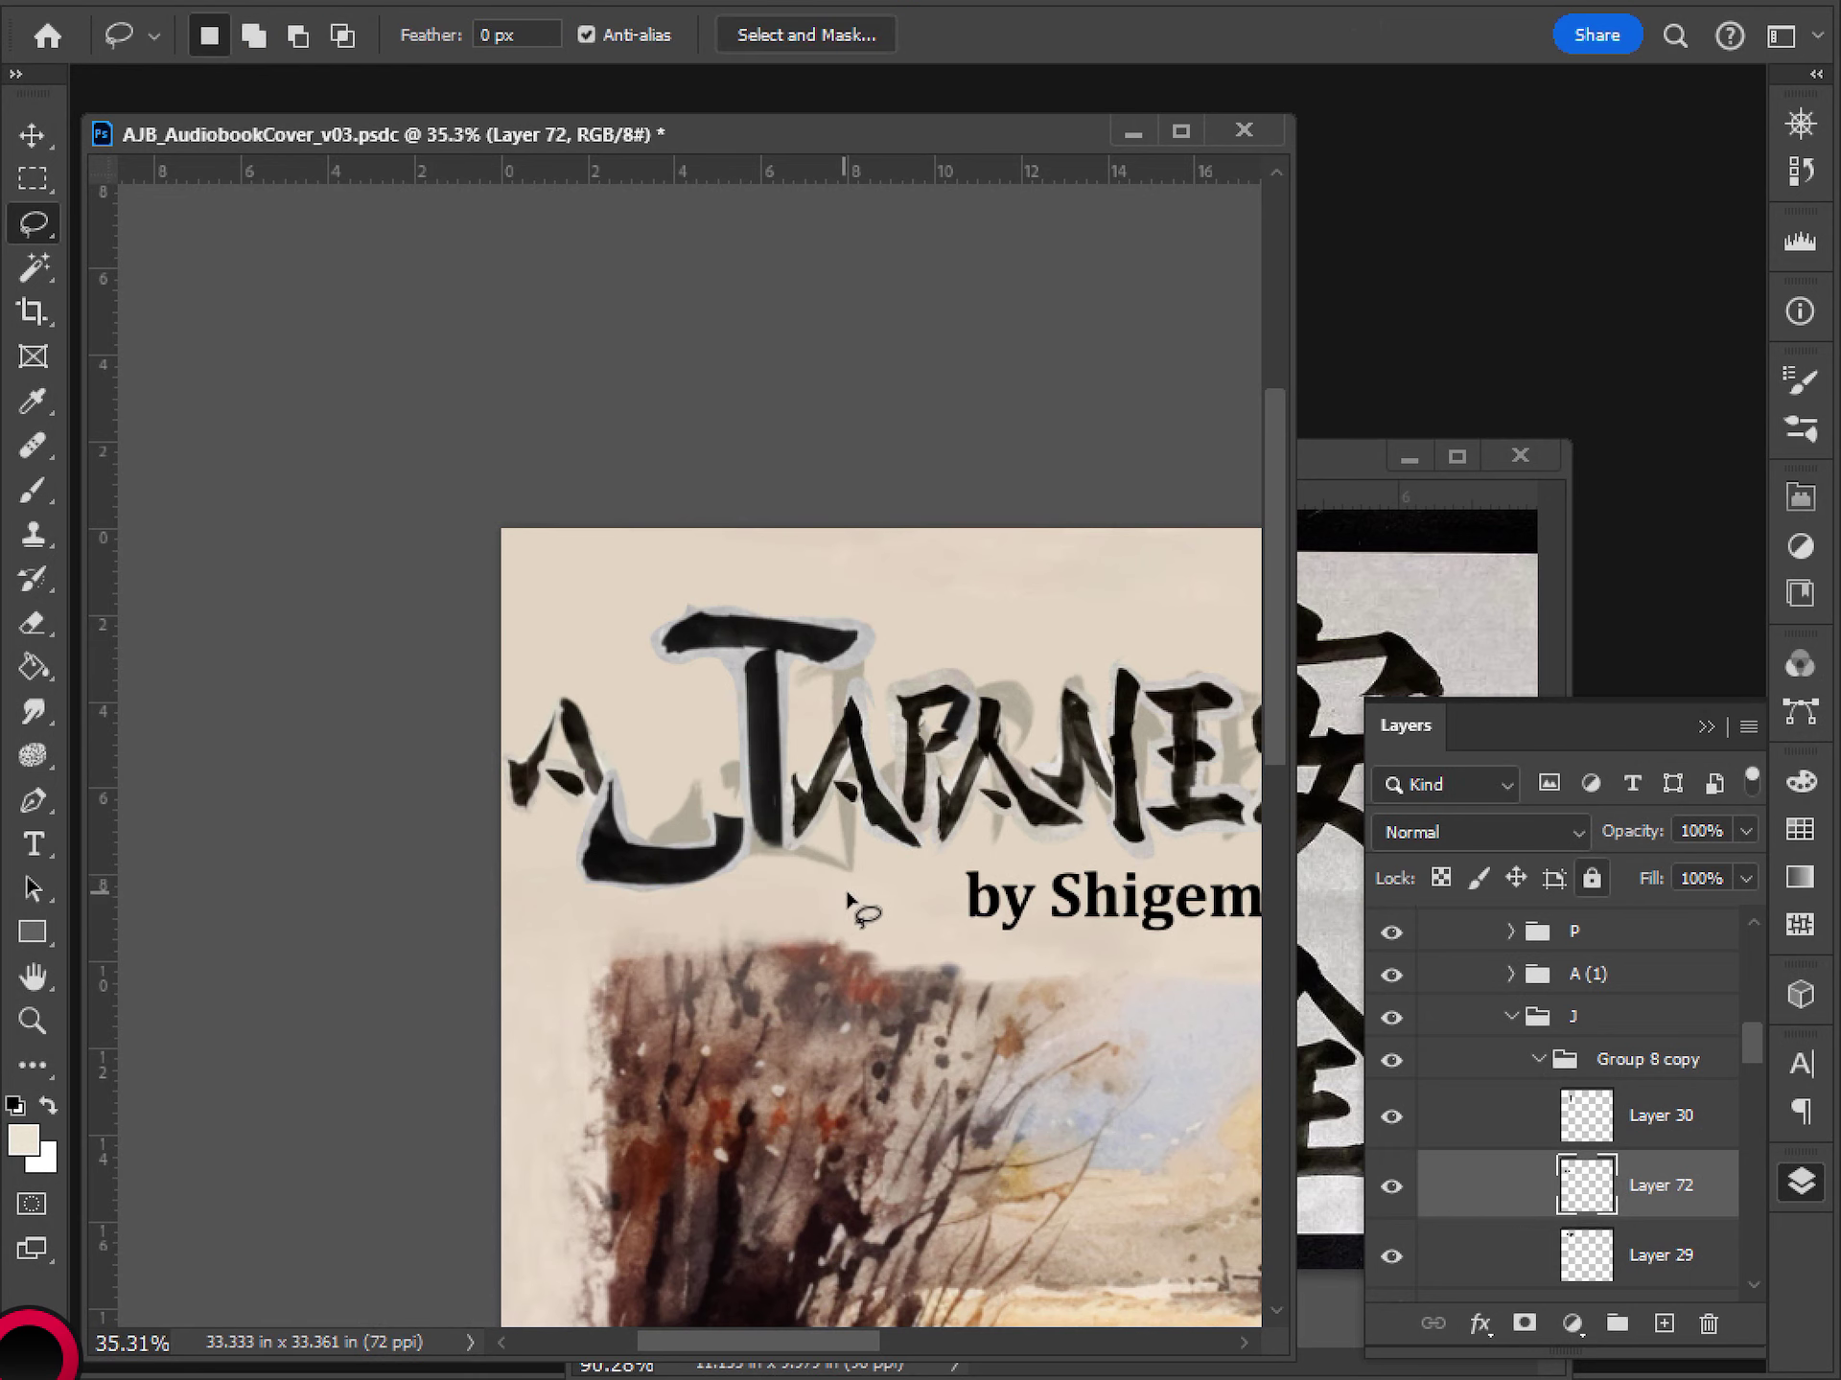
scroll(920, 872, "down", 7)
left_click_drag(920, 879, 762, 879)
scroll(764, 887, "up", 2)
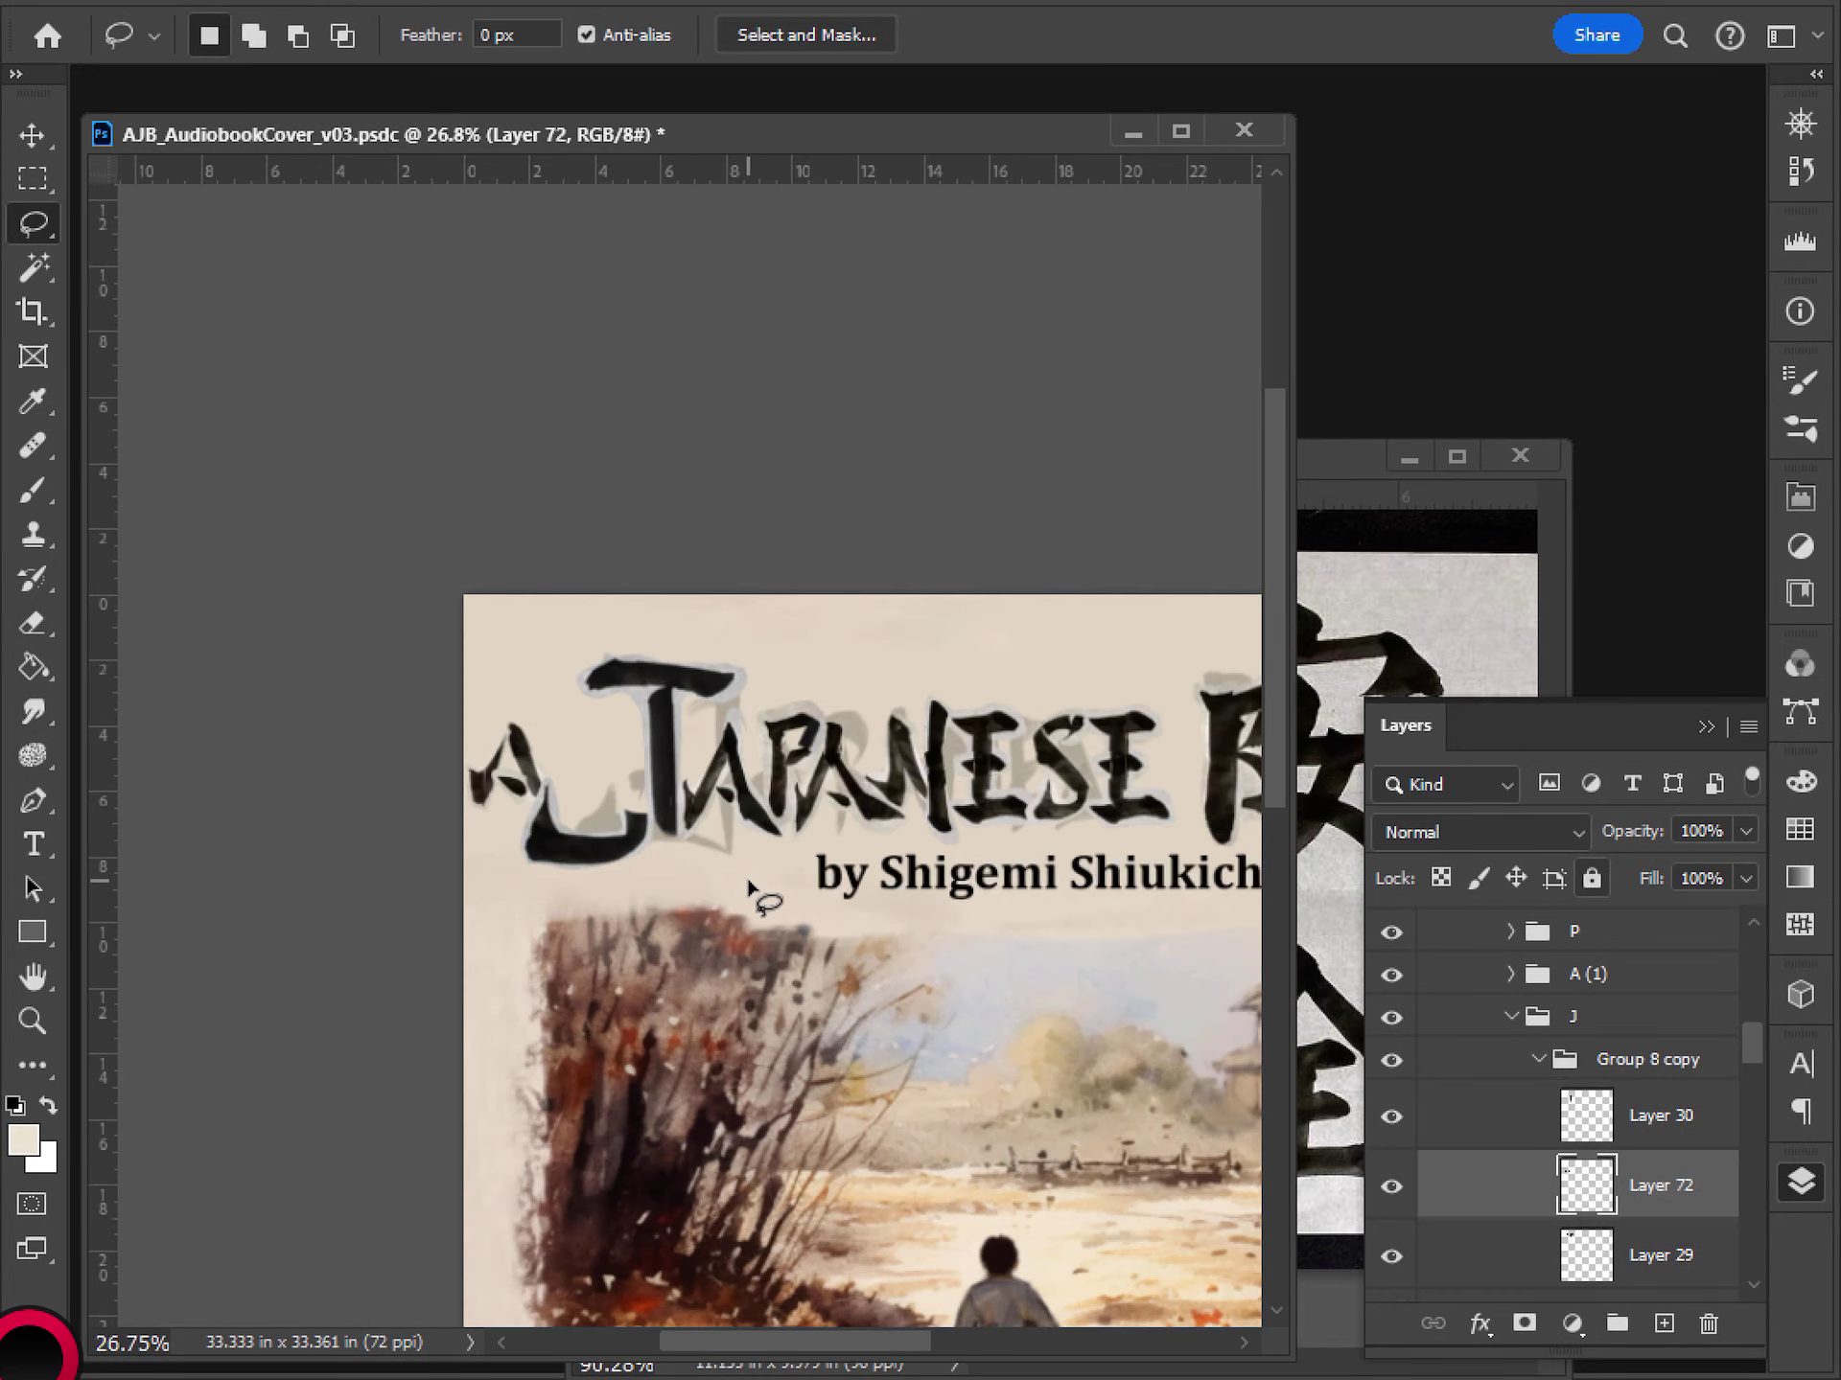
scroll(645, 879, "right", 1)
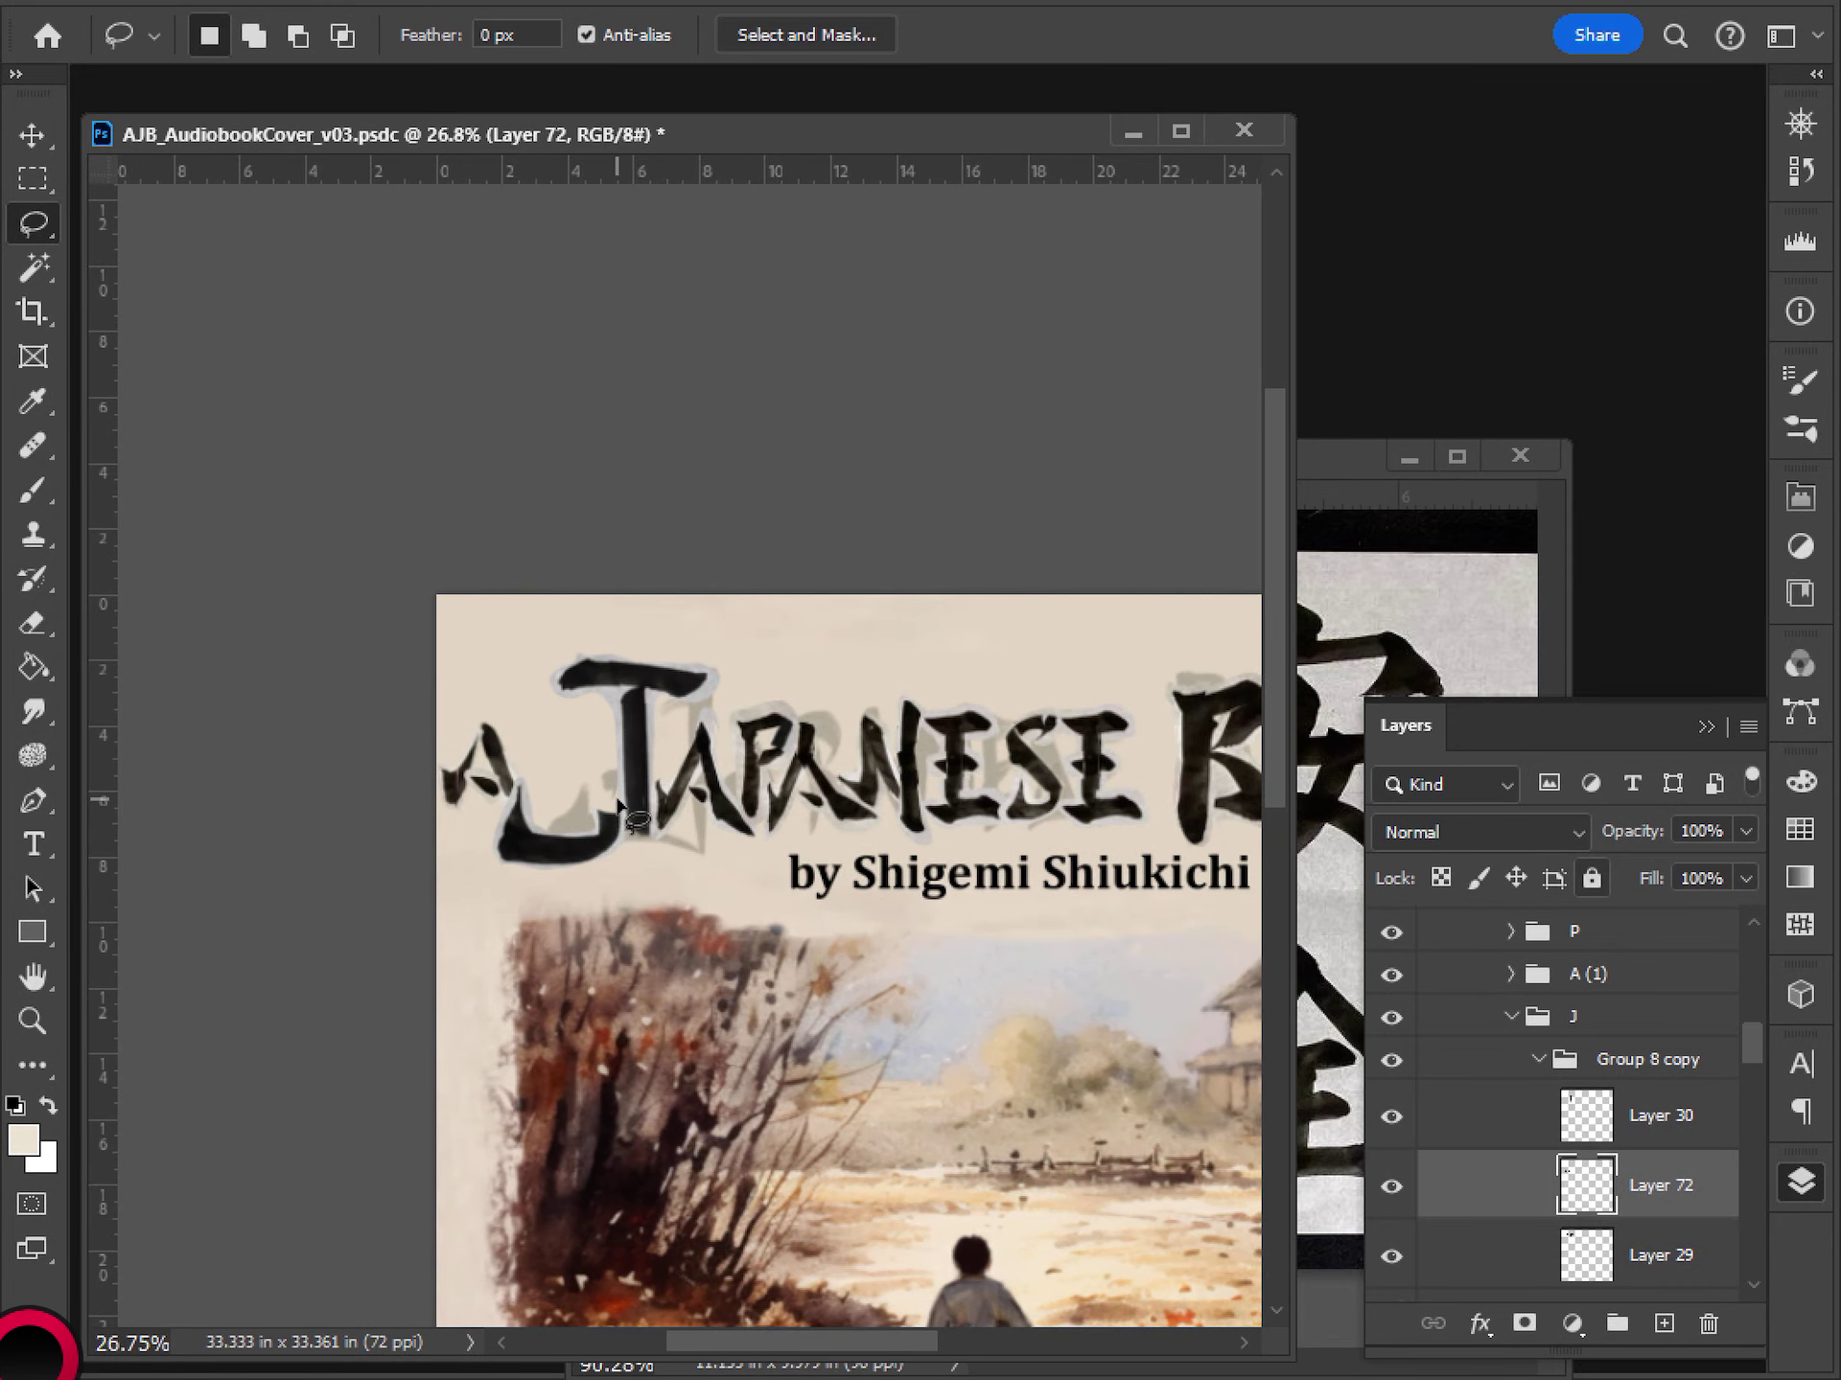
- Split off the right-hand curve of the shifted hook onto its own layer and move it back against the J's stem
left_click_drag(666, 798, 603, 793)
mouse_move(642, 894)
left_mouse_down()
mouse_move(637, 863)
mouse_move(577, 856)
mouse_move(610, 867)
left_mouse_up()
key("v")
key("ctrl+j")
scroll(656, 959, "down", 3)
scroll(660, 893, "up", 3)
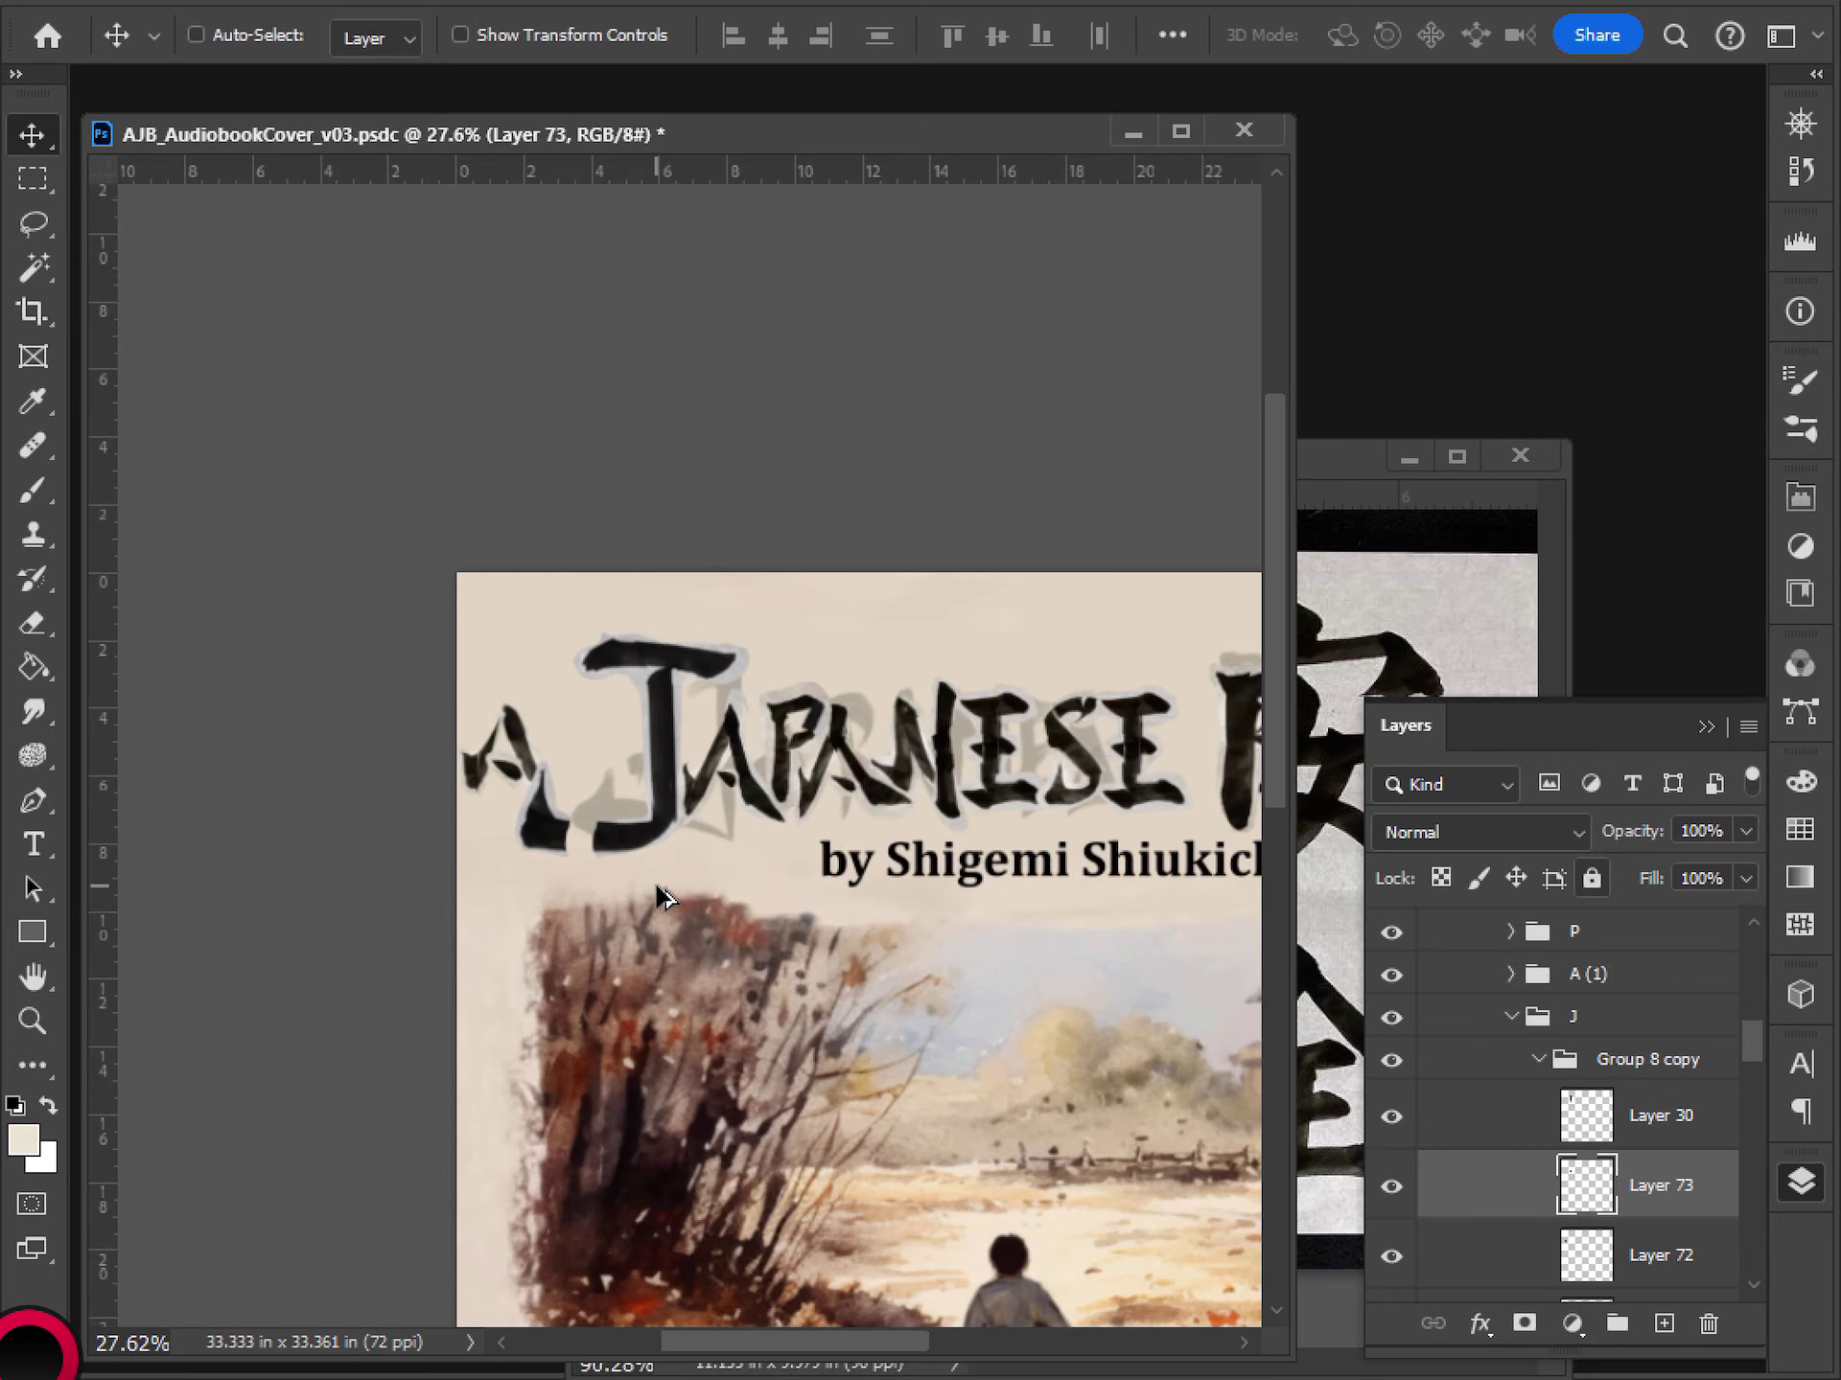
- Copy a piece of the hook's right-hand curve to a new layer and stretch it left to bridge the gap
scroll(518, 901, "up", 3)
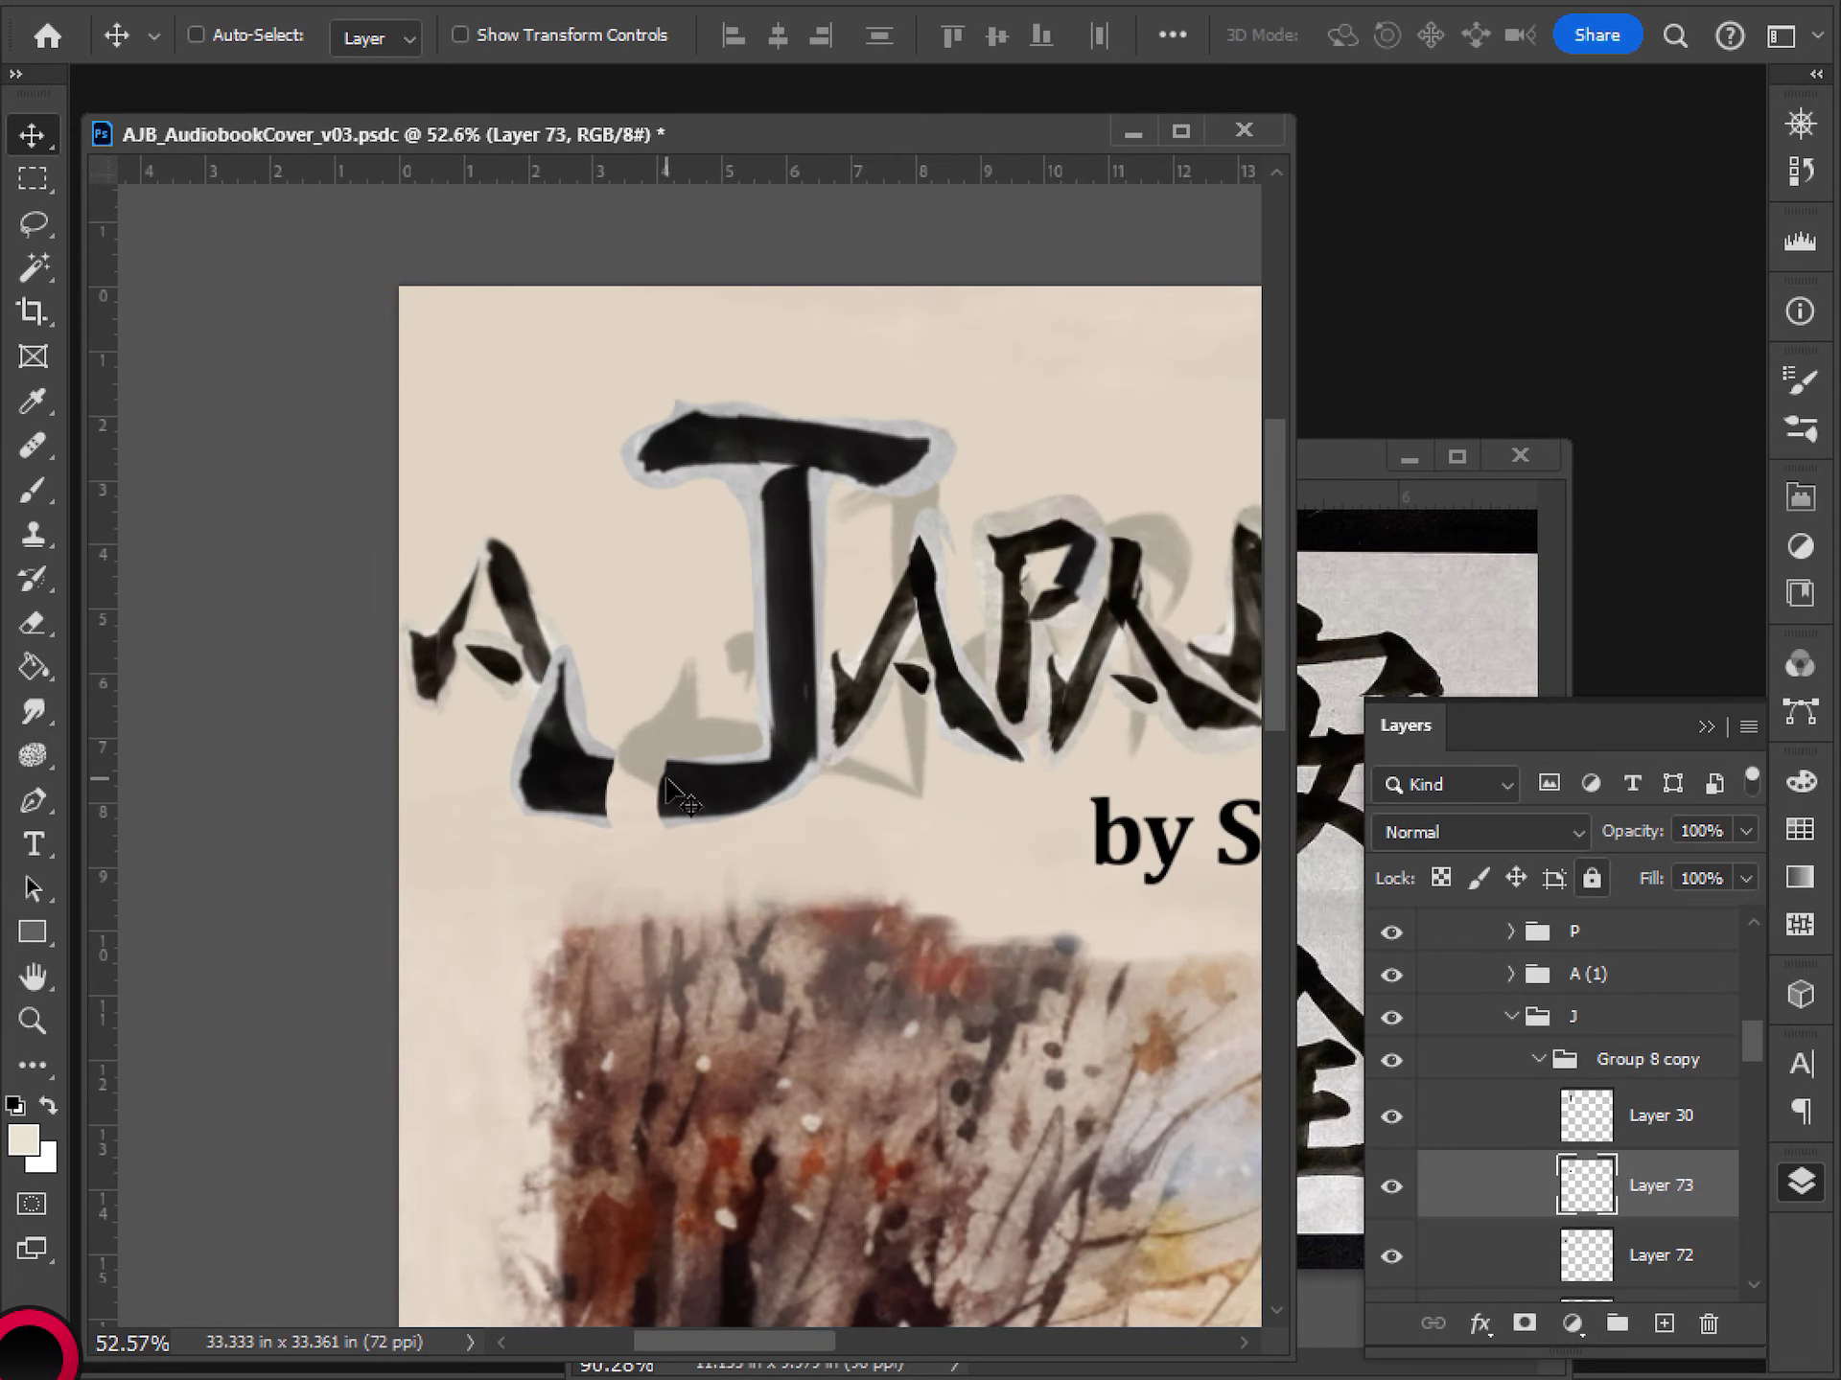
key("l")
mouse_move(710, 726)
left_mouse_down()
mouse_move(654, 795)
mouse_move(666, 860)
mouse_move(717, 862)
mouse_move(761, 831)
mouse_move(758, 764)
mouse_move(715, 727)
left_mouse_up()
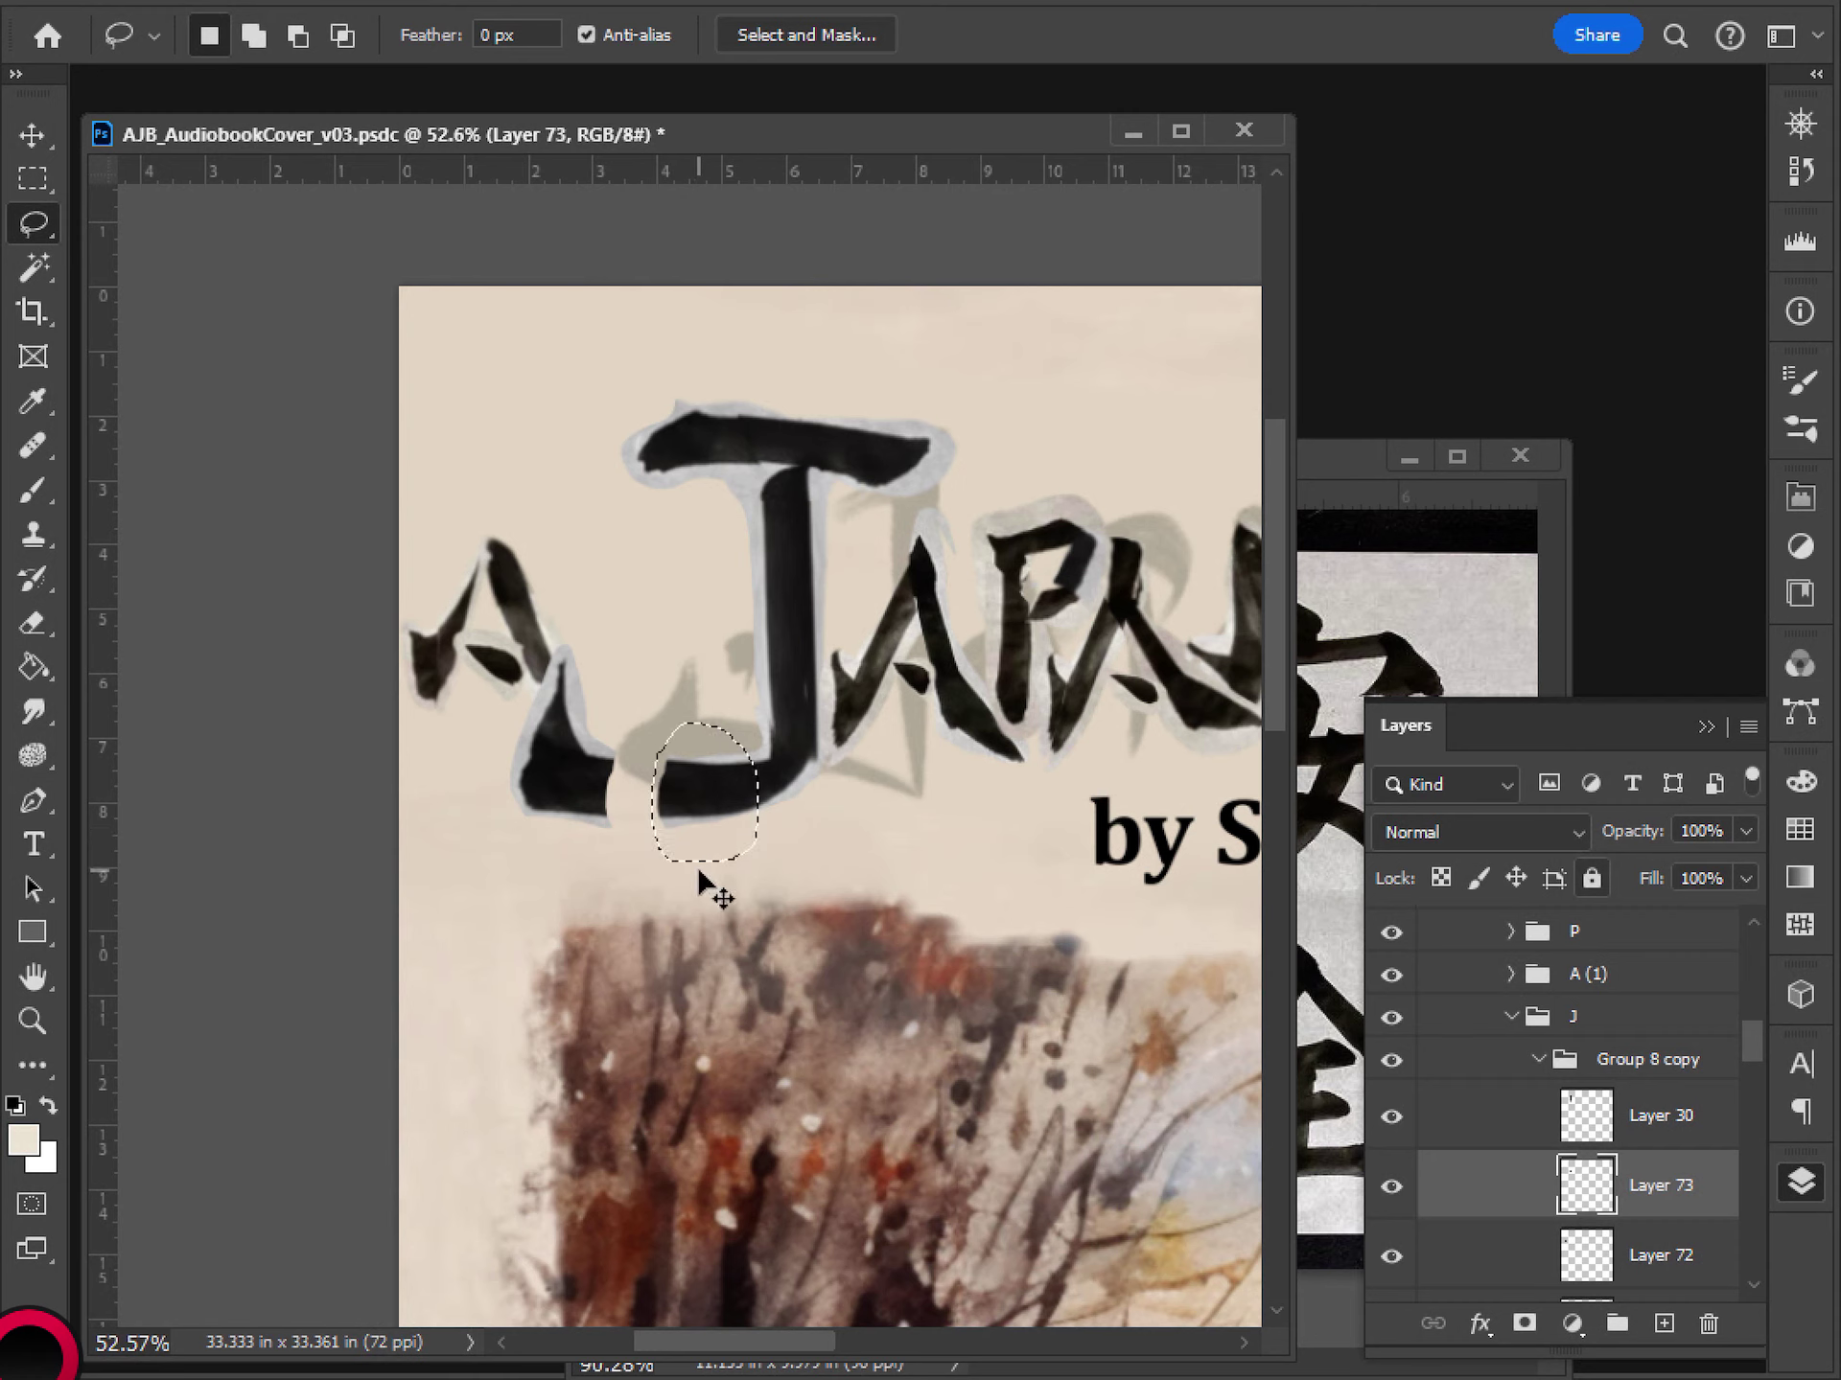
key("ctrl+j")
key("ctrl+t")
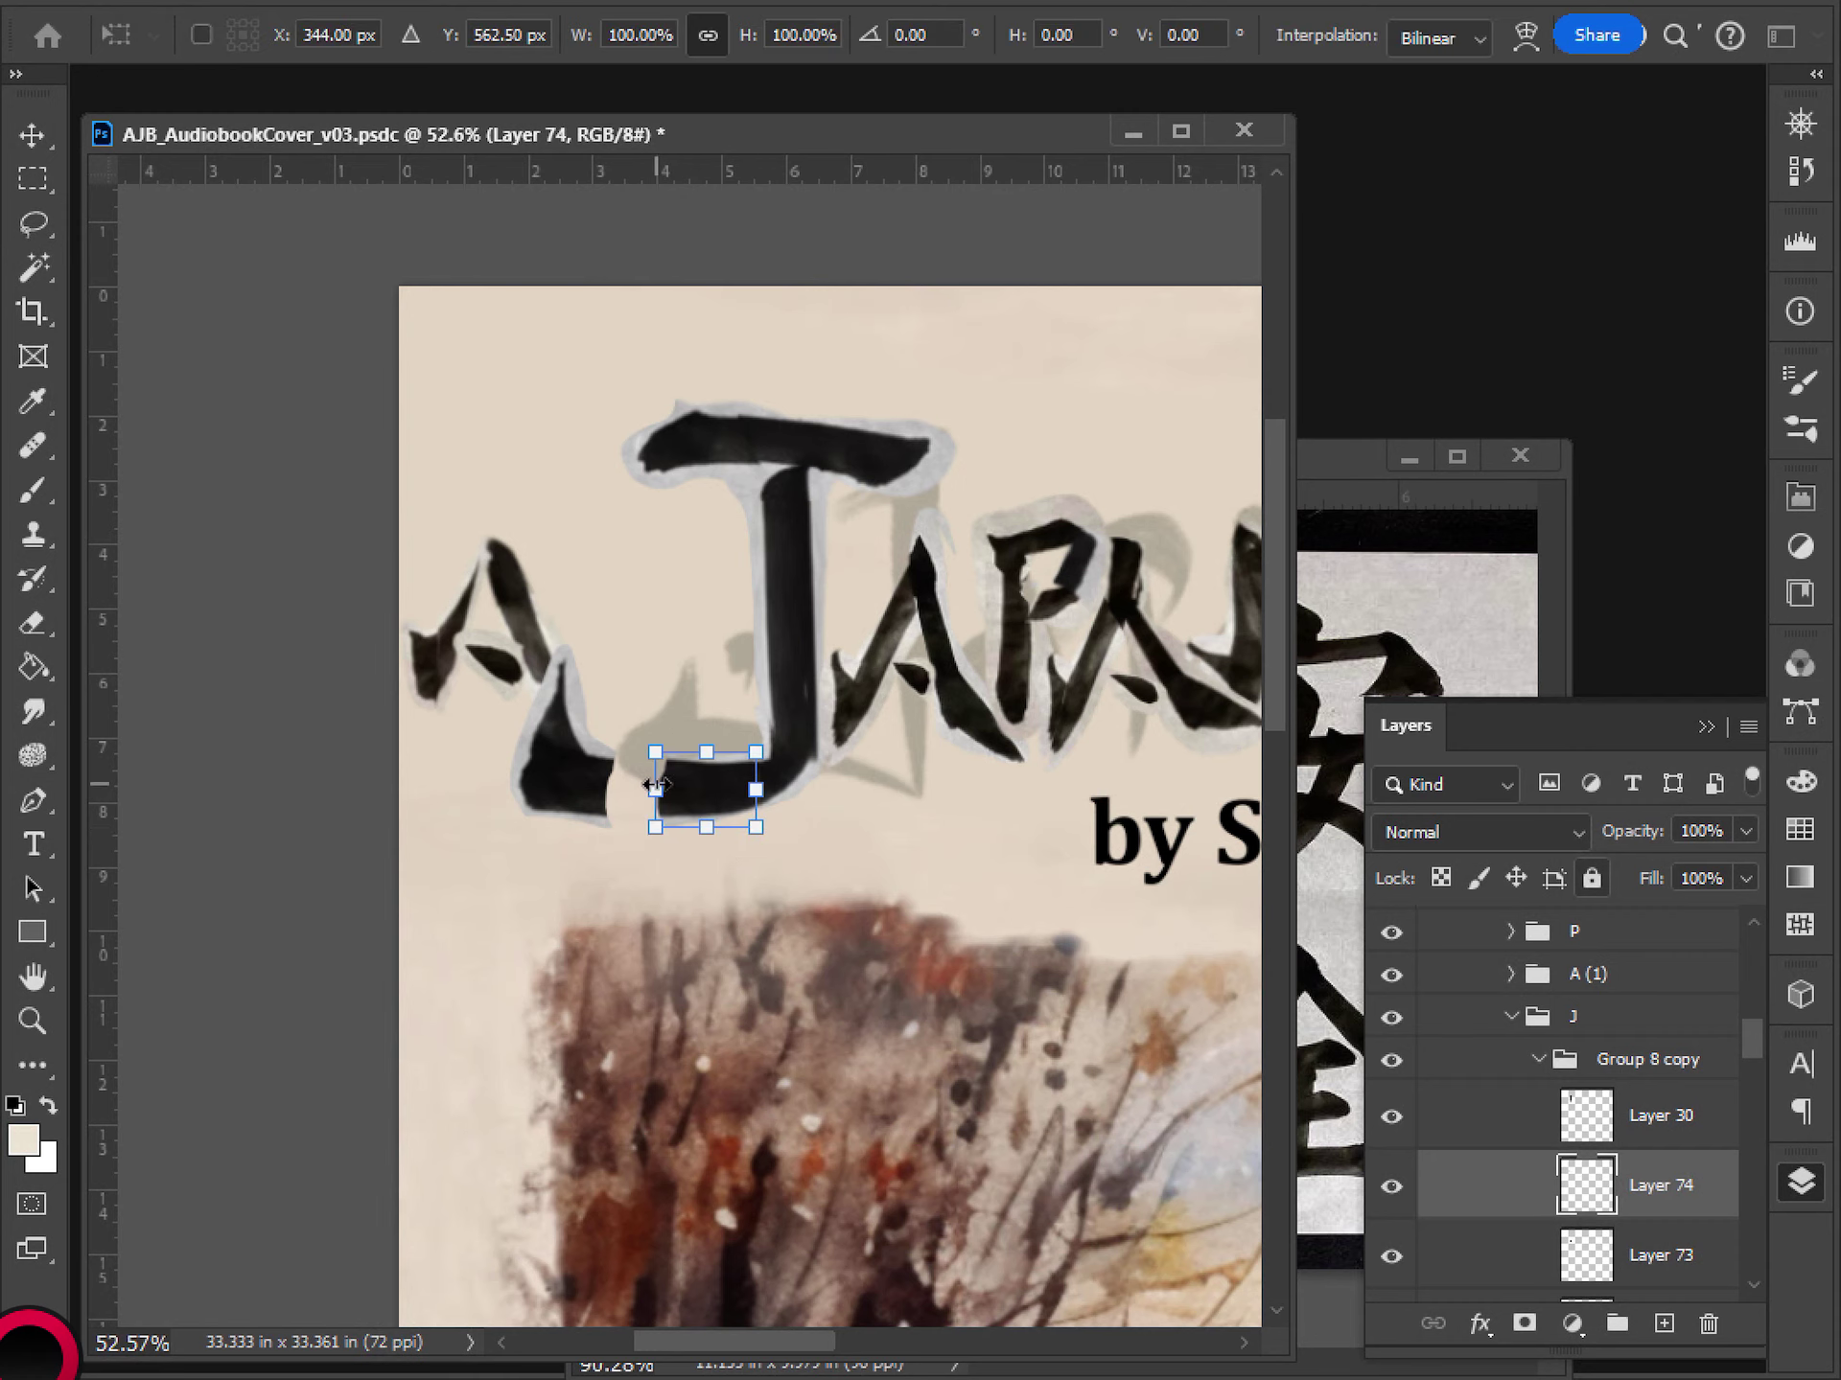
left_click_drag(655, 789, 595, 786)
key("Return")
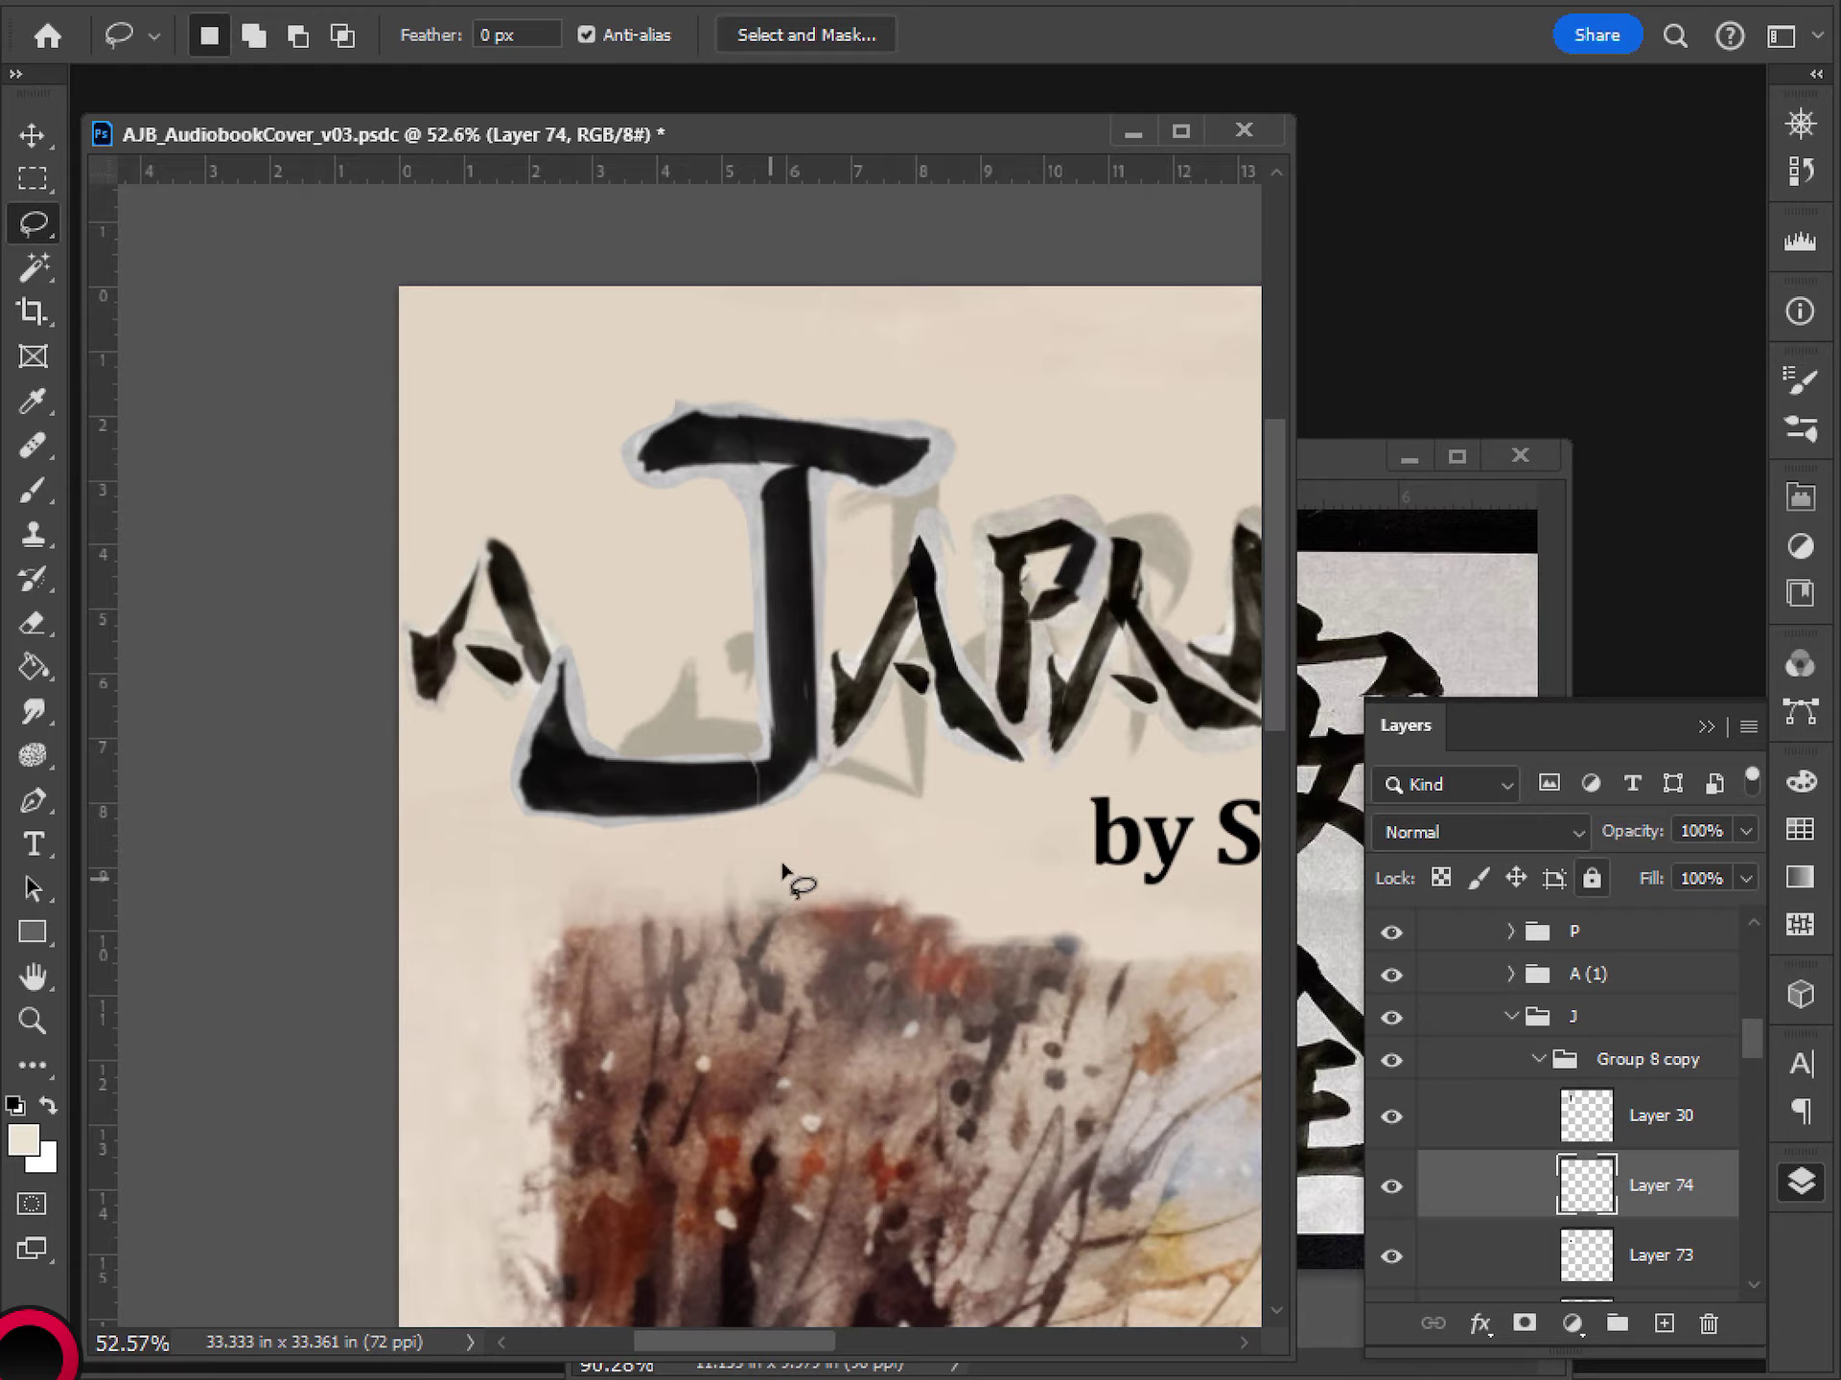
- Stretch the bridging piece slightly right toward the J's stem, erase its seam, and check the whole cover
scroll(777, 891, "down", 5)
scroll(776, 891, "up", 4)
key("ctrl+t")
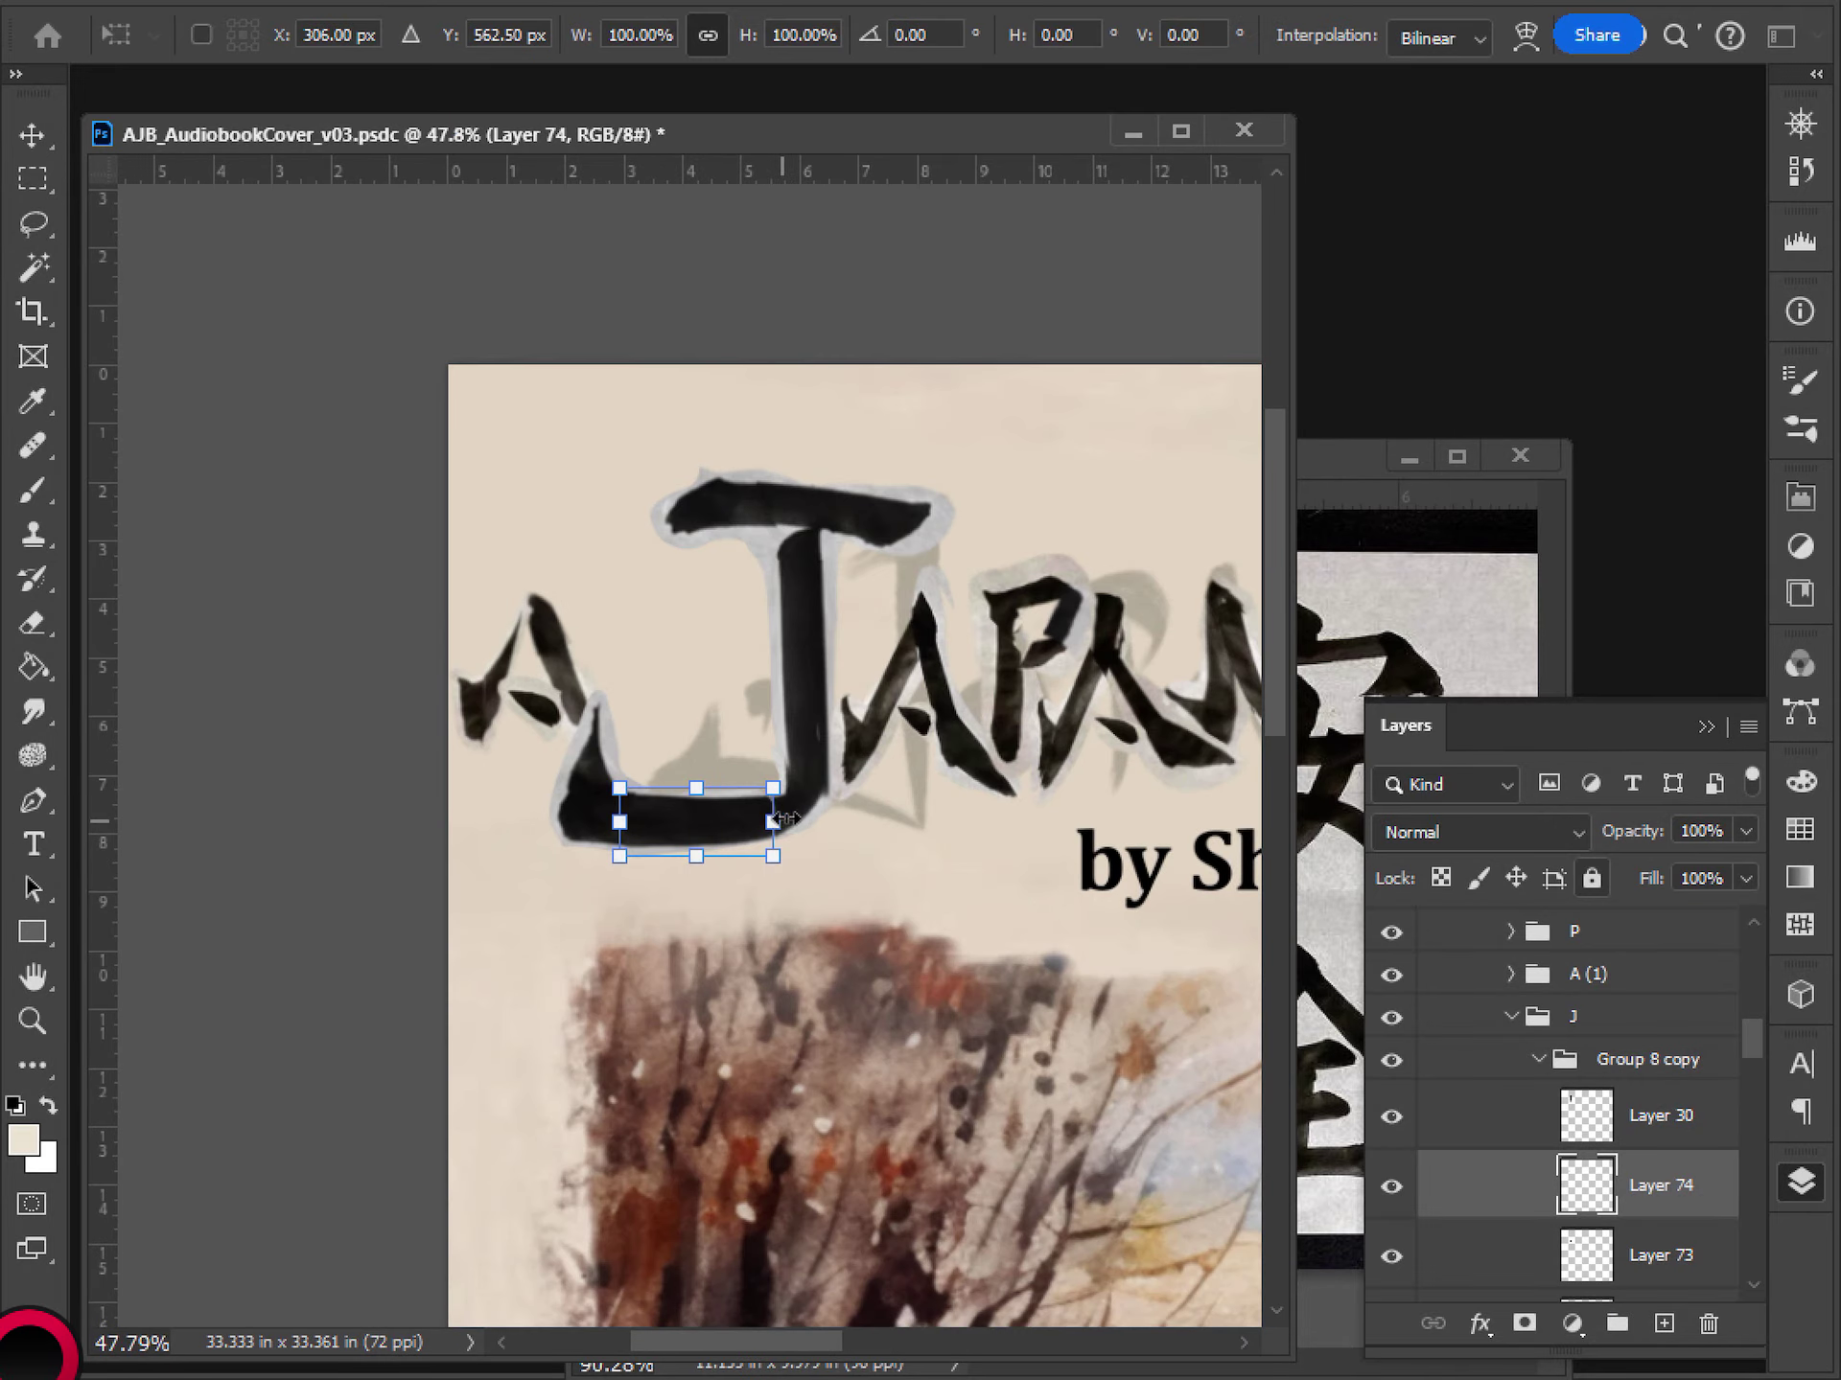
left_click_drag(780, 821, 788, 821)
key("Return")
scroll(769, 946, "down", 1)
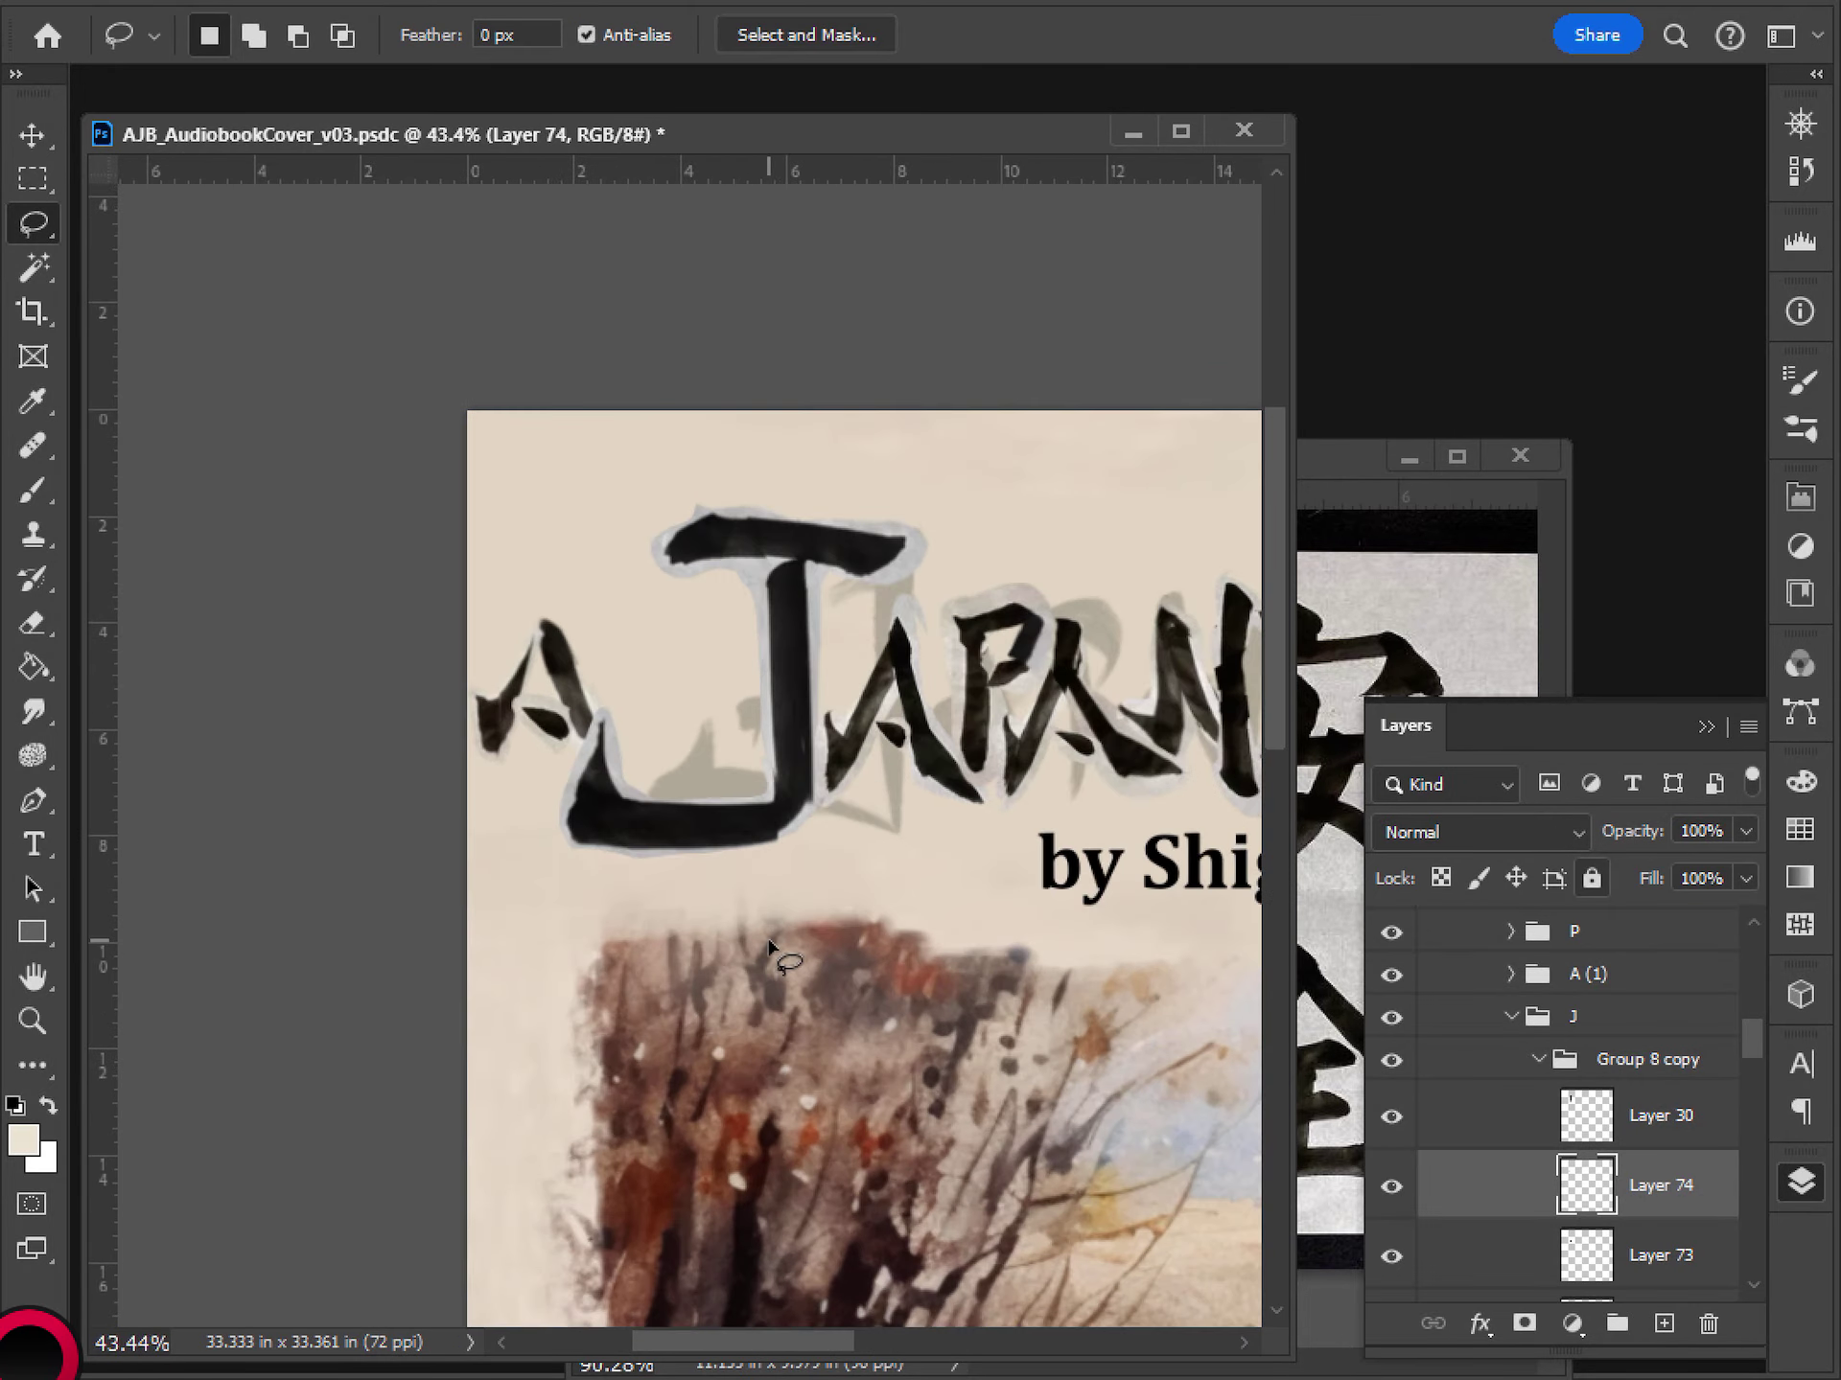
key("e")
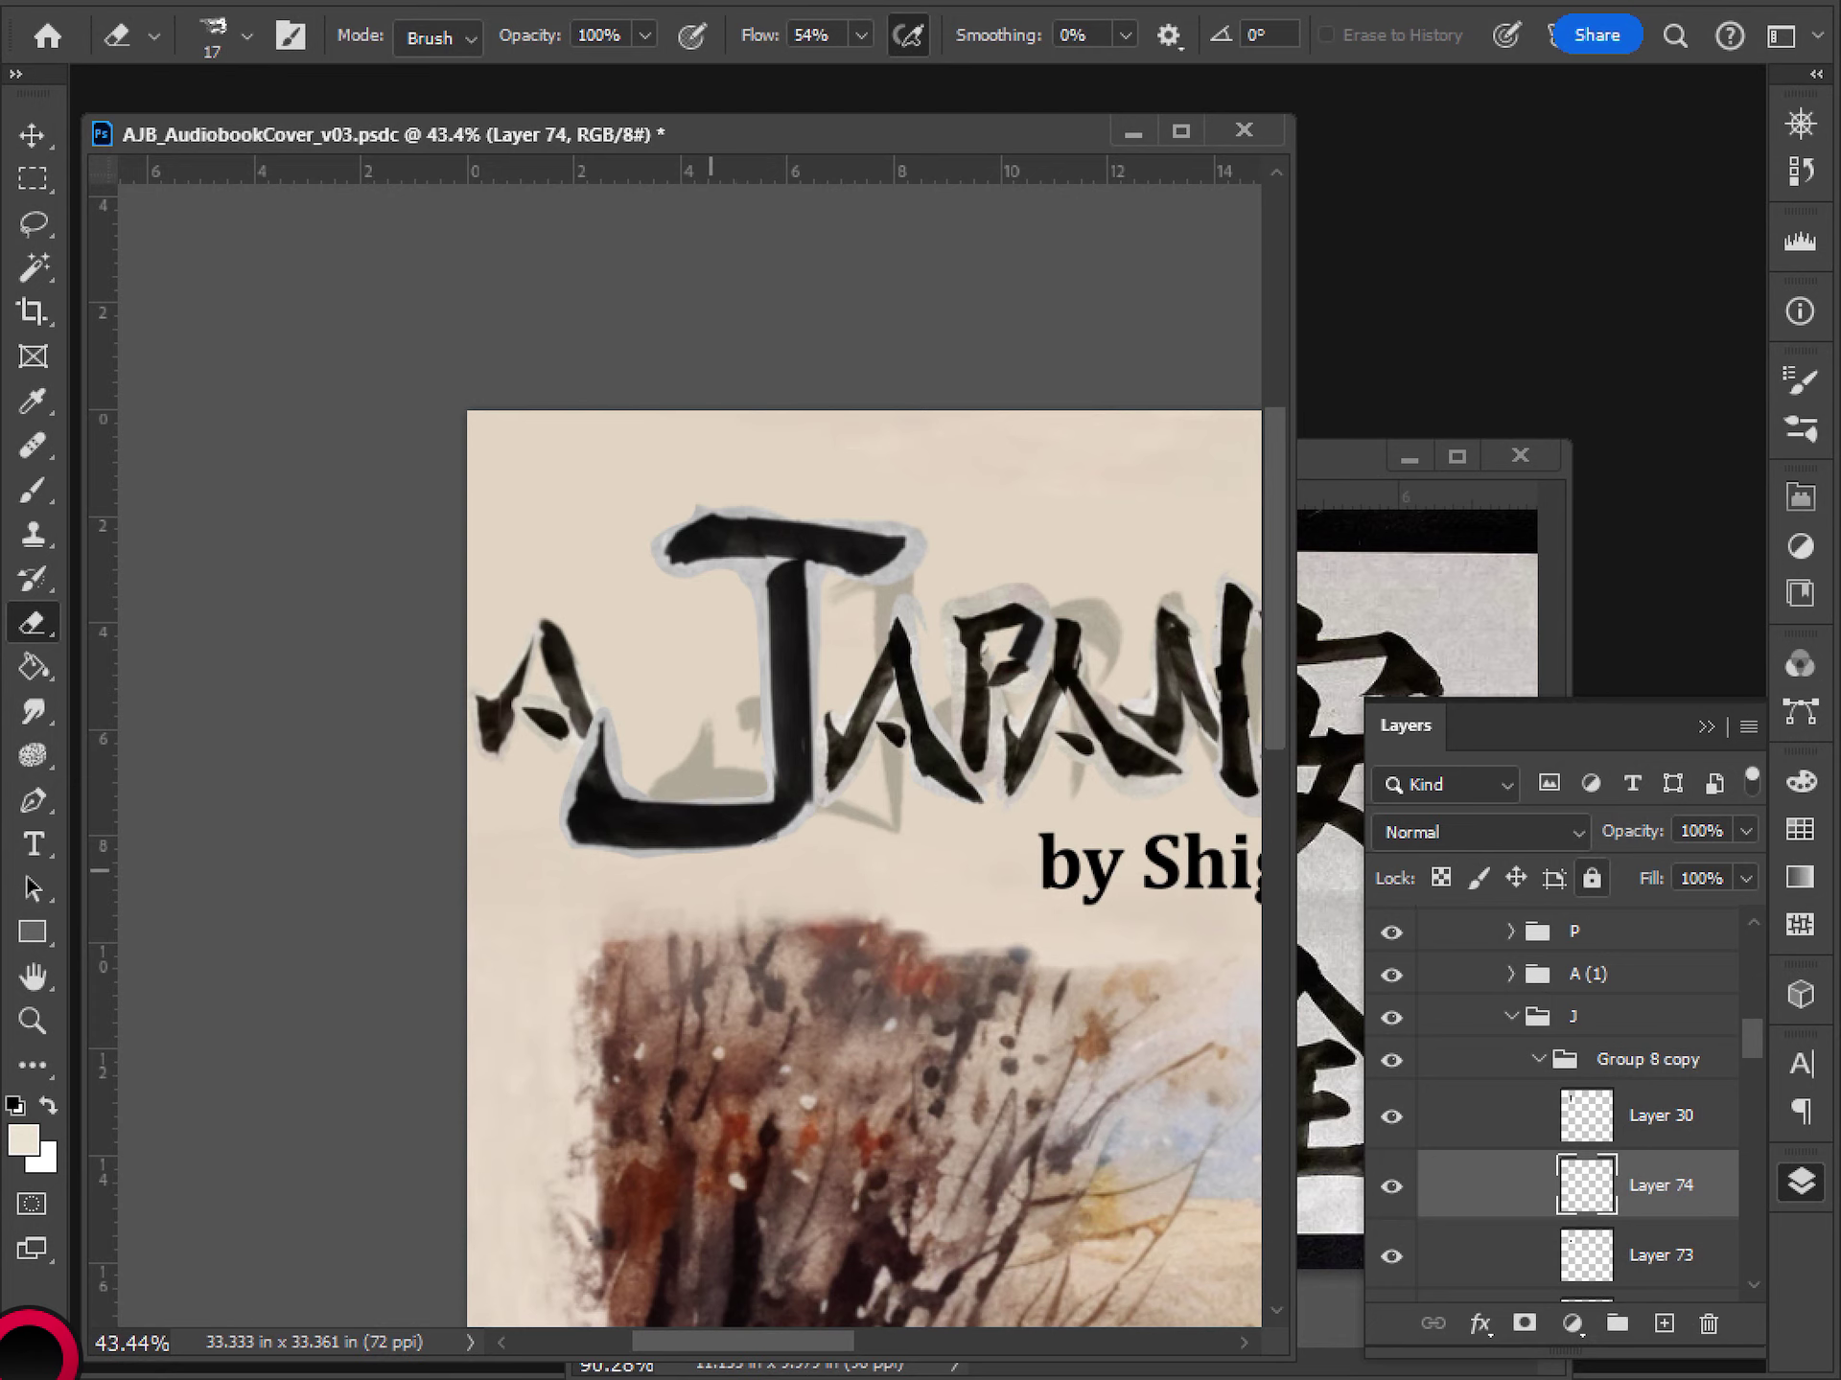
scroll(774, 804, "down", 8)
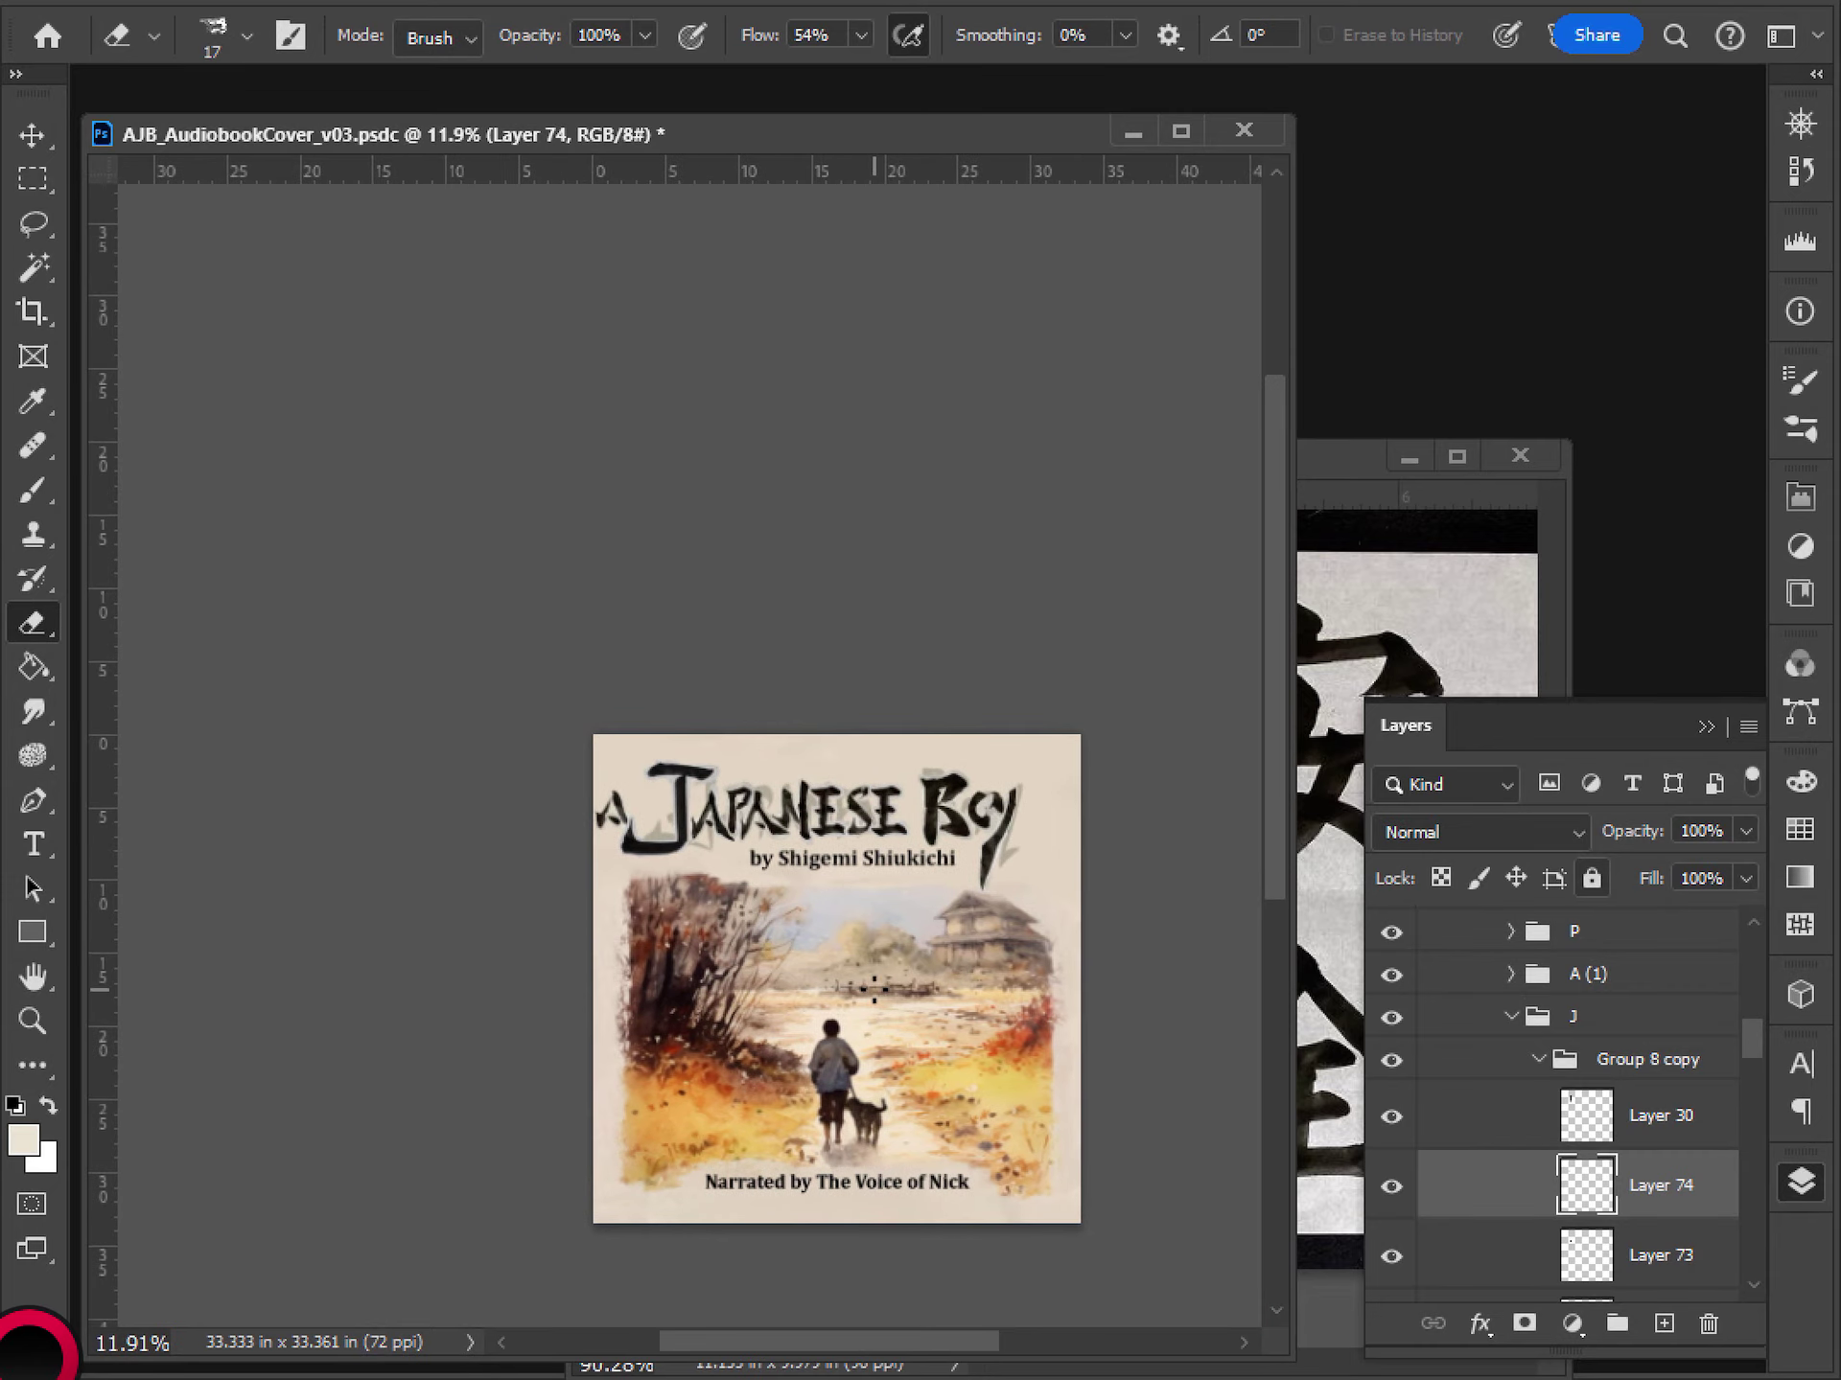
- Show the original Group 8 J again and delete the widened Group 8 copy
key("ctrl+shift+alt+n")
left_click(1391, 1059)
scroll(1520, 1089, "down", 3)
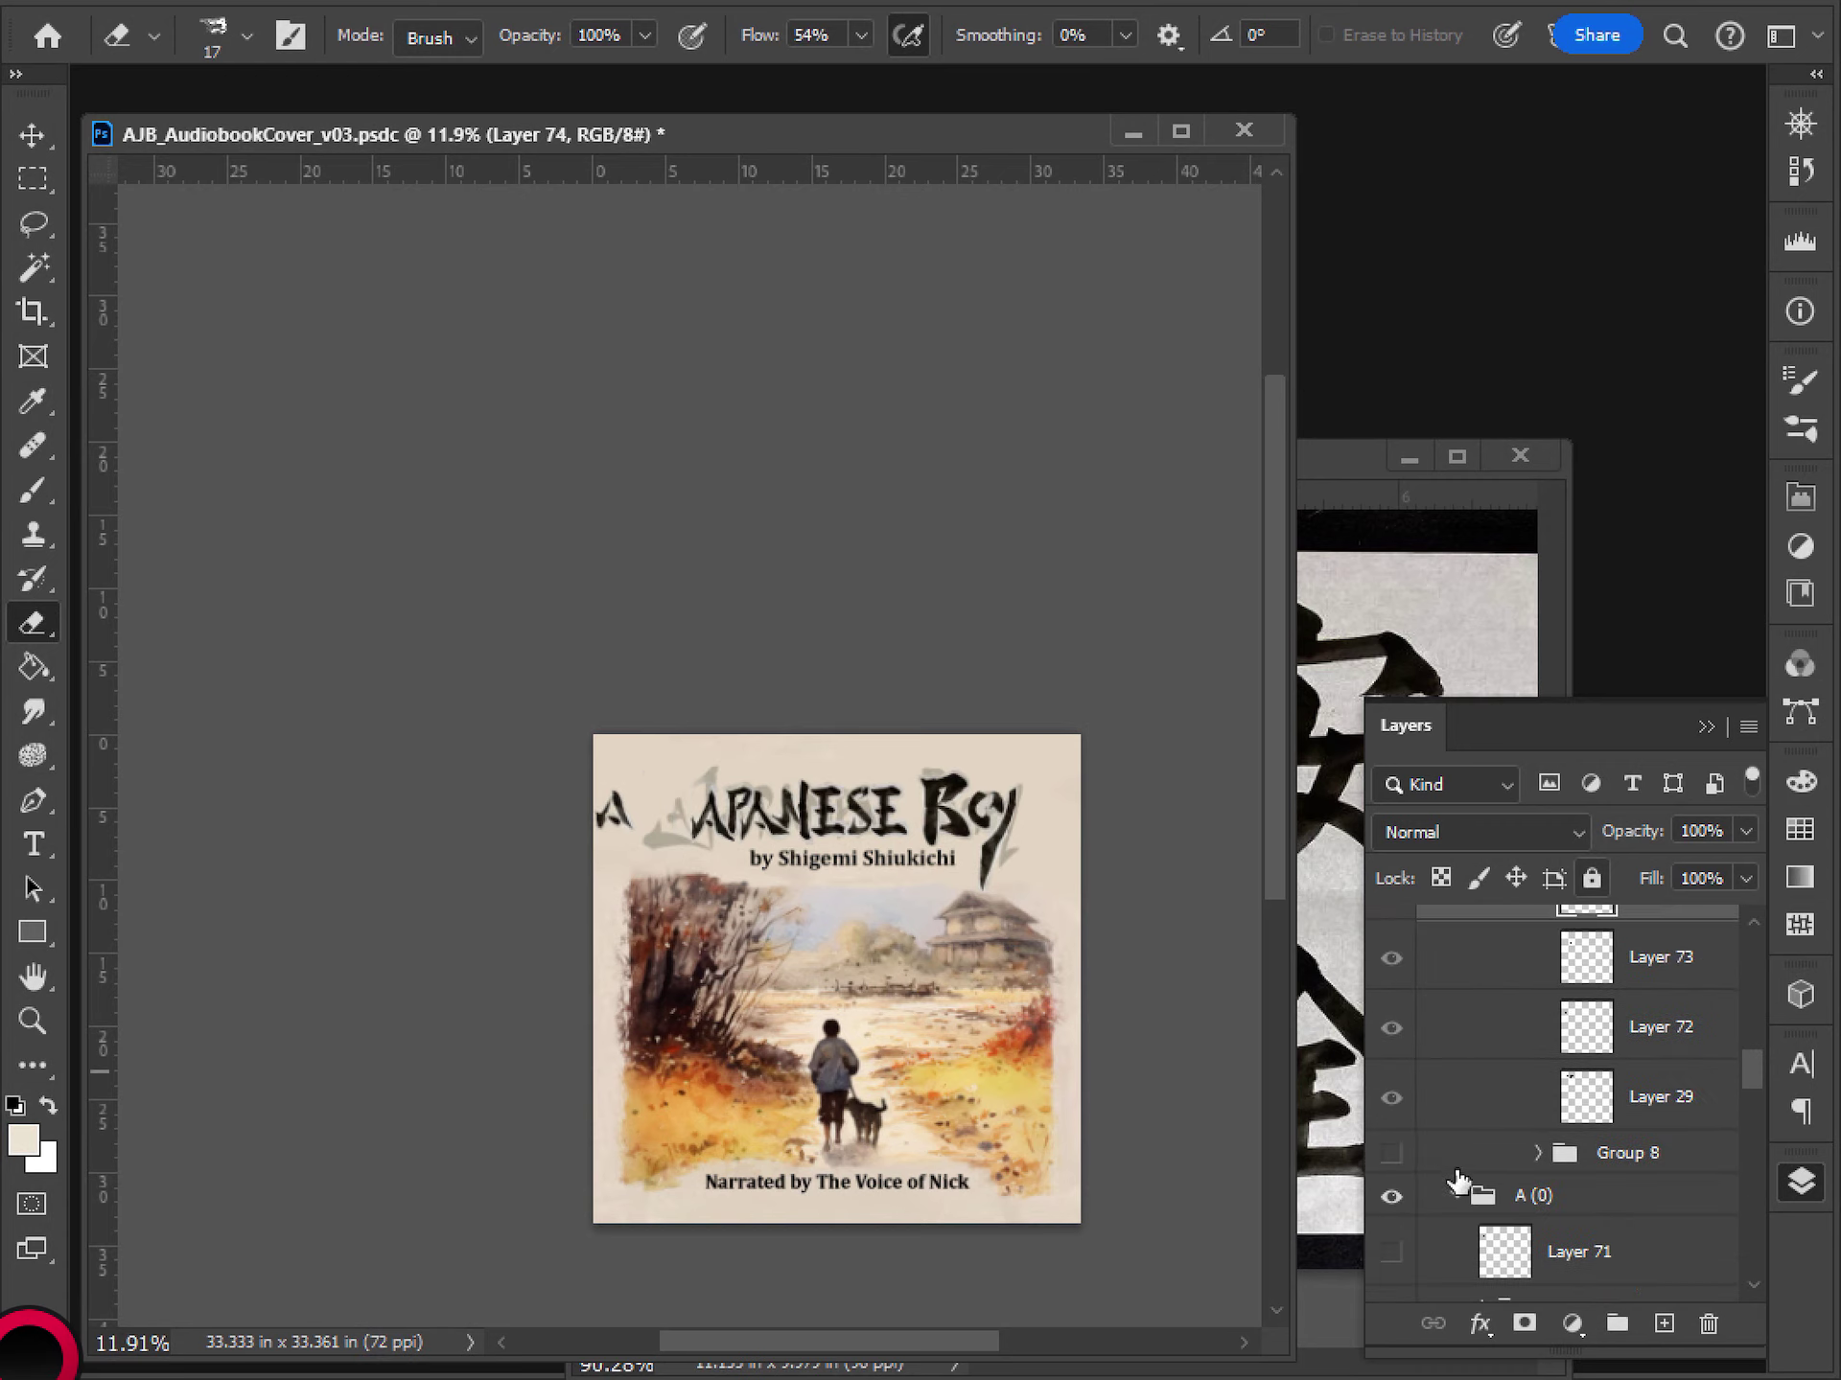
left_click(1391, 1157)
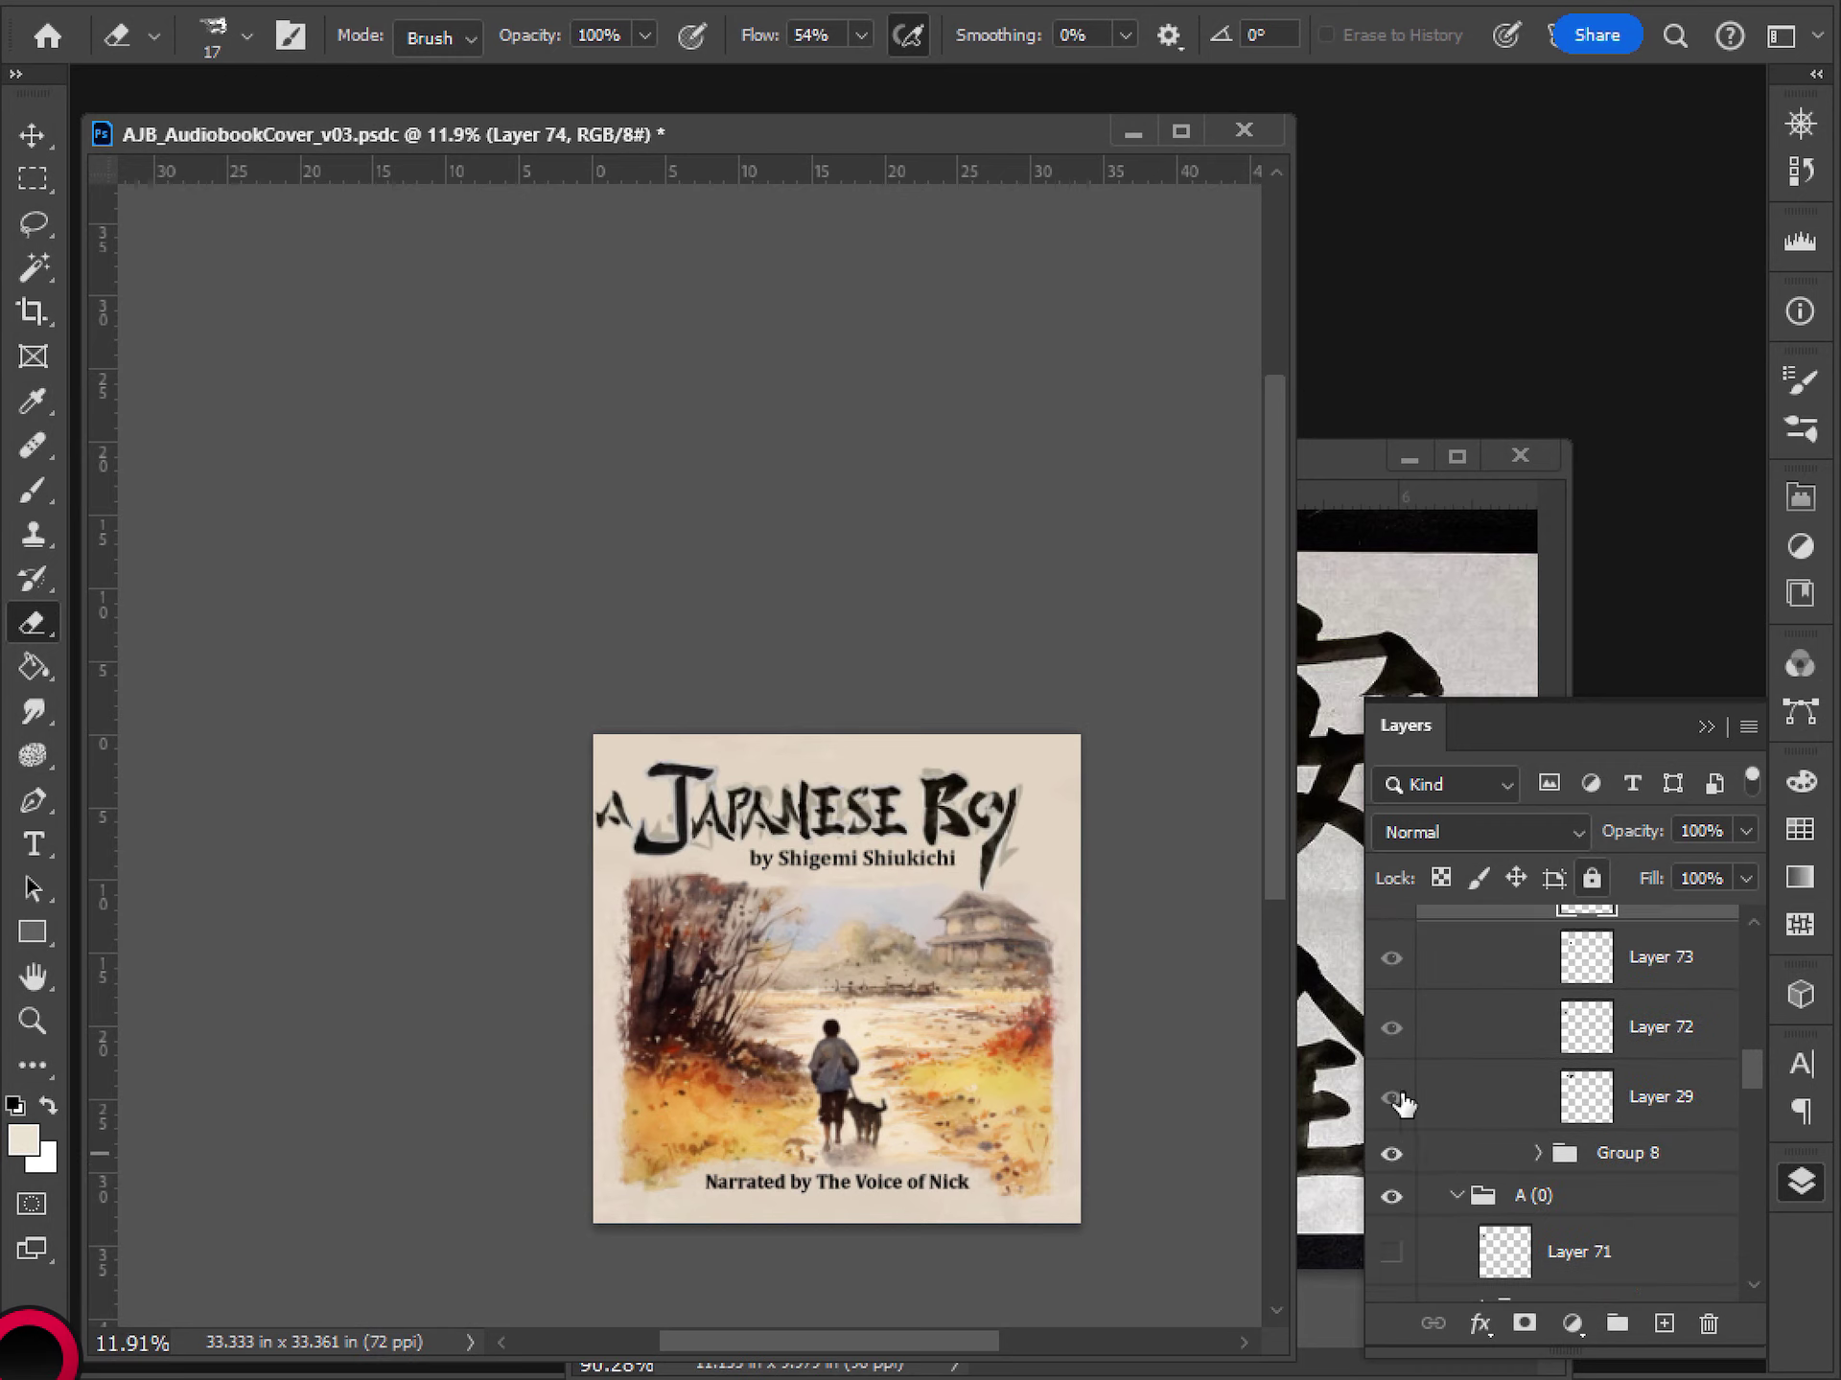
scroll(1498, 1104, "up", 3)
left_click_drag(1620, 1031, 1709, 1324)
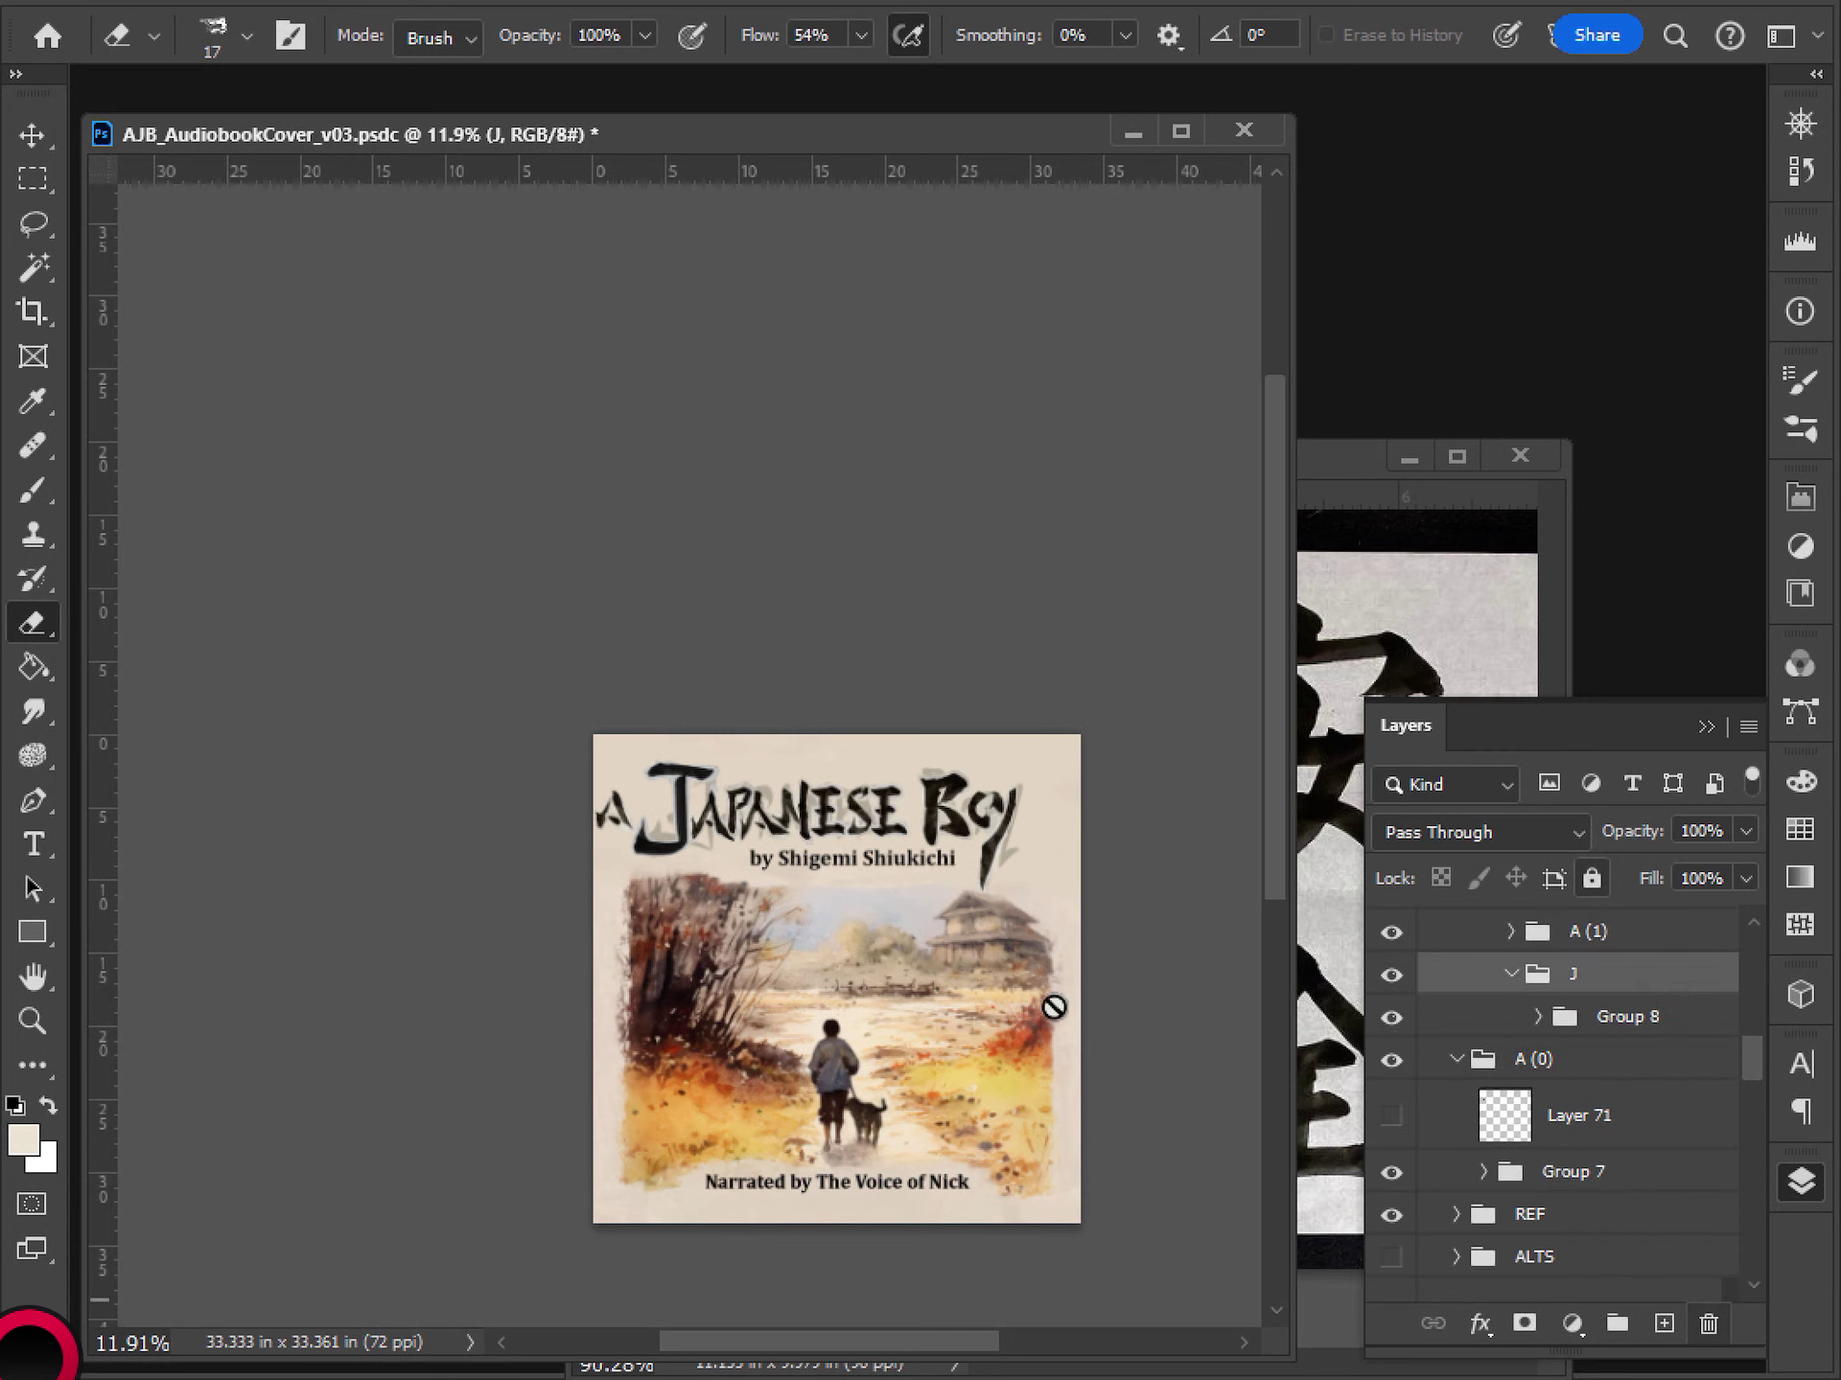
scroll(721, 870, "up", 3)
scroll(913, 851, "down", 3)
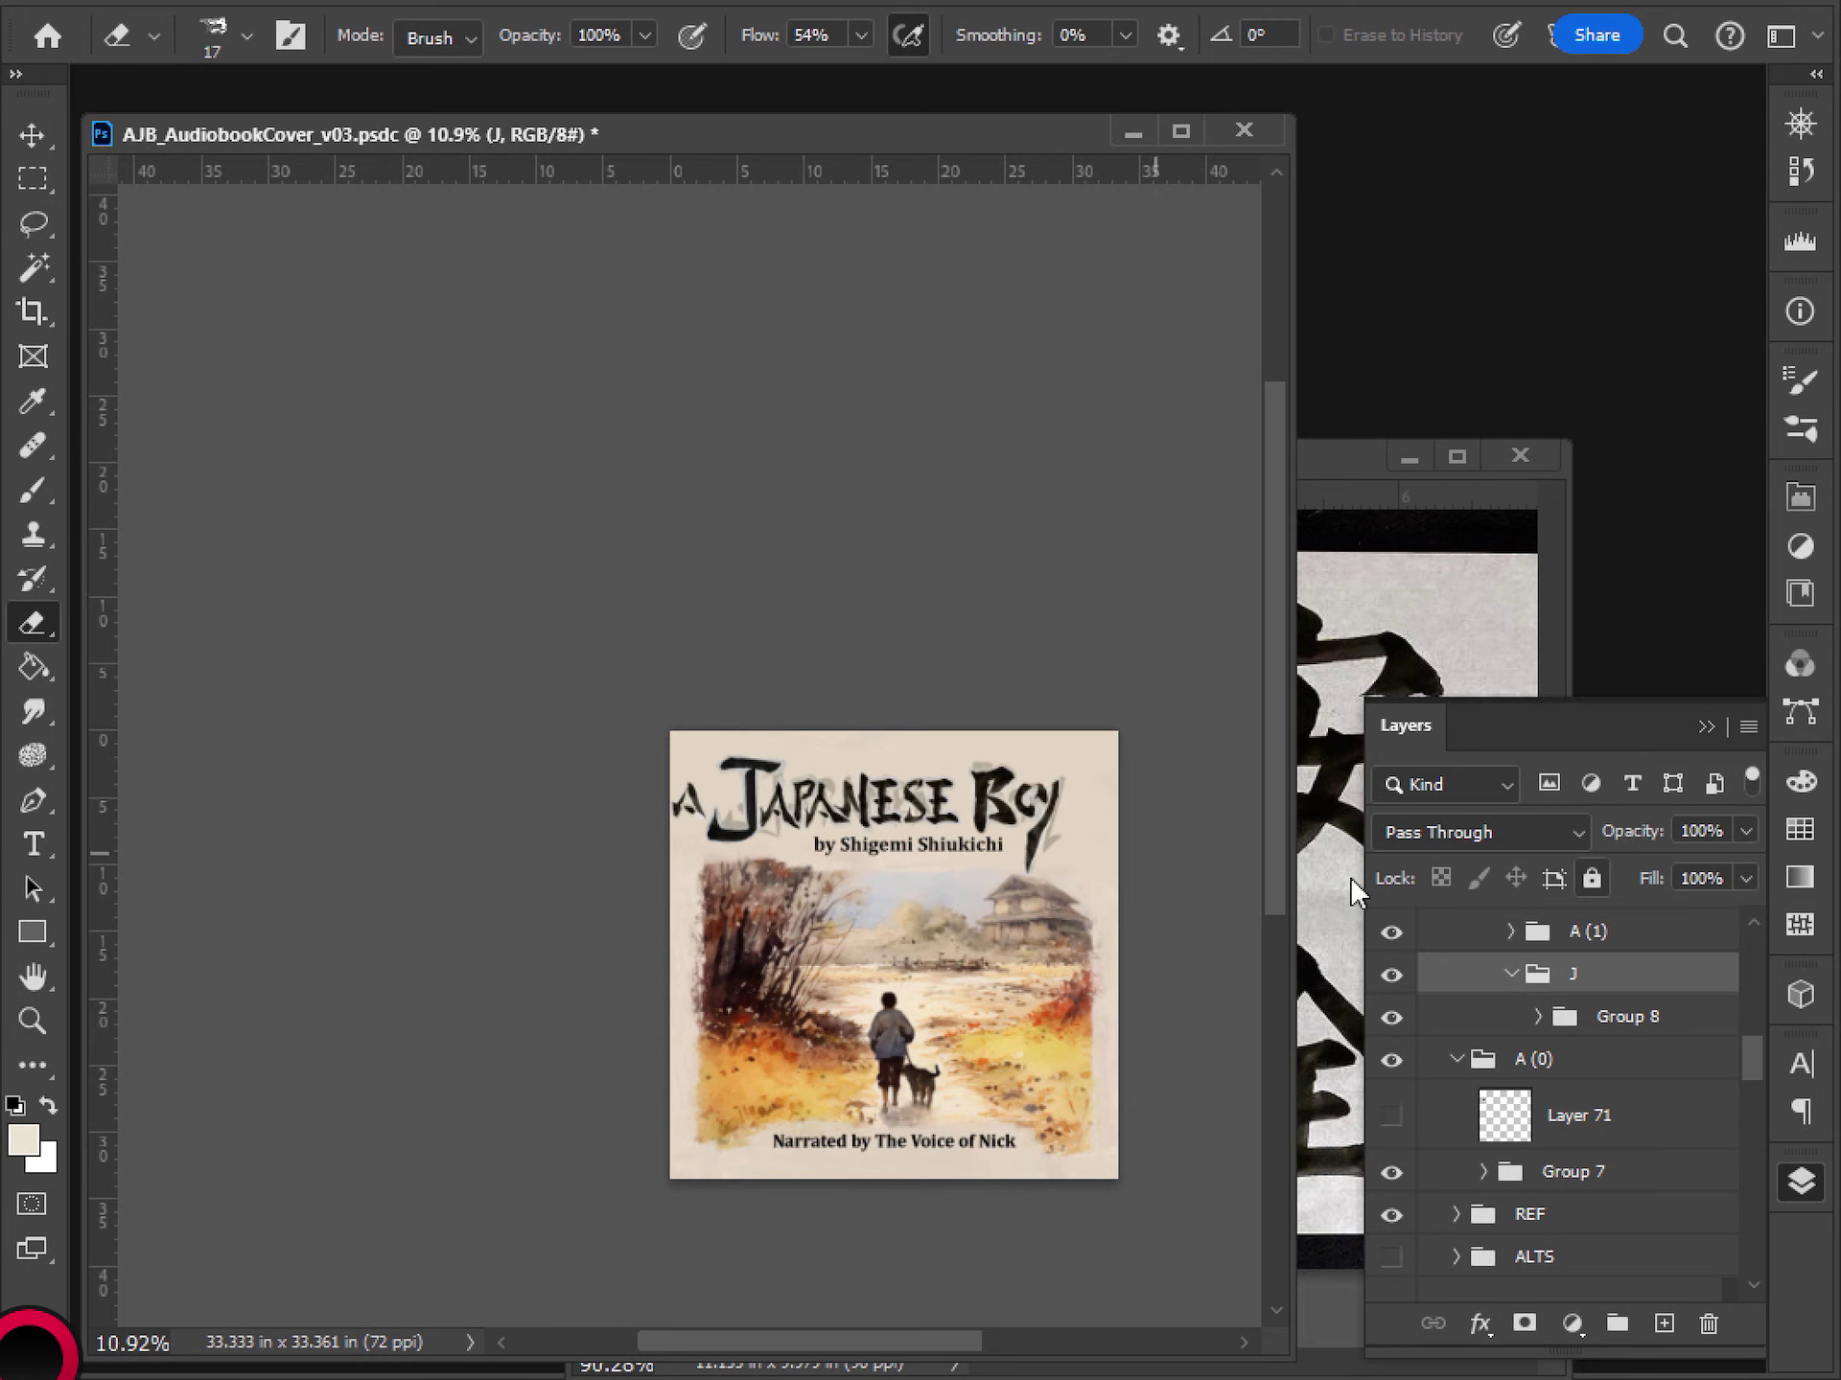
- Collapse the open letter and word groups, and move the A (0) group into NEW SIZE REF below Japanese
left_click(1534, 1060)
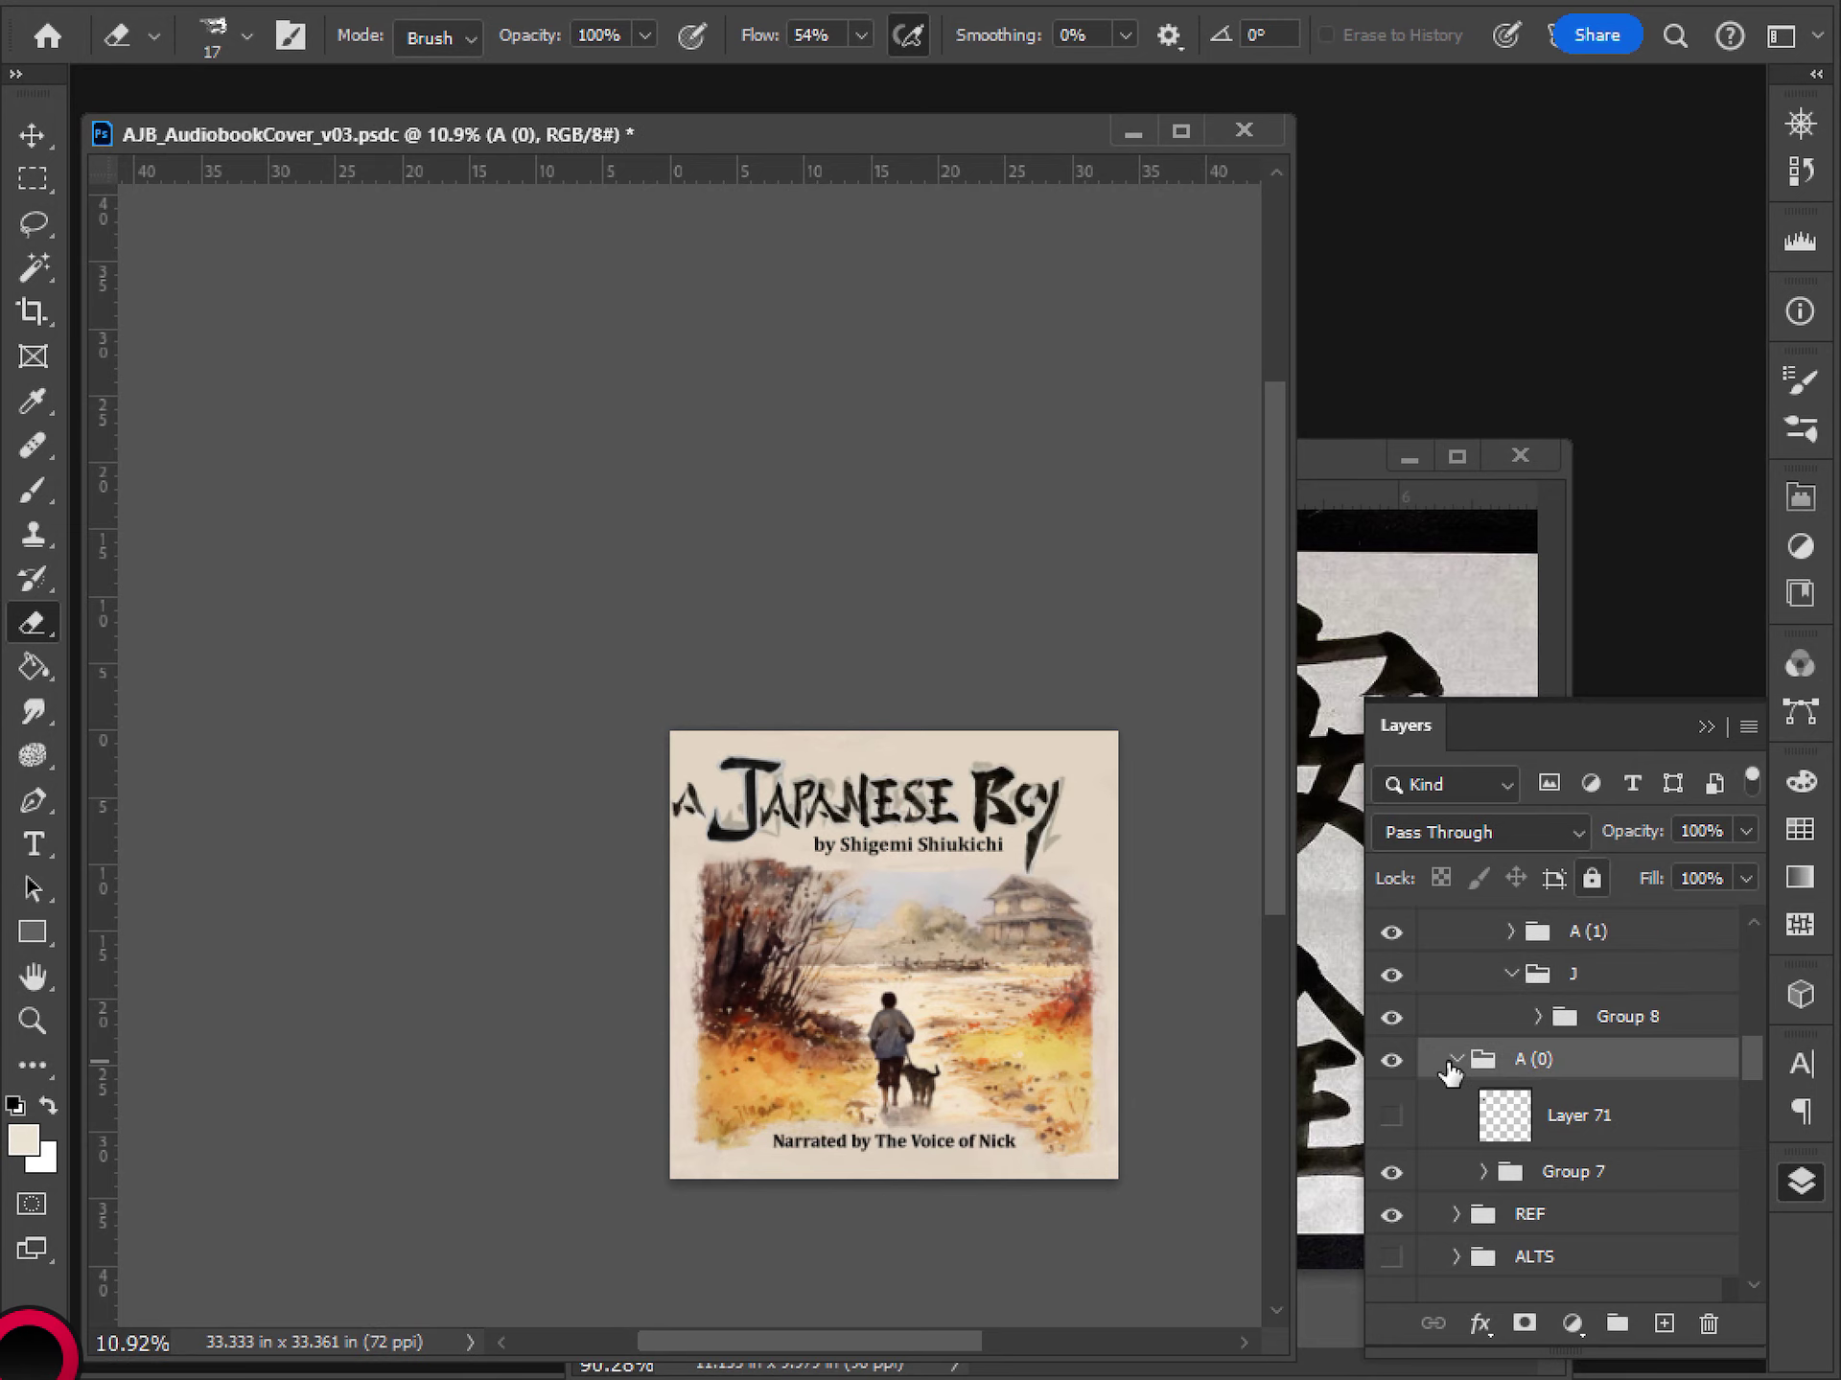
left_click(1457, 1061)
scroll(1464, 1072, "up", 6)
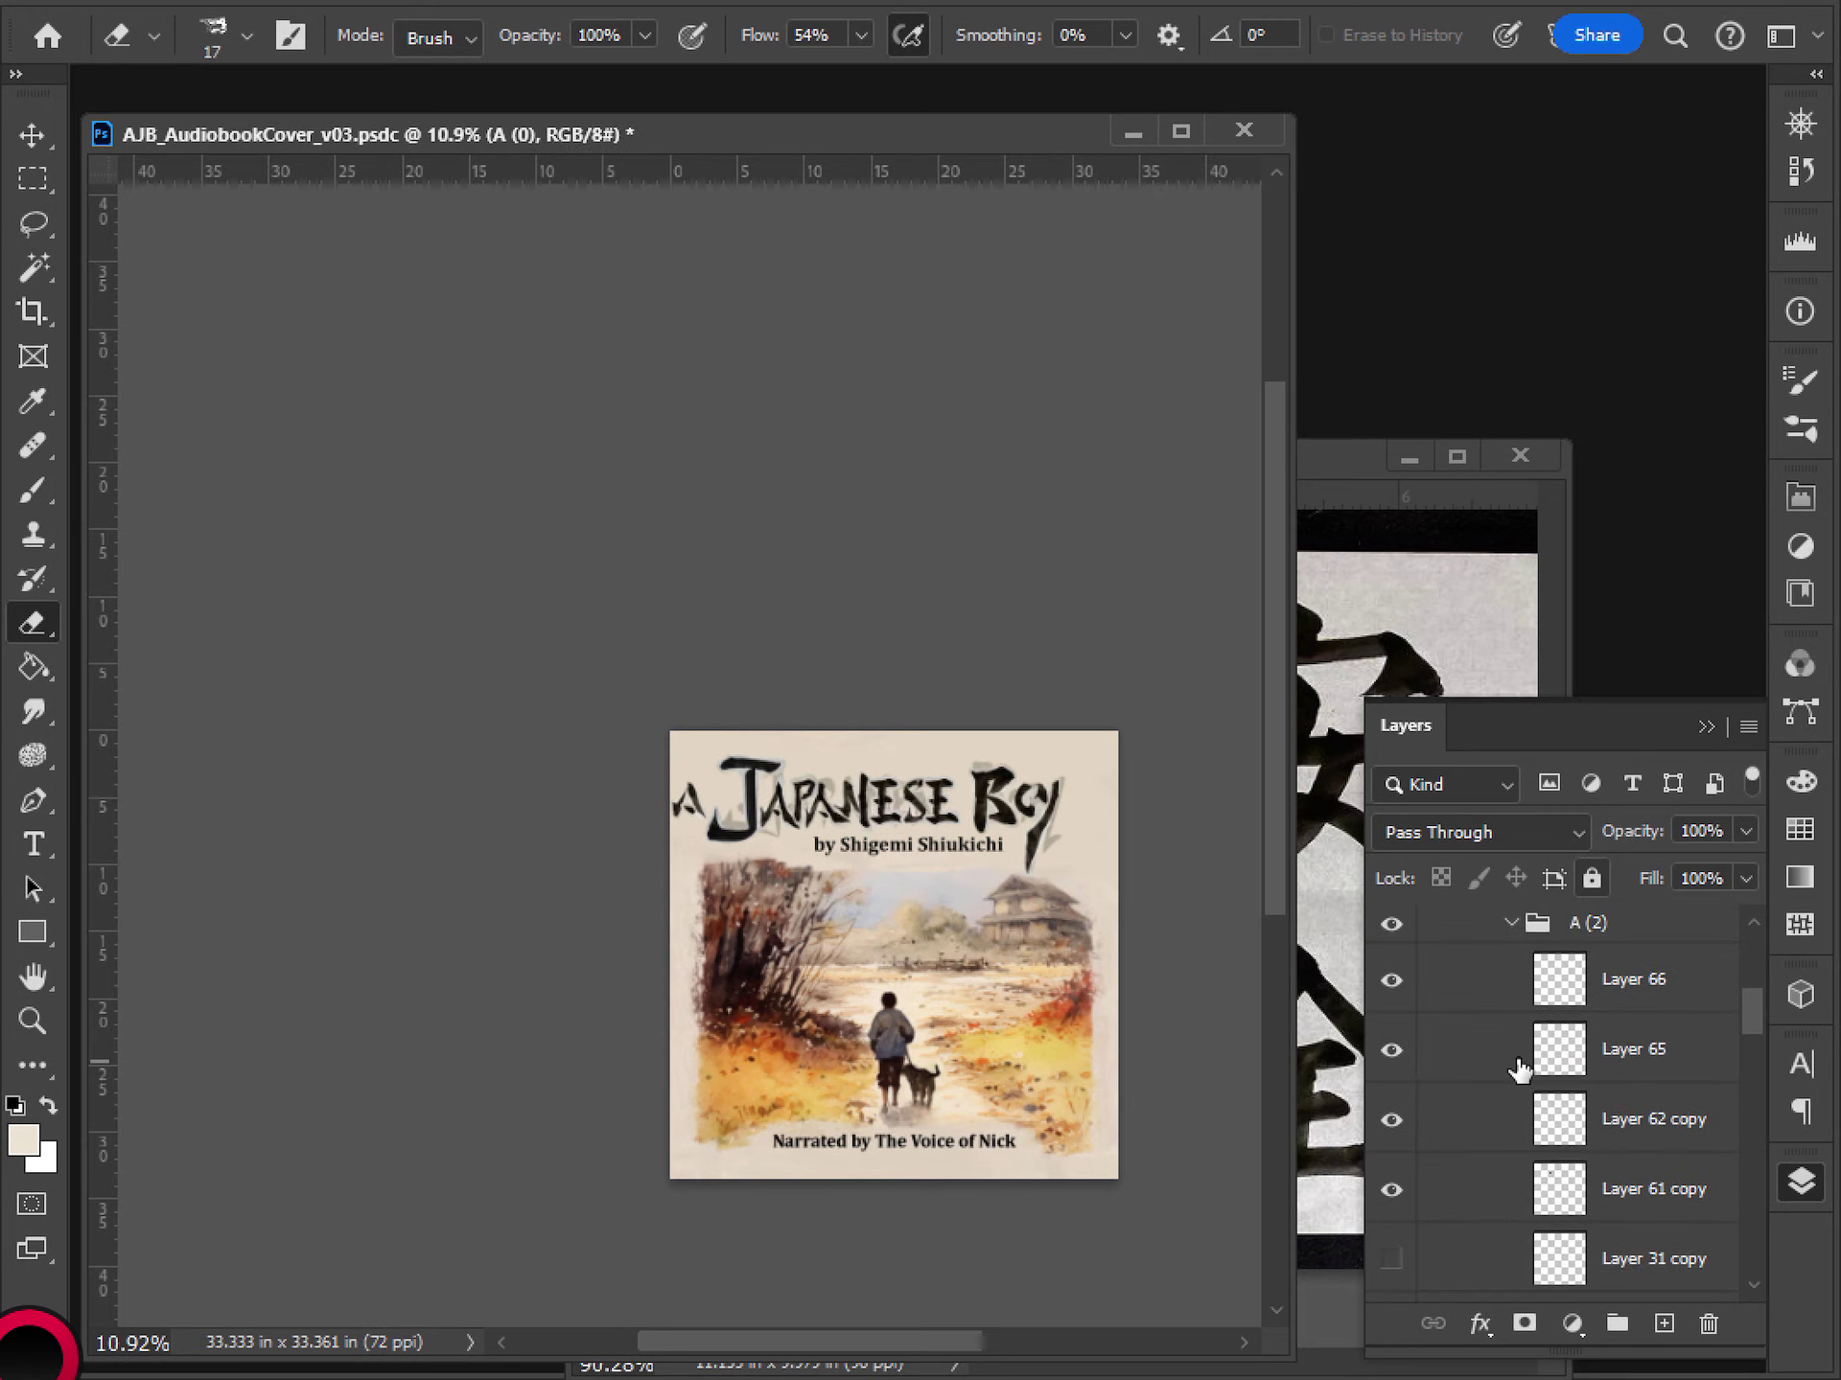
left_click(1512, 1135)
scroll(1454, 1050, "up", 3)
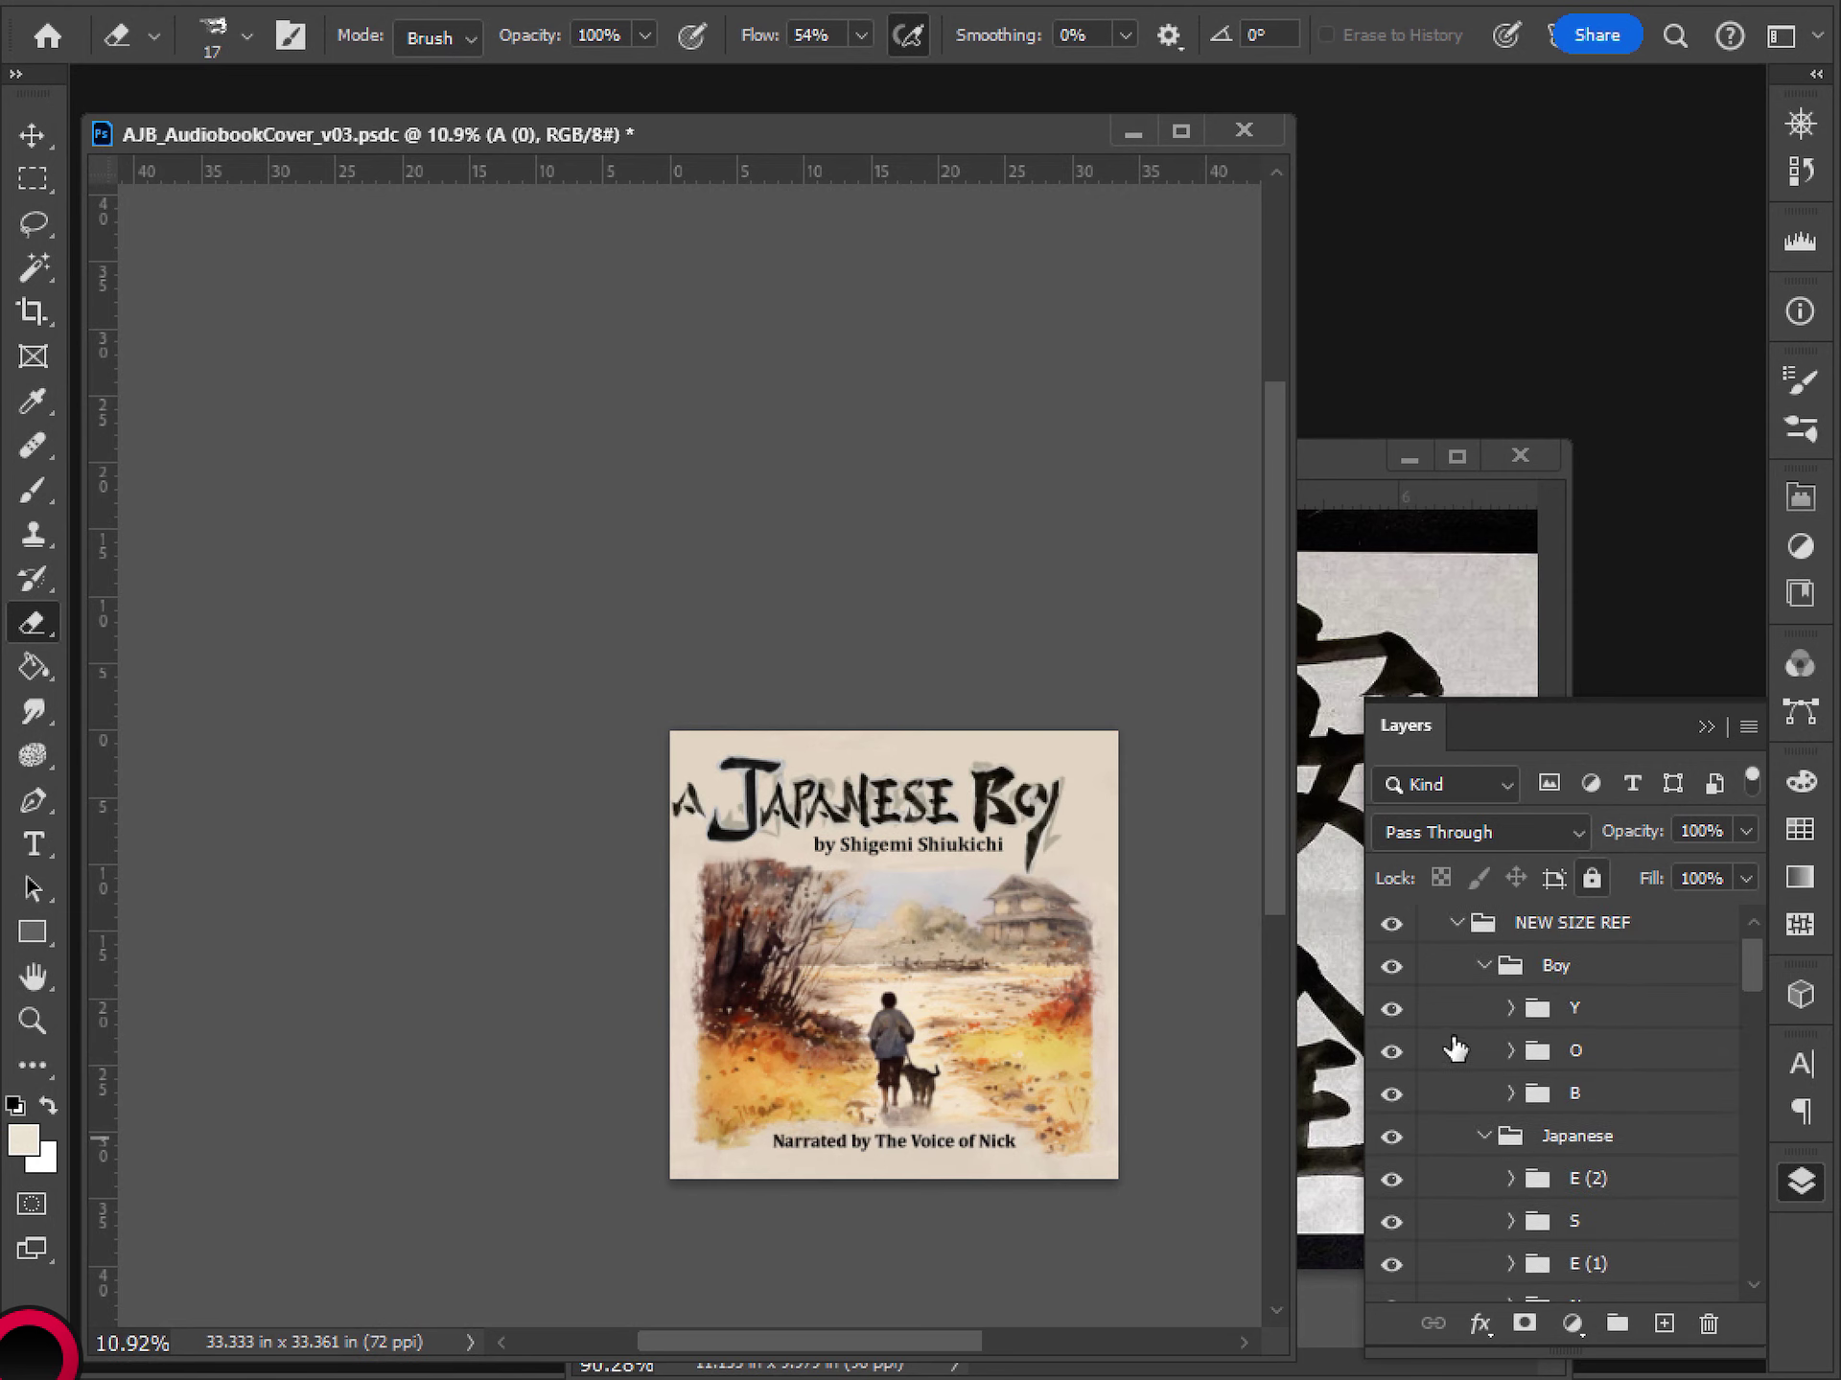
left_click(1484, 1131)
left_click(1482, 968)
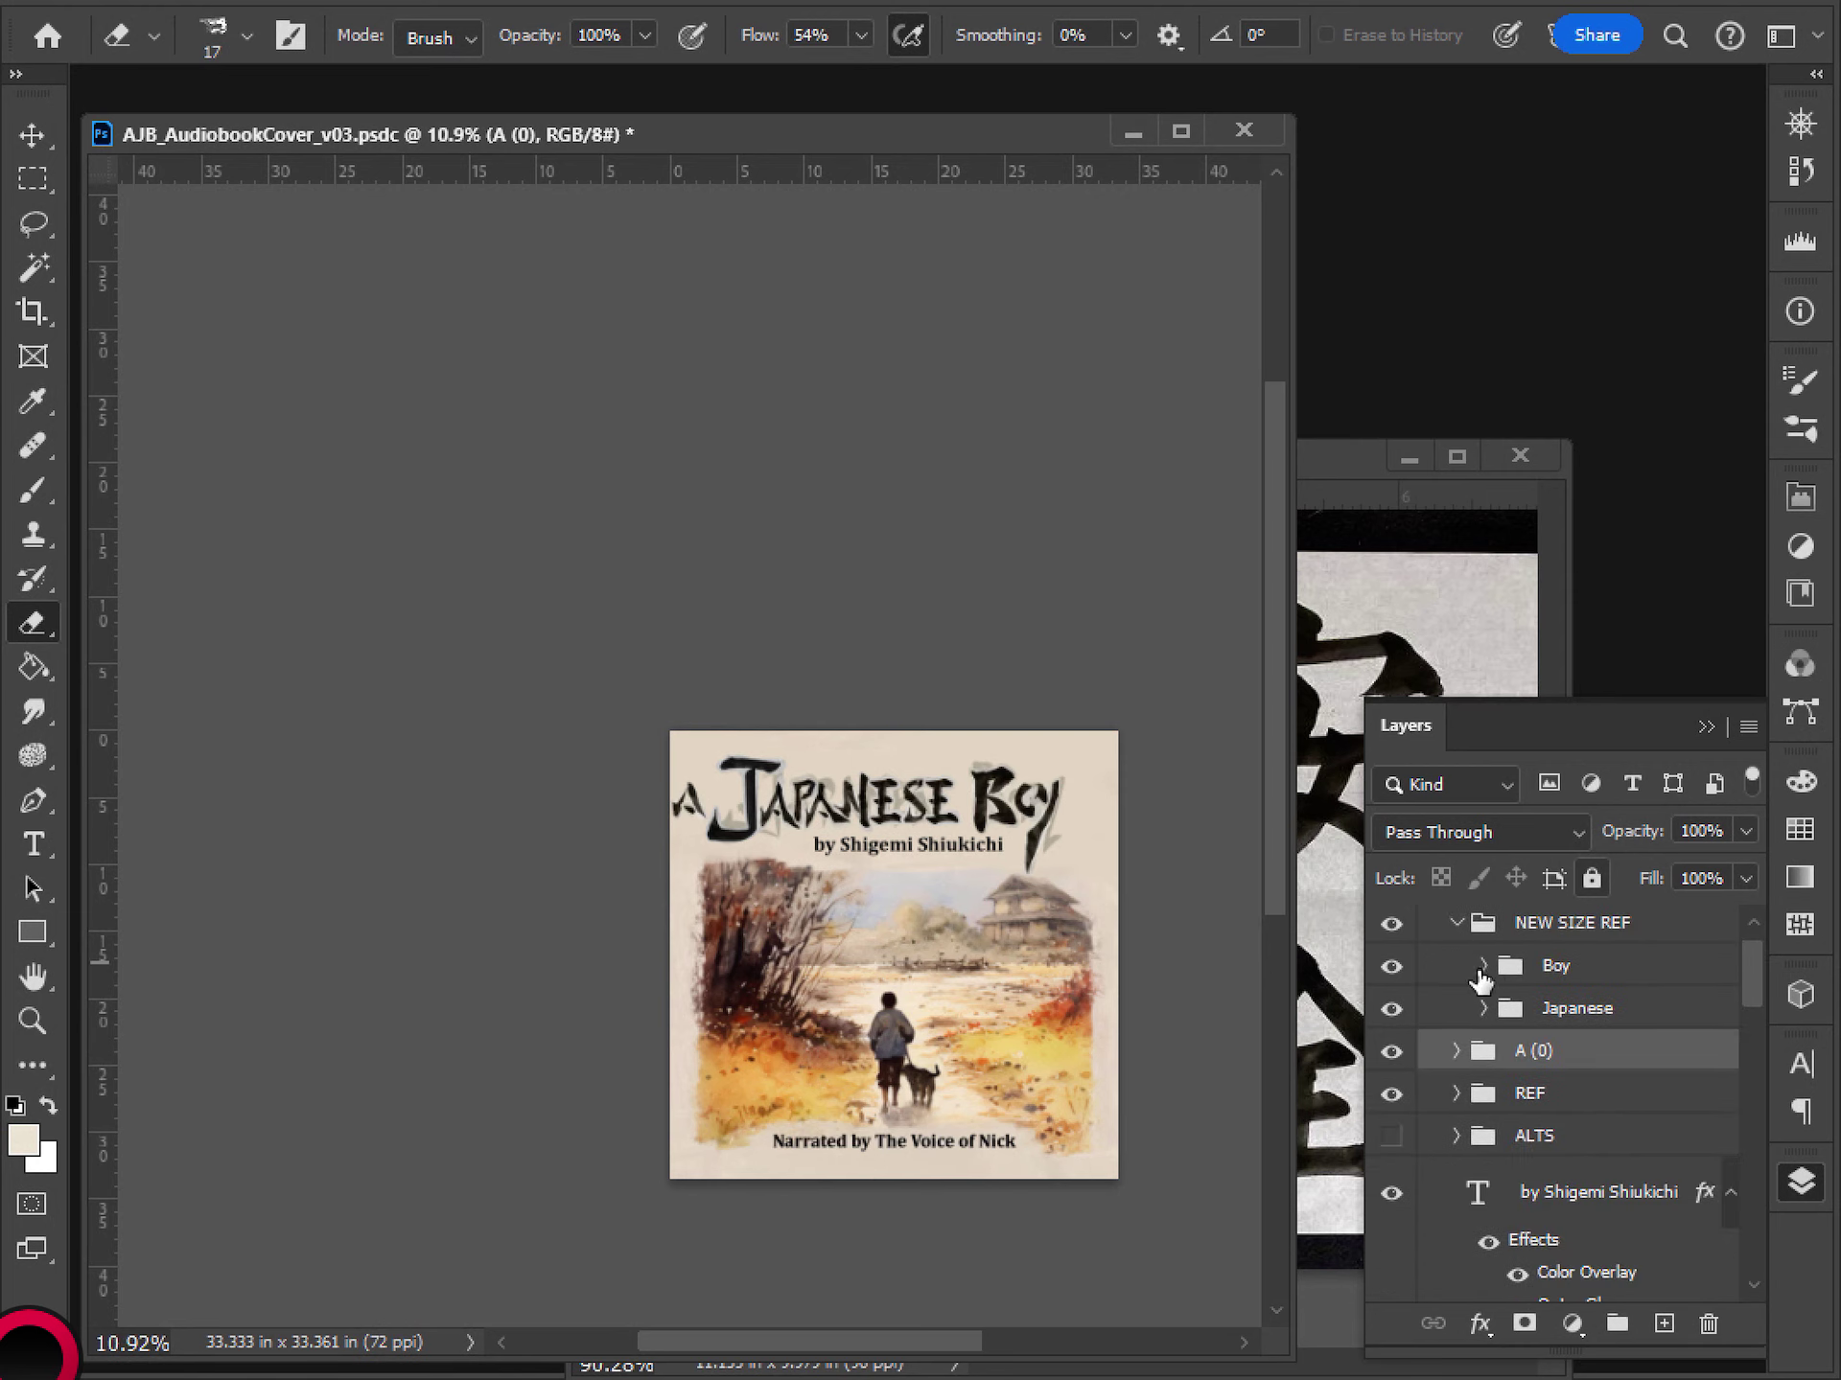
left_click_drag(1505, 1054, 1563, 1032)
key("ctrl+z")
- Move the whole NEW SIZE REF title right so the small A clears the cover's left edge
left_click(1560, 926)
key("v")
left_click_drag(834, 842, 869, 842)
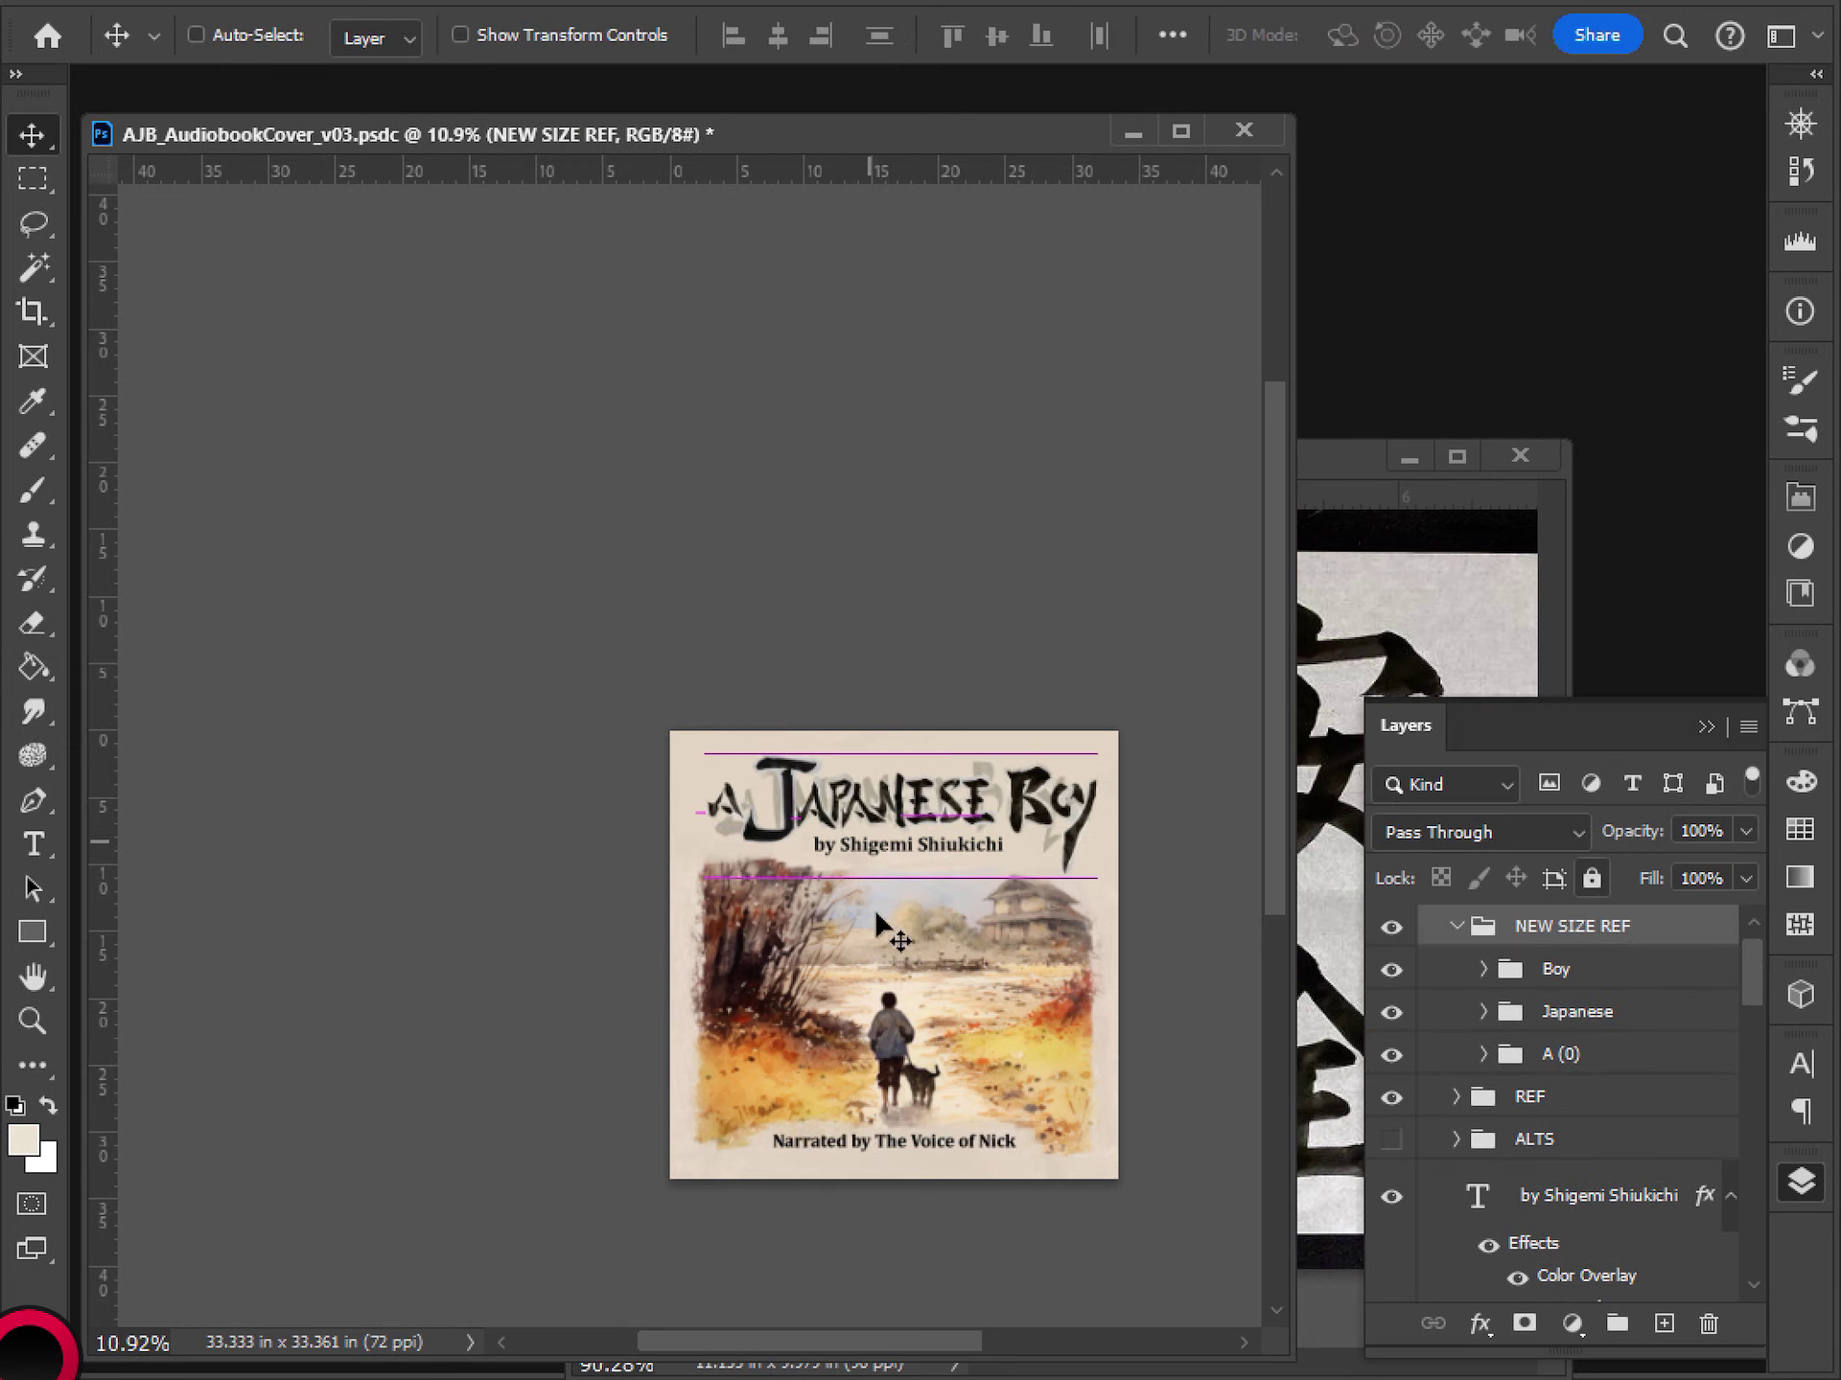
- Hide the REF group and nudge the NEW SIZE REF title slightly left and up to center it
scroll(898, 886, "down", 3)
scroll(893, 903, "up", 4)
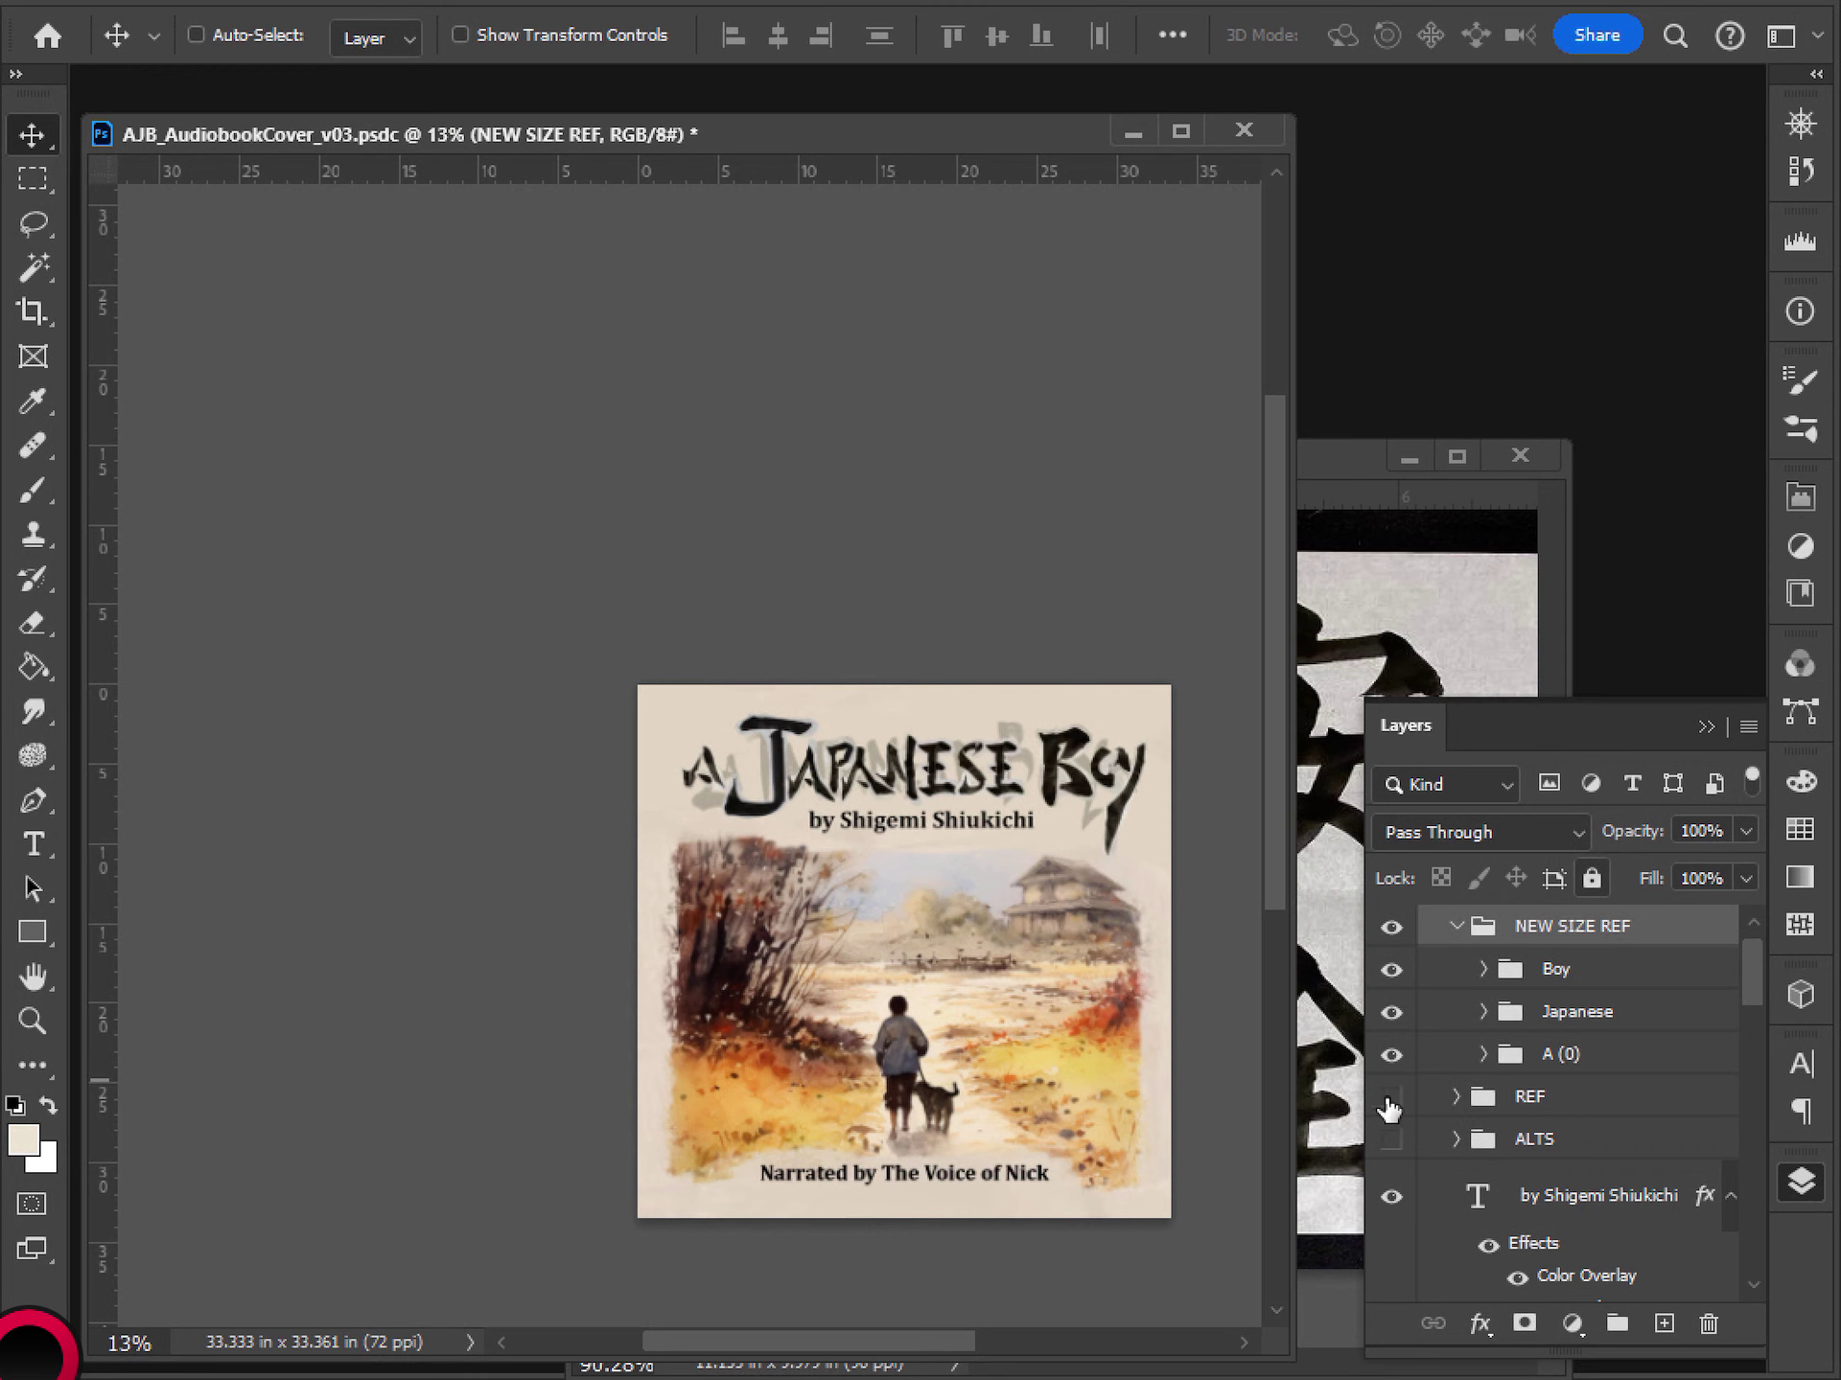
scroll(895, 834, "down", 2)
scroll(901, 825, "up", 3)
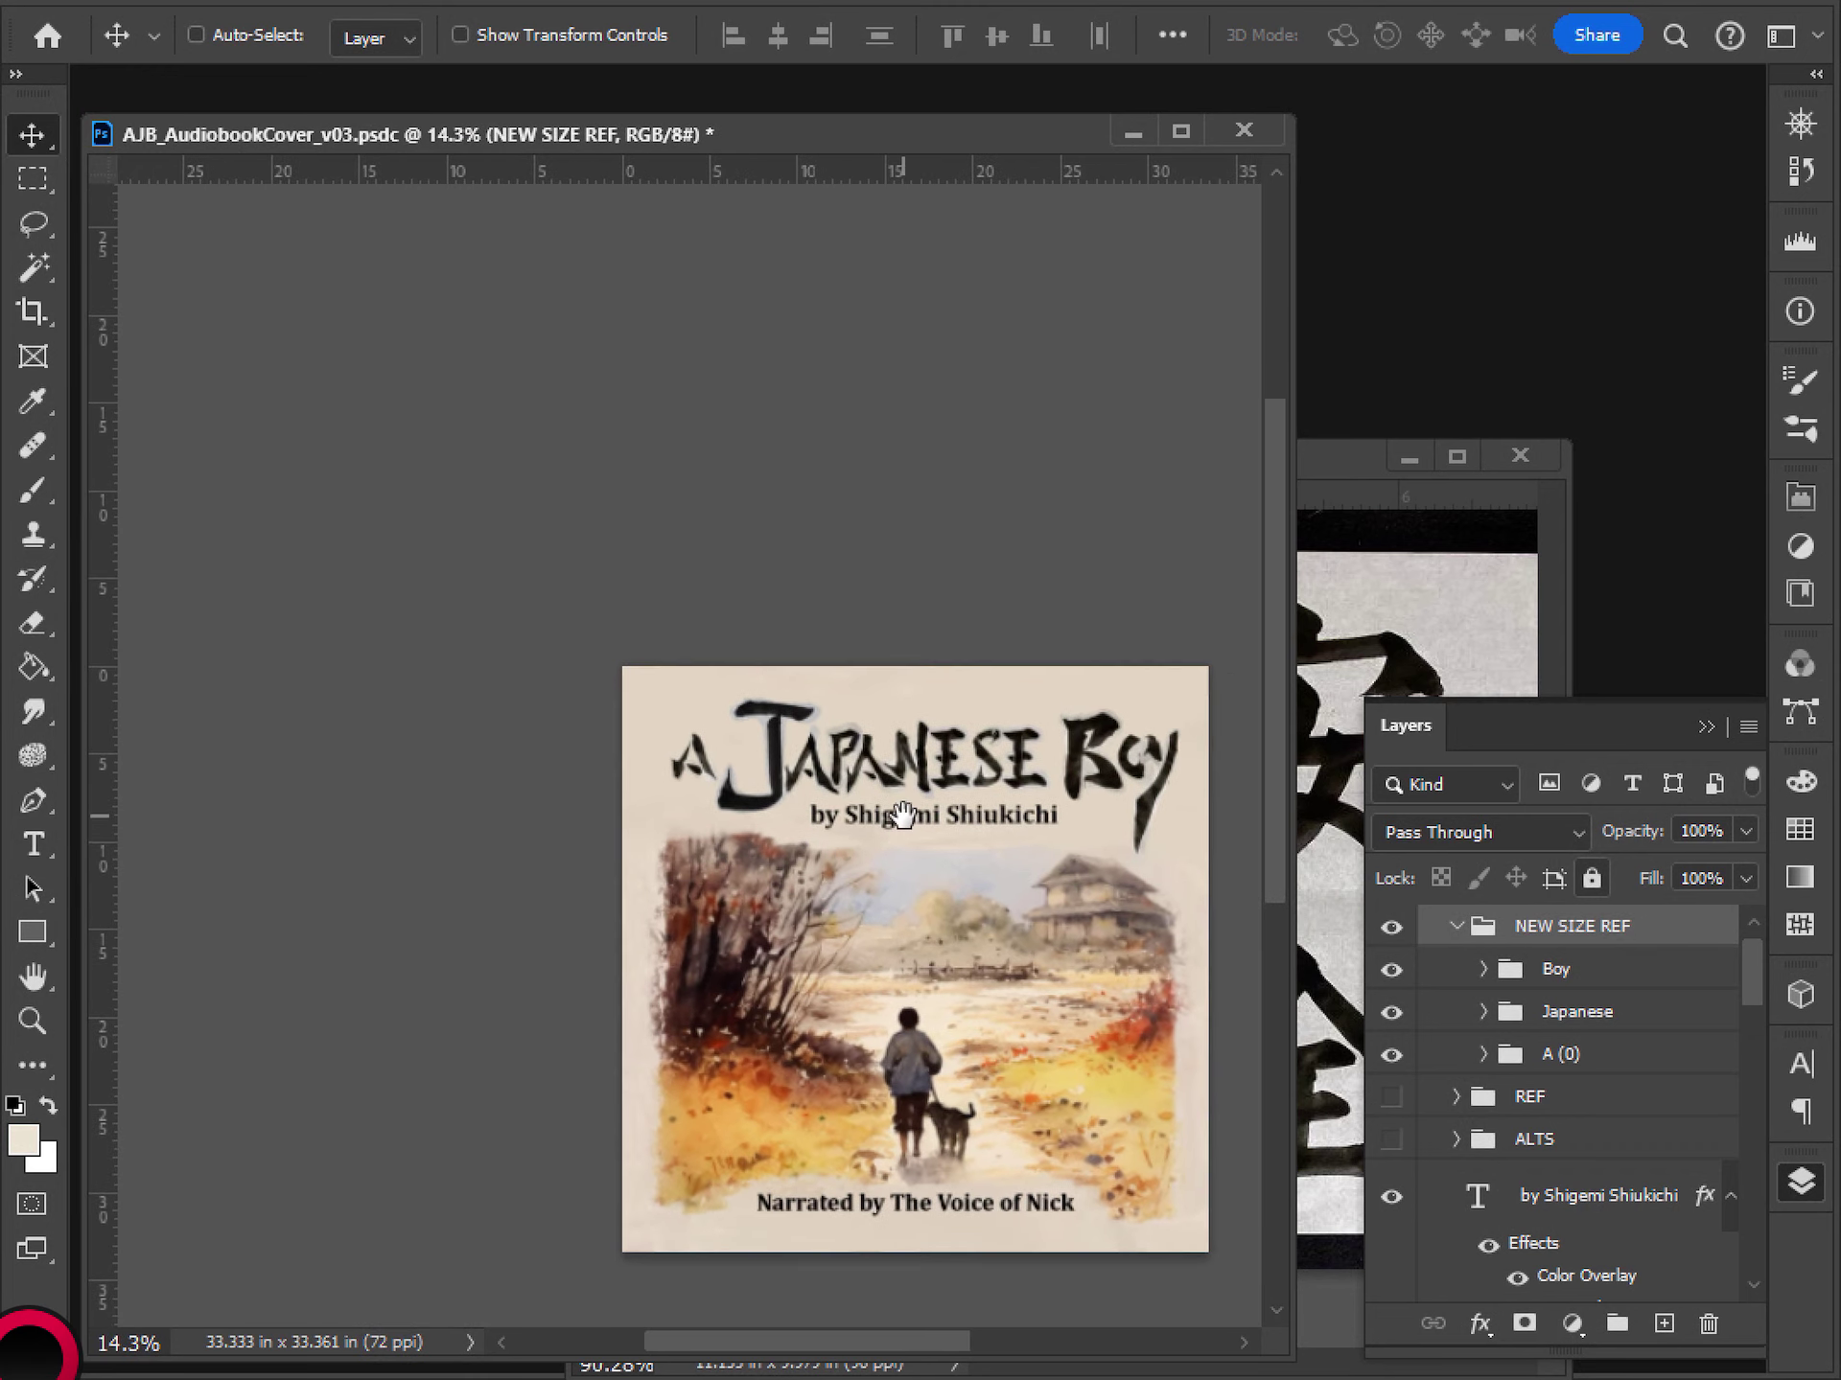
left_click_drag(924, 810, 916, 805)
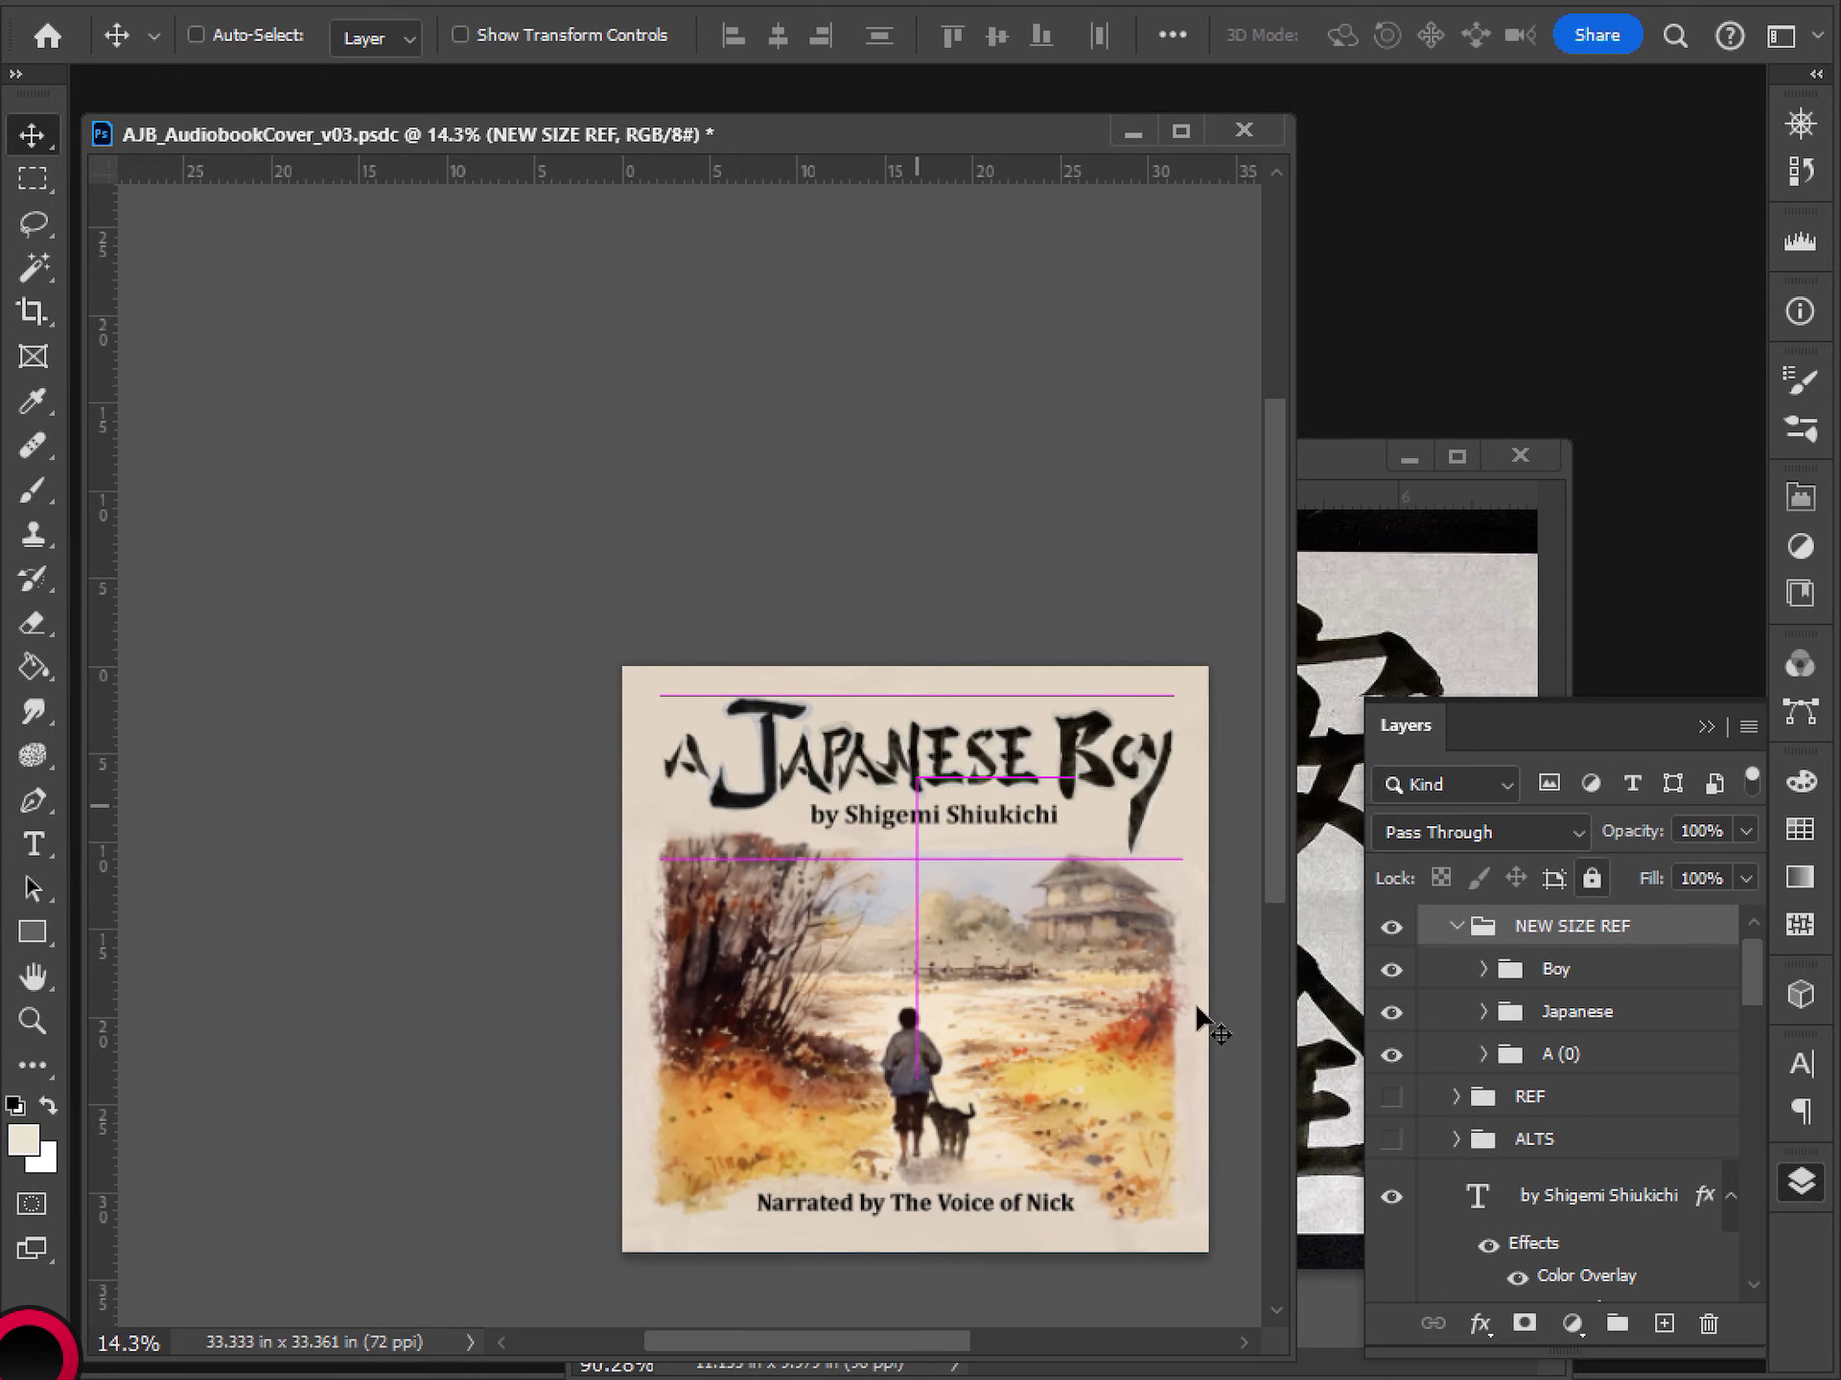
left_click_drag(1203, 1021, 1203, 1021)
- Fine-tune the position of the A (0) group's small A beside the J's hook
left_click(1553, 1055)
mouse_move(702, 814)
left_mouse_down()
mouse_move(710, 786)
mouse_move(707, 802)
mouse_move(686, 775)
left_mouse_up()
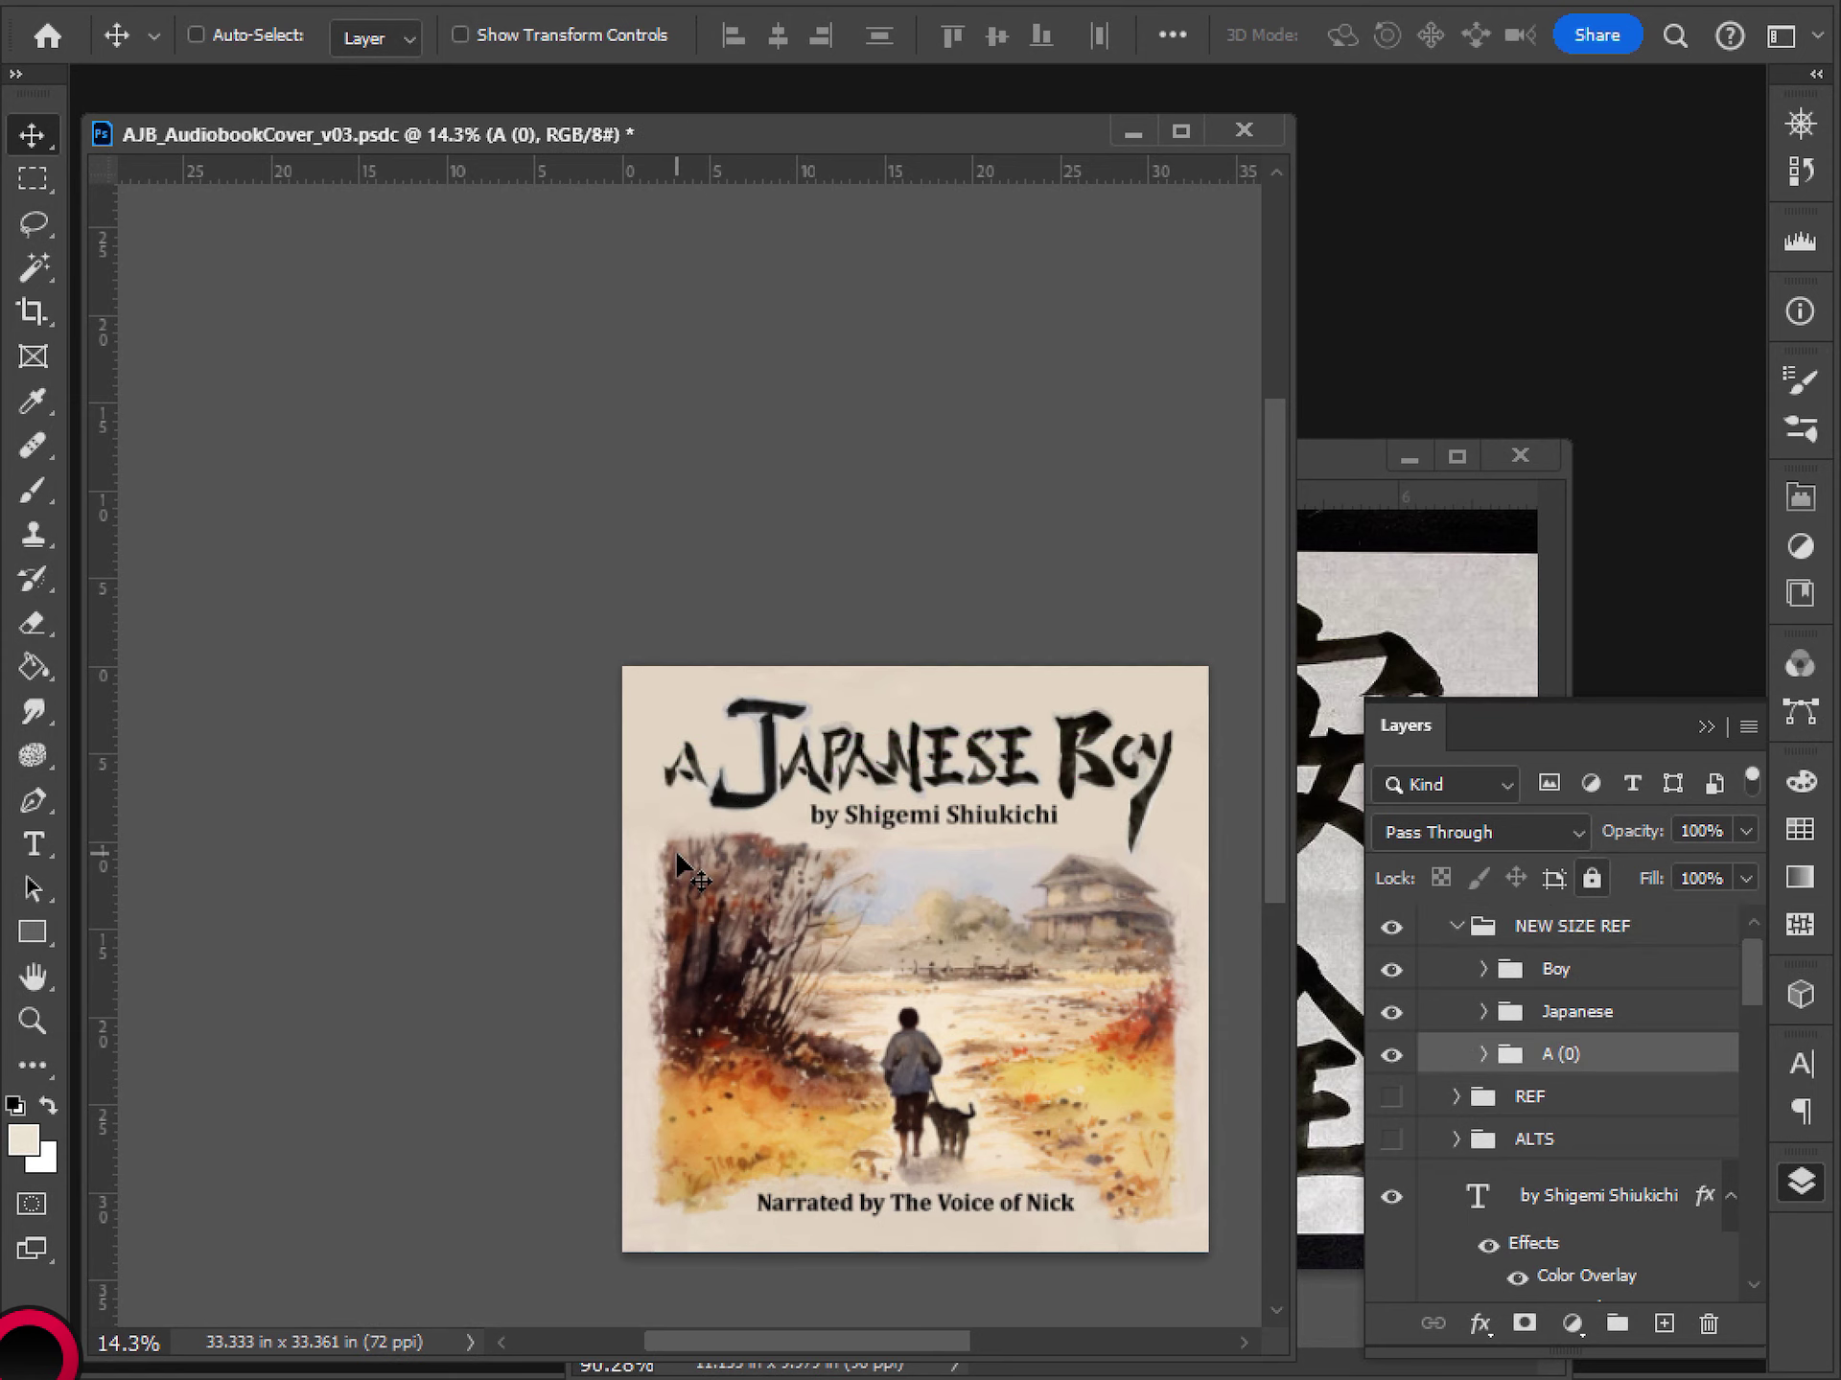
scroll(686, 824, "up", 3)
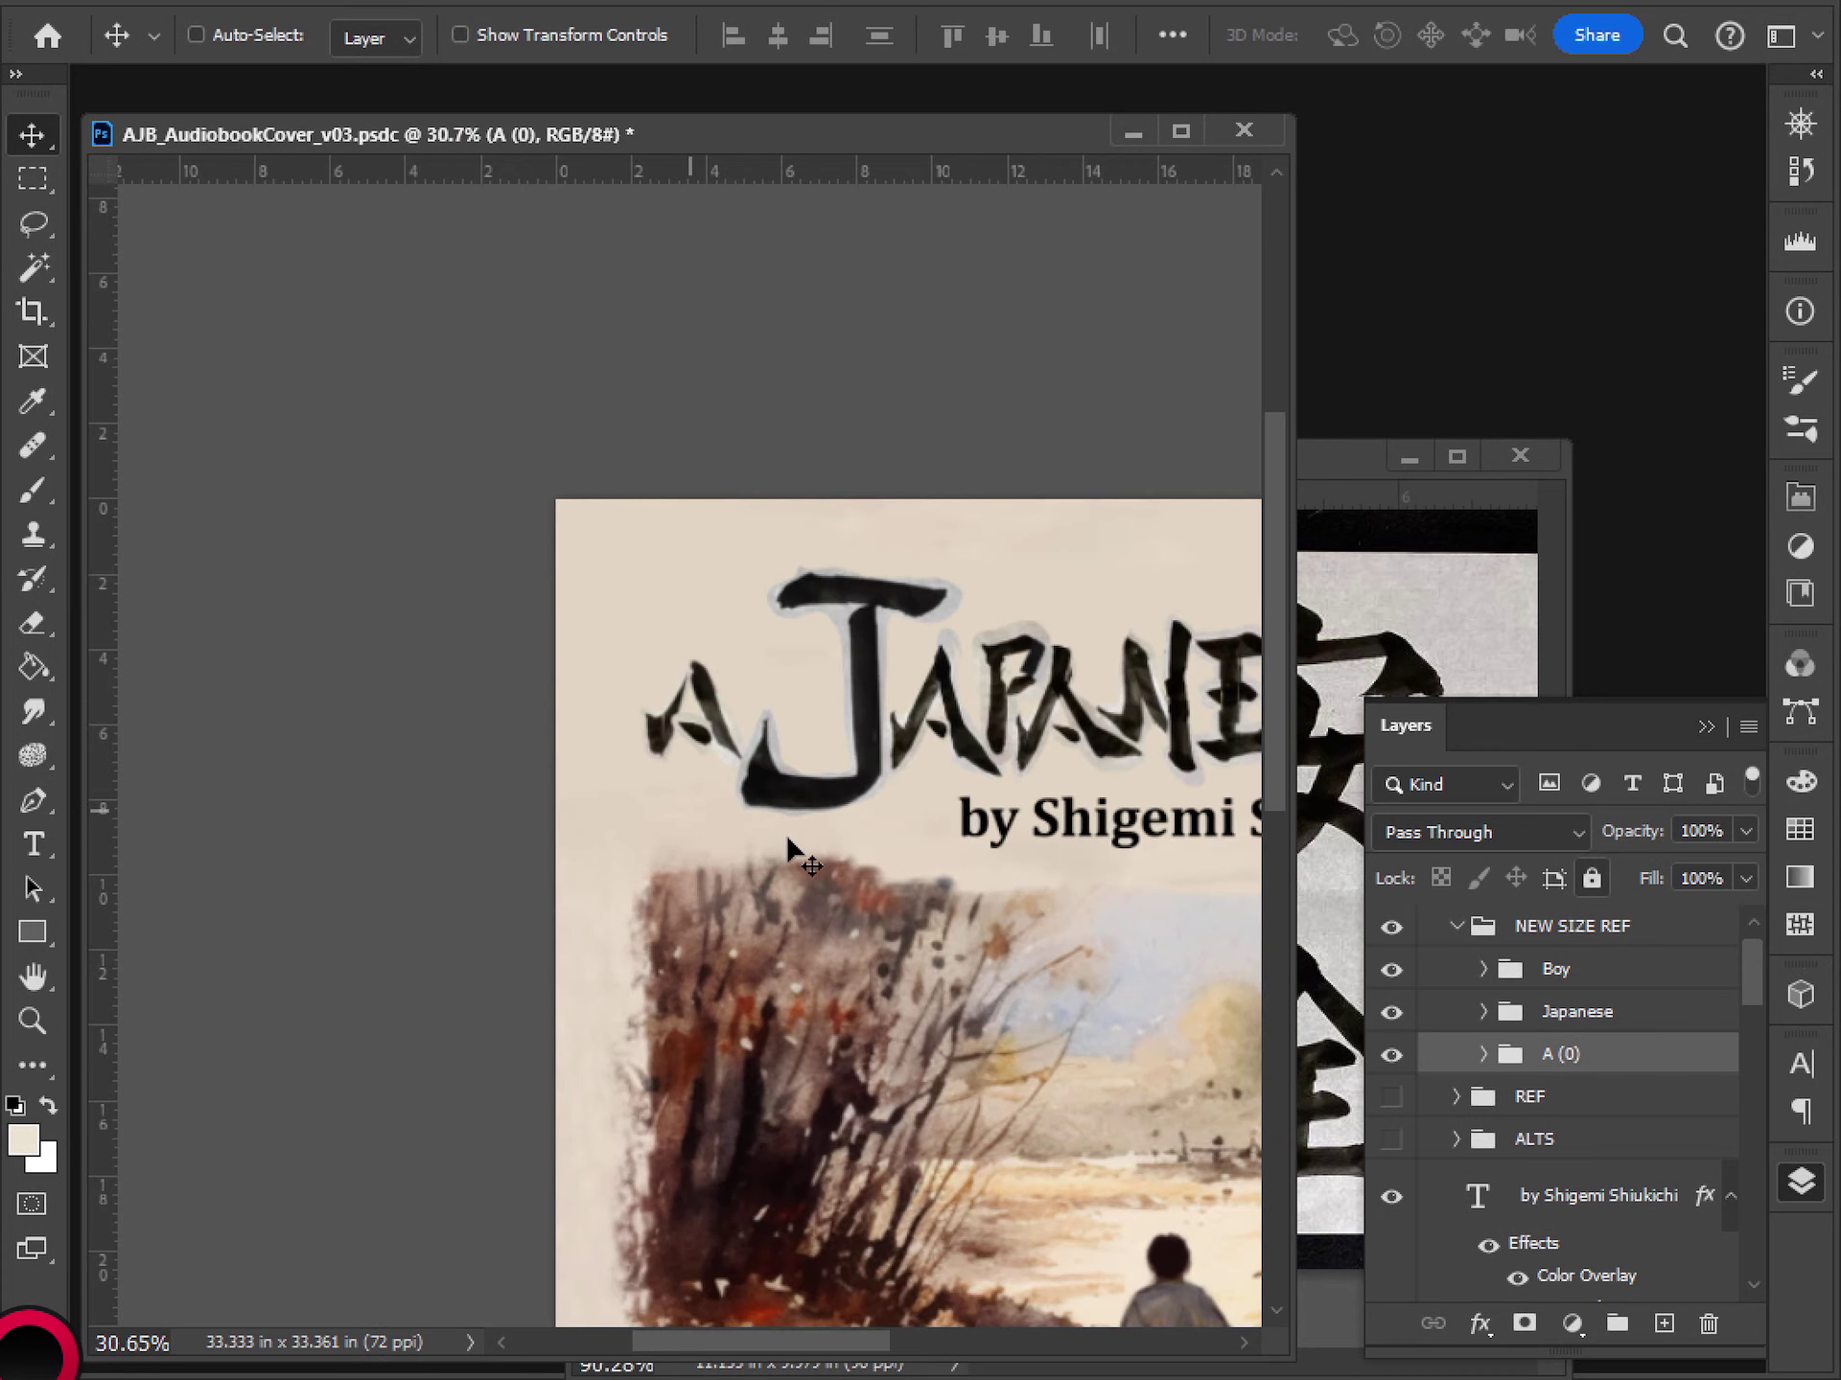
- Duplicate Group 8 inside the Japanese word's J group, and collapse and hide the original Group 8
left_click_drag(725, 810, 671, 843)
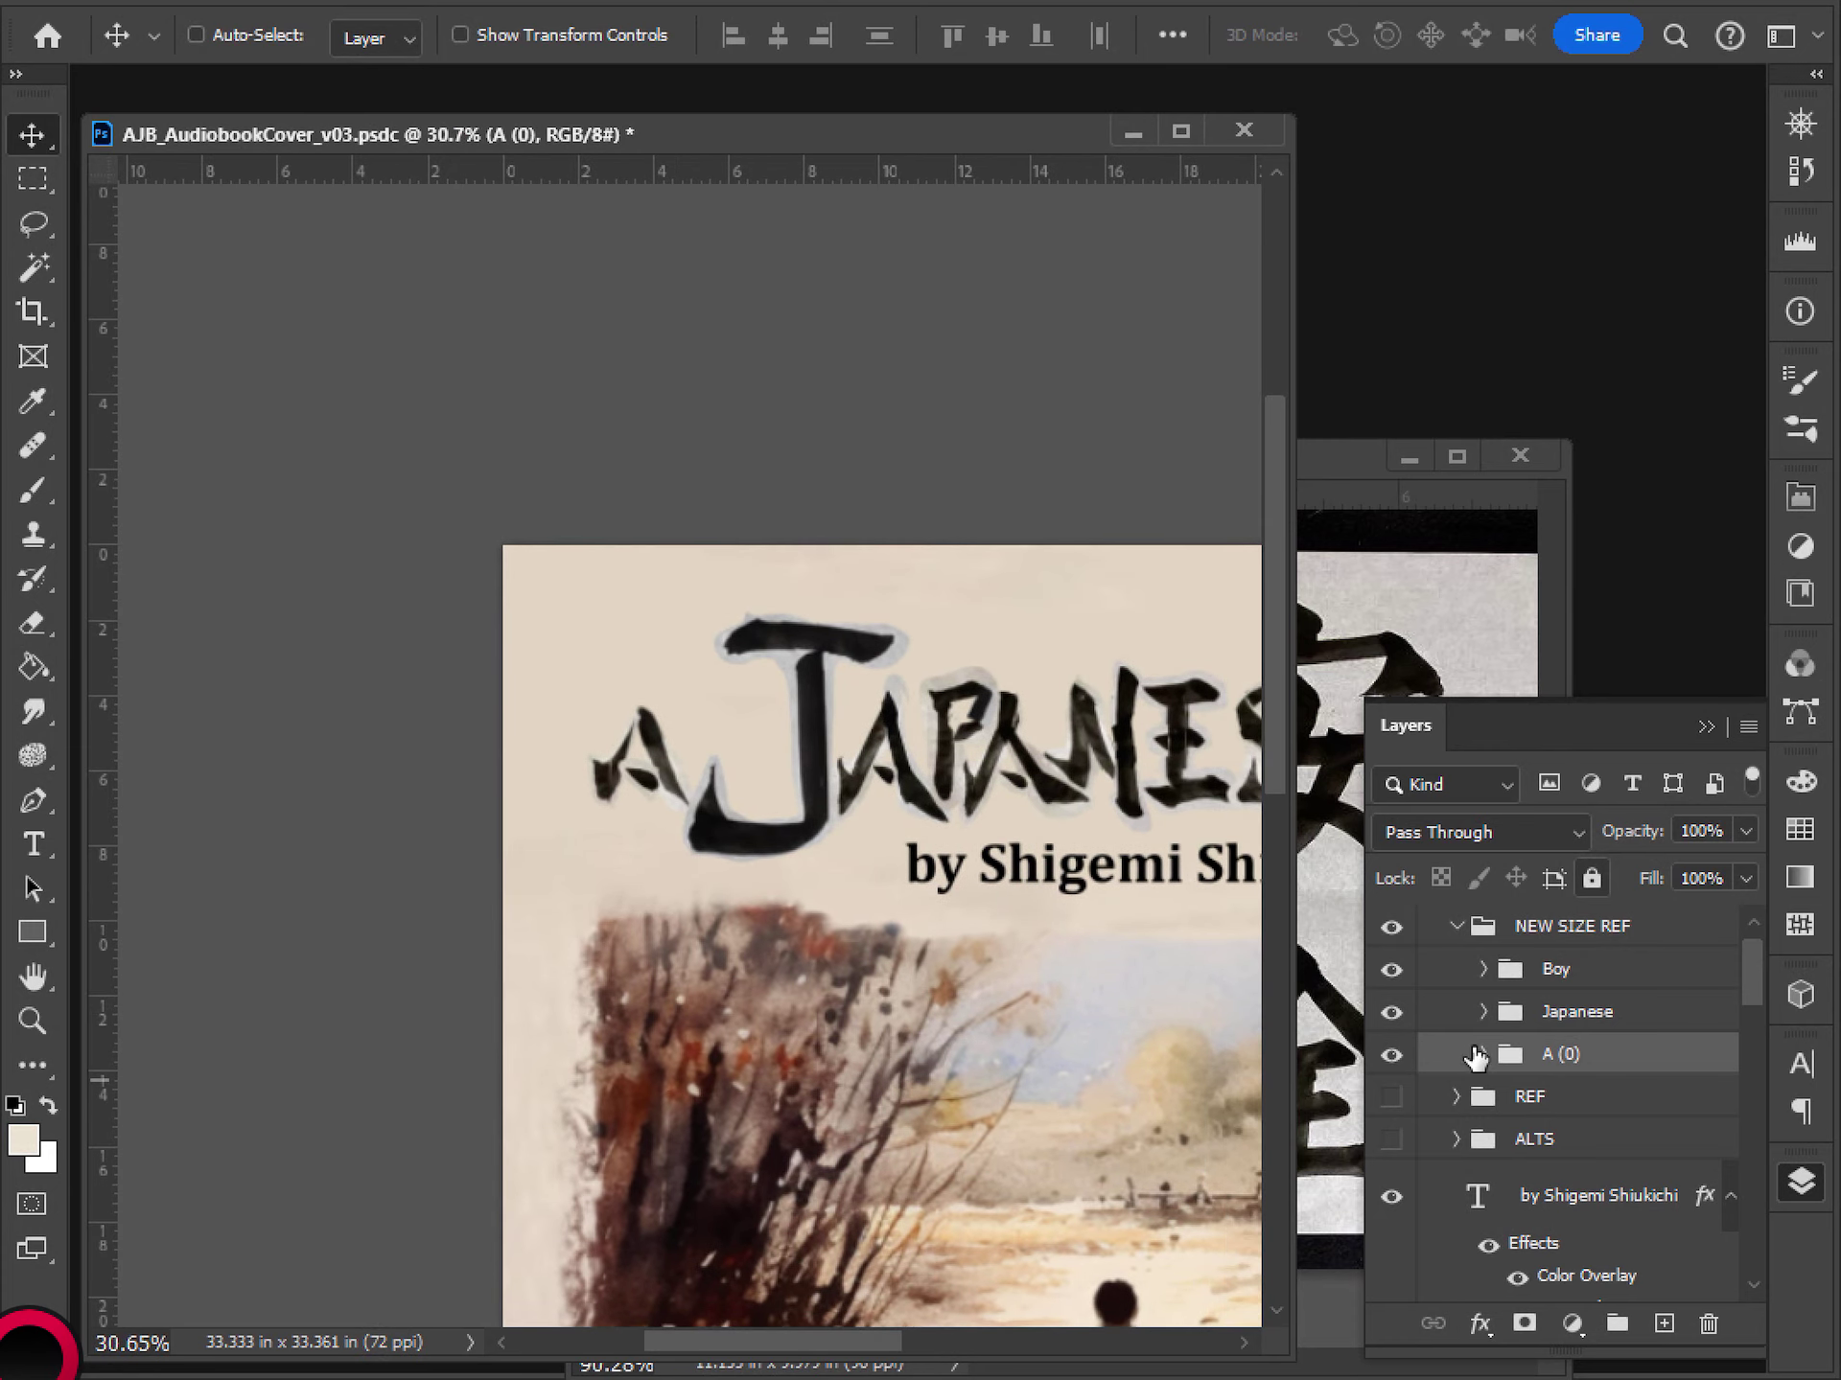
left_click(1483, 1014)
scroll(1553, 1074, "down", 3)
left_click(1579, 1066)
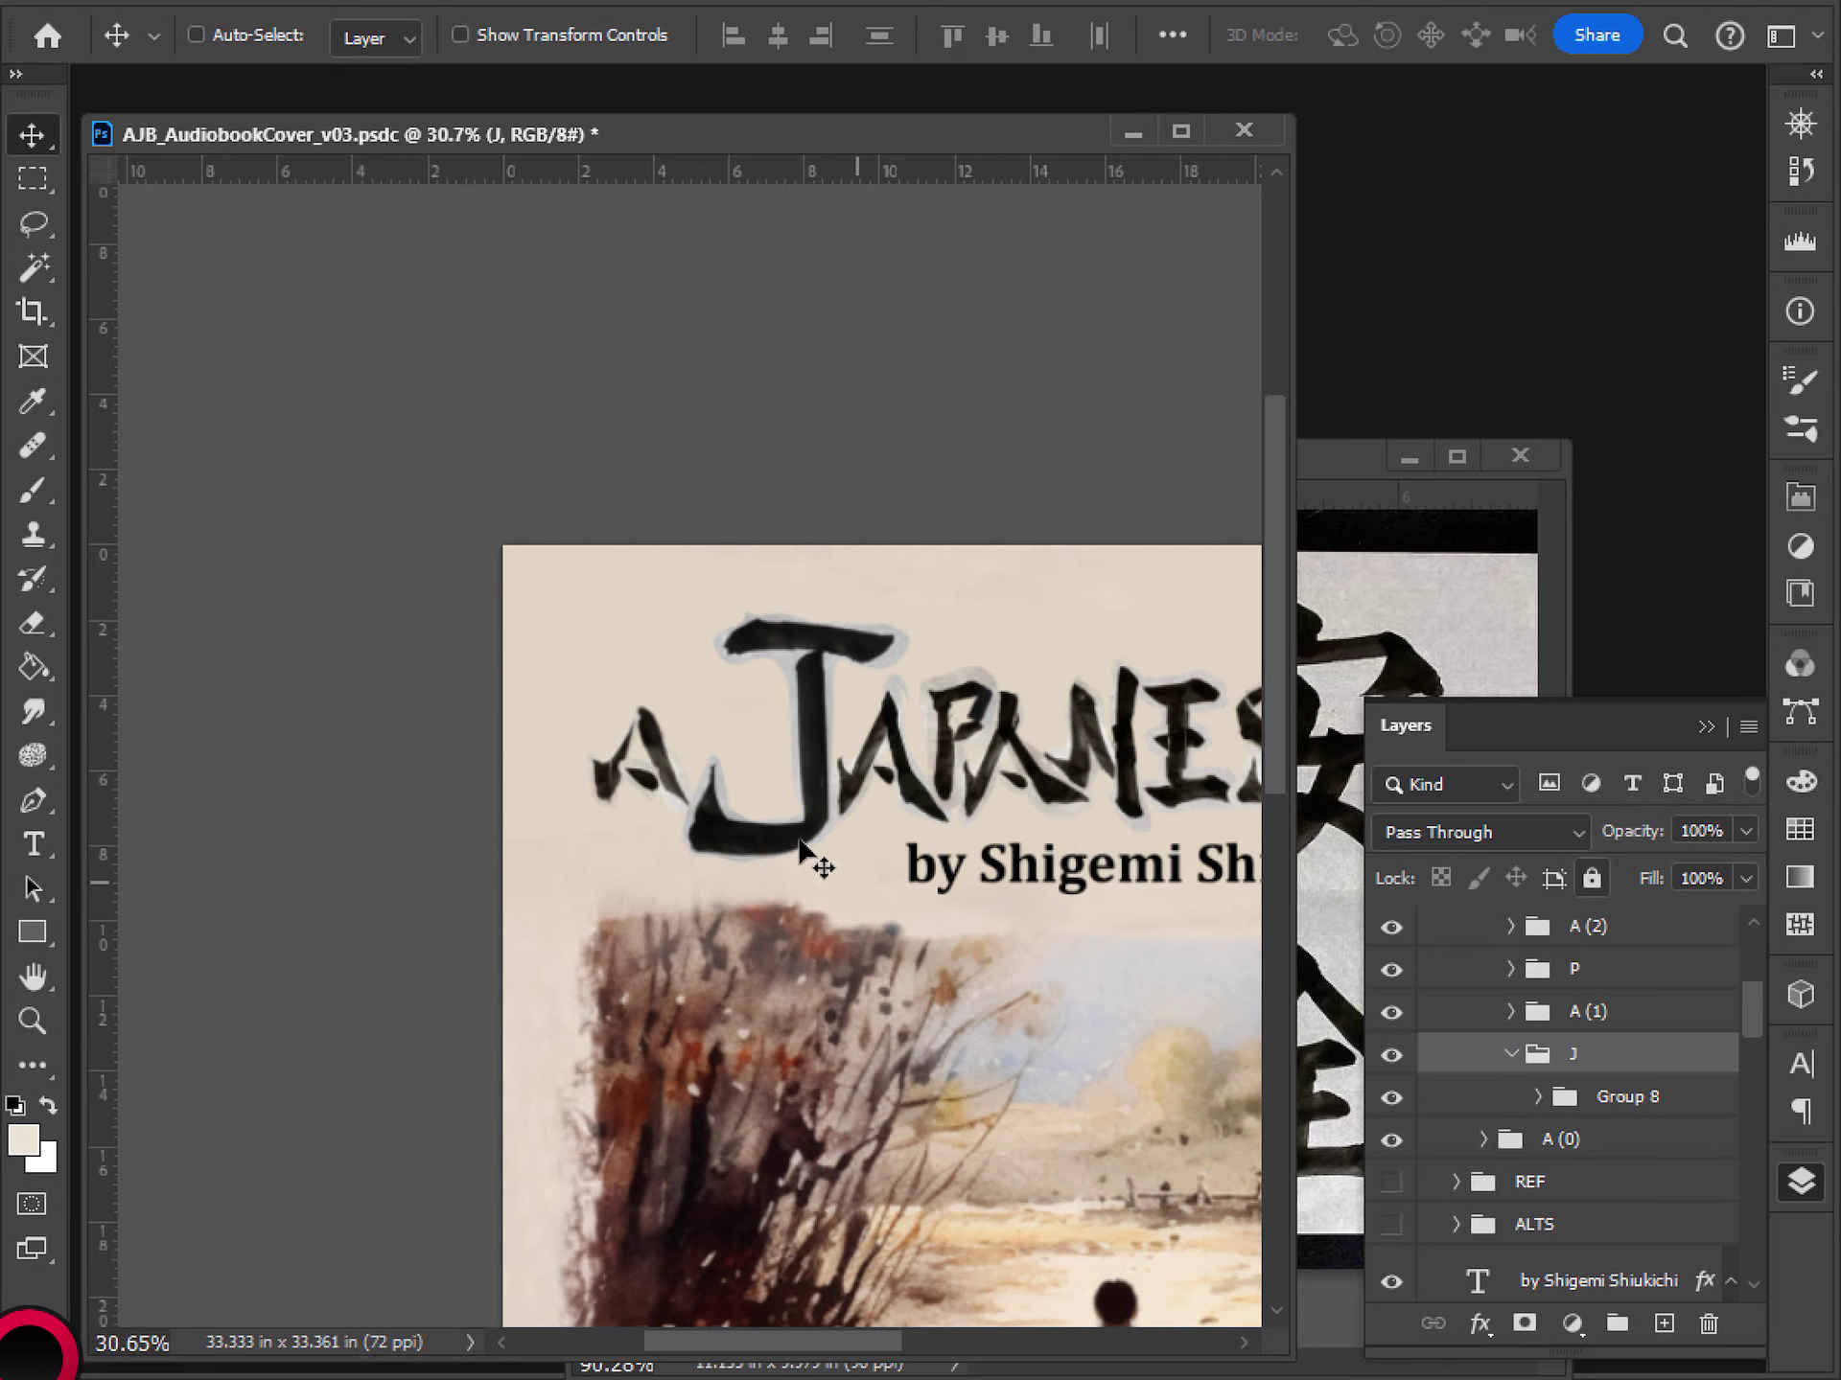
scroll(767, 887, "up", 3)
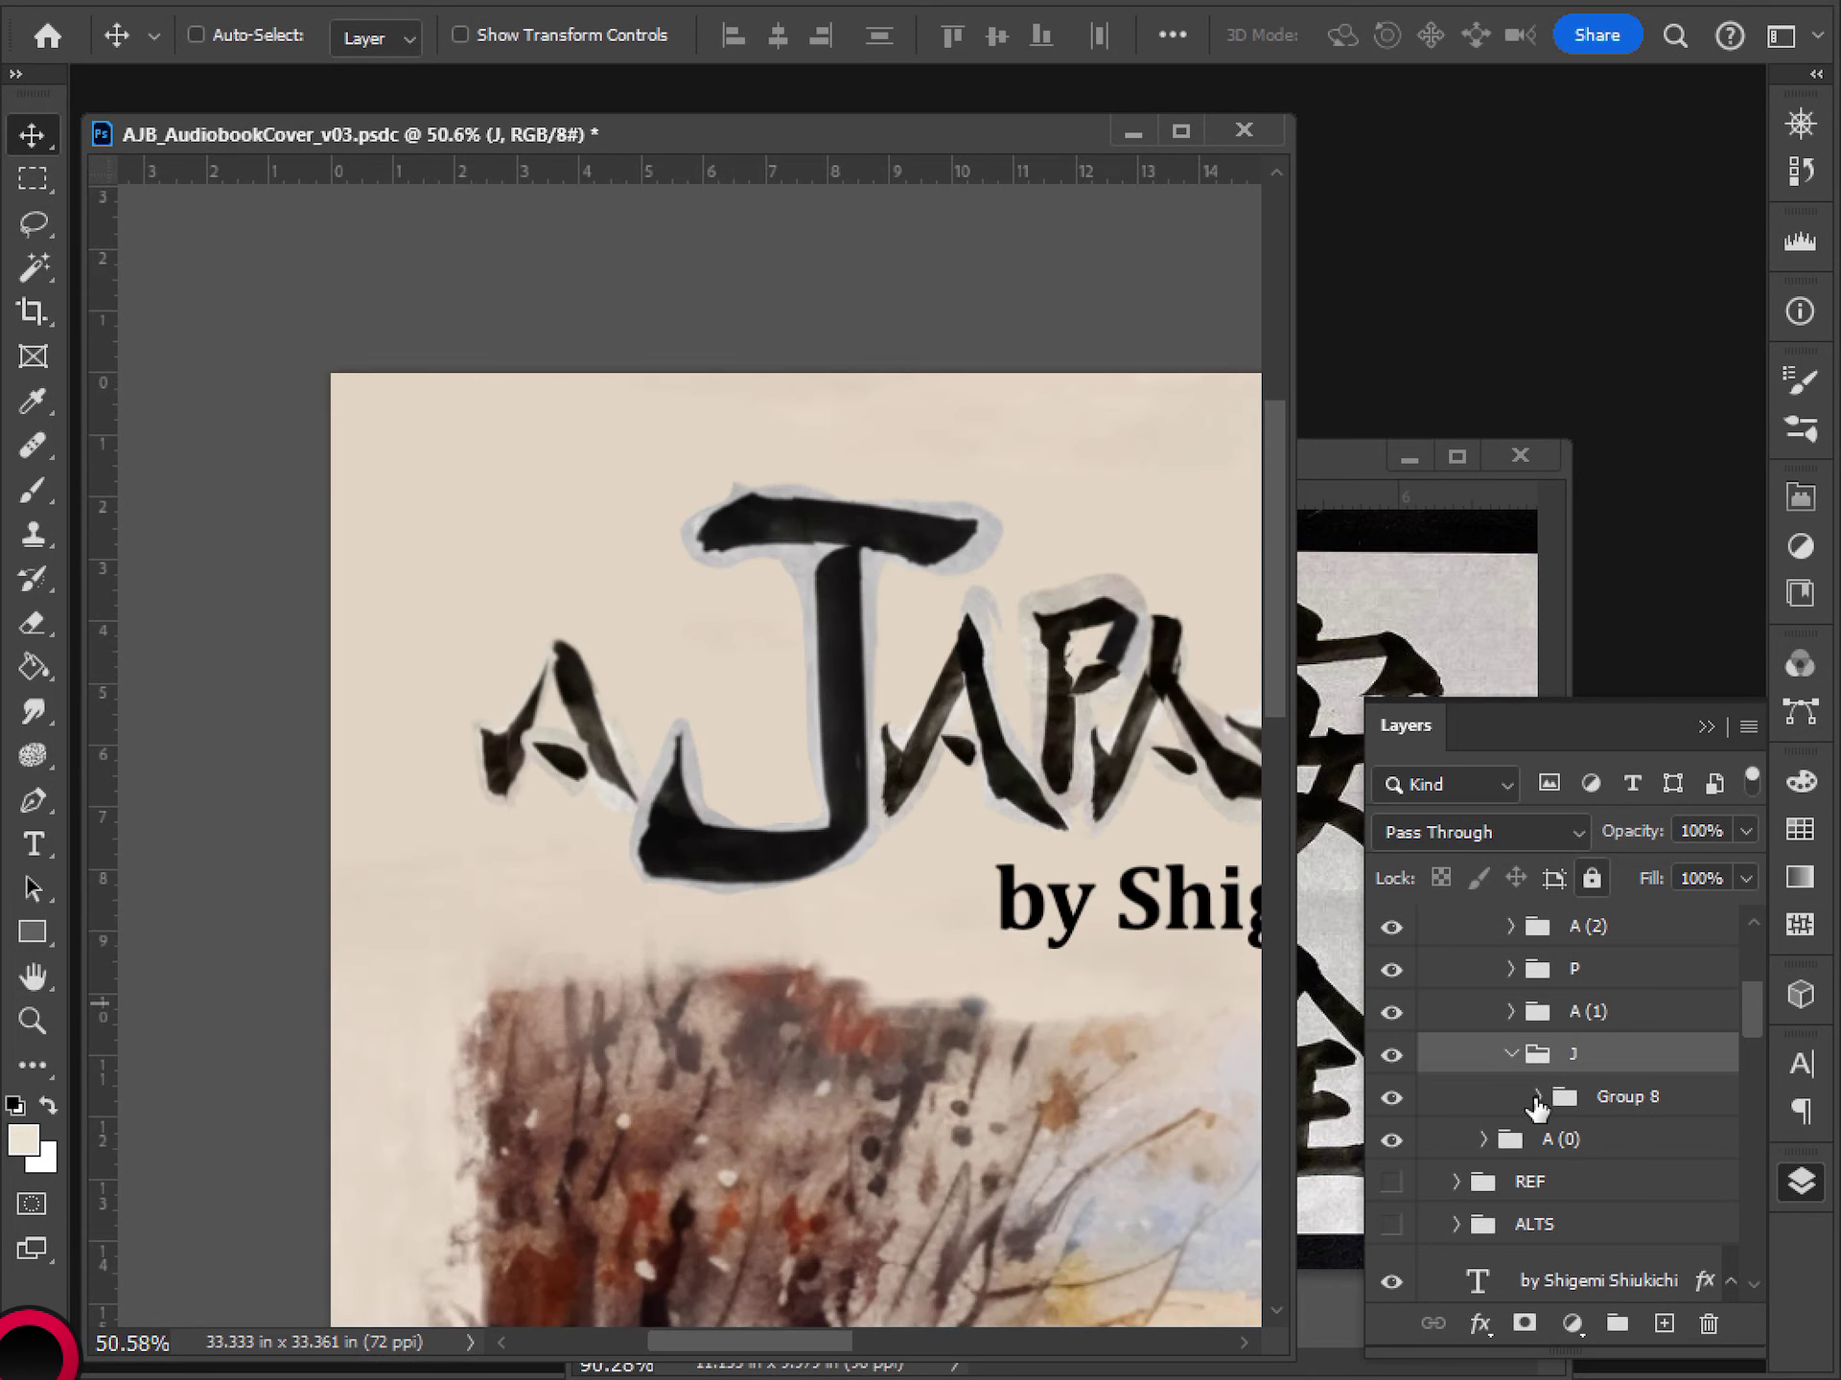
left_click(1536, 1097)
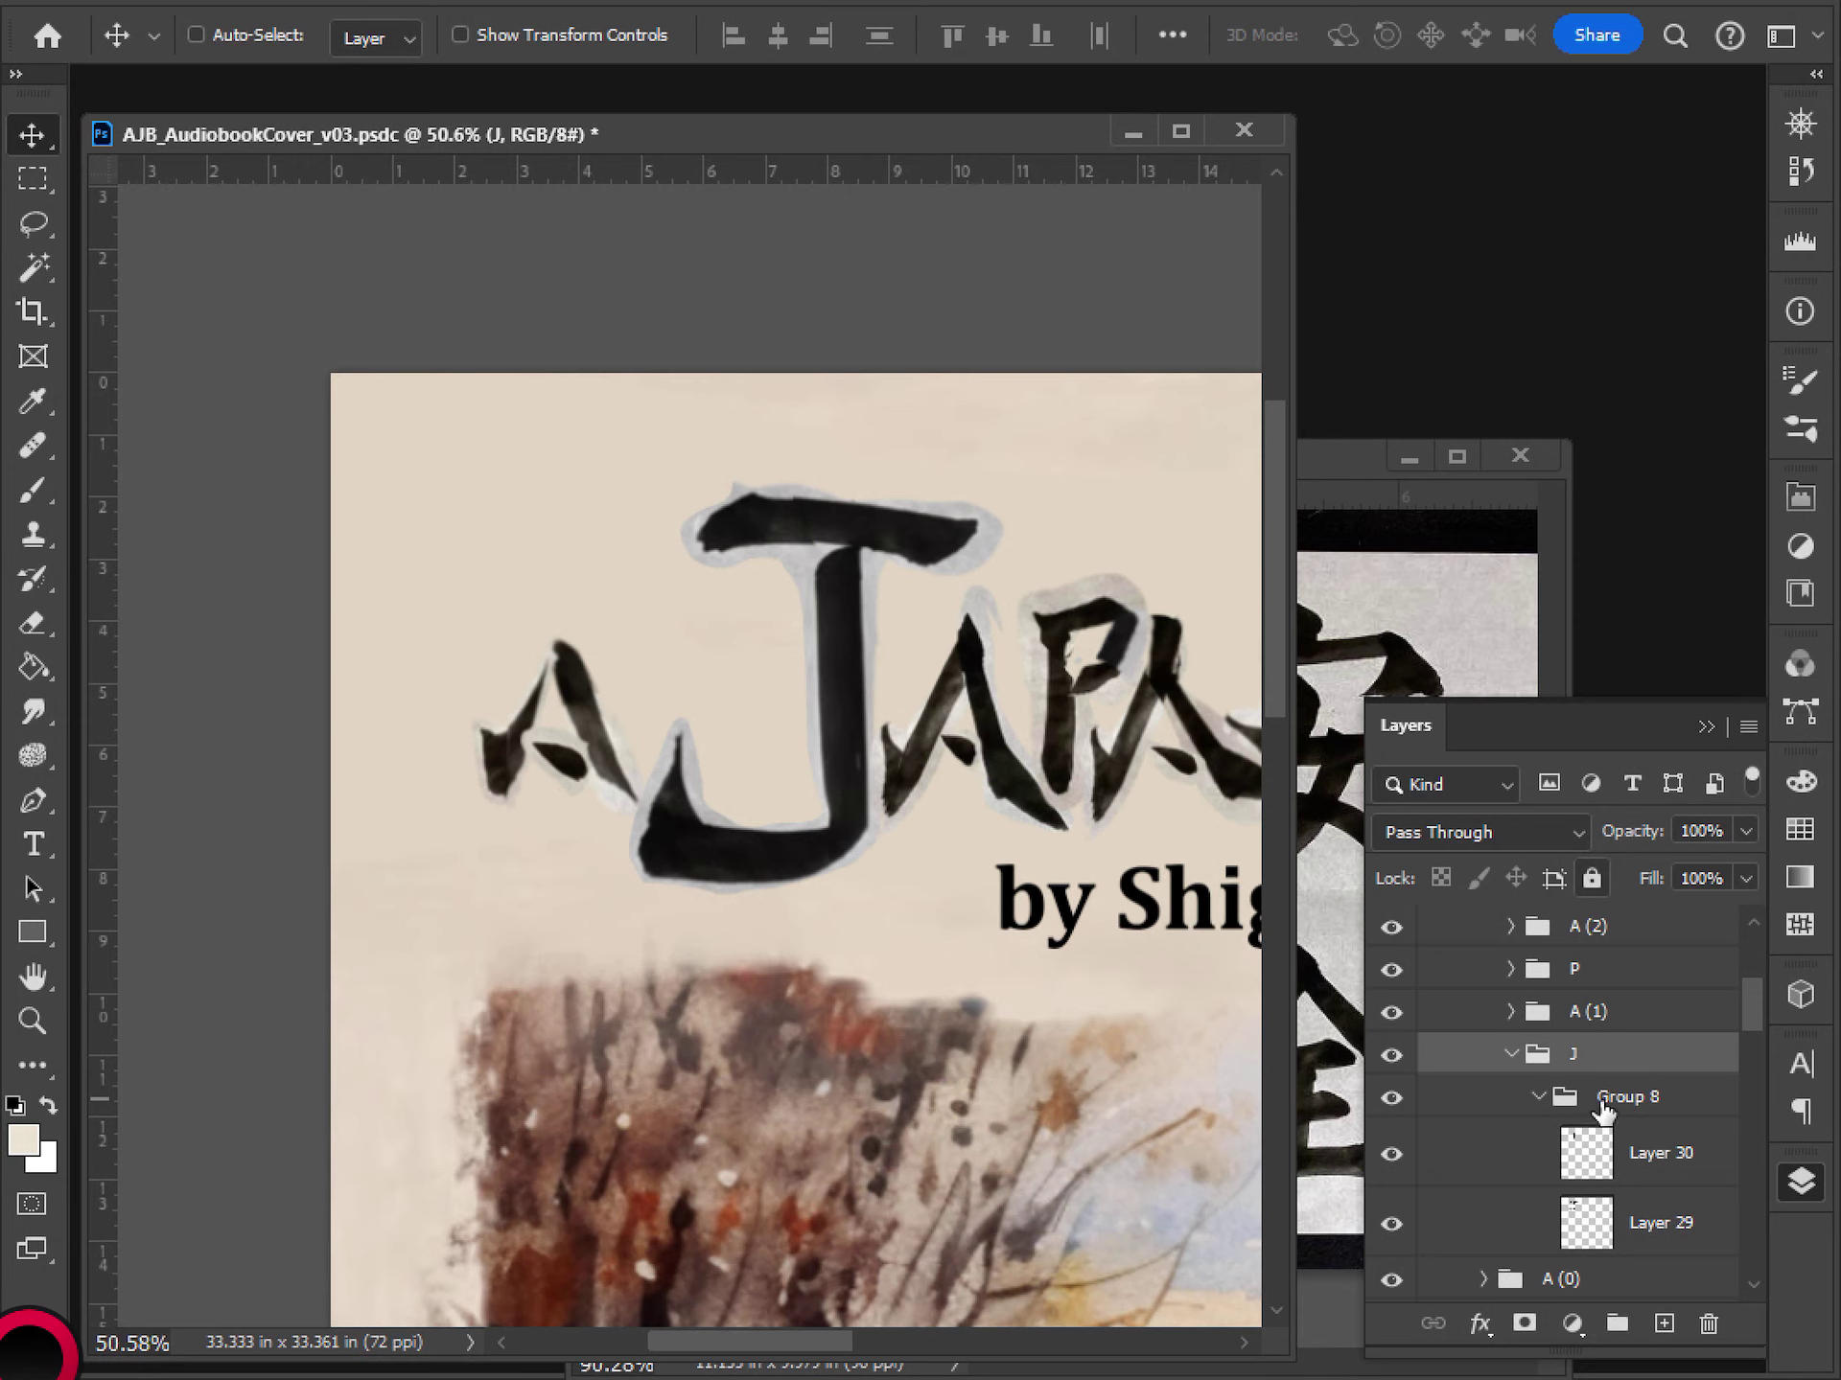
left_click(1603, 1107)
key("ctrl+j")
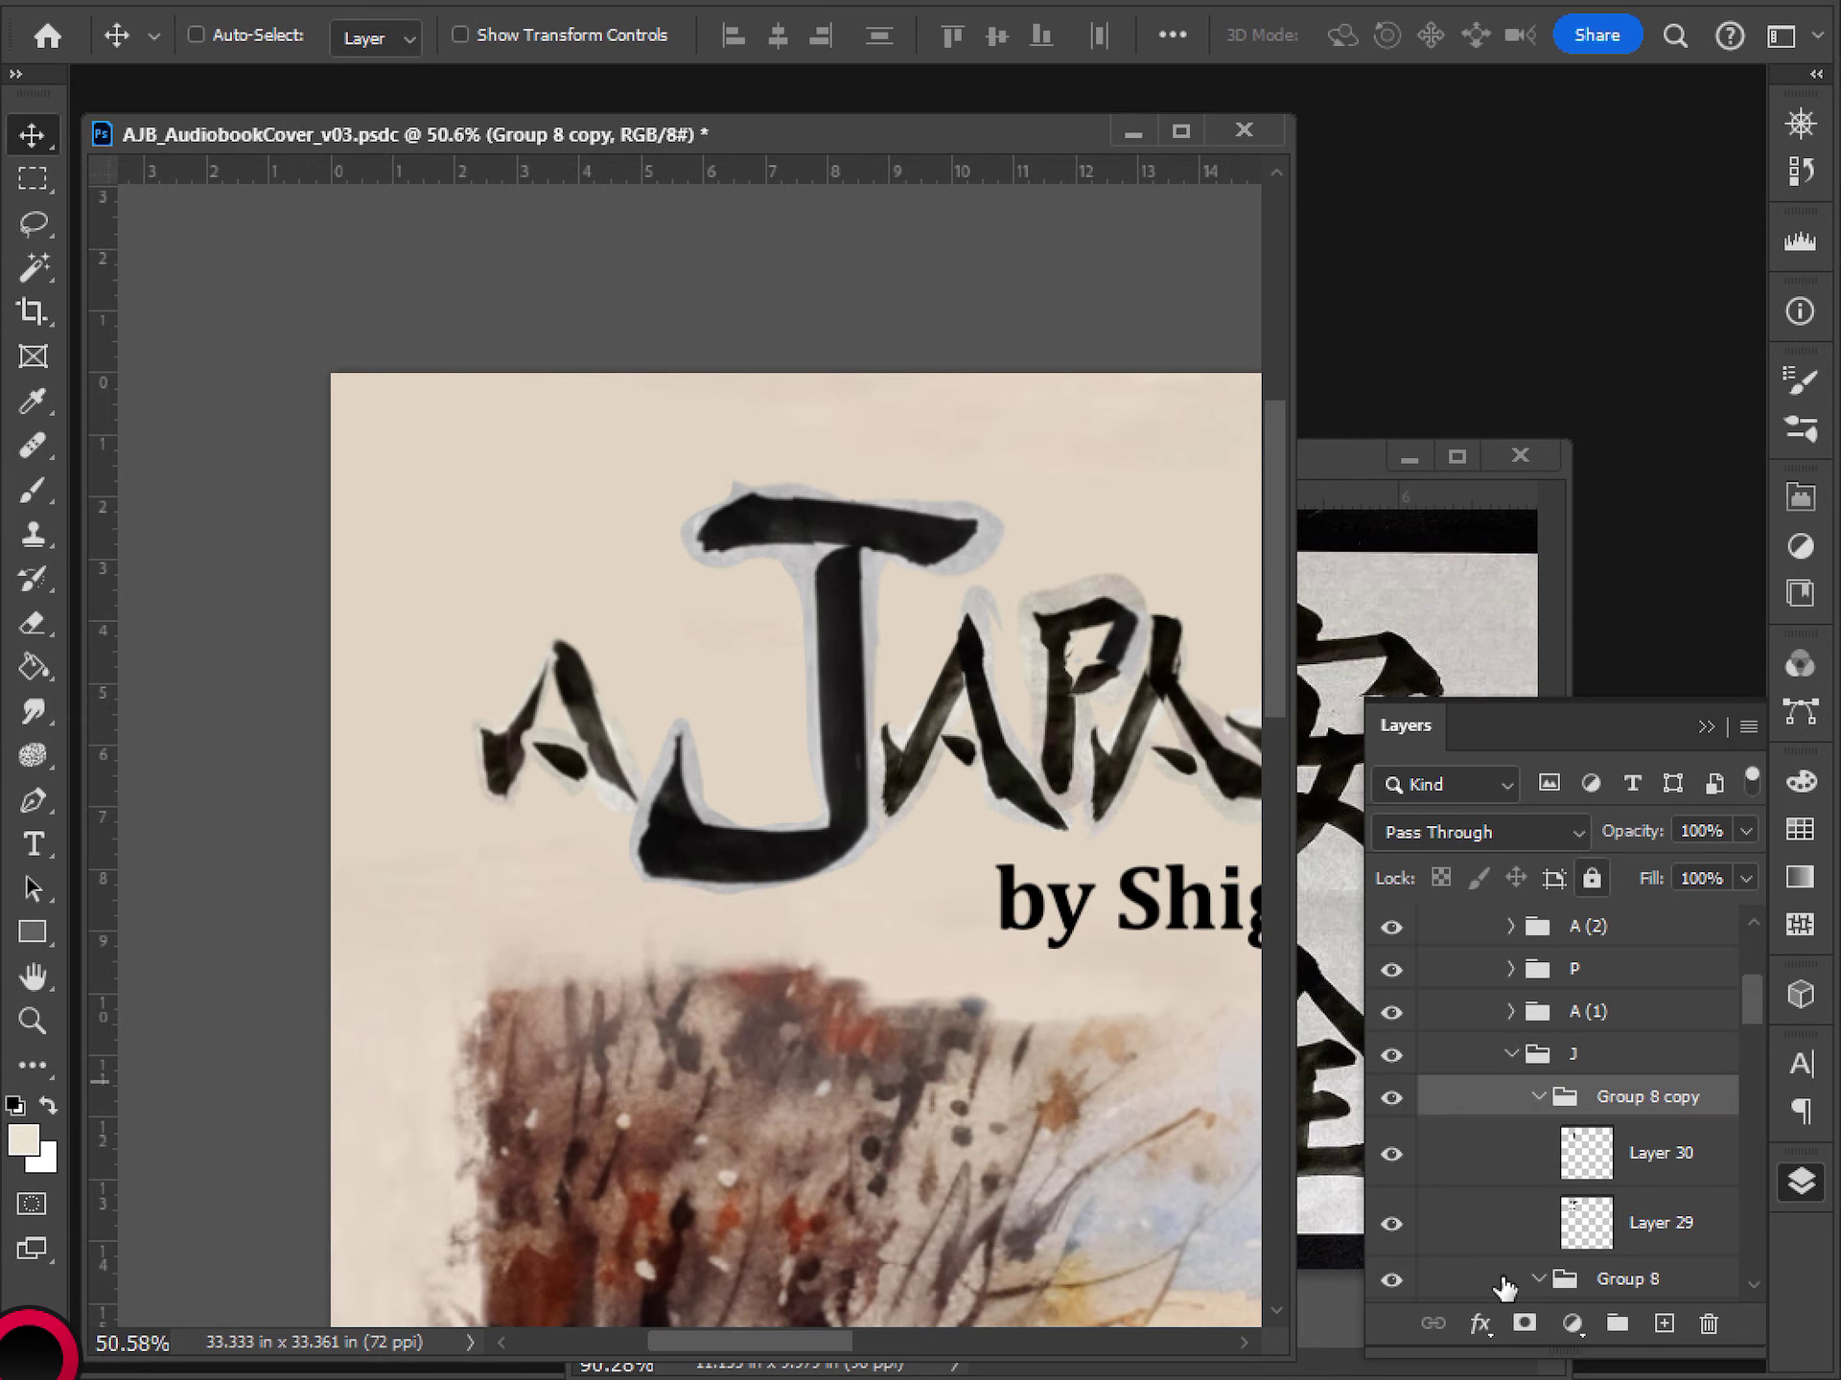
left_click(1538, 1281)
left_click(1391, 1281)
- Cut the end of the J's hook from Layer 29 onto its own layer and shift it slightly right to shorten the hook
left_click(1586, 1222)
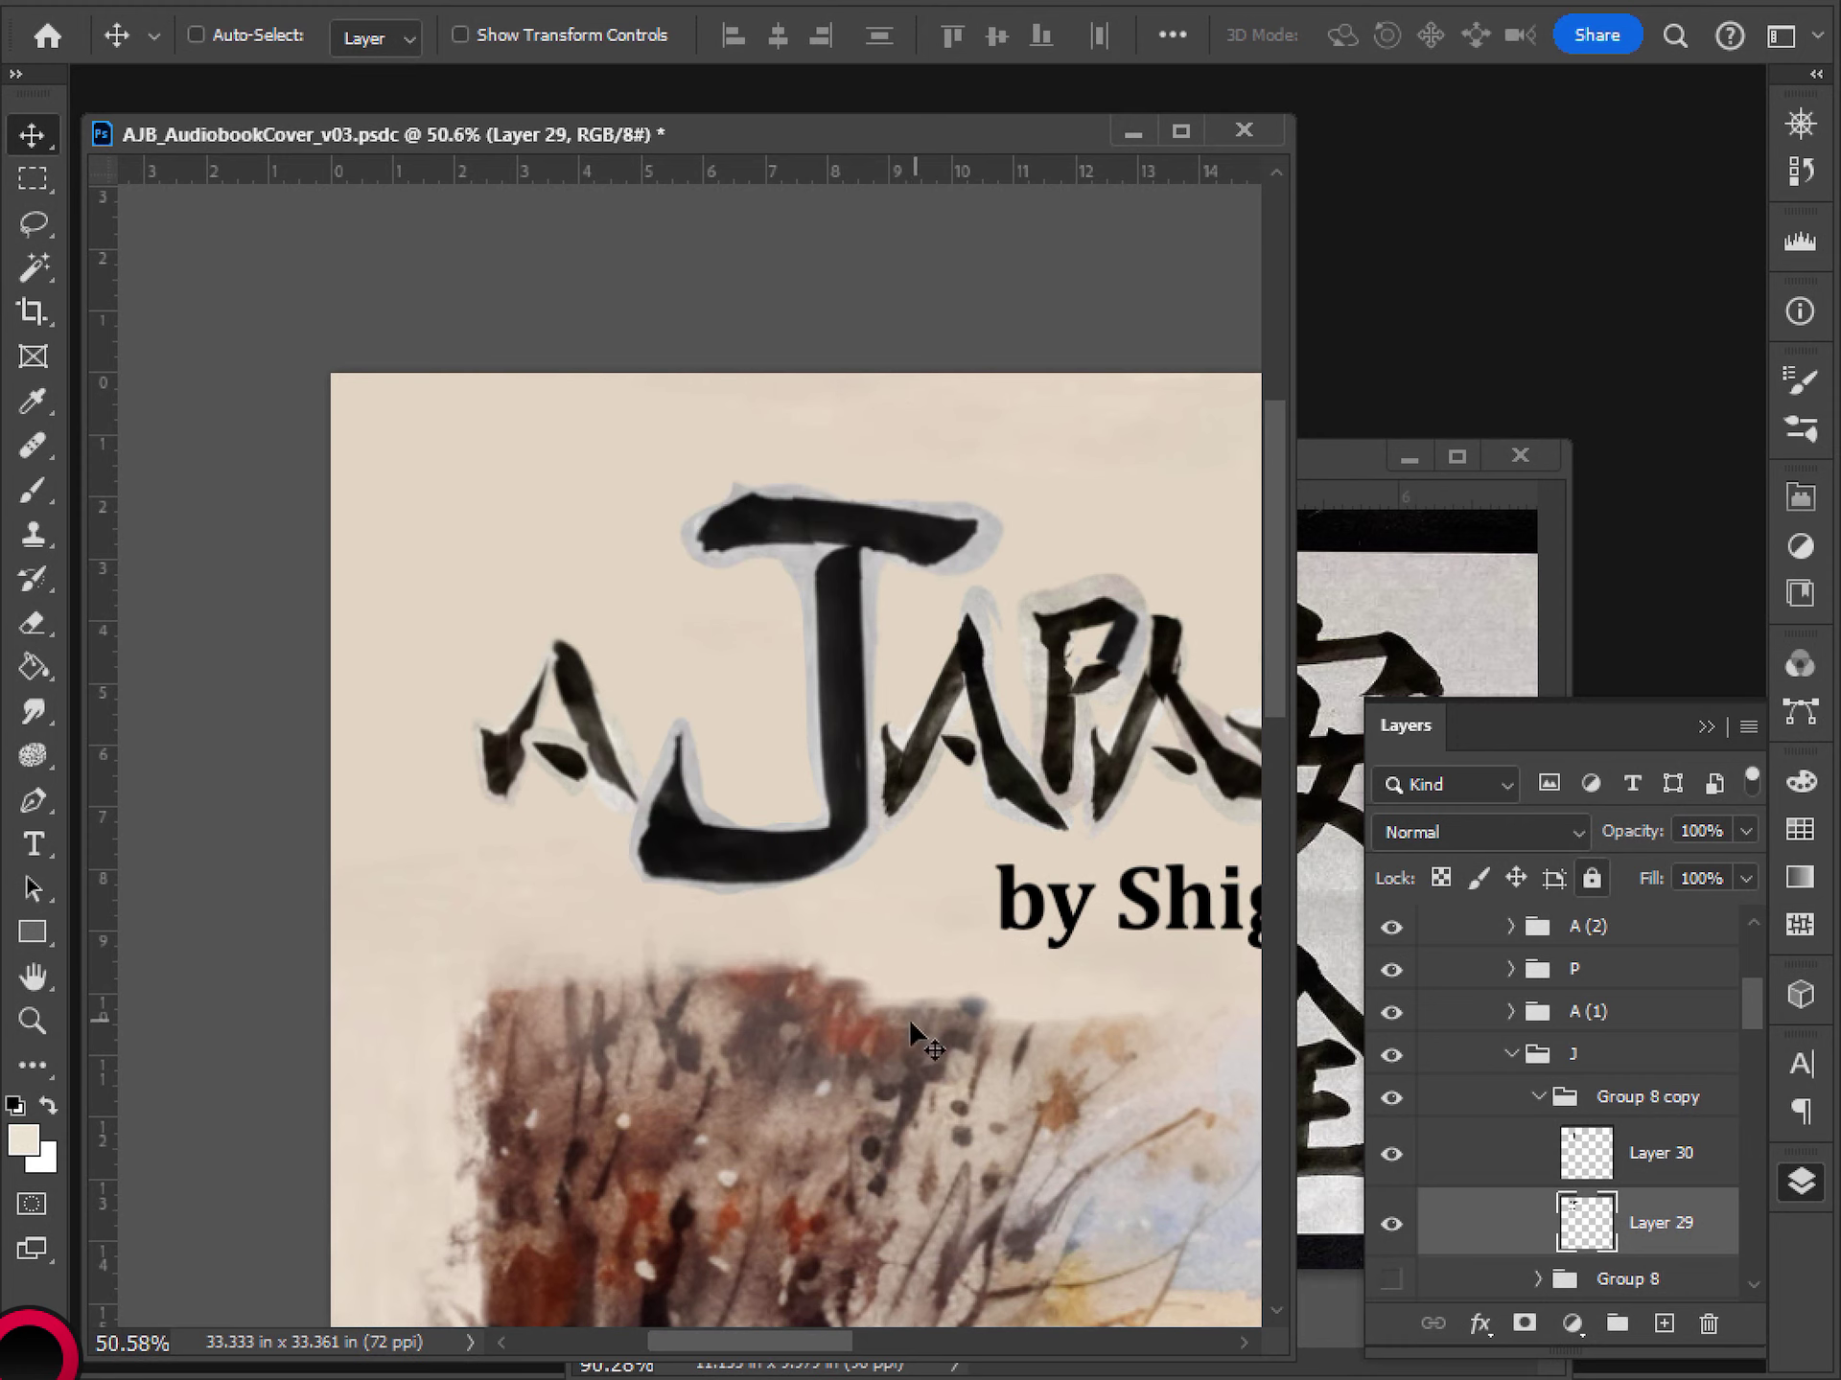
key("l")
mouse_move(757, 928)
left_mouse_down()
mouse_move(727, 717)
mouse_move(670, 685)
mouse_move(632, 708)
mouse_move(594, 847)
mouse_move(743, 992)
left_mouse_up()
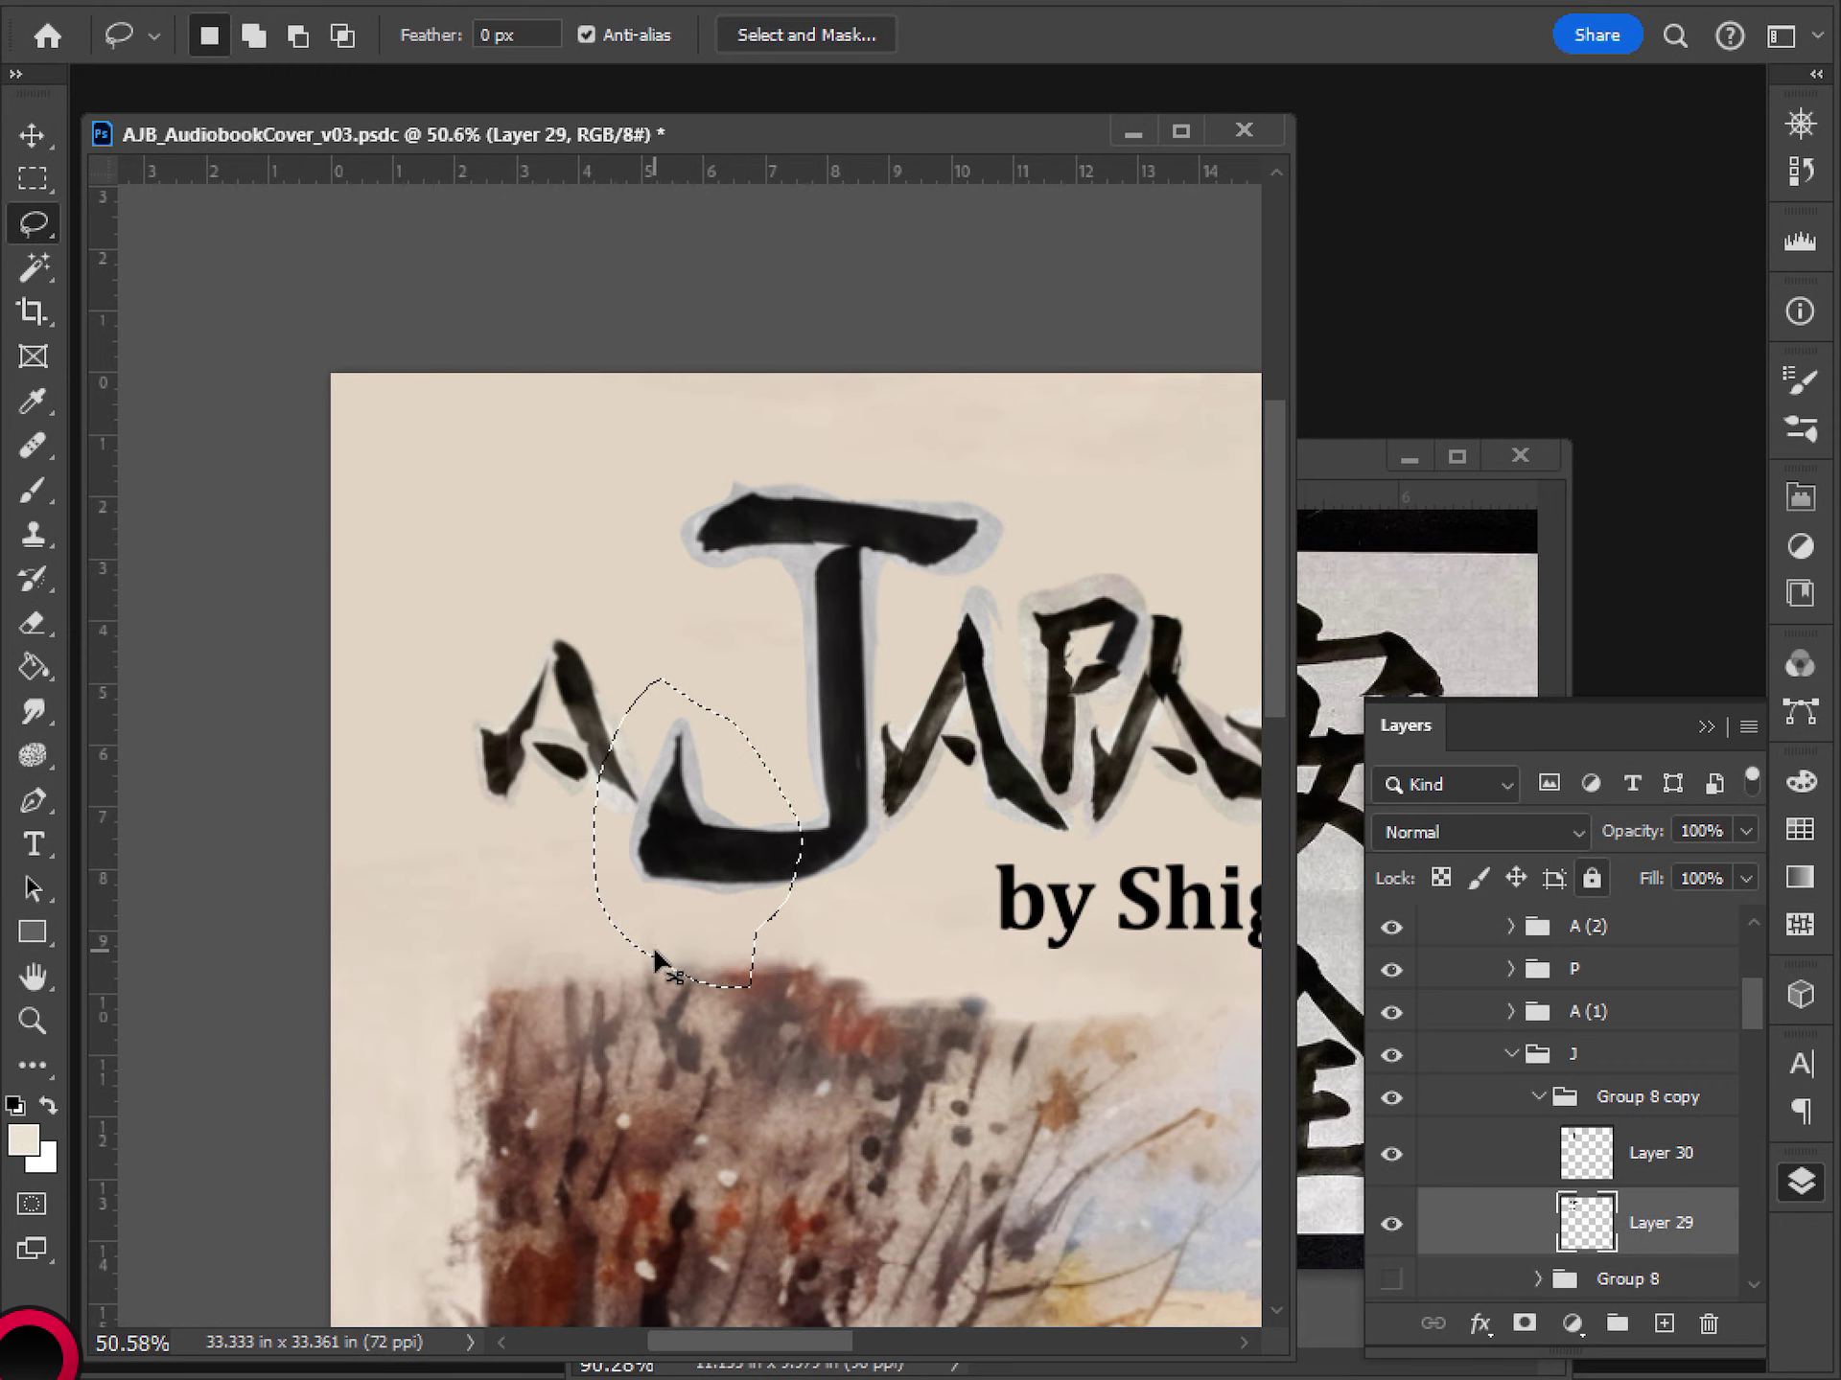
key("ctrl+x")
key("ctrl+v")
key("v")
left_click_drag(706, 875, 731, 867)
- Examine the J's shortened hook and the small A beside it, both close up and with the whole cover
scroll(754, 845, "down", 6)
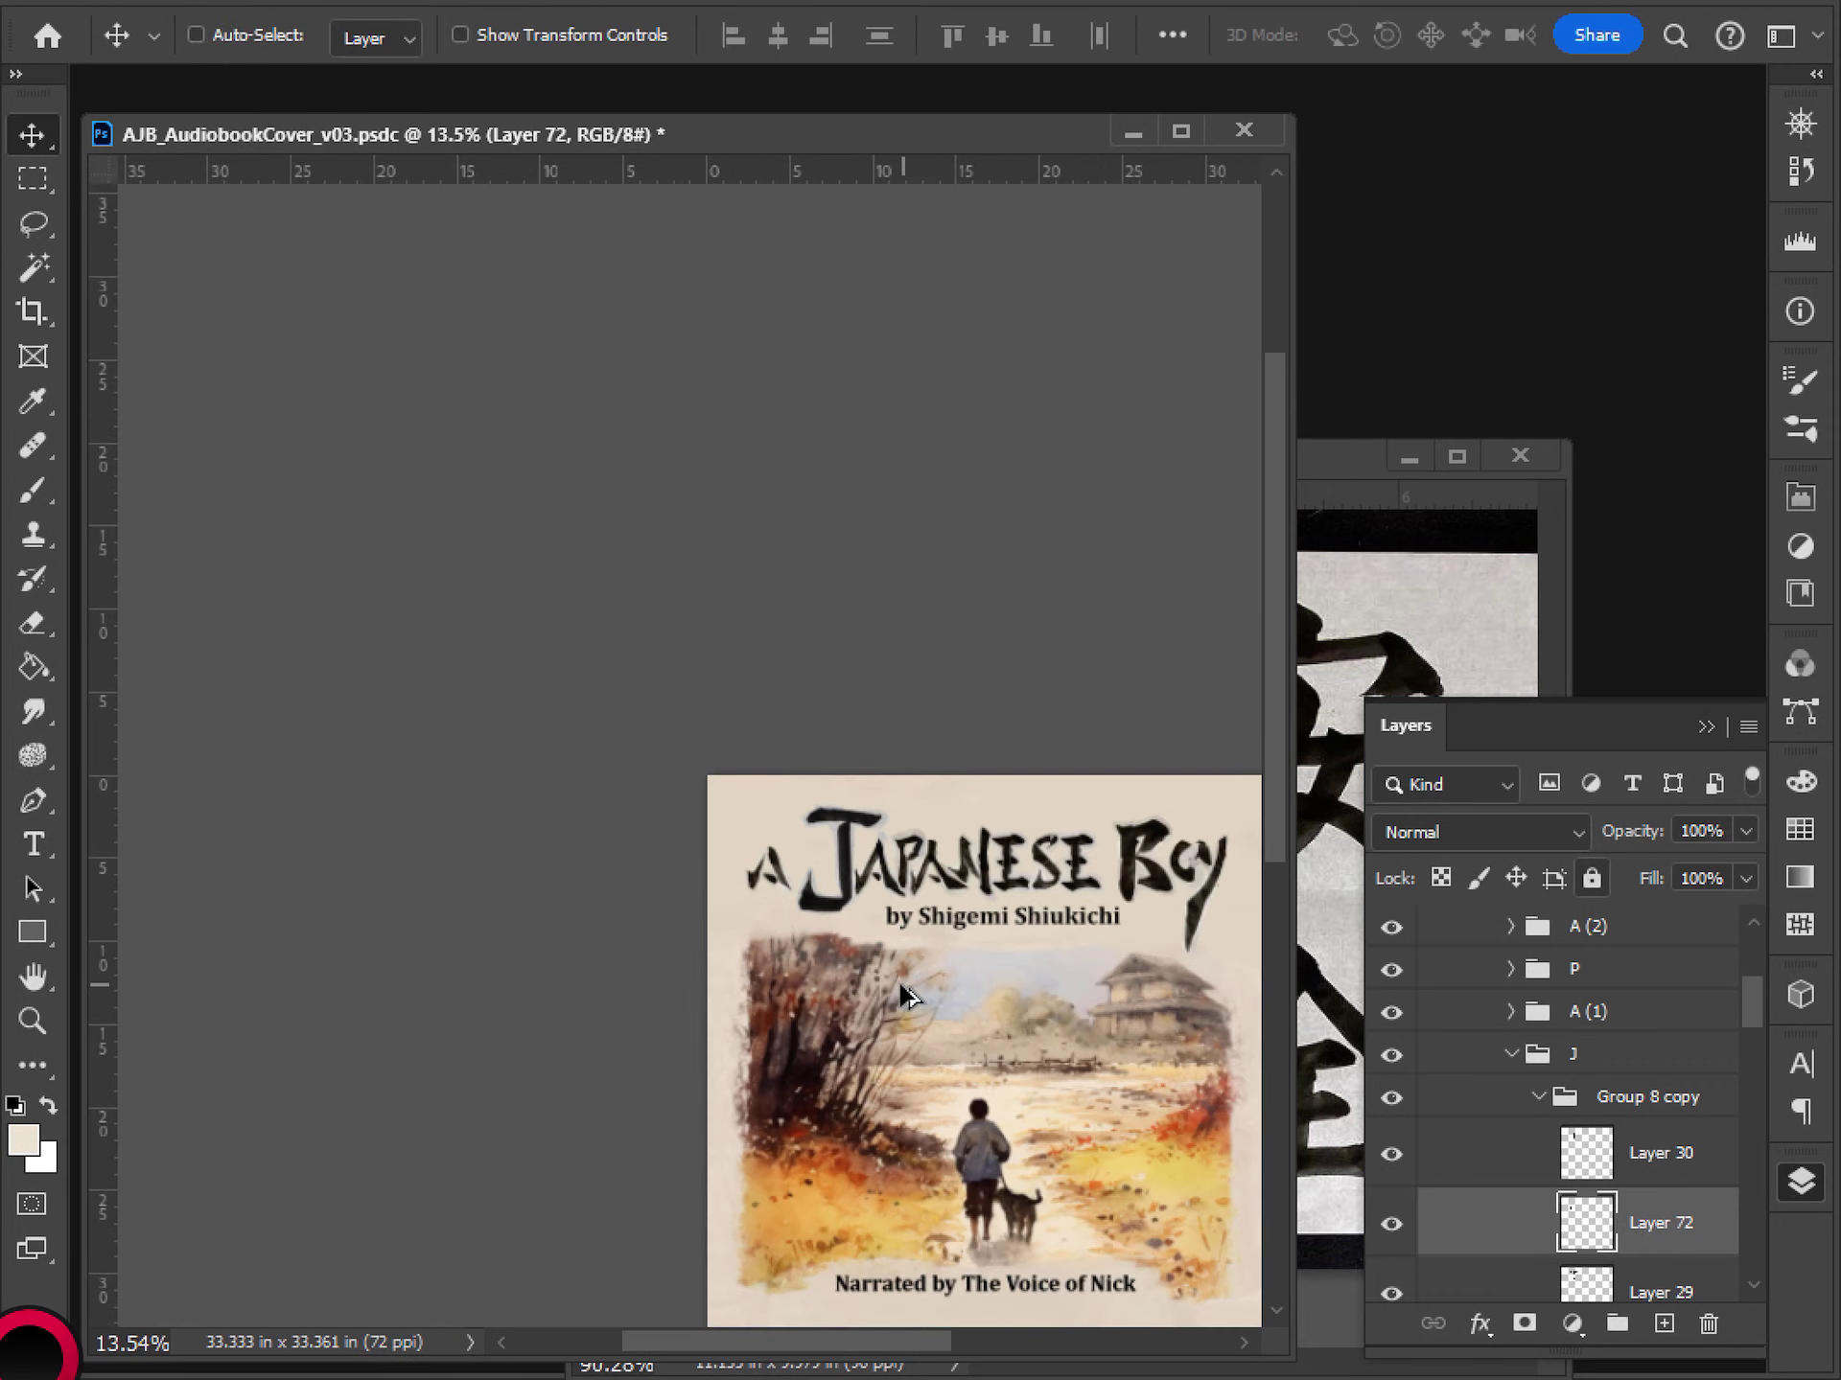
scroll(743, 964, "up", 4)
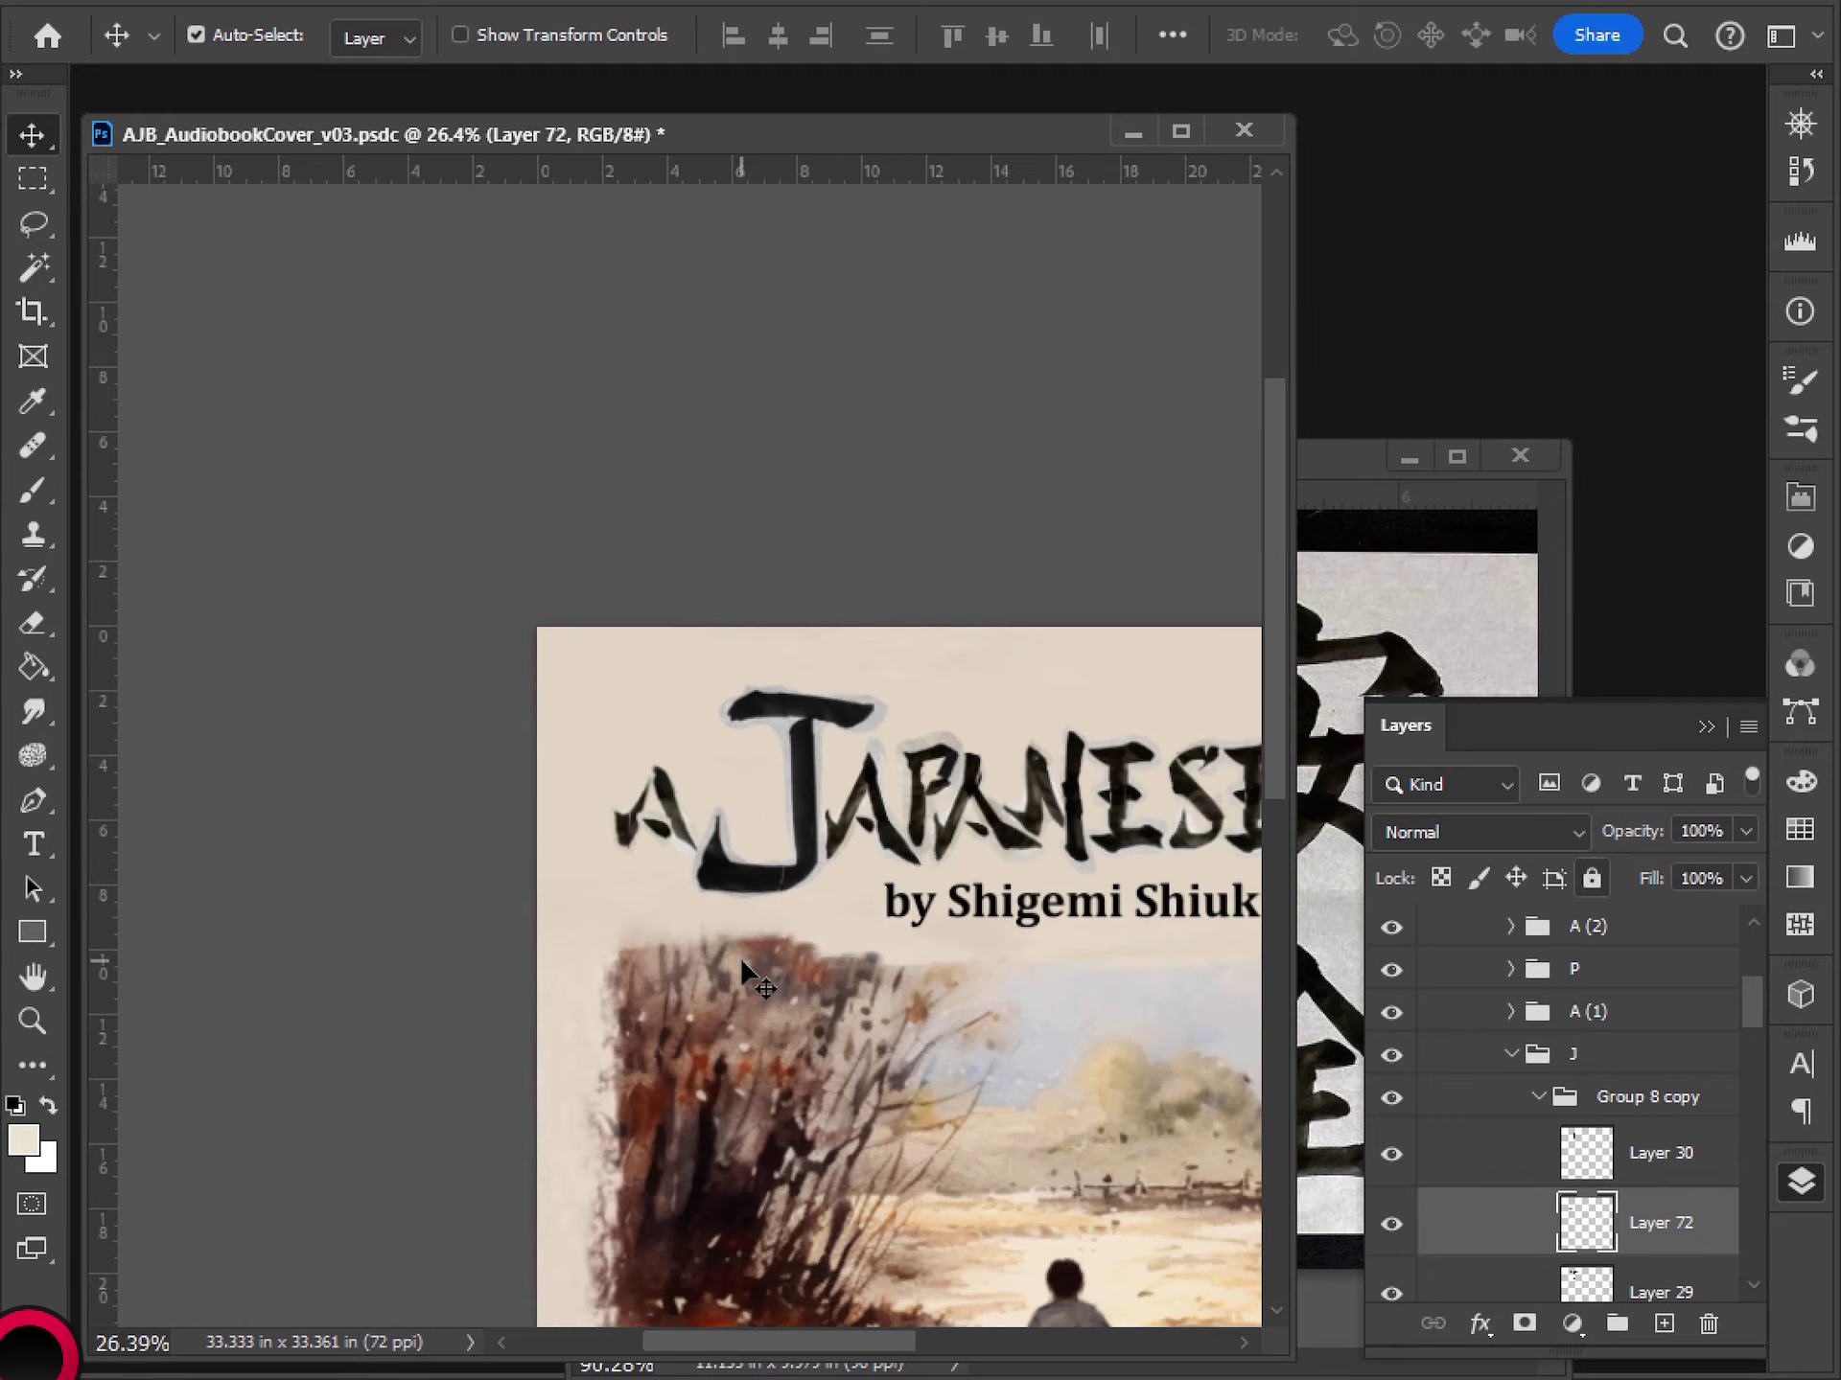
scroll(748, 1026, "down", 2)
scroll(726, 1045, "up", 3)
left_click_drag(679, 943, 629, 944)
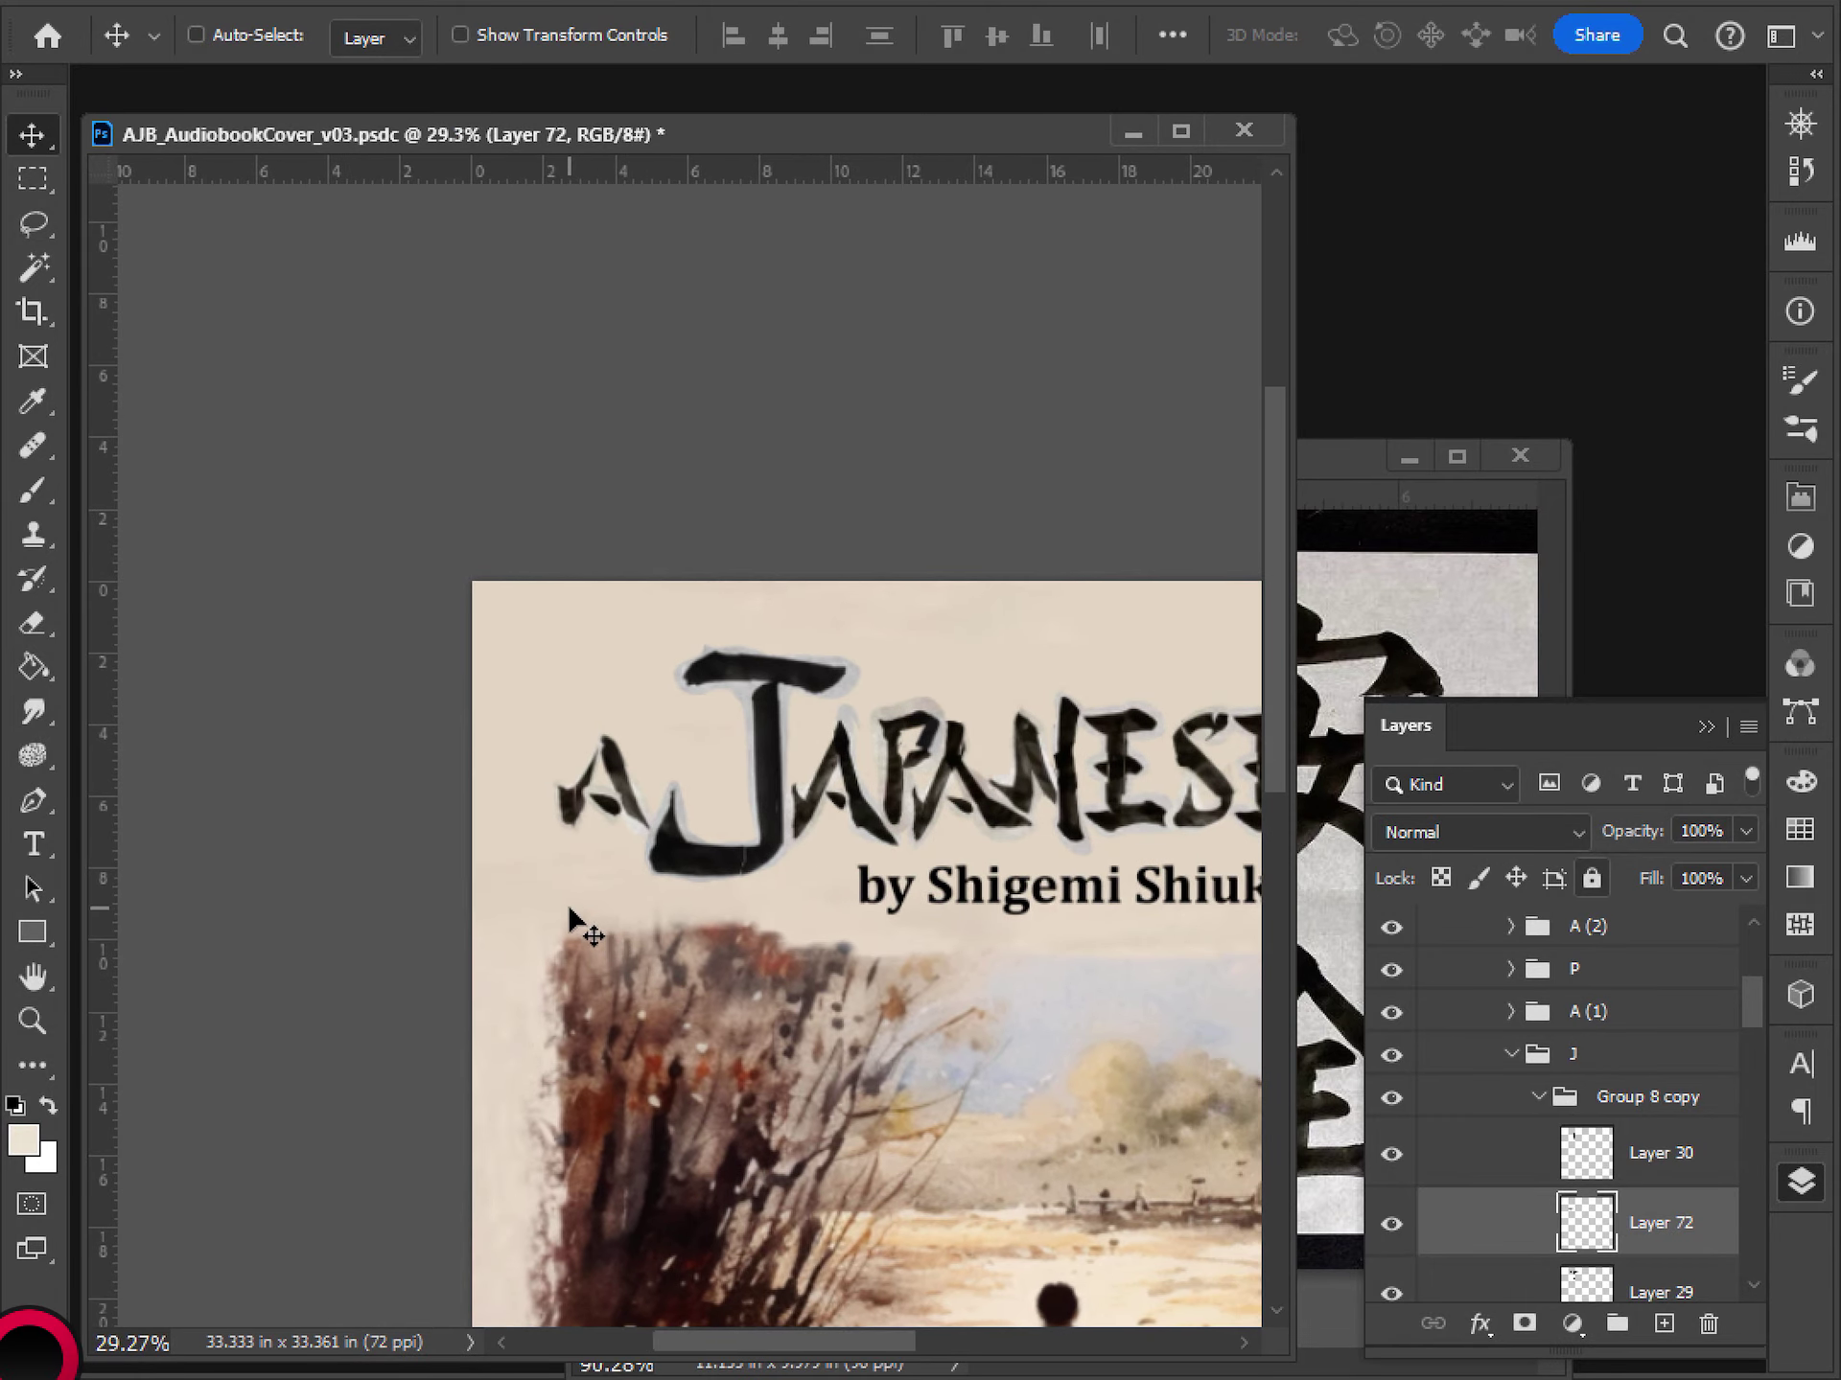
scroll(637, 794, "down", 3)
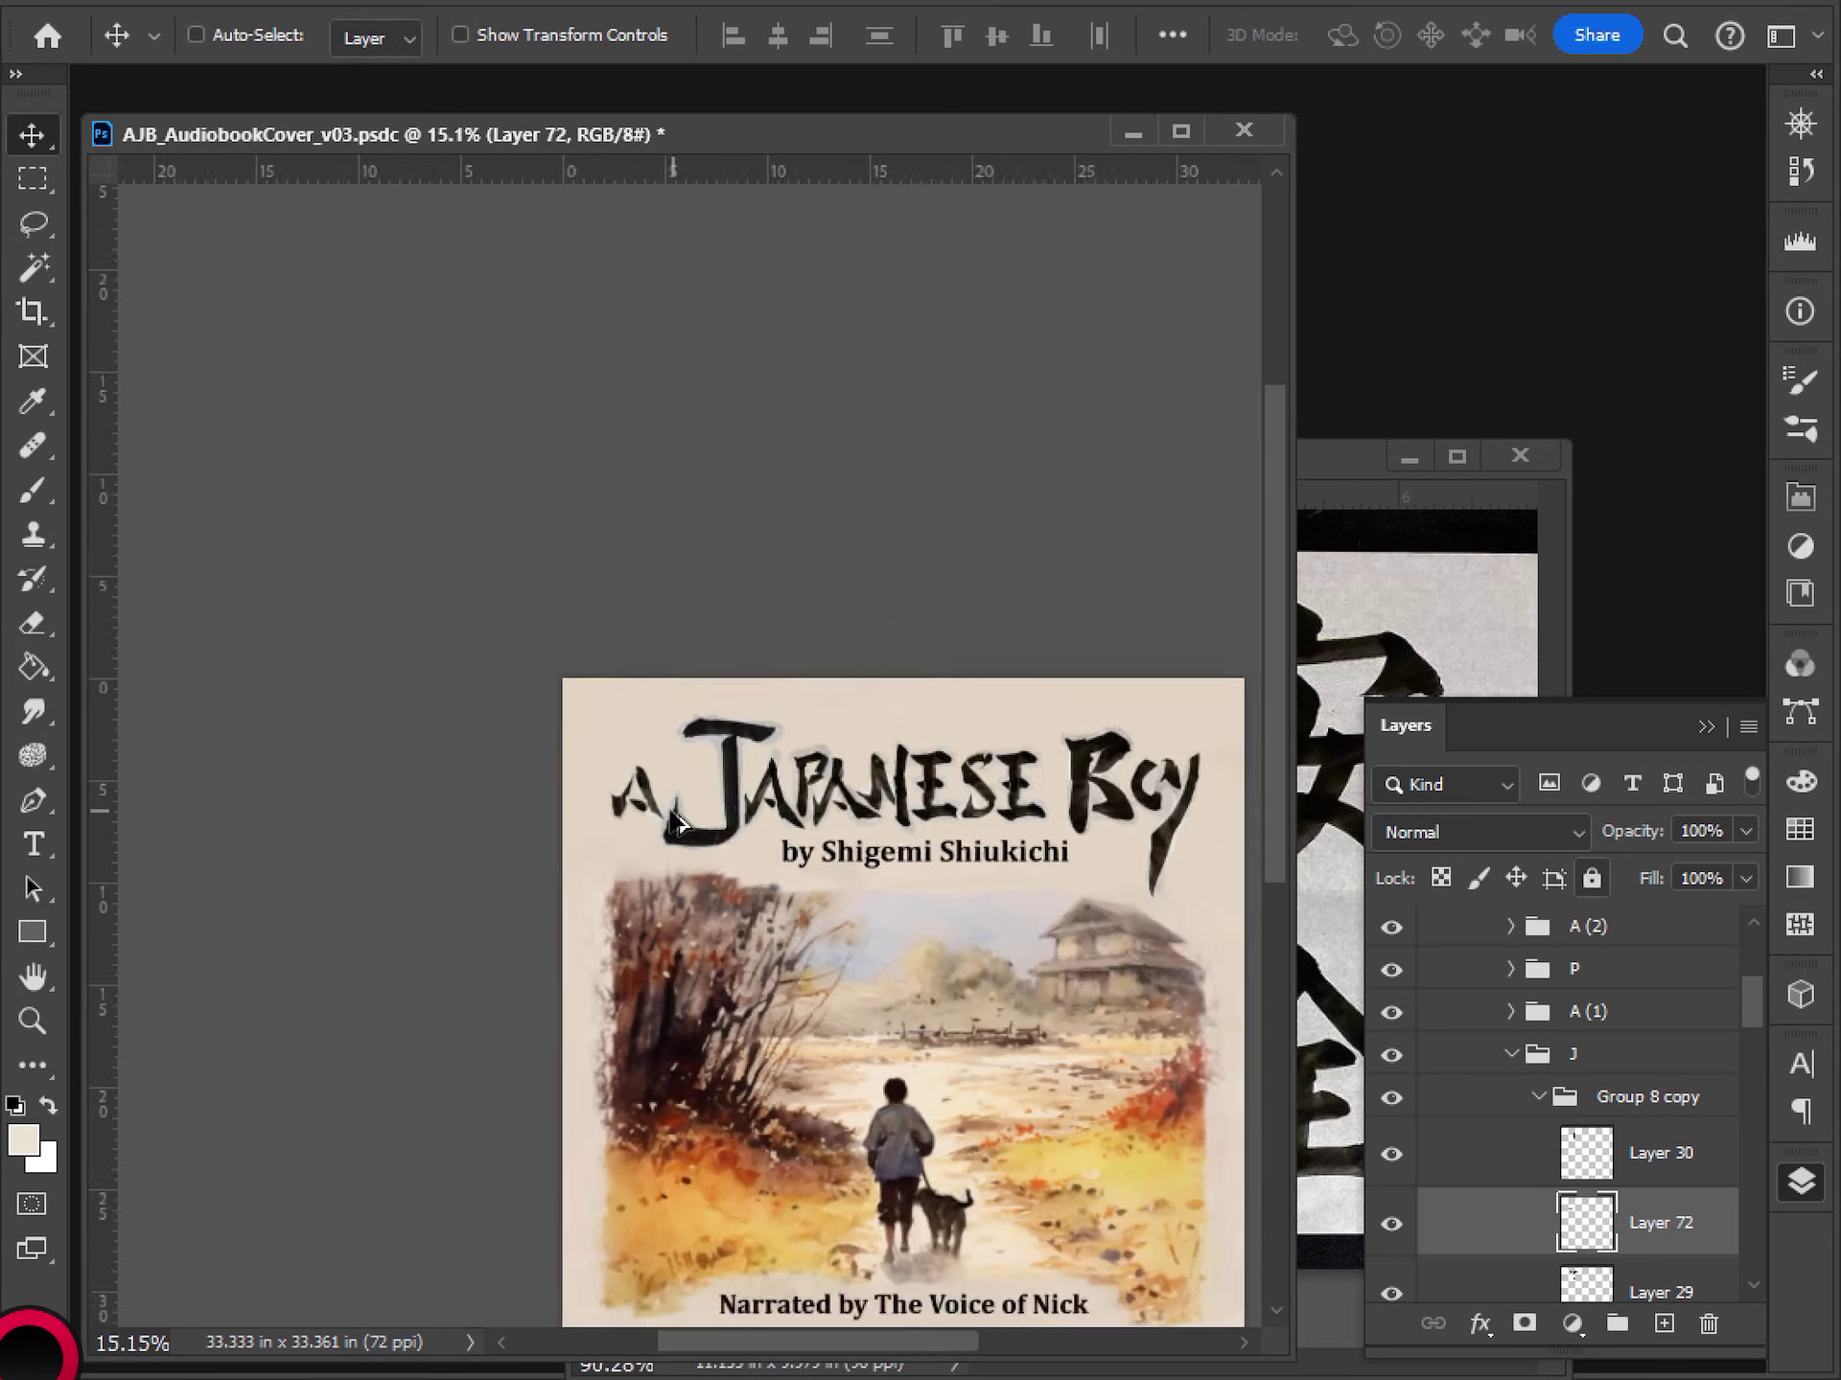
scroll(638, 794, "up", 4)
scroll(637, 794, "up", 3)
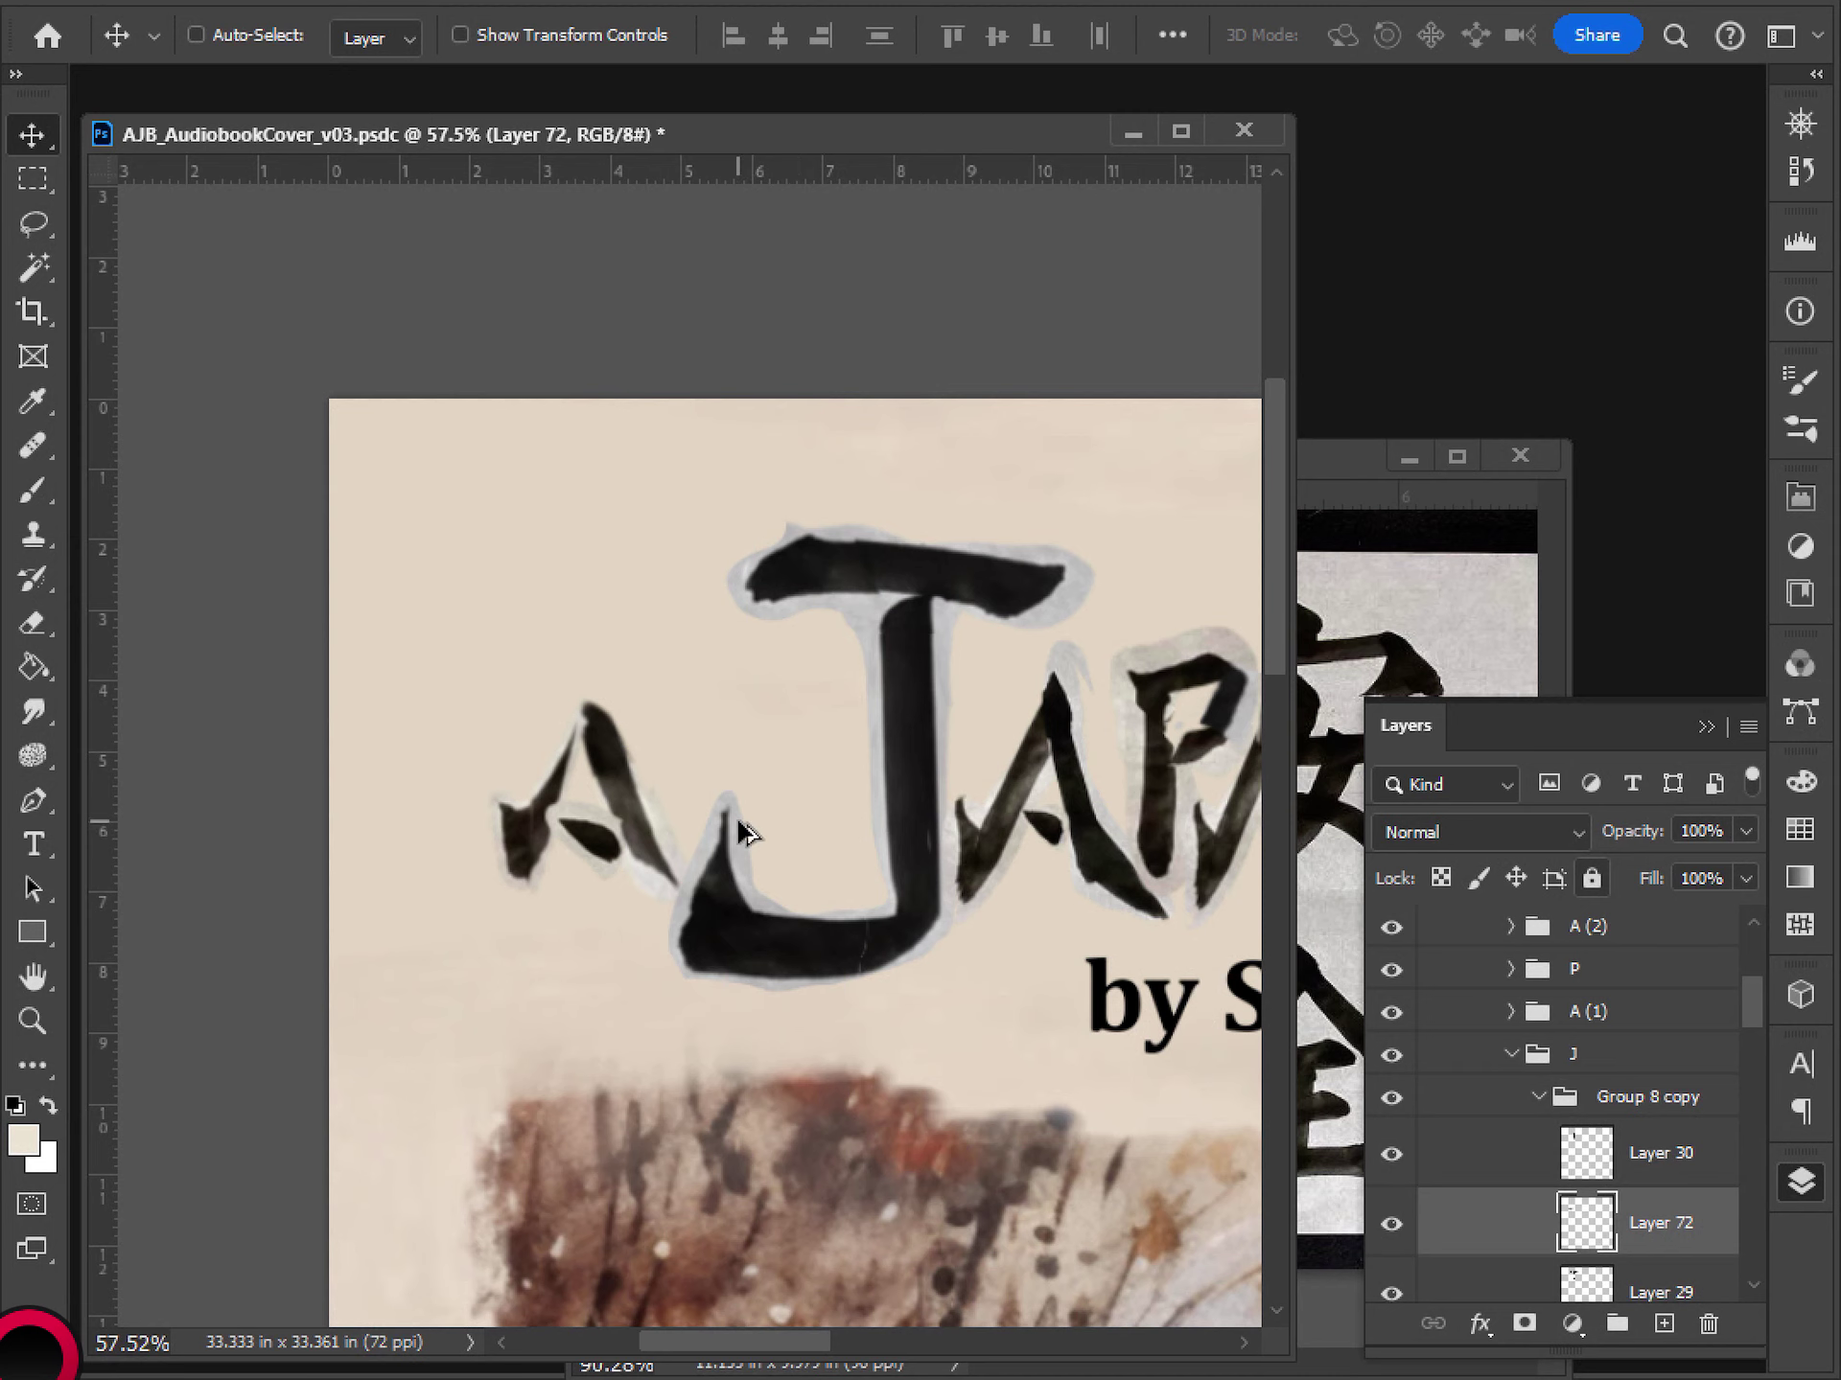
scroll(748, 832, "down", 3)
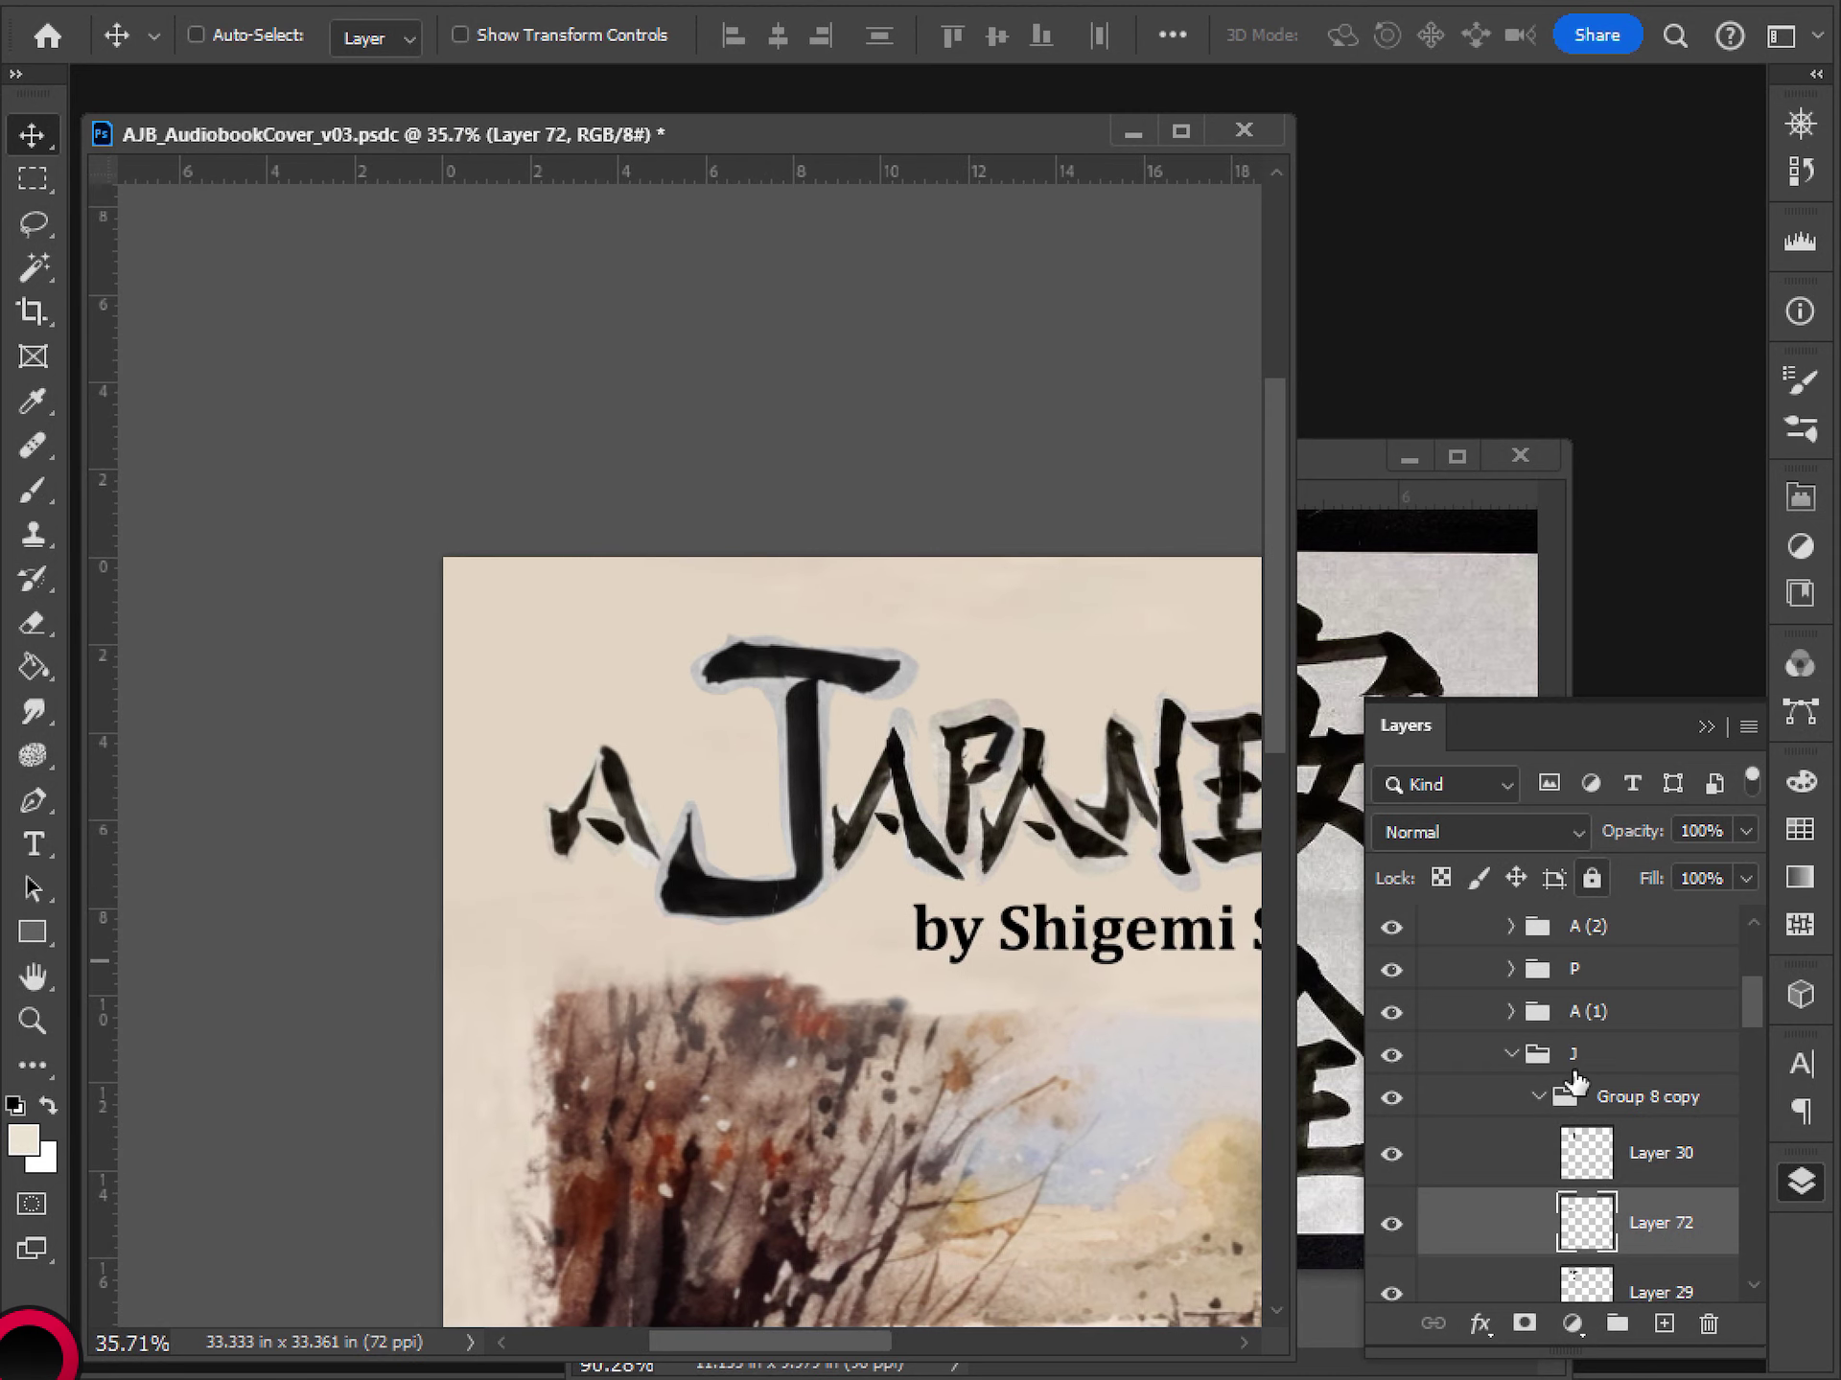
- Move the A (0) group's small A right so it sits tightly above the J's hook
scroll(1586, 1098, "down", 5)
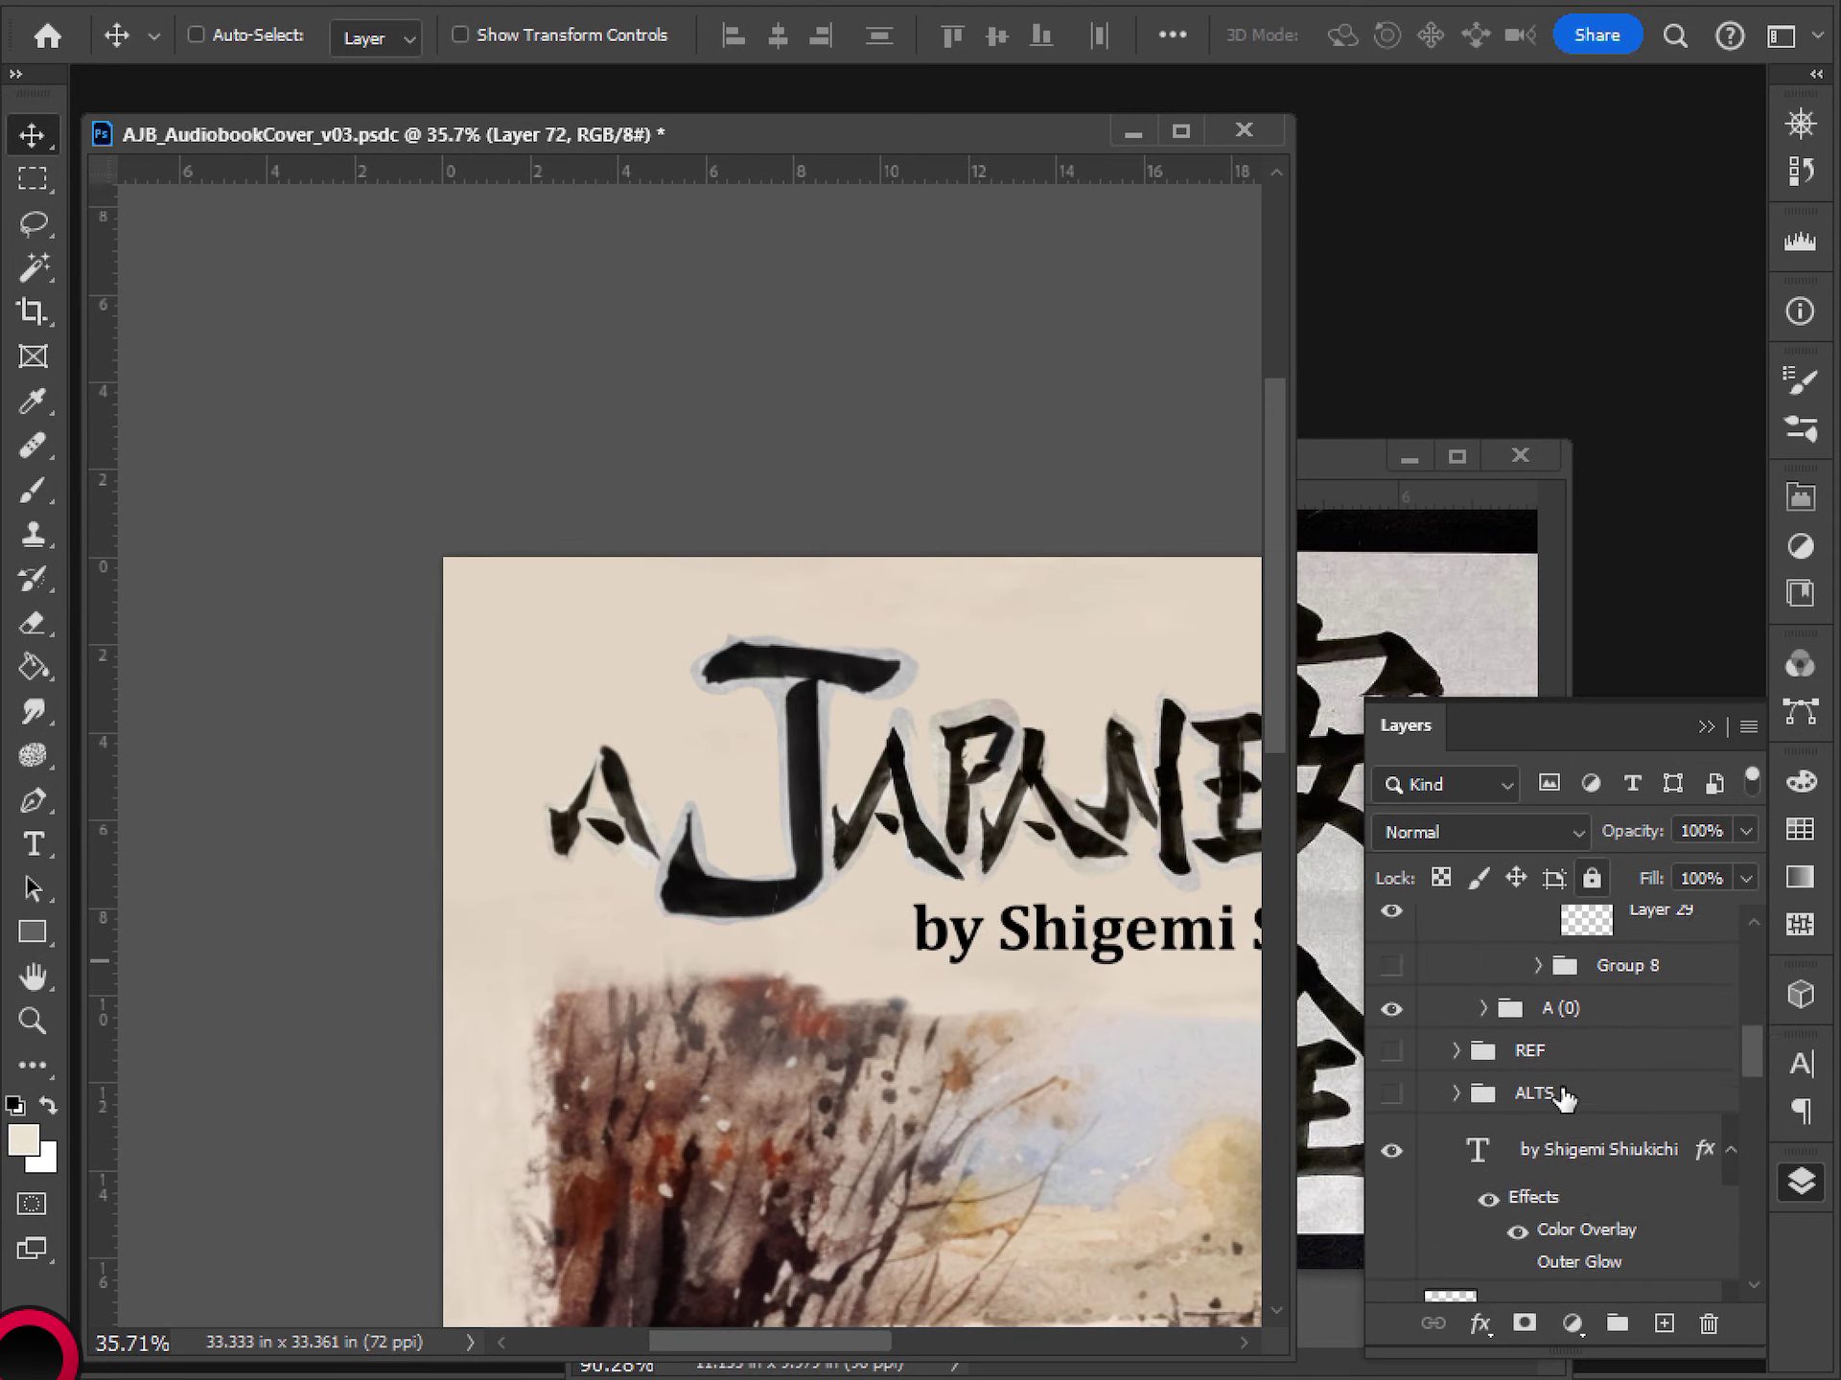
left_click(1562, 1097)
mouse_move(705, 863)
left_mouse_down()
mouse_move(781, 853)
mouse_move(743, 903)
mouse_move(681, 819)
mouse_move(671, 853)
mouse_move(662, 829)
mouse_move(754, 828)
mouse_move(637, 825)
mouse_move(612, 863)
mouse_move(632, 813)
mouse_move(633, 830)
left_mouse_up()
scroll(728, 944, "down", 4)
scroll(733, 949, "down", 2)
scroll(738, 934, "up", 3)
scroll(711, 974, "down", 2)
scroll(722, 1019, "up", 1)
scroll(714, 1016, "up", 2)
scroll(719, 825, "down", 3)
scroll(709, 910, "up", 5)
scroll(681, 944, "down", 2)
scroll(671, 863, "up", 2)
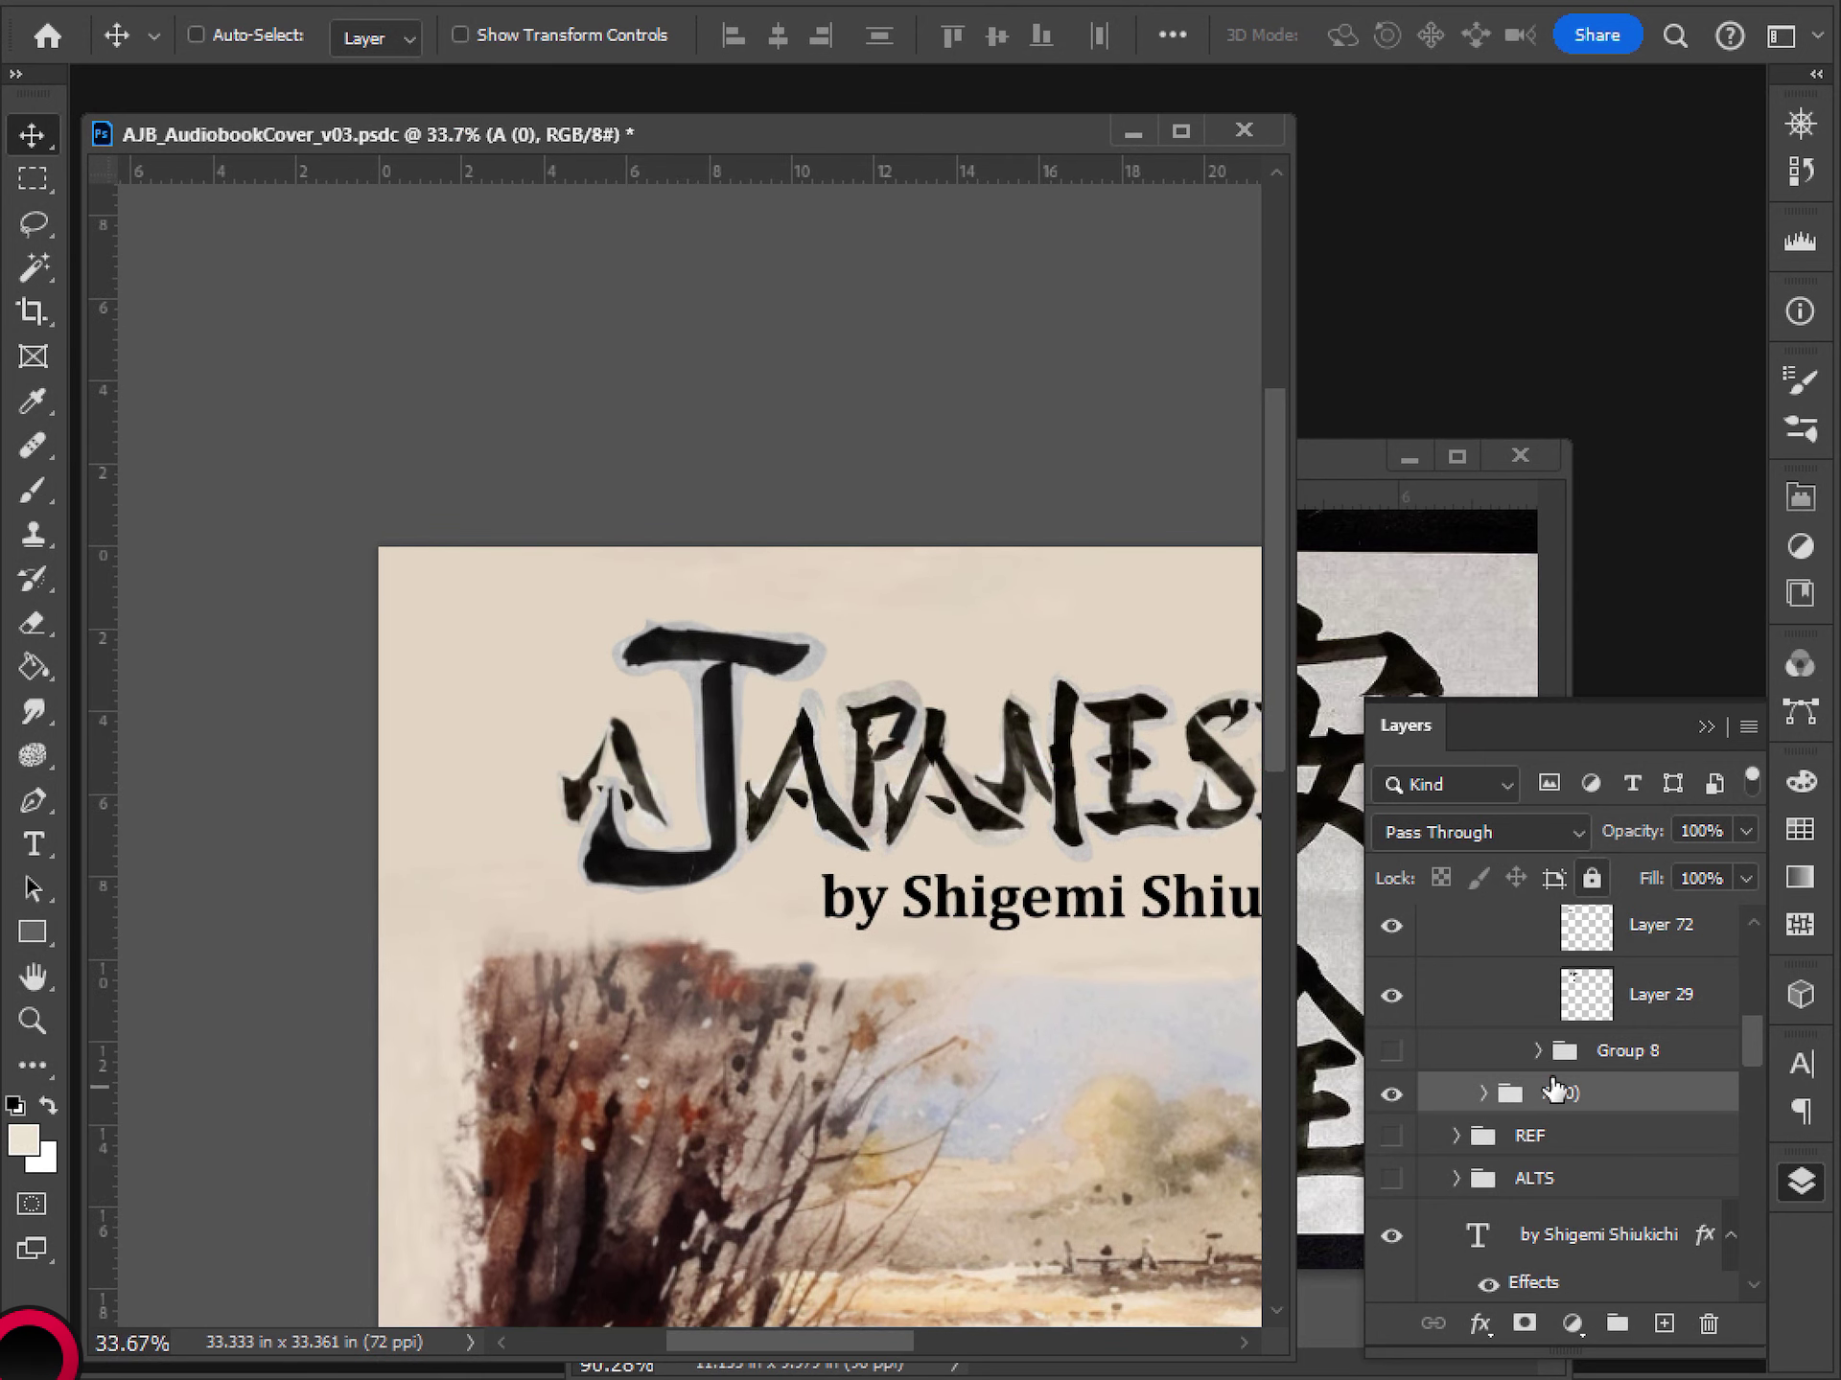
- Identify the J's stroke pieces by toggling their layers, and move Layer 72's hook piece straight down away from the small A
left_click(1563, 1050)
left_click(1661, 999)
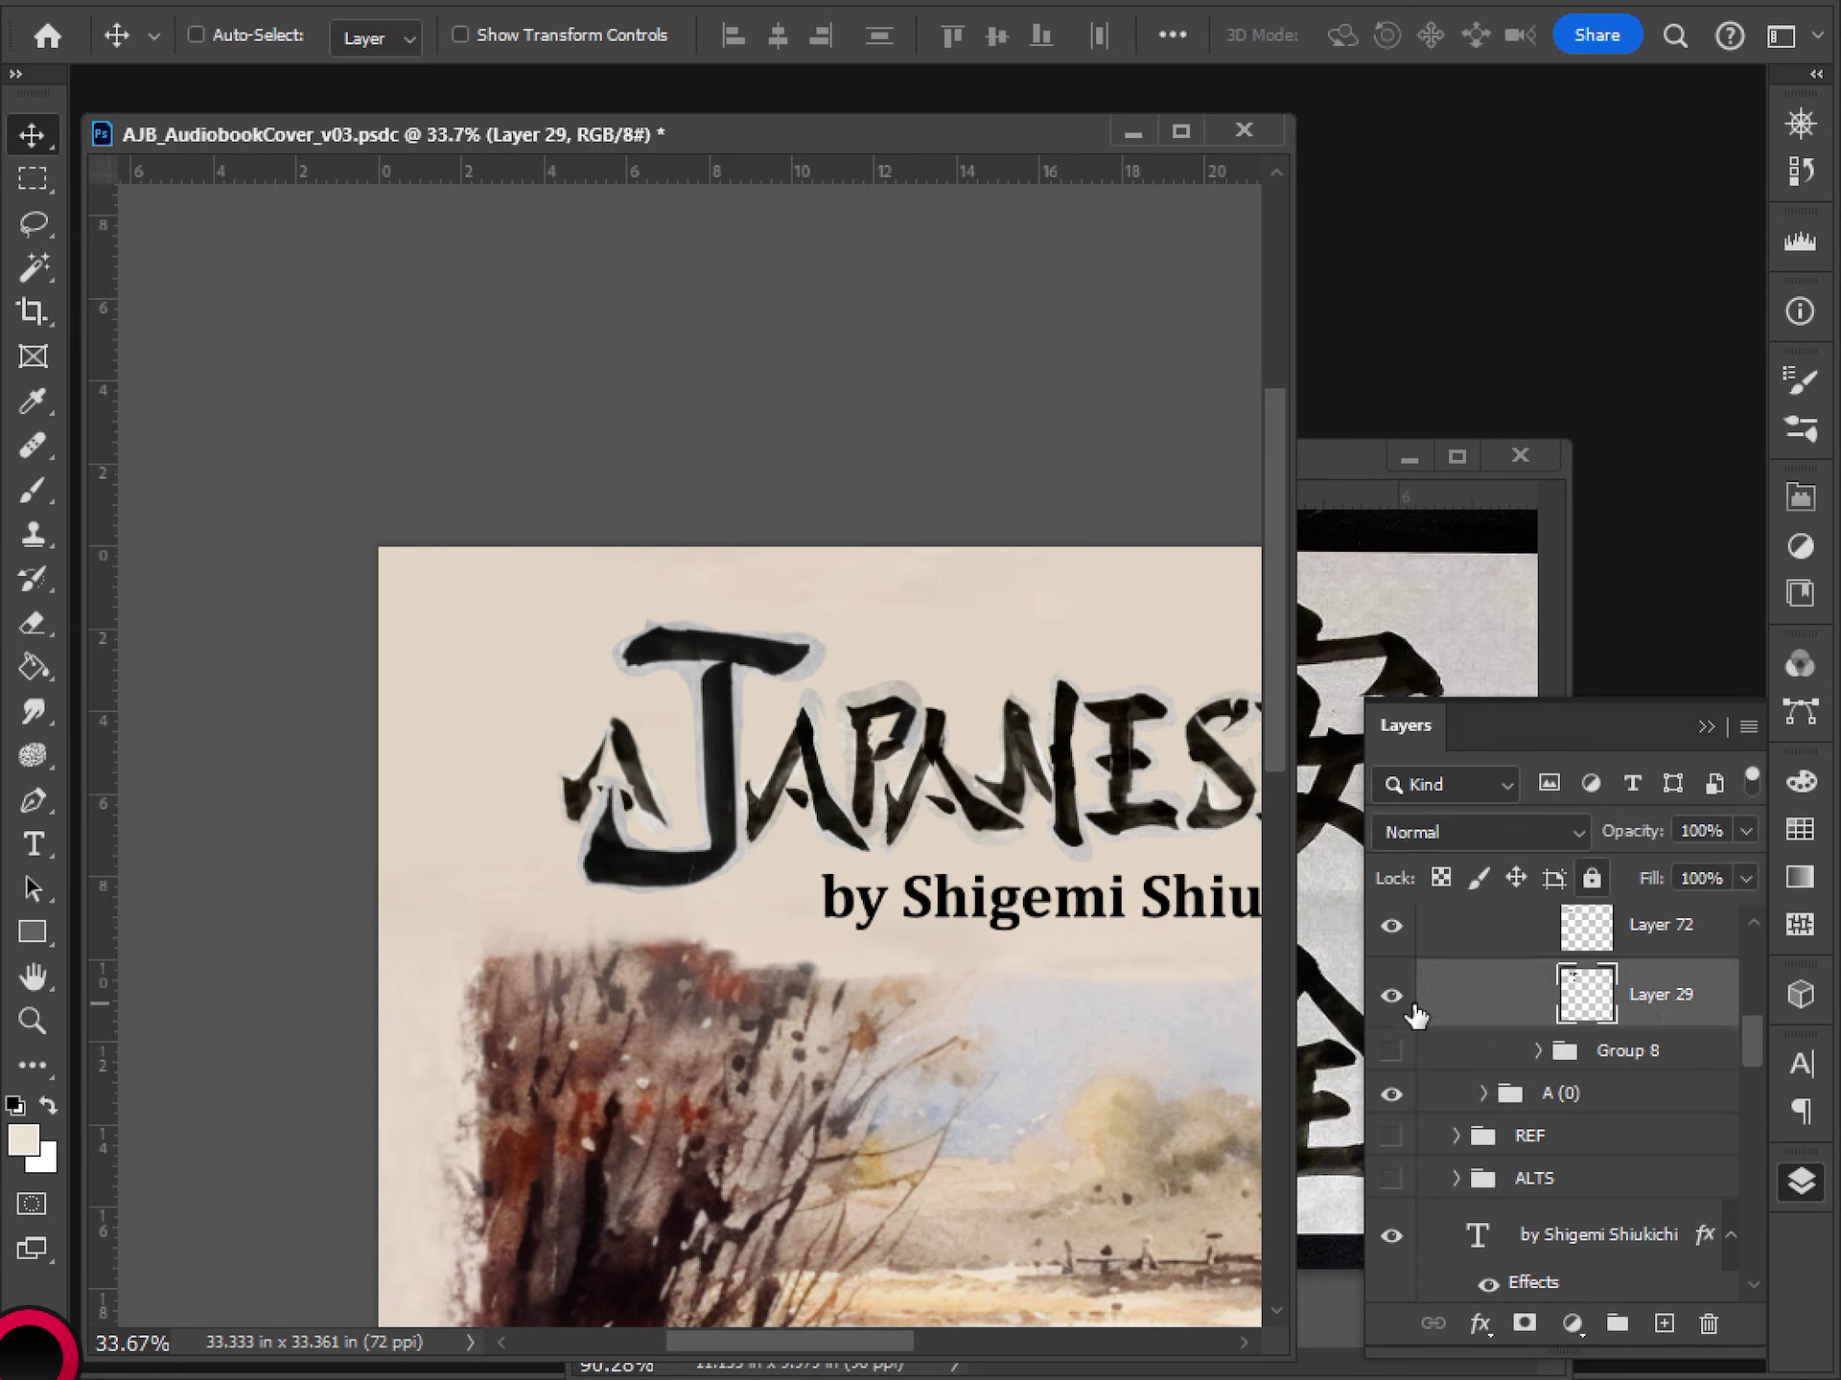
left_click(1391, 995)
left_click(1391, 995)
scroll(1439, 949, "up", 3)
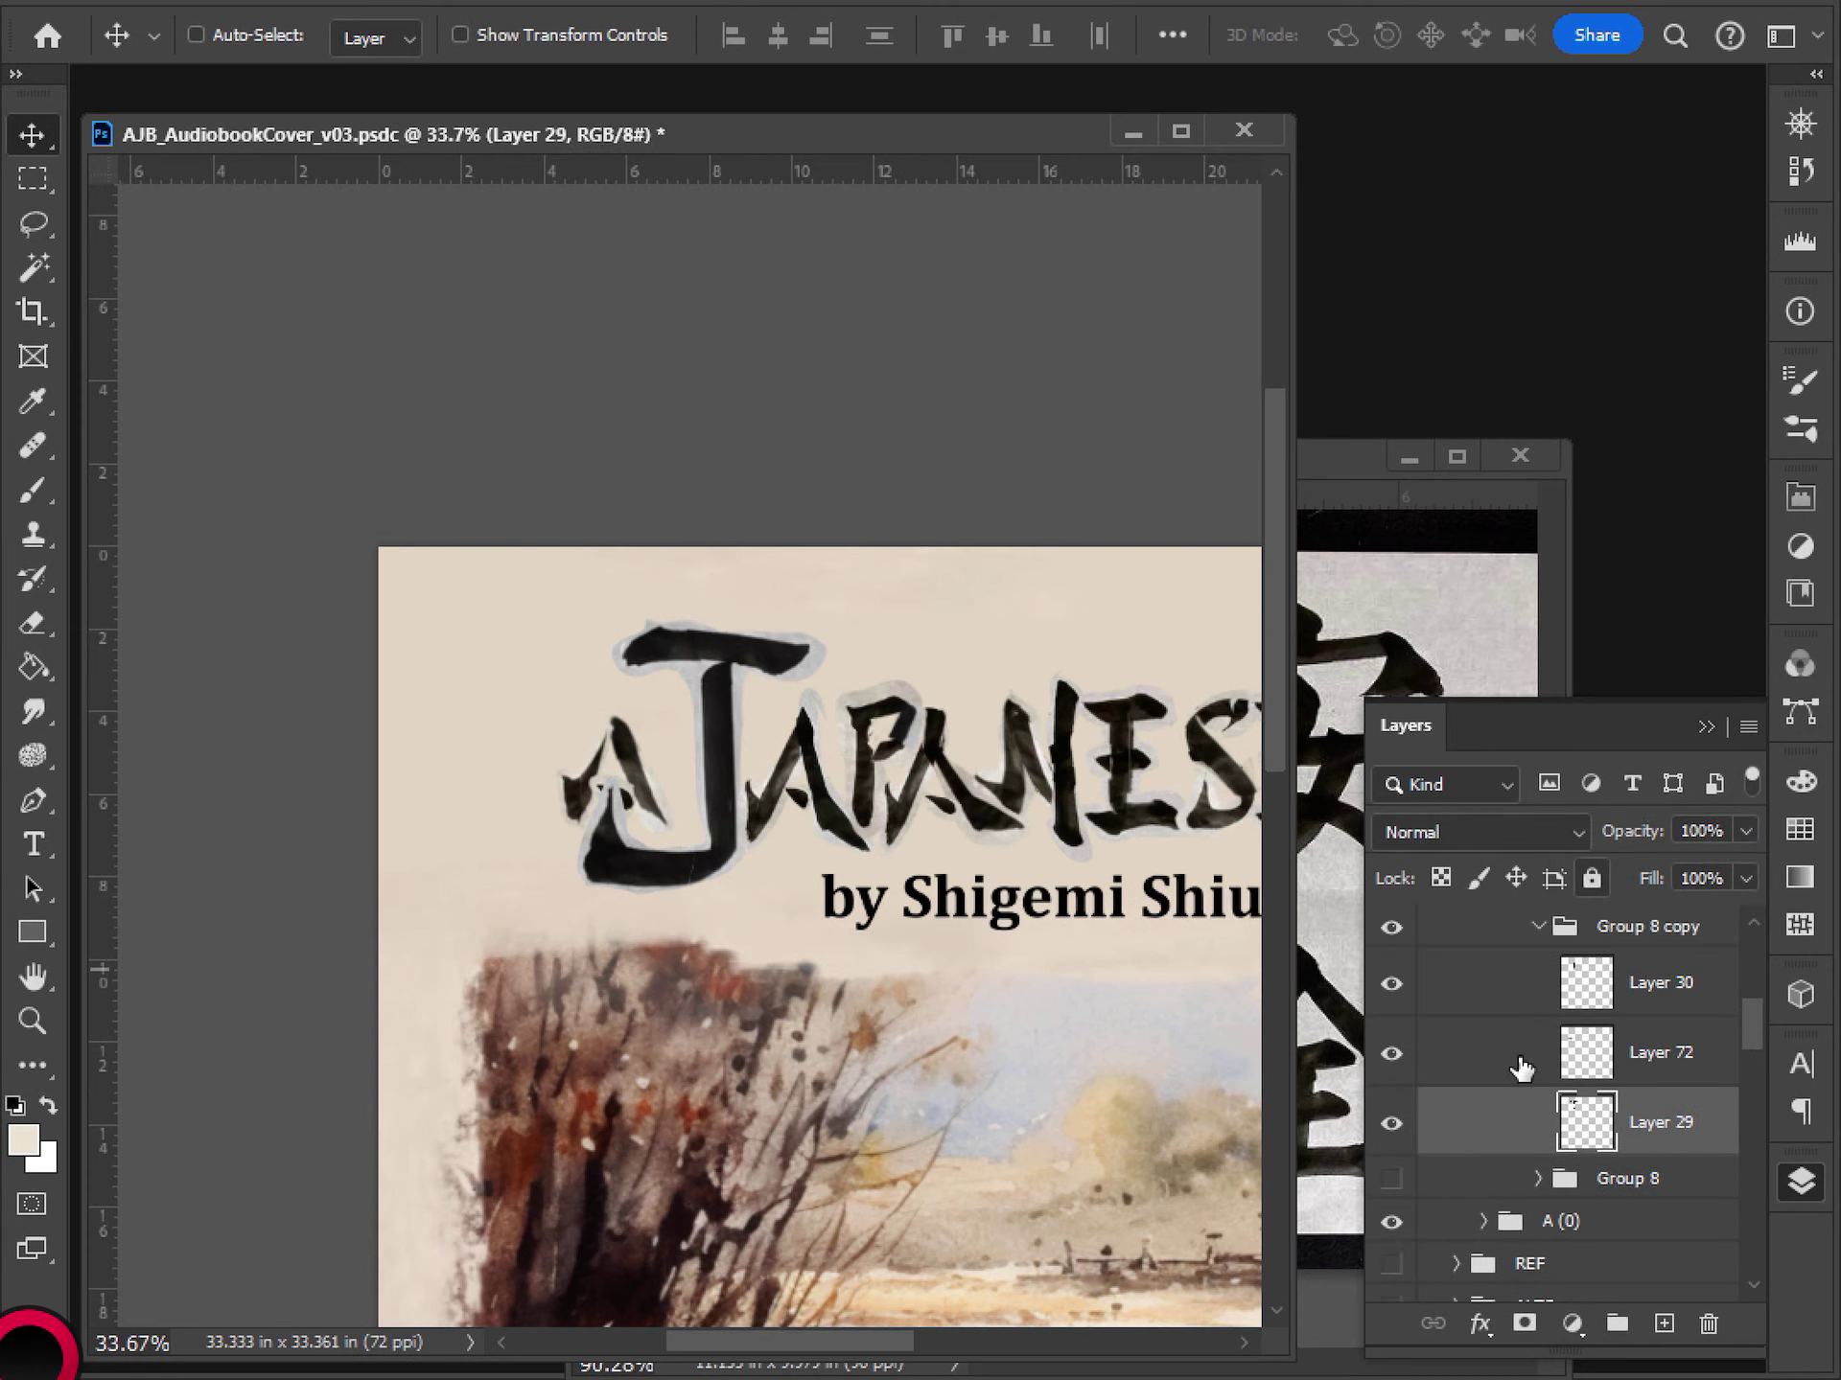
left_click(1391, 1027)
left_click(1391, 1027)
left_click(1391, 1095)
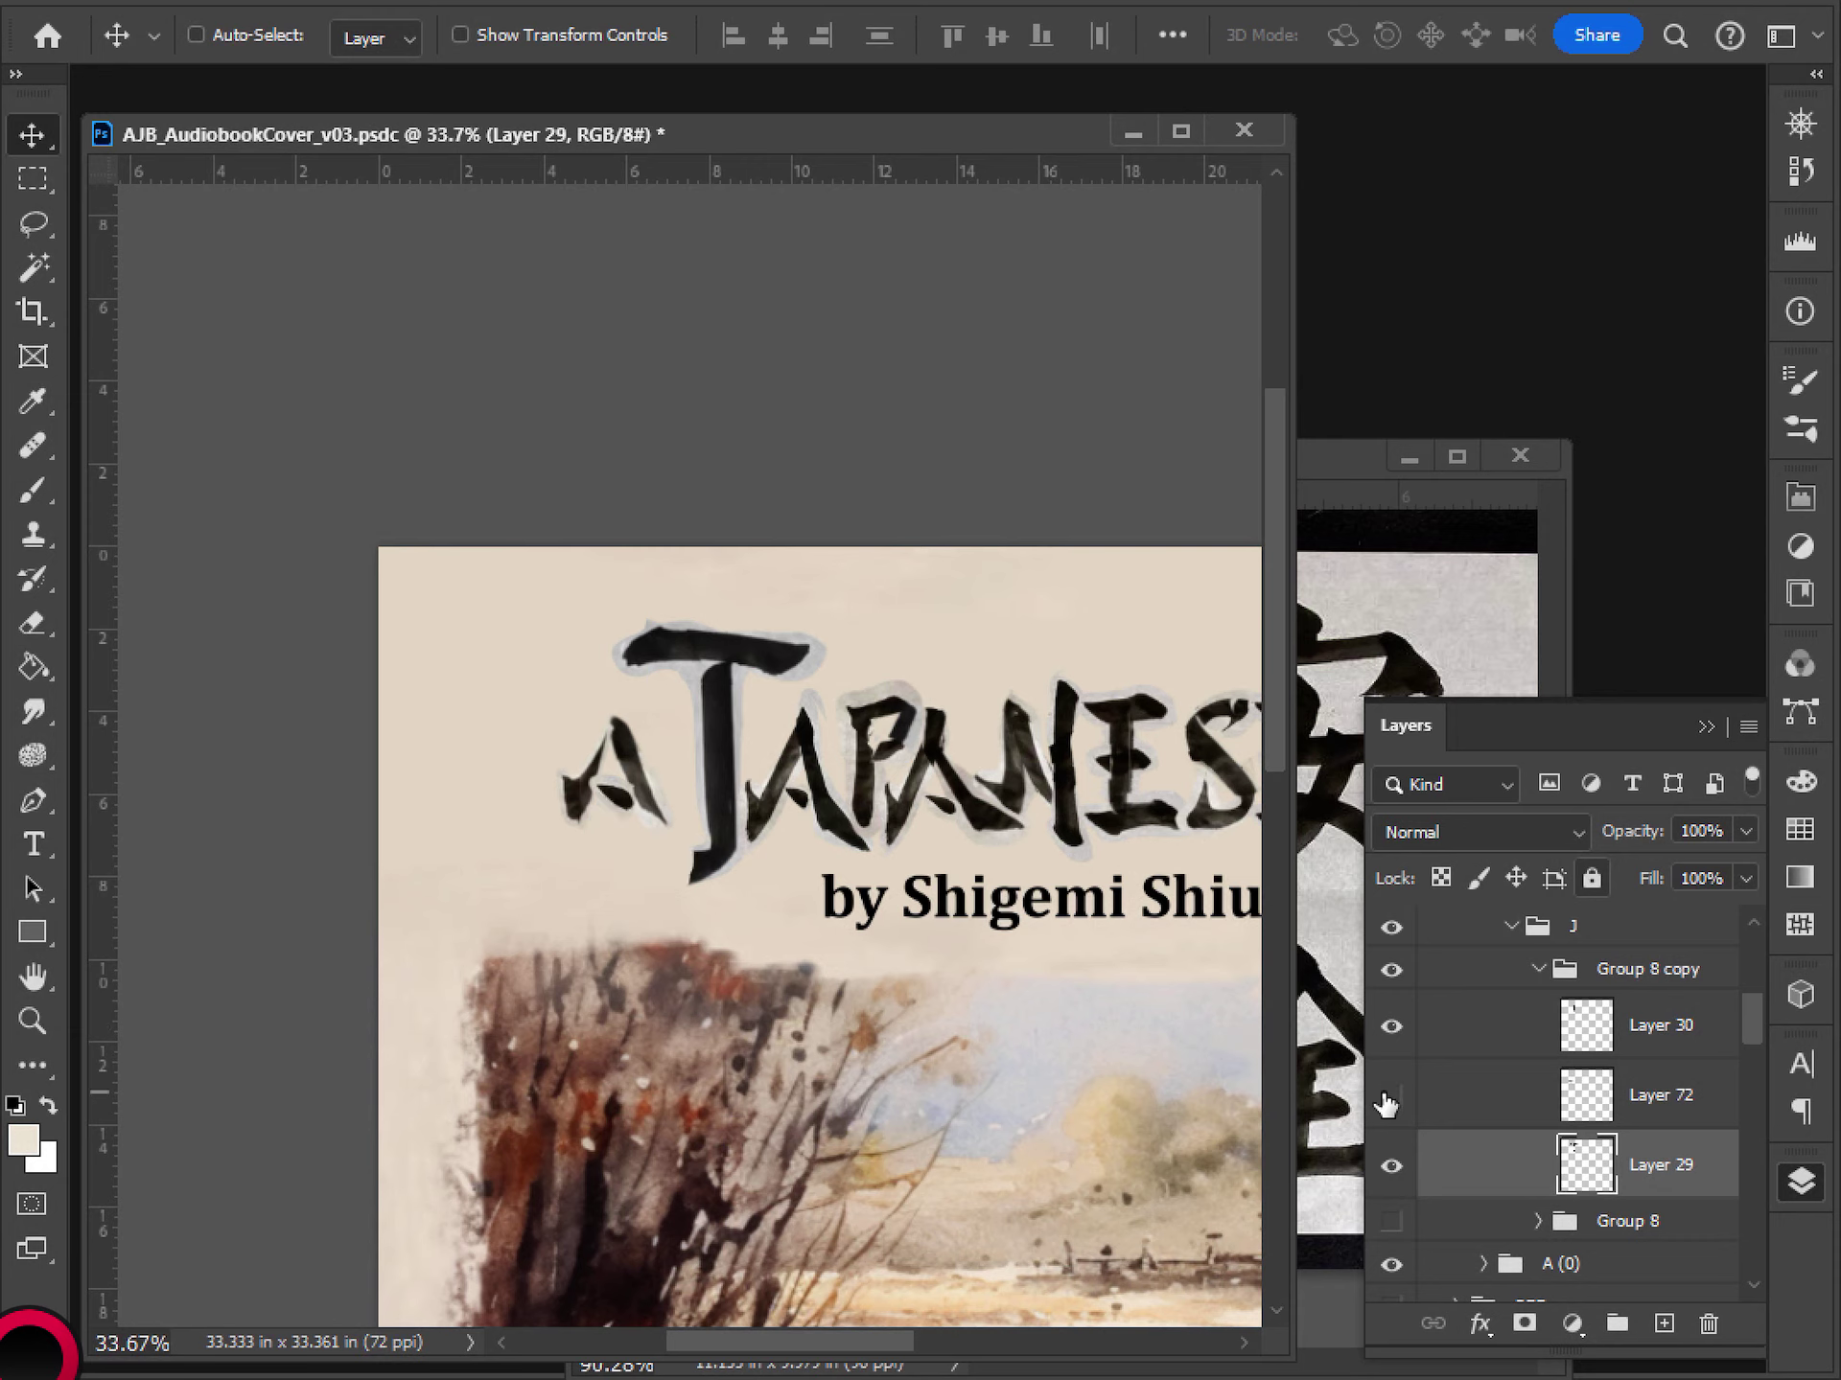
left_click(1391, 1096)
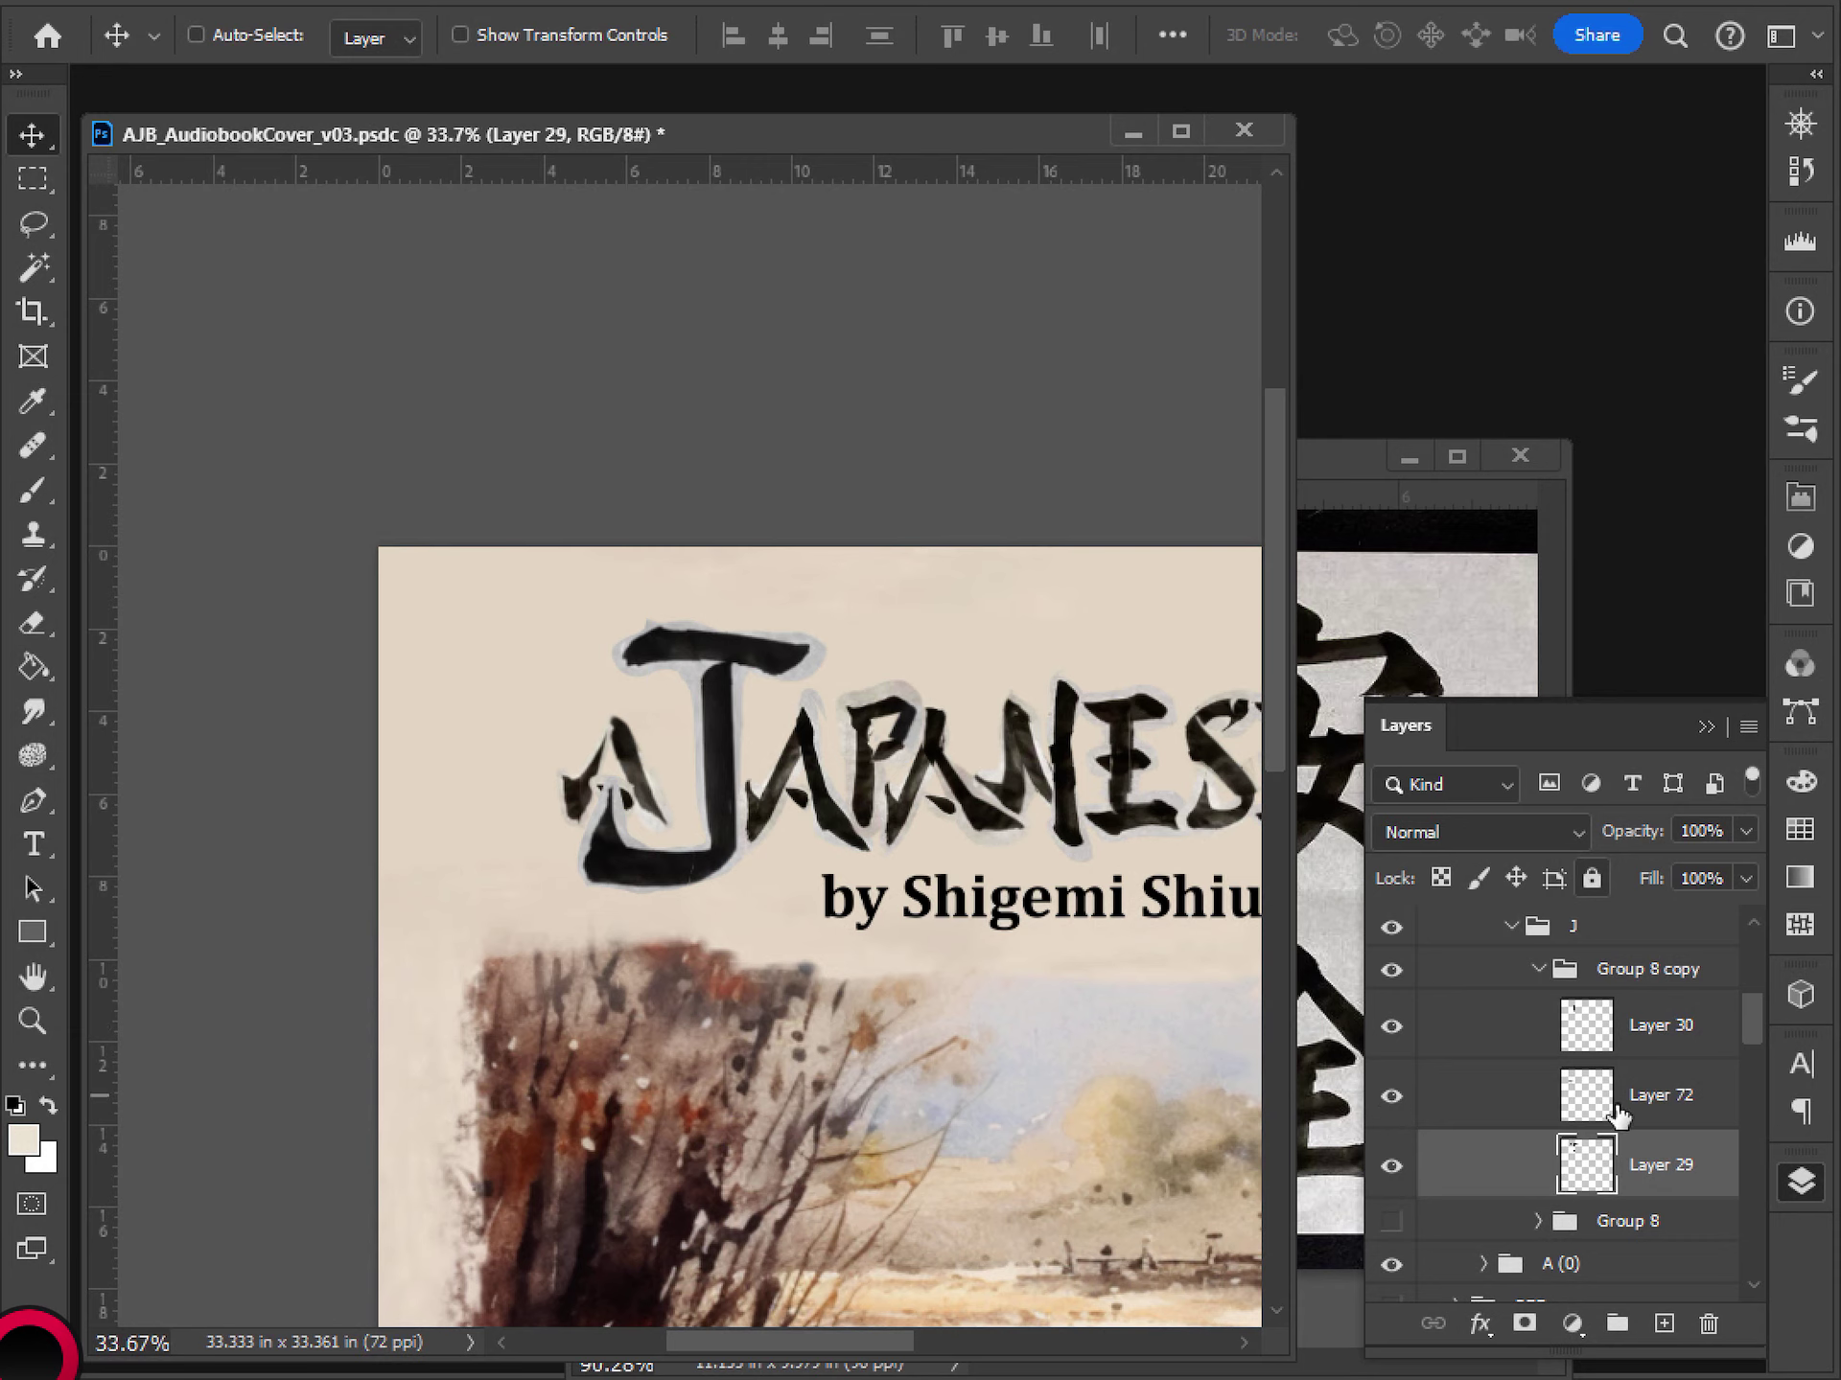
left_click(1618, 1115)
left_click_drag(826, 916, 826, 947)
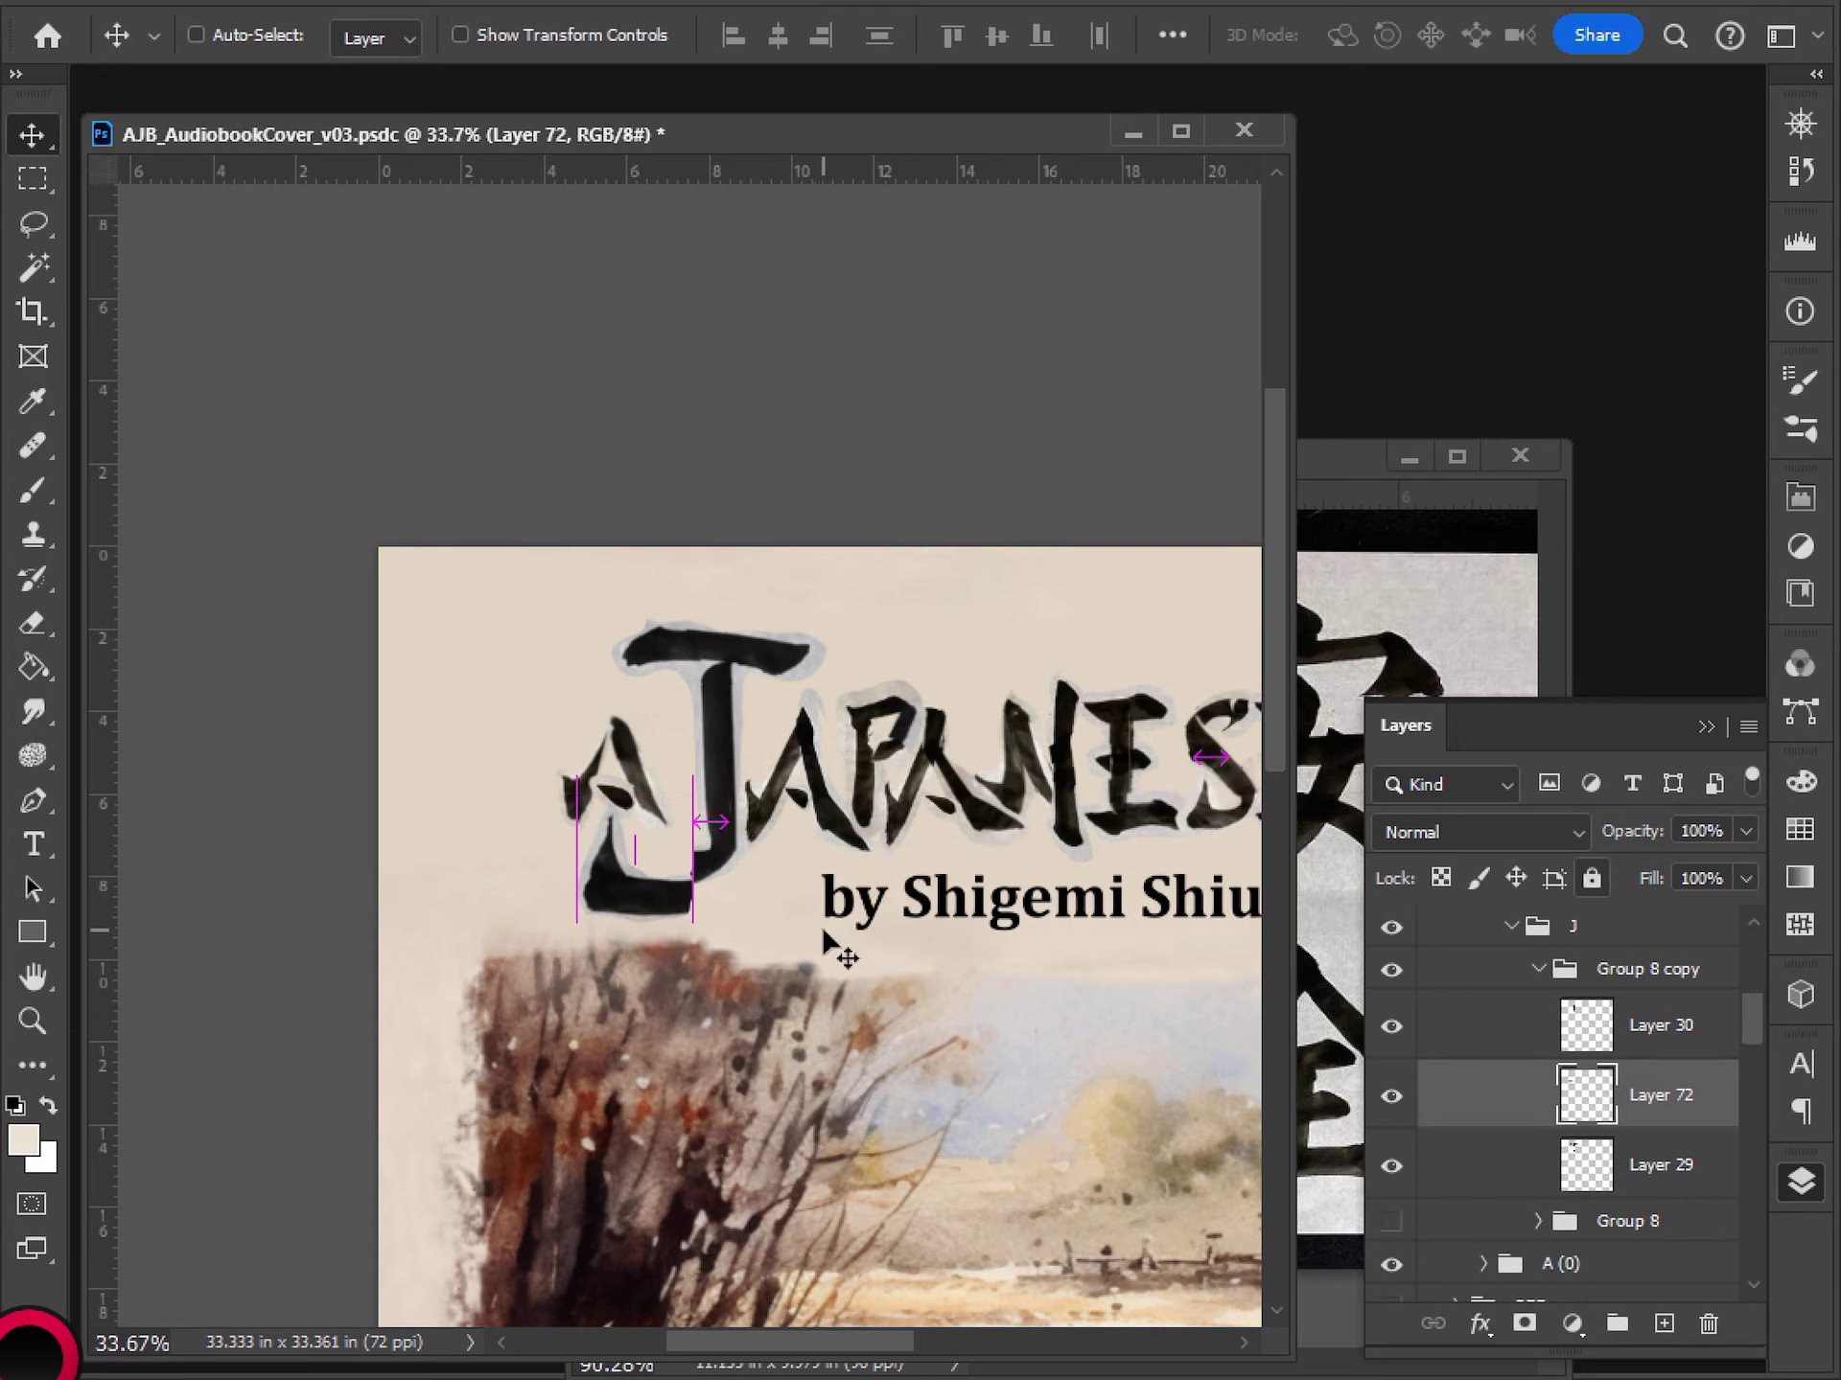
- Cut the J's lower corner from Layer 29 onto its own layer and move it down to meet the lowered hook piece
left_click(1630, 1055)
left_click(1458, 1181)
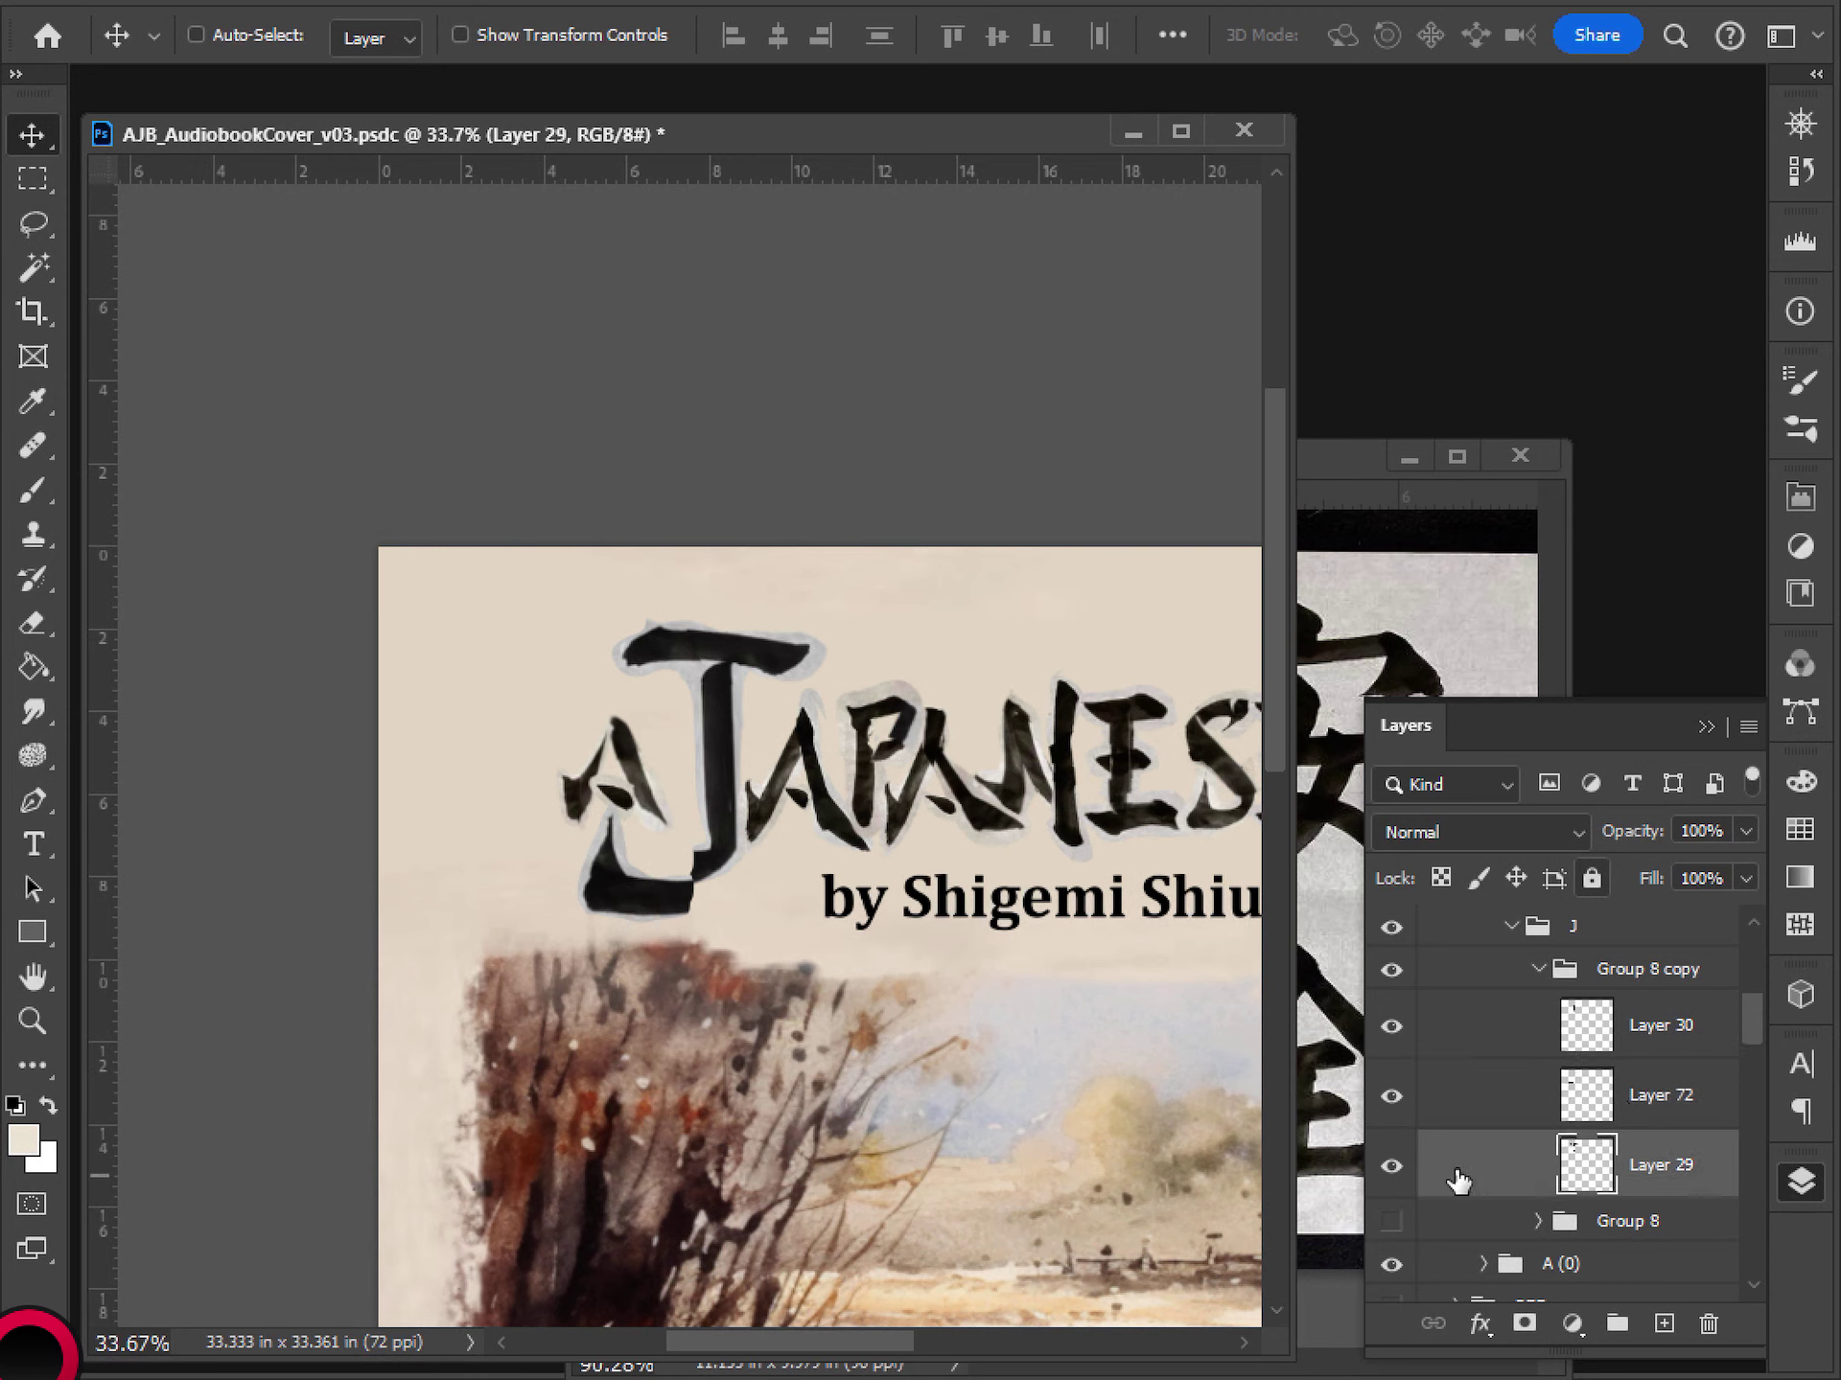
left_click(1390, 1167)
left_click(1390, 1168)
key("l")
mouse_move(810, 771)
left_mouse_down()
mouse_move(779, 942)
mouse_move(820, 887)
left_mouse_up()
key("Delete")
key("ctrl+d")
key("ctrl+shift+v")
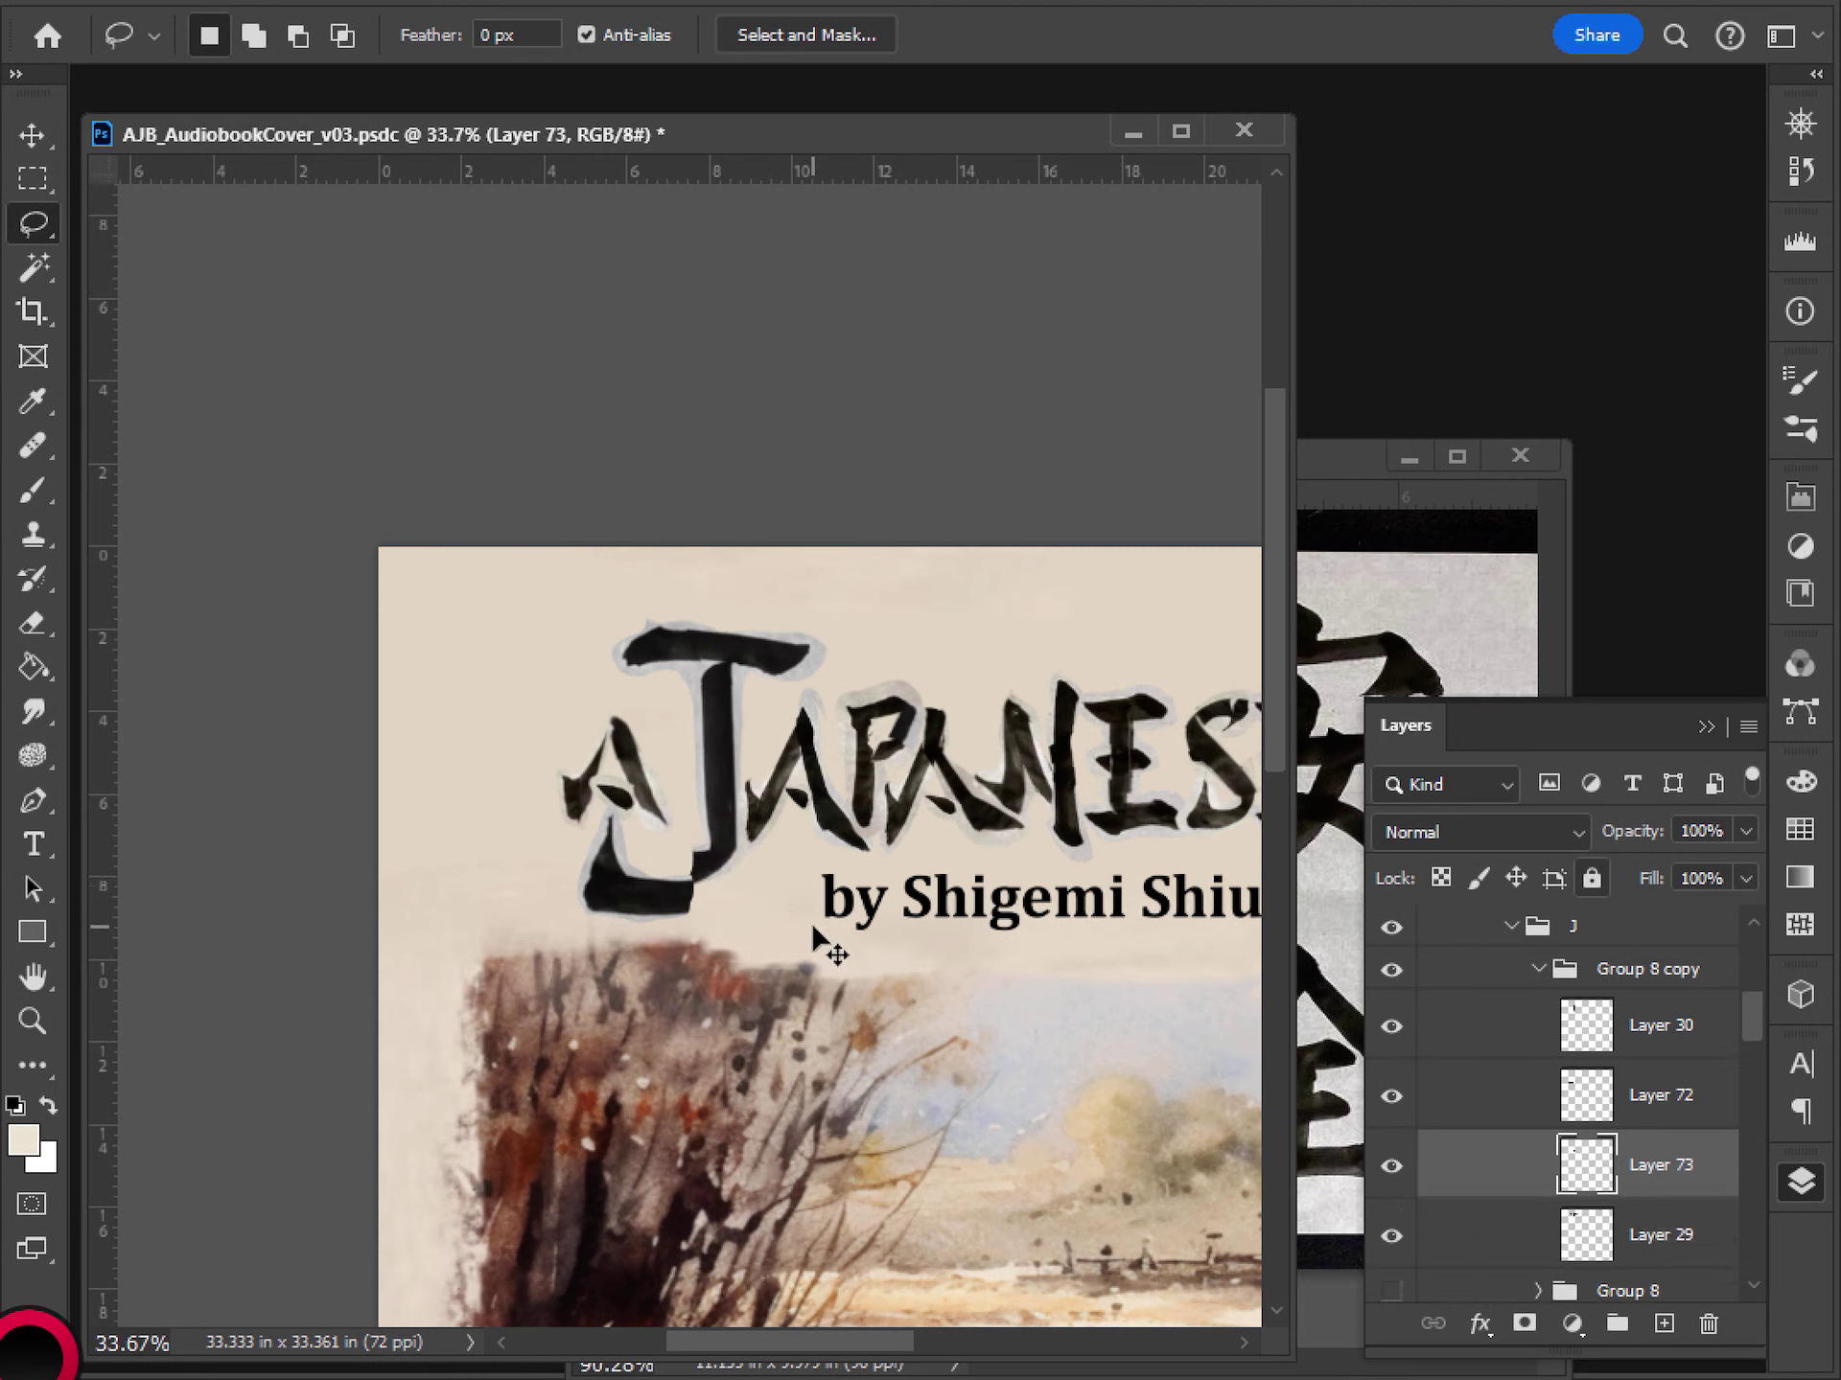
key("v")
left_click_drag(722, 847, 724, 868)
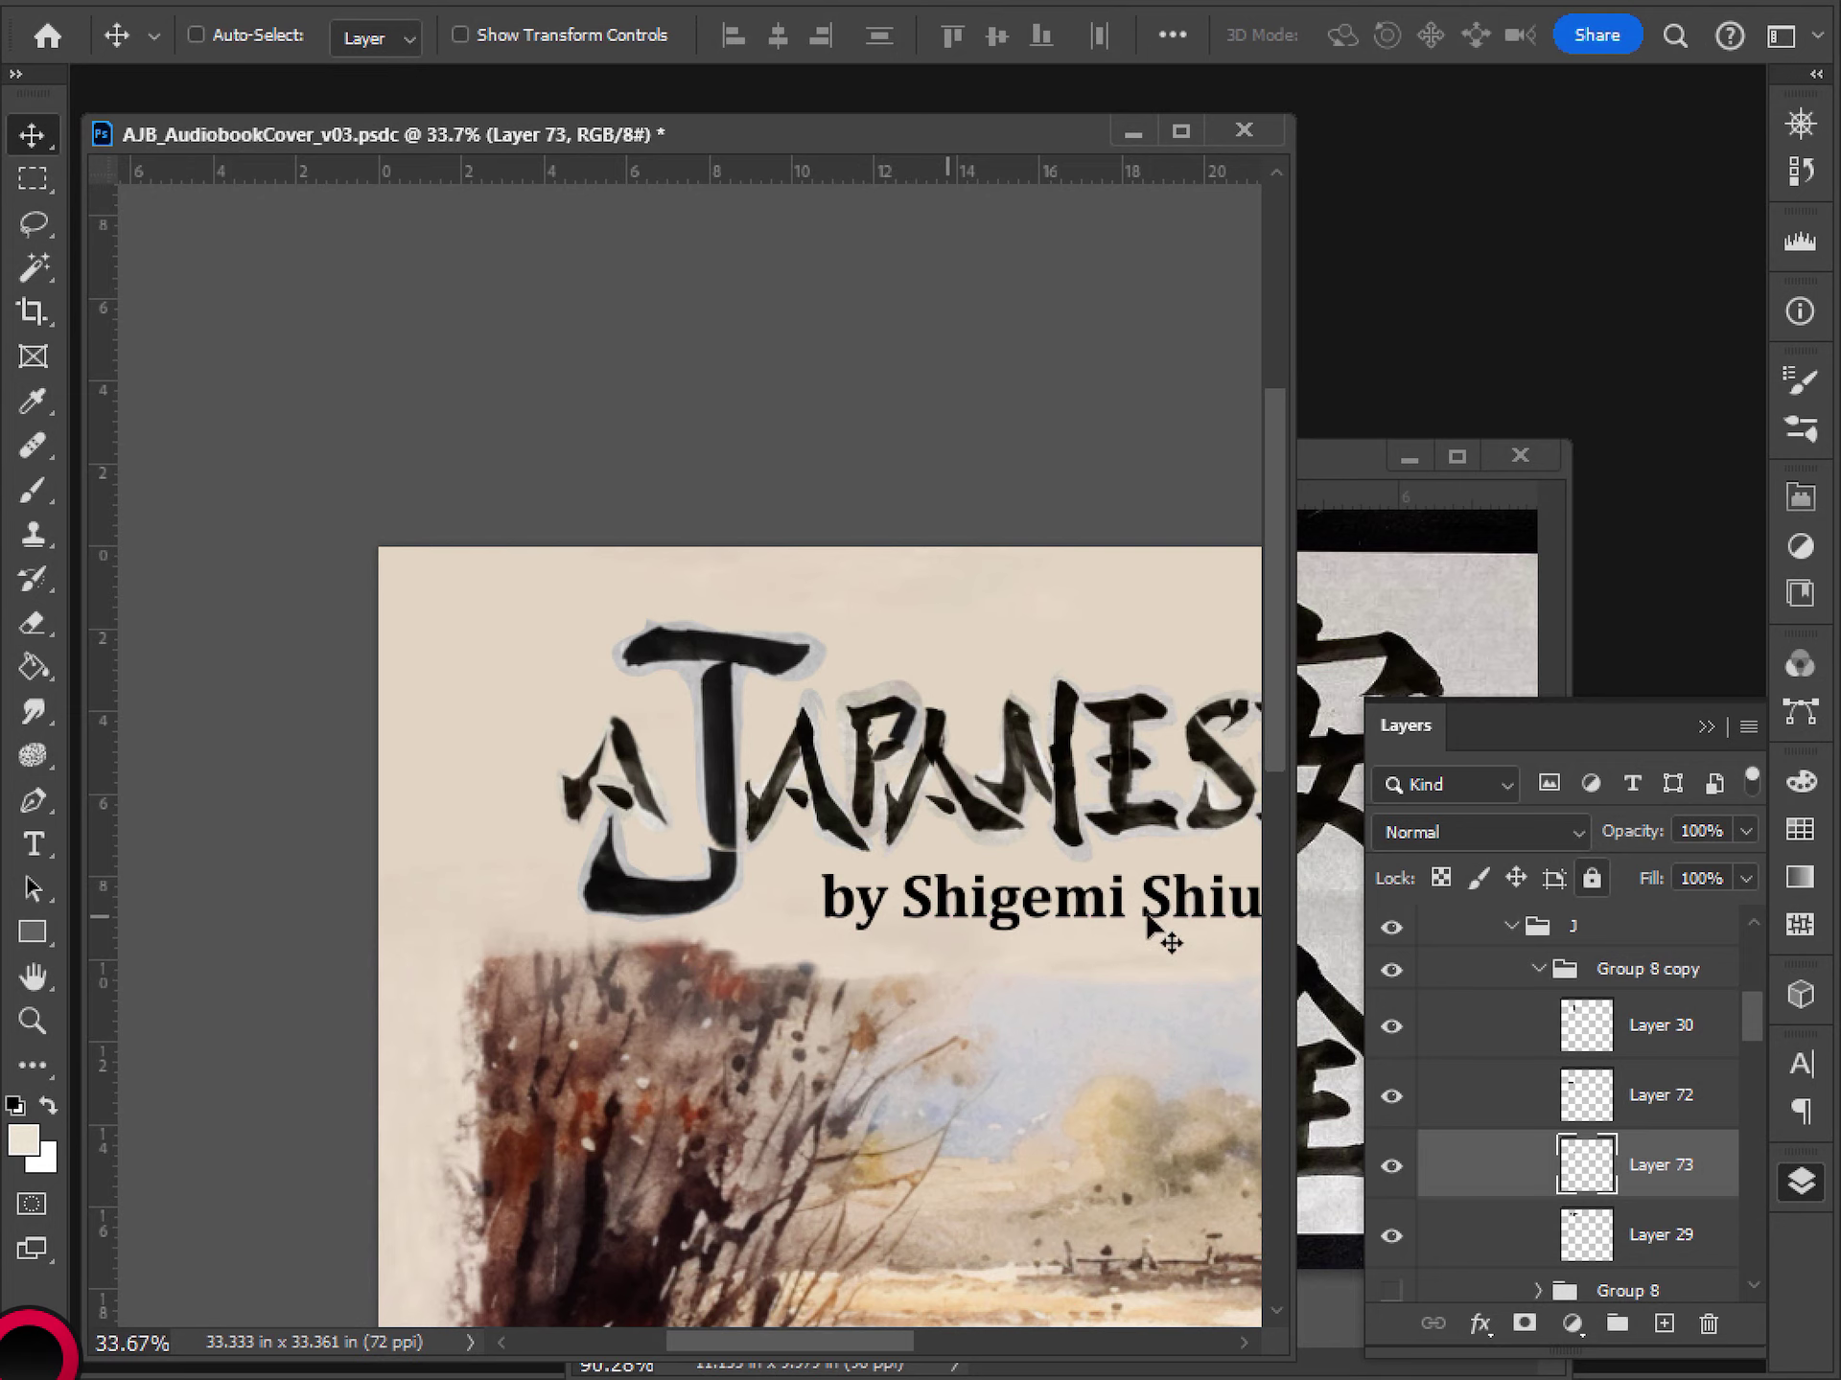
- Examine the lengthened J against the whole cover, and toggle Layers 30 and 29 to identify their strokes
scroll(810, 786, "down", 3)
scroll(904, 900, "down", 4)
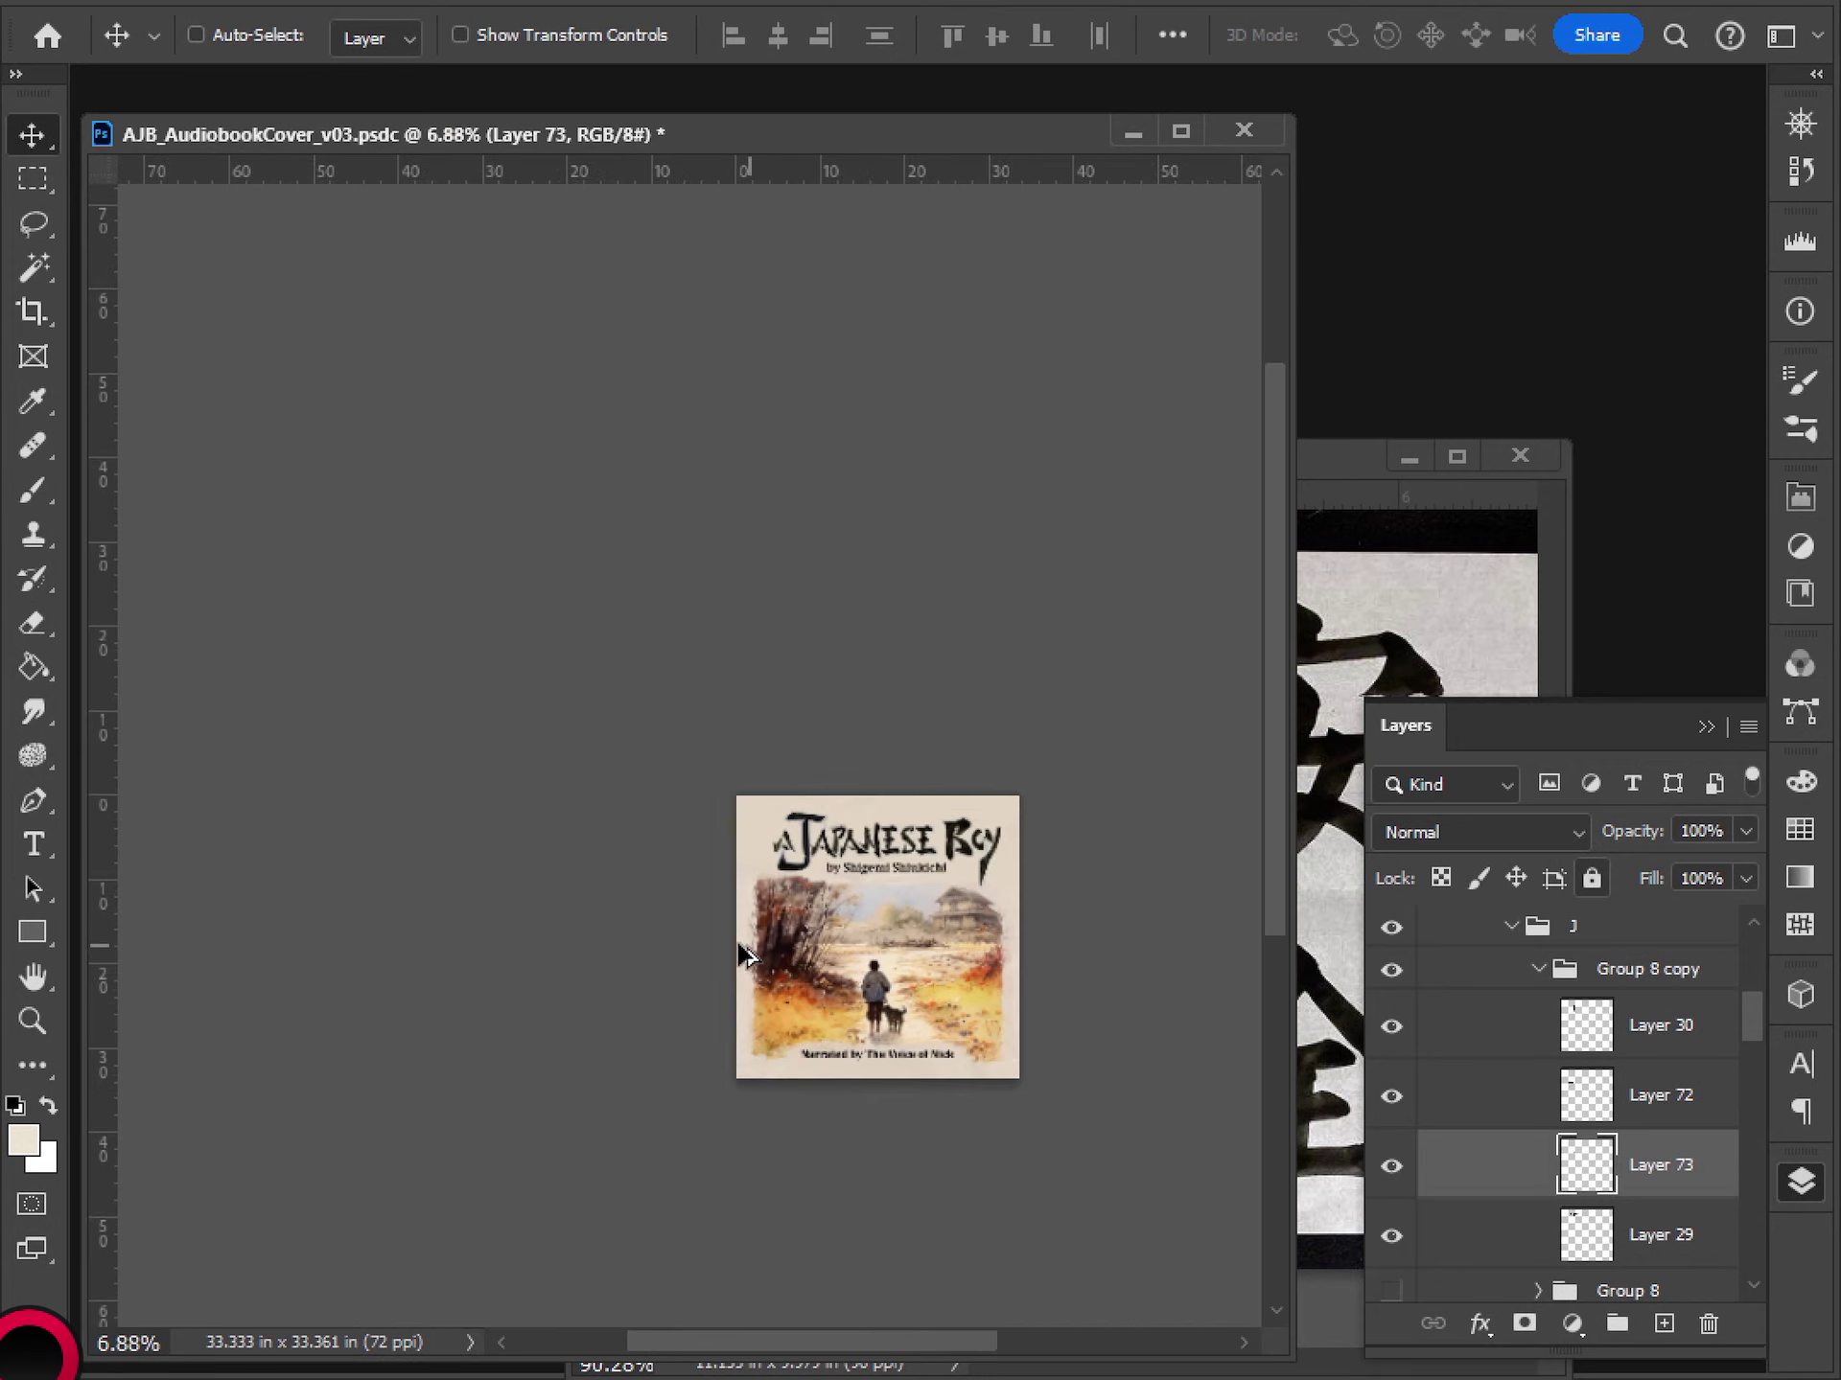
scroll(706, 936, "up", 4)
scroll(822, 997, "up", 2)
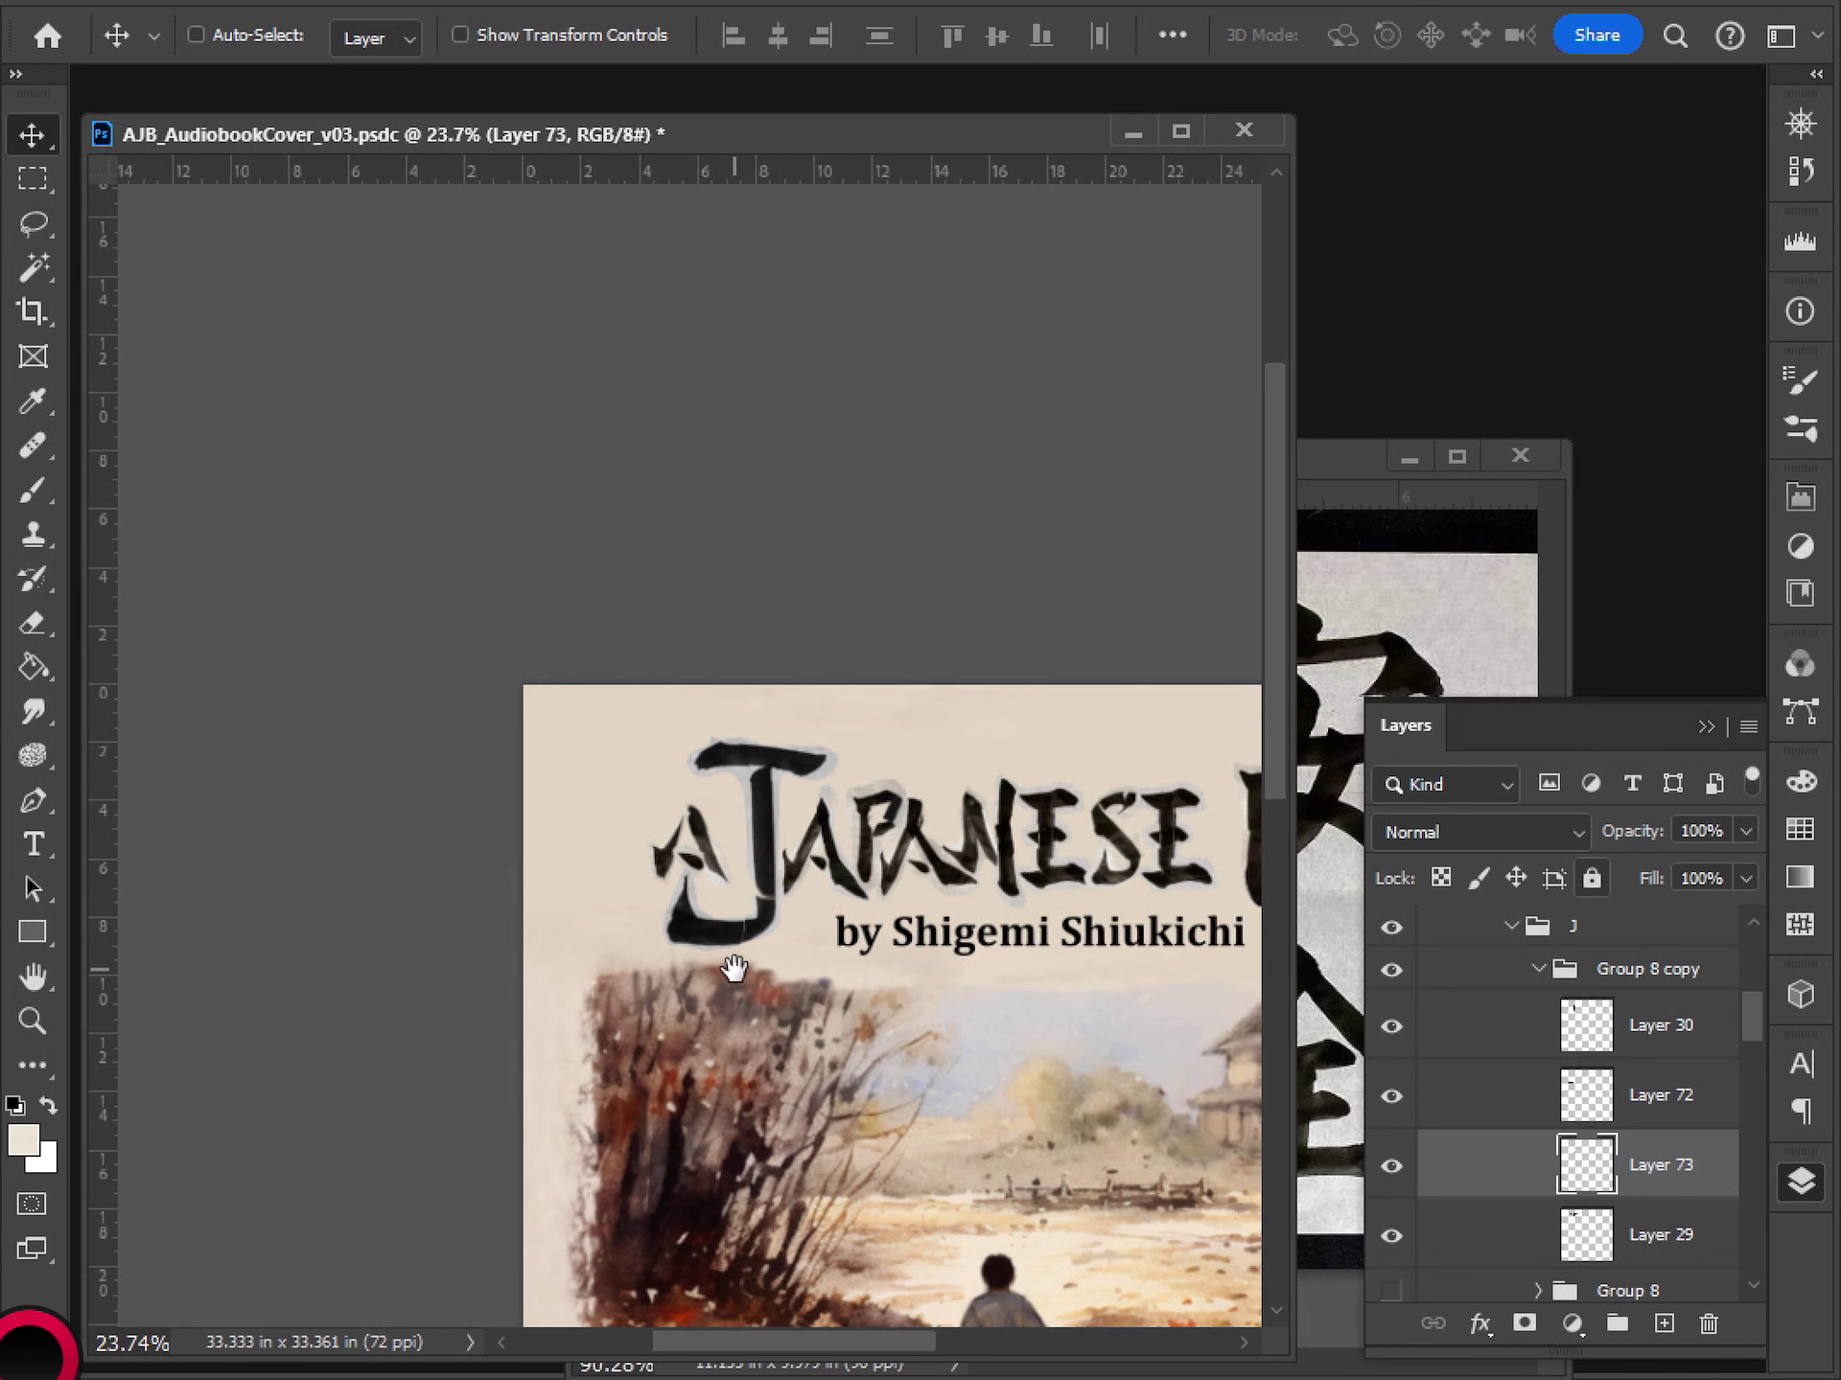
left_click_drag(816, 881, 739, 867)
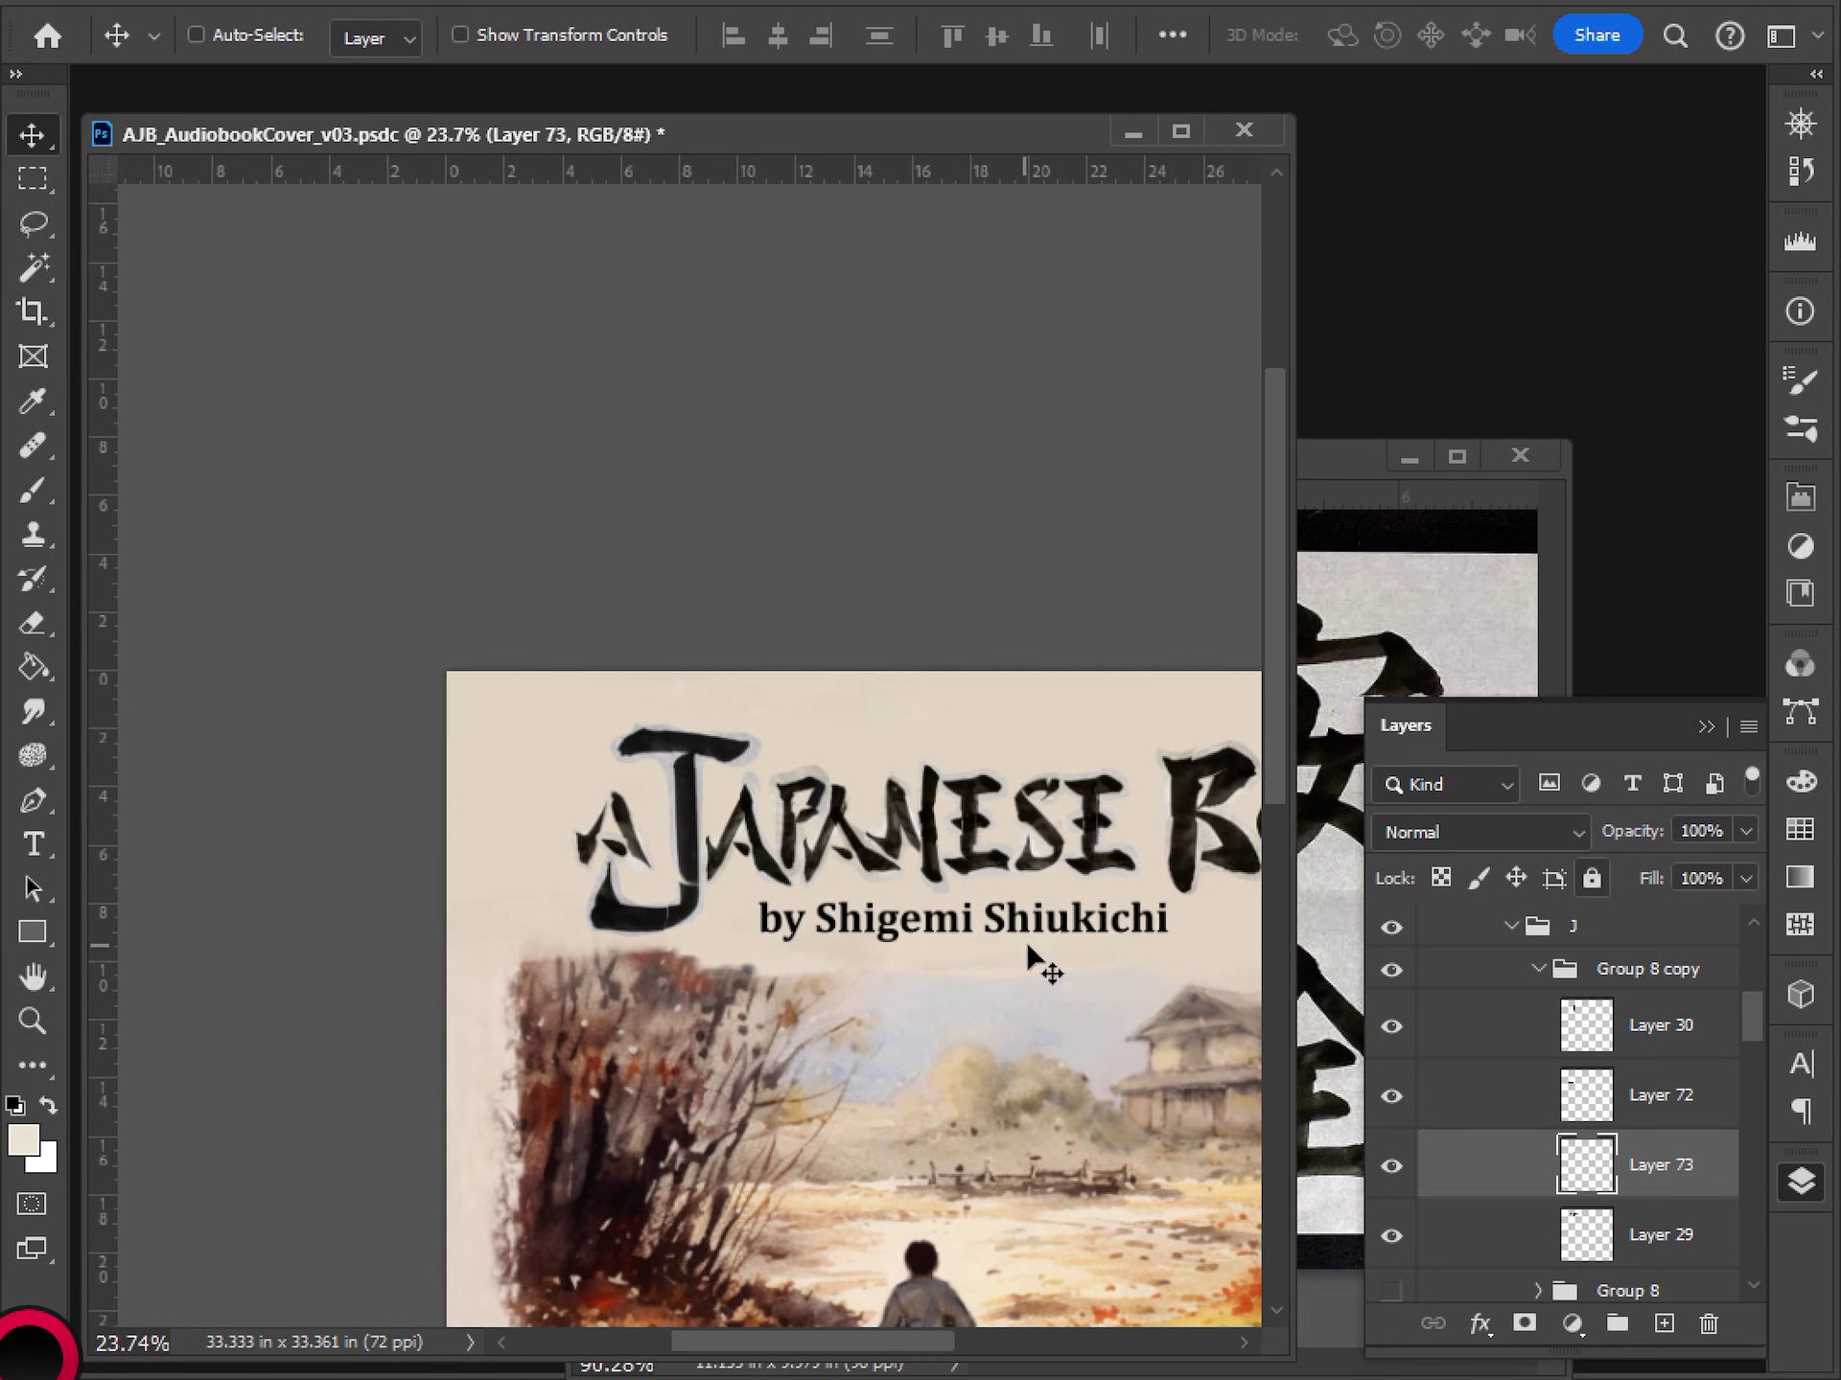
left_click(1627, 1055)
left_click(1390, 1027)
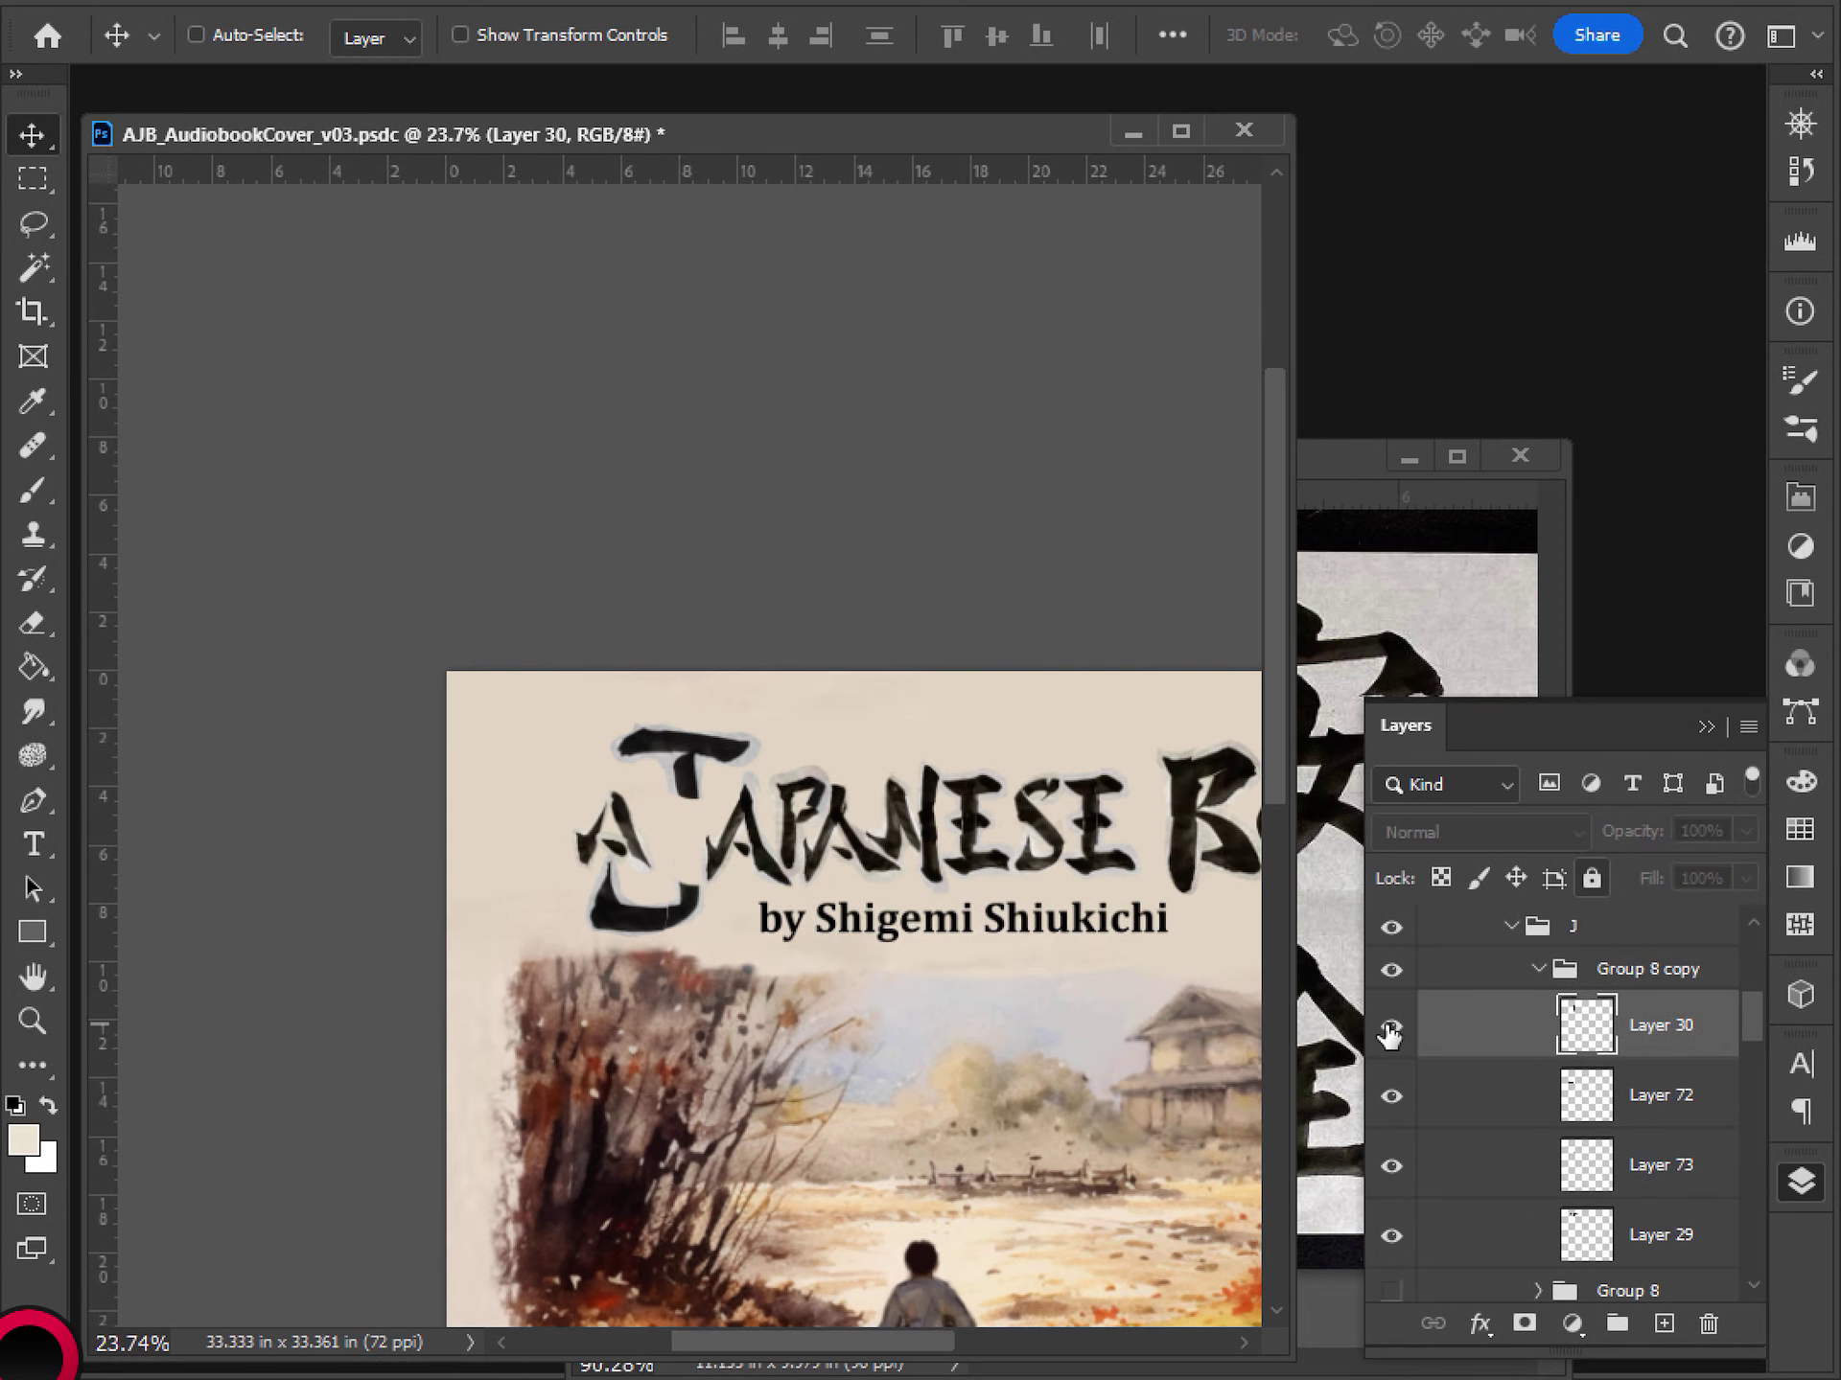
left_click(1398, 1097)
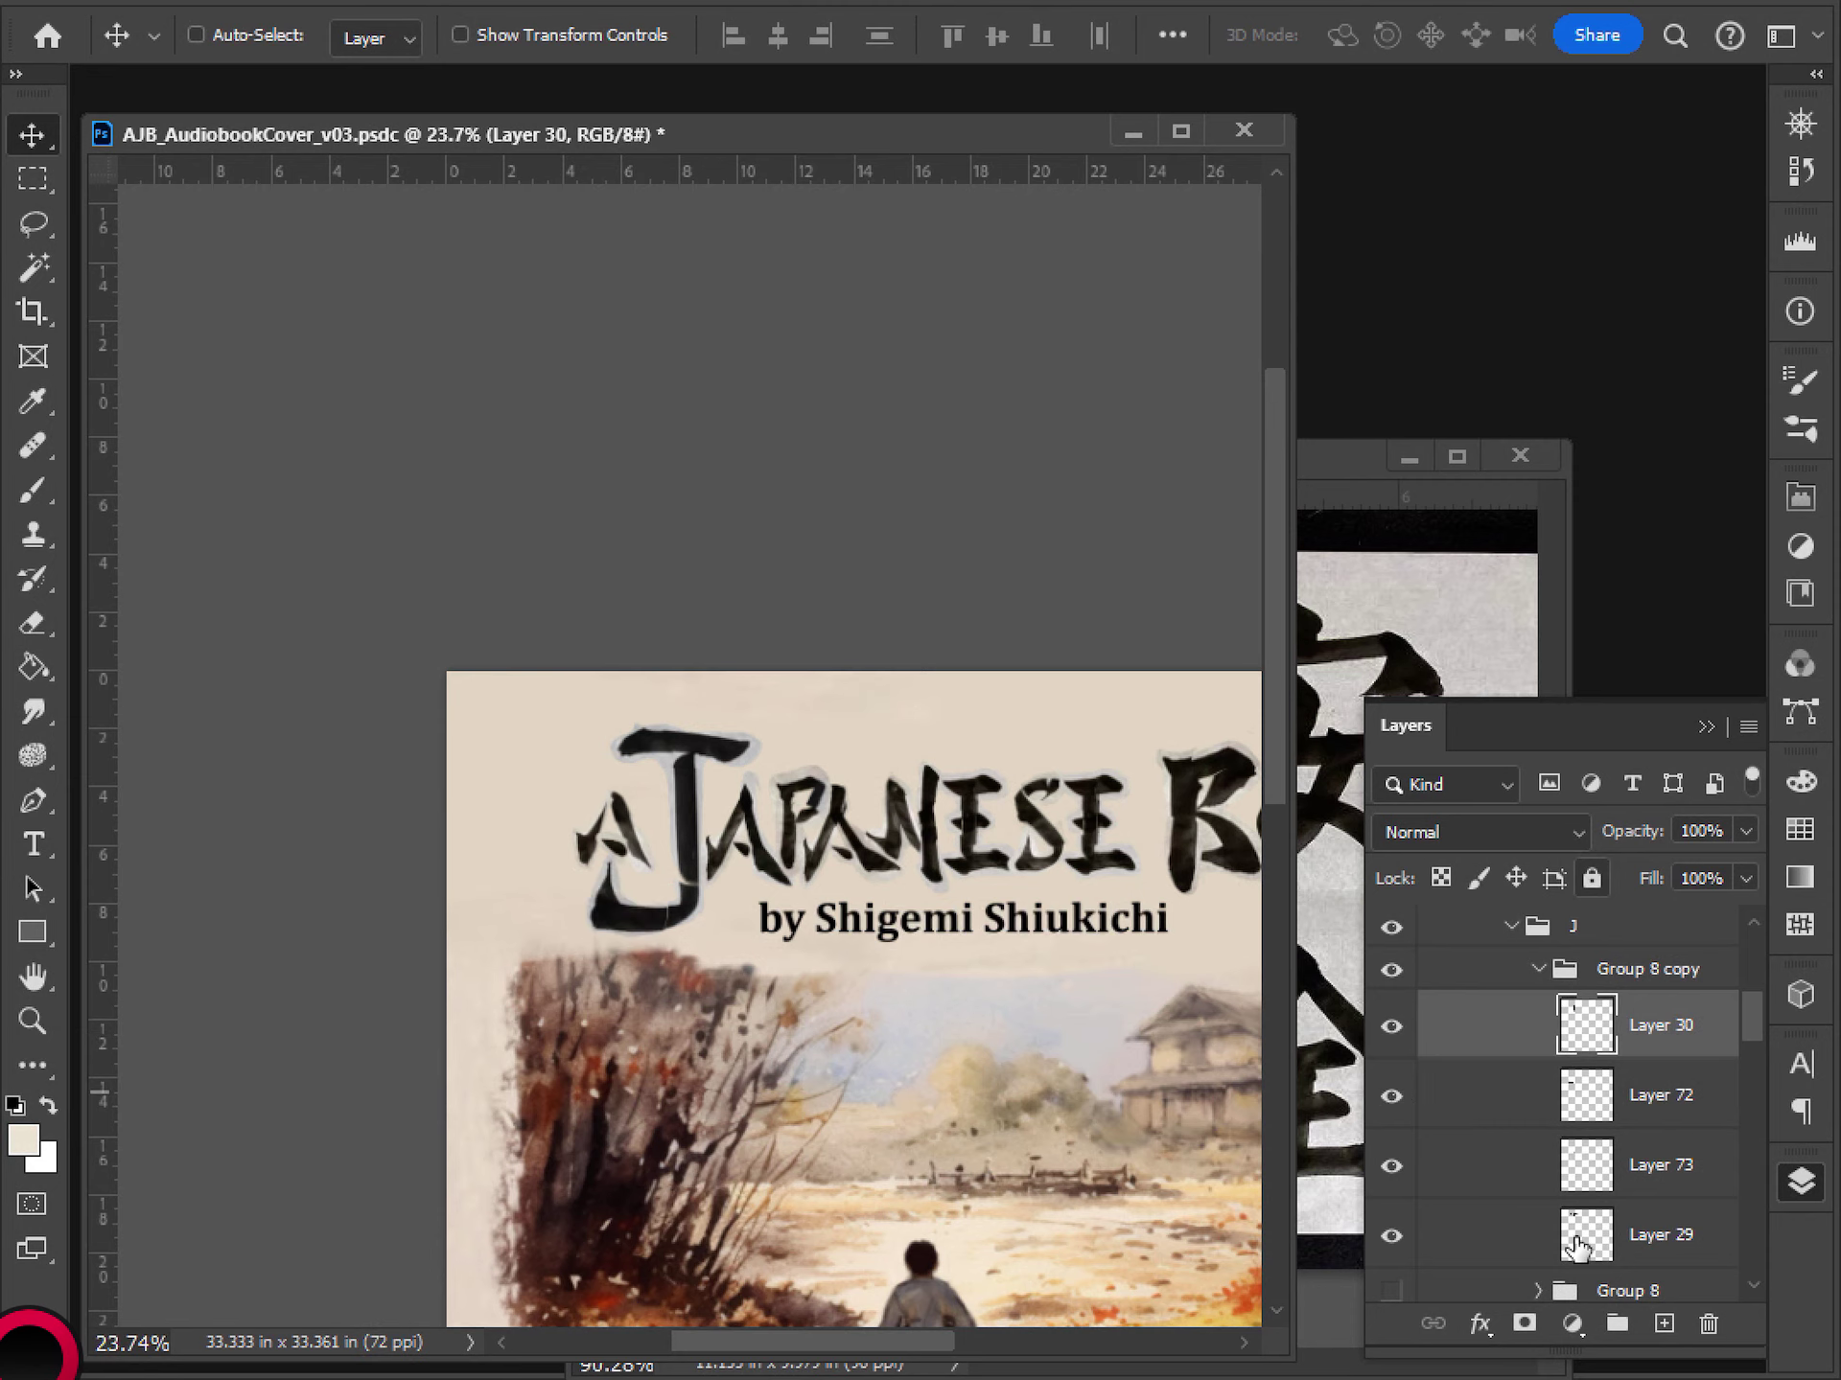
left_click(1577, 1246)
left_click(1391, 1236)
left_click(1391, 1236)
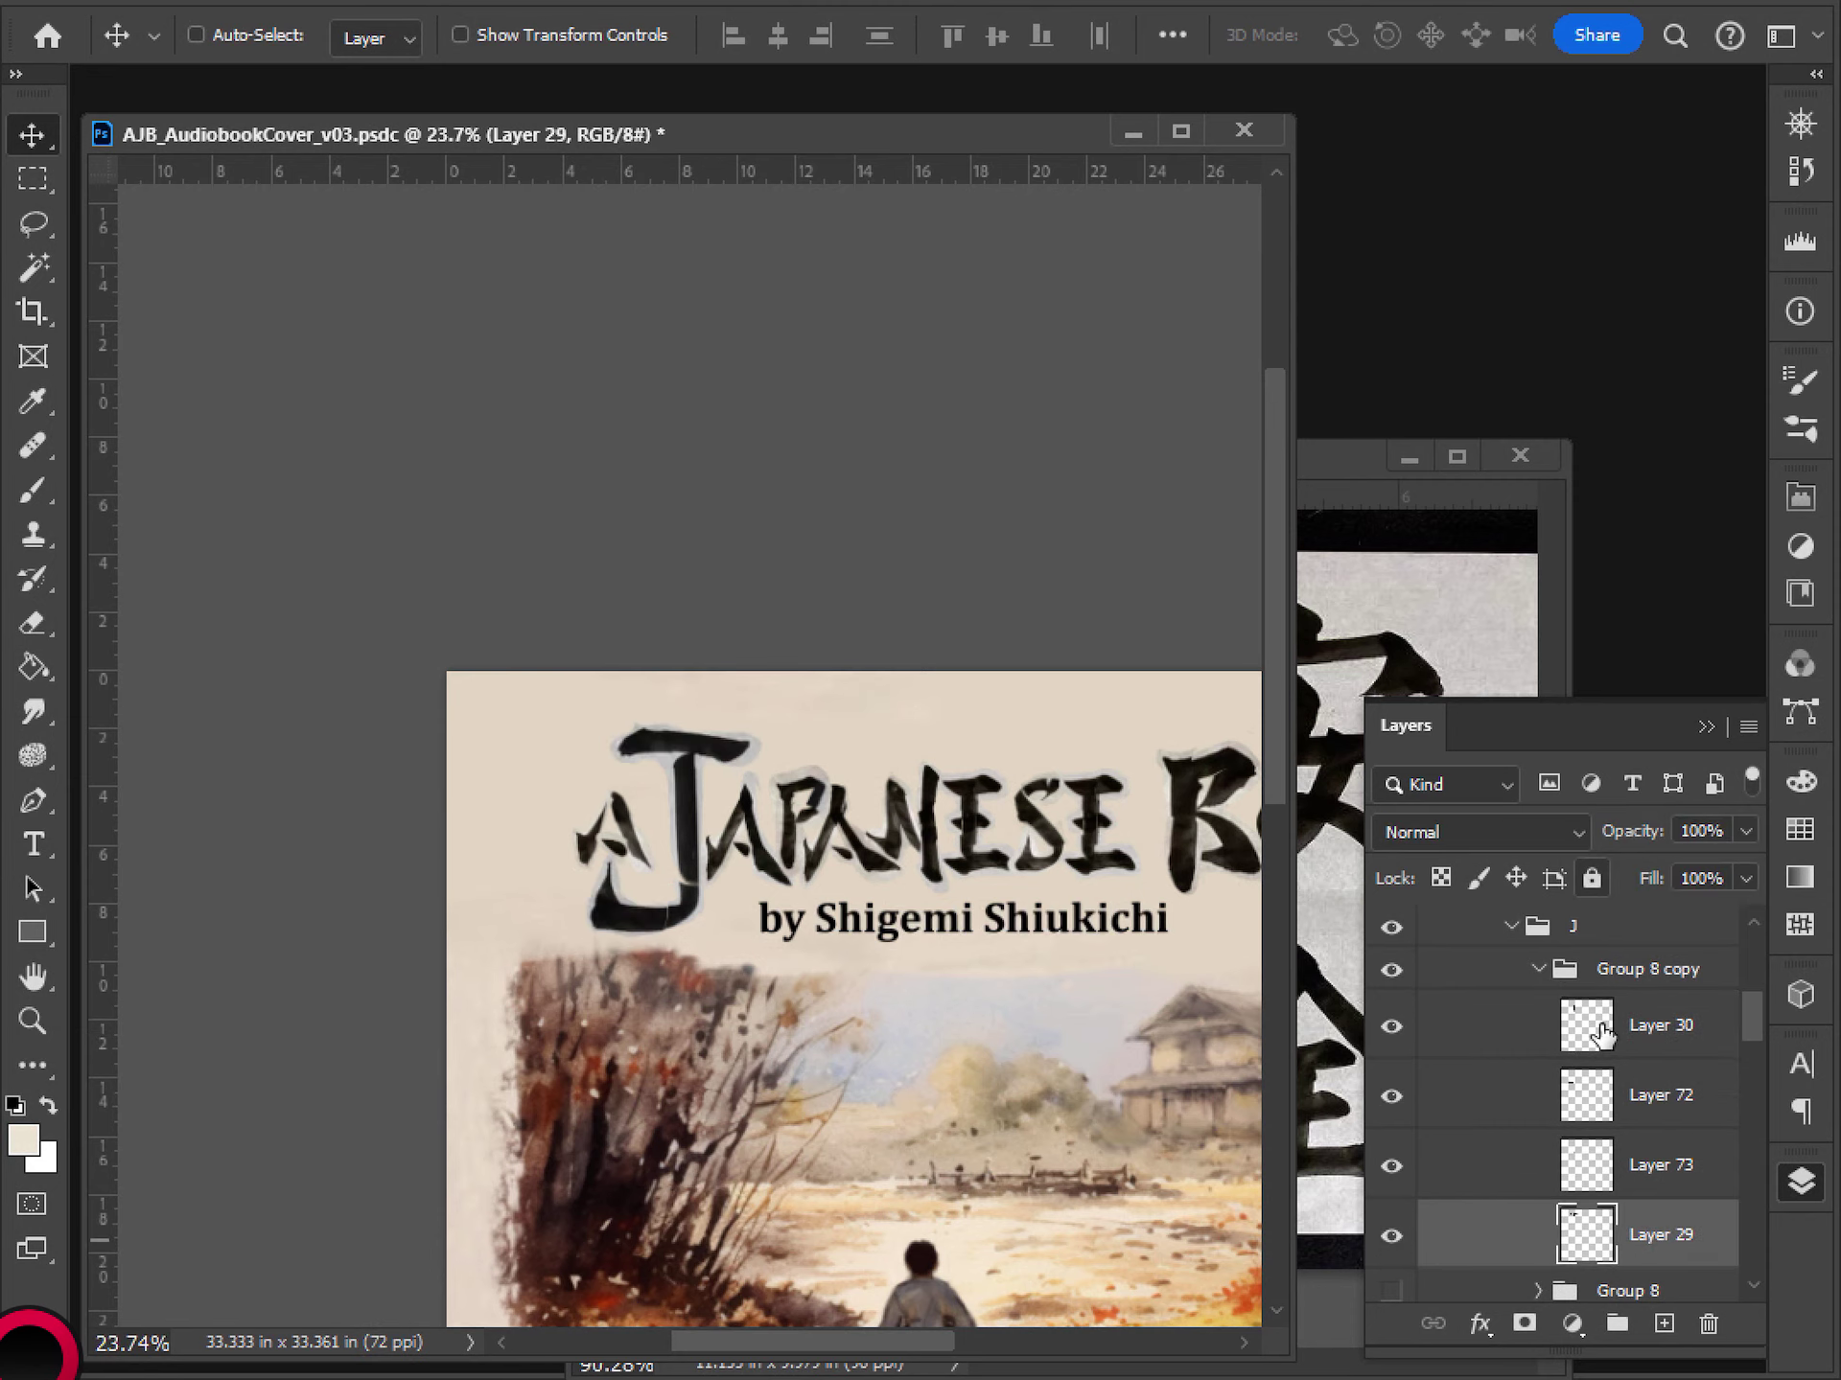
- Place Layer 30 directly above Layer 29 in the copied group, and move both J pieces together slightly down
left_click_drag(1601, 1033, 1627, 1246)
left_click(1642, 1246, "shift")
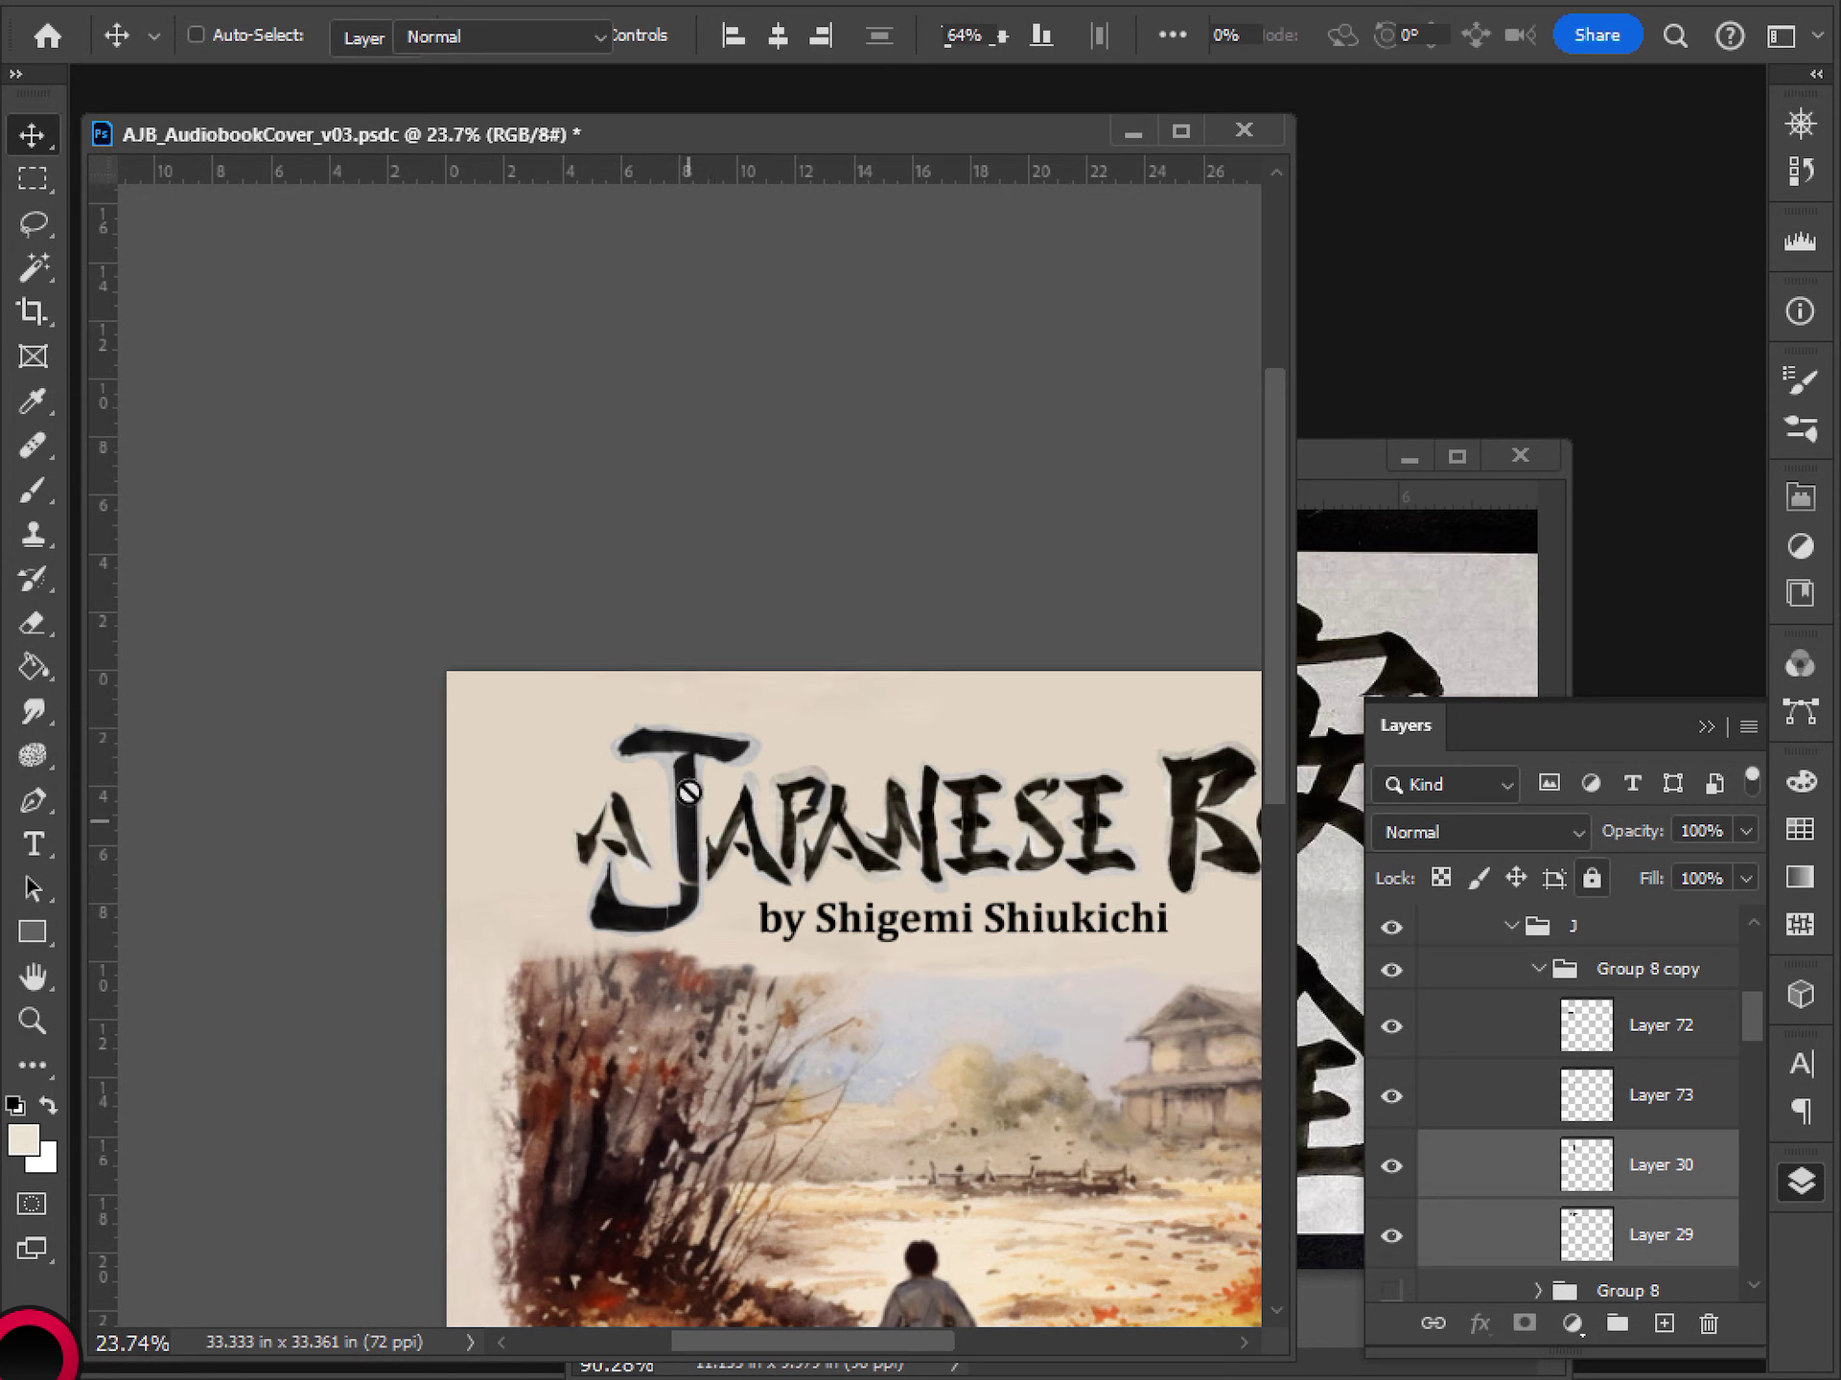
key("b")
left_click(704, 776)
left_click(861, 523)
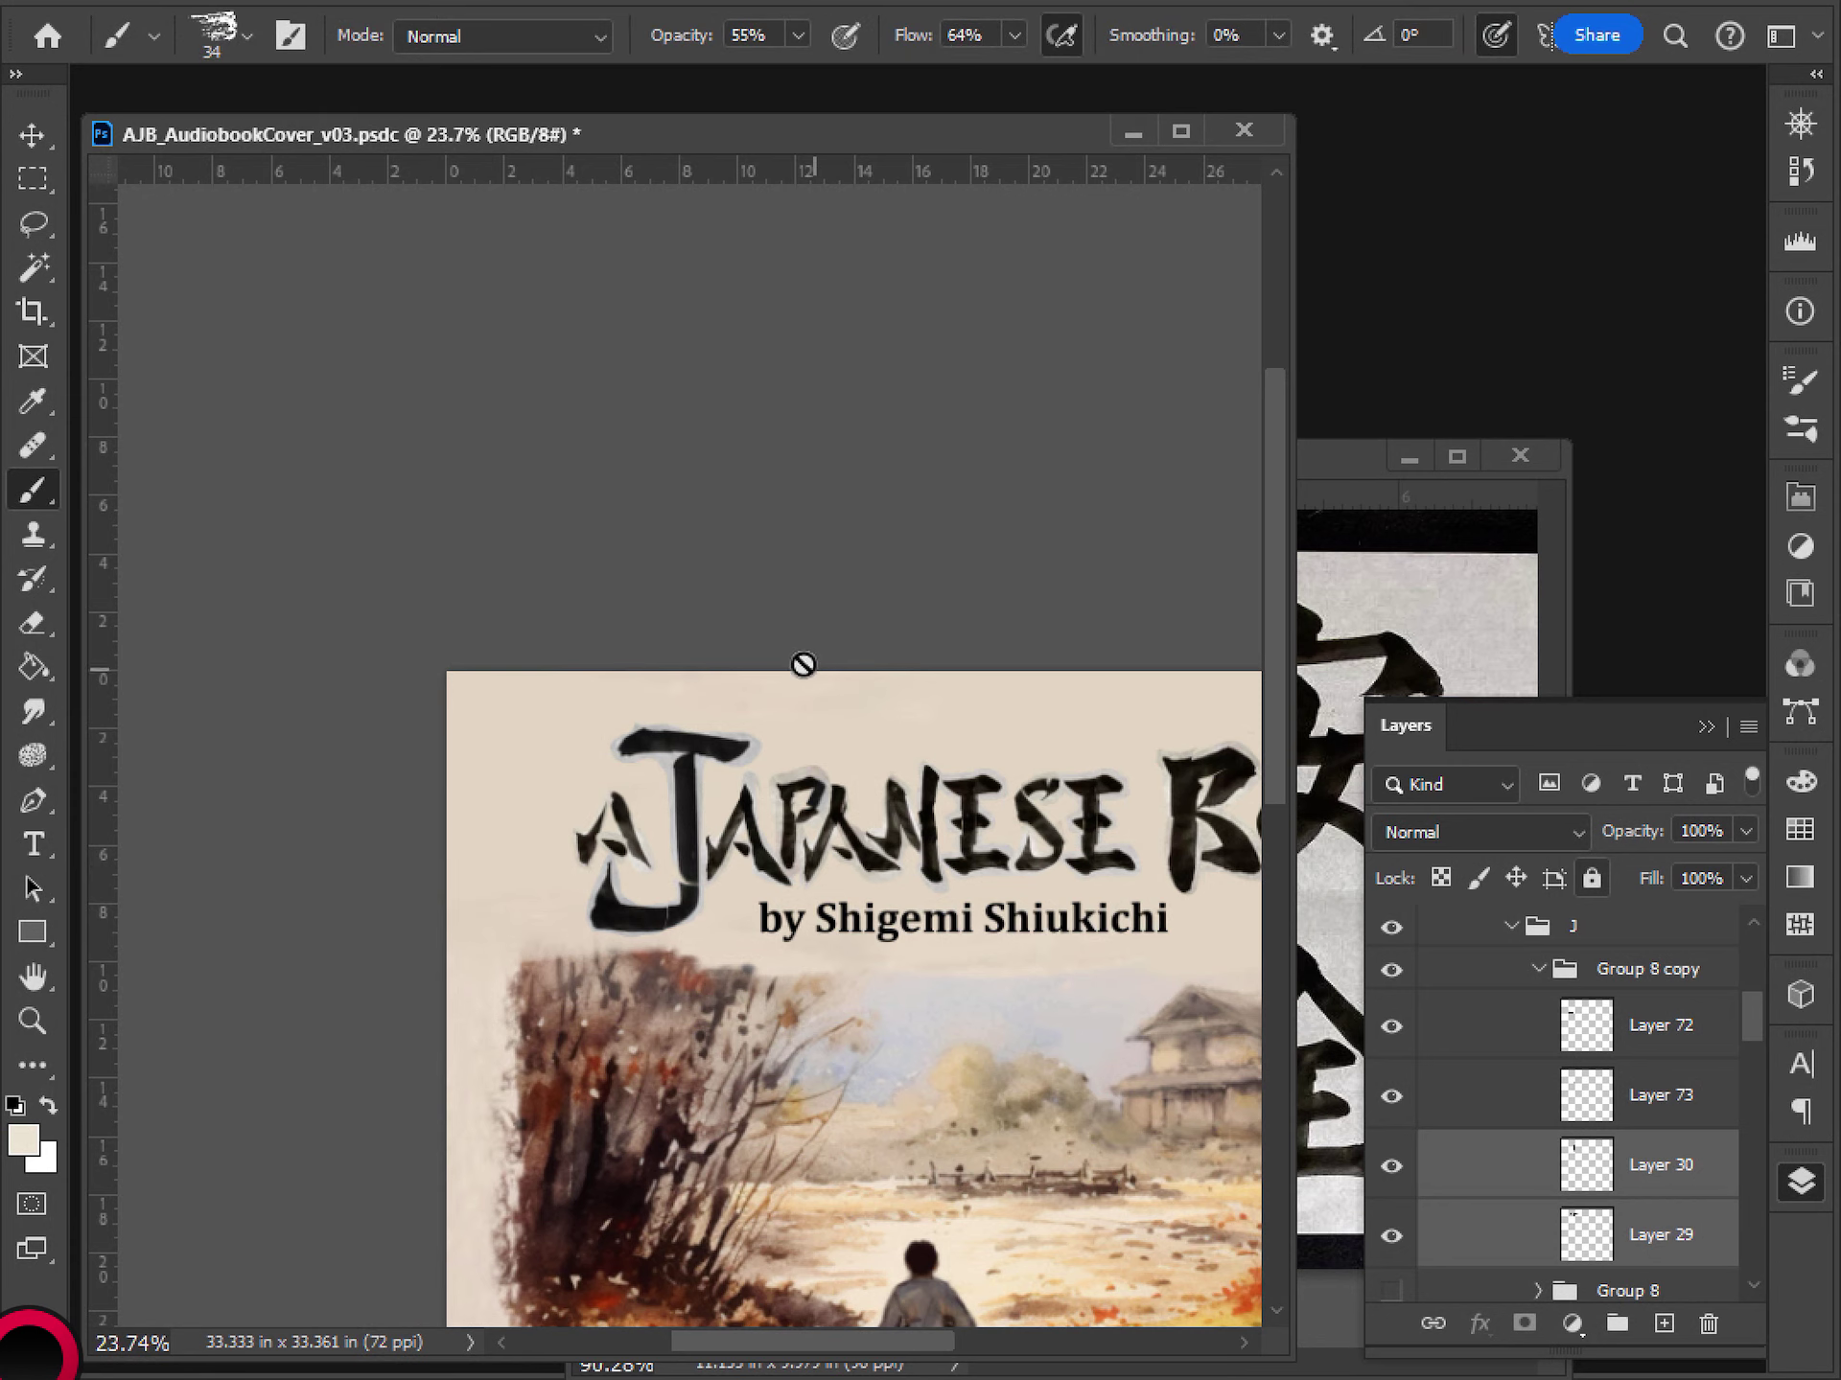
key("v")
left_click_drag(712, 770, 709, 786)
- Review the reshaped J with the full title and collapse the J group
scroll(805, 917, "down", 4)
scroll(773, 895, "up", 3)
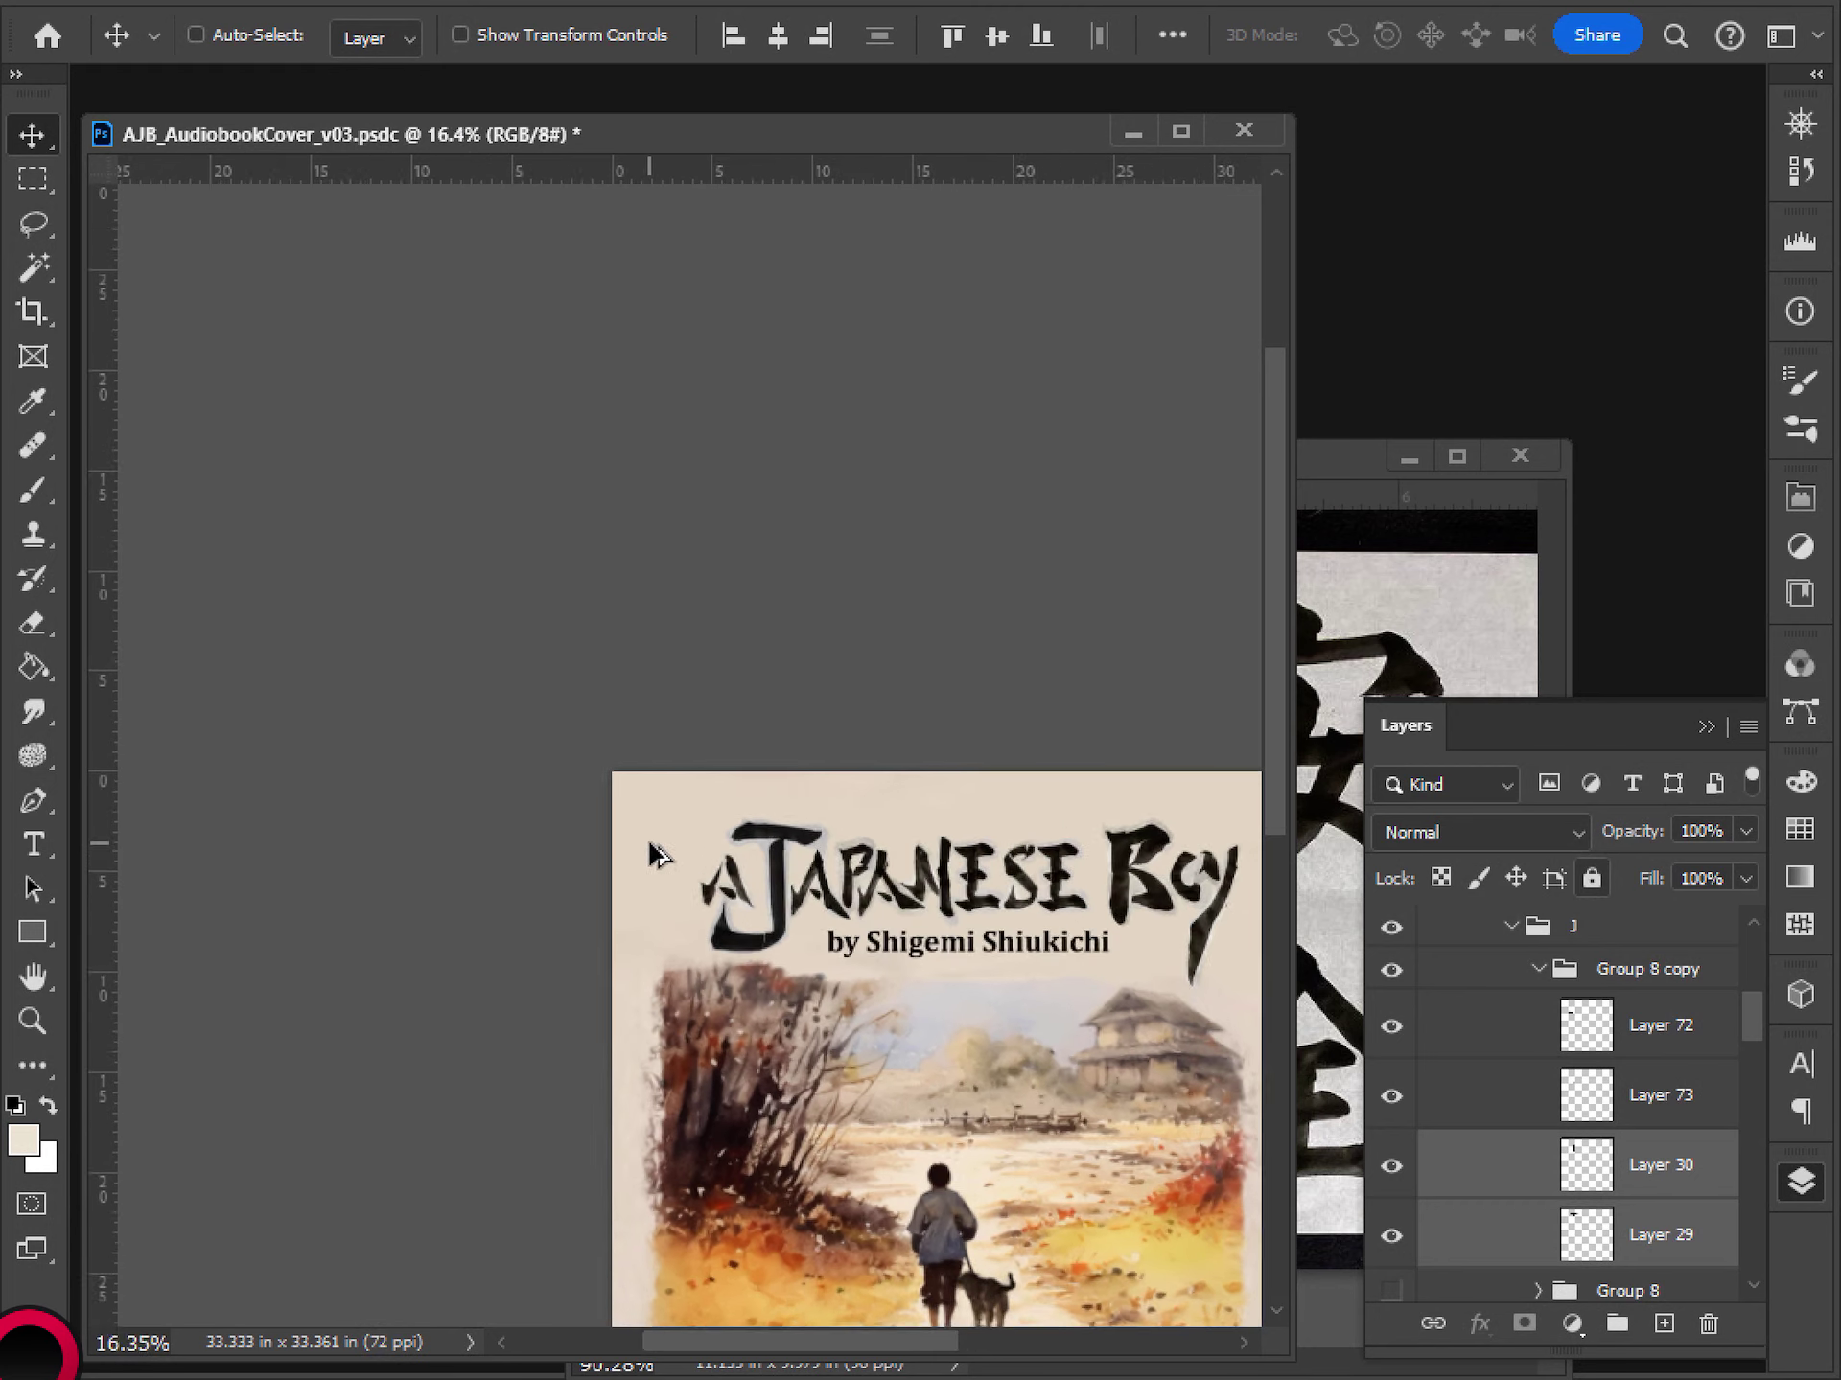
scroll(705, 925, "down", 4)
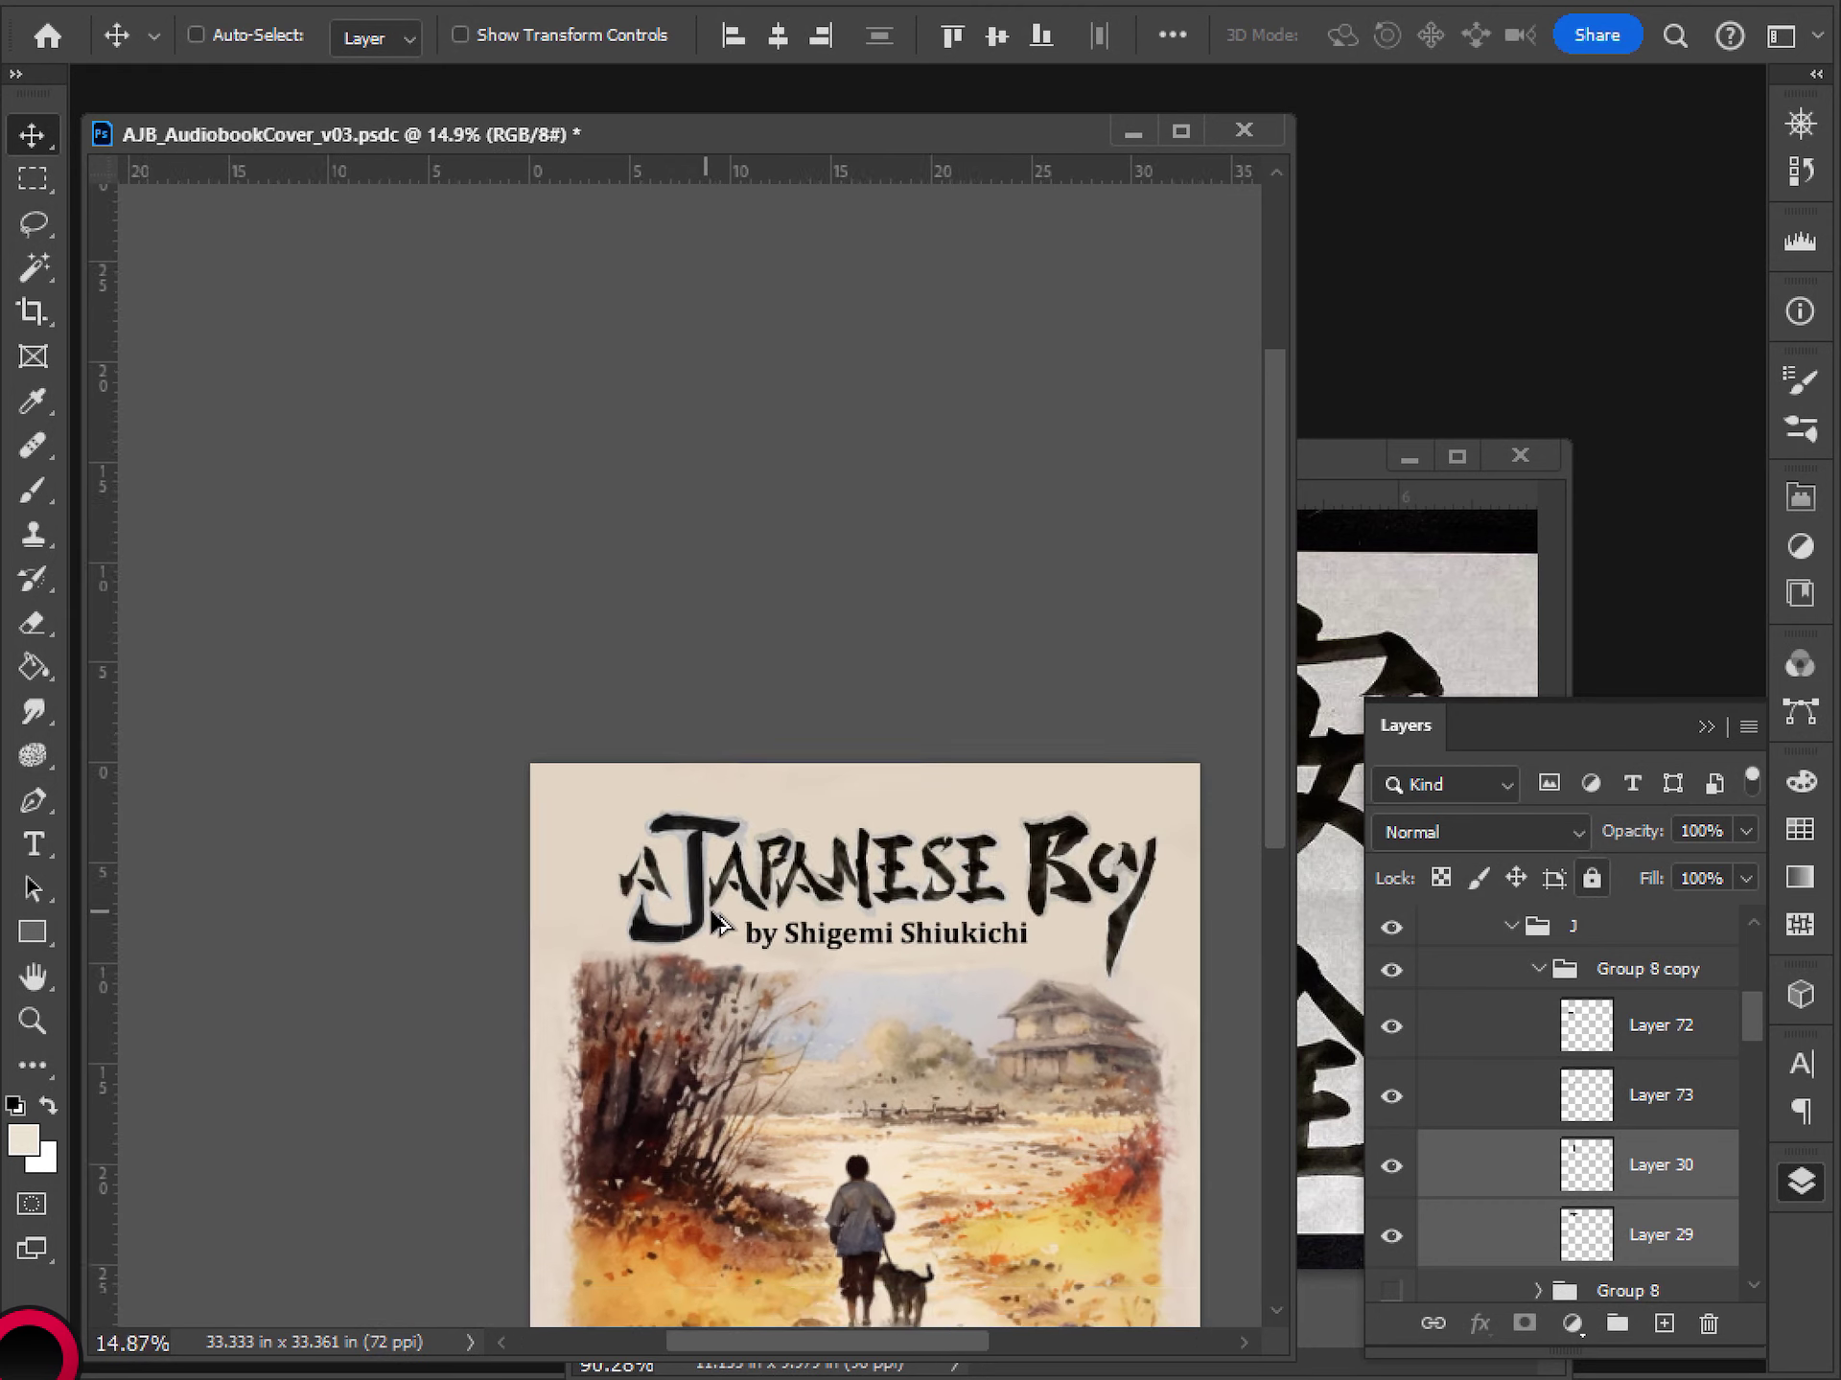
scroll(714, 920, "up", 4)
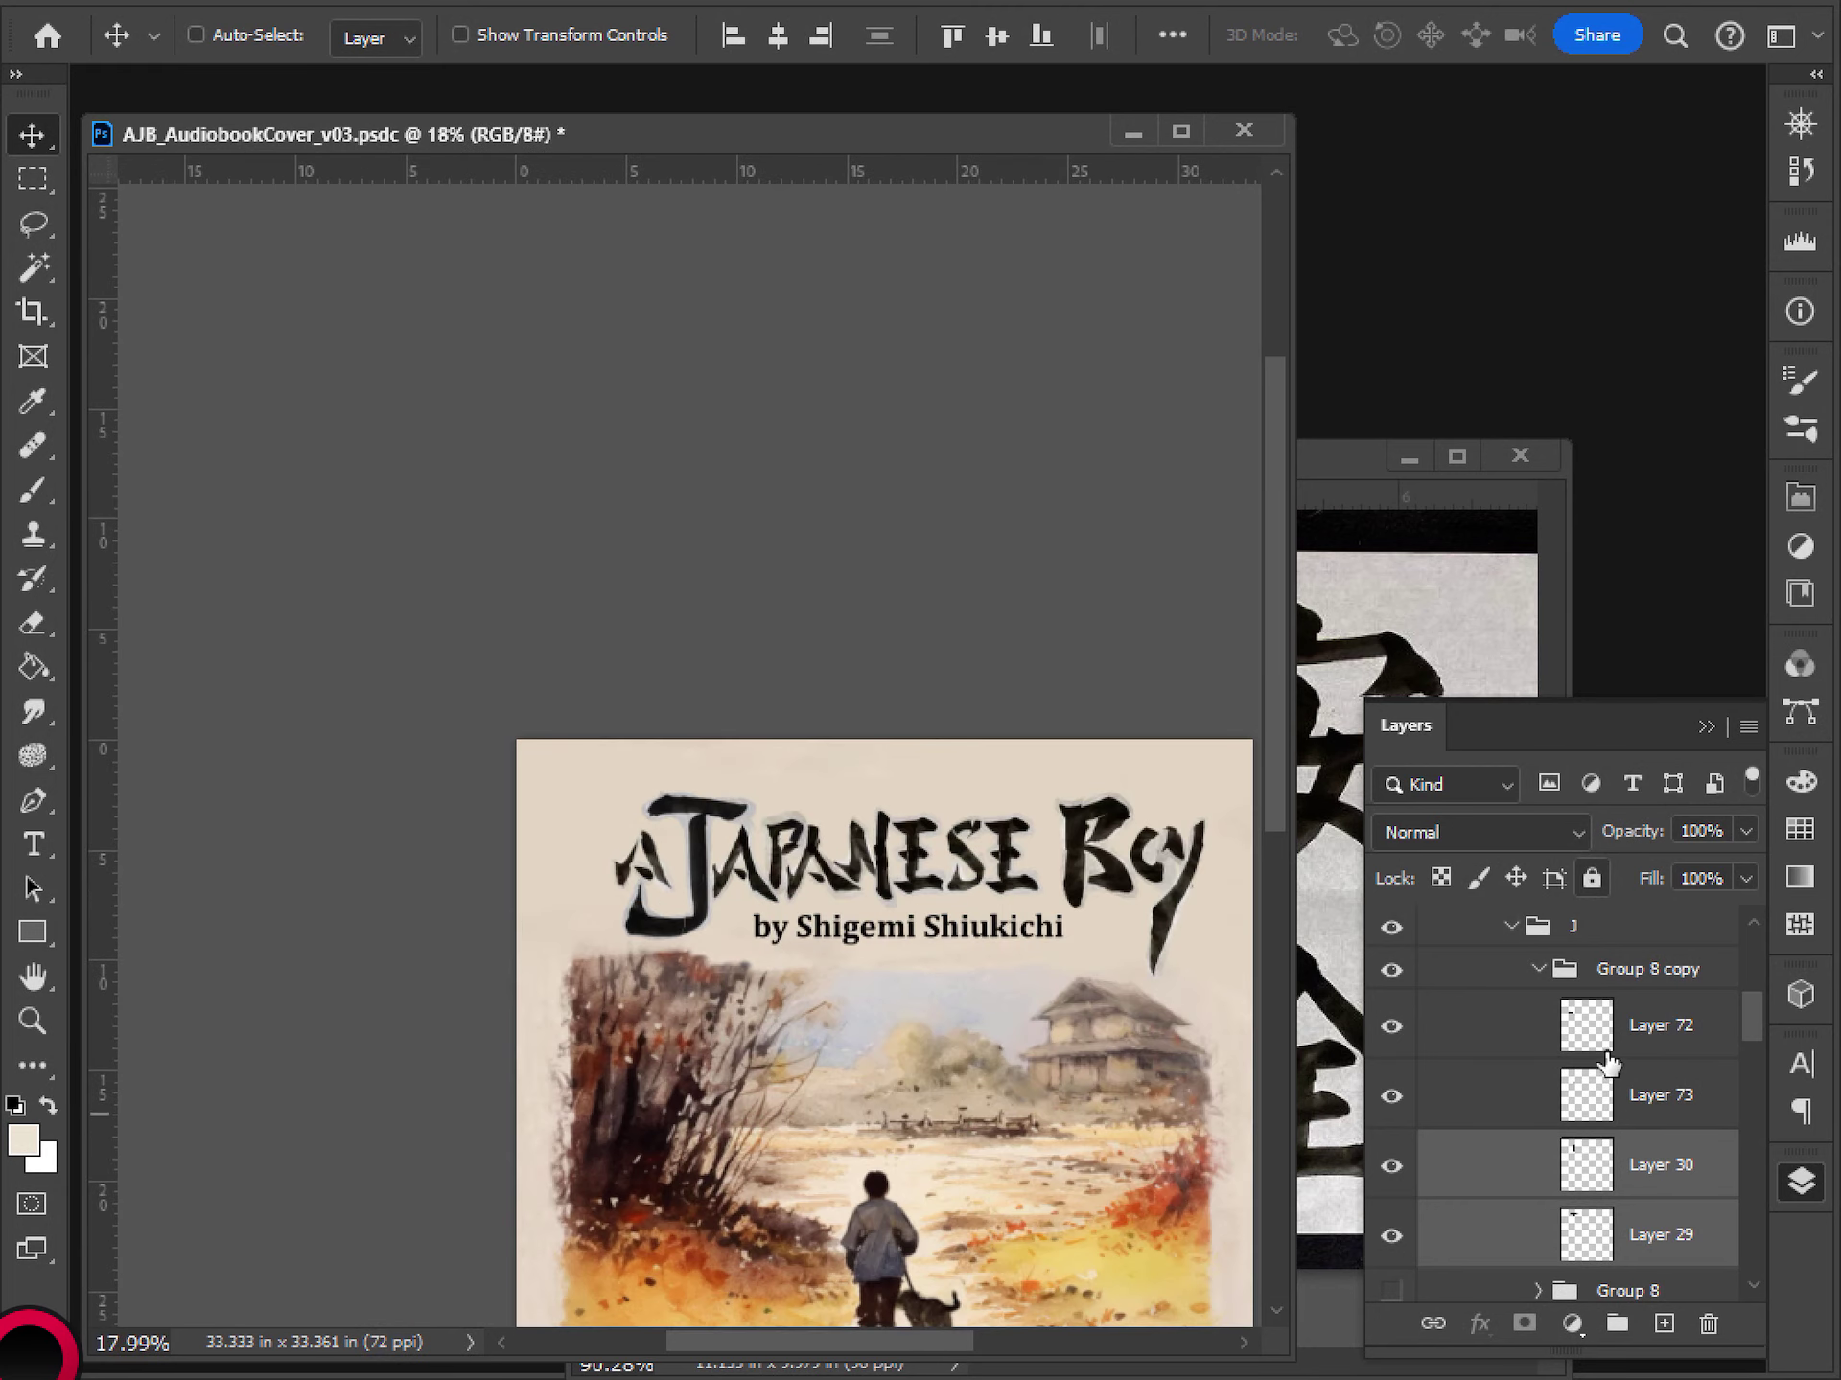
left_click(1503, 935)
left_click(1506, 928)
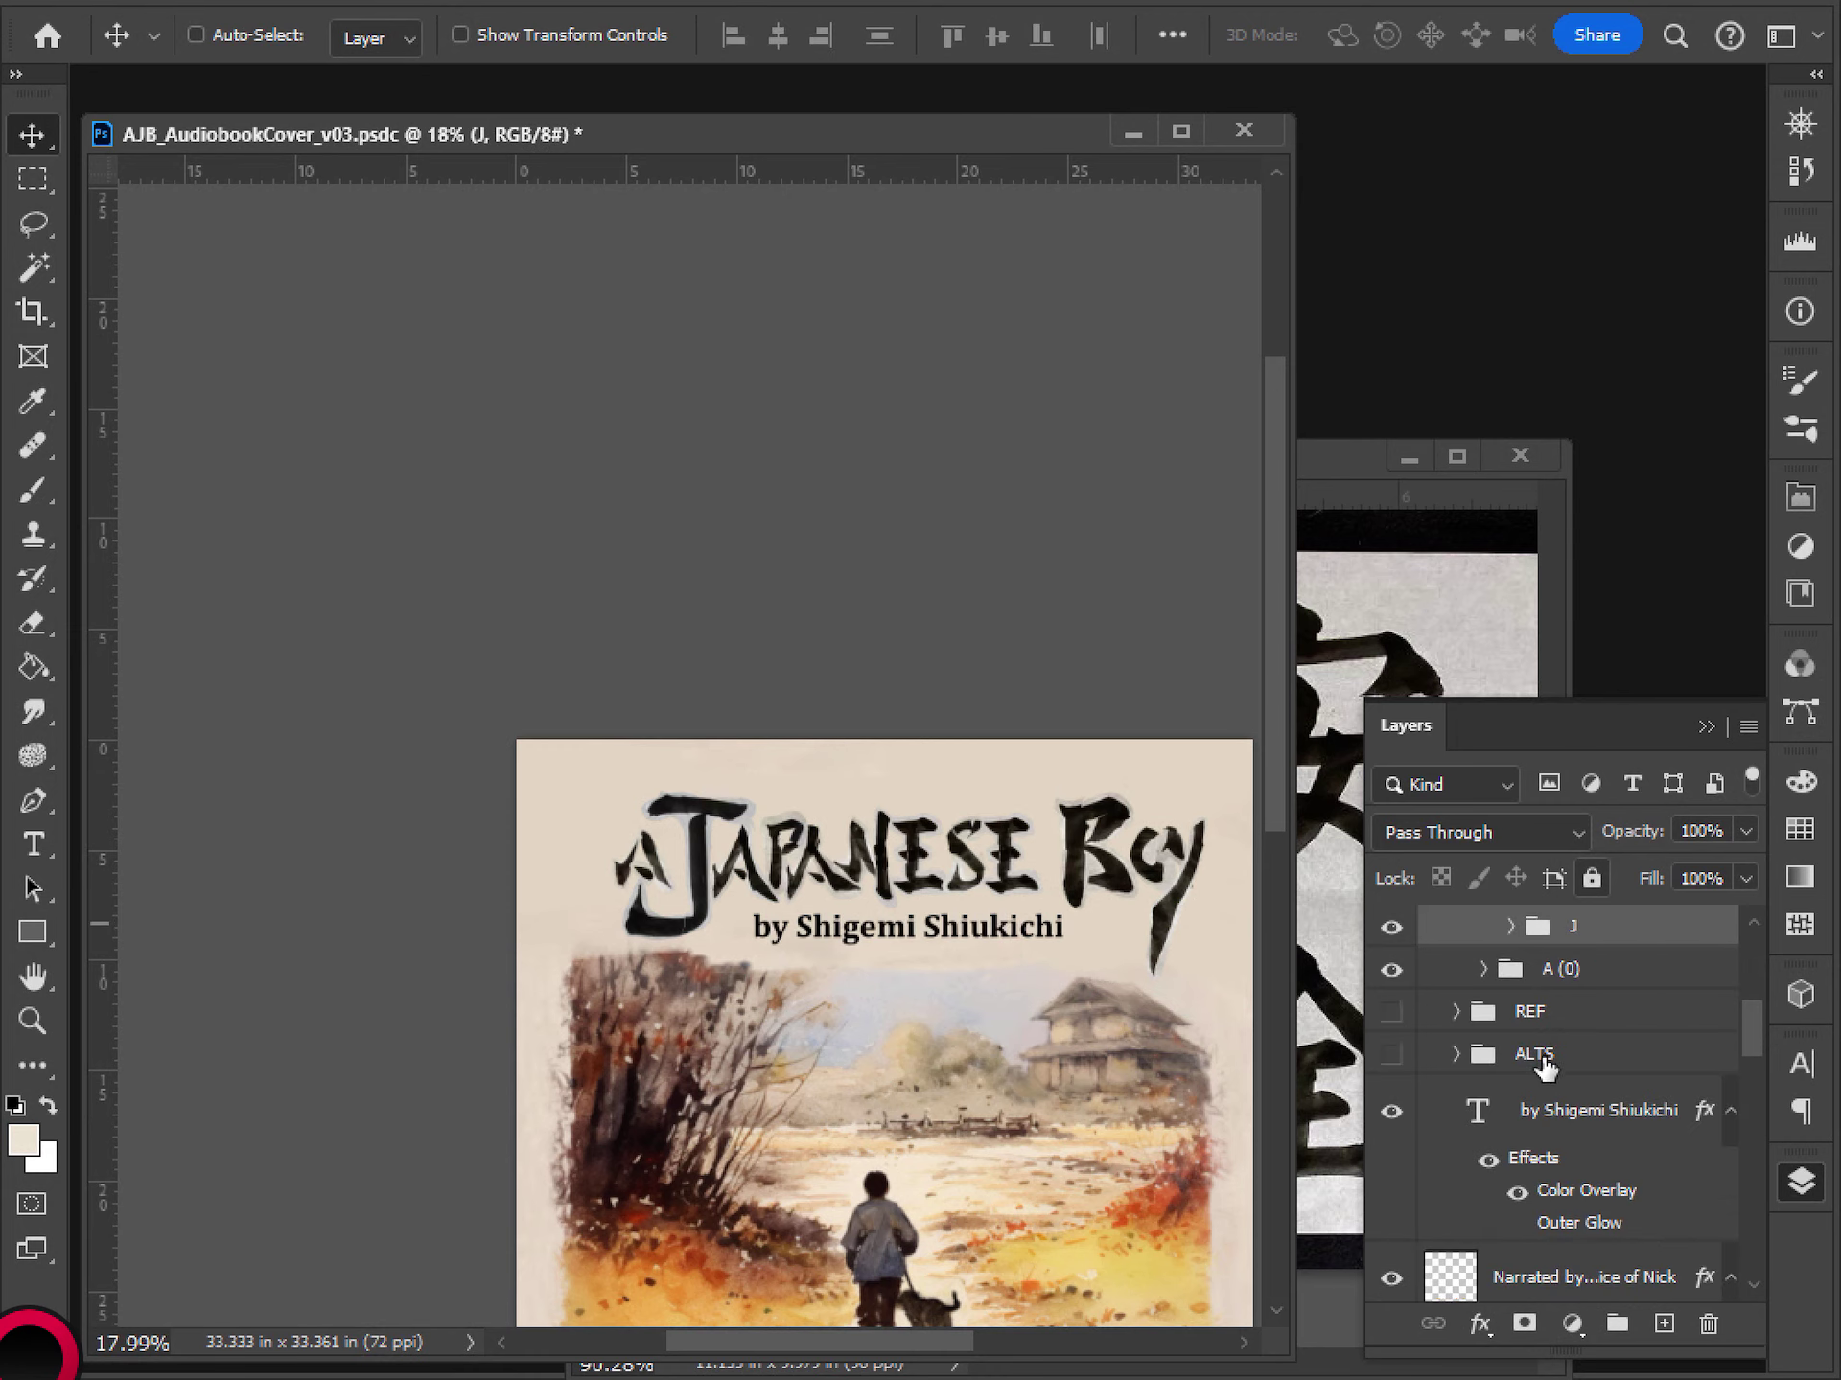
- Move the A (0) group slightly left, away from the J, and check the spacing on the cover
left_click(1555, 973)
left_click_drag(677, 912, 659, 911)
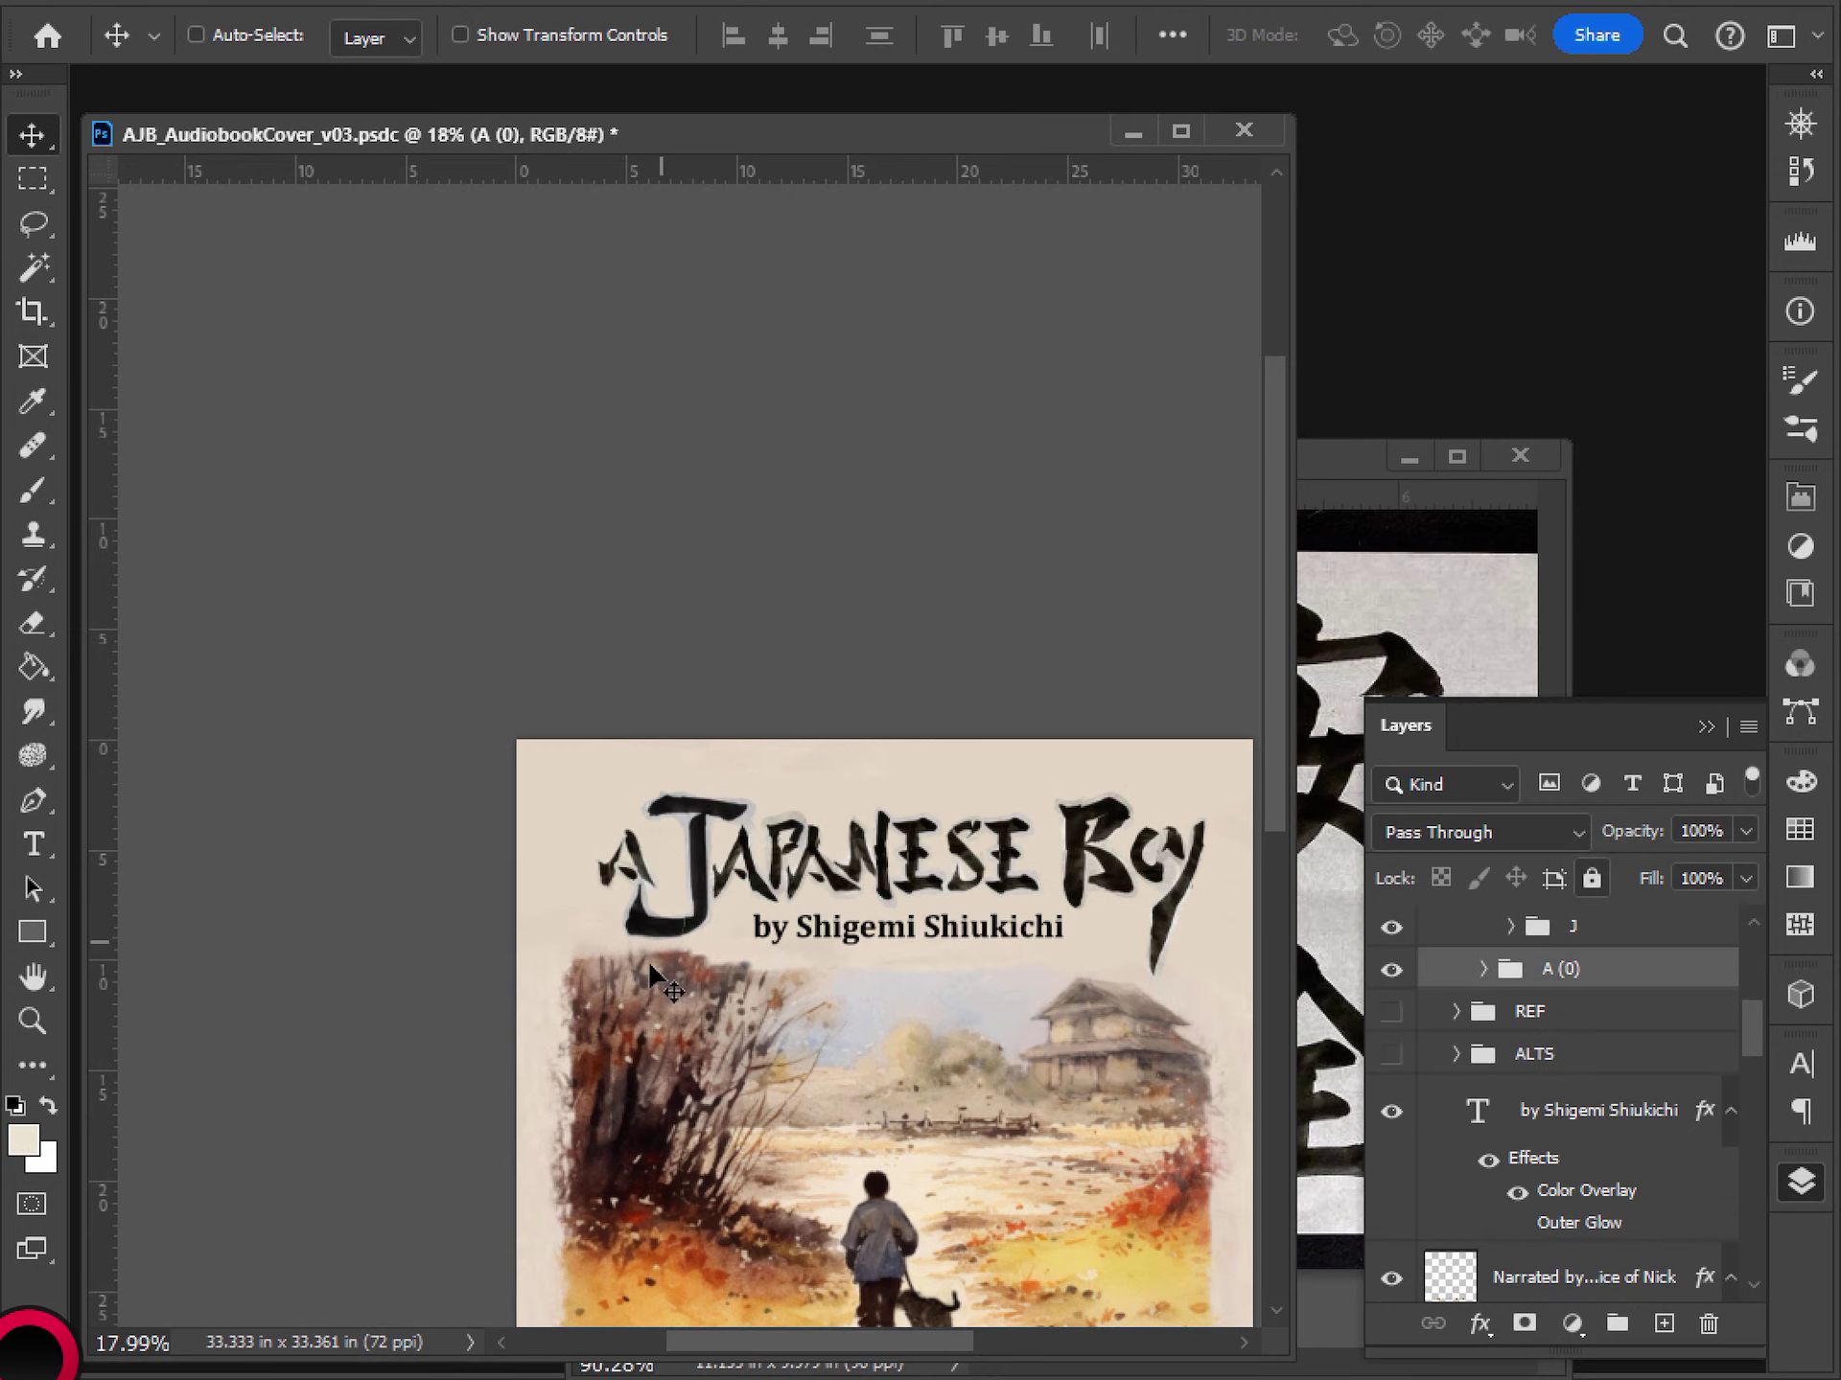
scroll(585, 988, "down", 3)
scroll(580, 993, "up", 2)
scroll(580, 992, "up", 2)
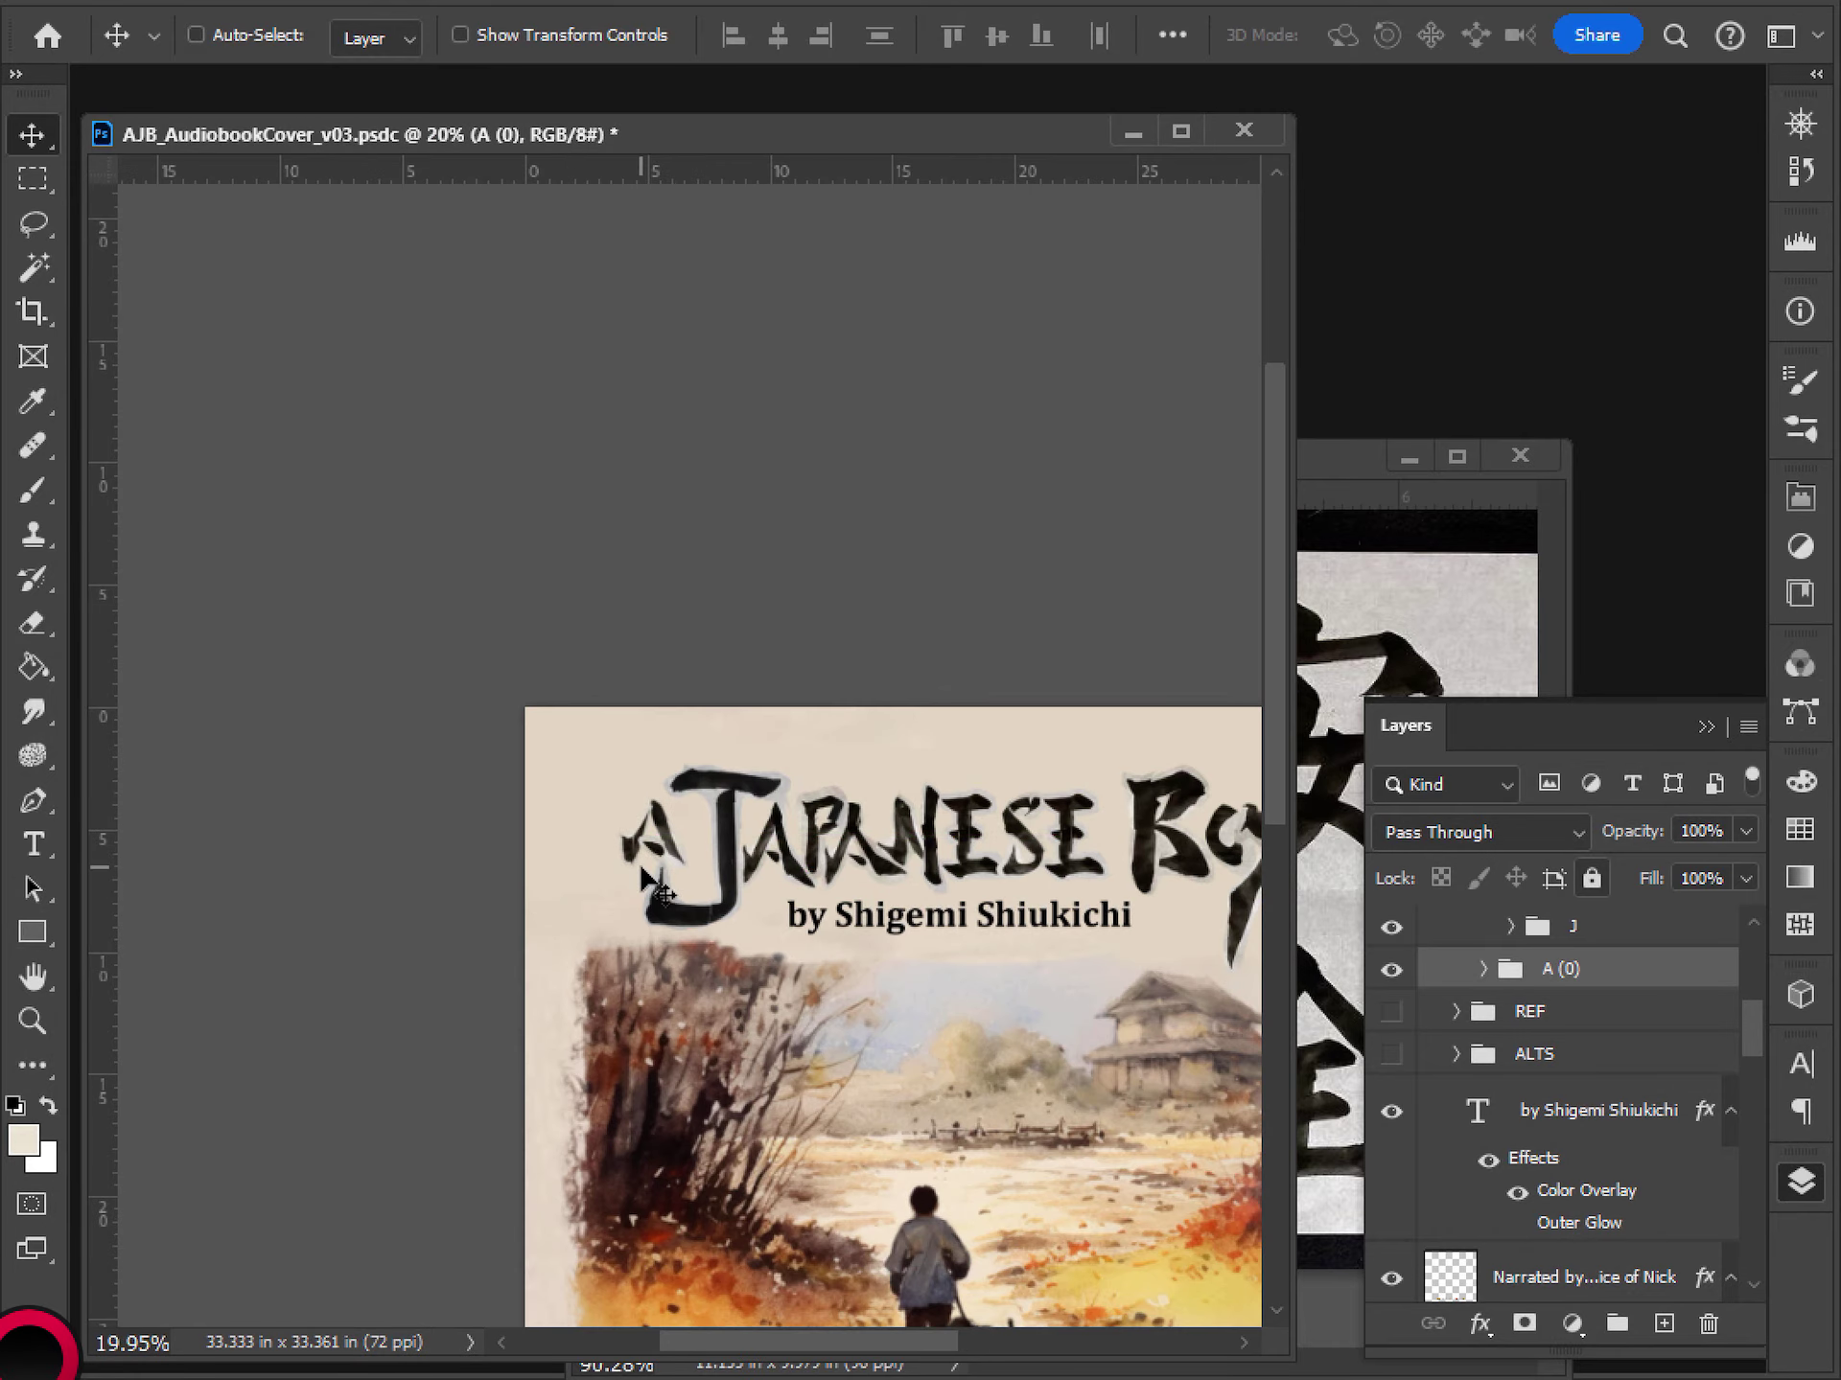
scroll(652, 916, "down", 2)
scroll(969, 999, "up", 4)
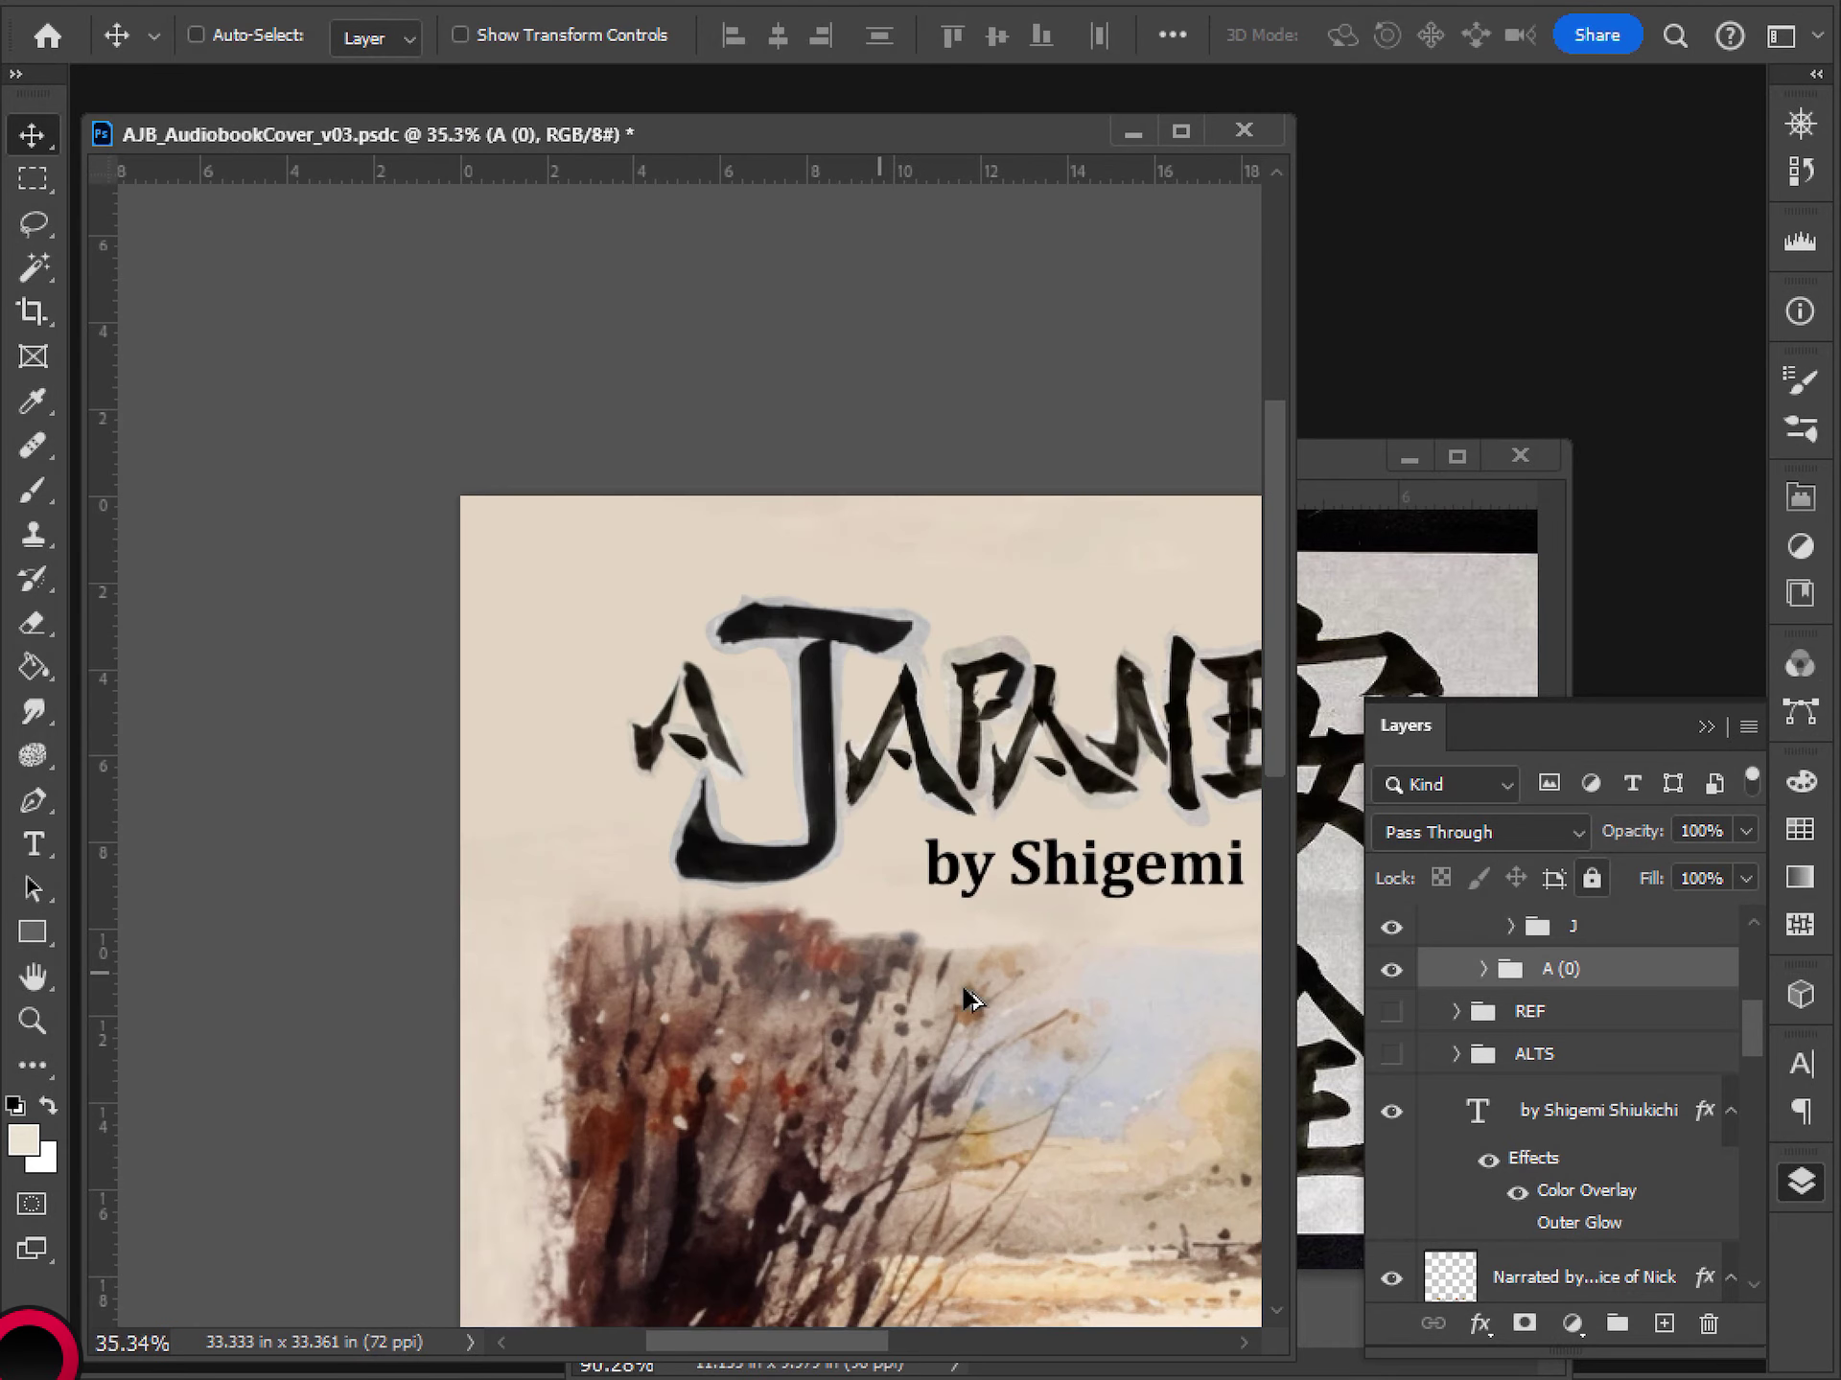
- Expand the A (0) group and its Group 7, and identify the small A's crossbar stroke on Layer 70
left_click(1483, 970)
left_click(1572, 1040)
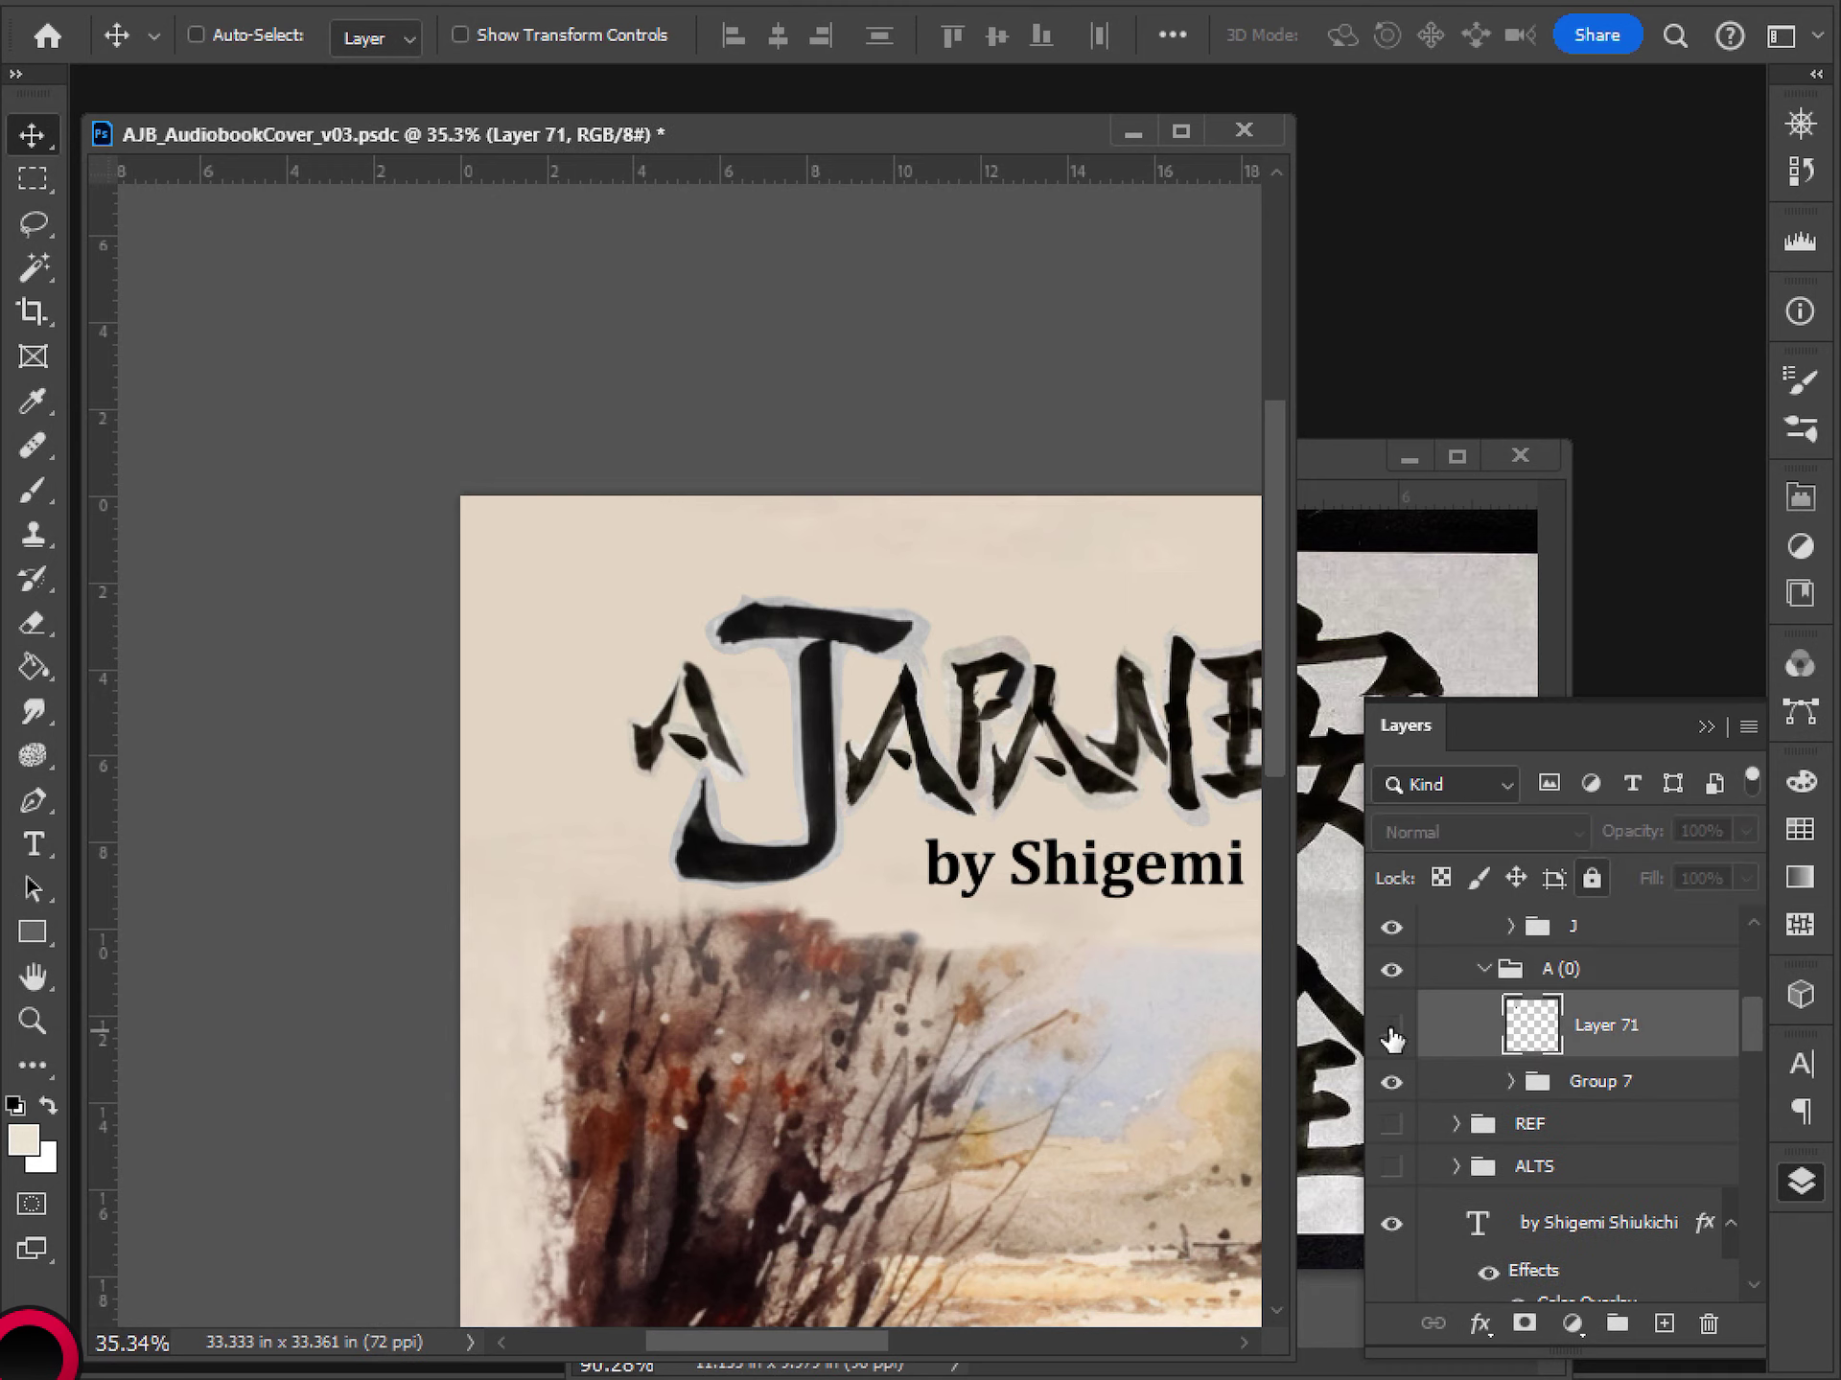
left_click(1502, 1082)
left_click(1511, 1081)
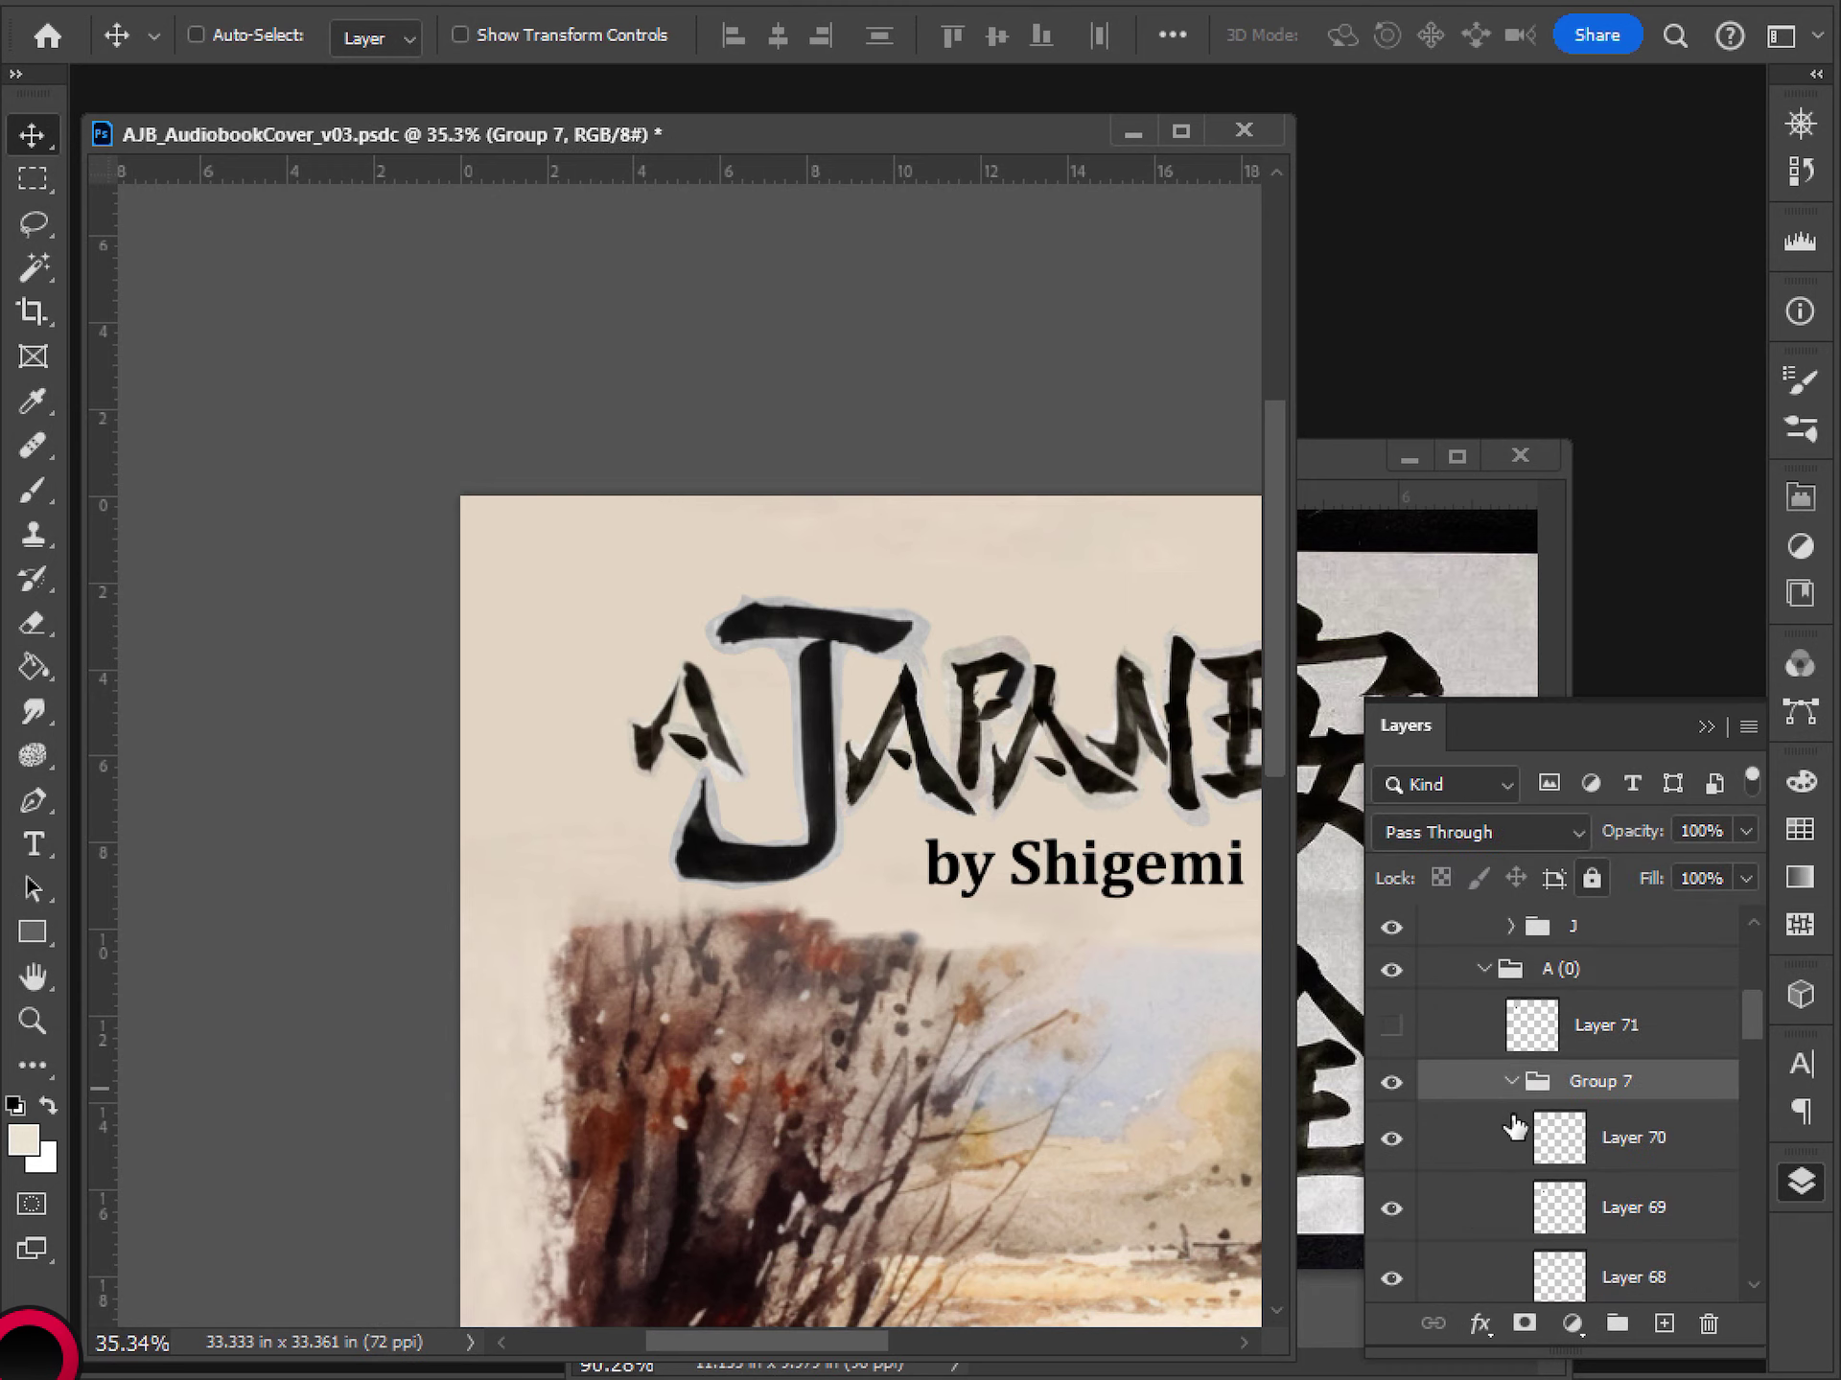
left_click(1393, 1145)
key("ctrl+t")
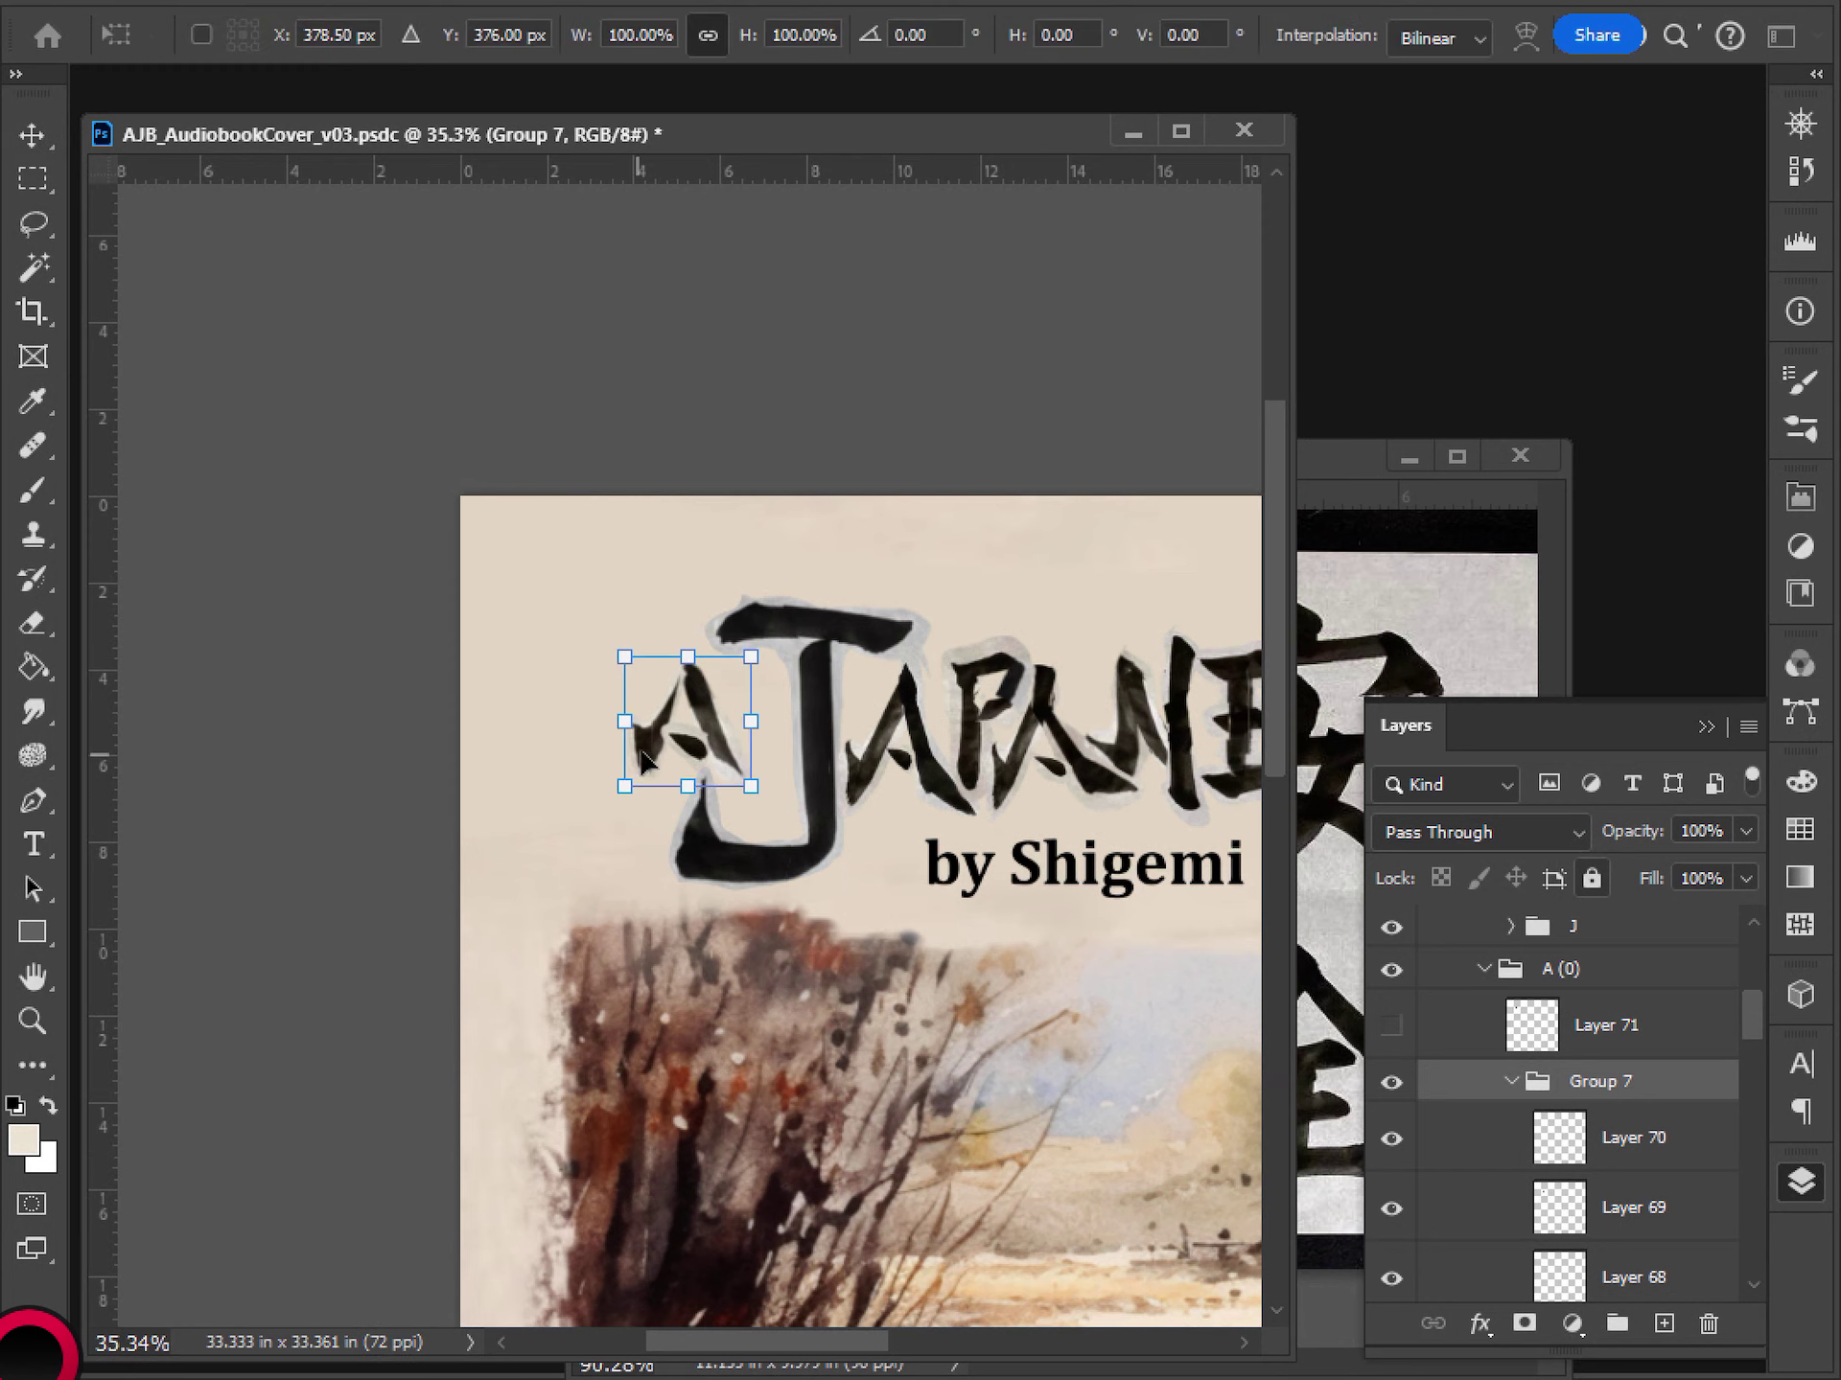
left_click_drag(621, 726, 644, 717)
key("ctrl+z")
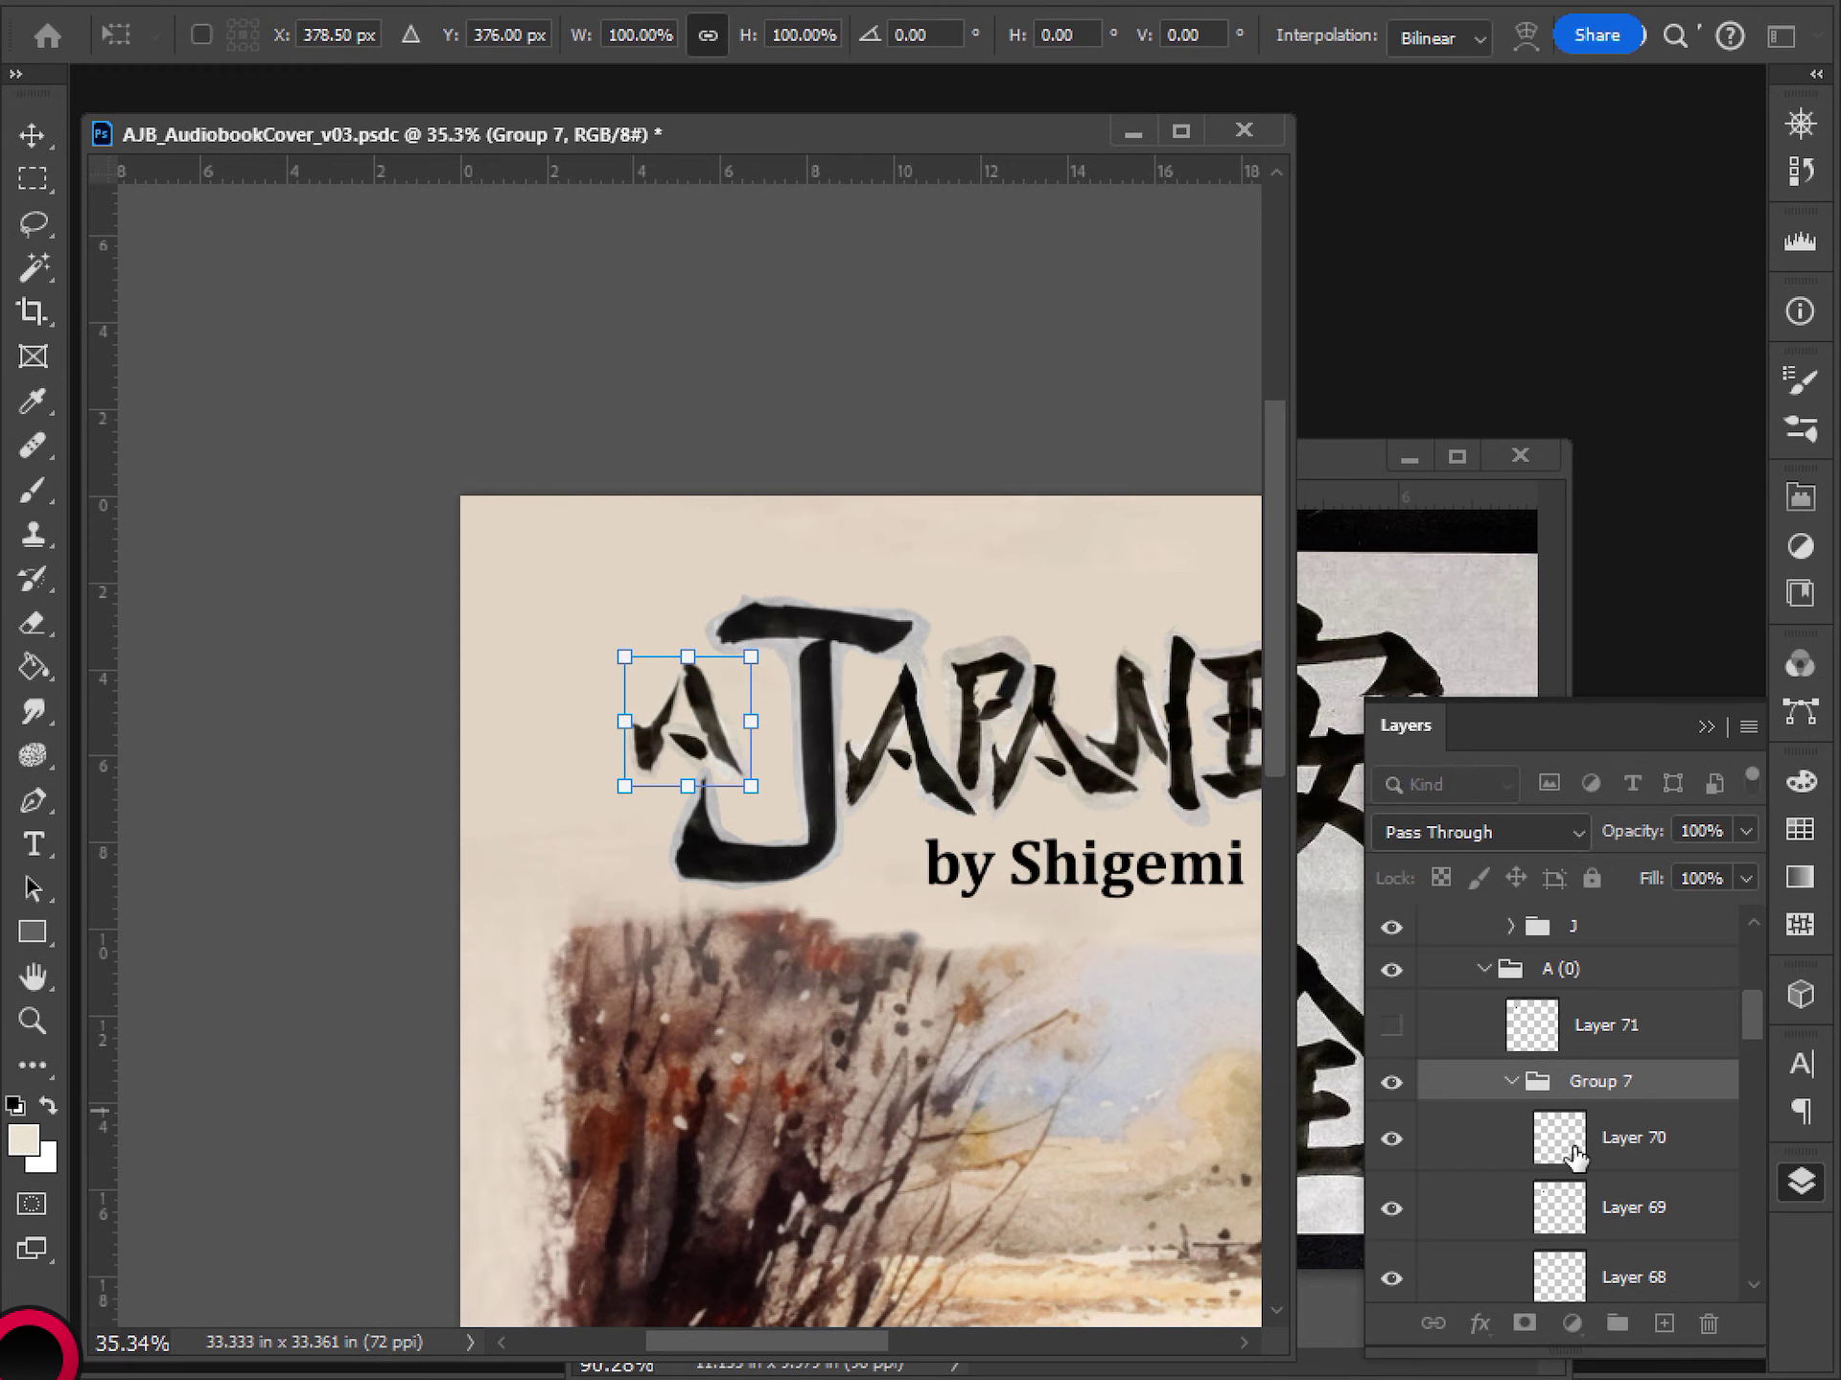
- Scale the small A's crossbar on Layer 70 to about 84% and fine-tune its position between the A's legs
left_click(1573, 1151)
key("ctrl+t")
left_click_drag(660, 745, 669, 745)
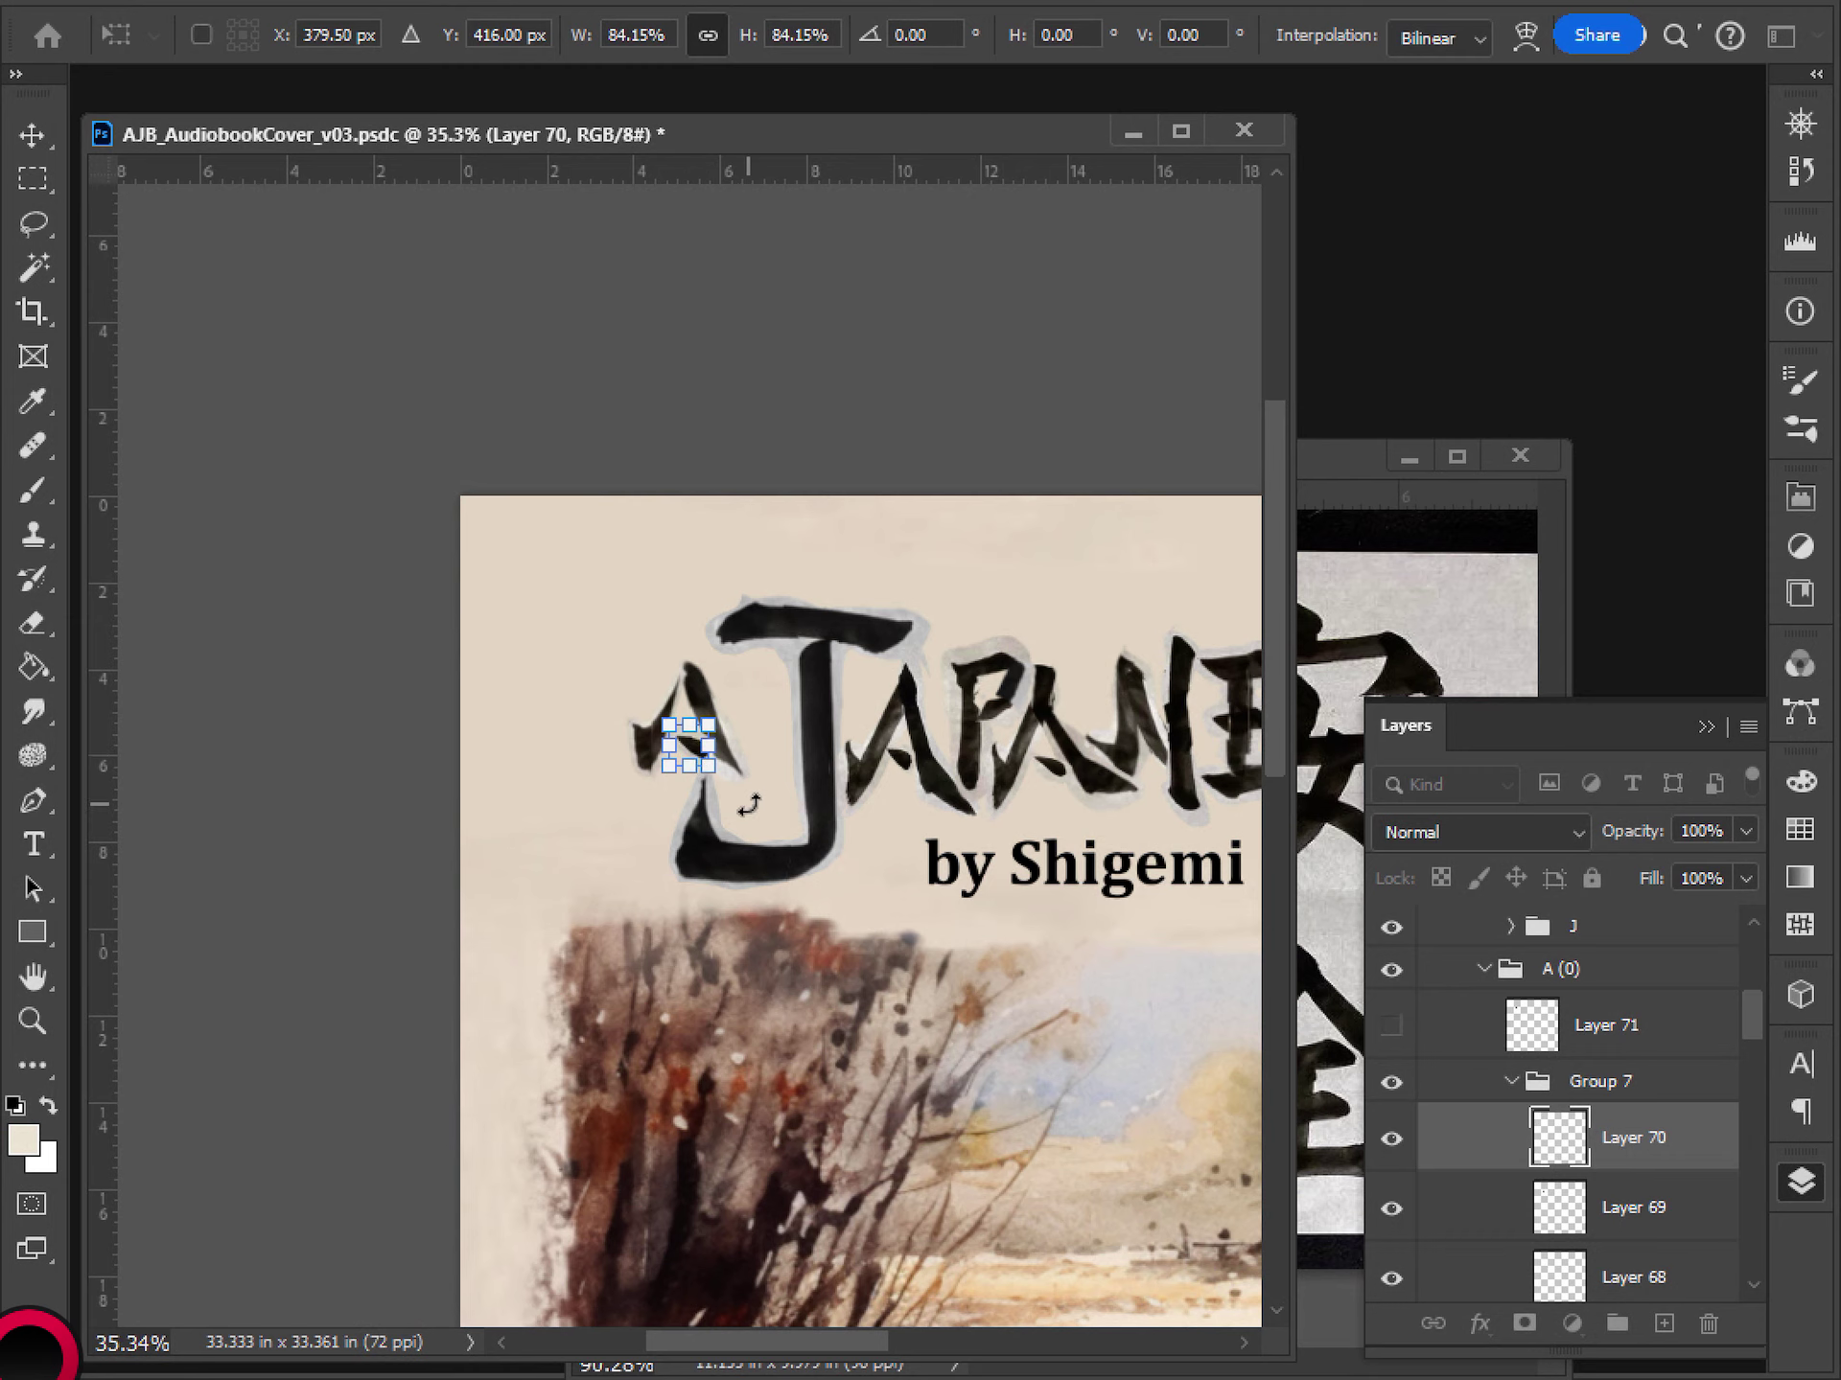
scroll(748, 805, "up", 2)
left_click_drag(736, 801, 692, 747)
key("Return")
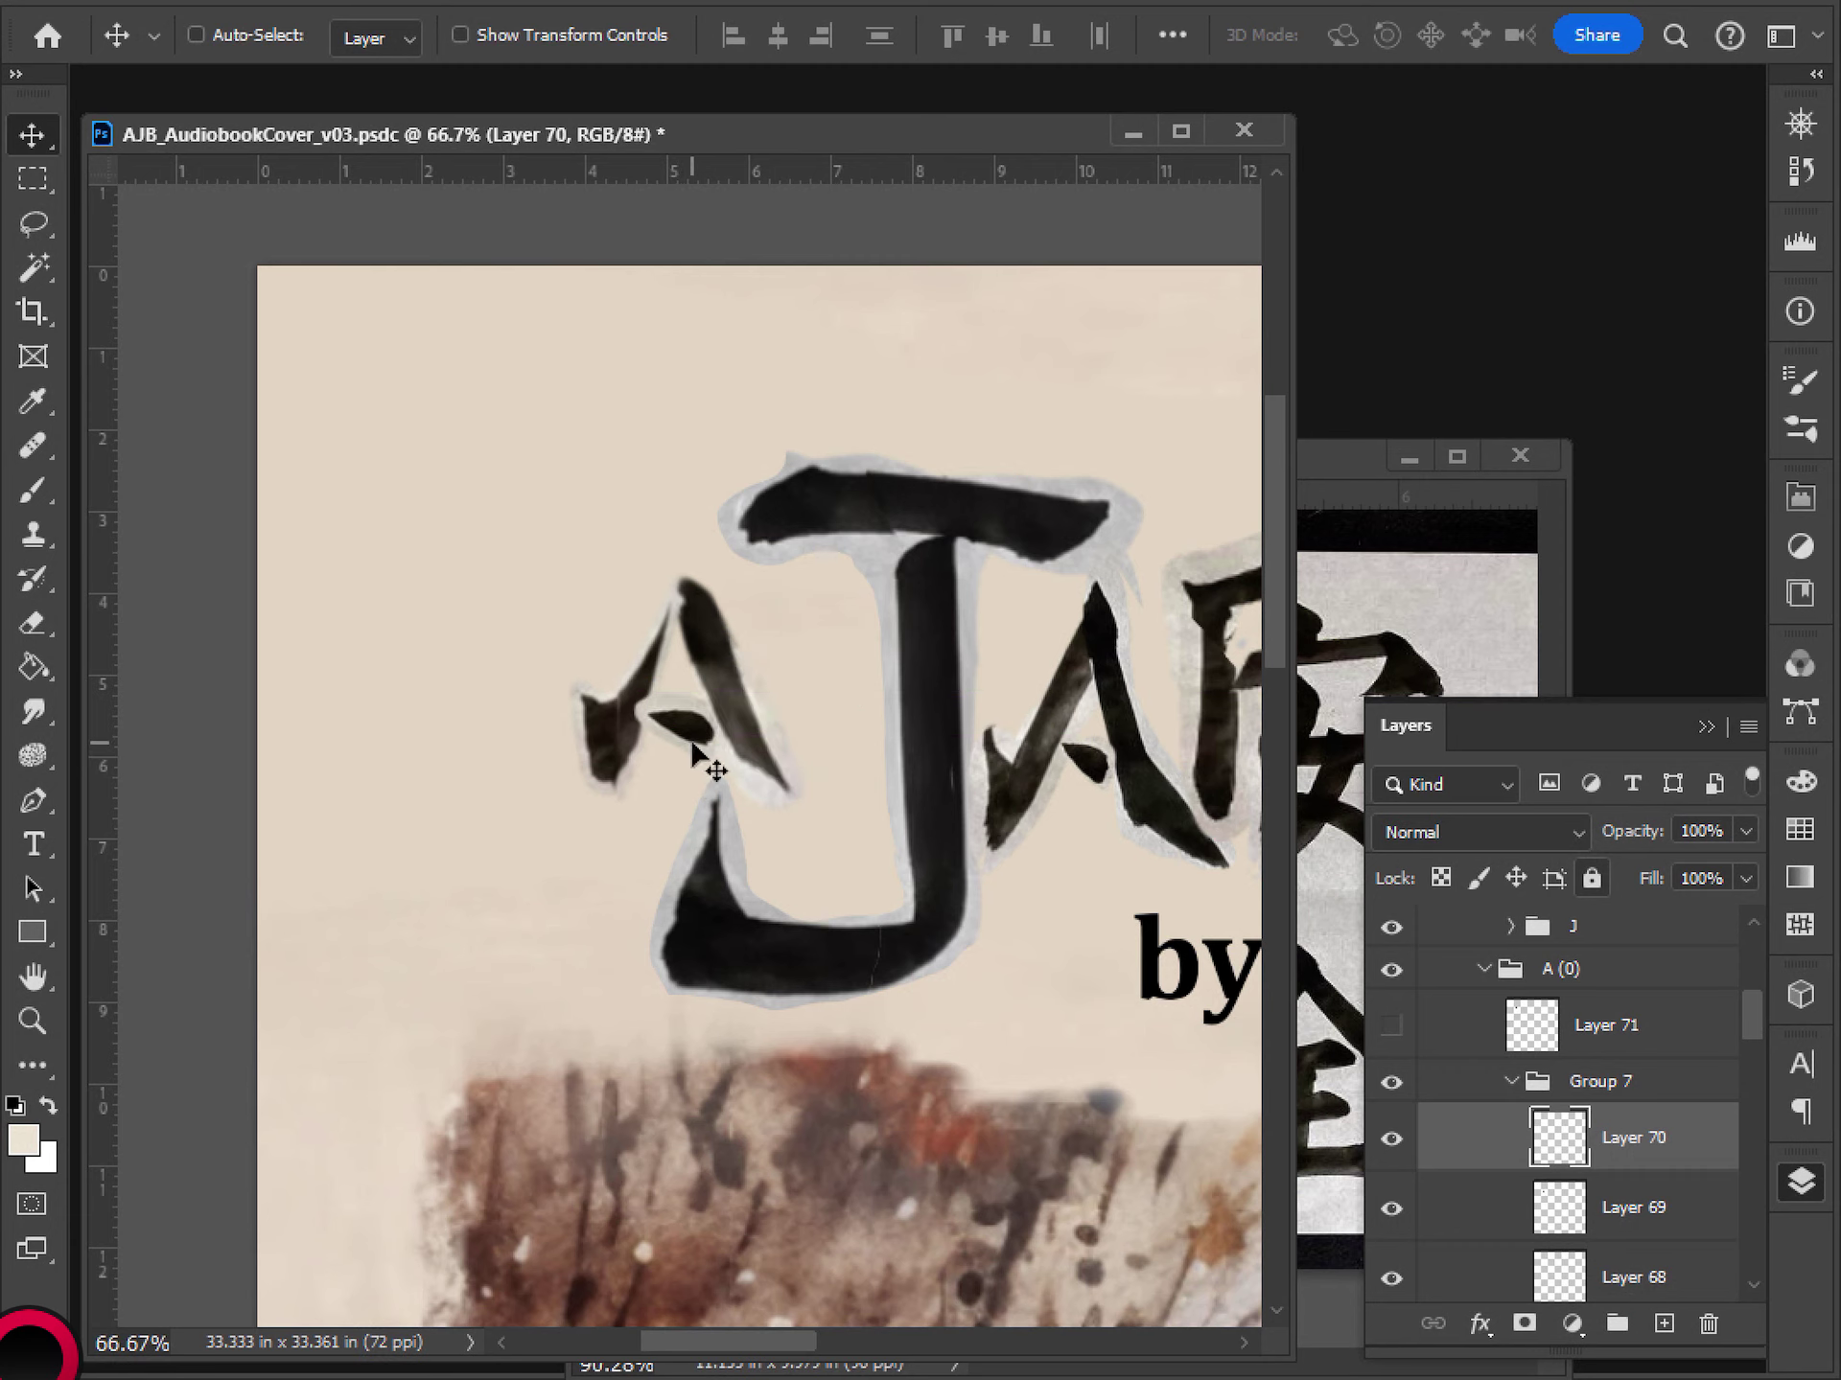
- Examine the small A with its reduced crossbar against the whole cover
key("e")
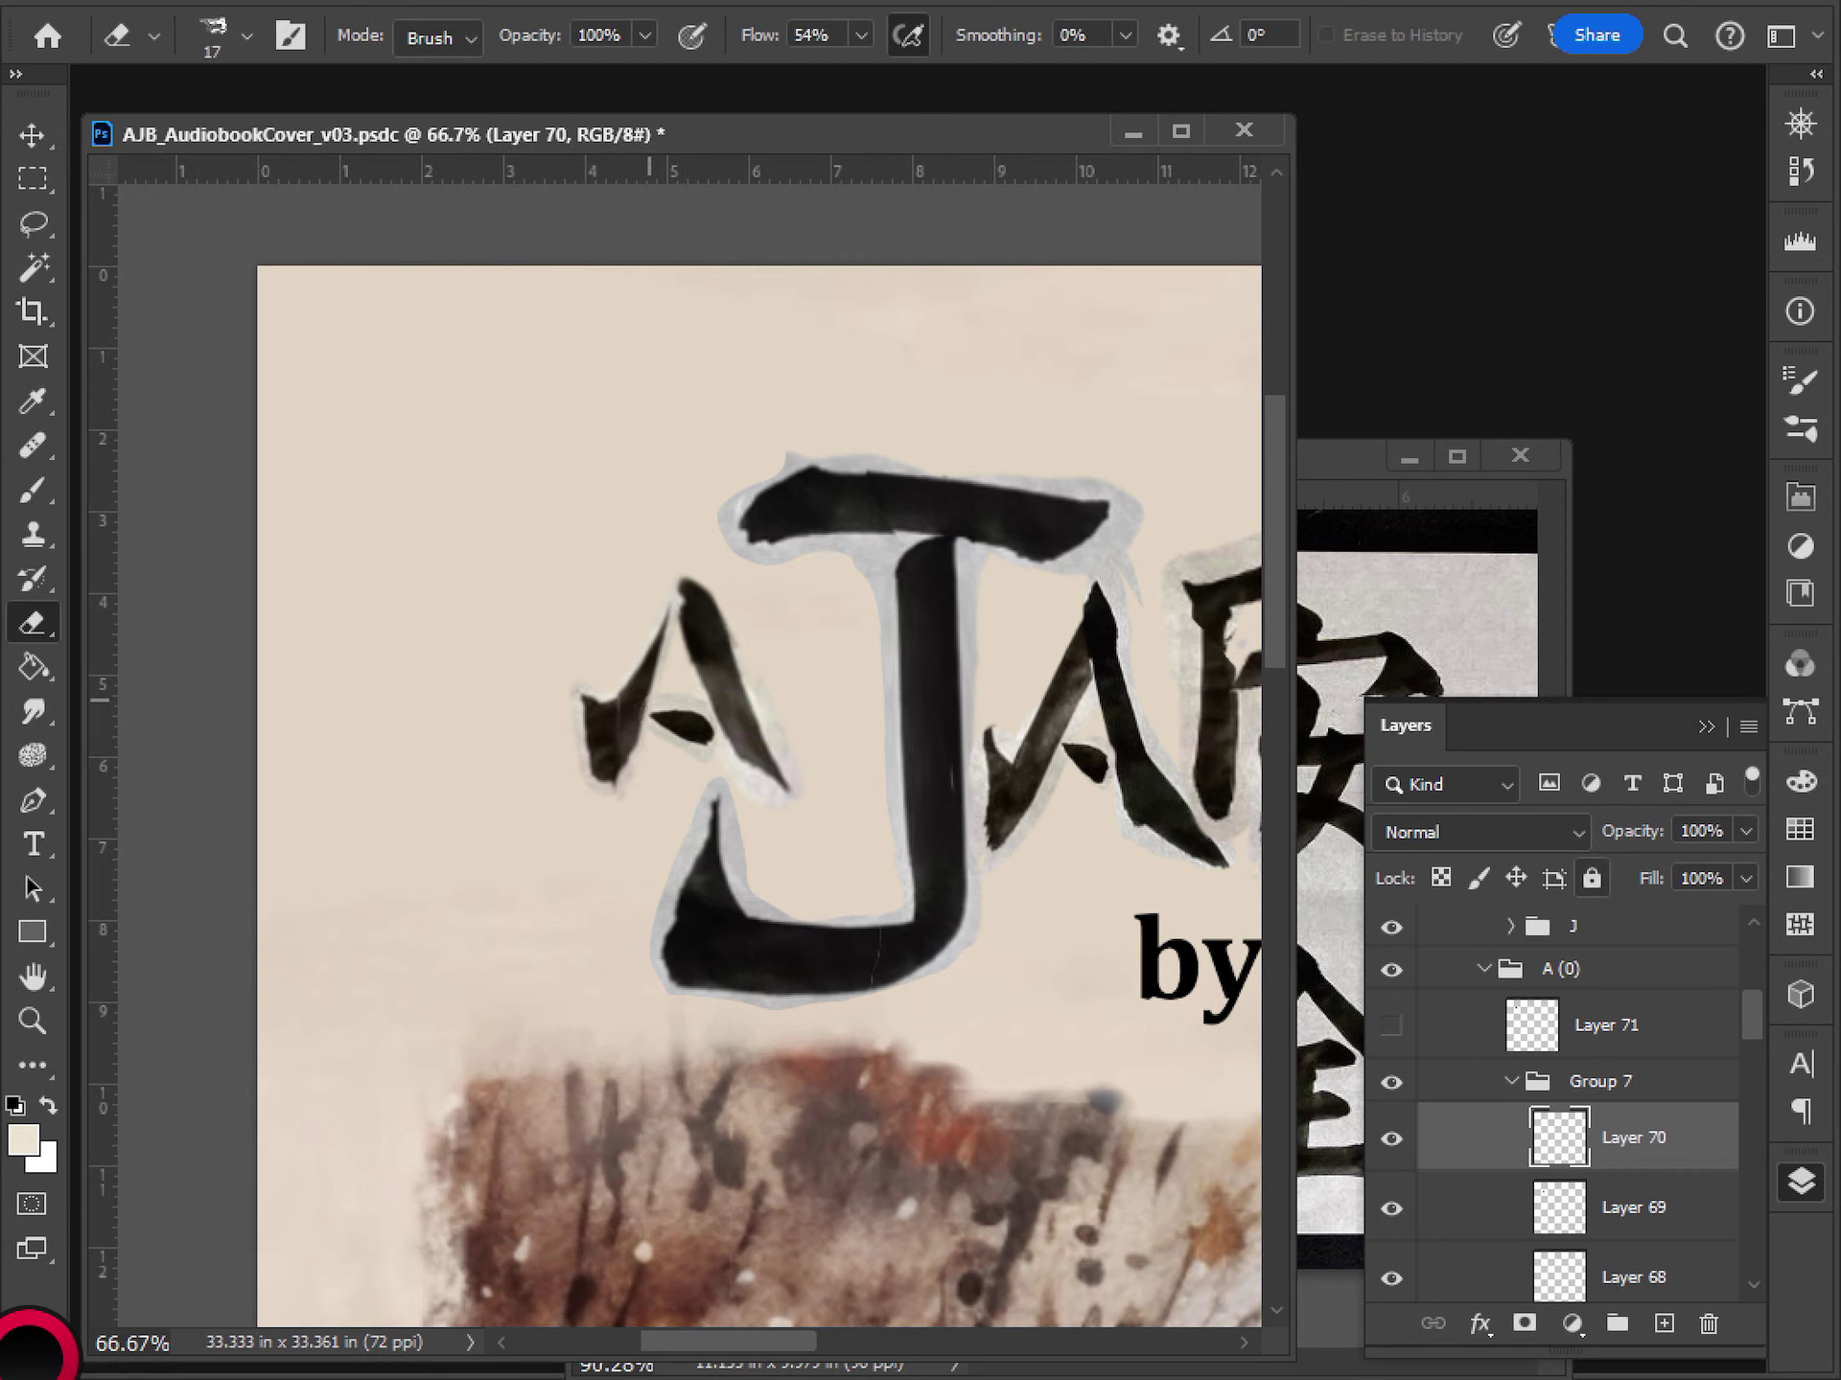
key("ctrl+minus")
key("ctrl+minus")
key("ctrl+minus")
key("ctrl+minus")
key("ctrl+minus")
key("ctrl+minus")
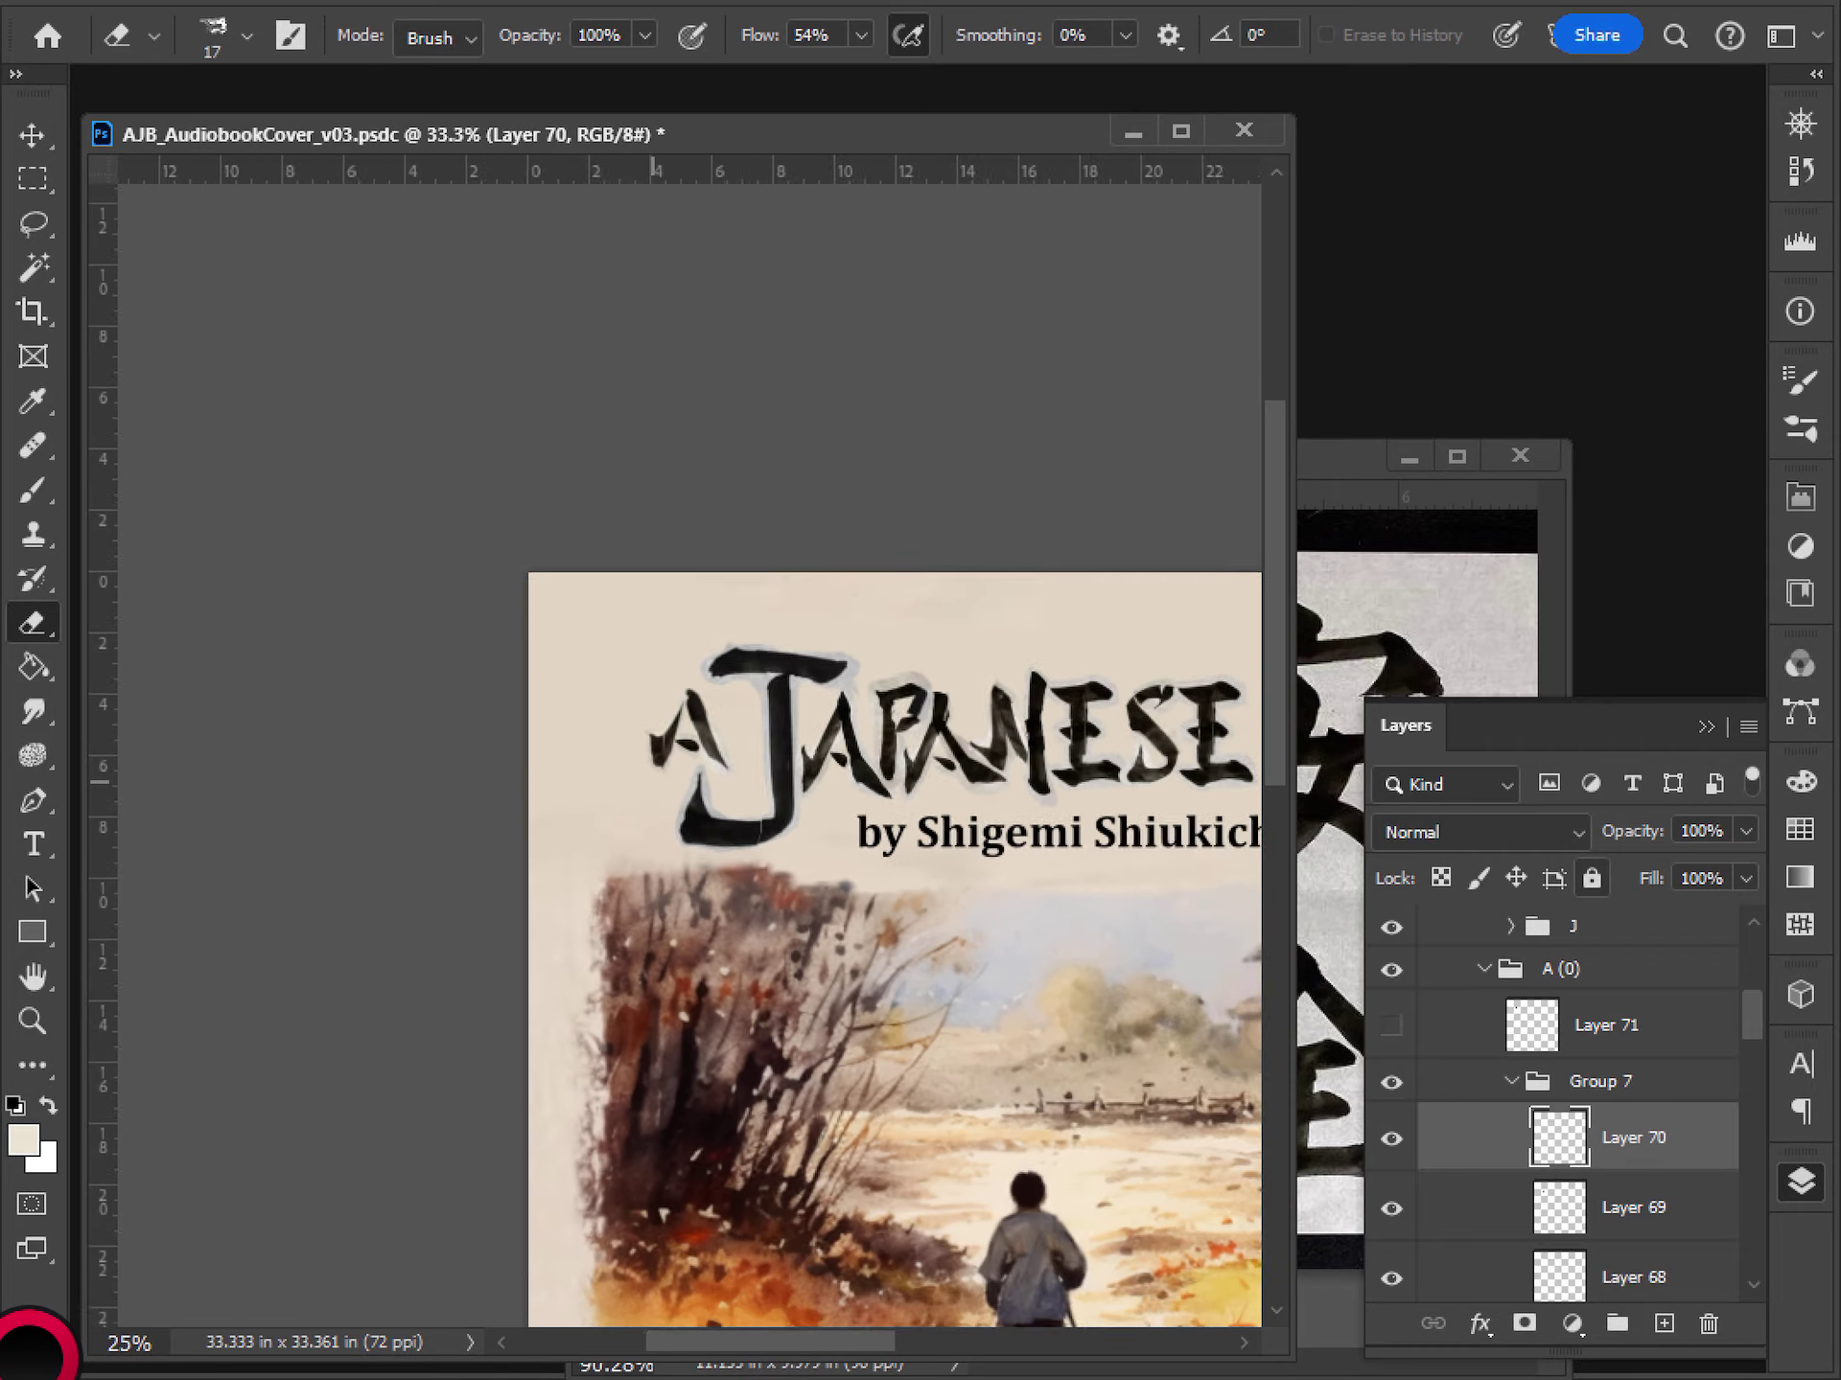
key("ctrl+plus")
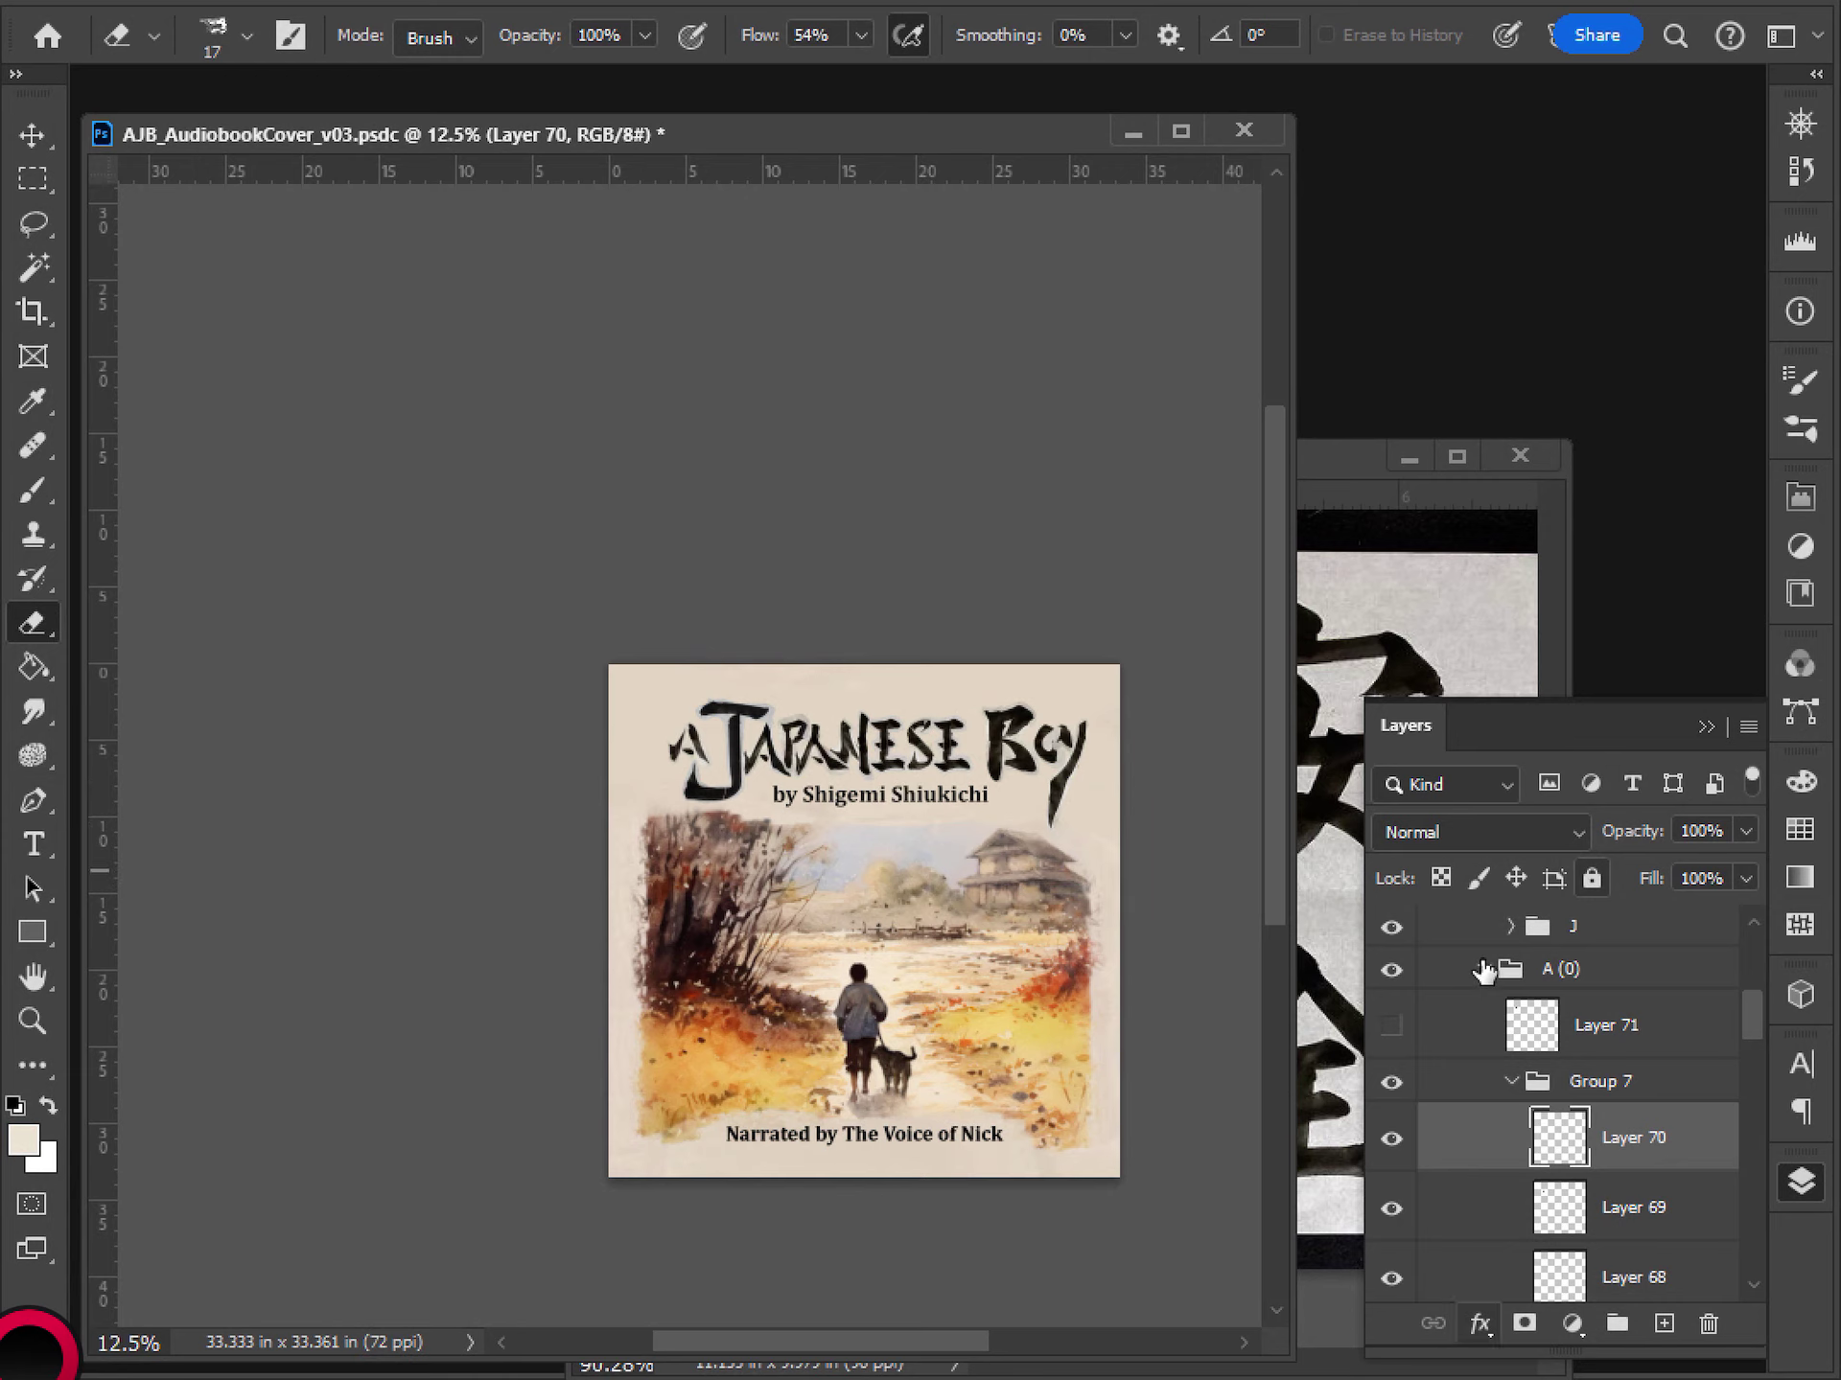
- Collapse the A (0) and Japanese groups inside NEW SIZE REF
left_click(1481, 971)
left_click(1481, 971)
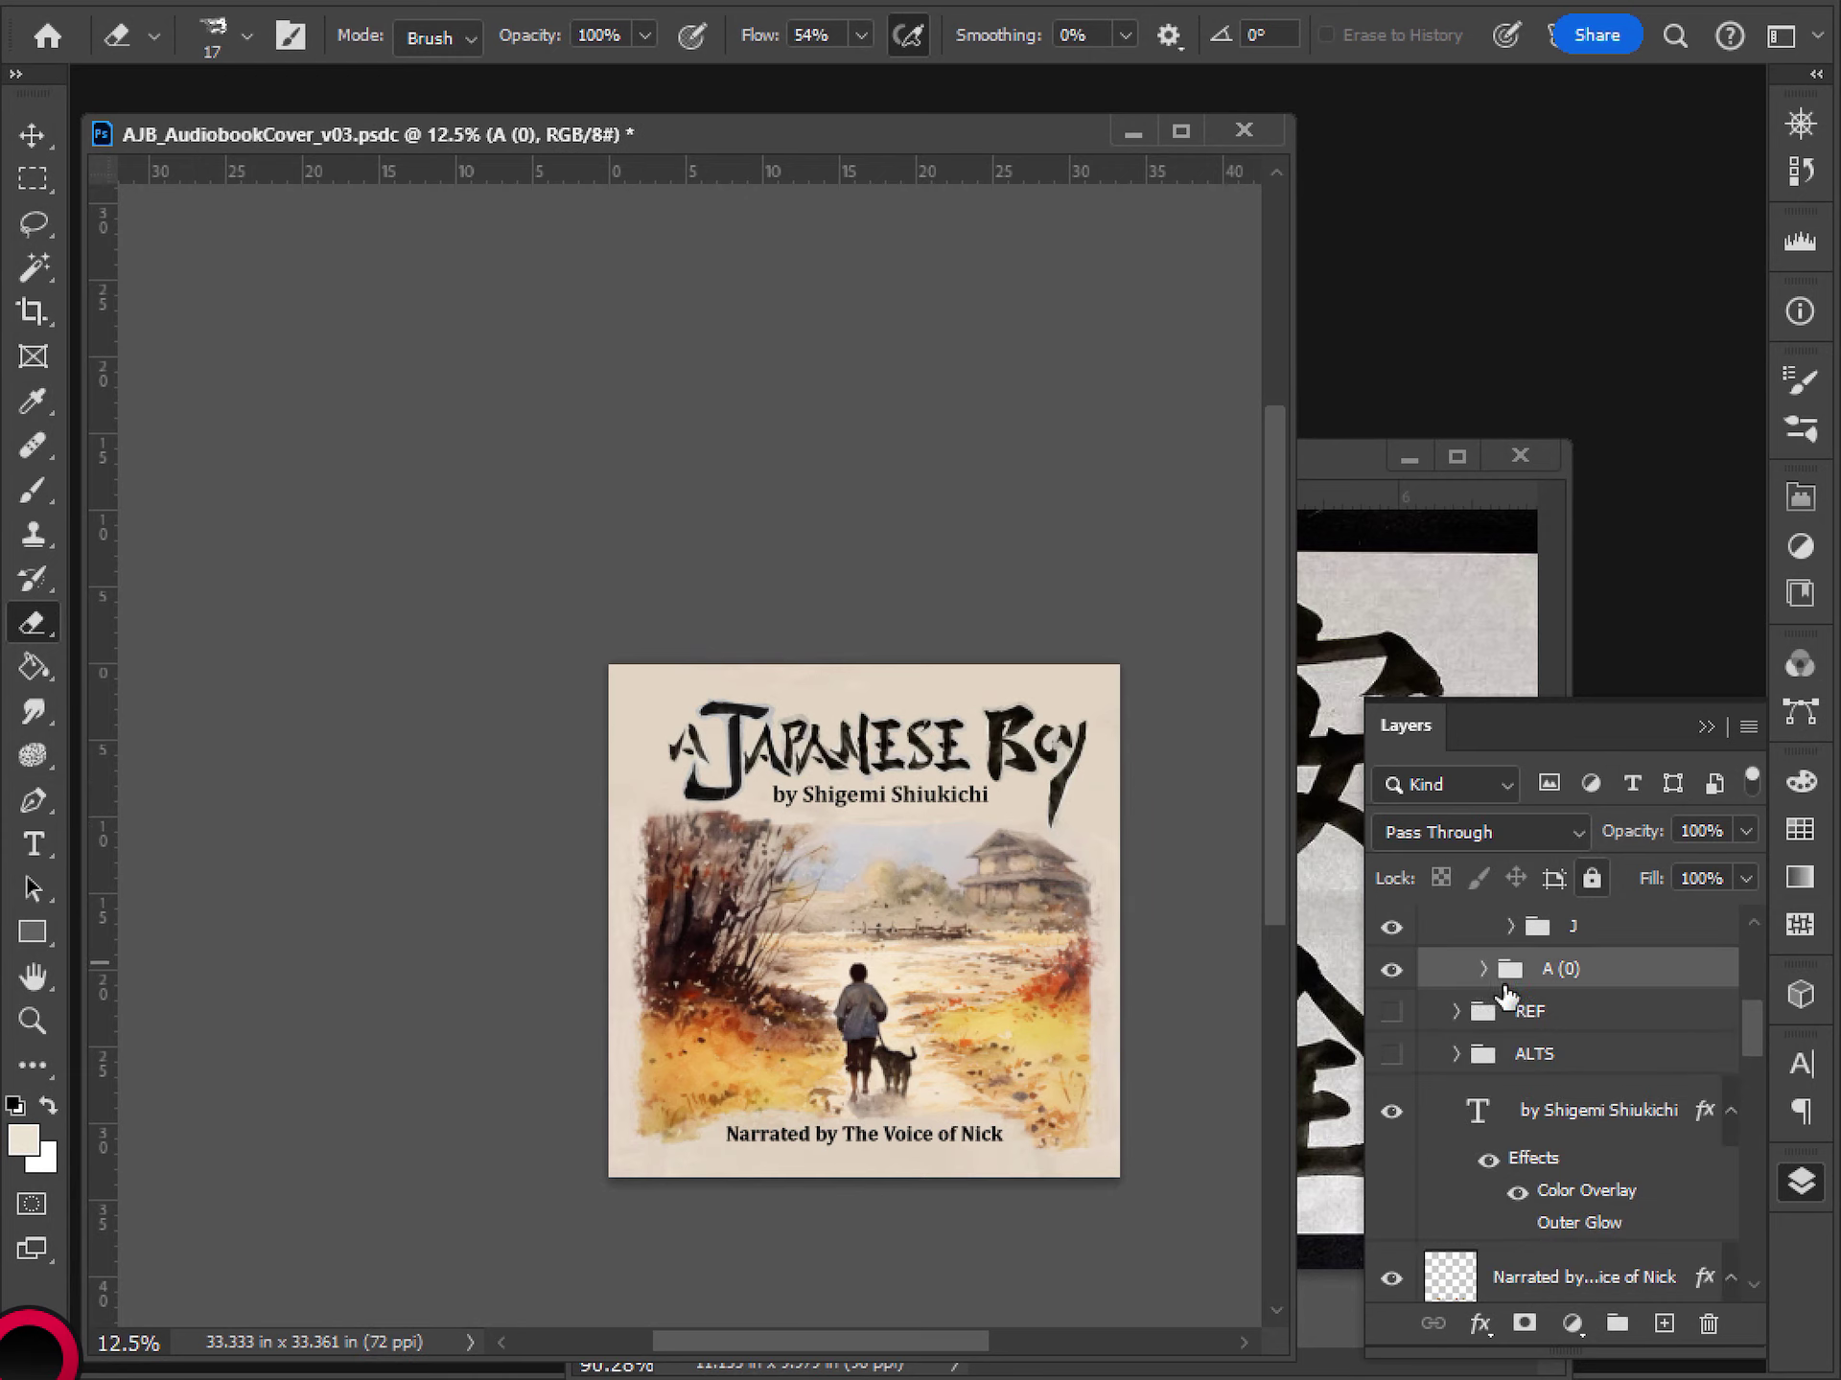
scroll(1480, 987, "up", 5)
left_click(1483, 1055)
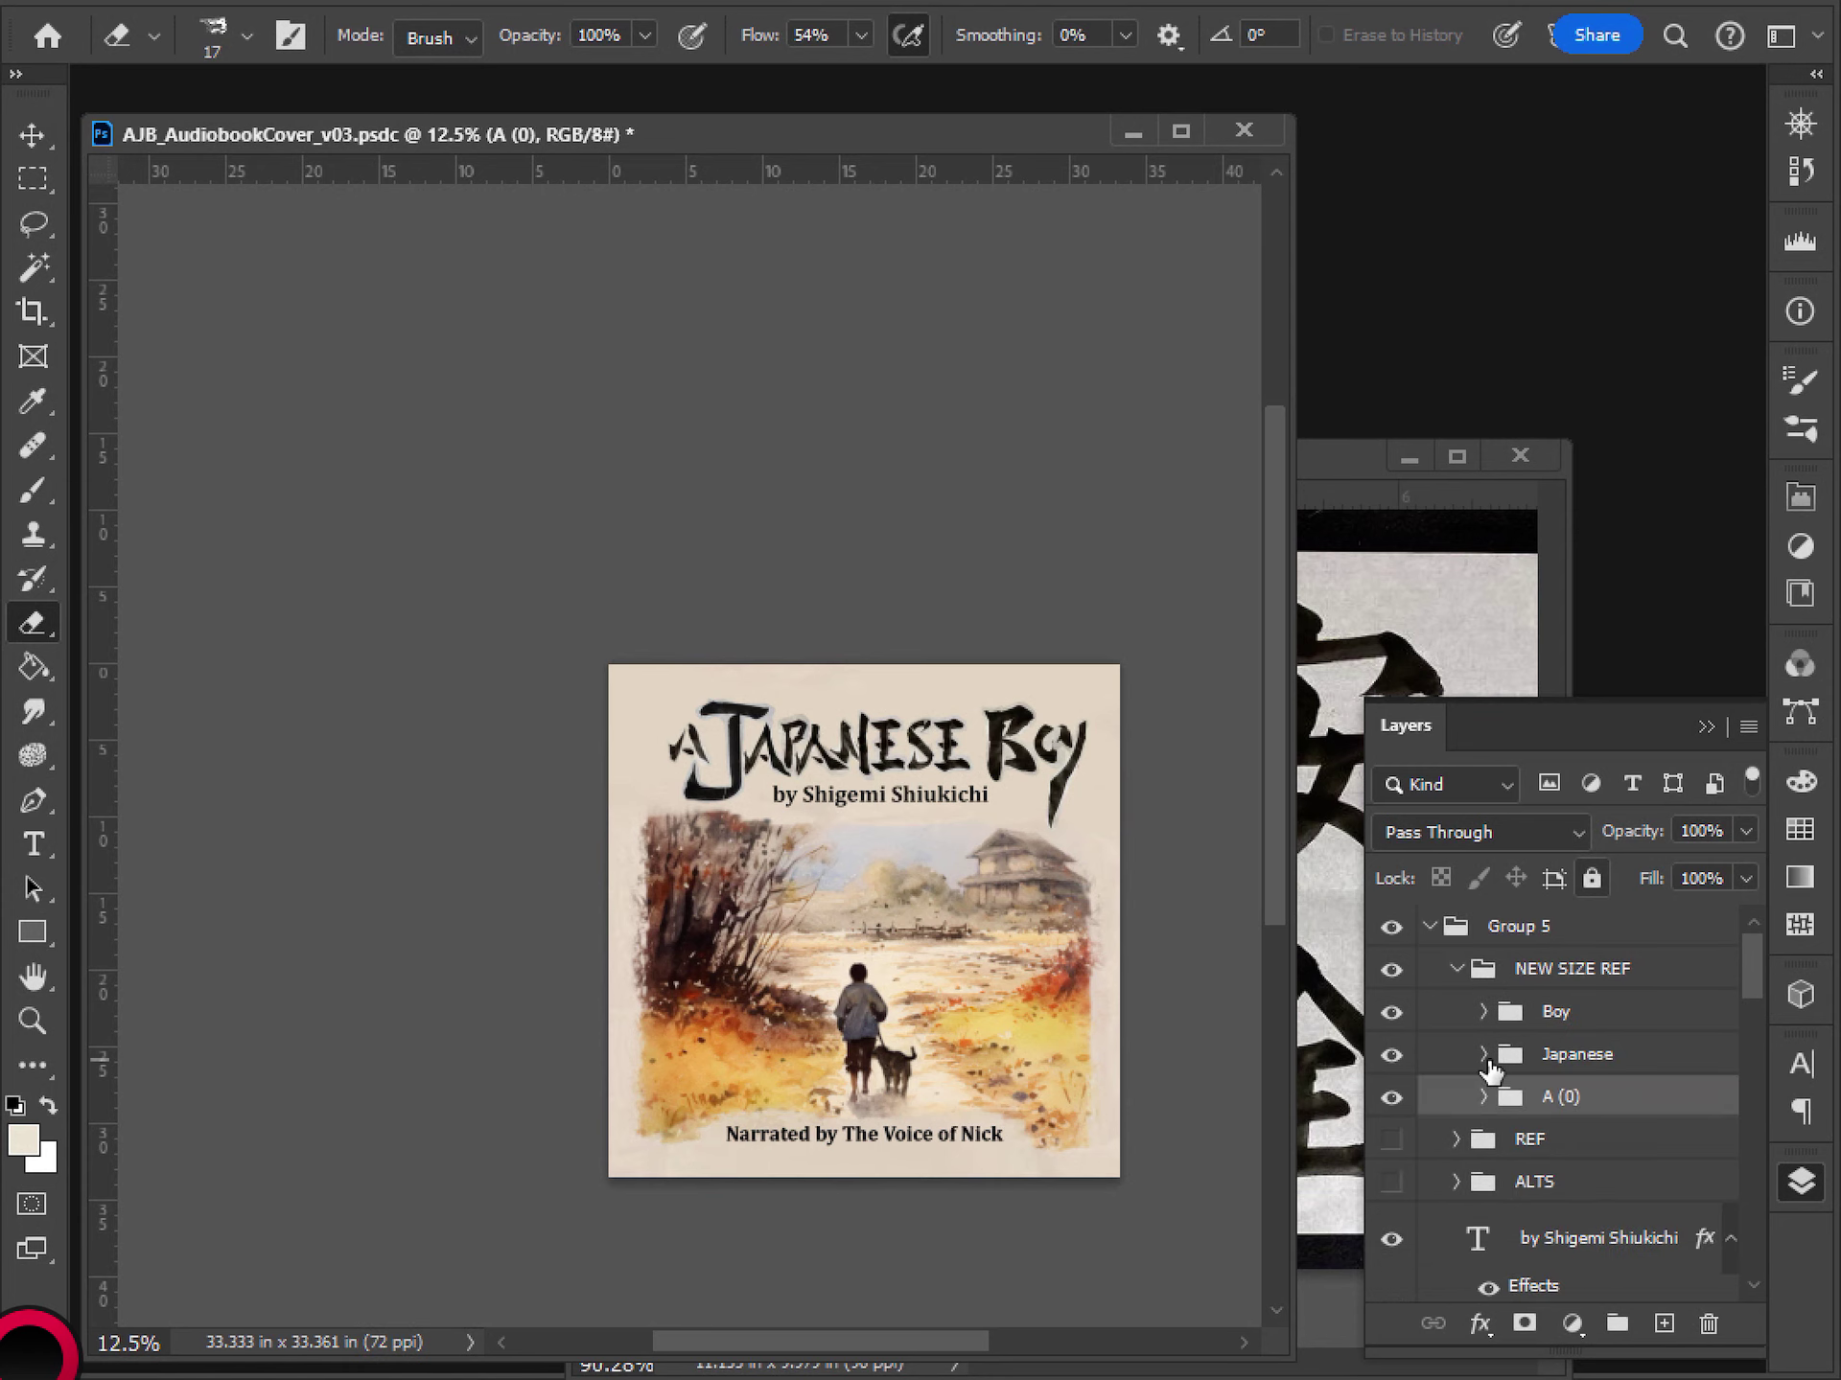
- Centre the whole NEW SIZE REF title group horizontally on the canvas, and clear the selection
left_click(1564, 971)
key("v")
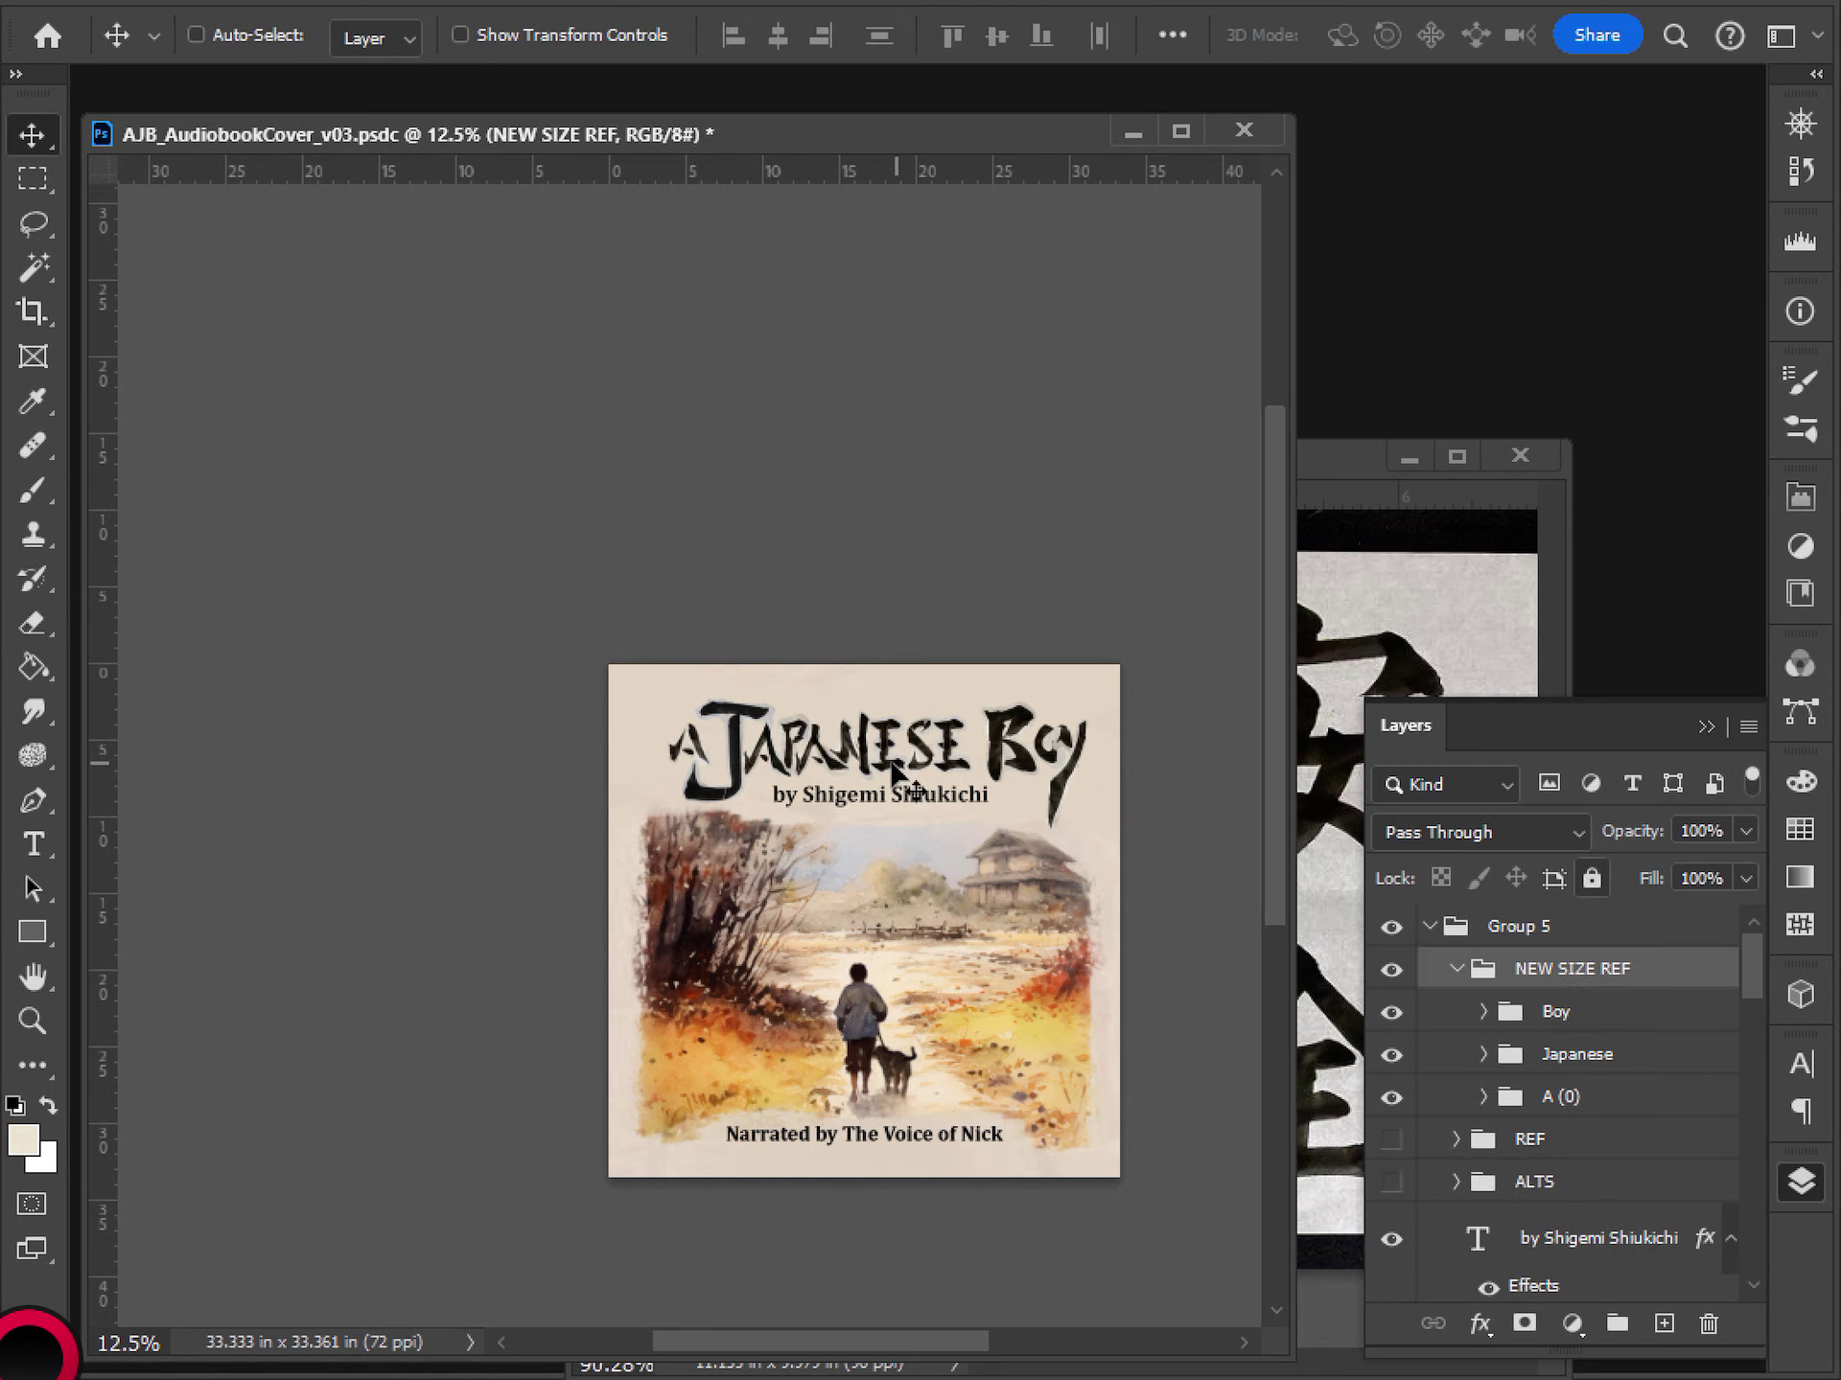
left_click_drag(887, 766, 874, 767)
scroll(939, 849, "down", 2)
scroll(939, 858, "up", 3)
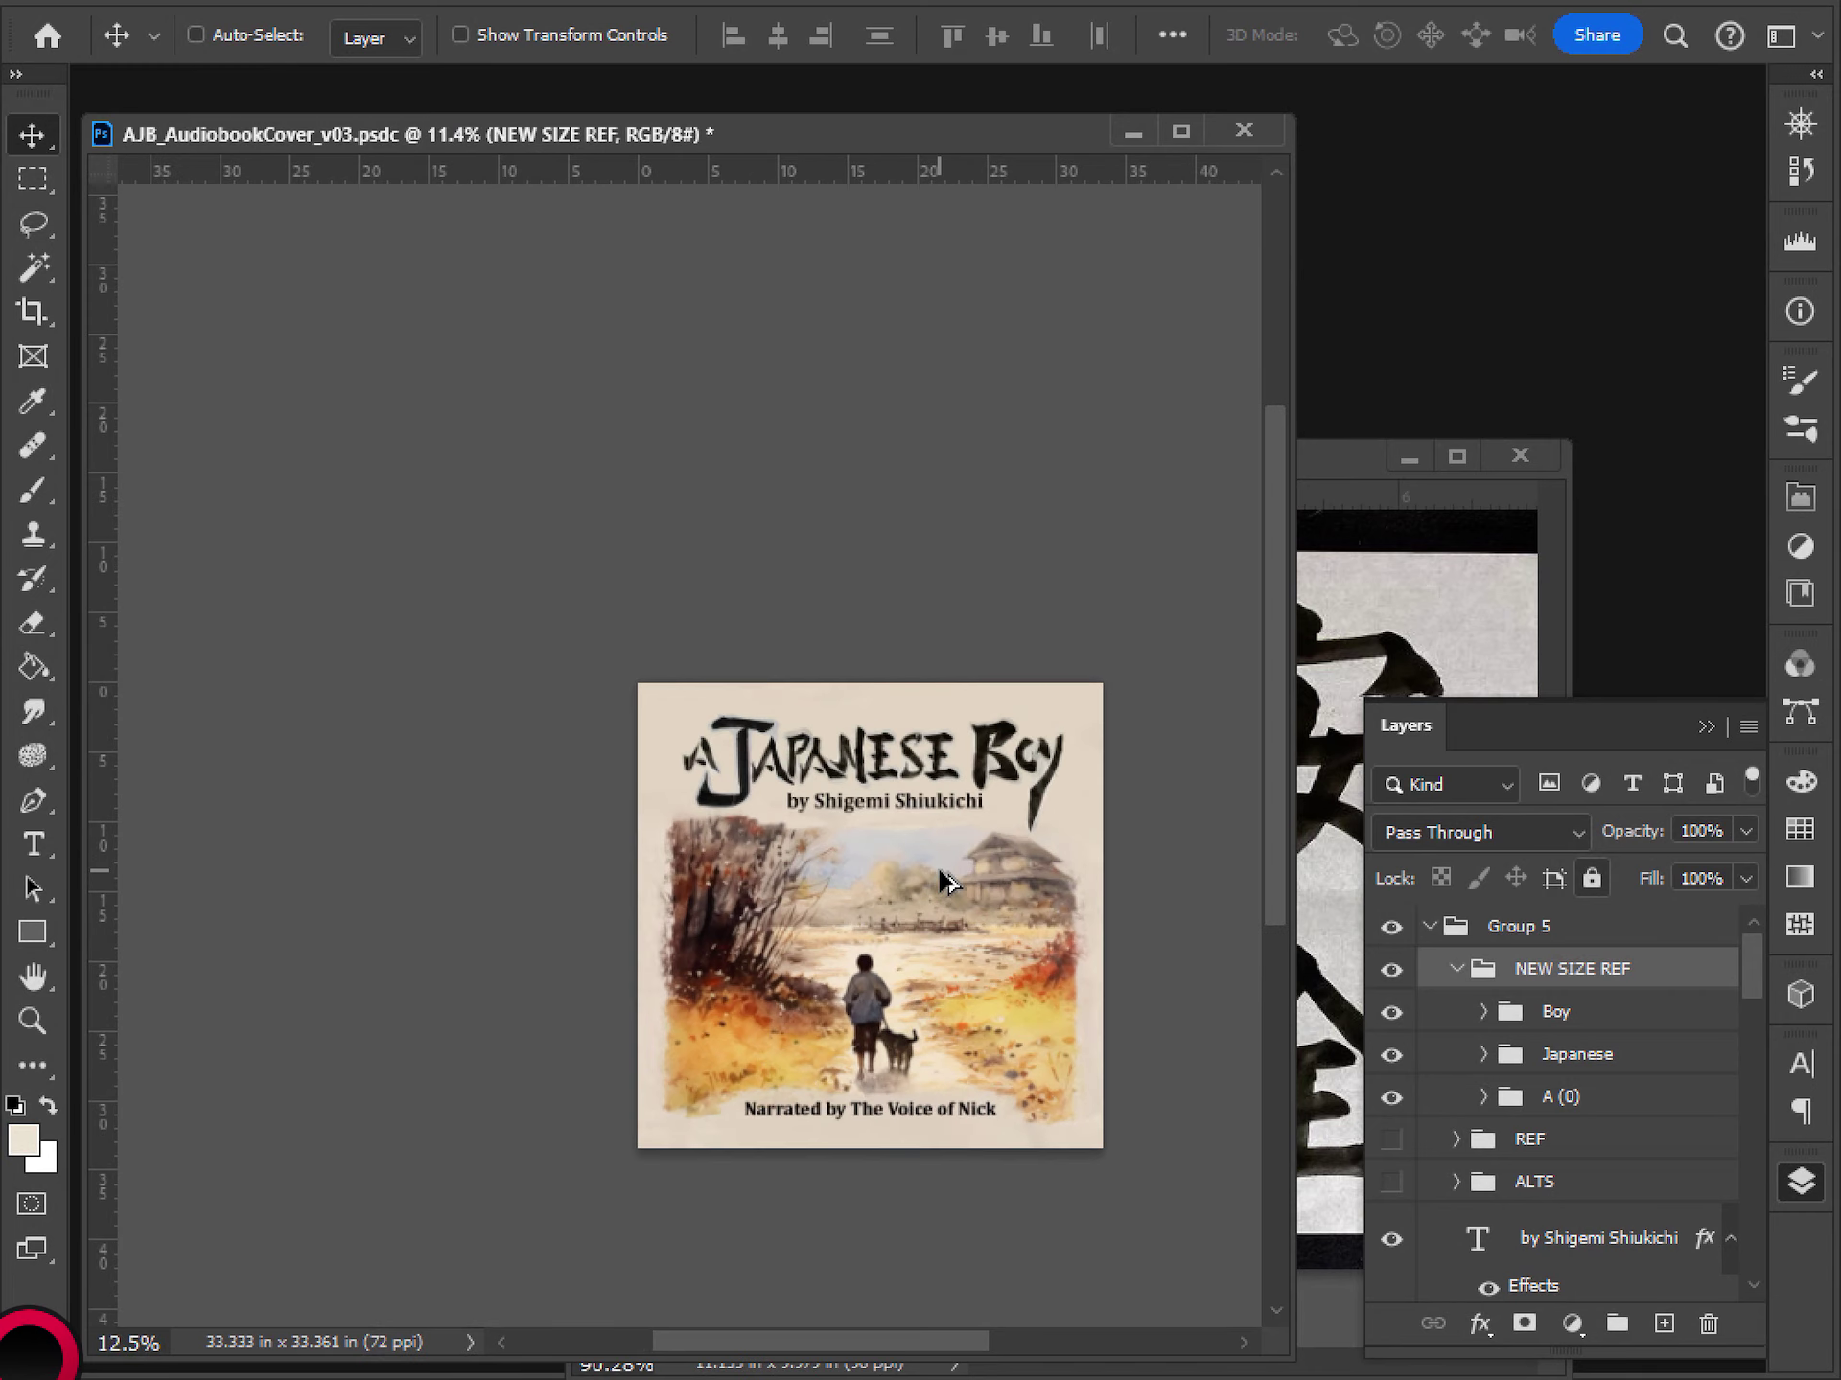
key("ctrl+a")
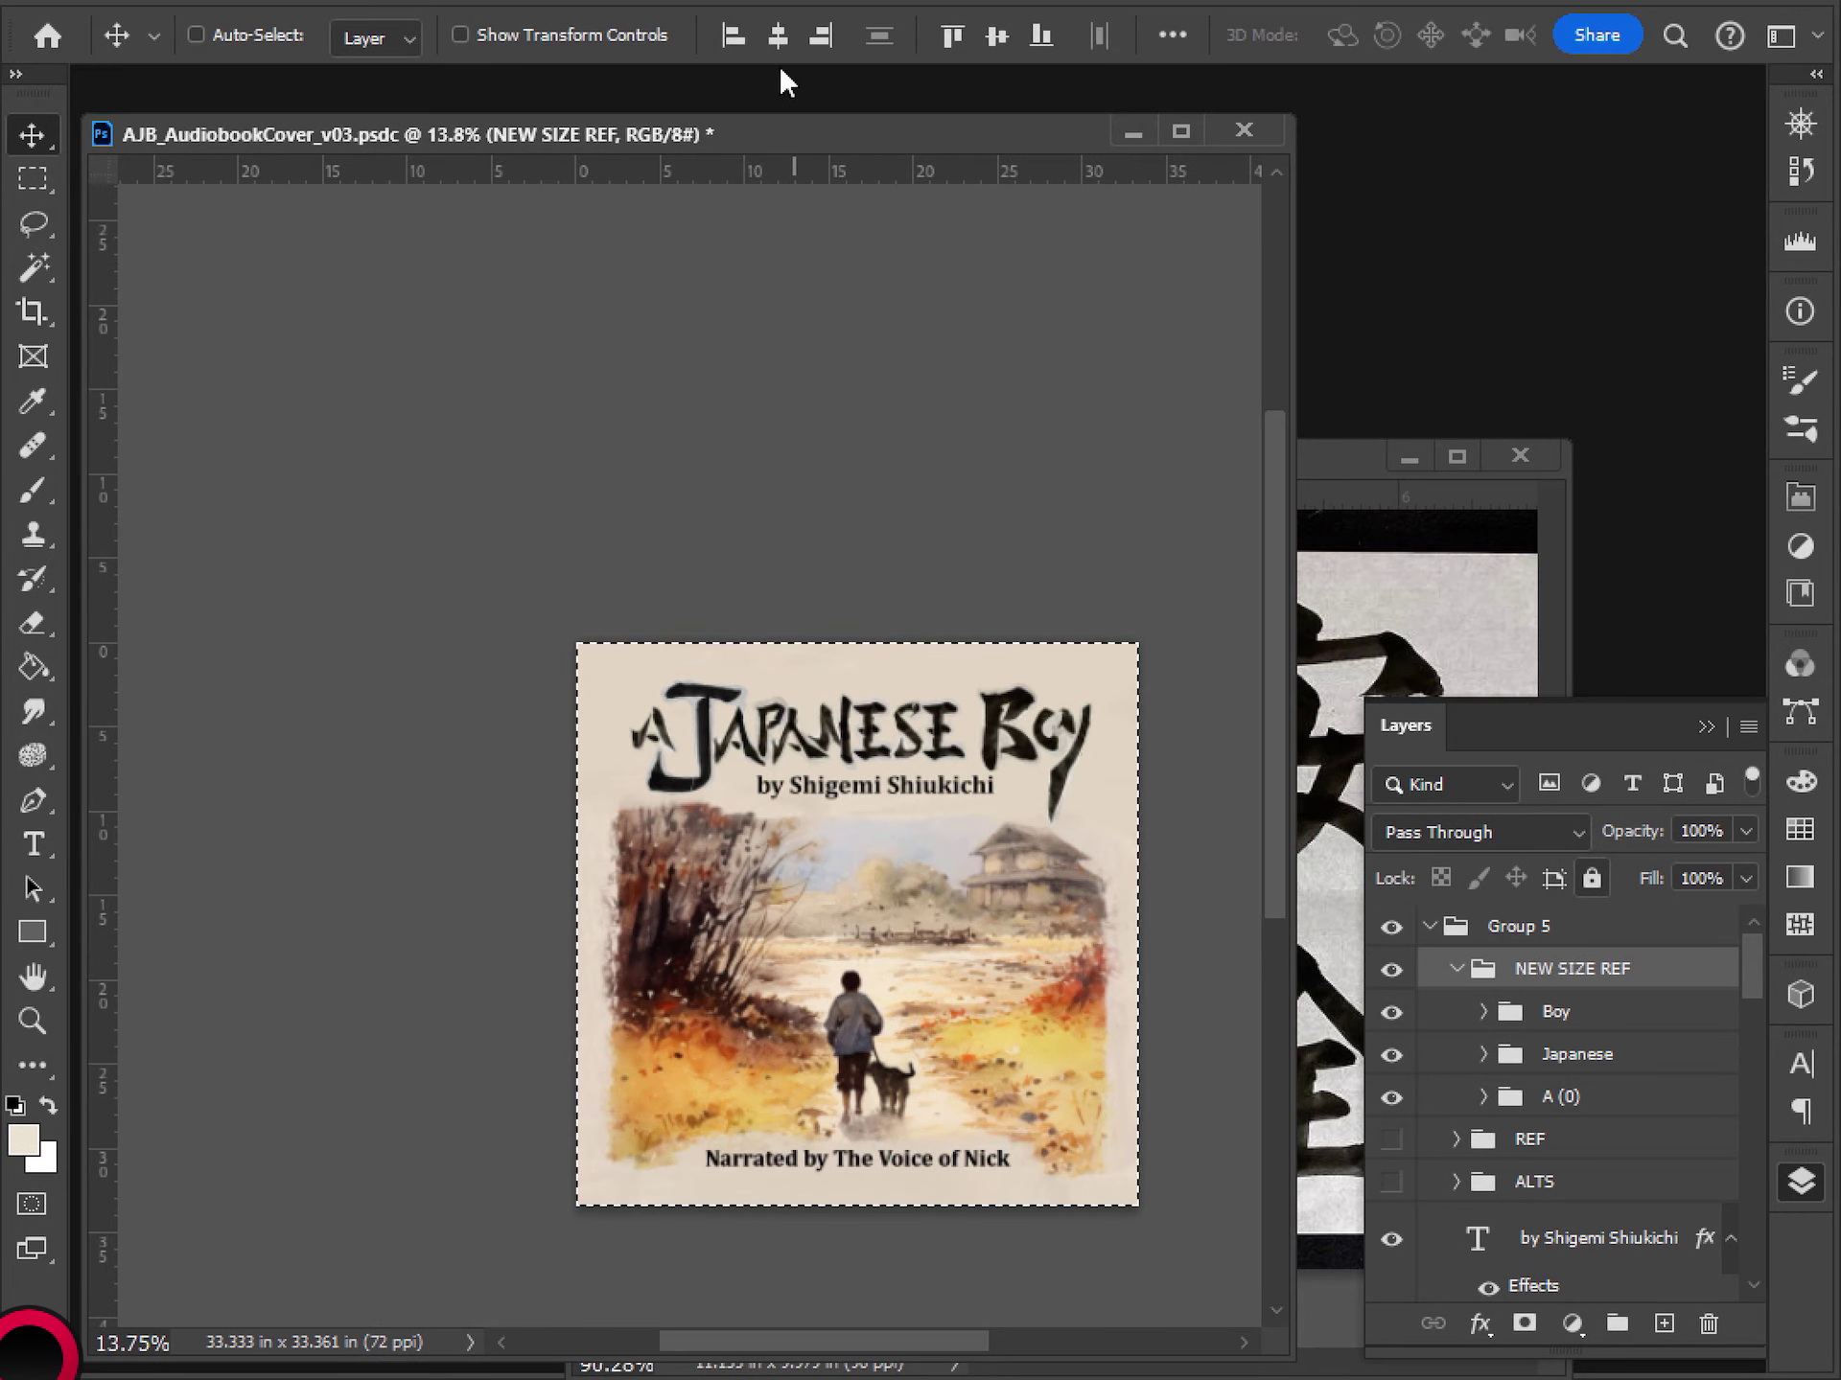
left_click(779, 40)
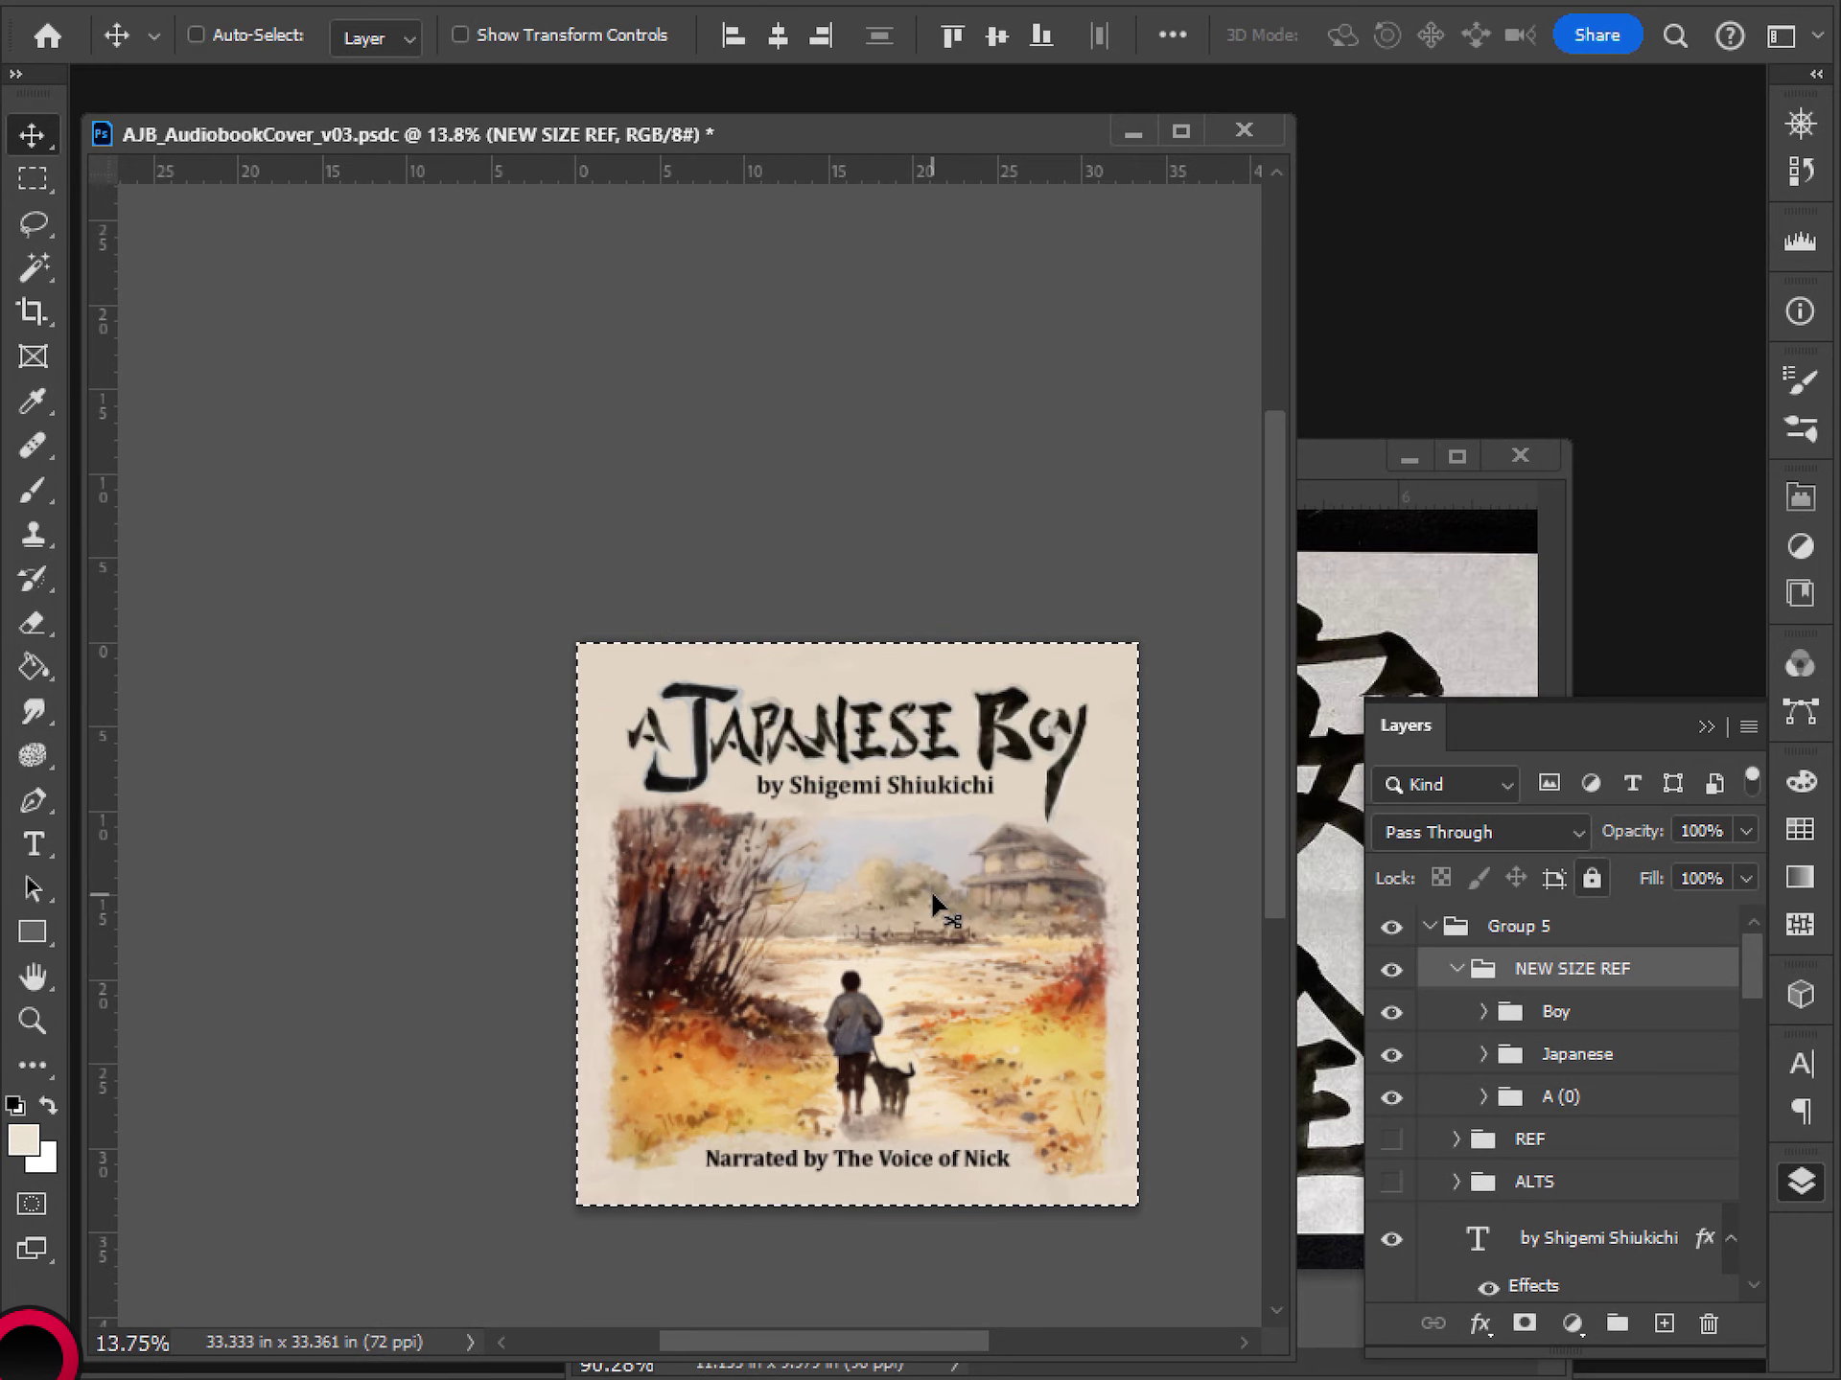
key("m")
key("ctrl+d")
- Examine the centred title up close and against the whole cover
scroll(943, 897, "up", 2)
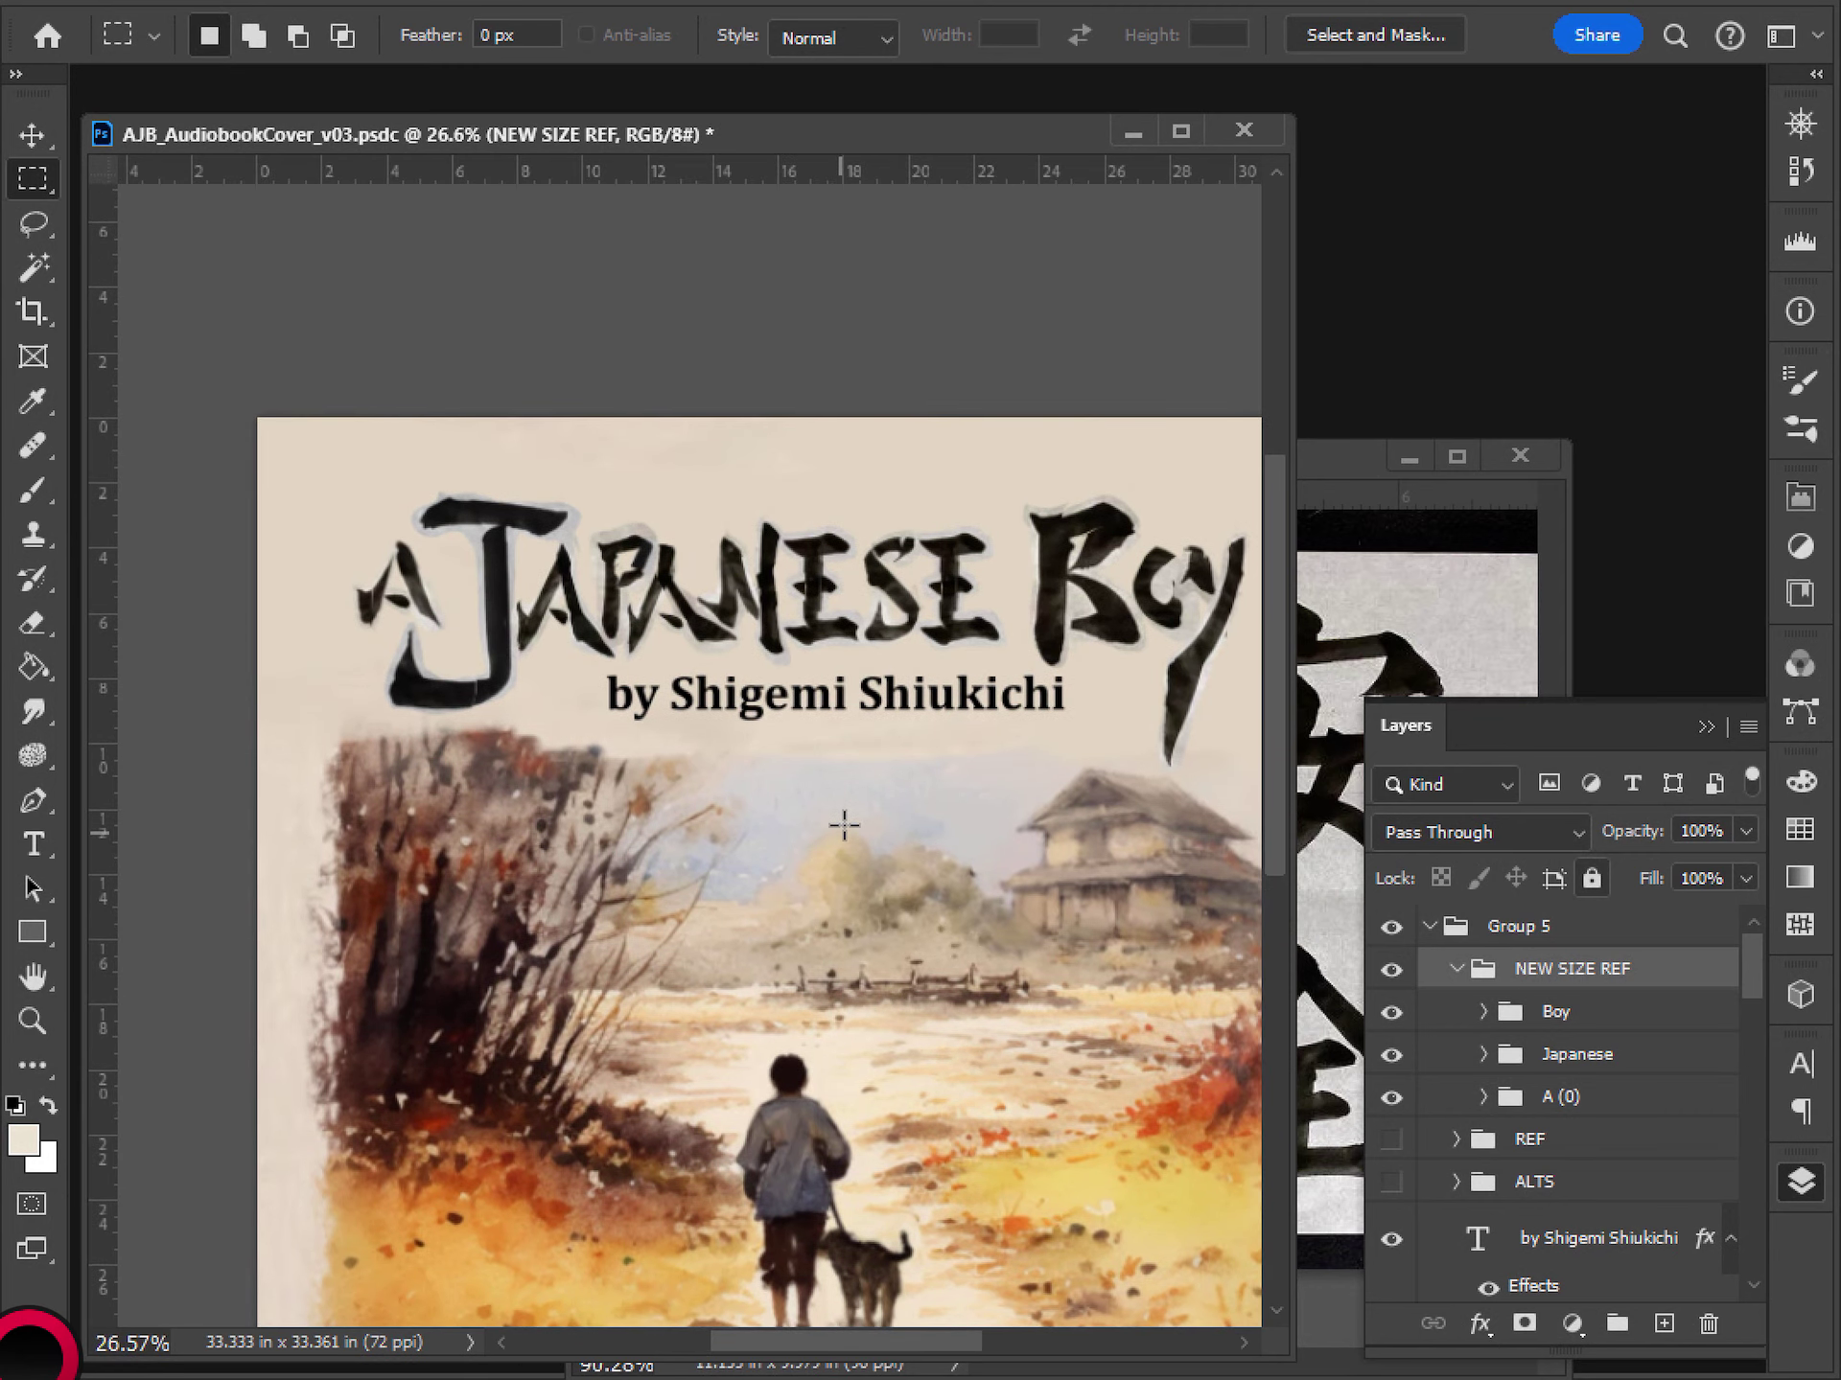
scroll(794, 705, "down", 2)
scroll(796, 700, "up", 1)
scroll(795, 699, "up", 1)
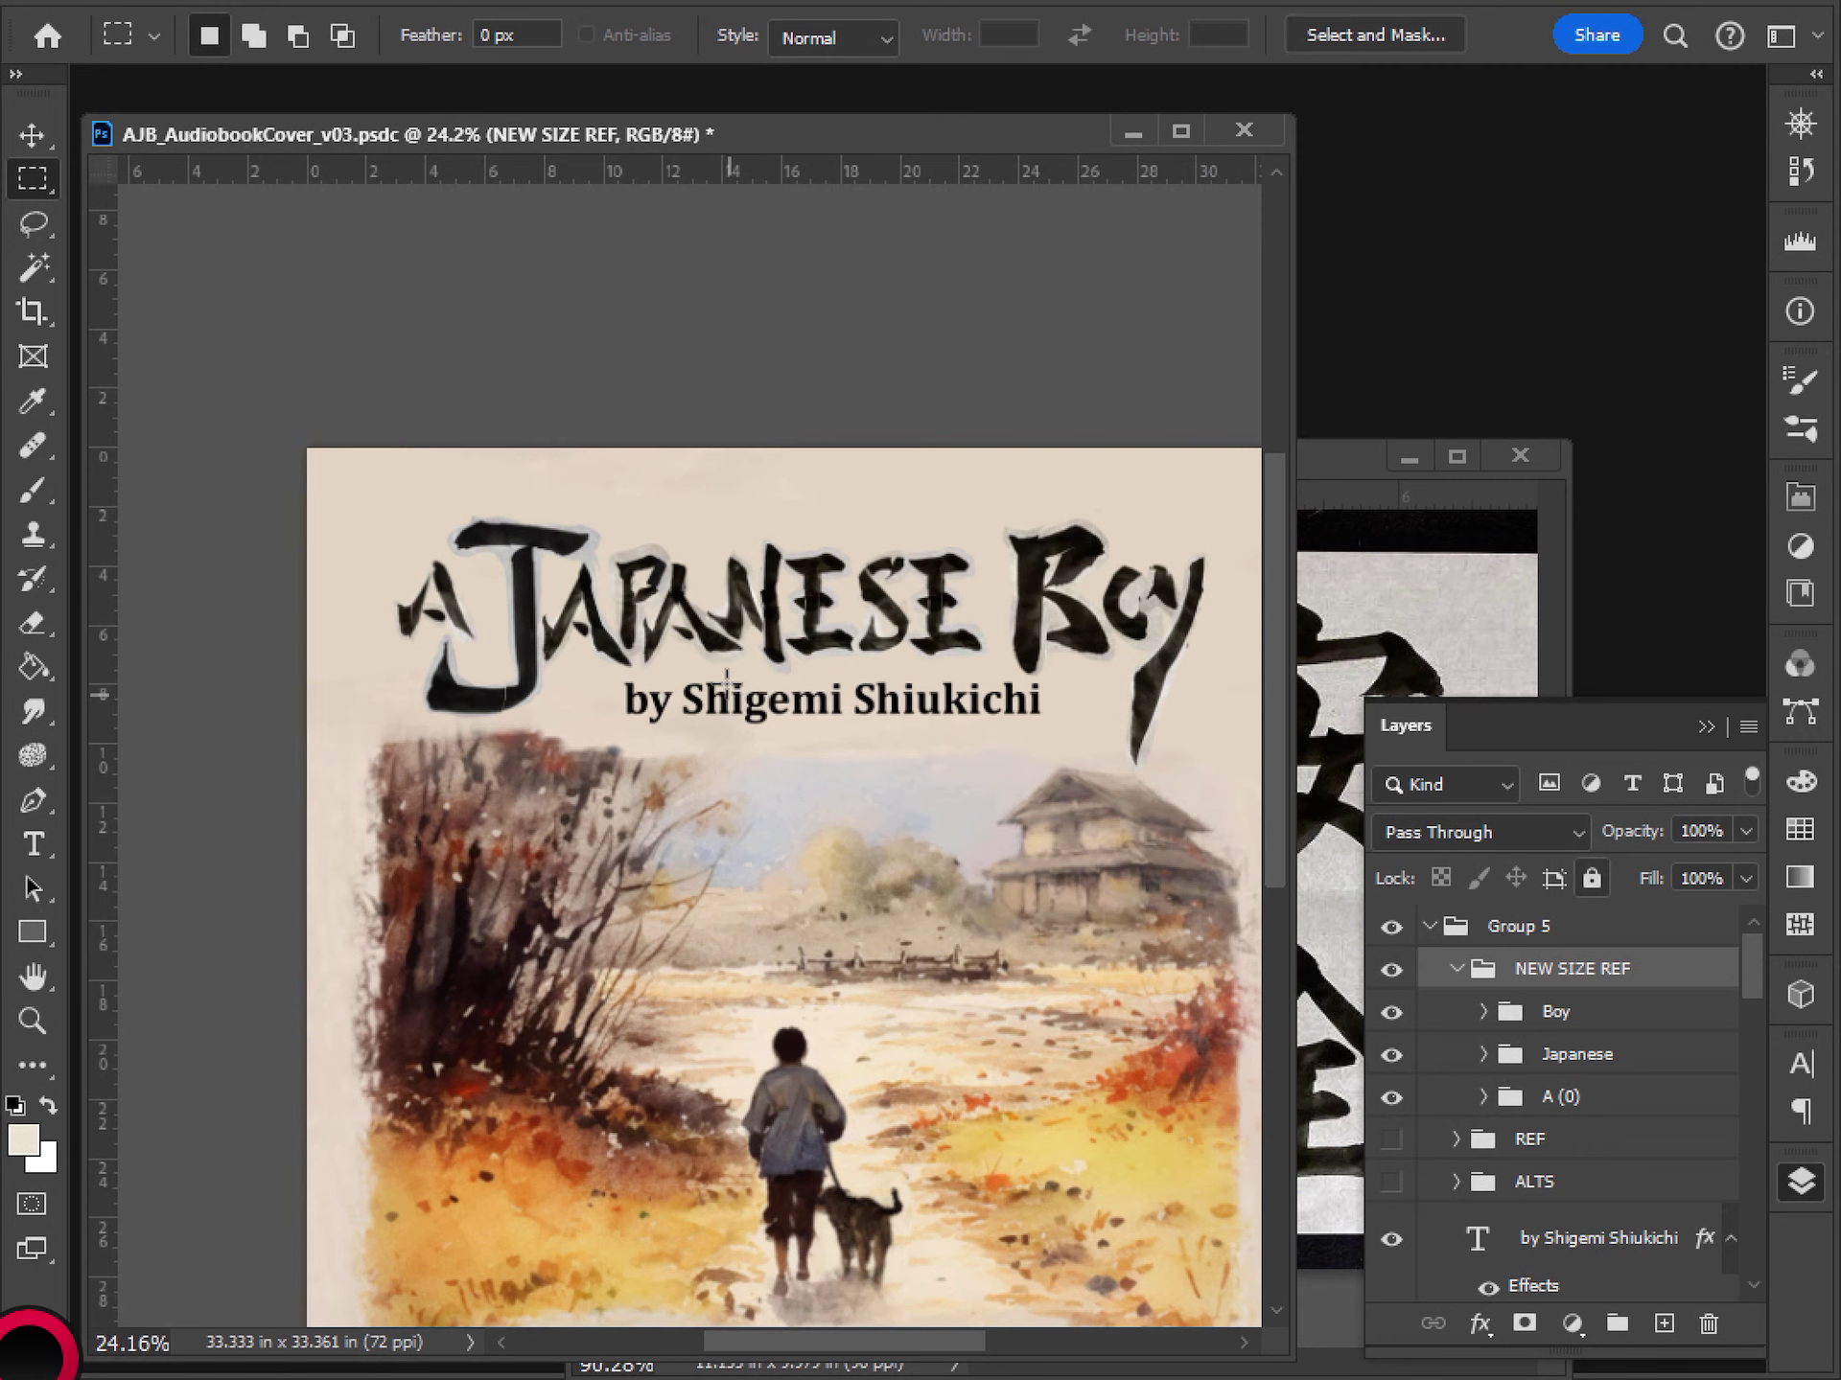
scroll(718, 640, "down", 2)
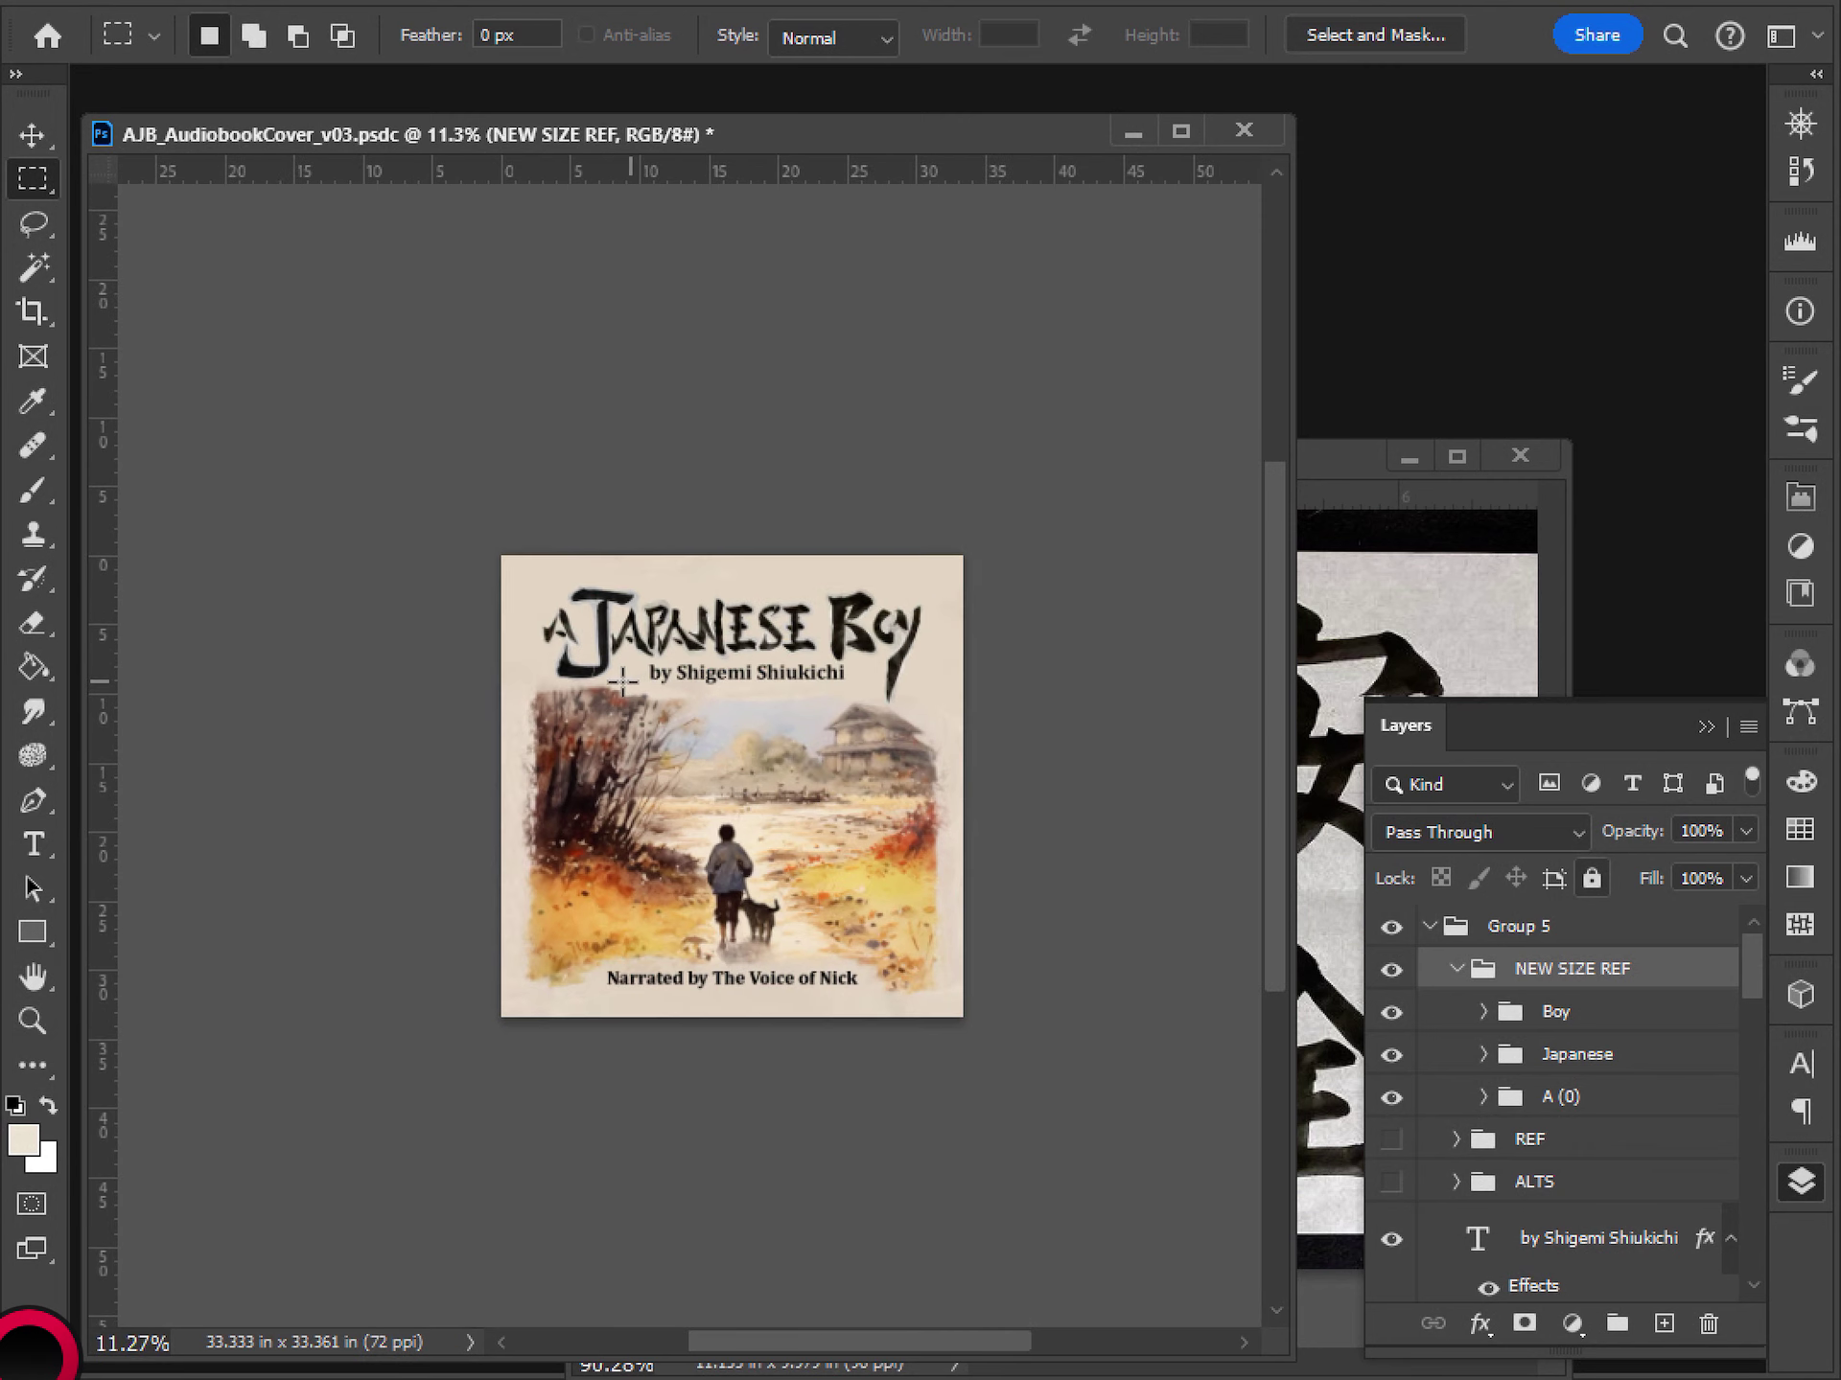
scroll(616, 657, "up", 2)
left_click_drag(493, 636, 495, 675)
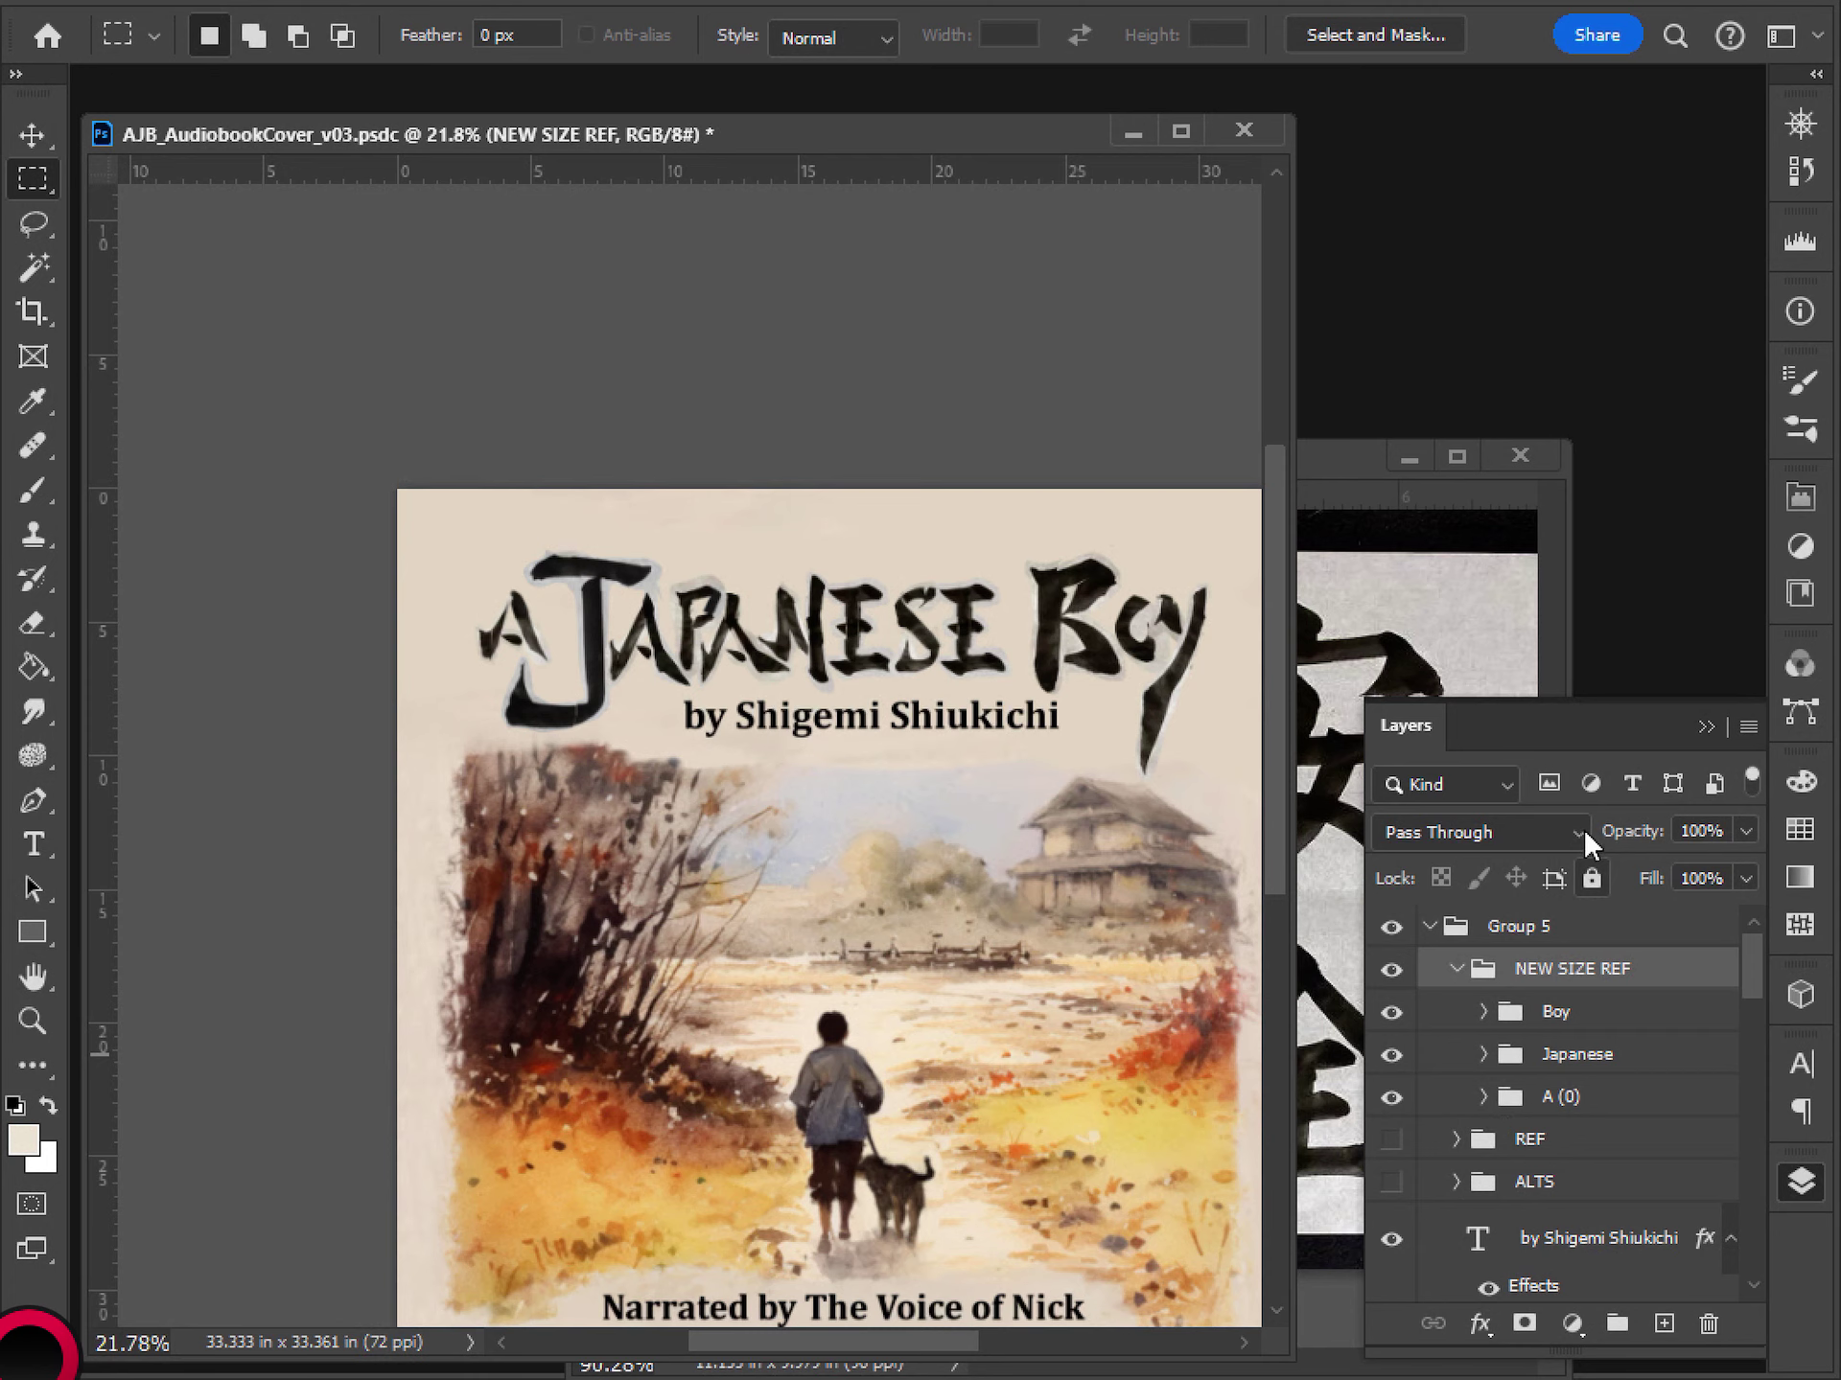
- Lower the NEW SIZE REF group's opacity to fade the title, and add an empty layer directly above the group
left_click_drag(1649, 841, 1591, 861)
left_click(1664, 1324)
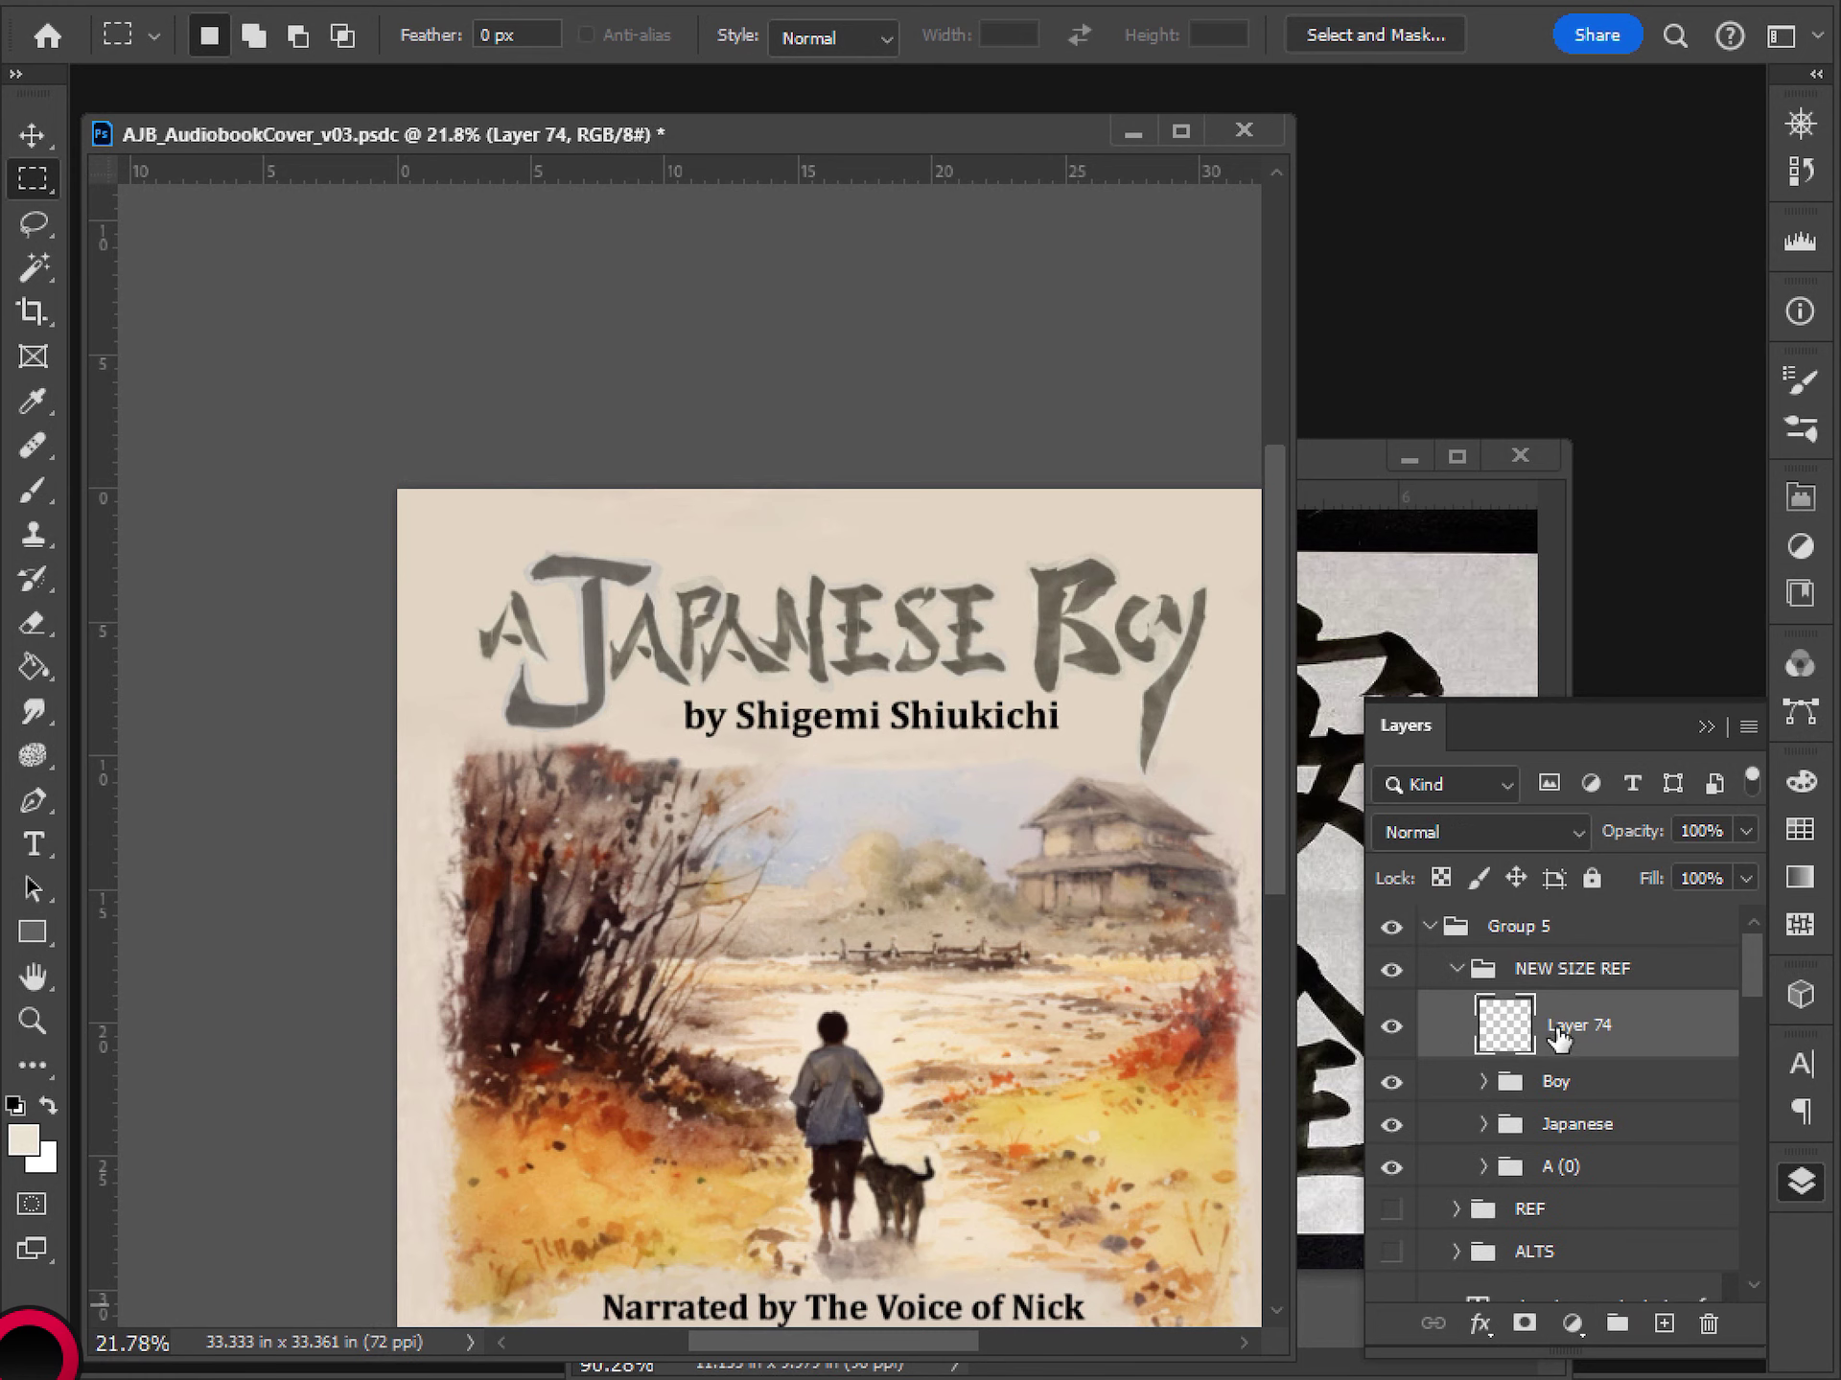
left_click_drag(1559, 1039, 1573, 973)
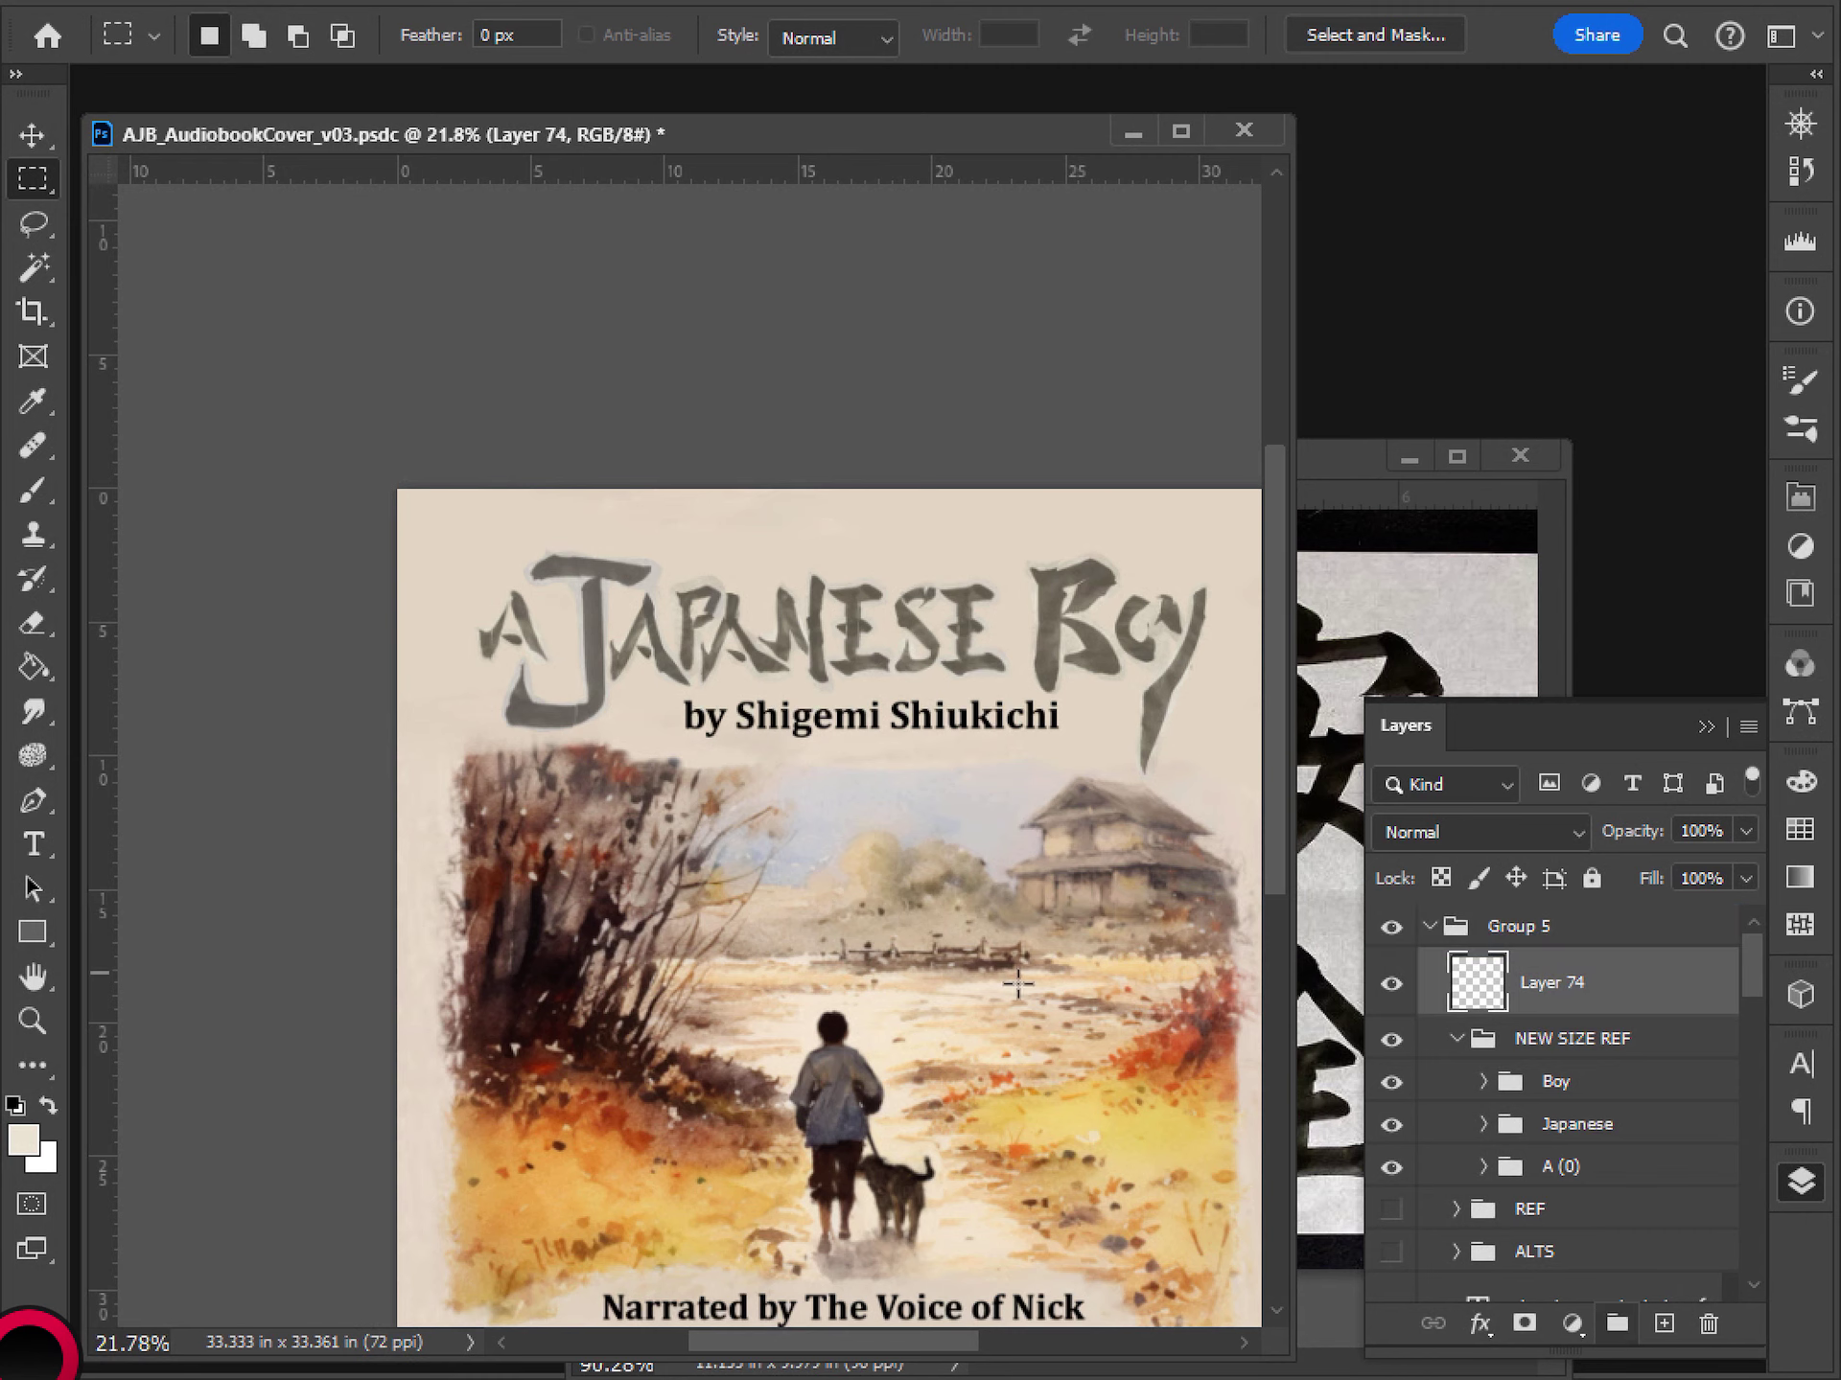
scroll(620, 626, "up", 3)
left_click_drag(358, 772, 455, 784)
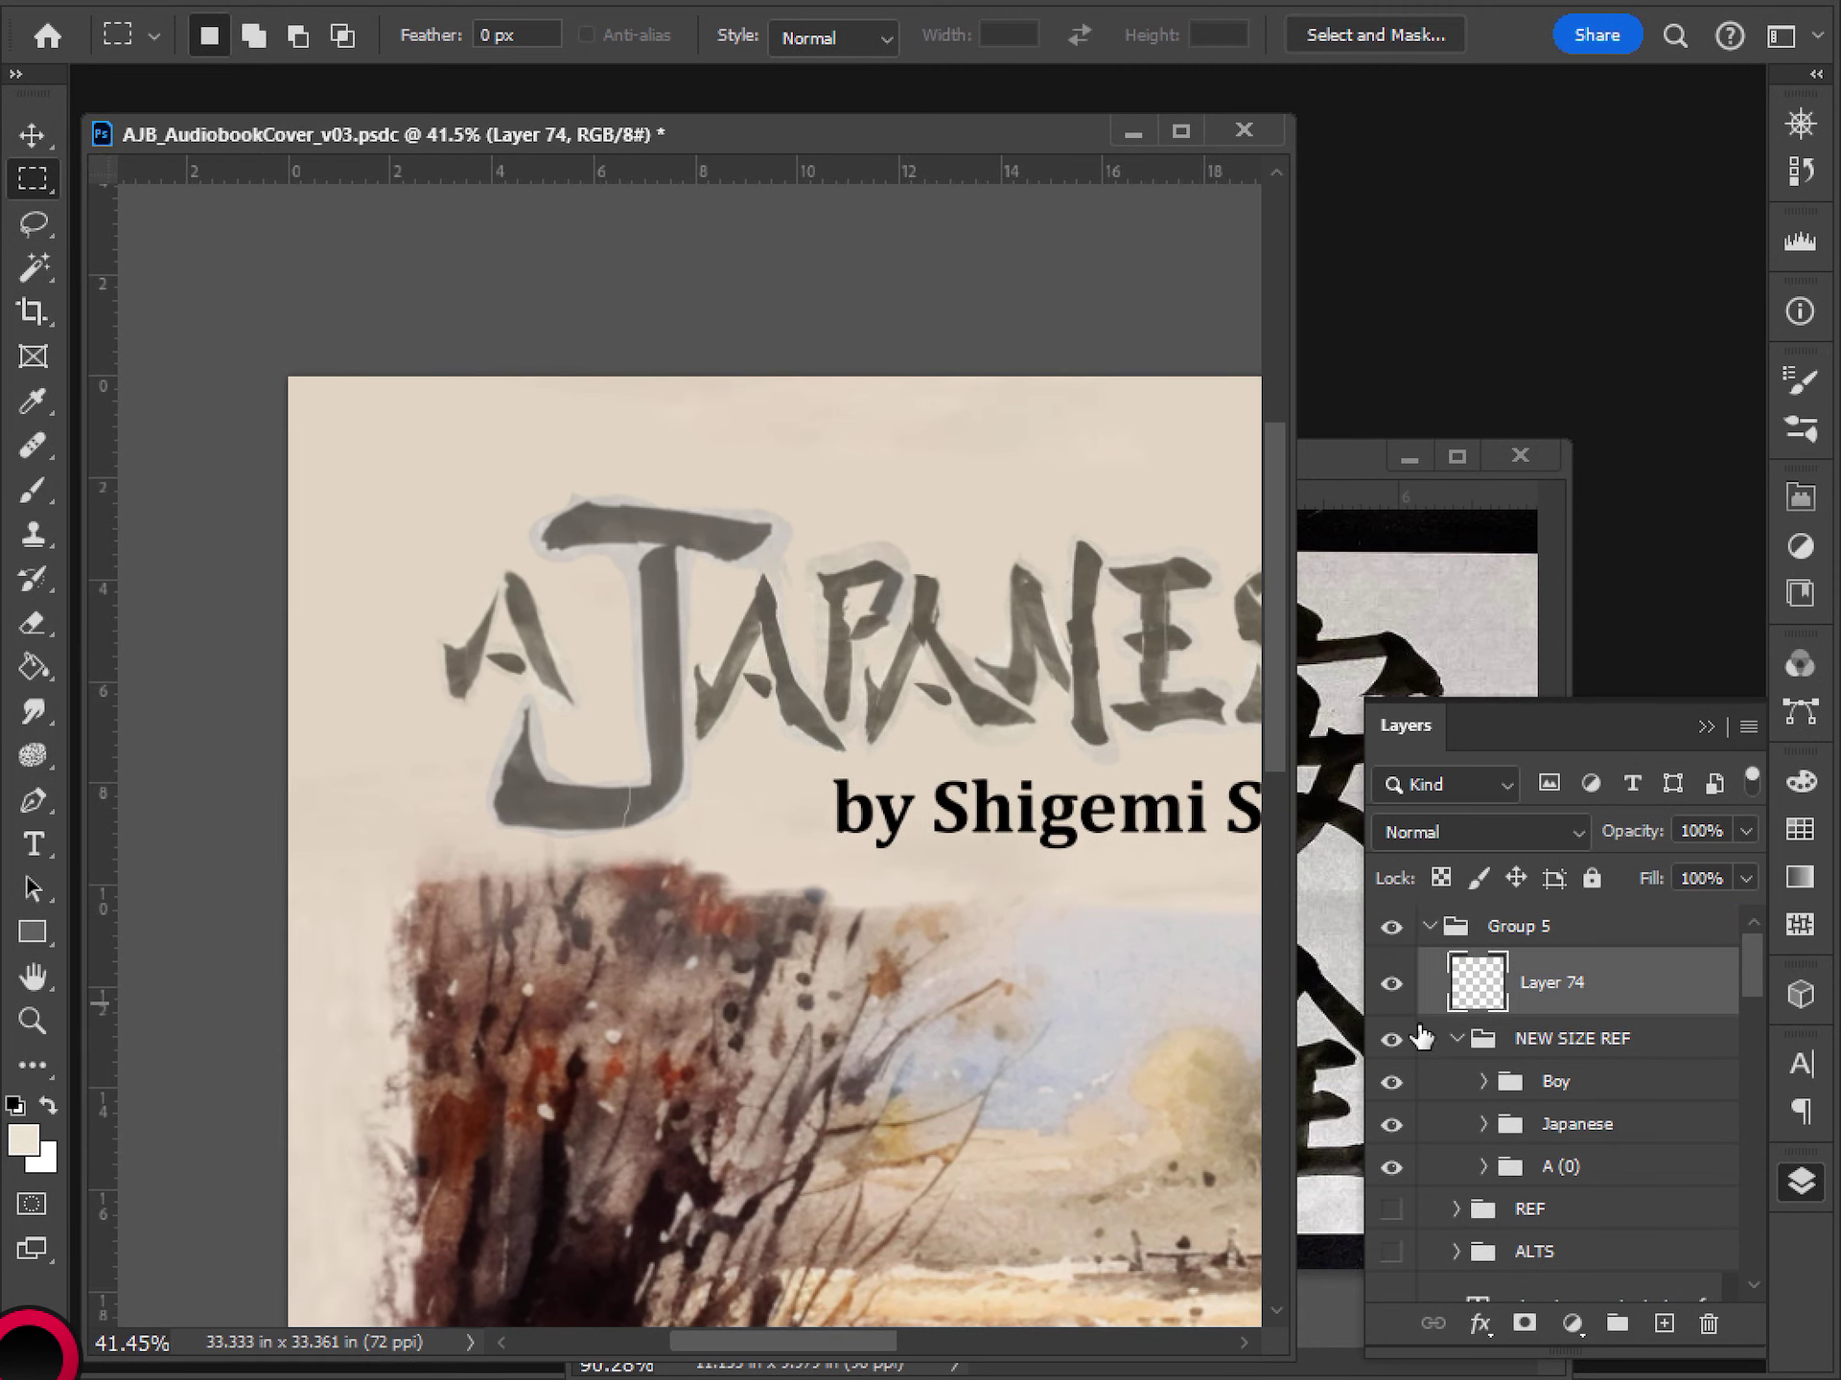
left_click(1617, 1330)
key("ctrl+z")
key("b")
left_click_drag(491, 628, 480, 715)
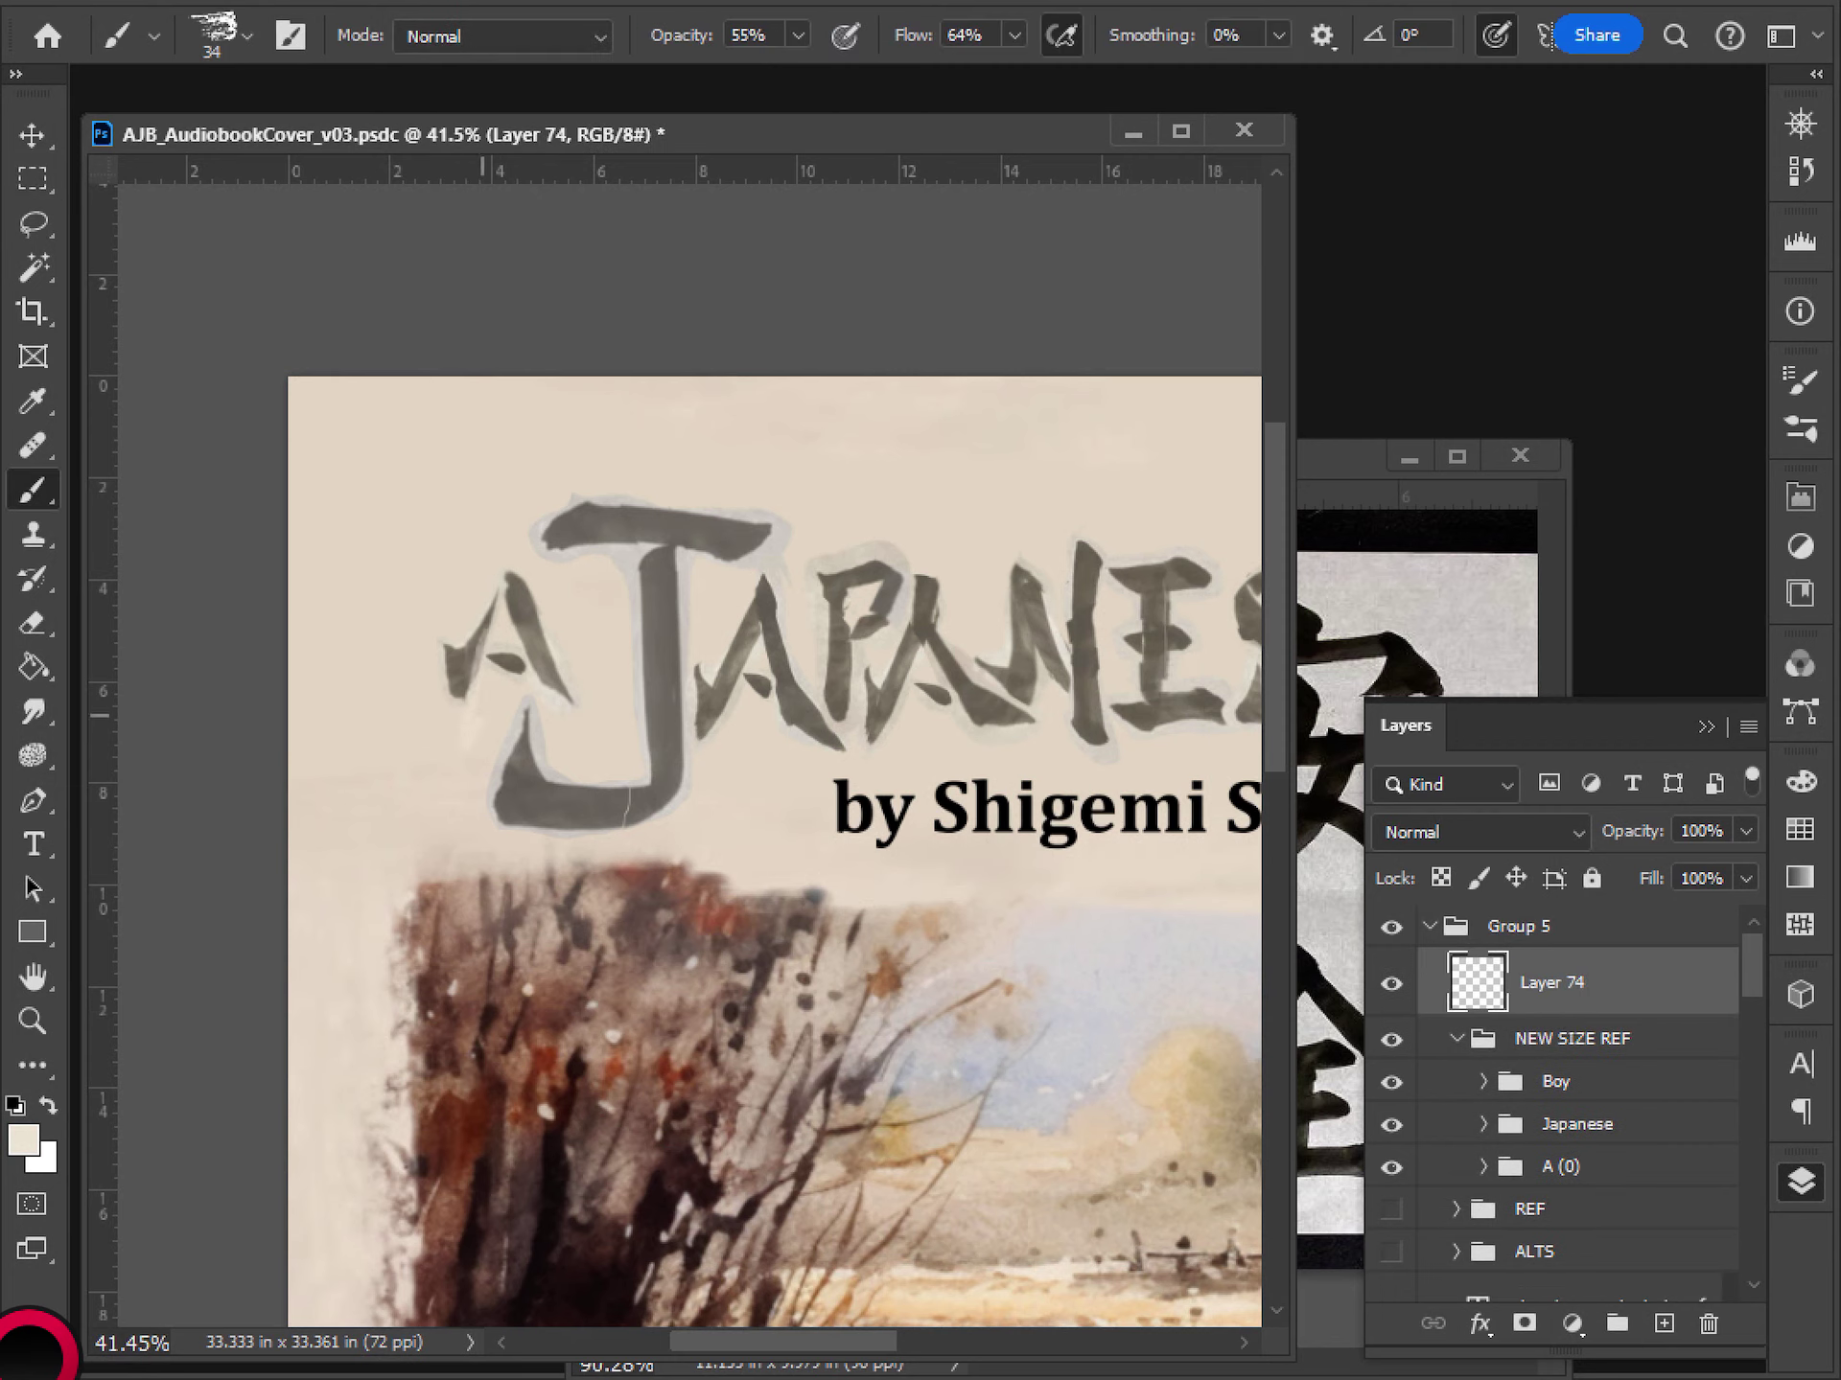
left_click_drag(543, 599, 549, 813)
key("ctrl+z")
key("ctrl+z")
- Sample black from the author line's lettering and choose the Kyle's Inkbox - Sumi 1 brush for painting
key("i")
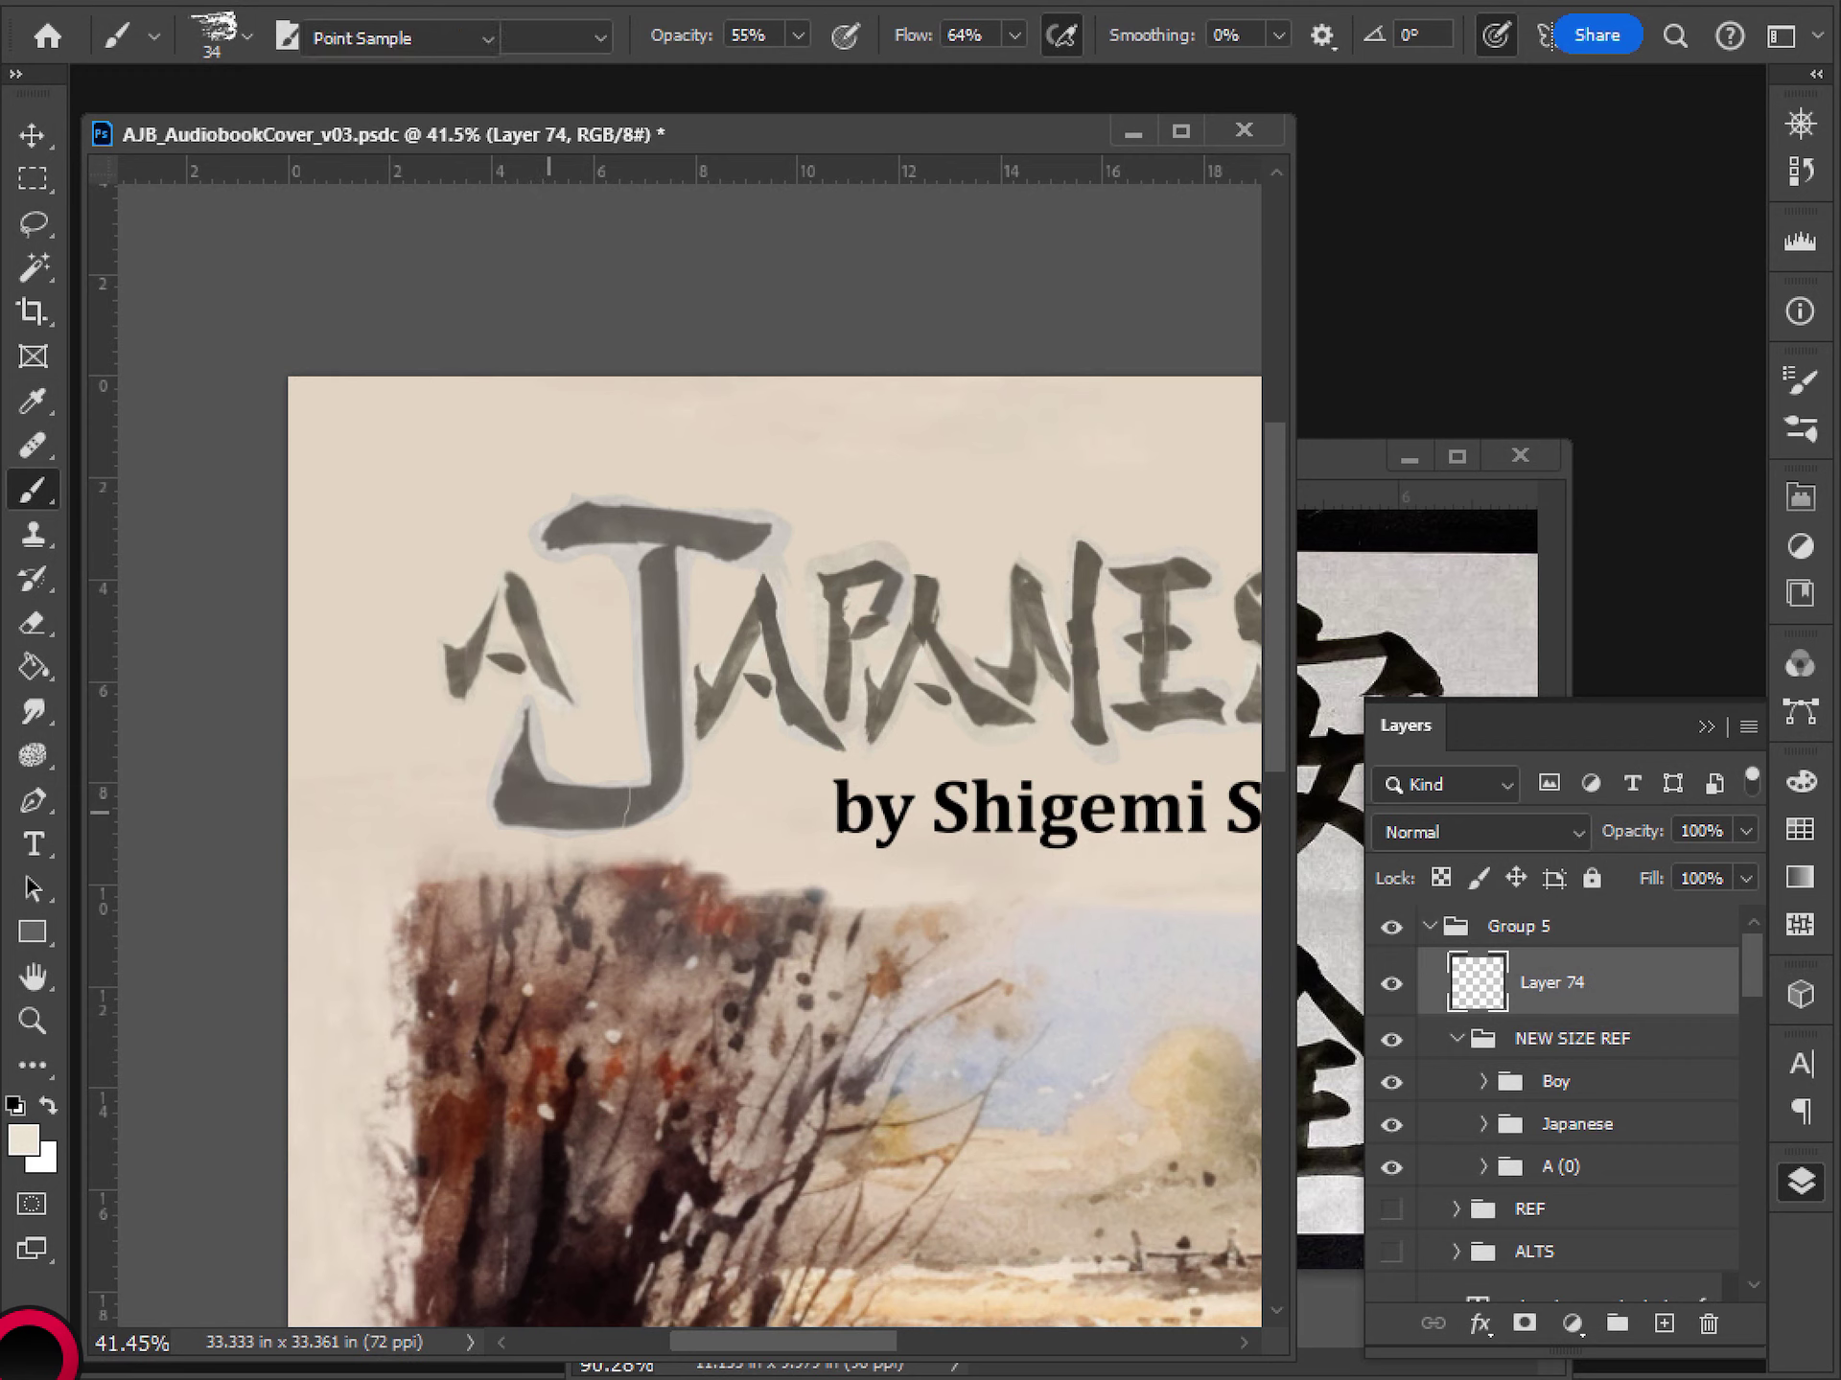
left_click(947, 792)
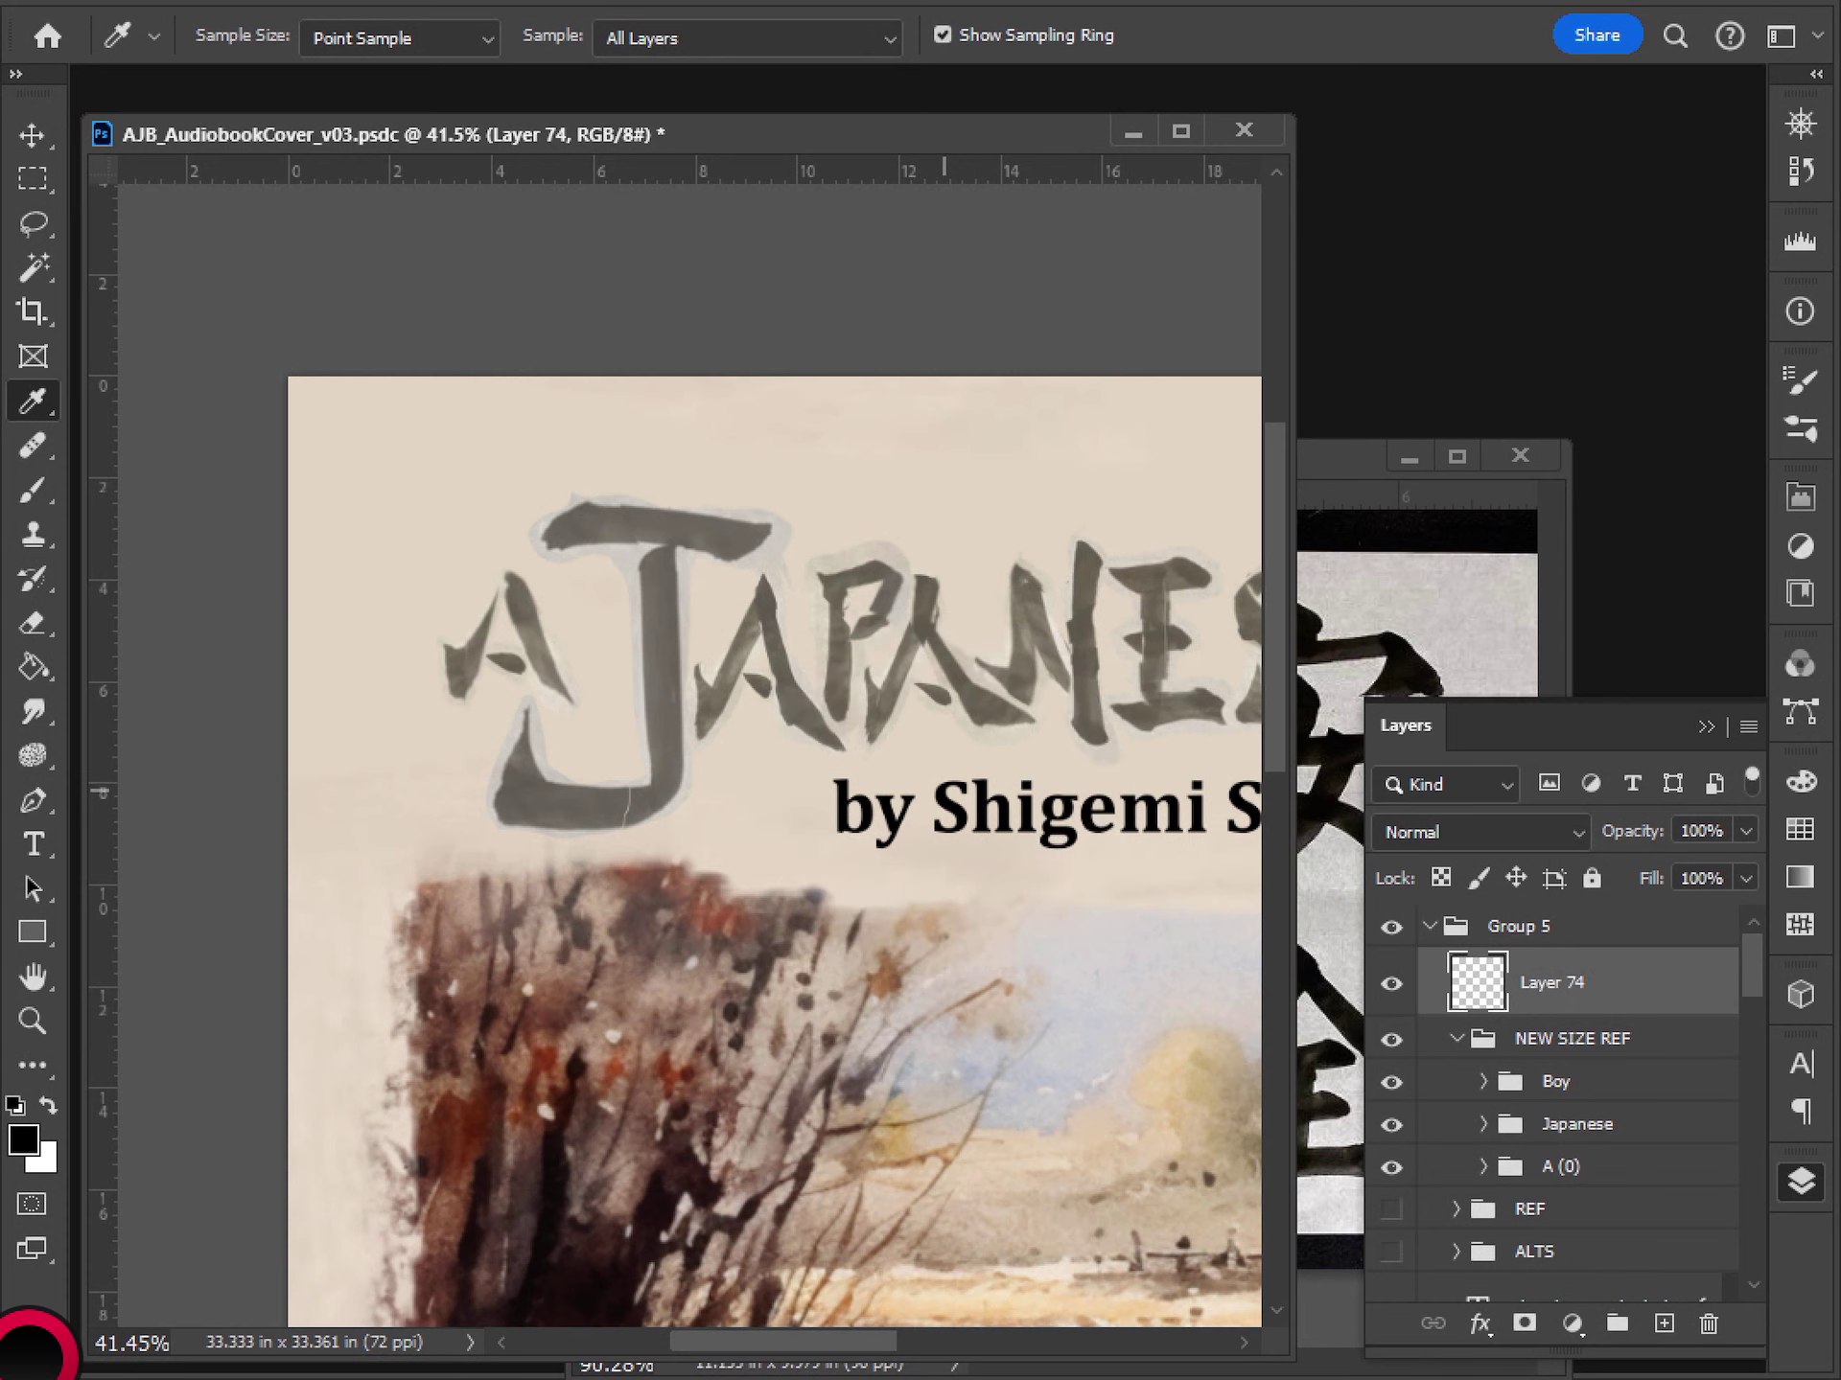
key("b")
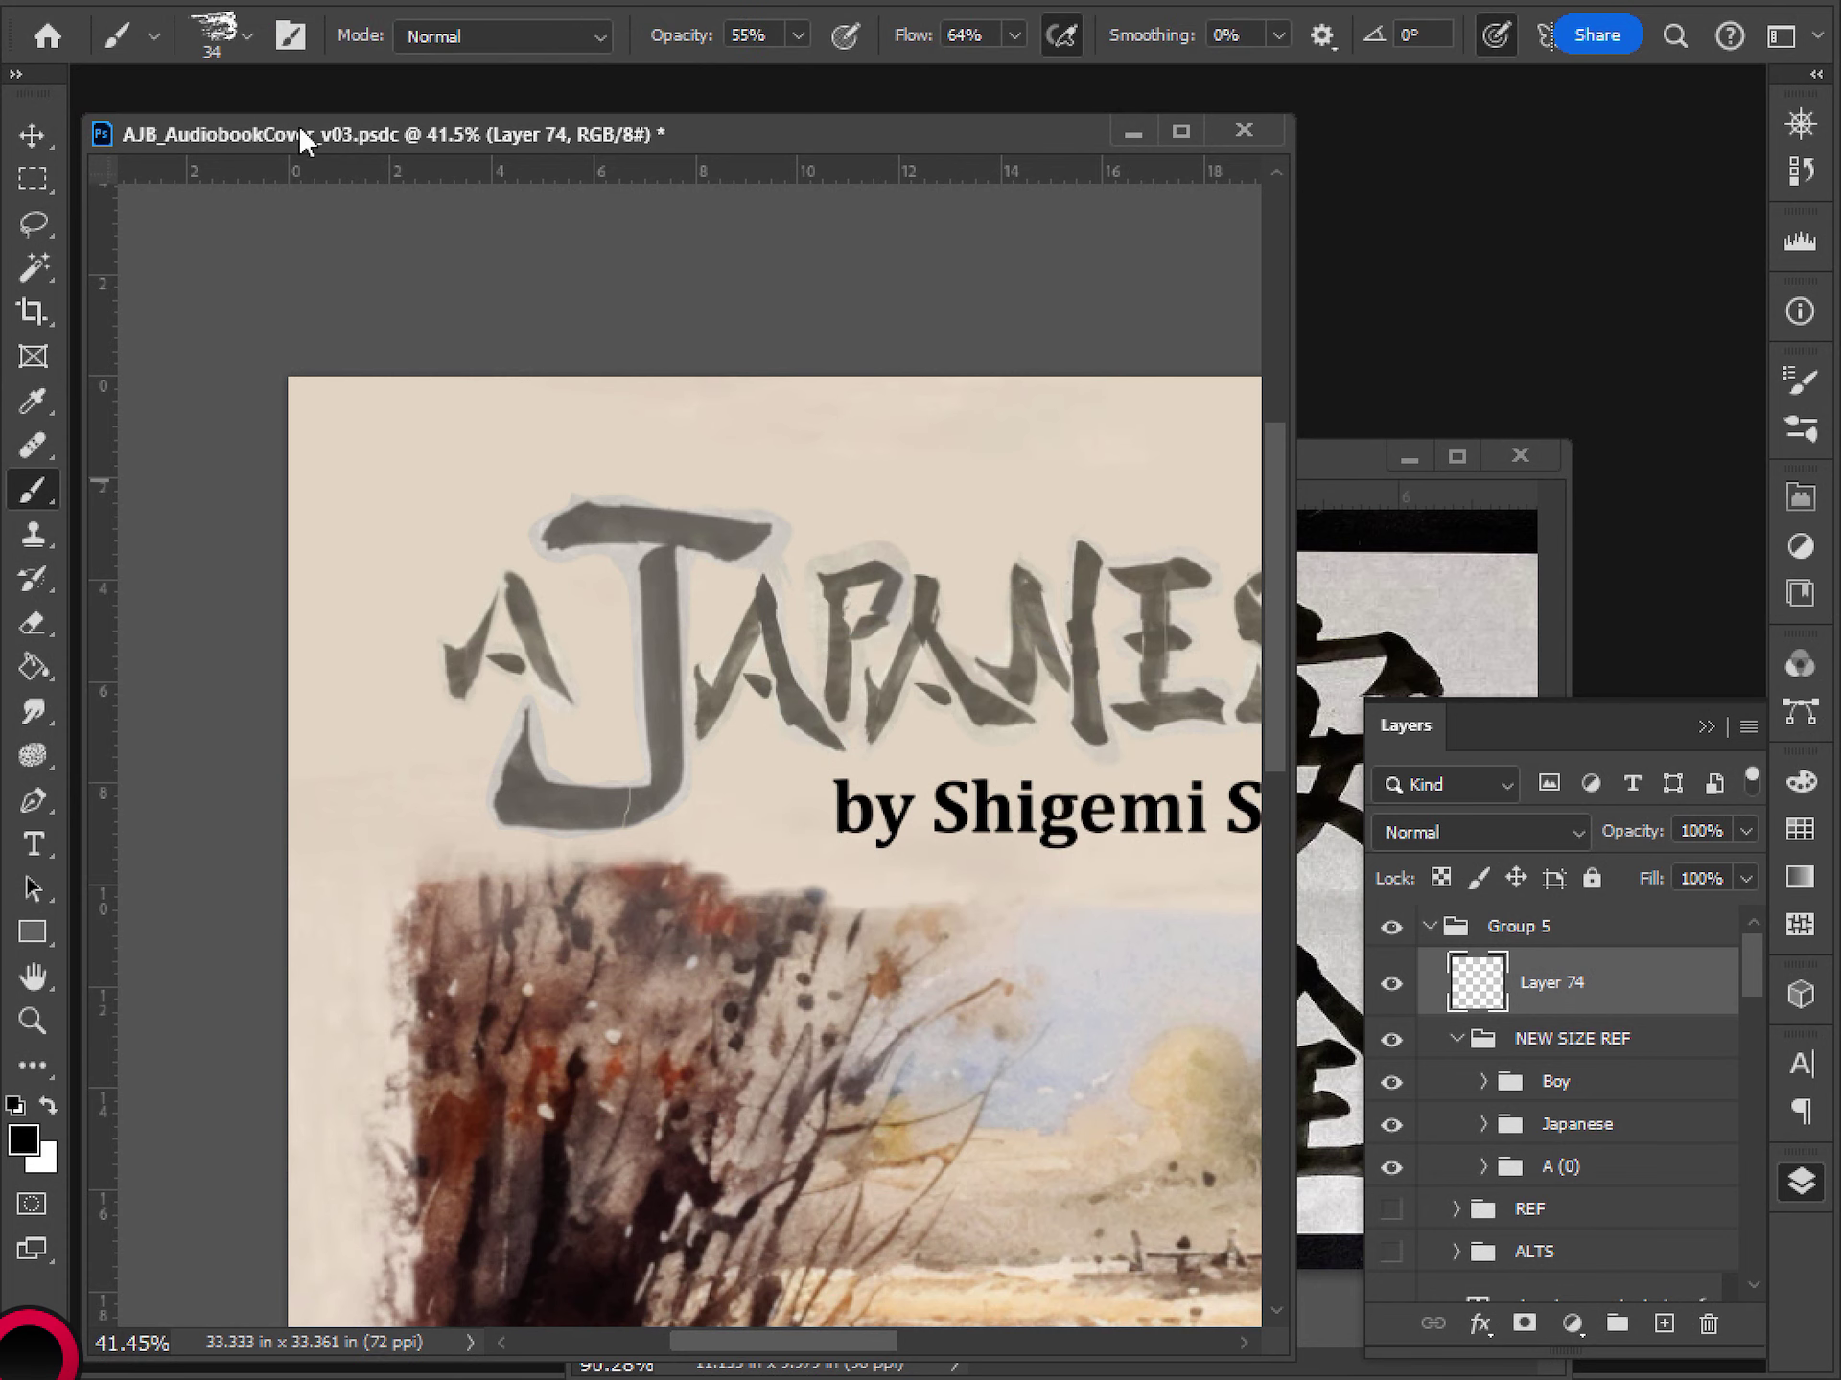
left_click(248, 38)
left_click(245, 295)
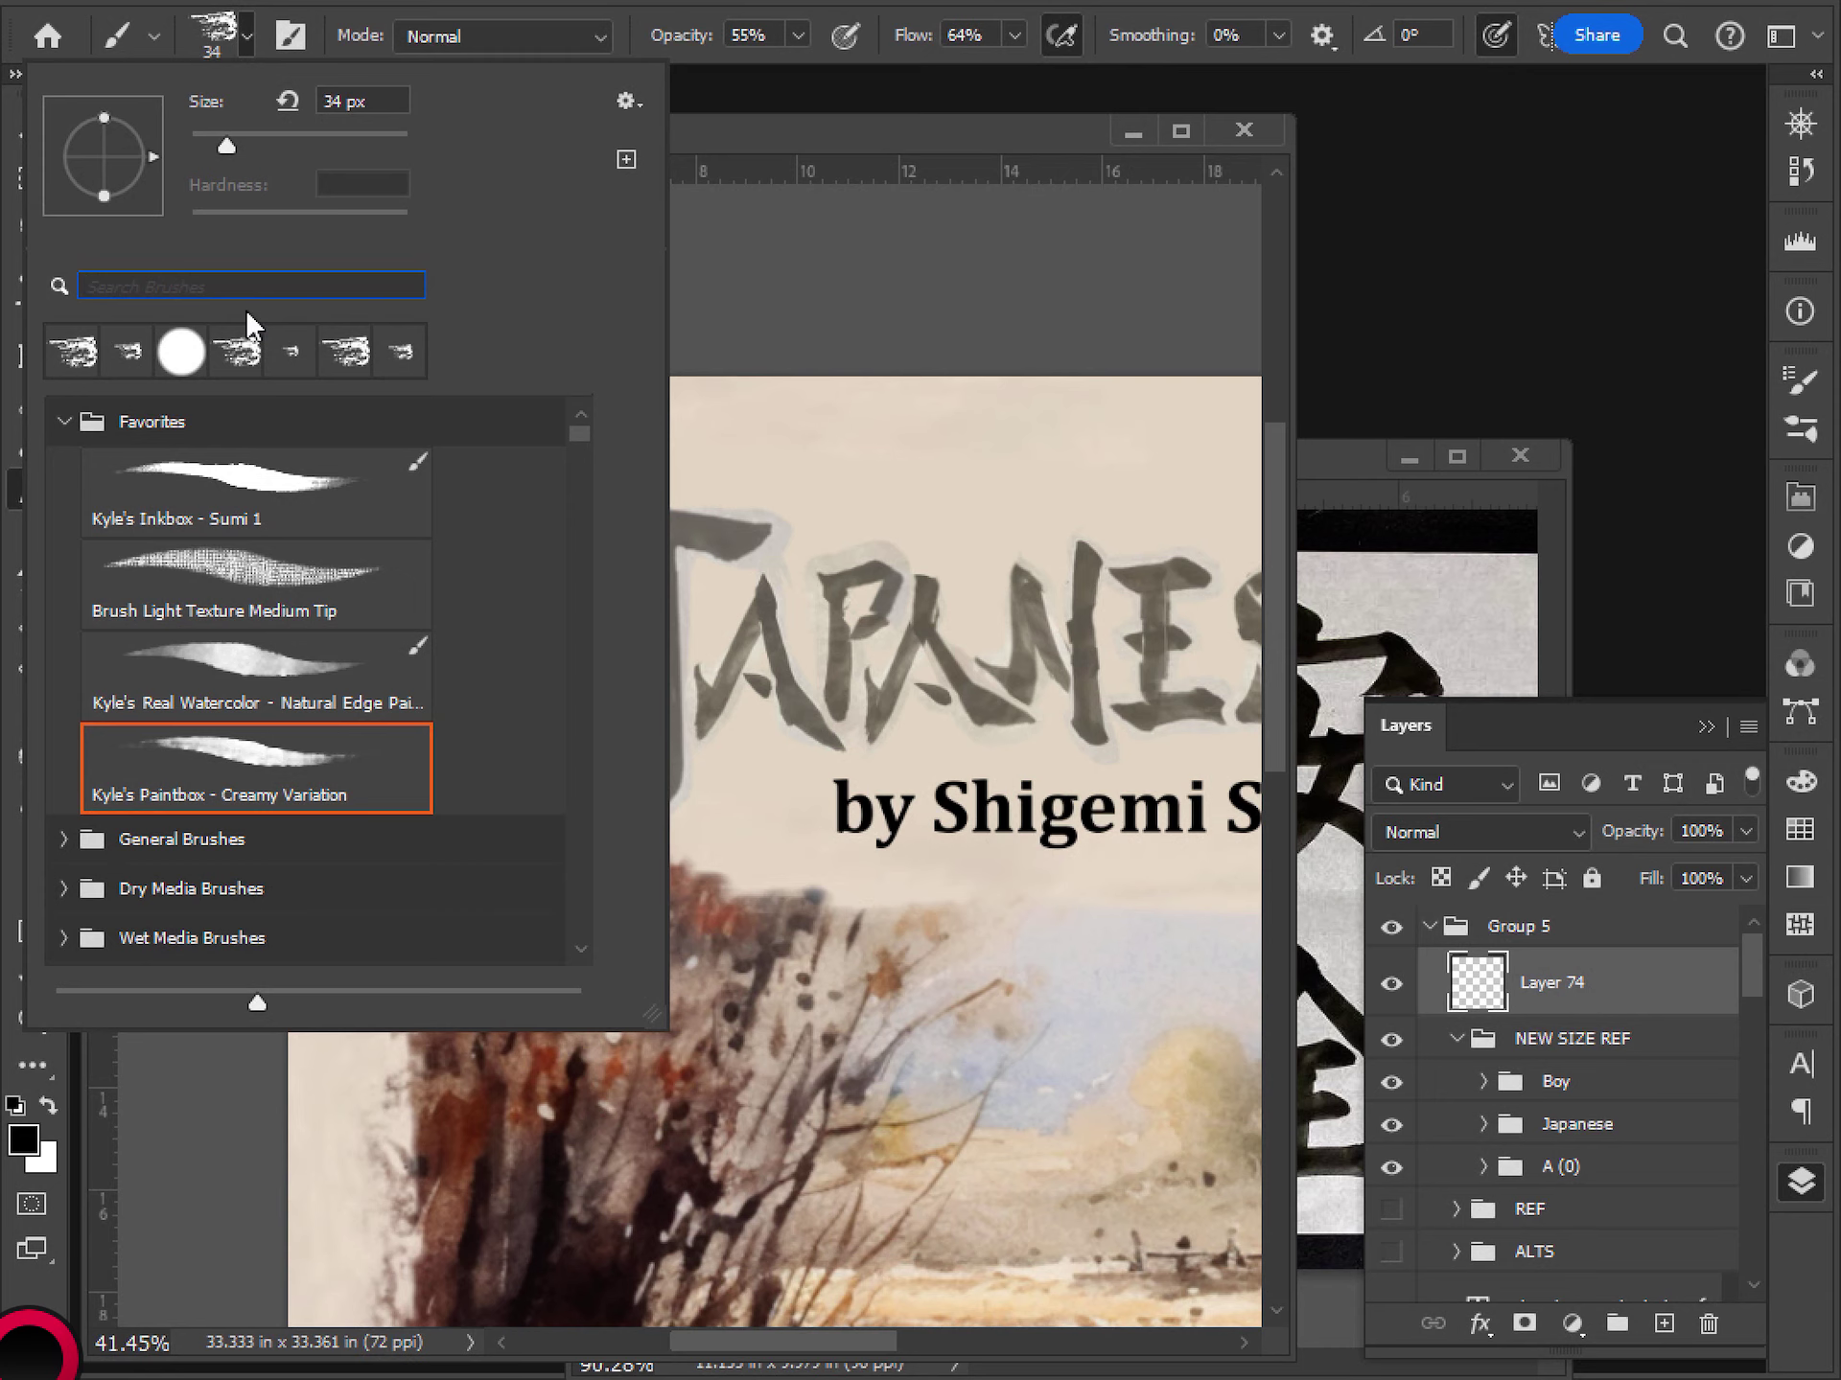
left_click(226, 479)
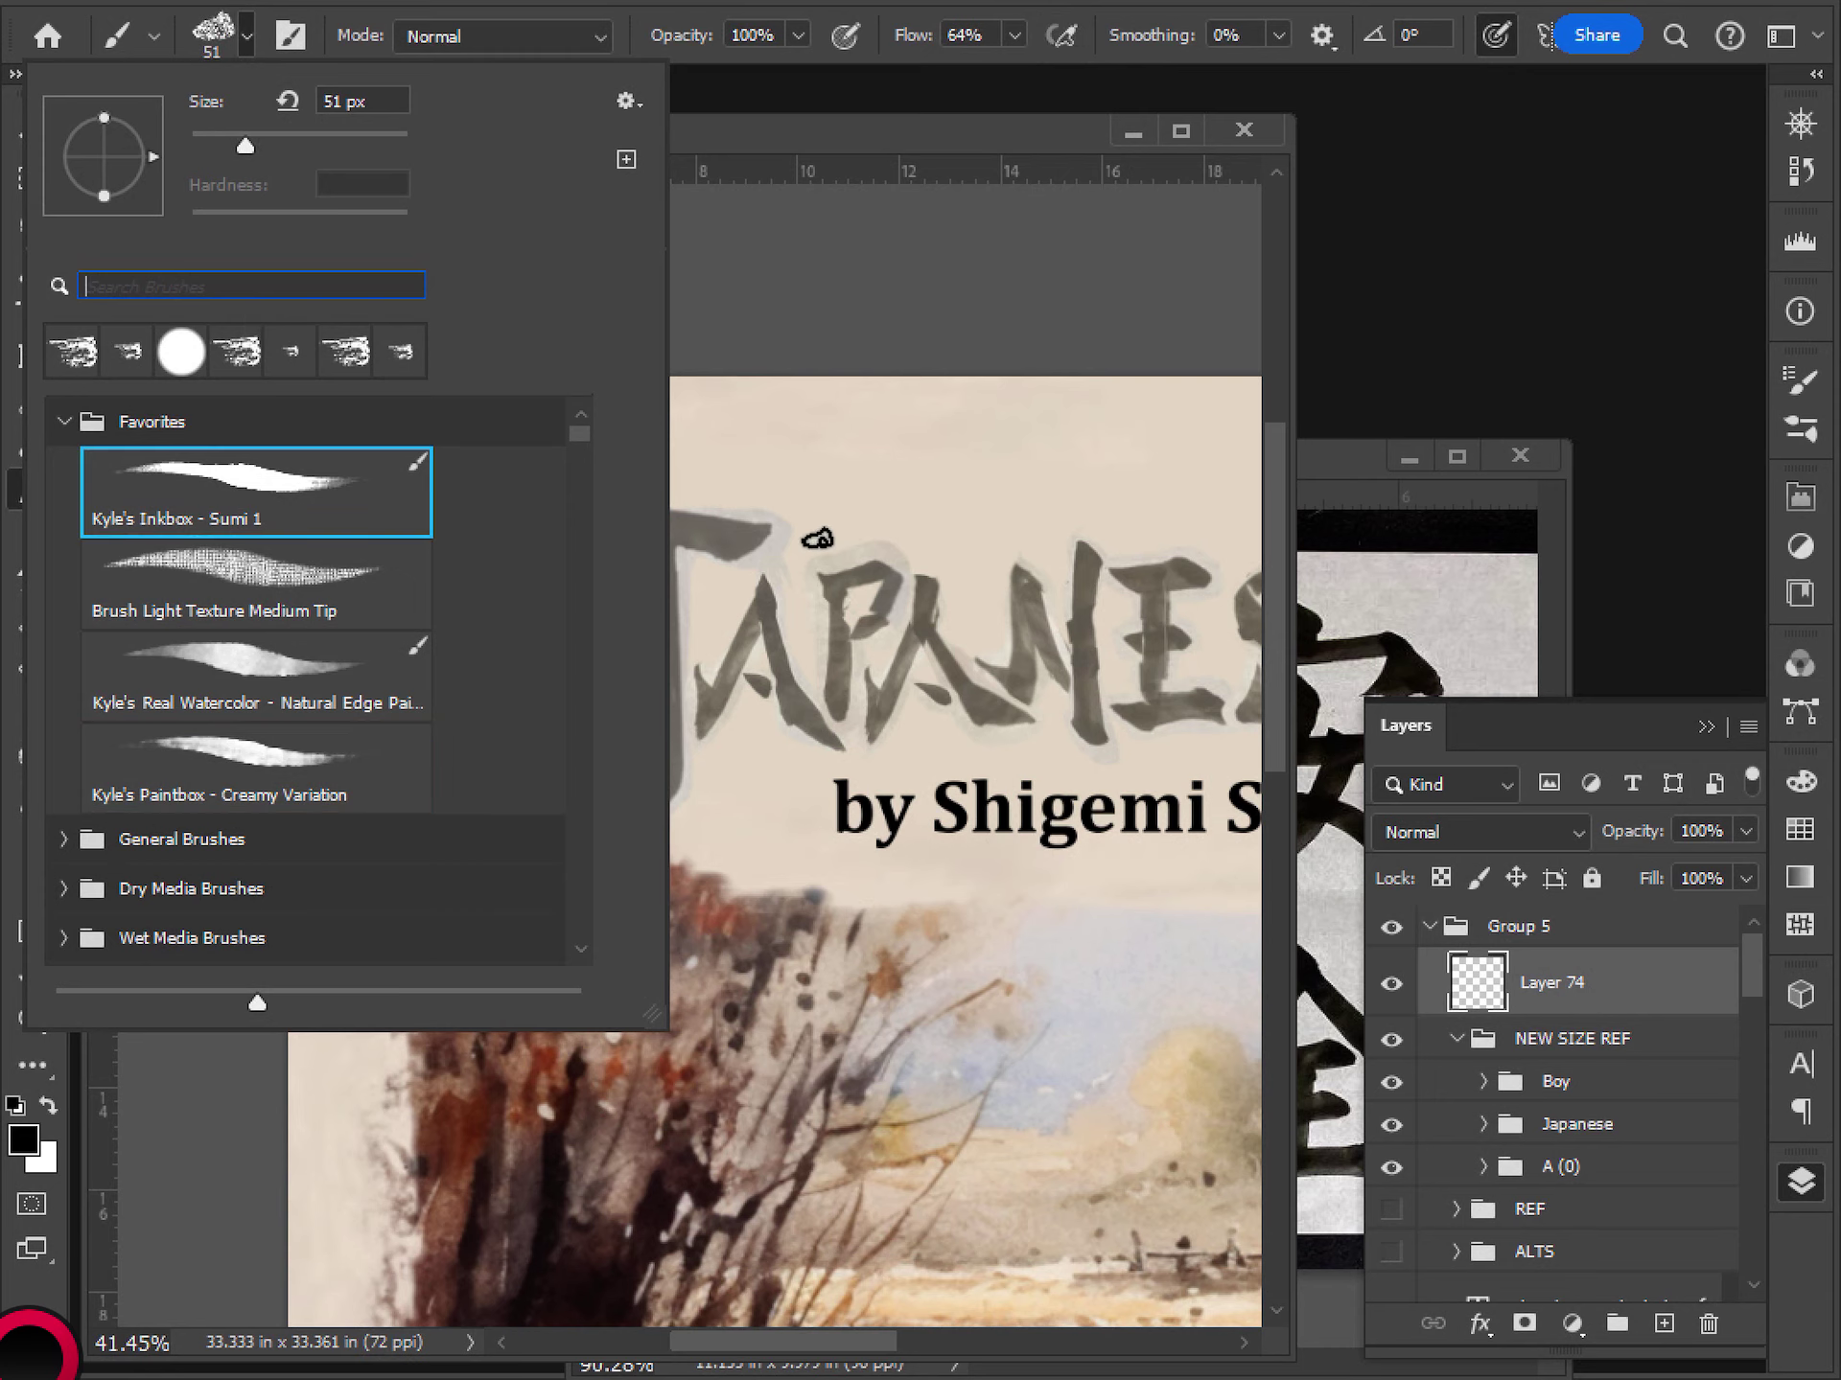
- Try the Sumi 1 brush with test strokes over and above the faded title, undoing each one
mouse_move(830, 596)
left_mouse_down()
mouse_move(874, 583)
mouse_move(926, 627)
left_mouse_up()
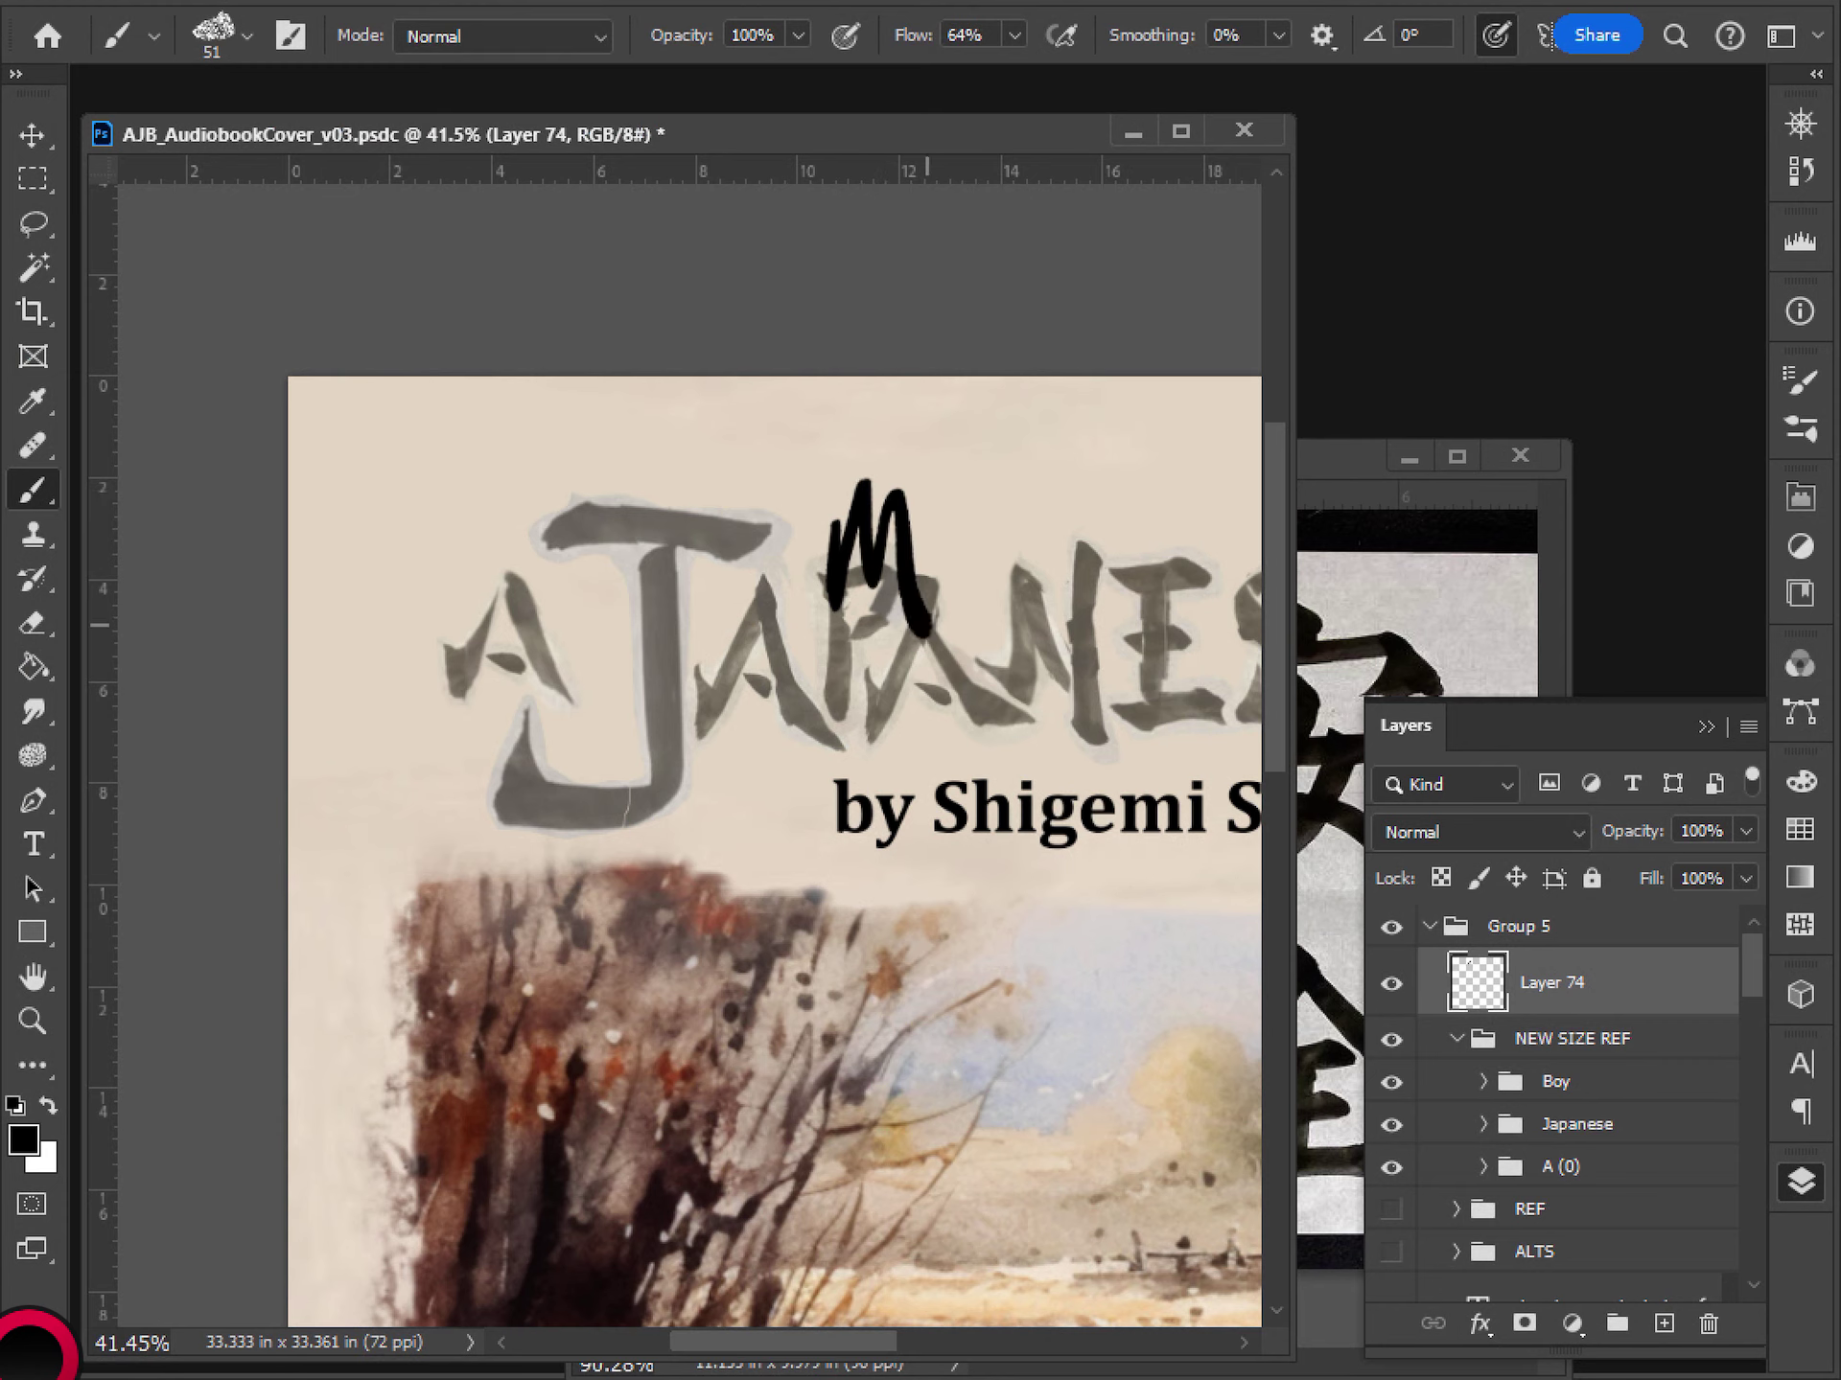
key("ctrl+z")
mouse_move(947, 498)
left_mouse_down()
mouse_move(890, 532)
mouse_move(1062, 486)
left_mouse_up()
key("ctrl+z")
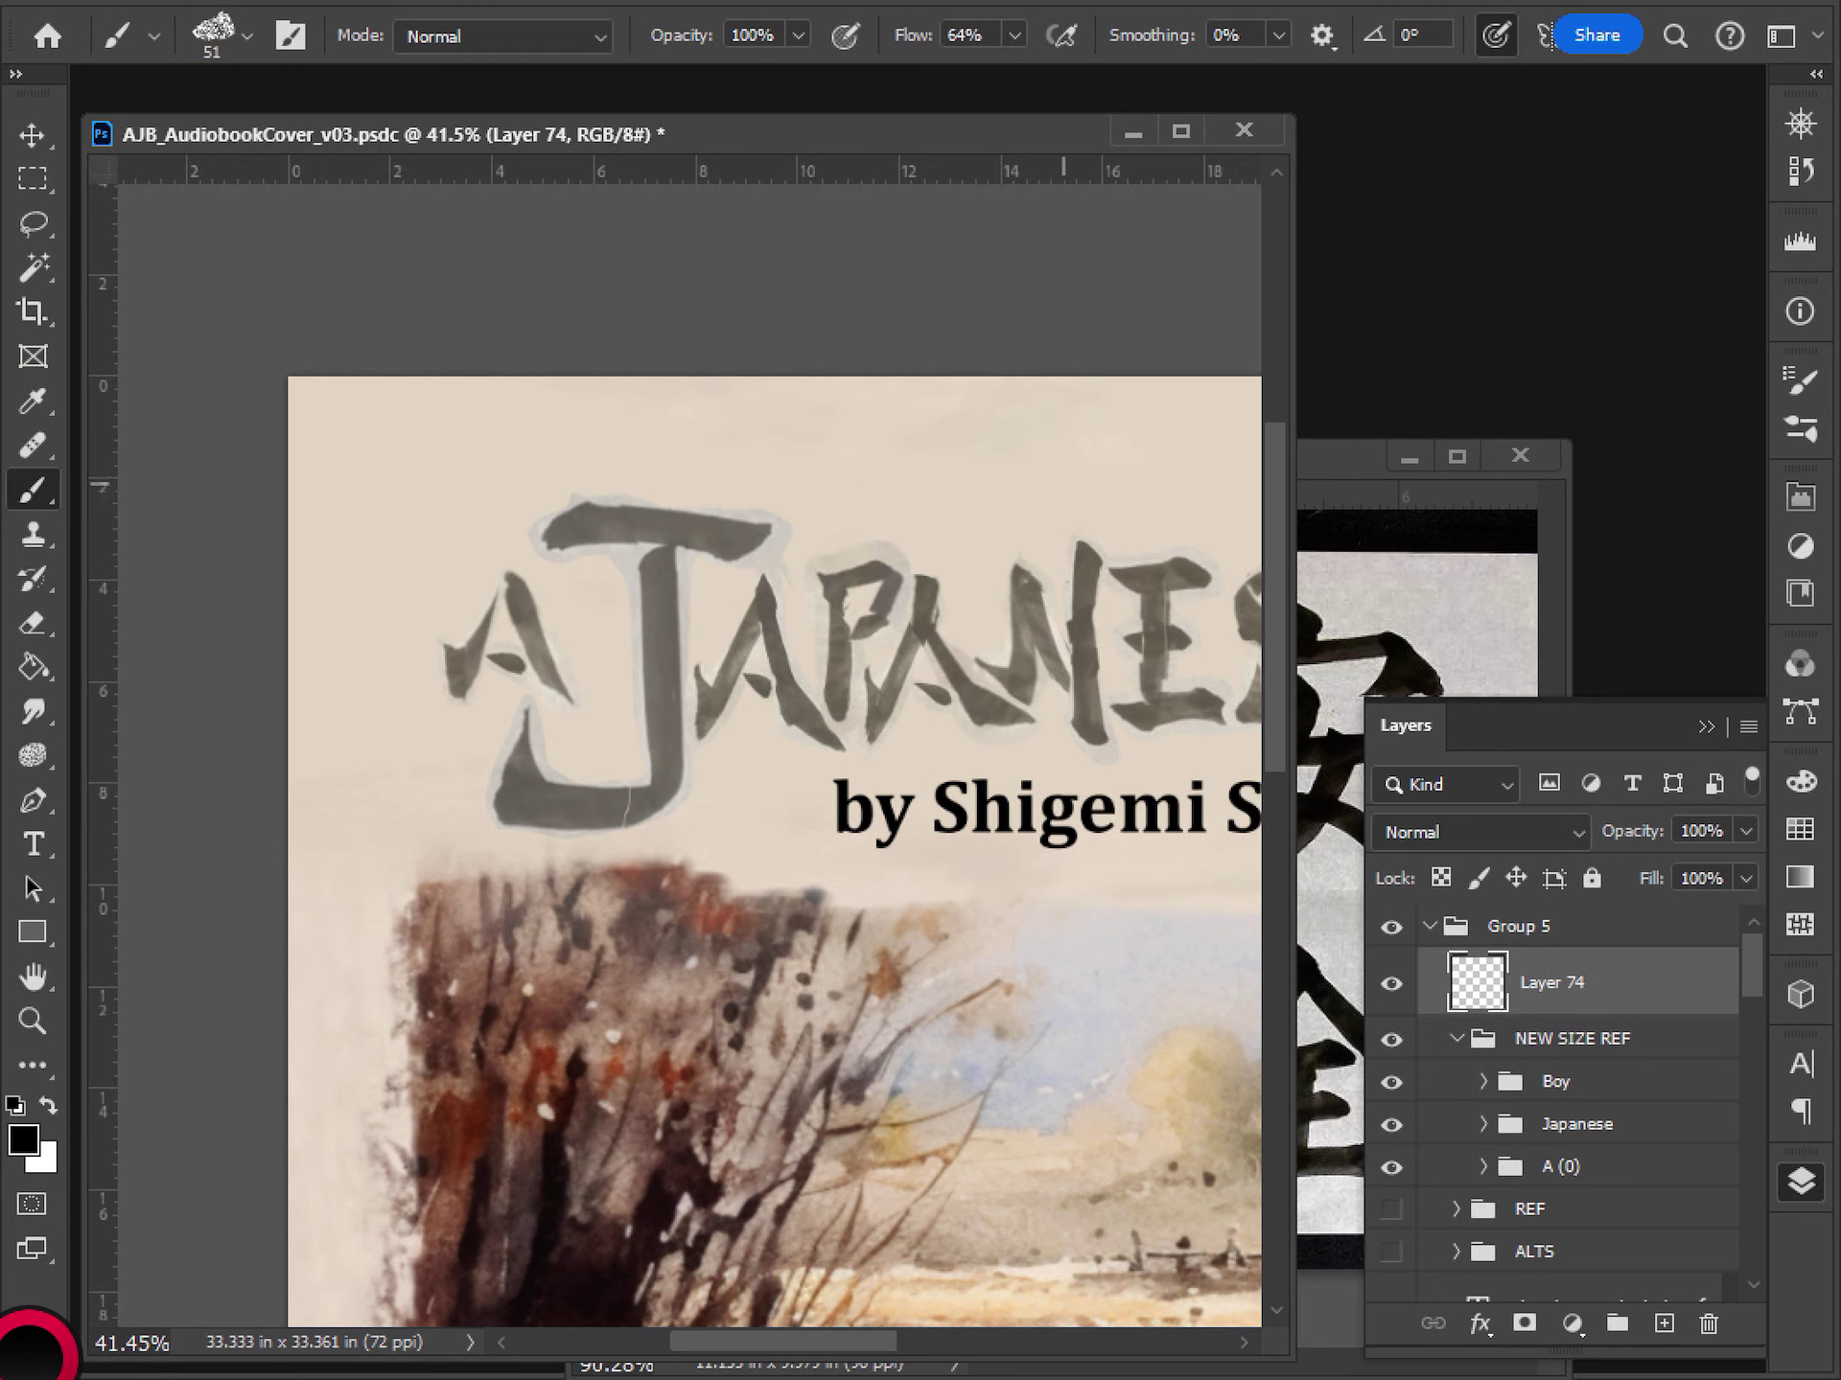
- Make pen pressure control the brush's opacity, and check it with a test stroke above the title that is undone
left_click(840, 37)
mouse_move(927, 542)
left_mouse_down()
mouse_move(1051, 474)
mouse_move(1082, 474)
mouse_move(1112, 520)
left_mouse_up()
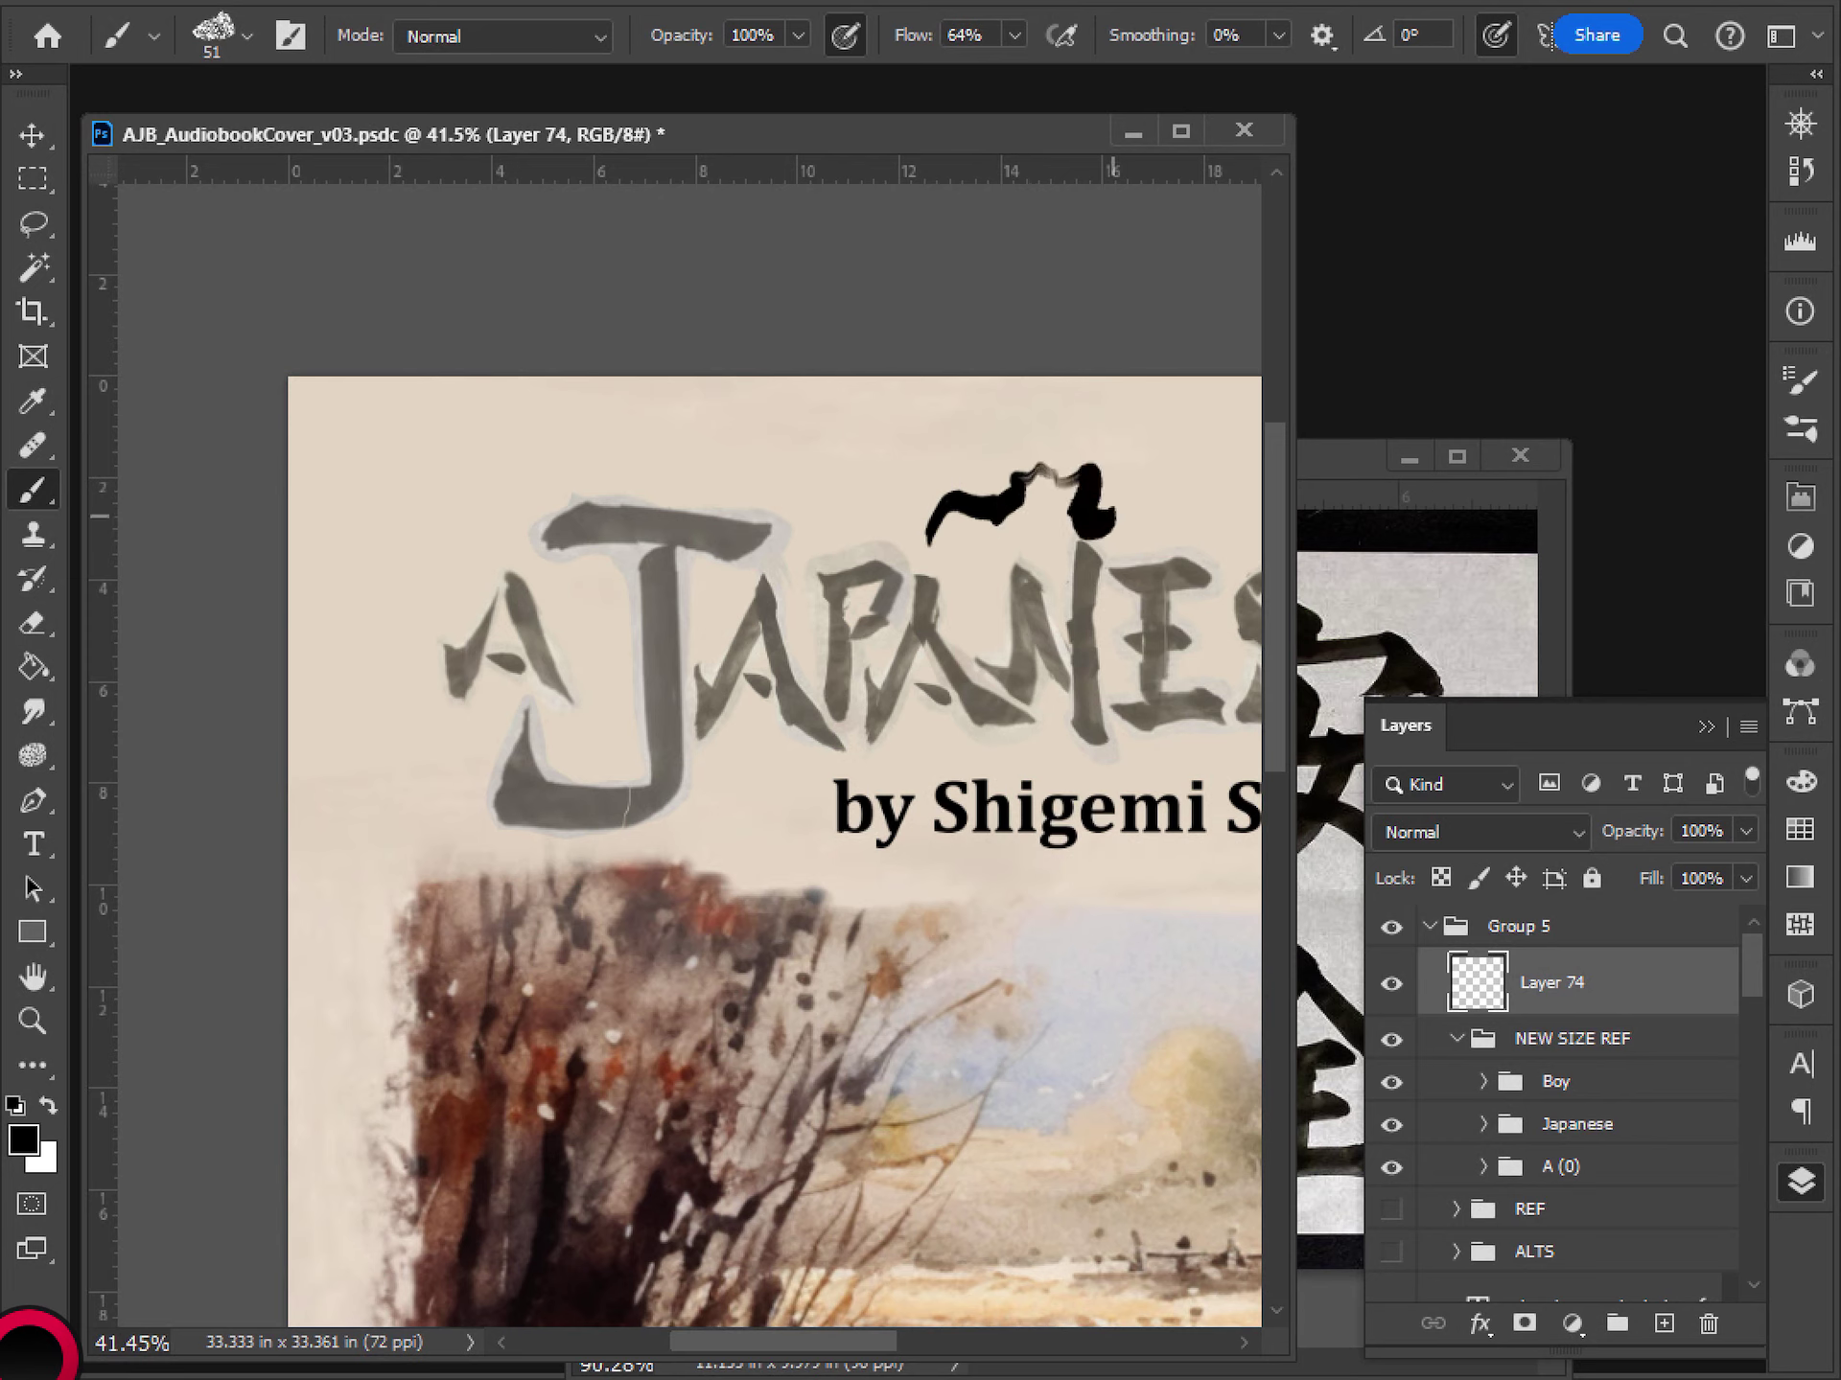
key("ctrl+z")
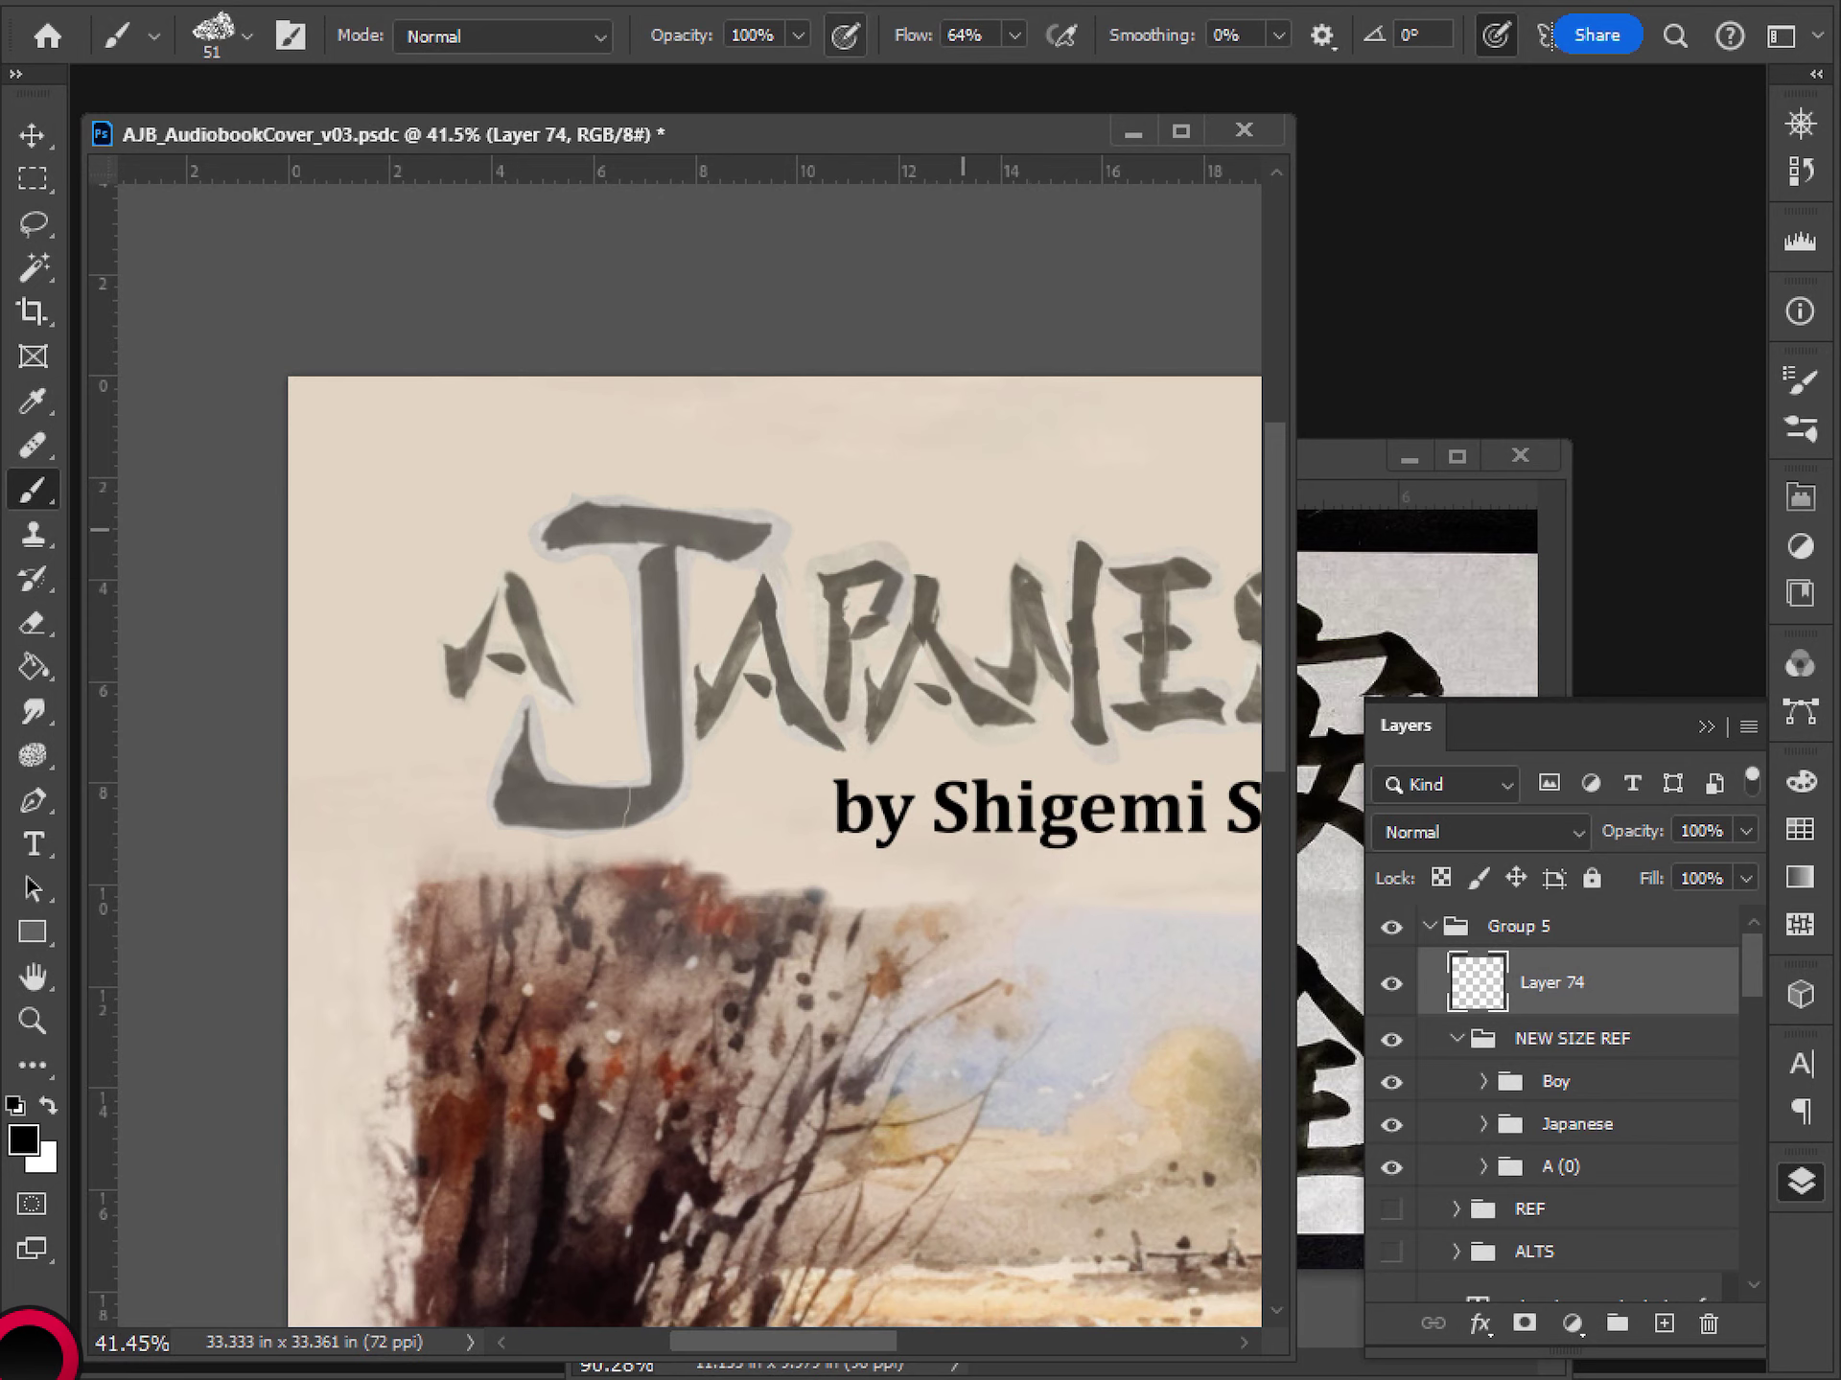
- Turn off pen pressure control of the brush's opacity and try the Sumi brush with strokes above the faded title
mouse_move(962, 529)
left_mouse_down()
mouse_move(1047, 474)
mouse_move(1083, 484)
mouse_move(1132, 436)
mouse_move(1112, 448)
left_mouse_up()
key("ctrl+z")
scroll(956, 460, "up", 5)
left_click_drag(851, 599, 1020, 570)
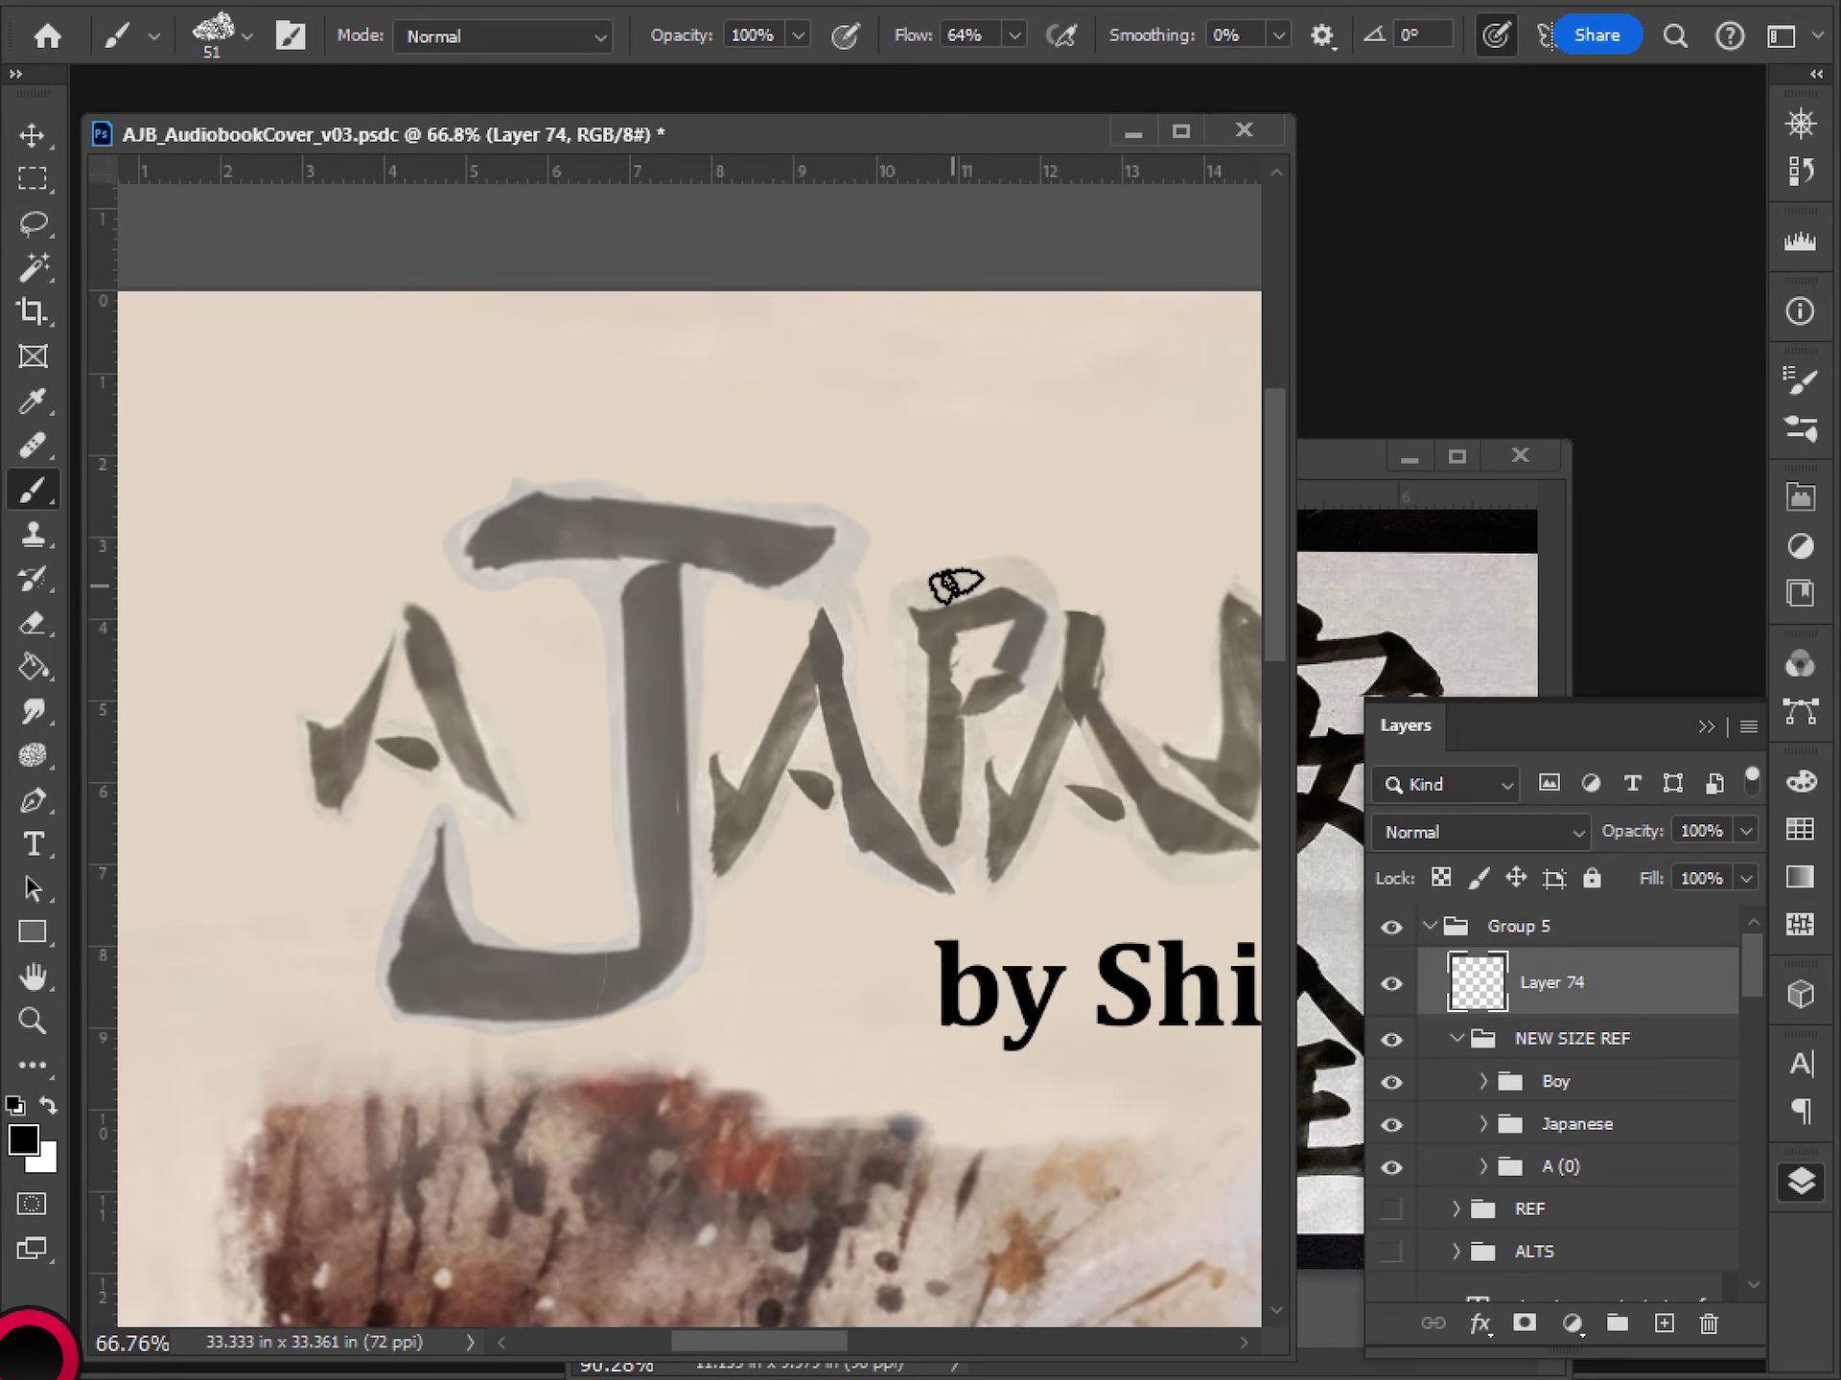
- Open the brush's Shape Dynamics settings and try a Size Jitter of 23% with a test stroke above the J
left_click(1799, 387)
left_click(1811, 416)
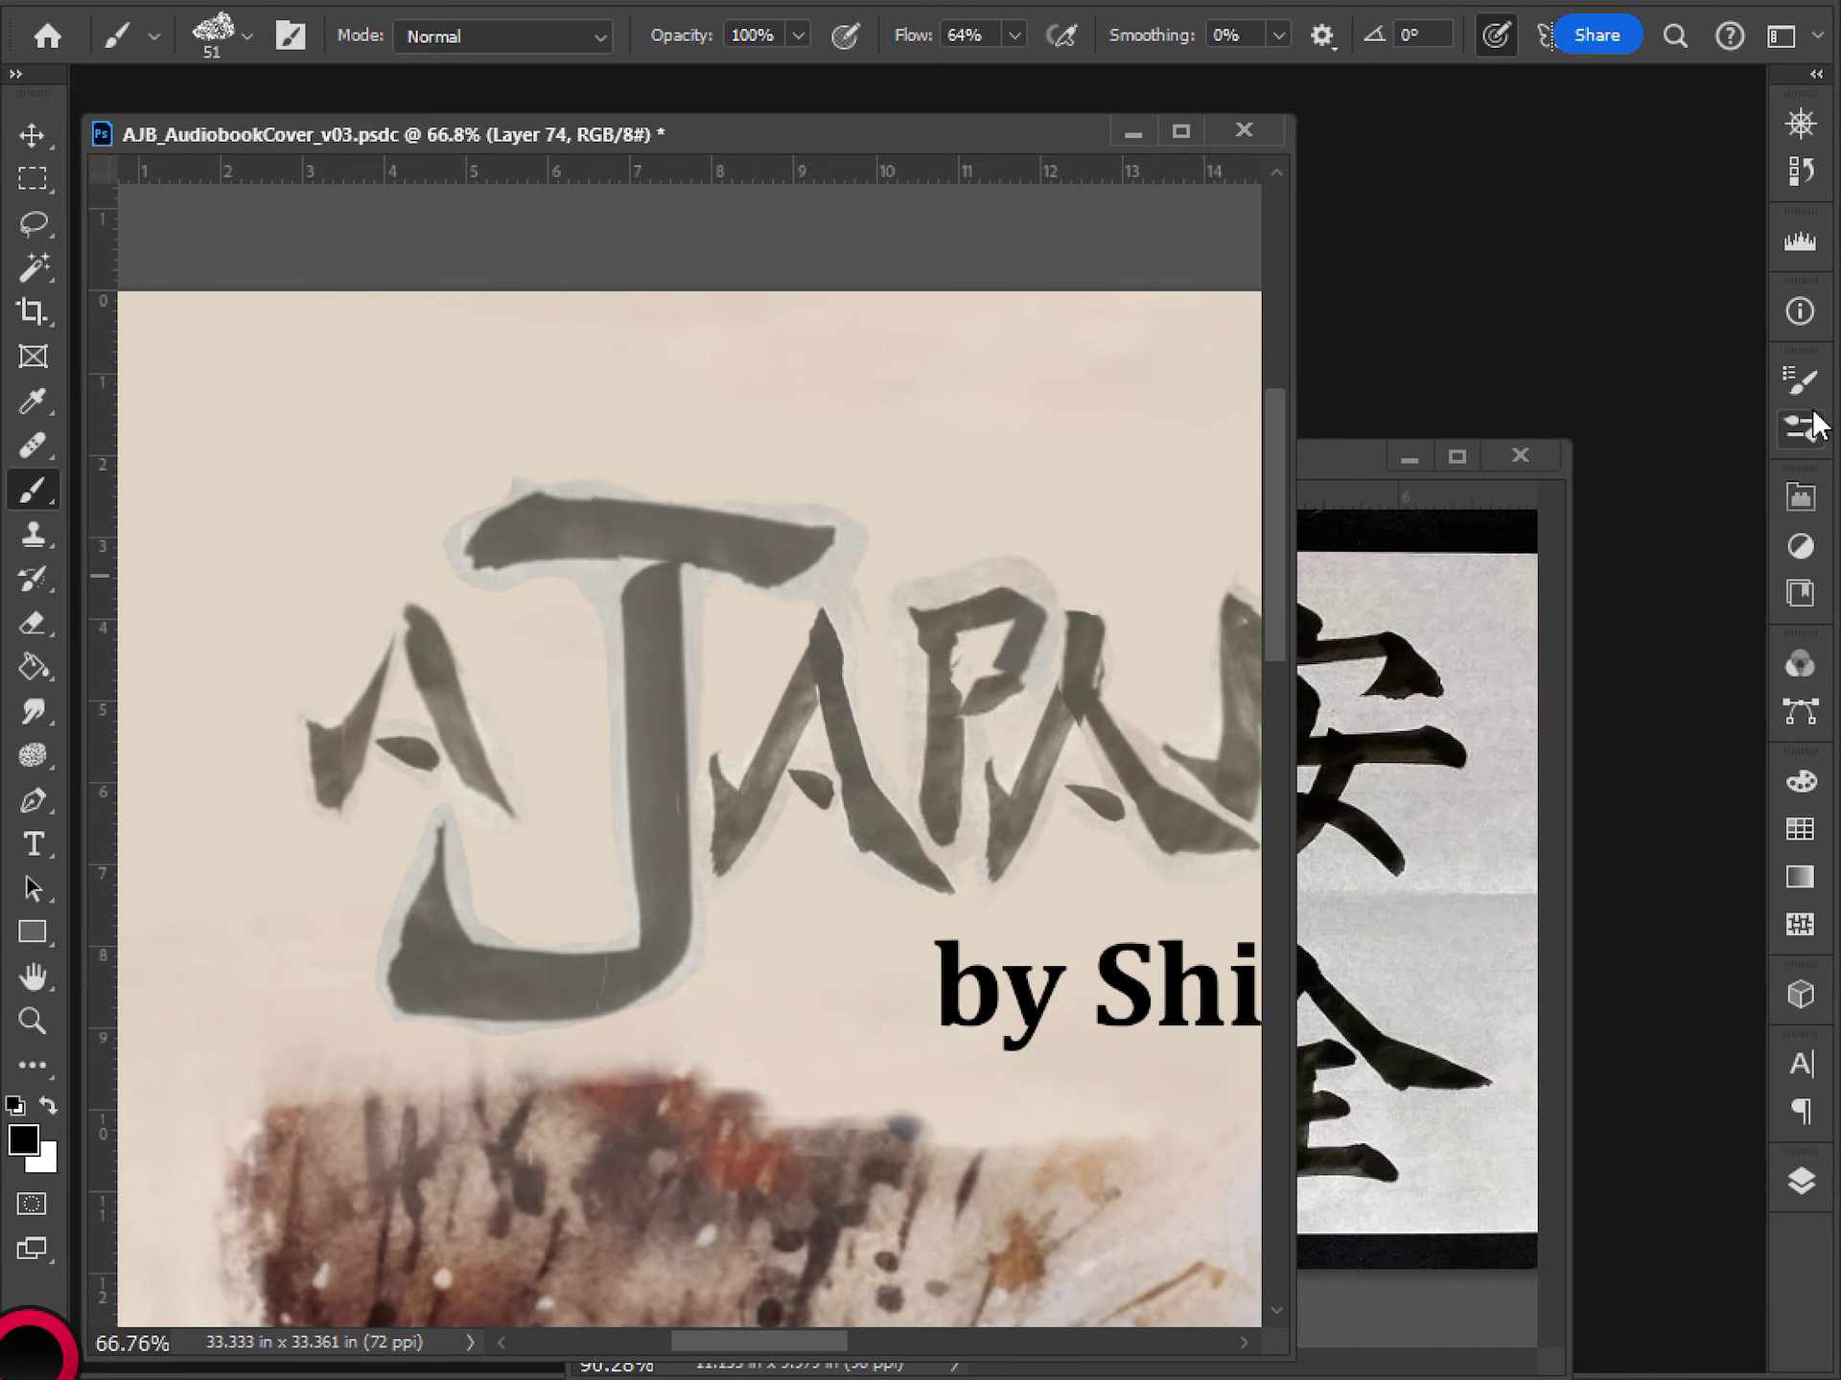
left_click(1807, 424)
left_click(1802, 427)
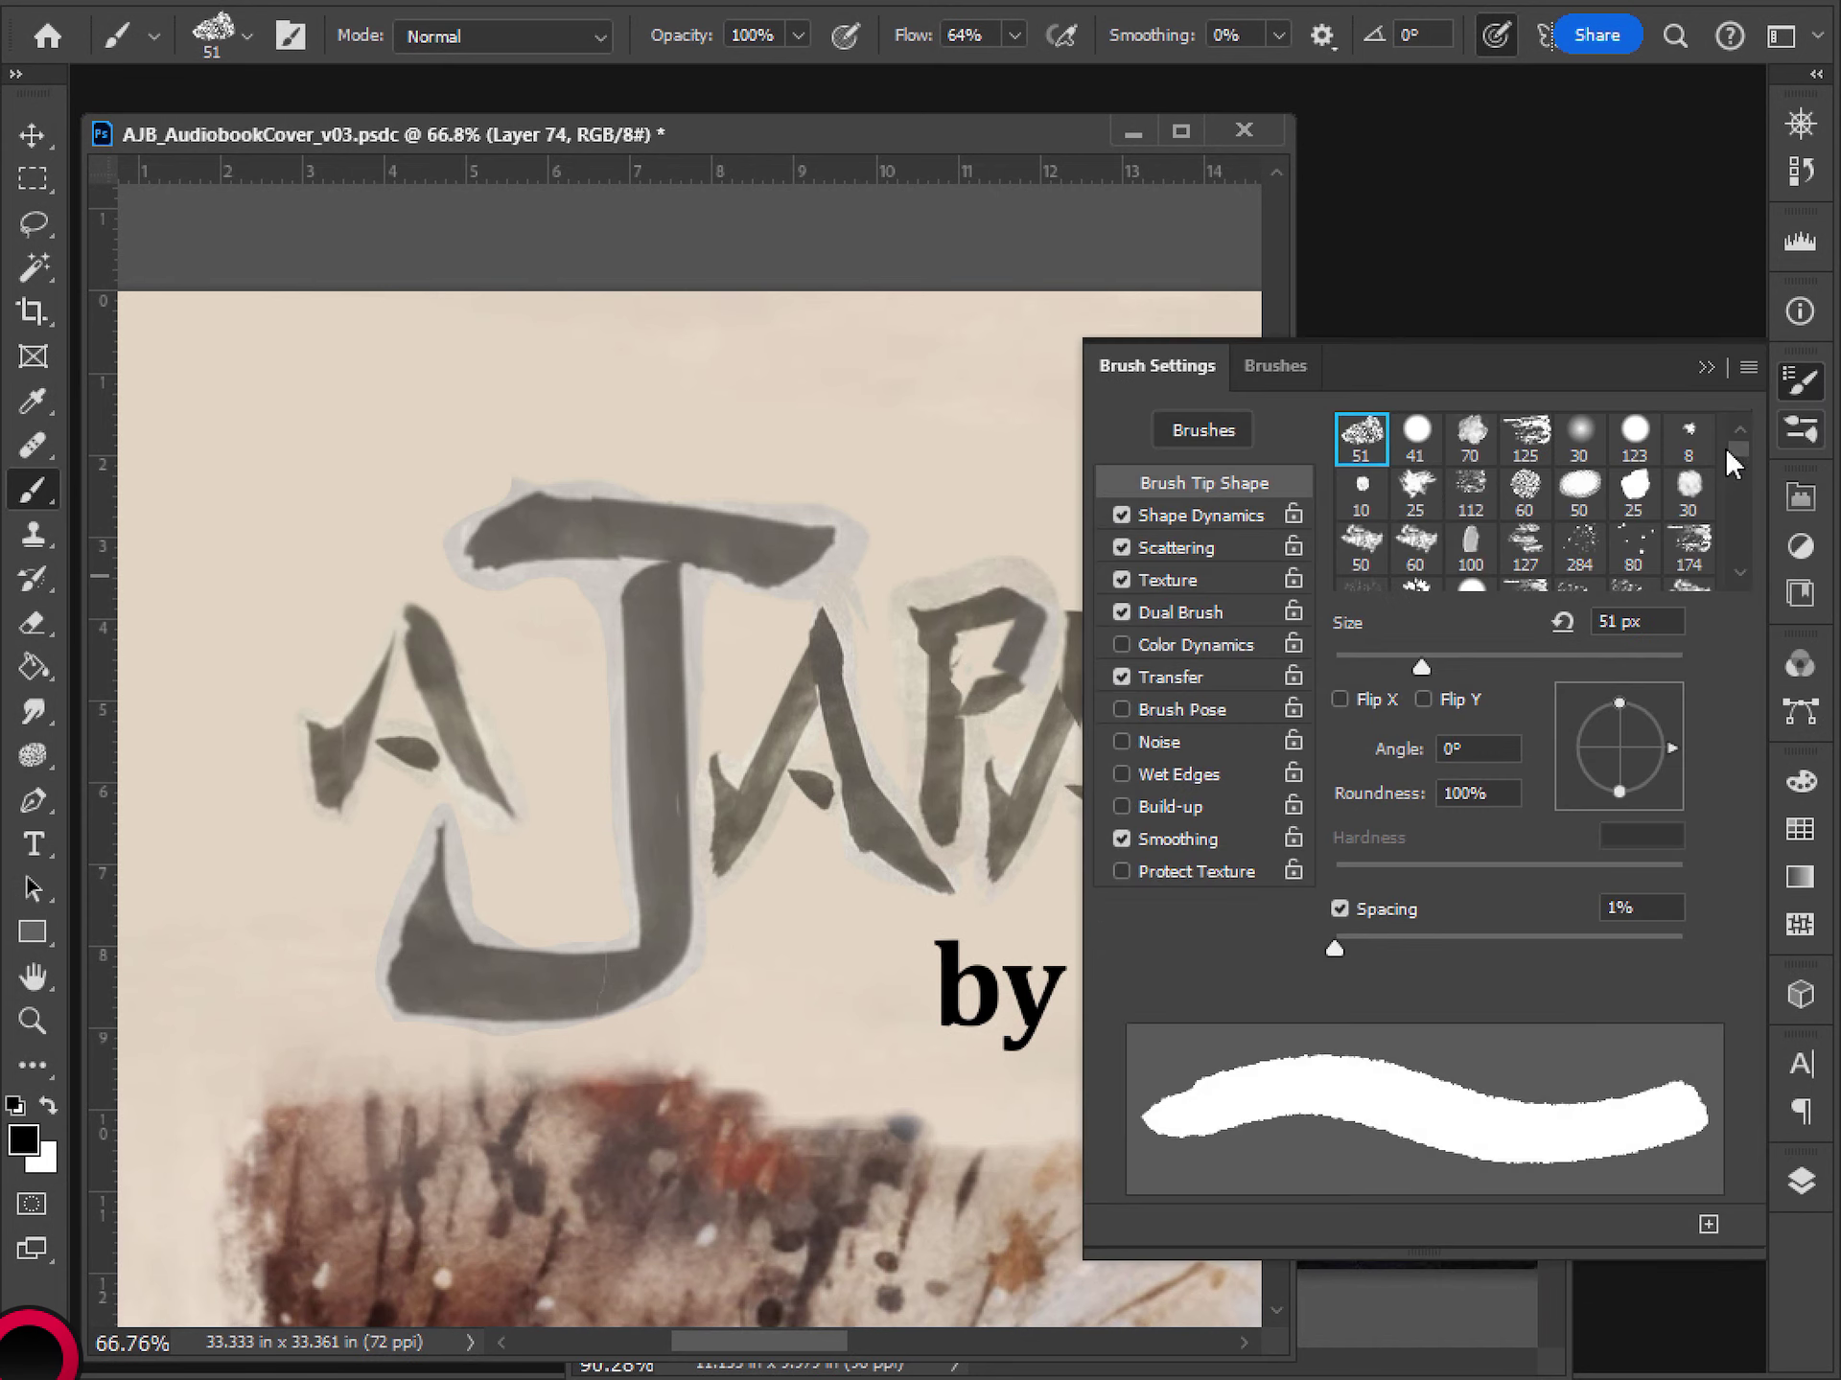
left_click(1209, 516)
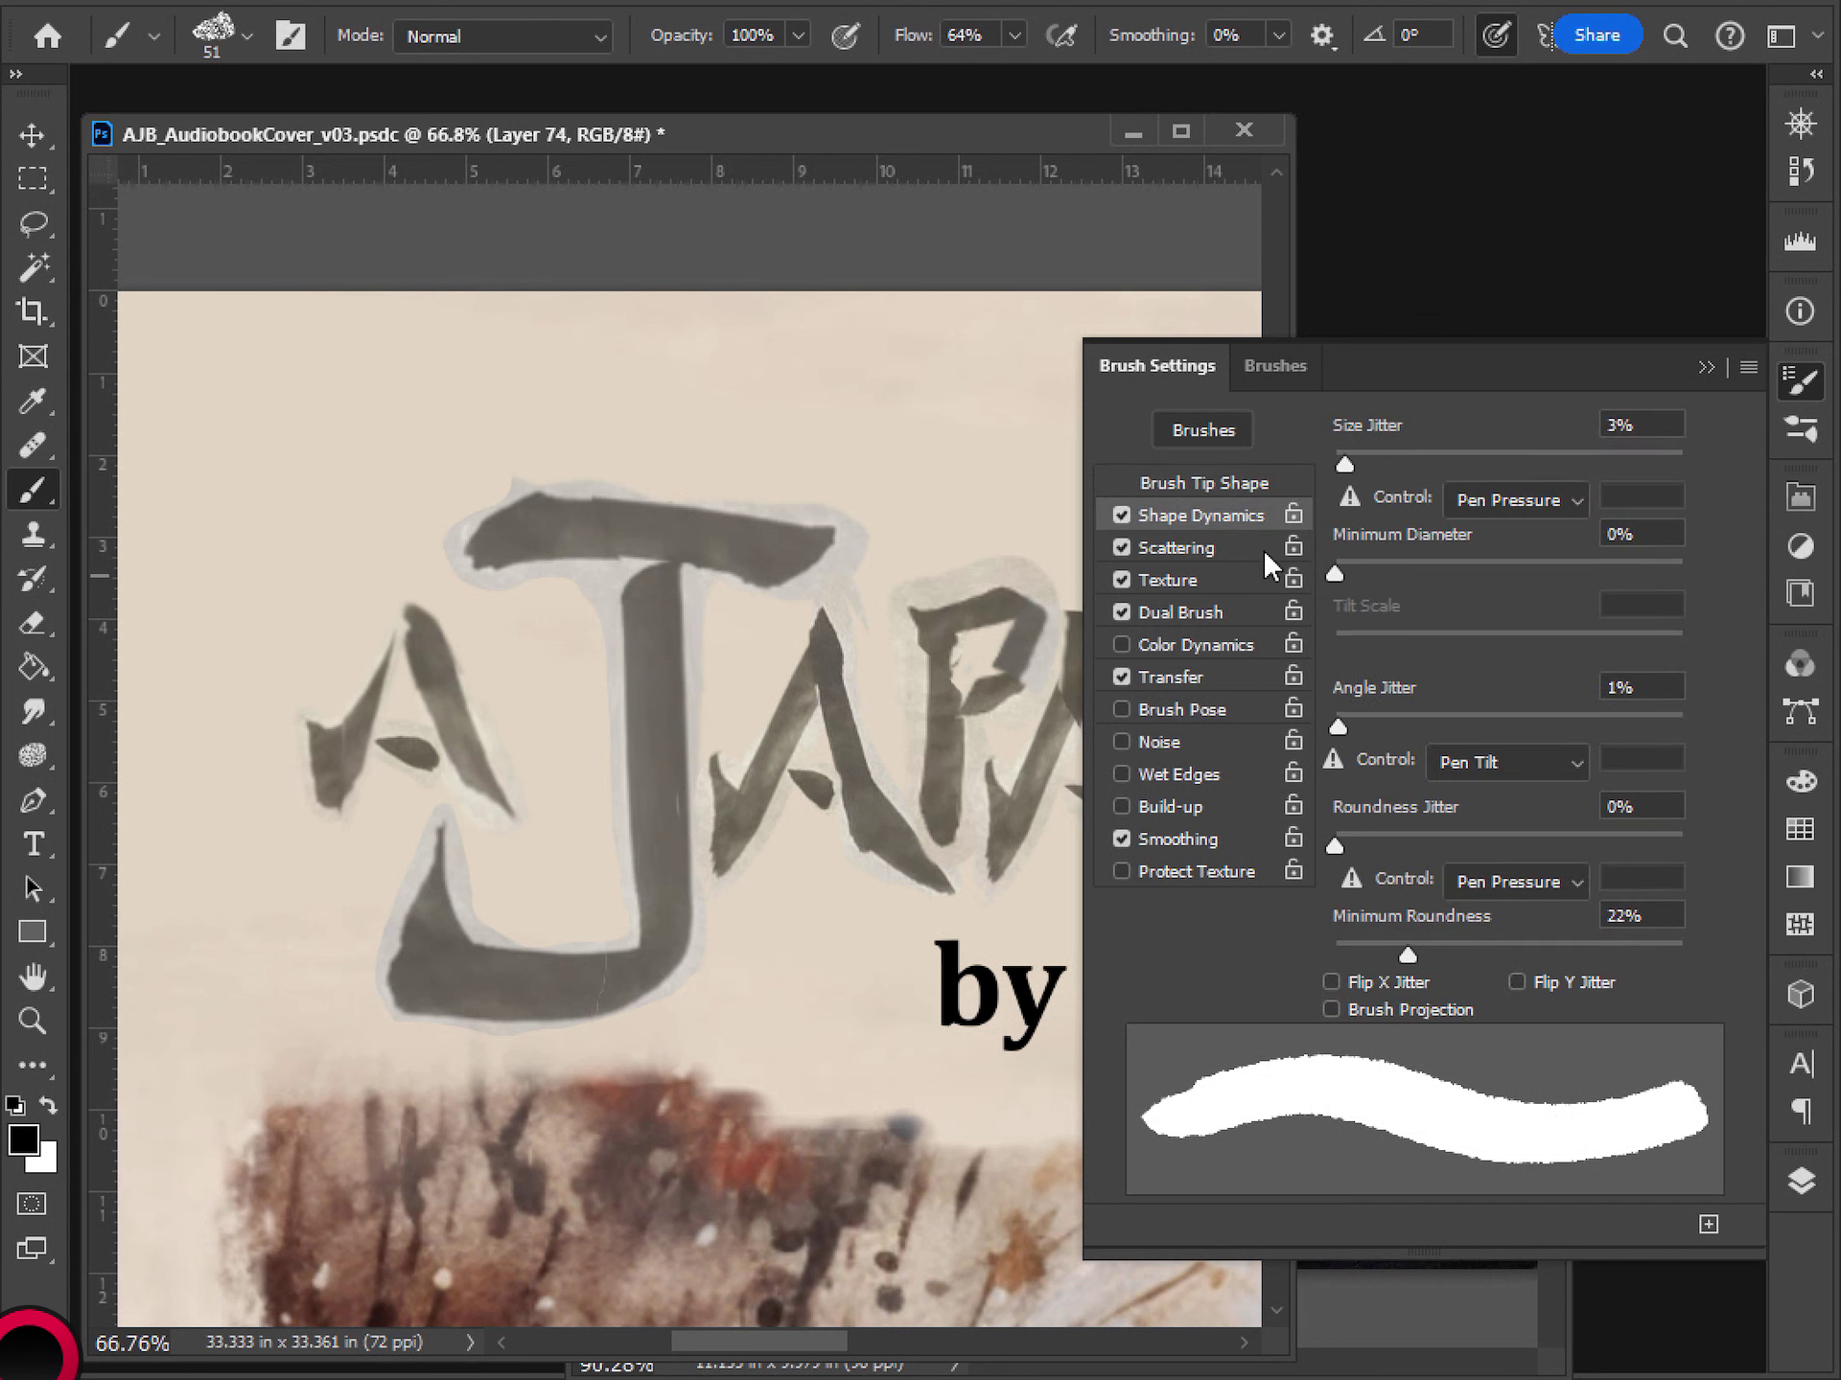
left_click_drag(1343, 468, 1417, 467)
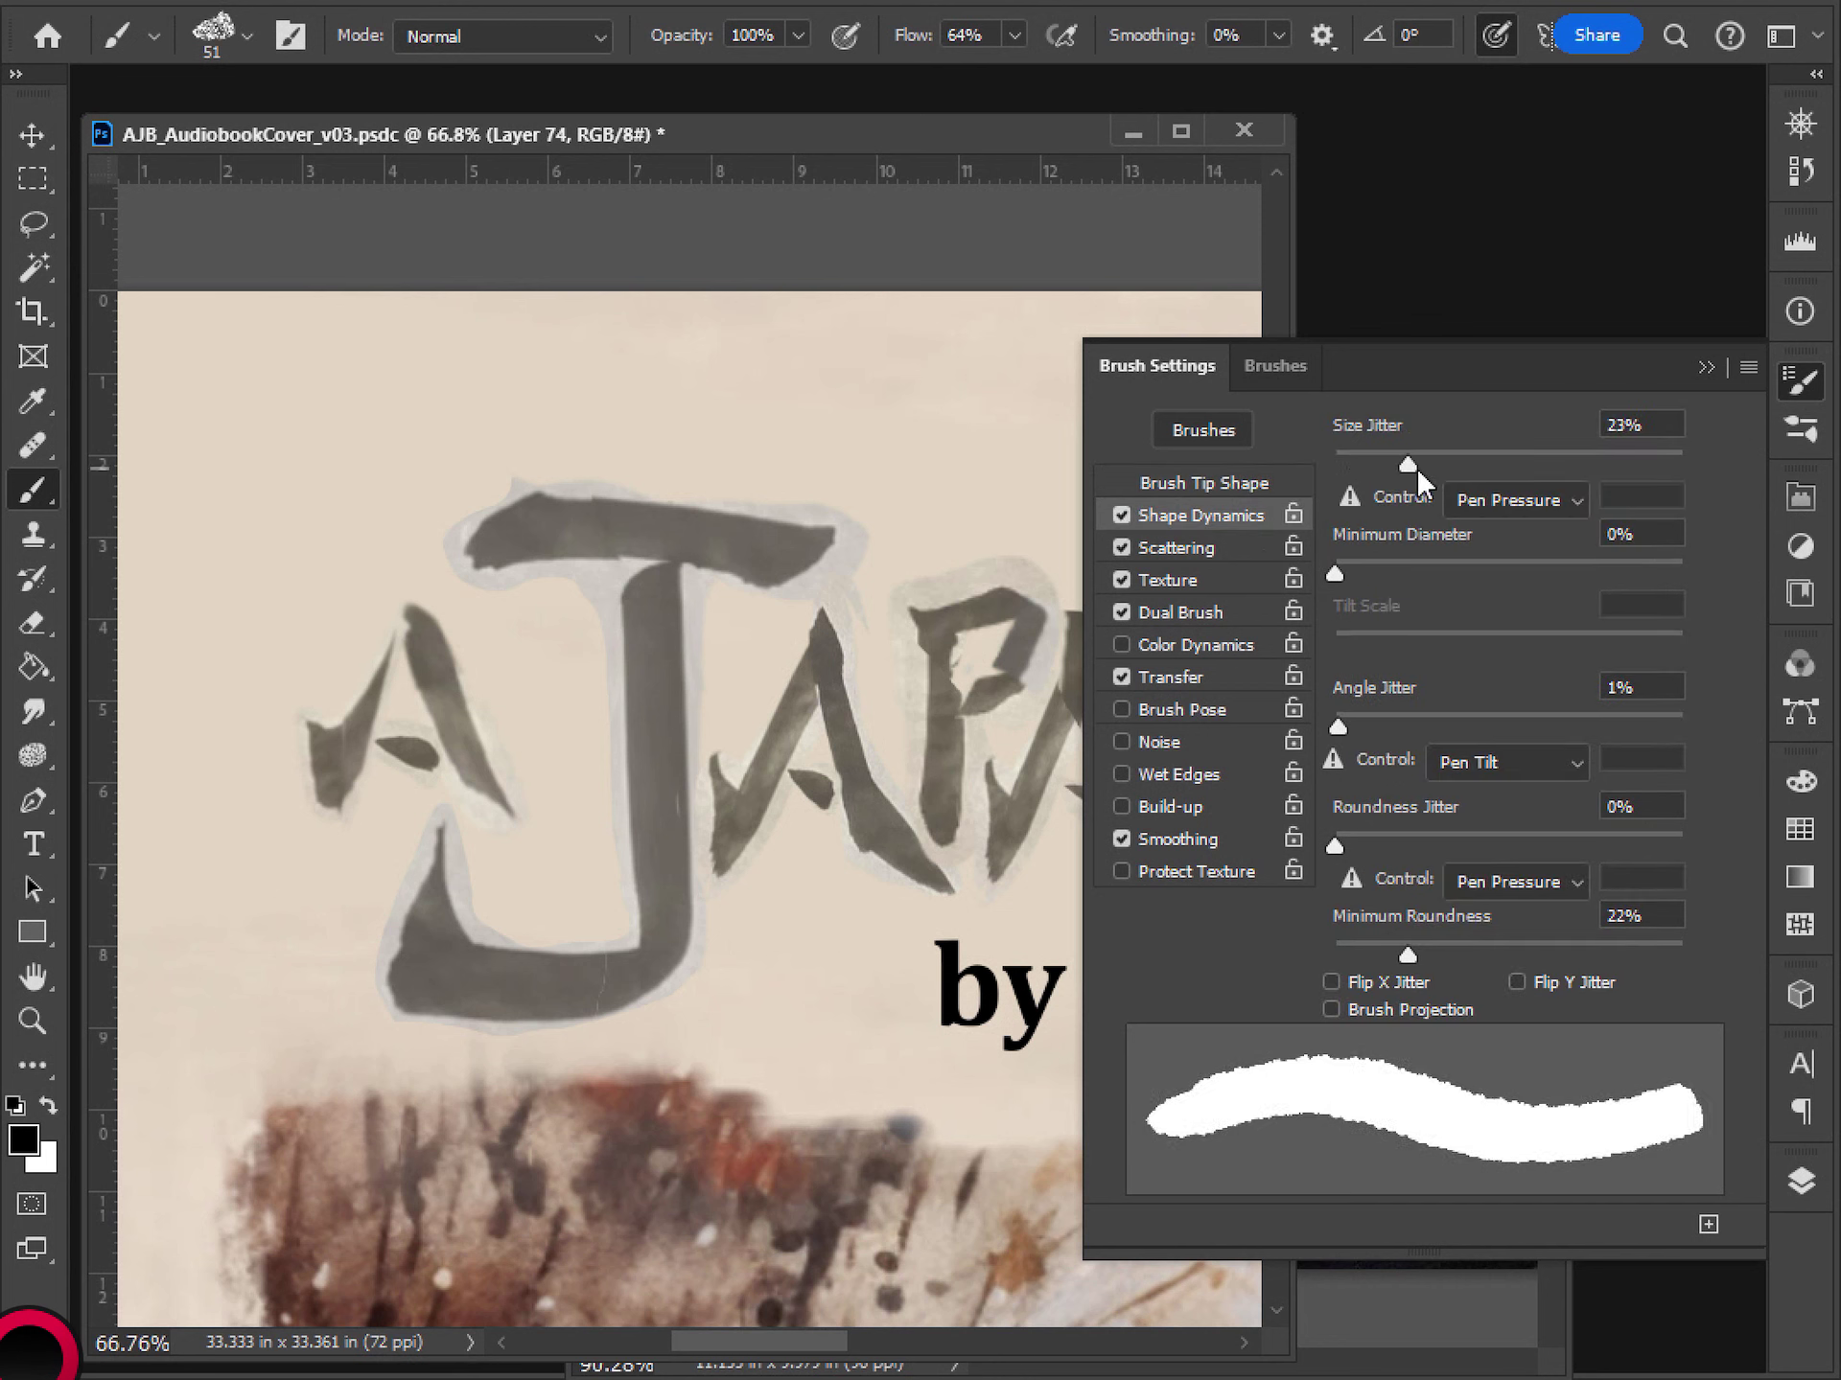
mouse_move(554, 416)
left_mouse_down()
mouse_move(681, 406)
mouse_move(715, 426)
mouse_move(808, 398)
mouse_move(840, 423)
left_mouse_up()
- Try a Size Jitter of 94% with a stroke across the J, undo both test strokes and restore the jitter to 3%
left_click_drag(1421, 464, 1662, 464)
mouse_move(612, 628)
left_mouse_down()
mouse_move(712, 585)
mouse_move(804, 586)
mouse_move(830, 551)
mouse_move(925, 609)
left_mouse_up()
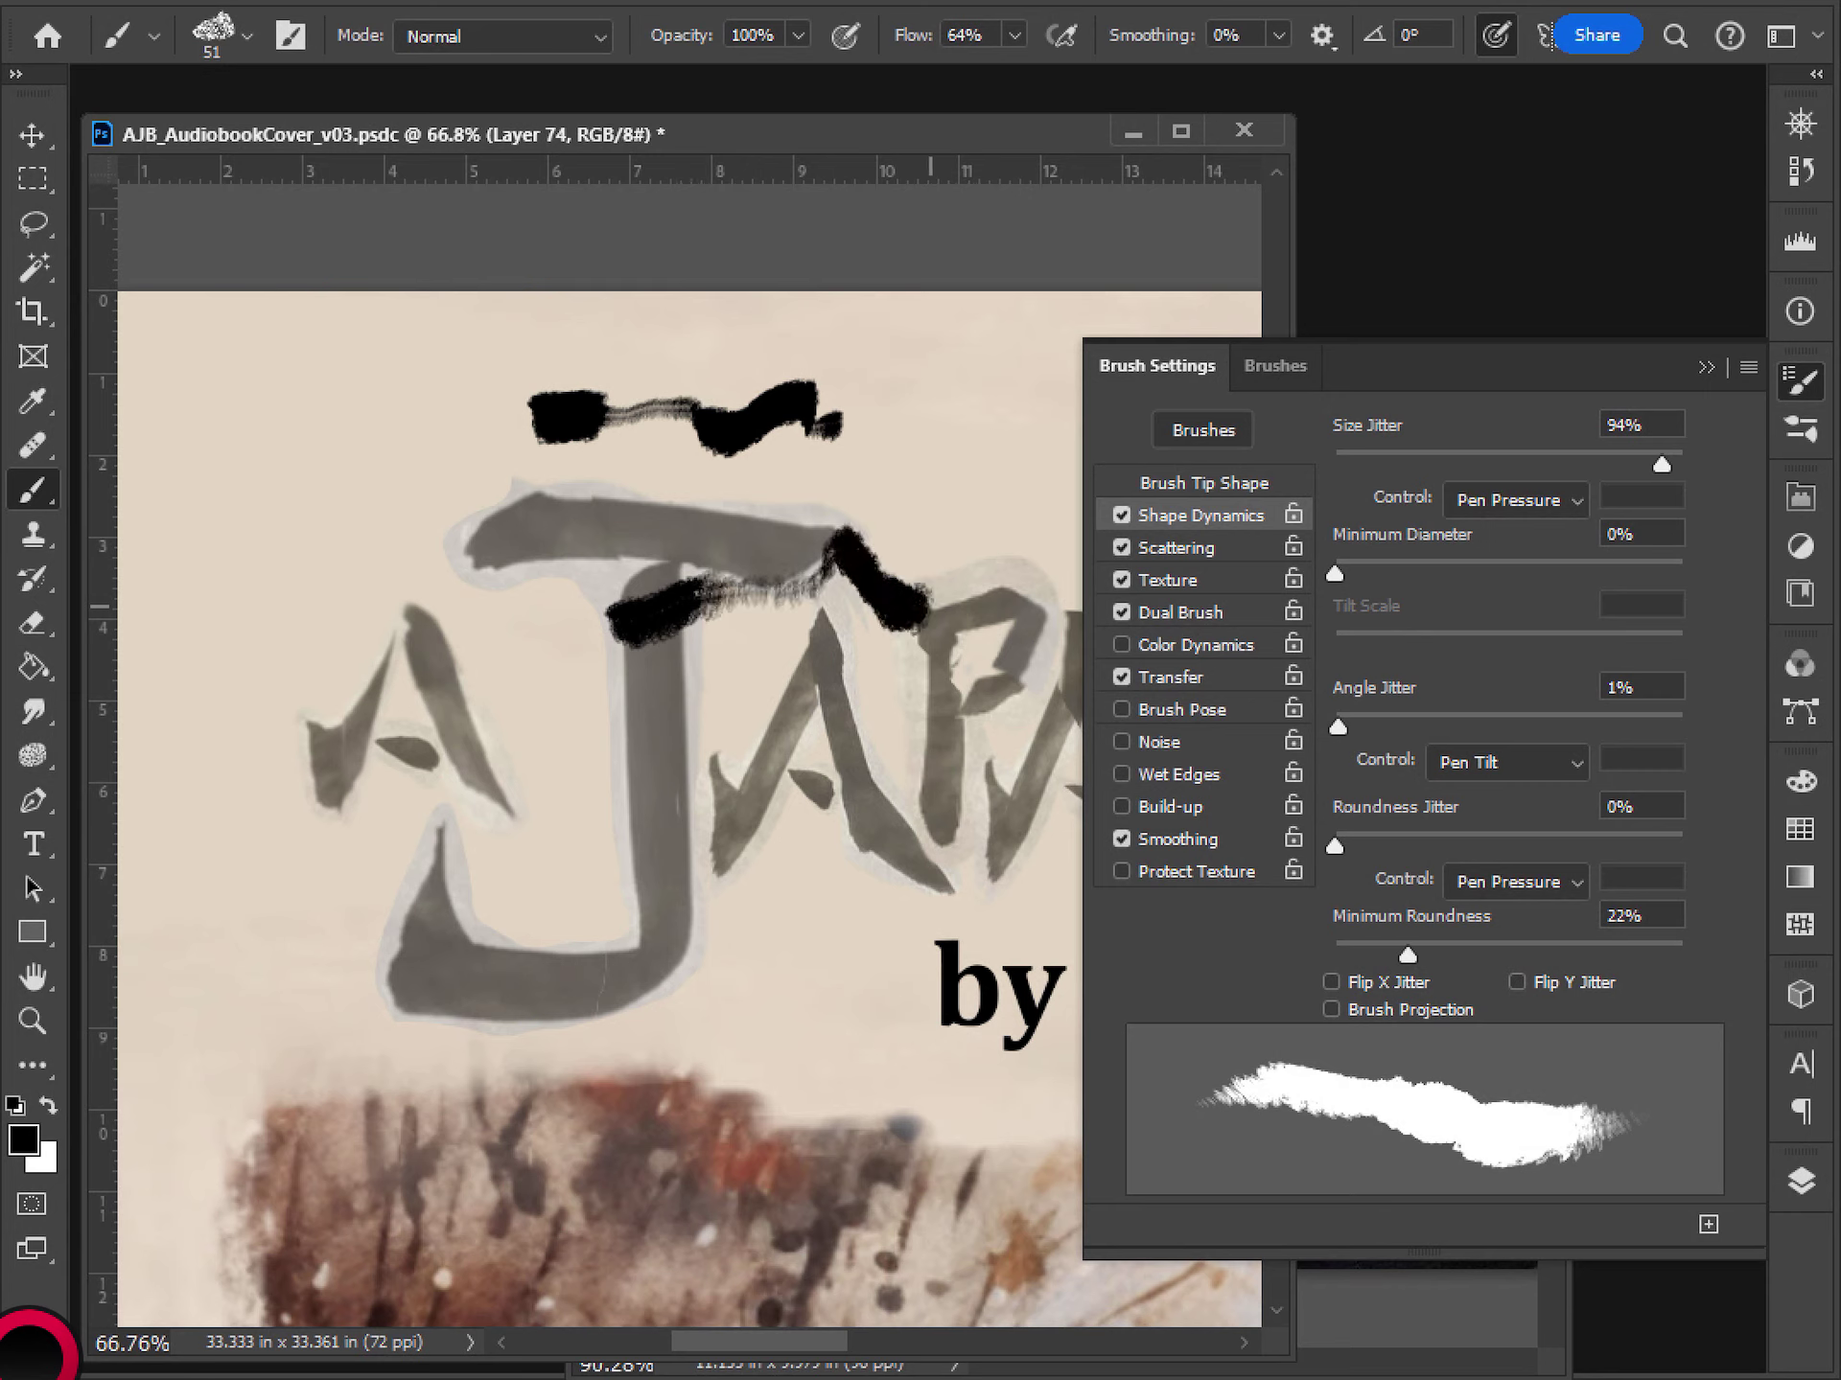
key("ctrl+z")
key("ctrl+z")
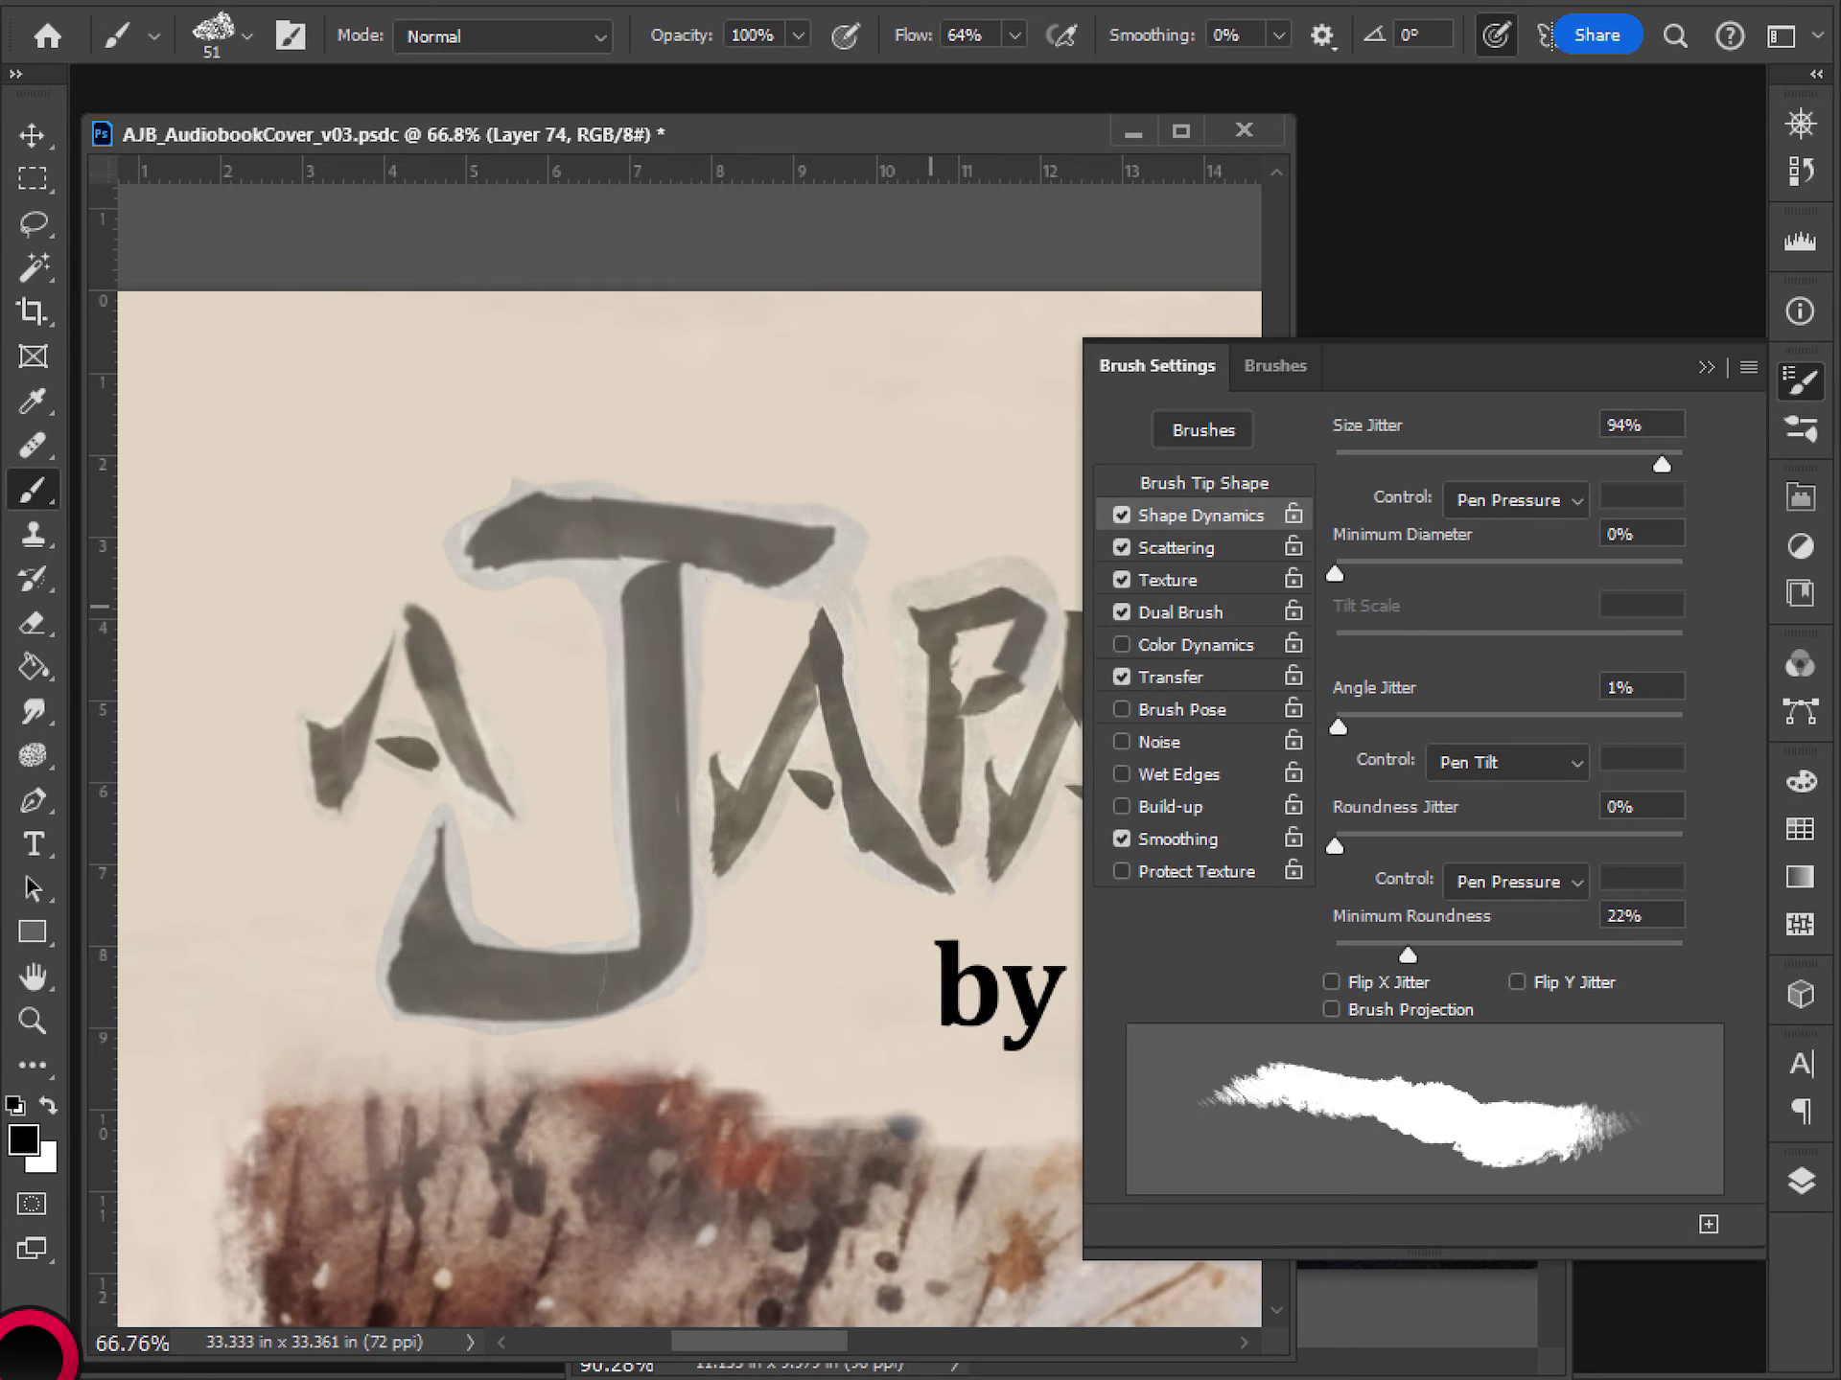
left_click_drag(1662, 464, 1342, 464)
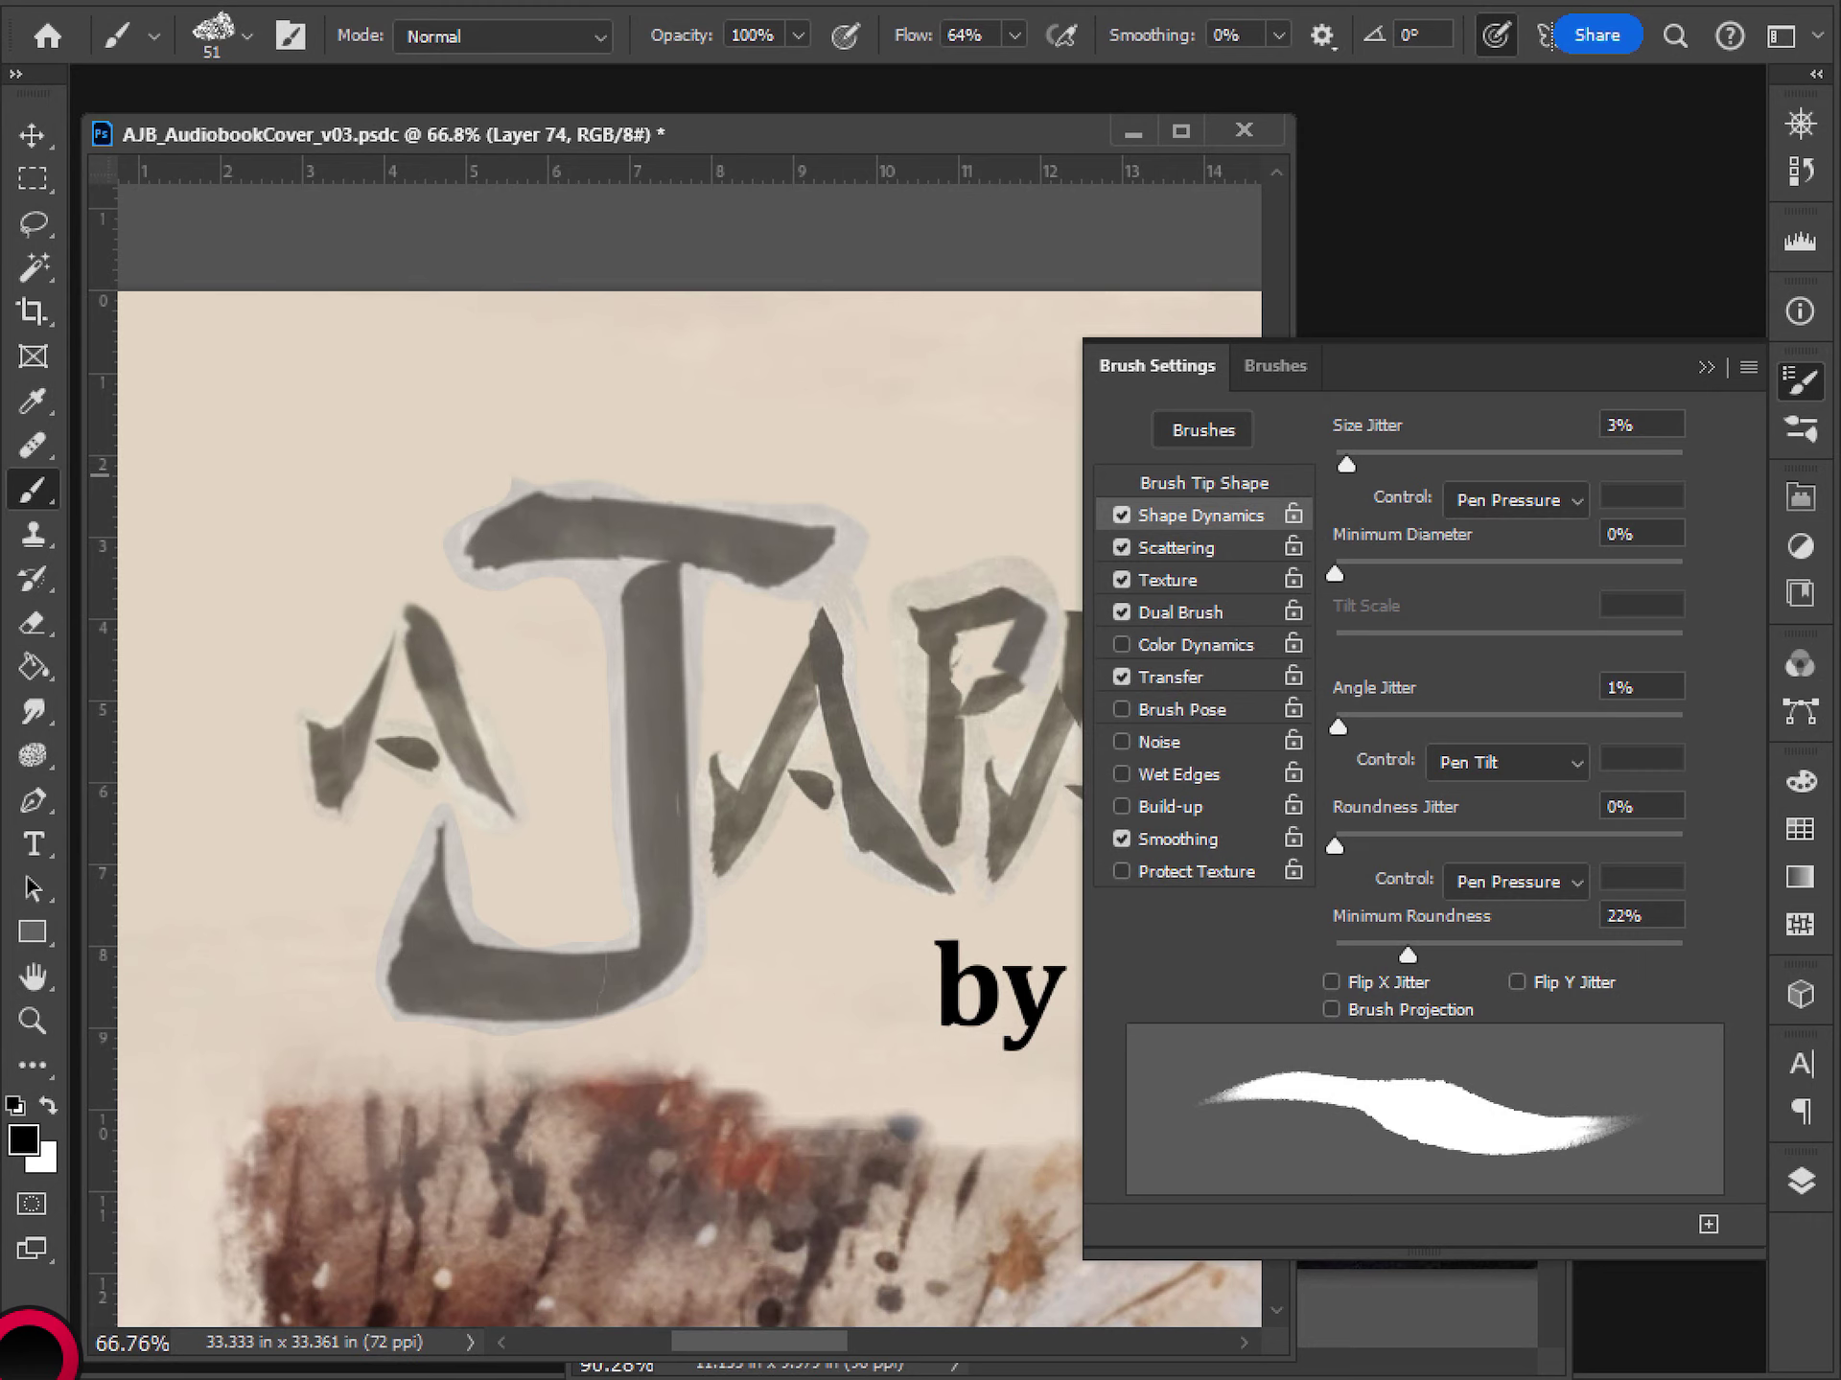
- Compare test strokes above the J with Dual Brush on and off, undo each one and leave Dual Brush enabled
left_click(1179, 613)
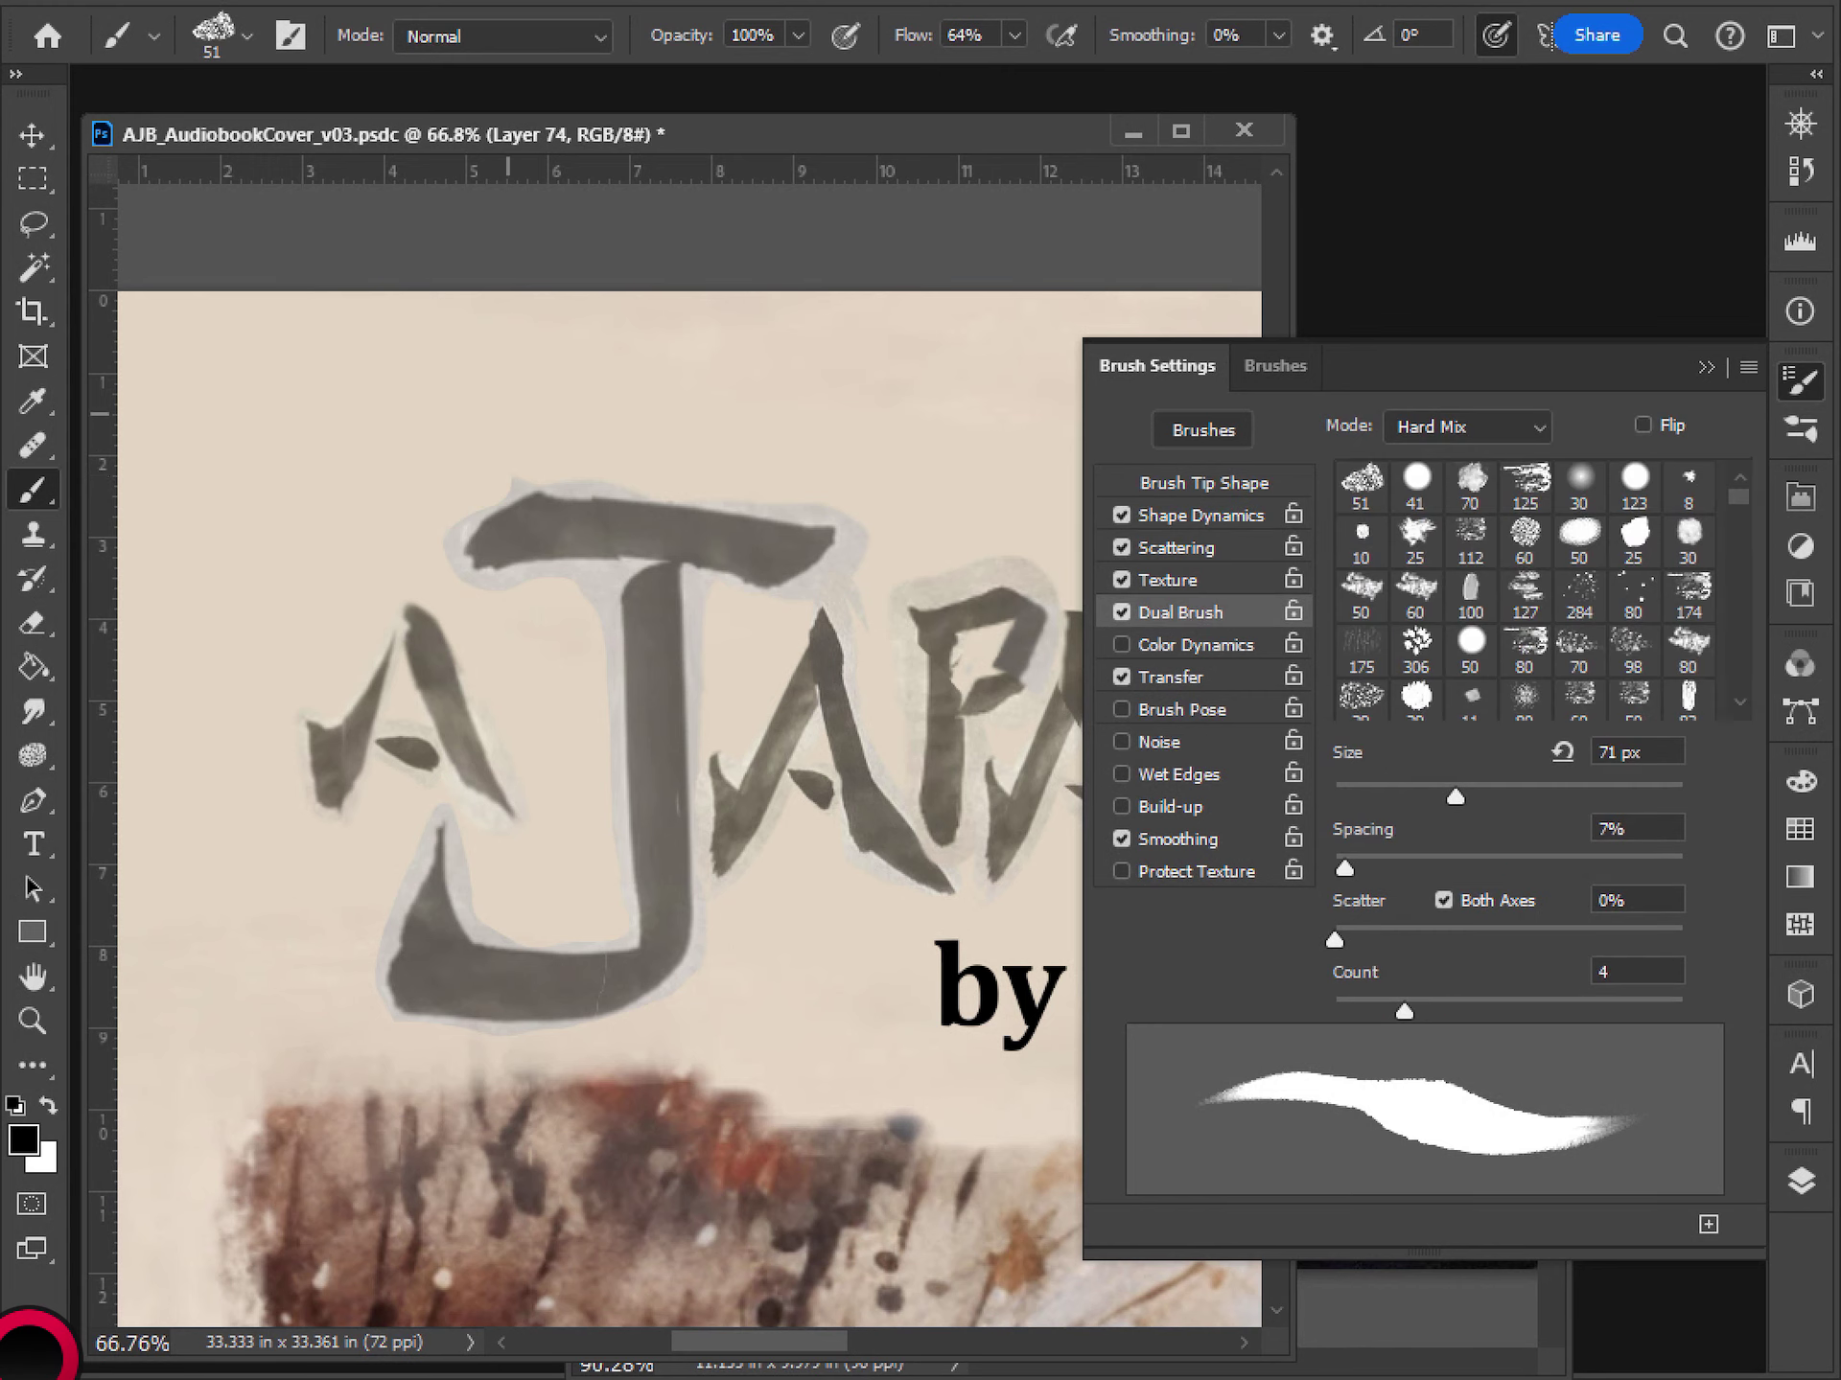
mouse_move(508, 408)
left_mouse_down()
mouse_move(648, 460)
mouse_move(695, 387)
mouse_move(728, 427)
mouse_move(724, 508)
mouse_move(803, 437)
mouse_move(855, 448)
left_mouse_up()
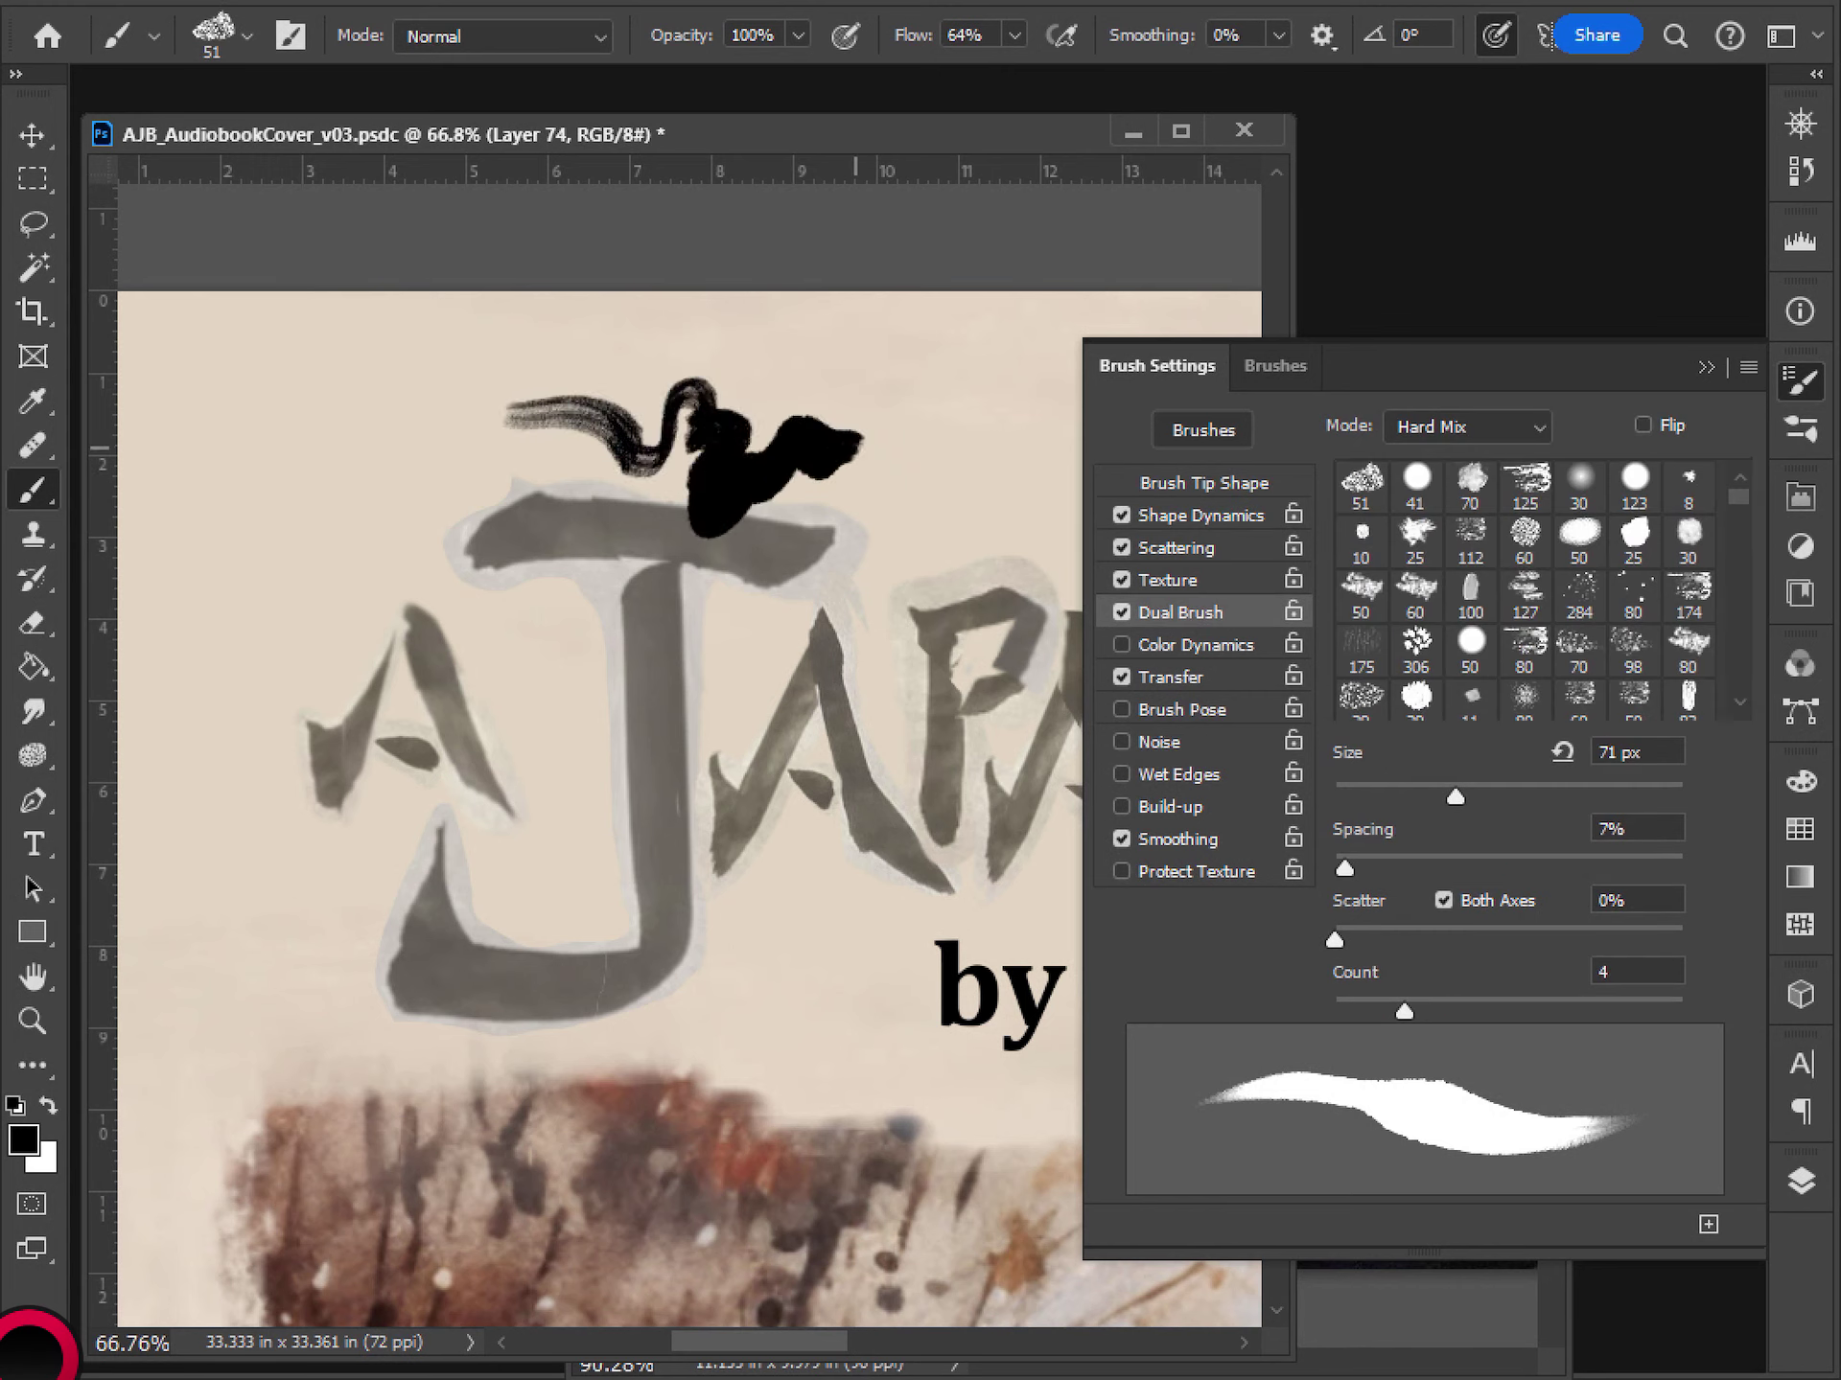
key("ctrl+z")
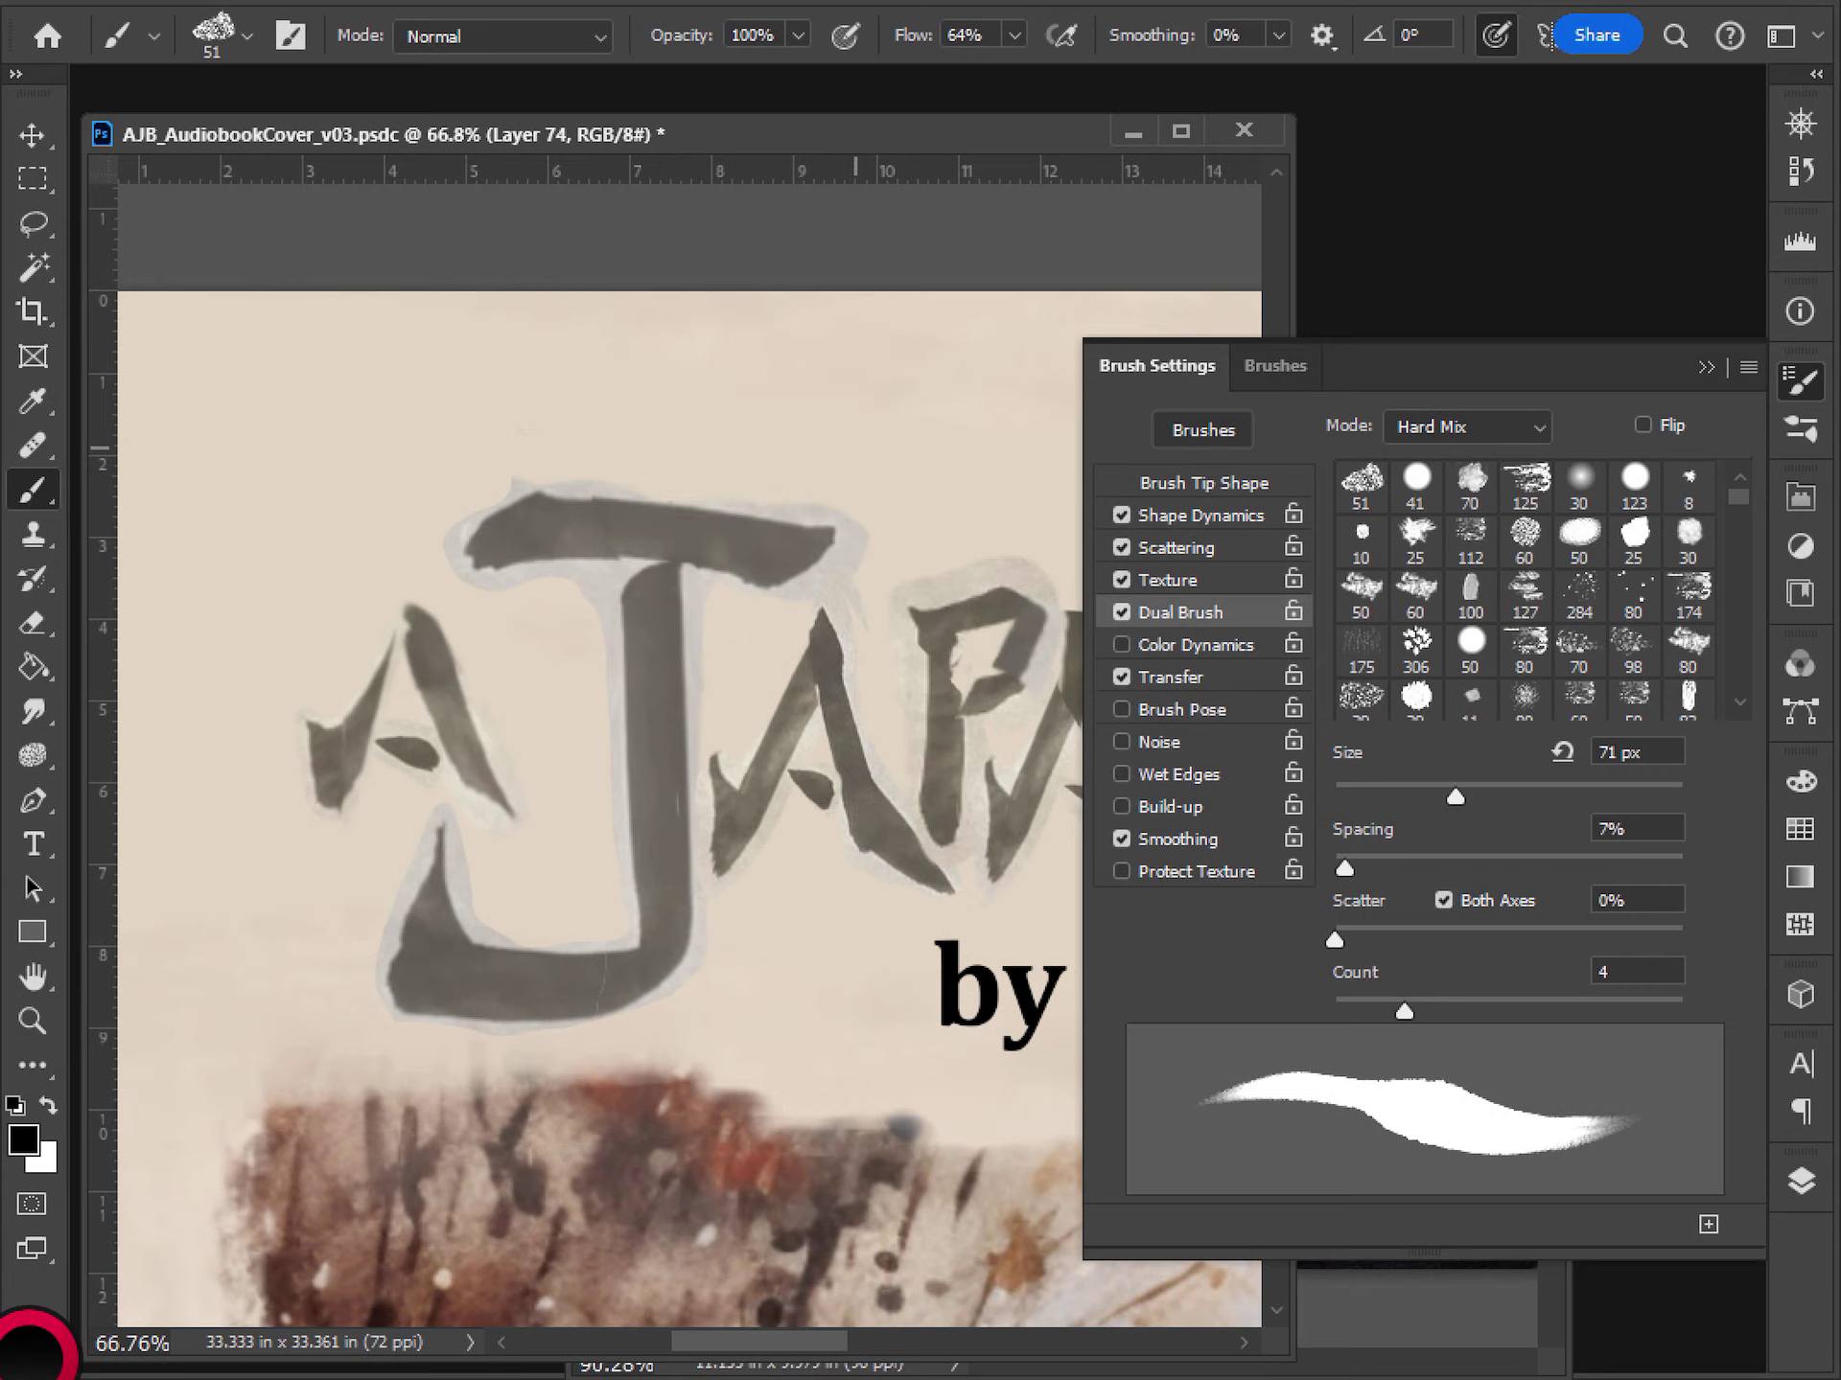
left_click(1120, 612)
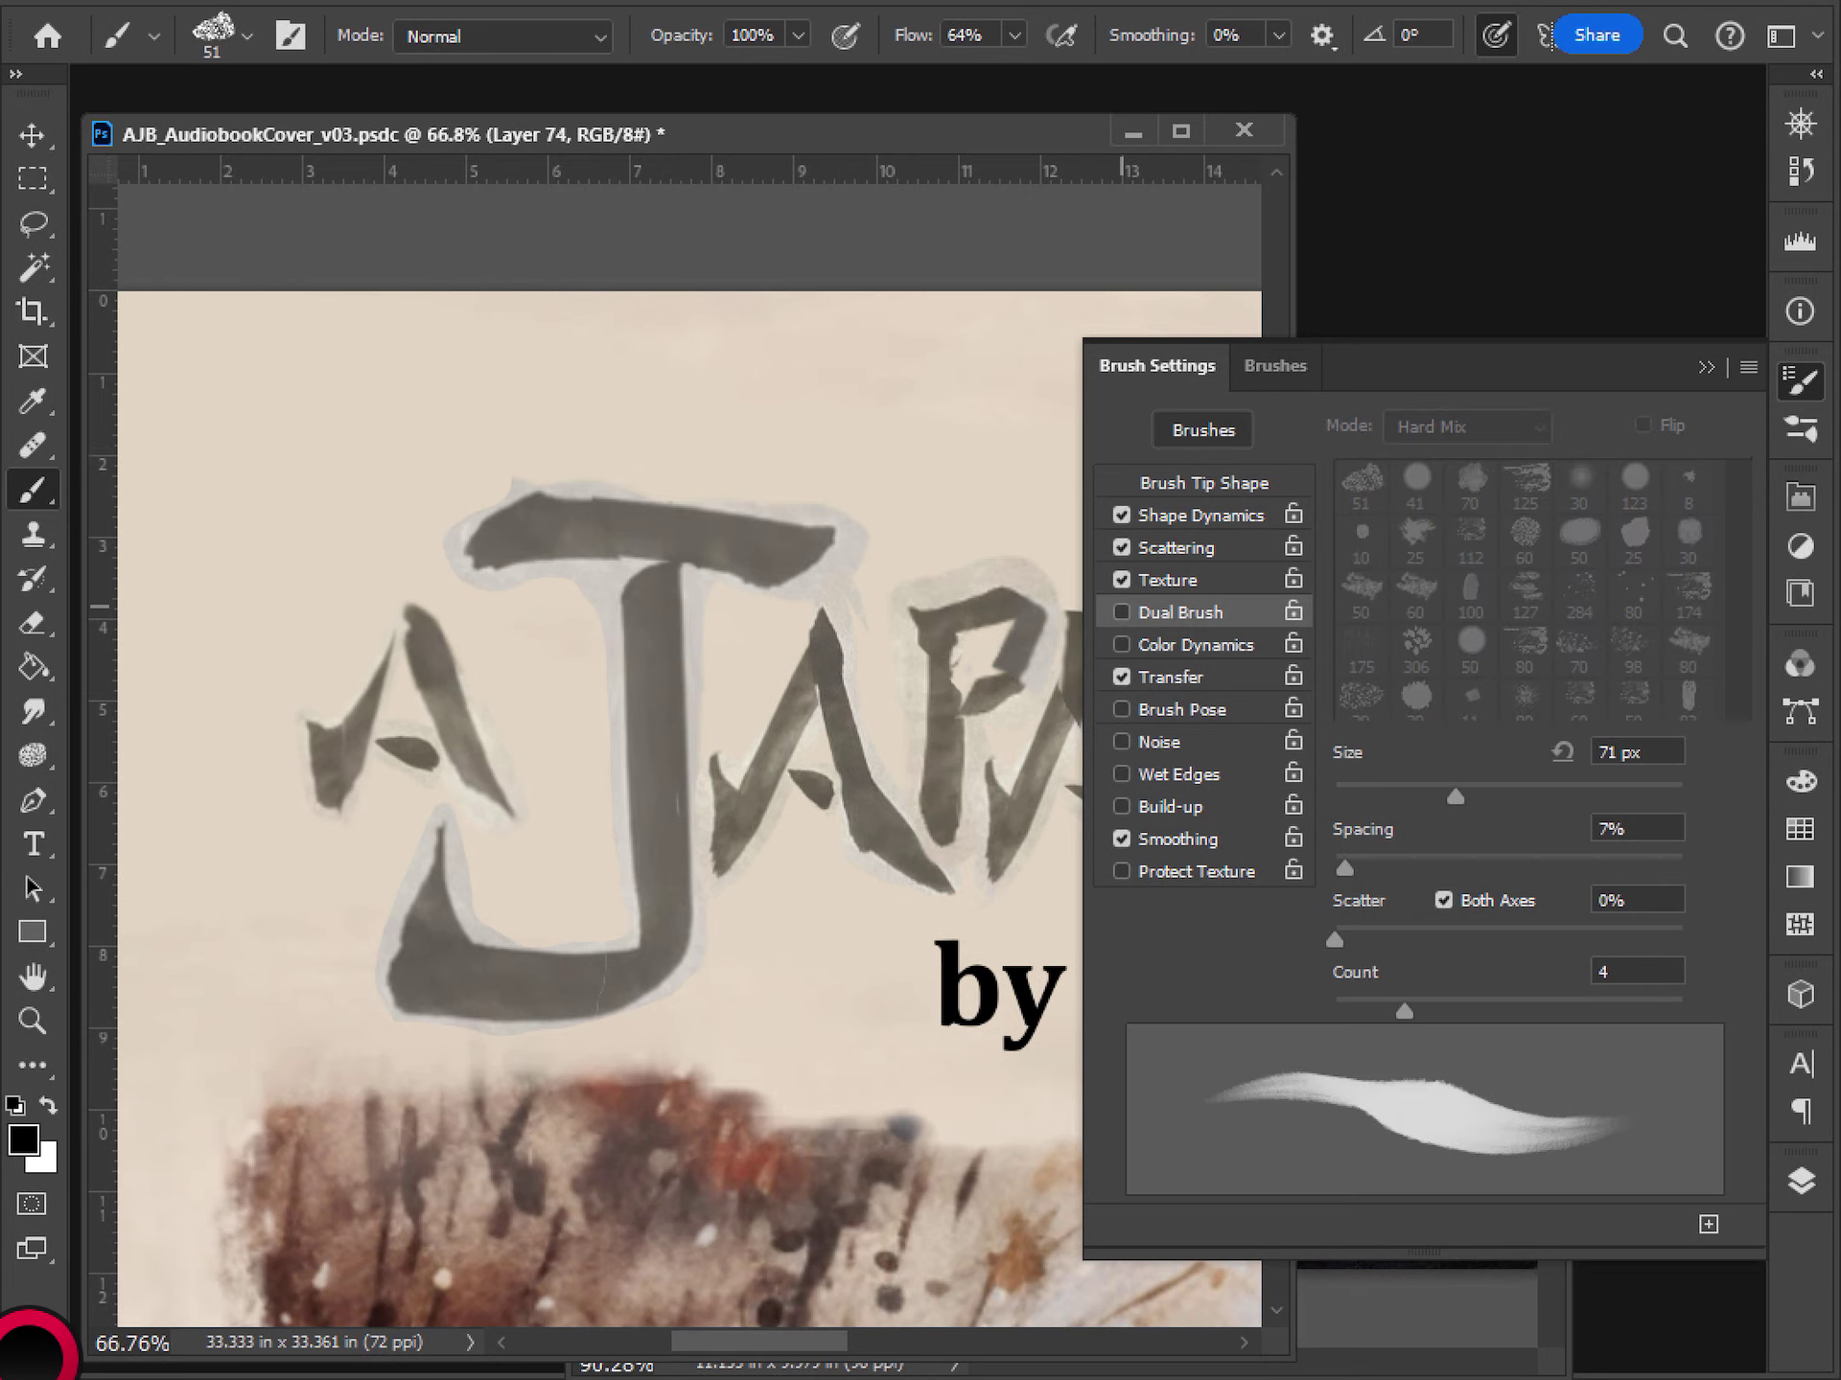
mouse_move(587, 416)
left_mouse_down()
mouse_move(661, 401)
mouse_move(709, 431)
mouse_move(837, 436)
mouse_move(906, 465)
left_mouse_up()
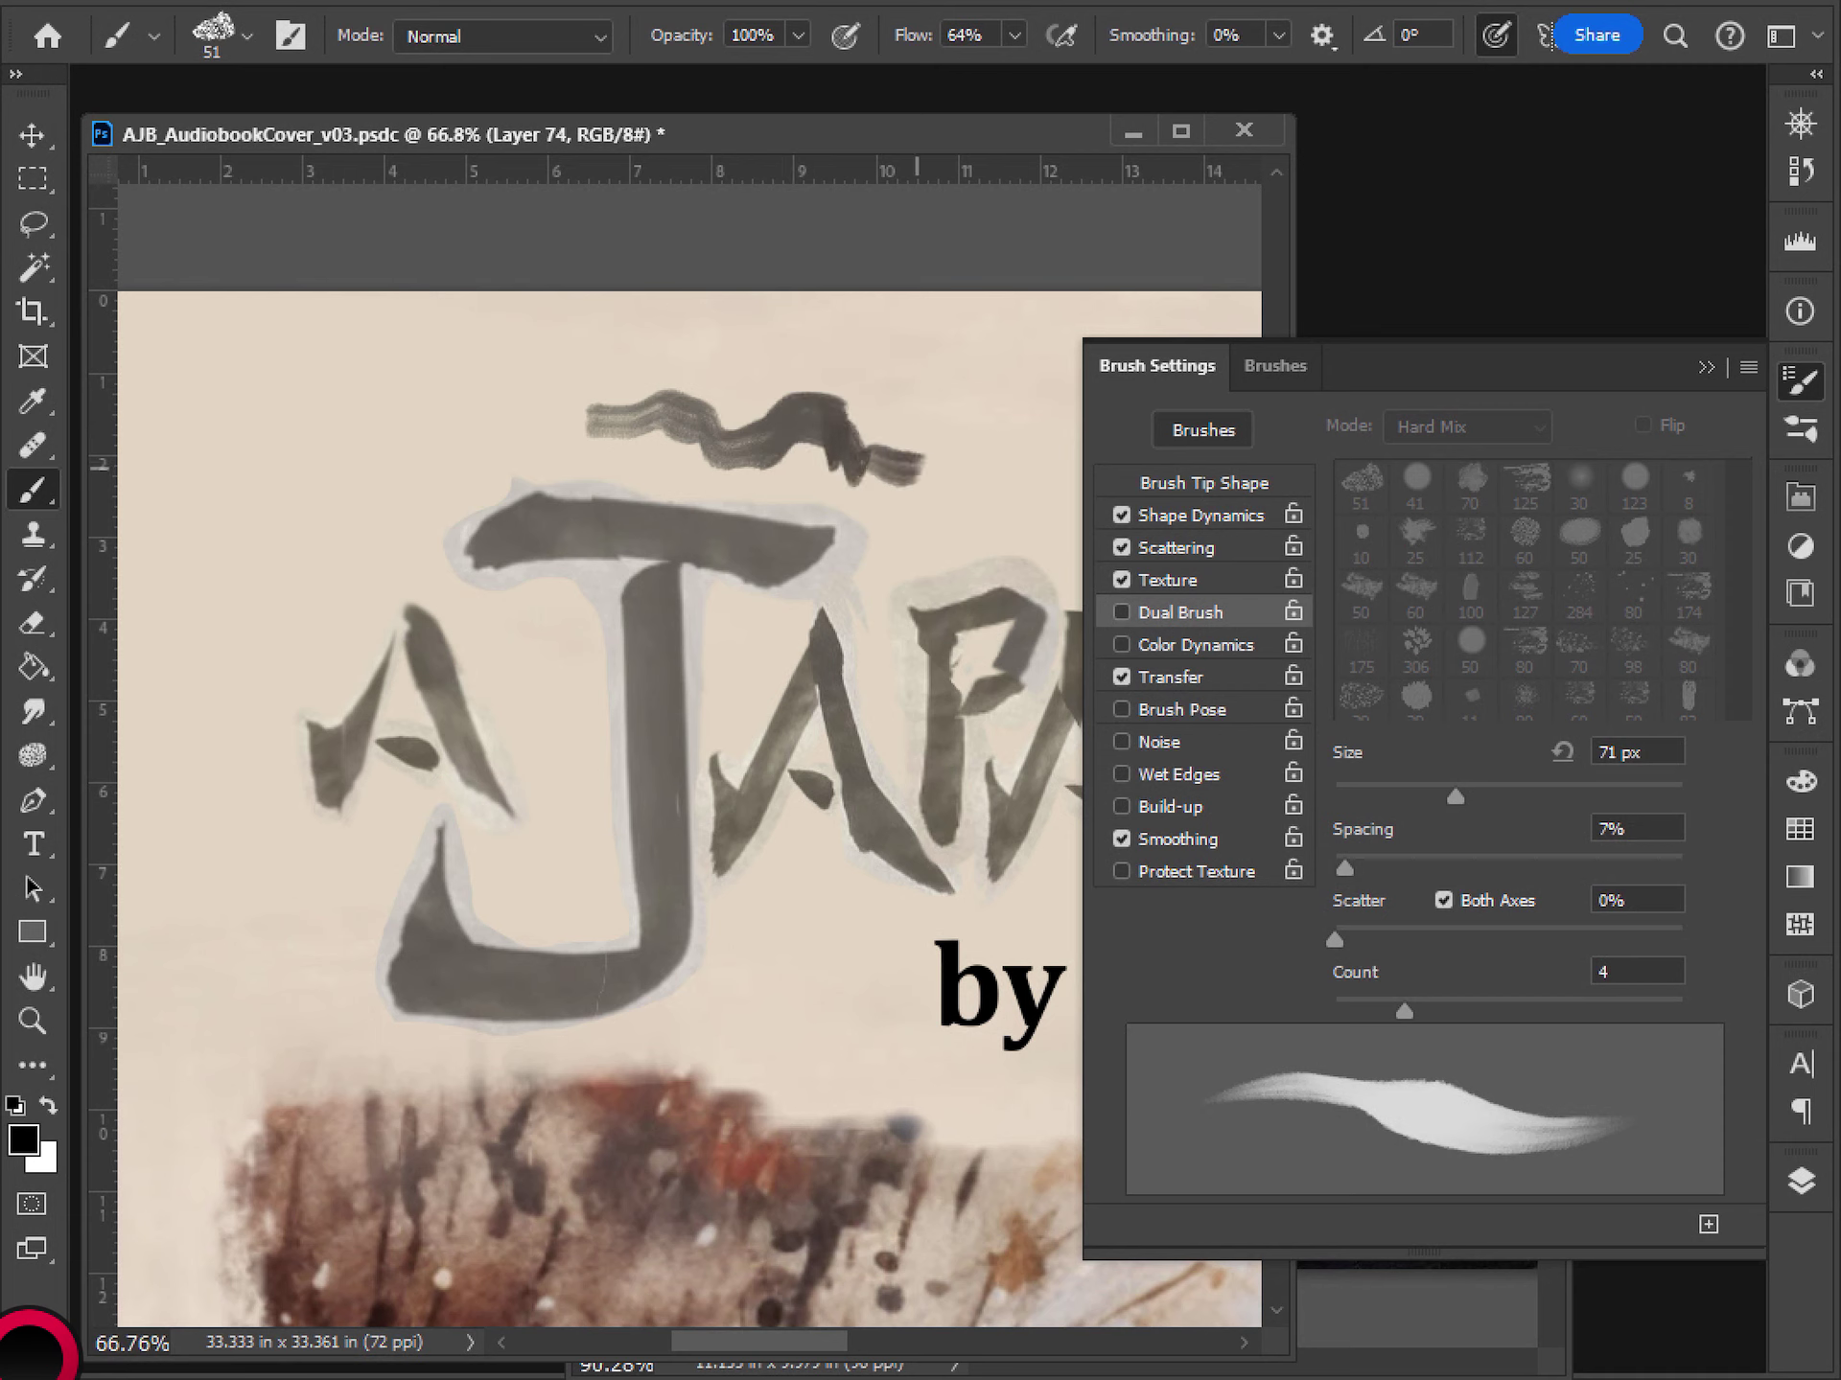
key("ctrl+z")
left_click(1120, 612)
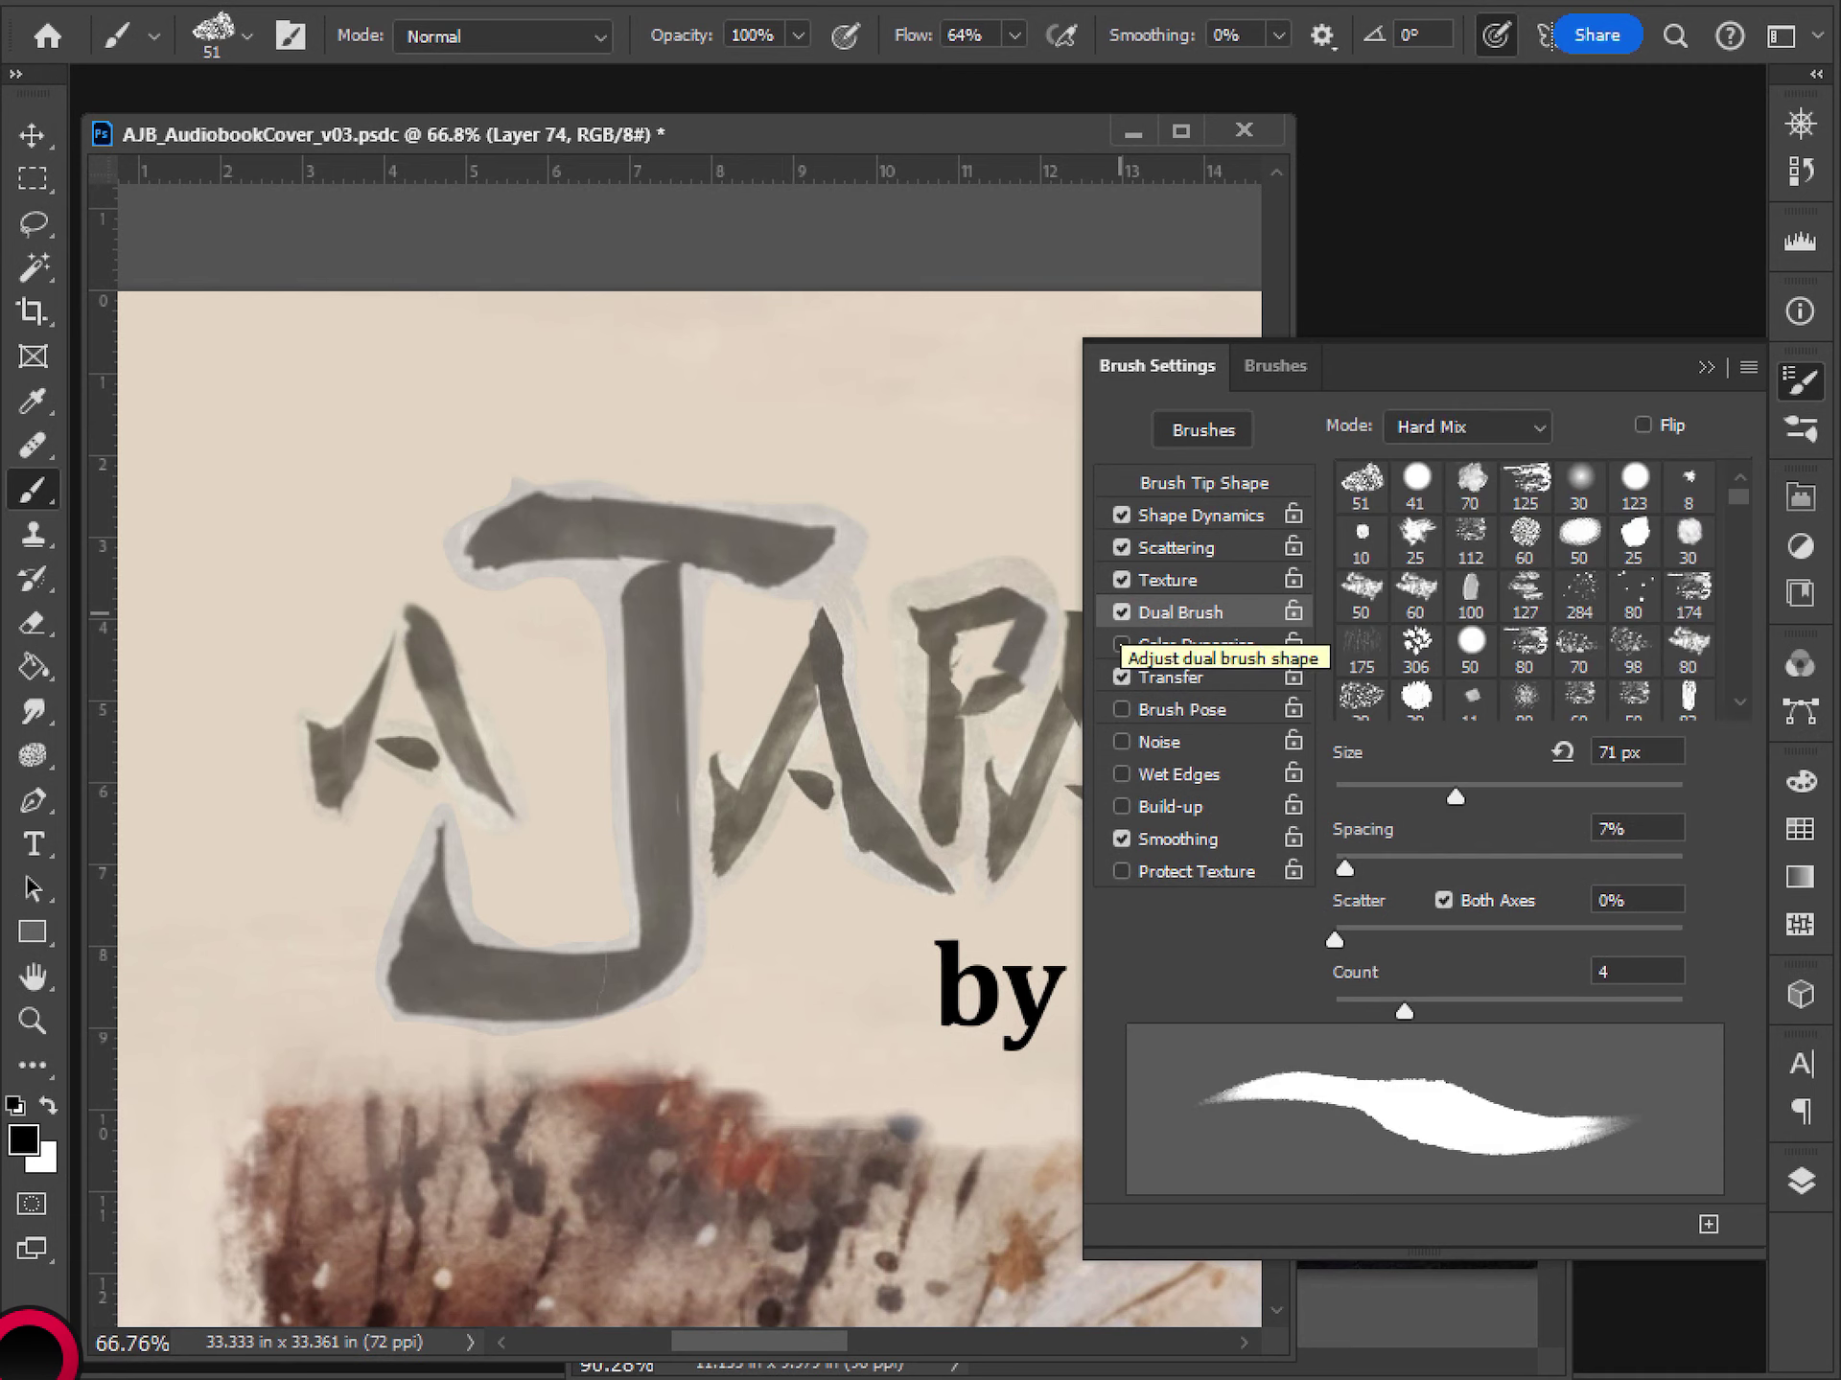
- Toggle Brush Pose and Wet Edges on and off to compare their effect in the stroke preview
left_click(1121, 710)
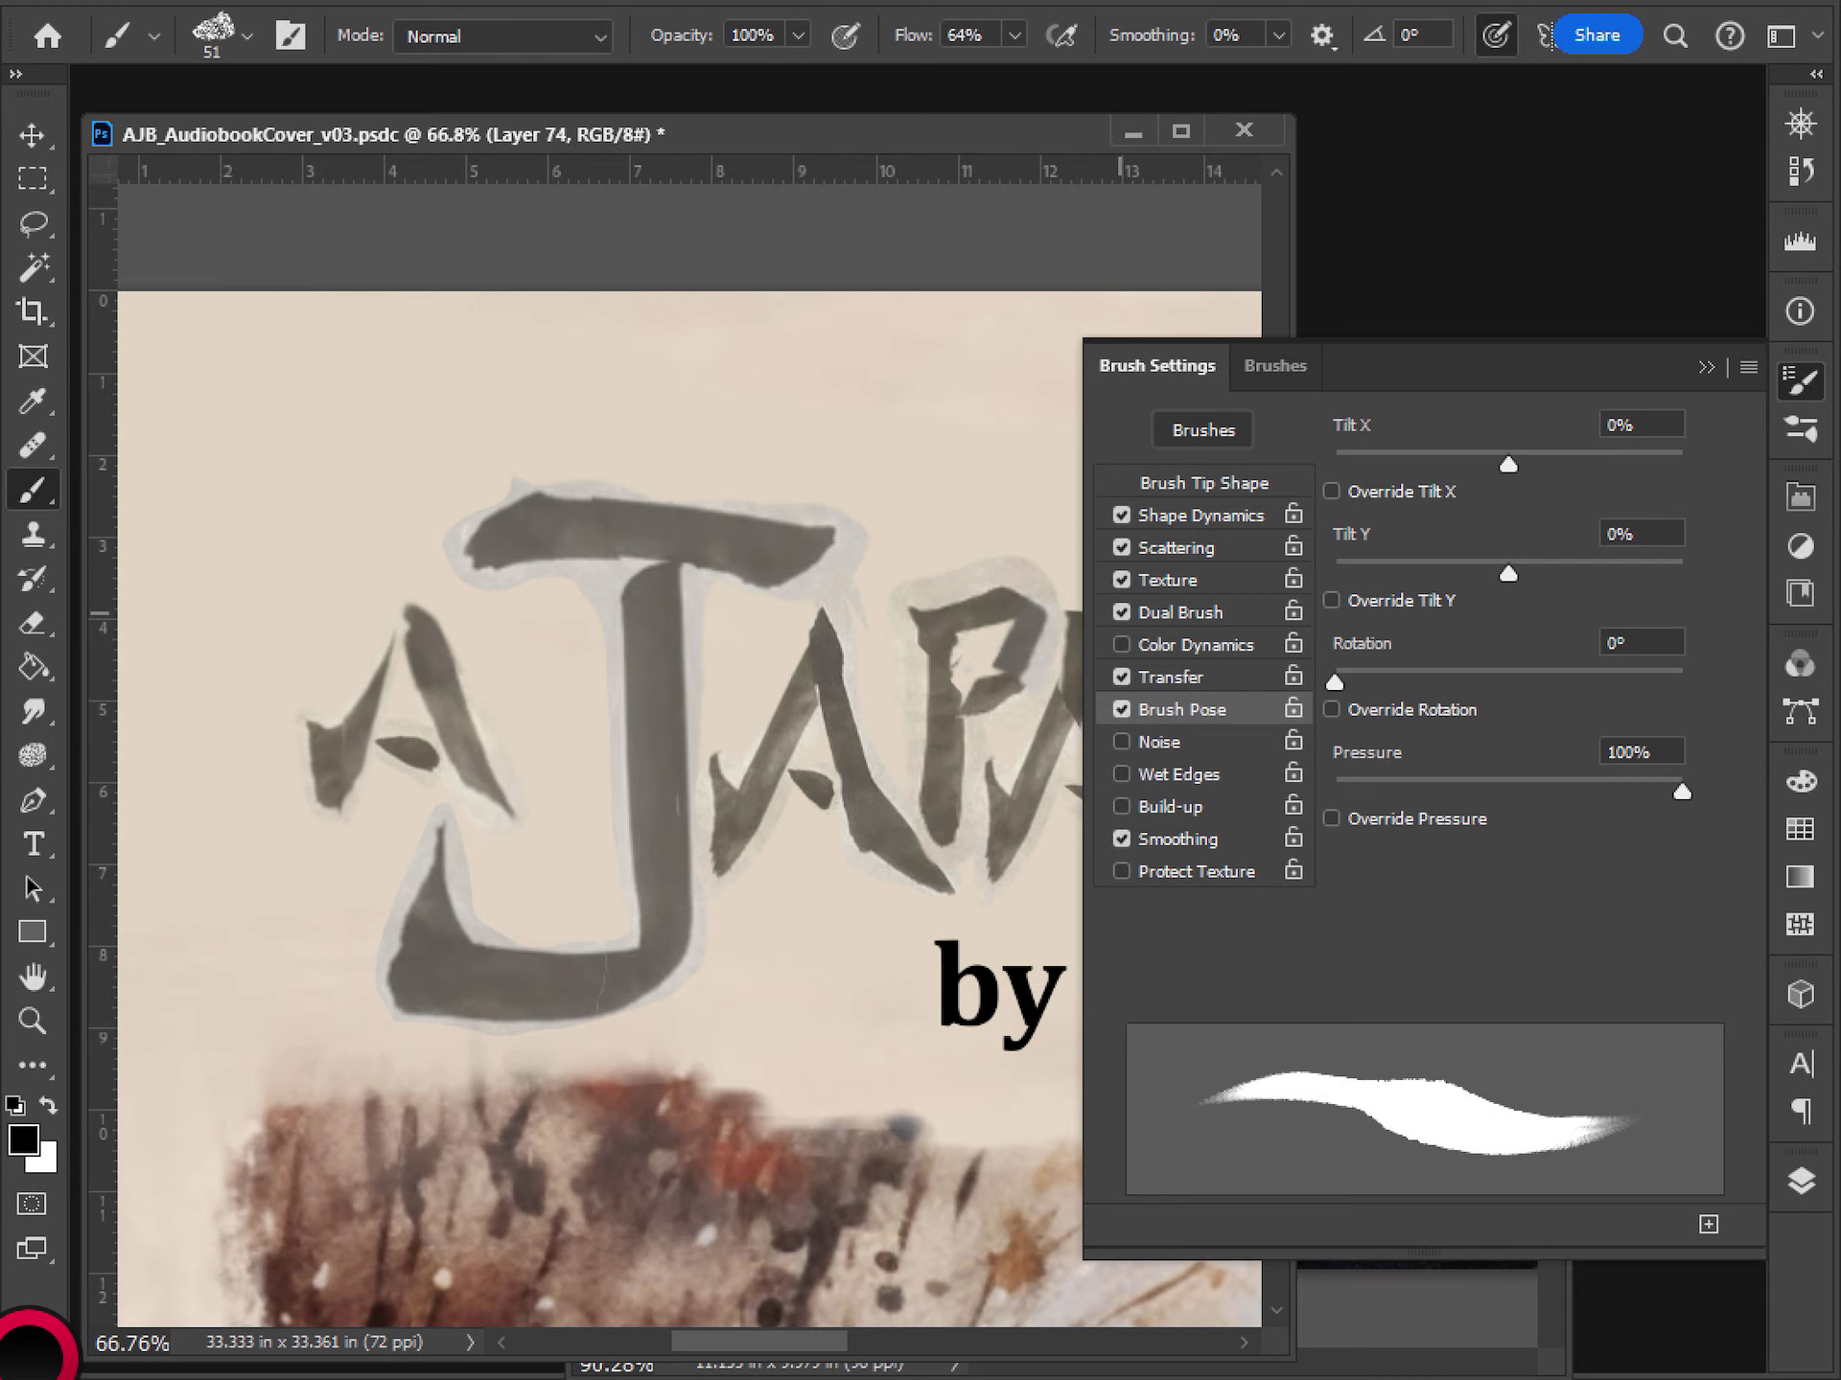
left_click(1121, 709)
left_click(1120, 775)
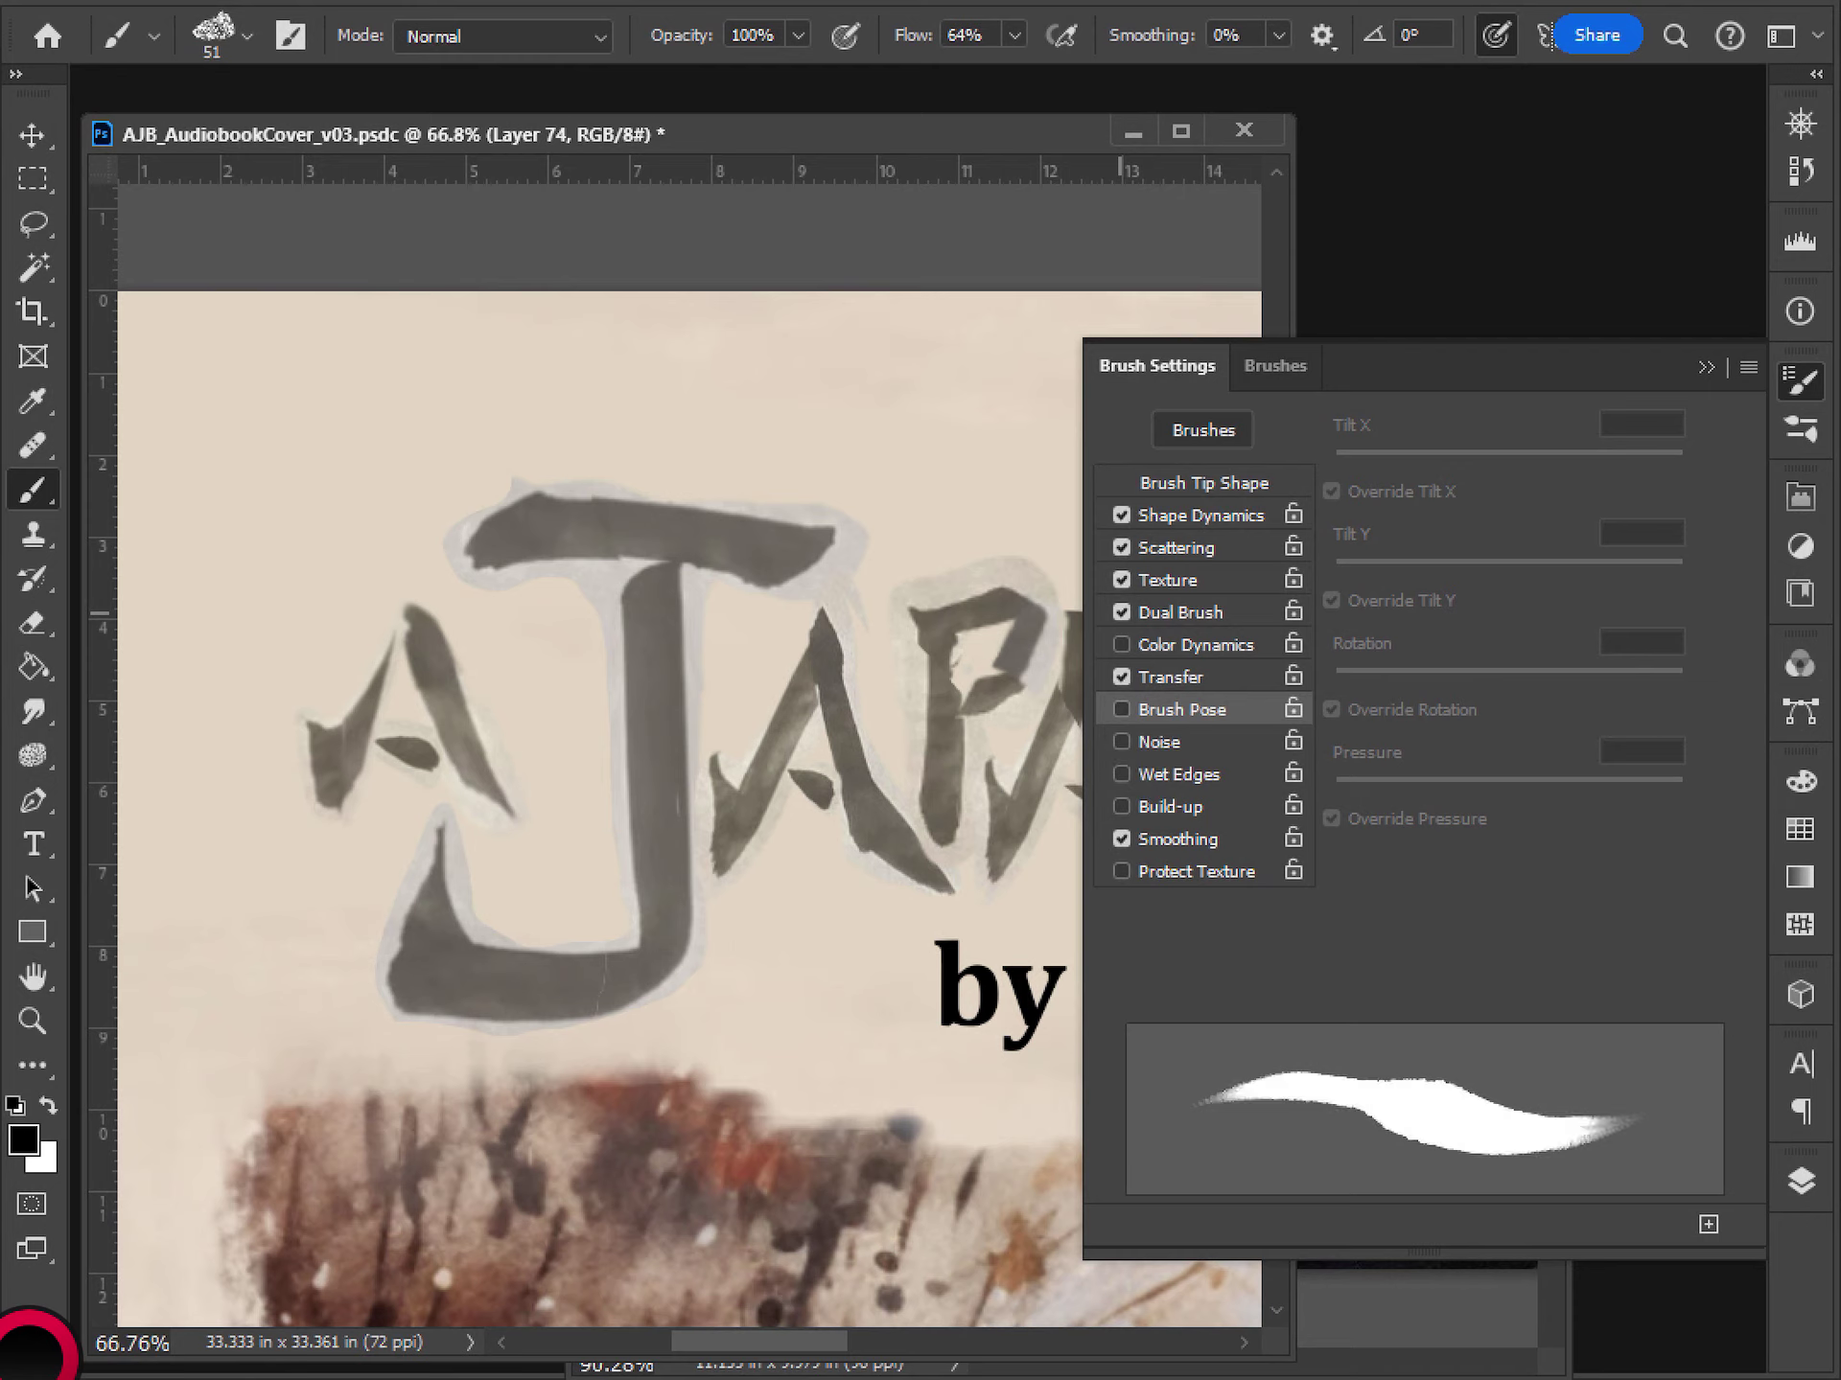
left_click(1120, 775)
left_click(1121, 775)
left_click(1121, 775)
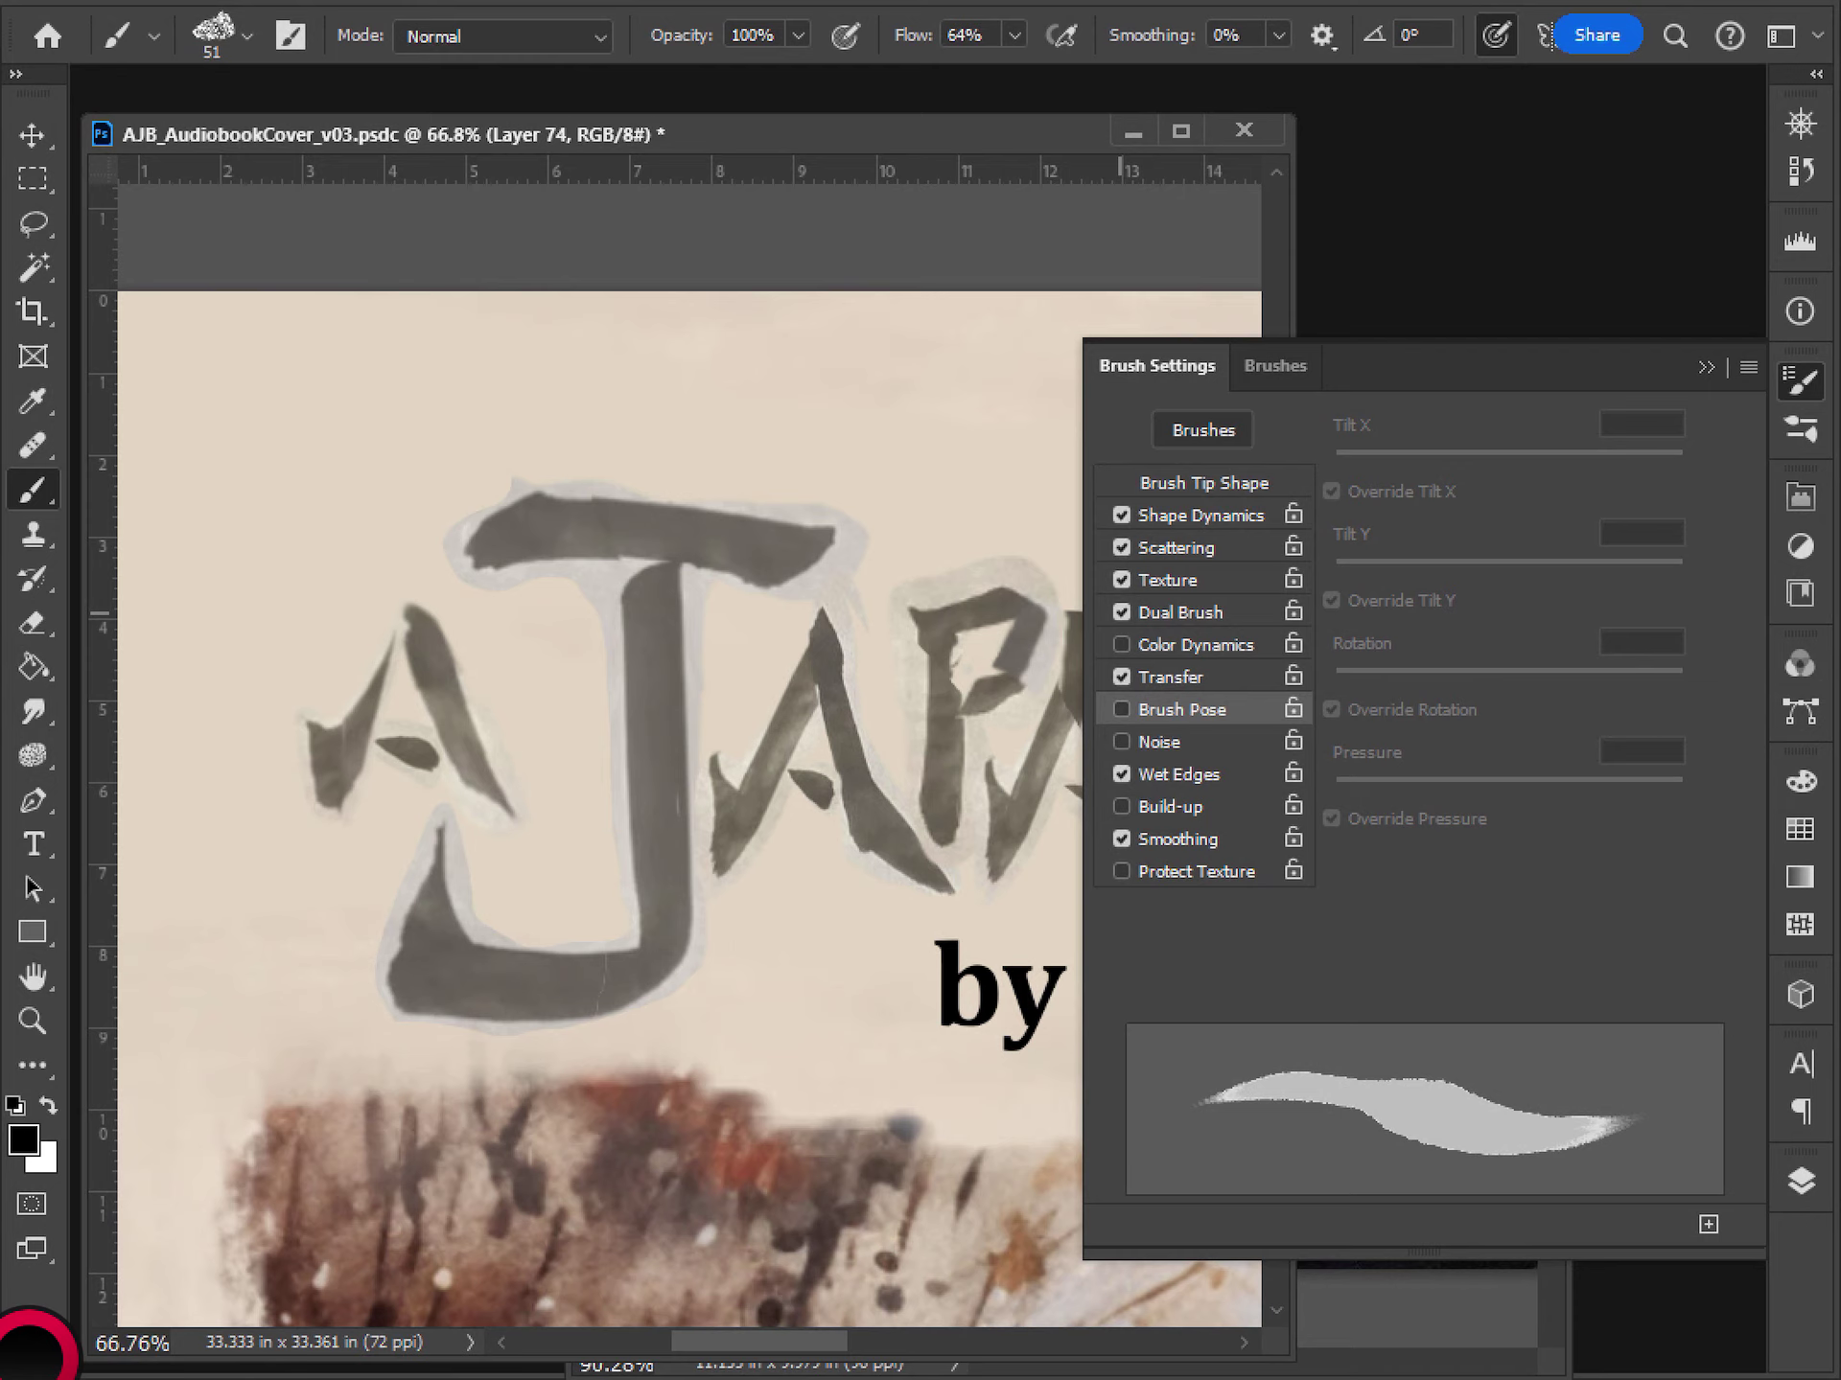
left_click(1229, 772)
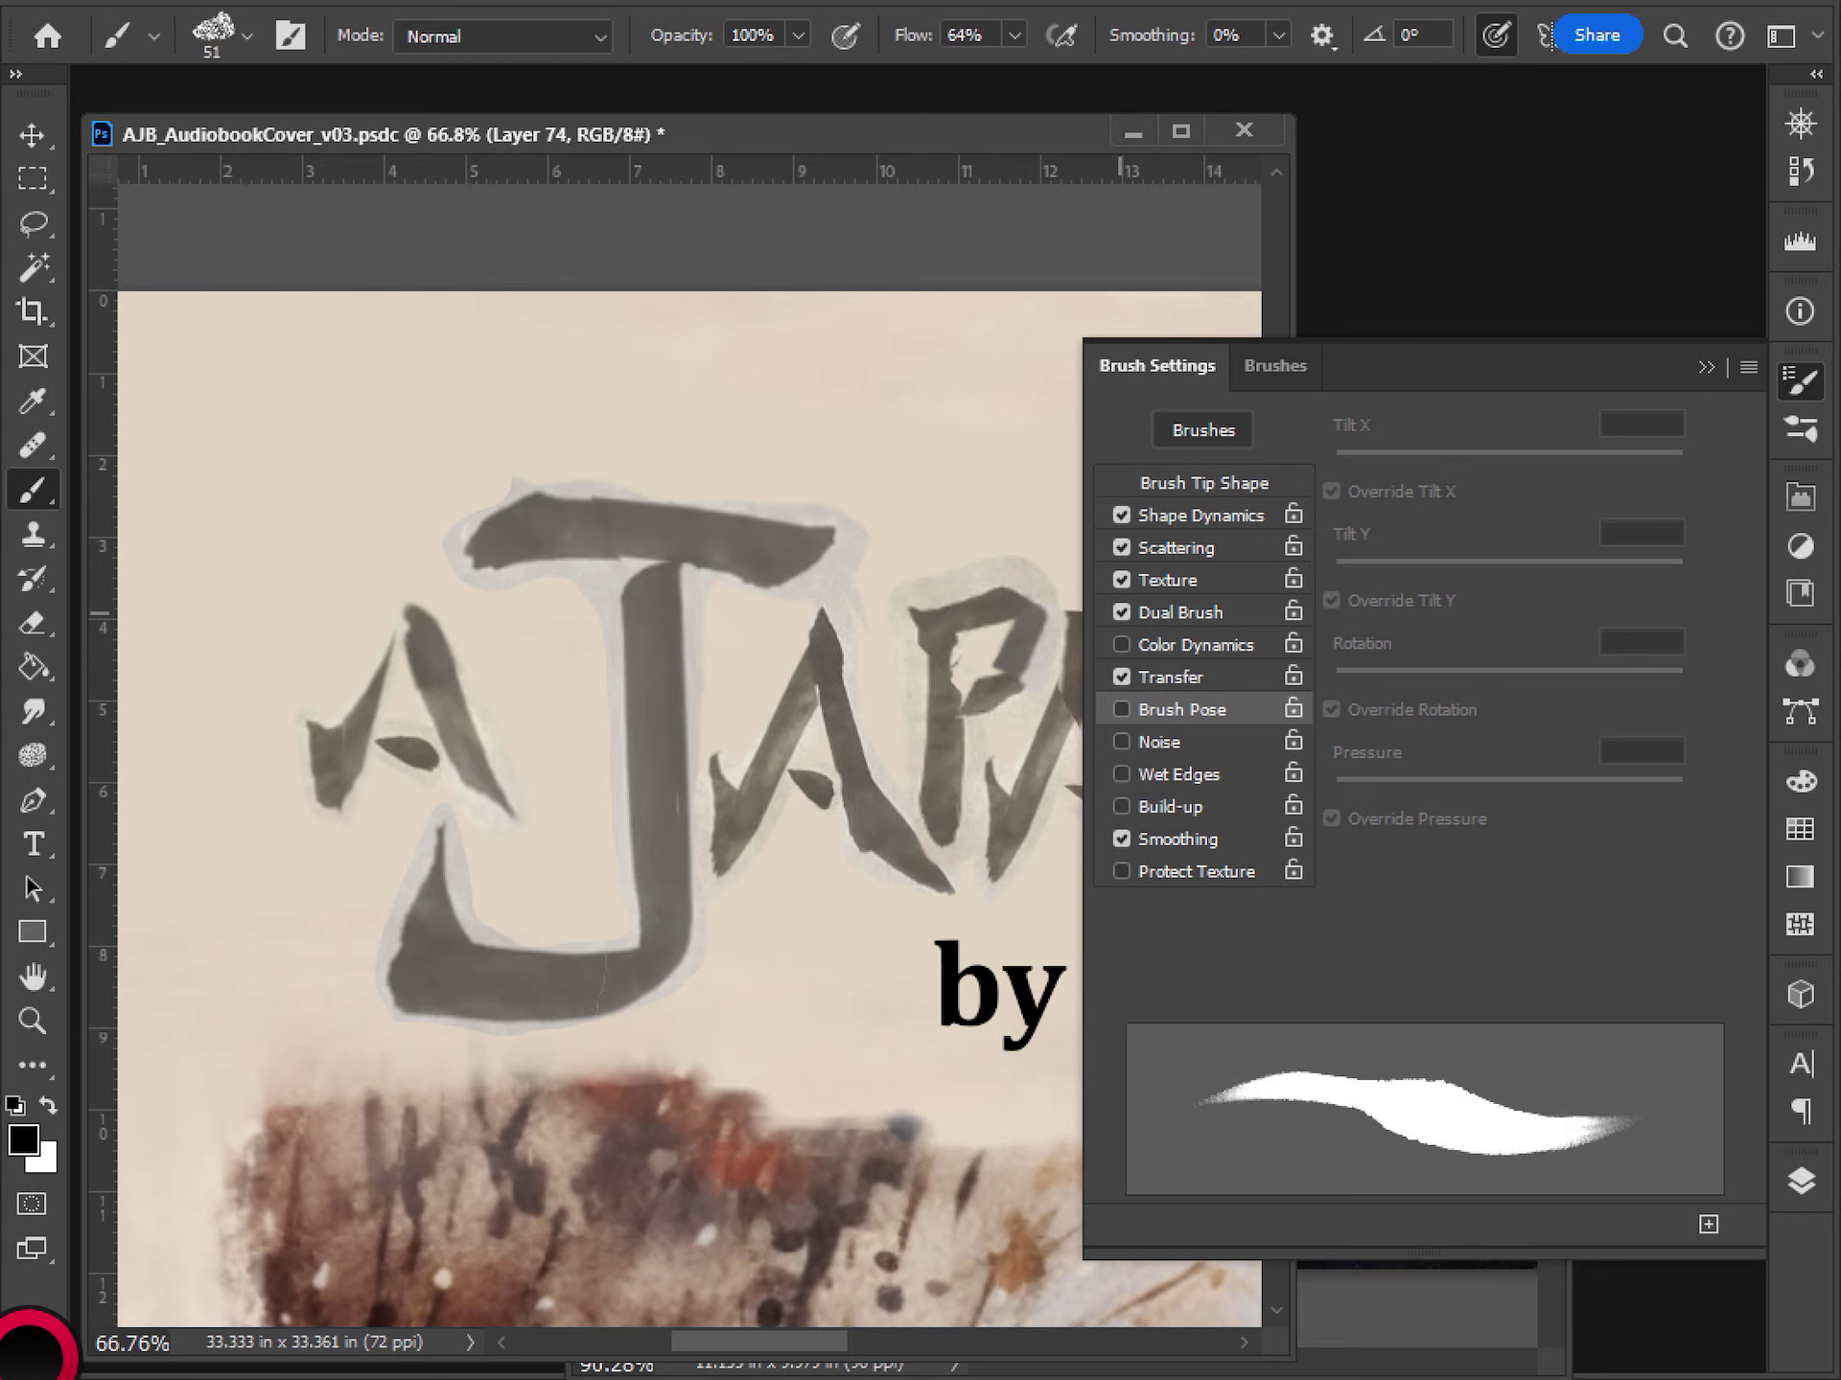
- Compare test strokes around the J without and with Wet Edges, undo both strokes and turn Wet Edges back off
mouse_move(621, 487)
left_mouse_down()
mouse_move(674, 412)
mouse_move(714, 501)
mouse_move(768, 424)
mouse_move(872, 389)
mouse_move(855, 468)
left_mouse_up()
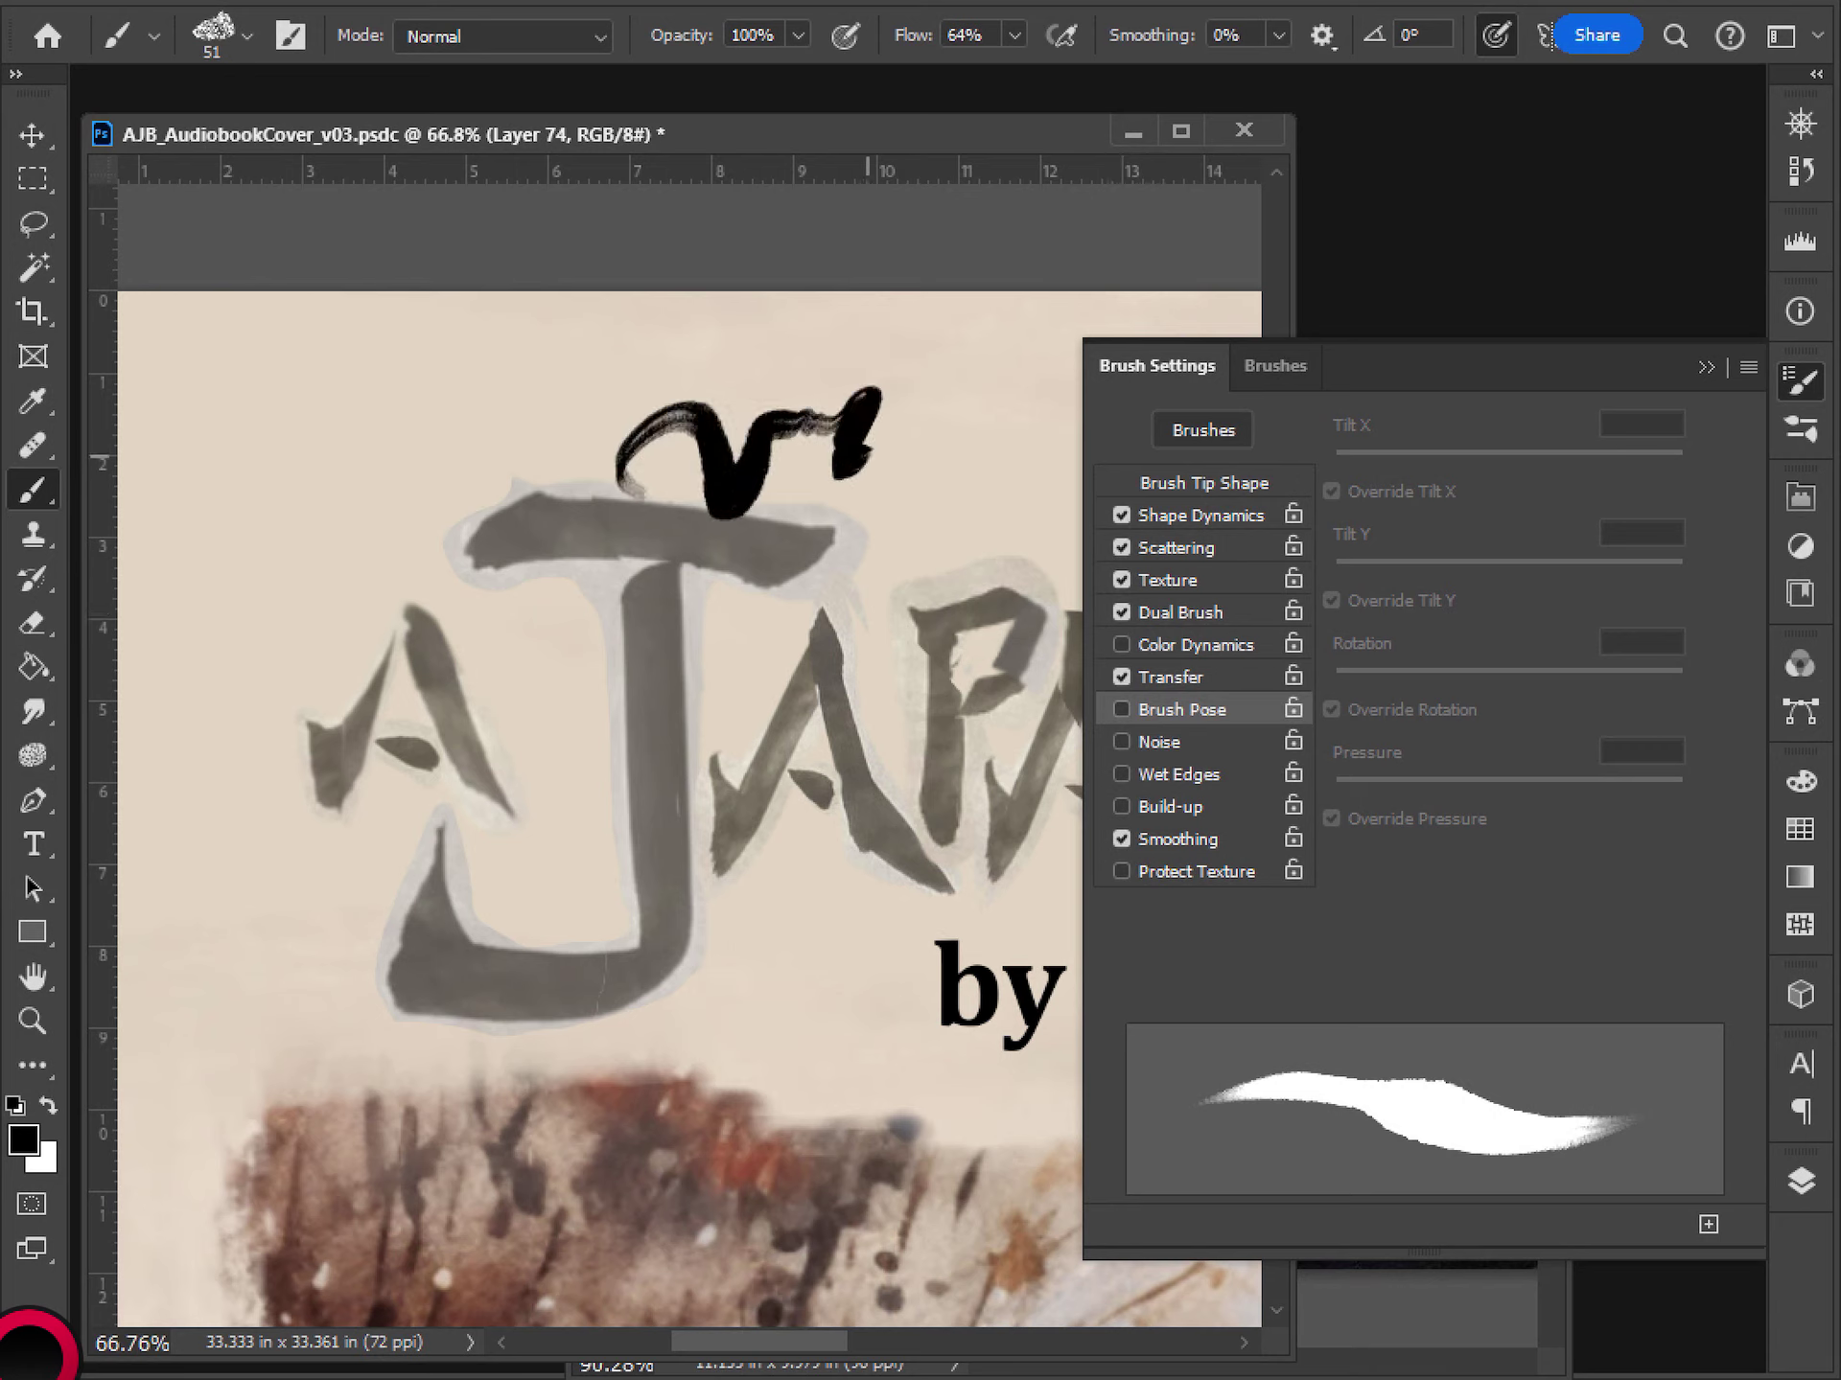
left_click(1122, 773)
mouse_move(714, 604)
left_mouse_down()
mouse_move(767, 607)
mouse_move(801, 570)
mouse_move(863, 585)
mouse_move(958, 455)
mouse_move(995, 438)
mouse_move(955, 469)
mouse_move(1018, 439)
left_mouse_up()
key("ctrl+z")
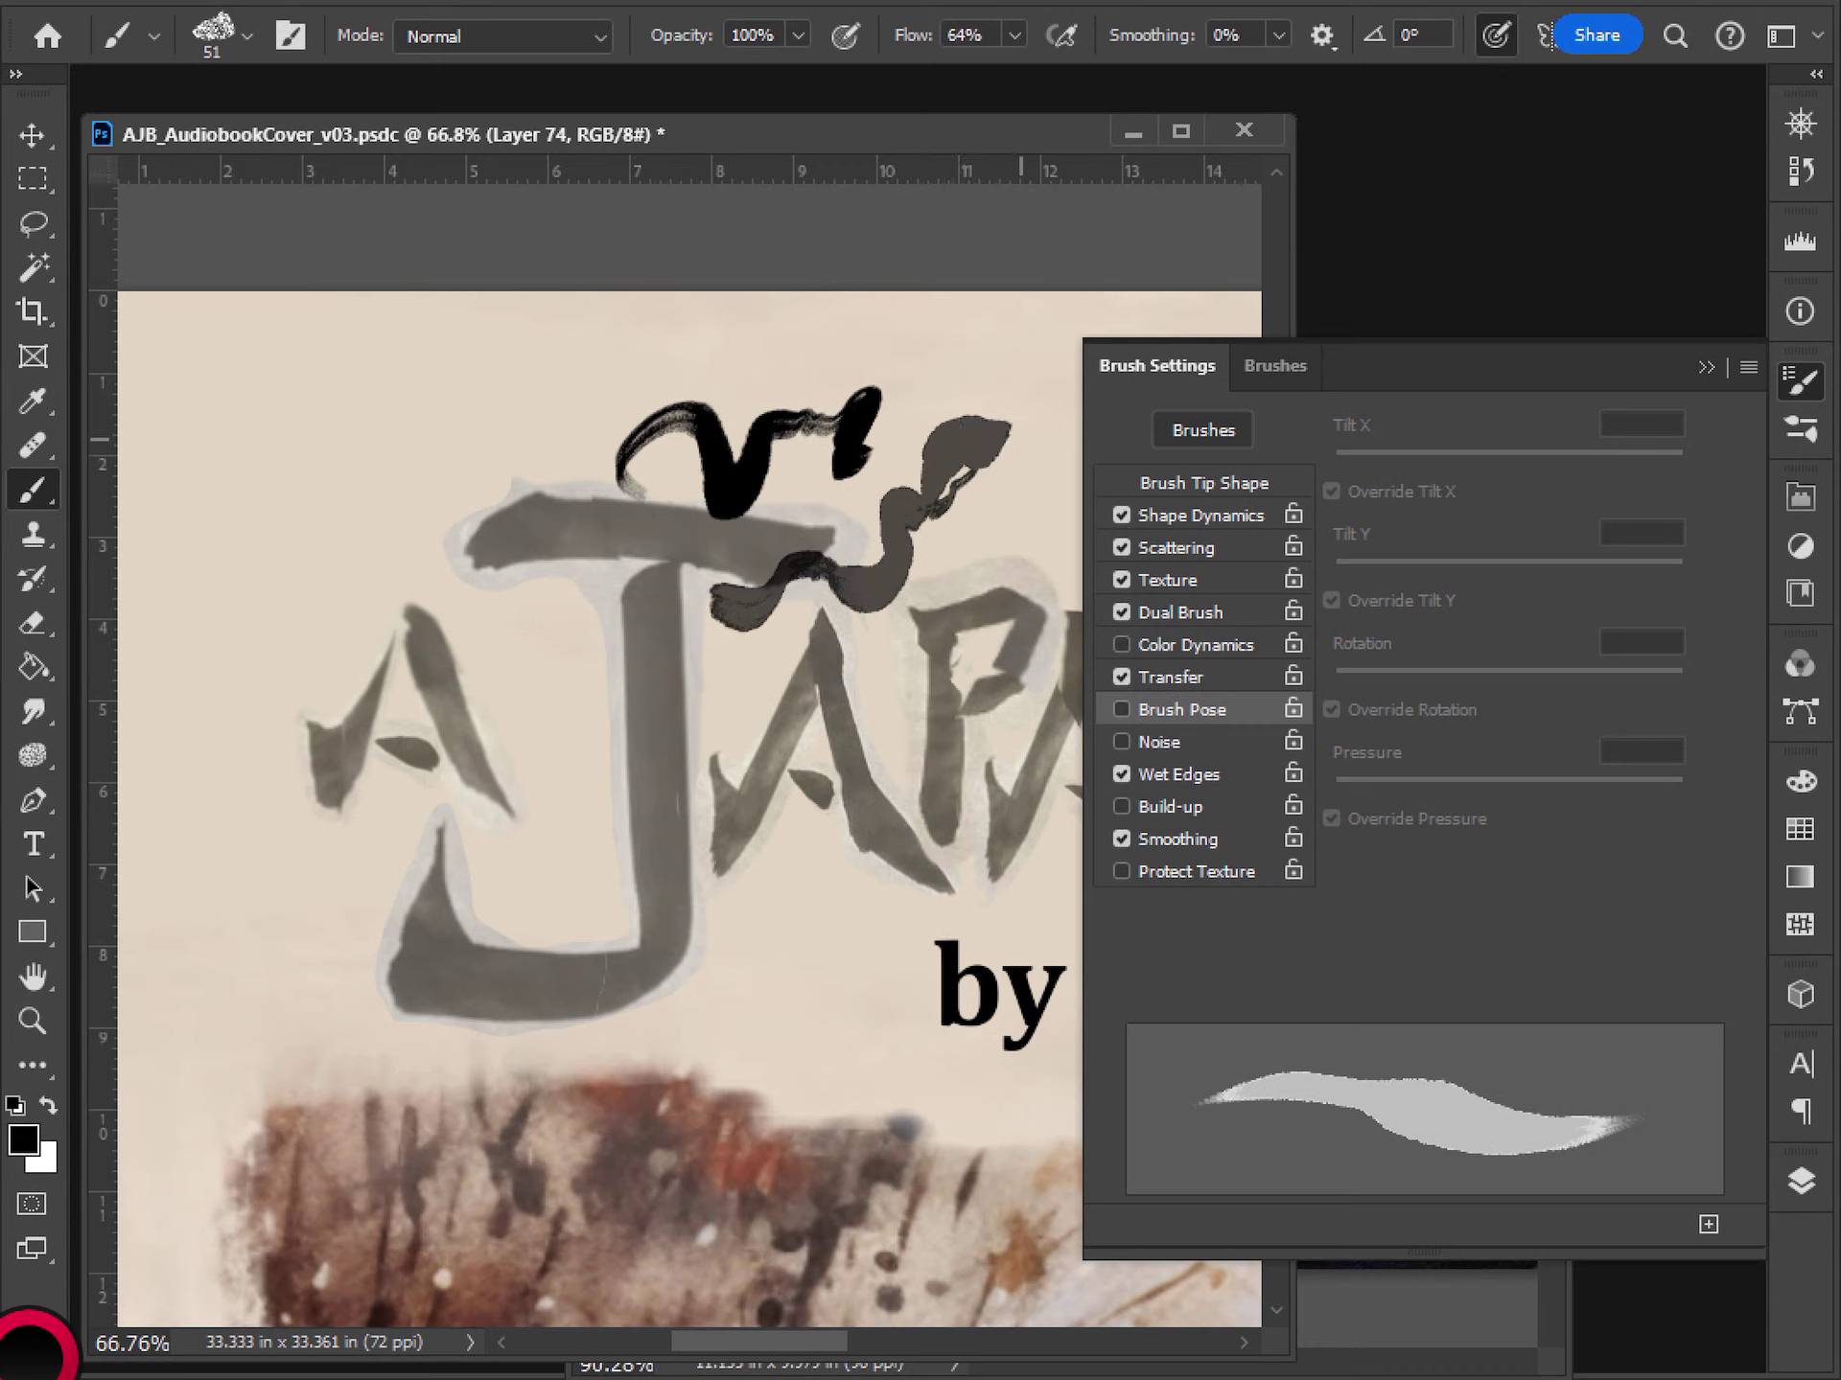
key("ctrl+z")
key("ctrl+z")
left_click(1121, 773)
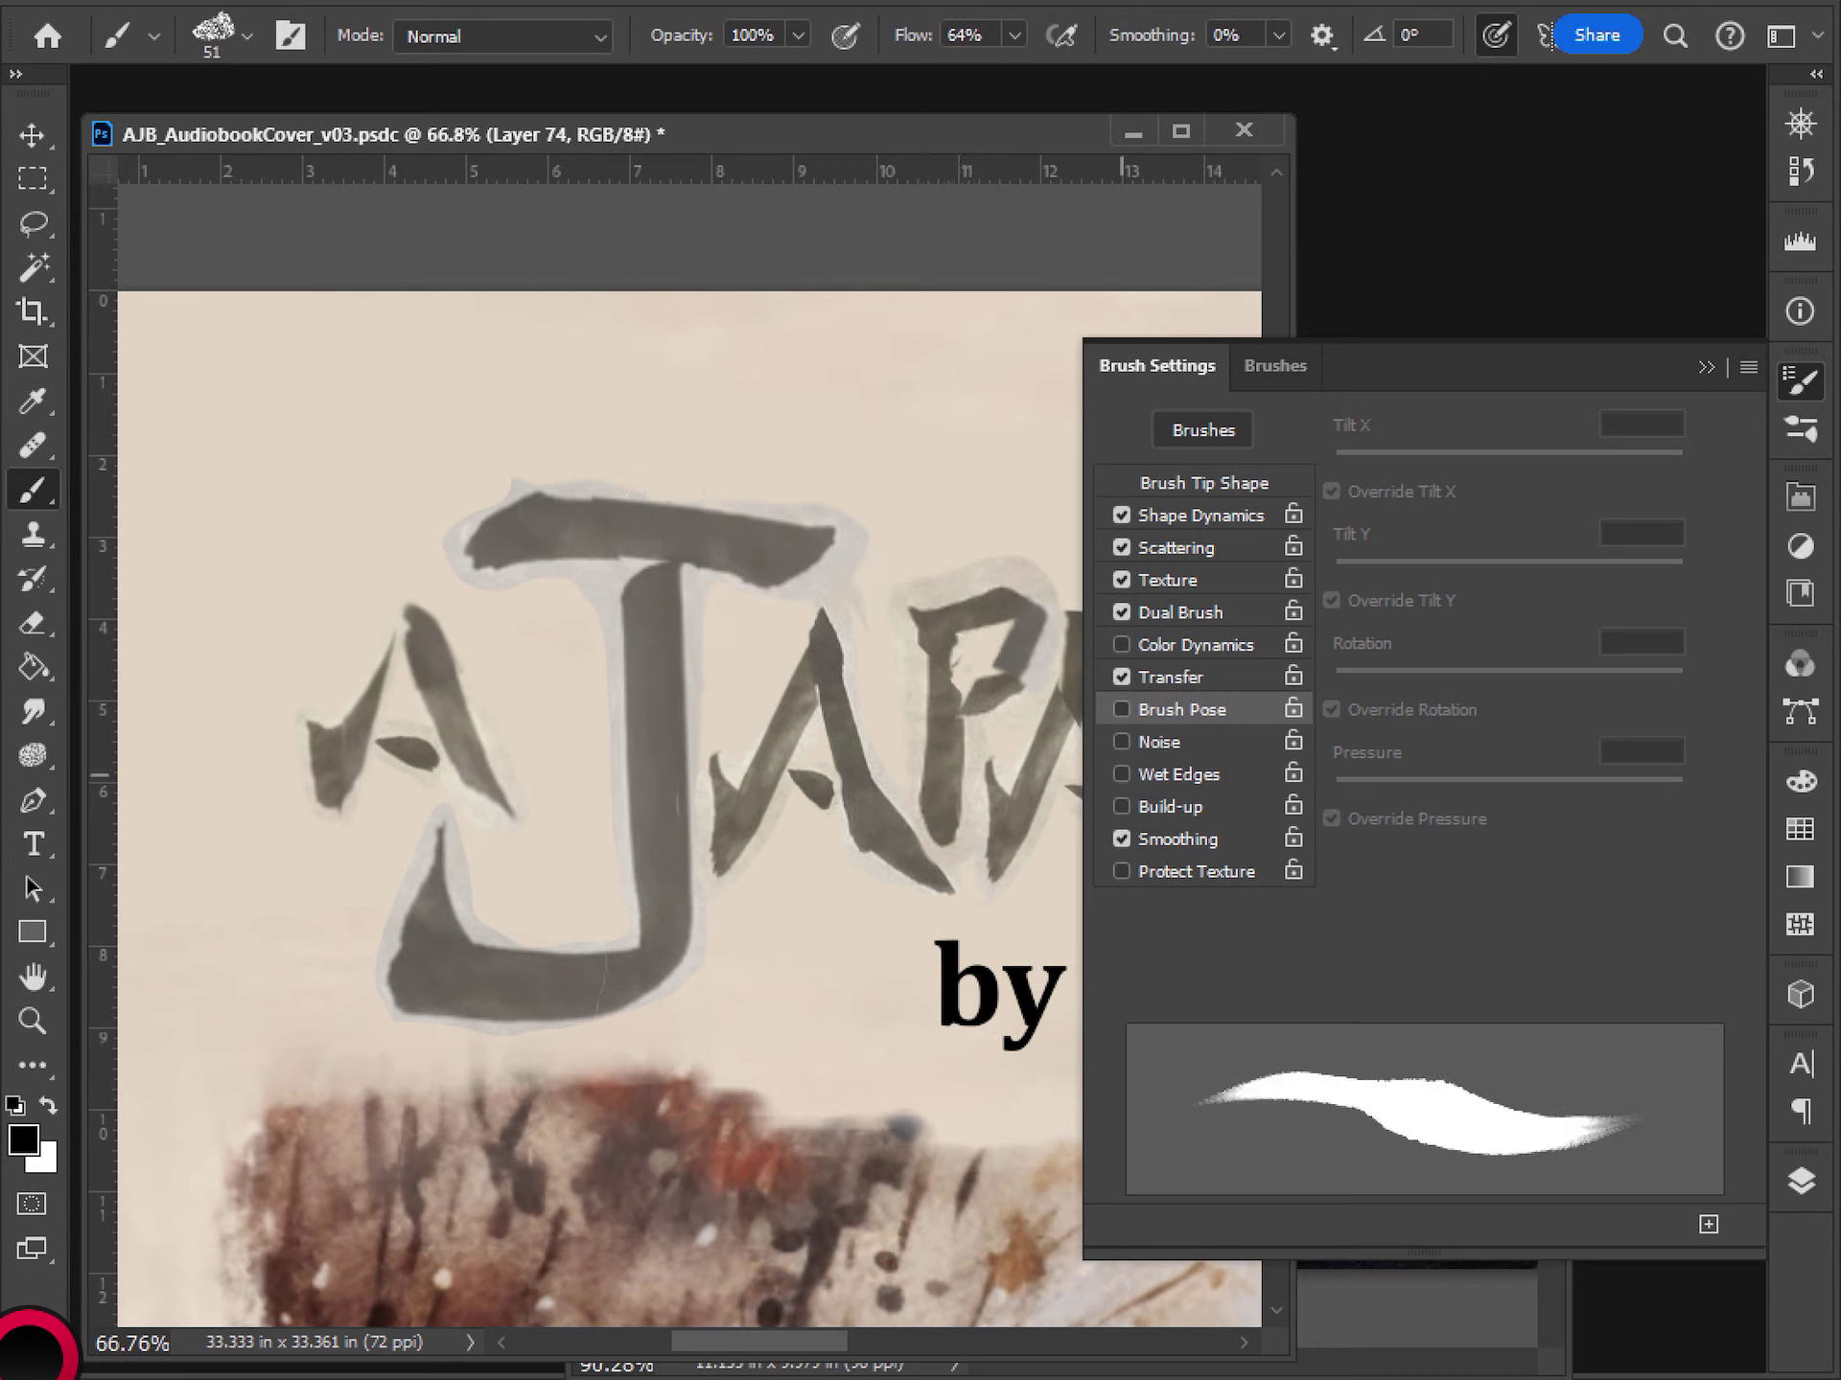
- Enable Build-up for the Sumi brush
left_click(1120, 806)
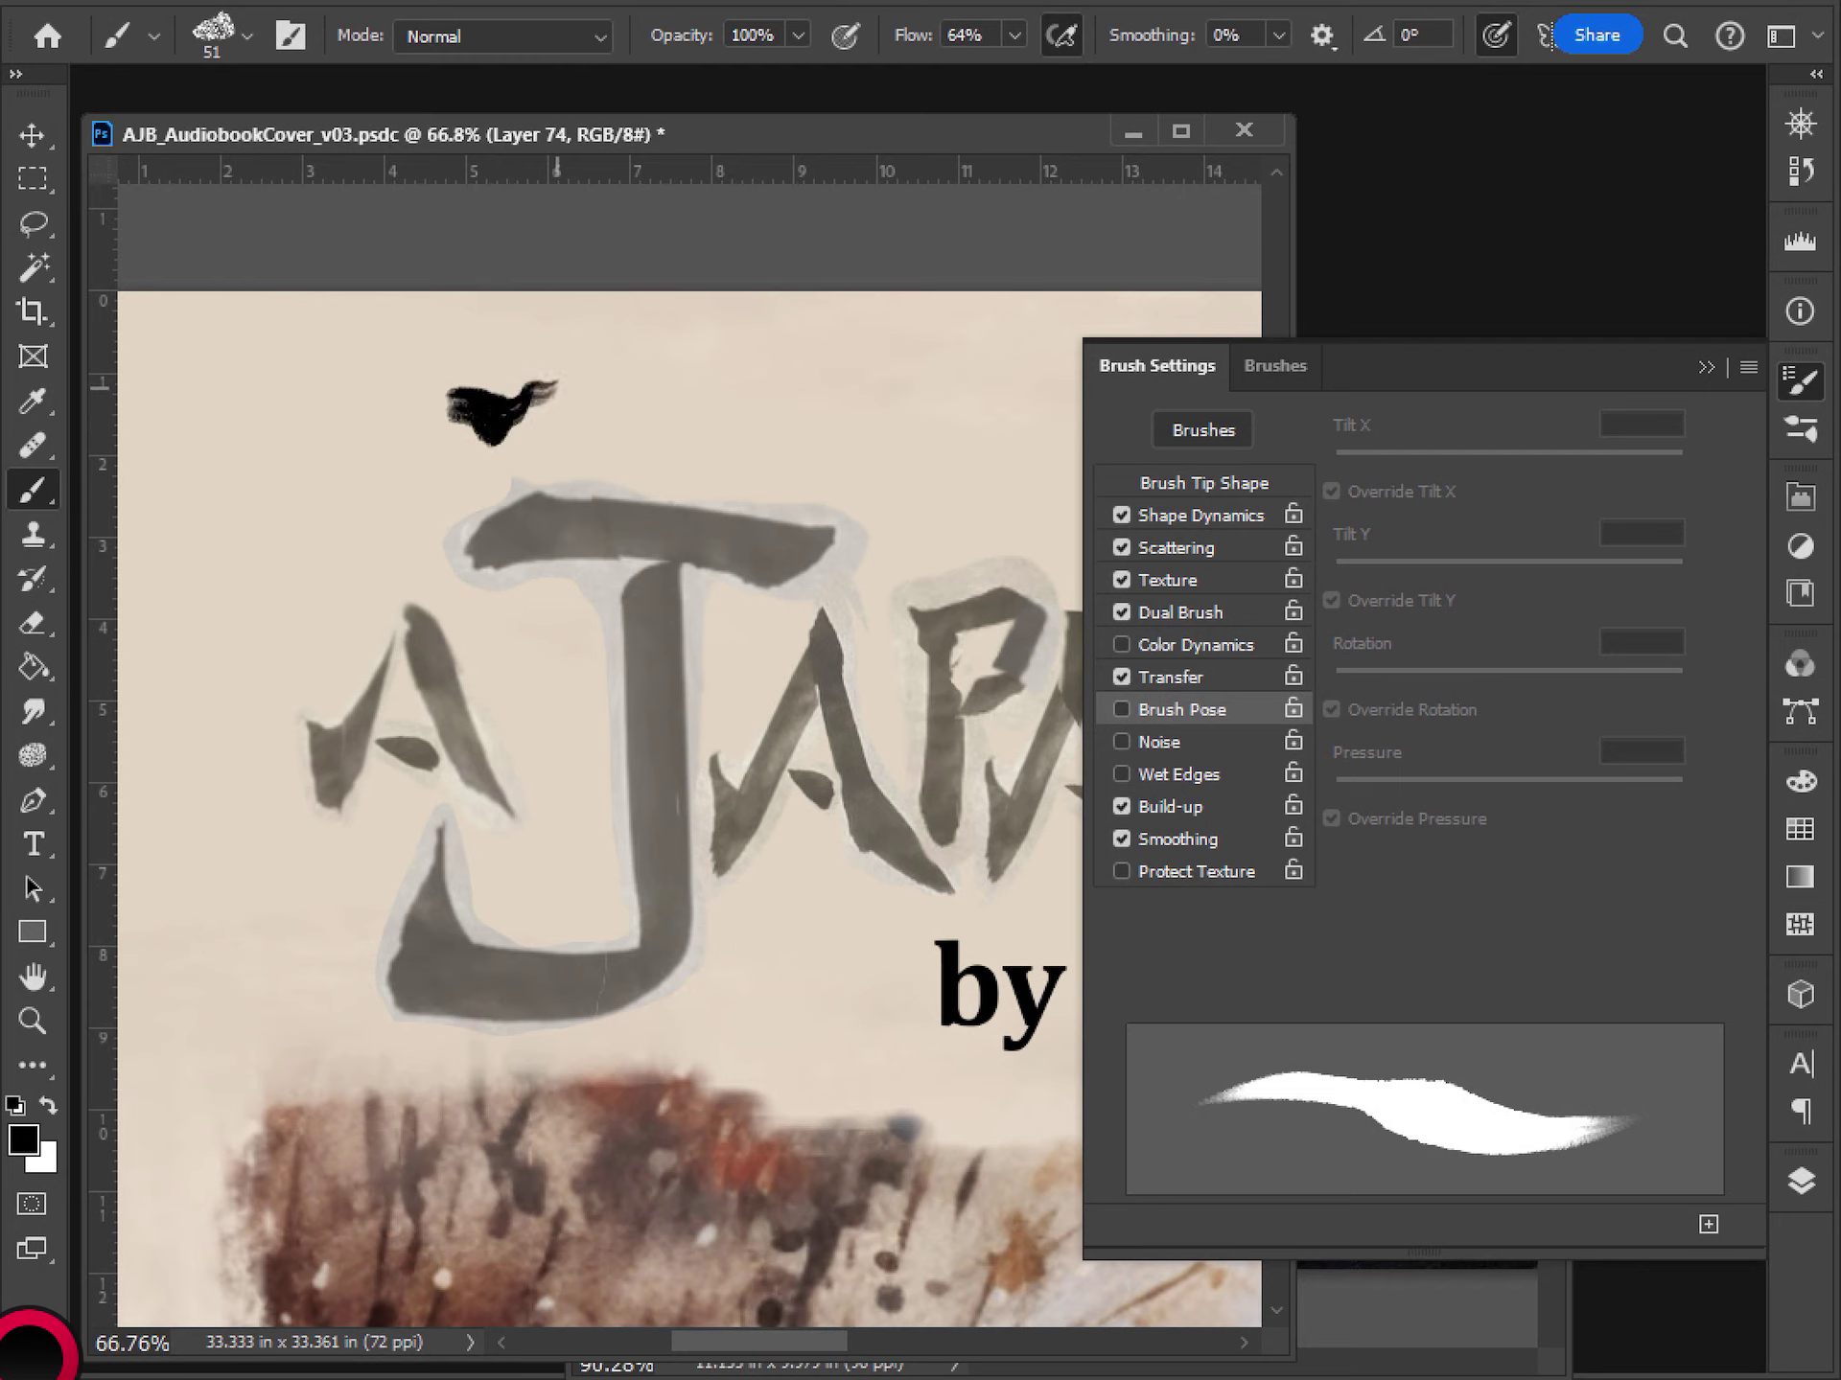
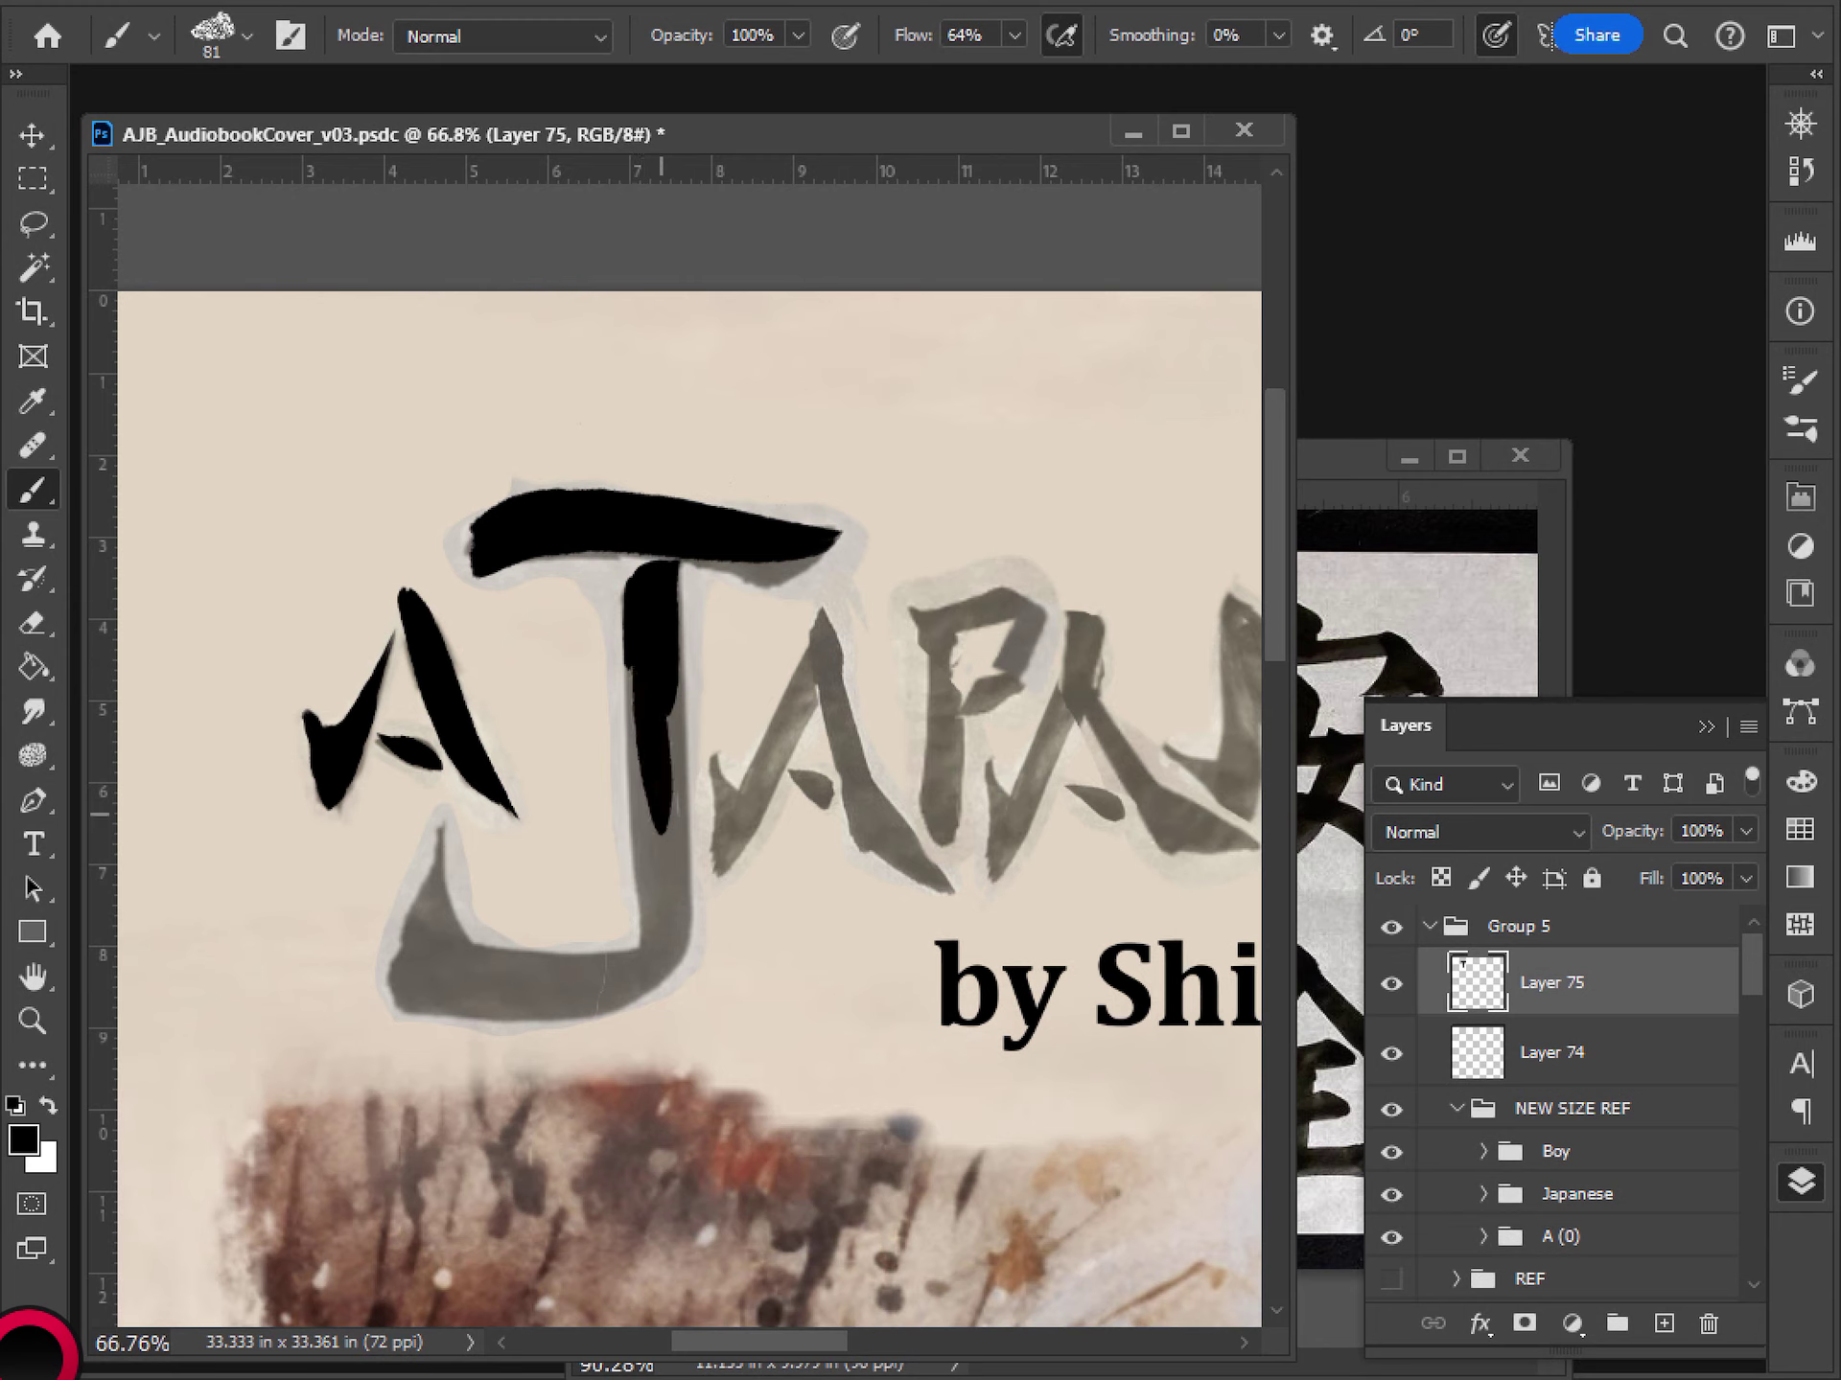
- Paint the J's stem and hook in black over the faded guide on Layer 75, filling out the hook's upturned tip
left_click_drag(659, 603, 667, 886)
key("ctrl+z")
mouse_move(652, 671)
left_mouse_down()
mouse_move(648, 964)
mouse_move(679, 911)
mouse_move(616, 987)
mouse_move(403, 1002)
mouse_move(431, 887)
left_mouse_up()
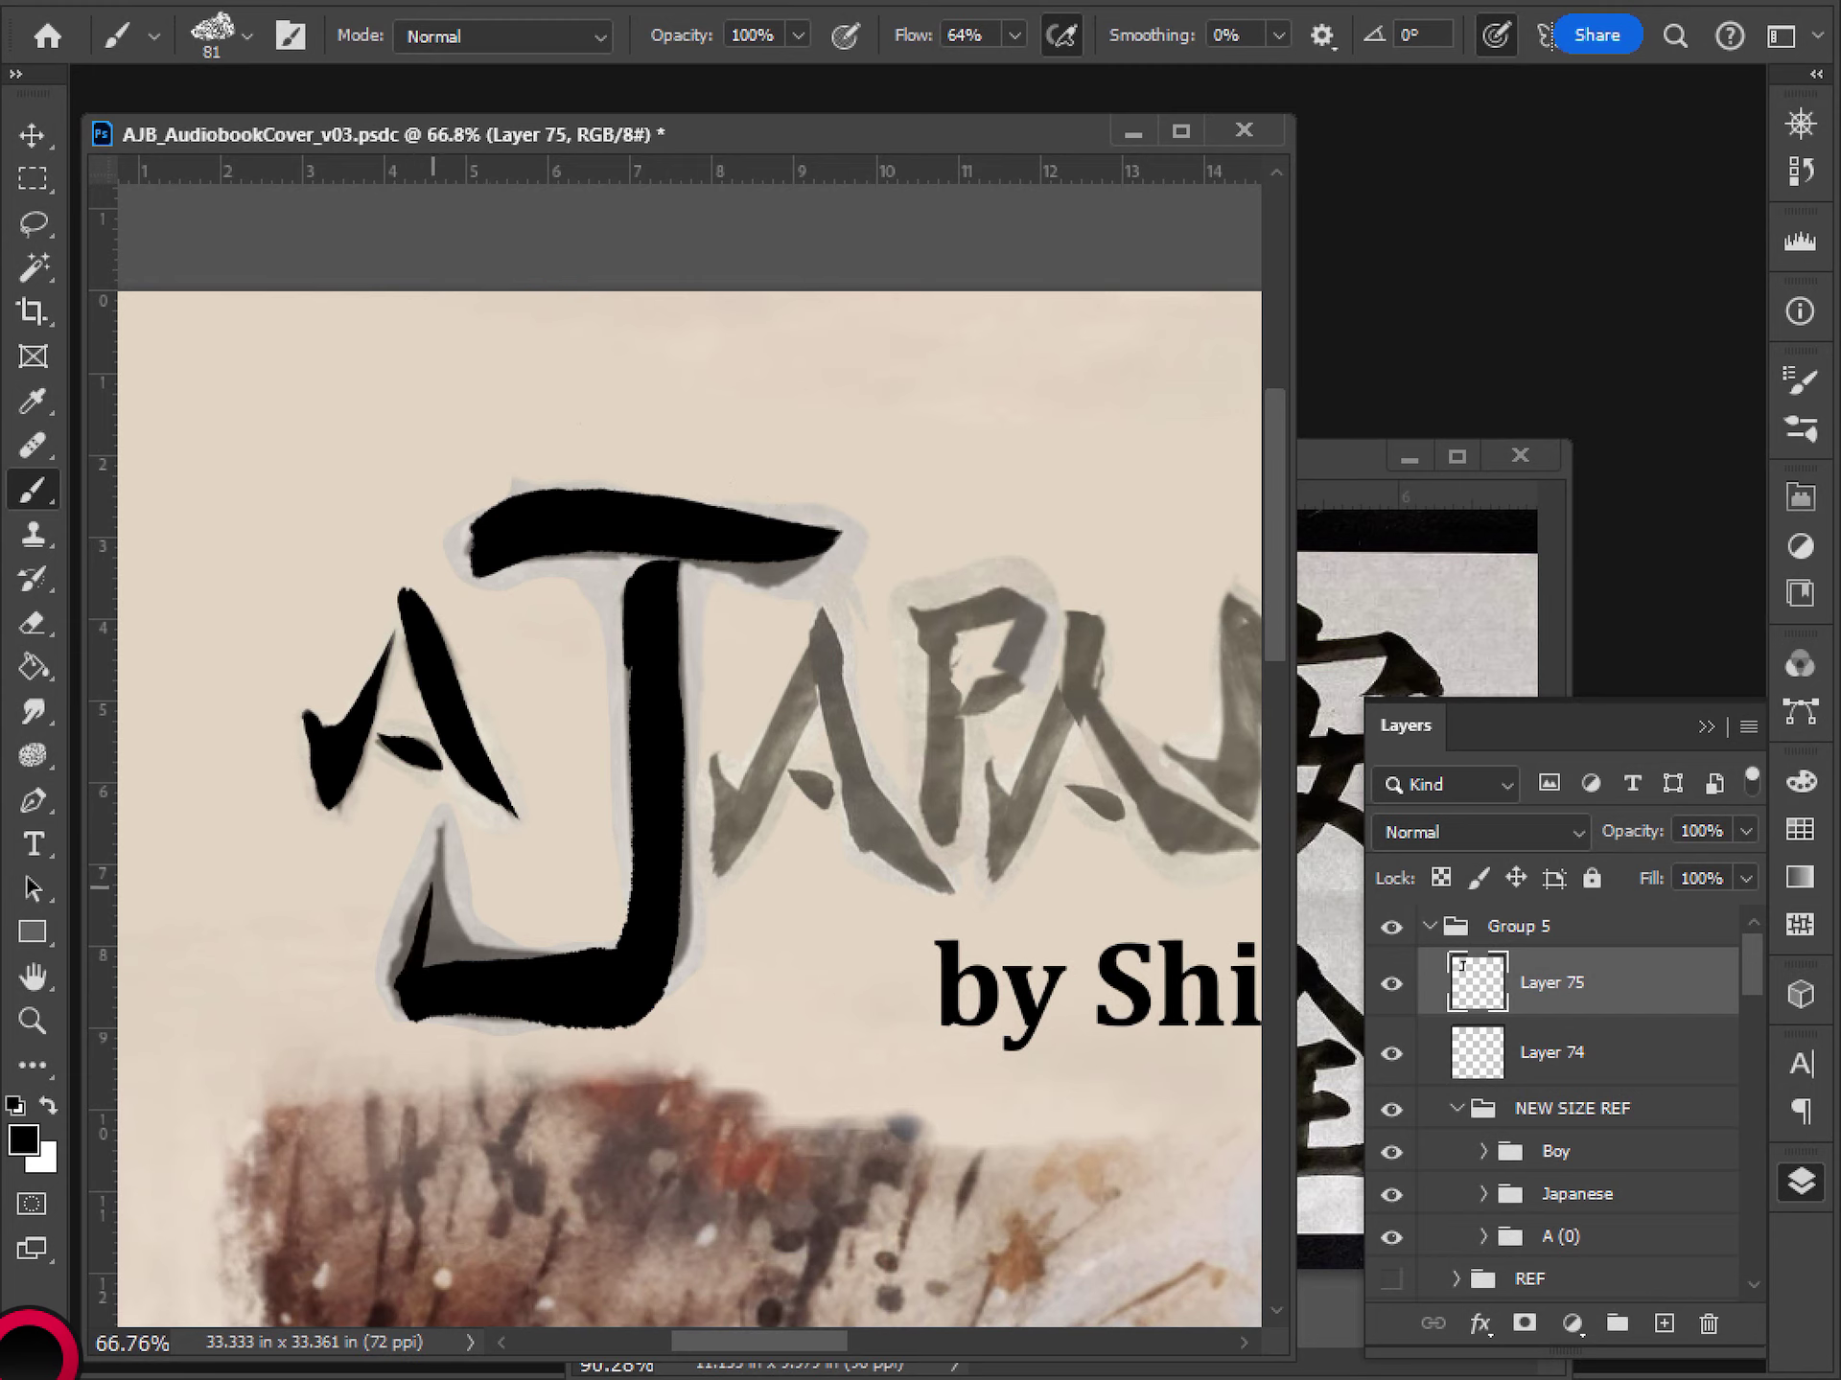
mouse_move(566, 955)
left_mouse_down()
mouse_move(427, 956)
mouse_move(434, 891)
left_mouse_up()
left_click_drag(489, 973, 465, 941)
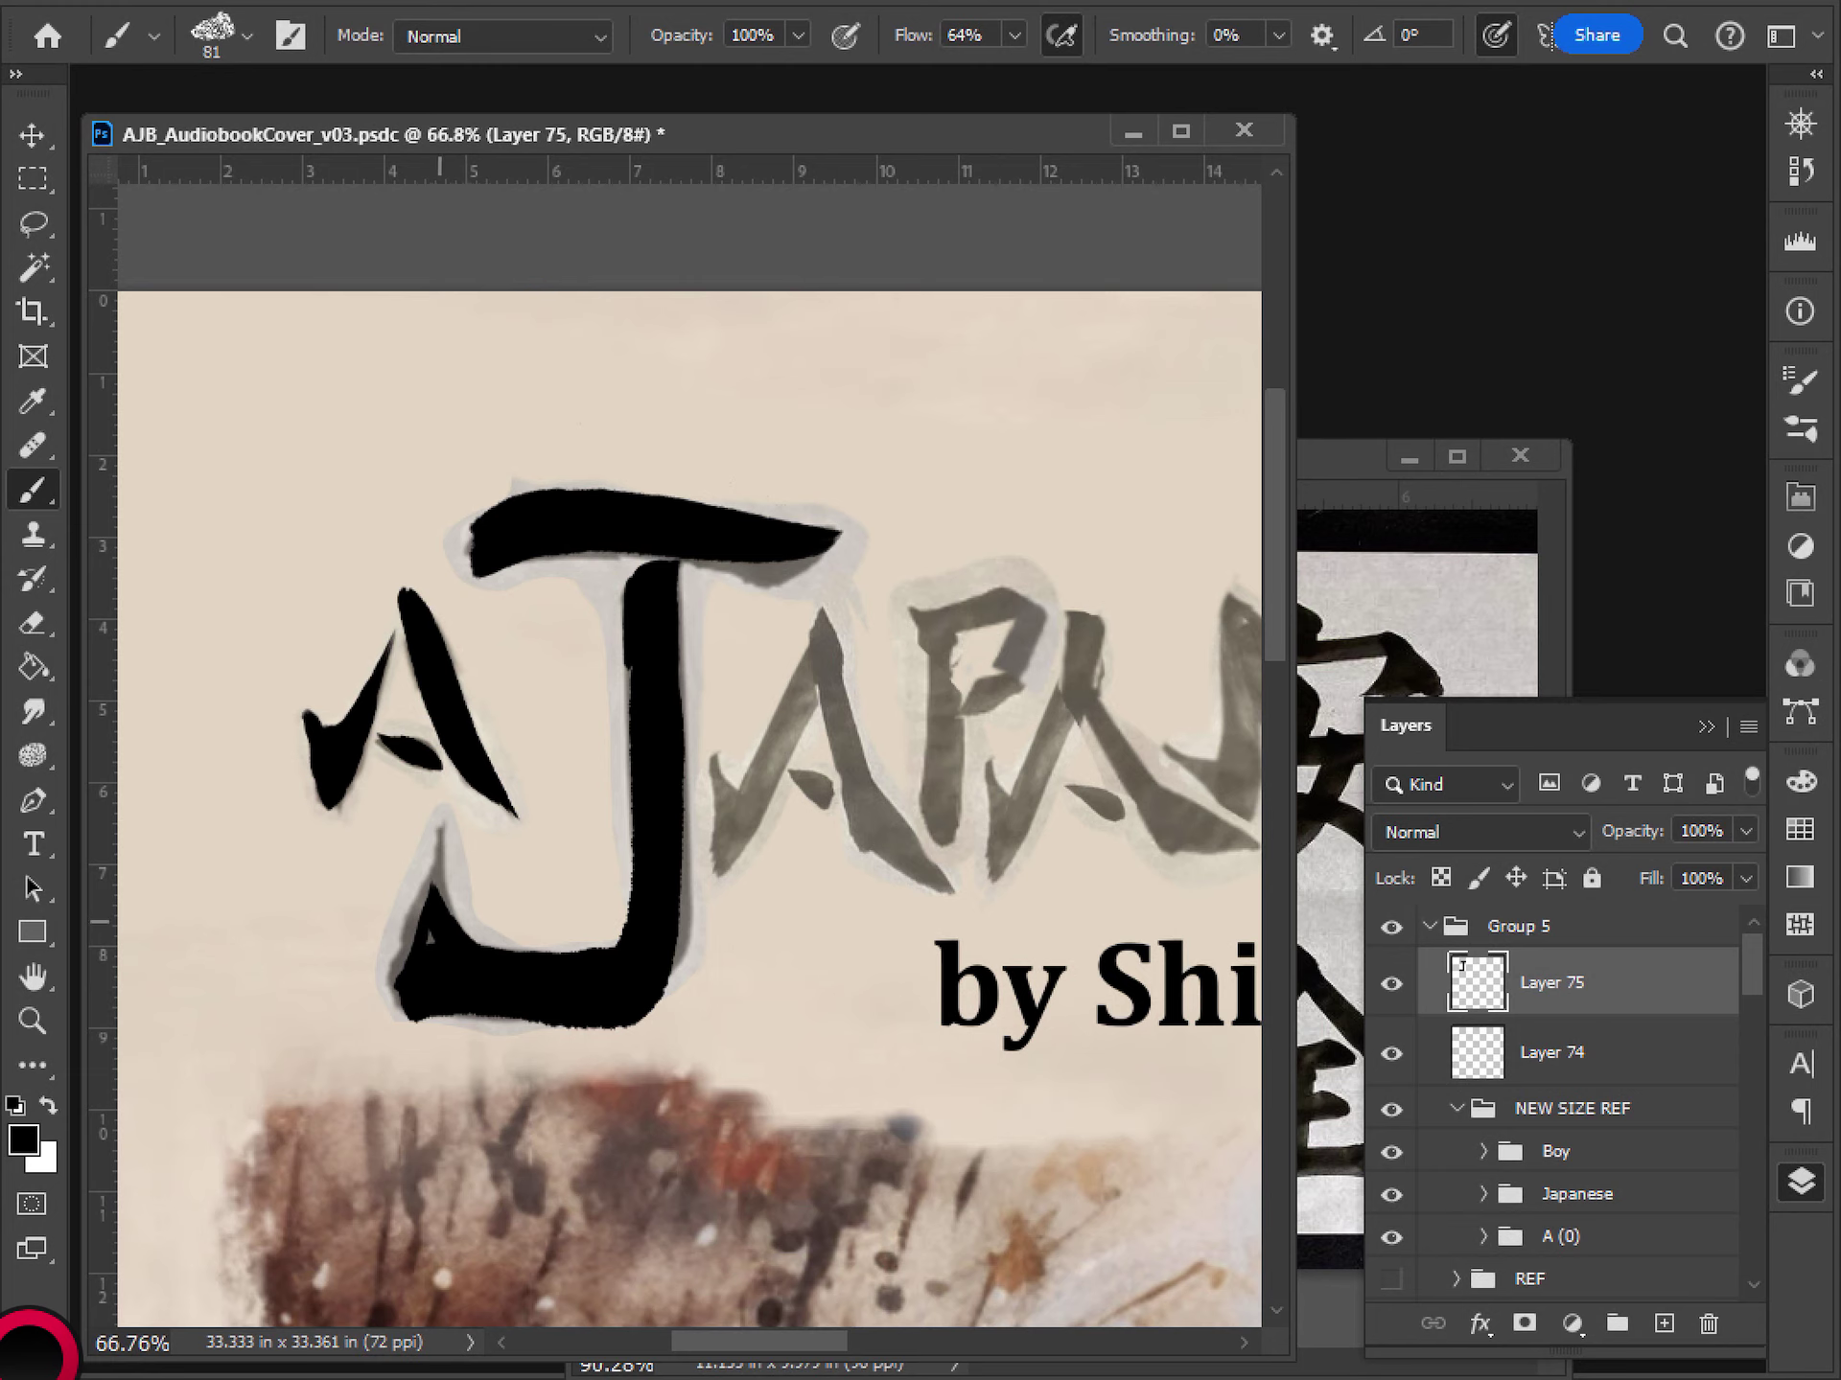
mouse_move(408, 976)
left_mouse_down()
mouse_move(408, 956)
mouse_move(400, 1003)
mouse_move(393, 957)
mouse_move(439, 830)
mouse_move(444, 904)
mouse_move(474, 956)
left_mouse_up()
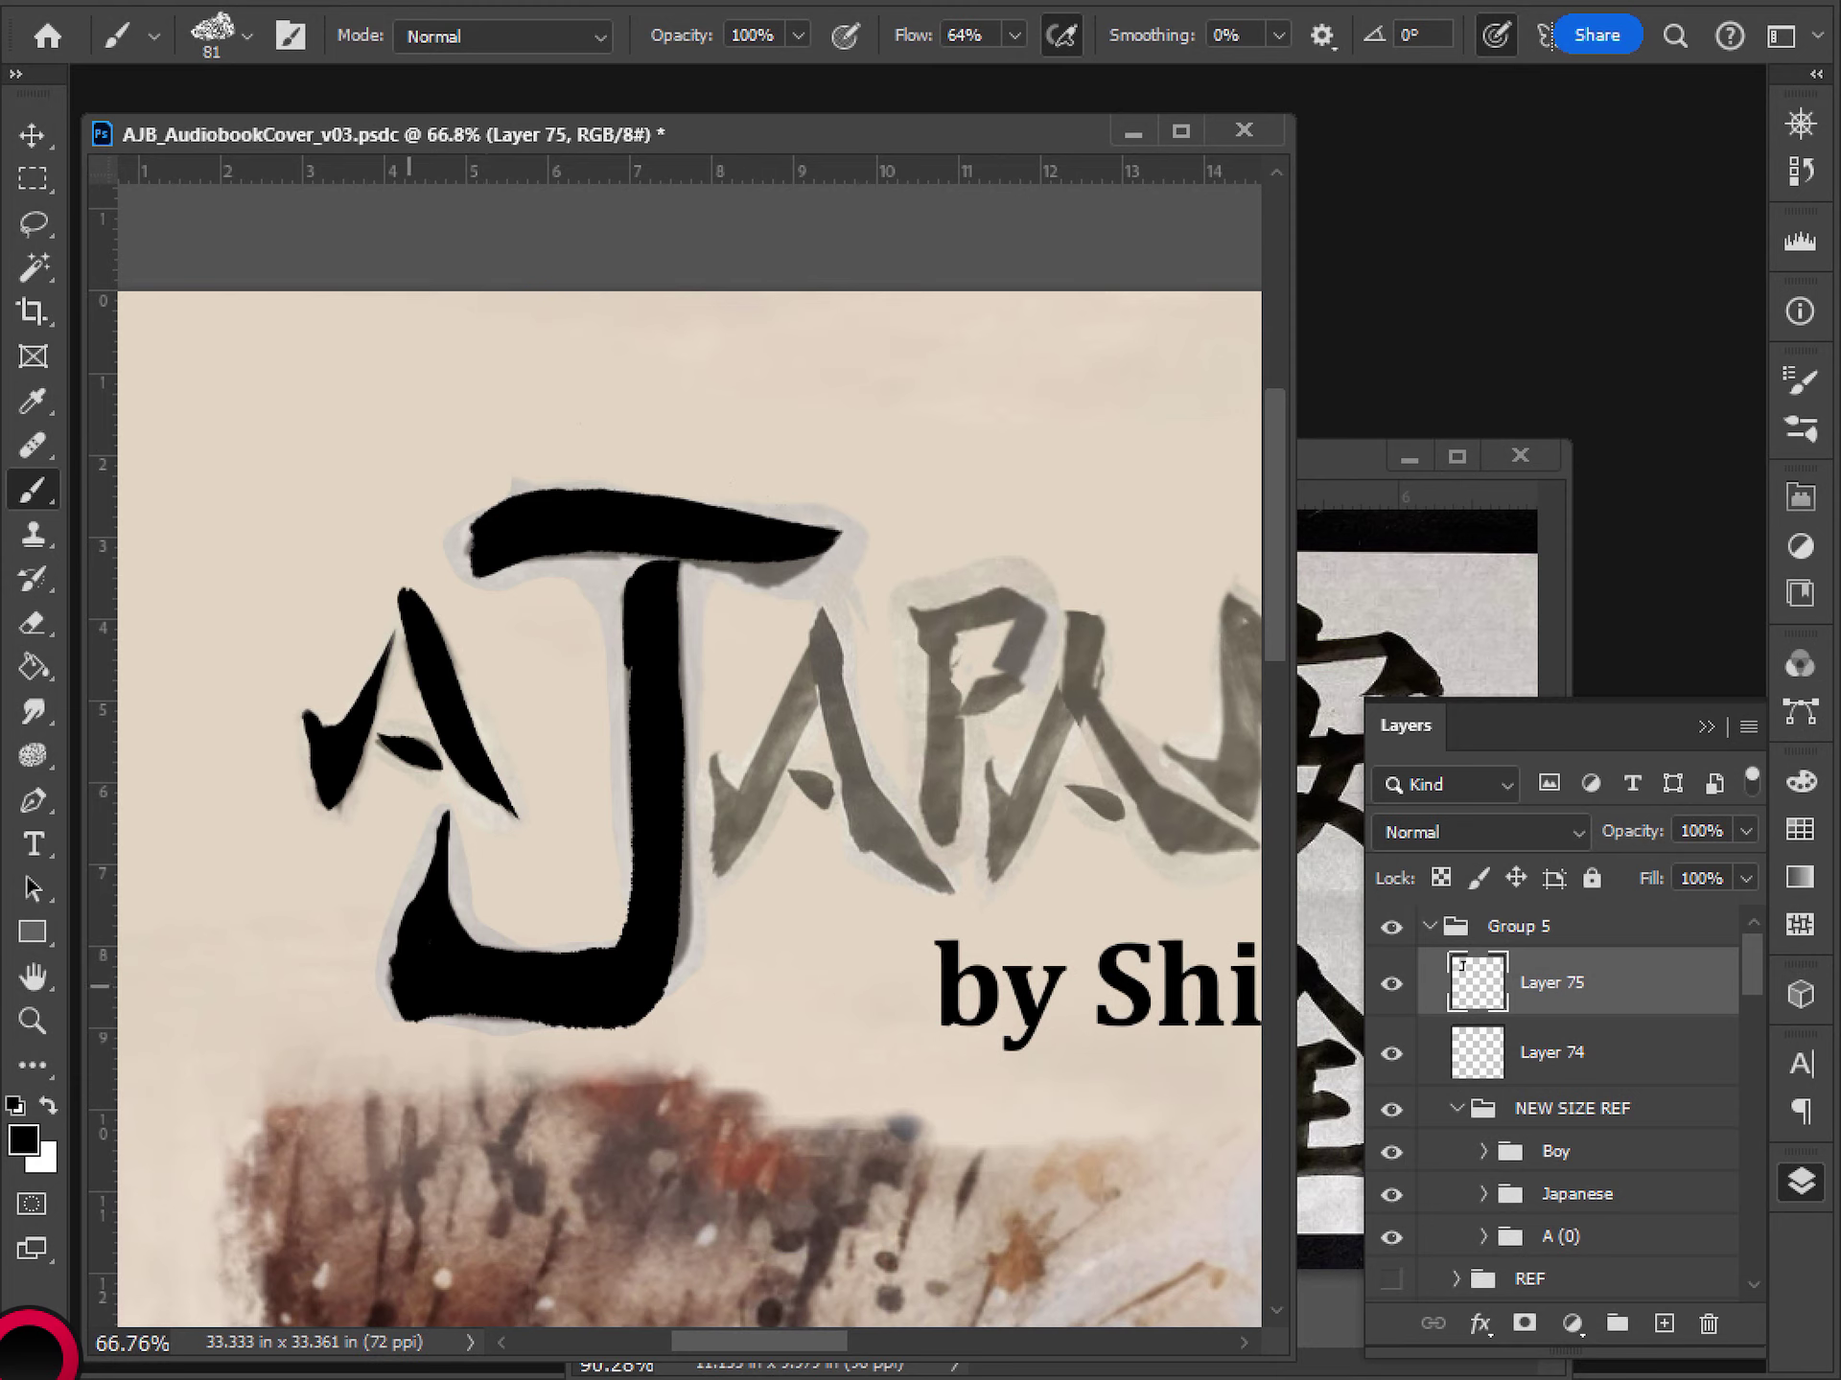
- Even out the edges of the J's stem and fill the underside of its crossbar's right end
left_click_drag(659, 1001, 656, 781)
left_click_drag(636, 692, 634, 635)
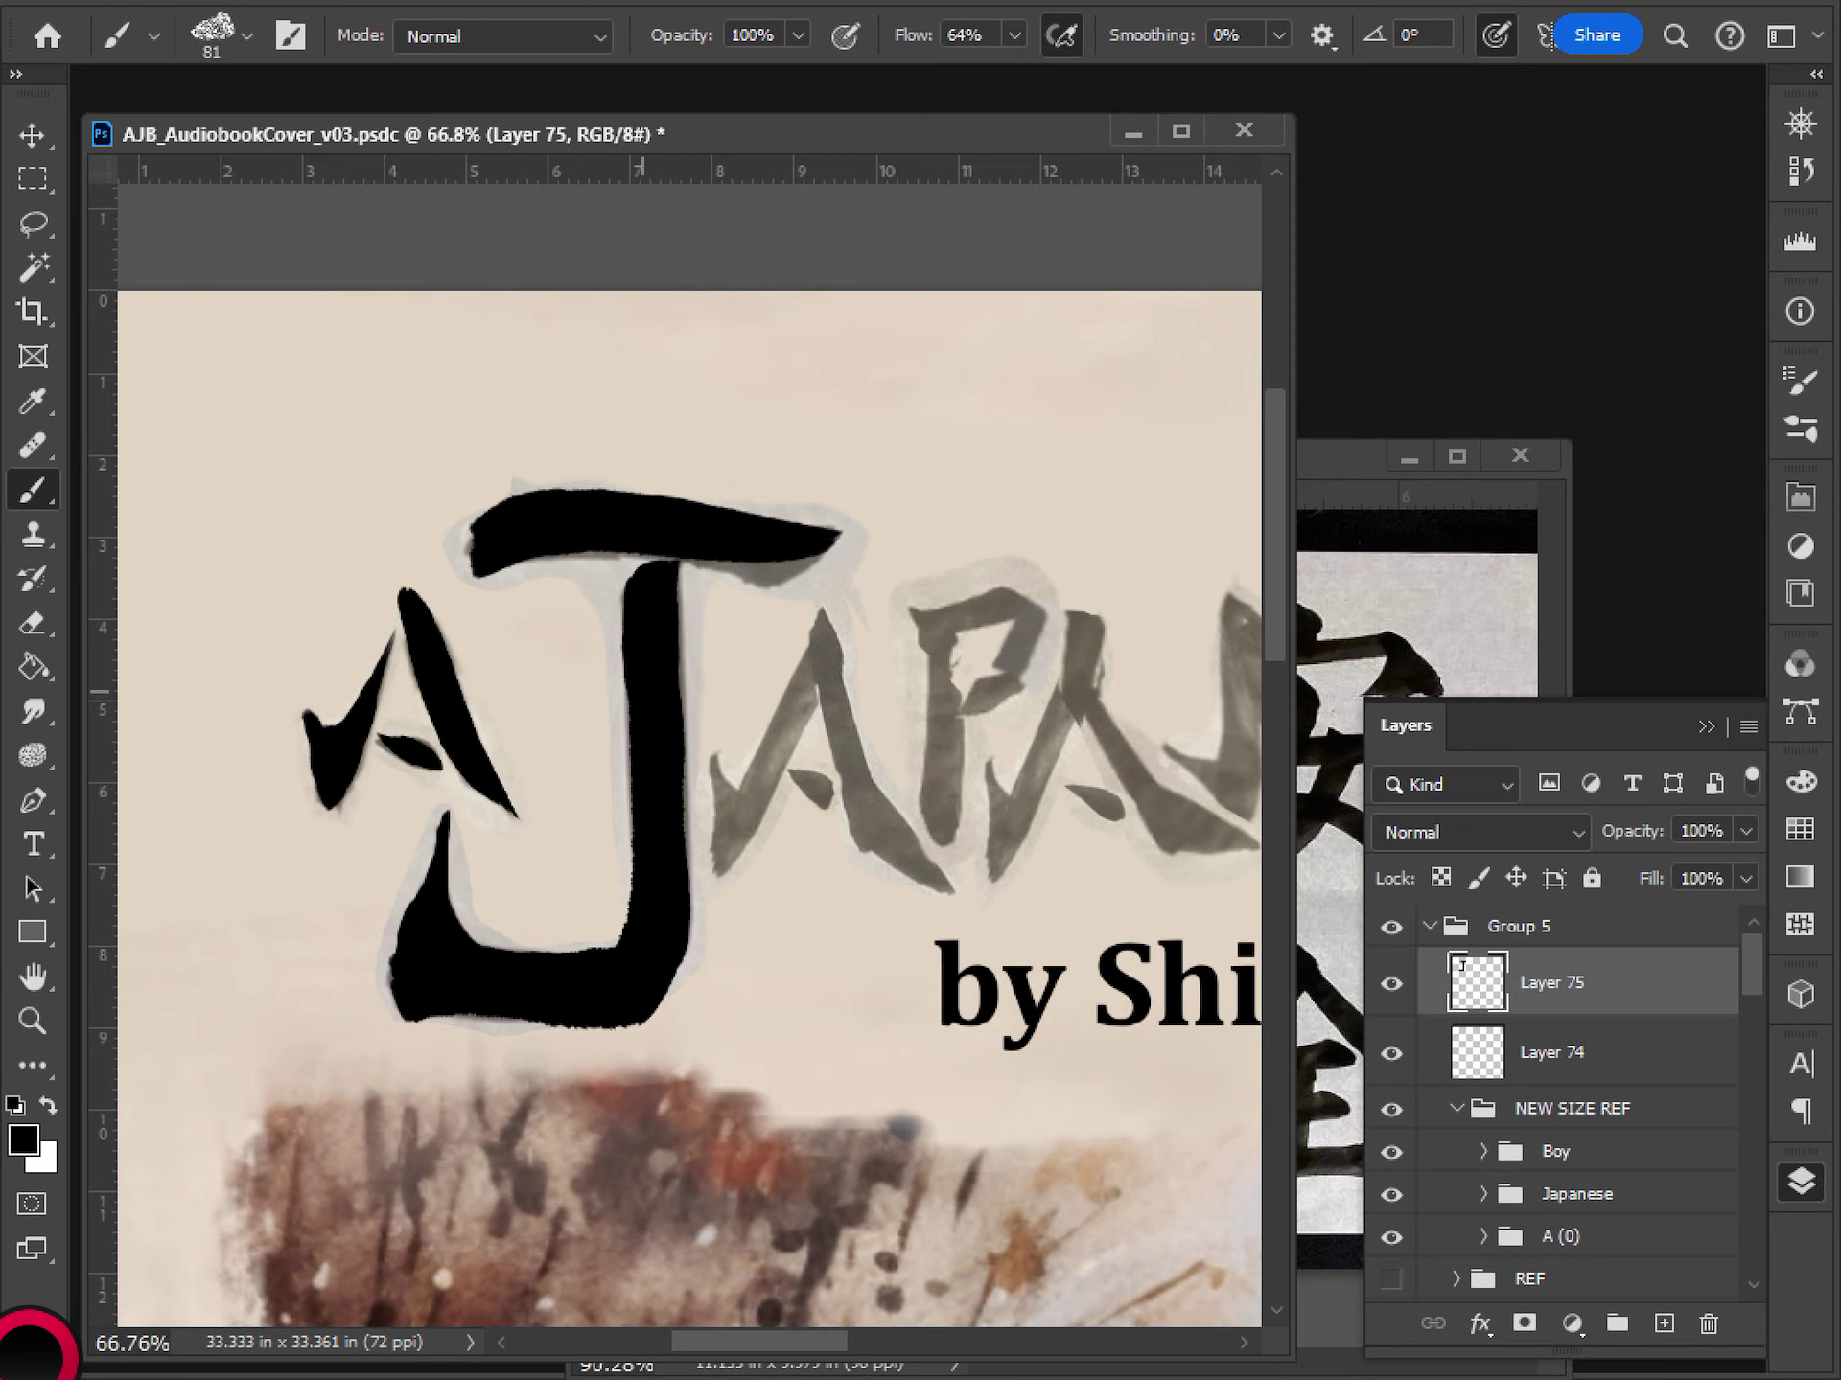
mouse_move(682, 545)
left_mouse_down()
mouse_move(778, 572)
mouse_move(820, 545)
left_mouse_up()
key("ctrl+z")
- Hide the NEW SIZE REF group to check the painted A and J on the cover without the guide
left_click(1391, 1108)
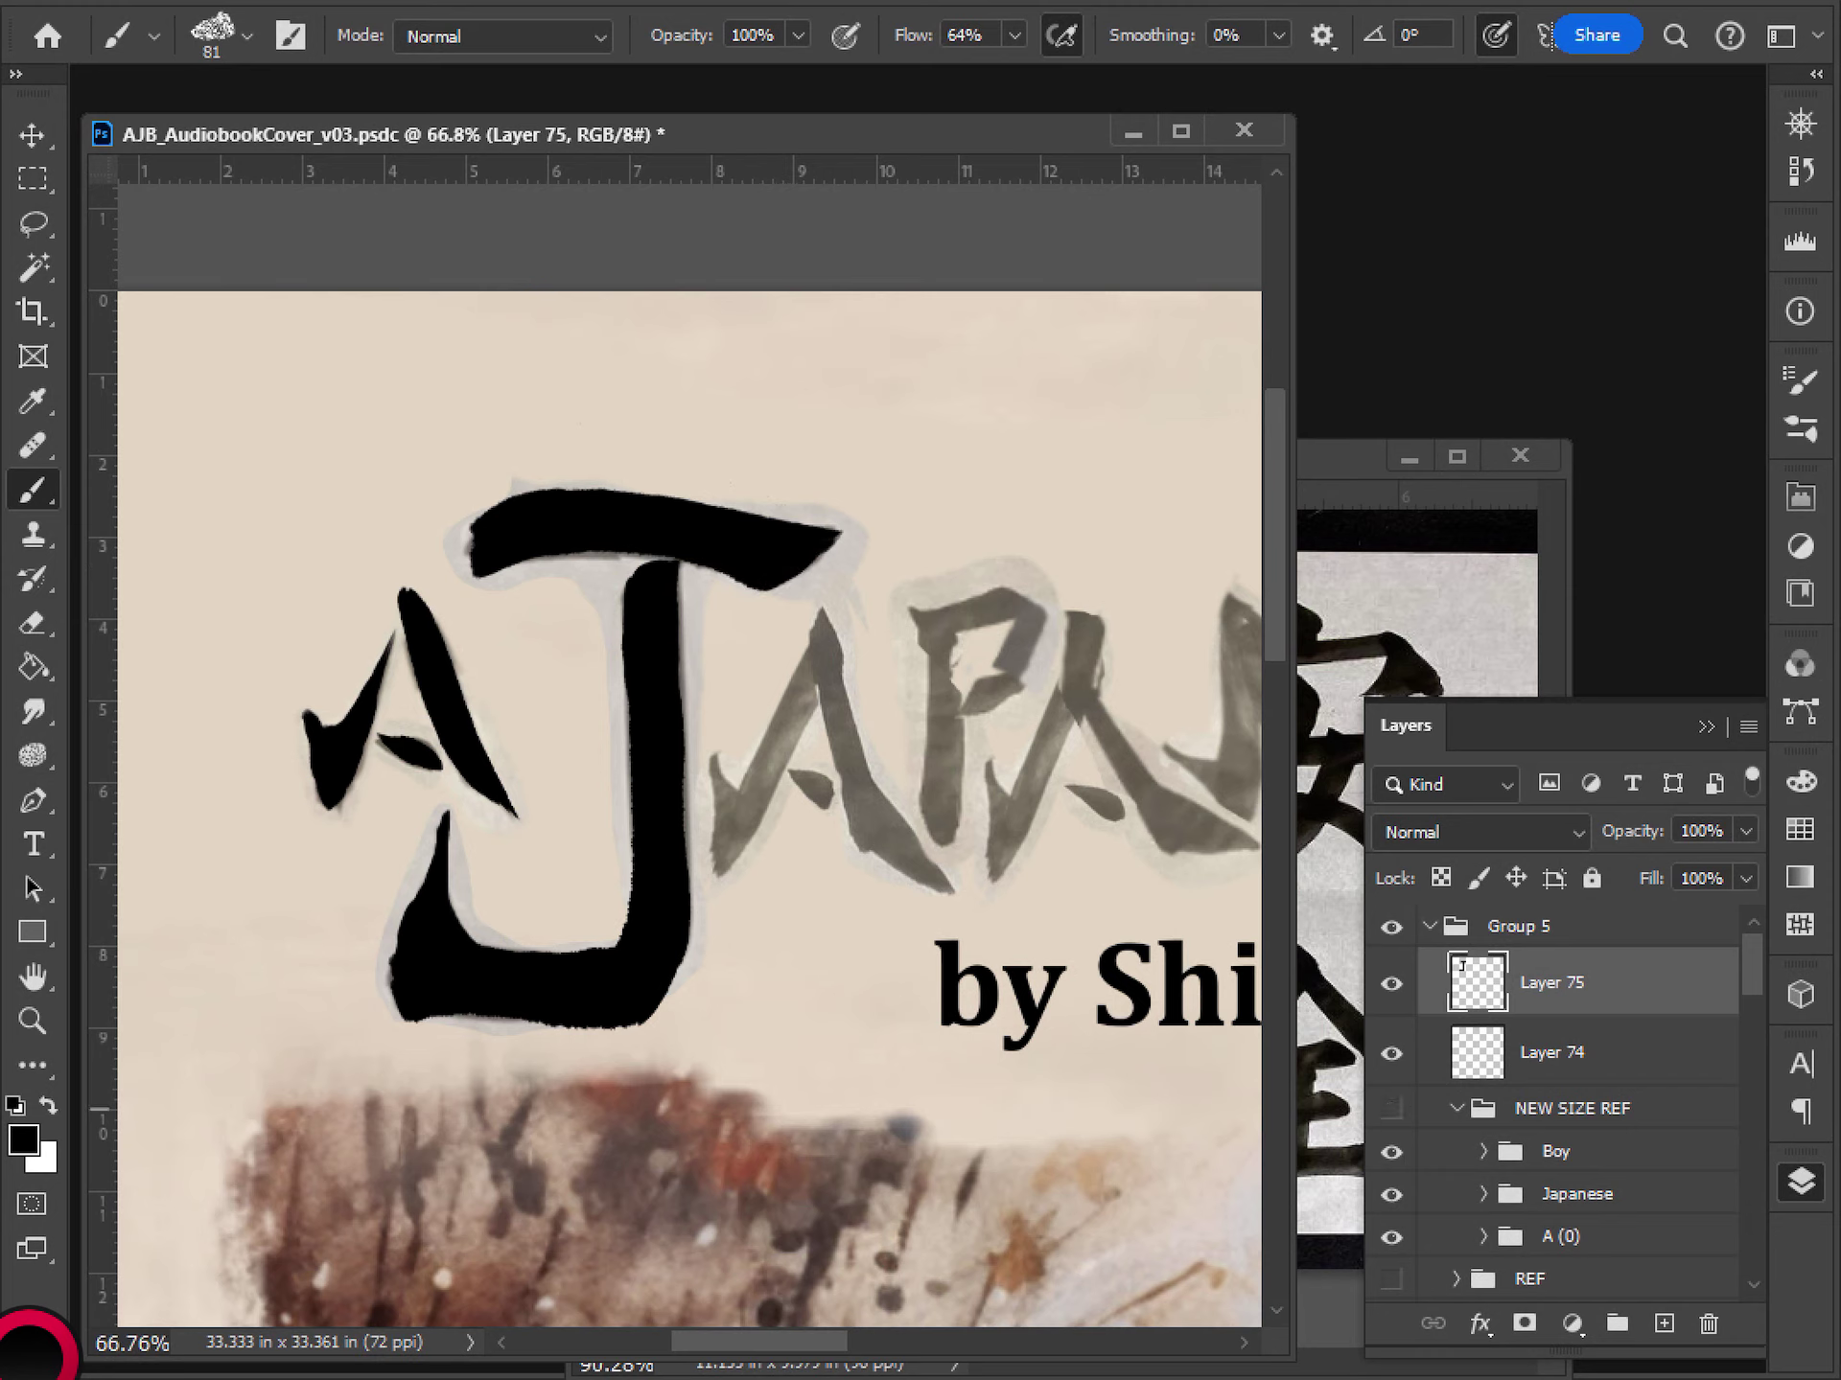
key("ctrl+minus")
key("ctrl+minus")
key("ctrl+minus")
key("ctrl+minus")
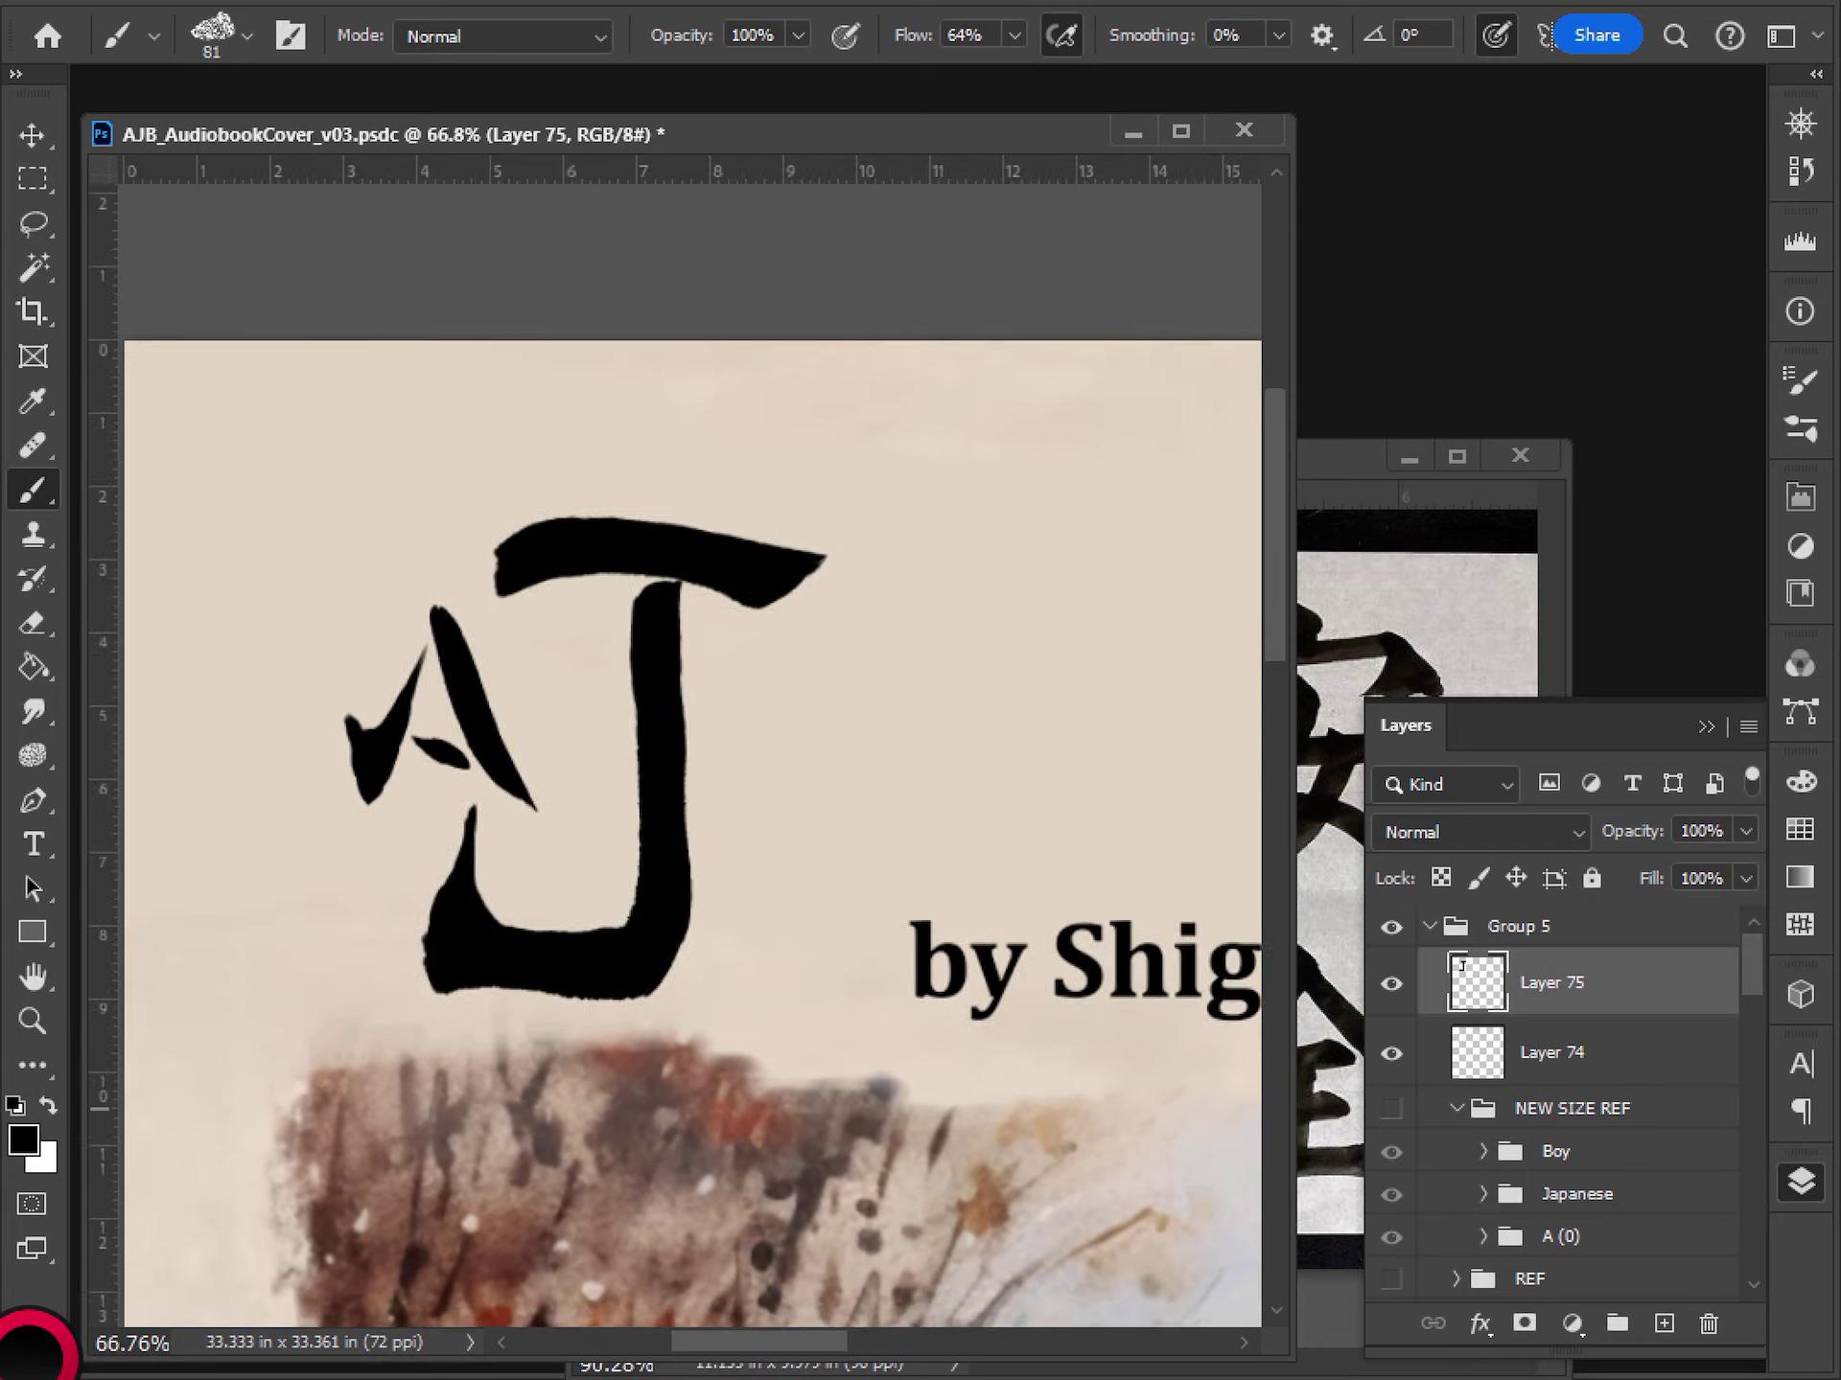
key("ctrl+plus")
key("ctrl+plus")
key("ctrl+plus")
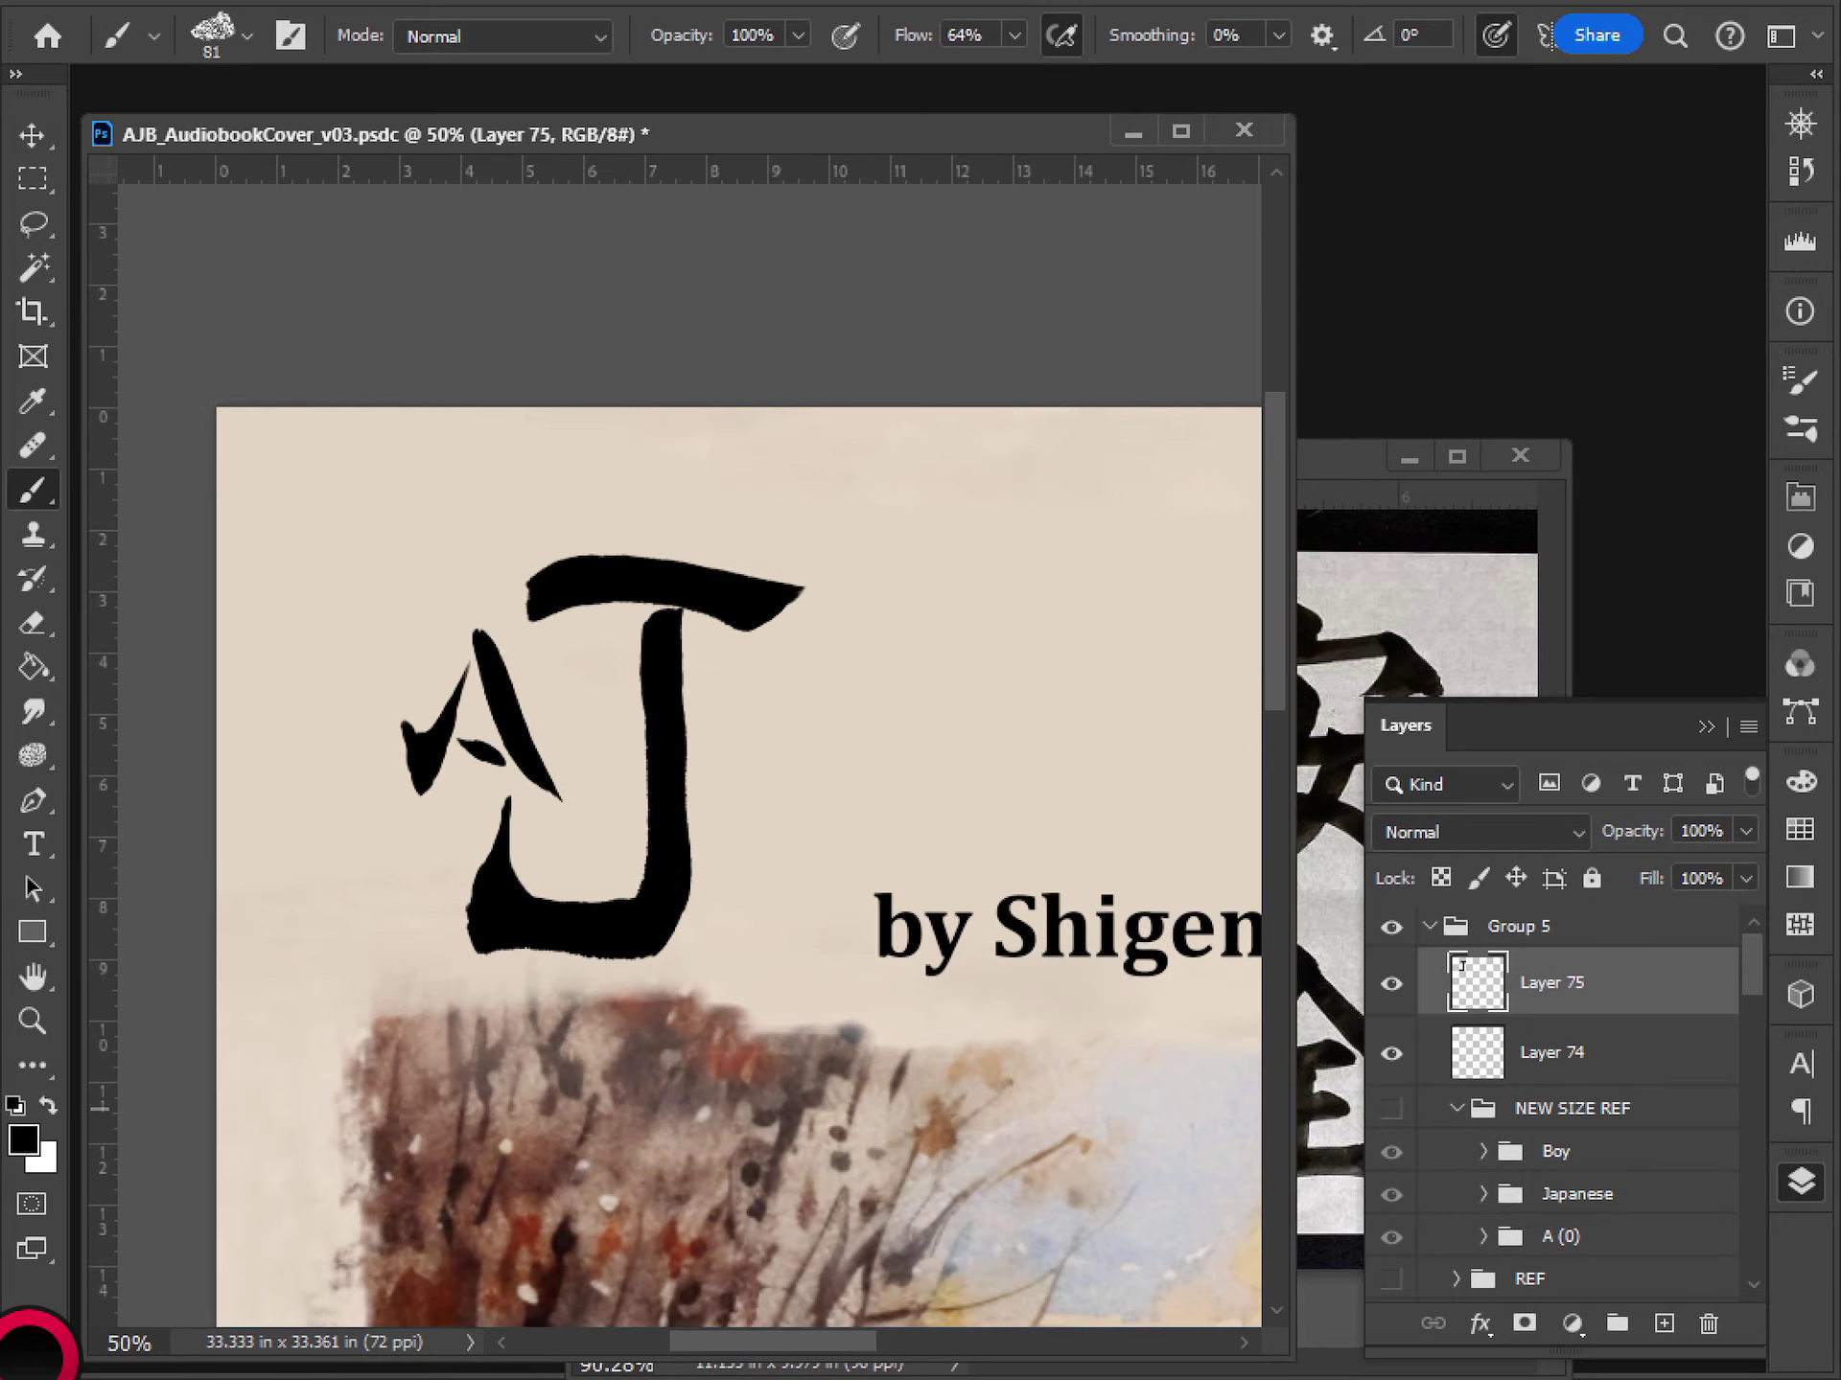
- Add a layer mask to Group 5
left_click(1576, 920)
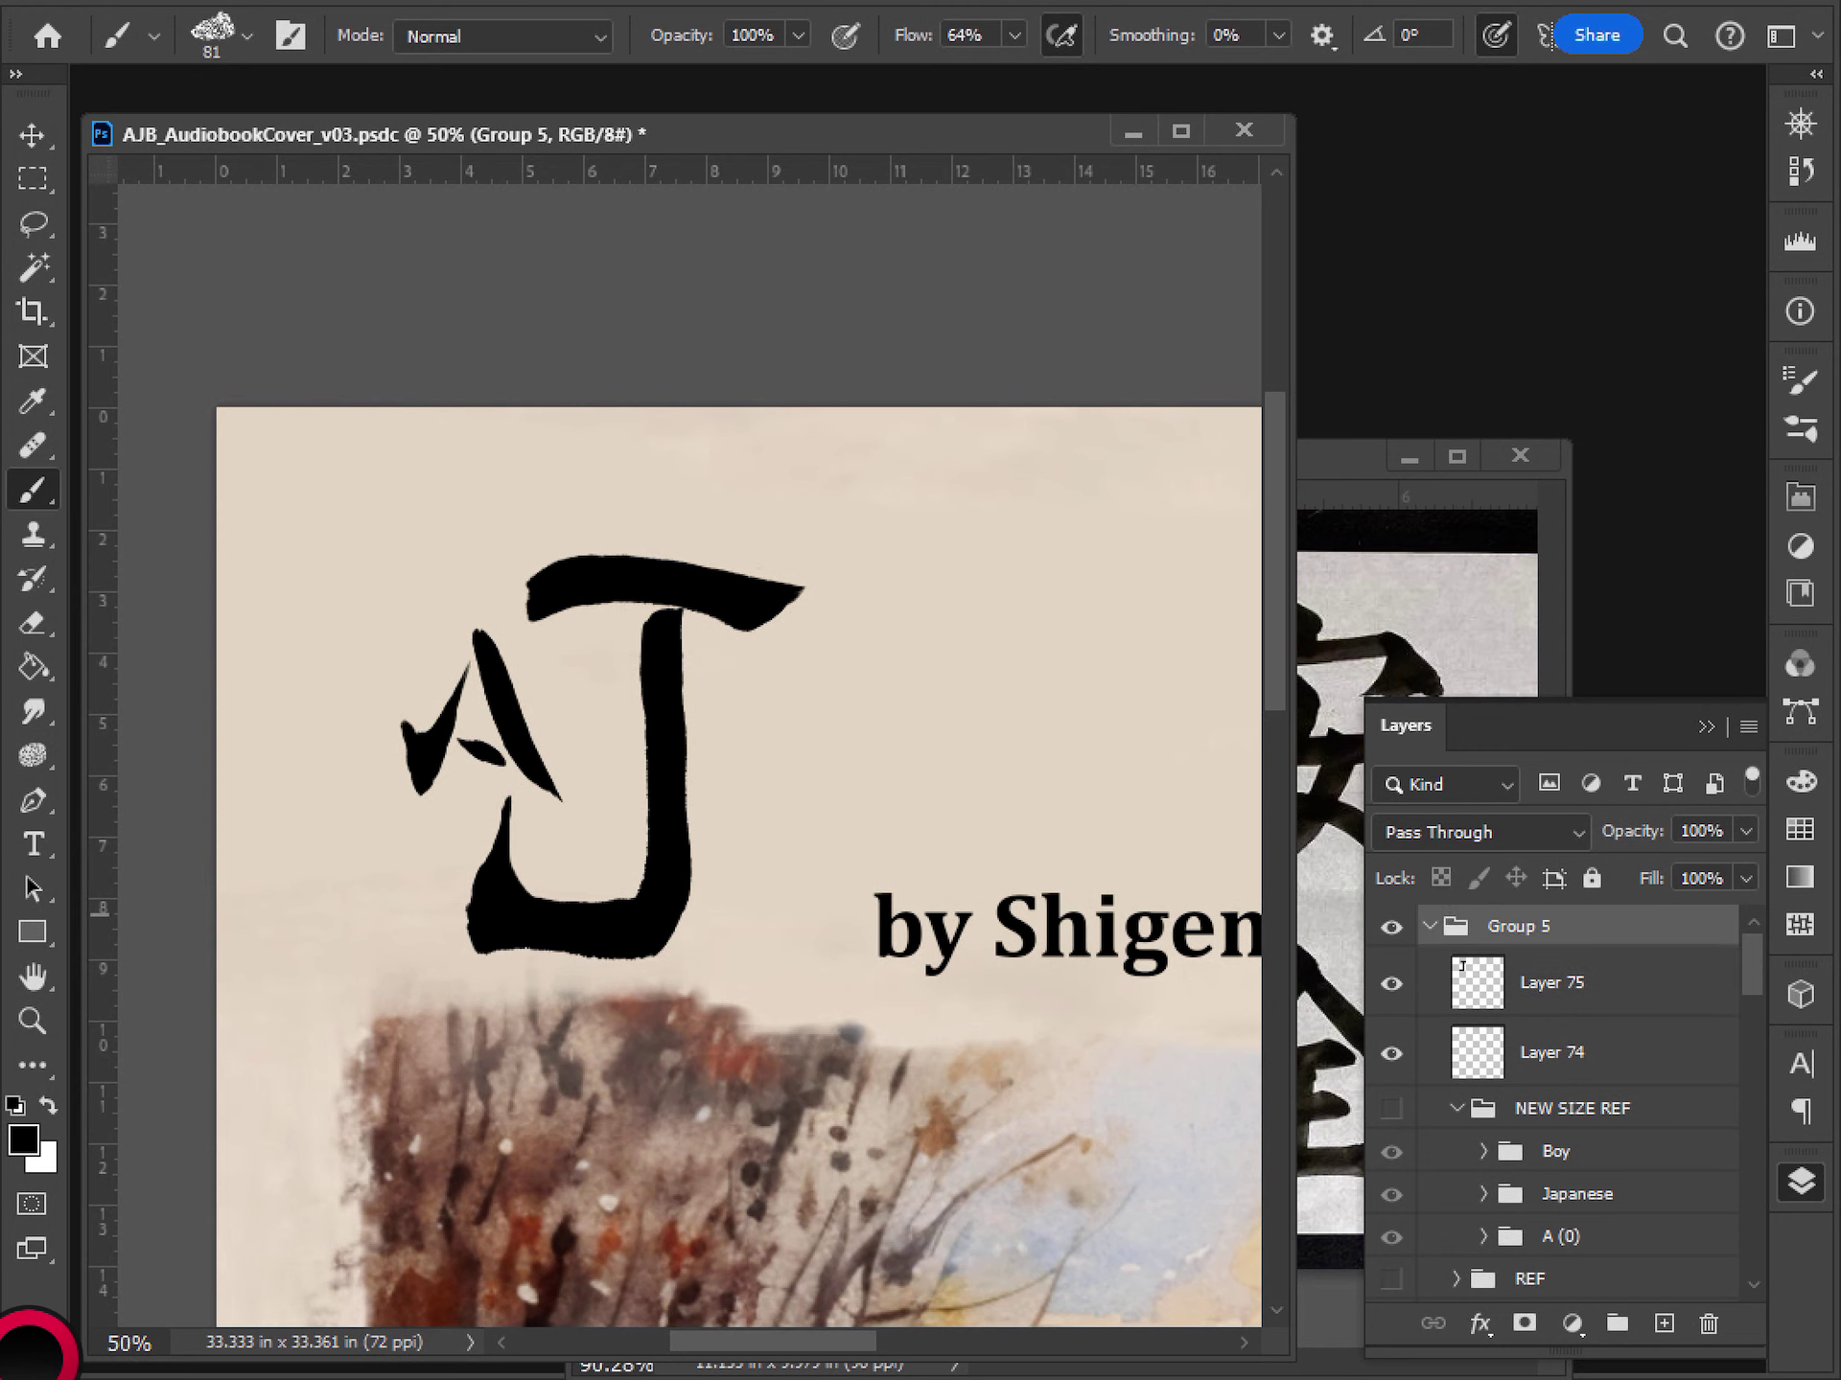
left_click(1523, 1323)
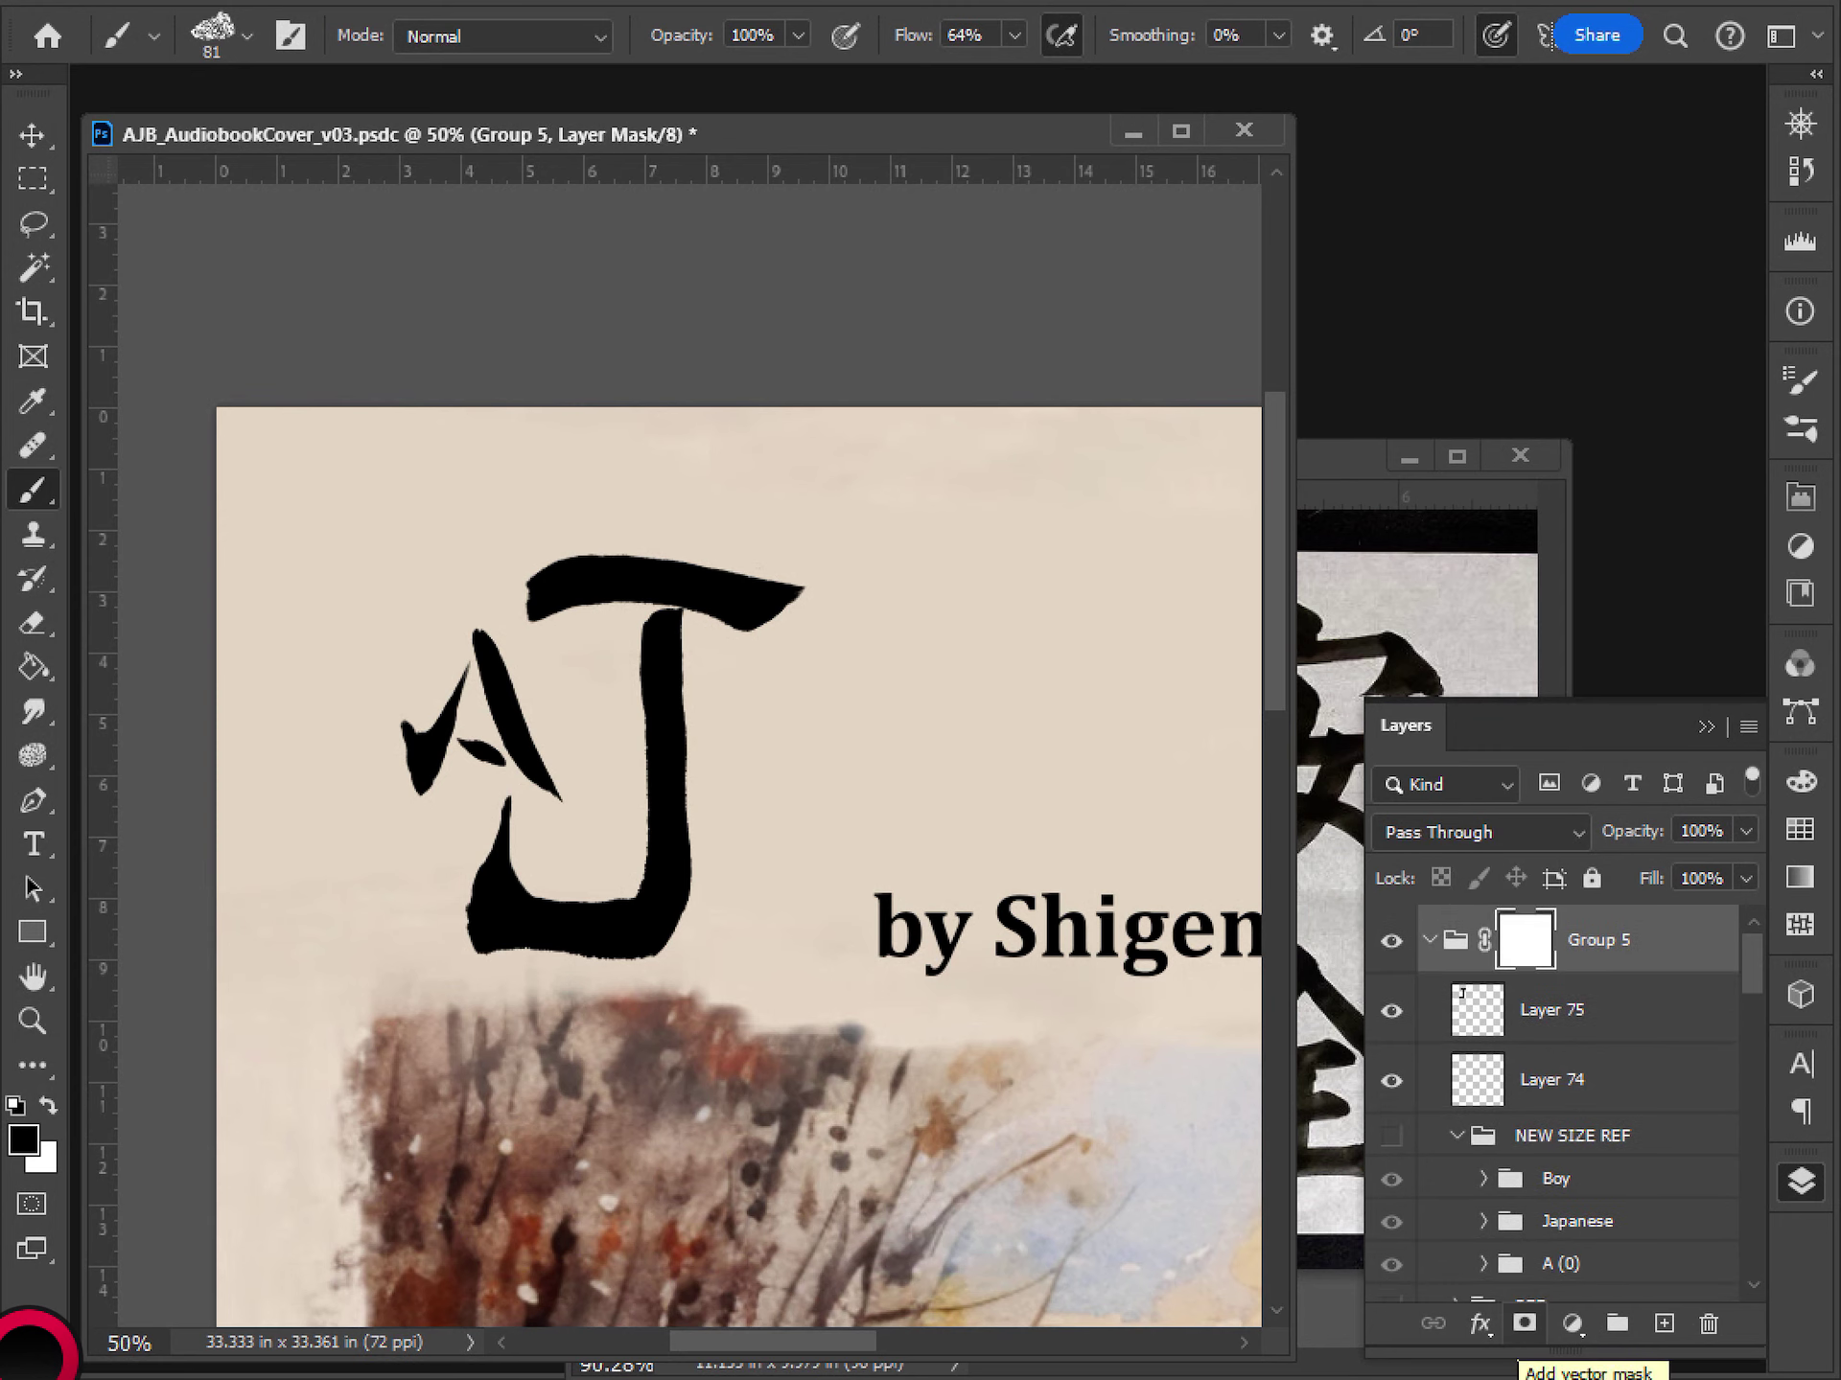
- Try masking part of the J's stem on the Group 5 mask with the Kyle's Paintbox - Creamy Variation brush
left_click(246, 35)
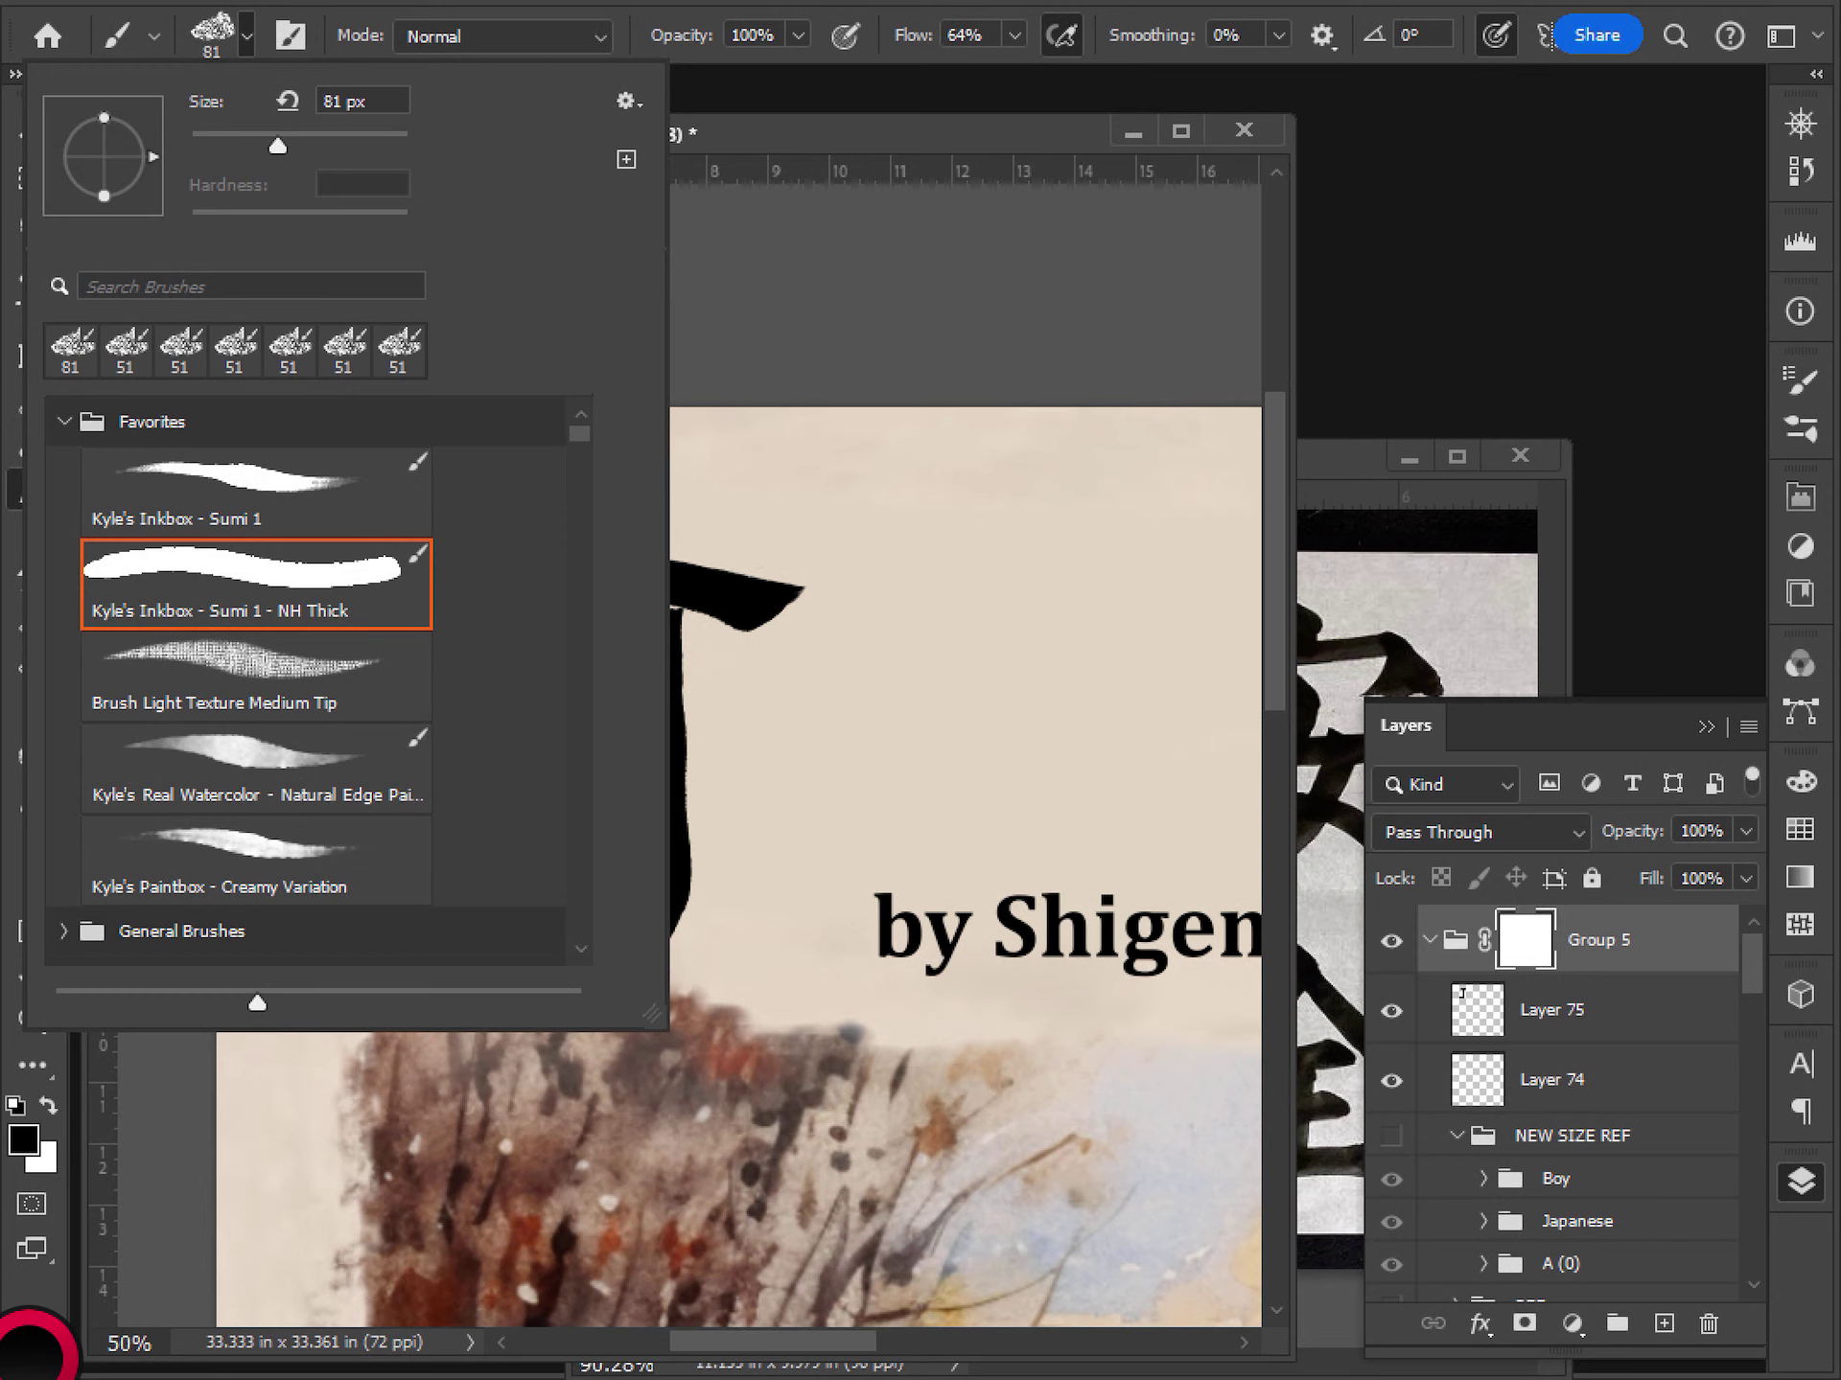
left_click(256, 860)
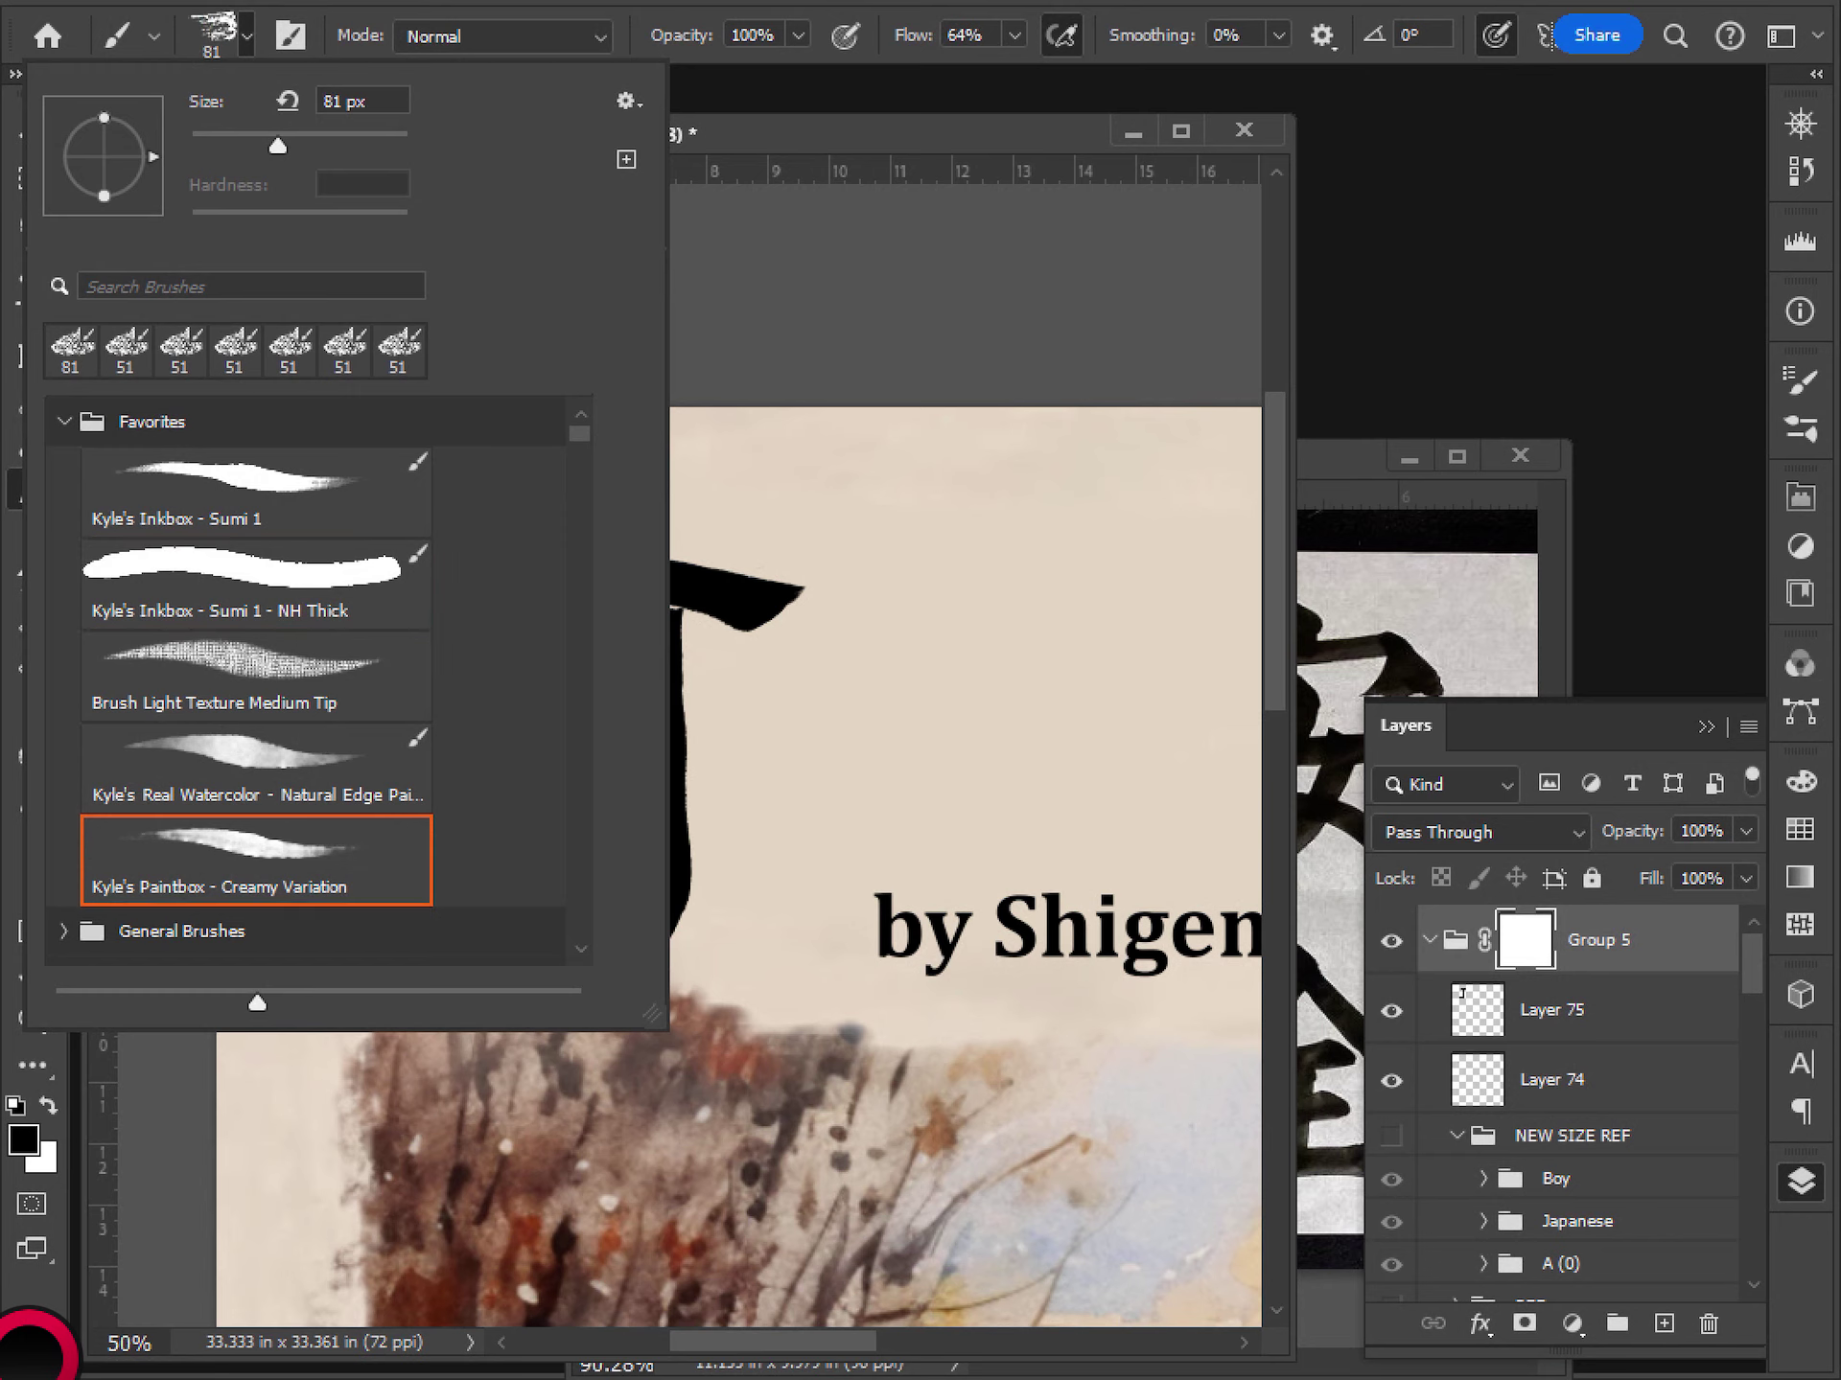
key("Return")
mouse_move(676, 671)
left_mouse_down()
mouse_move(671, 926)
mouse_move(632, 956)
left_mouse_up()
key("ctrl+z")
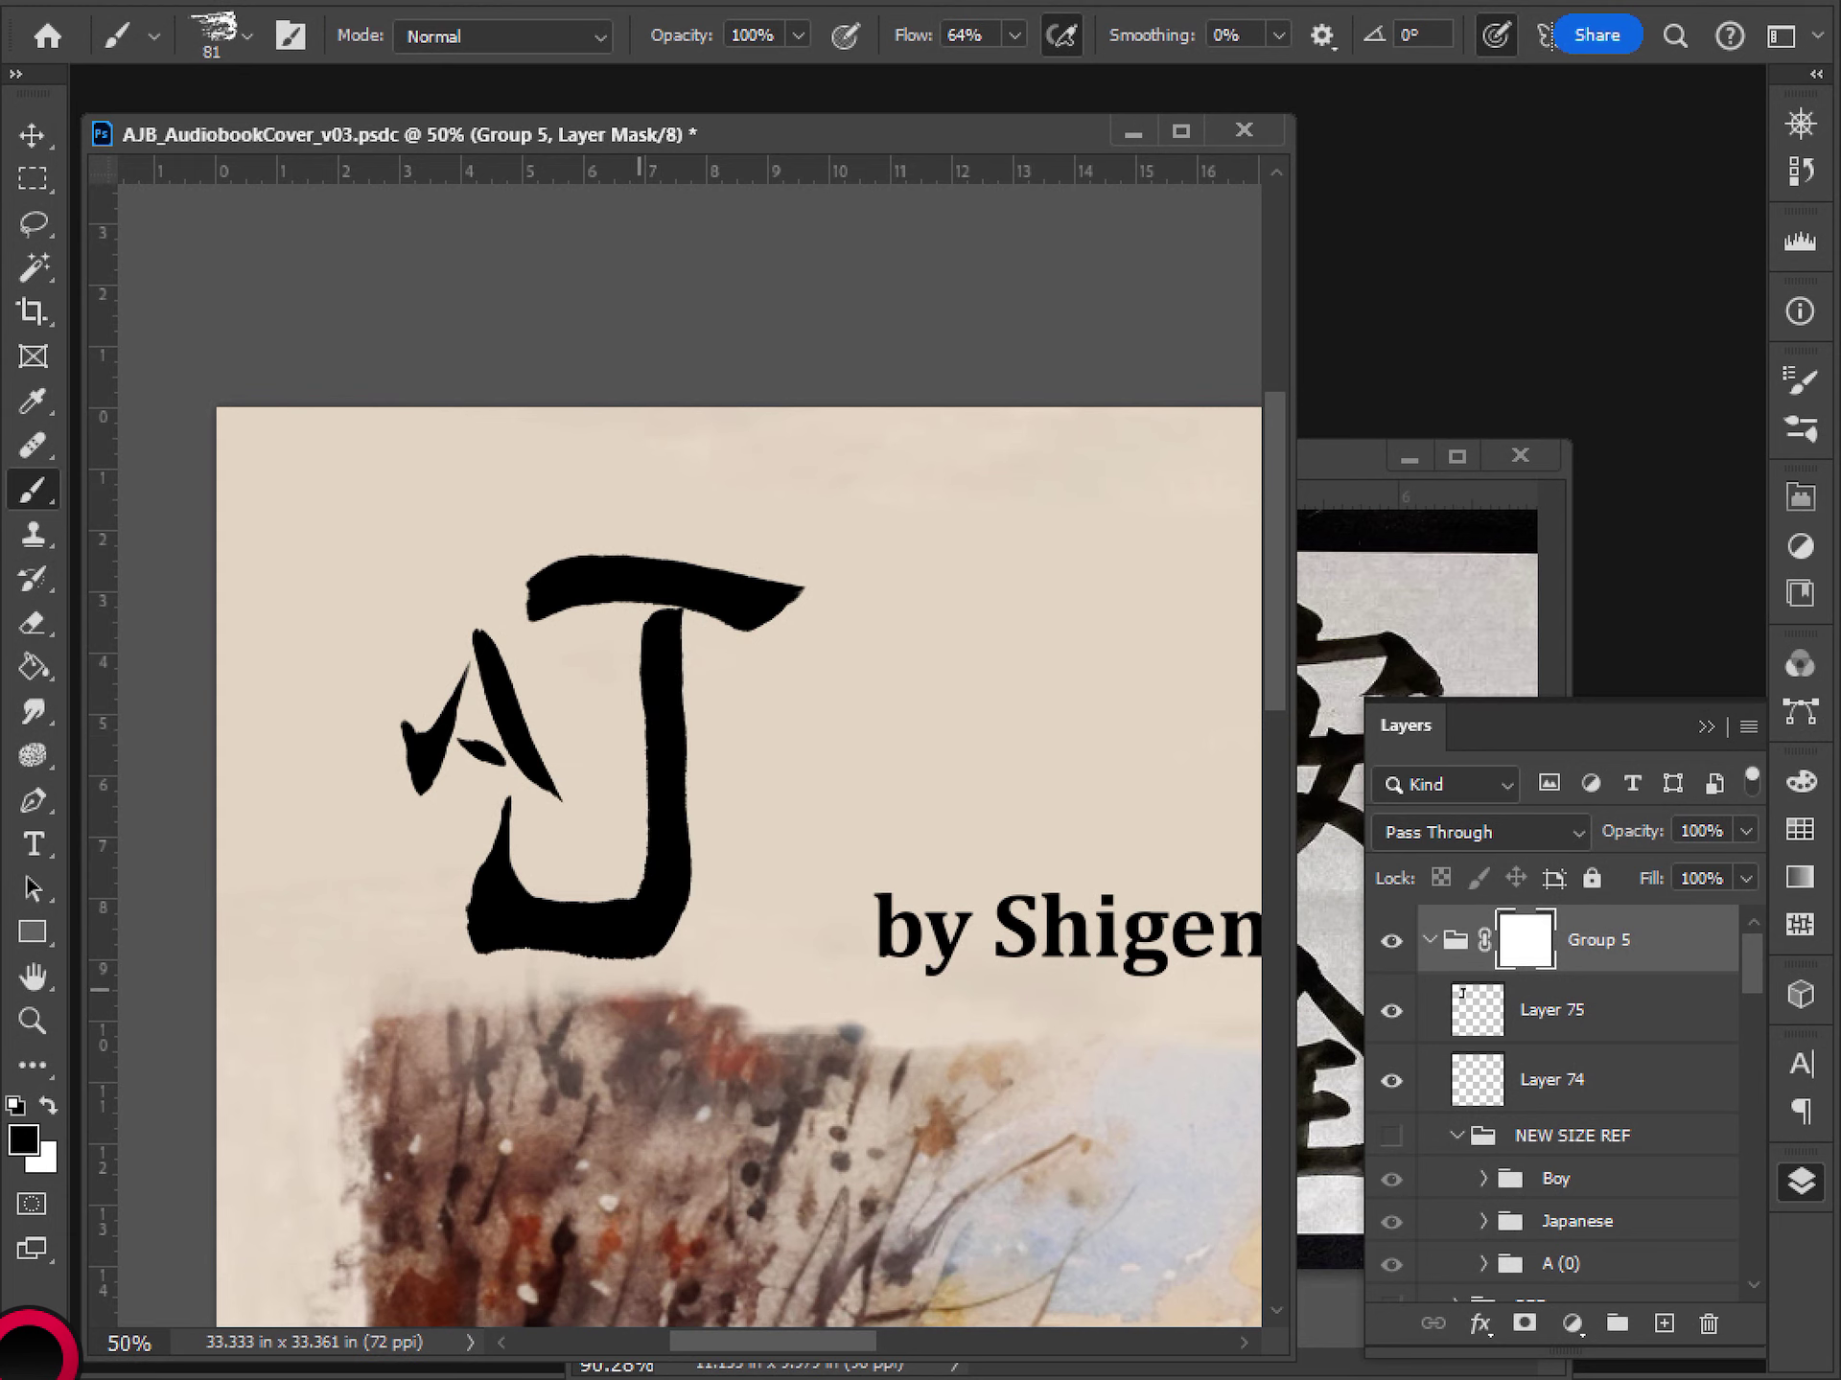
- Try a faint stroke down the J's stem on the mask with Kyle's Inkbox - Sumi 1 at 100% opacity and 1% flow
left_click(151, 36)
left_click(247, 35)
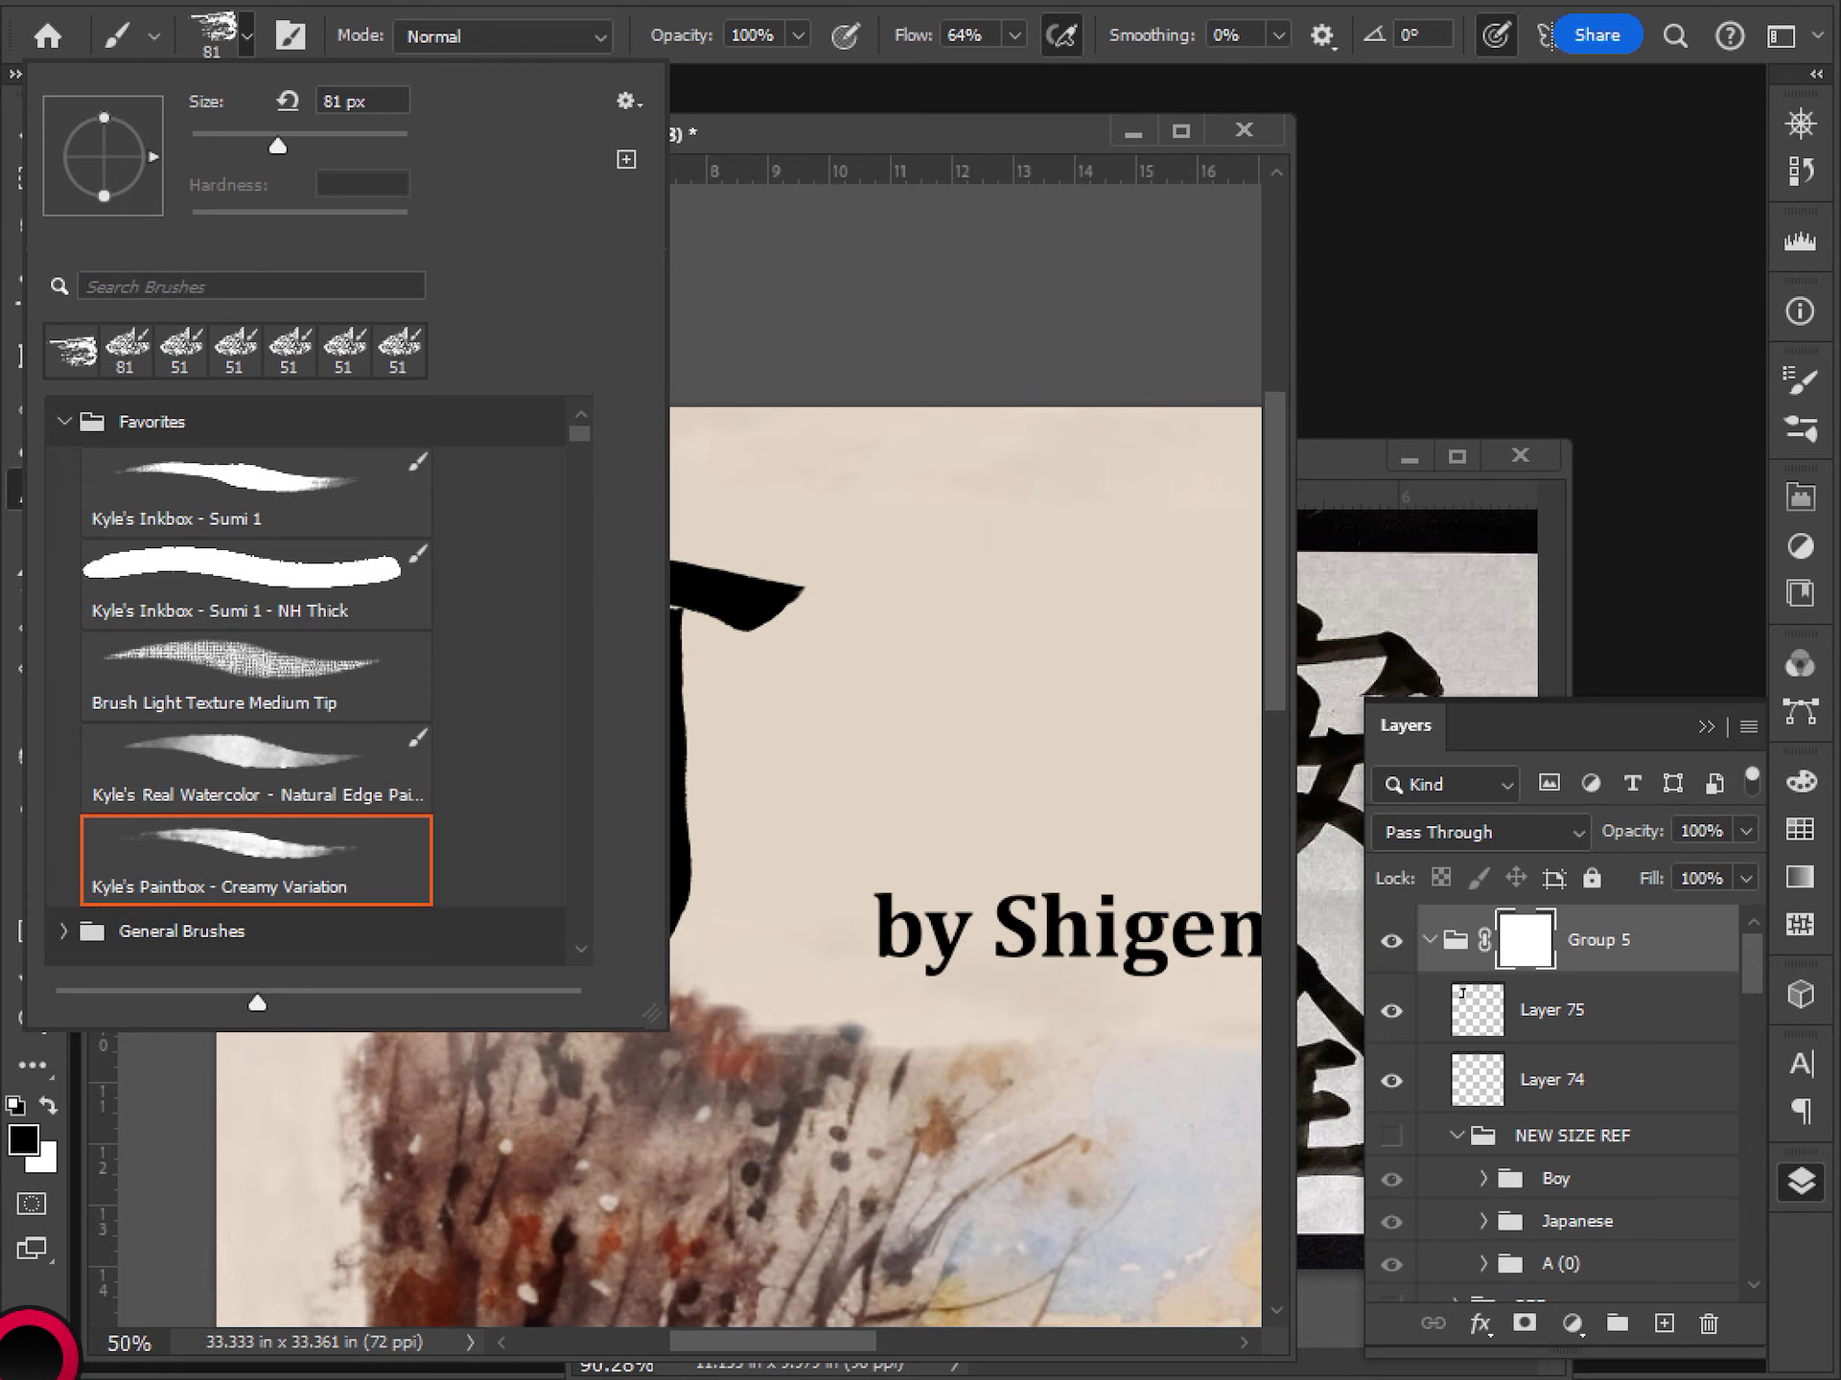
left_click(255, 490)
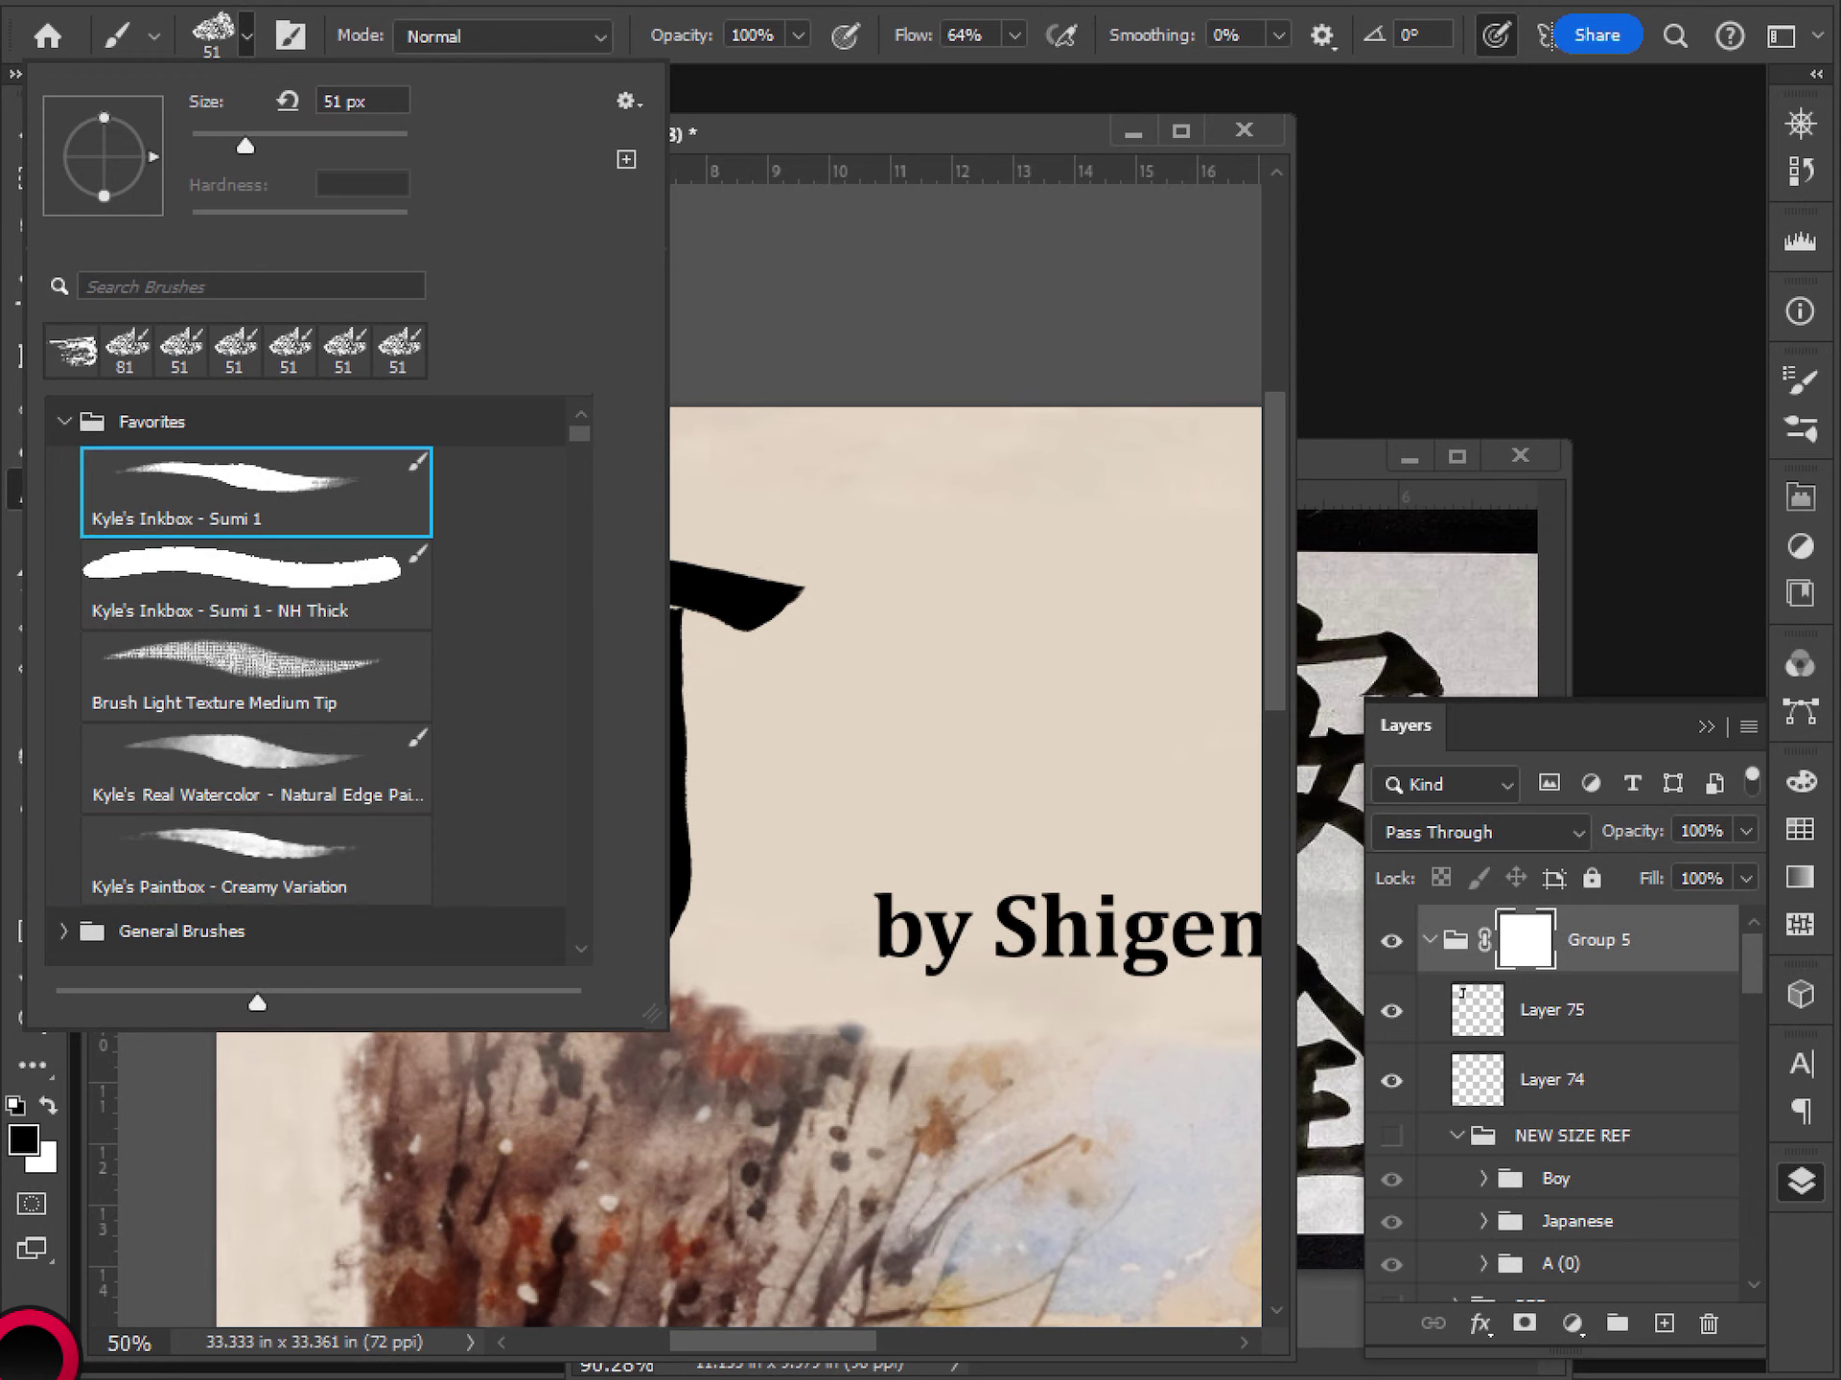
left_click_drag(681, 35, 626, 35)
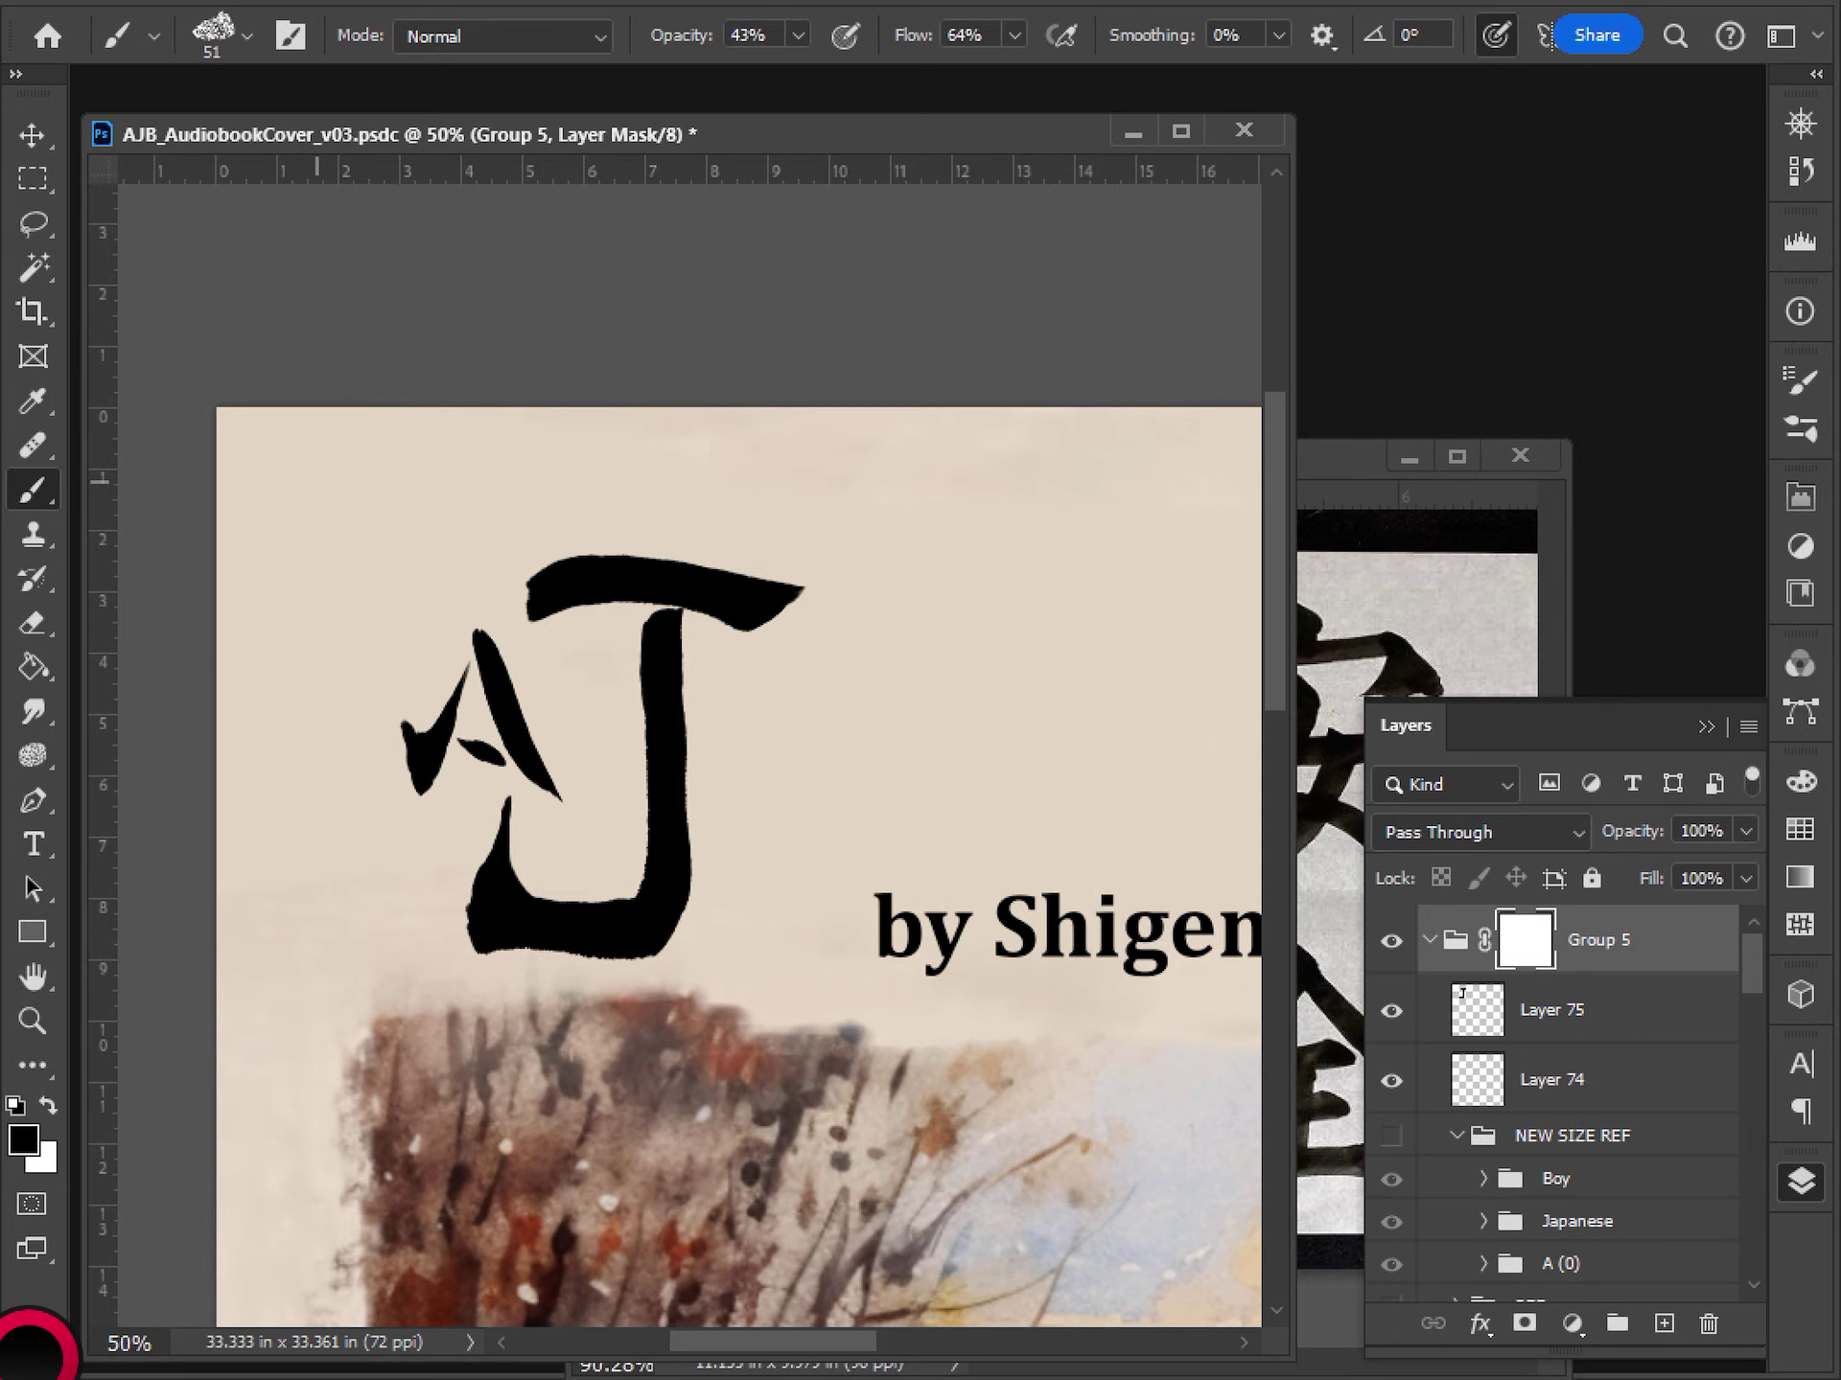
key("0")
key("shift+0")
key("shift+1")
left_click_drag(681, 676, 648, 1062)
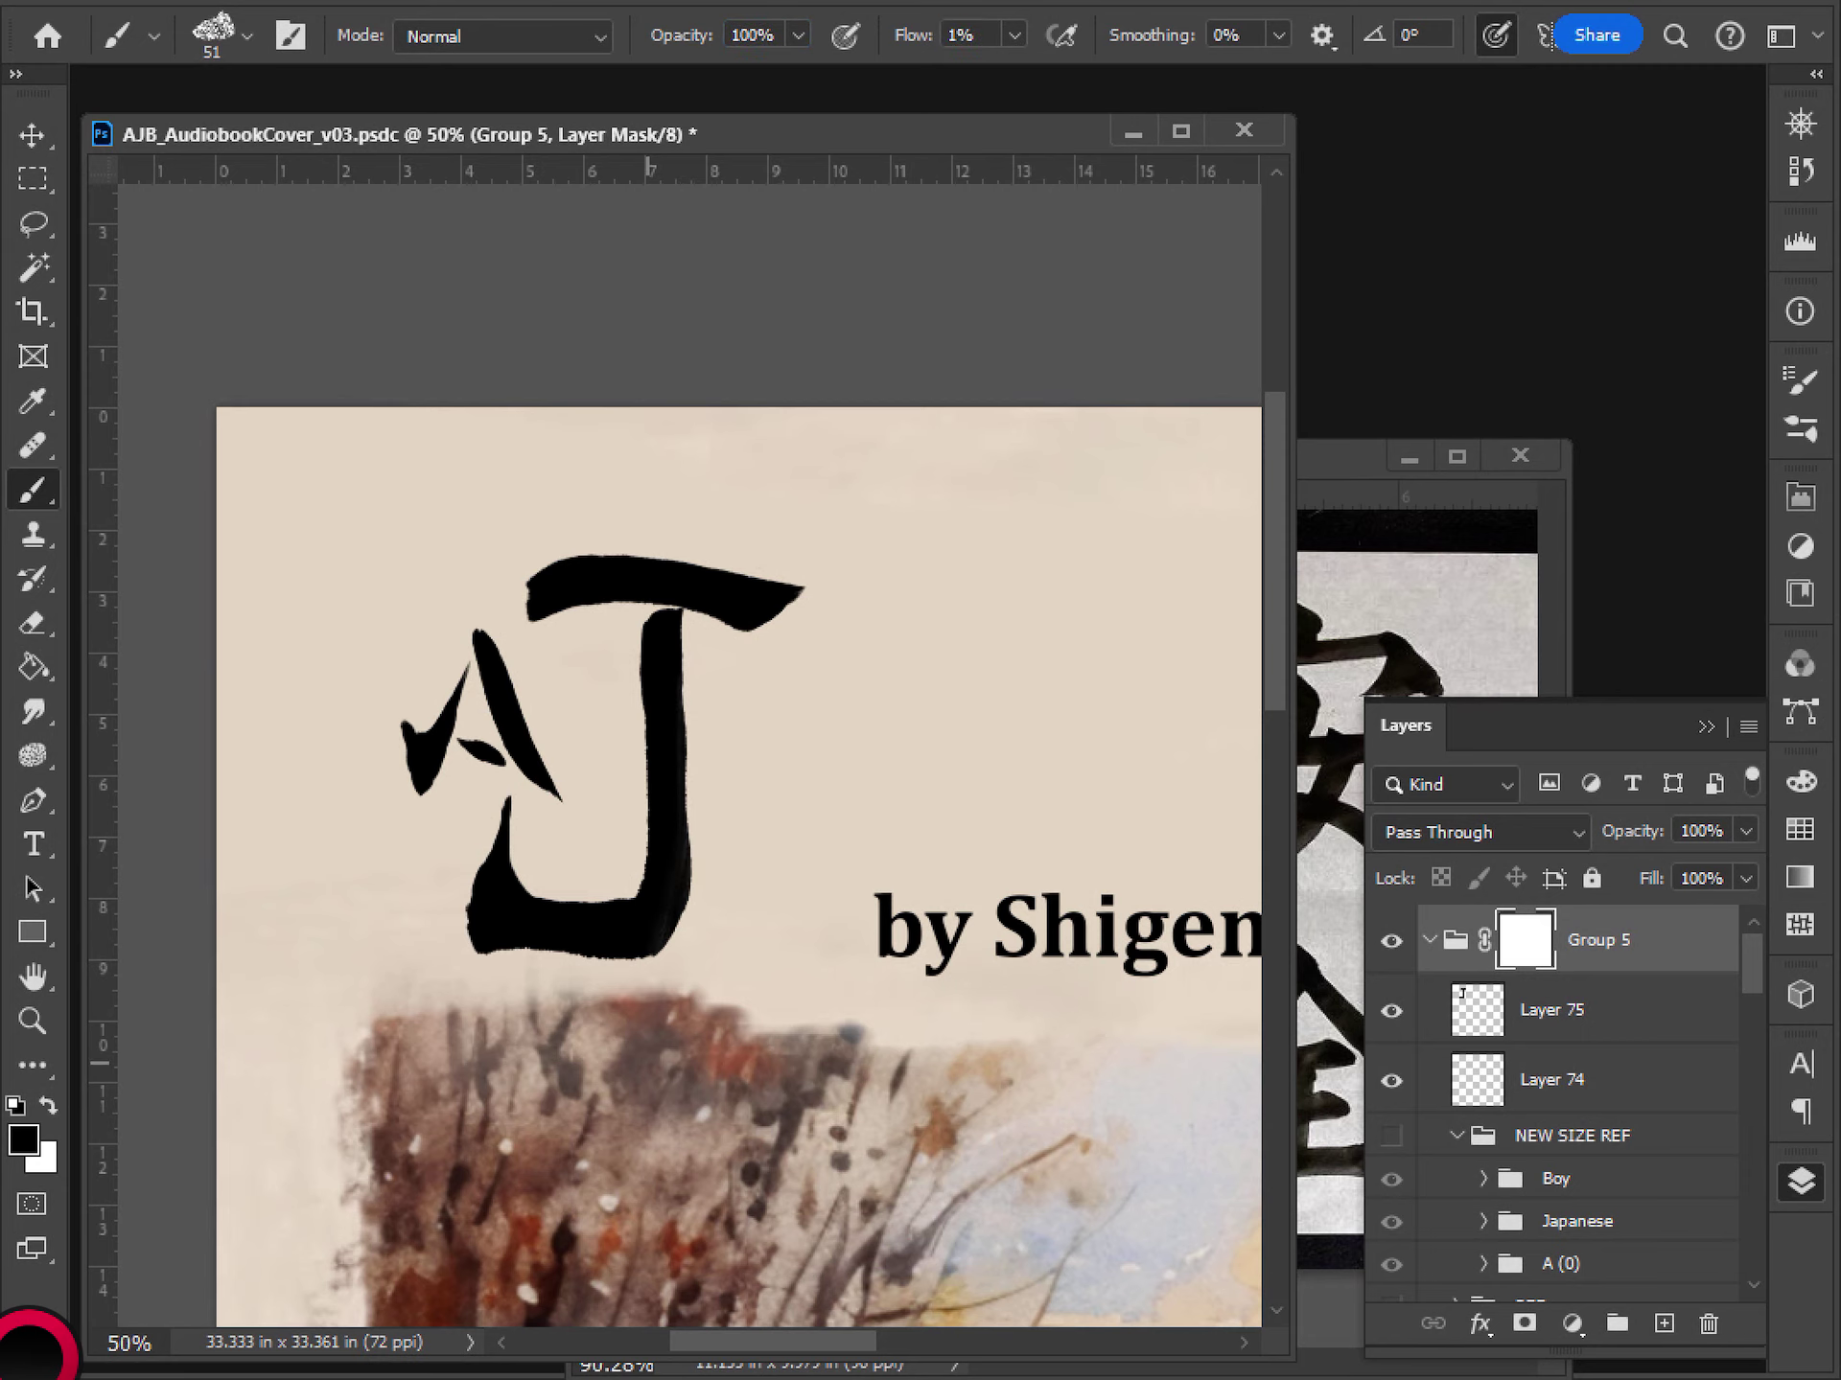
- Try a stronger mask stroke around the J's lower stem with the flow set to 38%
key("shift+3")
key("shift+8")
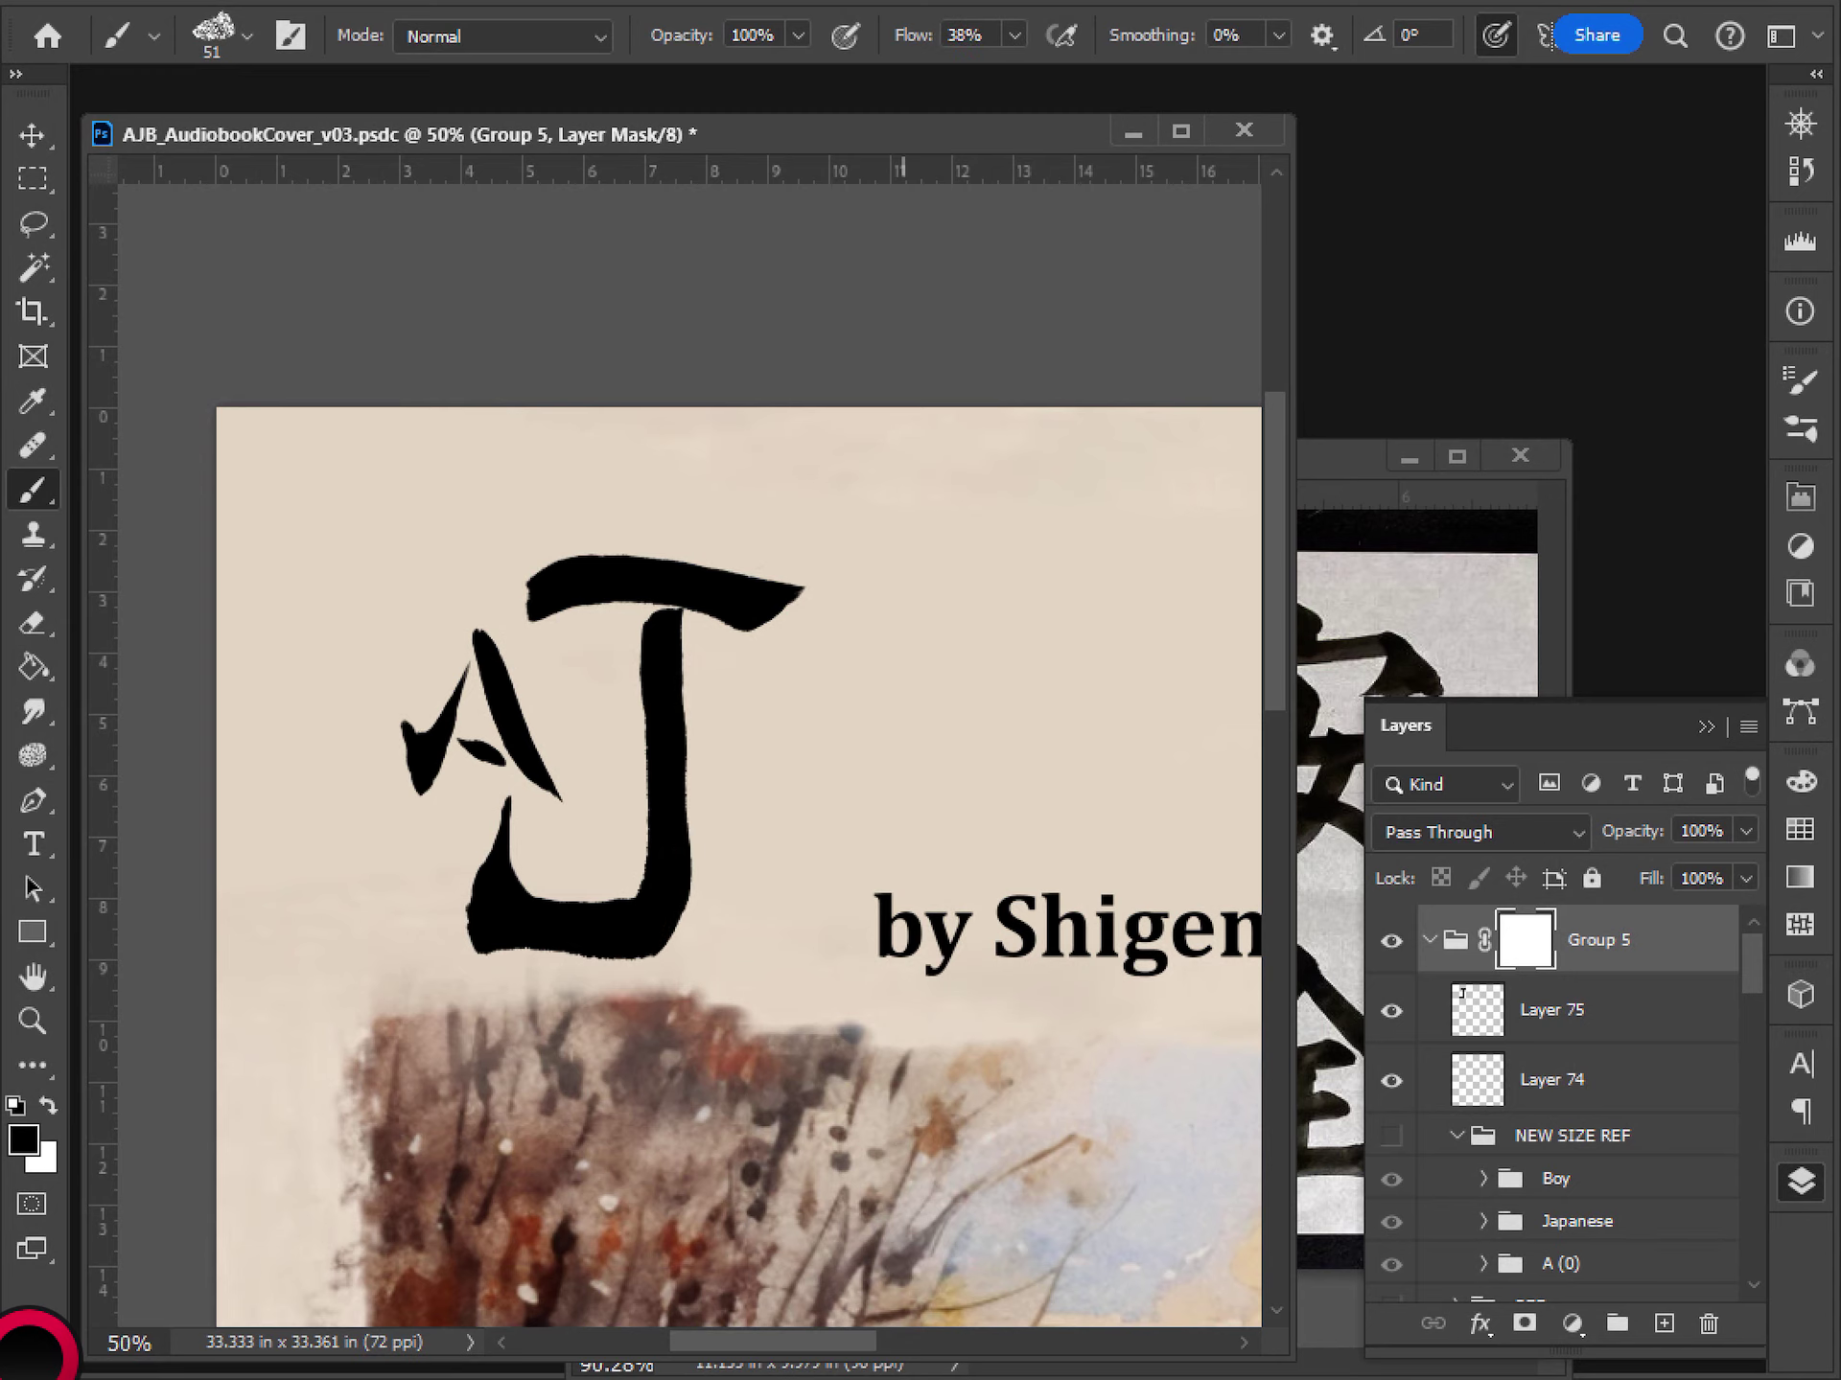
left_click_drag(687, 843, 619, 1044)
key("ctrl+z")
- Try masking the outer edge of the J's stem with the Sumi 1 brush enlarged to 136 px
left_click(248, 35)
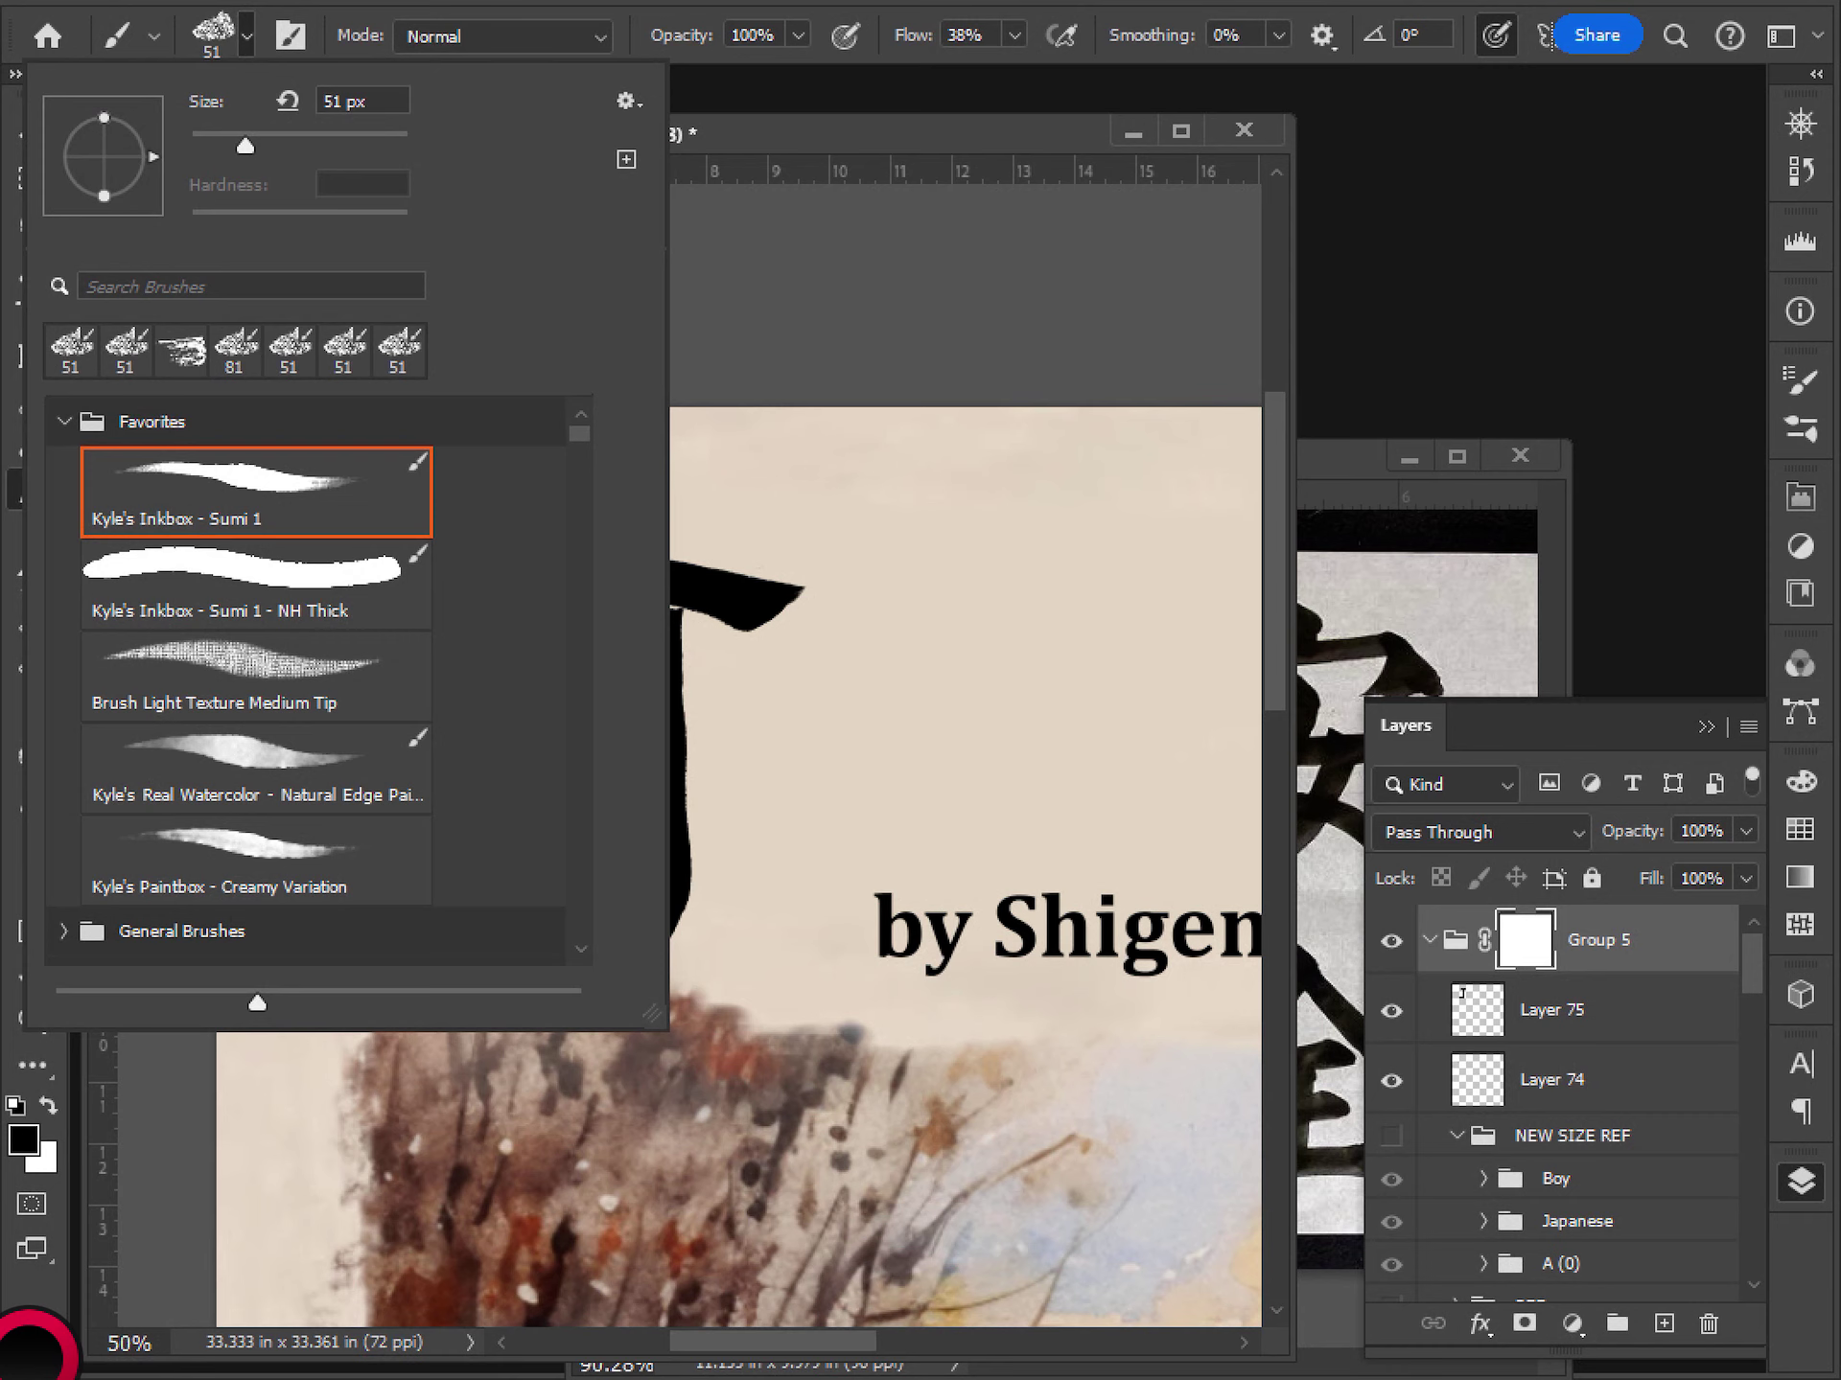
left_click_drag(246, 145, 317, 146)
left_click_drag(690, 836, 682, 914)
left_click_drag(684, 661, 658, 1075)
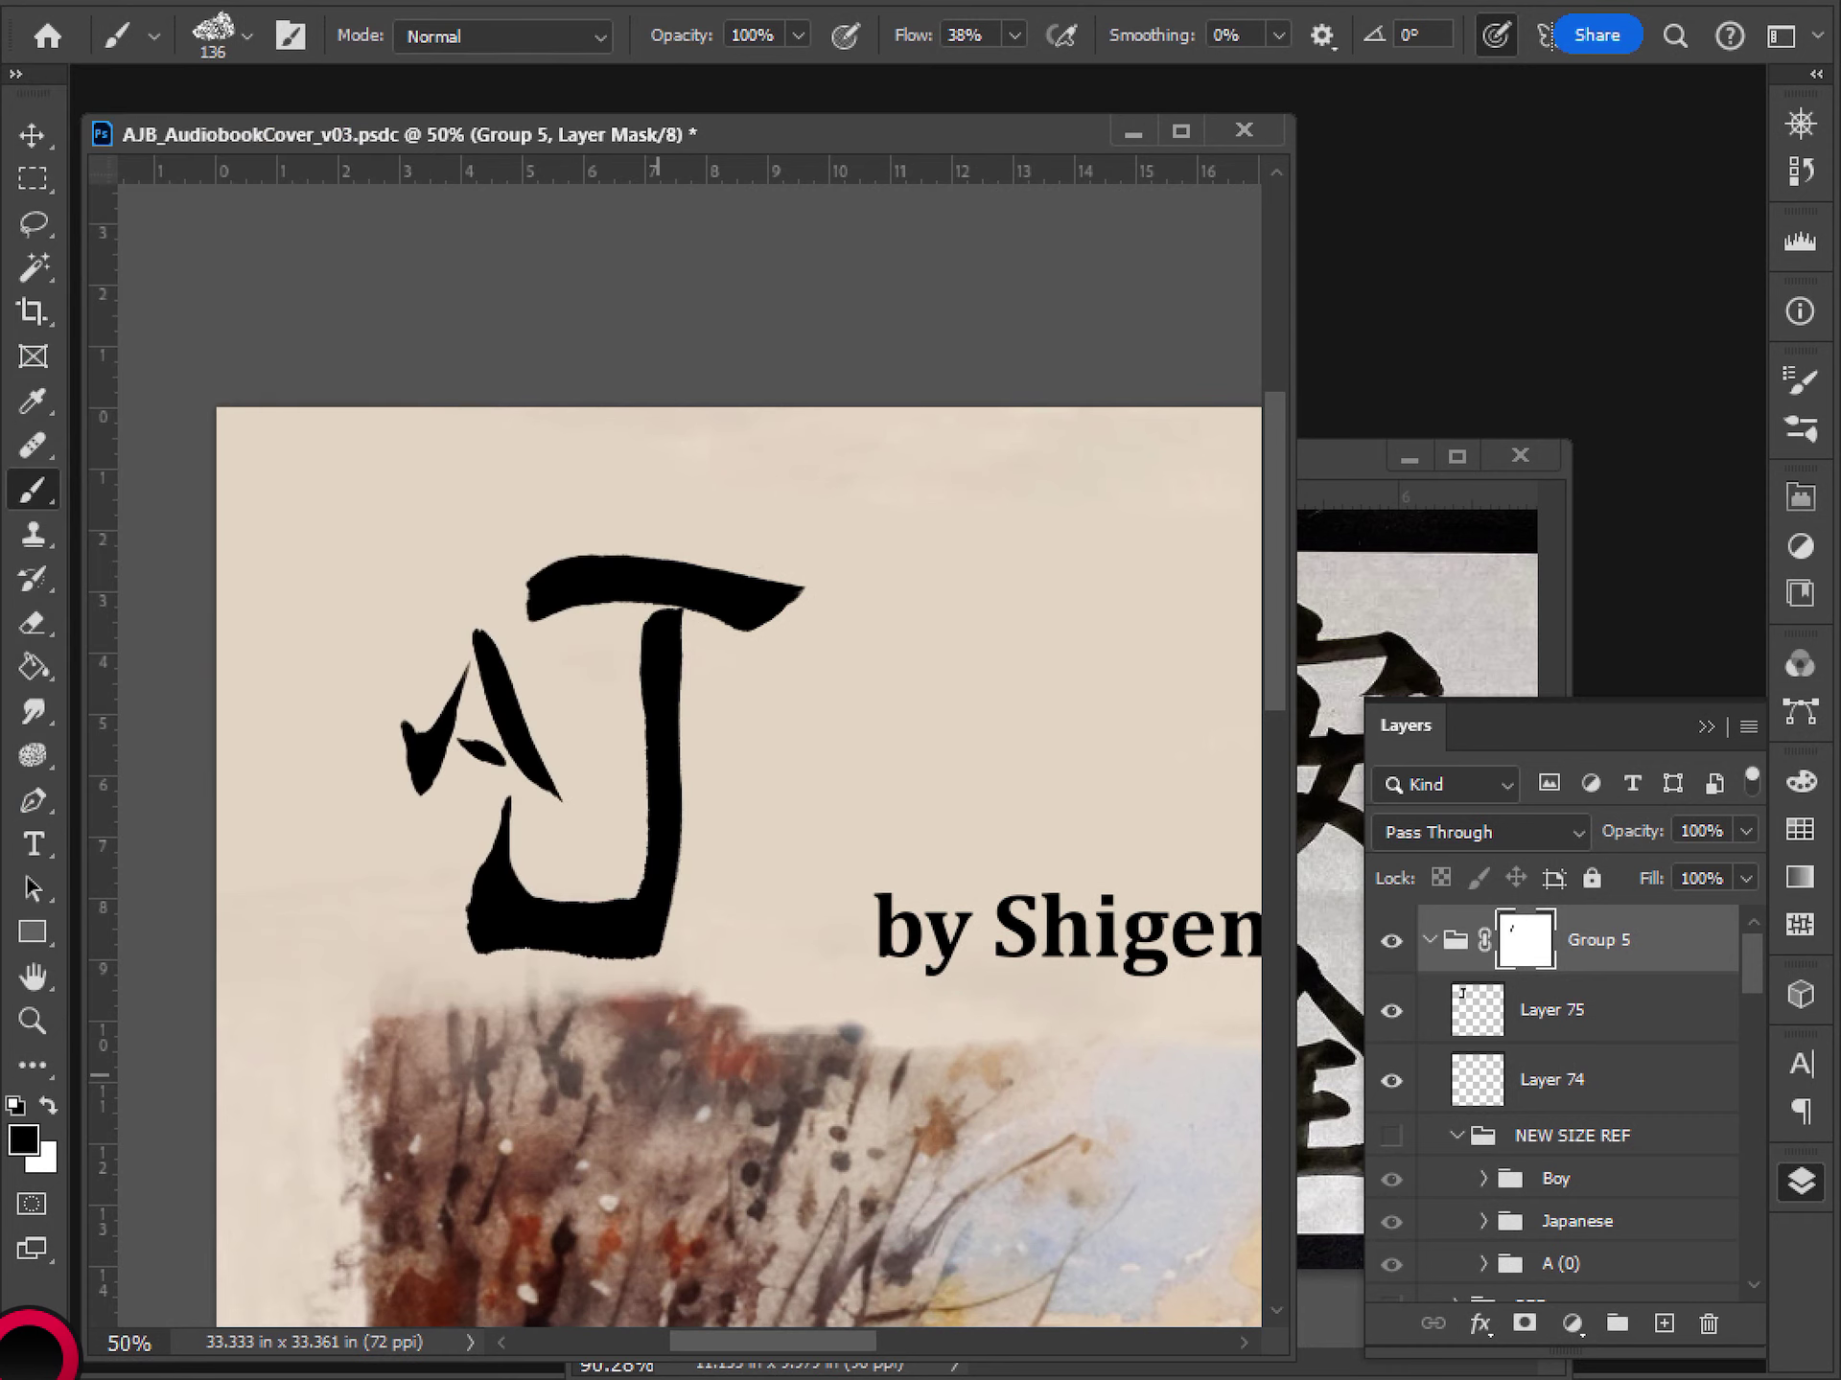
key("ctrl+z")
- Try a short mask stroke at the base of the J with the brush opacity set to 38%
key("3")
key("8")
mouse_move(660, 954)
left_mouse_down()
mouse_move(669, 933)
mouse_move(677, 1012)
left_mouse_up()
key("ctrl+z")
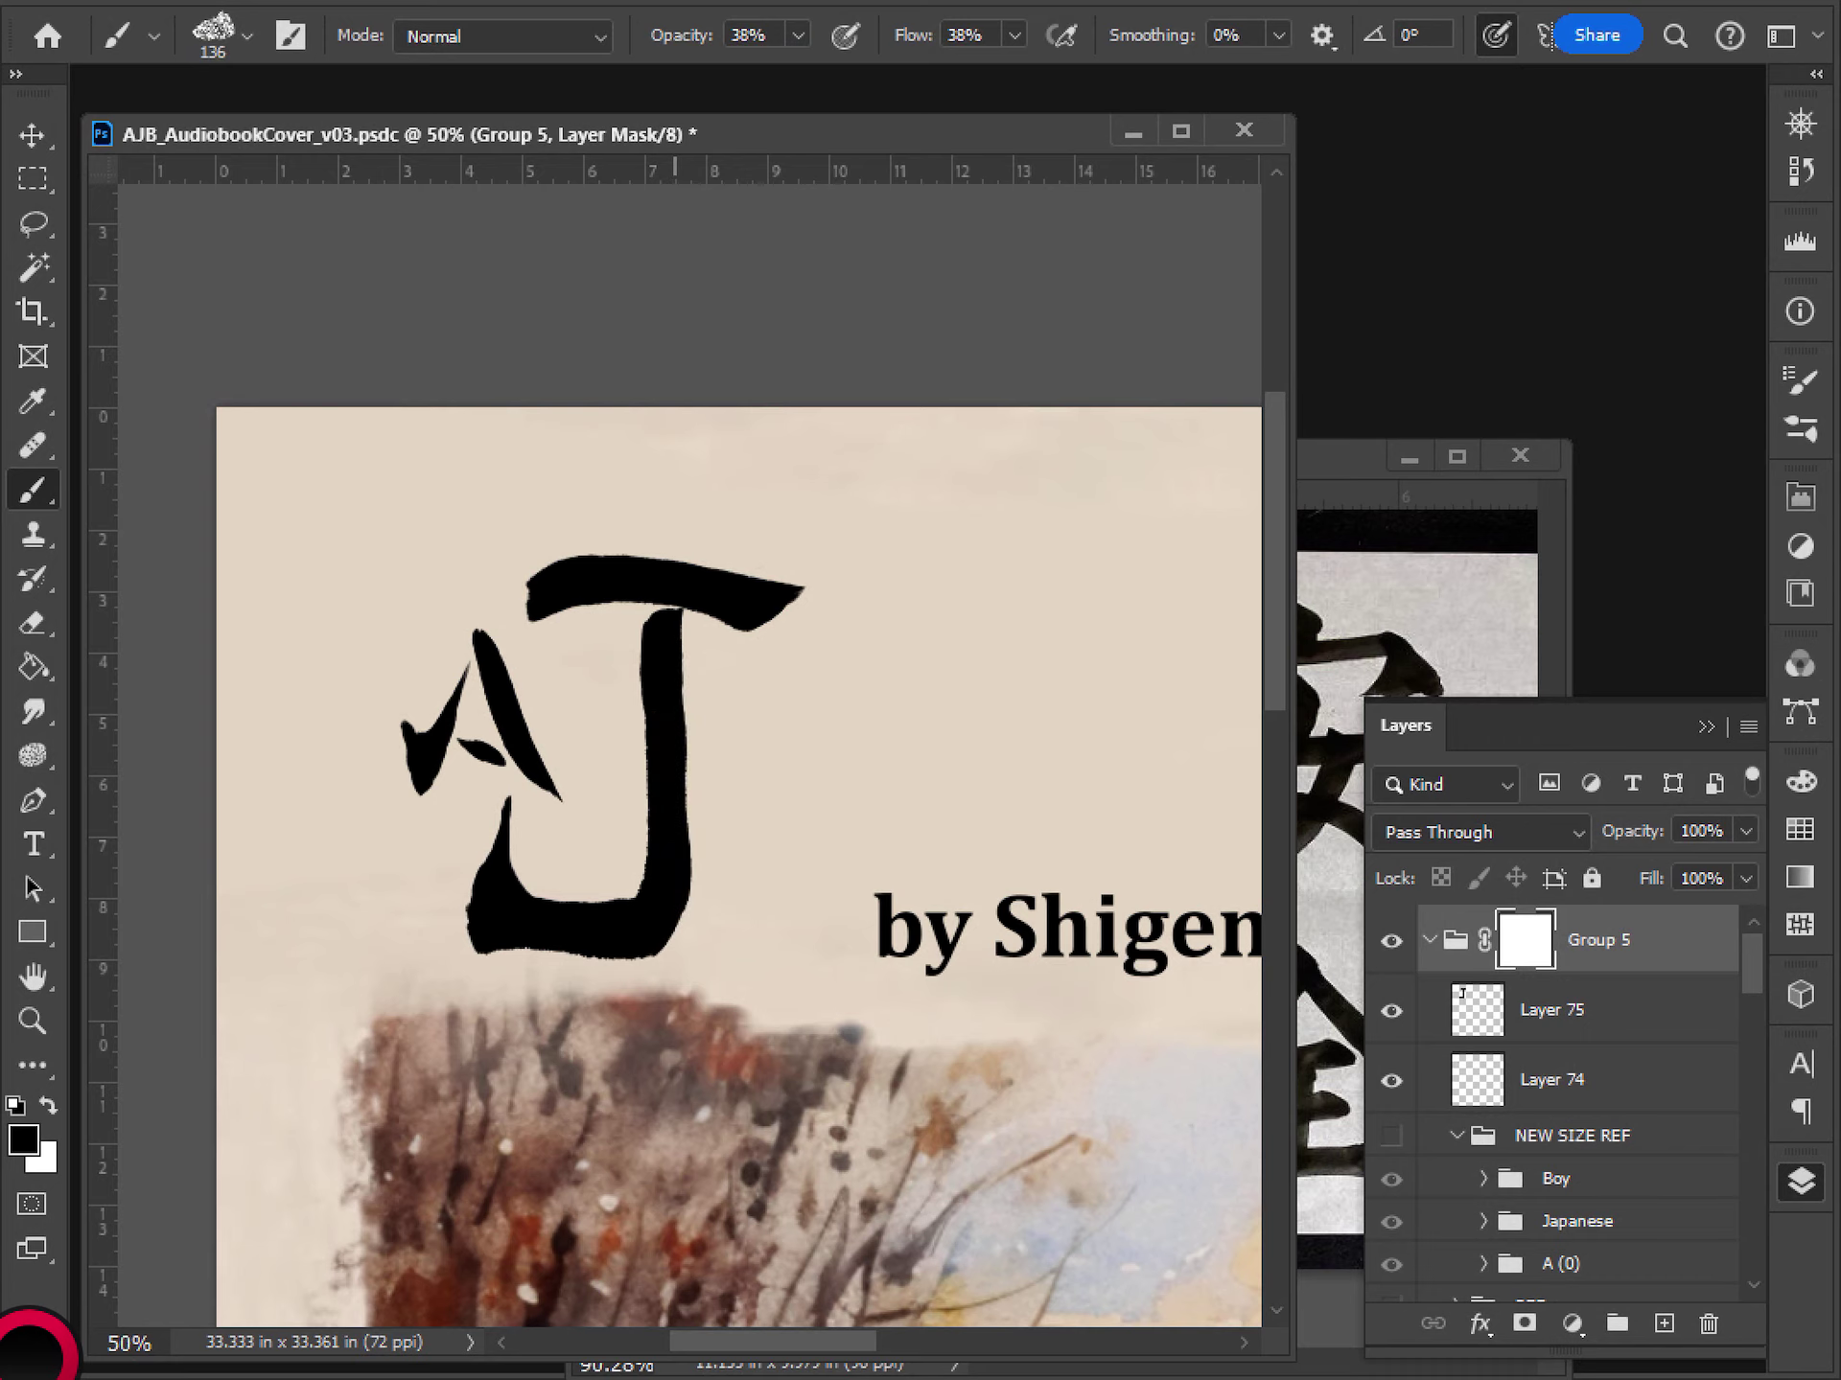
- Try the mask stroke at the J's base again with 100% opacity and 14% flow
key("0")
key("shift+1")
key("shift+4")
mouse_move(675, 949)
left_mouse_down()
mouse_move(677, 813)
mouse_move(675, 1024)
left_mouse_up()
key("ctrl+z")
- Try fading the J's stem and the tip of its hook on the mask with the flow set to 5%
key("shift+0")
key("shift+3")
left_click_drag(908, 34, 906, 34)
mouse_move(688, 920)
left_mouse_down()
mouse_move(698, 734)
mouse_move(671, 1018)
mouse_move(690, 675)
mouse_move(639, 1018)
mouse_move(701, 671)
left_mouse_up()
key("ctrl+z")
mouse_move(500, 916)
left_mouse_down()
mouse_move(469, 912)
mouse_move(502, 846)
left_mouse_up()
key("ctrl+z")
- Try fading the J's lower curve and hook with Kyle's Paintbox - Creamy Variation at 136 px and 5% flow
left_click(247, 36)
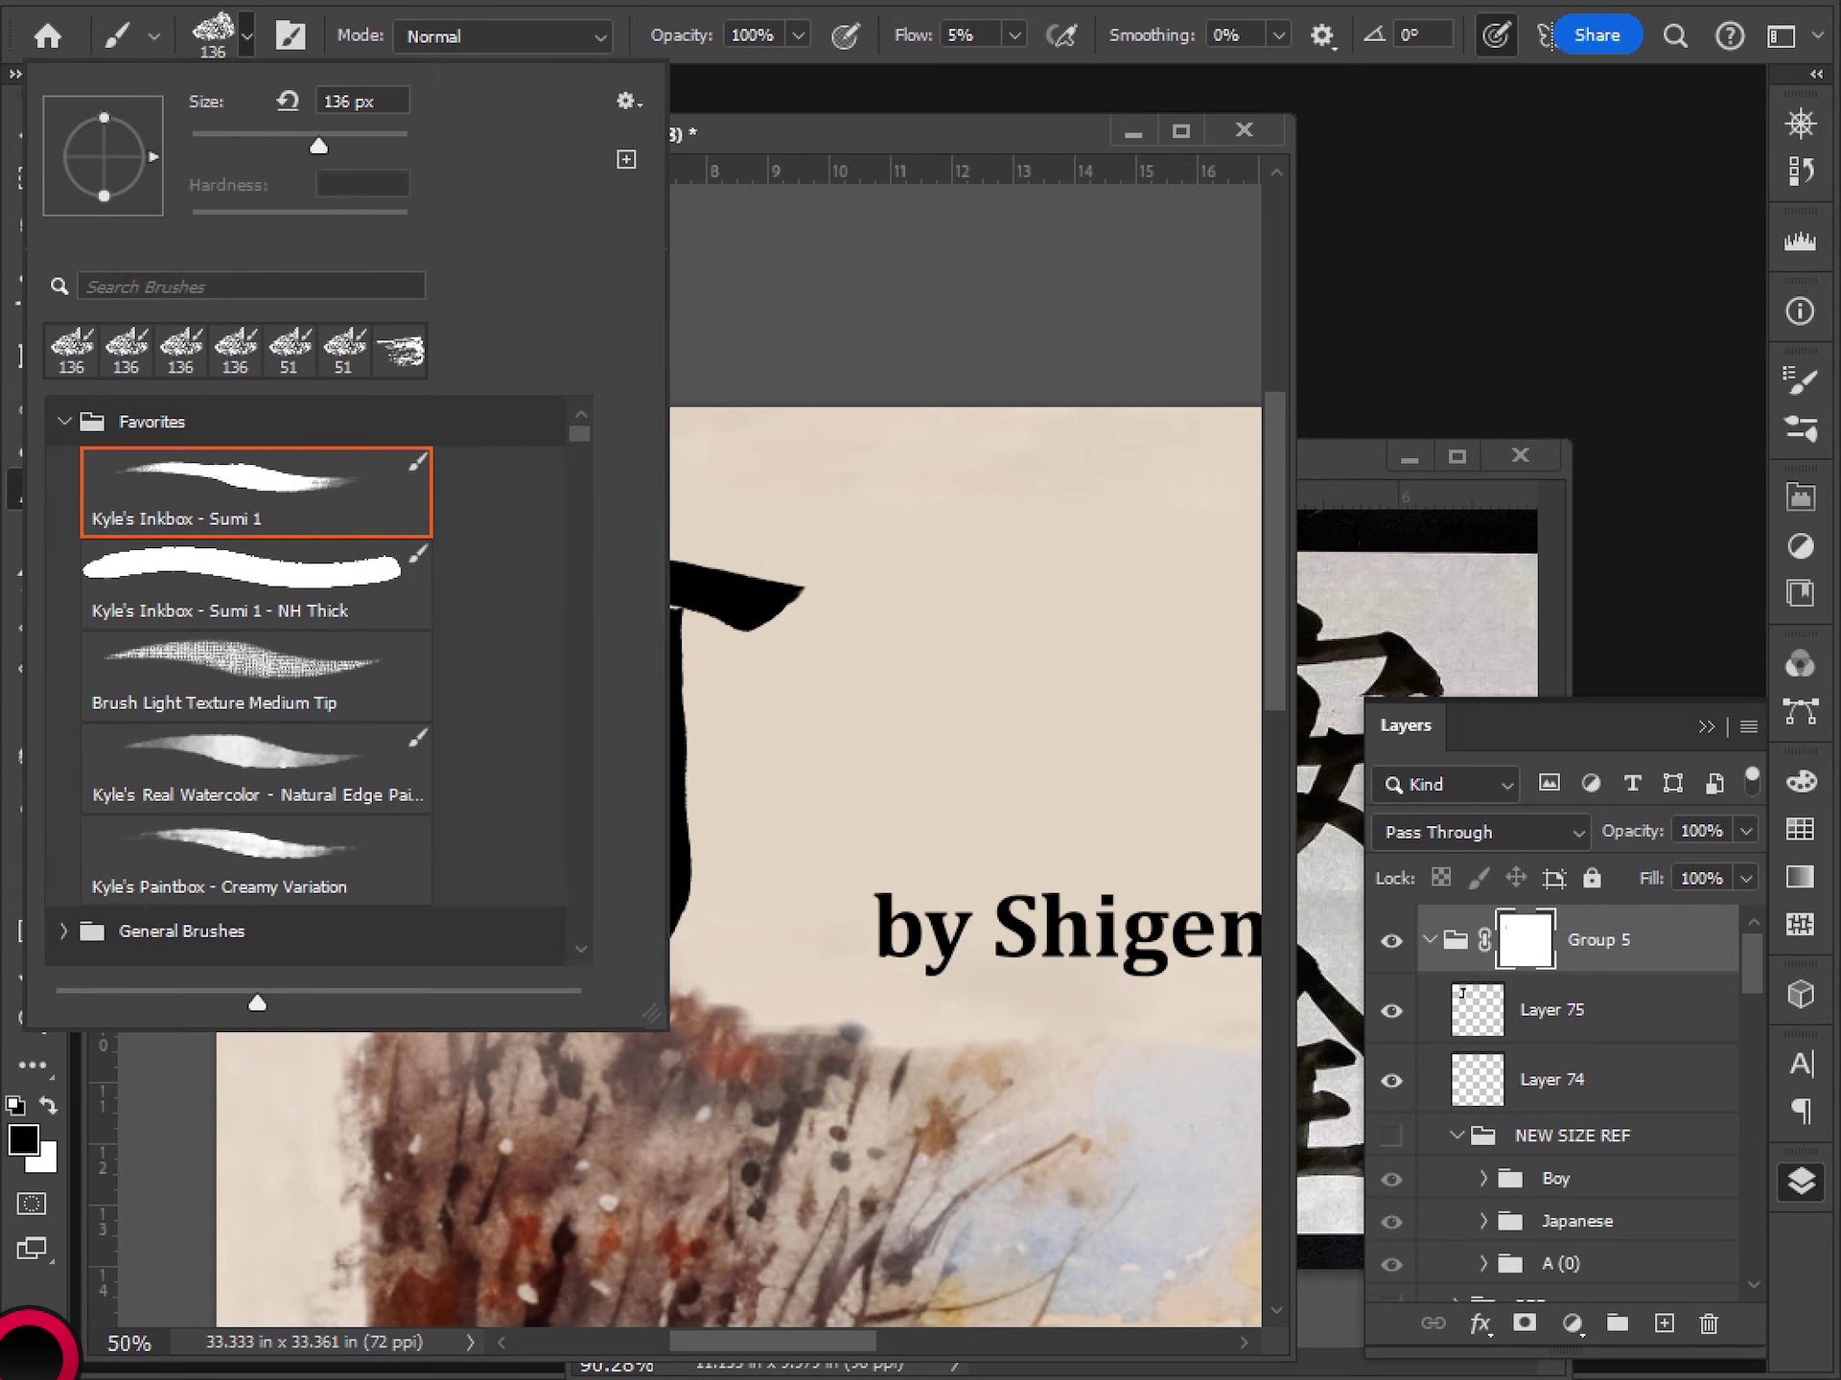
left_click(256, 860)
key("Return")
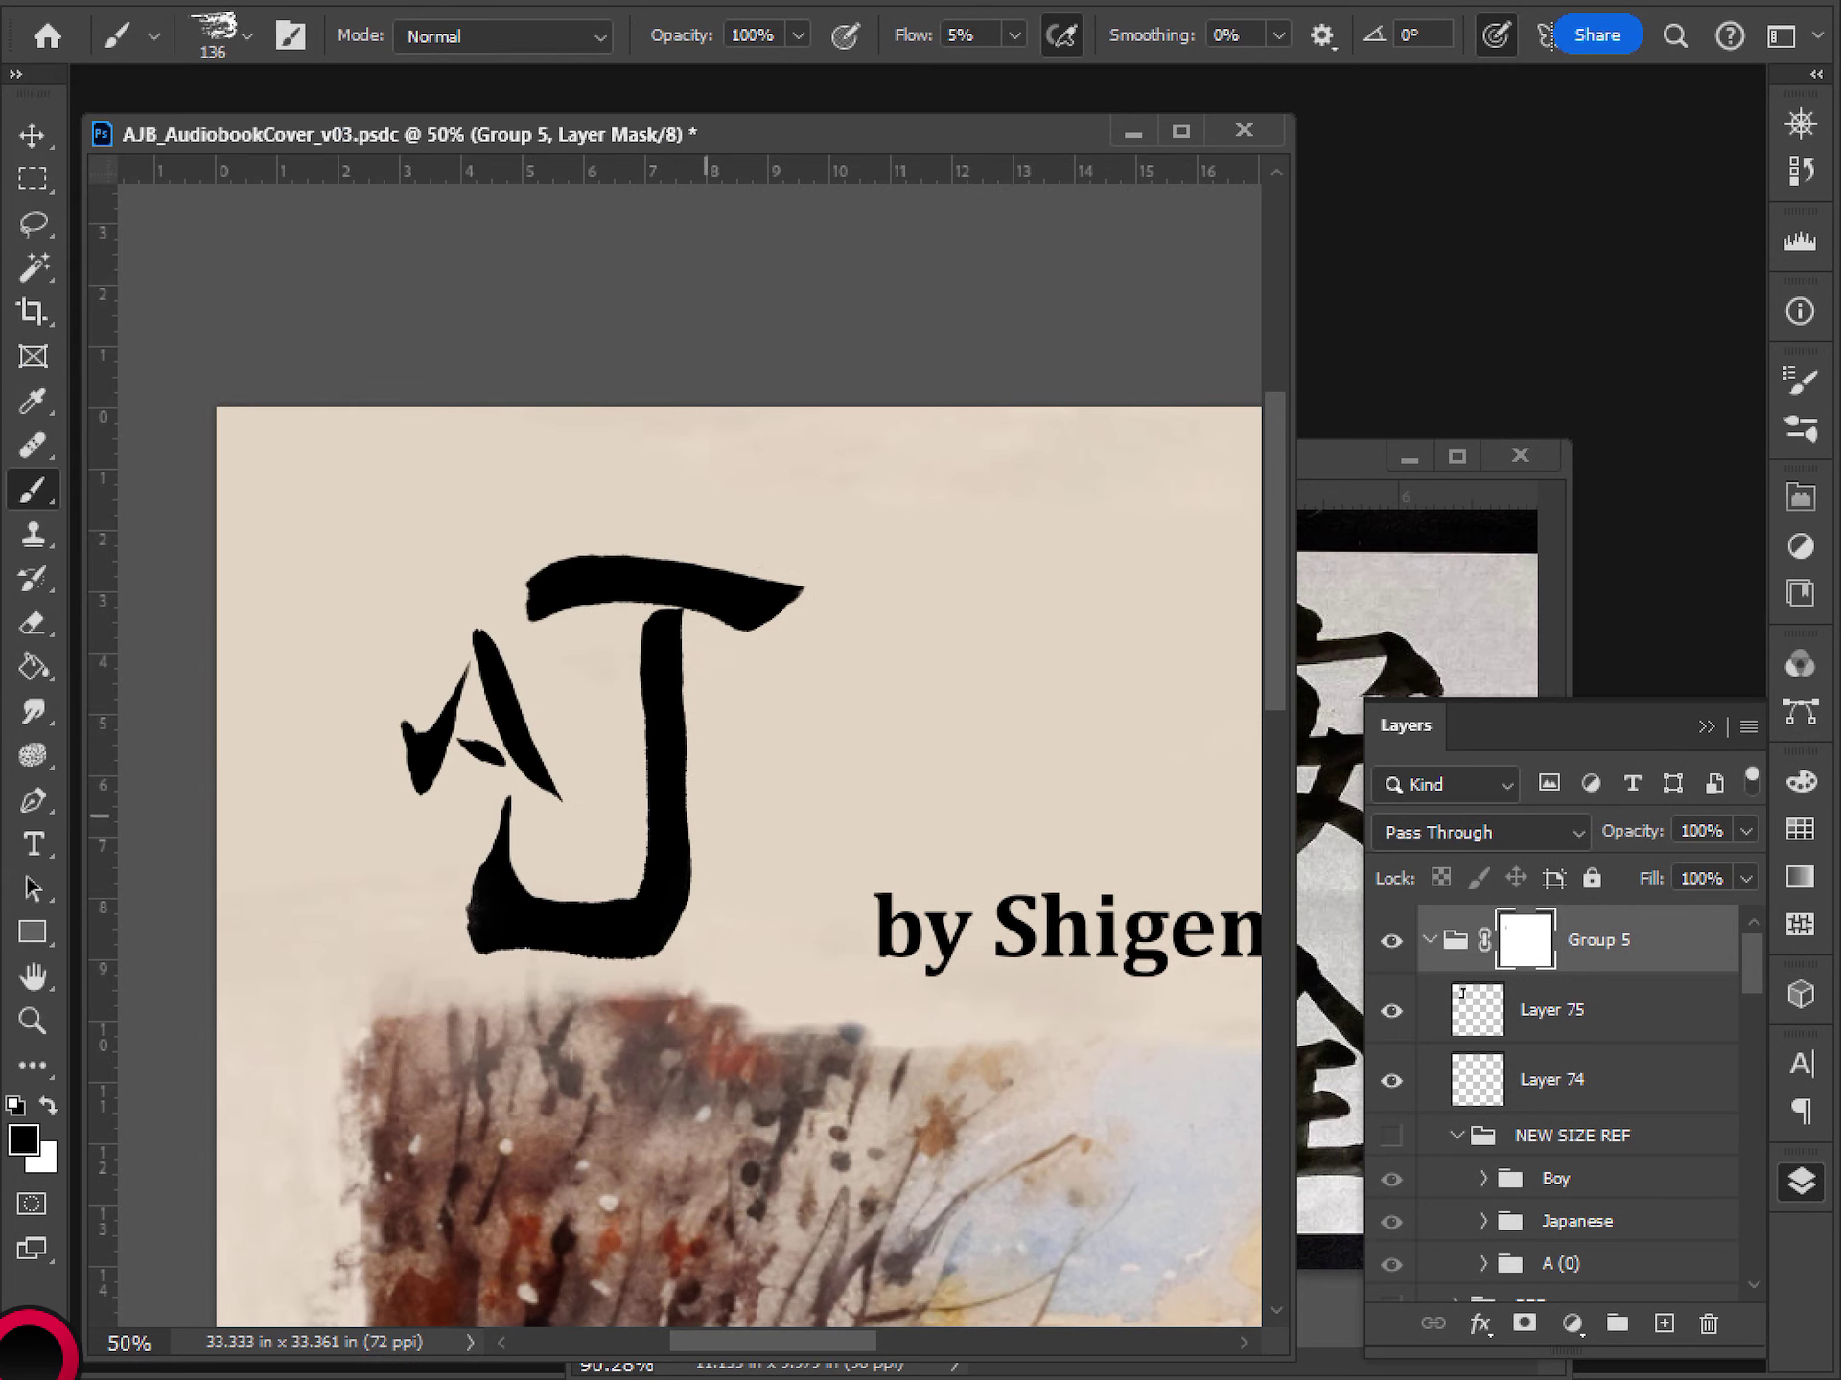
mouse_move(686, 915)
left_mouse_down()
mouse_move(702, 757)
mouse_move(676, 944)
left_mouse_up()
mouse_move(480, 837)
left_mouse_down()
mouse_move(509, 764)
mouse_move(568, 813)
left_mouse_up()
key("ctrl+z")
- Try dry-brush texture on the J's hook and the inner edge of its stem with the flow set to 37%
left_click_drag(913, 35, 943, 34)
mouse_move(505, 823)
left_mouse_down()
mouse_move(475, 963)
mouse_move(464, 872)
mouse_move(467, 977)
left_mouse_up()
key("ctrl+z")
key("ctrl+z")
mouse_move(635, 676)
left_mouse_down()
mouse_move(638, 776)
mouse_move(633, 632)
mouse_move(638, 810)
left_mouse_up()
left_click_drag(633, 915, 630, 684)
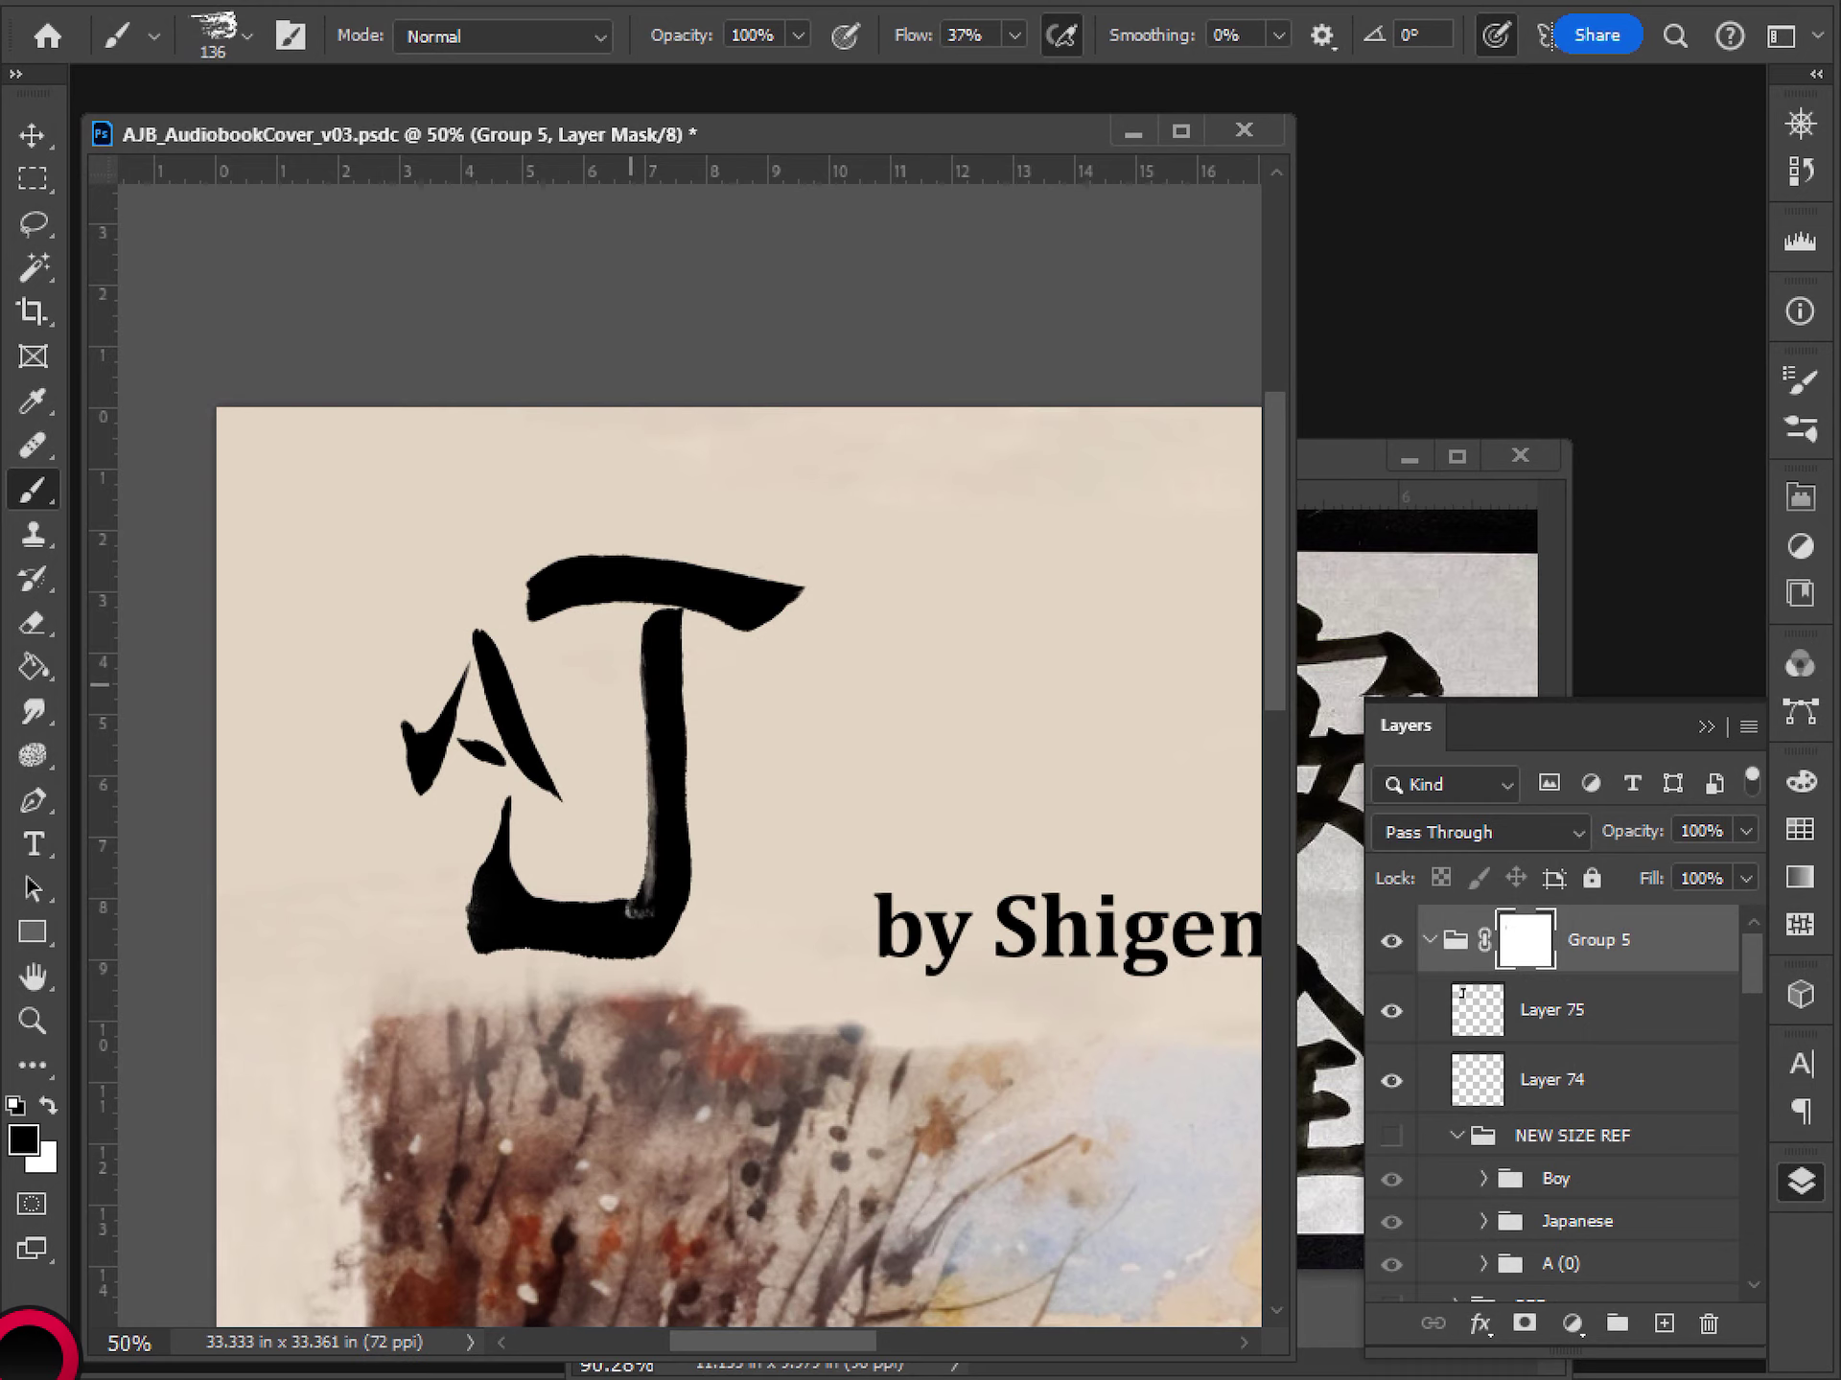
key("ctrl+z")
- Check the lettering on the wider cover and show the NEW SIZE REF group
key("ctrl+minus")
key("ctrl+minus")
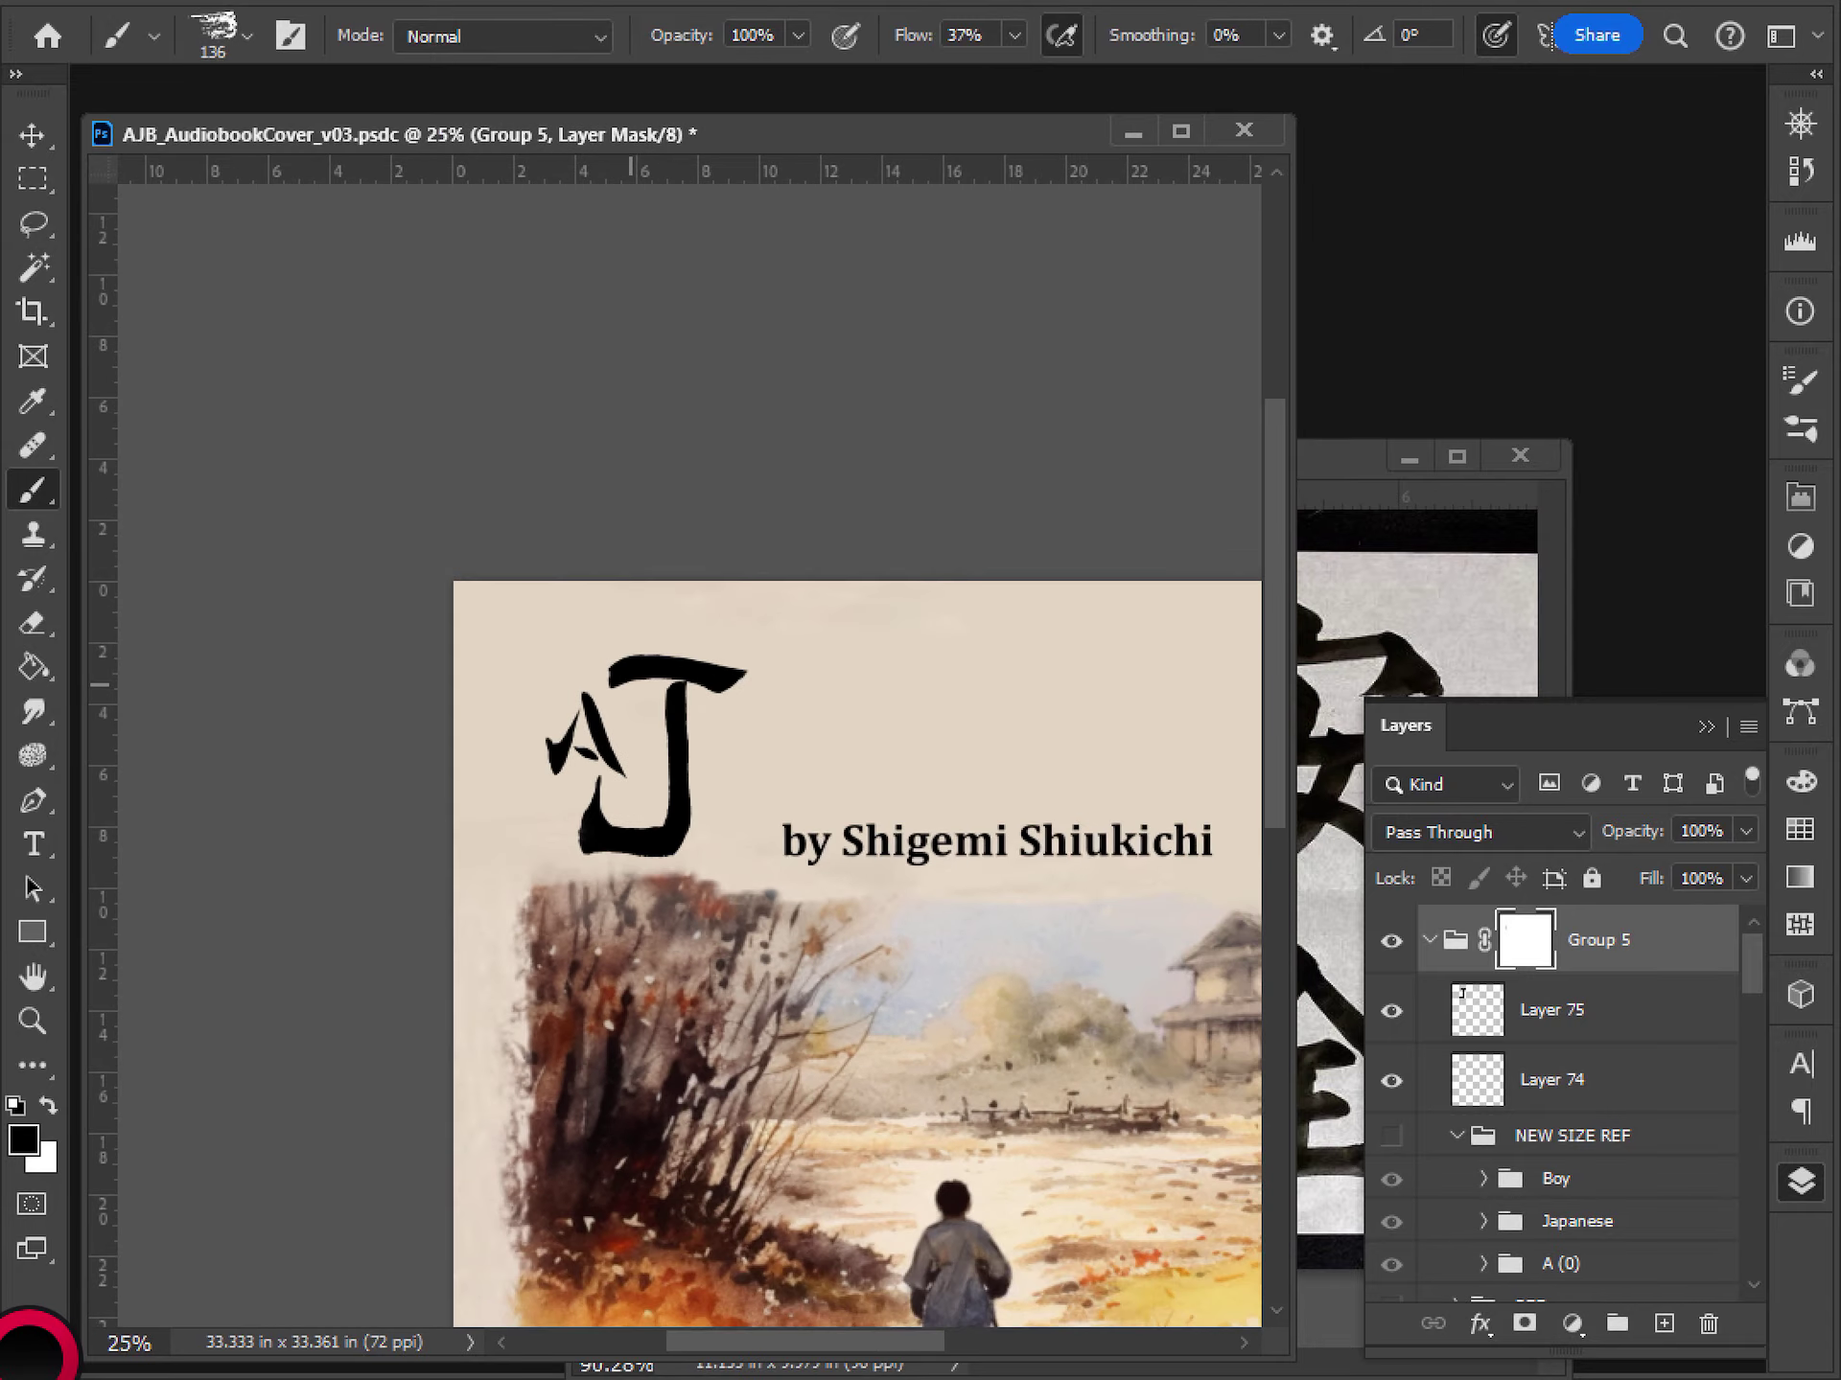
key("ctrl+plus")
key("ctrl+plus")
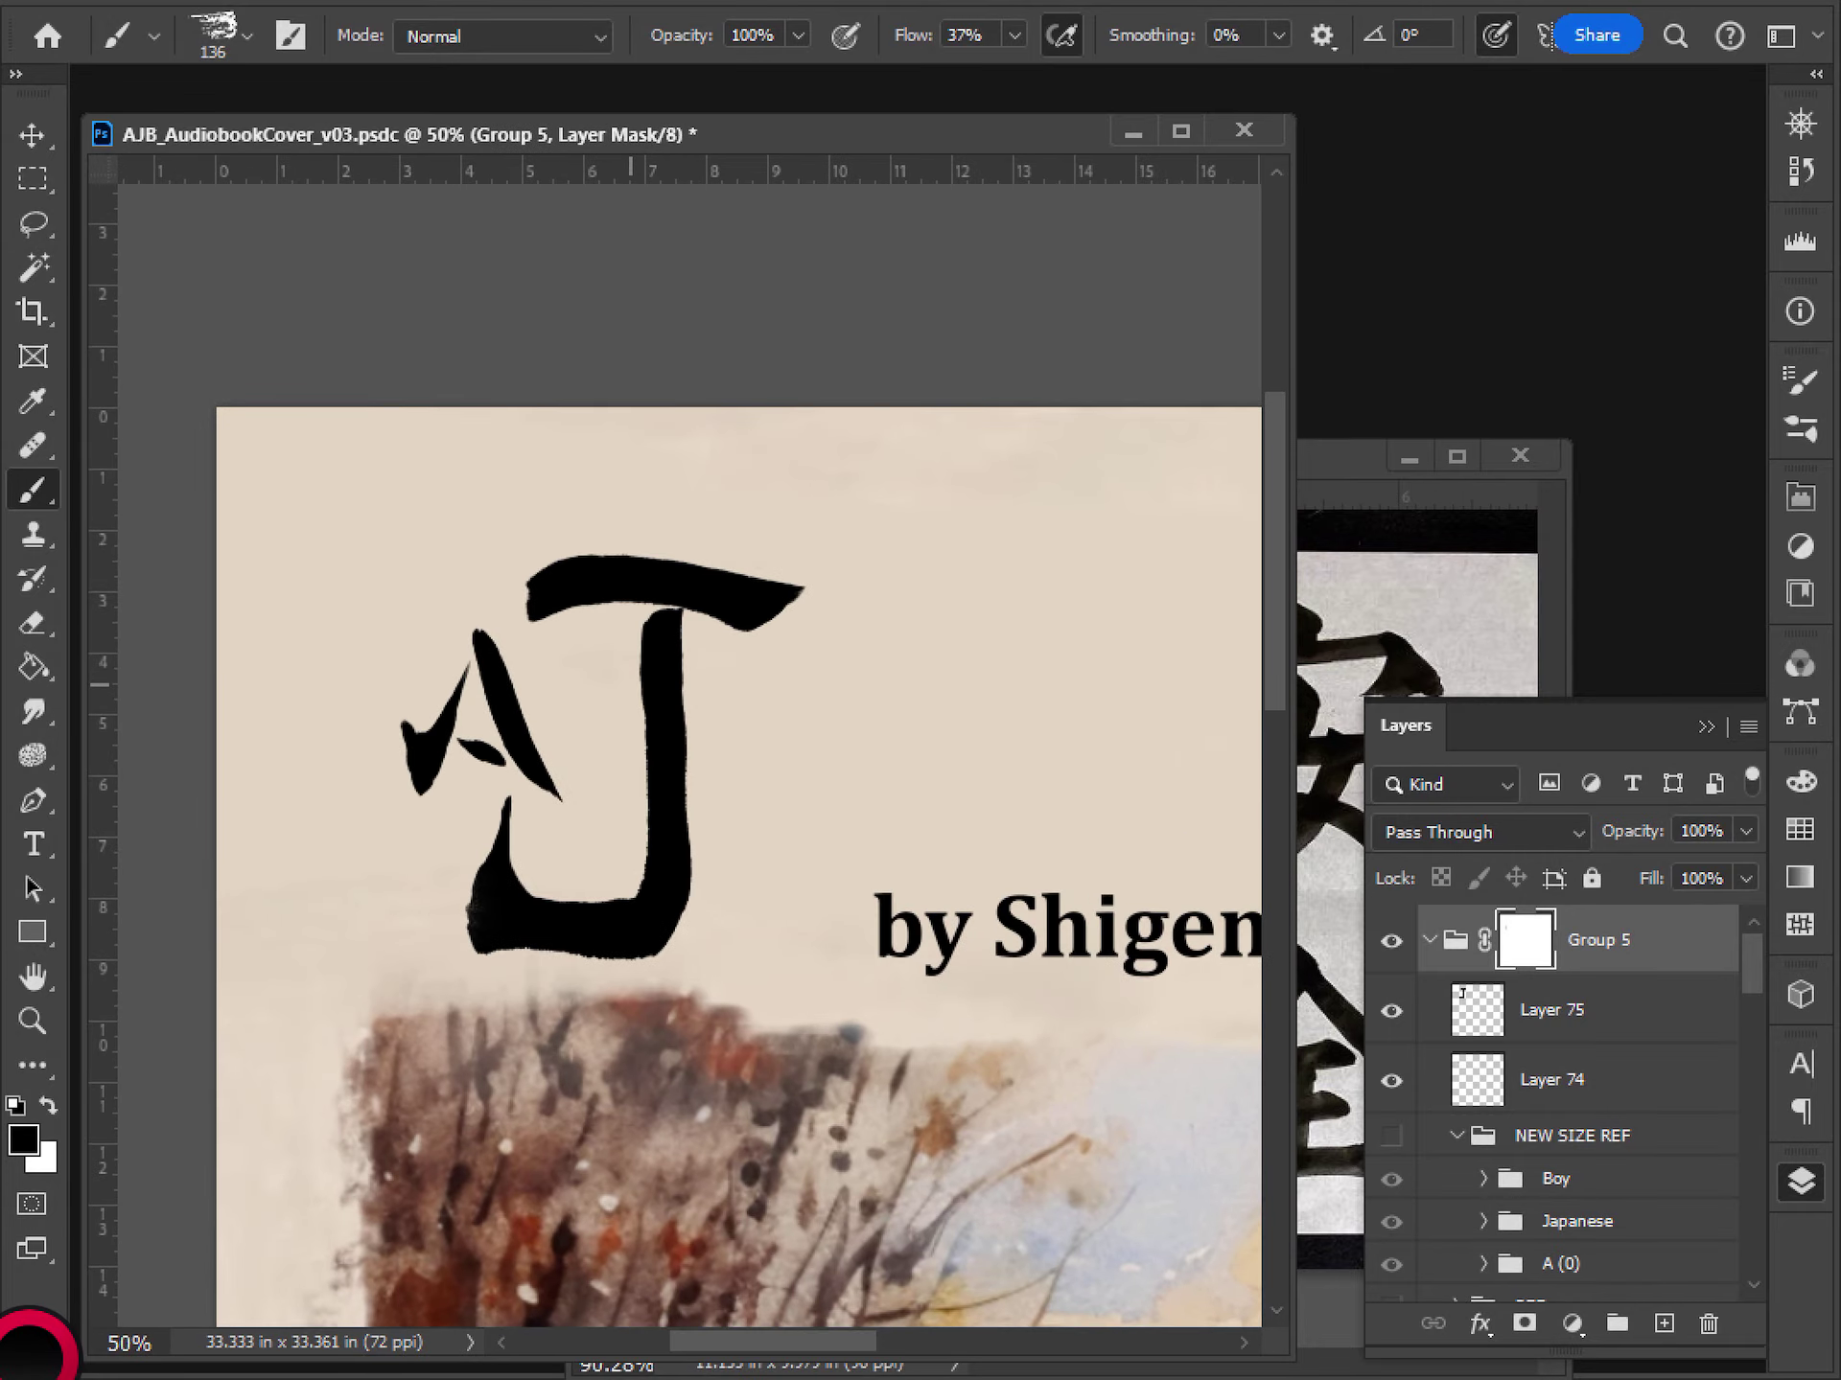
left_click(1391, 1135)
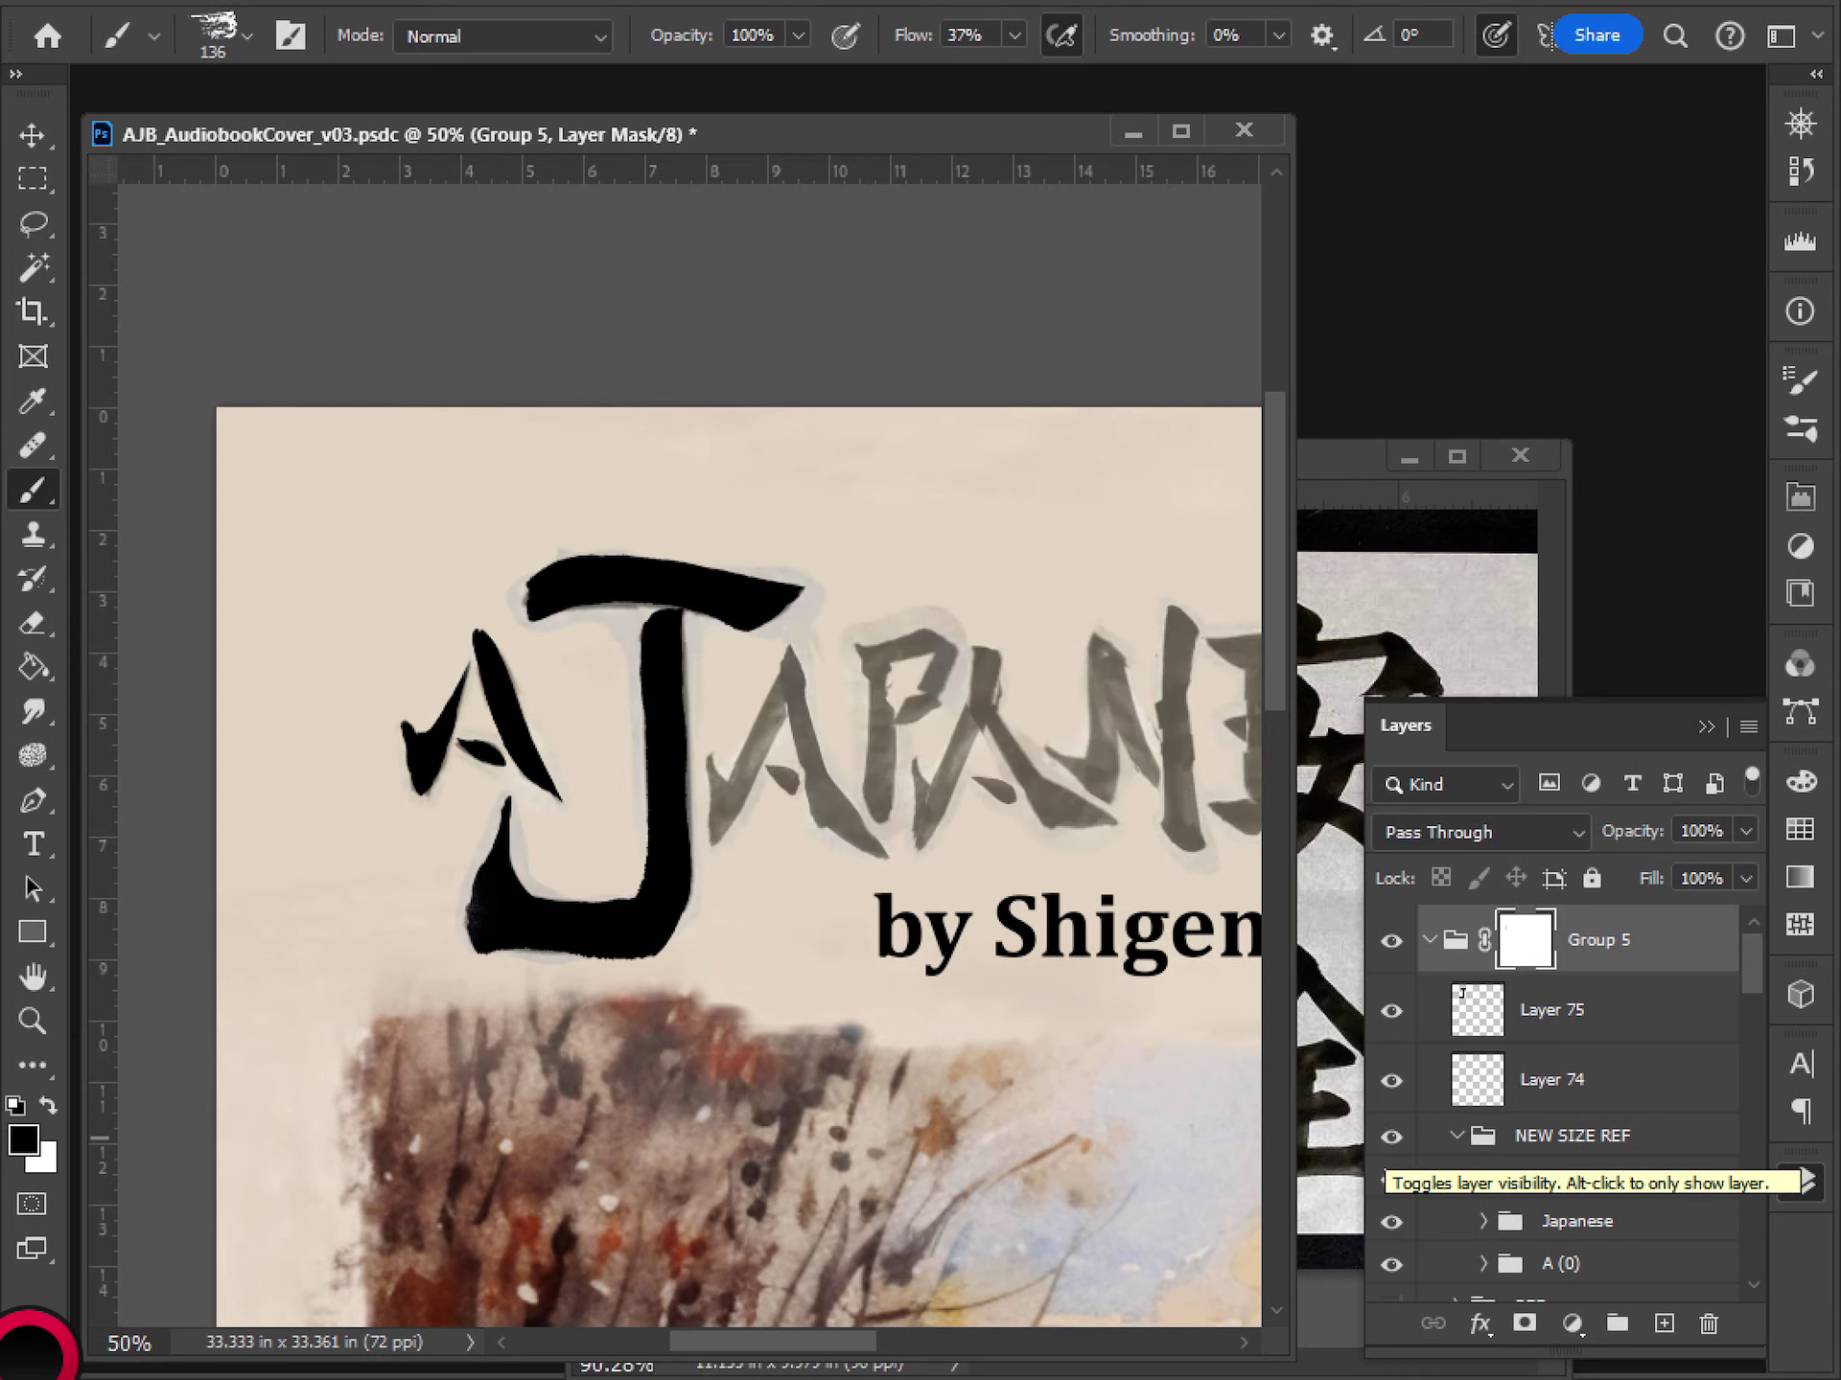
- Examine the kanji brush strokes in ArtRef-KanjiShodou.psd and return to the audiobook cover document
left_click(1406, 647)
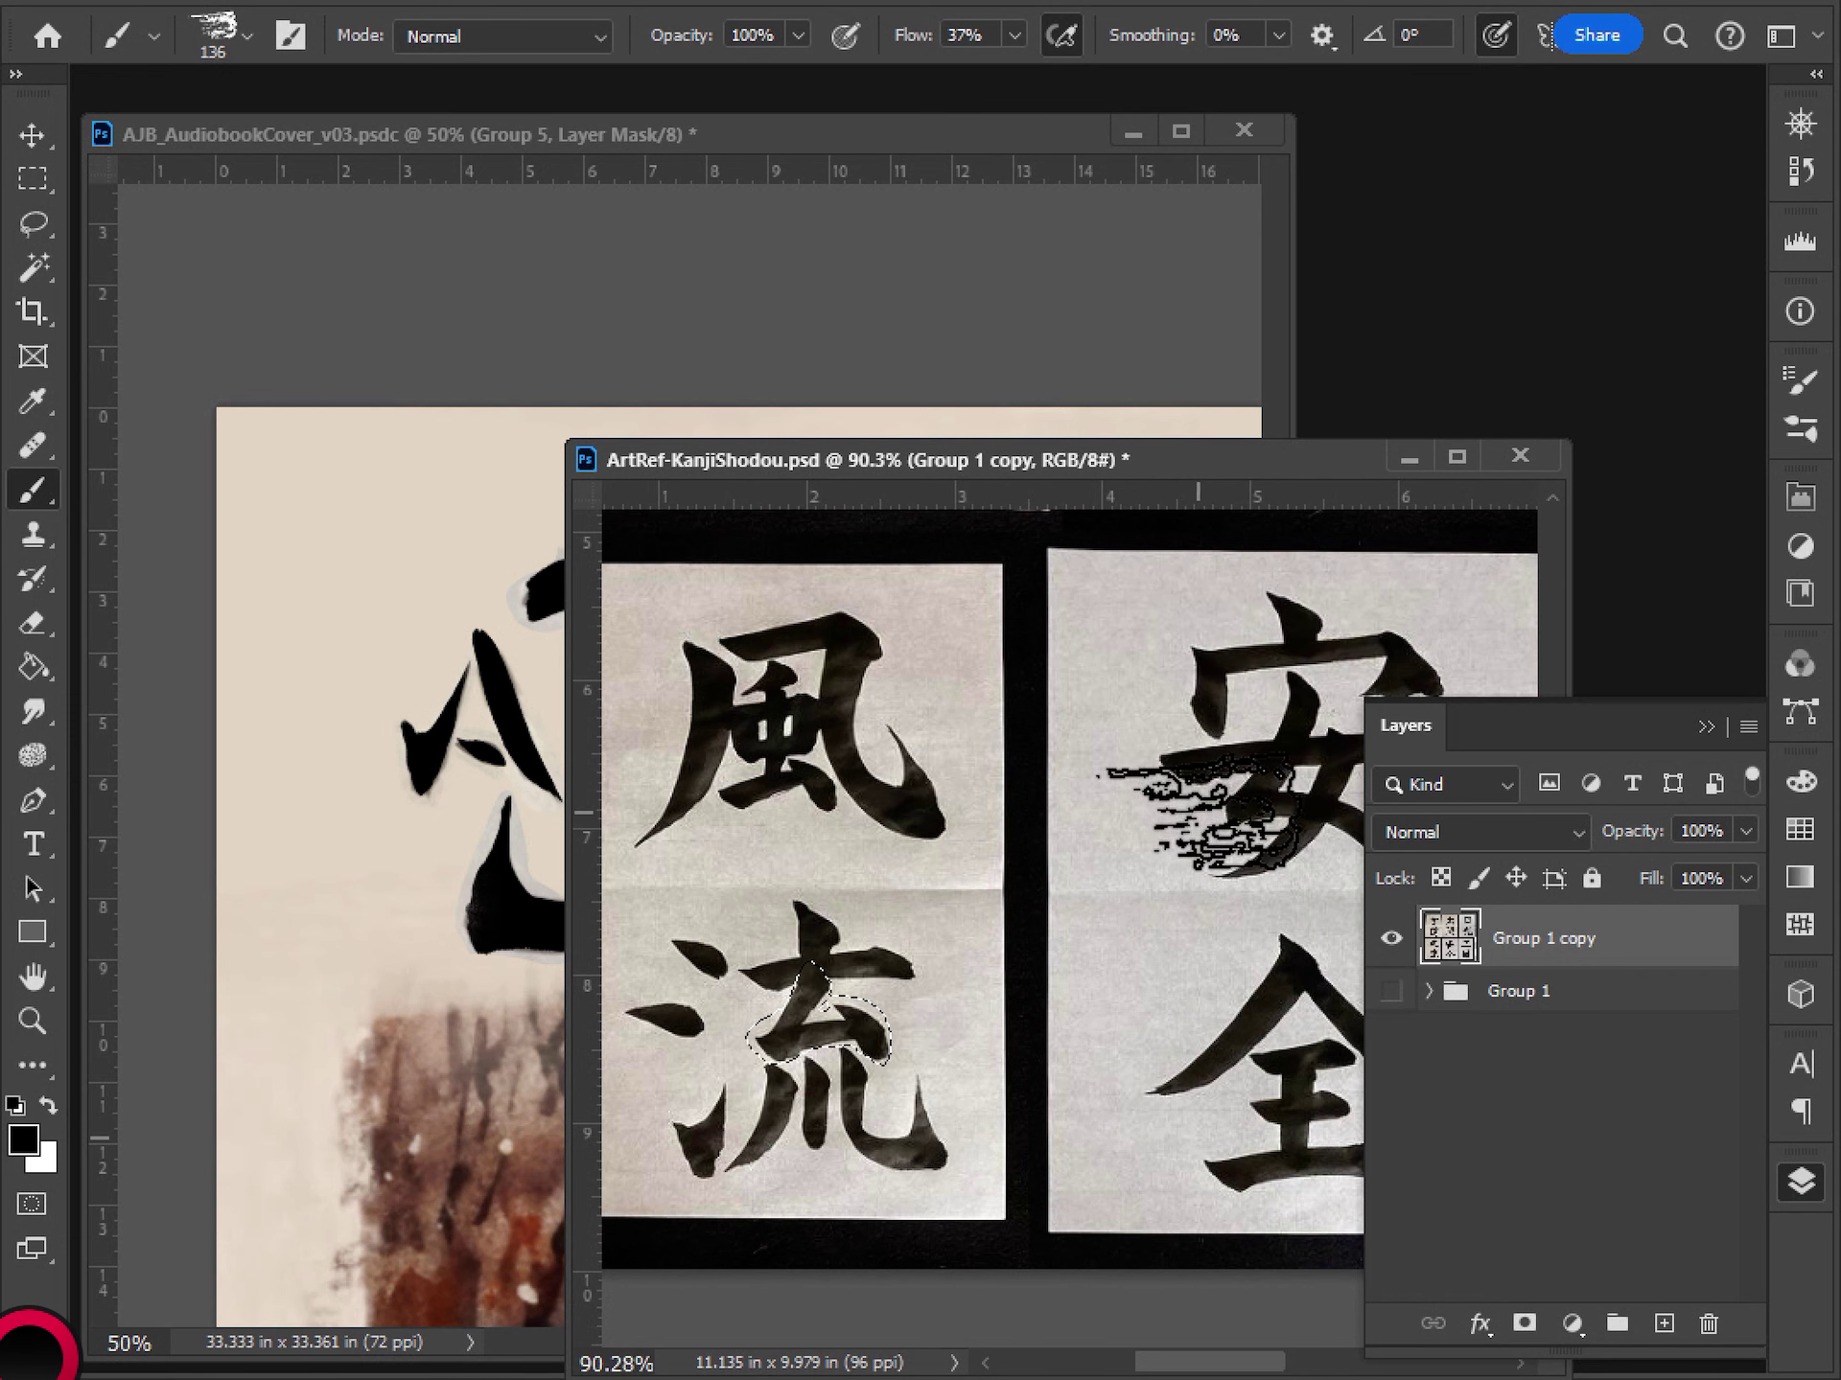
scroll(1150, 786, "down", 4)
scroll(1074, 834, "up", 3)
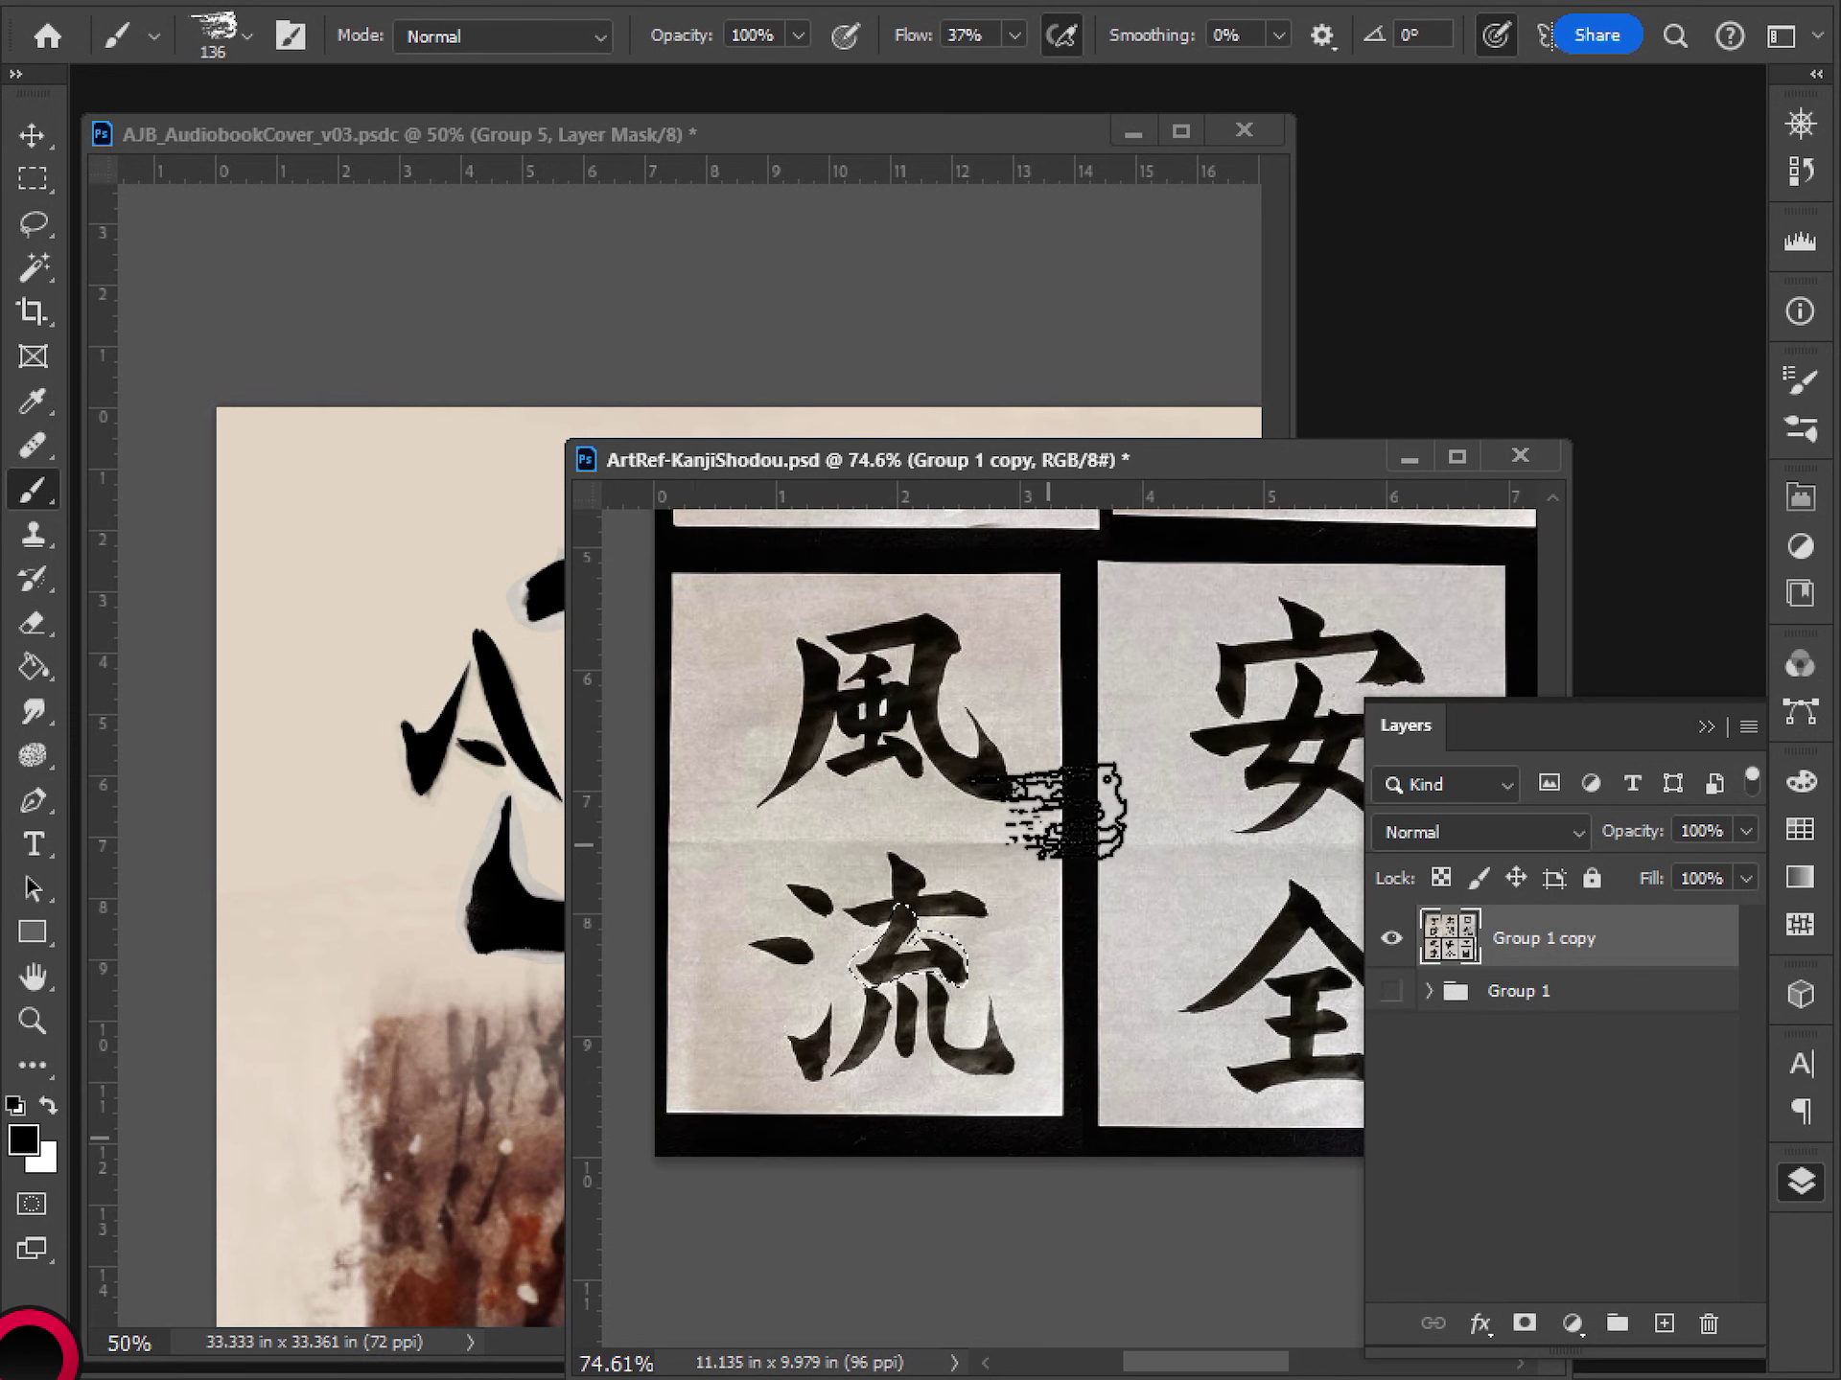
left_click_drag(1048, 797, 1002, 875)
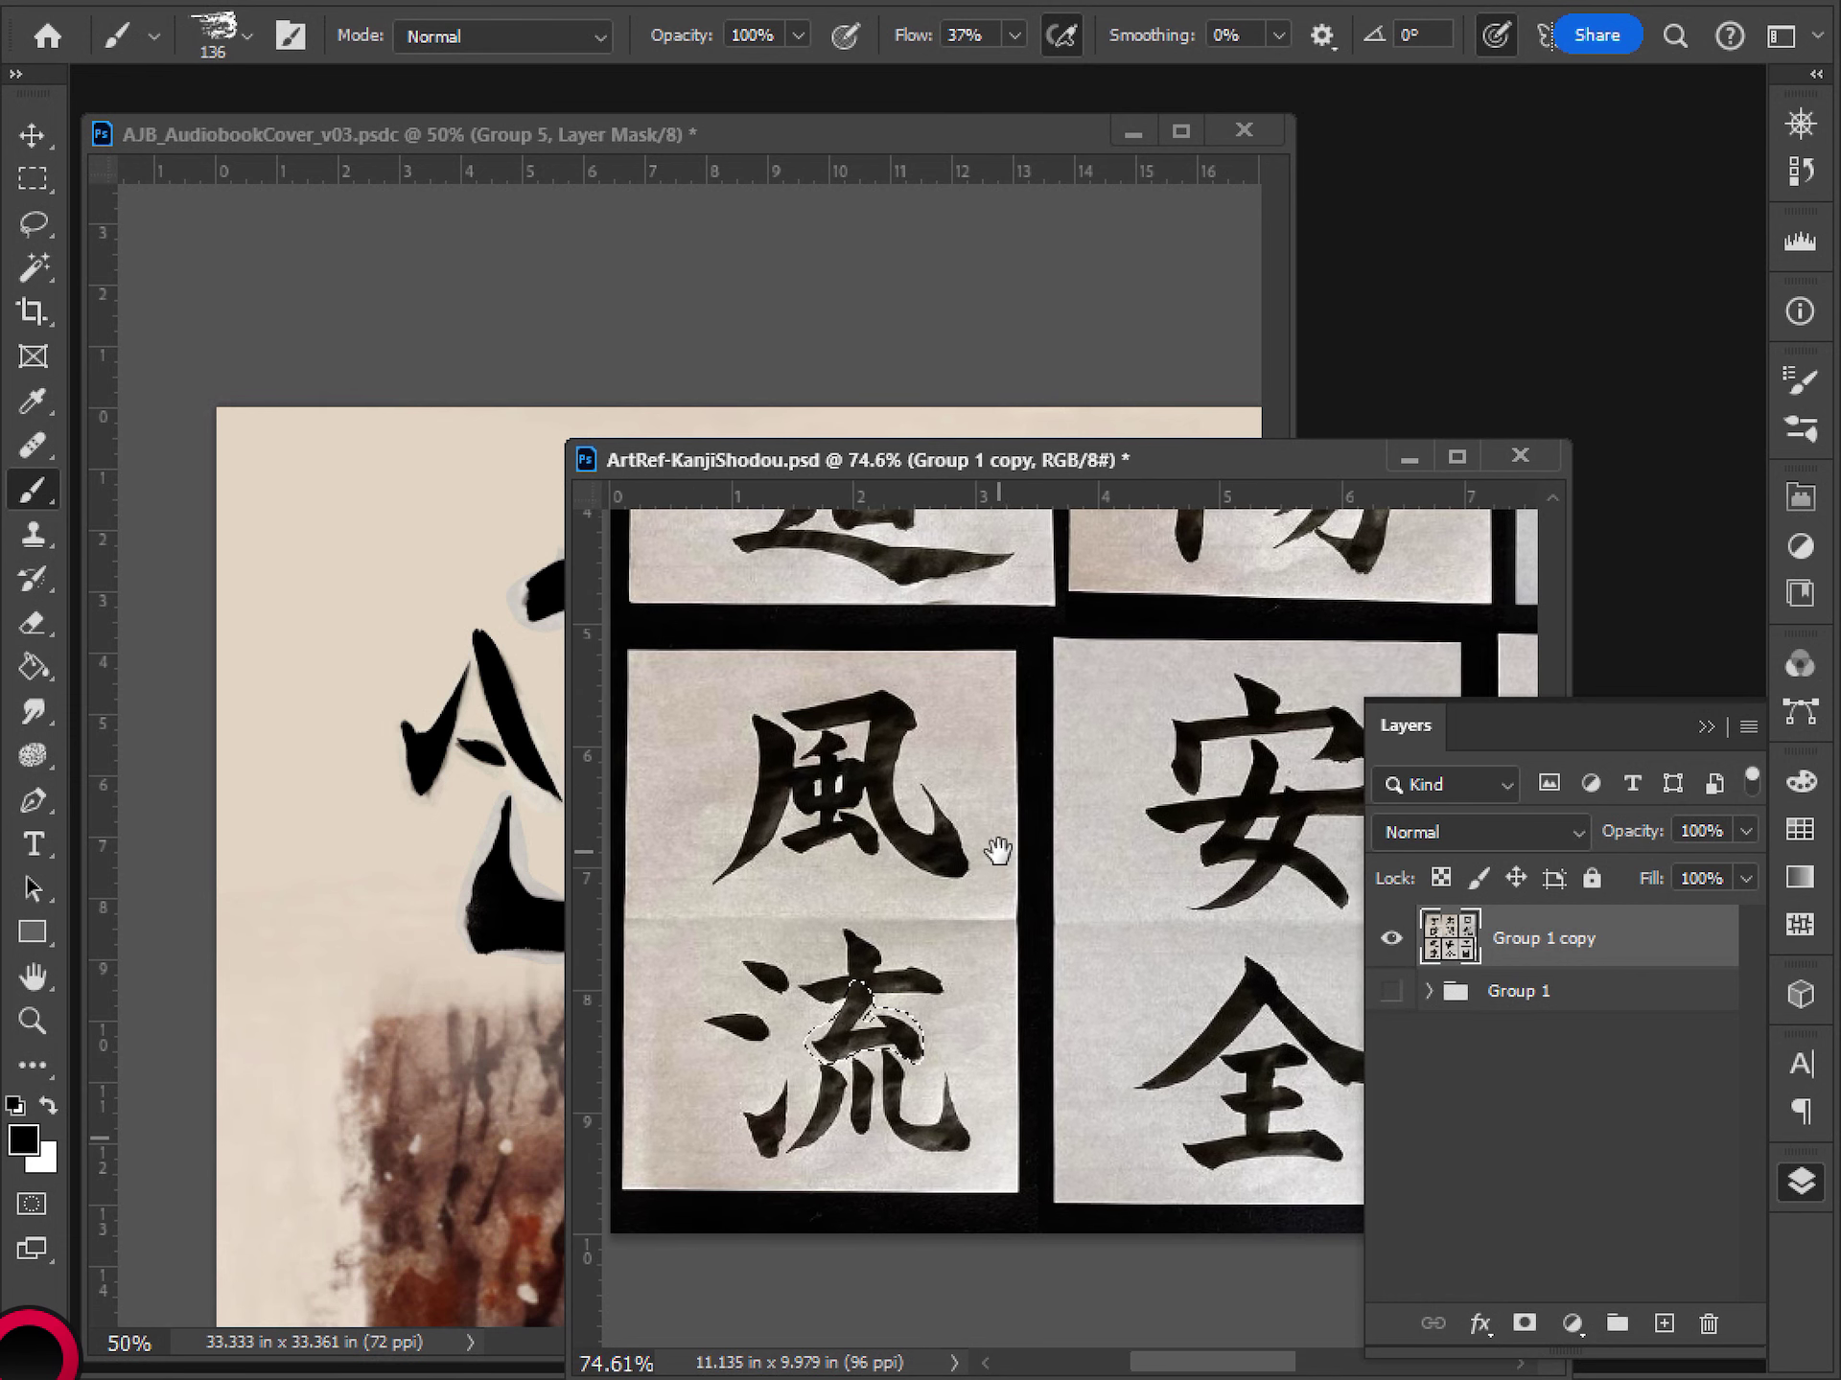
left_click(788, 376)
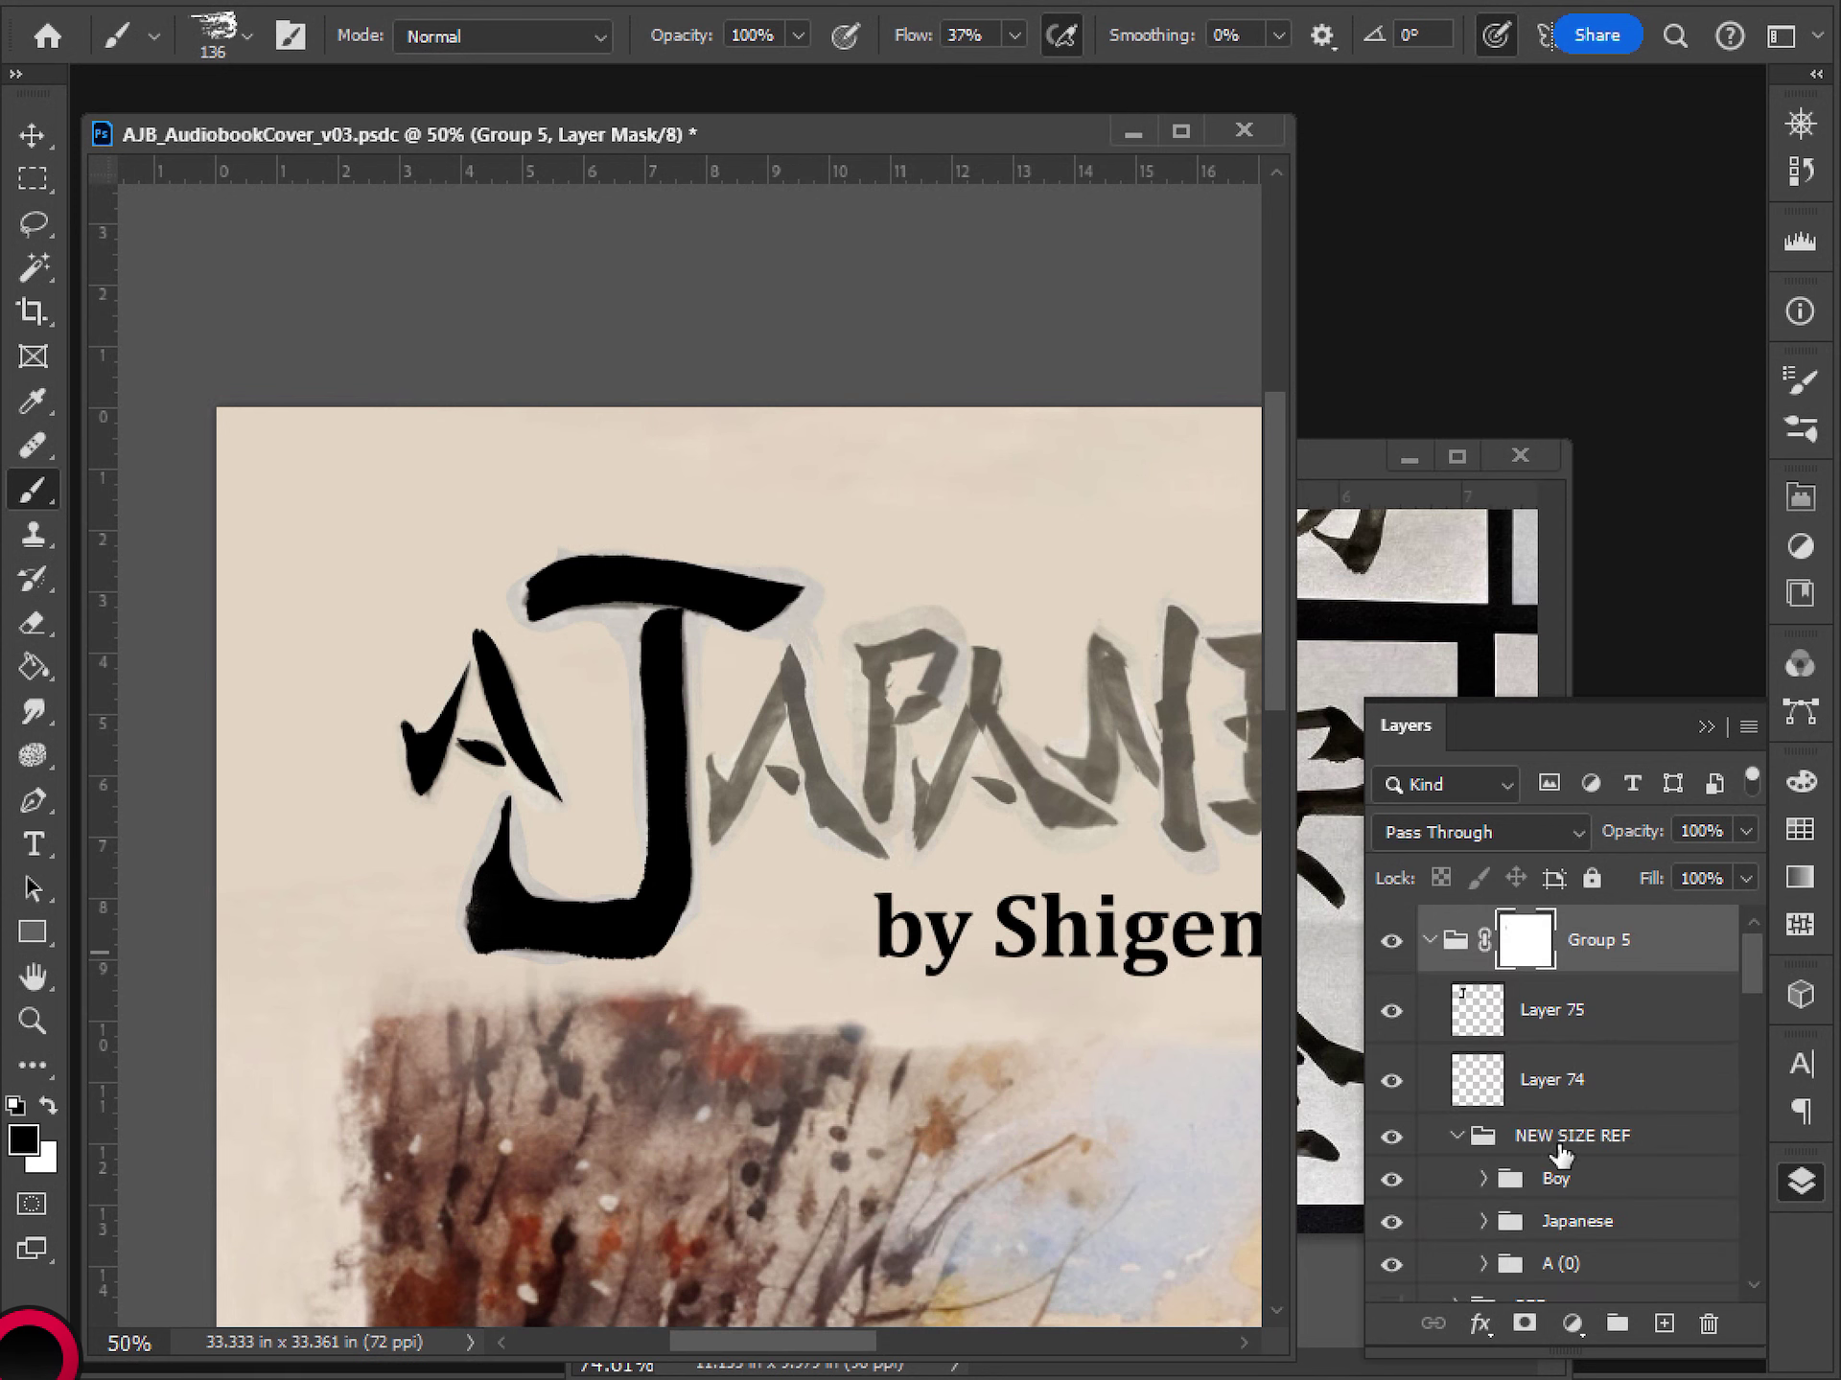
- Add a new layer above Layer 75 and set up the Kyle's Inkbox - Sumi 1 - NH Thick brush at 61 px
left_click(1548, 1028)
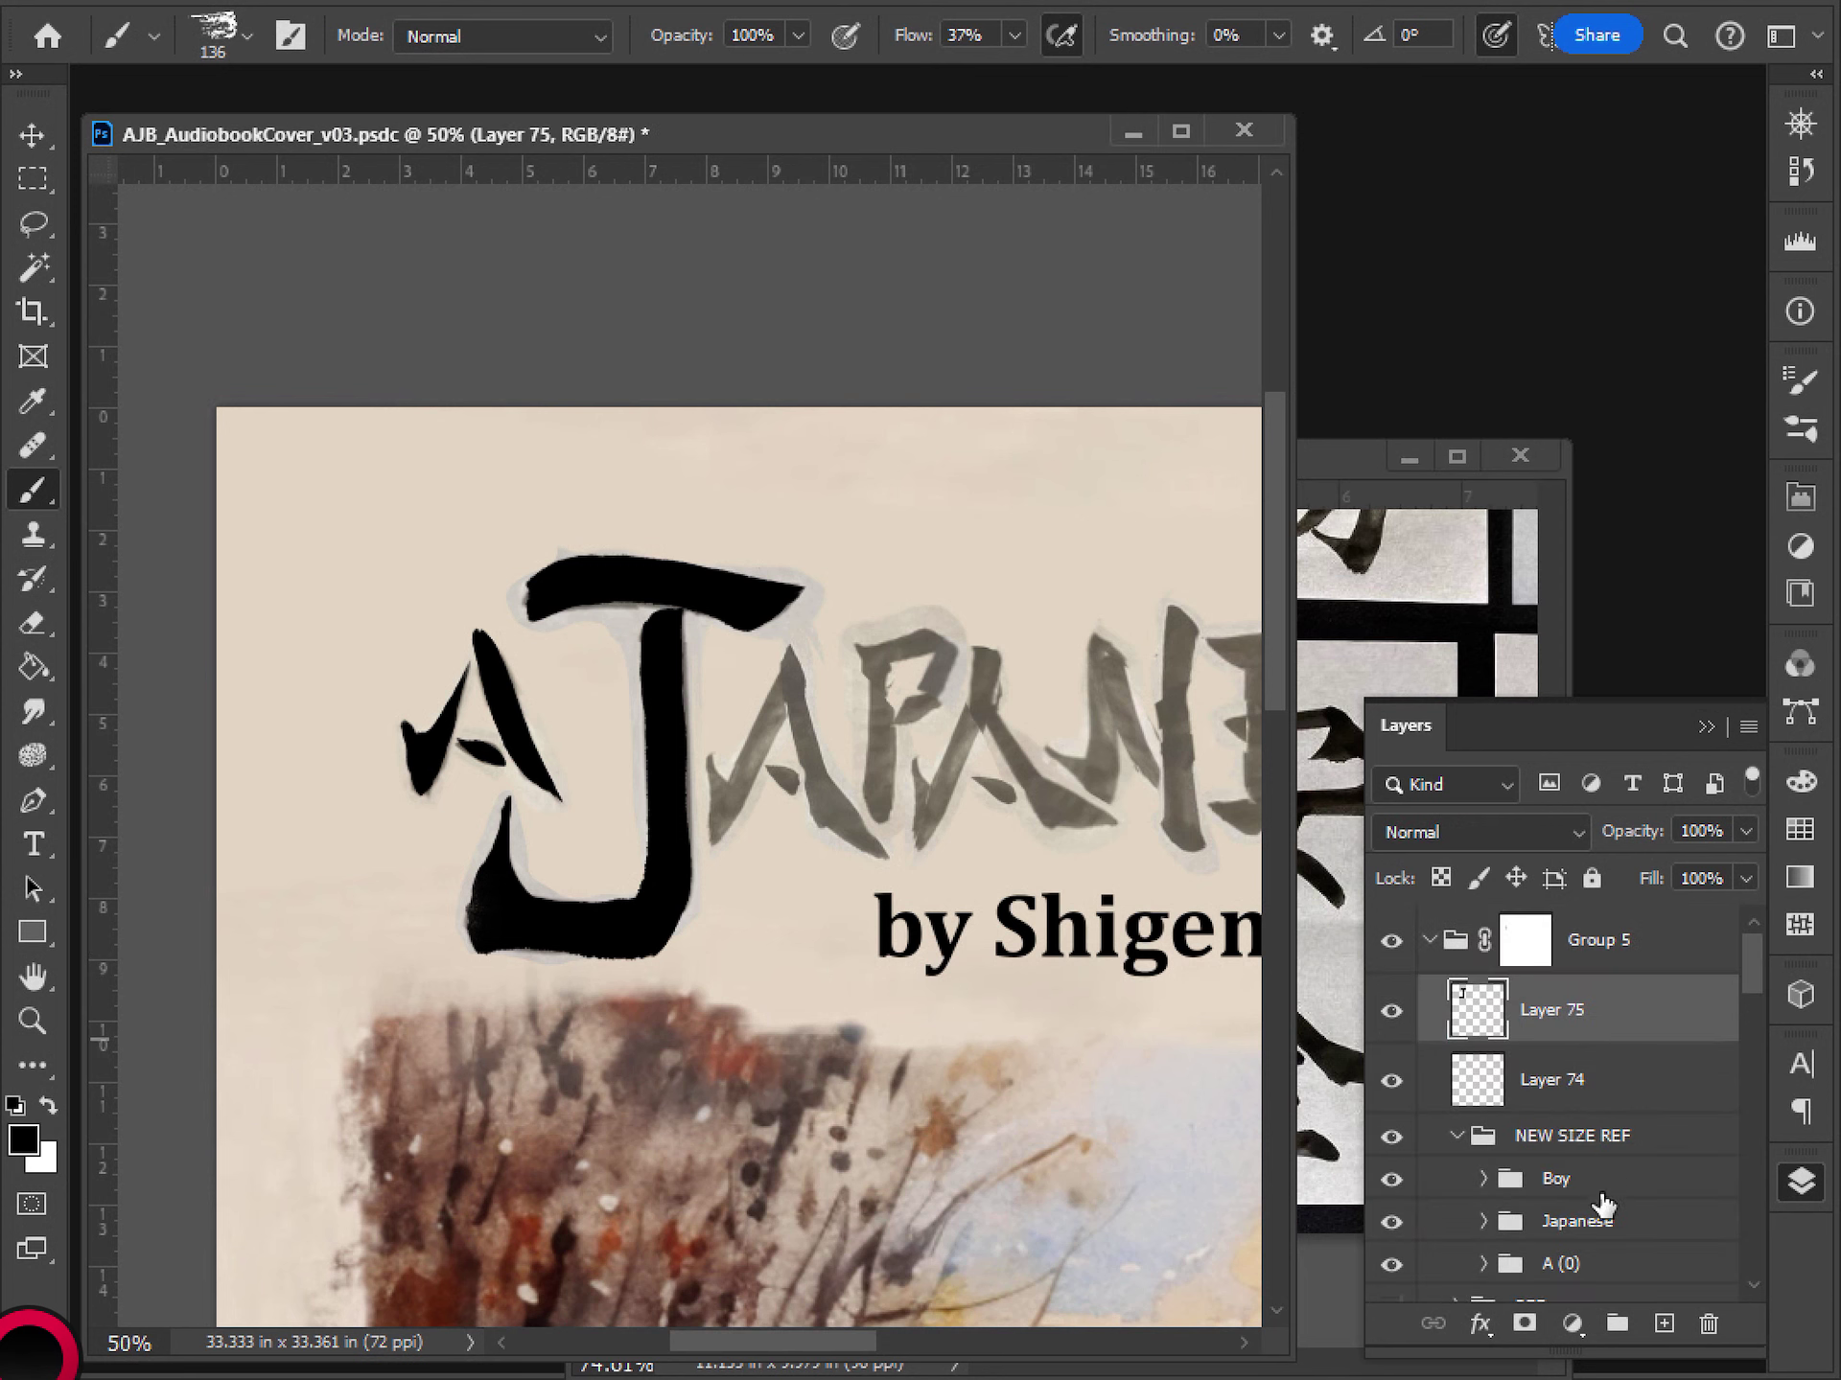
left_click(1663, 1324)
scroll(911, 873, "right", 2)
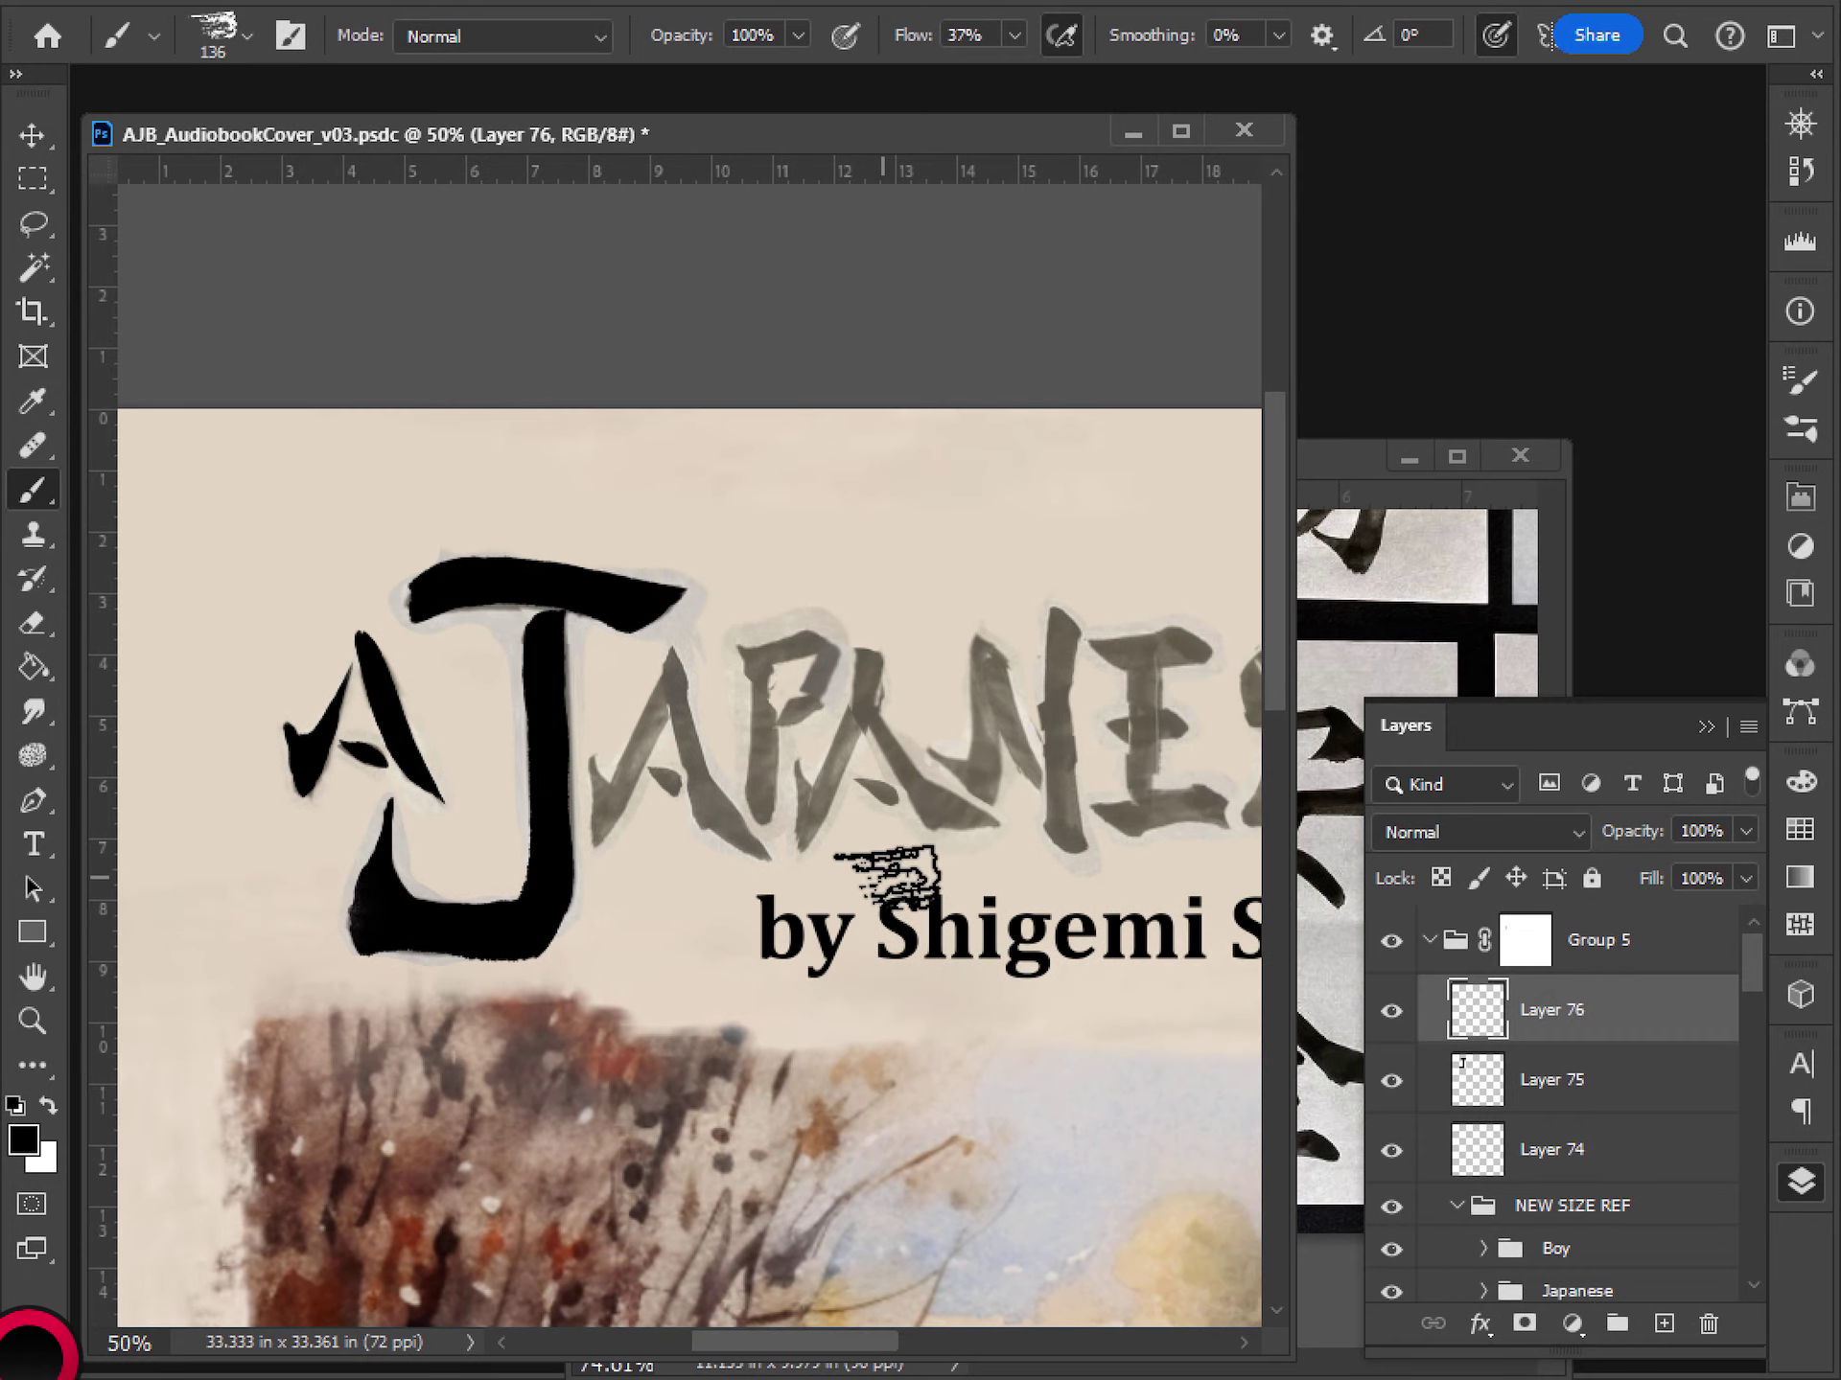
left_click(235, 36)
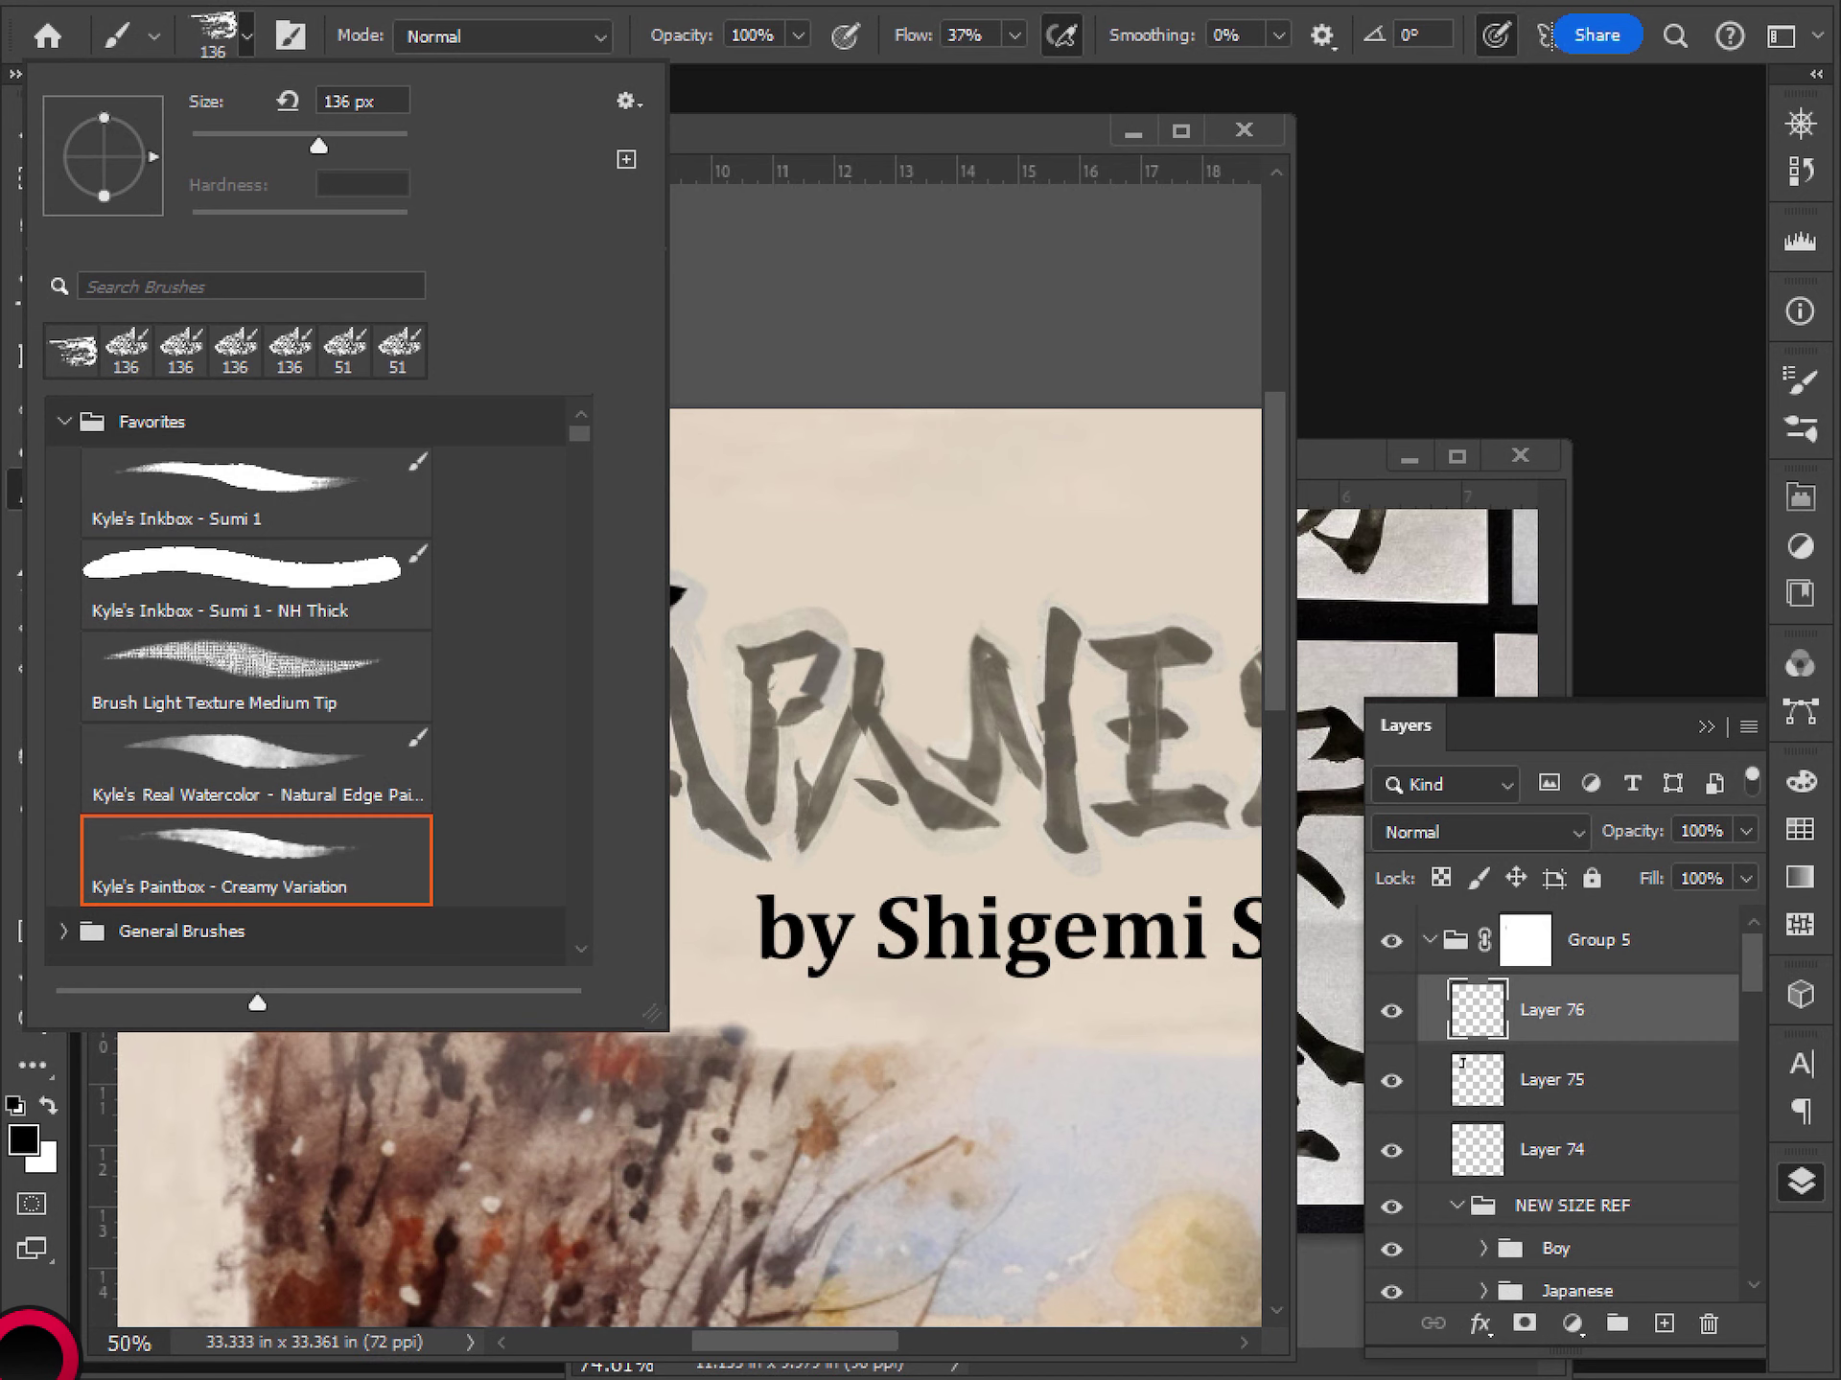
left_click(256, 584)
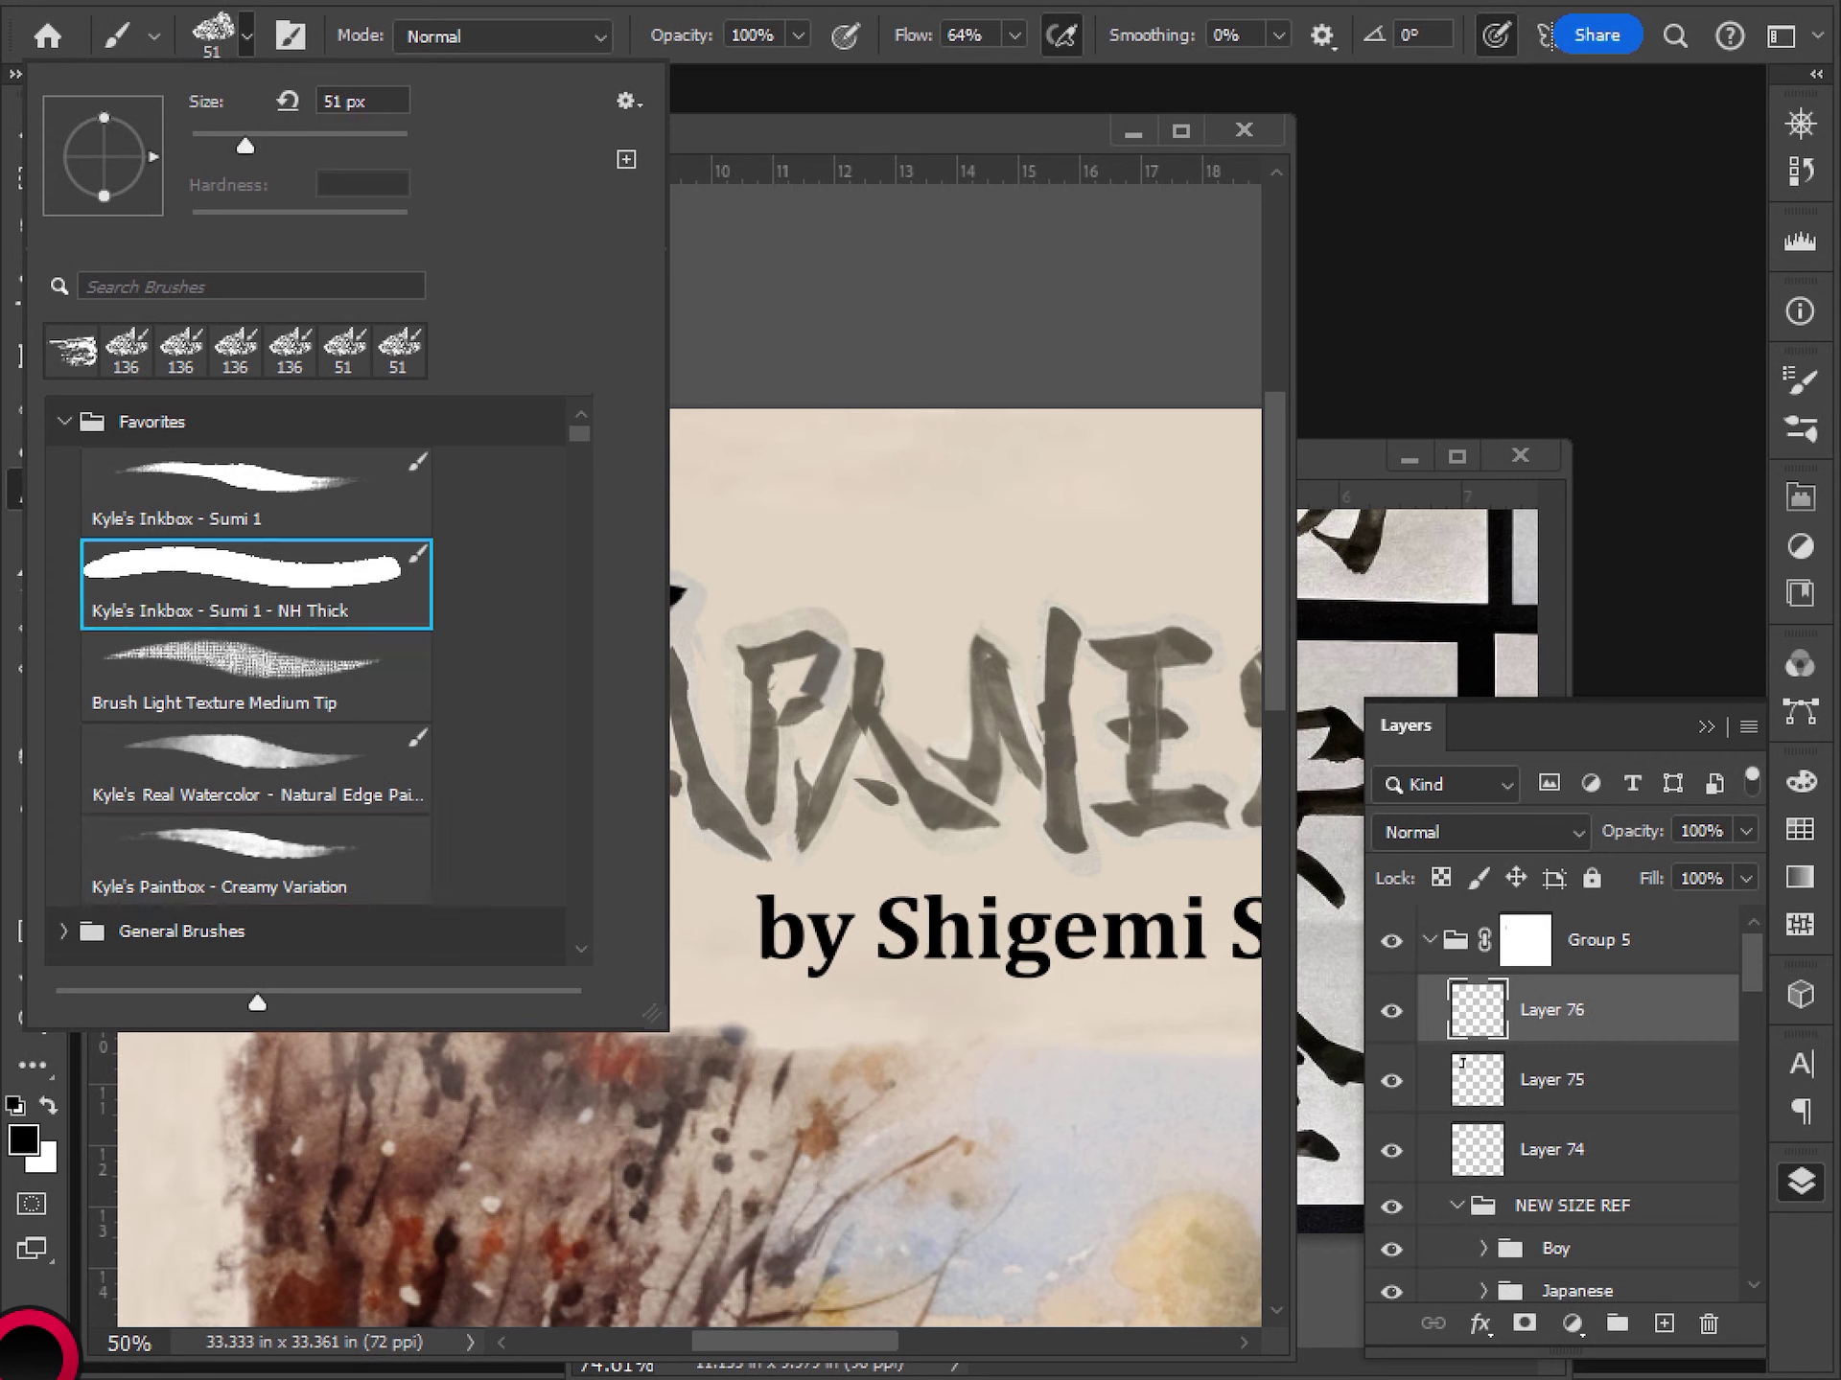
mouse_move(246, 146)
left_mouse_down()
mouse_move(216, 146)
mouse_move(270, 145)
mouse_move(255, 146)
left_mouse_up()
mouse_move(771, 566)
left_mouse_down()
mouse_move(805, 514)
mouse_move(740, 762)
mouse_move(779, 798)
left_mouse_up()
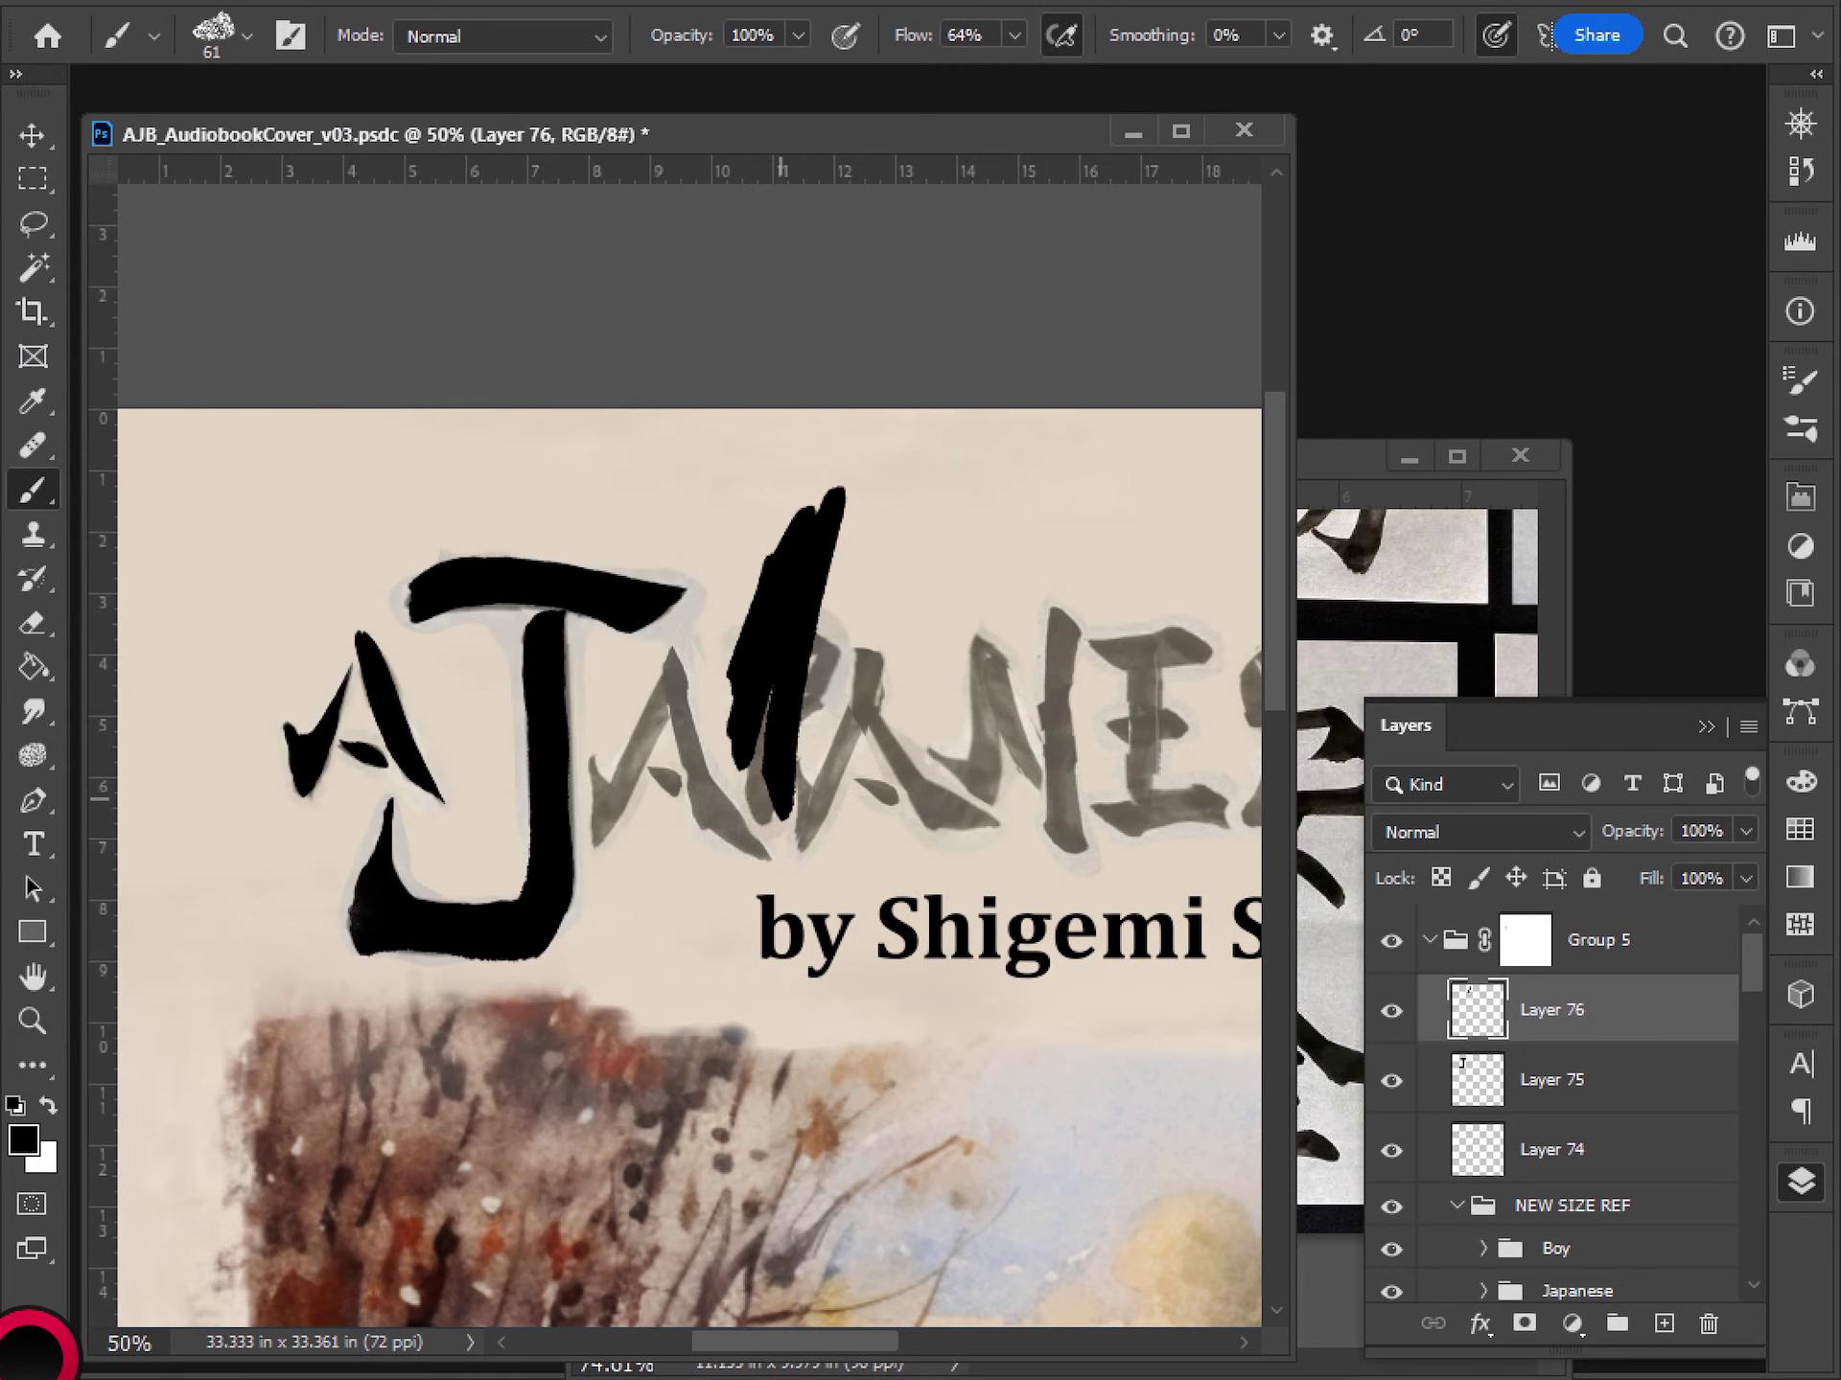
key("ctrl+z")
- Paint the two slanted black legs of the A following the J, tracing the grey reference lettering
key("ctrl+plus")
mouse_move(610, 739)
left_mouse_down()
mouse_move(487, 709)
mouse_move(440, 784)
mouse_move(438, 854)
mouse_move(541, 656)
left_mouse_up()
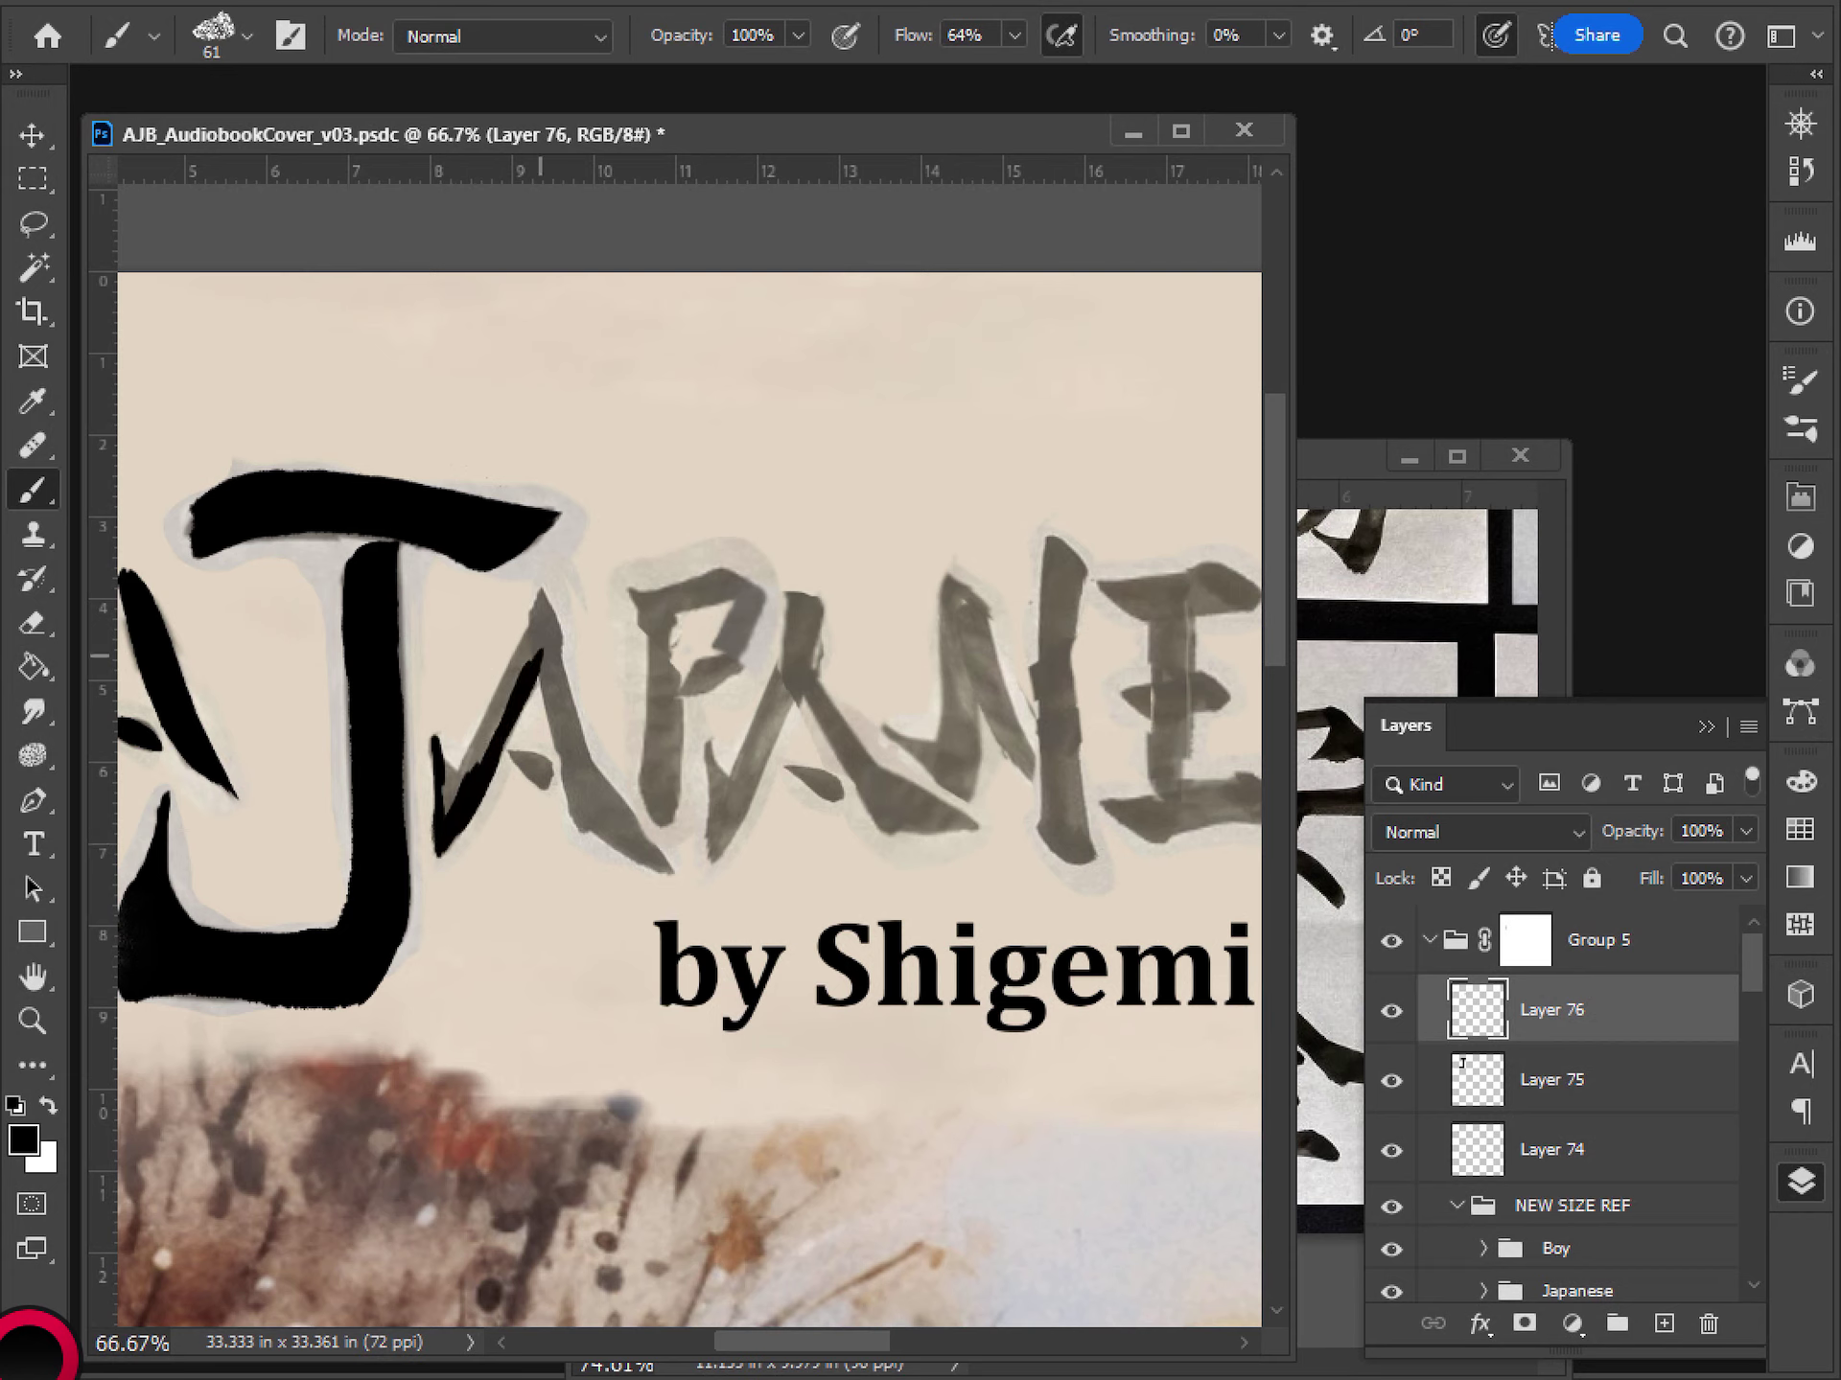
left_click_drag(467, 807, 552, 634)
mouse_move(450, 810)
left_mouse_down()
mouse_move(538, 606)
mouse_move(537, 625)
left_mouse_up()
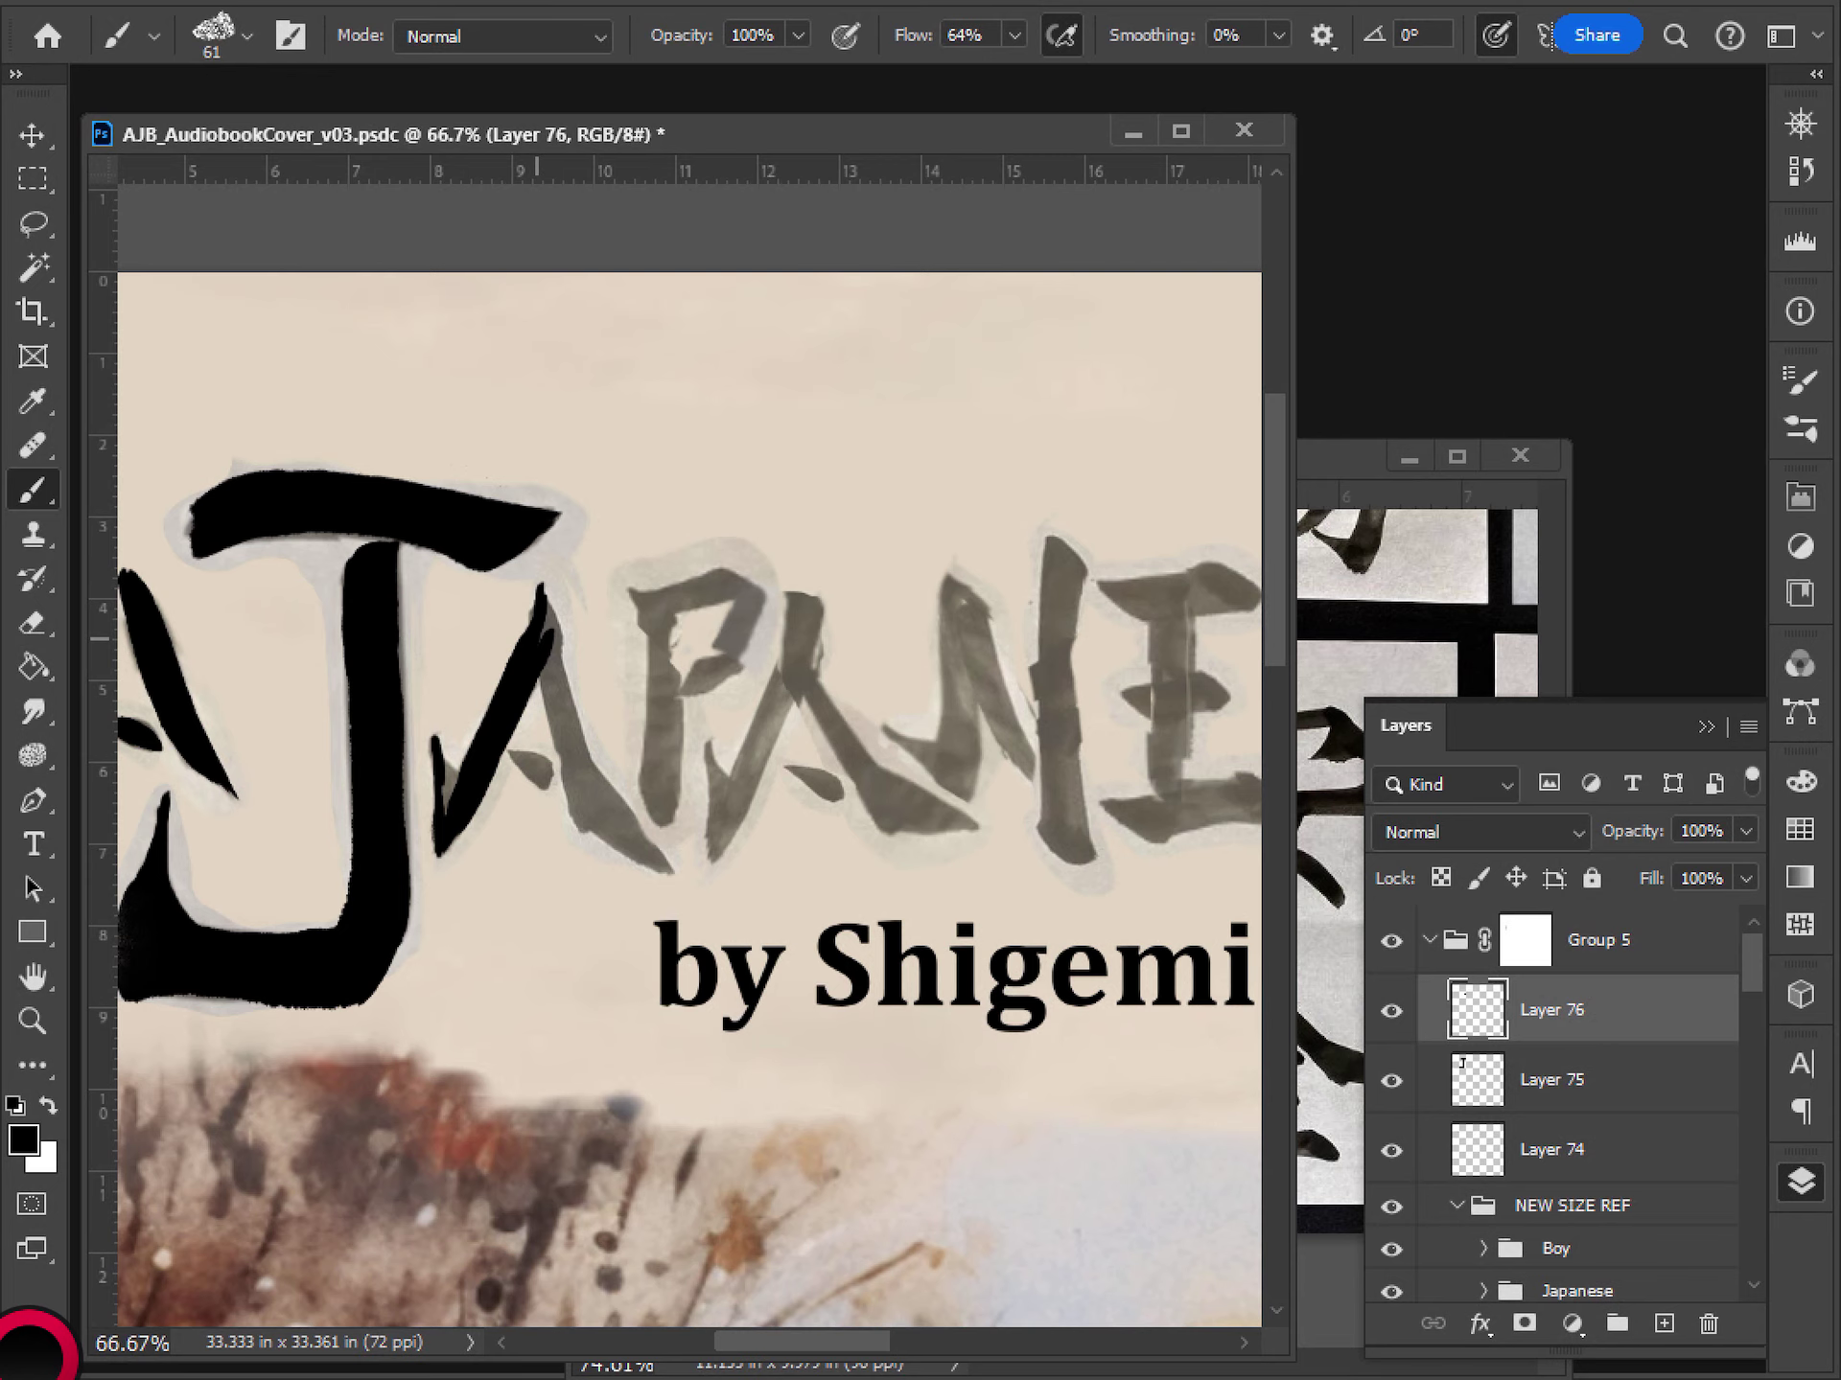
mouse_move(450, 788)
left_mouse_down()
mouse_move(441, 739)
mouse_move(448, 782)
left_mouse_up()
mouse_move(540, 613)
left_mouse_down()
mouse_move(576, 824)
mouse_move(549, 604)
mouse_move(575, 757)
mouse_move(618, 839)
mouse_move(664, 866)
mouse_move(589, 772)
left_mouse_up()
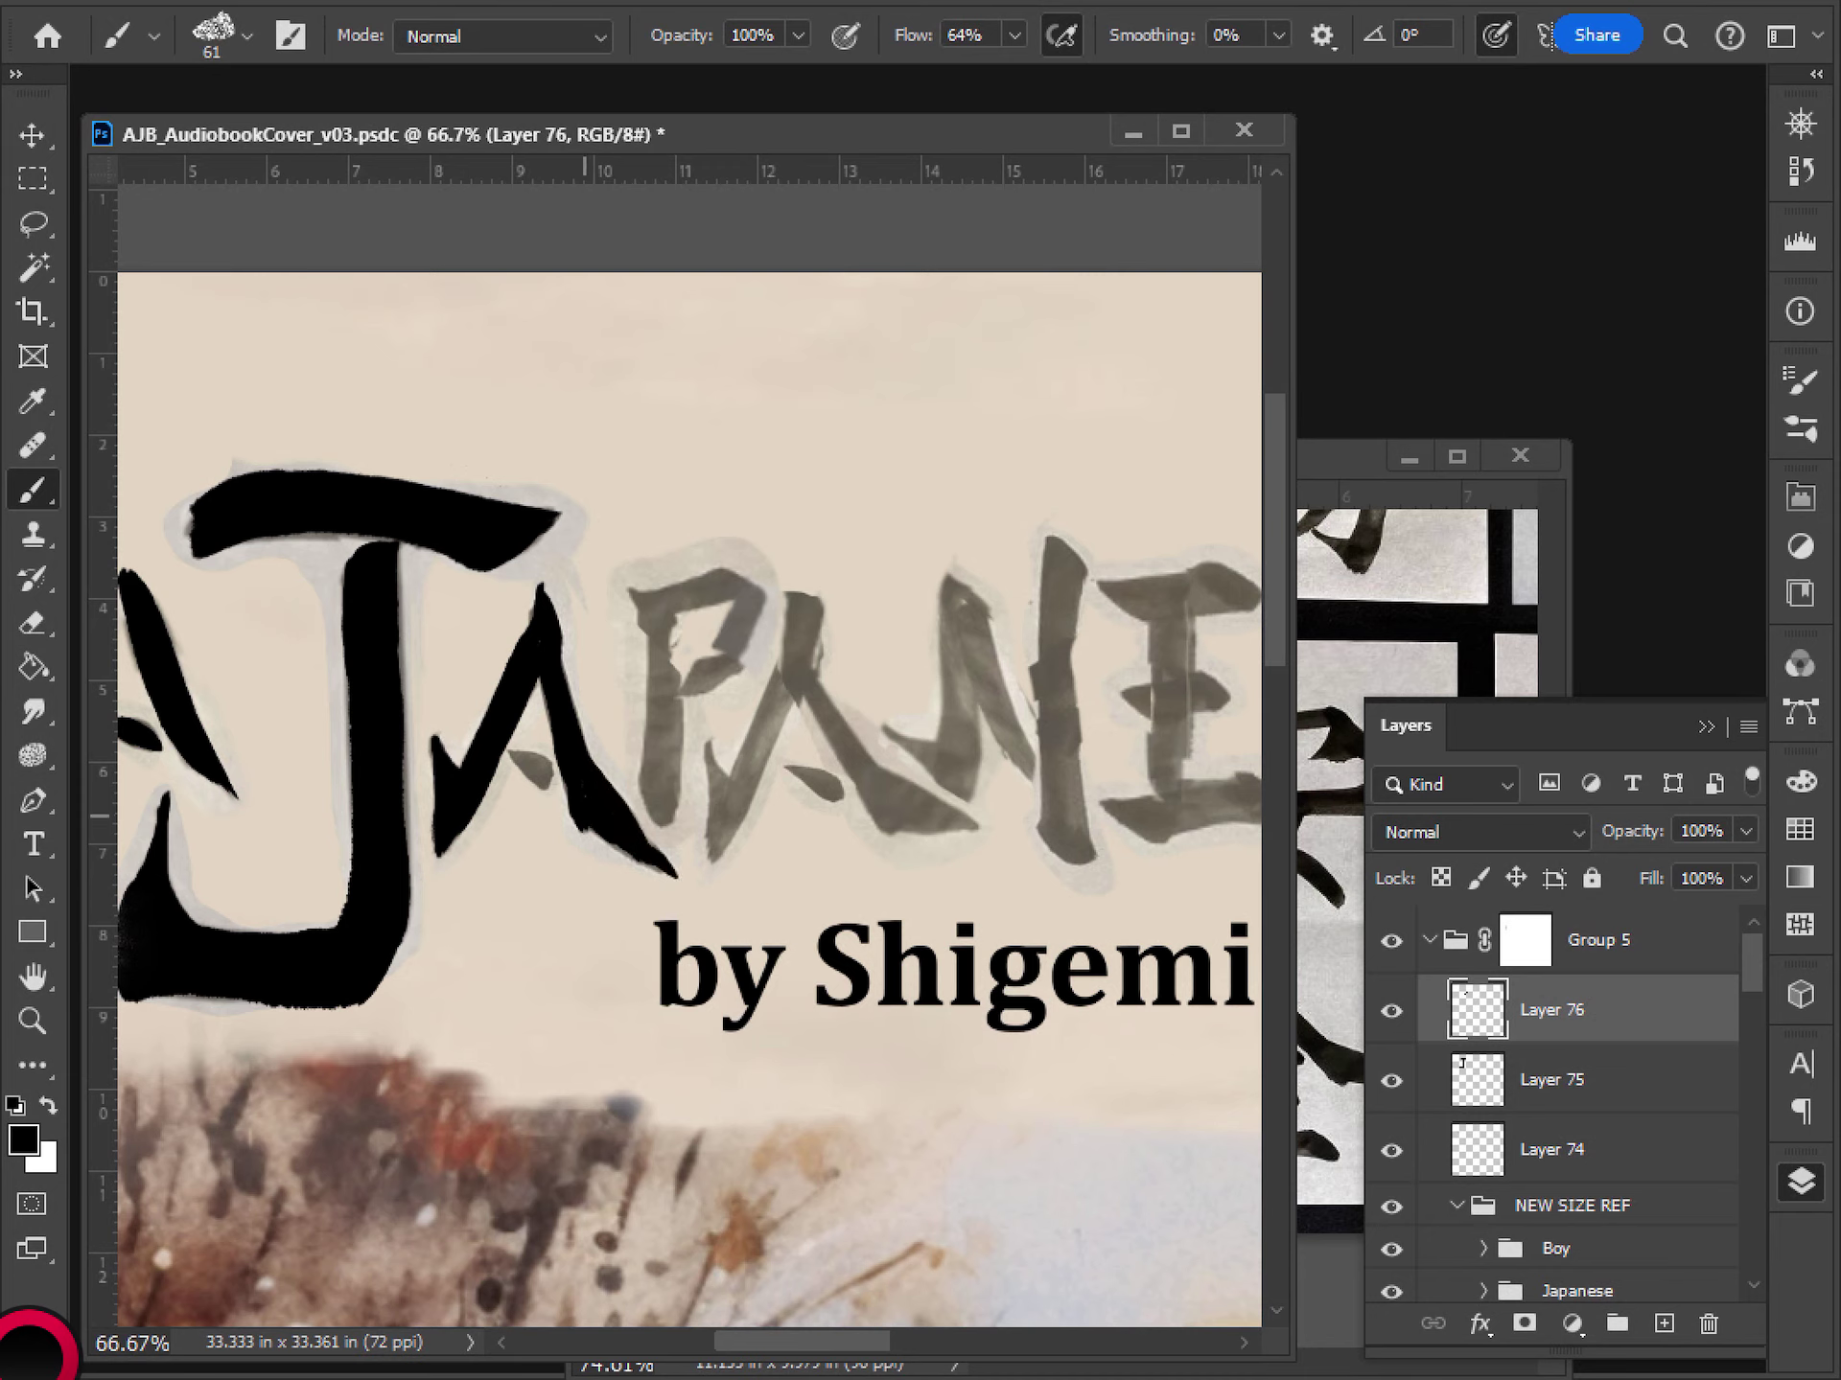
left_click_drag(596, 831, 649, 860)
- Paint the short black crossbar dab of the A following the J, undoing unwanted strokes
left_click_drag(540, 772, 526, 760)
key("ctrl+z")
key("ctrl+shift+z")
key("ctrl+z")
left_click(540, 769)
left_click(545, 772)
left_click(525, 765)
left_click(518, 762)
key("ctrl+z")
mouse_move(520, 762)
left_mouse_down()
mouse_move(541, 780)
mouse_move(522, 768)
left_mouse_up()
key("ctrl+z")
key("ctrl+z")
key("ctrl+z")
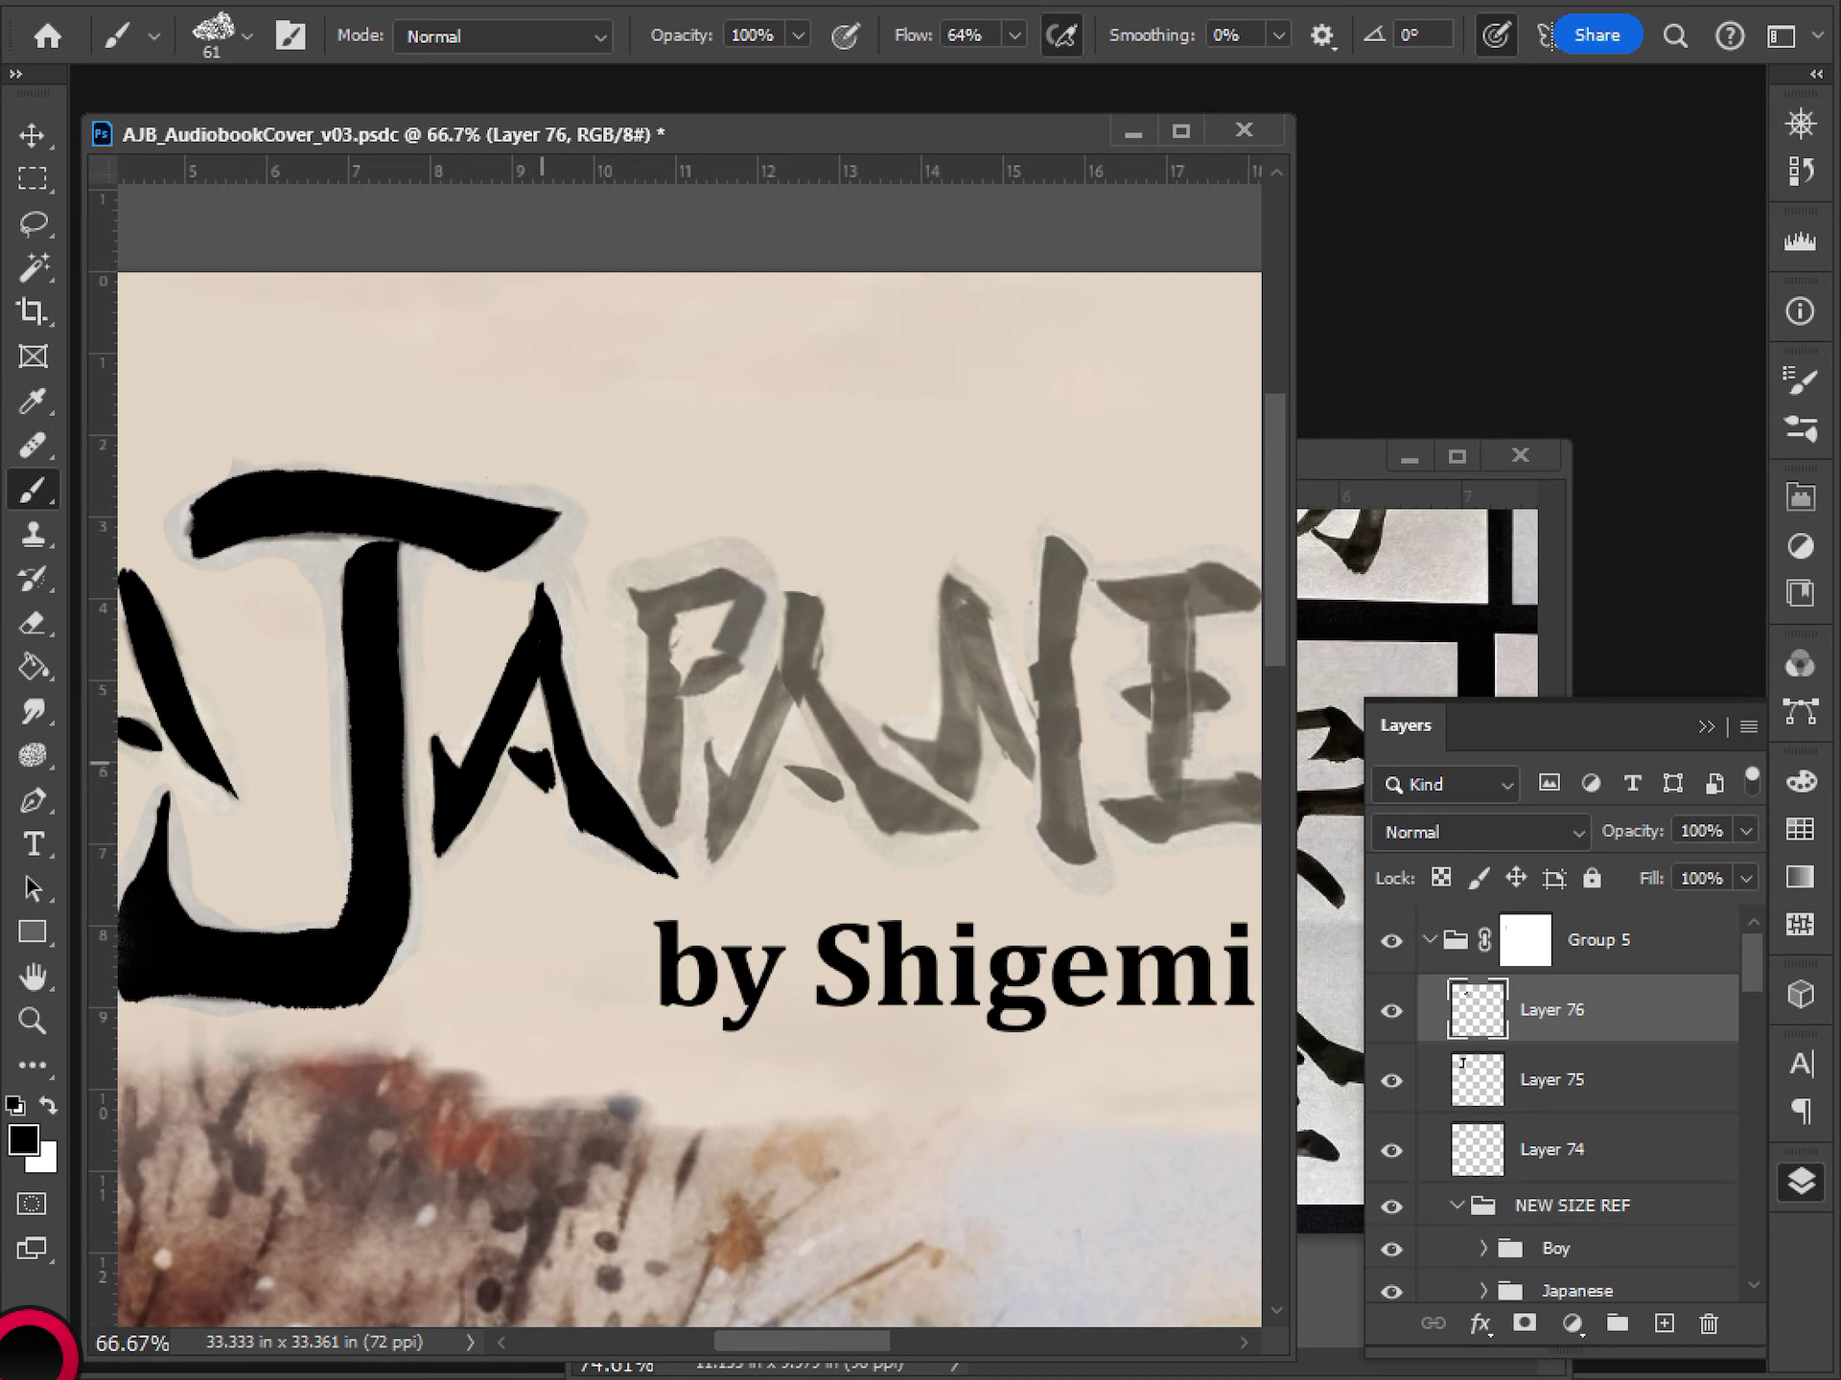
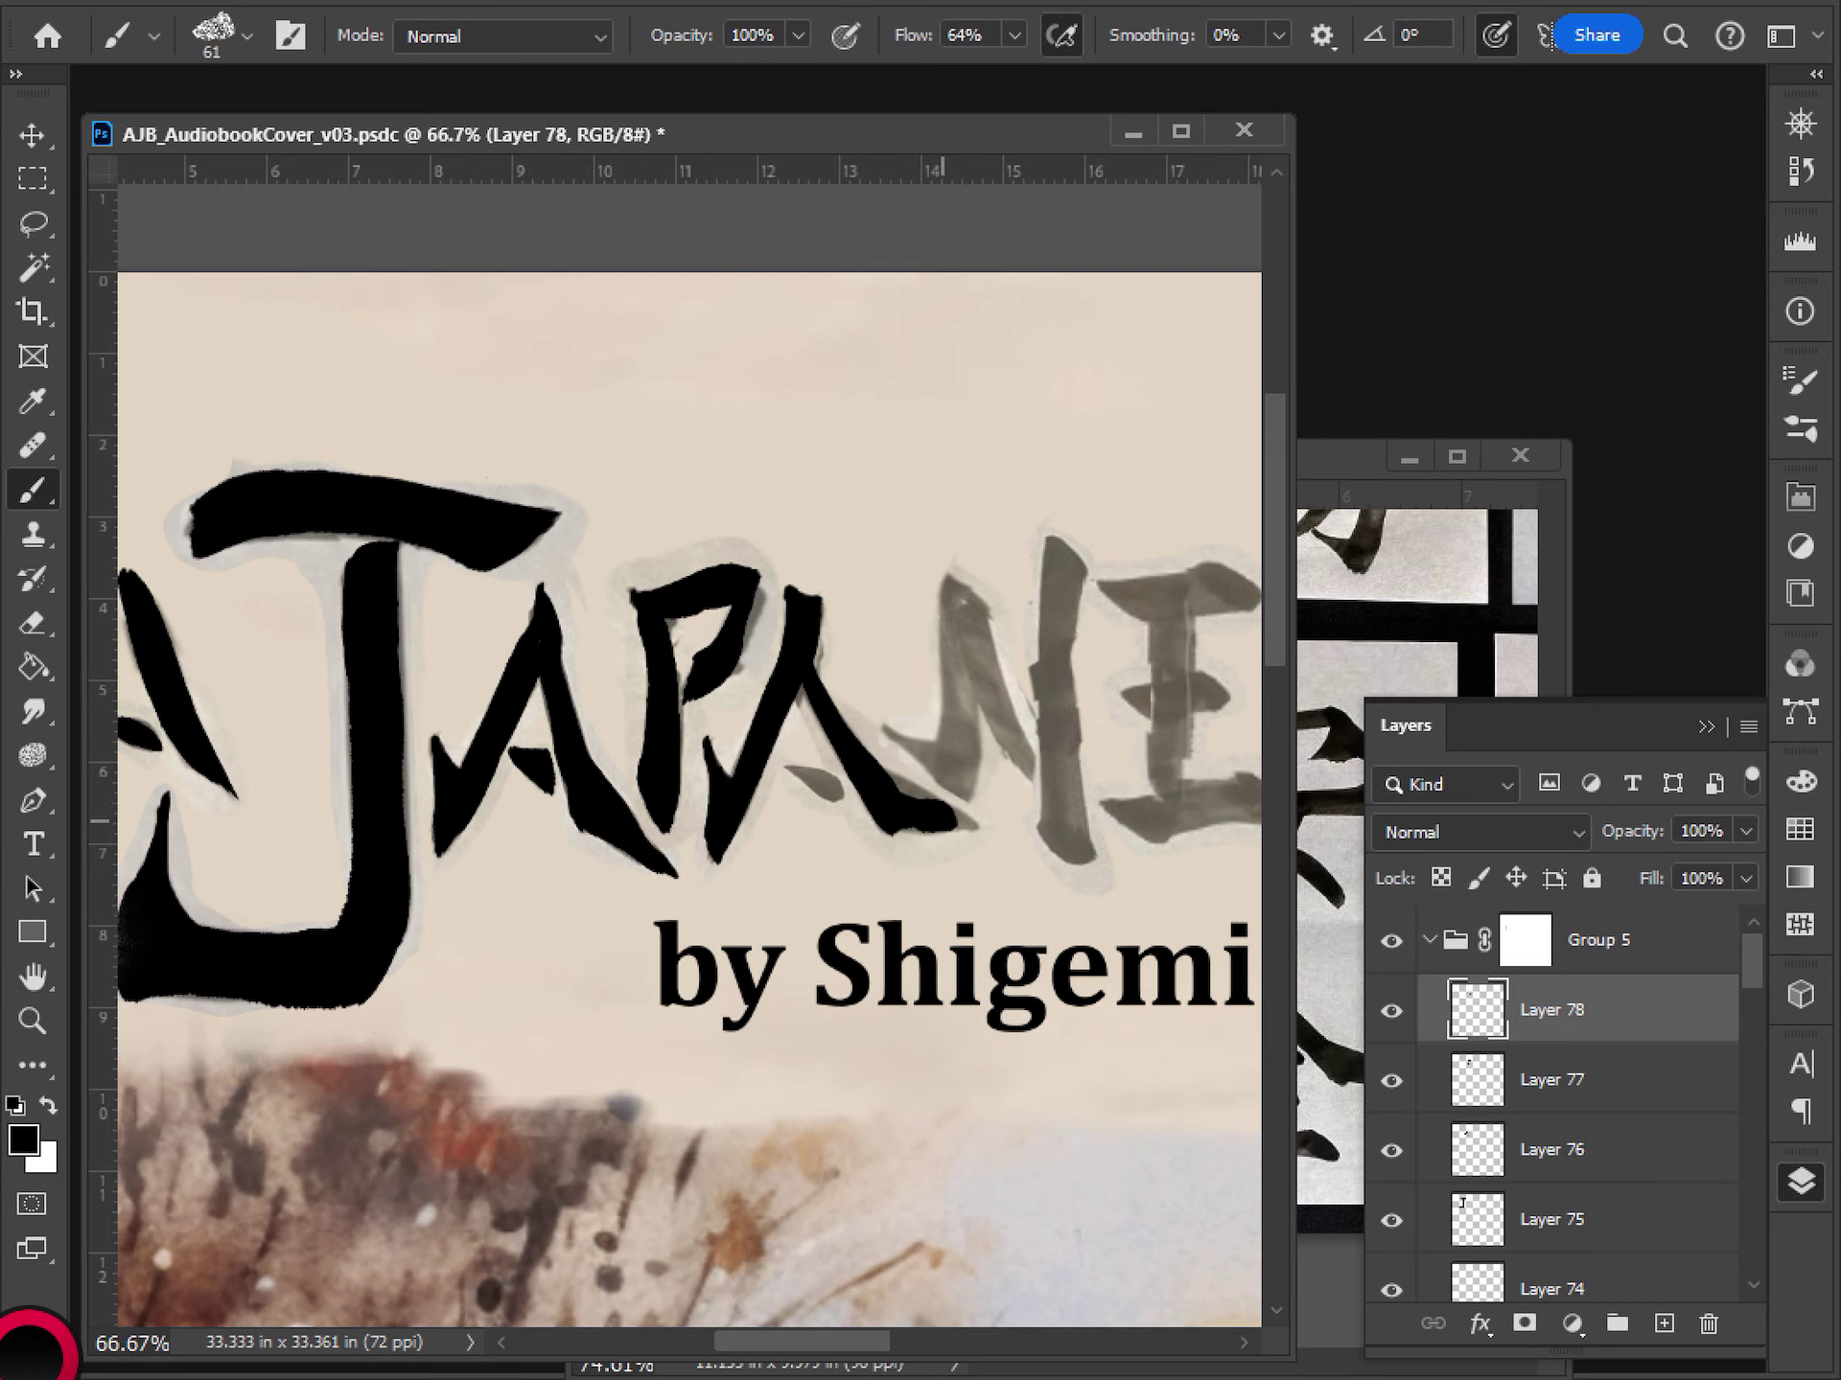
- Finish the flared right leg of the A following the P on Layer 78 and paint its short crossbar
mouse_move(935, 820)
left_mouse_down()
mouse_move(883, 772)
mouse_move(977, 827)
mouse_move(963, 819)
left_mouse_up()
key("ctrl+z")
left_click_drag(871, 768, 957, 814)
left_click_drag(830, 782, 825, 788)
key("ctrl+z")
left_click_drag(831, 784, 794, 772)
key("ctrl+z")
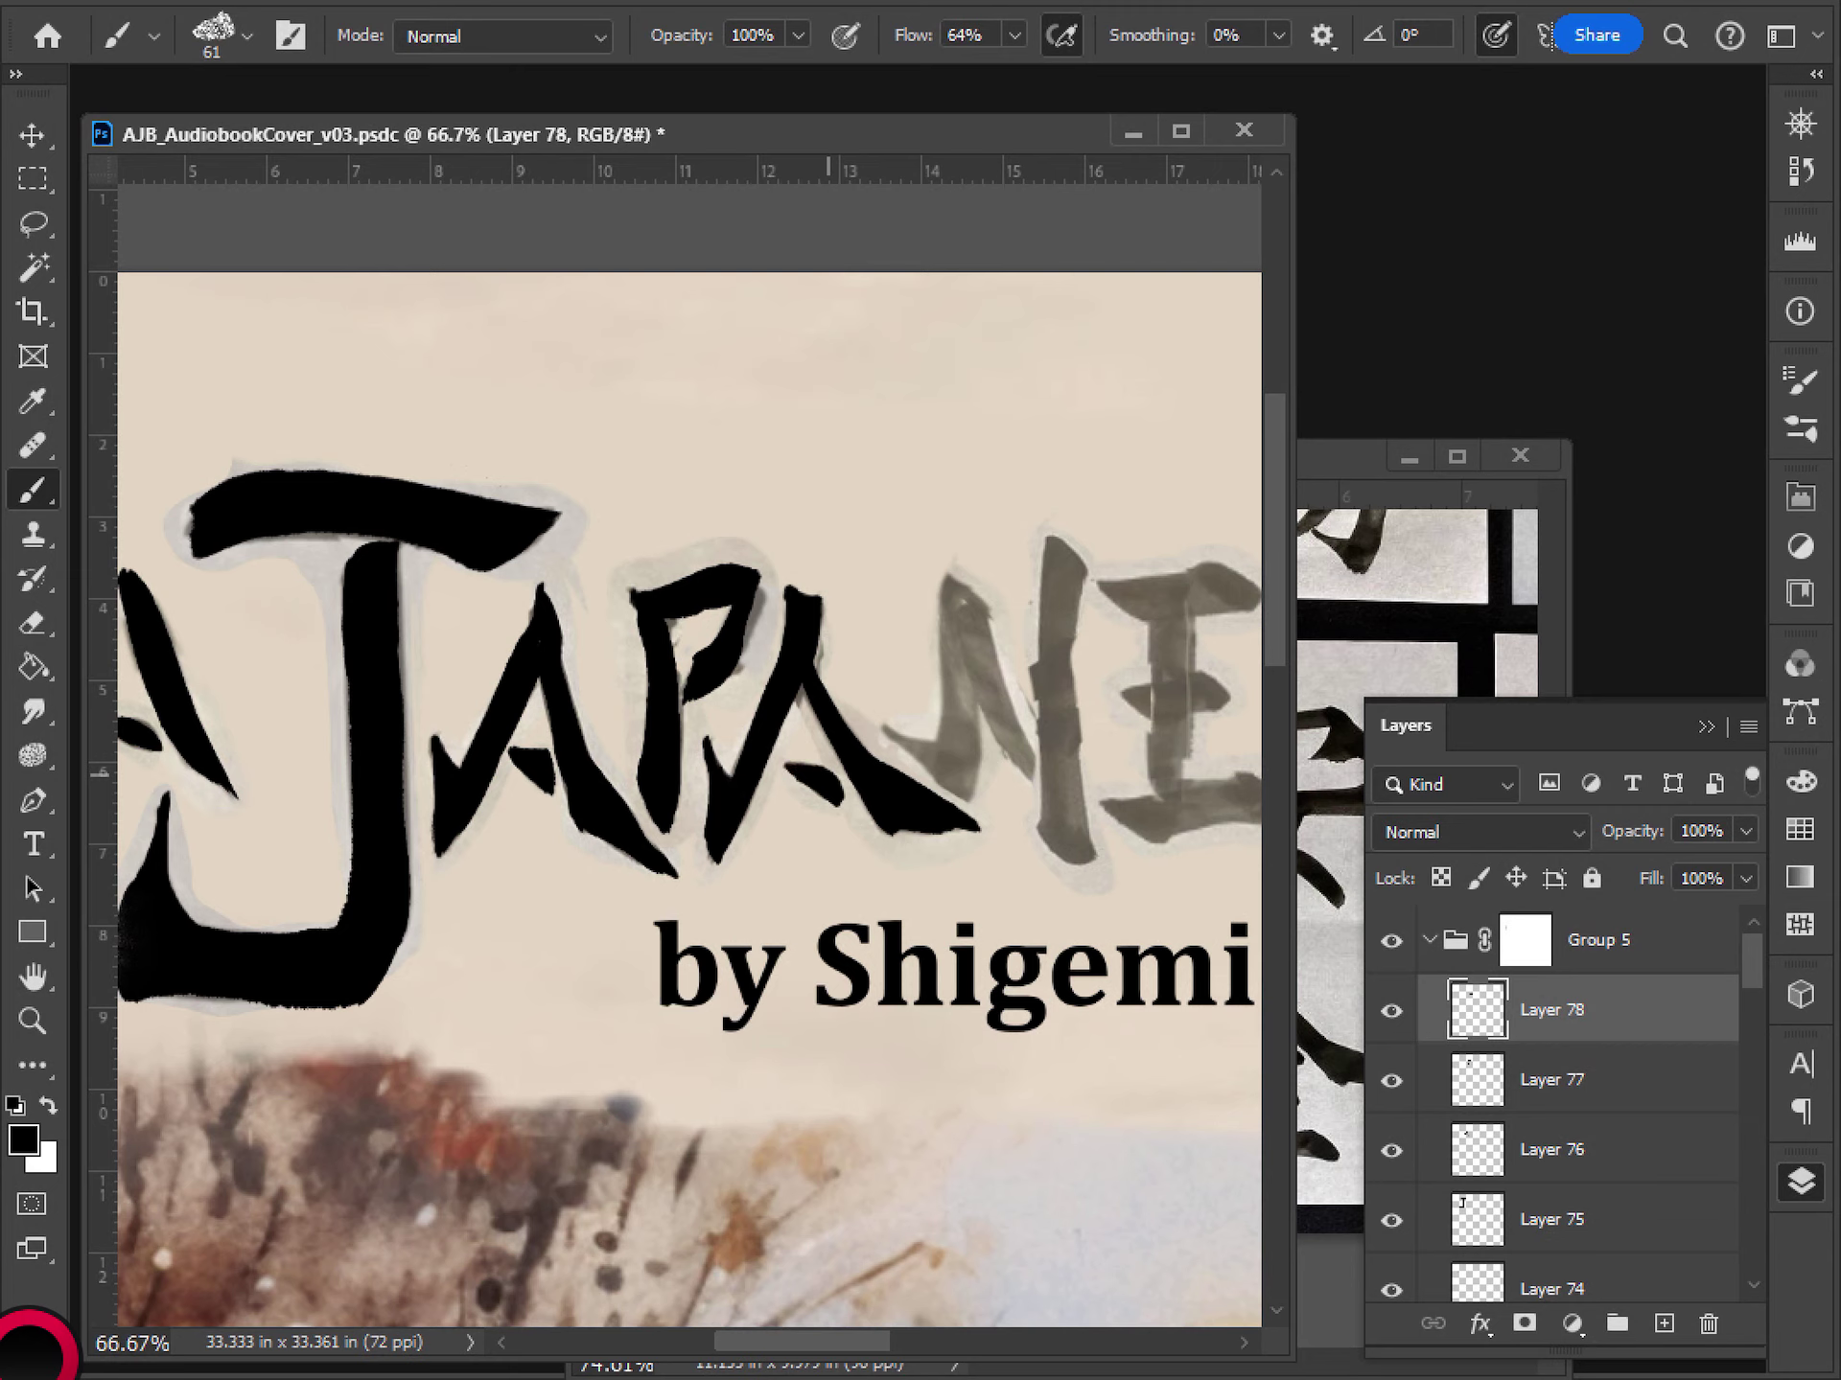
left_click_drag(1029, 775, 905, 726)
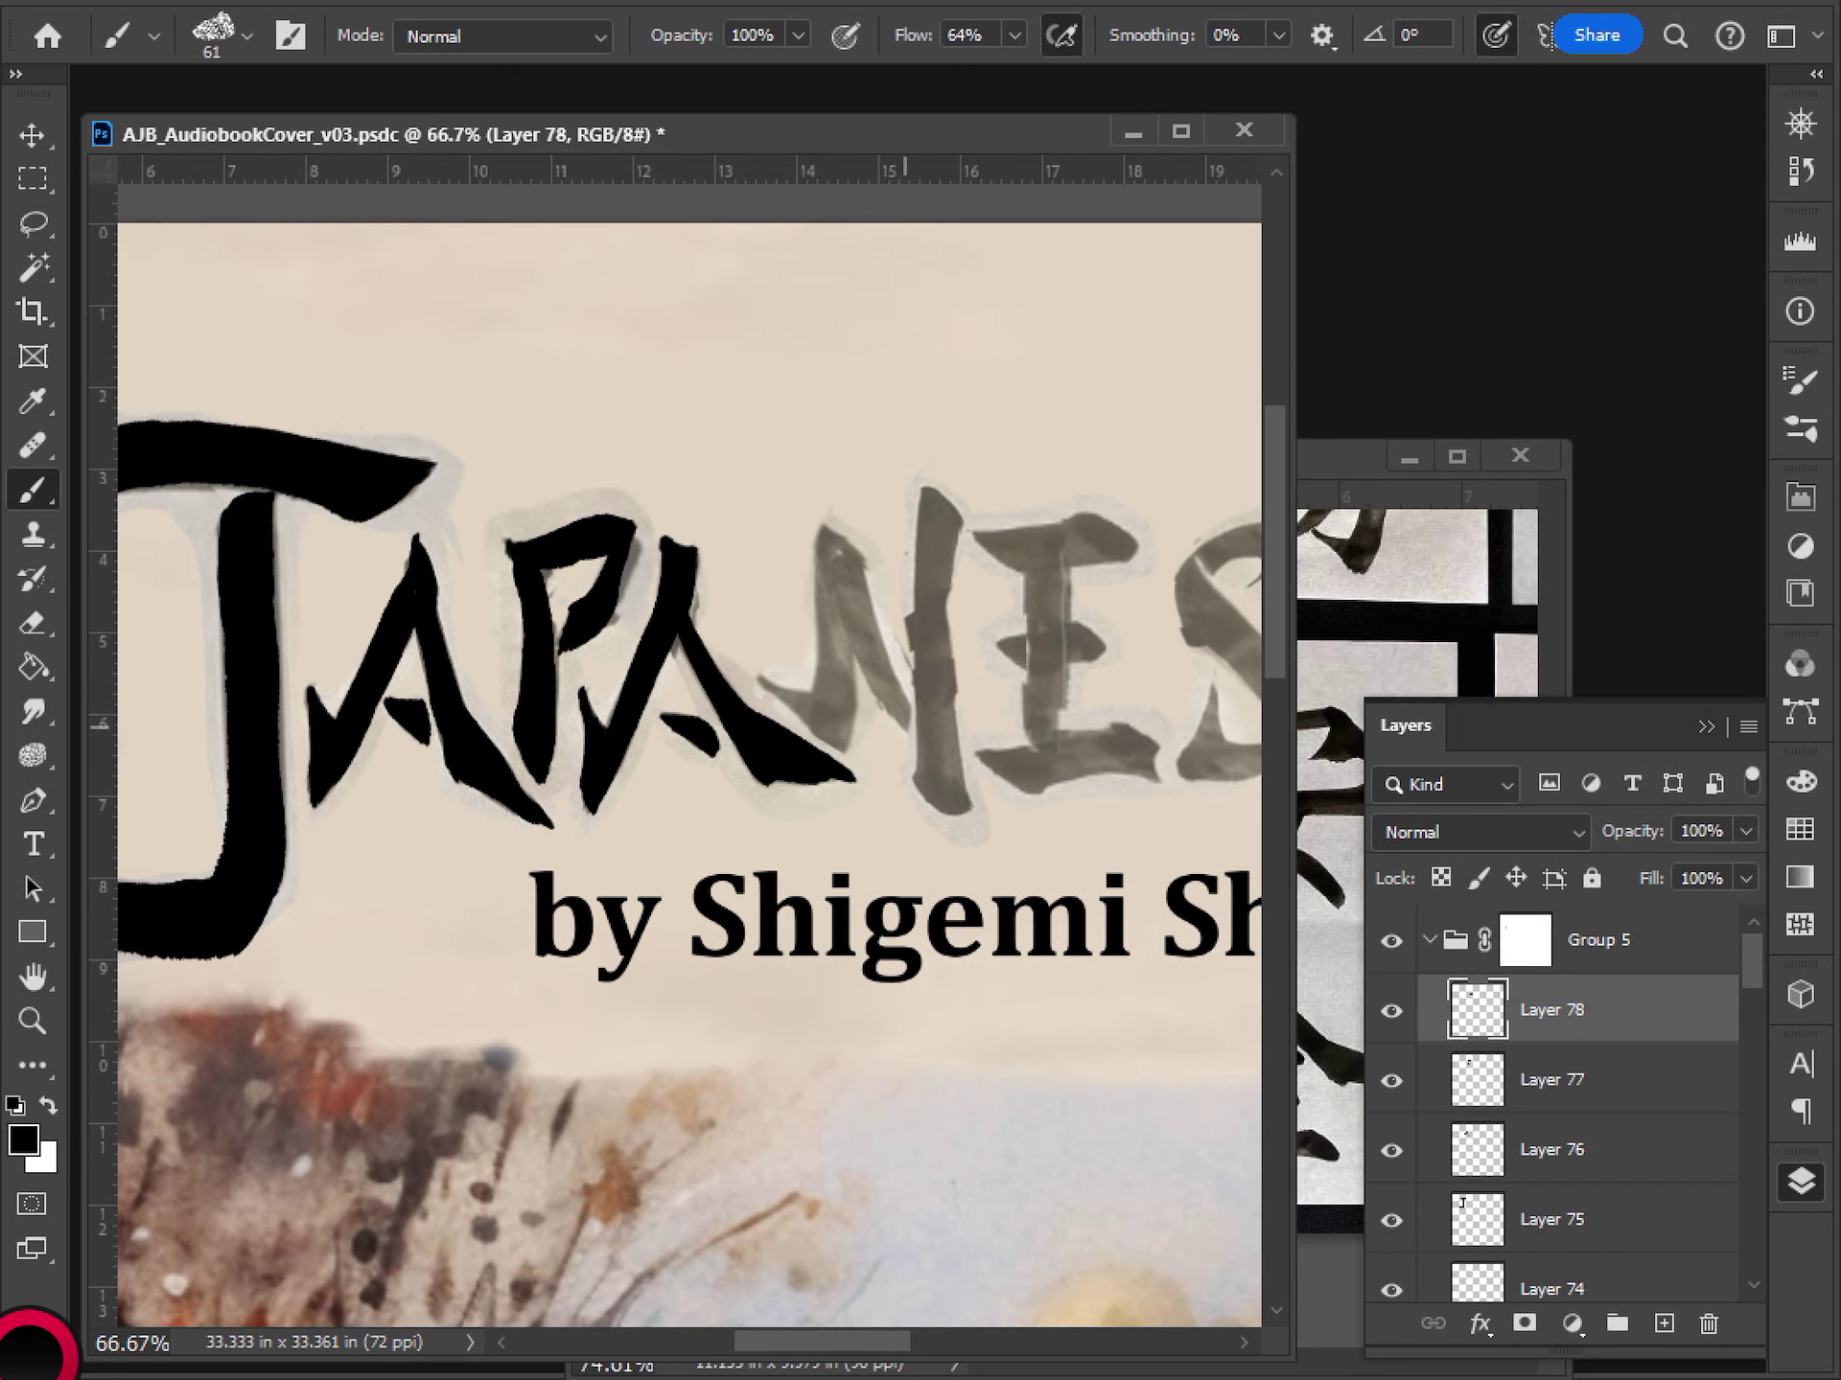
- Toggle the NEW SIZE REF group off and on to check the painted letters without the grey reference
scroll(1563, 1045, "down", 3)
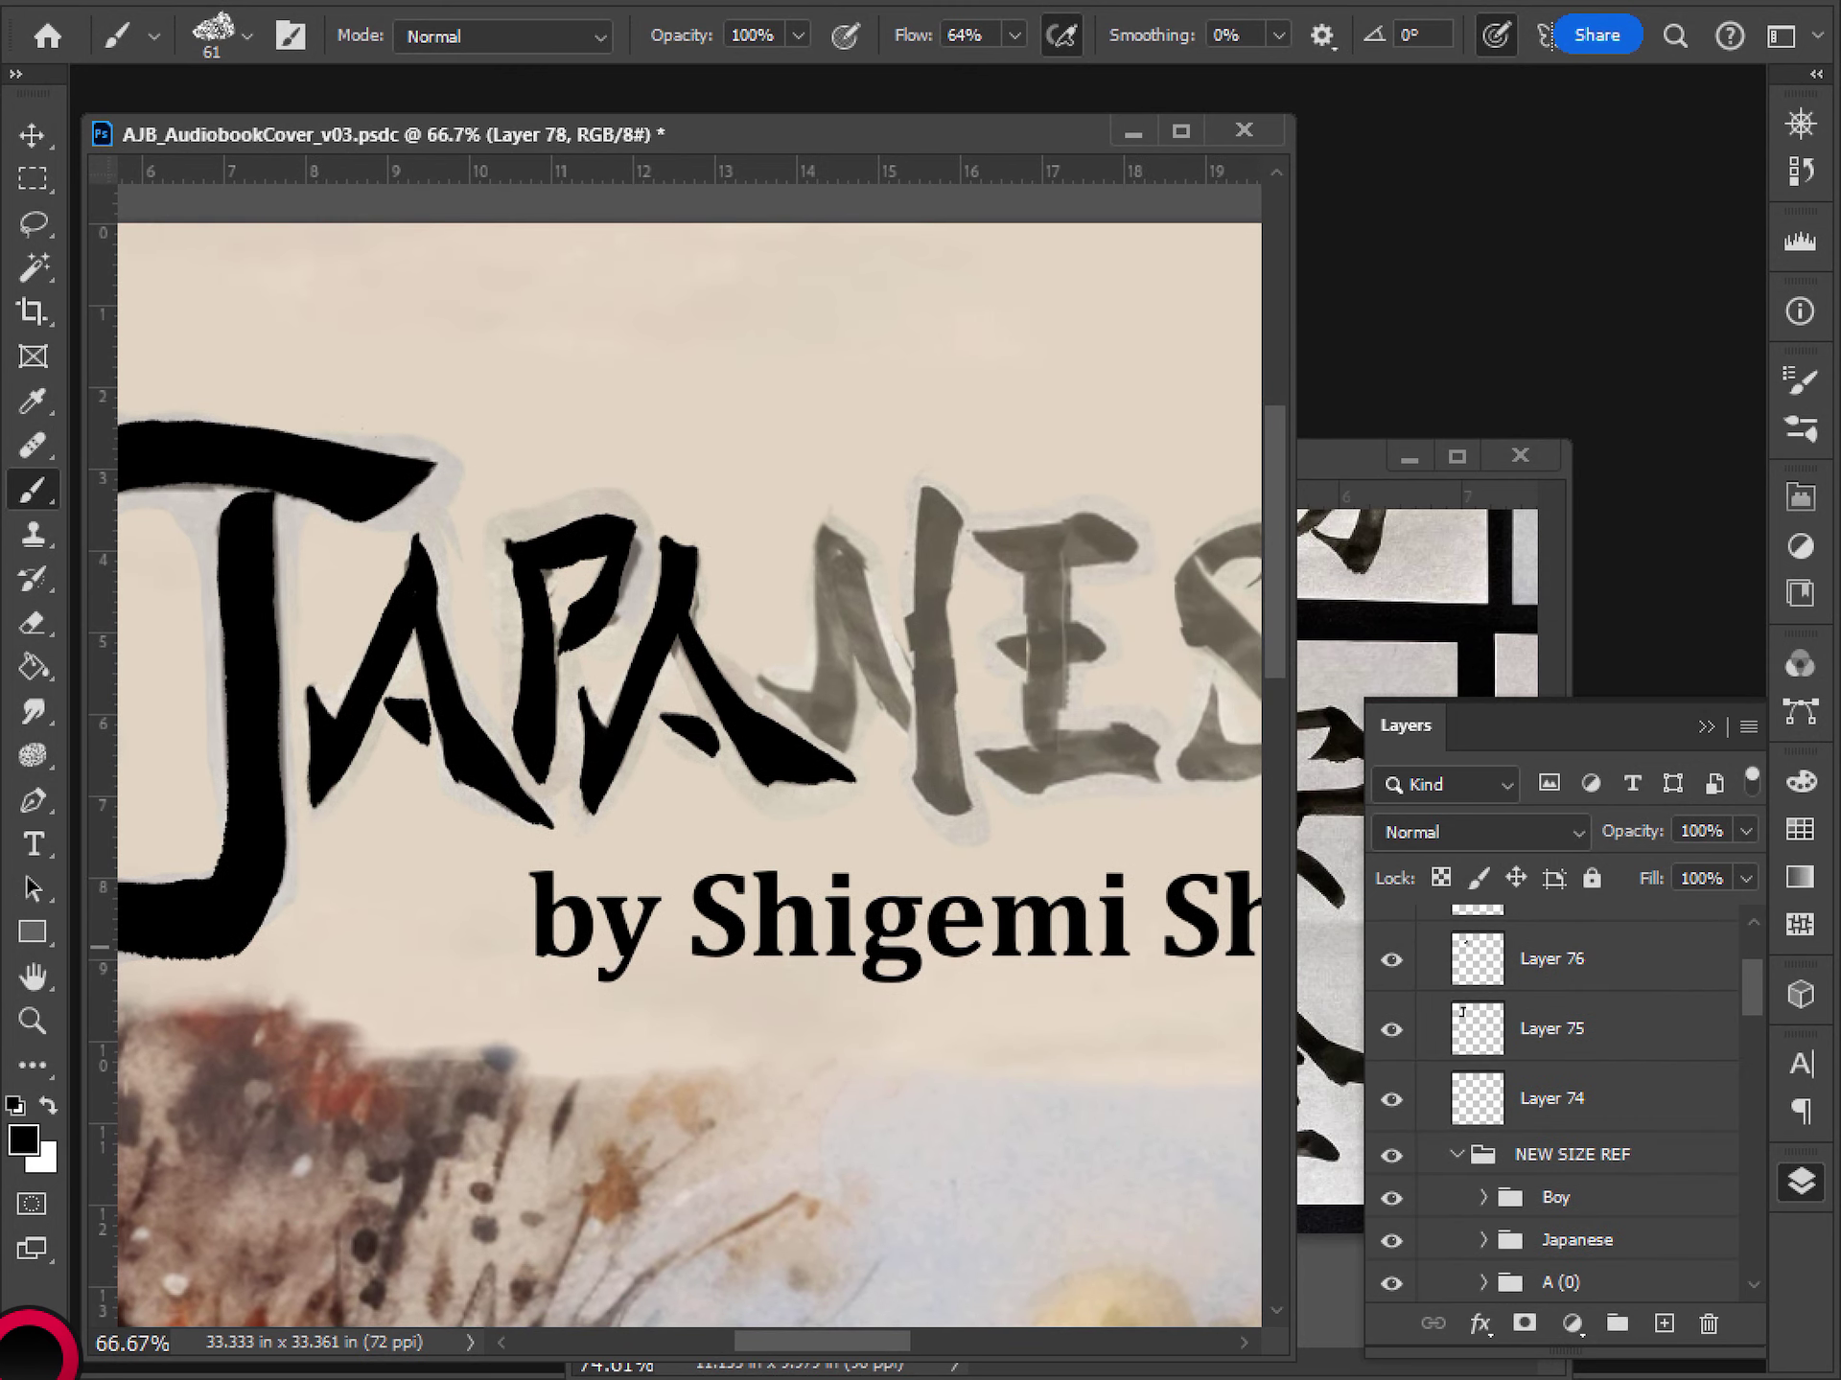
left_click(1391, 1155)
left_click(1391, 1155)
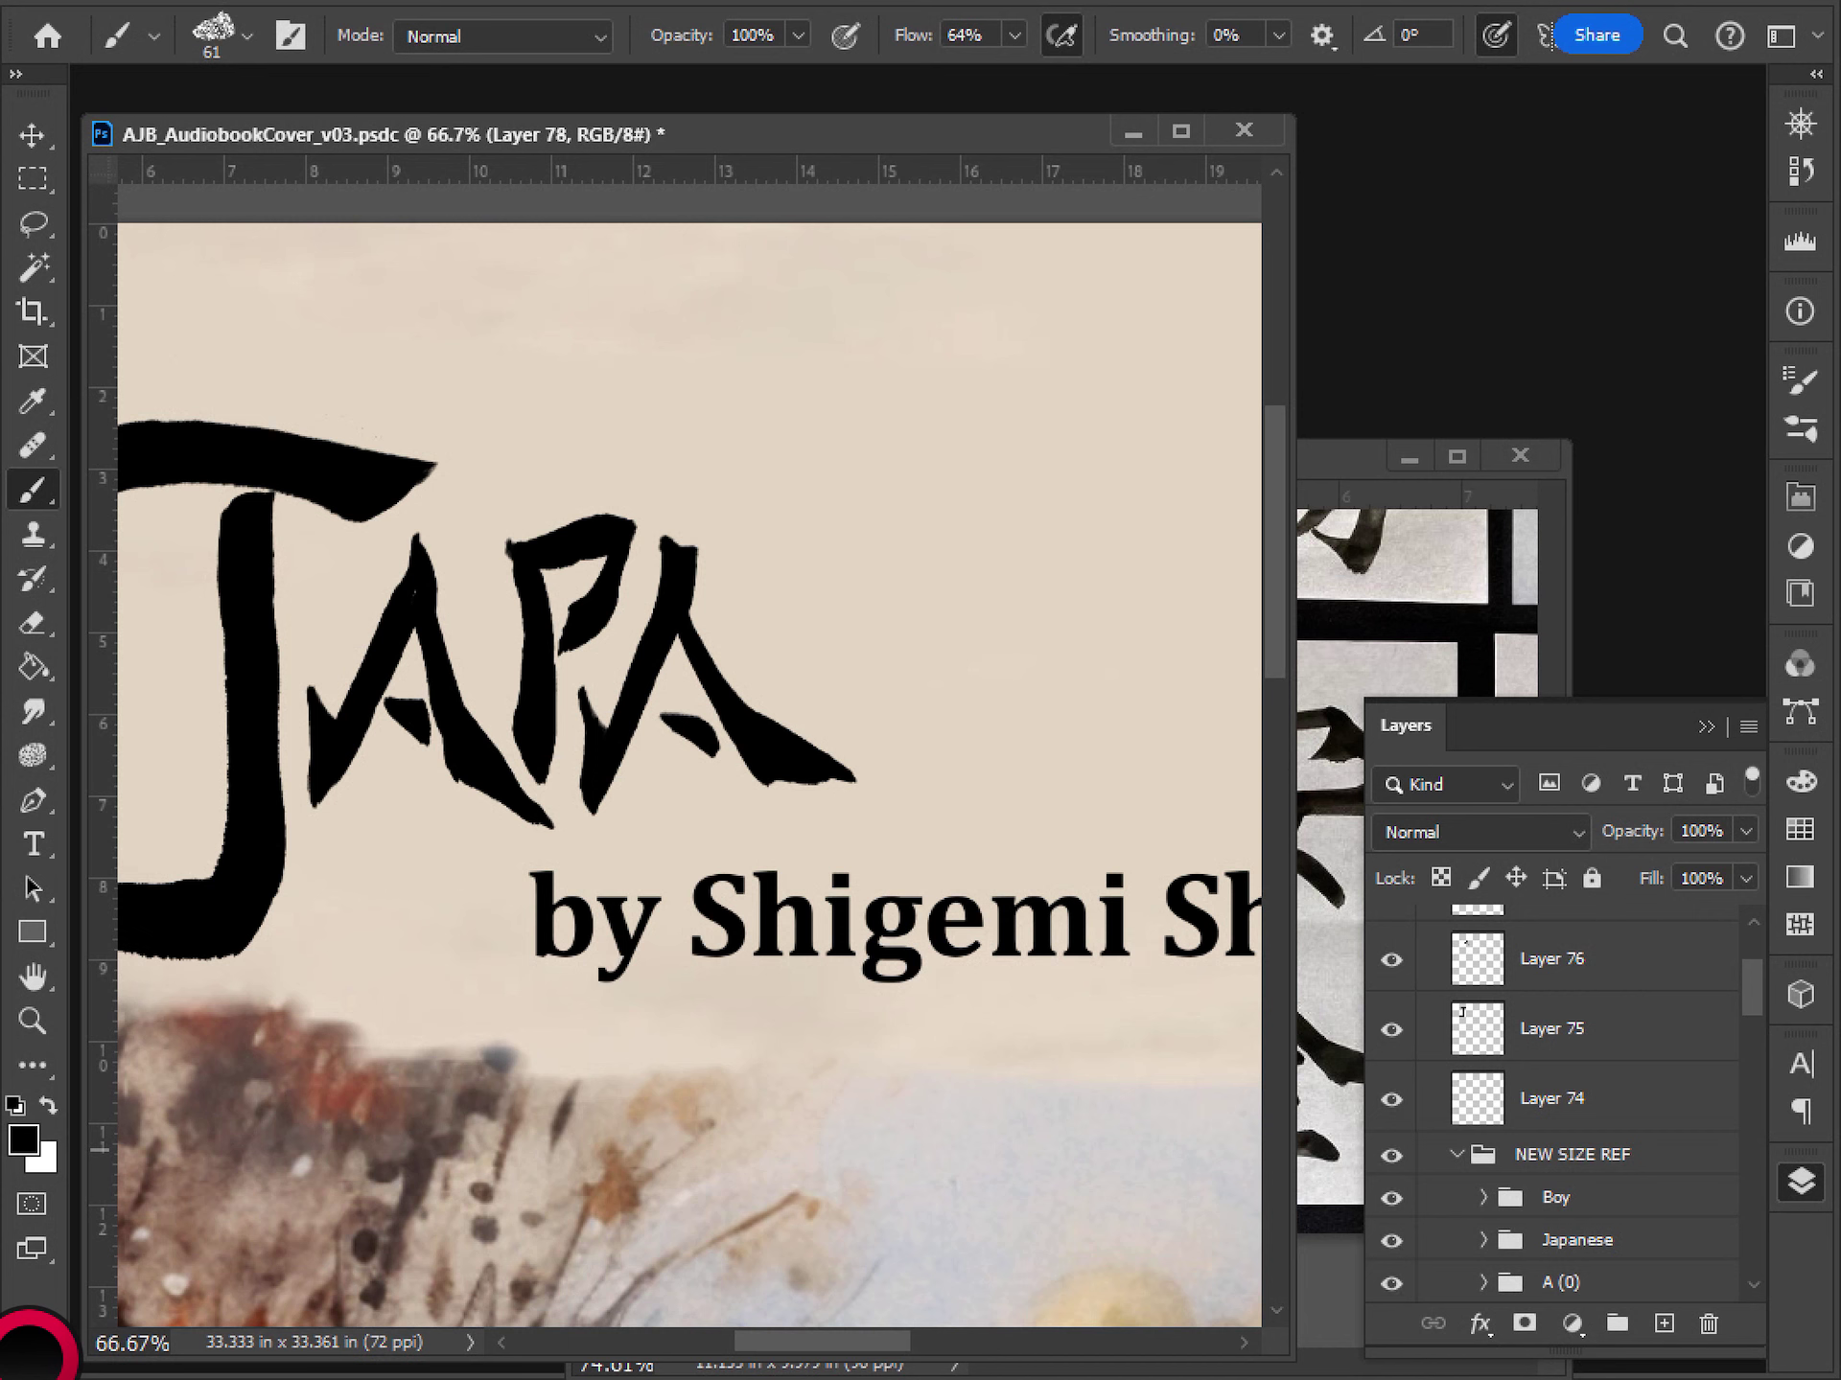
scroll(1562, 1102, "up", 3)
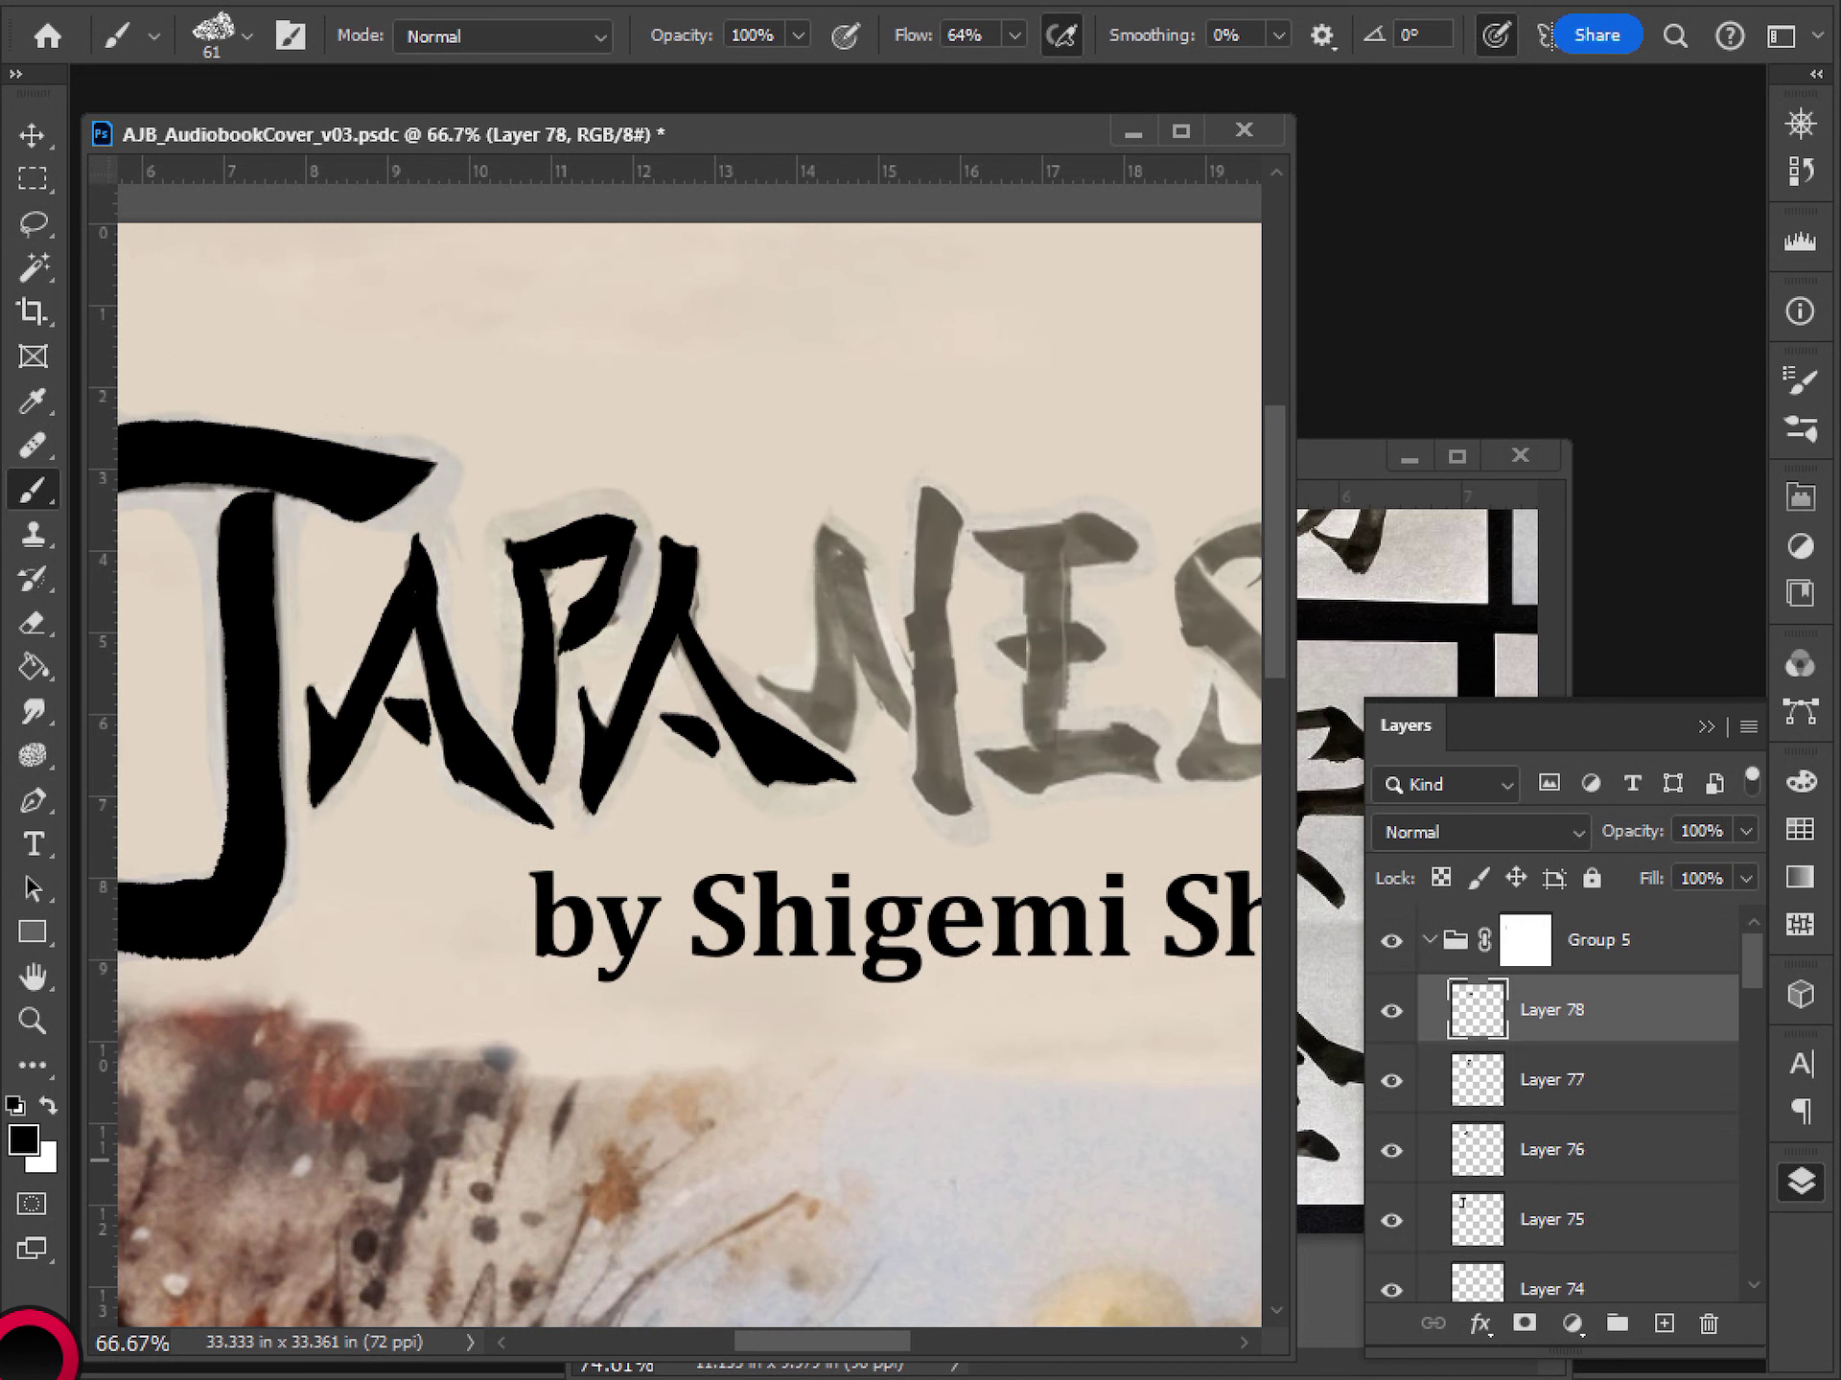
- Add a new layer above Layer 78 and delete the layer mask of Group 5
left_click(1664, 1324)
left_click_drag(1525, 940, 1708, 1324)
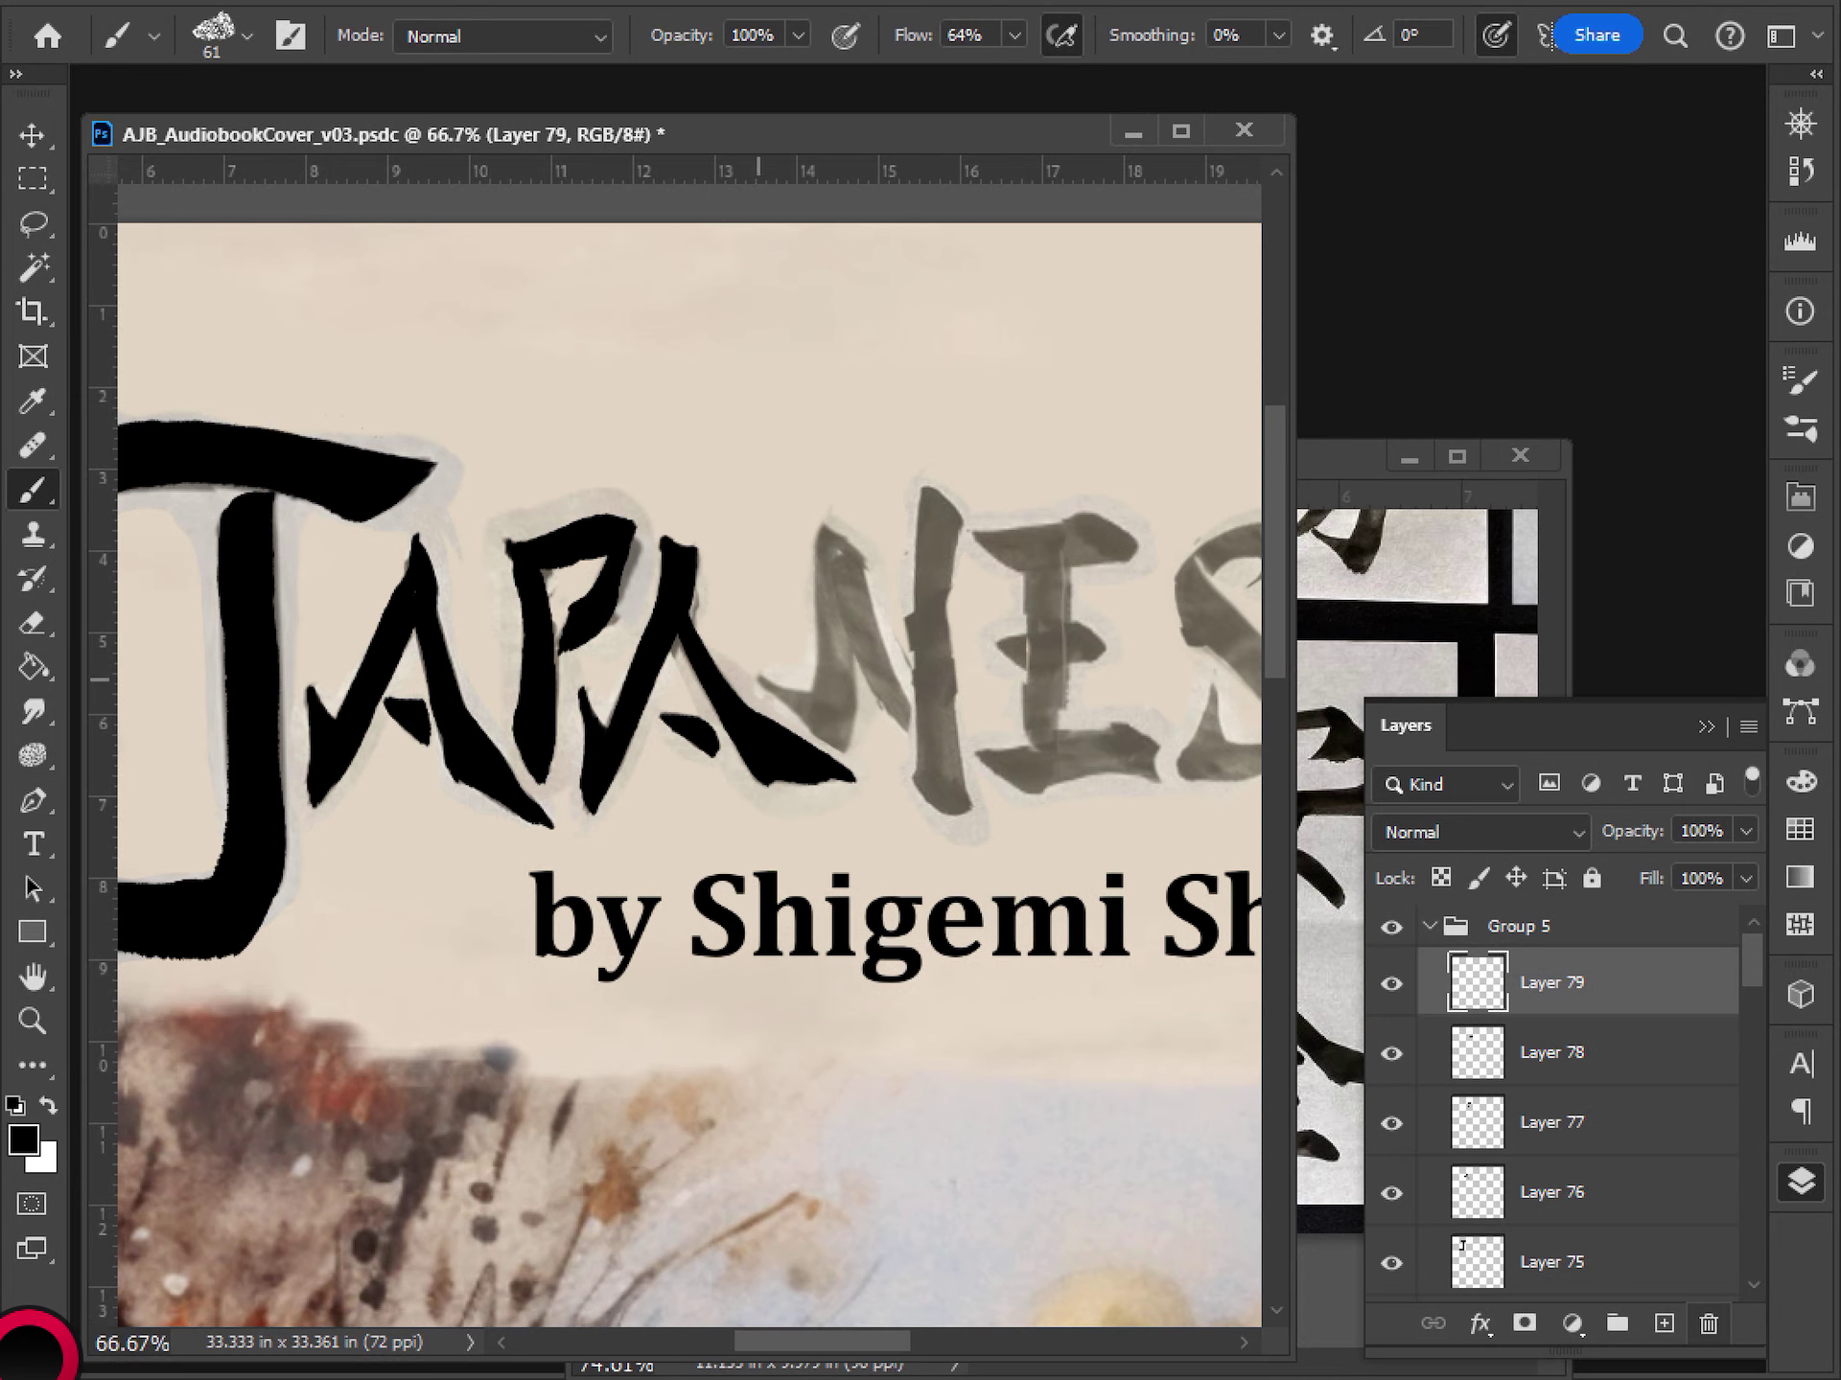
- Paint the hooked left stem and the diagonal of the N in black on Layer 79, undoing unwanted strokes
mouse_move(762, 673)
left_mouse_down()
mouse_move(833, 743)
mouse_move(837, 707)
mouse_move(805, 698)
mouse_move(830, 678)
mouse_move(820, 538)
mouse_move(825, 625)
mouse_move(851, 560)
mouse_move(897, 703)
left_mouse_up()
key("ctrl+z")
key("ctrl+z")
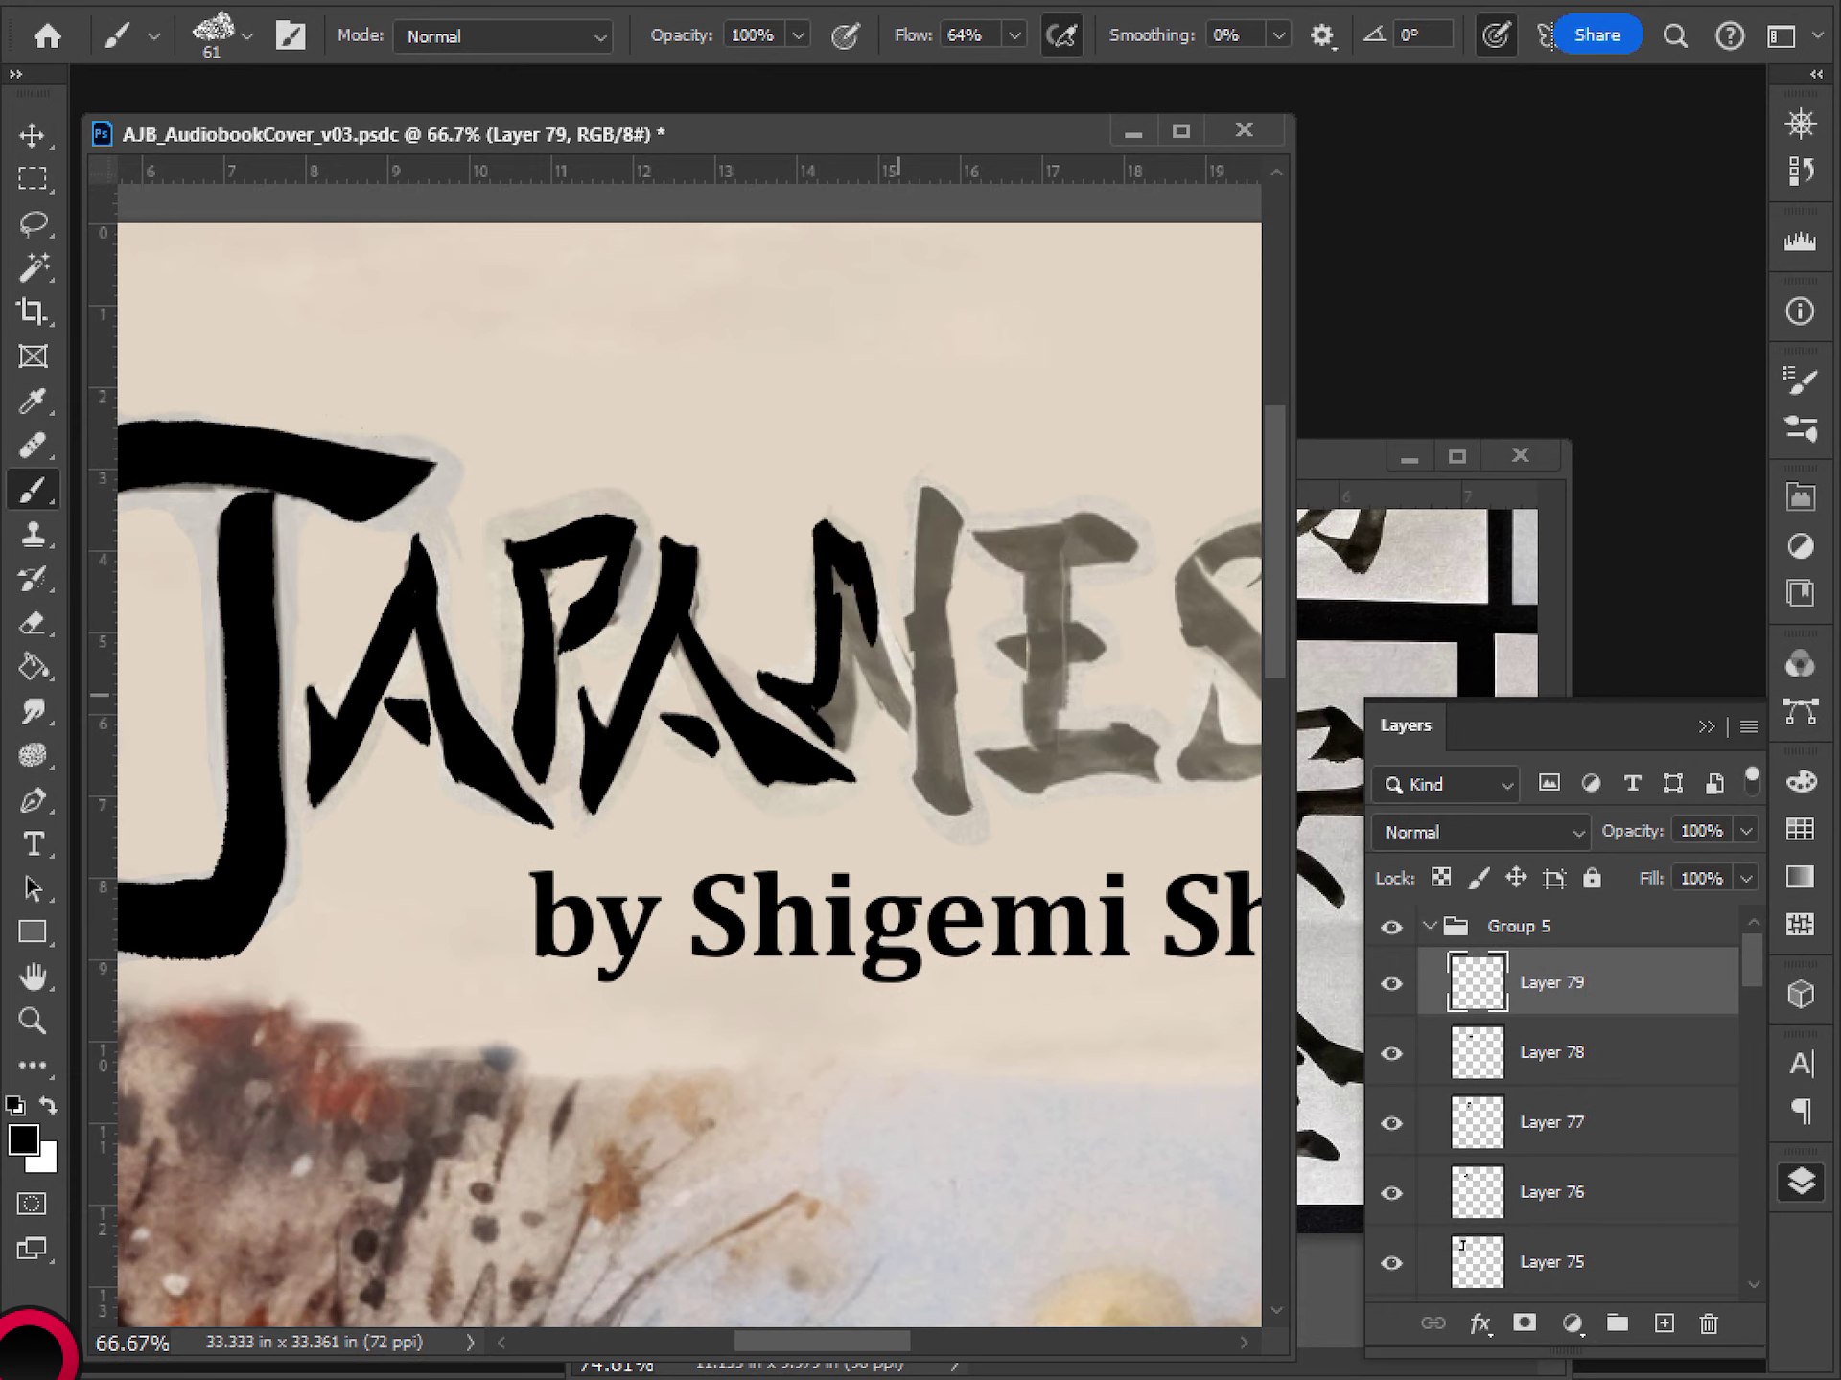
left_click_drag(861, 619, 923, 736)
mouse_move(836, 575)
left_mouse_down()
mouse_move(923, 748)
mouse_move(843, 577)
mouse_move(860, 558)
left_mouse_up()
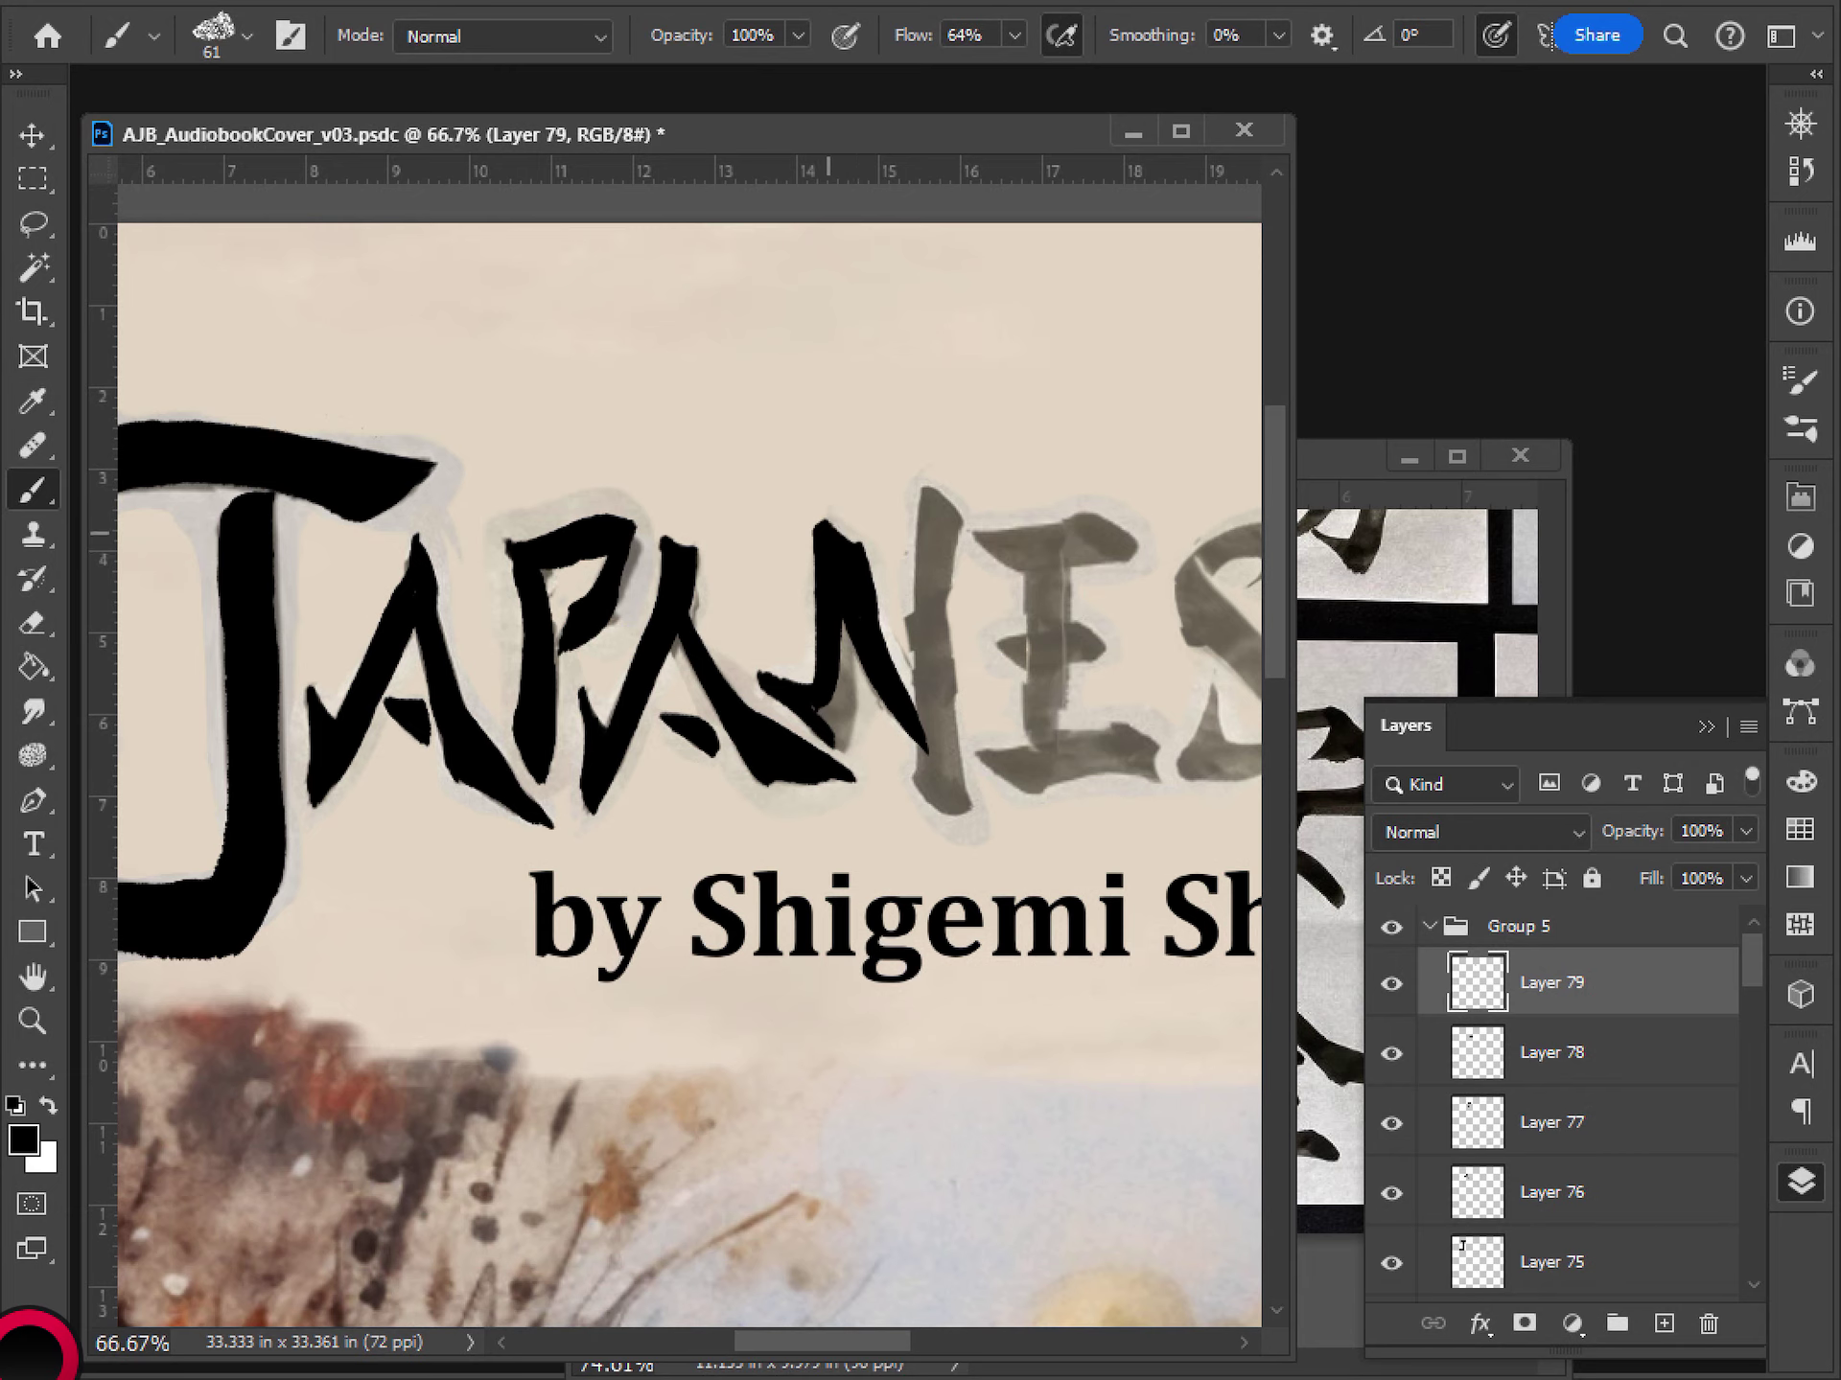
- Paint the tall right stem of the N over the grey reference, undoing unwanted strokes
mouse_move(814, 710)
left_mouse_down()
mouse_move(839, 744)
mouse_move(844, 634)
mouse_move(842, 741)
mouse_move(850, 640)
mouse_move(829, 719)
mouse_move(926, 737)
mouse_move(928, 773)
mouse_move(927, 726)
mouse_move(915, 784)
mouse_move(949, 813)
mouse_move(969, 803)
mouse_move(928, 536)
mouse_move(925, 687)
mouse_move(916, 599)
mouse_move(945, 772)
mouse_move(921, 498)
mouse_move(958, 527)
left_mouse_up()
key("ctrl+z")
key("ctrl+z")
key("ctrl+z")
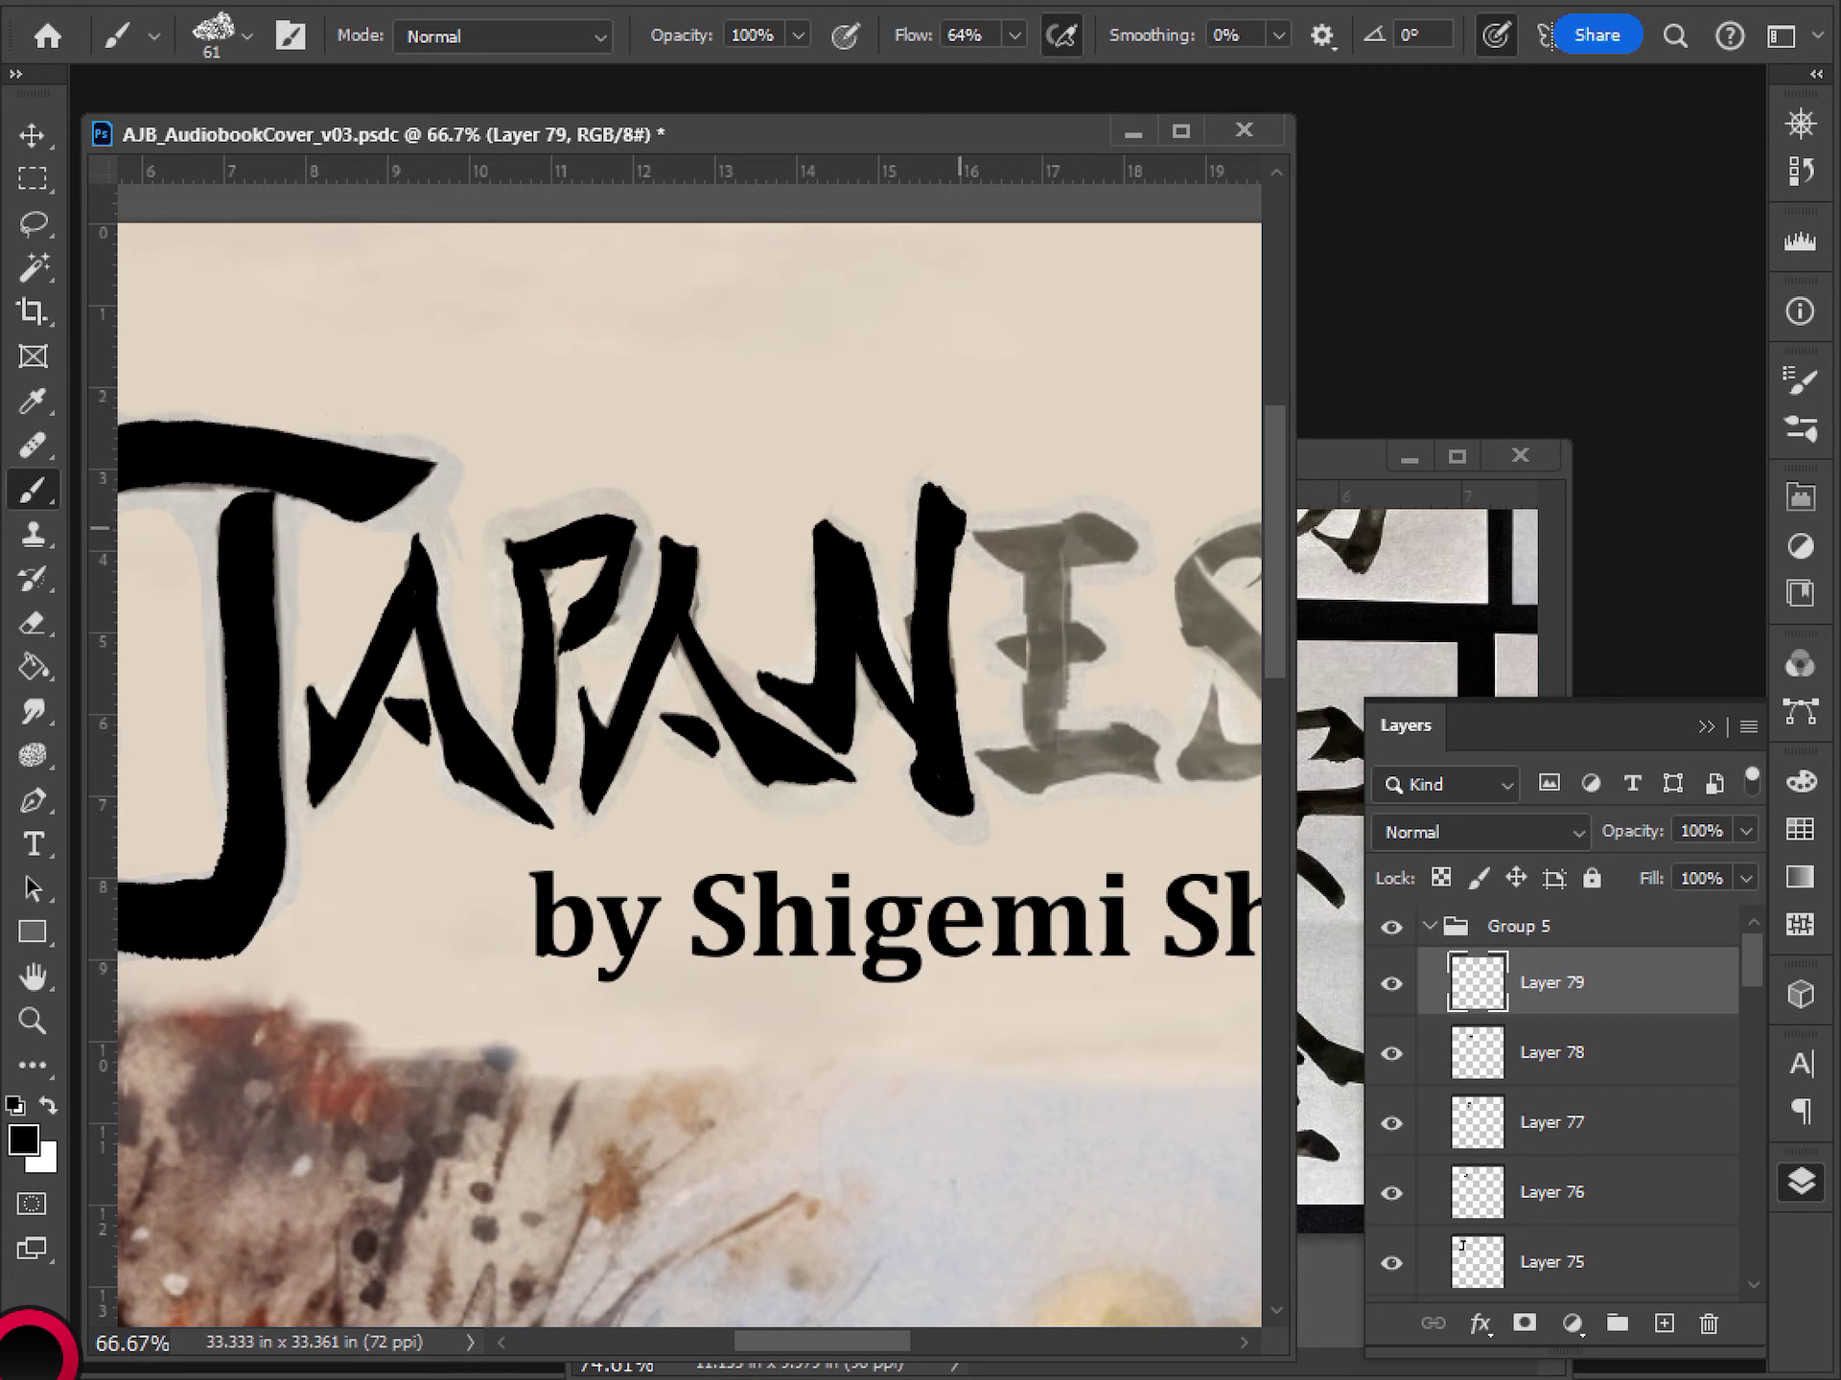
- Hide the NEW SIZE REF group, review the painted letters at a smaller zoom, and show the group again
scroll(1562, 1103, "down", 3)
left_click(1391, 1132)
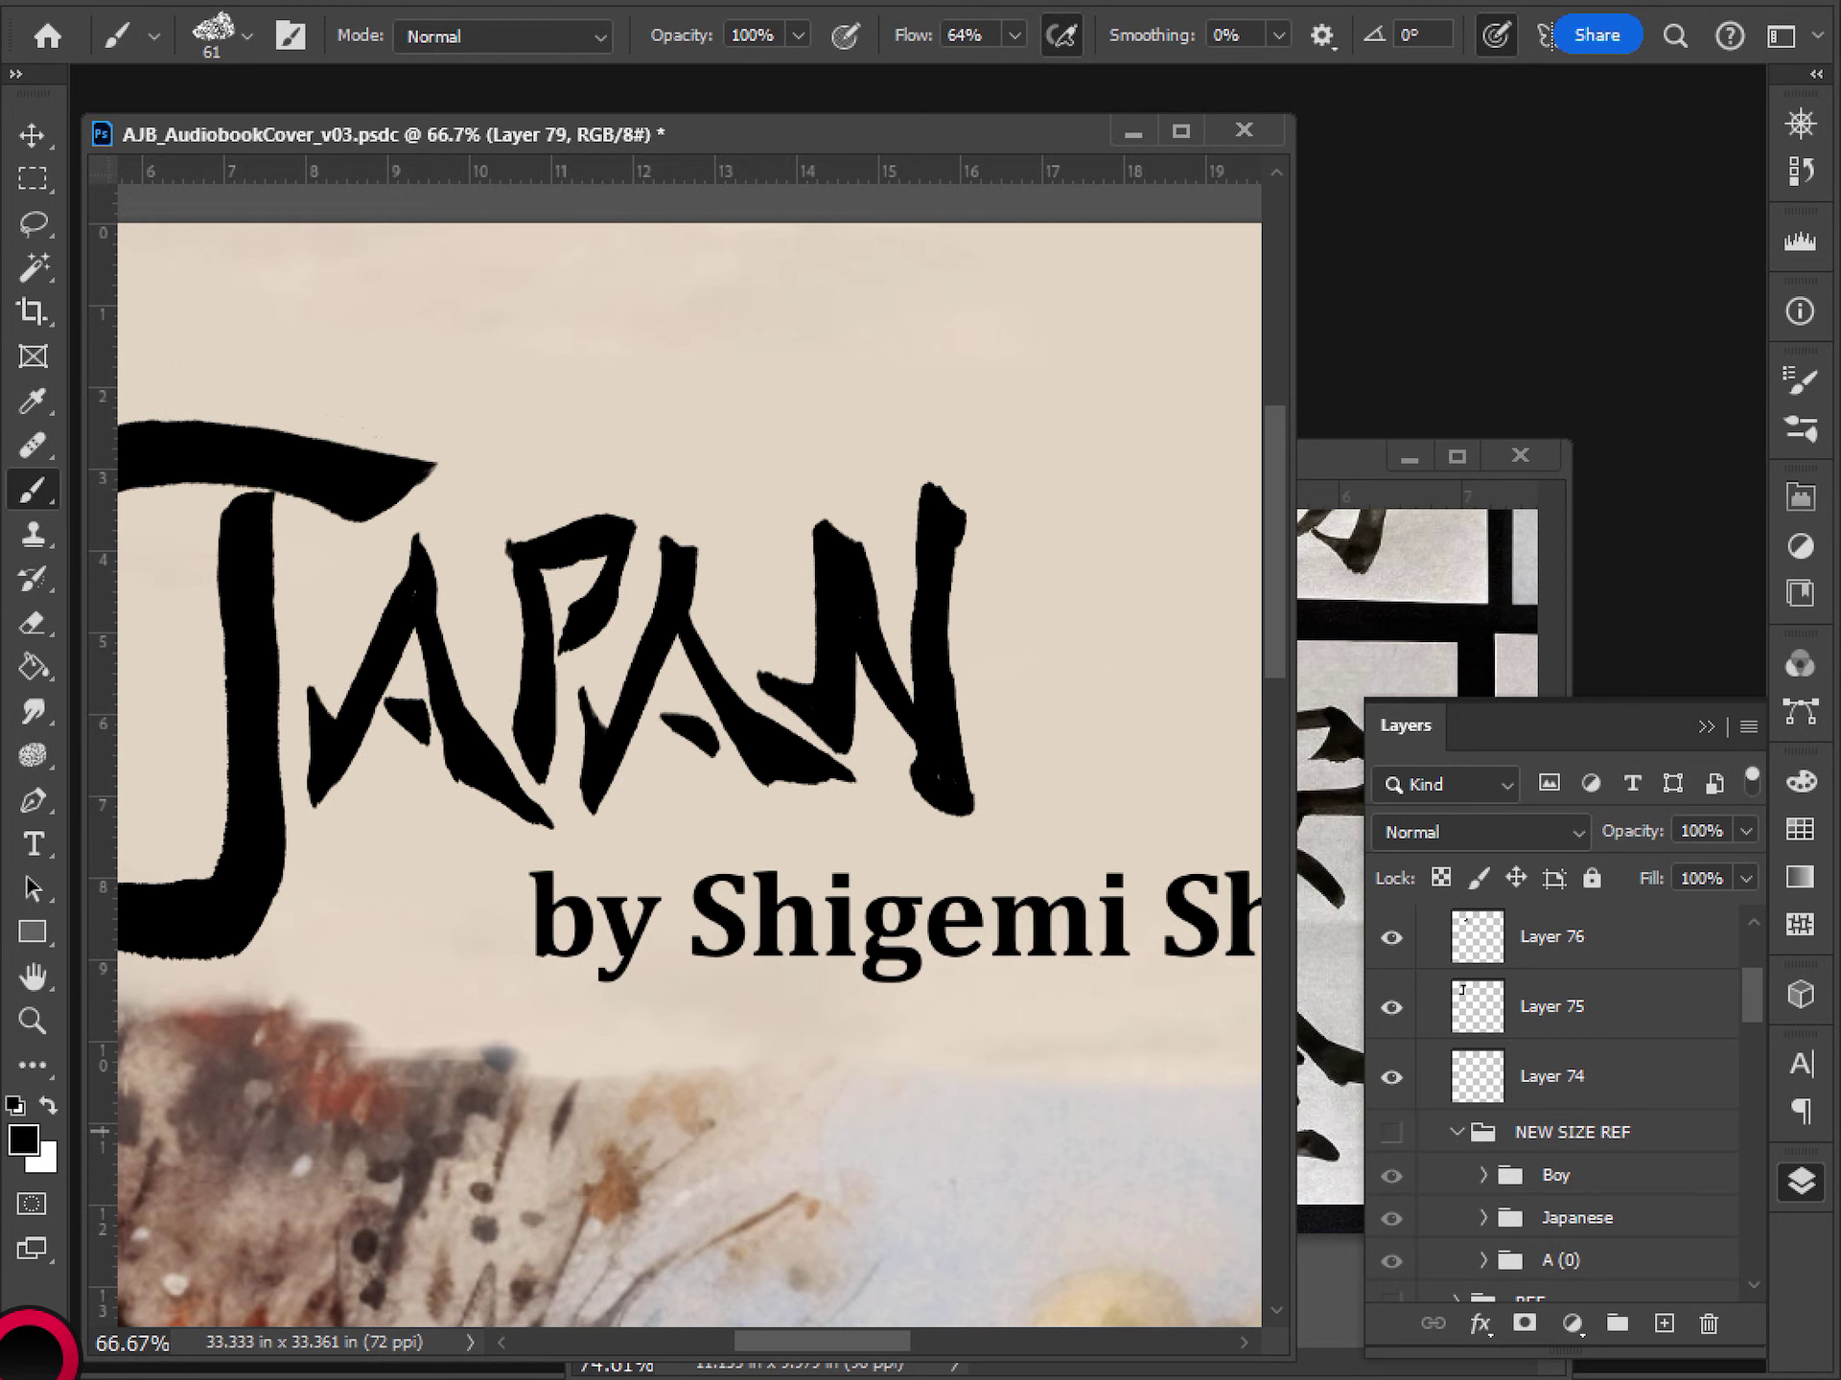
scroll(1391, 1176, "up", 3)
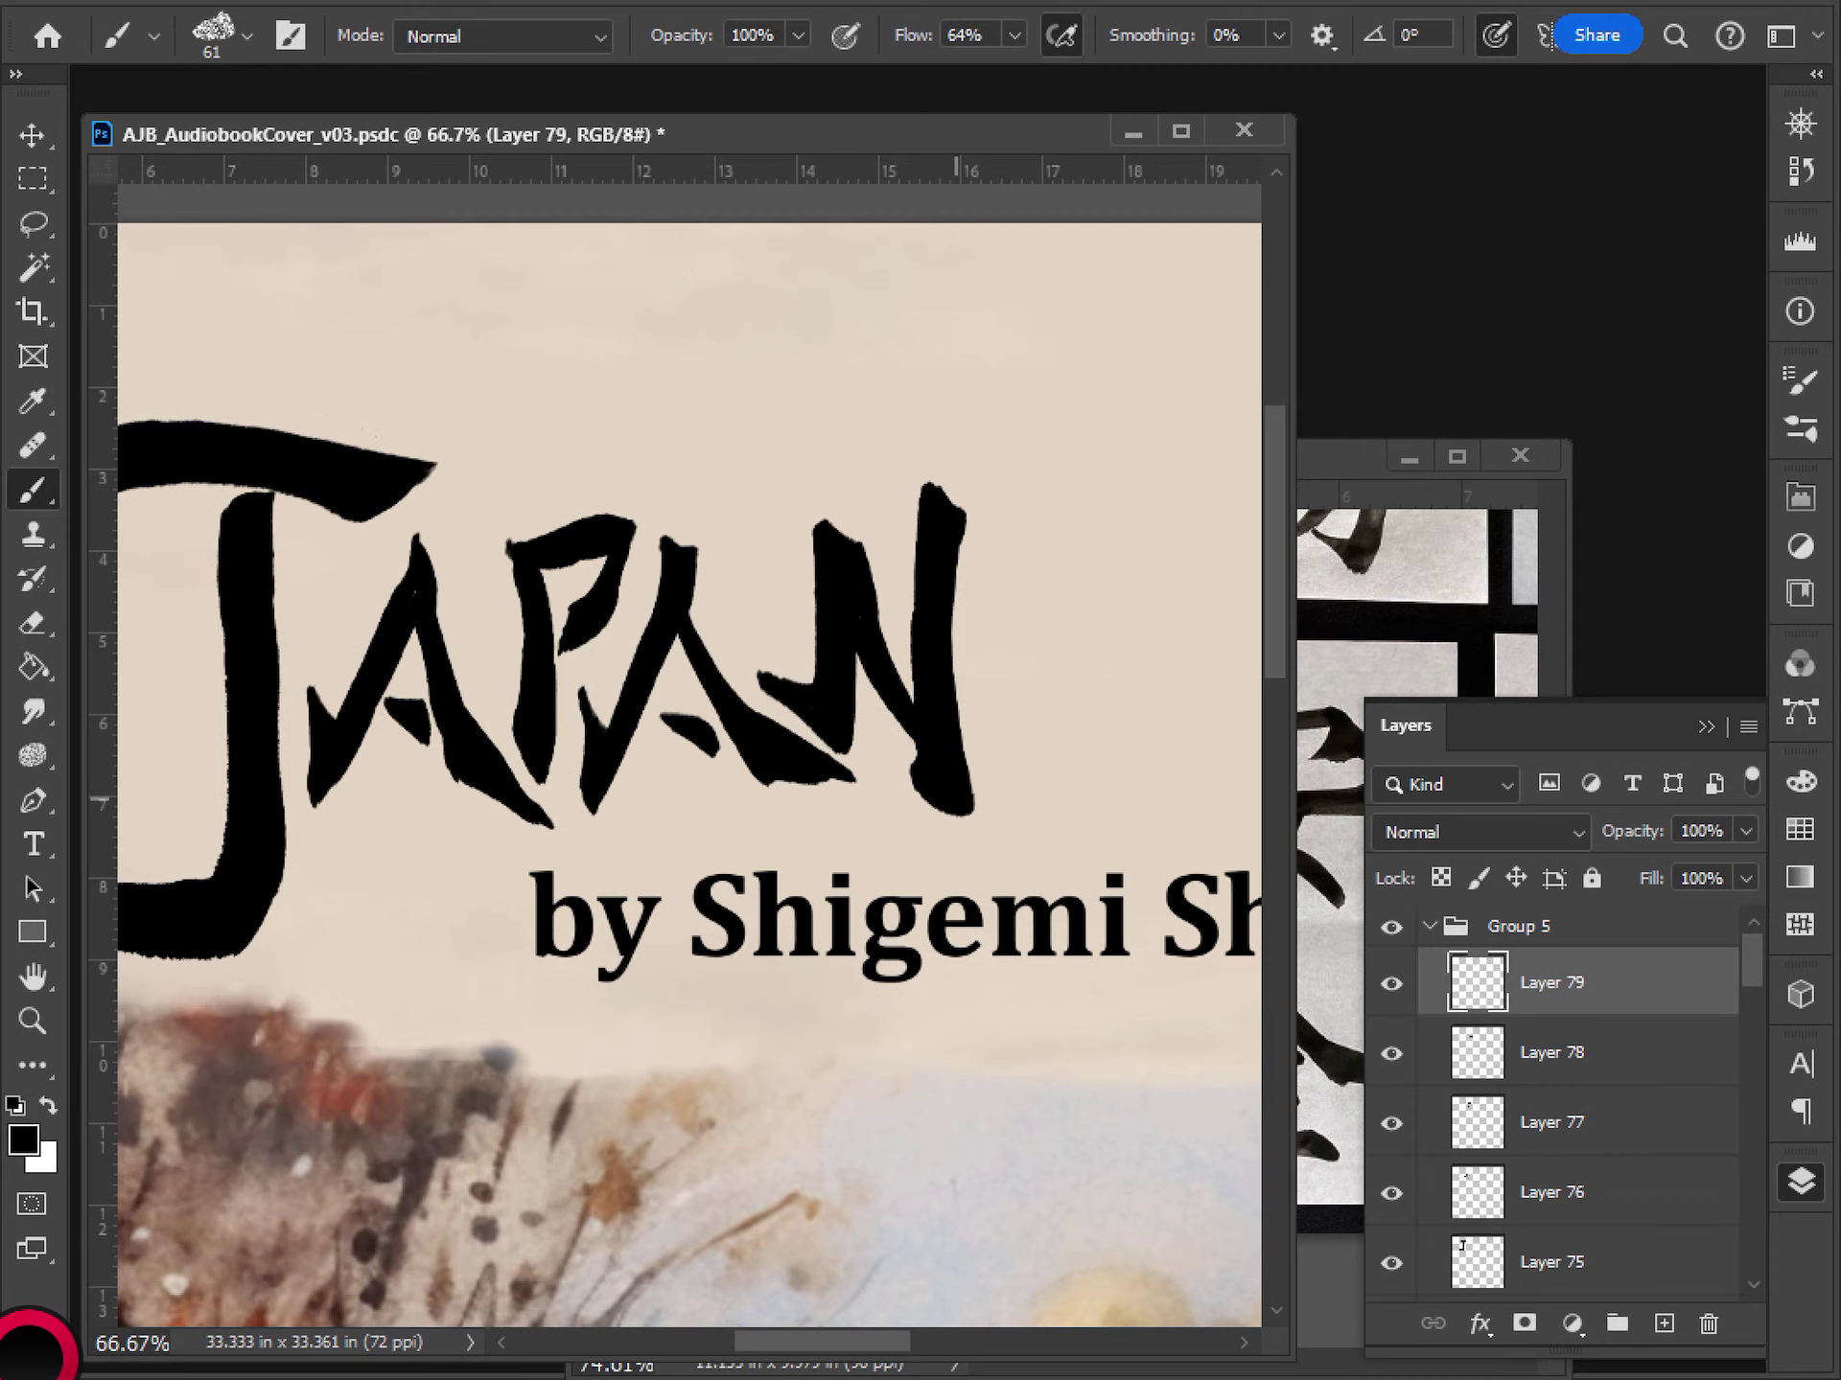
key("ctrl+minus")
key("ctrl+minus")
key("ctrl+minus")
key("ctrl+plus")
key("ctrl+plus")
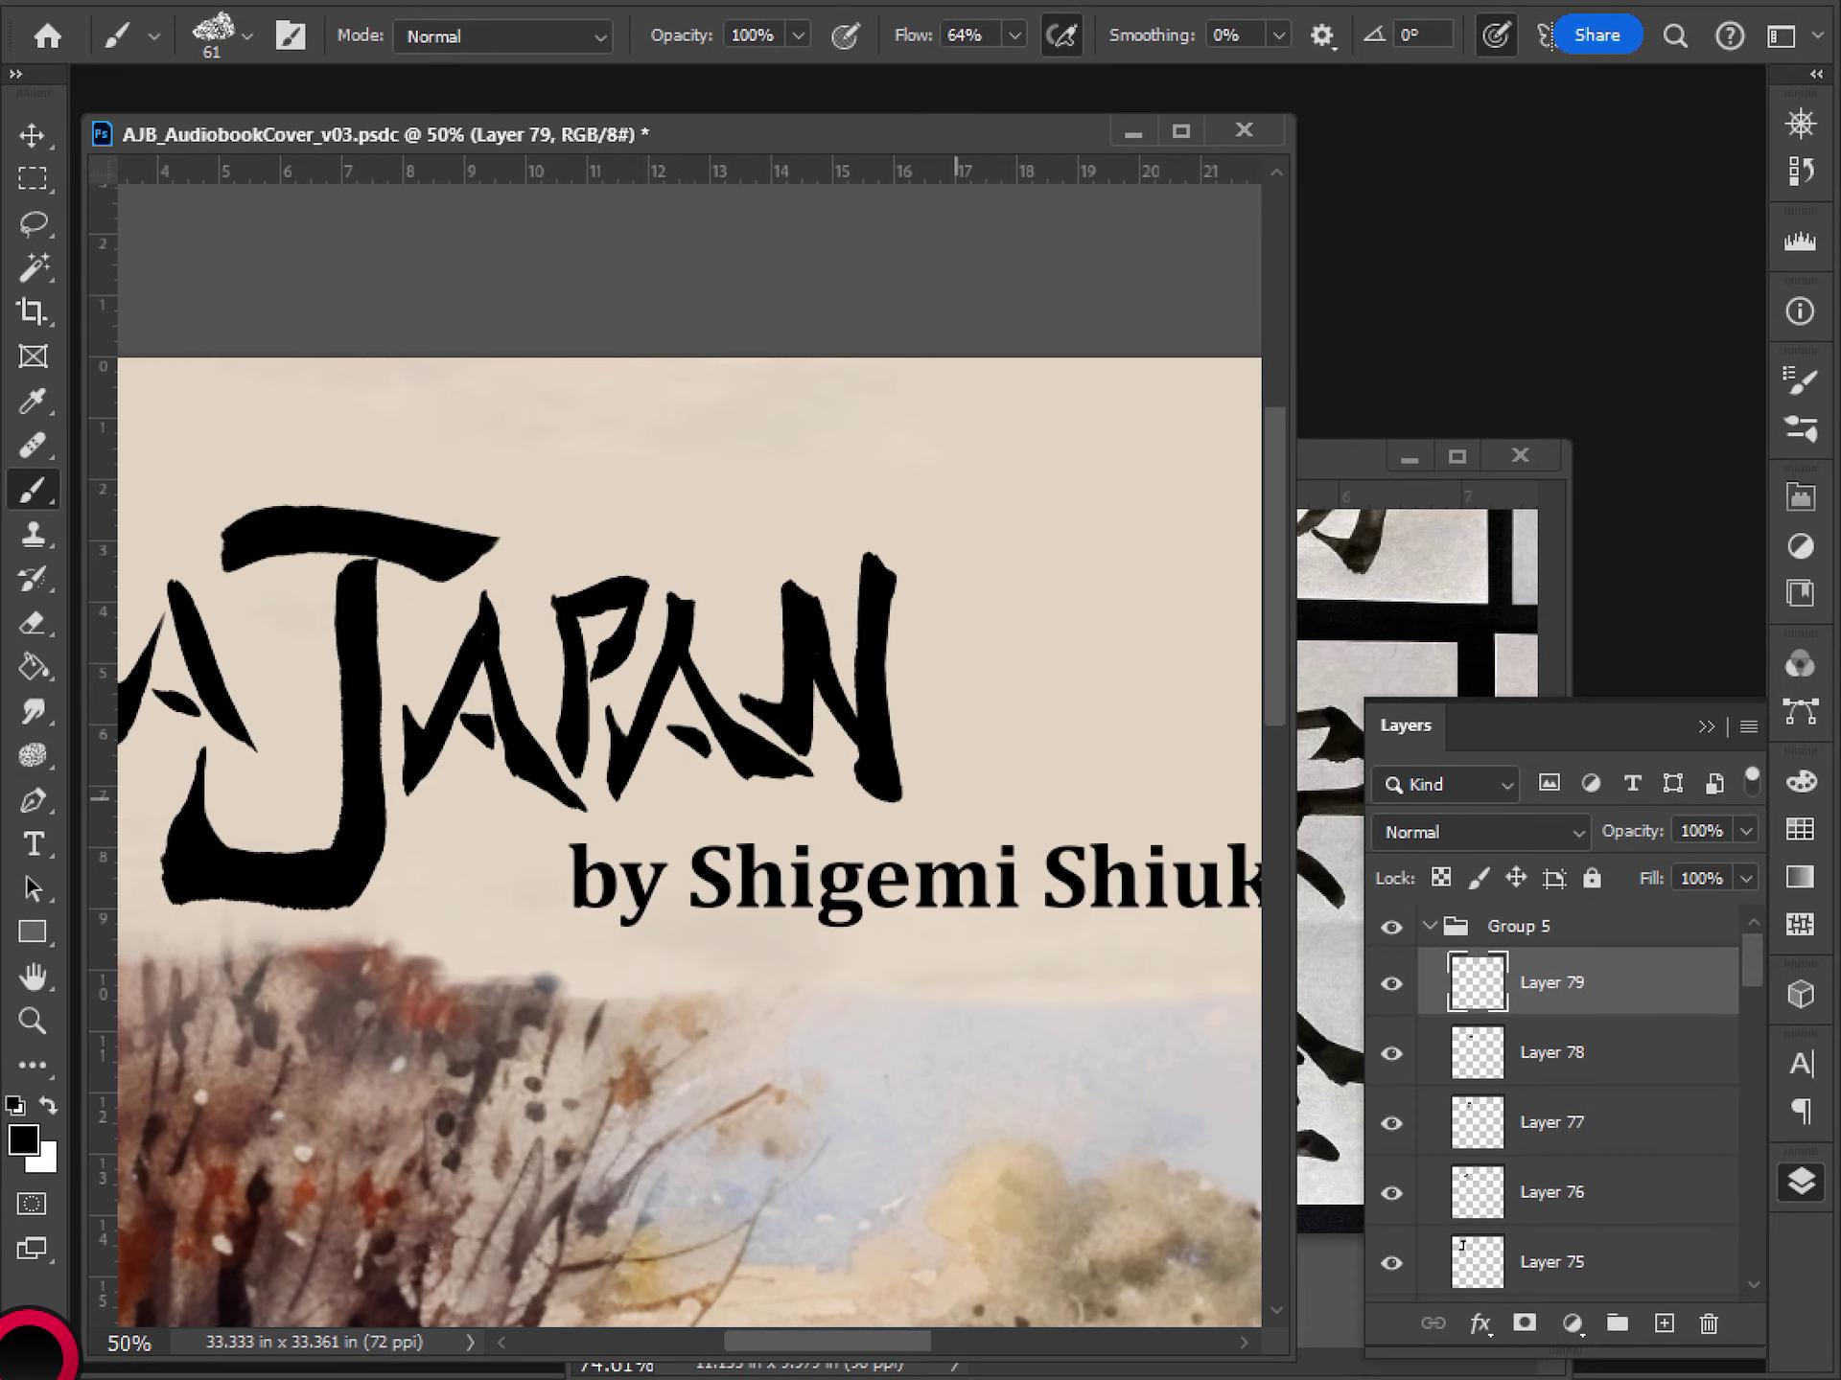
scroll(1563, 1102, "down", 3)
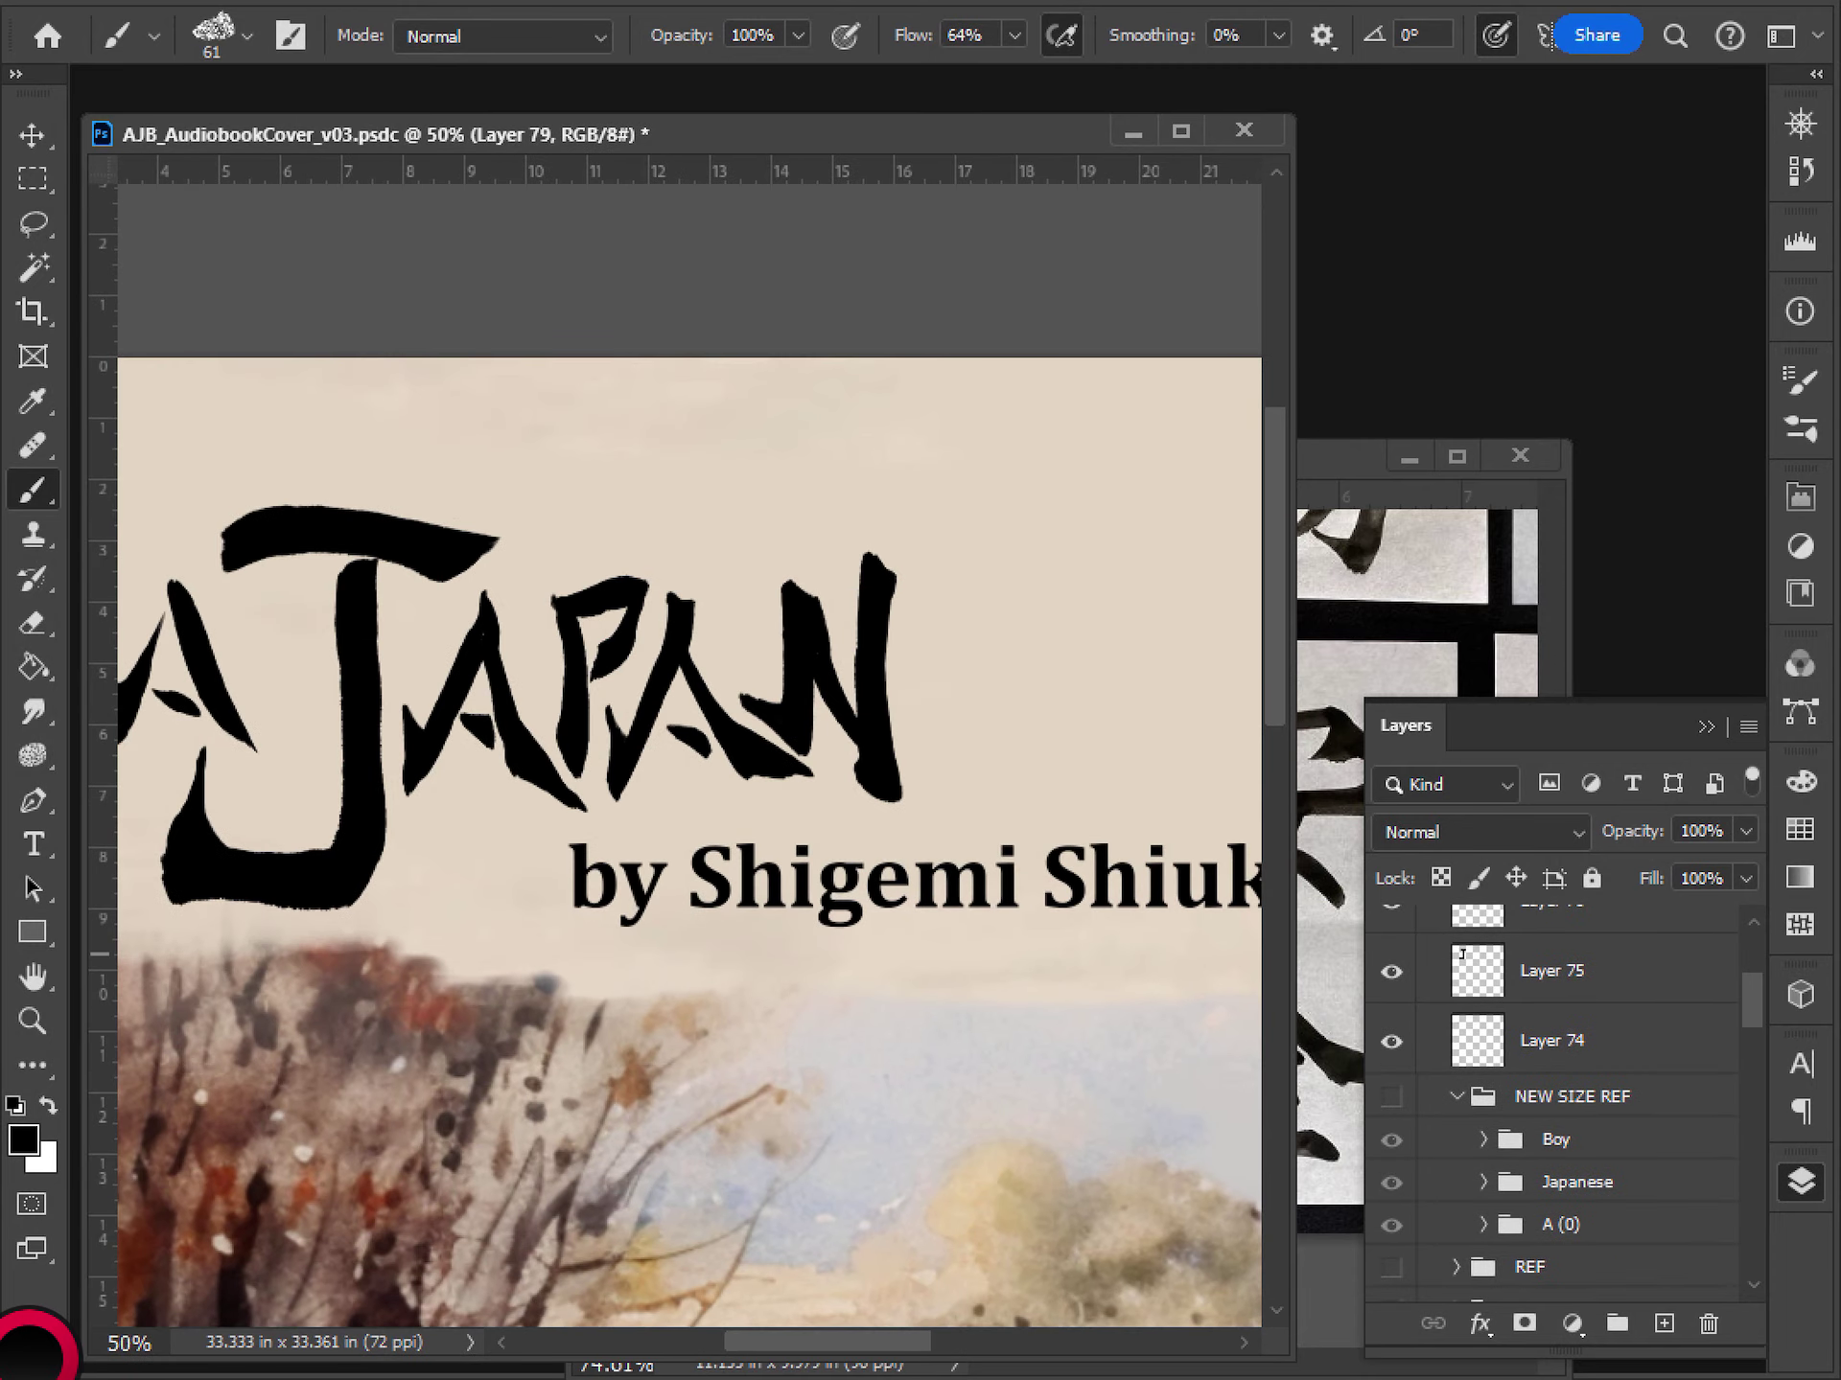
left_click(1391, 1095)
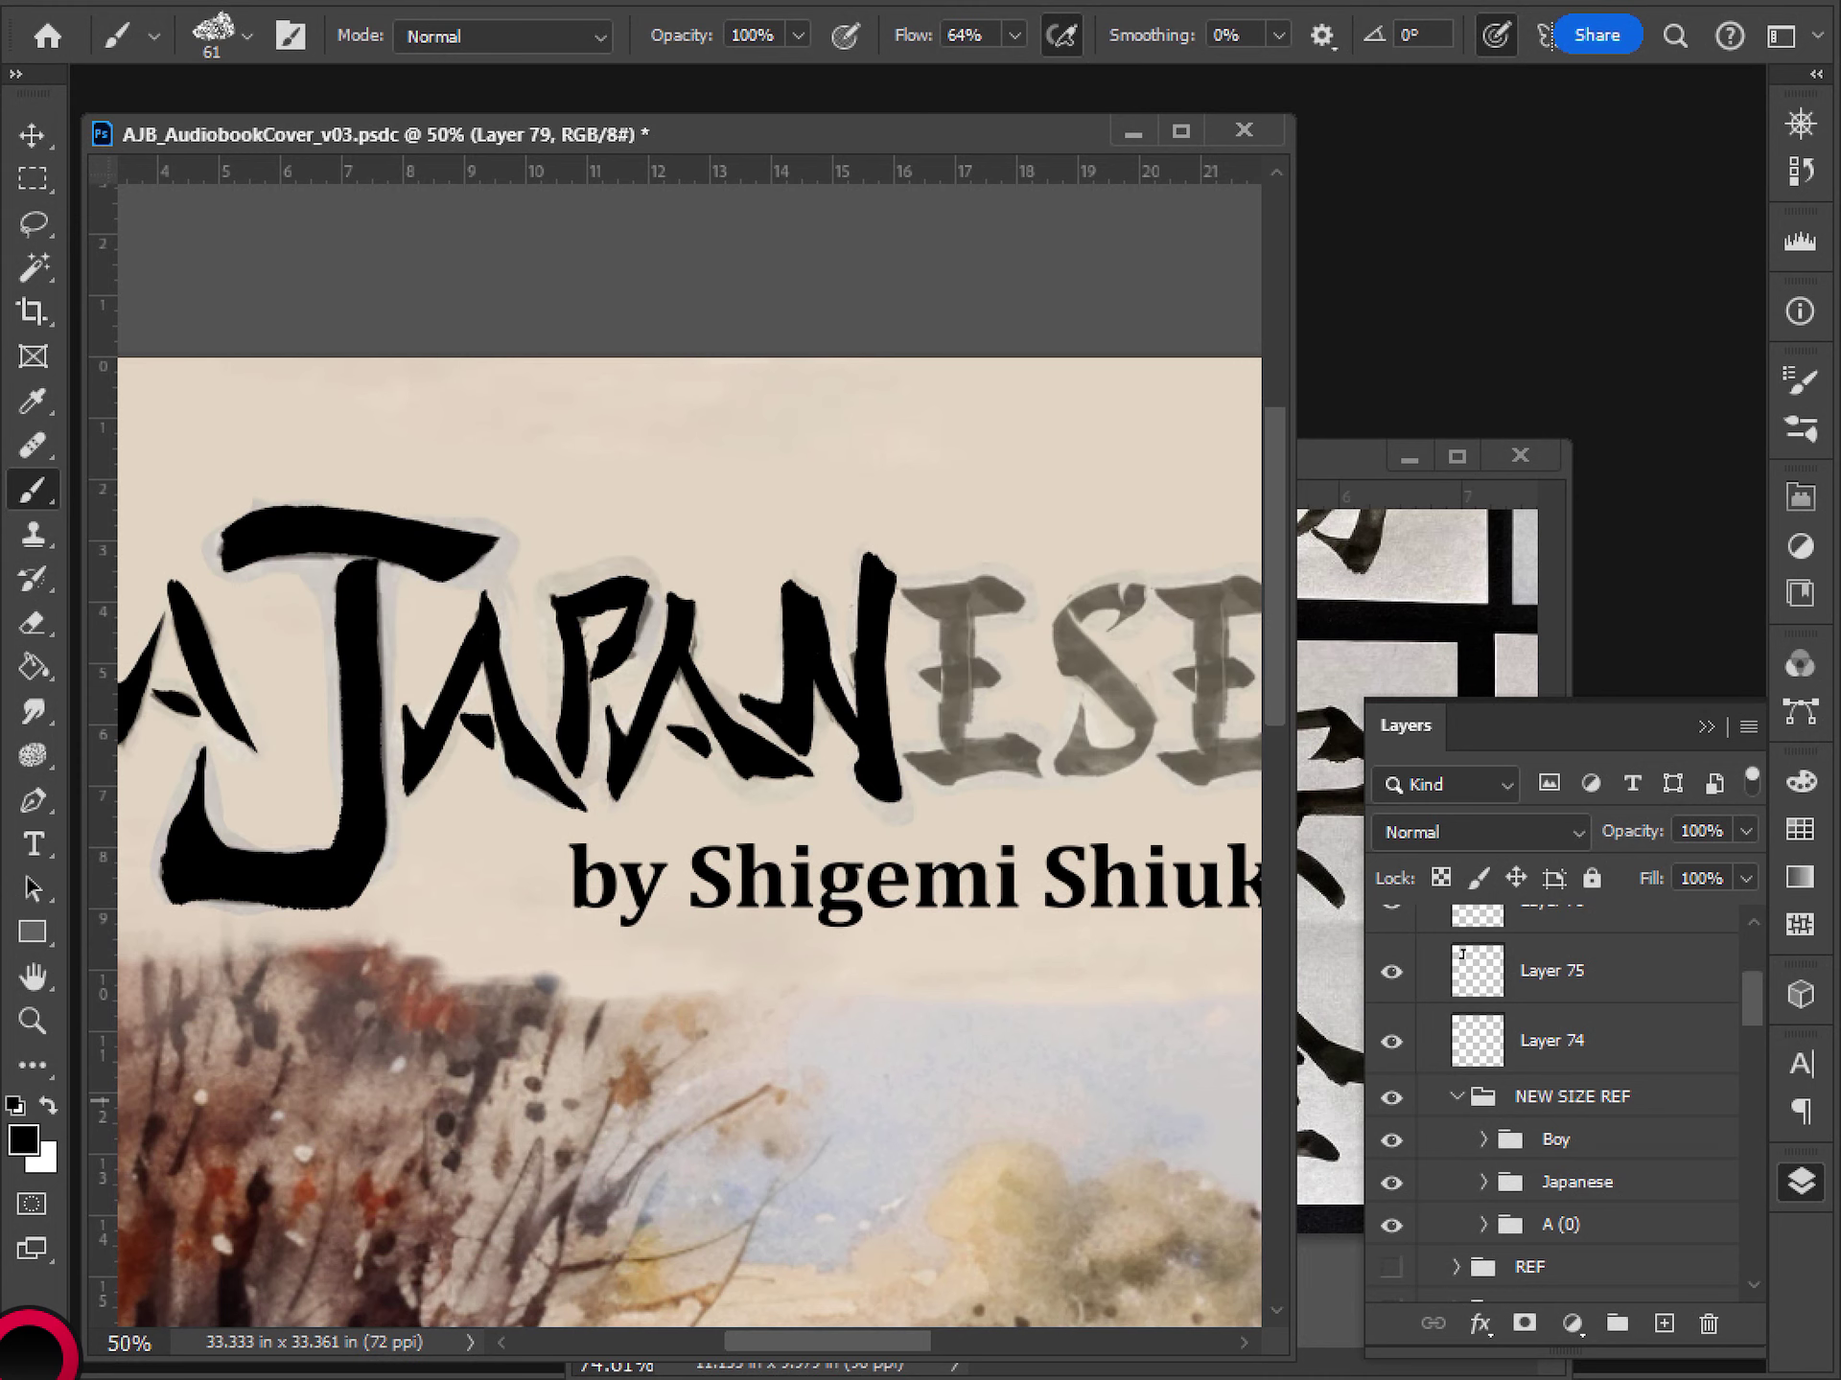
- Add a new layer above Layer 79 and paint the top bar and stem of the first E in black
scroll(1562, 1103, "up", 3)
left_click(1663, 1324)
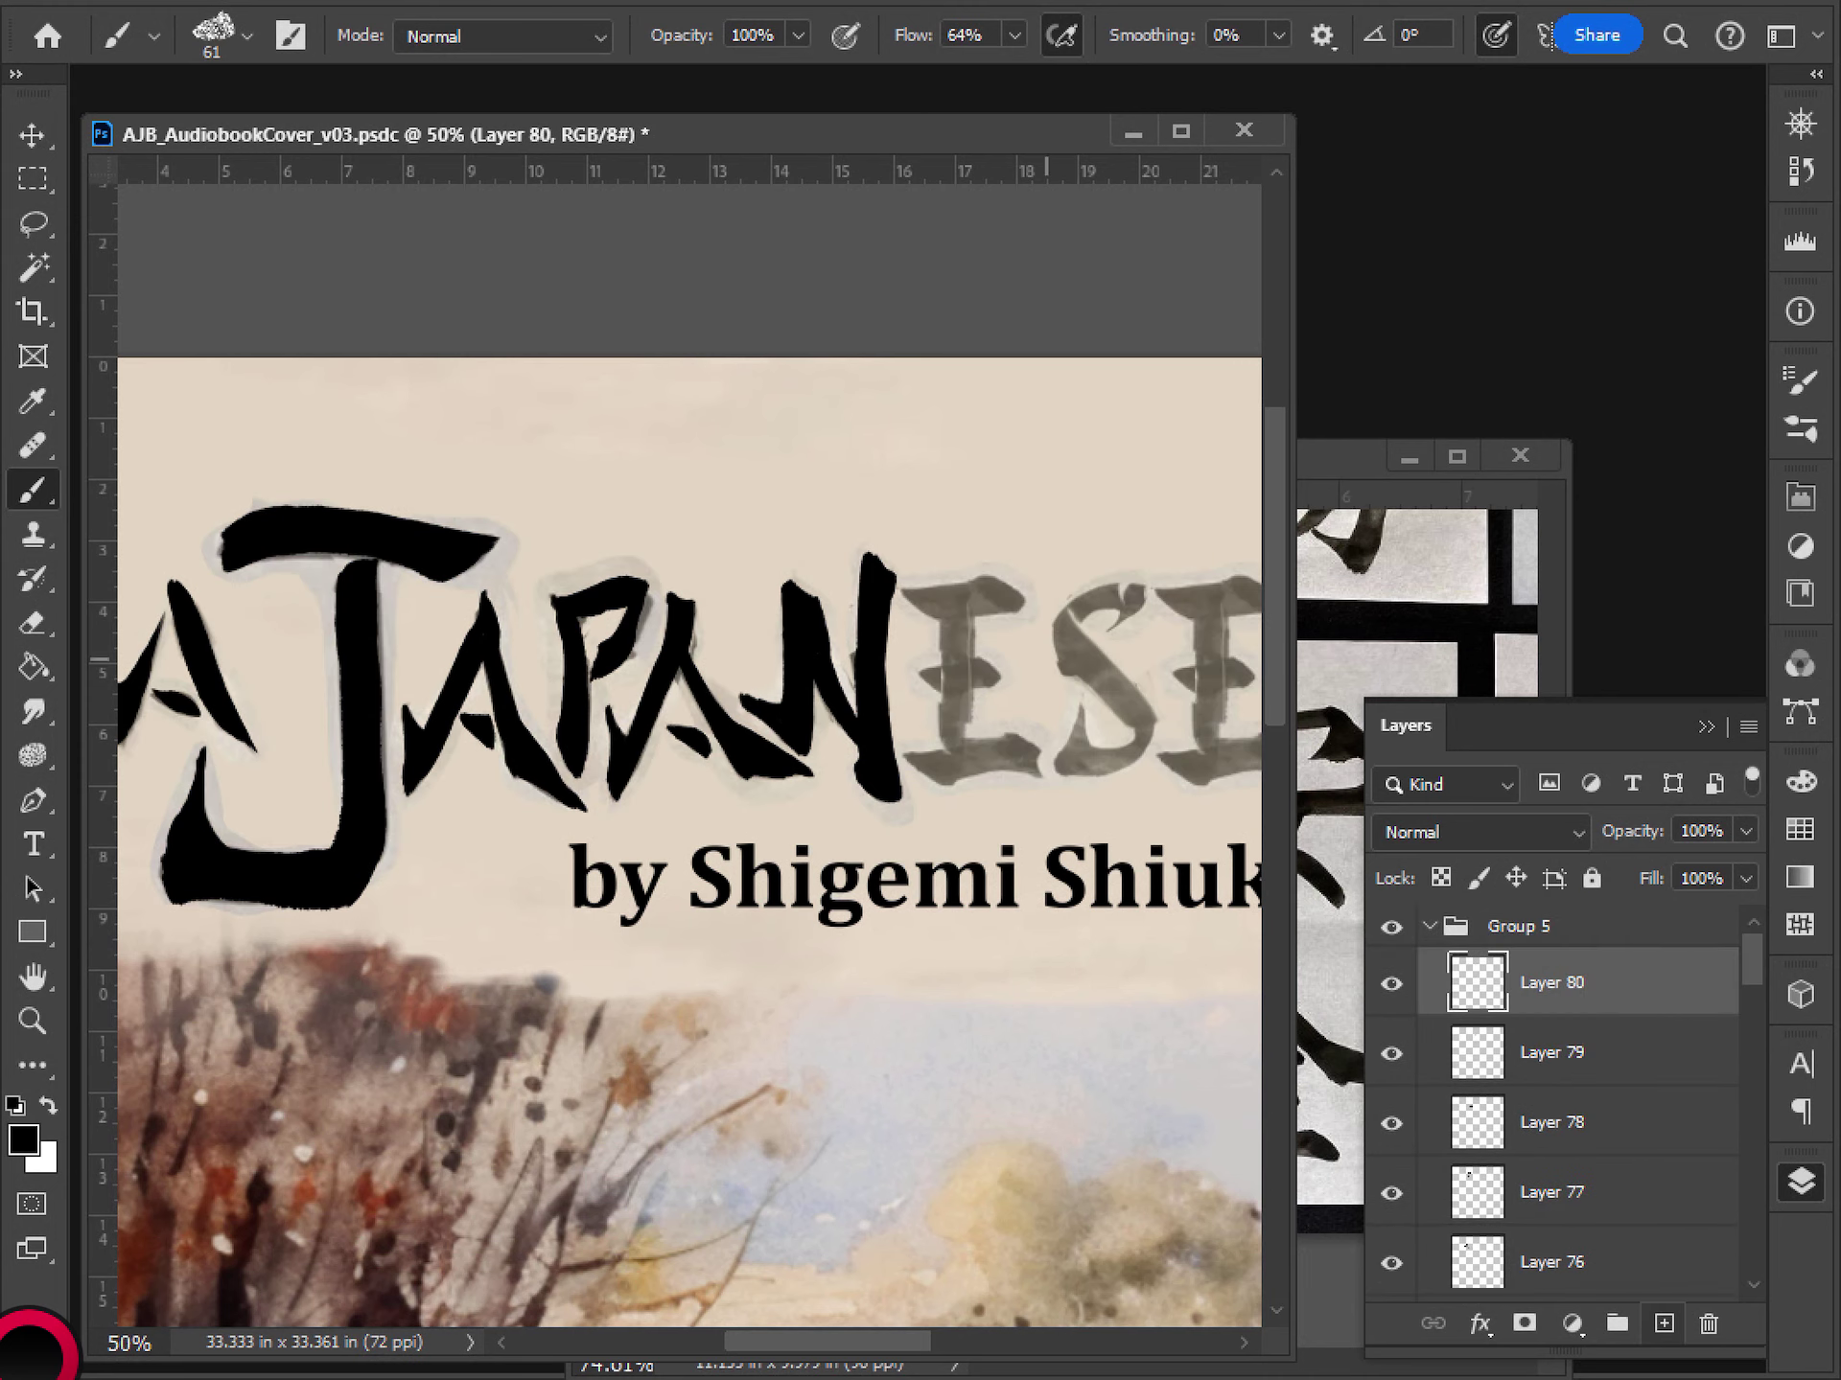
left_click_drag(1046, 660, 908, 678)
mouse_move(768, 611)
left_mouse_down()
mouse_move(805, 630)
mouse_move(787, 627)
mouse_move(843, 603)
mouse_move(804, 616)
mouse_move(884, 623)
mouse_move(810, 627)
mouse_move(876, 630)
mouse_move(811, 628)
mouse_move(813, 768)
mouse_move(832, 621)
left_mouse_up()
key("ctrl+z")
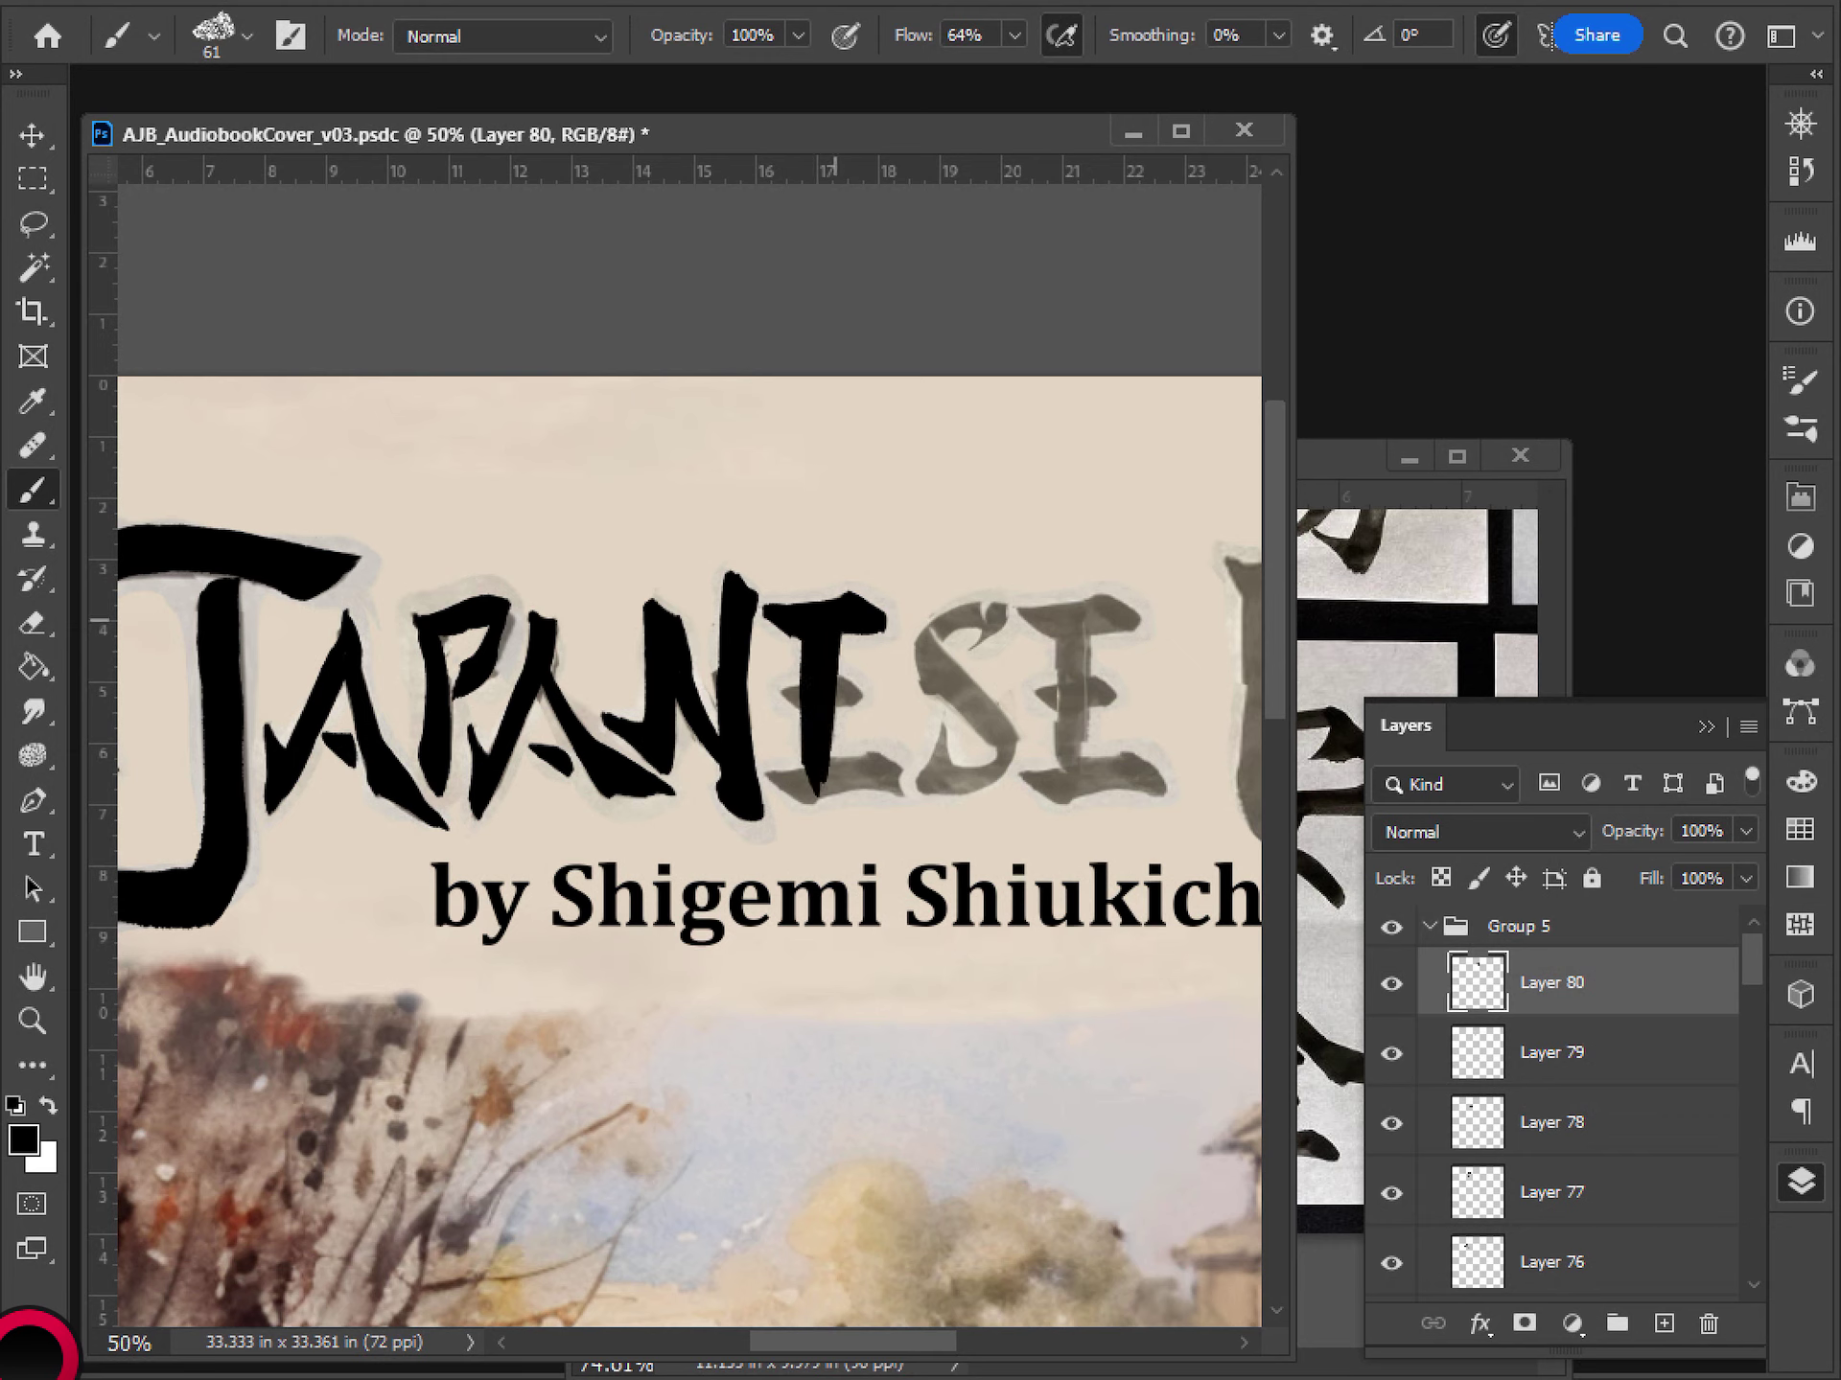
- Paint the base stroke and short middle bar of the first E, undoing unwanted attempts
mouse_move(802, 788)
left_mouse_down()
mouse_move(775, 783)
mouse_move(806, 799)
mouse_move(816, 776)
mouse_move(776, 774)
mouse_move(874, 768)
mouse_move(862, 789)
mouse_move(897, 788)
mouse_move(876, 763)
left_mouse_up()
key("ctrl+z")
key("ctrl+z")
key("ctrl+z")
key("ctrl+z")
key("ctrl+z")
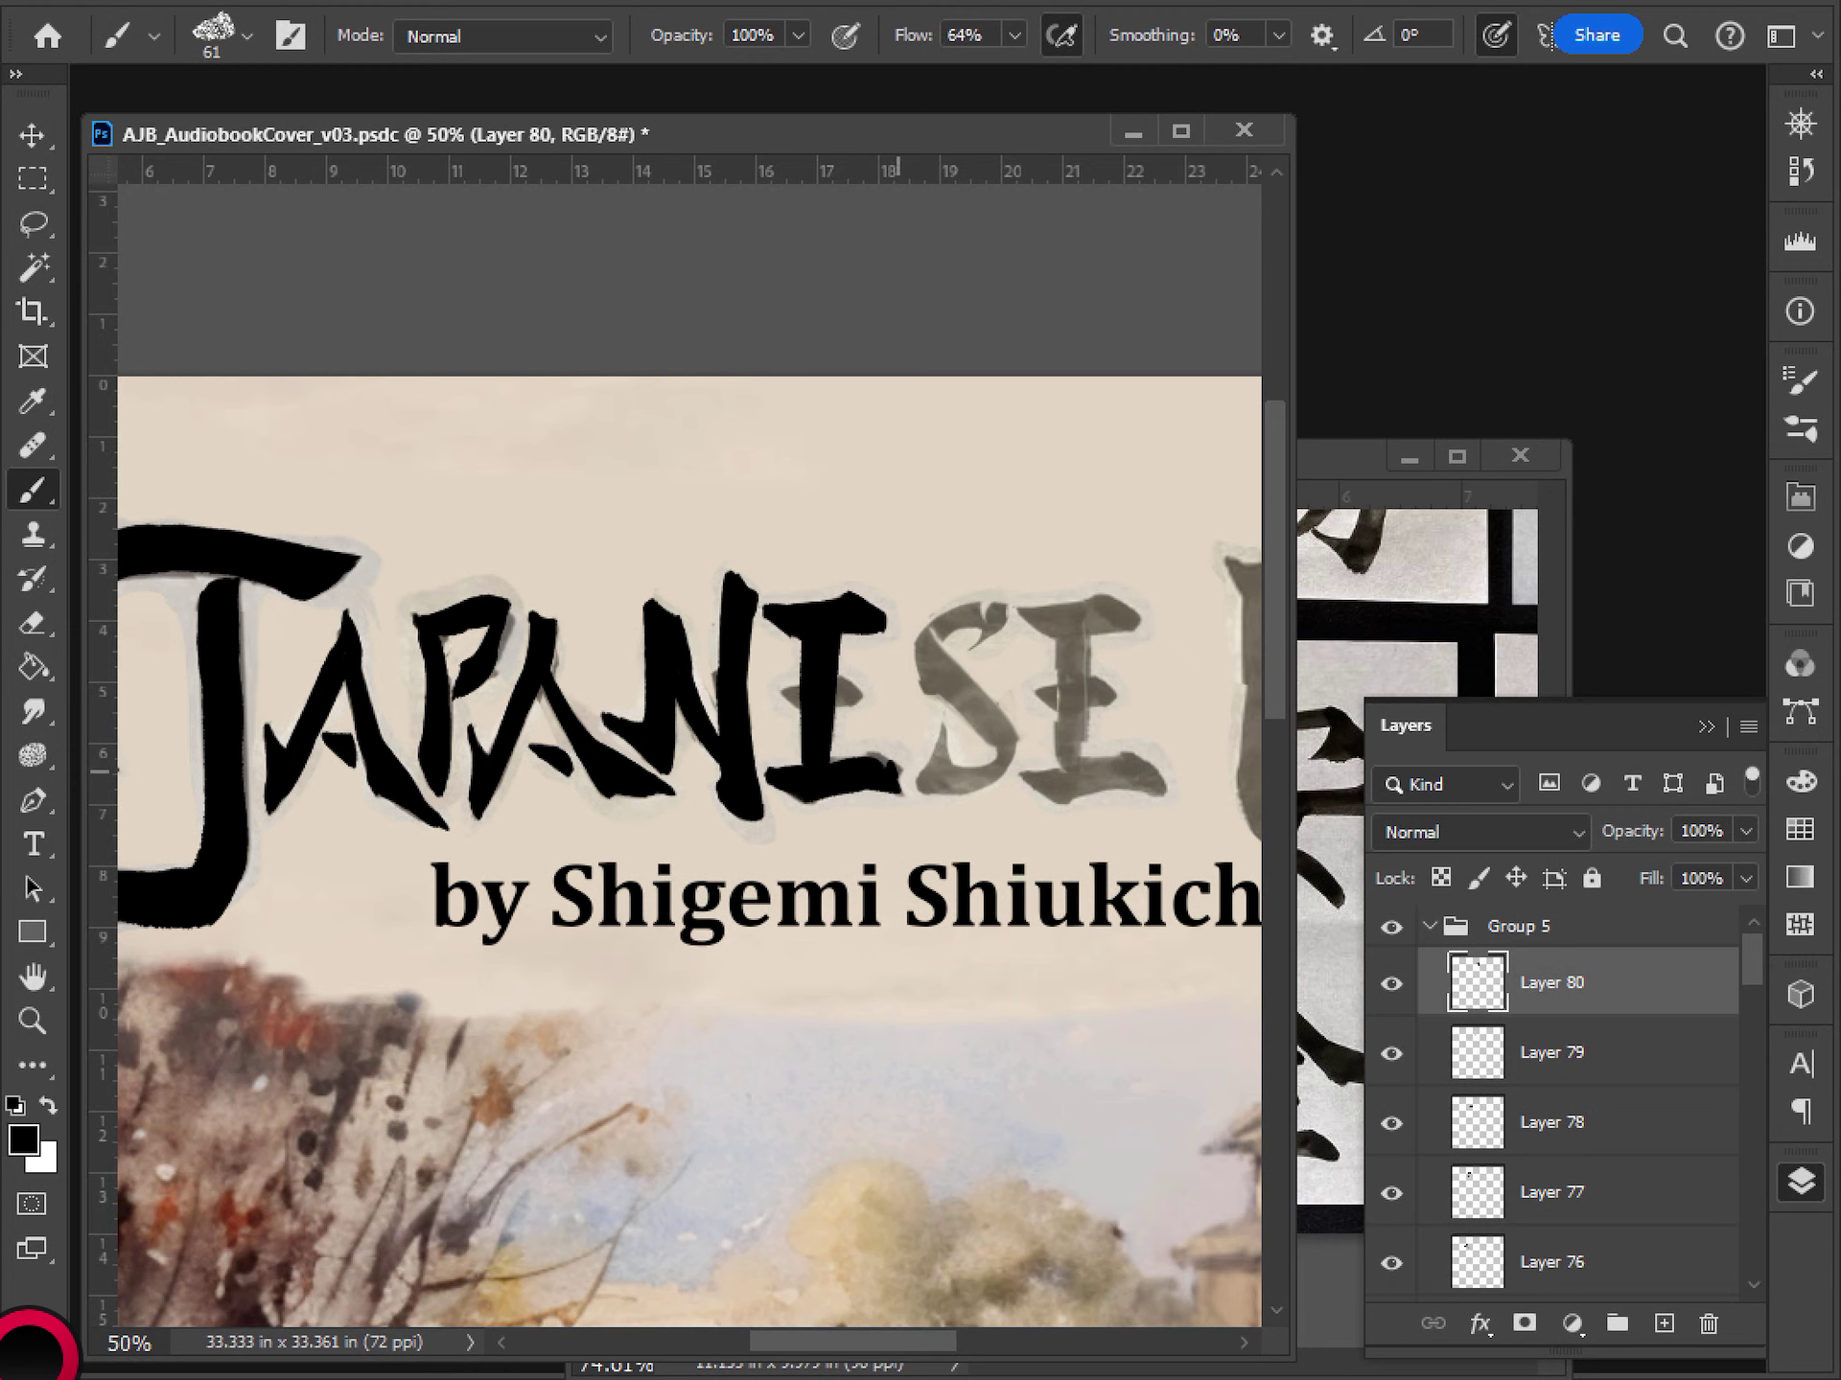
key("ctrl+shift+z")
left_click_drag(898, 768, 907, 769)
left_click_drag(788, 697, 862, 692)
key("ctrl+z")
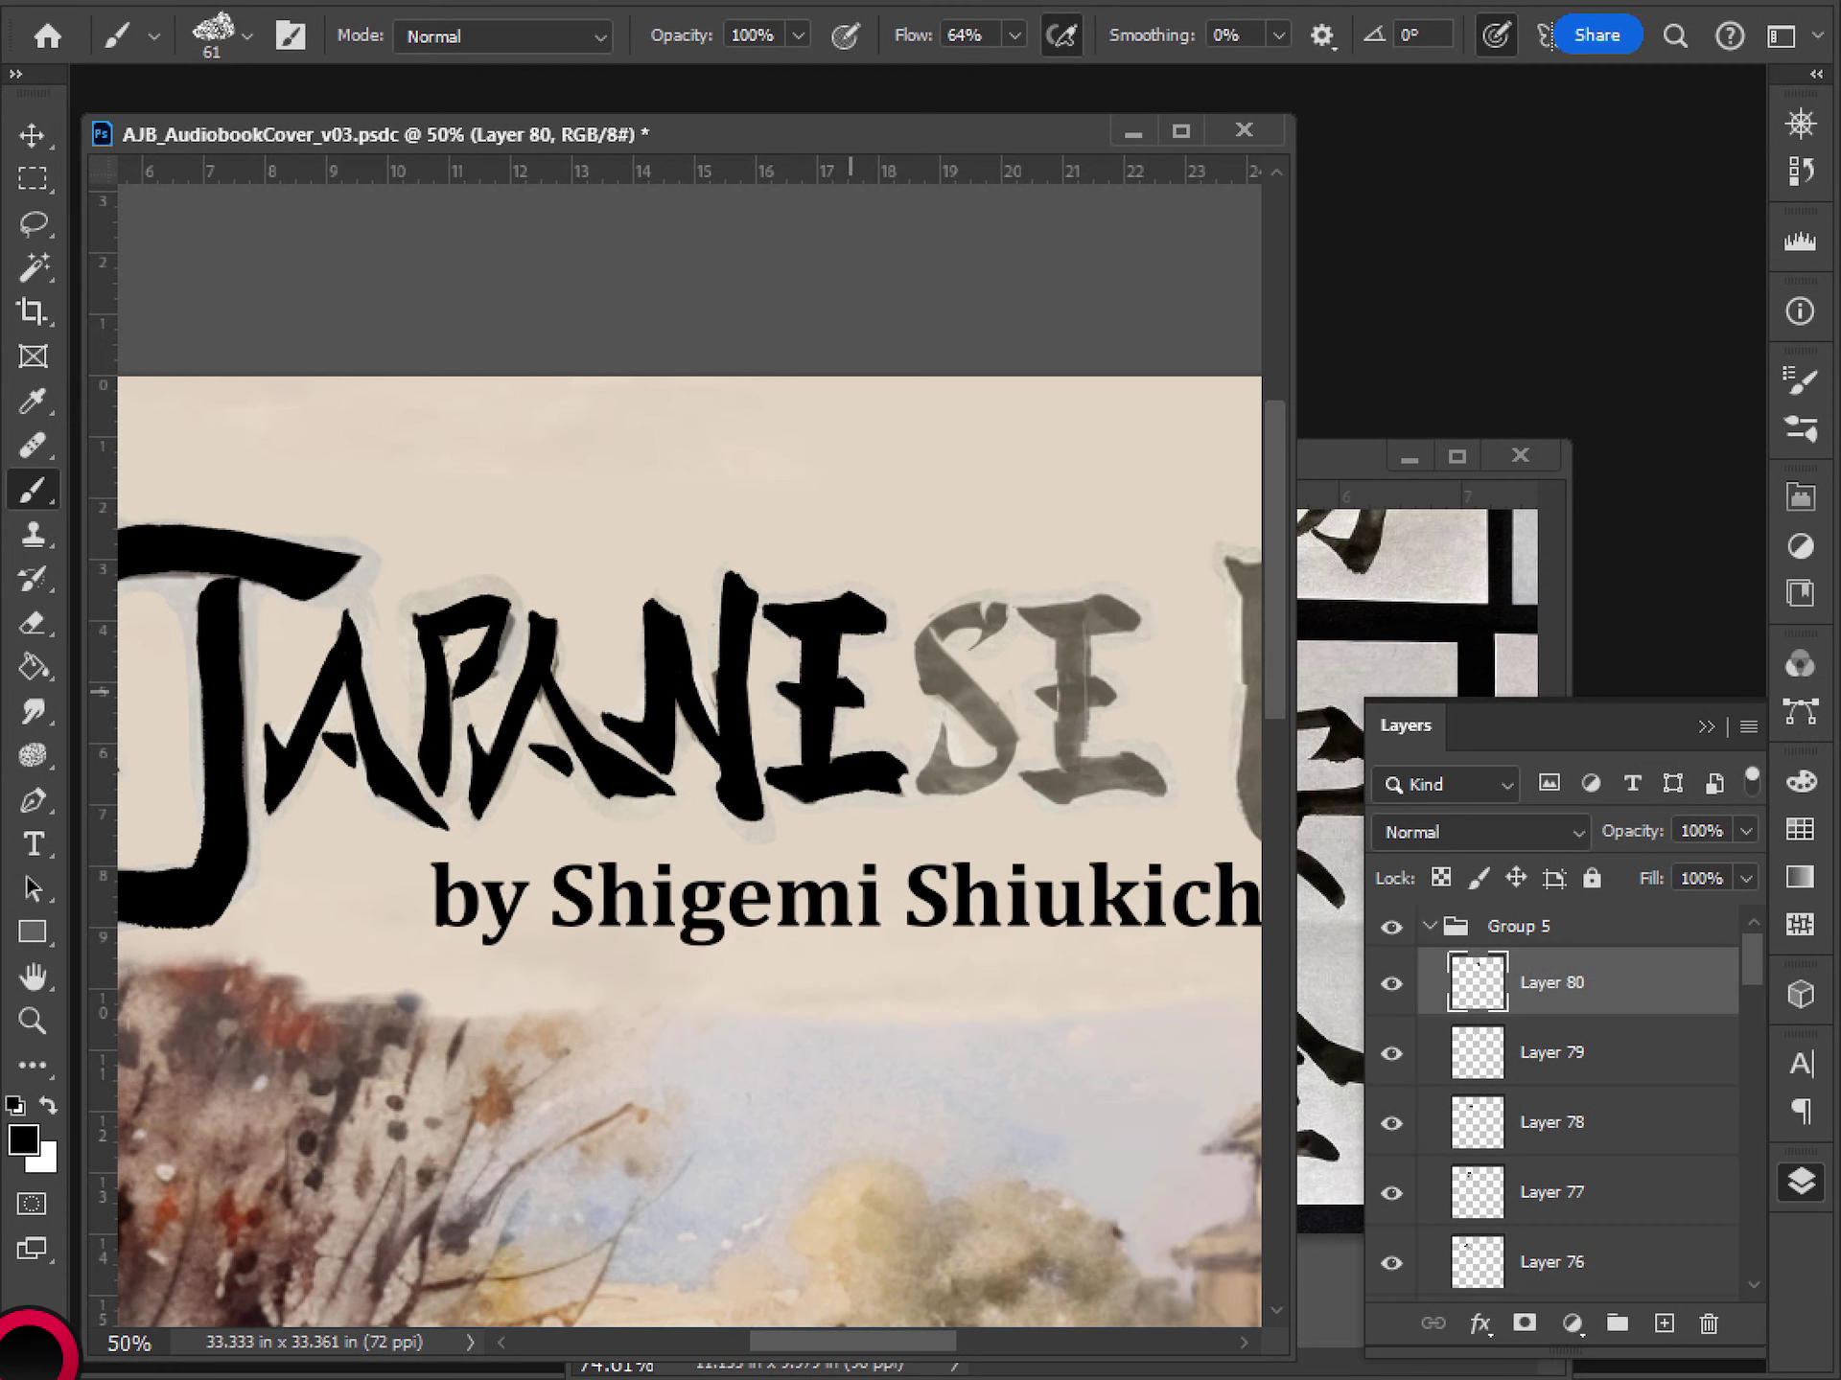
- Toggle the NEW SIZE REF group off and on to check the finished first E
scroll(1553, 1102, "down", 4)
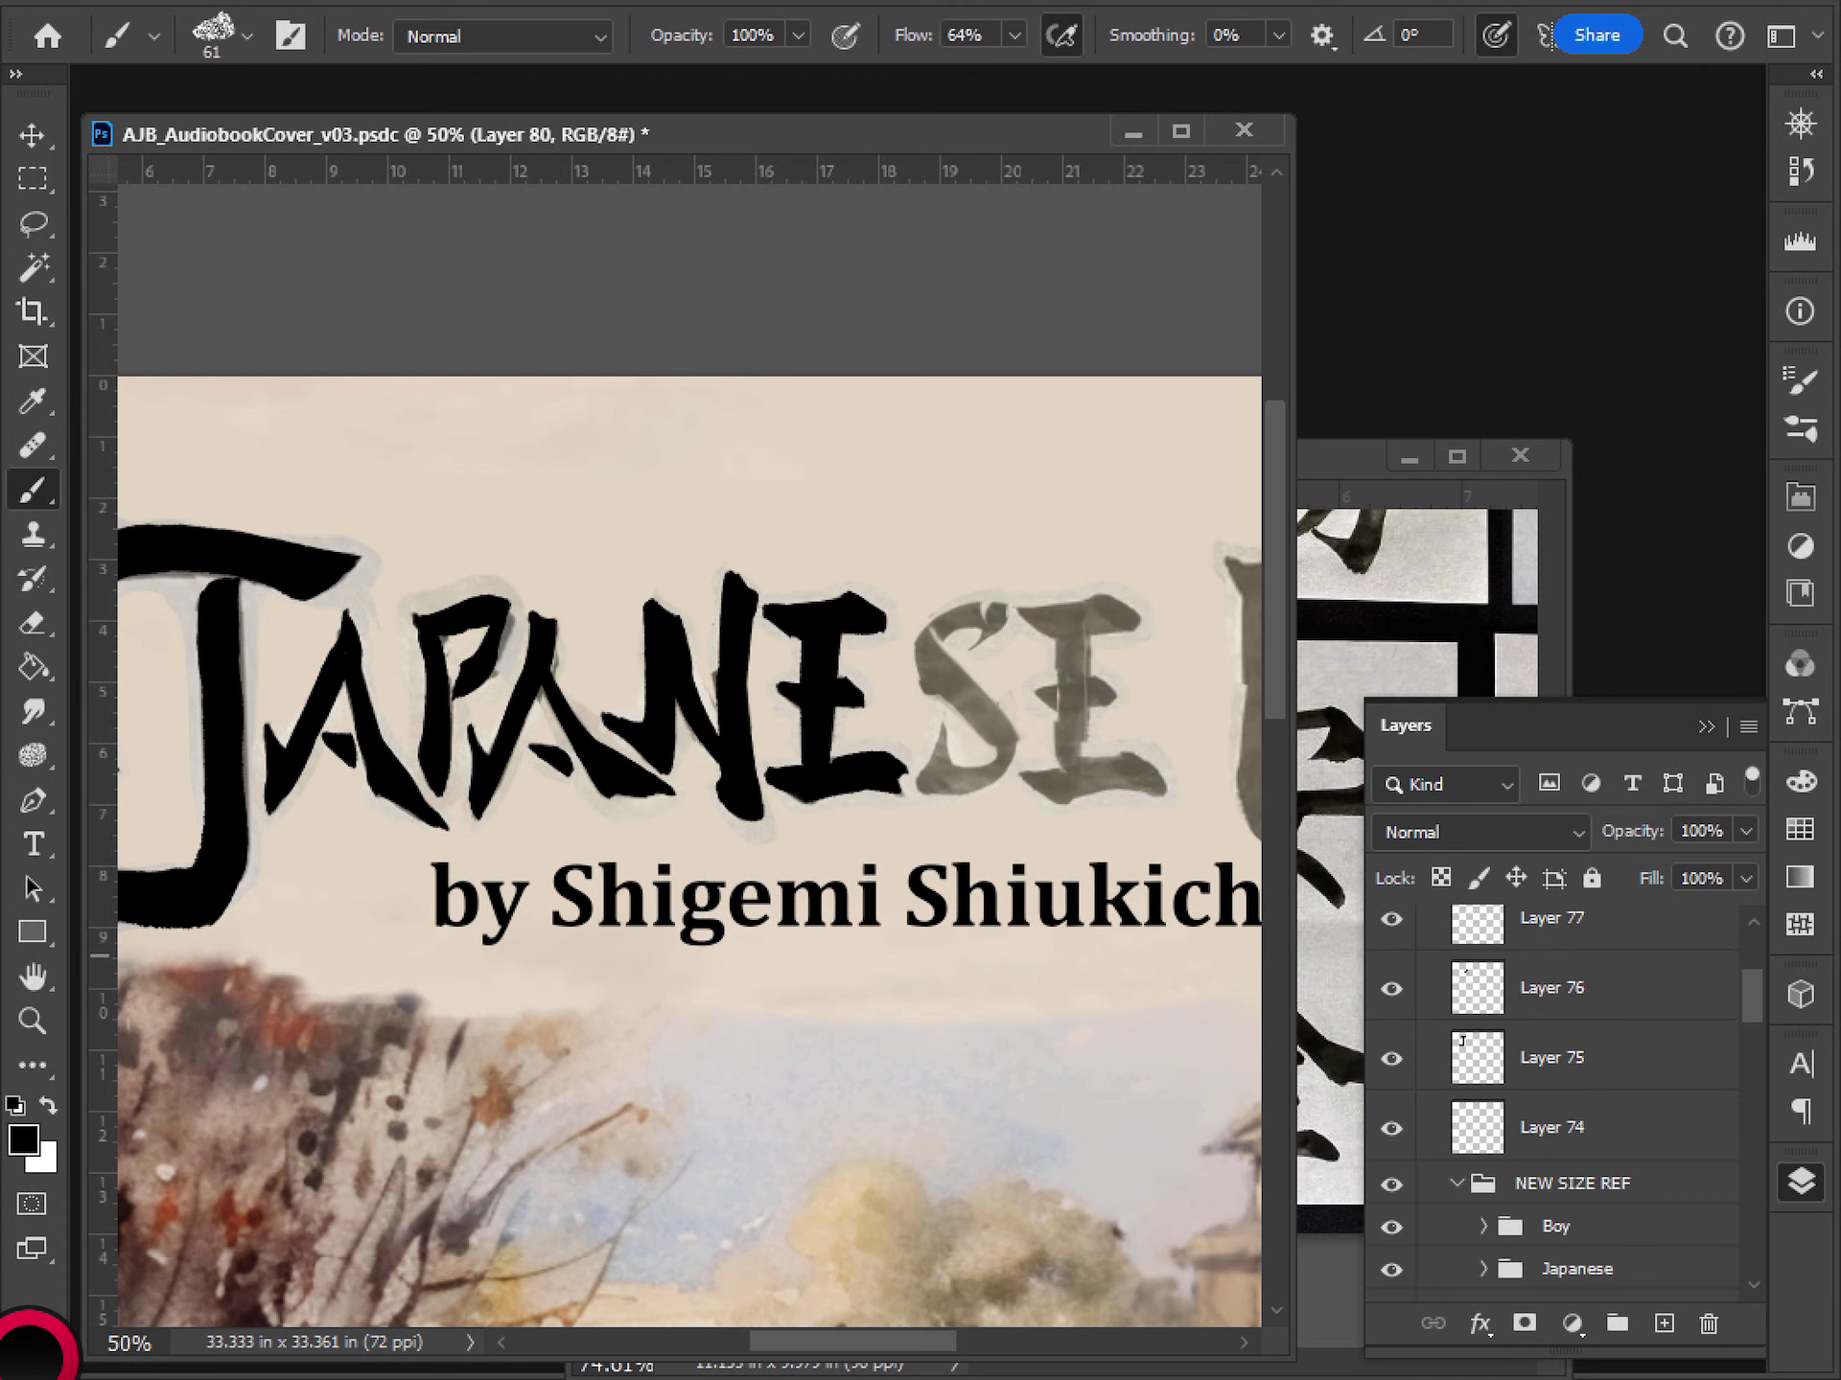
left_click(1391, 1170)
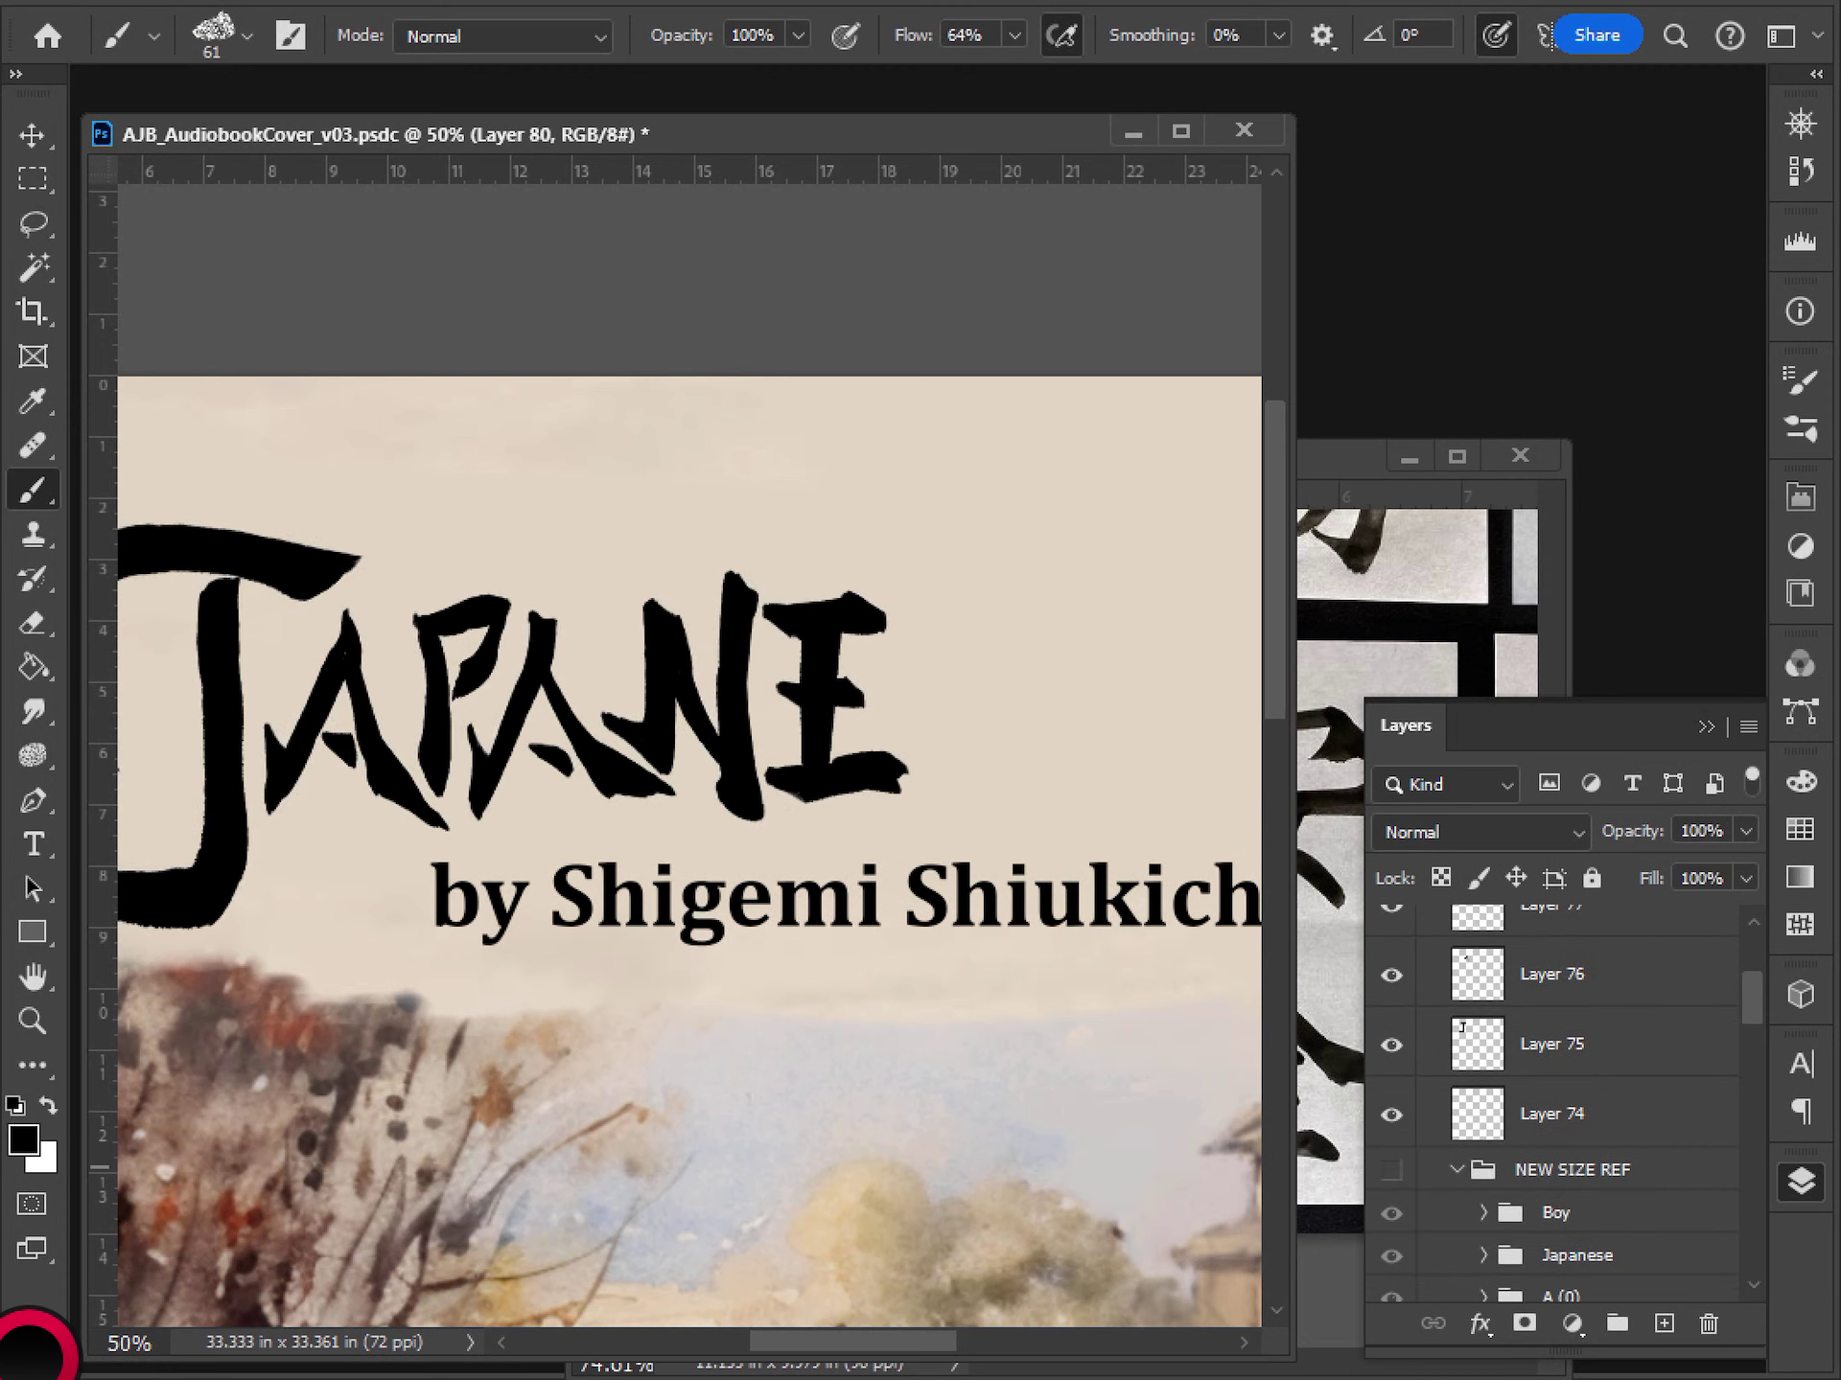
left_click(1391, 1169)
scroll(1553, 1102, "up", 4)
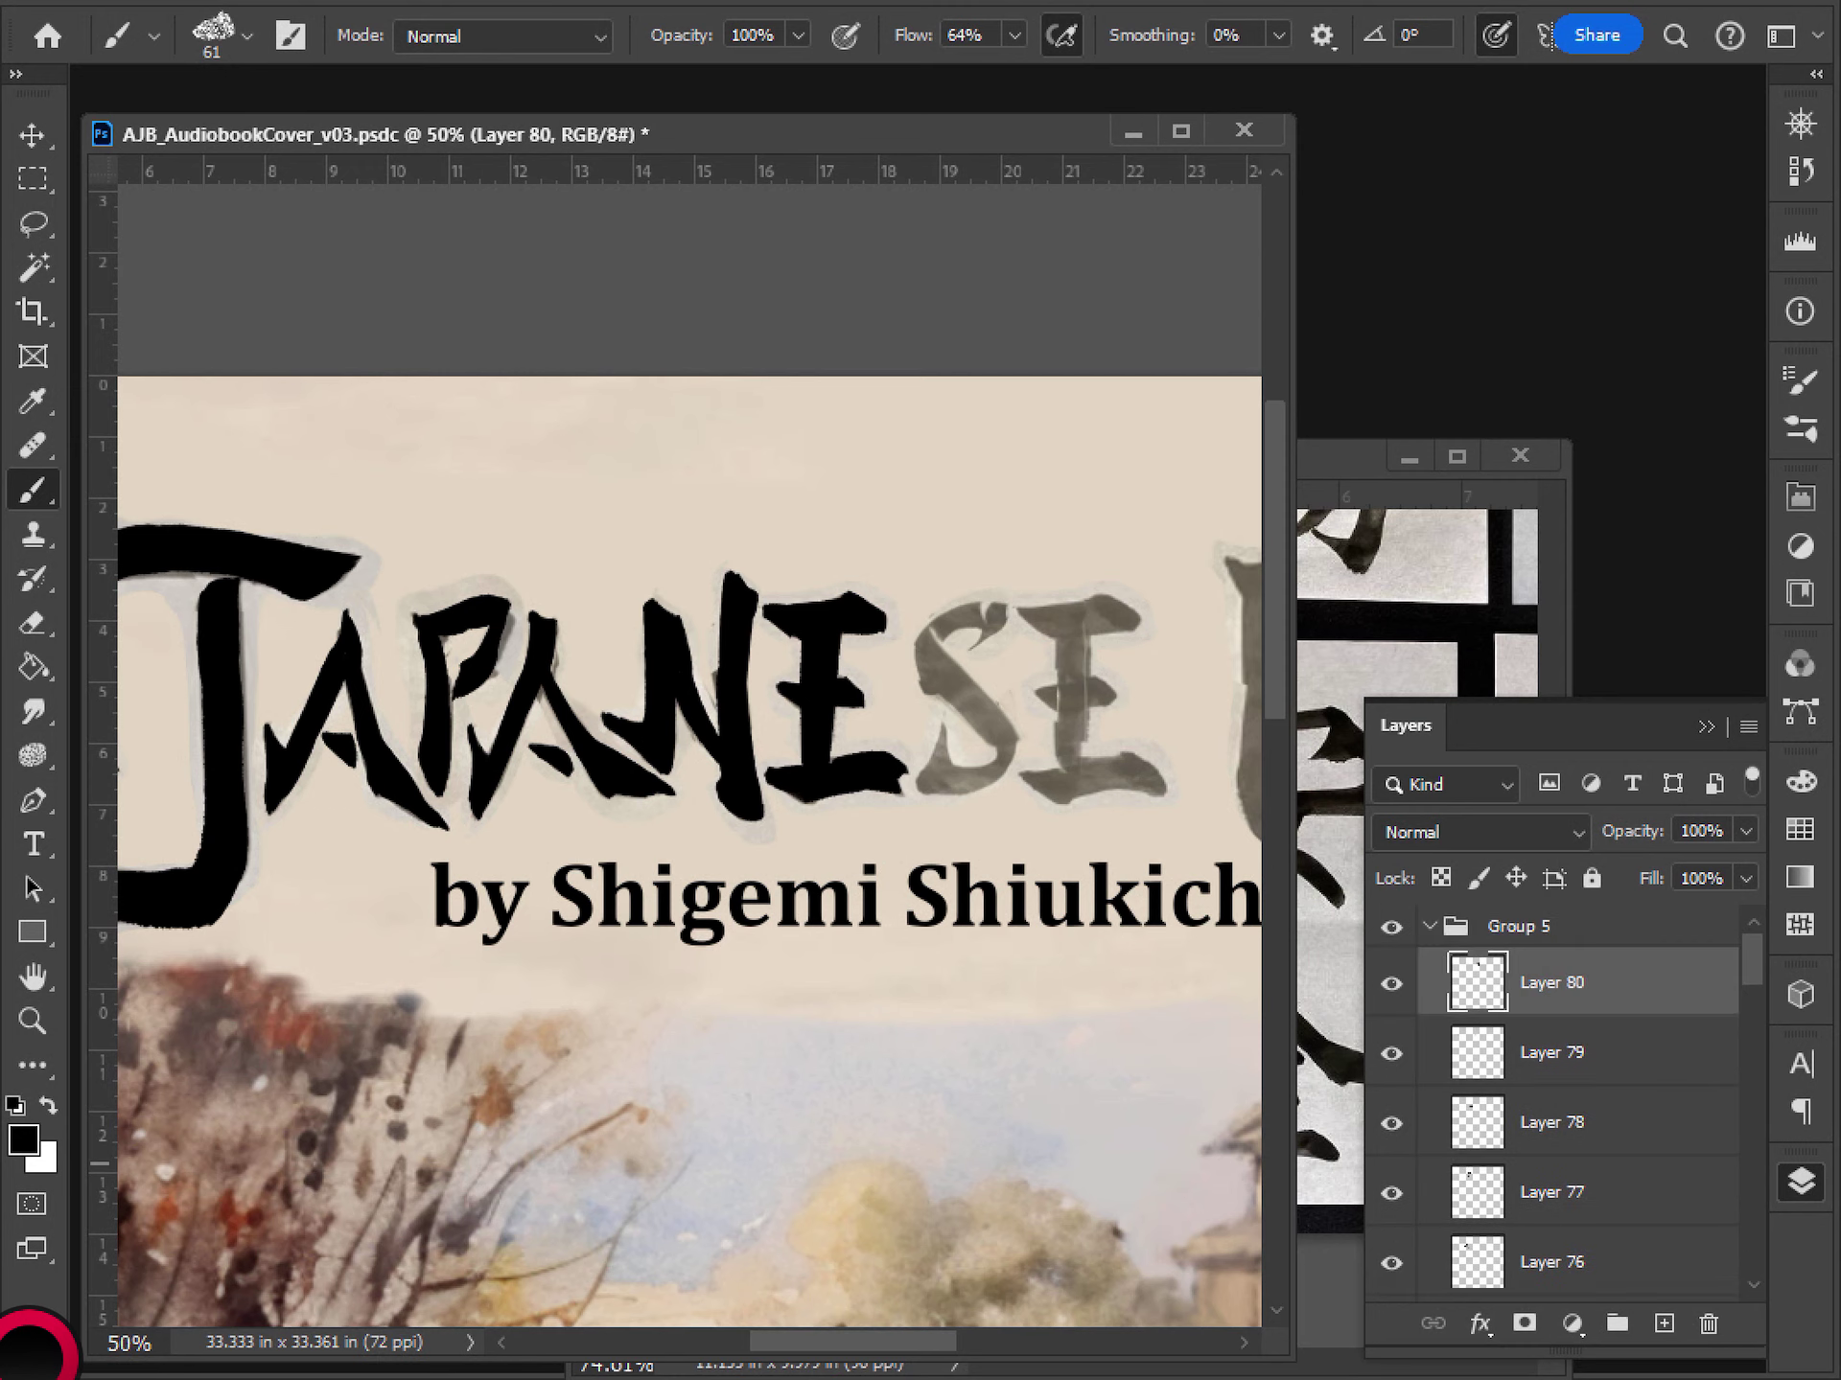
- Add a new layer above Layer 80 and paint the curved black S after the first E, tracing the reference
left_click(1663, 1323)
left_click_drag(1071, 688, 976, 721)
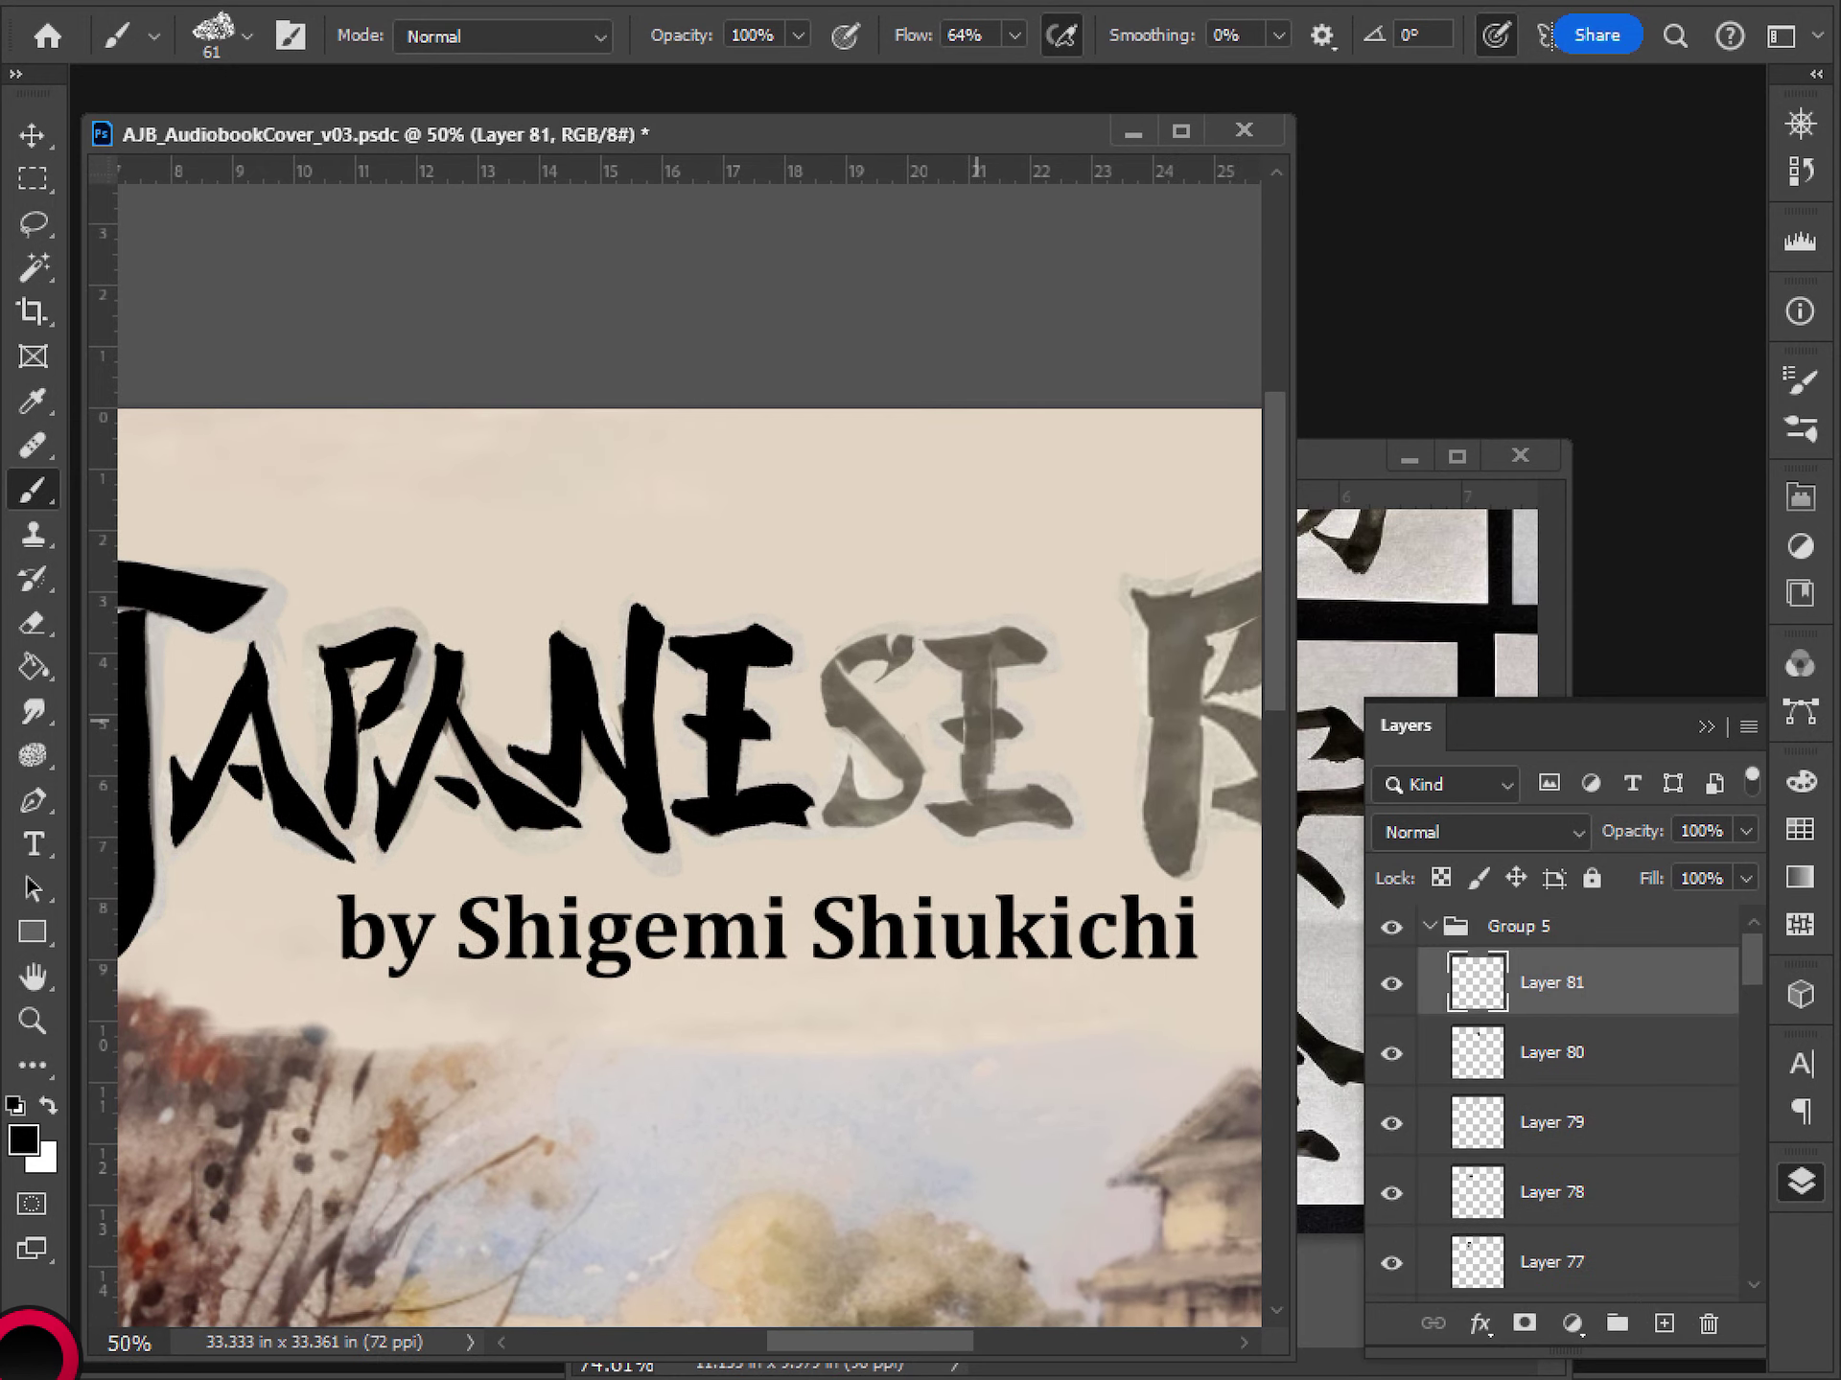
mouse_move(837, 659)
left_mouse_down()
mouse_move(832, 710)
mouse_move(893, 760)
left_mouse_up()
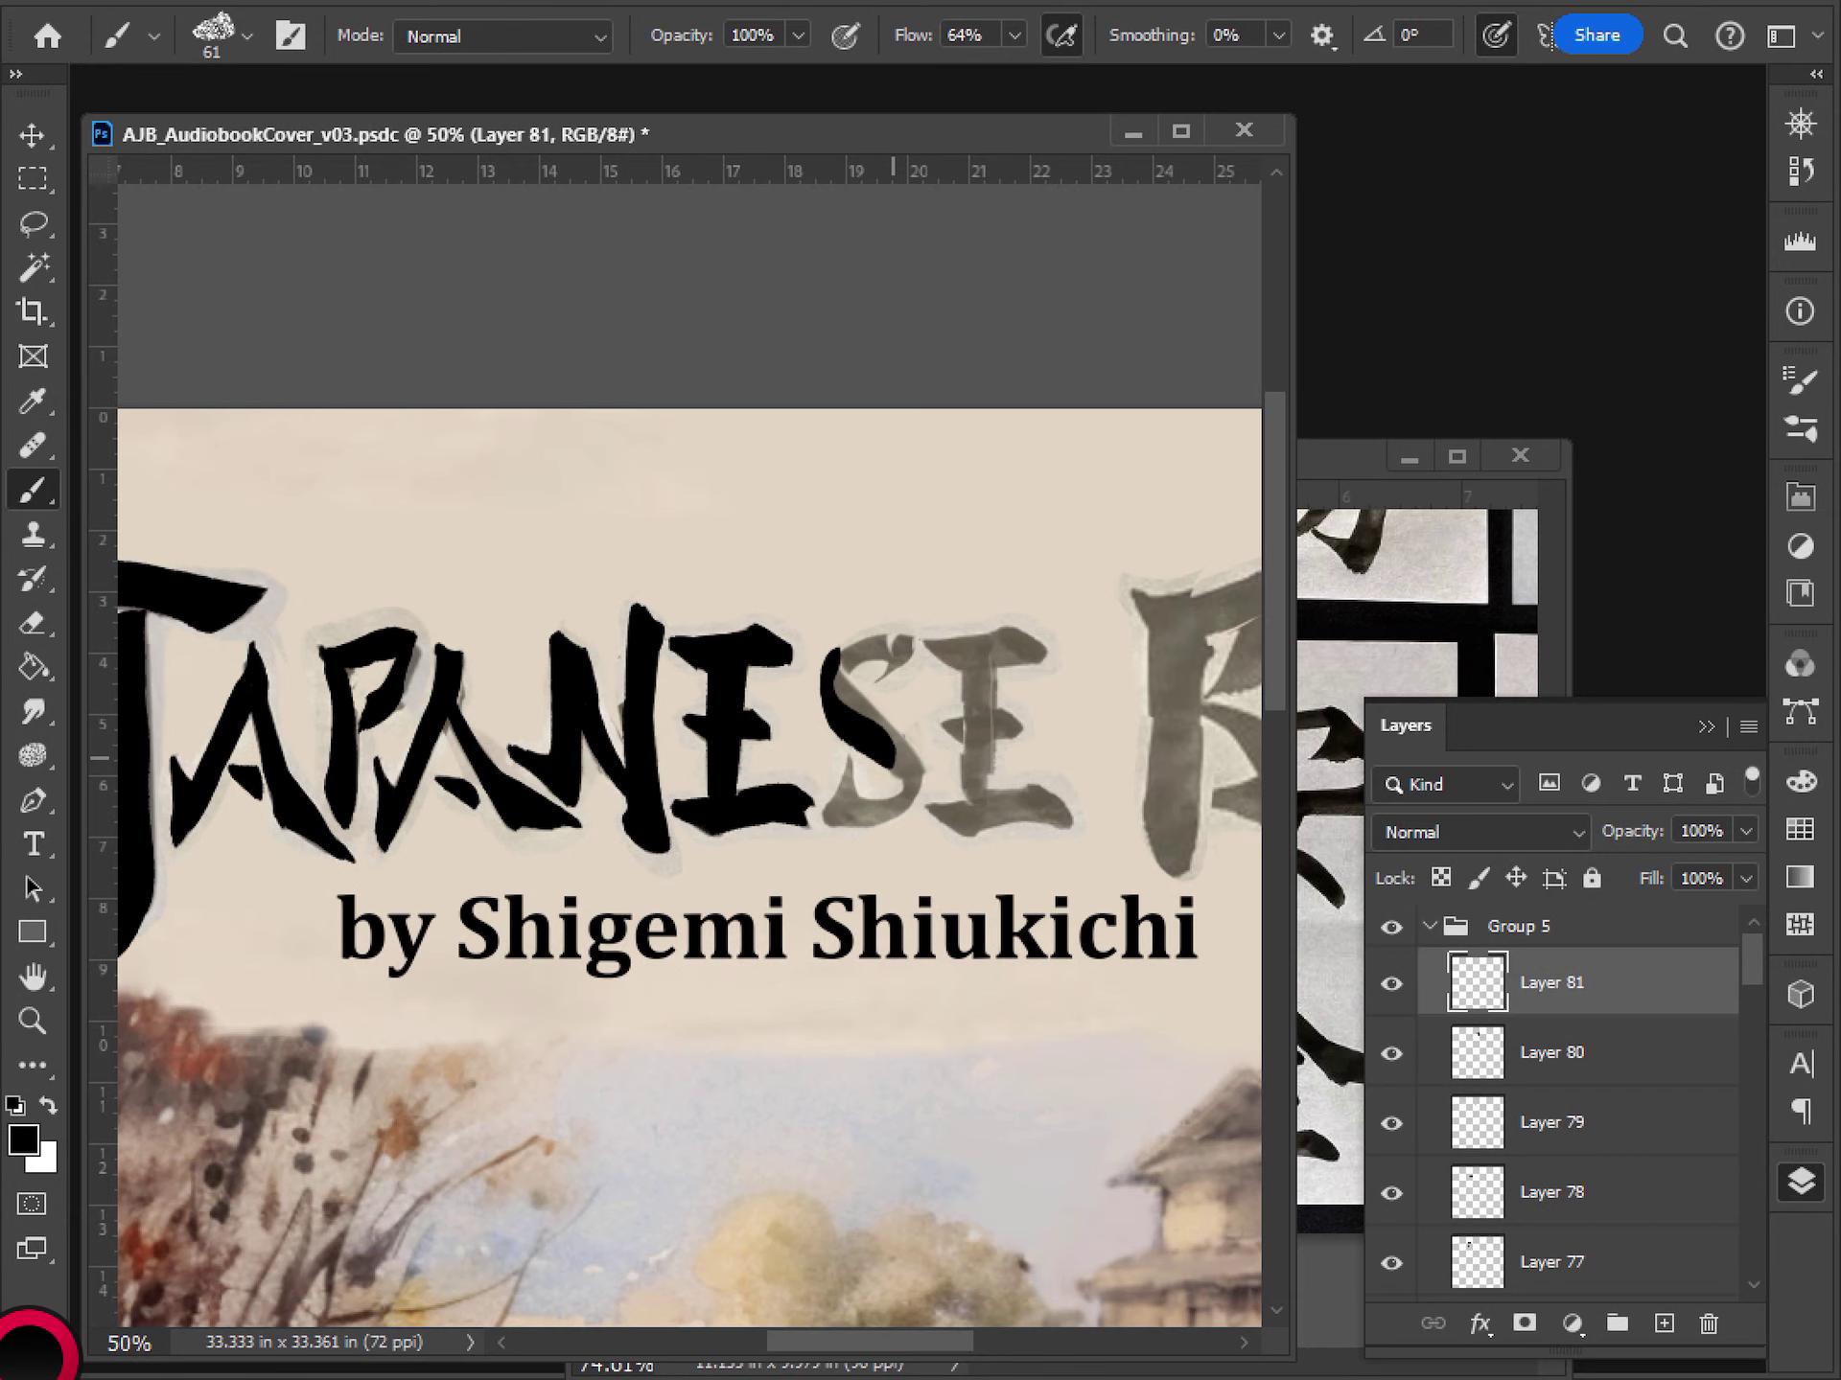
mouse_move(833, 676)
left_mouse_down()
mouse_move(906, 775)
mouse_move(832, 819)
mouse_move(875, 817)
mouse_move(874, 799)
mouse_move(903, 803)
mouse_move(914, 748)
mouse_move(867, 724)
mouse_move(867, 642)
left_mouse_up()
key("ctrl+z")
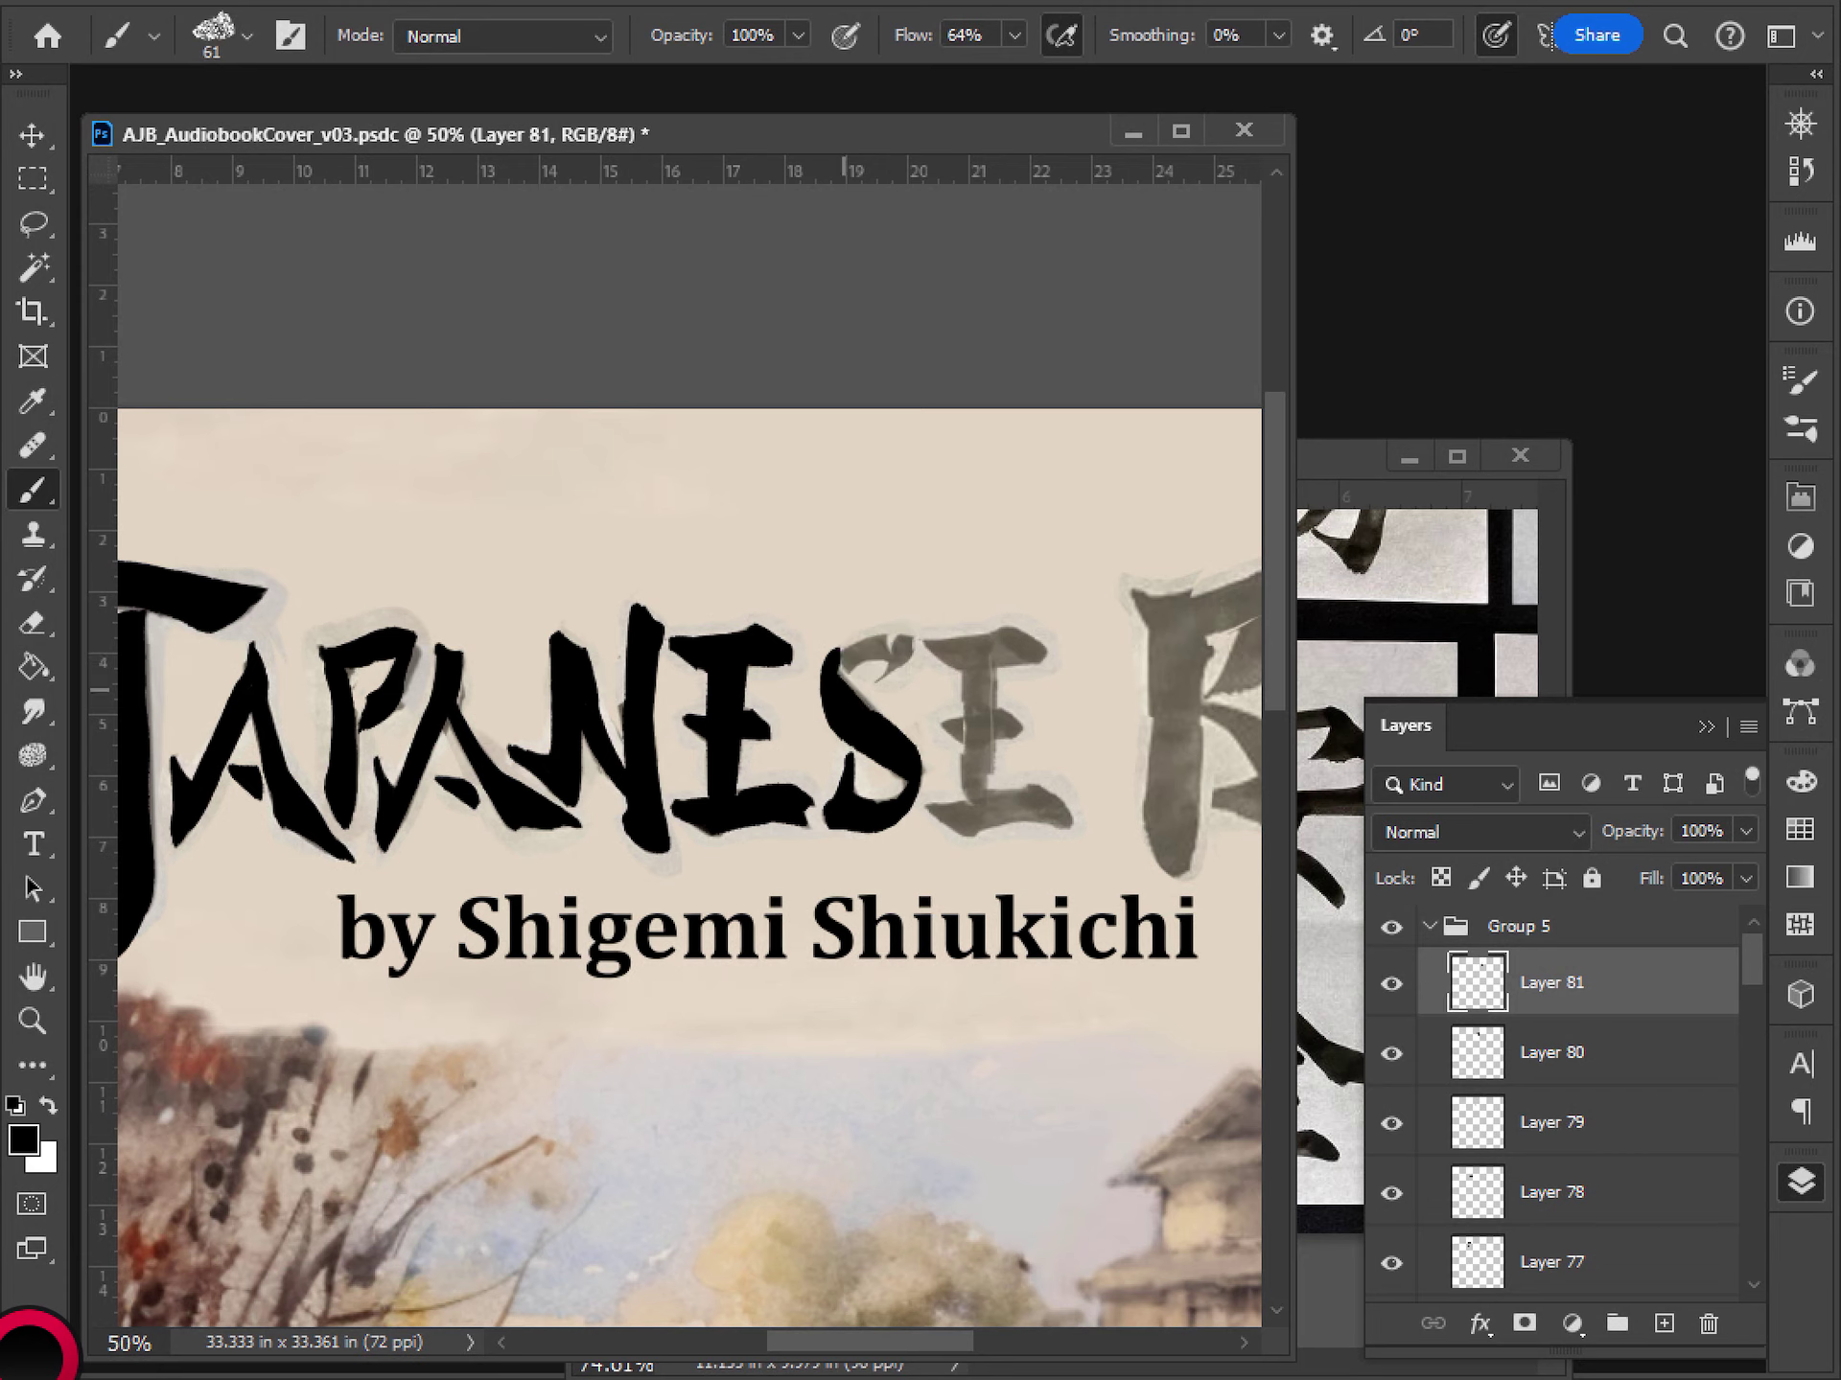
mouse_move(843, 683)
left_mouse_down()
mouse_move(911, 757)
mouse_move(843, 659)
mouse_move(862, 642)
mouse_move(910, 656)
mouse_move(869, 691)
mouse_move(881, 671)
left_mouse_up()
key("ctrl+z")
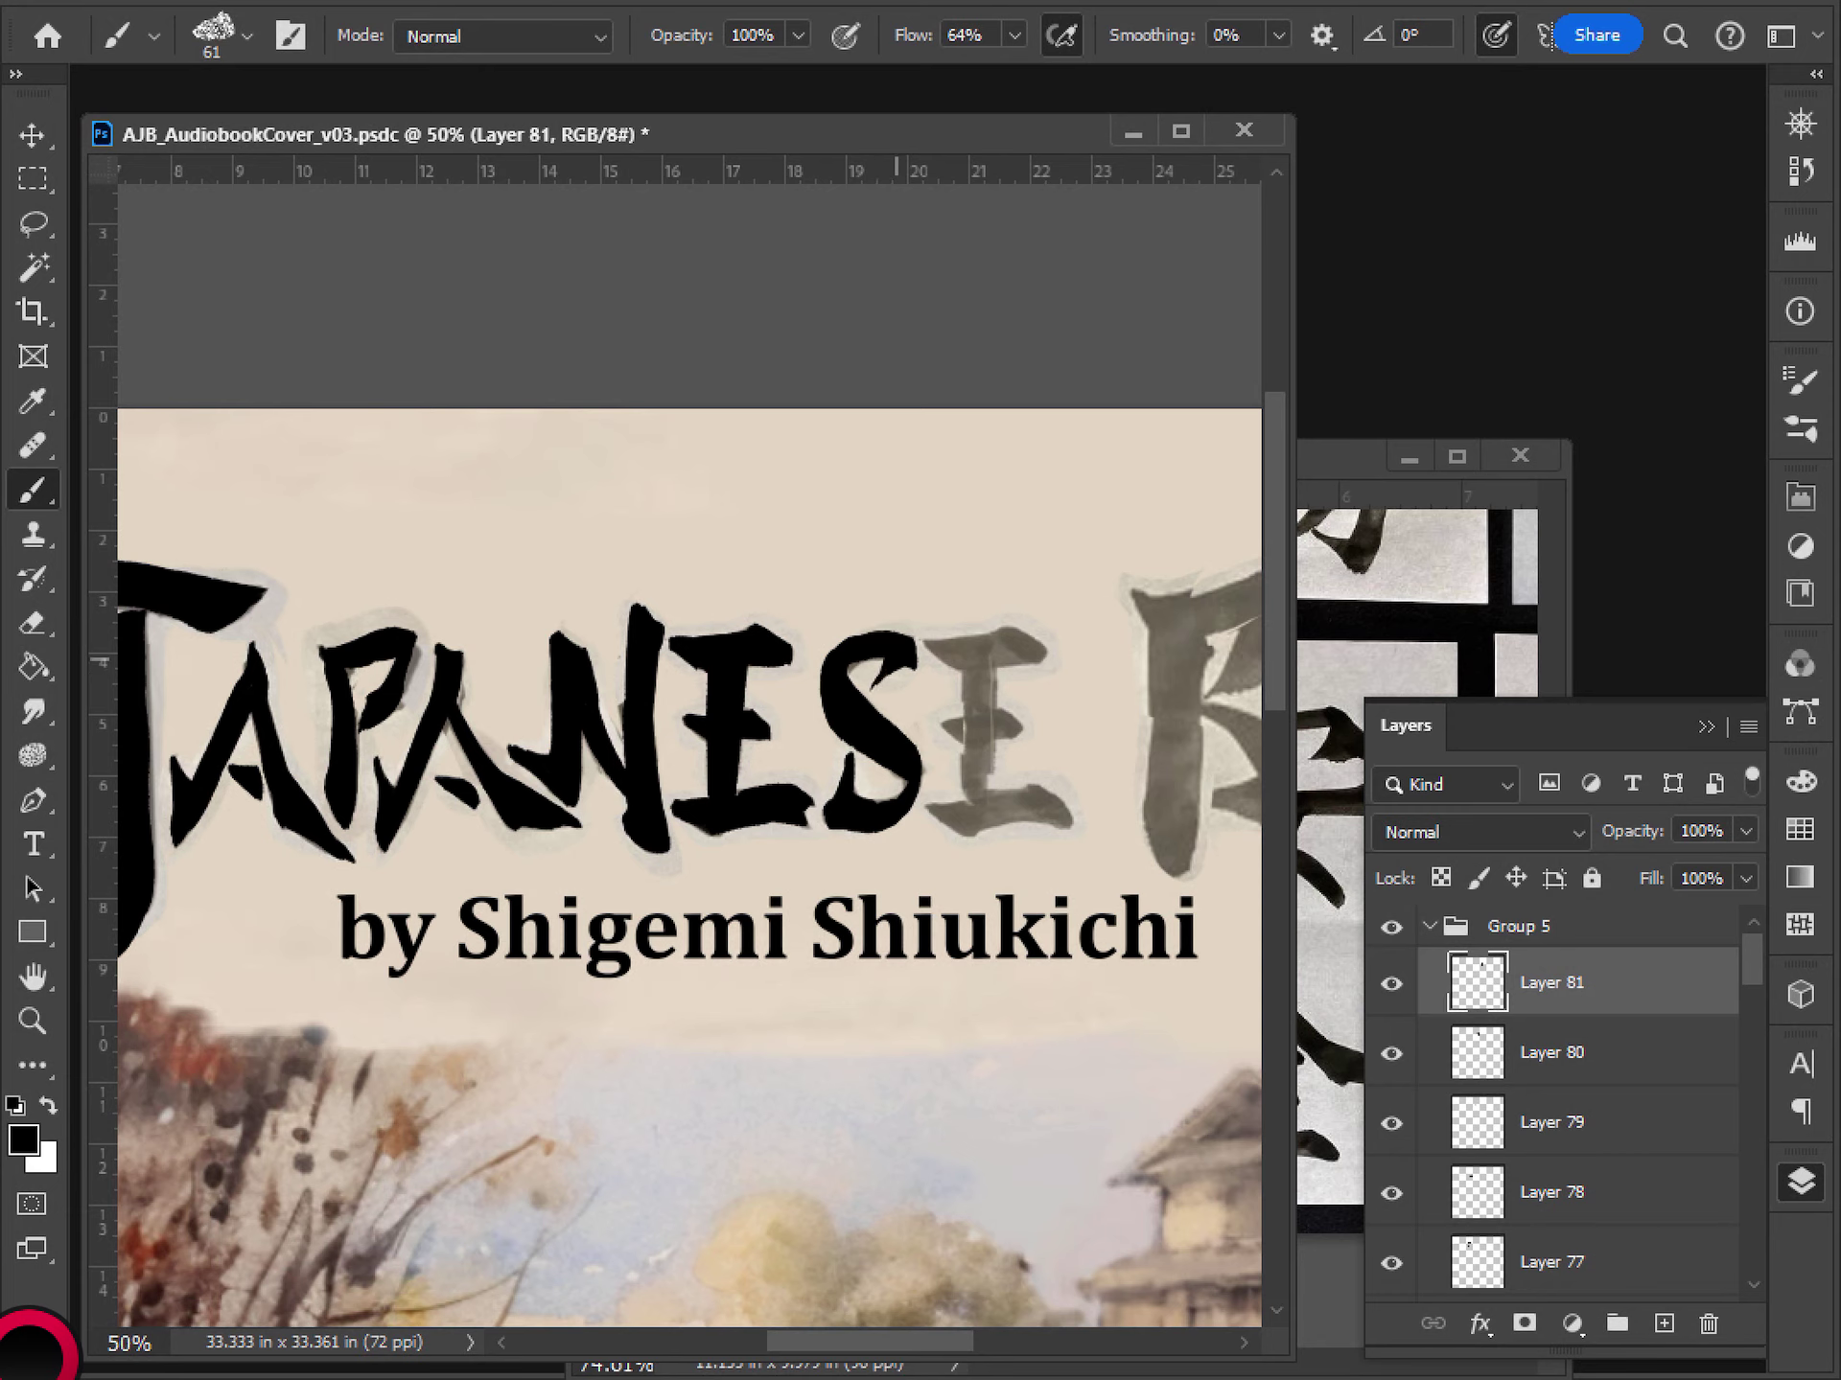
- Add a new layer above Layer 81 and paint the top bar, stem and base of the second E
left_click(1663, 1322)
left_click_drag(1000, 788, 879, 822)
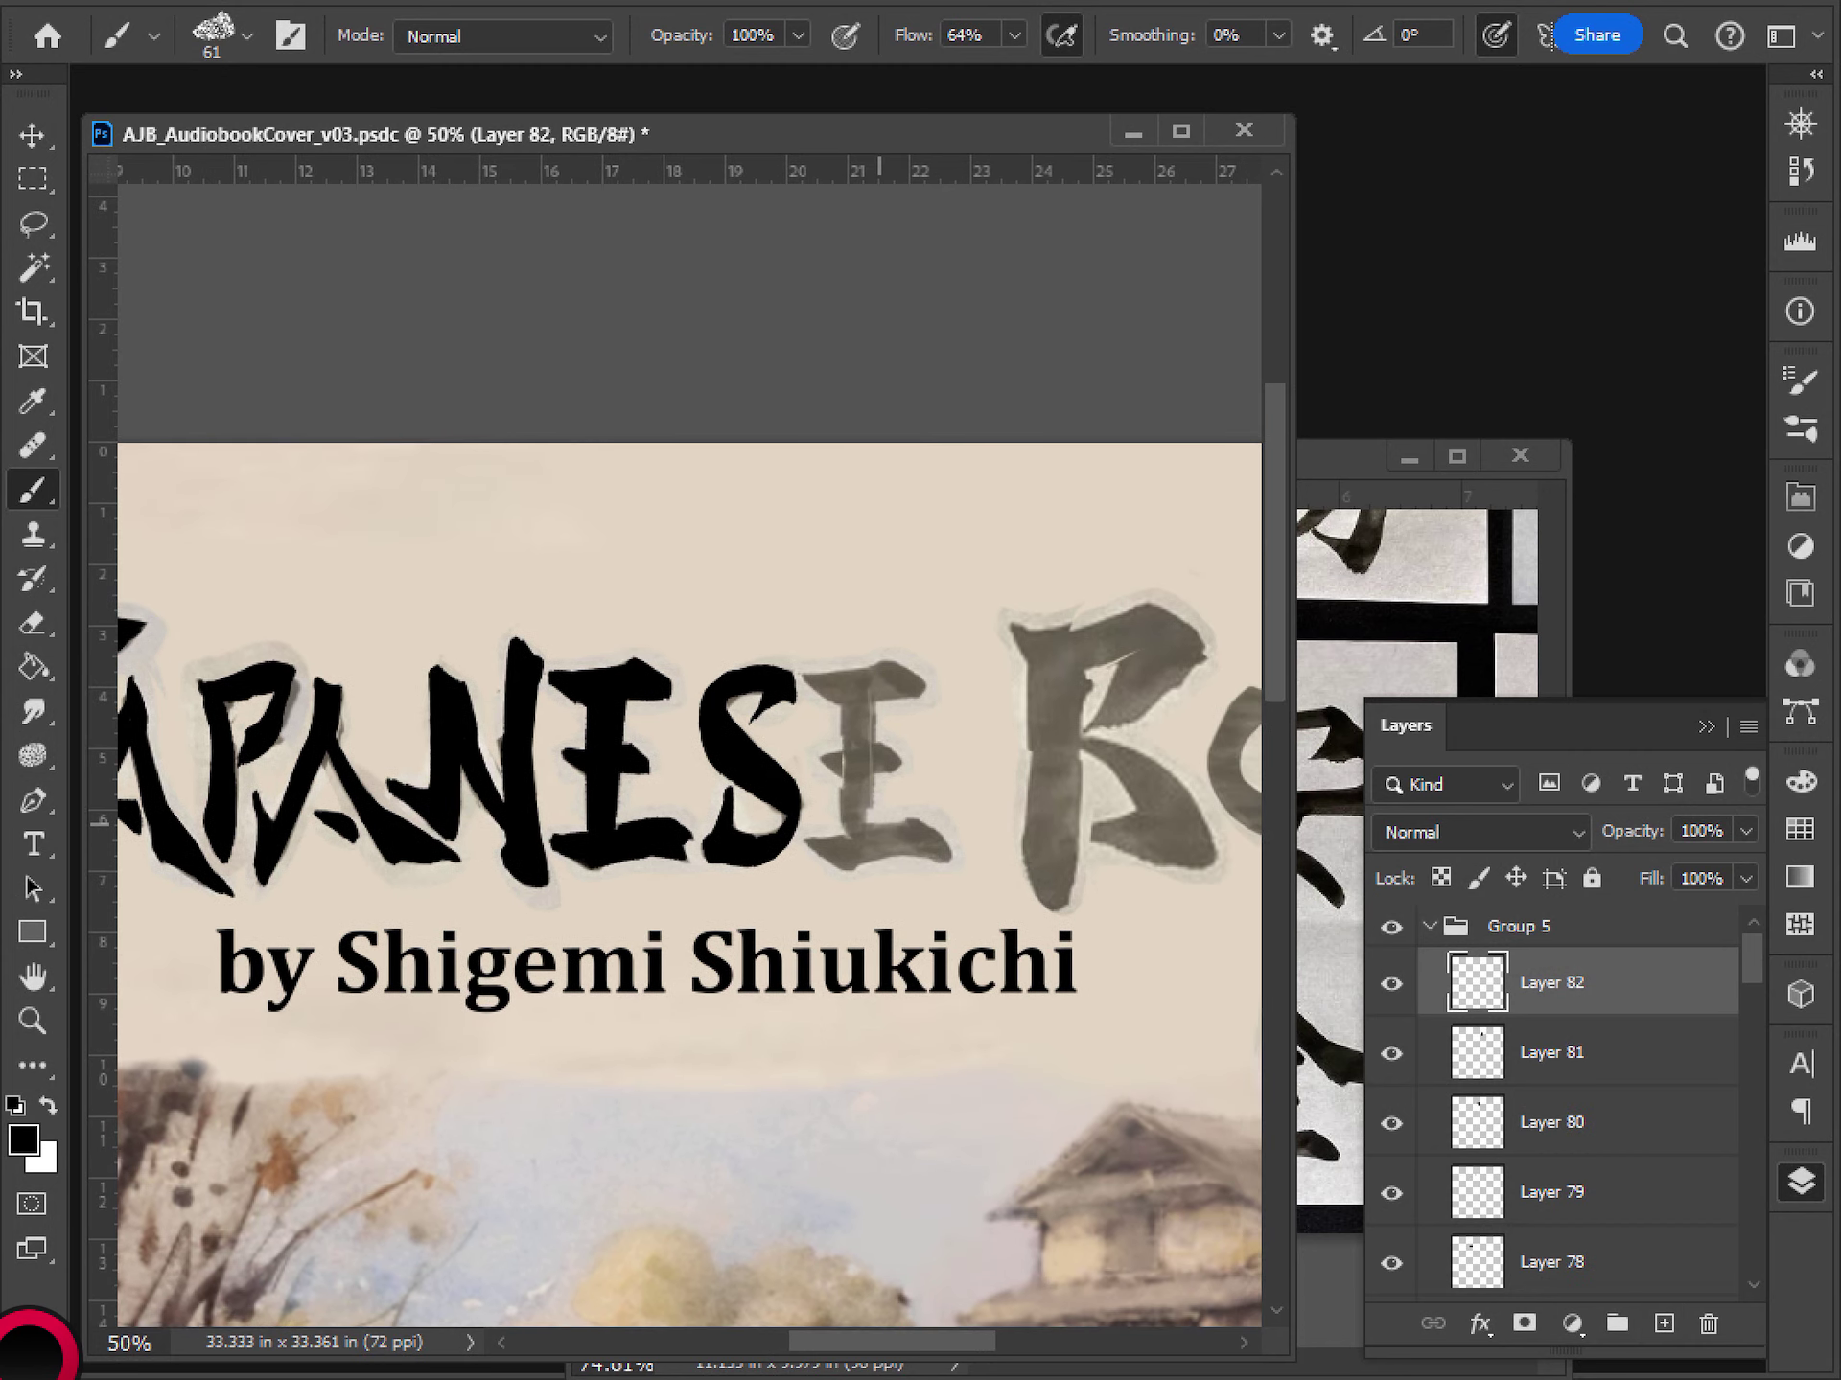
mouse_move(808, 676)
left_mouse_down()
mouse_move(861, 713)
mouse_move(805, 676)
left_mouse_up()
key("ctrl+z")
mouse_move(825, 690)
left_mouse_down()
mouse_move(892, 664)
mouse_move(915, 683)
mouse_move(838, 690)
mouse_move(865, 841)
mouse_move(825, 867)
mouse_move(875, 844)
mouse_move(831, 843)
mouse_move(920, 820)
mouse_move(944, 849)
mouse_move(890, 846)
left_mouse_up()
left_click_drag(821, 764, 897, 764)
key("ctrl+z")
key("ctrl+z")
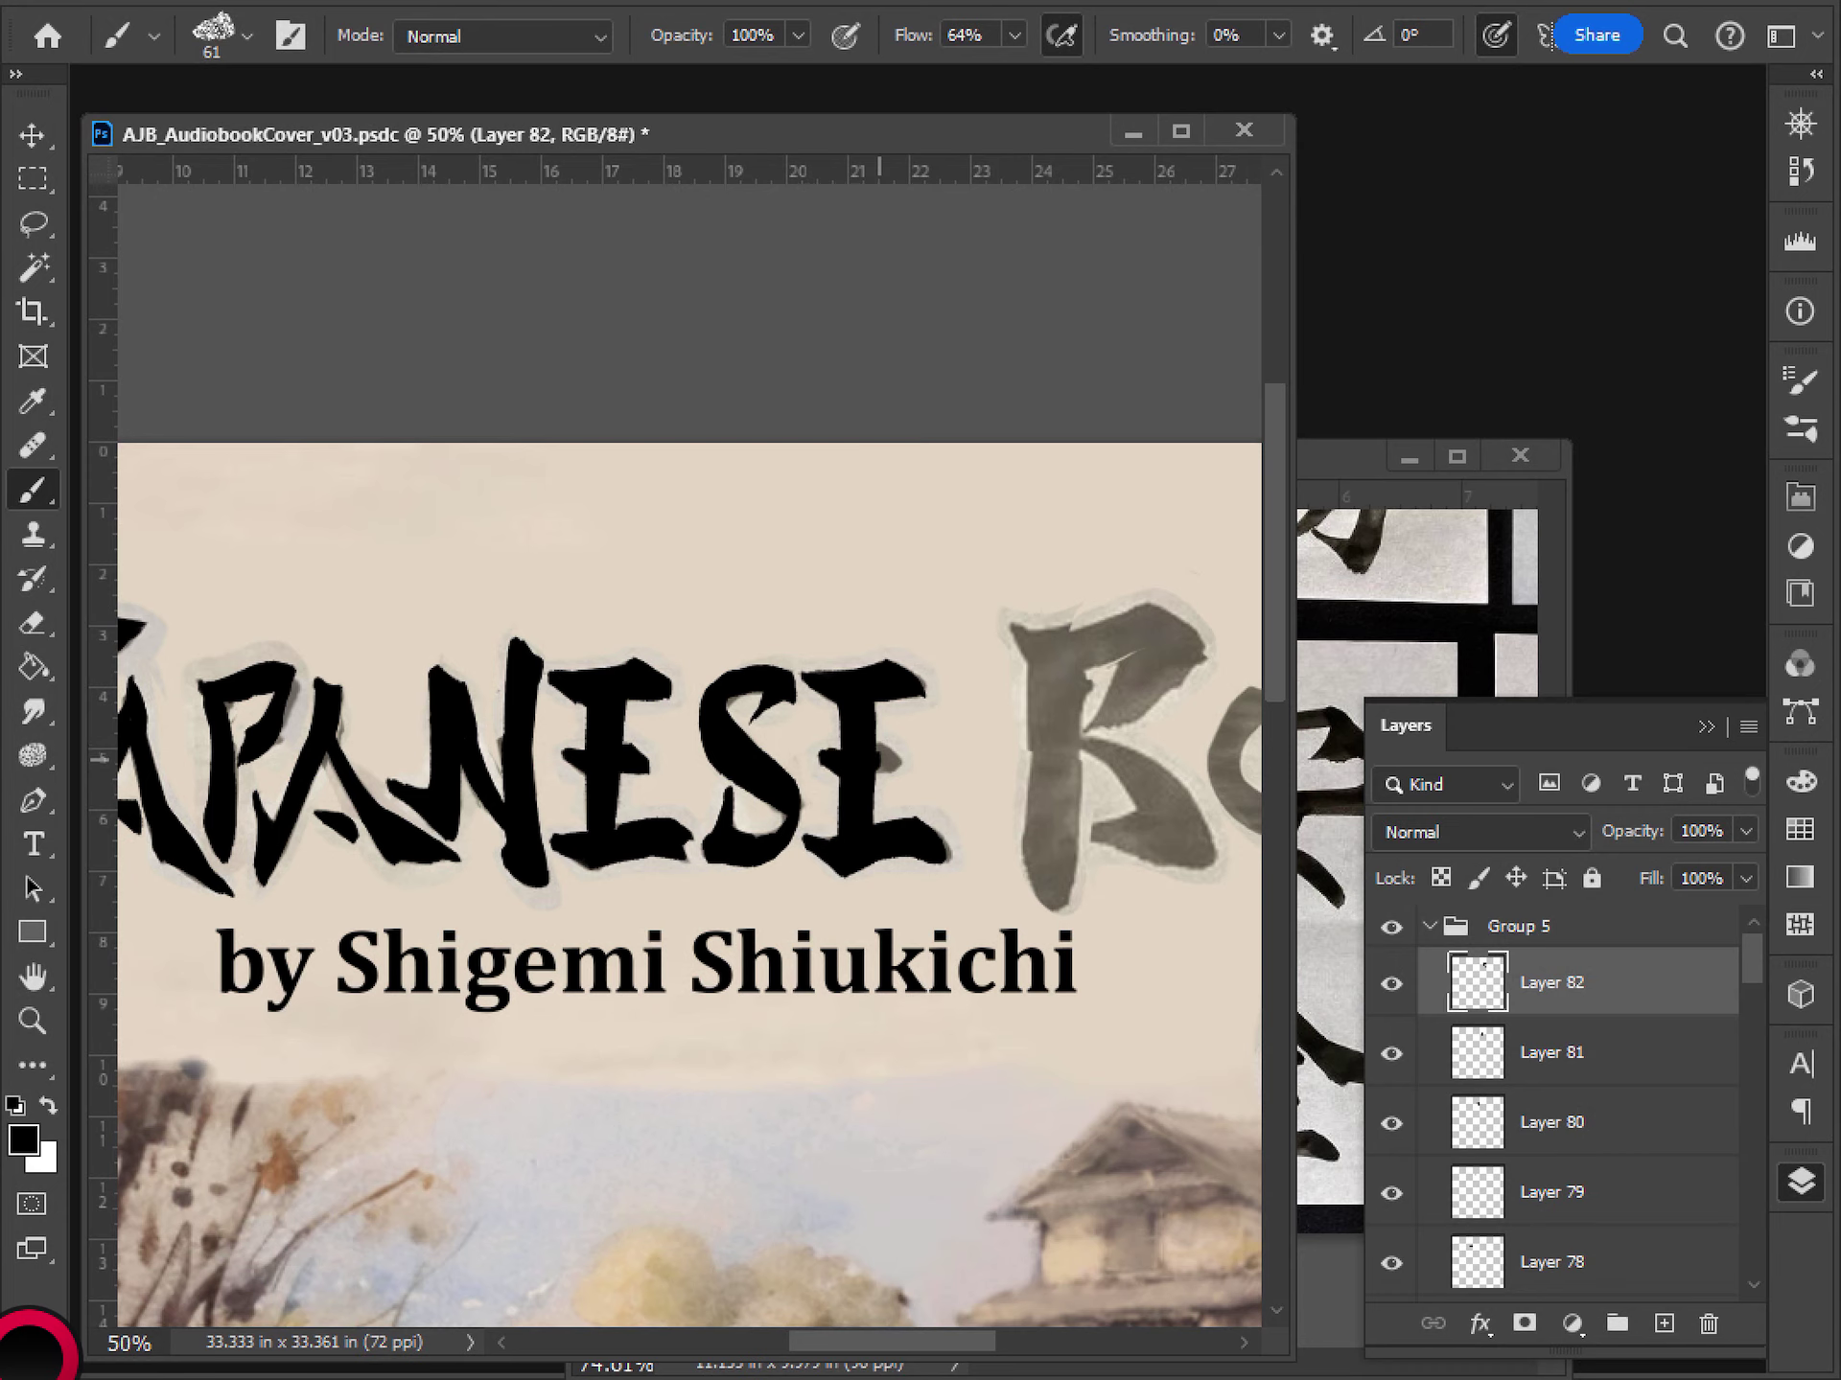
- Paint the short middle bar of the second E, undoing the unwanted attempt
left_click_drag(871, 762, 900, 762)
key("ctrl+z")
left_click_drag(893, 758, 772, 753)
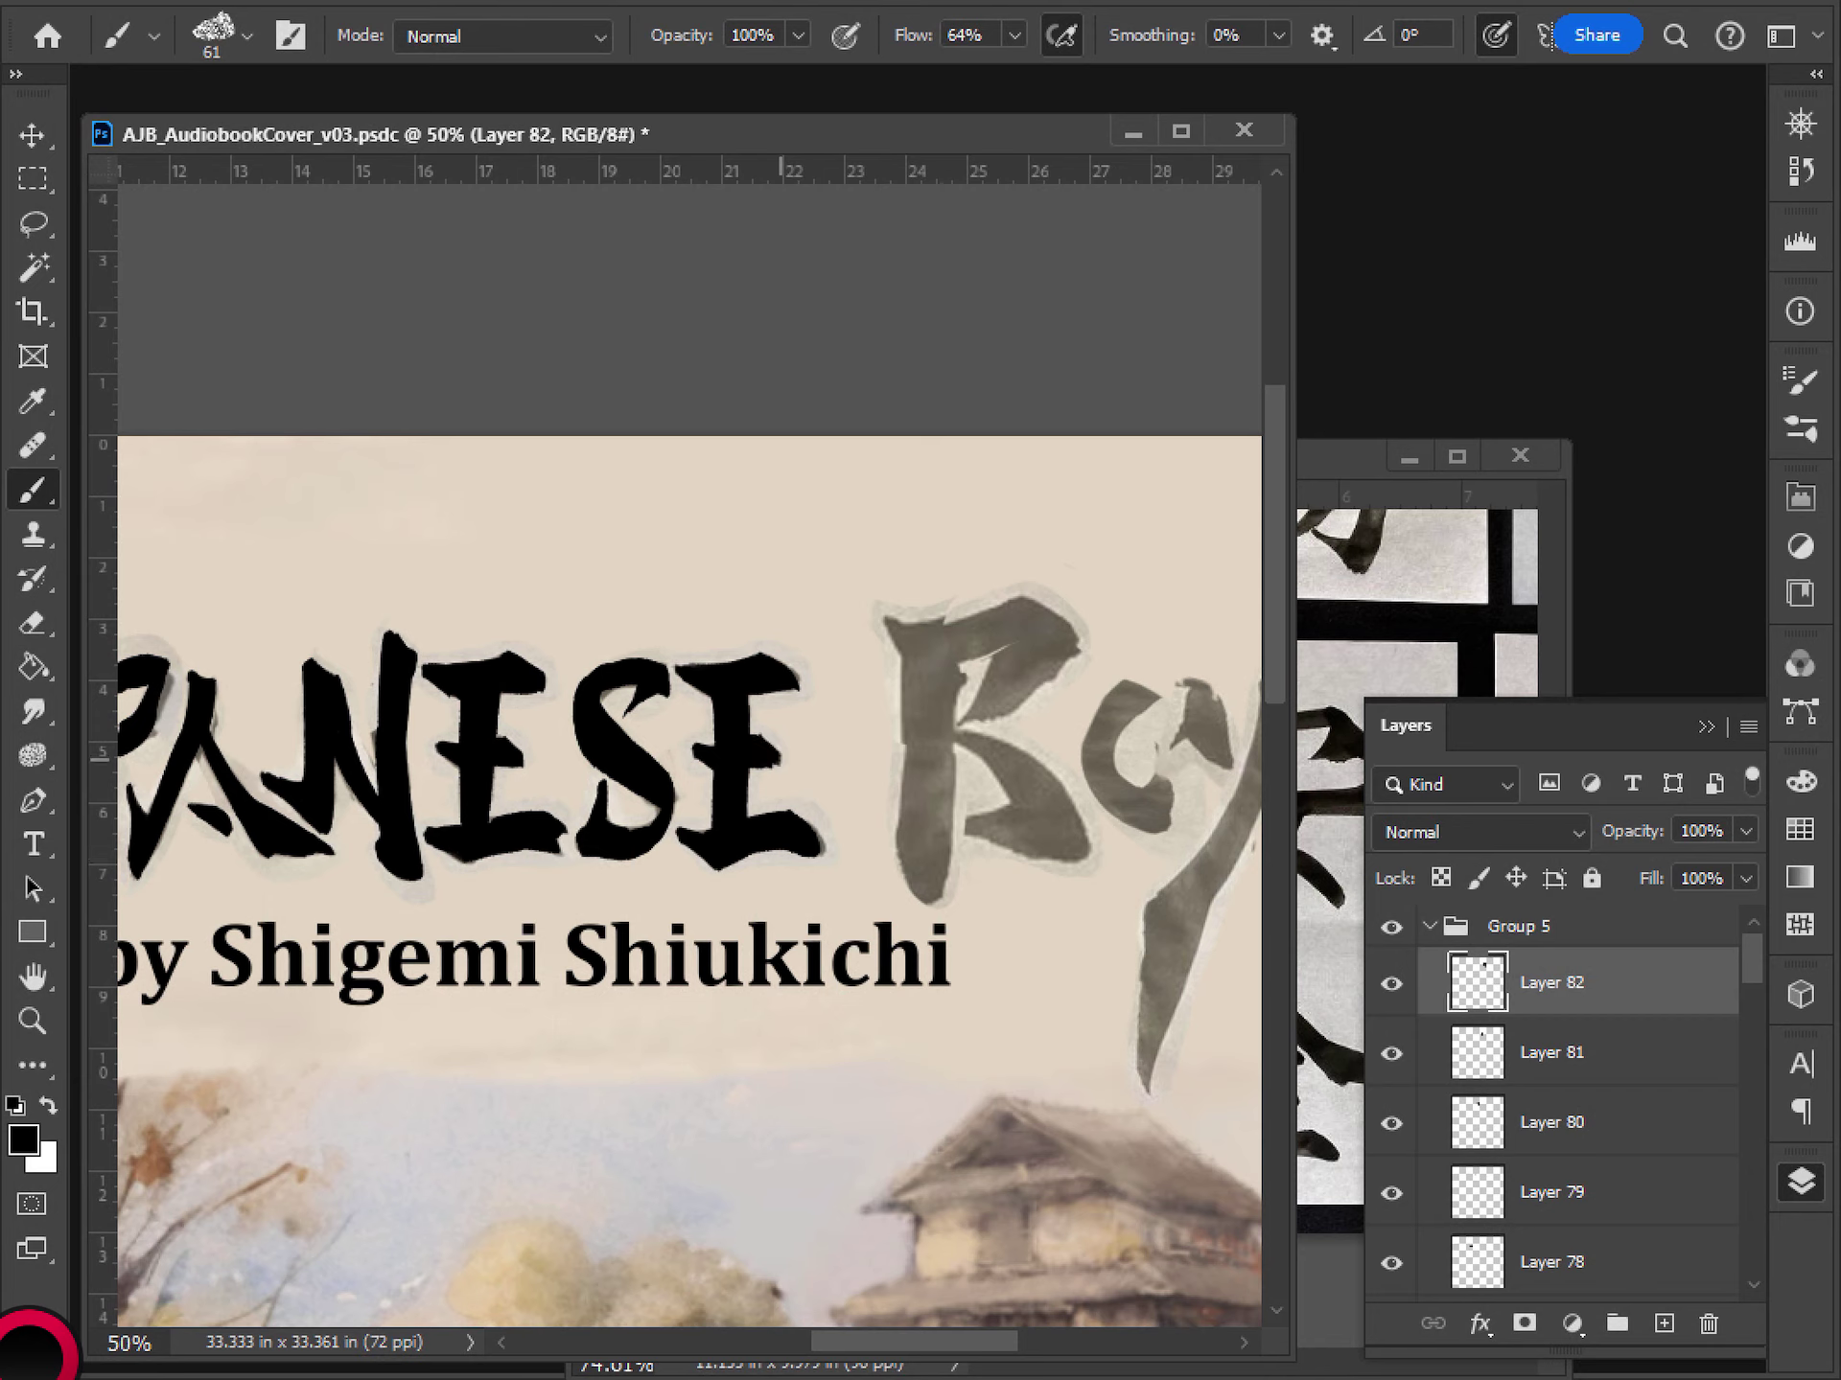
left_click(769, 761)
left_click(783, 762)
- Add a new layer above Layer 82 and paint the thick stem and arched top stroke of the B
scroll(862, 805, "right", 2)
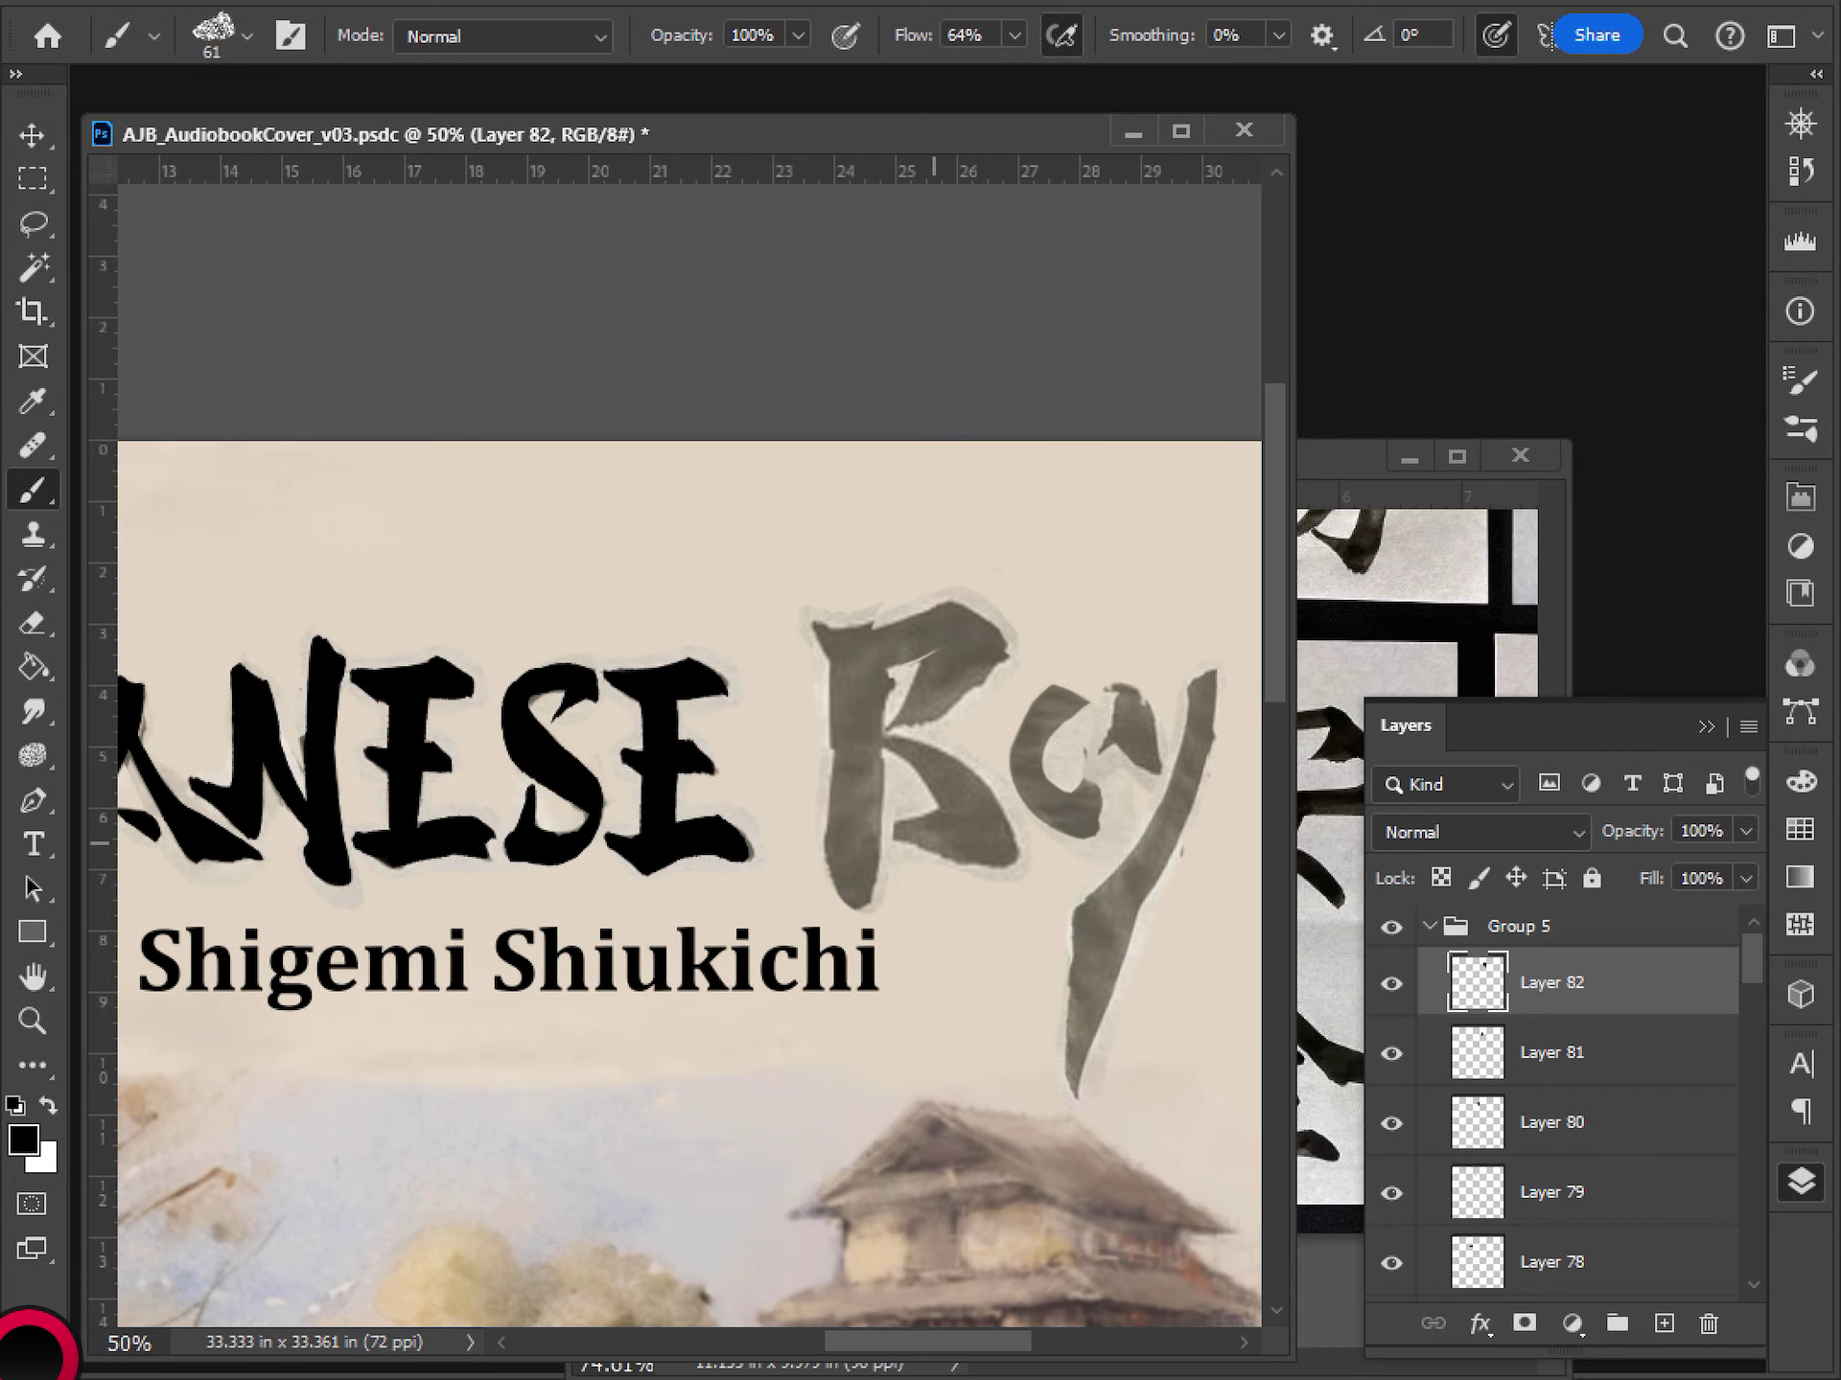
left_click(1663, 1324)
mouse_move(813, 619)
left_mouse_down()
mouse_move(842, 683)
mouse_move(853, 889)
mouse_move(830, 848)
mouse_move(858, 906)
mouse_move(868, 810)
mouse_move(874, 878)
mouse_move(868, 642)
mouse_move(861, 811)
left_mouse_up()
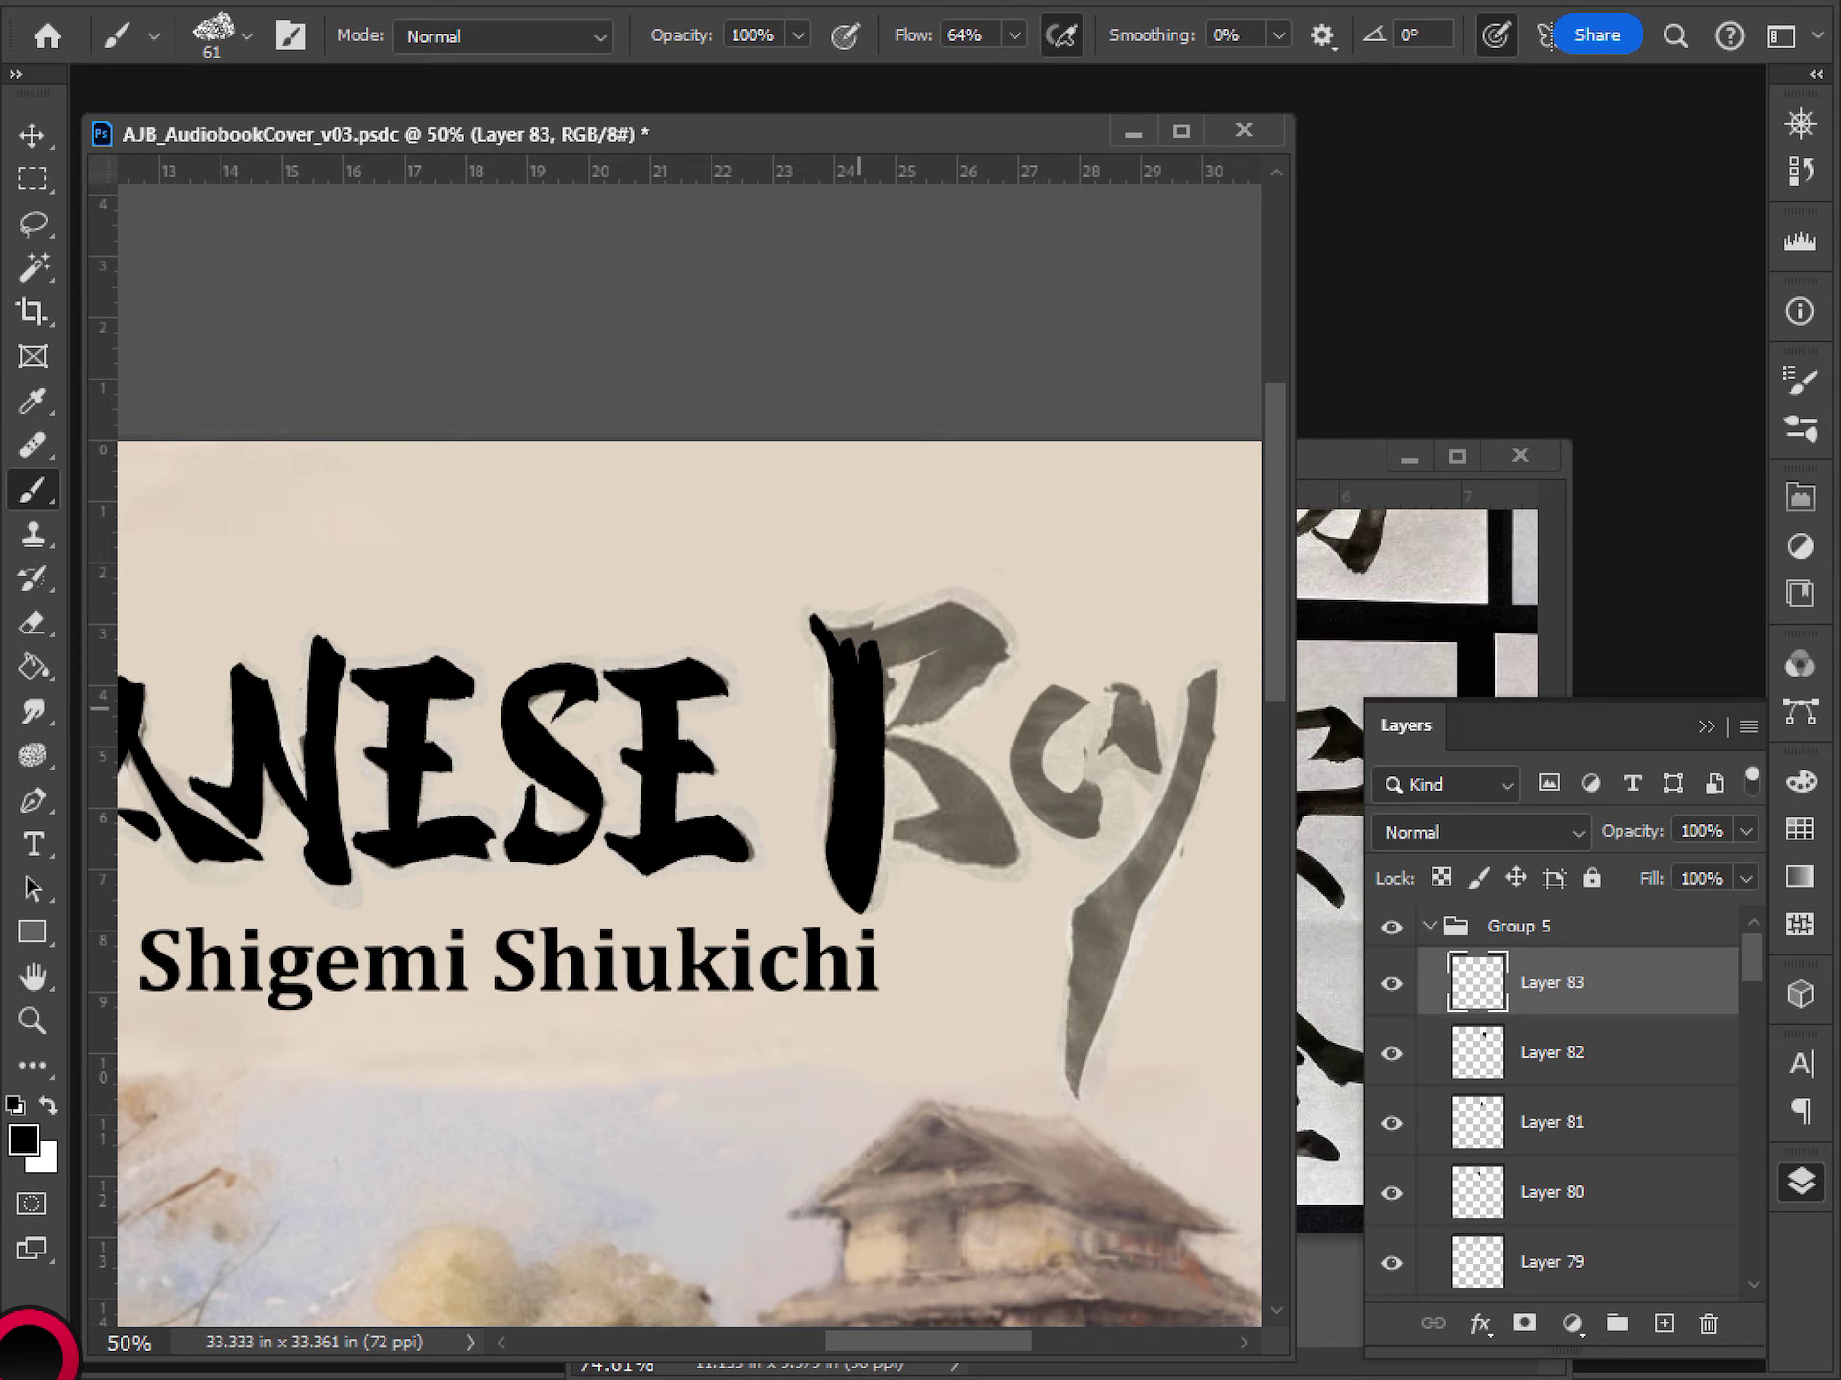
mouse_move(848, 671)
left_mouse_down()
mouse_move(870, 634)
mouse_move(938, 619)
mouse_move(993, 641)
mouse_move(997, 663)
left_mouse_up()
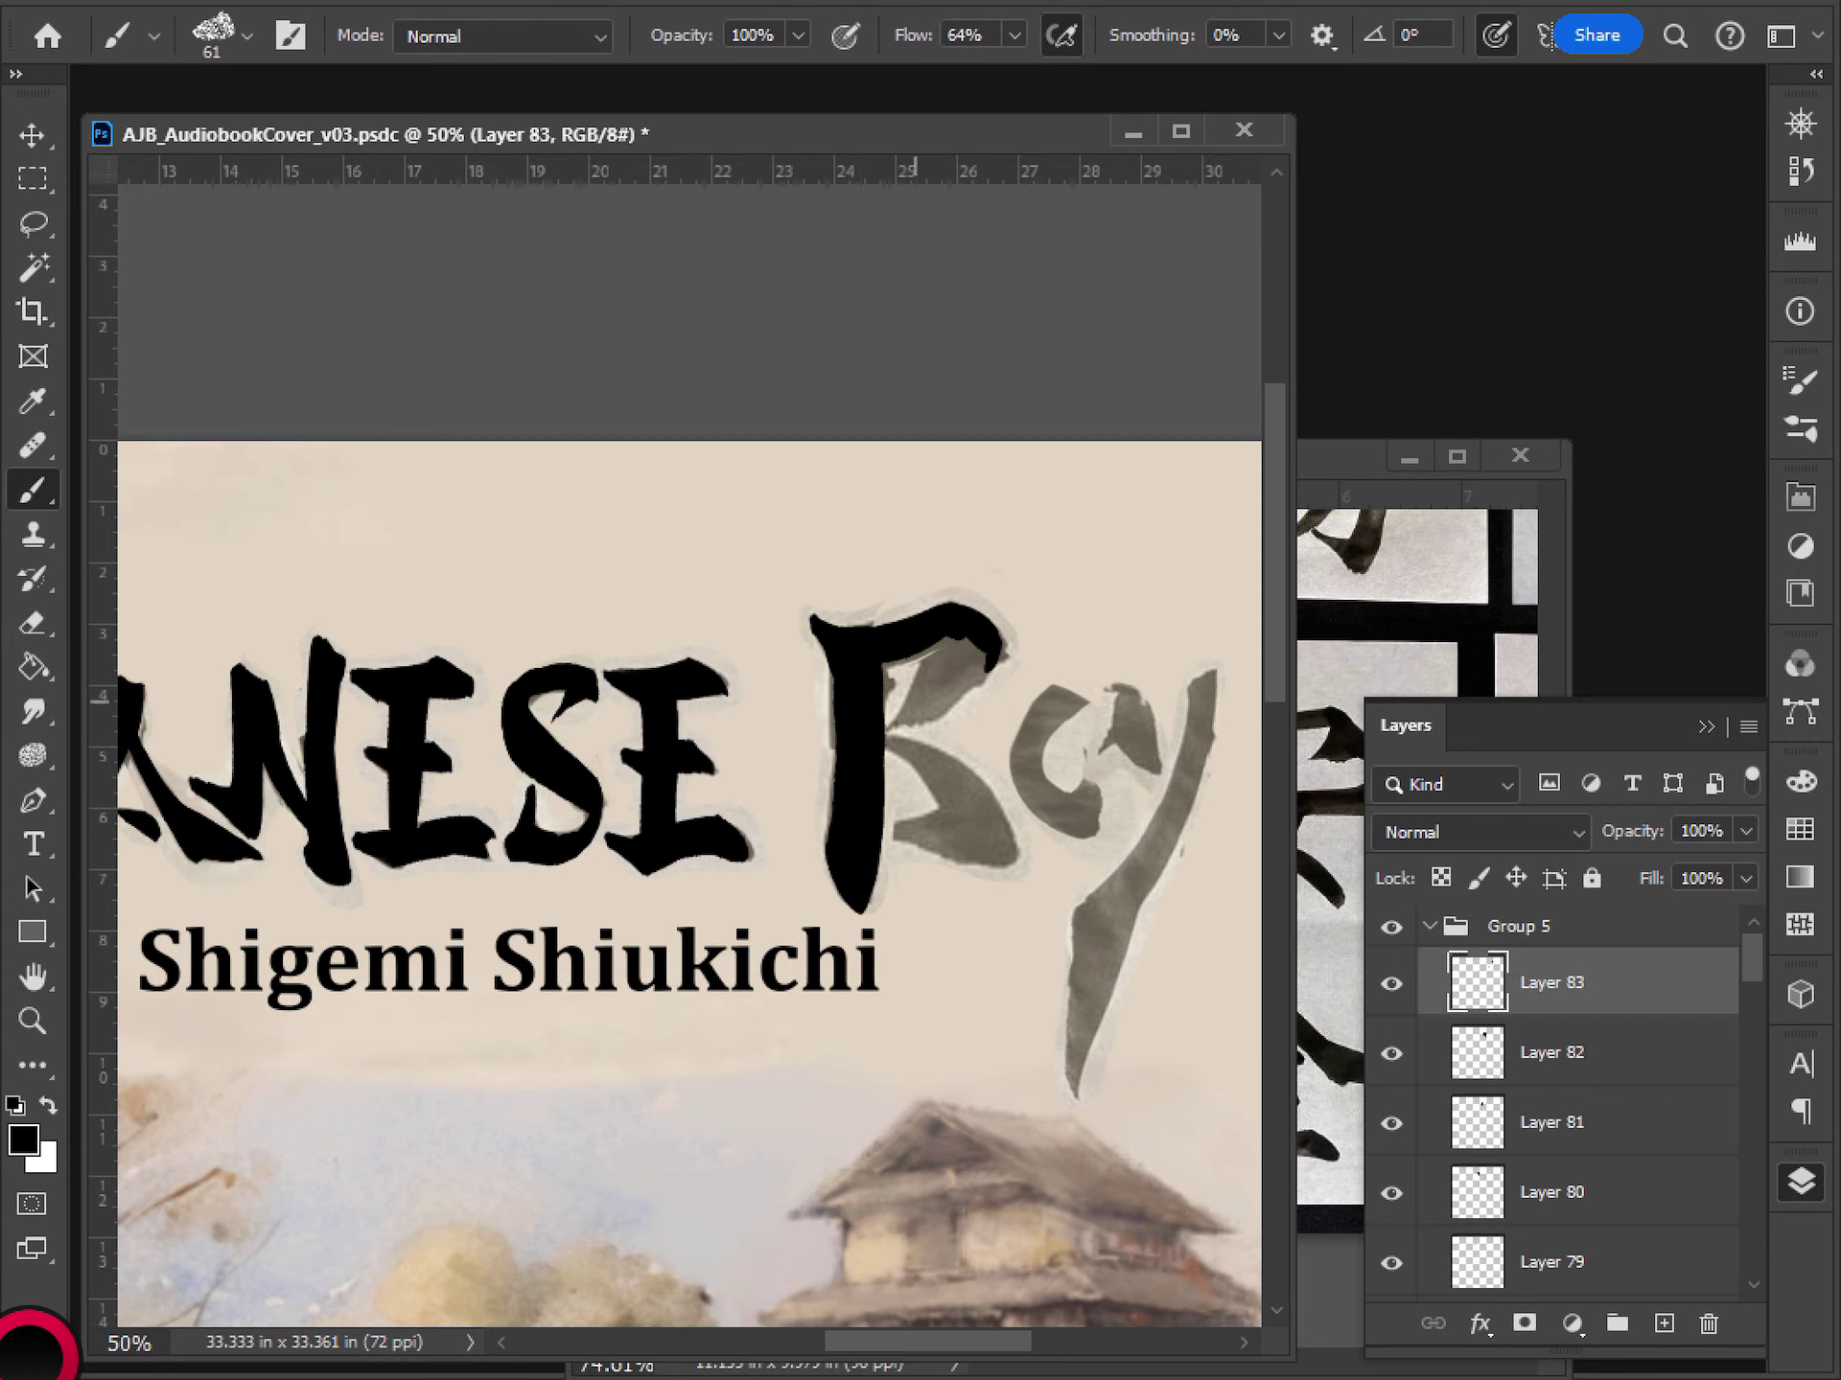
- Paint the upper bowl of the B down to its stem, undoing unwanted strokes and saving the document along the way
left_click_drag(896, 727, 956, 635)
key("ctrl+z")
key("ctrl+z")
left_click_drag(883, 730, 956, 628)
key("ctrl+z")
key("ctrl+z")
key("ctrl+z")
key("ctrl+s")
mouse_move(888, 727)
left_mouse_down()
mouse_move(932, 653)
mouse_move(904, 708)
mouse_move(933, 656)
mouse_move(962, 678)
mouse_move(949, 698)
mouse_move(986, 665)
mouse_move(960, 654)
mouse_move(910, 708)
left_mouse_up()
key("ctrl+z")
key("ctrl+z")
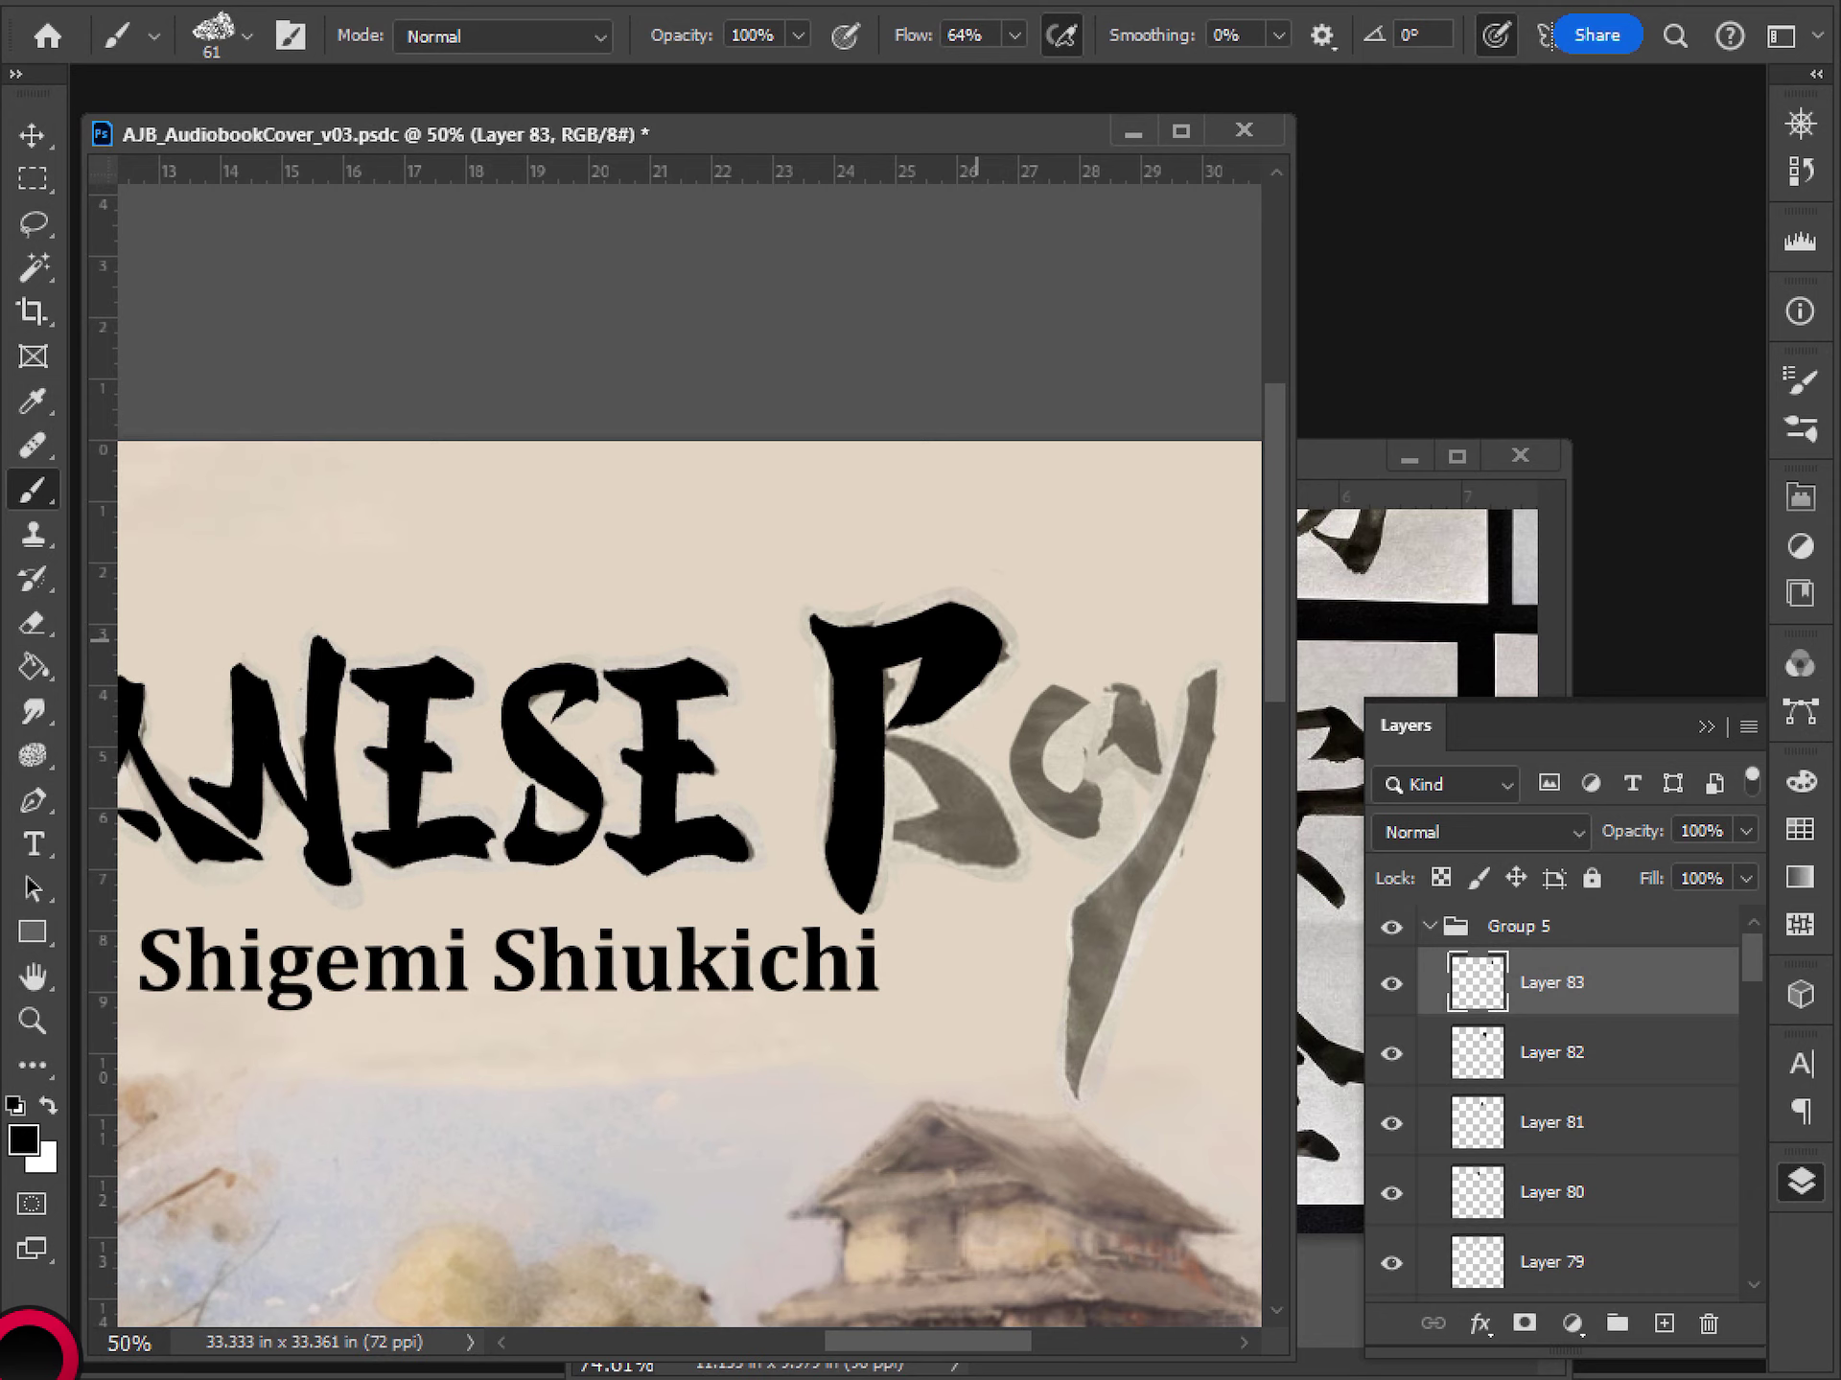
- Paint the diagonal outer edge and the inner edge of the B's lower bowl, tracing the grey reference
left_click_drag(896, 833, 968, 818)
mouse_move(888, 740)
left_mouse_down()
mouse_move(946, 799)
mouse_move(941, 775)
mouse_move(995, 814)
left_mouse_up()
key("ctrl+z")
mouse_move(898, 738)
left_mouse_down()
mouse_move(969, 780)
mouse_move(1008, 844)
left_mouse_up()
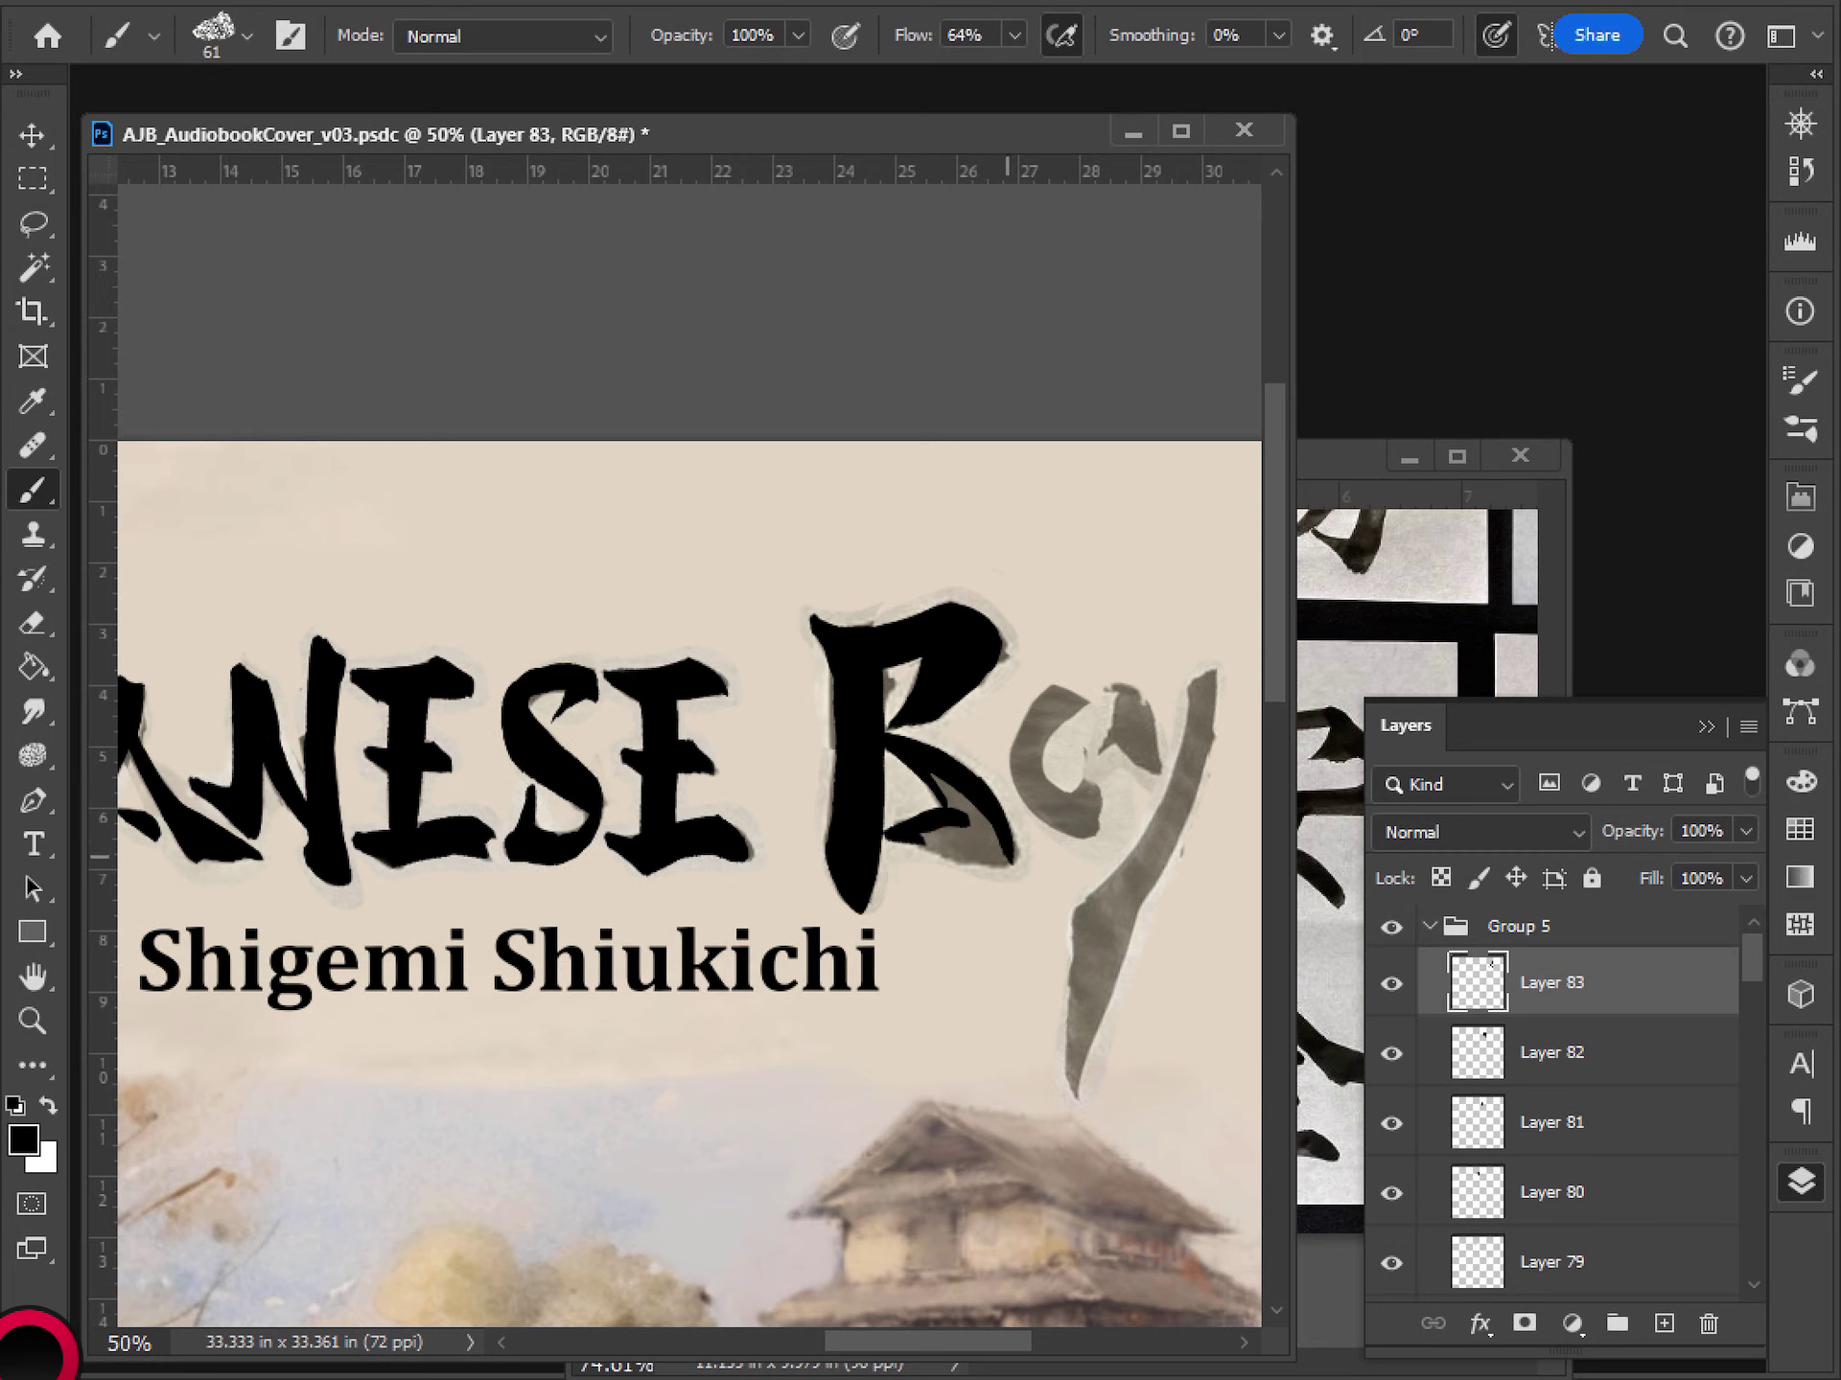
key("ctrl+z")
key("ctrl+shift+z")
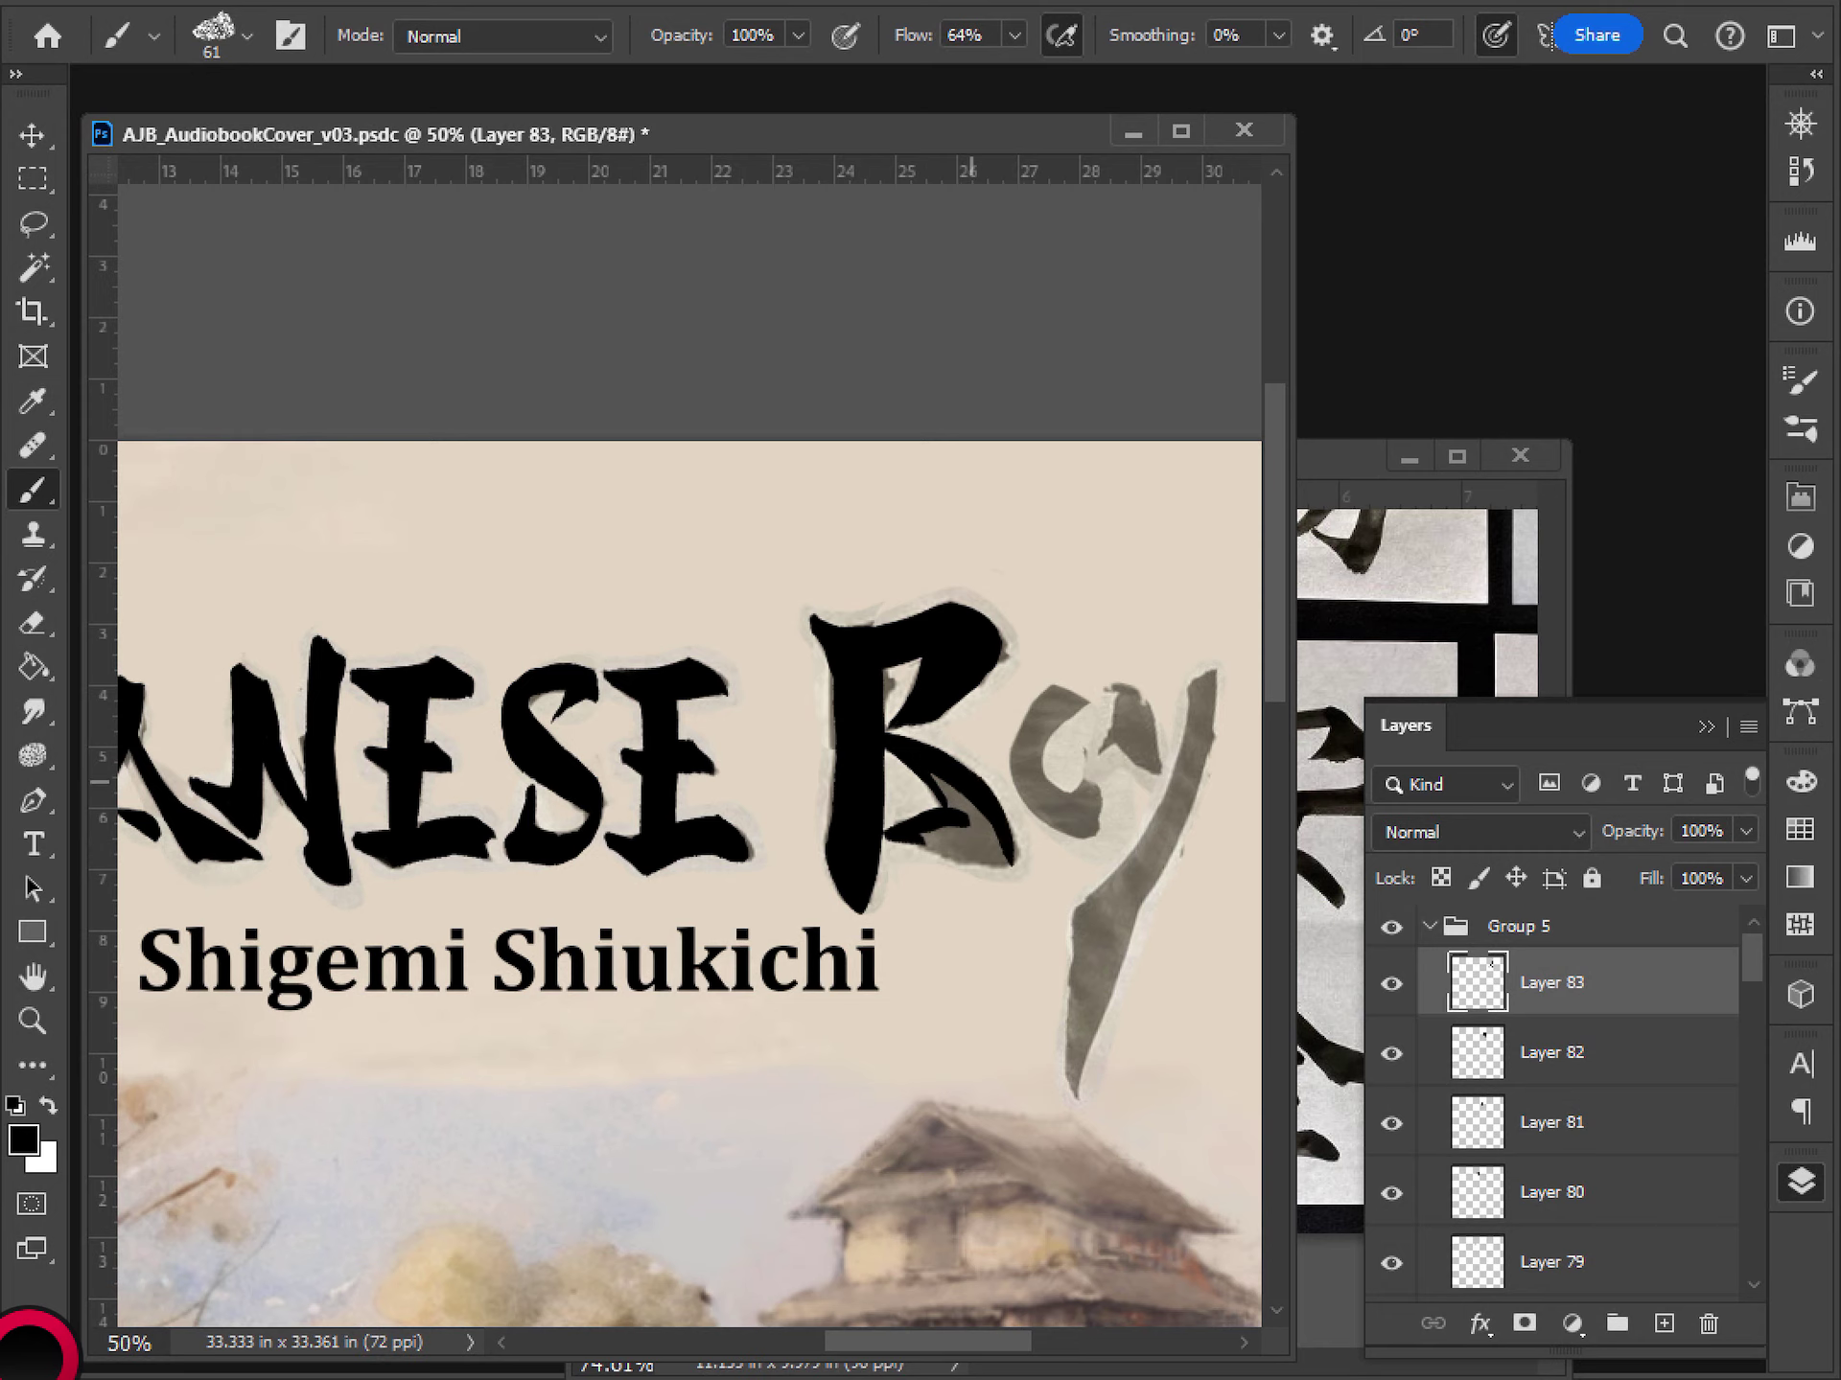
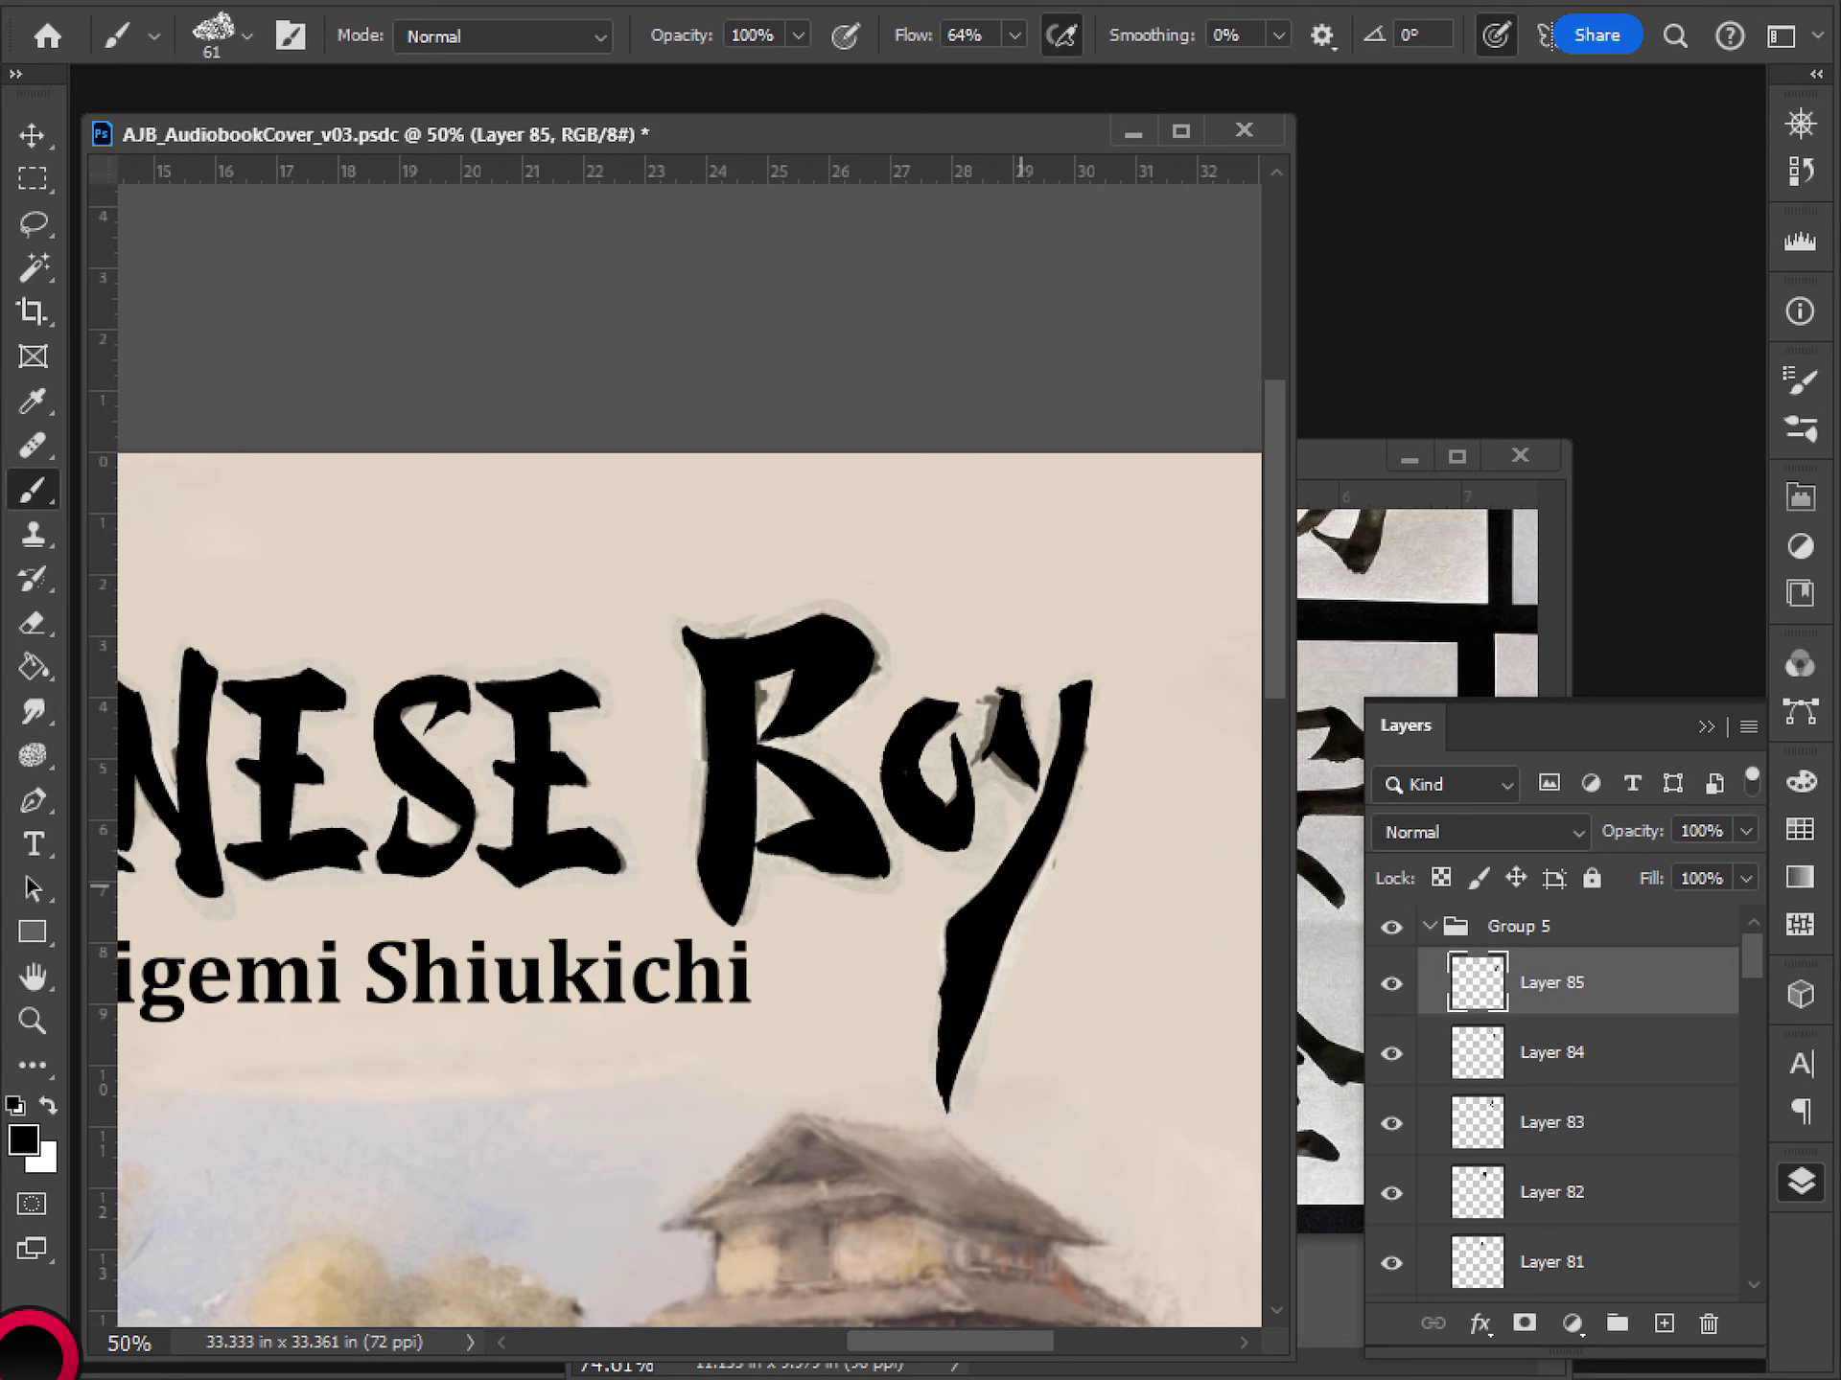
- Hide the NEW SIZE REF group and check the painted title on the whole cover and close up
key("ctrl+minus")
key("ctrl+minus")
key("ctrl+minus")
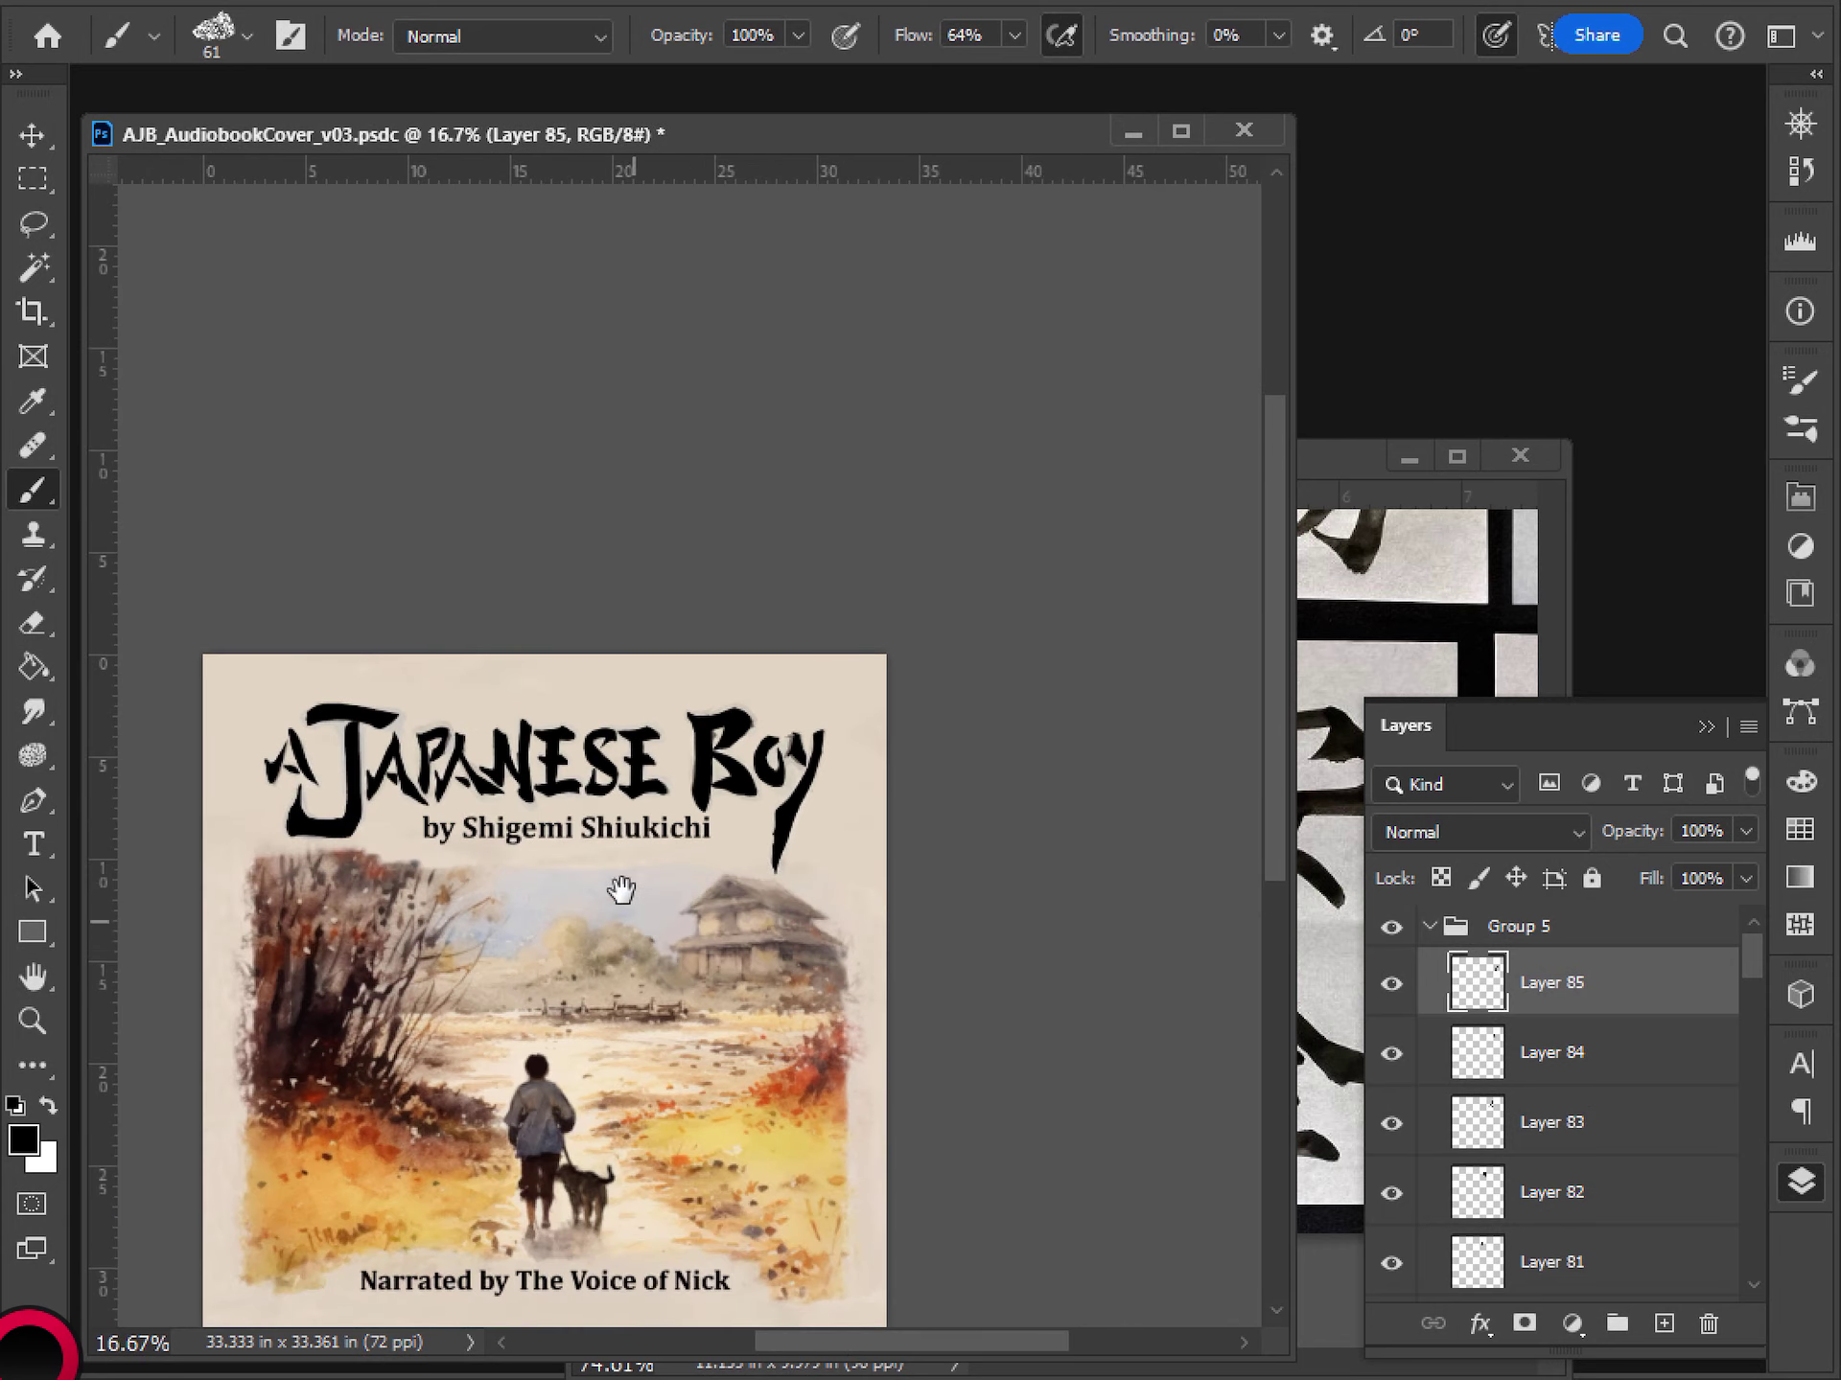
left_click_drag(616, 888, 805, 825)
scroll(1534, 1118, "down", 5)
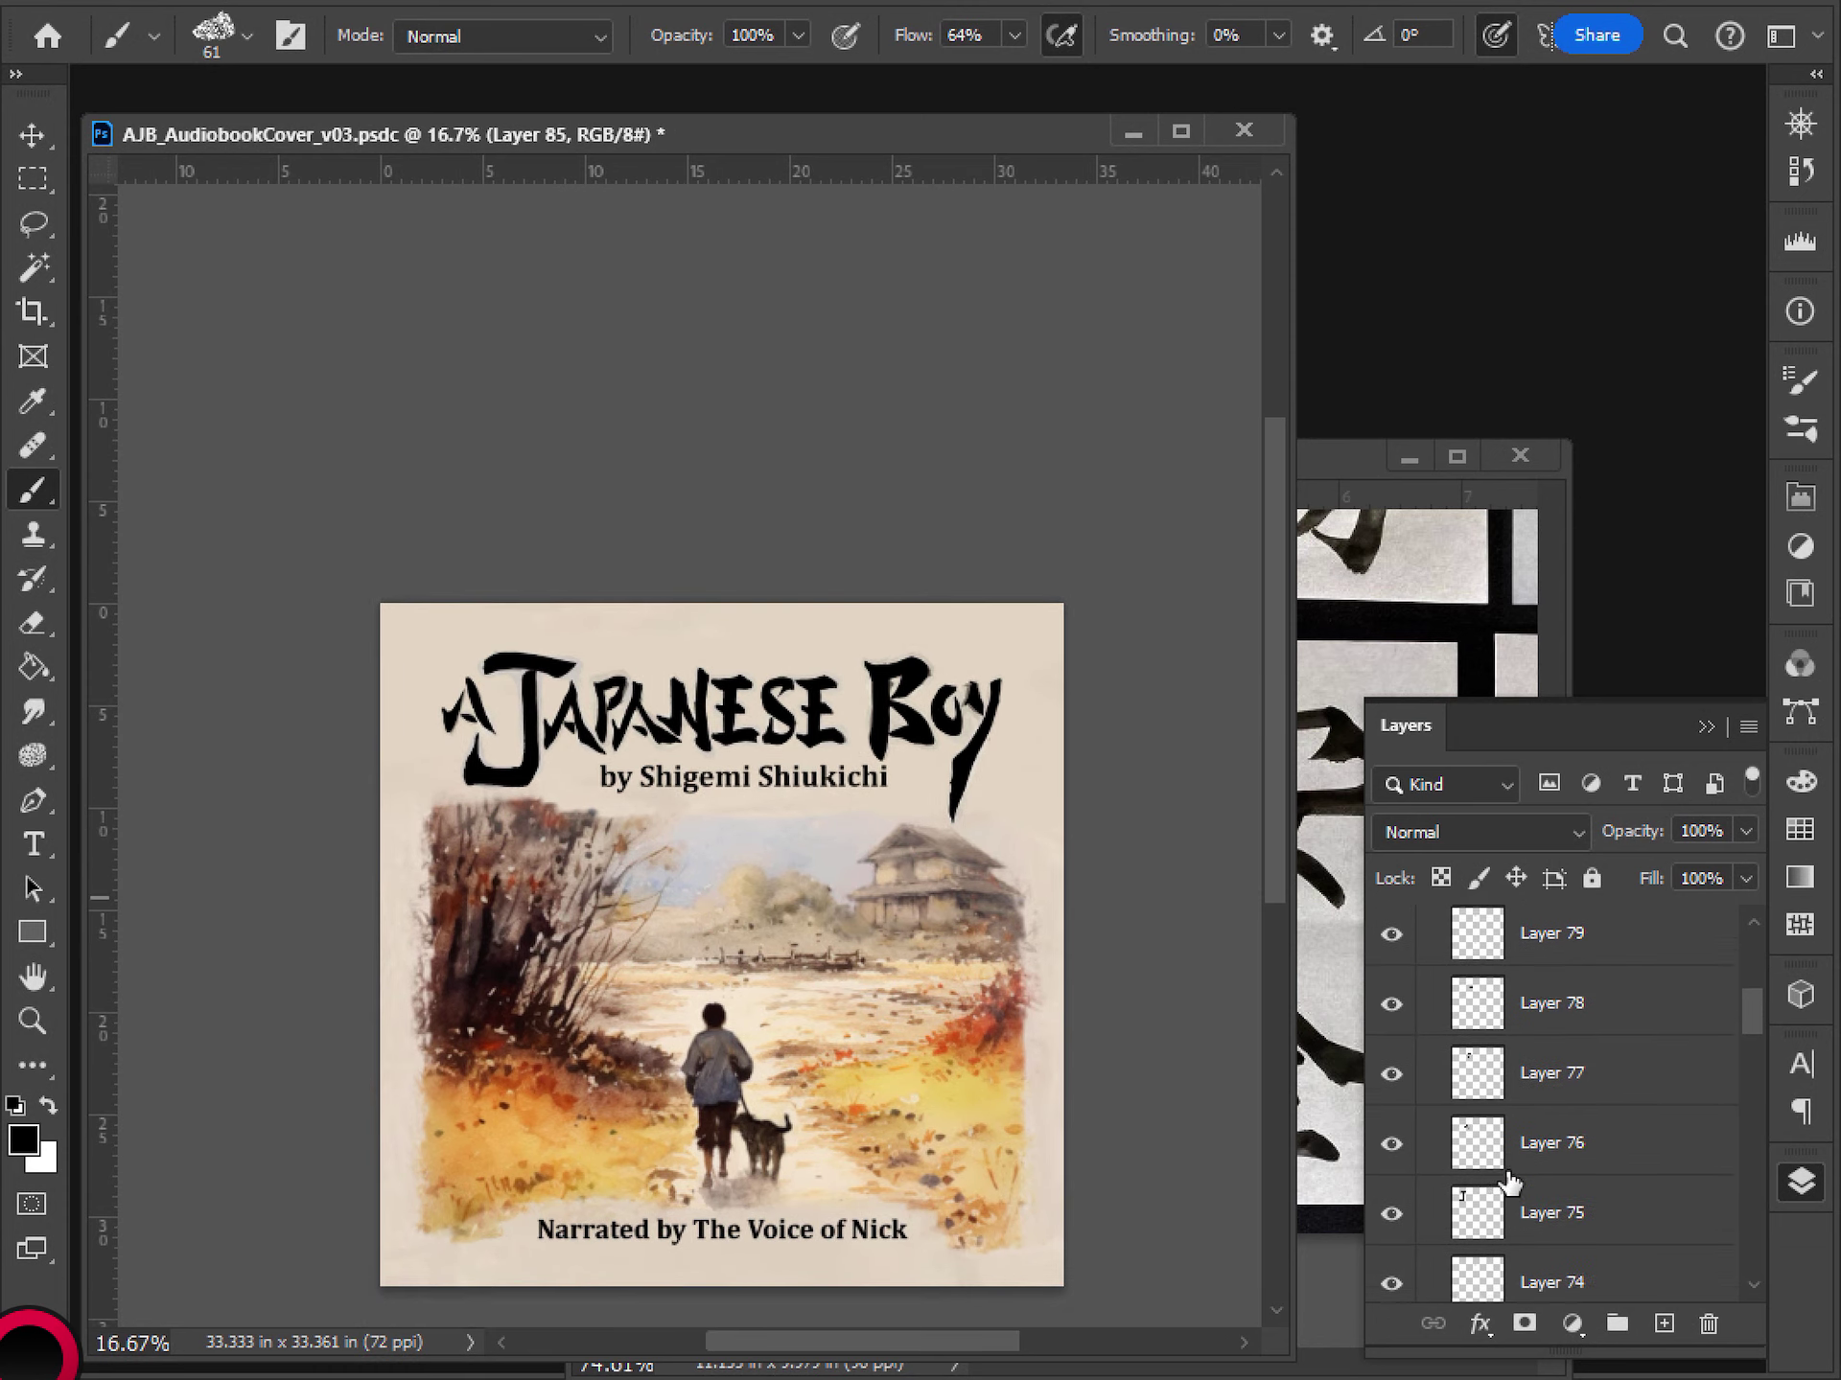
left_click(1391, 1125)
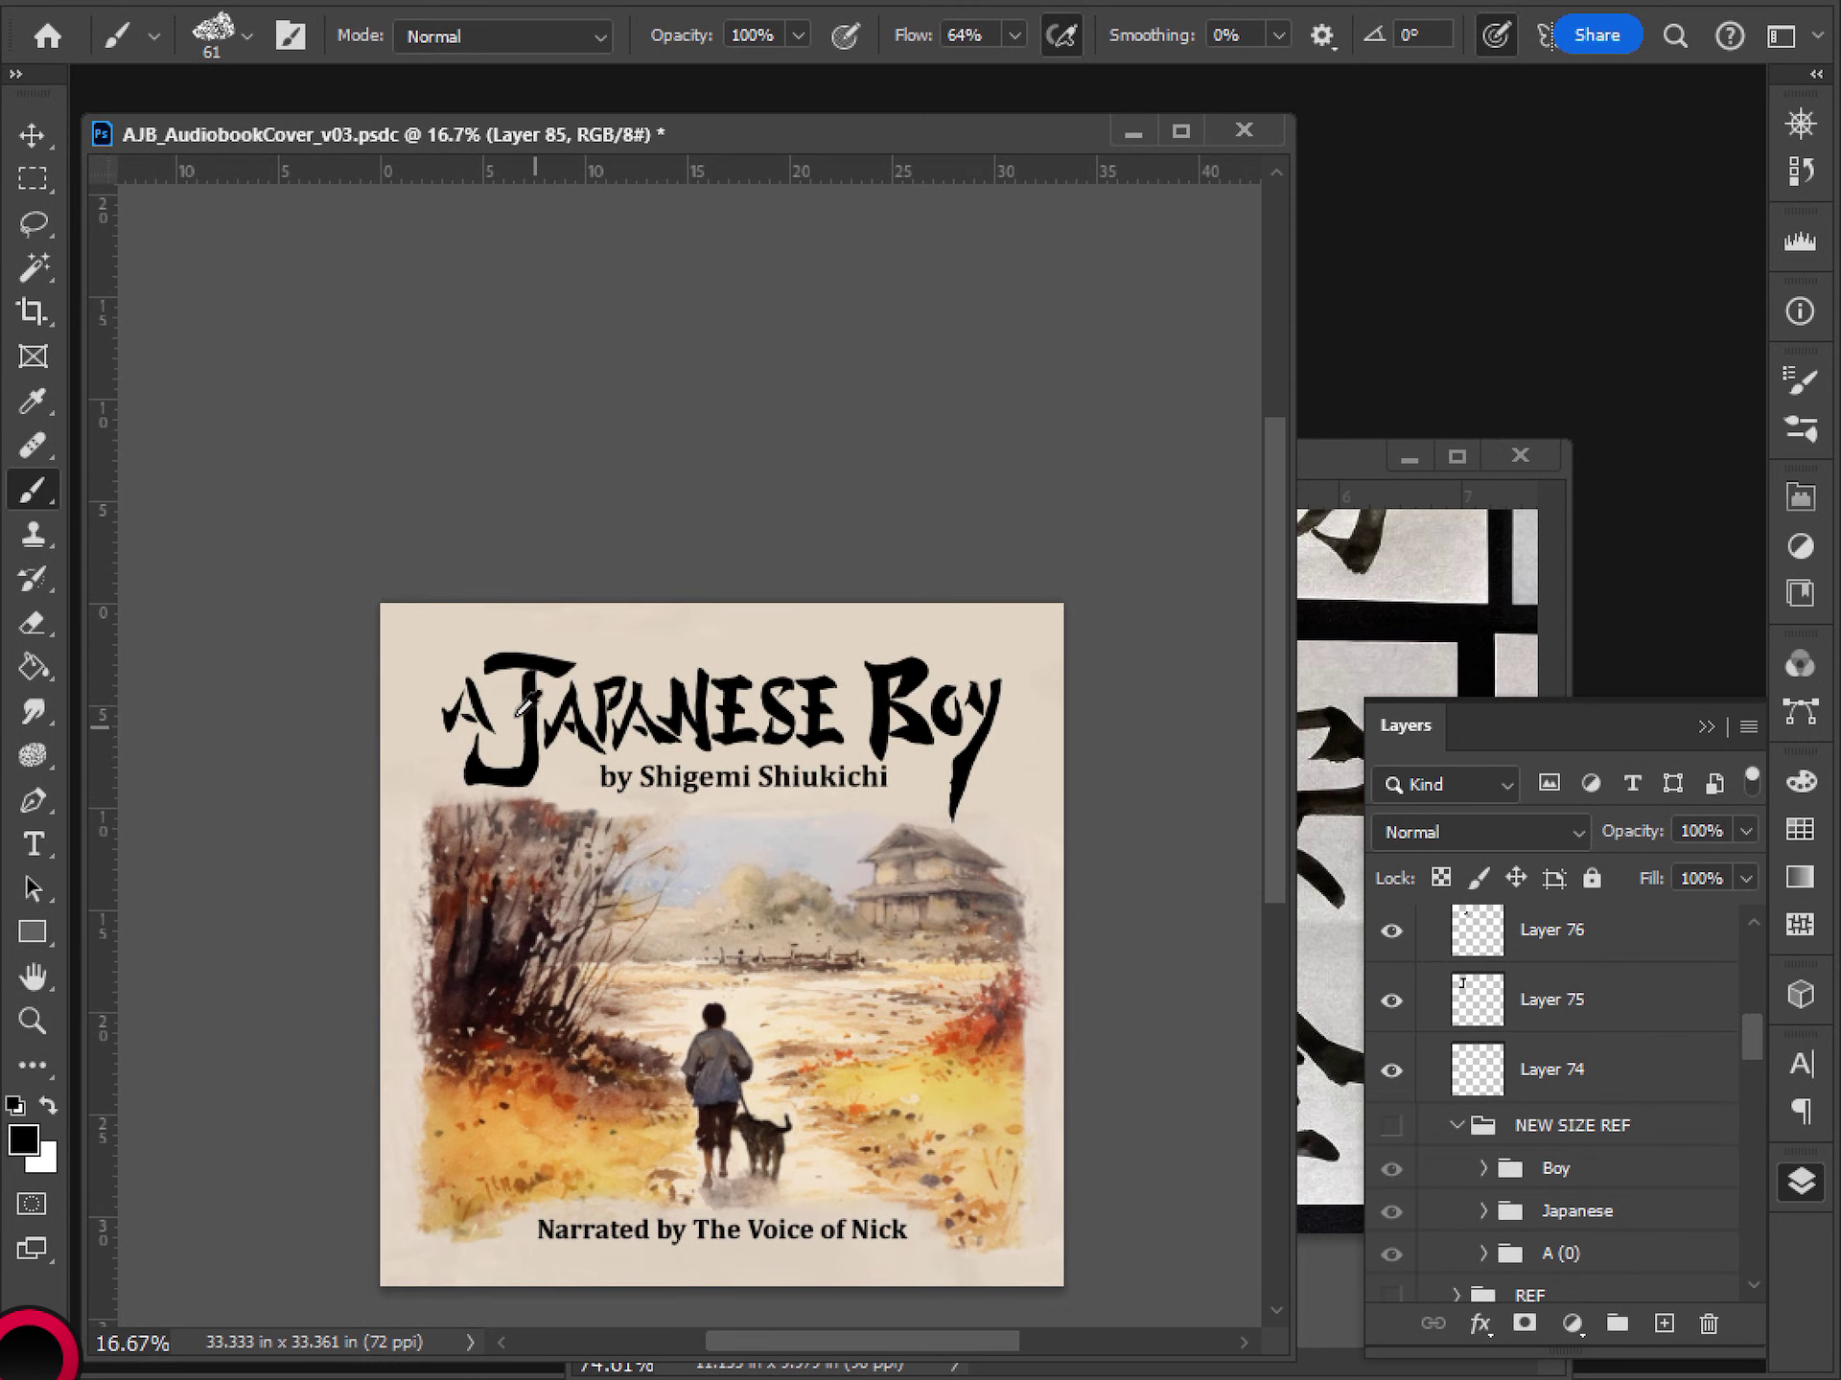
scroll(501, 726, "up", 5)
scroll(501, 725, "up", 2)
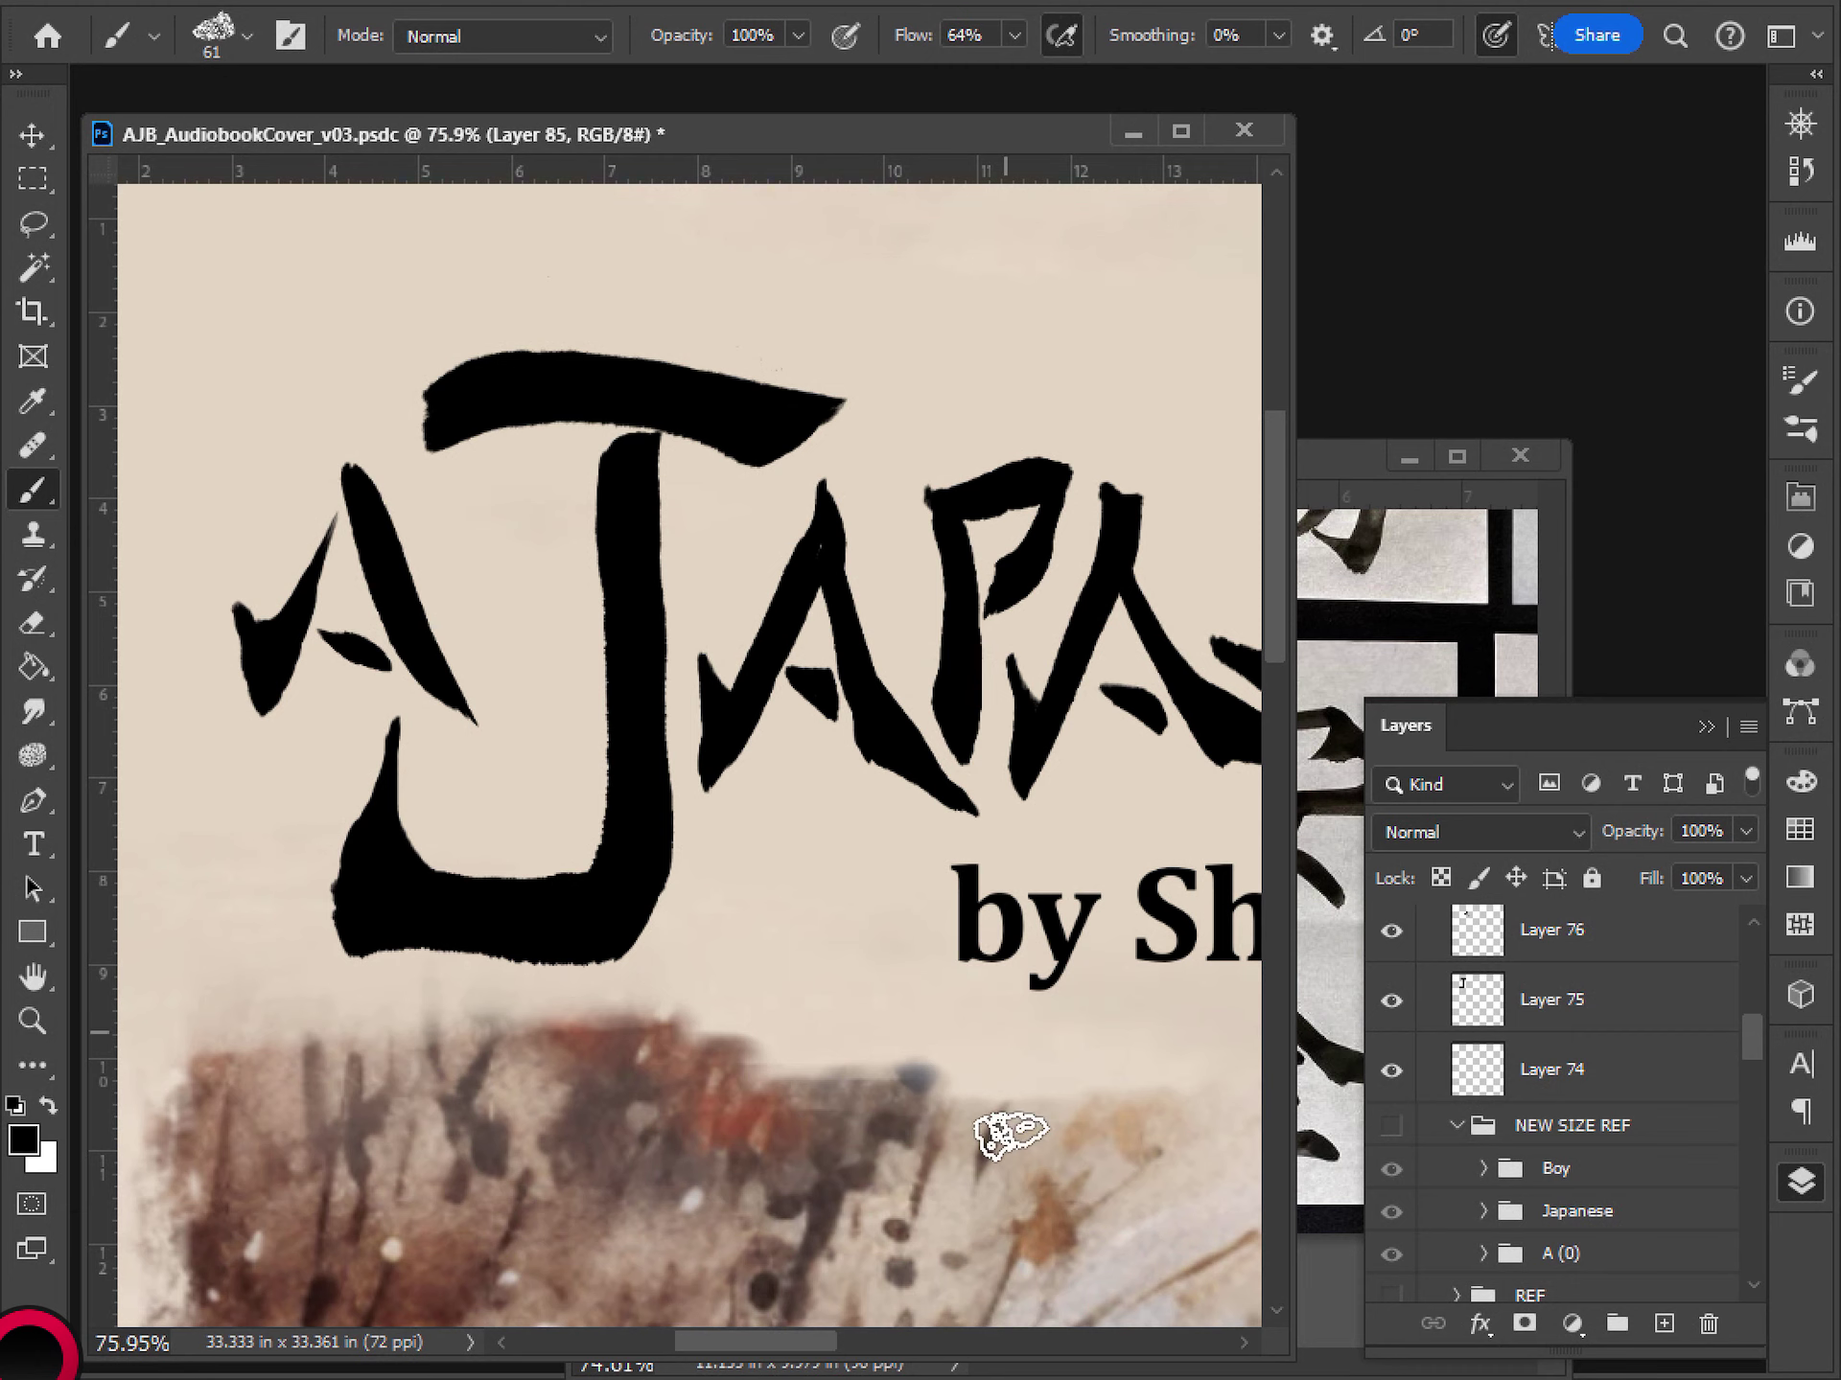
scroll(539, 783, "down", 2)
scroll(469, 805, "up", 1)
scroll(1623, 1076, "up", 5)
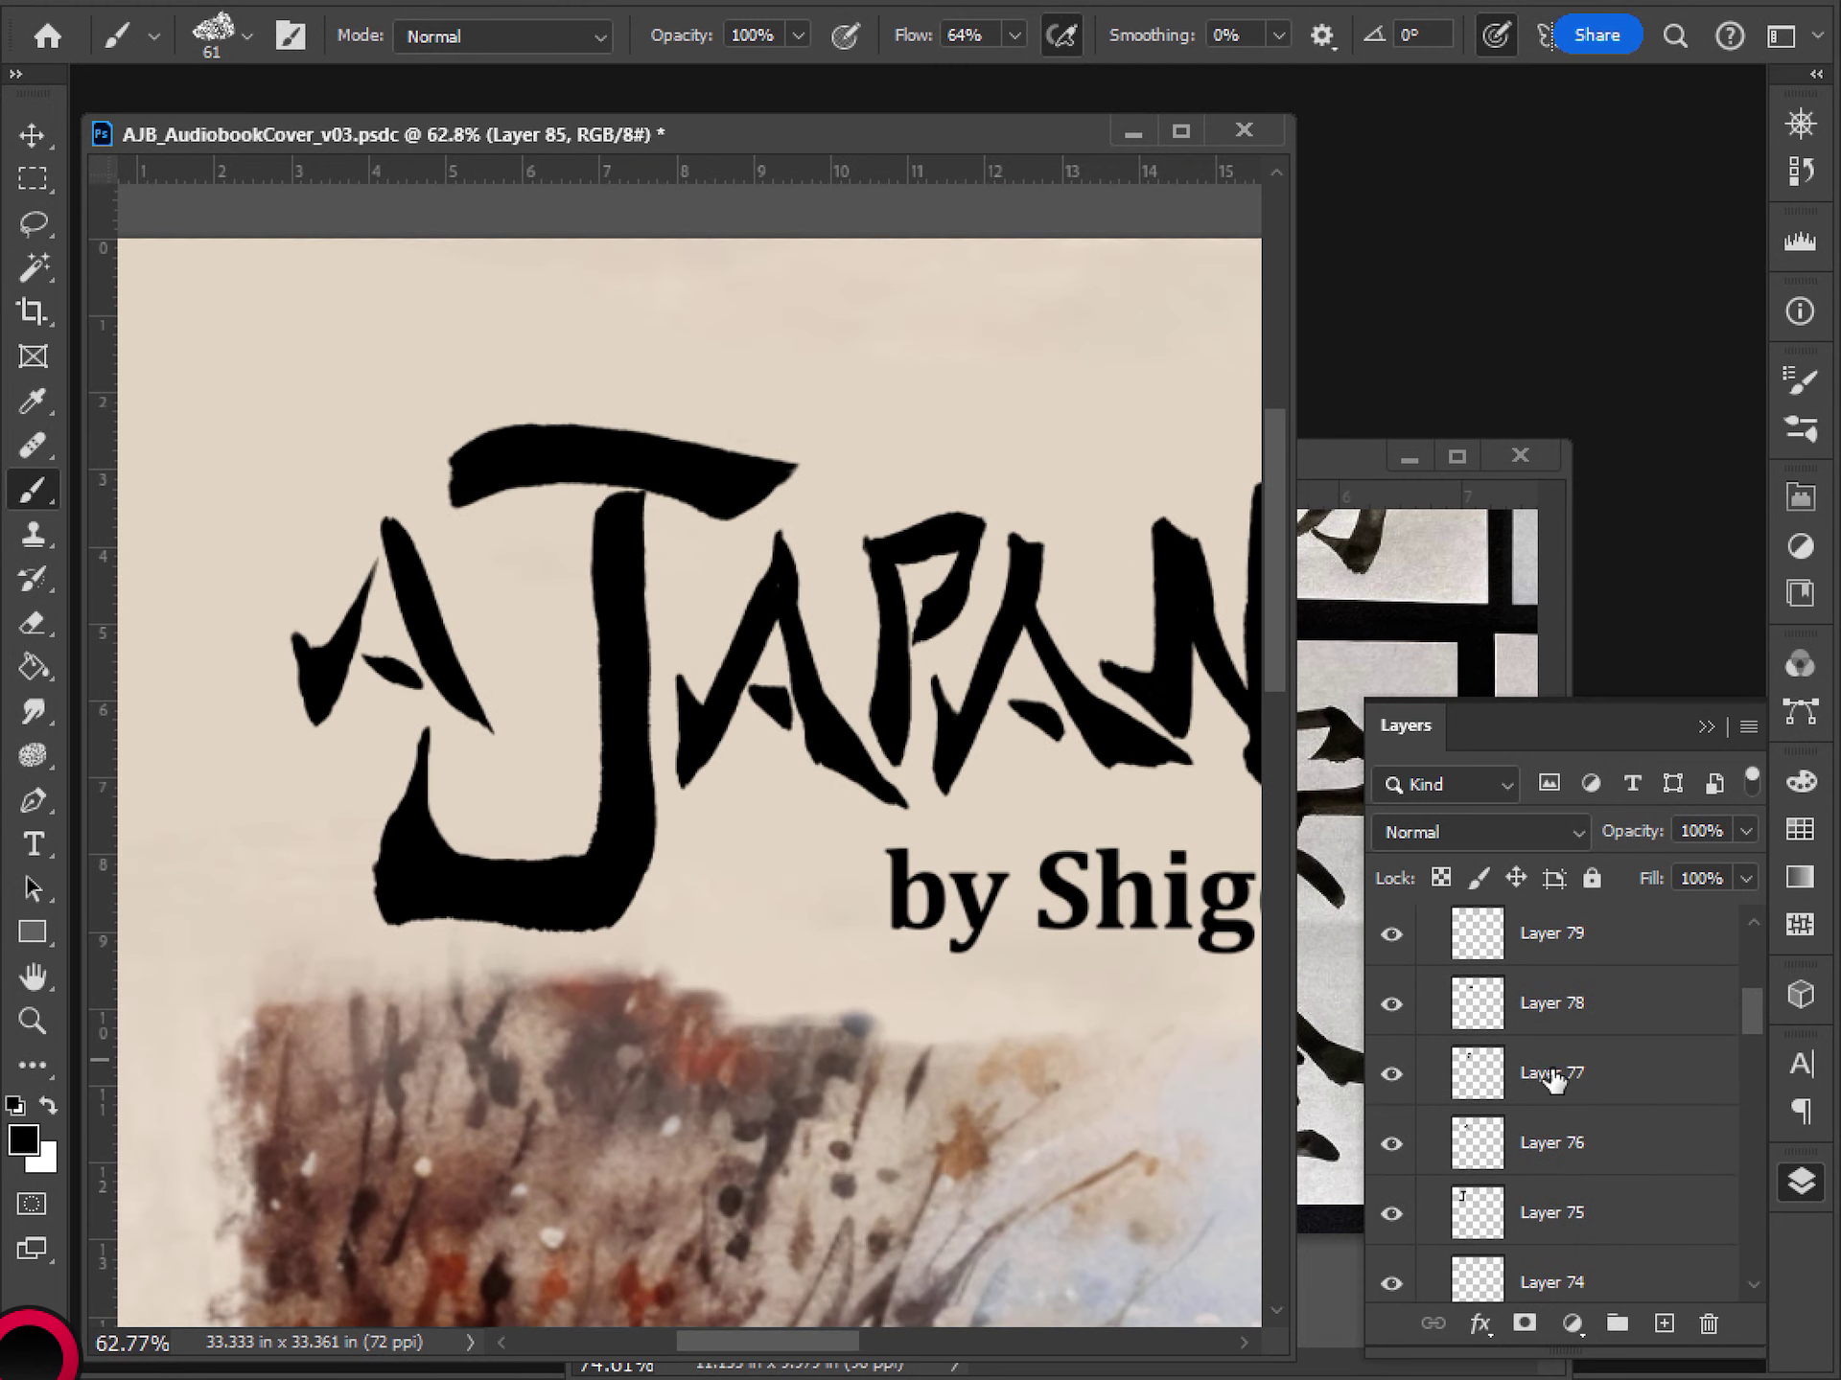
scroll(1525, 1093, "up", 2)
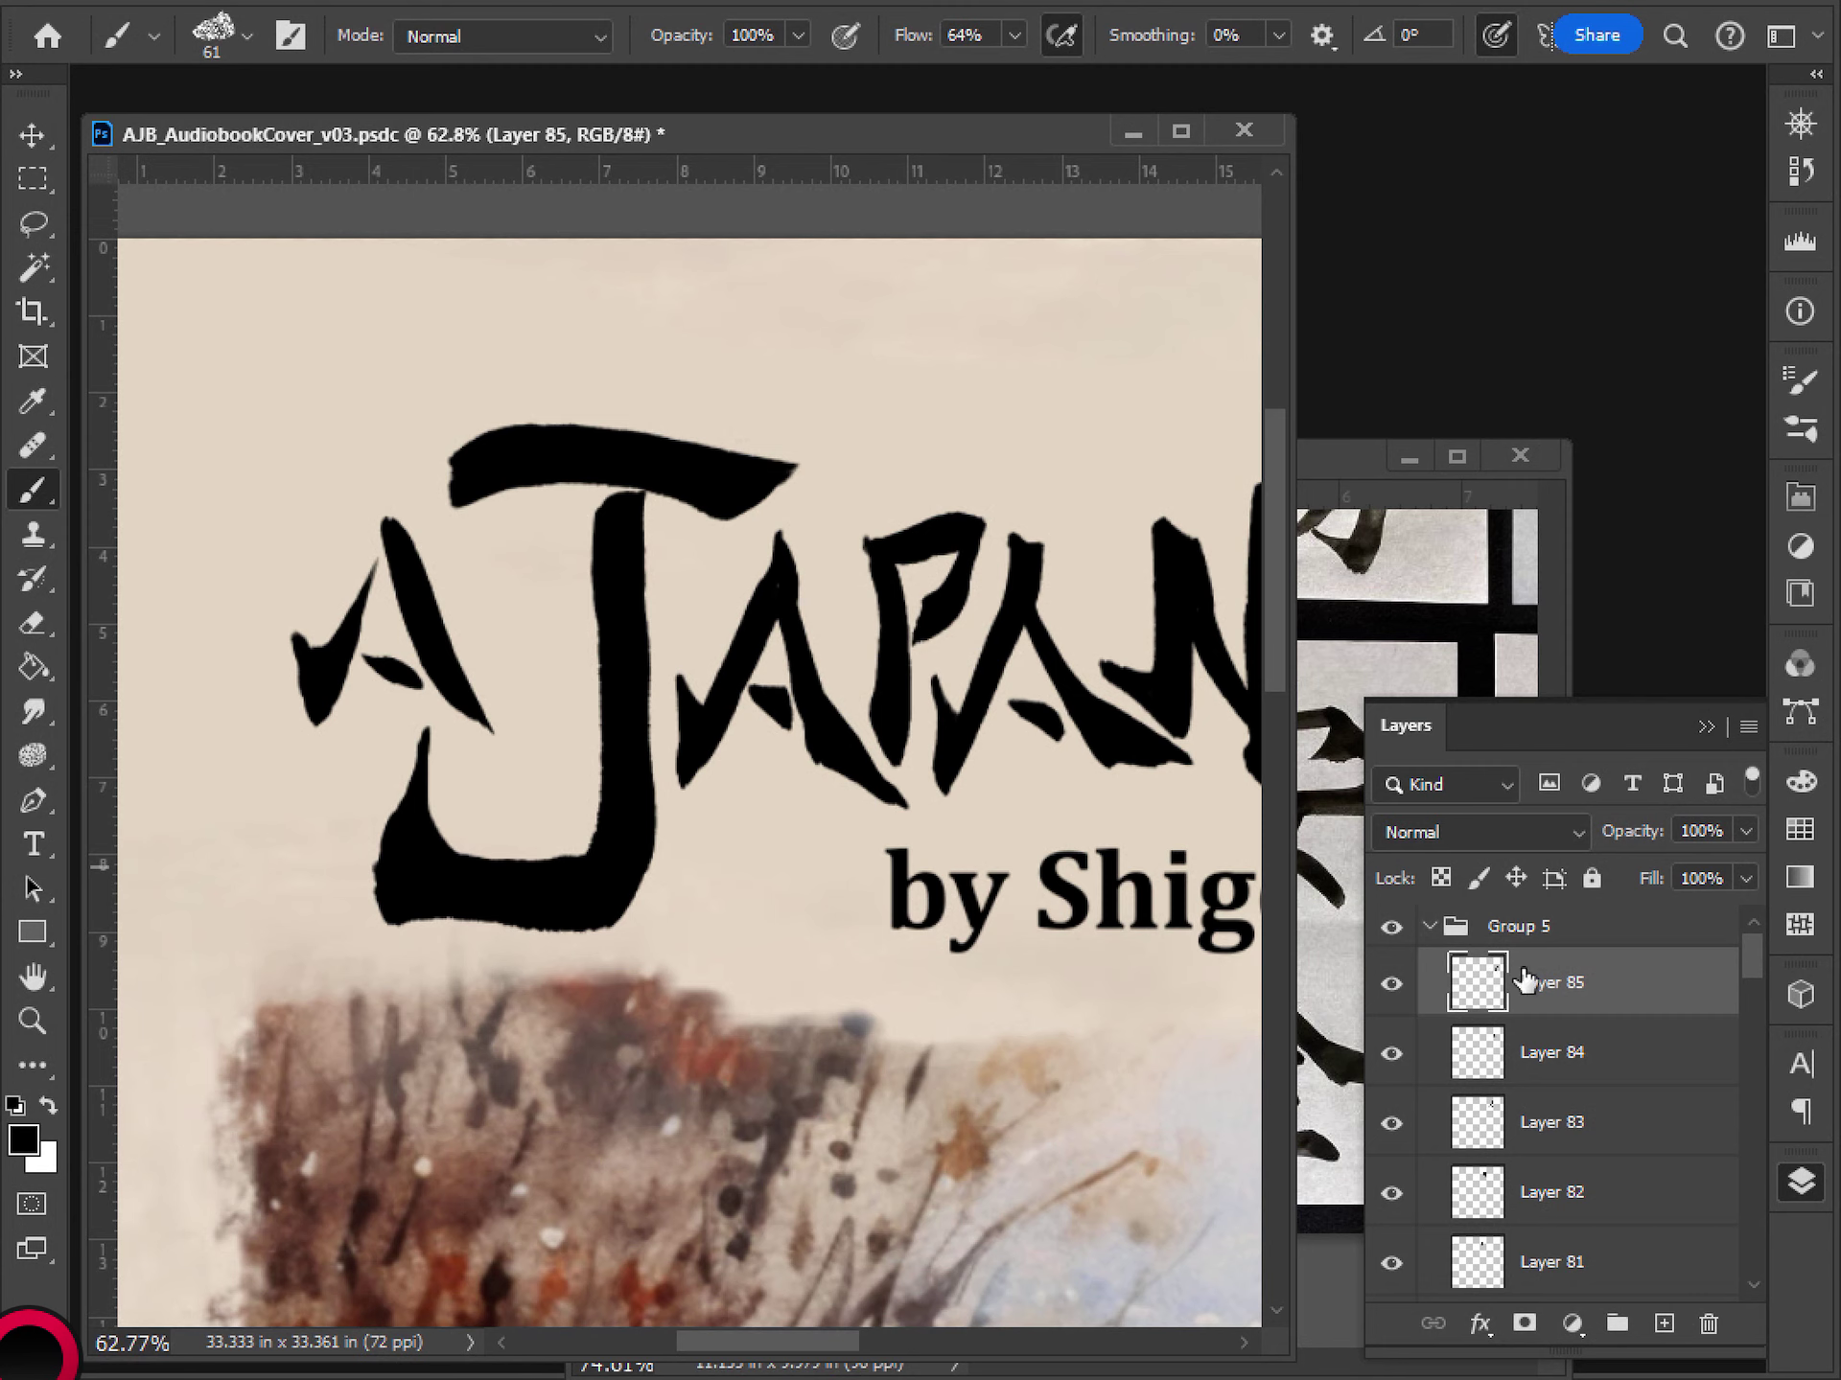
left_click(1538, 939)
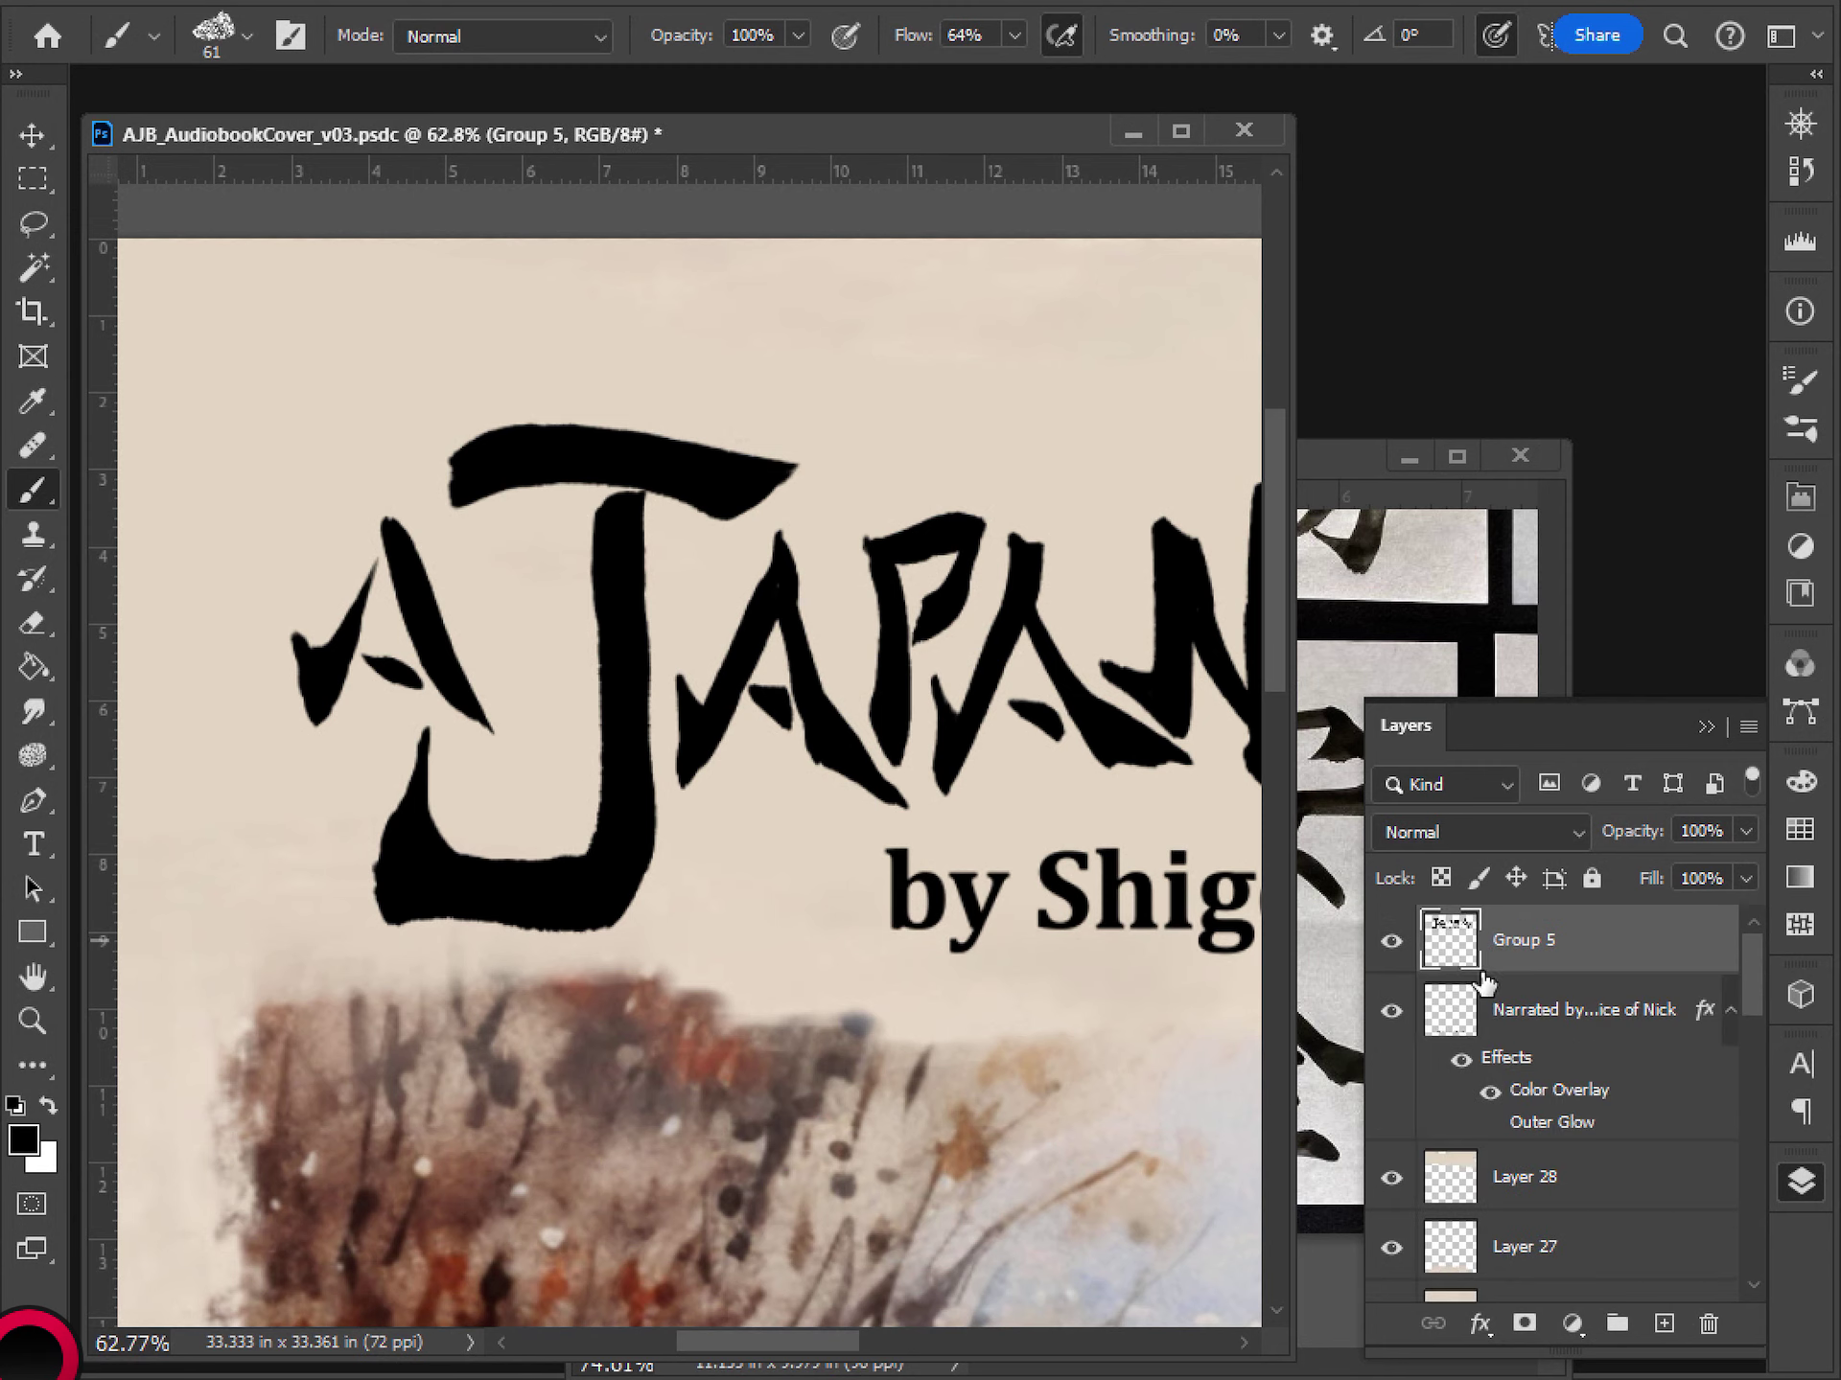
left_click(1429, 926)
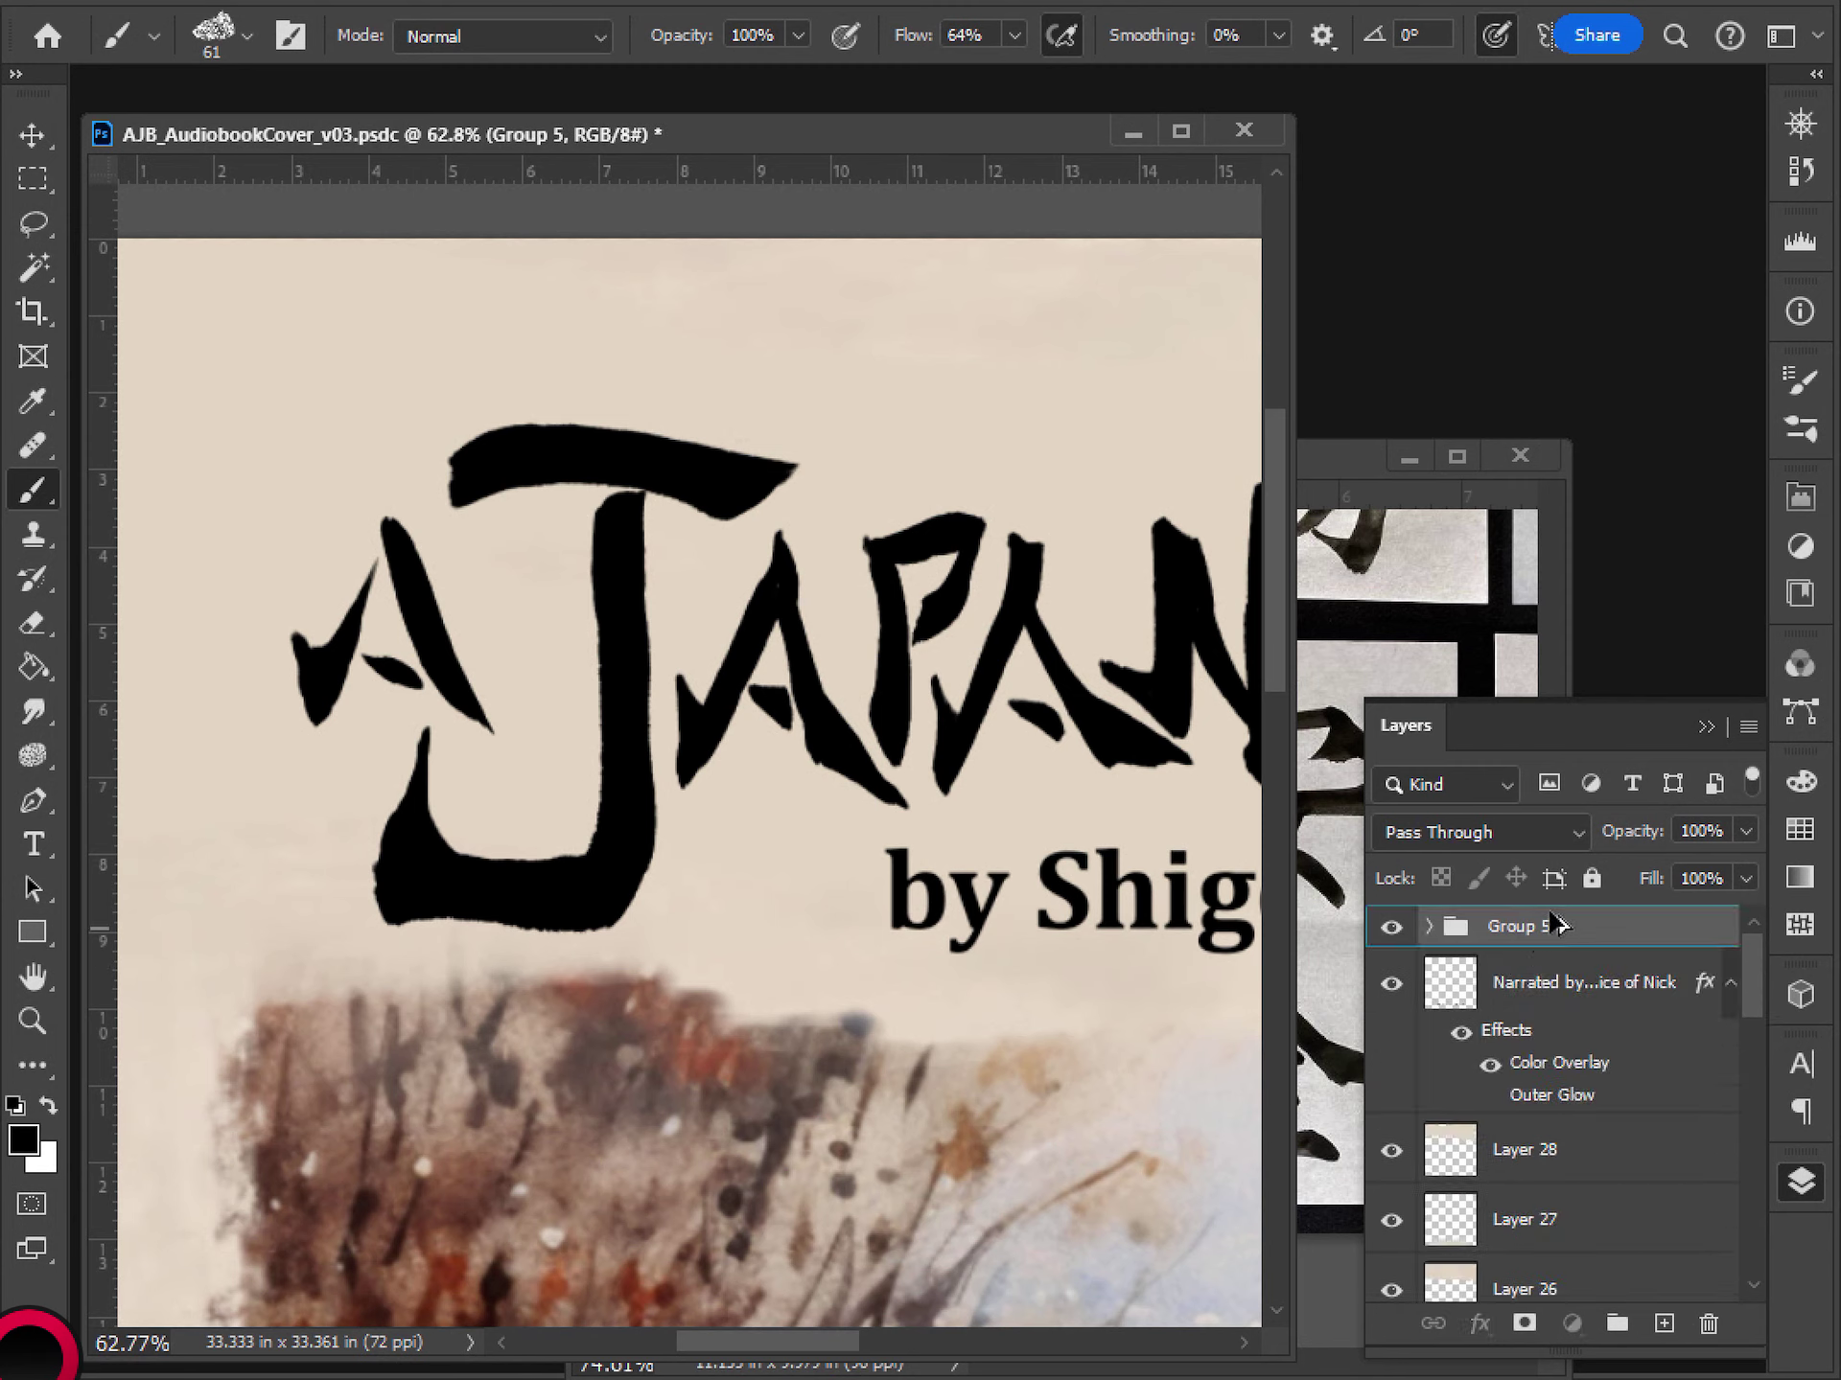
key("ctrl+j")
left_click(1392, 970)
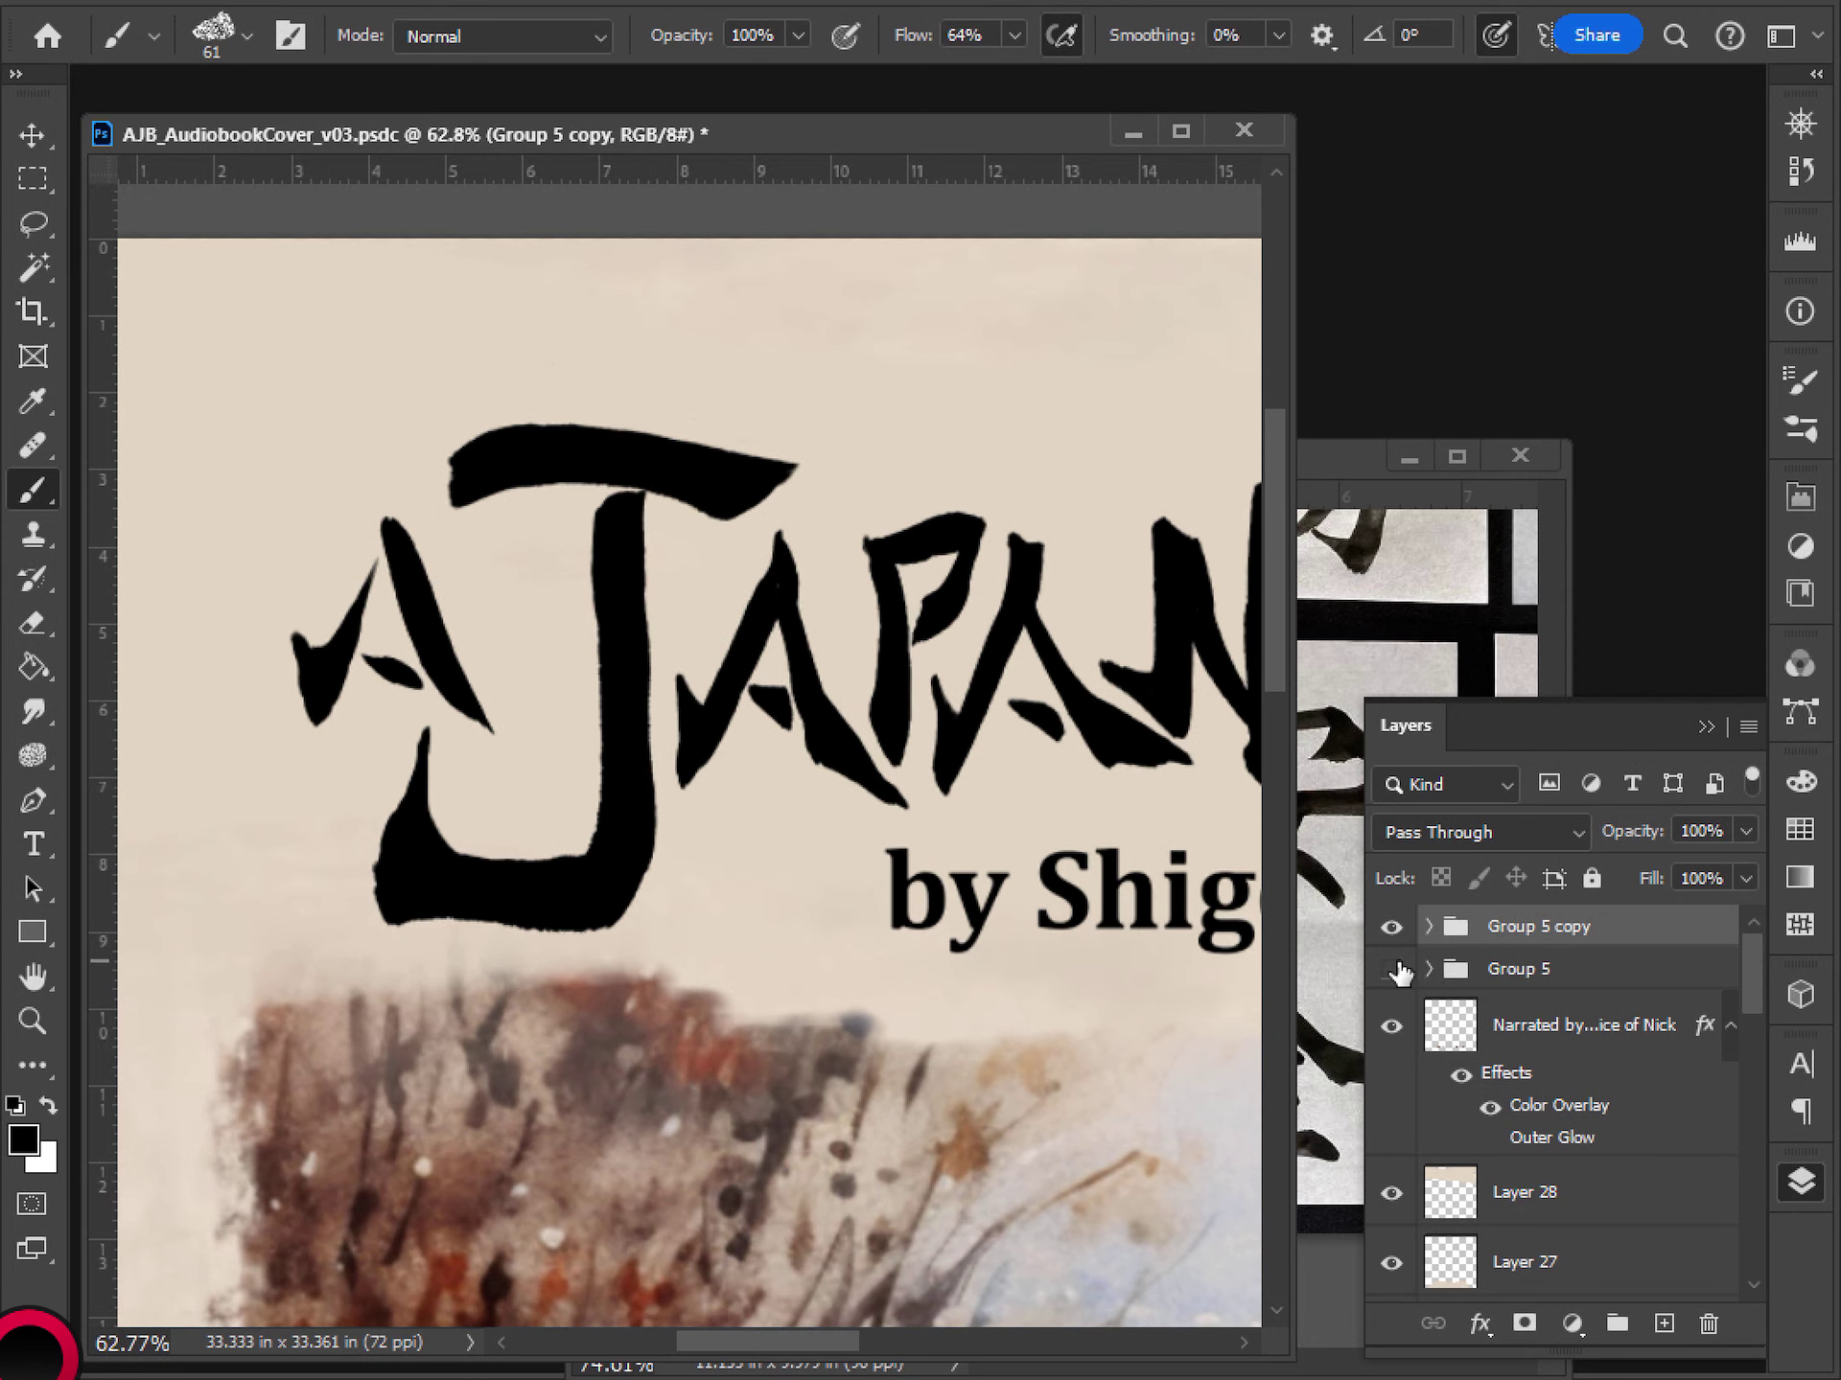
left_click(1392, 970)
left_click(1391, 928)
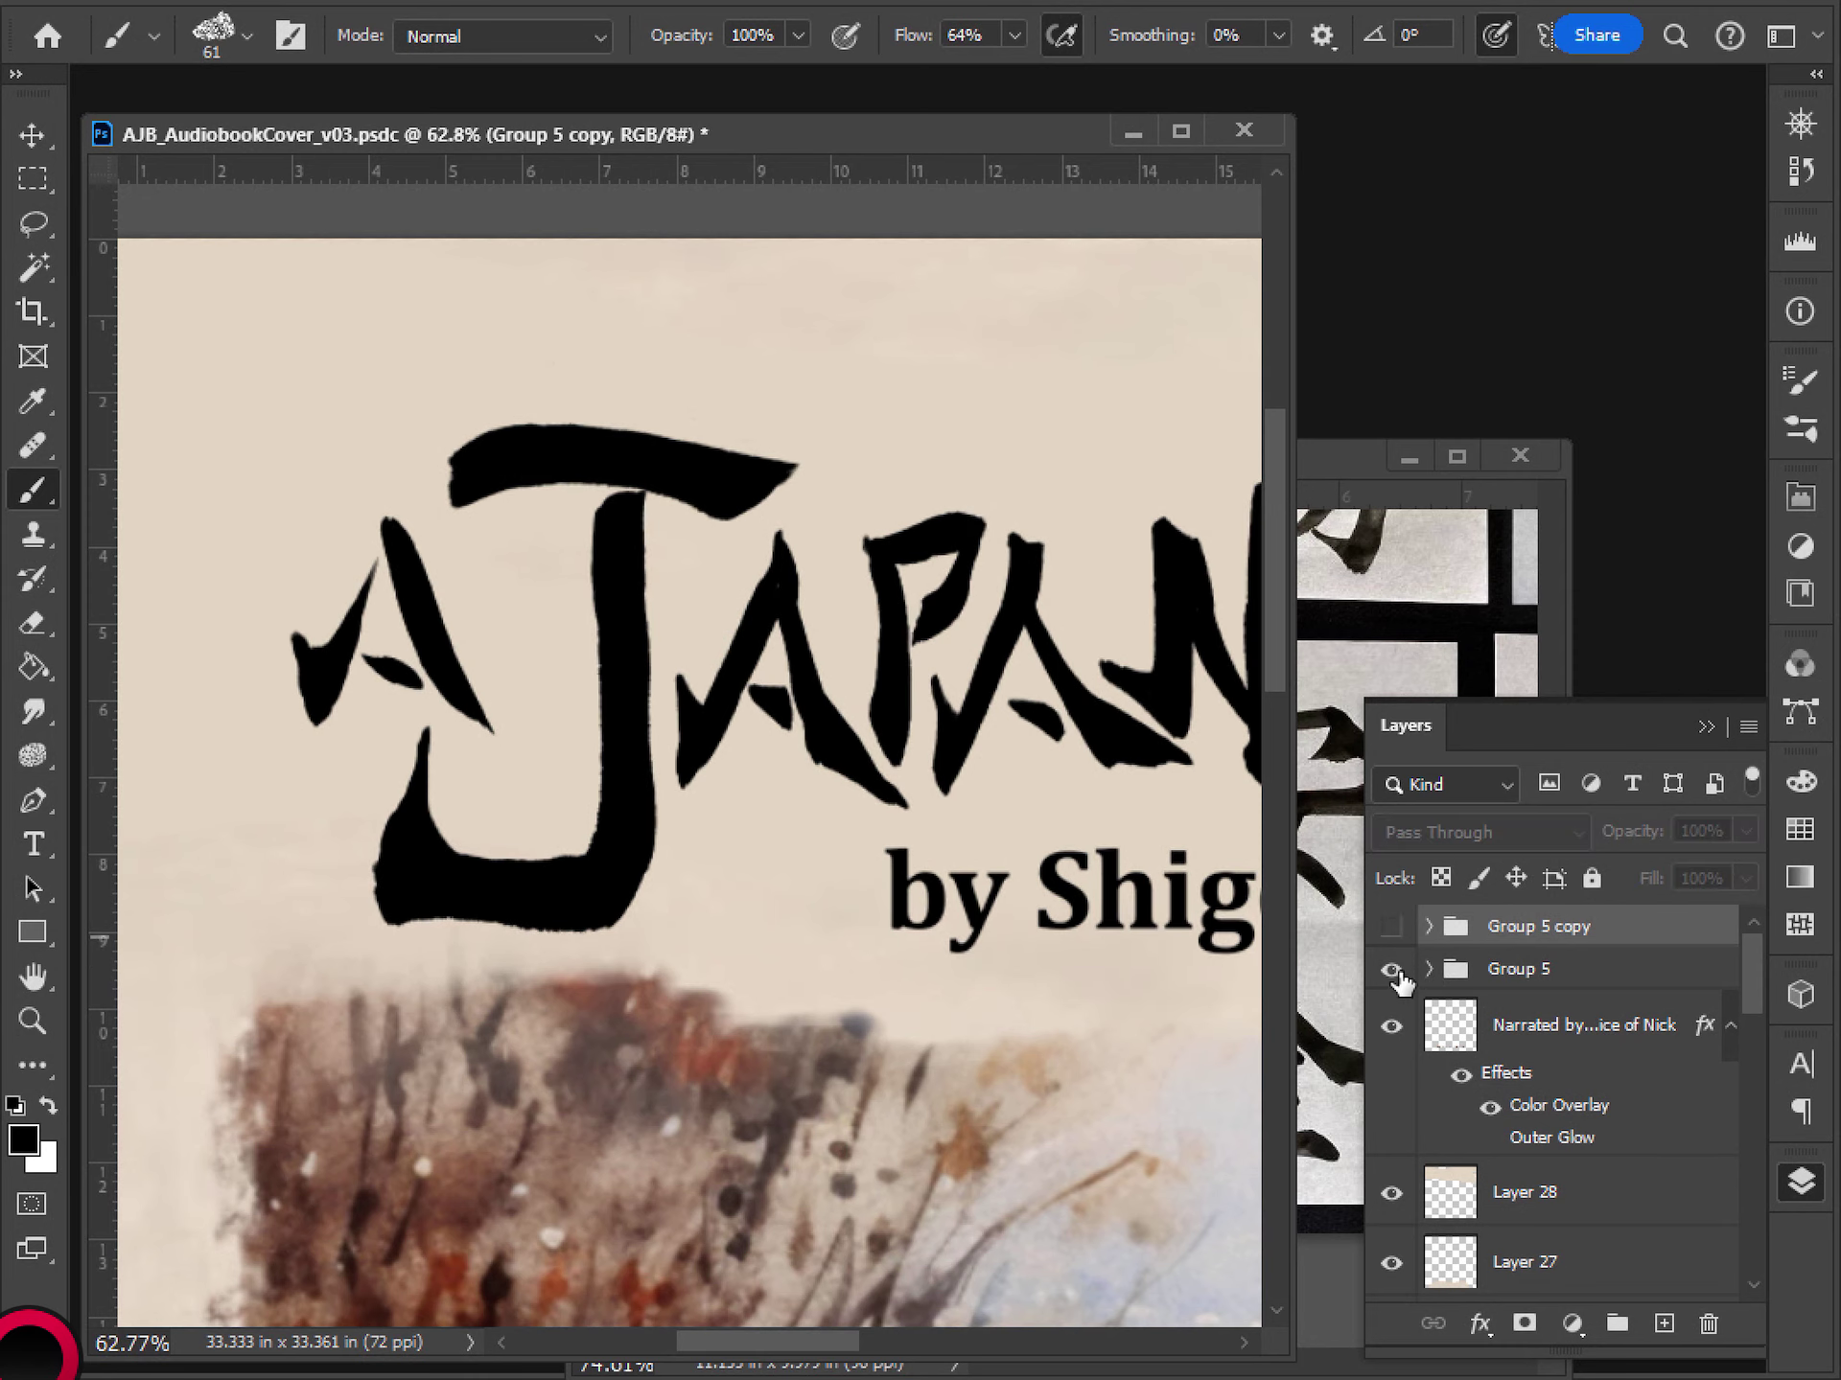
left_click(1392, 968)
left_click(1392, 968)
left_click_drag(1511, 930, 1708, 1323)
- Gather Layer 85 through Layer 74 into a new group inside Group 5 and check its contents by toggling its visibility
left_click(1428, 926)
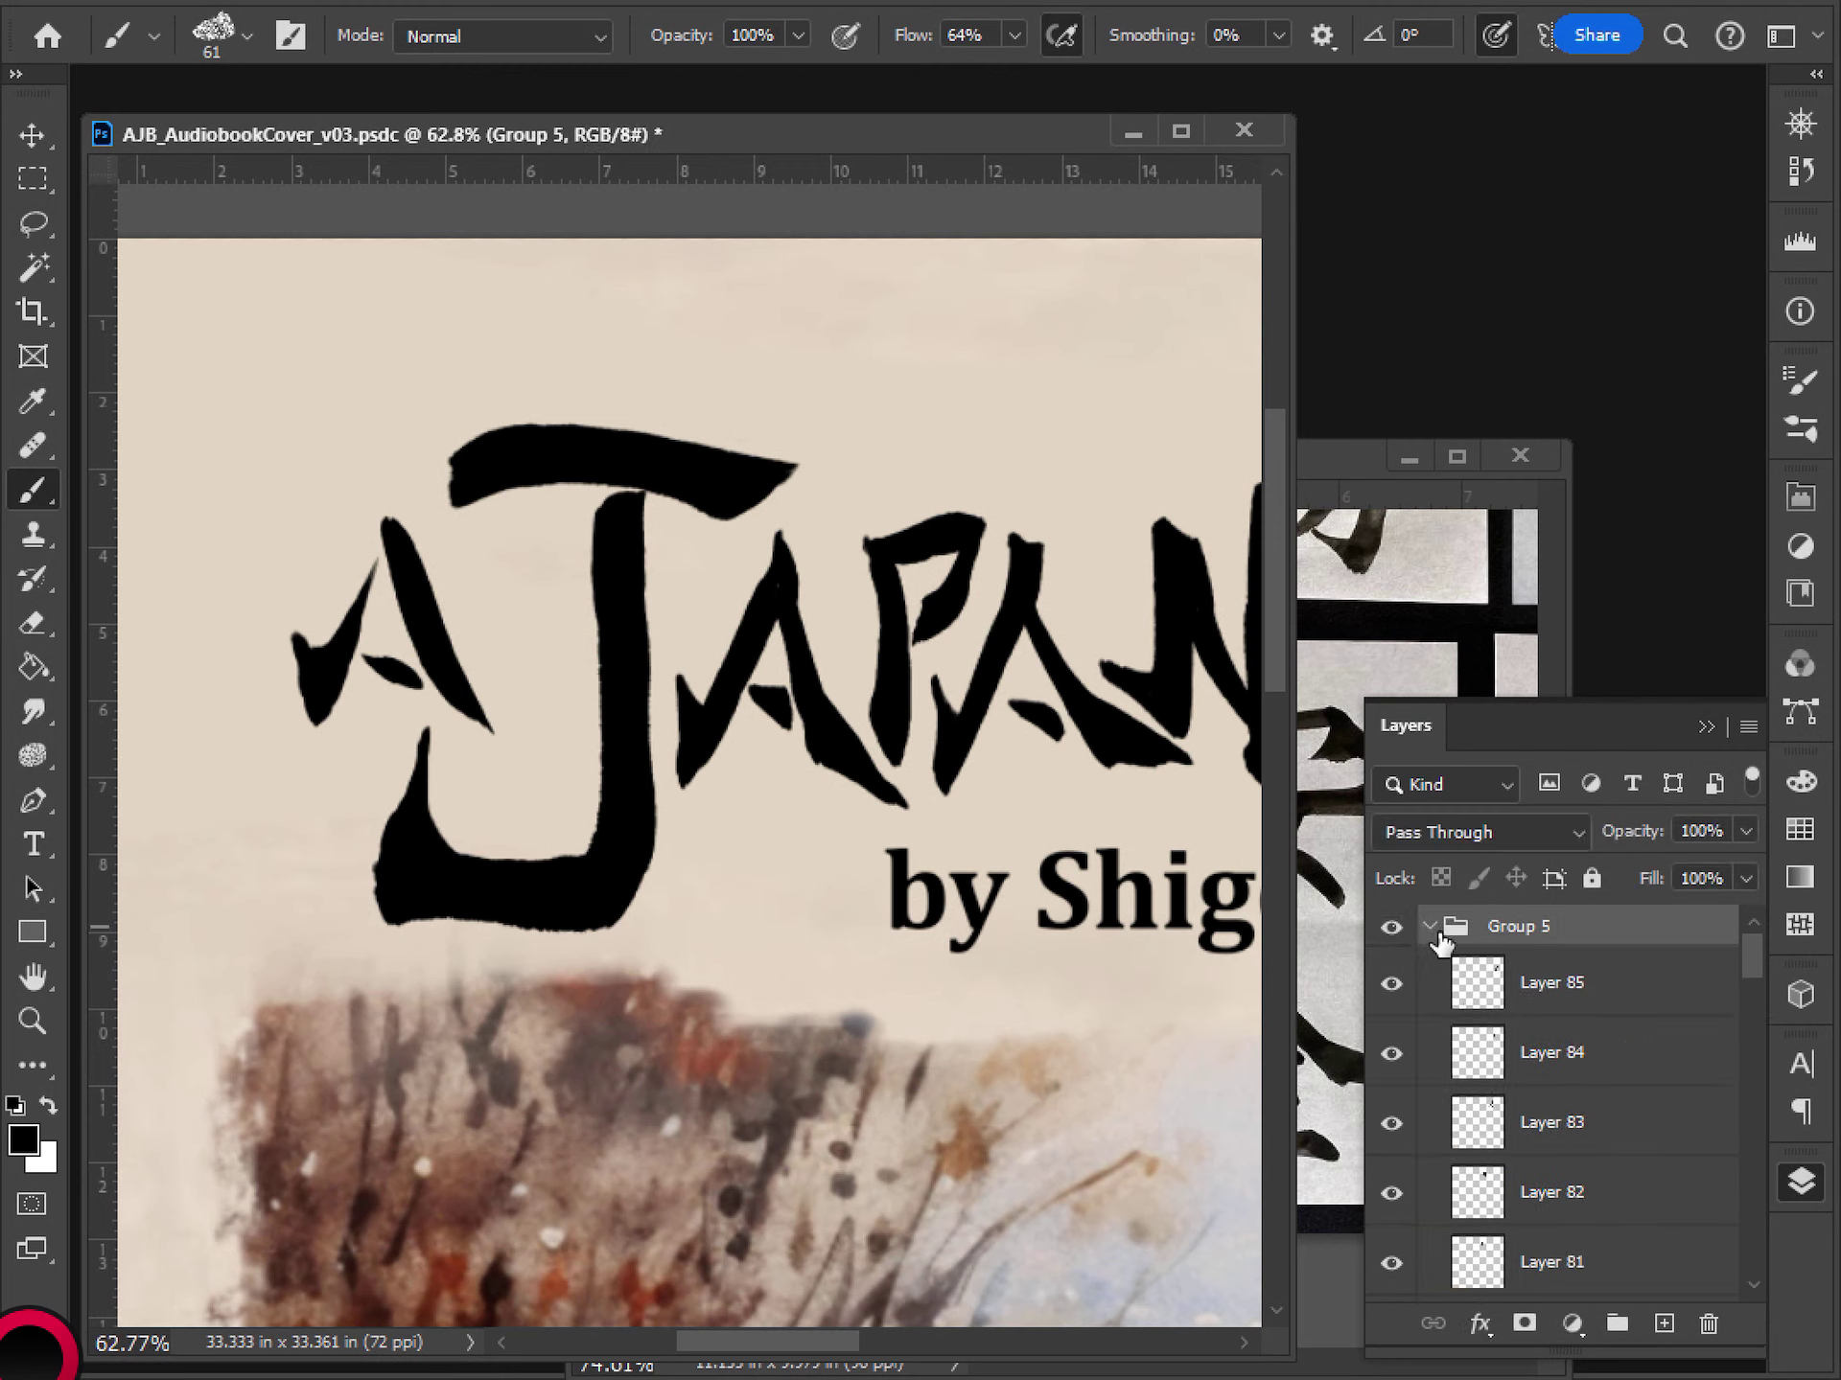
left_click(1507, 1002)
scroll(1553, 1084, "down", 5)
scroll(1567, 1109, "down", 3)
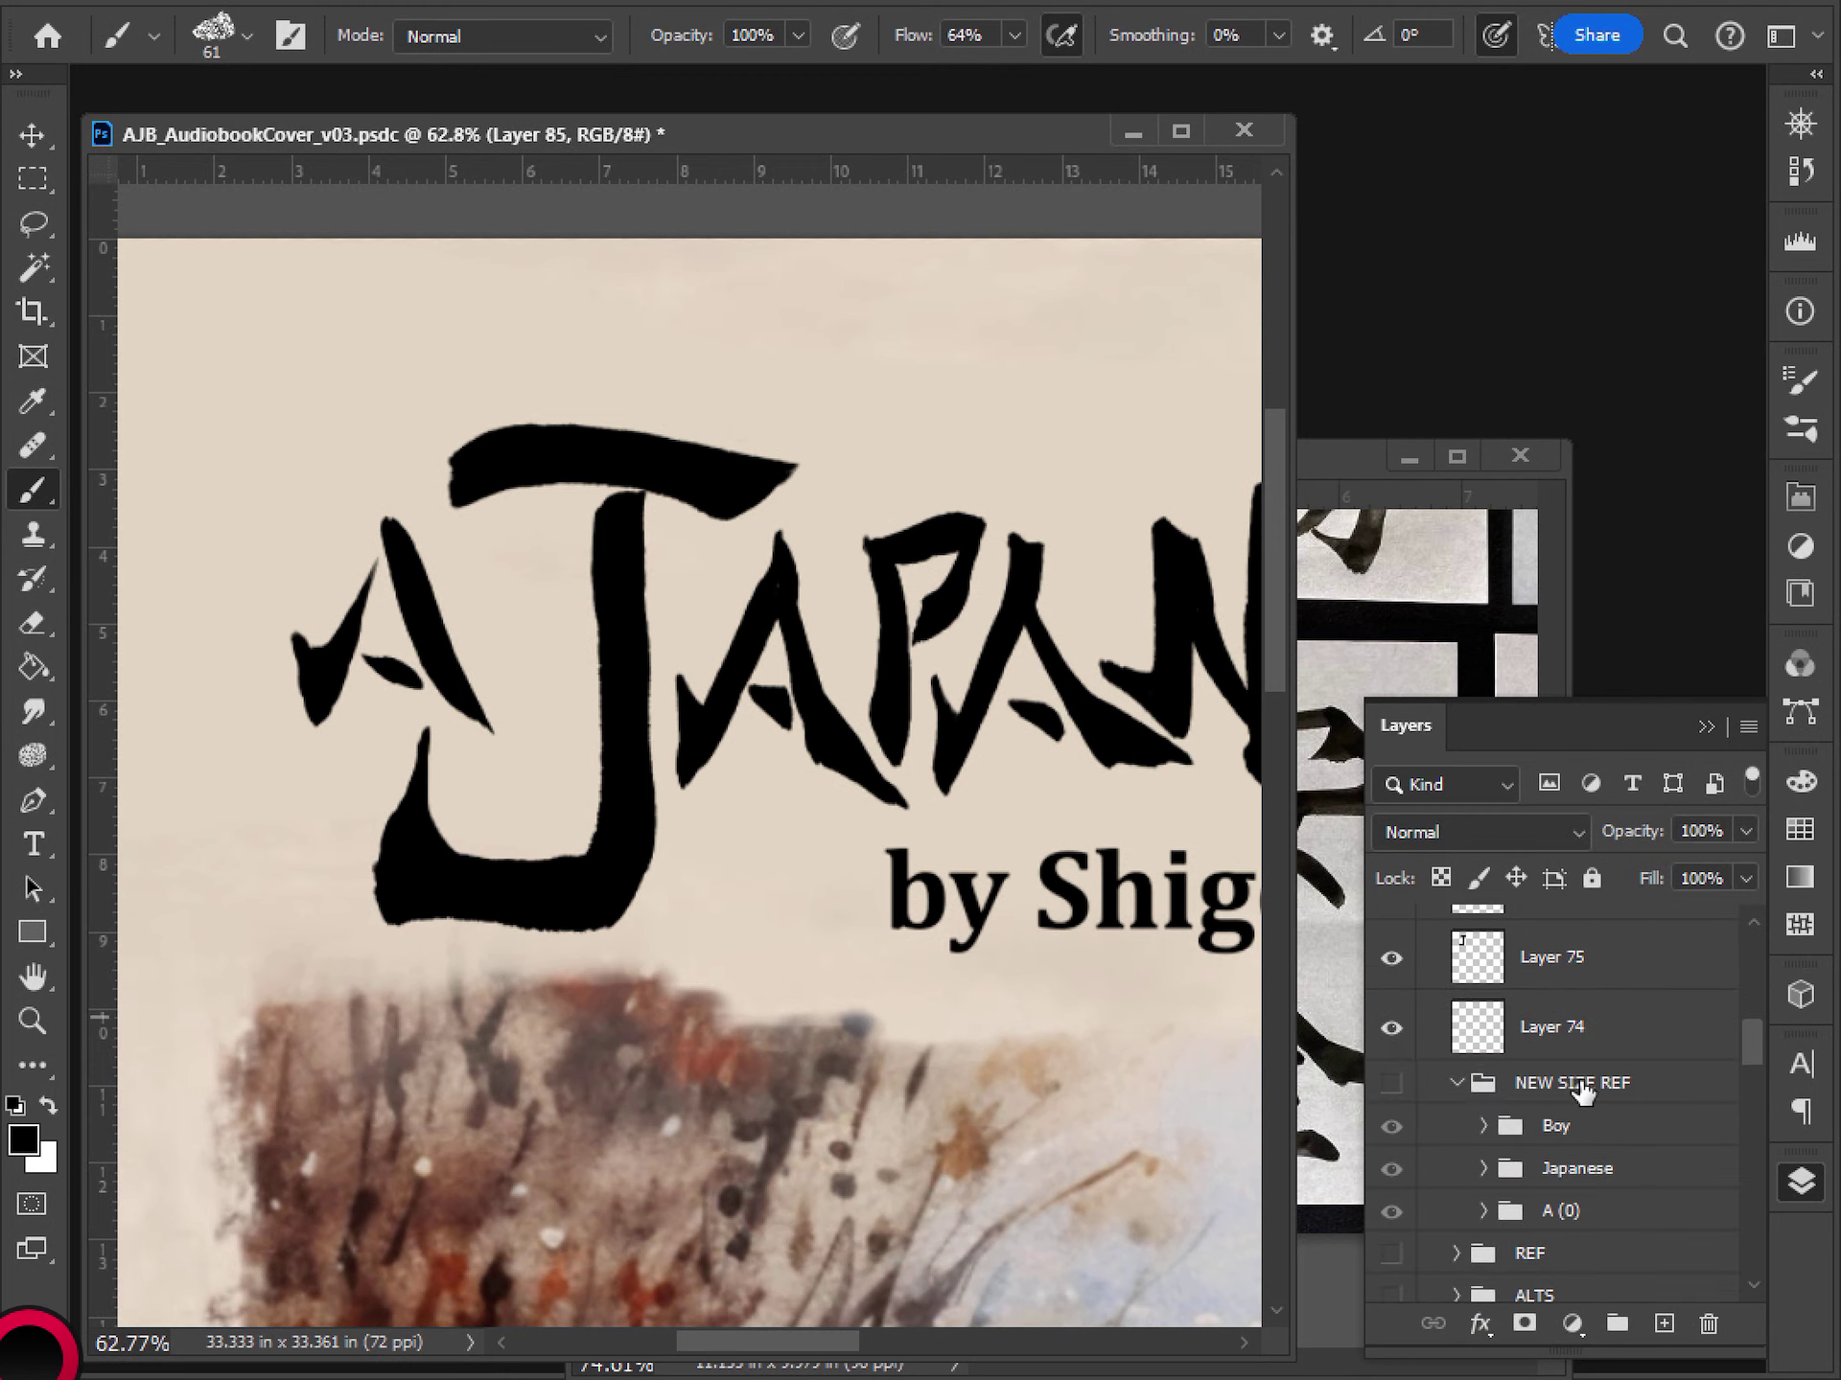
left_click(1581, 1048, "shift")
left_click(1617, 1323)
scroll(1467, 1055, "up", 1)
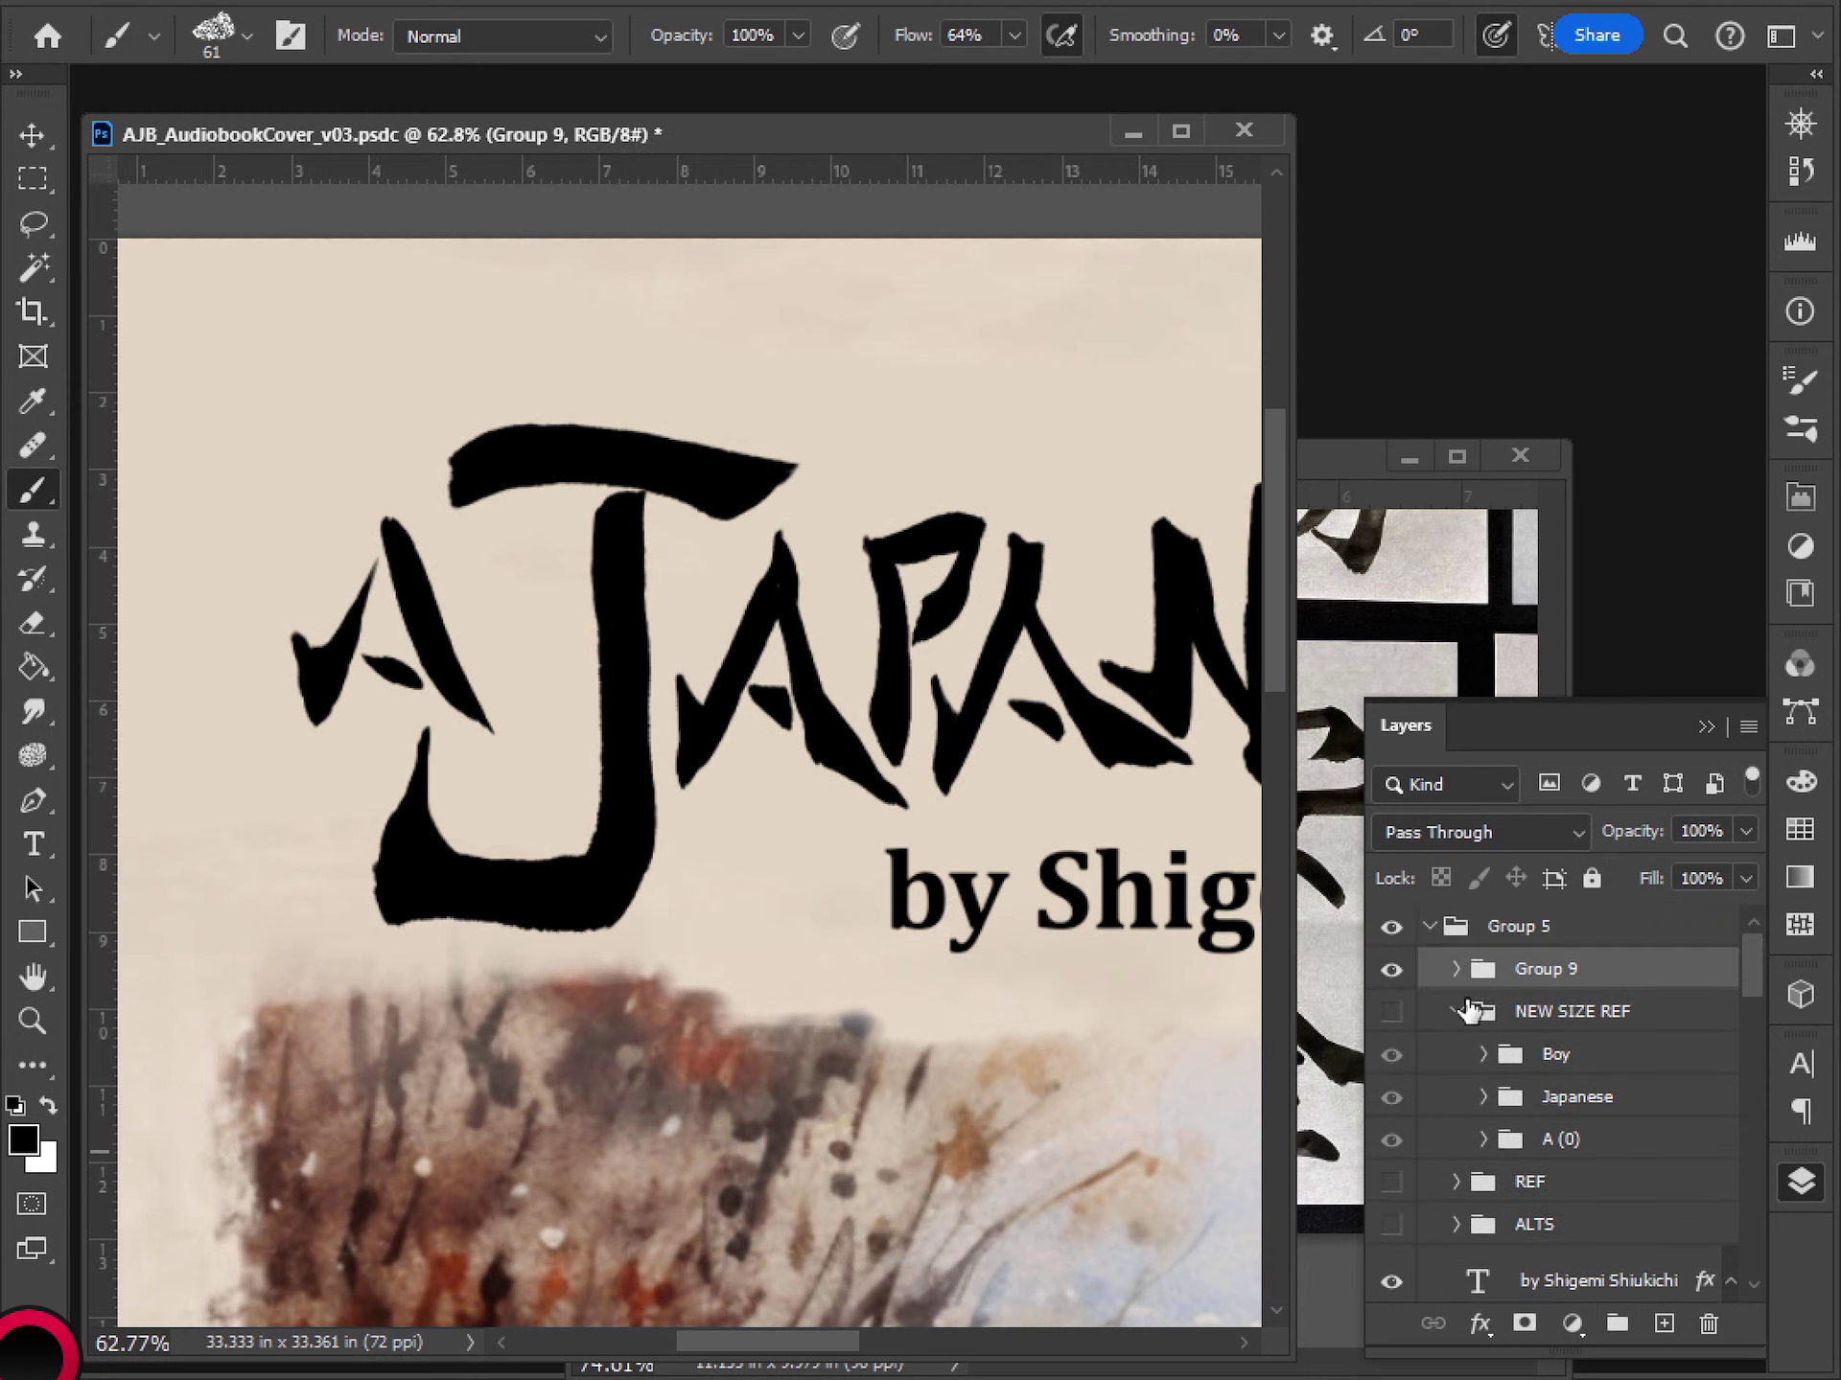
left_click(1391, 969)
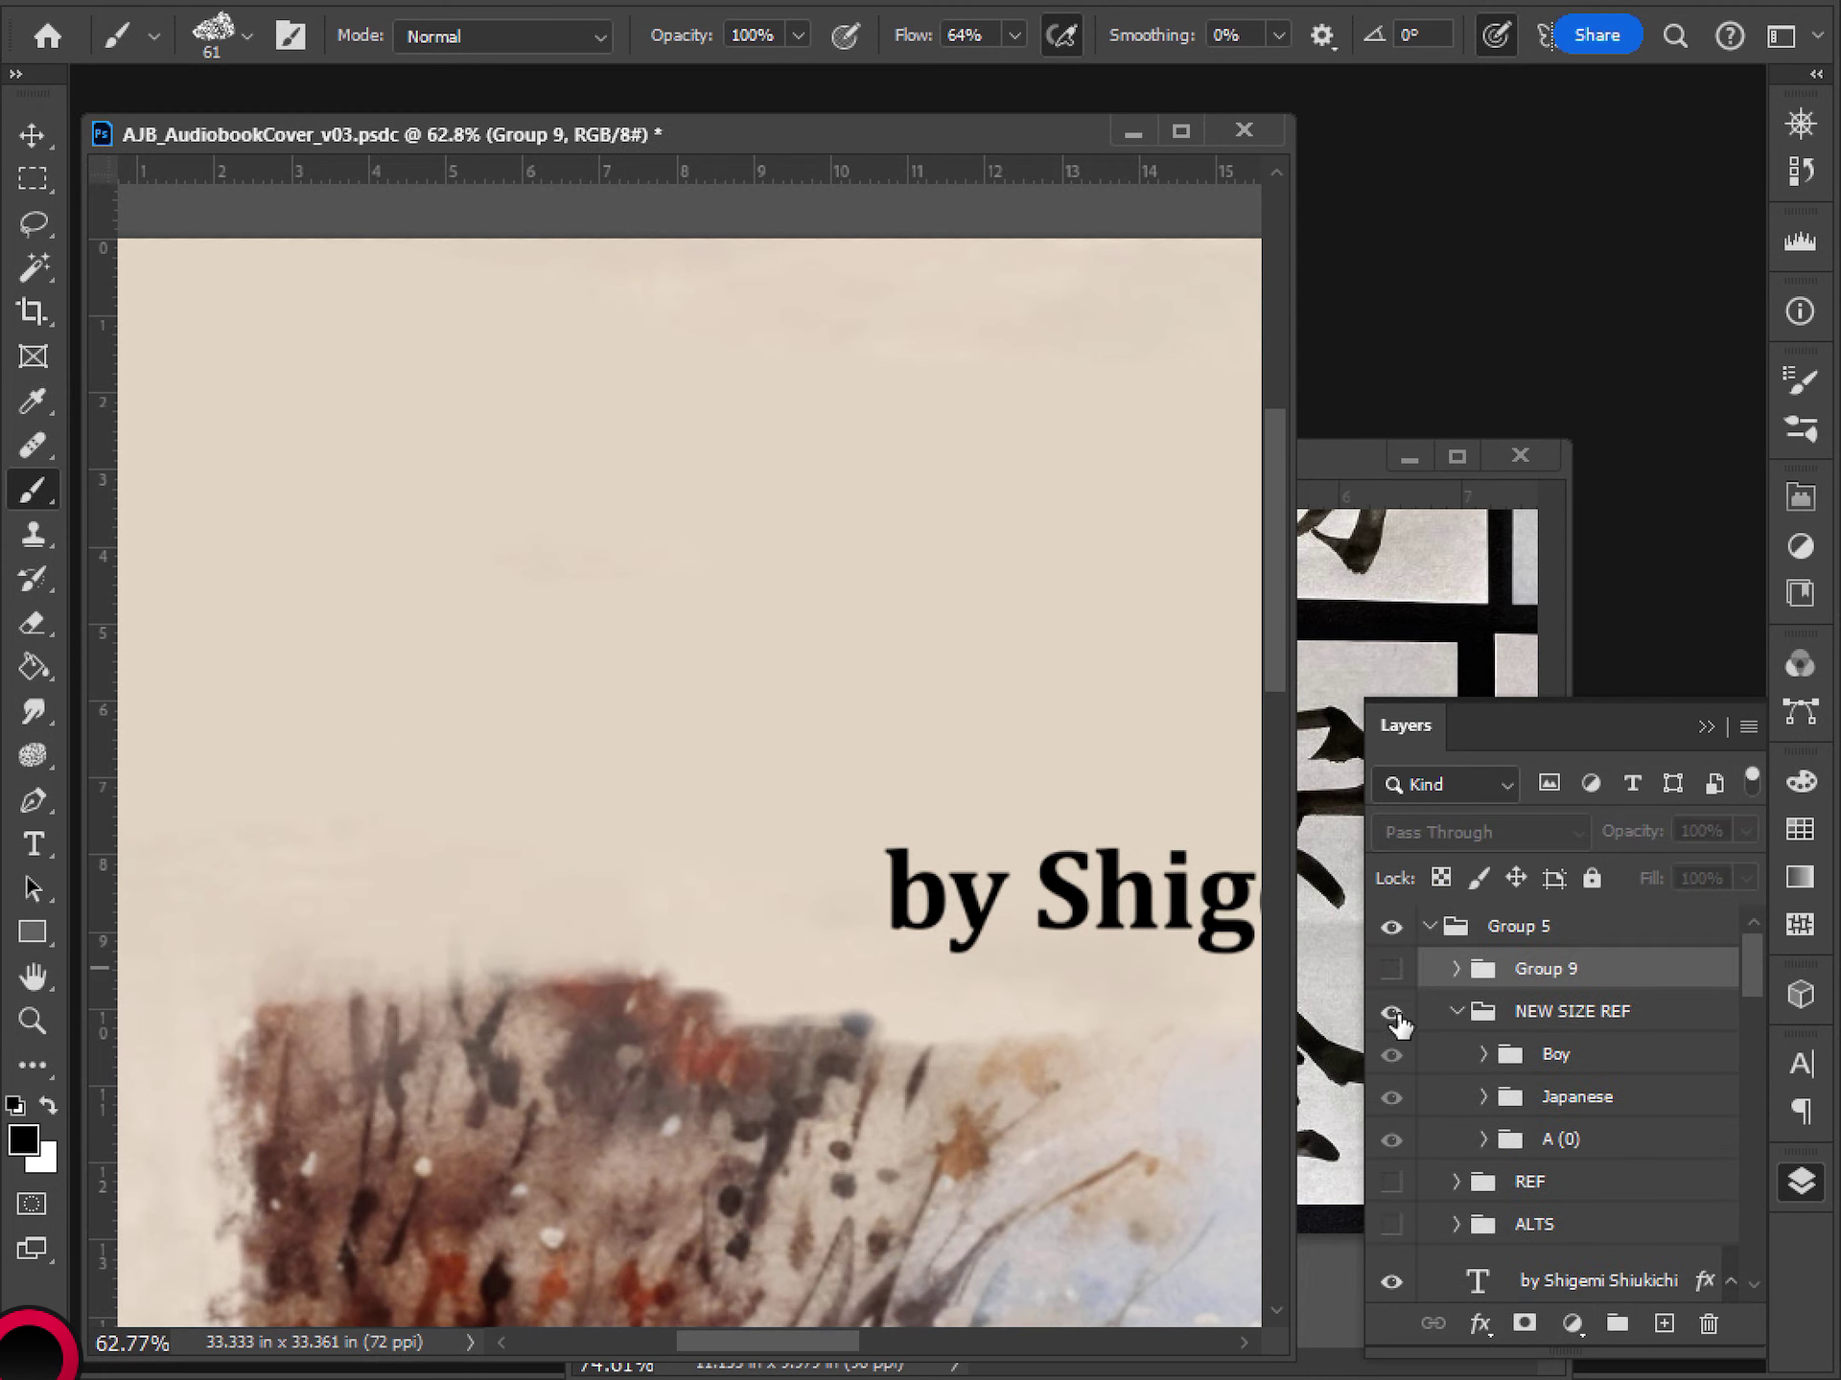
left_click(1391, 969)
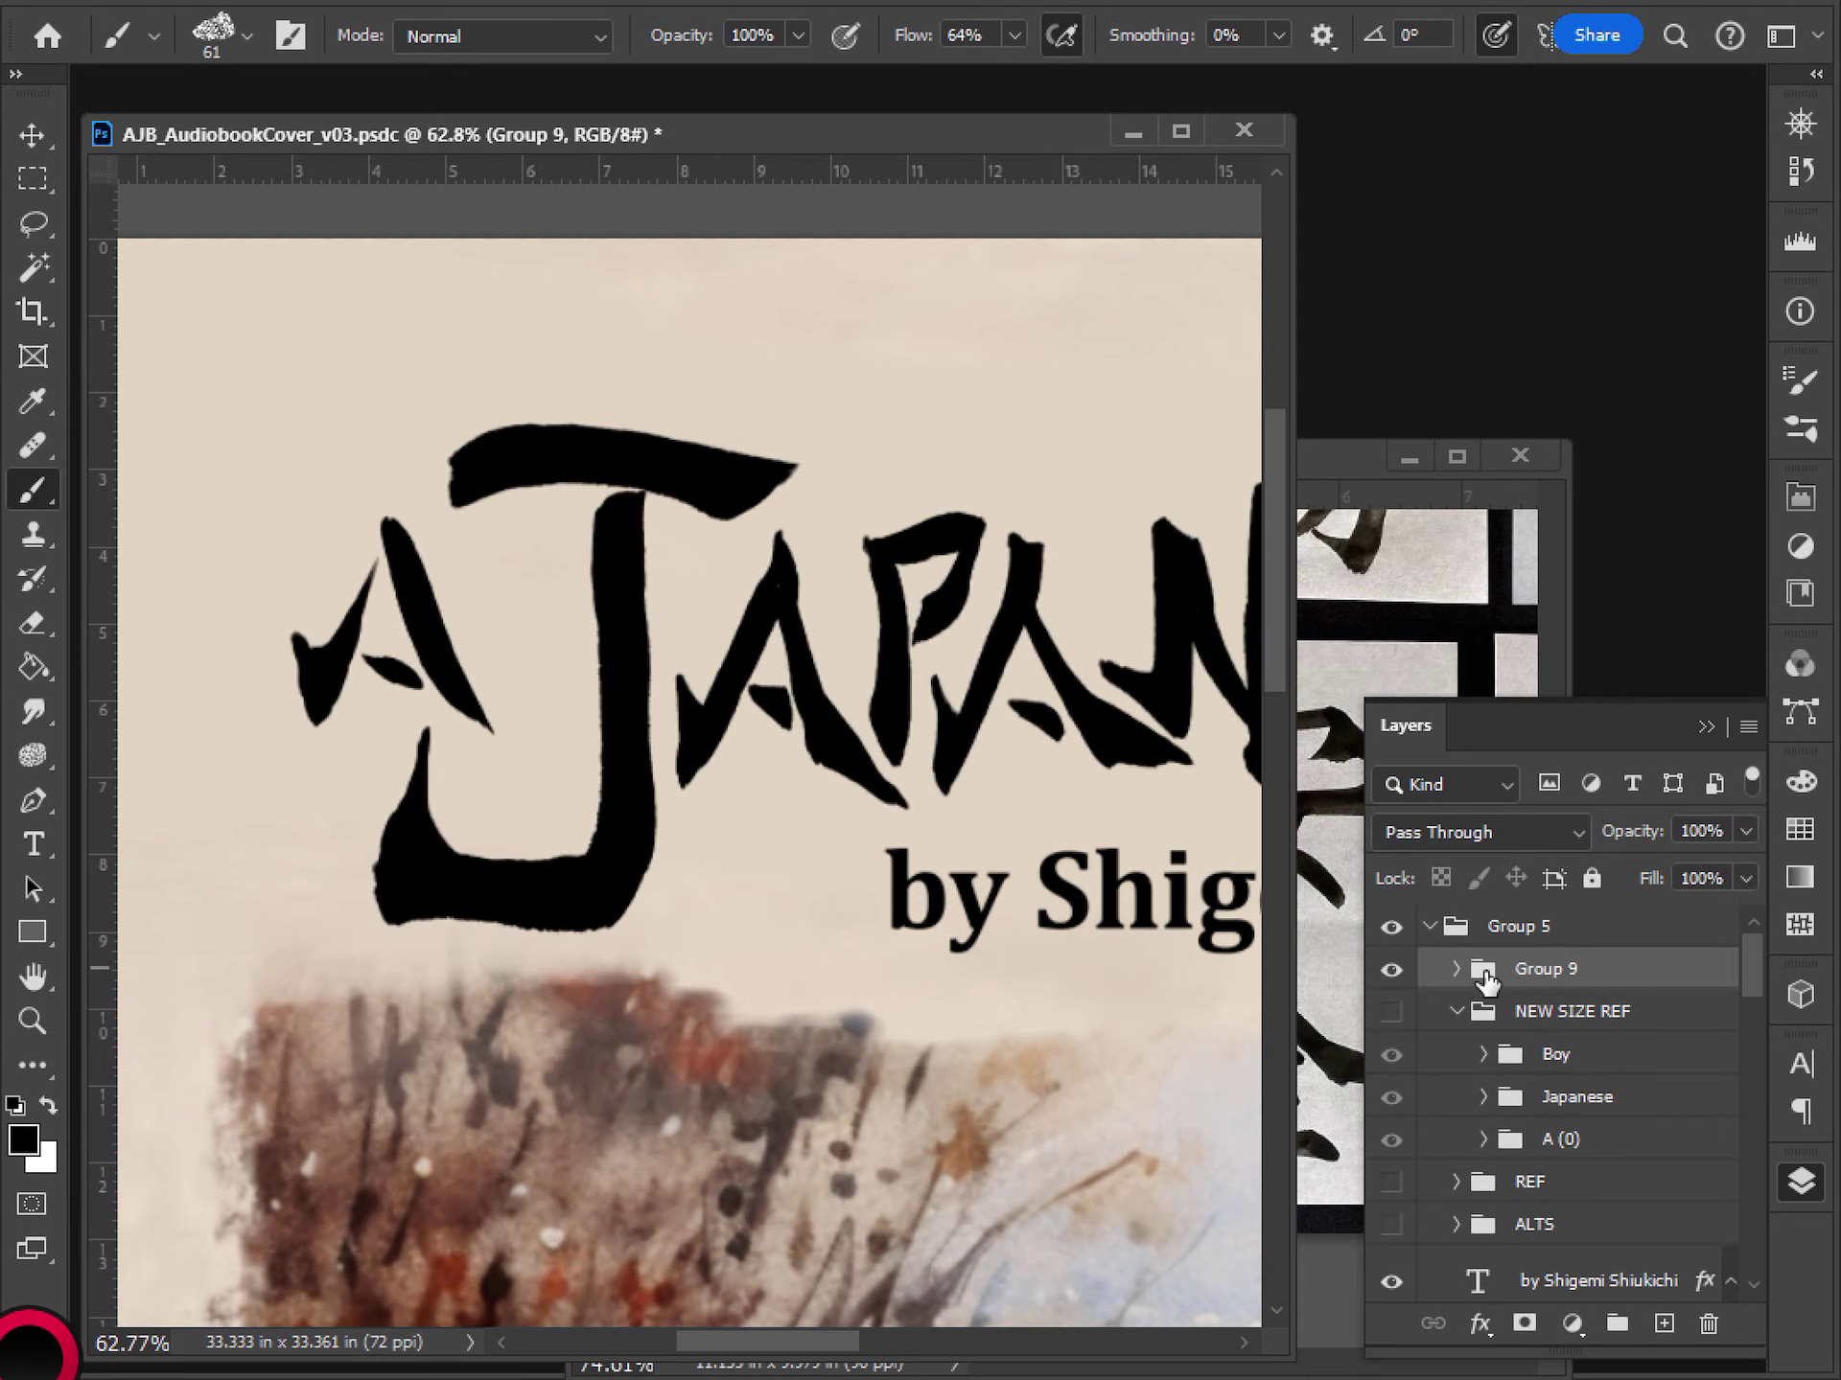
- Duplicate the new lettering group, hide the original, and merge the copy into a single layer
double_click(1536, 970)
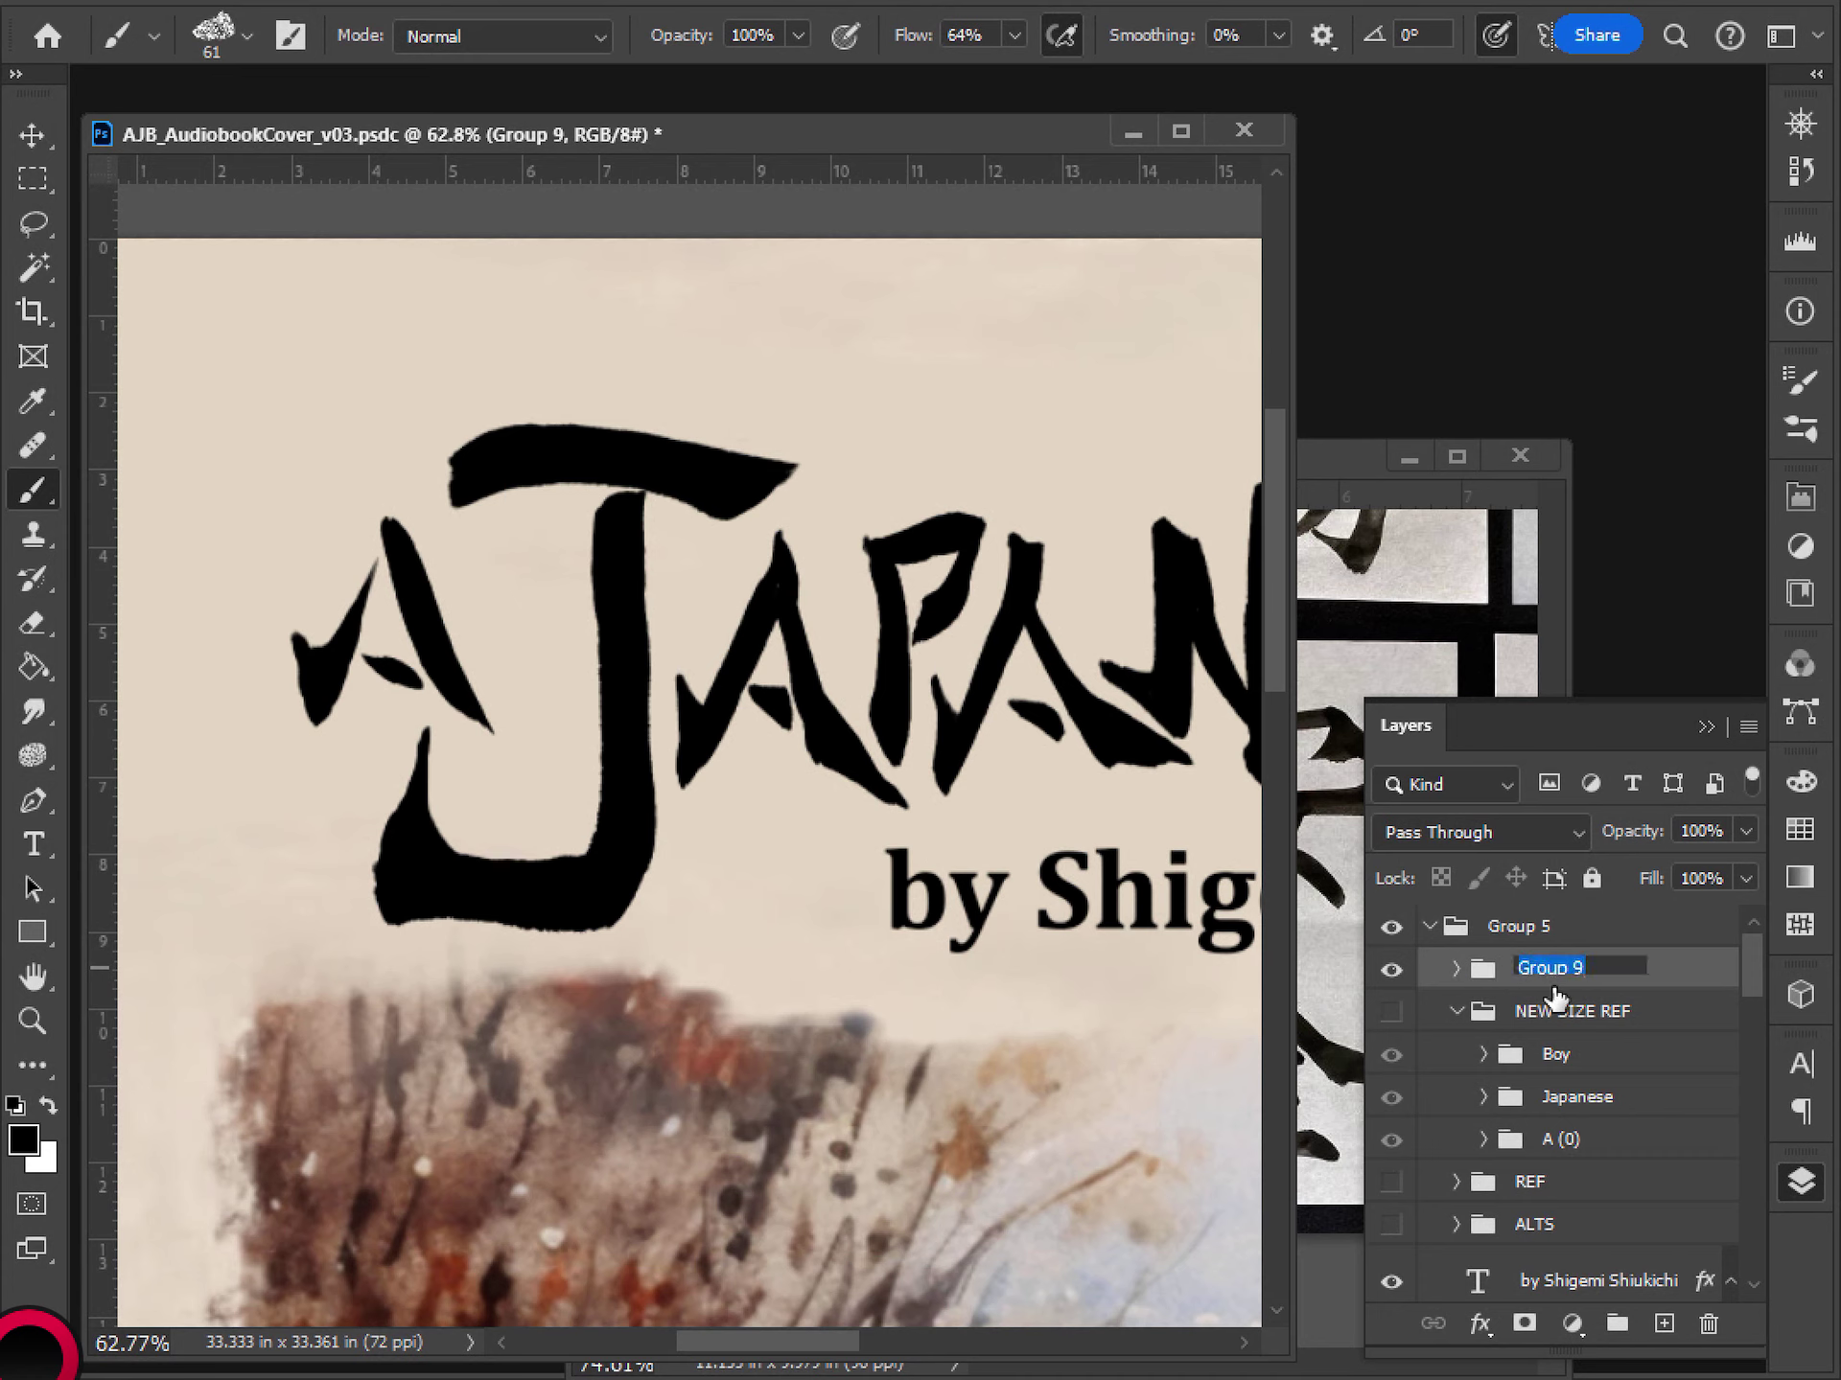
key("Return")
key("ctrl+j")
left_click(1391, 1011)
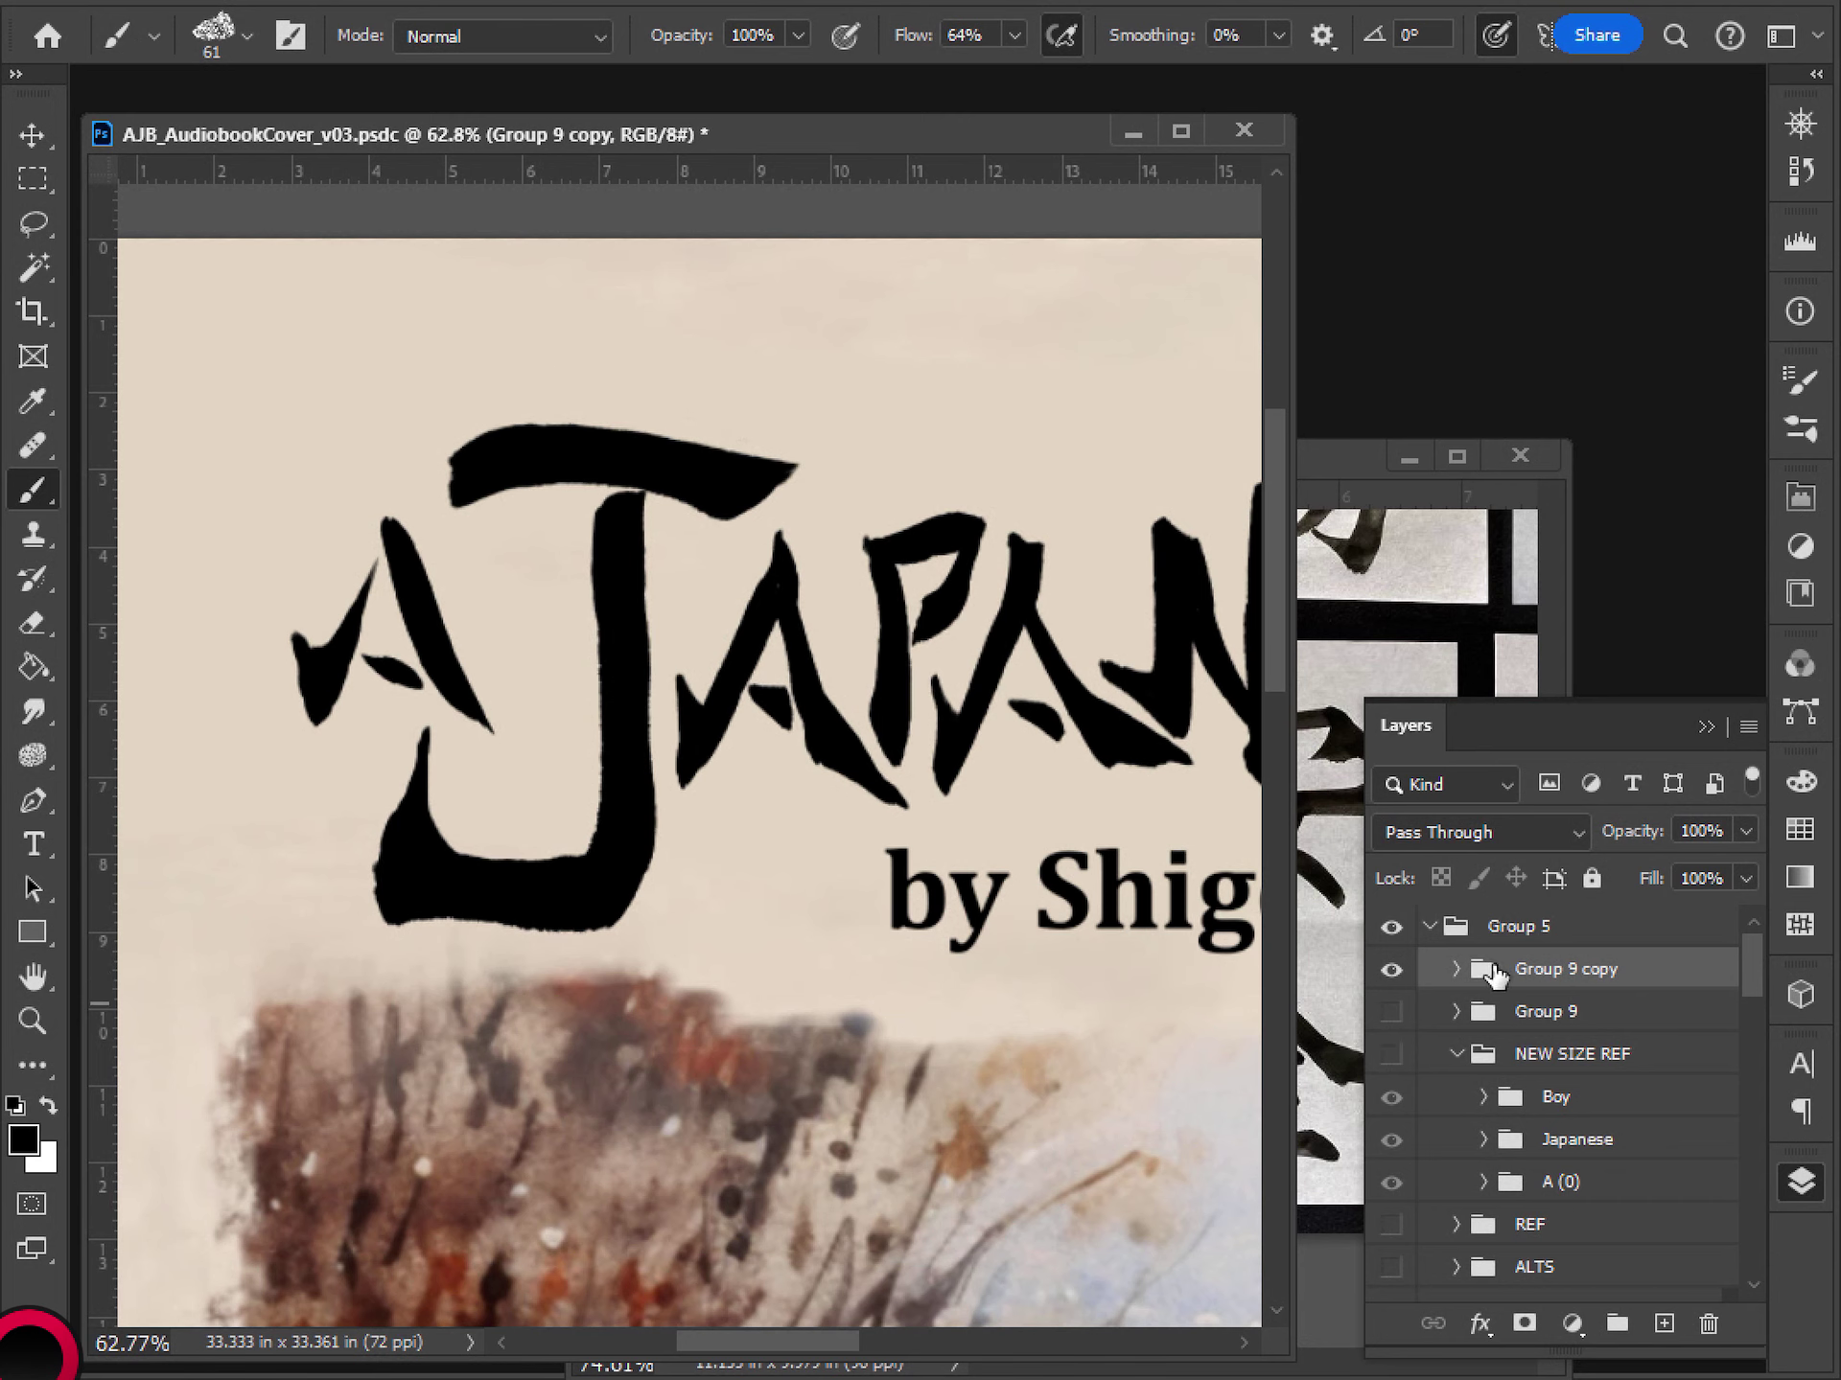
key("ctrl+e")
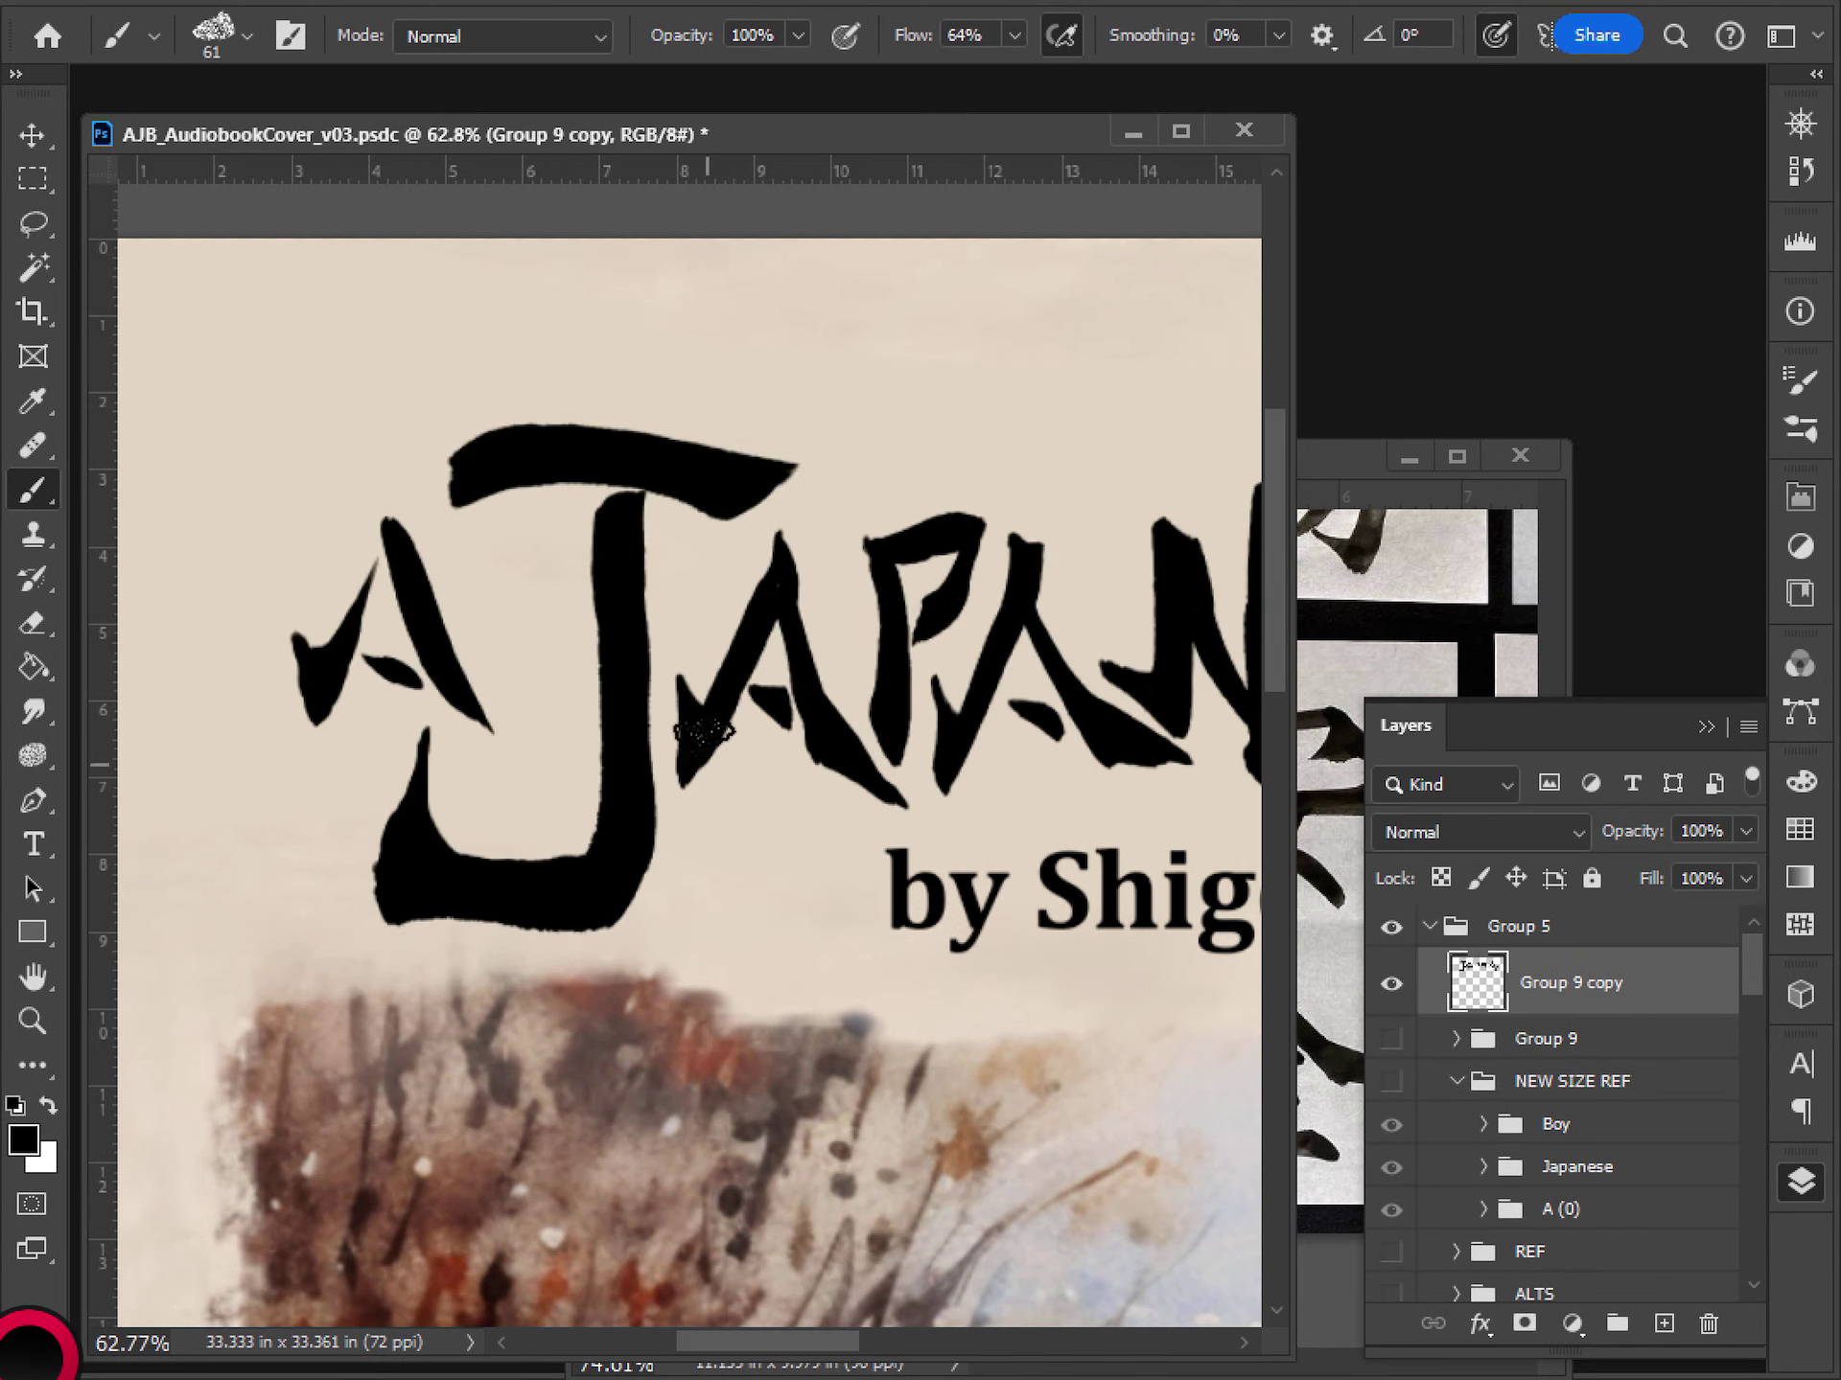
- Shave the outer right edge of the J's stem with the 17 px Eraser
key("e")
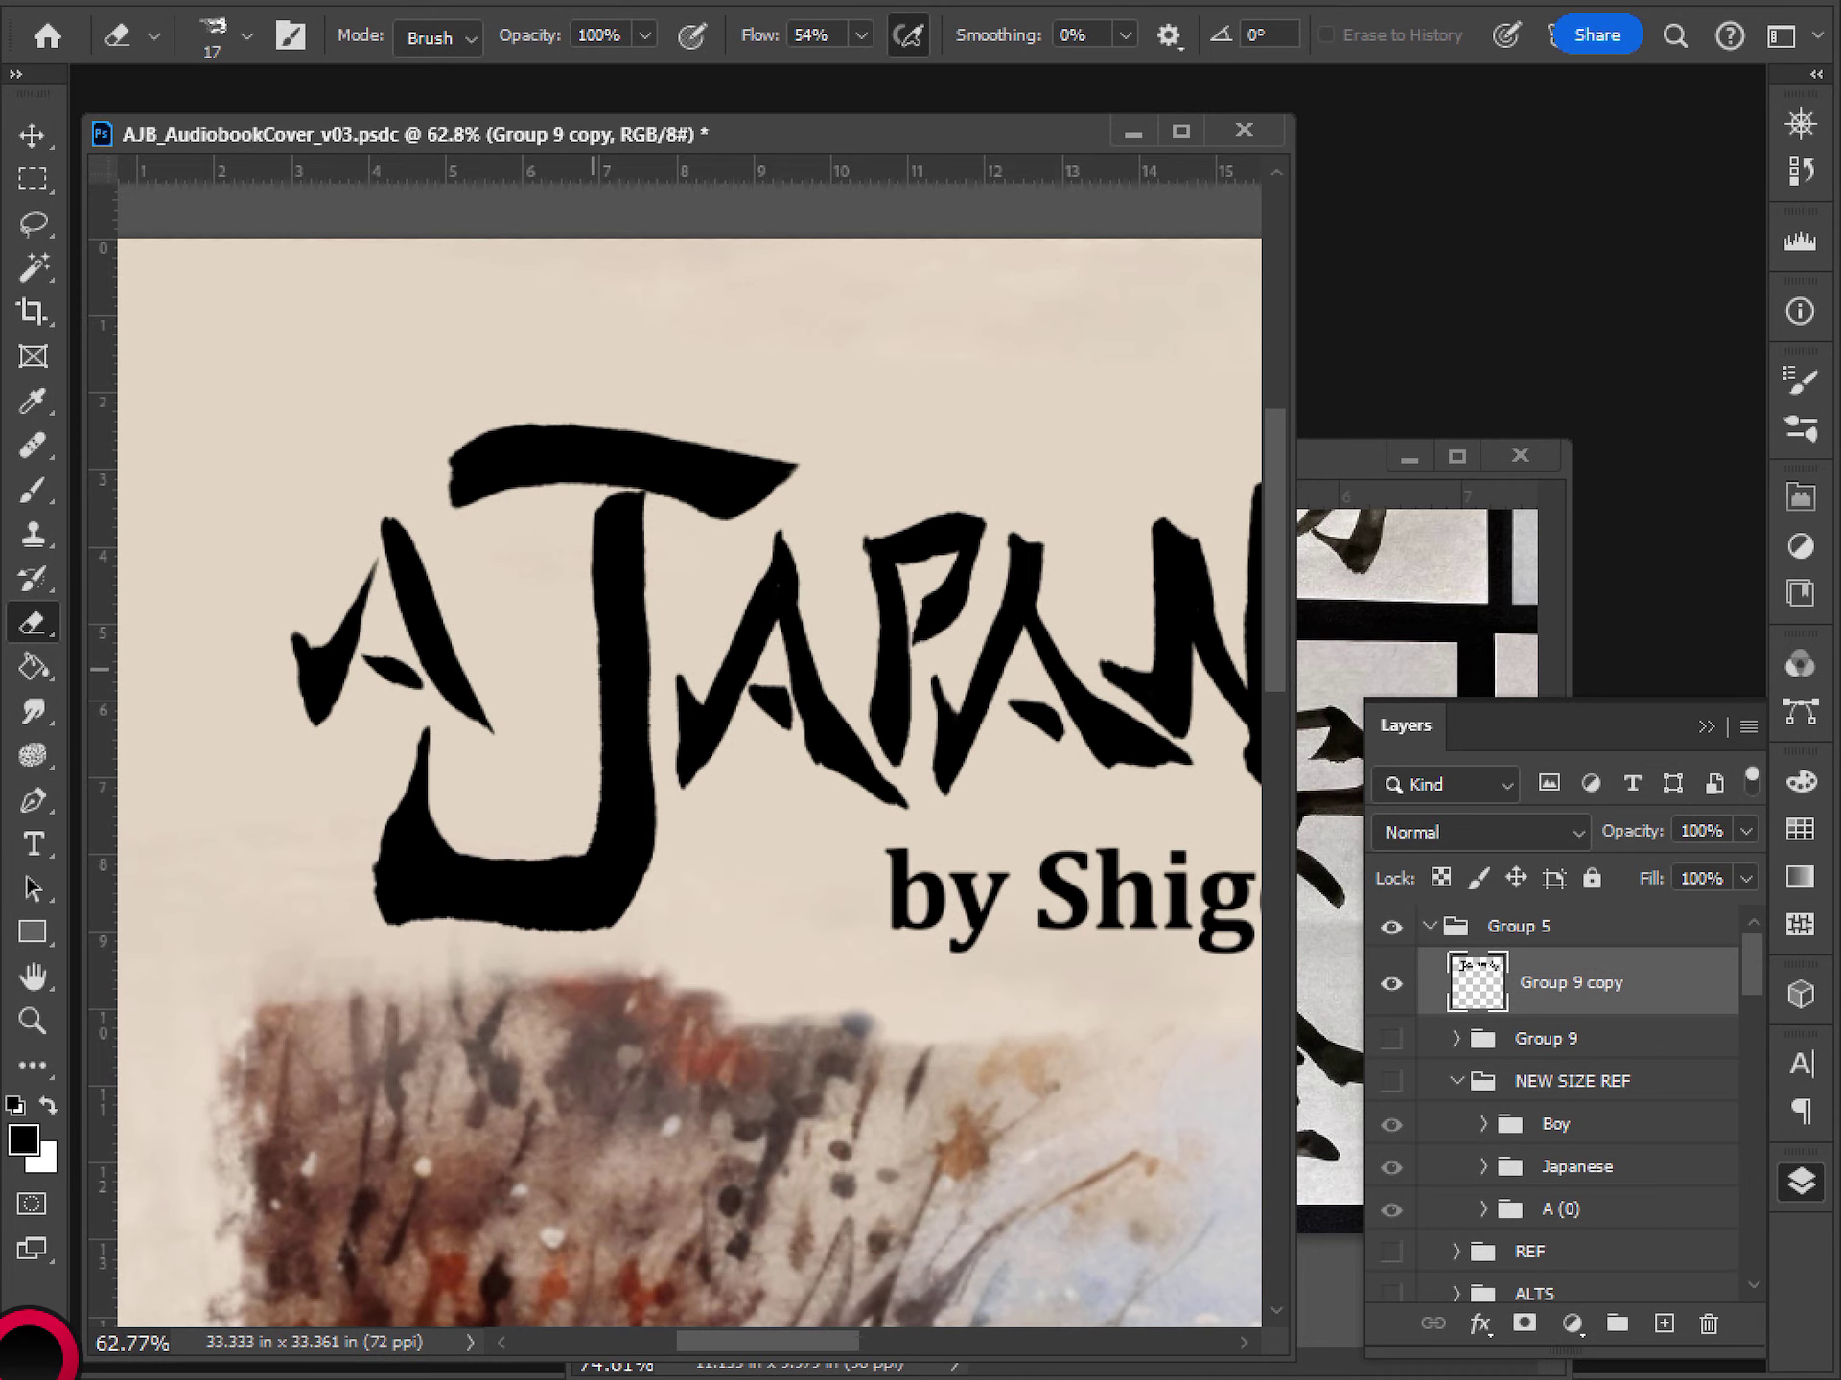
left_click_drag(650, 862, 649, 657)
left_click_drag(648, 874, 650, 629)
- Enlarge the Eraser to 37 px and slim the J's right edge from stem to base, undoing the stray last stroke
left_click(246, 36)
left_click_drag(208, 145, 230, 145)
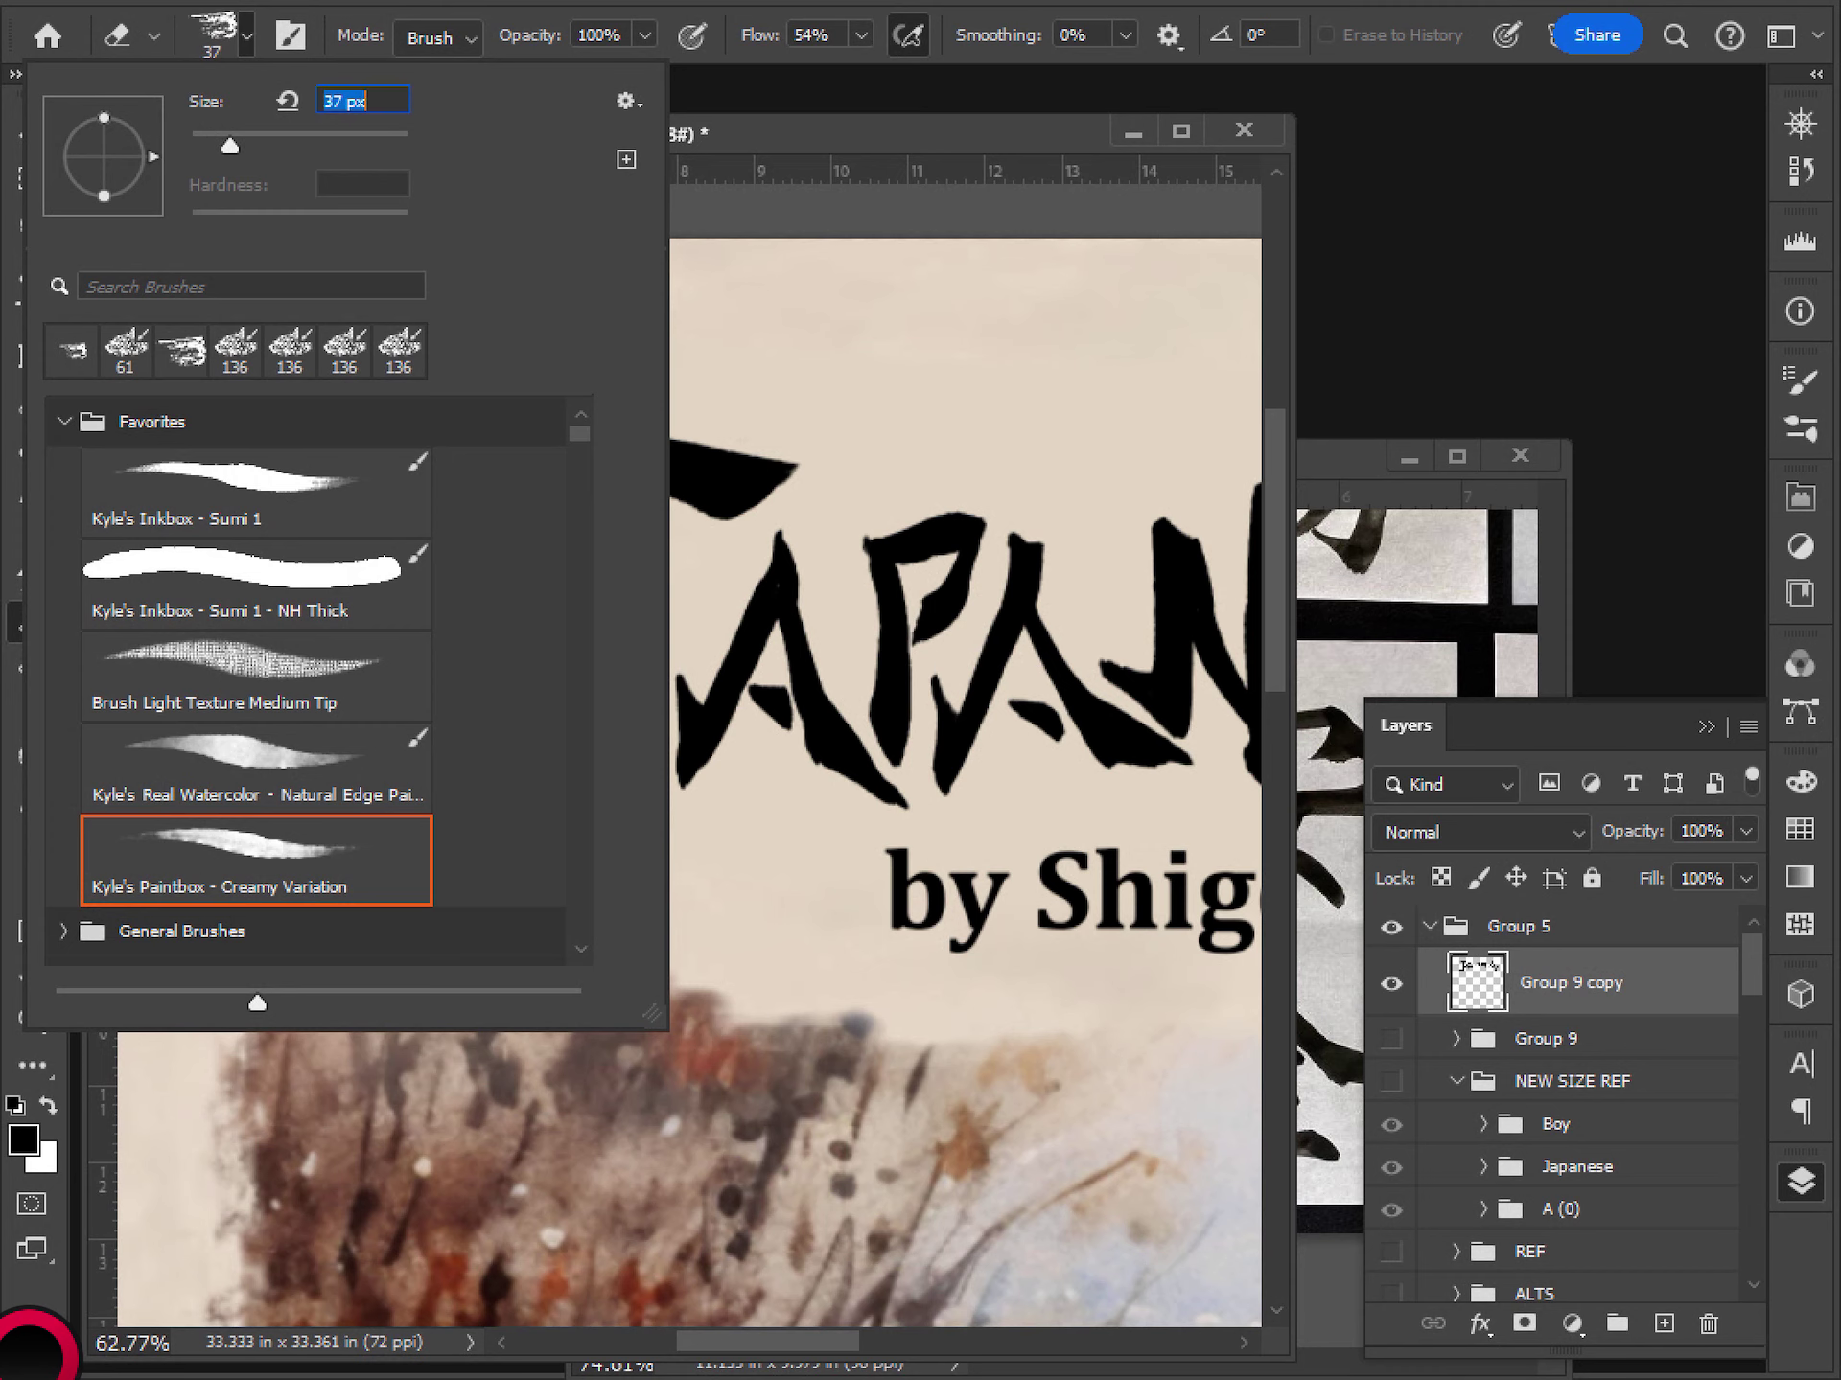
key("Return")
left_click_drag(653, 832, 656, 744)
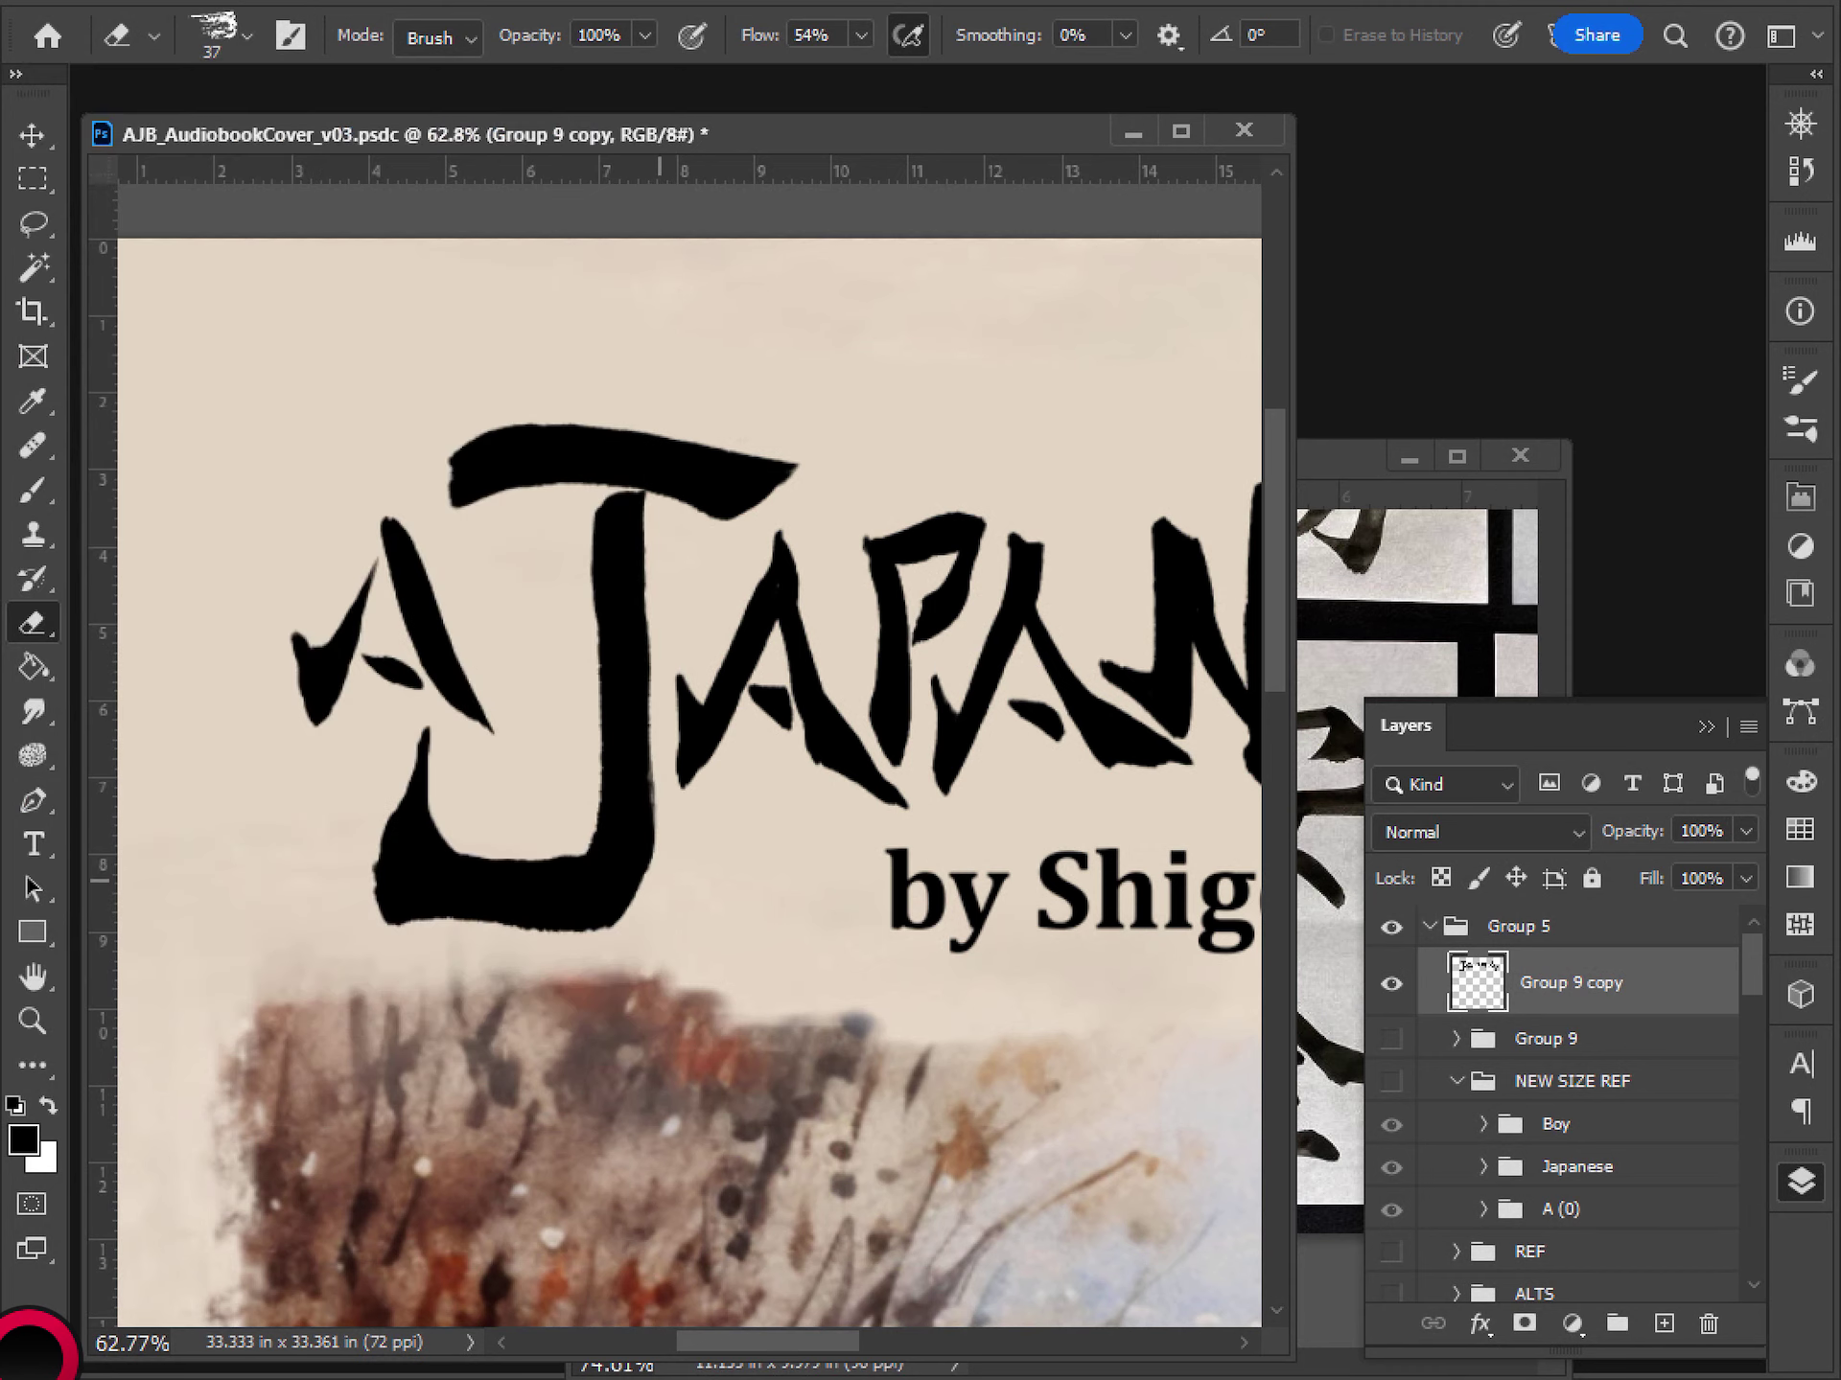
left_click_drag(660, 880, 656, 633)
left_click_drag(656, 930, 660, 759)
mouse_move(668, 941)
left_mouse_down()
mouse_move(551, 942)
mouse_move(691, 882)
left_mouse_up()
key("ctrl+z")
scroll(686, 882, "down", 4)
scroll(687, 882, "up", 3)
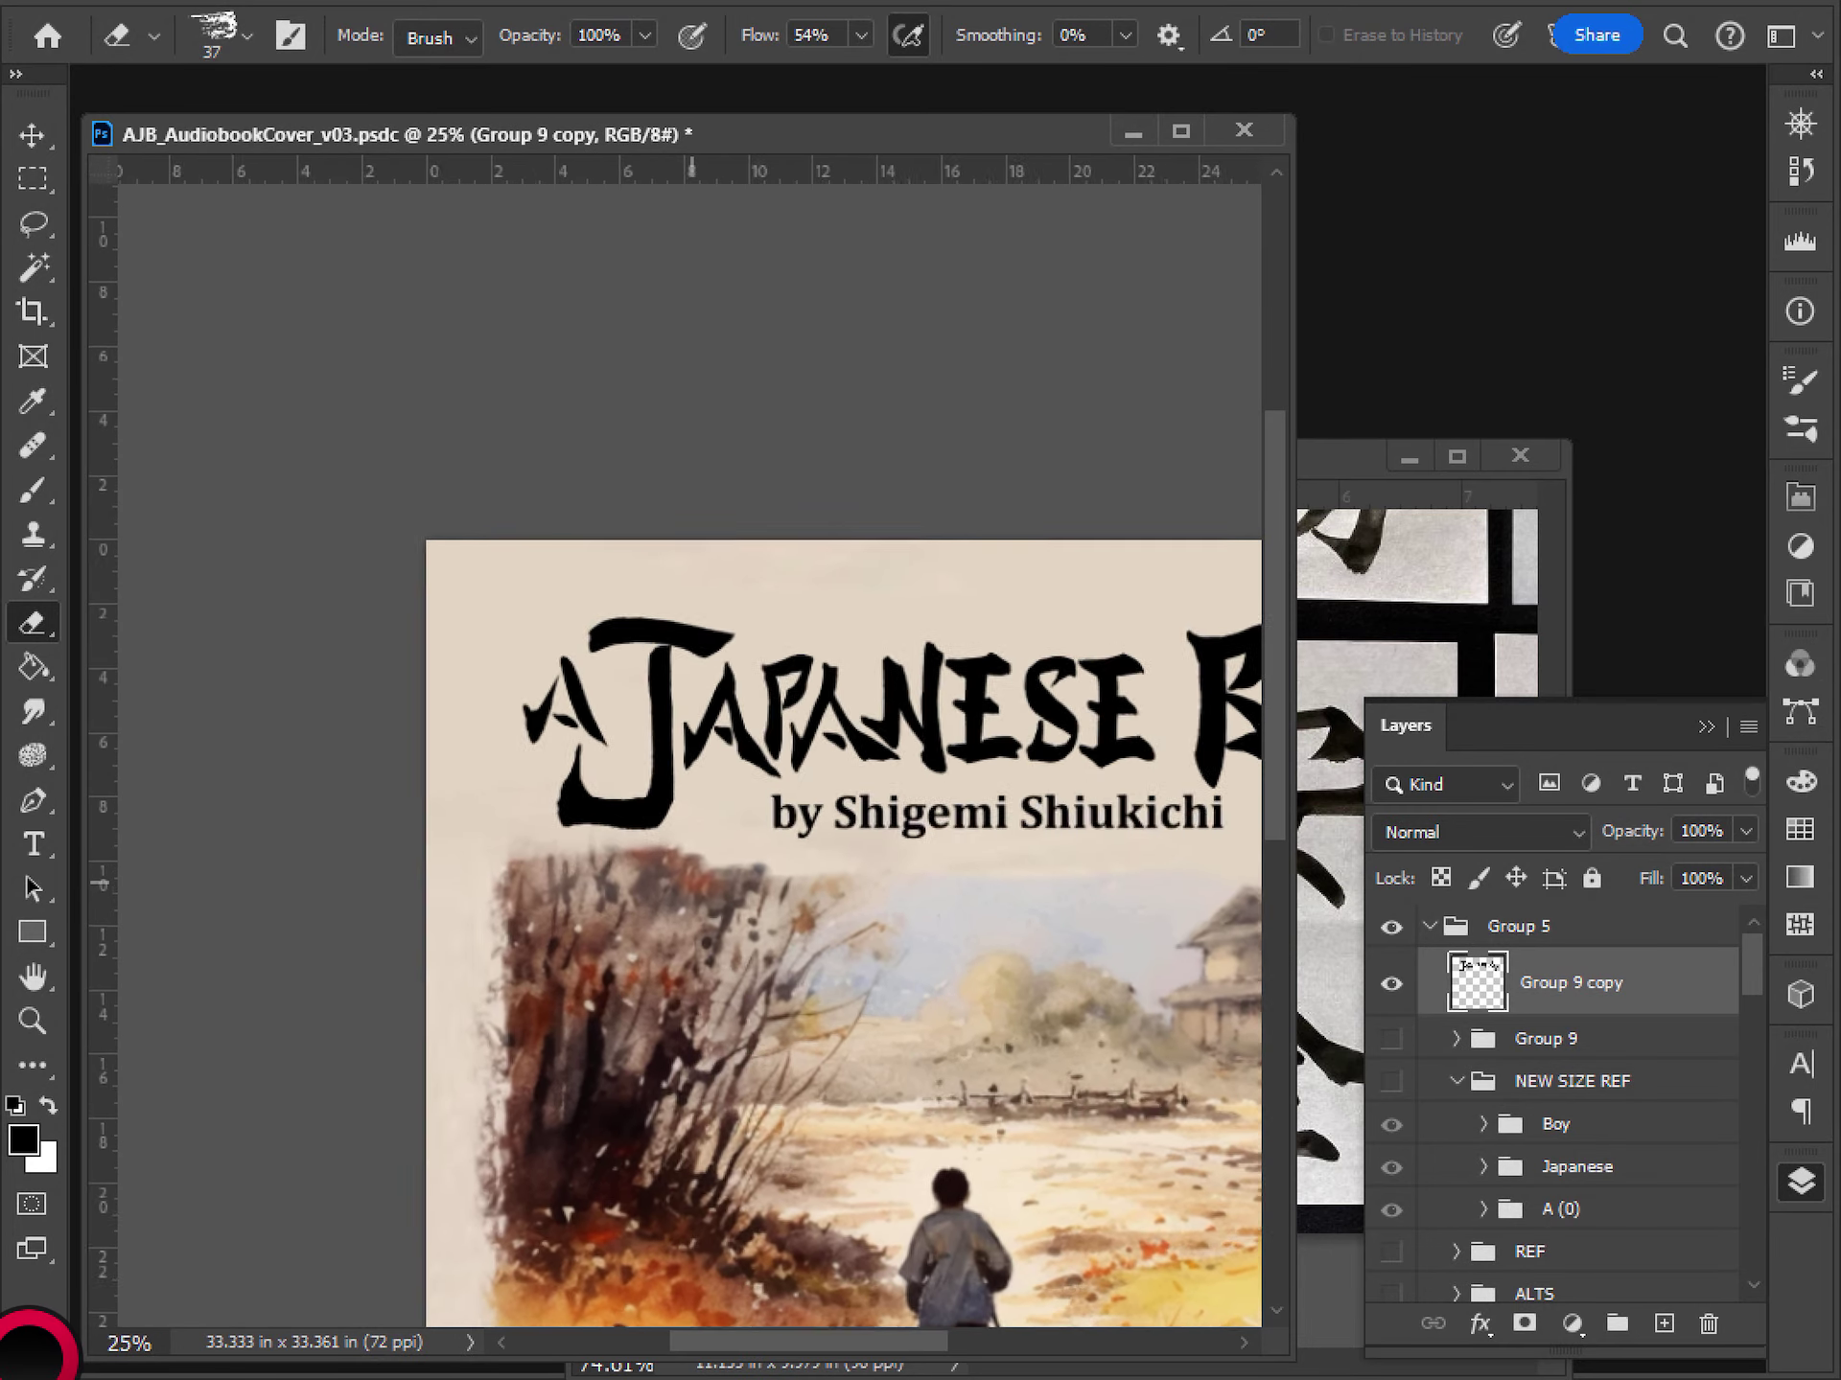
scroll(686, 882, "up", 1)
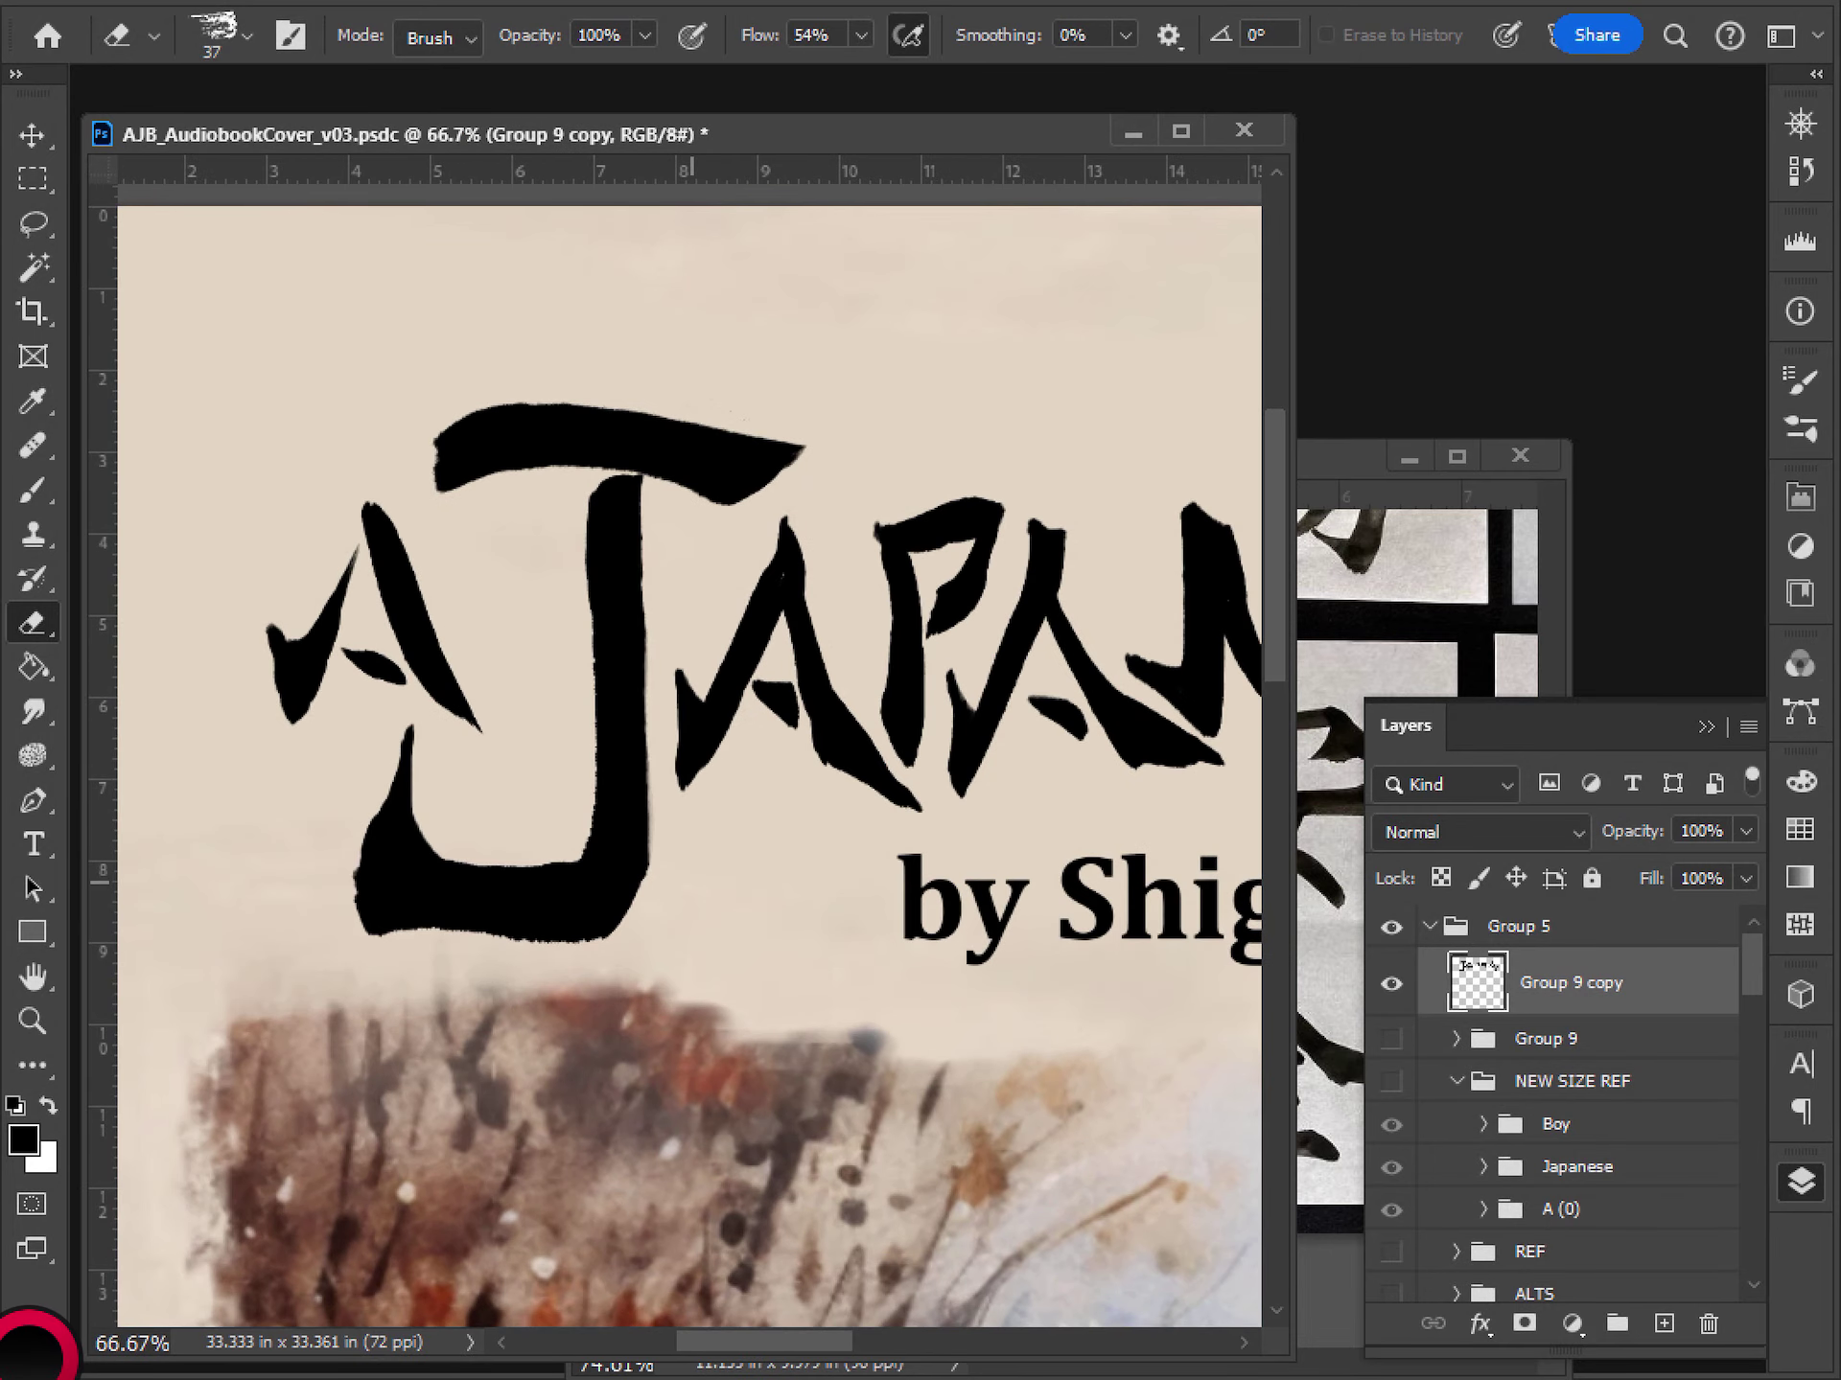
- Repaint the right leg of the first A in "Japanese" and extend its pointed foot, undoing the unwanted stroke
key("b")
left_click_drag(811, 628, 873, 763)
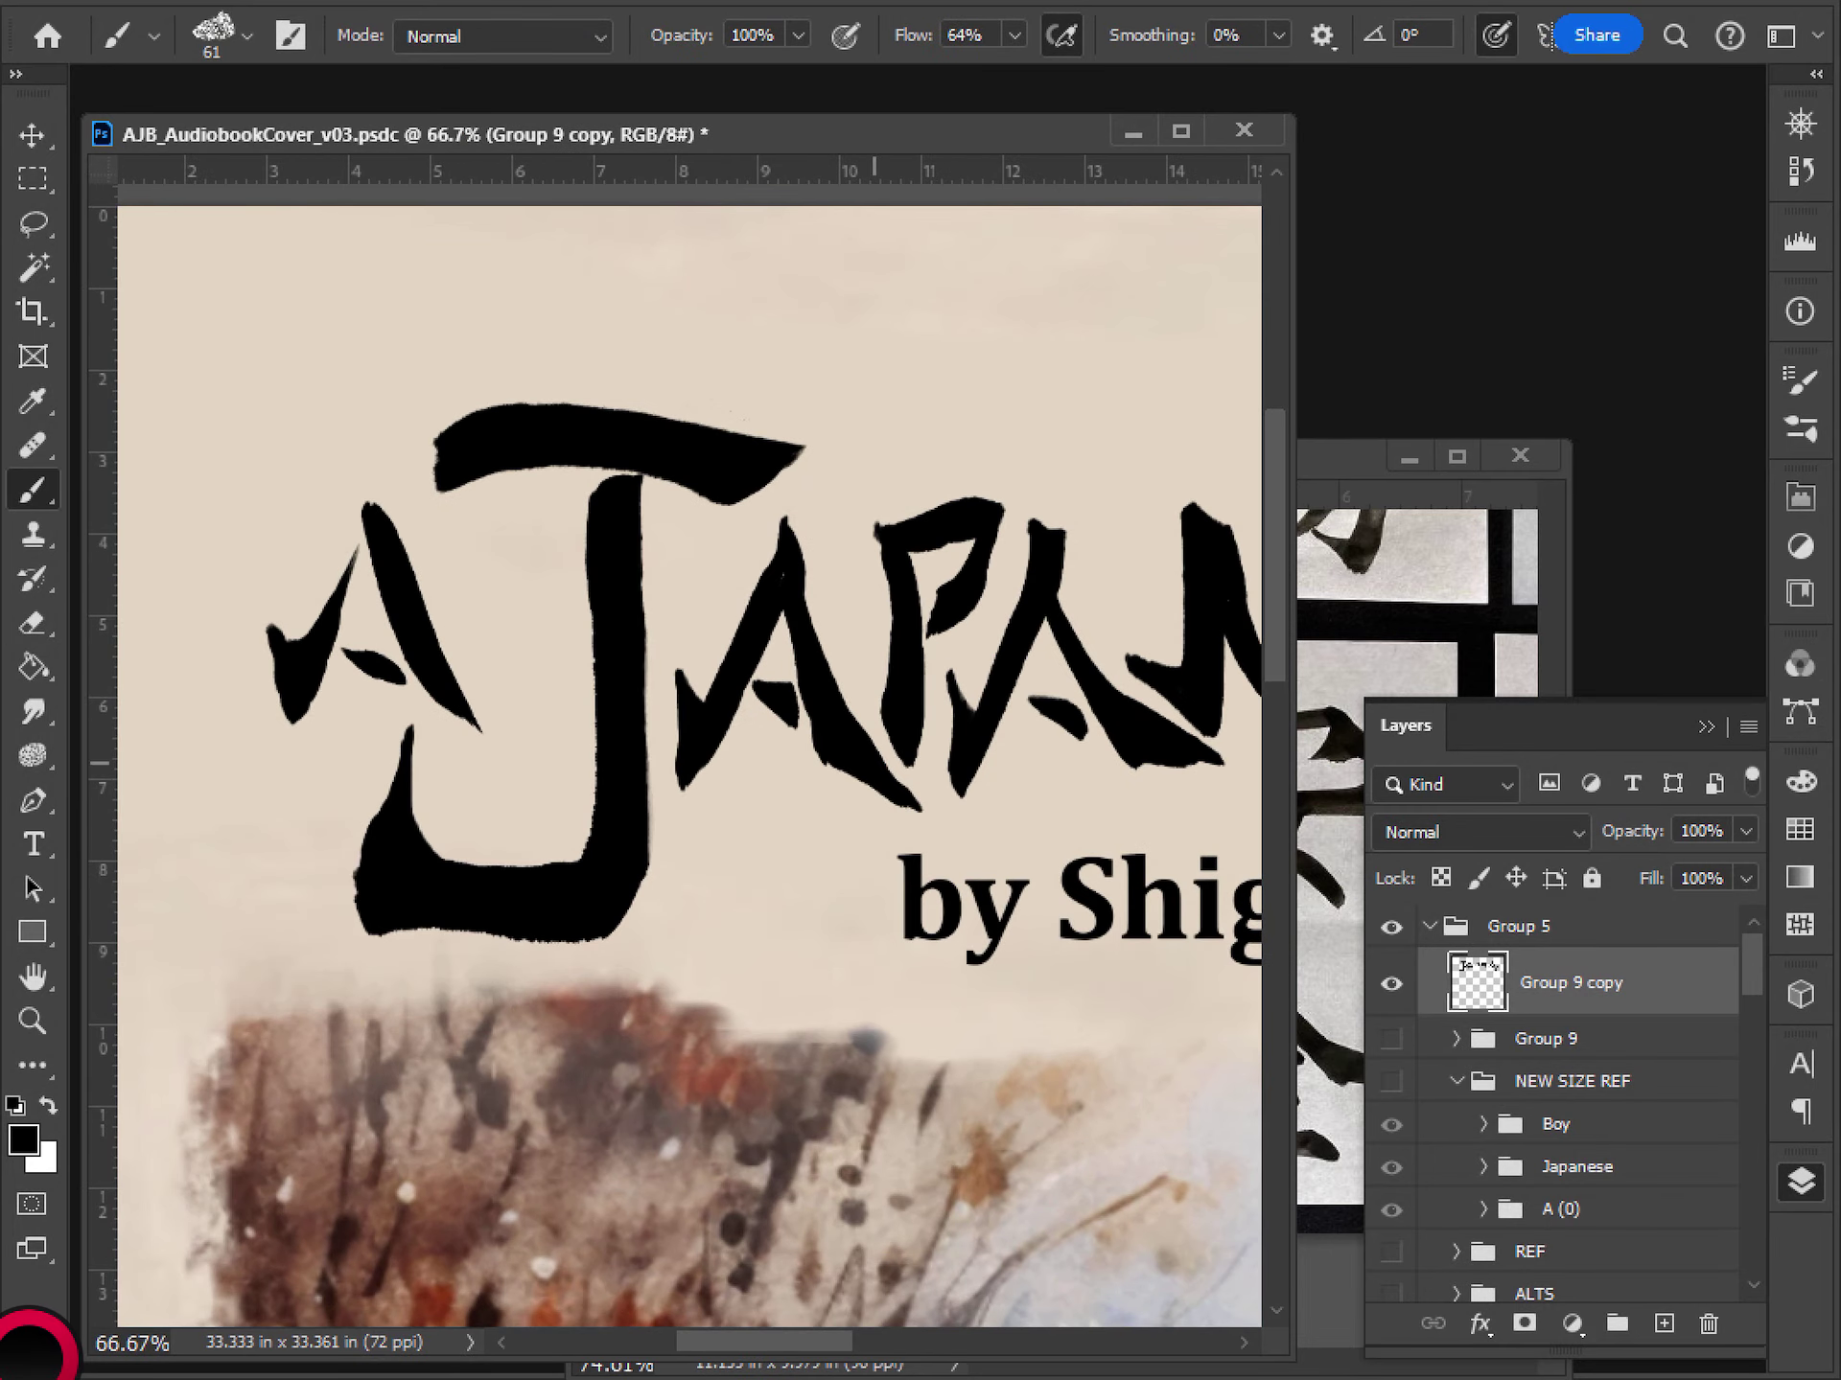
left_click_drag(805, 599, 857, 729)
key("ctrl+z")
left_click_drag(912, 797, 927, 816)
left_click_drag(851, 739, 934, 821)
- Erase along the inner and outer edges of that A's right leg to refine its curve
key("e")
left_click_drag(784, 644, 805, 714)
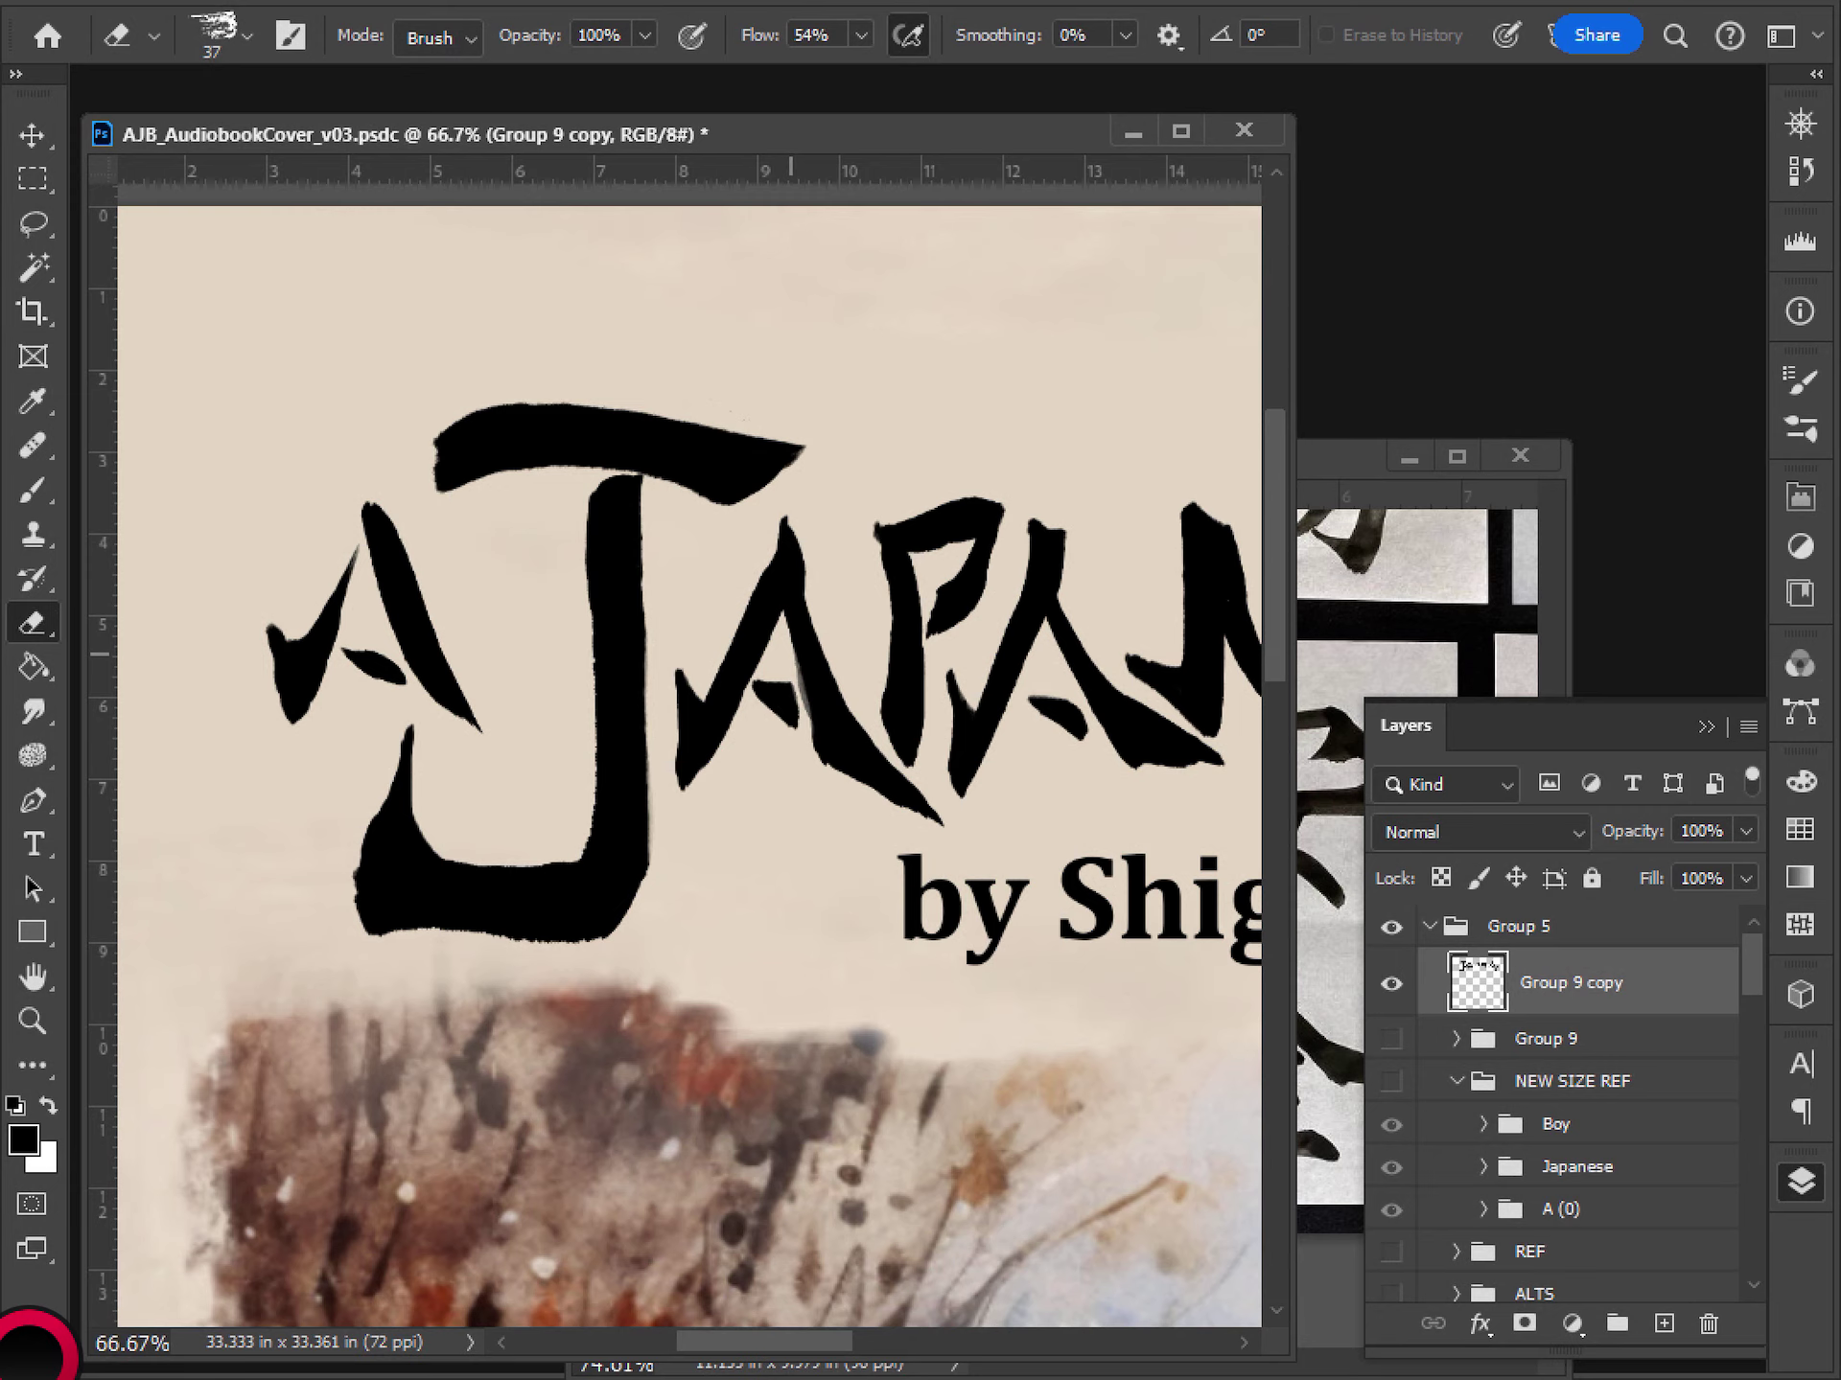
mouse_move(796, 684)
left_mouse_down()
mouse_move(799, 712)
mouse_move(798, 693)
left_mouse_up()
mouse_move(868, 734)
left_mouse_down()
mouse_move(930, 806)
mouse_move(887, 762)
mouse_move(915, 772)
left_mouse_up()
- Trim the outer edge of the A's left leg, undo the unwanted erasure, and repaint the leg down to its foot
left_click_drag(765, 551, 734, 627)
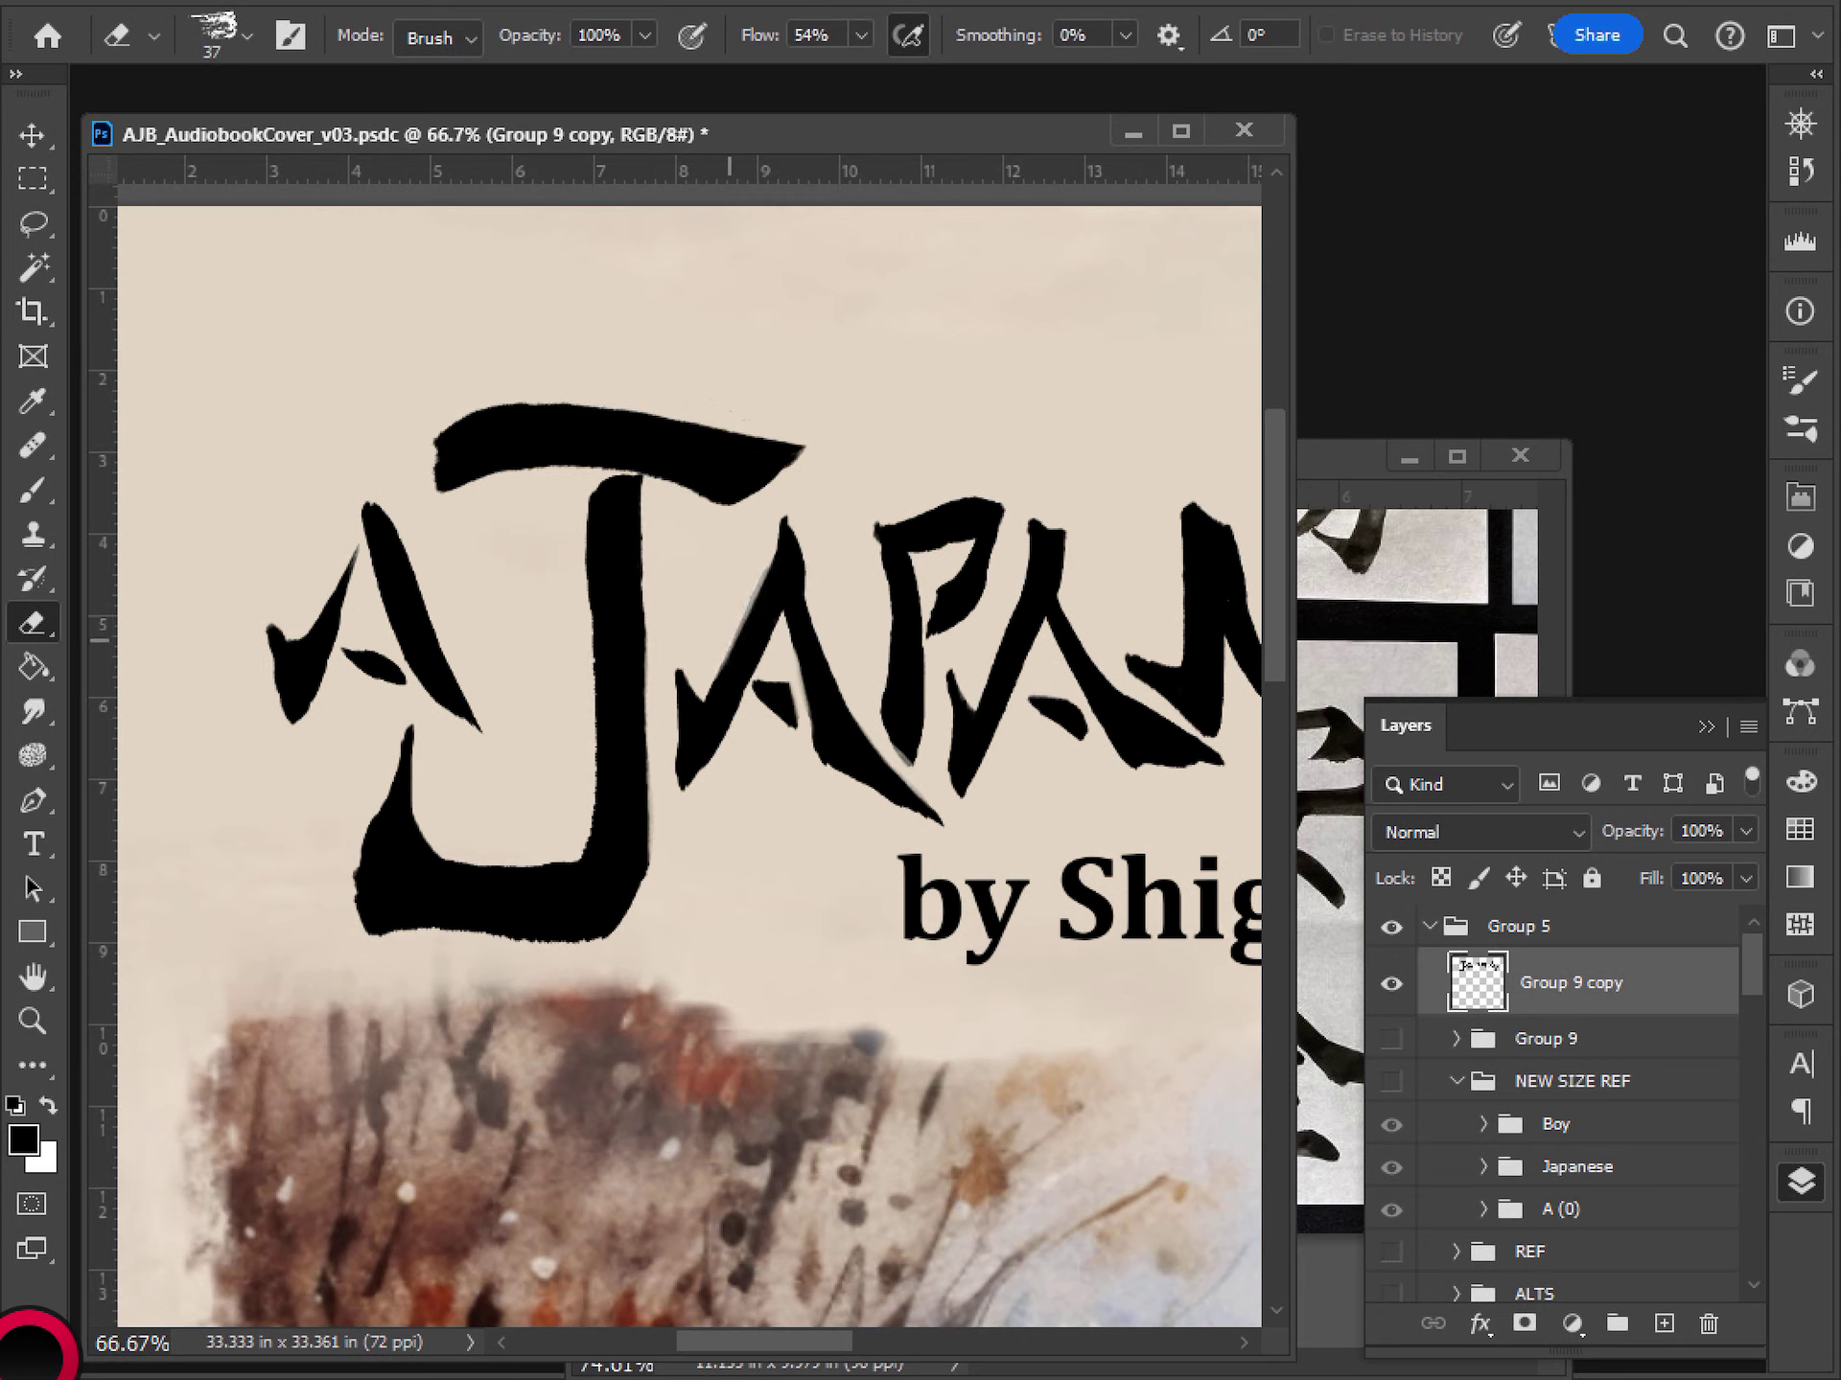
mouse_move(730, 641)
left_mouse_down()
mouse_move(743, 613)
mouse_move(719, 670)
left_mouse_up()
mouse_move(729, 638)
left_mouse_down()
mouse_move(750, 613)
mouse_move(698, 723)
left_mouse_up()
key("b")
key("ctrl+z")
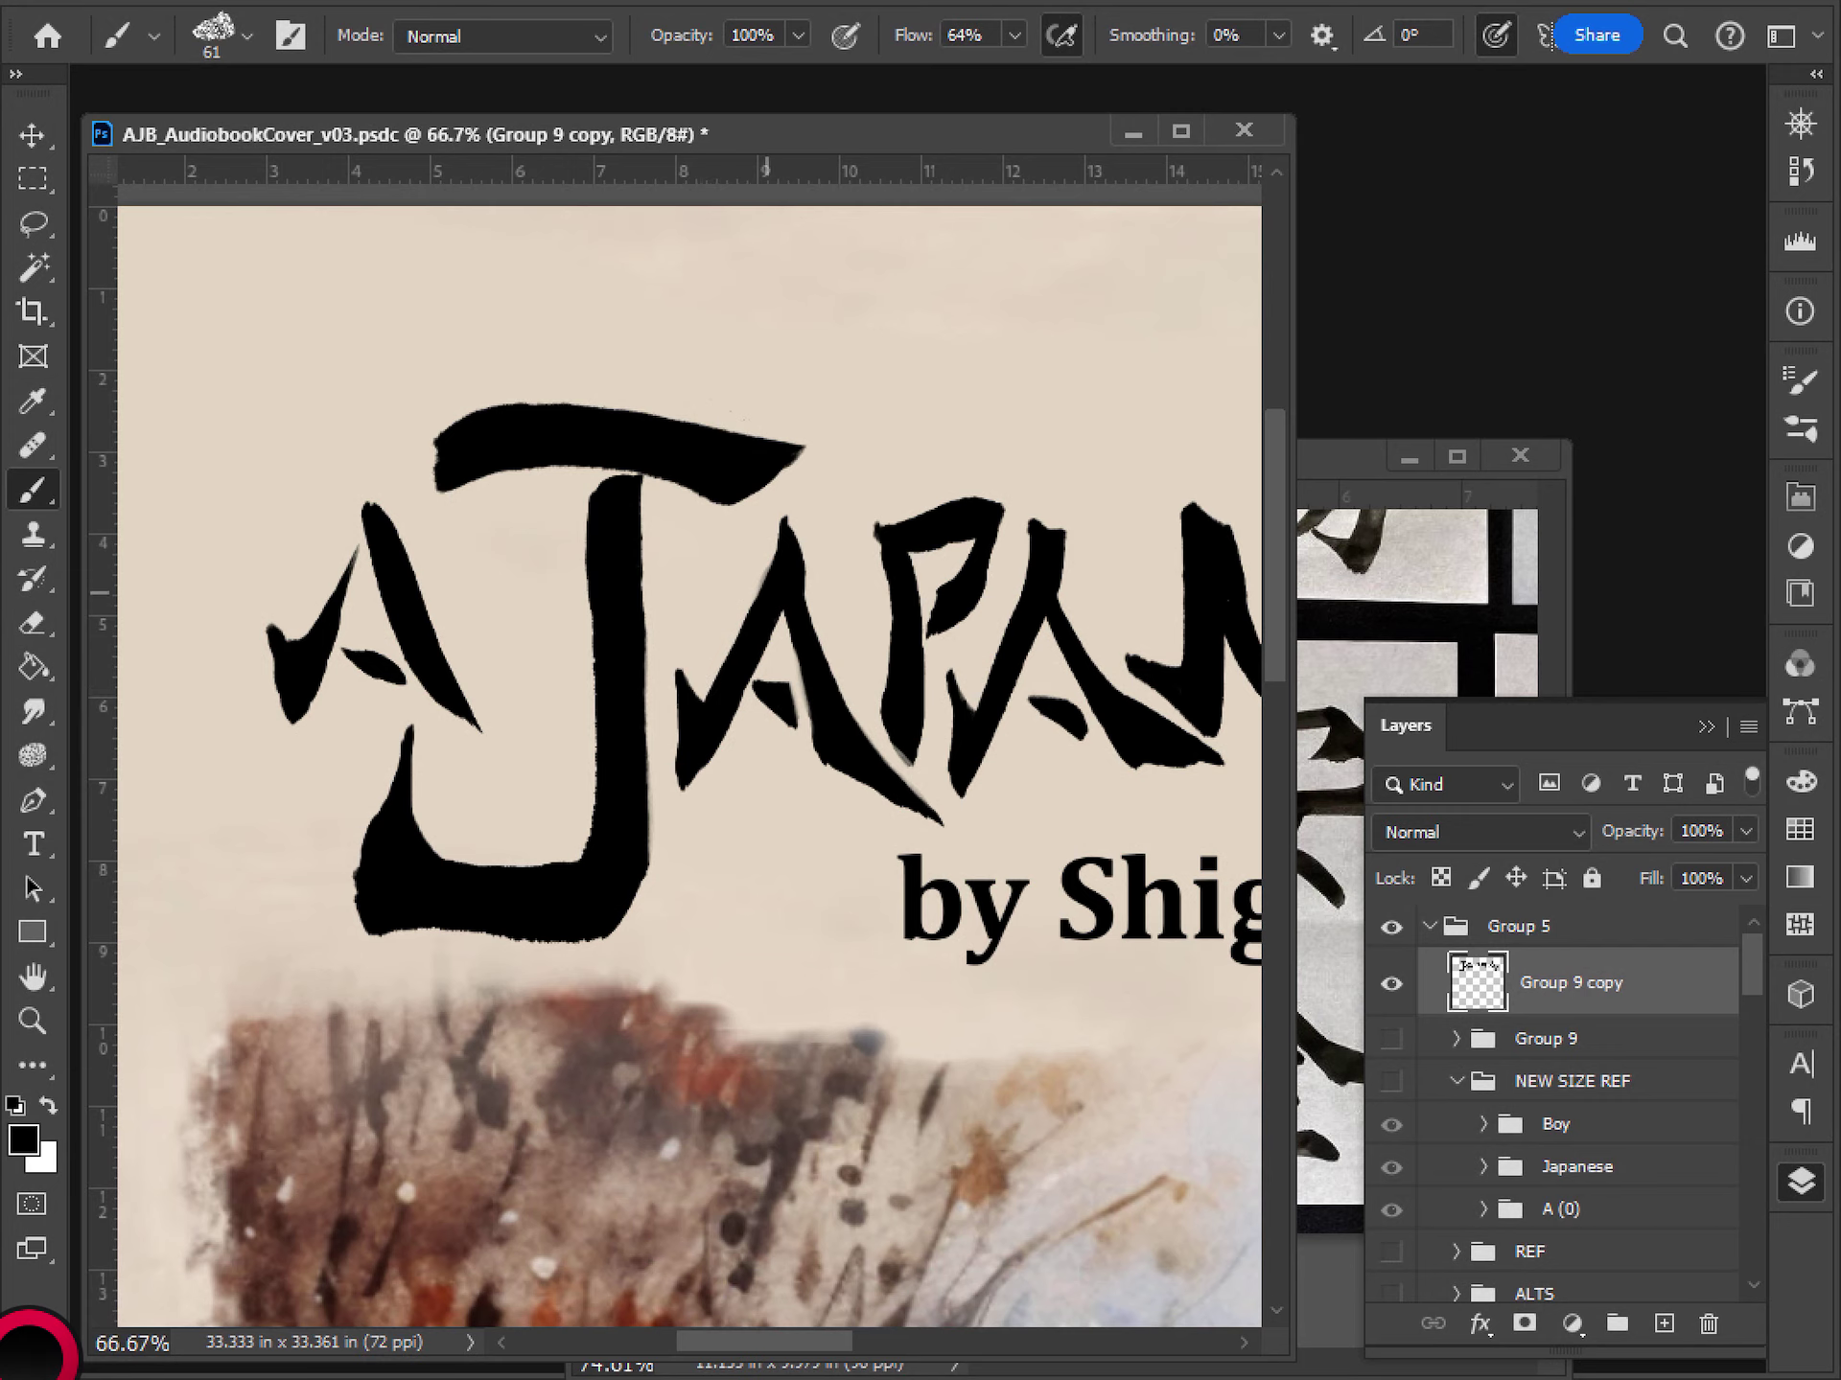
left_click_drag(766, 593, 696, 779)
- Paint along the inner left edge of the J's stem and check the title on the whole cover
scroll(748, 767, "down", 5)
scroll(804, 882, "up", 4)
left_click_drag(729, 906, 674, 900)
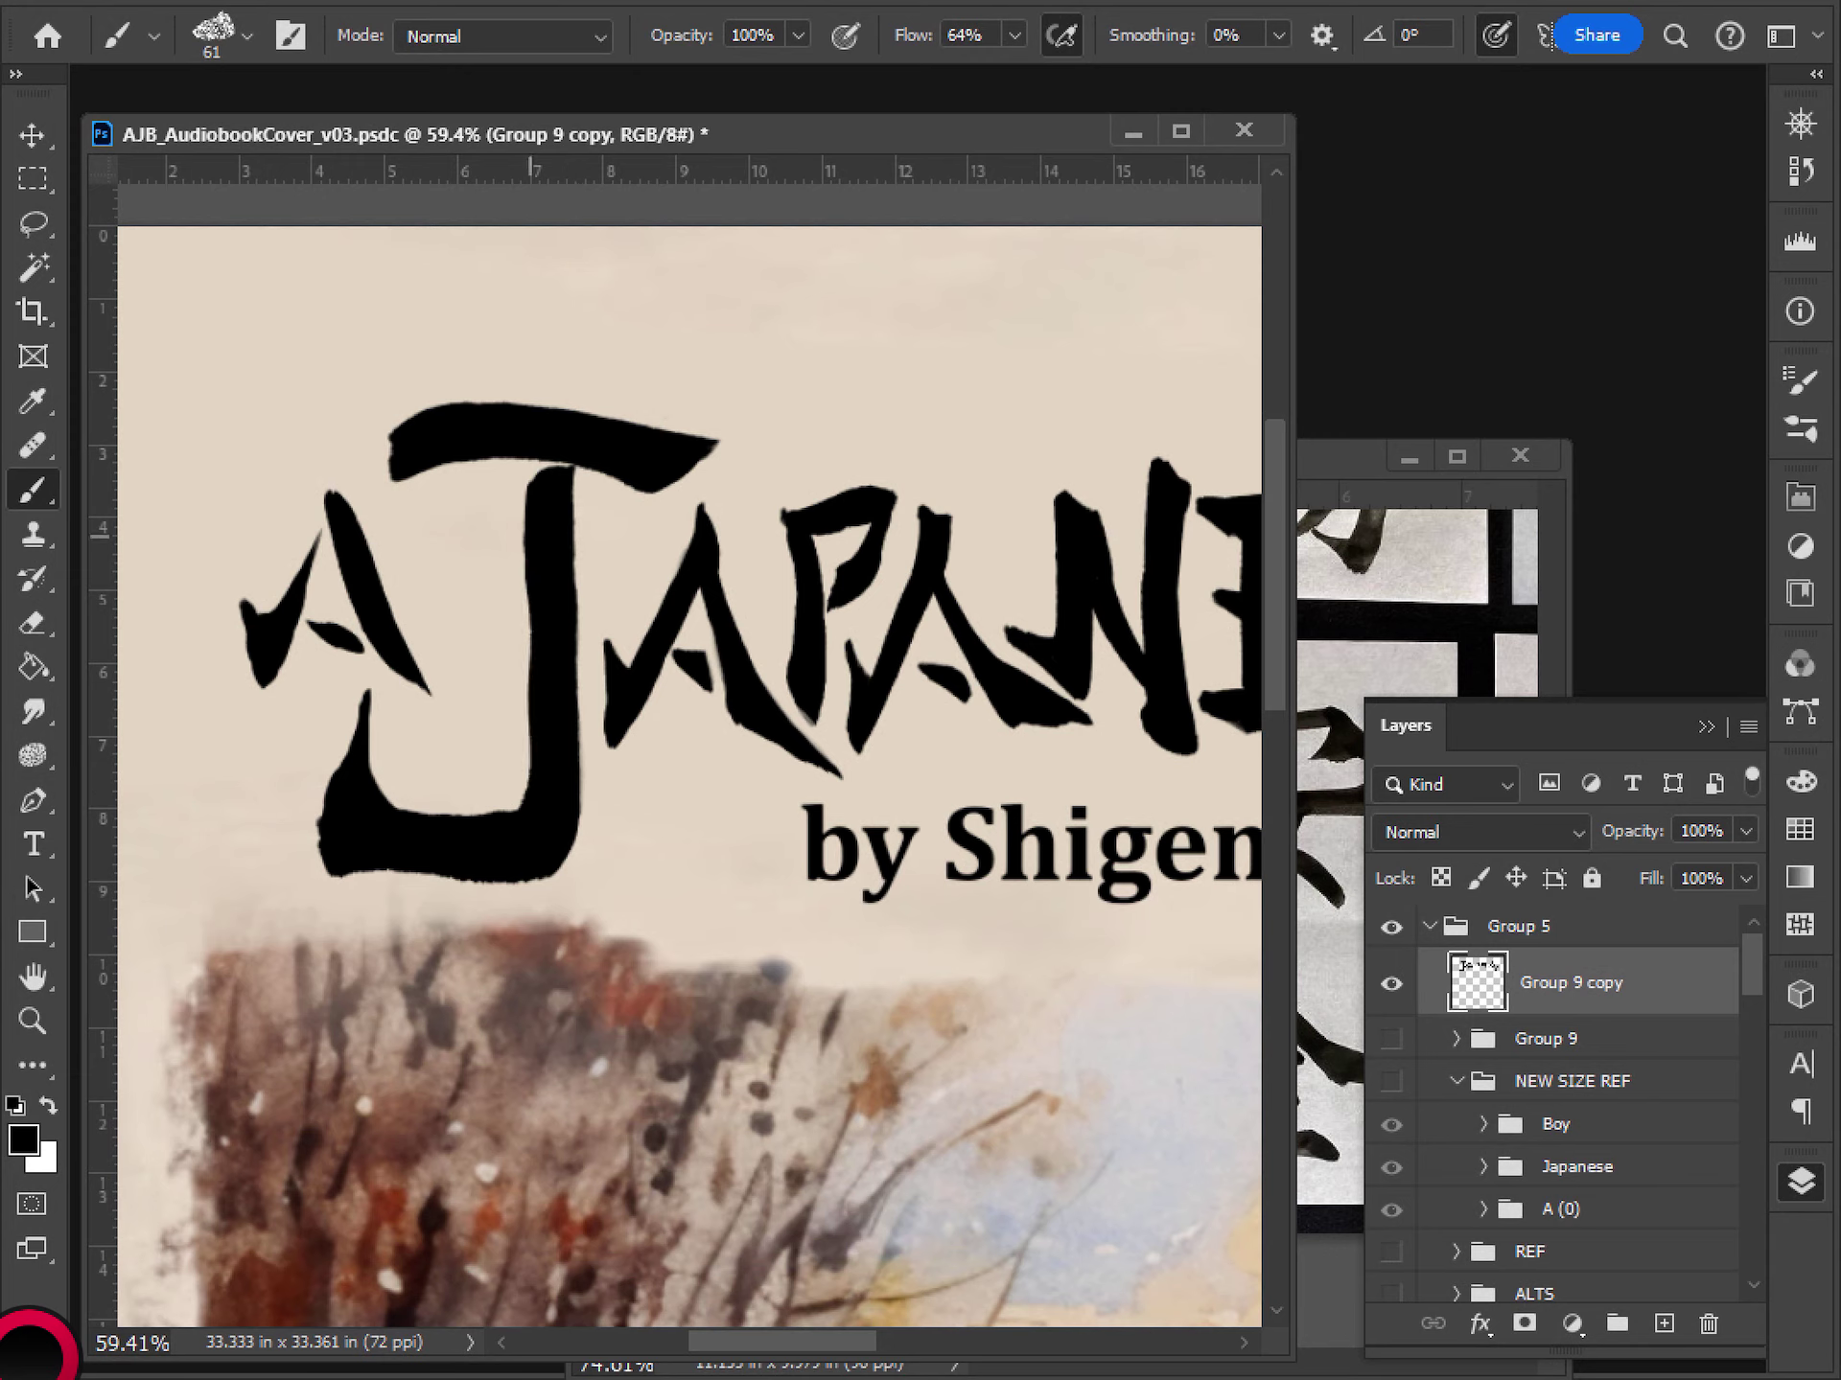
left_click_drag(540, 695, 537, 544)
scroll(542, 824, "down", 10)
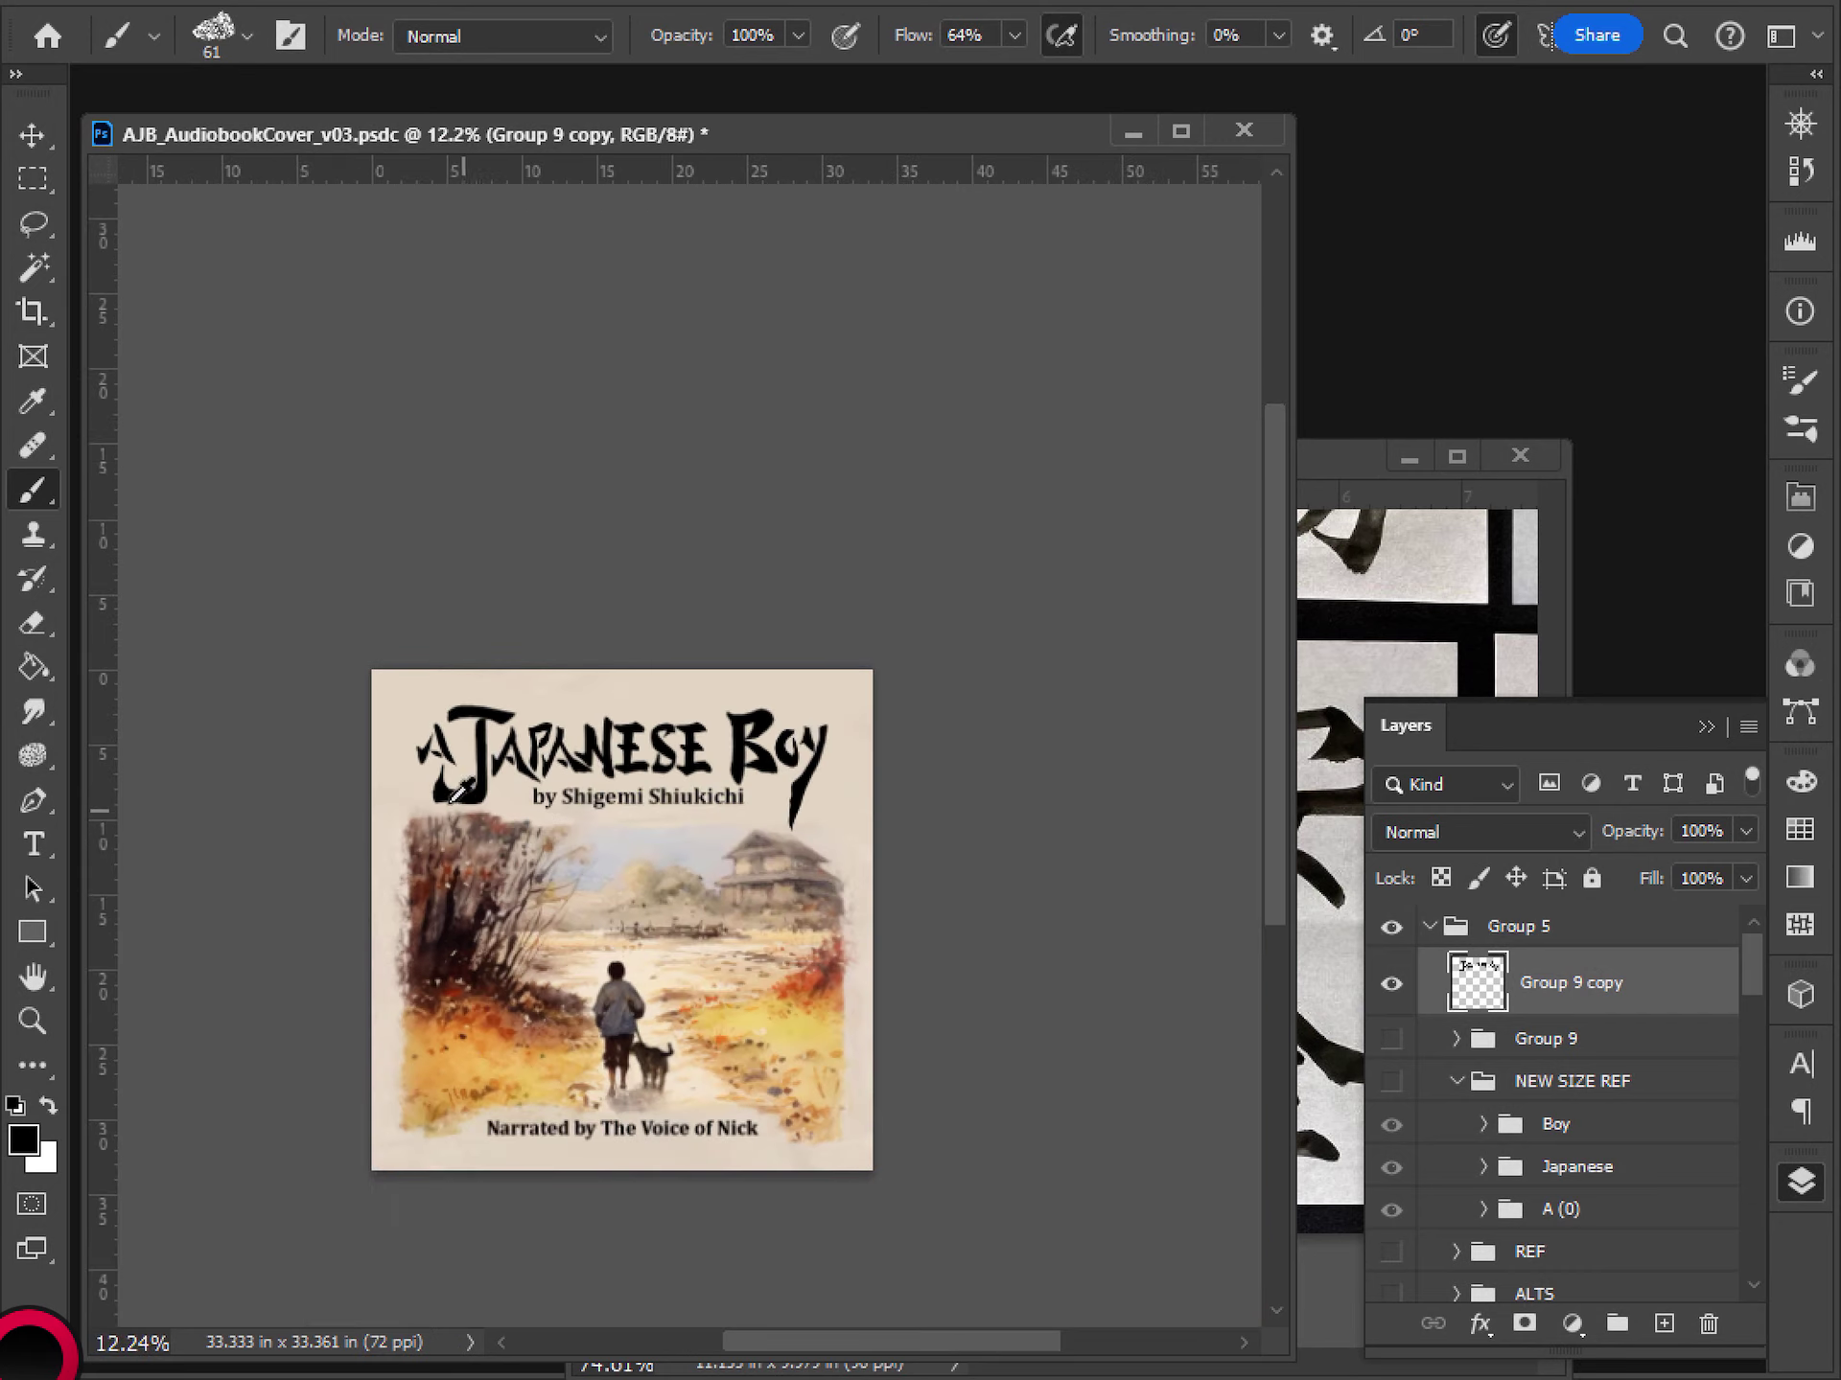
- Undo the last unwanted strokes and repaint the top bar of the P toward its outer corner
scroll(459, 791, "up", 10)
mouse_move(837, 1031)
left_mouse_down()
mouse_move(764, 949)
mouse_move(678, 940)
mouse_move(544, 874)
mouse_move(427, 871)
left_mouse_up()
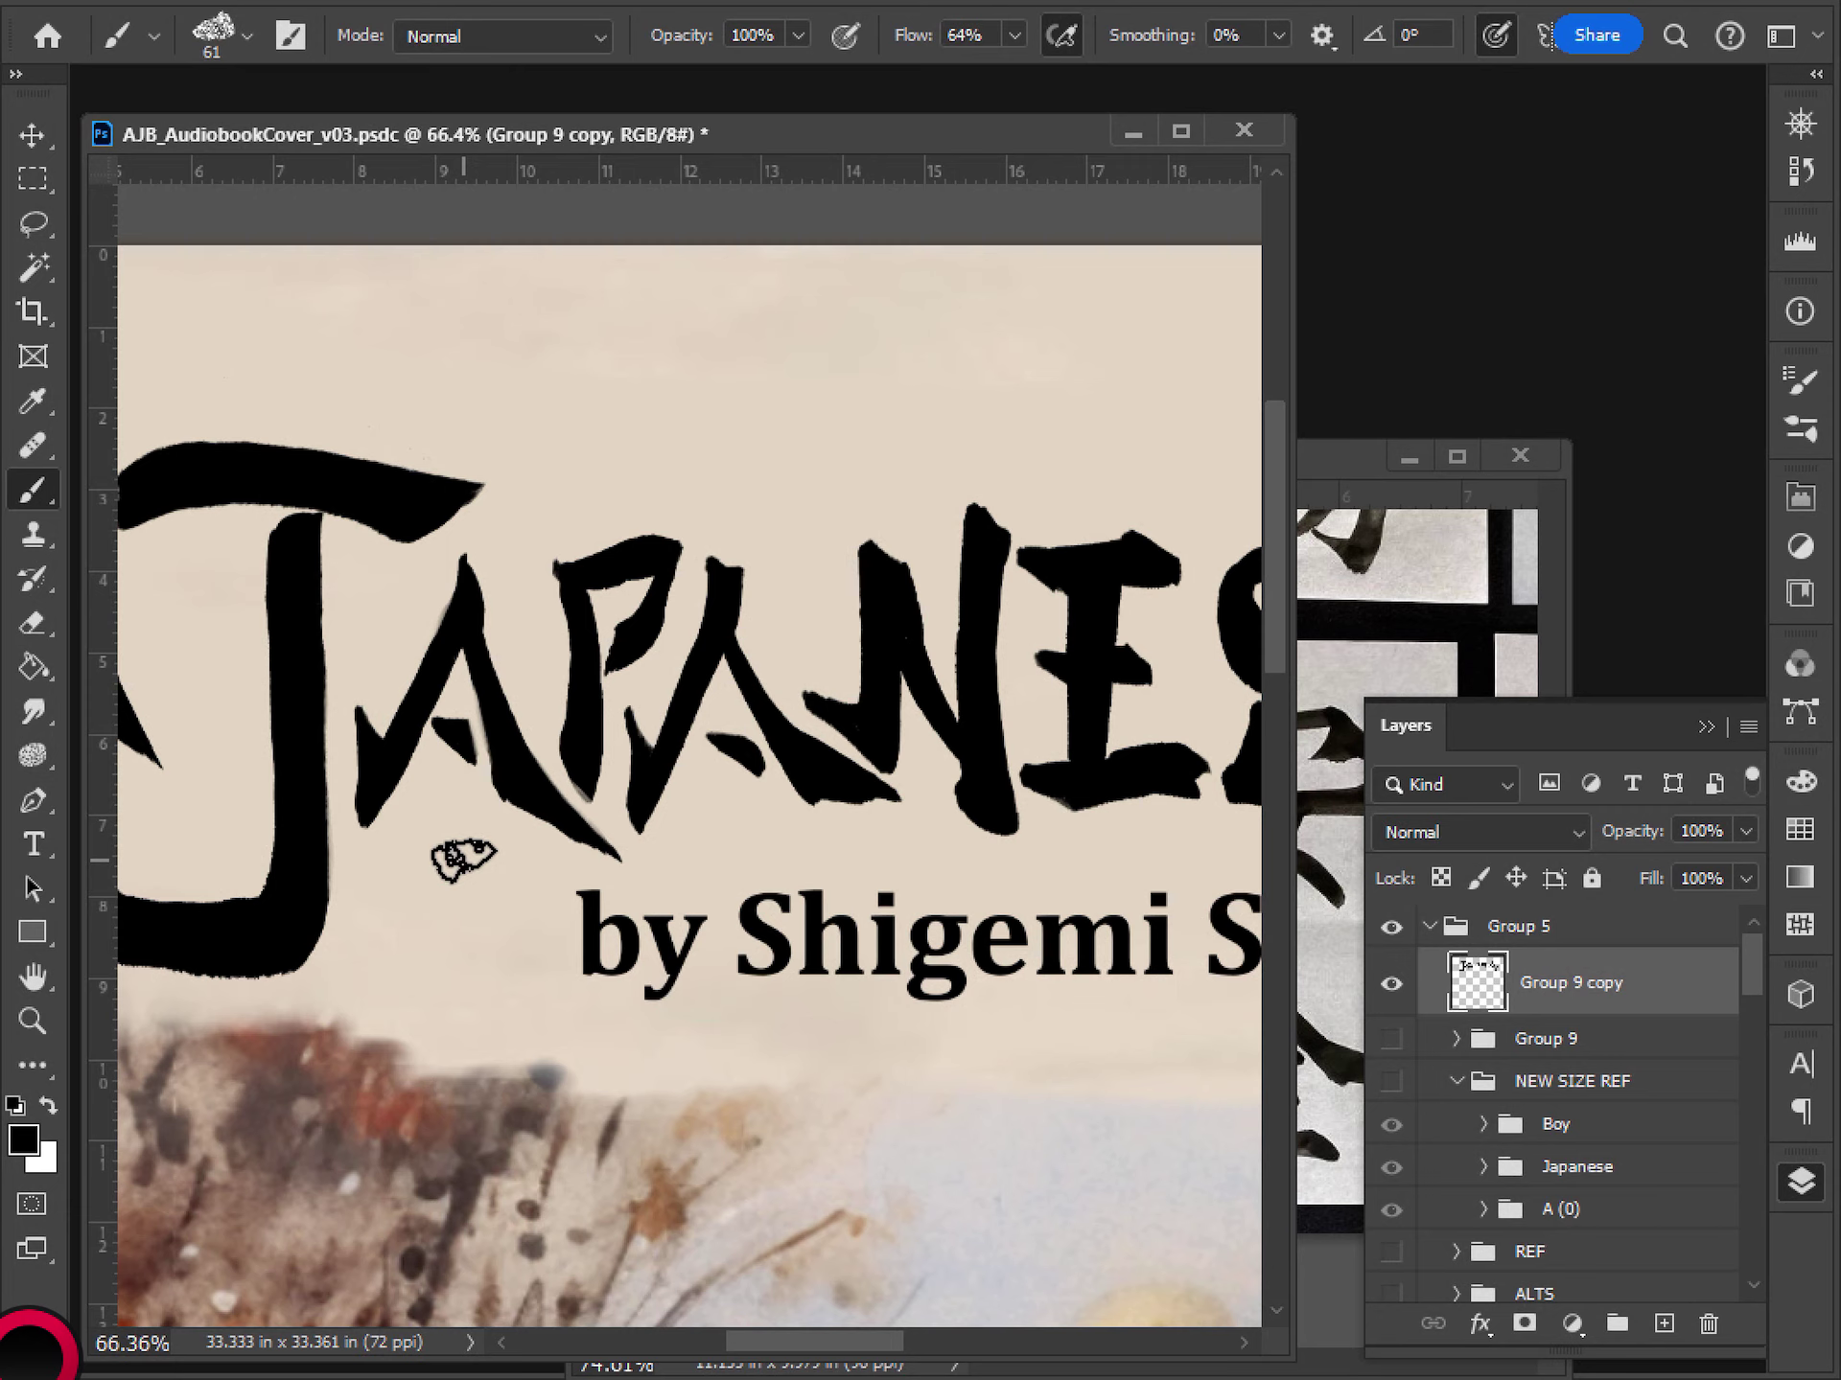
key("e")
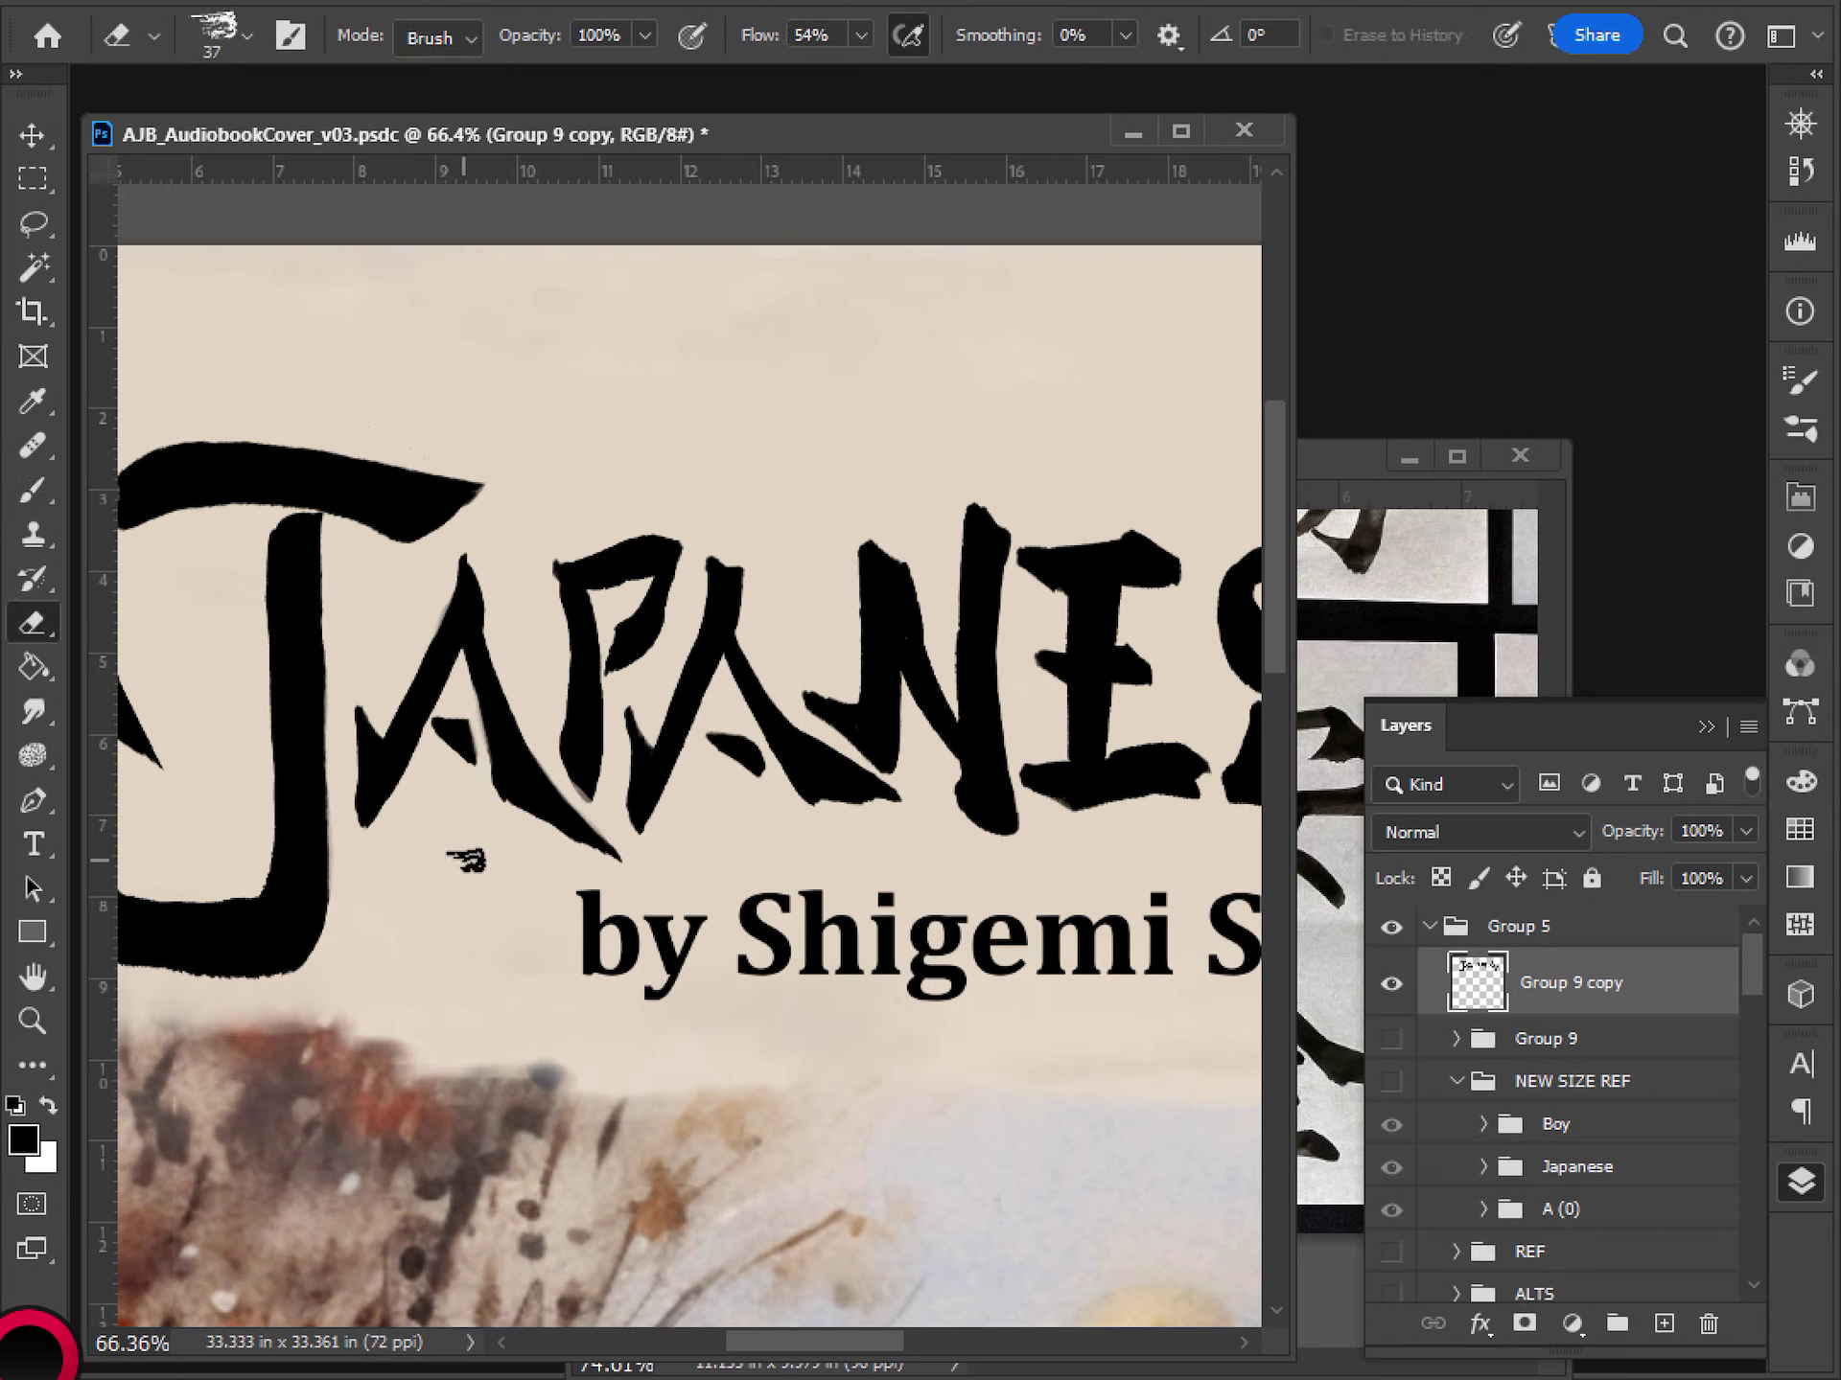
key("b")
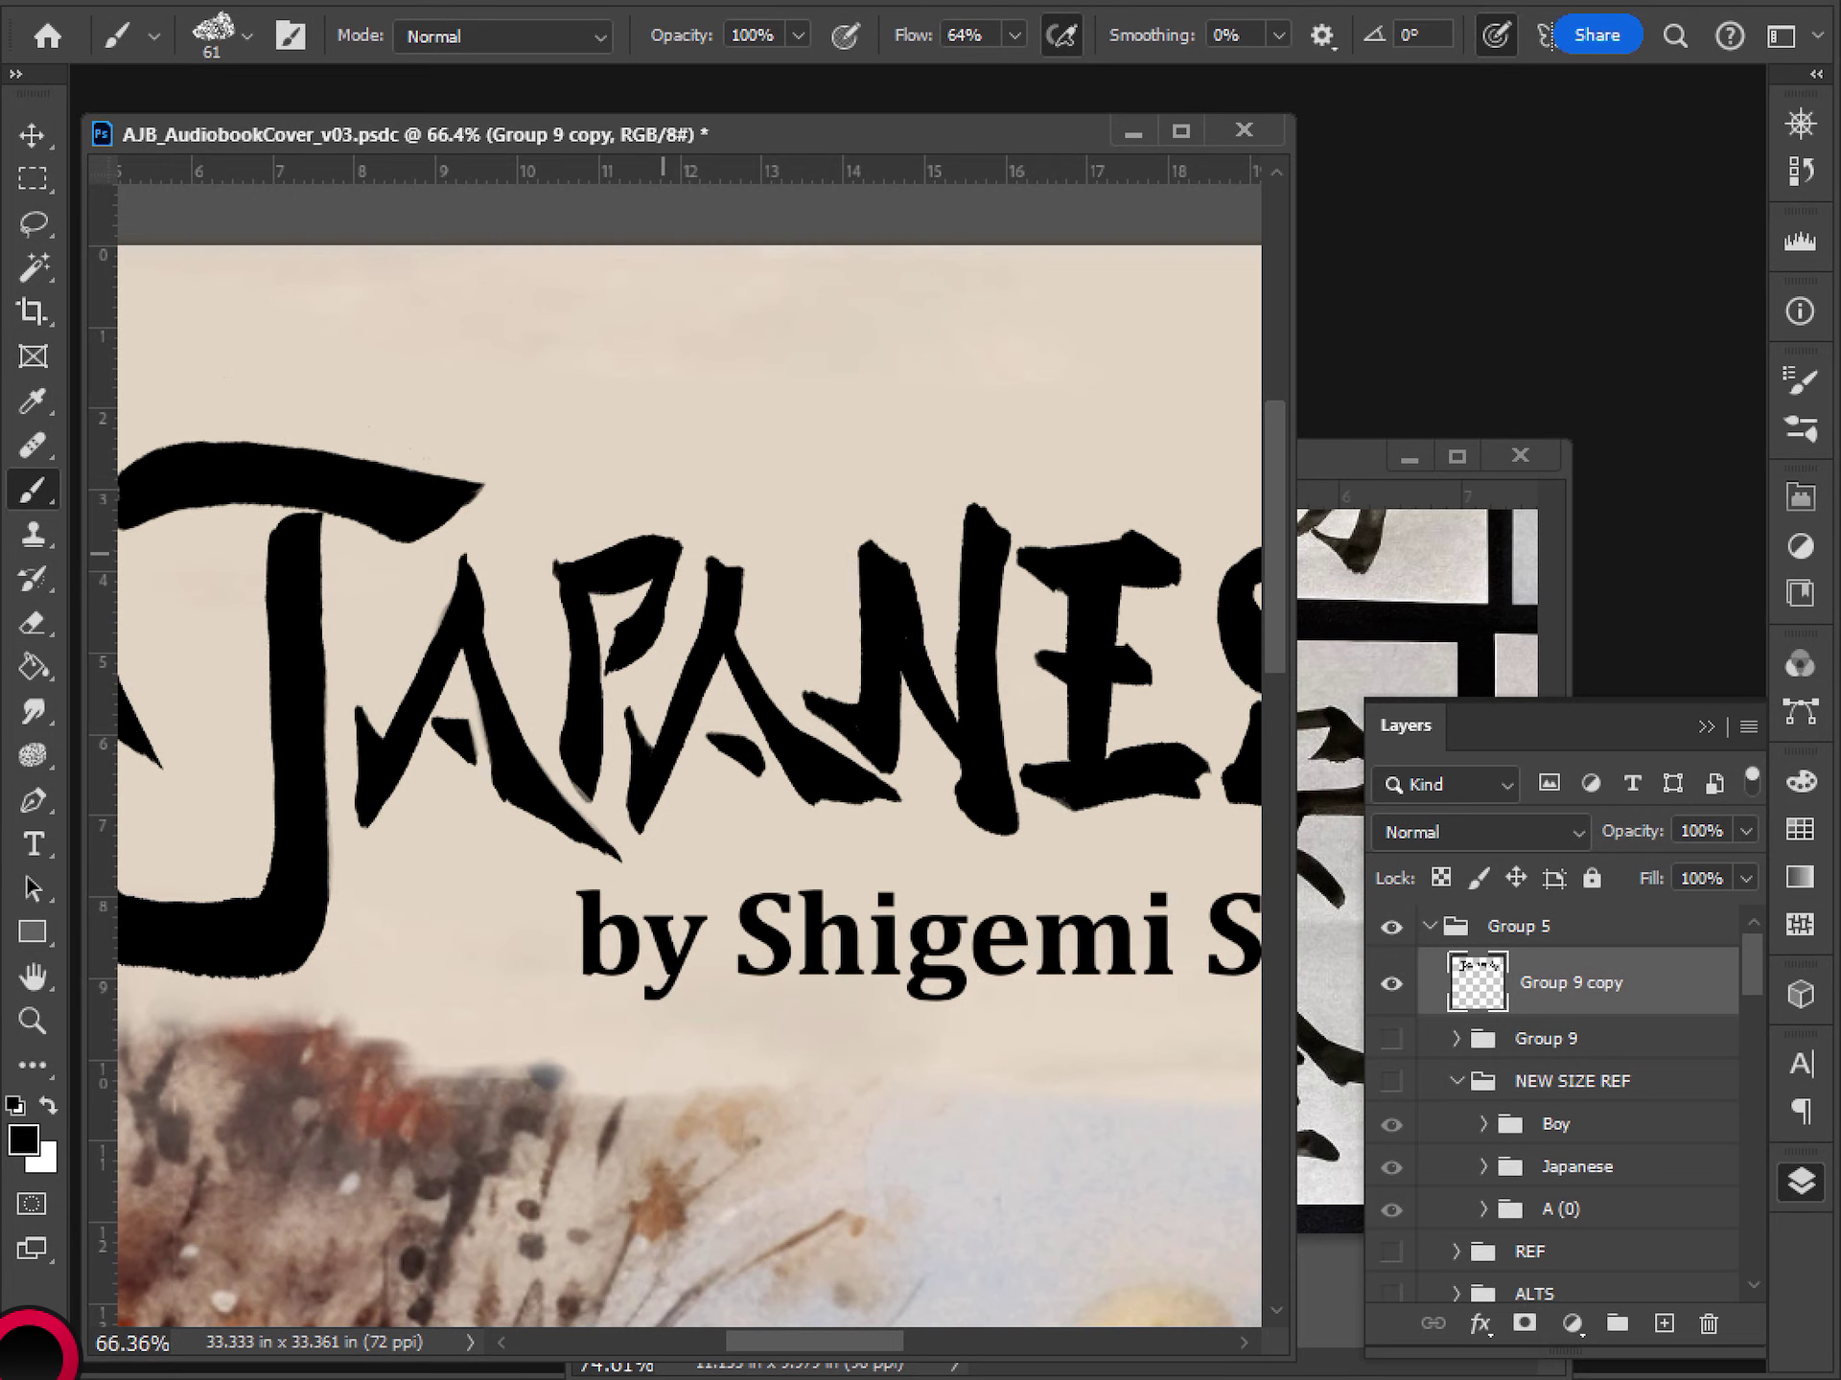
key("ctrl+z")
key("ctrl+z")
key("ctrl+z")
left_click_drag(628, 553, 669, 566)
- Erase inside the P's bowl, touch up its inner and outer corners with the brush, and check the whole title
key("e")
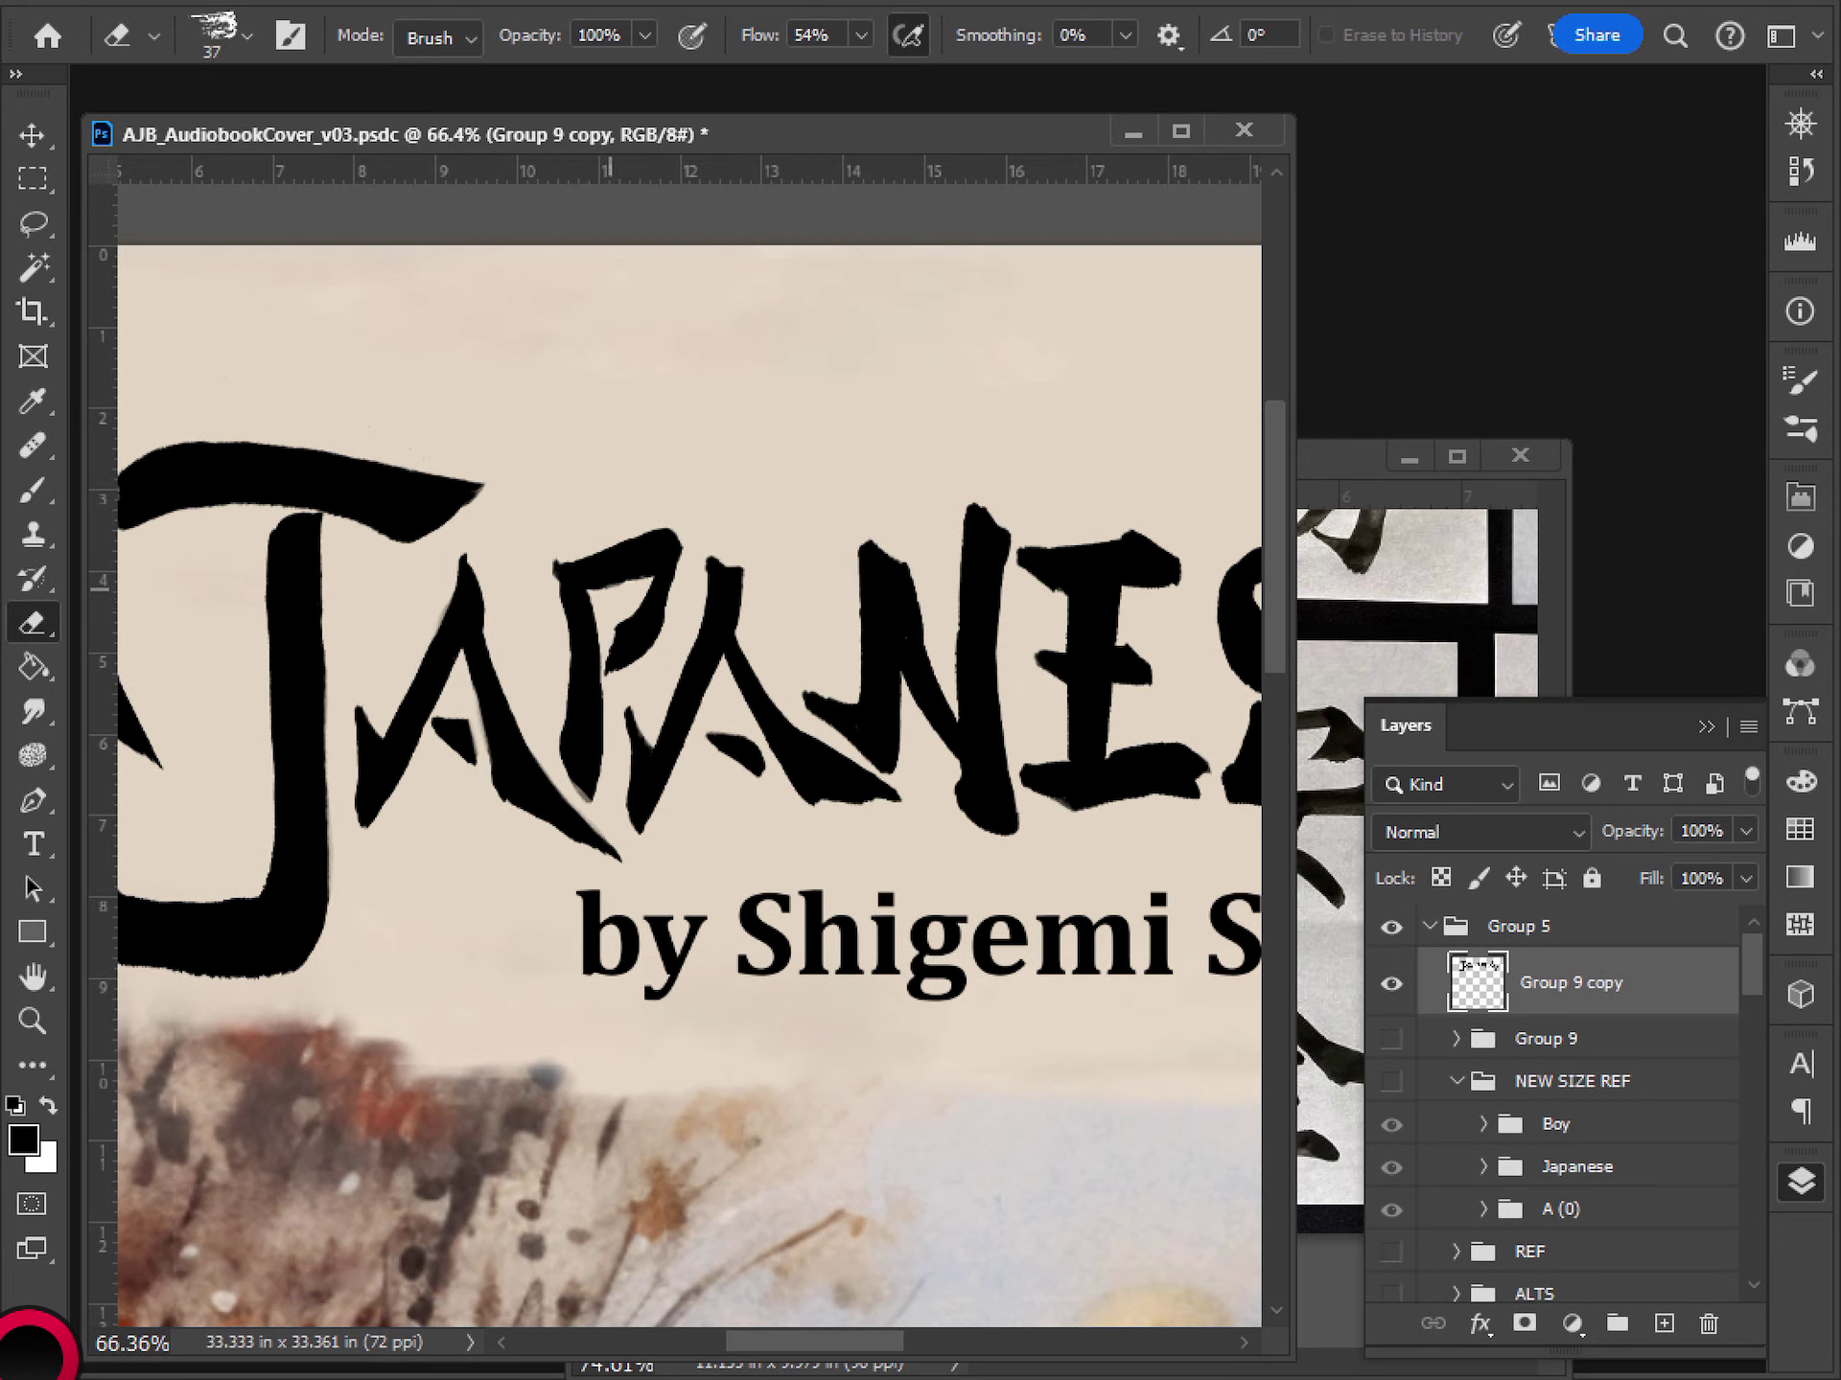
mouse_move(623, 587)
left_mouse_down()
mouse_move(636, 579)
mouse_move(604, 592)
left_mouse_up()
key("b")
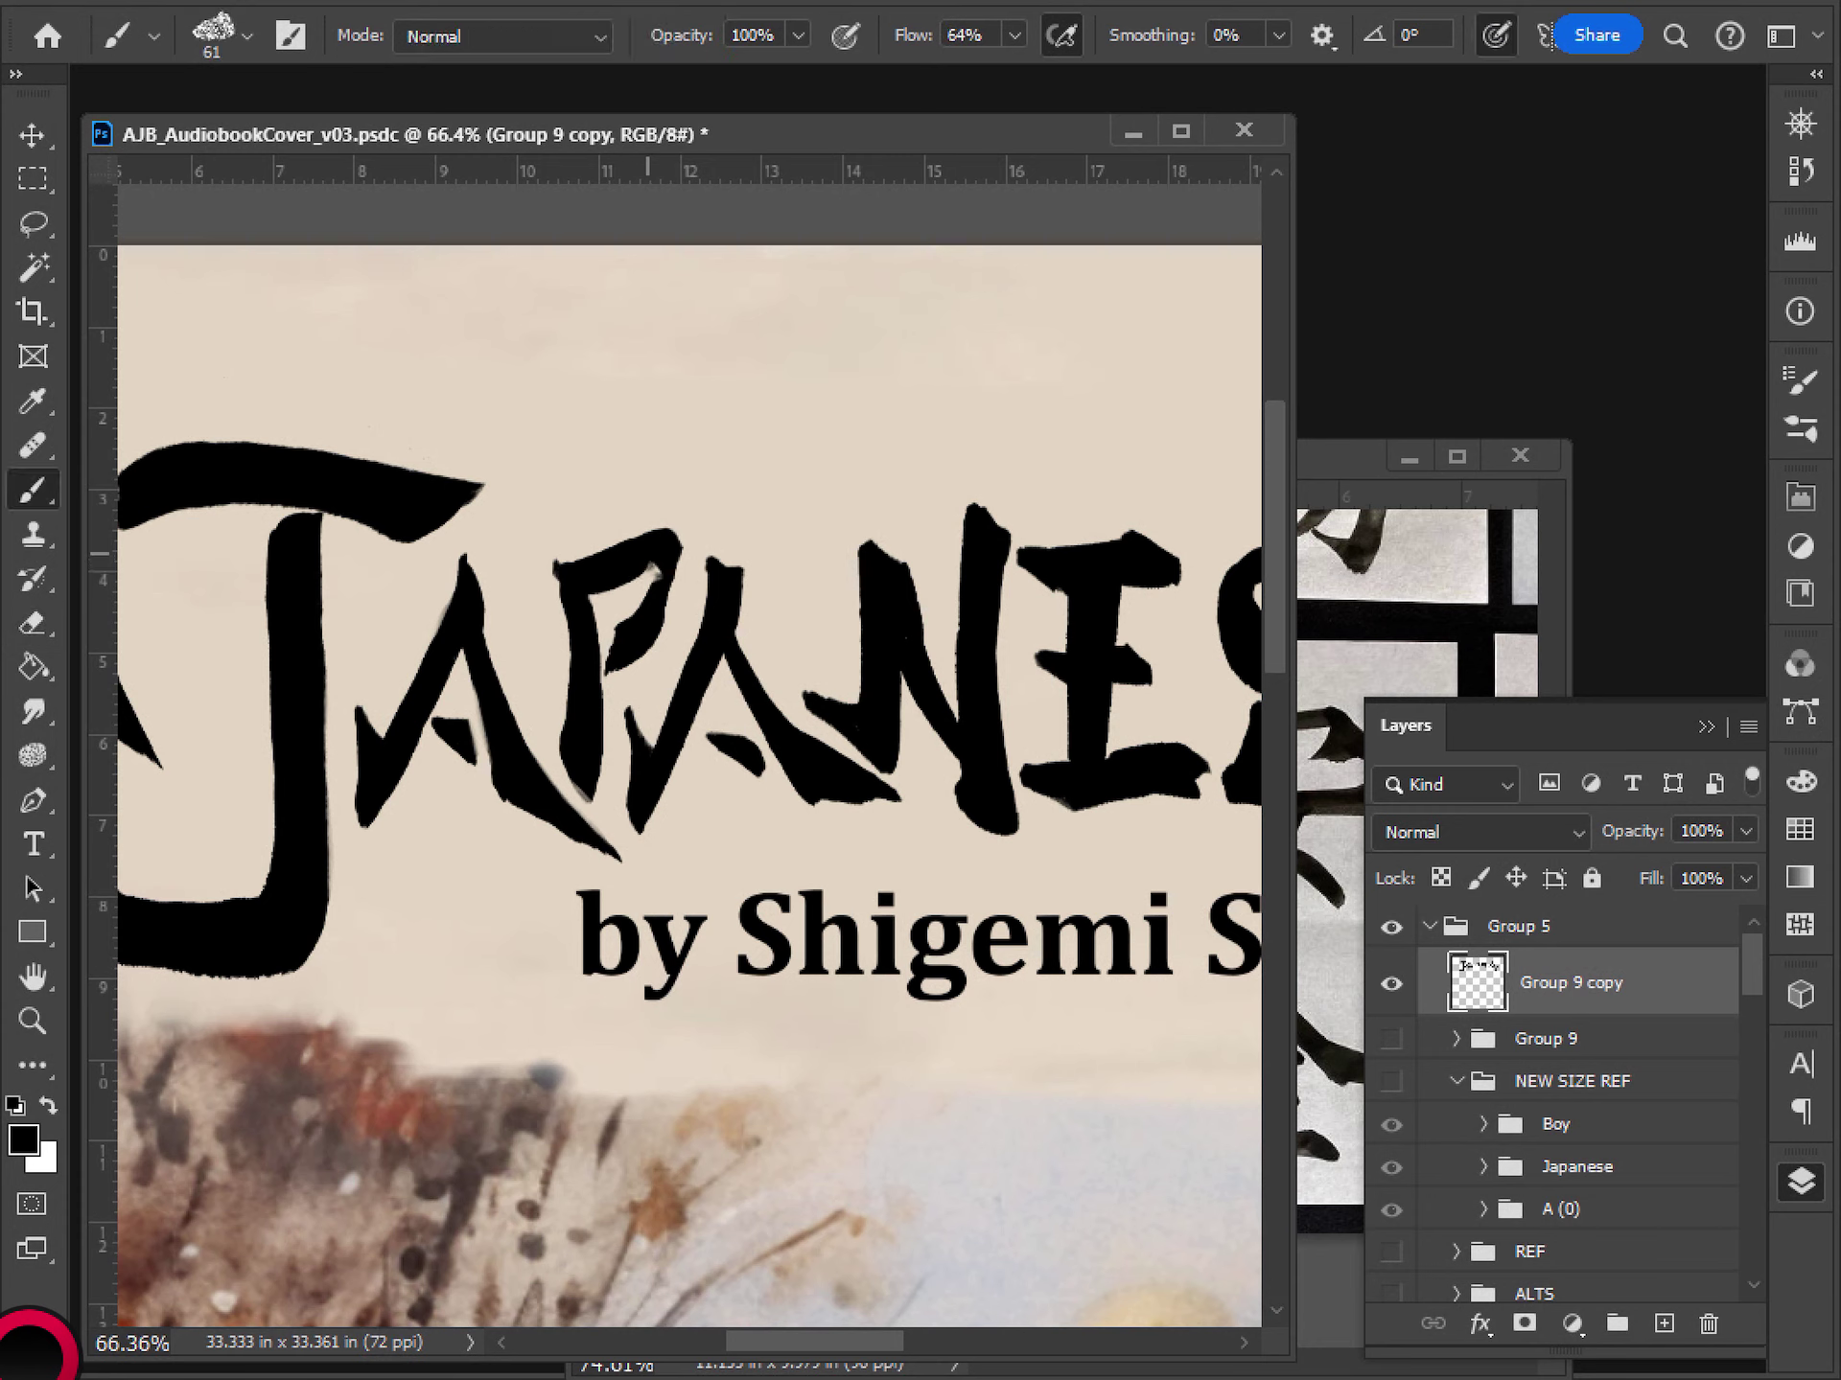
left_click_drag(644, 572, 660, 570)
left_click_drag(674, 544, 664, 540)
scroll(568, 676, "down", 4)
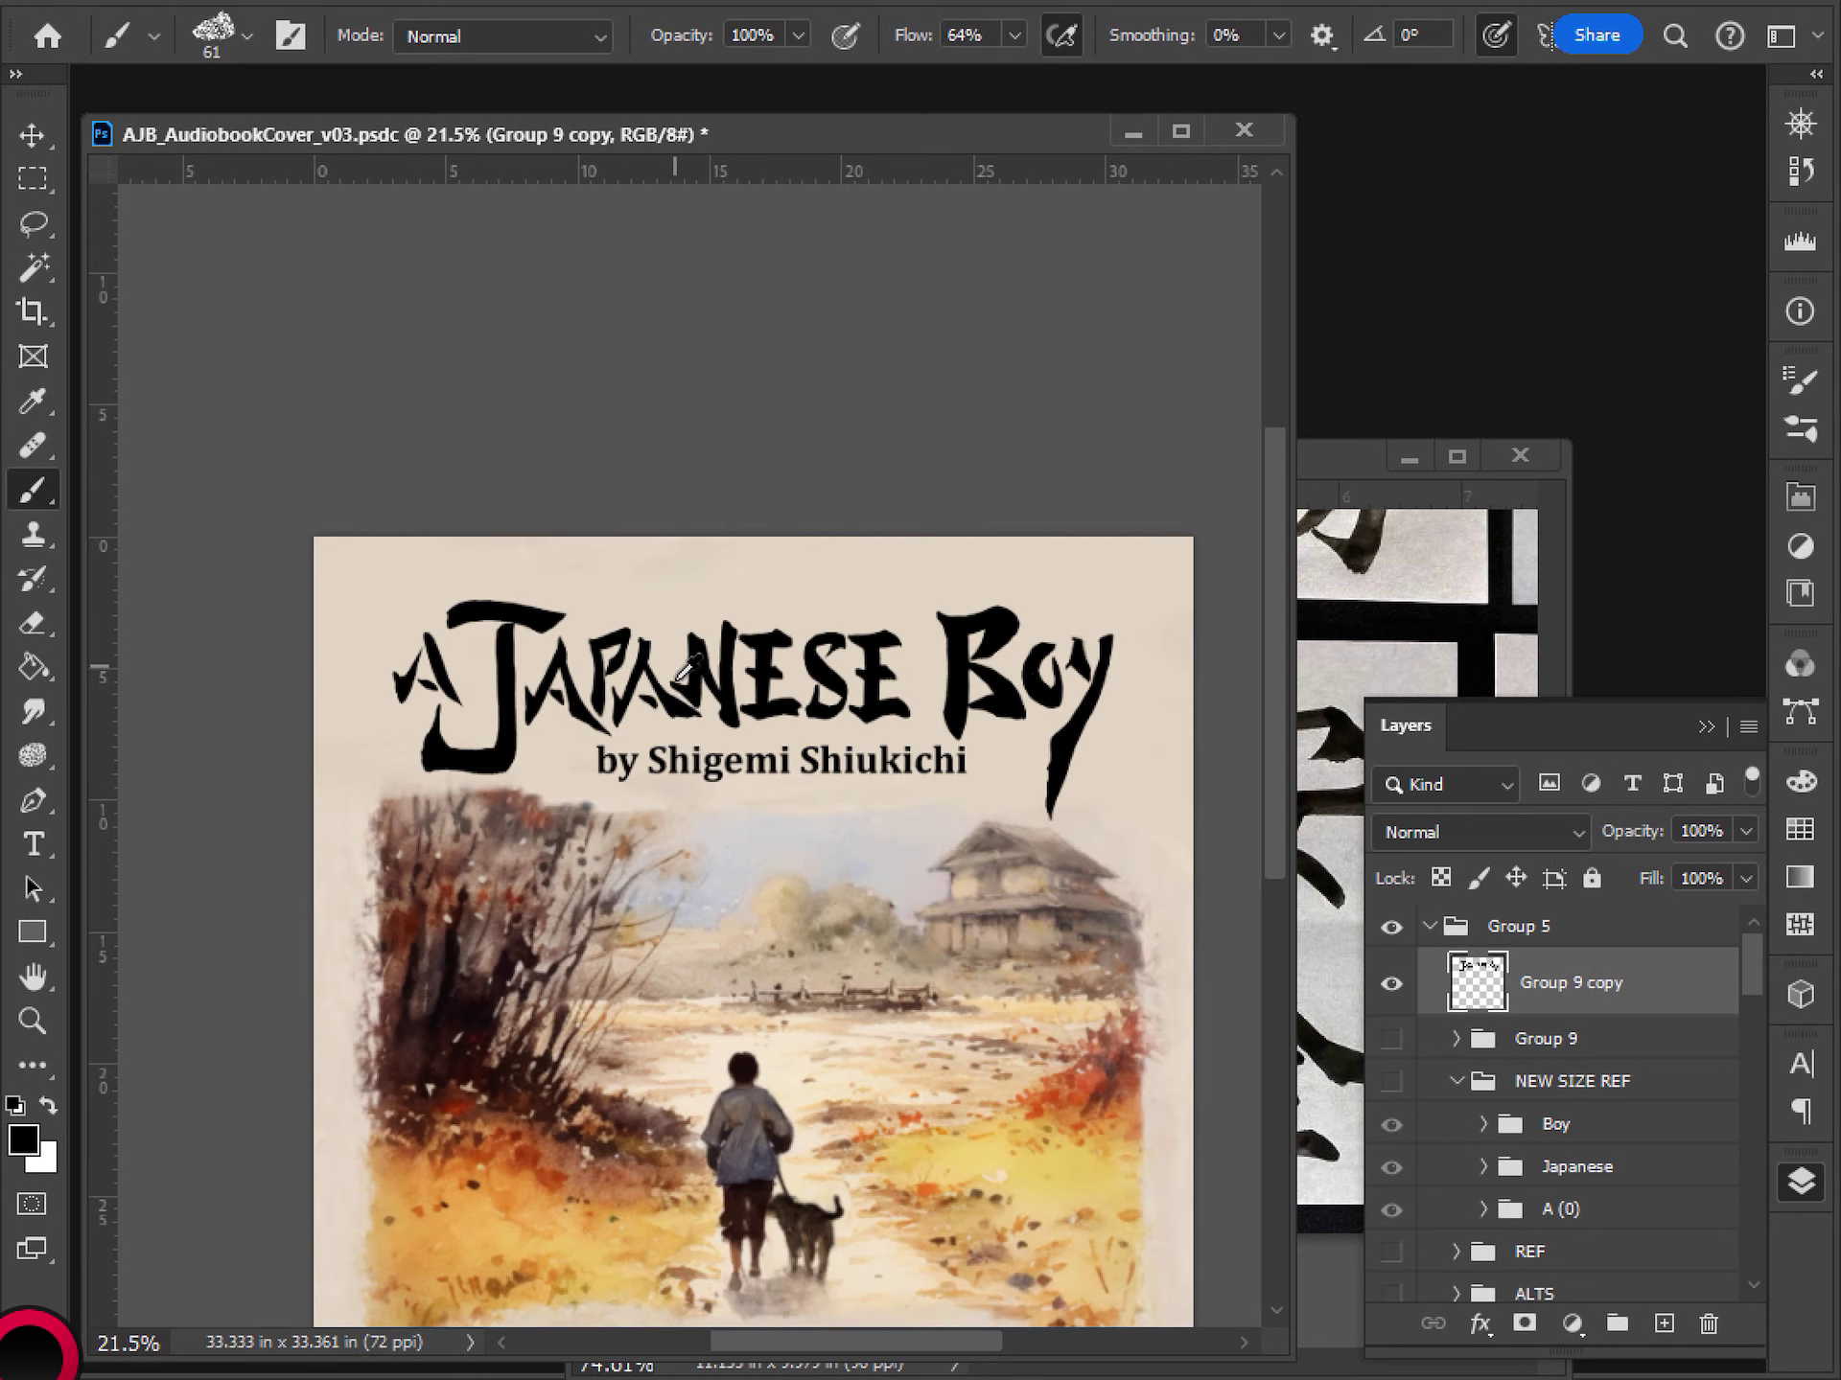
- Examine the title lettering from the J to the final E, both close up and on the whole cover
scroll(671, 709, "down", 3)
scroll(613, 743, "up", 5)
left_click_drag(731, 697, 575, 750)
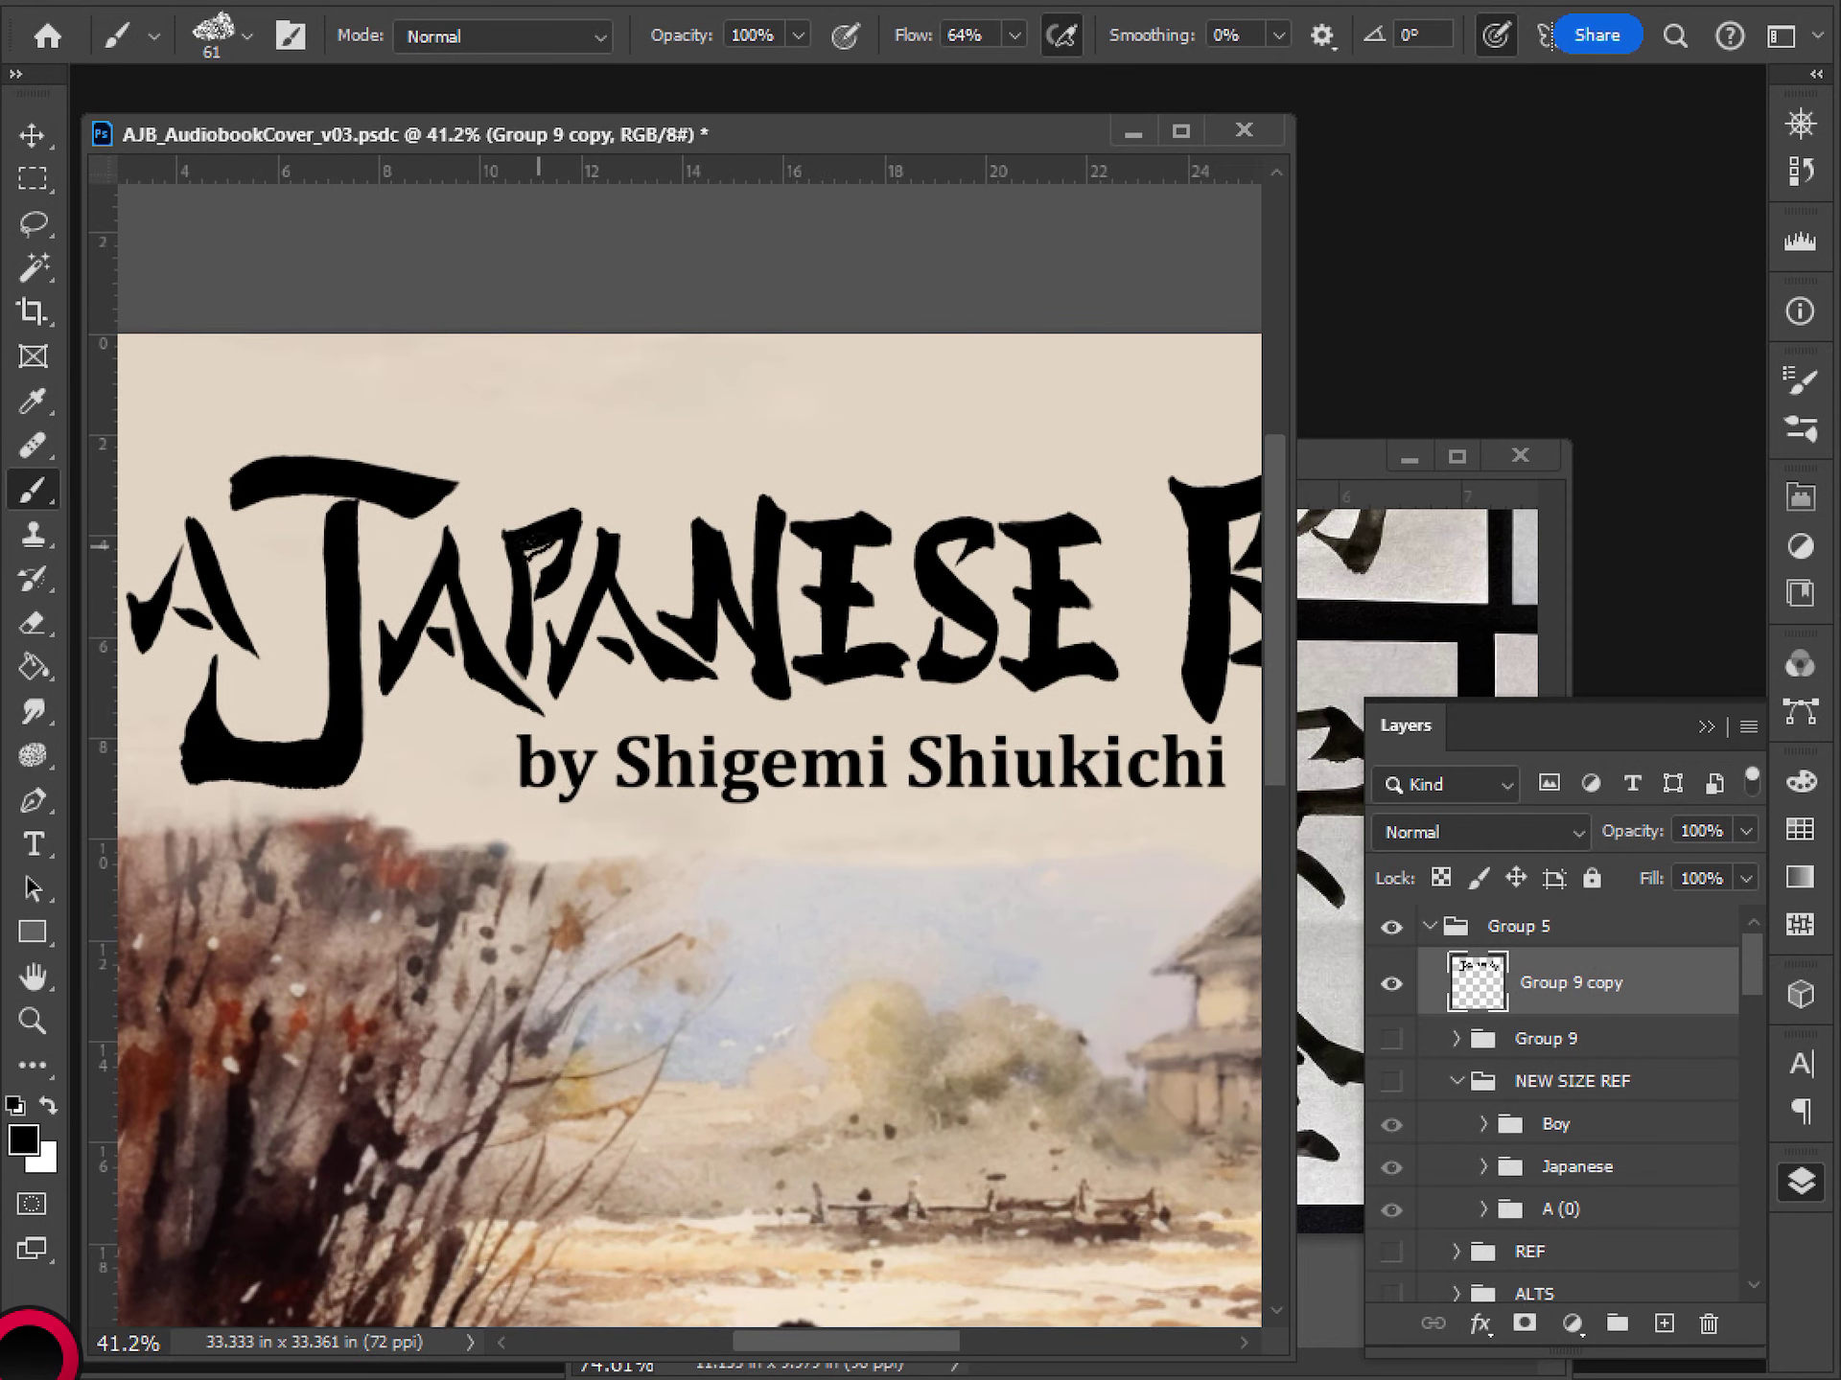
scroll(556, 564, "up", 2)
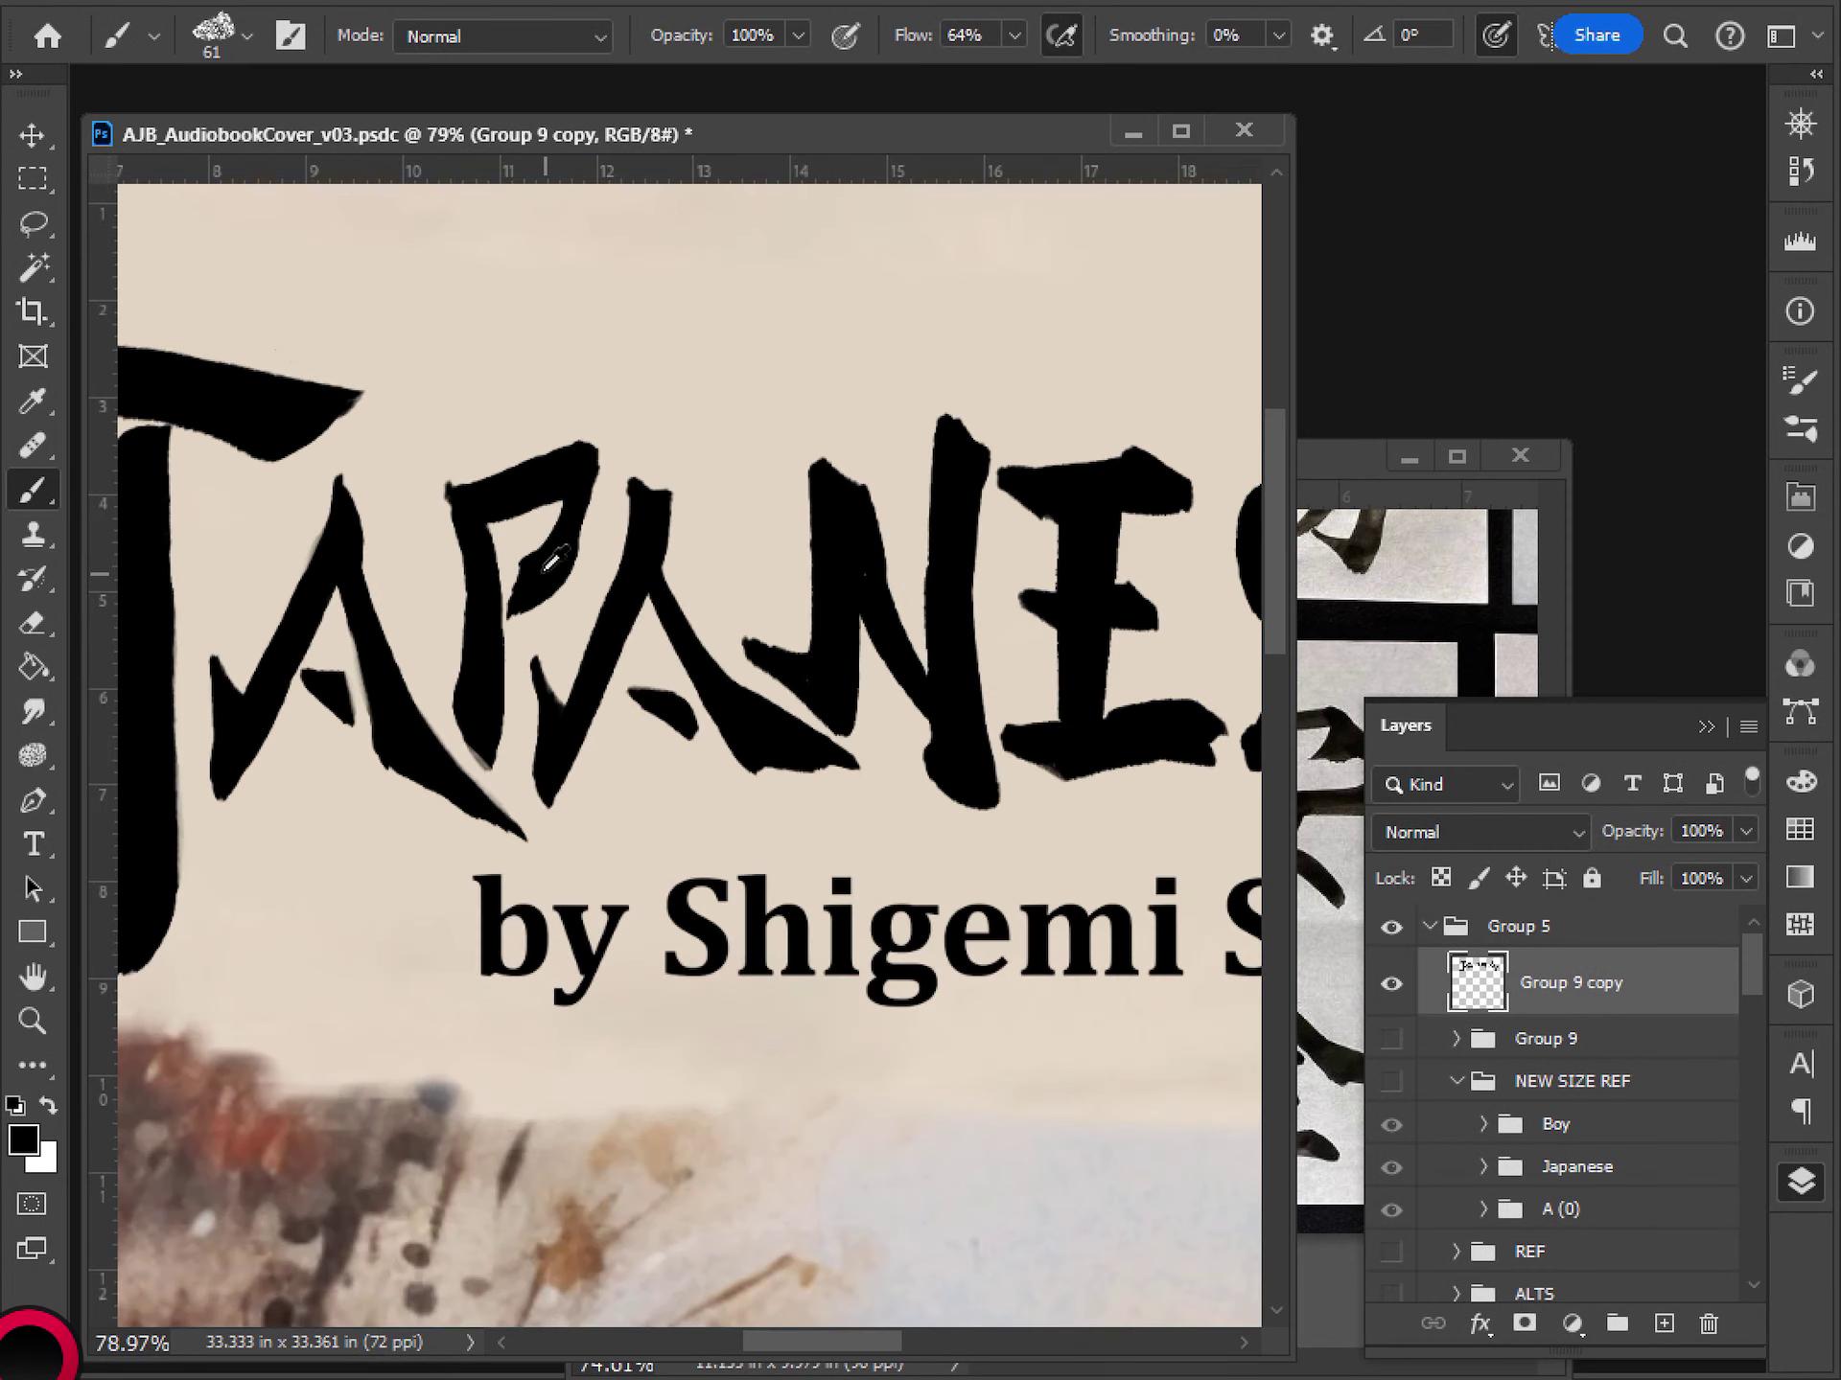
scroll(551, 566, "down", 2)
scroll(565, 585, "up", 2)
scroll(595, 614, "down", 3)
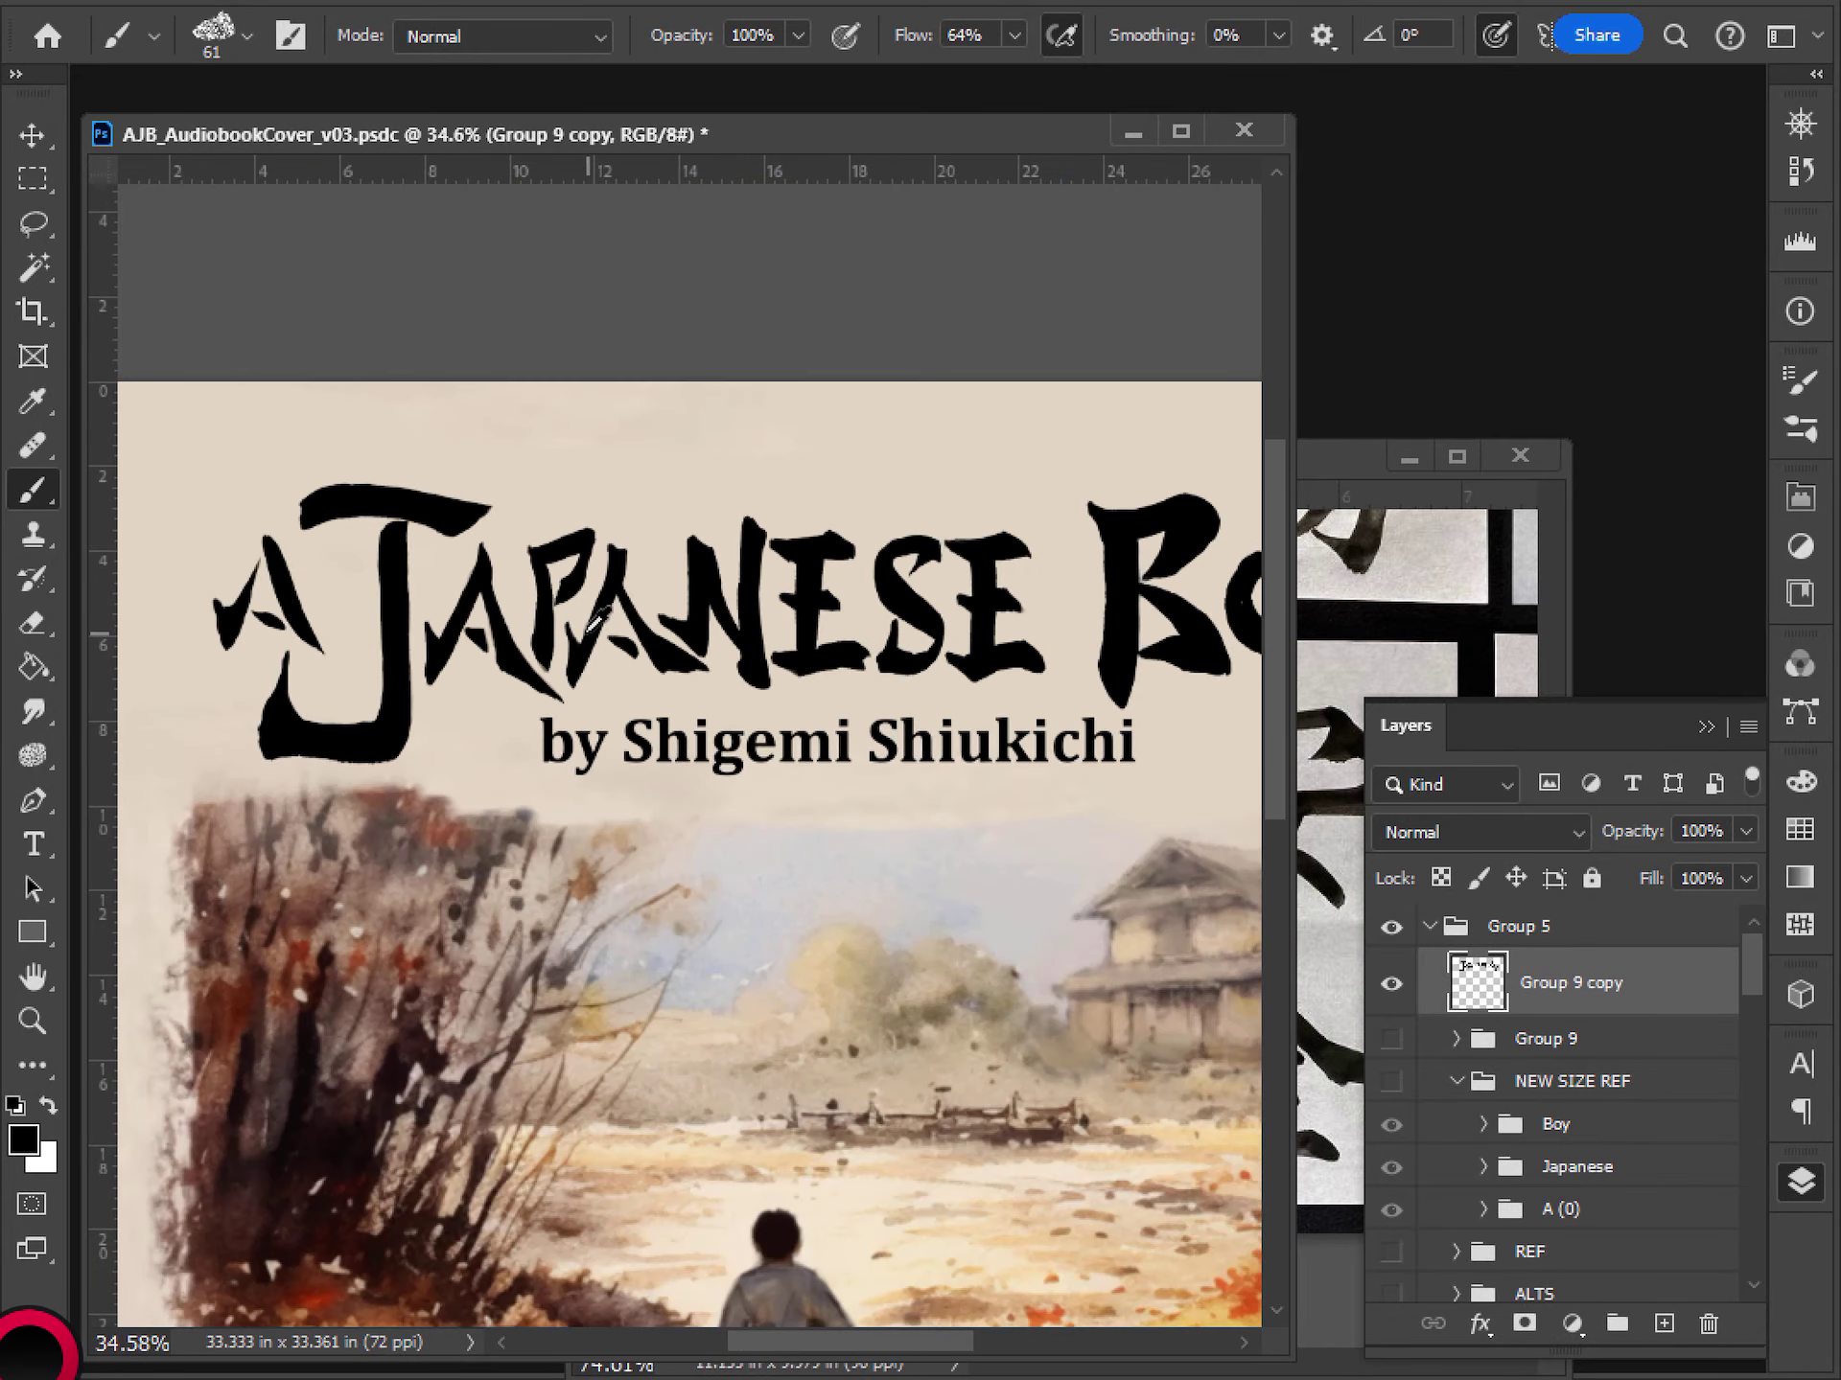
scroll(594, 618, "down", 3)
scroll(580, 657, "up", 3)
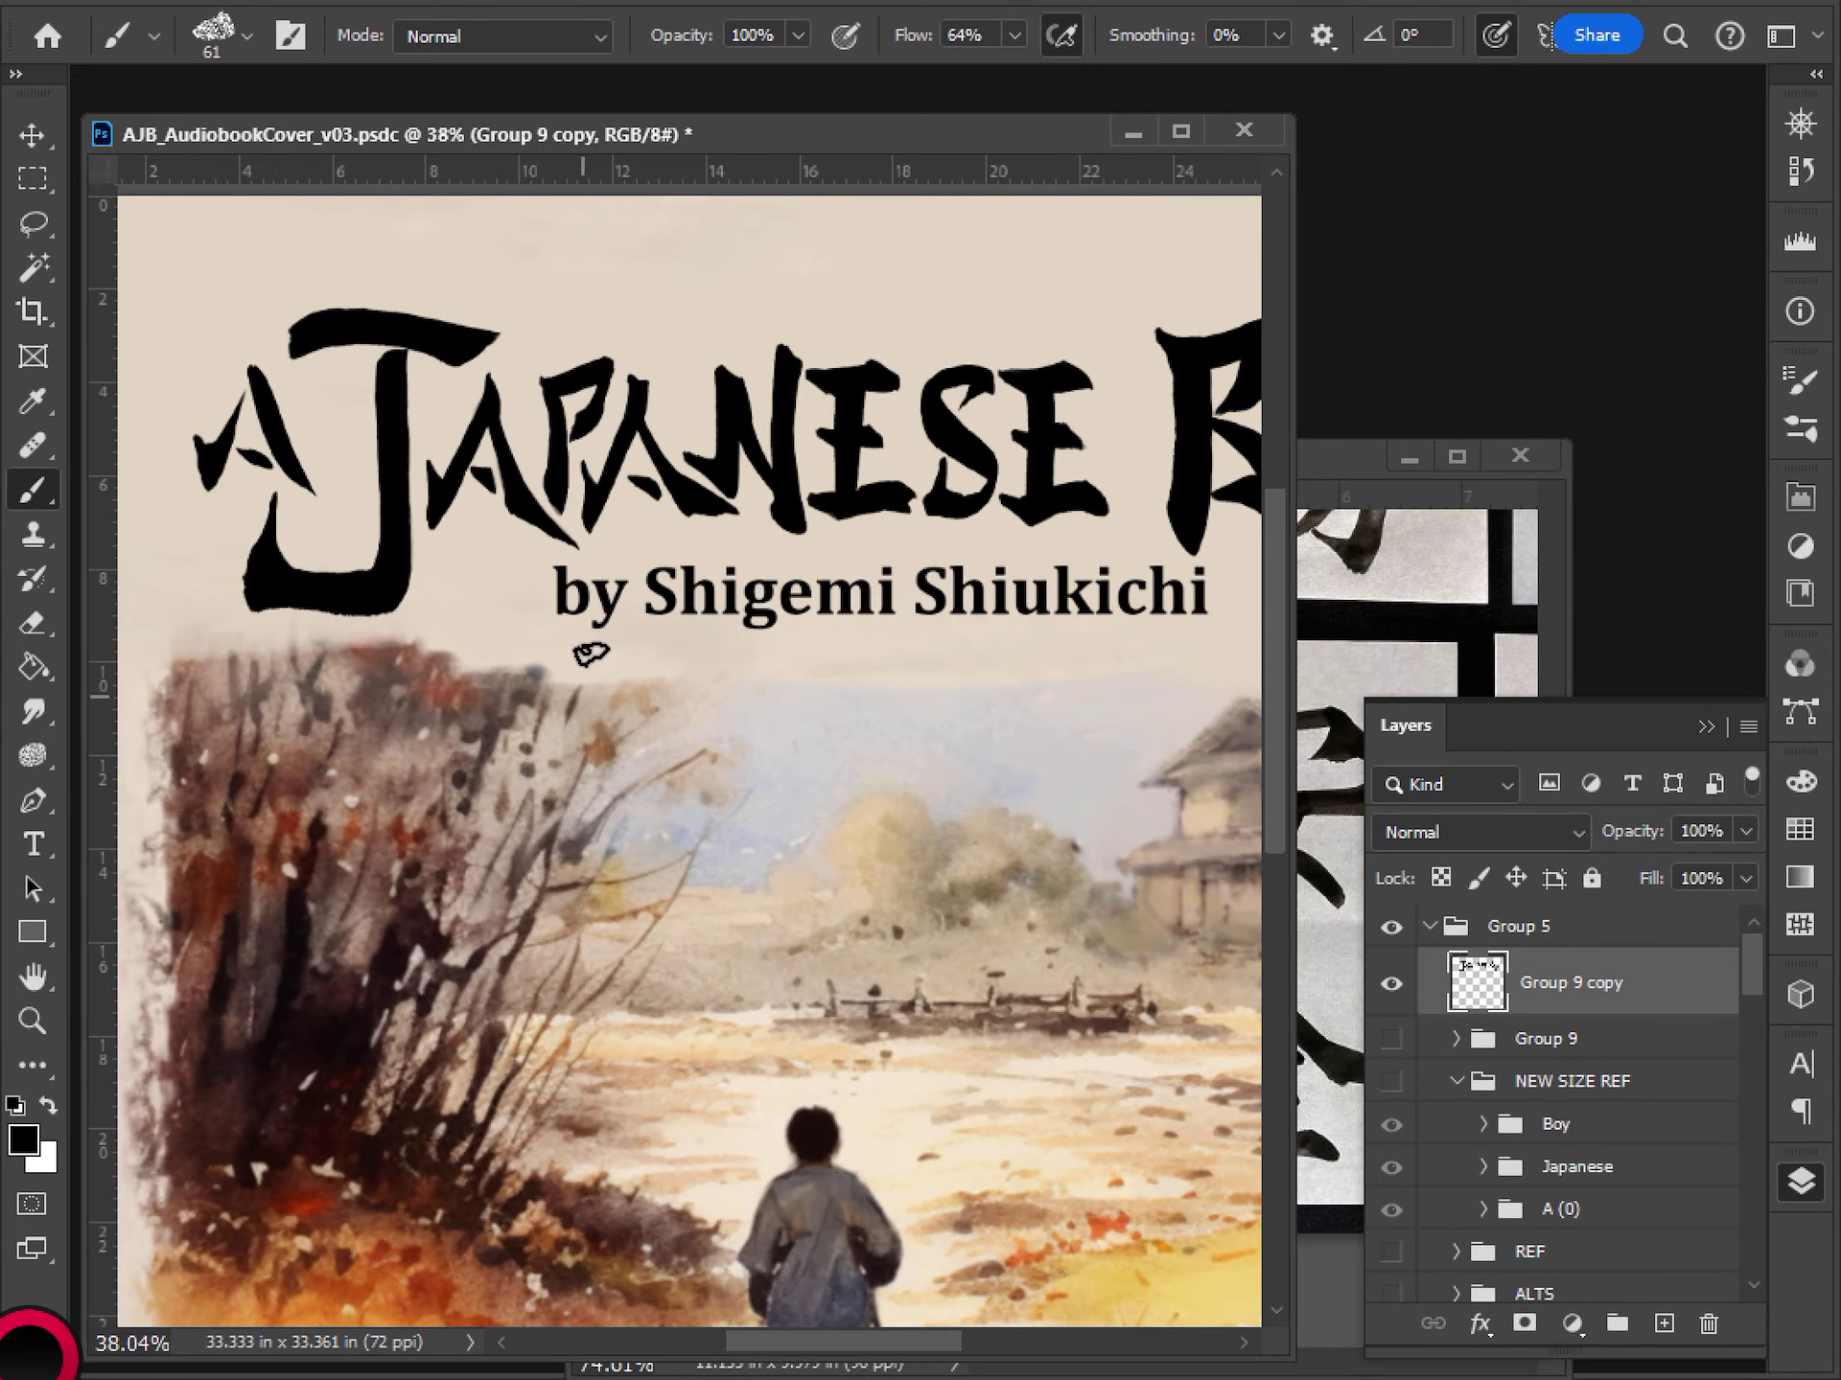
left_click_drag(595, 633, 453, 845)
scroll(546, 805, "up", 2)
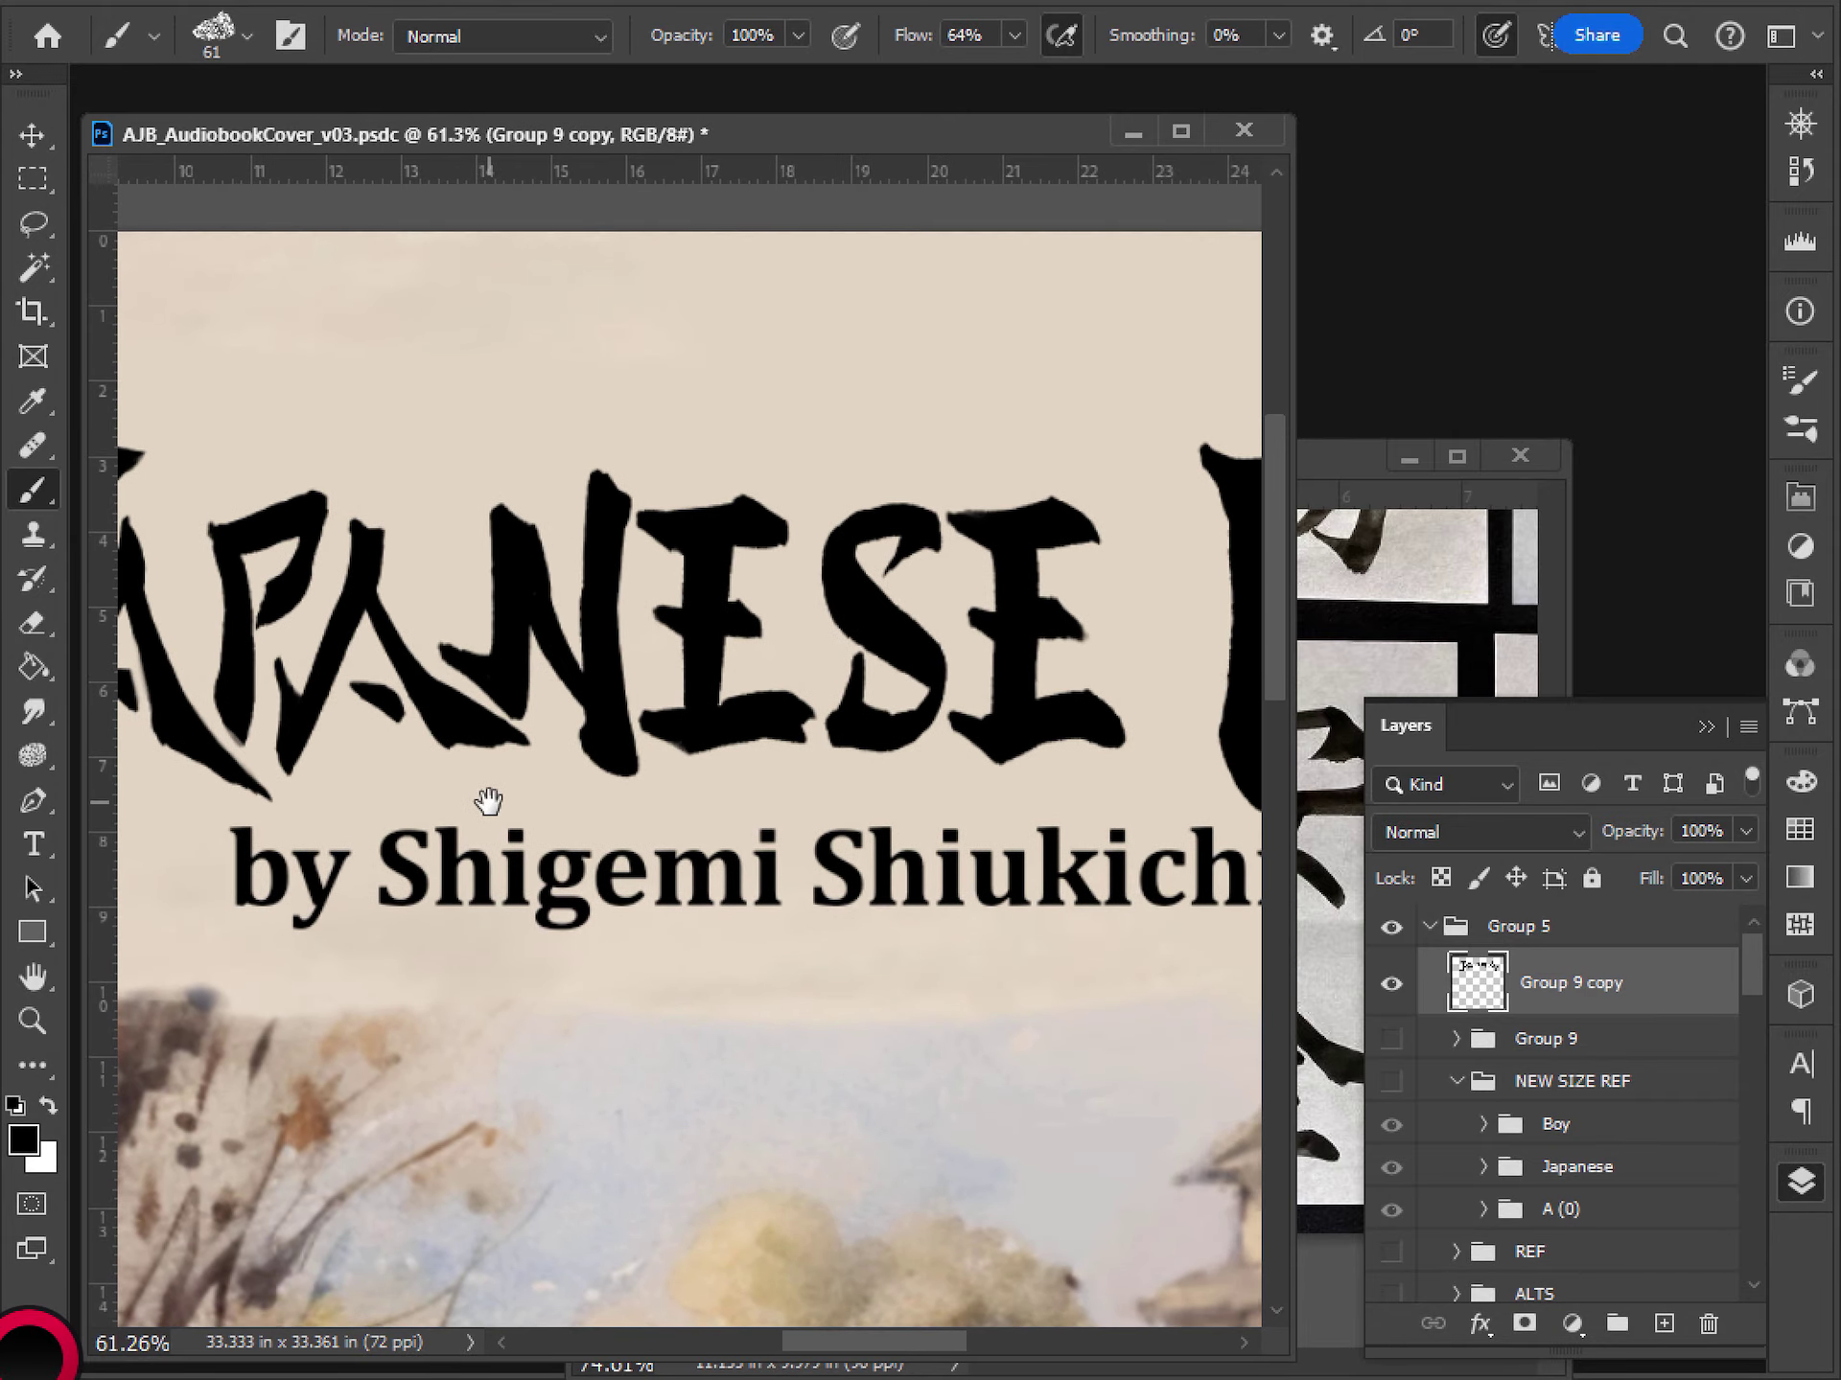
left_click_drag(490, 800, 565, 774)
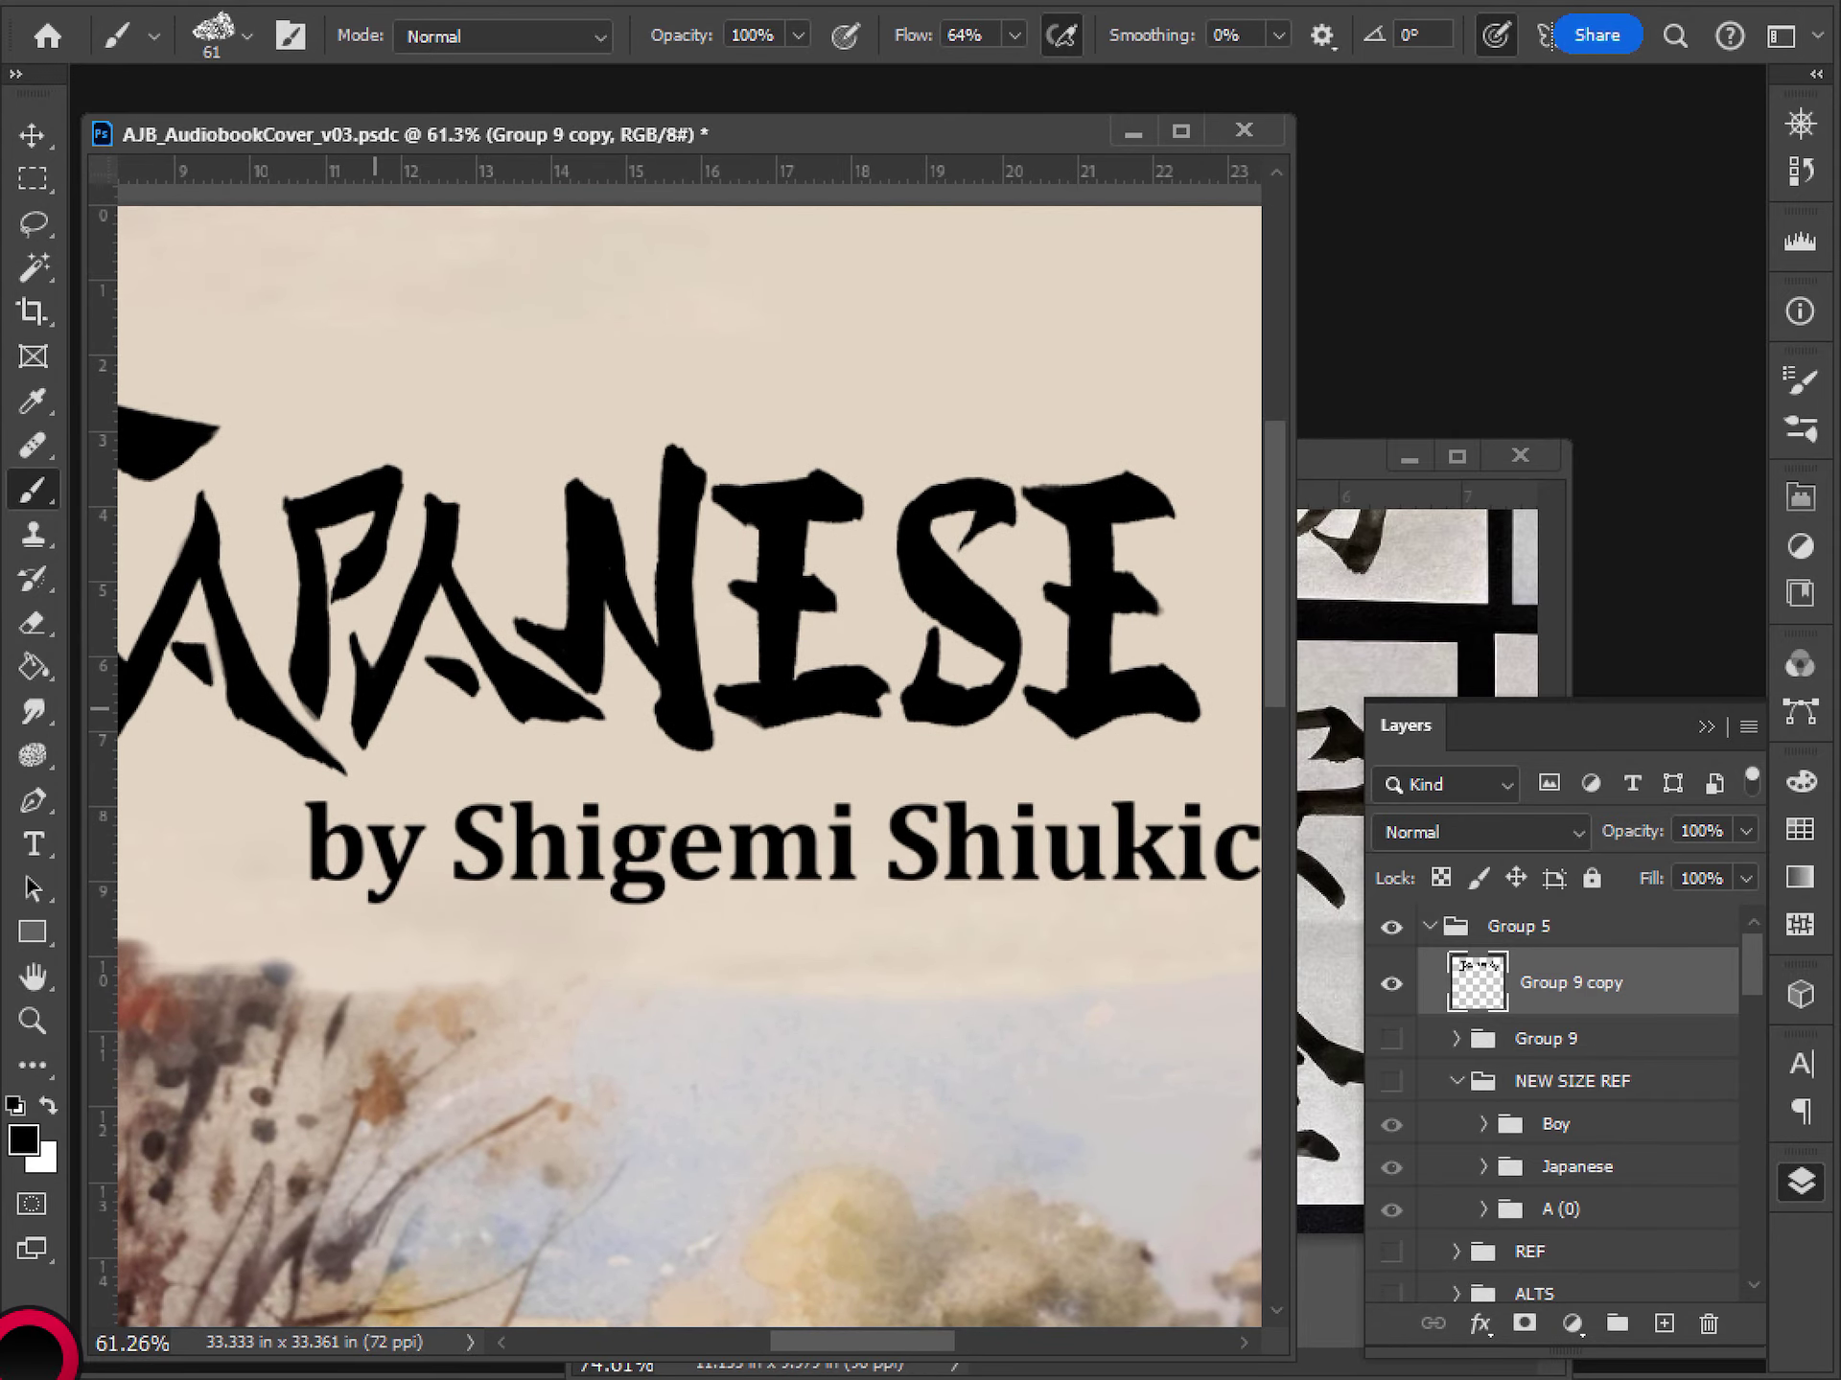
left_click_drag(377, 708, 447, 539)
key("ctrl+z")
left_click_drag(378, 717, 445, 545)
key("ctrl+z")
key("e")
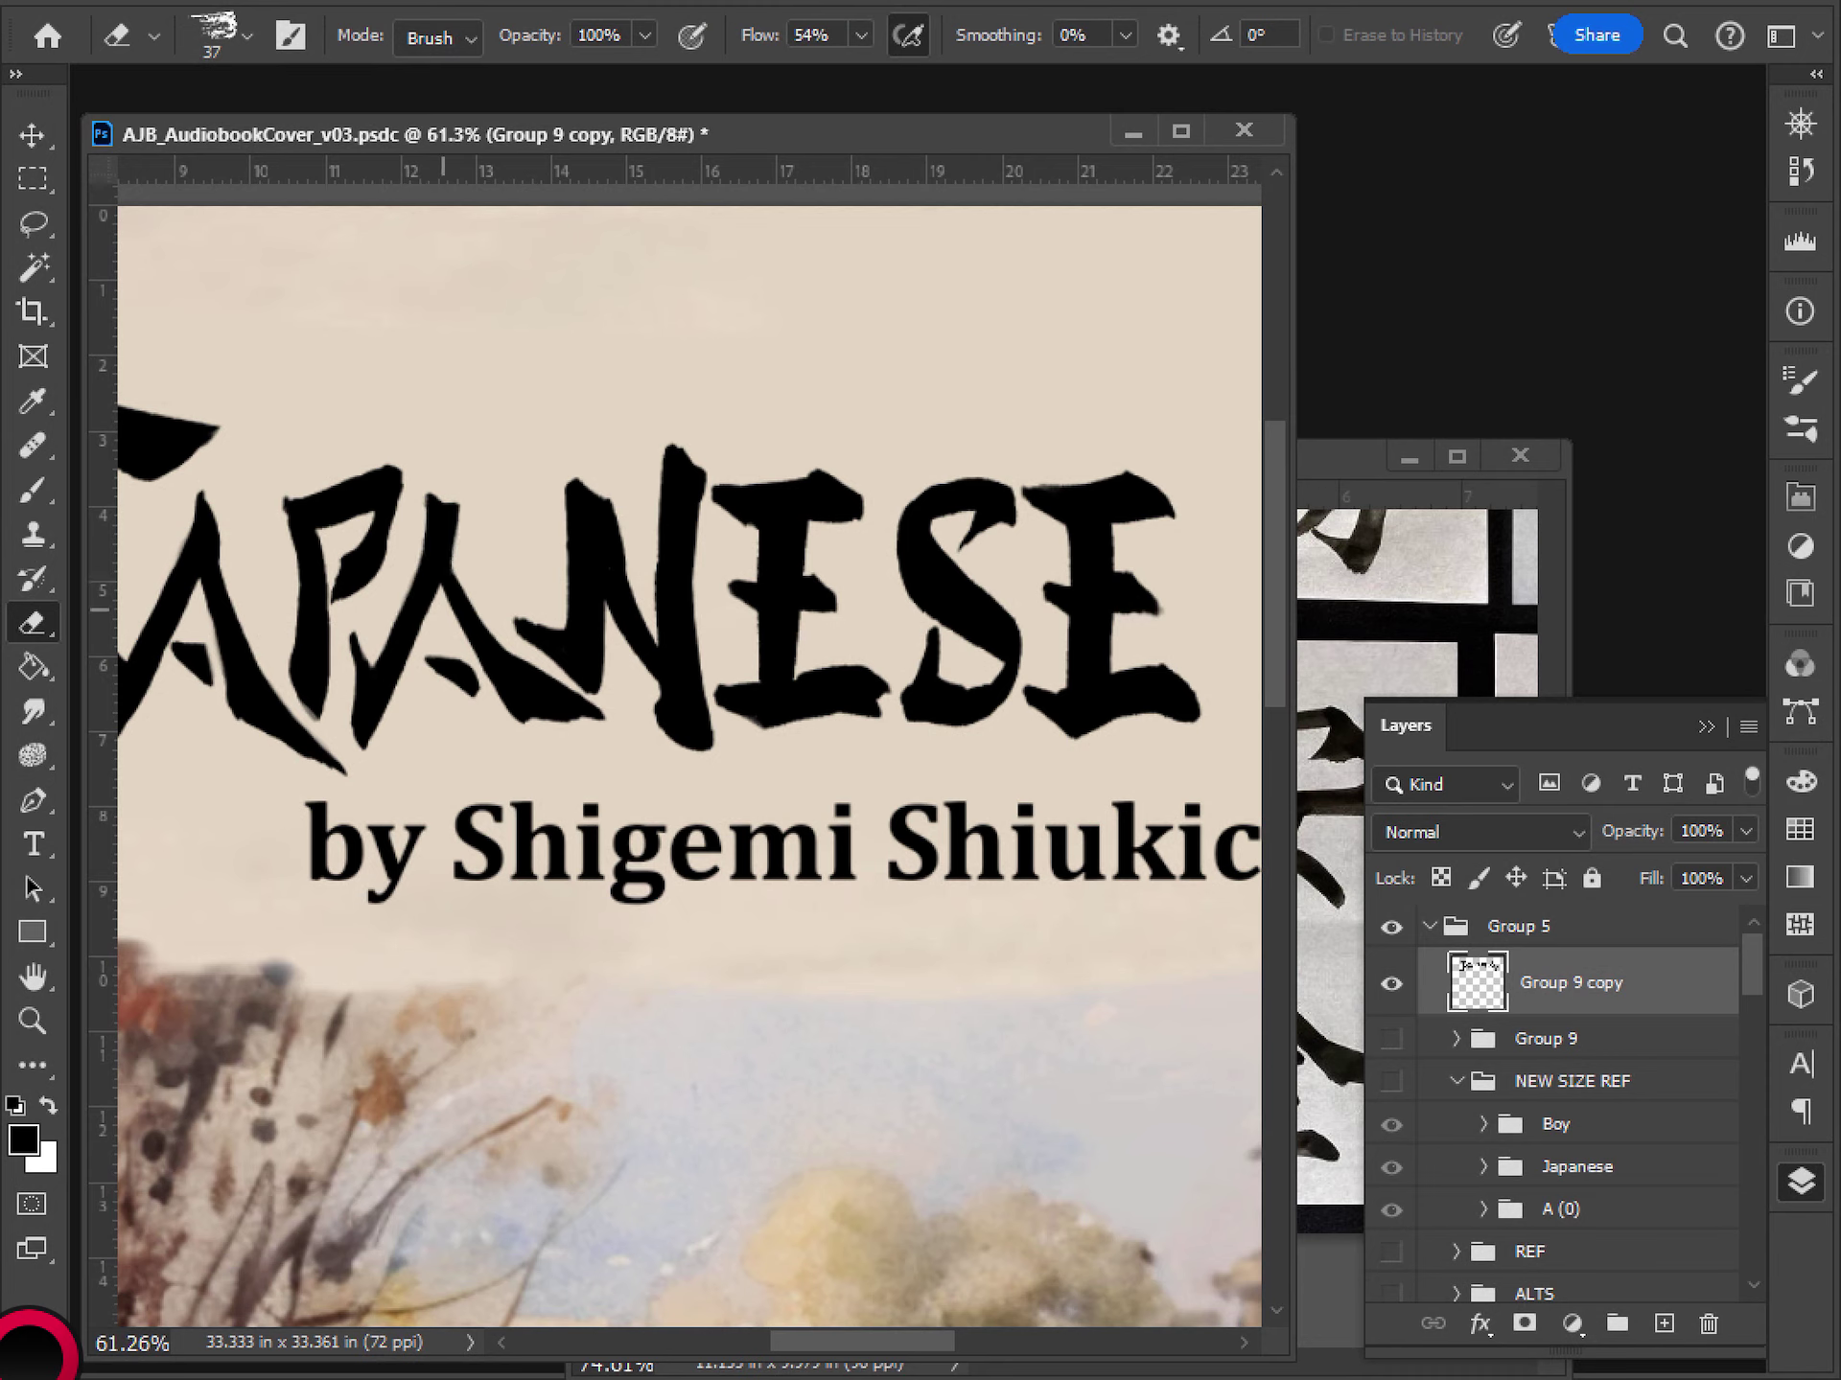
key("b")
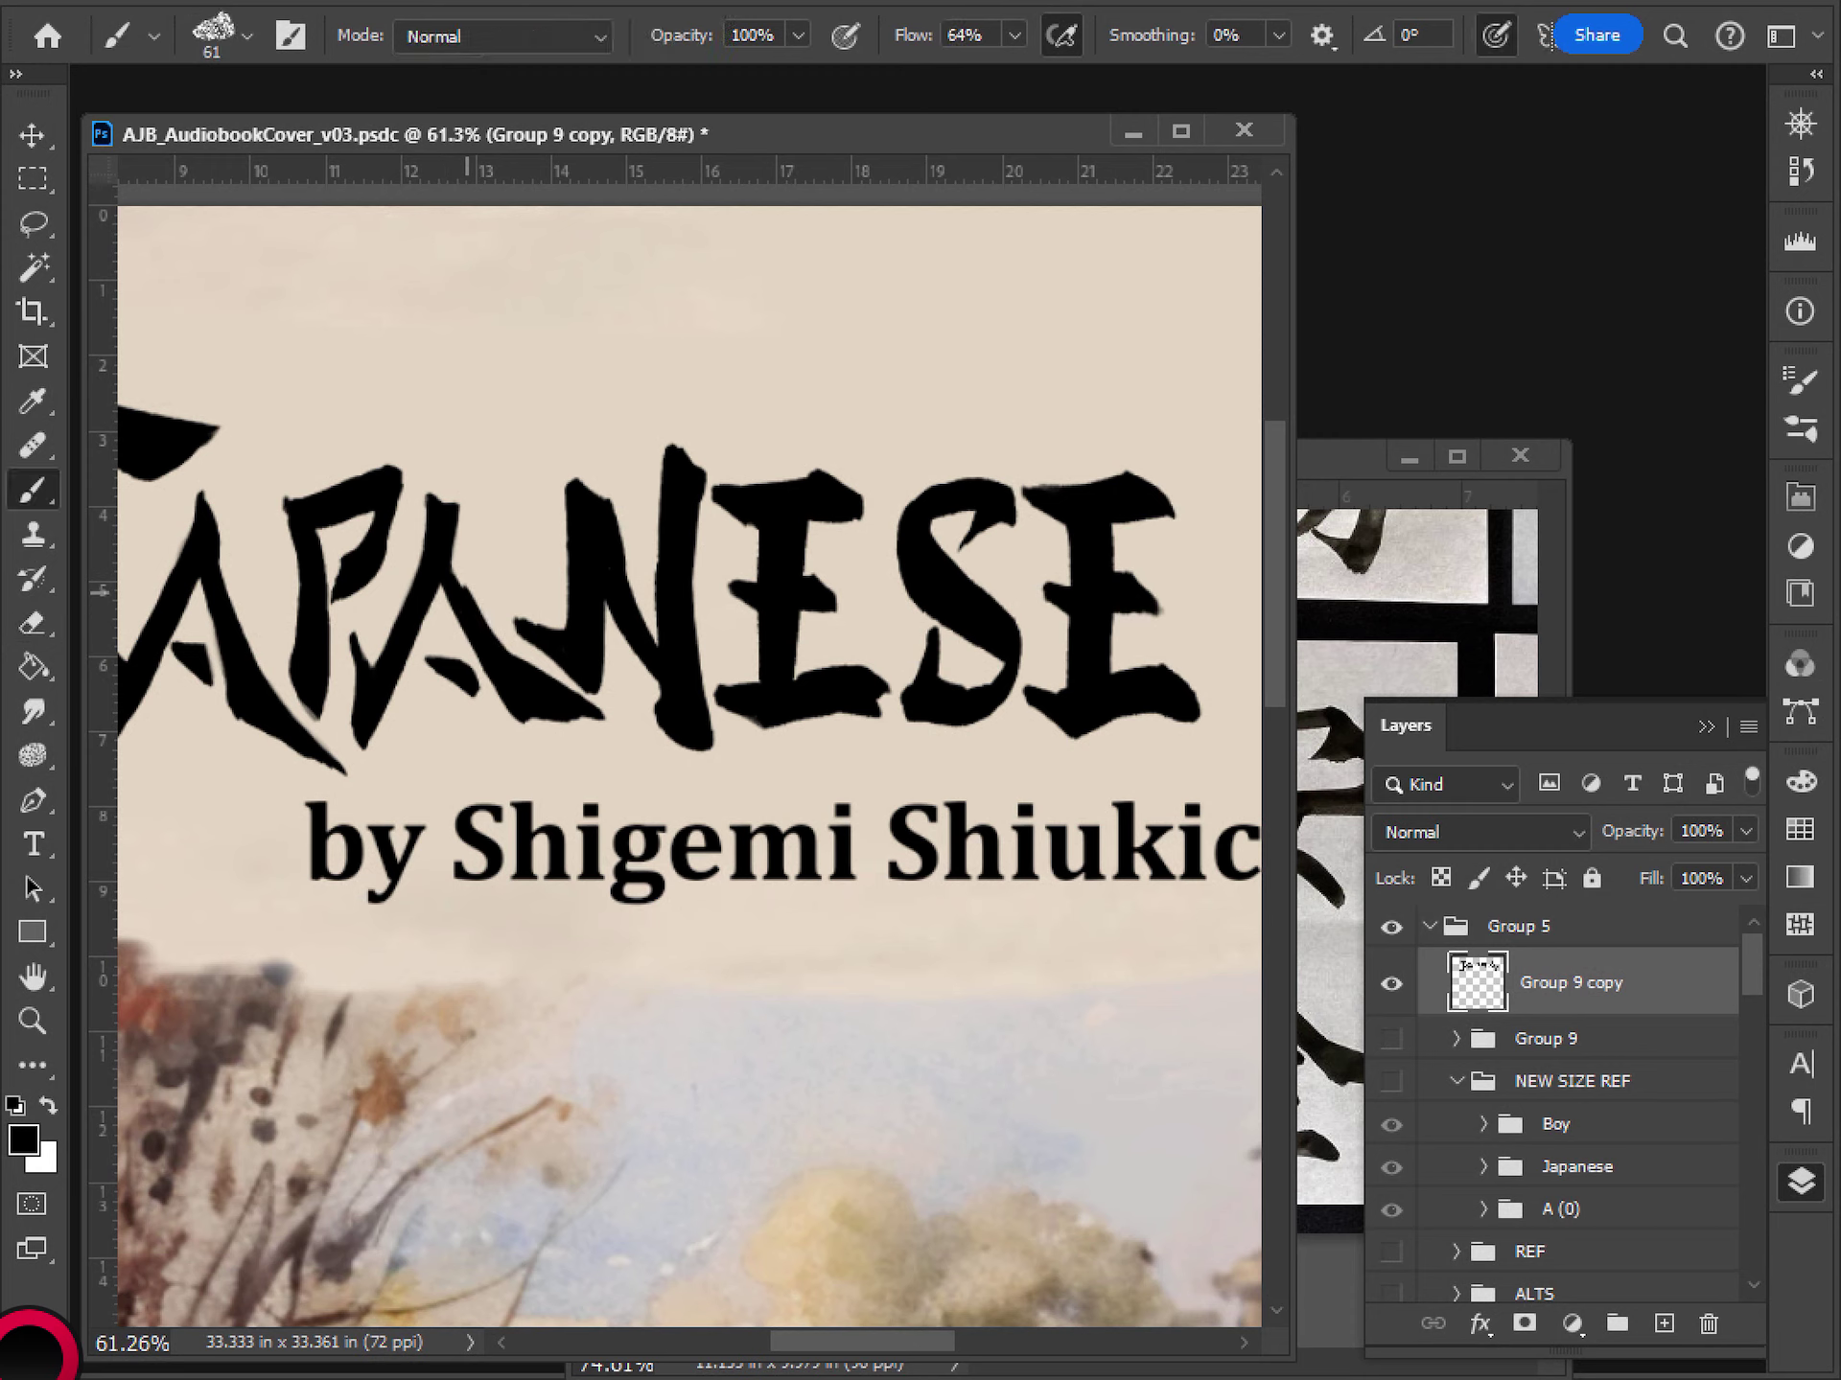
scroll(644, 806, "down", 3)
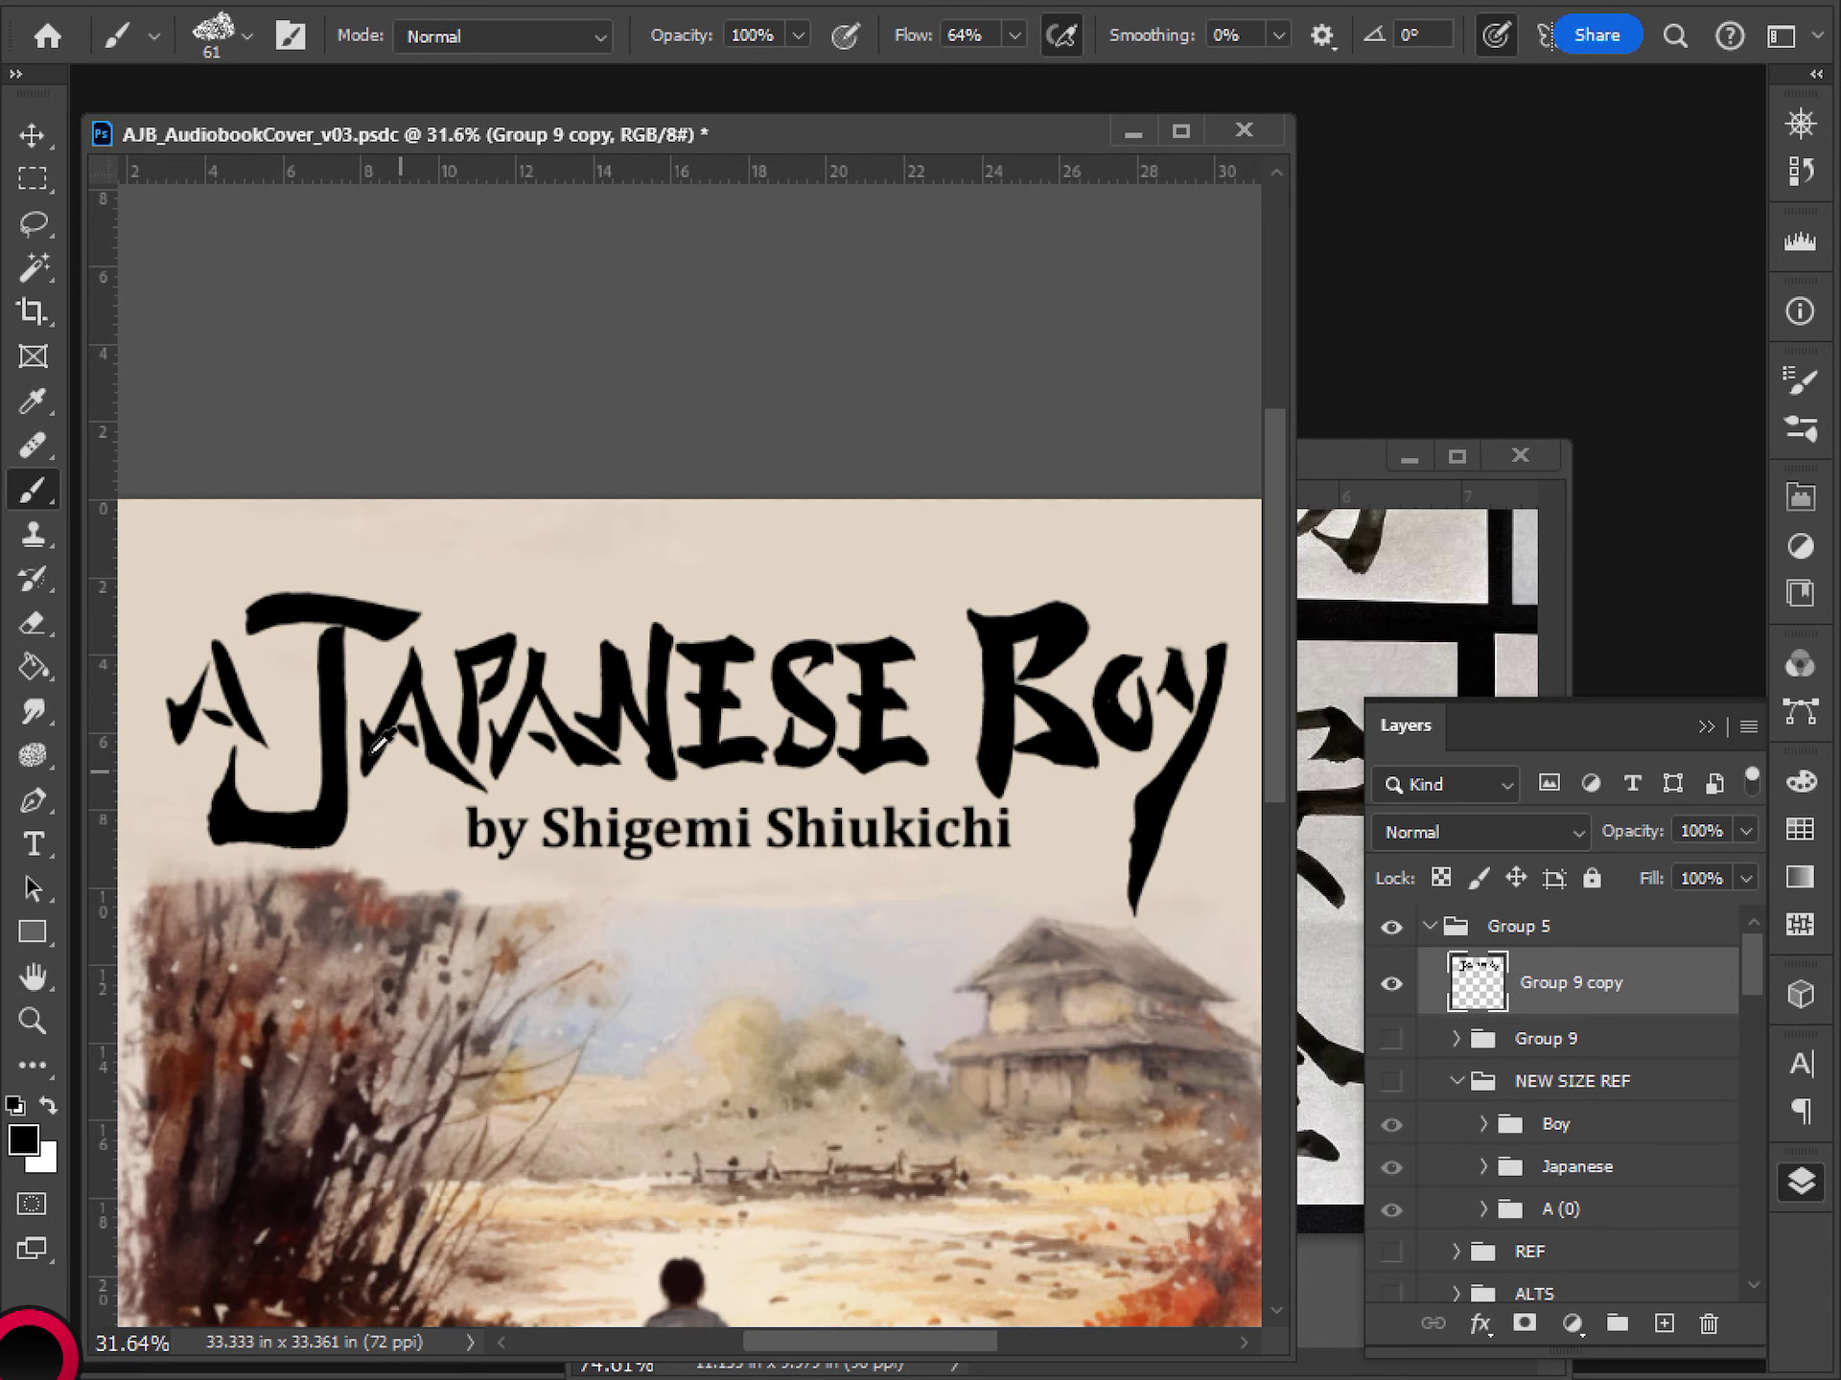
scroll(713, 732, "up", 4)
scroll(690, 732, "up", 1)
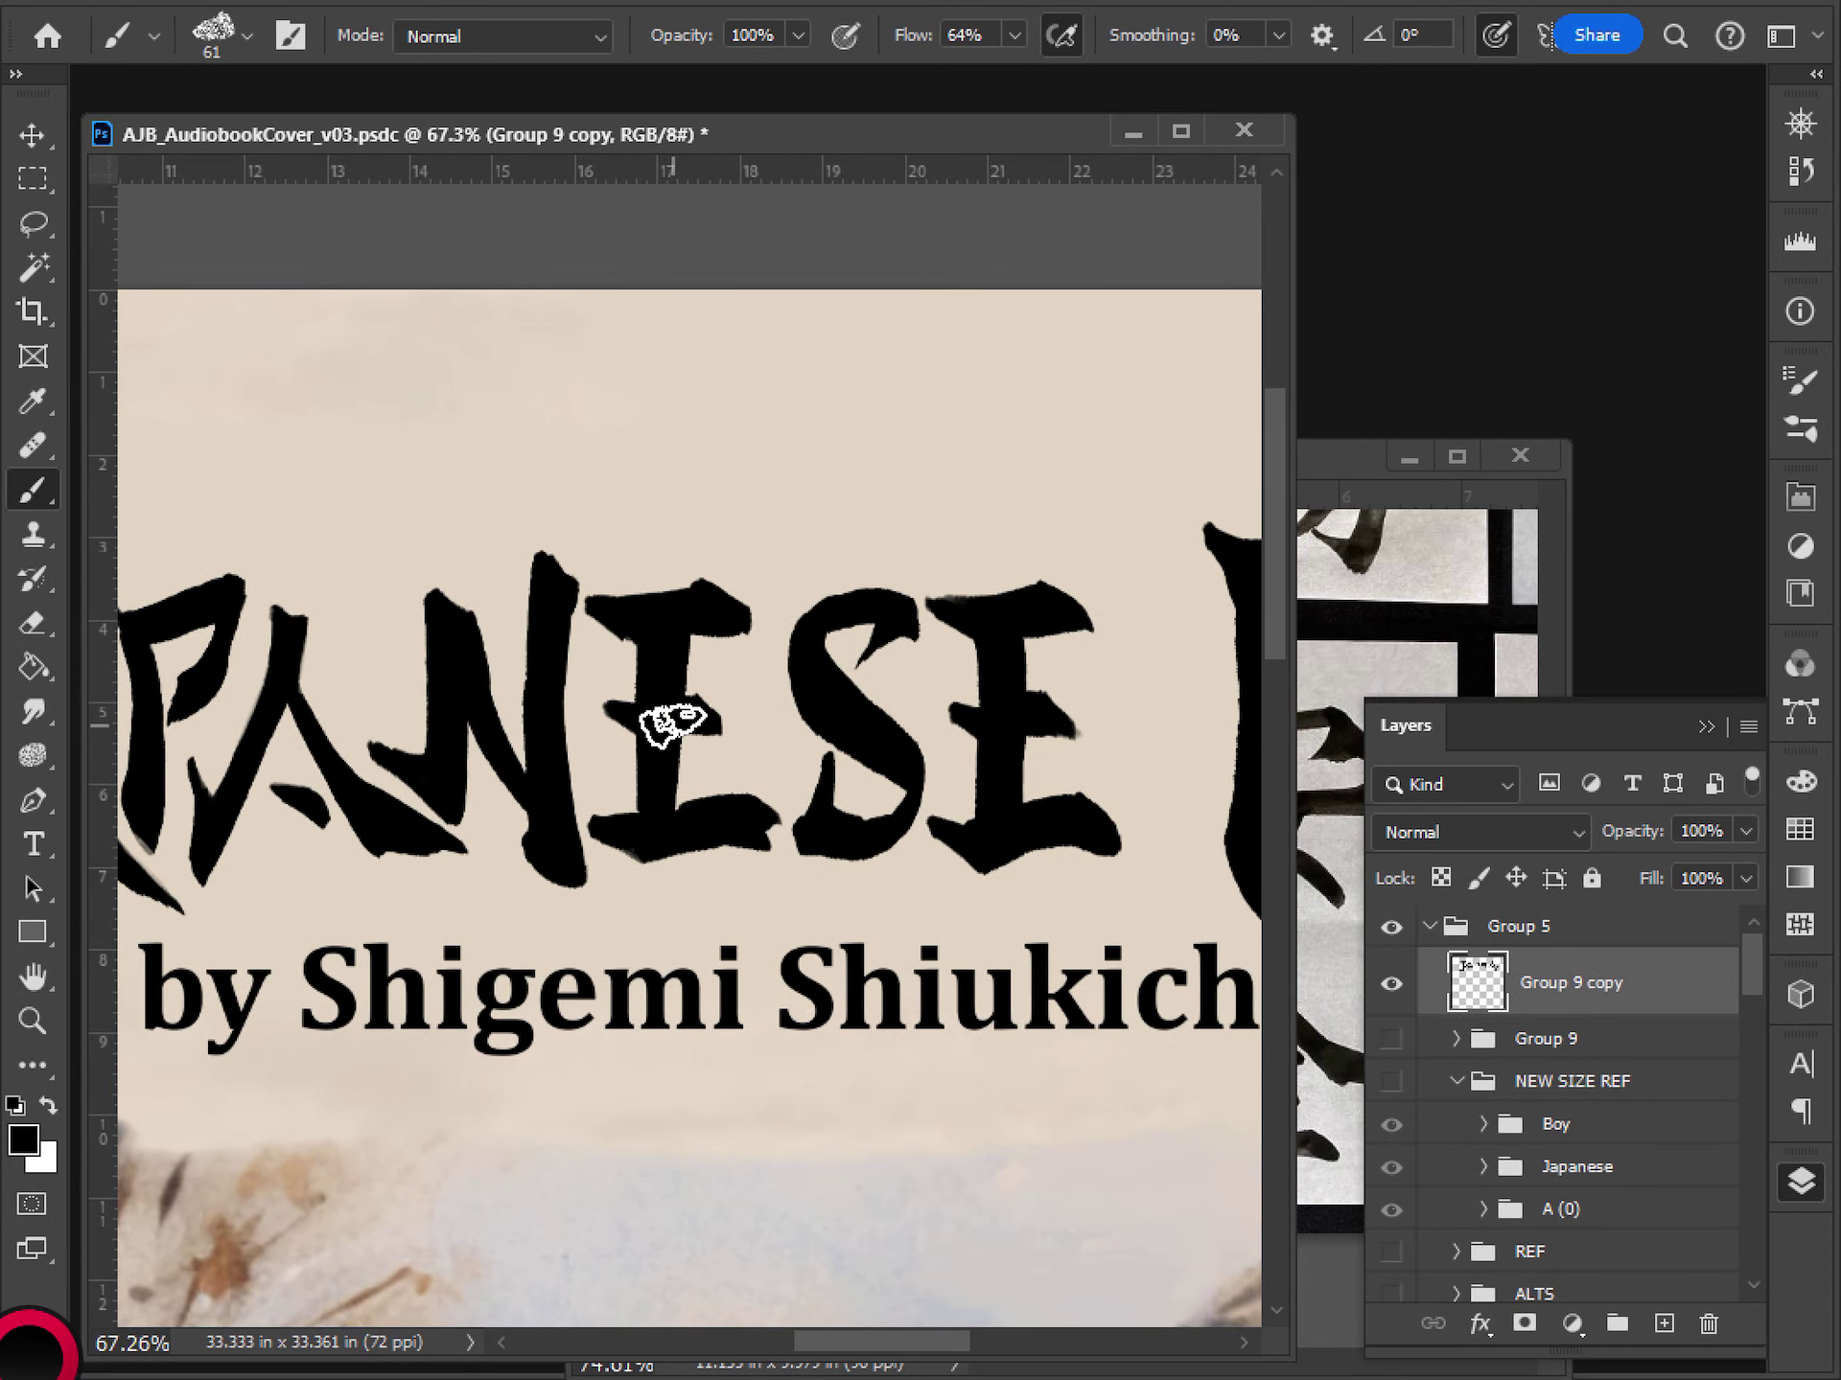
key("e")
mouse_move(474, 613)
left_mouse_down()
mouse_move(503, 716)
mouse_move(478, 605)
left_mouse_up()
key("ctrl+z")
key("ctrl+z")
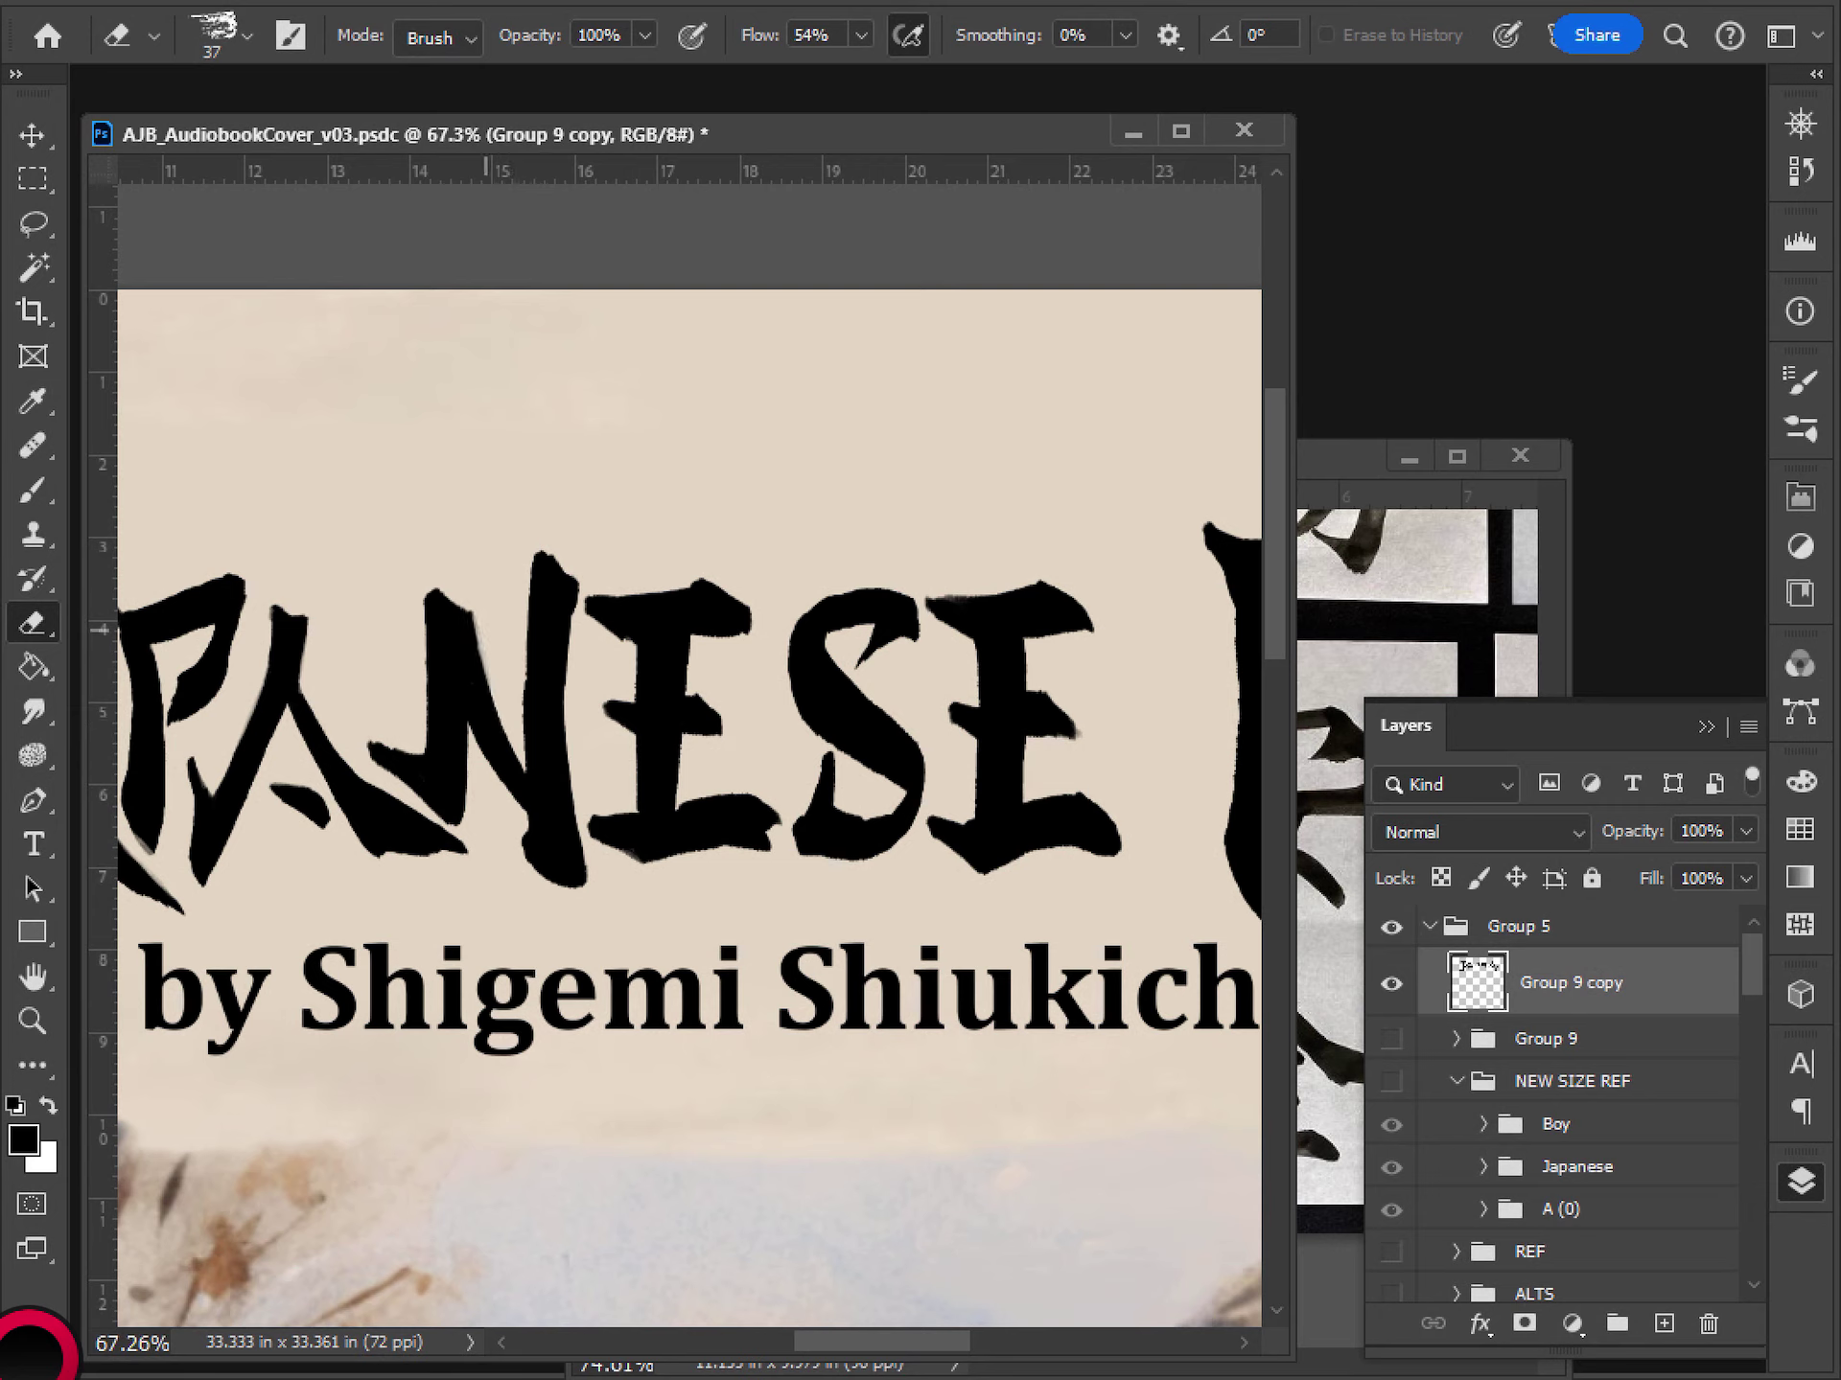
- Paint along the inner edges of the N's two stems and extend its lower right corner into a point
key("b")
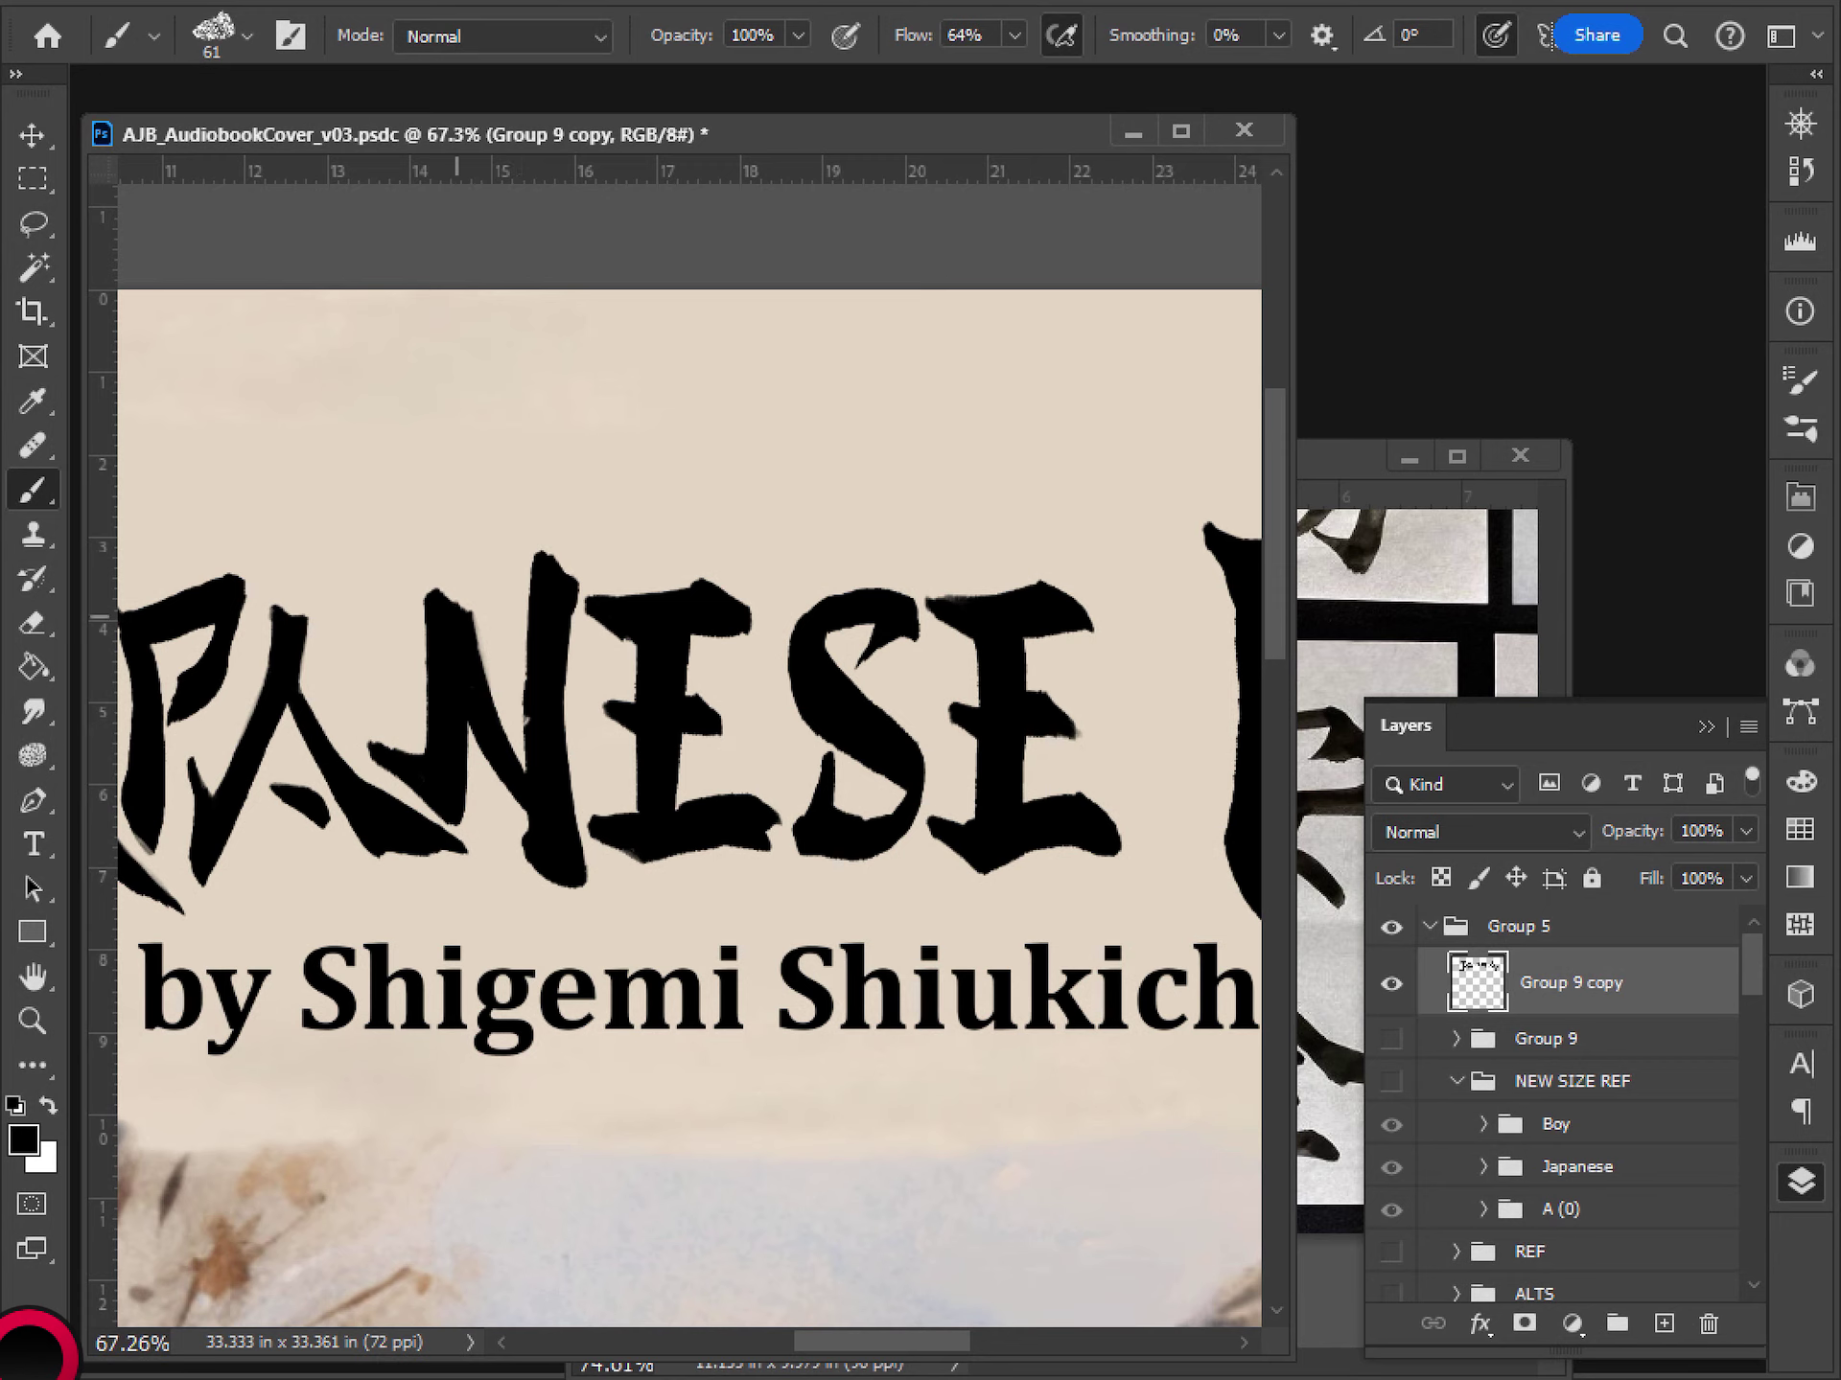
mouse_move(468, 665)
left_mouse_down()
mouse_move(465, 624)
mouse_move(465, 641)
left_mouse_up()
mouse_move(544, 628)
left_mouse_down()
mouse_move(533, 712)
mouse_move(548, 546)
left_mouse_up()
key("ctrl+z")
key("ctrl+z")
left_click_drag(533, 682, 540, 608)
left_click_drag(535, 783, 539, 627)
left_click_drag(575, 886, 591, 898)
- Erase along the left hook of the N to thin its tip, and check the title on the cover
key("e")
mouse_move(390, 757)
left_mouse_down()
mouse_move(402, 788)
mouse_move(339, 722)
left_mouse_up()
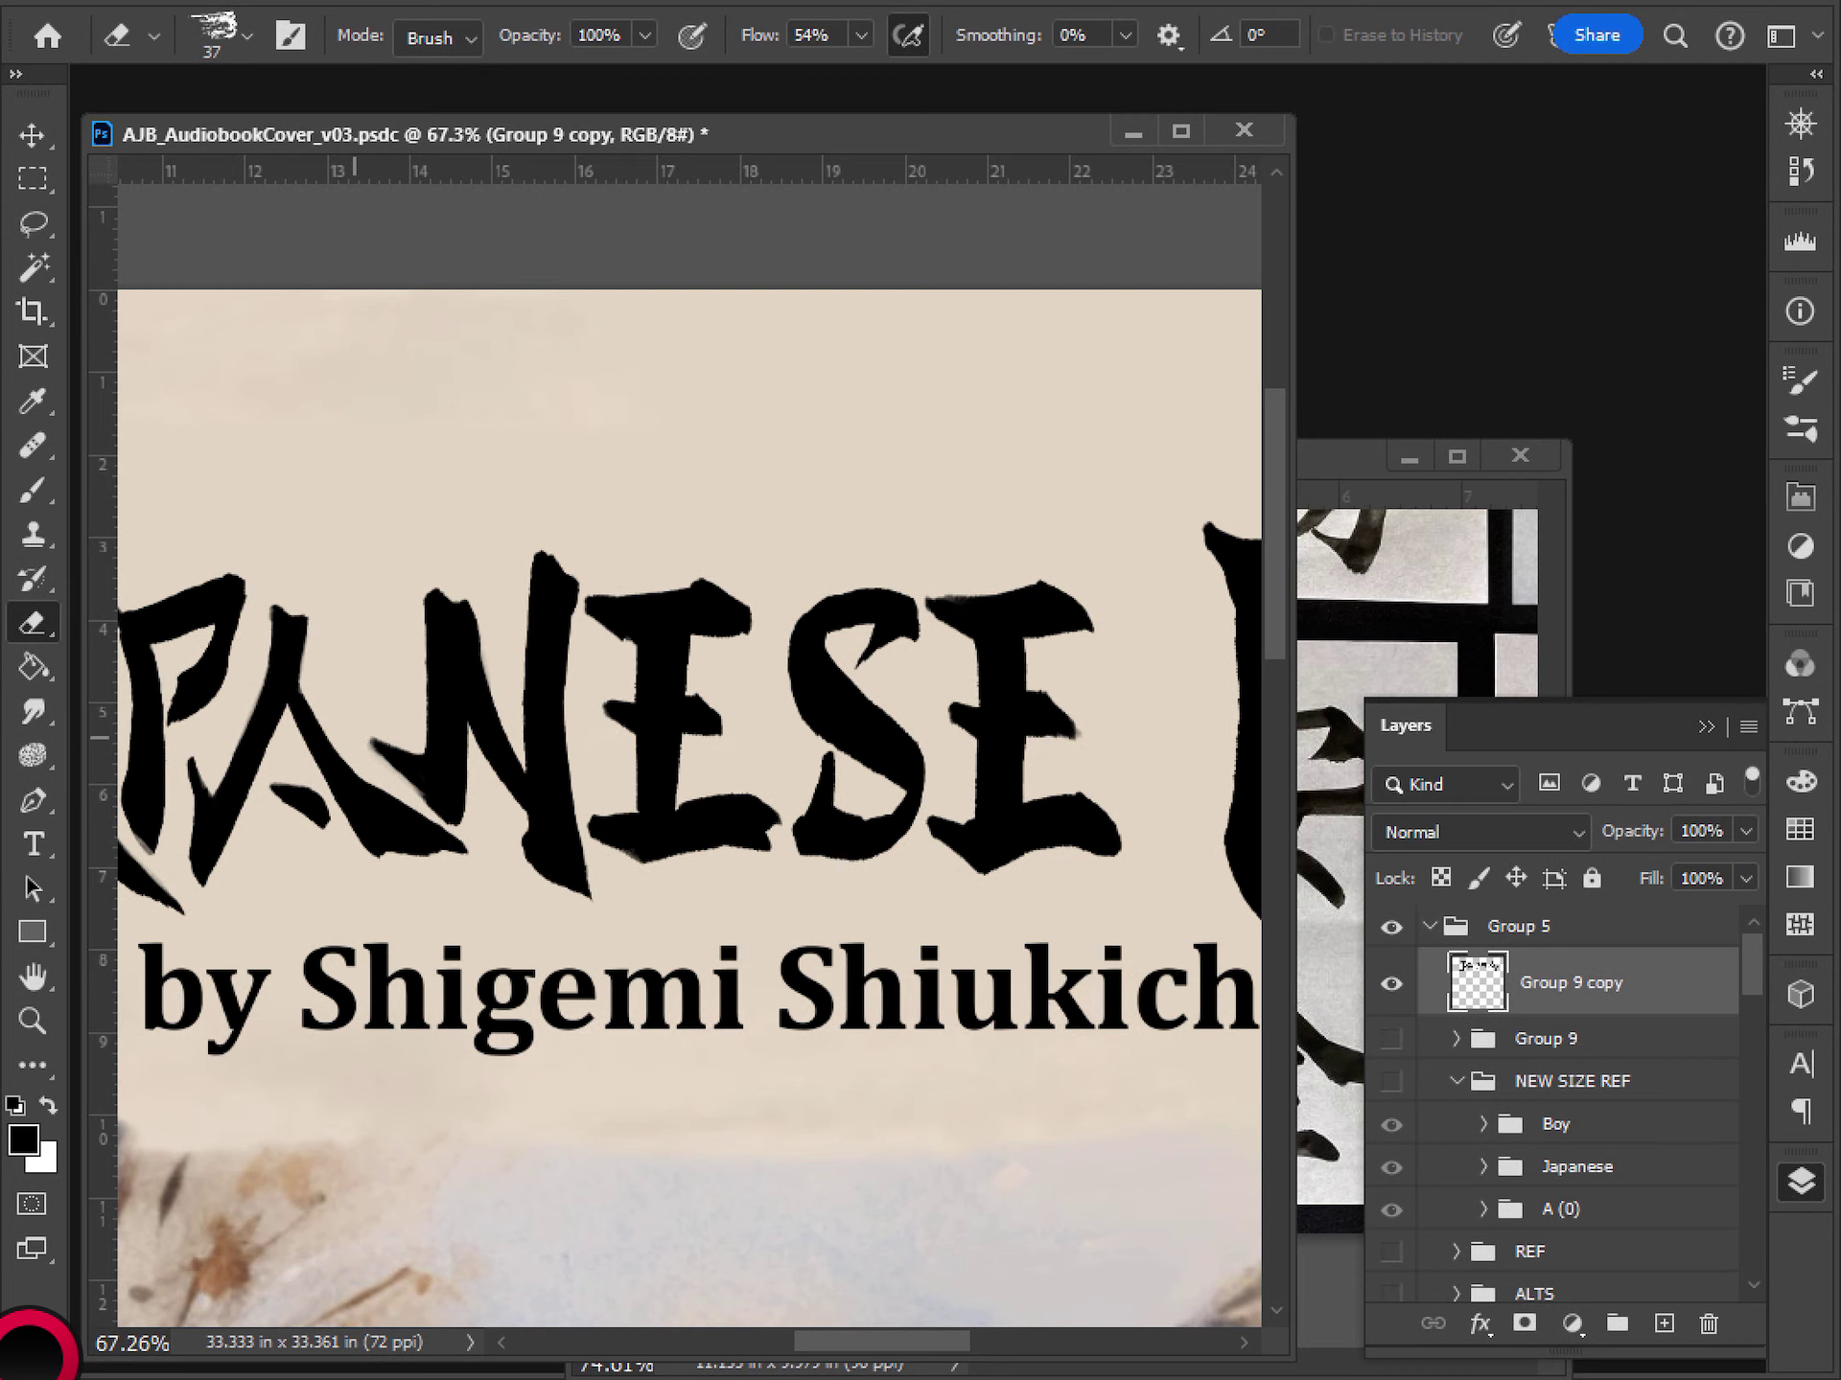
scroll(354, 738, "down", 5)
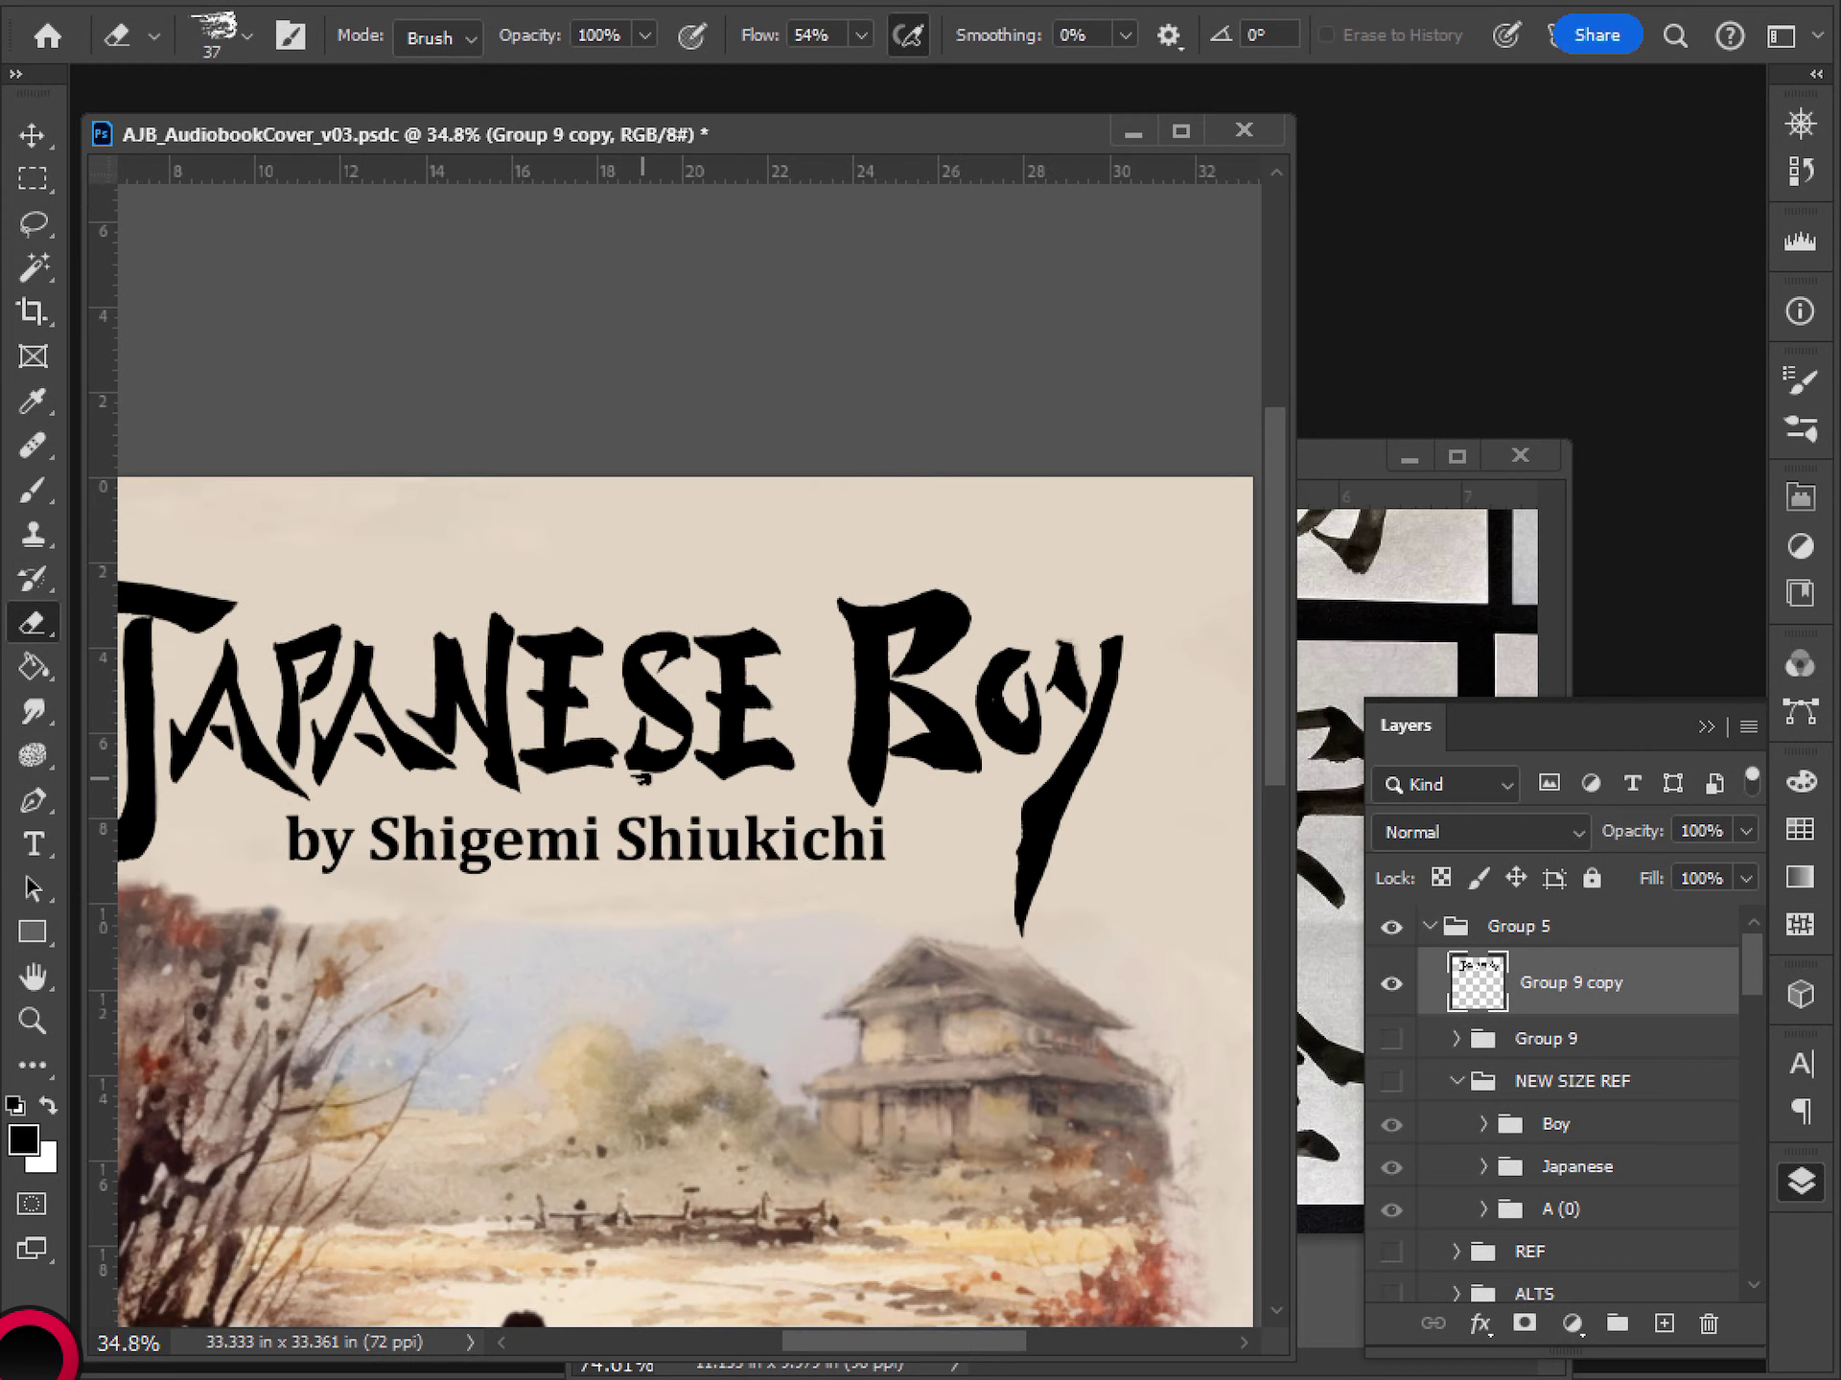
- Refine the first E's stem and the undersides of its top and bottom bars, and save the cover file
scroll(477, 690, "up", 3)
scroll(476, 690, "up", 2)
mouse_move(843, 780)
left_mouse_down()
mouse_move(641, 739)
mouse_move(599, 671)
left_mouse_up()
key("ctrl+z")
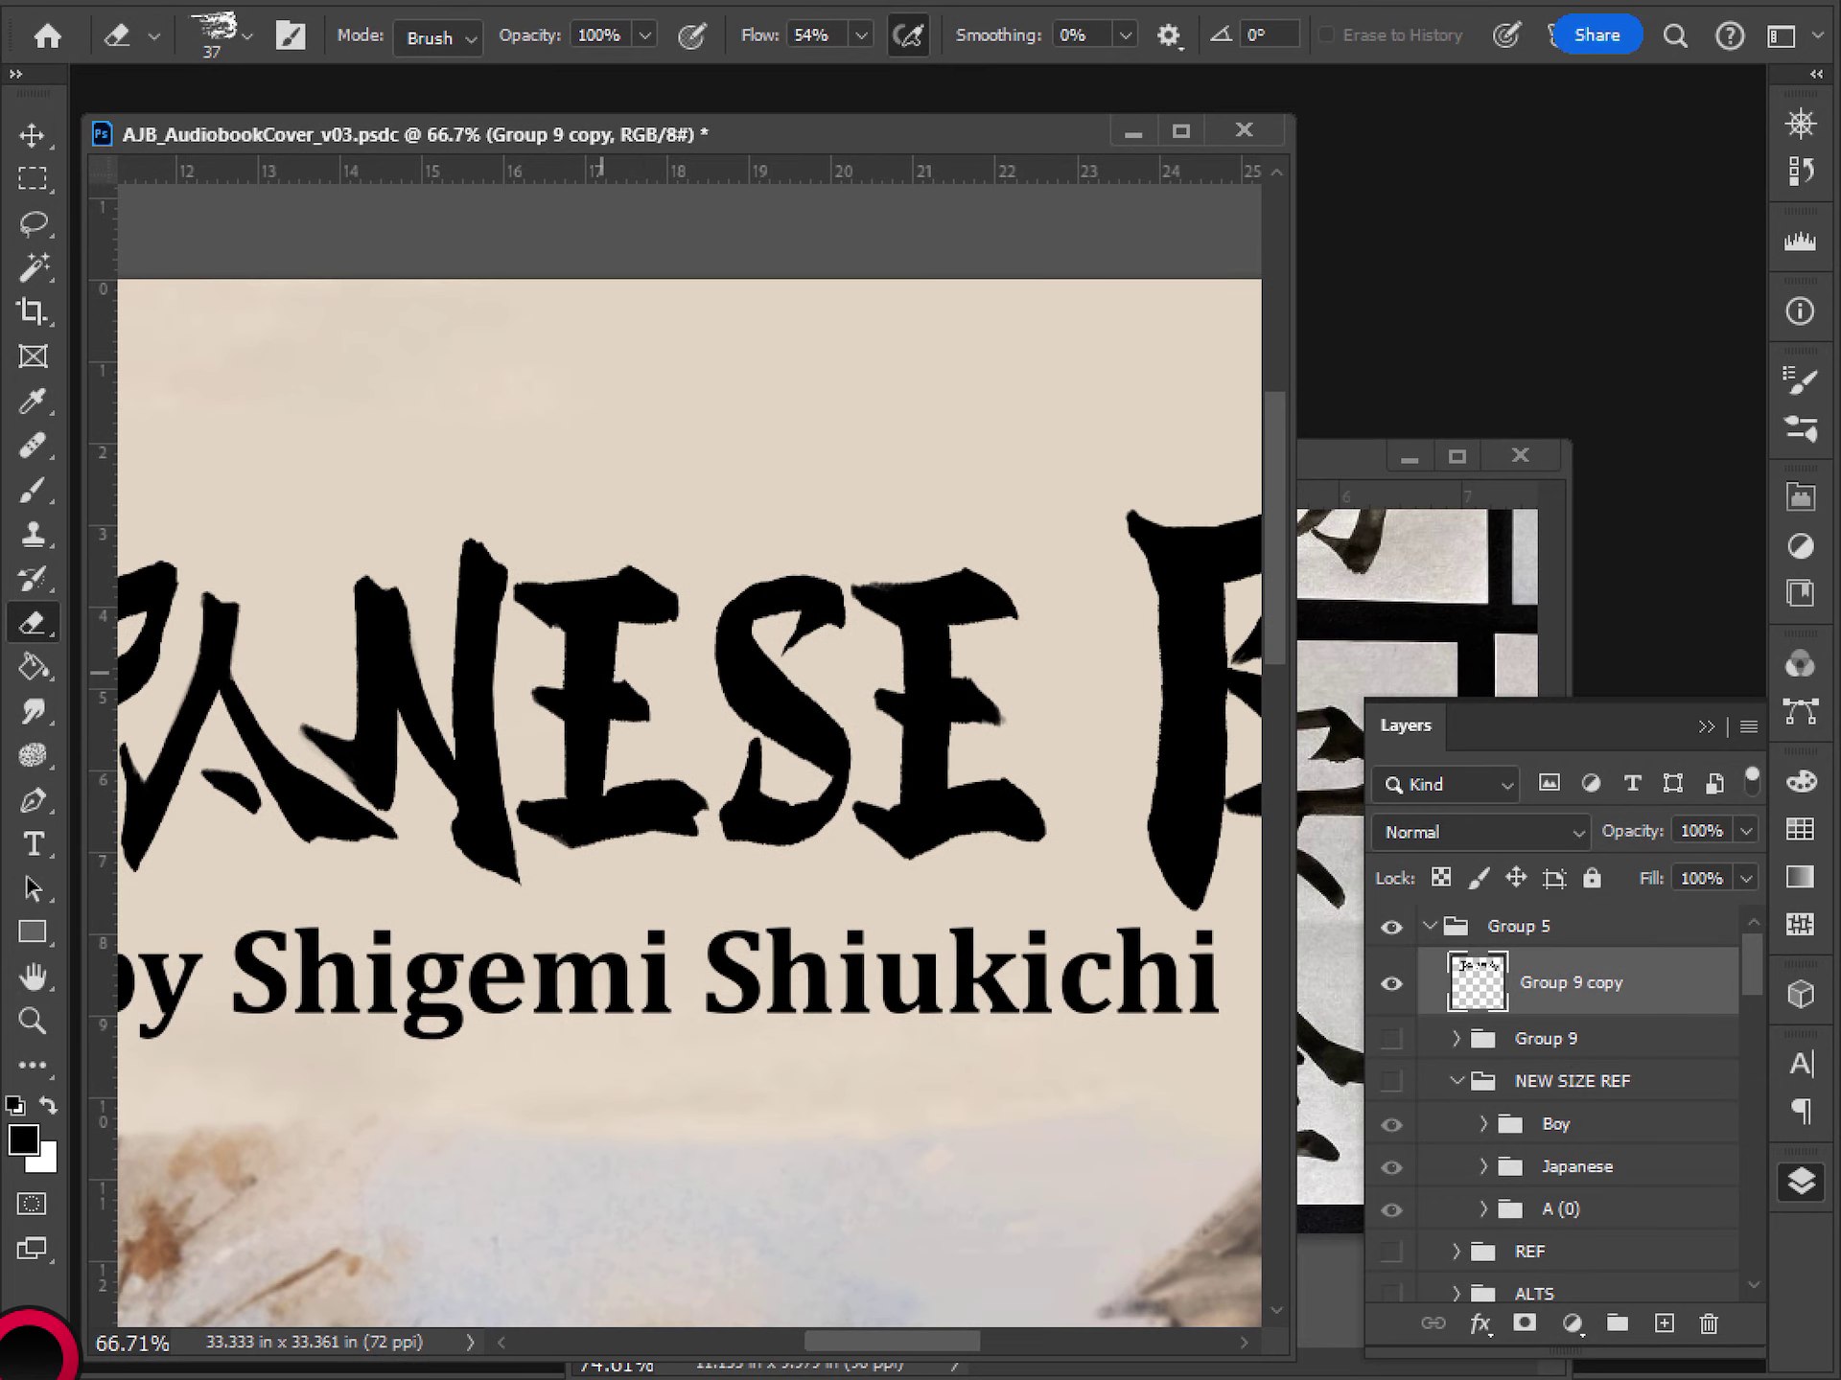
key("b")
left_click_drag(600, 799, 595, 614)
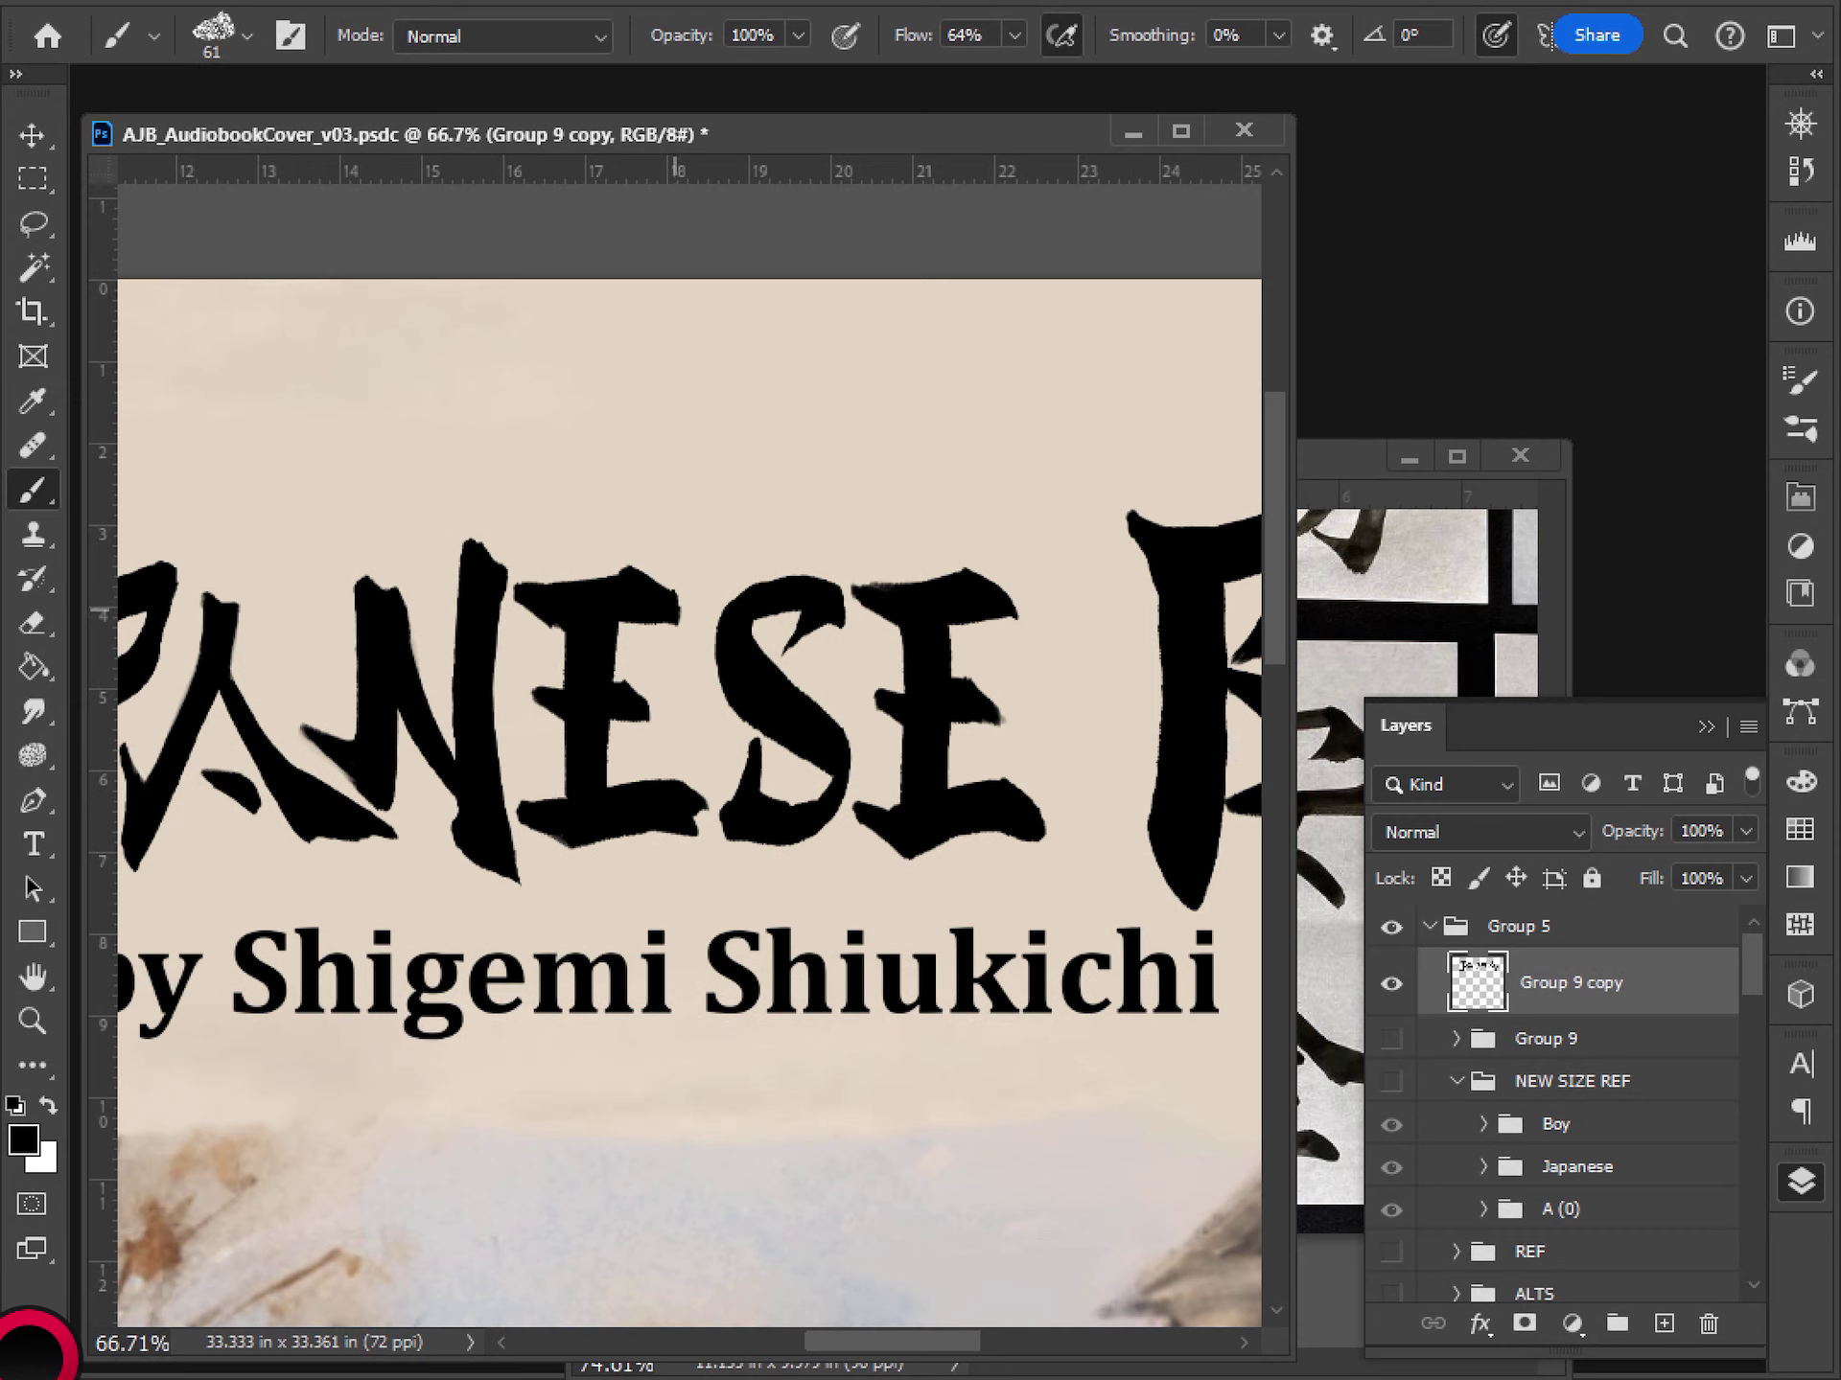
key("e")
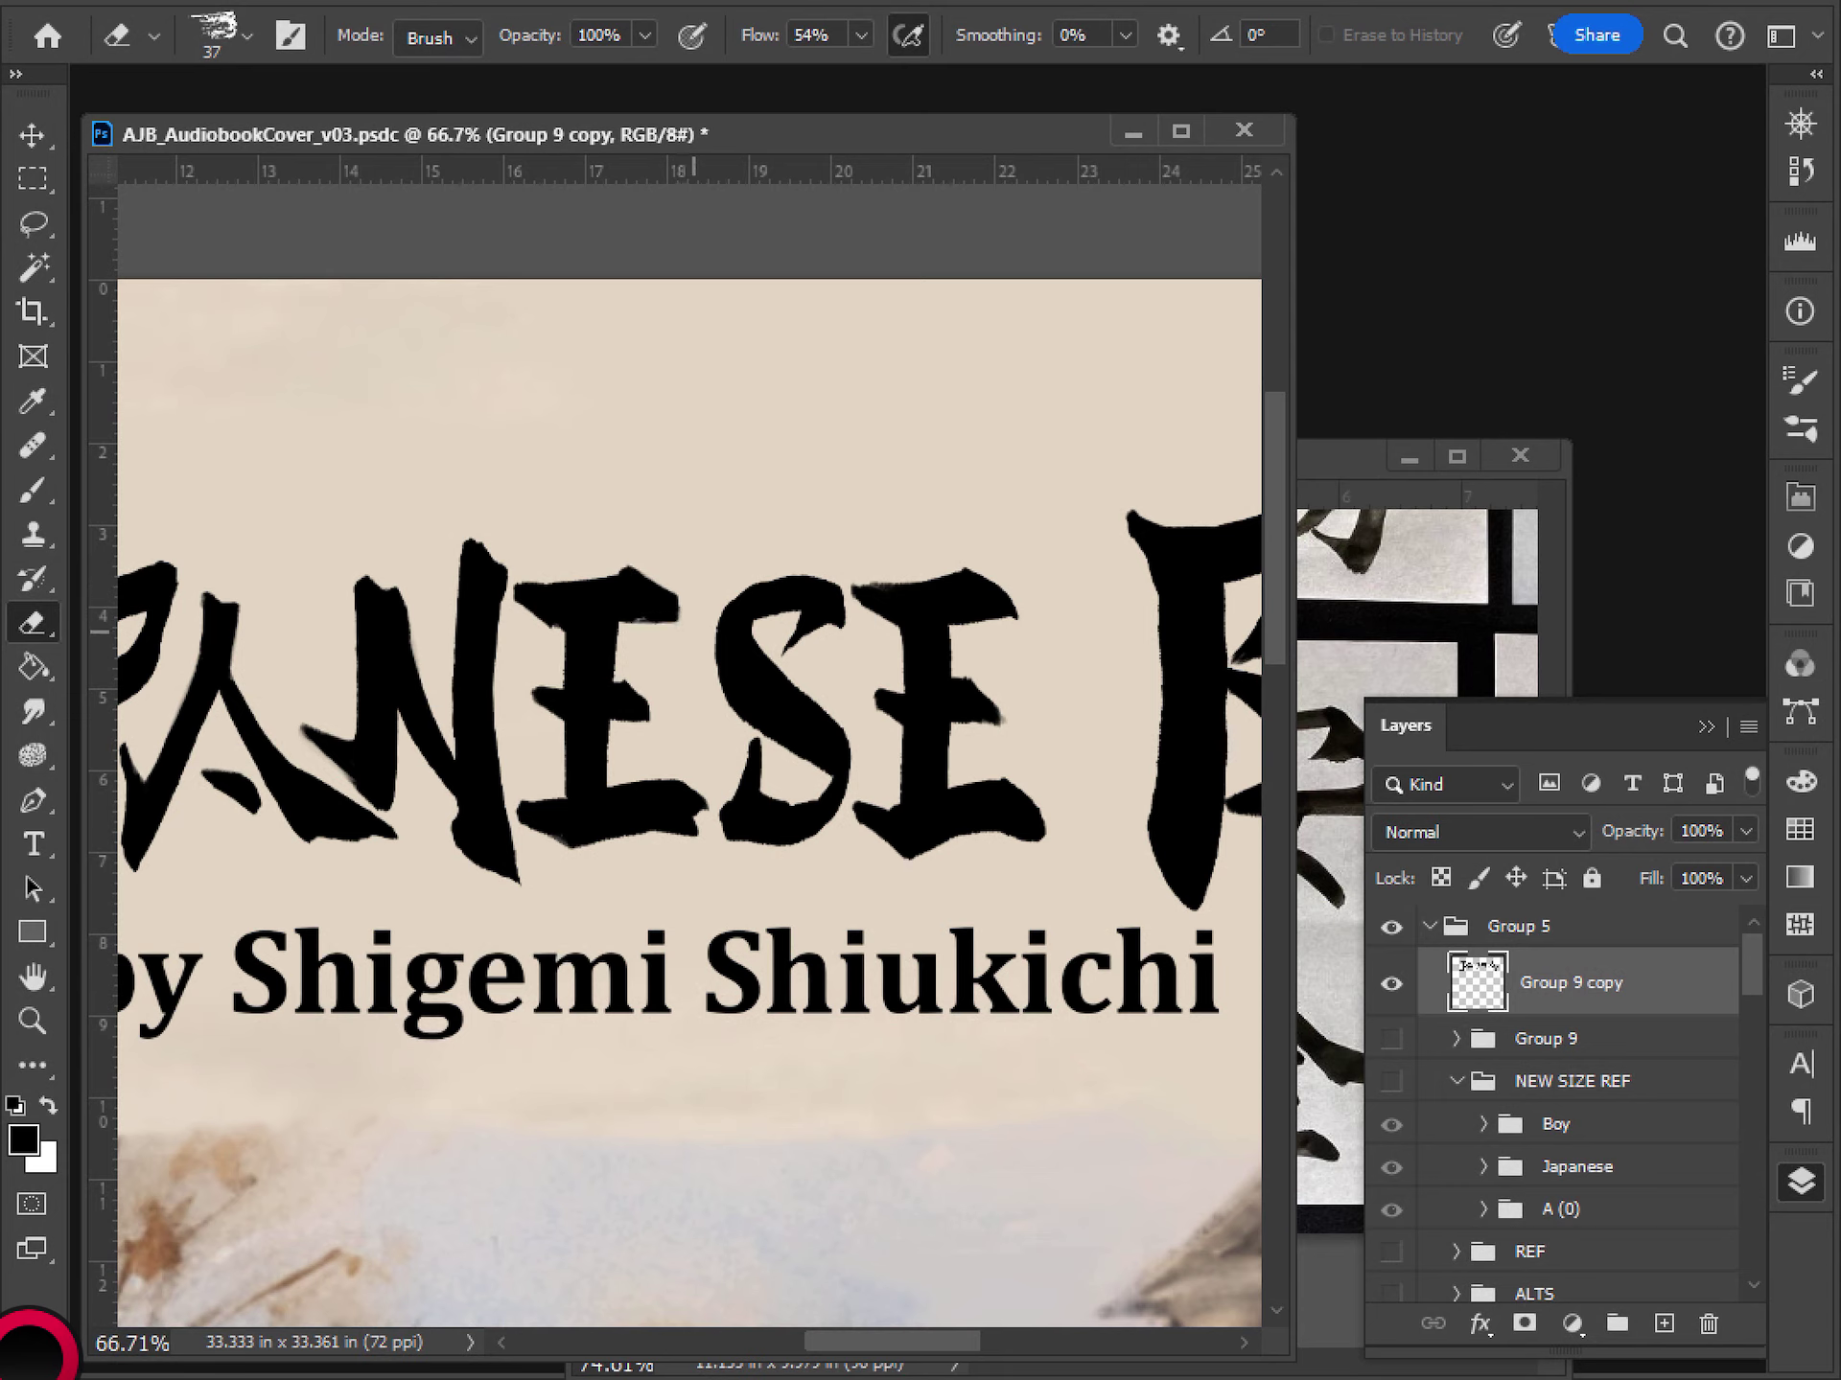
mouse_move(679, 621)
left_mouse_down()
mouse_move(628, 623)
mouse_move(676, 621)
left_mouse_up()
mouse_move(648, 838)
left_mouse_down()
mouse_move(576, 847)
mouse_move(648, 835)
left_mouse_up()
key("ctrl+s")
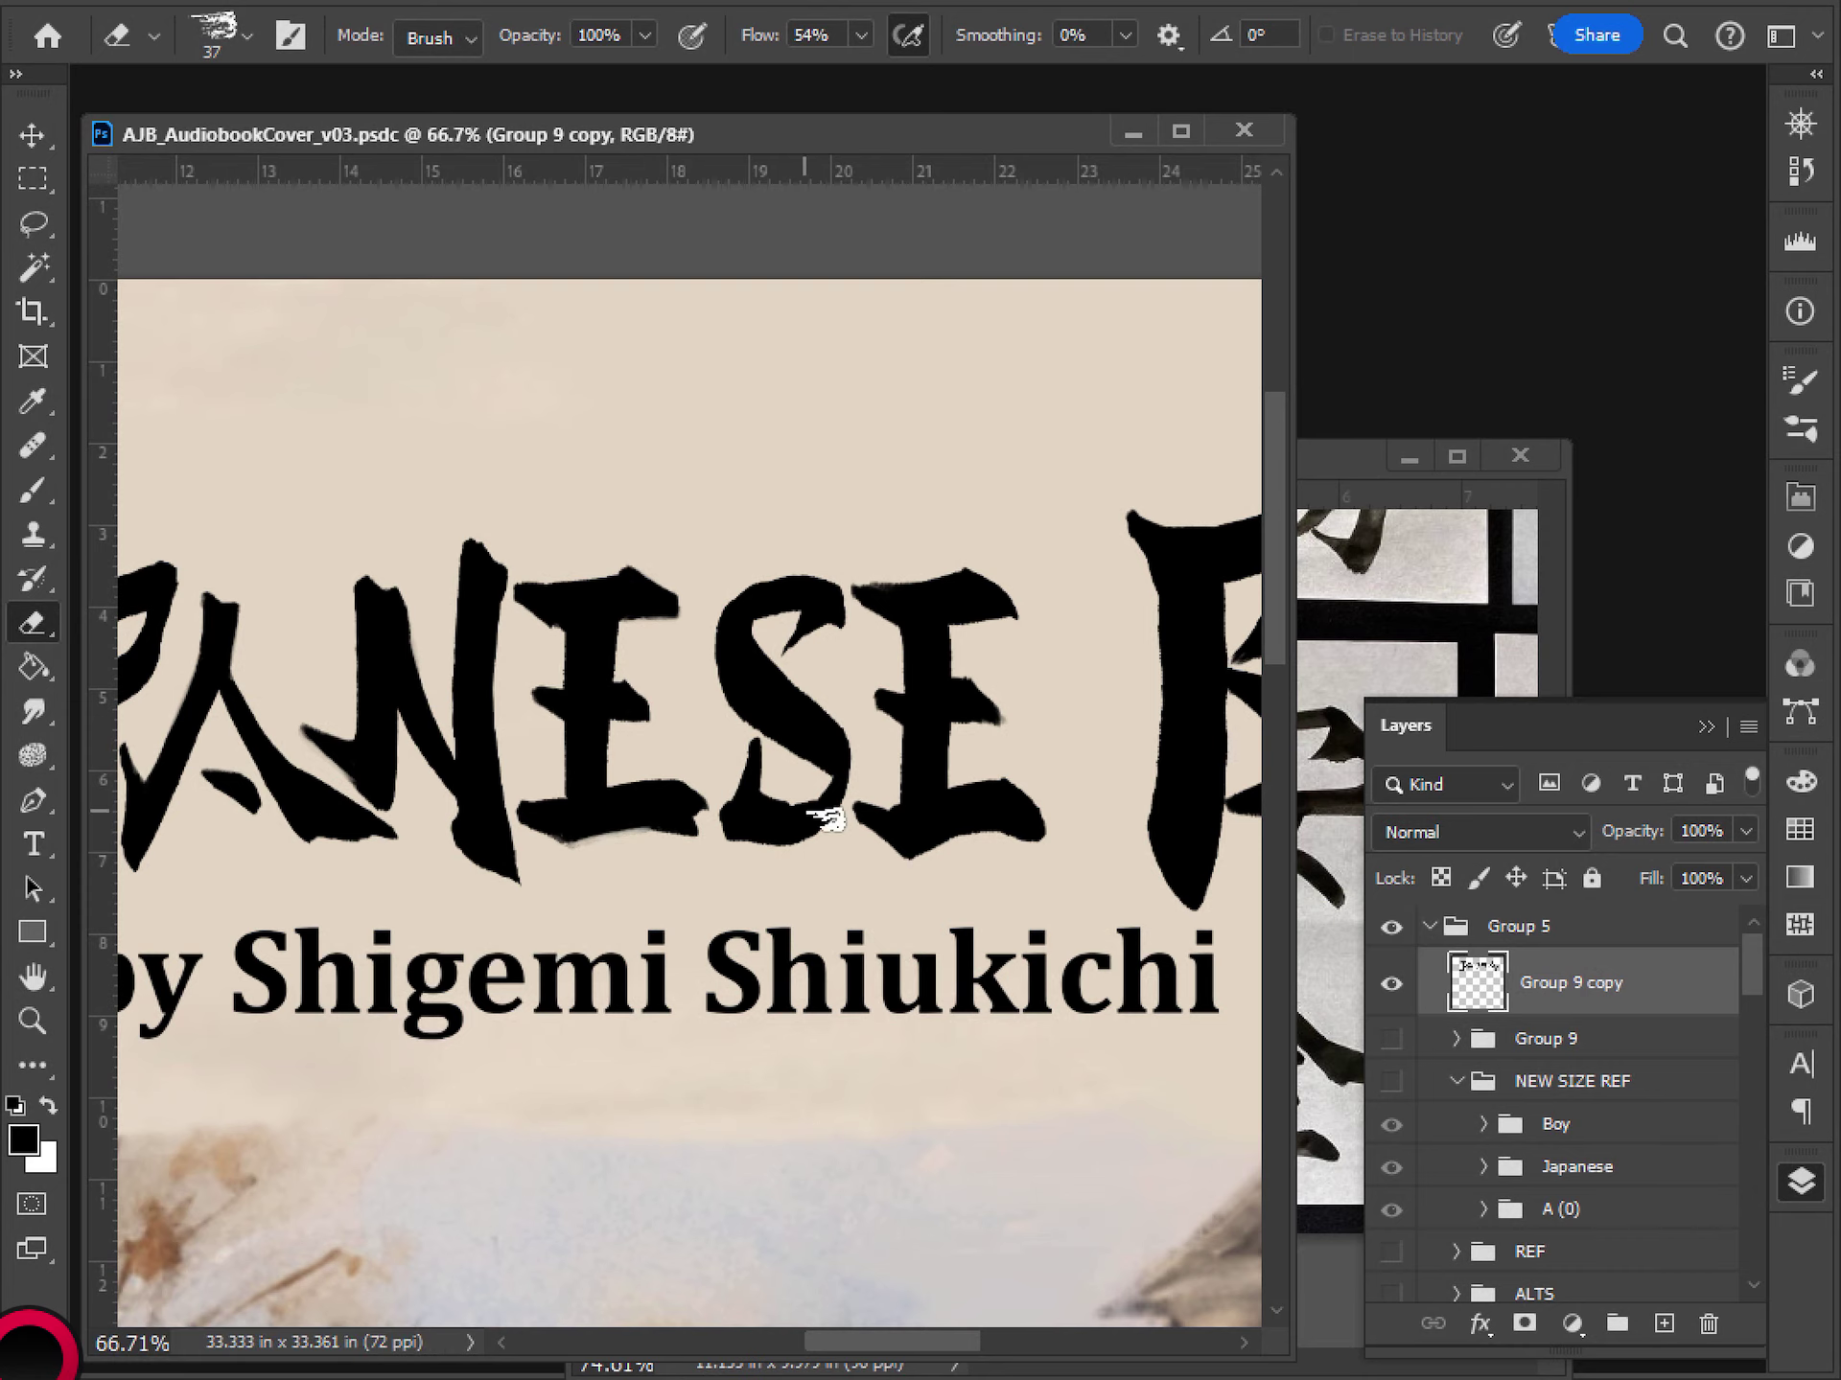
- Refine the S's left curve and lower terminal with the brush and eraser, and check the title on the whole cover
scroll(815, 805, "down", 5)
scroll(799, 790, "up", 4)
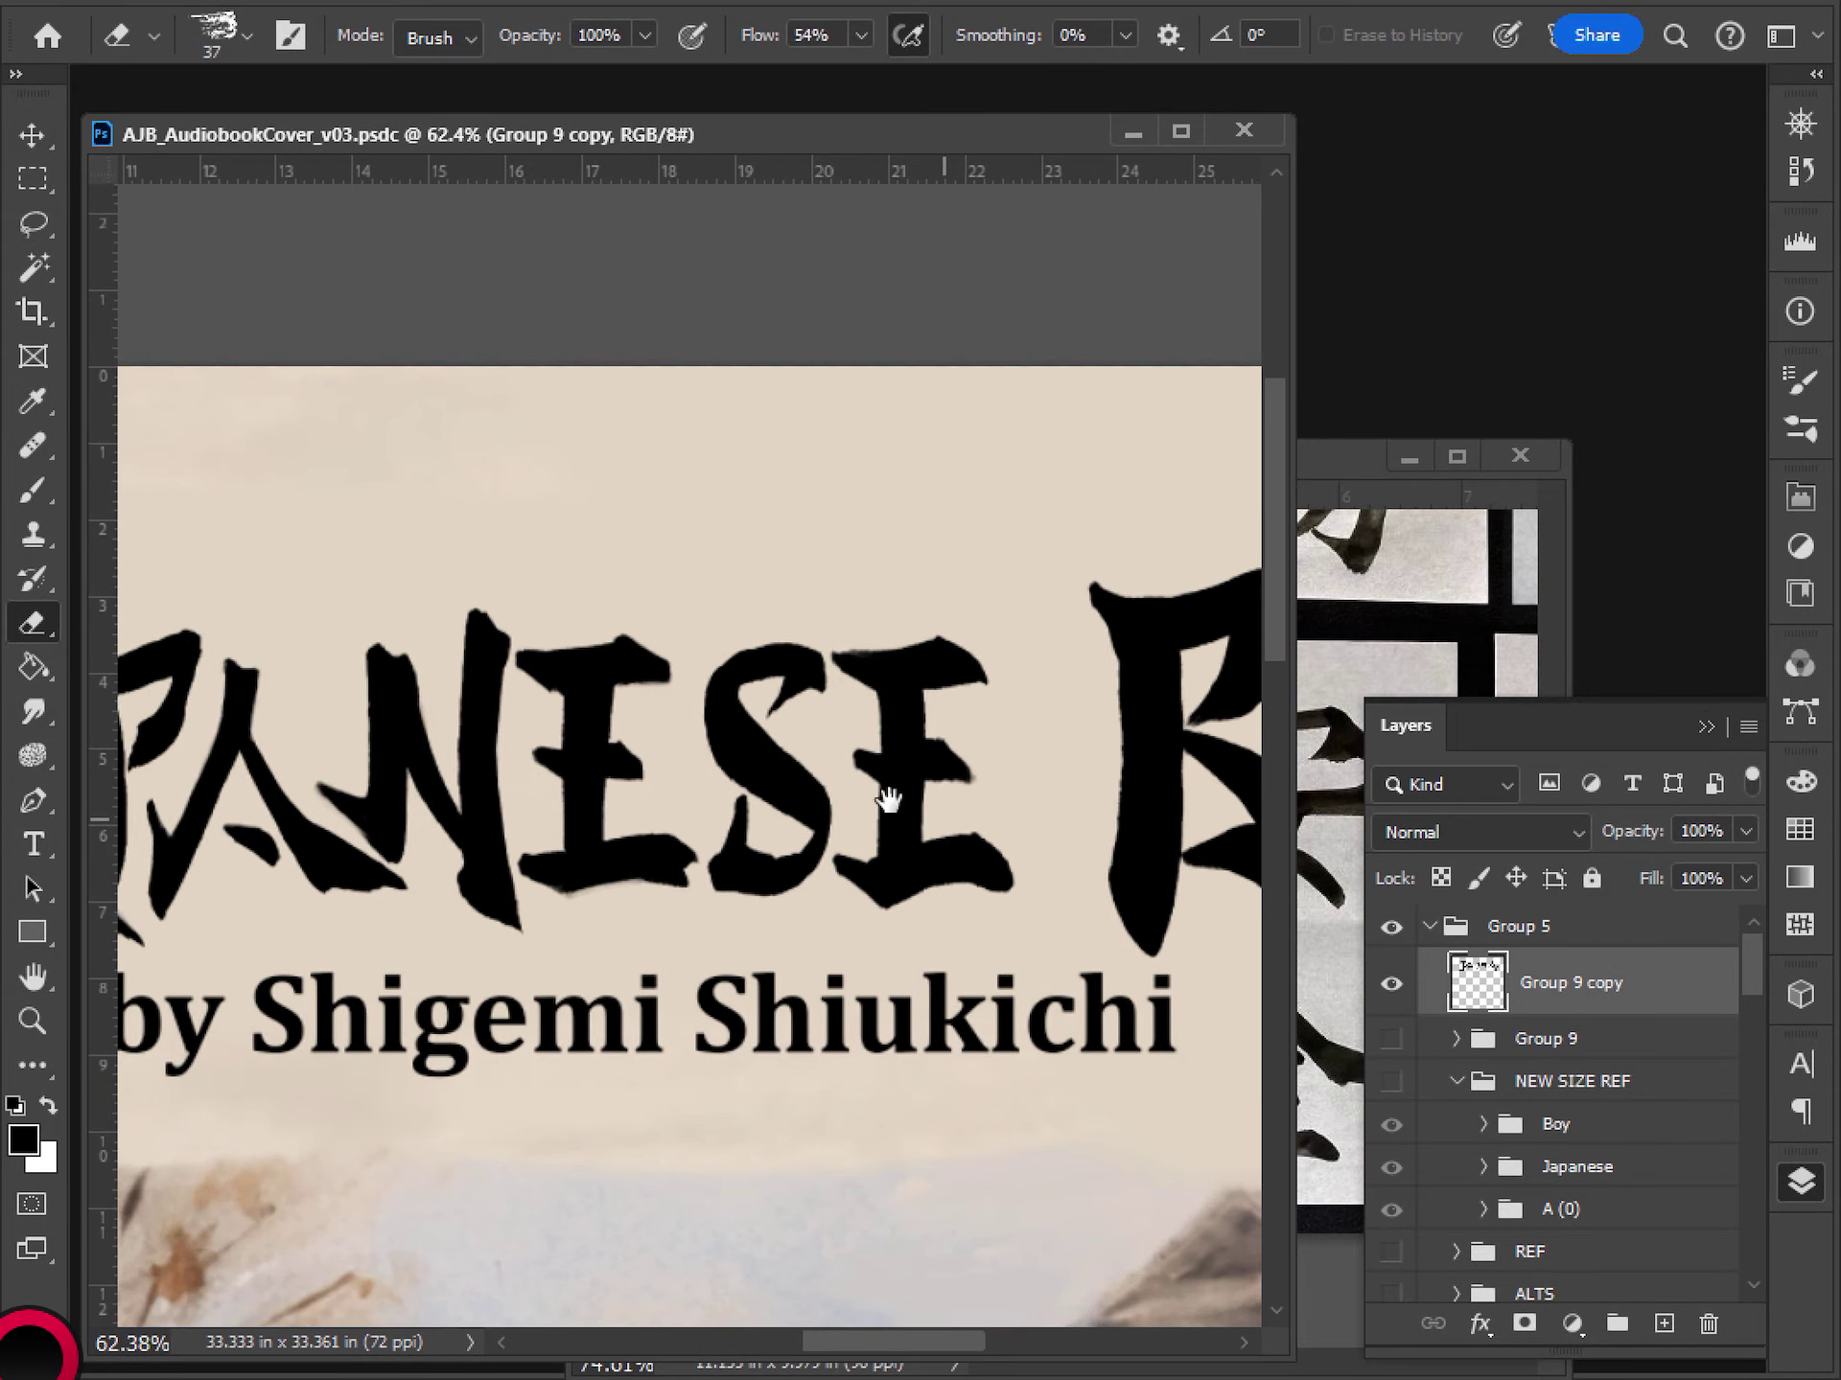
key("b")
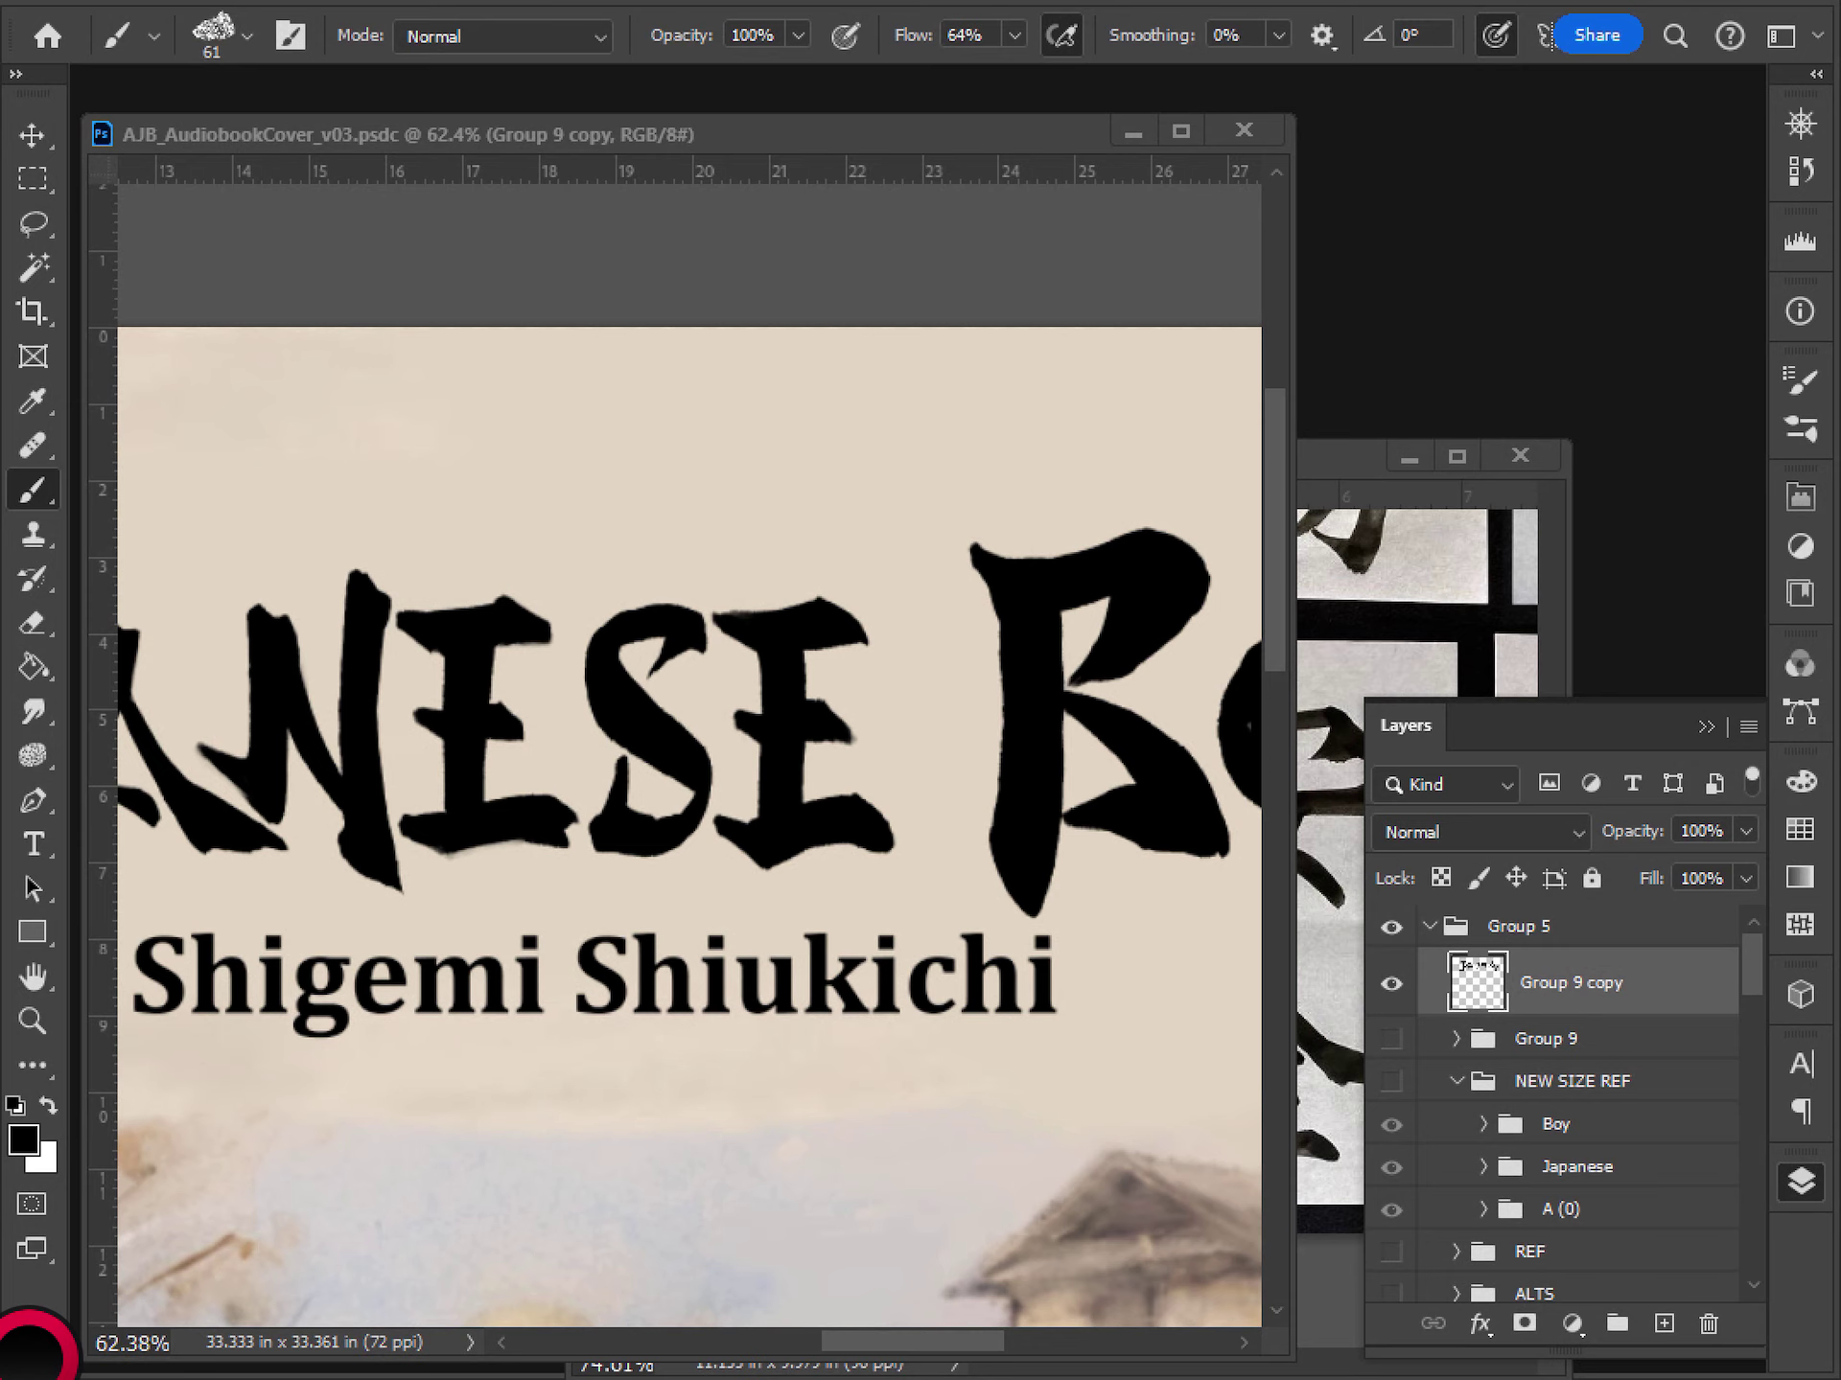
left_click(755, 140)
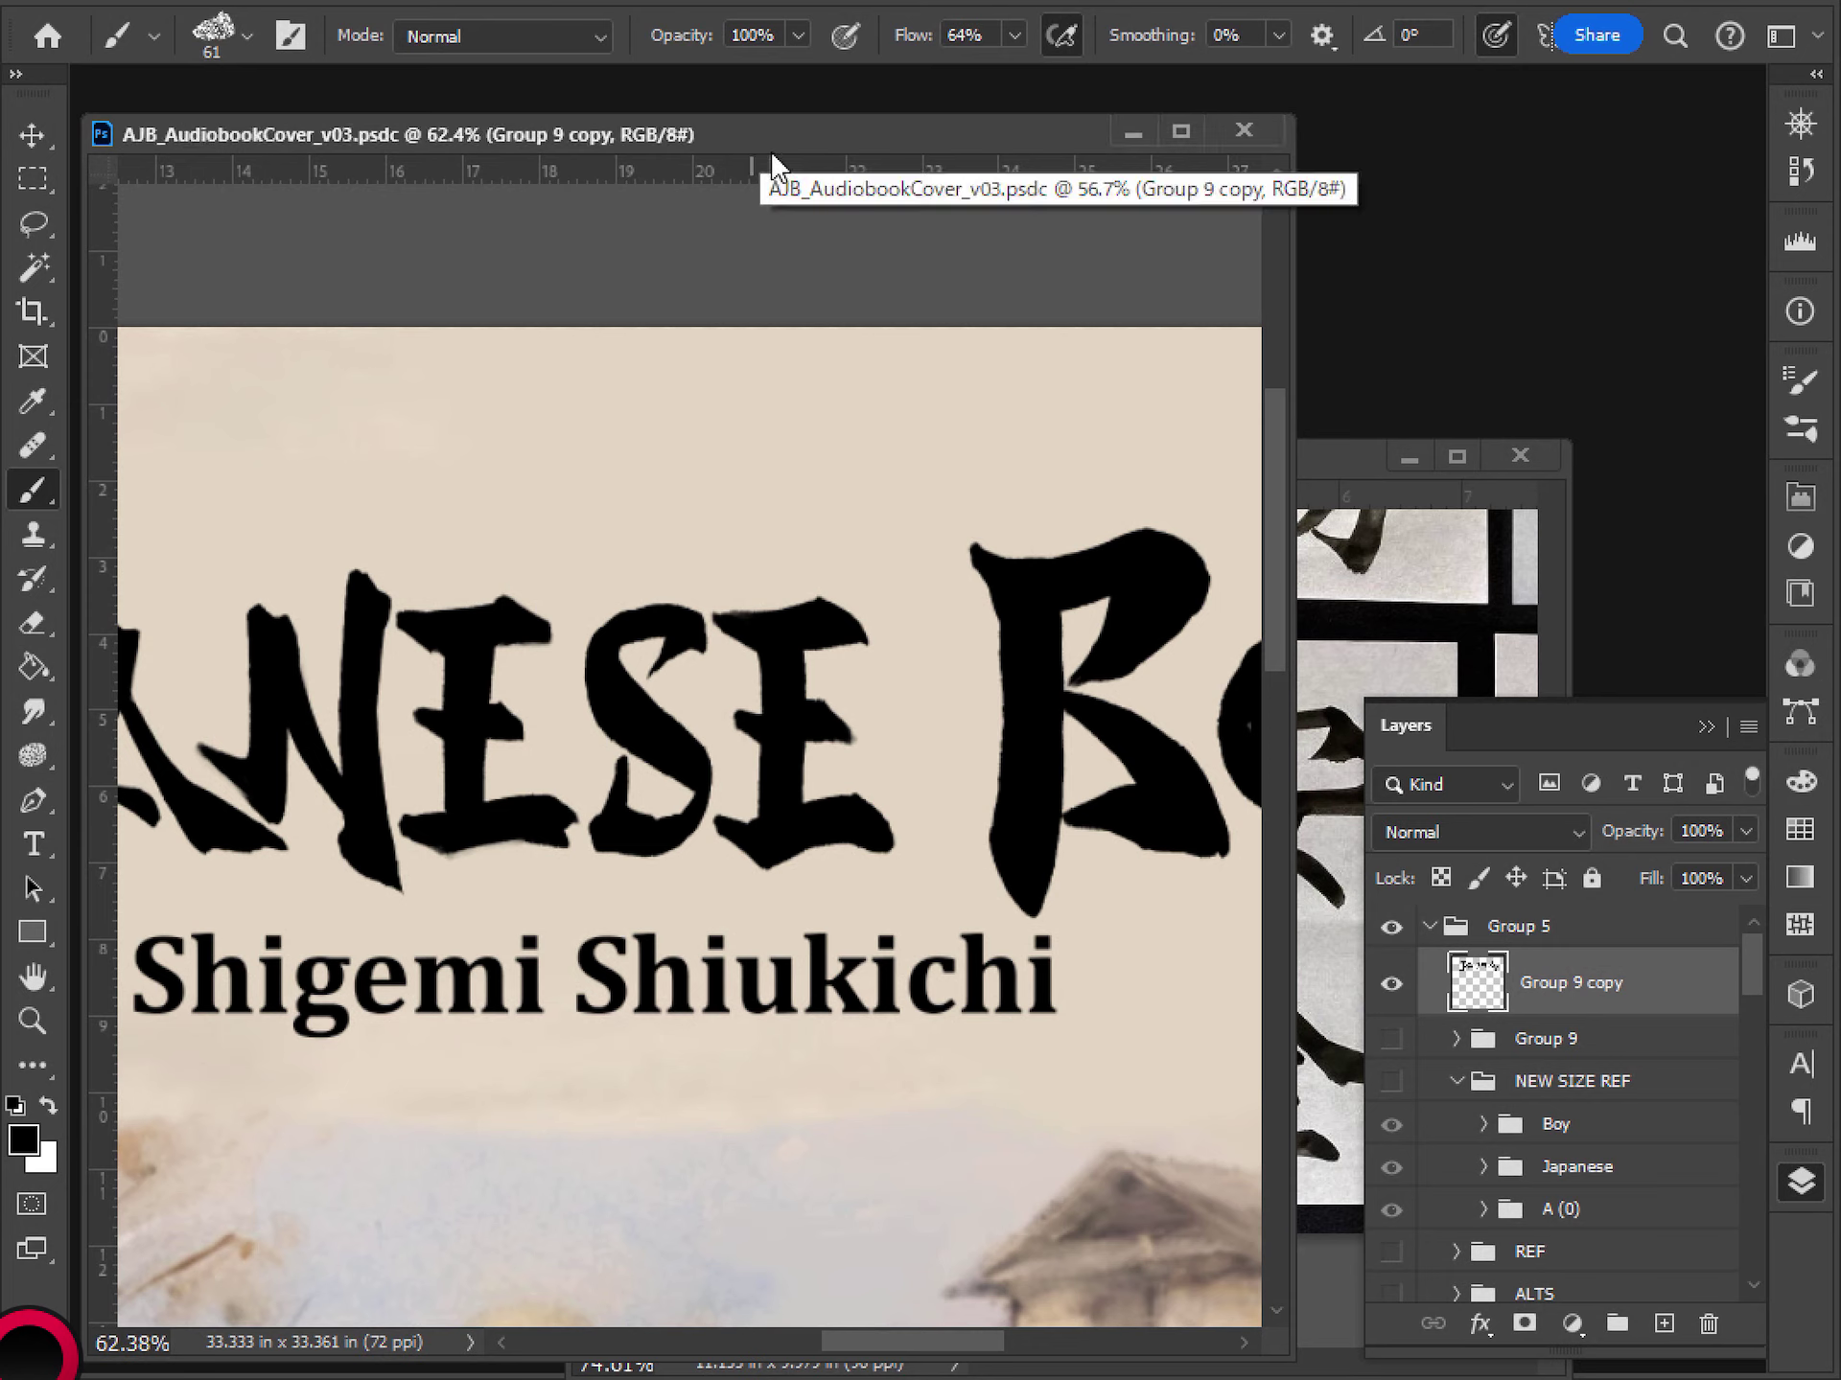
left_click(616, 710)
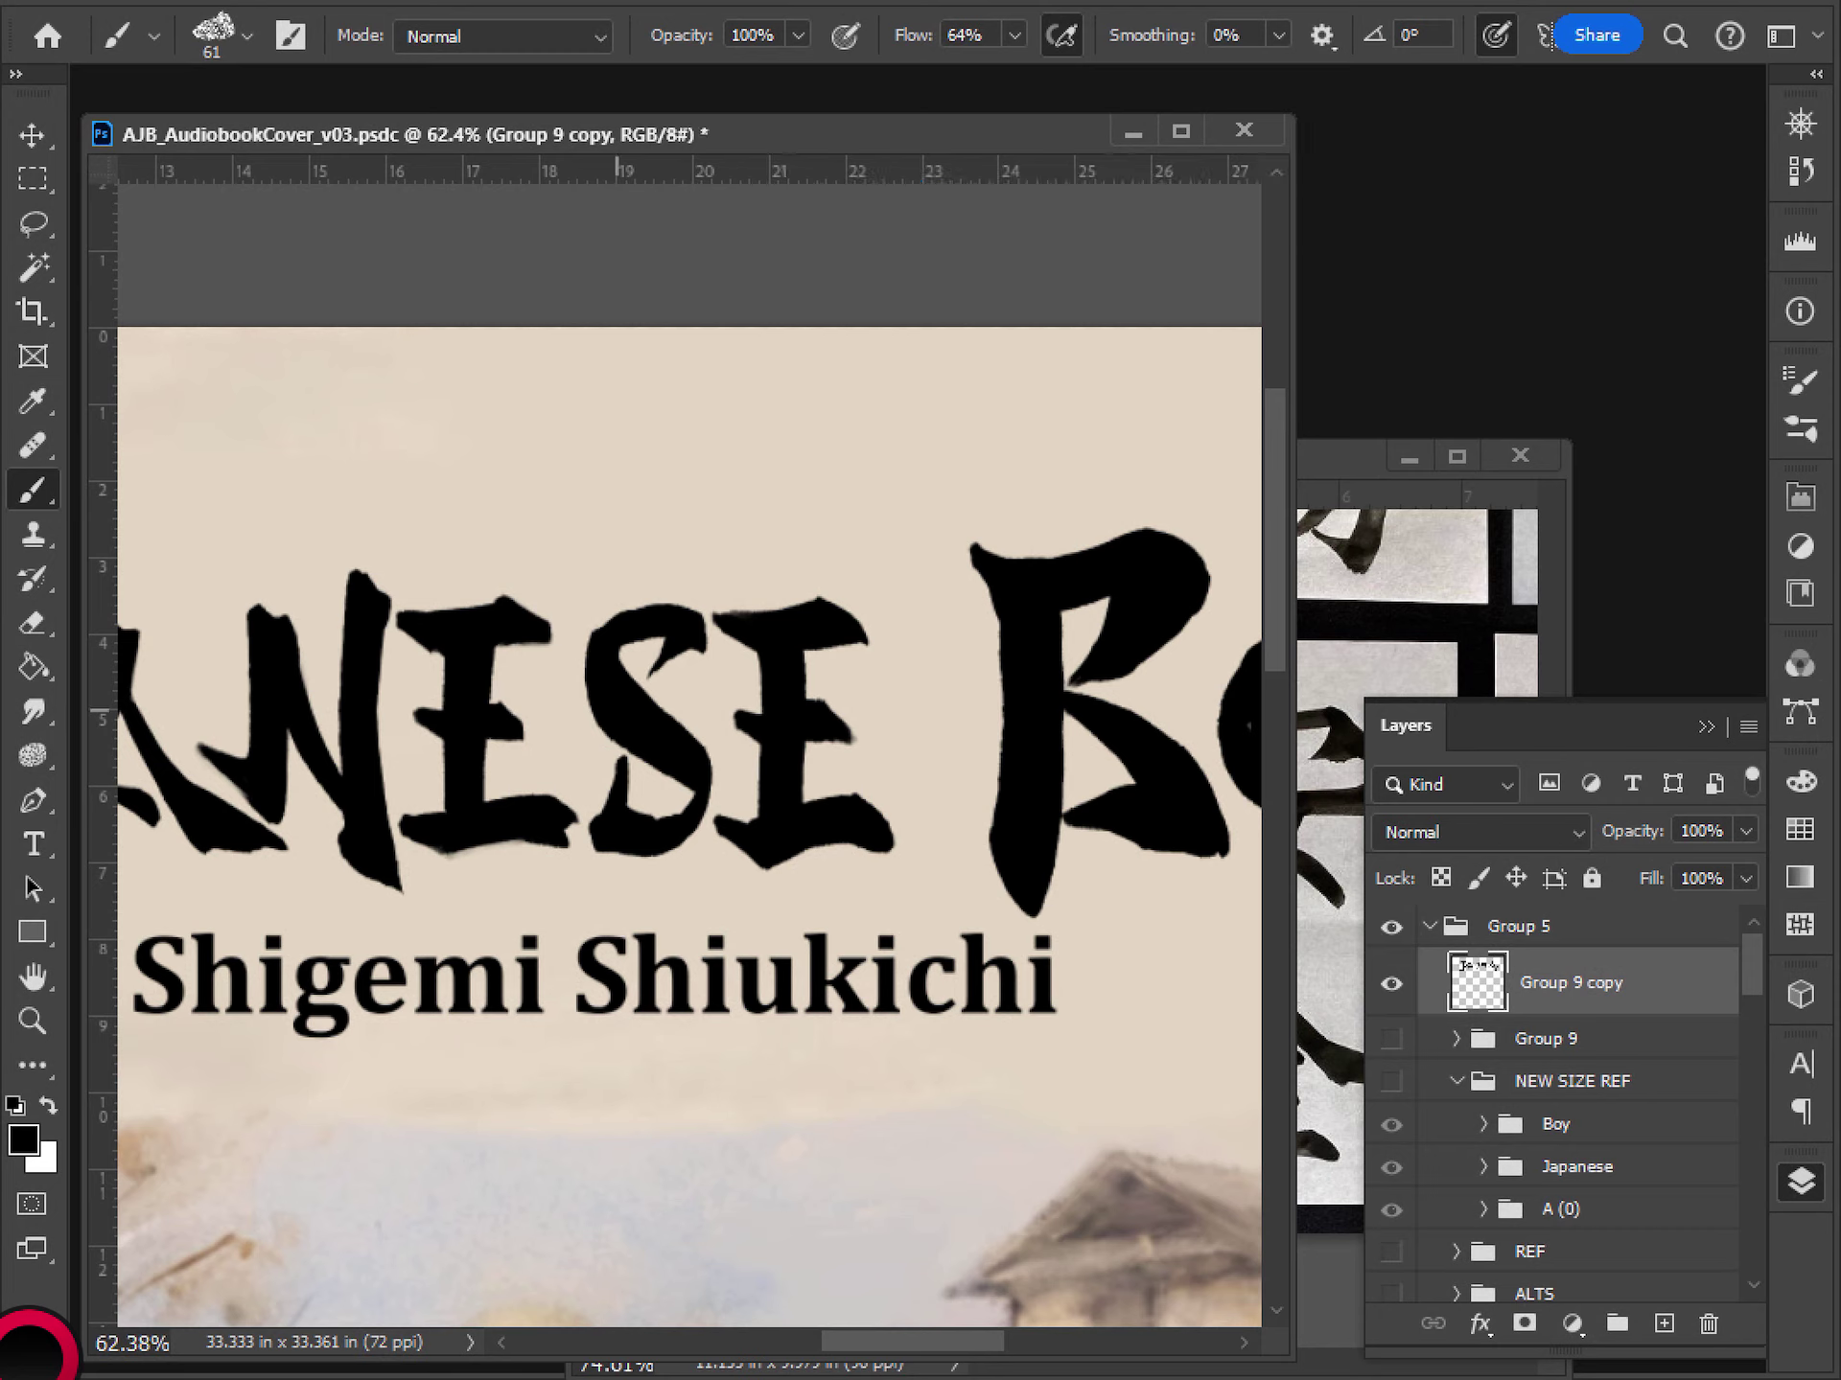
left_click_drag(598, 647, 602, 707)
key("ctrl+z")
left_click_drag(607, 775, 607, 813)
key("e")
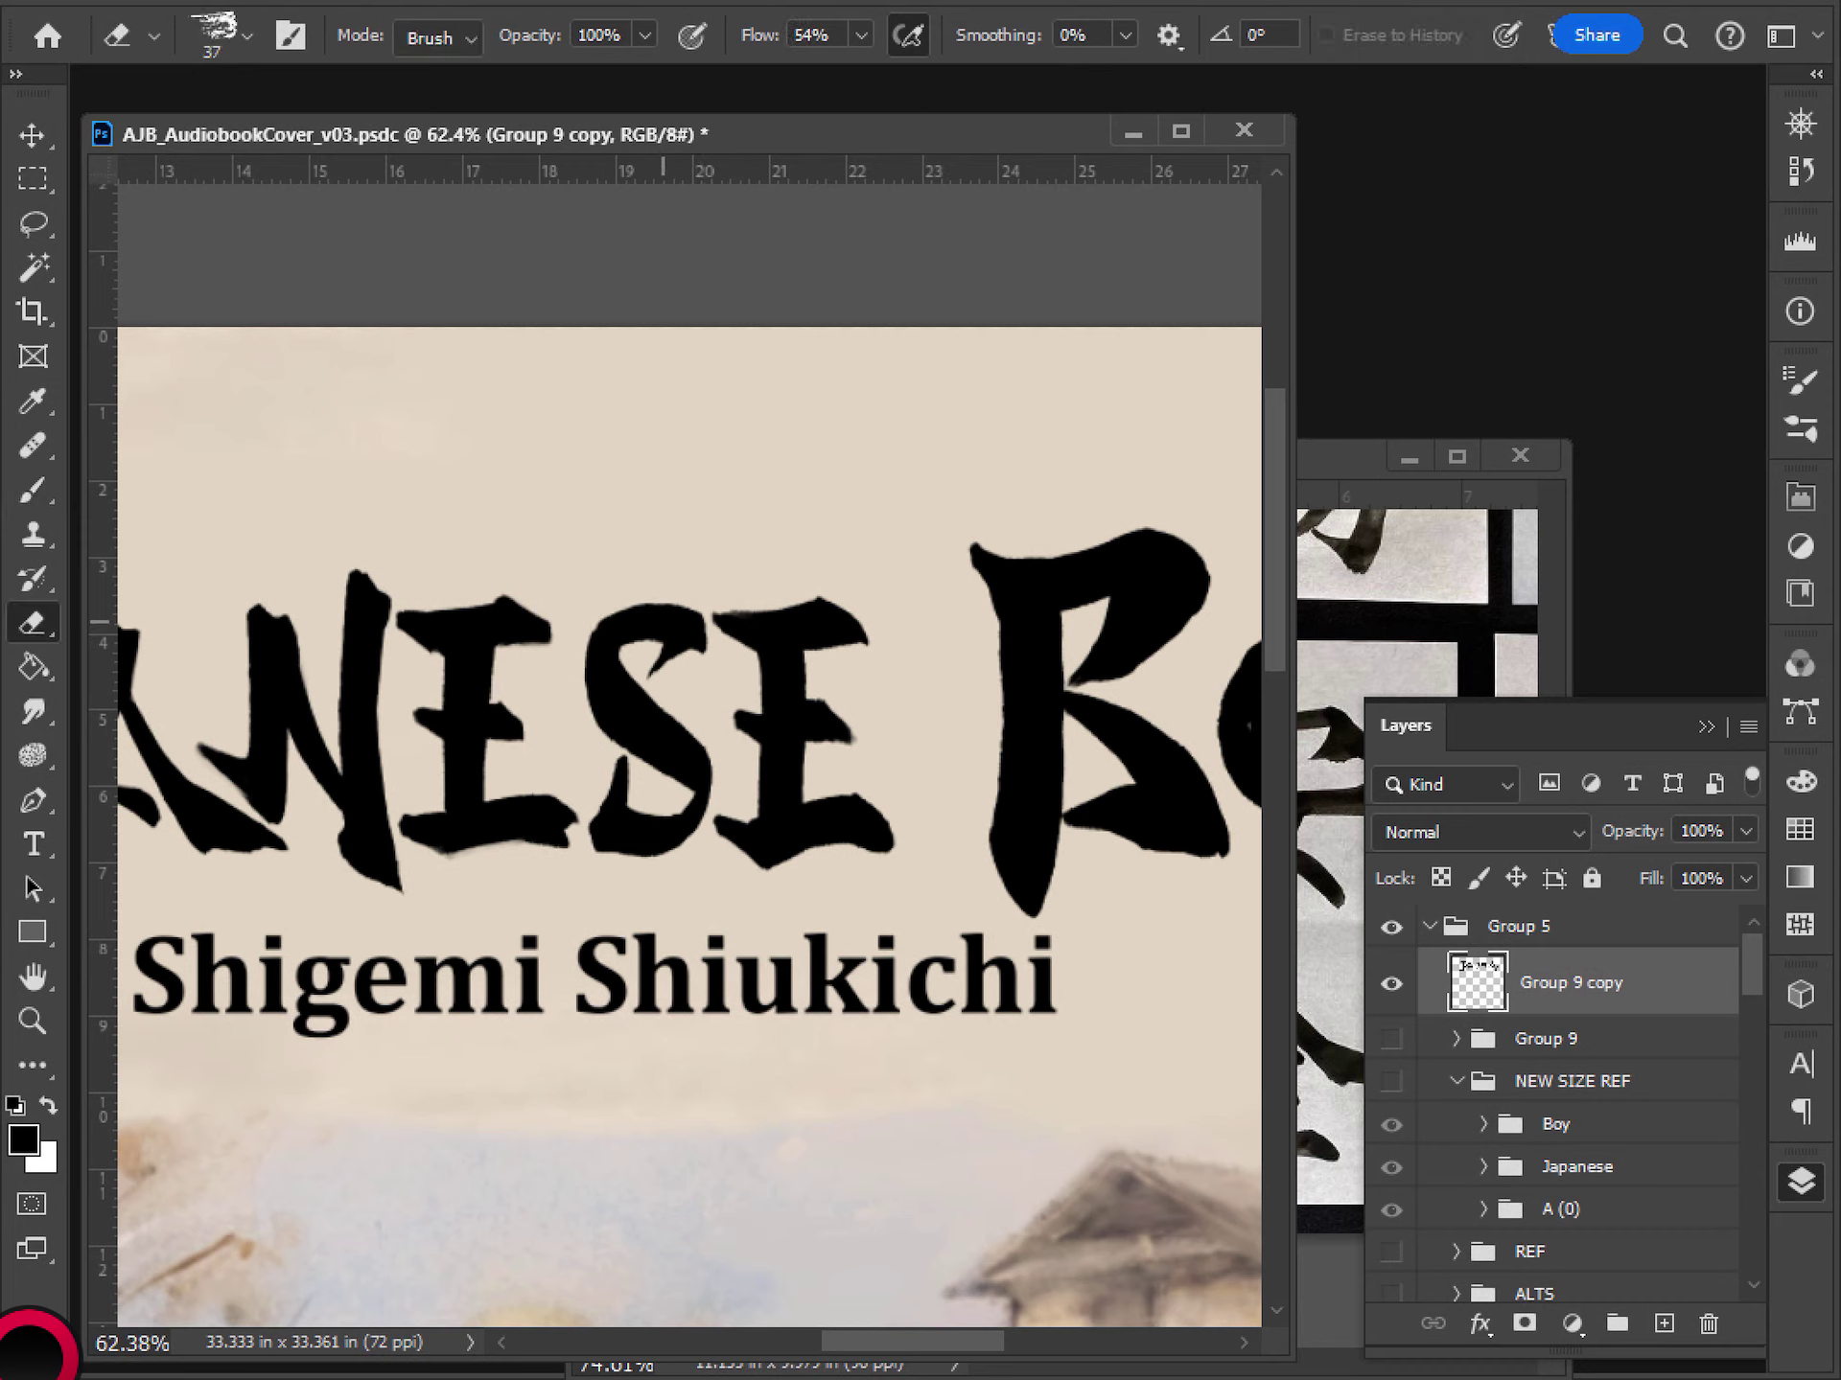
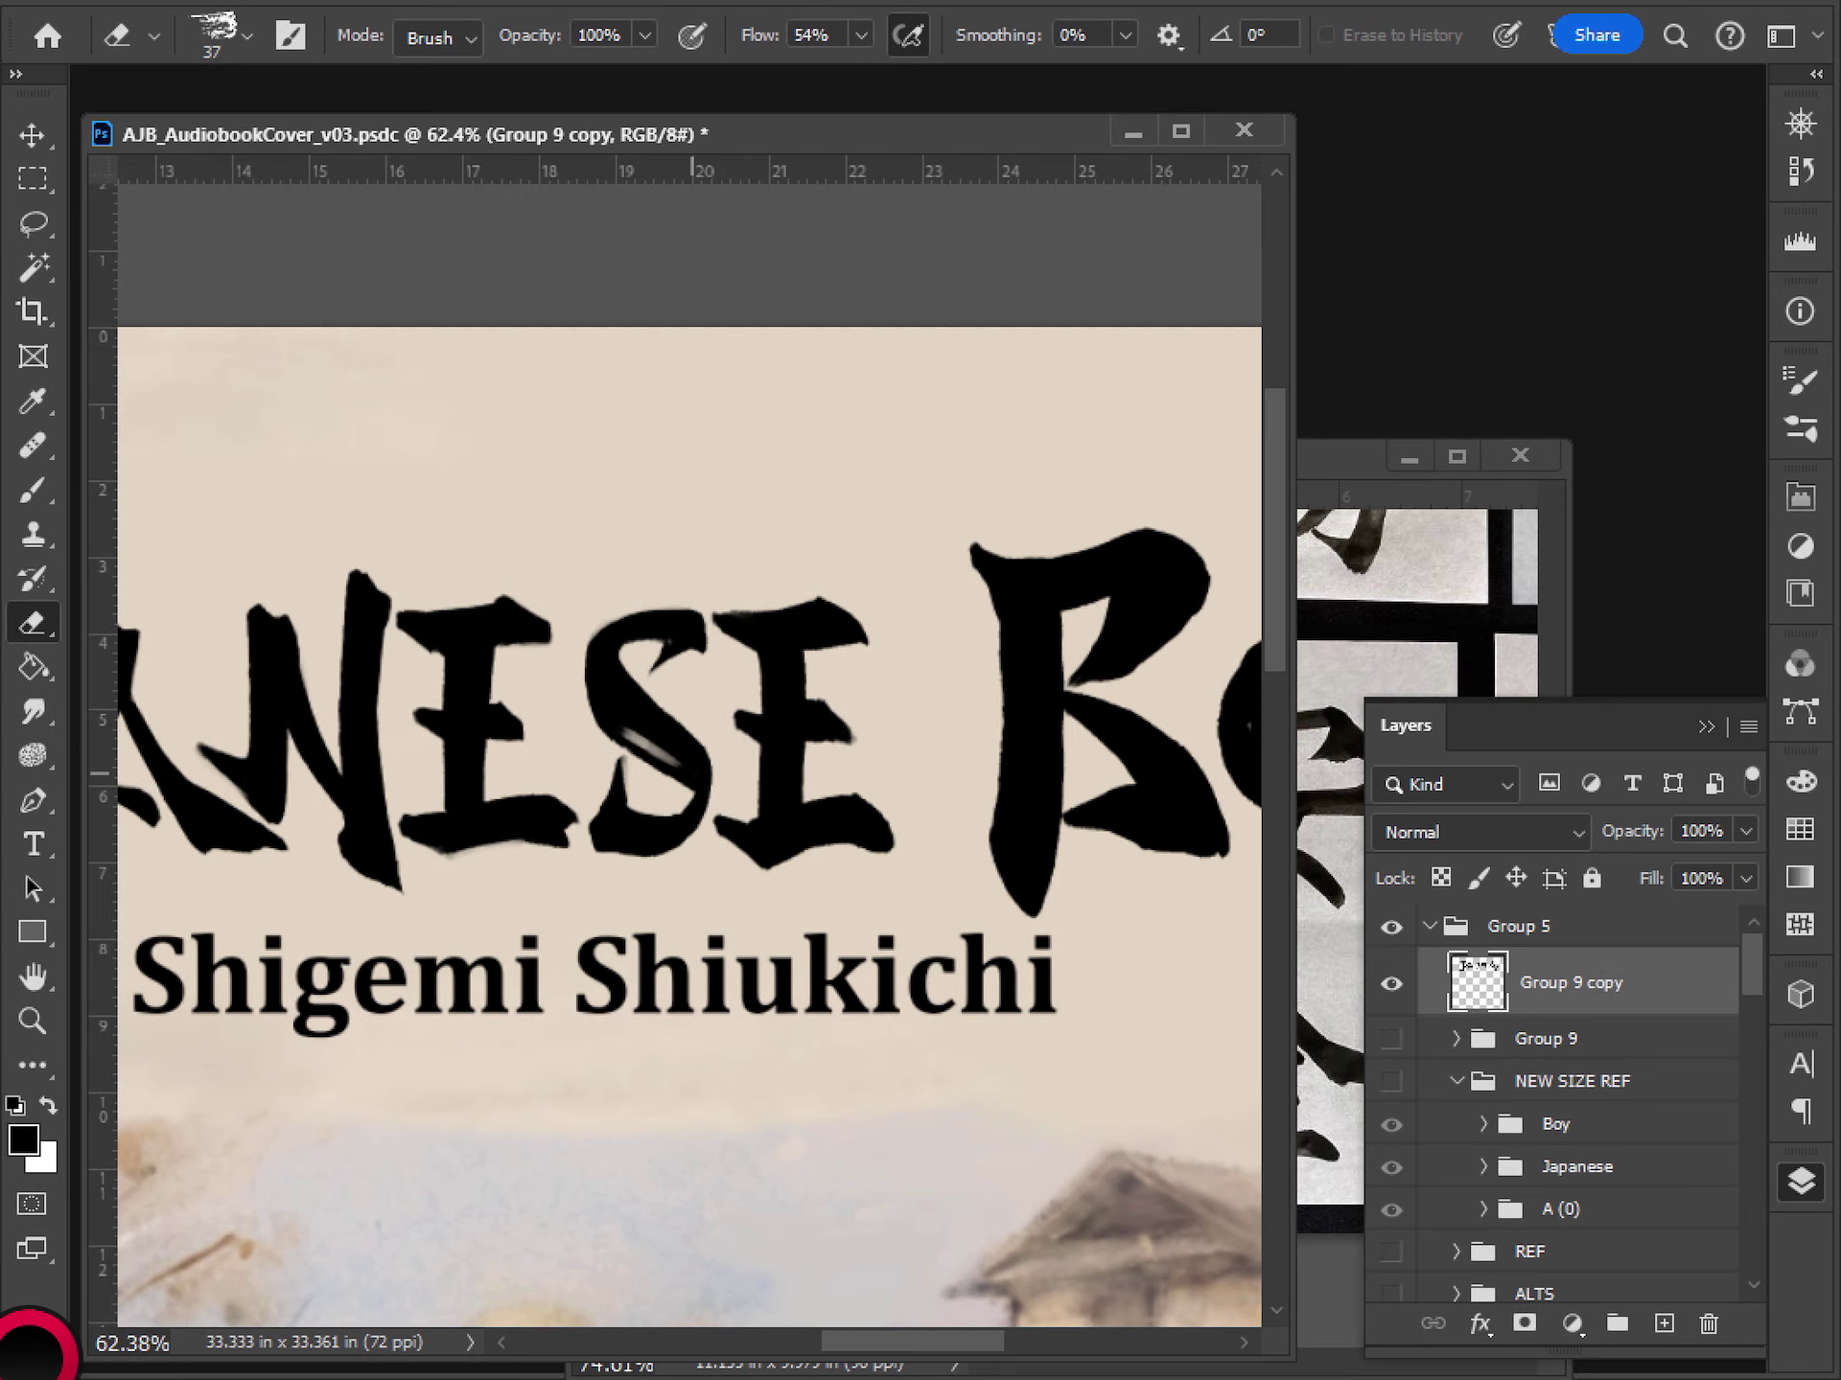
key("b")
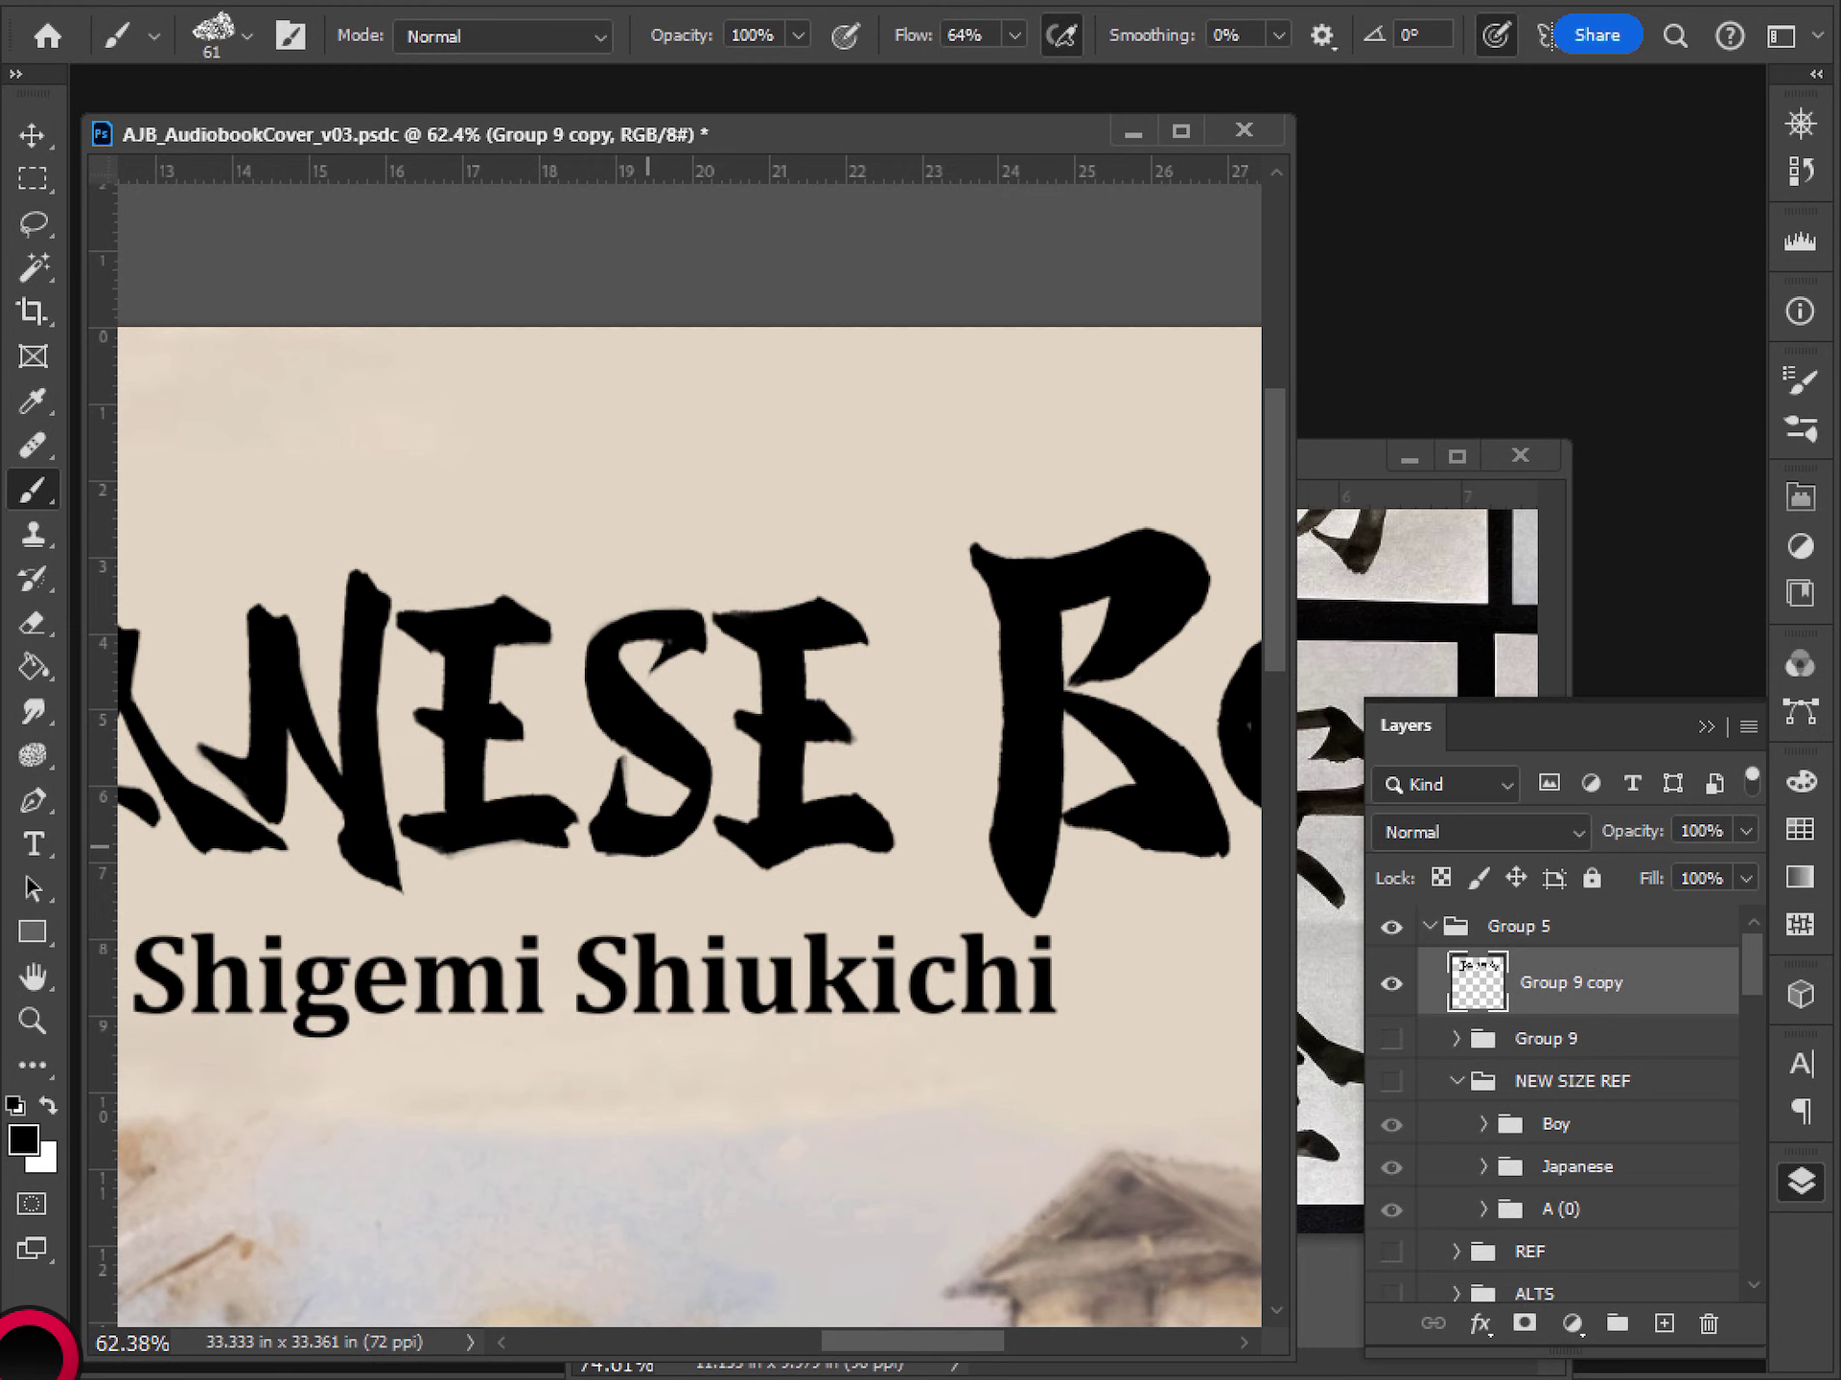
scroll(719, 862, "down", 6)
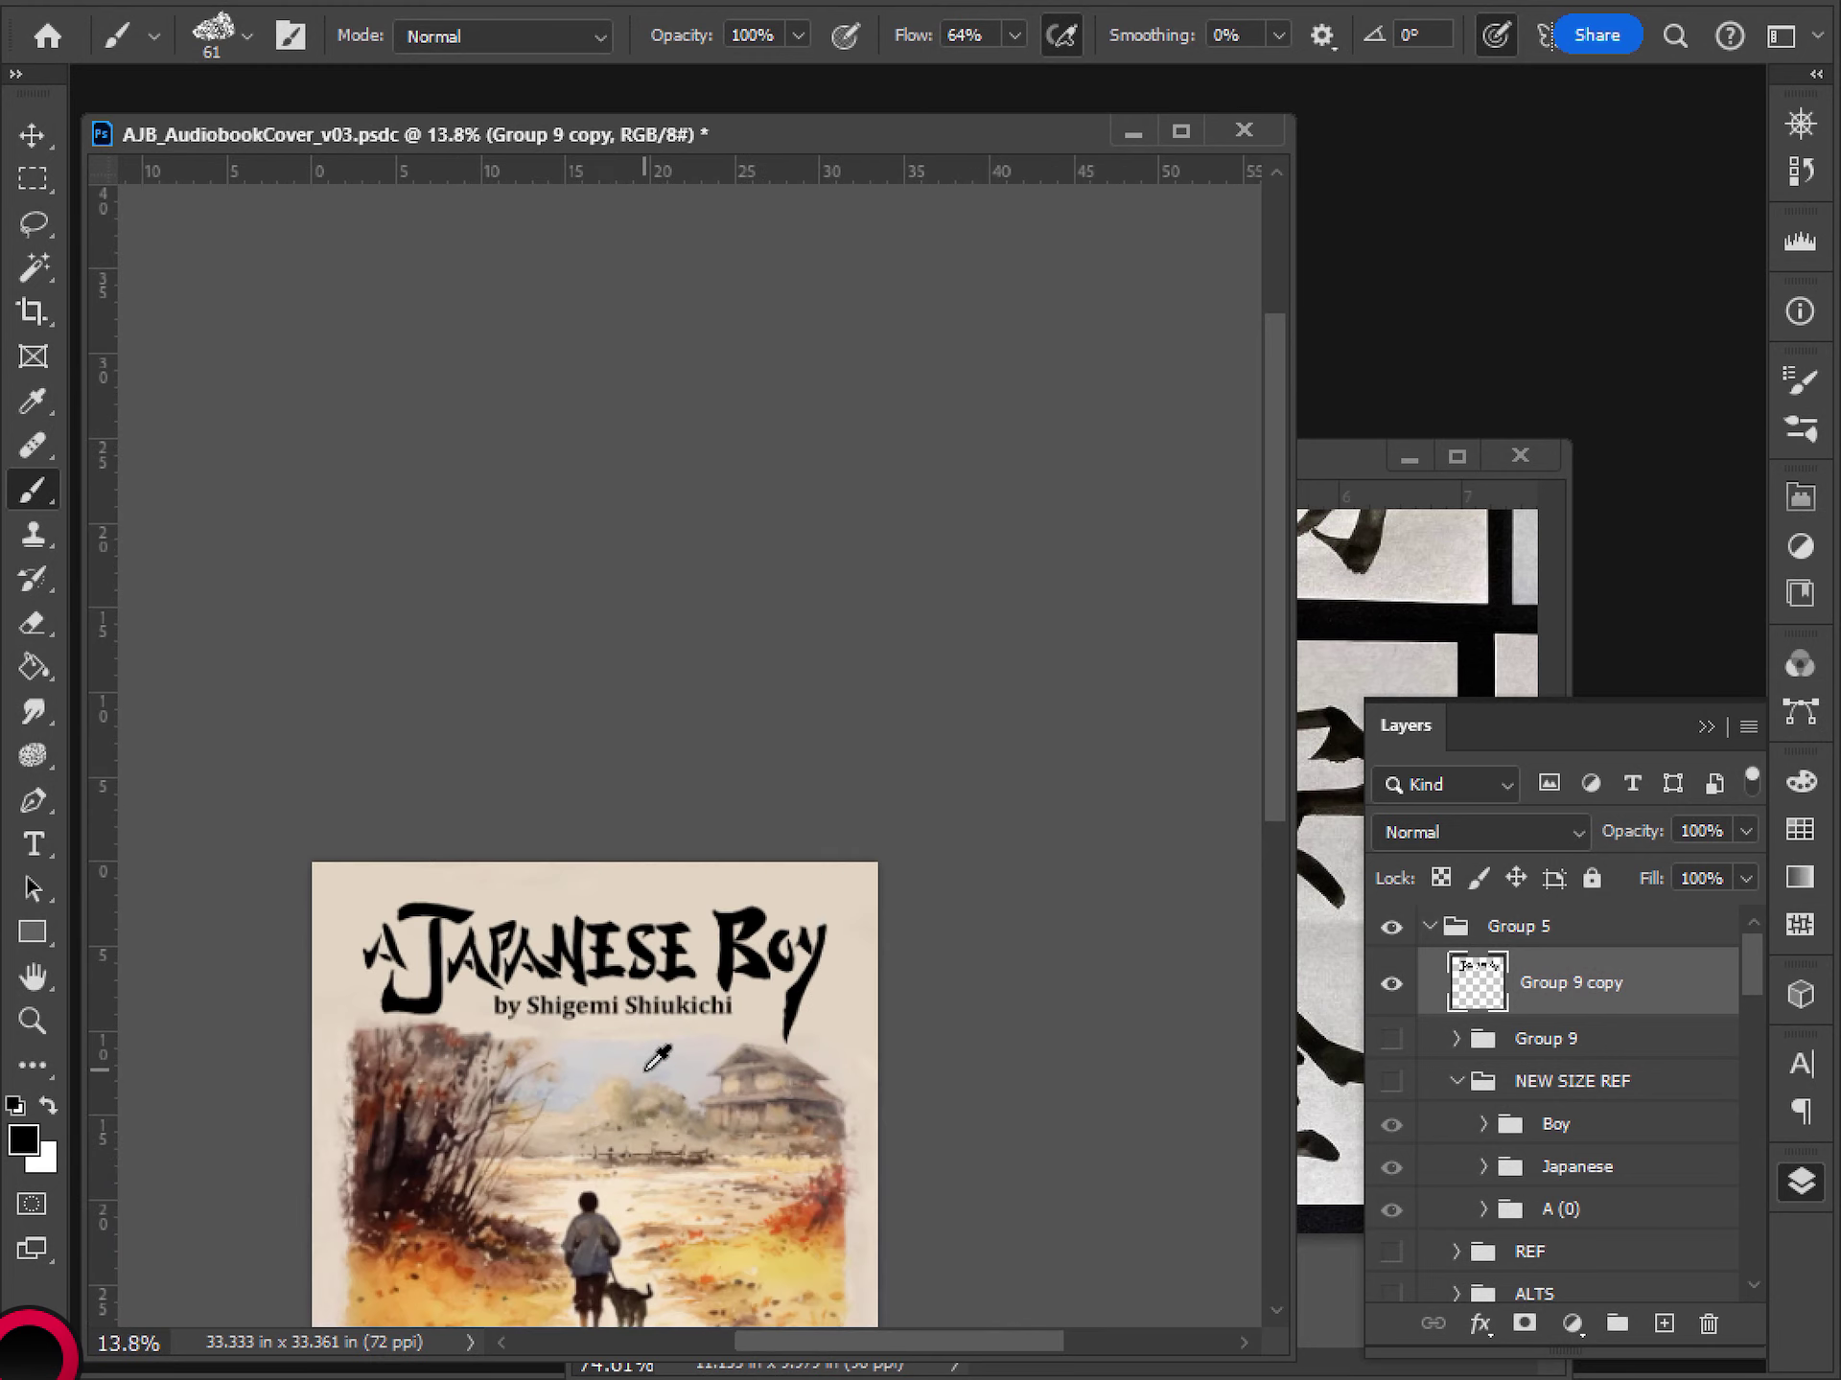
- Erase along the left edge of the B's stem to slim its middle, undoing the unwanted erasures
scroll(644, 1064, "up", 4)
scroll(658, 1055, "up", 2)
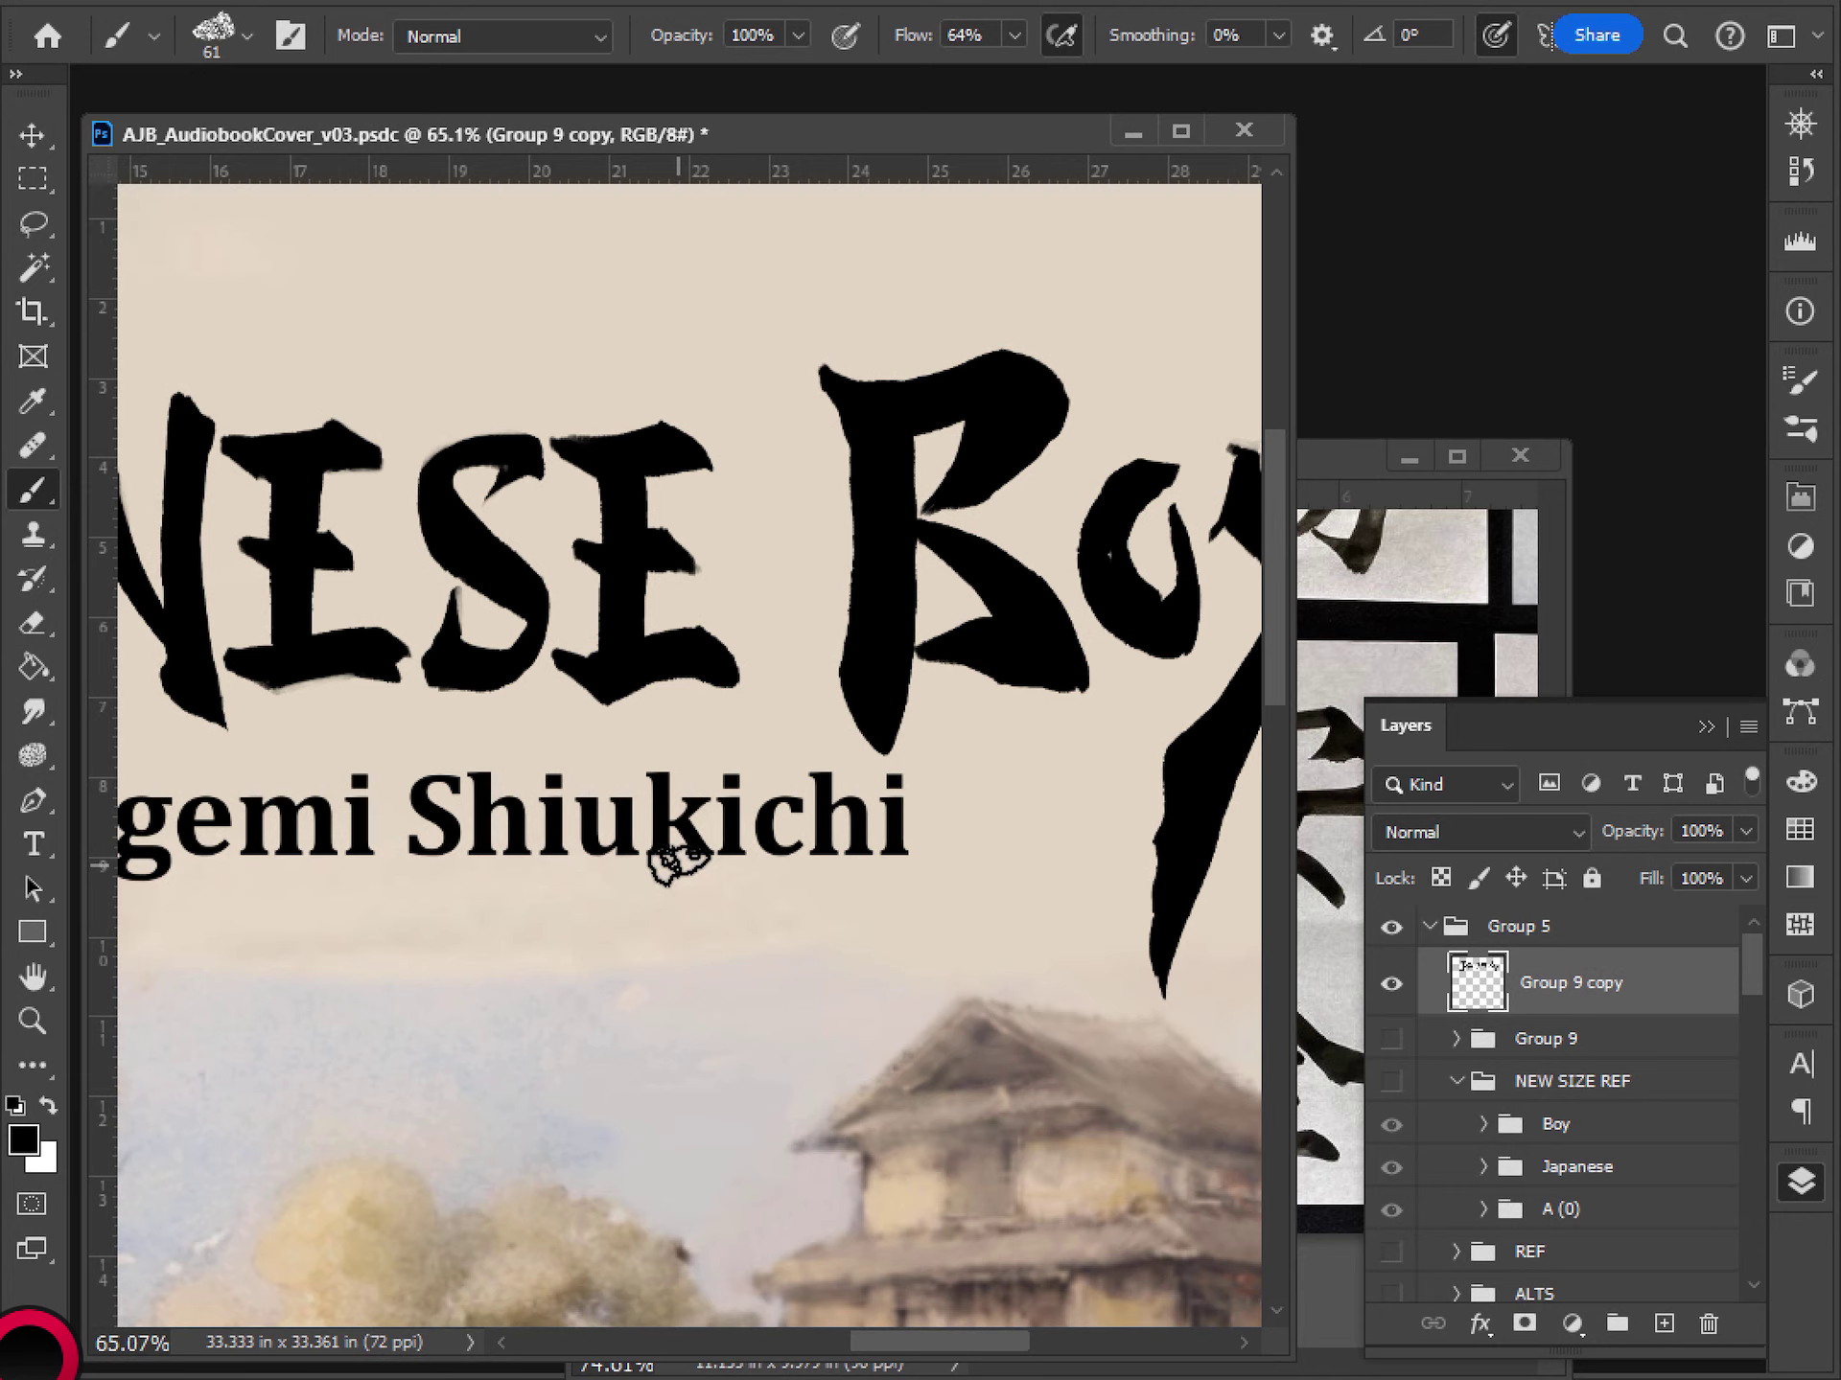
scroll(678, 706, "up", 1)
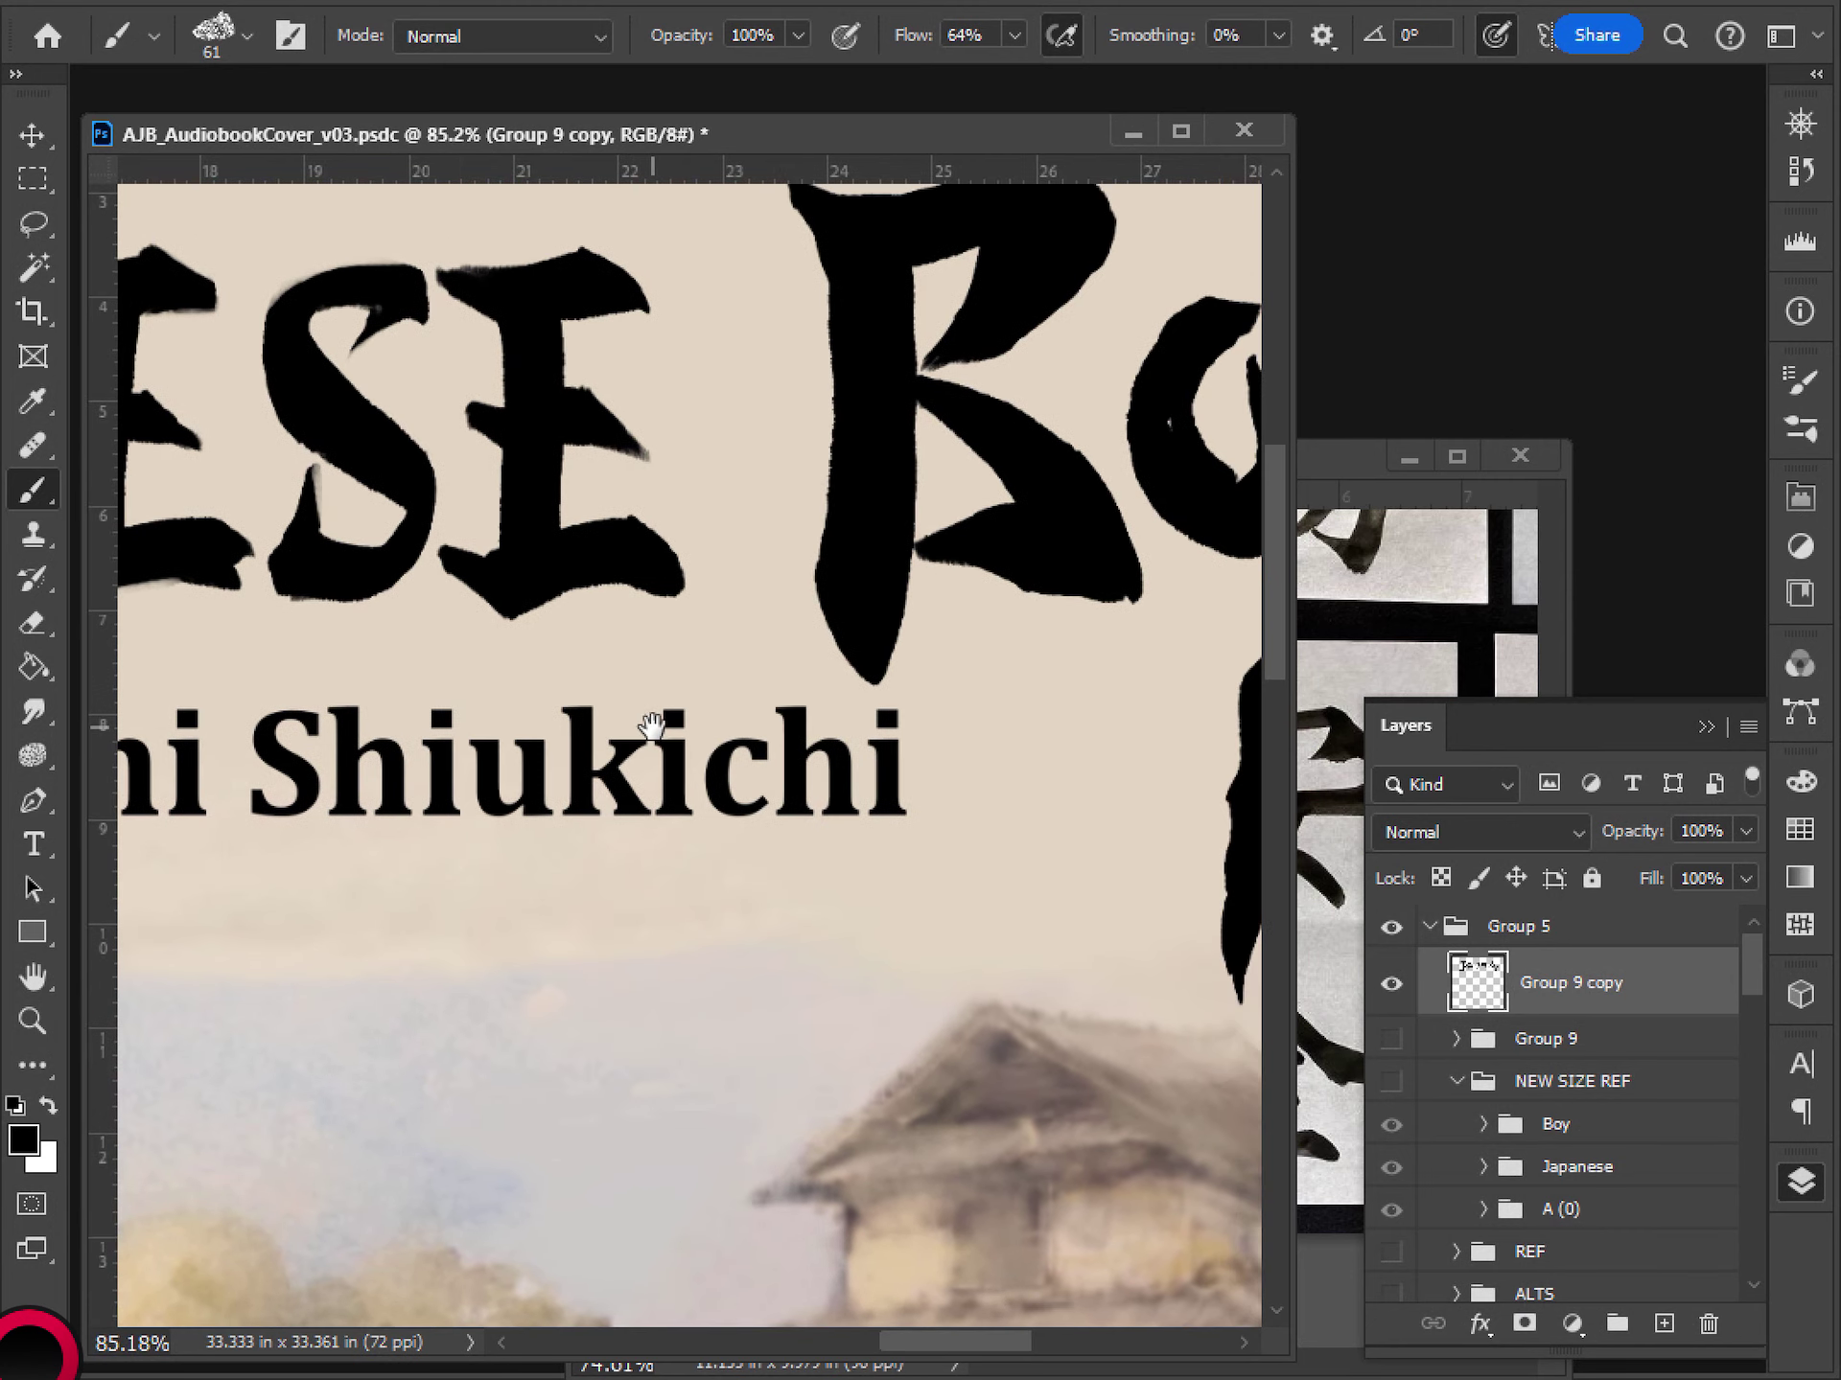
left_click_drag(624, 678, 422, 826)
left_click_drag(747, 847, 649, 825)
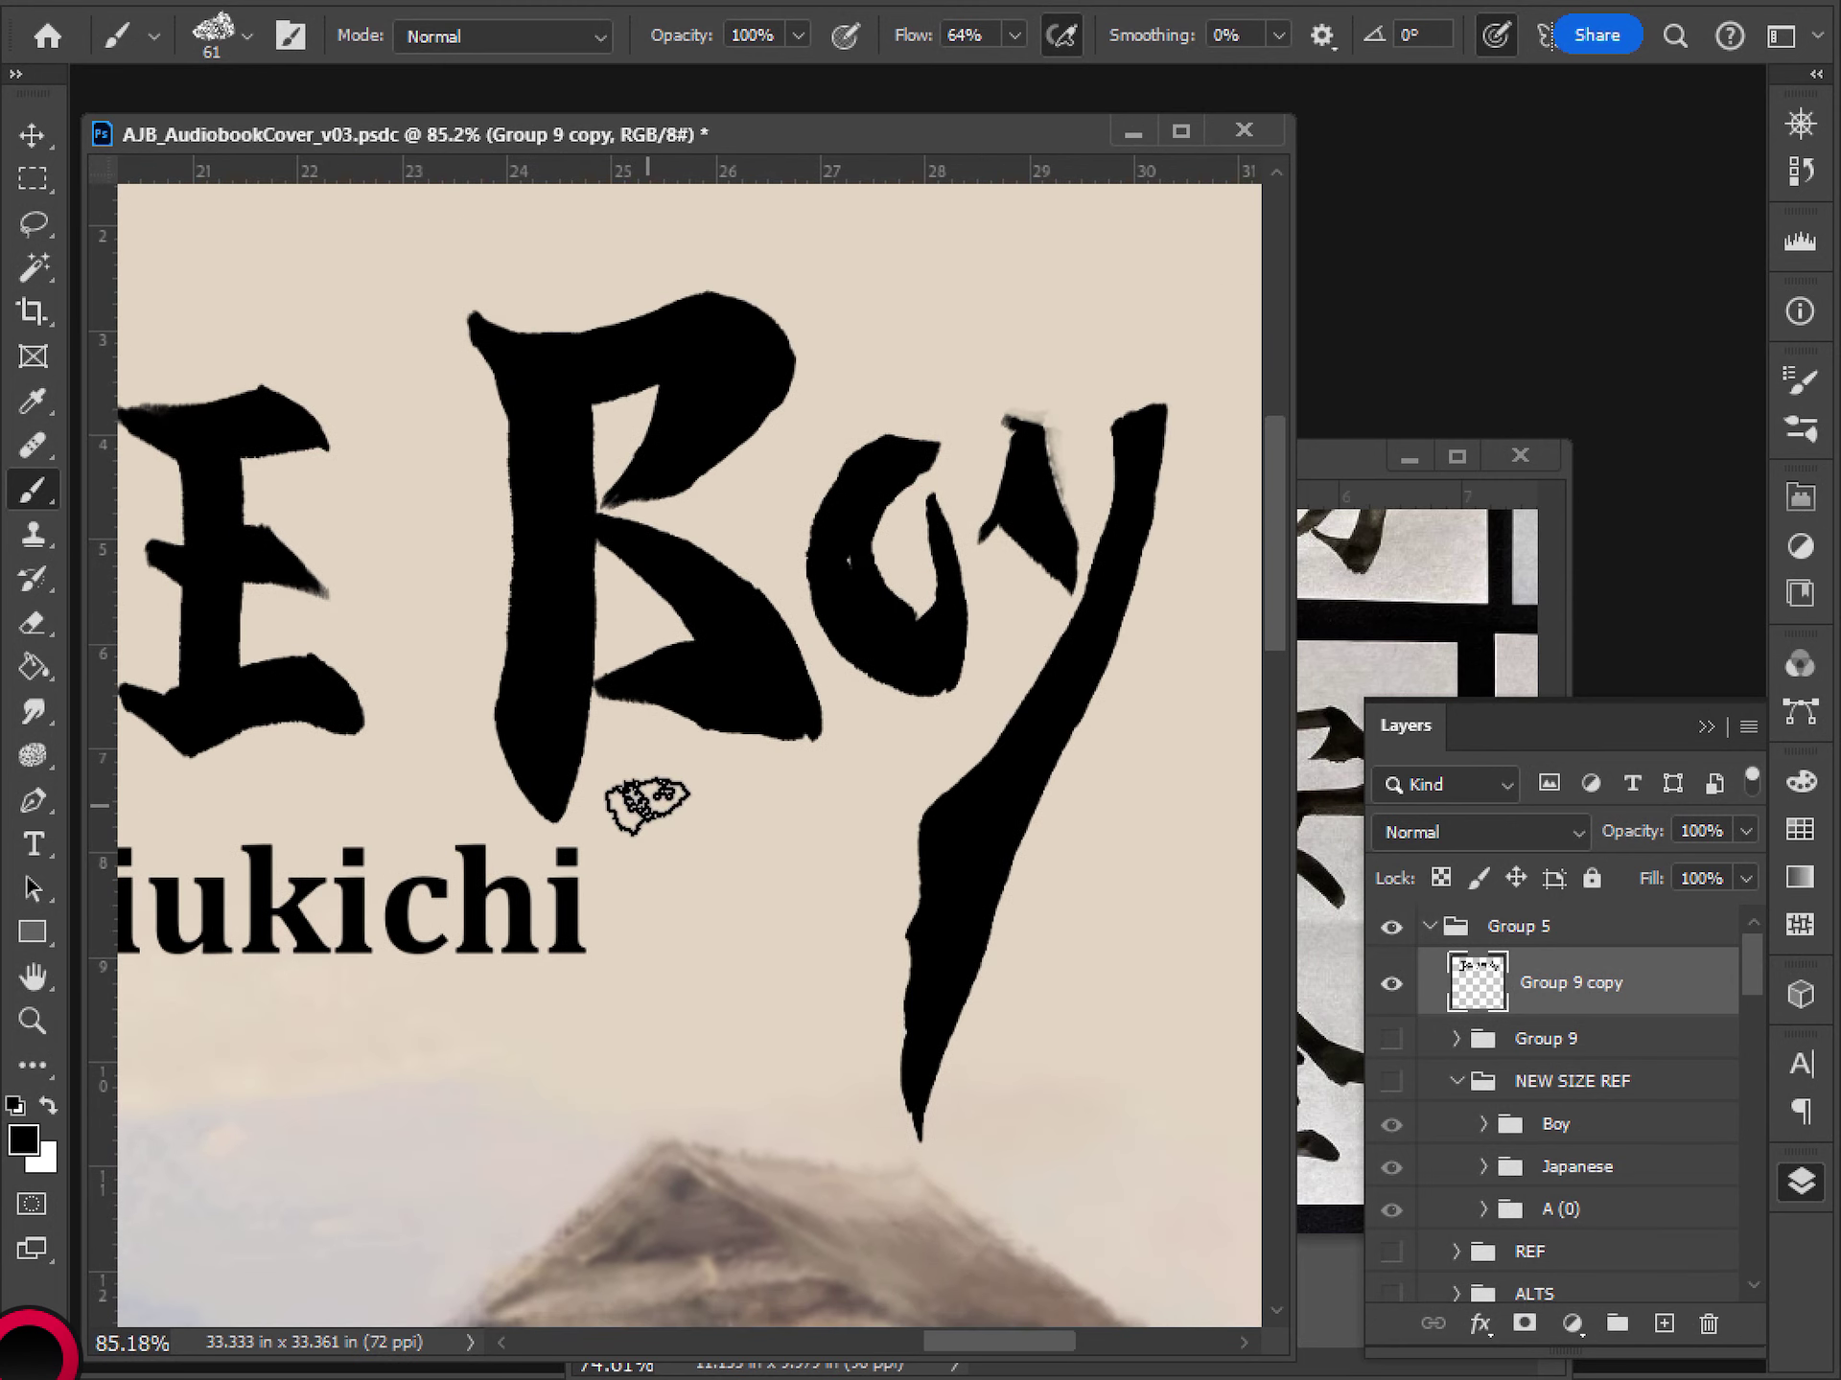
key("e")
mouse_move(512, 618)
left_mouse_down()
mouse_move(503, 443)
mouse_move(495, 695)
mouse_move(505, 557)
left_mouse_up()
key("ctrl+z")
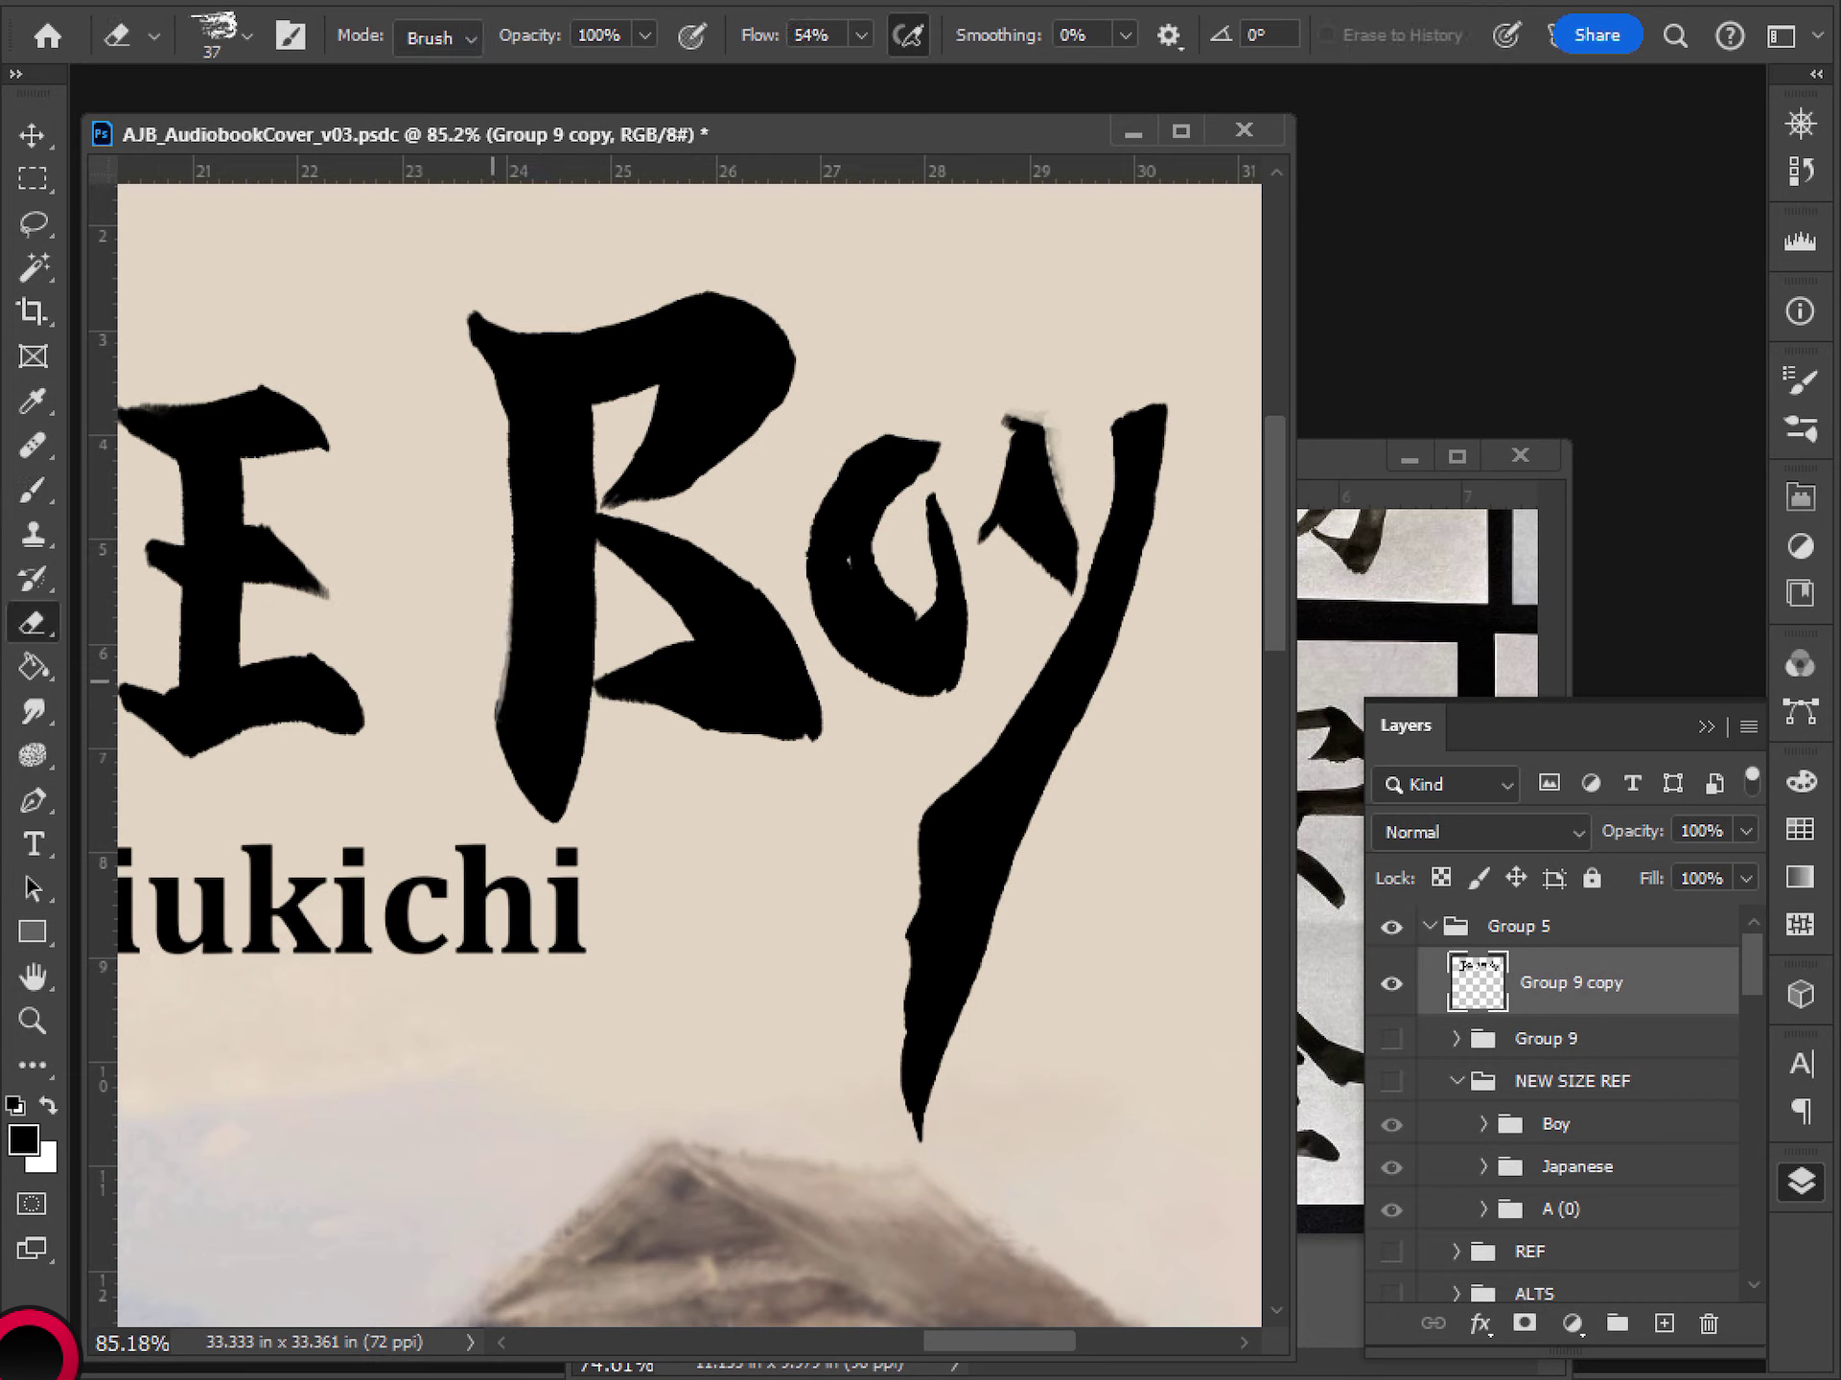
key("ctrl+z")
mouse_move(500, 710)
left_mouse_down()
mouse_move(503, 469)
mouse_move(506, 659)
mouse_move(506, 635)
left_mouse_up()
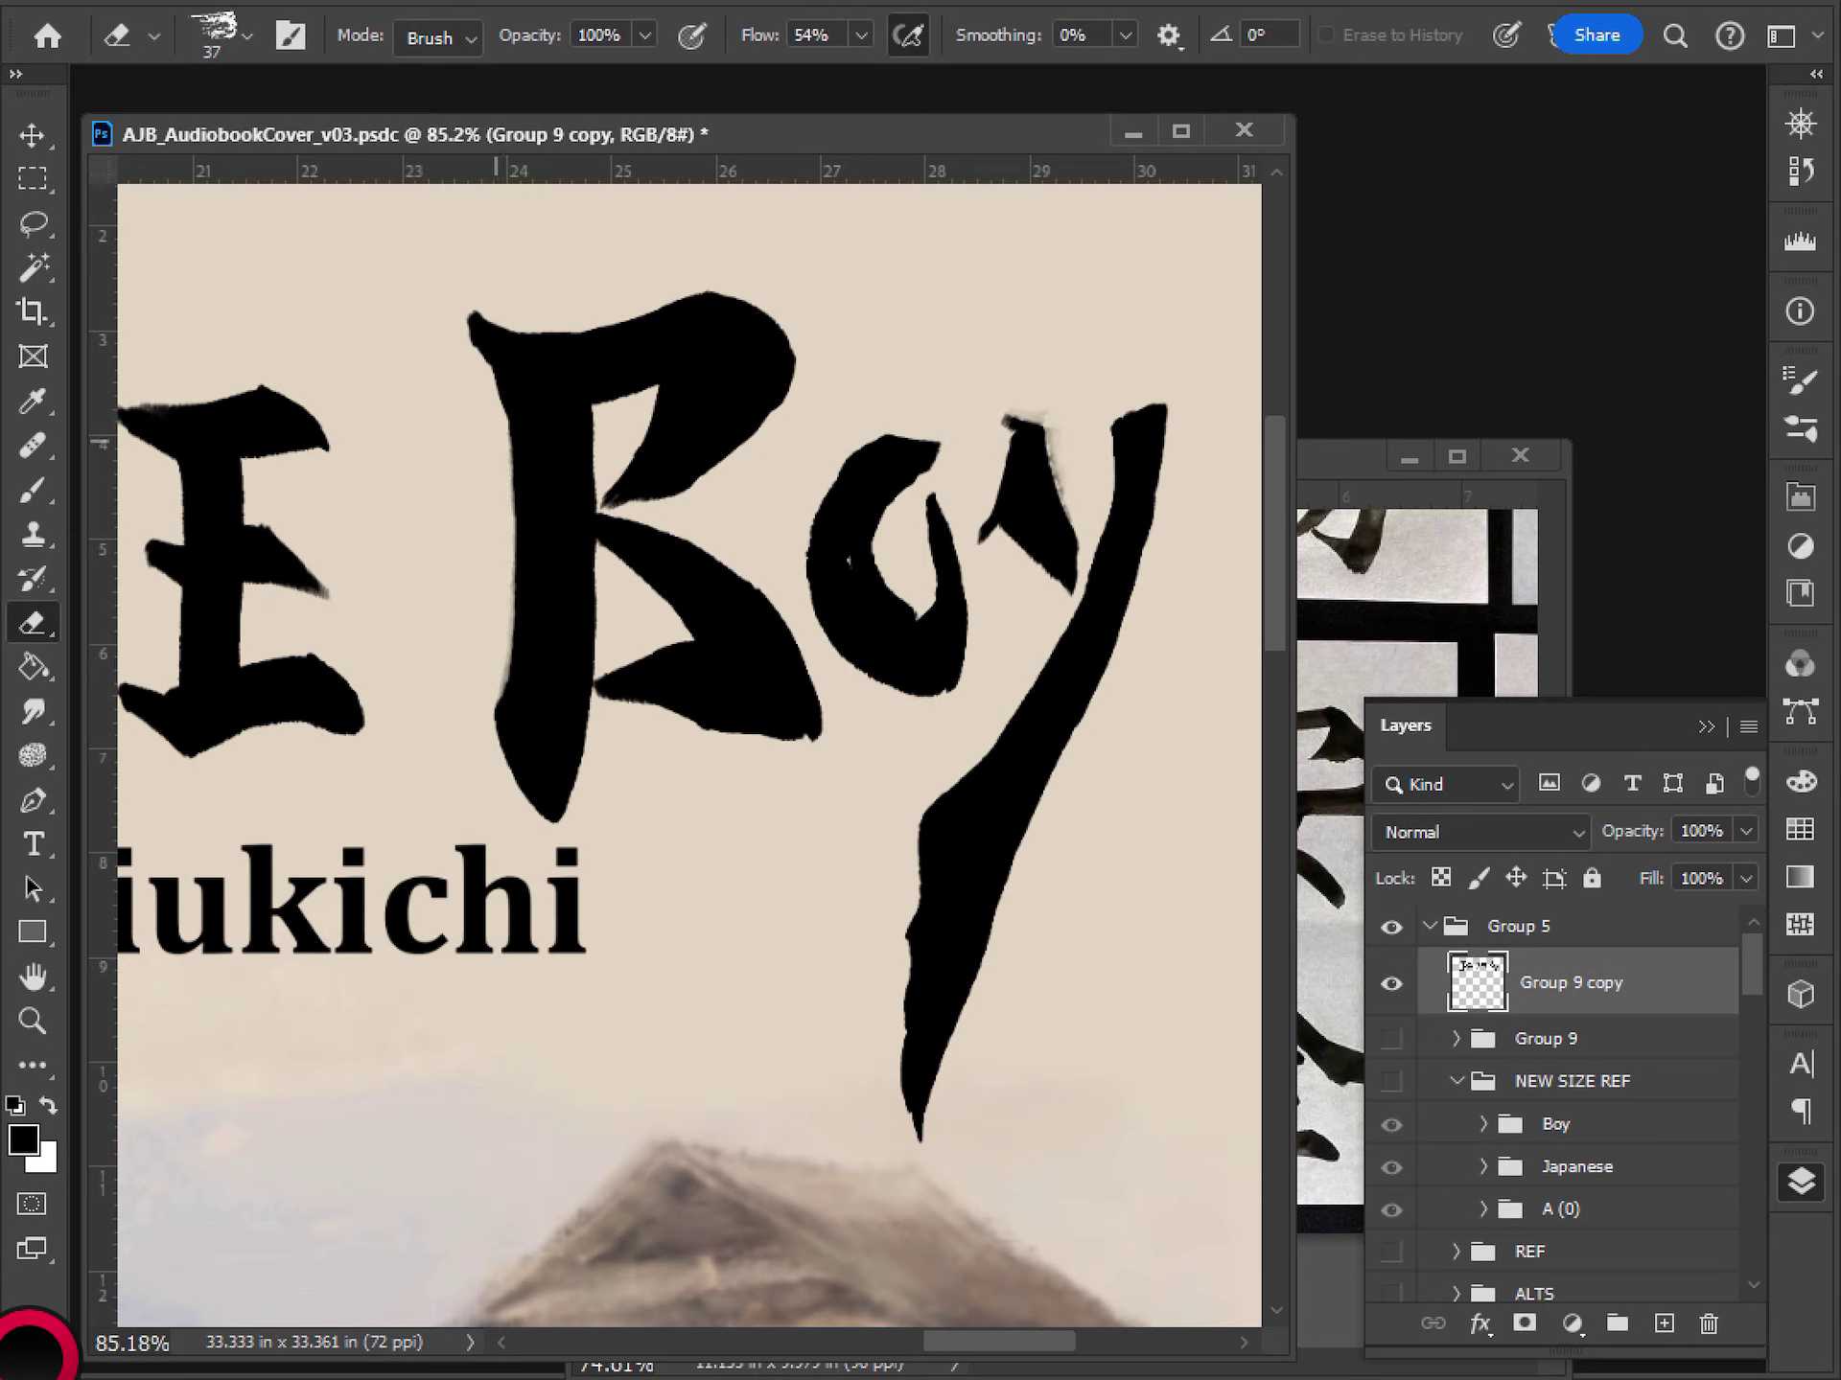
- Trim the B's upper left corner with the eraser and repaint its edge up to the tip
left_click_drag(458, 324, 502, 413)
key("b")
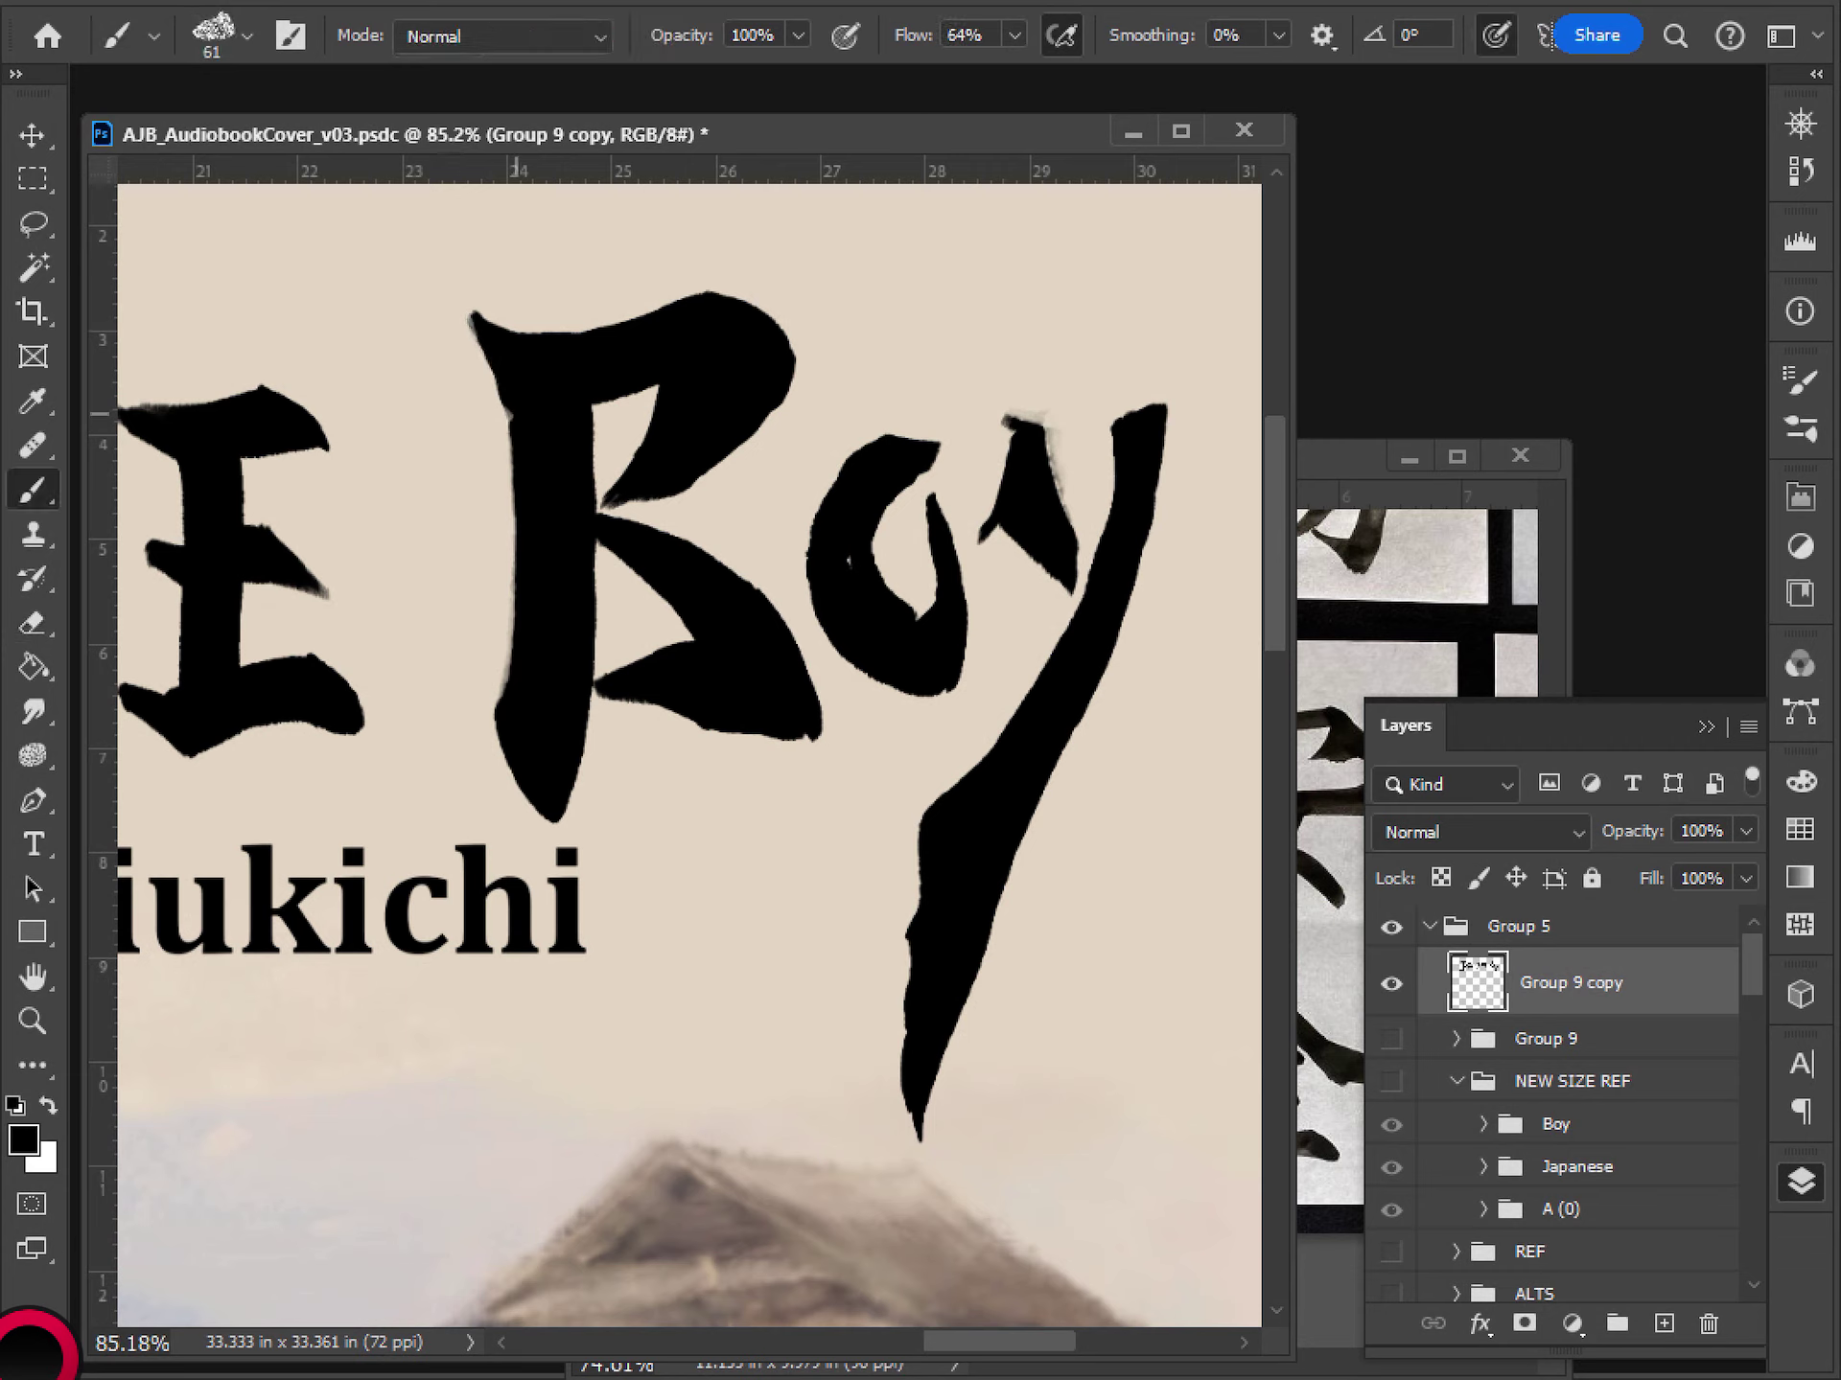
left_click_drag(484, 374, 472, 316)
scroll(635, 630, "down", 3)
- Erase along the outer underside and right edge of the B's upper bowl to smooth its curve
scroll(636, 630, "up", 4)
left_click_drag(635, 630, 600, 690)
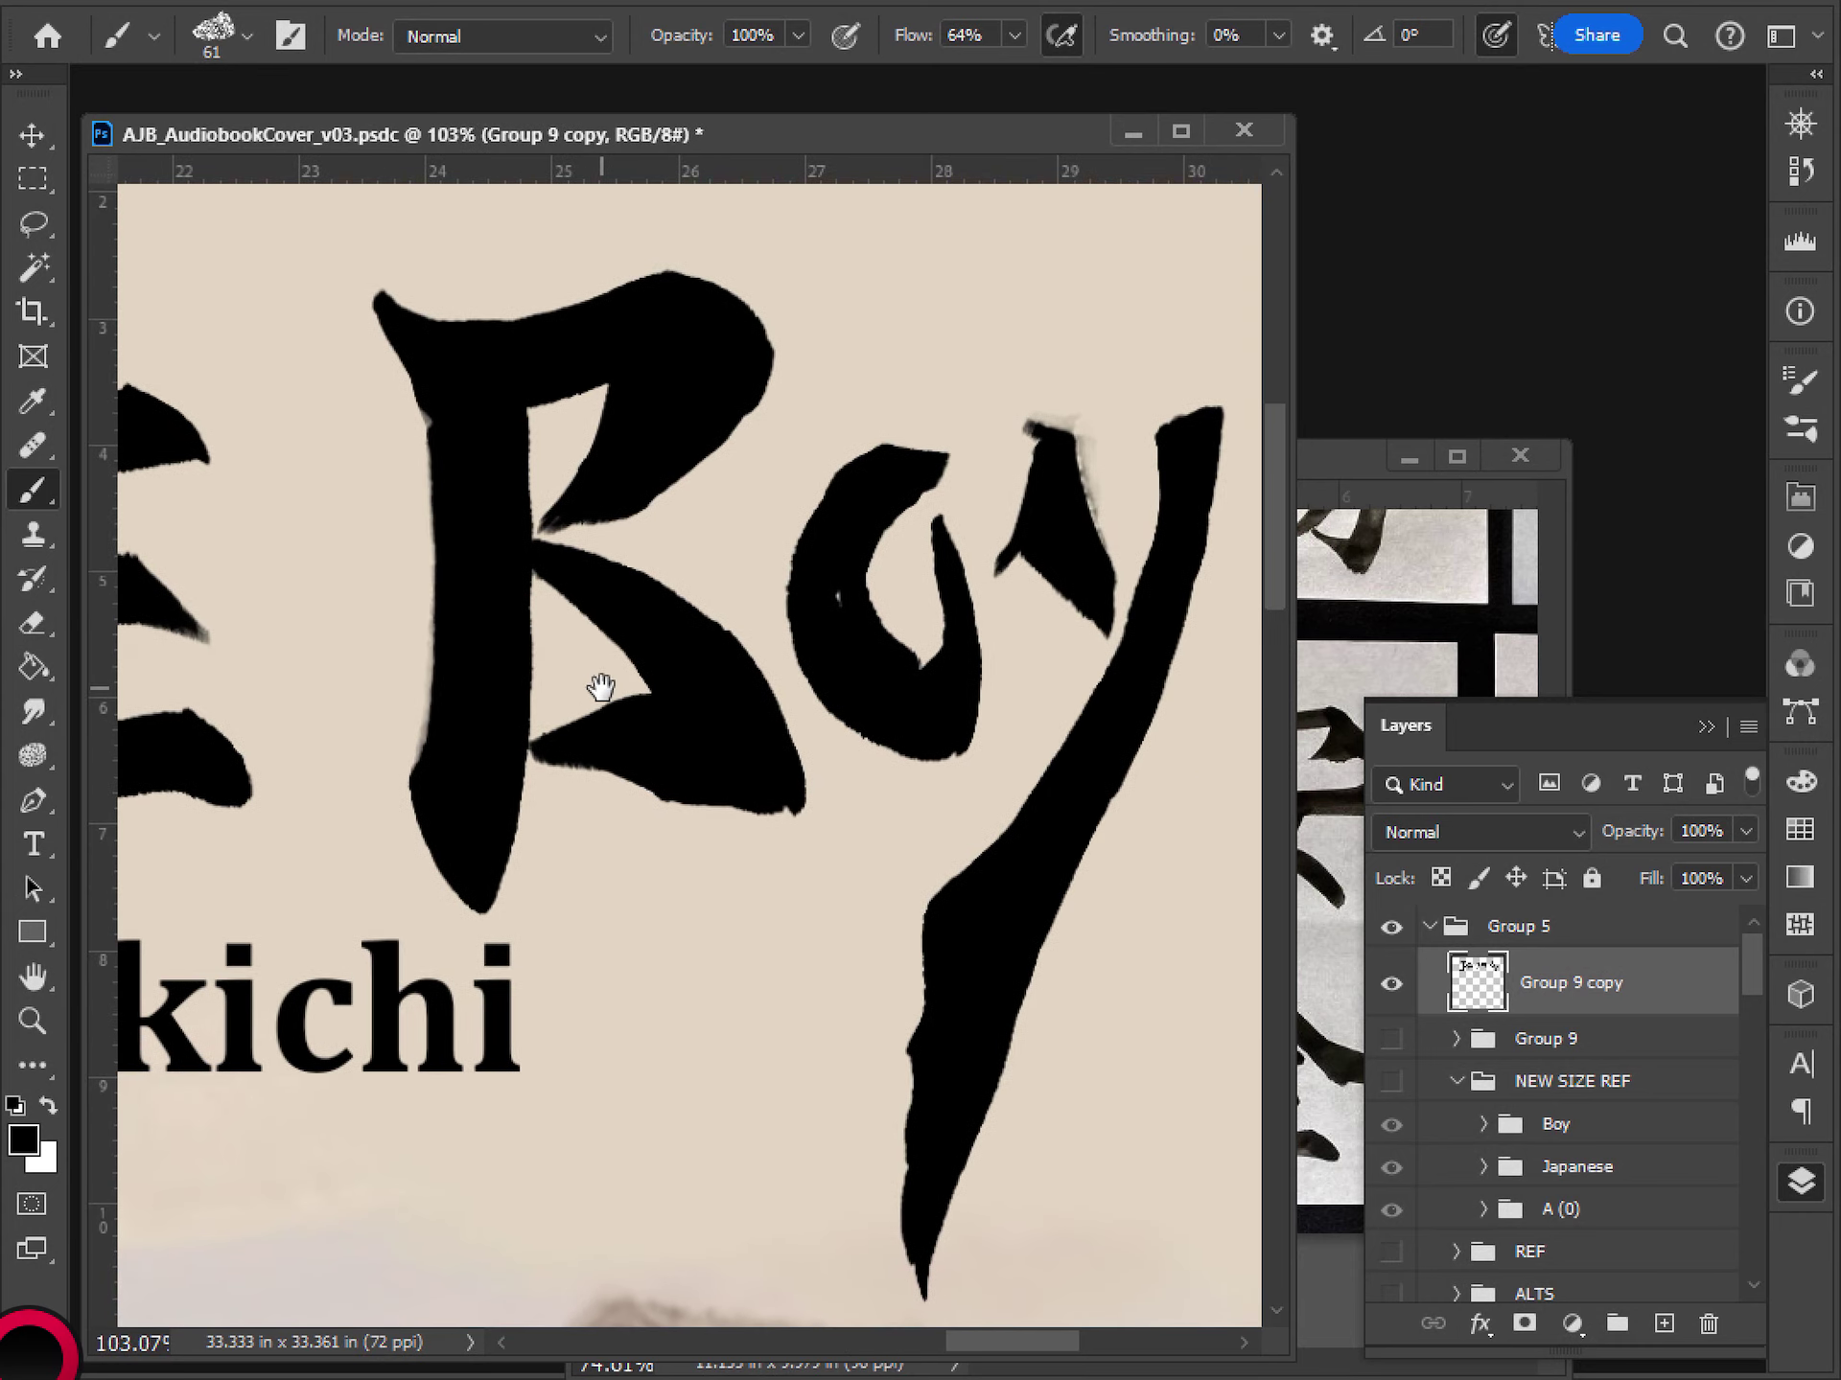
key("e")
left_click_drag(603, 528, 719, 455)
key("ctrl+z")
mouse_move(604, 521)
left_mouse_down()
mouse_move(700, 466)
mouse_move(774, 377)
mouse_move(714, 468)
left_mouse_up()
left_click_drag(773, 347, 767, 383)
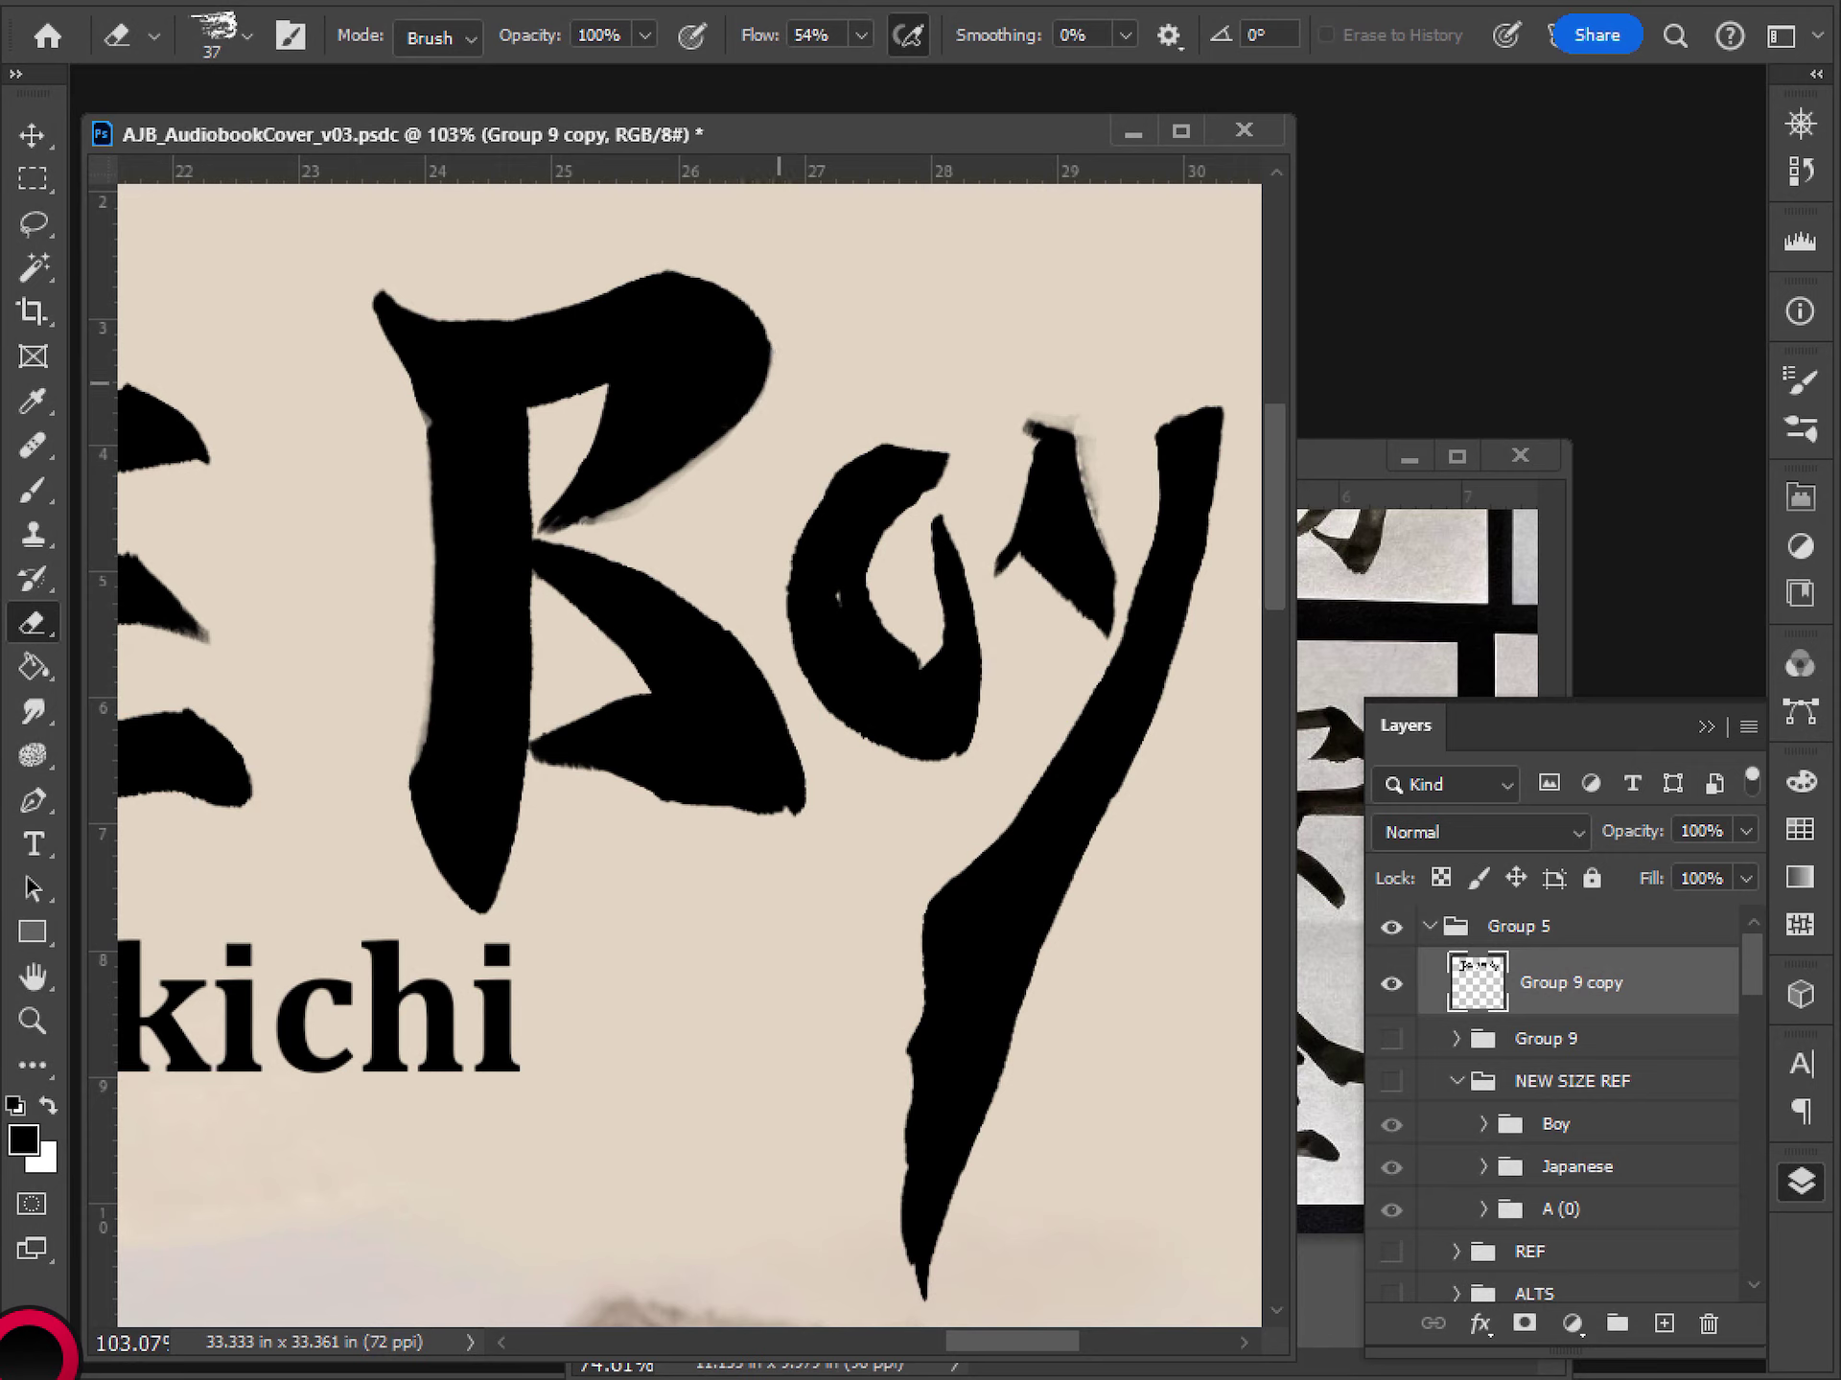
mouse_move(600, 424)
left_mouse_down()
mouse_move(562, 497)
mouse_move(588, 451)
left_mouse_up()
key("ctrl+z")
mouse_move(669, 488)
left_mouse_down()
mouse_move(566, 533)
mouse_move(590, 529)
left_mouse_up()
key("ctrl+z")
scroll(612, 536, "up", 2)
scroll(624, 671, "down", 8)
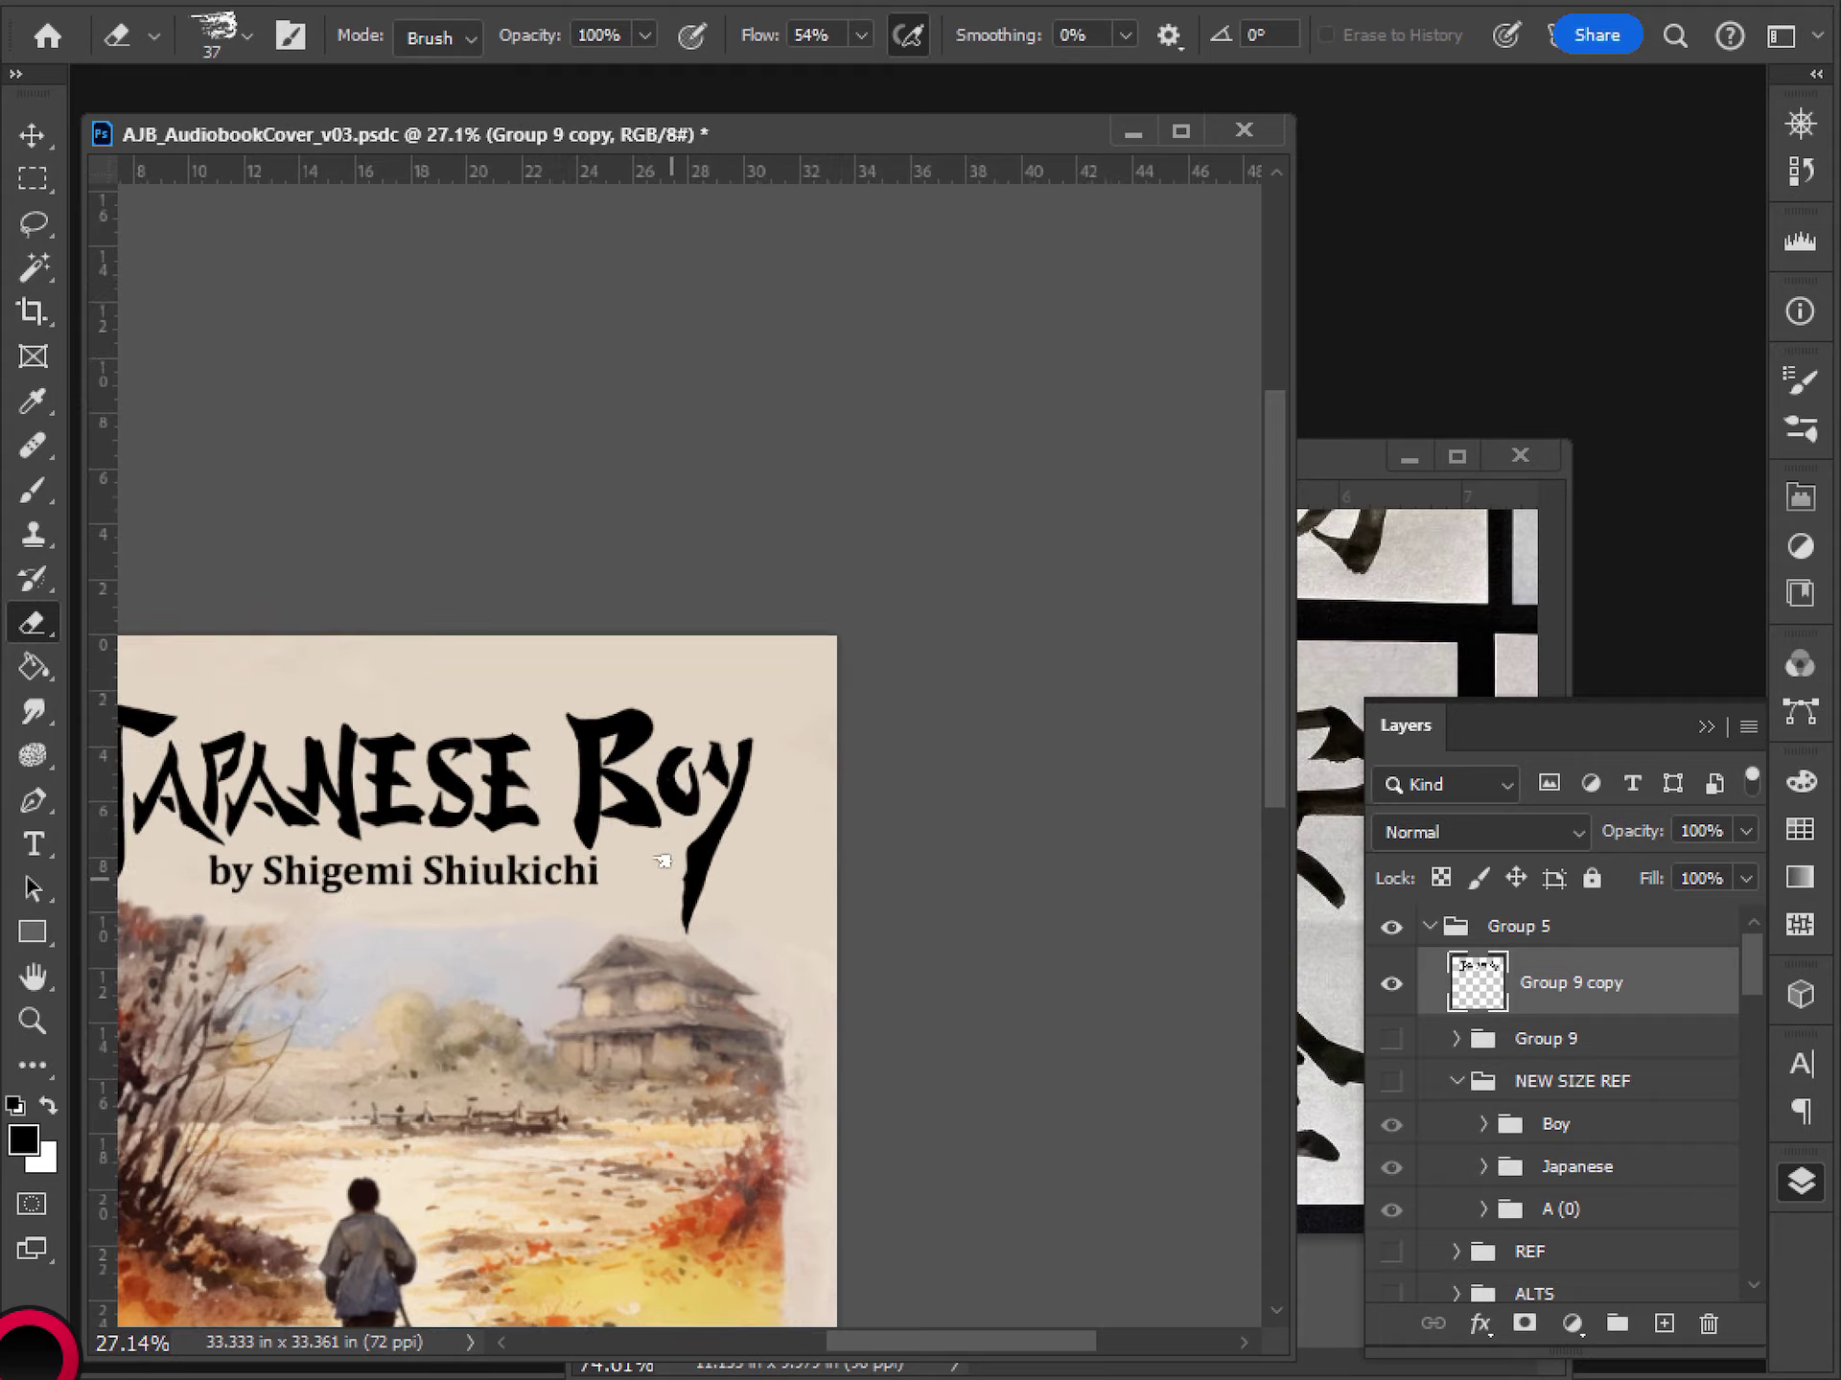
- Fill out the underside of the B's lower bowl with the brush and smooth its outer edge with the eraser
scroll(649, 877, "up", 5)
key("b")
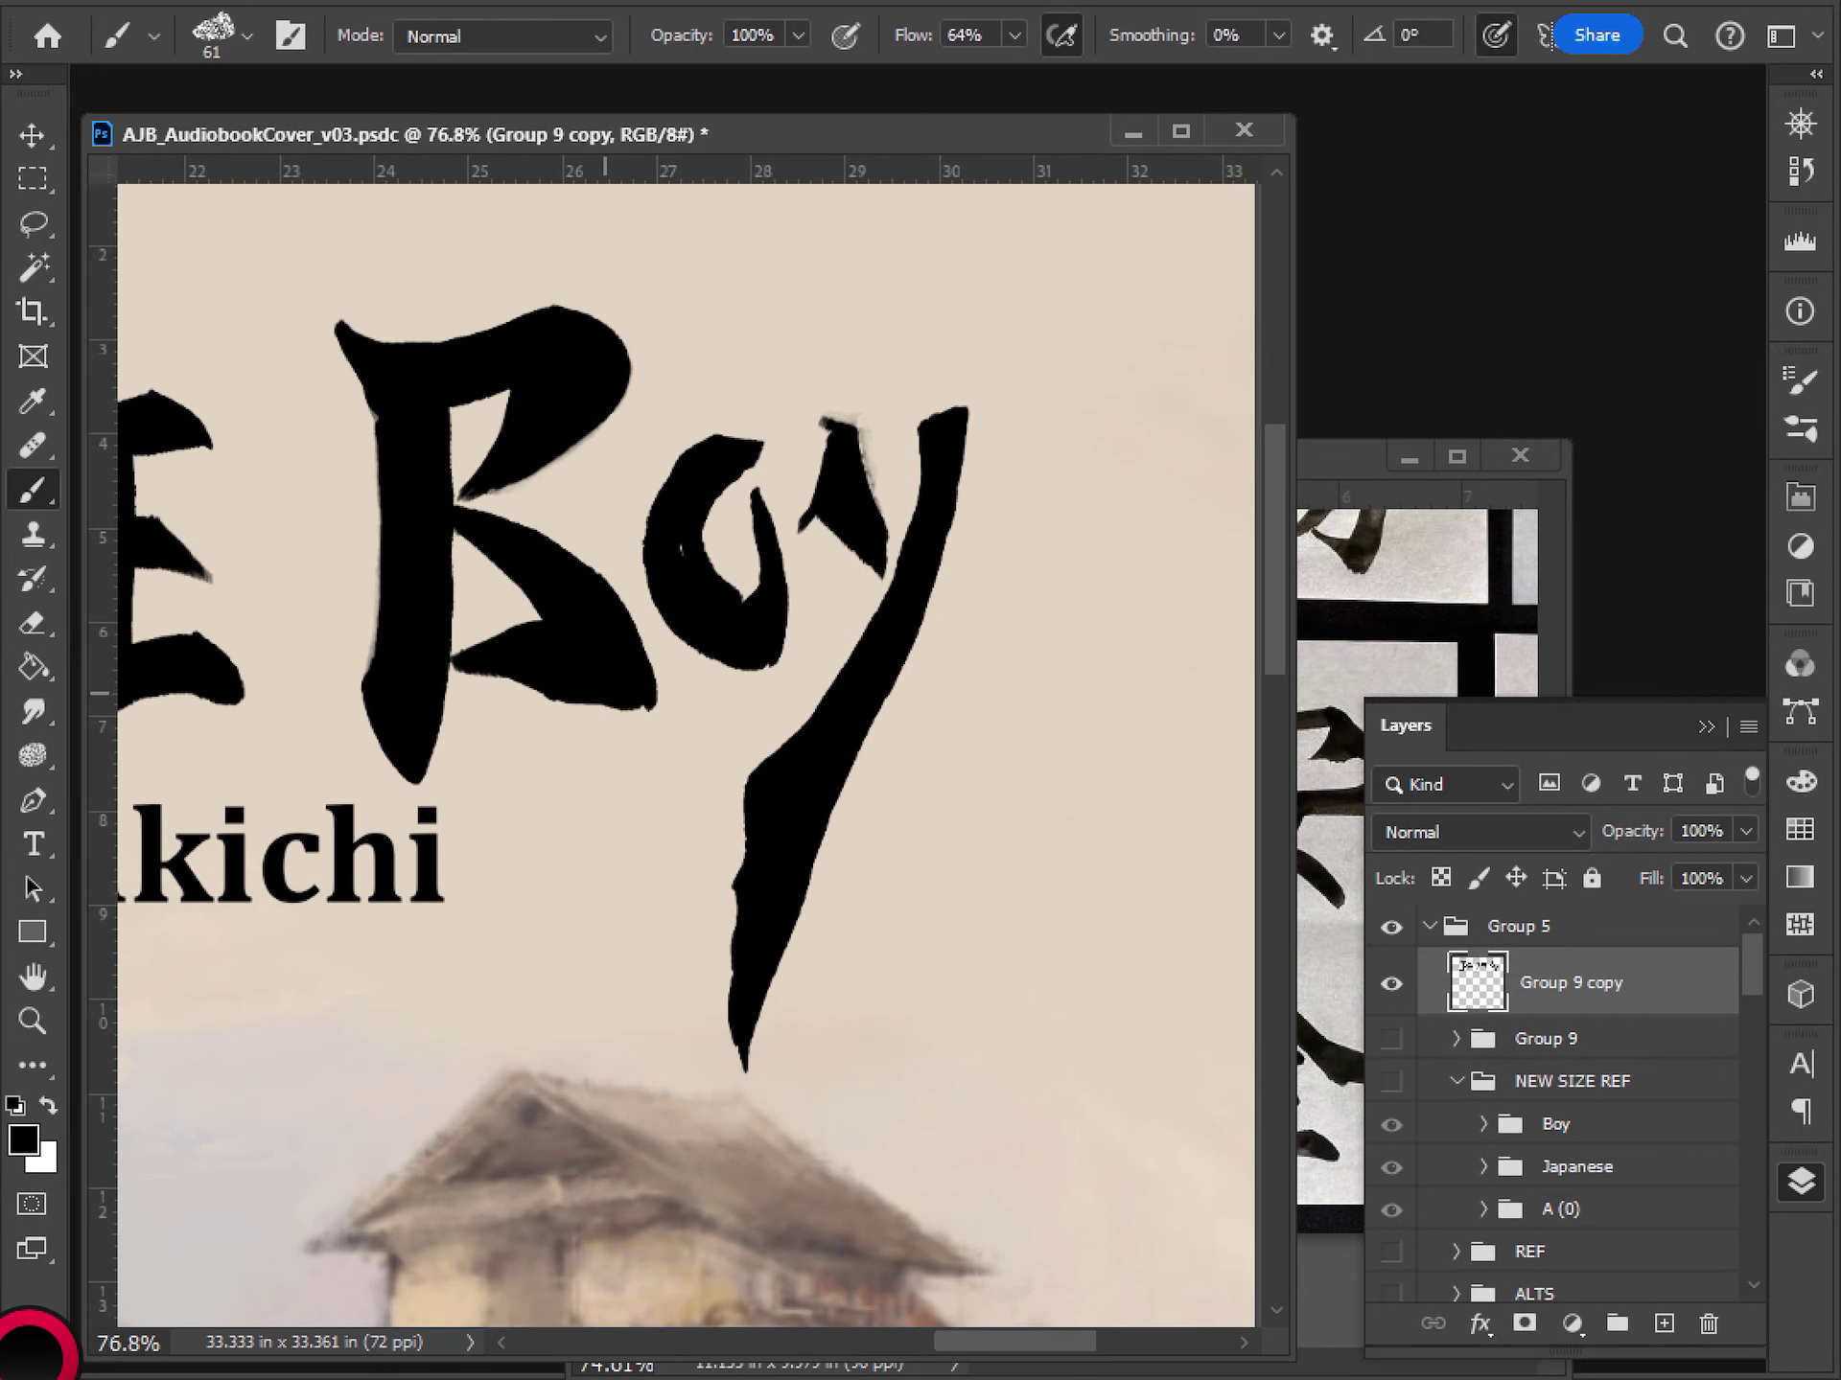
left_click(609, 671)
left_click_drag(630, 697, 552, 685)
key("e")
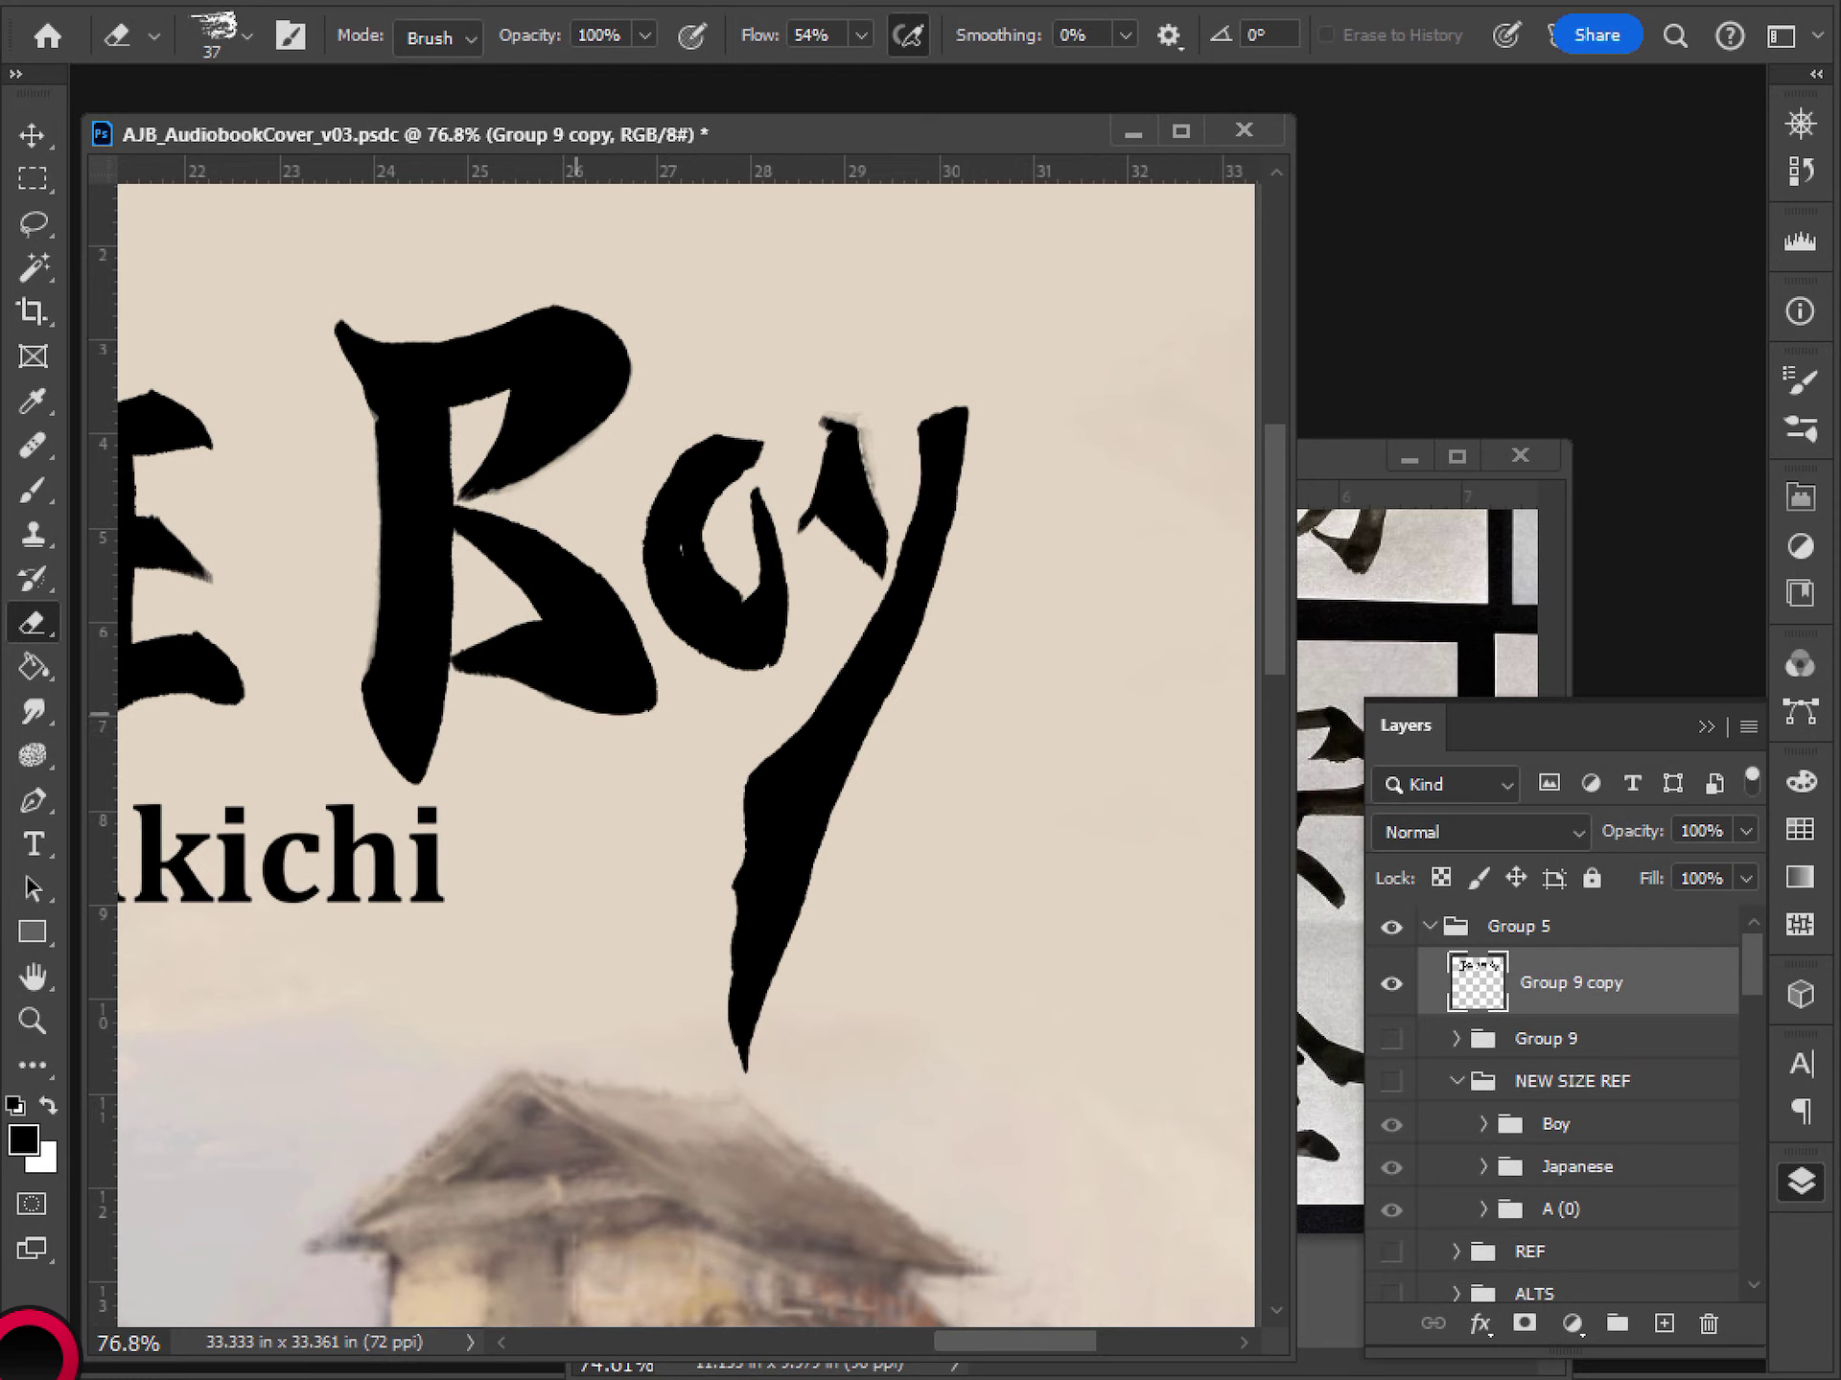
left_click_drag(575, 713, 670, 713)
left_click_drag(469, 675, 527, 708)
scroll(734, 736, "down", 5)
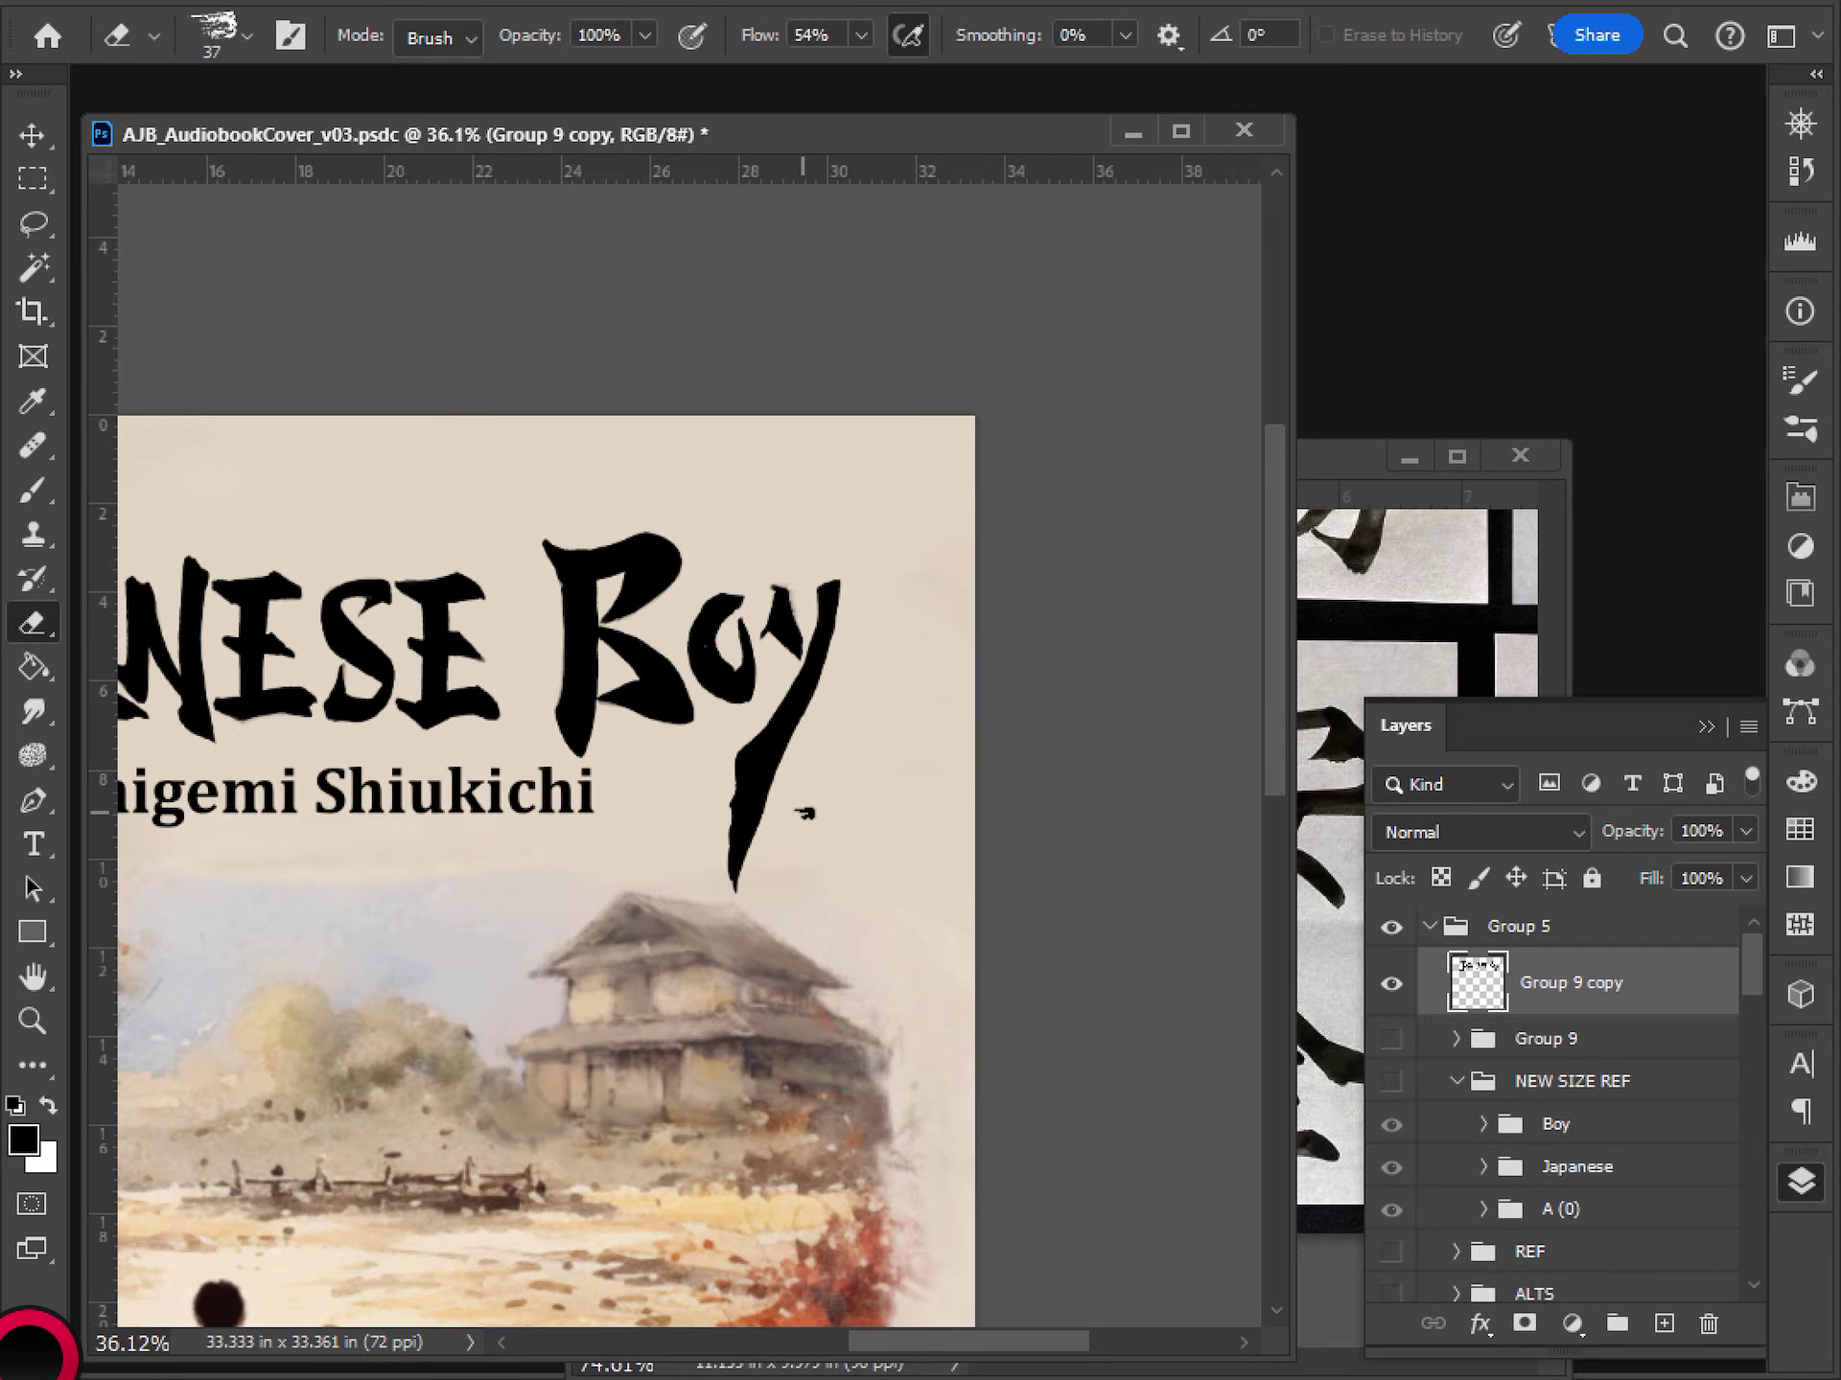
- Paint the tip of the B's lower bowl so that it joins the stem, and check the title on the cover
scroll(795, 753, "up", 5)
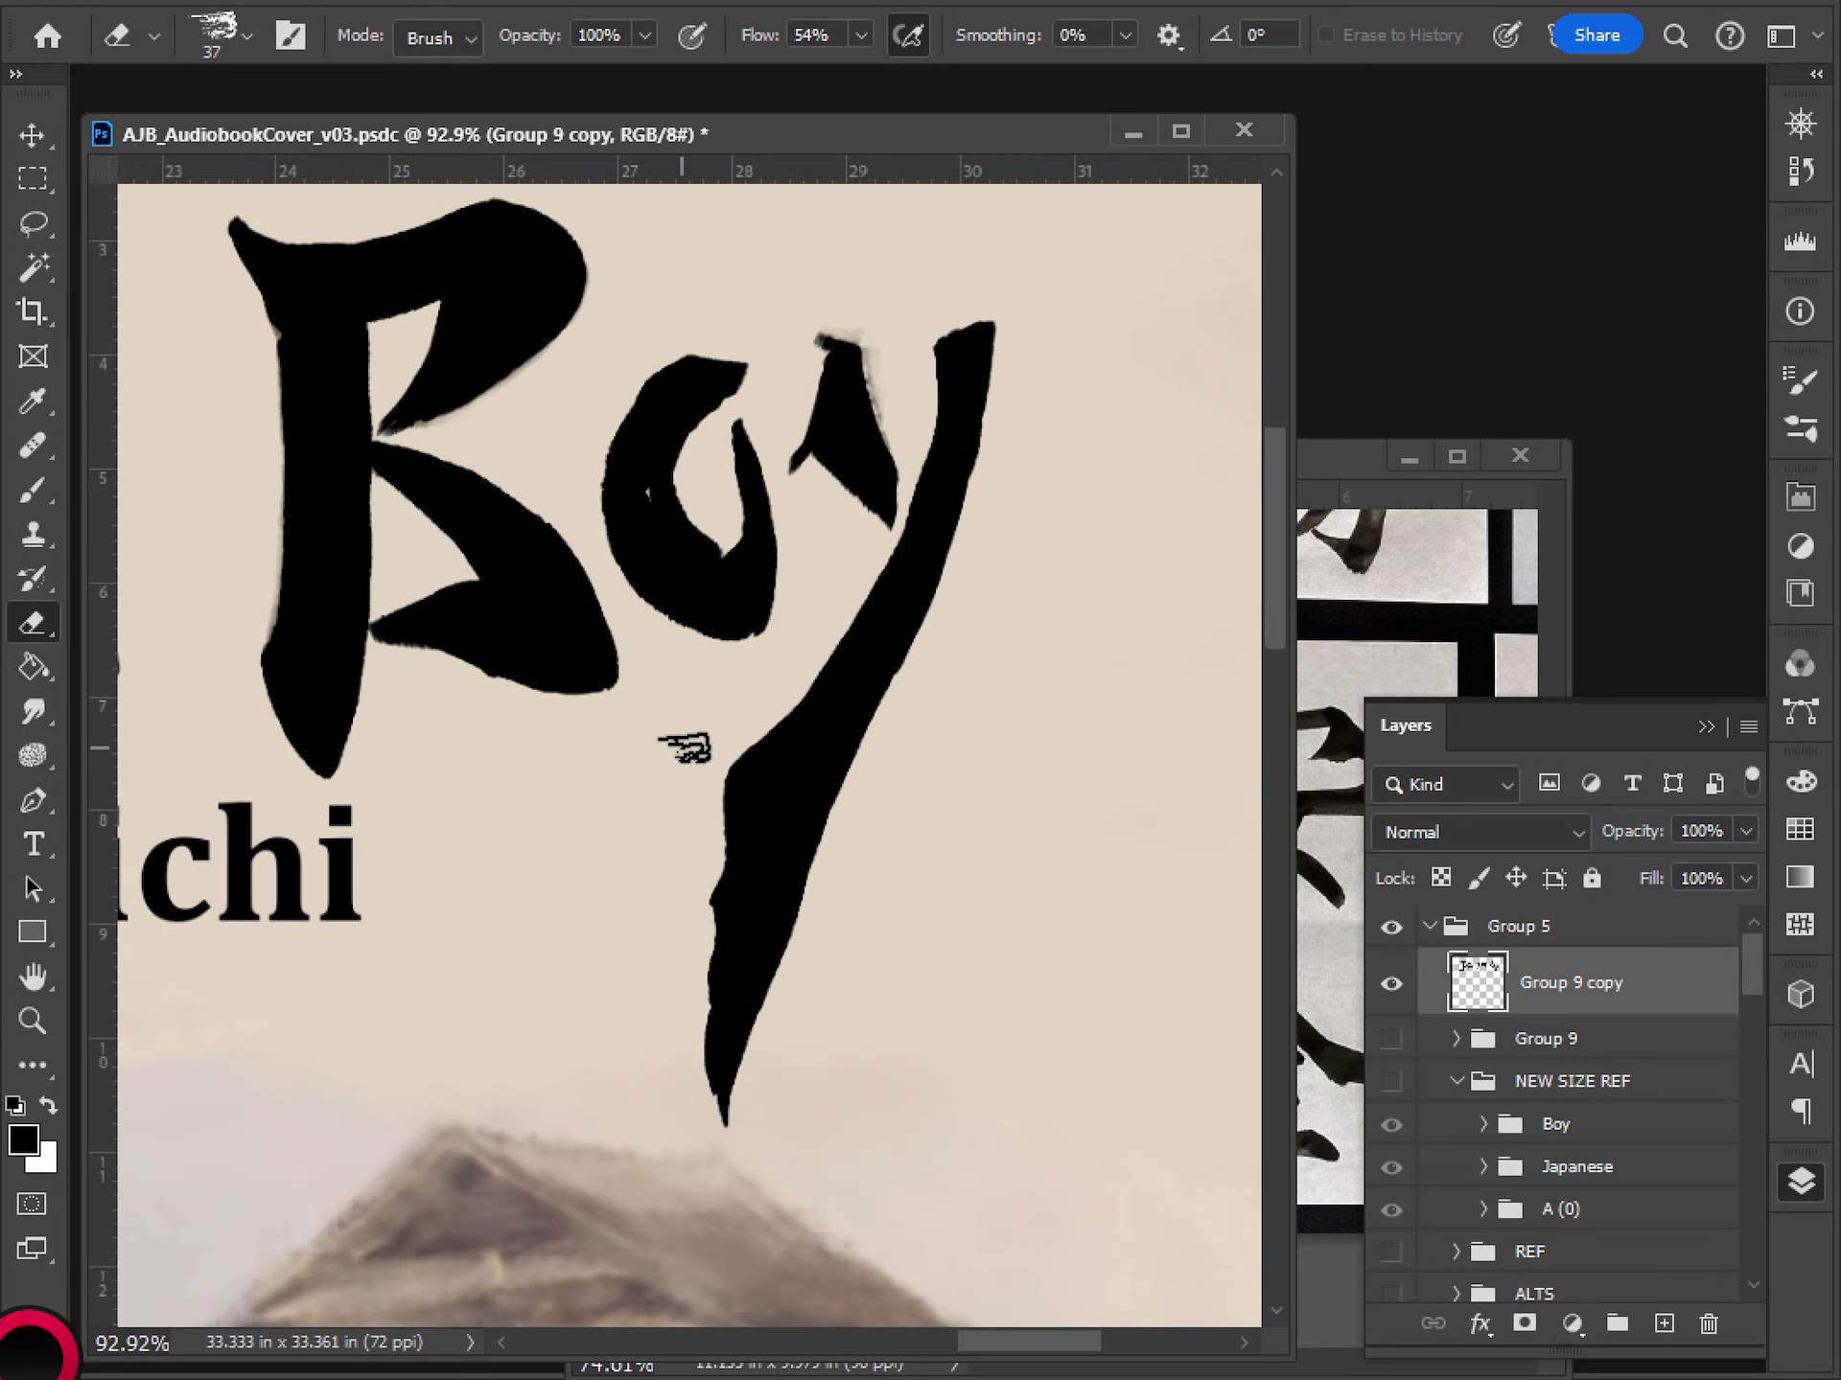
key("b")
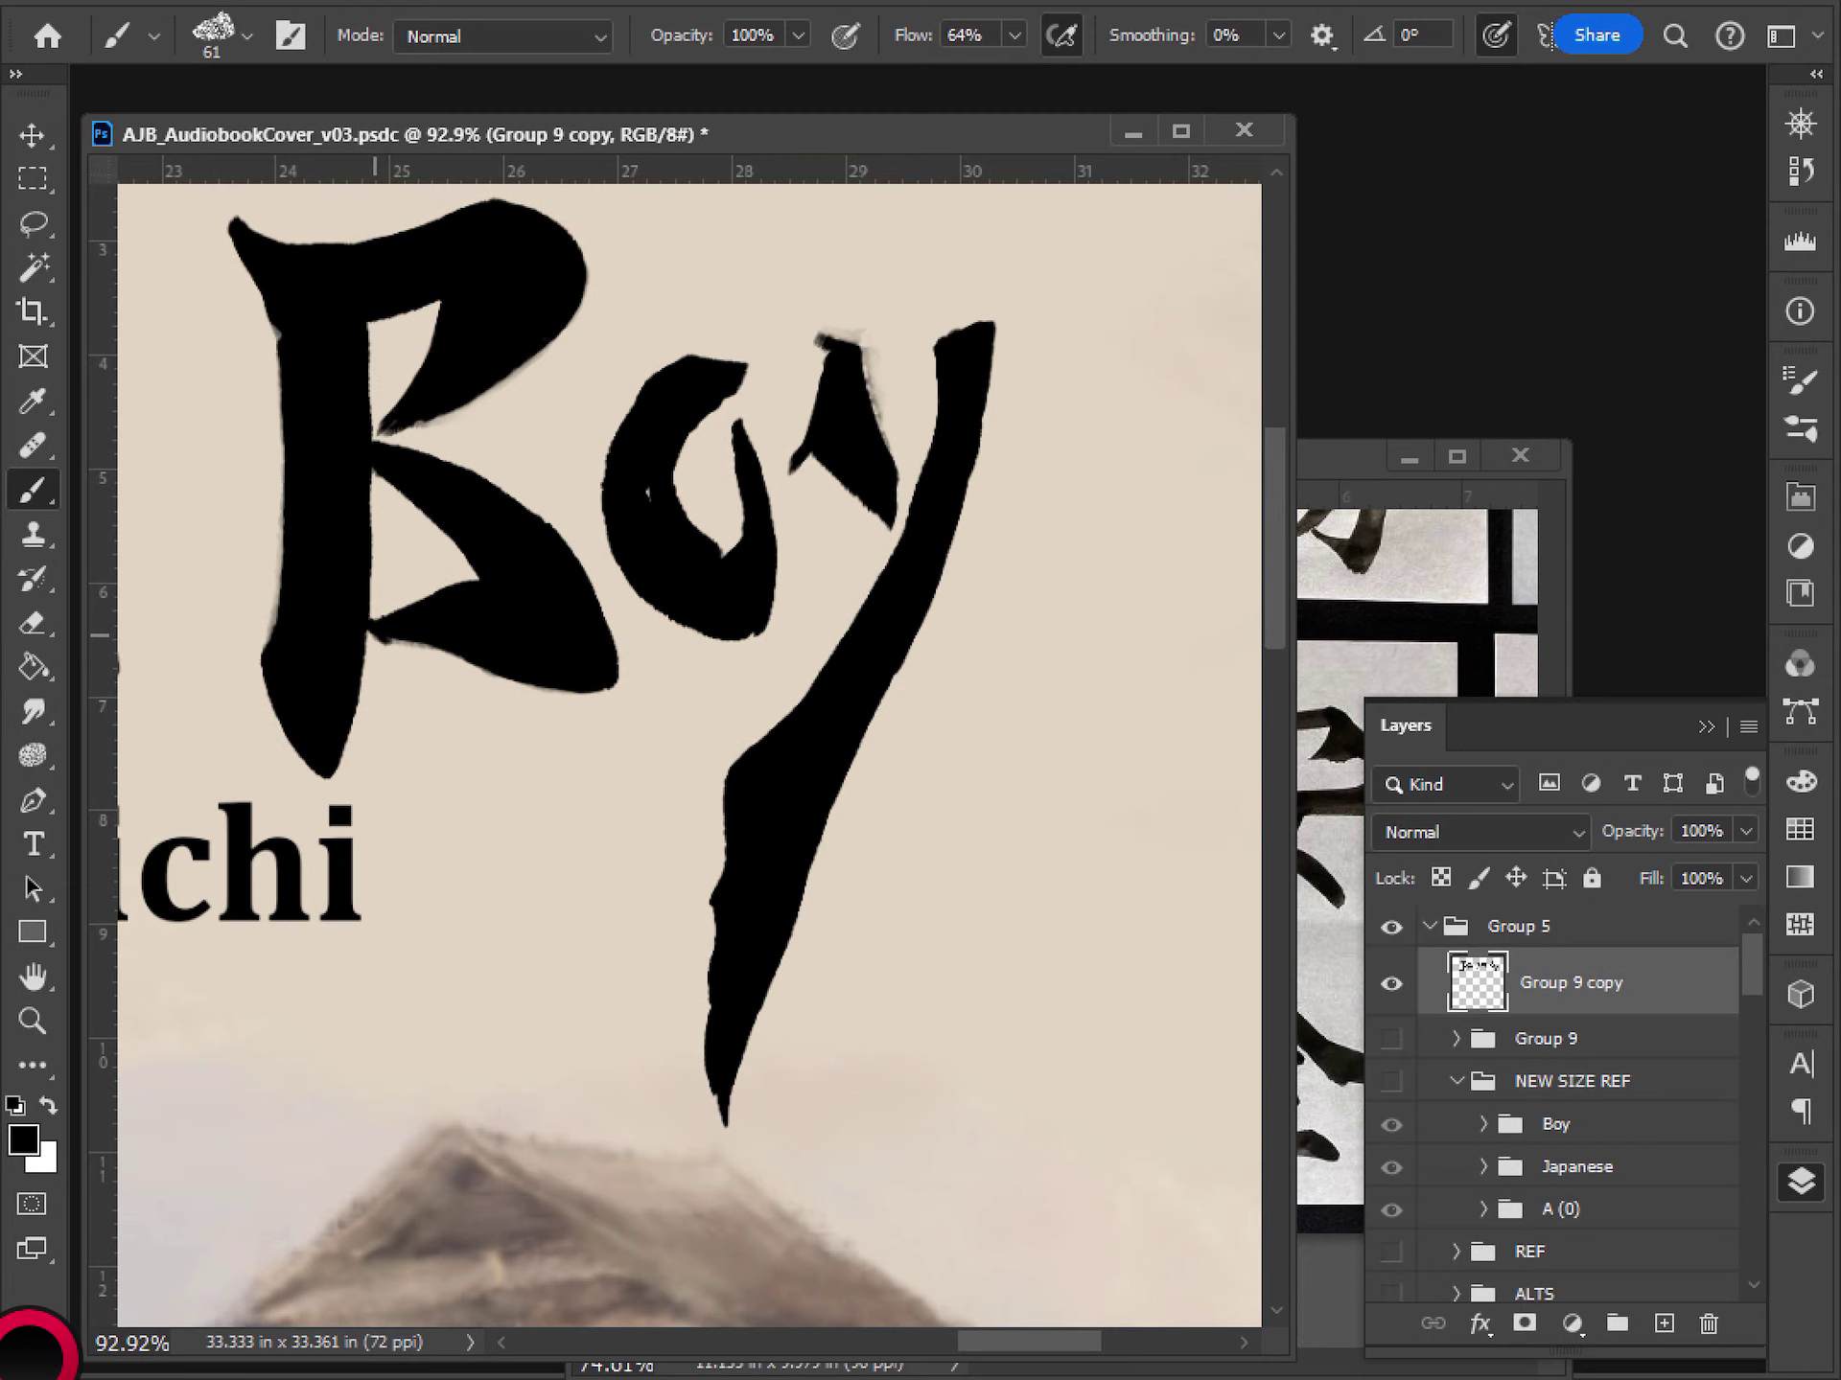
scroll(480, 875, "down", 3)
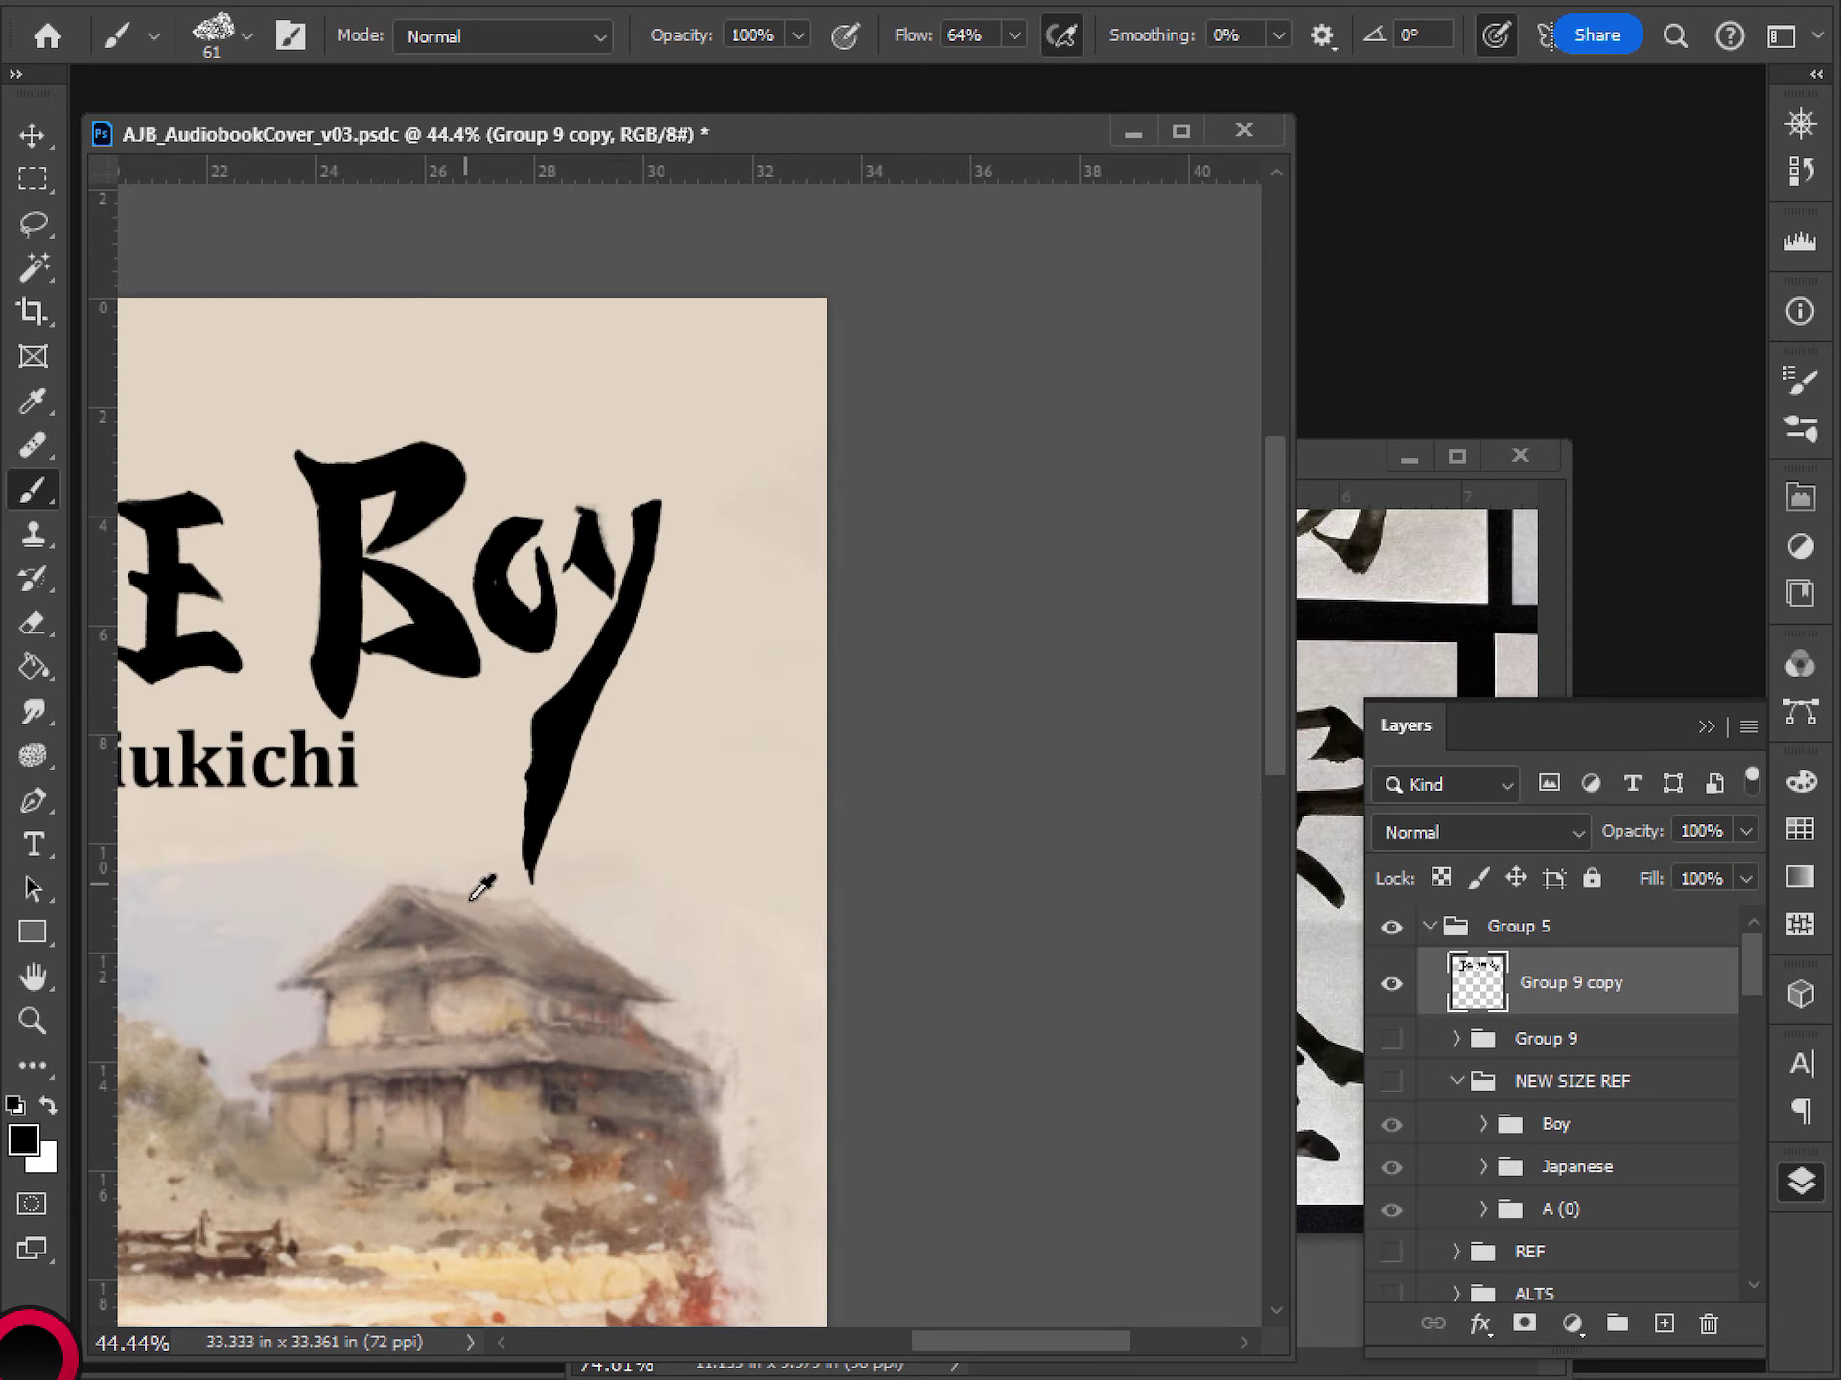
scroll(464, 830, "up", 3)
key("e")
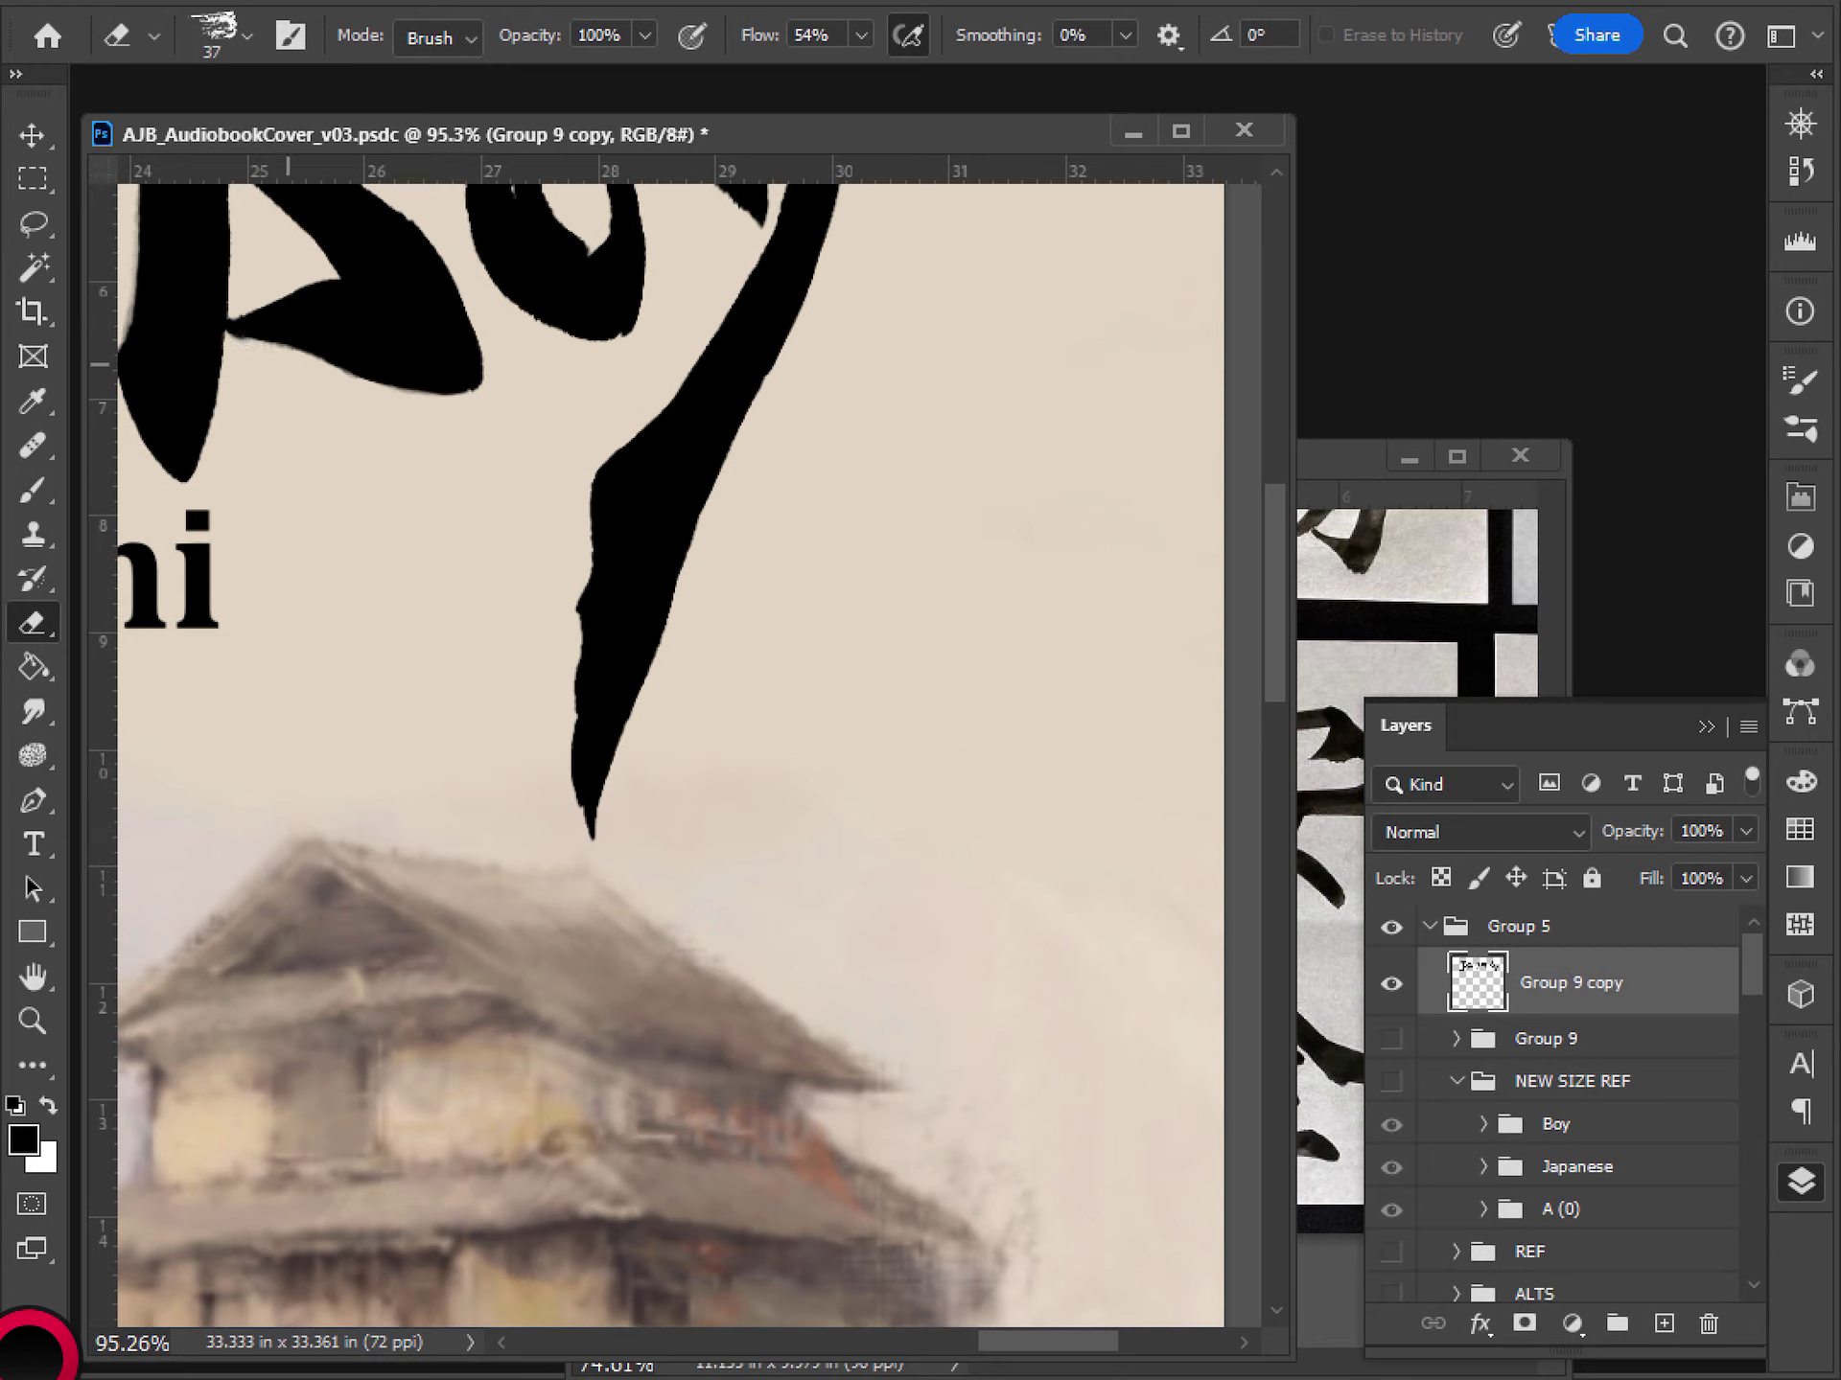
key("b")
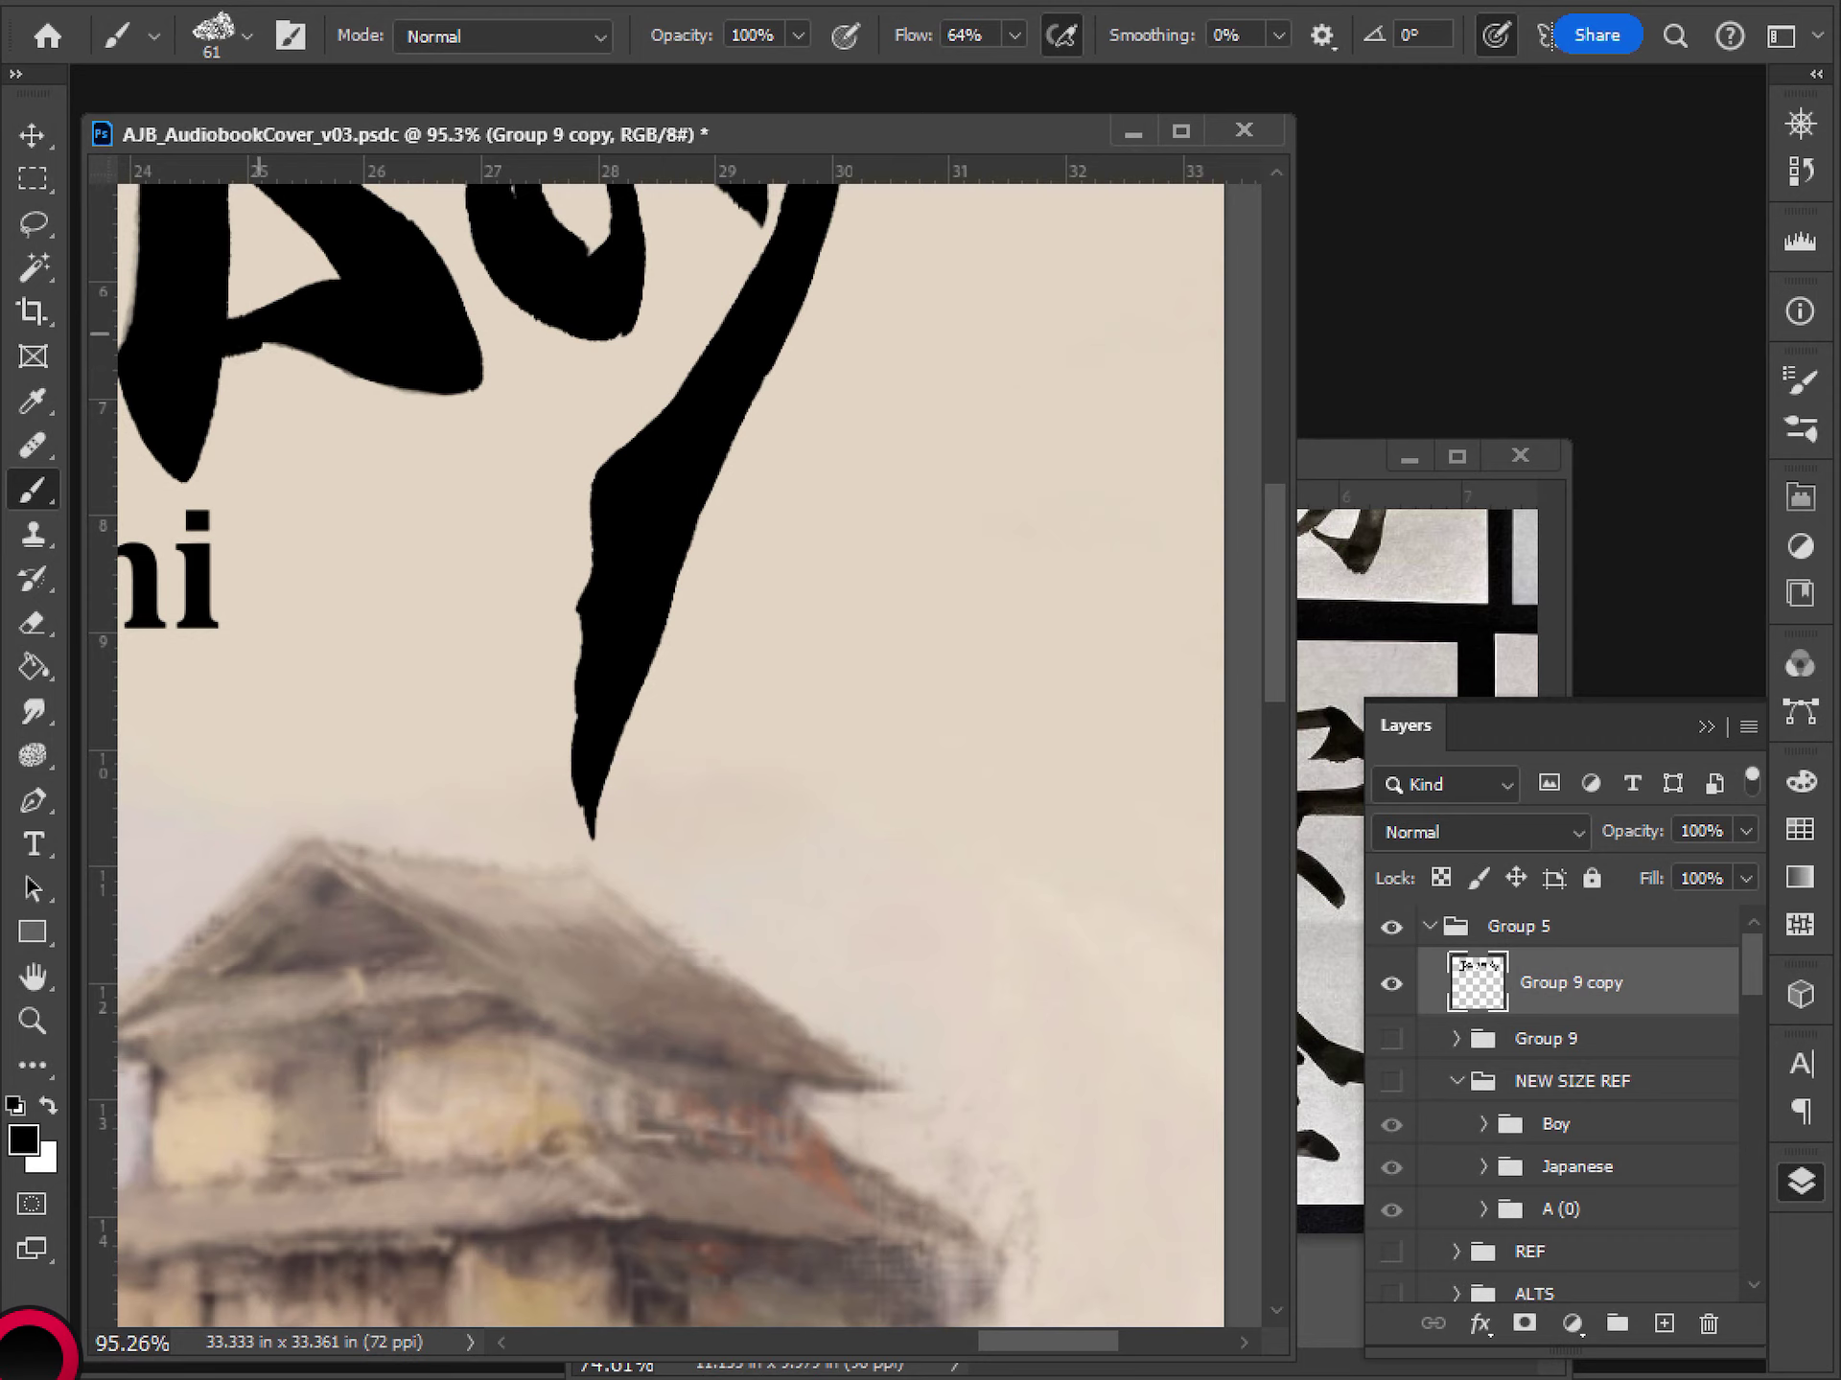
mouse_move(254, 326)
left_mouse_down()
mouse_move(316, 349)
mouse_move(277, 342)
mouse_move(299, 357)
left_mouse_up()
scroll(427, 379, "down", 10)
left_click_drag(523, 443, 599, 811)
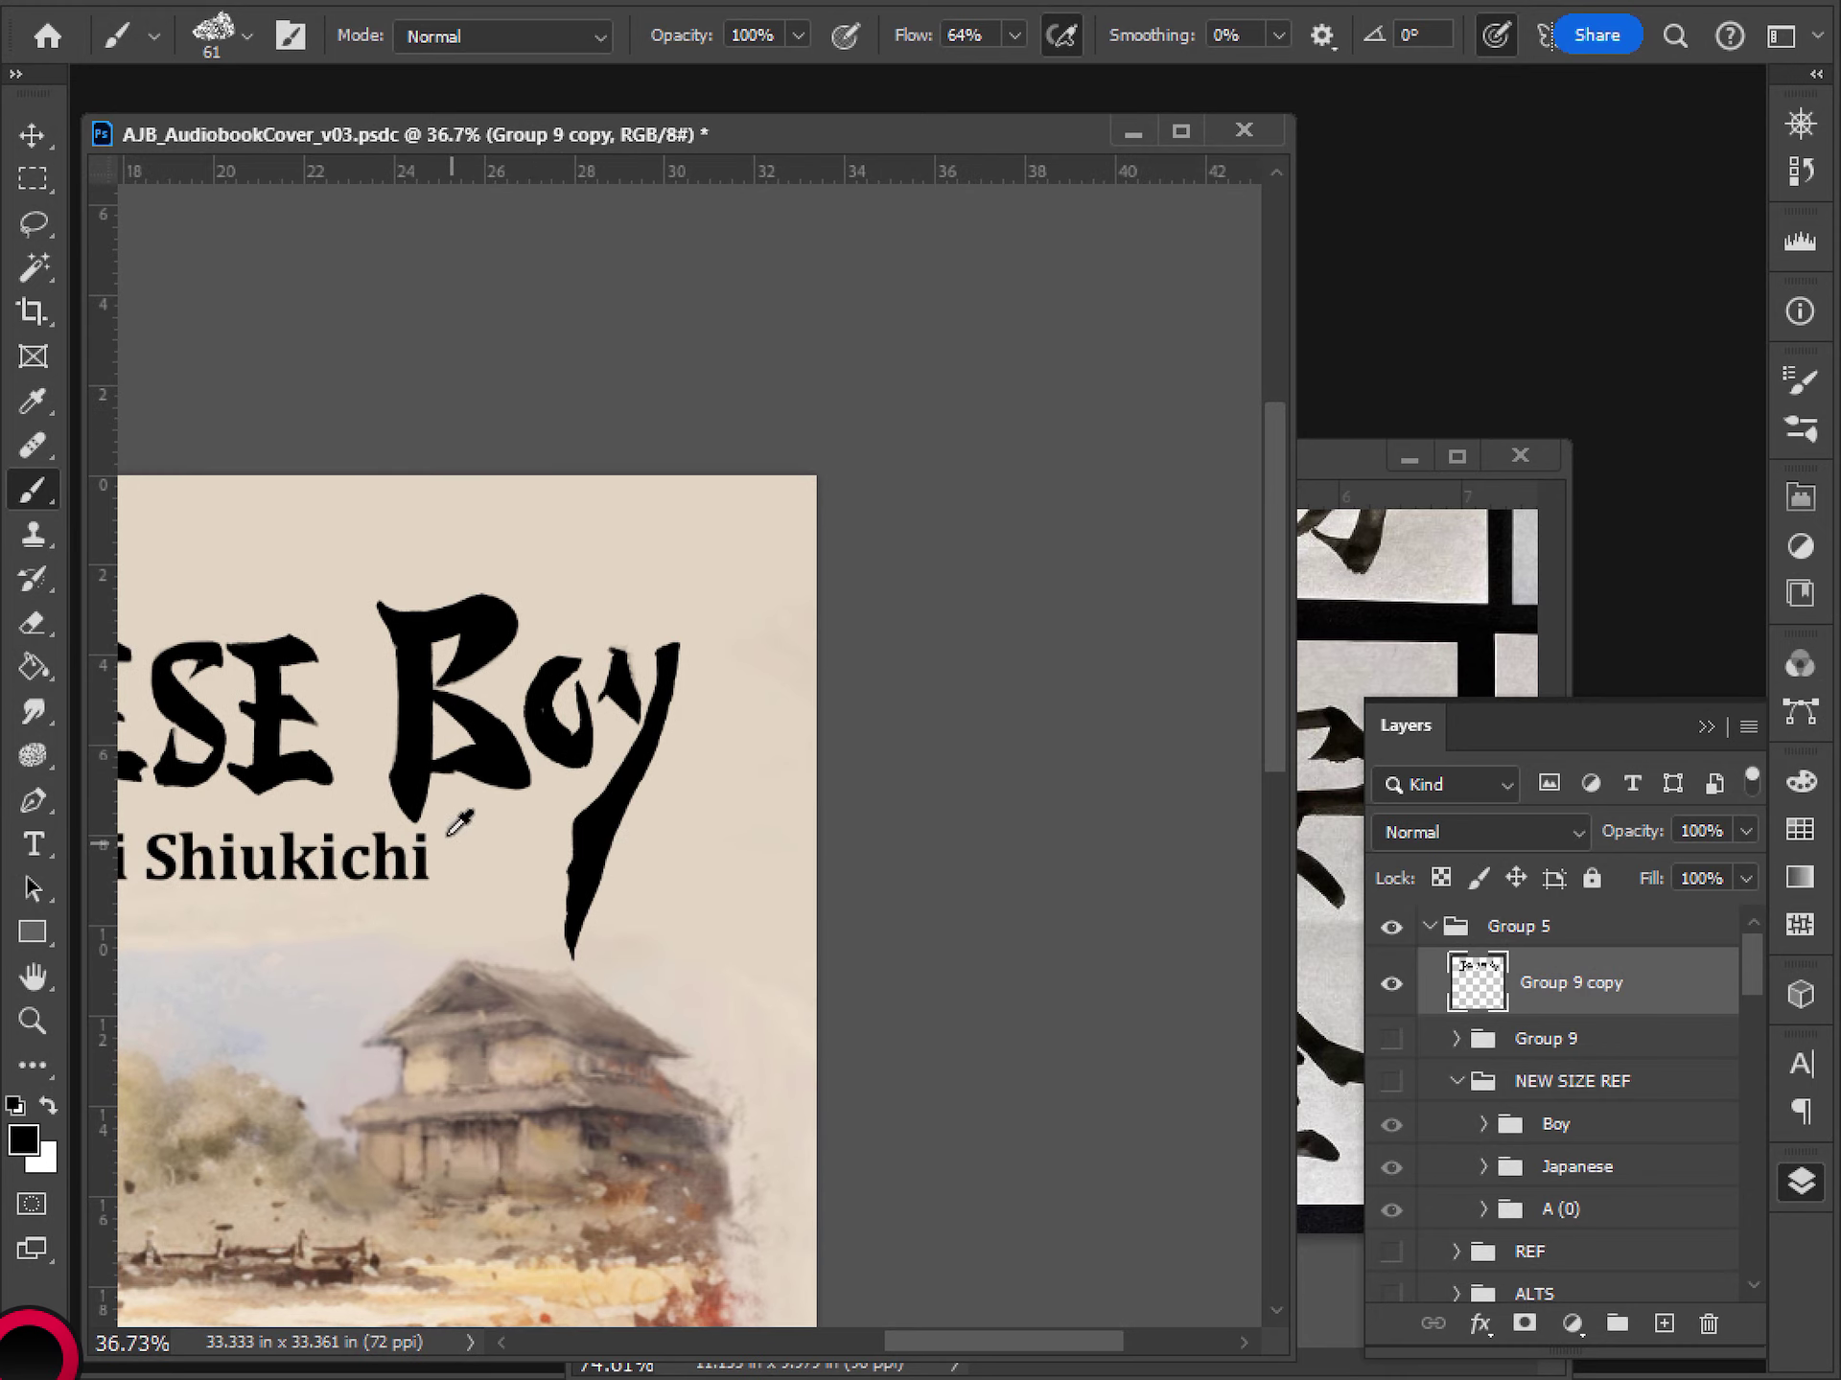
- Erase the rough edge beneath the joint between the B's lower bowl and its stem
scroll(459, 821, "up", 4)
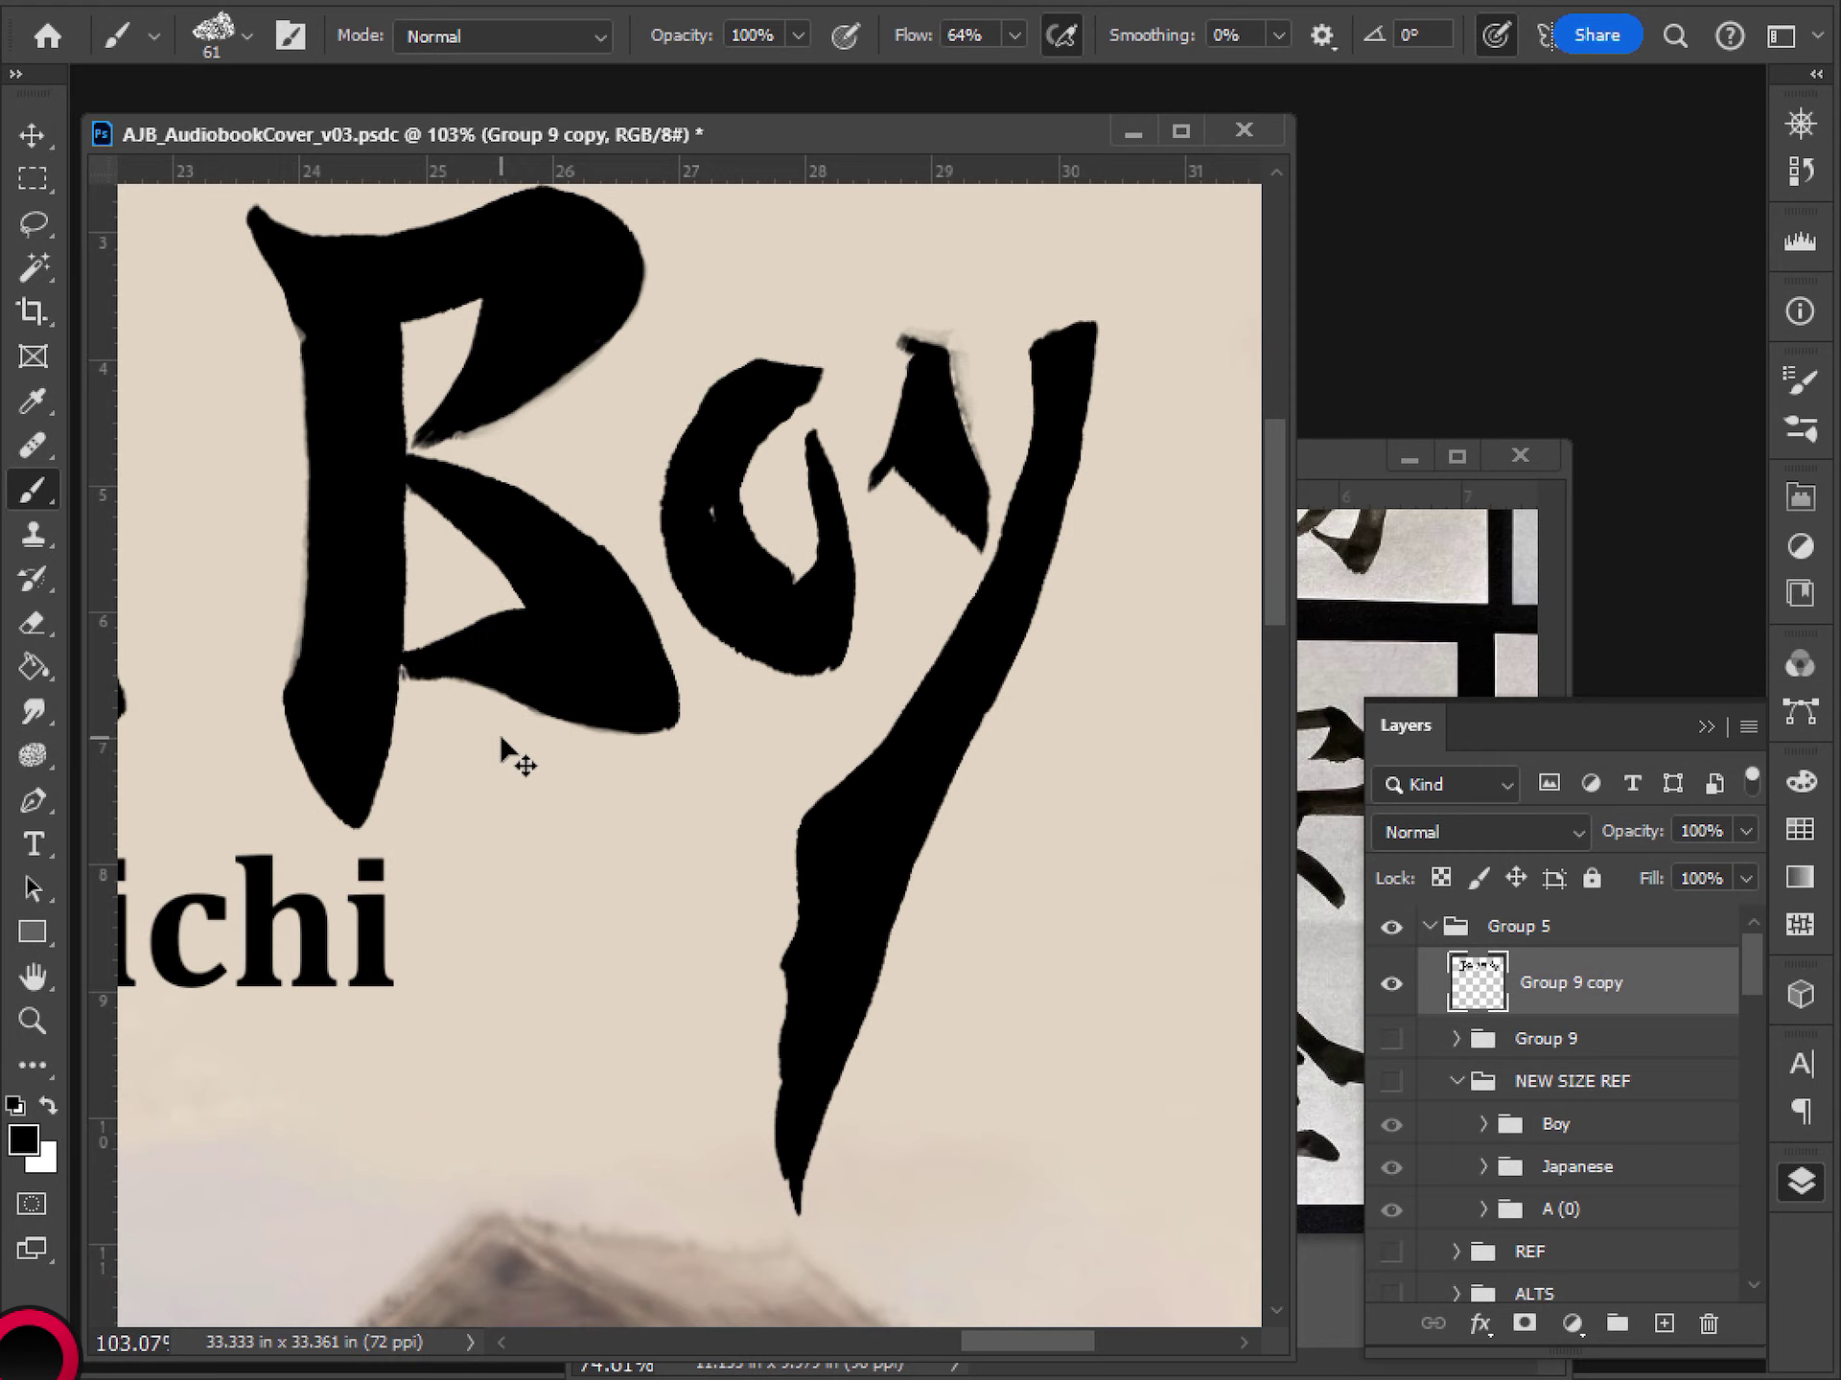
key("e")
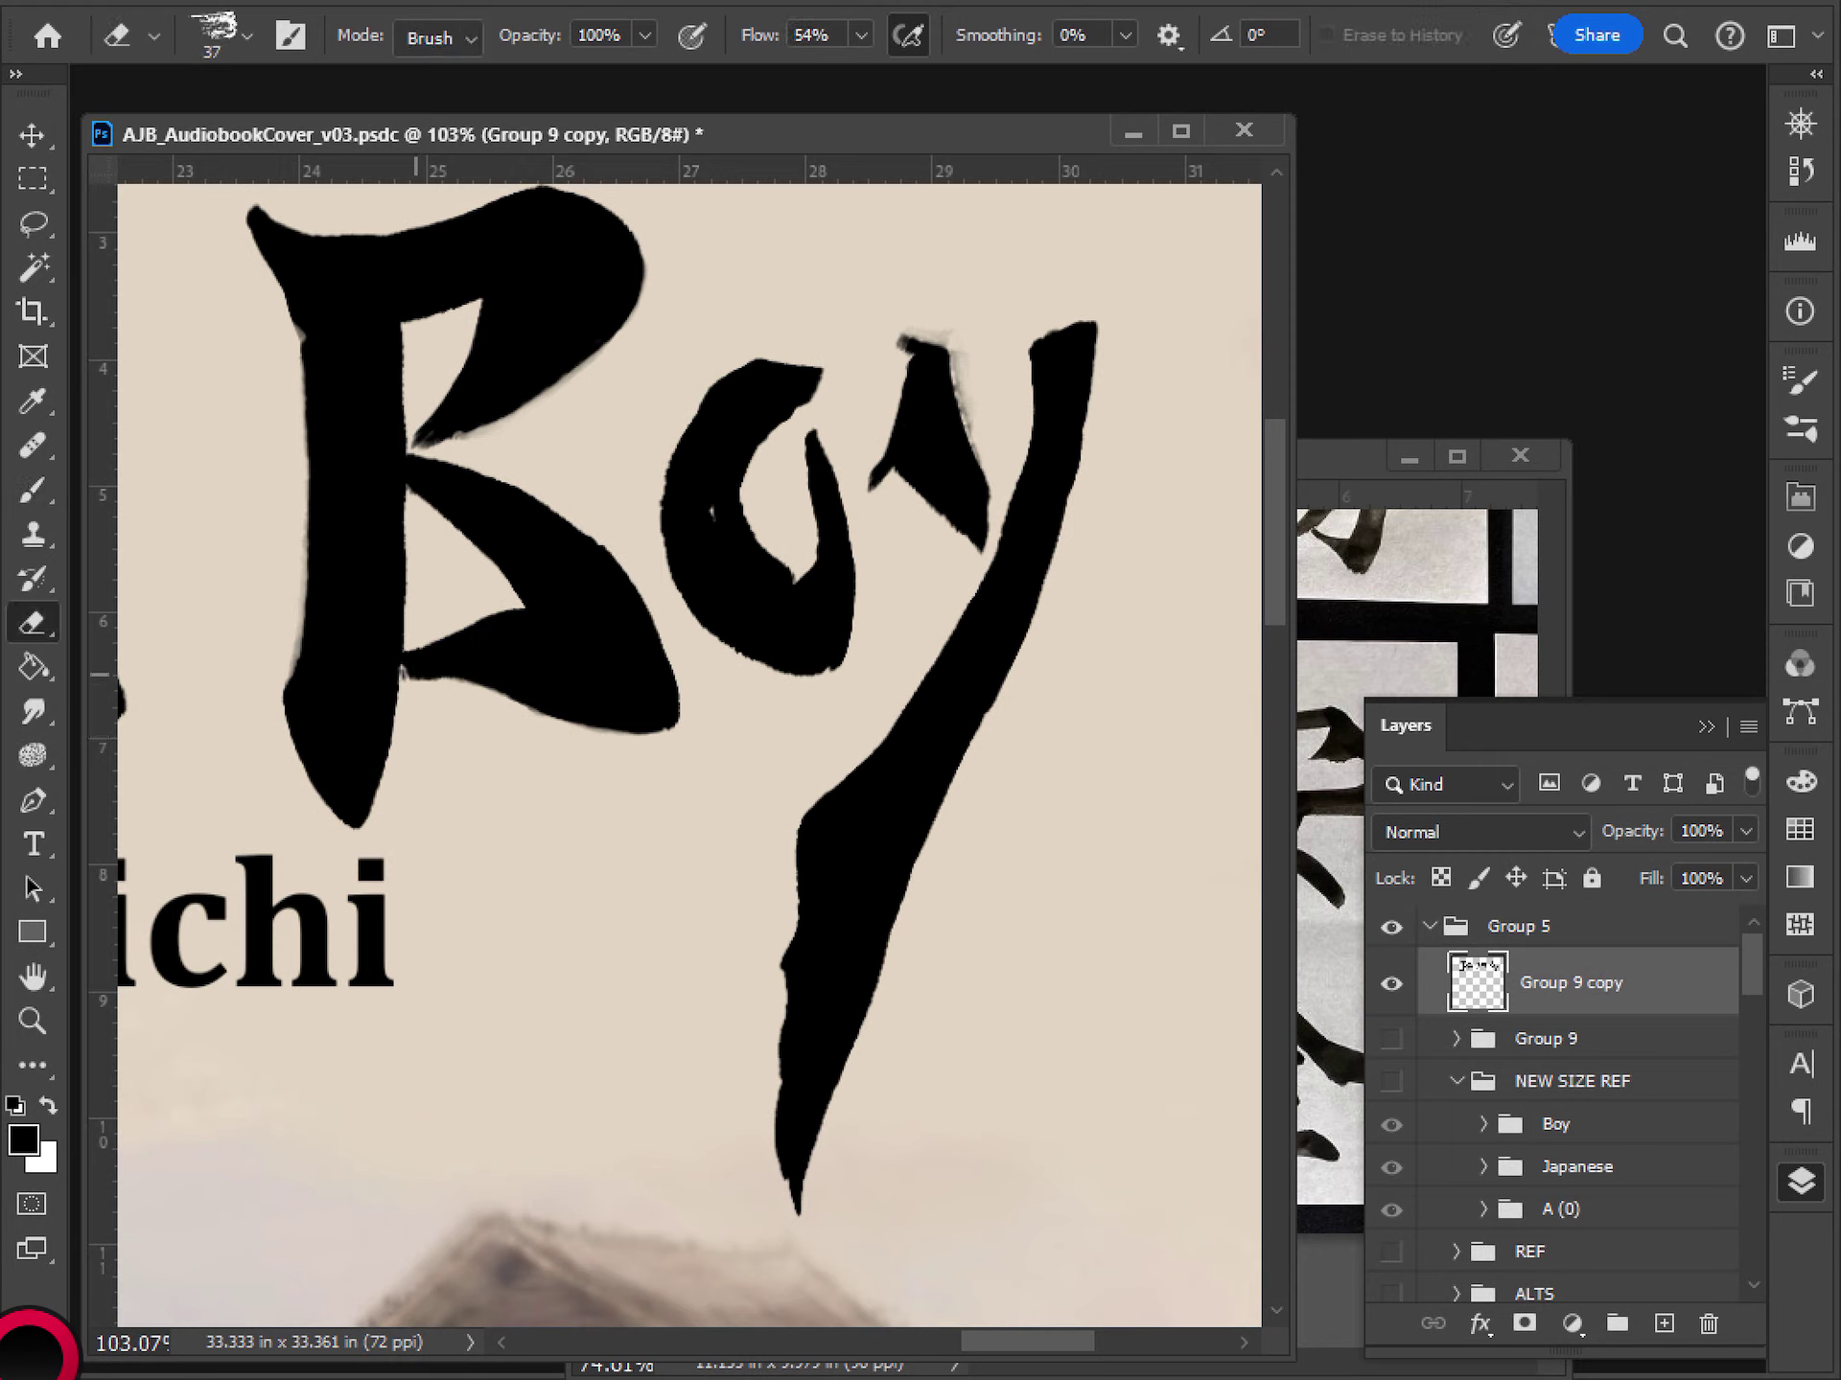
mouse_move(427, 683)
left_mouse_down()
mouse_move(443, 686)
mouse_move(405, 682)
left_mouse_up()
left_click_drag(451, 684, 401, 681)
key("b")
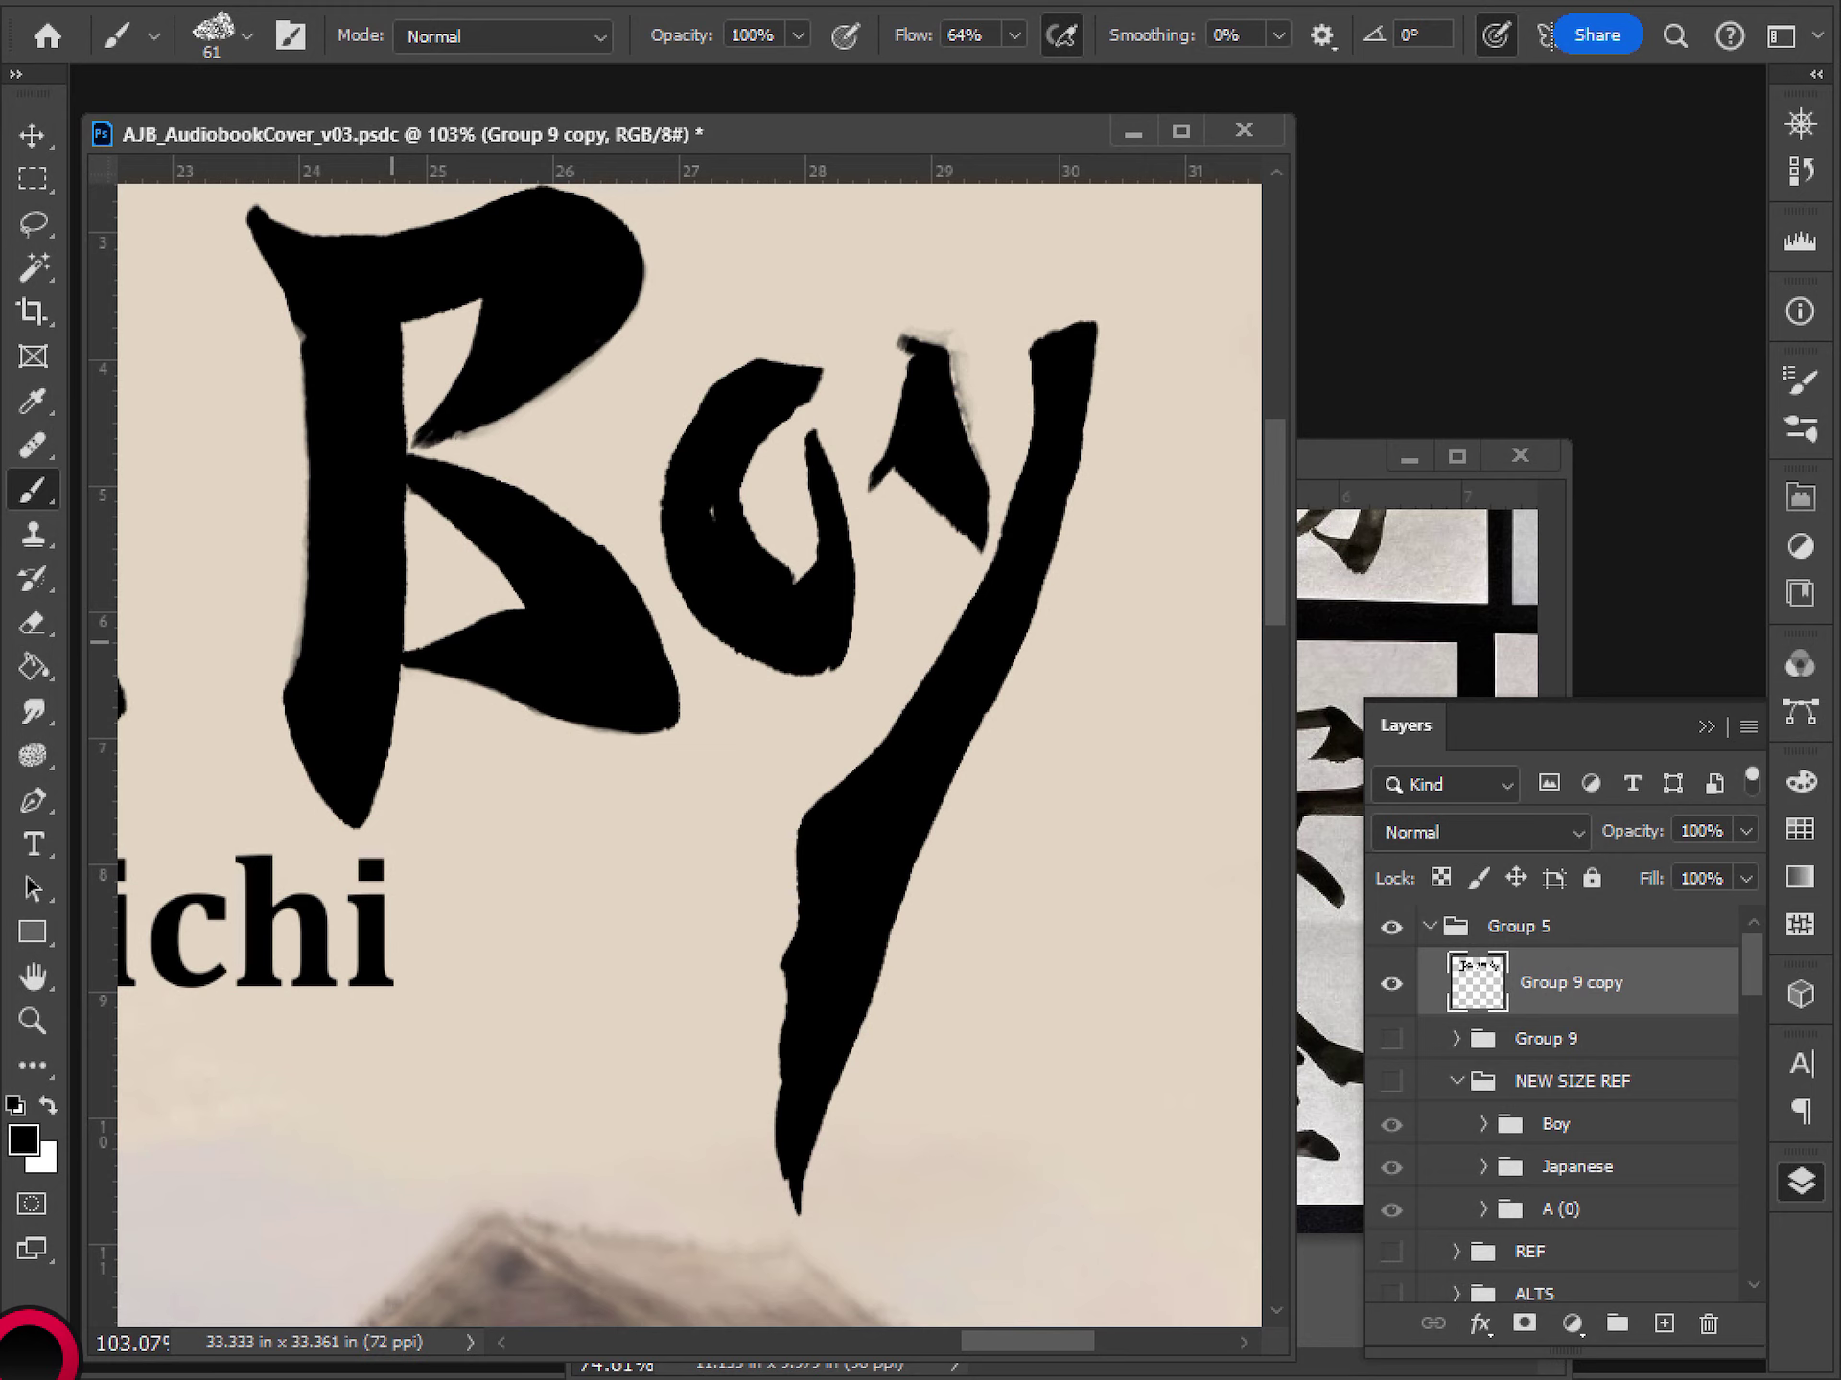
- Clean up the top of the y's short left stroke with the eraser and reshape it with the brush
scroll(485, 649, "right", 3)
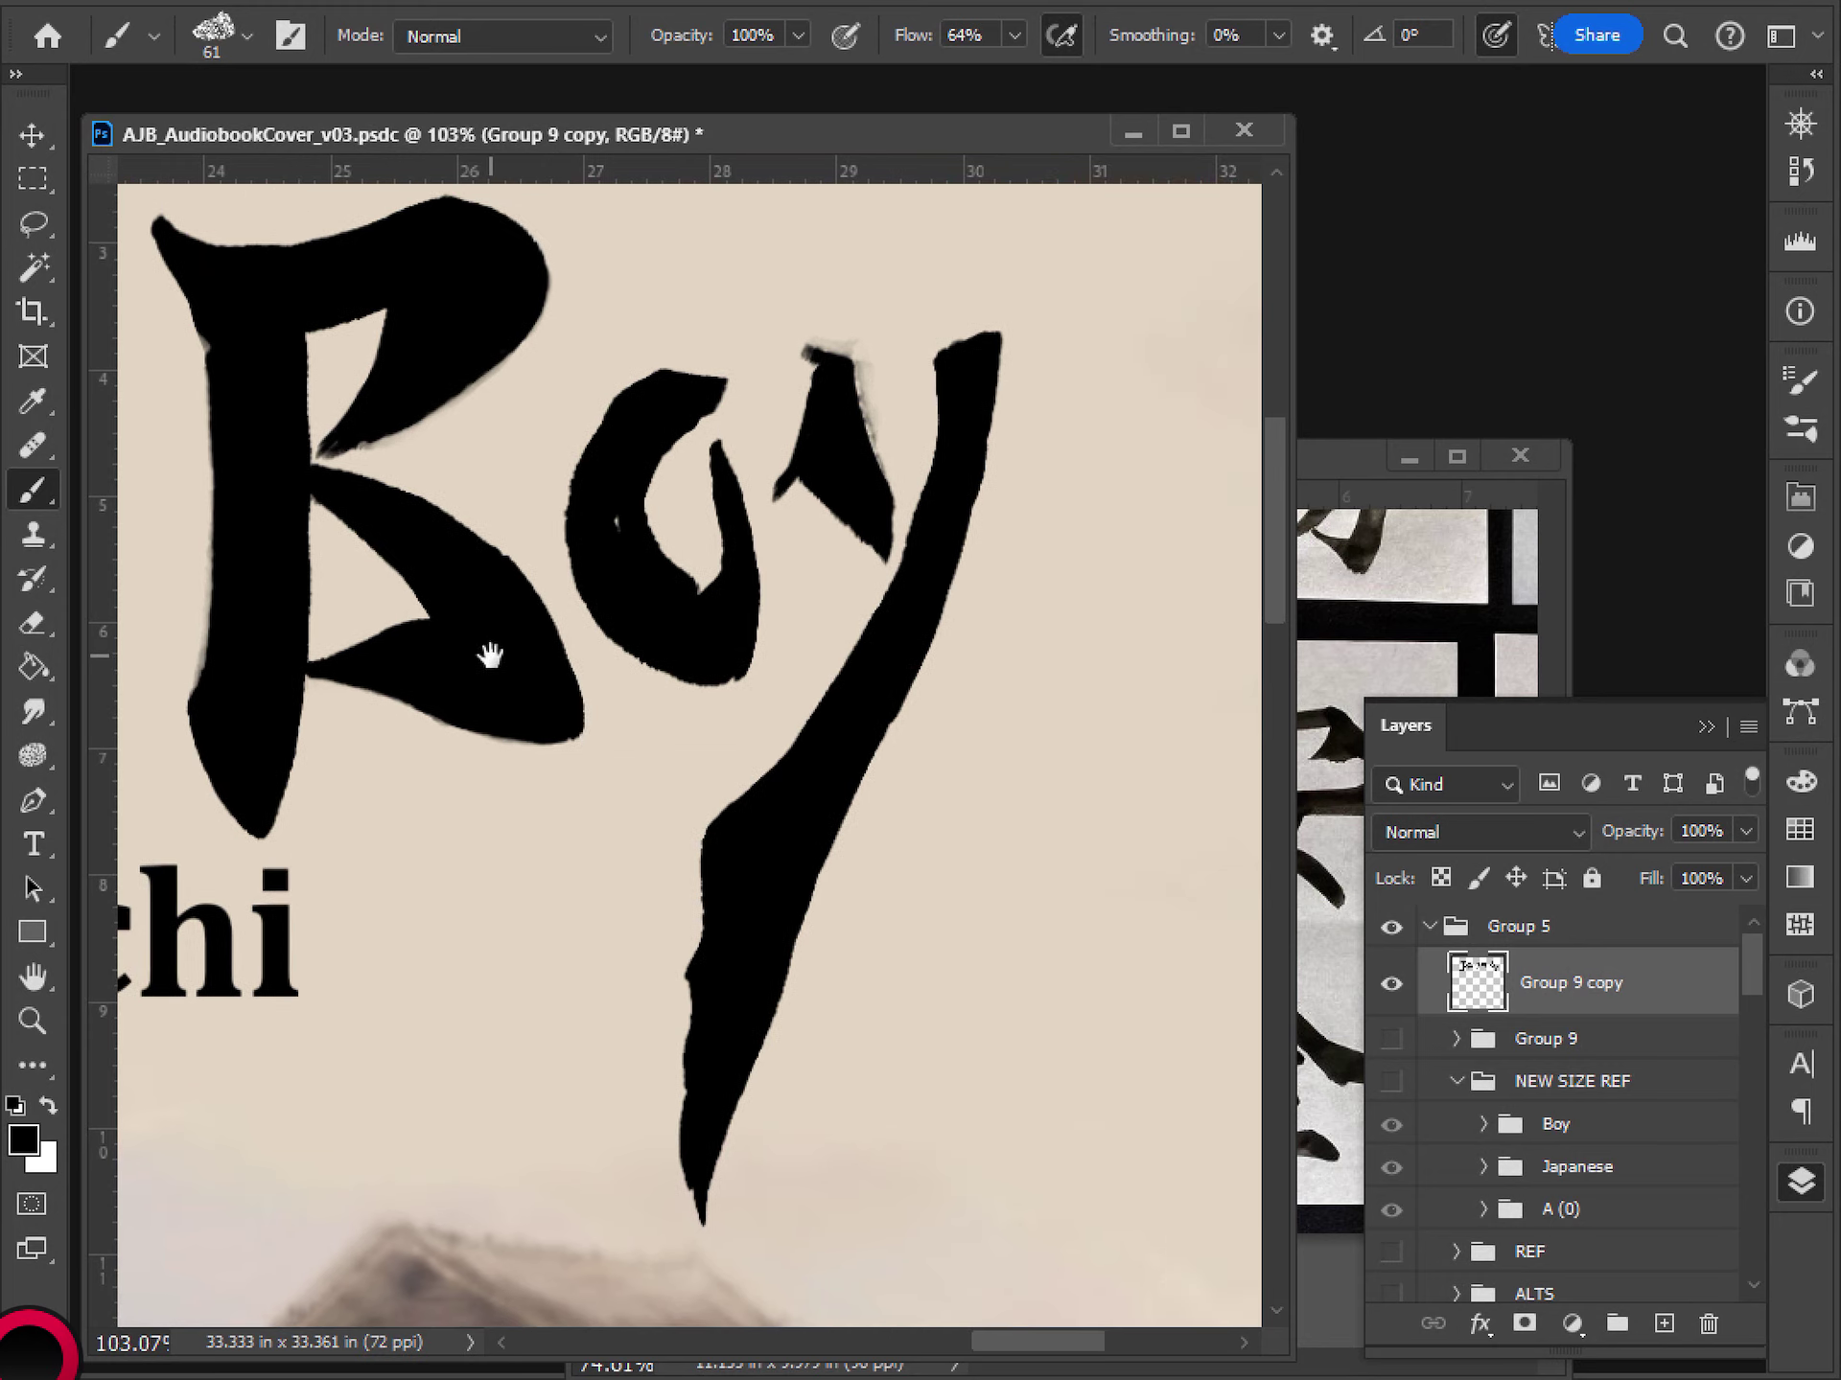
scroll(883, 575, "down", 5)
scroll(901, 671, "up", 4)
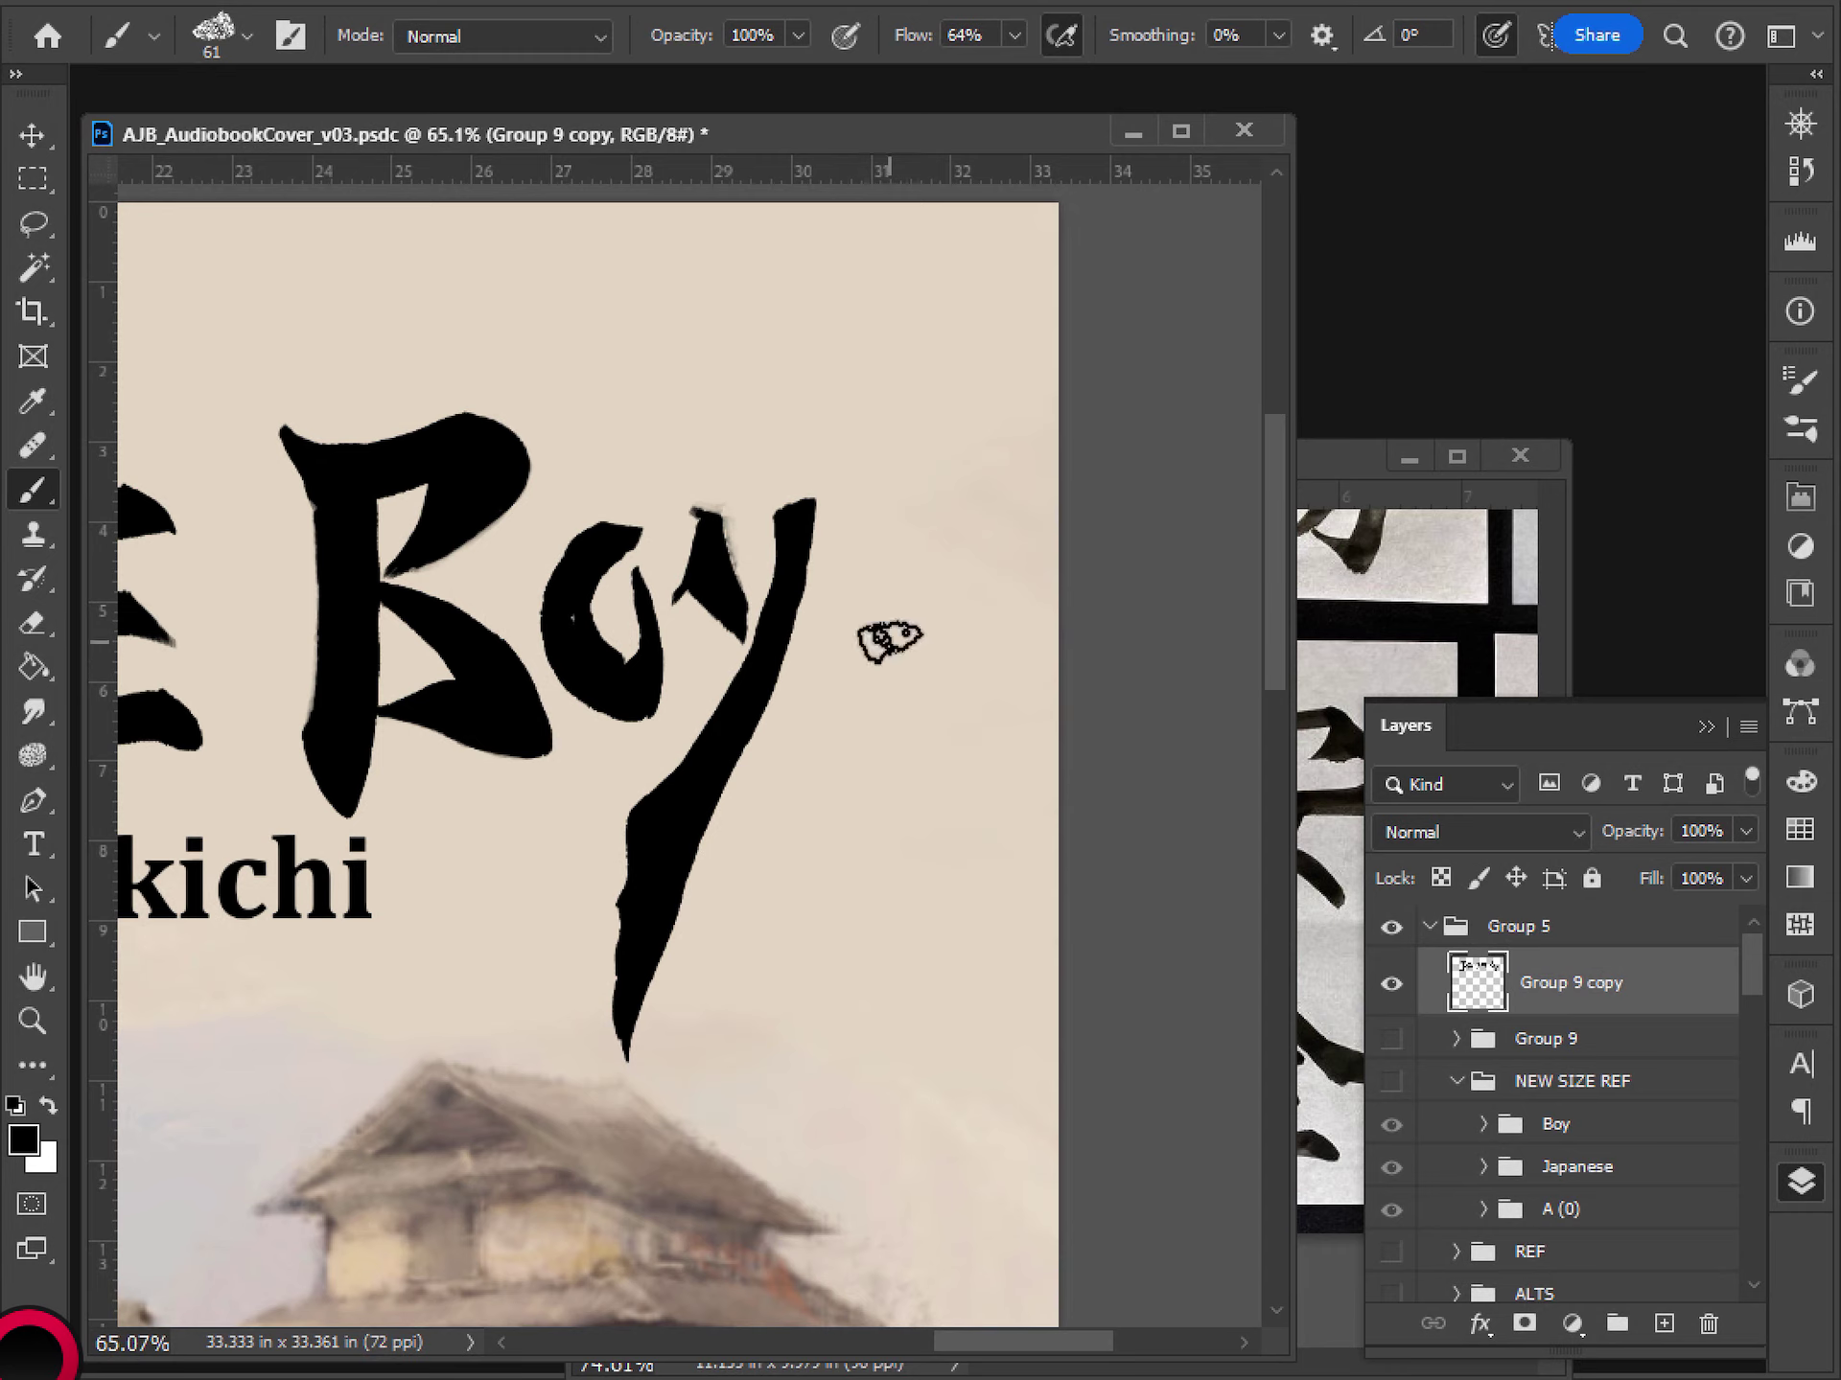
key("e")
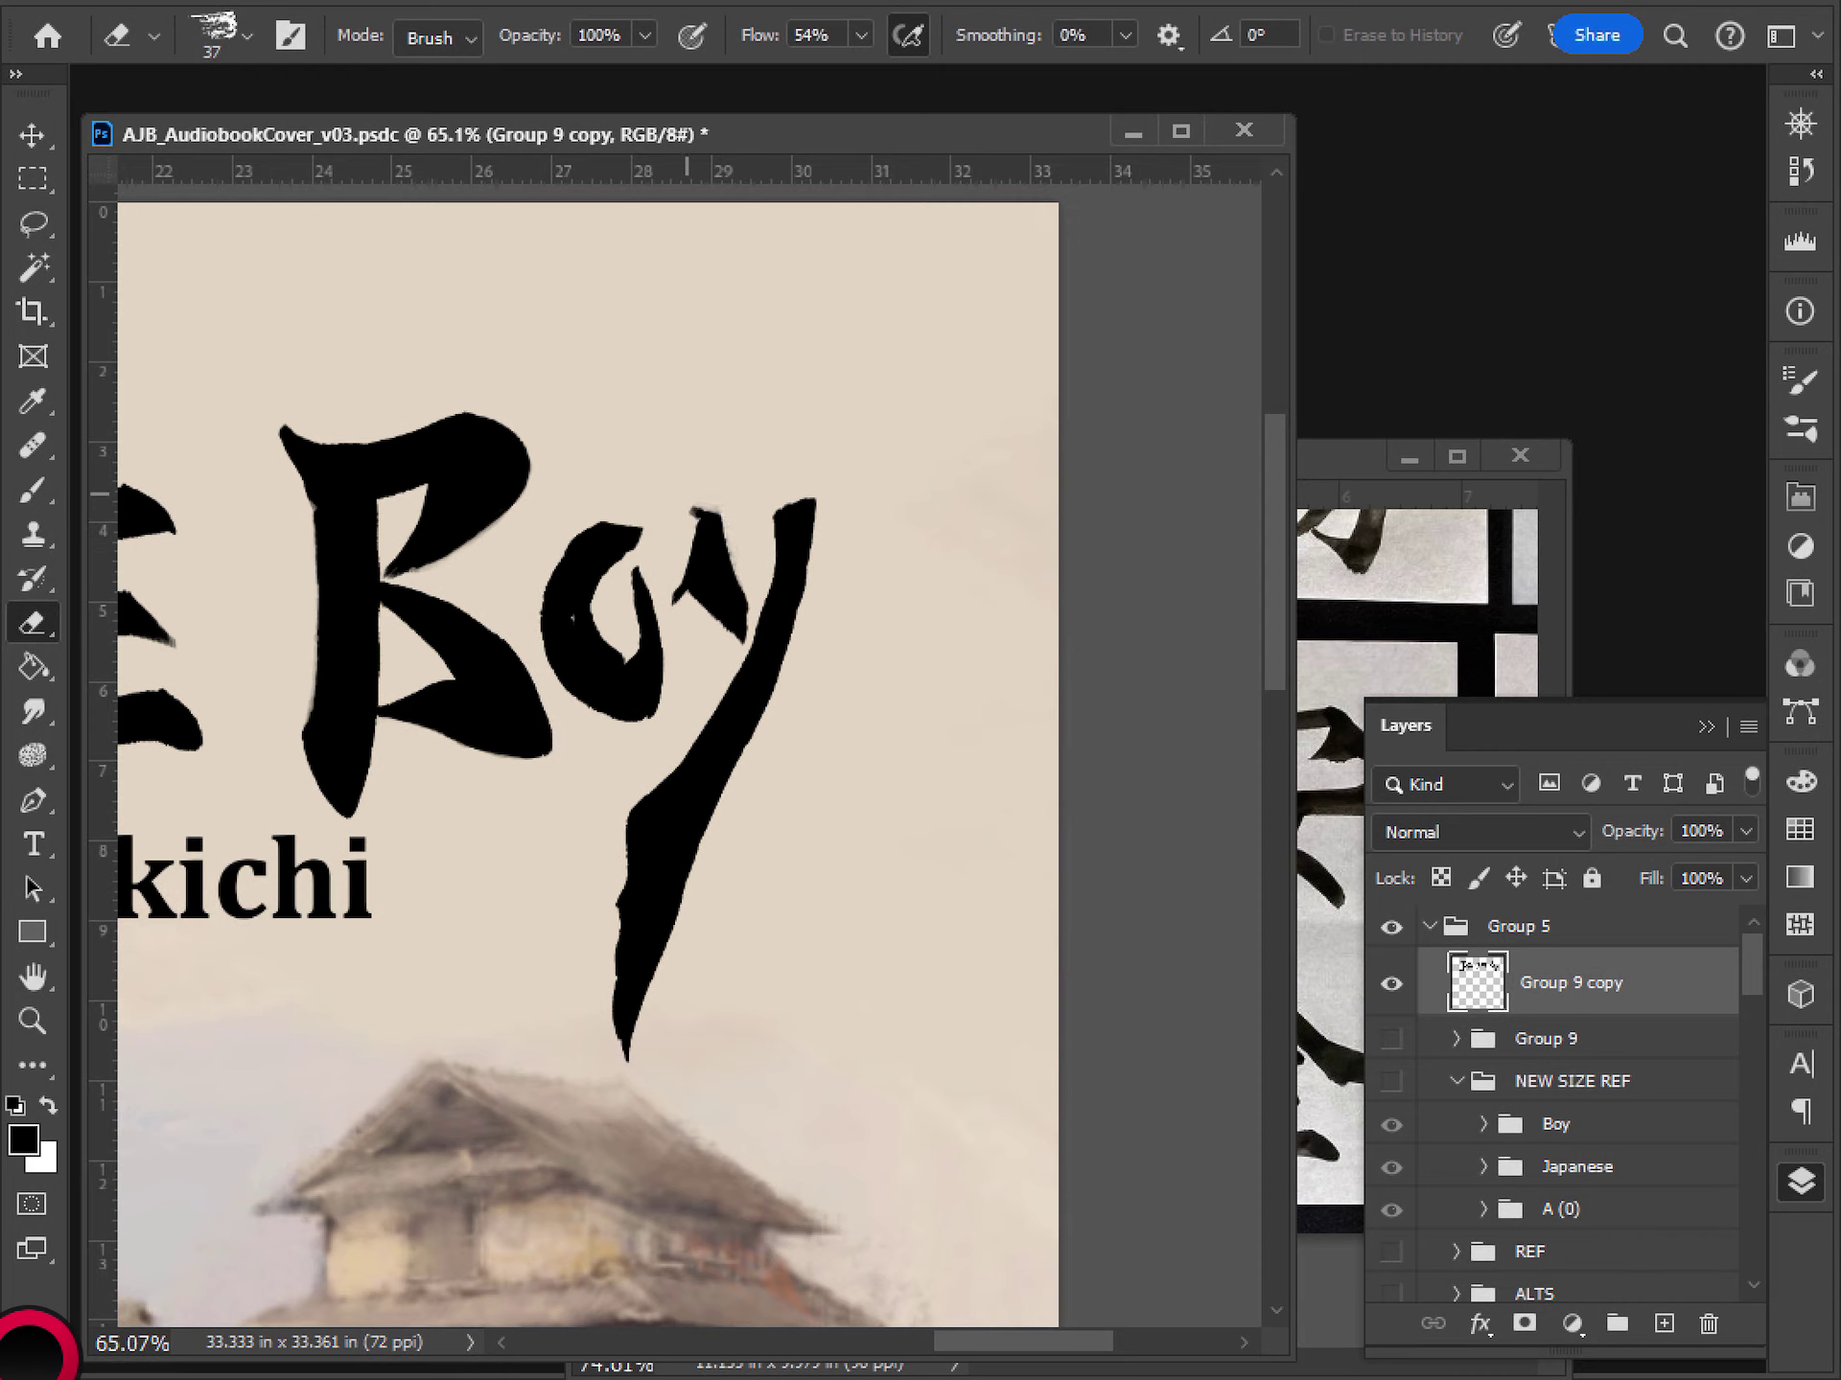
left_click_drag(669, 487, 696, 518)
left_click_drag(705, 499, 734, 507)
key("b")
left_click(703, 514)
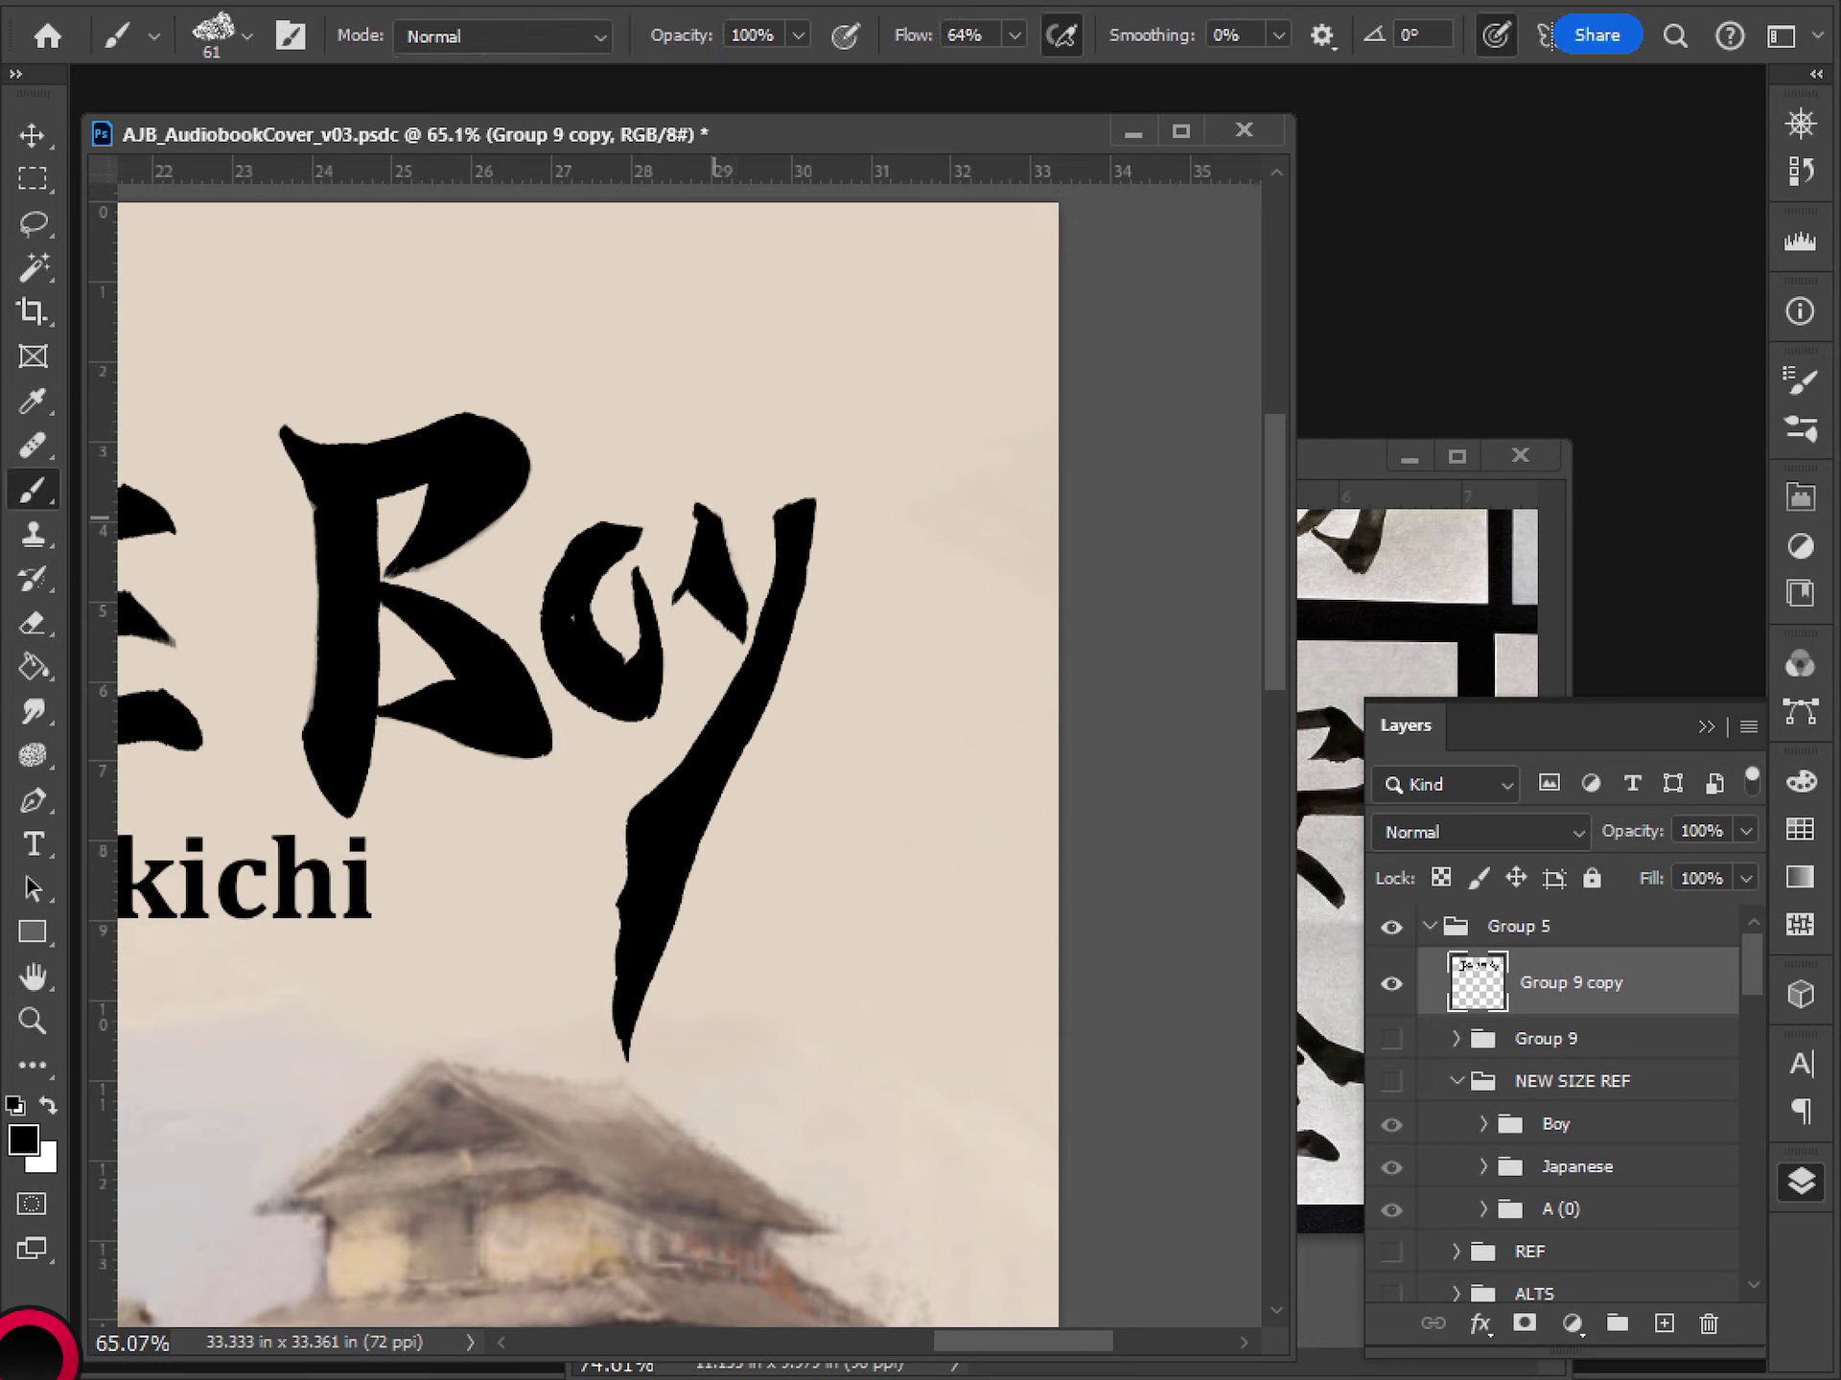
key("ctrl+z")
left_click_drag(696, 515, 713, 530)
scroll(888, 809, "down", 4)
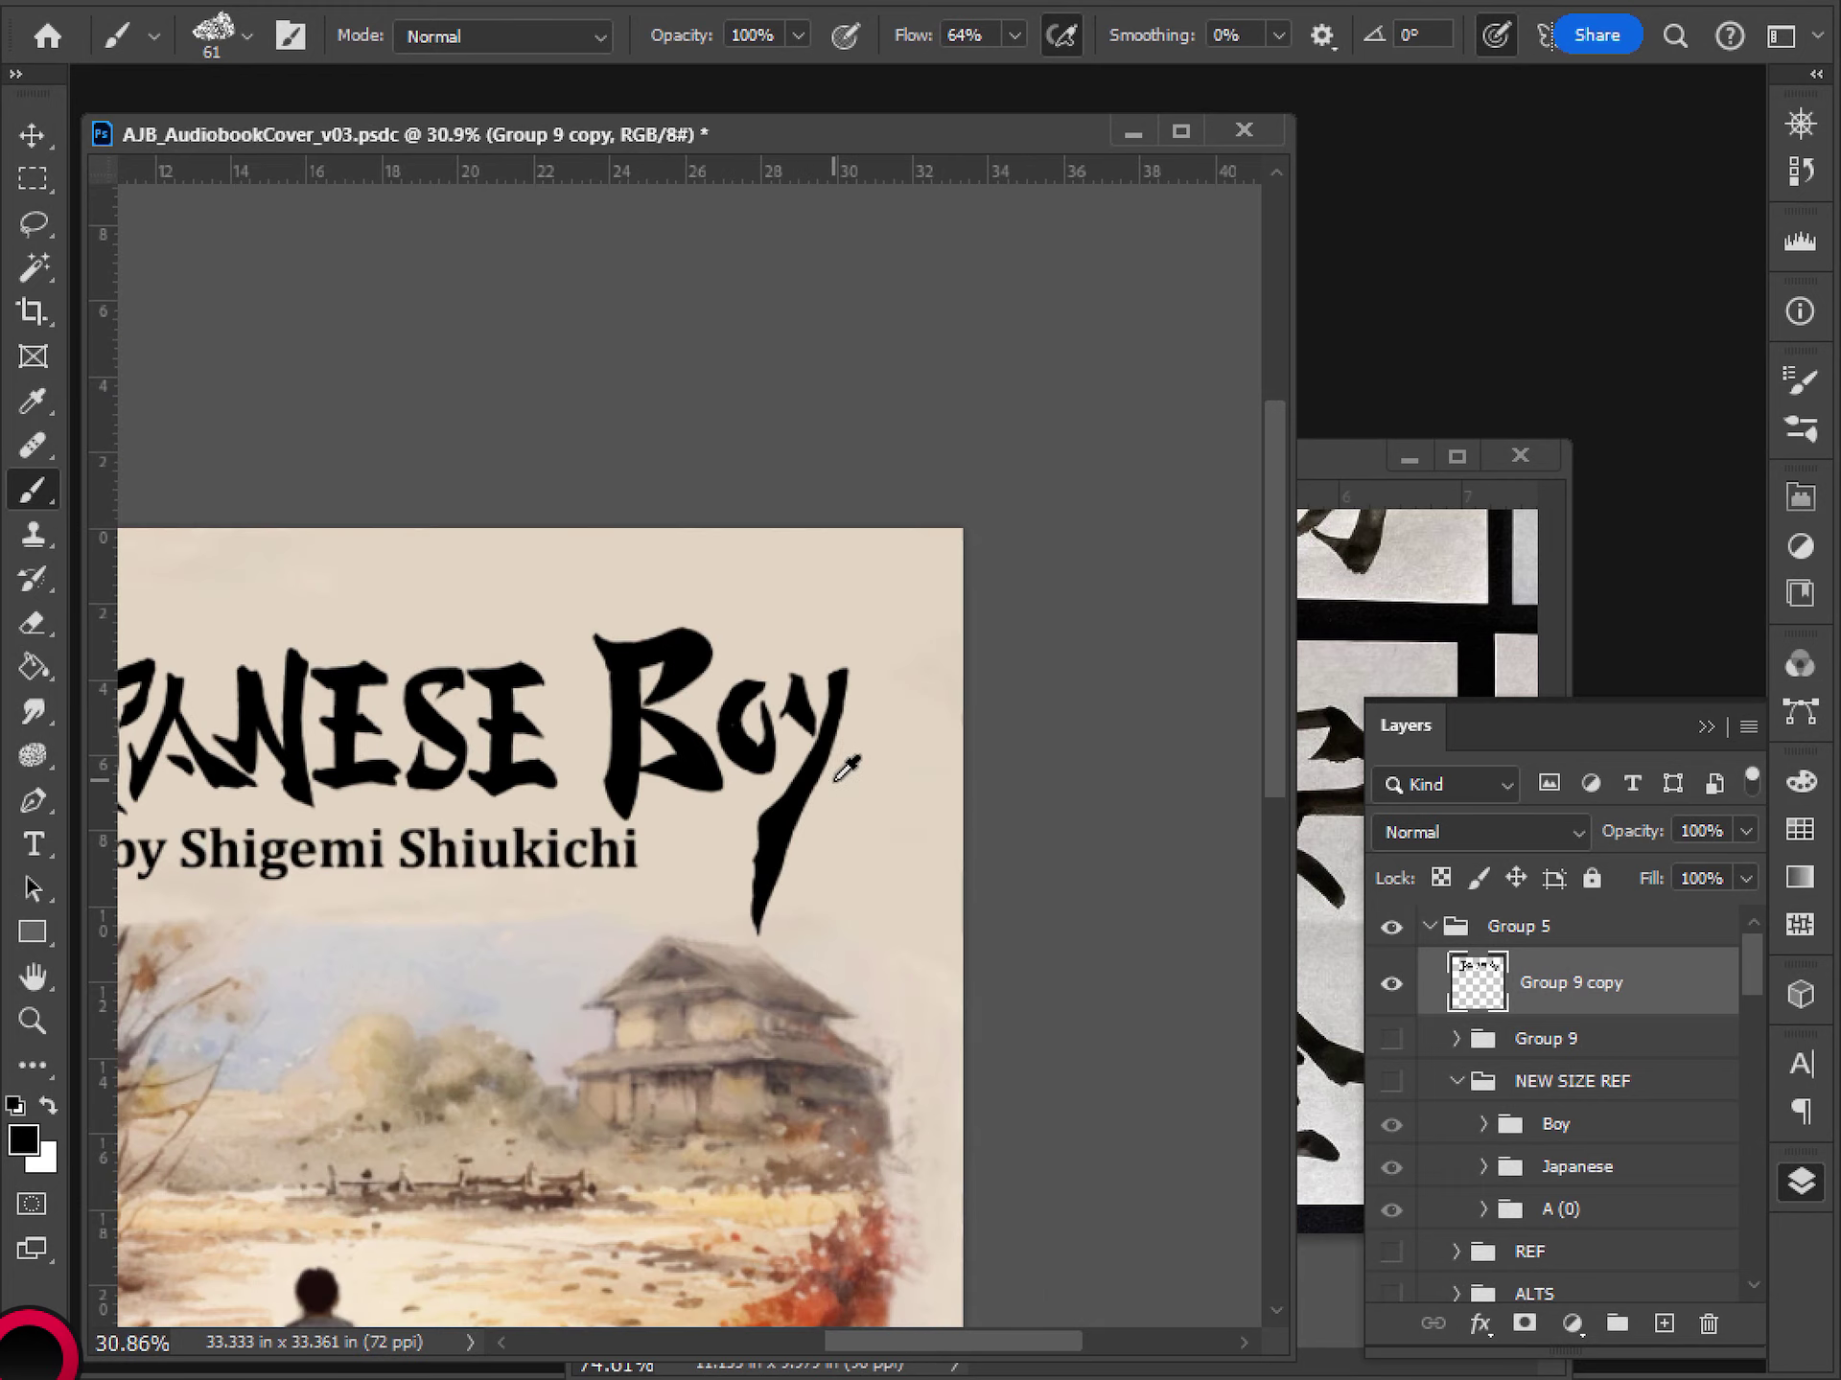
- Touch up the upper left corner of the y's long stroke with the brush, check the title, and save the cover
scroll(847, 767, "up", 3)
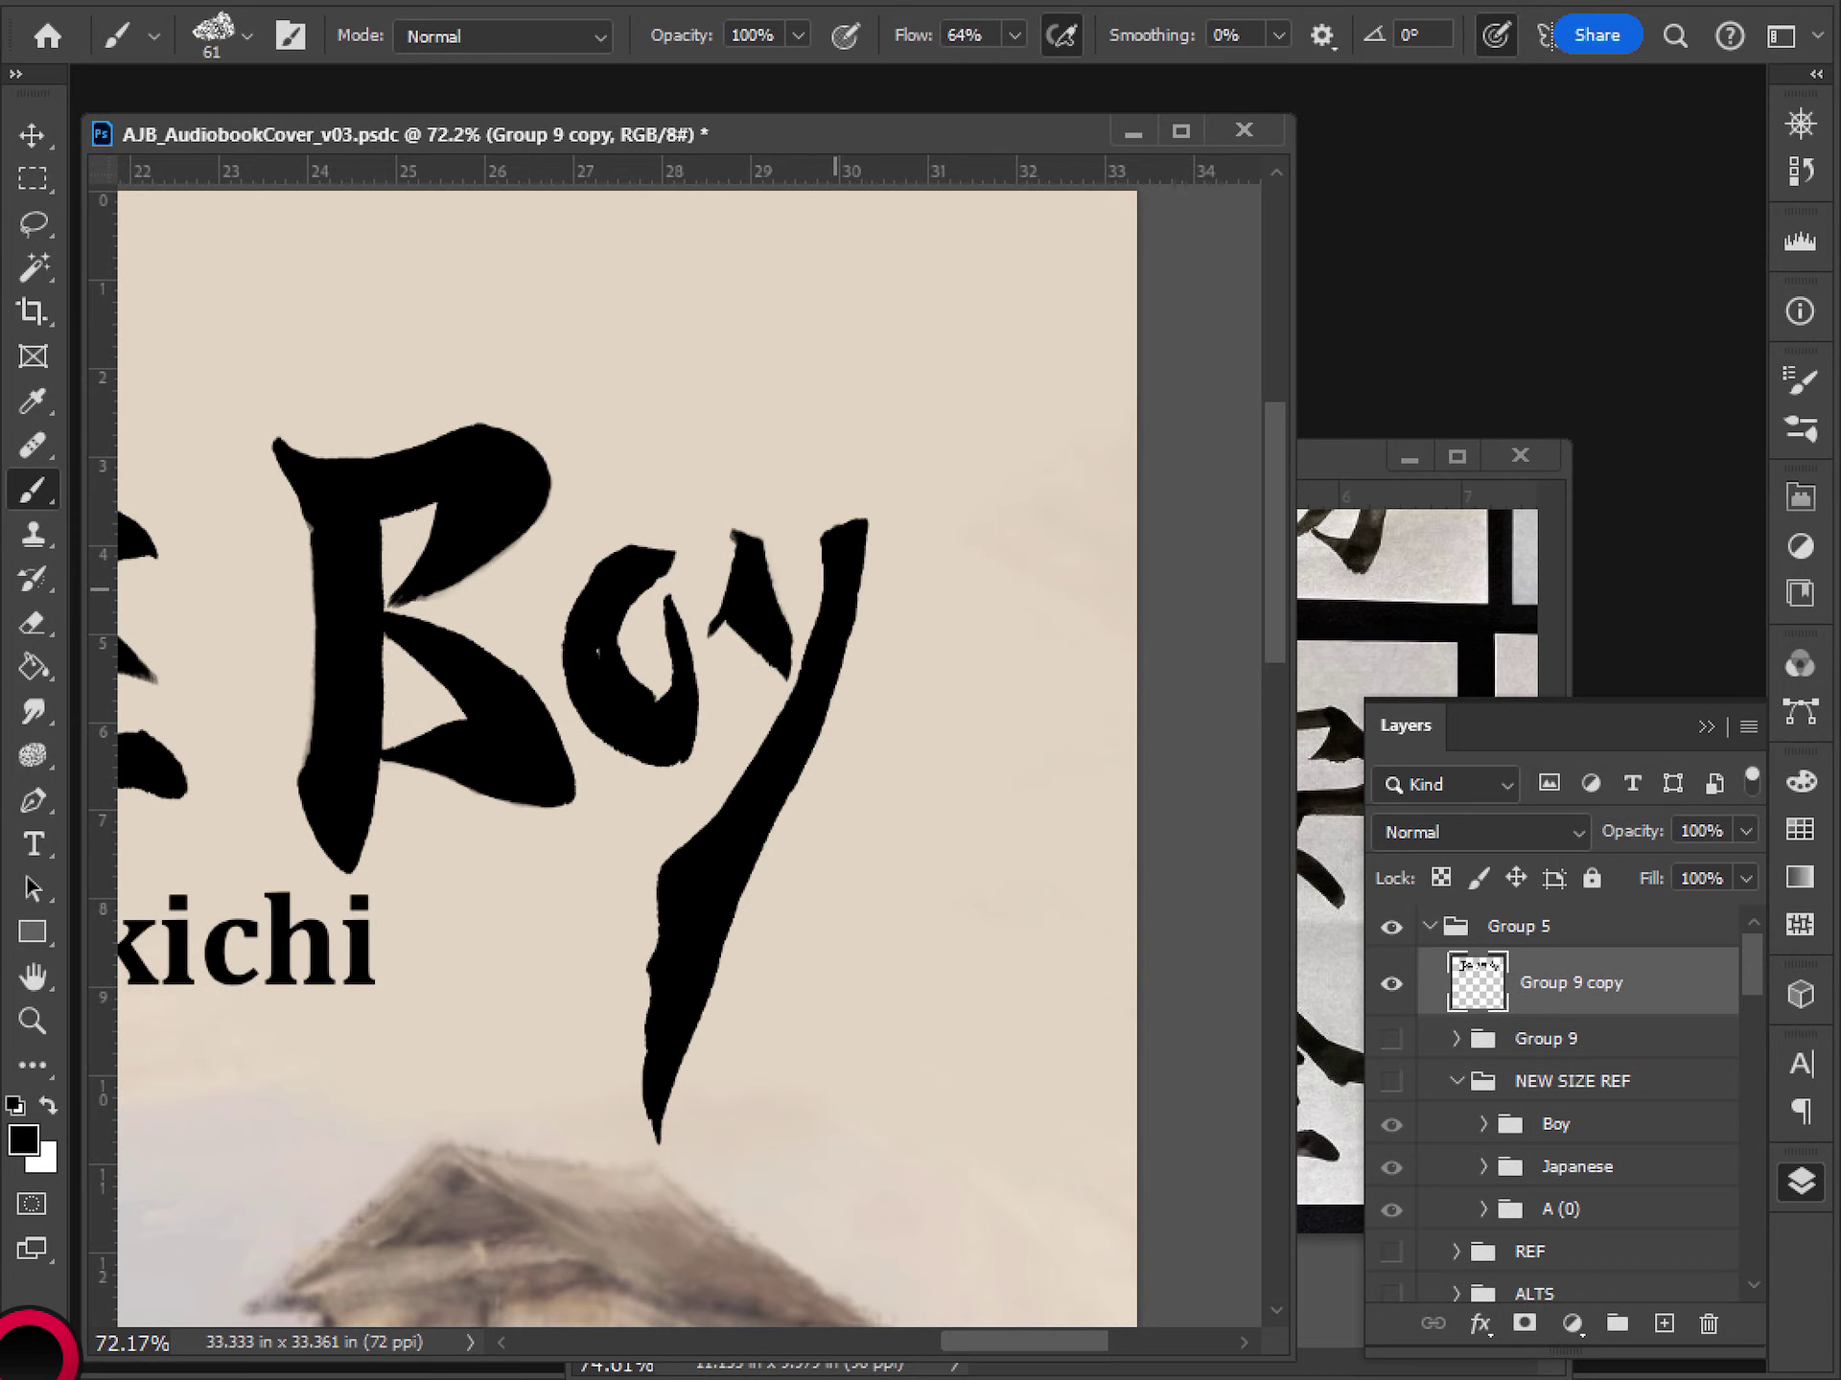
left_click(826, 539)
scroll(776, 753, "down", 8)
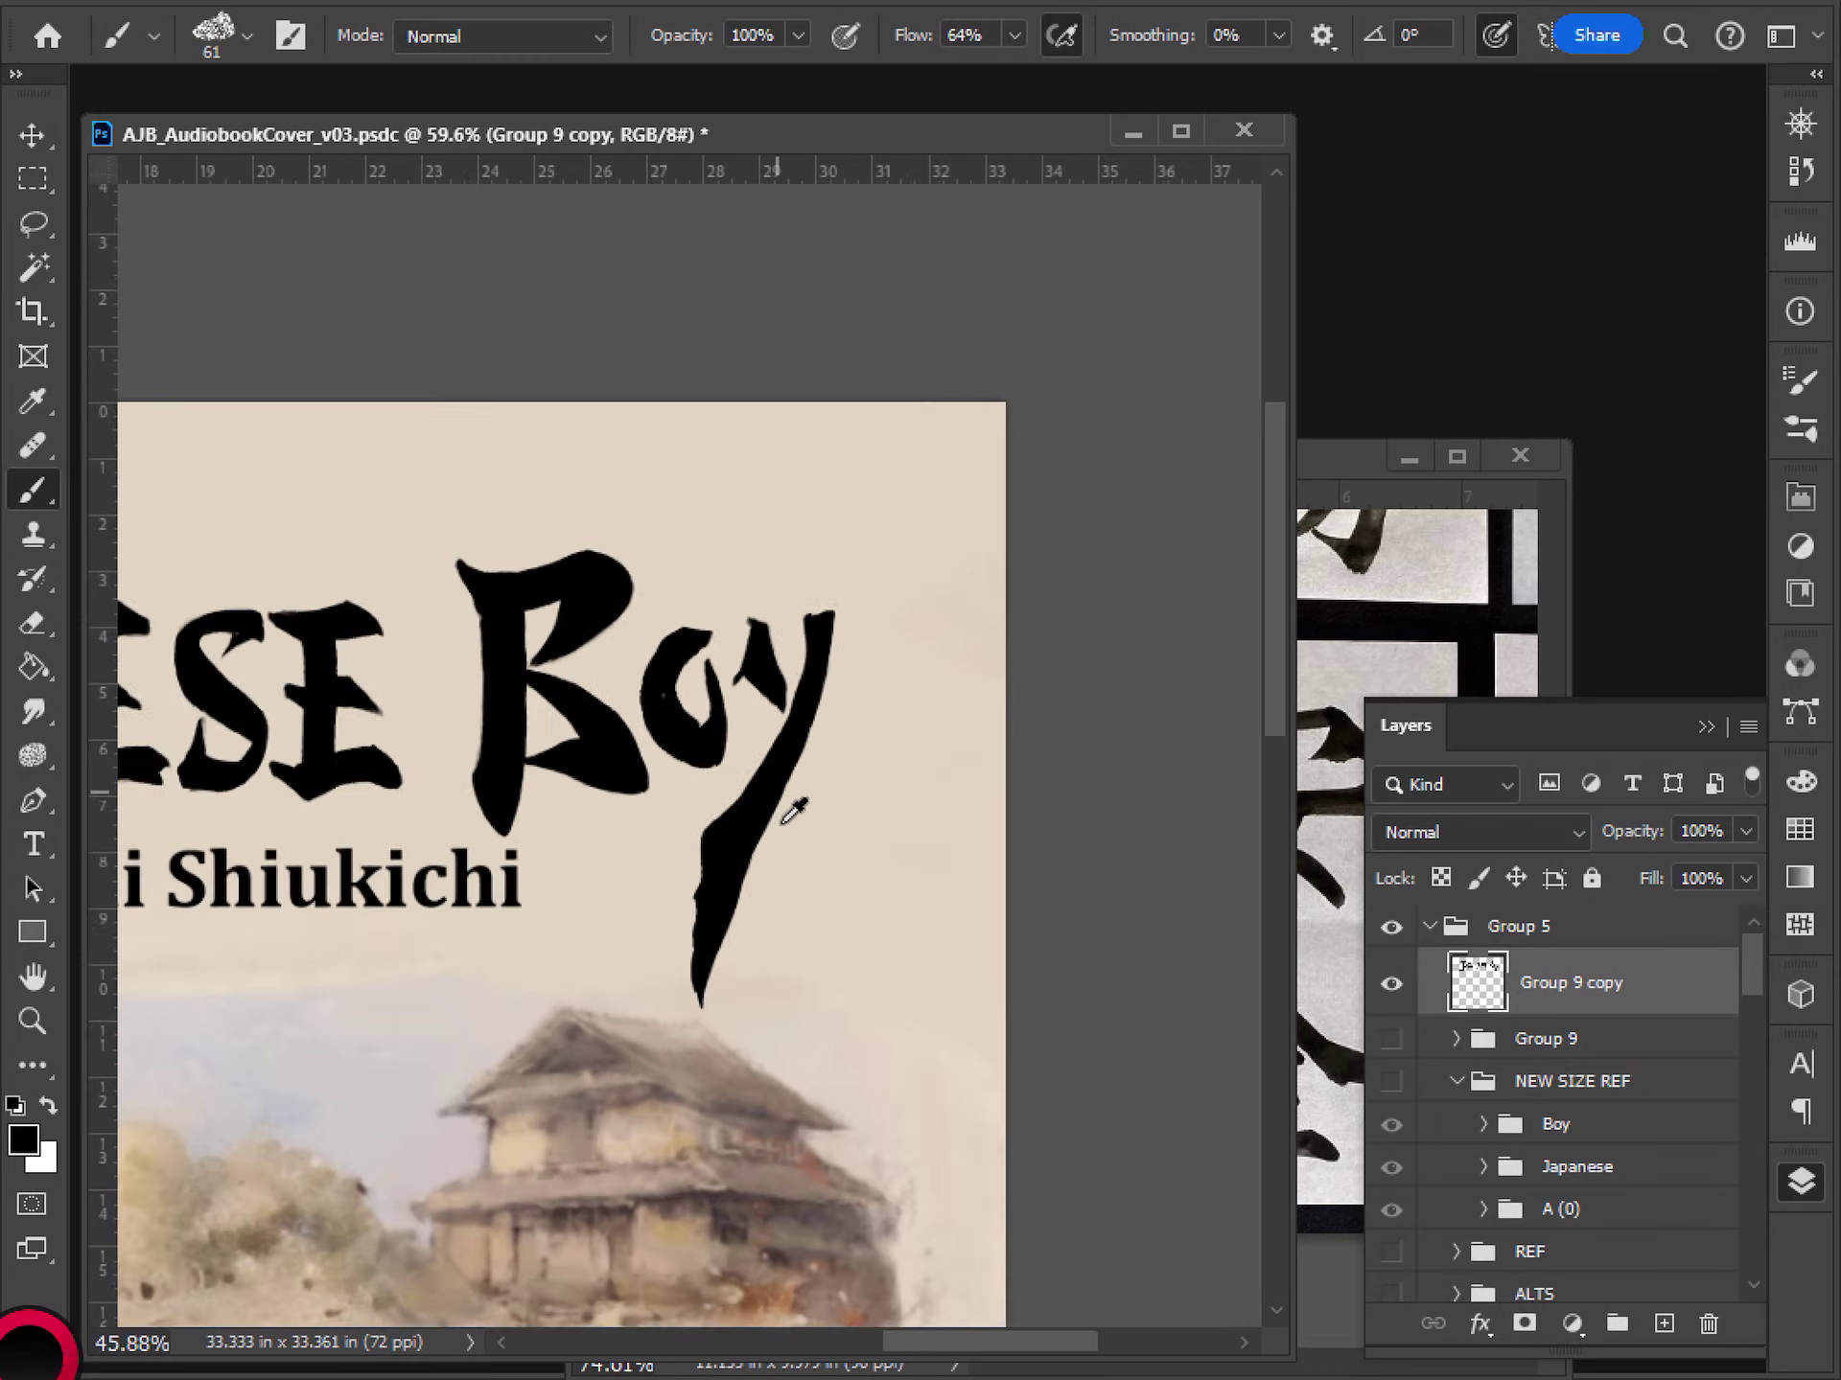
scroll(595, 759, "left", 3)
scroll(599, 862, "up", 2)
scroll(613, 878, "up", 2)
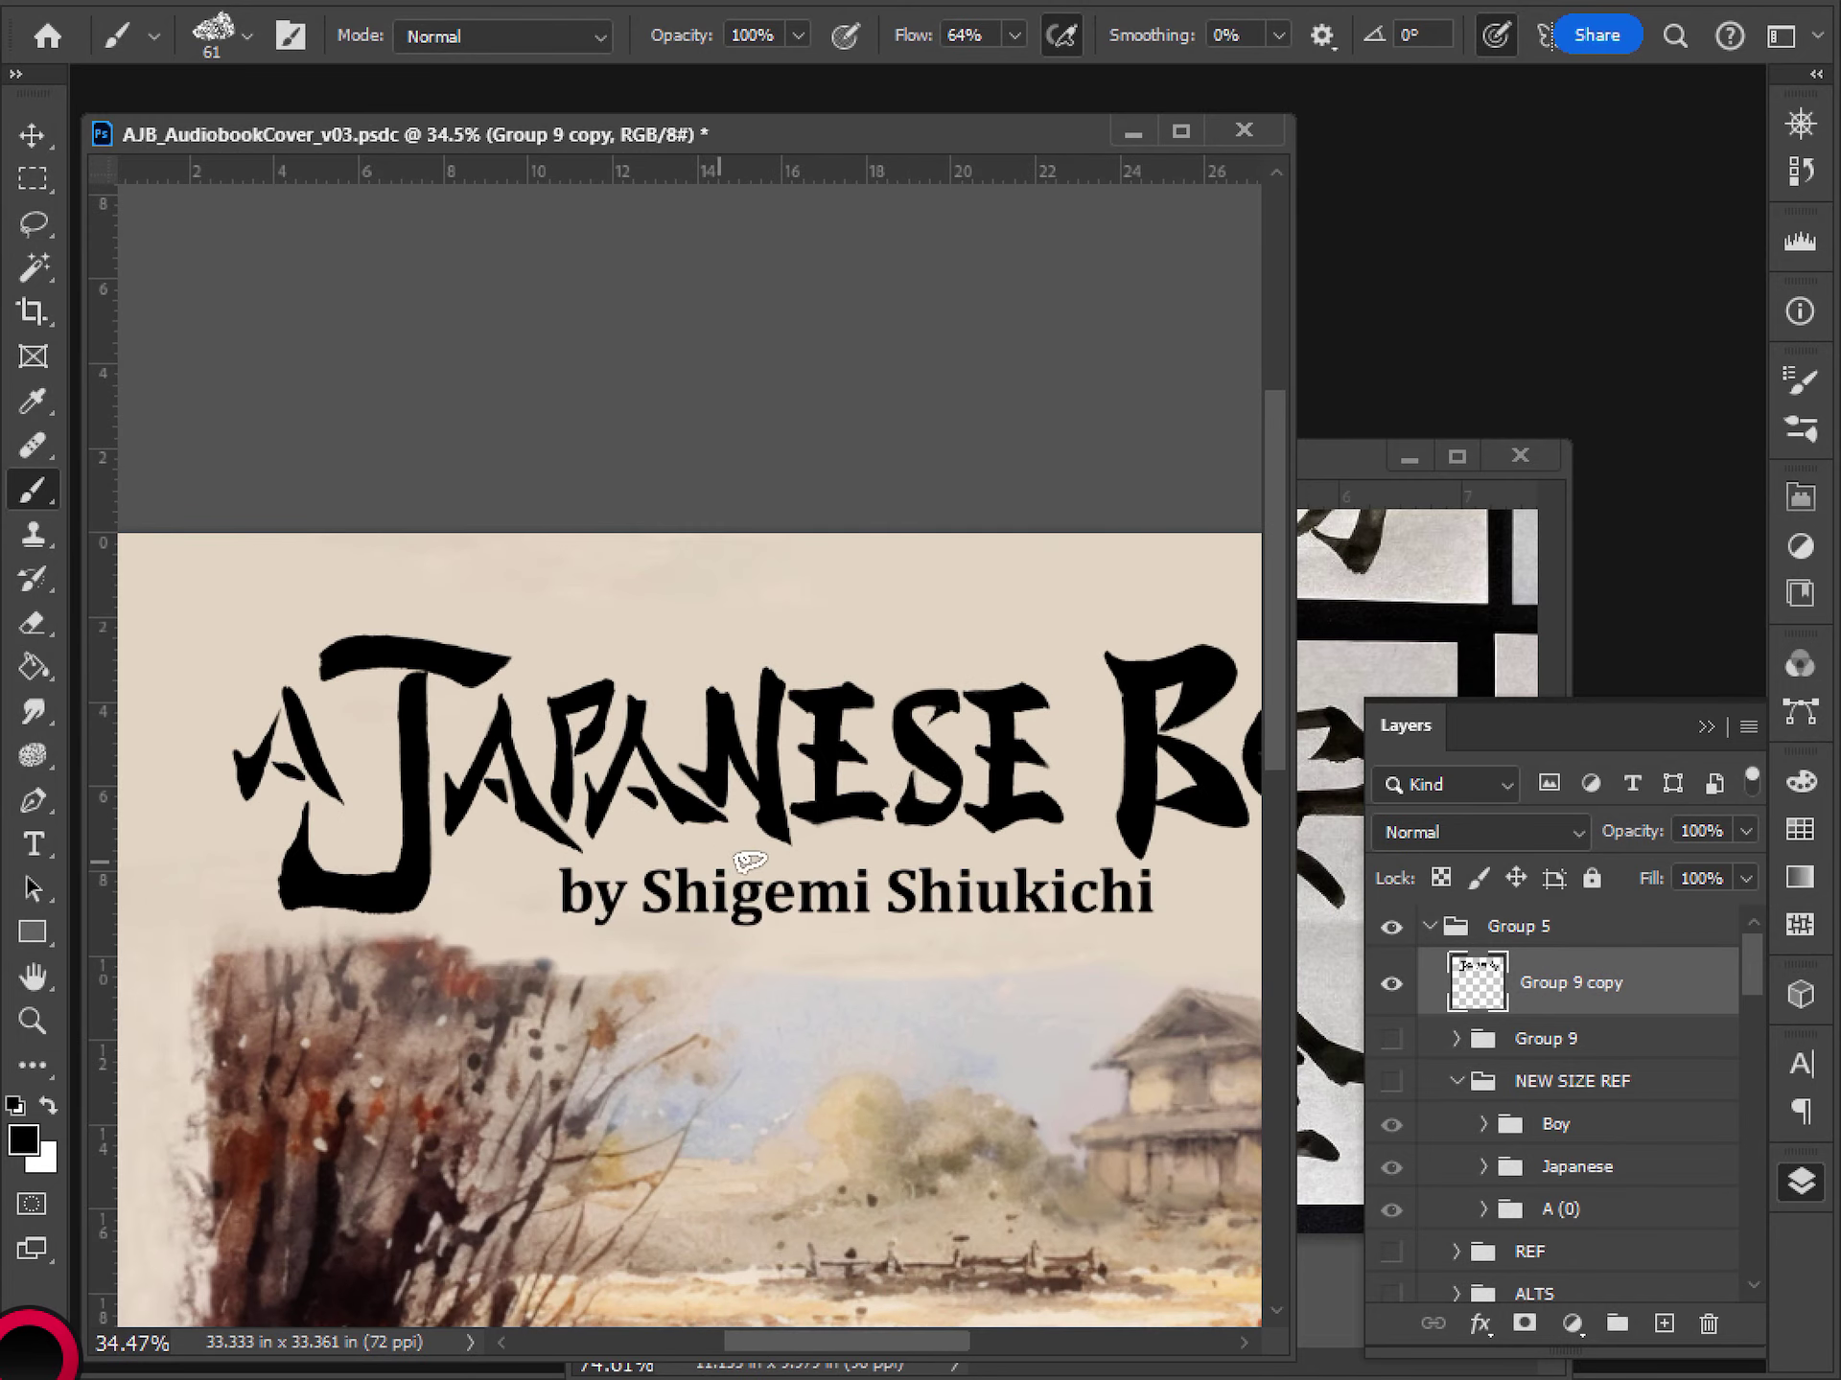
scroll(704, 815, "down", 4)
scroll(700, 796, "right", 1)
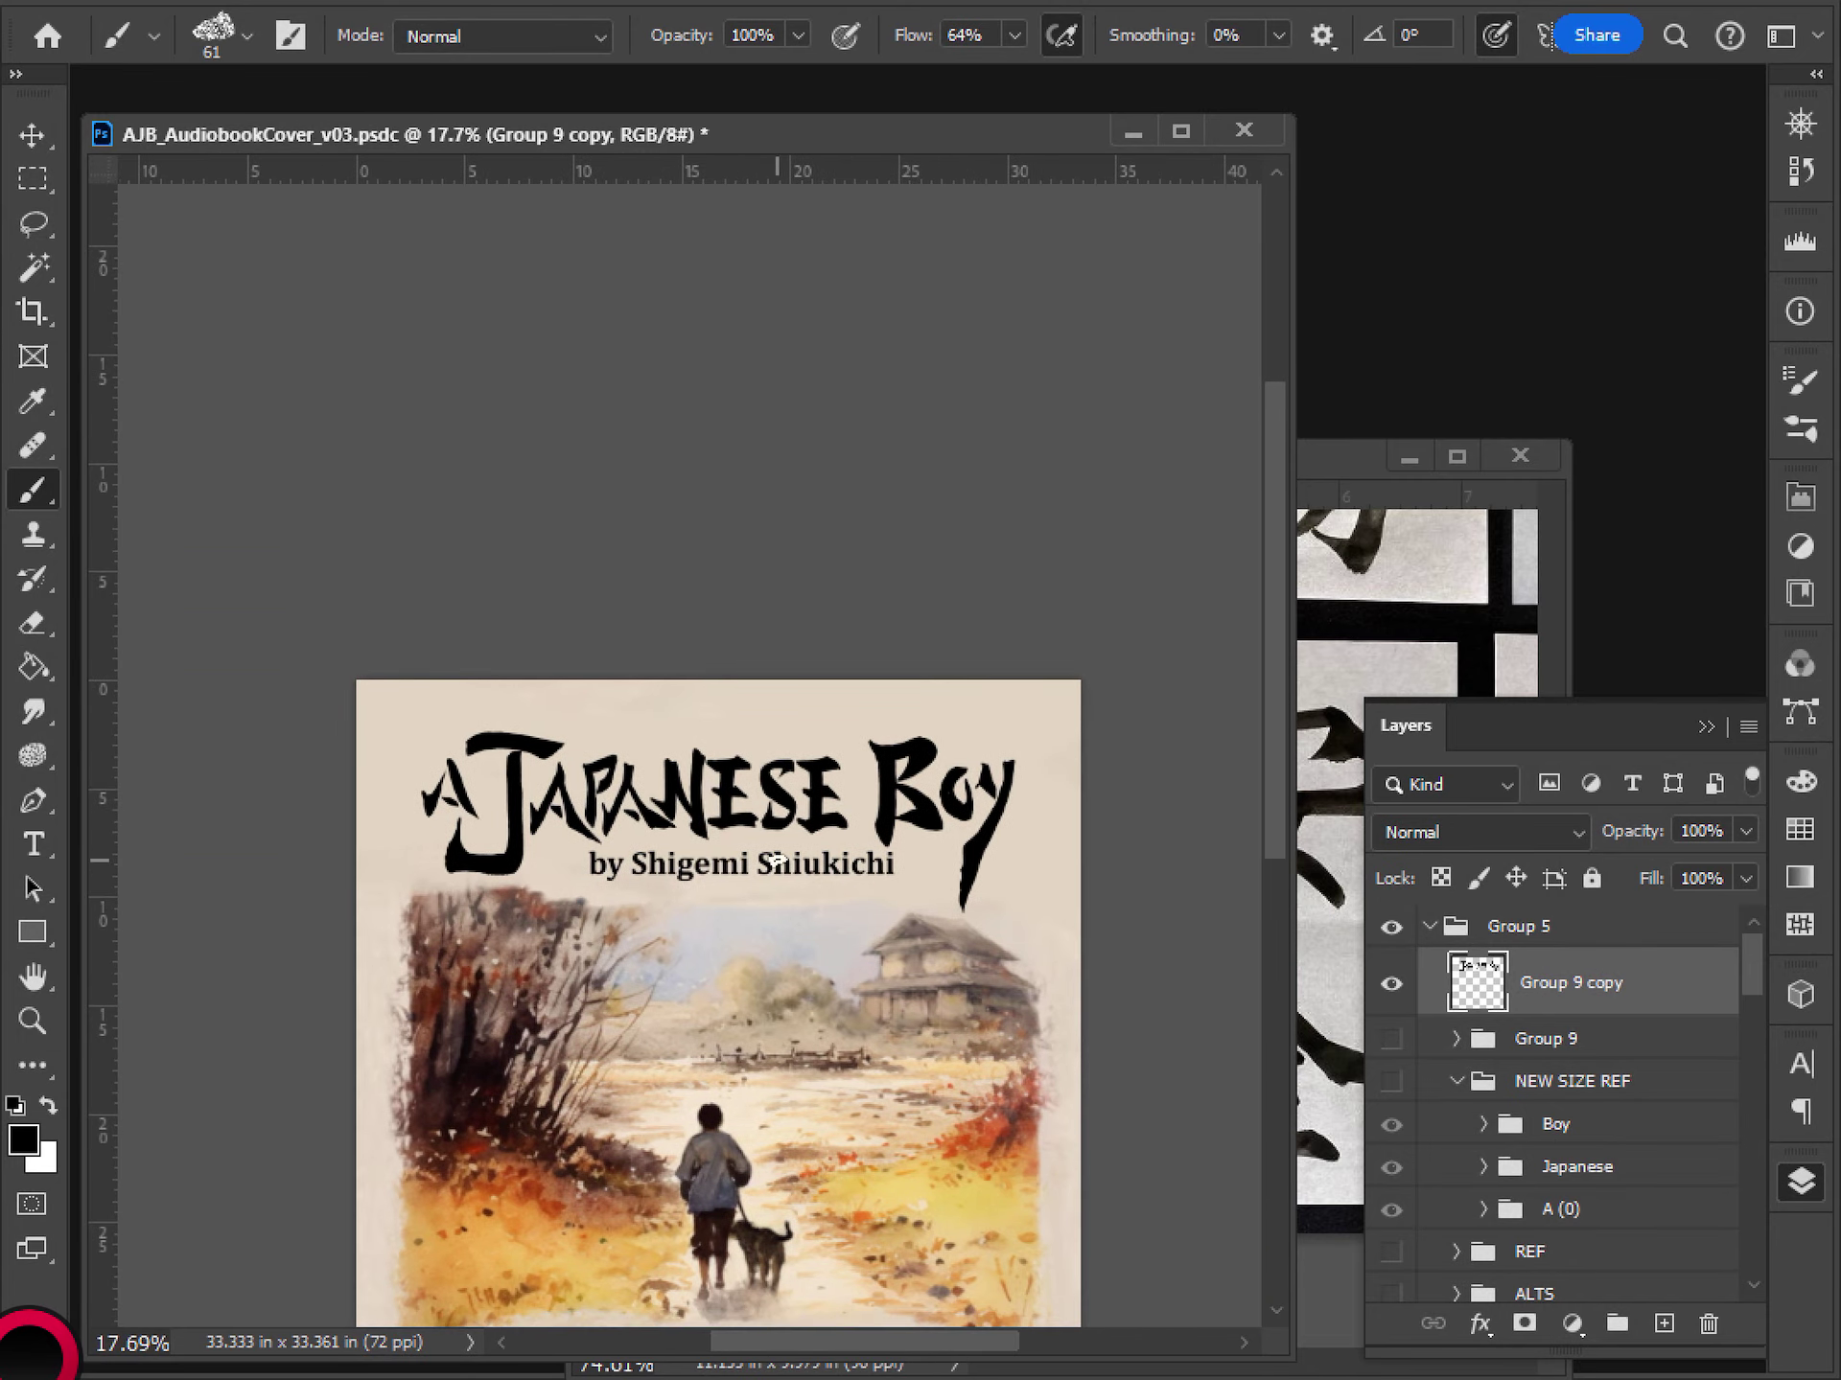
key("ctrl+s")
- Scale the whole title down slightly from its lower right corner with Free Transform
scroll(778, 786, "down", 3)
scroll(778, 779, "down", 5)
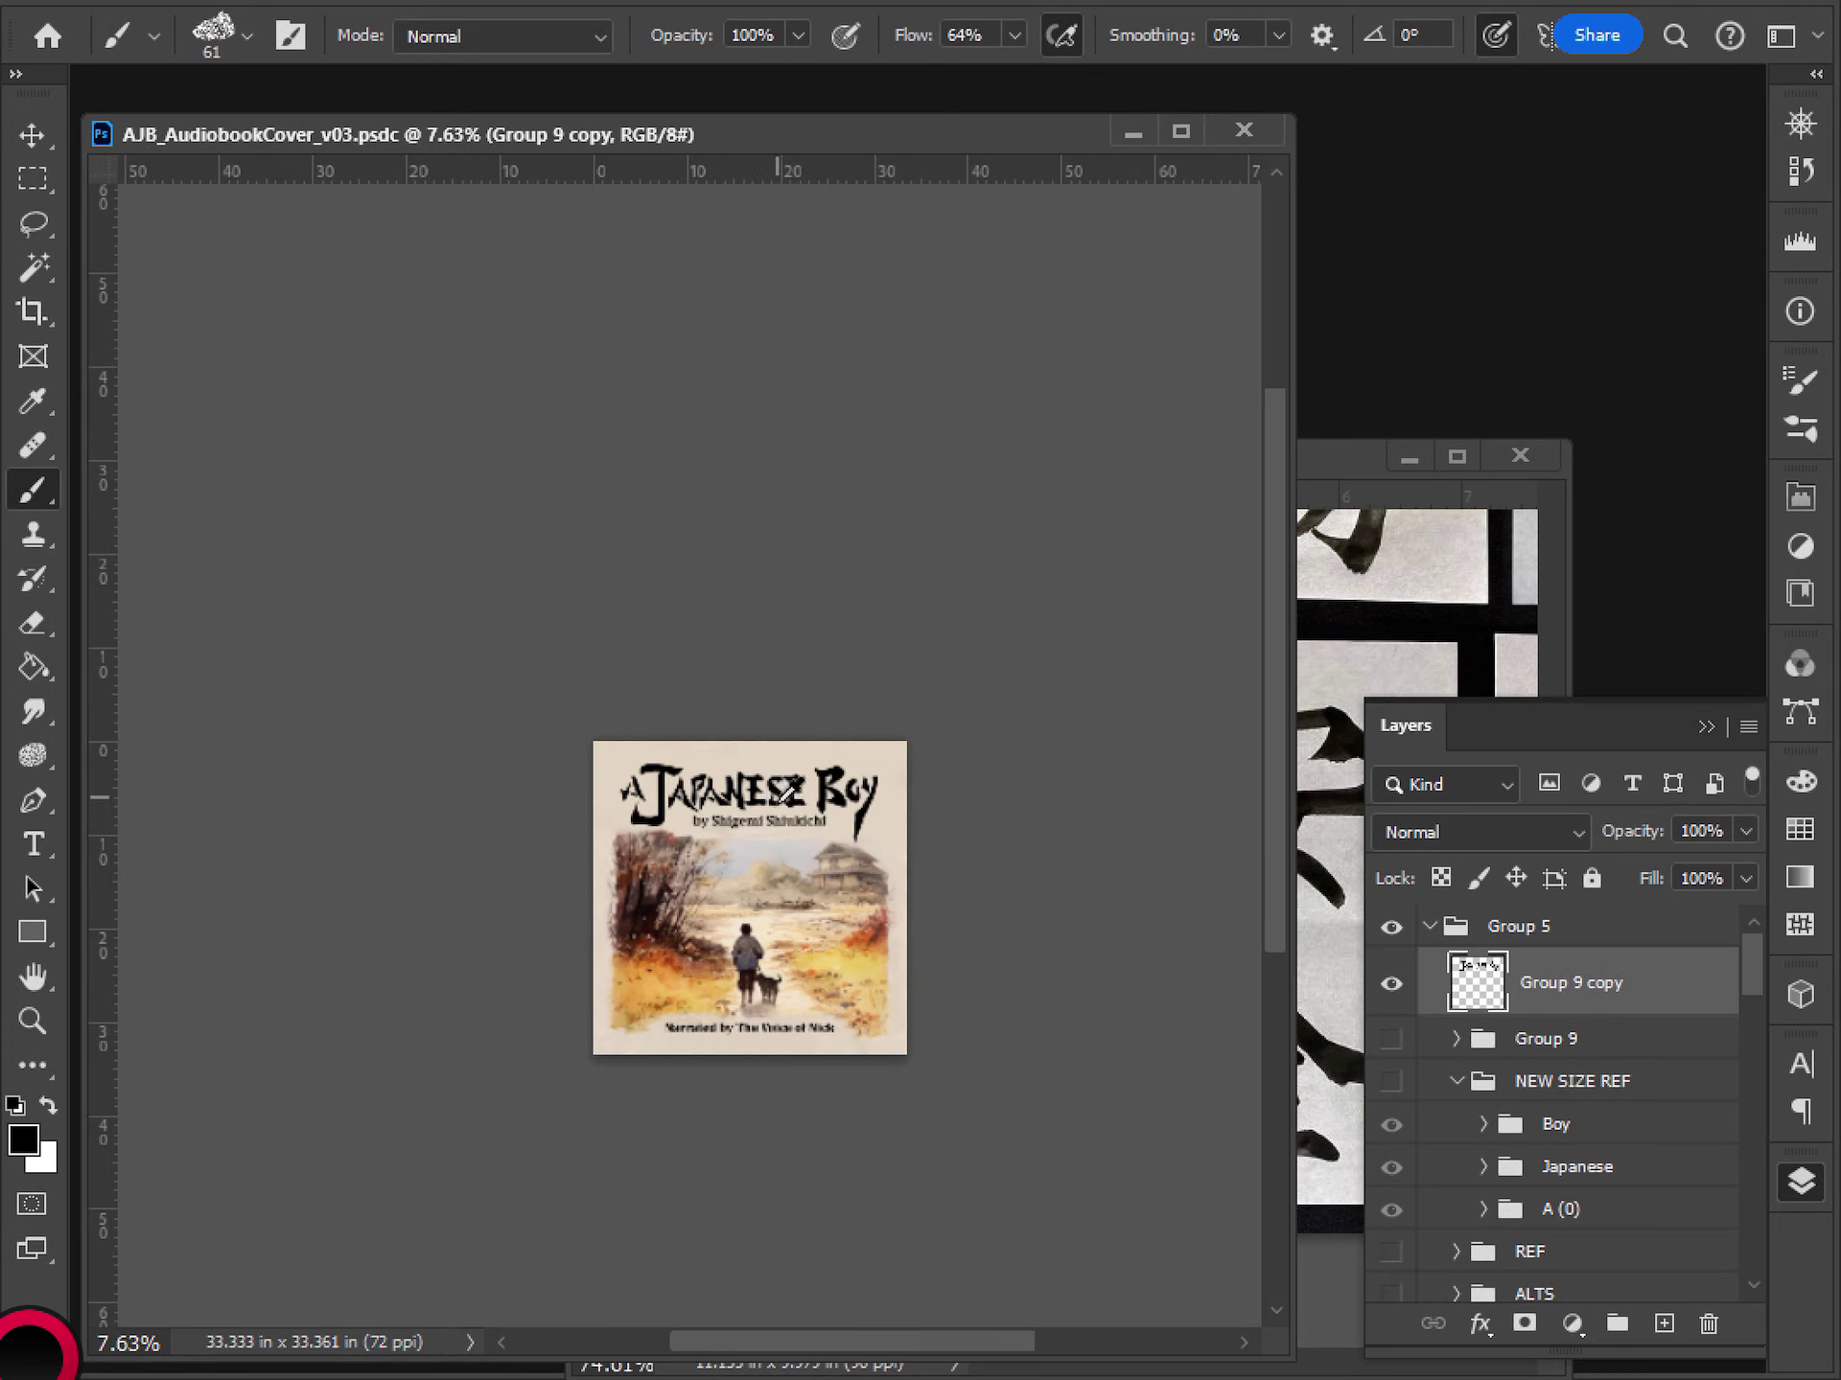
scroll(728, 805, "up", 4)
scroll(727, 805, "left", 1)
scroll(726, 805, "up", 3)
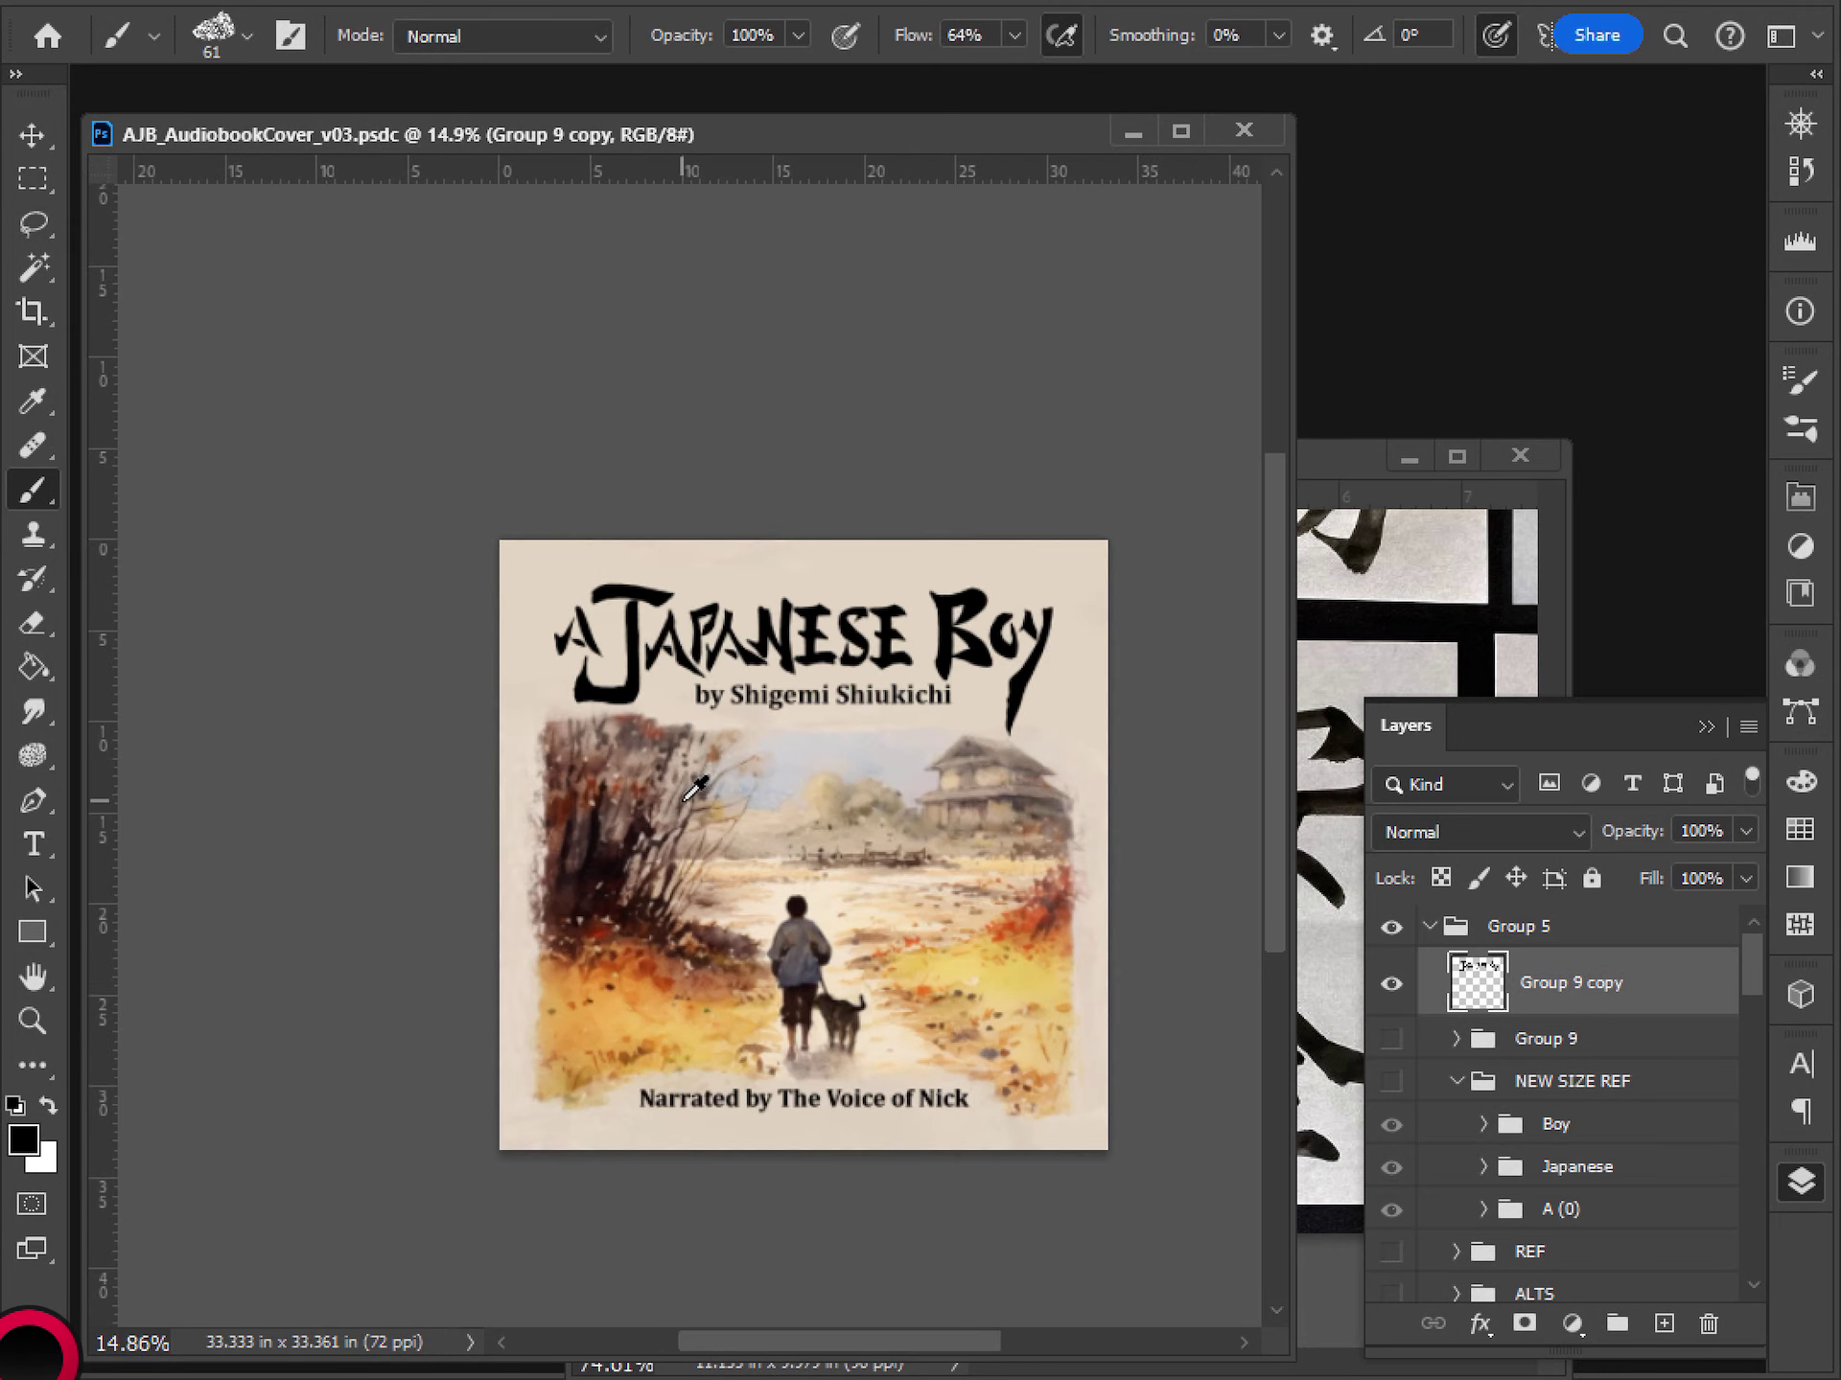
key("ctrl+t")
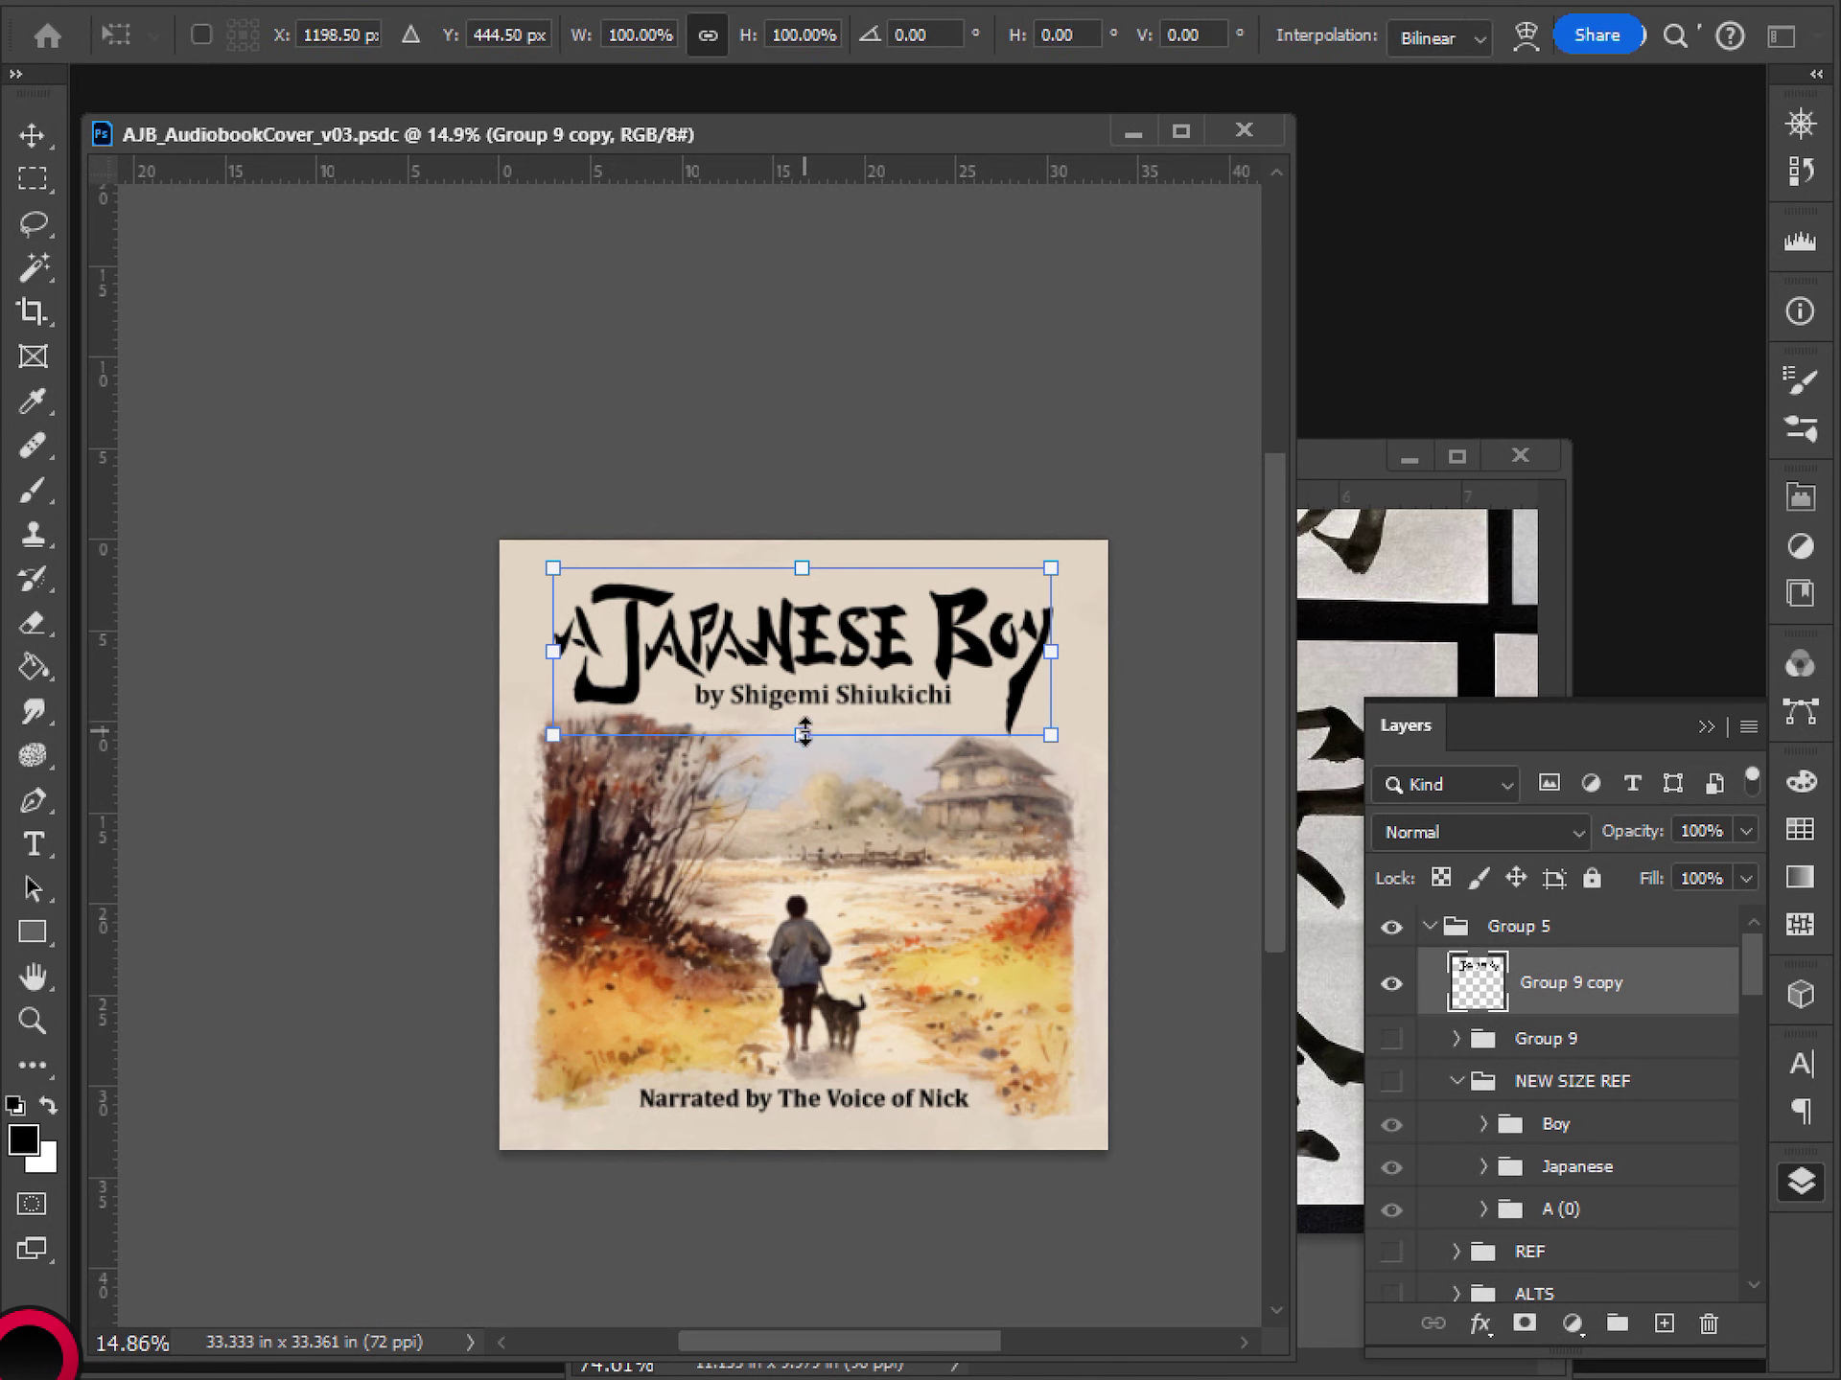
left_click_drag(801, 735, 744, 714)
scroll(758, 733, "up", 3)
key("ctrl+z")
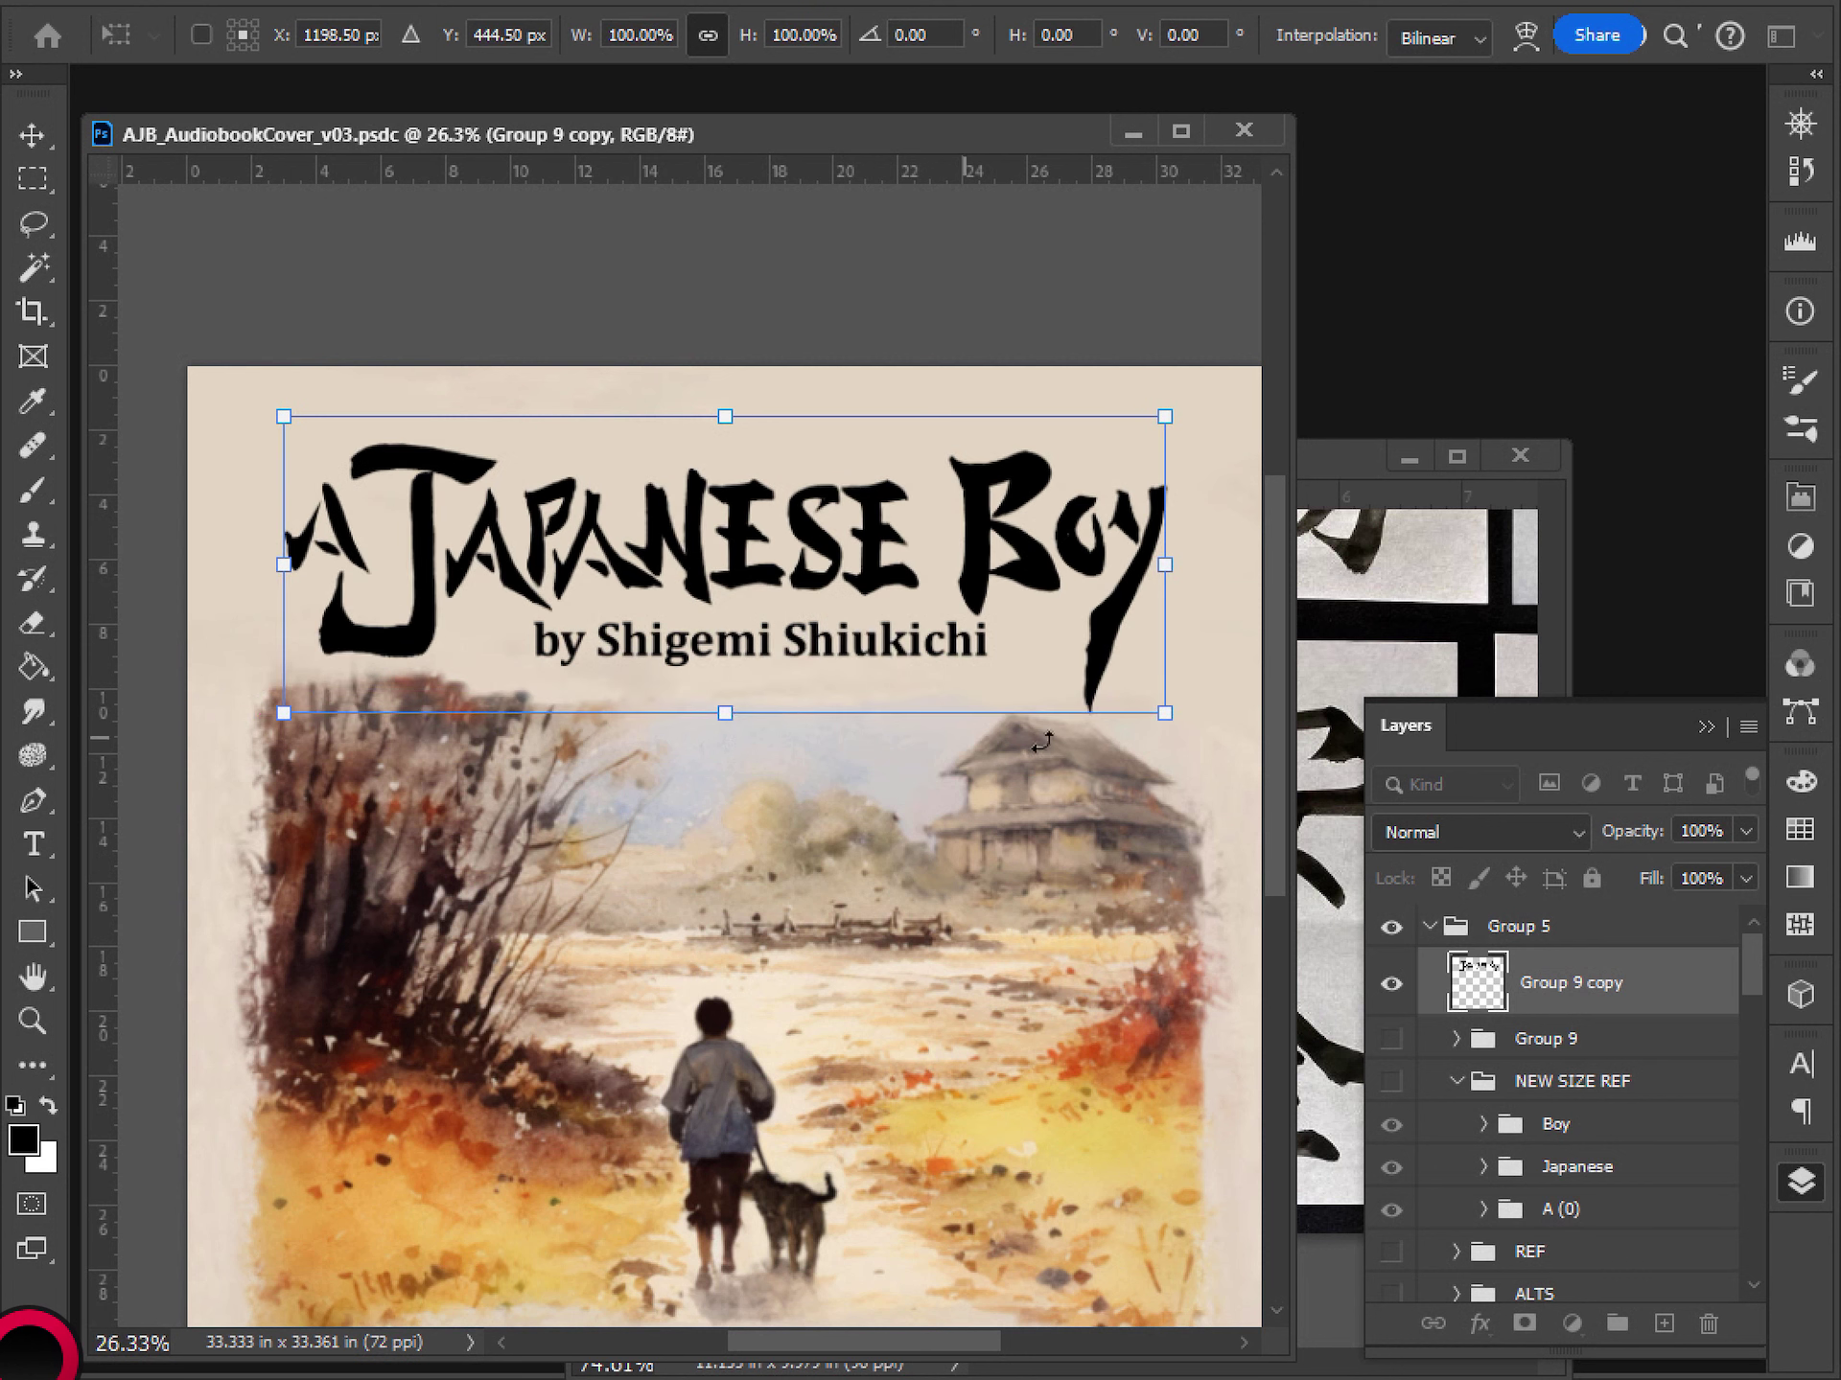
left_click_drag(1160, 716, 1151, 707)
key("Return")
- Centre the title horizontally on the whole canvas and clear the selection
key("b")
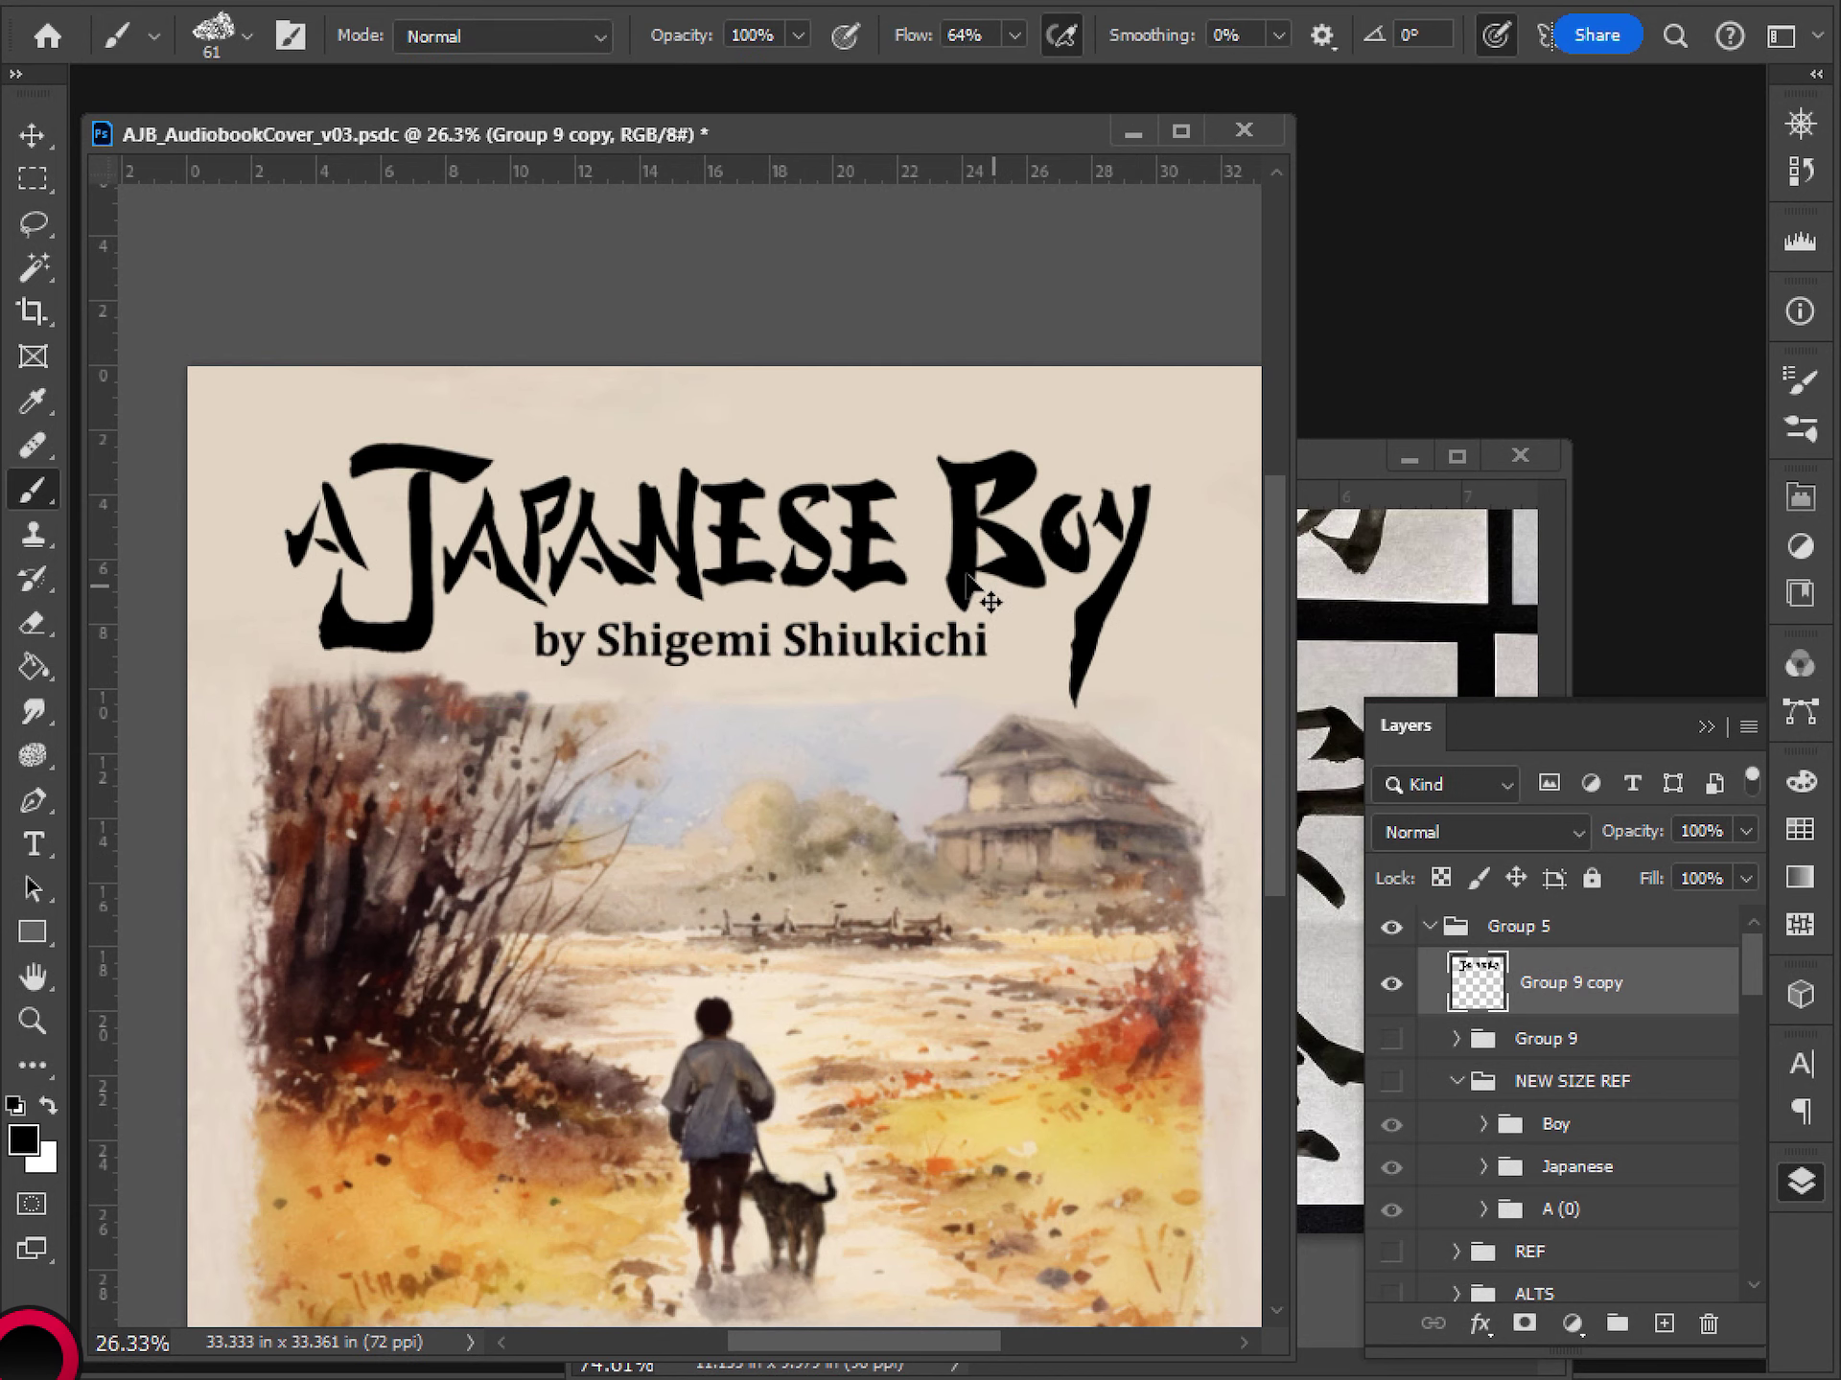
key("v")
left_click(779, 37)
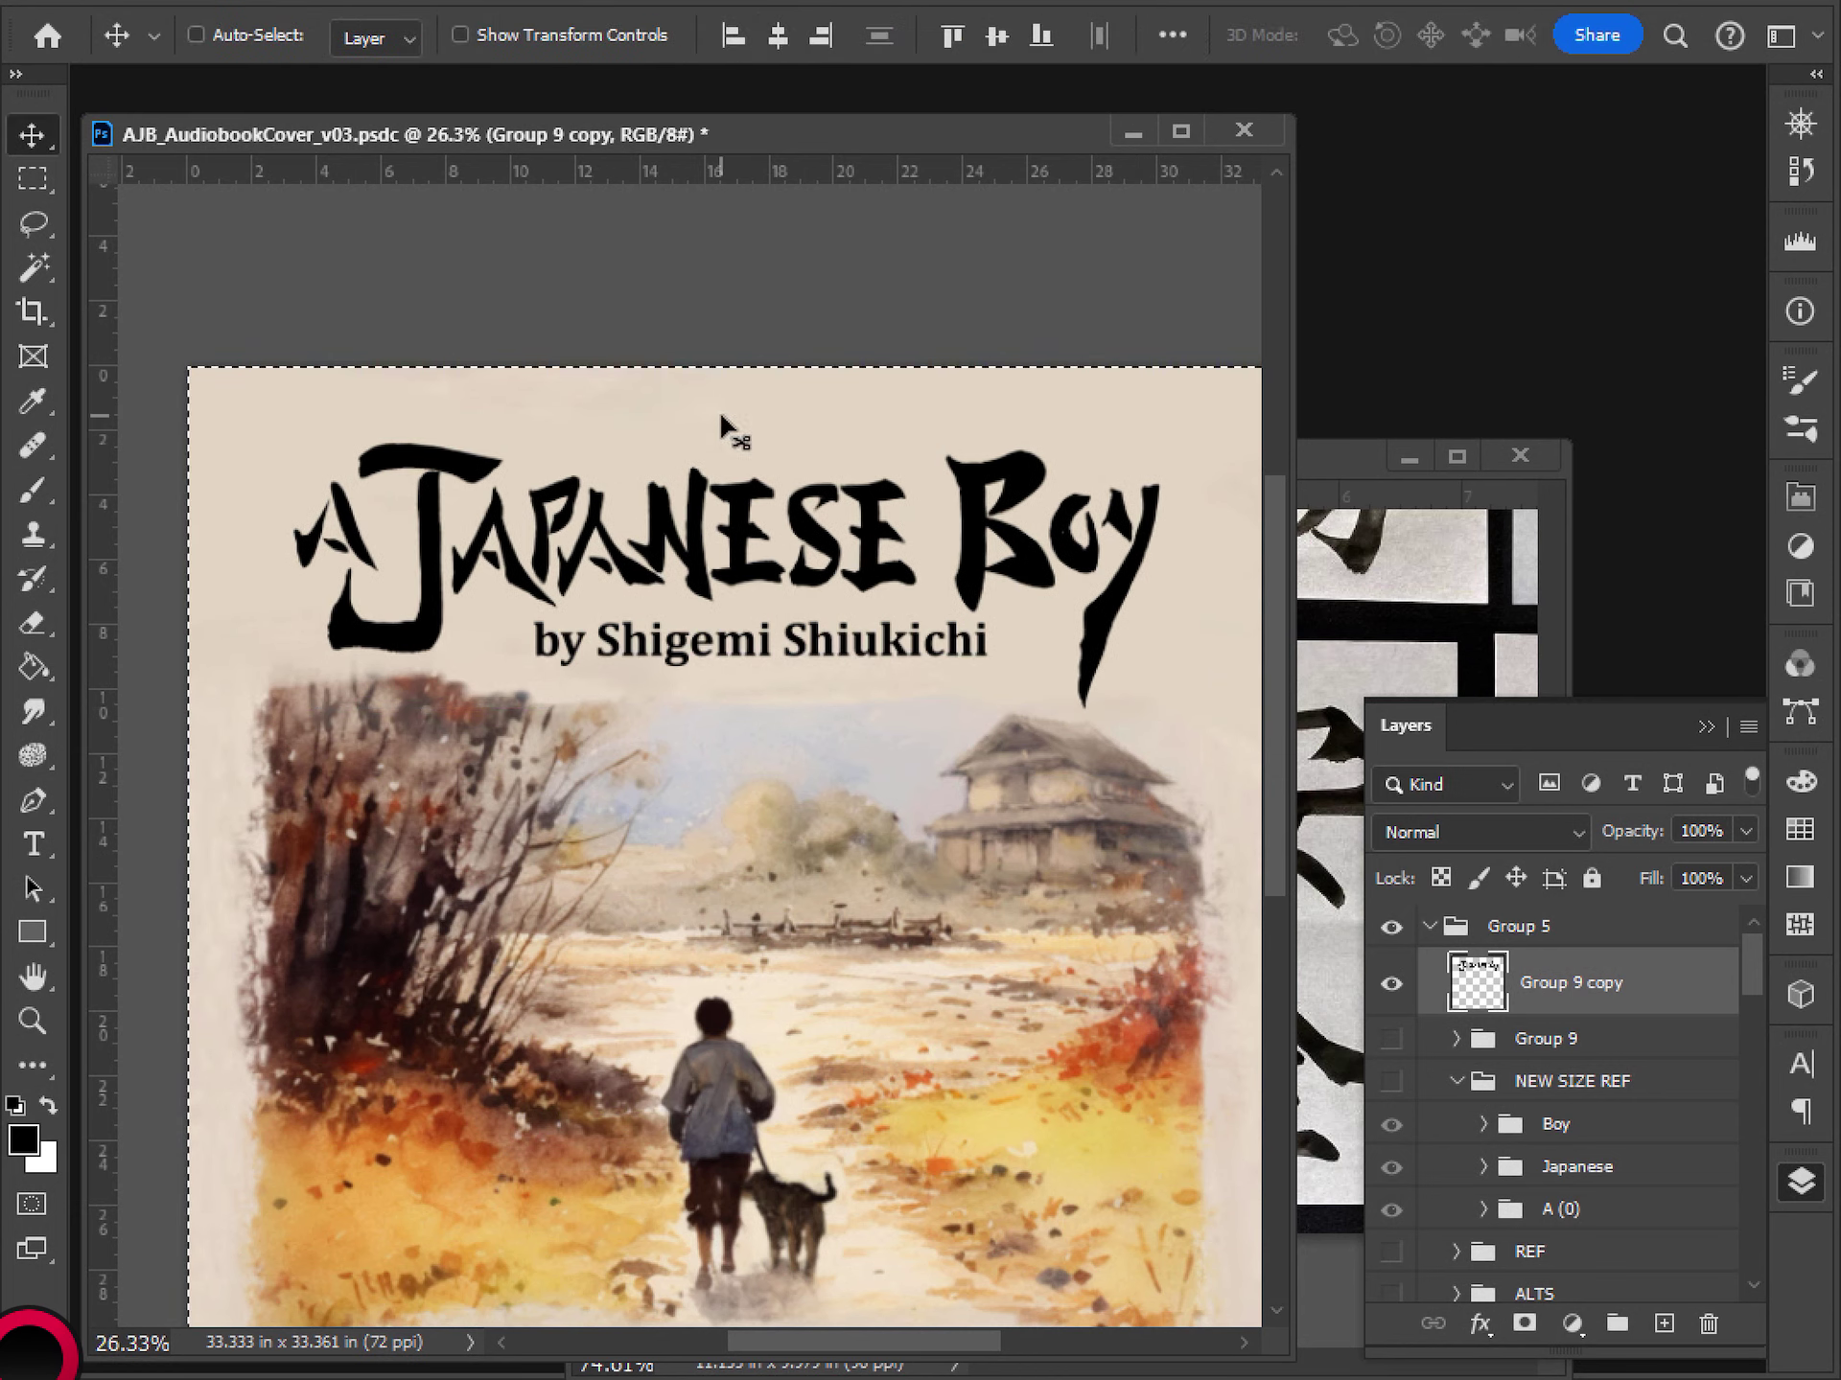
key("m")
key("ctrl+d")
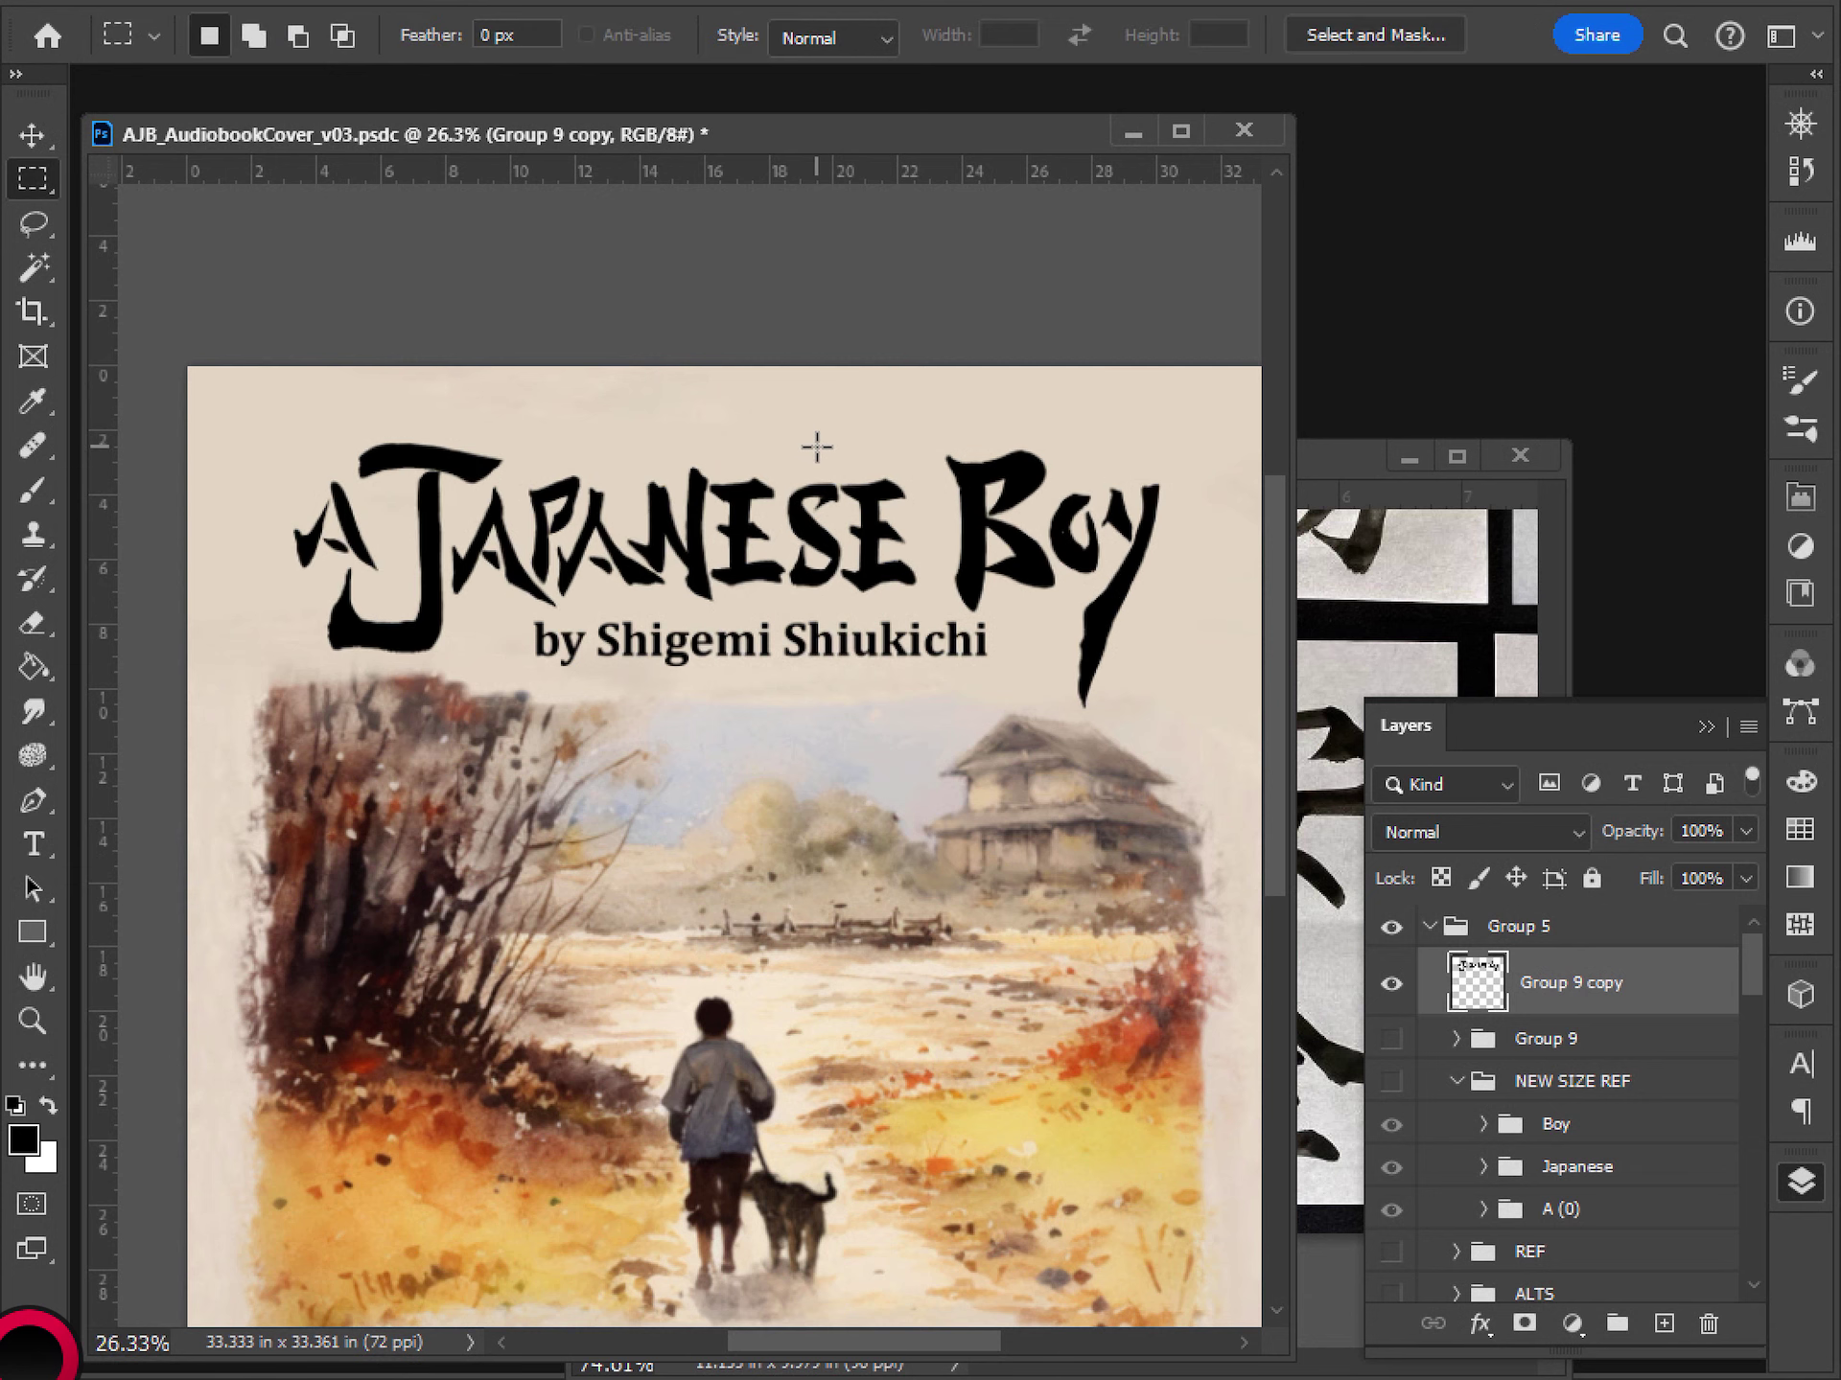
- Check the title on the whole cover, and undo its centring and scaling
scroll(810, 541, "down", 3)
scroll(694, 678, "down", 2)
scroll(694, 679, "up", 5)
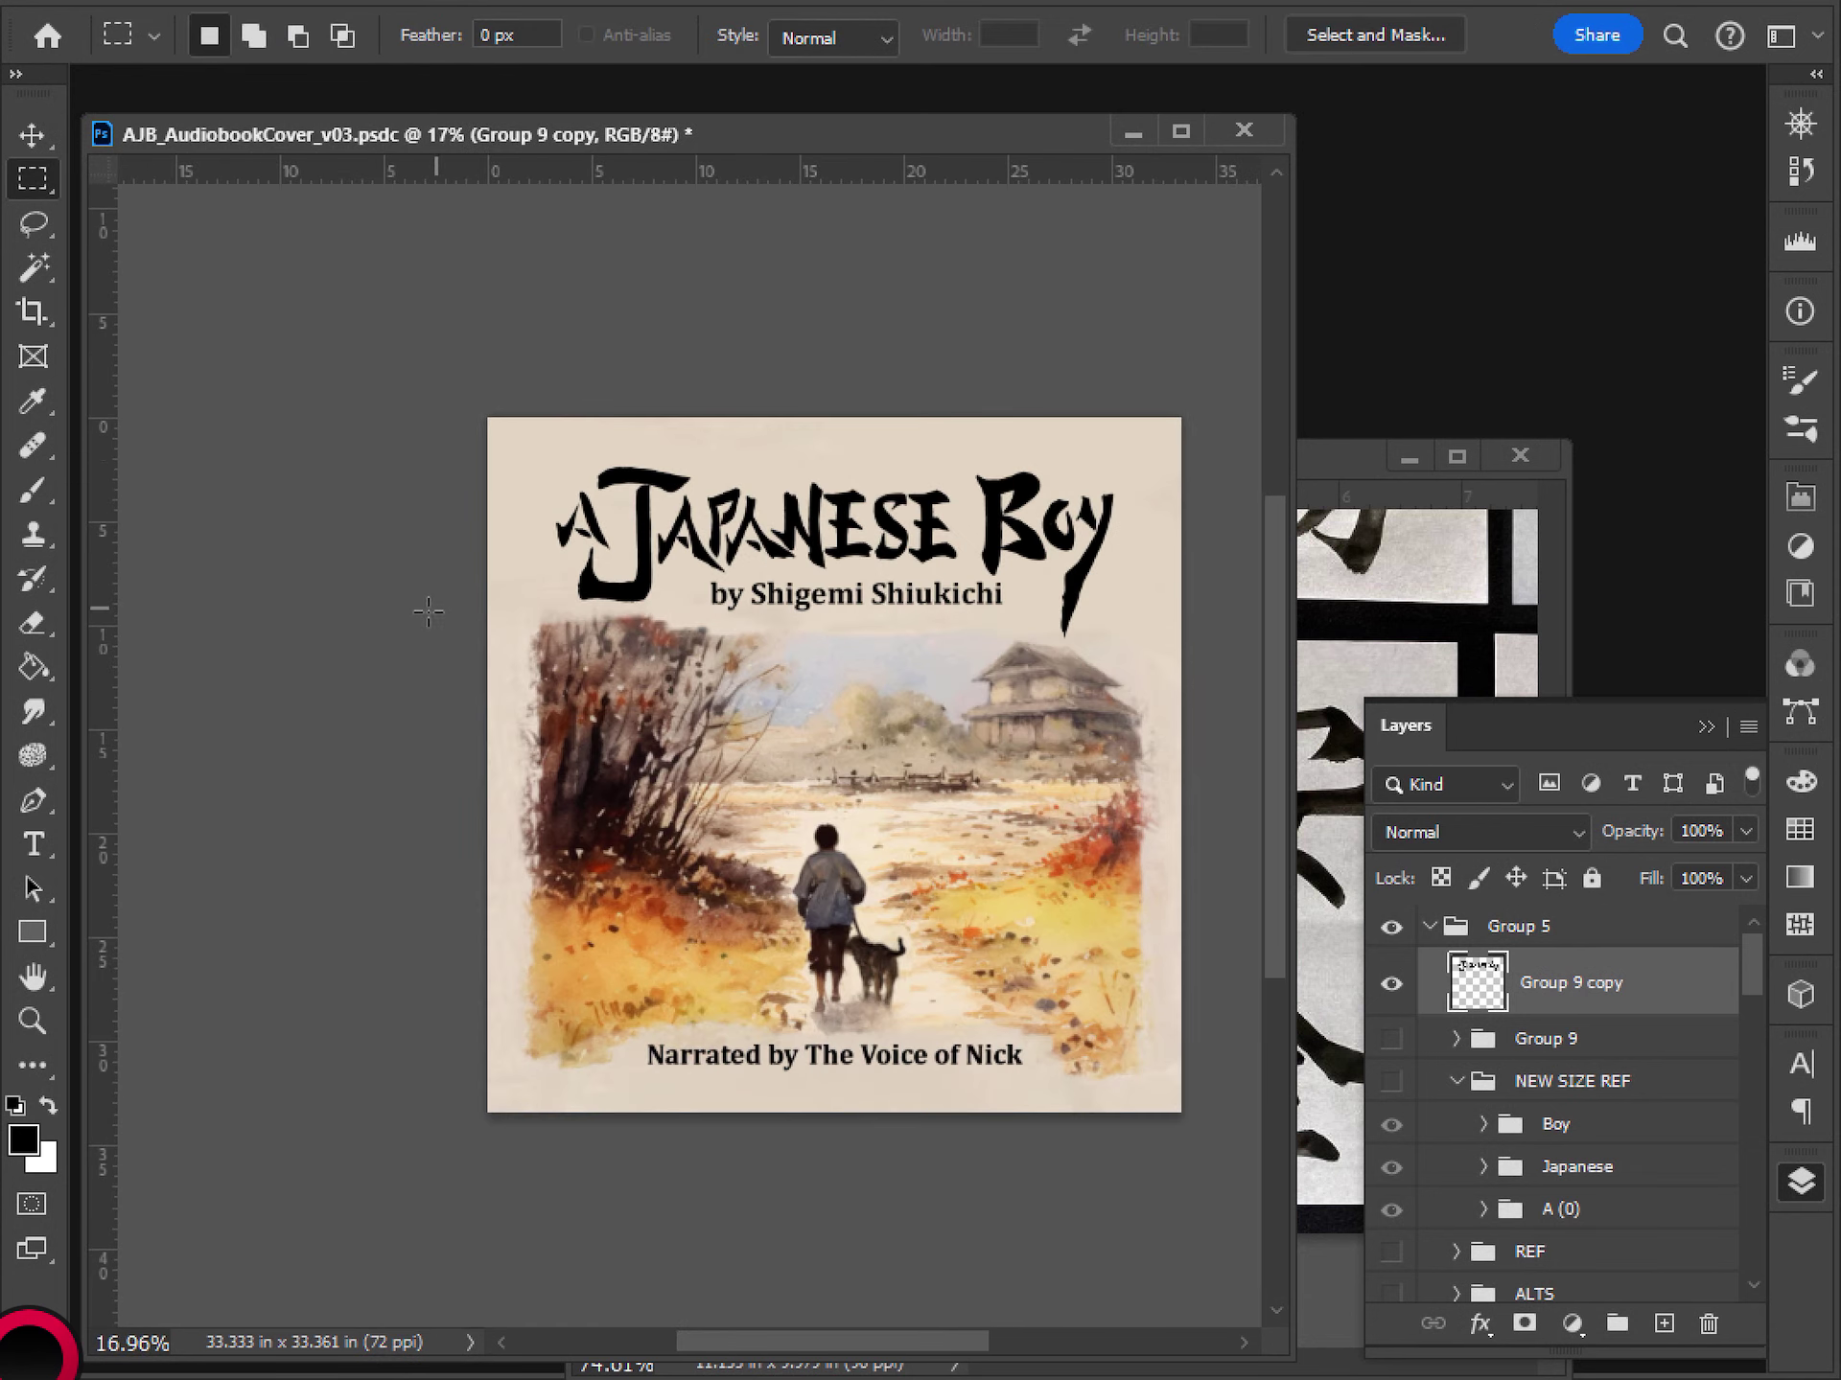
left_click_drag(894, 636, 771, 712)
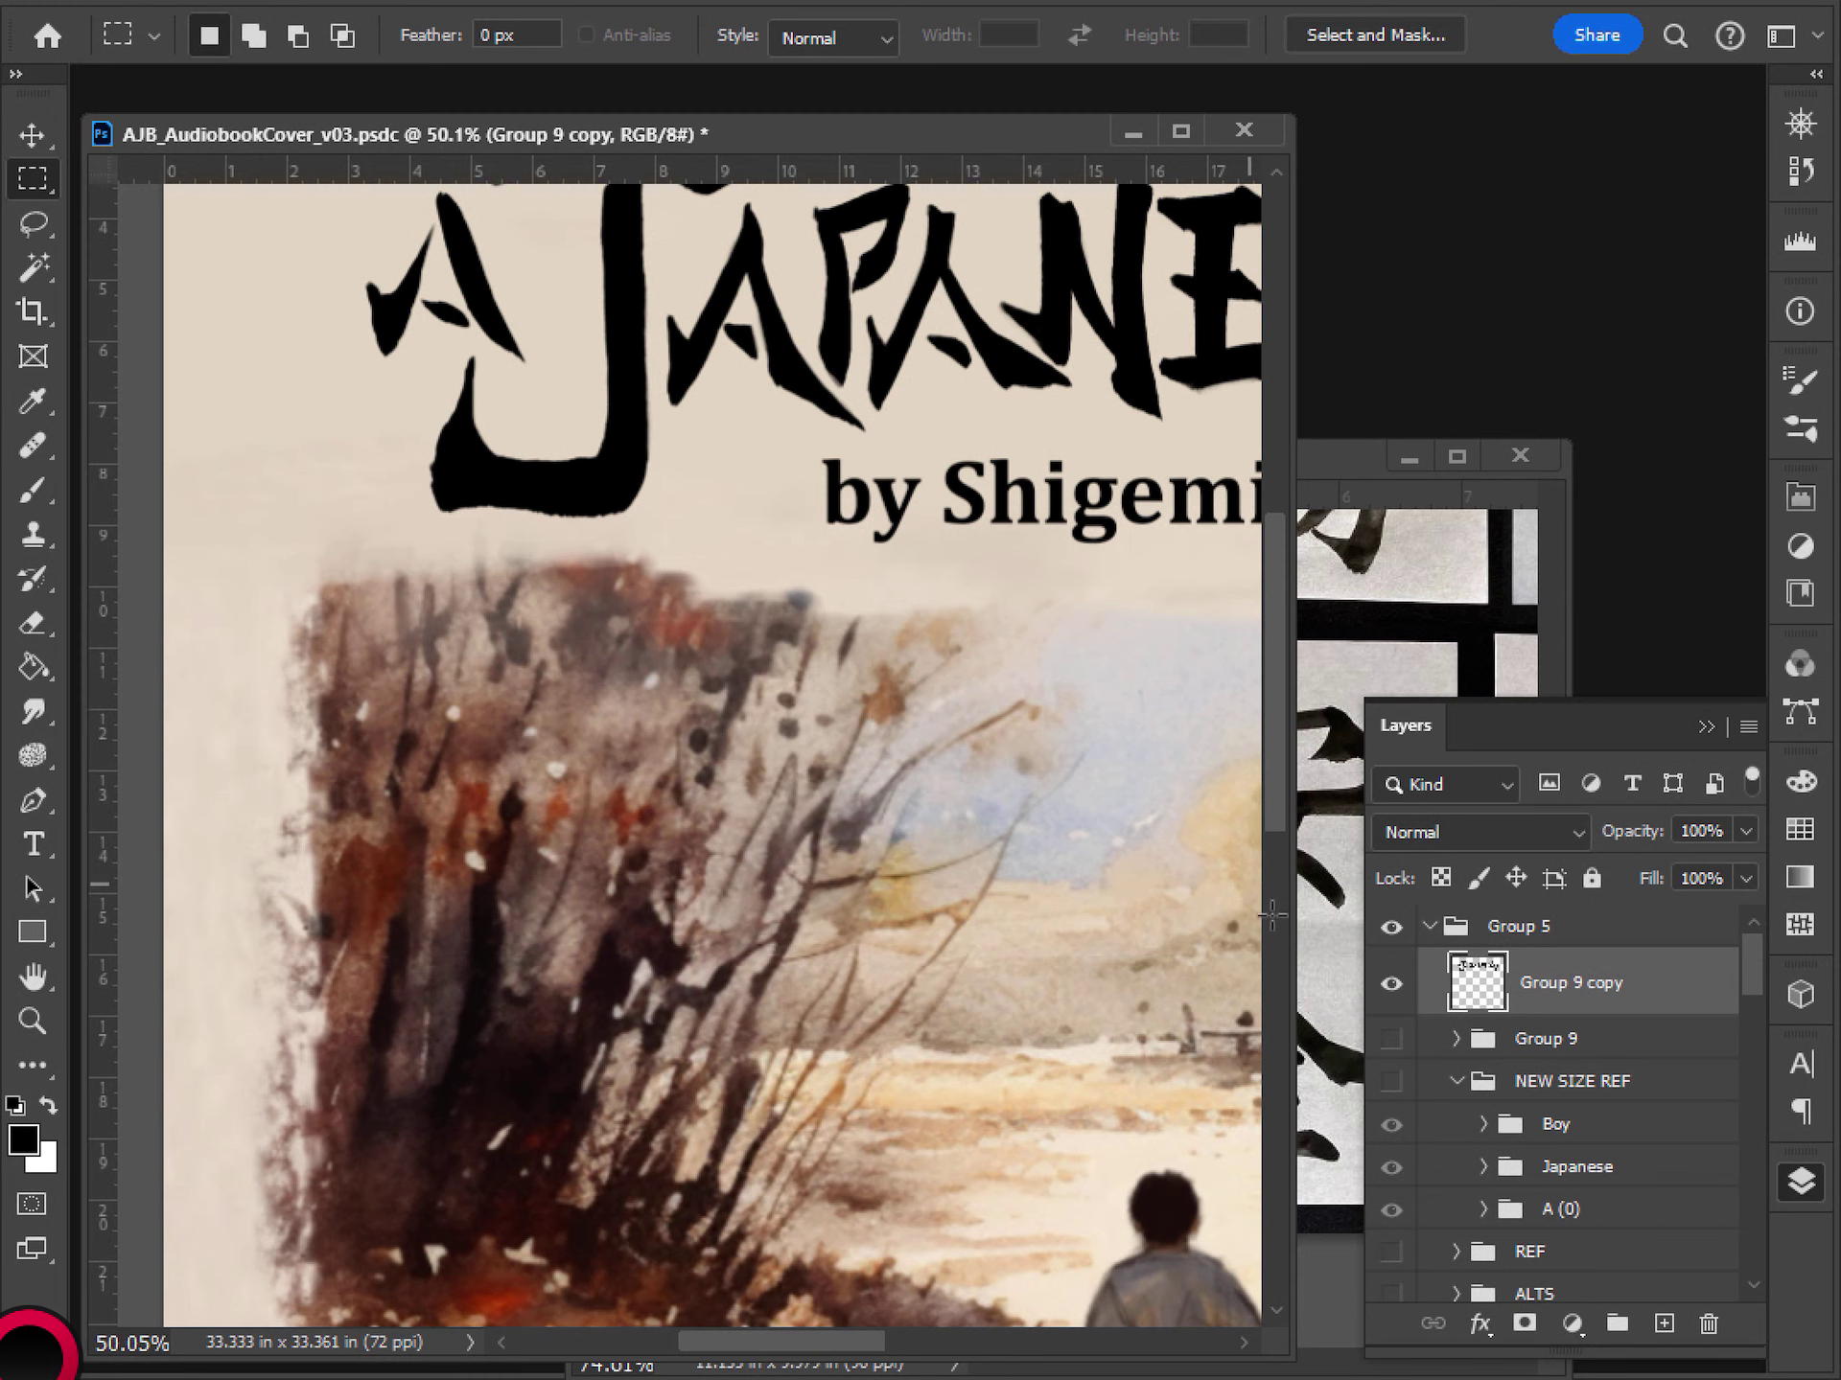
key("ctrl+z")
key("ctrl+z")
key("ctrl+z")
key("ctrl+z")
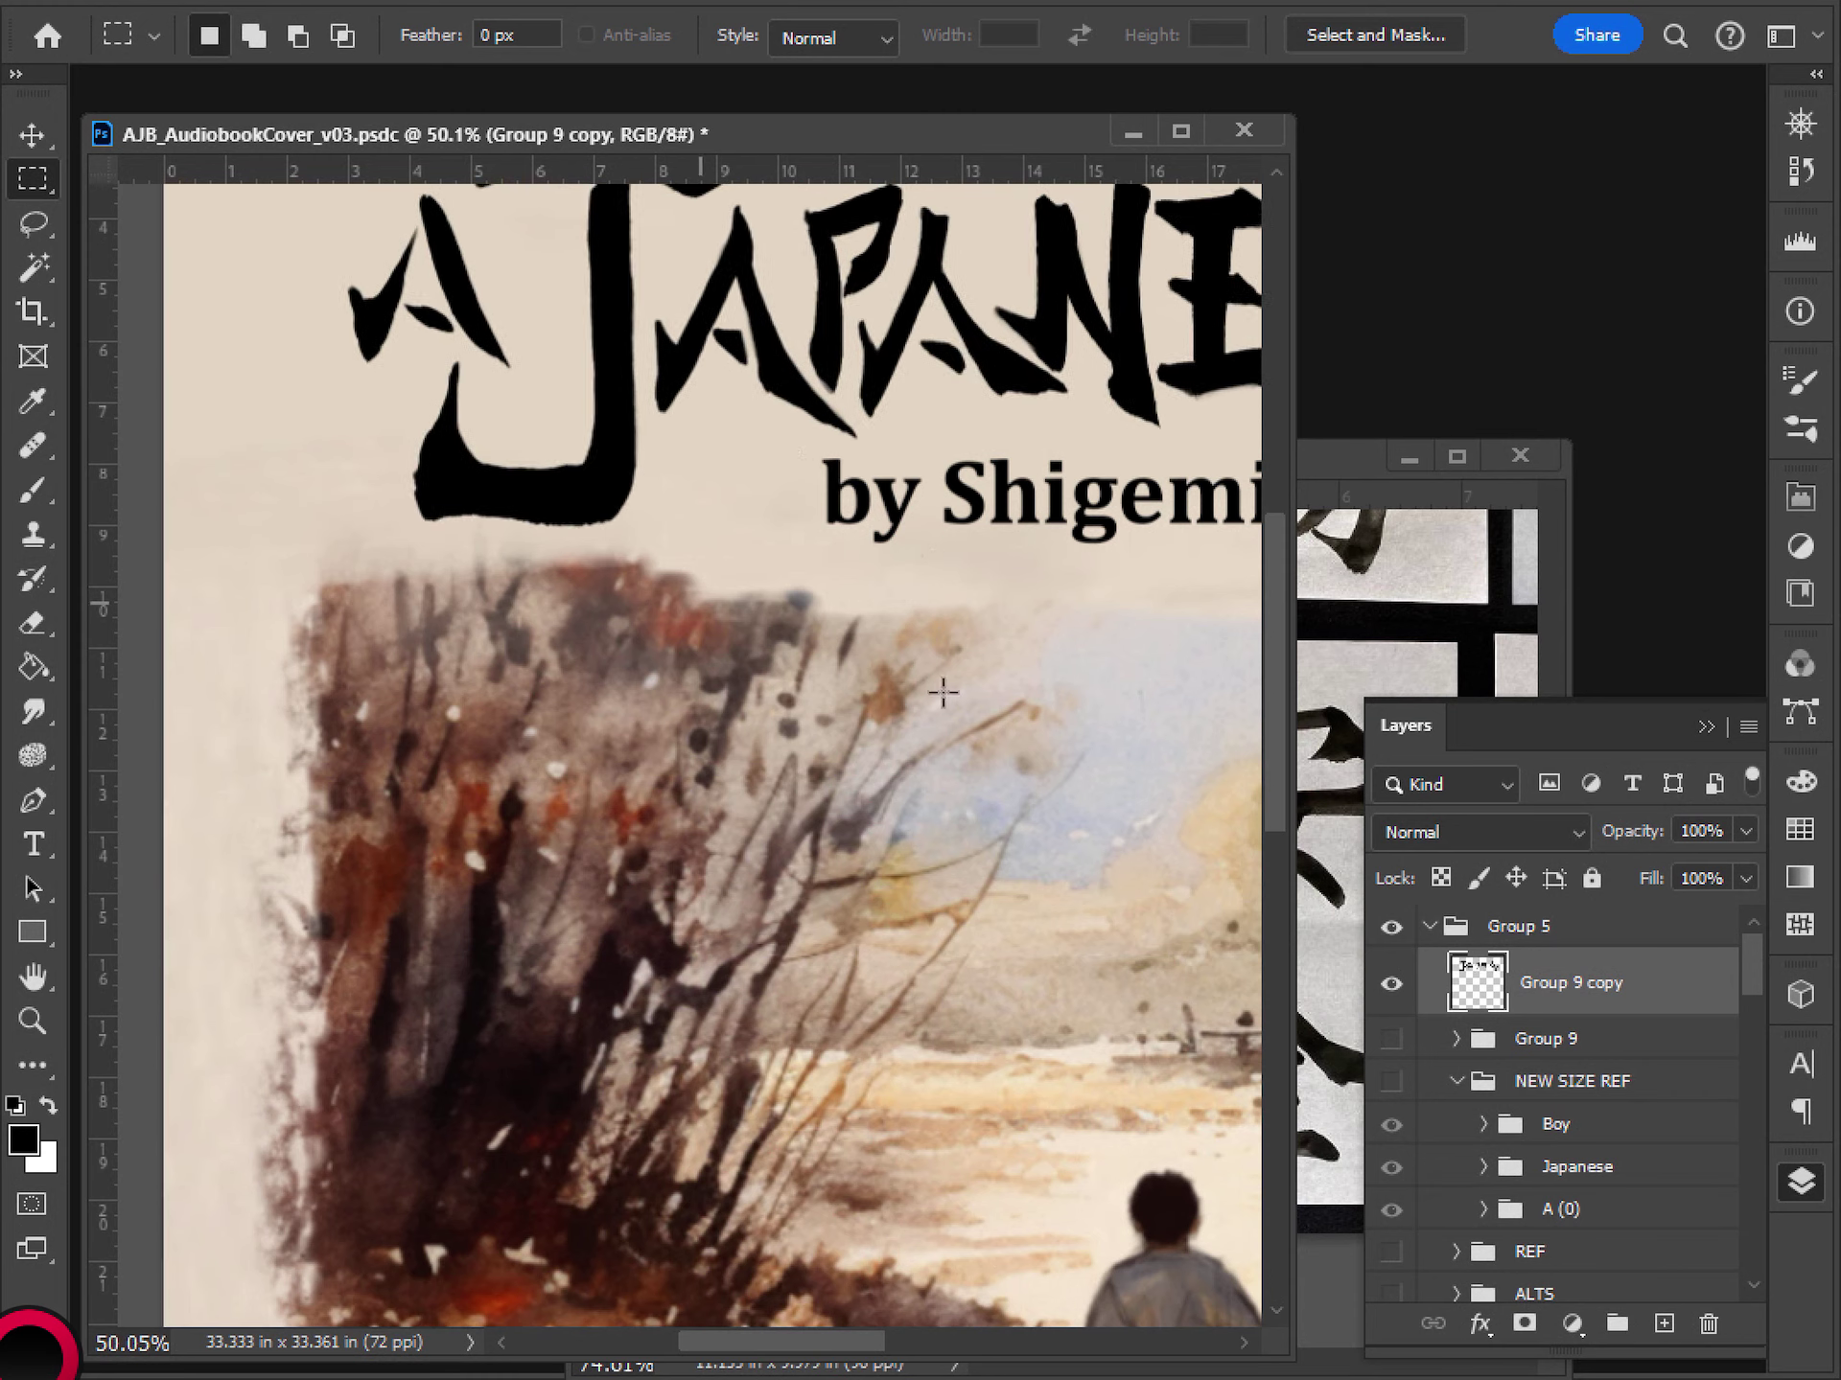
left_click_drag(673, 568, 596, 583)
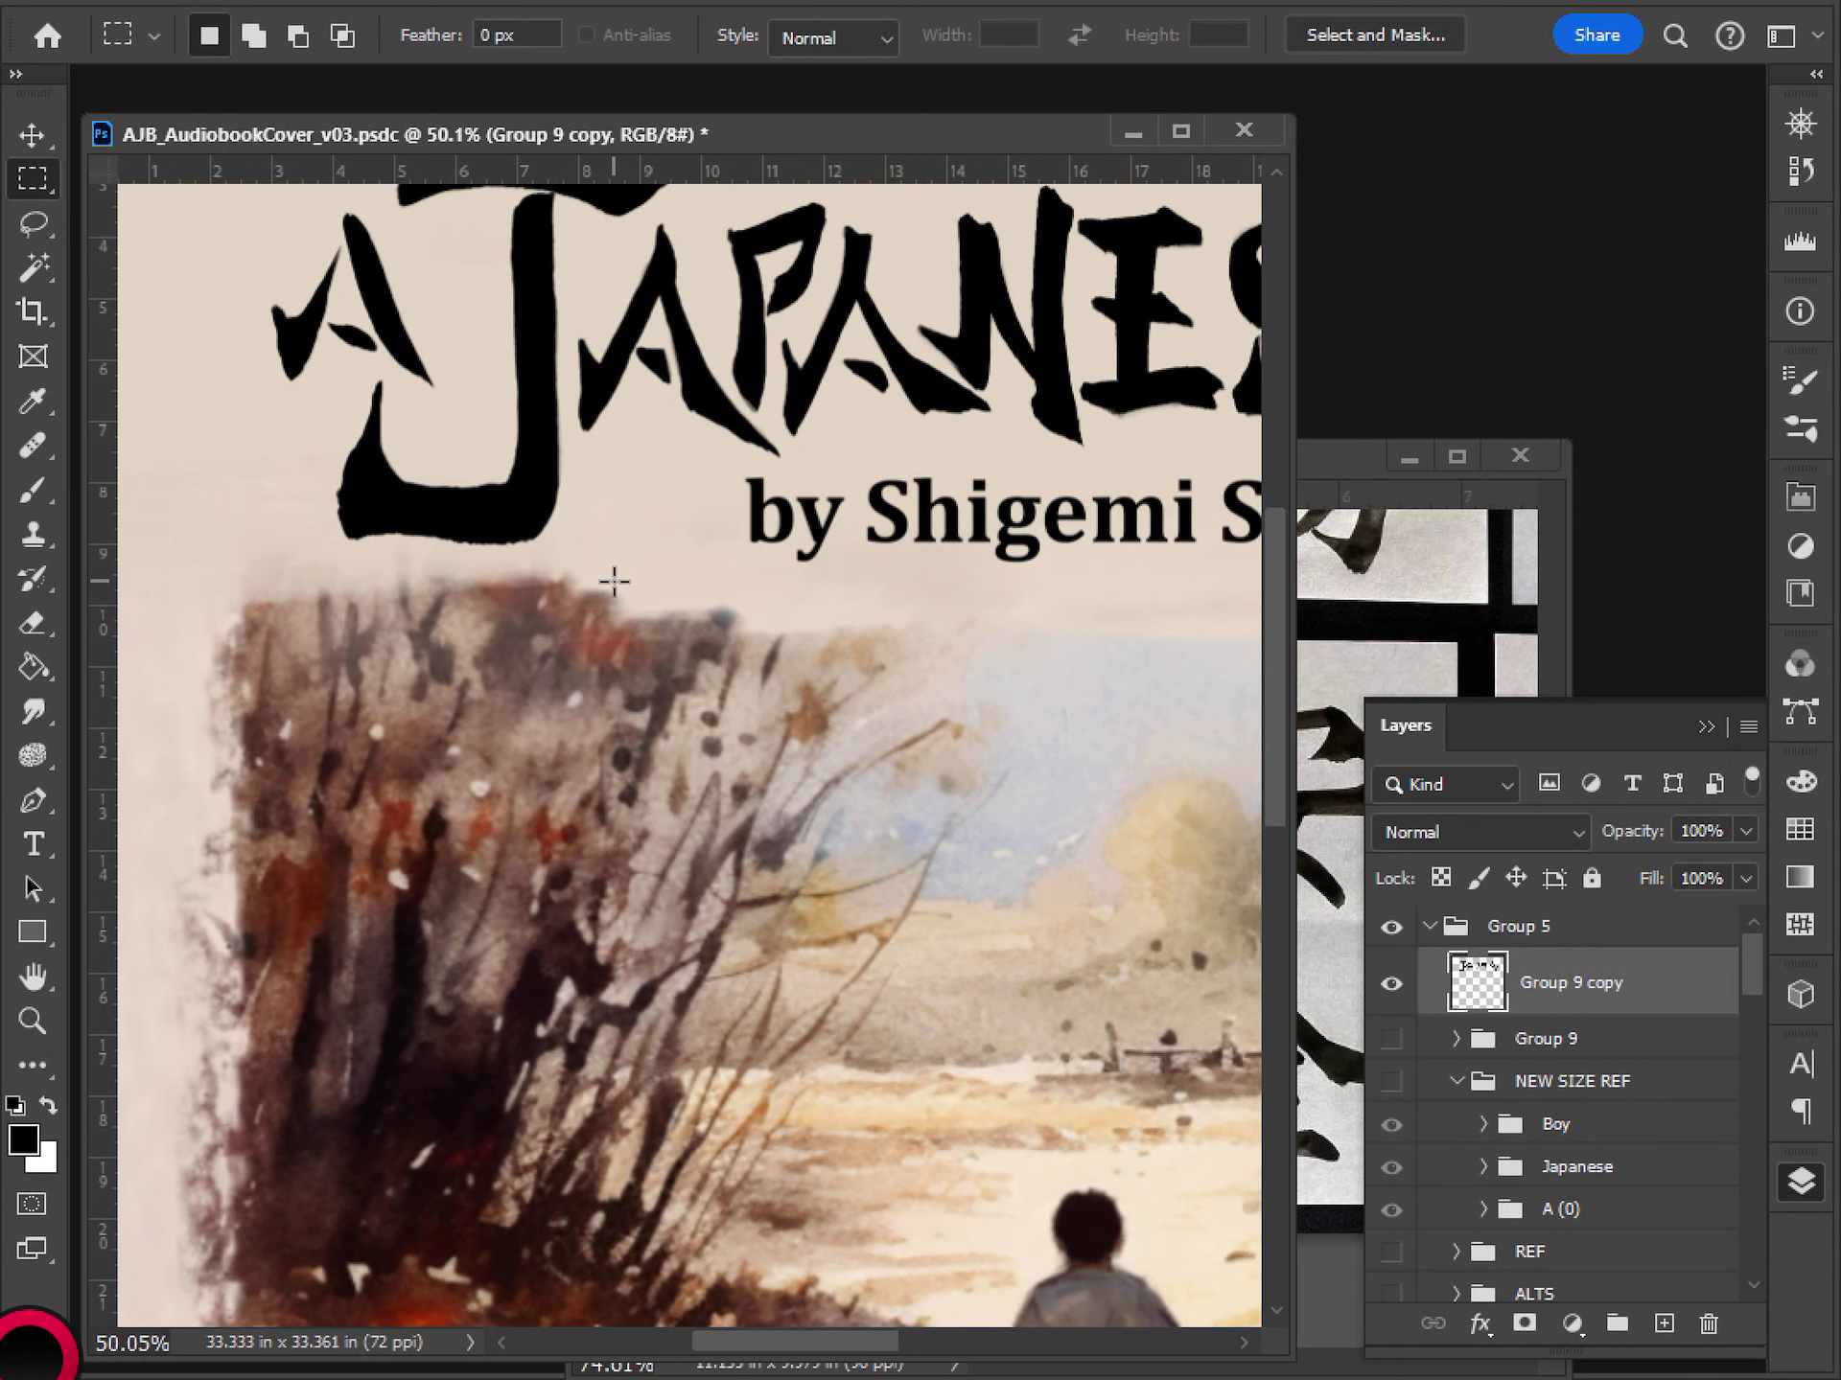
key("e")
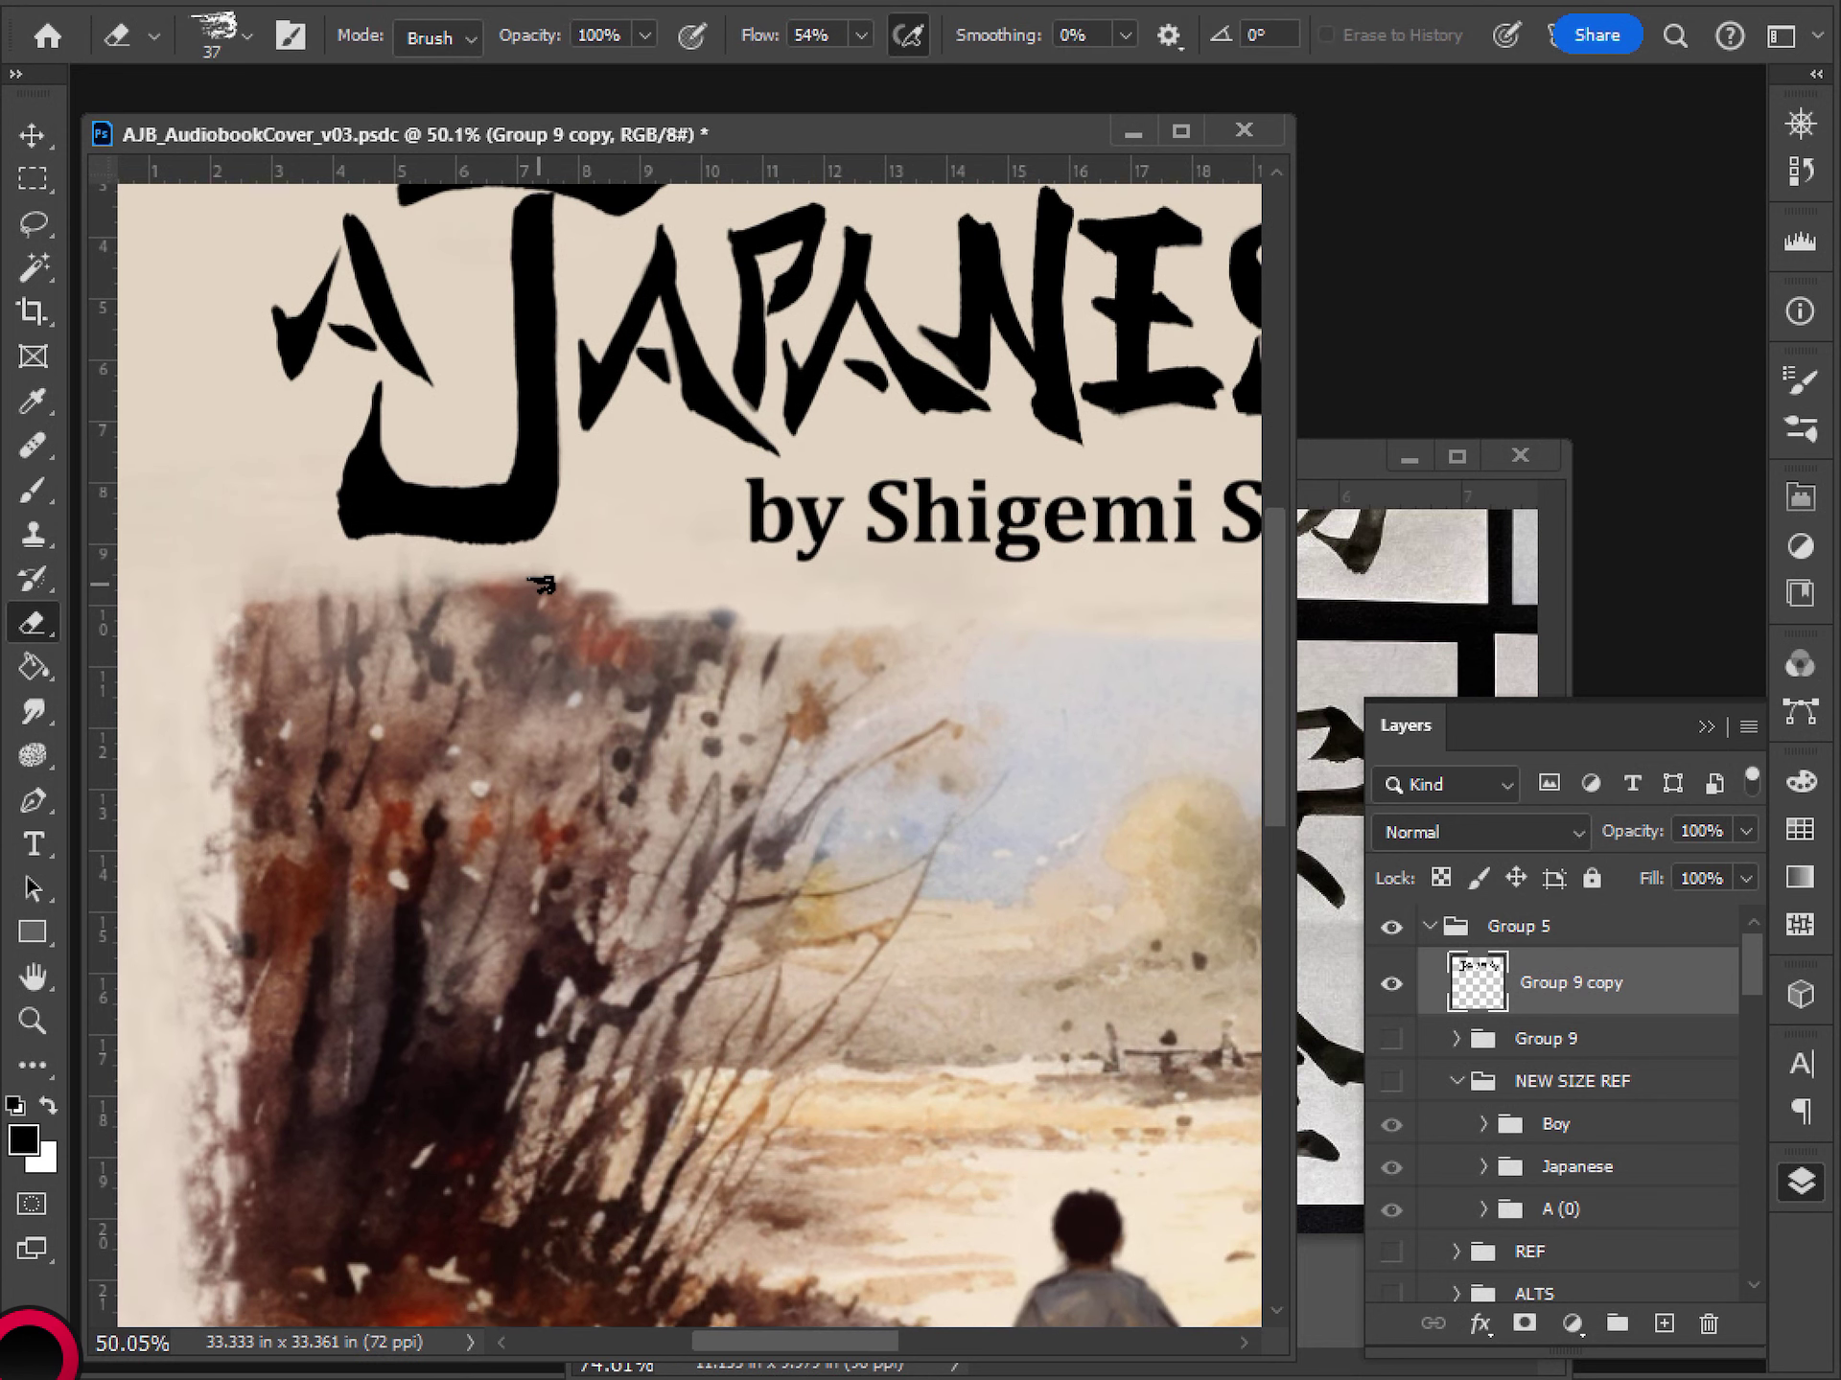
mouse_move(446, 541)
left_mouse_down()
mouse_move(575, 535)
mouse_move(568, 508)
mouse_move(476, 551)
mouse_move(489, 542)
mouse_move(400, 540)
mouse_move(496, 540)
mouse_move(573, 508)
left_mouse_up()
key("ctrl+z")
key("b")
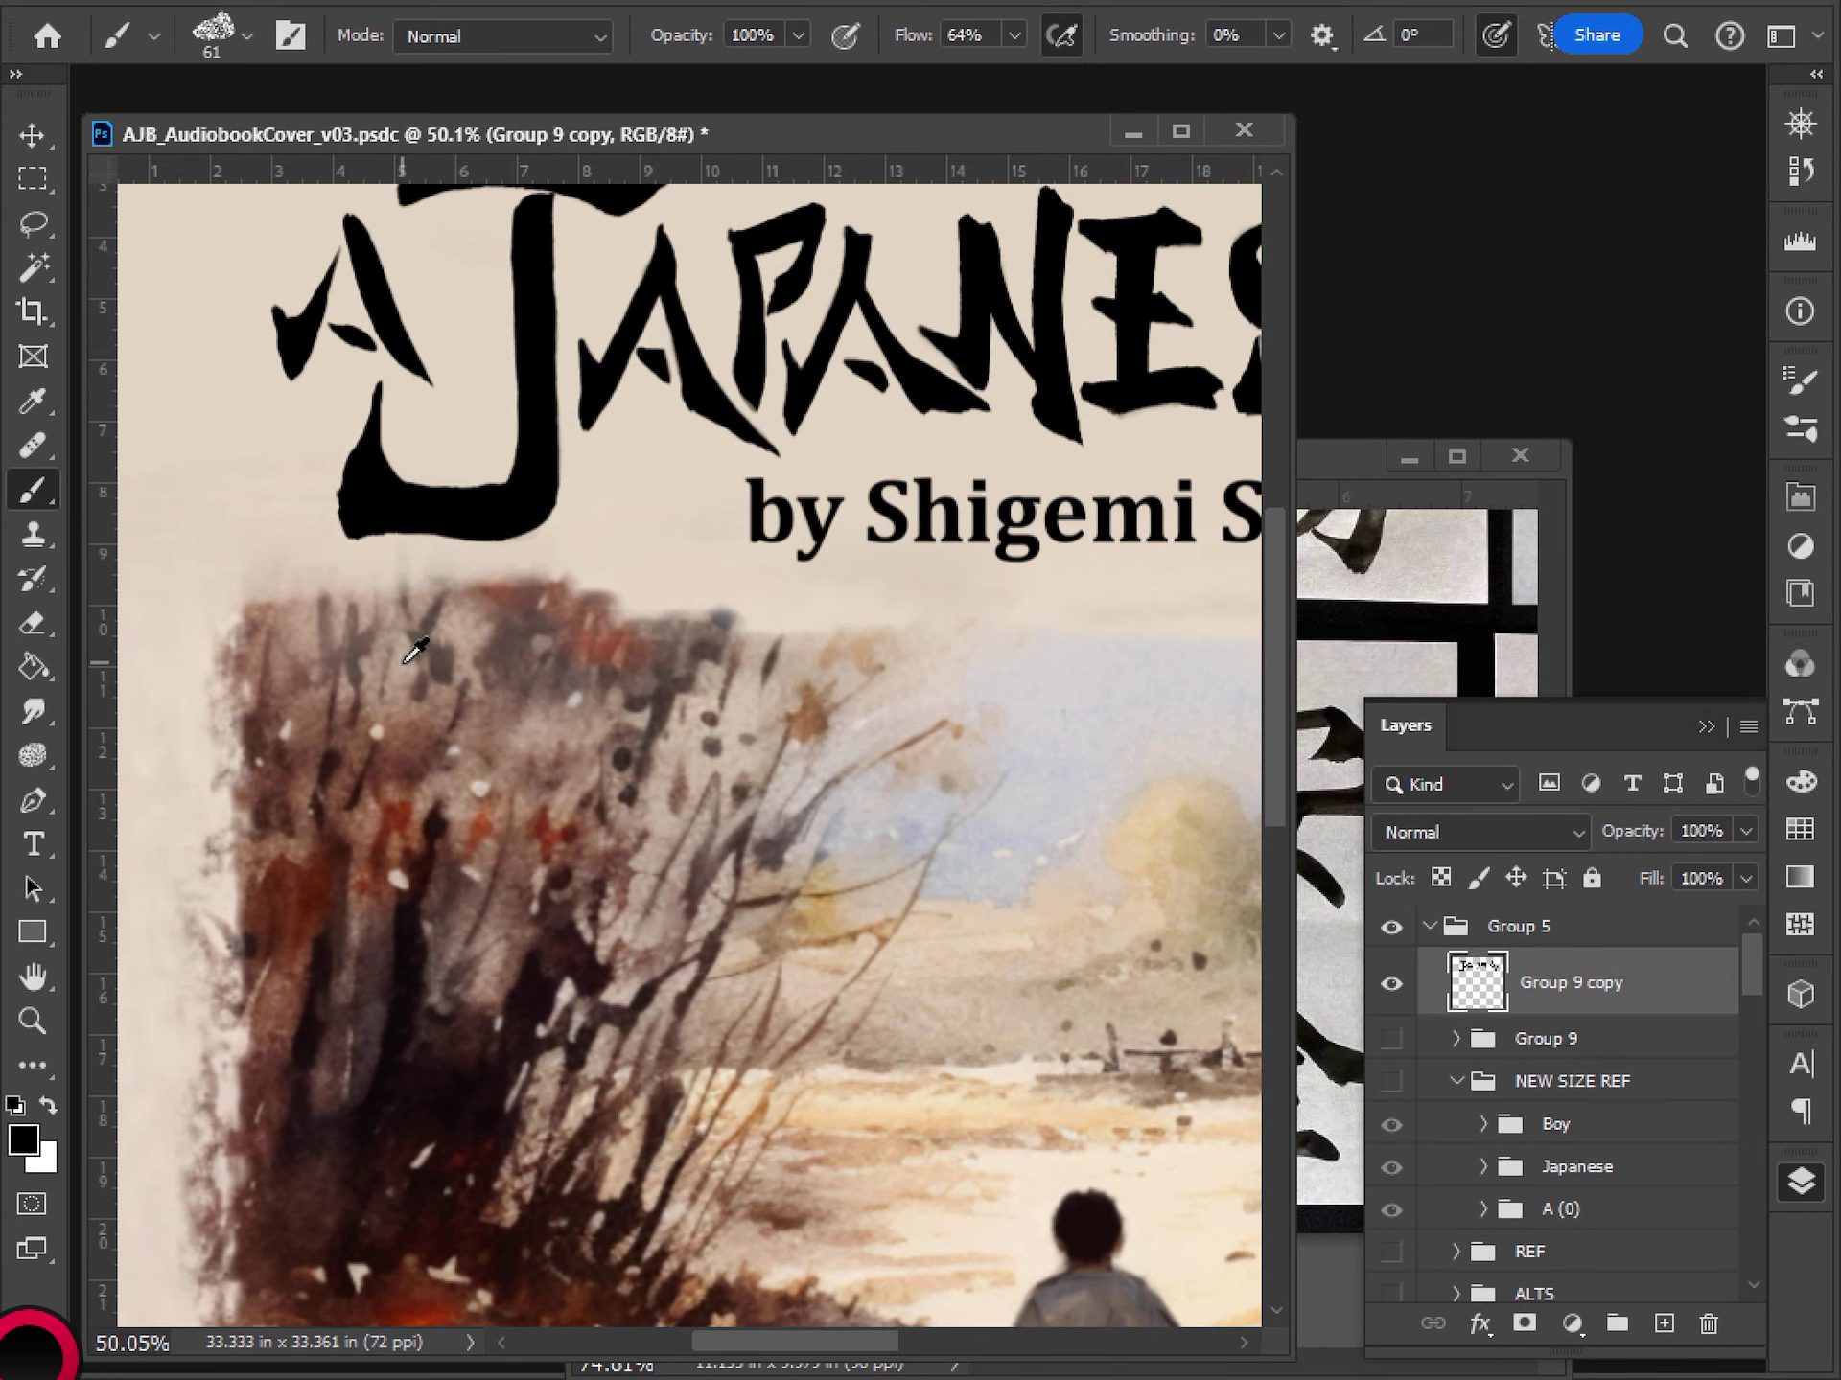
key("e")
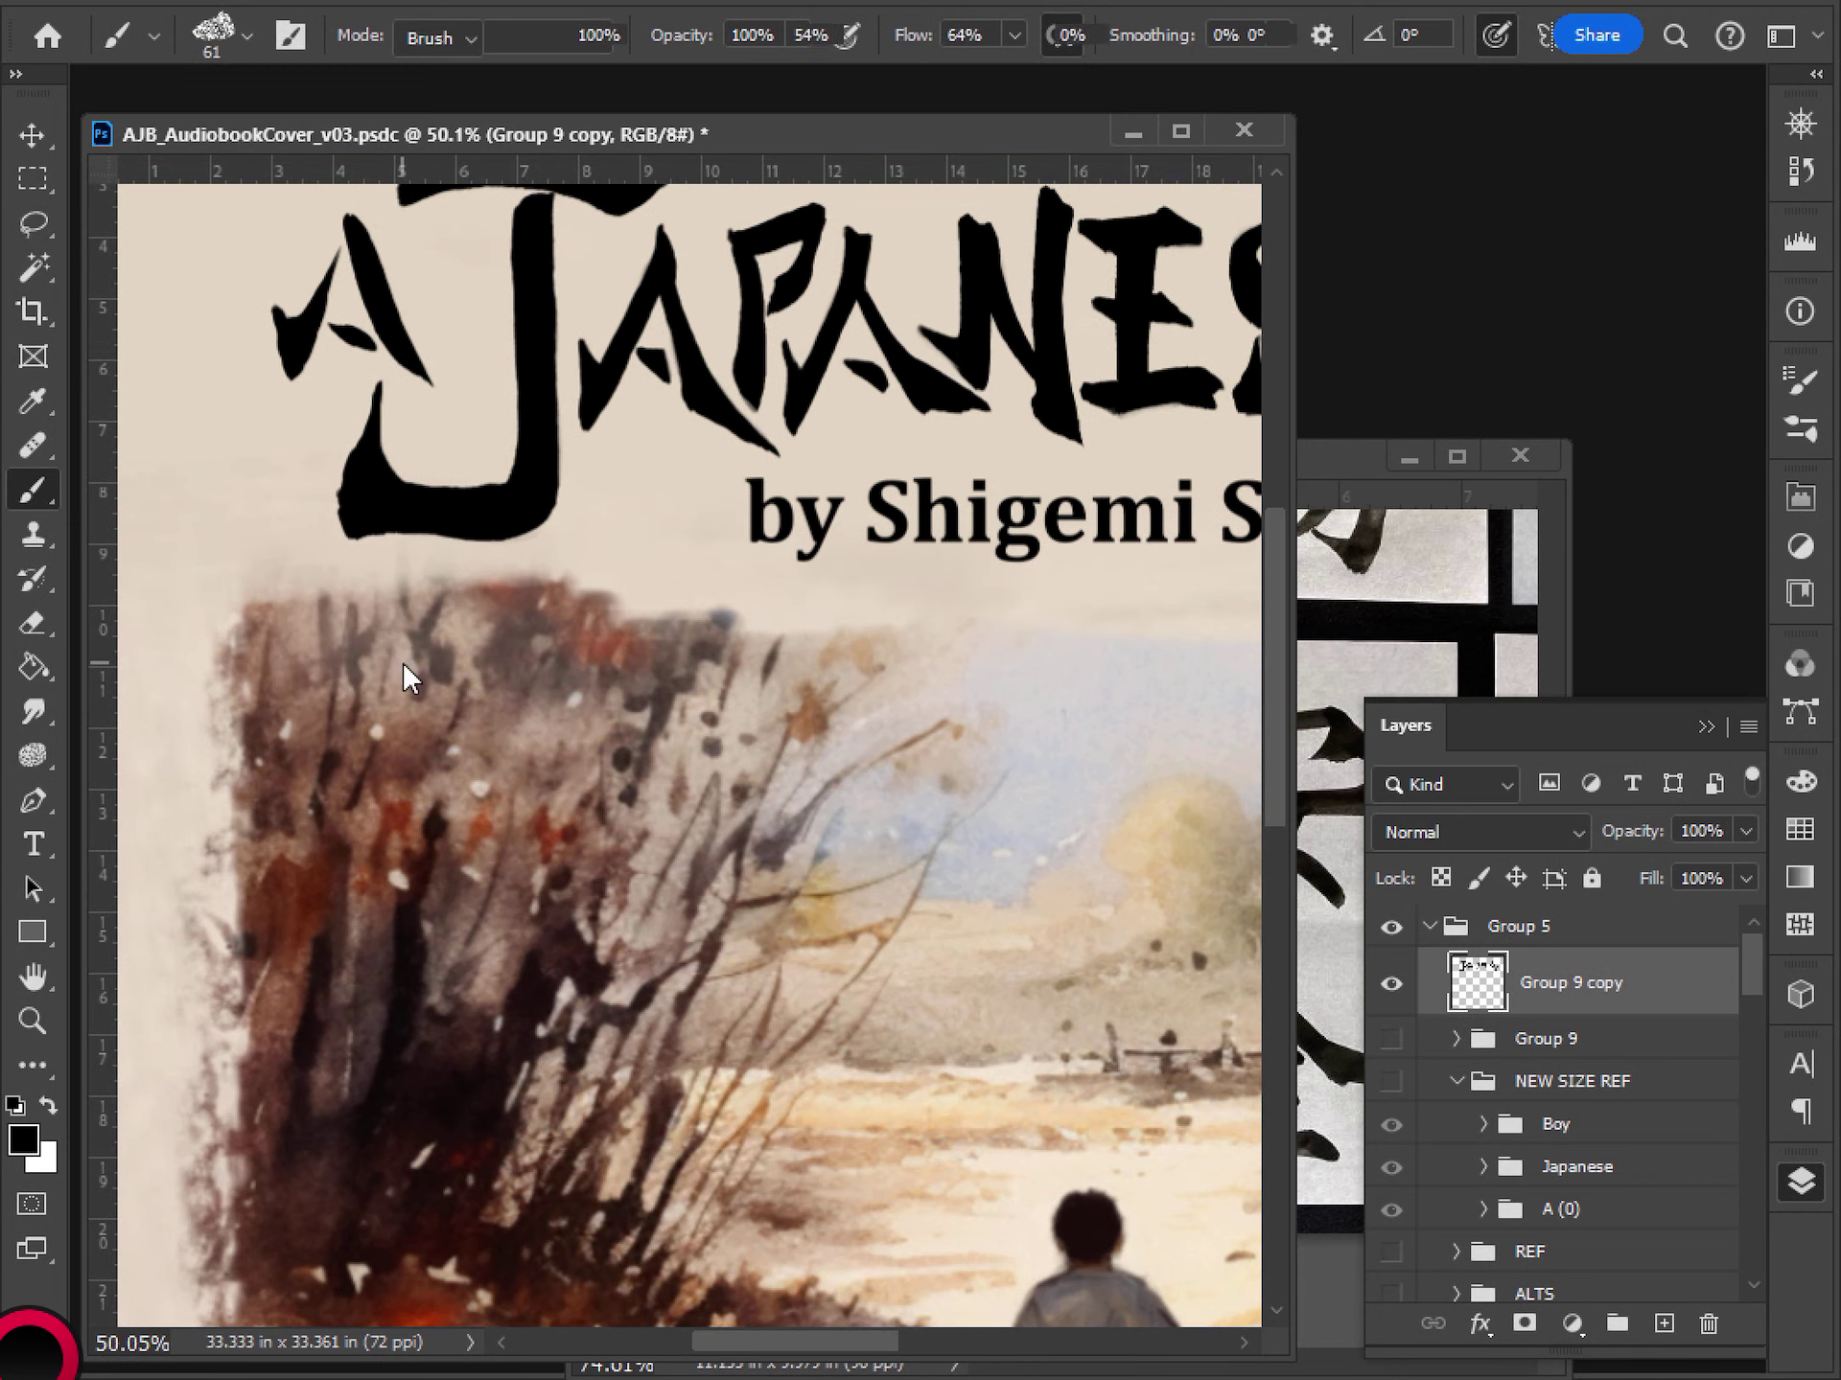
key("alt+e")
key("Escape")
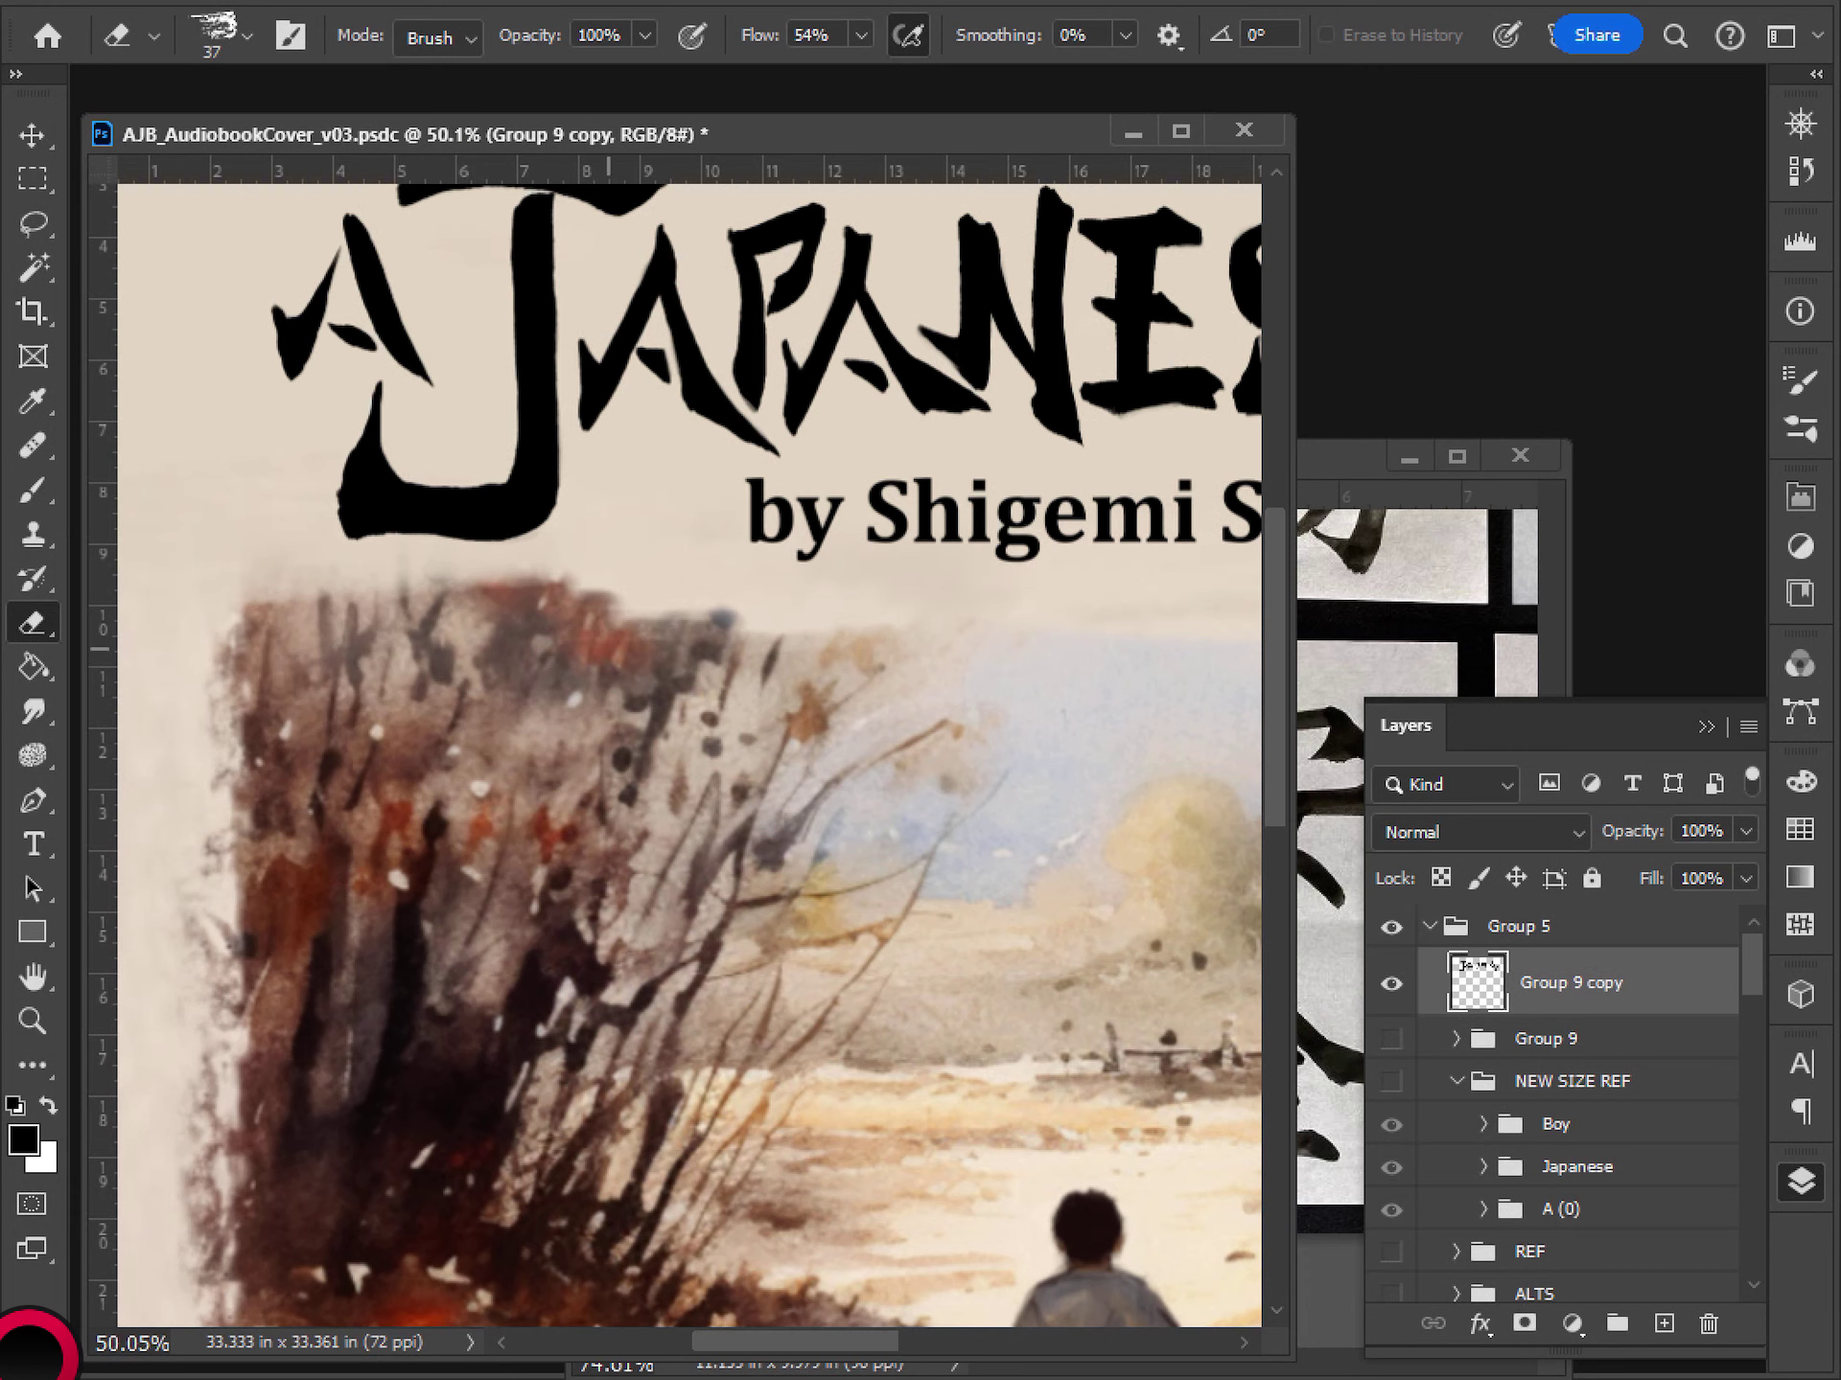
key("b")
mouse_move(609, 650)
left_mouse_down()
mouse_move(661, 590)
mouse_move(709, 988)
left_mouse_up()
key("ctrl+z")
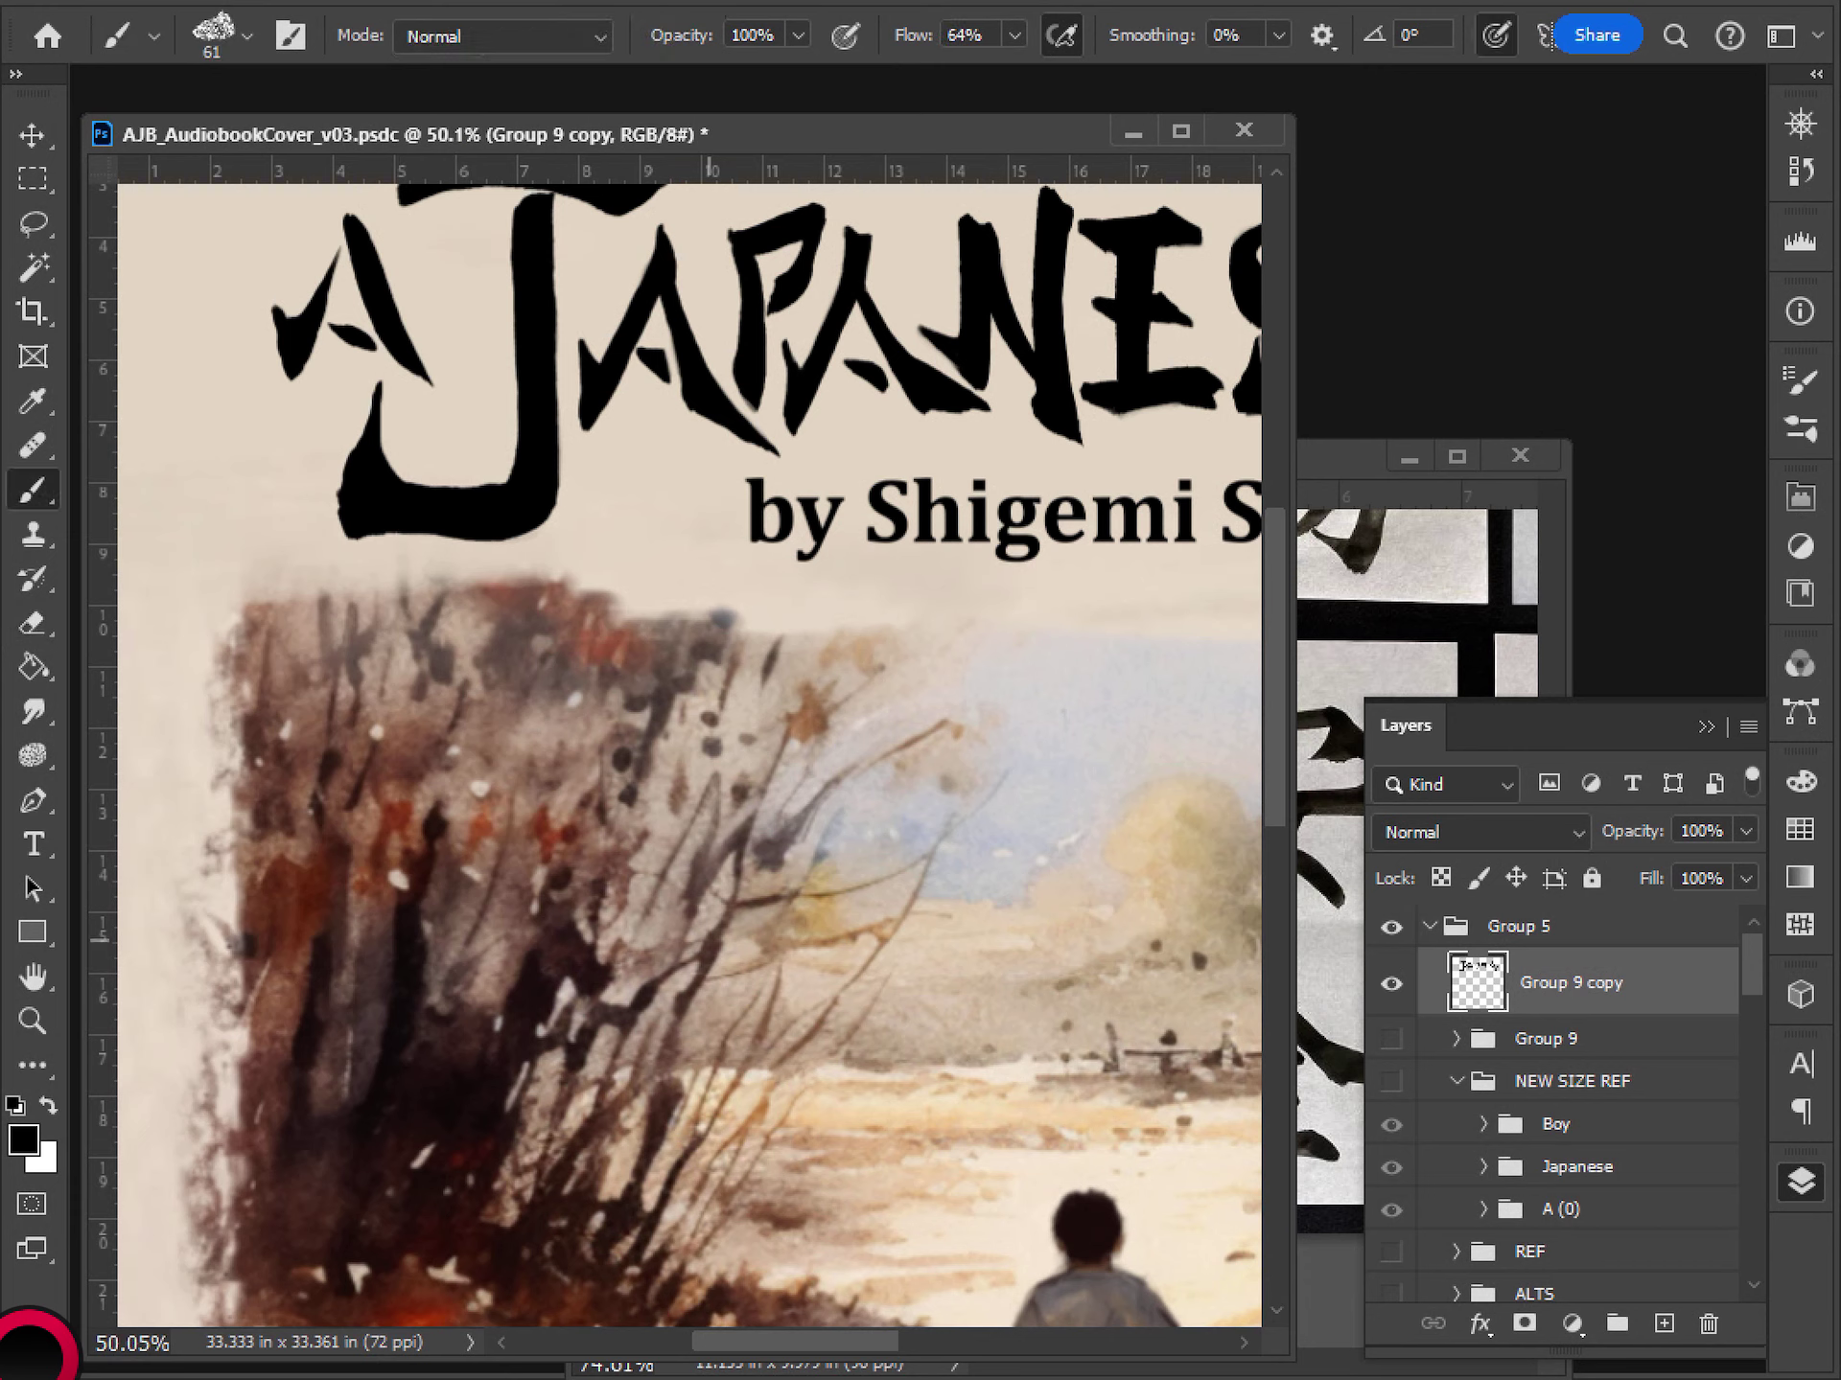
key("e")
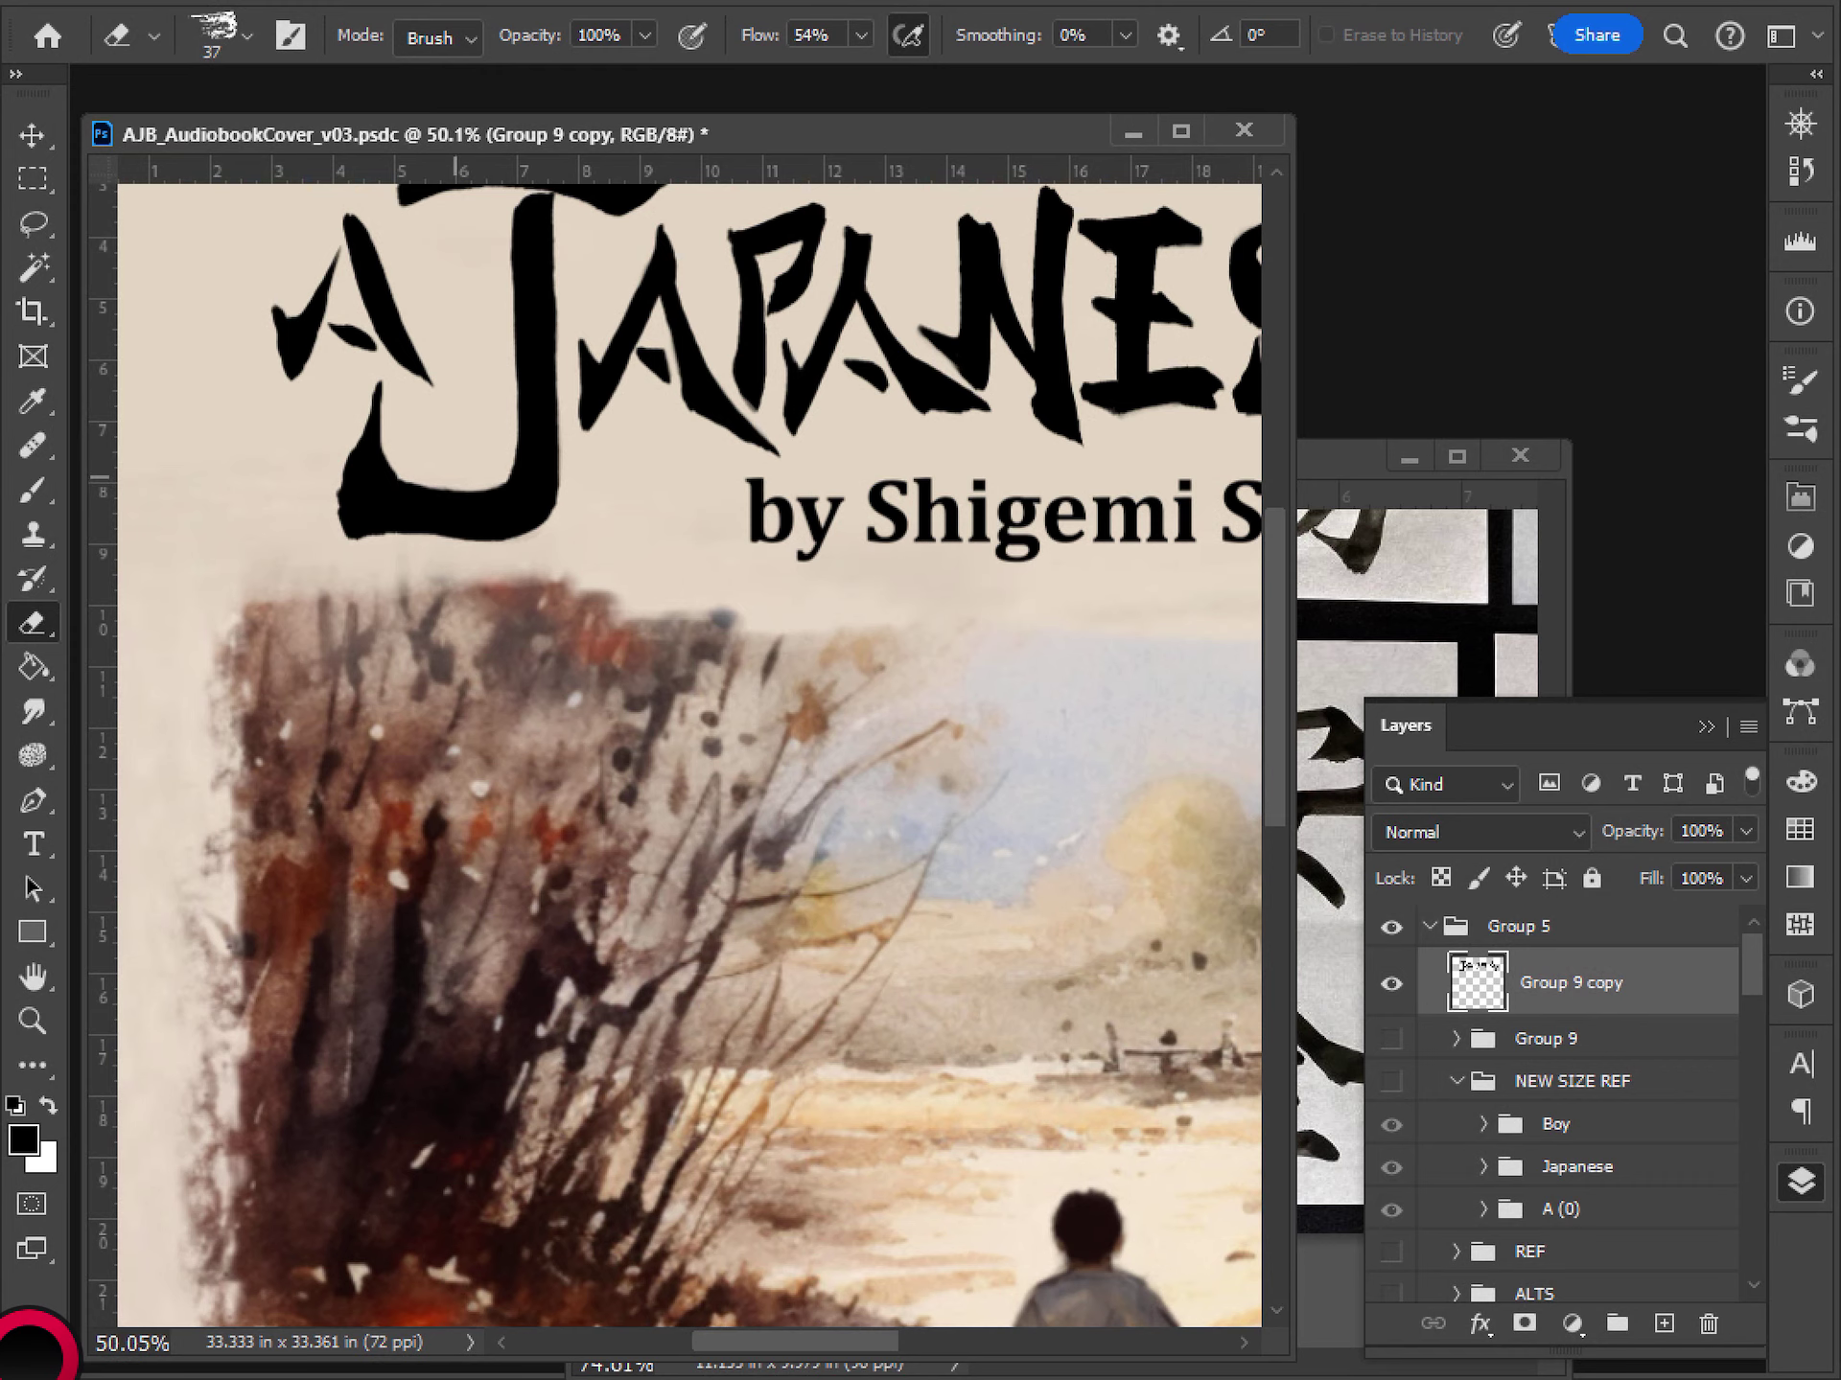
- Examine the title and the spacing of the author byline on the whole cover and up close
scroll(681, 587, "down", 4)
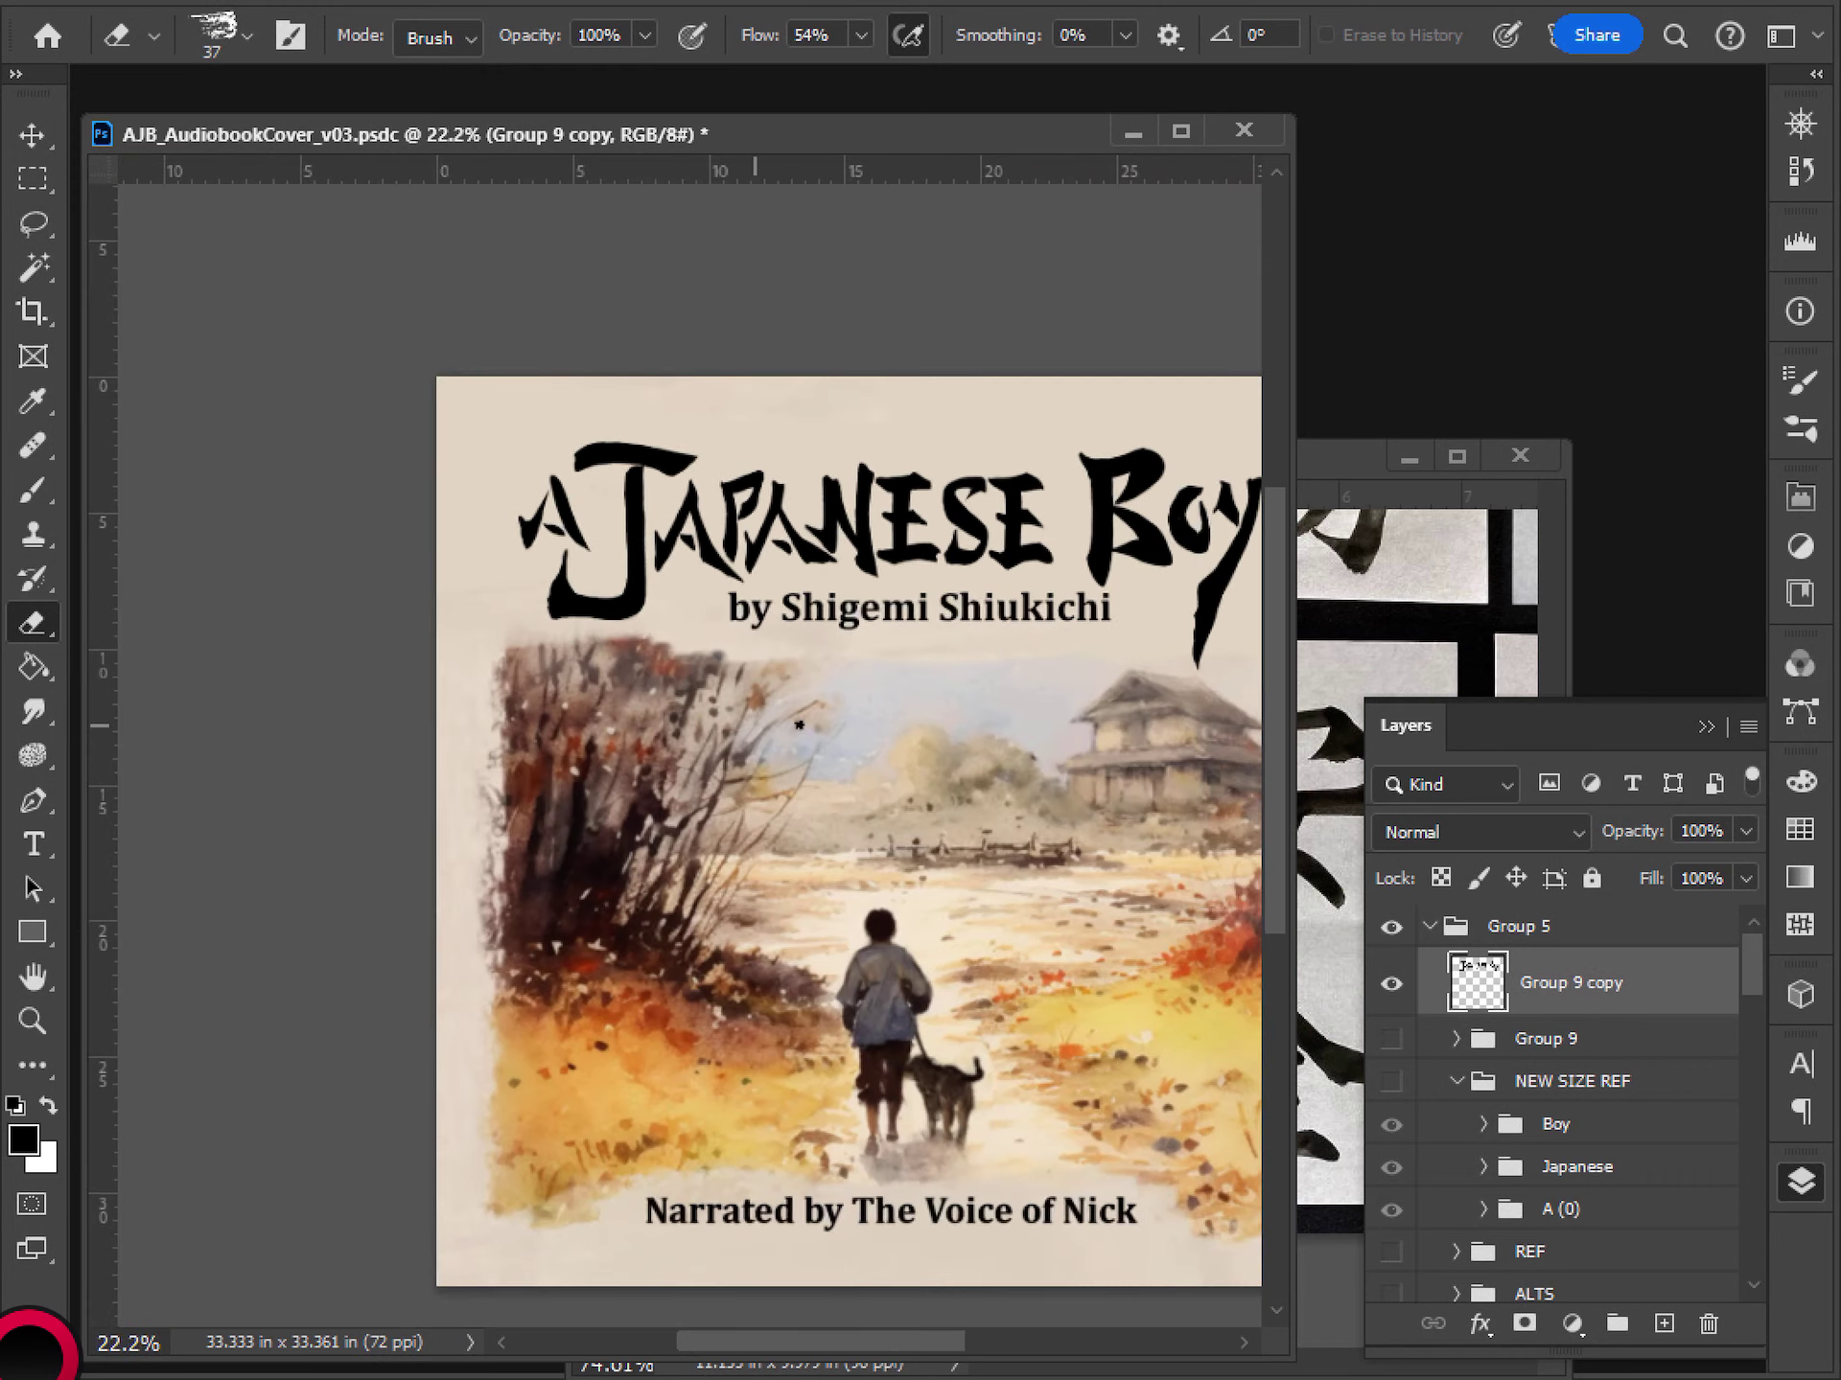
left_click_drag(919, 727, 636, 760)
scroll(488, 649, "down", 2)
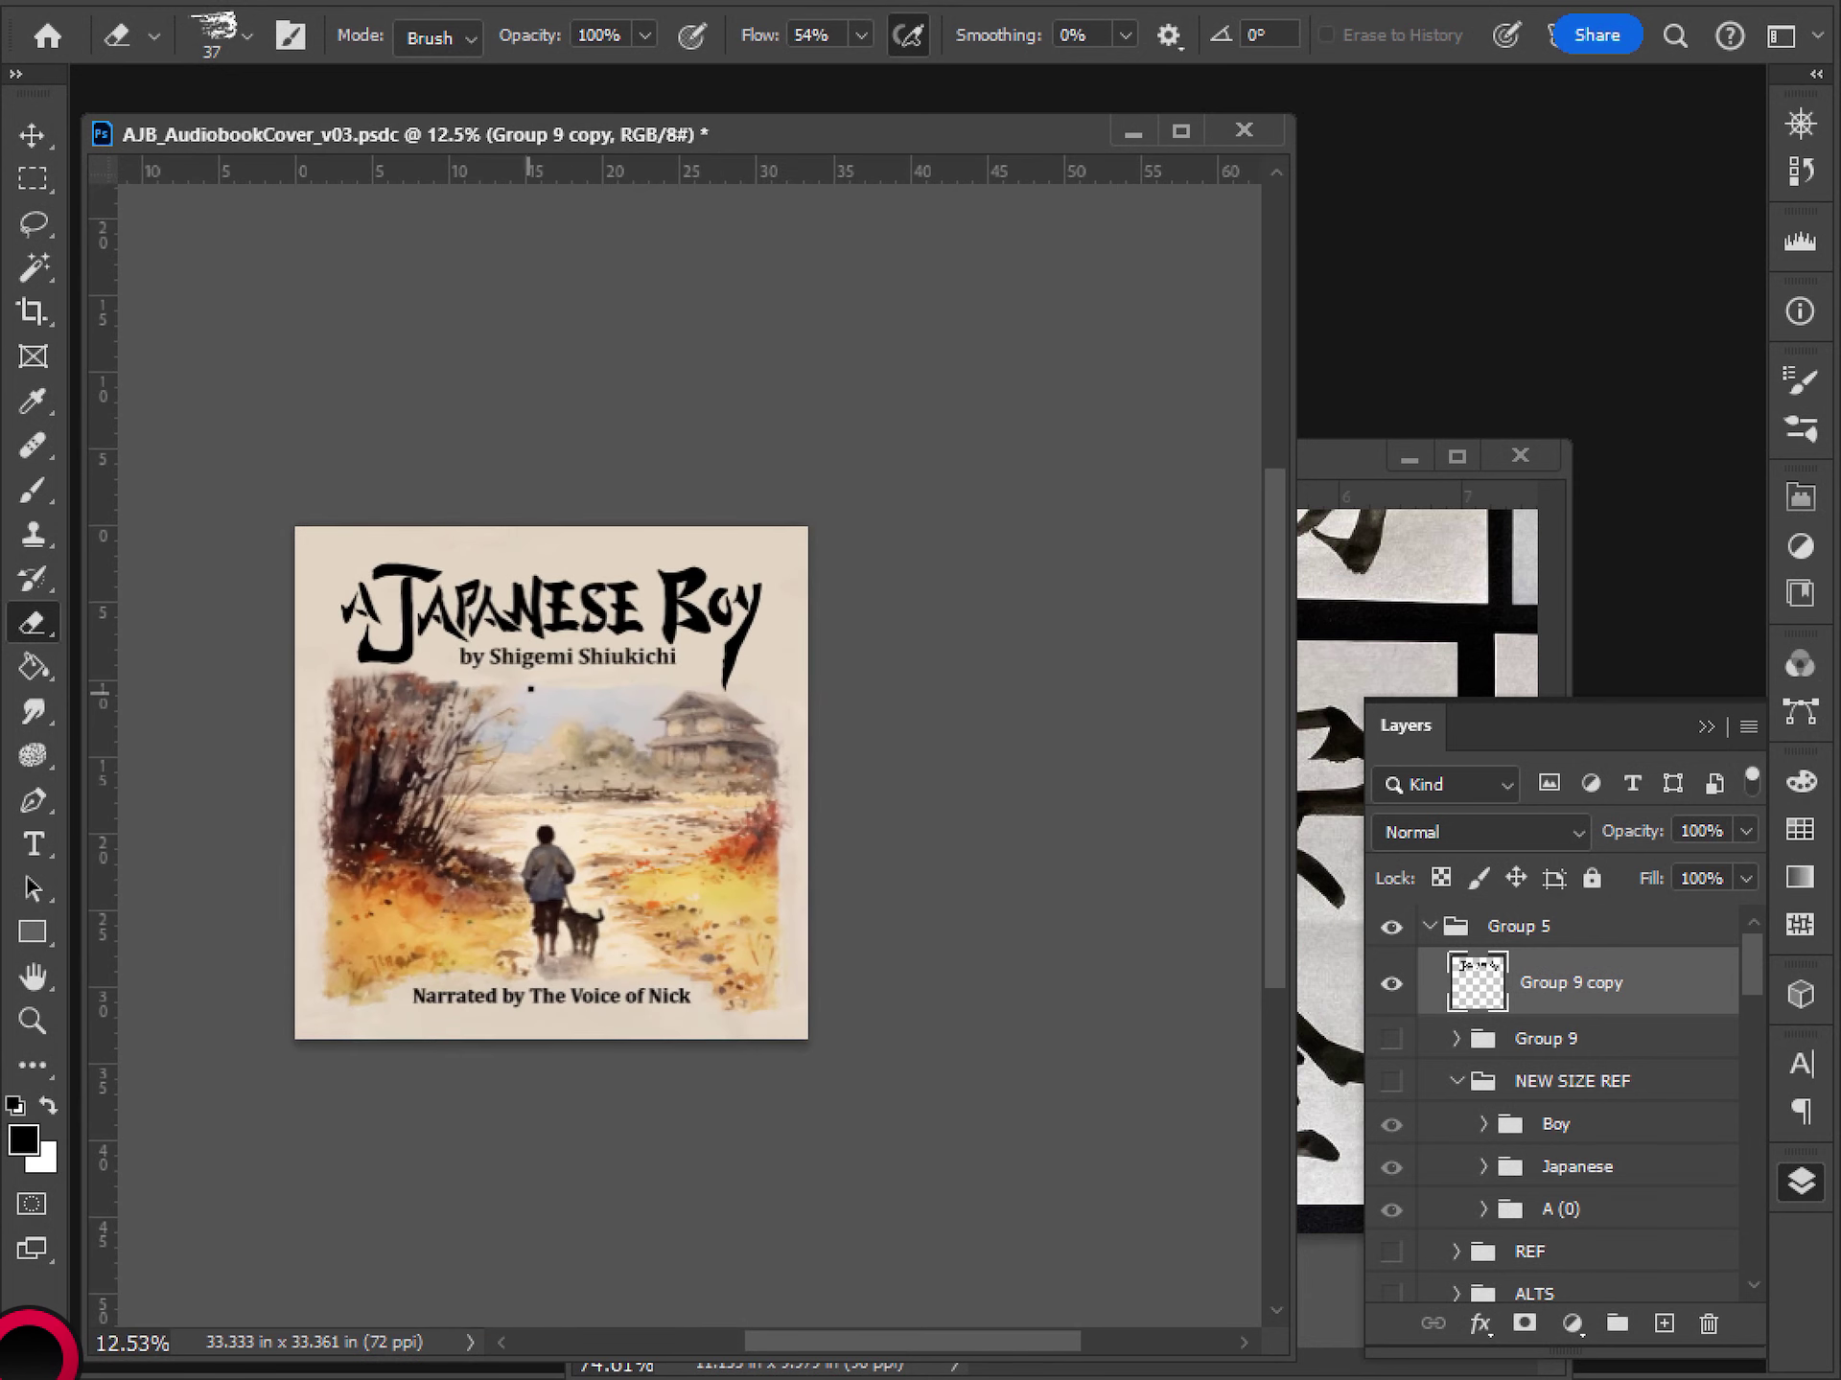
scroll(488, 649, "up", 3)
left_click_drag(522, 686, 562, 686)
scroll(372, 658, "up", 2)
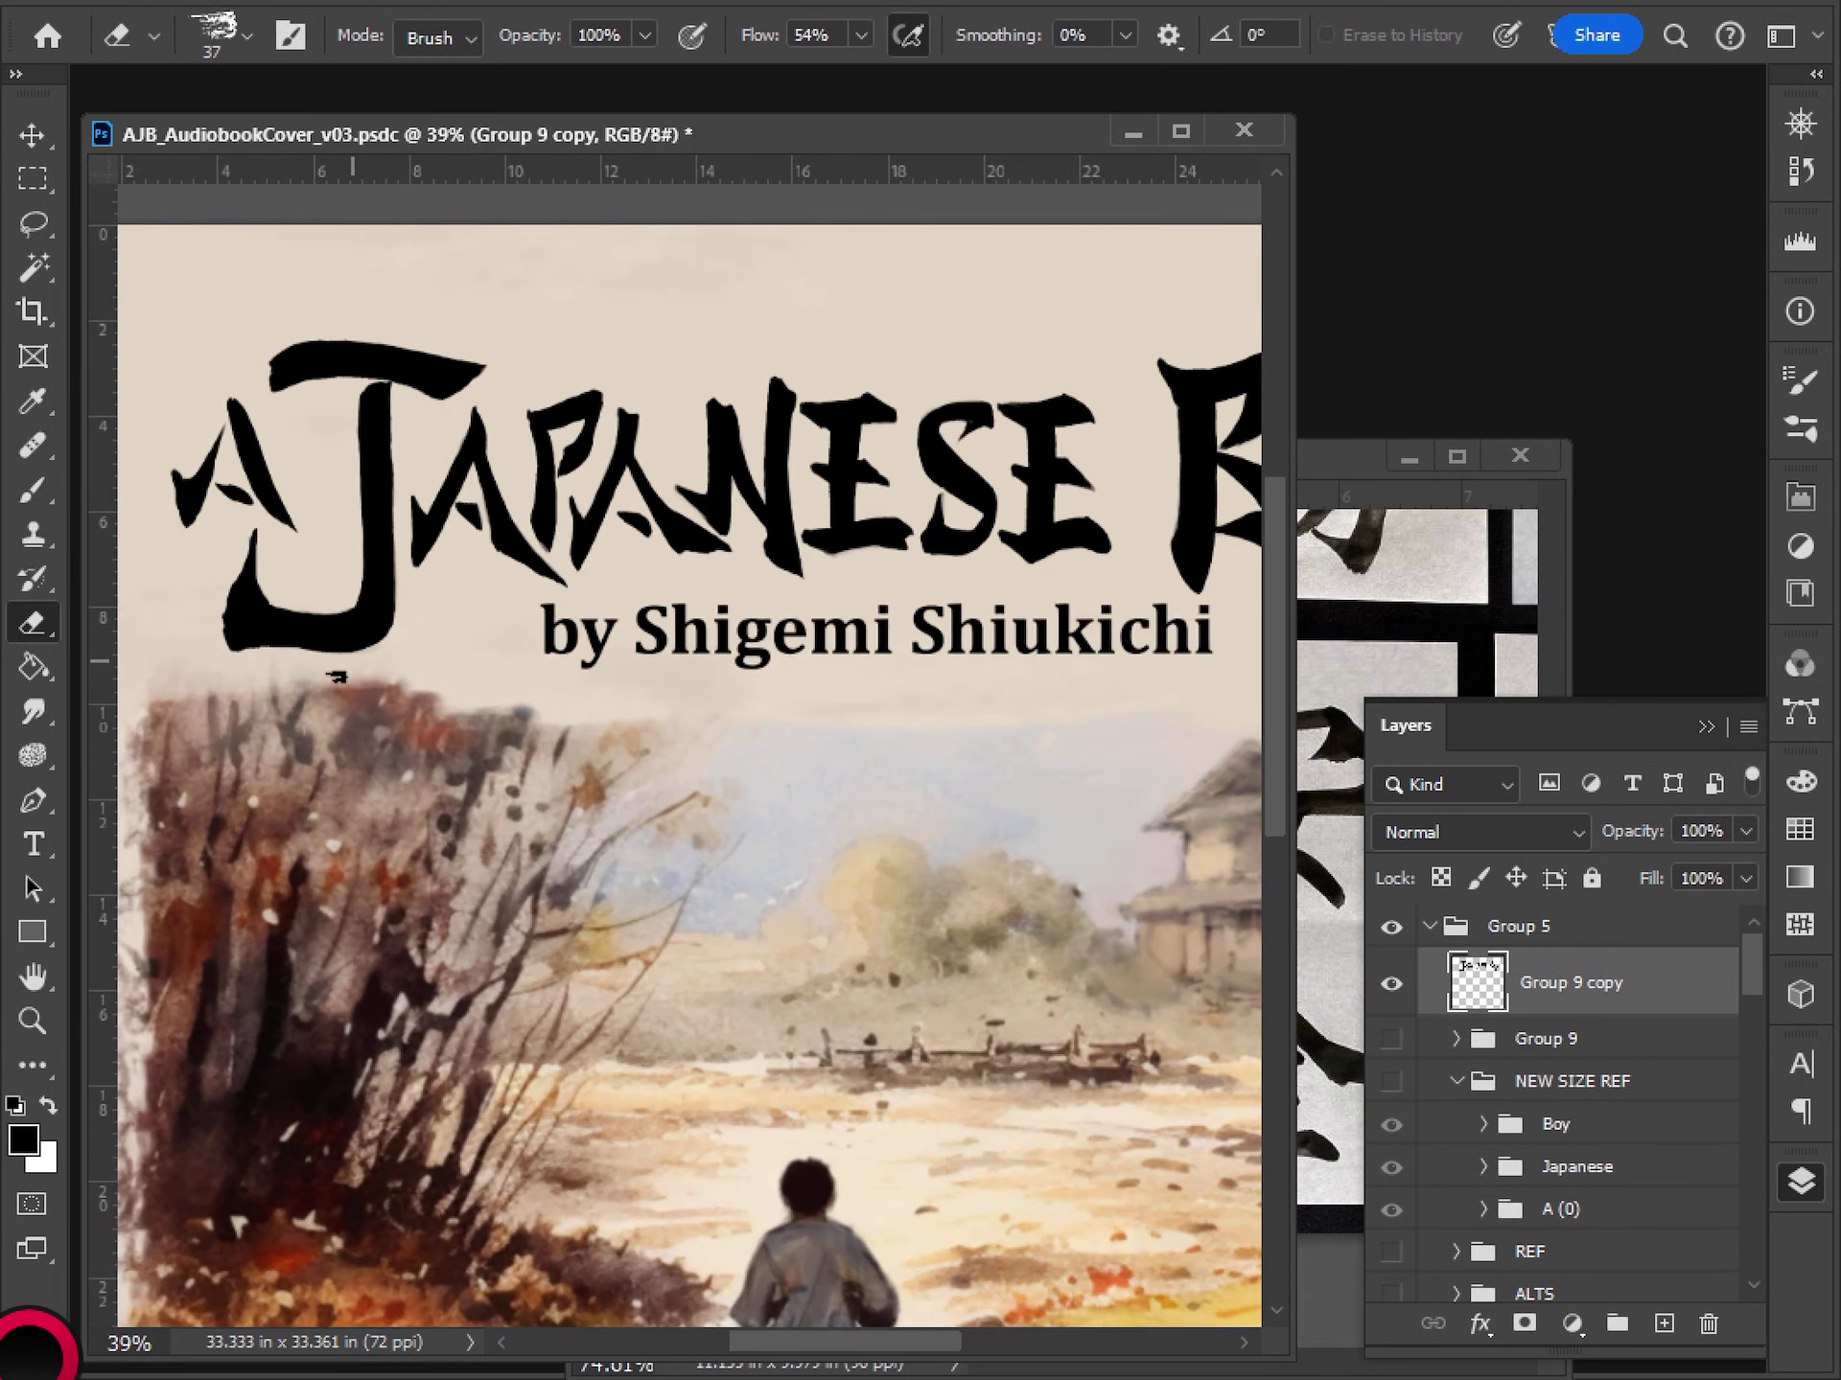
left_click_drag(409, 732, 391, 740)
- Select the author byline under the title and nudge it slightly left and down
key("v")
left_click(677, 649, "ctrl")
key("shift+Right")
scroll(676, 649, "down", 5)
key("shift+Left")
key("shift+Left")
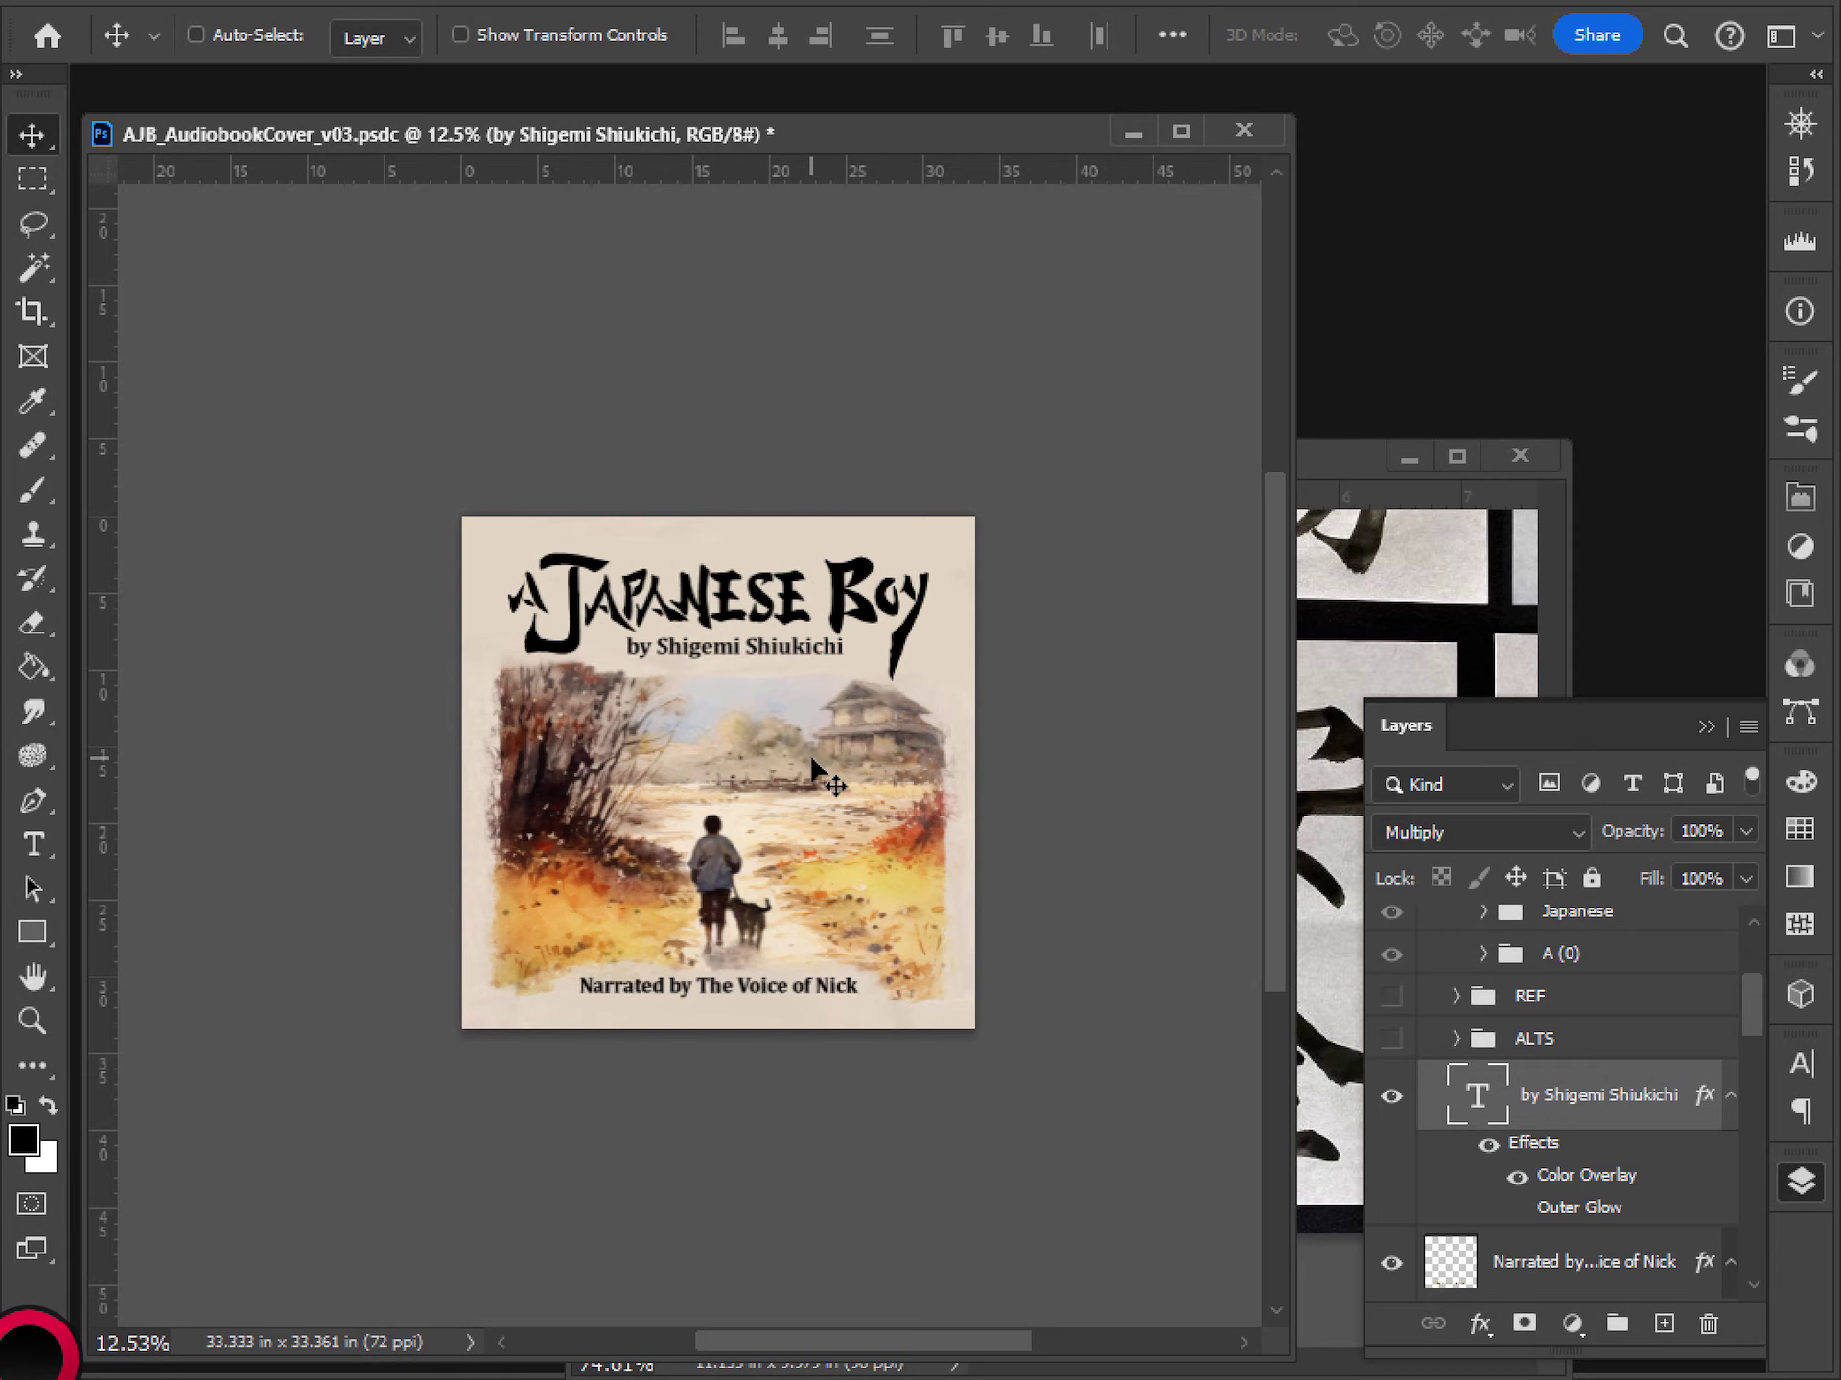
key("shift+Up")
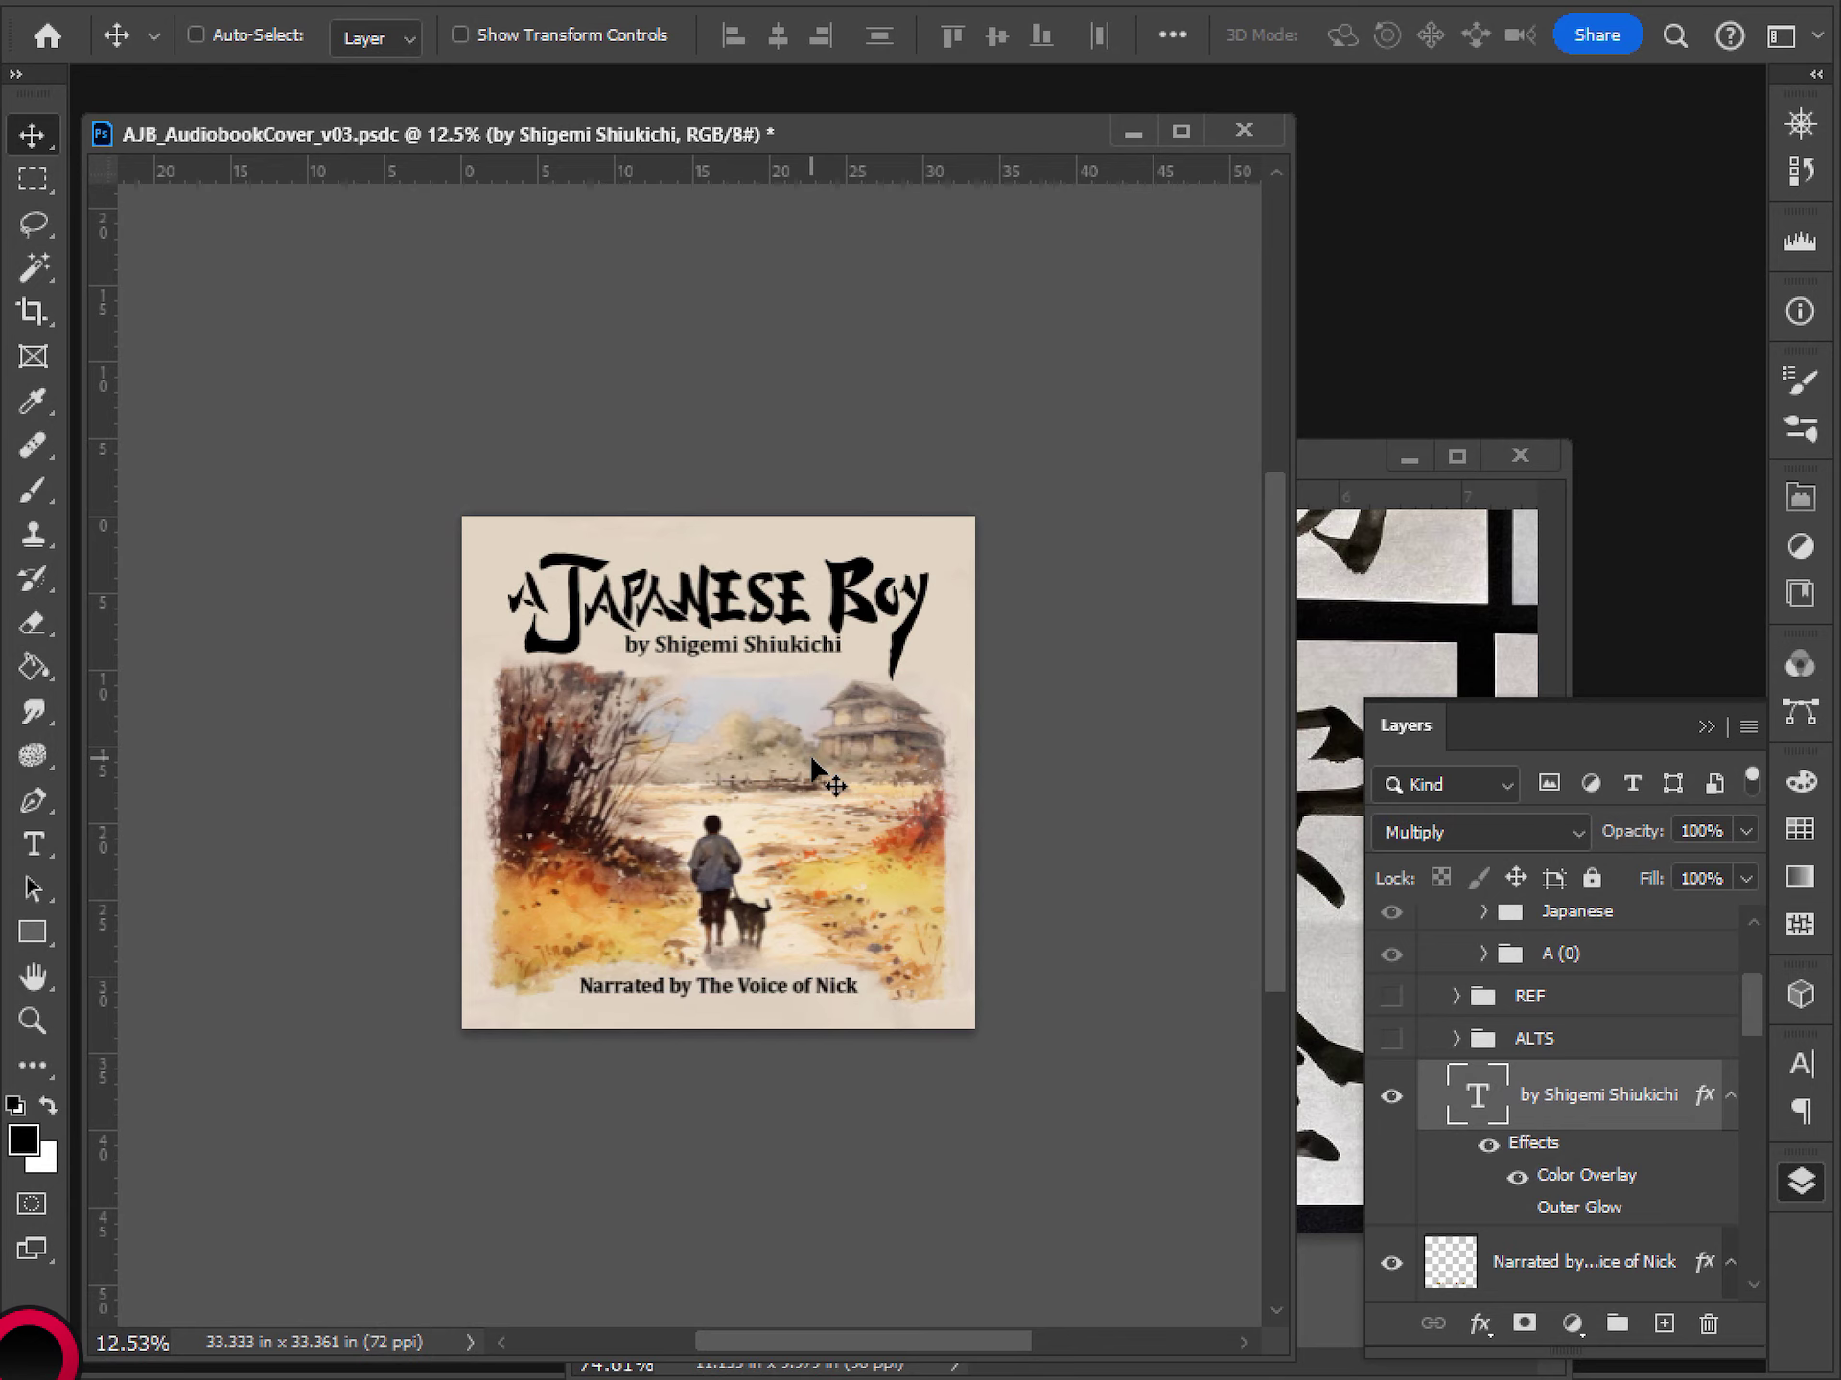
key("shift+Down")
key("shift+Down")
key("shift+Down")
key("shift+Down")
key("shift+Down")
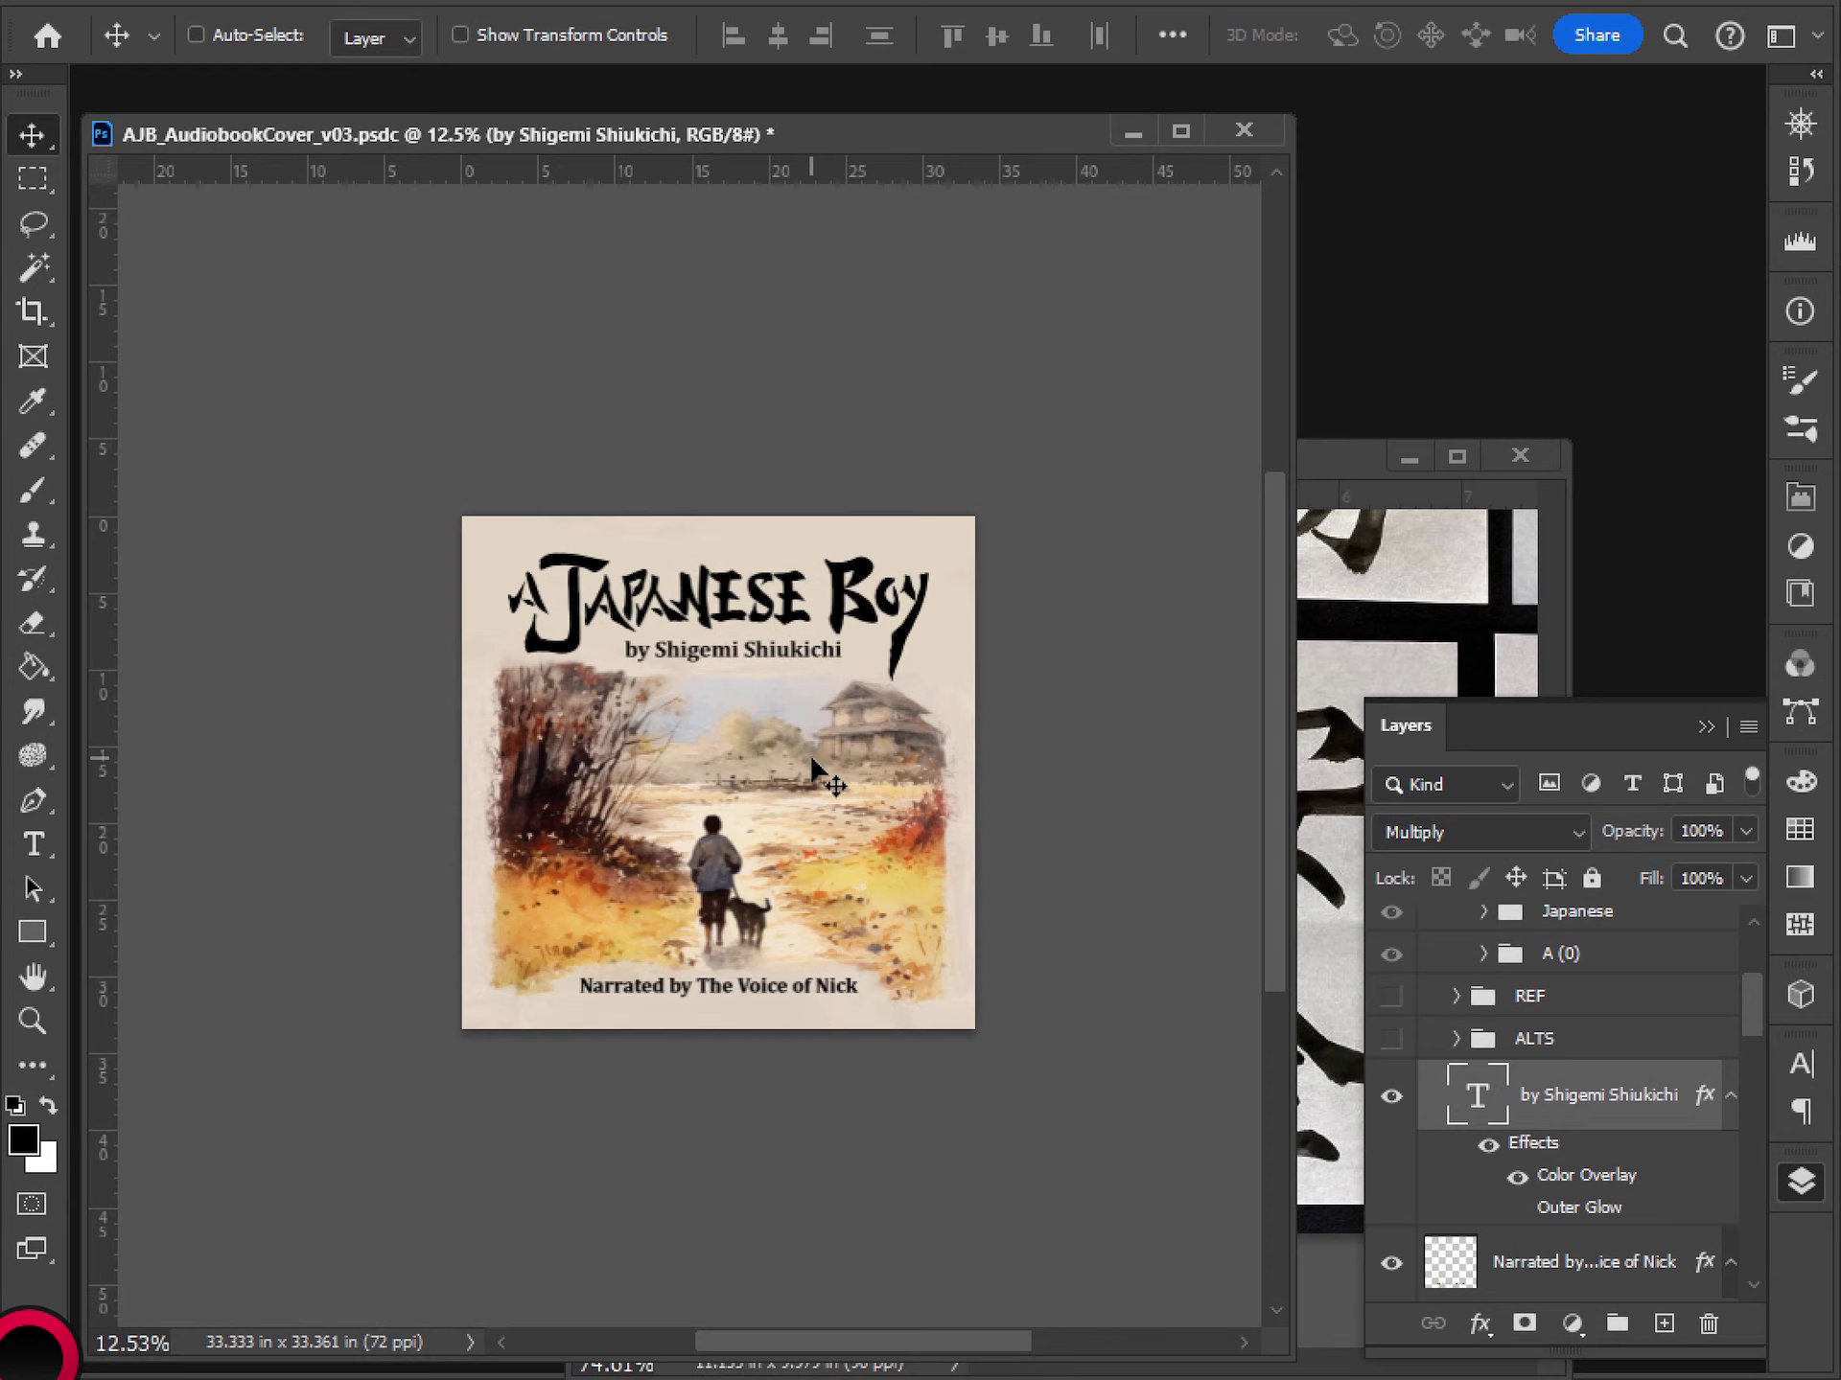
- Move the author byline slightly left and closer to the title, and fine-tune its height by a few pixels downward
scroll(786, 734, "down", 2)
scroll(615, 715, "up", 10)
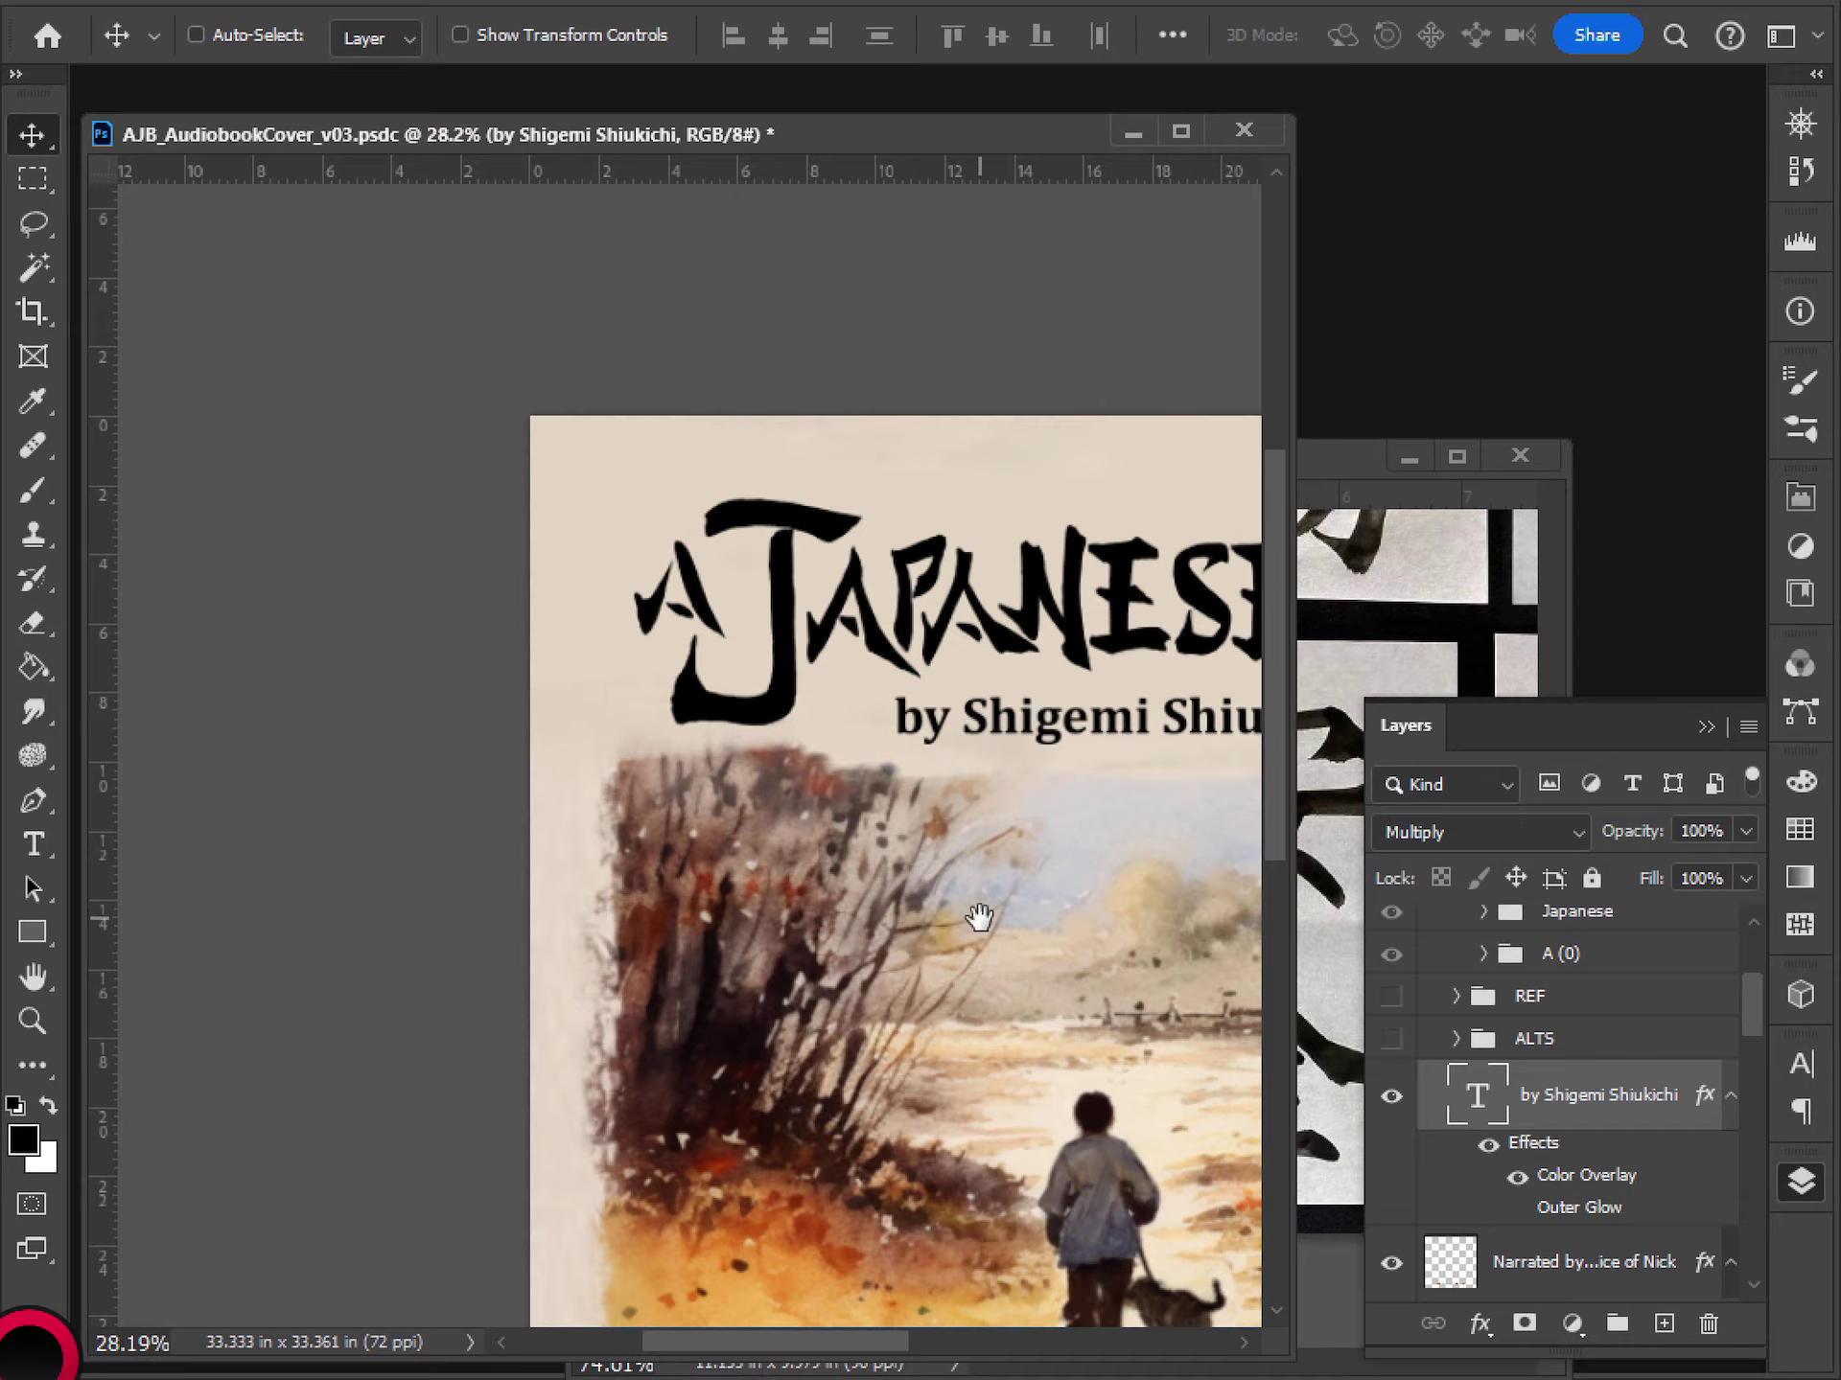
left_click_drag(1144, 946, 718, 943)
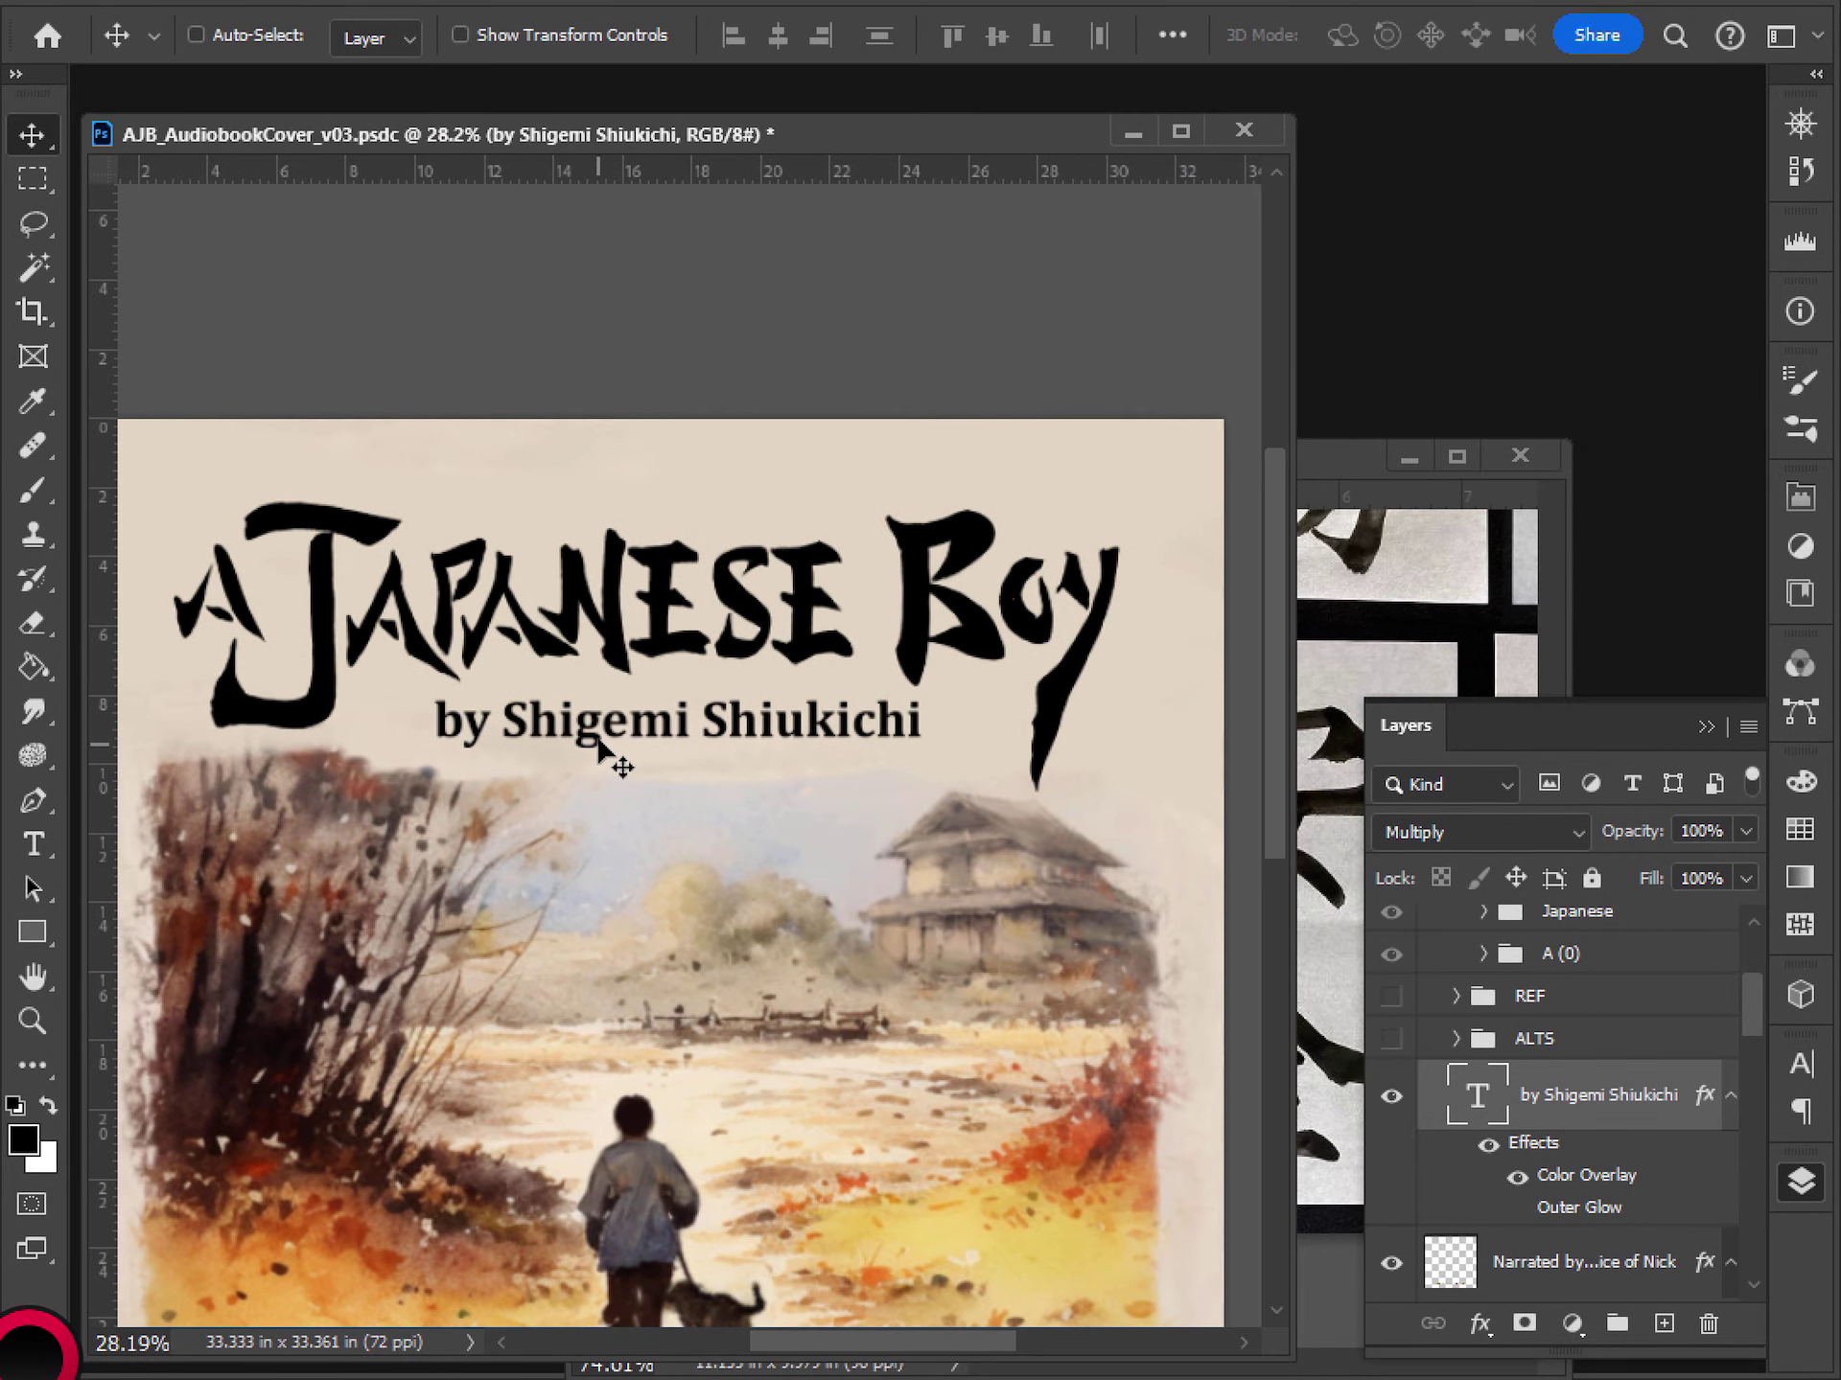
left_click_drag(618, 751, 649, 719)
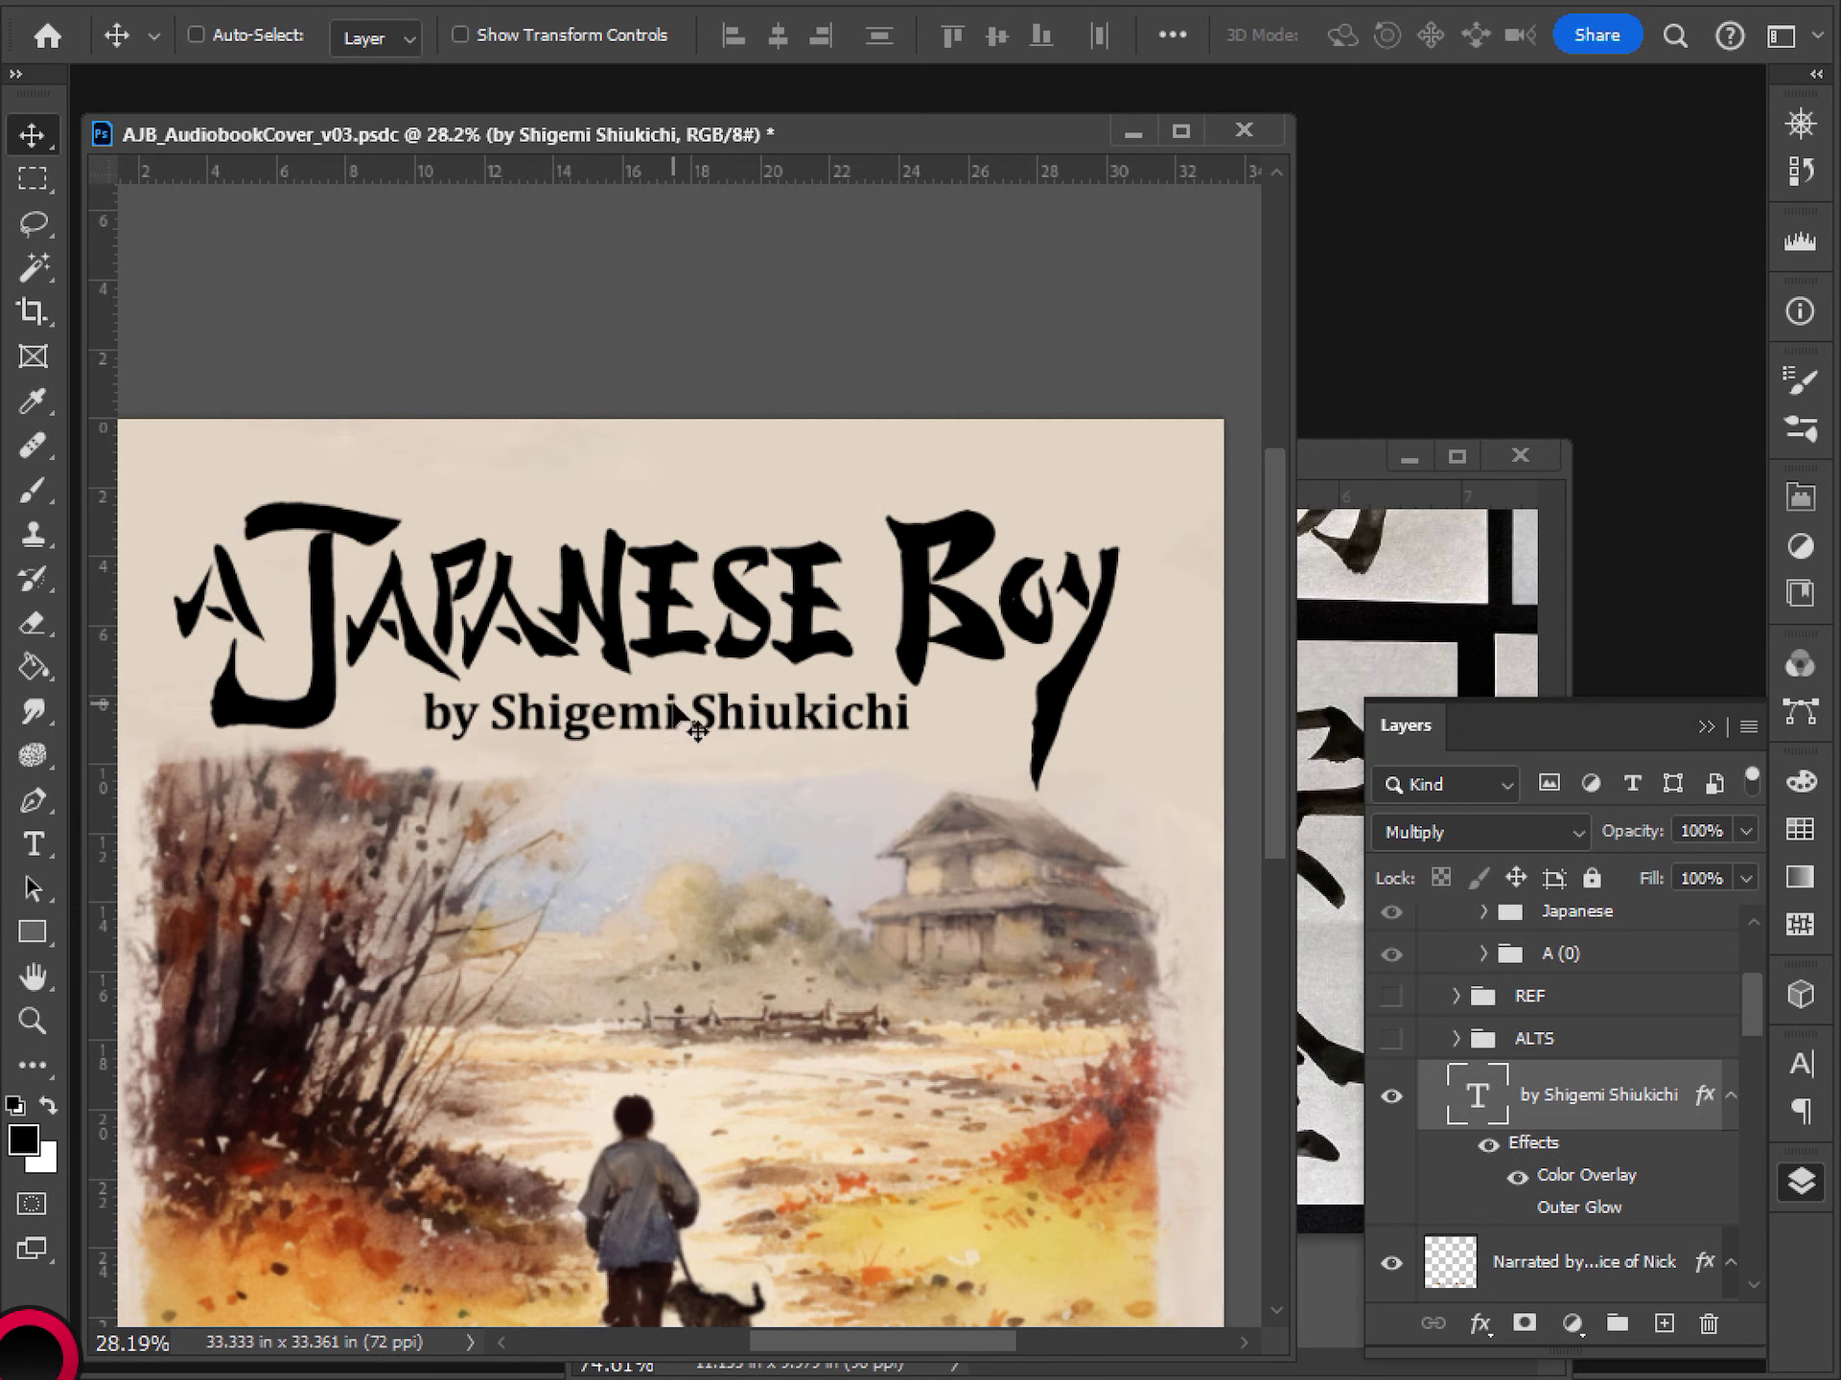
key("Down")
key("Down")
key("Down")
key("Down")
key("Down")
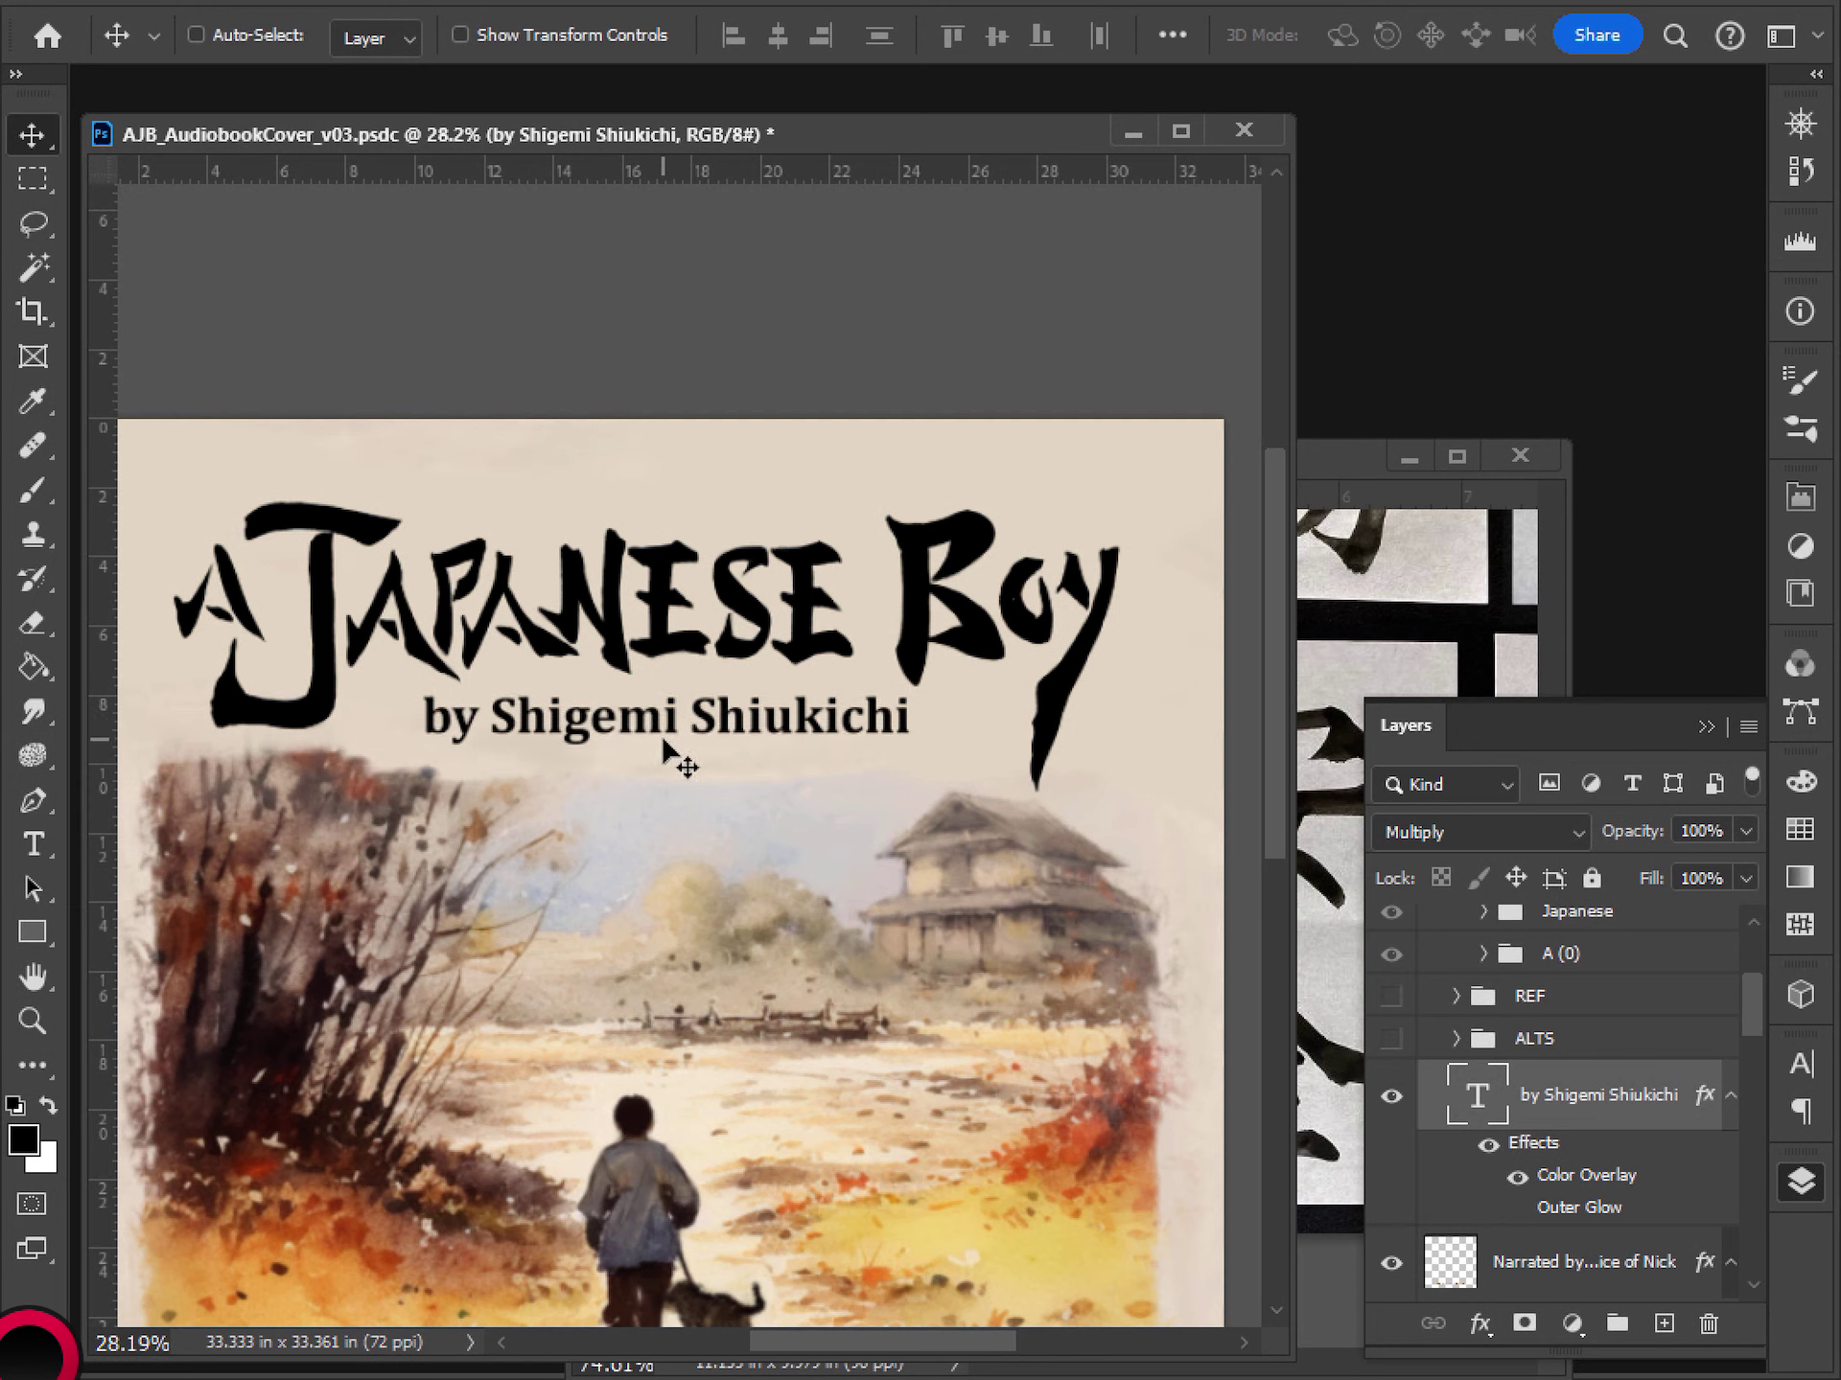
key("Down")
- Review the byline's placement on the whole cover and select the title layer Group 9 copy
scroll(360, 834, "down", 5)
scroll(354, 791, "up", 2)
left_click_drag(685, 889, 732, 691)
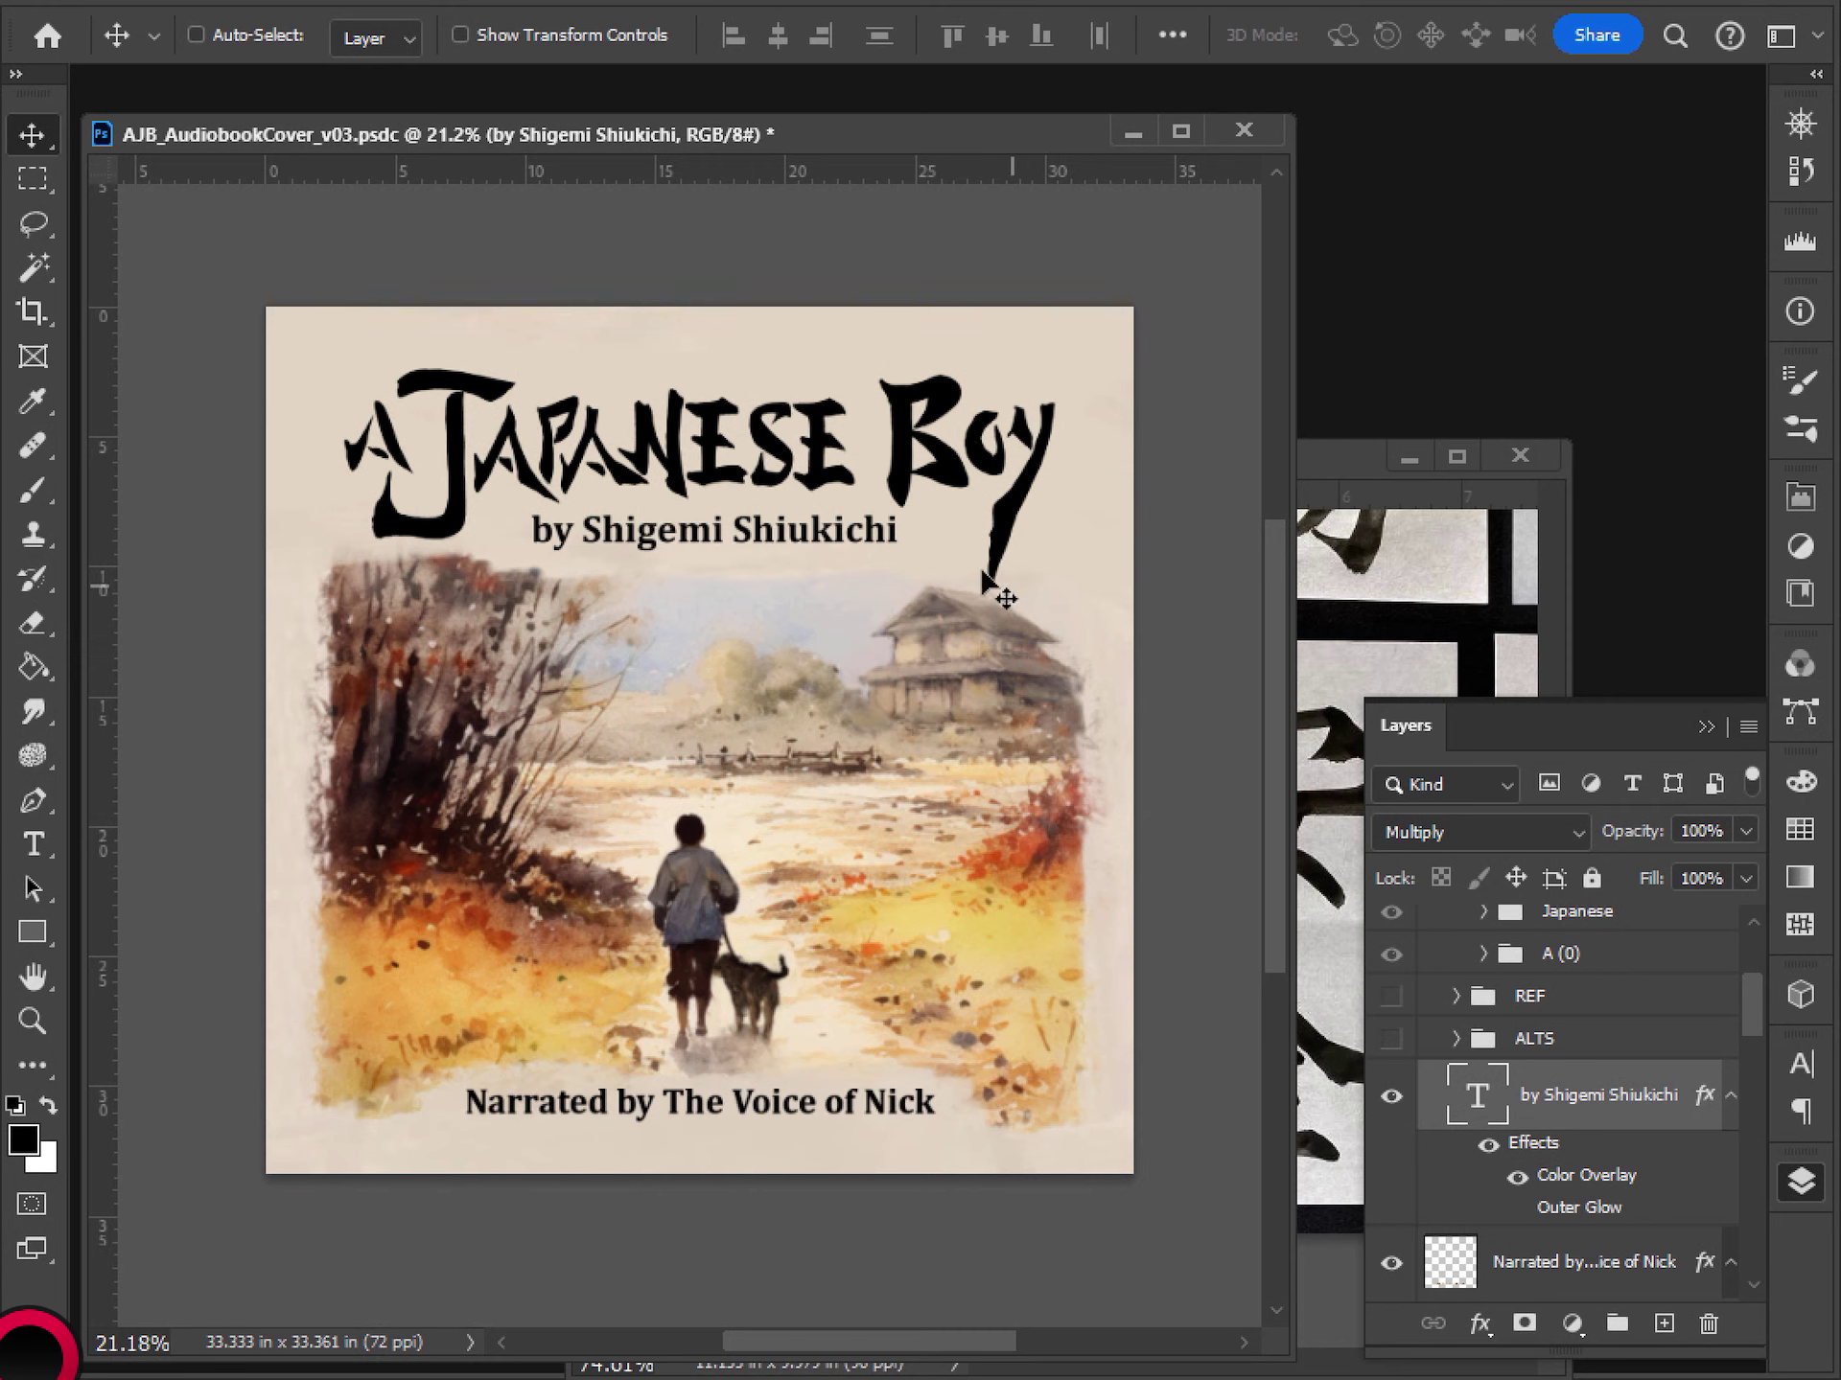
scroll(1507, 1055, "up", 3)
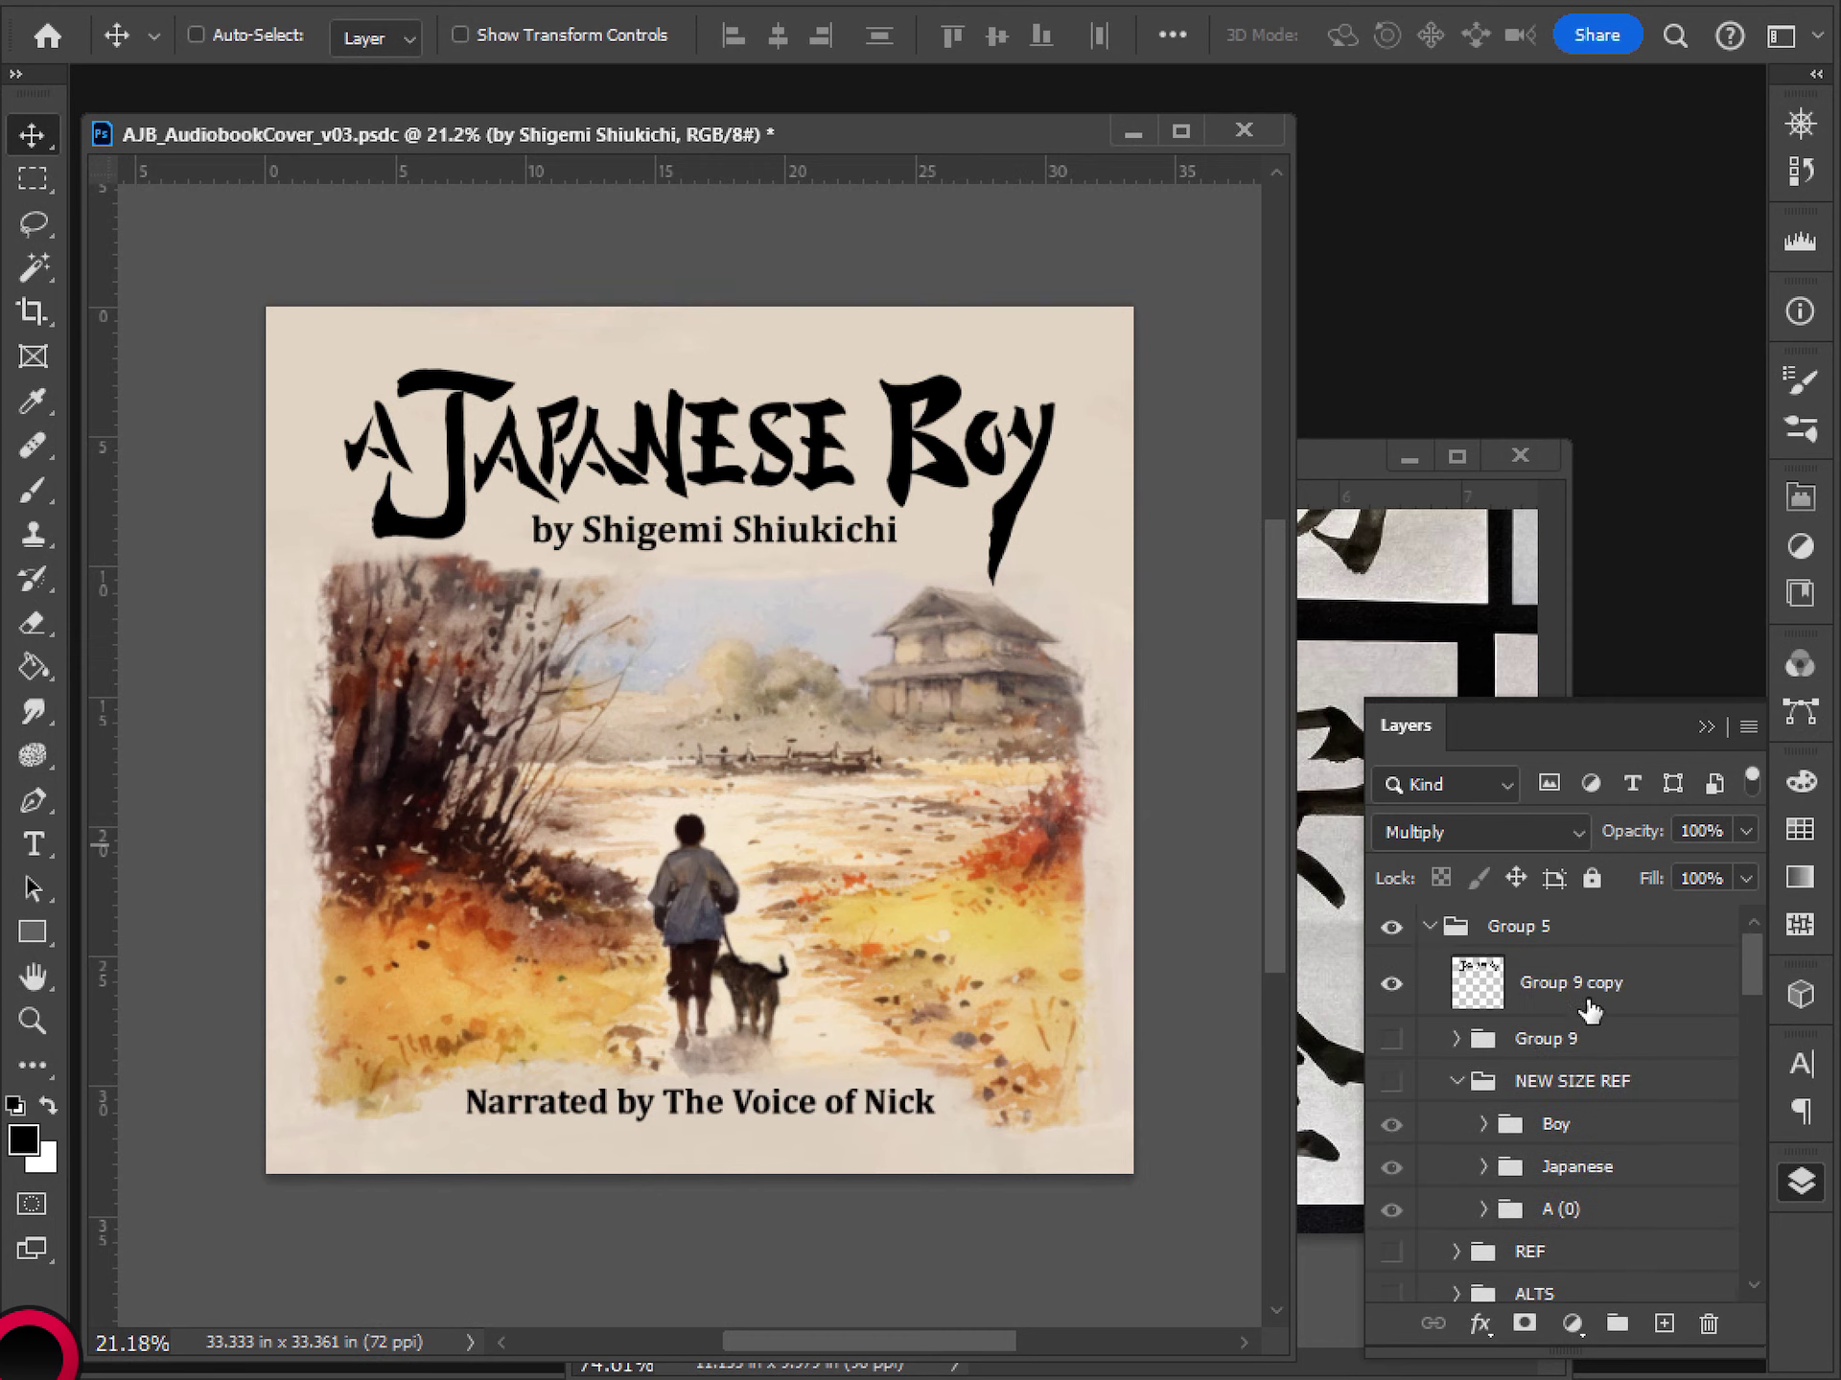
left_click(1587, 1002)
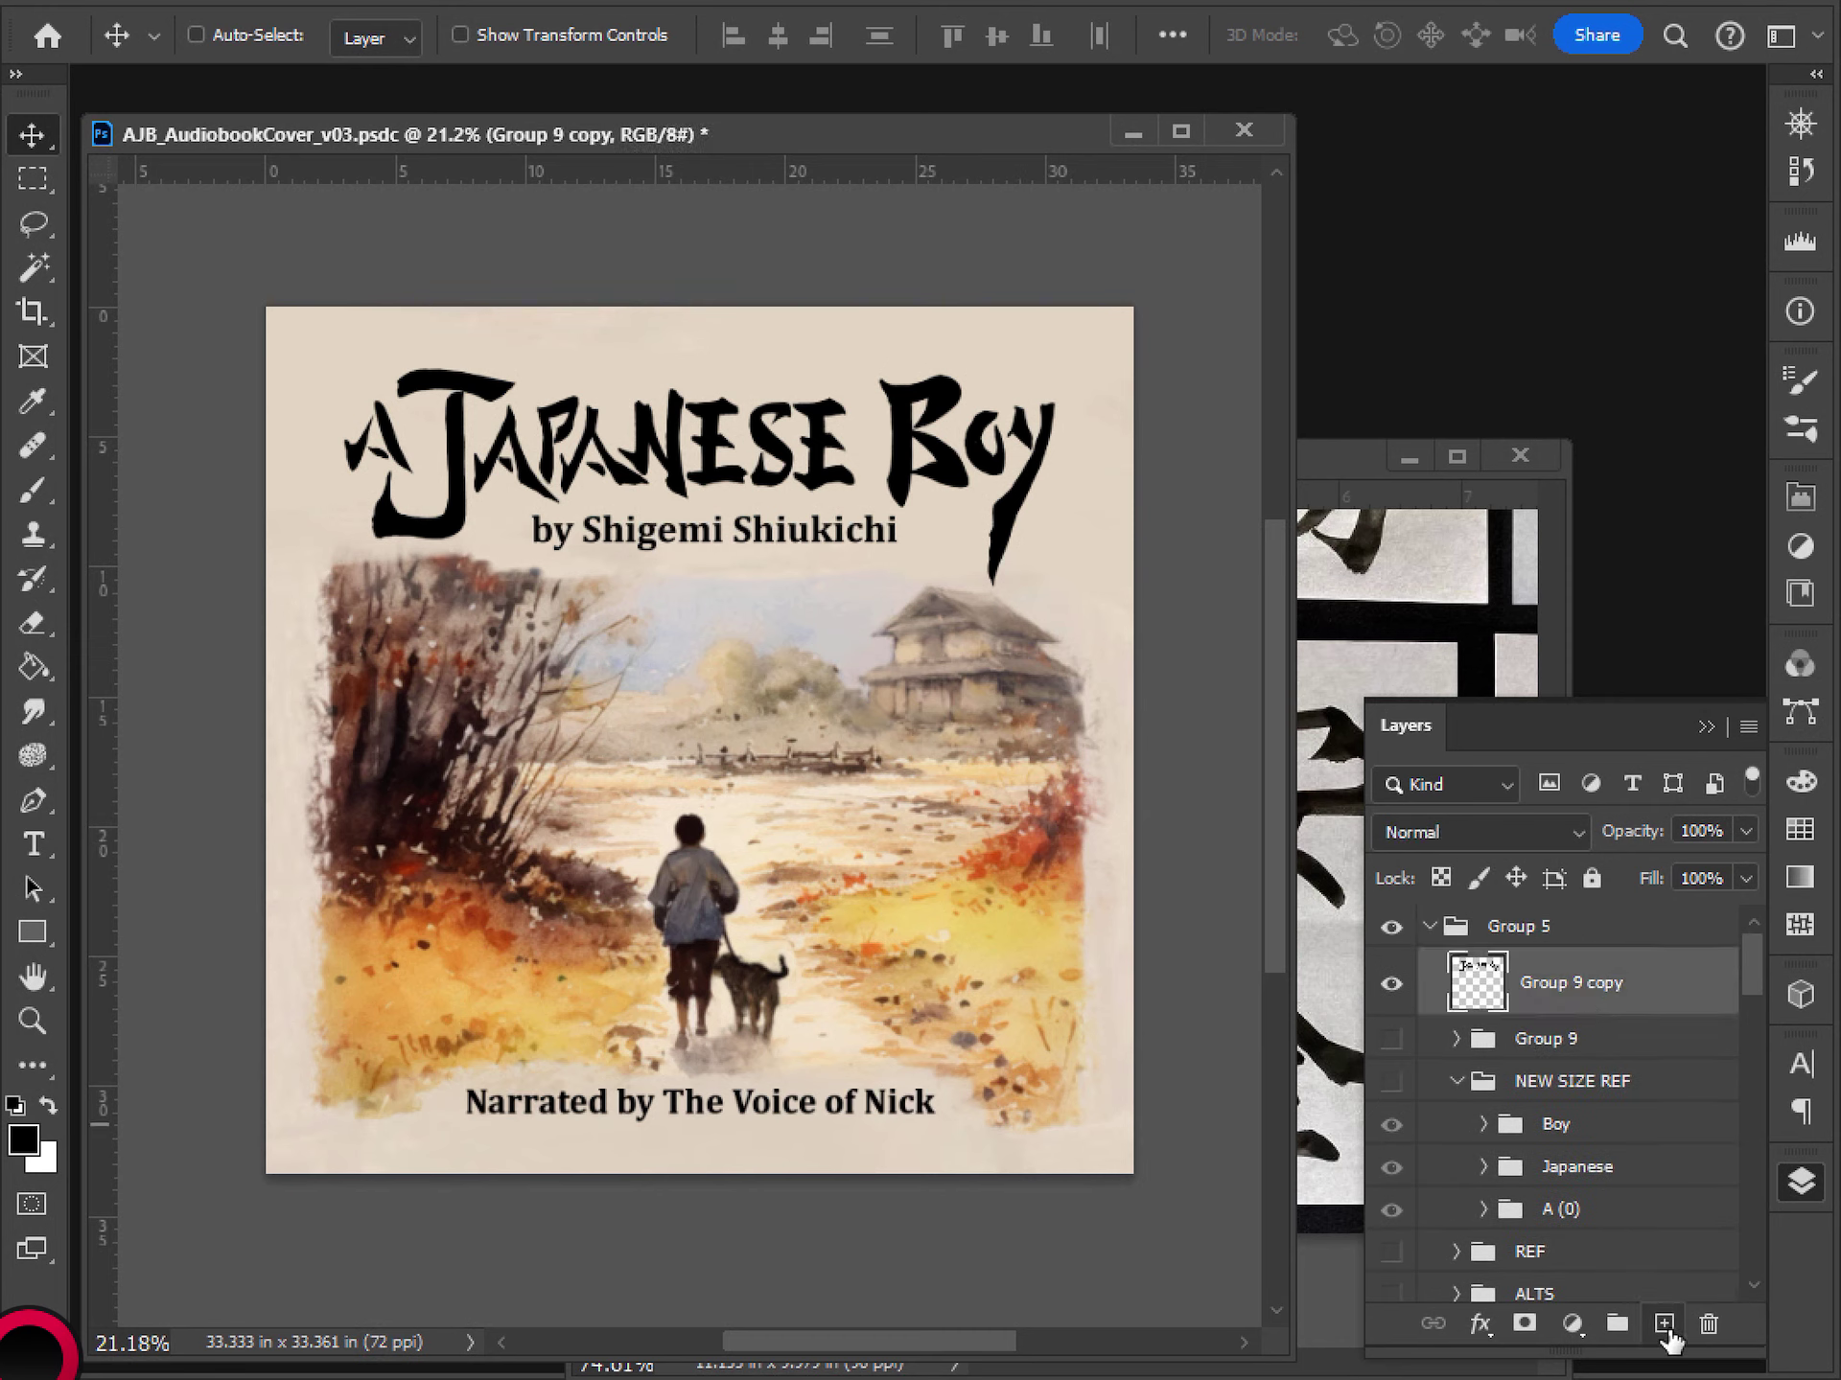
left_click(1665, 1325)
left_click(1603, 1054)
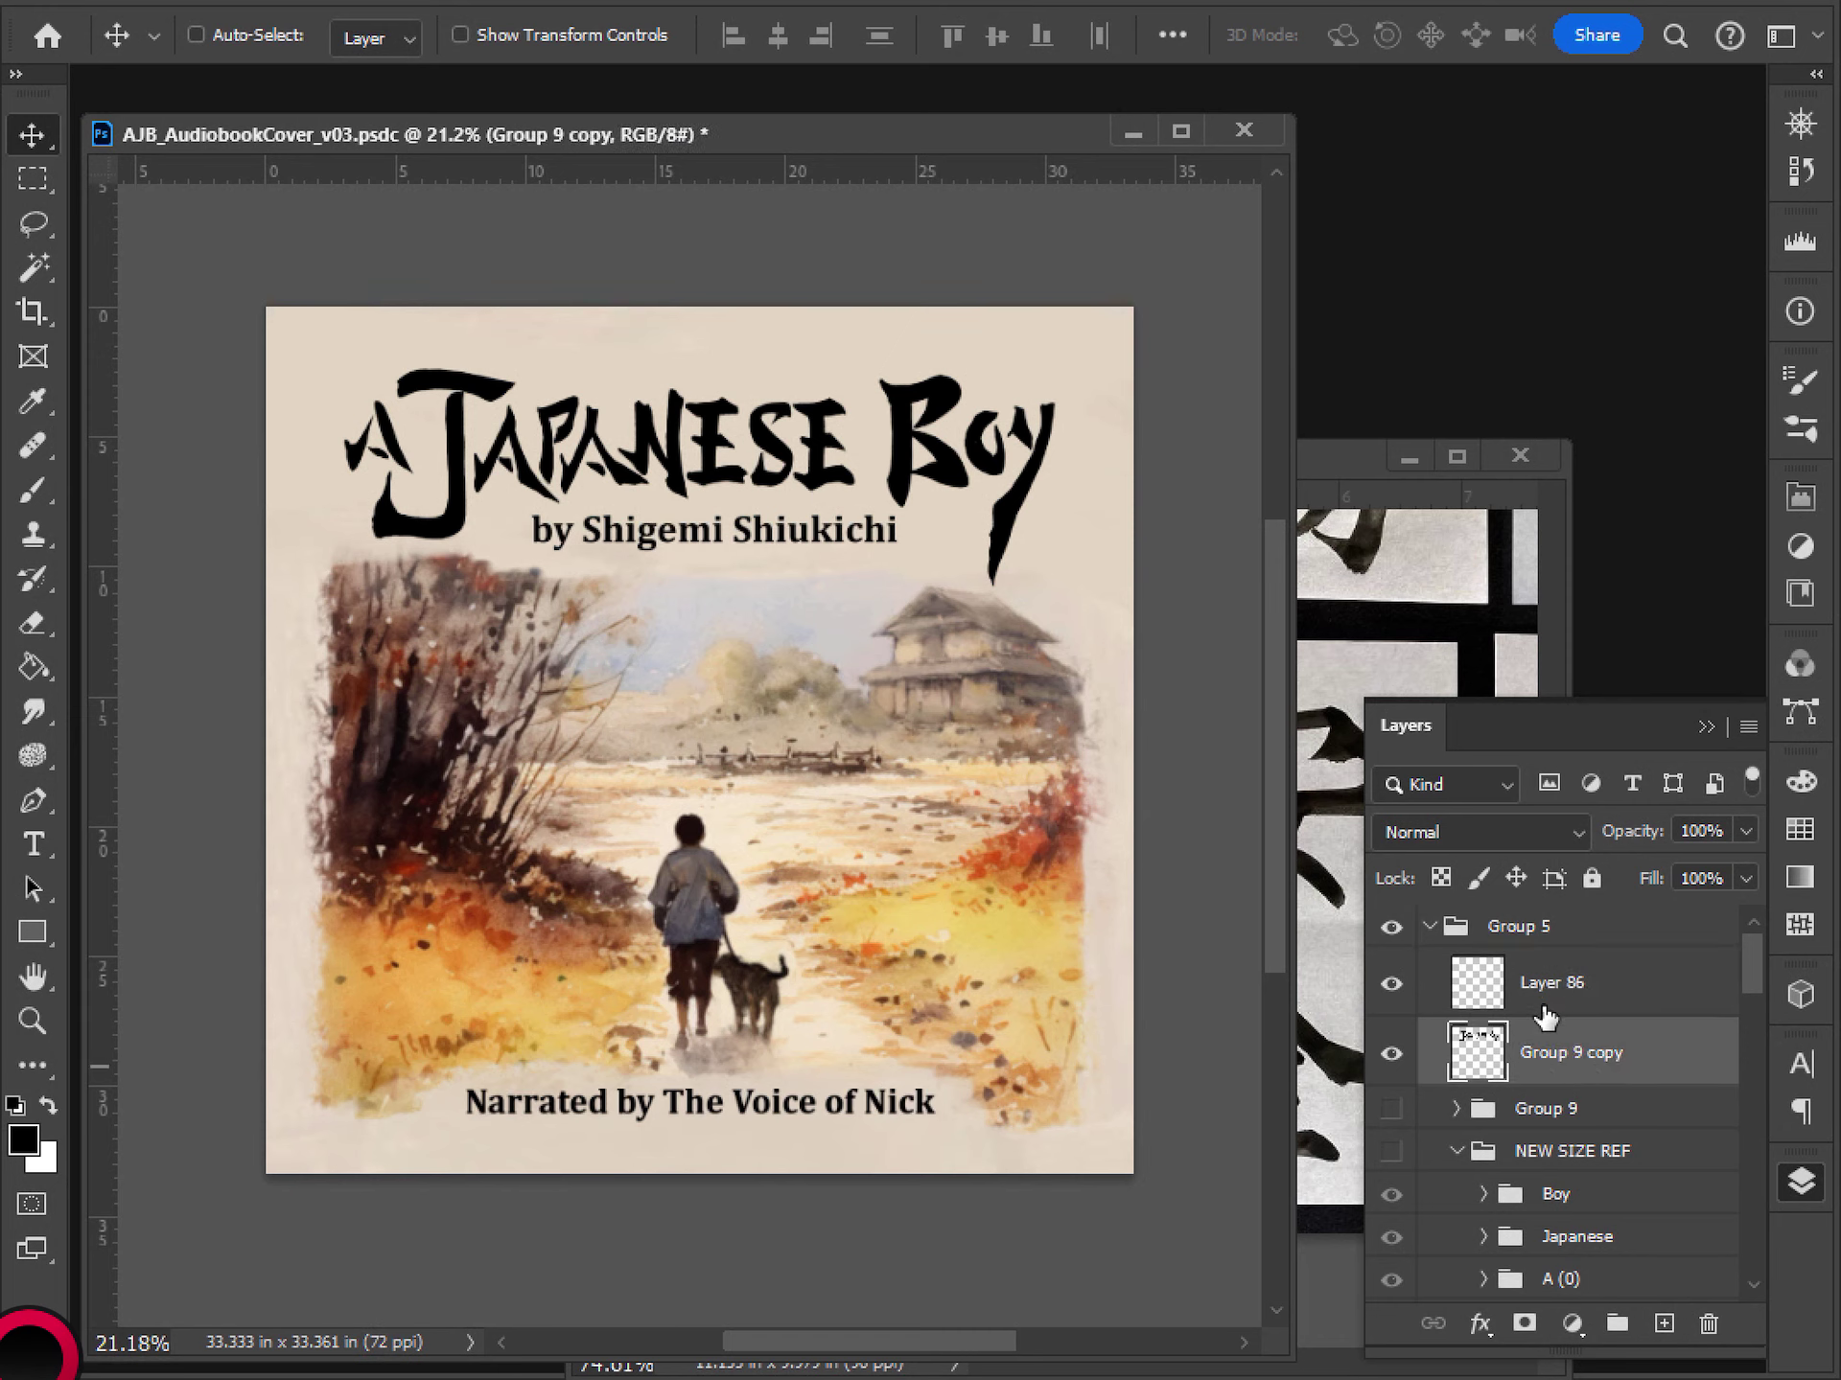
key("ctrl+z")
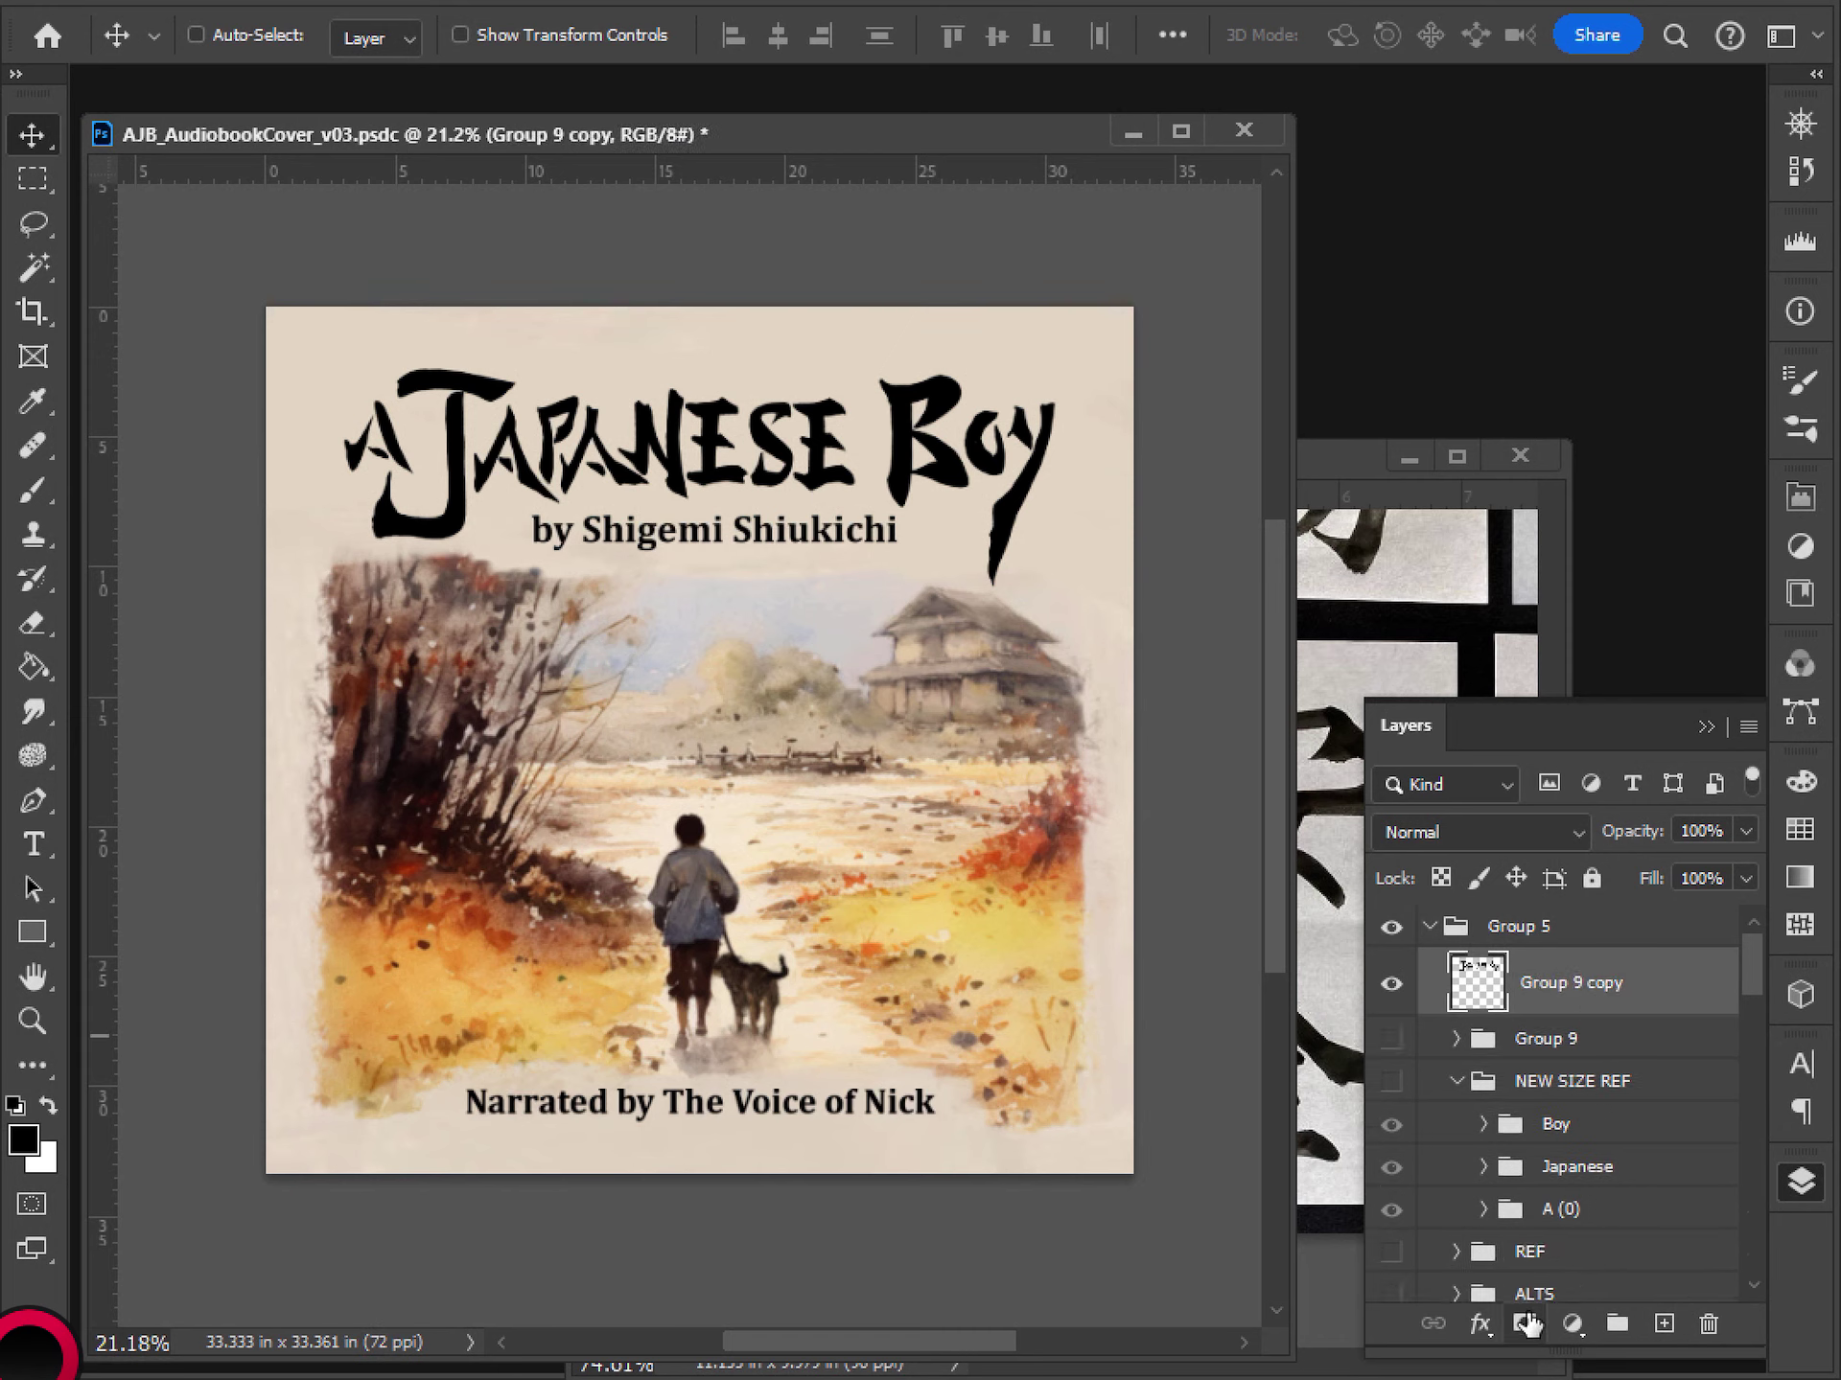
- Add a layer mask to the title layer Group 9 copy and invert it to black to hide the lettering
left_click(1524, 1324)
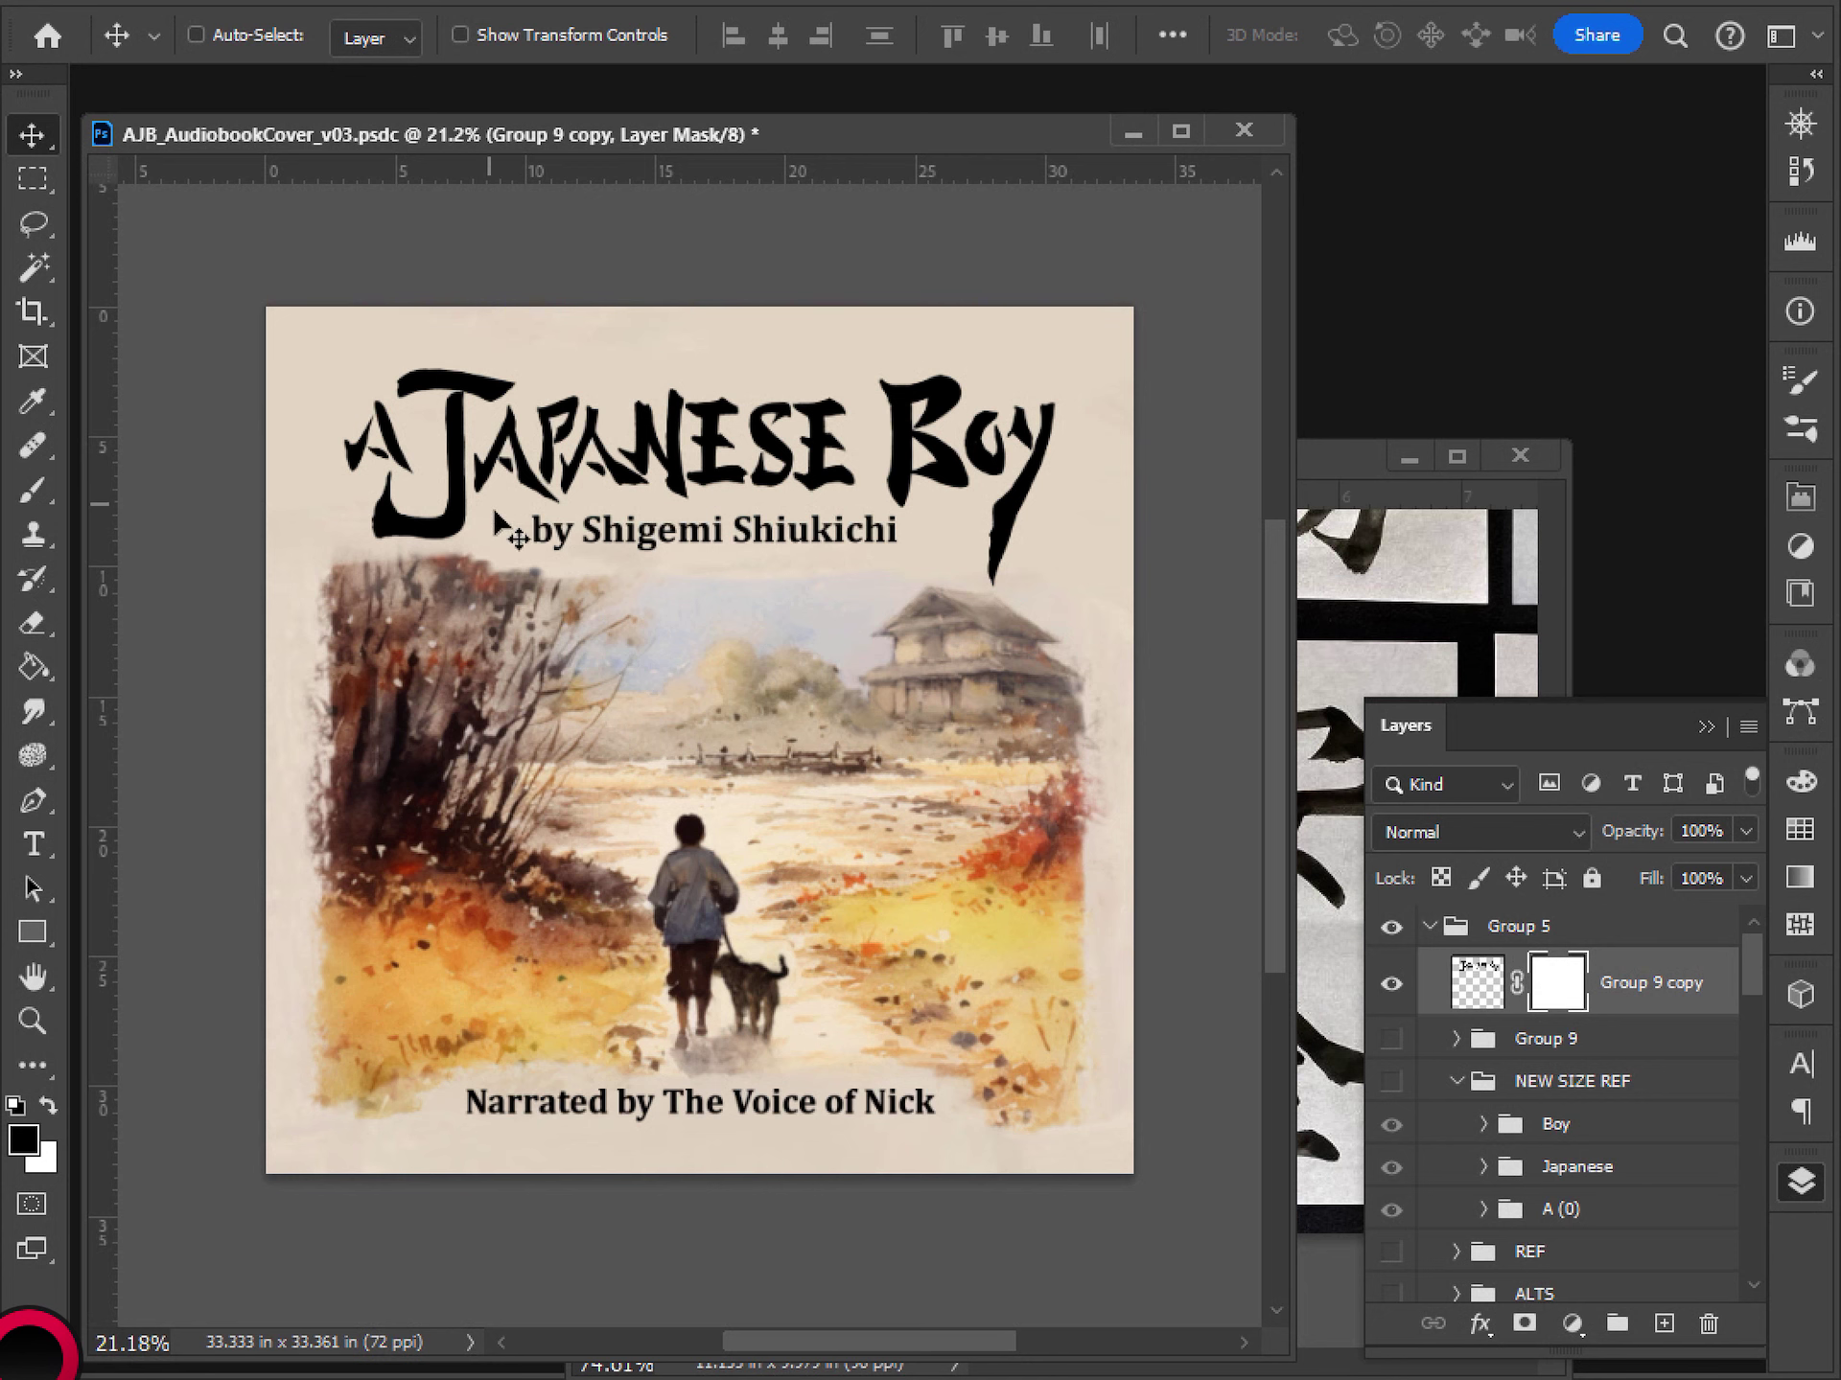
scroll(573, 542, "up", 8)
left_click_drag(391, 602, 503, 641)
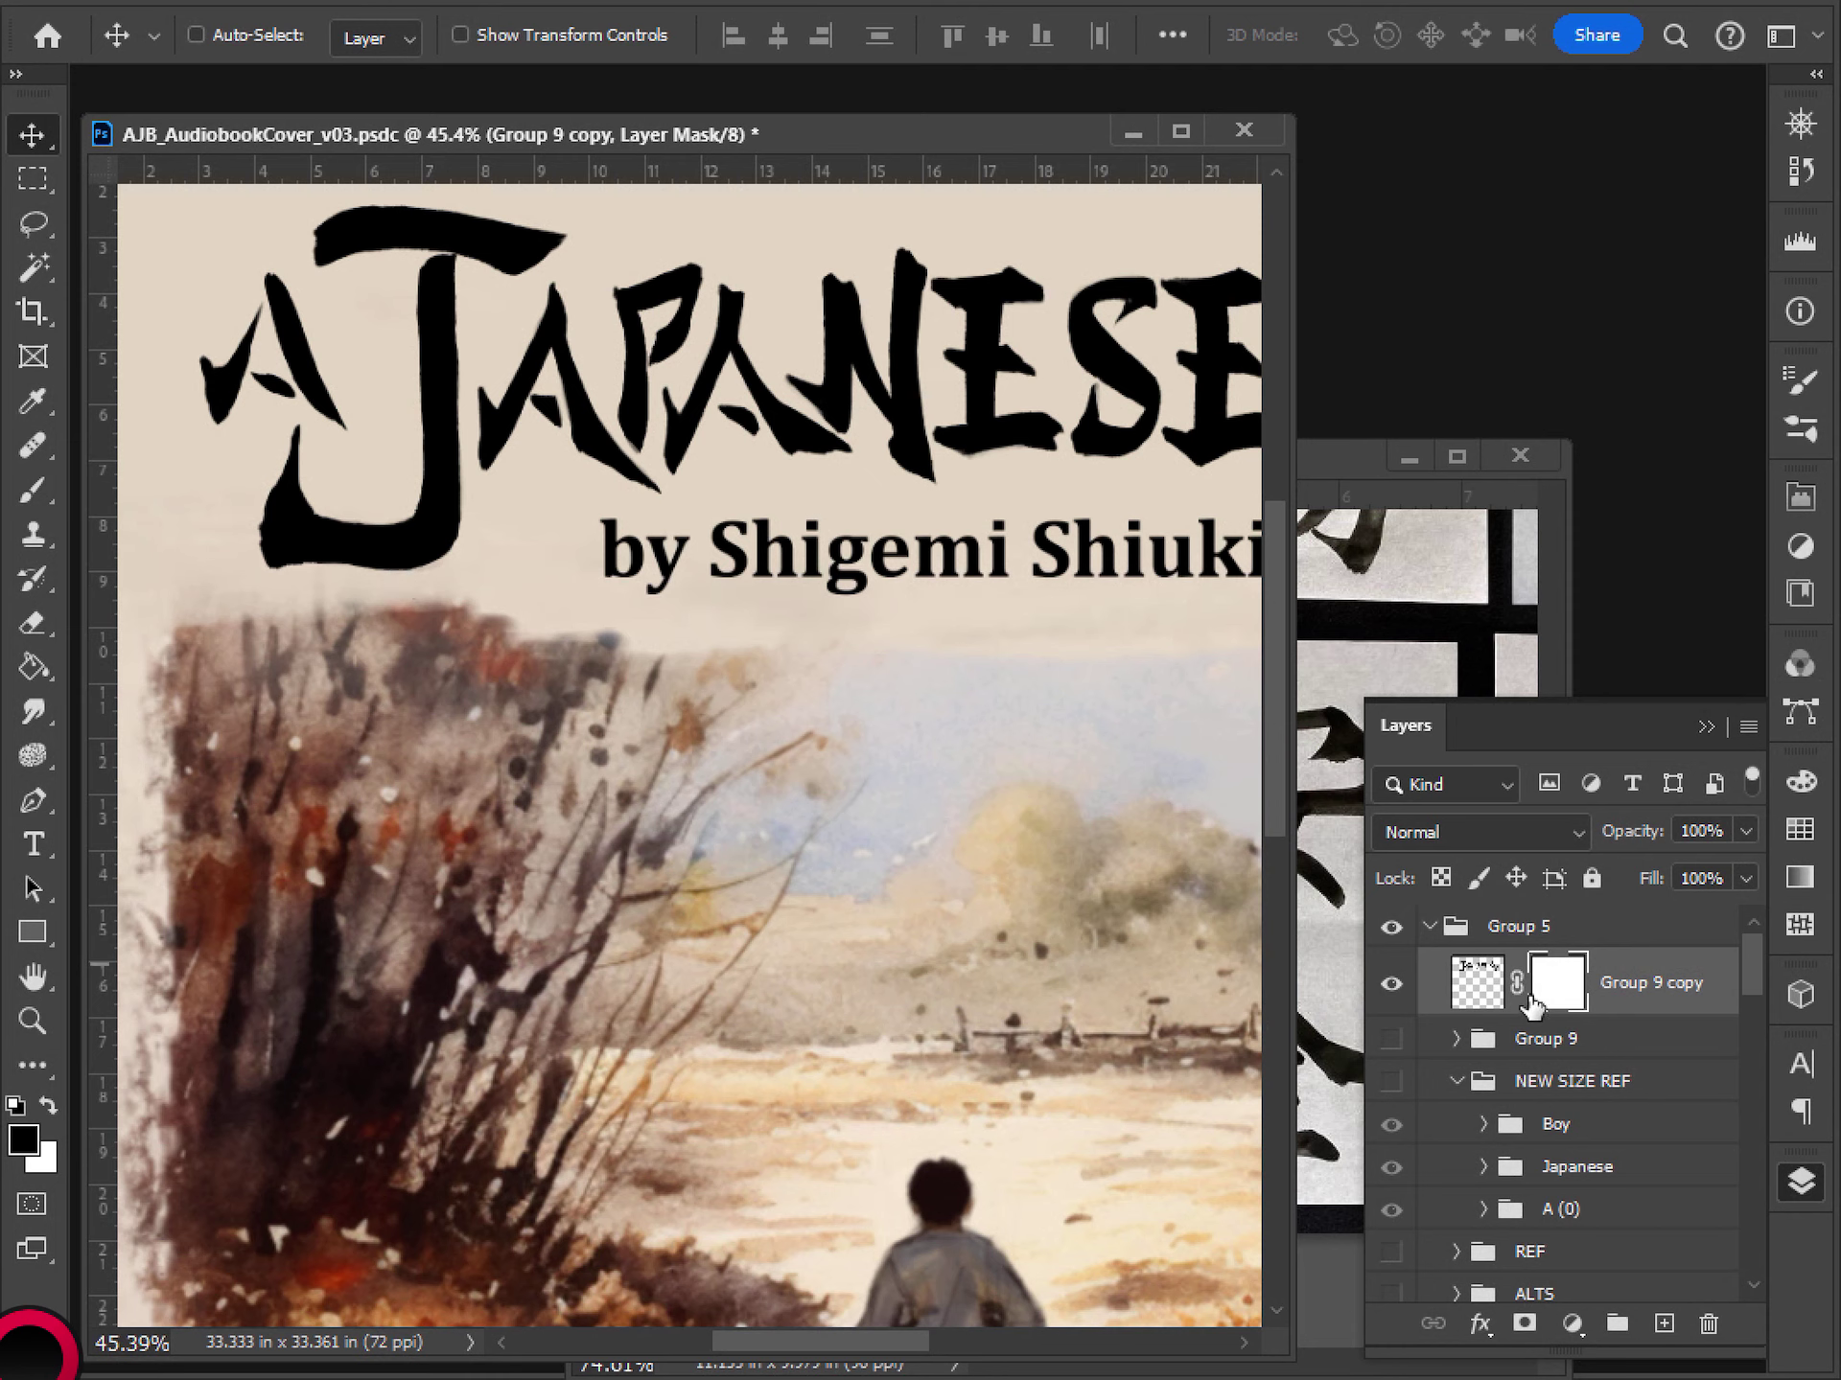
key("b")
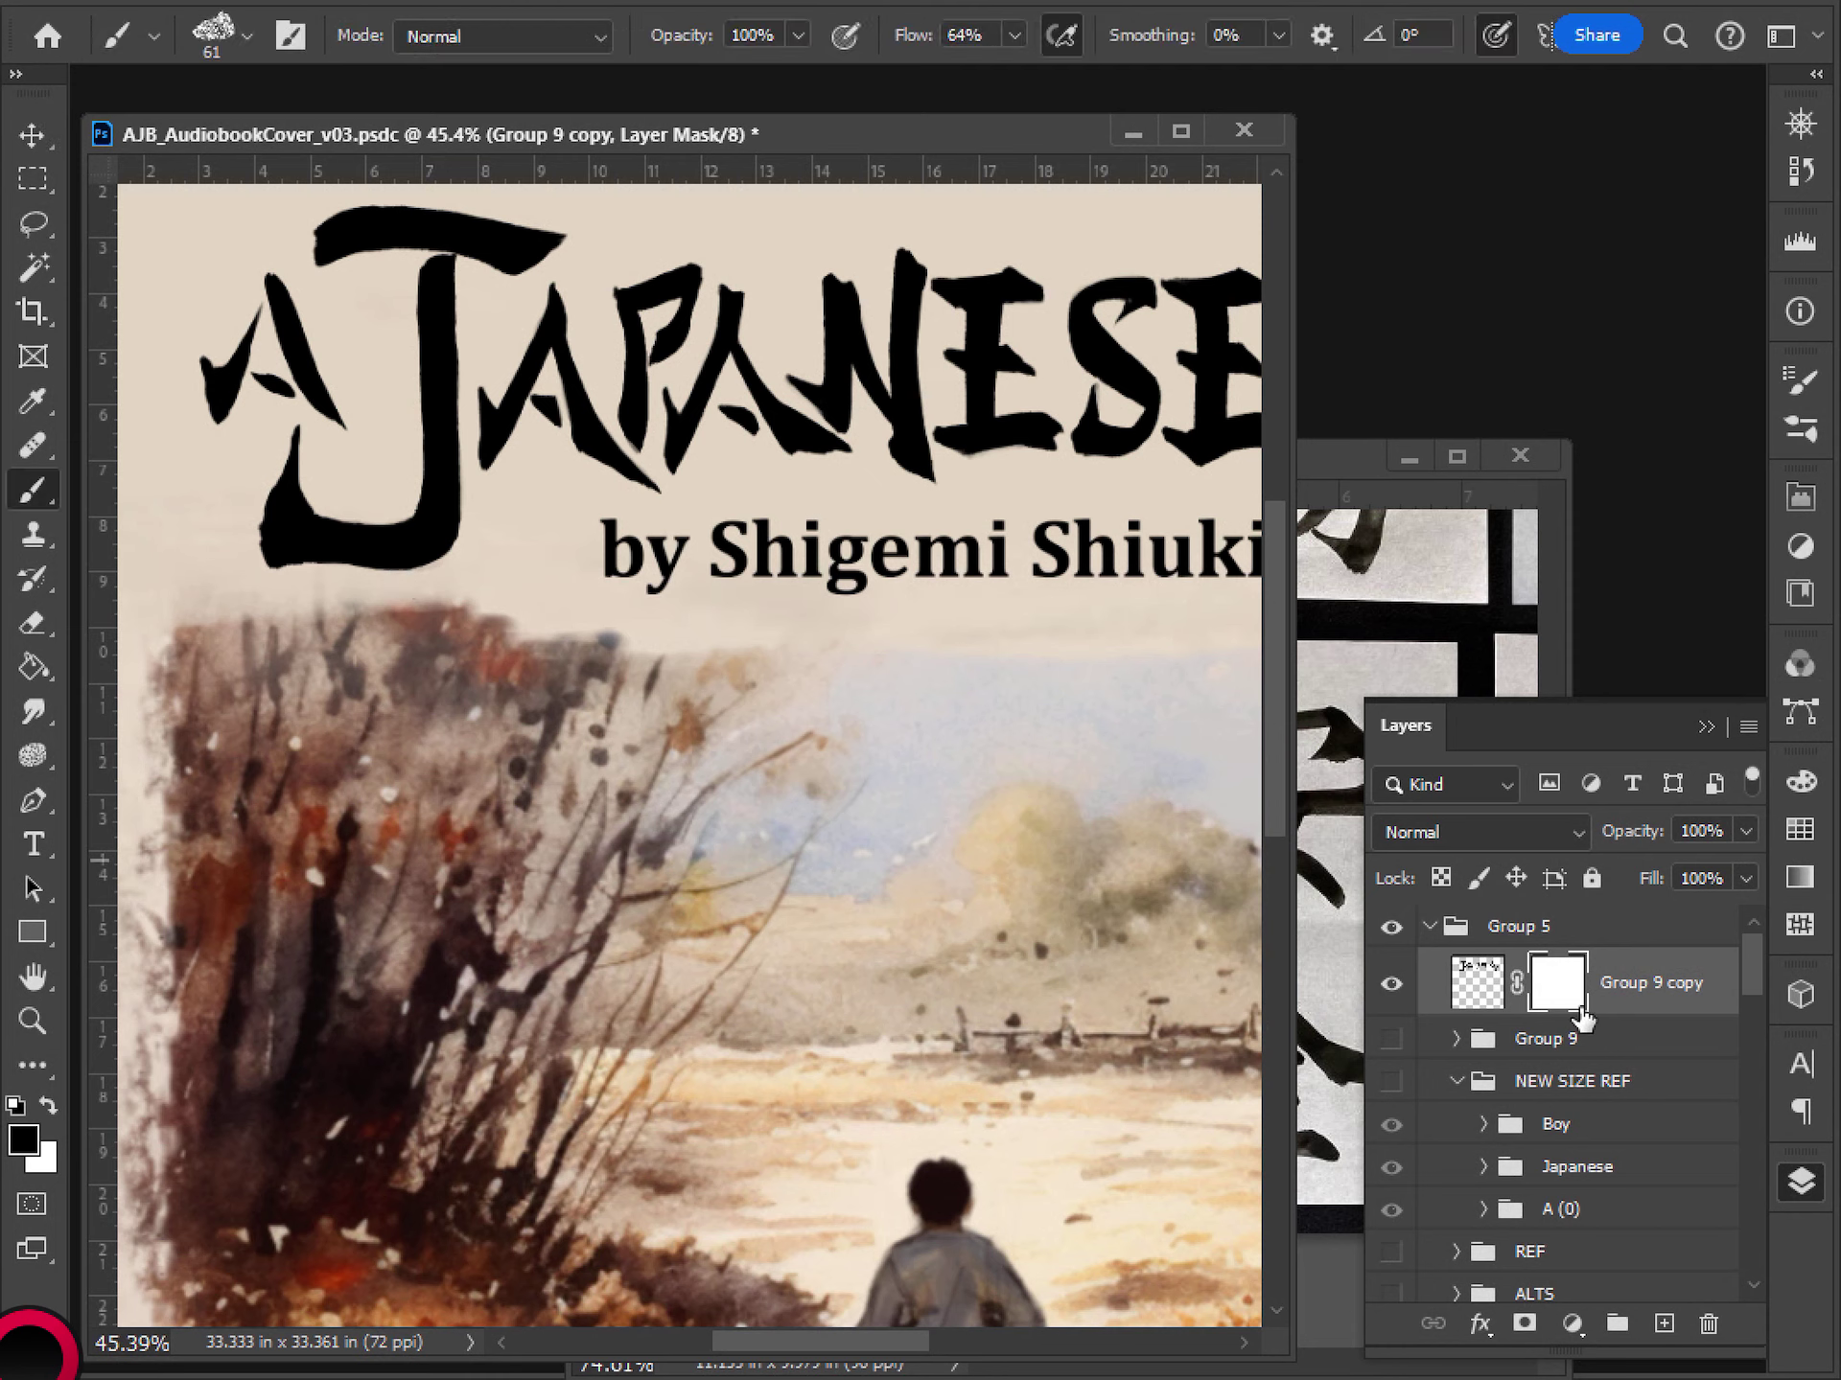
key("ctrl+i")
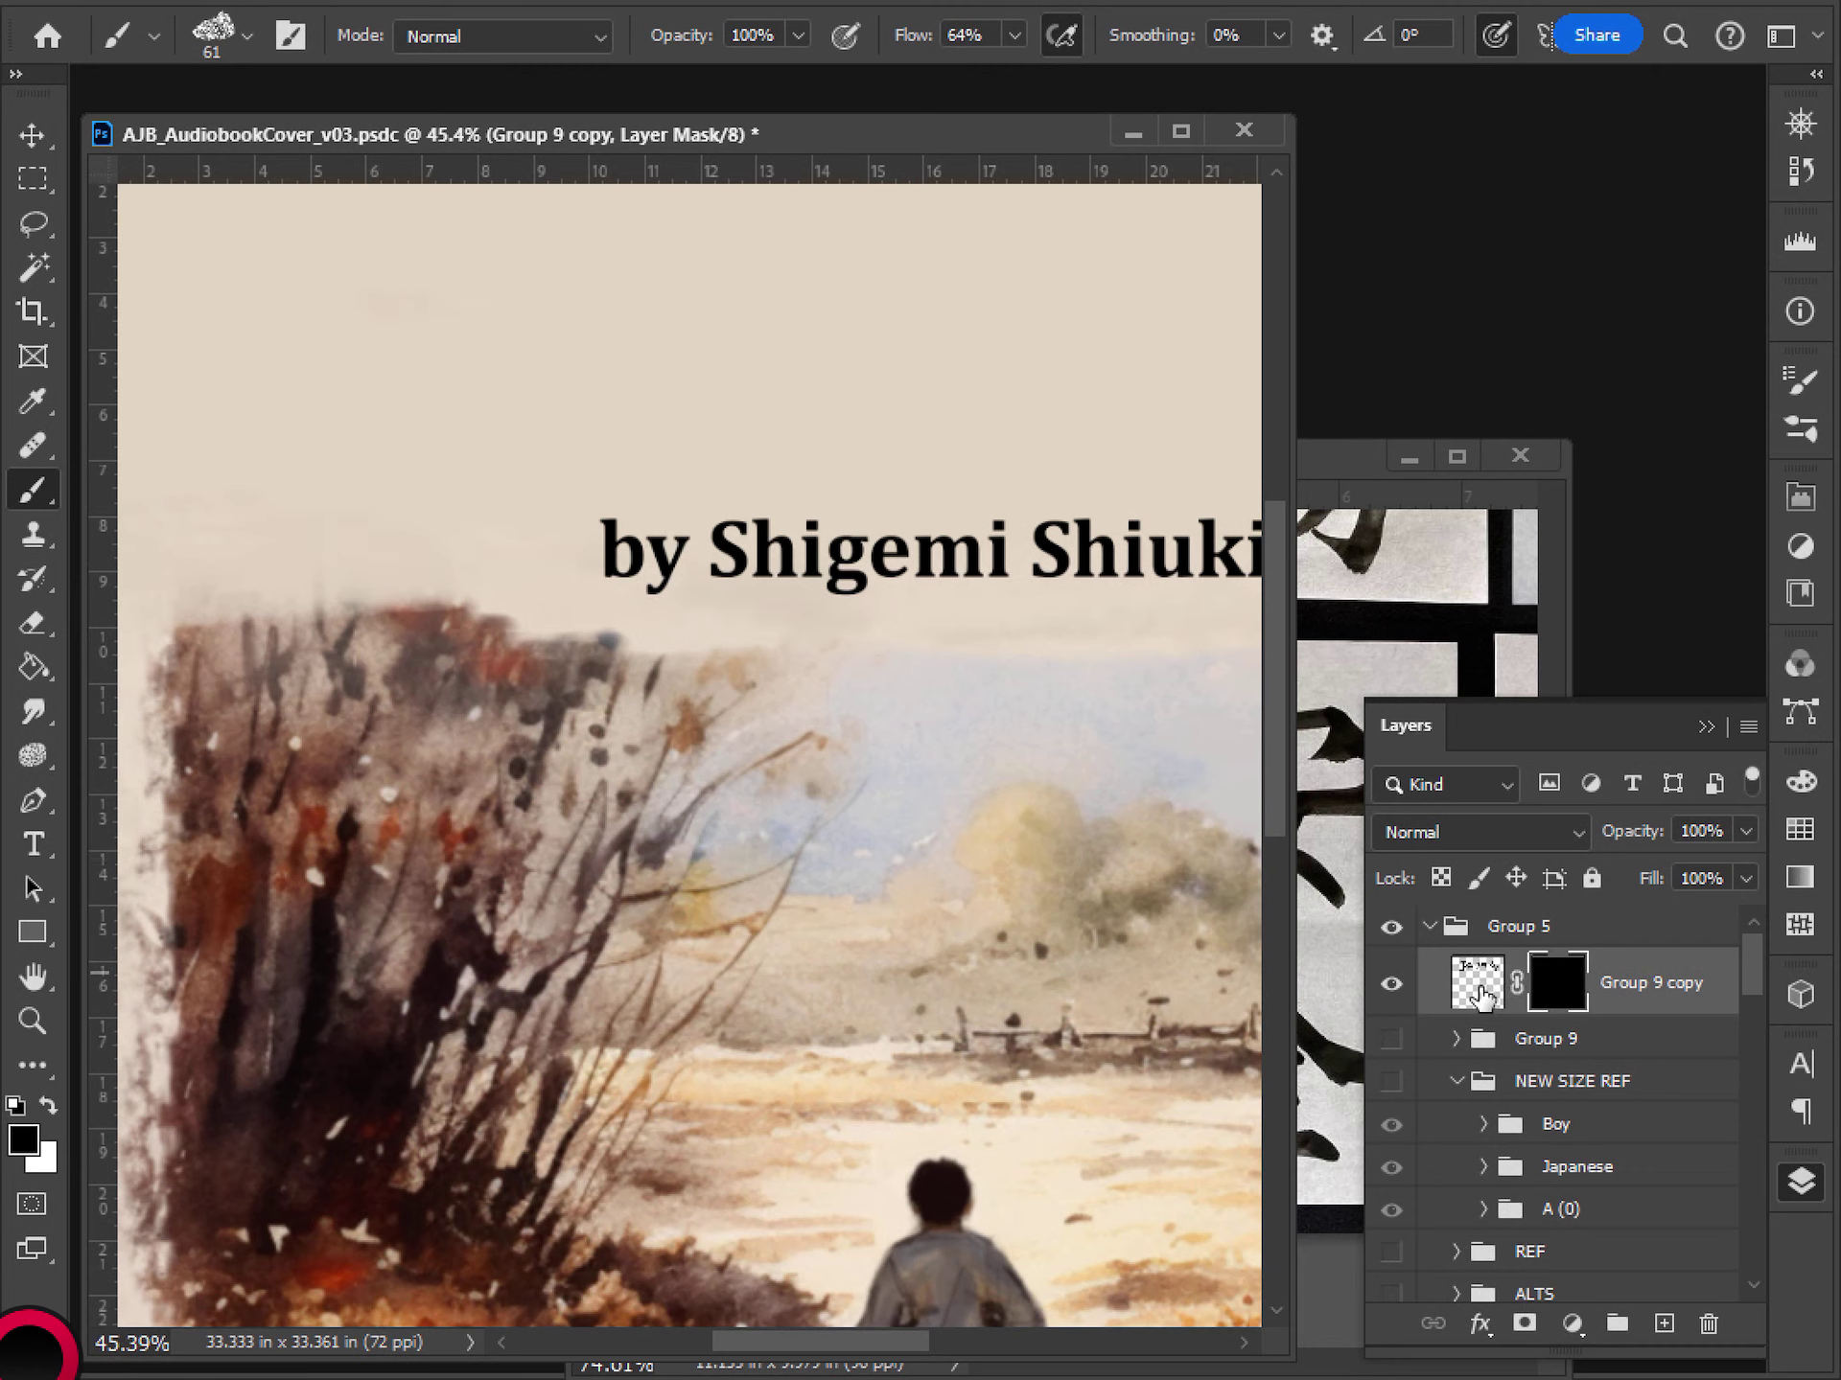
left_click_drag(1479, 989, 1708, 1324, "alt")
left_click_drag(1634, 844, 1621, 845)
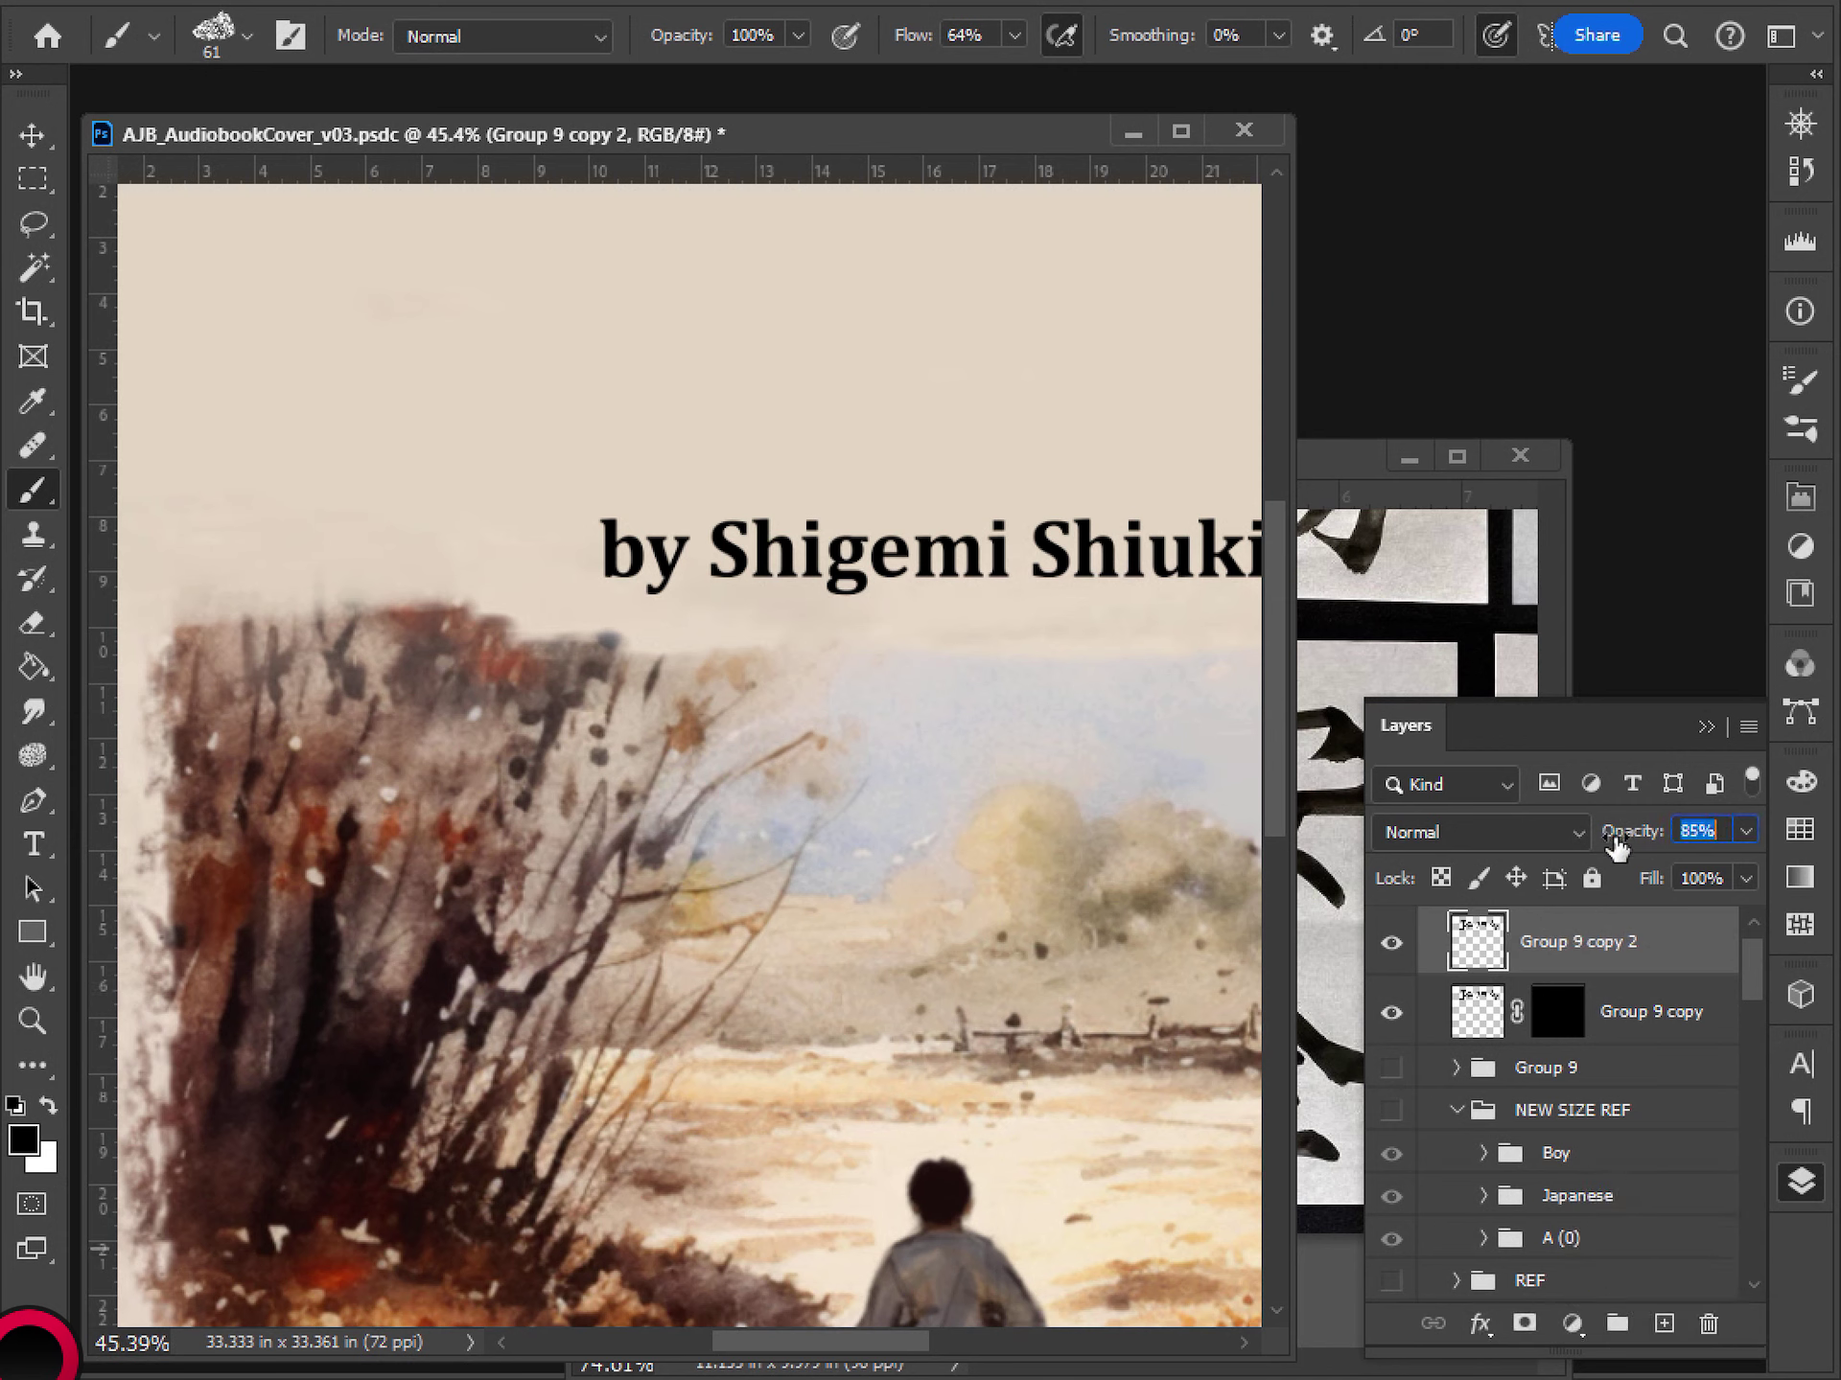
scroll(1526, 1088, "up", 1)
key("ctrl+z")
key("ctrl+z")
key("ctrl+z")
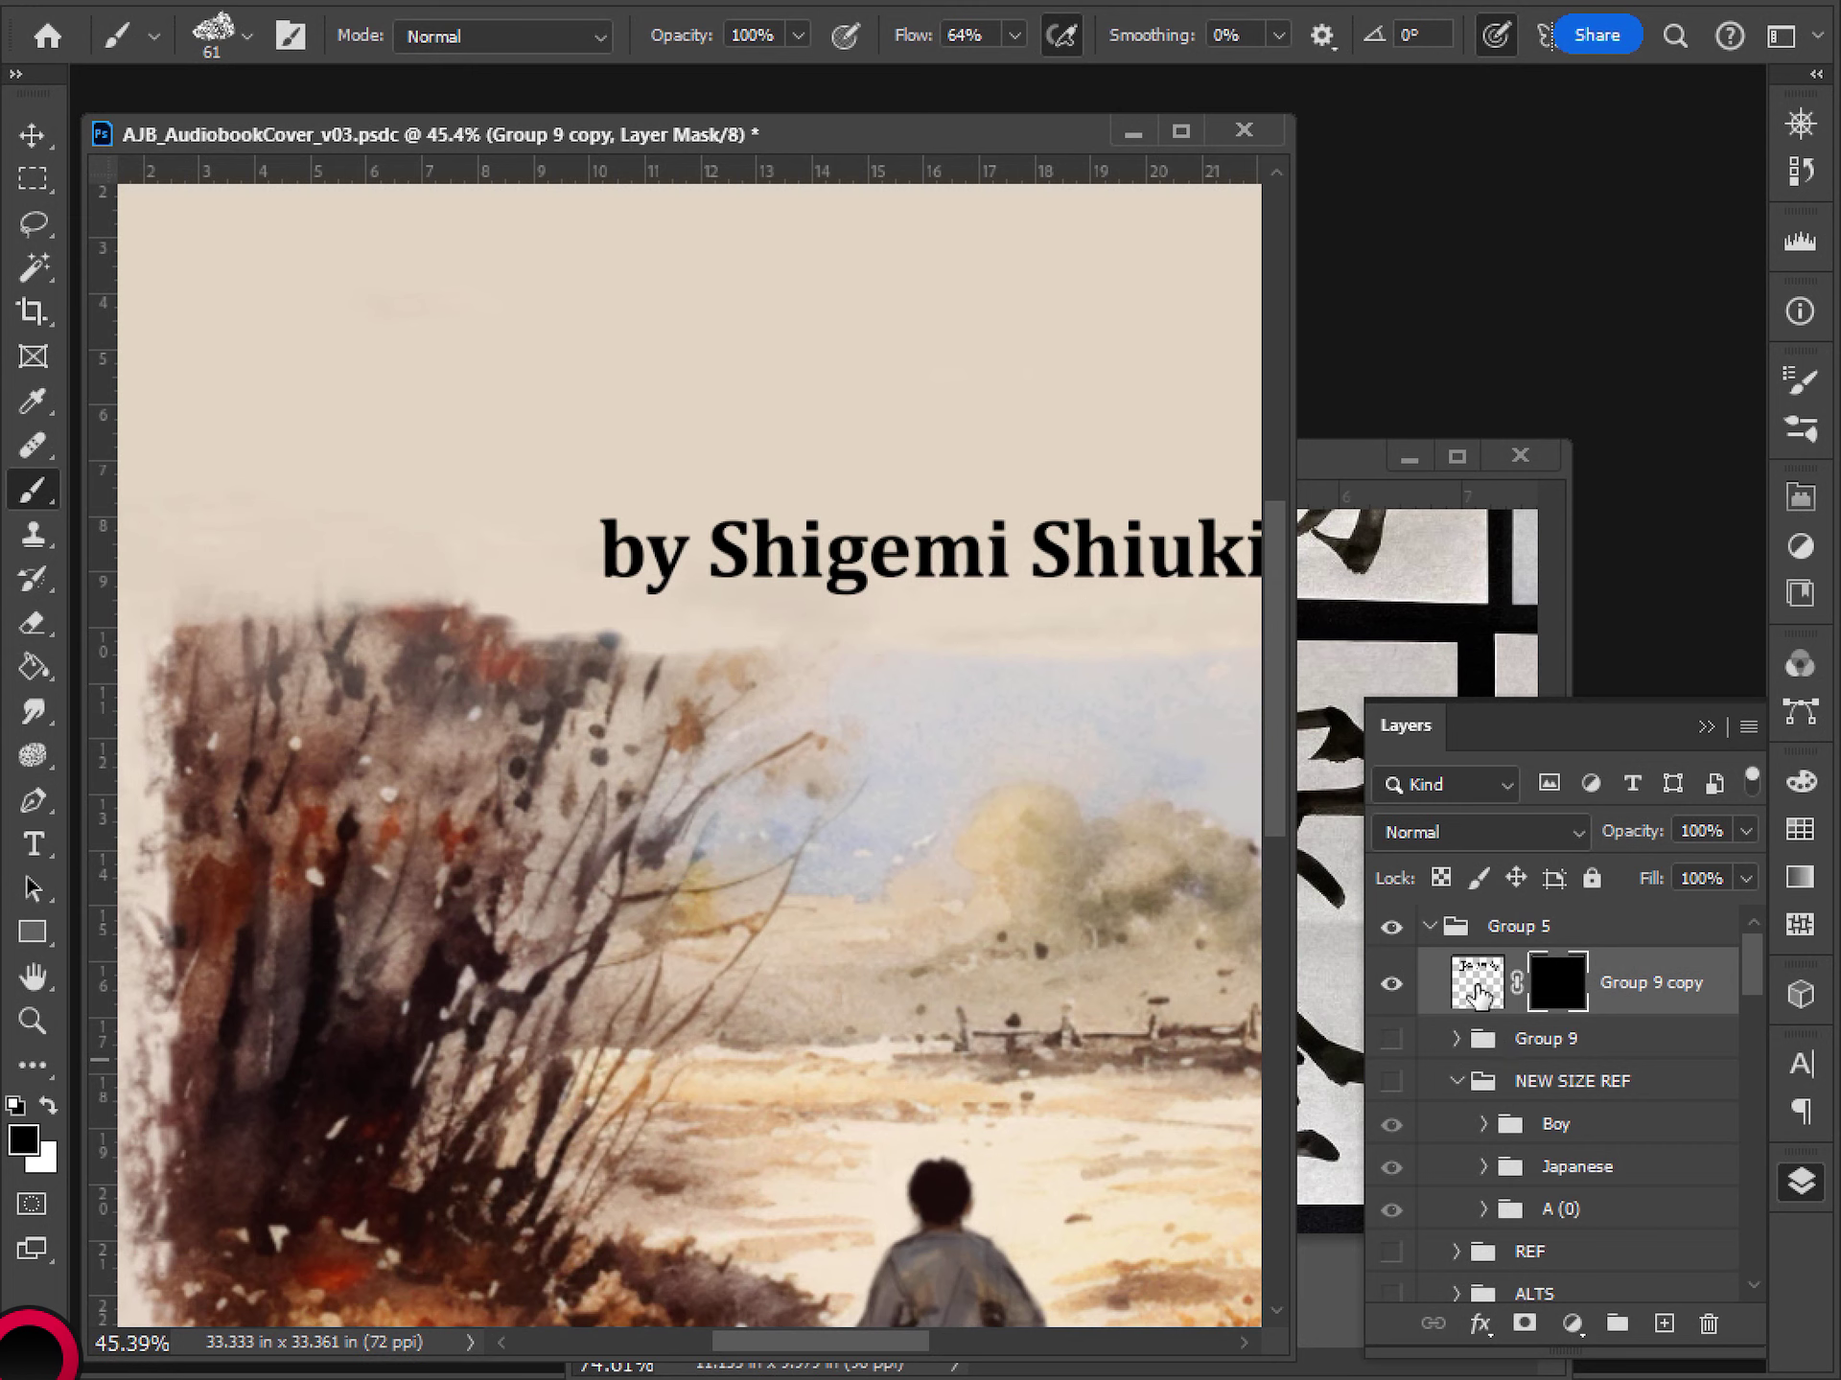
- Duplicate the masked title layer and remove the black mask from the duplicate
left_click_drag(1481, 1004, 1489, 965, "alt")
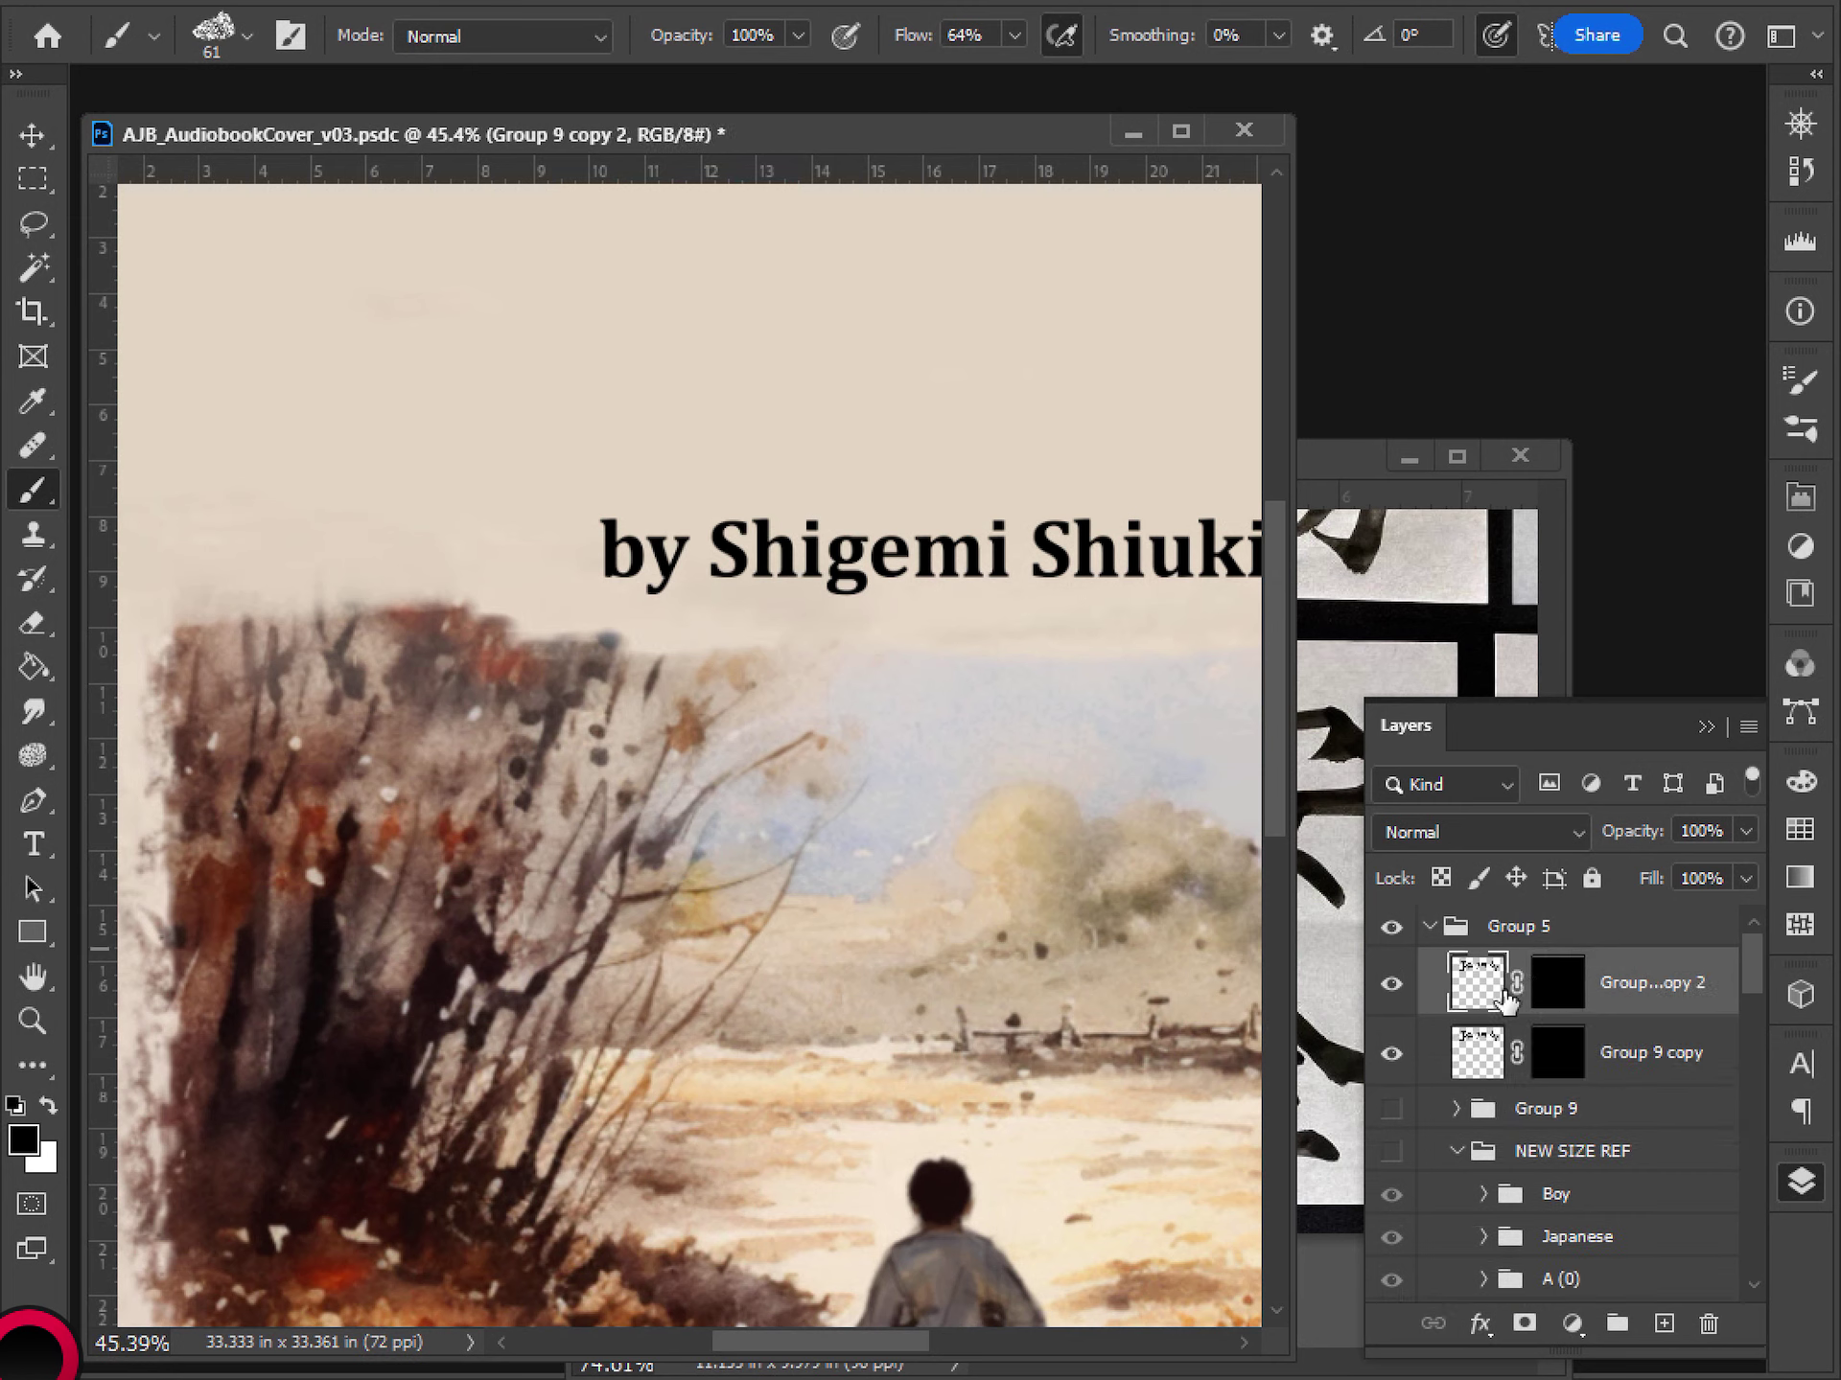
double_click(1555, 989)
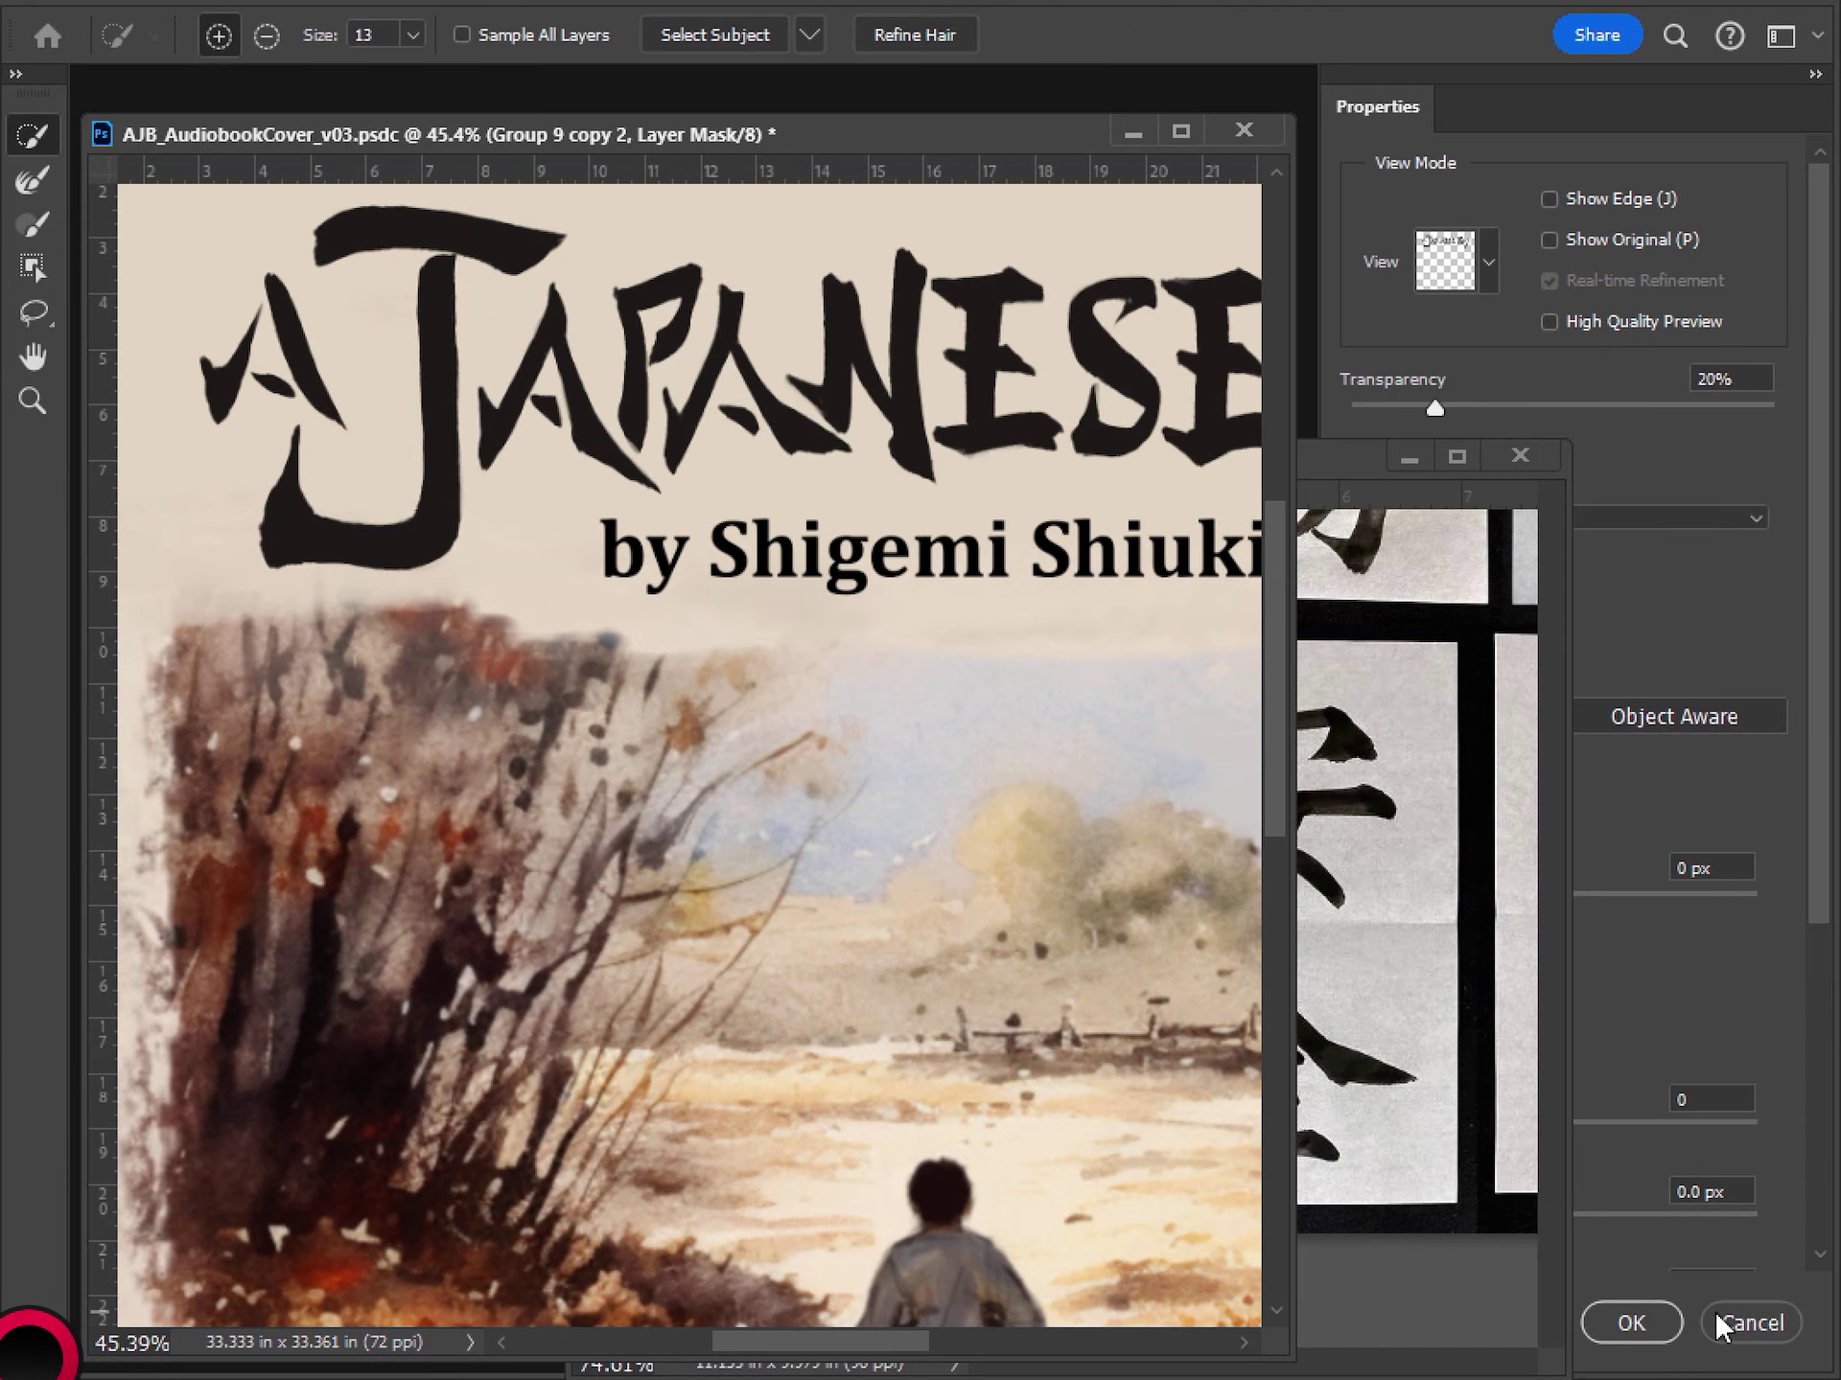
left_click(1731, 1323)
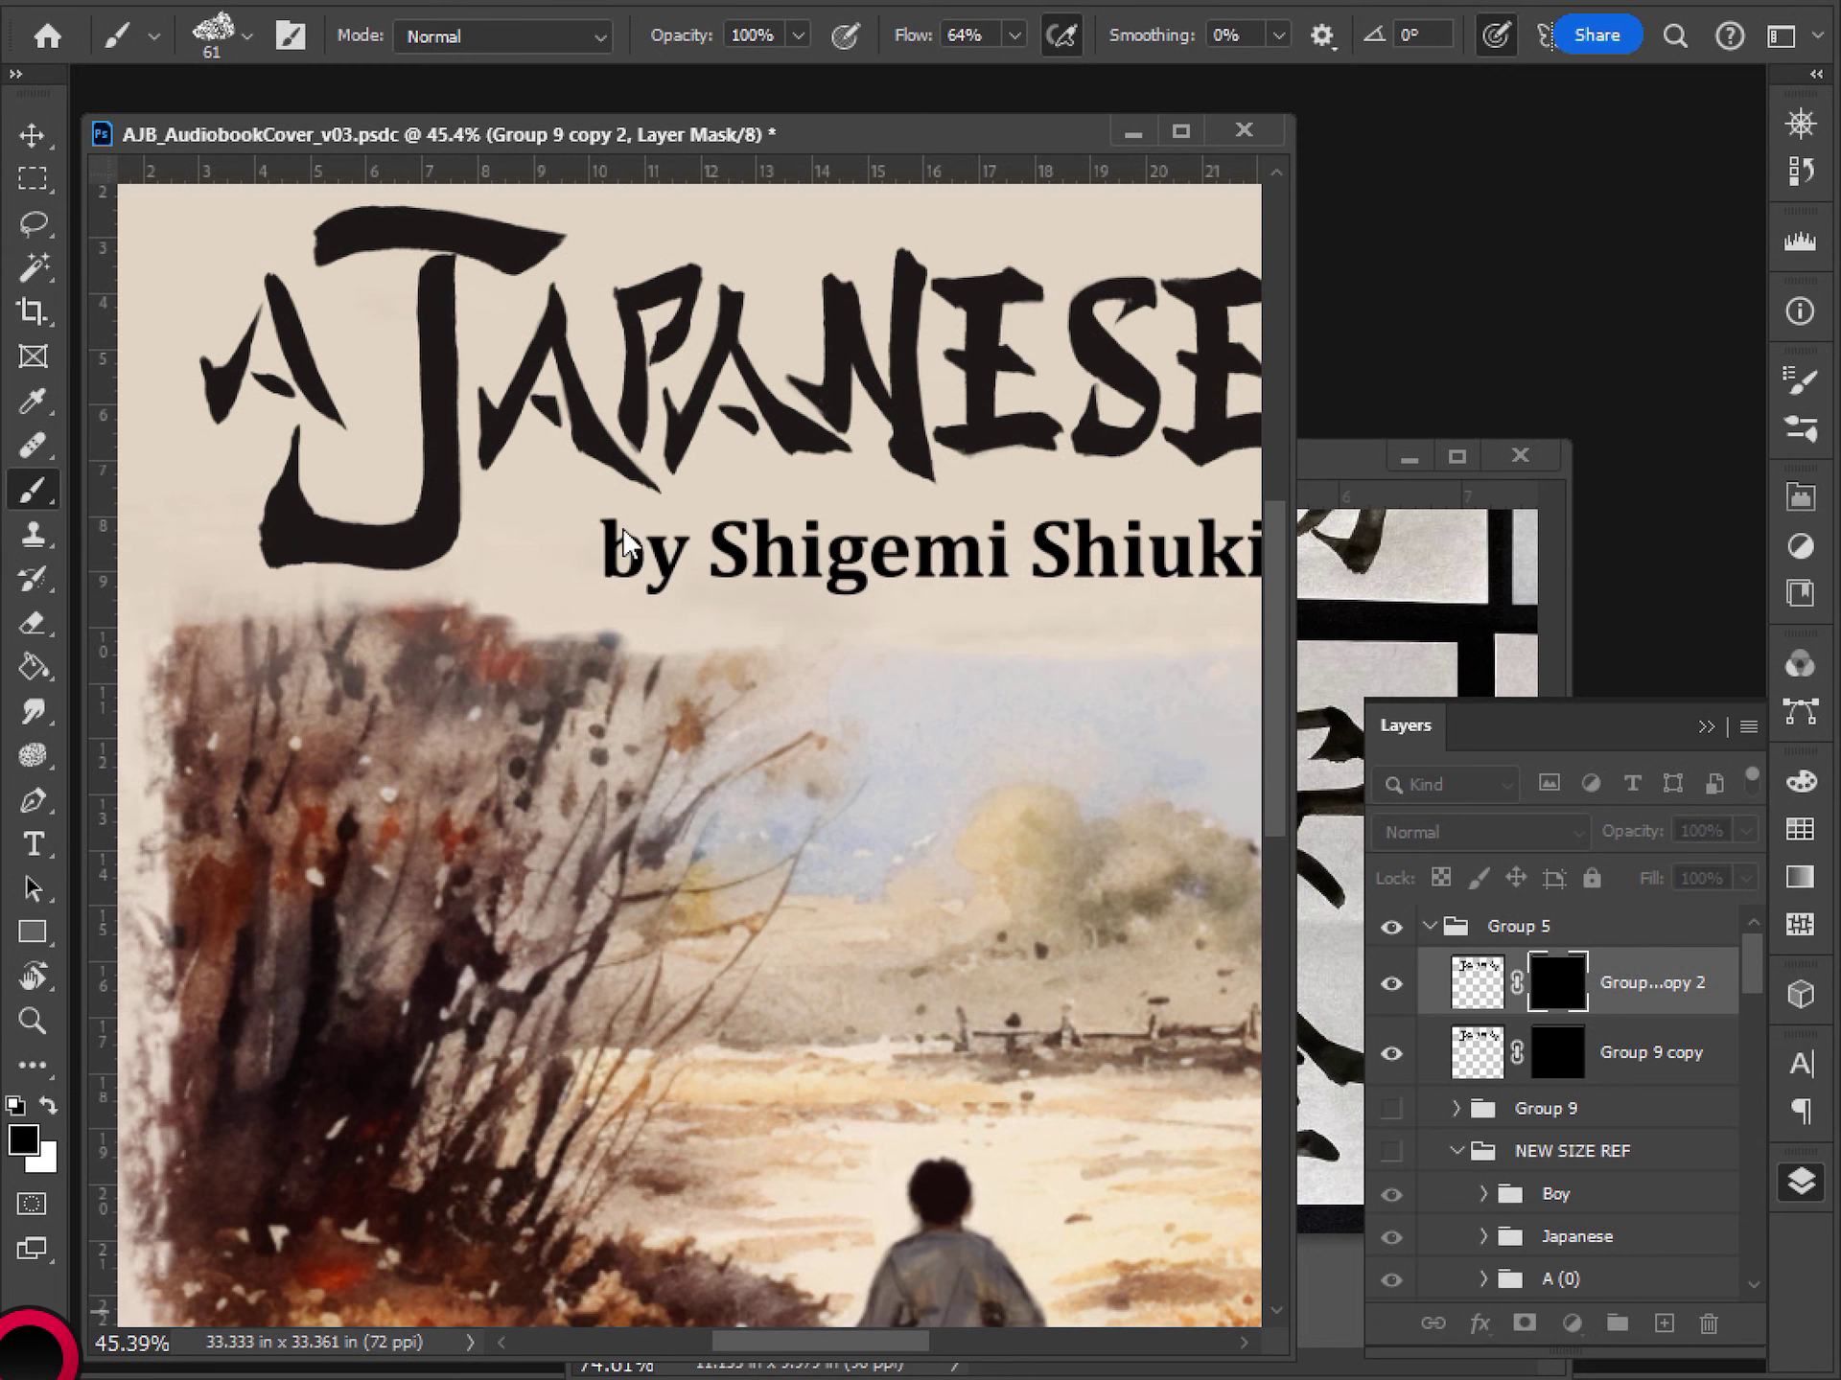
key("ctrl+z")
left_click(377, 579, "ctrl")
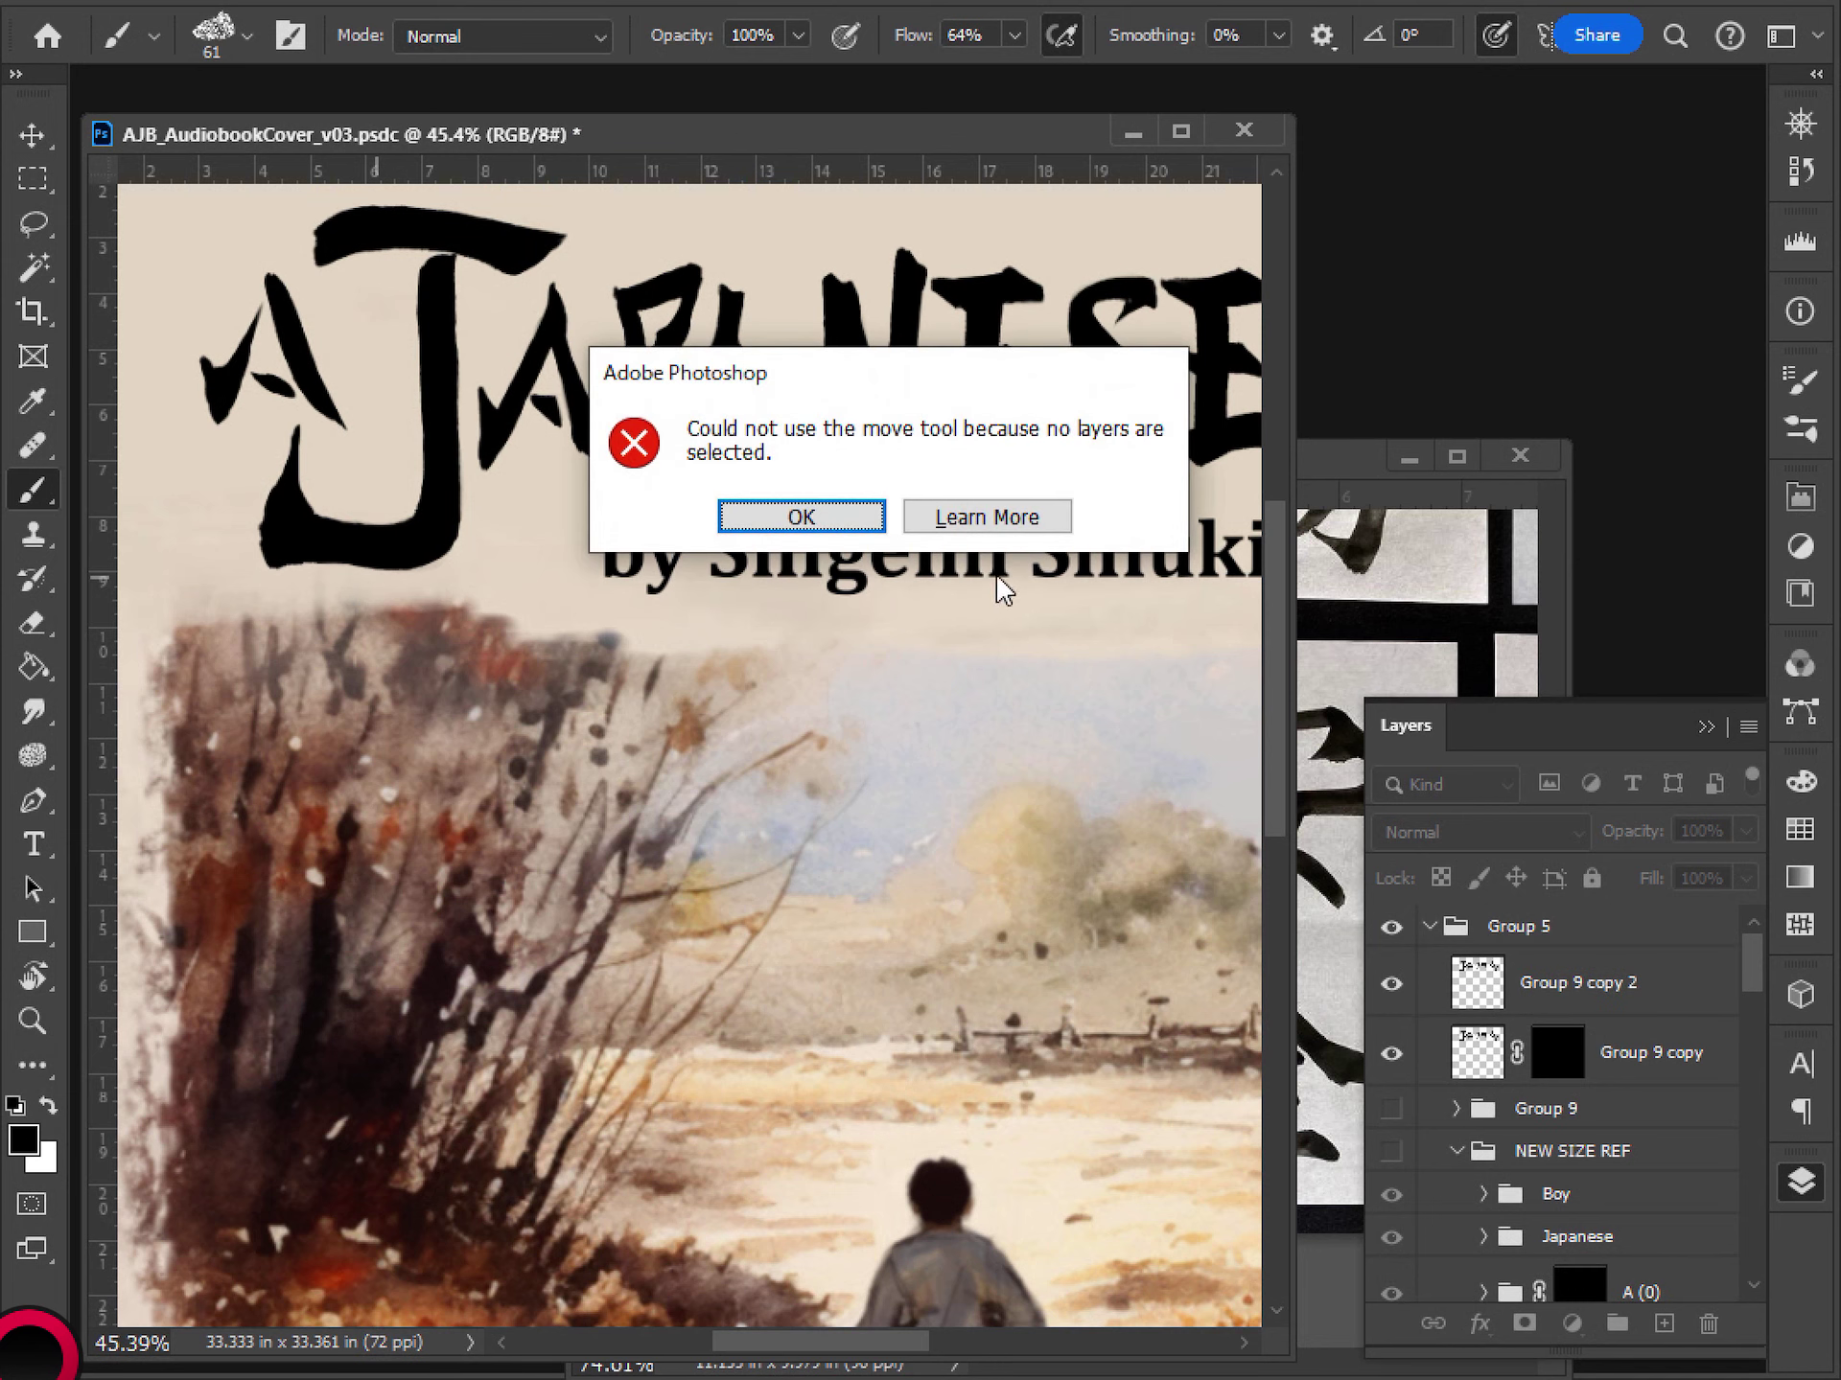
left_click(834, 513)
- Lower the opacity of Group 9 copy 2 so its lettering turns pale grey, and place it below the masked title layer
left_click(1577, 986)
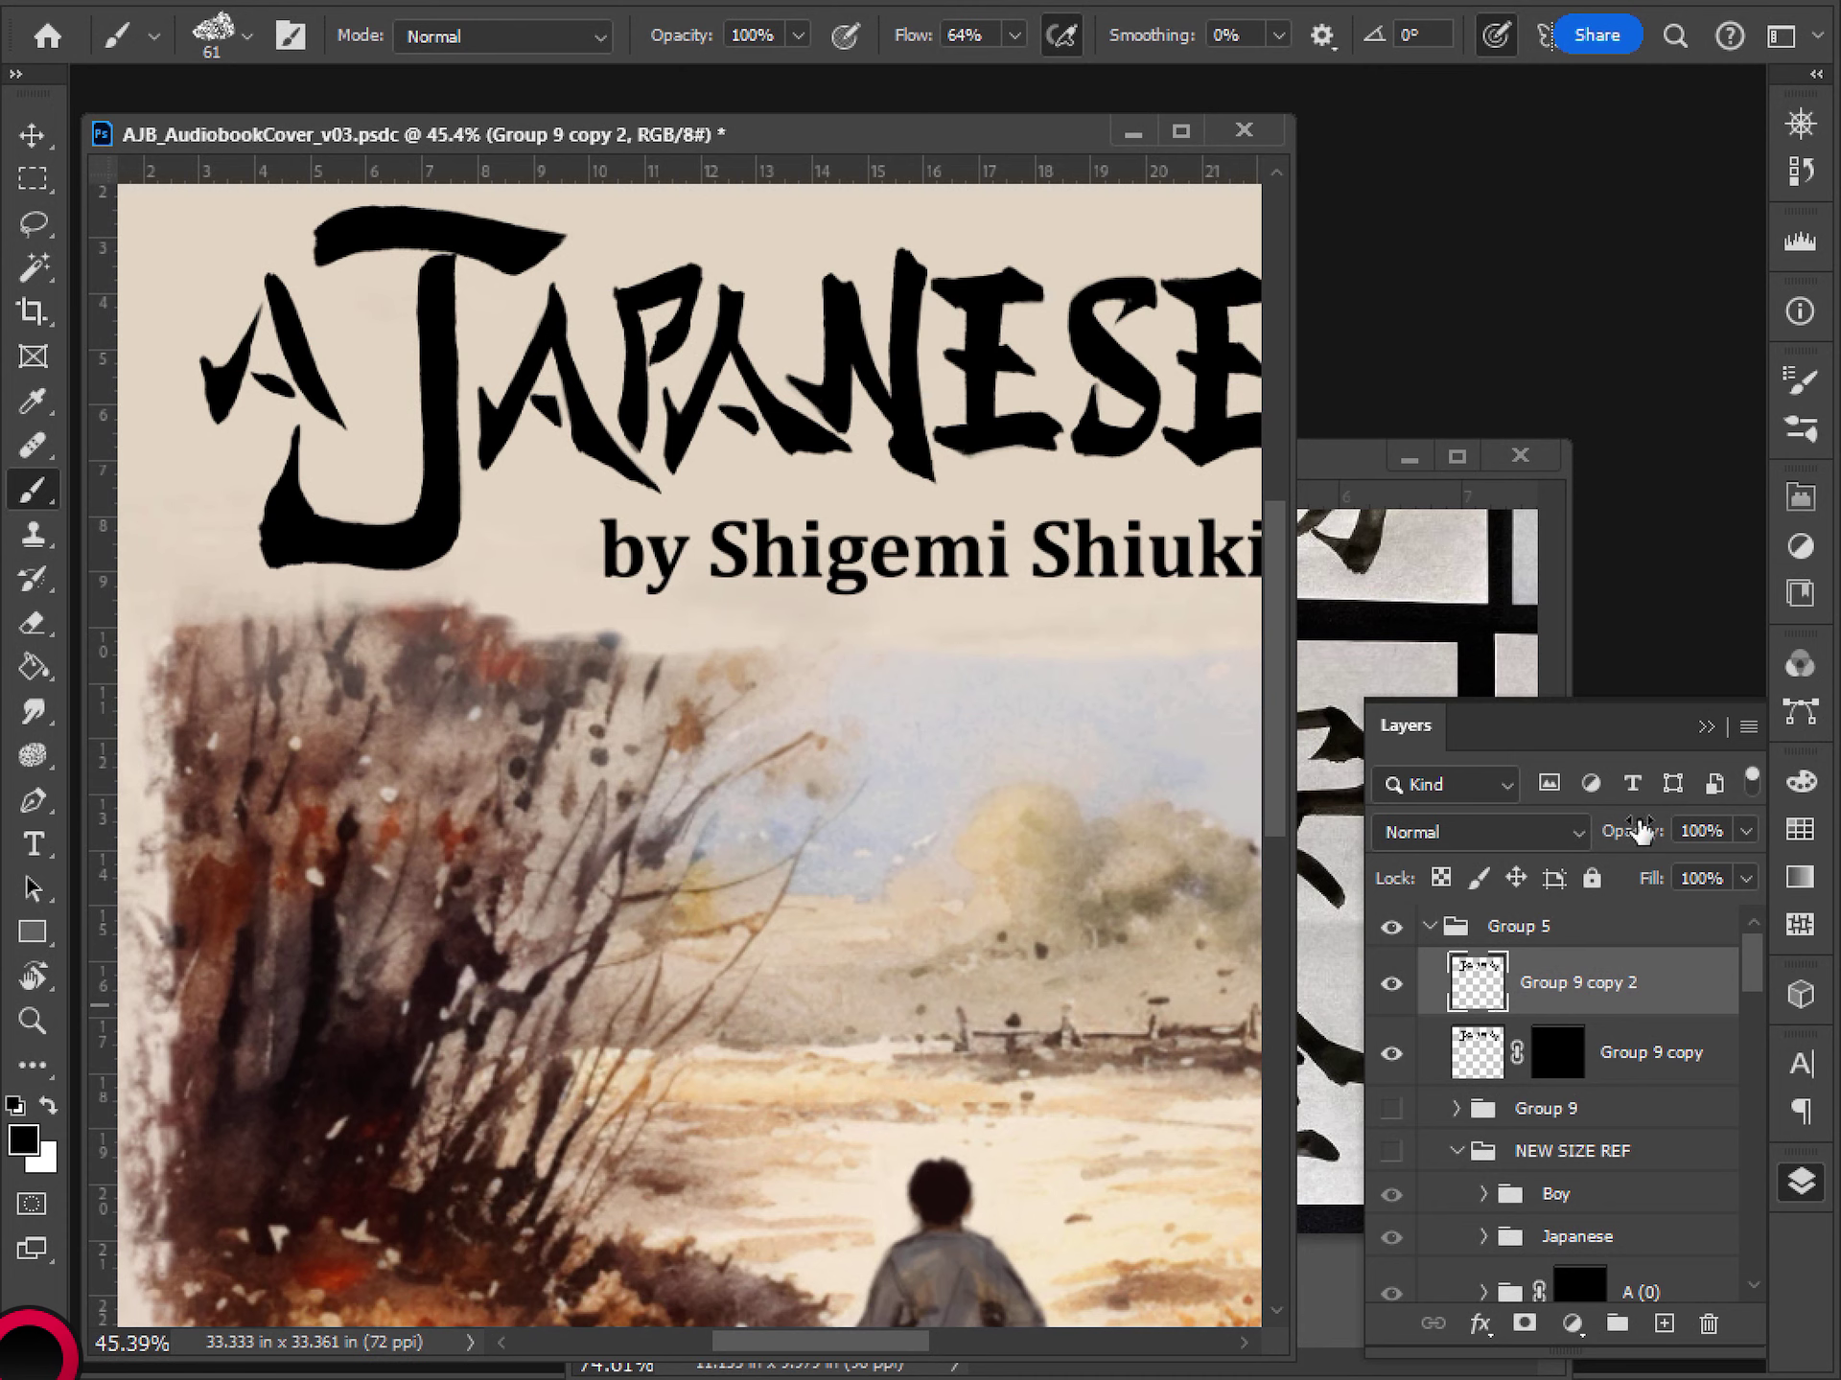
left_click_drag(1636, 828, 1518, 842)
left_click_drag(1563, 988, 1539, 1079)
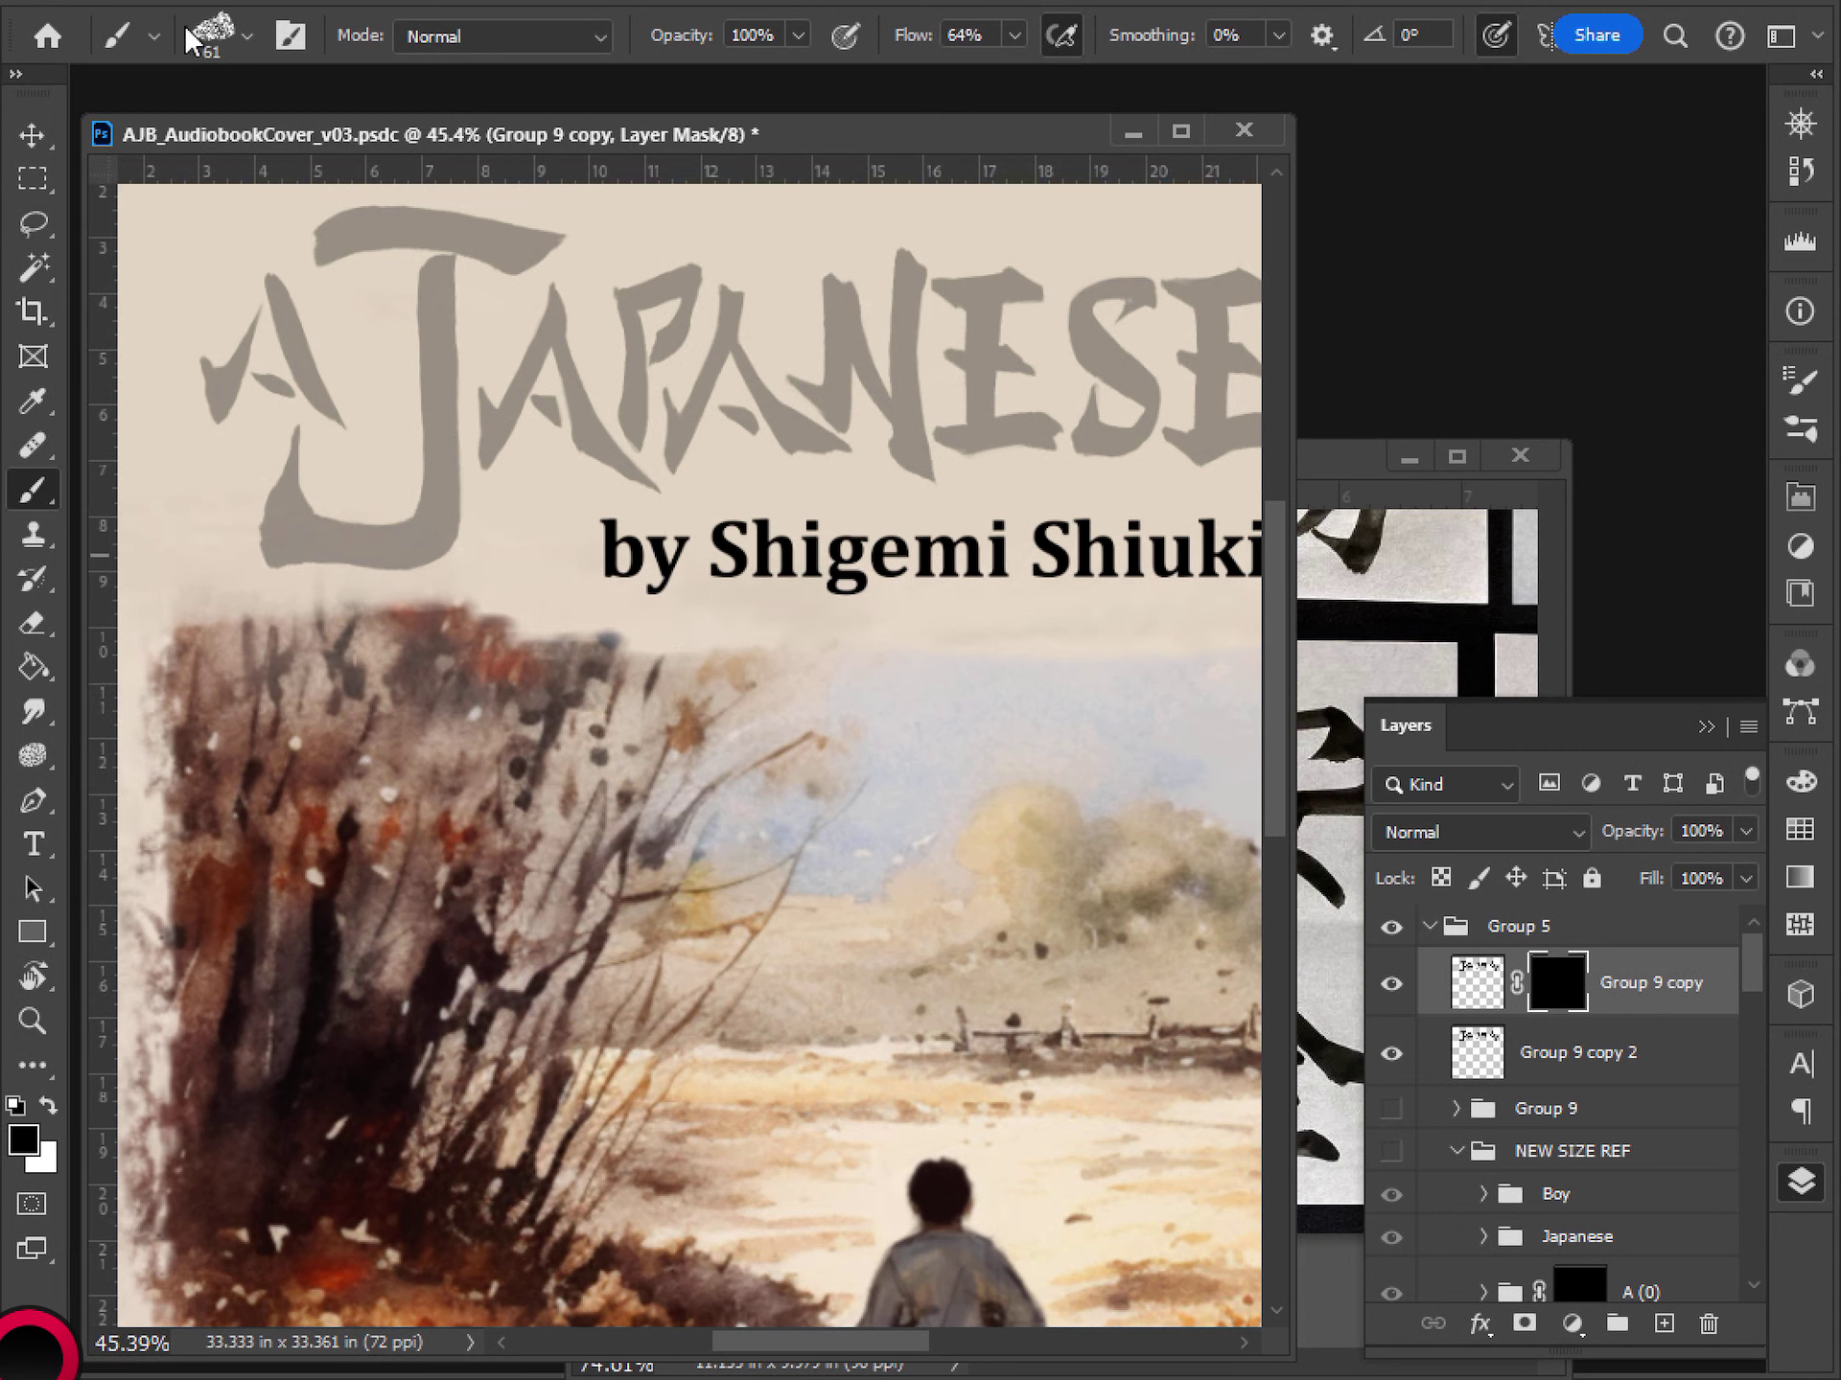
- Choose the Kyle's Real Watercolor - Natural Edge brush and enlarge it to 306 px
left_click(245, 36)
left_click(271, 767)
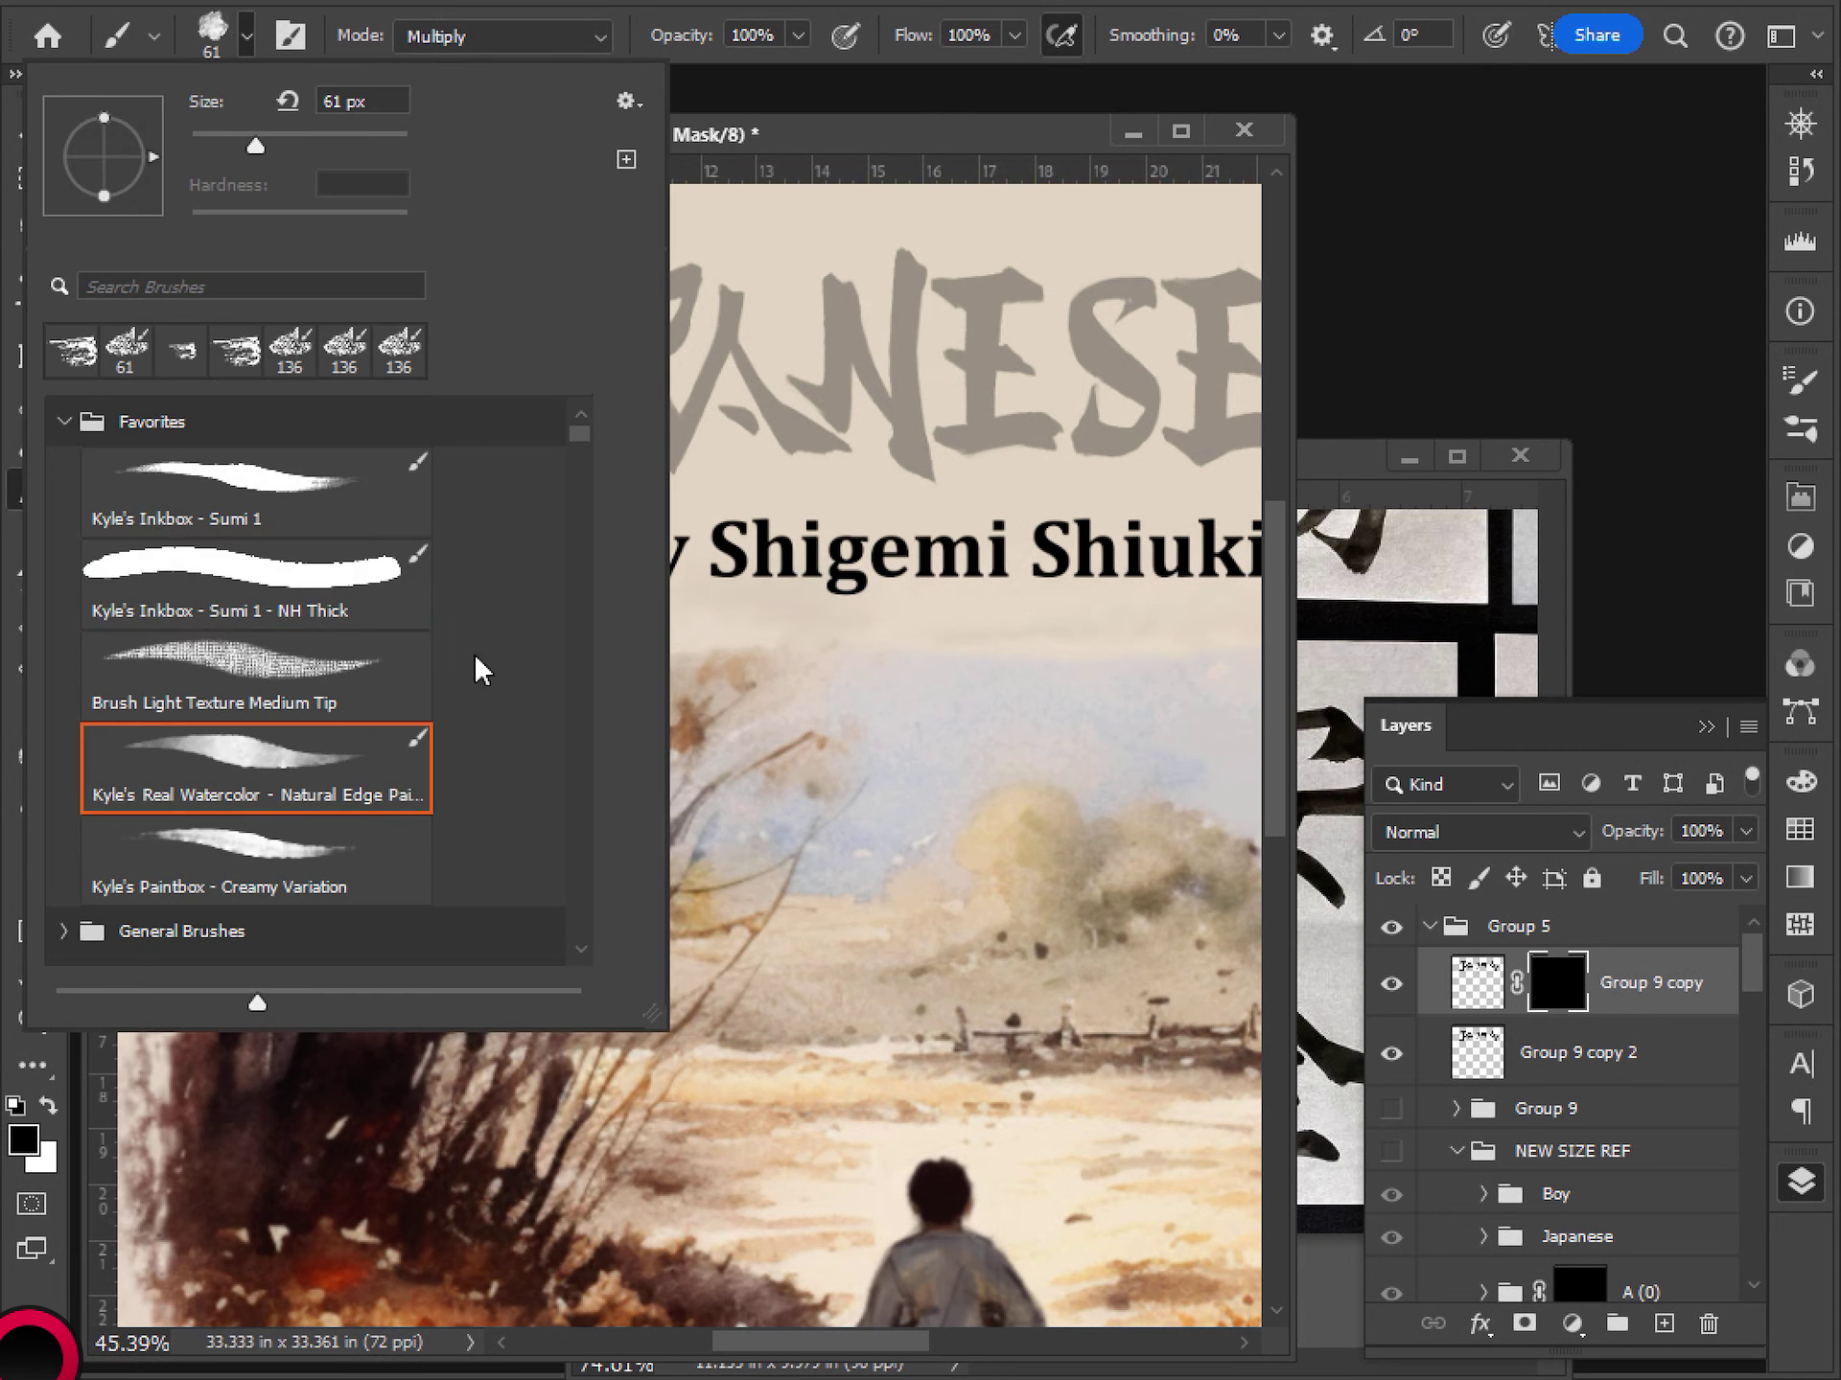
left_click(915, 352)
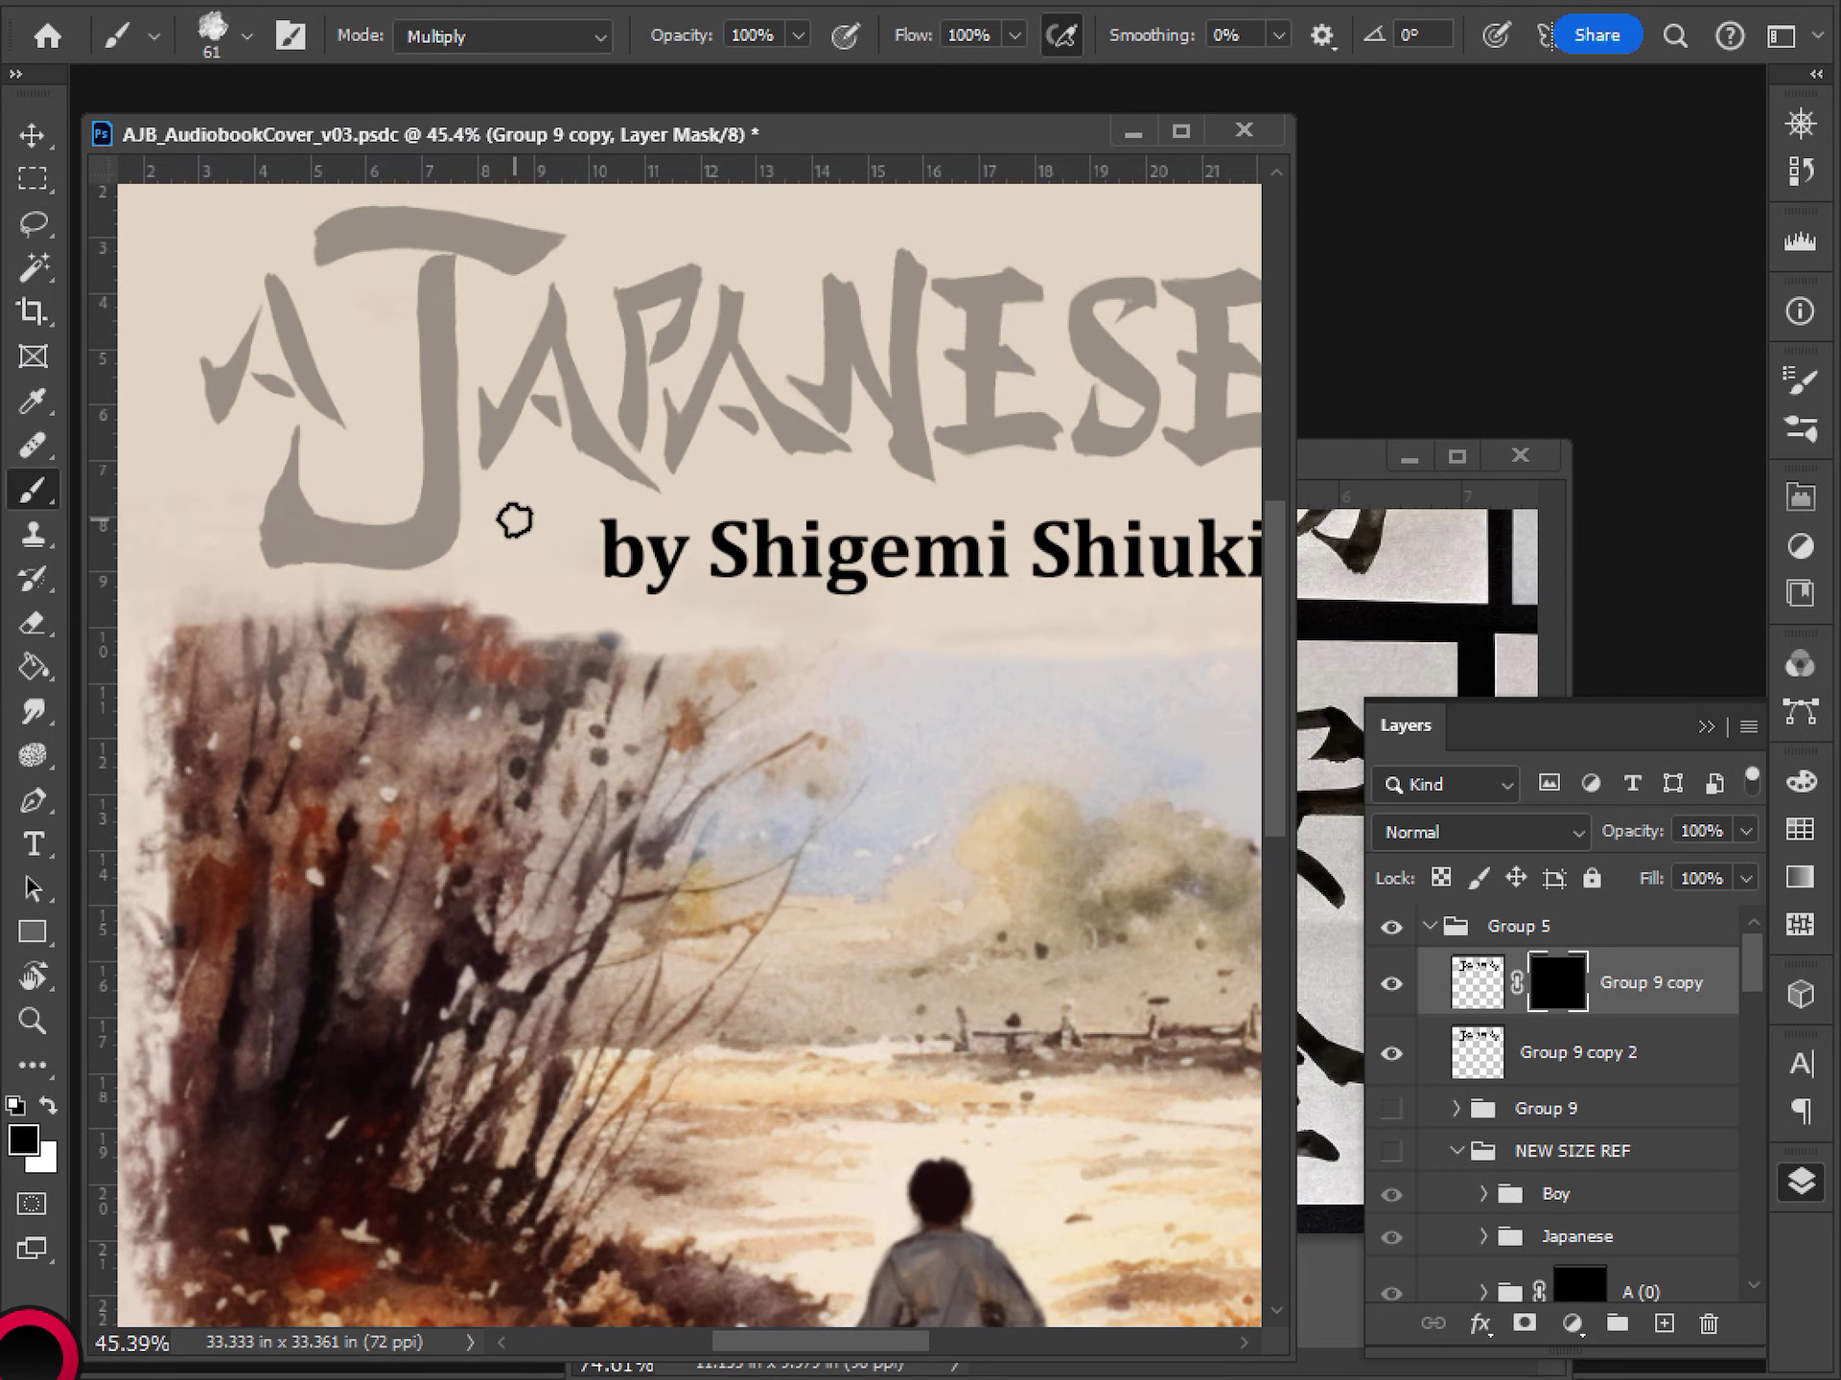
left_click(246, 37)
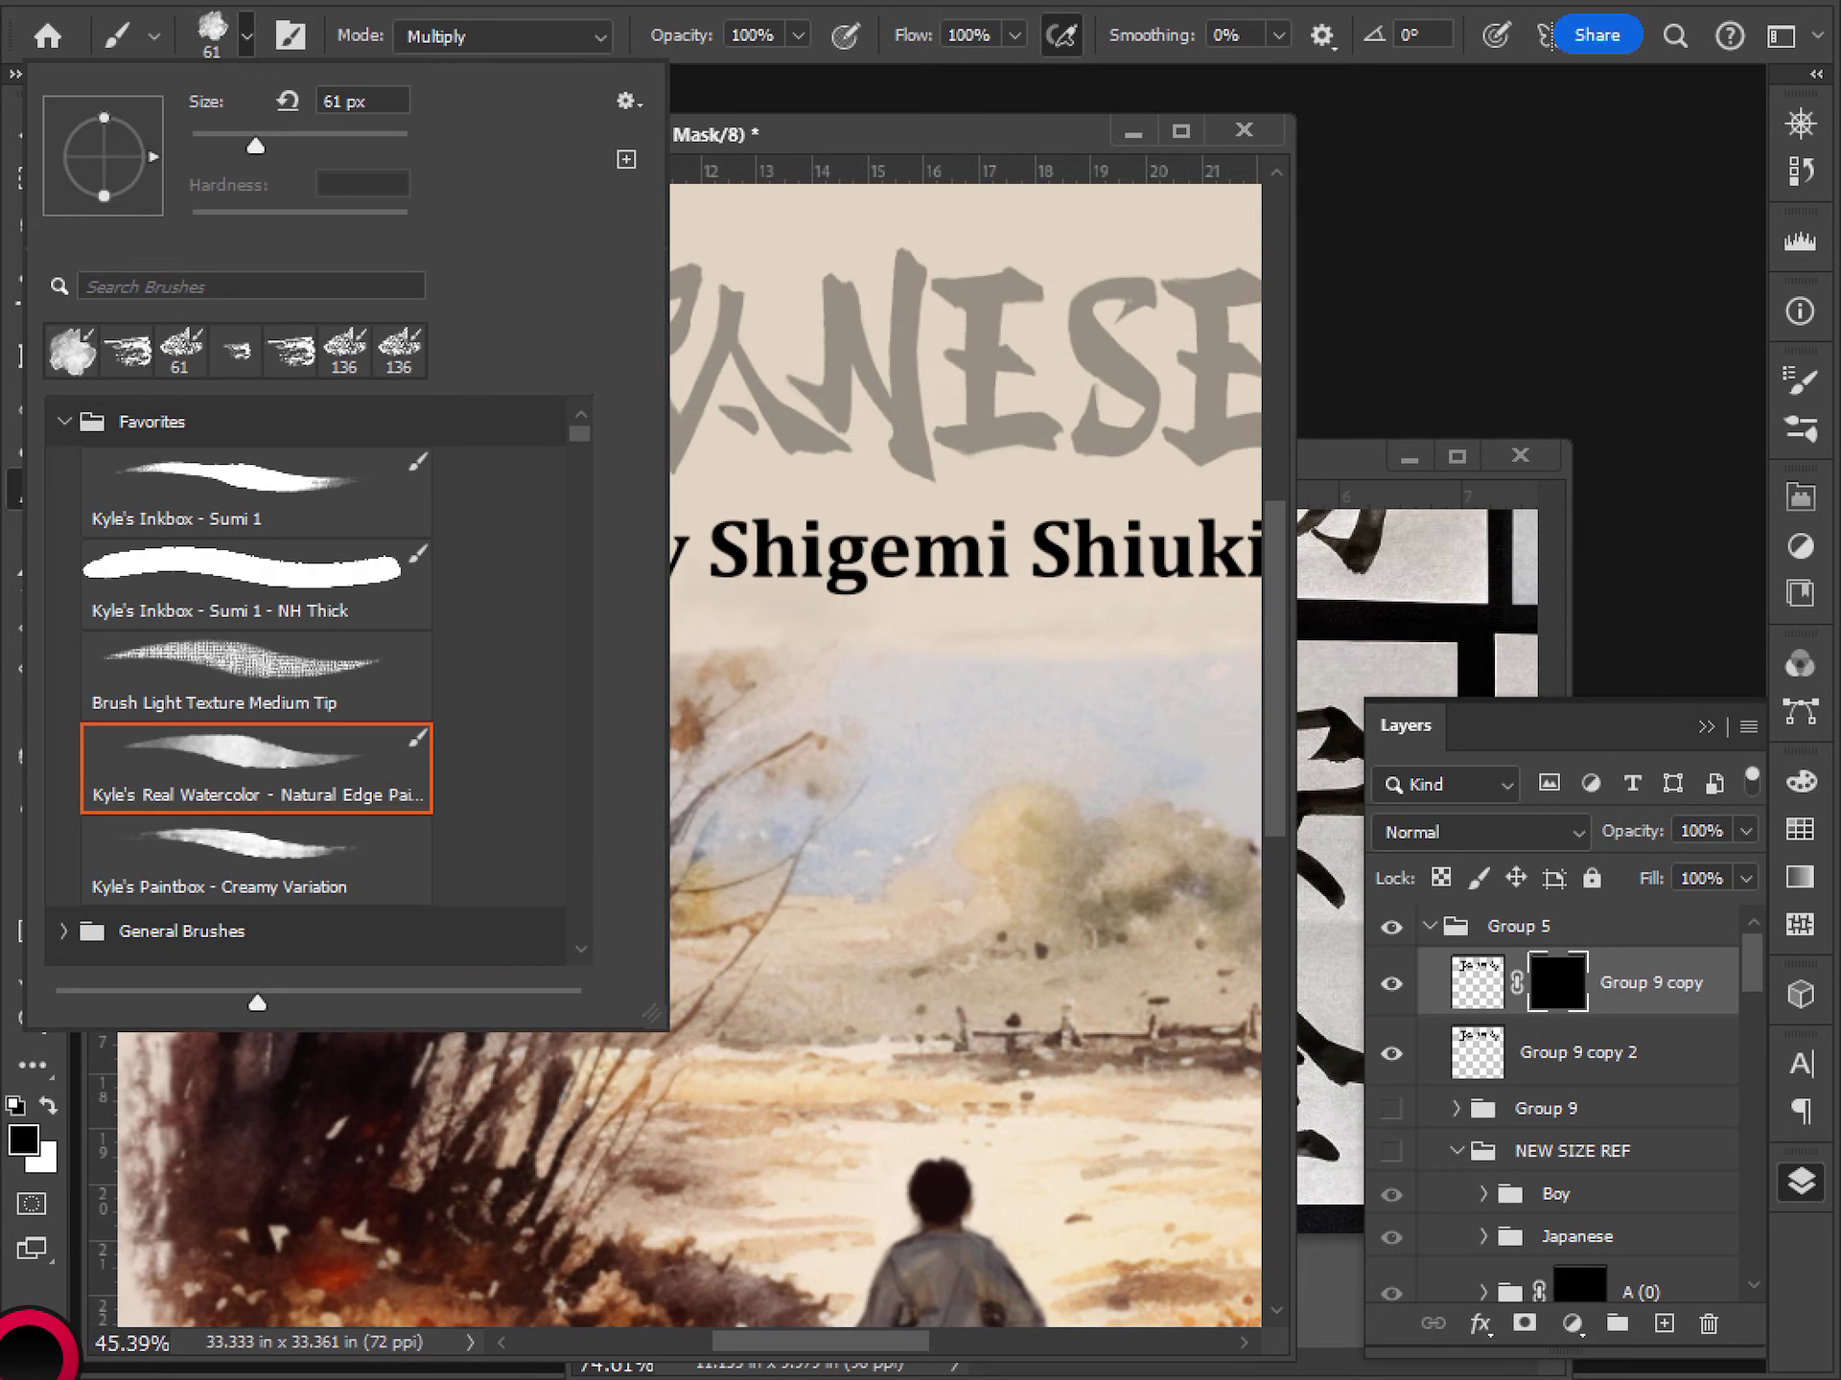
left_click(365, 141)
key("Return")
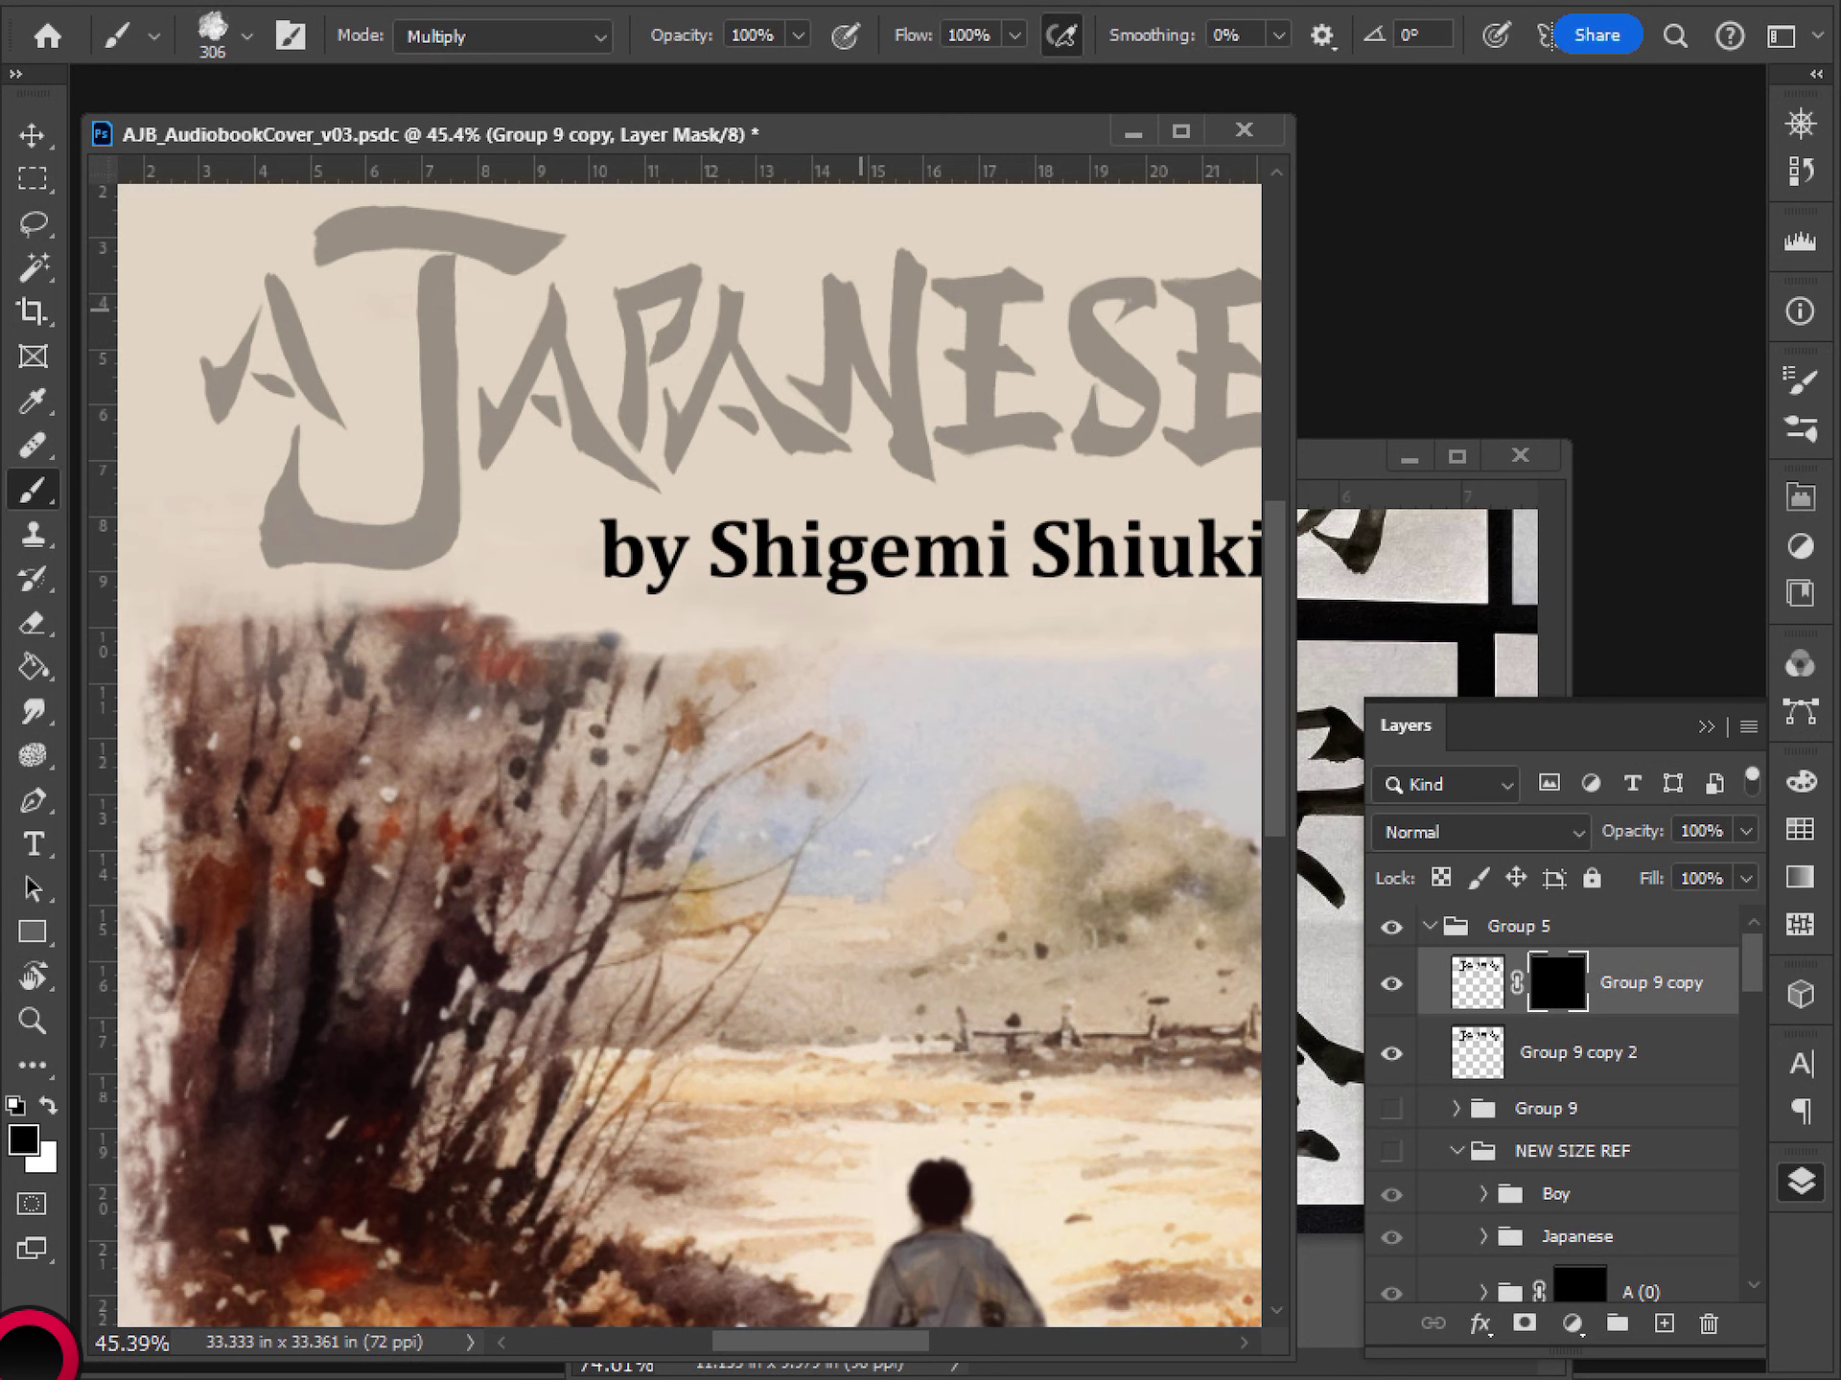
- Make white the painting colour and set the brush's blending mode to Normal
key("super")
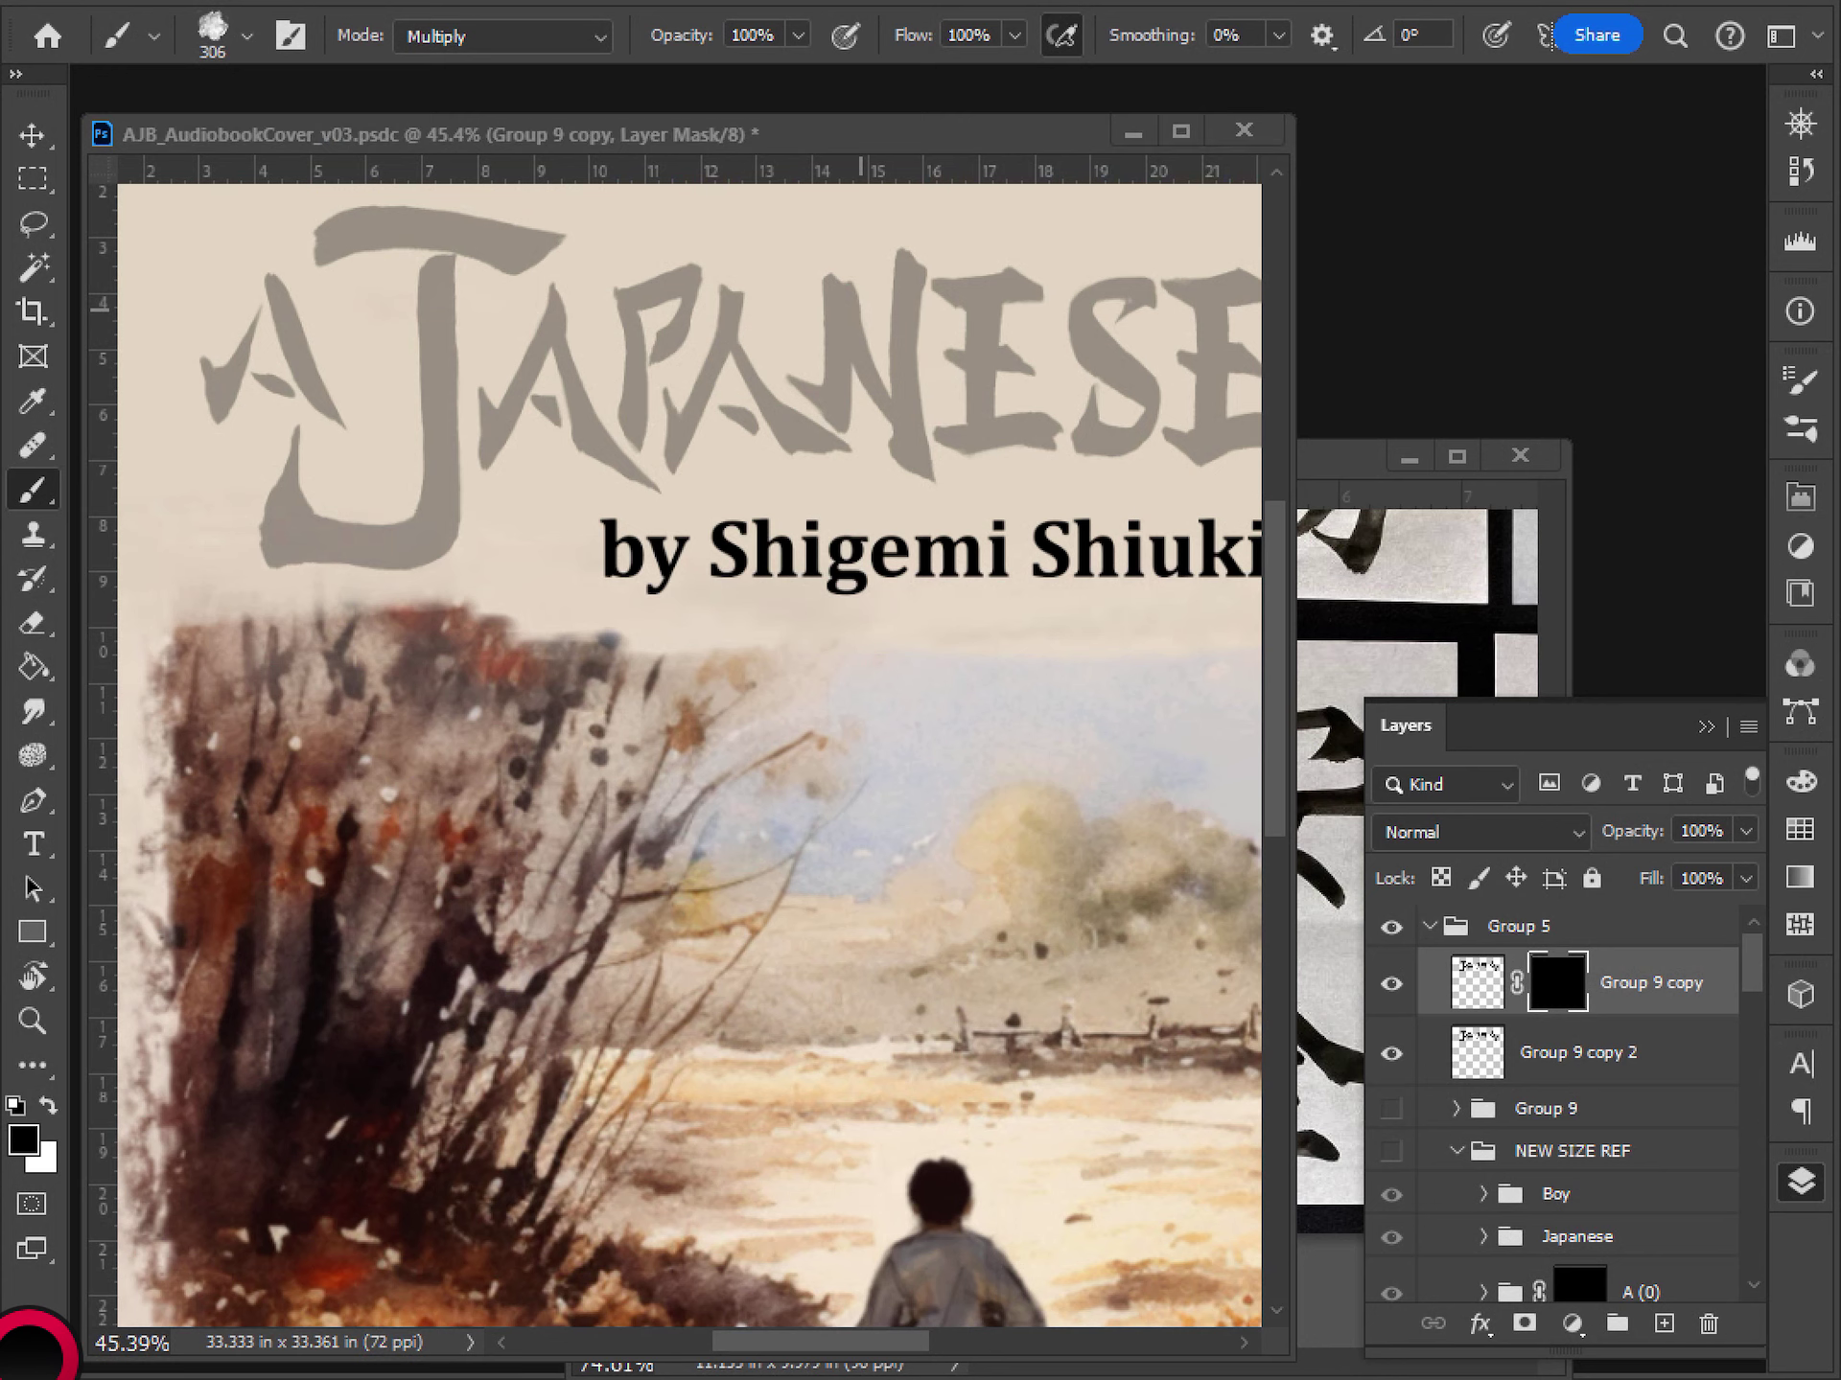
key("super")
key("x")
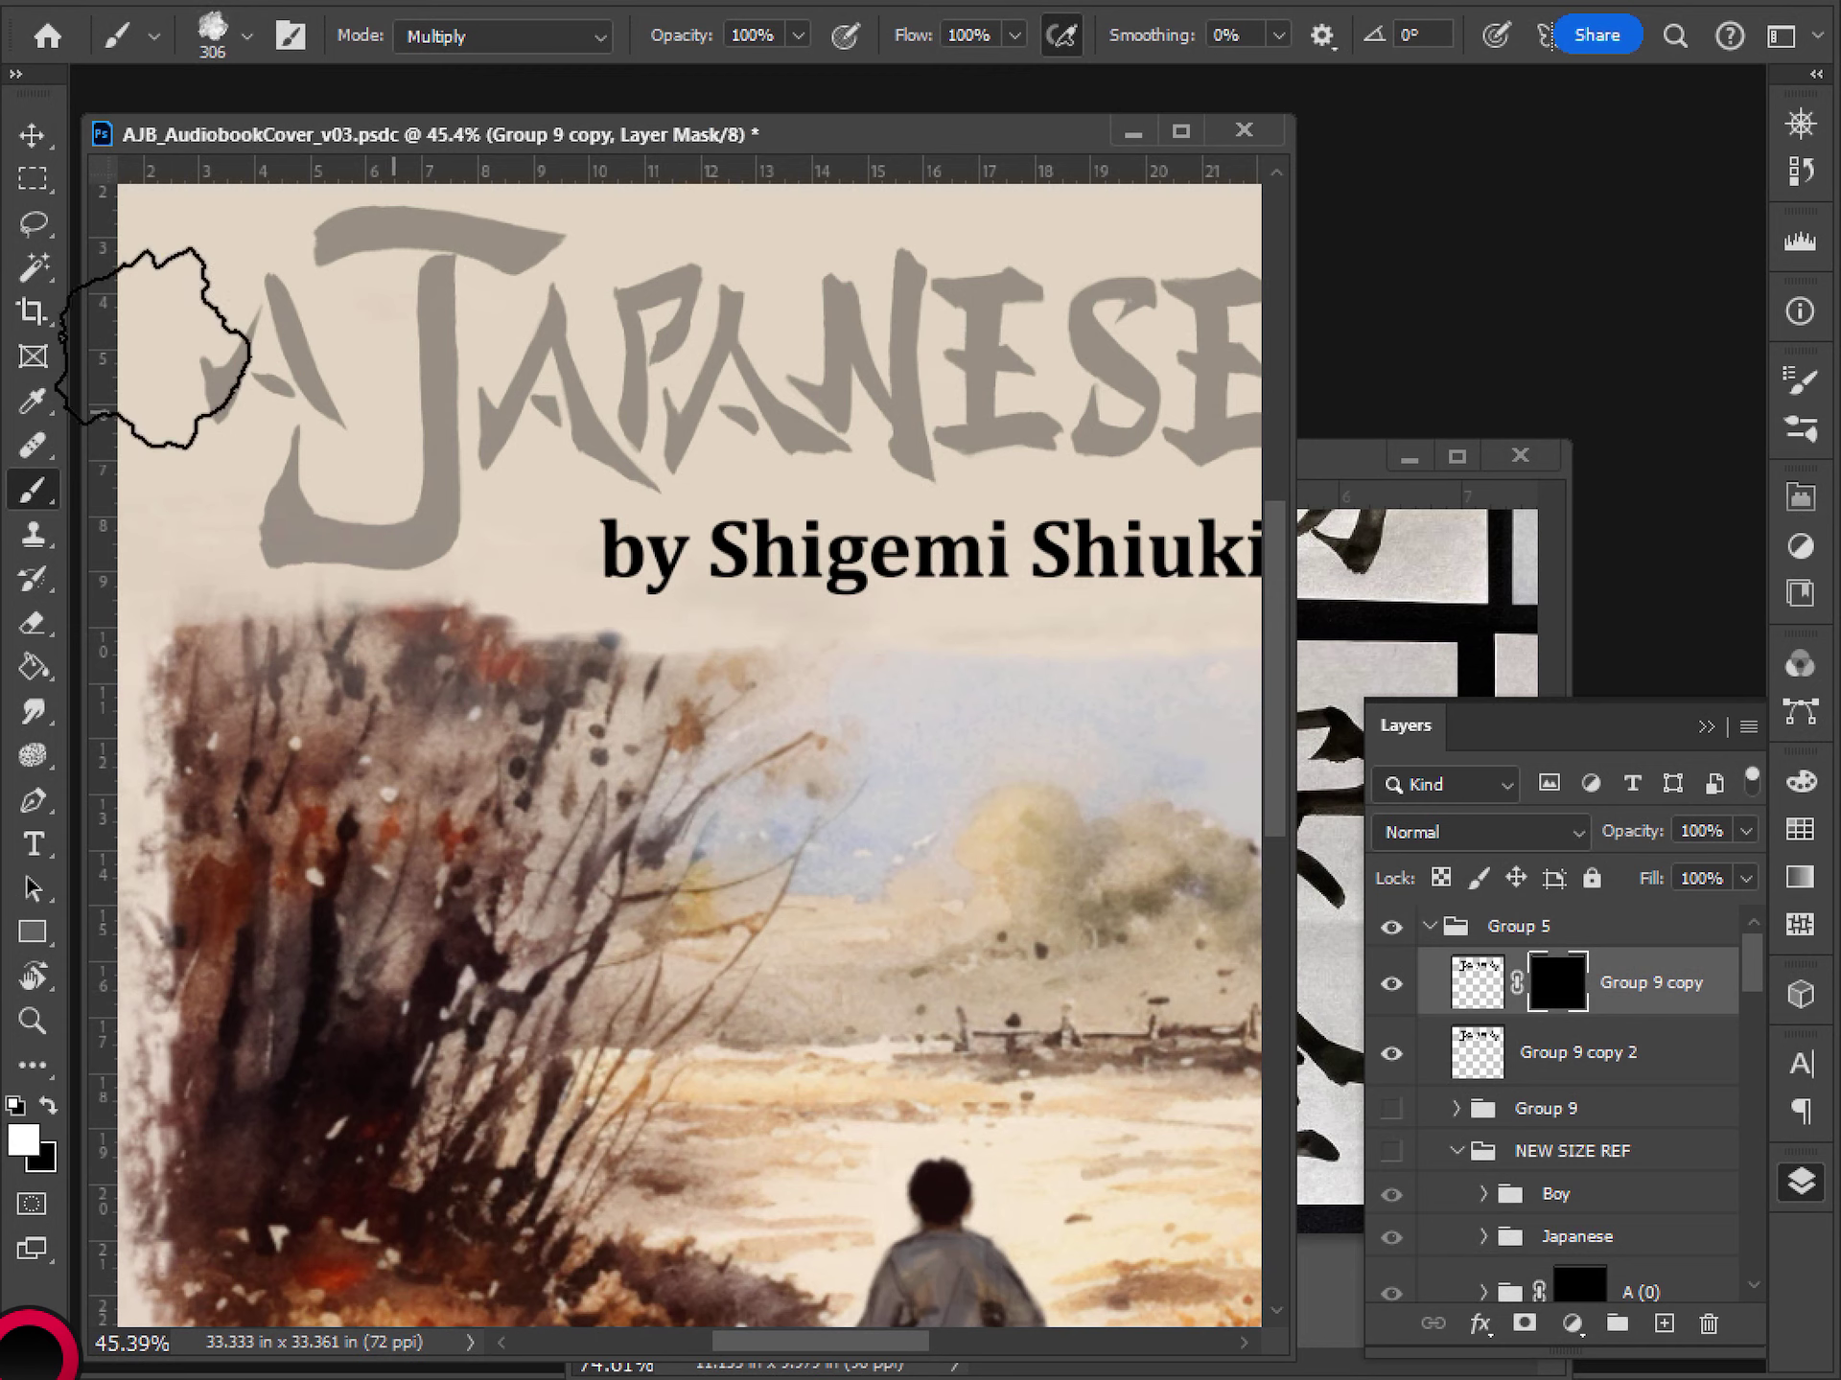
left_click(411, 35)
left_click(412, 61)
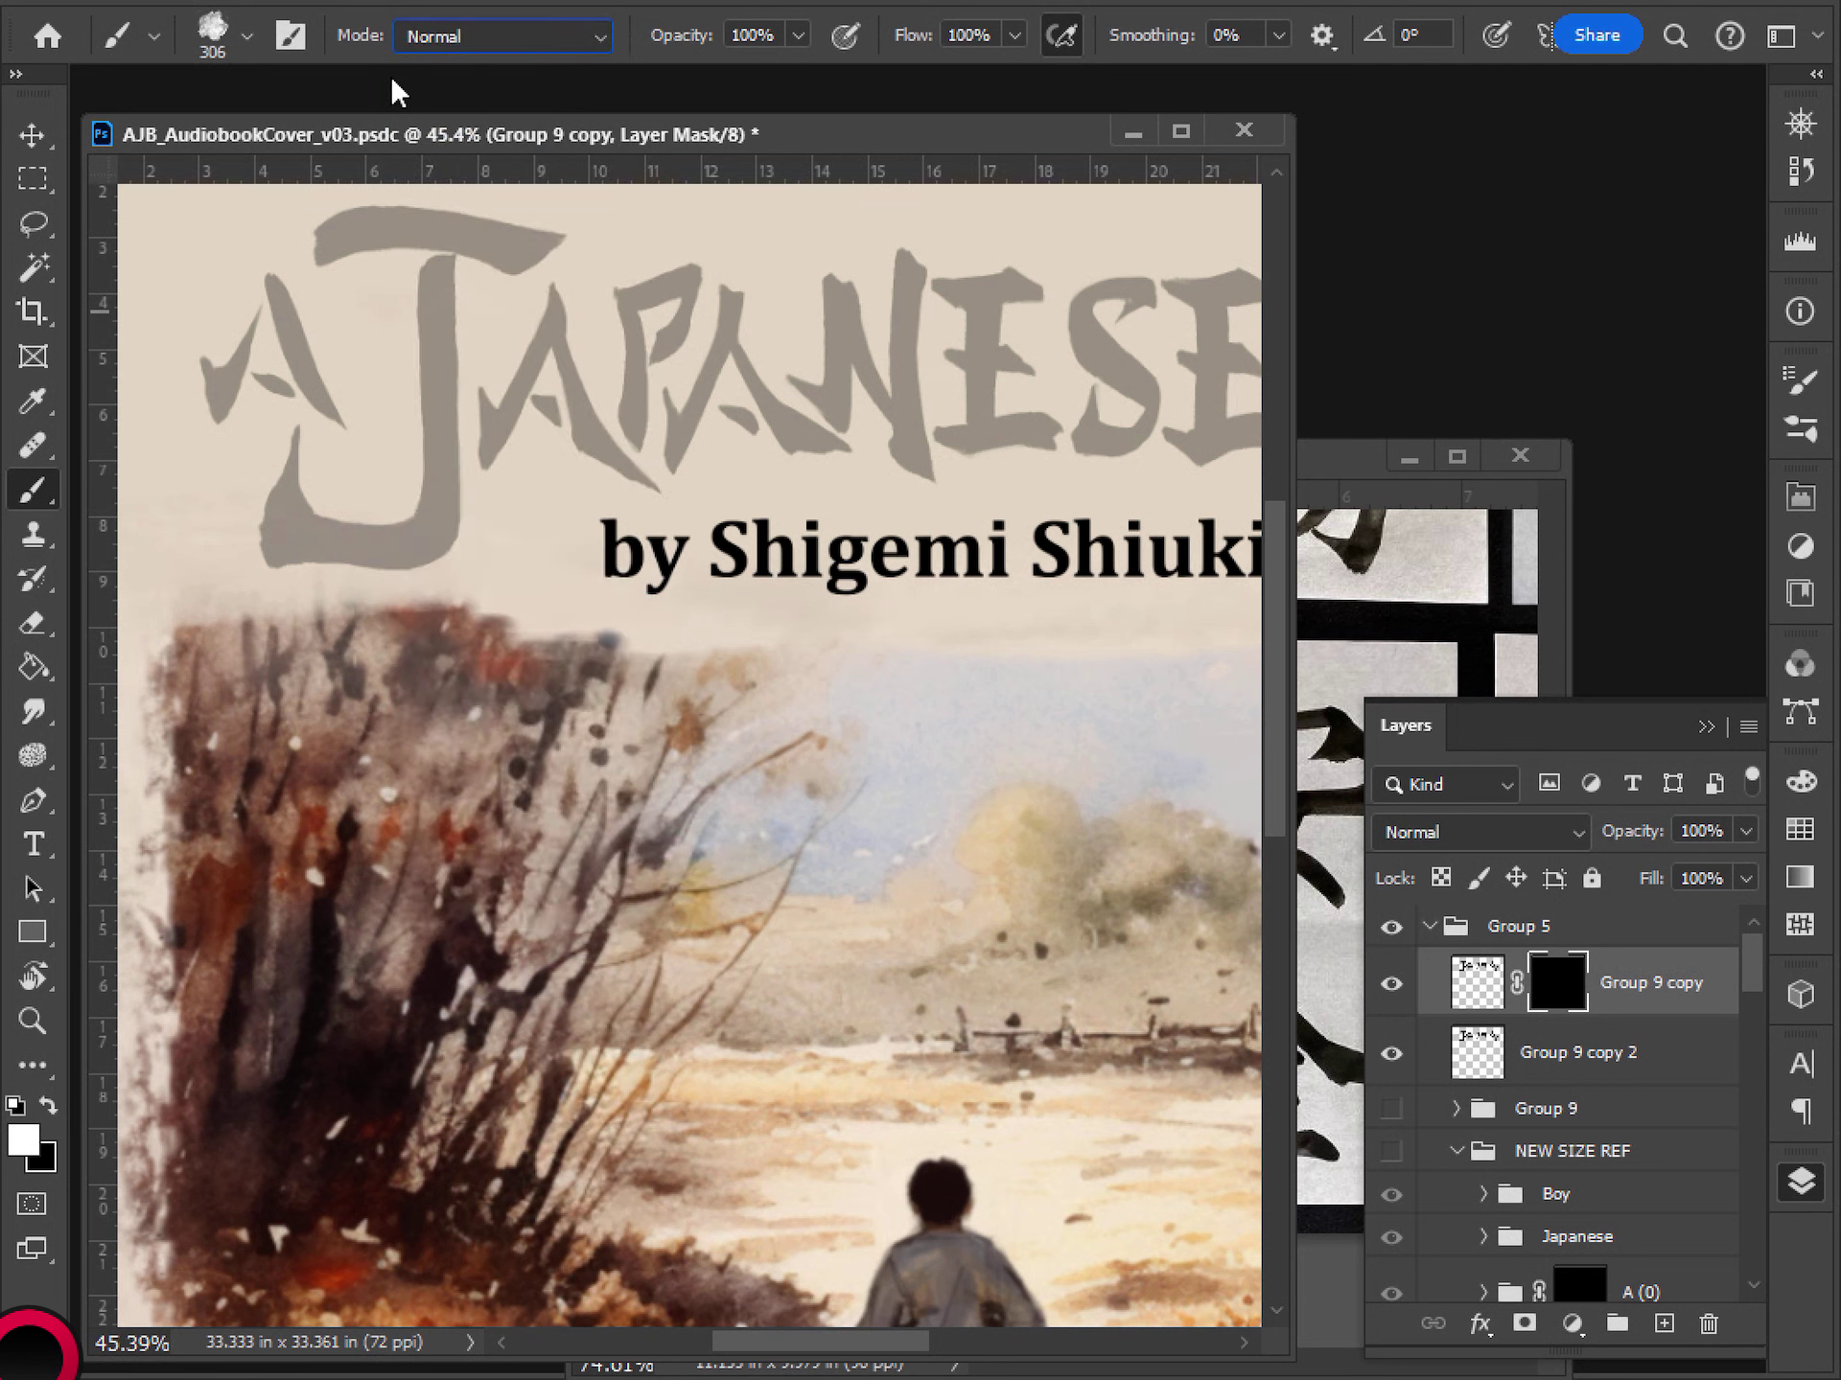
- Undo a trial stroke over the J and reduce the brush size to 114 px
left_click_drag(307, 287, 651, 257)
key("ctrl+z")
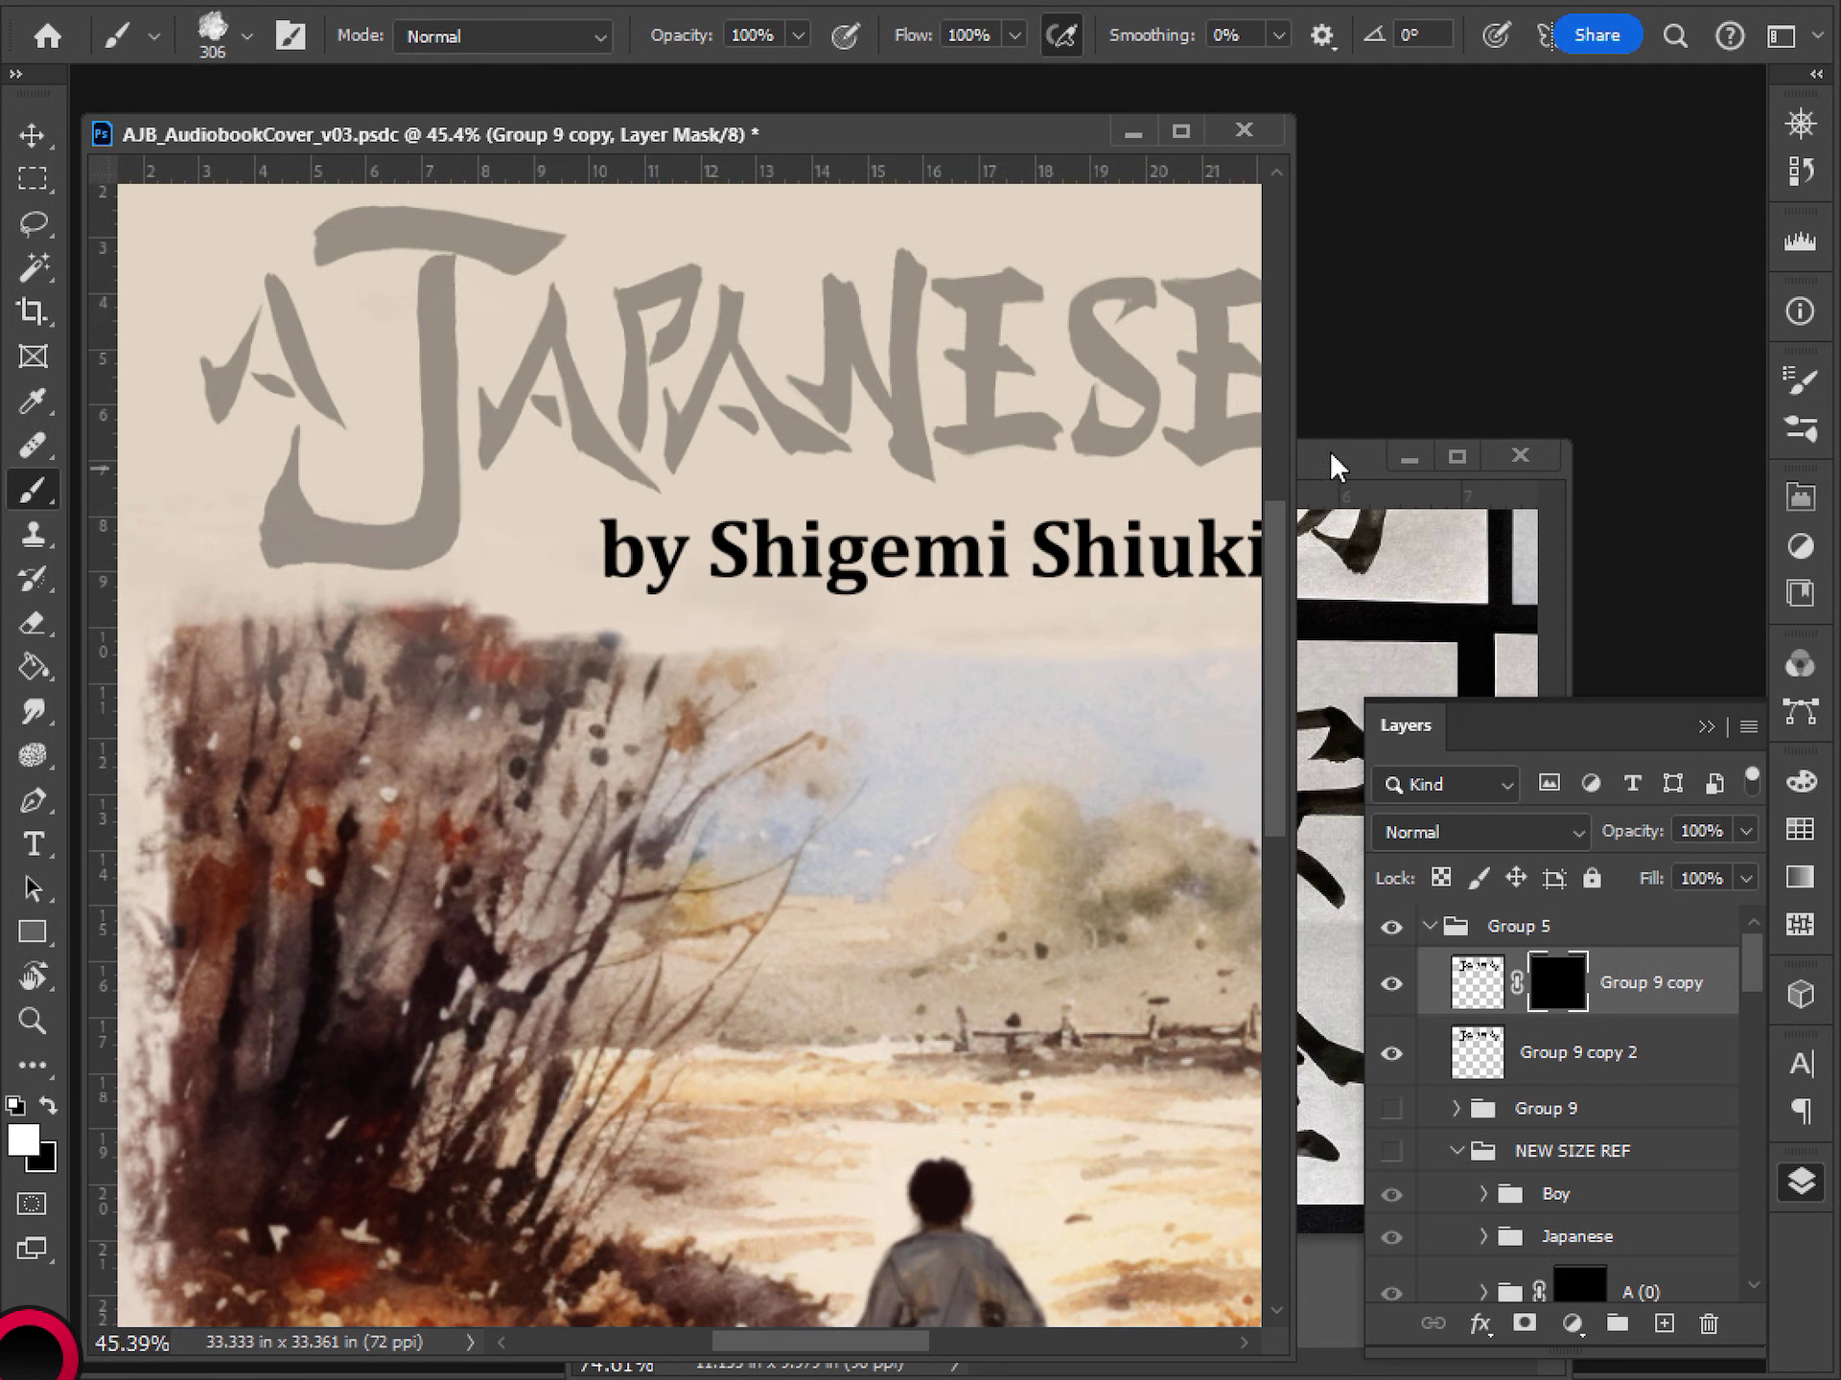
left_click(247, 36)
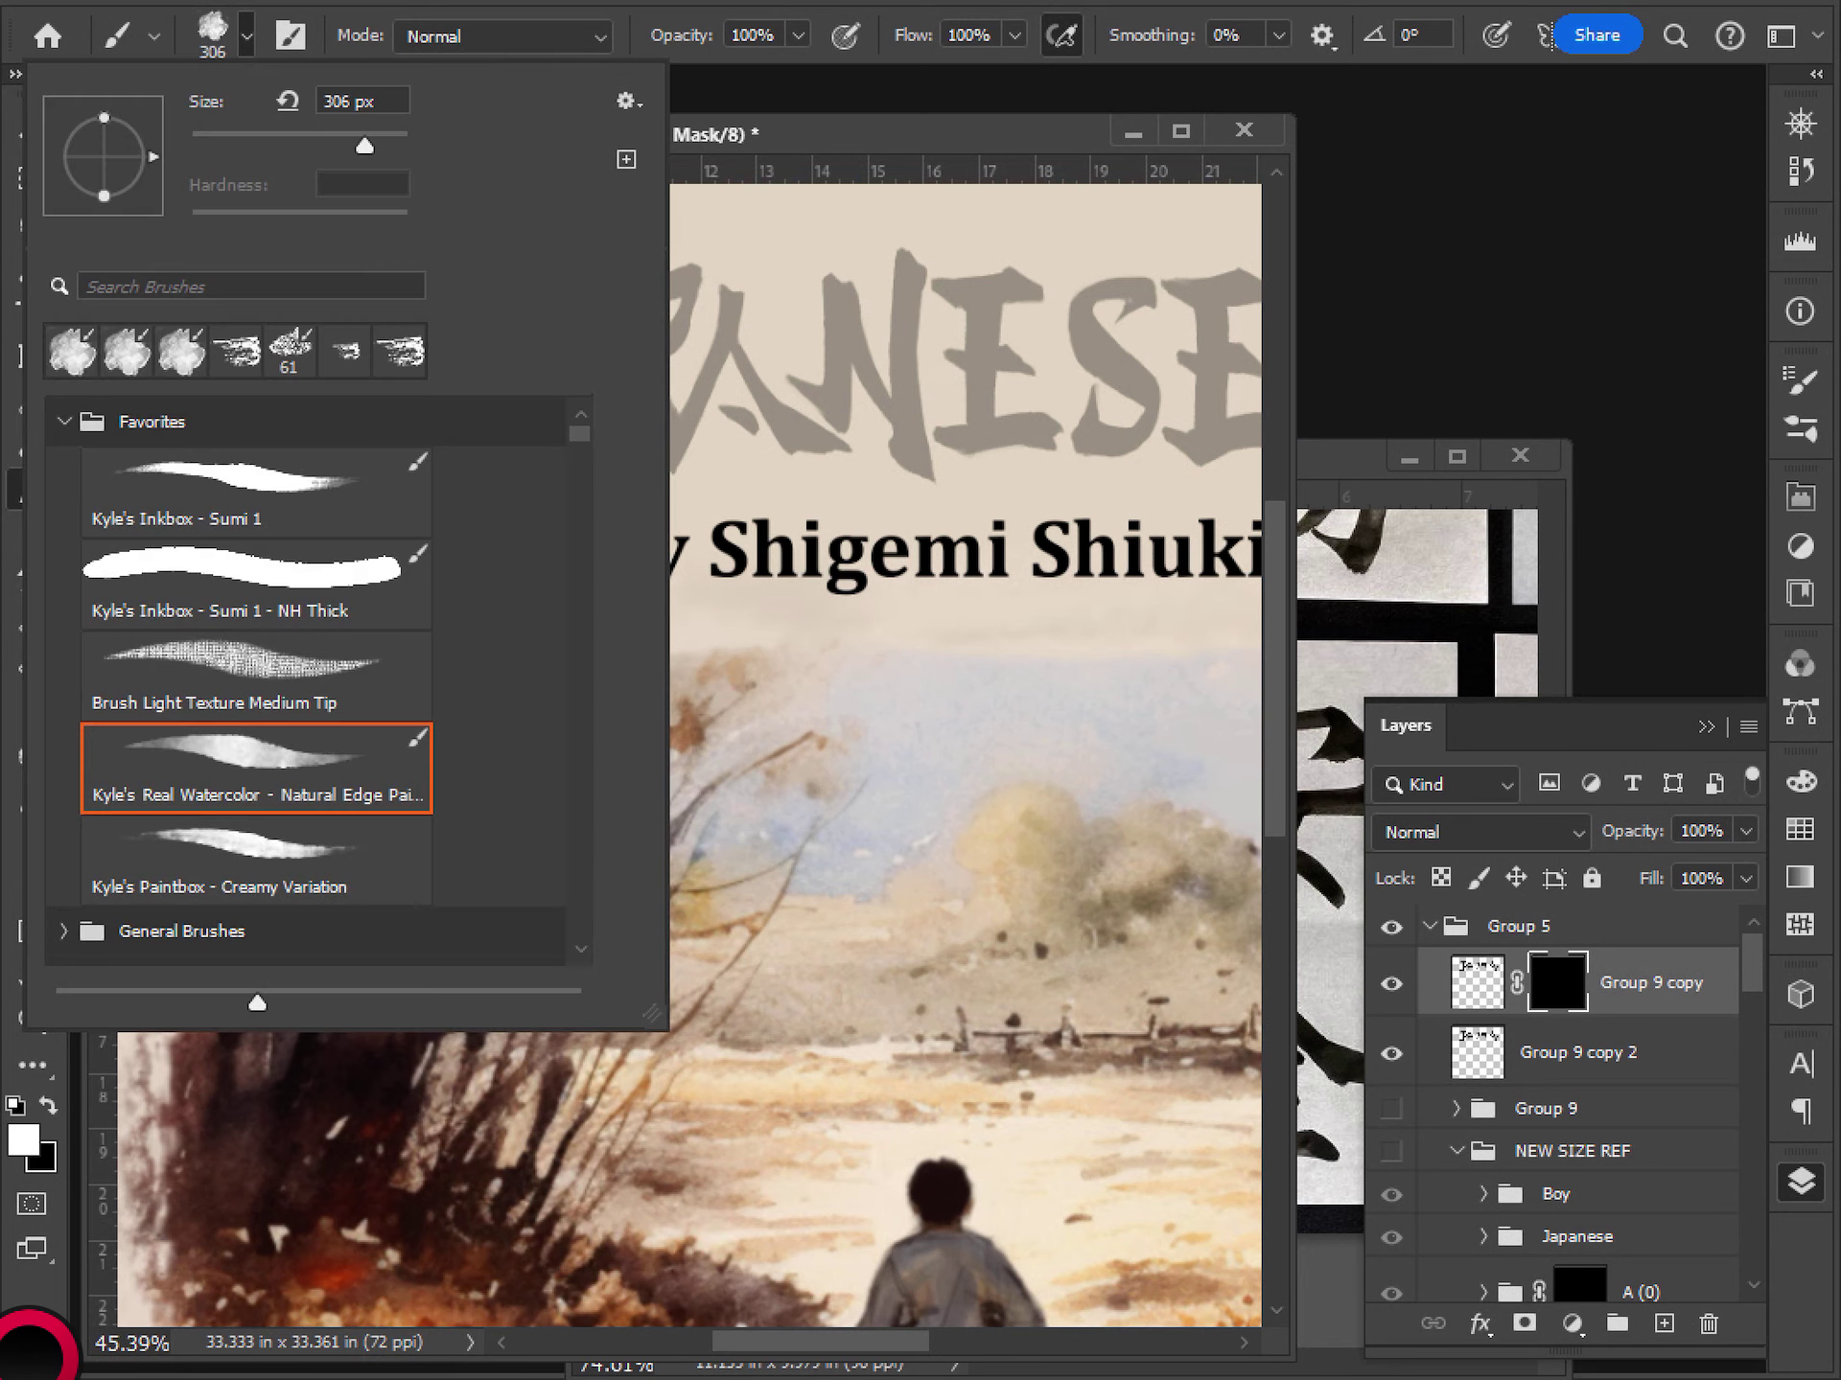
mouse_move(366, 144)
left_mouse_down()
mouse_move(279, 144)
mouse_move(307, 145)
left_mouse_up()
key("Return")
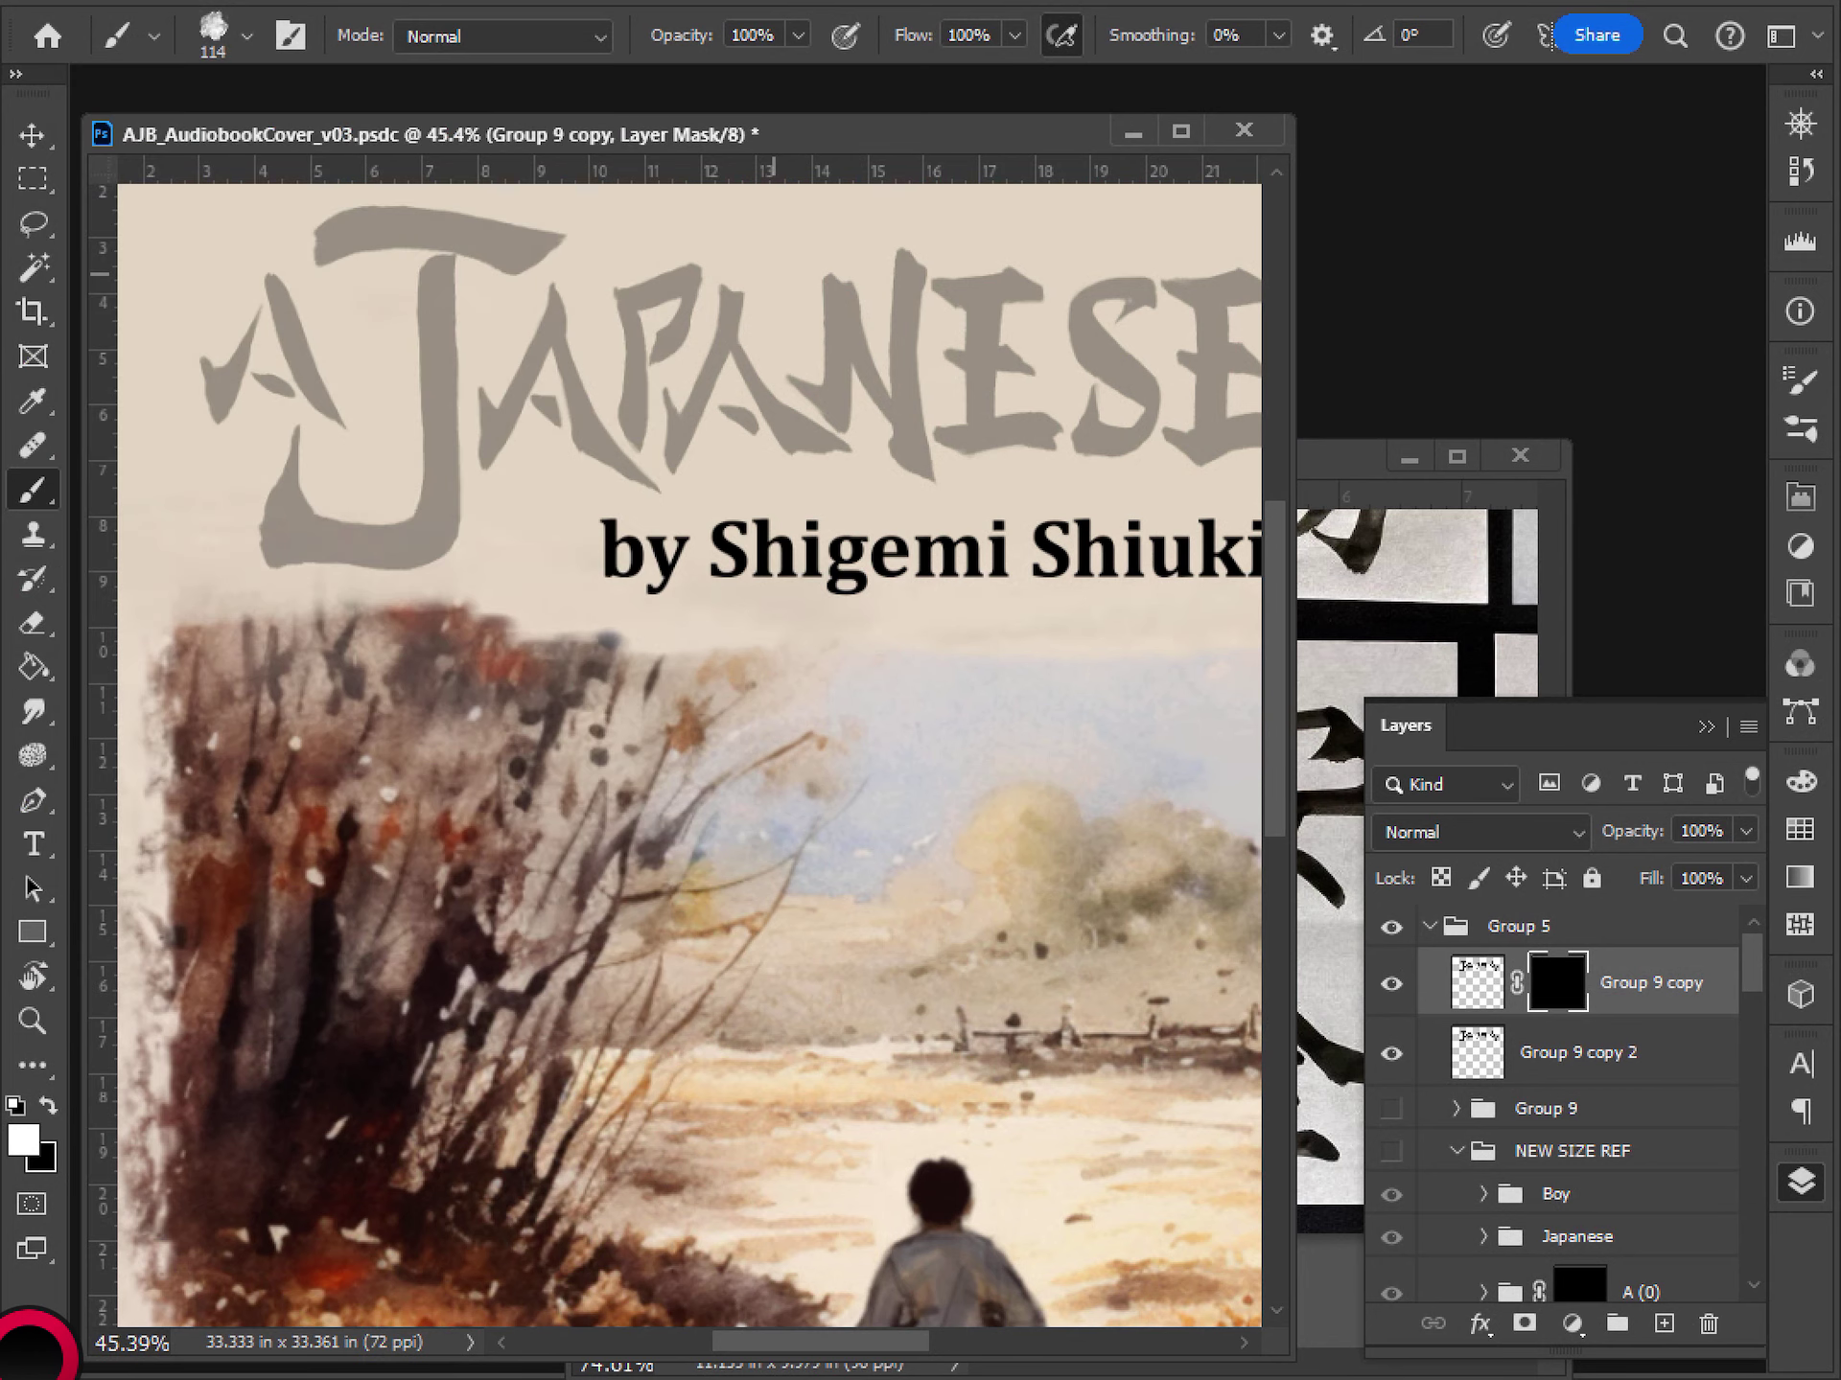
- Try to reveal the J's top bar with white watercolor strokes on the Group 9 copy mask
mouse_move(319, 230)
left_mouse_down()
mouse_move(402, 224)
mouse_move(525, 257)
left_mouse_up()
key("ctrl+z")
mouse_move(320, 230)
left_mouse_down()
mouse_move(545, 239)
mouse_move(406, 222)
mouse_move(322, 247)
mouse_move(383, 226)
mouse_move(498, 240)
left_mouse_up()
key("ctrl+z")
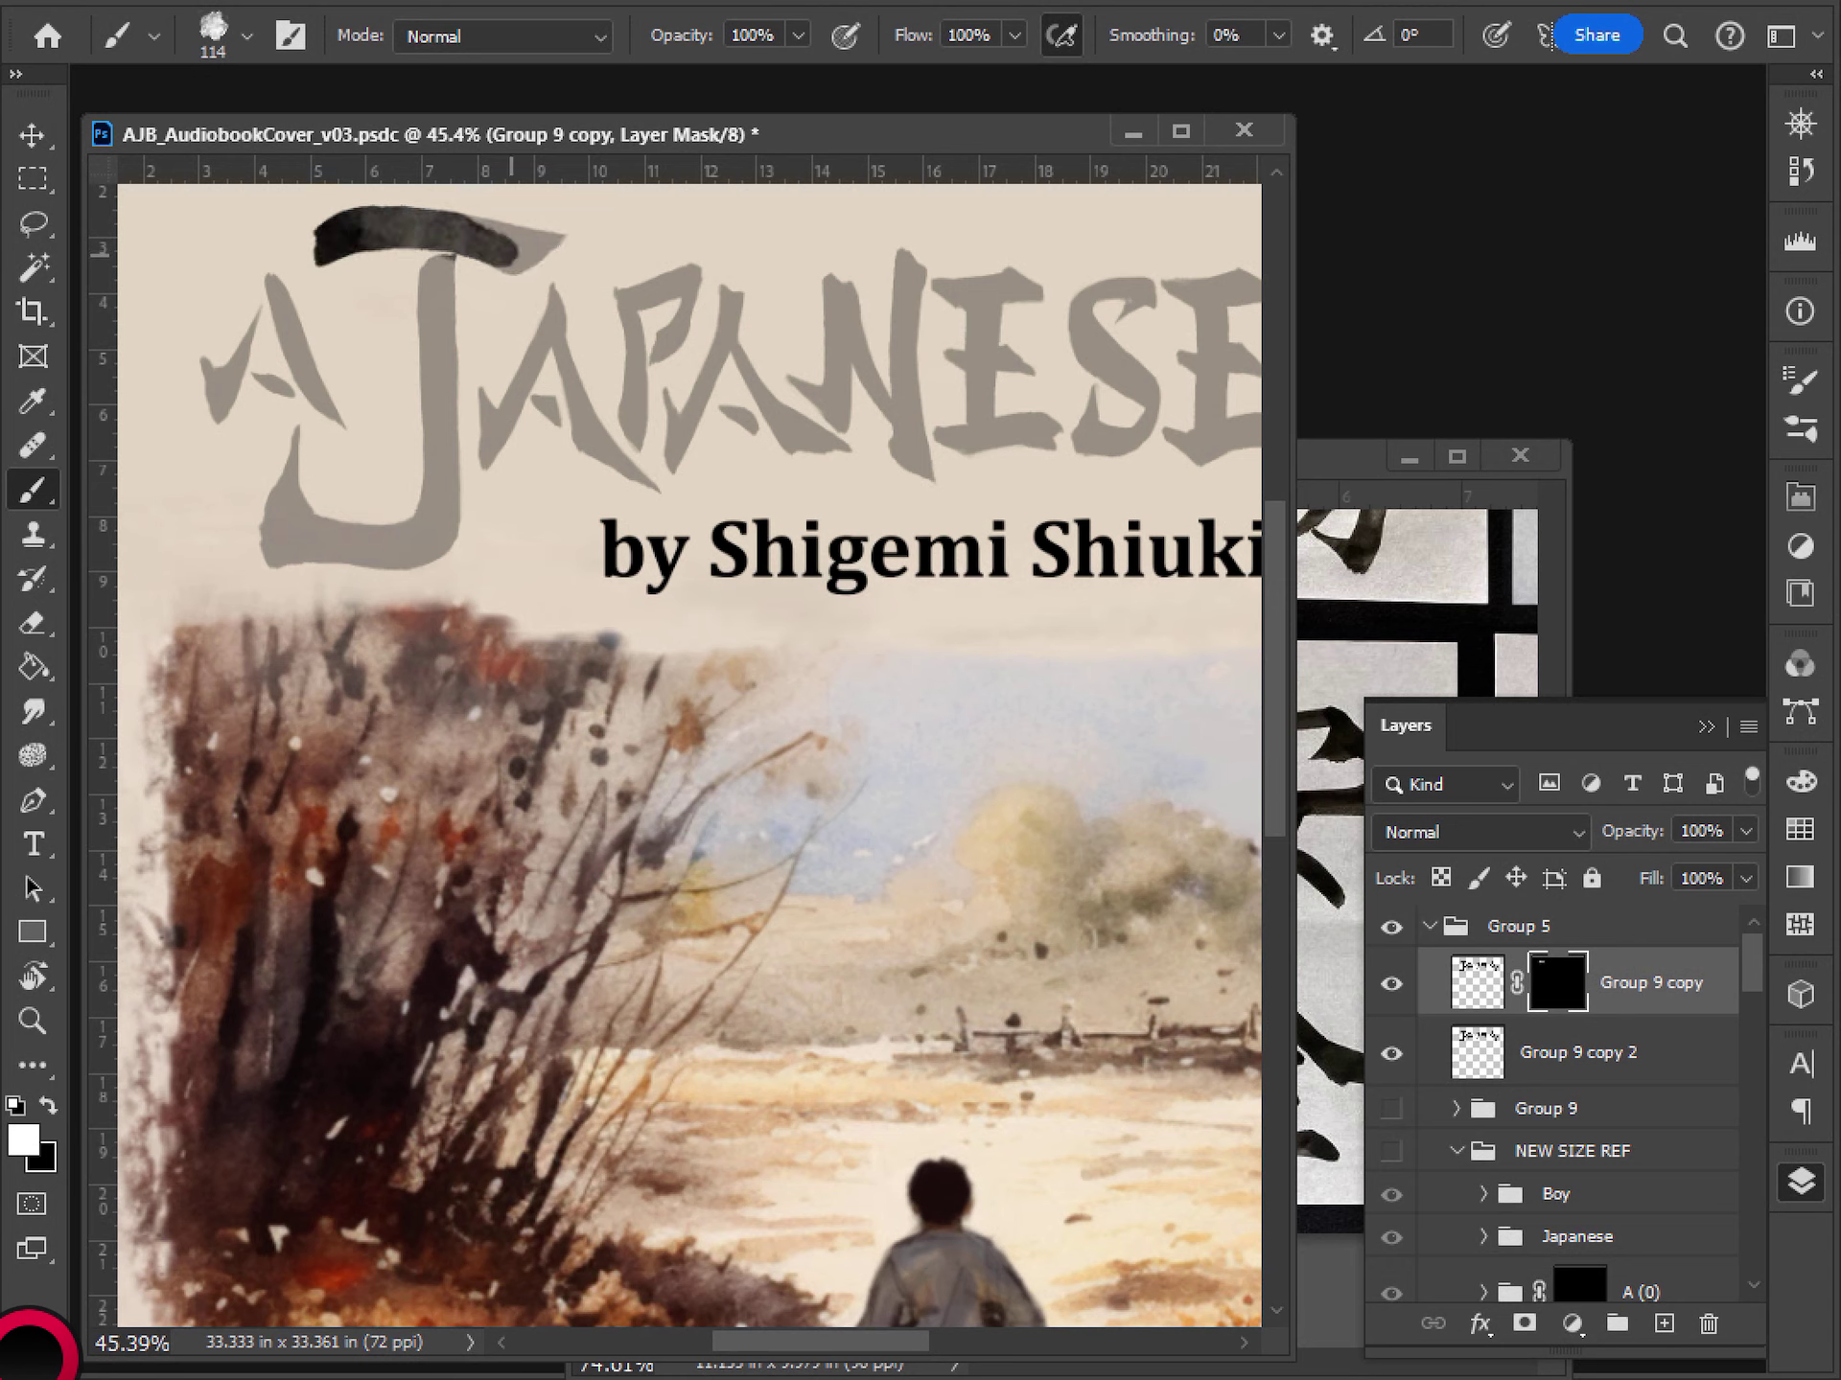
key("ctrl+z")
mouse_move(319, 244)
left_mouse_down()
mouse_move(562, 240)
mouse_move(325, 235)
mouse_move(464, 222)
mouse_move(550, 239)
left_mouse_up()
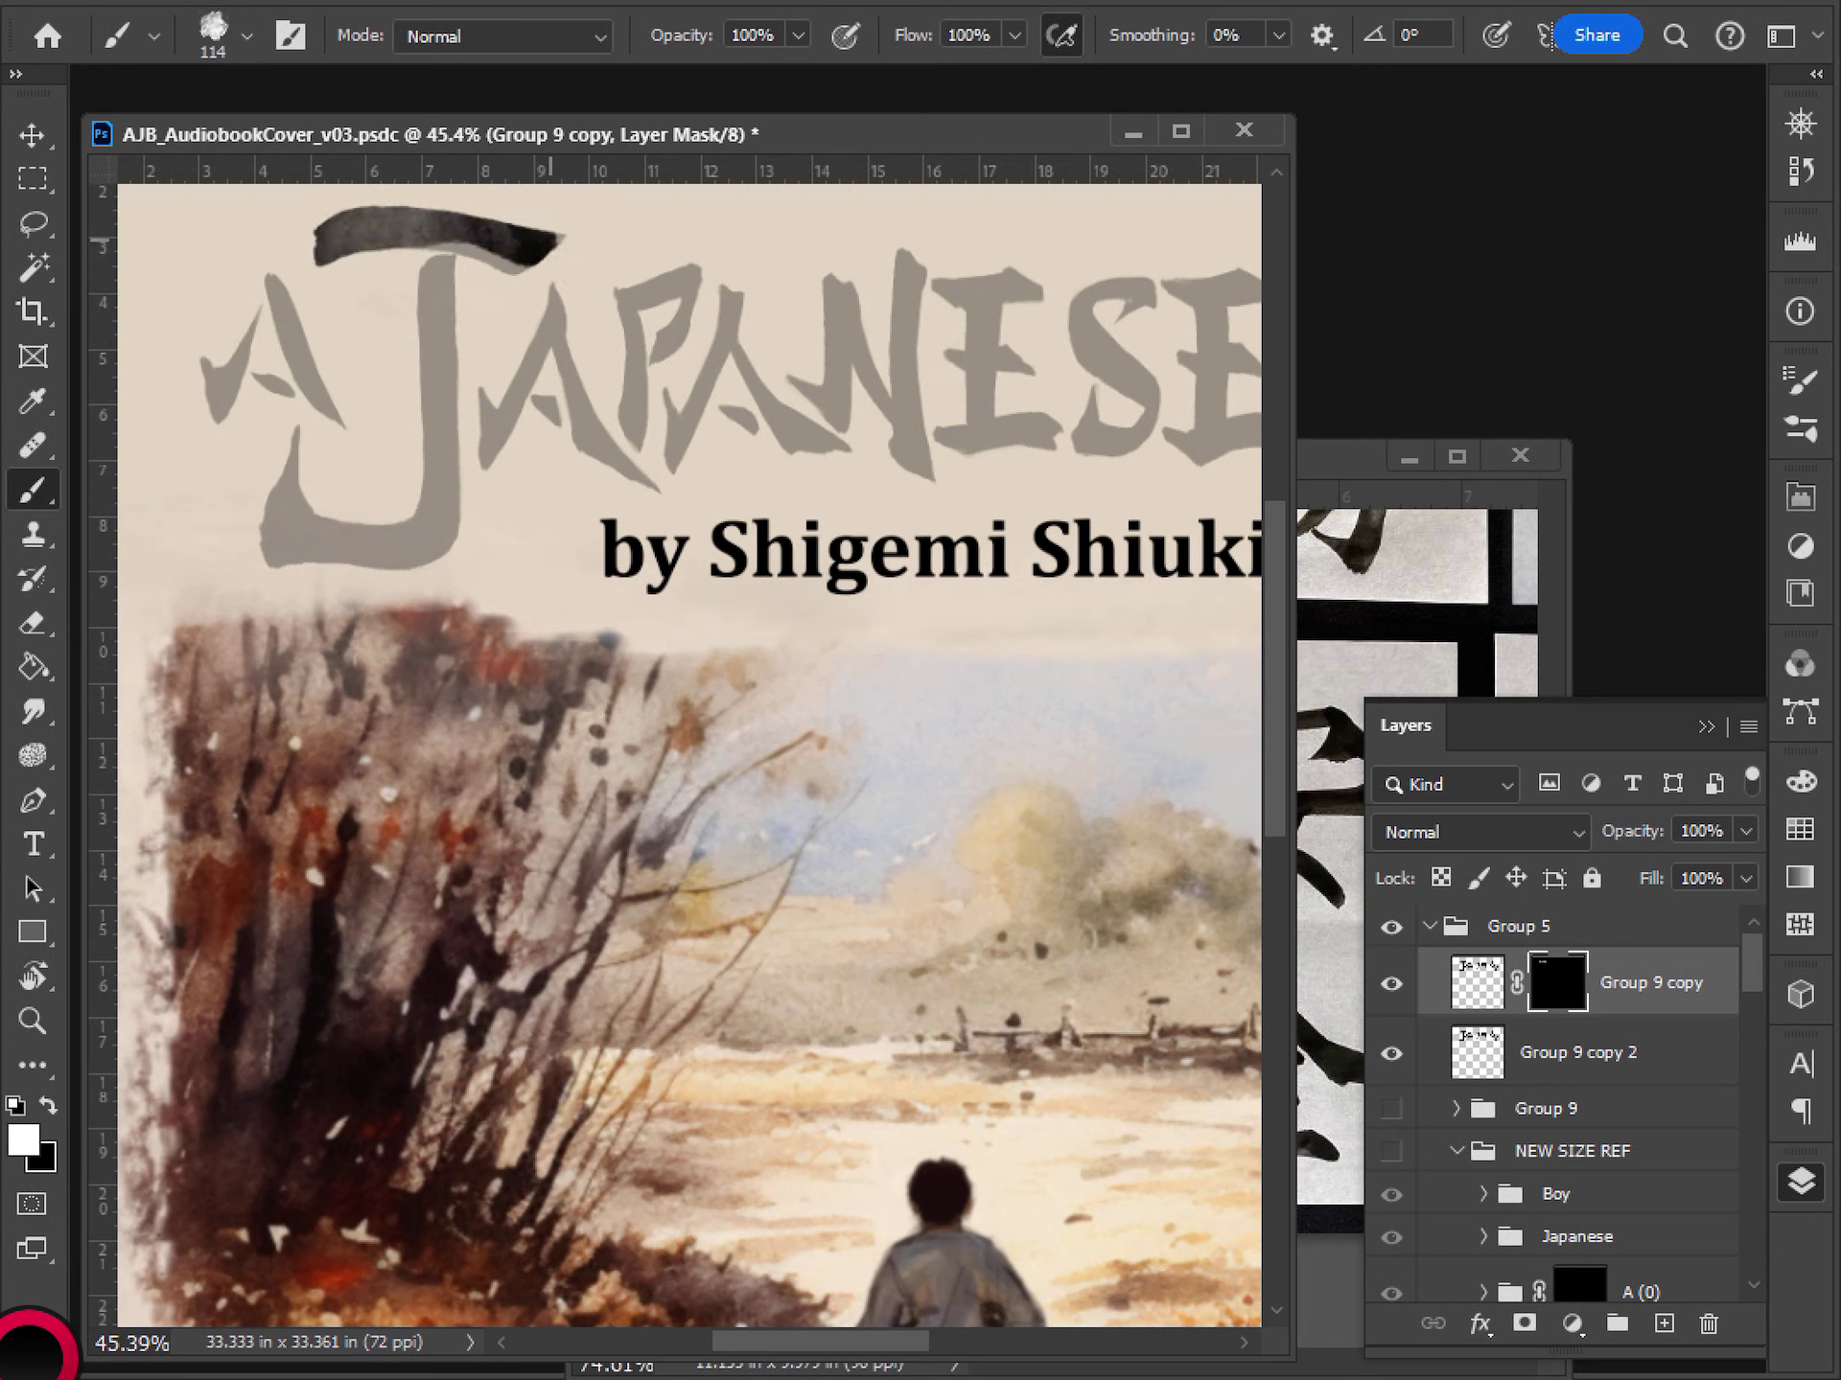
- Examine the ink texture of the kanji strokes in ArtRef-KanjiShodou.psd and return to the cover document
left_click(1382, 692)
key("x")
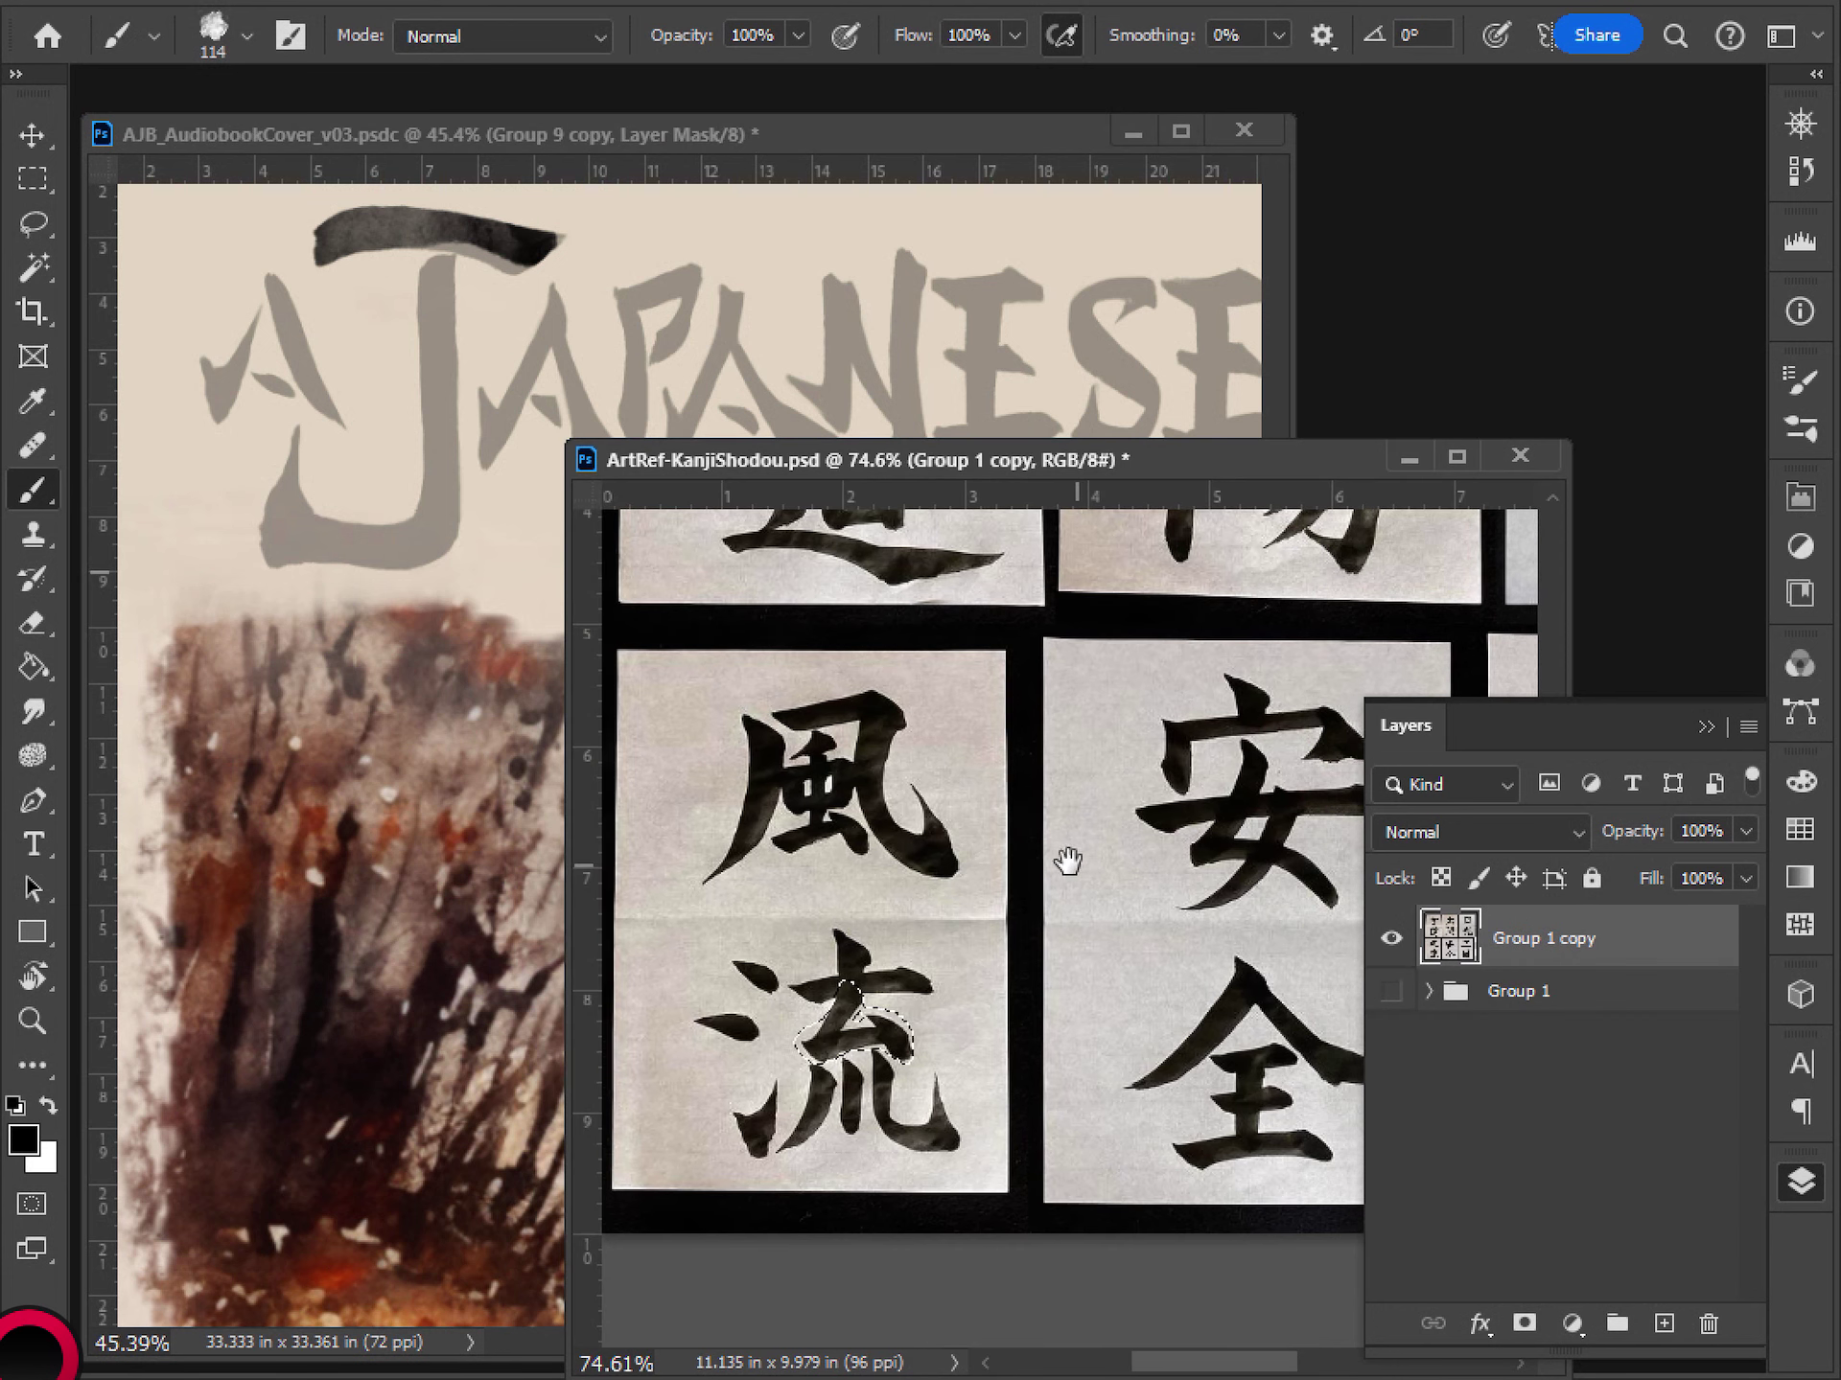
left_click_drag(1067, 860, 1053, 855)
key("x")
left_click(588, 247)
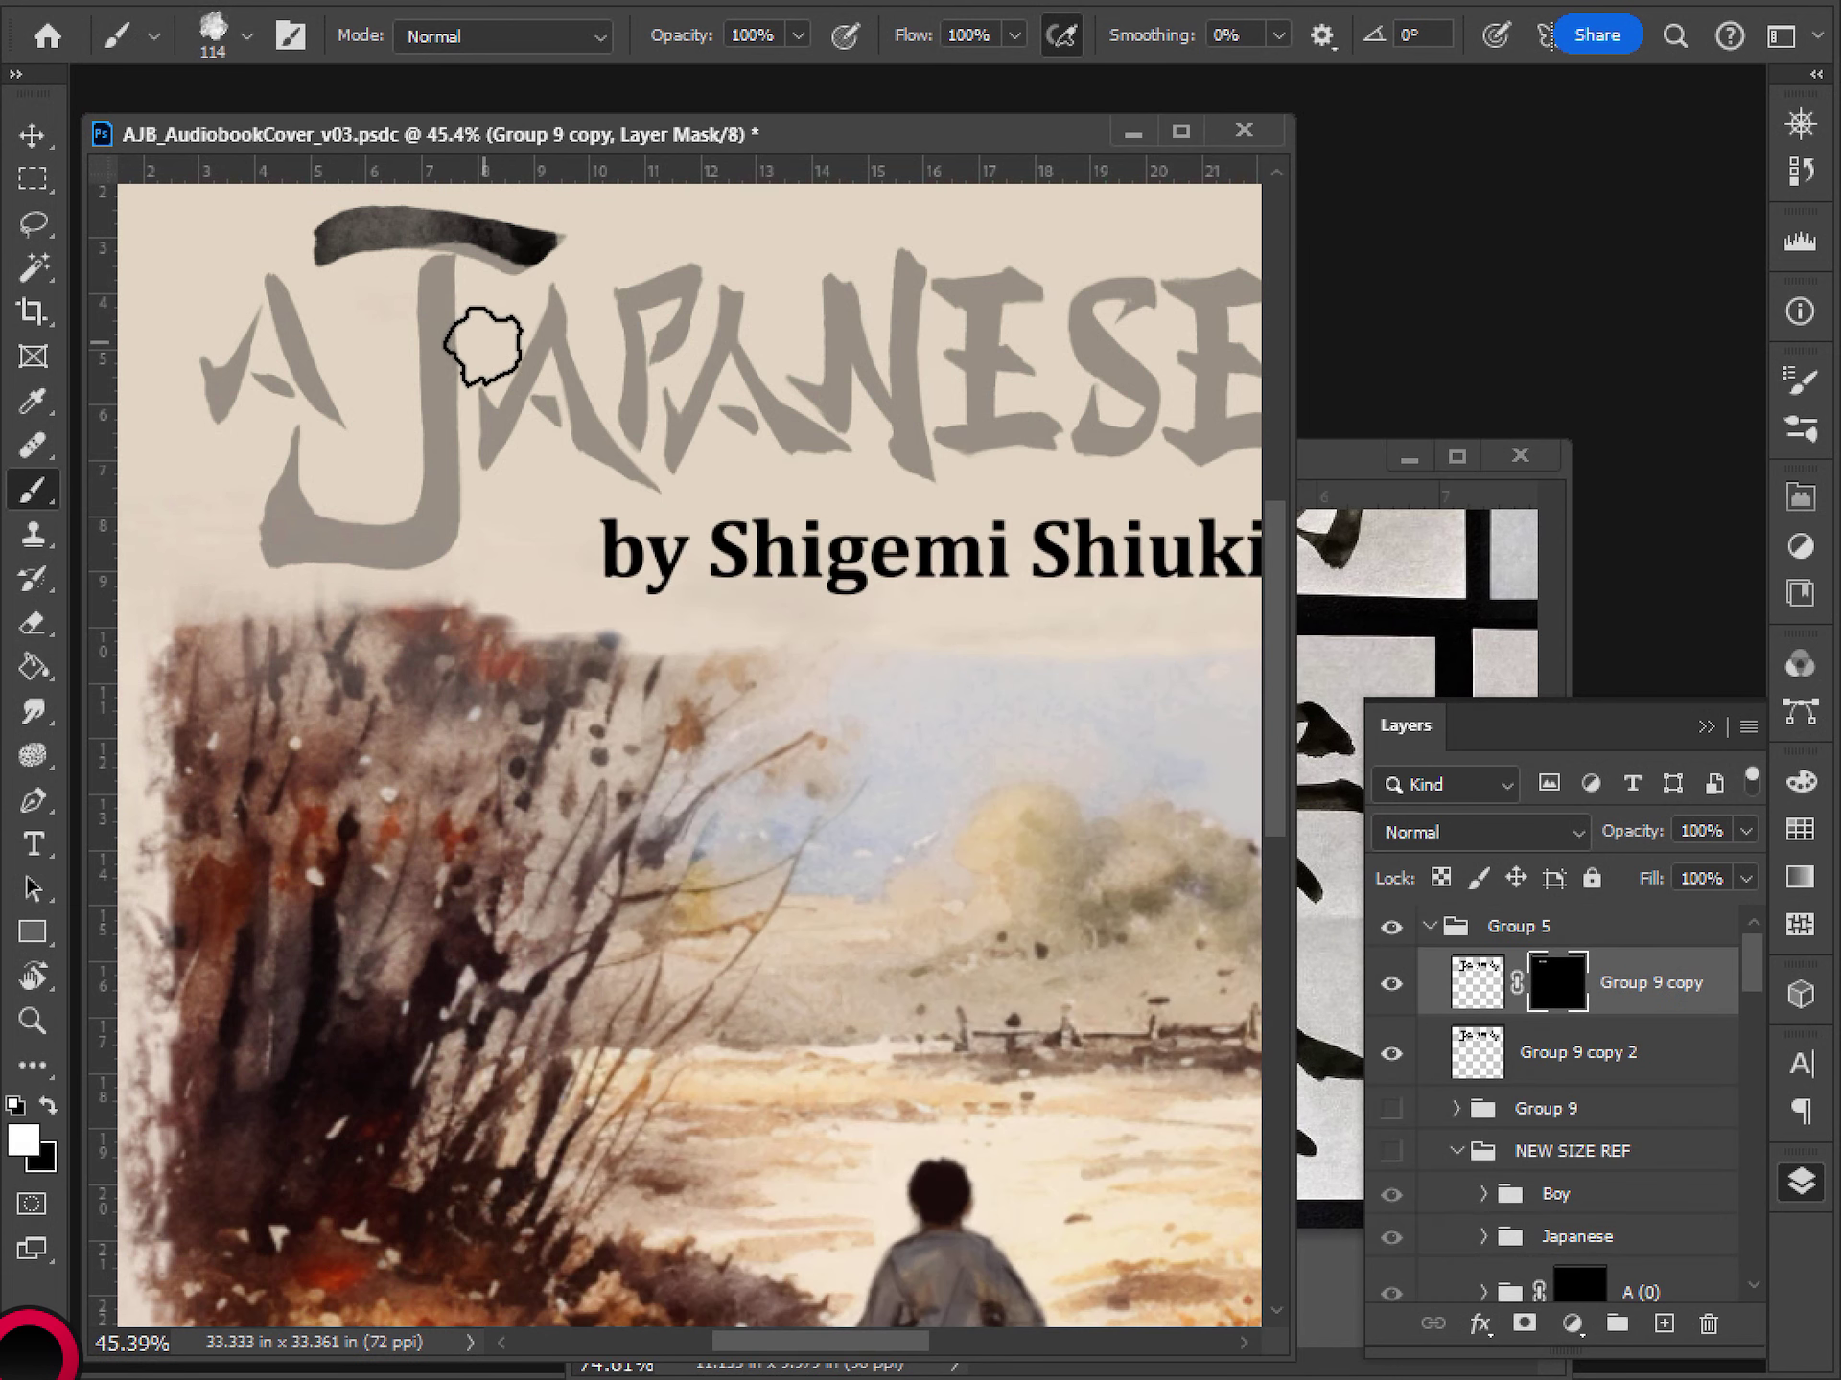
- Undo the earlier top-bar stroke and repaint the J's top bar in darker, layered white strokes on the mask
left_click_drag(483, 347, 562, 444)
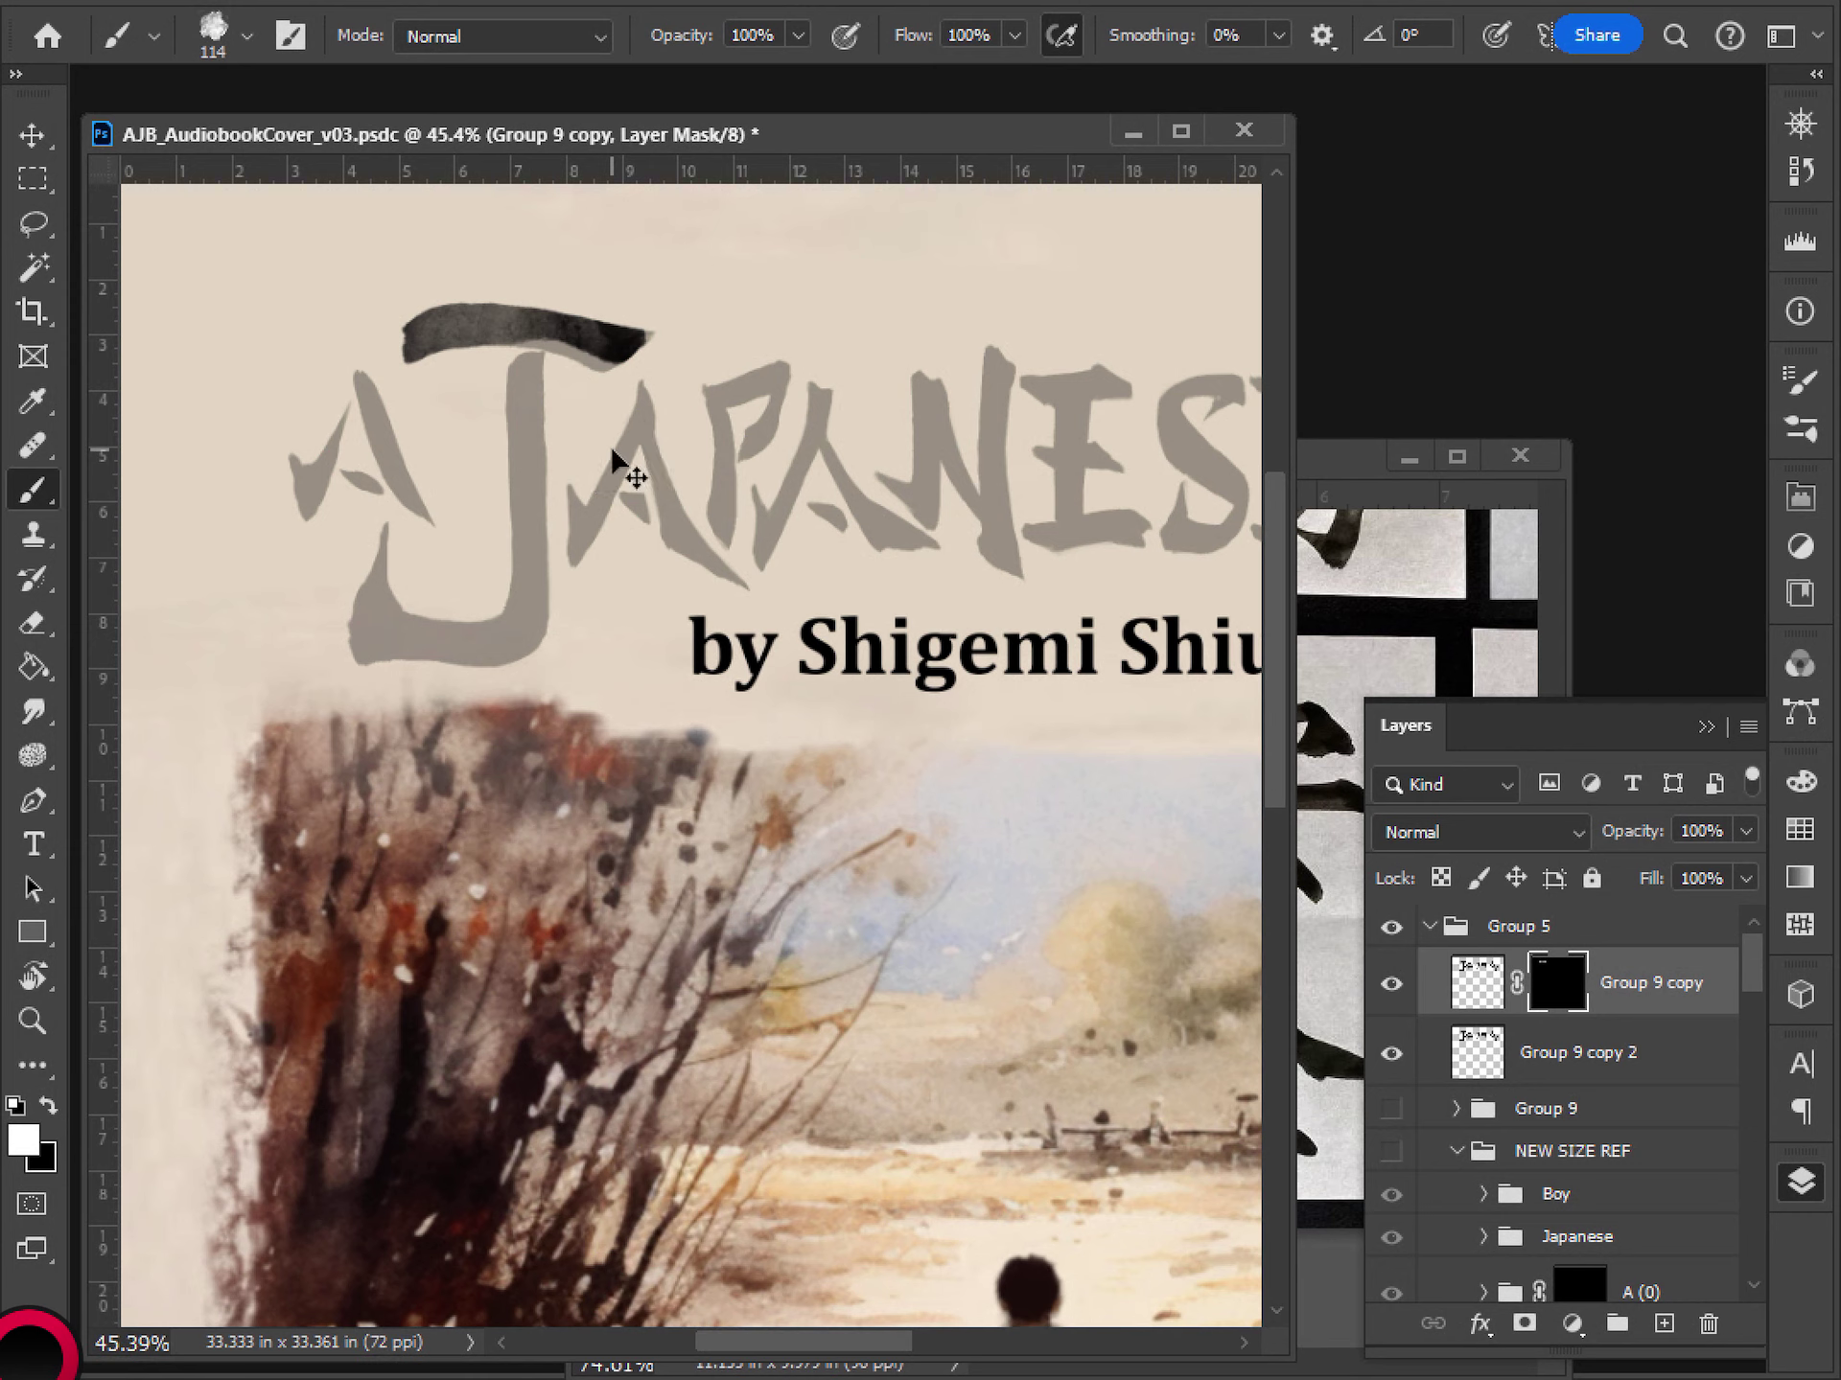
key("ctrl+z")
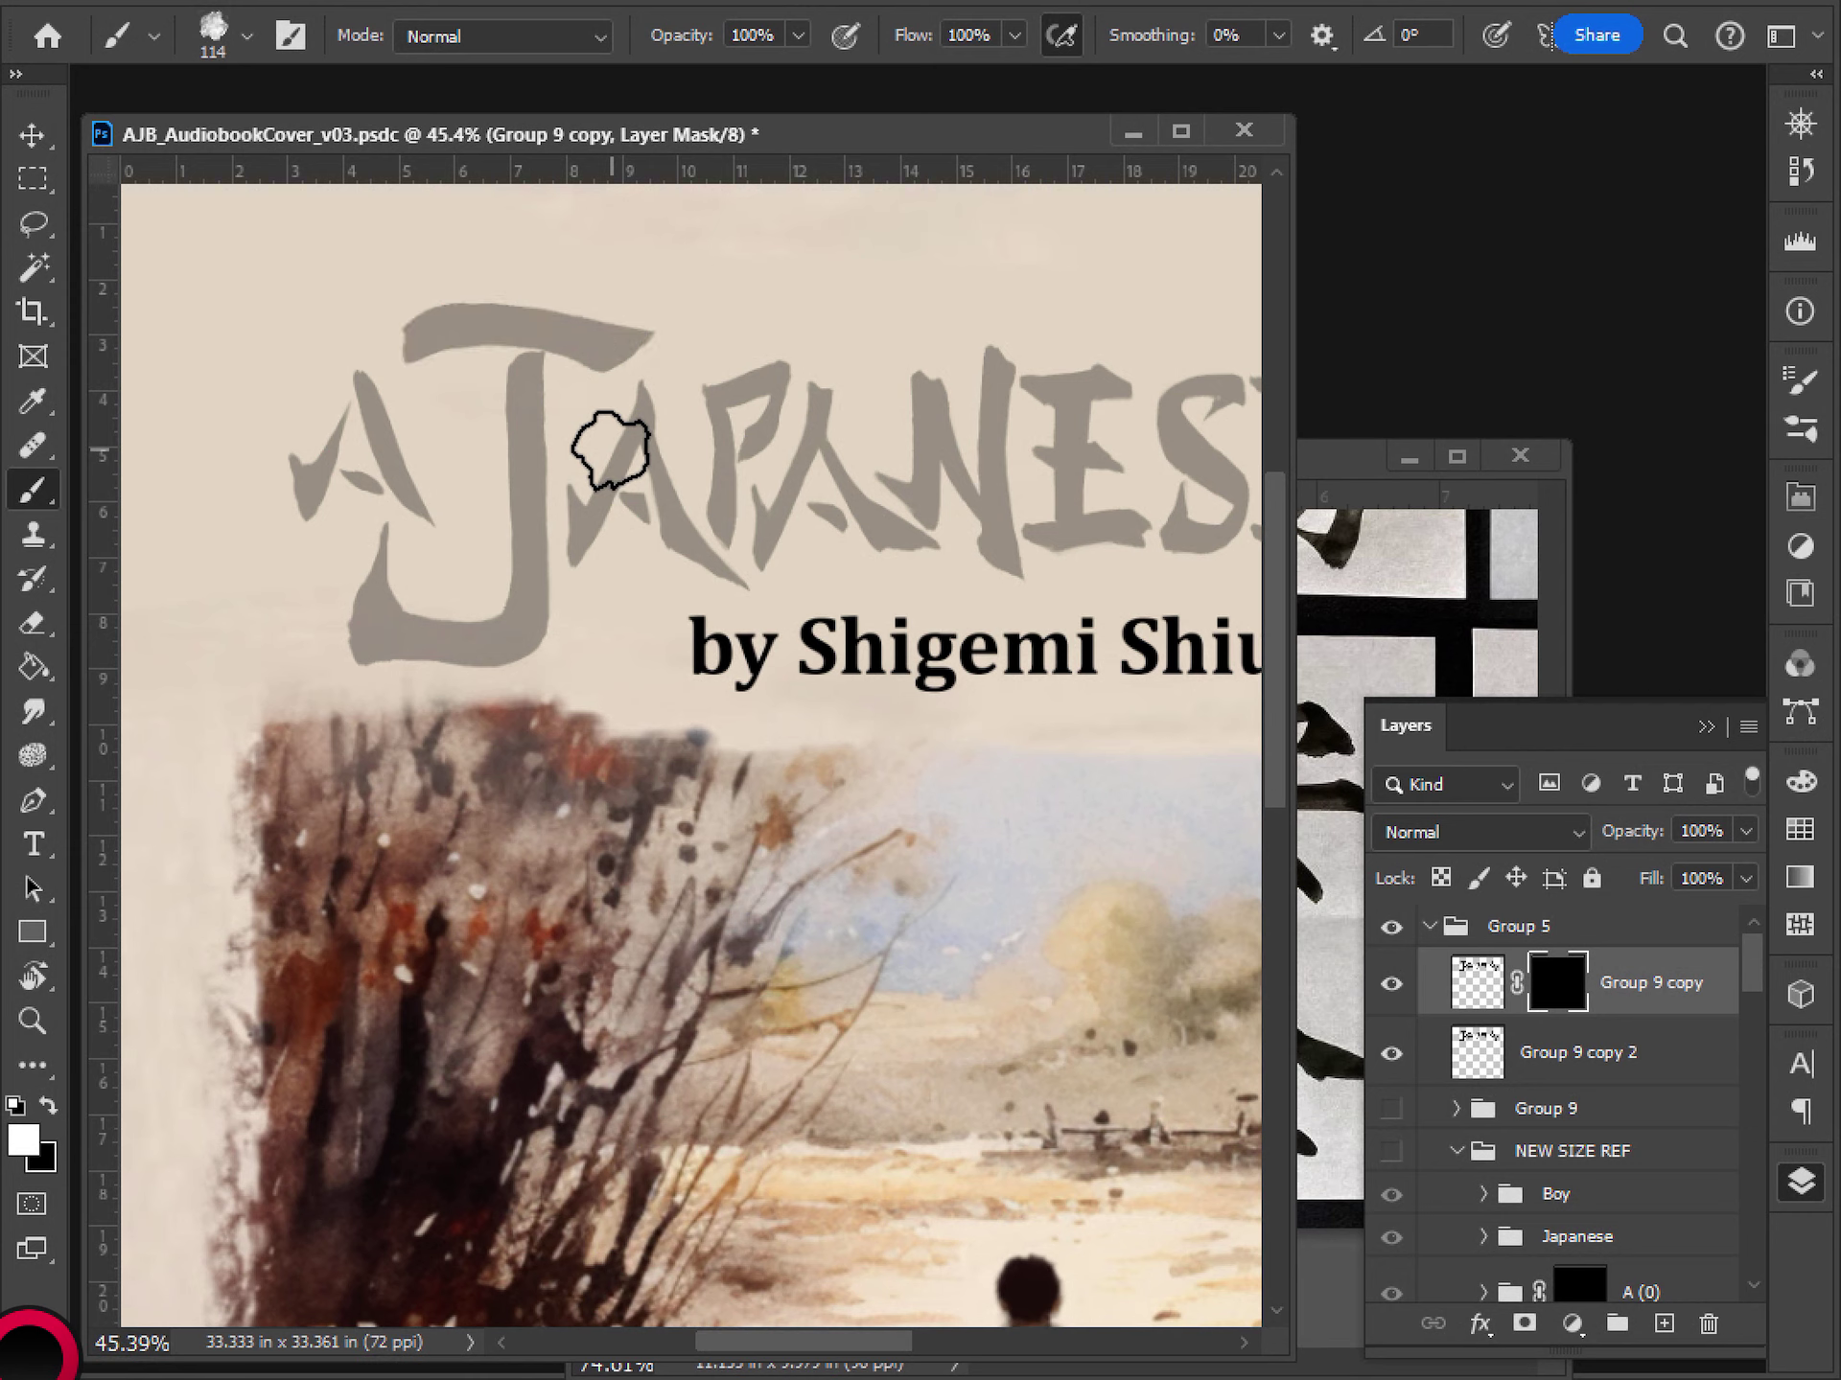
mouse_move(422, 330)
left_mouse_down()
mouse_move(653, 336)
mouse_move(604, 351)
mouse_move(575, 339)
mouse_move(639, 339)
mouse_move(572, 339)
mouse_move(646, 339)
mouse_move(474, 321)
mouse_move(397, 337)
mouse_move(474, 322)
mouse_move(652, 341)
left_mouse_up()
key("ctrl+z")
key("ctrl+z")
mouse_move(411, 340)
left_mouse_down()
mouse_move(530, 337)
mouse_move(629, 365)
left_mouse_up()
left_click_drag(408, 337, 664, 341)
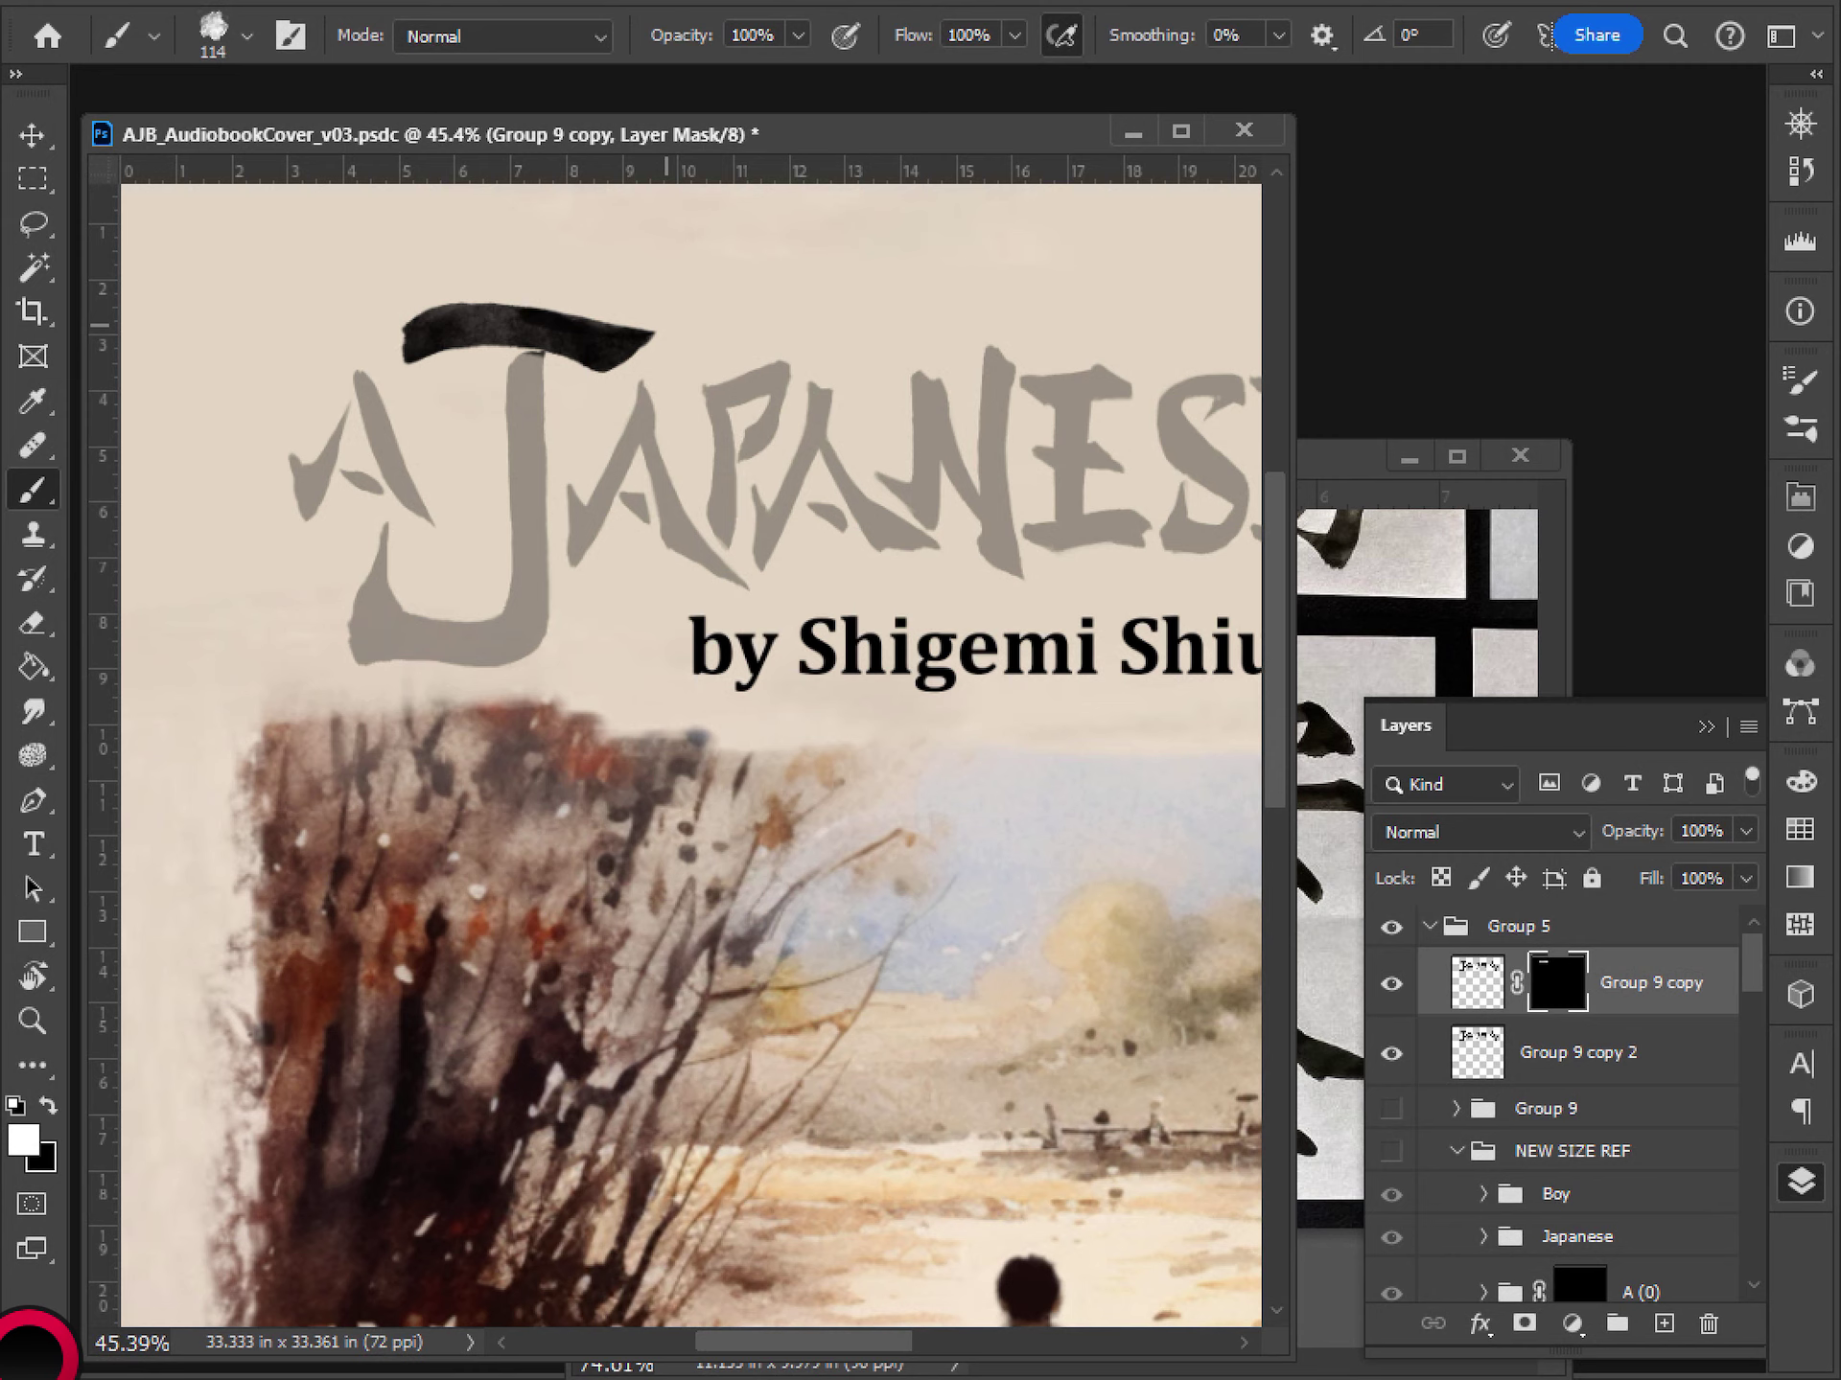
- Paint white on the mask over the J's hook and stem and over the standalone letter A
mouse_move(382, 528)
left_mouse_down()
mouse_move(369, 642)
mouse_move(456, 644)
mouse_move(525, 618)
mouse_move(531, 364)
left_mouse_up()
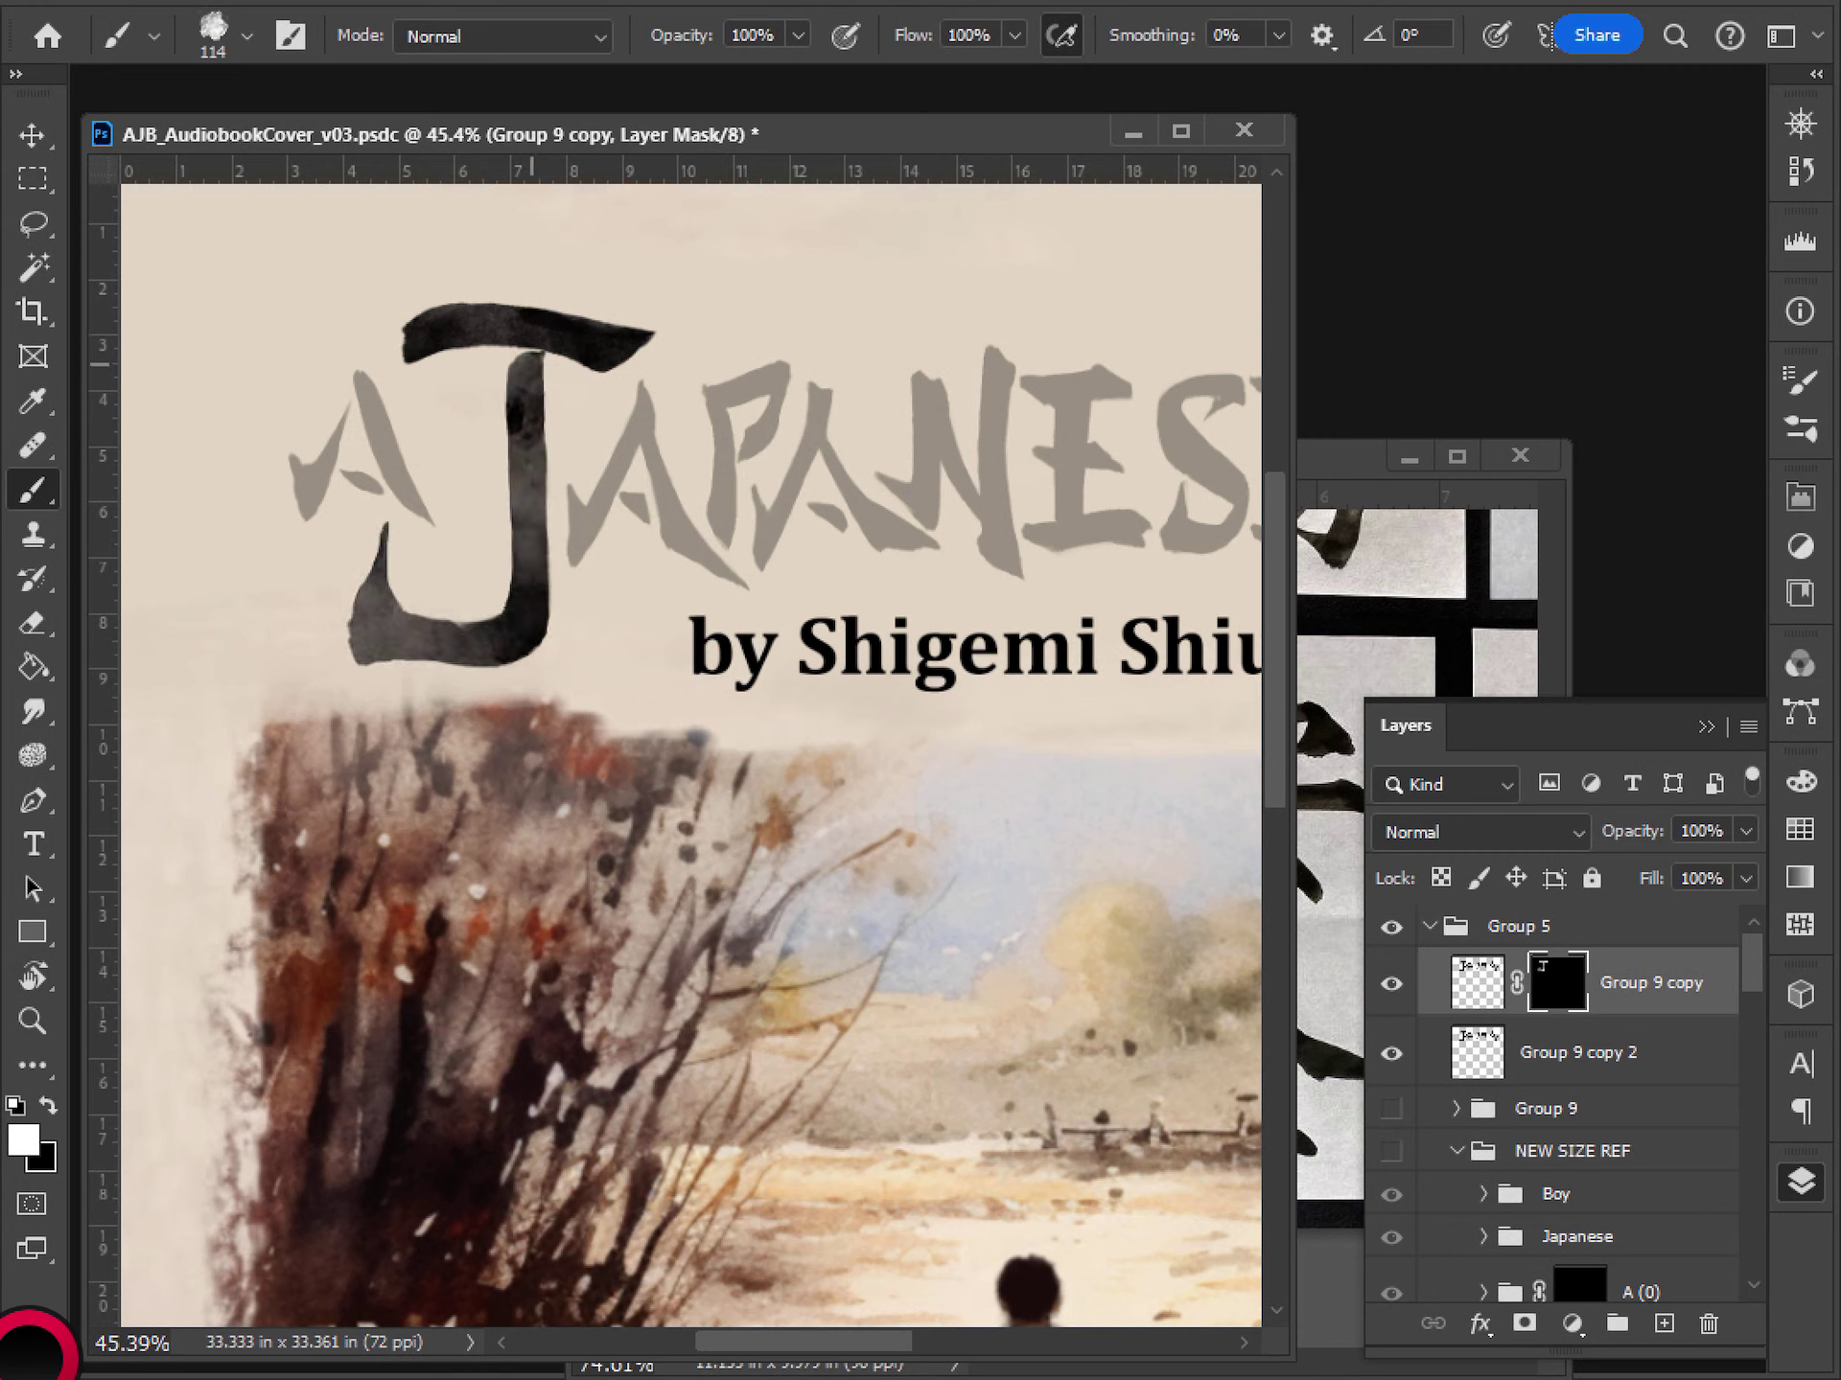
mouse_move(379, 526)
left_mouse_down()
mouse_move(372, 657)
mouse_move(518, 619)
mouse_move(528, 374)
left_mouse_up()
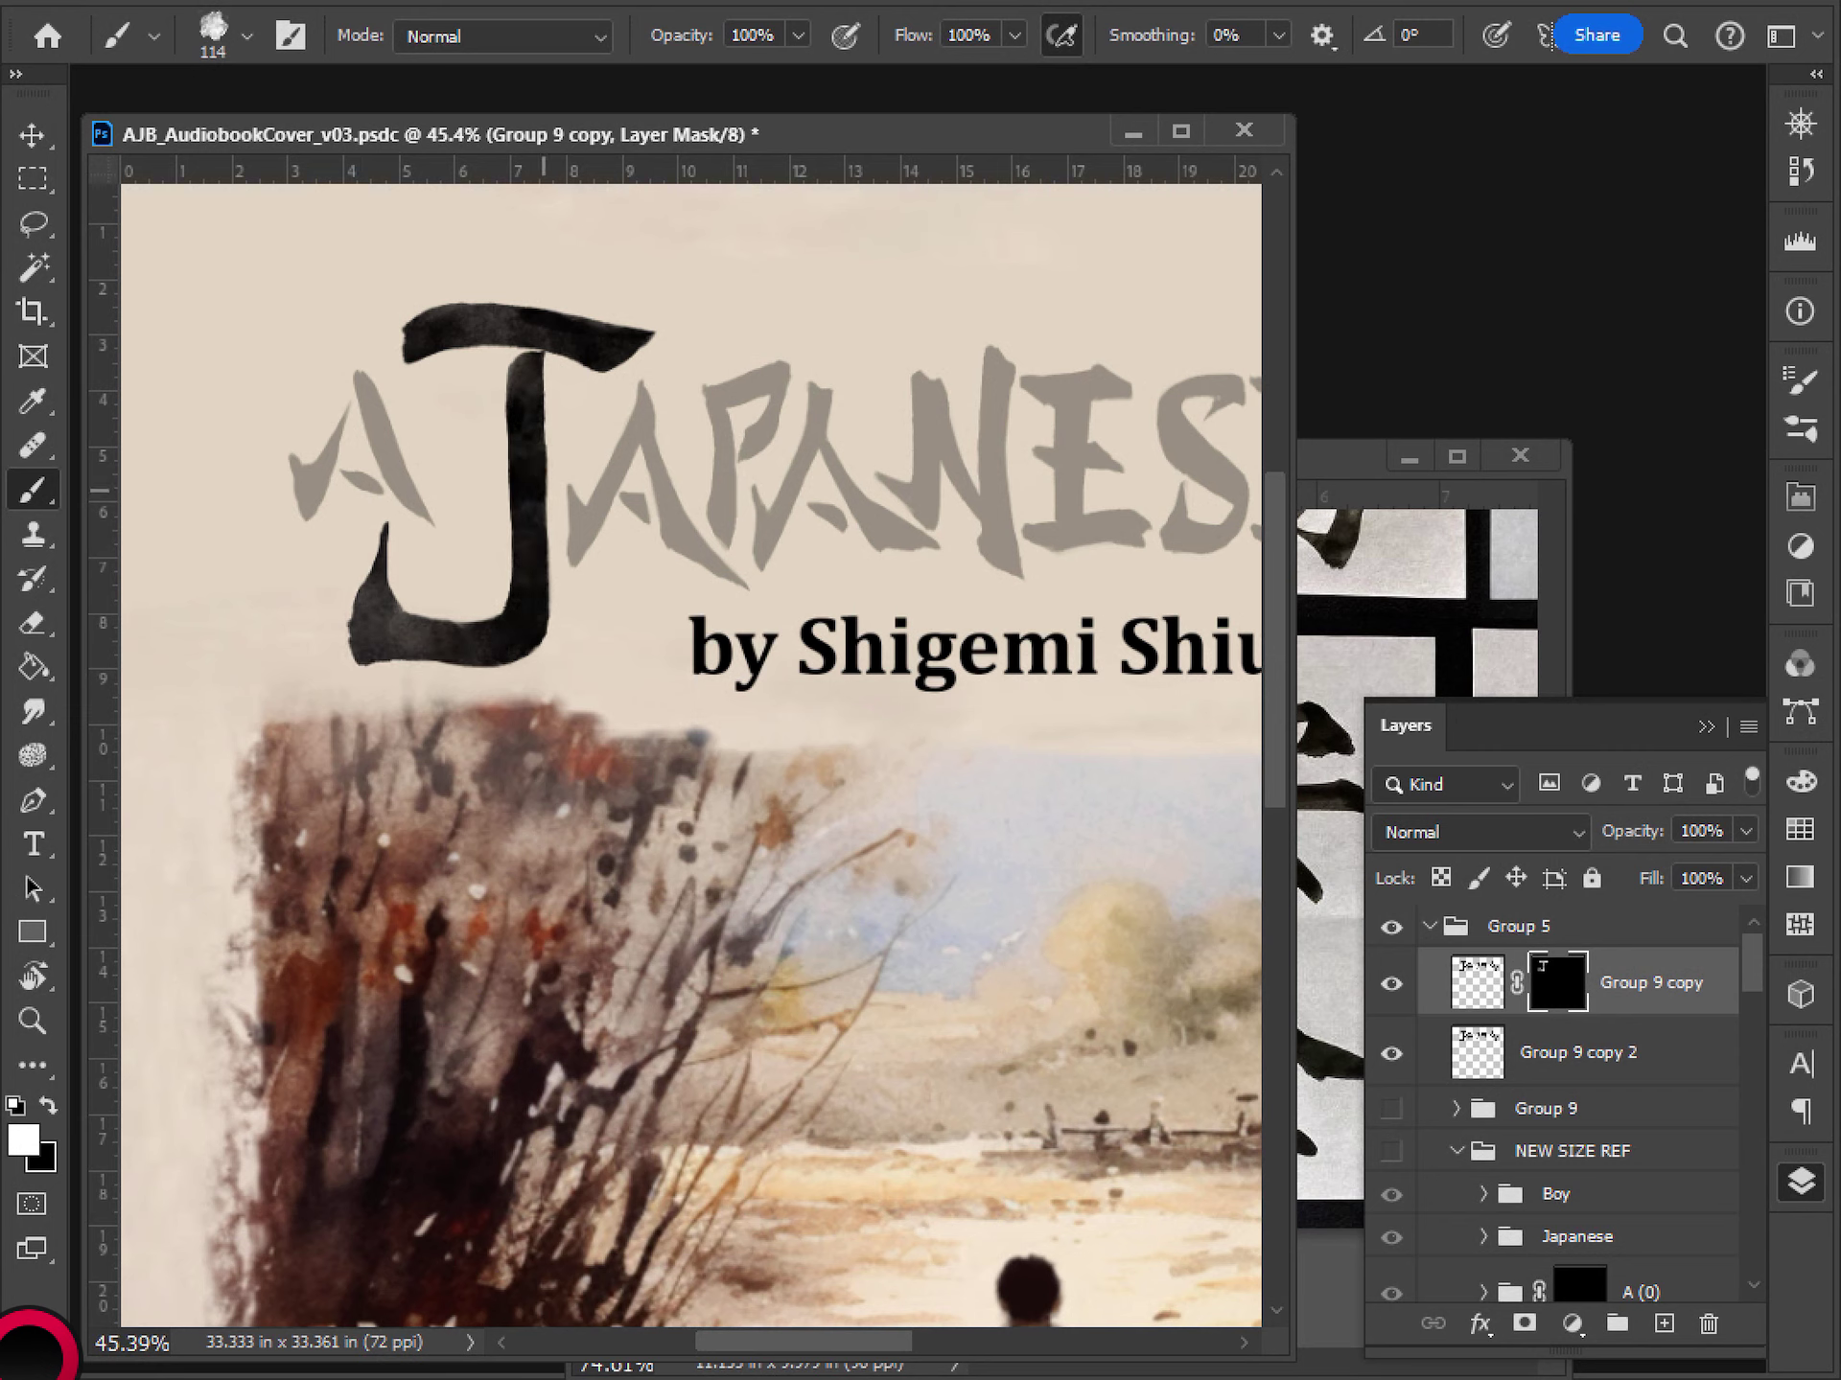
left_click_drag(305, 508, 342, 397)
mouse_move(292, 518)
left_mouse_down()
mouse_move(365, 385)
mouse_move(429, 498)
mouse_move(371, 493)
mouse_move(431, 523)
left_mouse_up()
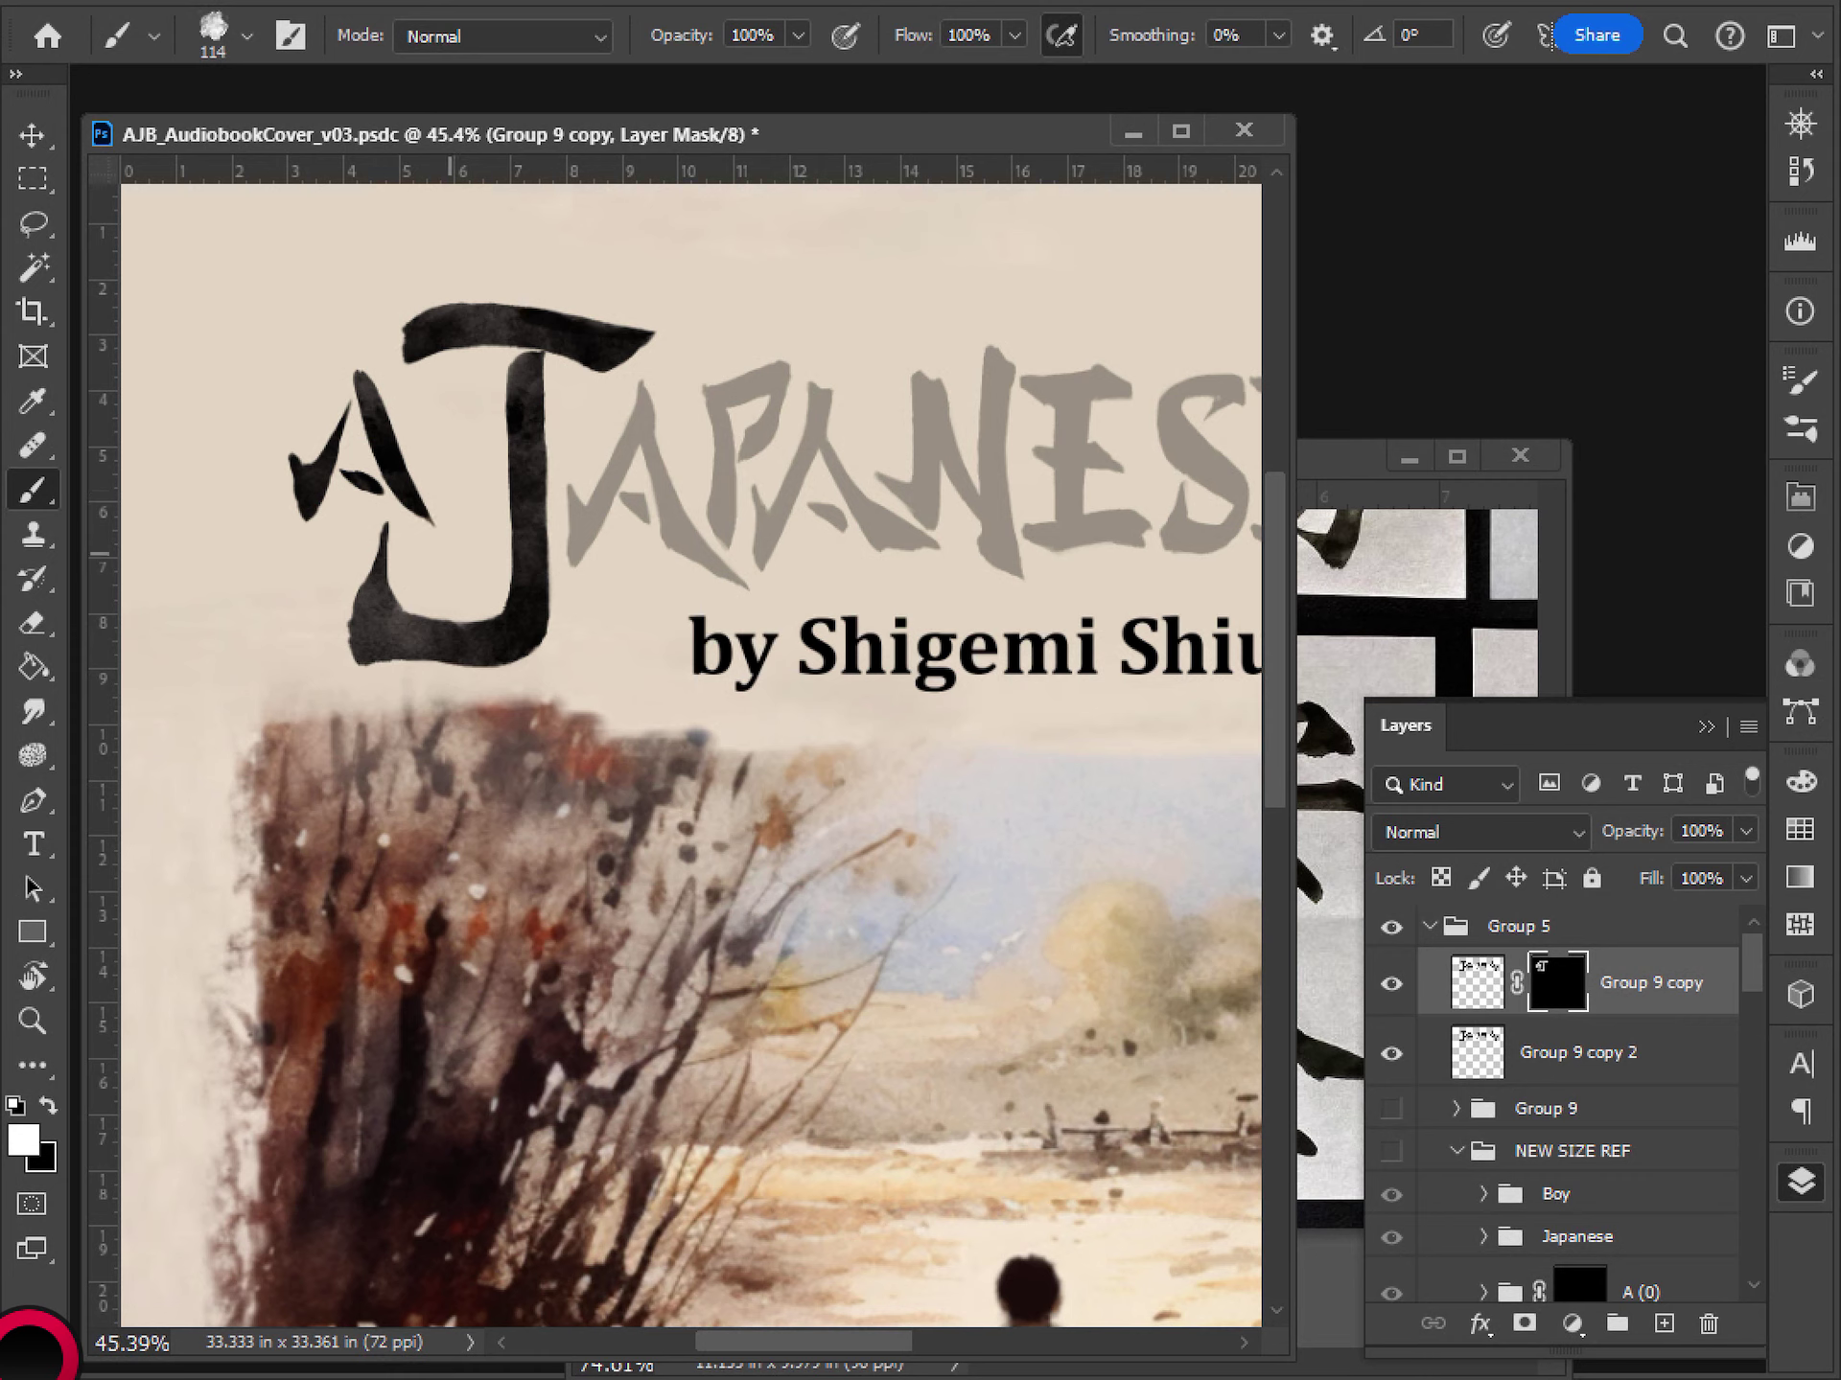
- Try to reveal the first A of "Japanese" with repeated watercolor strokes along its legs
left_click_drag(573, 564, 644, 393)
left_click_drag(740, 581, 651, 432)
key("ctrl+z")
key("ctrl+z")
mouse_move(575, 564)
left_mouse_down()
mouse_move(595, 484)
mouse_move(662, 377)
left_mouse_up()
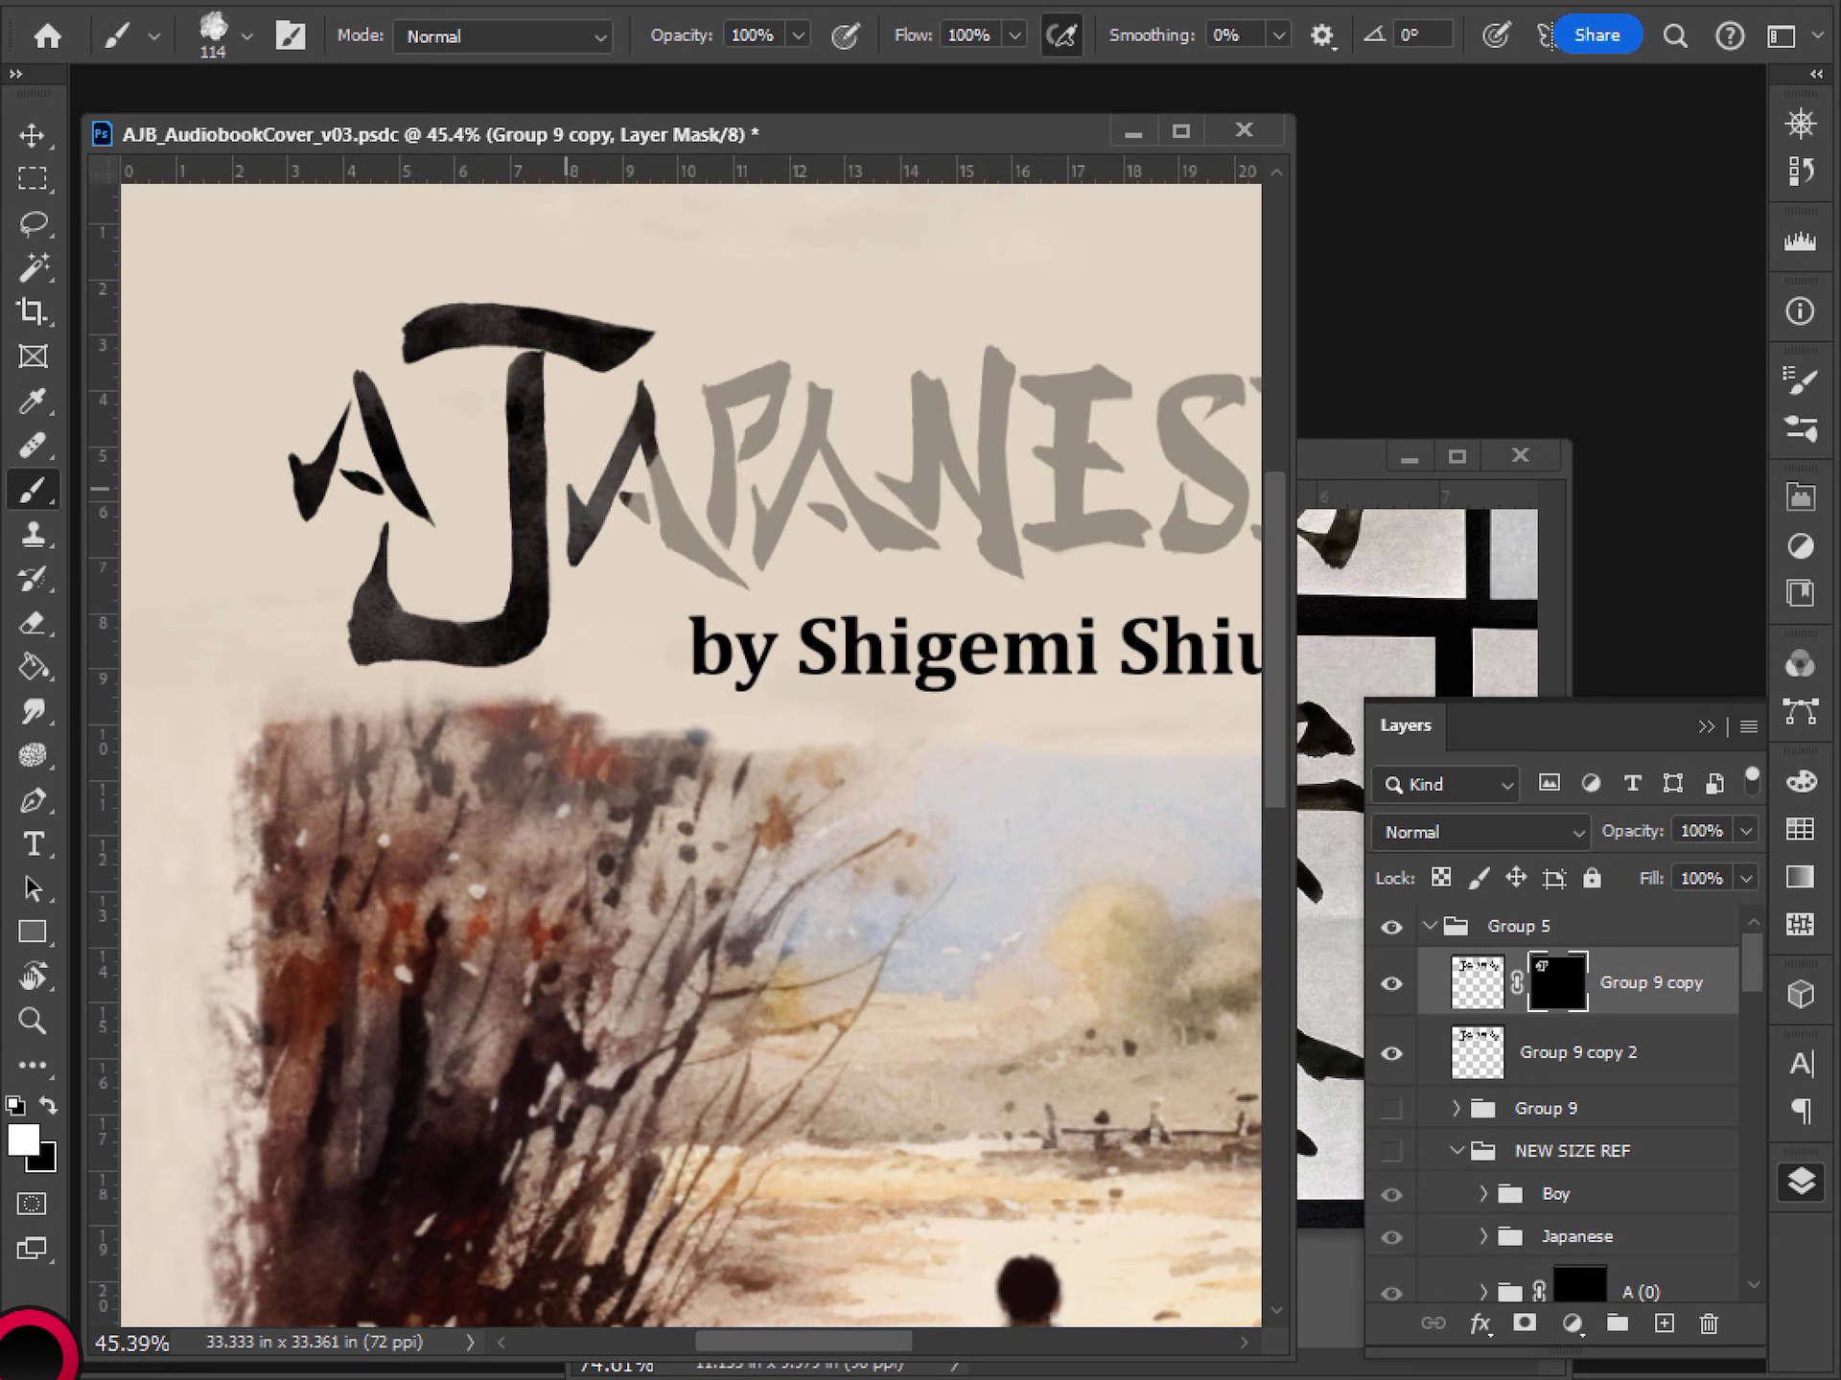
mouse_move(570, 563)
left_mouse_down()
mouse_move(653, 383)
mouse_move(665, 507)
mouse_move(747, 584)
left_mouse_up()
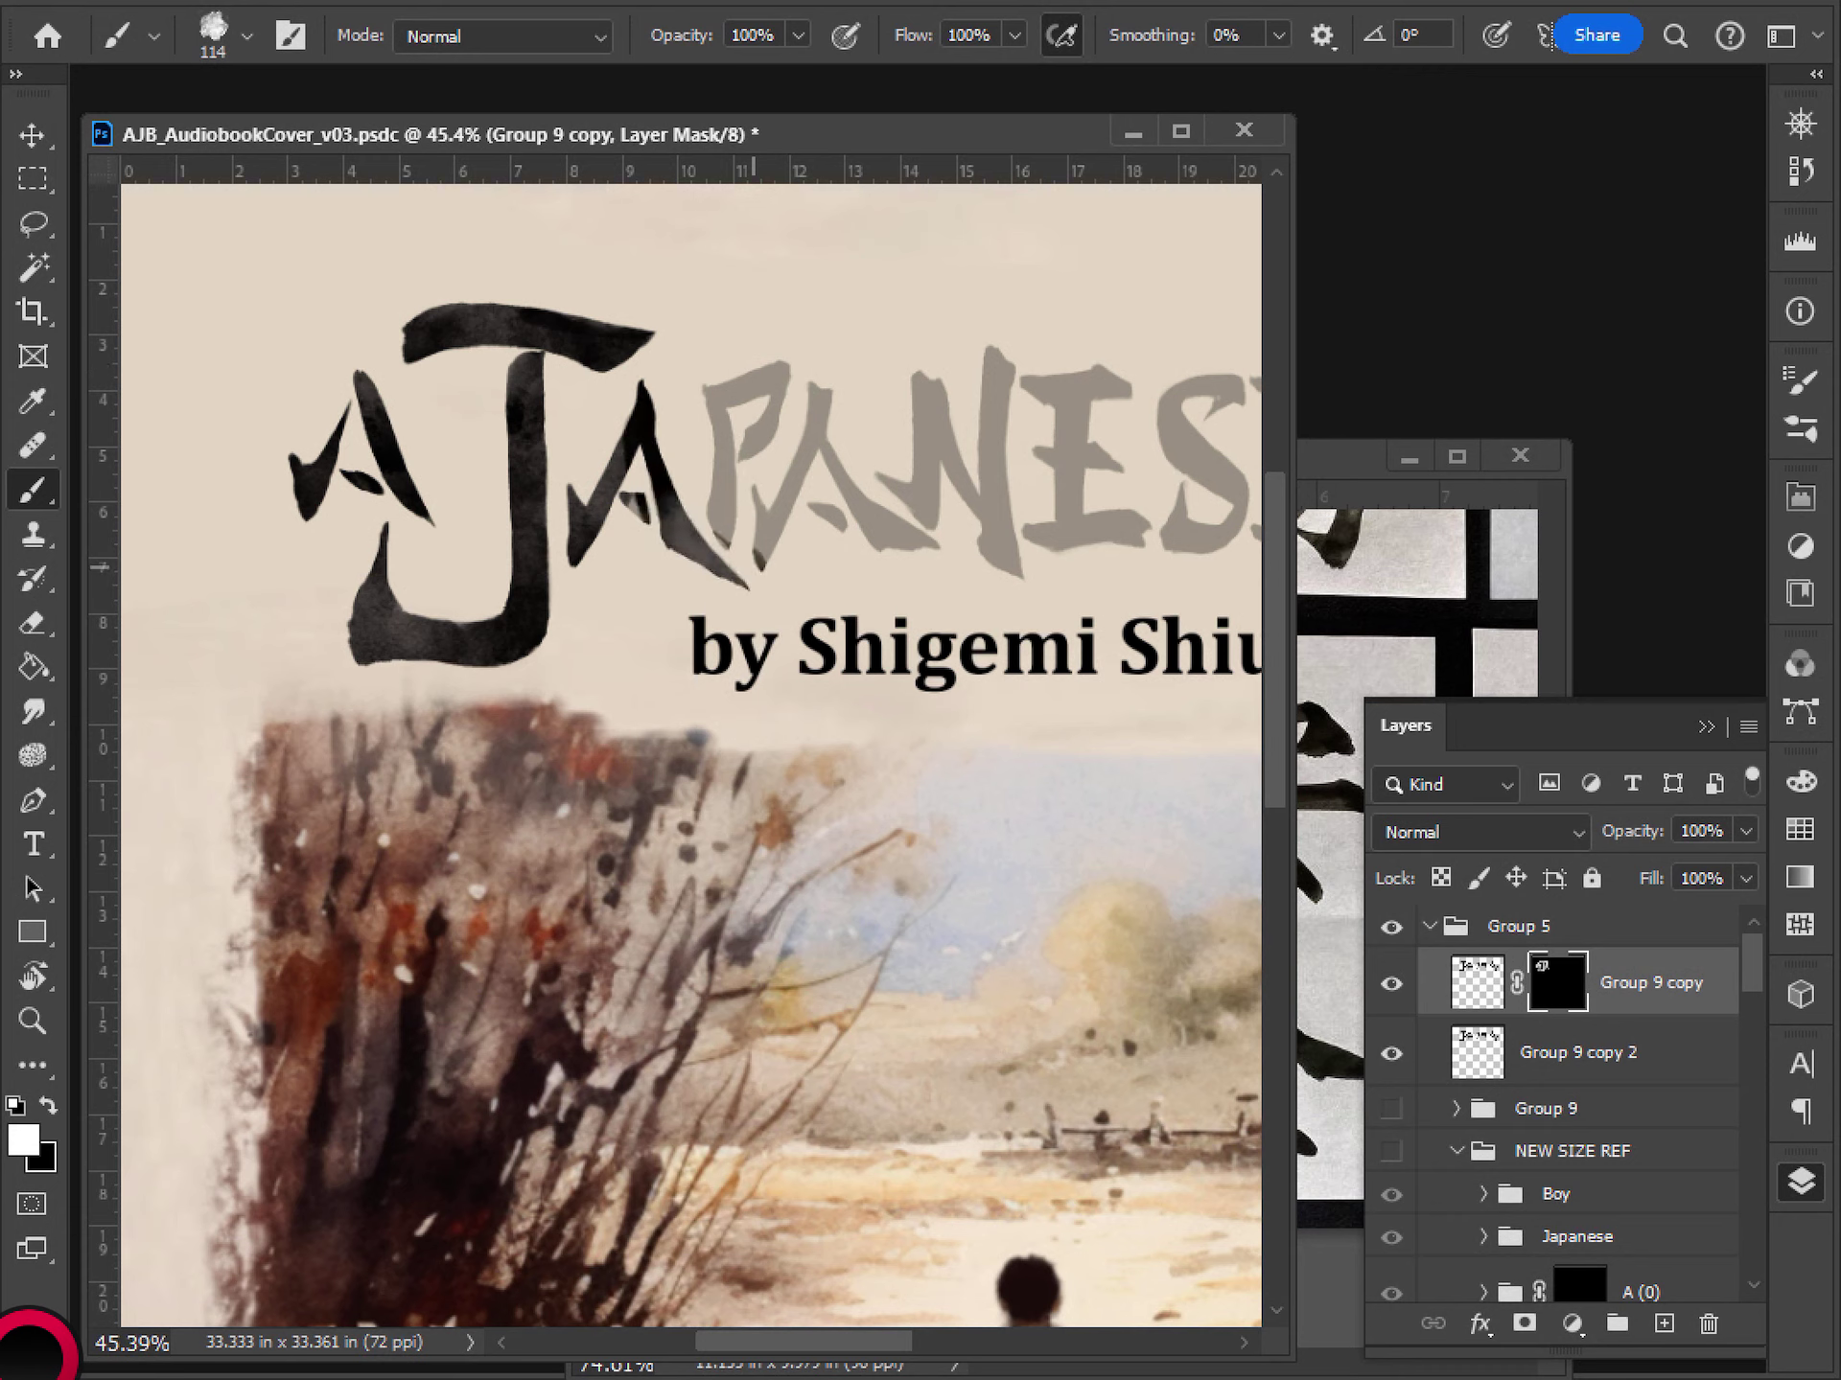
key("ctrl+z")
mouse_move(644, 385)
left_mouse_down()
mouse_move(719, 566)
mouse_move(745, 584)
mouse_move(704, 563)
mouse_move(751, 590)
left_mouse_up()
key("ctrl+z")
key("ctrl+z")
key("ctrl+z")
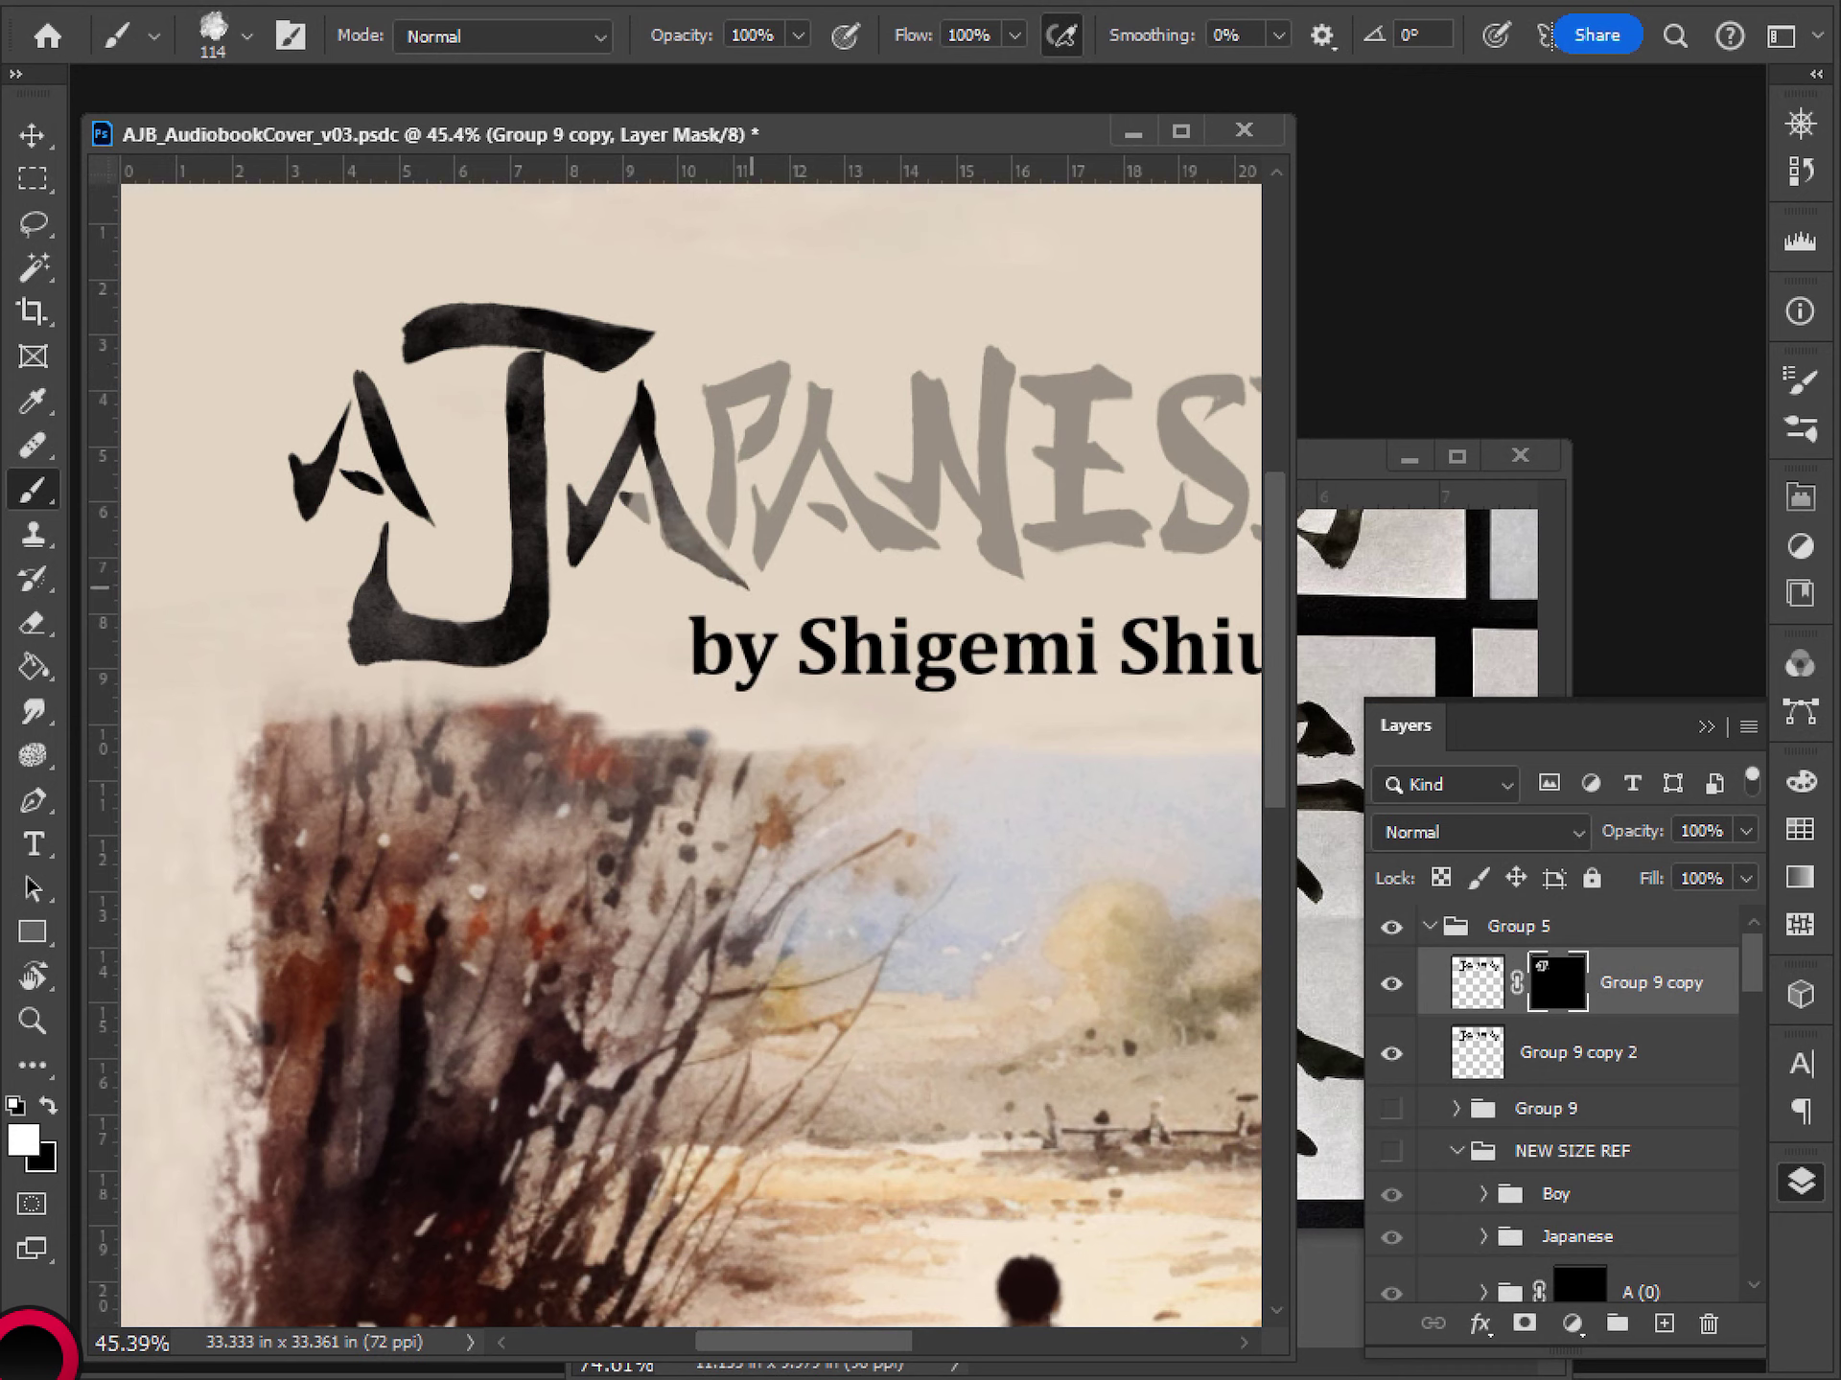
key("ctrl+z")
key("ctrl+z")
key("ctrl+z")
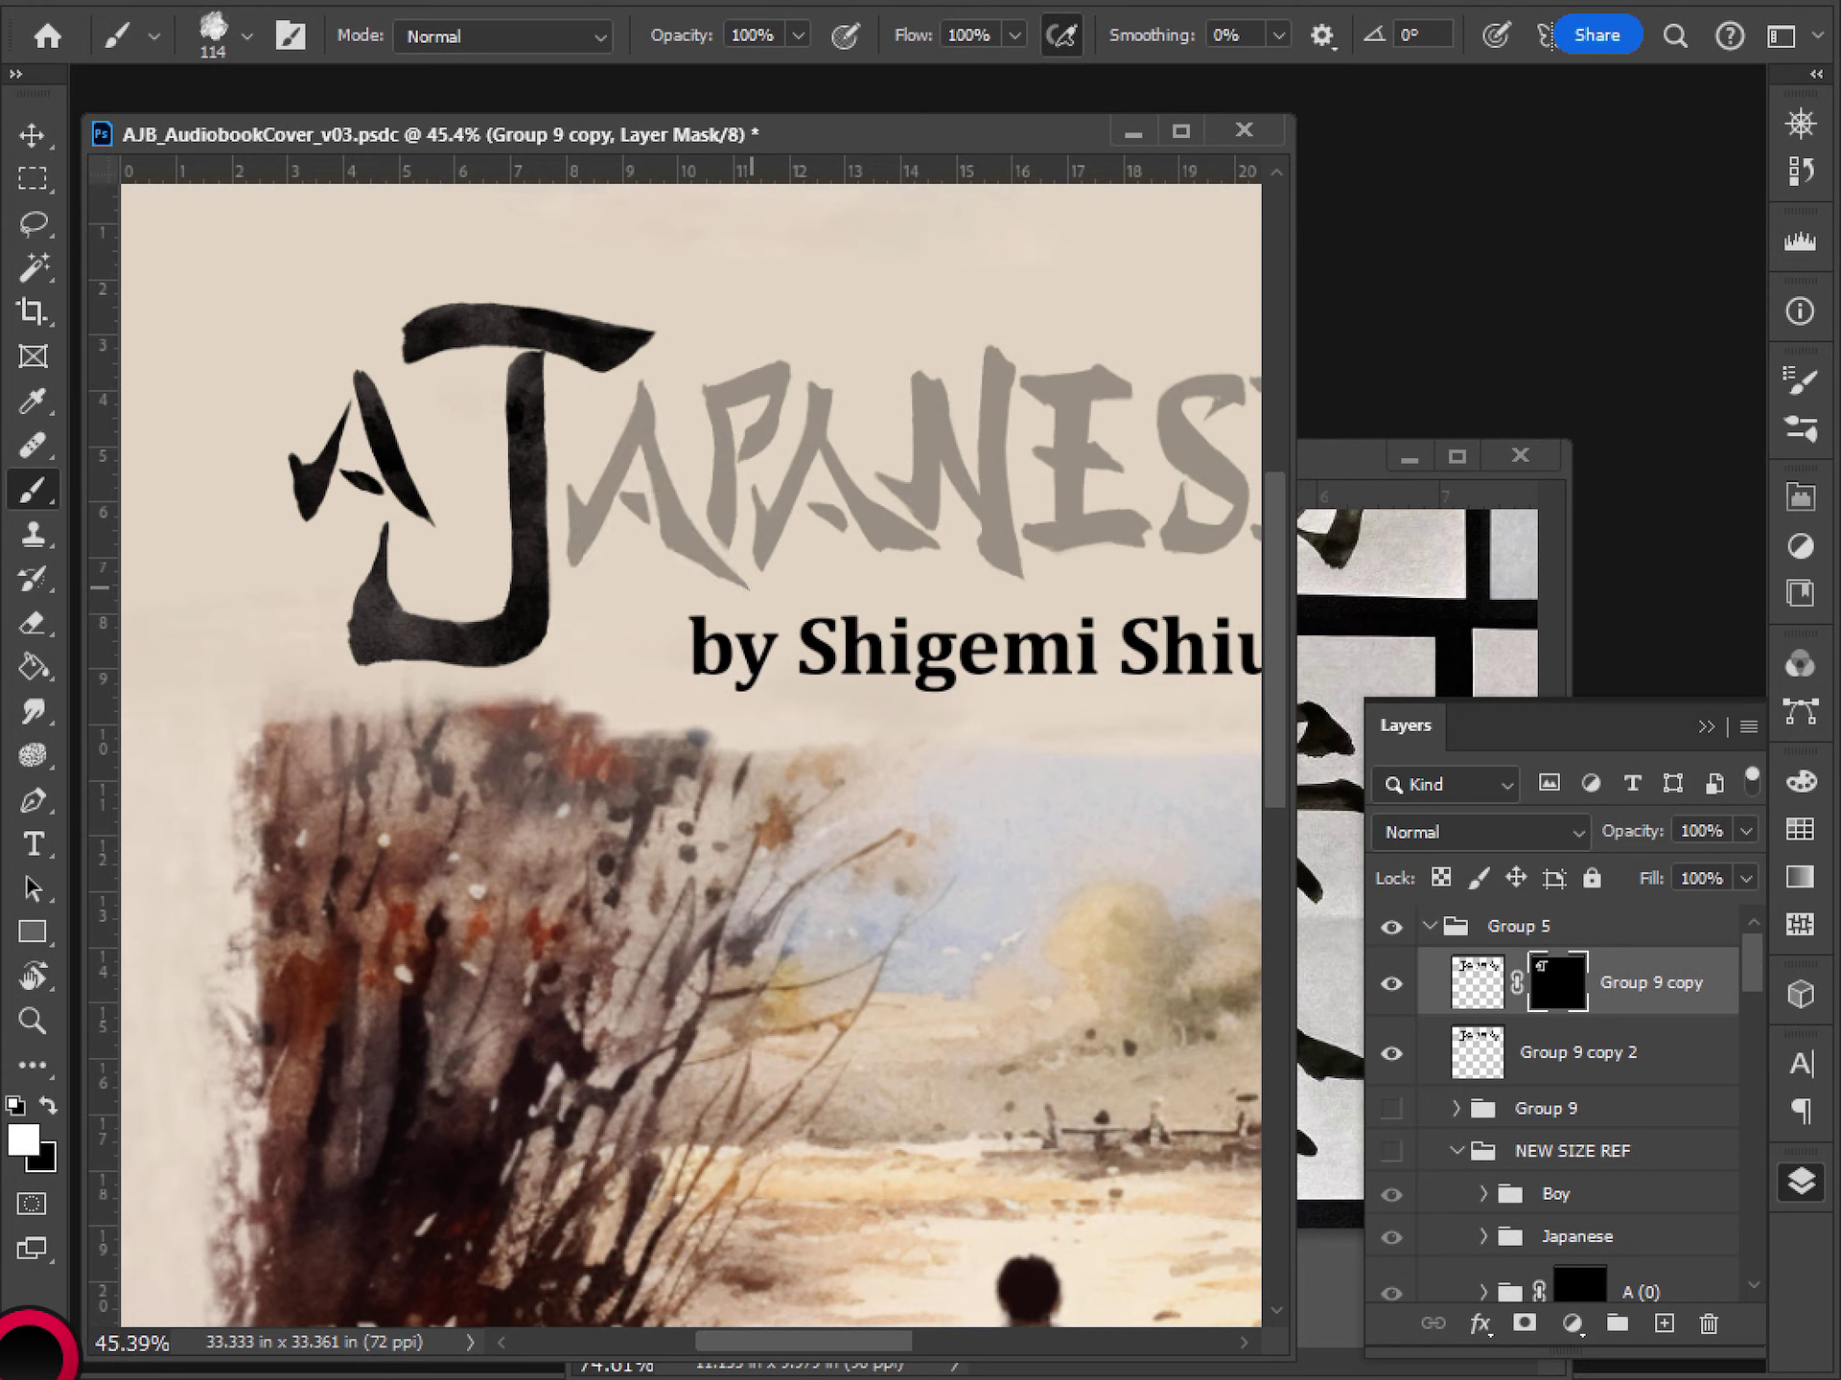
- Rework the left leg of the first A in "Japanese" on the mask, undoing the rejected passes
mouse_move(575, 513)
left_mouse_down()
mouse_move(584, 543)
mouse_move(651, 366)
left_mouse_up()
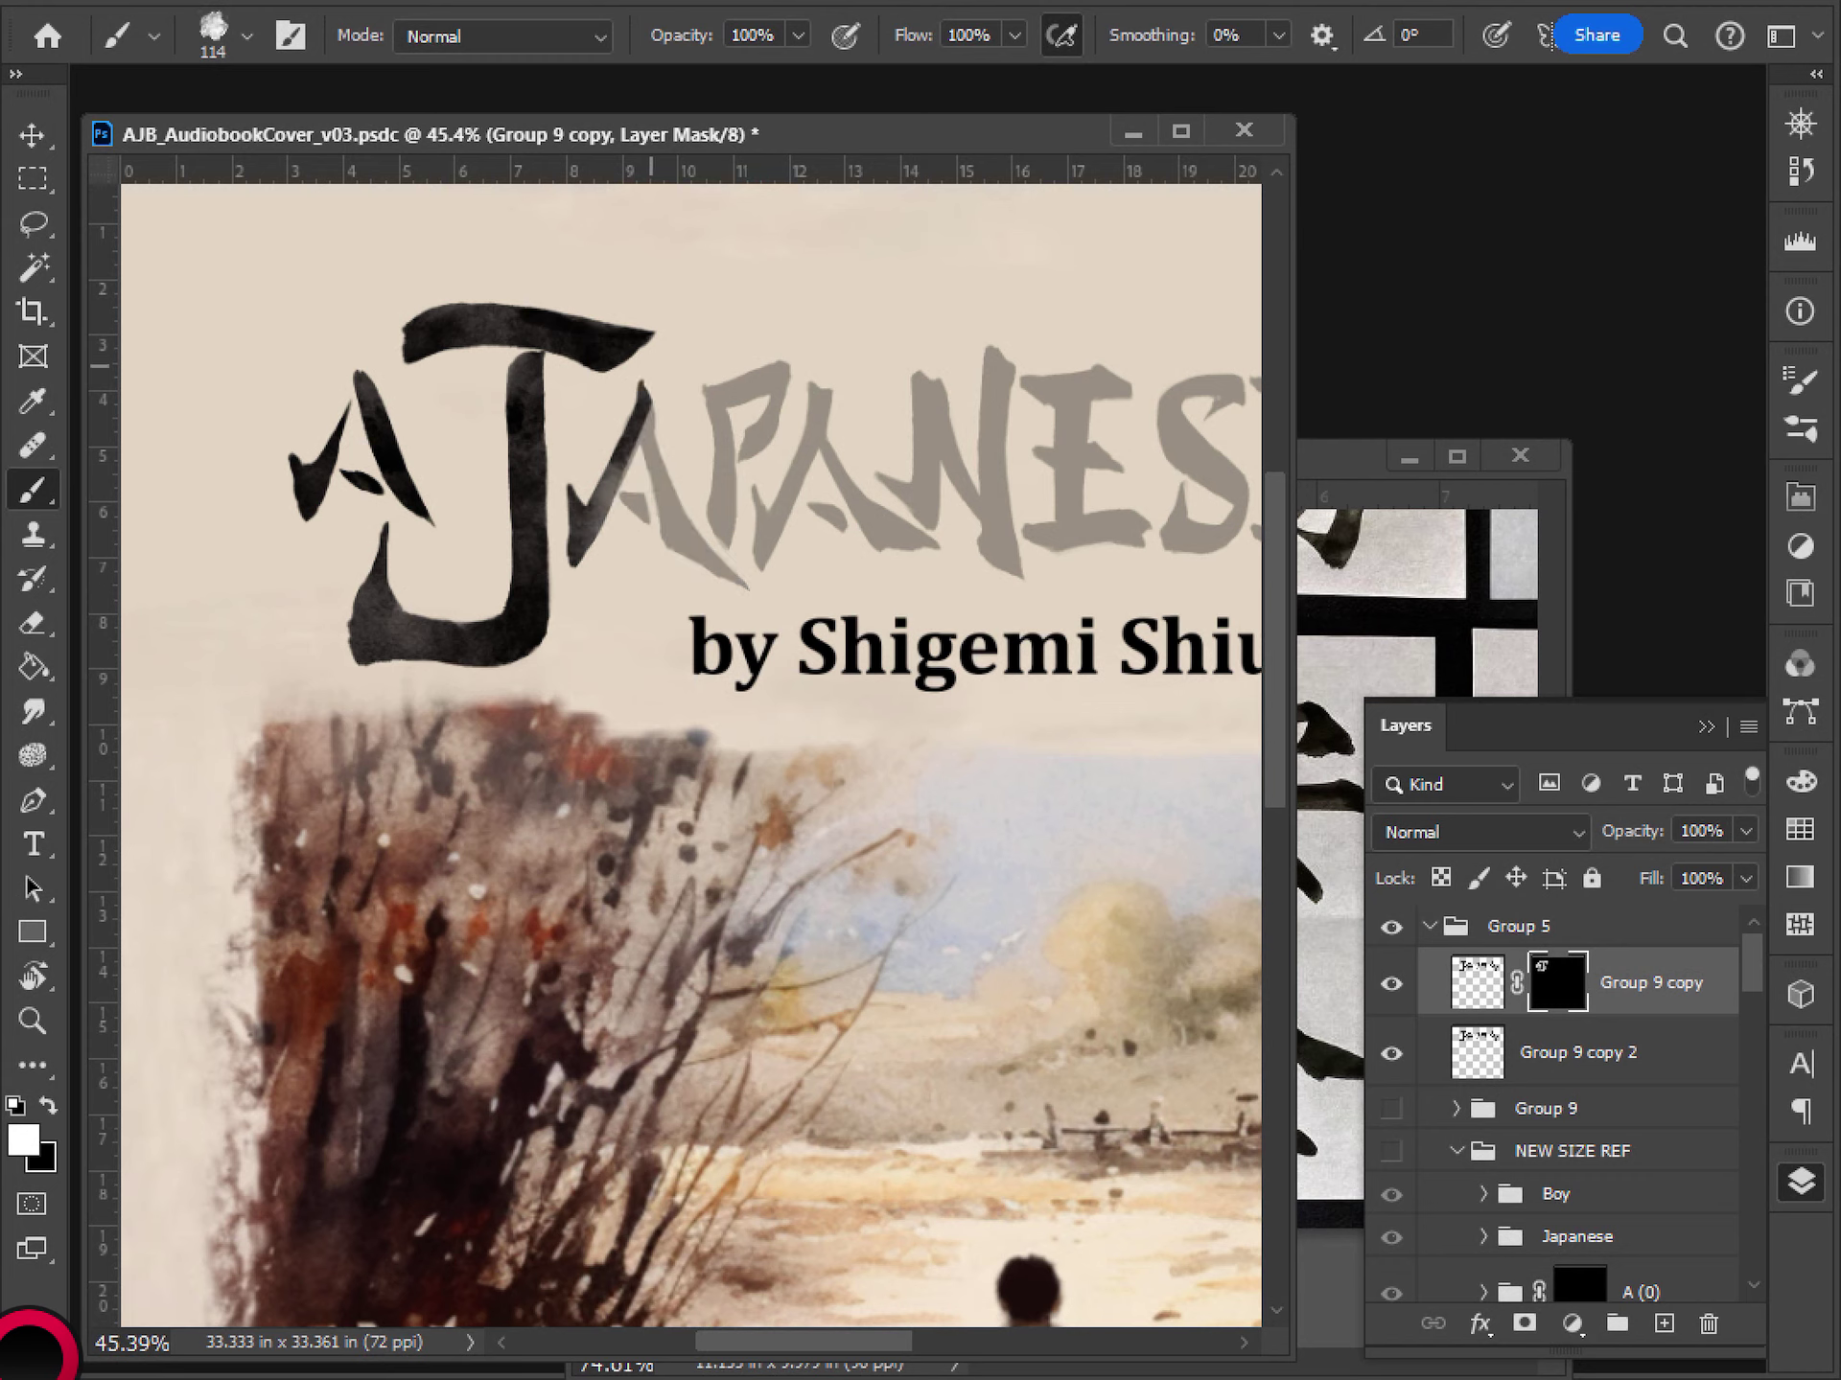
mouse_move(577, 484)
left_mouse_down()
mouse_move(581, 532)
mouse_move(653, 383)
mouse_move(702, 567)
left_mouse_up()
key("ctrl+z")
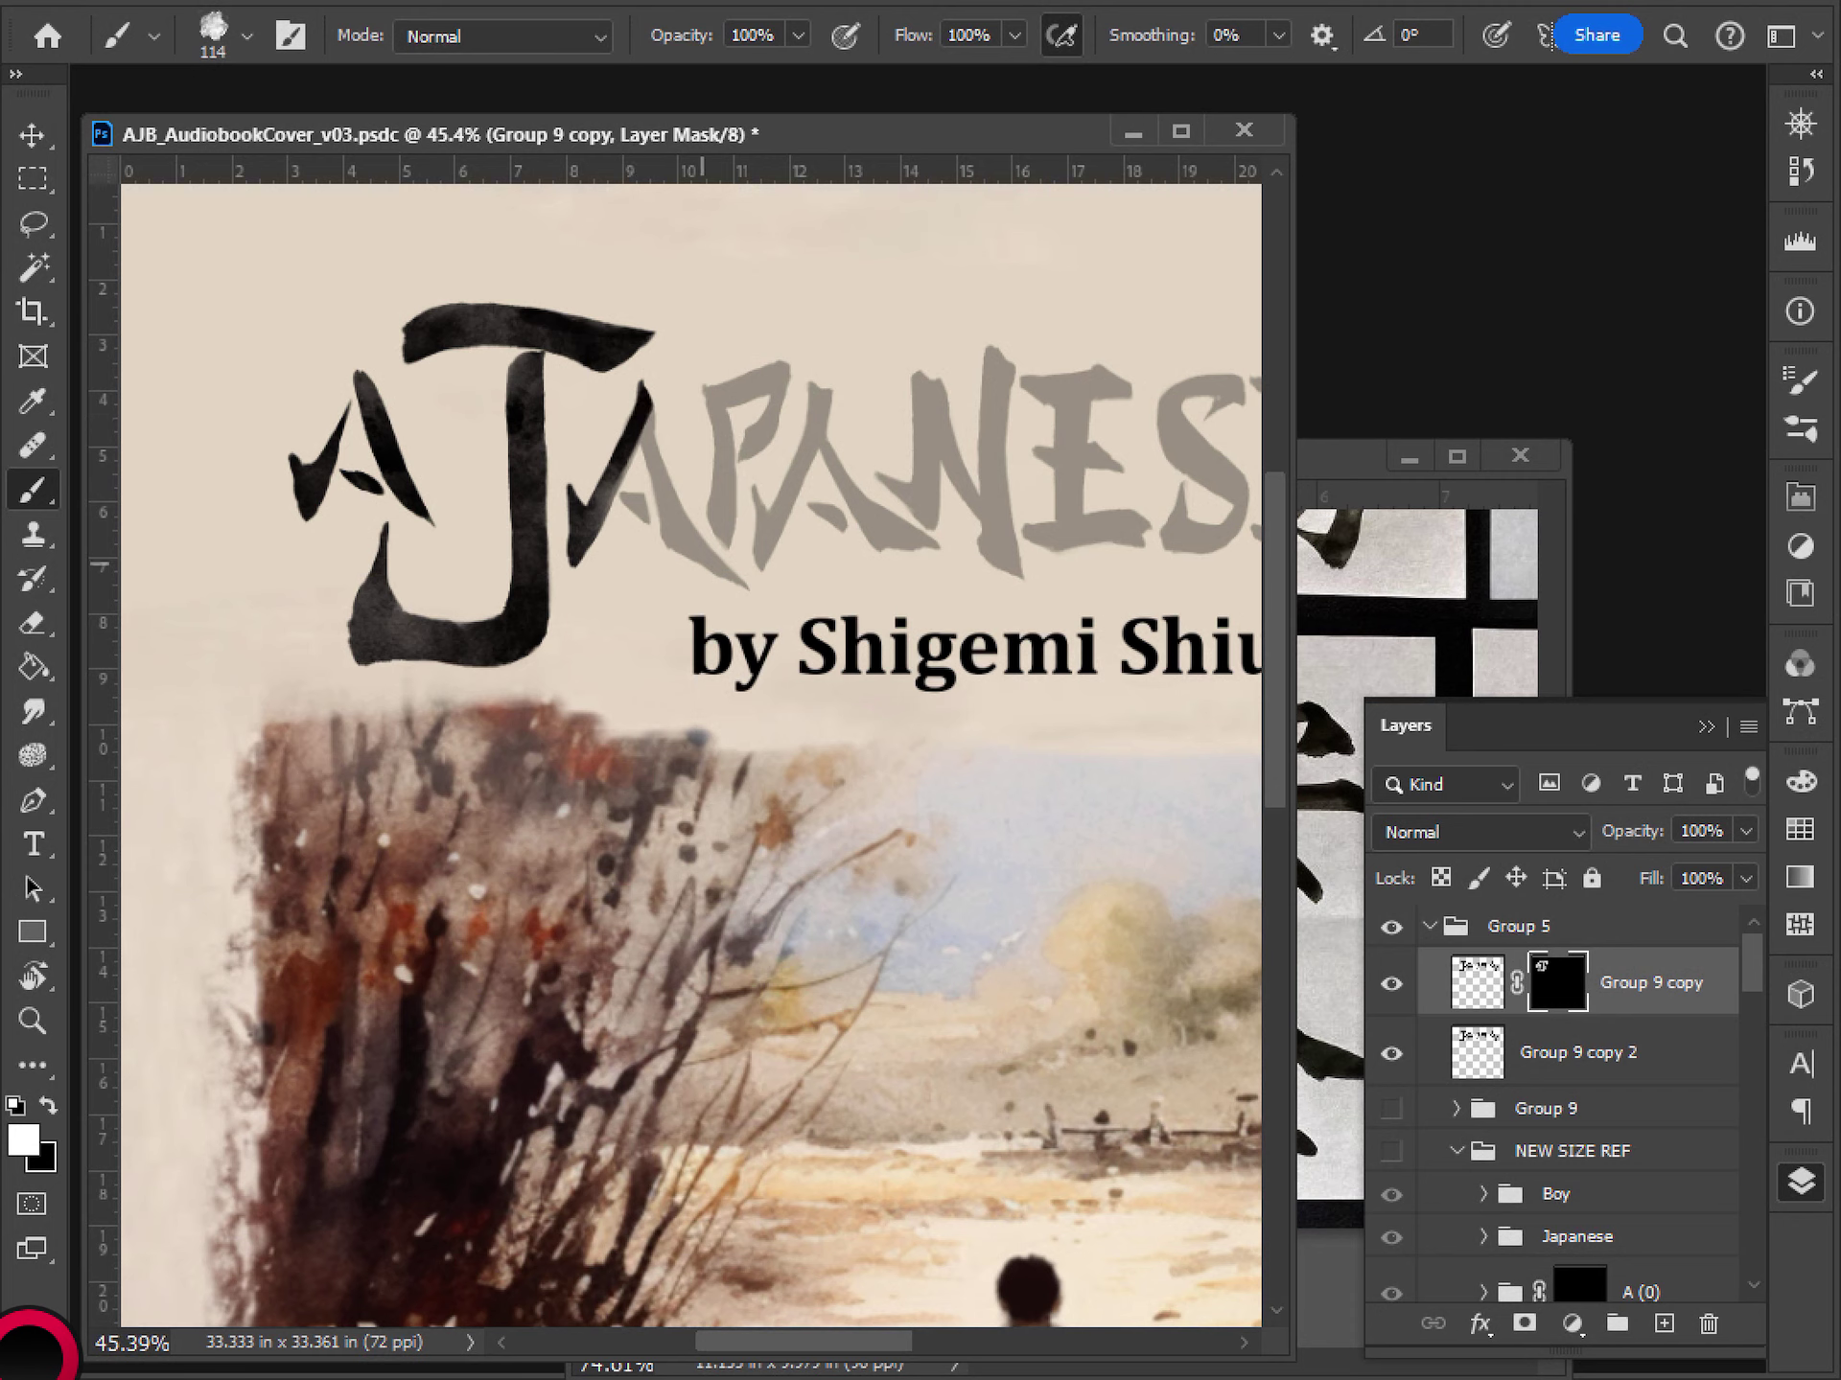
key("ctrl+z")
key("ctrl+z")
mouse_move(578, 508)
left_mouse_down()
mouse_move(578, 545)
mouse_move(577, 489)
mouse_move(581, 523)
mouse_move(653, 384)
left_mouse_up()
left_click(581, 533)
left_click(579, 508)
key("ctrl+z")
key("ctrl+z")
key("ctrl+z")
key("ctrl+z")
key("ctrl+z")
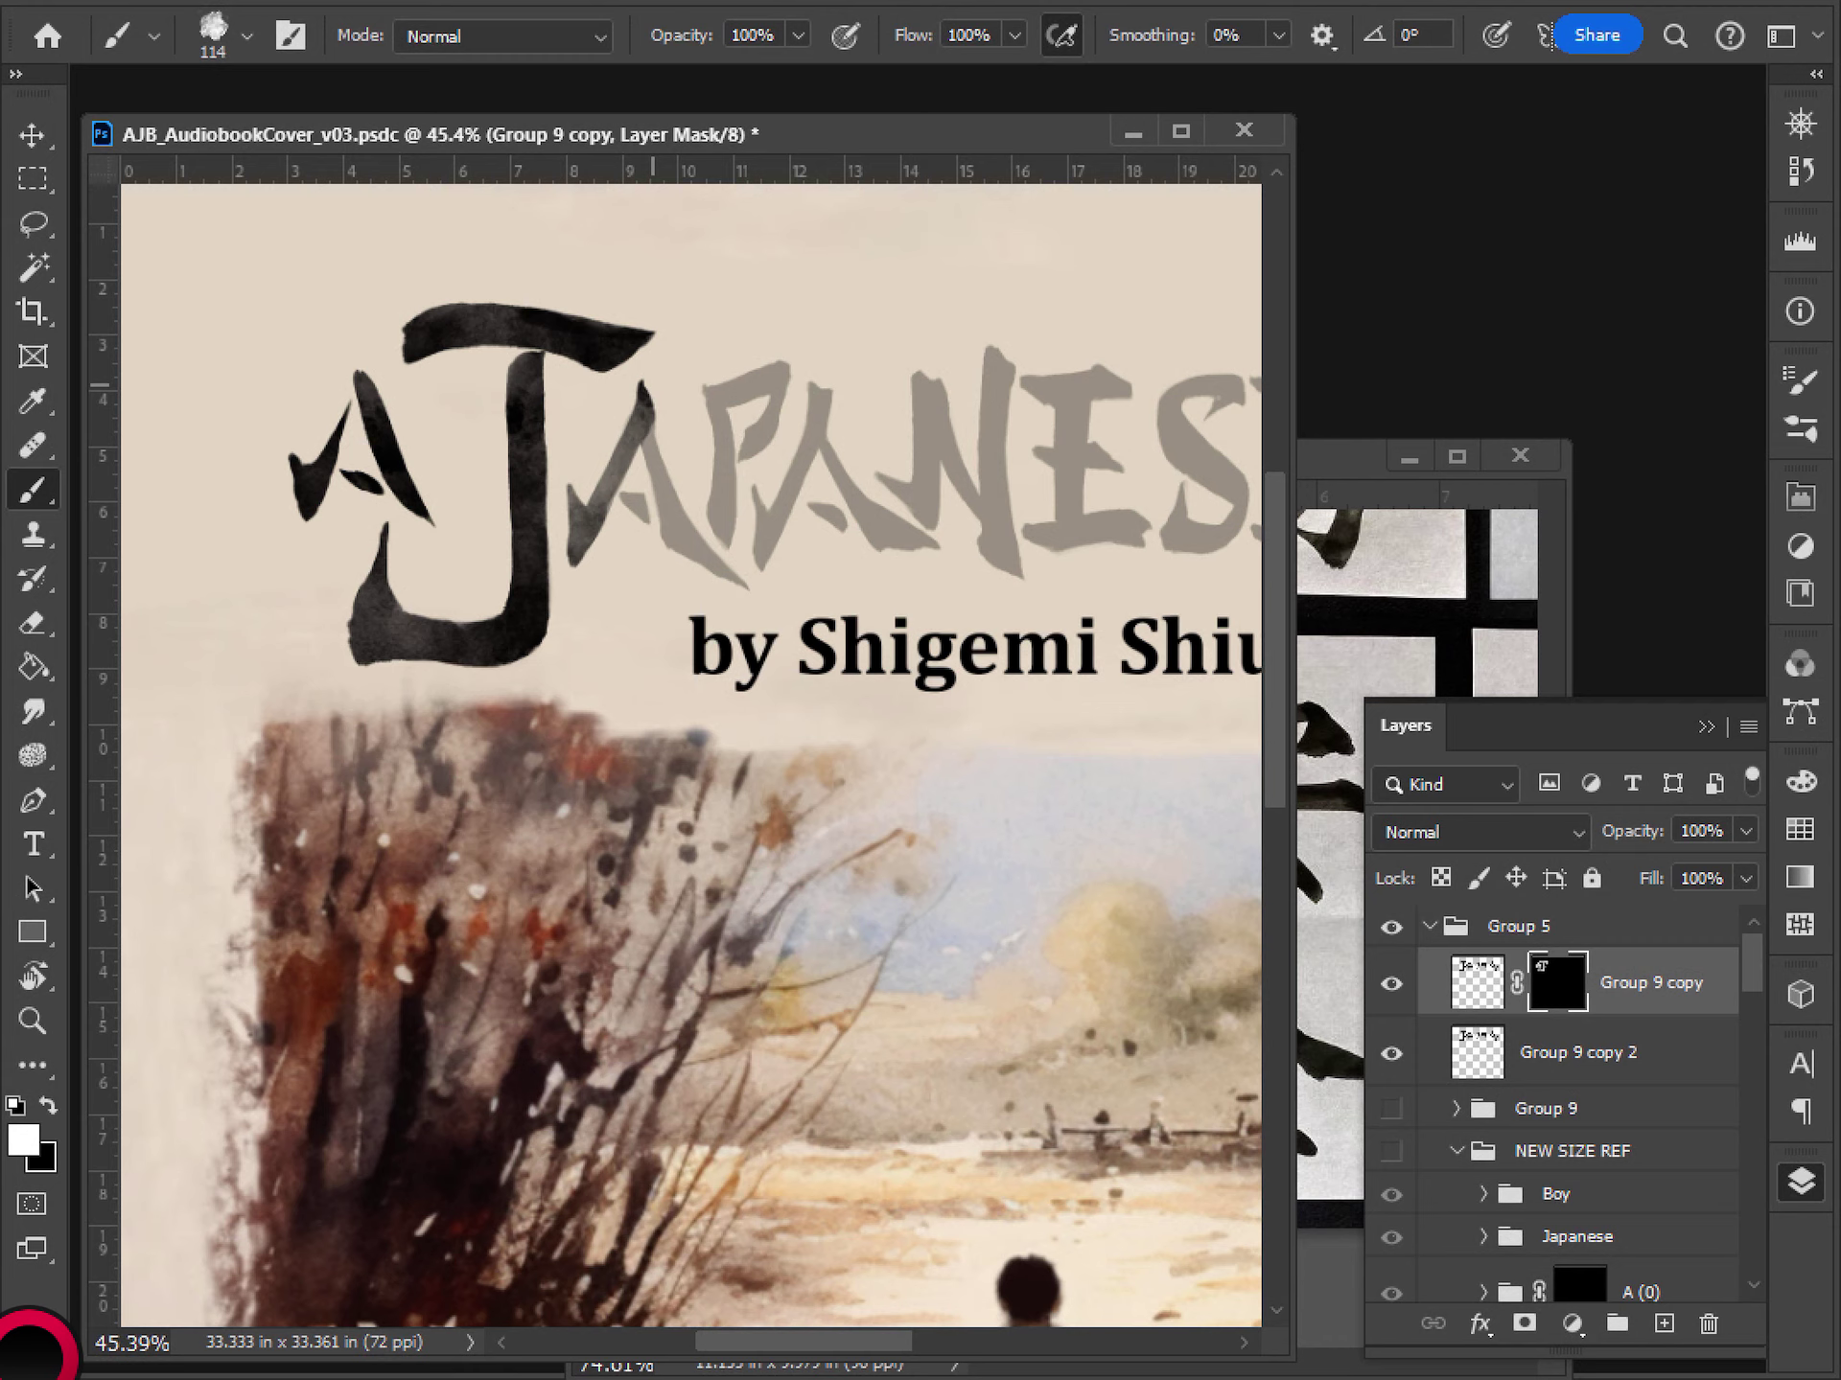
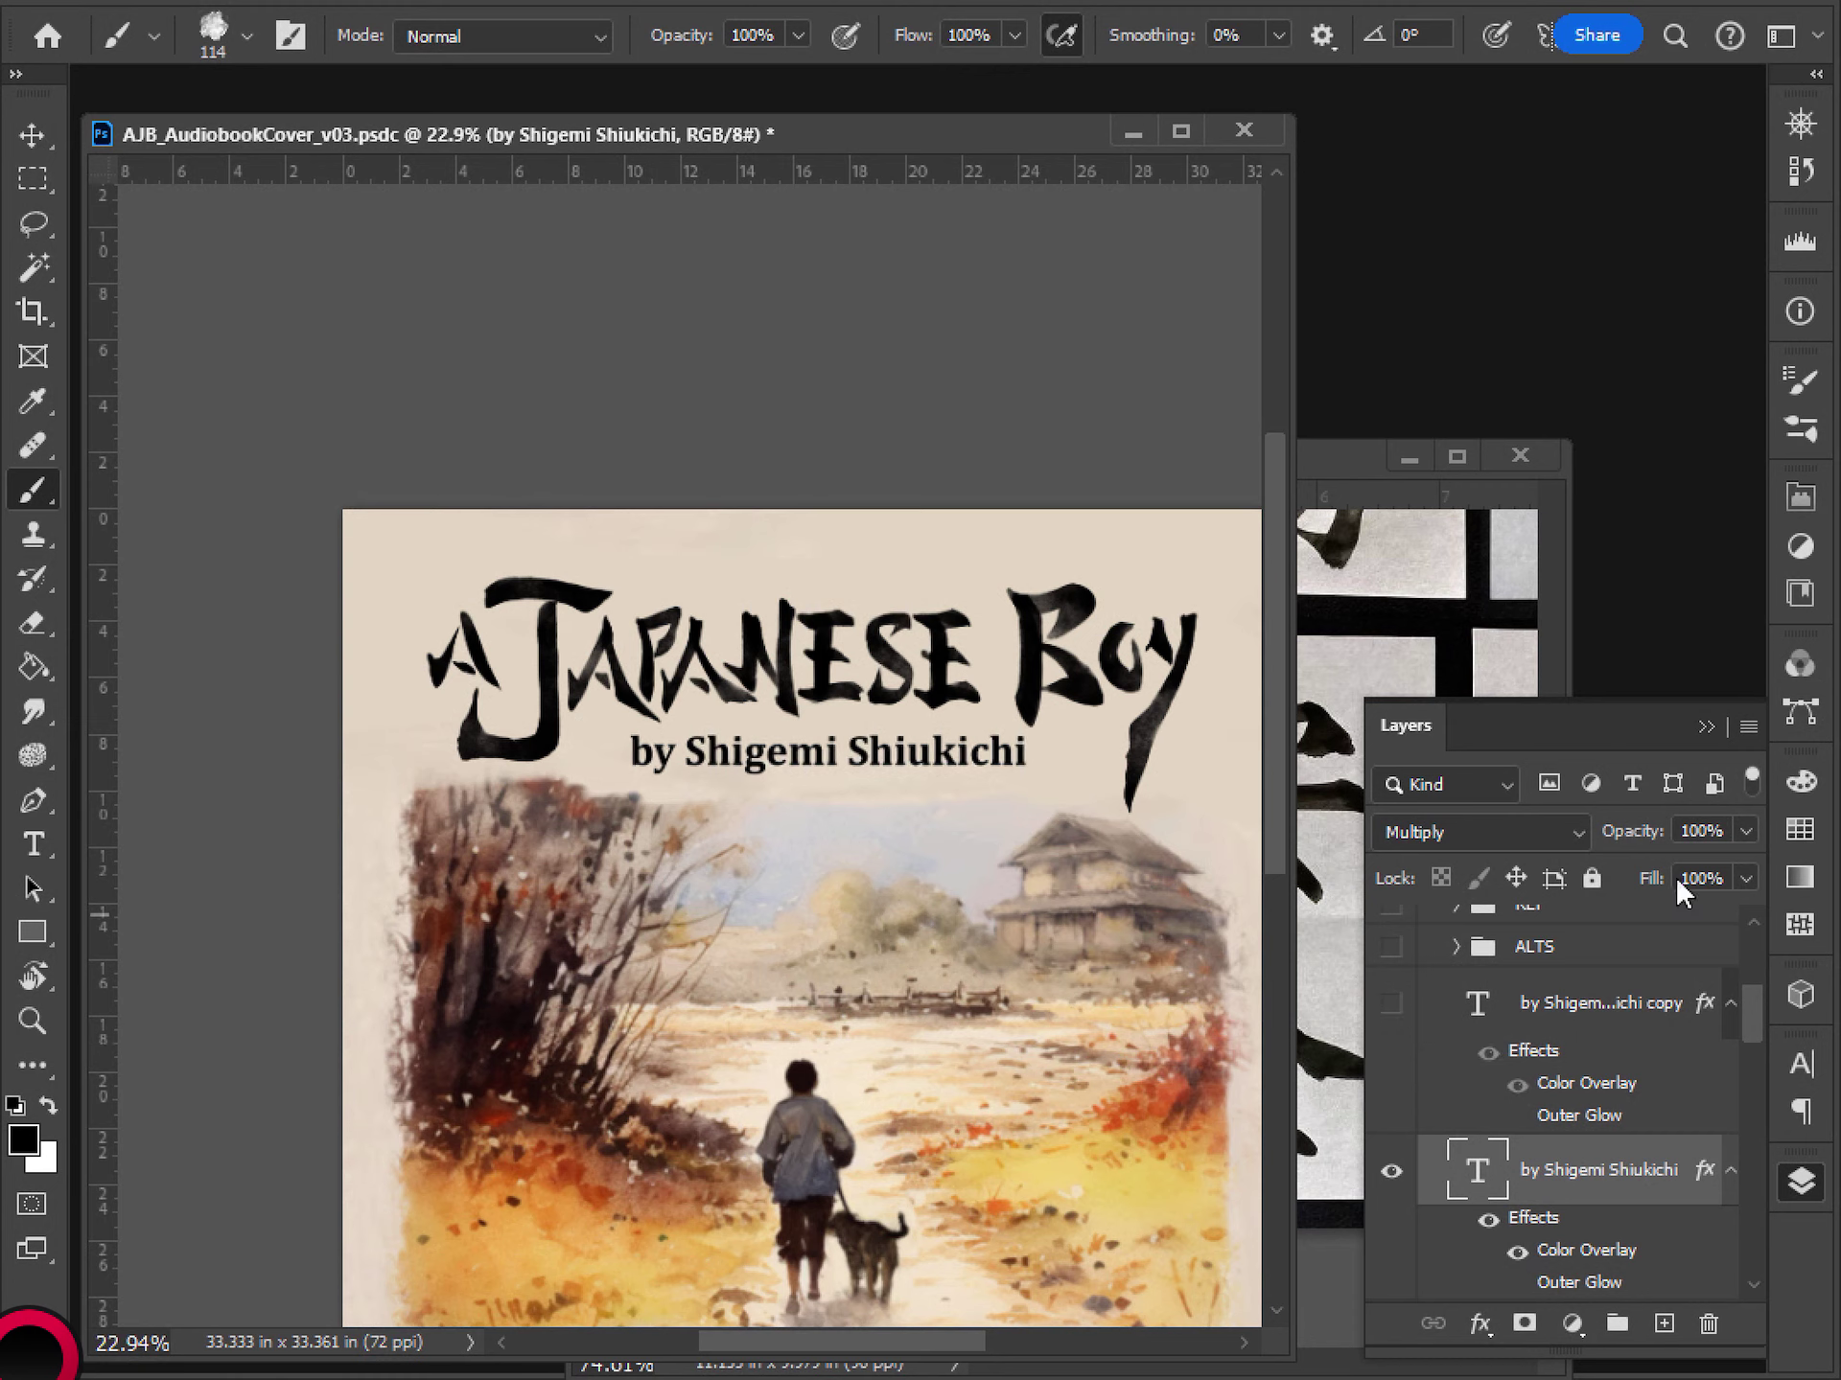
- Lower the byline text layer's opacity to 38% and show the byline copy above it
left_click_drag(1630, 830, 1586, 835)
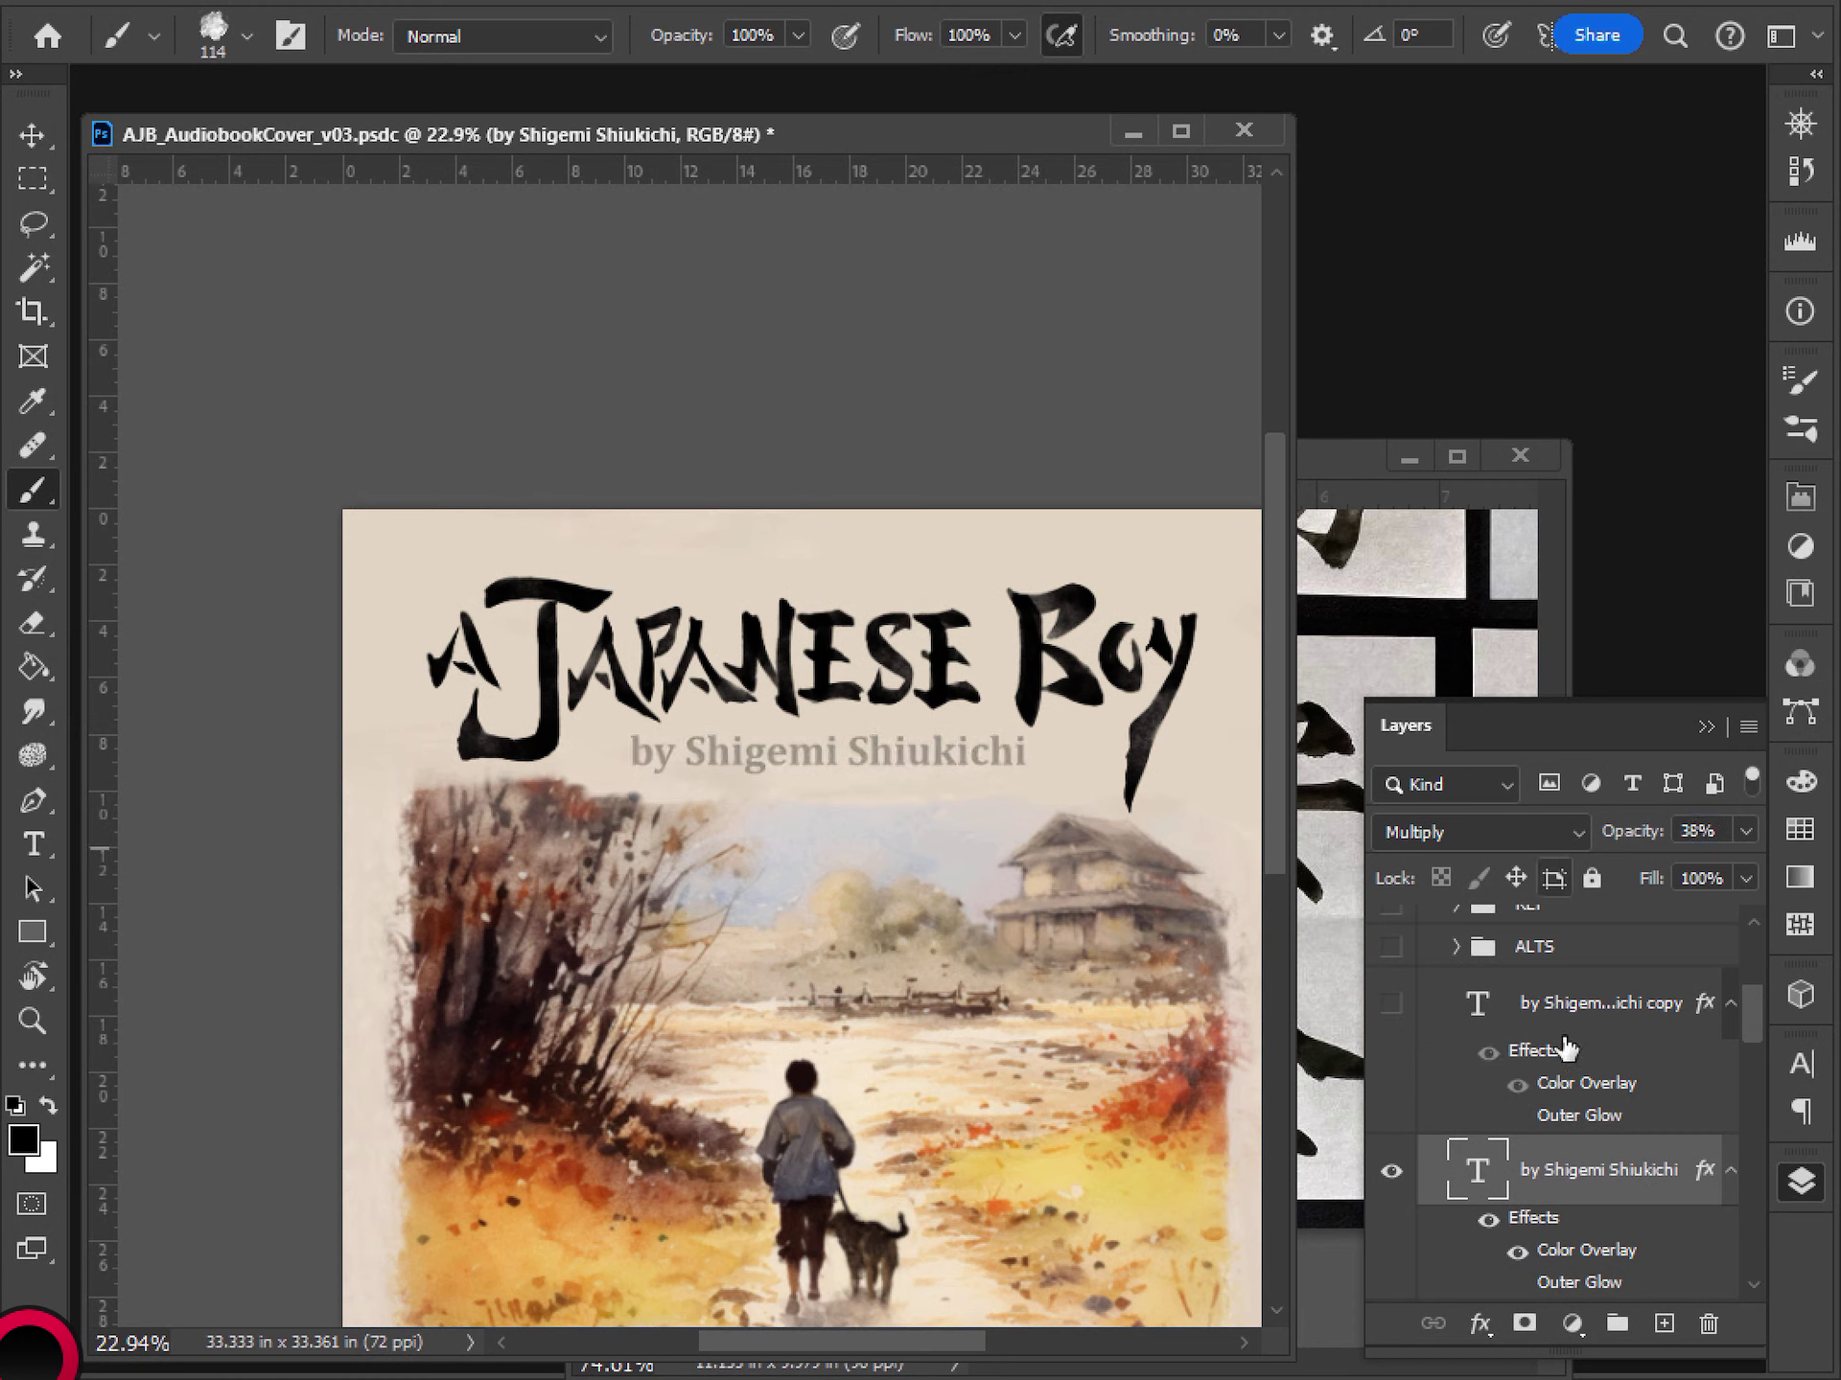
left_click(1543, 1018)
left_click(1391, 1004)
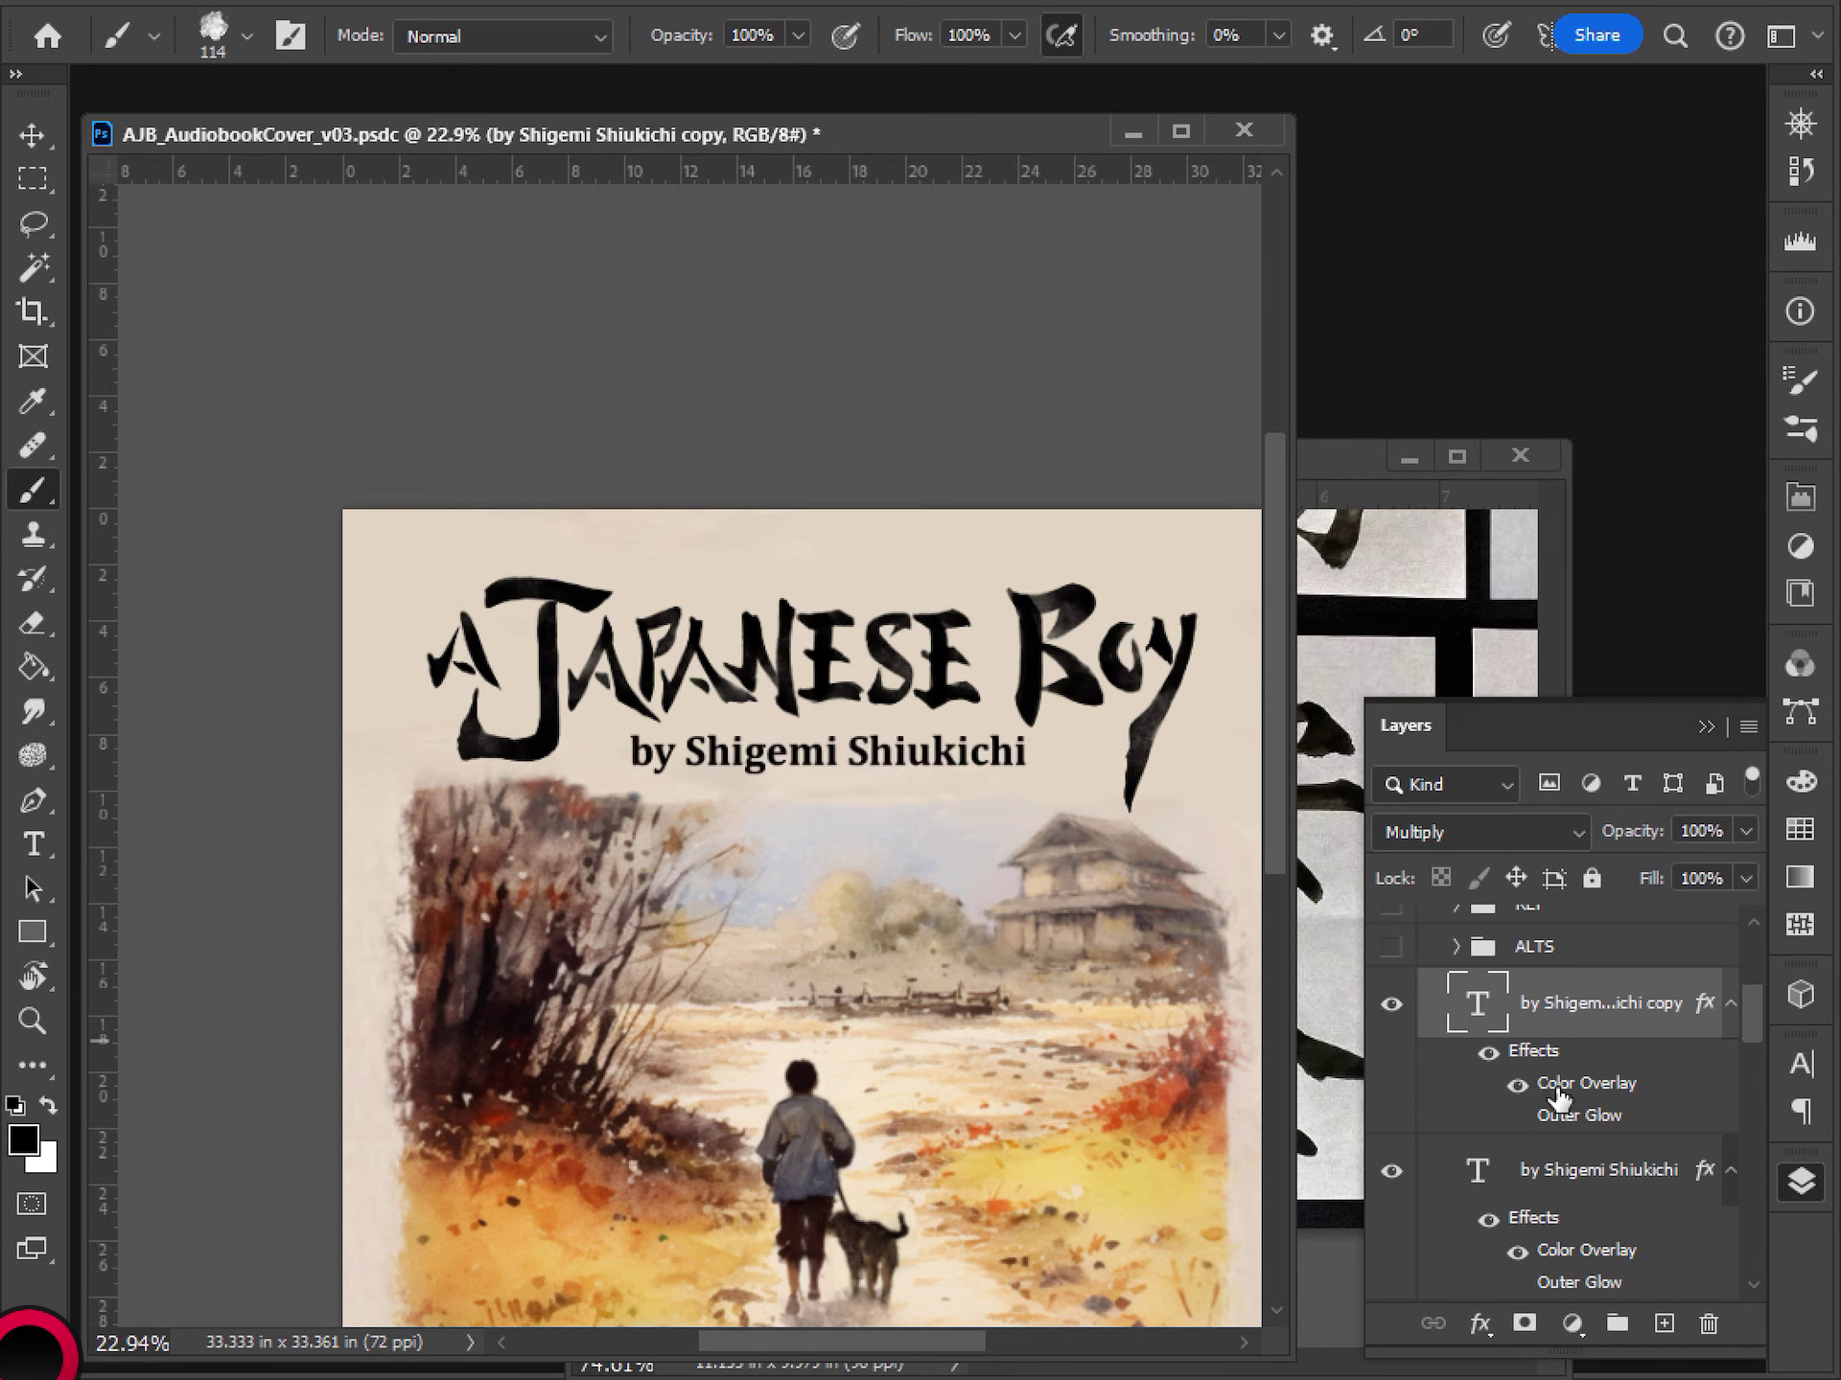
- Add a layer mask to the byline copy and invert it to black
left_click(1524, 1324)
scroll(945, 764, "up", 3)
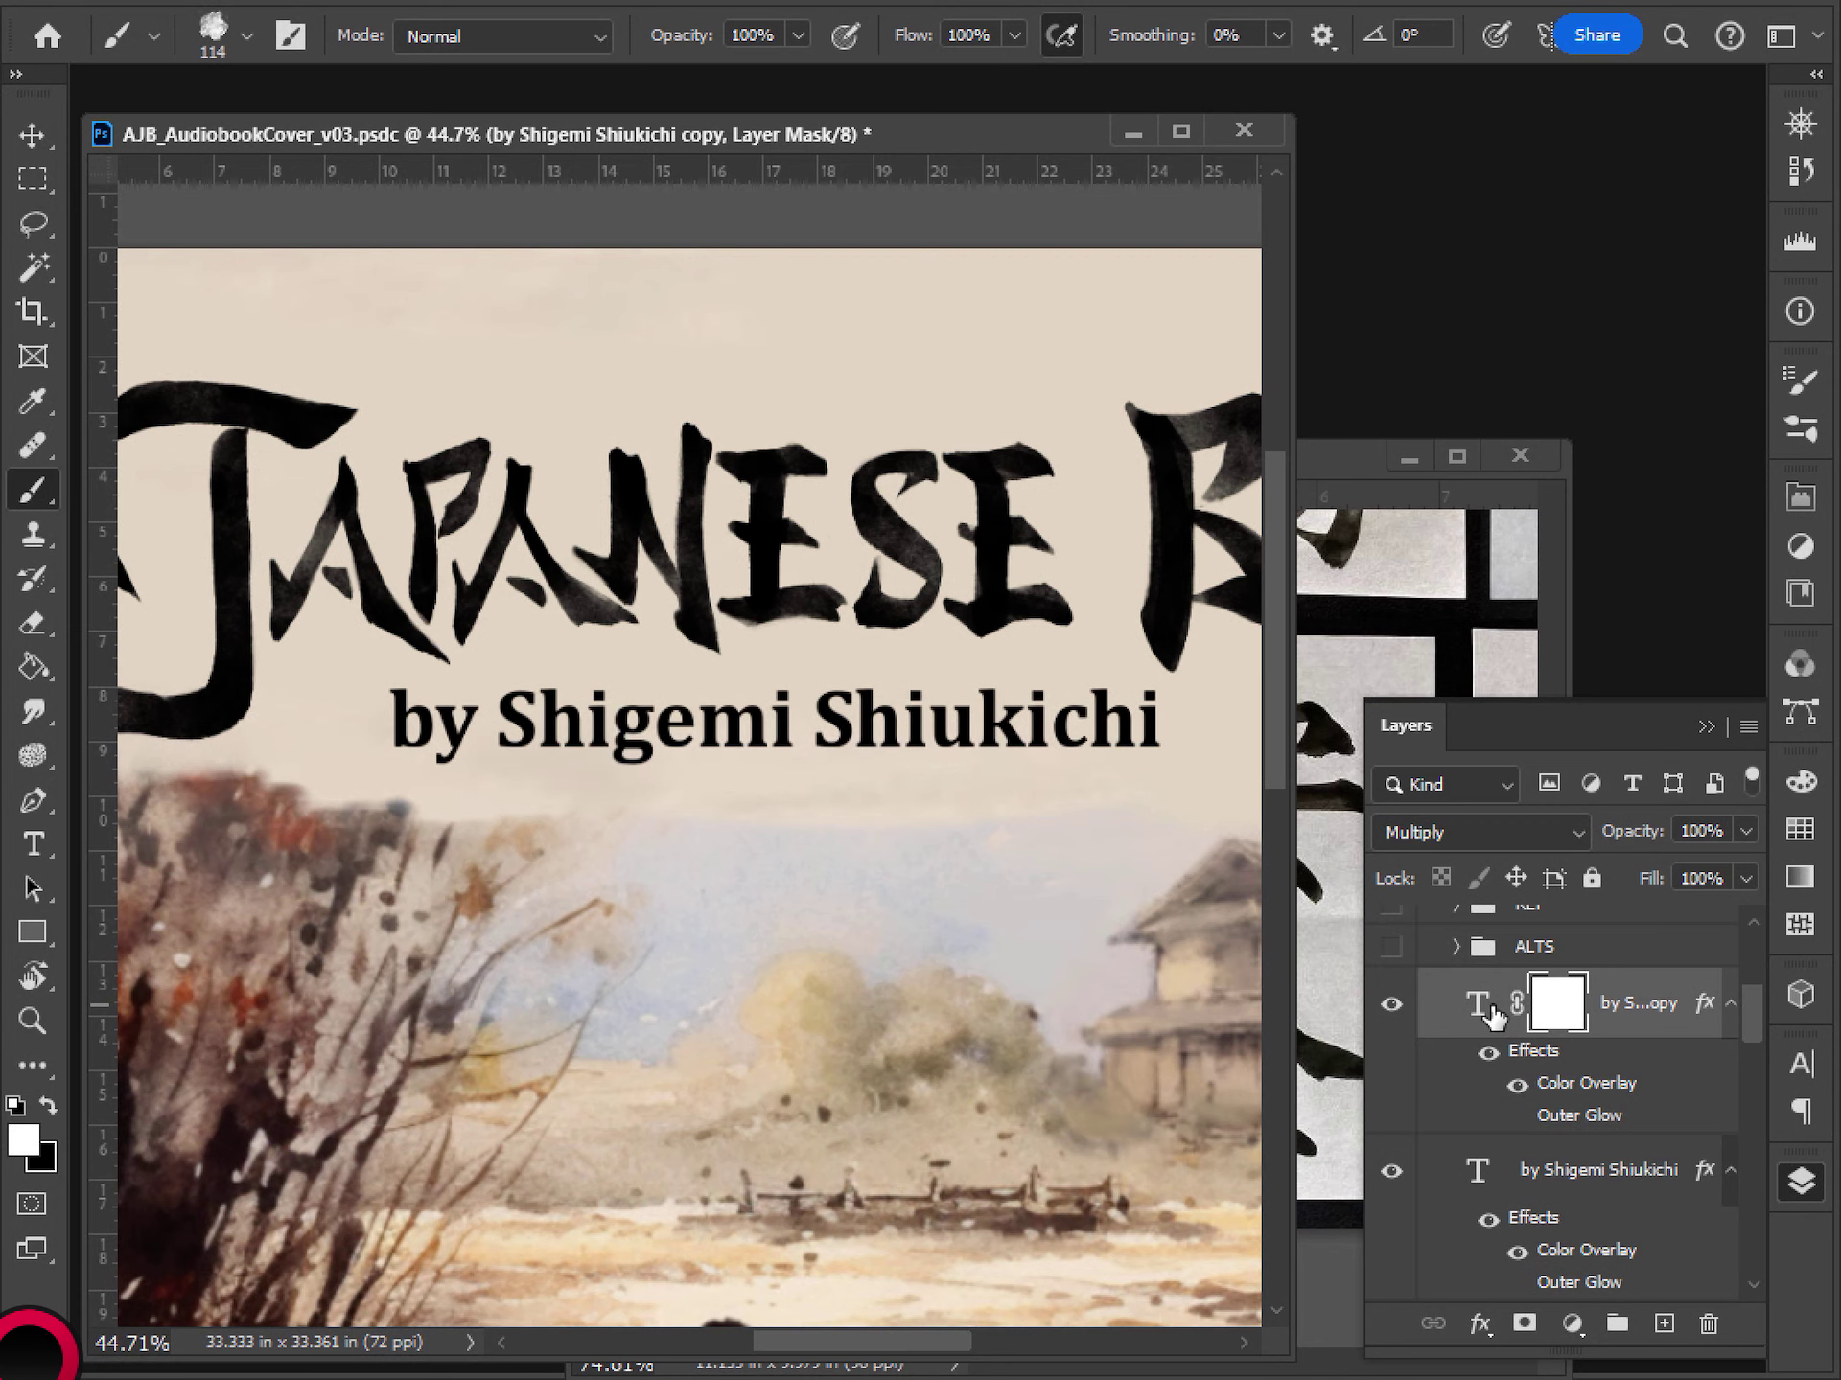
key("ctrl+i")
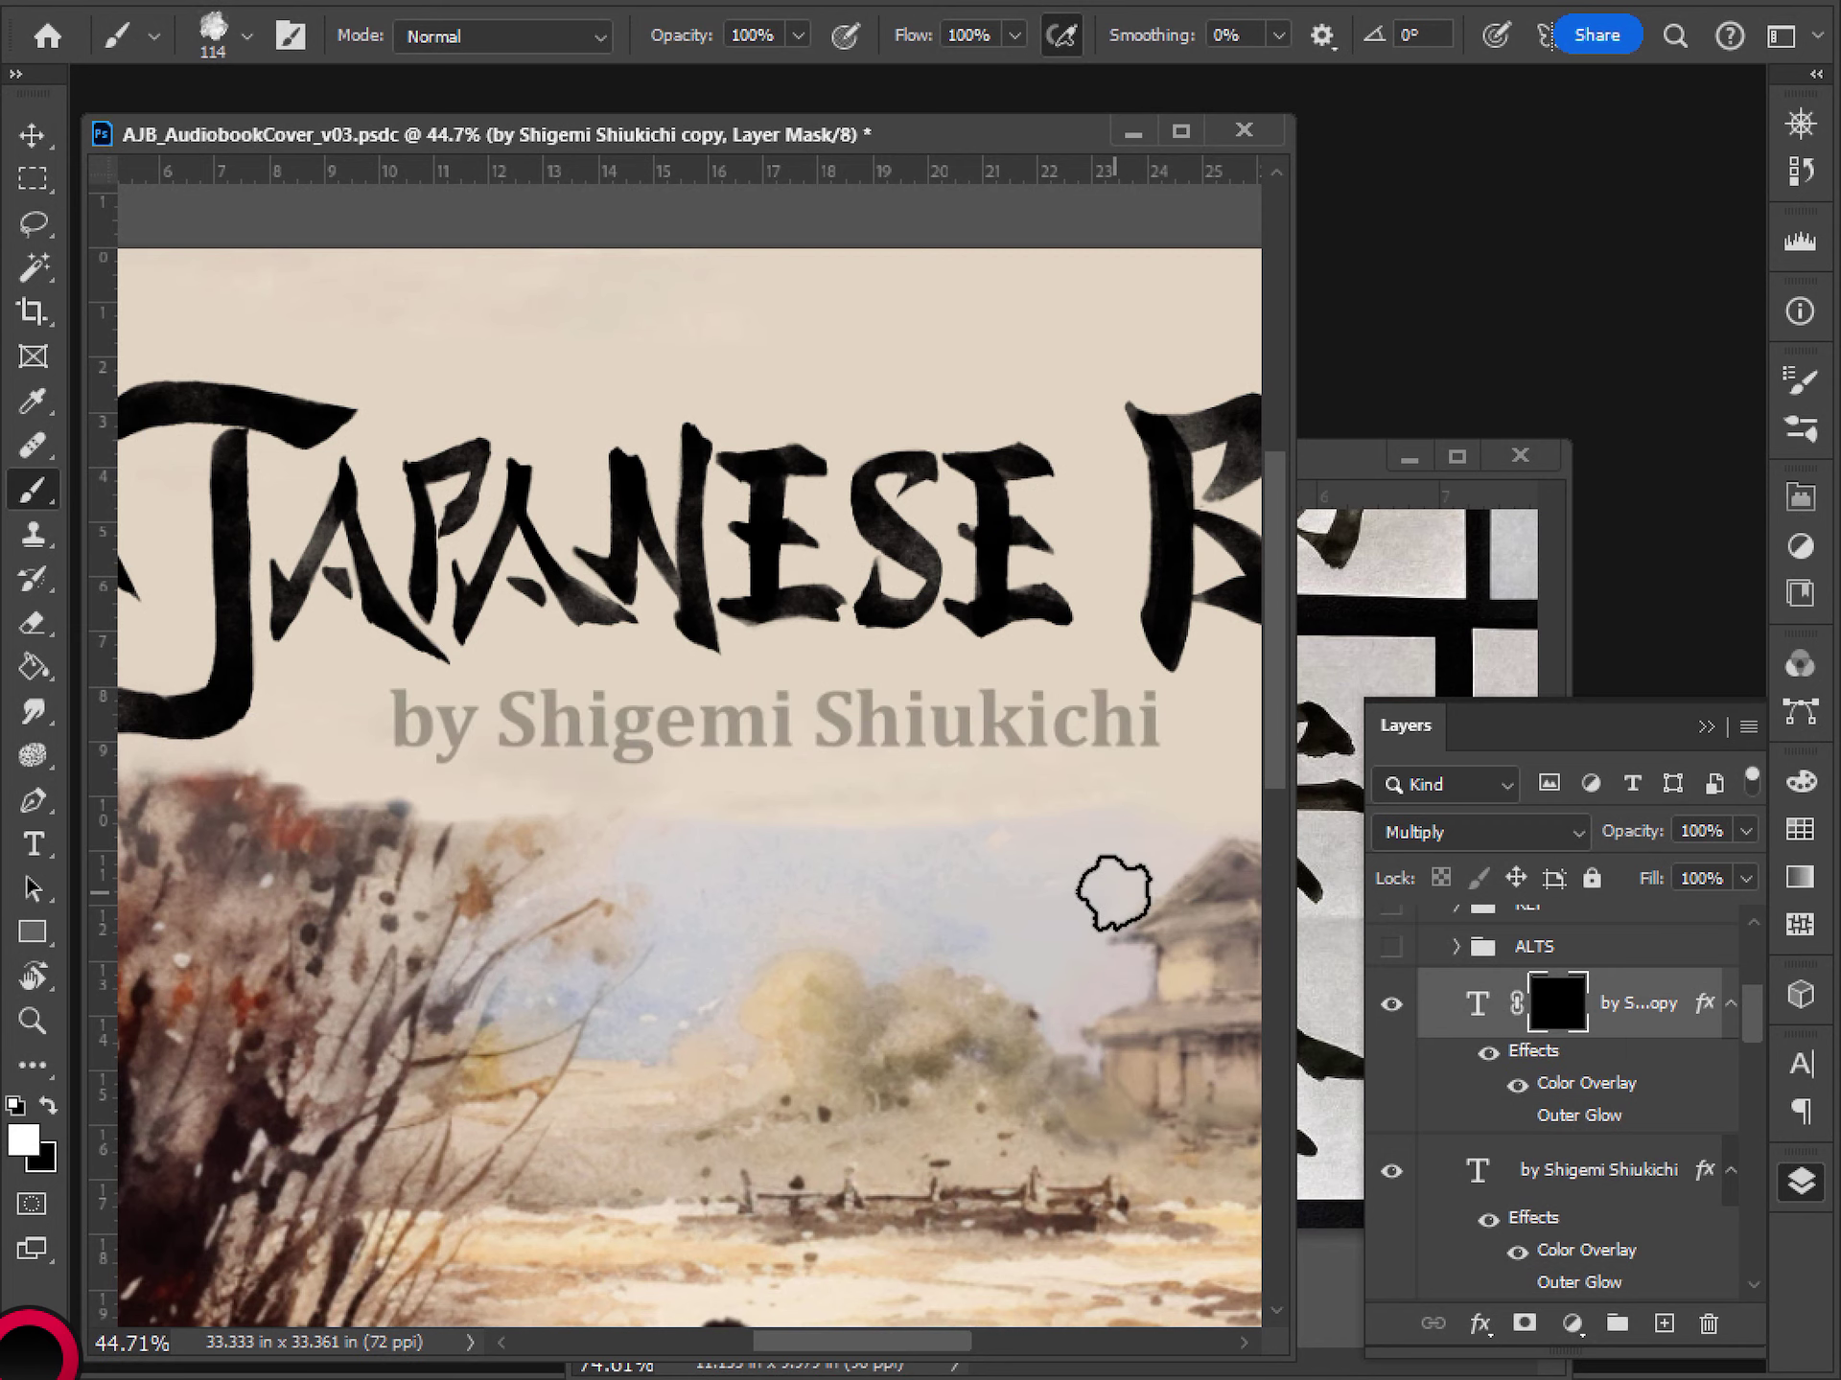
- Set the watercolor brush size to 44 px and test it on the byline copy's mask
left_click(246, 36)
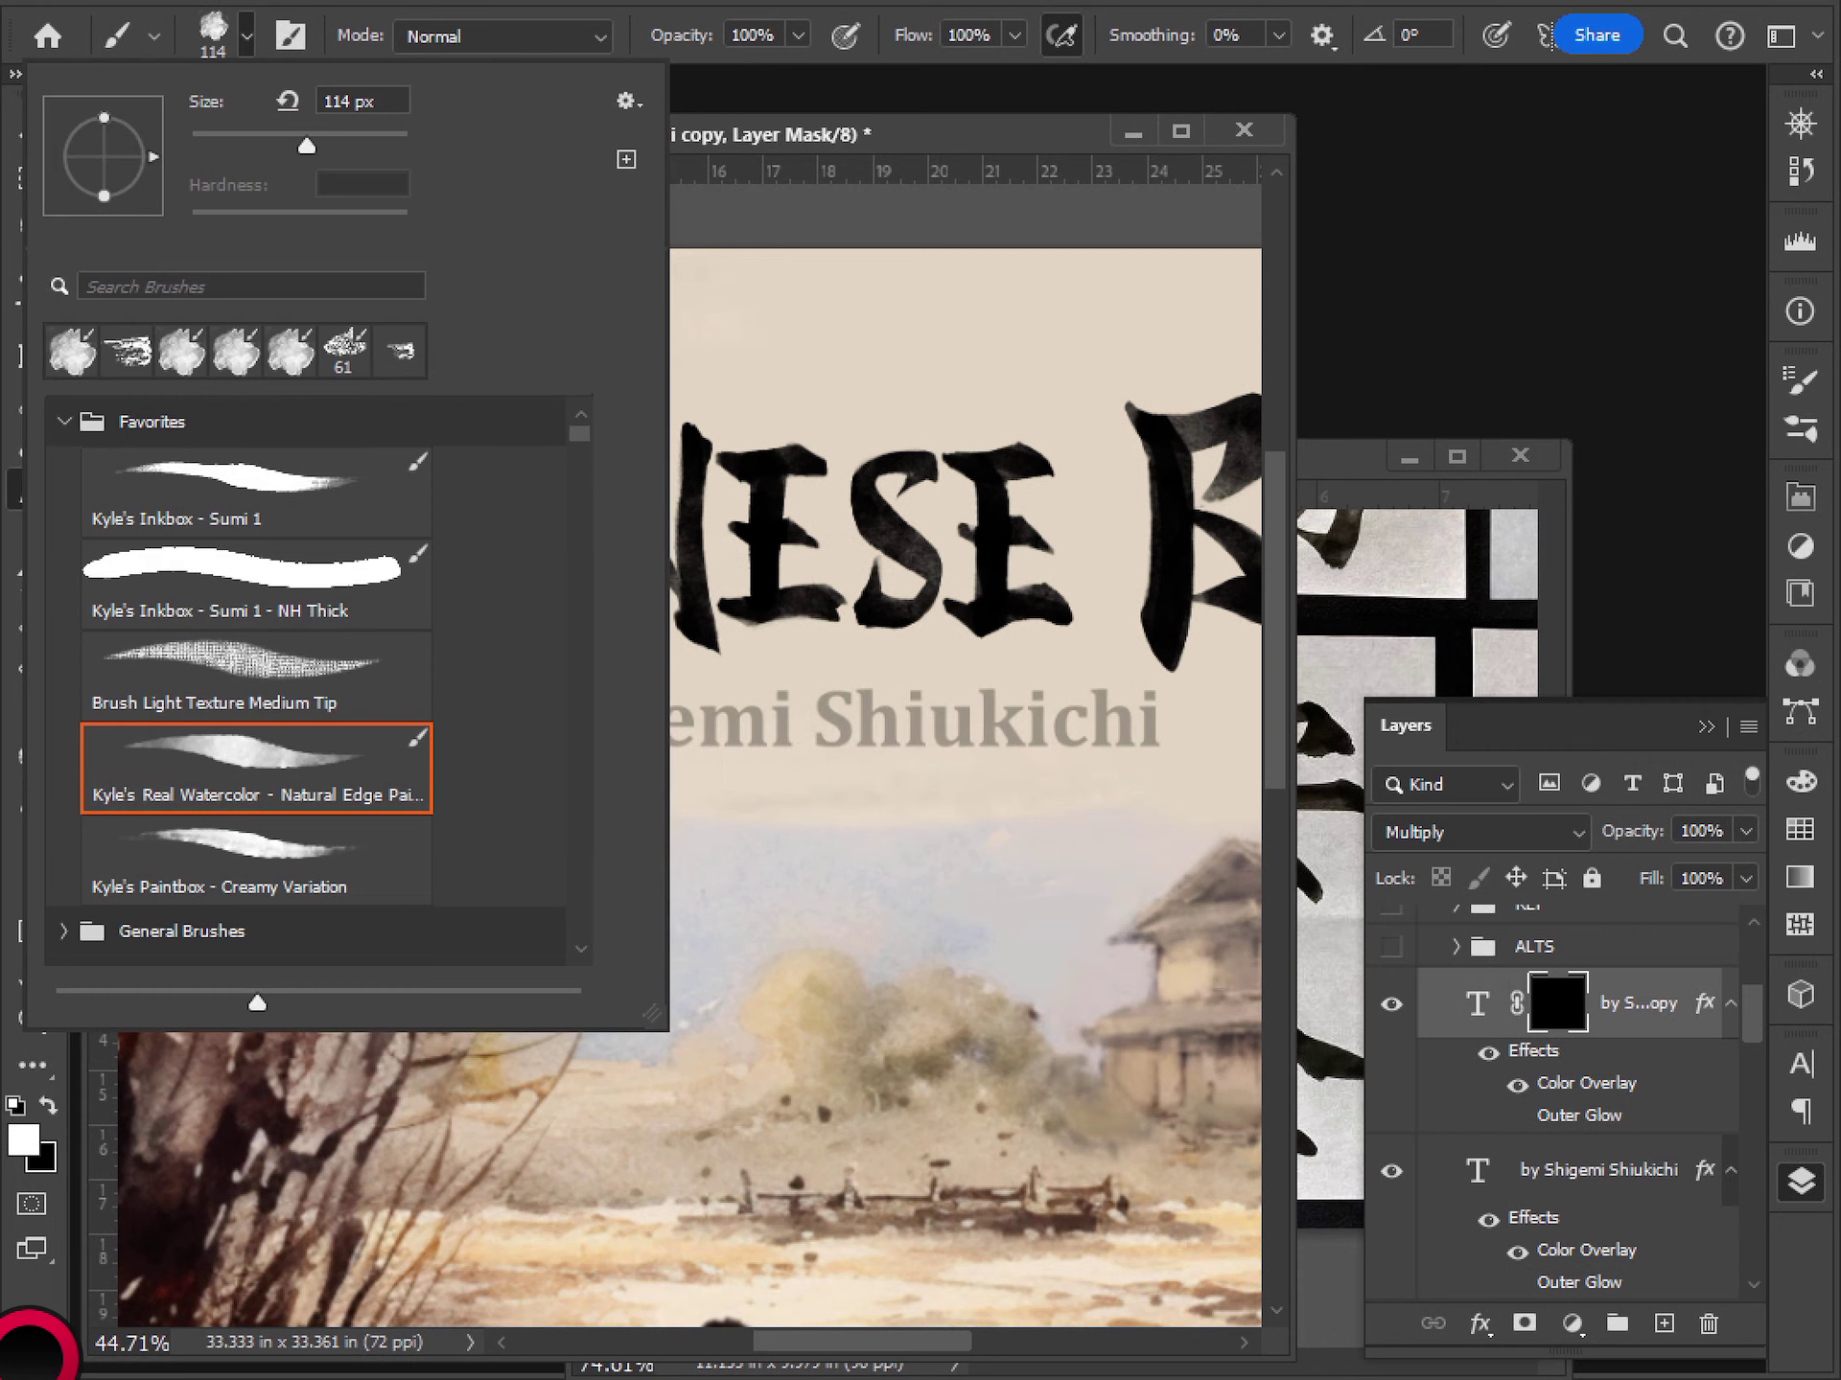
type("44")
key("Return")
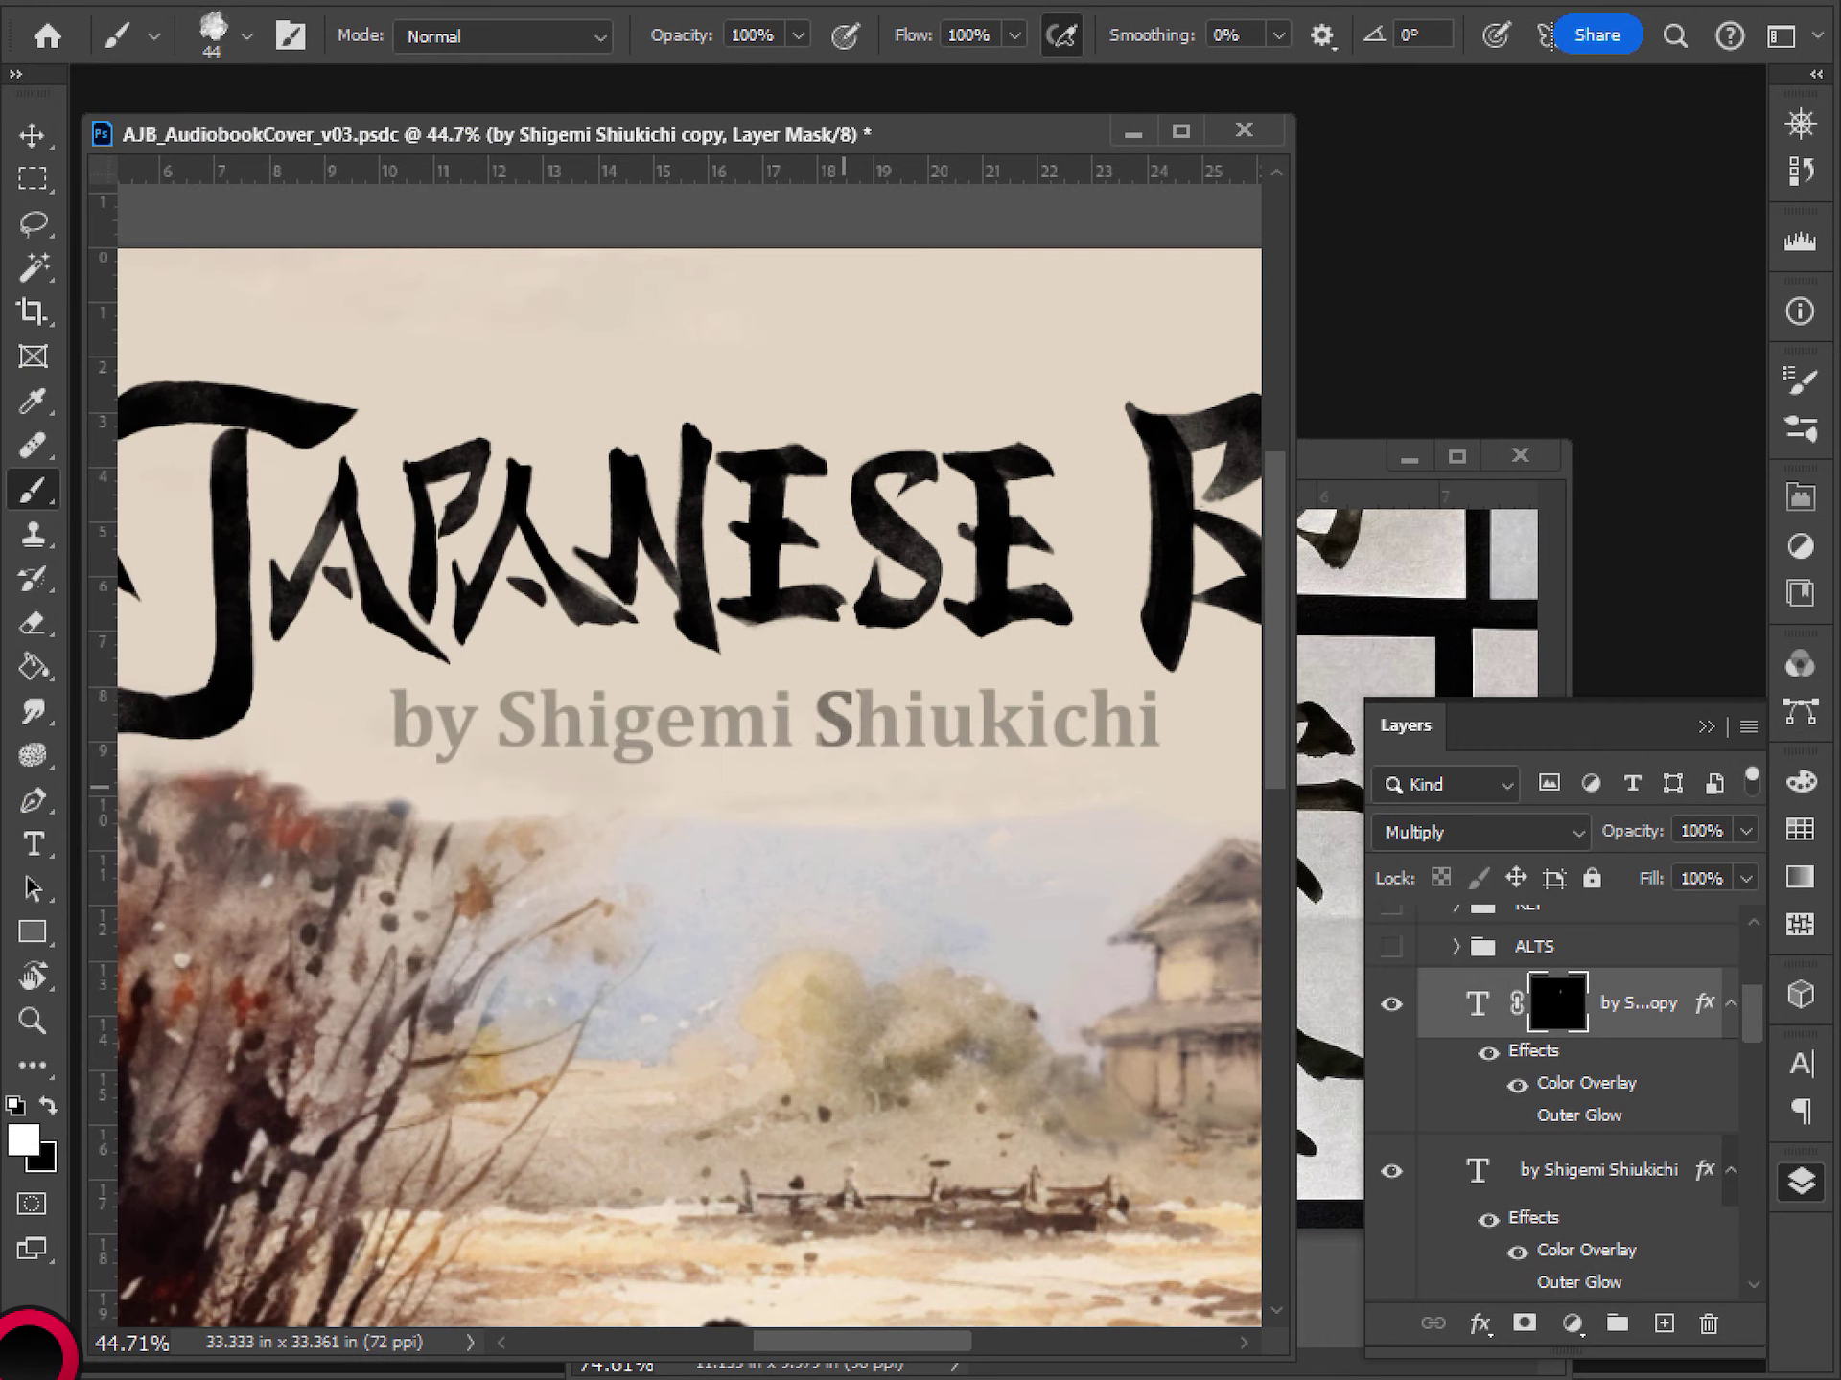
key("ctrl+minus")
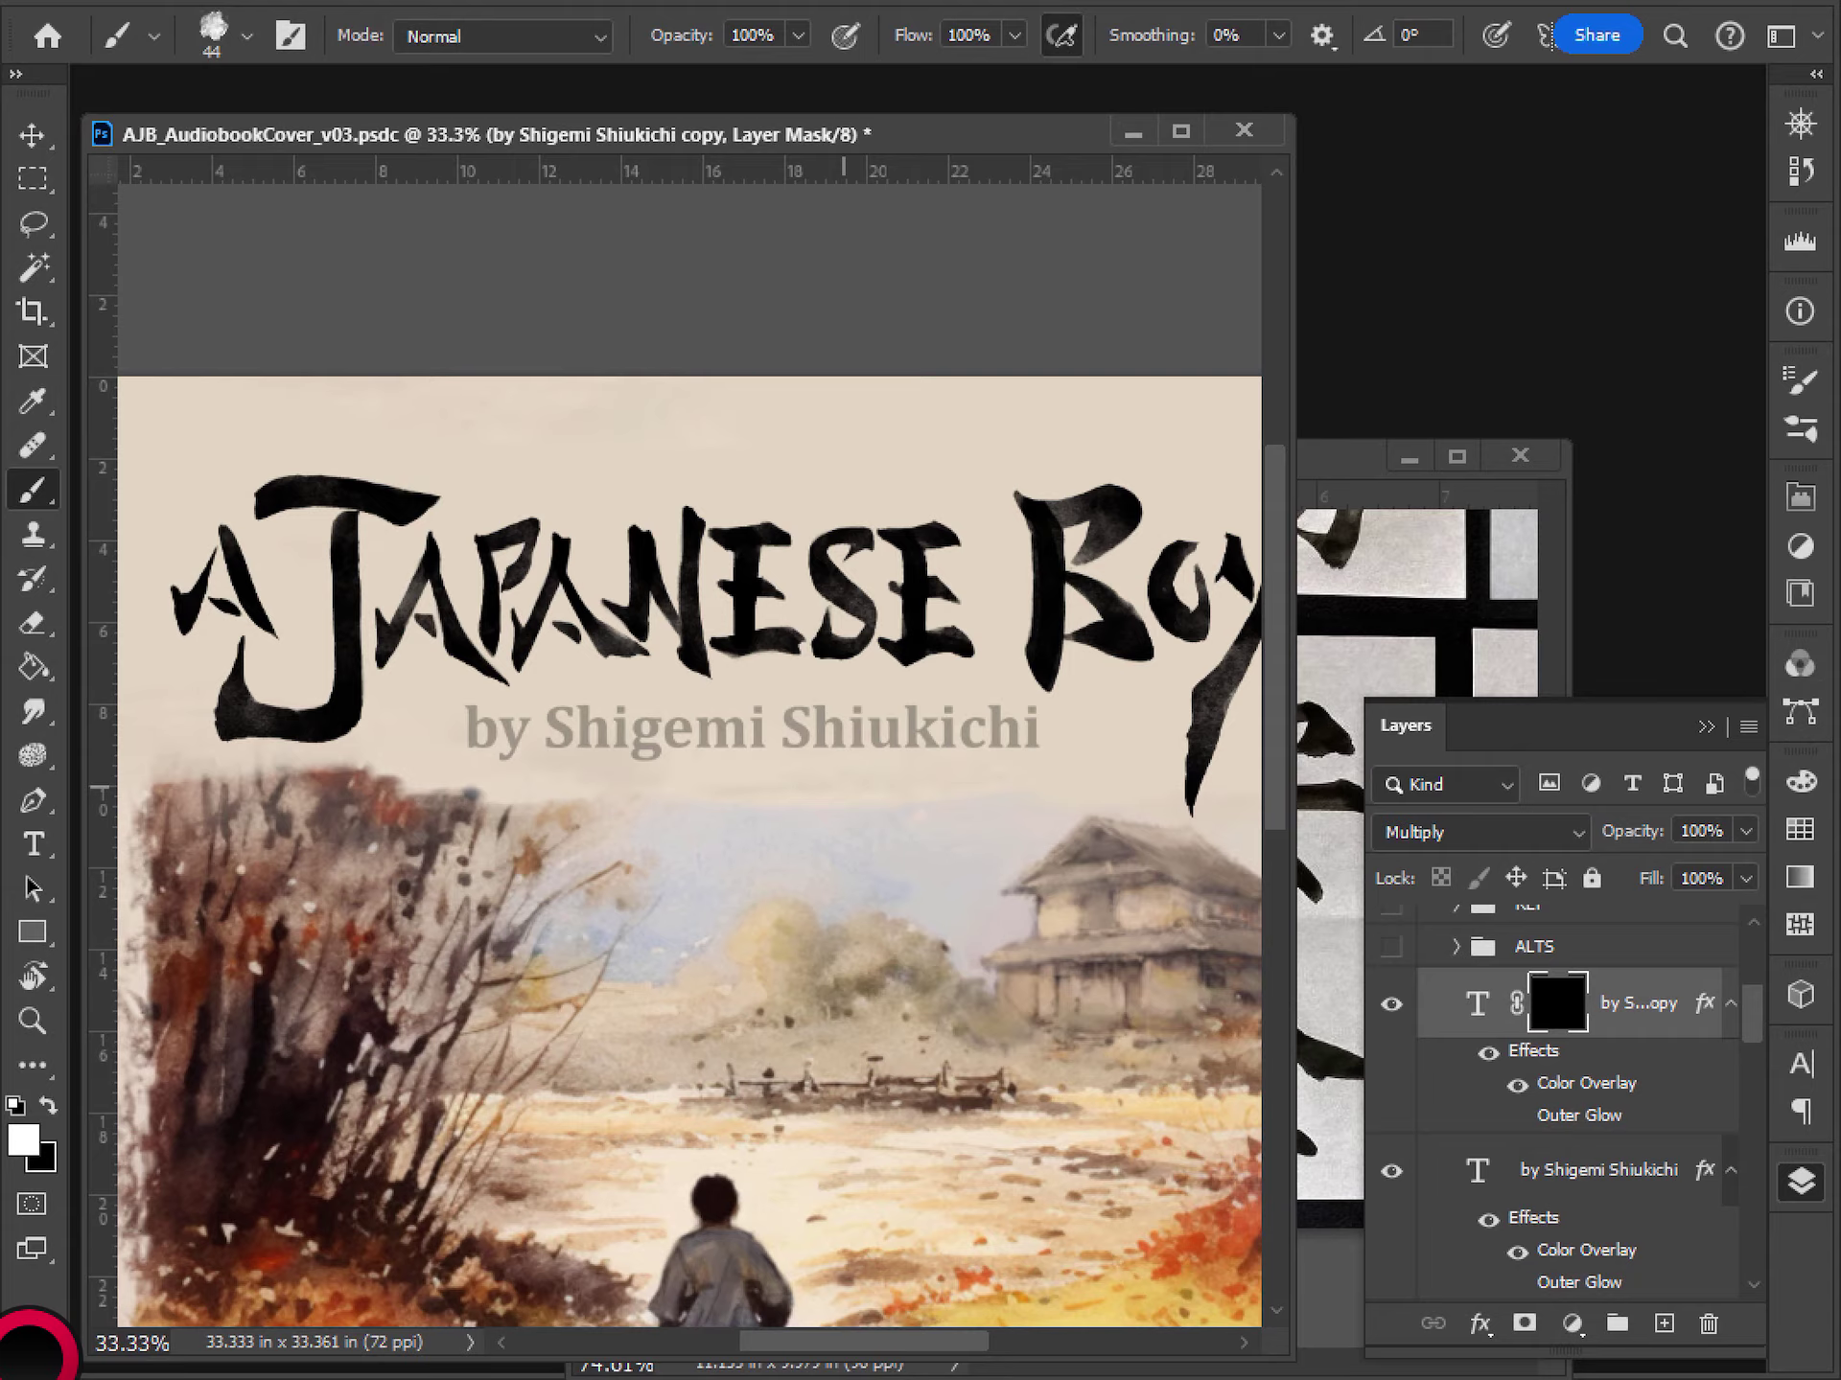
- Brush white over the b of "by" on the byline copy's mask, undoing rejected strokes
key("ctrl+plus")
key("ctrl+plus")
left_click_drag(325, 849, 518, 854)
scroll(487, 862, "up", 5)
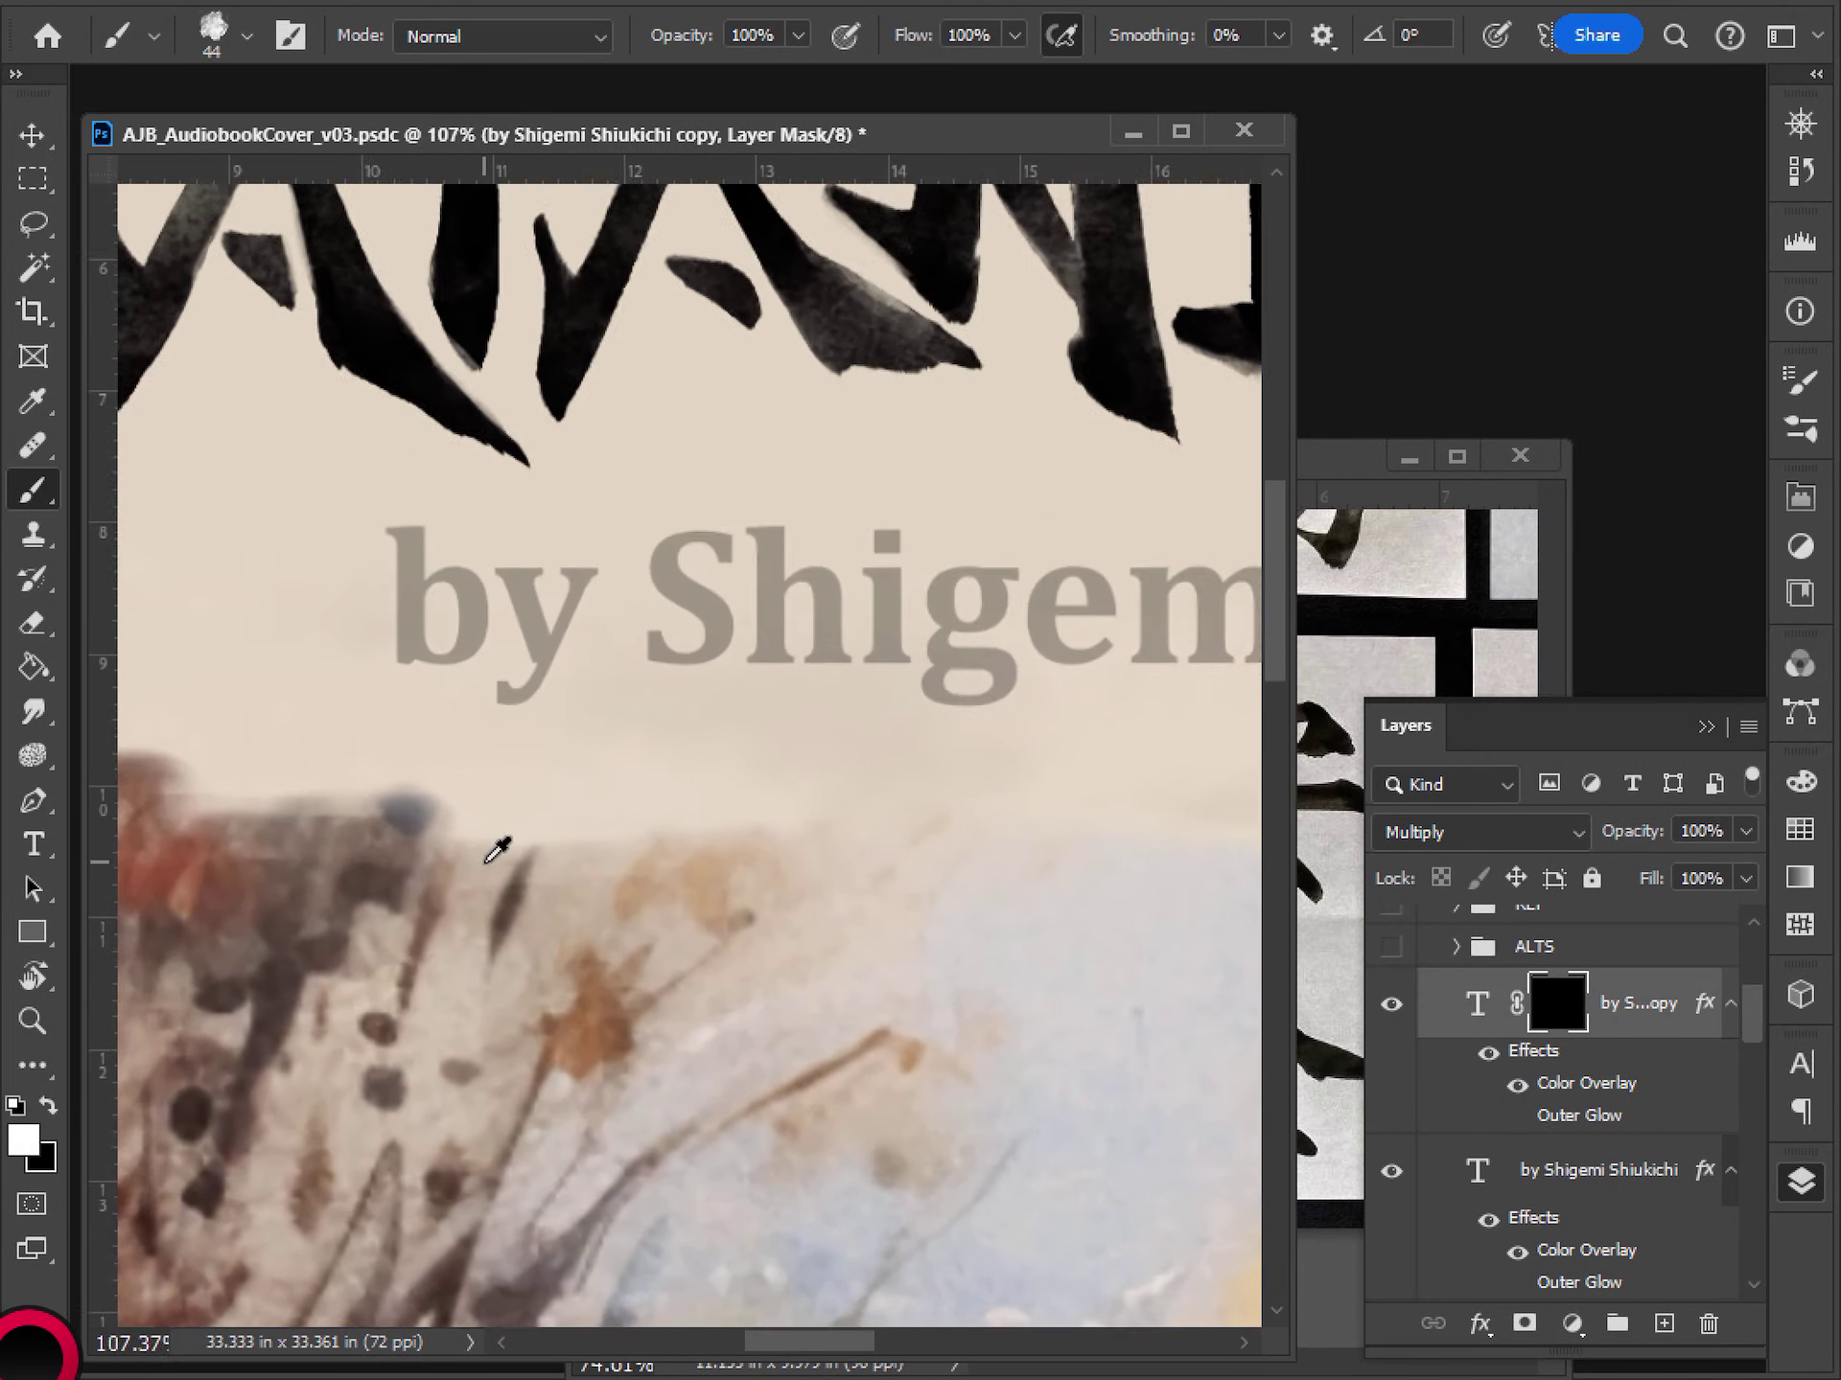
scroll(637, 822, "up", 1)
scroll(793, 764, "down", 1)
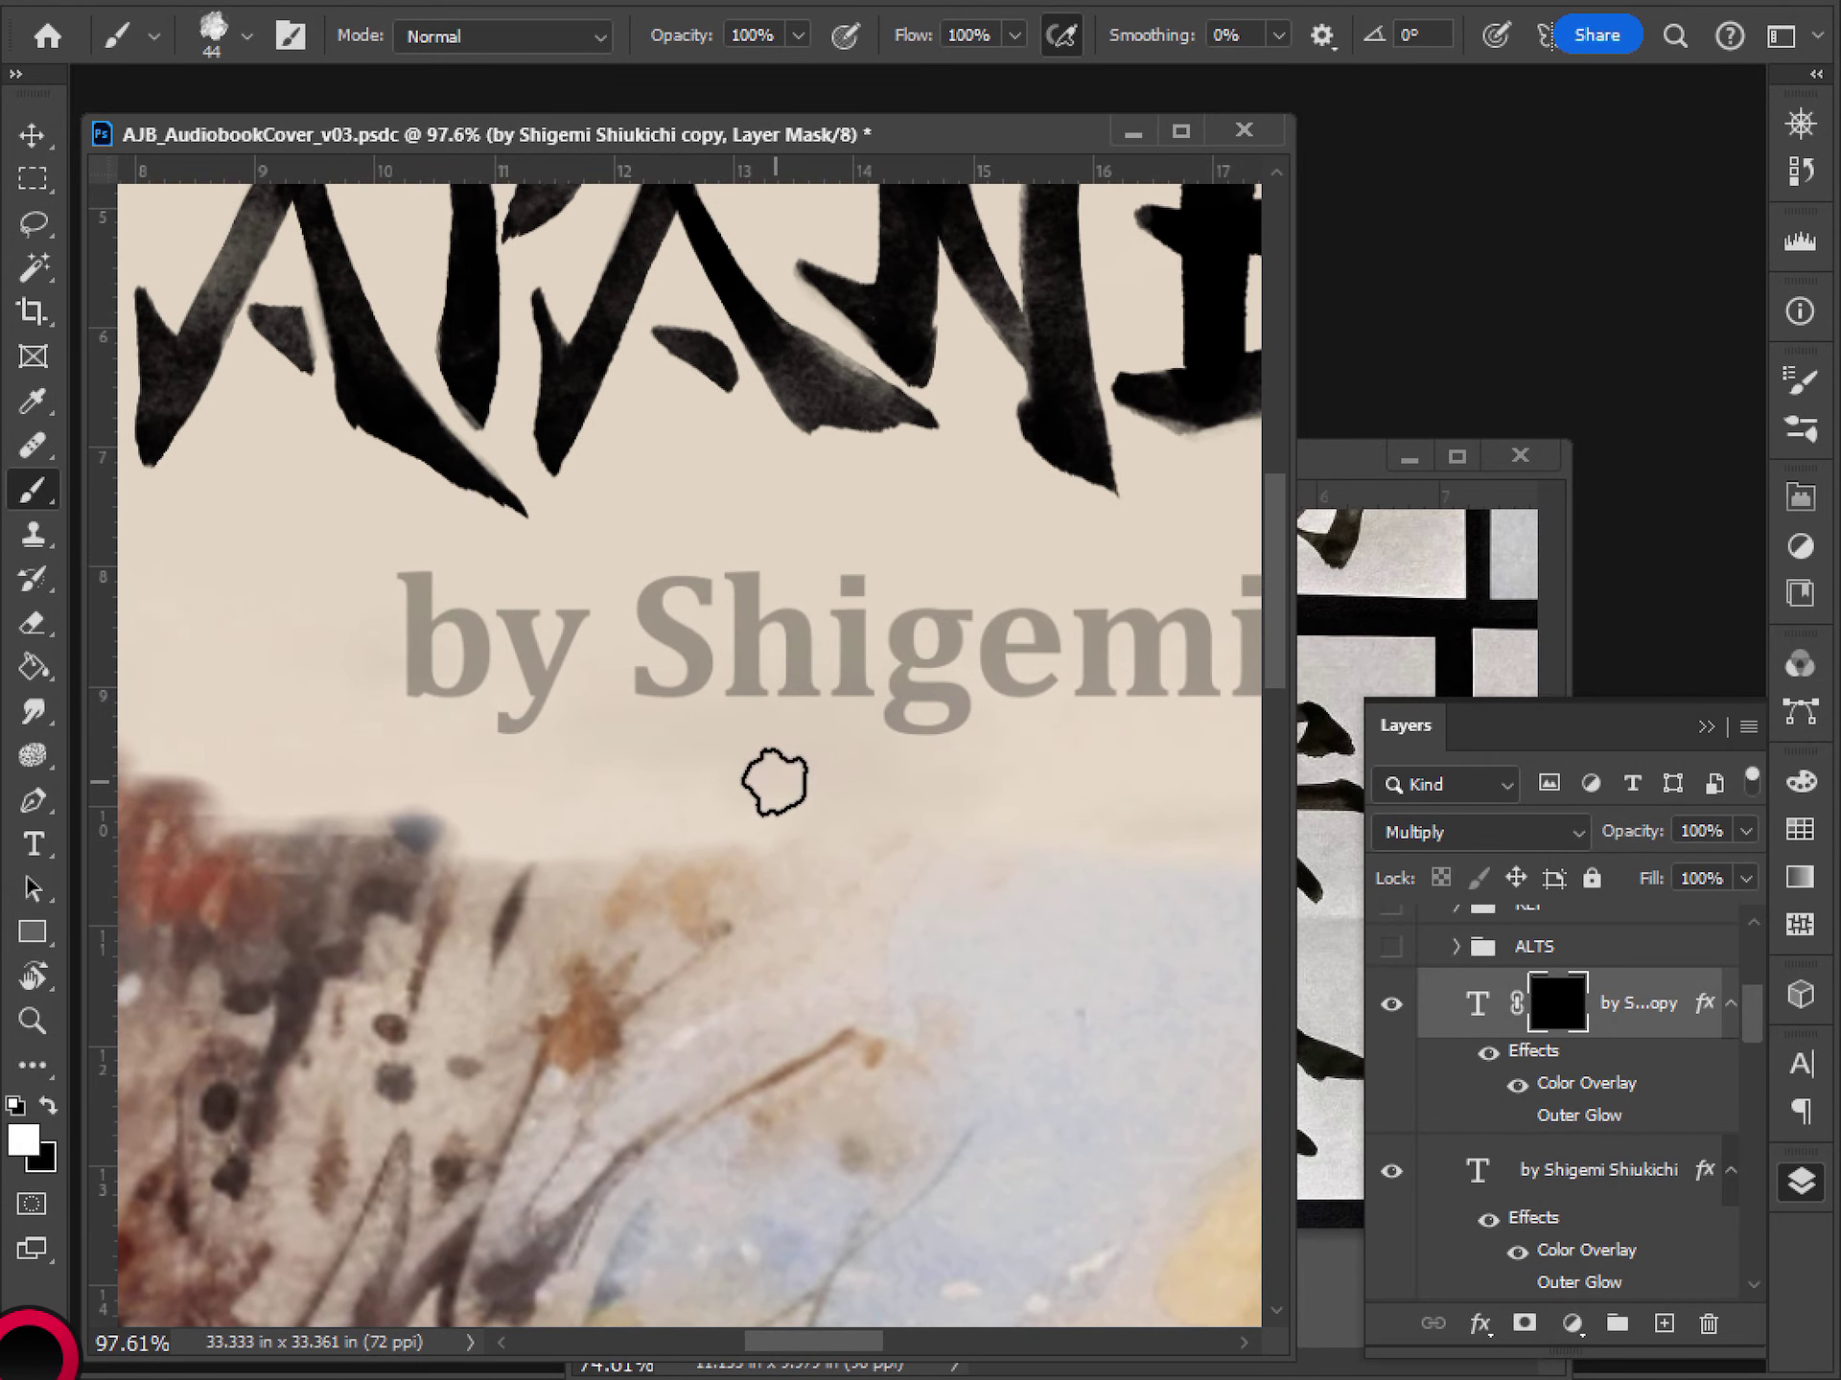
left_click_drag(414, 574, 413, 696)
mouse_move(413, 573)
left_mouse_down()
mouse_move(417, 694)
mouse_move(459, 616)
mouse_move(464, 686)
mouse_move(429, 686)
left_mouse_up()
key("ctrl+z")
mouse_move(414, 575)
left_mouse_down()
mouse_move(414, 702)
mouse_move(465, 609)
mouse_move(423, 665)
mouse_move(456, 617)
mouse_move(438, 690)
left_mouse_up()
key("ctrl+z")
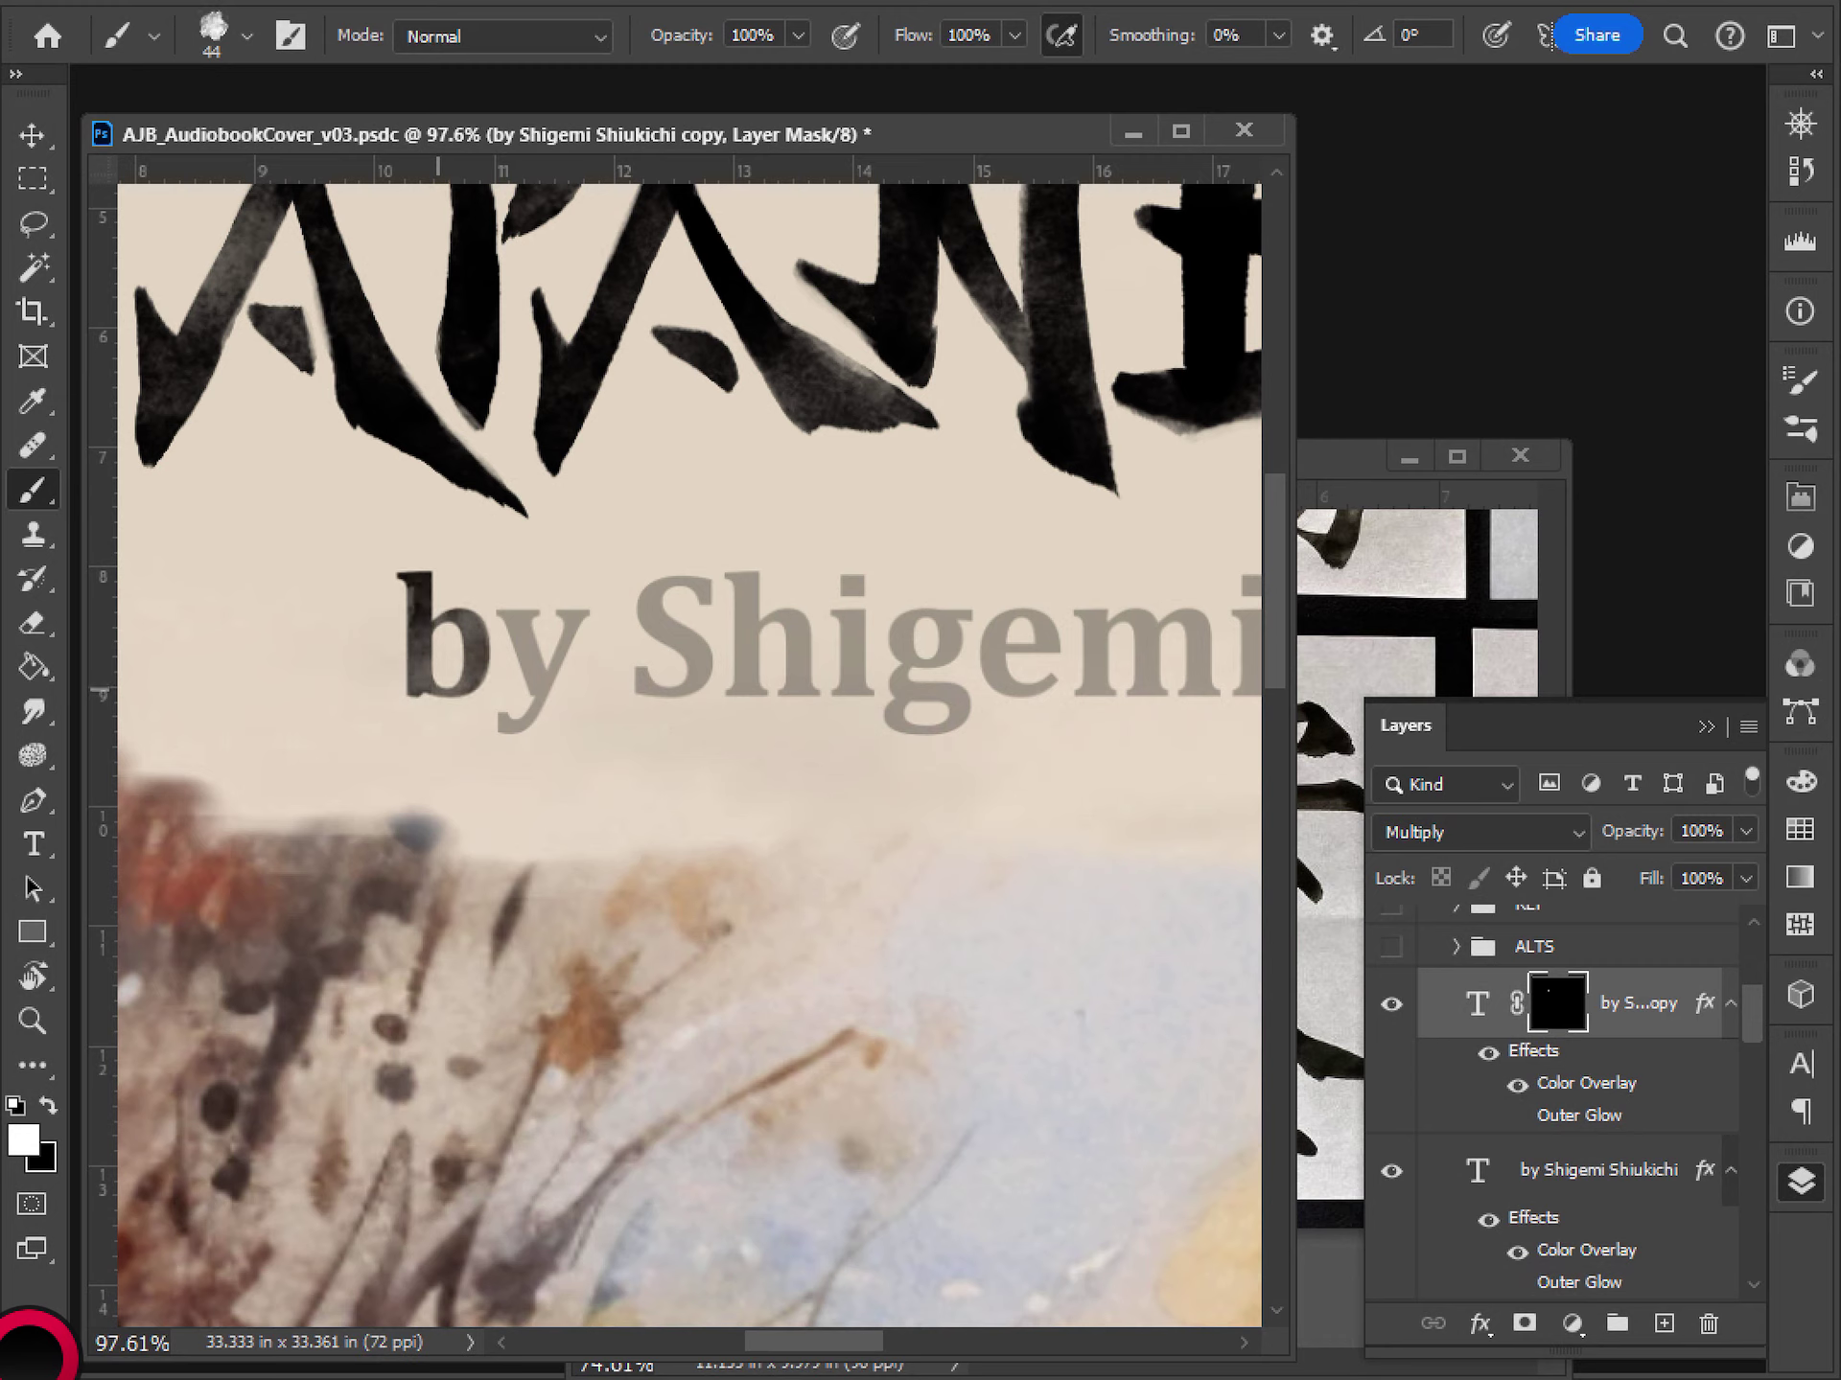
- Brush the y of "by" and the capital S of the byline's first name back in on the mask
mouse_move(415, 573)
left_mouse_down()
mouse_move(412, 676)
mouse_move(535, 676)
mouse_move(552, 705)
left_mouse_up()
mouse_move(580, 609)
left_mouse_down()
mouse_move(504, 735)
mouse_move(580, 585)
left_mouse_up()
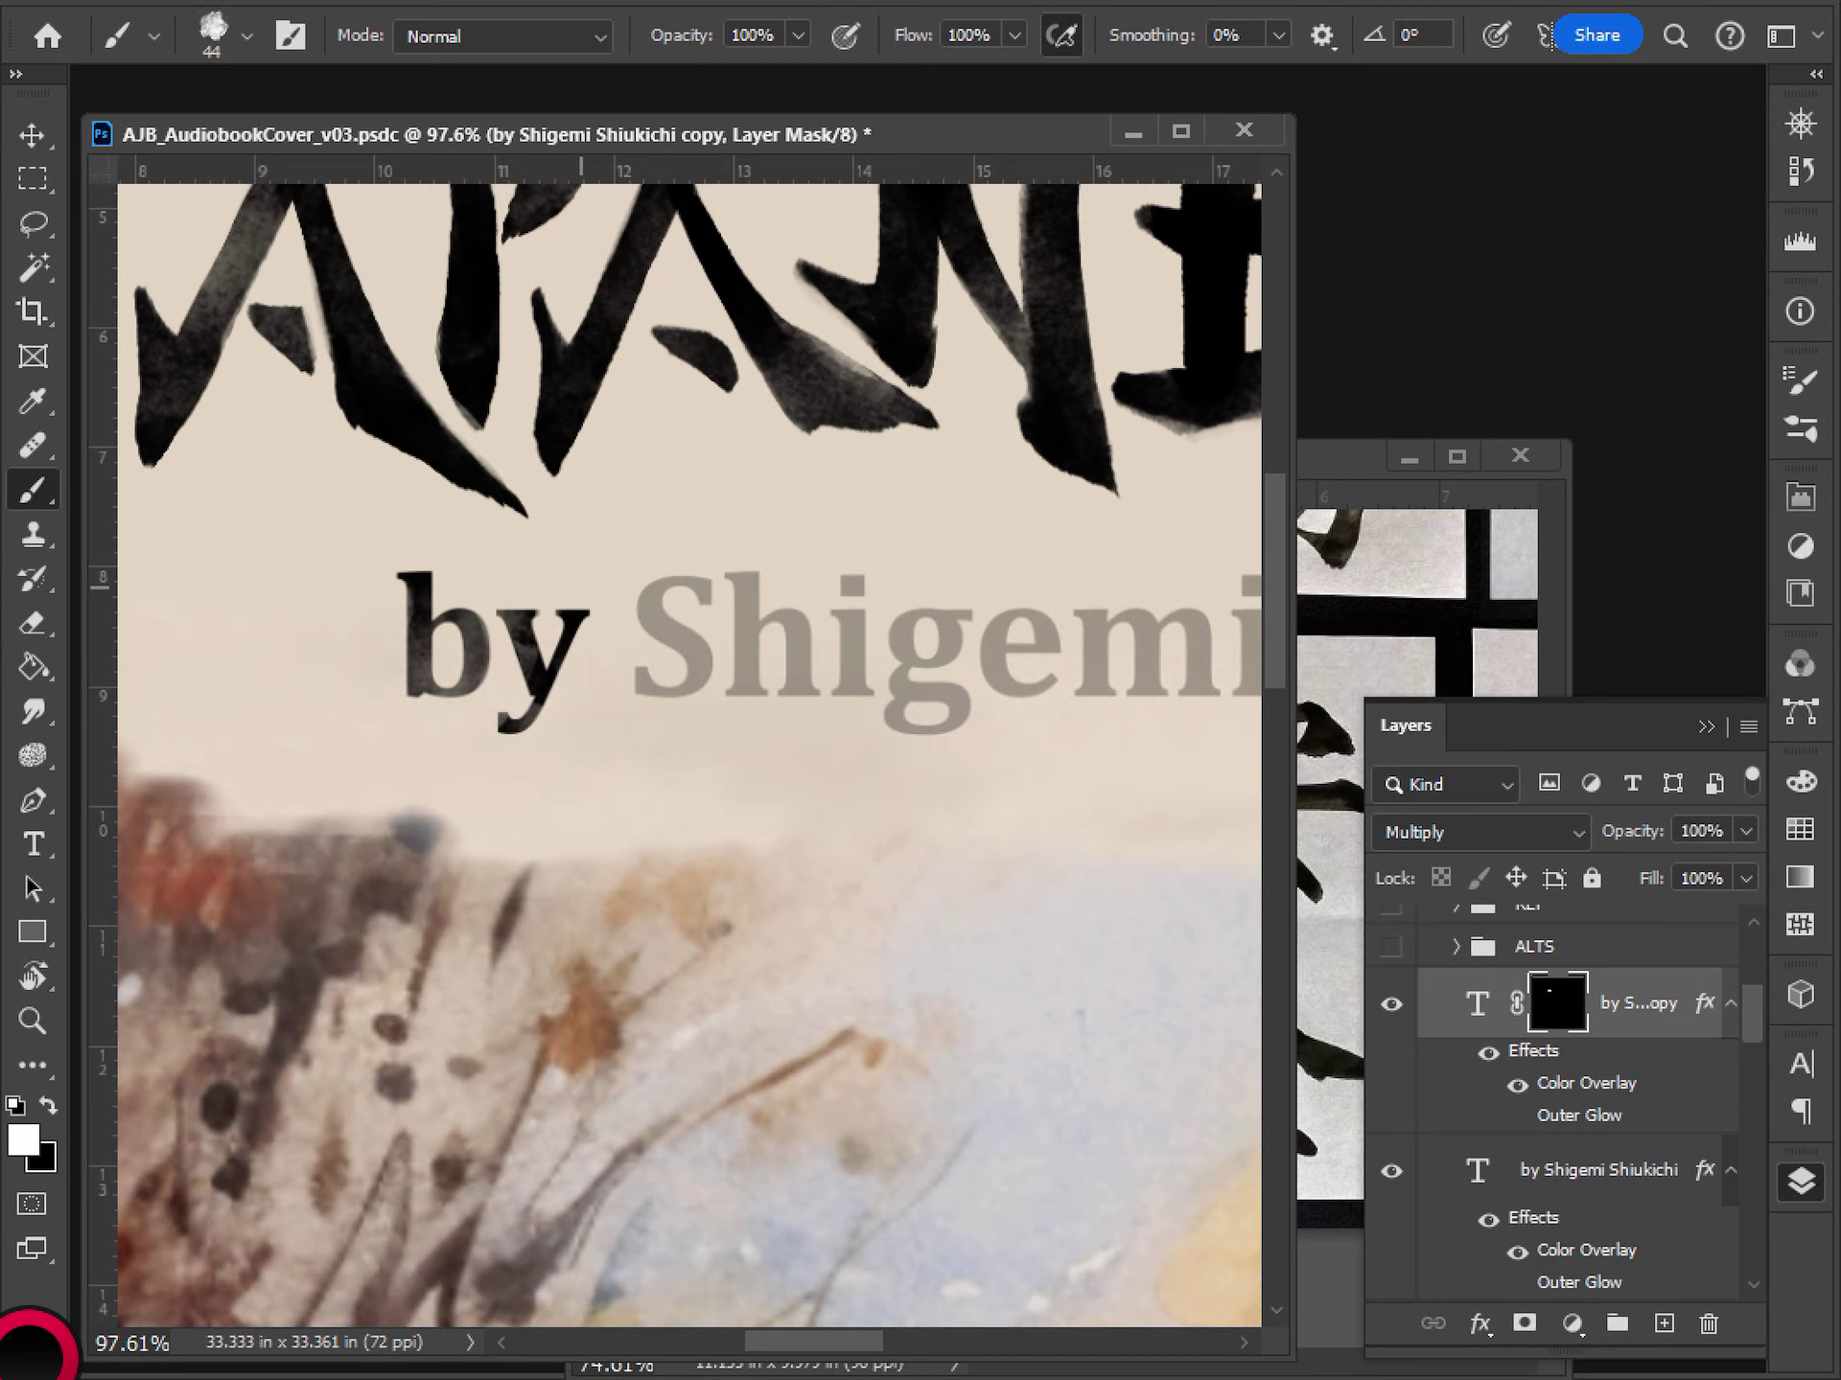
mouse_move(709, 586)
left_mouse_down()
mouse_move(654, 614)
mouse_move(696, 671)
mouse_move(656, 651)
mouse_move(686, 589)
mouse_move(646, 669)
left_mouse_up()
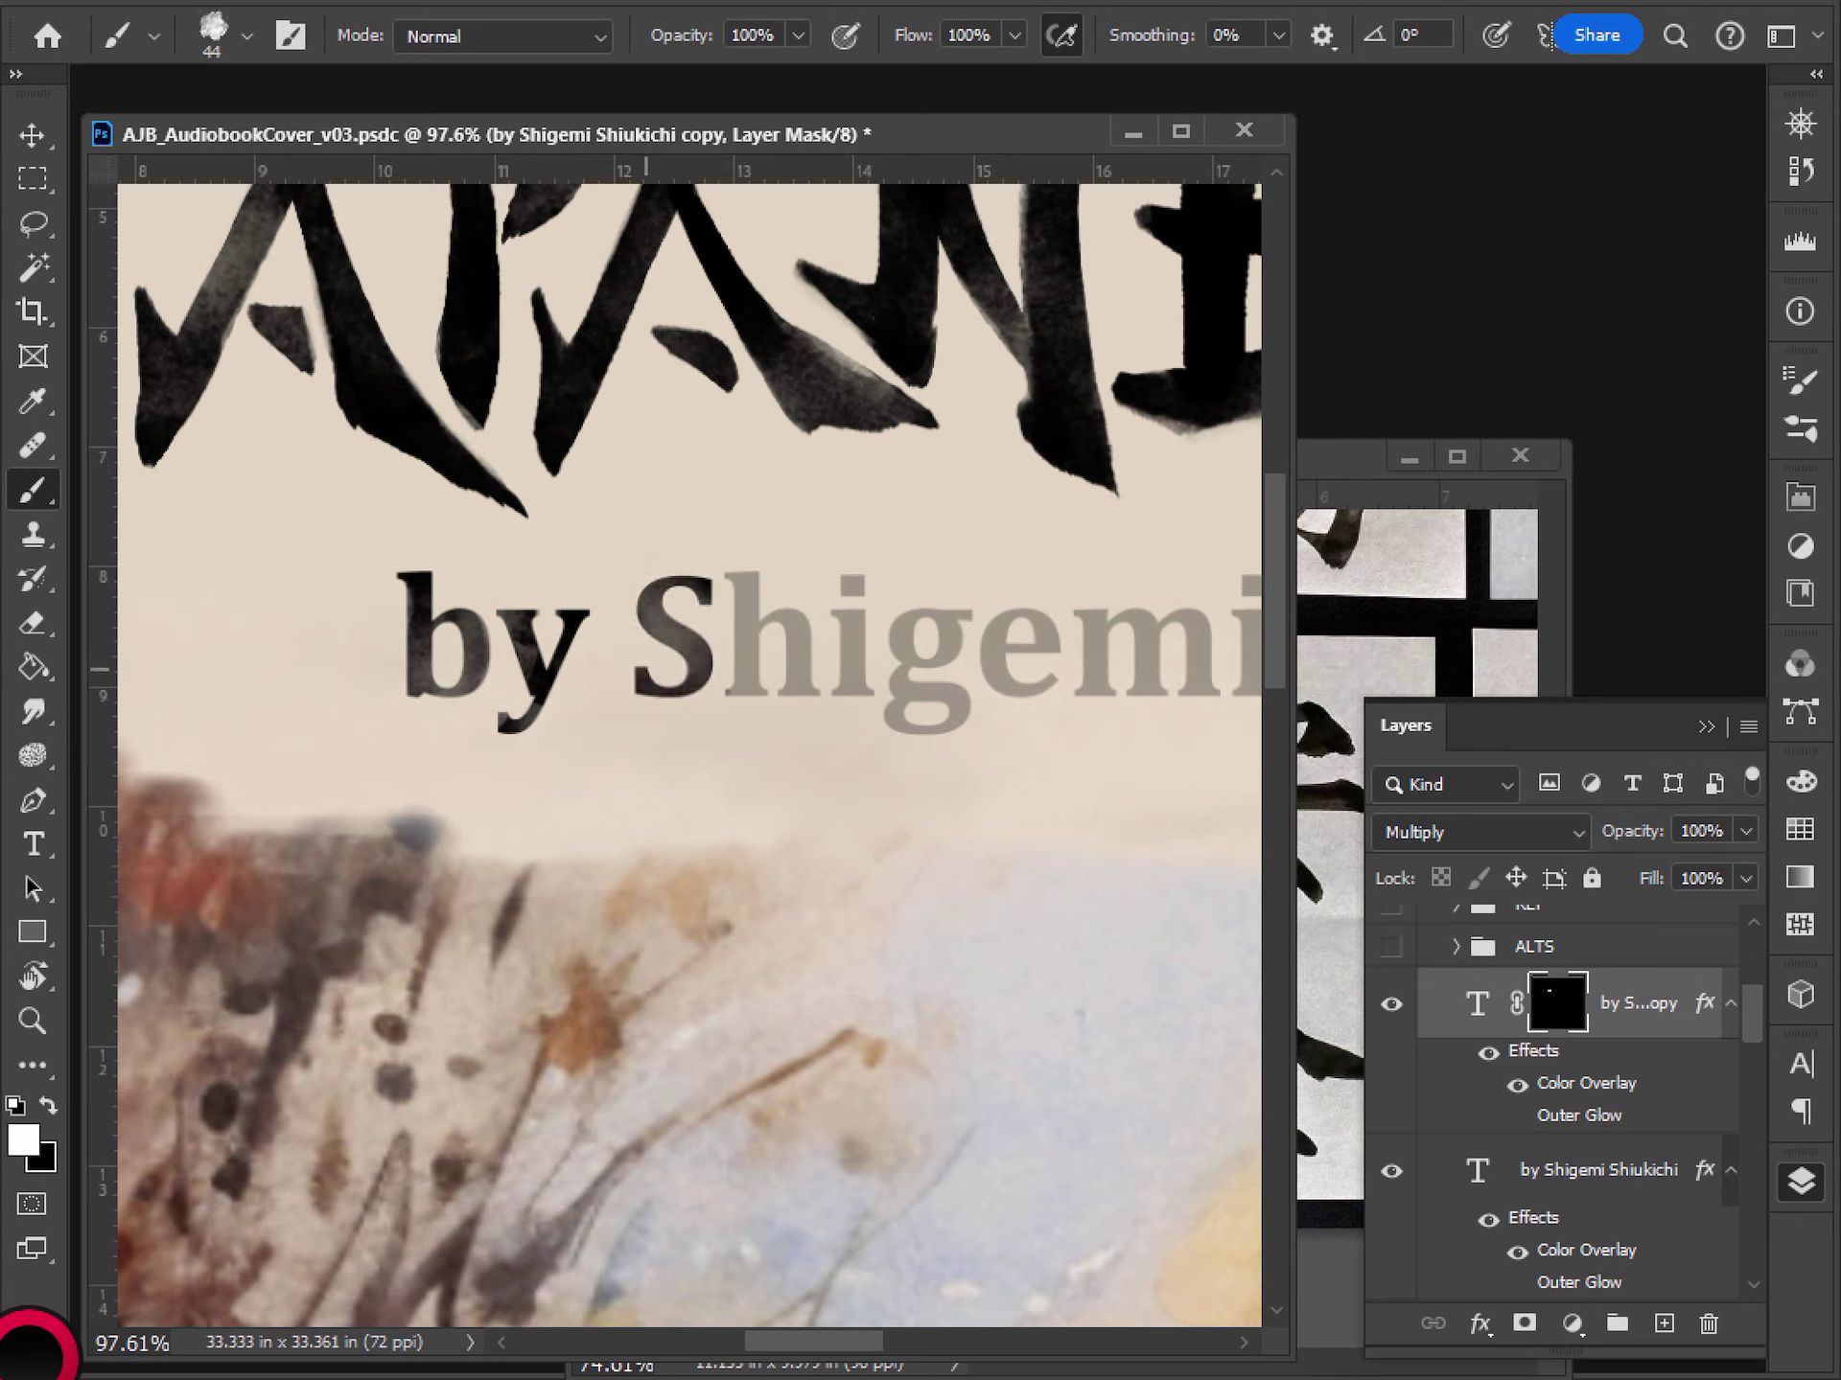
mouse_move(705, 586)
left_mouse_down()
mouse_move(690, 714)
mouse_move(664, 712)
left_mouse_up()
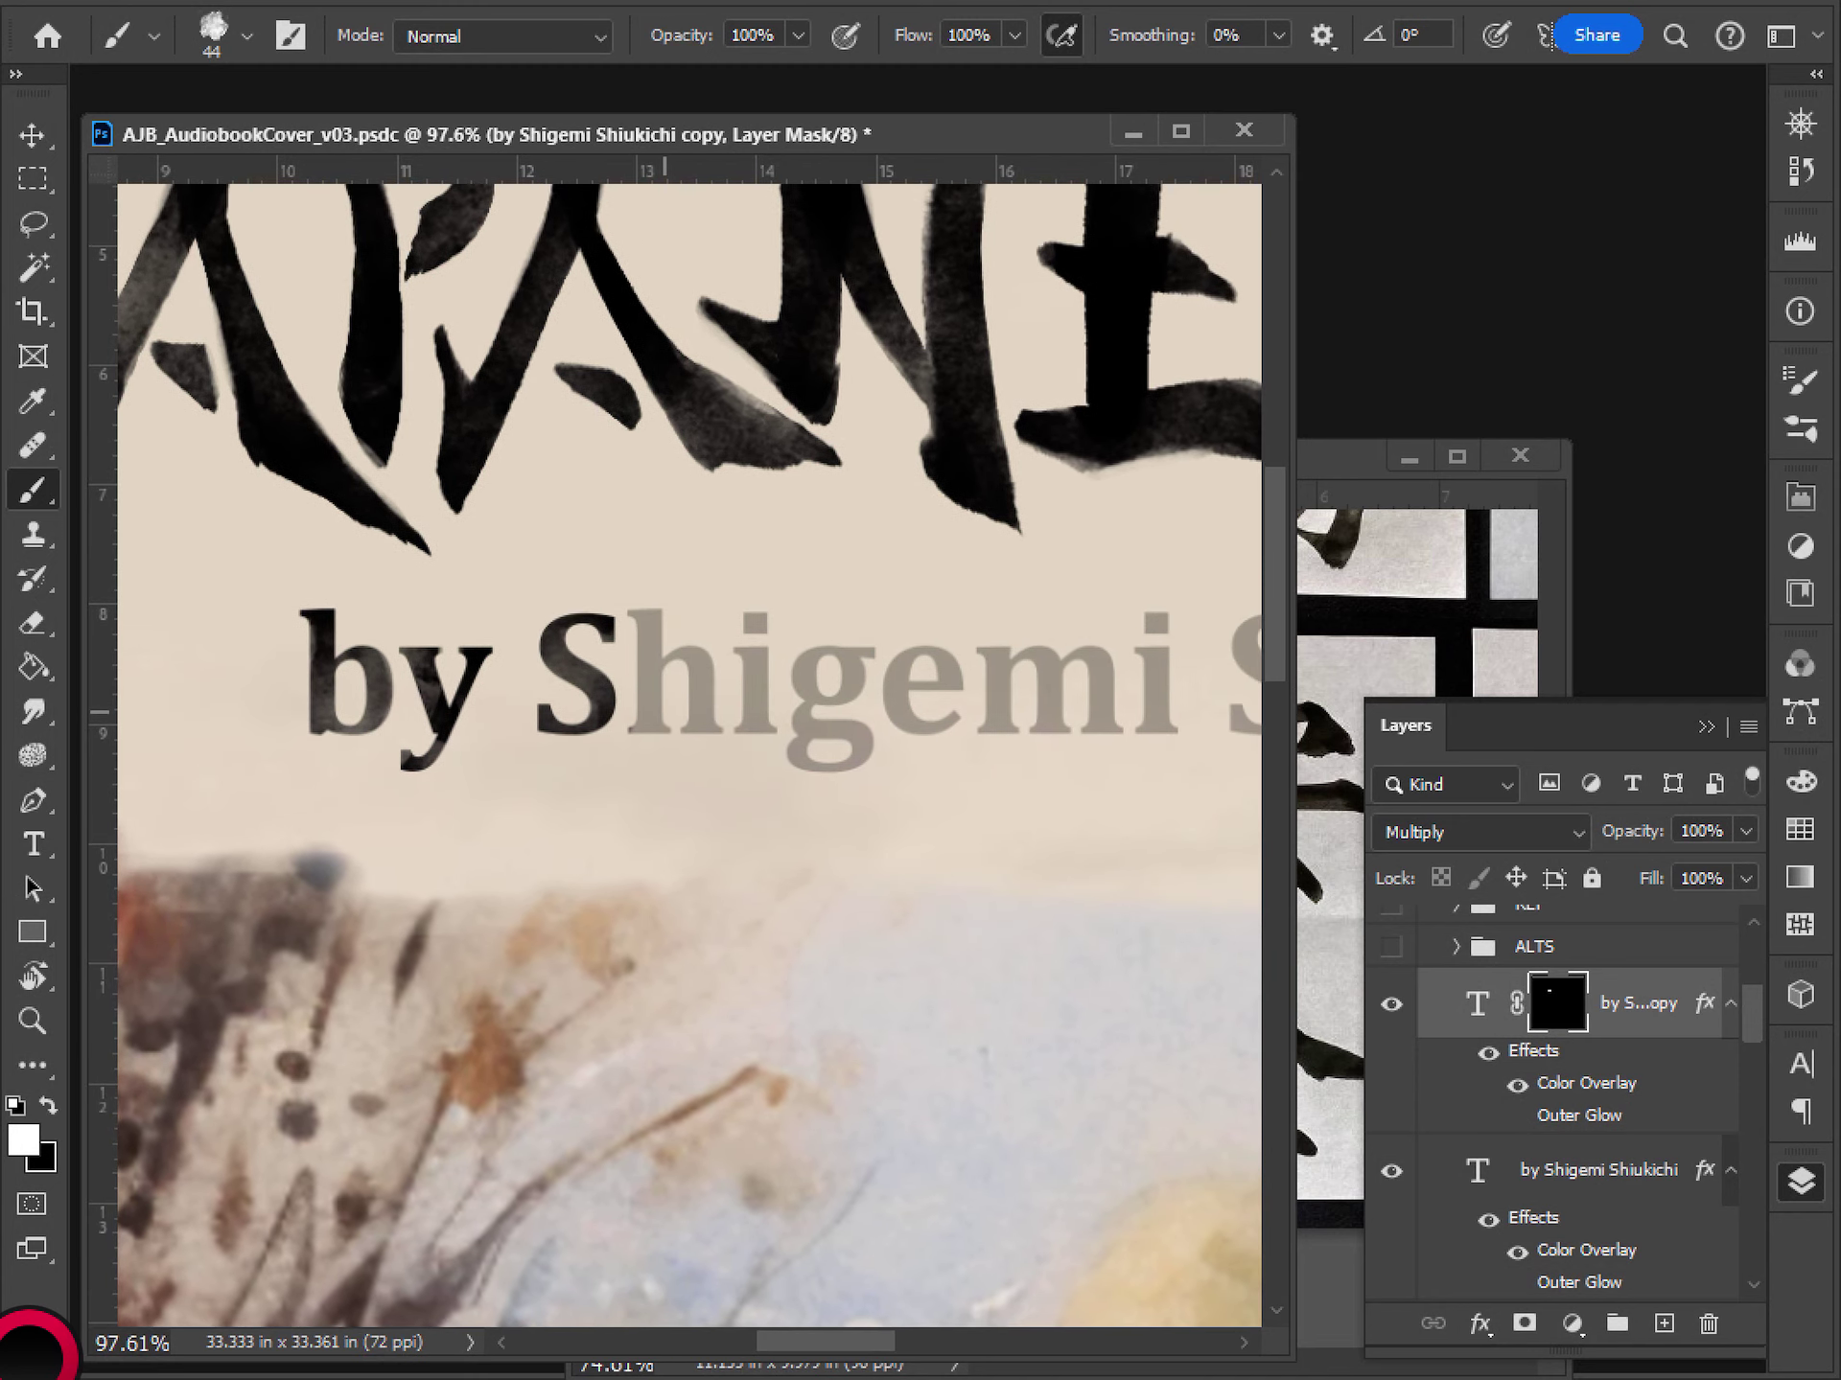
key("e")
mouse_move(441, 651)
left_mouse_down()
mouse_move(407, 762)
mouse_move(453, 702)
left_mouse_up()
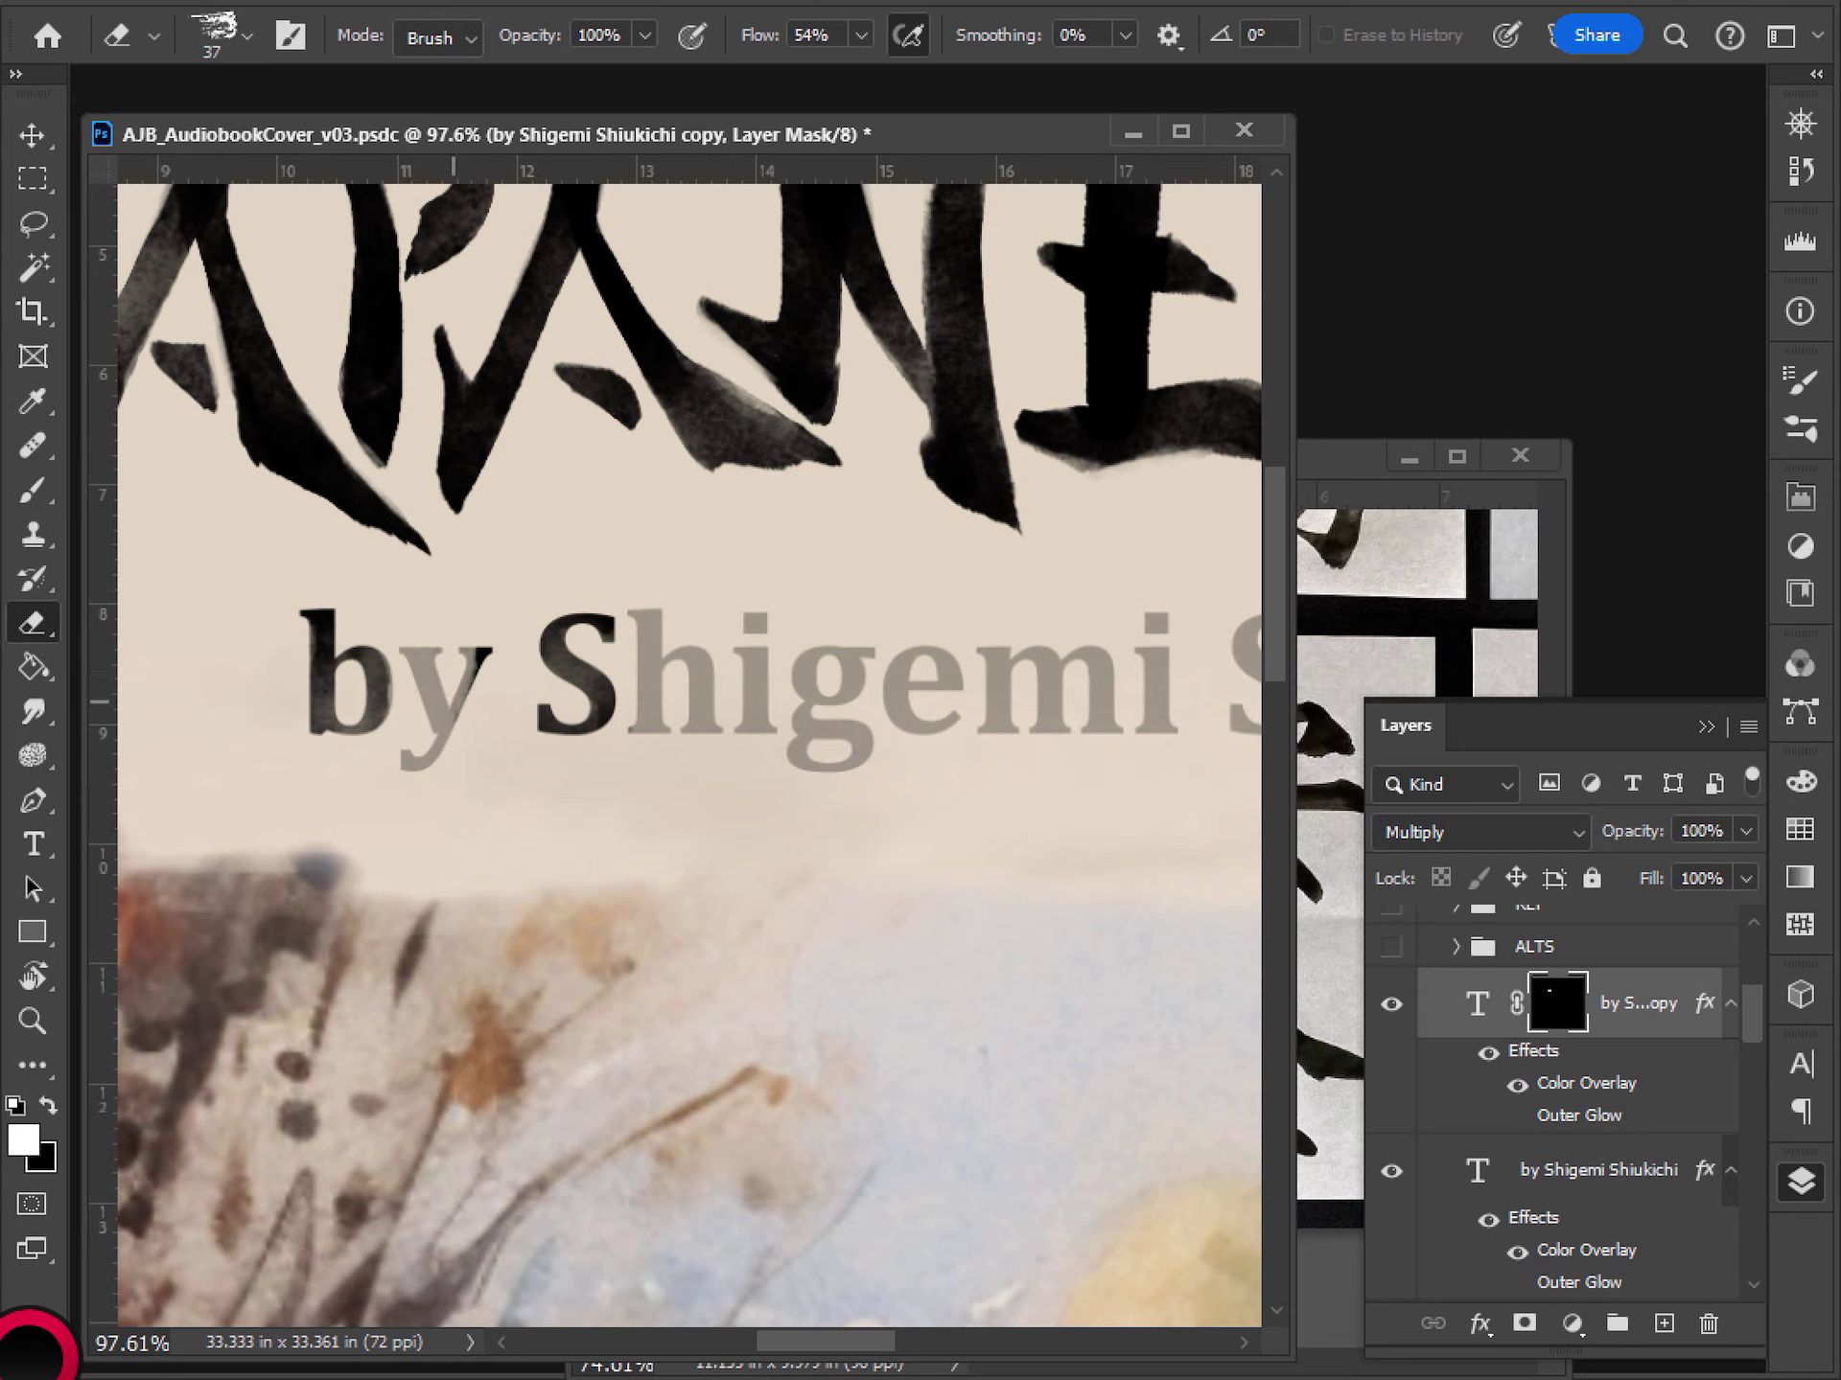
key("ctrl+z")
key("b")
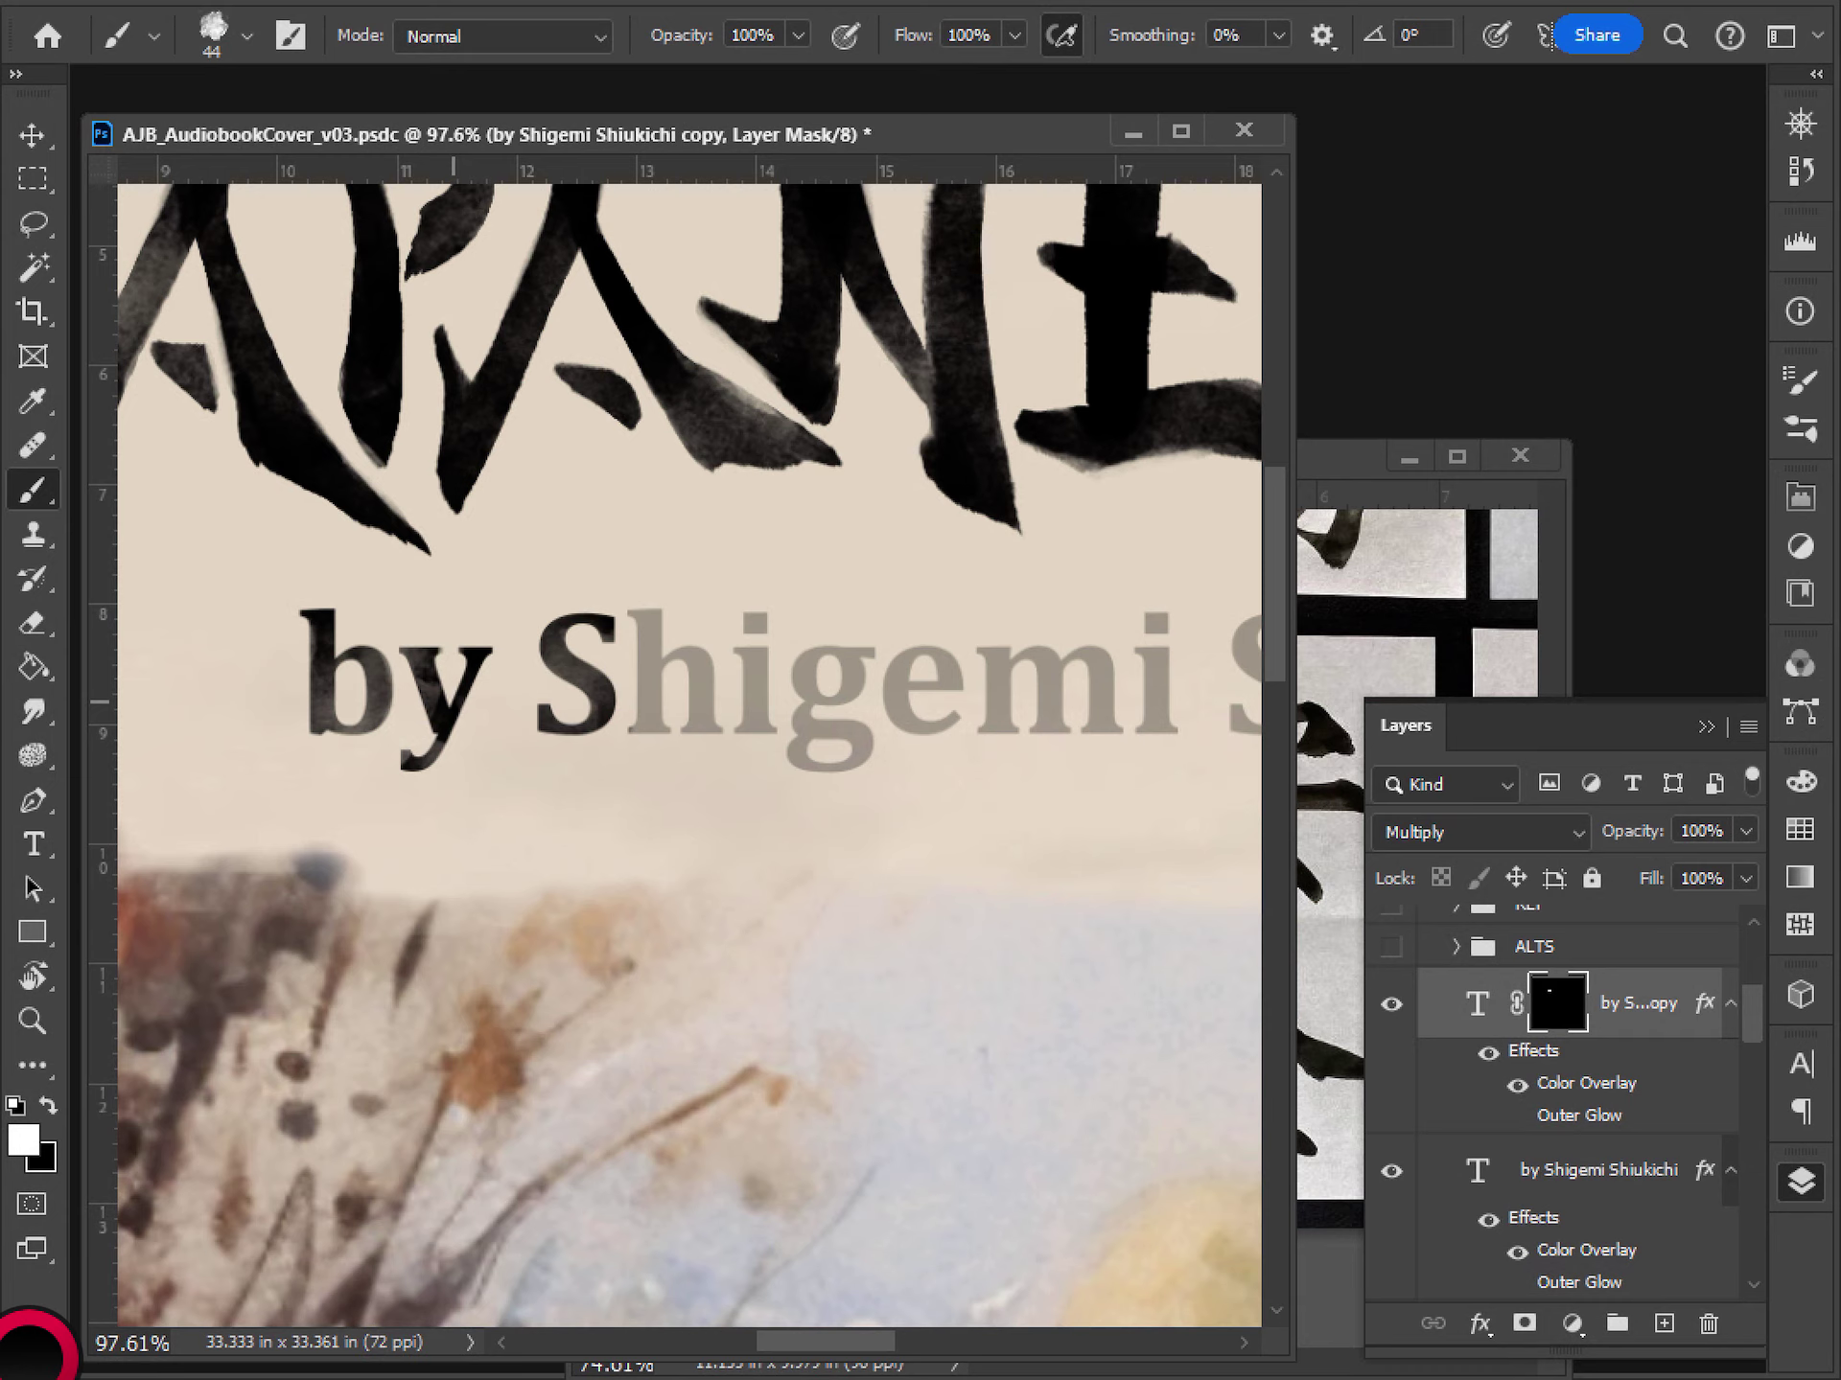
- Fade the y of "by" with black on the mask and rework it with white for a lighter ink texture
key("x")
mouse_move(453, 701)
left_mouse_down()
mouse_move(444, 761)
mouse_move(451, 739)
mouse_move(403, 796)
mouse_move(472, 593)
mouse_move(455, 733)
left_mouse_up()
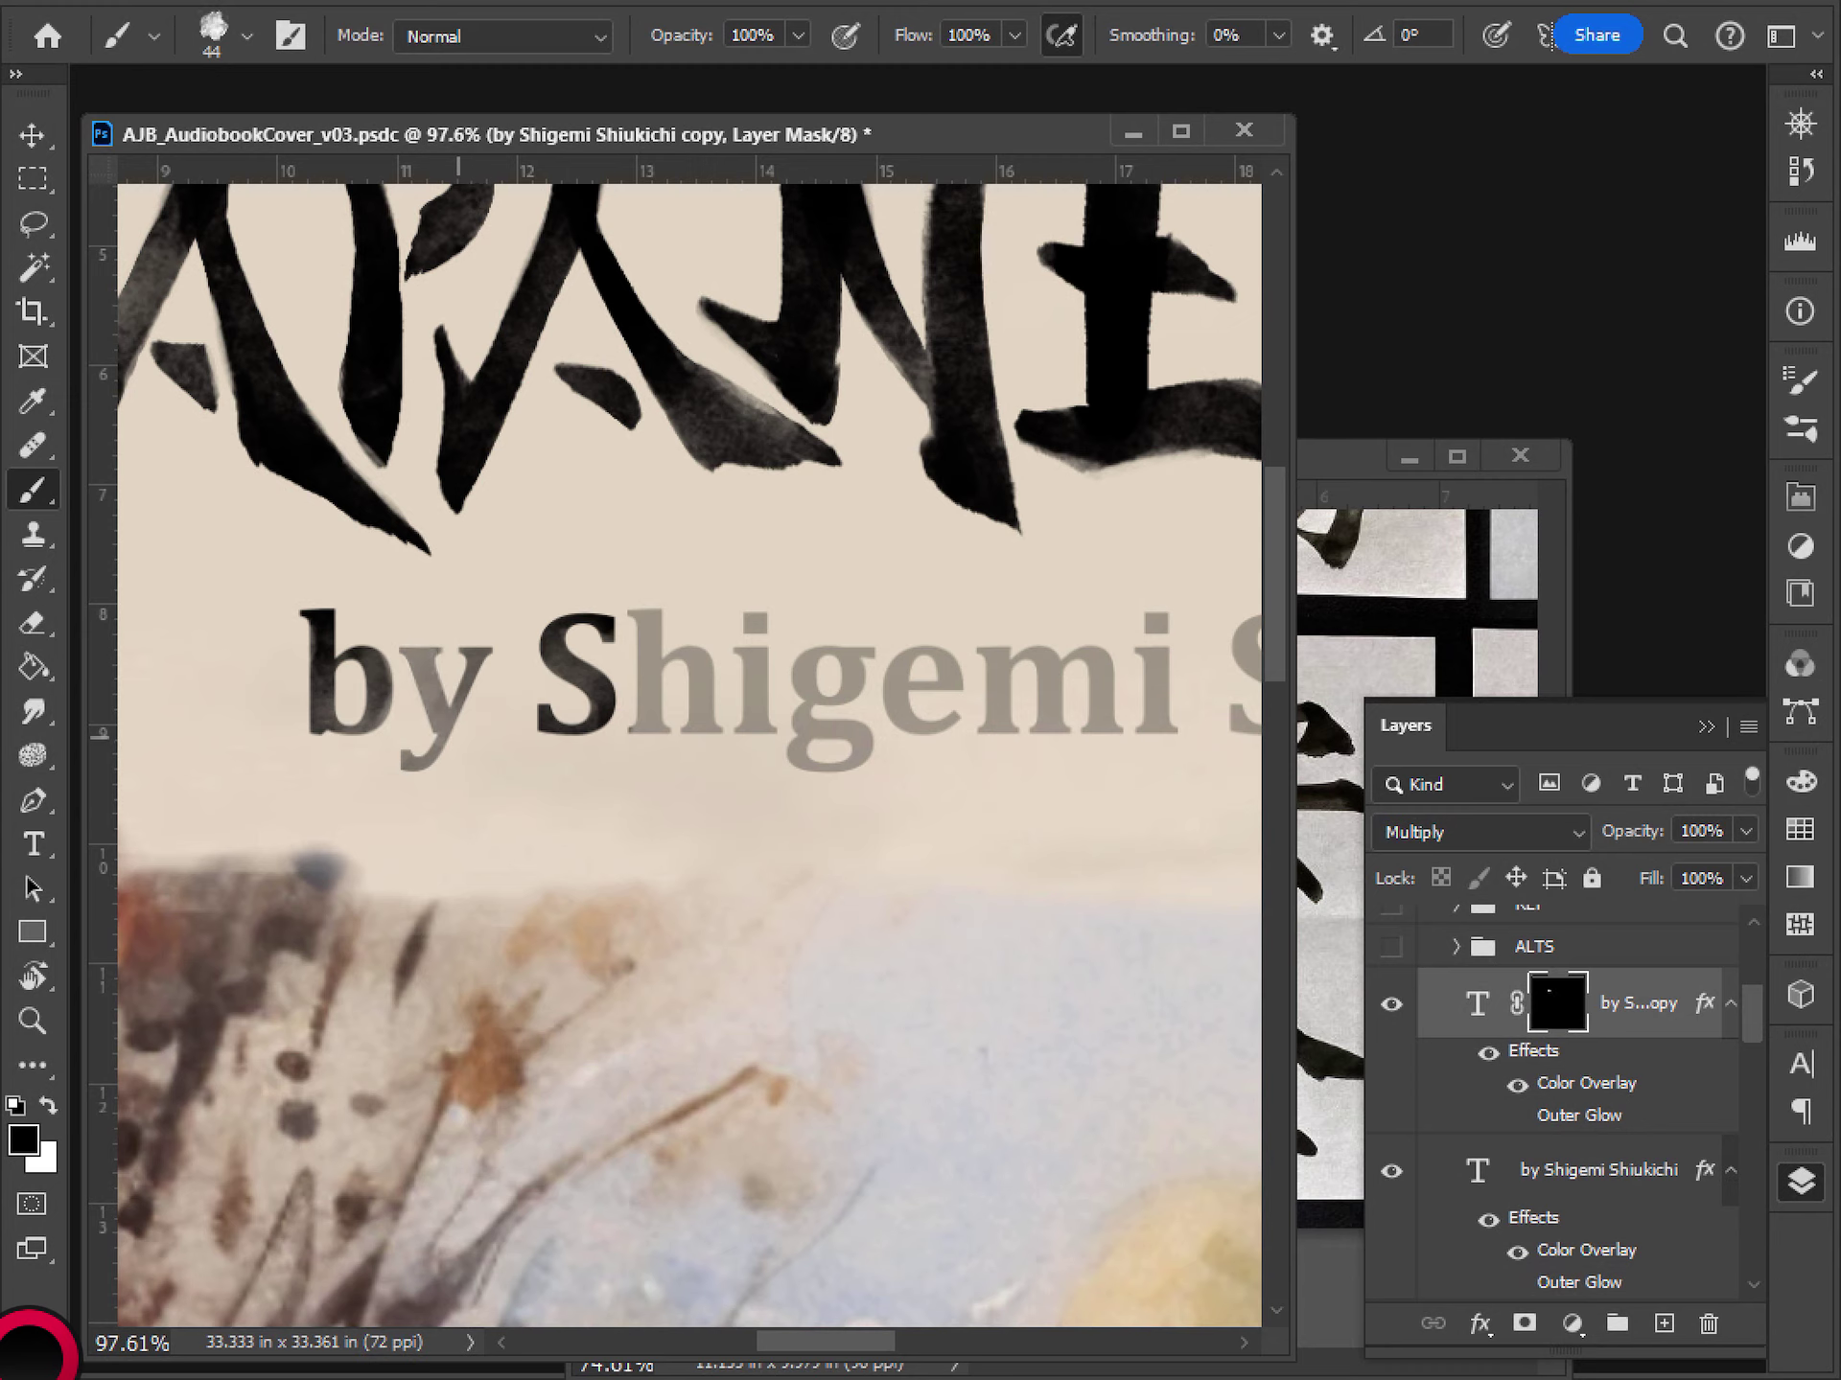
key("ctrl+z")
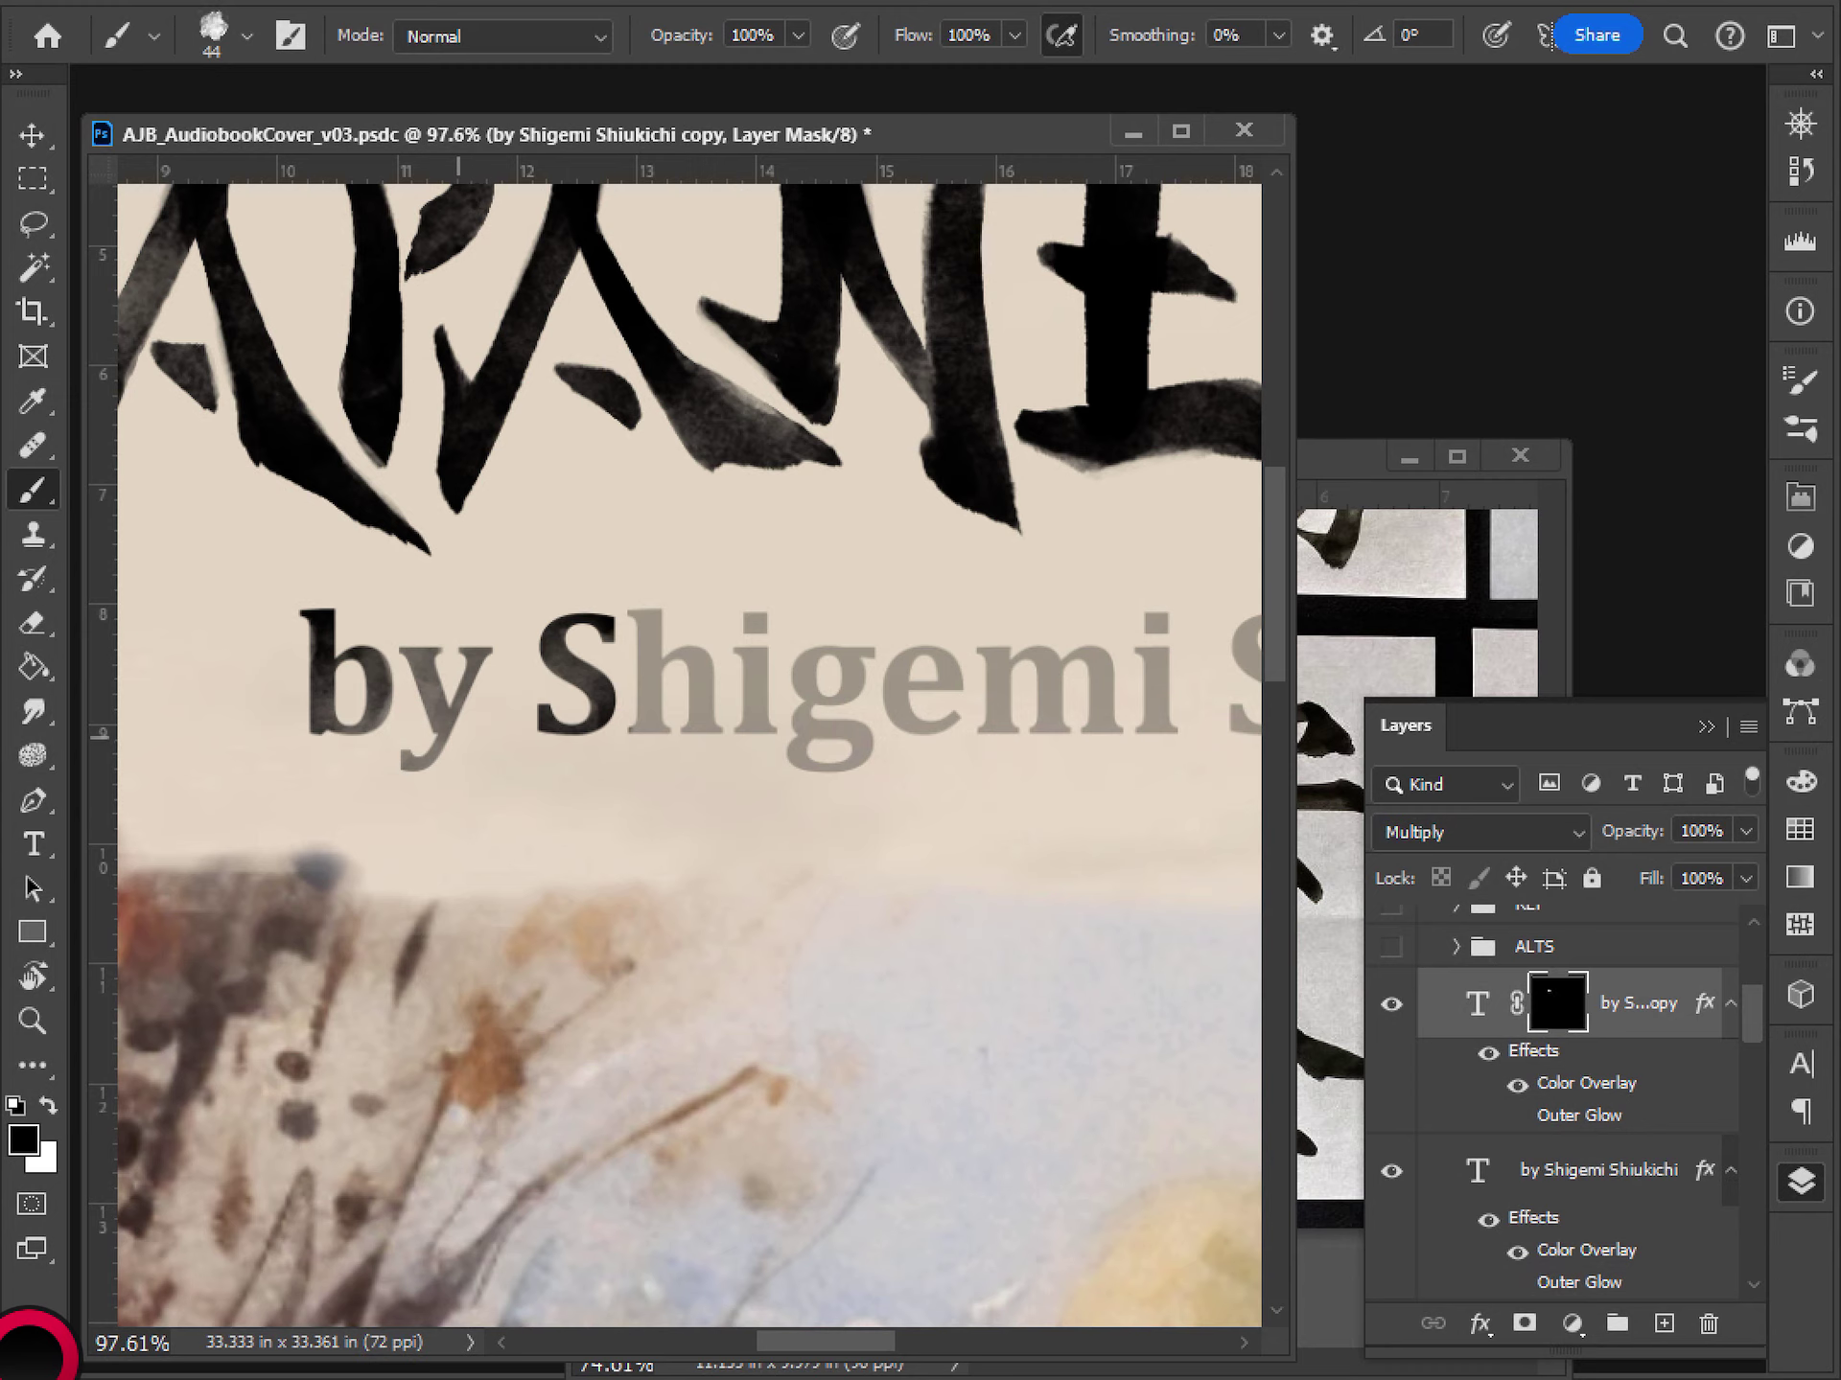
key("x")
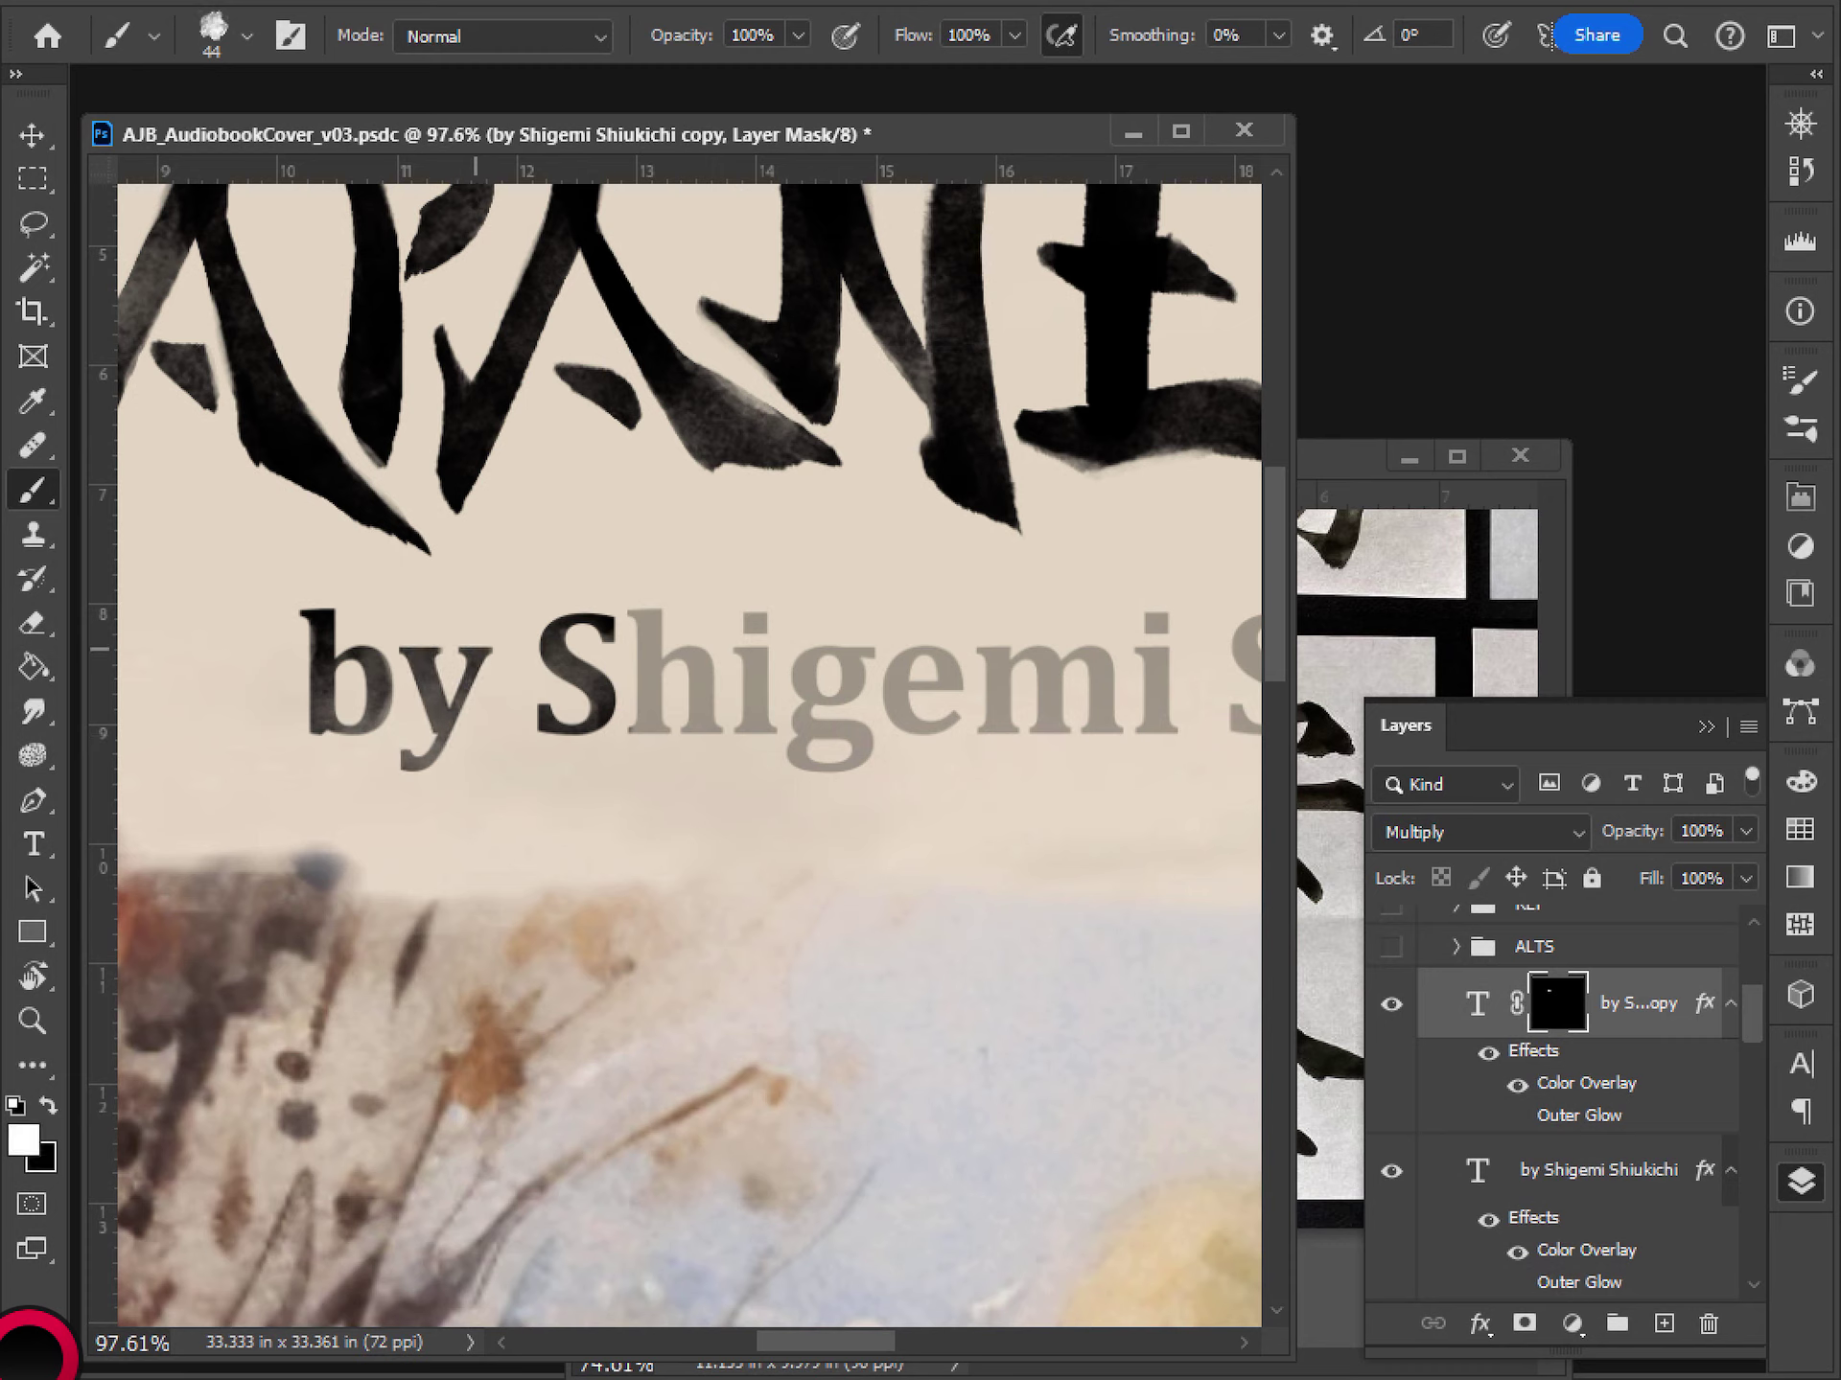
mouse_move(476, 649)
left_mouse_down()
mouse_move(431, 729)
mouse_move(483, 636)
left_mouse_up()
- Brush the h and first i of the byline's first name back in with white on the mask
left_click_drag(712, 757, 584, 753)
mouse_move(518, 602)
left_mouse_down()
mouse_move(517, 729)
mouse_move(535, 671)
mouse_move(569, 729)
left_mouse_up()
mouse_move(518, 606)
left_mouse_down()
mouse_move(512, 724)
mouse_move(566, 726)
mouse_move(523, 731)
mouse_move(556, 662)
mouse_move(604, 702)
left_mouse_up()
mouse_move(617, 608)
left_mouse_down()
mouse_move(636, 604)
mouse_move(636, 728)
left_mouse_up()
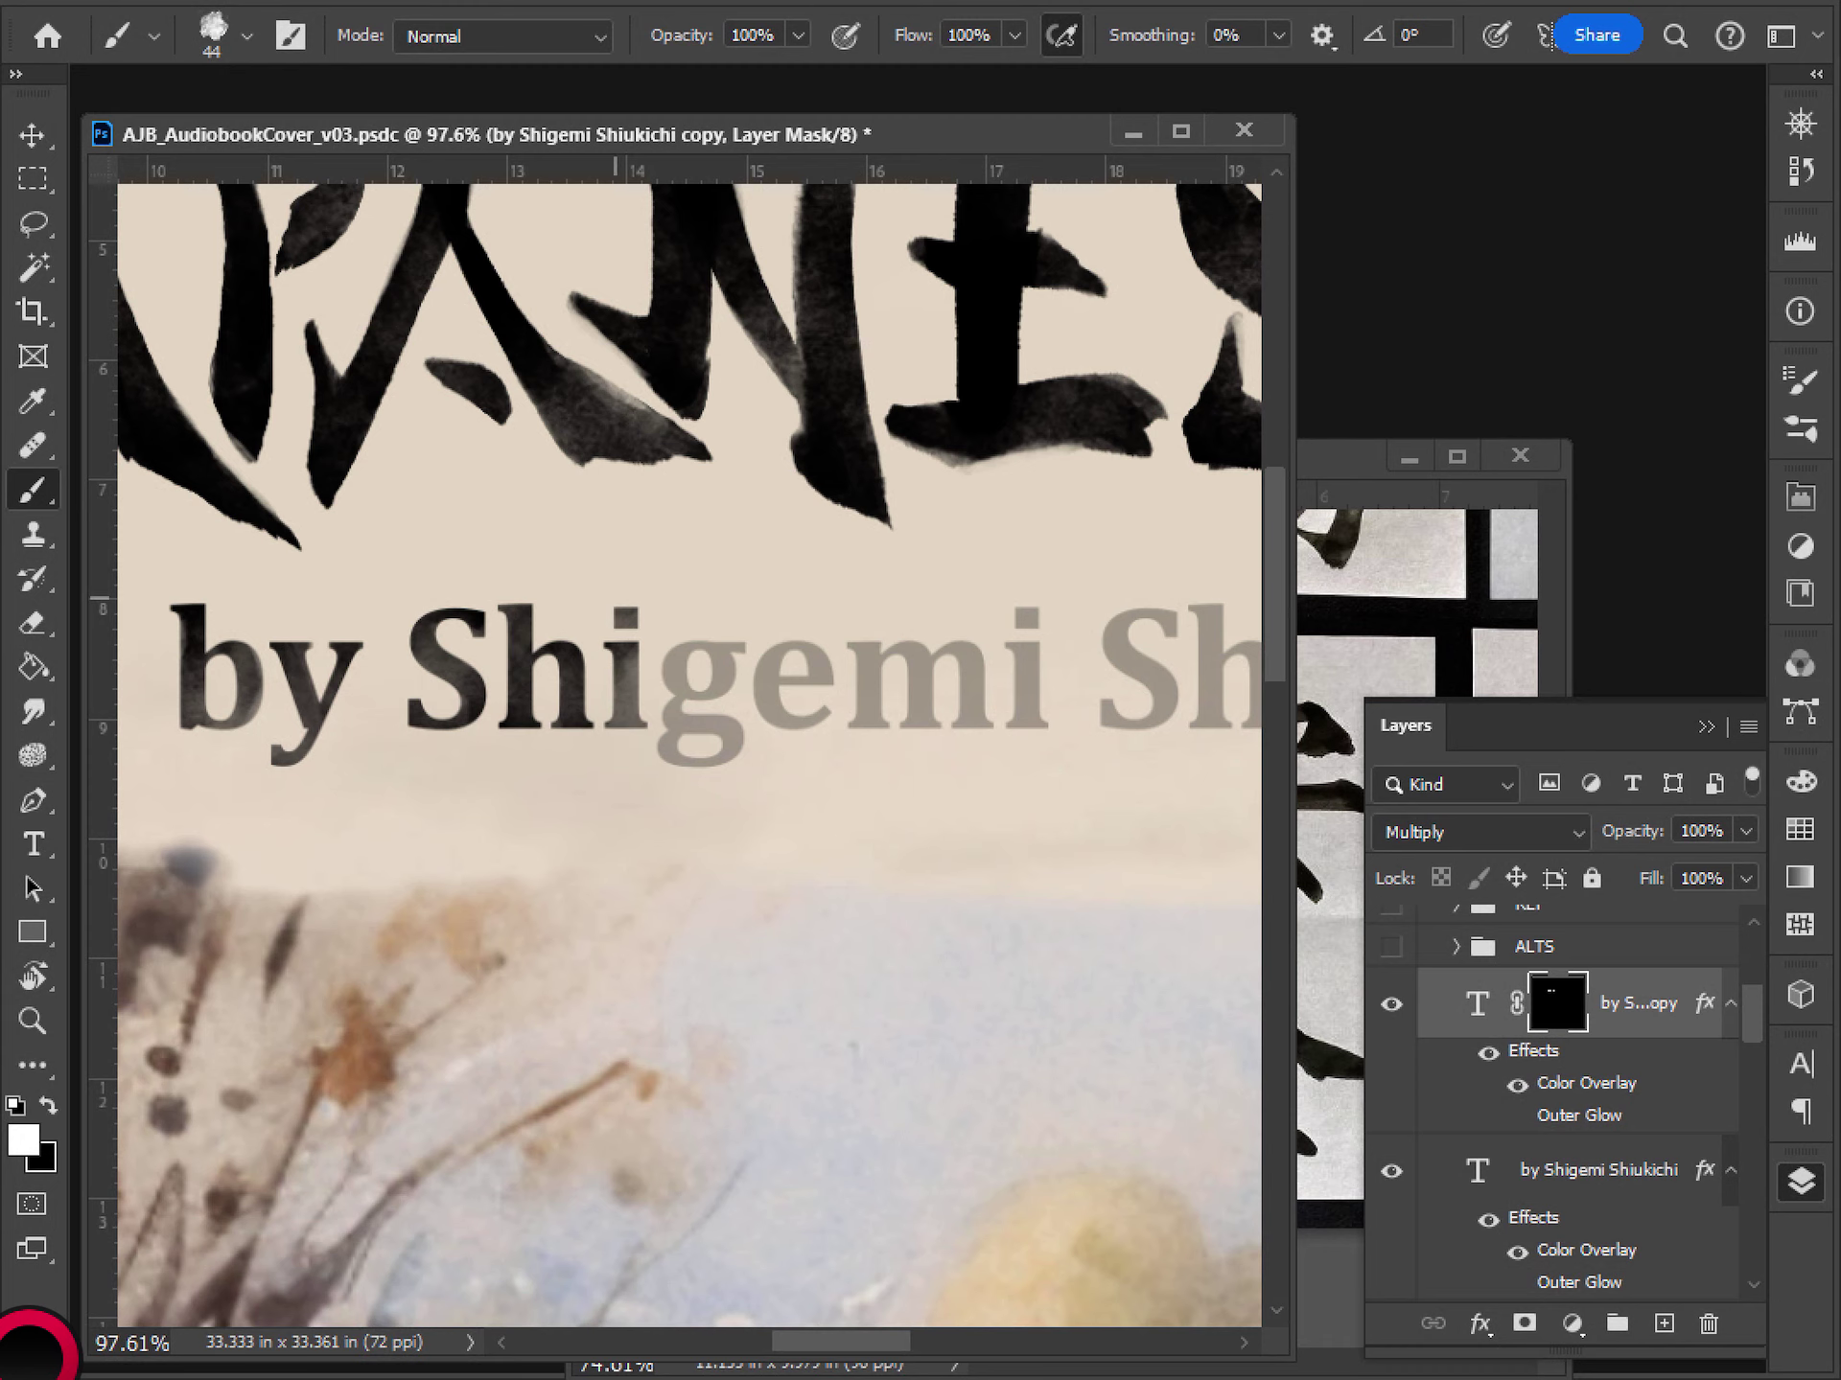
mouse_move(614, 602)
left_mouse_down()
mouse_move(630, 728)
mouse_move(603, 737)
mouse_move(575, 660)
mouse_move(609, 675)
mouse_move(598, 767)
mouse_move(575, 739)
mouse_move(575, 655)
mouse_move(599, 690)
mouse_move(562, 753)
left_mouse_up()
- Brush the remaining letters of the byline's first name, "gemi", back in on the mask
left_click_drag(575, 661, 579, 786)
left_click_drag(763, 765, 706, 765)
mouse_move(614, 695)
left_mouse_down()
mouse_move(658, 669)
mouse_move(661, 715)
mouse_move(595, 671)
mouse_move(614, 729)
mouse_move(714, 691)
mouse_move(795, 690)
mouse_move(744, 740)
mouse_move(713, 700)
mouse_move(797, 735)
left_mouse_up()
mouse_move(676, 665)
left_mouse_down()
mouse_move(682, 697)
mouse_move(761, 738)
mouse_move(791, 624)
mouse_move(788, 733)
mouse_move(799, 709)
left_mouse_up()
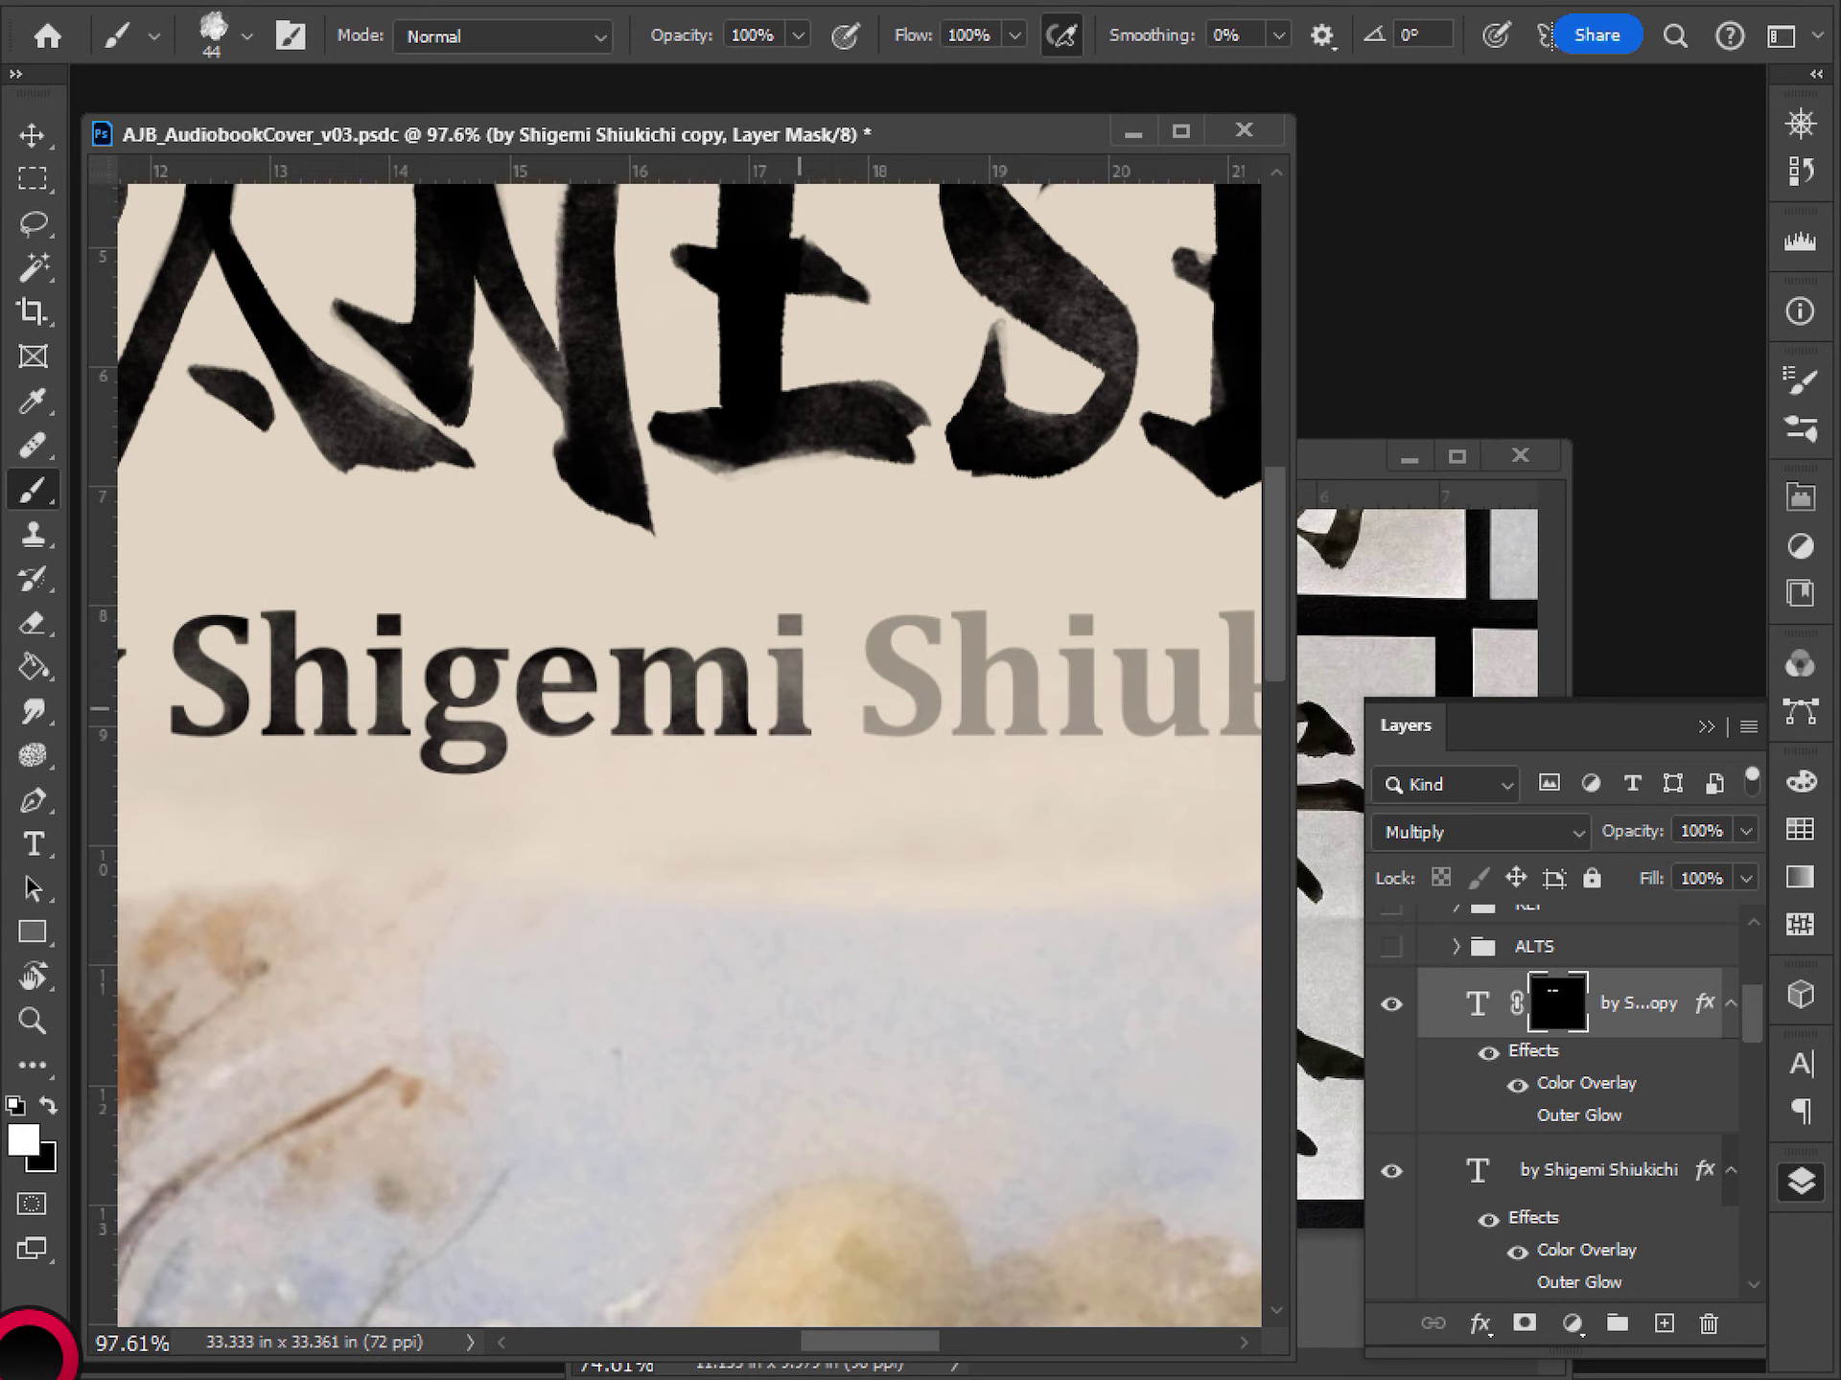
left_click_drag(792, 625, 796, 729)
left_click_drag(796, 602, 796, 728)
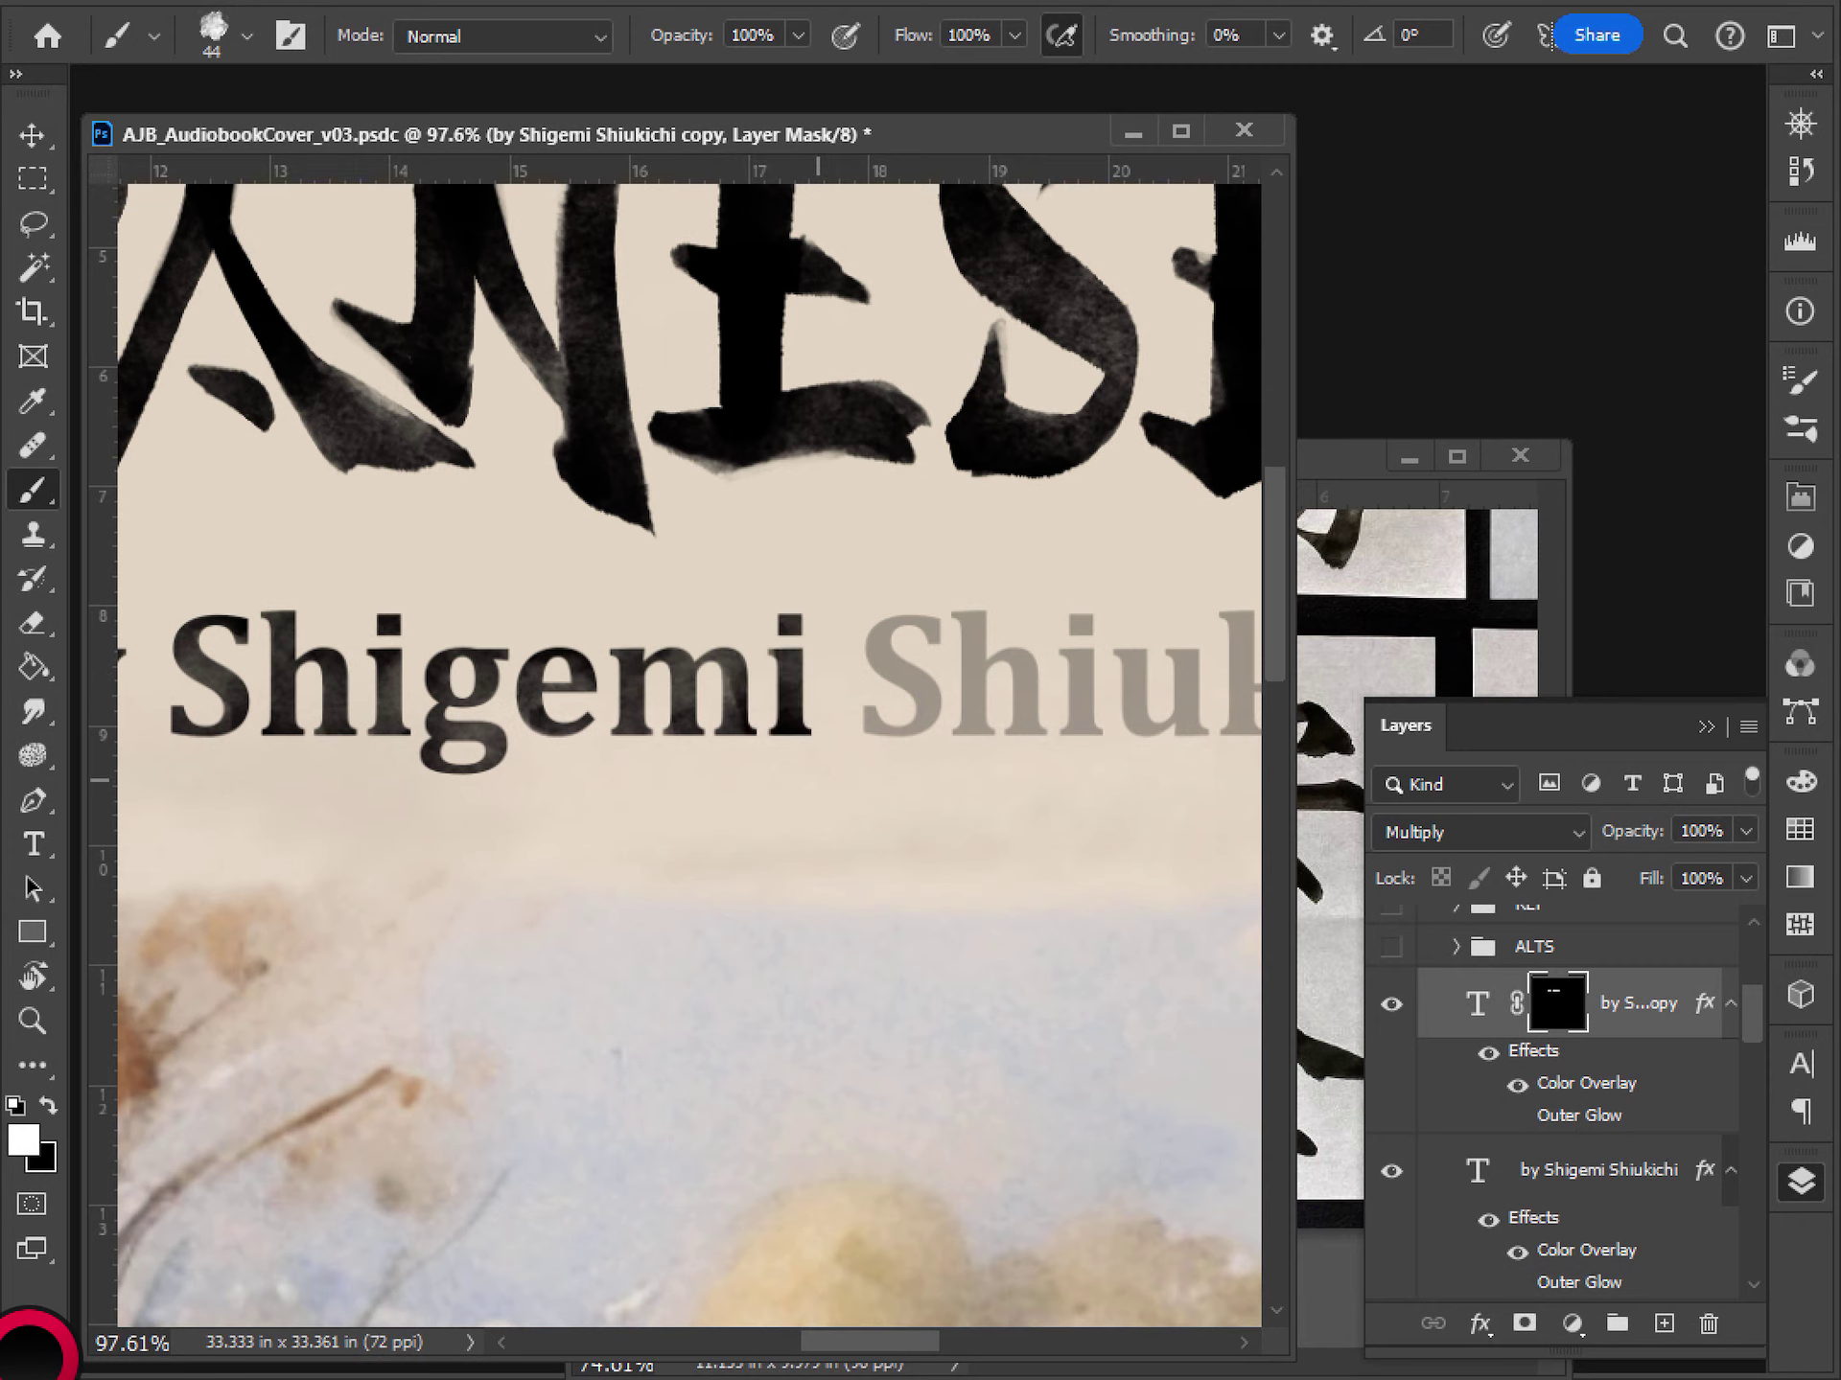
- Brush in the capital S of the byline's last name and erase the spill onto the neighbouring h
mouse_move(938, 686)
left_mouse_down()
mouse_move(778, 700)
mouse_move(769, 753)
left_mouse_up()
key("e")
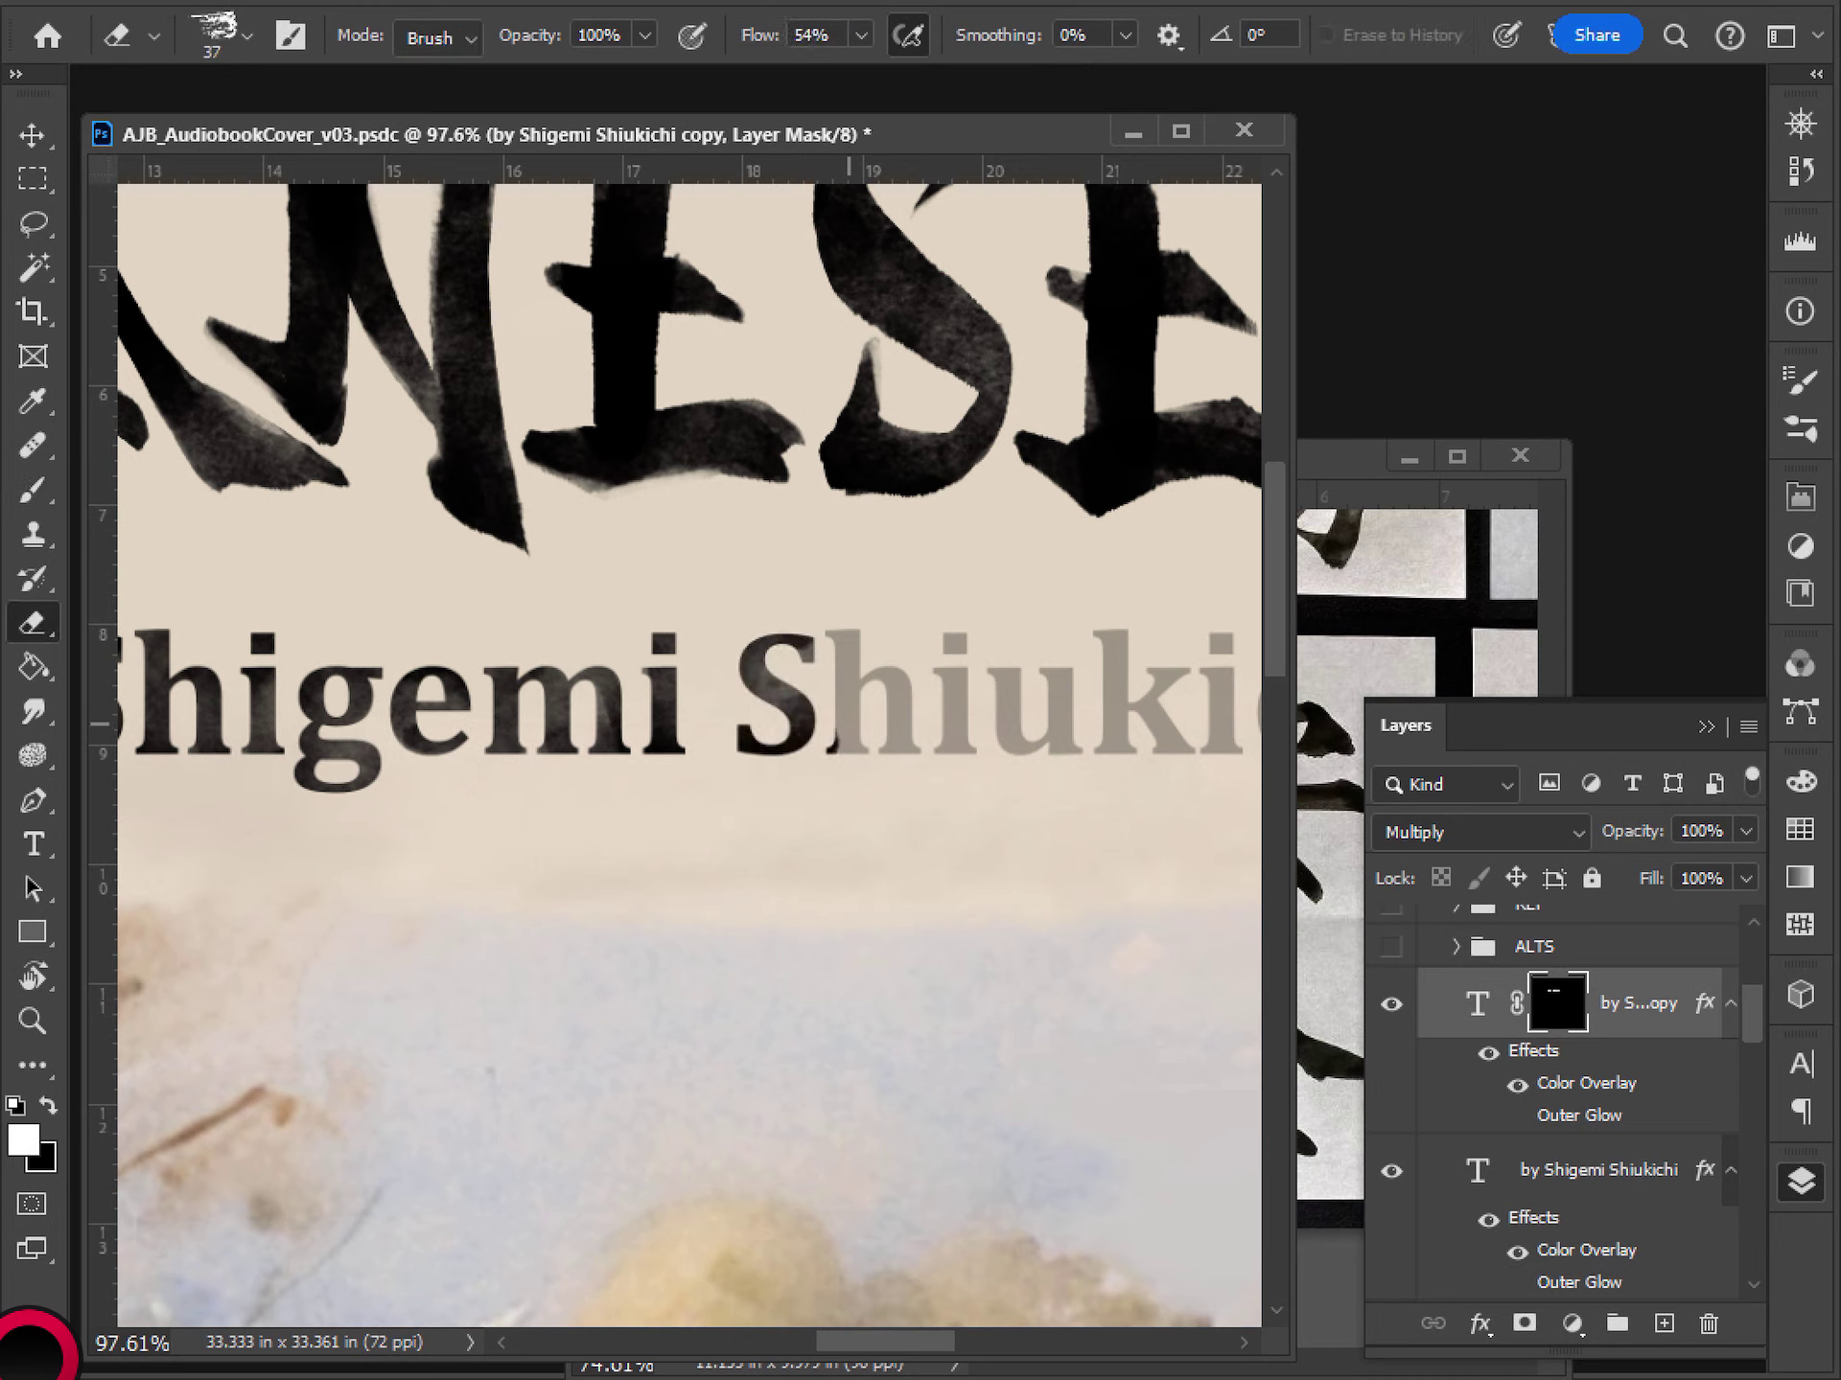
key("b")
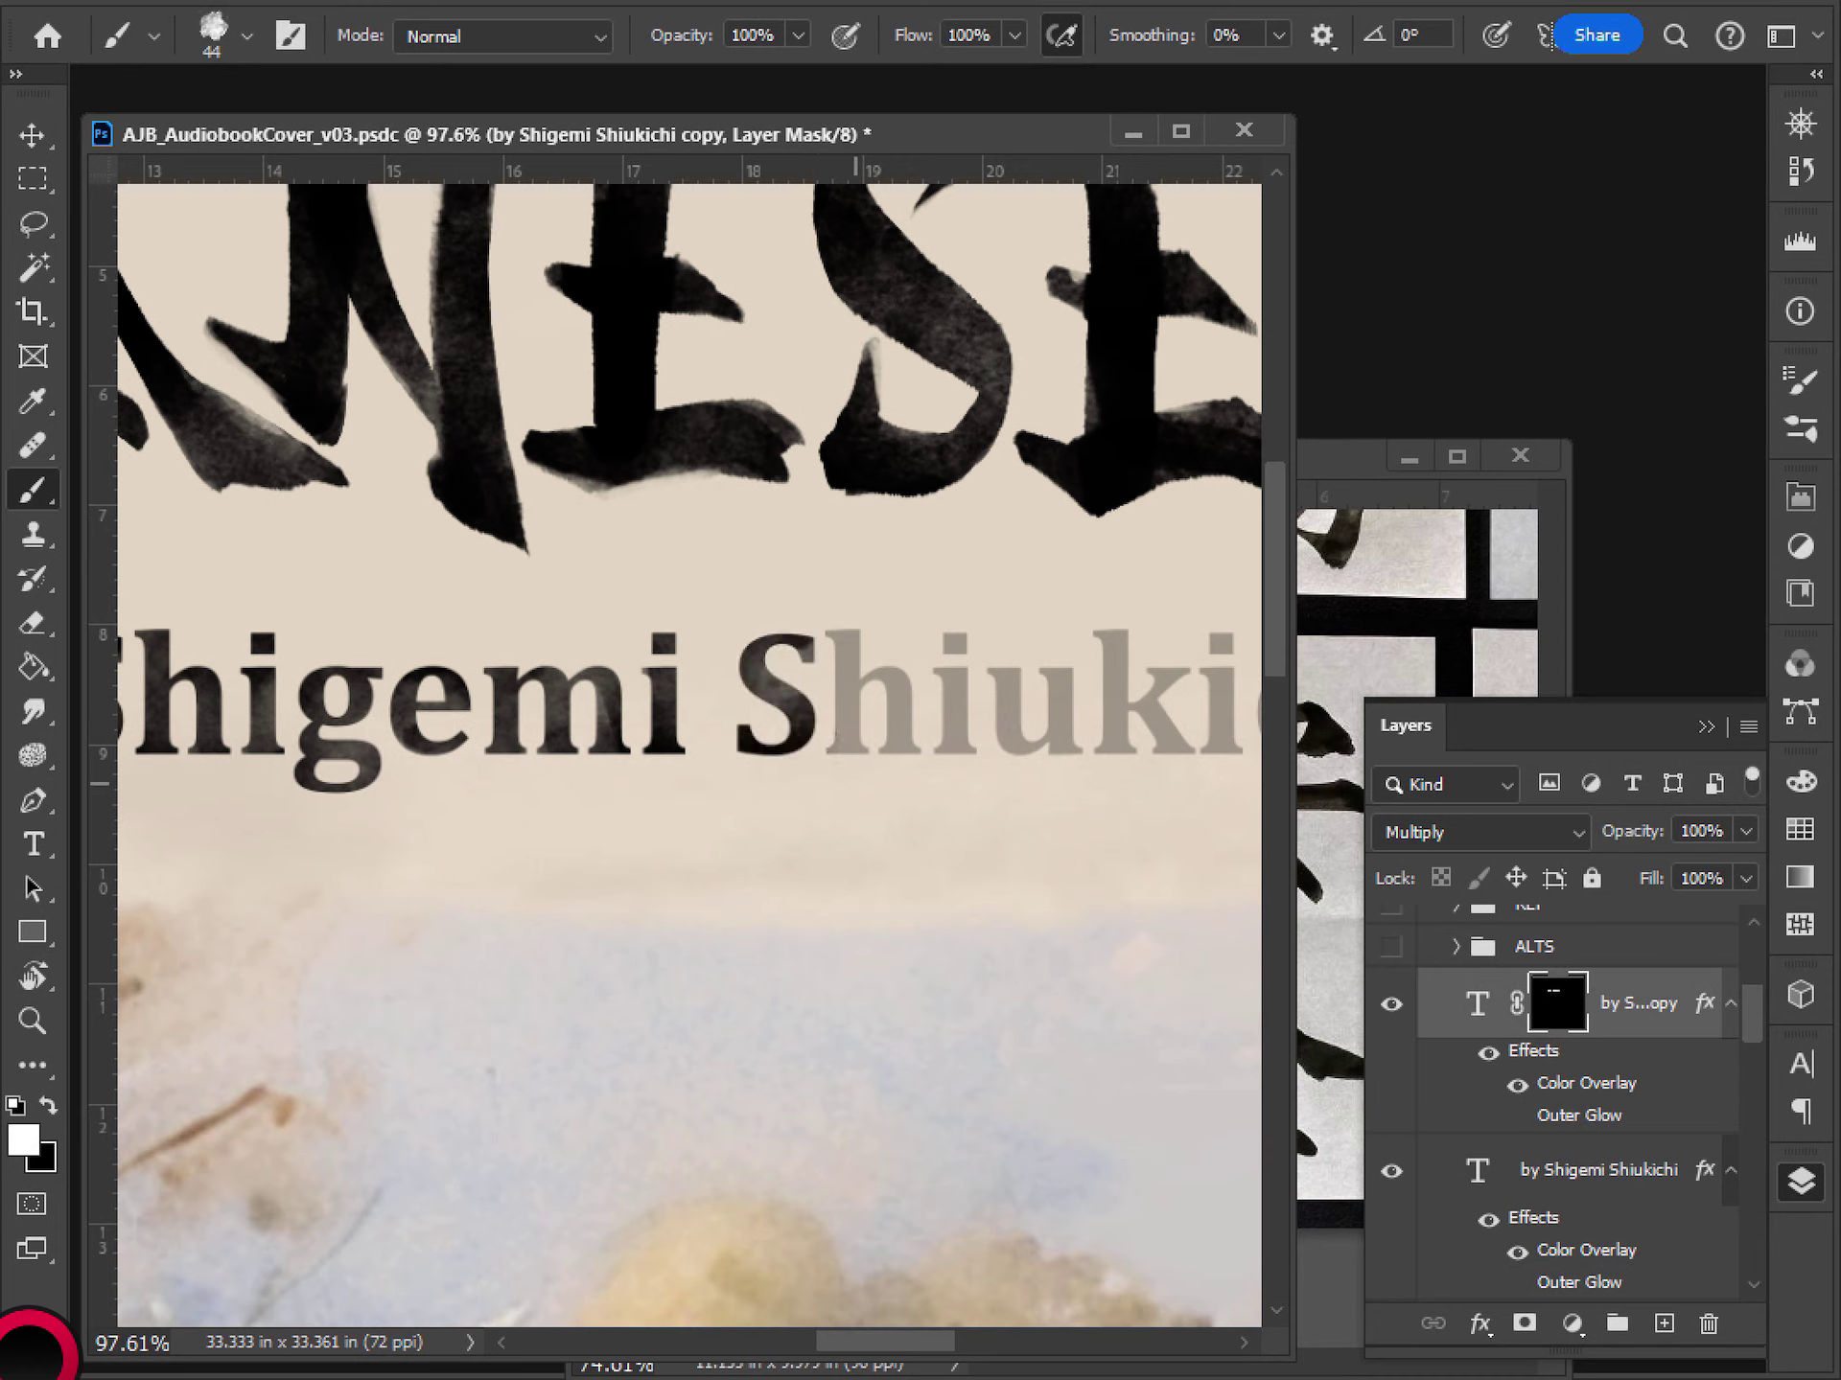
- Brush the h and first i of the last name in on the mask, redoing rejected strokes and saving the document
left_click_drag(816, 783, 730, 792)
mouse_move(762, 652)
left_mouse_down()
mouse_move(767, 775)
mouse_move(772, 691)
mouse_move(818, 762)
left_mouse_up()
left_click_drag(764, 638, 764, 765)
key("ctrl+z")
mouse_move(814, 676)
left_mouse_down()
mouse_move(814, 757)
mouse_move(831, 762)
left_mouse_up()
mouse_move(762, 642)
left_mouse_down()
mouse_move(767, 788)
mouse_move(822, 751)
mouse_move(762, 753)
left_mouse_up()
key("ctrl+s")
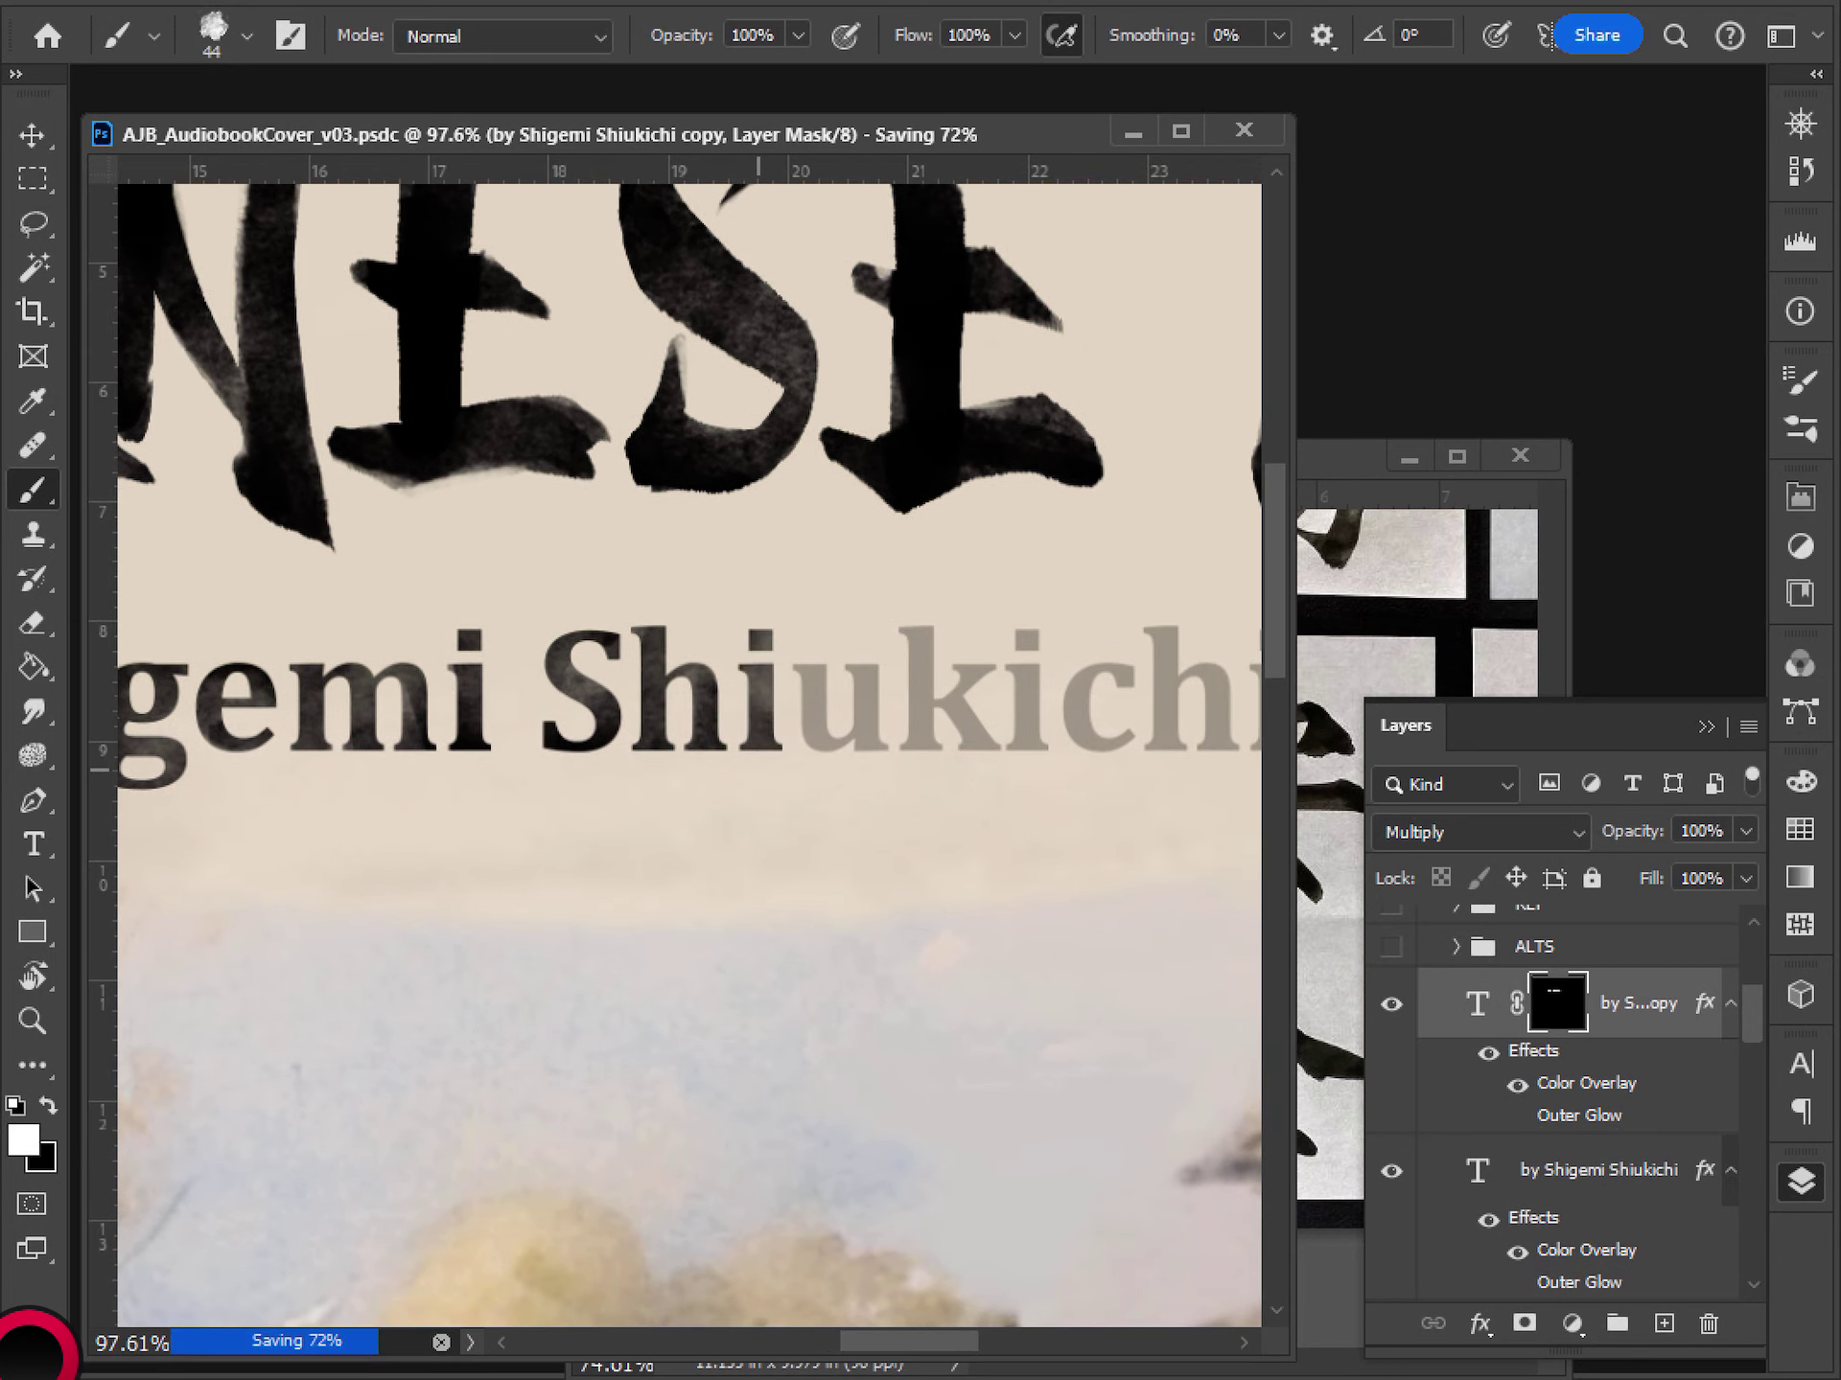
key("ctrl+z")
left_click_drag(765, 623, 768, 778)
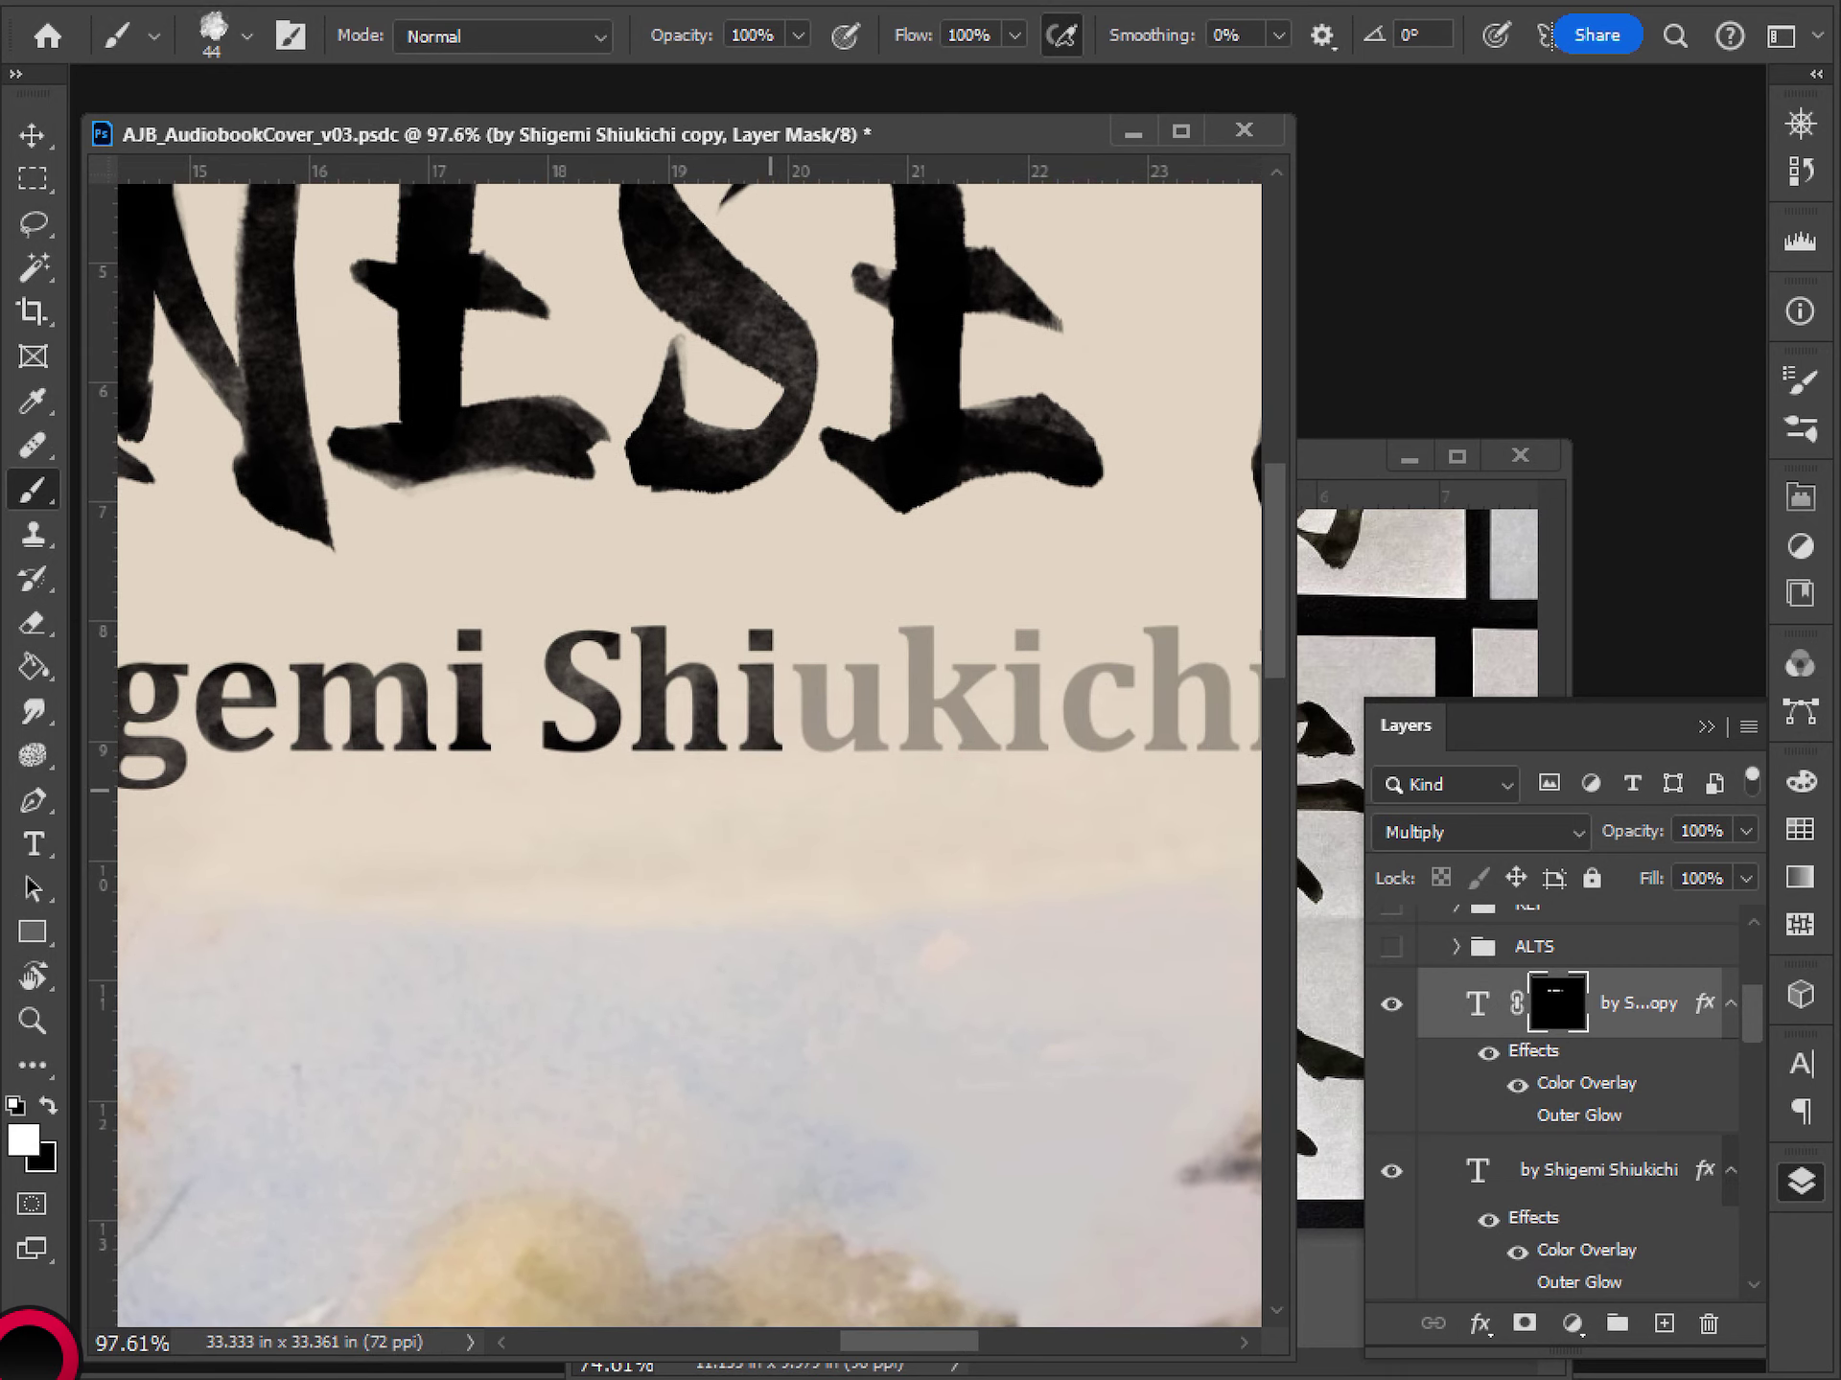
- Brush the u and k of the last name in on the mask, undoing and repainting the k in lighter passes
mouse_move(793, 671)
left_mouse_down()
mouse_move(816, 729)
mouse_move(843, 690)
mouse_move(878, 751)
mouse_move(814, 709)
mouse_move(871, 748)
mouse_move(818, 792)
mouse_move(842, 719)
mouse_move(883, 681)
mouse_move(905, 709)
mouse_move(852, 728)
mouse_move(868, 671)
mouse_move(906, 690)
mouse_move(867, 729)
mouse_move(916, 758)
left_mouse_up()
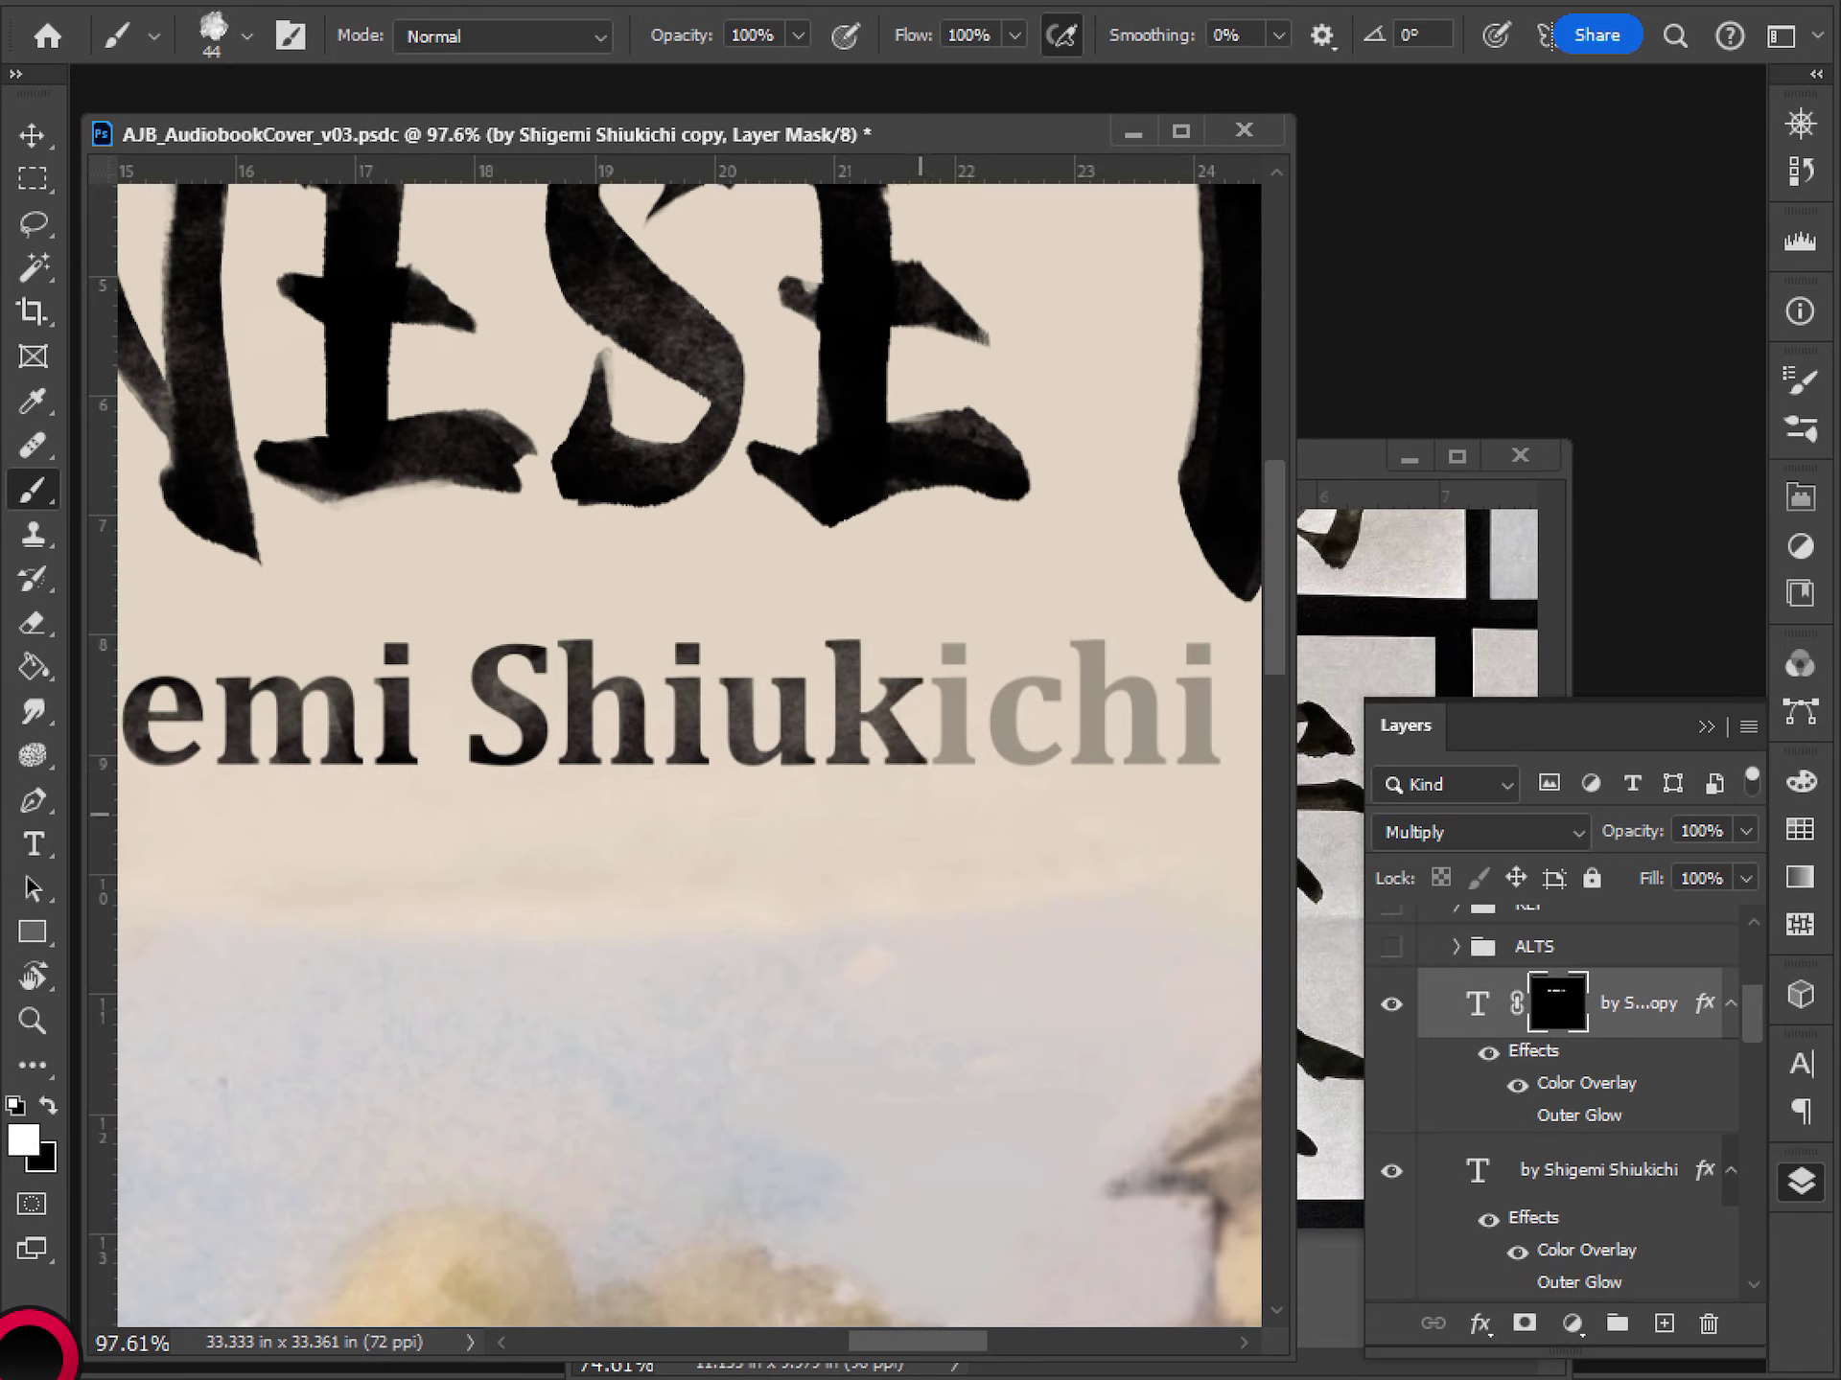
left_click_drag(953, 655, 952, 764)
key("ctrl+z")
key("ctrl+z")
key("ctrl+z")
key("ctrl+z")
mouse_move(824, 652)
left_mouse_down()
mouse_move(858, 743)
mouse_move(895, 686)
mouse_move(917, 779)
left_mouse_up()
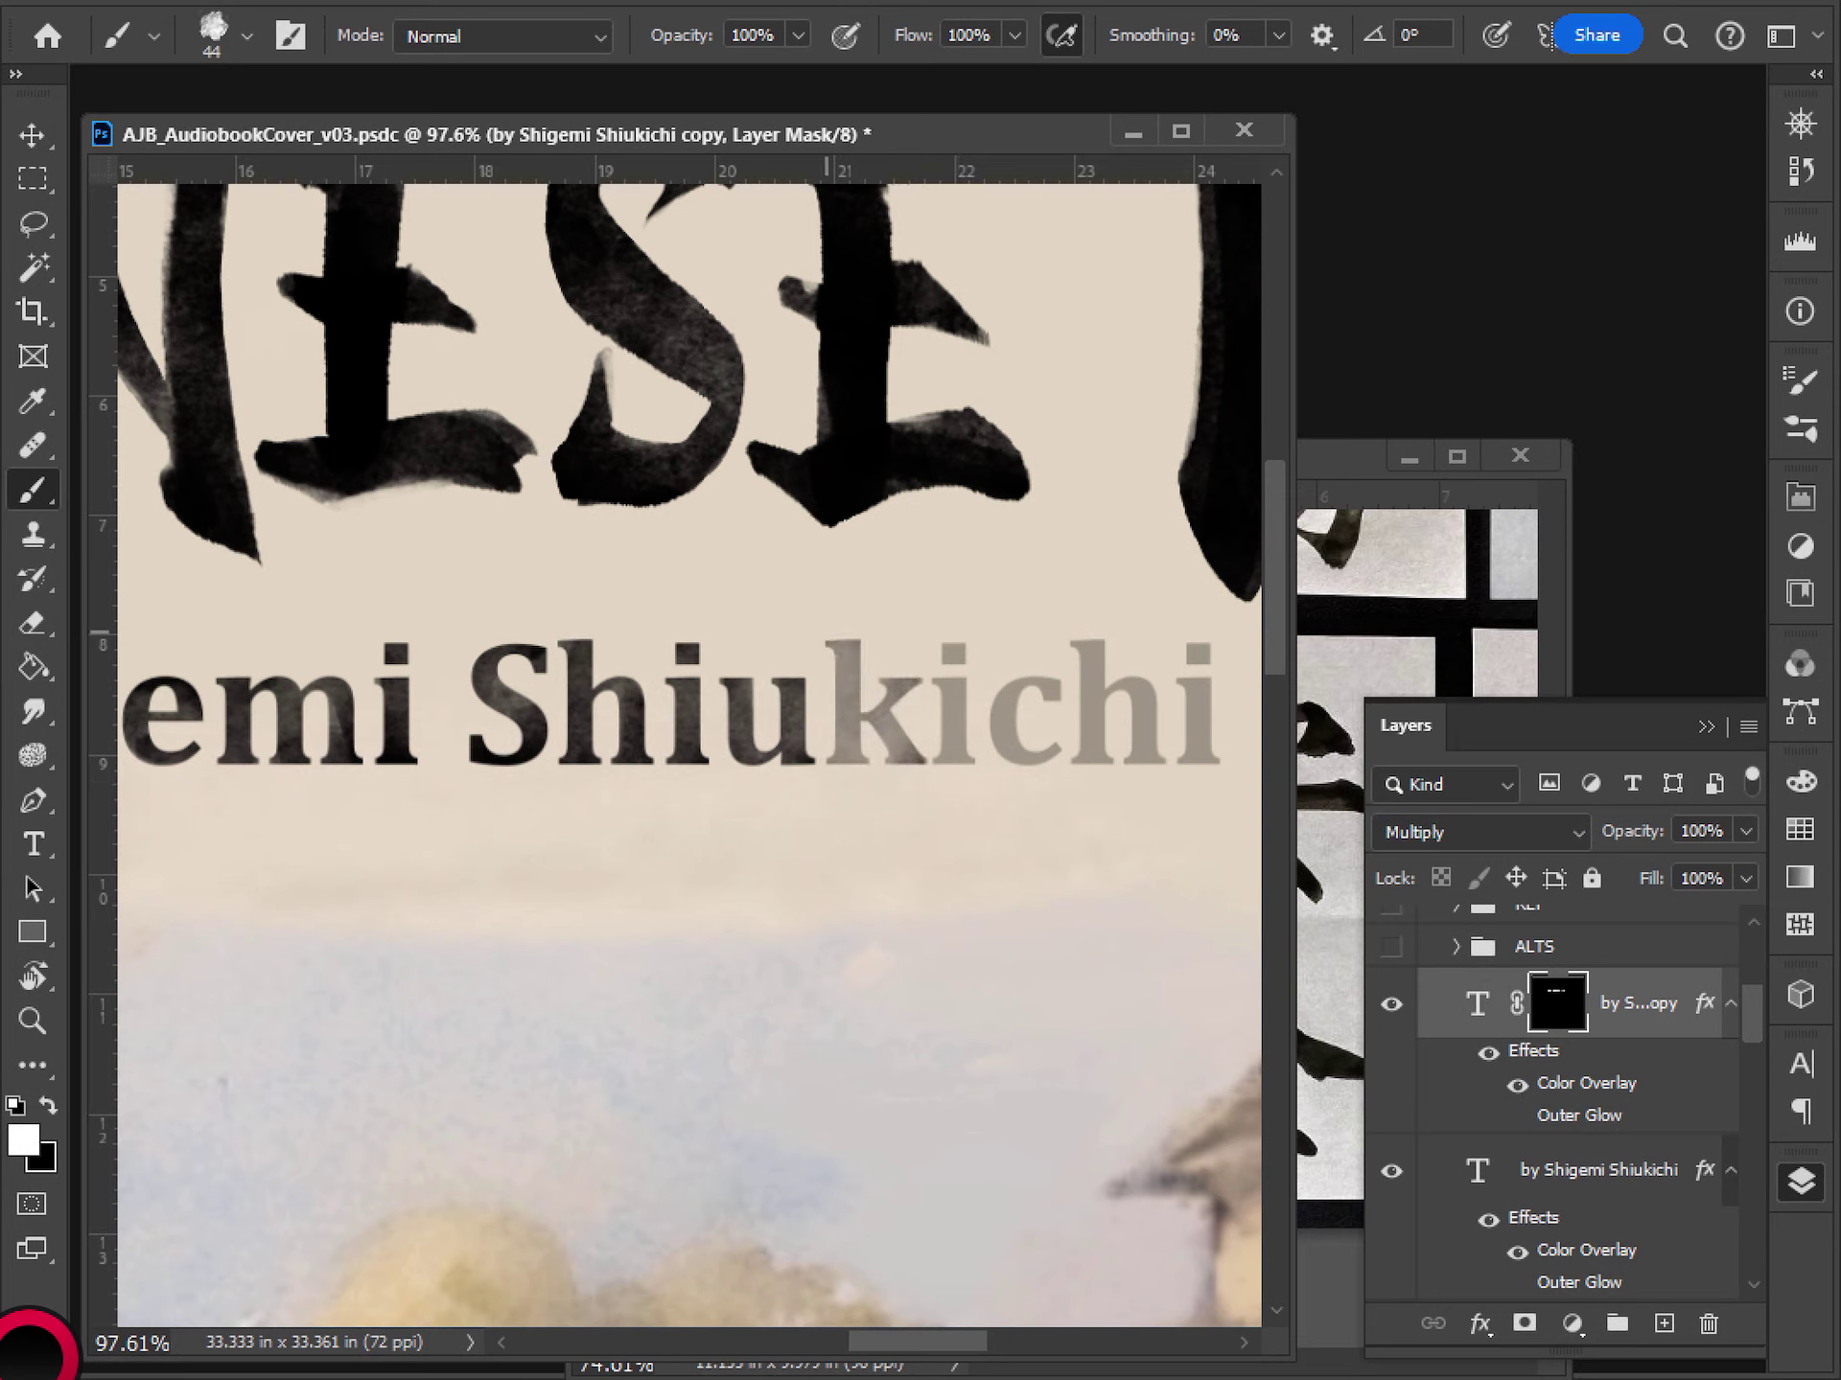
mouse_move(826, 632)
left_mouse_down()
mouse_move(849, 764)
mouse_move(896, 679)
mouse_move(916, 766)
left_mouse_up()
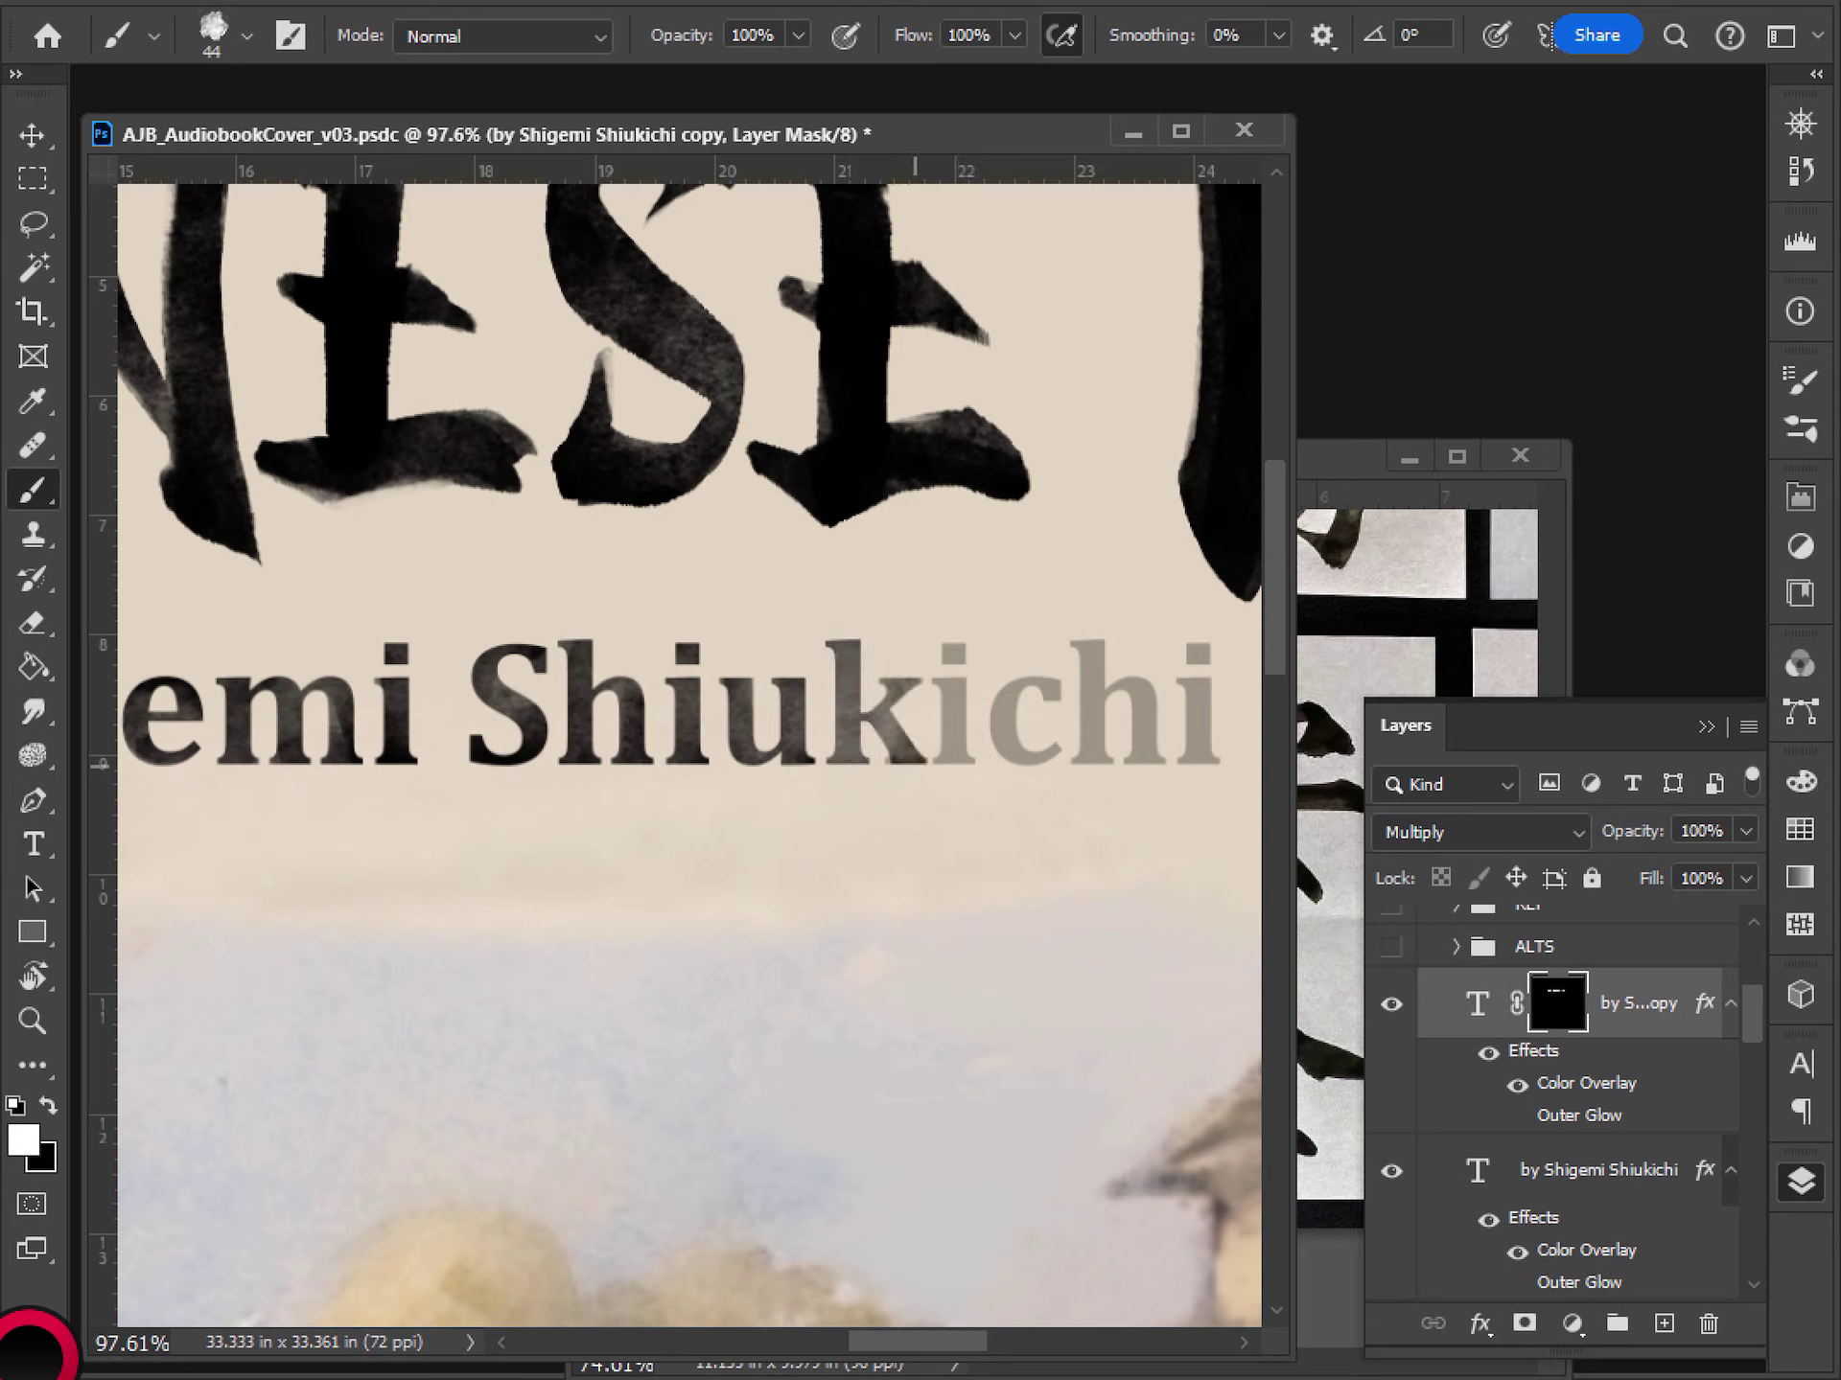
mouse_move(830, 642)
left_mouse_down()
mouse_move(846, 764)
mouse_move(903, 683)
mouse_move(915, 766)
left_mouse_up()
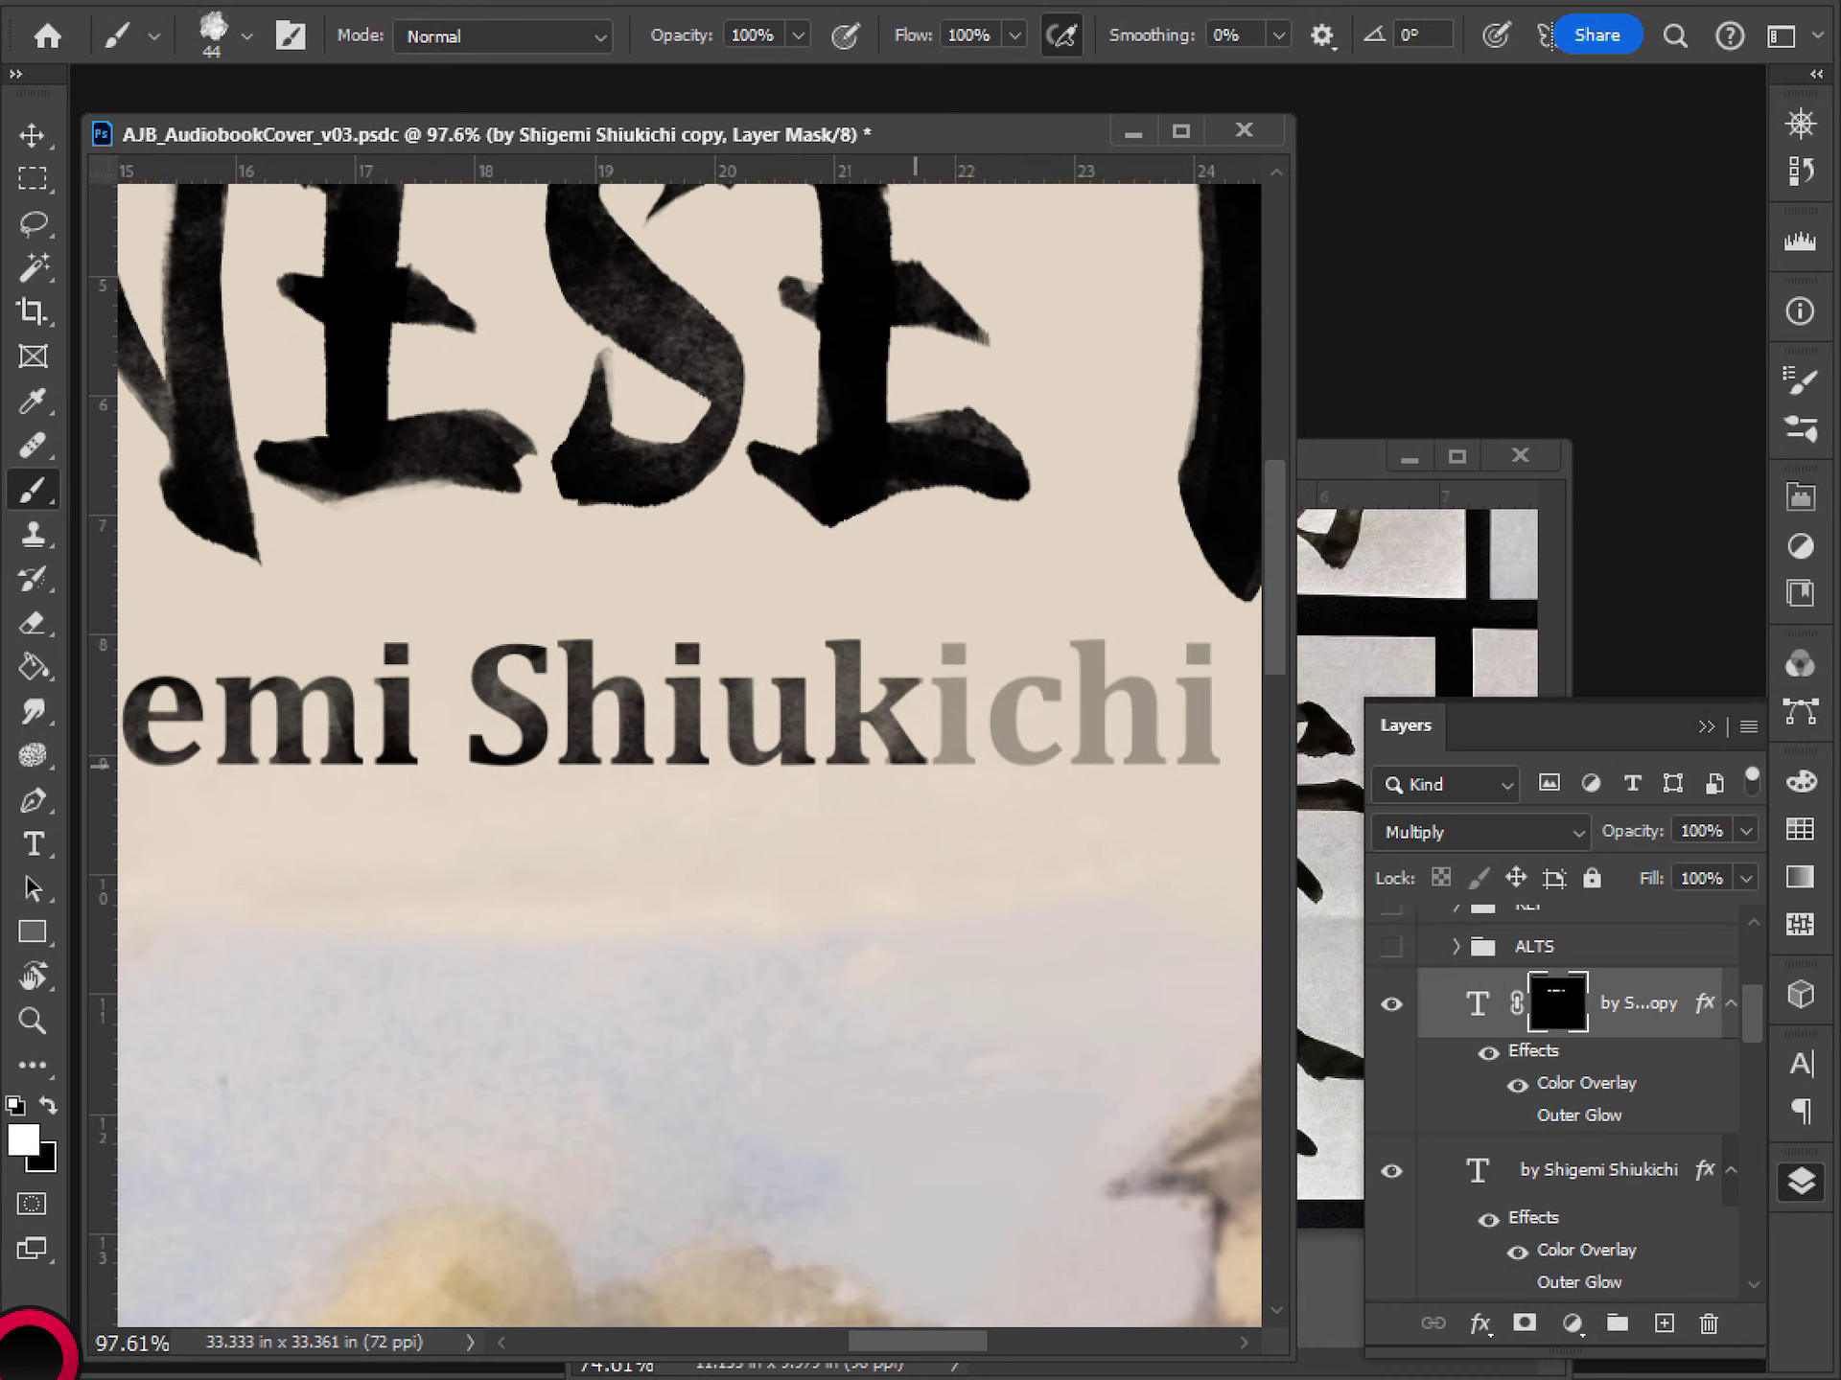
- Brush the i after the k in on the mask, undoing rejected strokes
scroll(915, 764, "right", 3)
left_click_drag(758, 637, 758, 799)
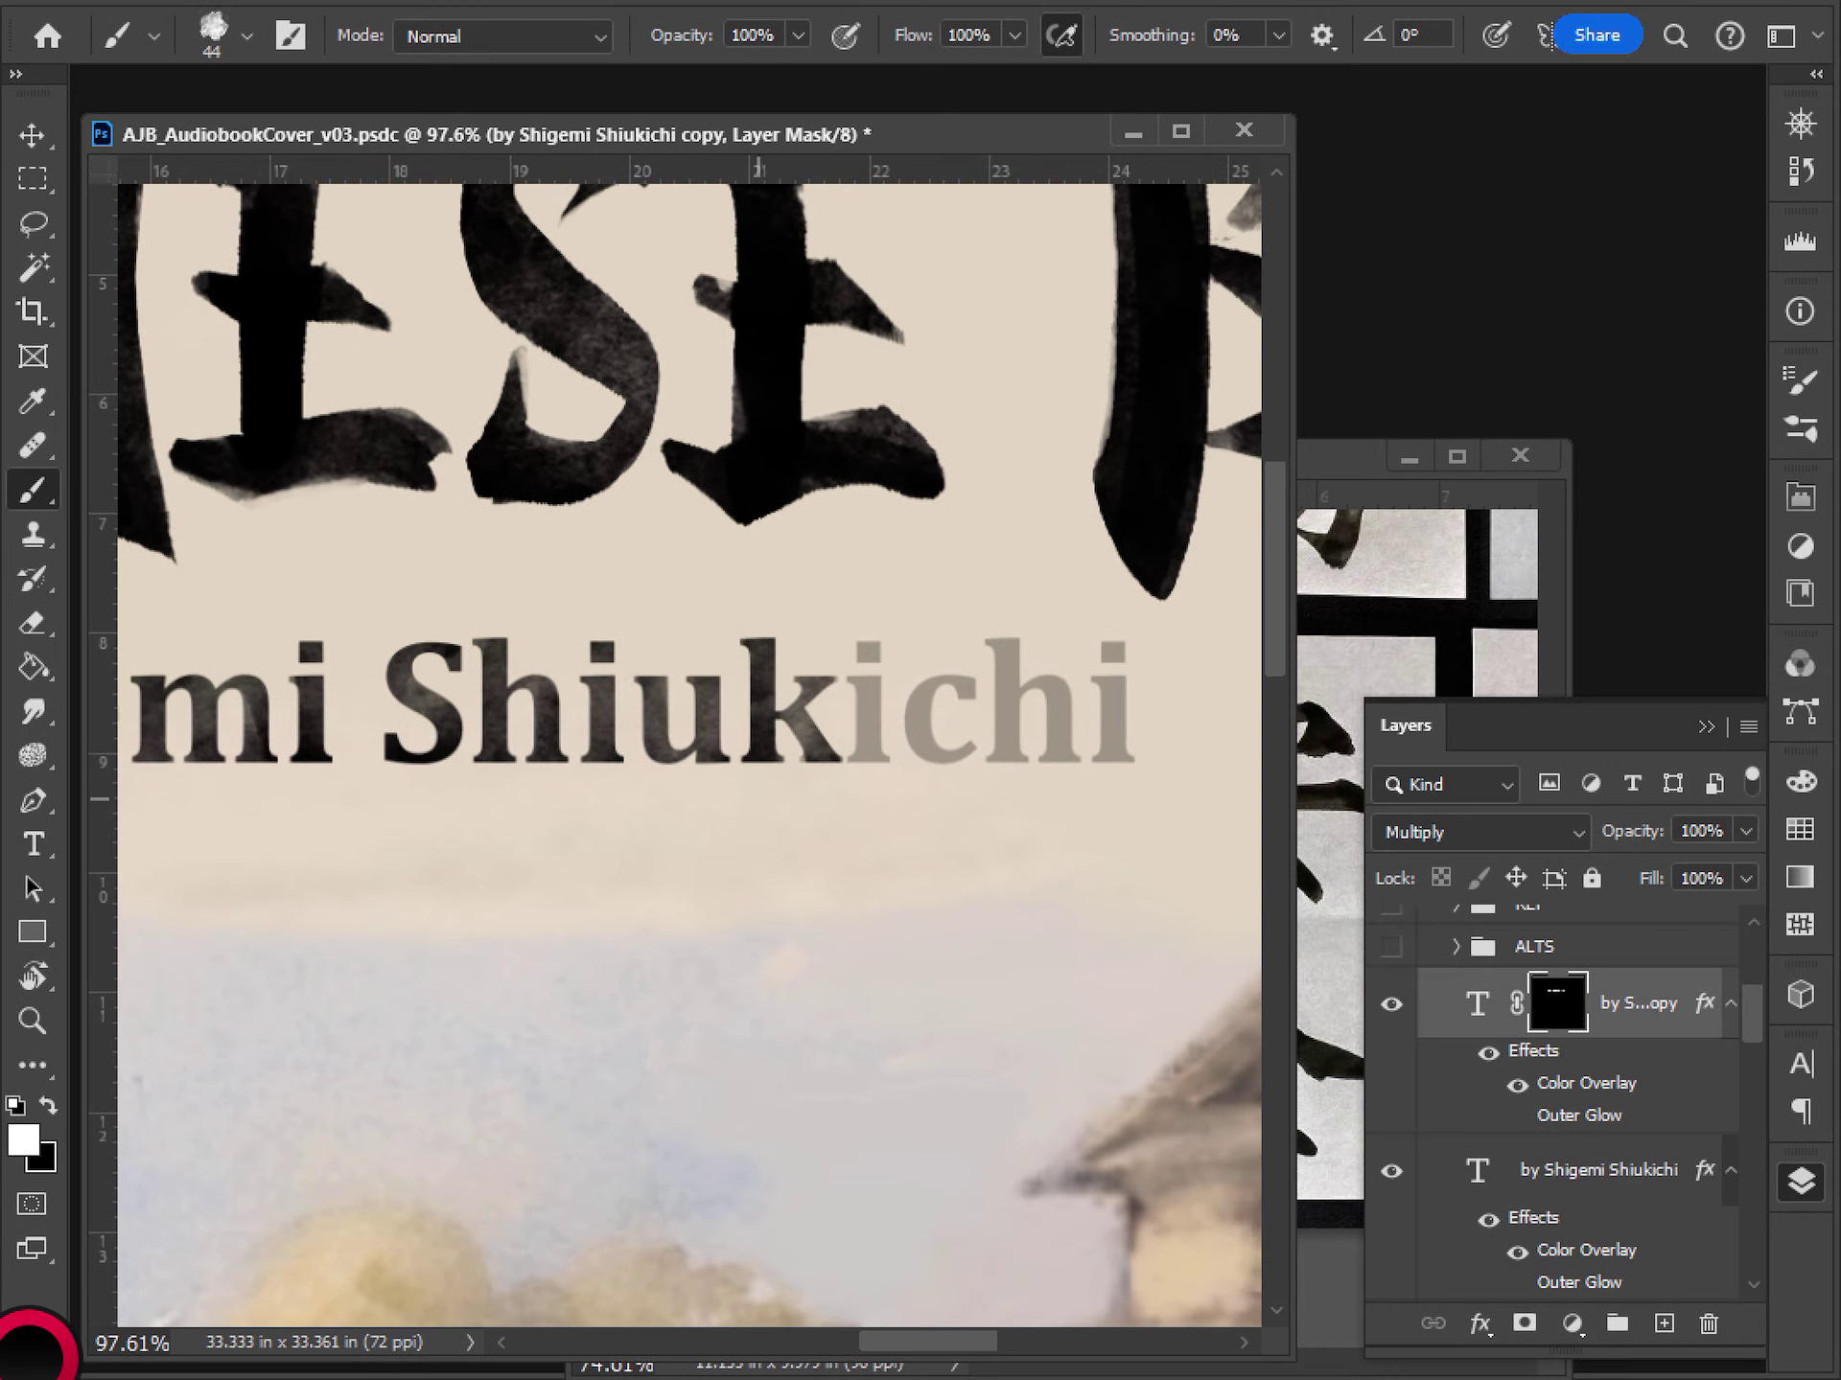
key("ctrl+z")
mouse_move(868, 647)
left_mouse_down()
mouse_move(868, 762)
mouse_move(890, 752)
mouse_move(858, 688)
mouse_move(888, 762)
left_mouse_up()
key("ctrl+z")
mouse_move(867, 650)
left_mouse_down()
mouse_move(863, 752)
mouse_move(888, 761)
left_mouse_up()
key("ctrl+z")
mouse_move(869, 650)
left_mouse_down()
mouse_move(879, 759)
mouse_move(864, 765)
left_mouse_up()
key("ctrl+z")
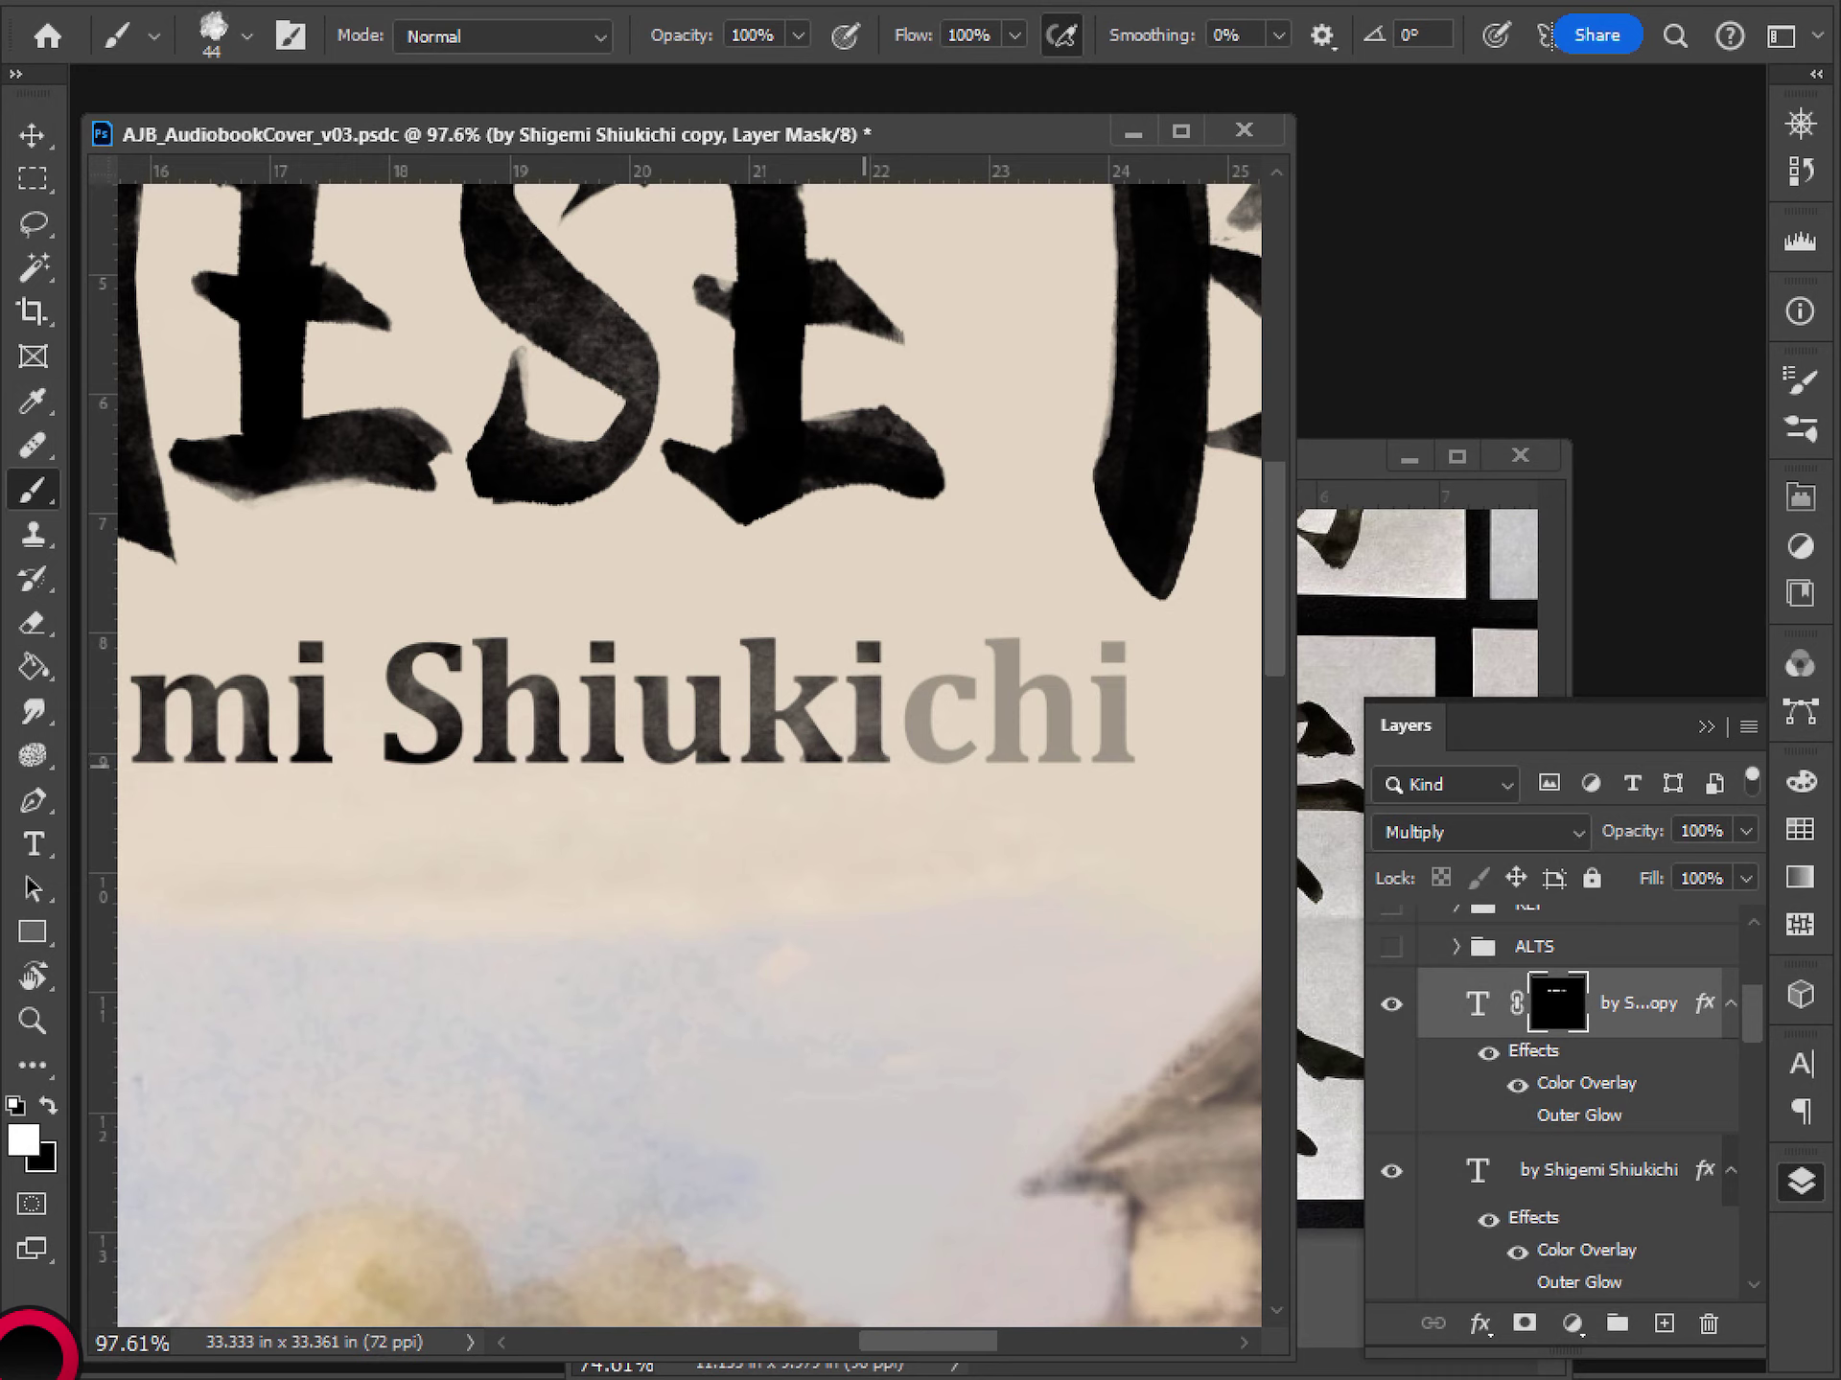
- Brush the c of the last name in on the mask, undoing rejected passes
mouse_move(963, 682)
left_mouse_down()
mouse_move(937, 682)
mouse_move(967, 739)
mouse_move(915, 731)
mouse_move(946, 765)
left_mouse_up()
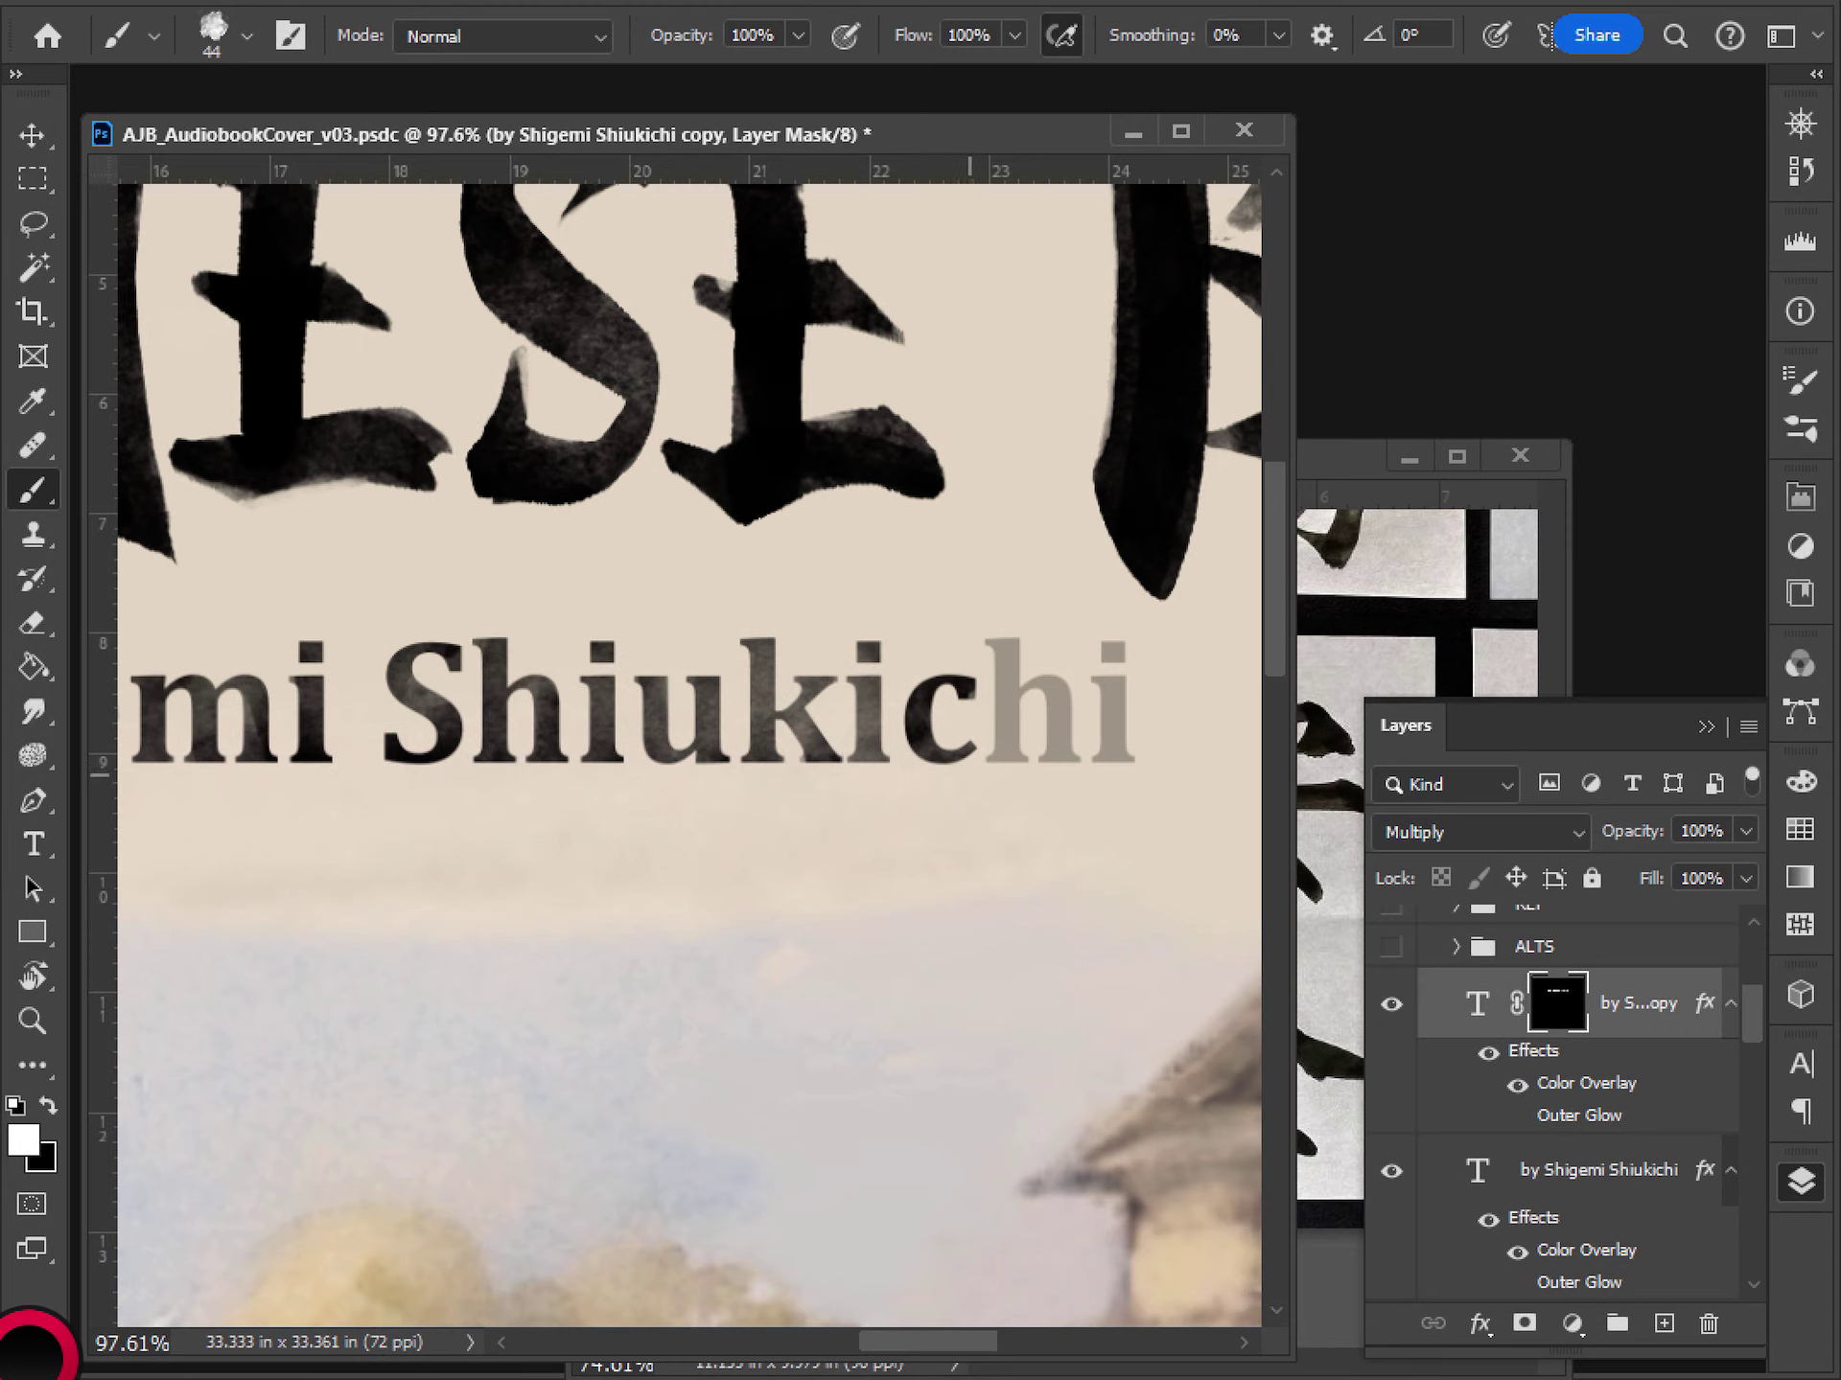
key("ctrl+z")
mouse_move(964, 683)
left_mouse_down()
mouse_move(980, 758)
mouse_move(926, 682)
mouse_move(963, 753)
mouse_move(945, 695)
mouse_move(920, 729)
mouse_move(978, 704)
left_mouse_up()
key("ctrl+z")
key("ctrl+z")
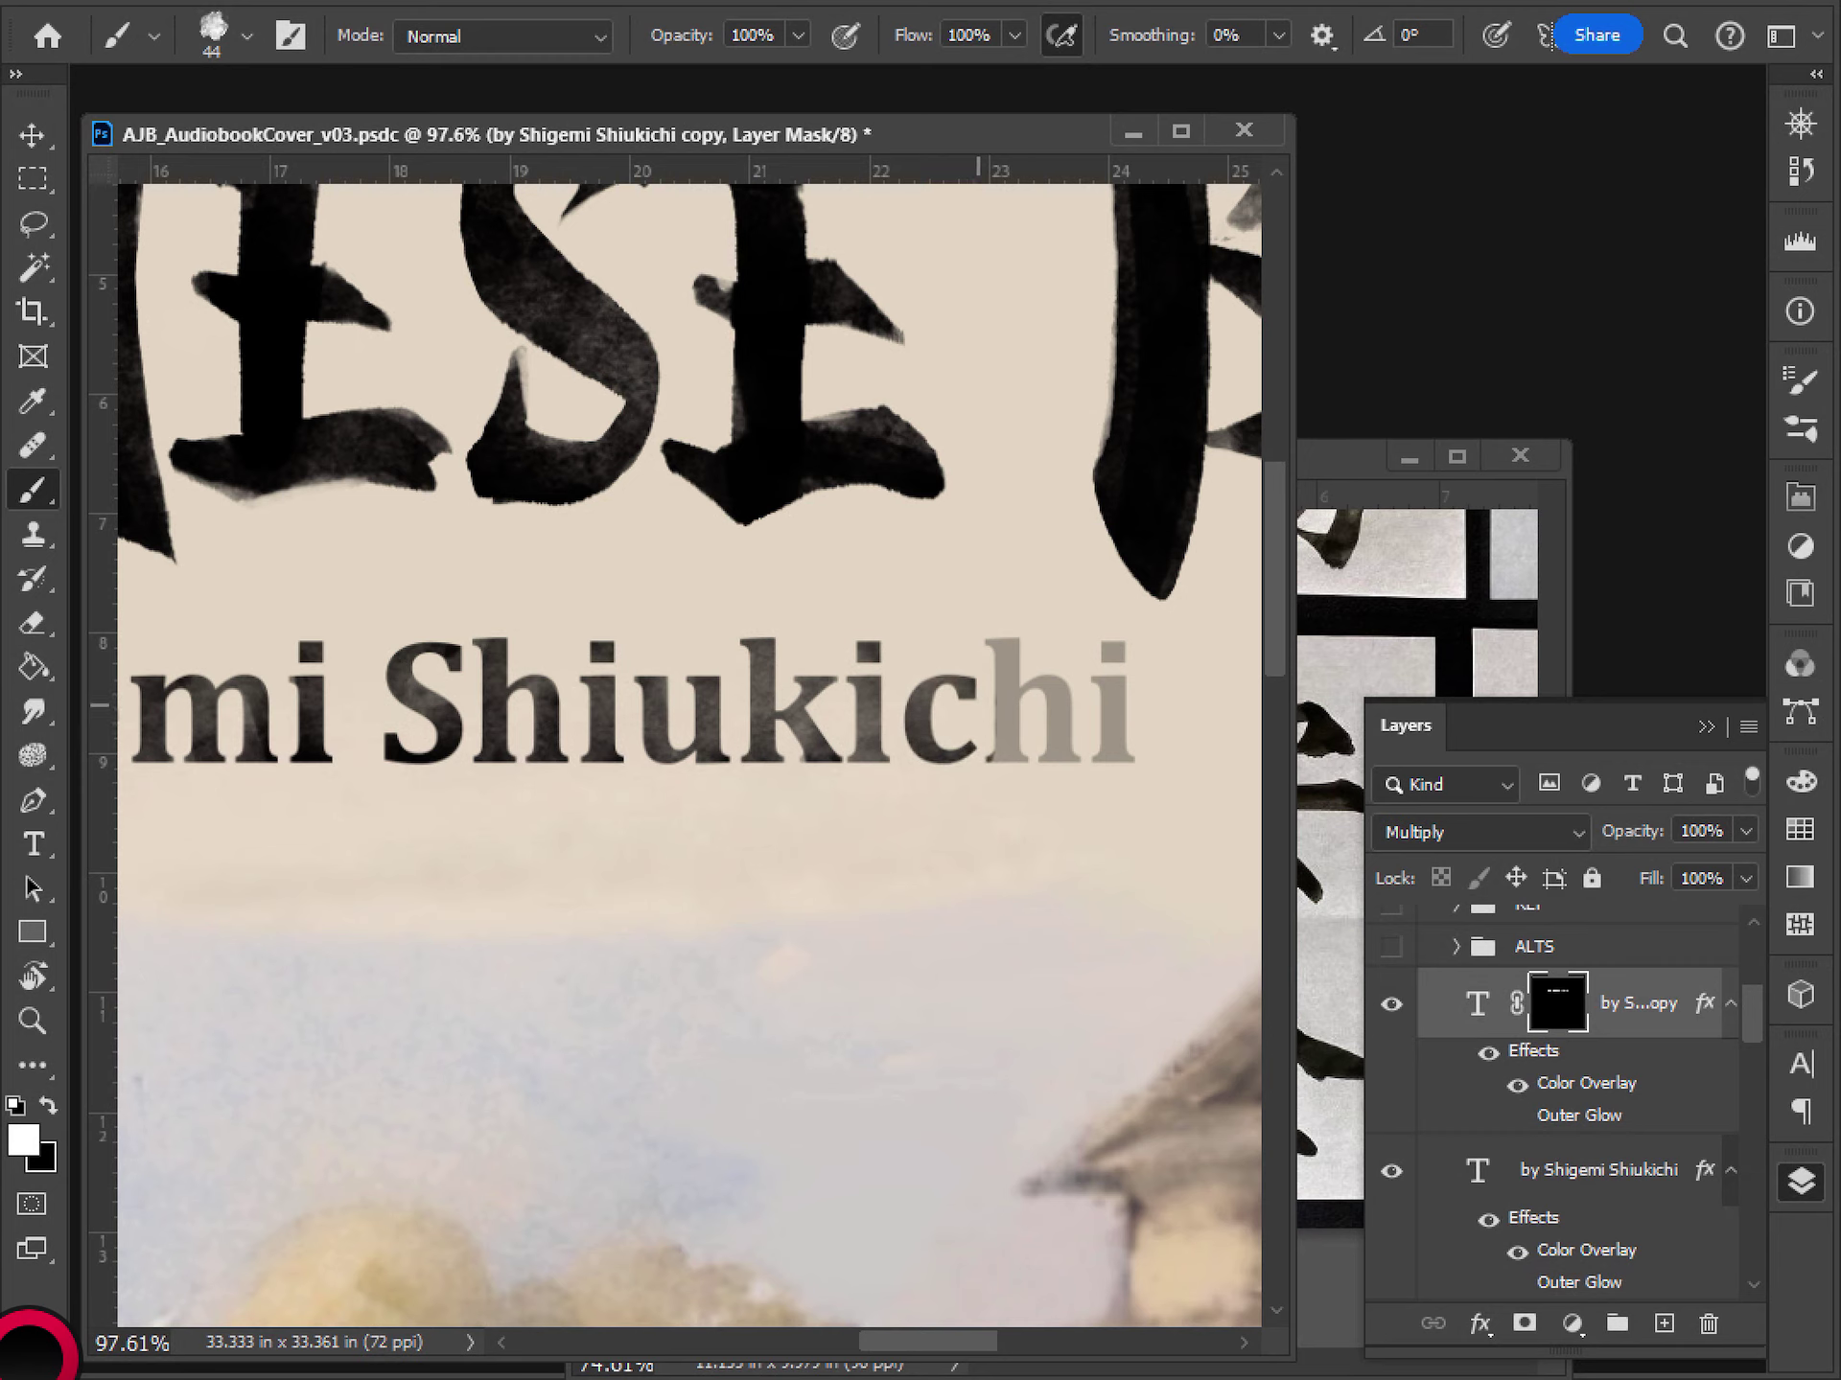
- Brush the last h of the byline in on the mask, undoing the pass that spills onto the final i
key("e")
key("b")
mouse_move(1002, 734)
left_mouse_down()
mouse_move(1006, 703)
mouse_move(1006, 760)
mouse_move(1050, 667)
mouse_move(1053, 764)
left_mouse_up()
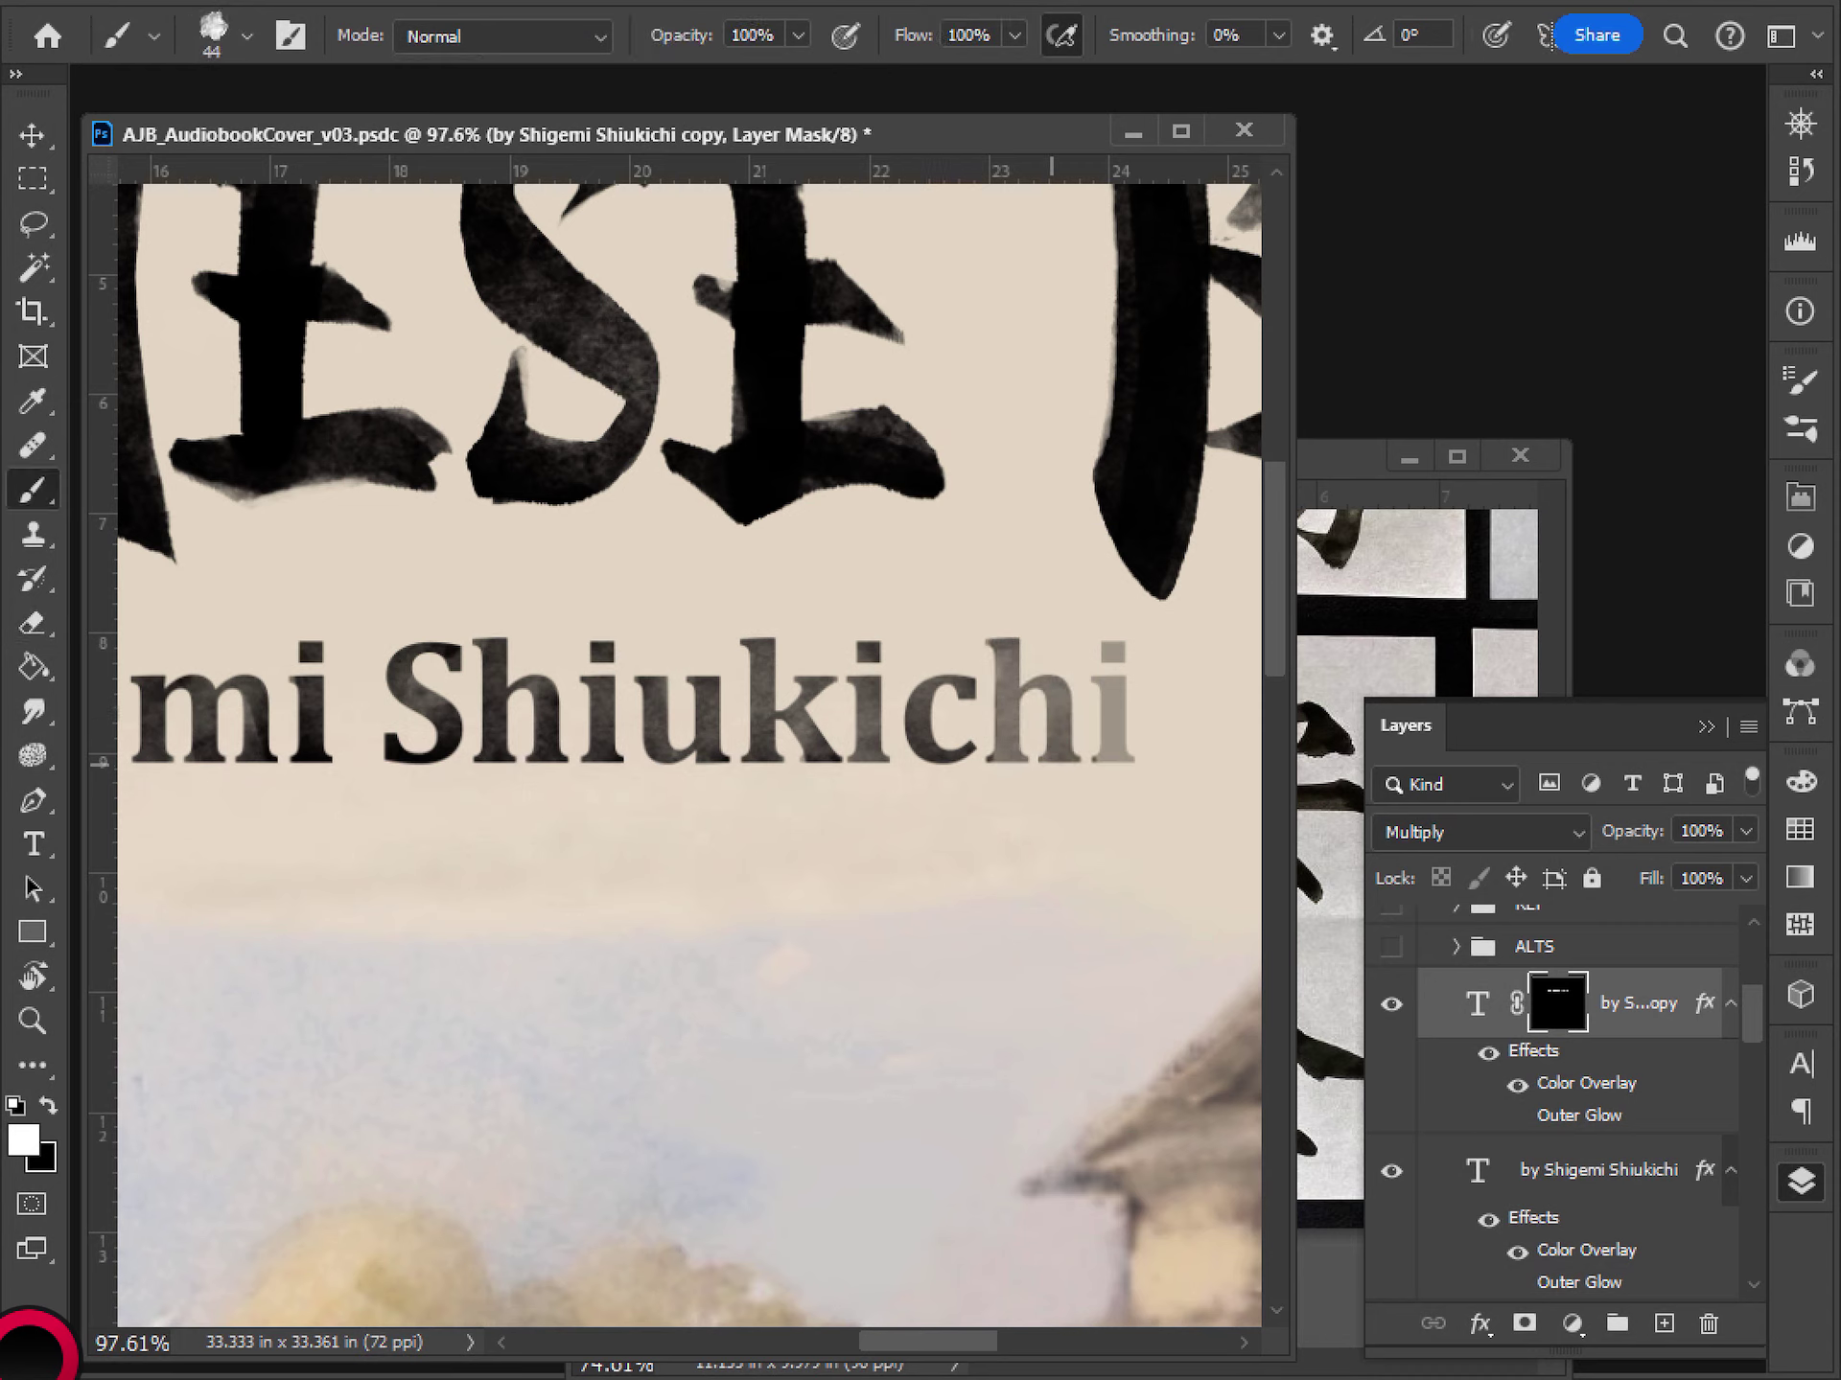
key("ctrl+z")
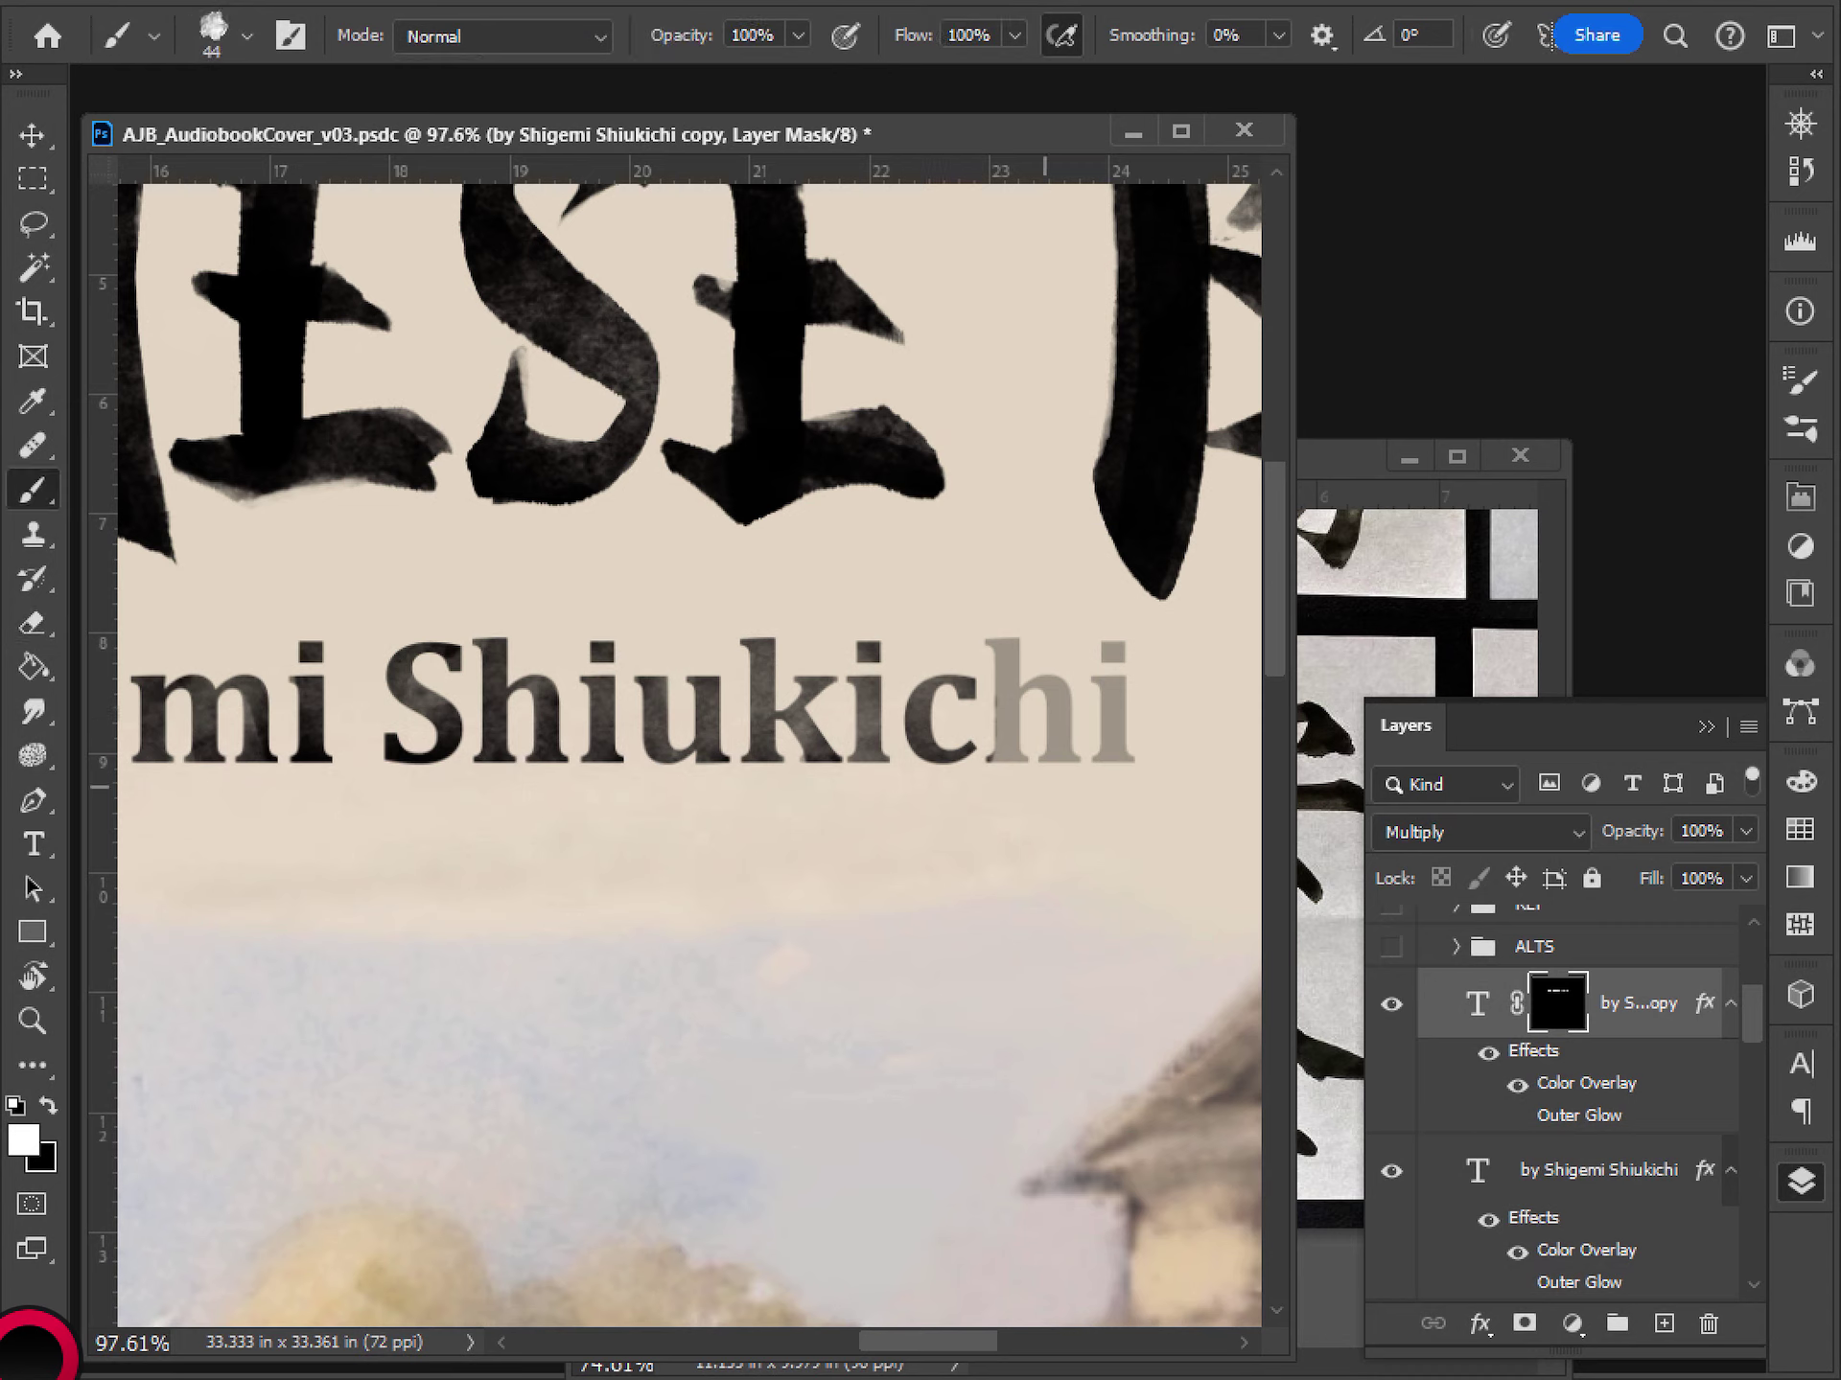
key("e")
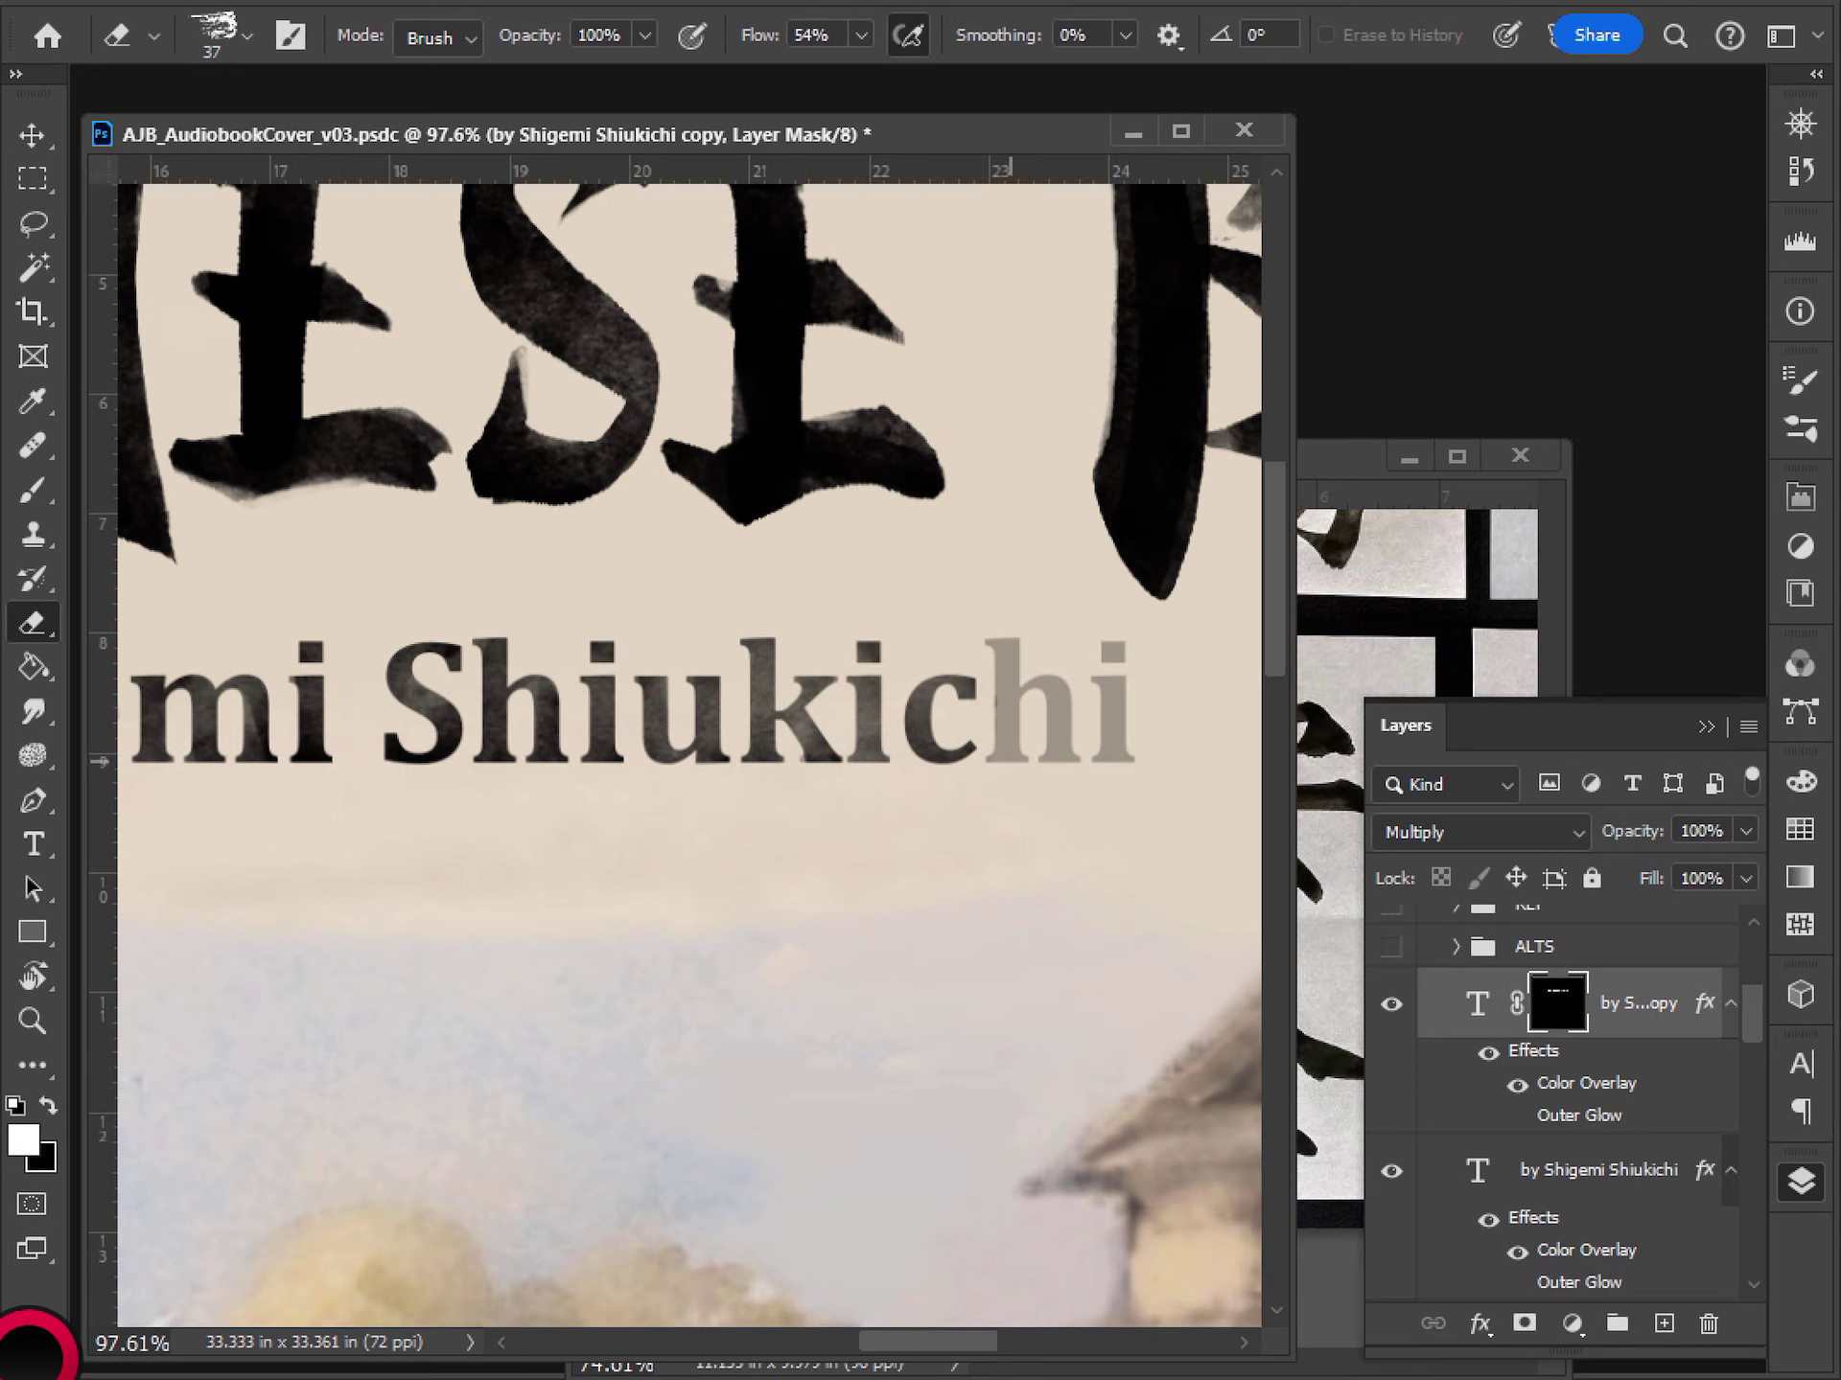
key("b")
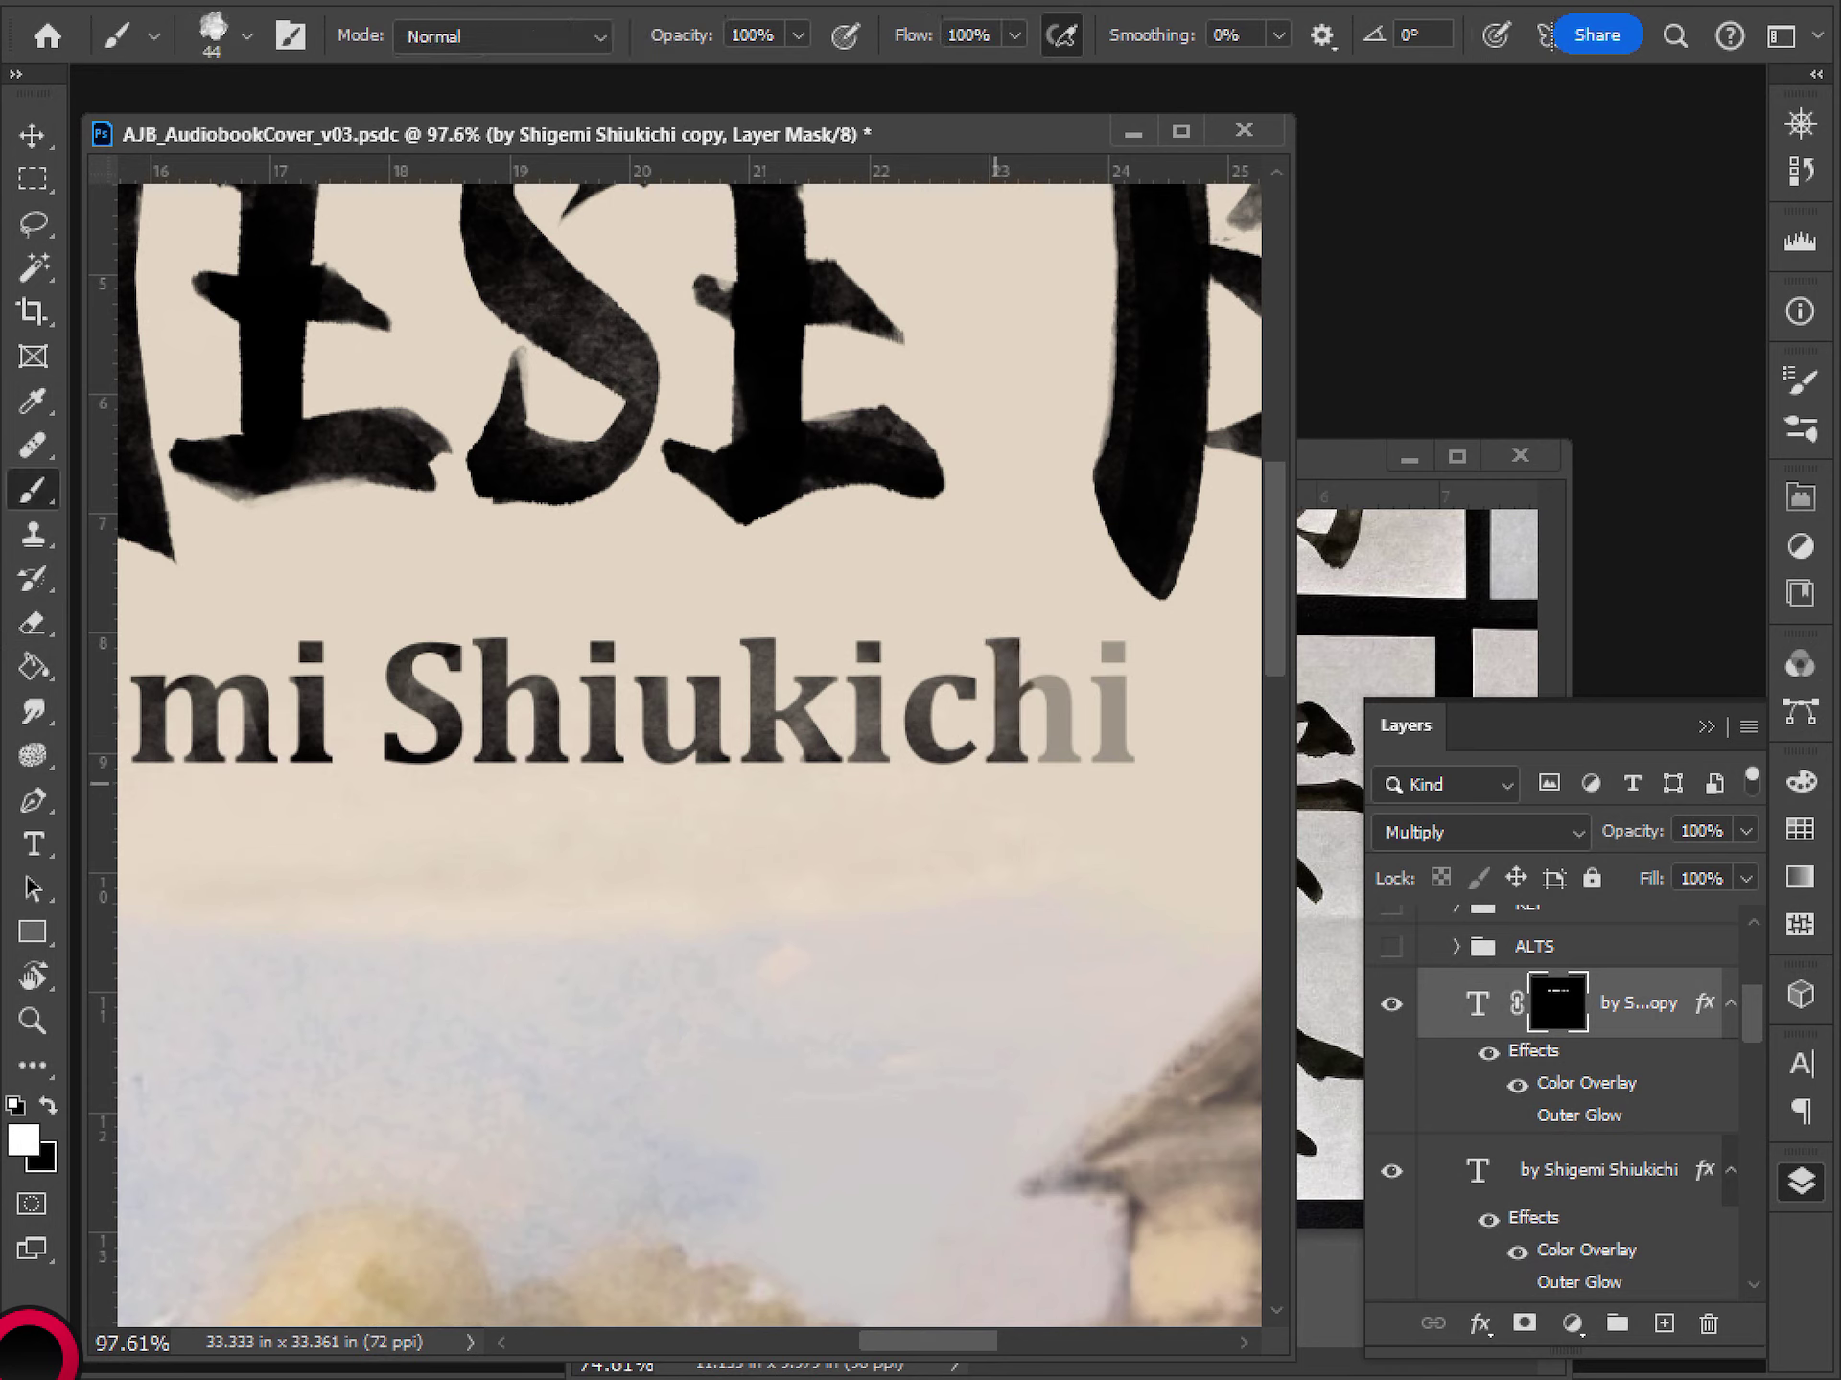
left_click_drag(1051, 711, 1074, 767)
mouse_move(1009, 634)
left_mouse_down()
mouse_move(1002, 765)
mouse_move(1072, 779)
left_mouse_up()
- Brush the final i of the byline in on the mask, comparing and redoing the second pass
left_click_drag(1112, 652, 1110, 762)
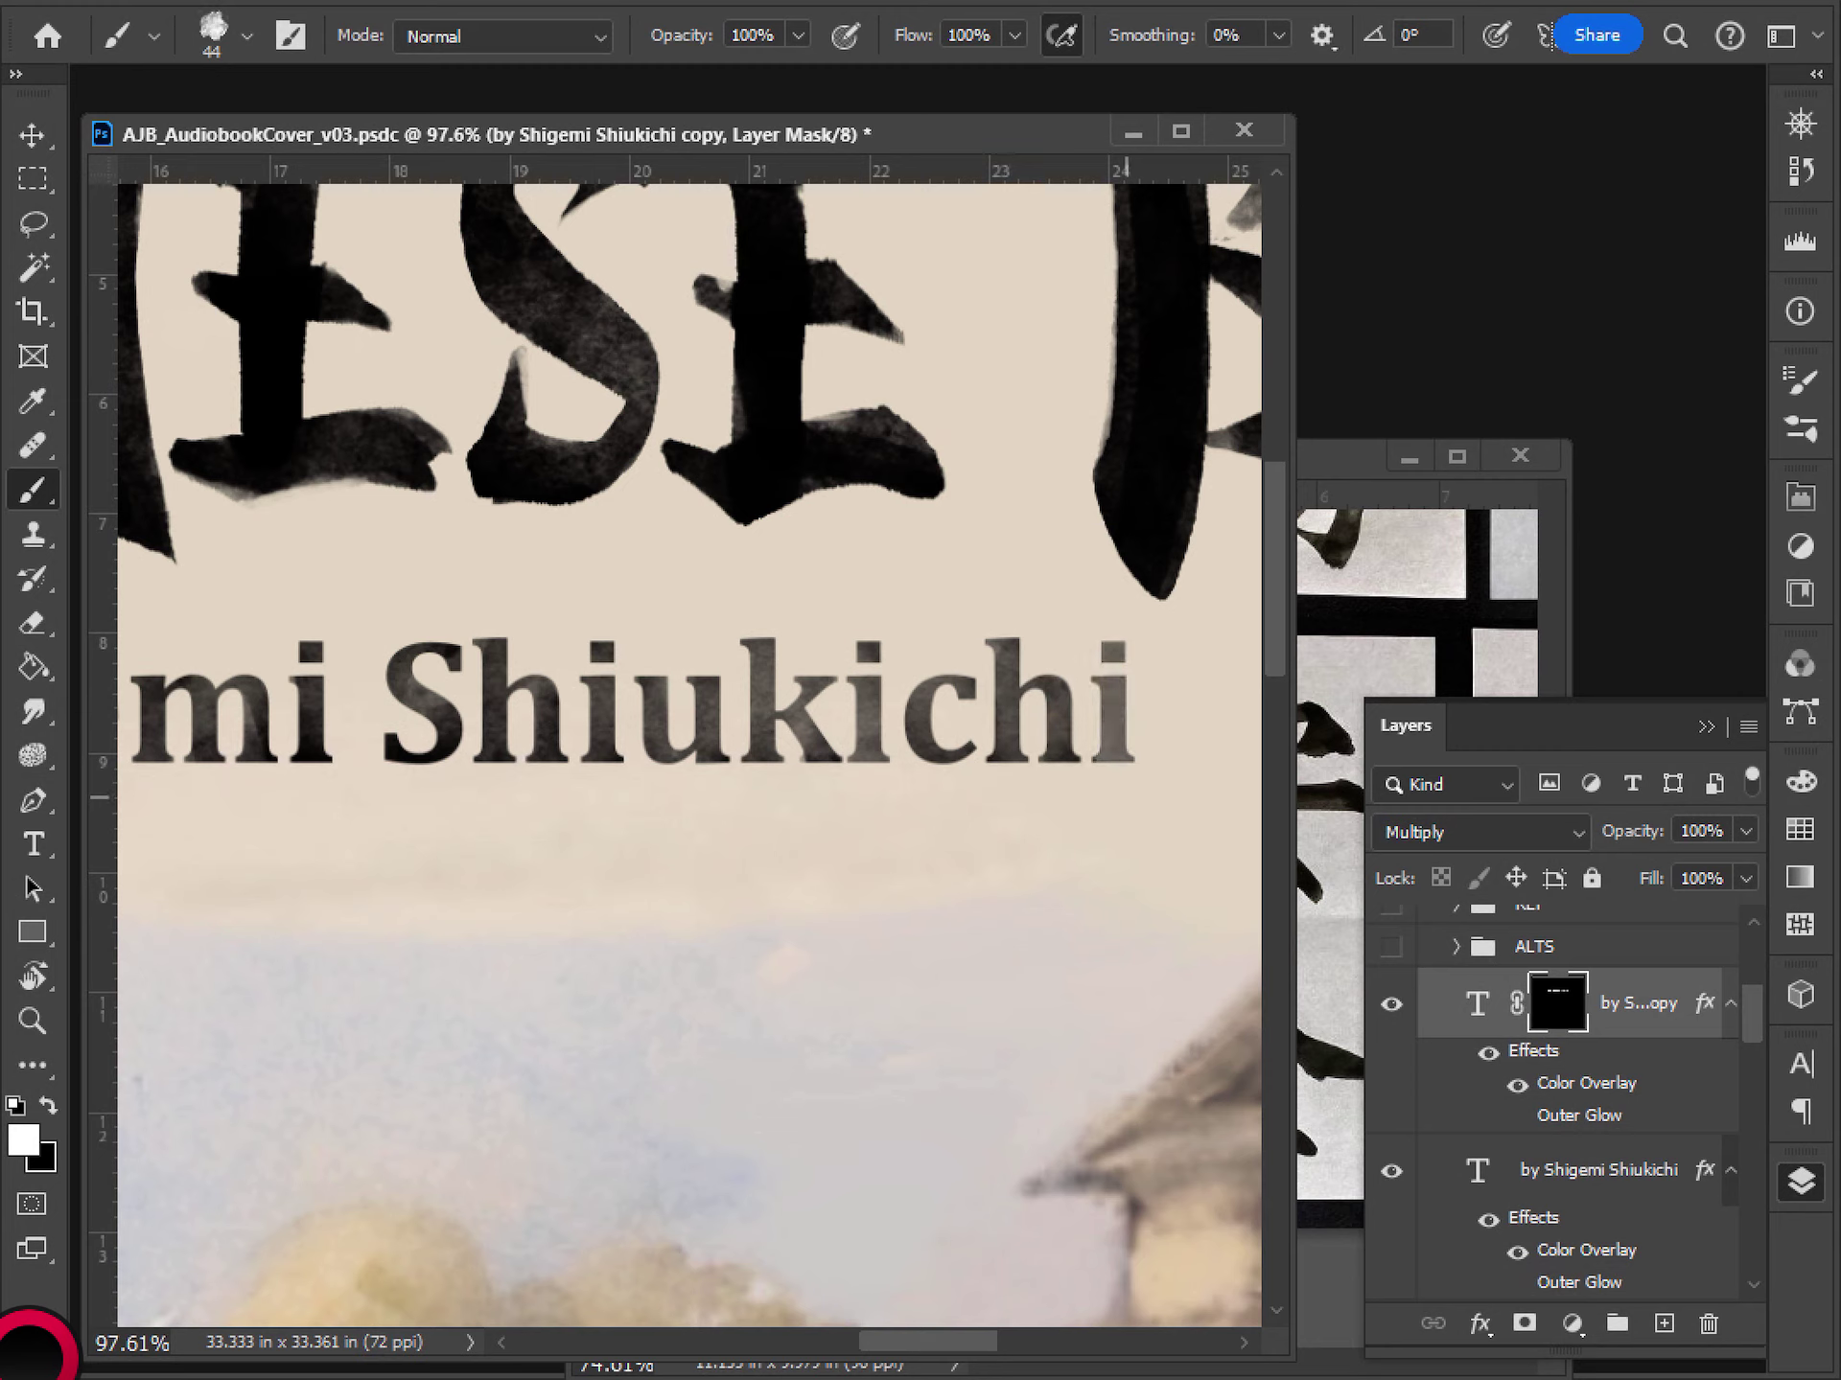
left_click_drag(1112, 652, 1127, 767)
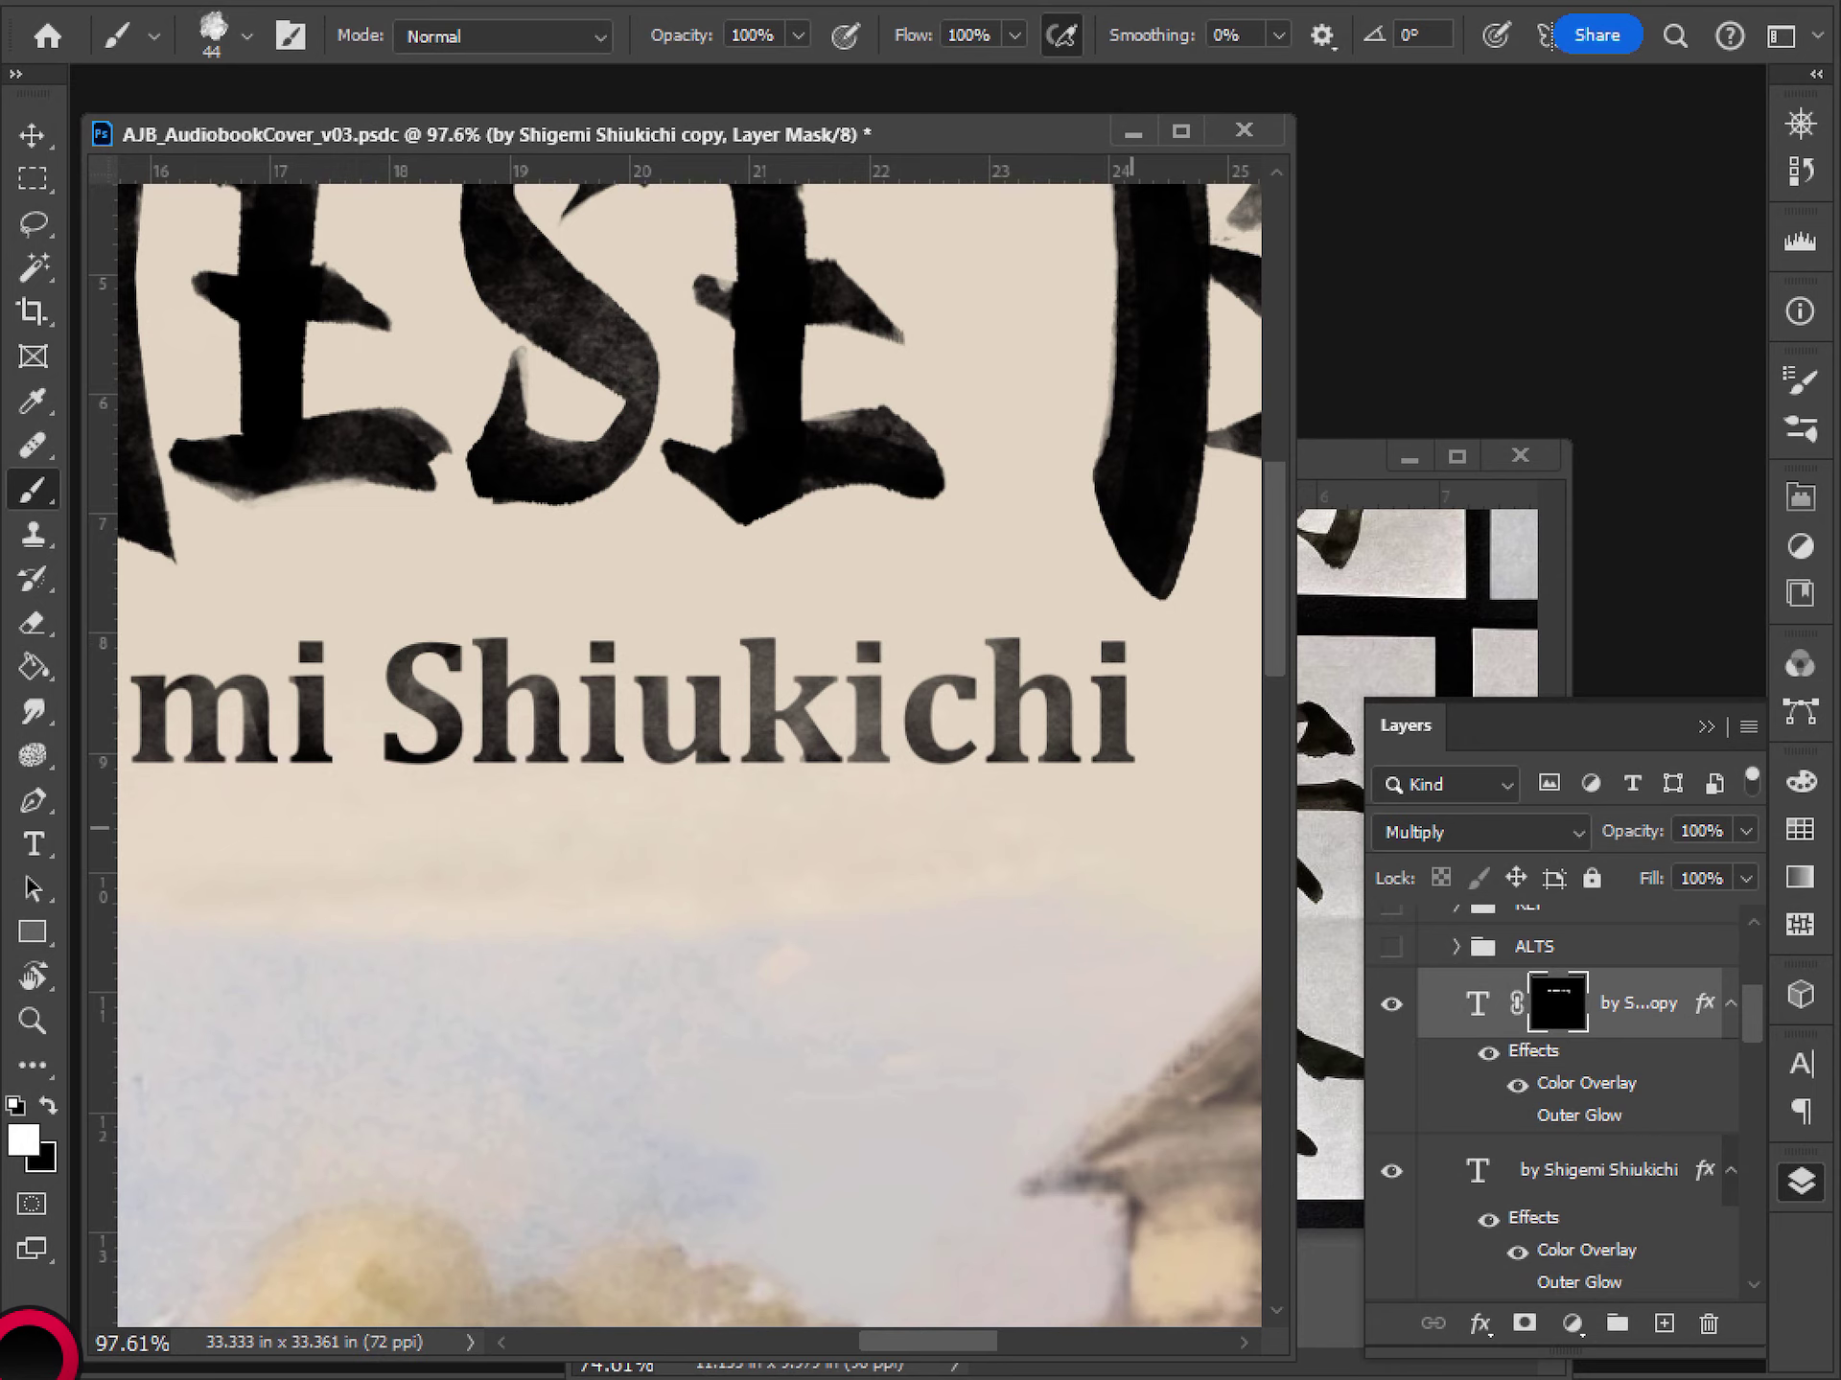
key("ctrl+z")
key("ctrl+shift+z")
key("ctrl+z")
left_click_drag(1113, 650, 1111, 724)
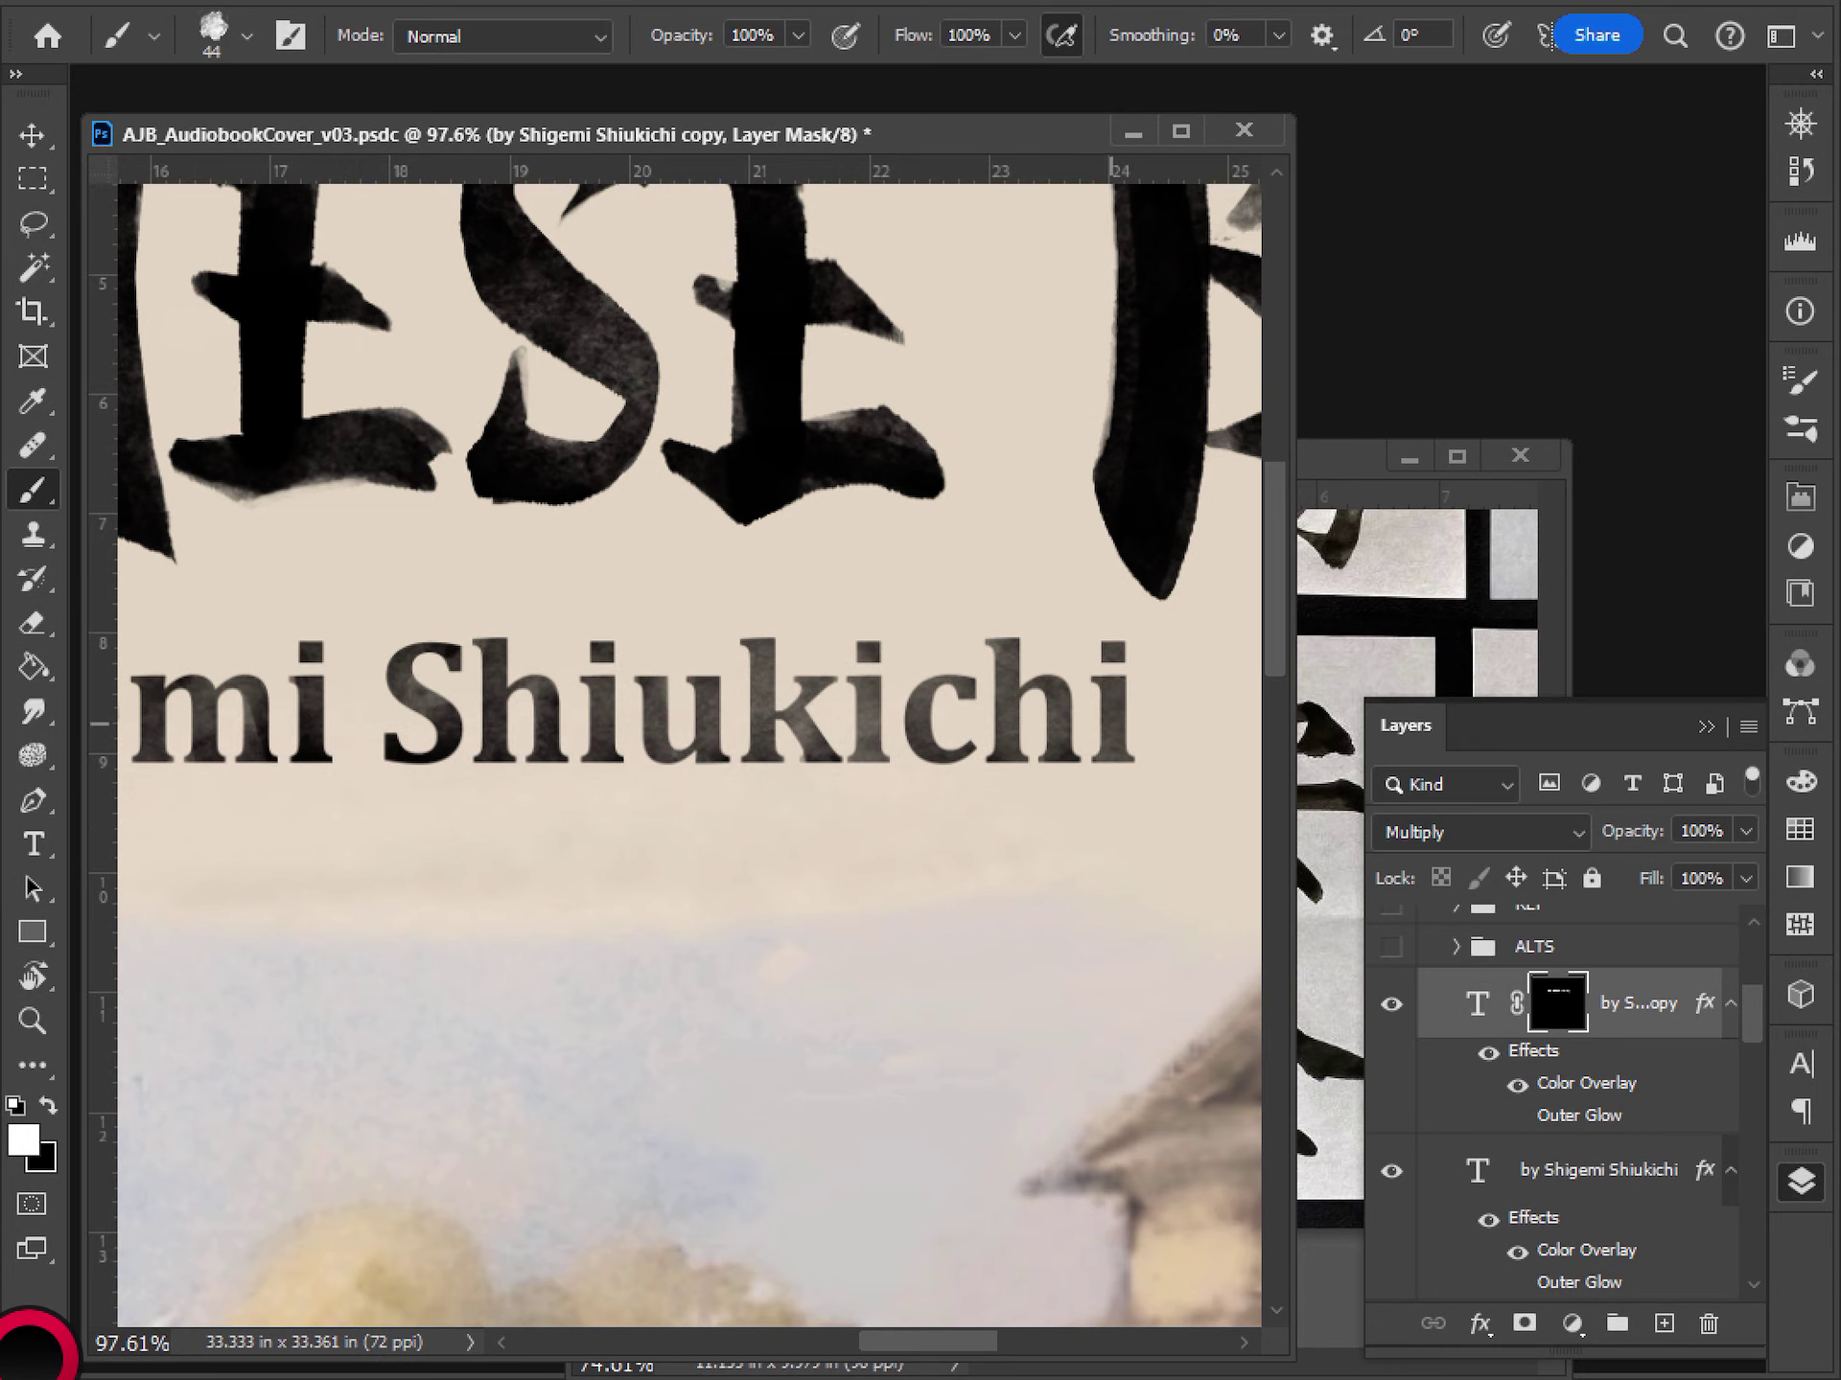
- Hide the original unmasked byline layer and duplicate the masked byline layer to darken the lettering
scroll(1151, 814, "down", 10)
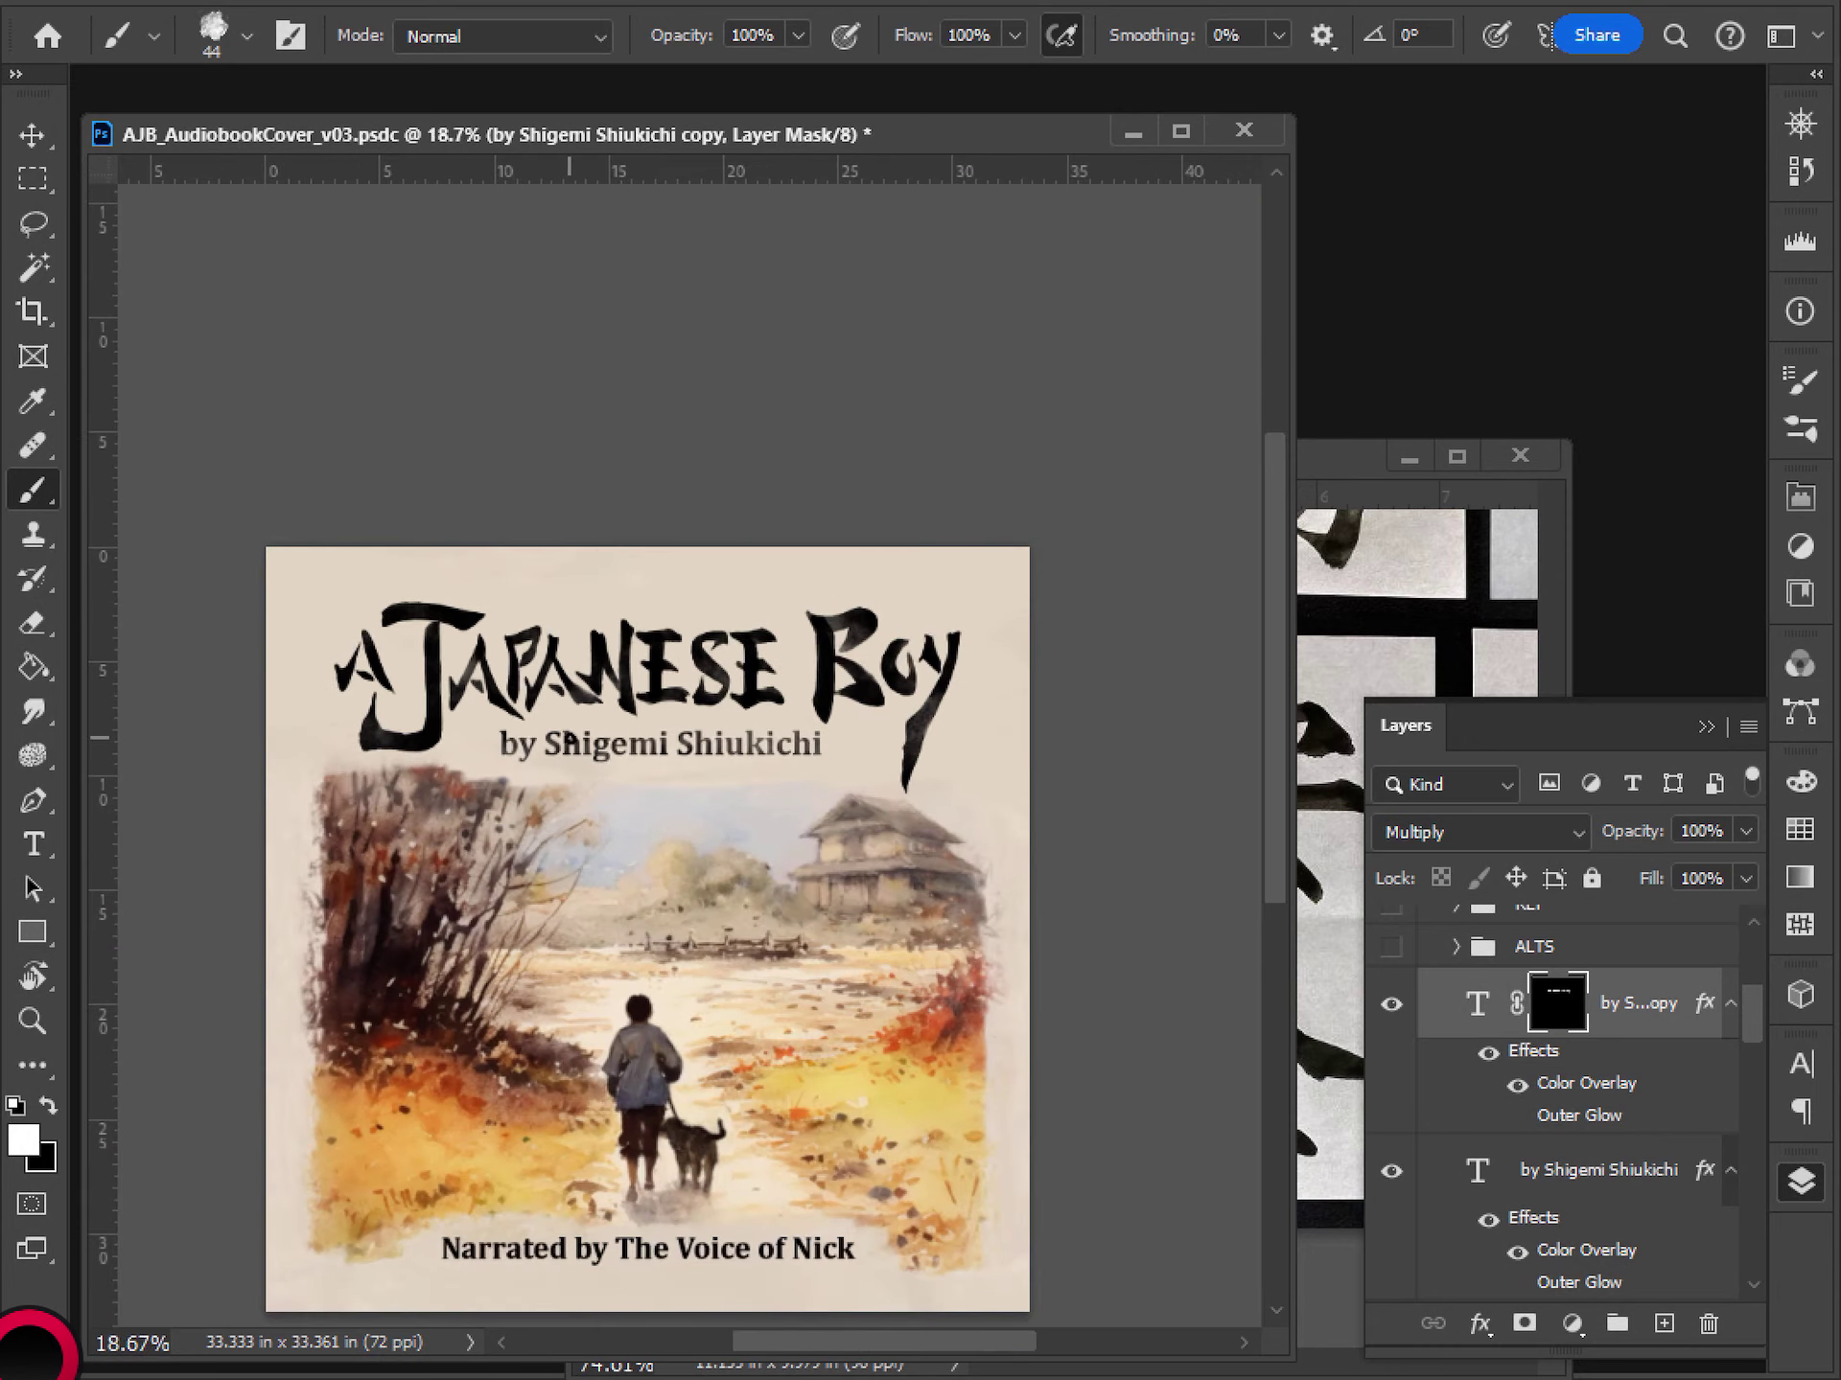
scroll(566, 743, "up", 3)
left_click(1477, 1004)
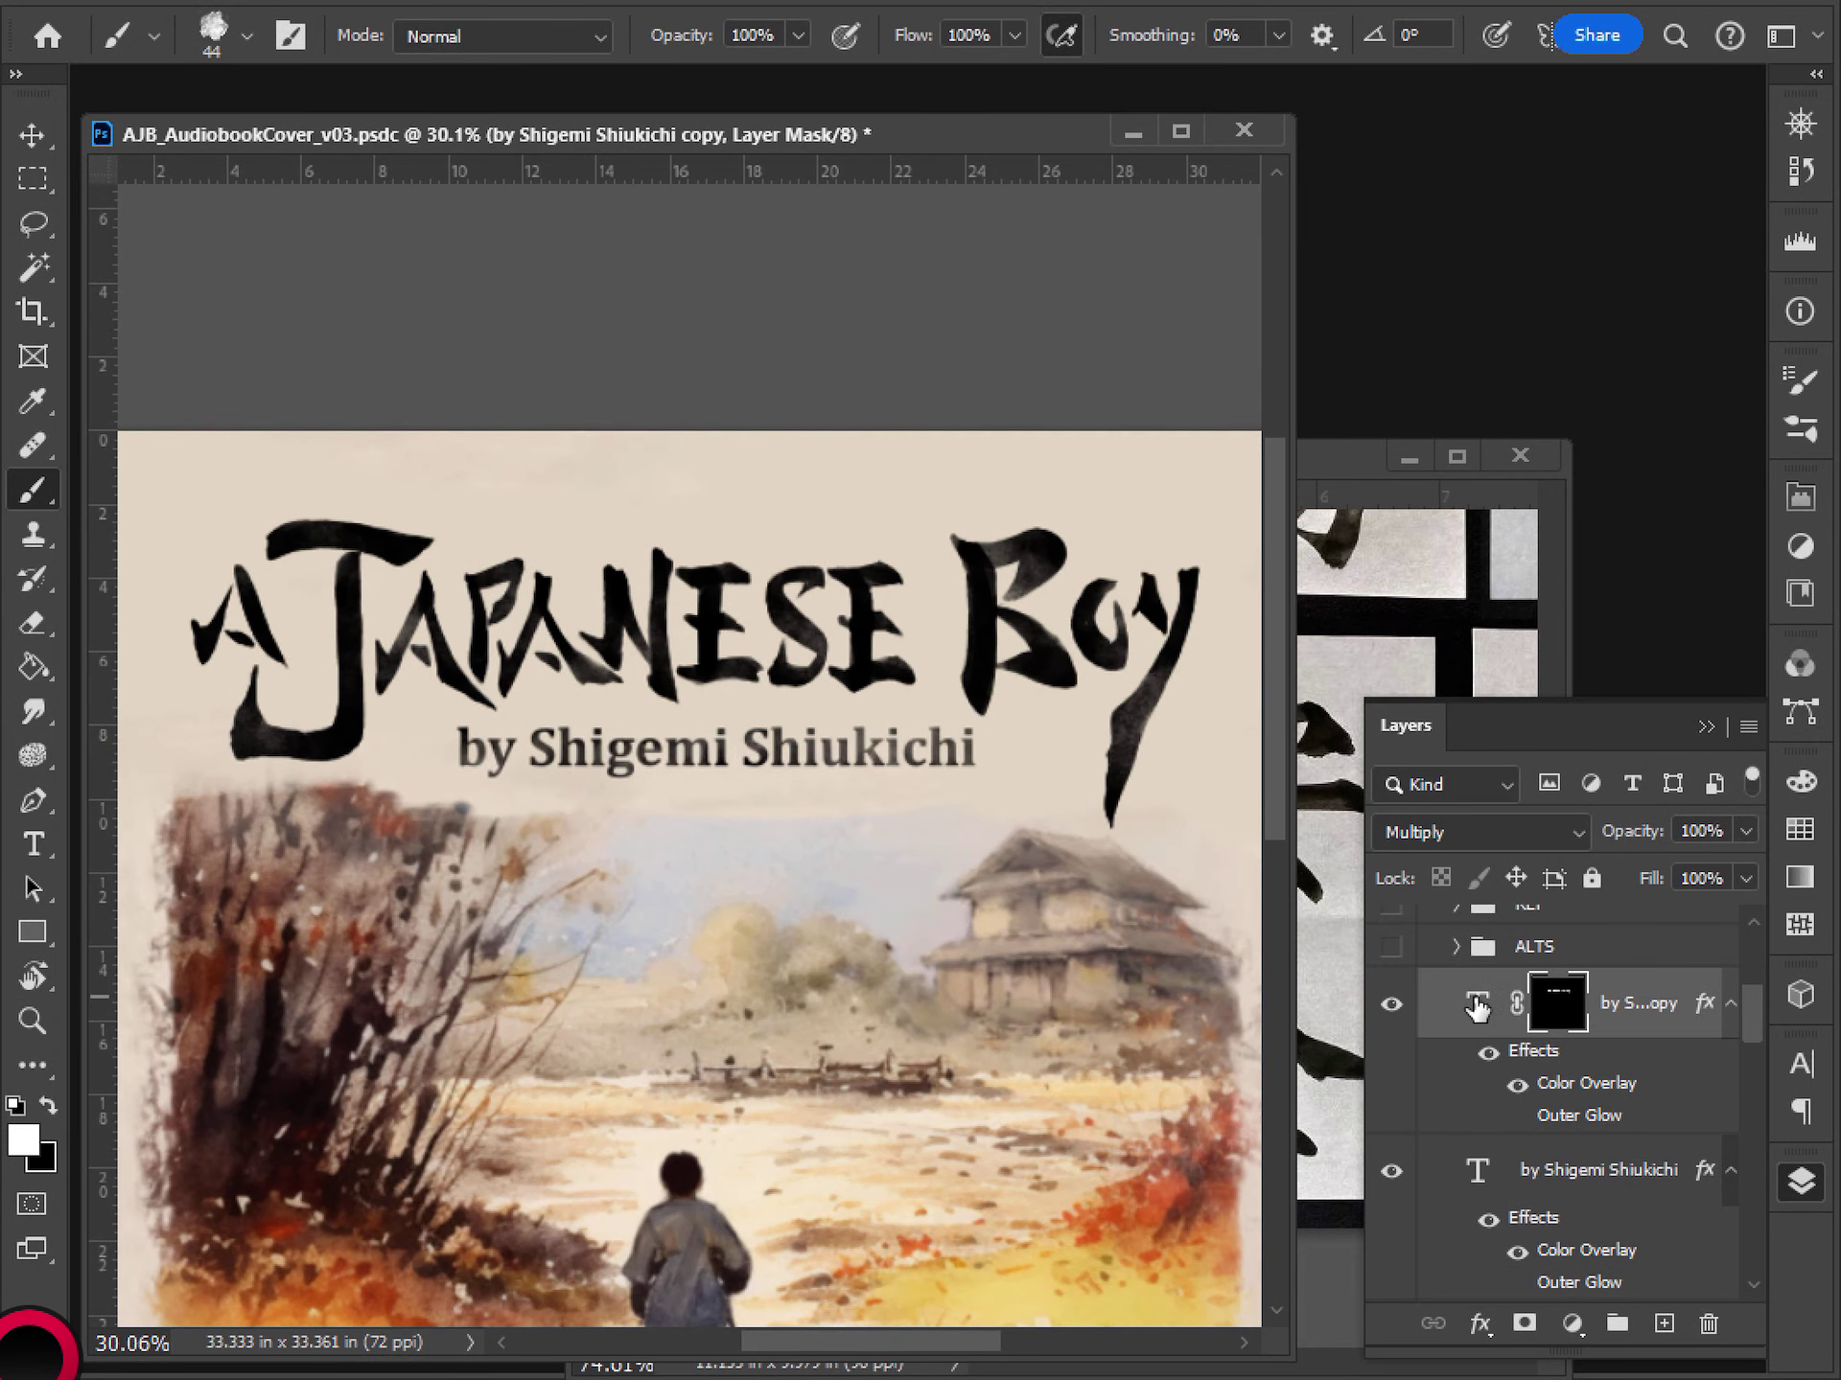
left_click(1390, 1171)
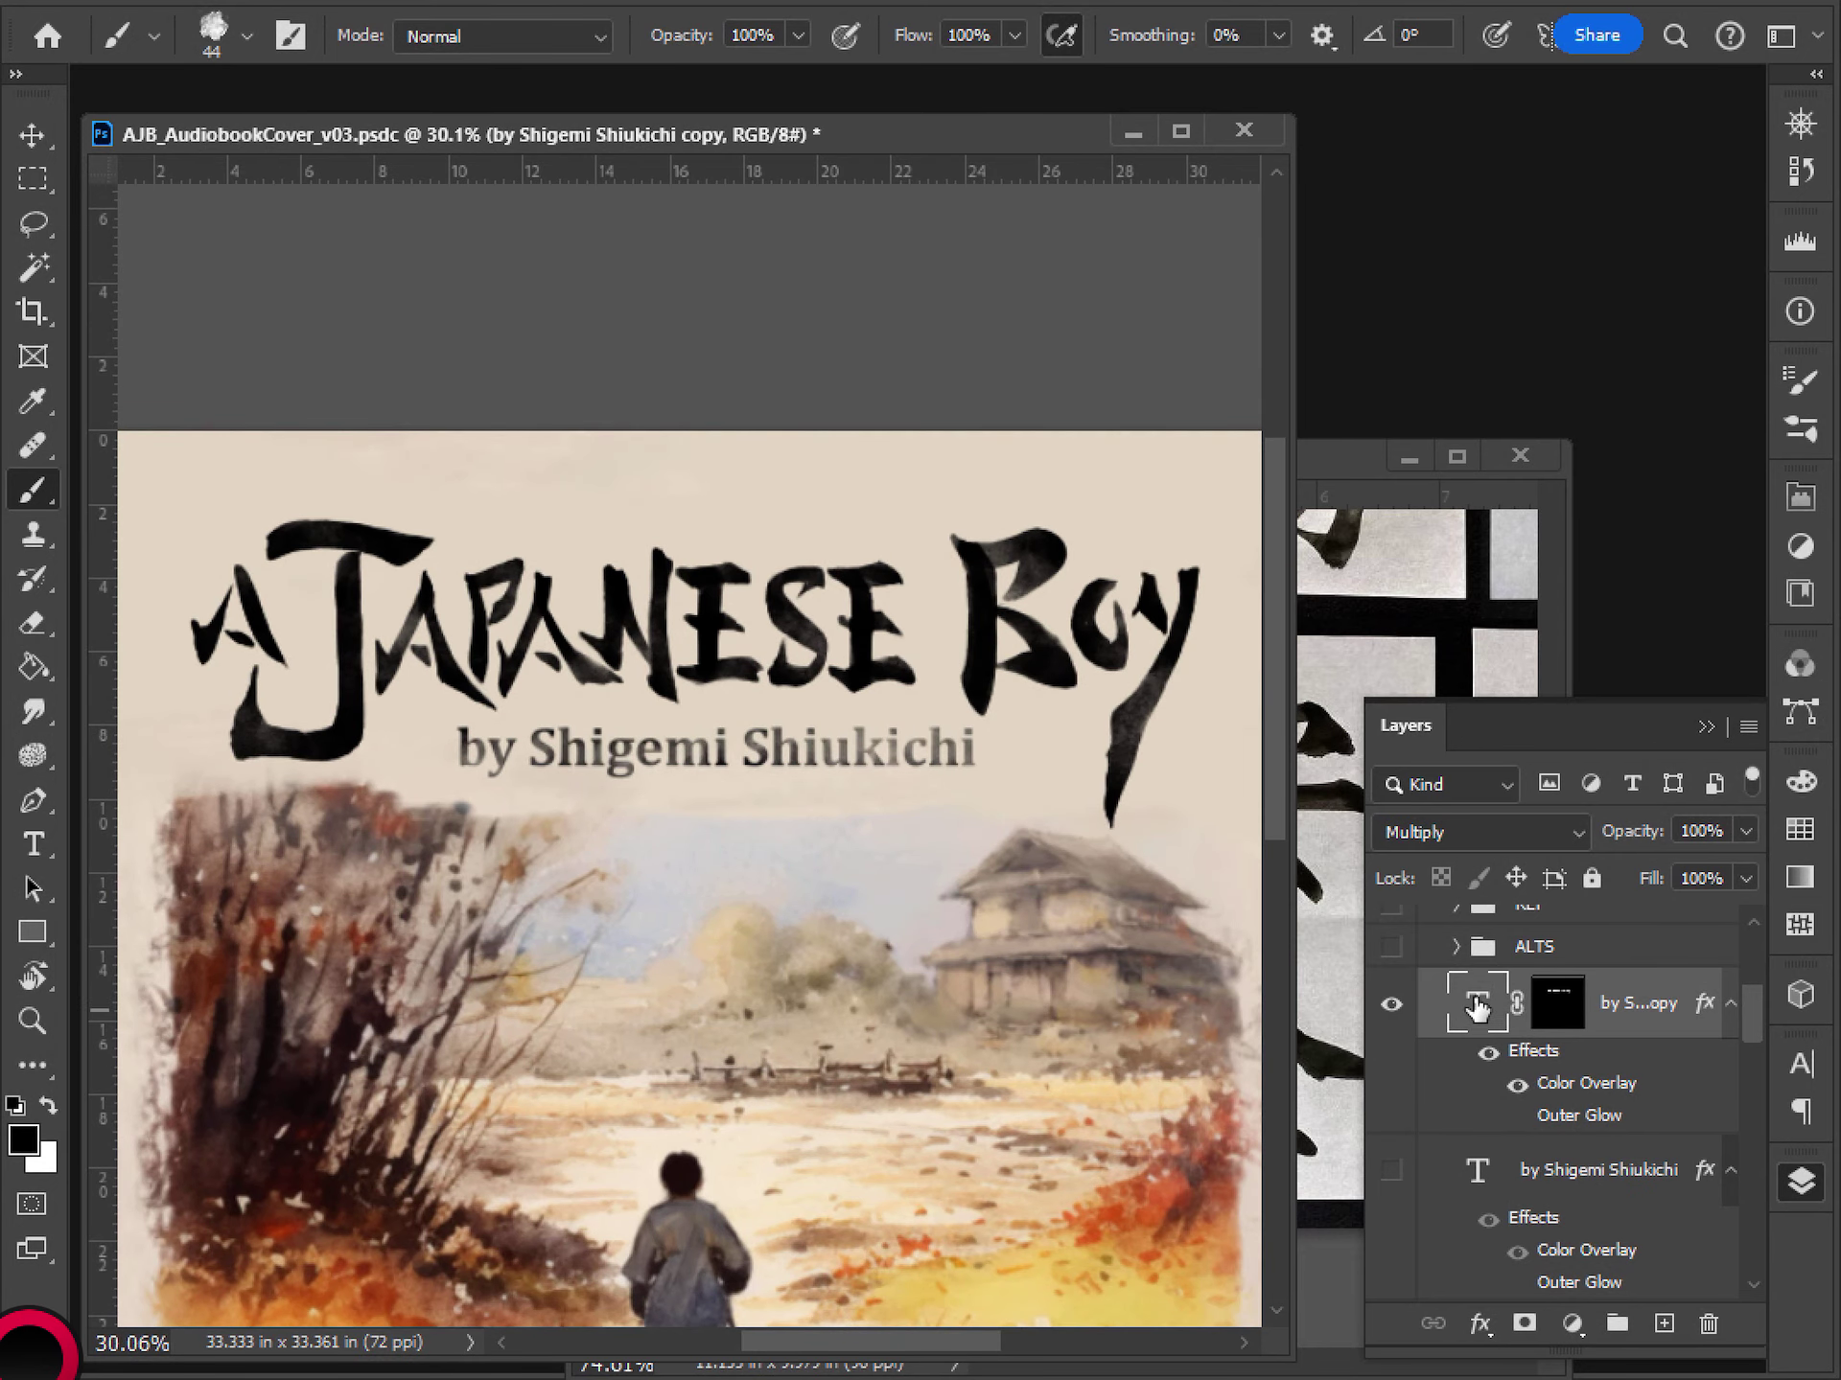
left_click_drag(1477, 1008, 1487, 990)
key("x")
- Examine the doubled byline's ink texture up close and against the whole cover
scroll(826, 834, "down", 4)
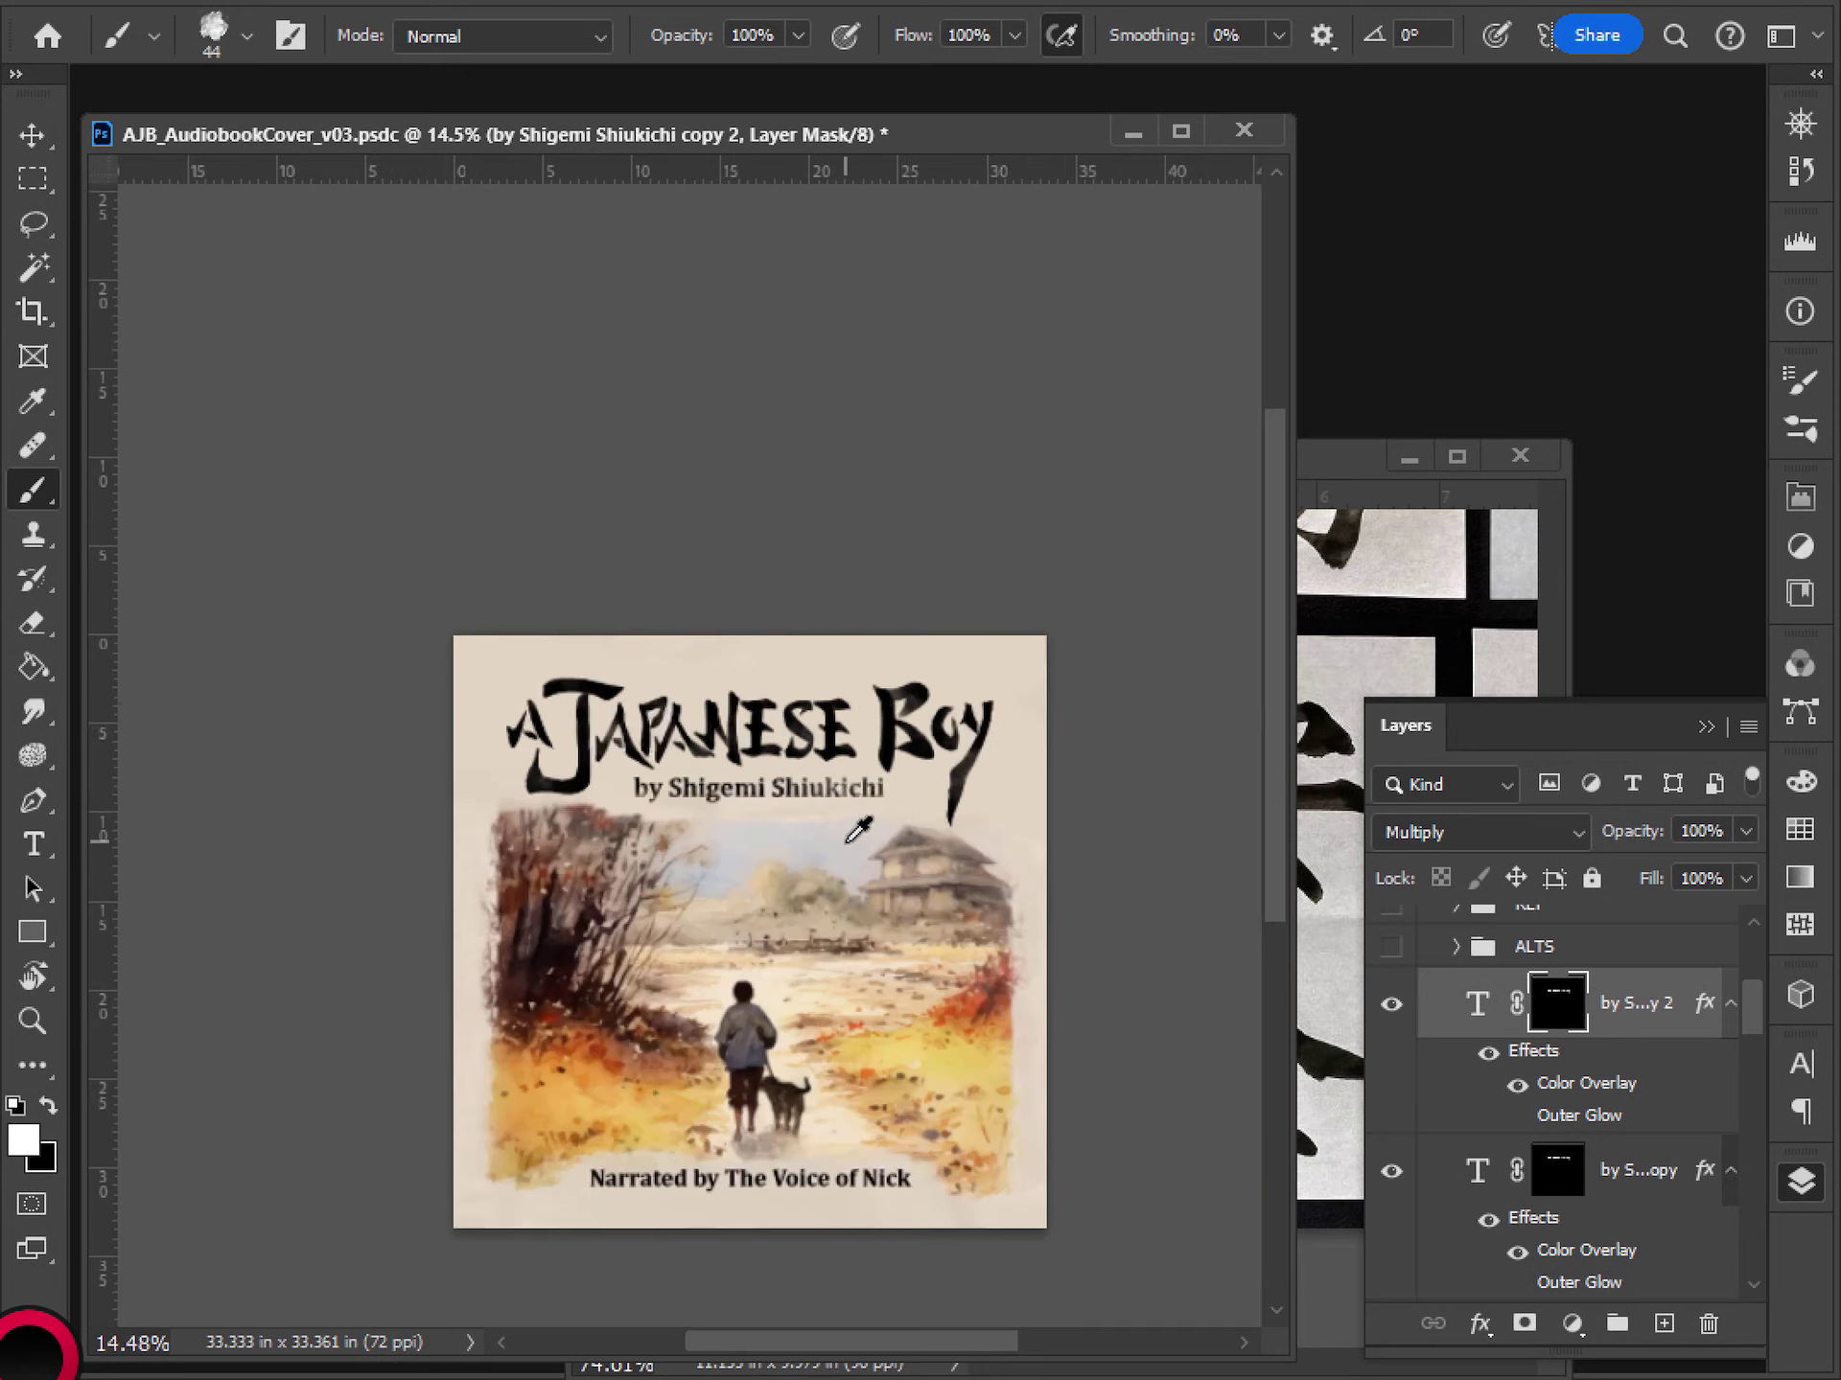
scroll(858, 830, "up", 6)
scroll(683, 743, "down", 1)
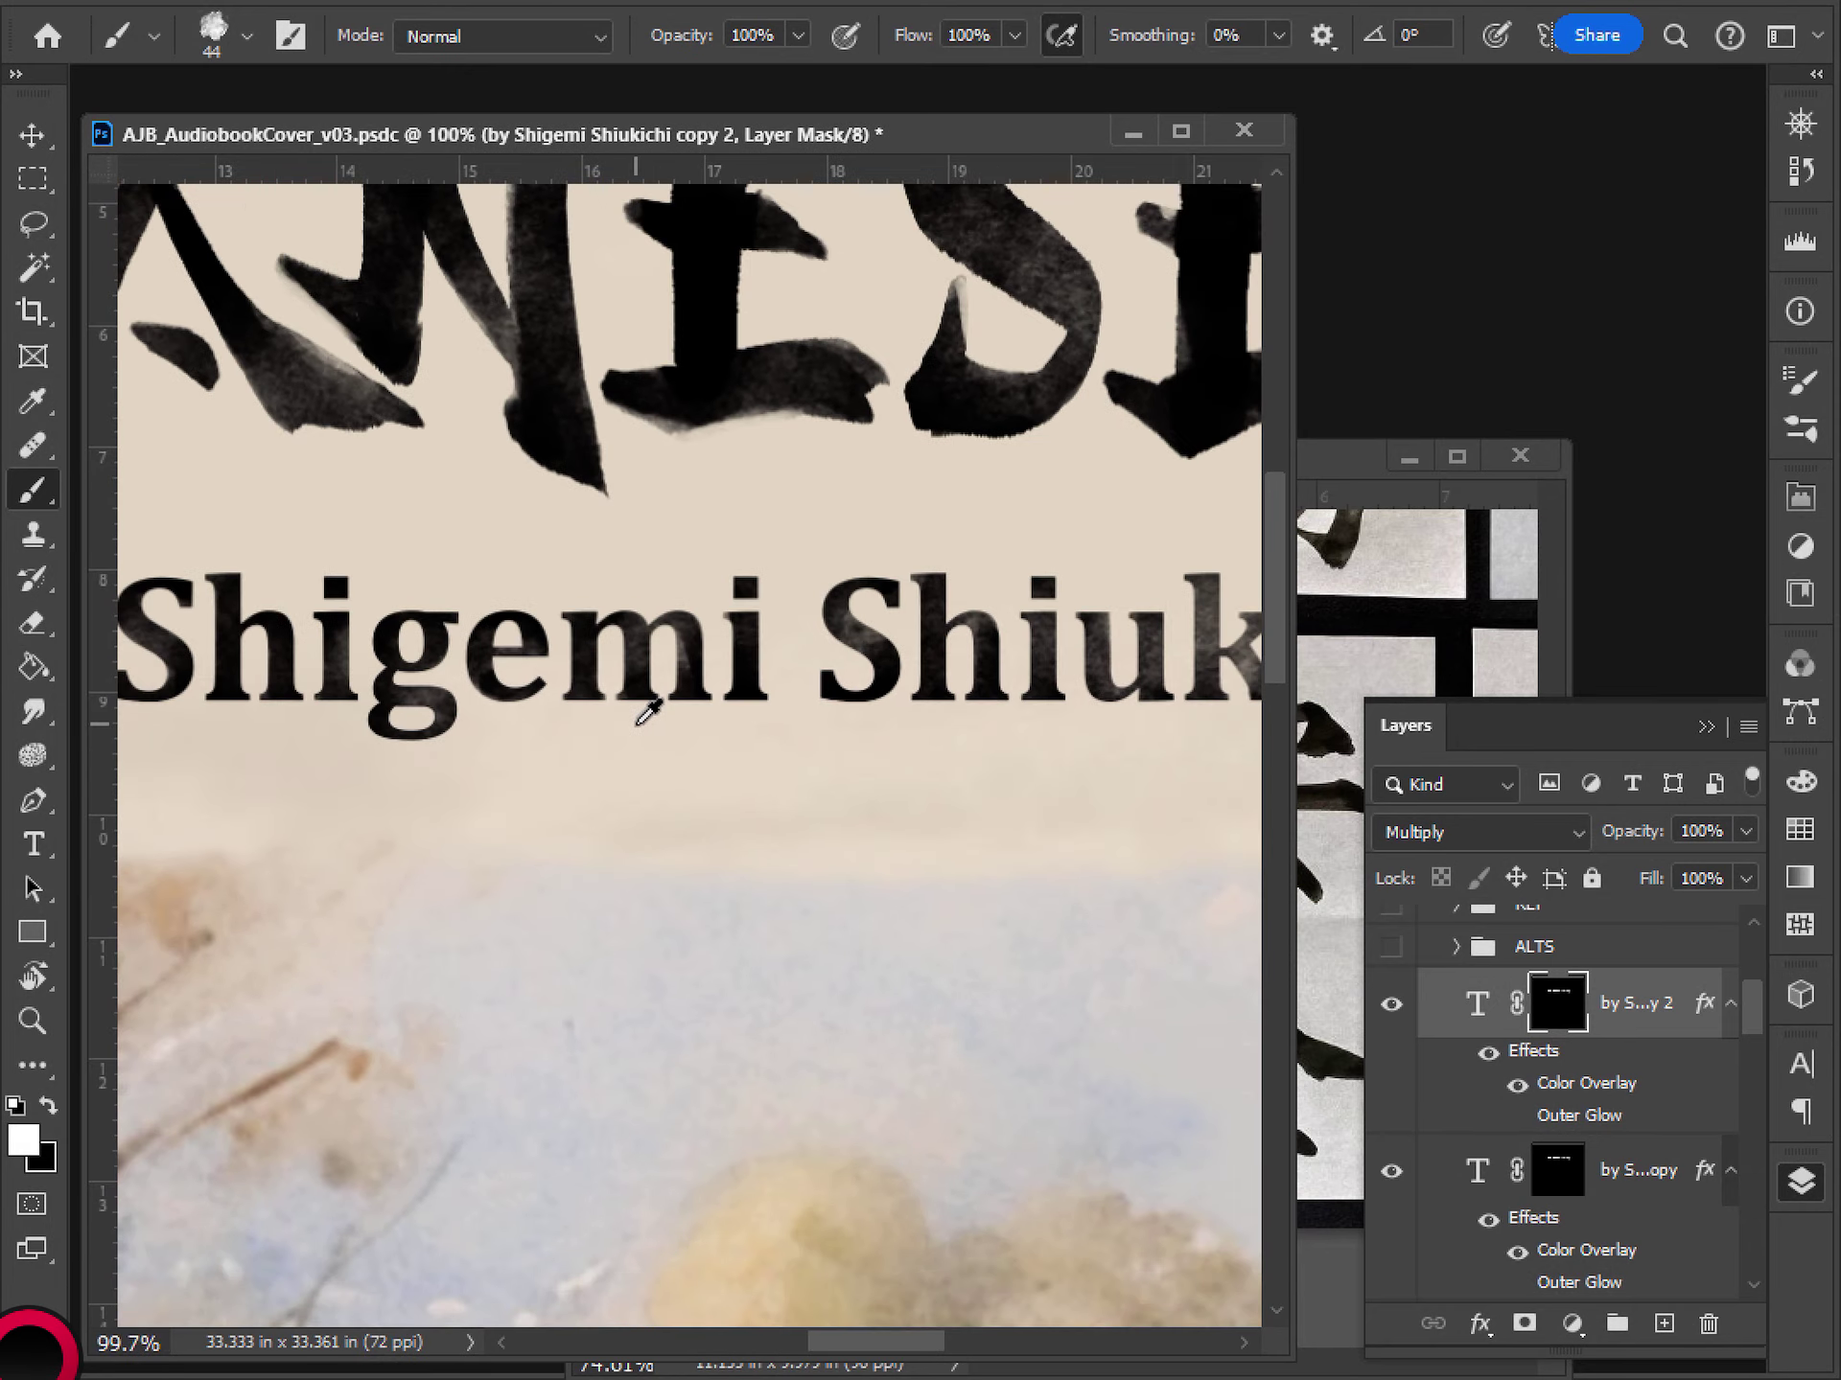
scroll(624, 699, "up", 5)
scroll(467, 664, "down", 12)
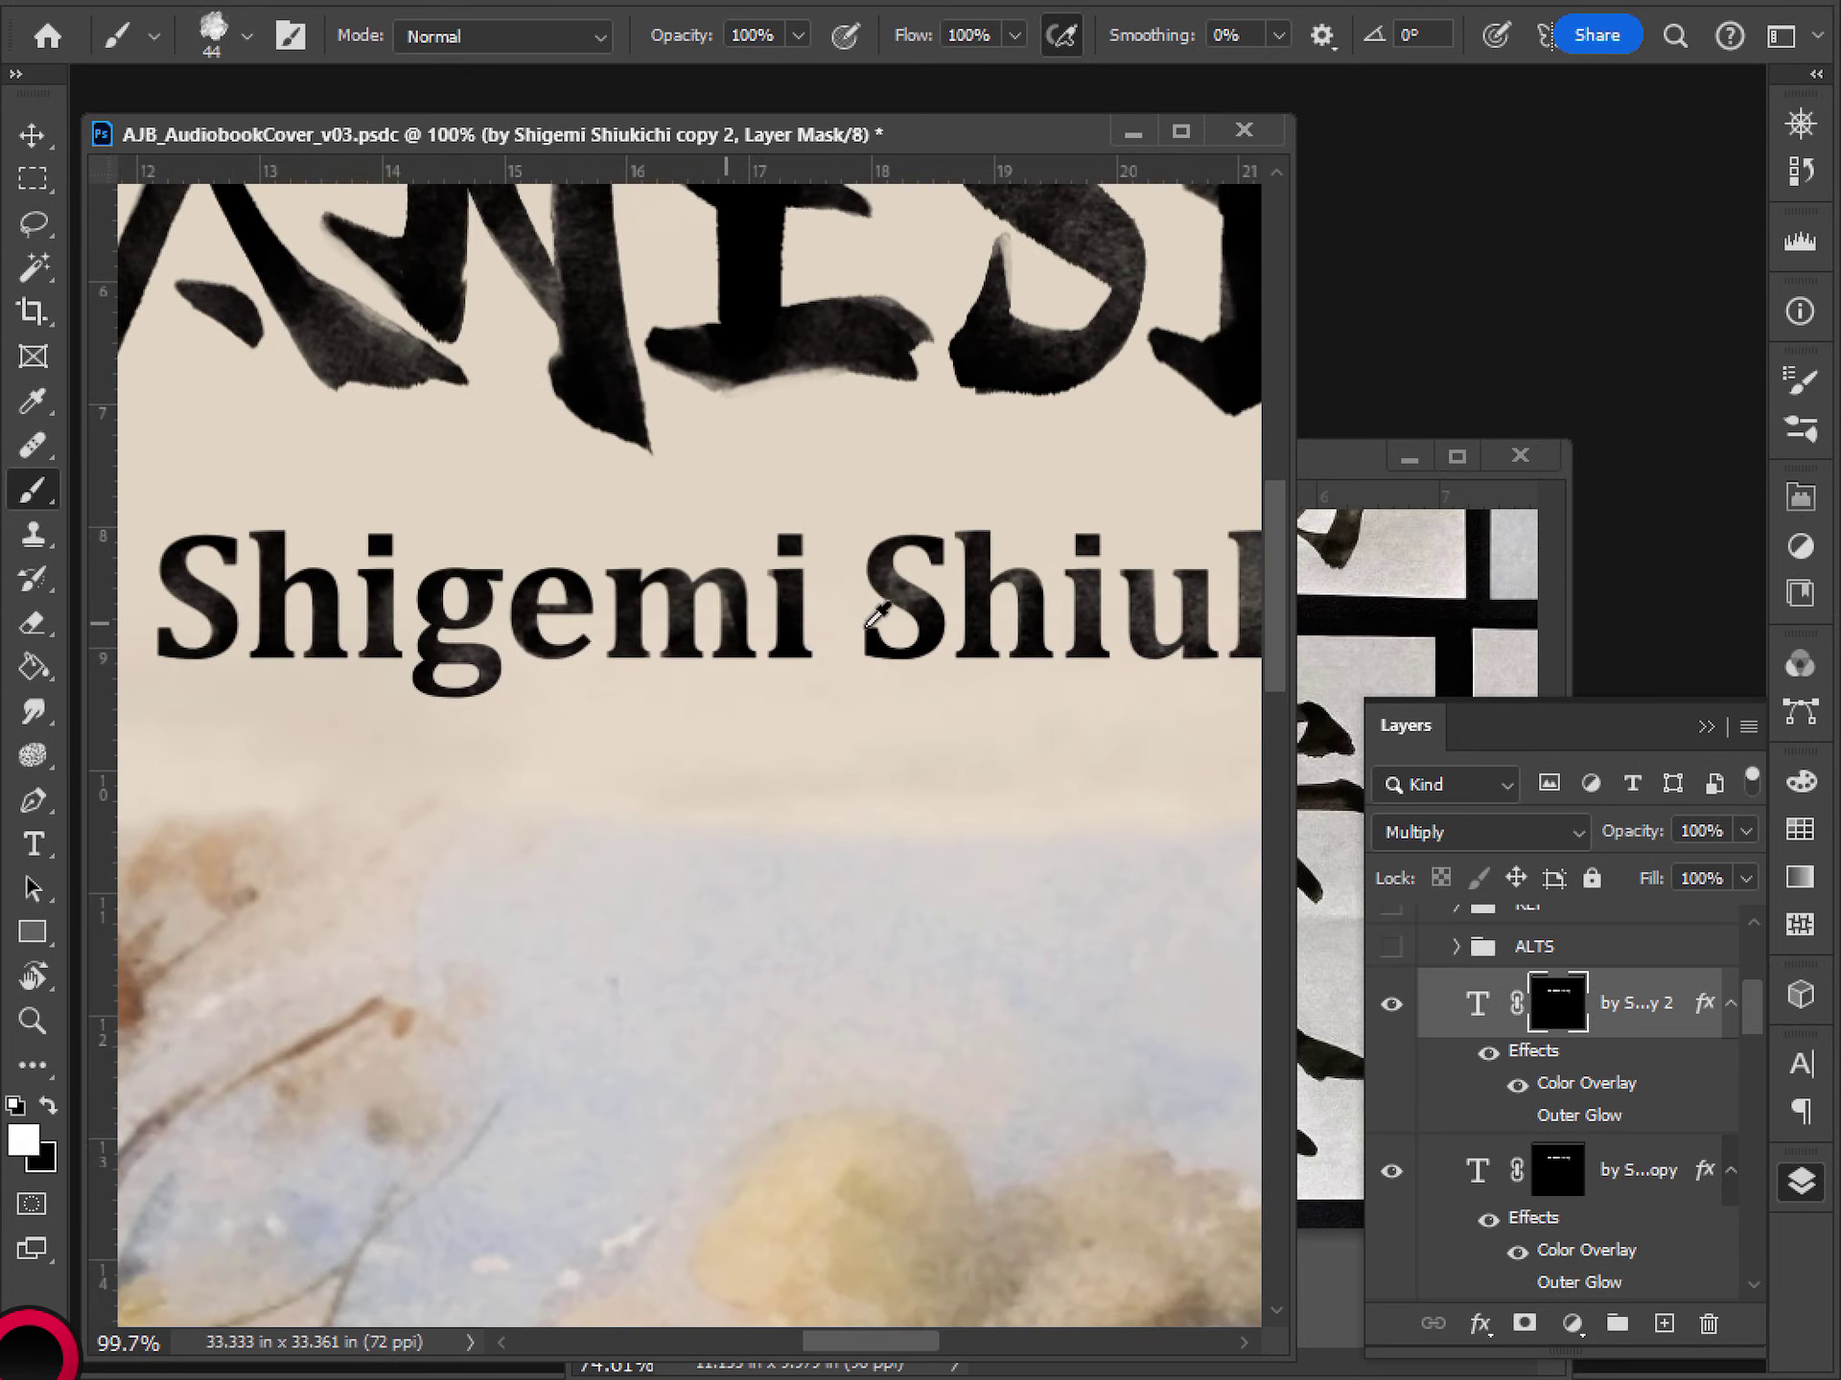
scroll(1007, 738, "up", 3)
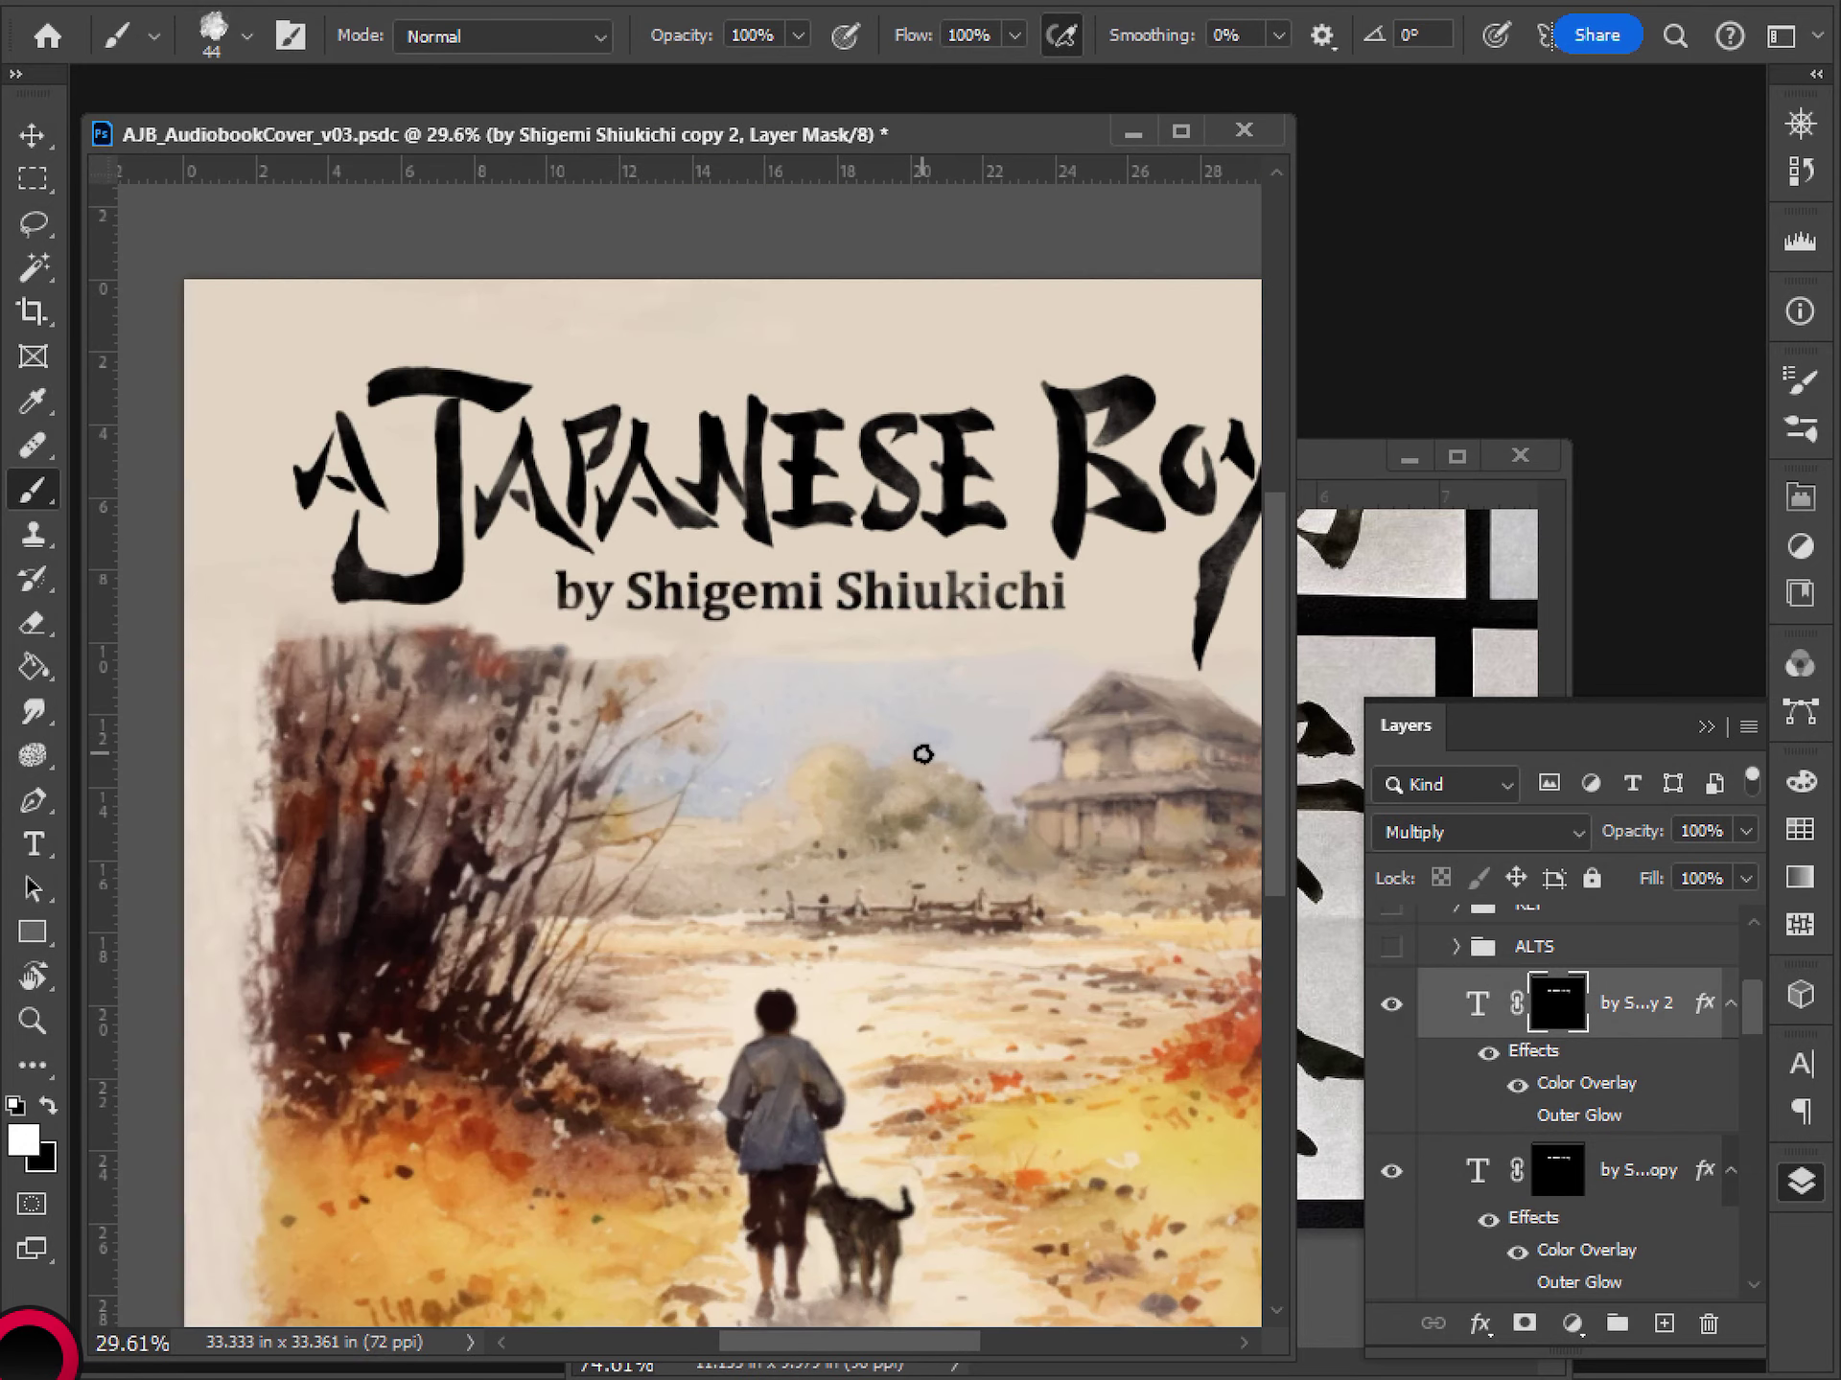
left_click_drag(920, 752, 888, 739)
scroll(874, 729, "down", 3)
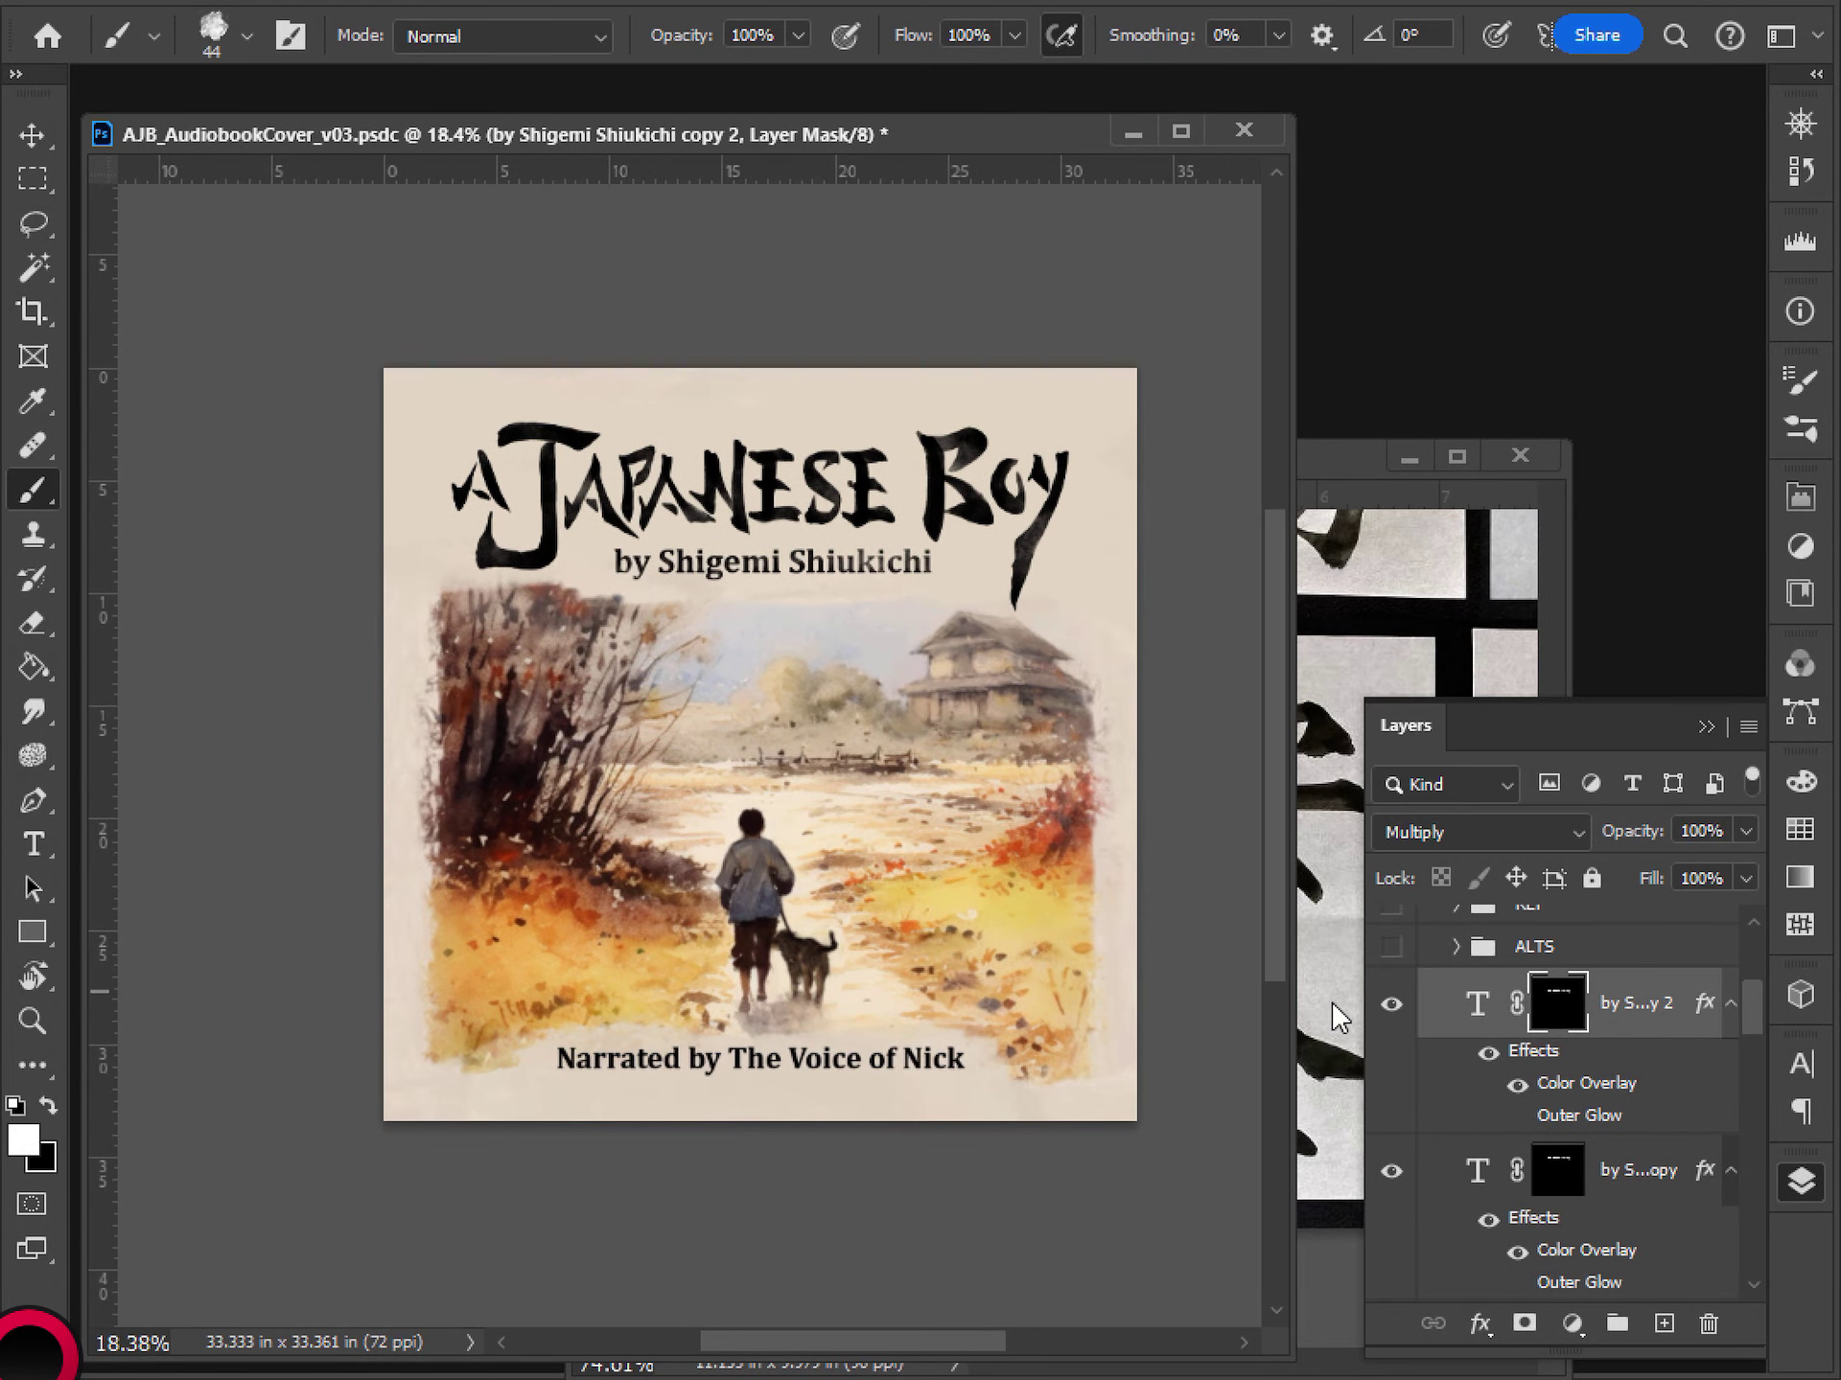
- Duplicate the narrator credit layer, undoing the trial opacity reduction
scroll(1549, 1089, "down", 4)
left_click(1565, 1122)
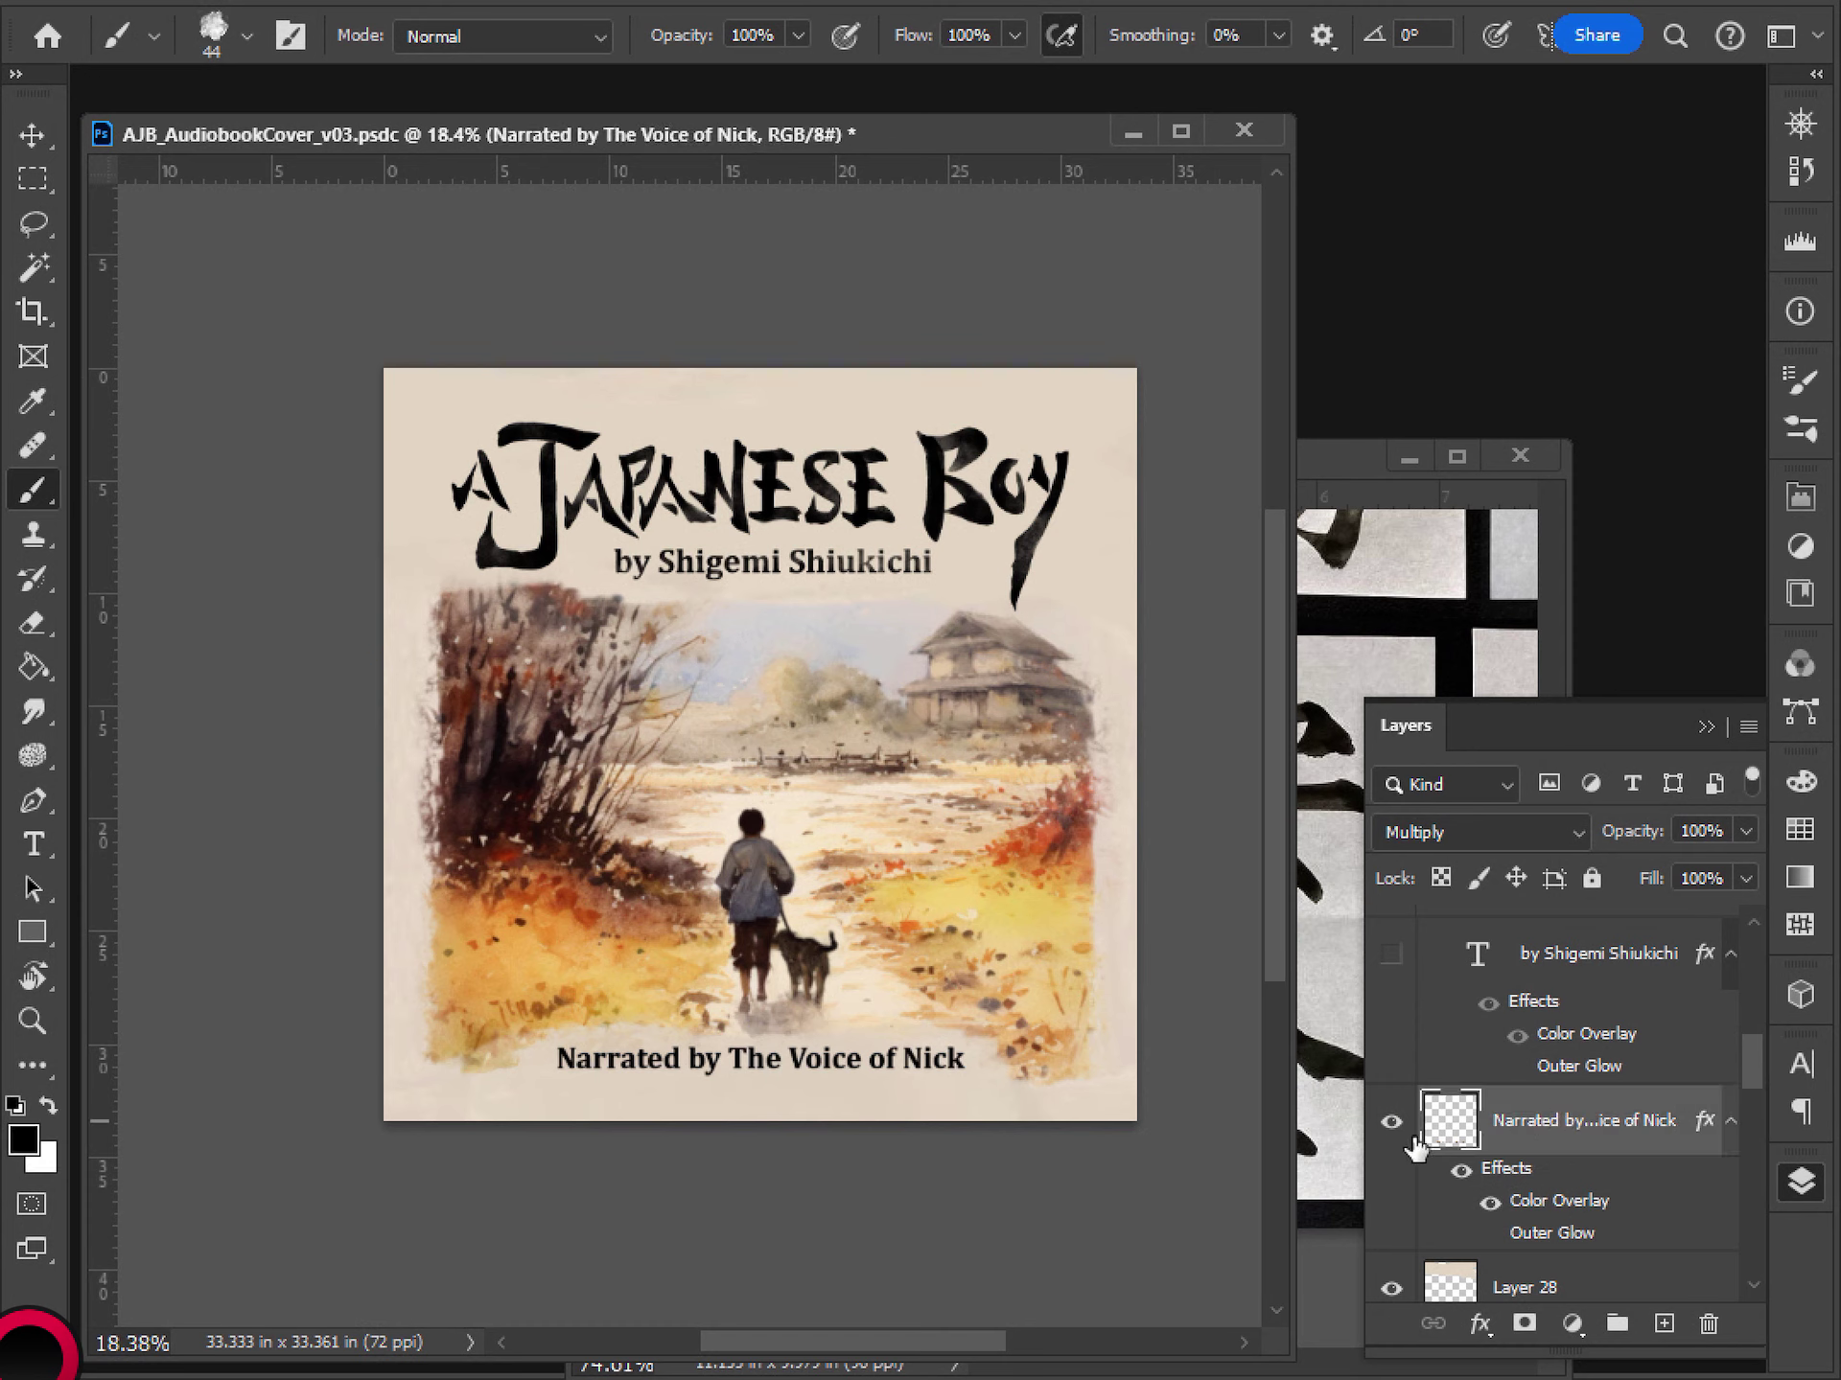
left_click_drag(1640, 832, 1545, 832)
key("ctrl+z")
left_click_drag(1538, 1108, 1555, 1104)
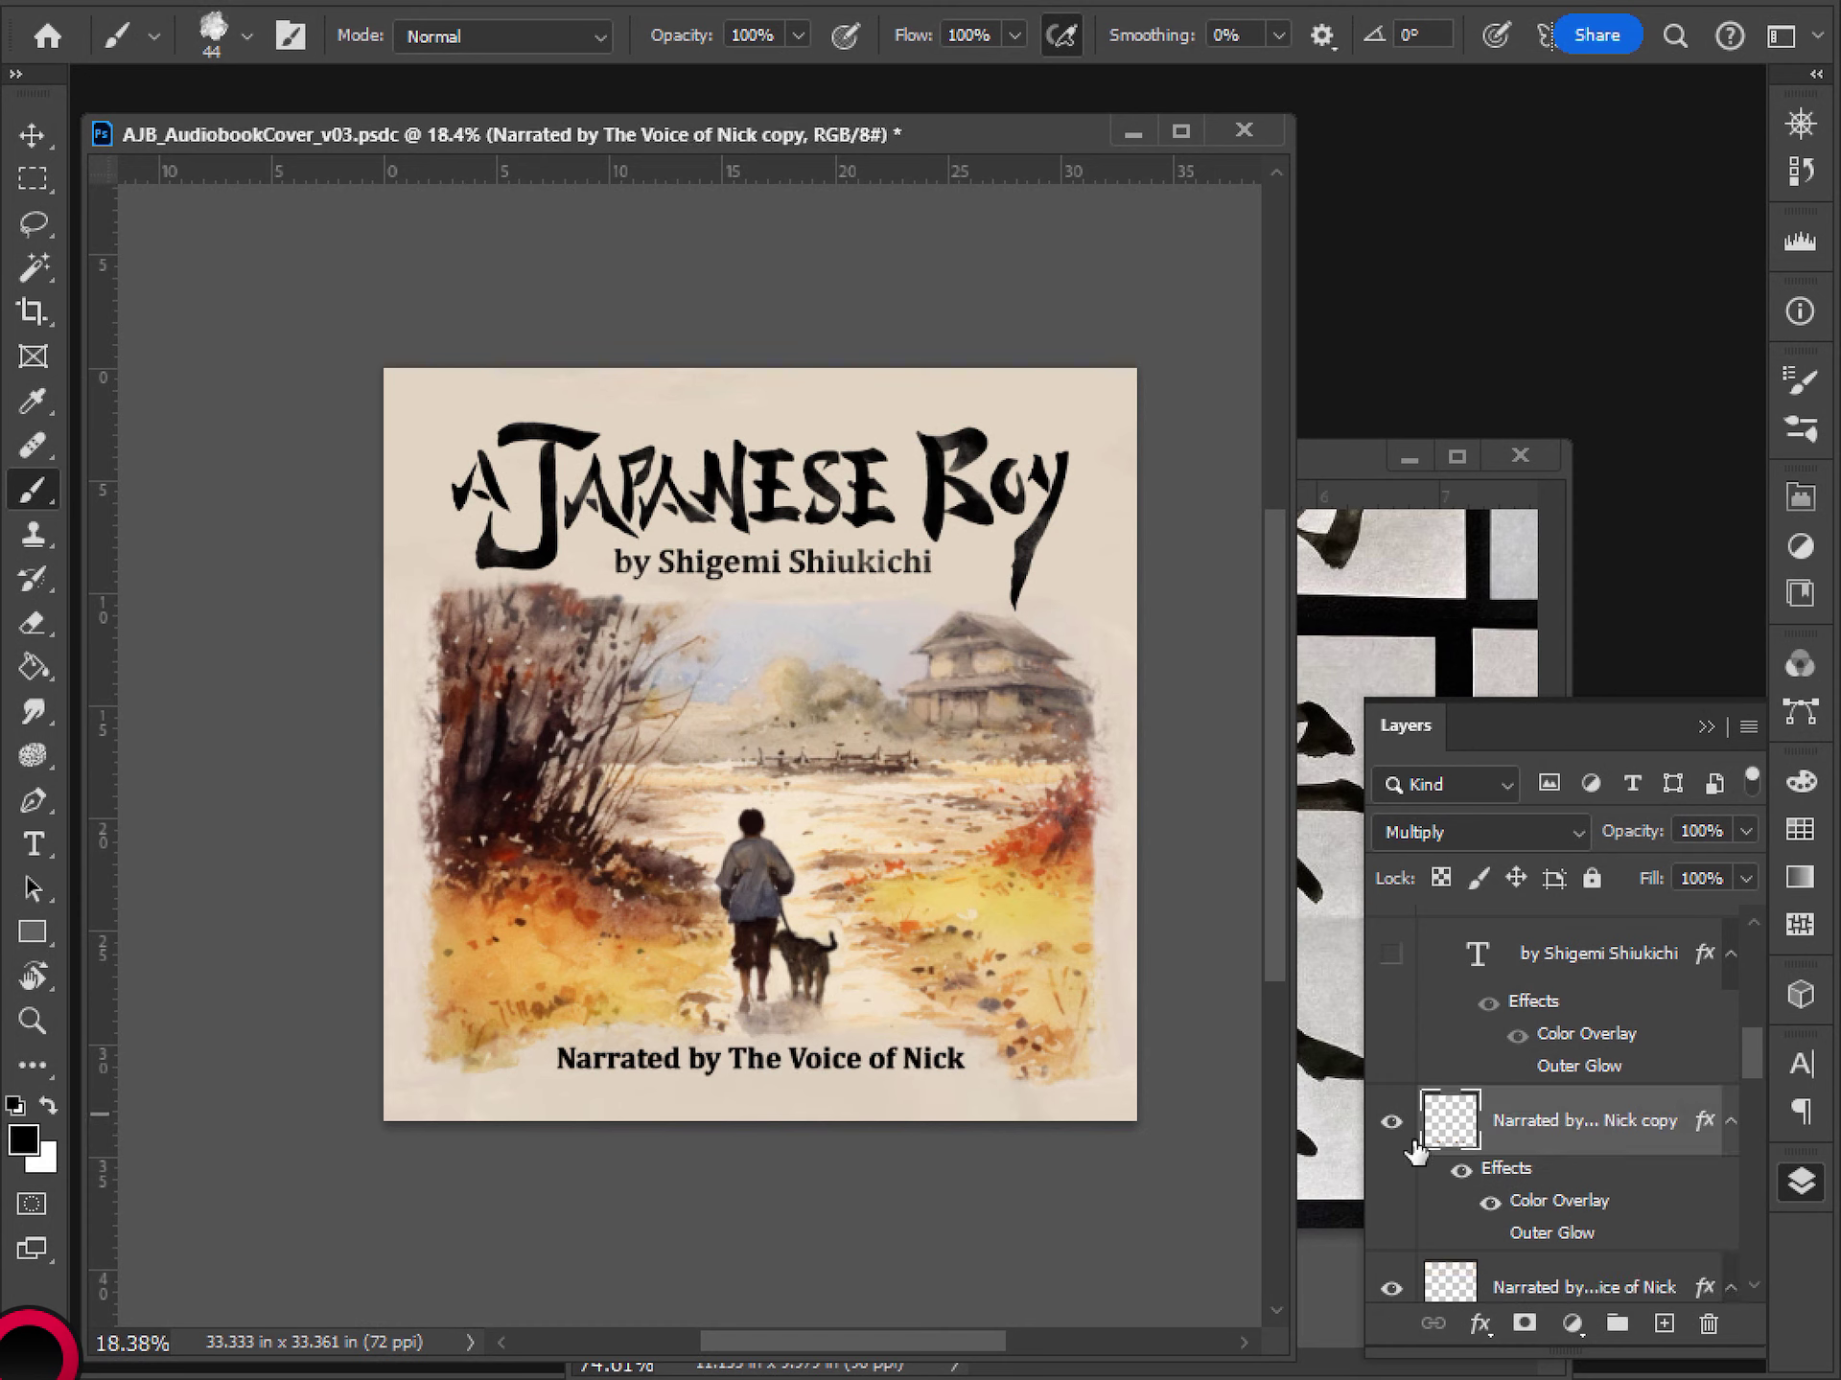
- Hide the duplicate narrator credit layer and lower the original credit layer's opacity to 30%
left_click(1391, 1117)
left_click(1572, 1285)
left_click_drag(1618, 842, 1516, 854)
left_click_drag(1629, 848, 1624, 842)
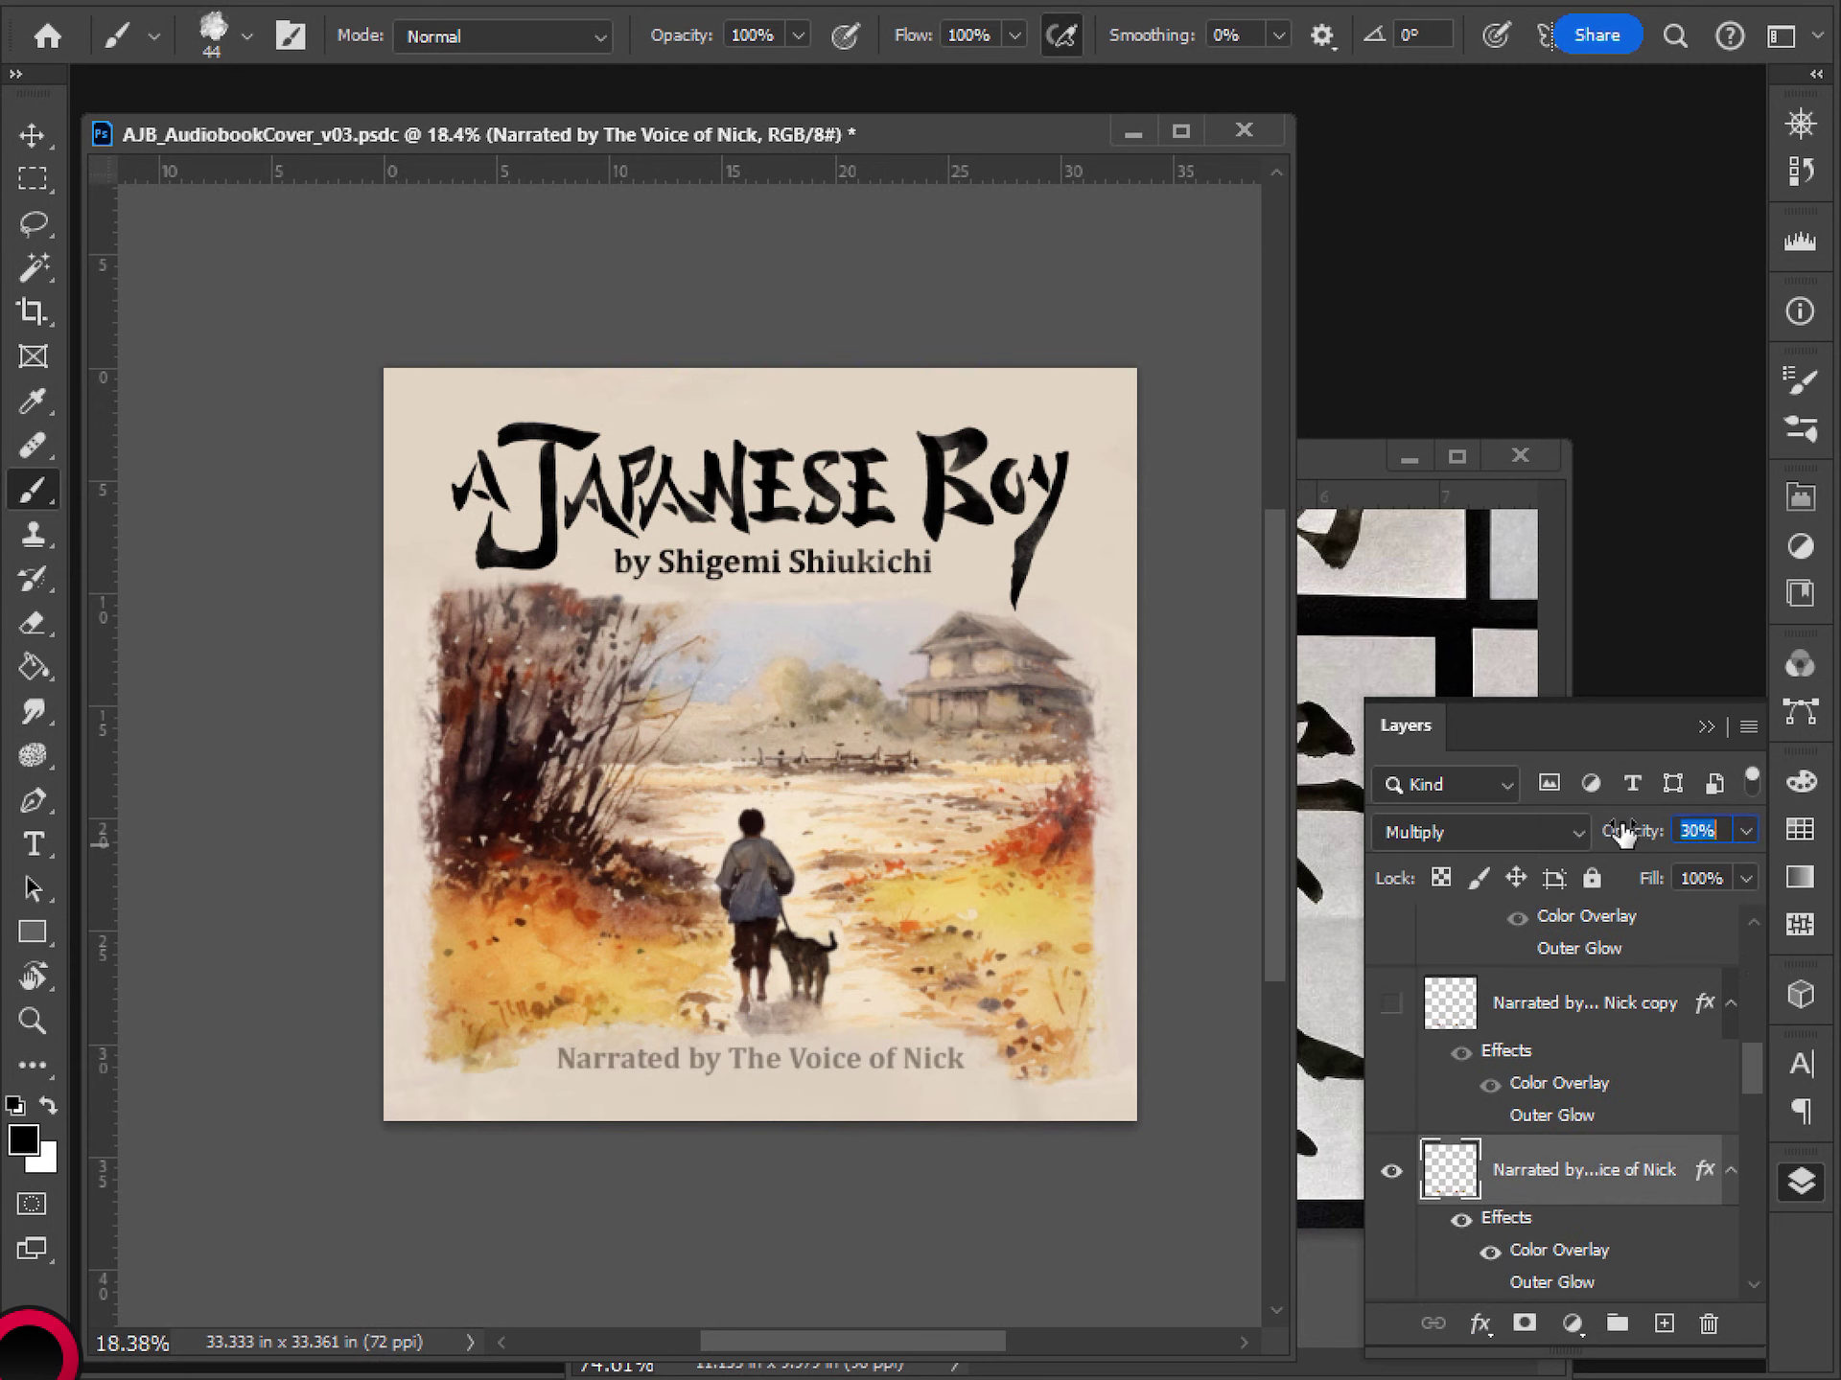
scroll(848, 1040, "up", 4)
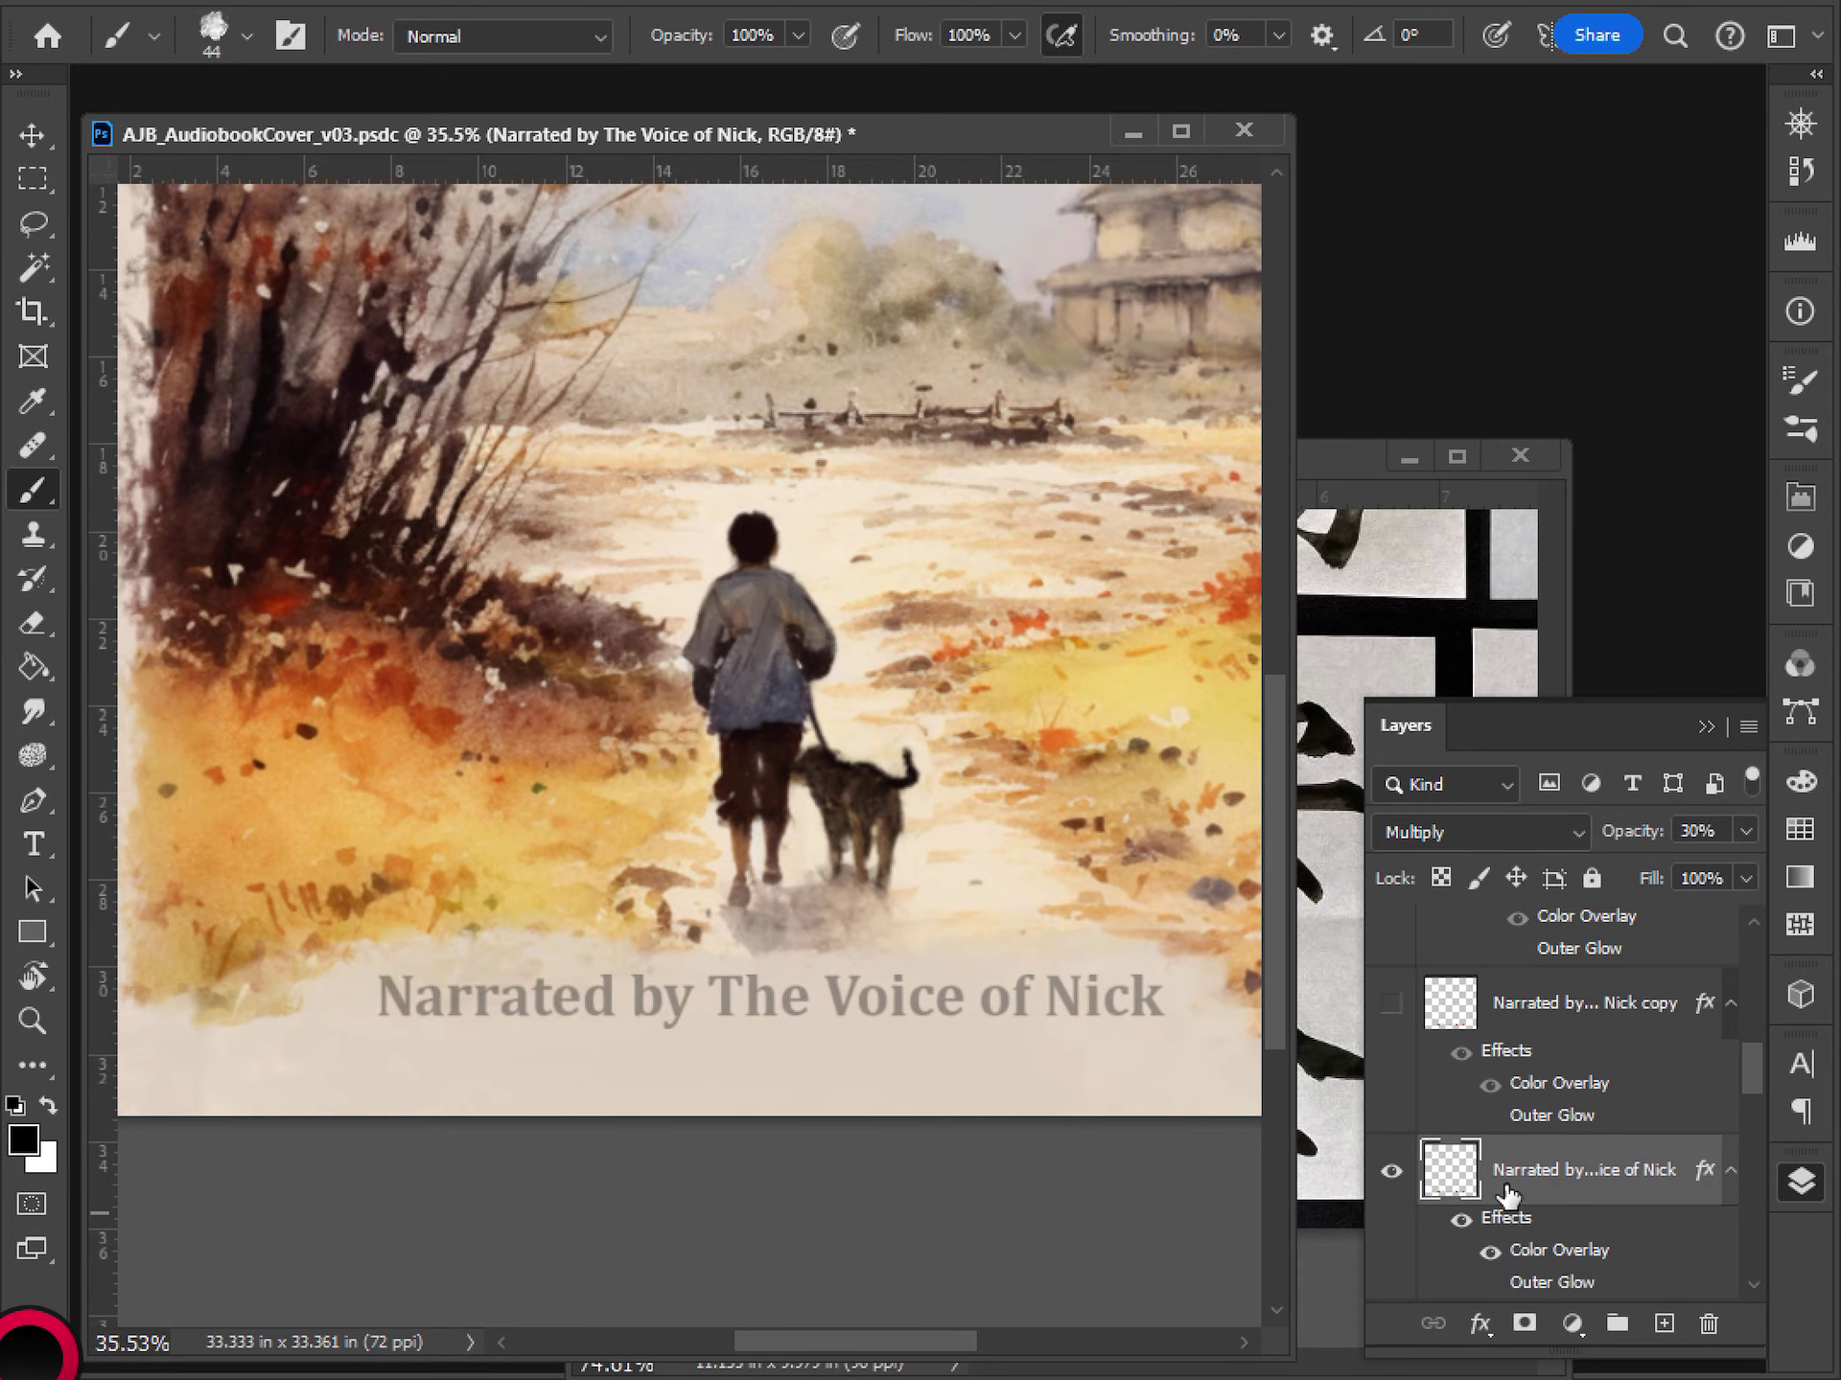
- Show the duplicate narrator credit layer, give it a layer mask and invert the mask to black
left_click(1496, 1045)
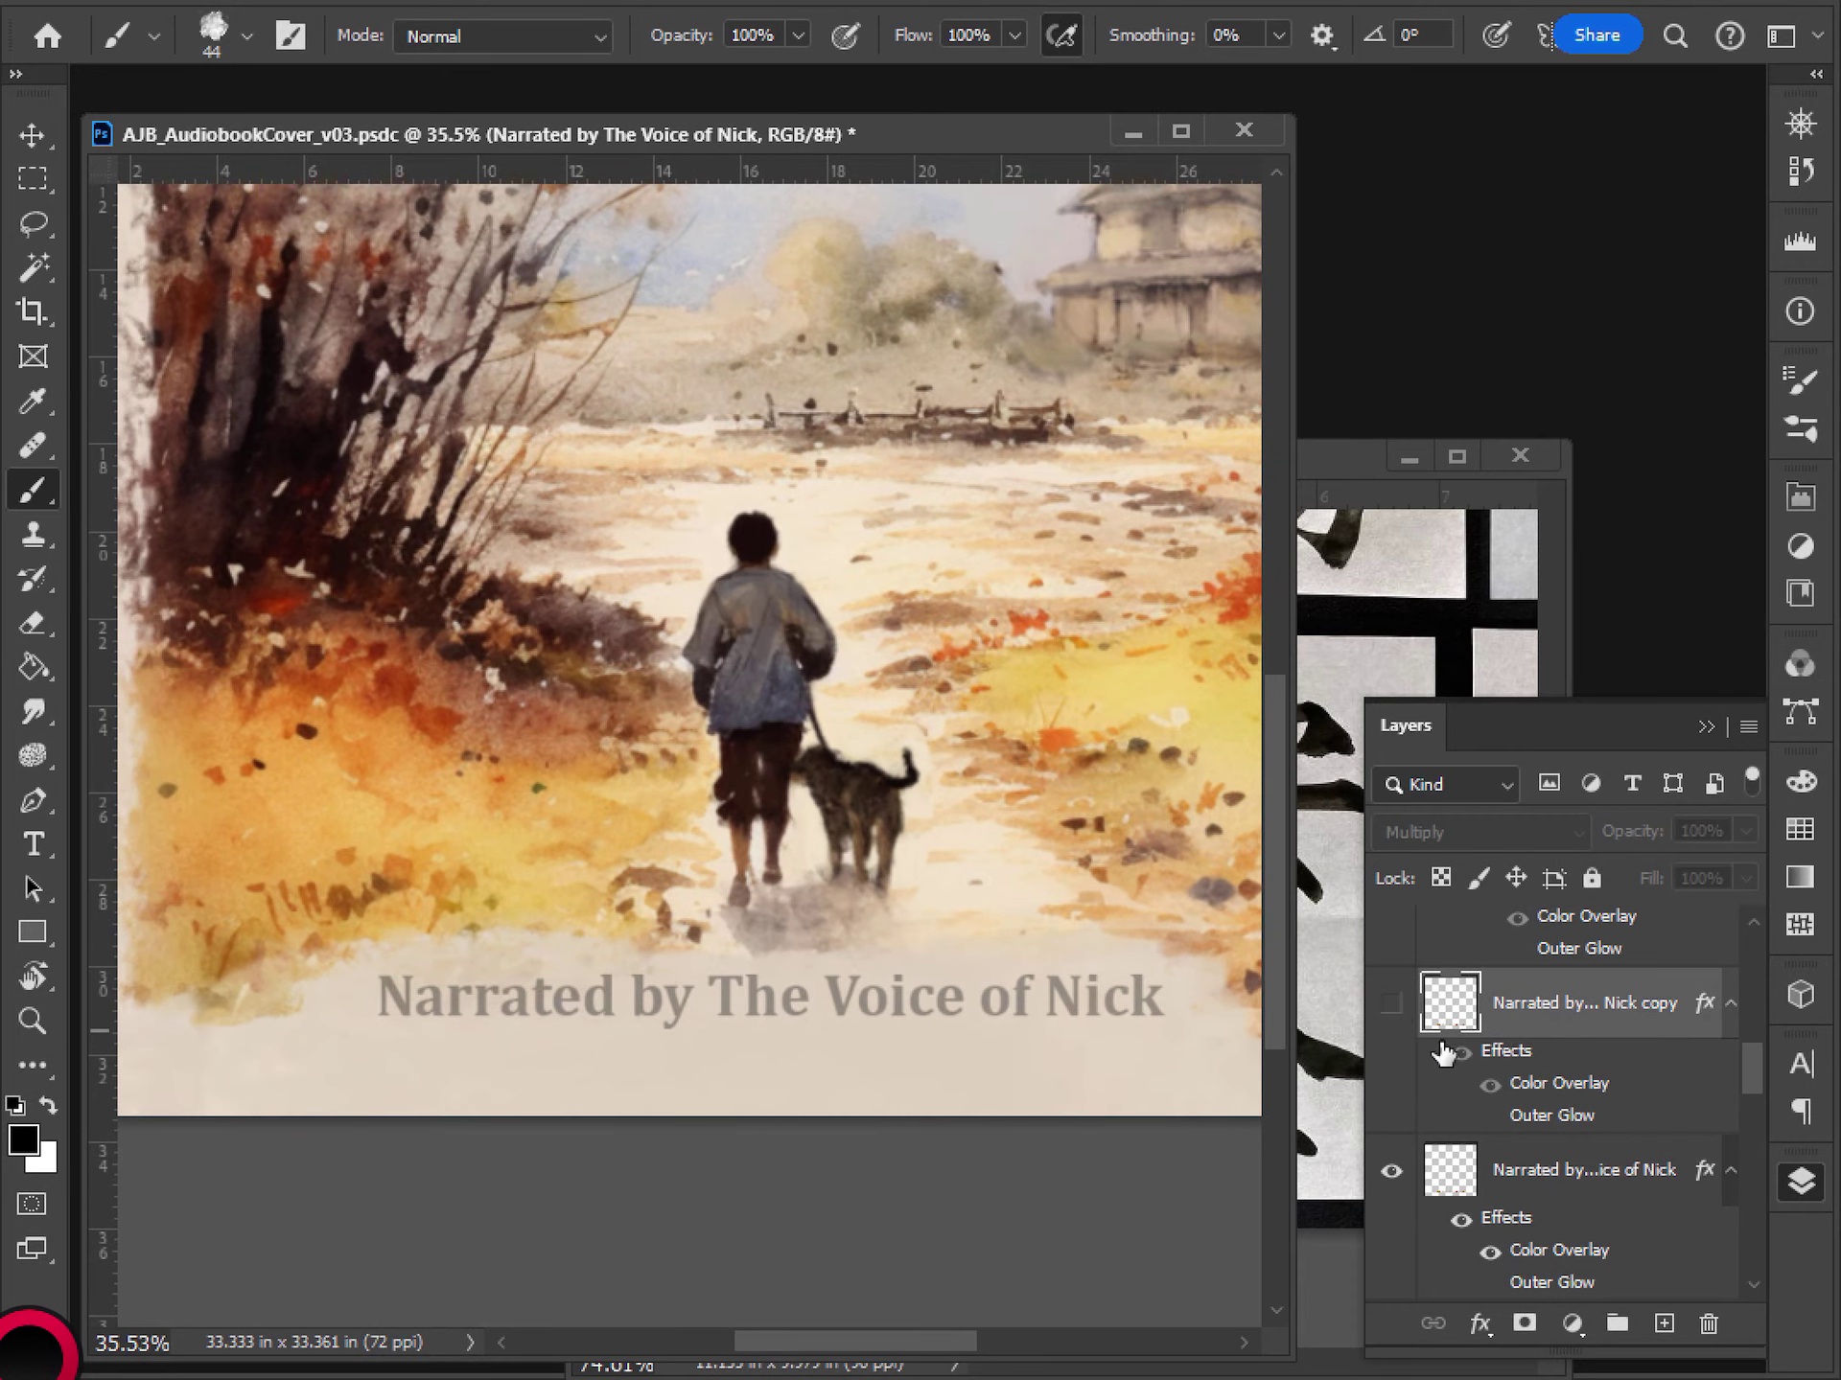
left_click(1391, 1004)
left_click(1538, 1325)
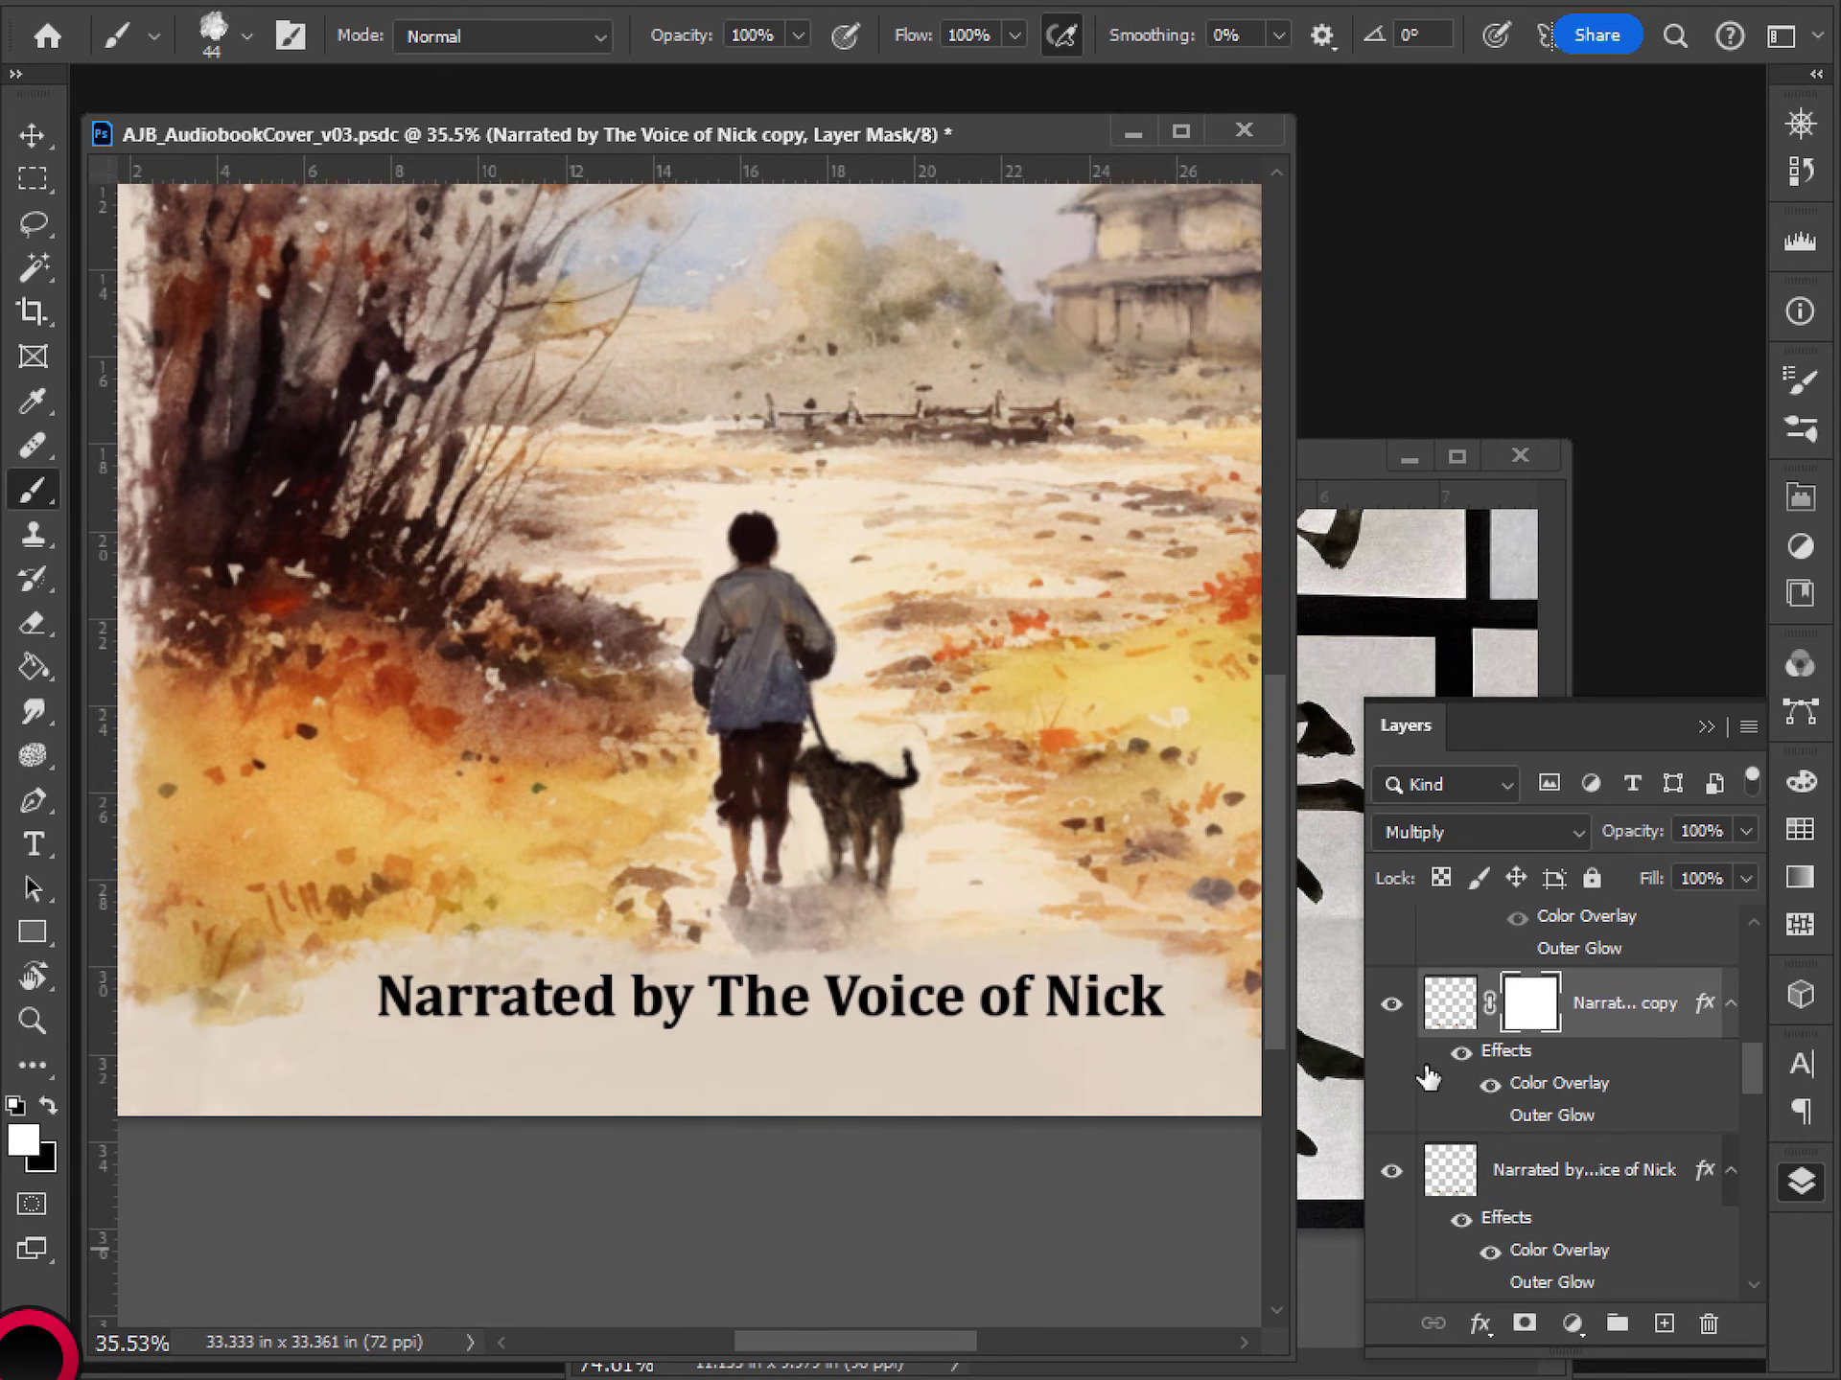
scroll(578, 1005, "up", 2)
key("ctrl+i")
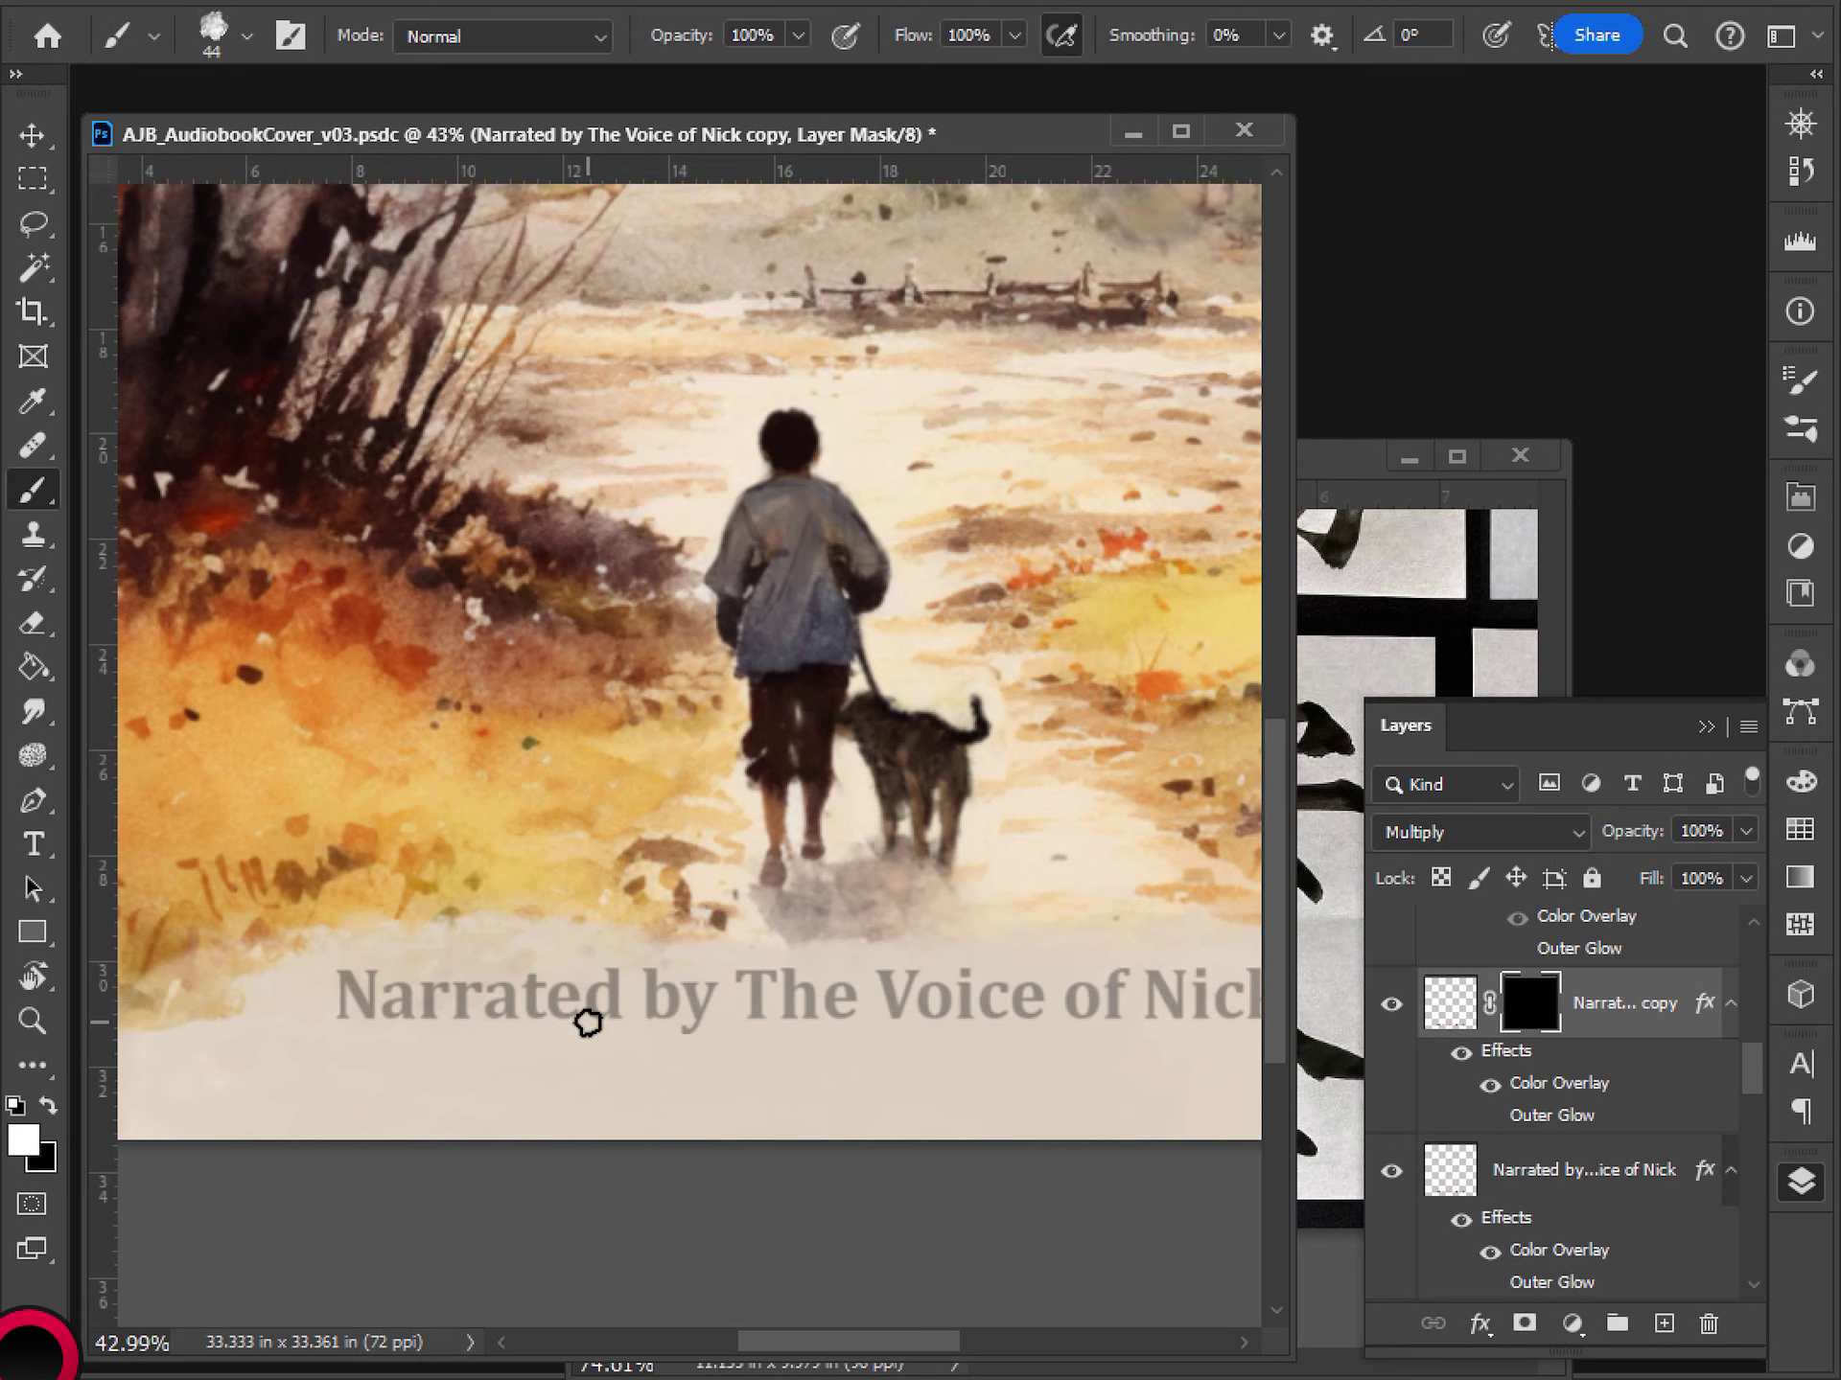
- Brush the letters "Nar" of "Narrated" in on the mask, undoing the pass over the second r
scroll(239, 965, "up", 3)
left_click_drag(238, 966, 562, 864)
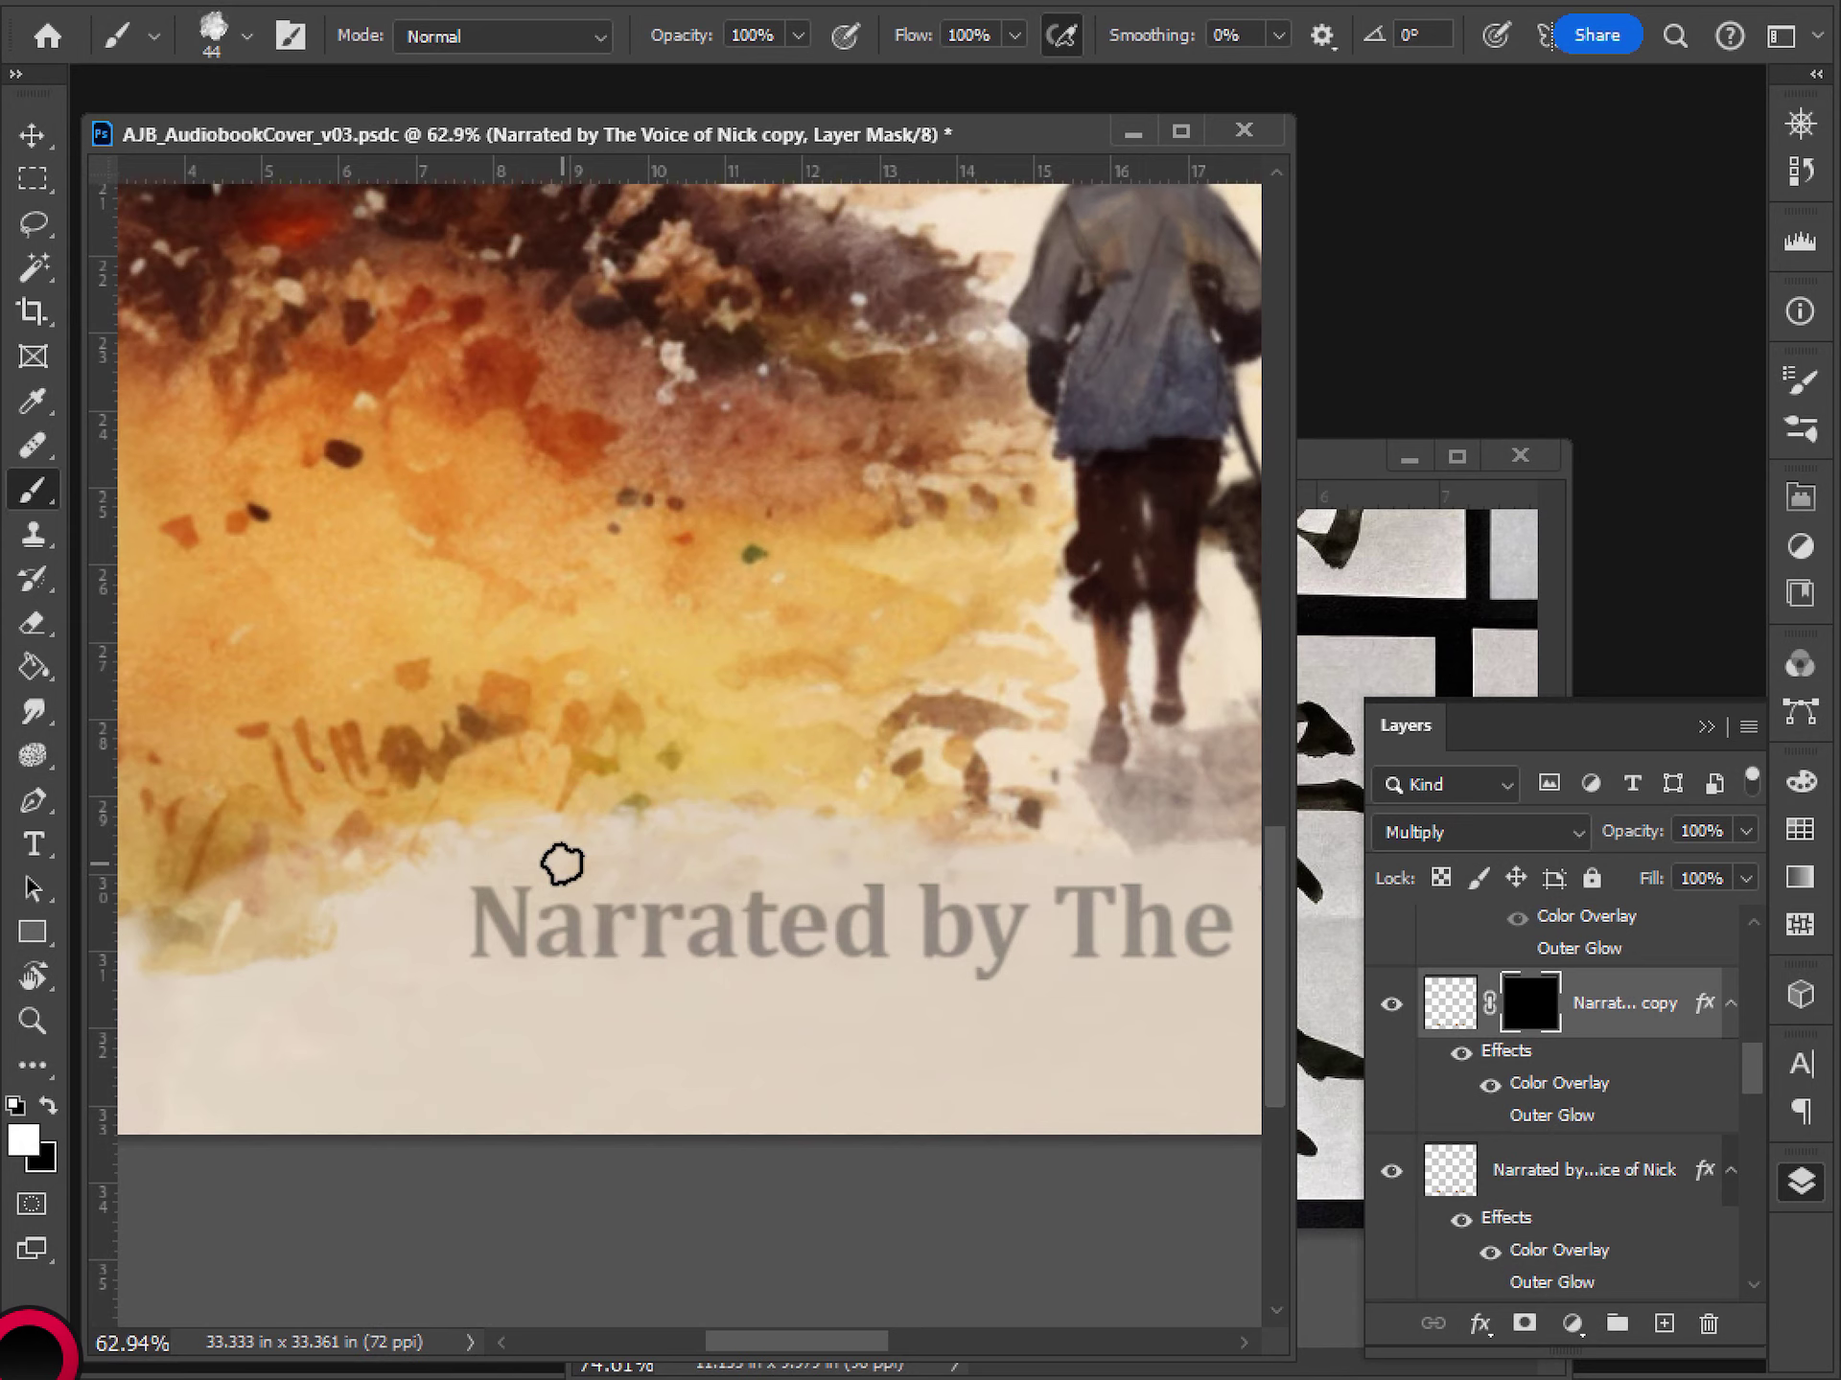
mouse_move(481, 884)
left_mouse_down()
mouse_move(474, 988)
mouse_move(480, 896)
mouse_move(520, 962)
mouse_move(526, 874)
left_mouse_up()
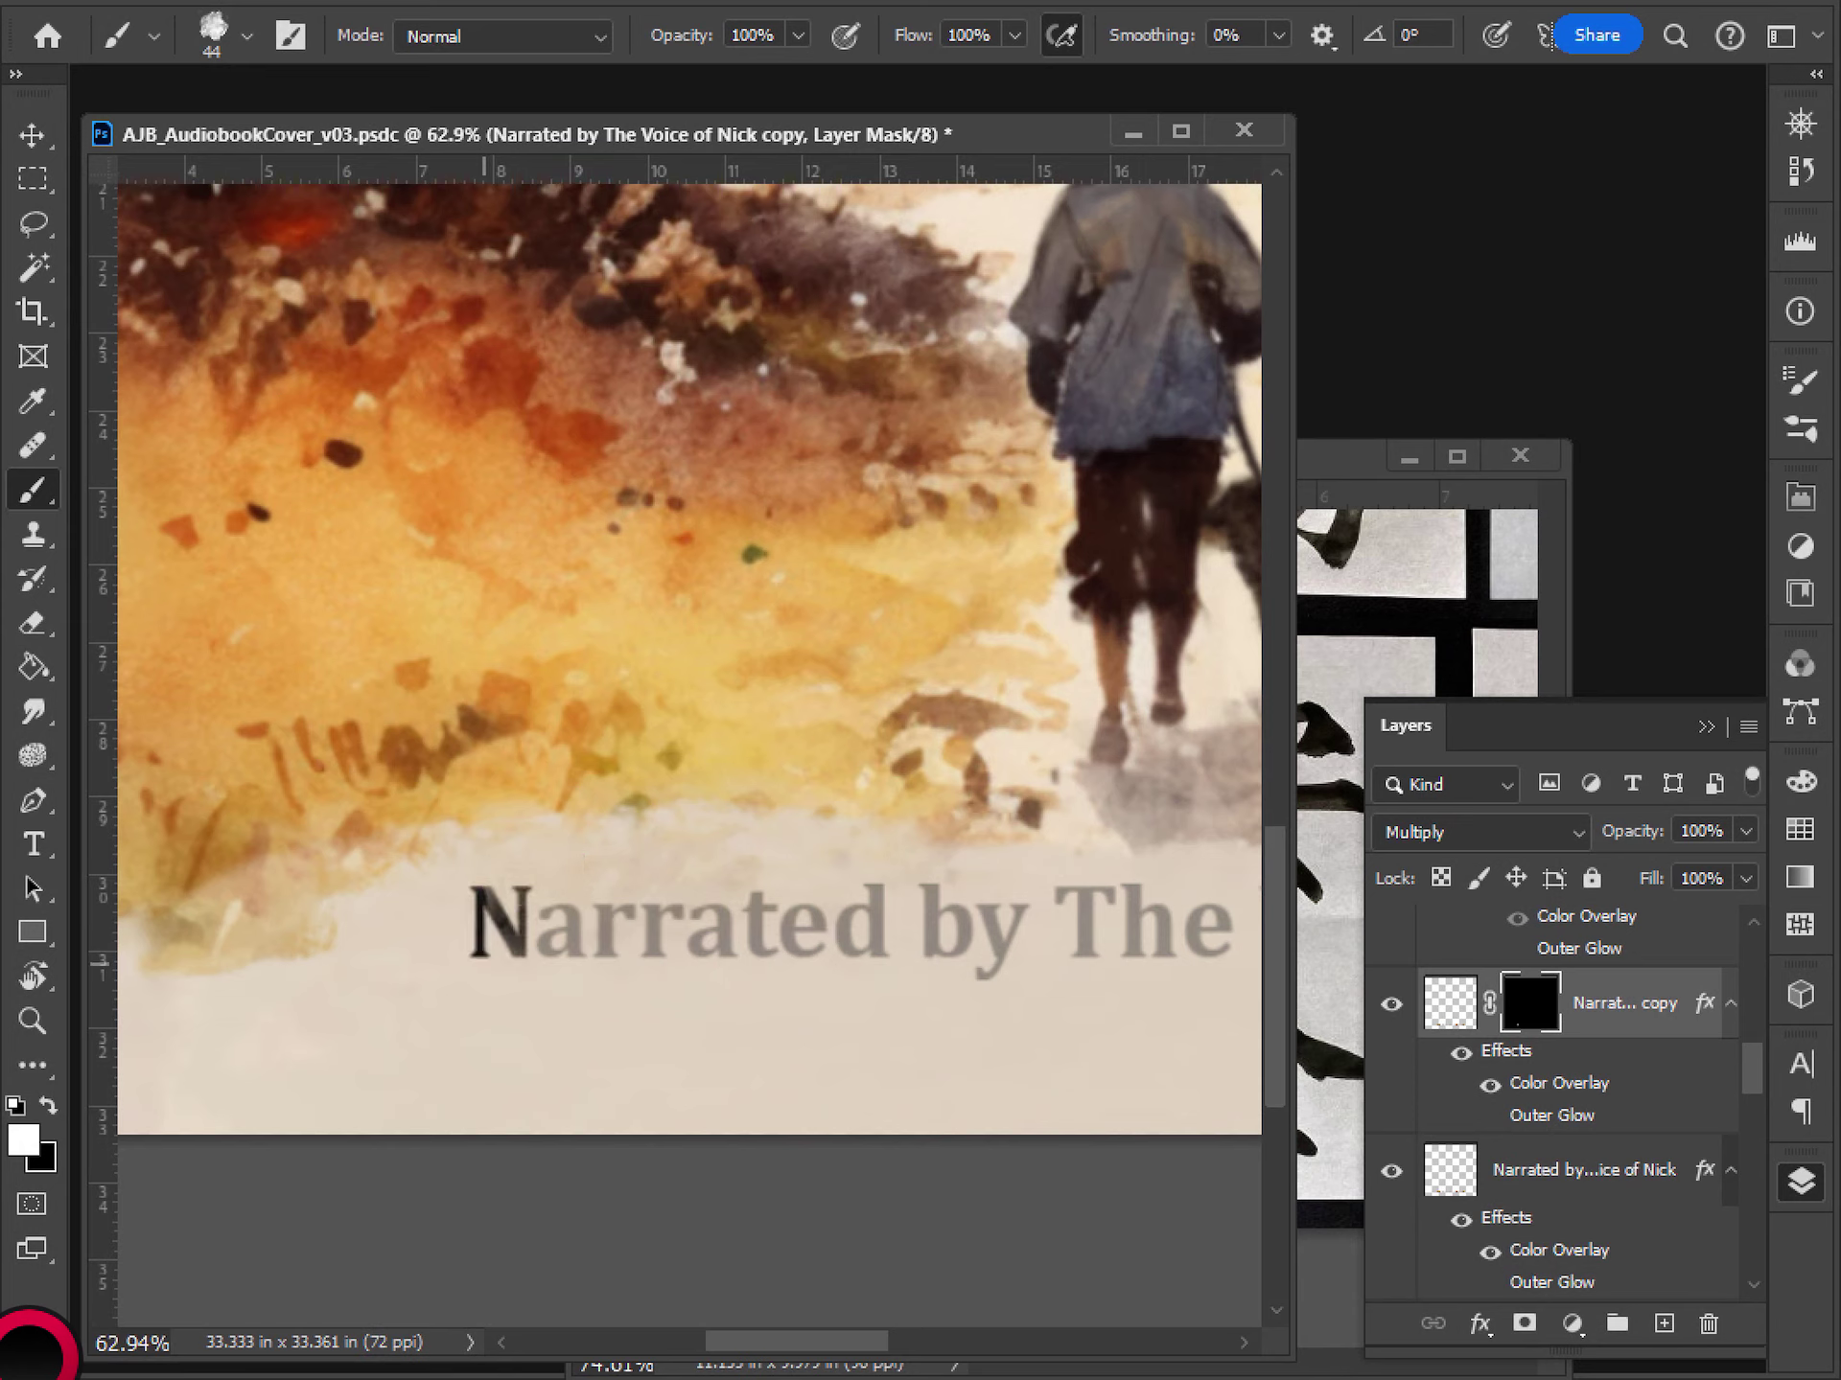
mouse_move(524, 957)
left_mouse_down()
mouse_move(549, 920)
mouse_move(576, 909)
mouse_move(606, 932)
mouse_move(630, 909)
mouse_move(604, 959)
mouse_move(656, 958)
left_mouse_up()
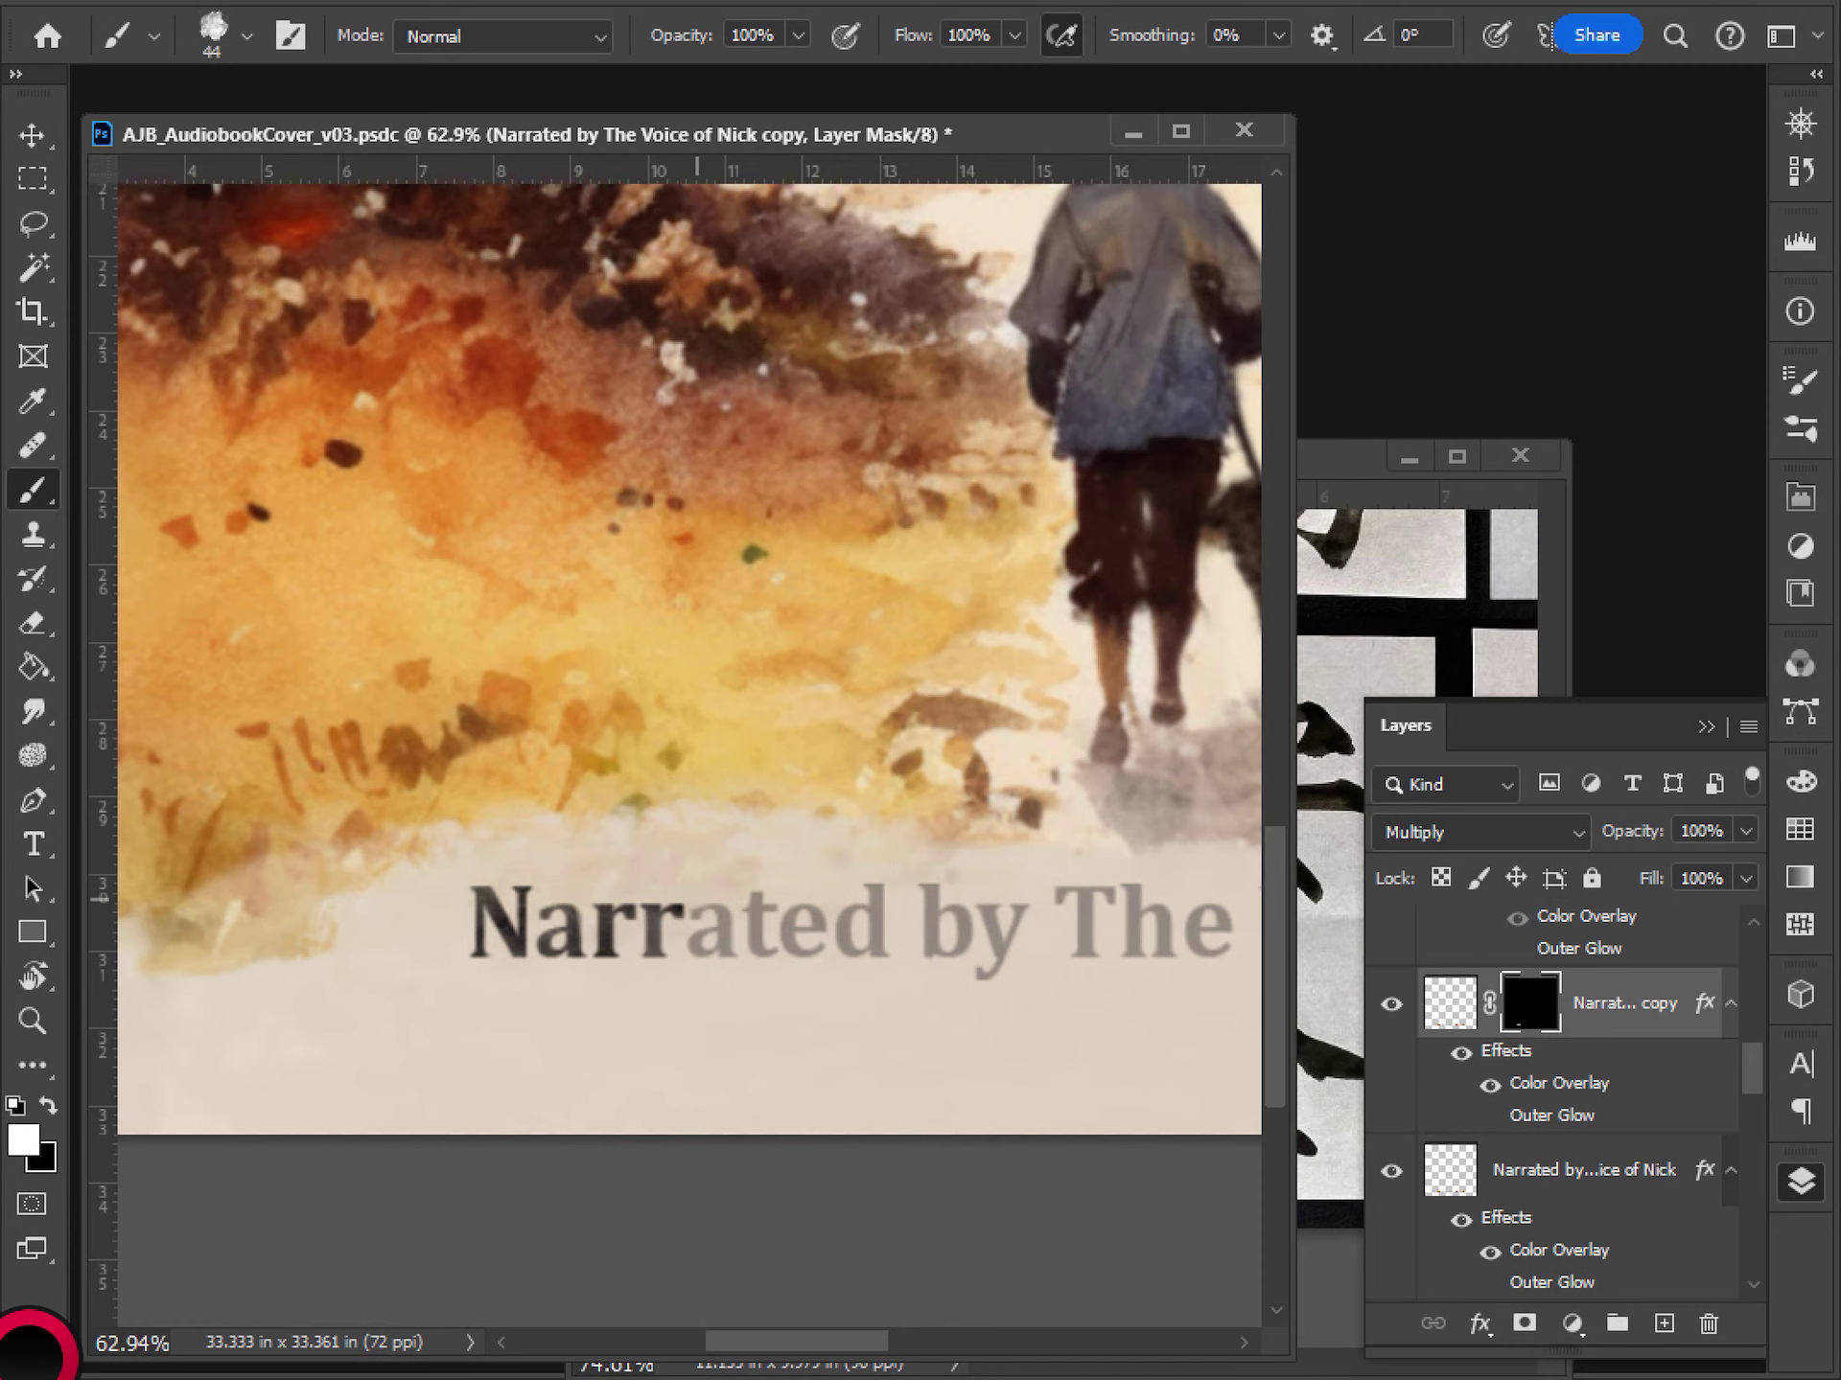
key("ctrl+plus")
key("ctrl+z")
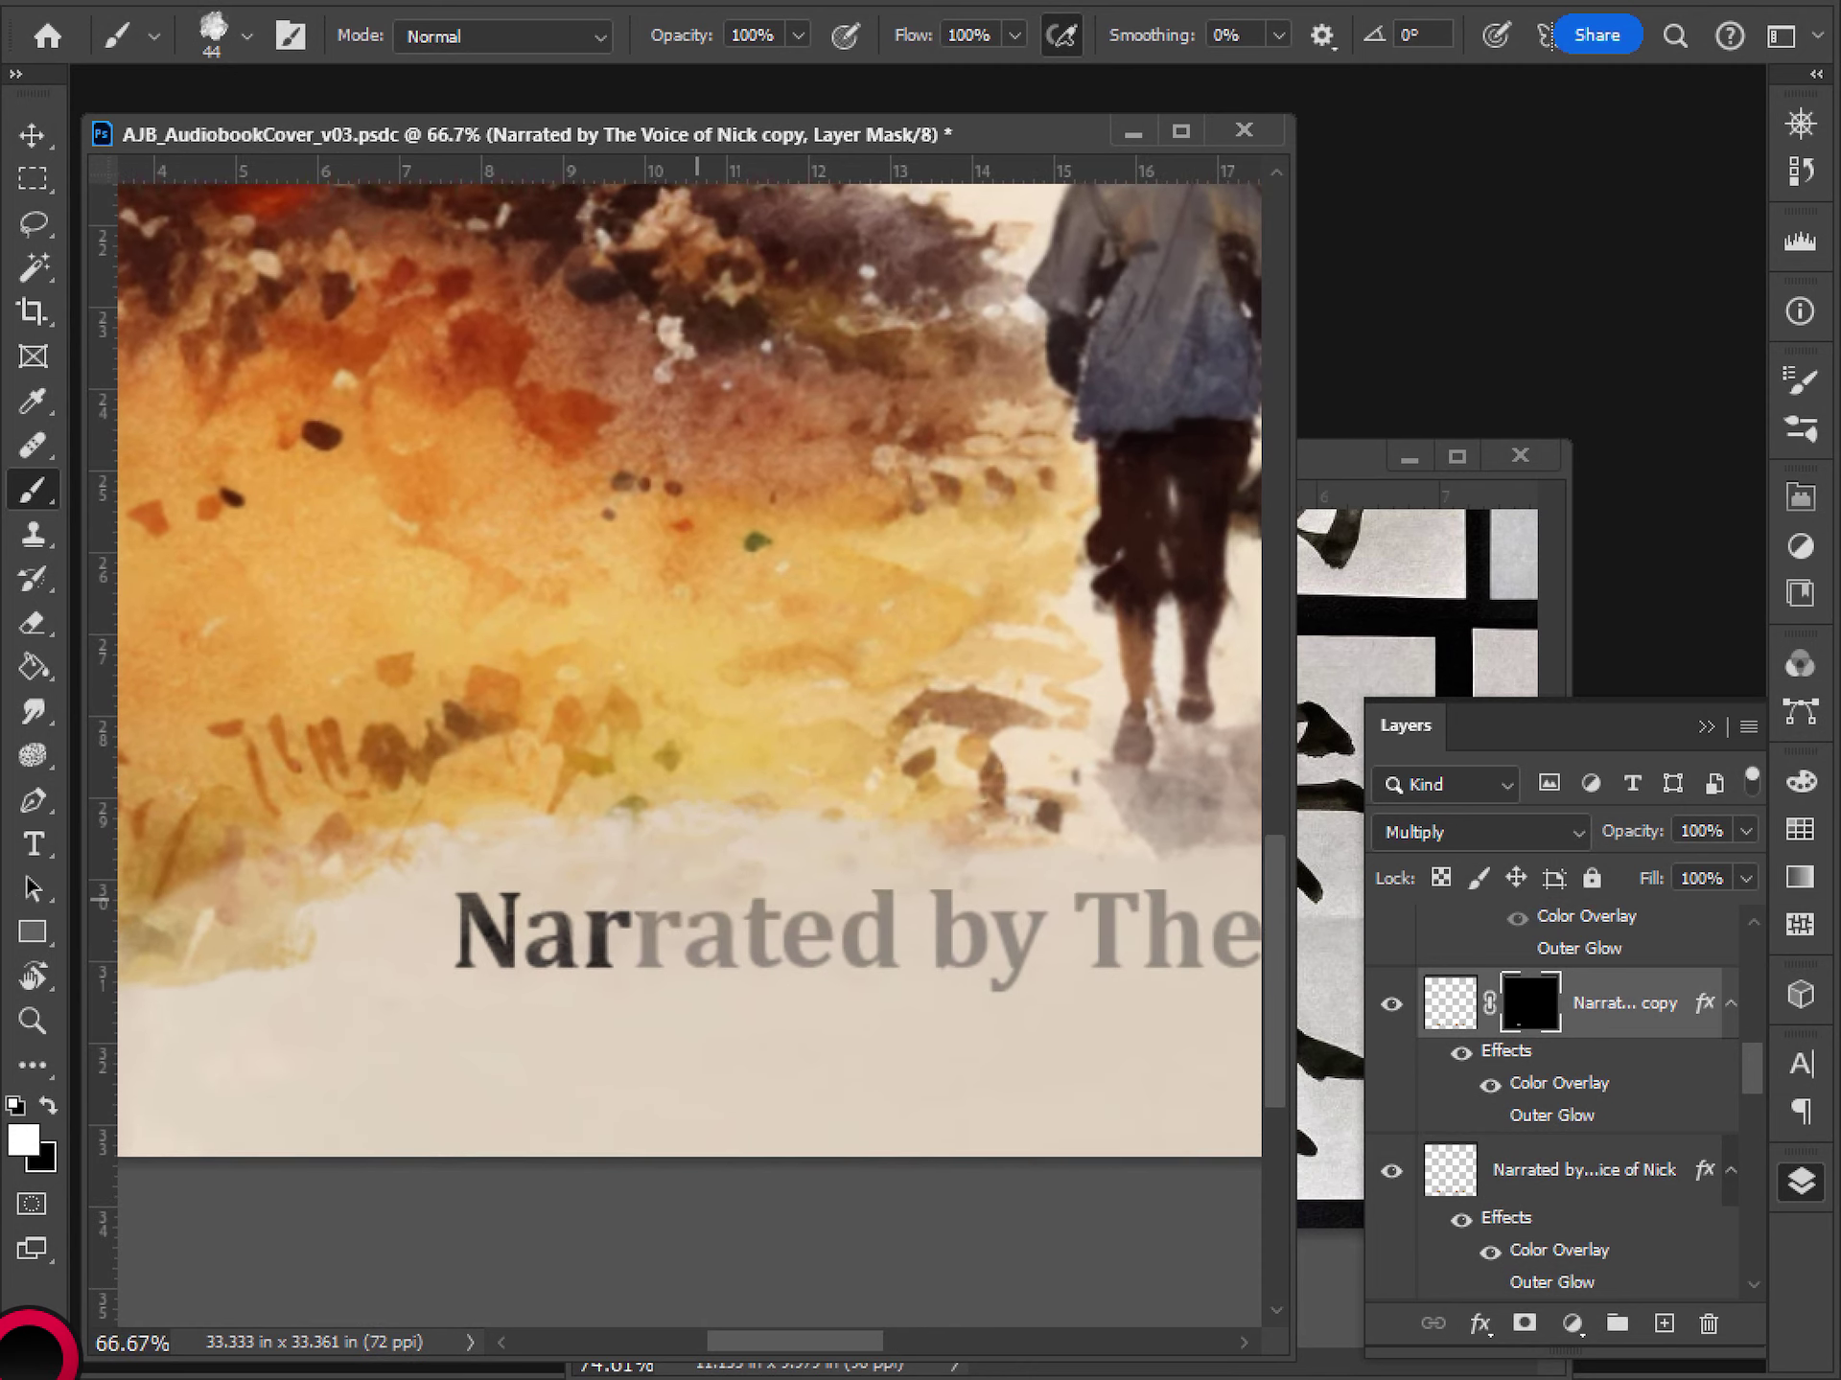
key("ctrl+plus")
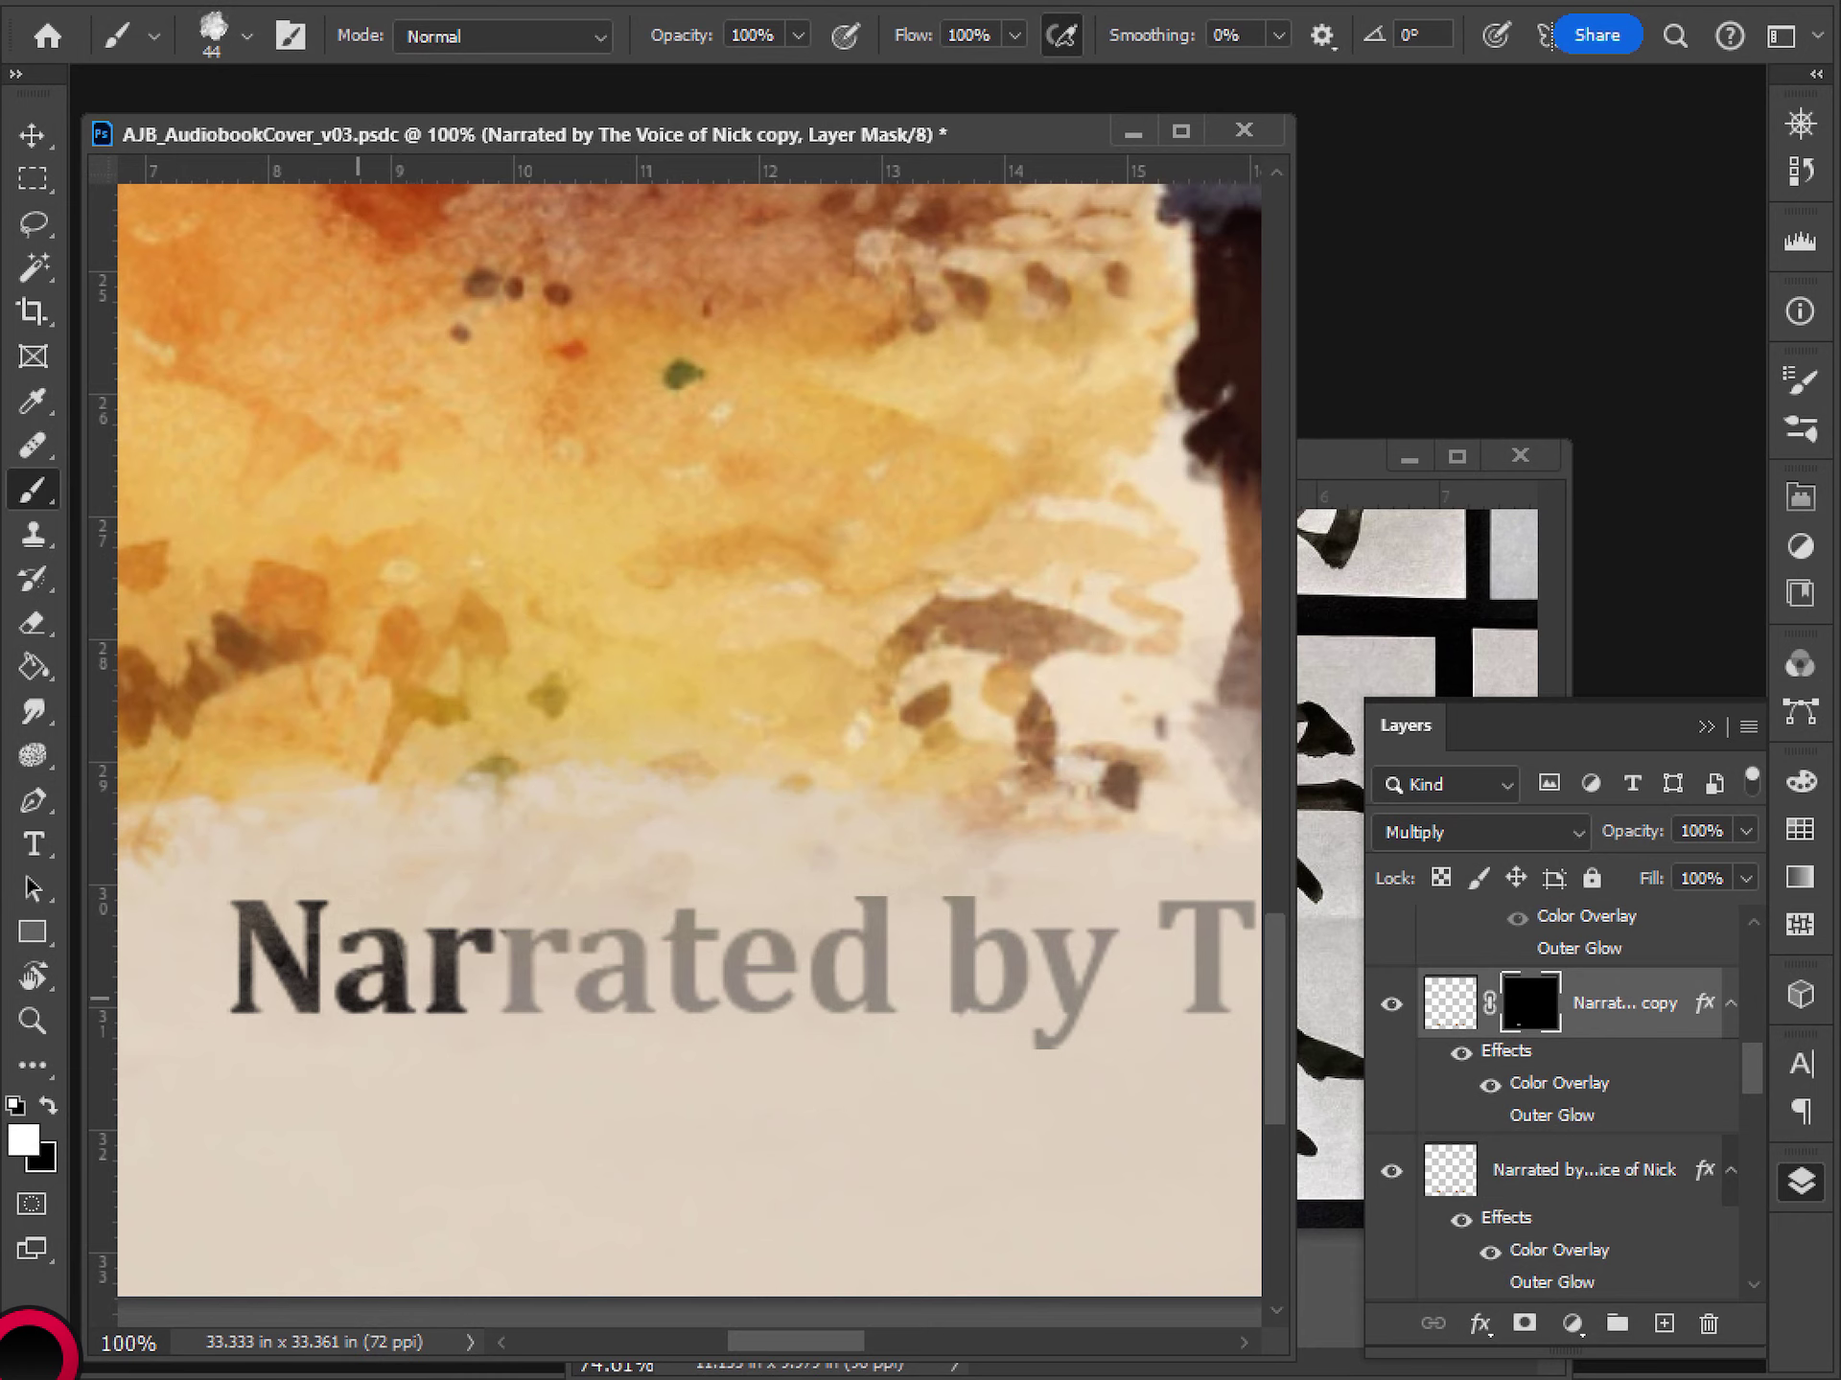
- Brush the remaining letters "rated" of "Narrated" in on the mask
left_click_drag(495, 922, 524, 929)
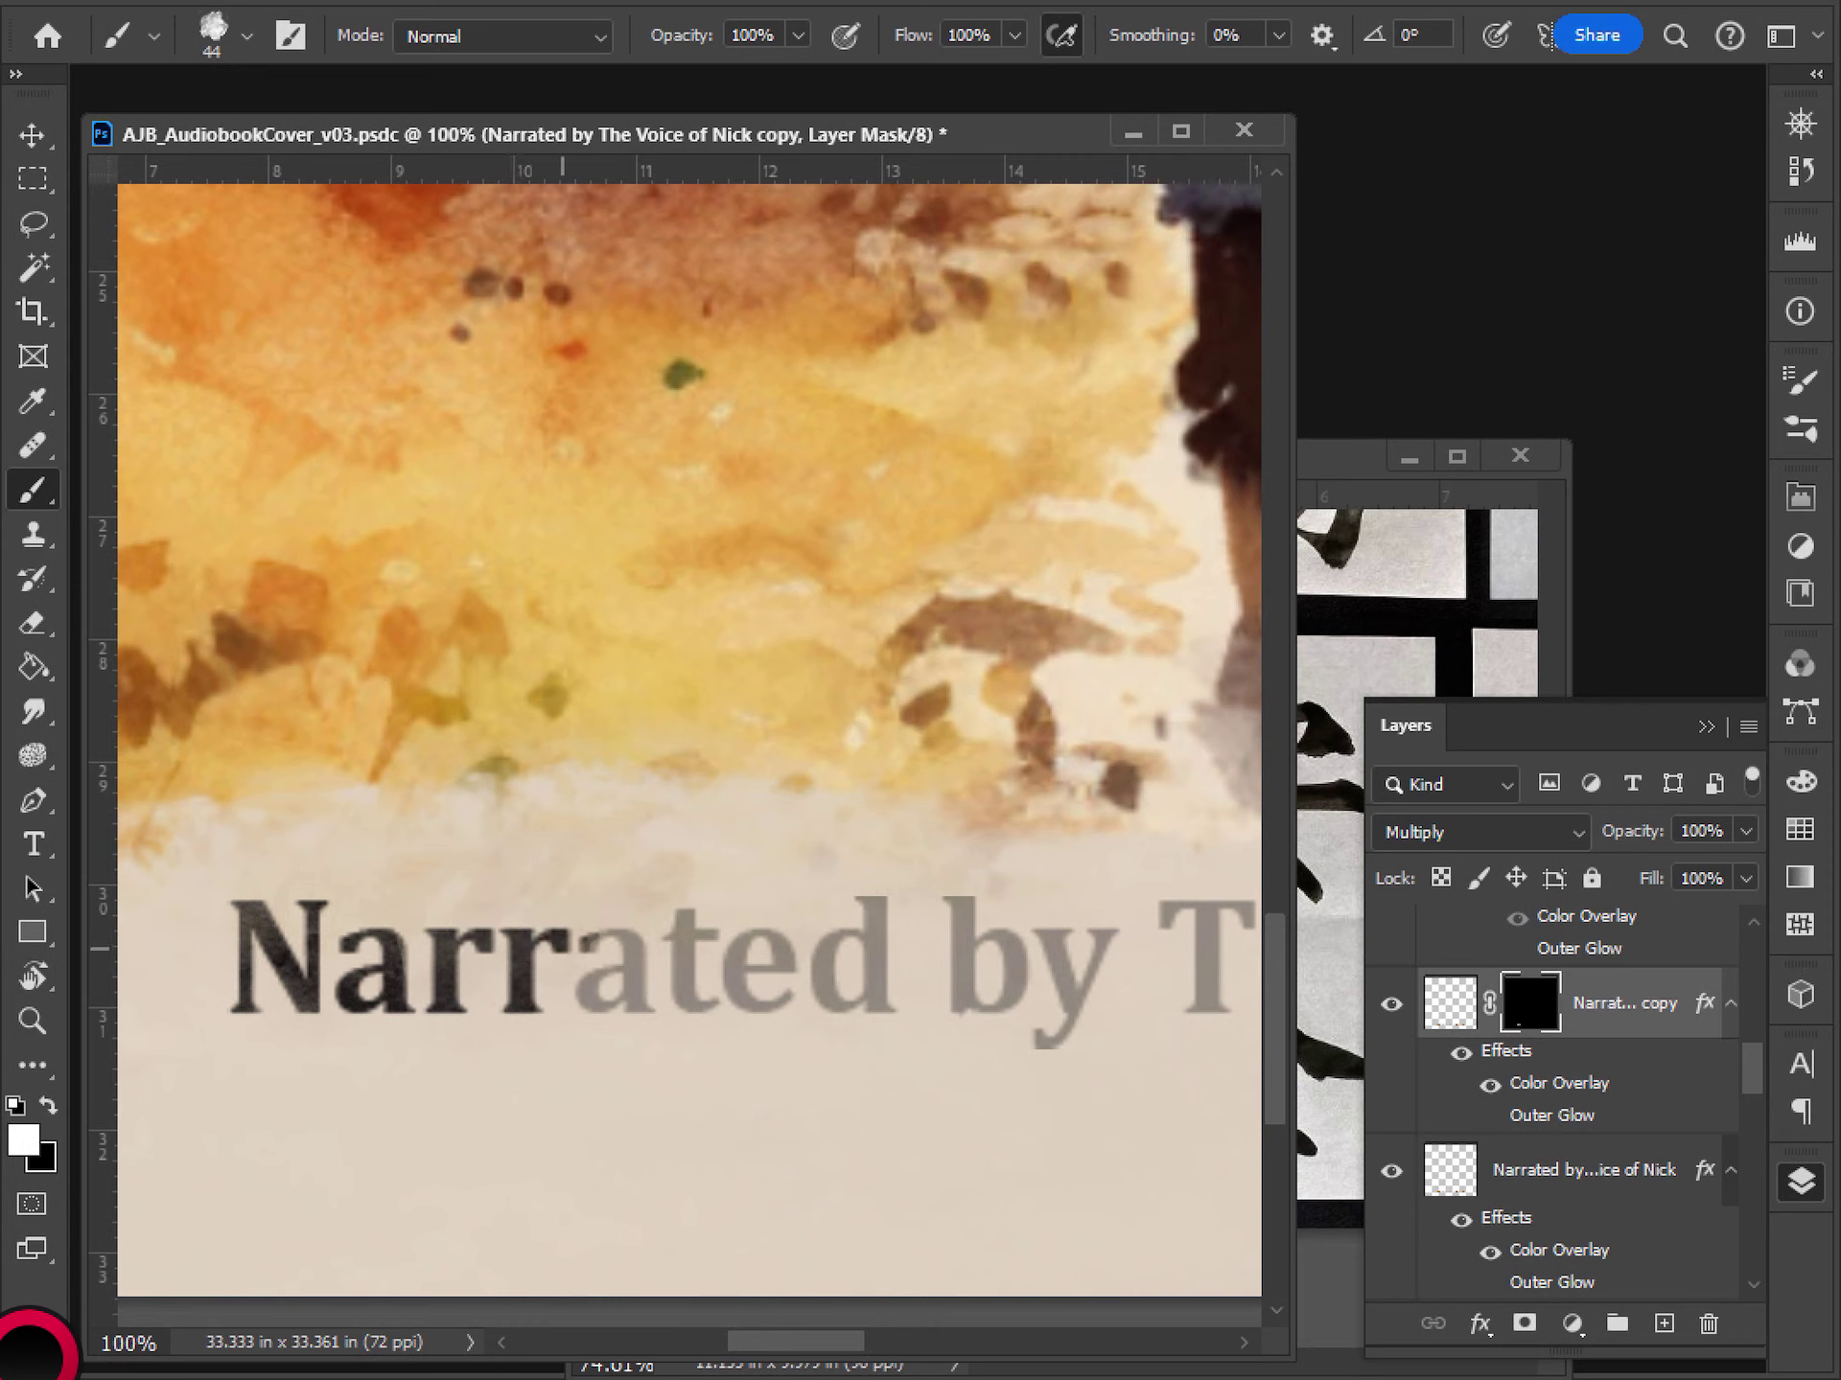
key("e")
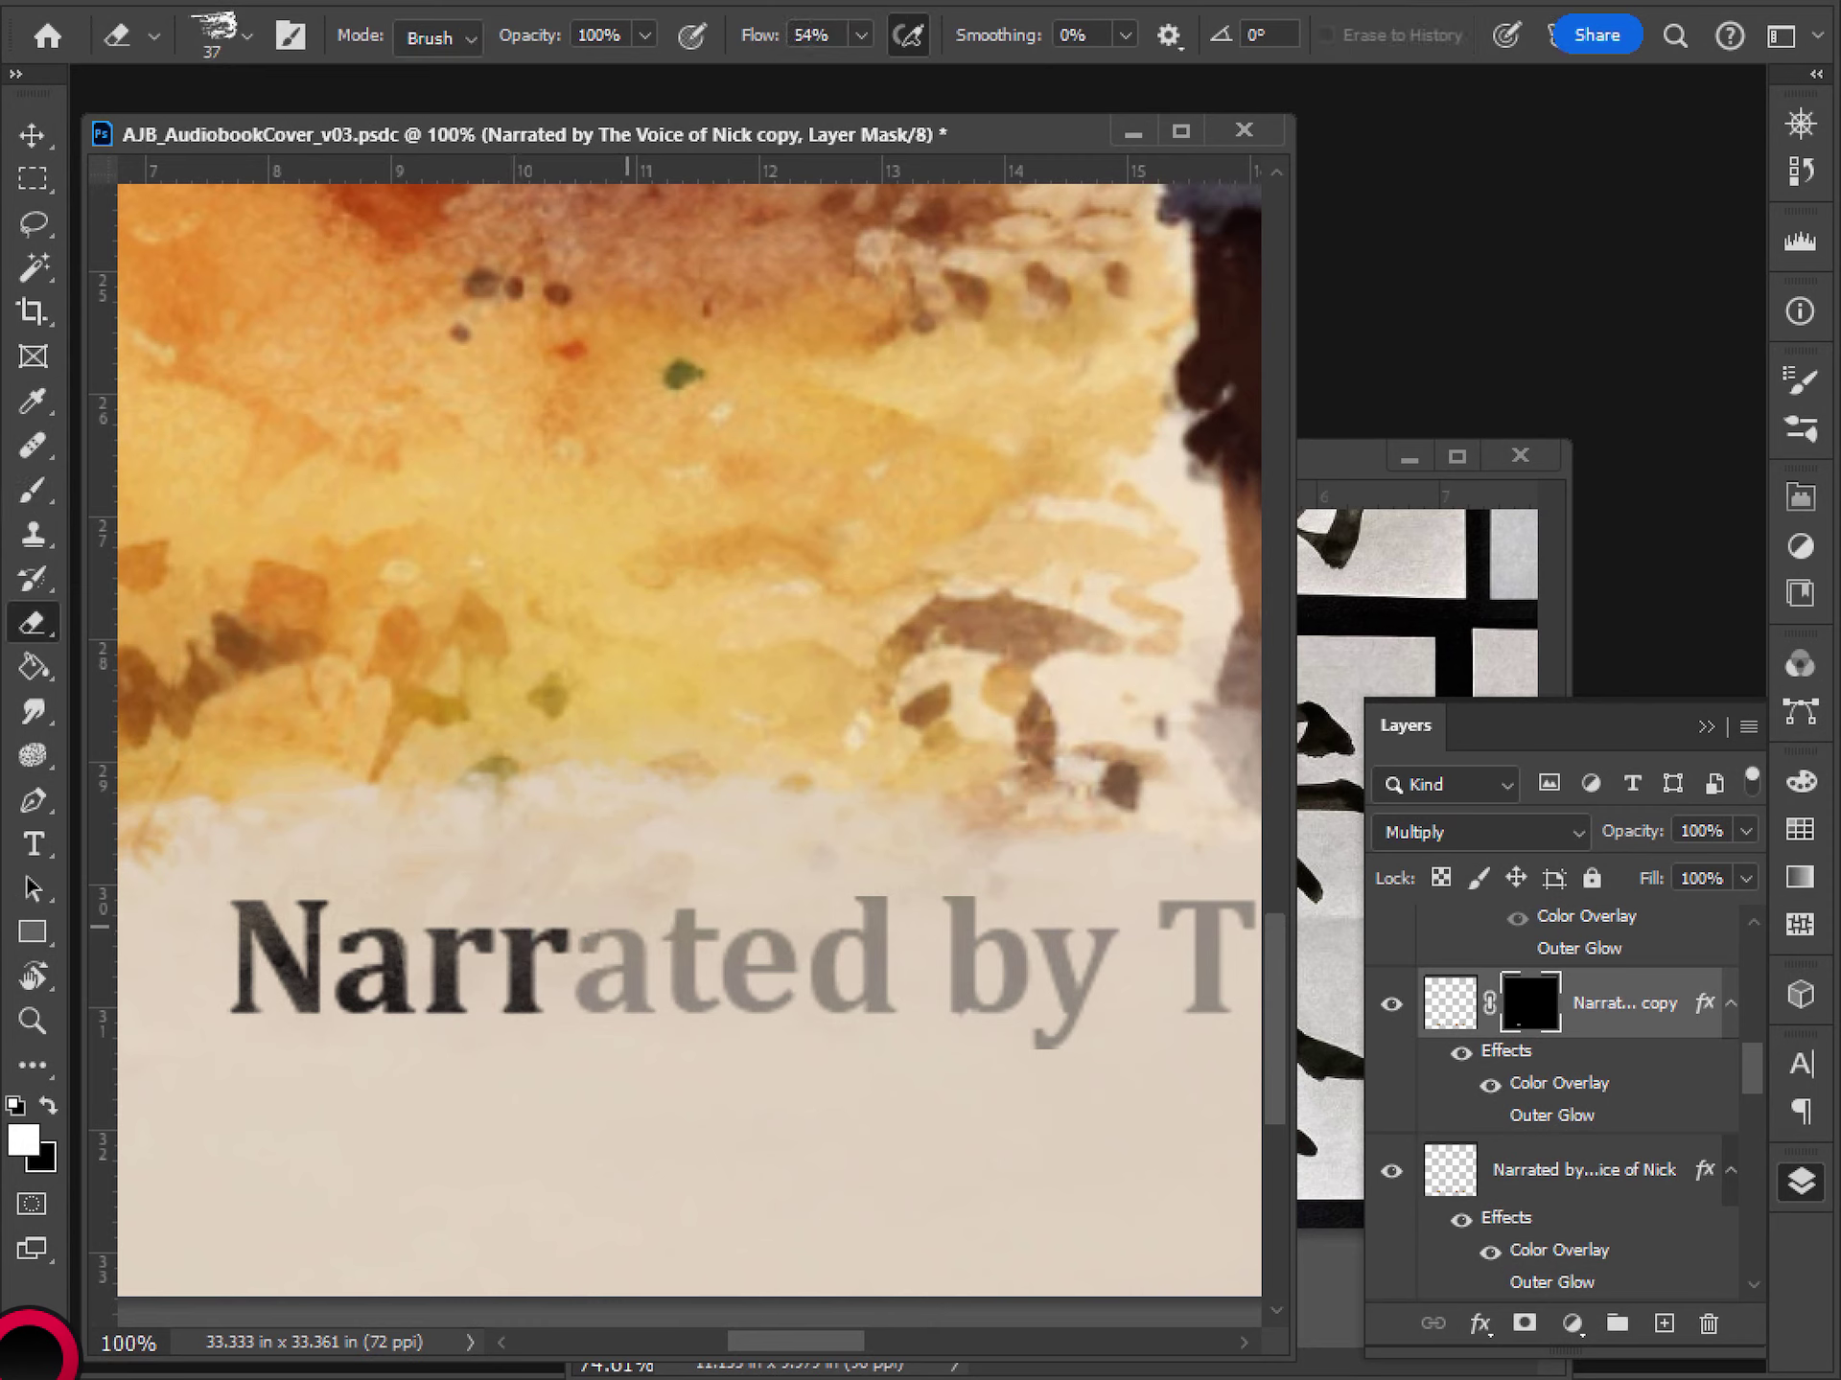
key("b")
mouse_move(587, 930)
left_mouse_down()
mouse_move(599, 978)
mouse_move(633, 959)
mouse_move(632, 1007)
mouse_move(610, 913)
mouse_move(724, 987)
mouse_move(686, 997)
mouse_move(705, 906)
mouse_move(652, 906)
mouse_move(695, 937)
mouse_move(696, 891)
mouse_move(658, 940)
mouse_move(779, 901)
mouse_move(758, 882)
mouse_move(745, 920)
mouse_move(794, 959)
left_mouse_up()
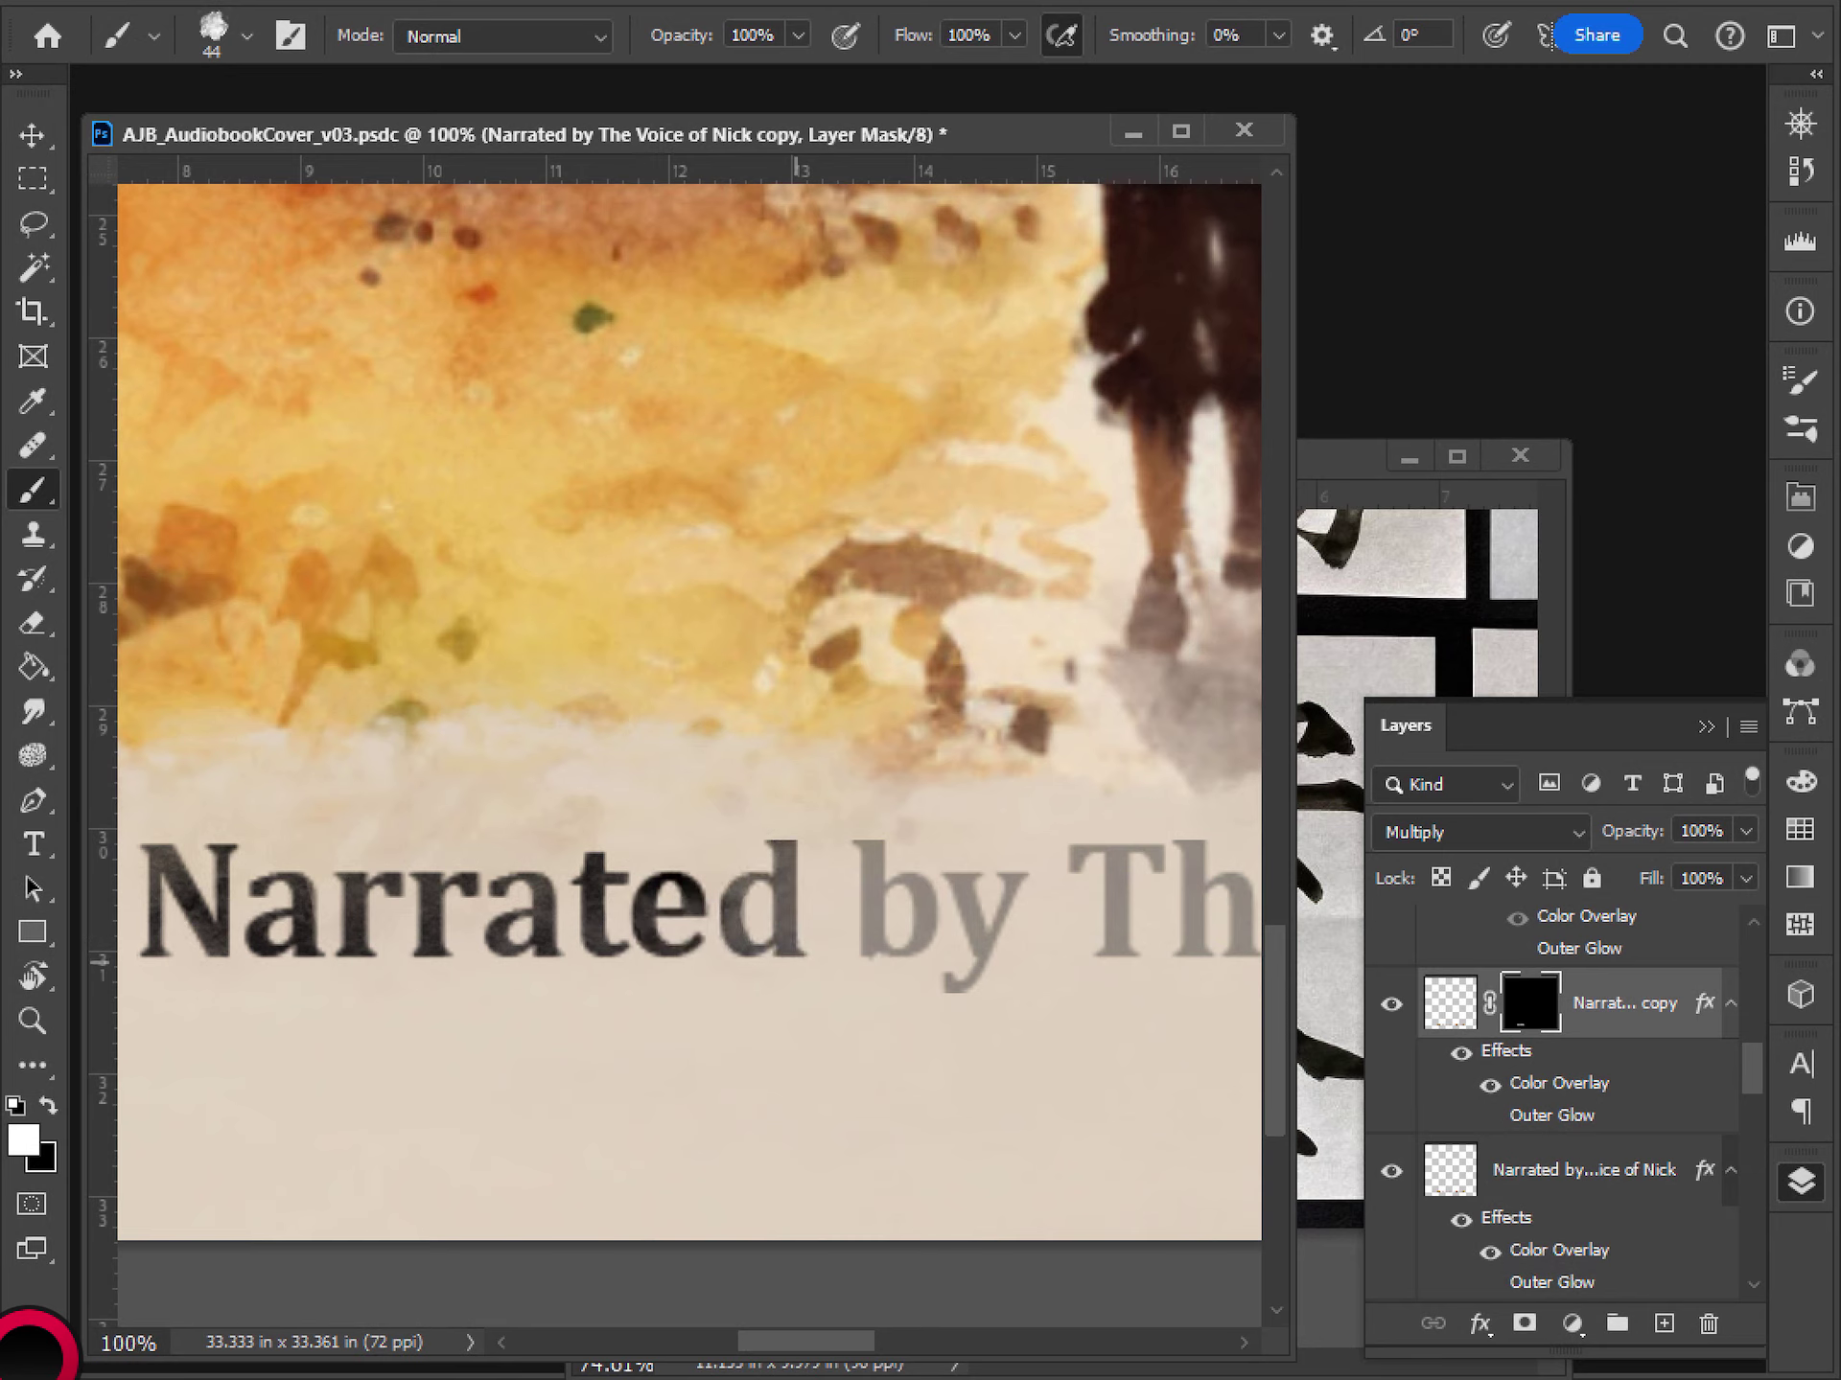
- Brush the word "by" and the T of "The" in on the mask, checking the texture at different magnifications
mouse_move(784, 856)
left_mouse_down()
mouse_move(760, 944)
mouse_move(723, 908)
mouse_move(648, 901)
mouse_move(671, 843)
mouse_move(691, 901)
mouse_move(667, 863)
mouse_move(714, 843)
mouse_move(681, 888)
mouse_move(651, 852)
mouse_move(694, 904)
mouse_move(674, 920)
mouse_move(695, 867)
mouse_move(655, 930)
left_mouse_up()
mouse_move(783, 844)
left_mouse_down()
mouse_move(692, 837)
mouse_move(752, 782)
mouse_move(722, 894)
left_mouse_up()
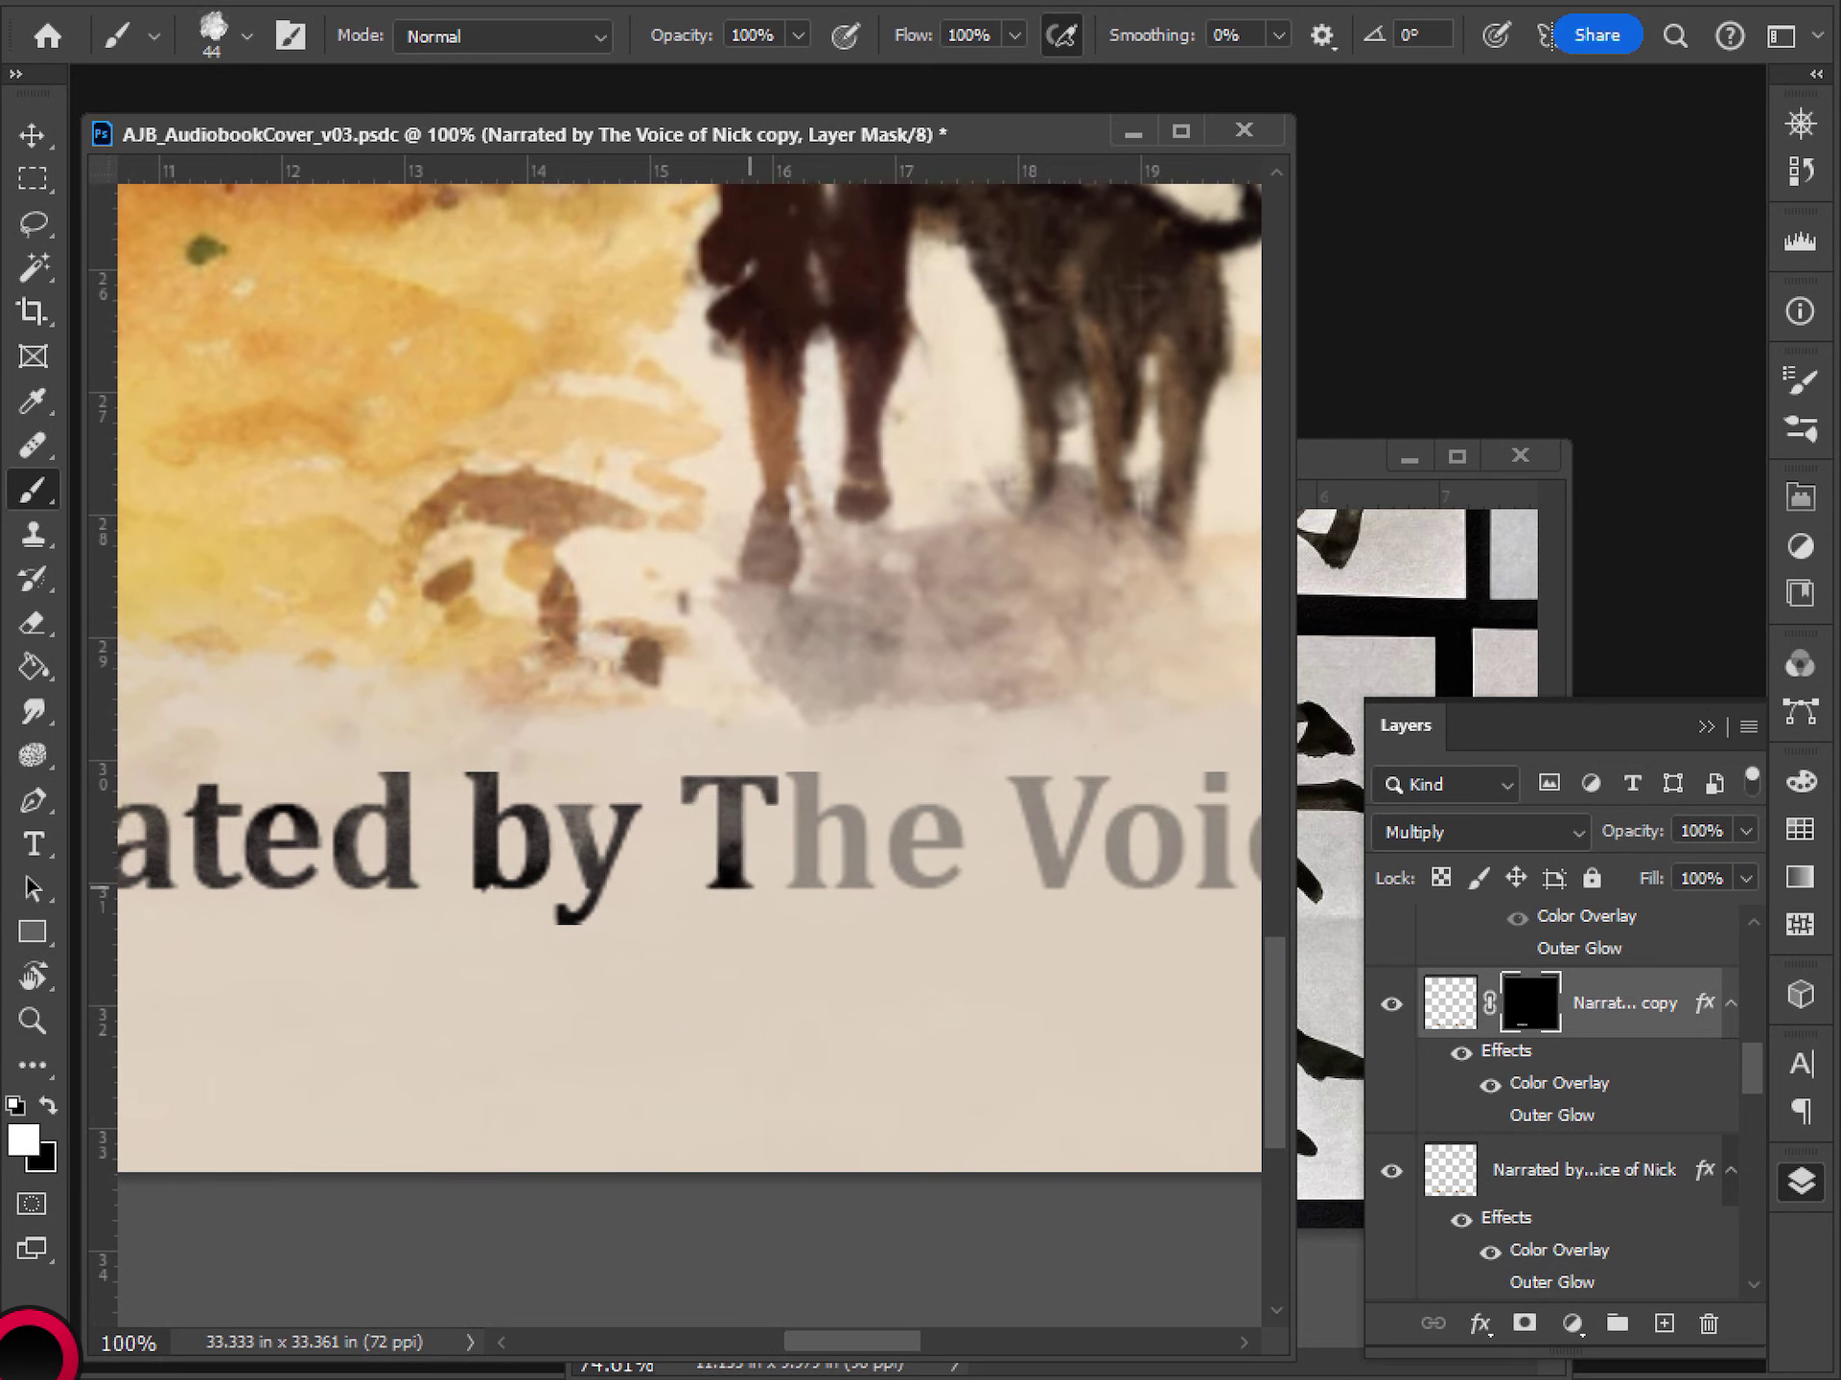
left_click_drag(692, 782, 743, 885)
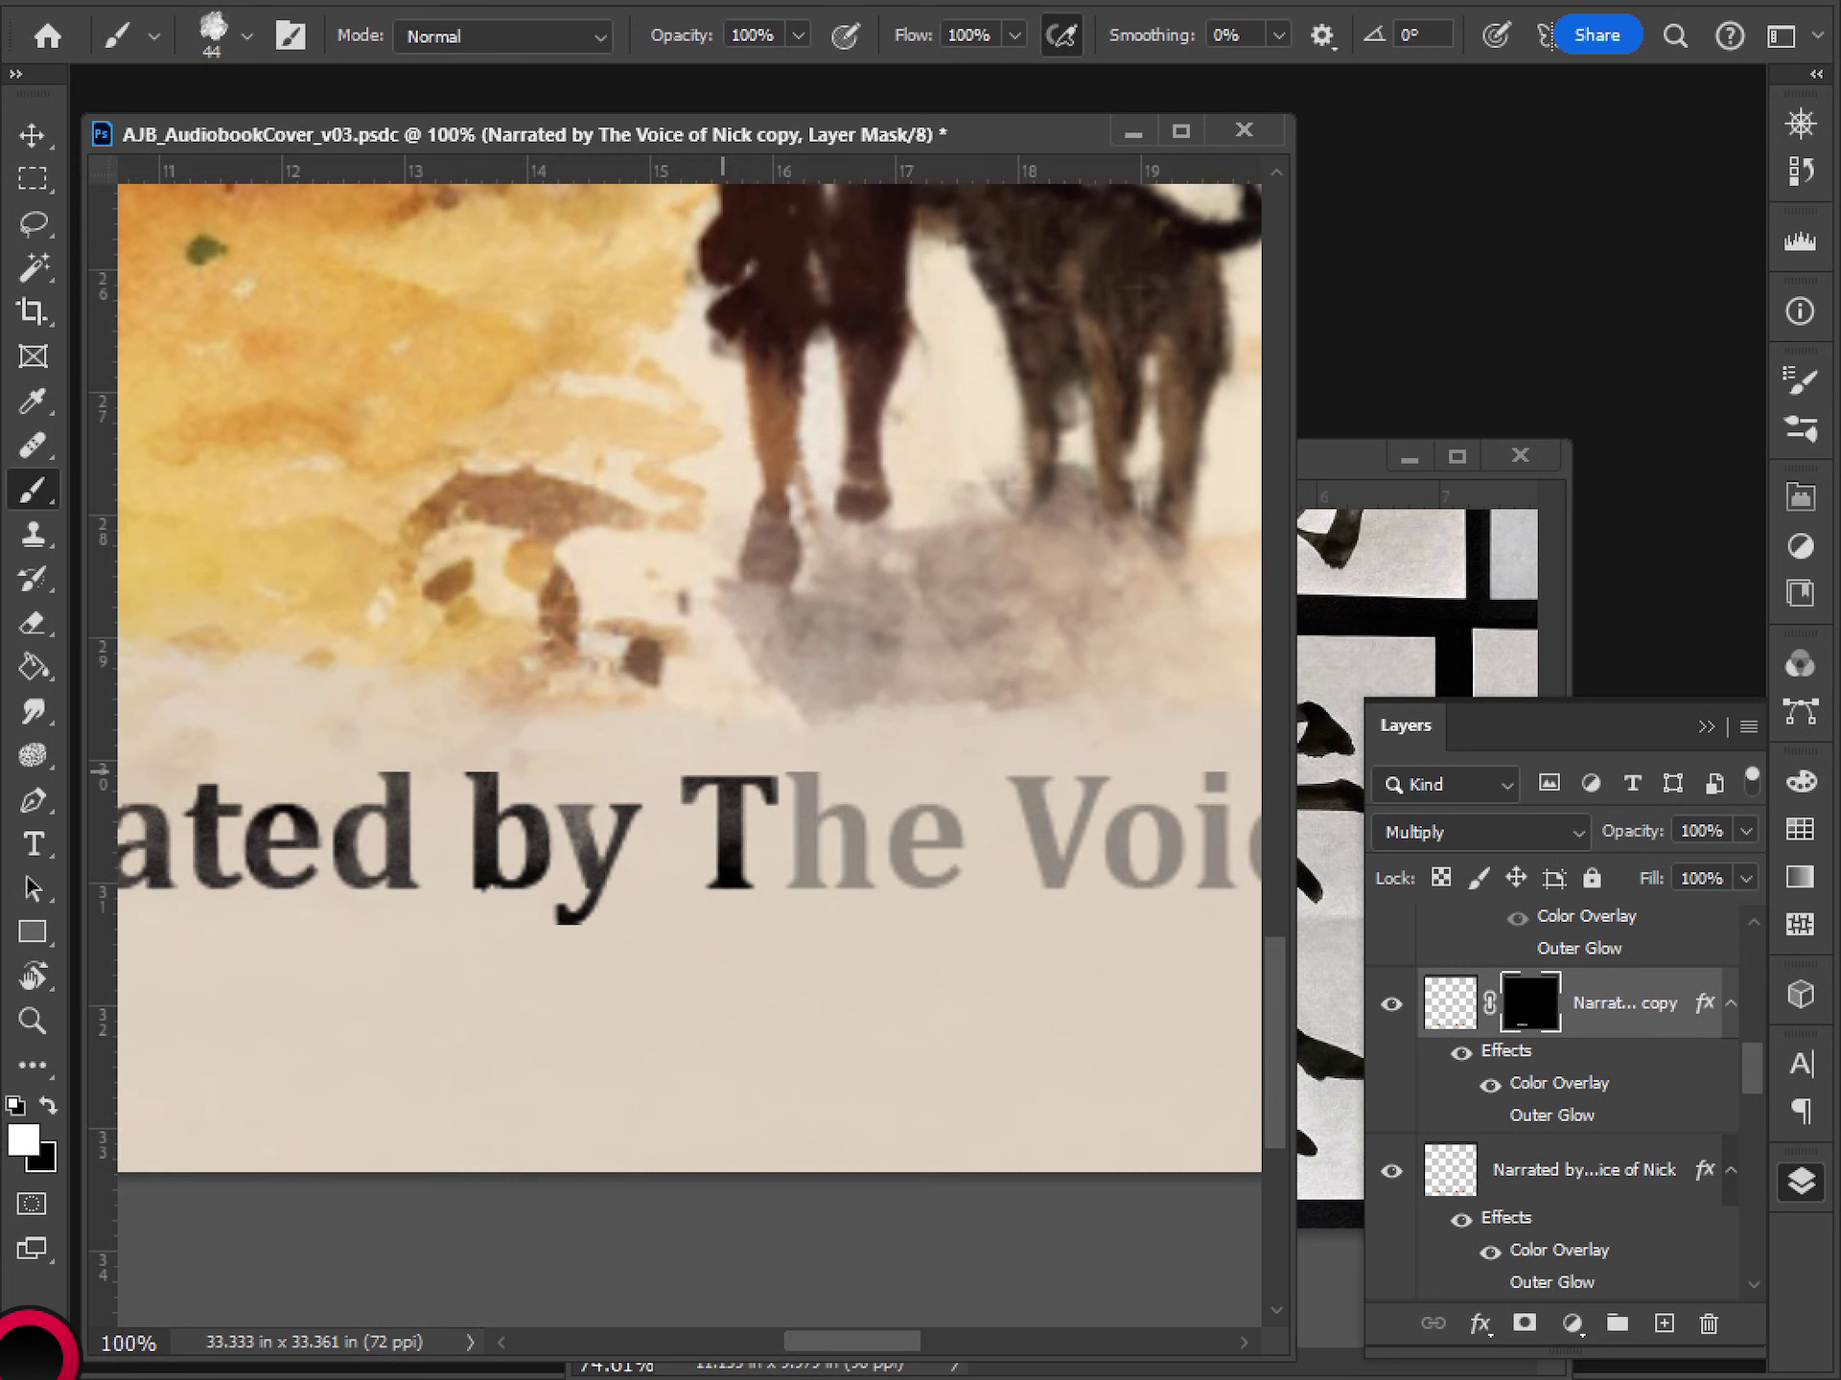
key("ctrl+minus")
key("ctrl+minus")
key("ctrl+plus")
key("ctrl+plus")
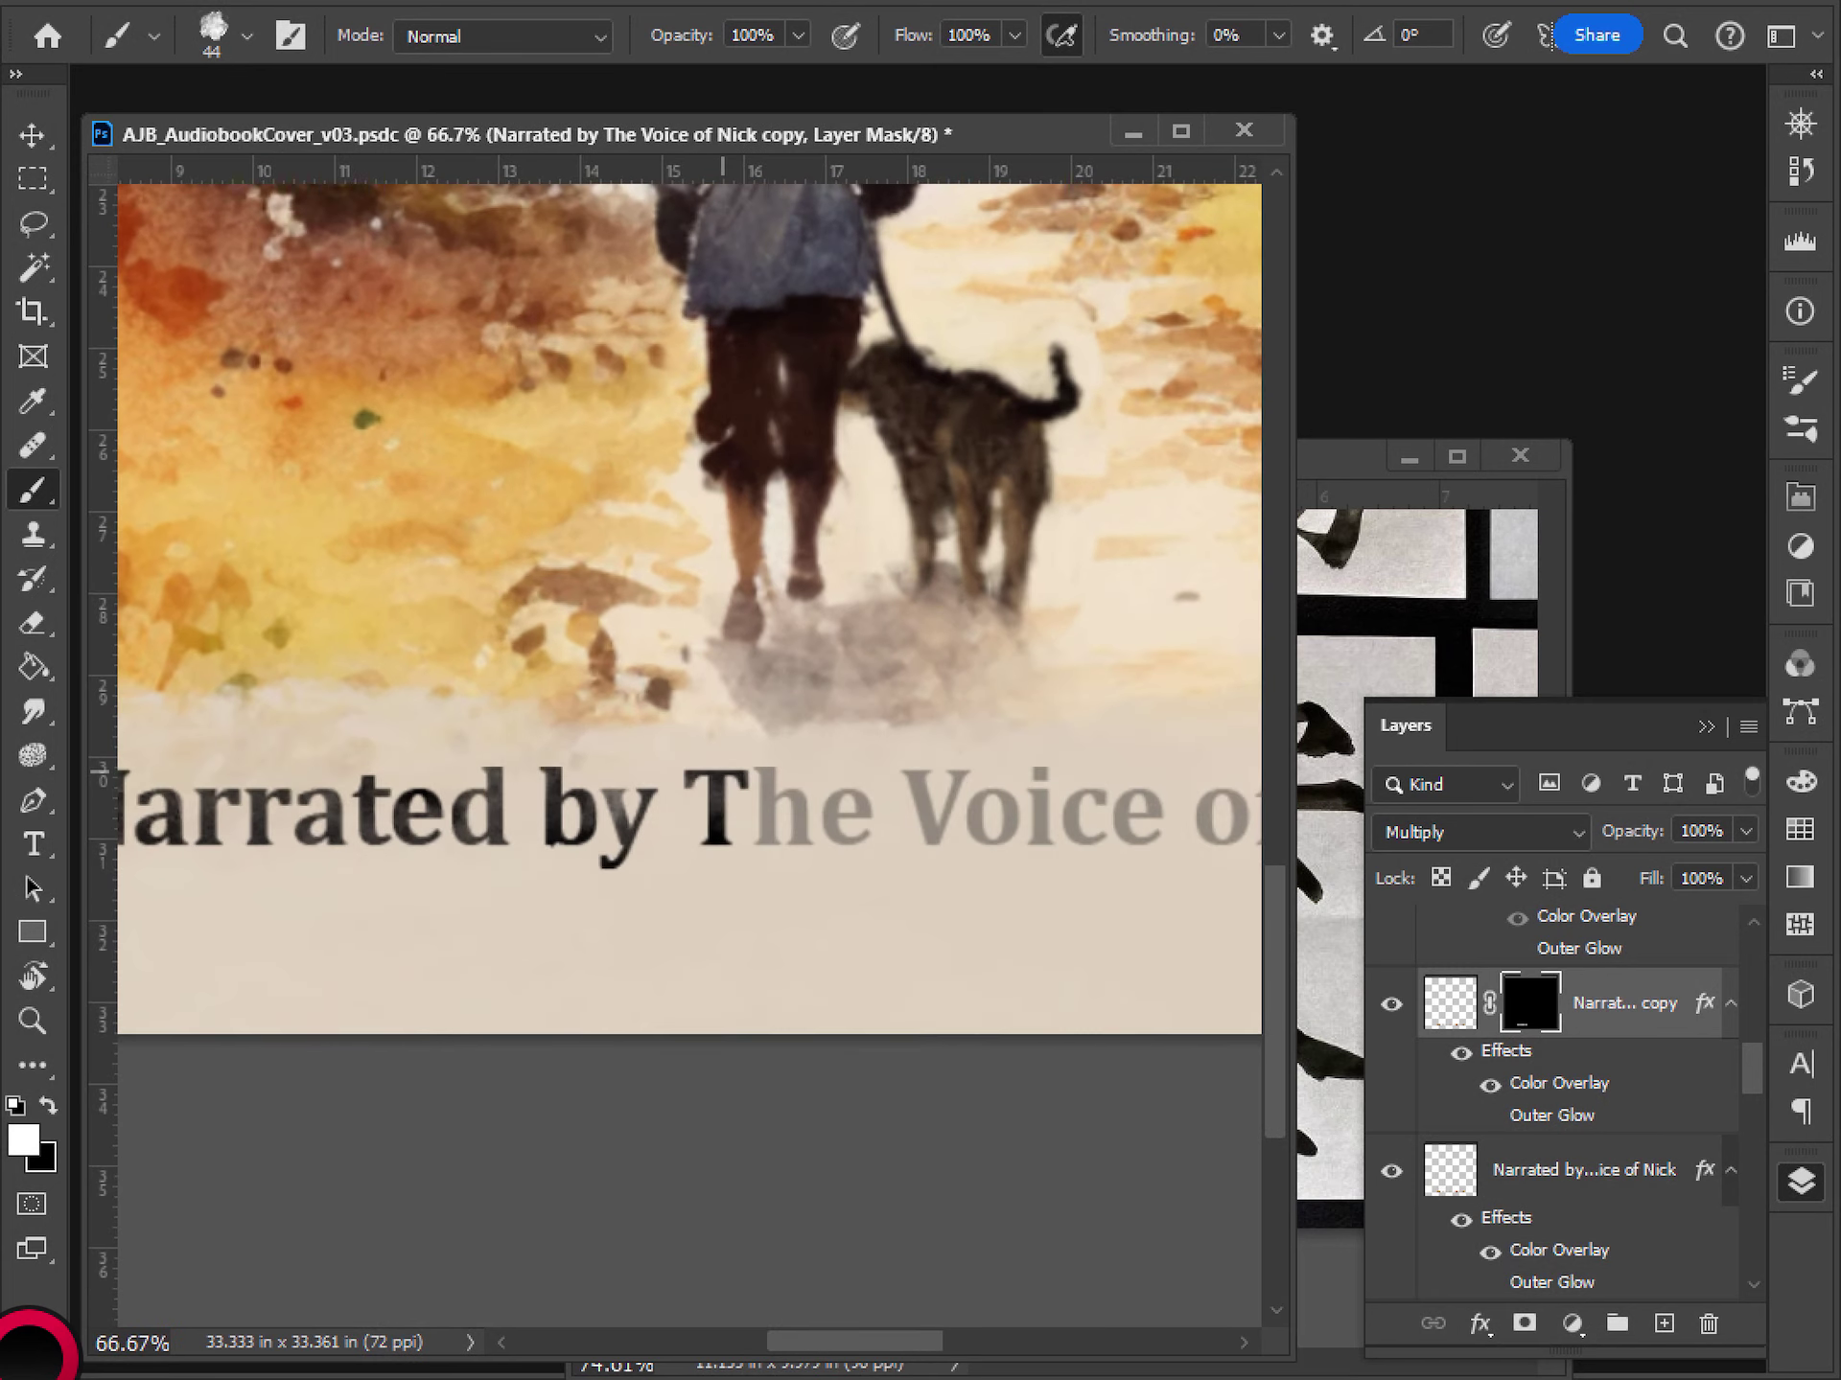
- Brush the "he" of "The" and the V of "Voice" in on the mask, undoing rejected passes
mouse_move(765, 773)
left_mouse_down()
mouse_move(771, 843)
mouse_move(799, 844)
mouse_move(765, 853)
mouse_move(846, 833)
left_mouse_up()
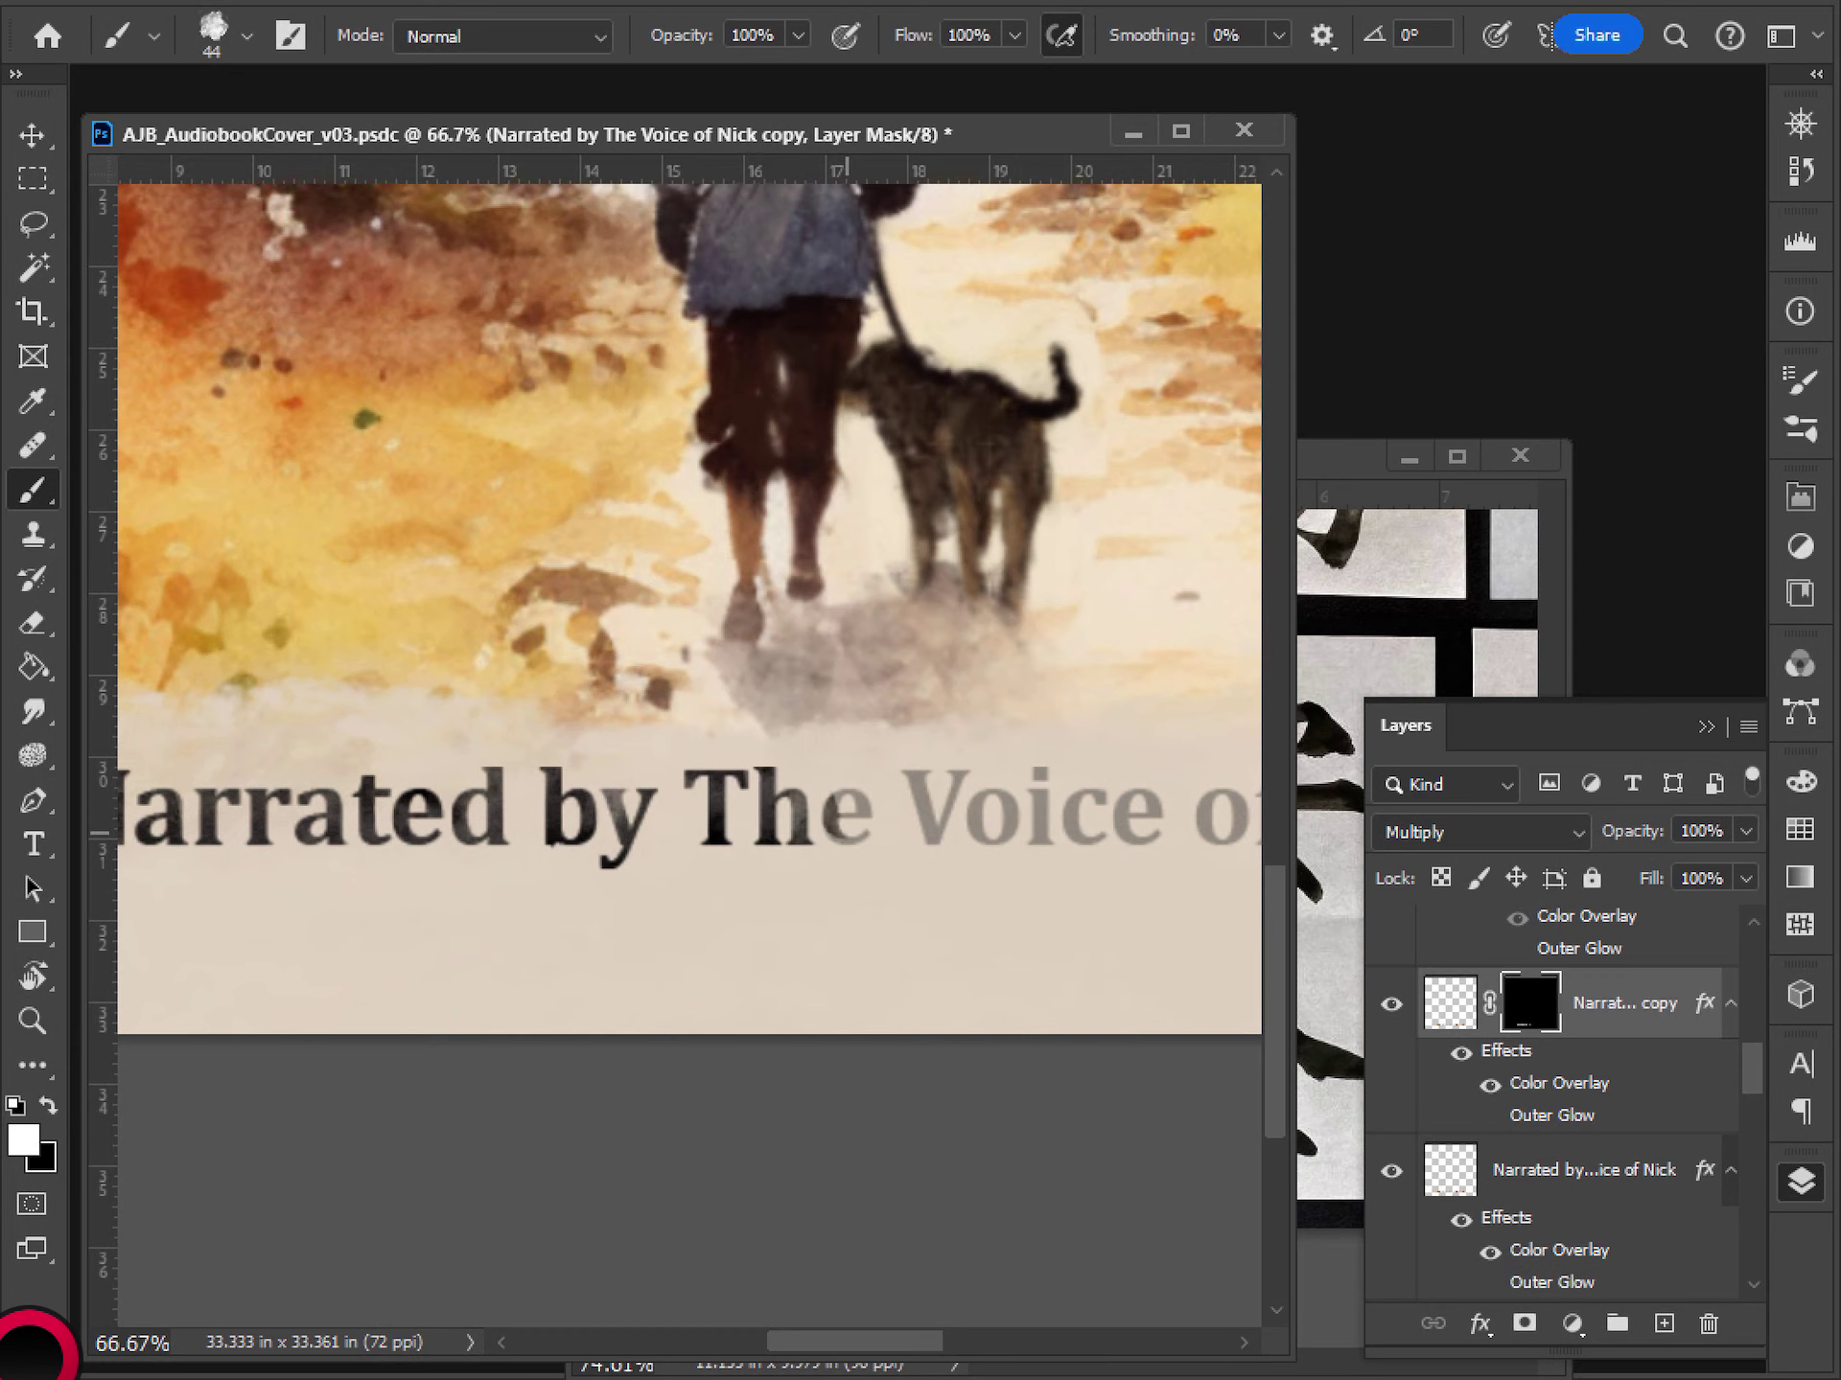
key("ctrl+z")
mouse_move(767, 773)
left_mouse_down()
mouse_move(830, 833)
mouse_move(863, 811)
mouse_move(840, 782)
mouse_move(861, 811)
mouse_move(824, 796)
mouse_move(850, 806)
mouse_move(912, 770)
mouse_move(868, 812)
mouse_move(868, 845)
mouse_move(872, 790)
mouse_move(929, 838)
mouse_move(925, 868)
left_mouse_up()
key("ctrl+z")
key("ctrl+z")
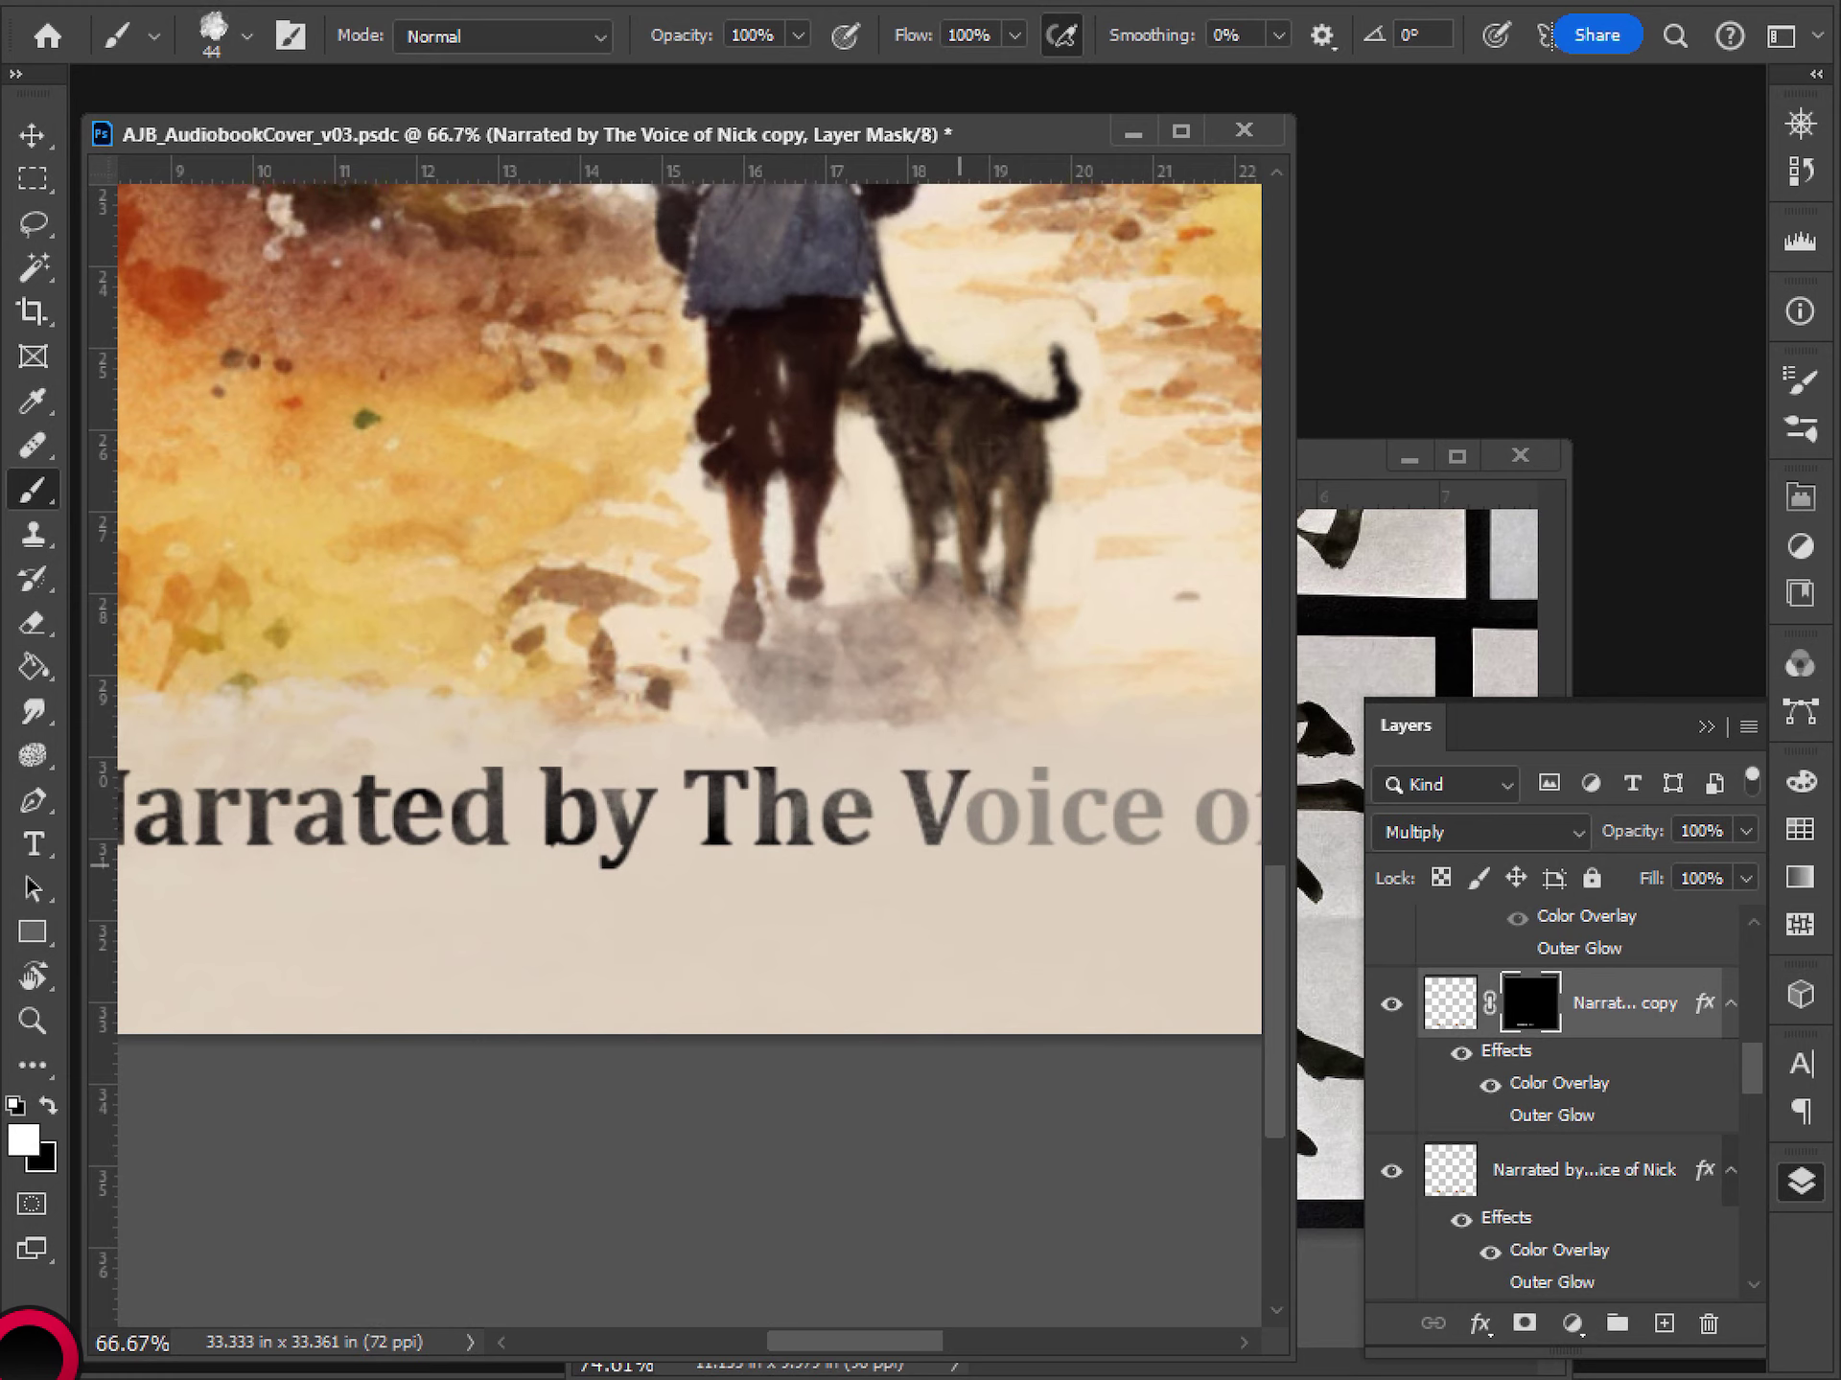
- Brush the letters "oic" of "Voice" in on the mask, undoing rejected passes including those over the e
mouse_move(967, 832)
left_mouse_down()
mouse_move(997, 779)
mouse_move(1025, 833)
mouse_move(969, 846)
mouse_move(881, 766)
mouse_move(841, 796)
mouse_move(911, 843)
mouse_move(836, 831)
mouse_move(801, 784)
mouse_move(823, 820)
mouse_move(844, 768)
mouse_move(848, 842)
mouse_move(874, 728)
mouse_move(896, 829)
mouse_move(908, 788)
mouse_move(973, 794)
mouse_move(963, 811)
mouse_move(943, 798)
left_mouse_up()
key("ctrl+z")
left_click_drag(934, 820, 959, 834)
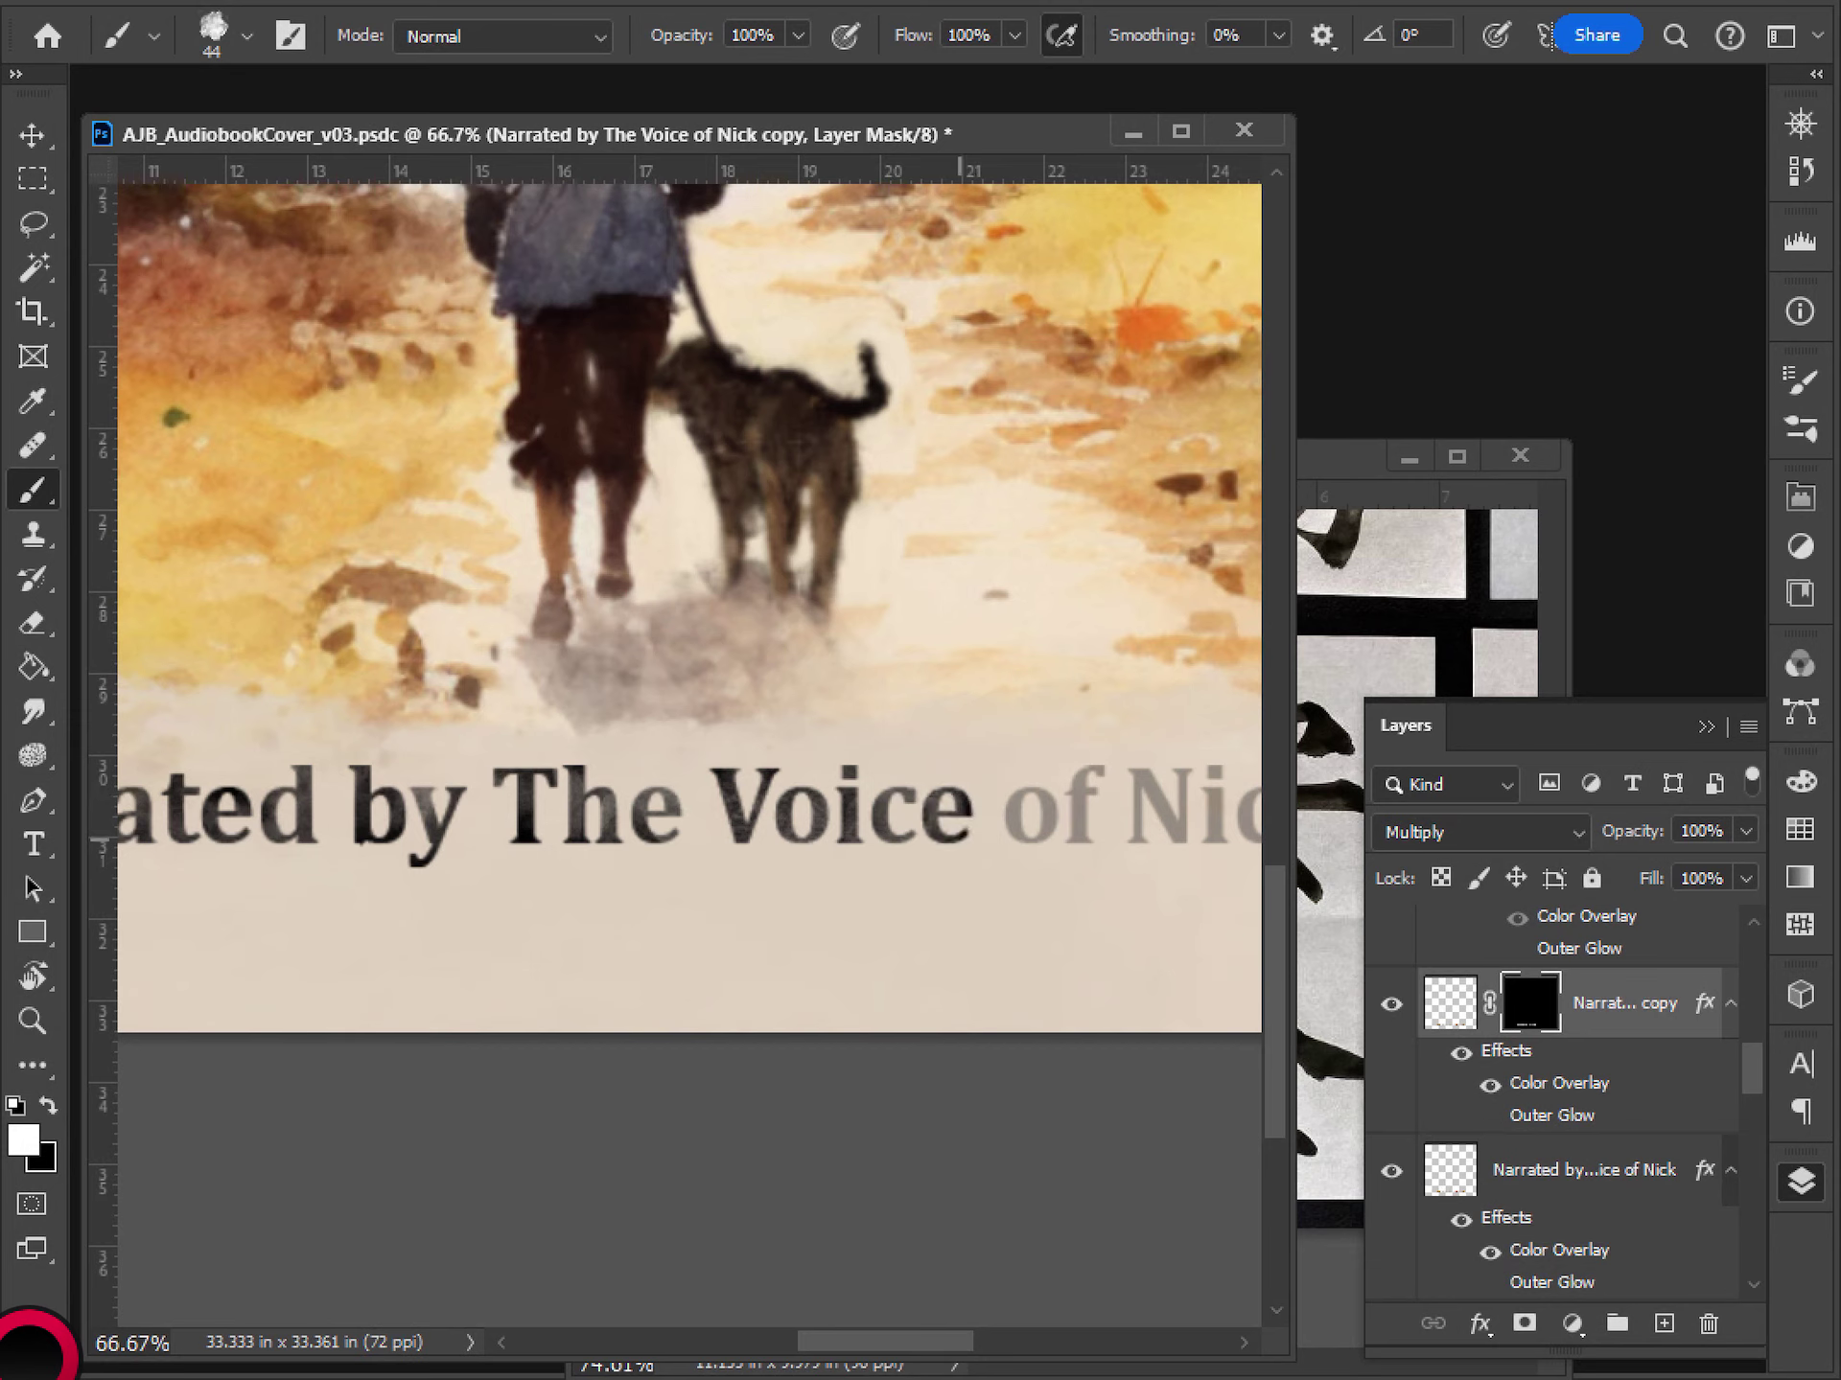
key("ctrl+z")
key("ctrl+z")
key("ctrl+z")
key("ctrl+shift+z")
key("e")
key("b")
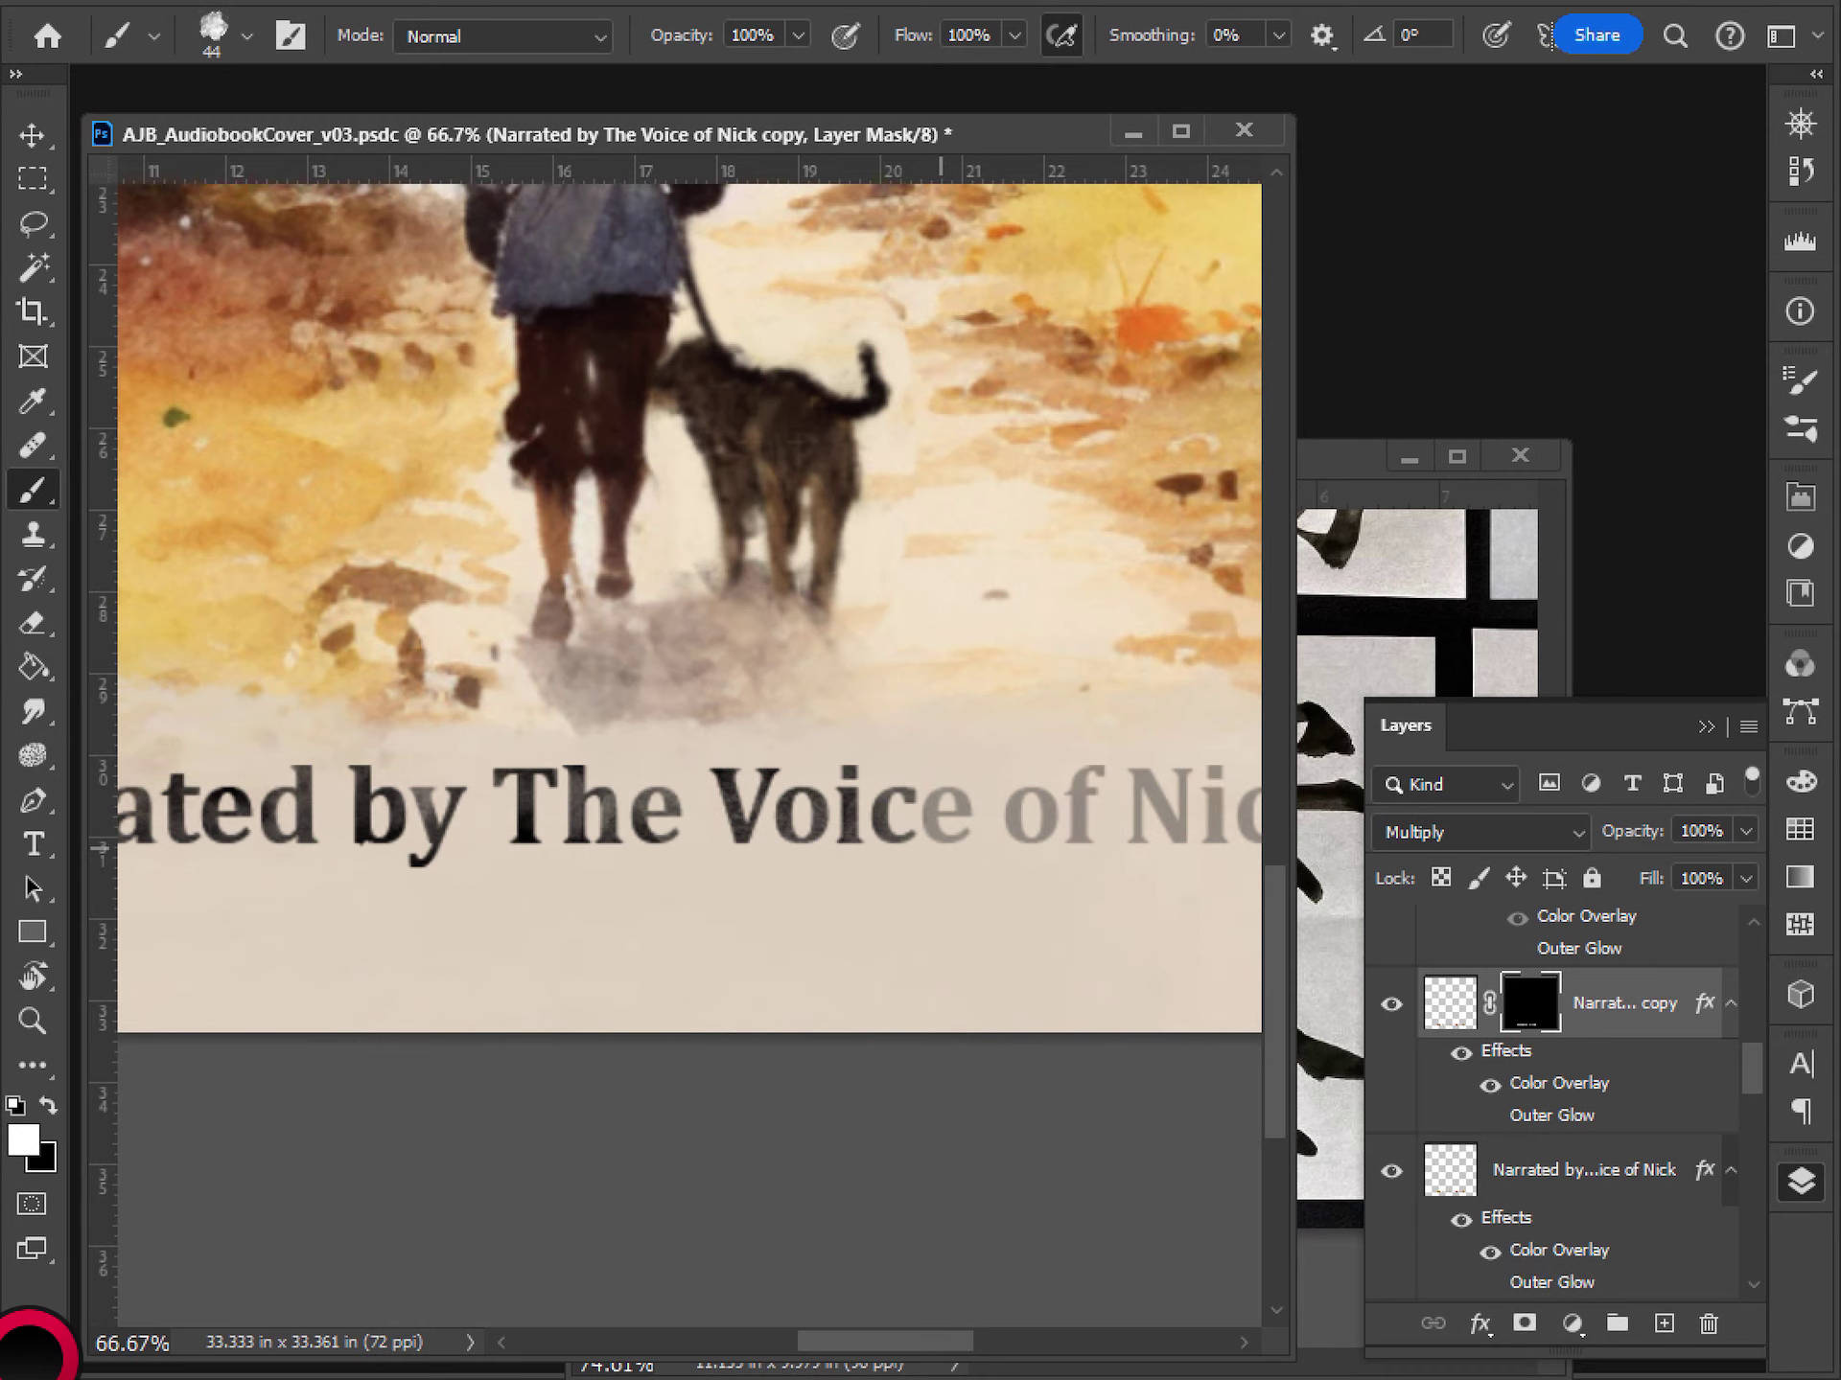
- Brush the e of "Voice", the word "of" and the narrator's initial N in on the mask, undoing a rejected pass
mouse_move(939, 810)
left_mouse_down()
mouse_move(963, 834)
mouse_move(954, 810)
mouse_move(977, 814)
mouse_move(917, 845)
mouse_move(839, 807)
mouse_move(906, 832)
mouse_move(951, 824)
mouse_move(937, 834)
mouse_move(944, 797)
mouse_move(1018, 800)
mouse_move(992, 824)
mouse_move(1007, 811)
mouse_move(987, 767)
mouse_move(986, 809)
mouse_move(949, 709)
left_mouse_up()
key("ctrl+z")
mouse_move(924, 828)
left_mouse_down()
mouse_move(959, 810)
mouse_move(966, 736)
mouse_move(920, 806)
mouse_move(926, 767)
mouse_move(968, 743)
left_mouse_up()
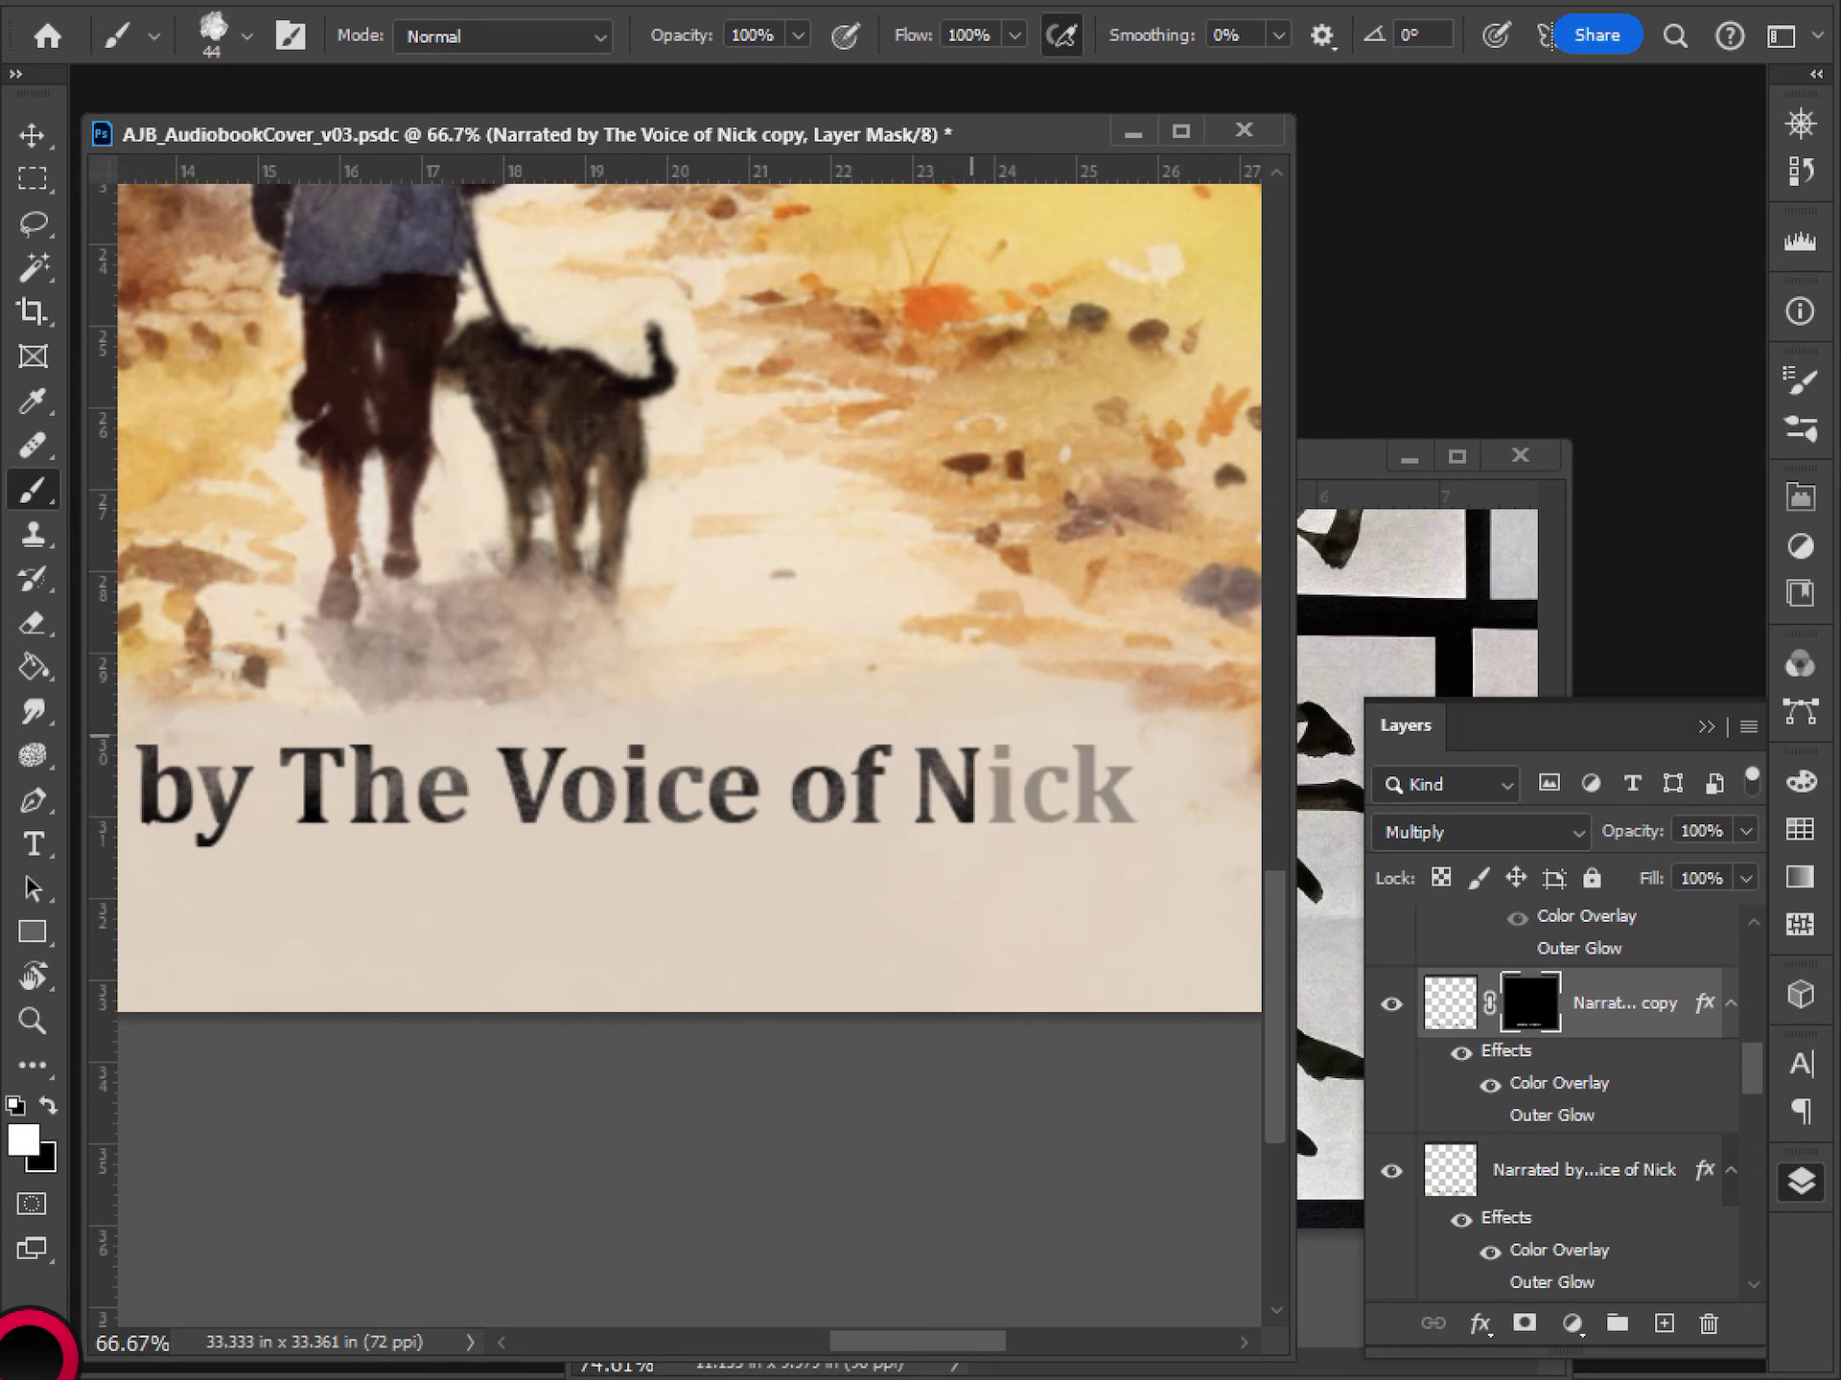
- Brush the i and c after the N in on the mask, repeatedly undoing and redoing the i stroke
left_click_drag(997, 746, 1004, 851)
key("ctrl+z")
left_click_drag(1000, 735, 1011, 869)
key("ctrl+z")
left_click_drag(1007, 740, 997, 858)
key("ctrl+z")
left_click_drag(1003, 743, 999, 898)
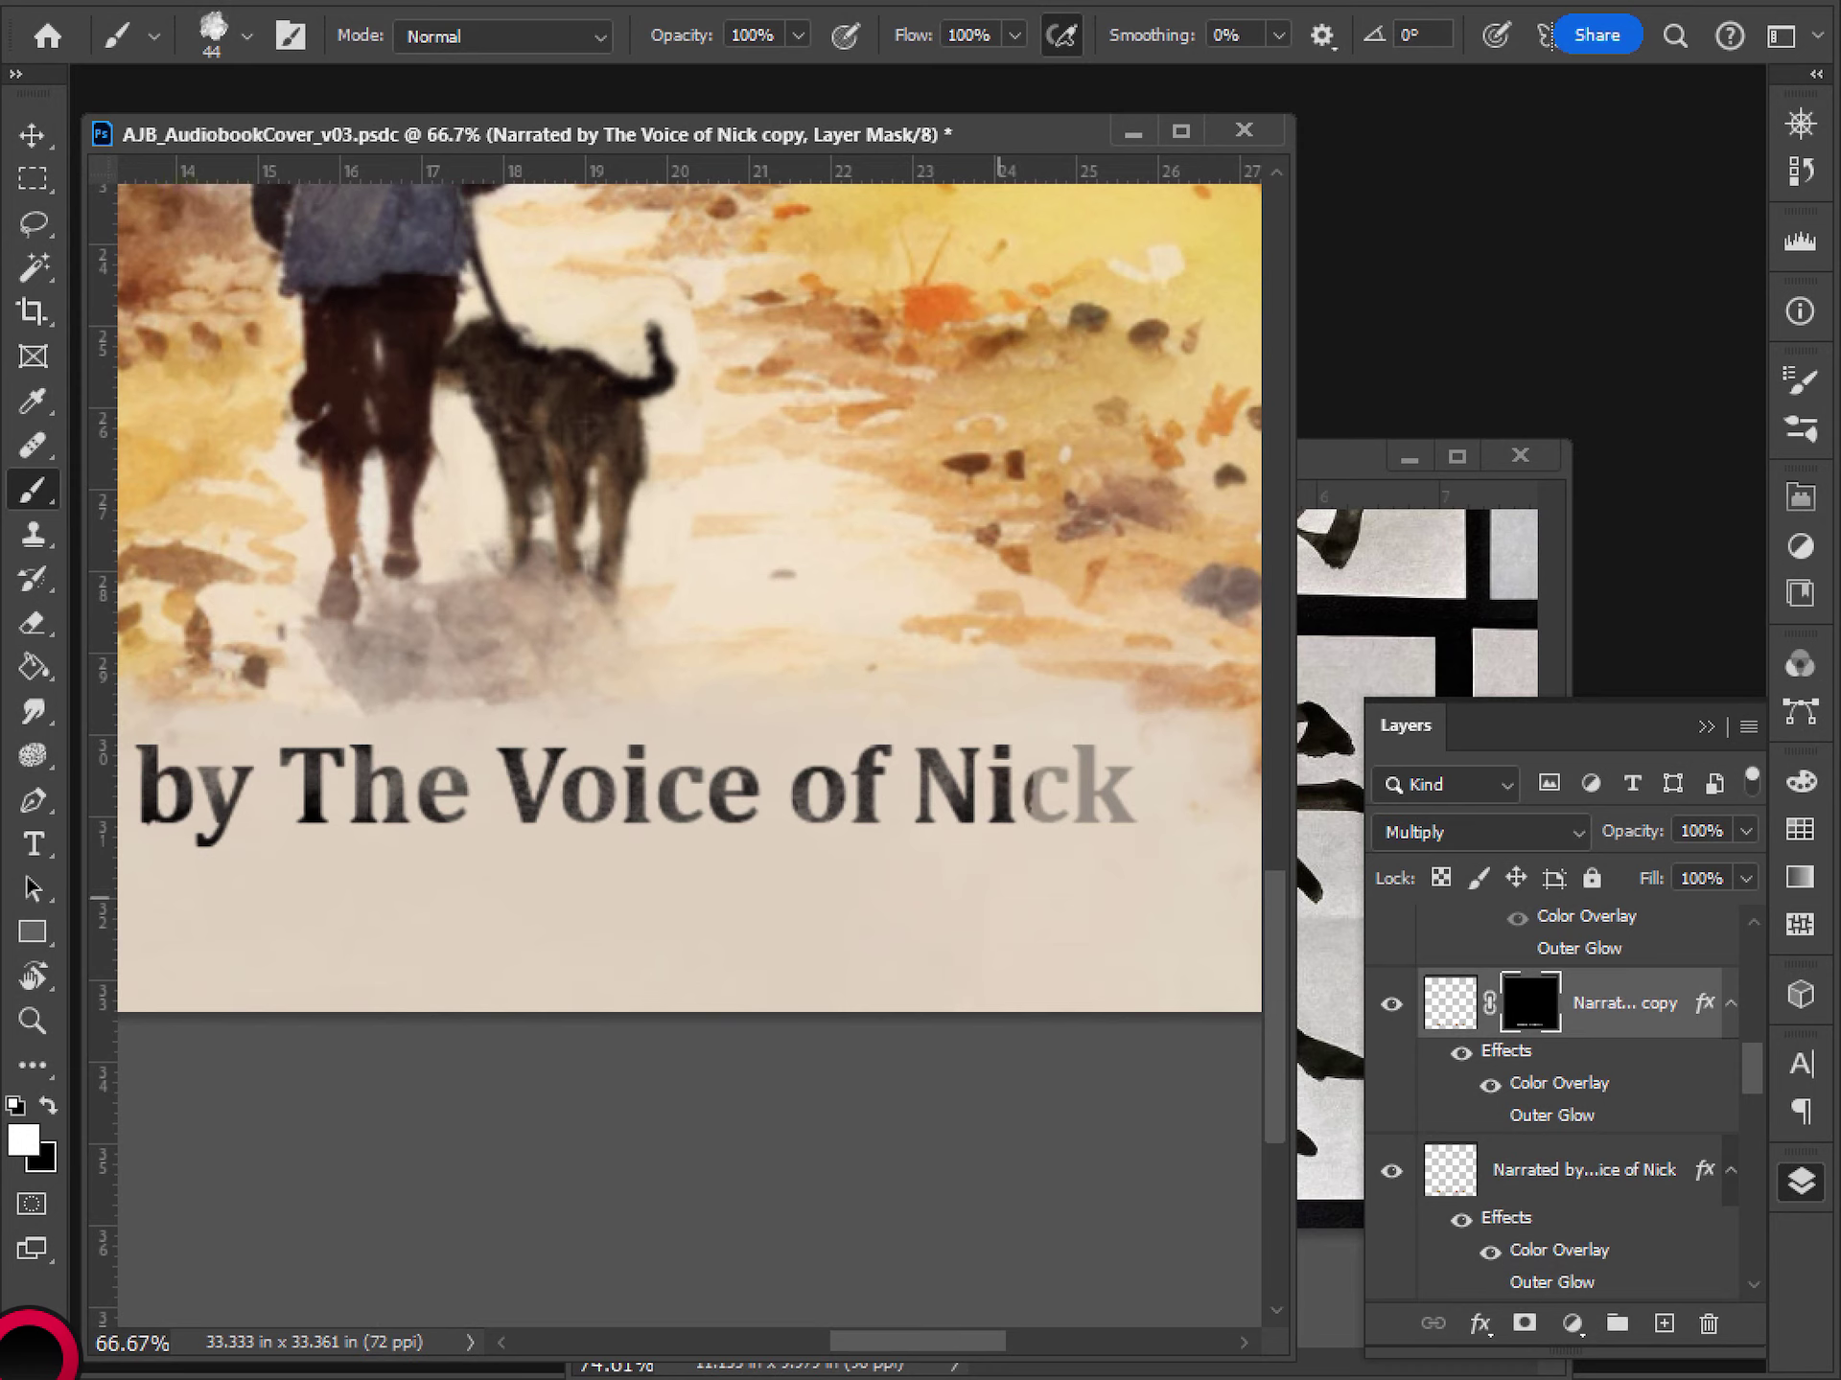
key("ctrl+z")
left_click_drag(1003, 722, 999, 830)
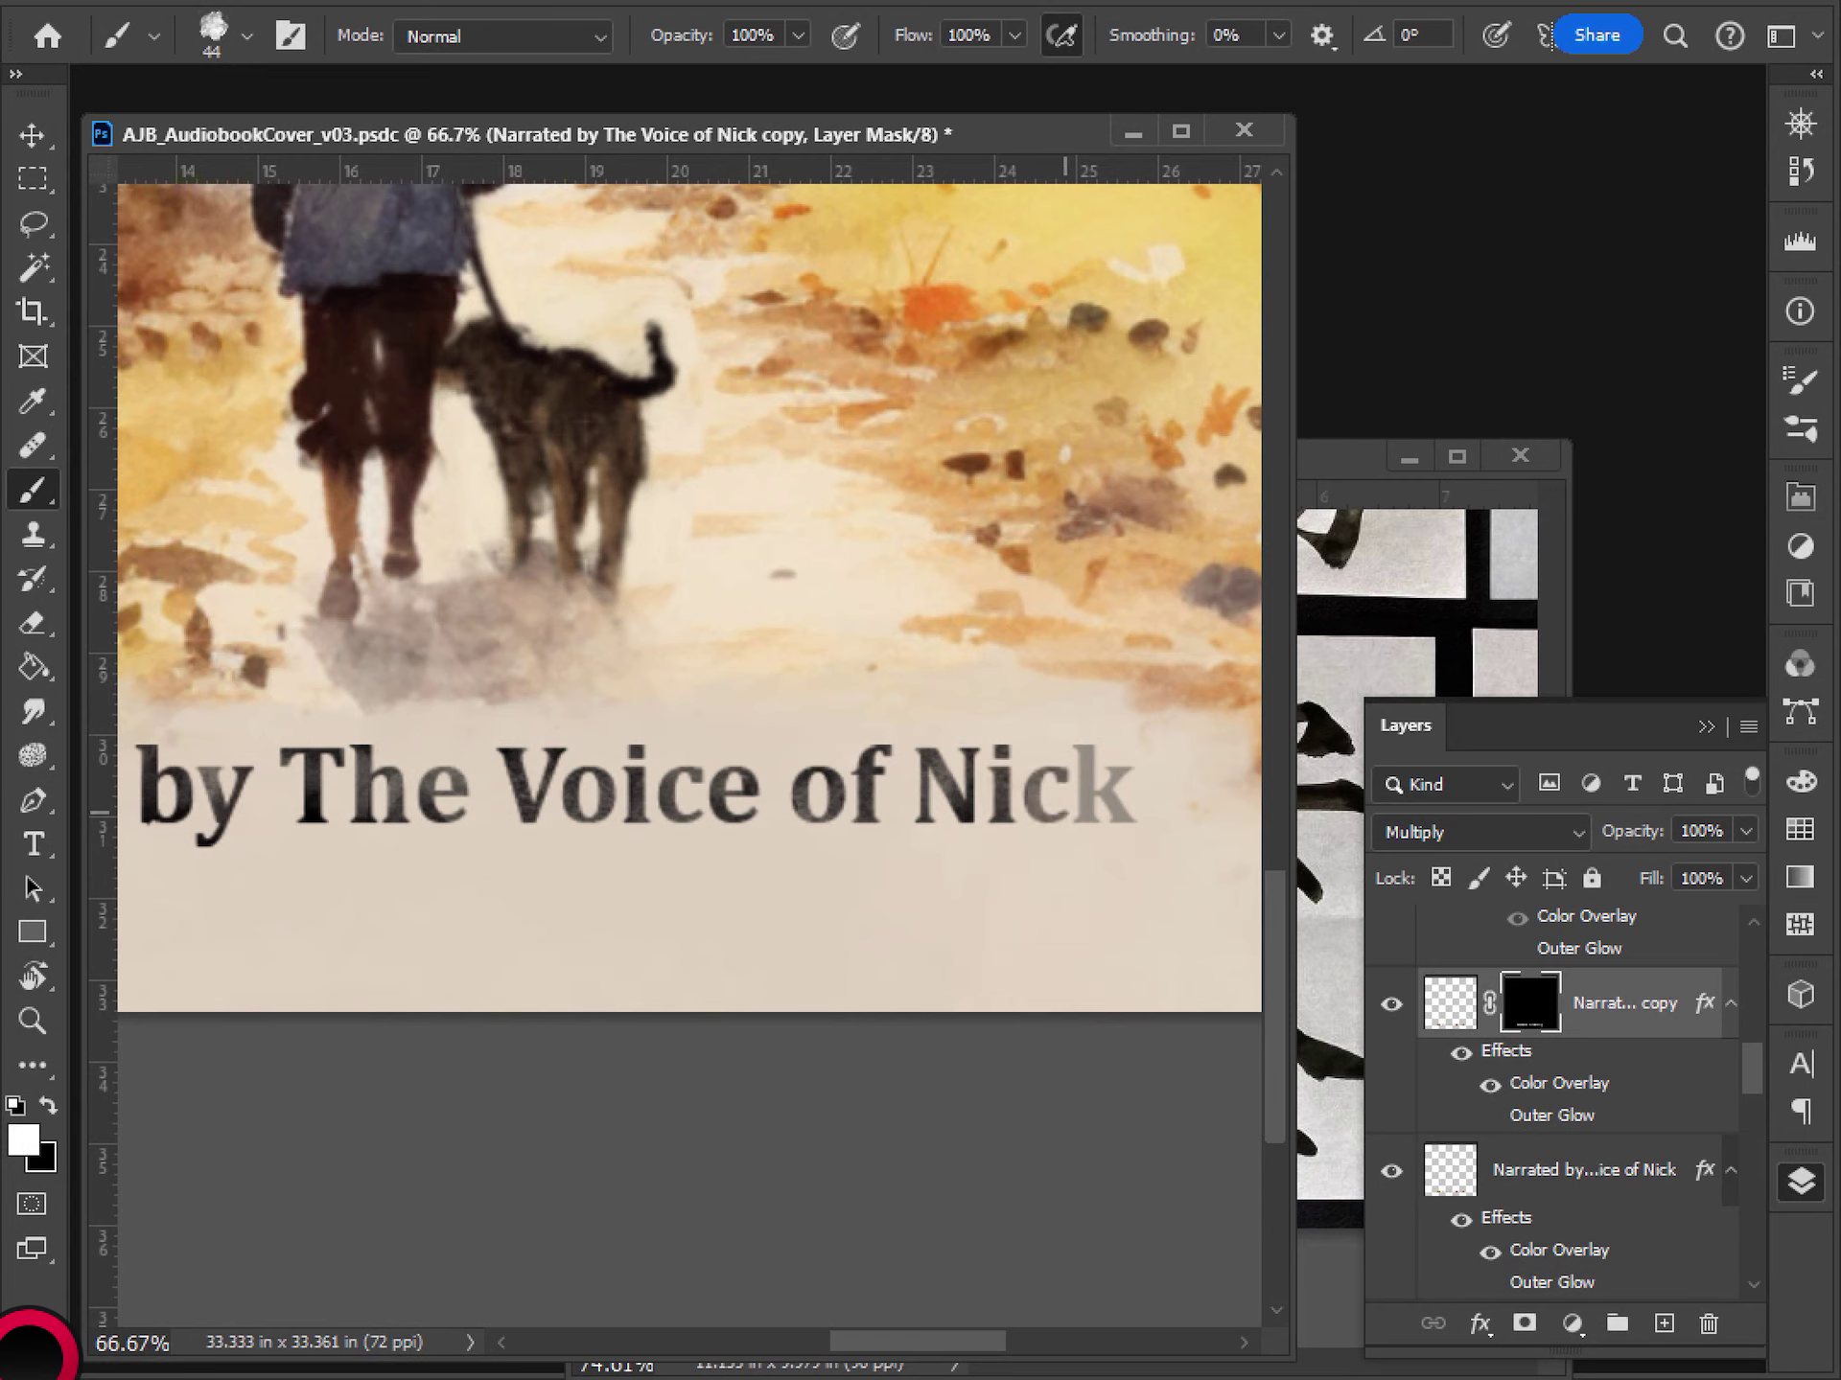
- Brush the final k of the narrator's name in on the mask, undoing a rejected pass
mouse_move(1060, 773)
left_mouse_down()
mouse_move(1067, 814)
mouse_move(1041, 772)
mouse_move(1065, 792)
mouse_move(1093, 736)
mouse_move(1150, 841)
left_mouse_up()
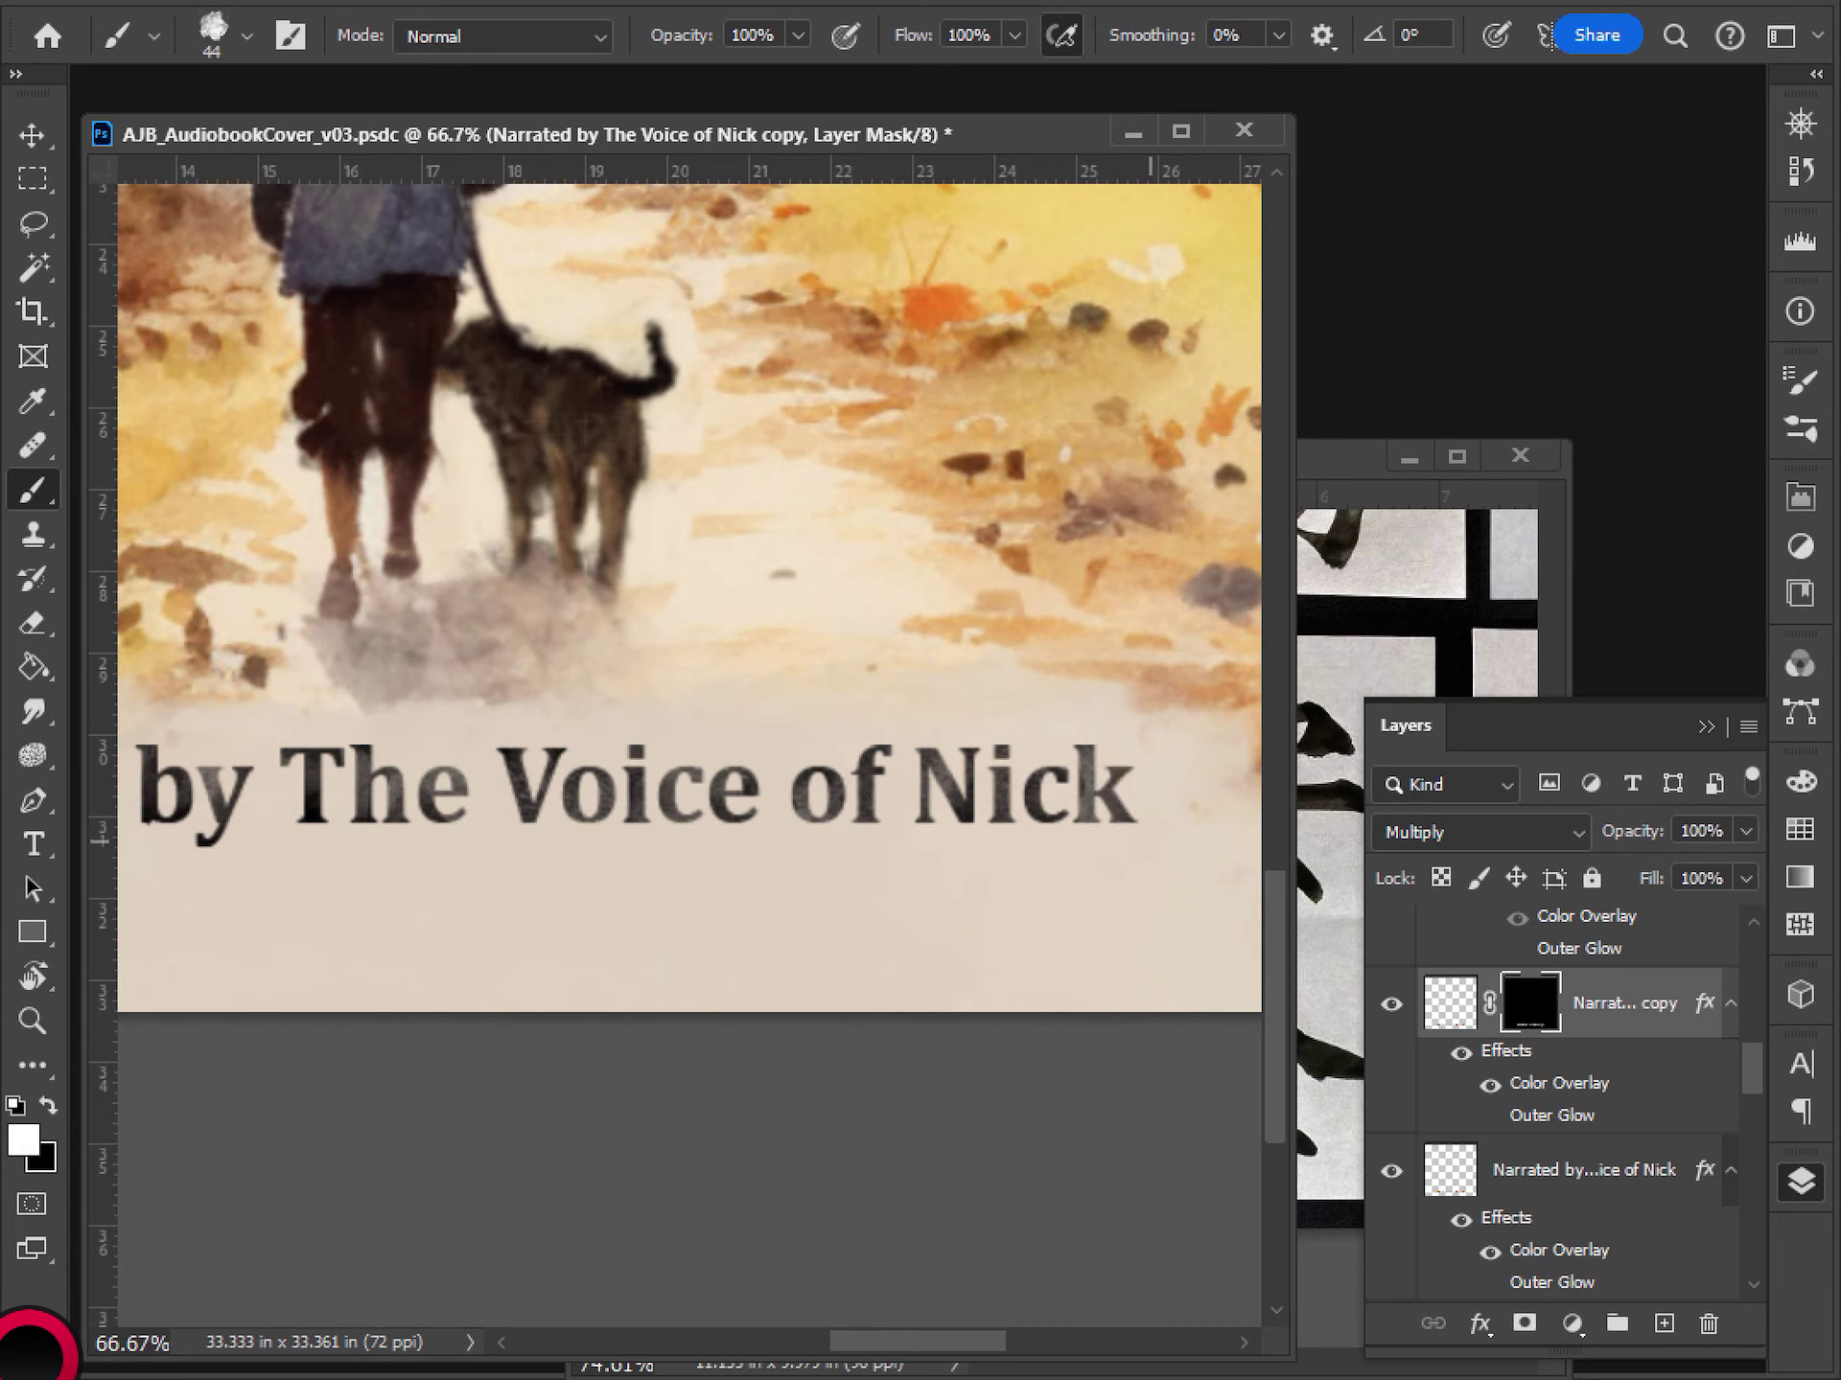
key("ctrl+z")
key("e")
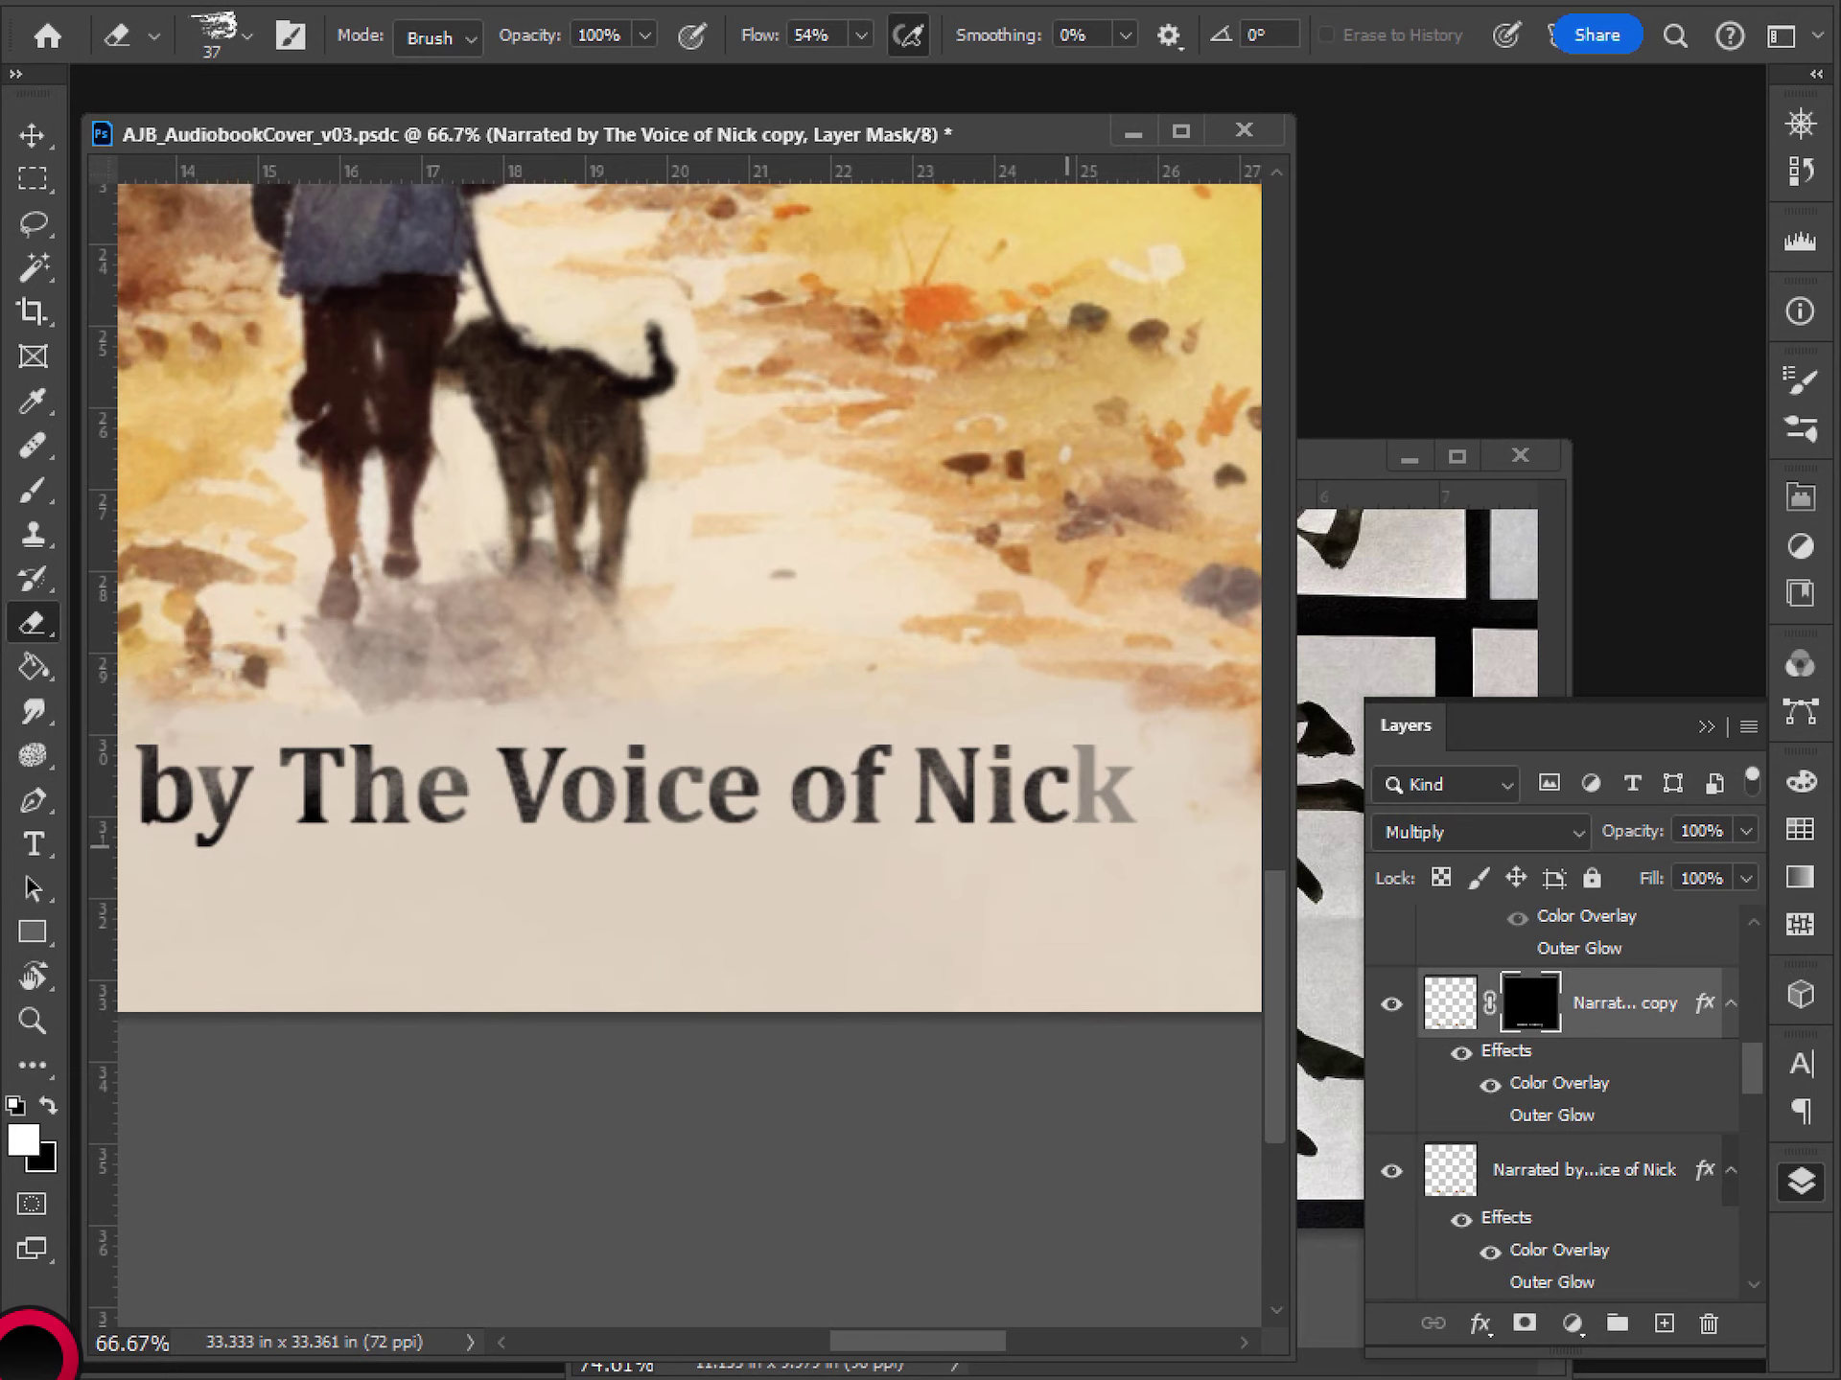
key("b")
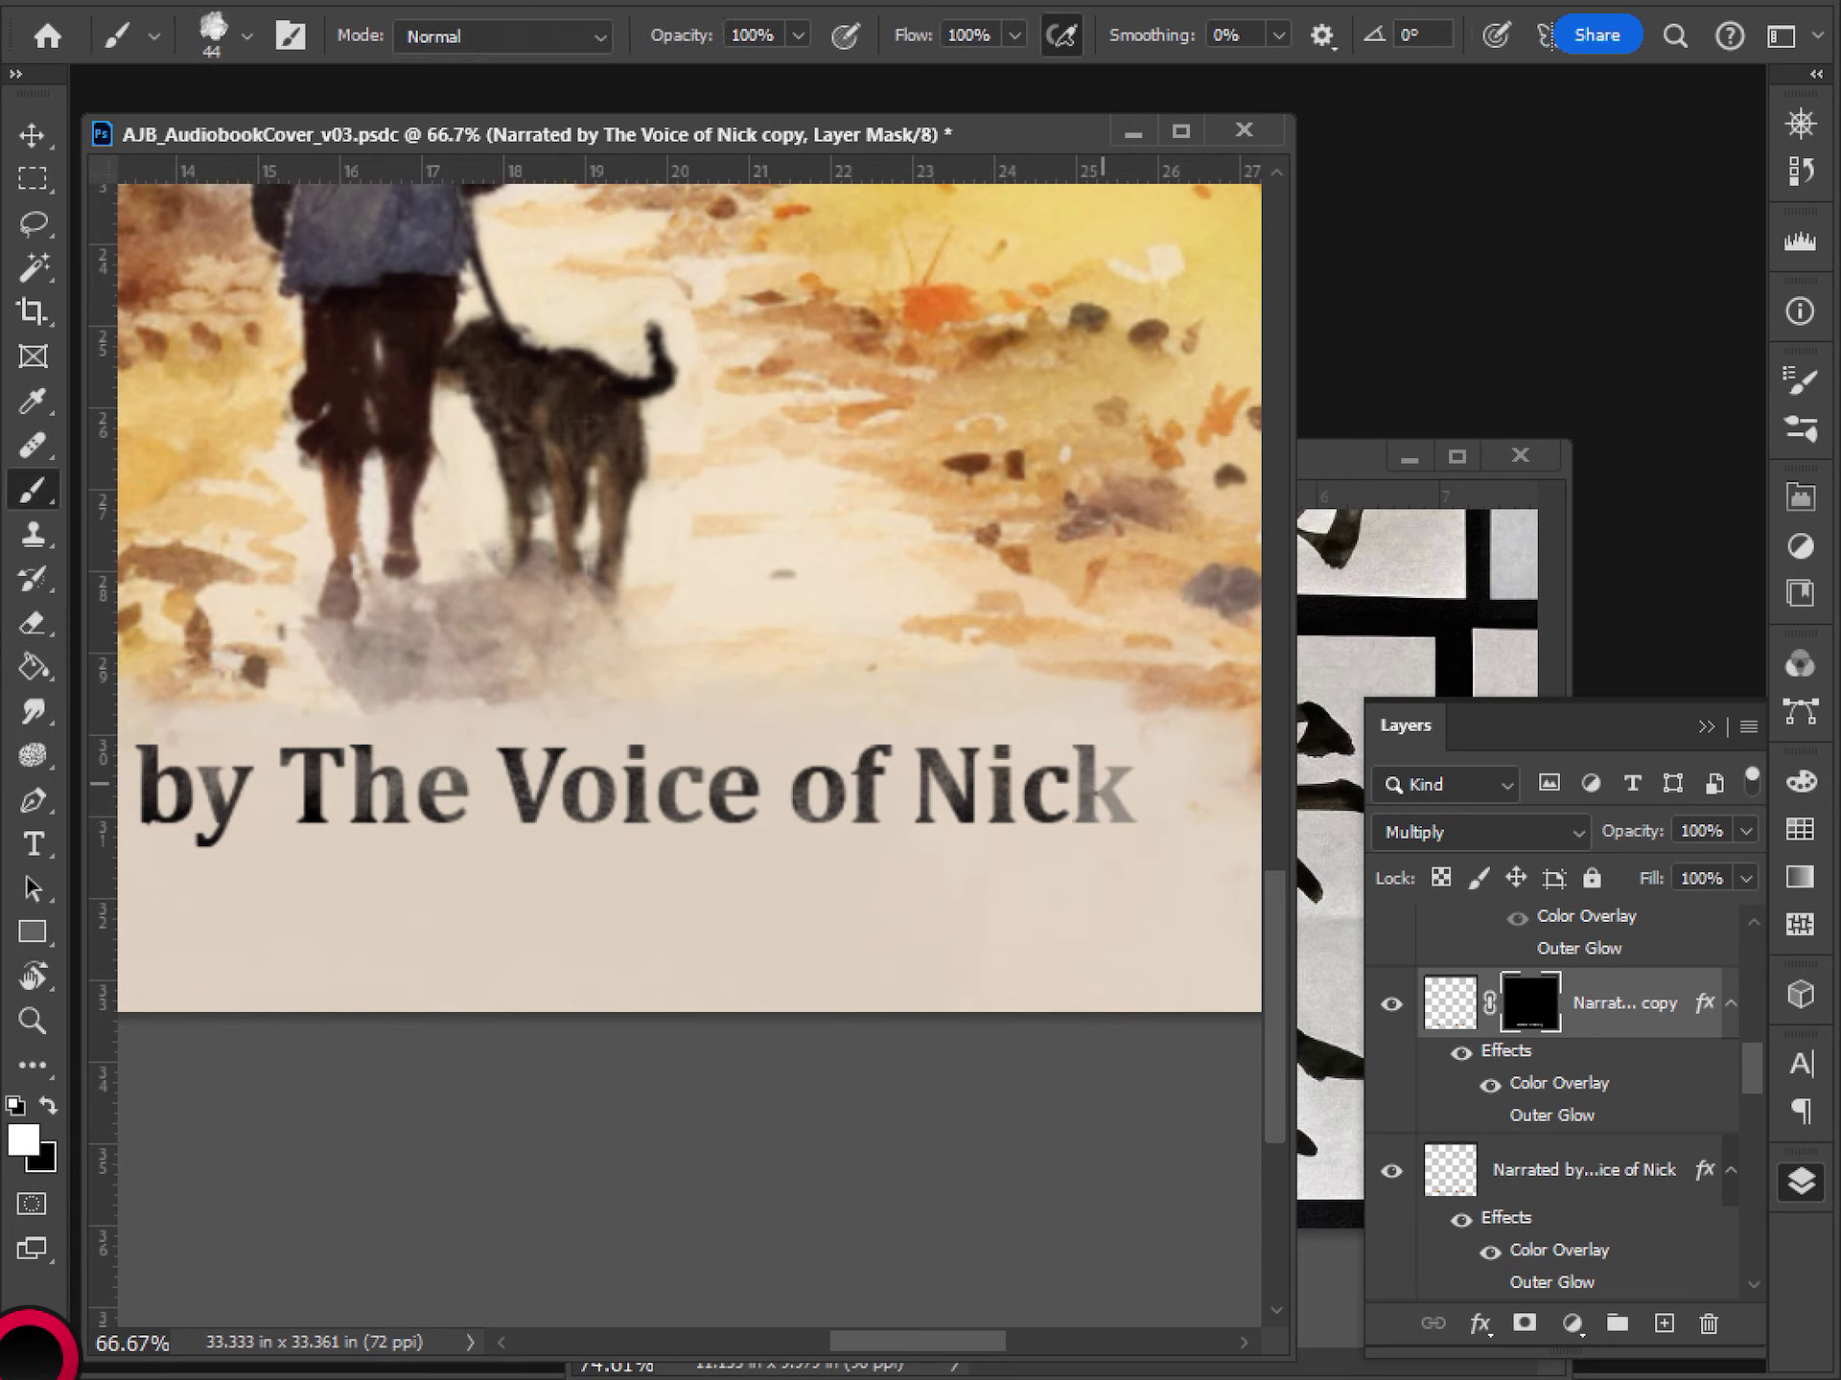
mouse_move(1103, 784)
left_mouse_down()
mouse_move(1120, 781)
mouse_move(1126, 817)
left_mouse_up()
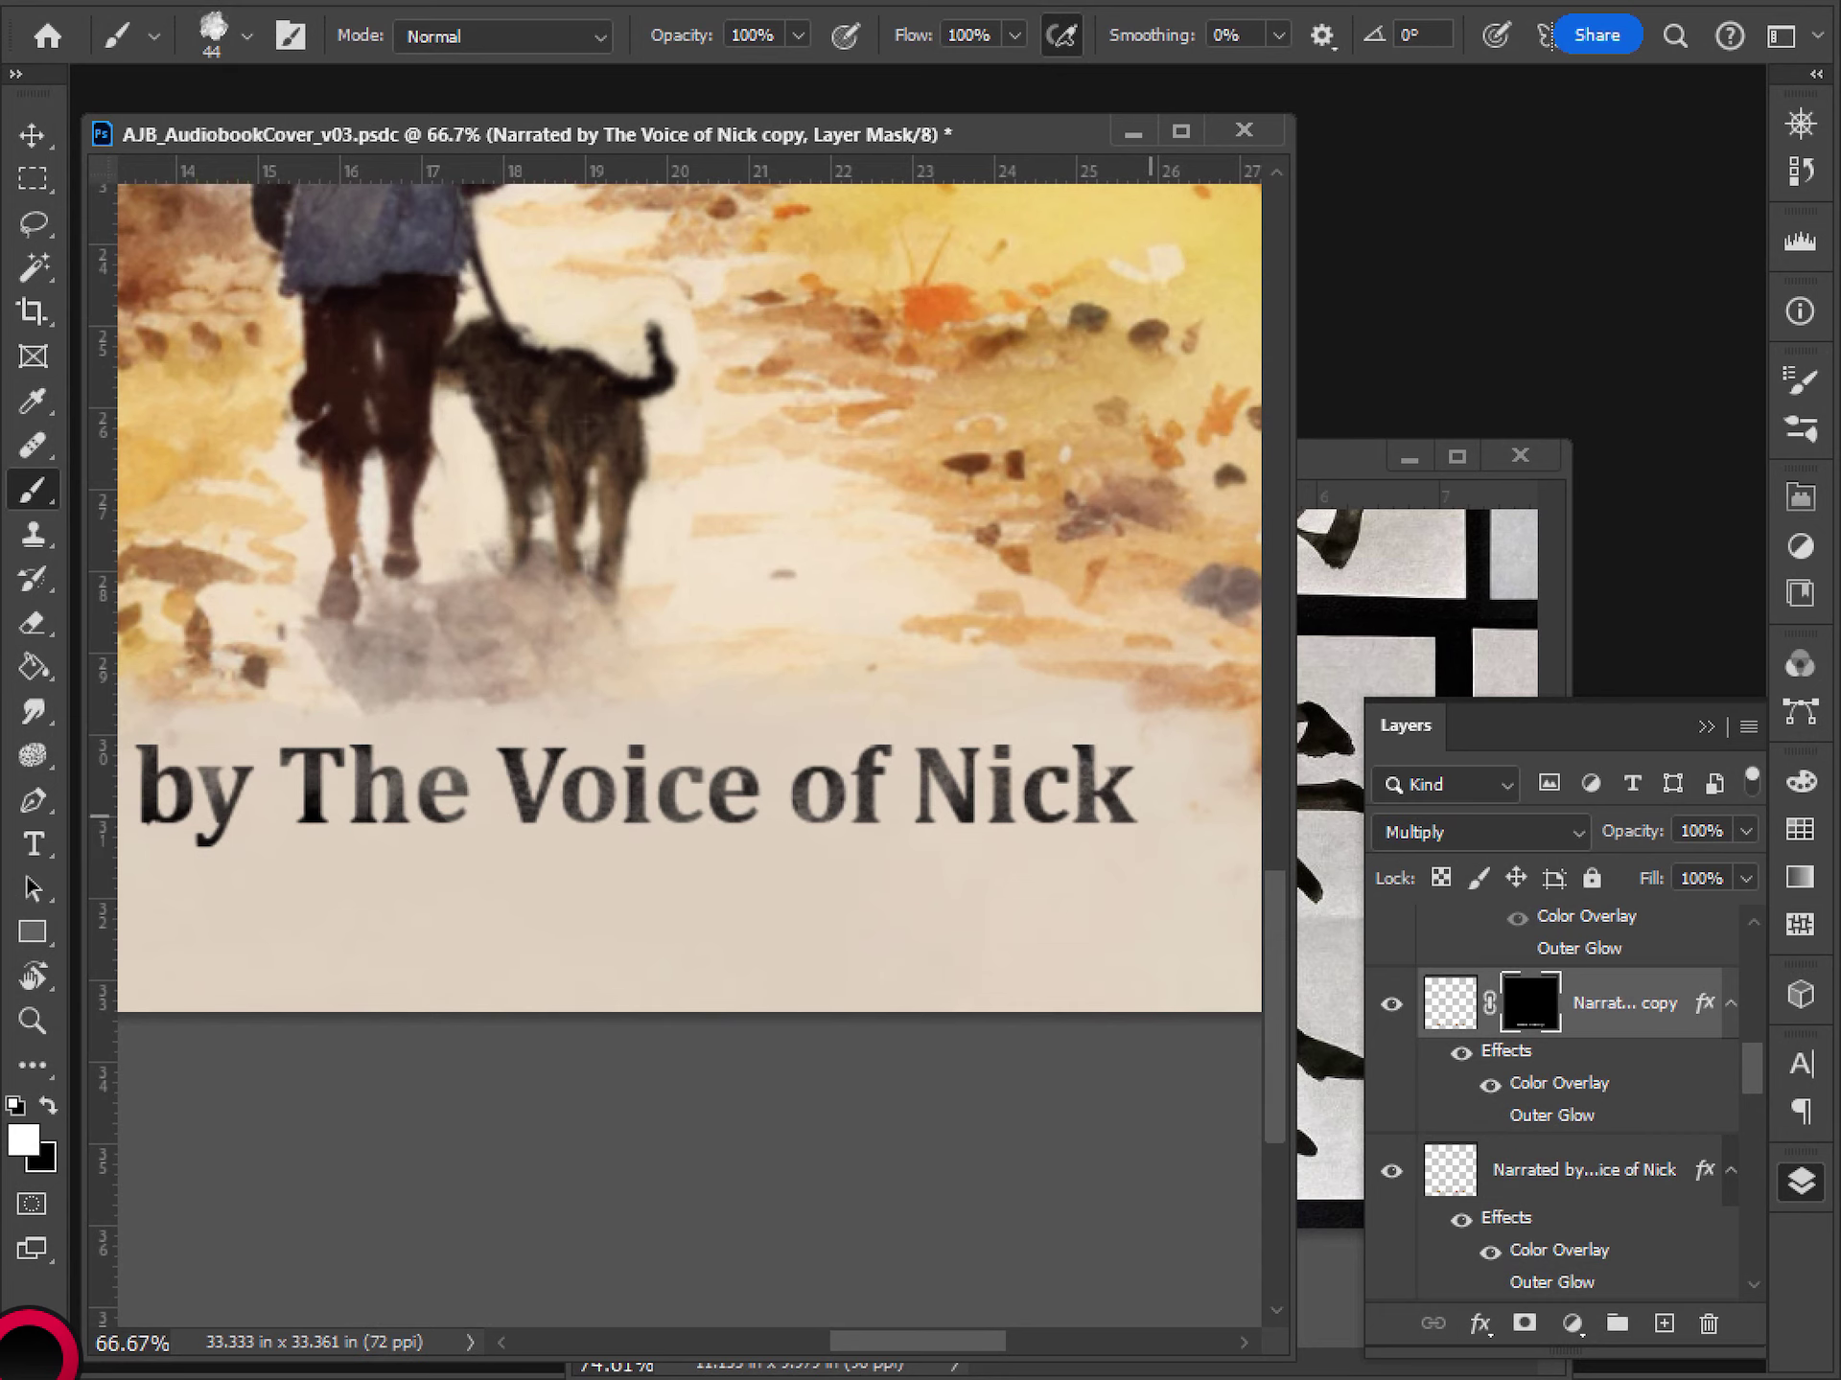
left_click_drag(1042, 772, 958, 776)
left_click_drag(551, 846, 573, 855)
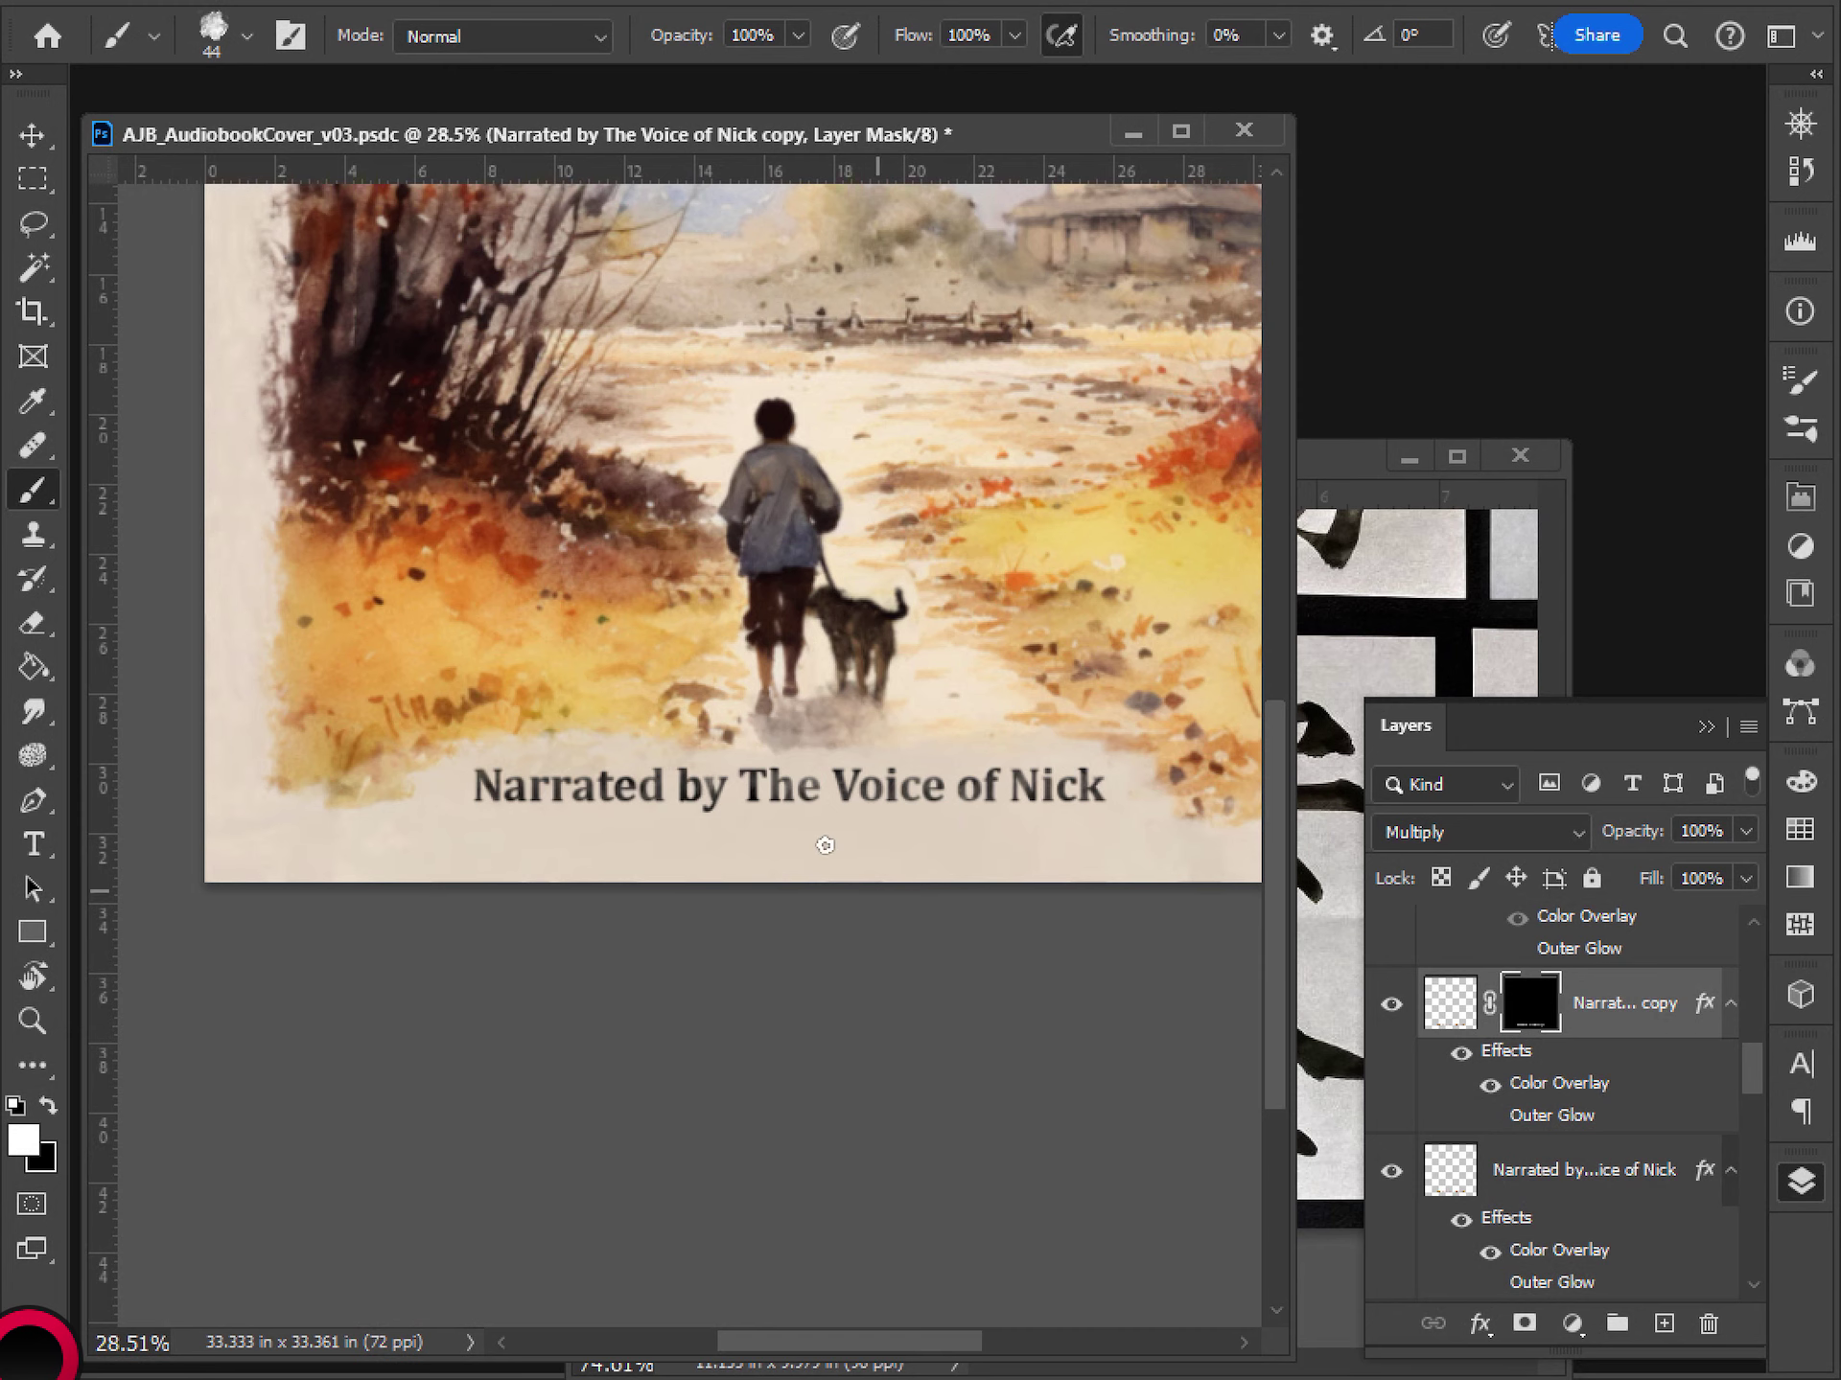
- Switch the paint colour to black and brush over parts of "by", "The" and "Voice" on the mask to fade them
scroll(824, 845, "up", 3)
key("e")
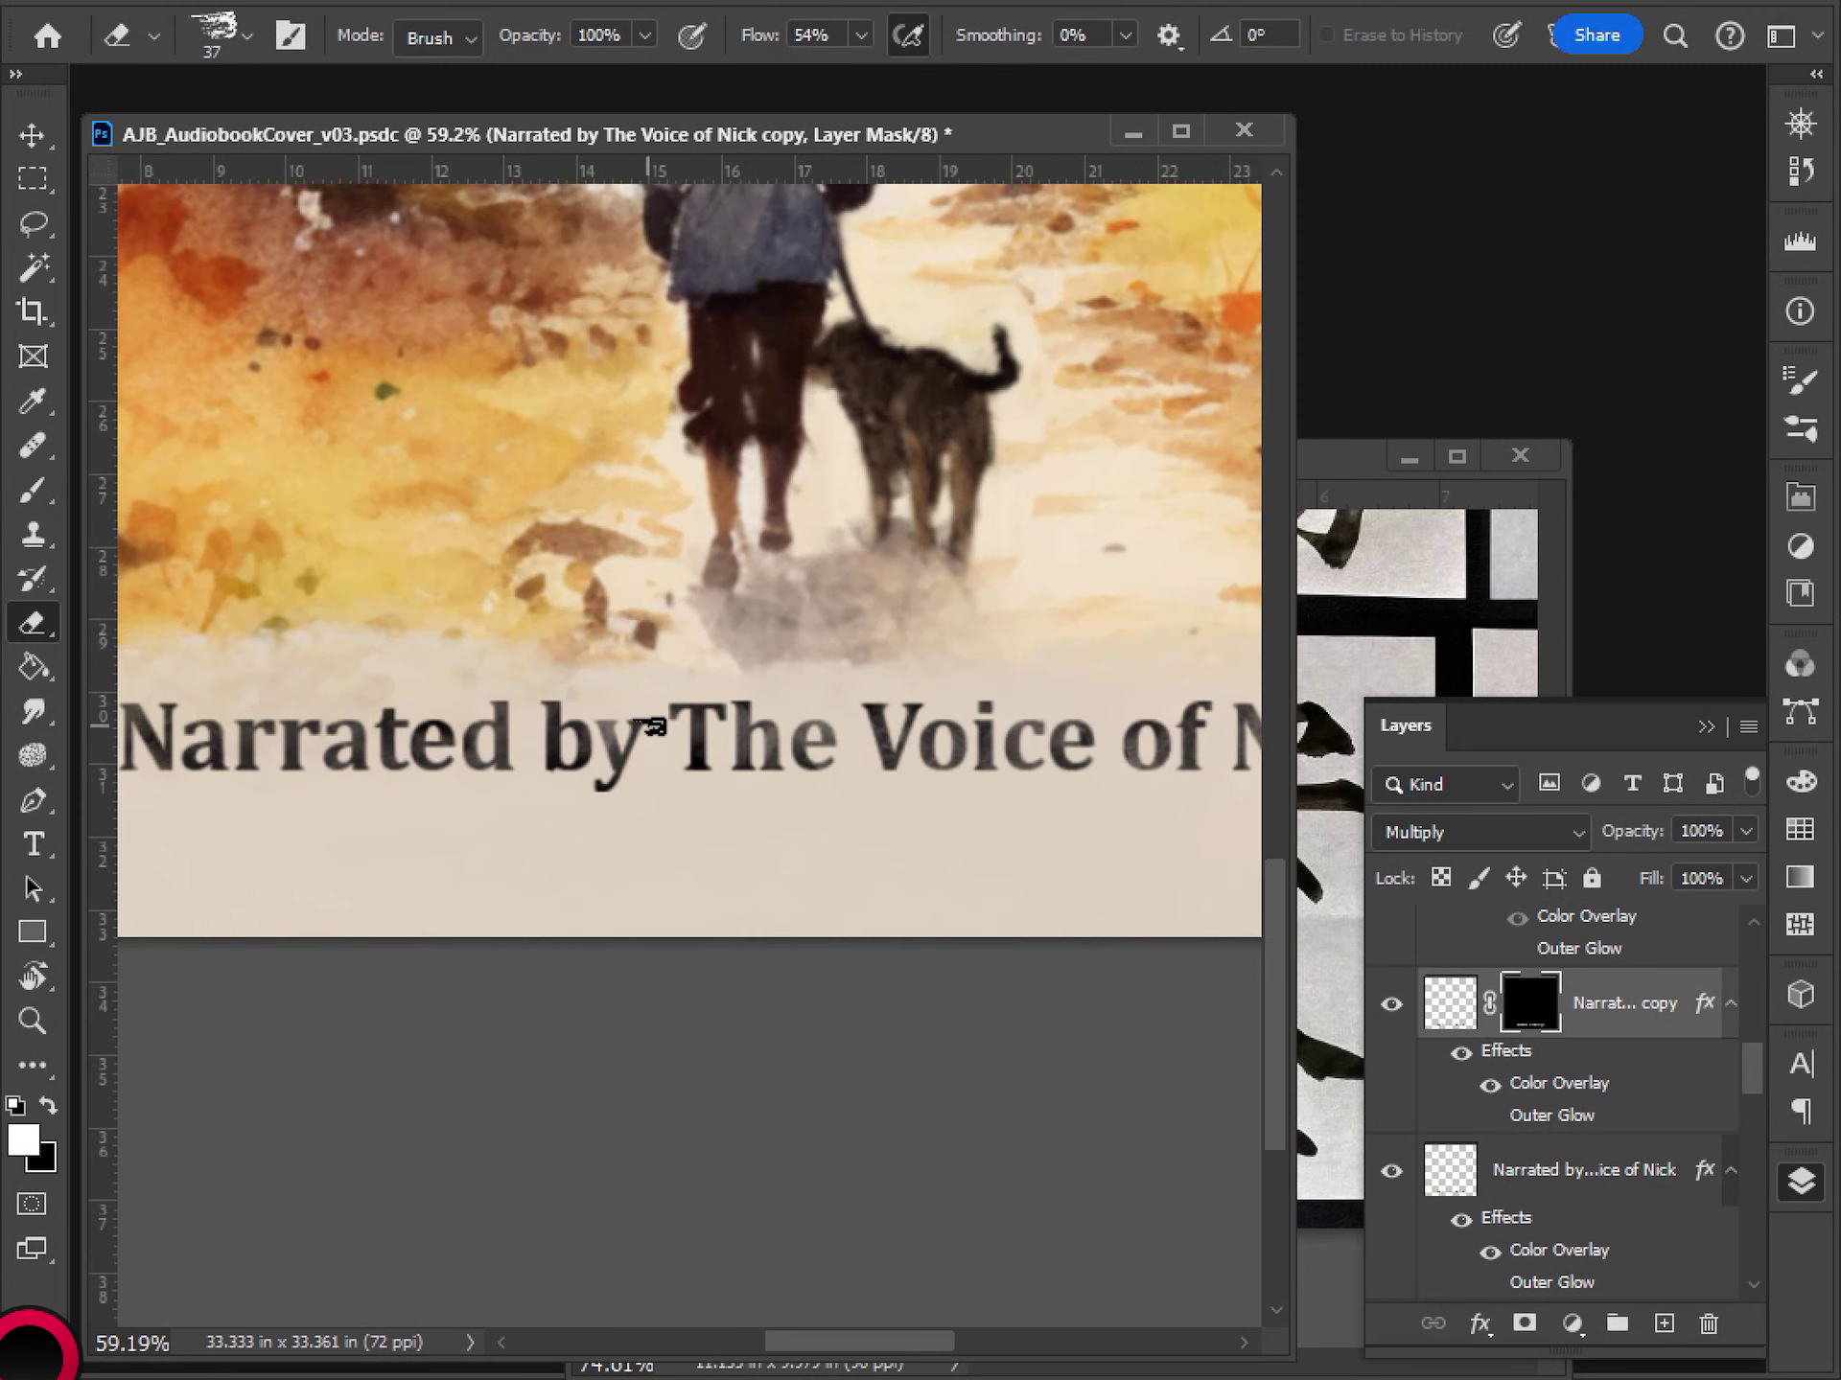
key("b")
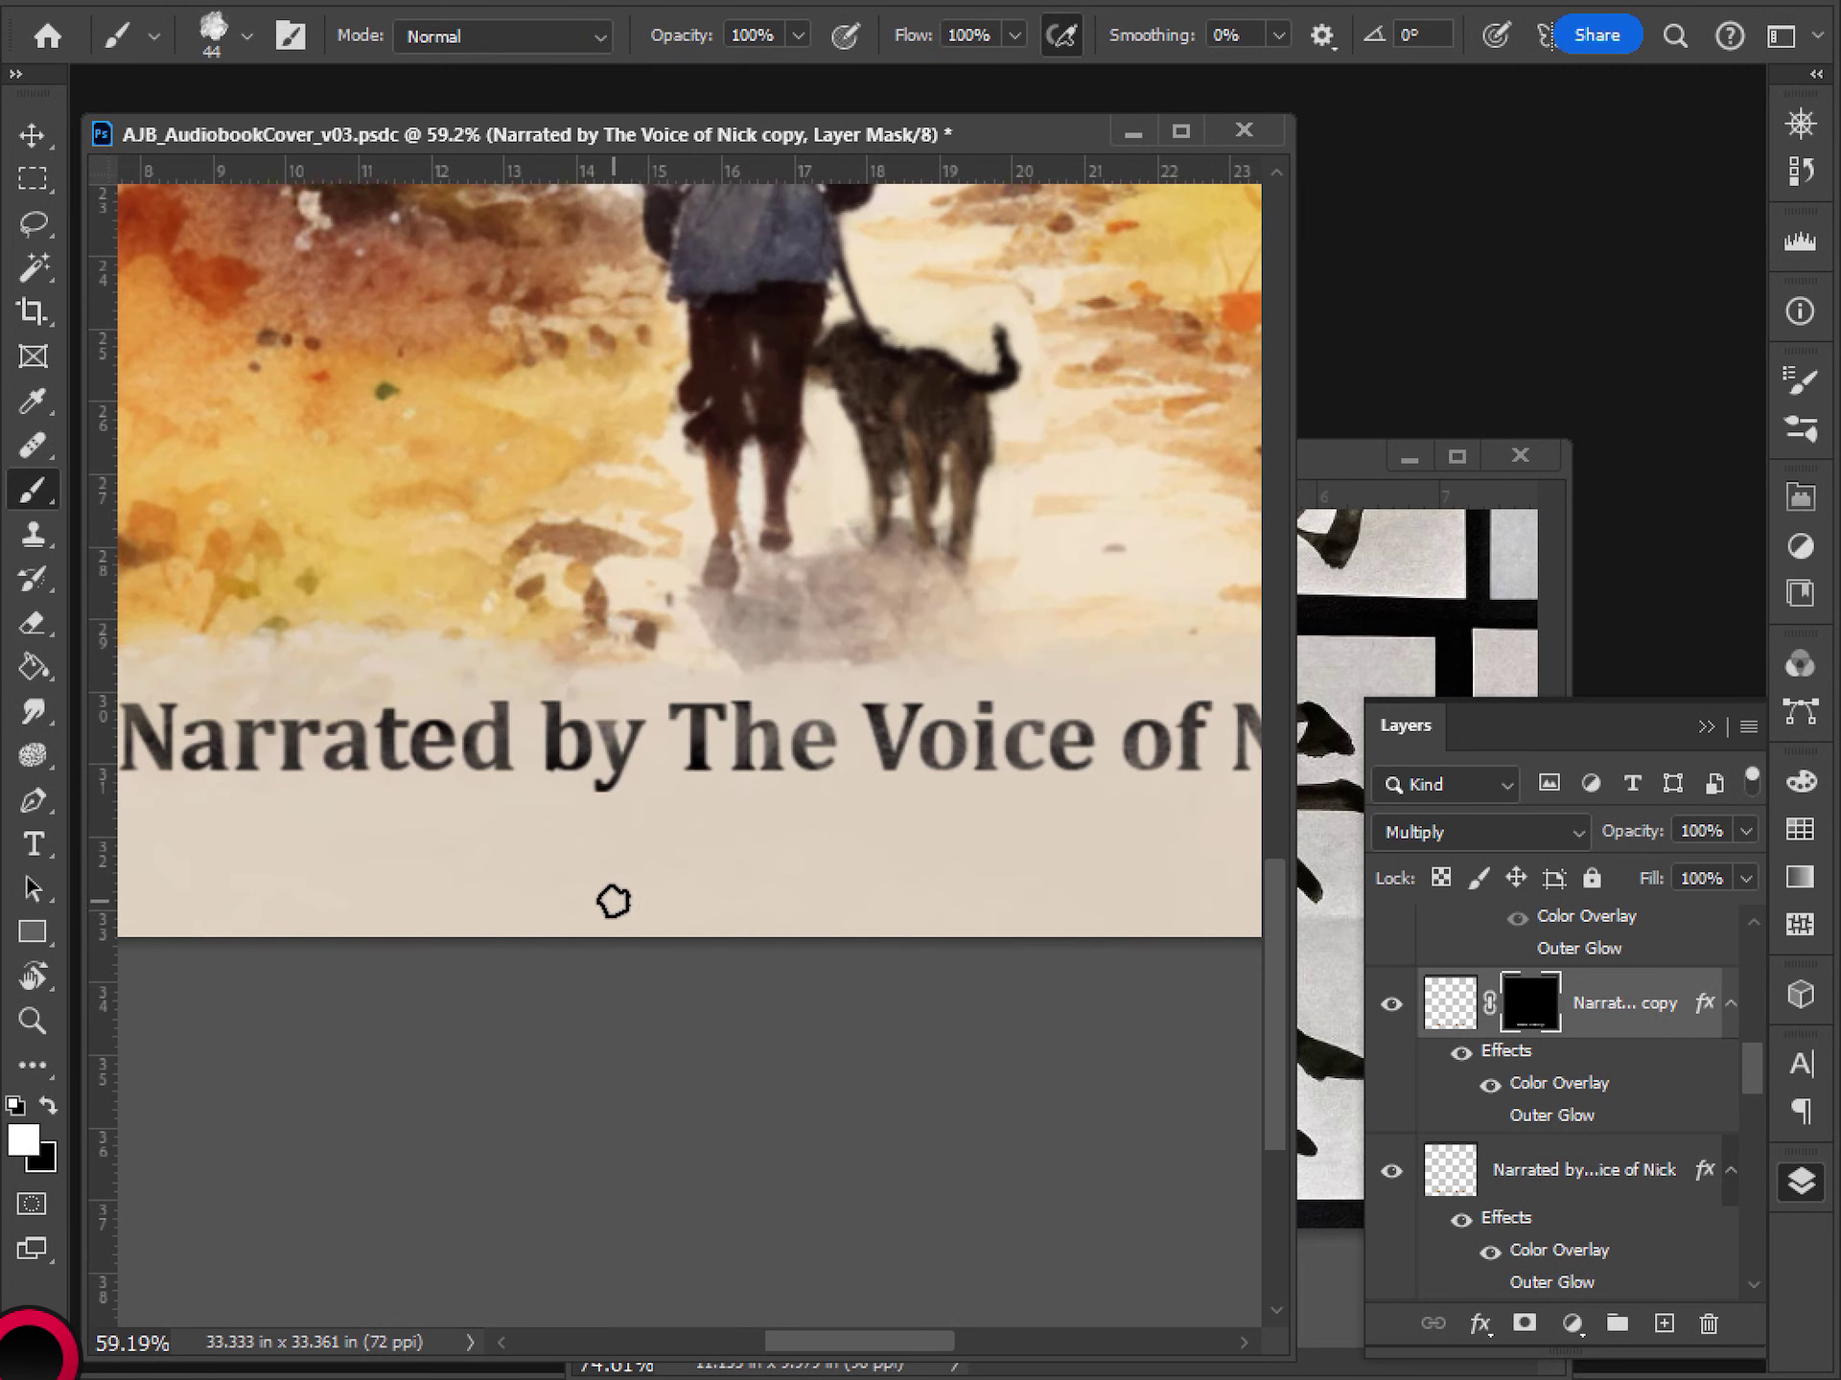
key("x")
mouse_move(550, 702)
left_mouse_down()
mouse_move(549, 822)
mouse_move(650, 675)
left_mouse_up()
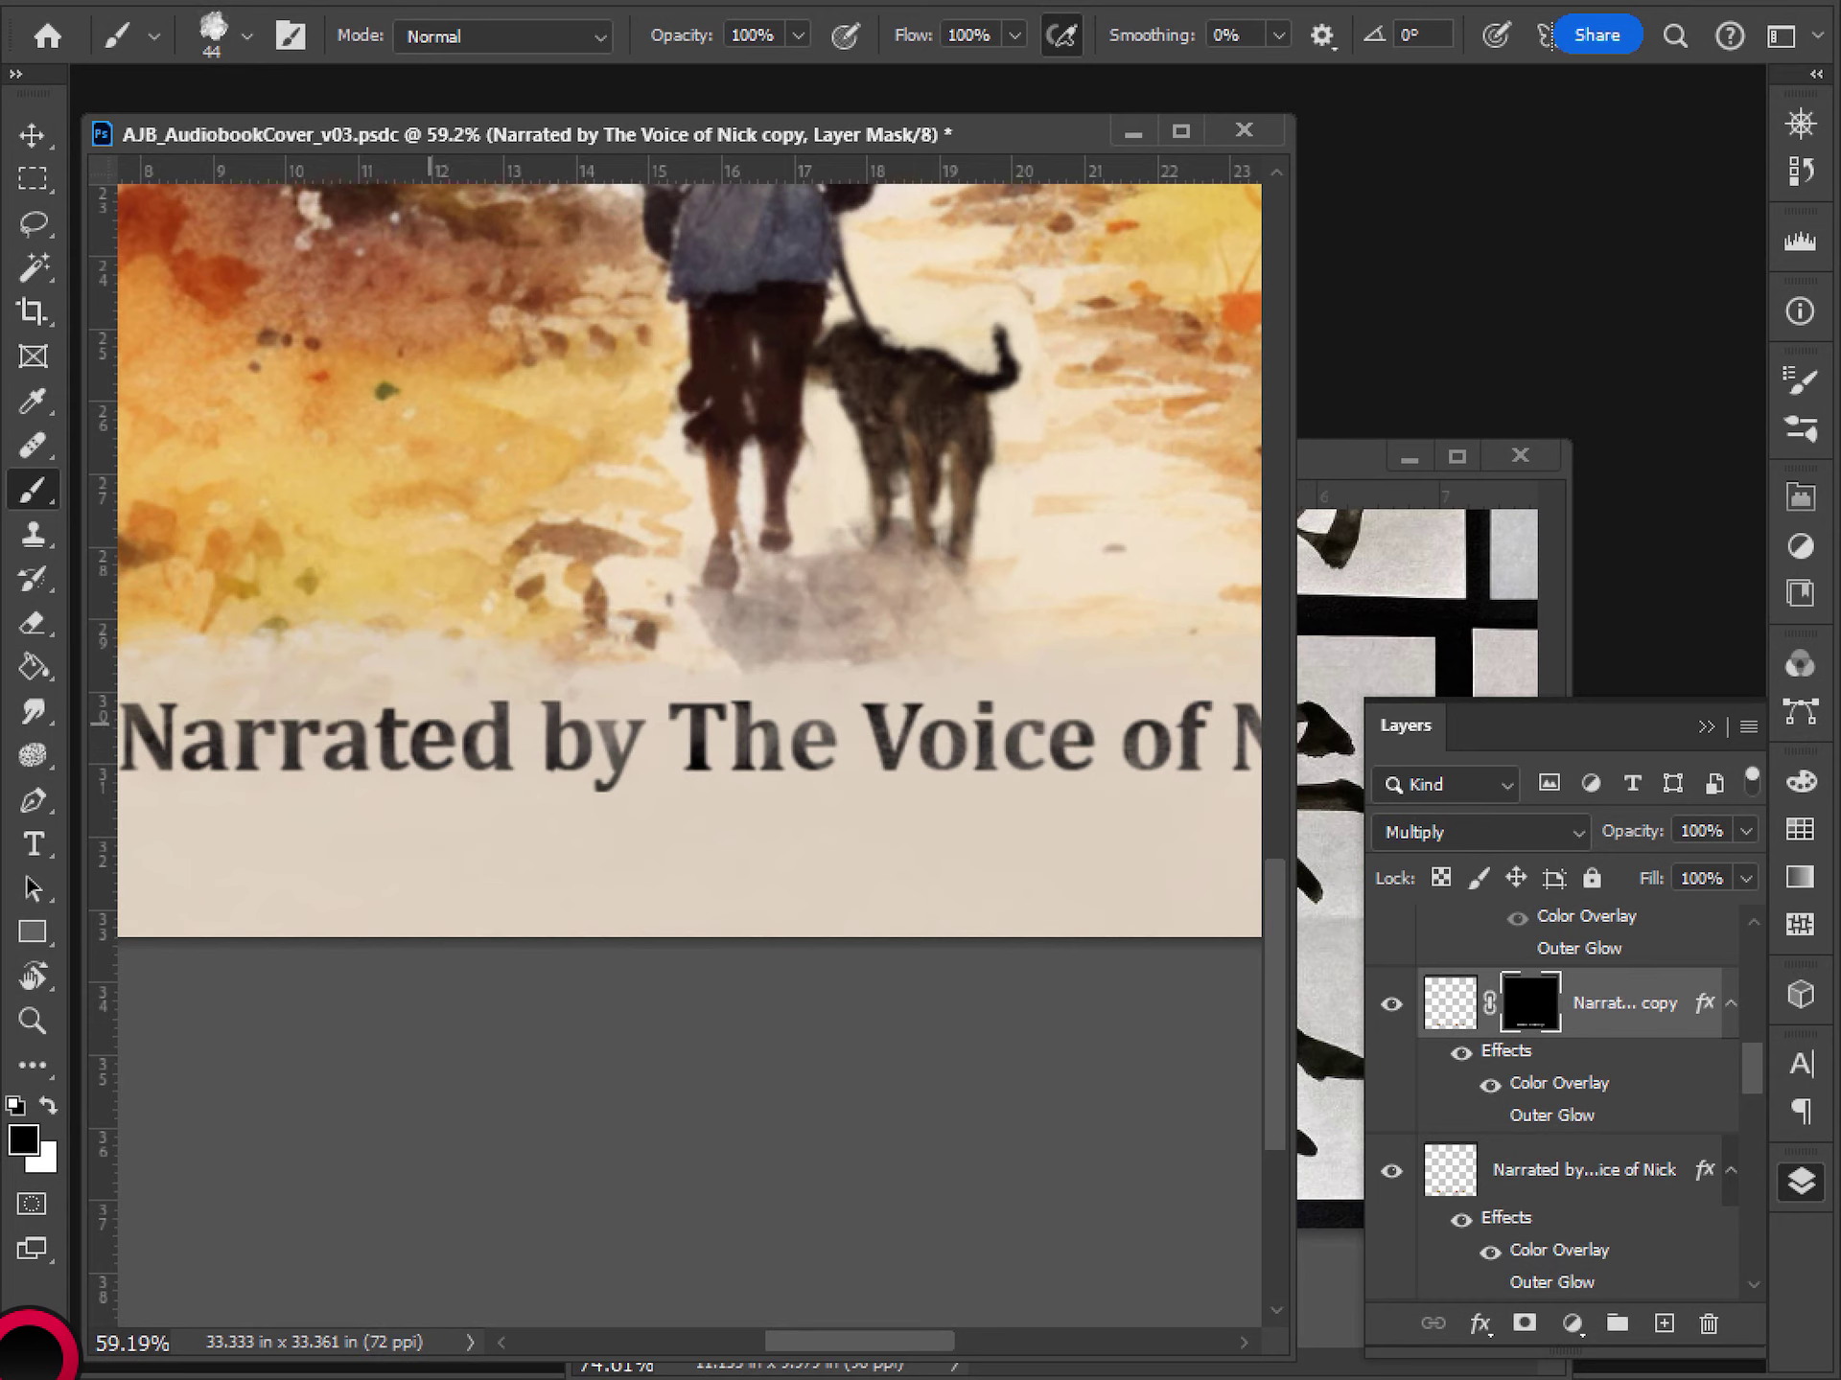
mouse_move(692, 772)
left_mouse_down()
mouse_move(687, 659)
mouse_move(753, 771)
mouse_move(743, 699)
left_mouse_up()
mouse_move(887, 701)
left_mouse_down()
mouse_move(883, 748)
mouse_move(867, 702)
left_mouse_up()
mouse_move(959, 722)
left_mouse_down()
mouse_move(990, 765)
mouse_move(987, 706)
left_mouse_up()
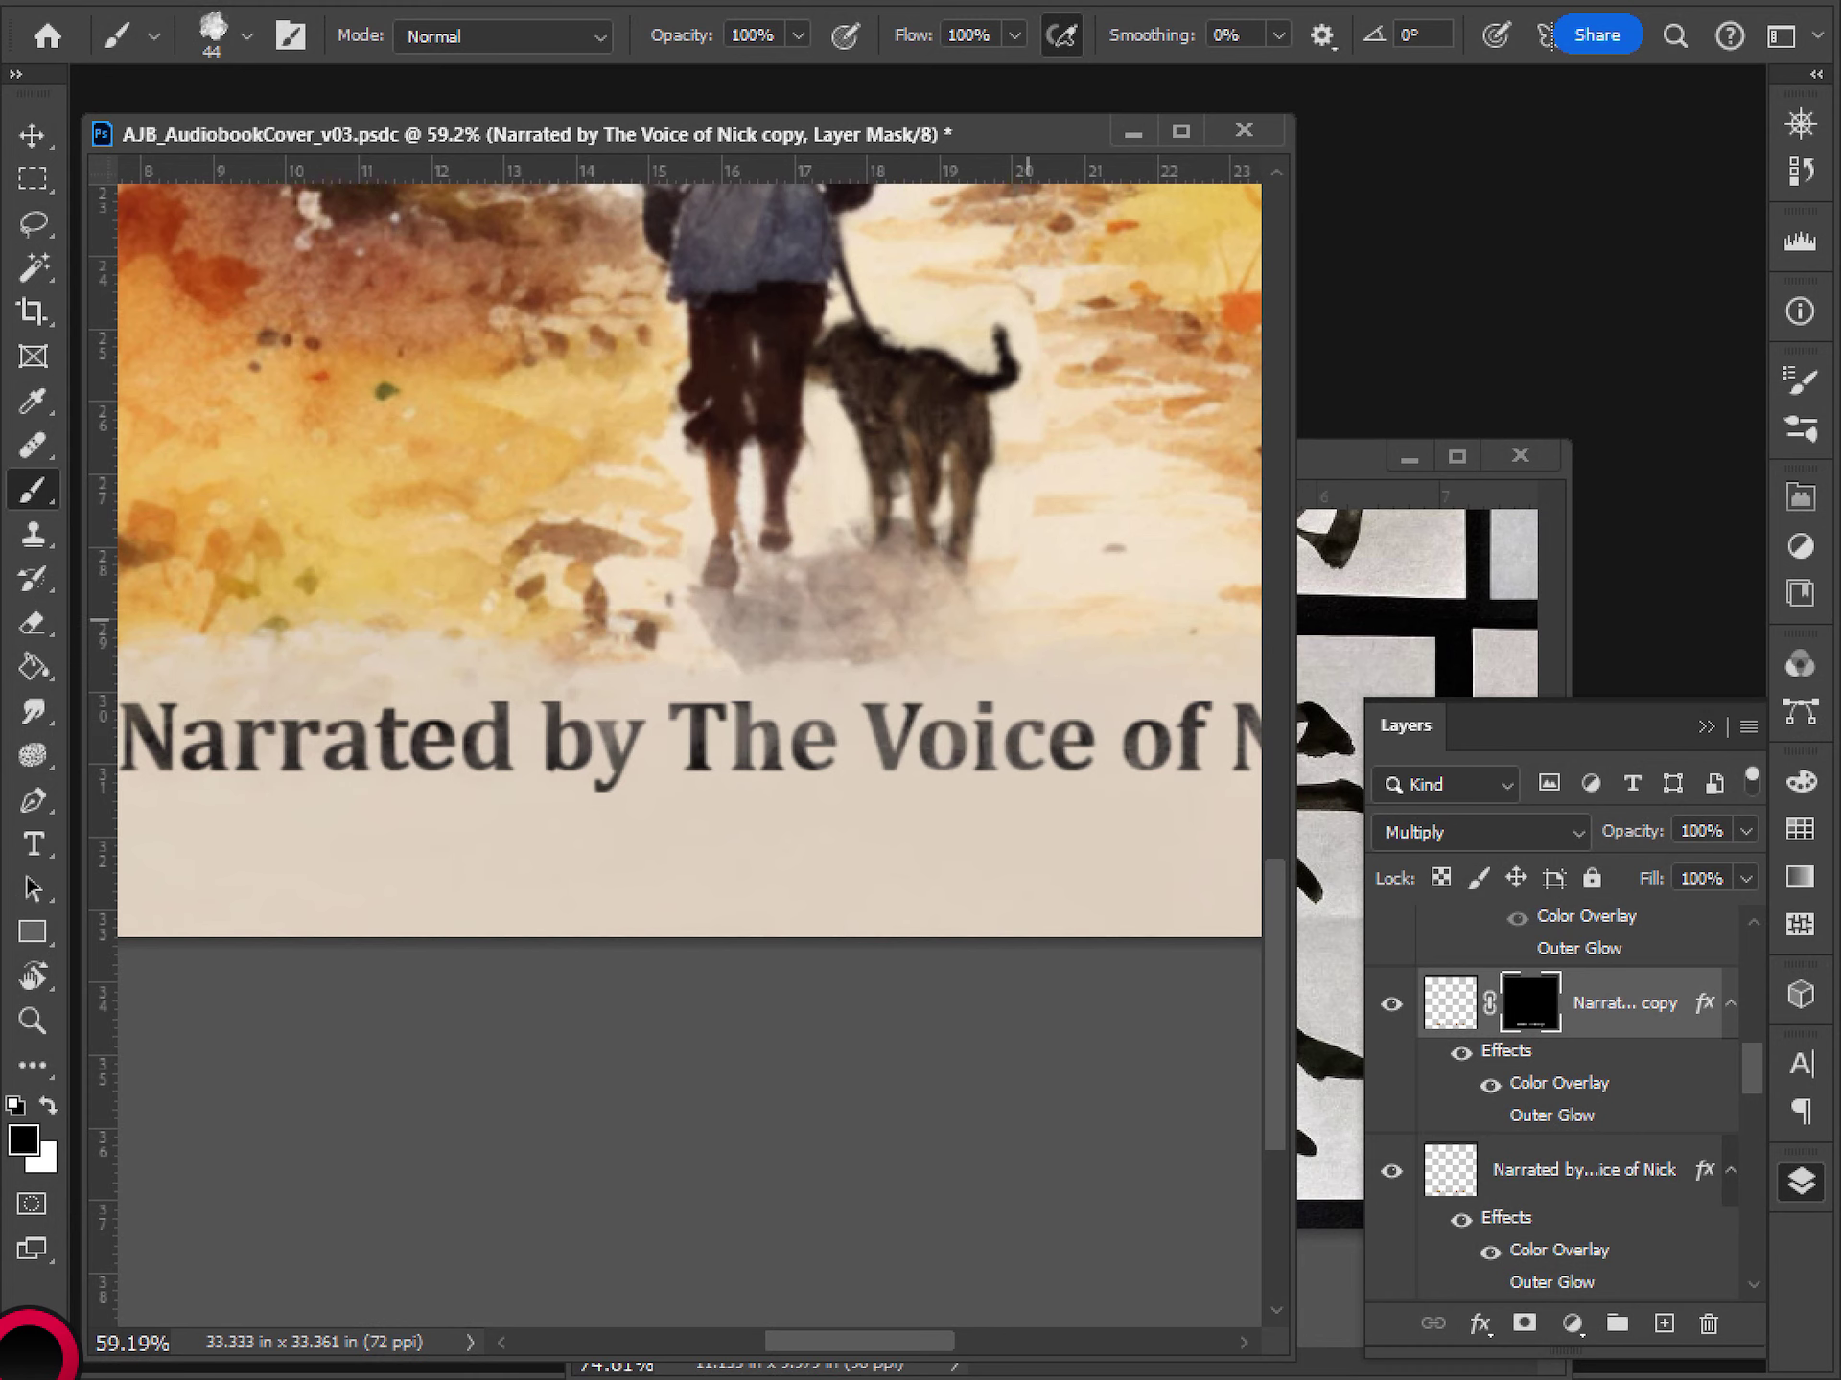
scroll(940, 567, "down", 4)
left_click_drag(855, 565, 781, 581)
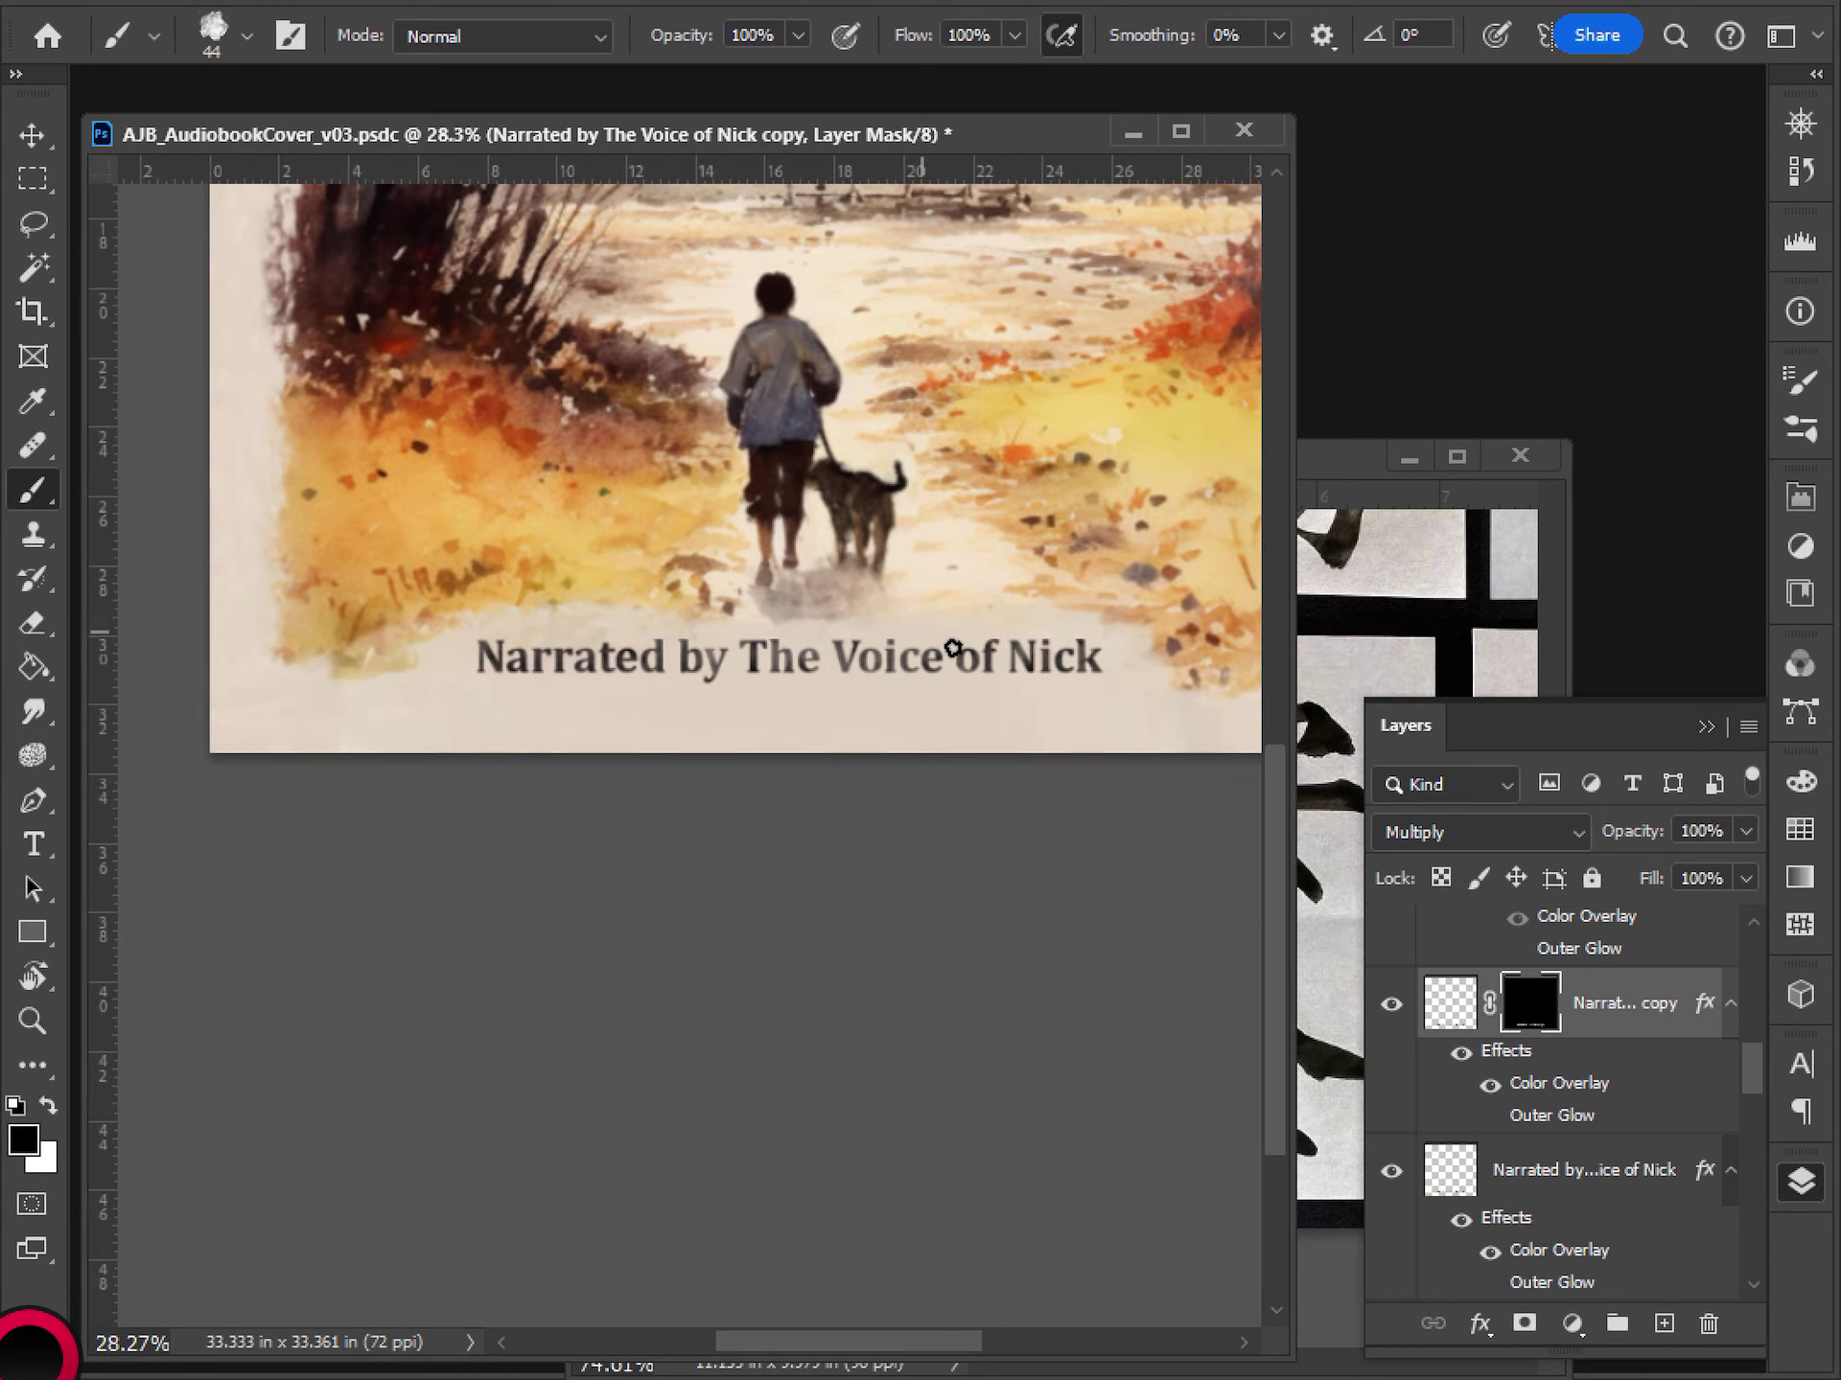
- Duplicate the masked narrator credit layer and hide the original unmasked credit layer
left_click_drag(1466, 999, 1467, 997)
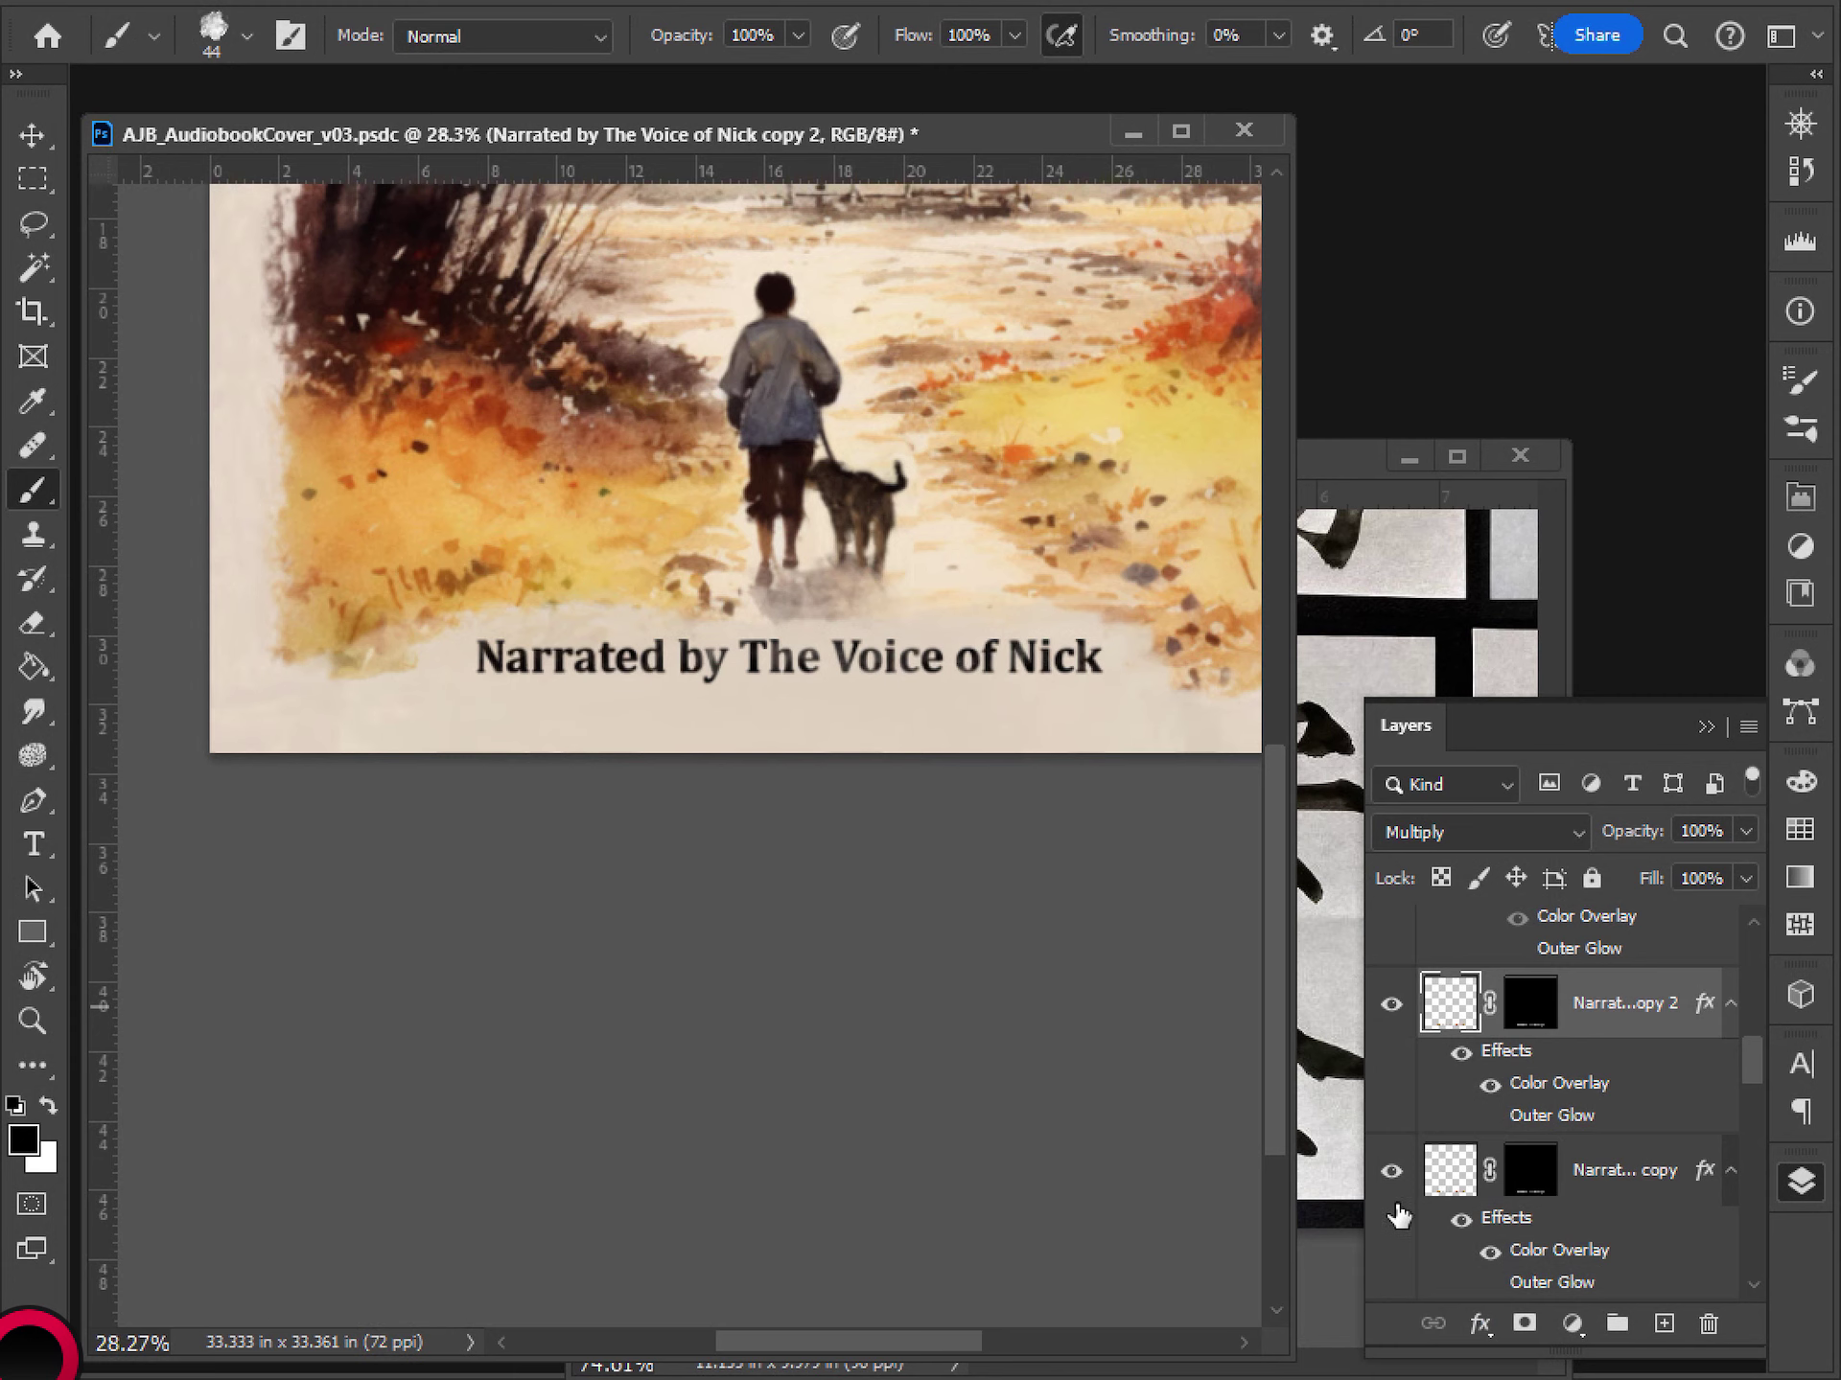
scroll(1492, 1168, "down", 1)
left_click(1399, 1254)
scroll(945, 687, "down", 3)
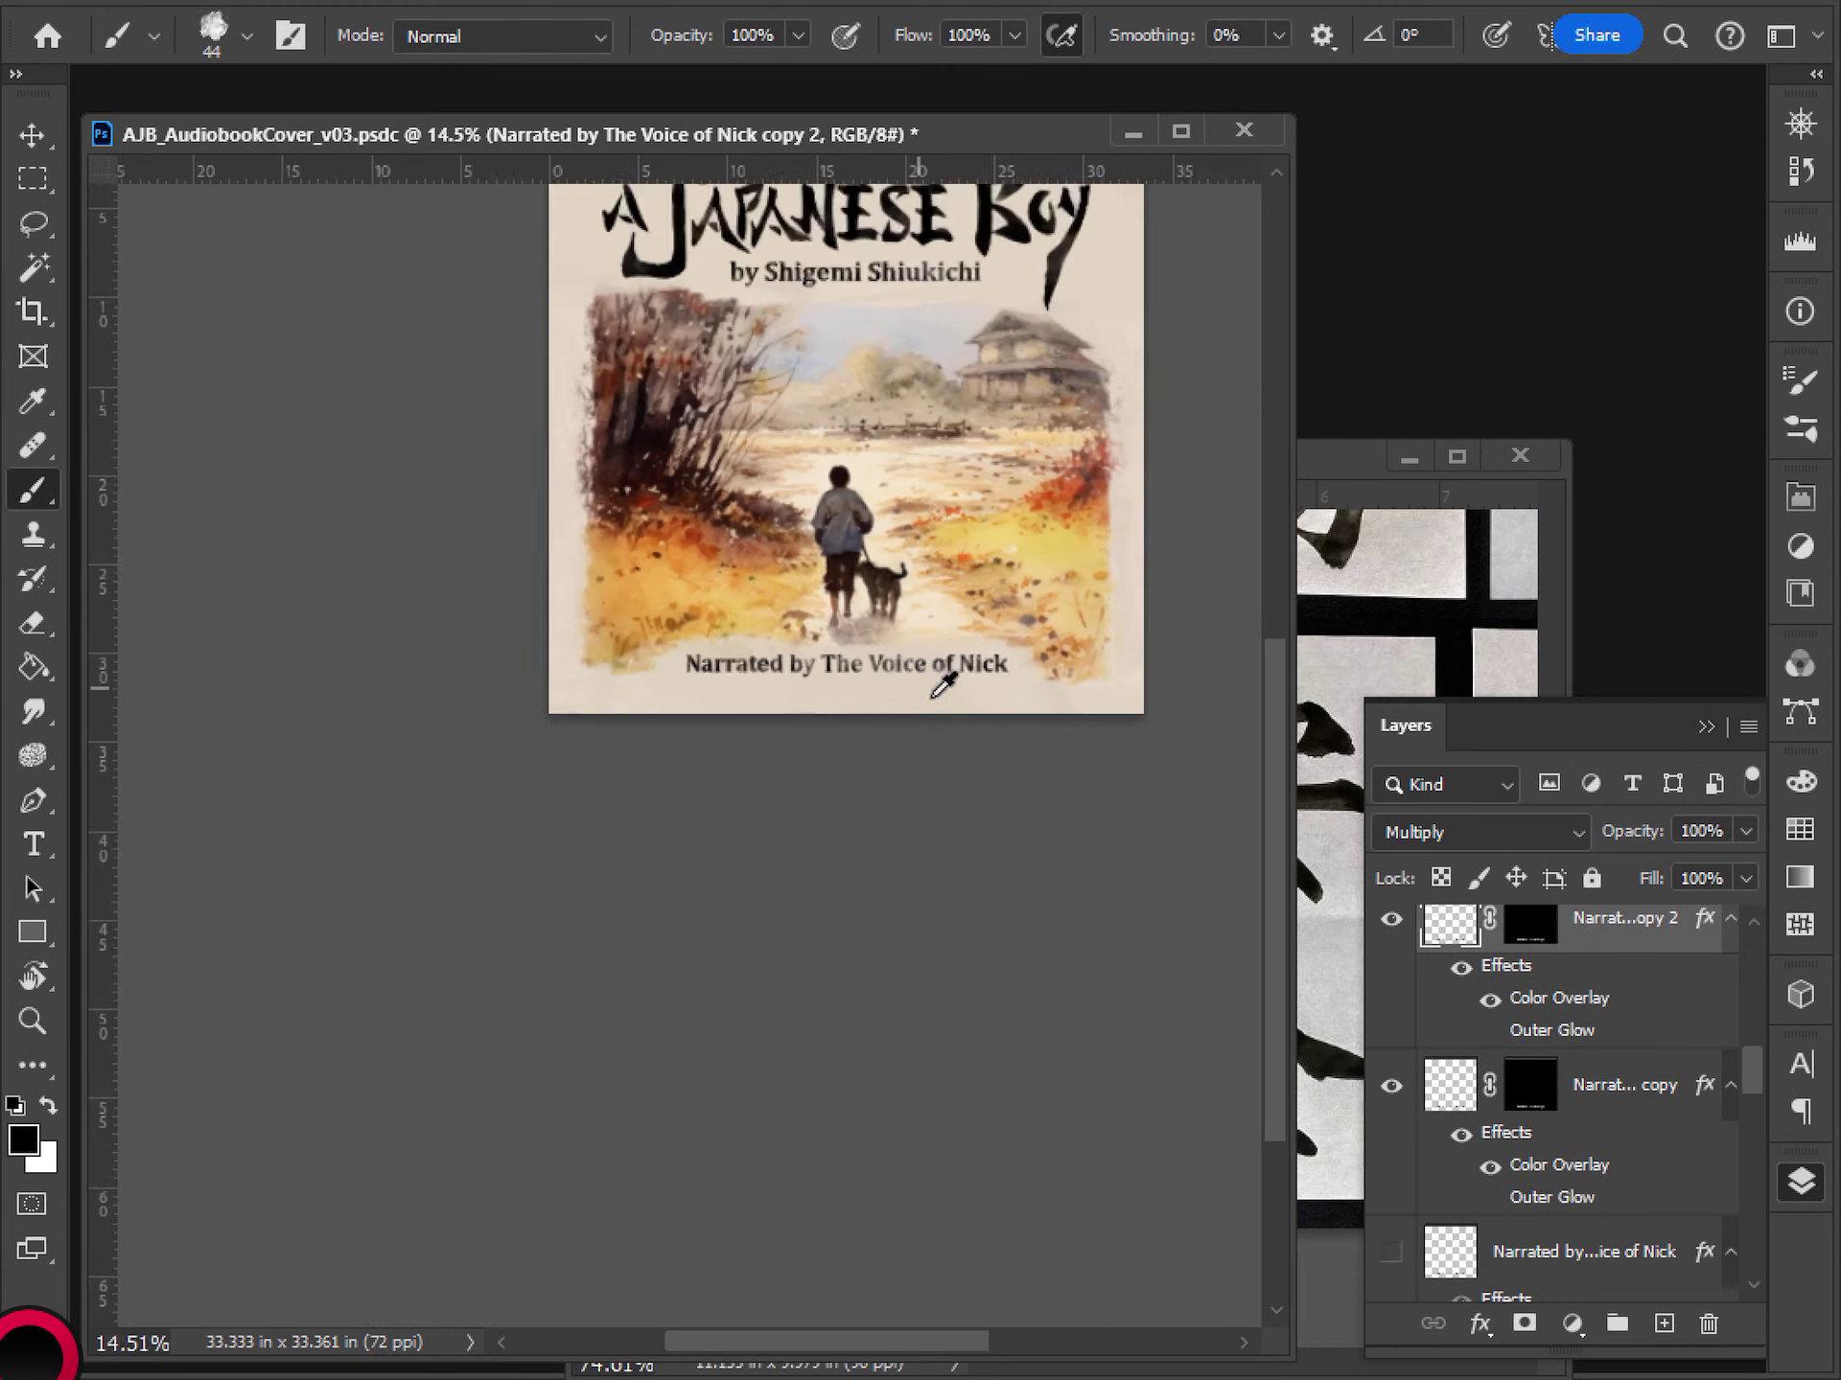
scroll(944, 640, "up", 3)
scroll(944, 641, "up", 3)
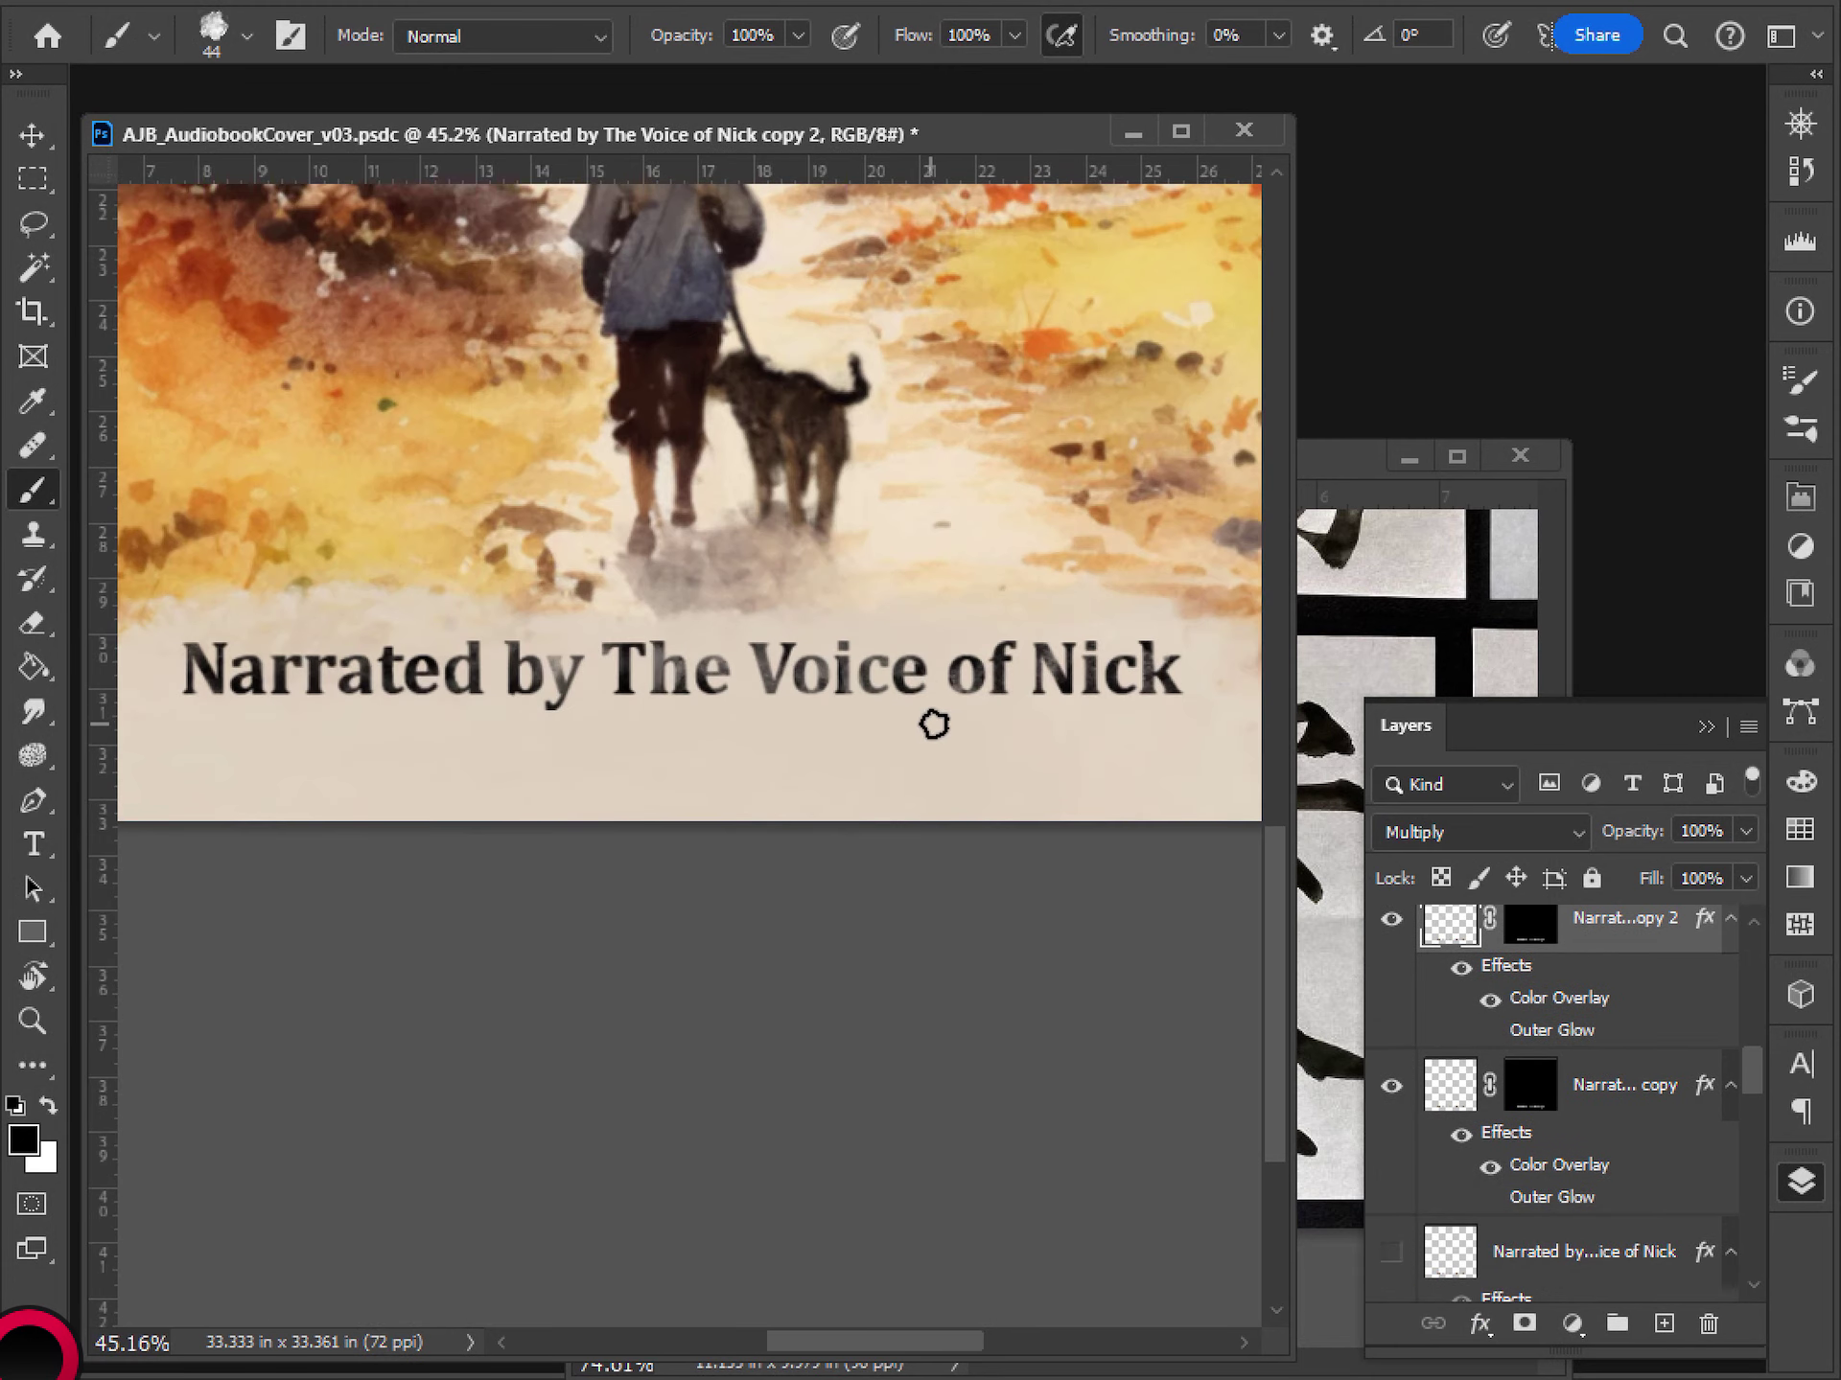
- Try showing the unmasked narrator credit layer at 24% opacity beneath the masked copies, and hide it again
left_click(1390, 1264)
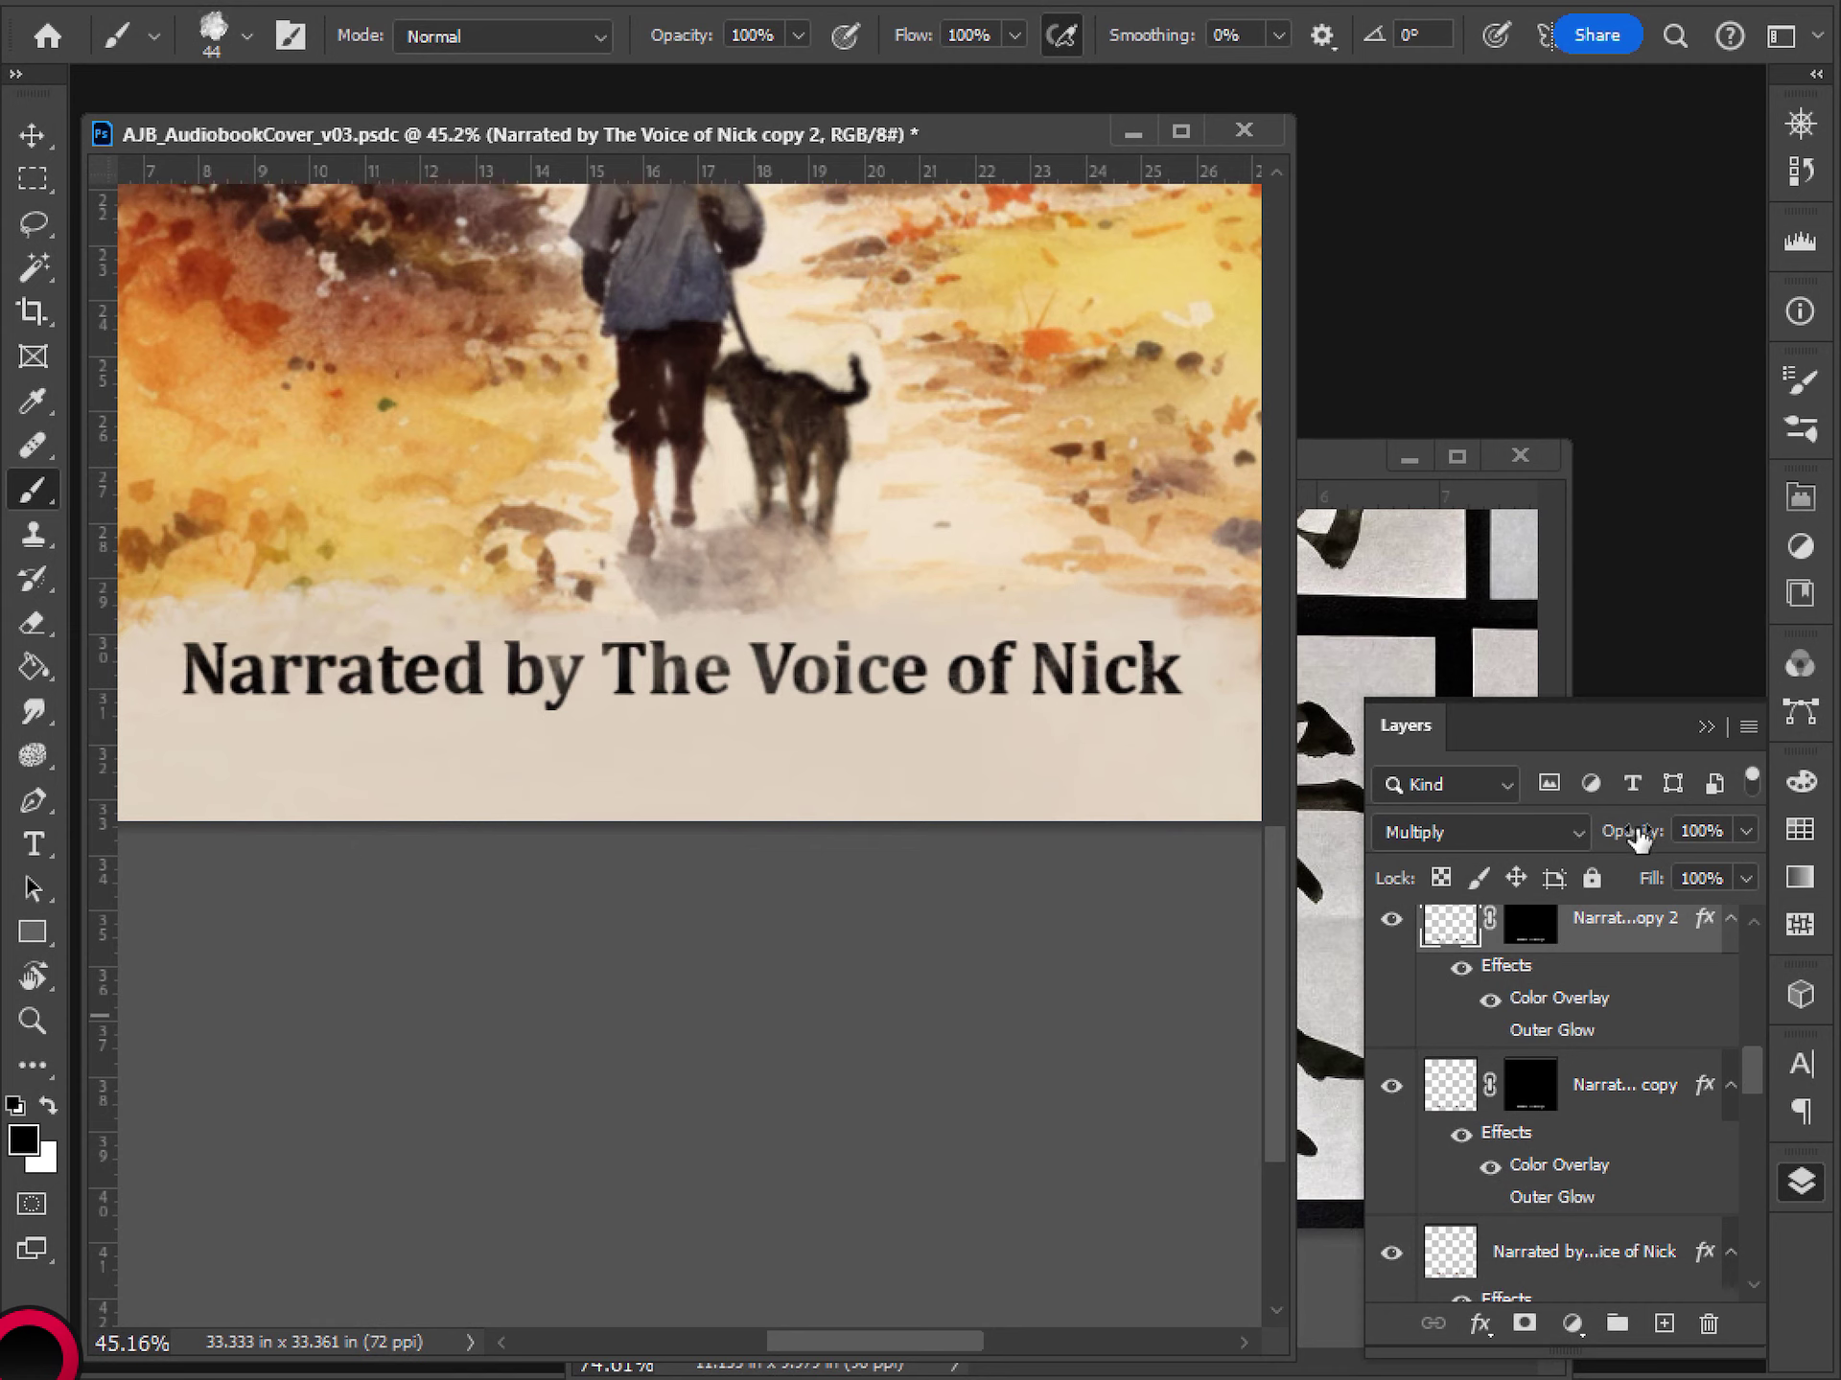
mouse_move(1638, 834)
left_mouse_down()
mouse_move(1659, 834)
mouse_move(1608, 842)
mouse_move(1642, 836)
left_mouse_up()
left_click(1453, 1262)
left_click(1453, 1265)
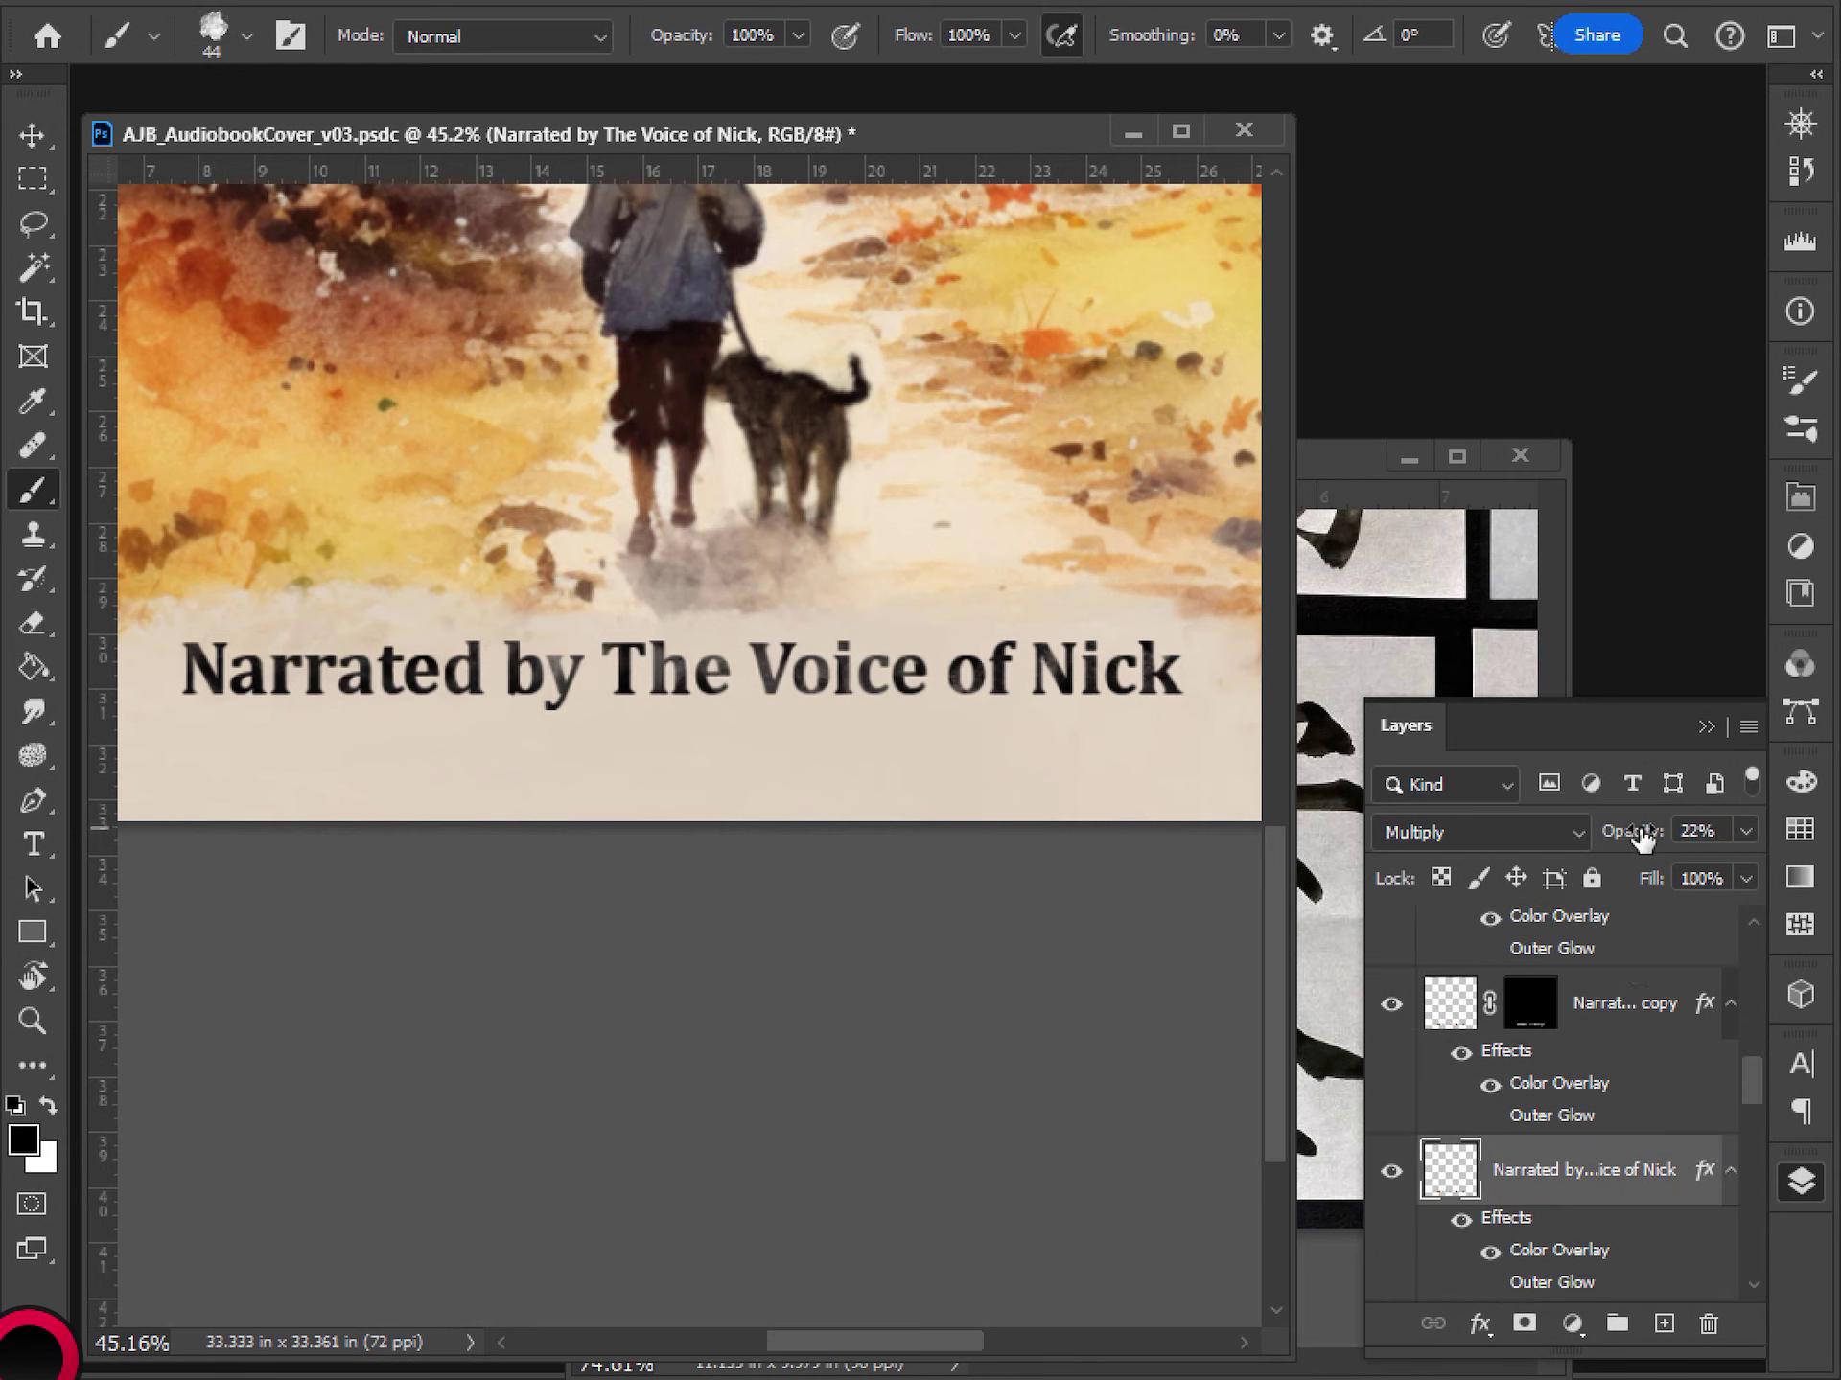
scroll(1016, 706, "down", 4)
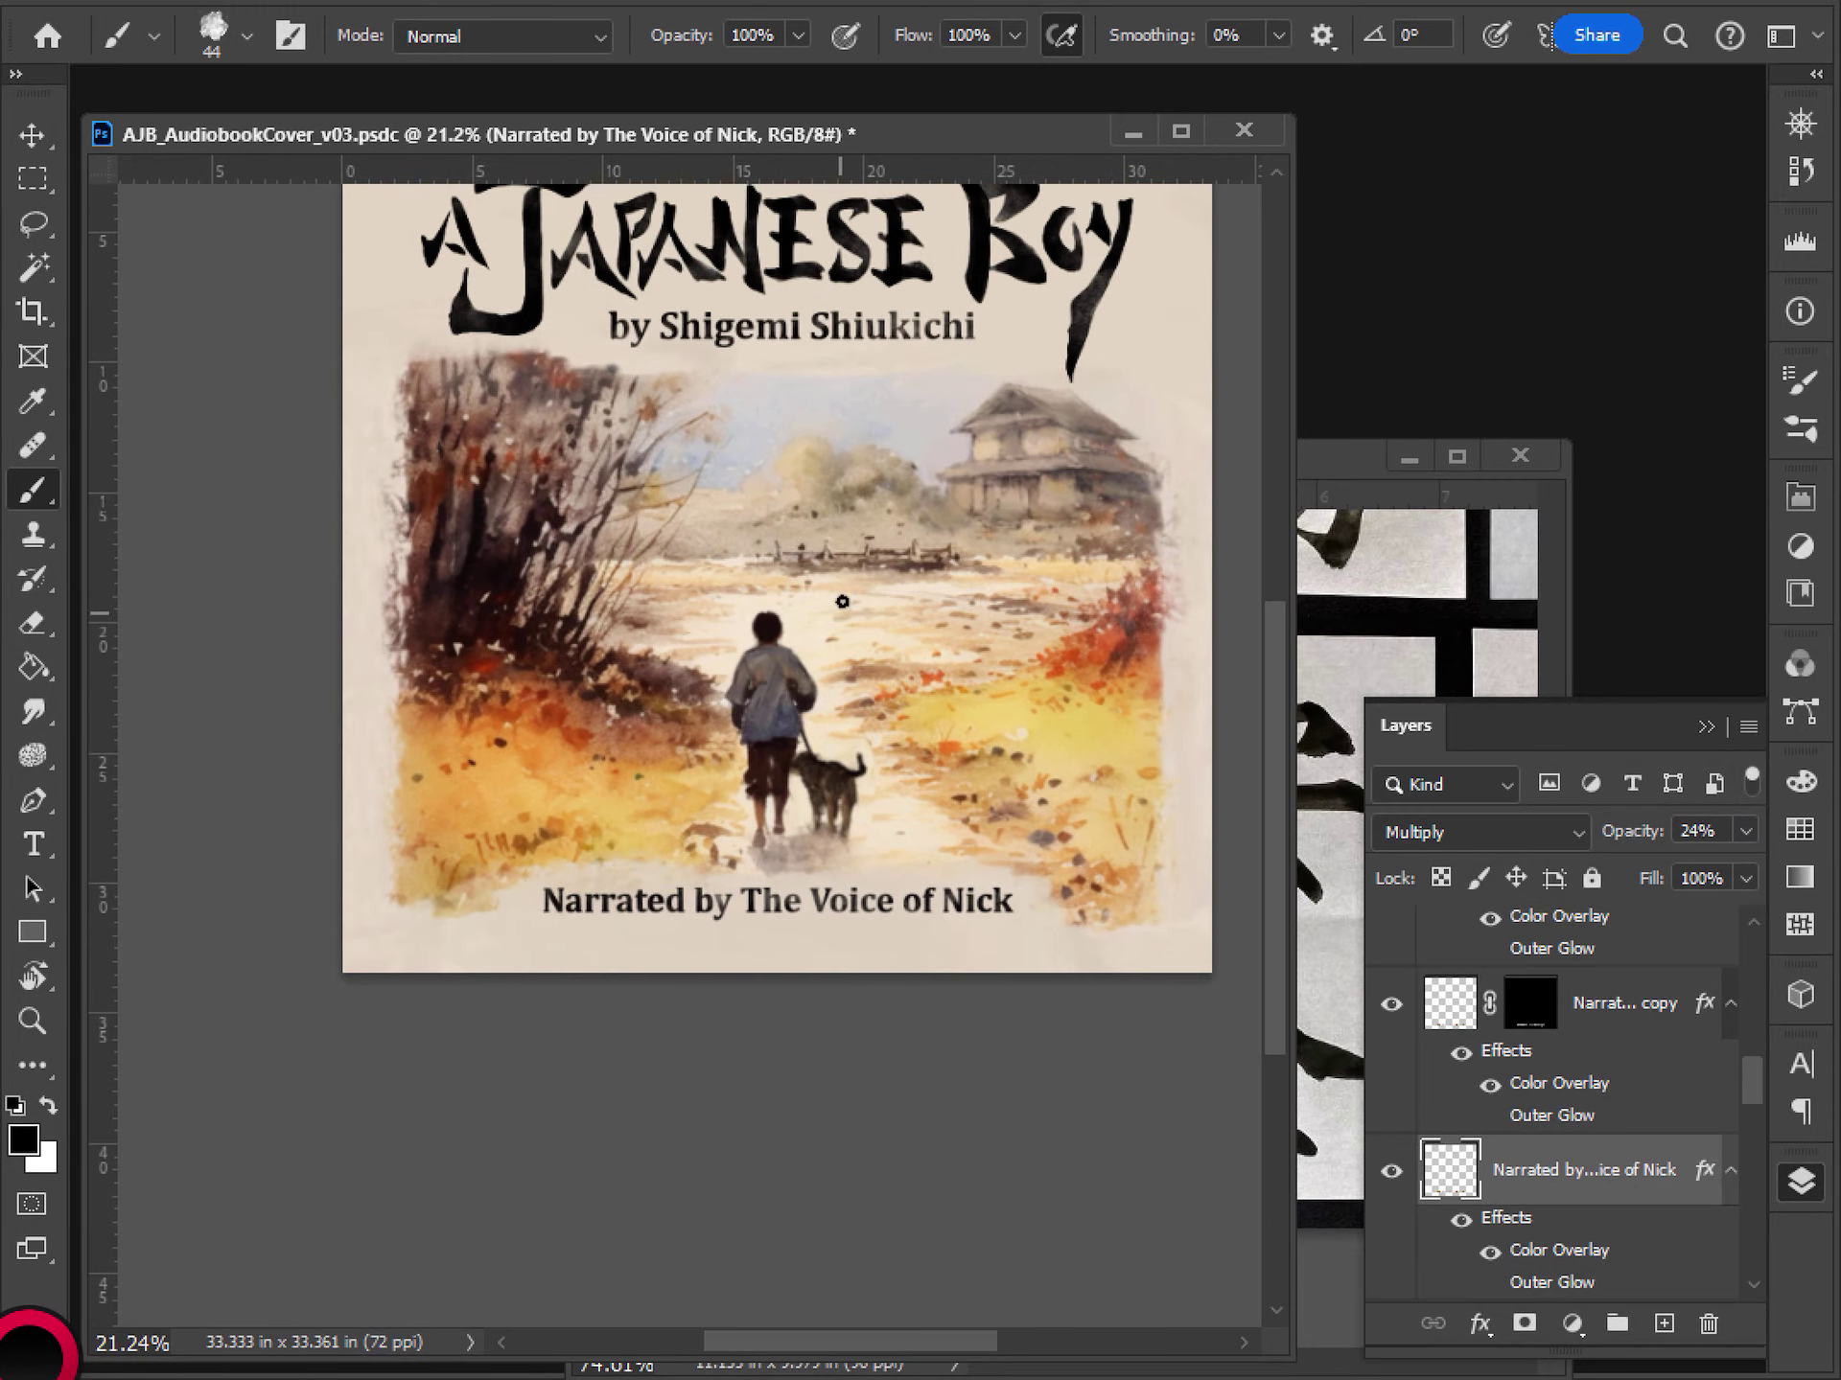
scroll(839, 334, "up", 4)
scroll(838, 334, "down", 1)
scroll(809, 514, "down", 3)
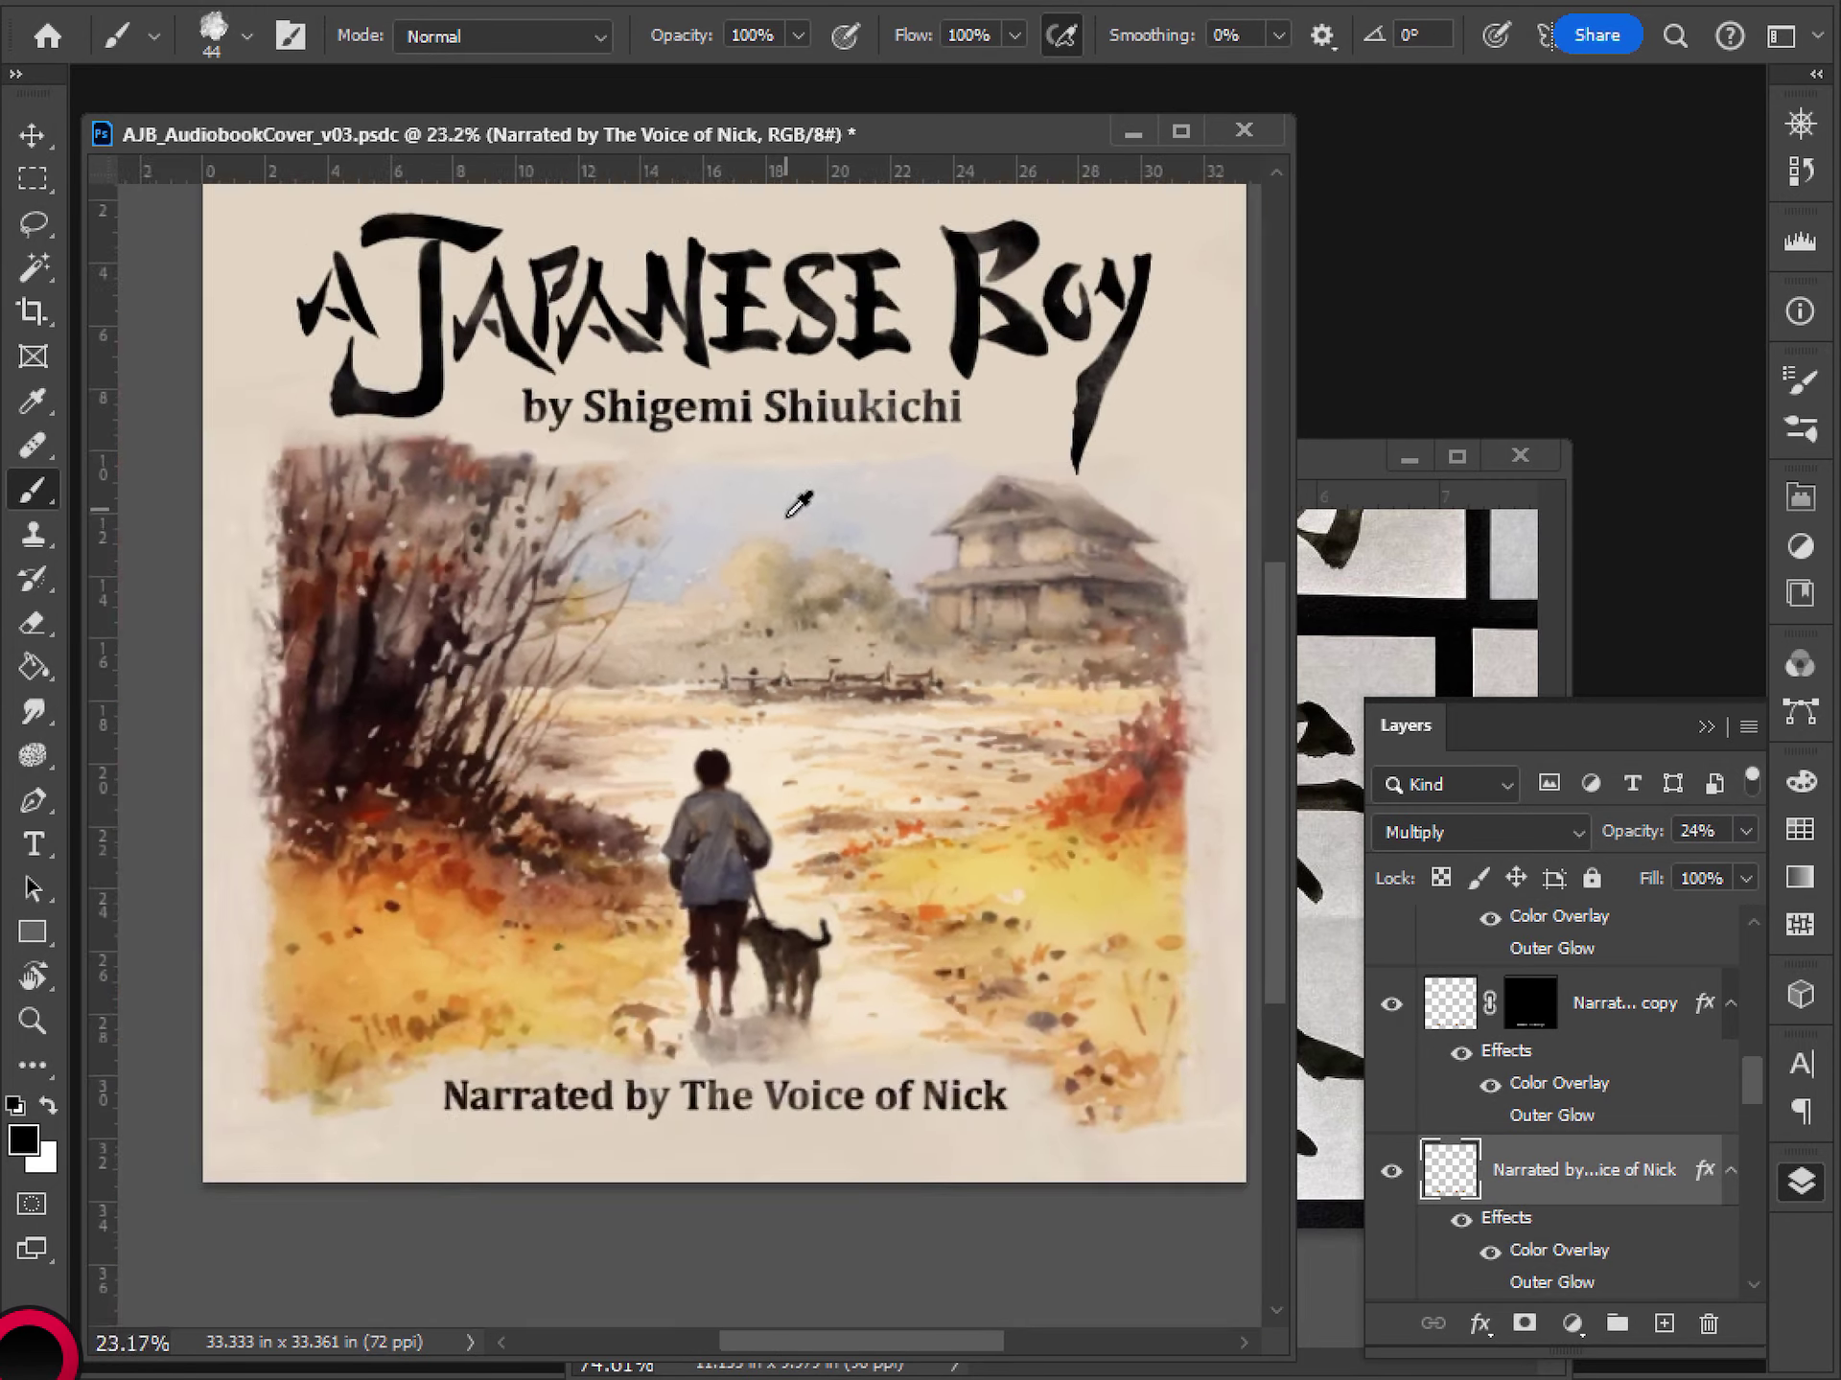
scroll(779, 711, "down", 2)
scroll(847, 806, "up", 4)
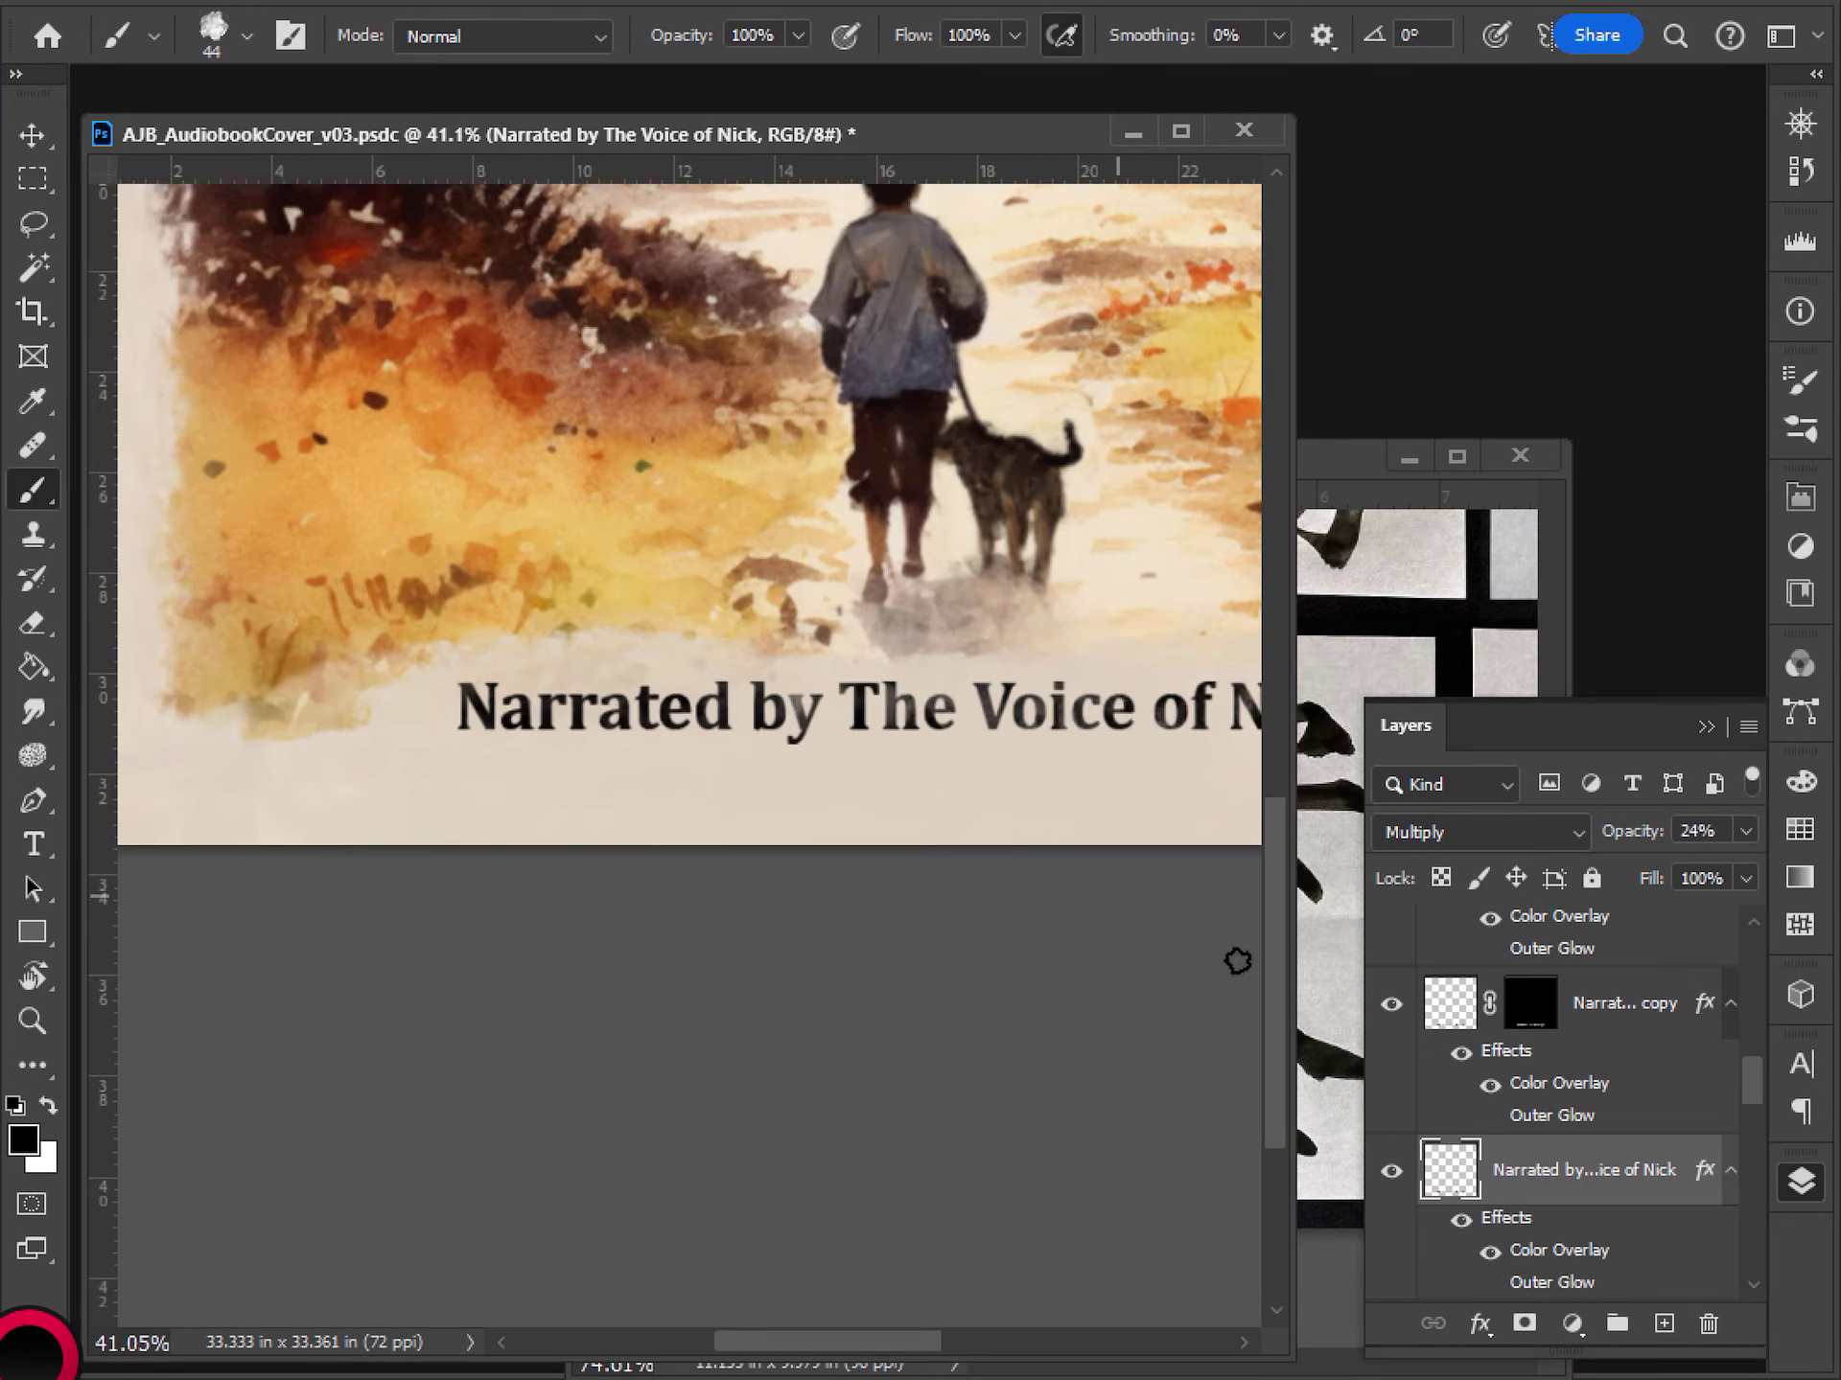
scroll(1390, 1134, "down", 1)
left_click(1391, 1128)
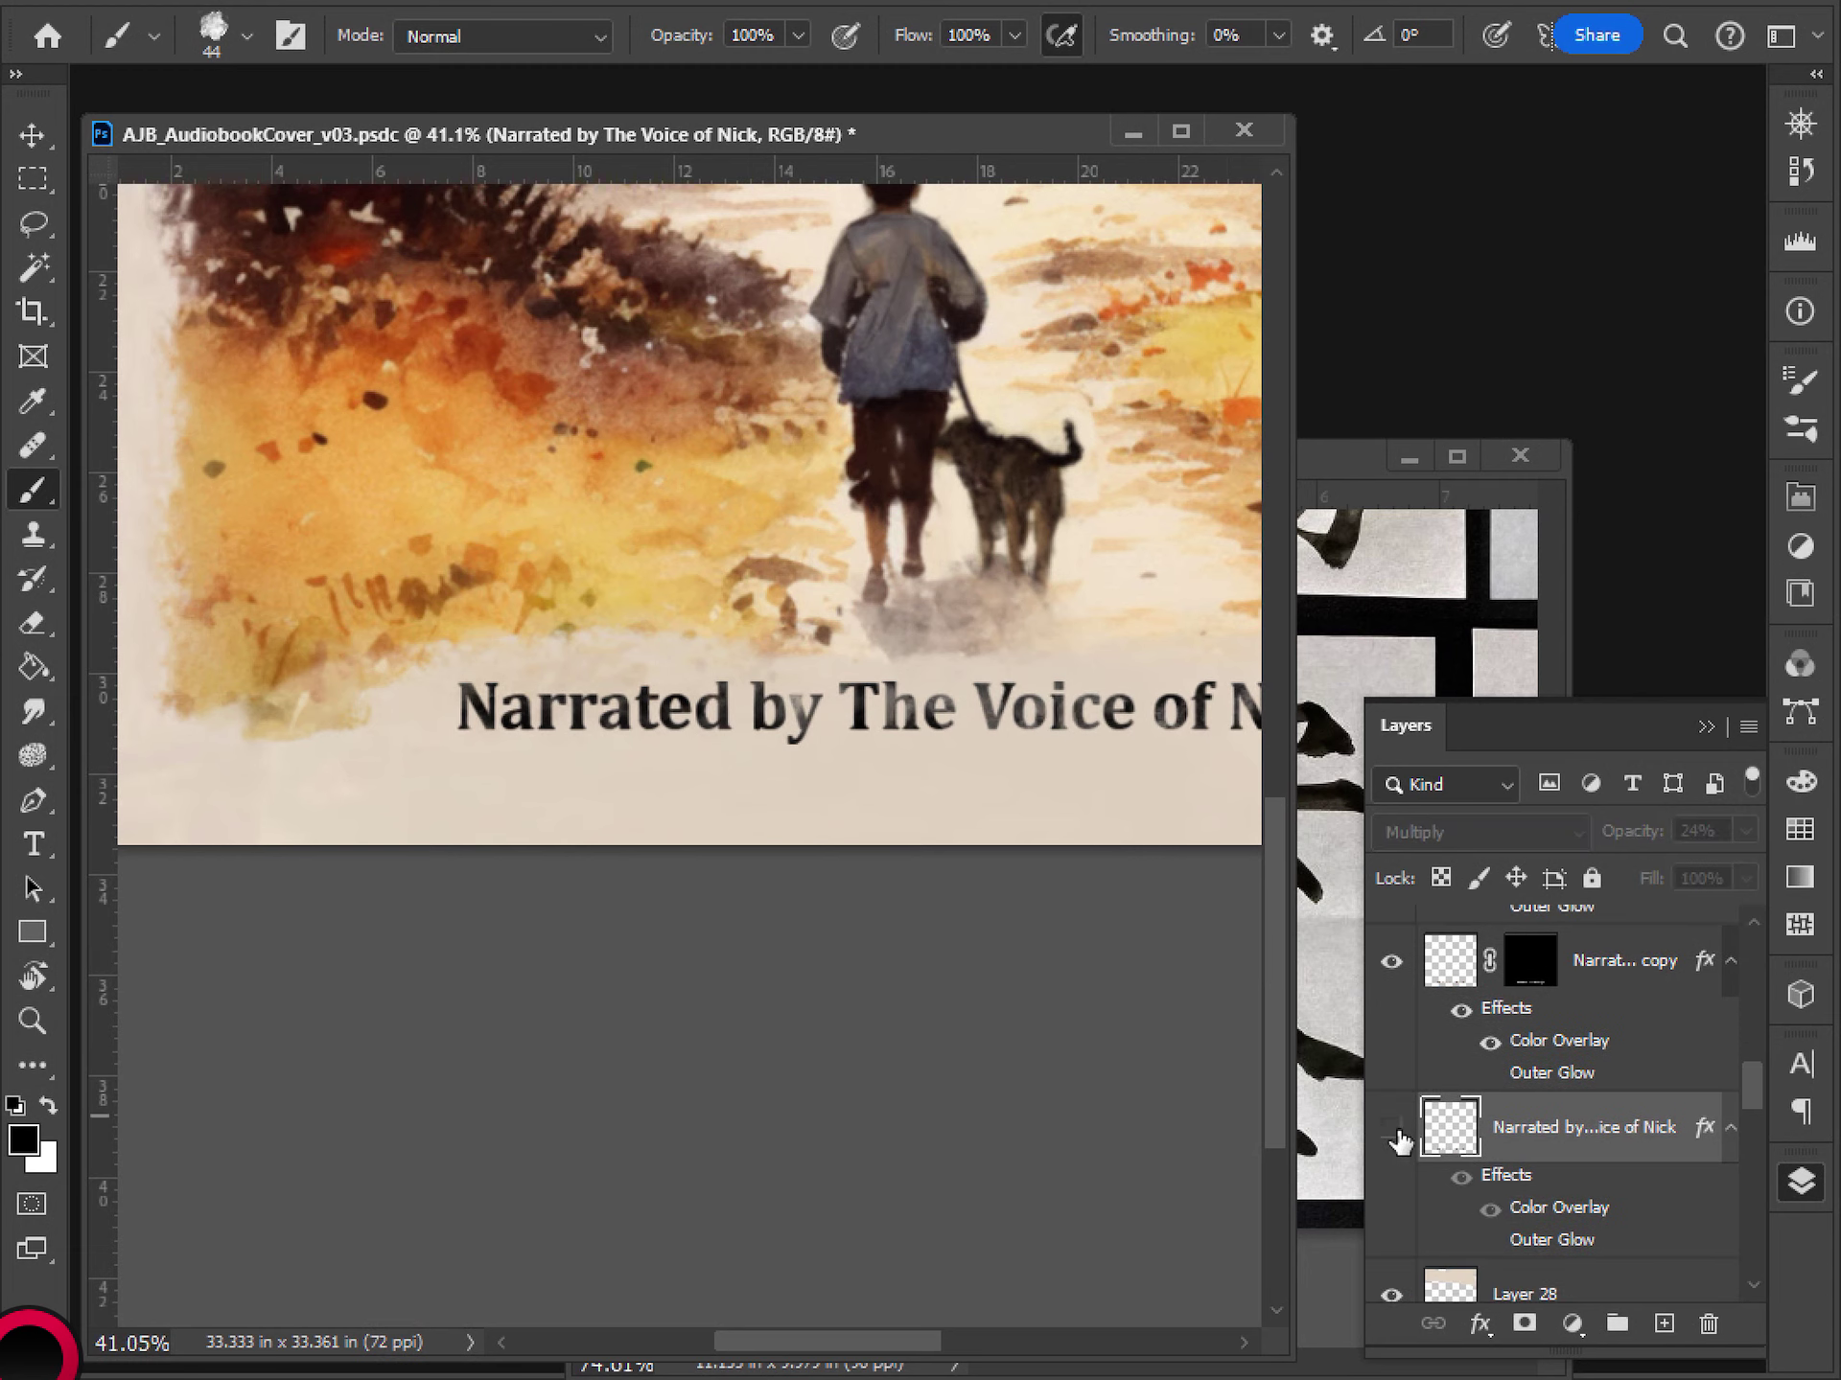
scroll(1399, 1136, "down", 1)
- Activate the mask of the first narrator credit copy and brush over "Voice" with white, undoing a rejected pass
scroll(1411, 1098, "up", 3)
left_click(1408, 1100)
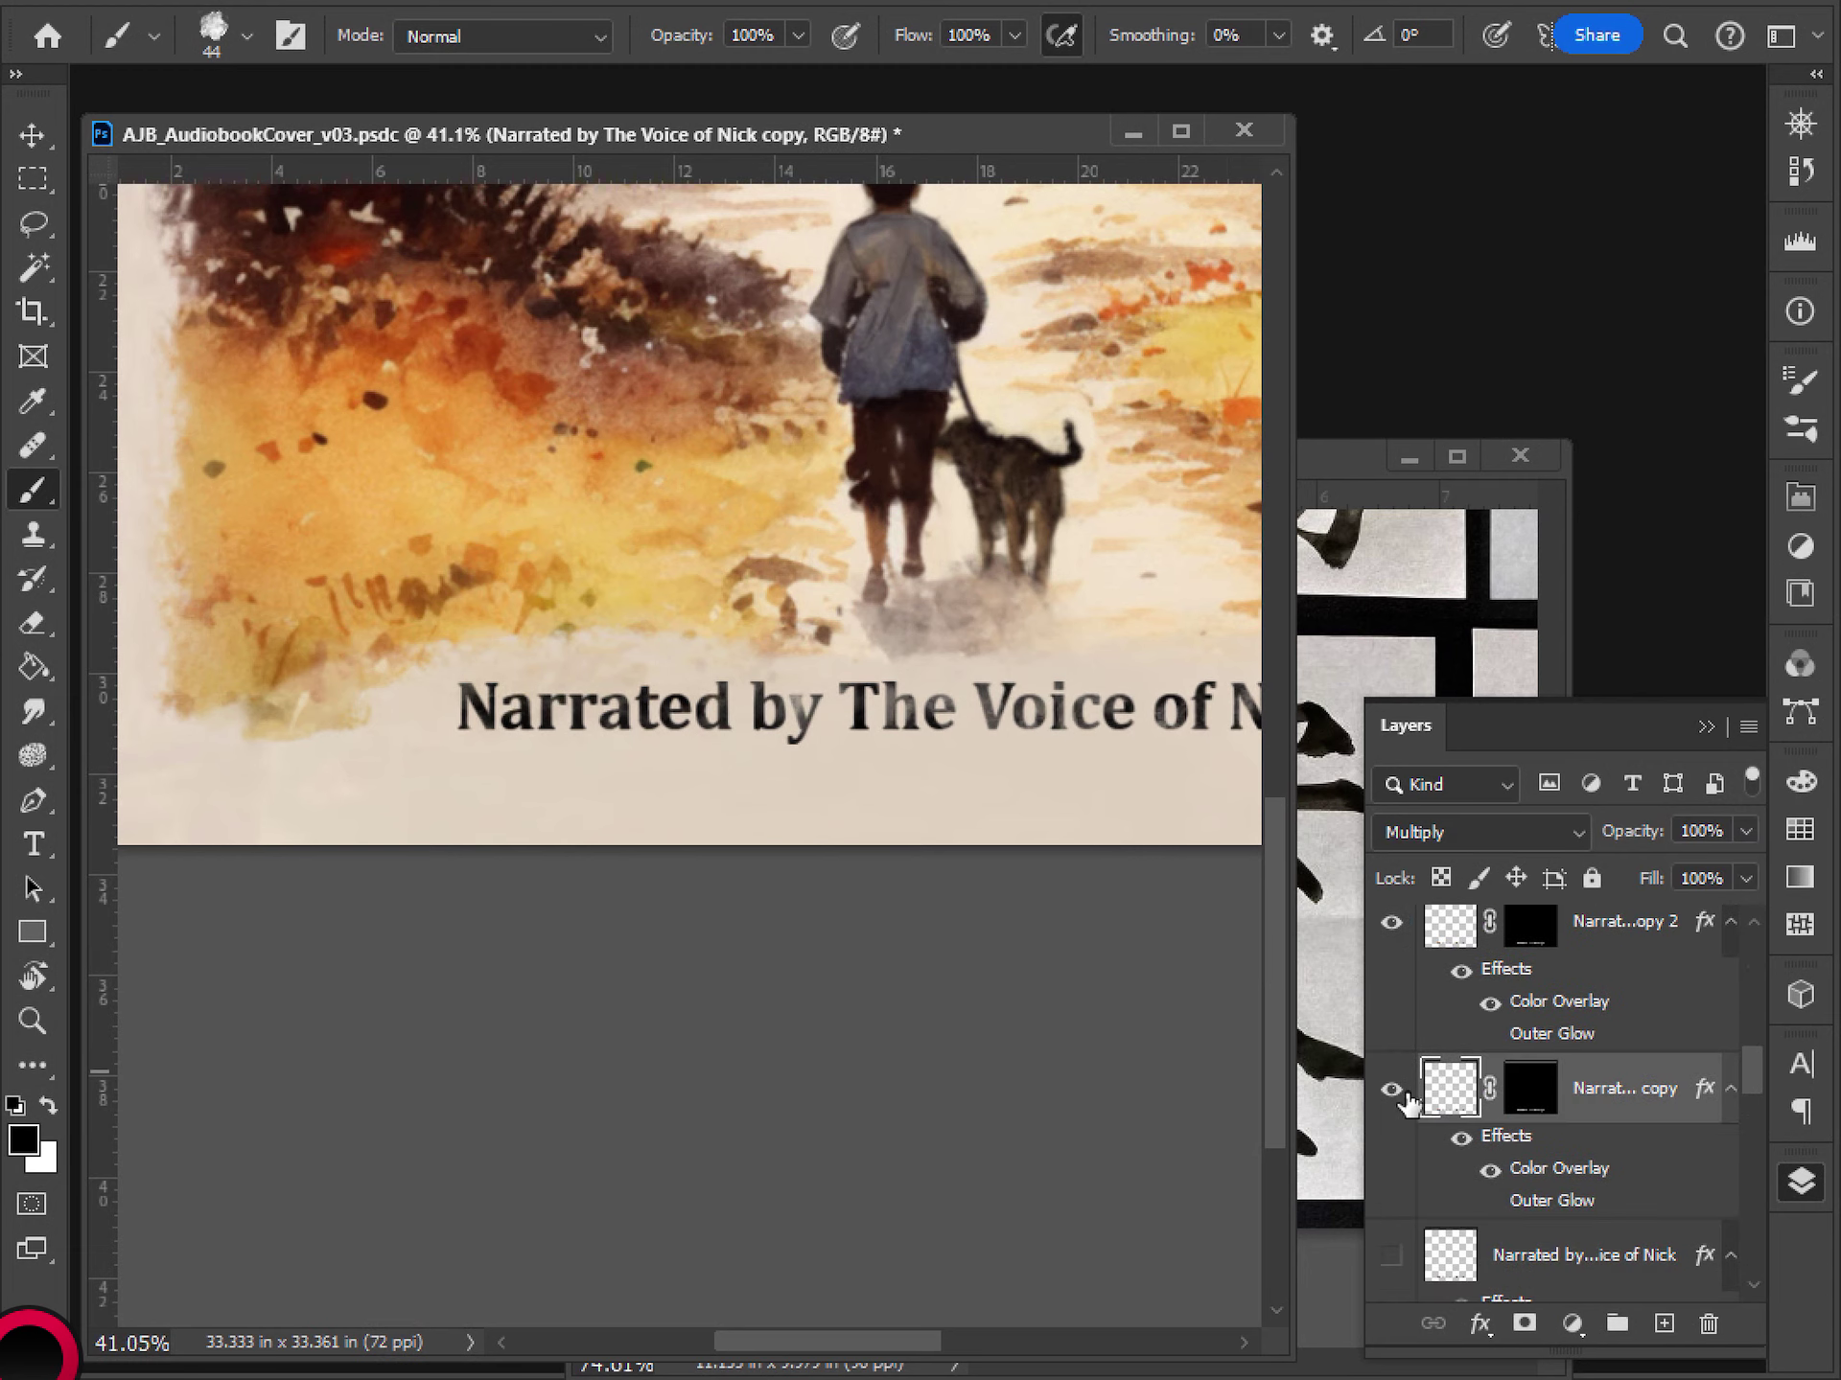
left_click_drag(1030, 906, 953, 900)
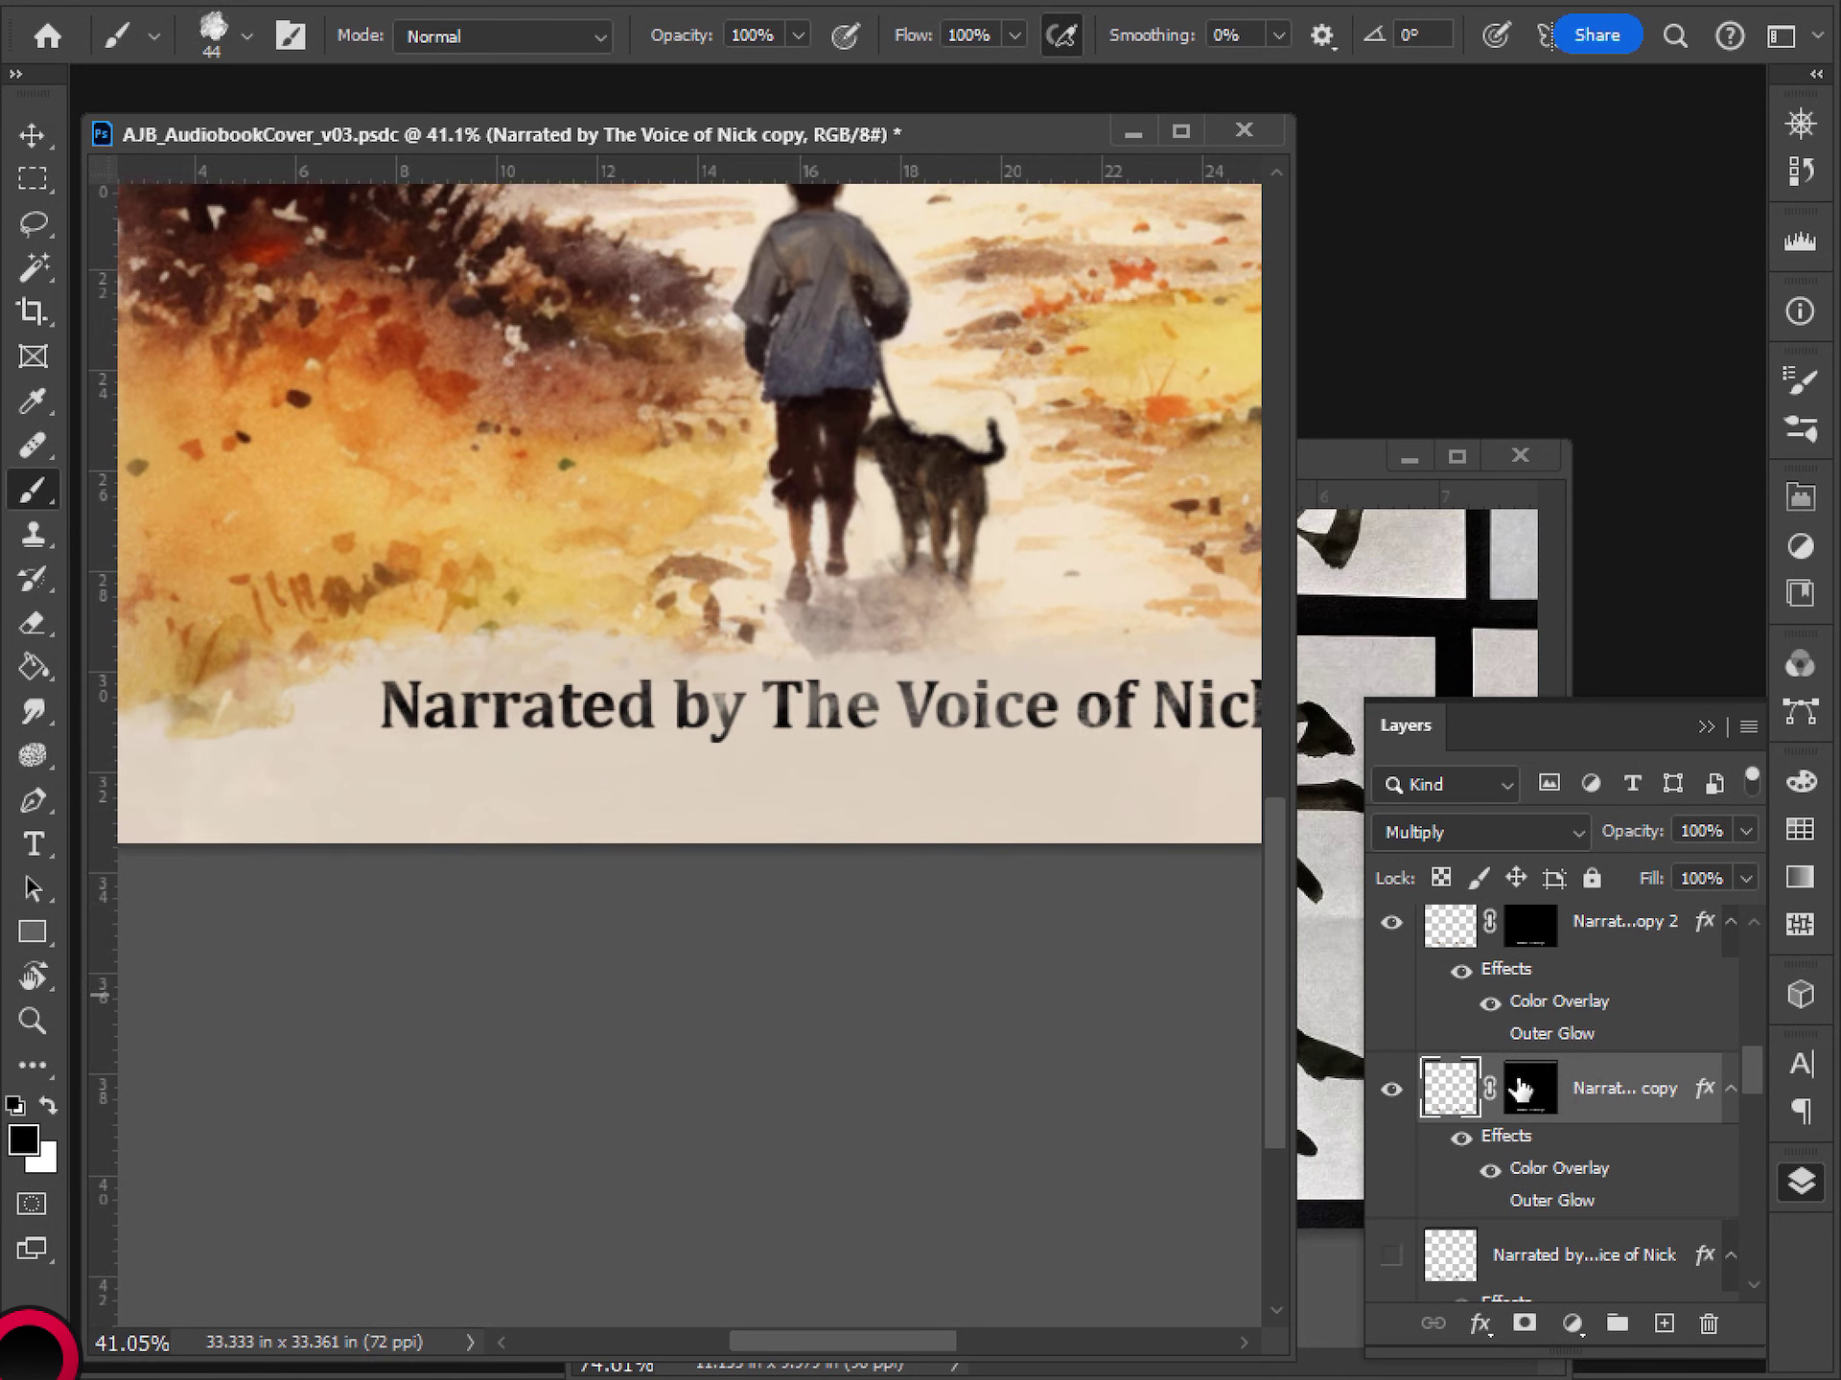
left_click(1519, 1088)
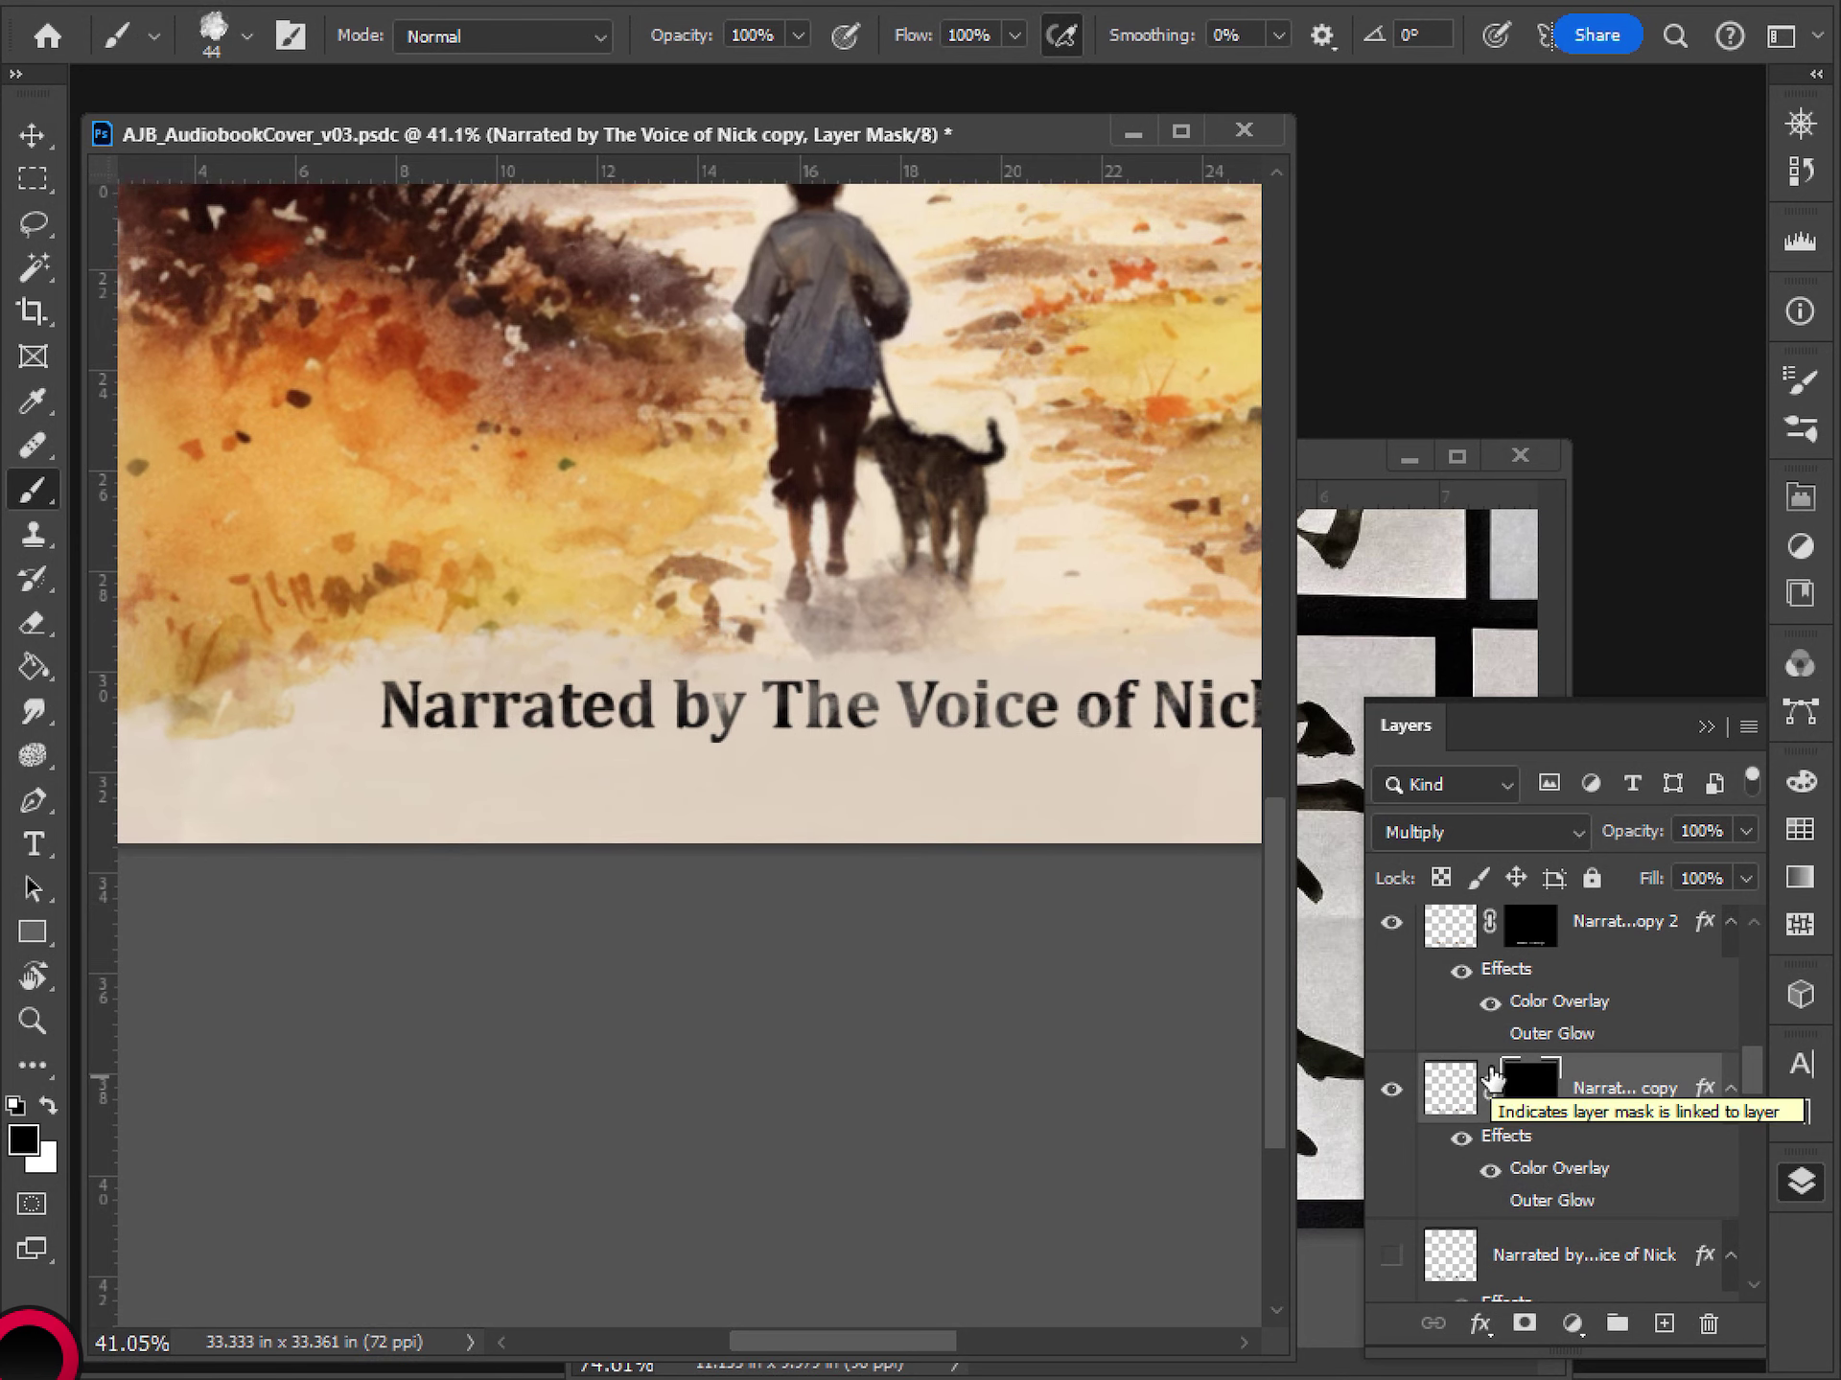
key("x")
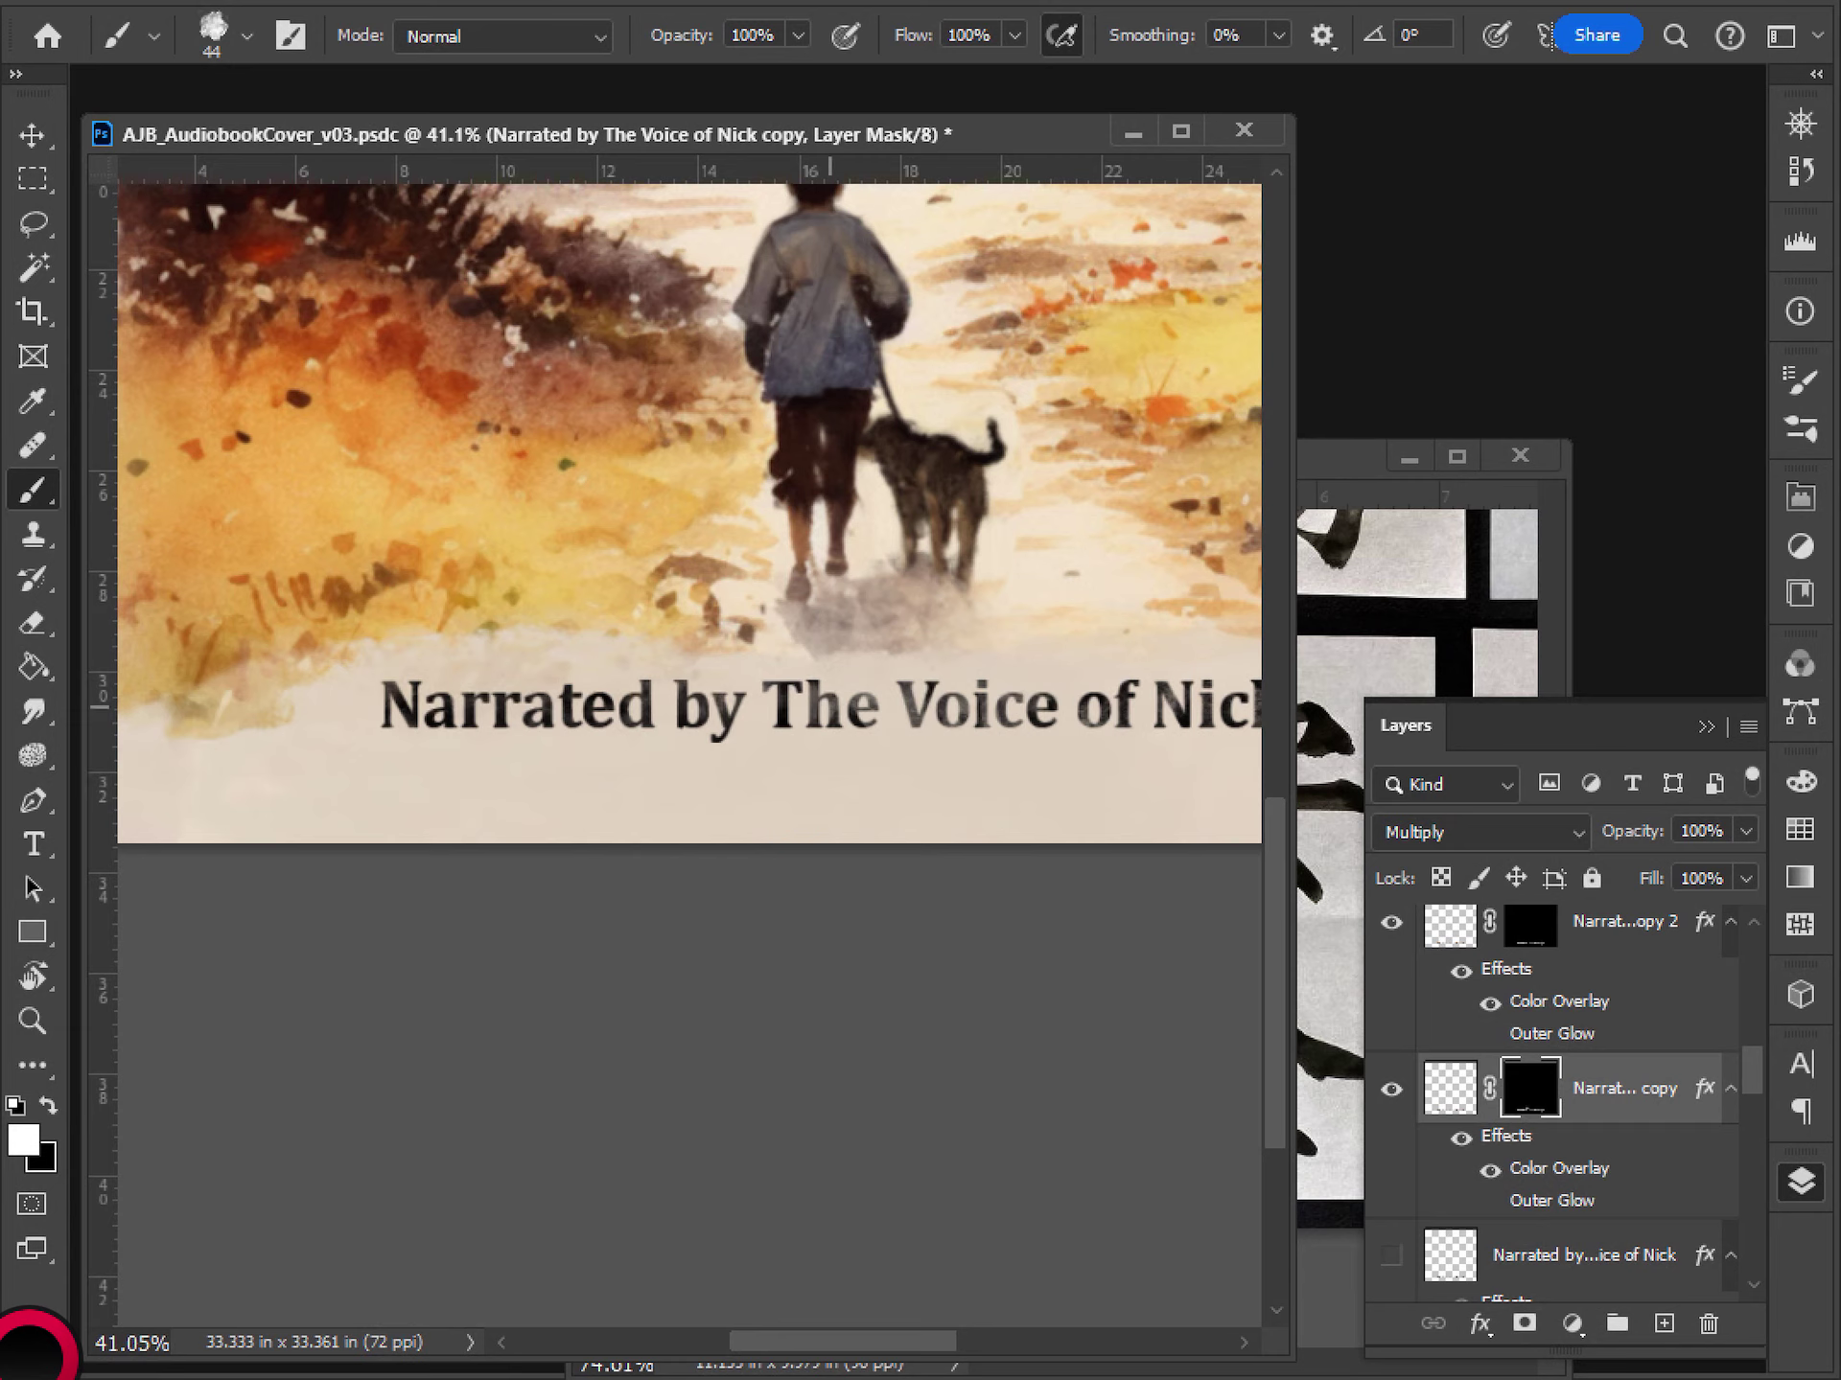
key("ctrl+z")
scroll(781, 698, "down", 4)
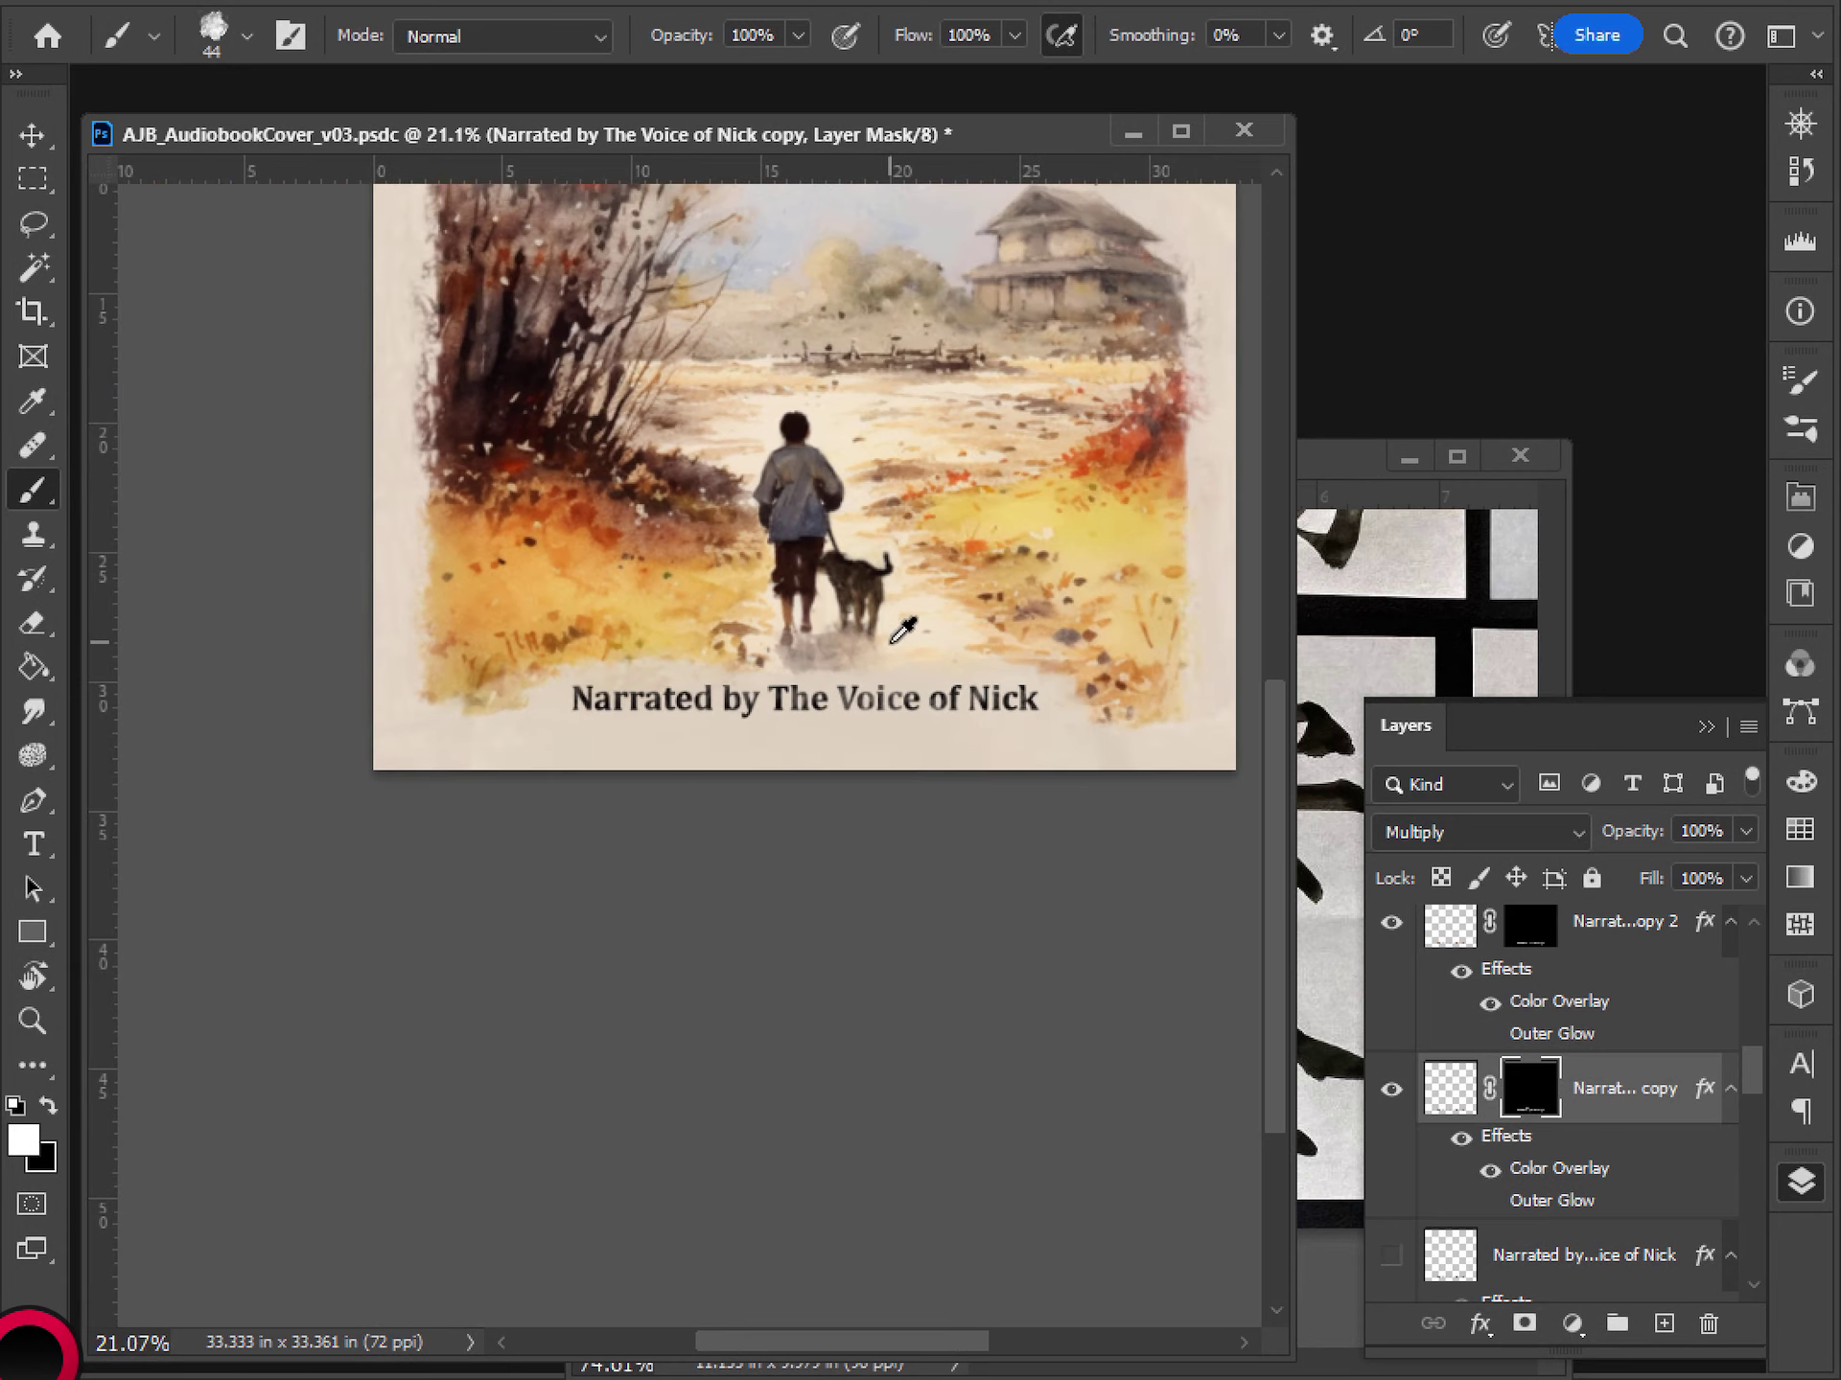
- Strengthen the V and o of "Voice" with white on the mask, undoing rejected passes
scroll(895, 633, "up", 4)
scroll(773, 684, "up", 2)
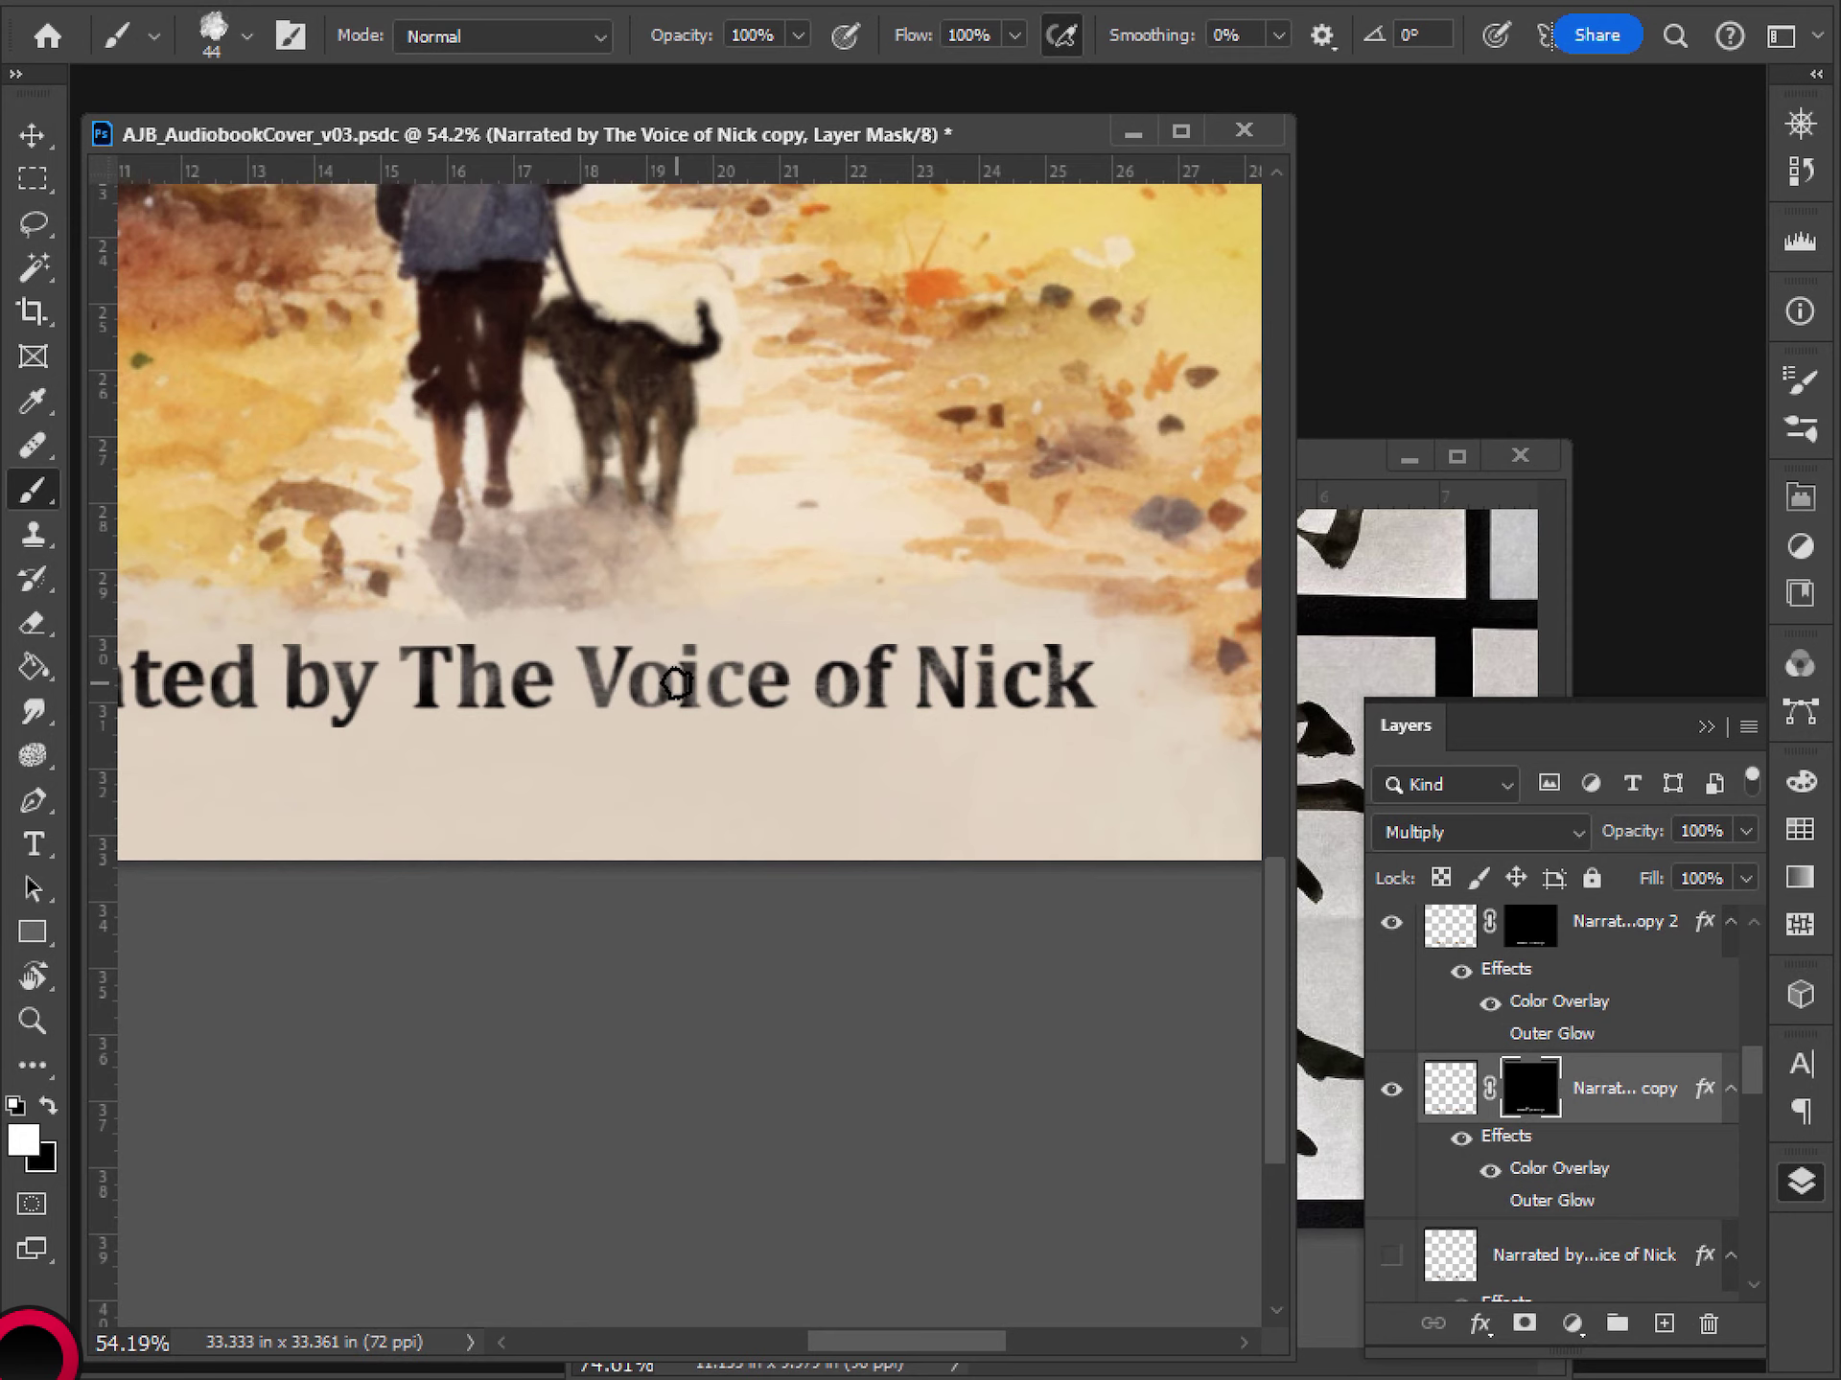
mouse_move(677, 682)
left_mouse_down()
mouse_move(594, 677)
mouse_move(674, 683)
left_mouse_up()
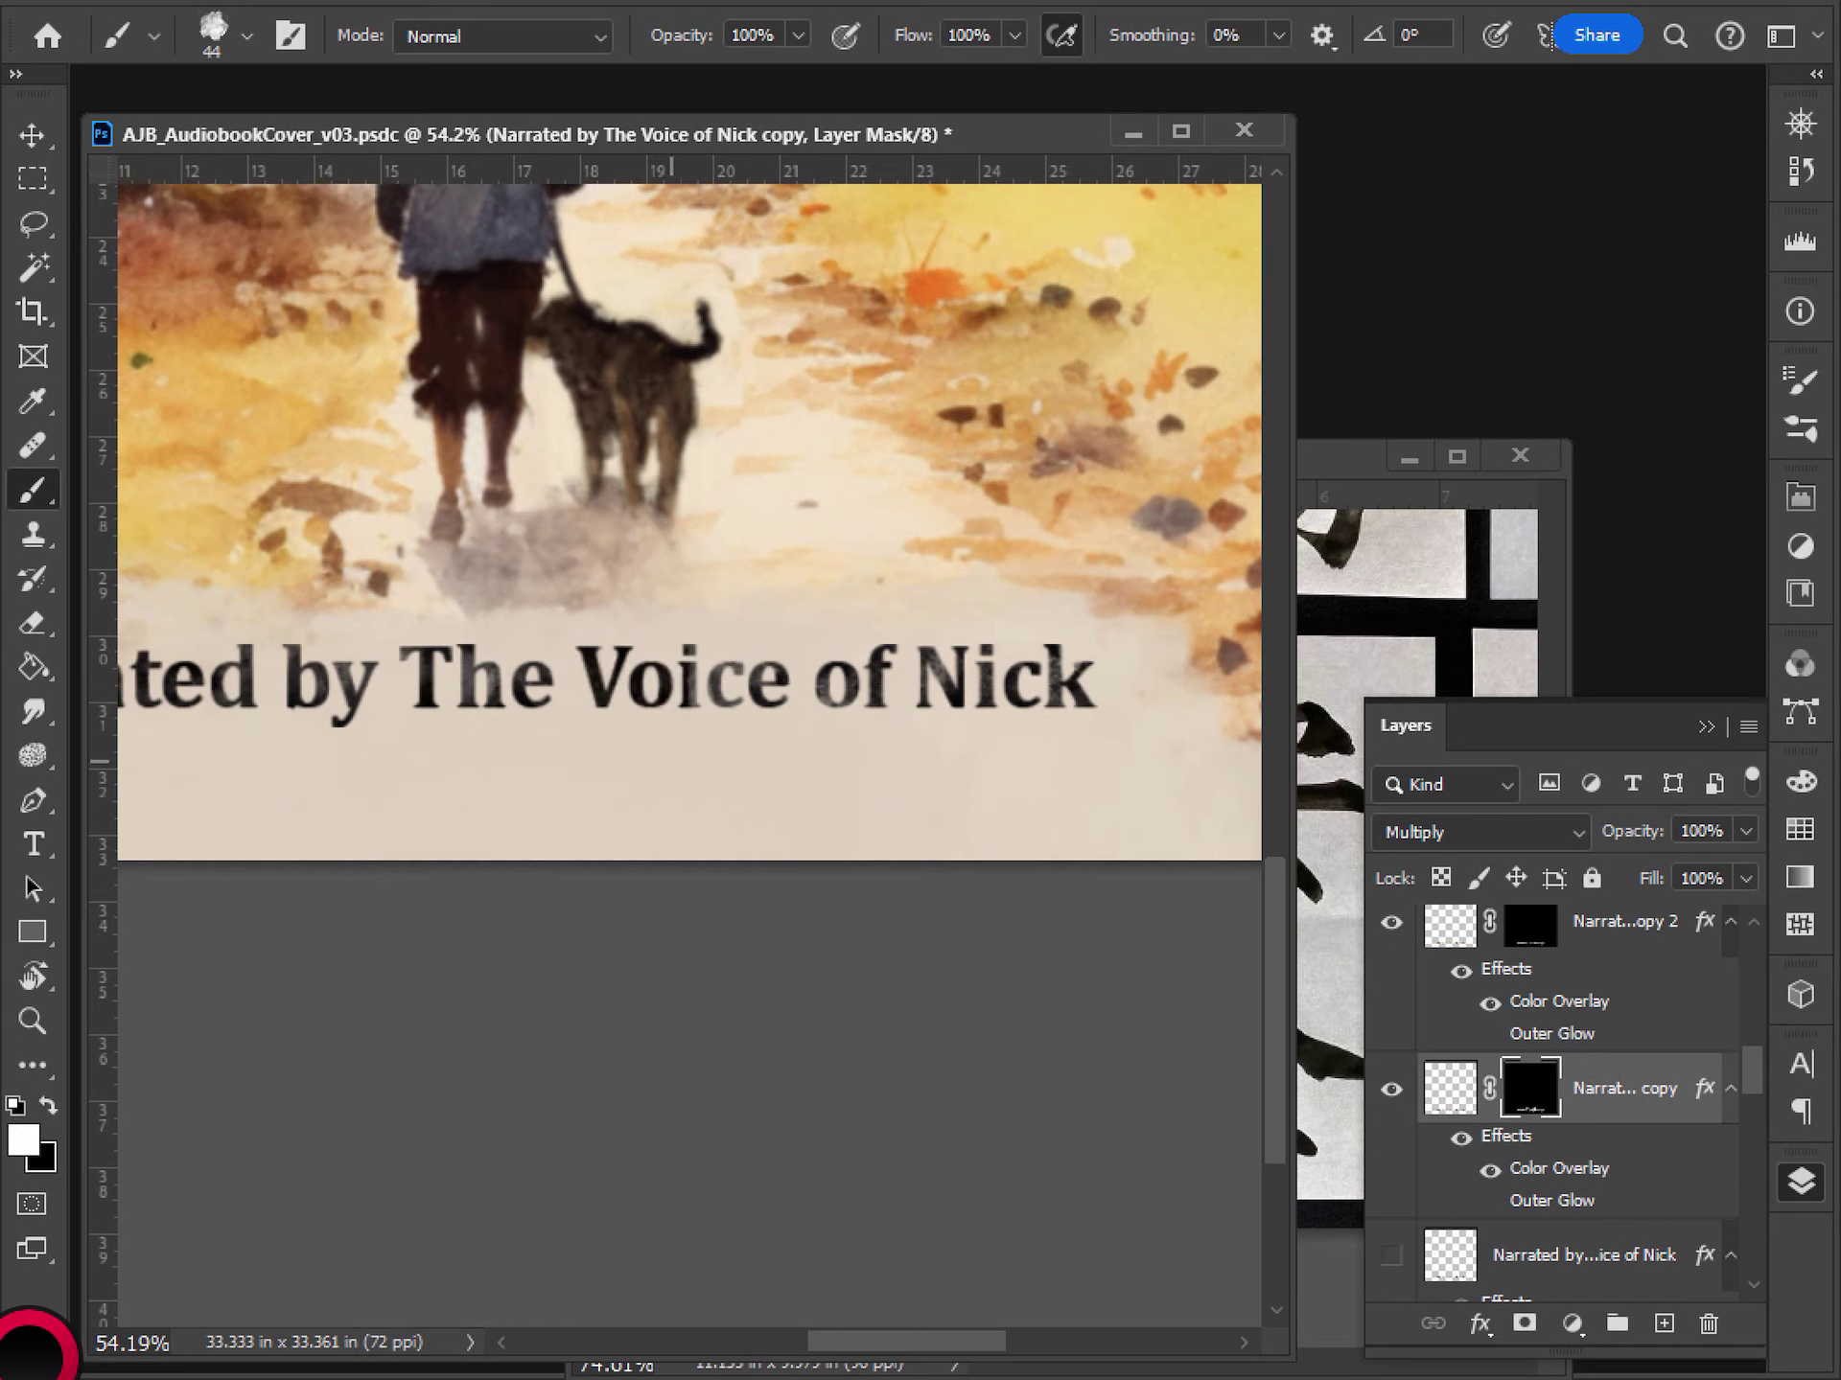
key("ctrl+z")
key("ctrl+z")
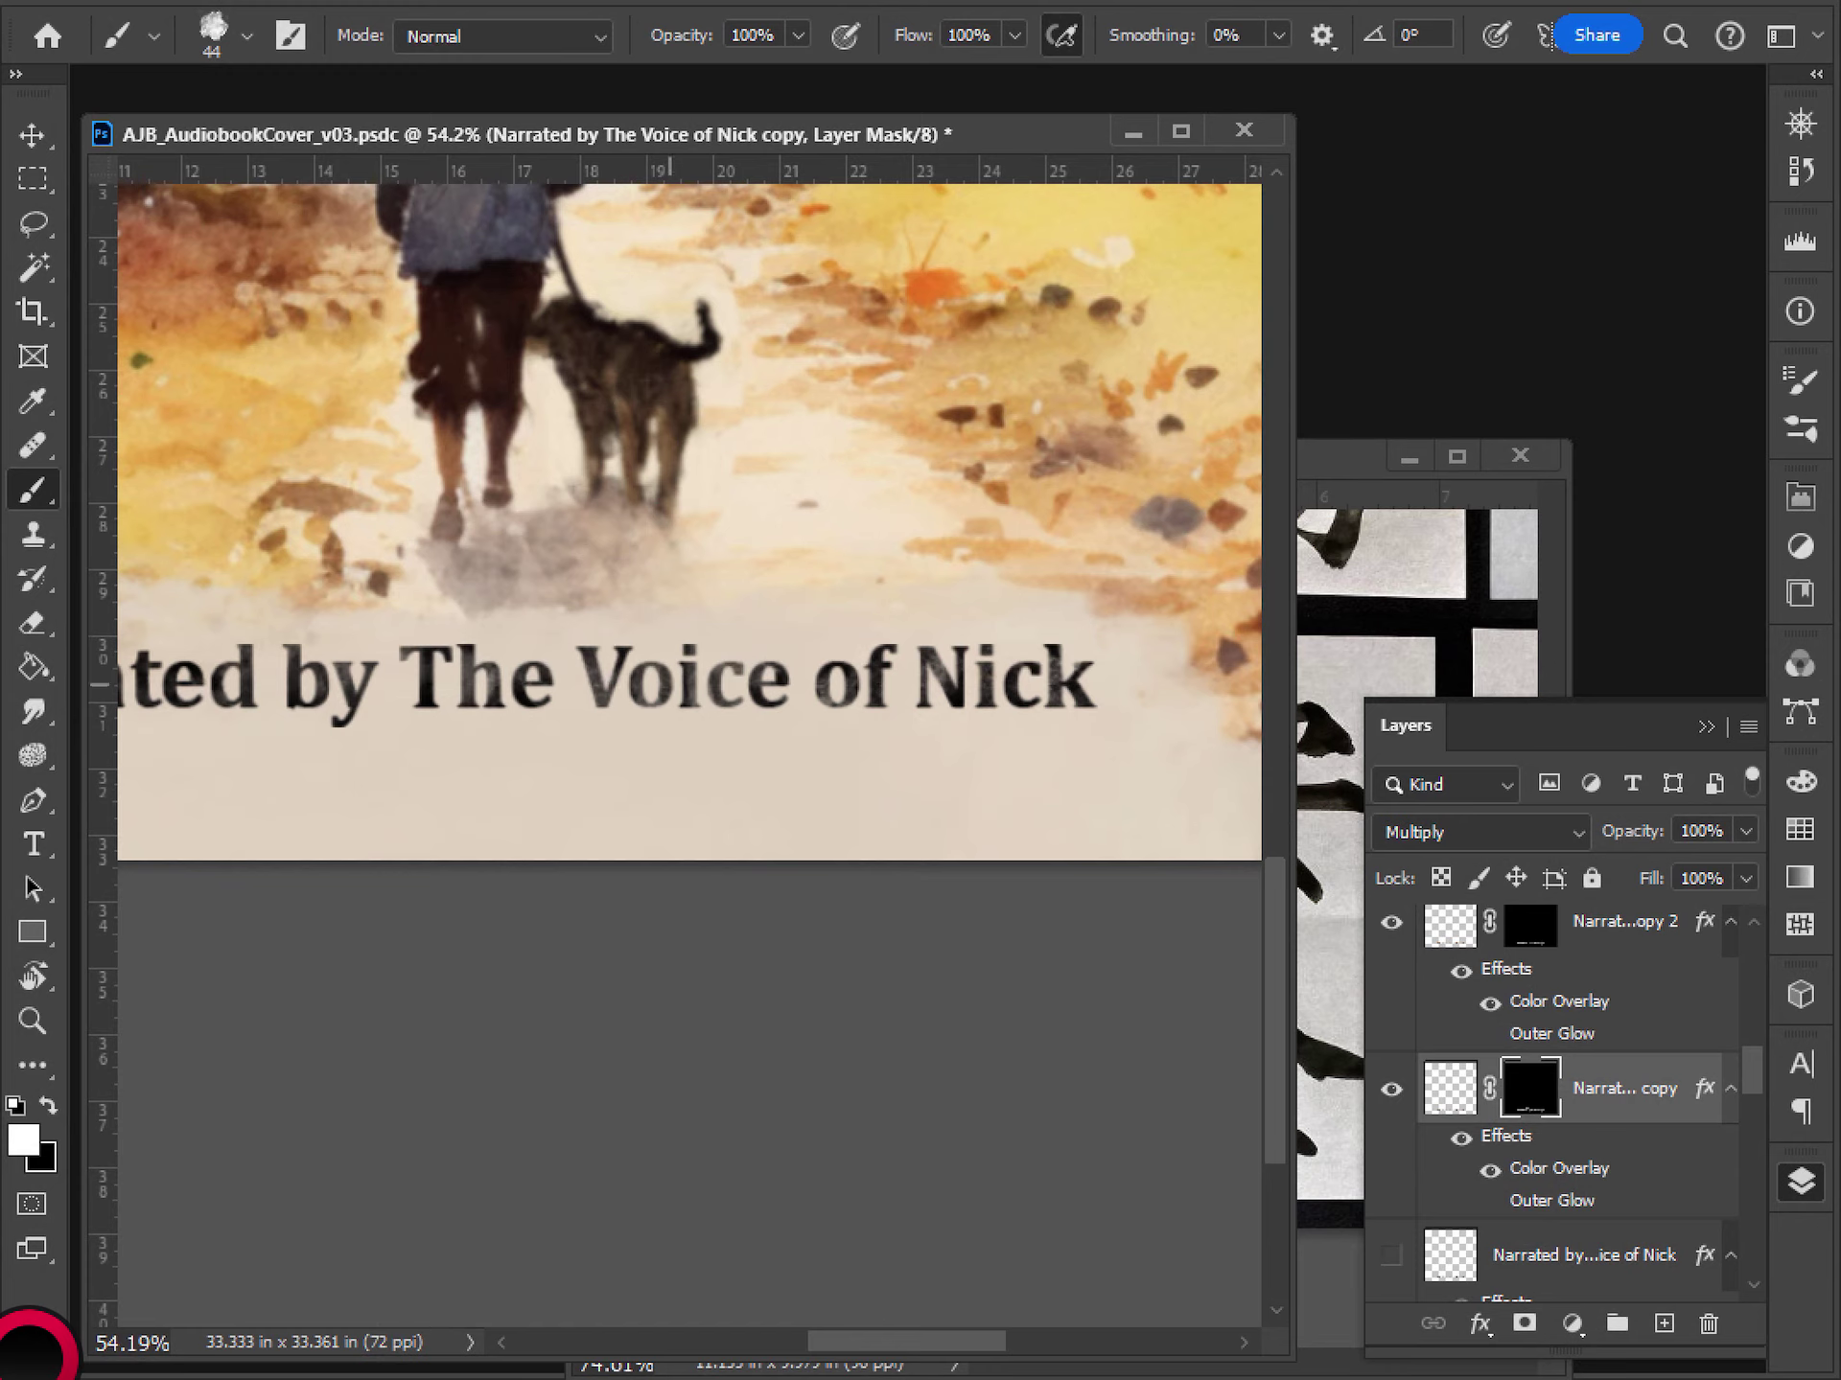
mouse_move(669, 684)
left_mouse_down()
mouse_move(640, 649)
mouse_move(608, 701)
left_mouse_up()
scroll(911, 853, "down", 5)
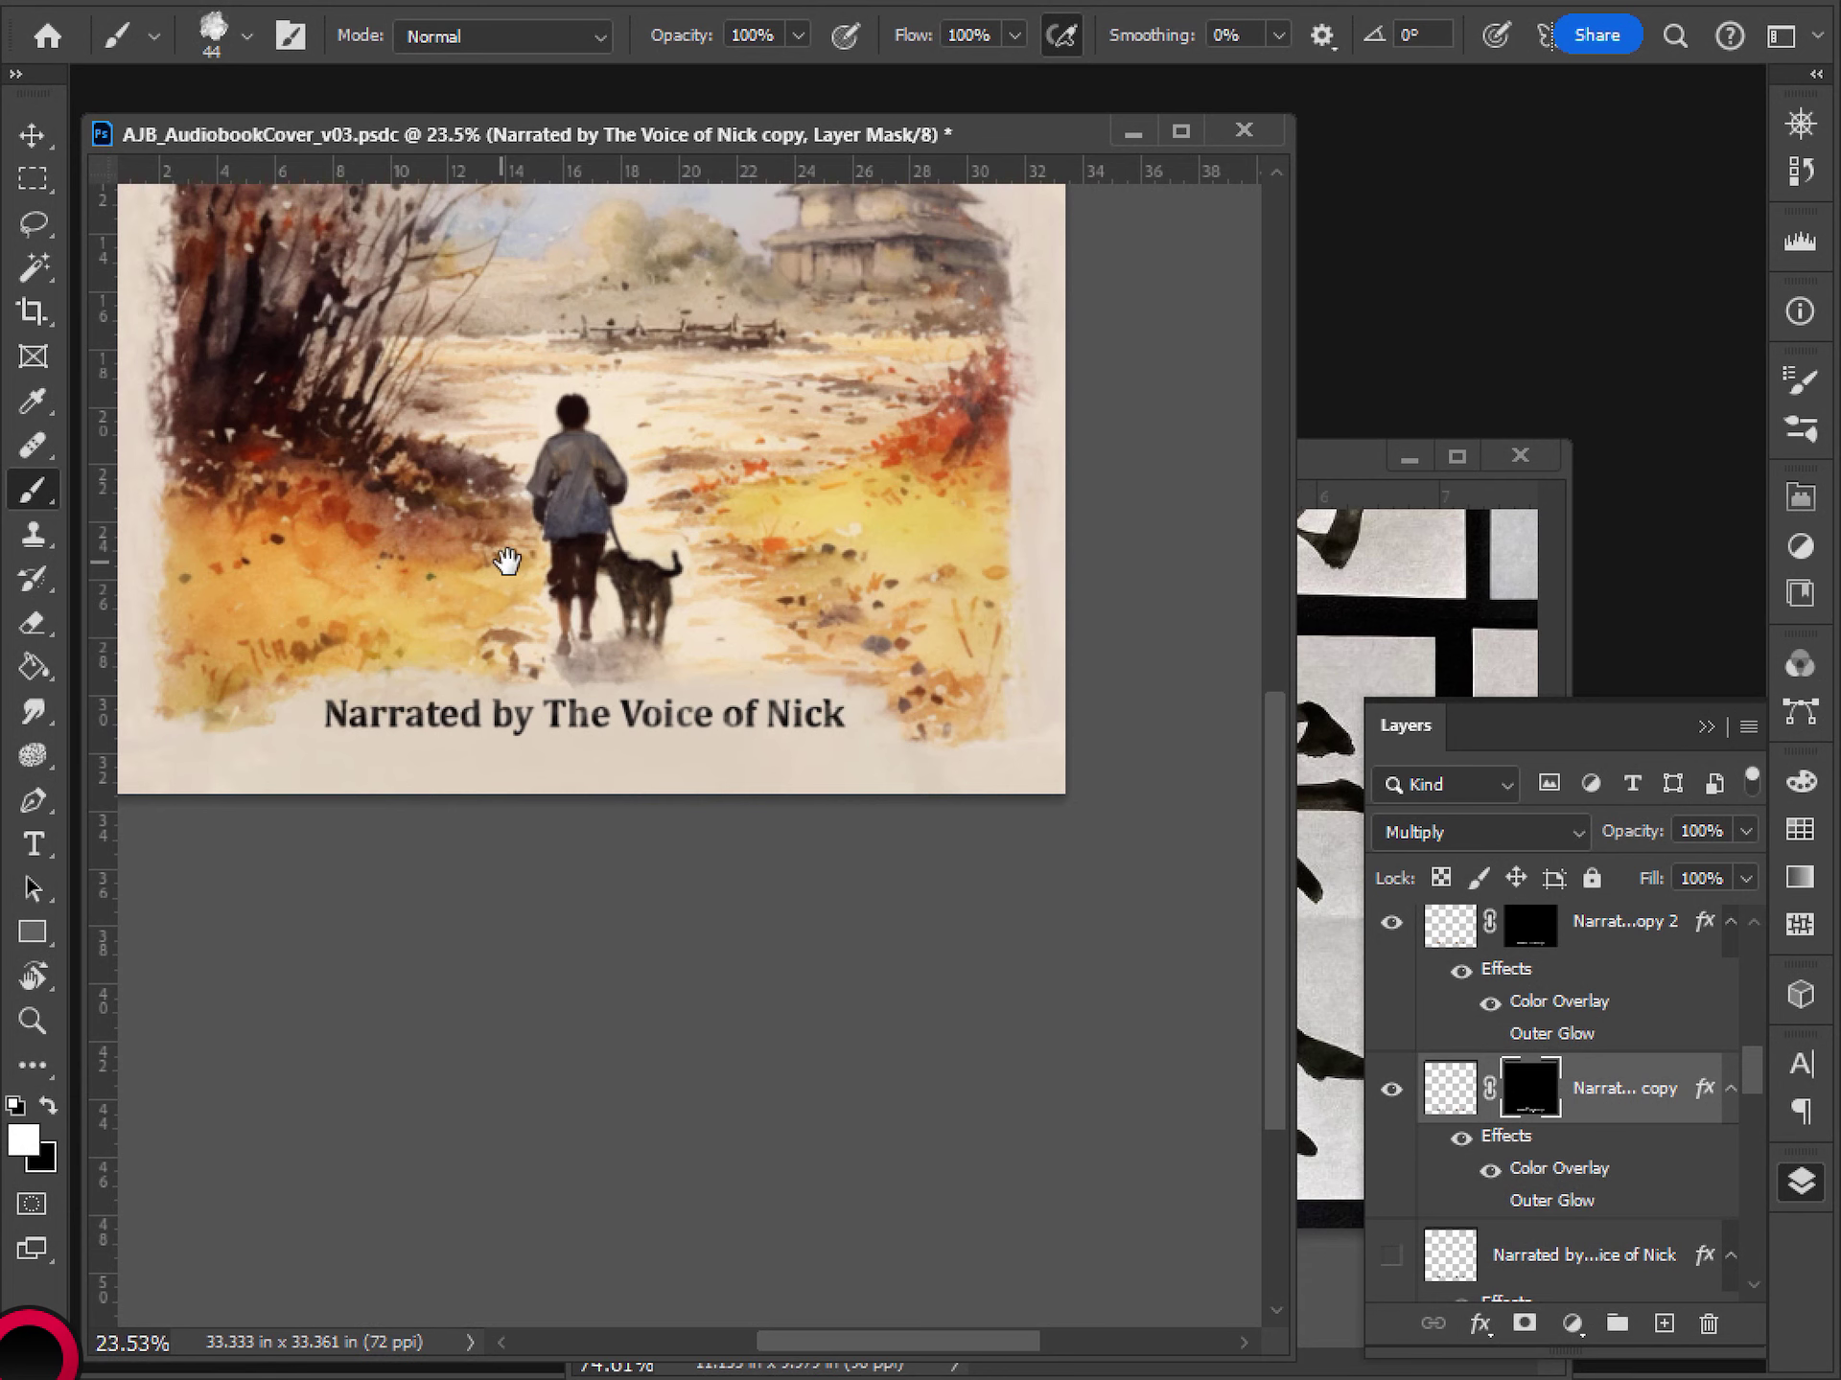
- Bring the whole cover into view and save the document
left_click_drag(509, 559, 720, 899)
scroll(1093, 287, "down", 4)
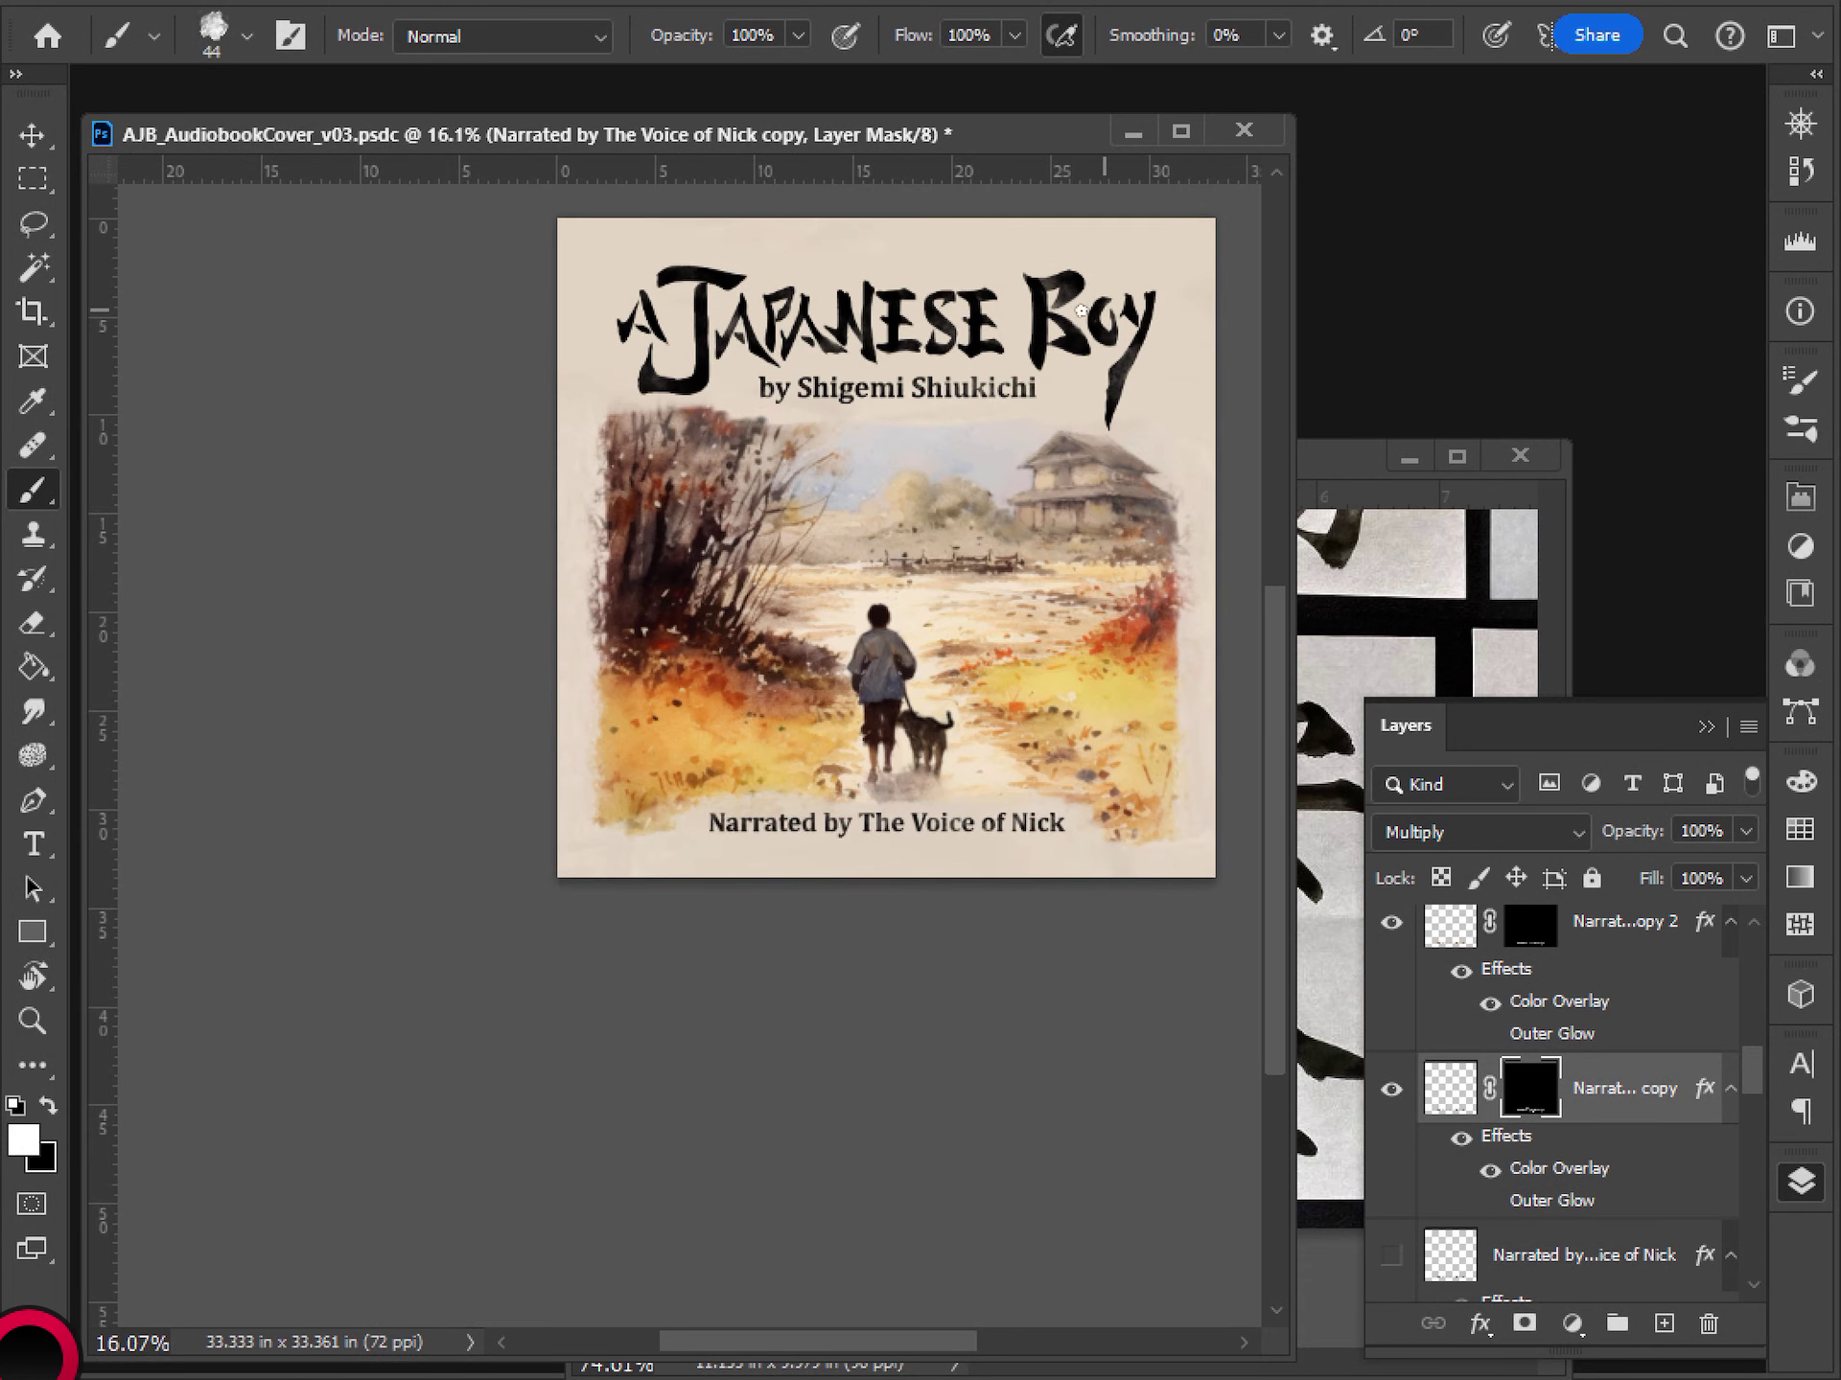
left_click_drag(990, 322, 797, 414)
key("ctrl+s")
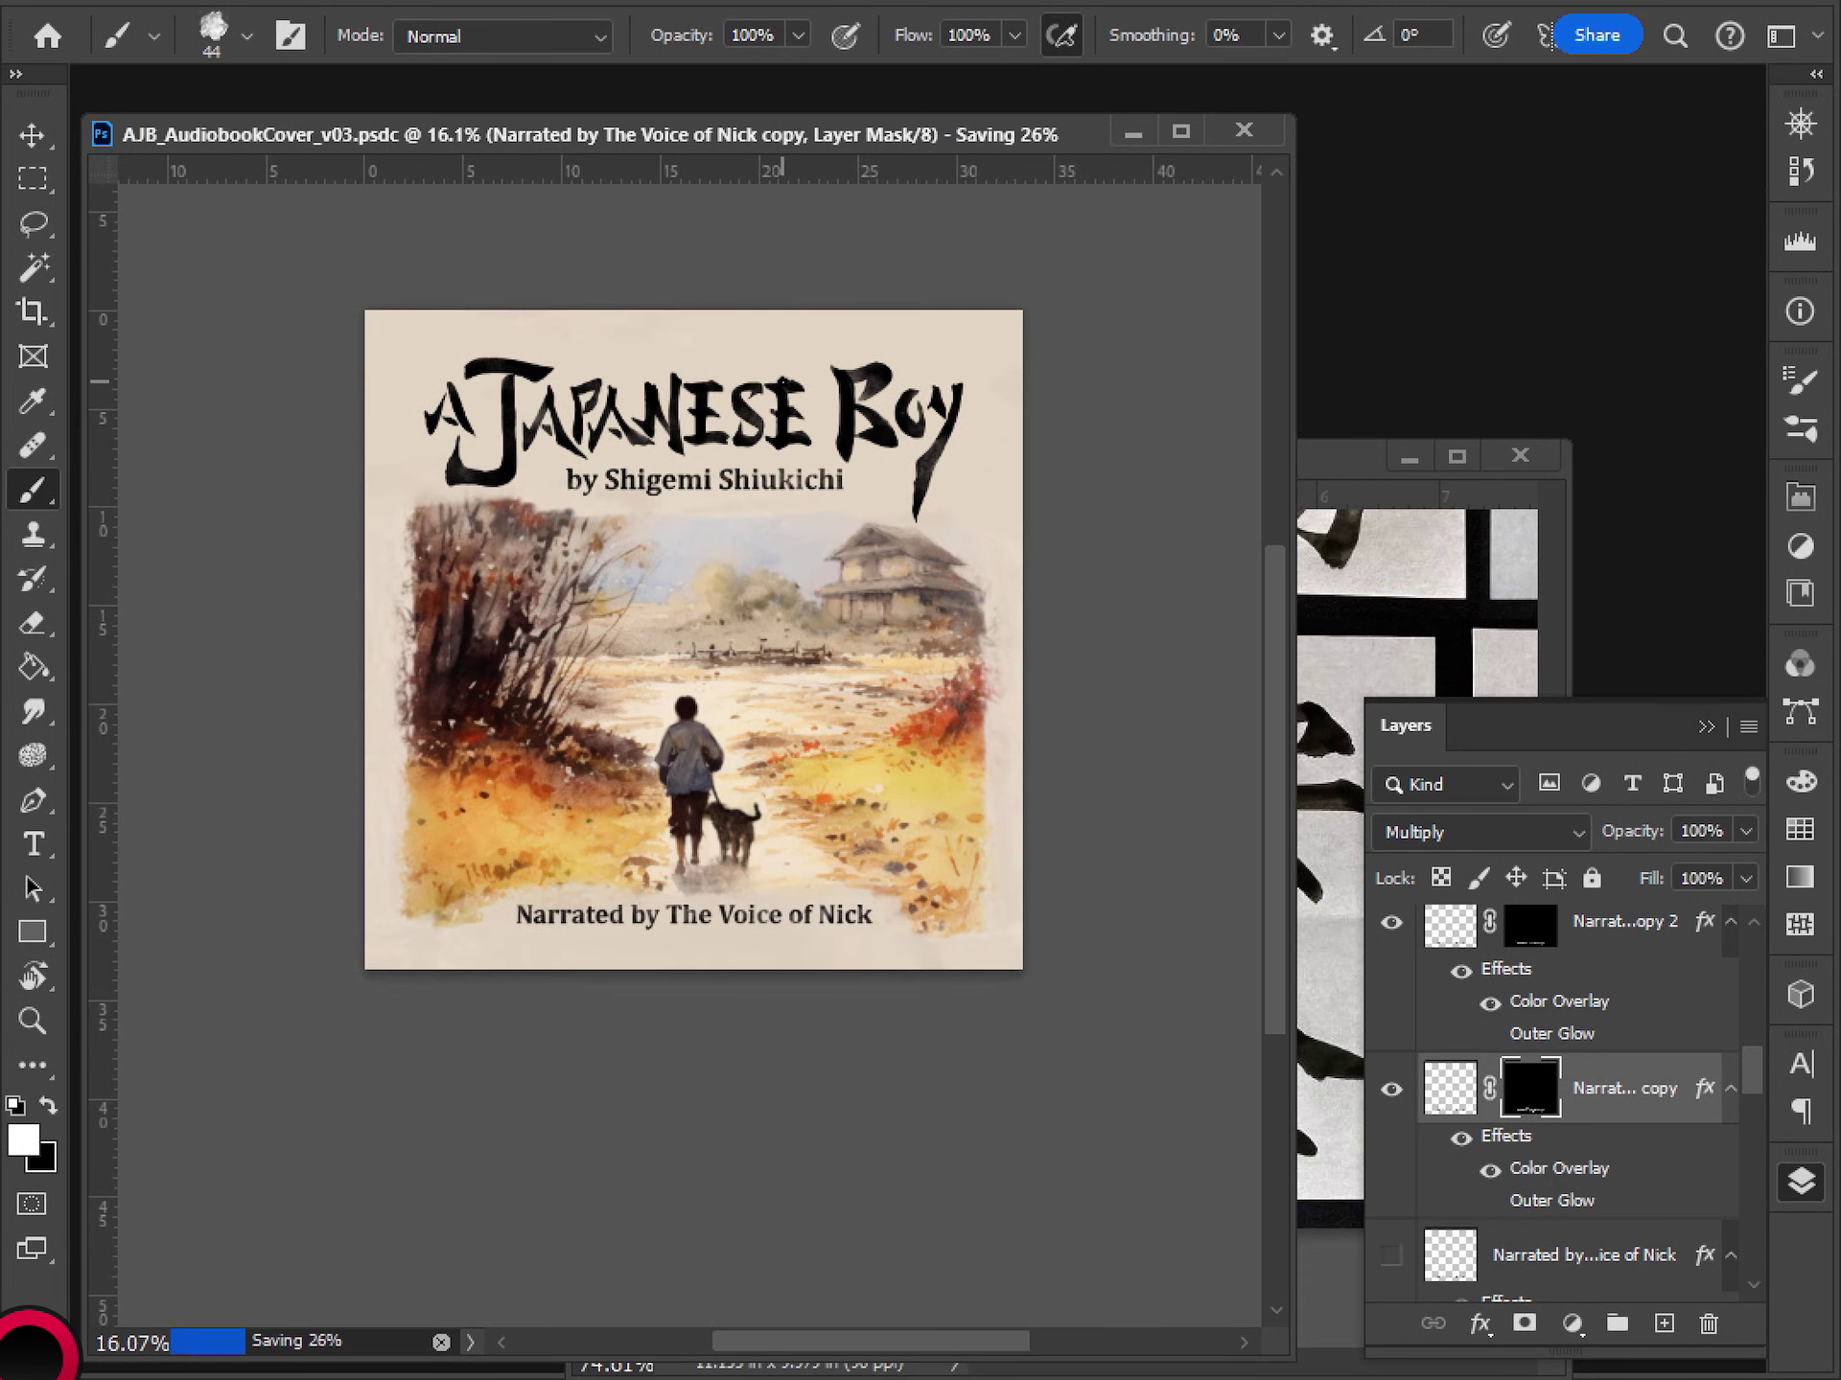
- Examine the ink texture of the title, byline and narrator credit up close and on the whole cover
scroll(711, 476, "up", 5)
left_click_drag(637, 556, 810, 801)
left_click_drag(987, 748, 487, 694)
left_click_drag(945, 662, 523, 577)
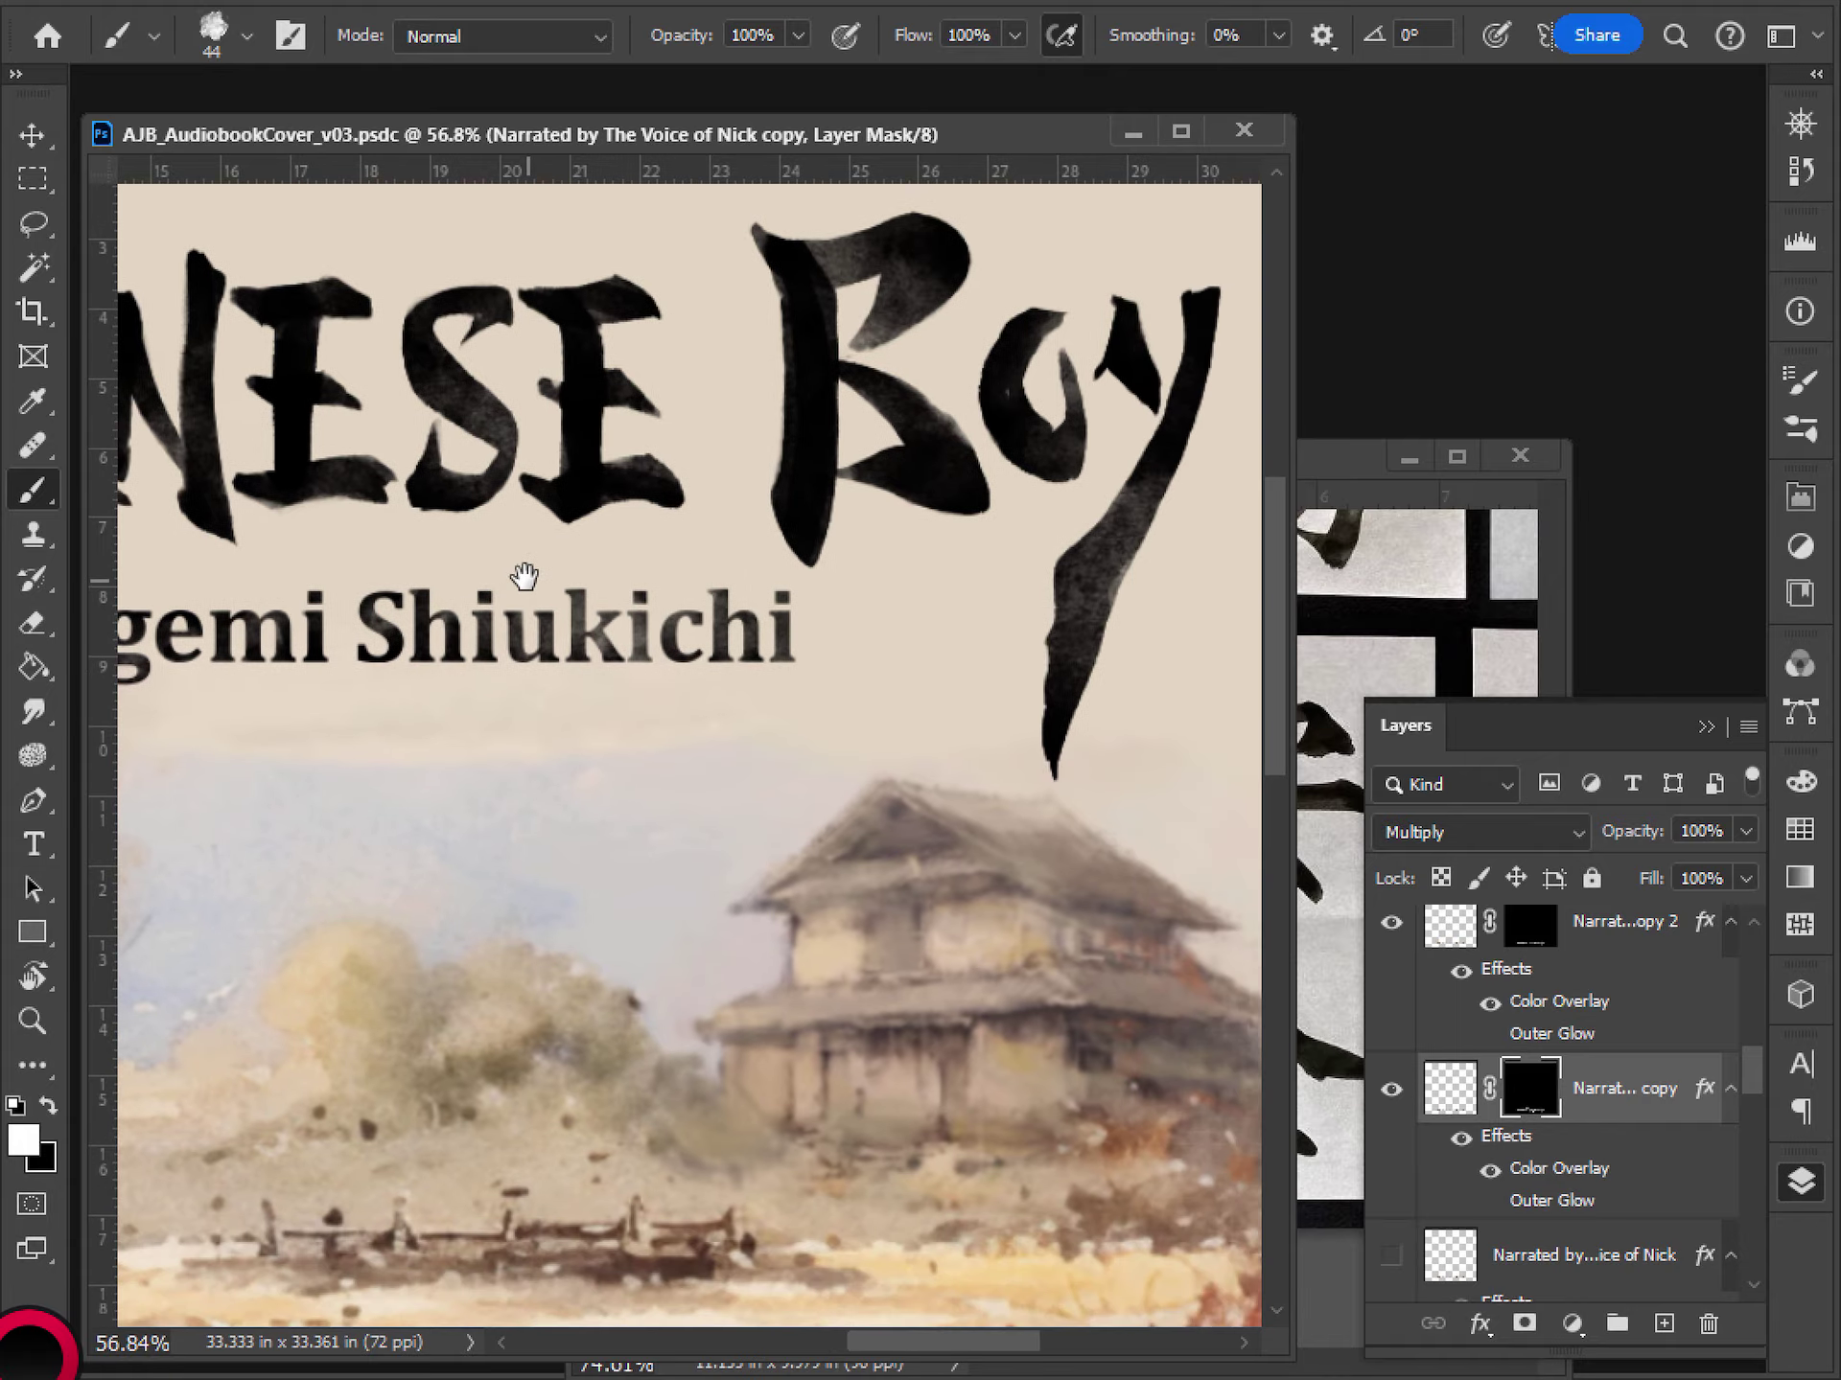
left_click_drag(523, 805, 871, 382)
left_click_drag(642, 800, 776, 460)
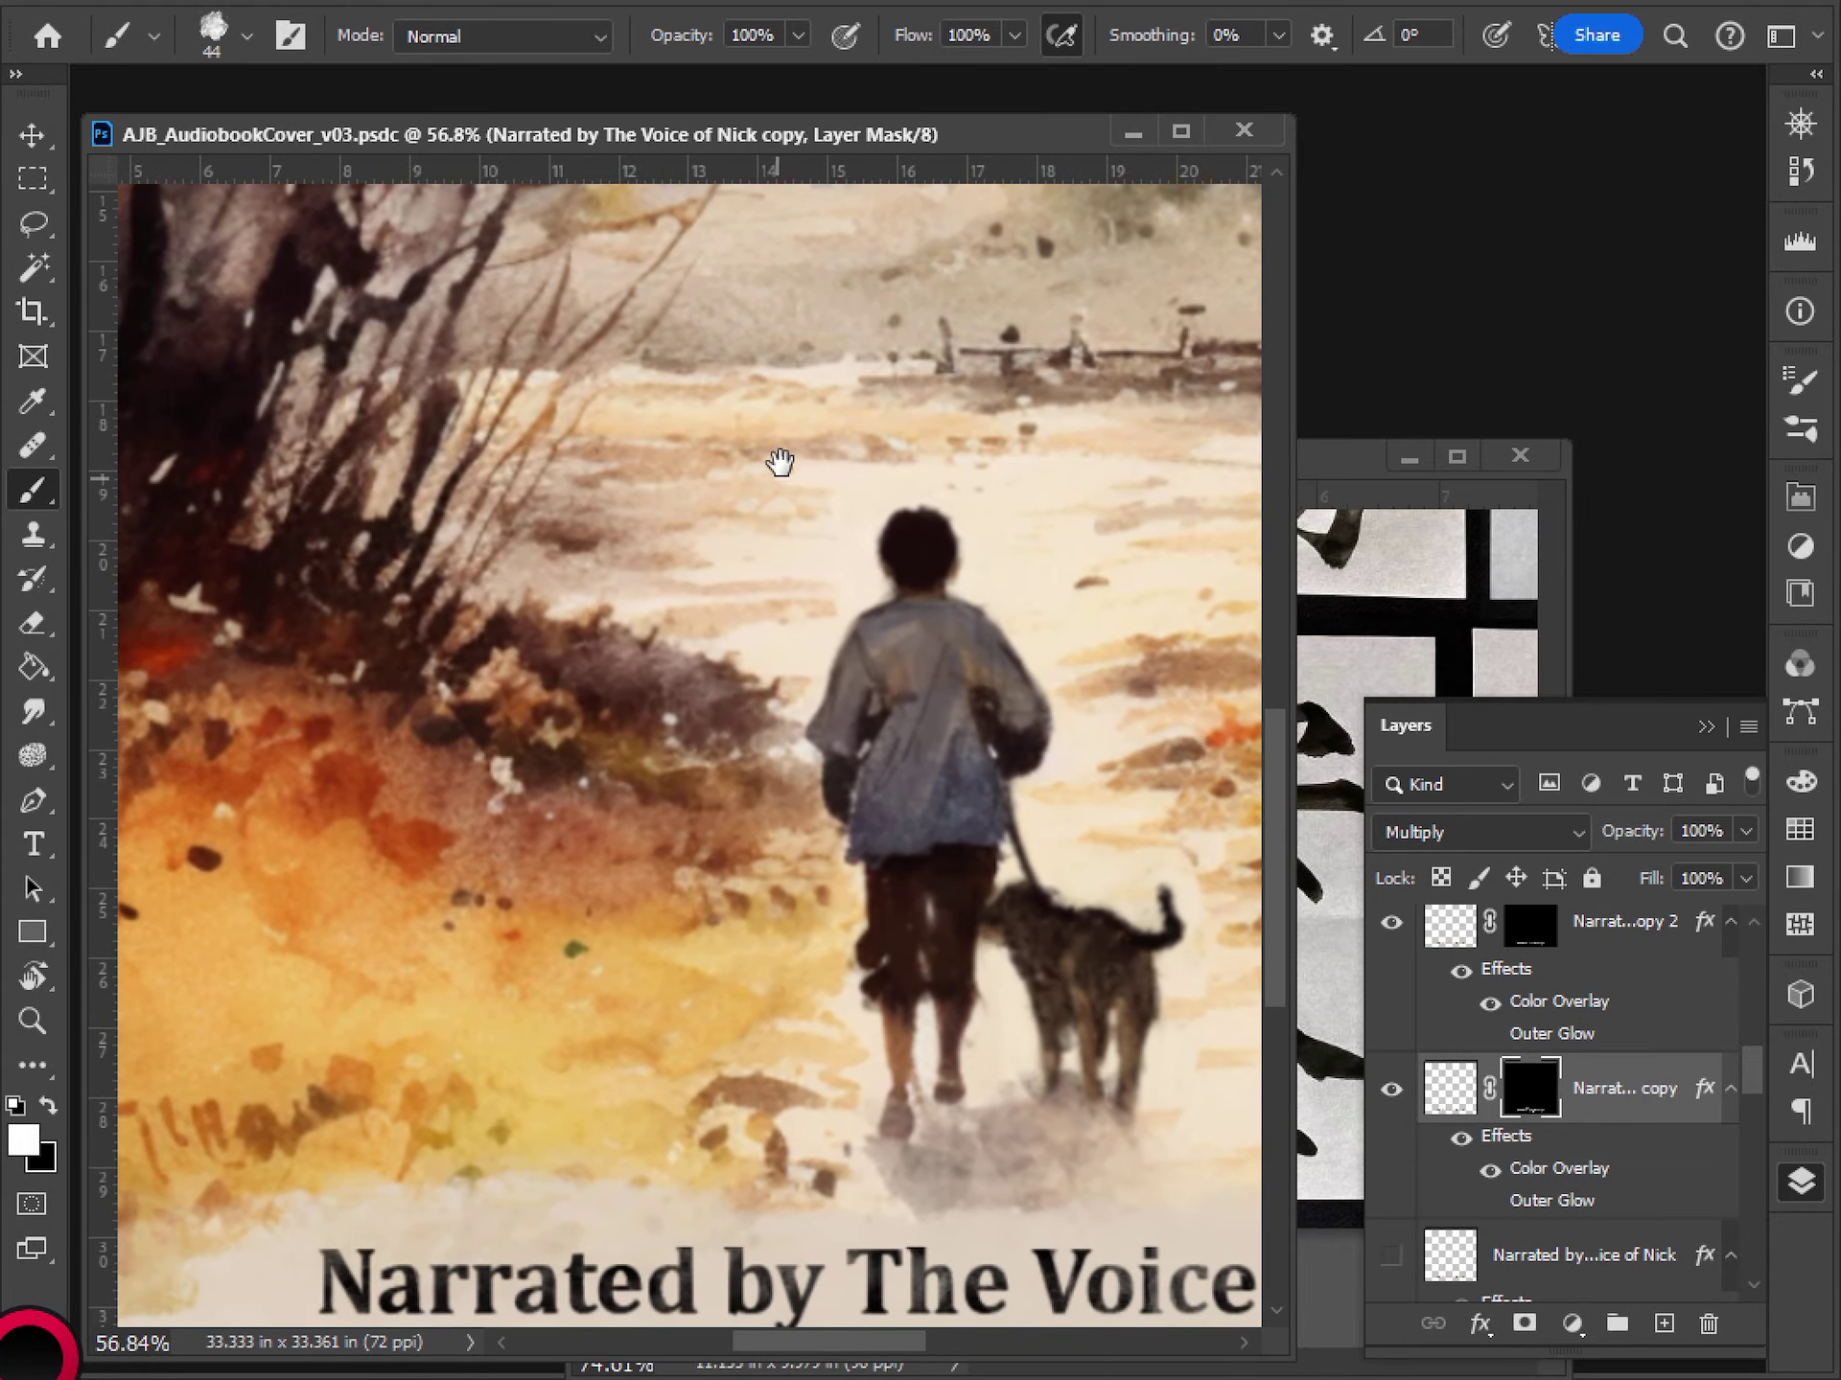
left_click_drag(764, 682, 250, 752)
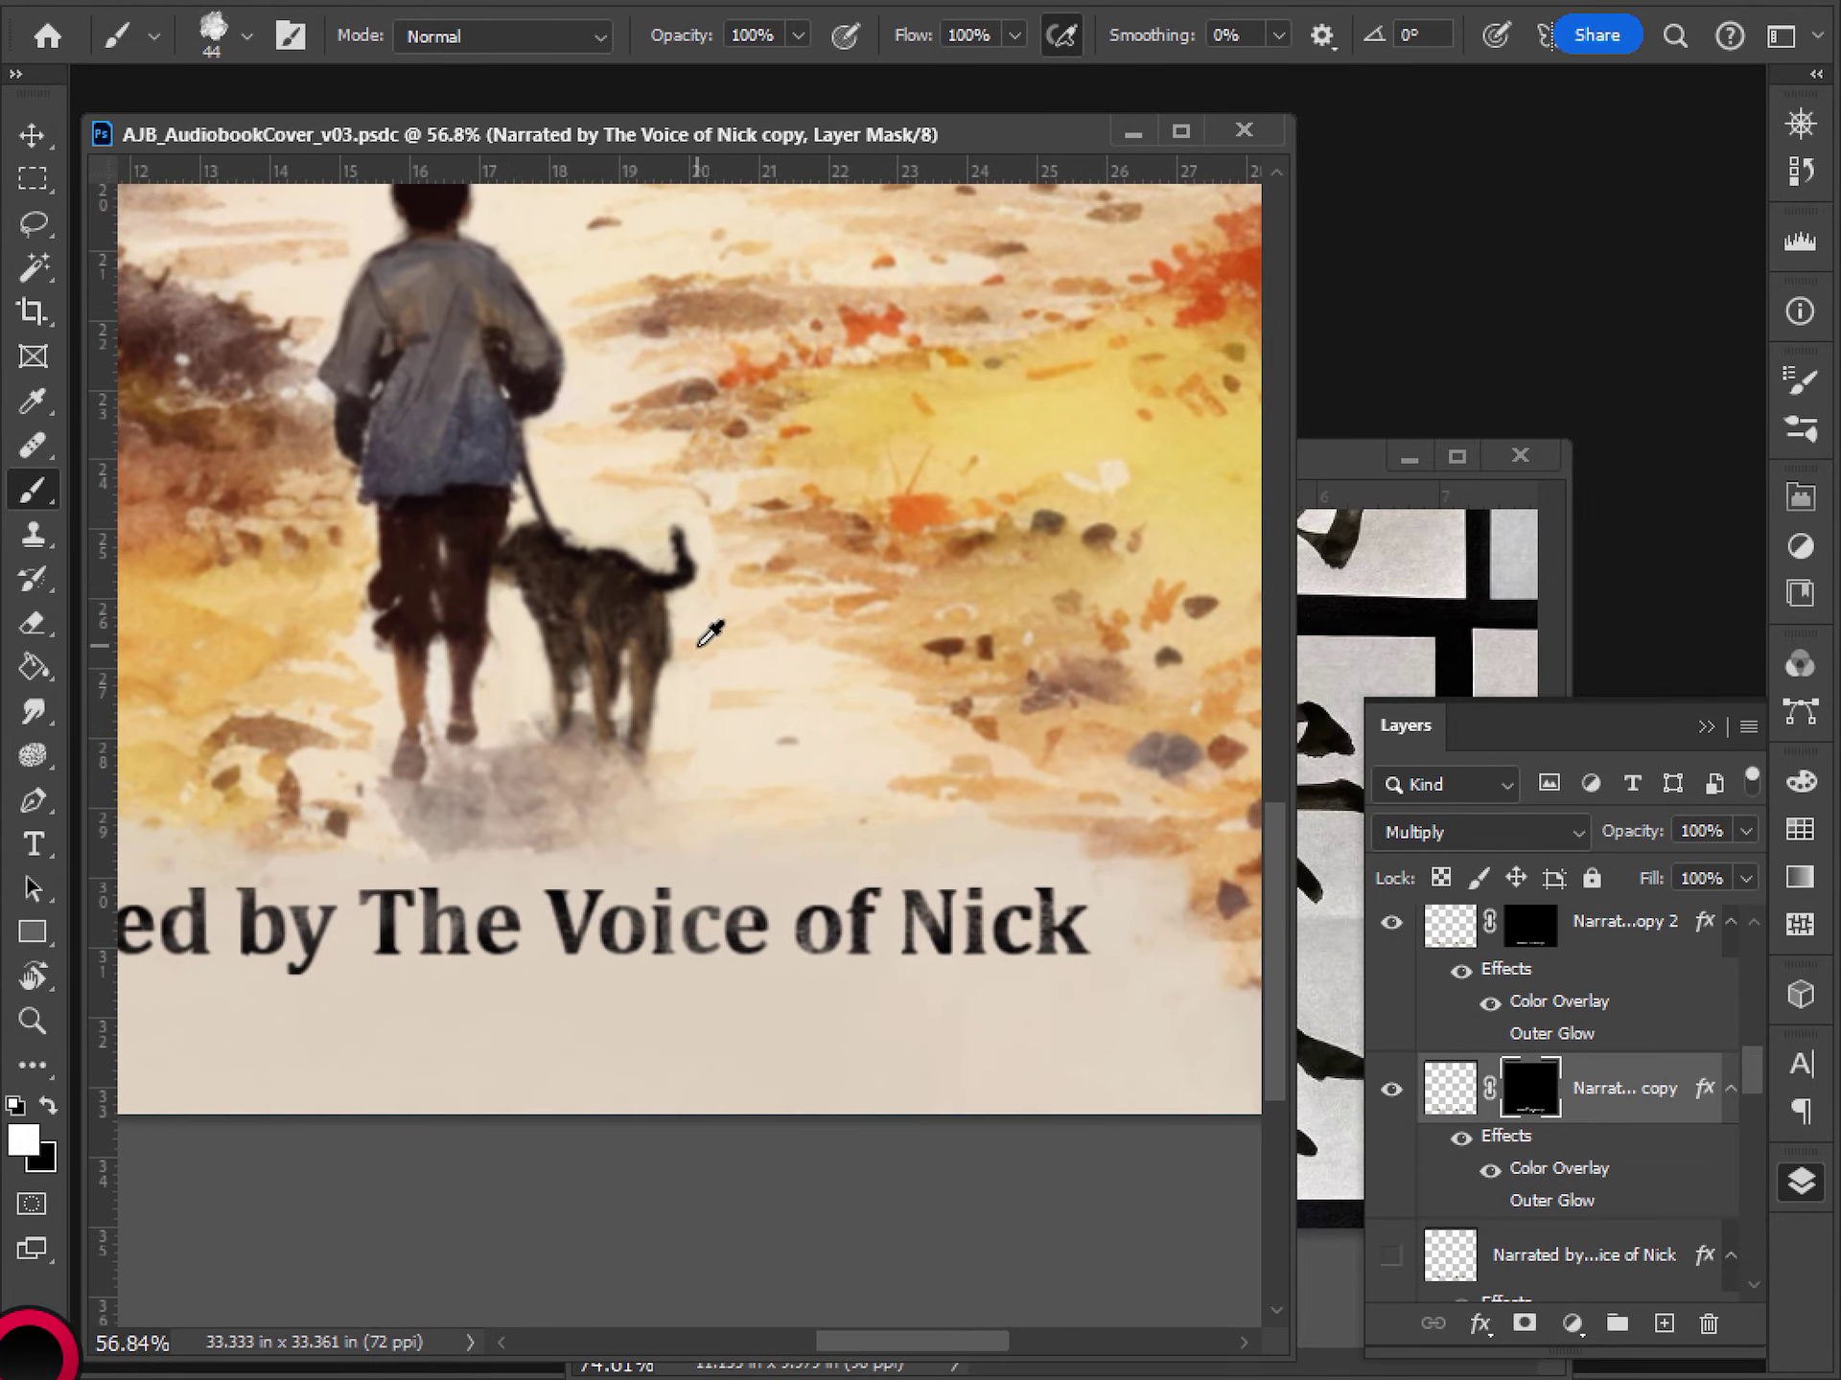
scroll(690, 671, "down", 5)
left_click_drag(684, 682, 727, 869)
scroll(765, 658, "up", 1)
left_click_drag(712, 634, 714, 652)
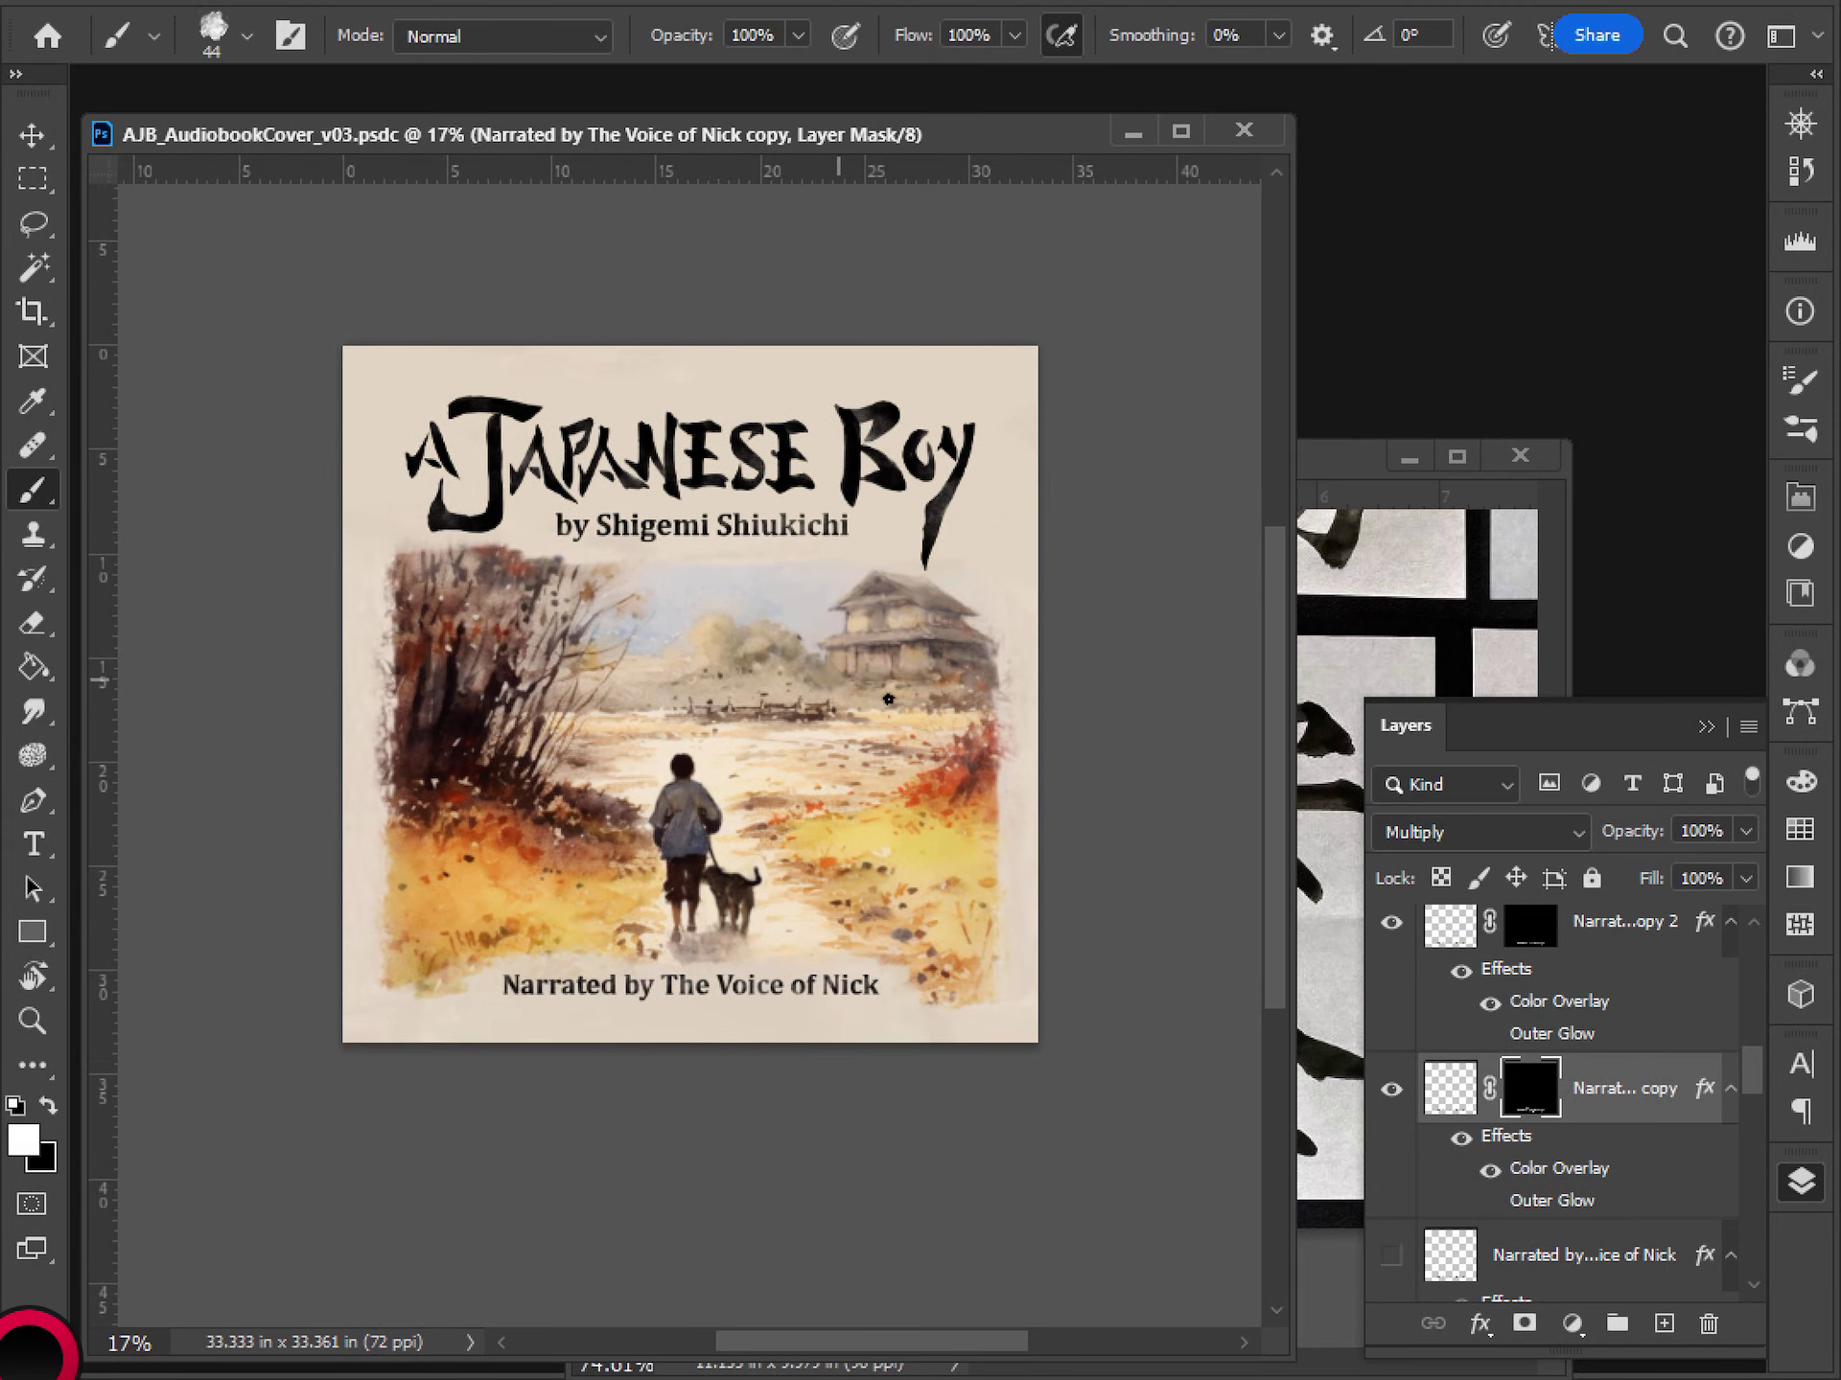
scroll(1546, 1005, "up", 4)
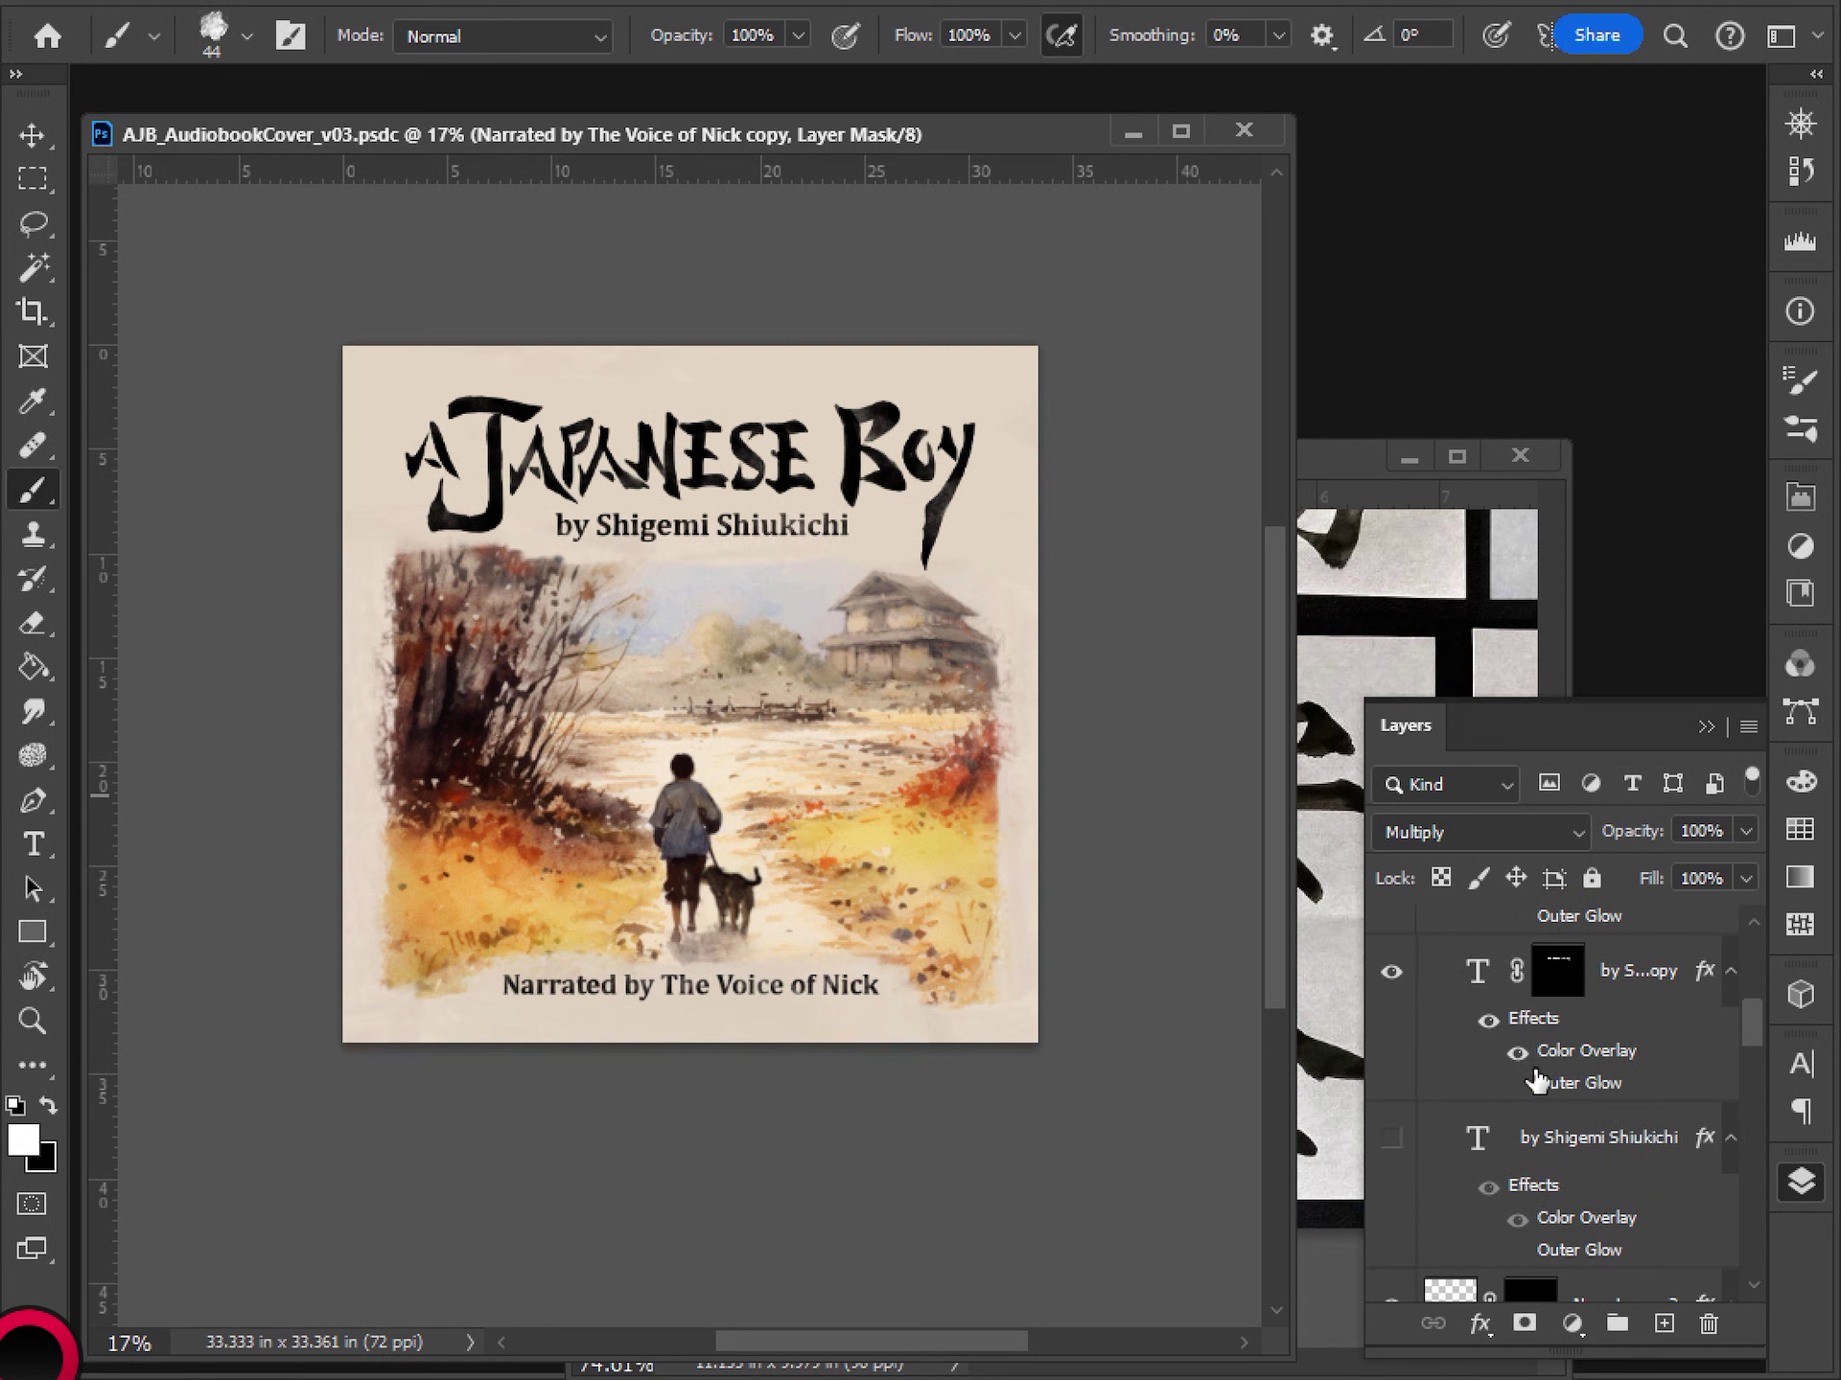
- Select the byline copy layers together with everything up to Group 5 and nudge the title and byline up by 30 px
scroll(1580, 1175, "down", 1)
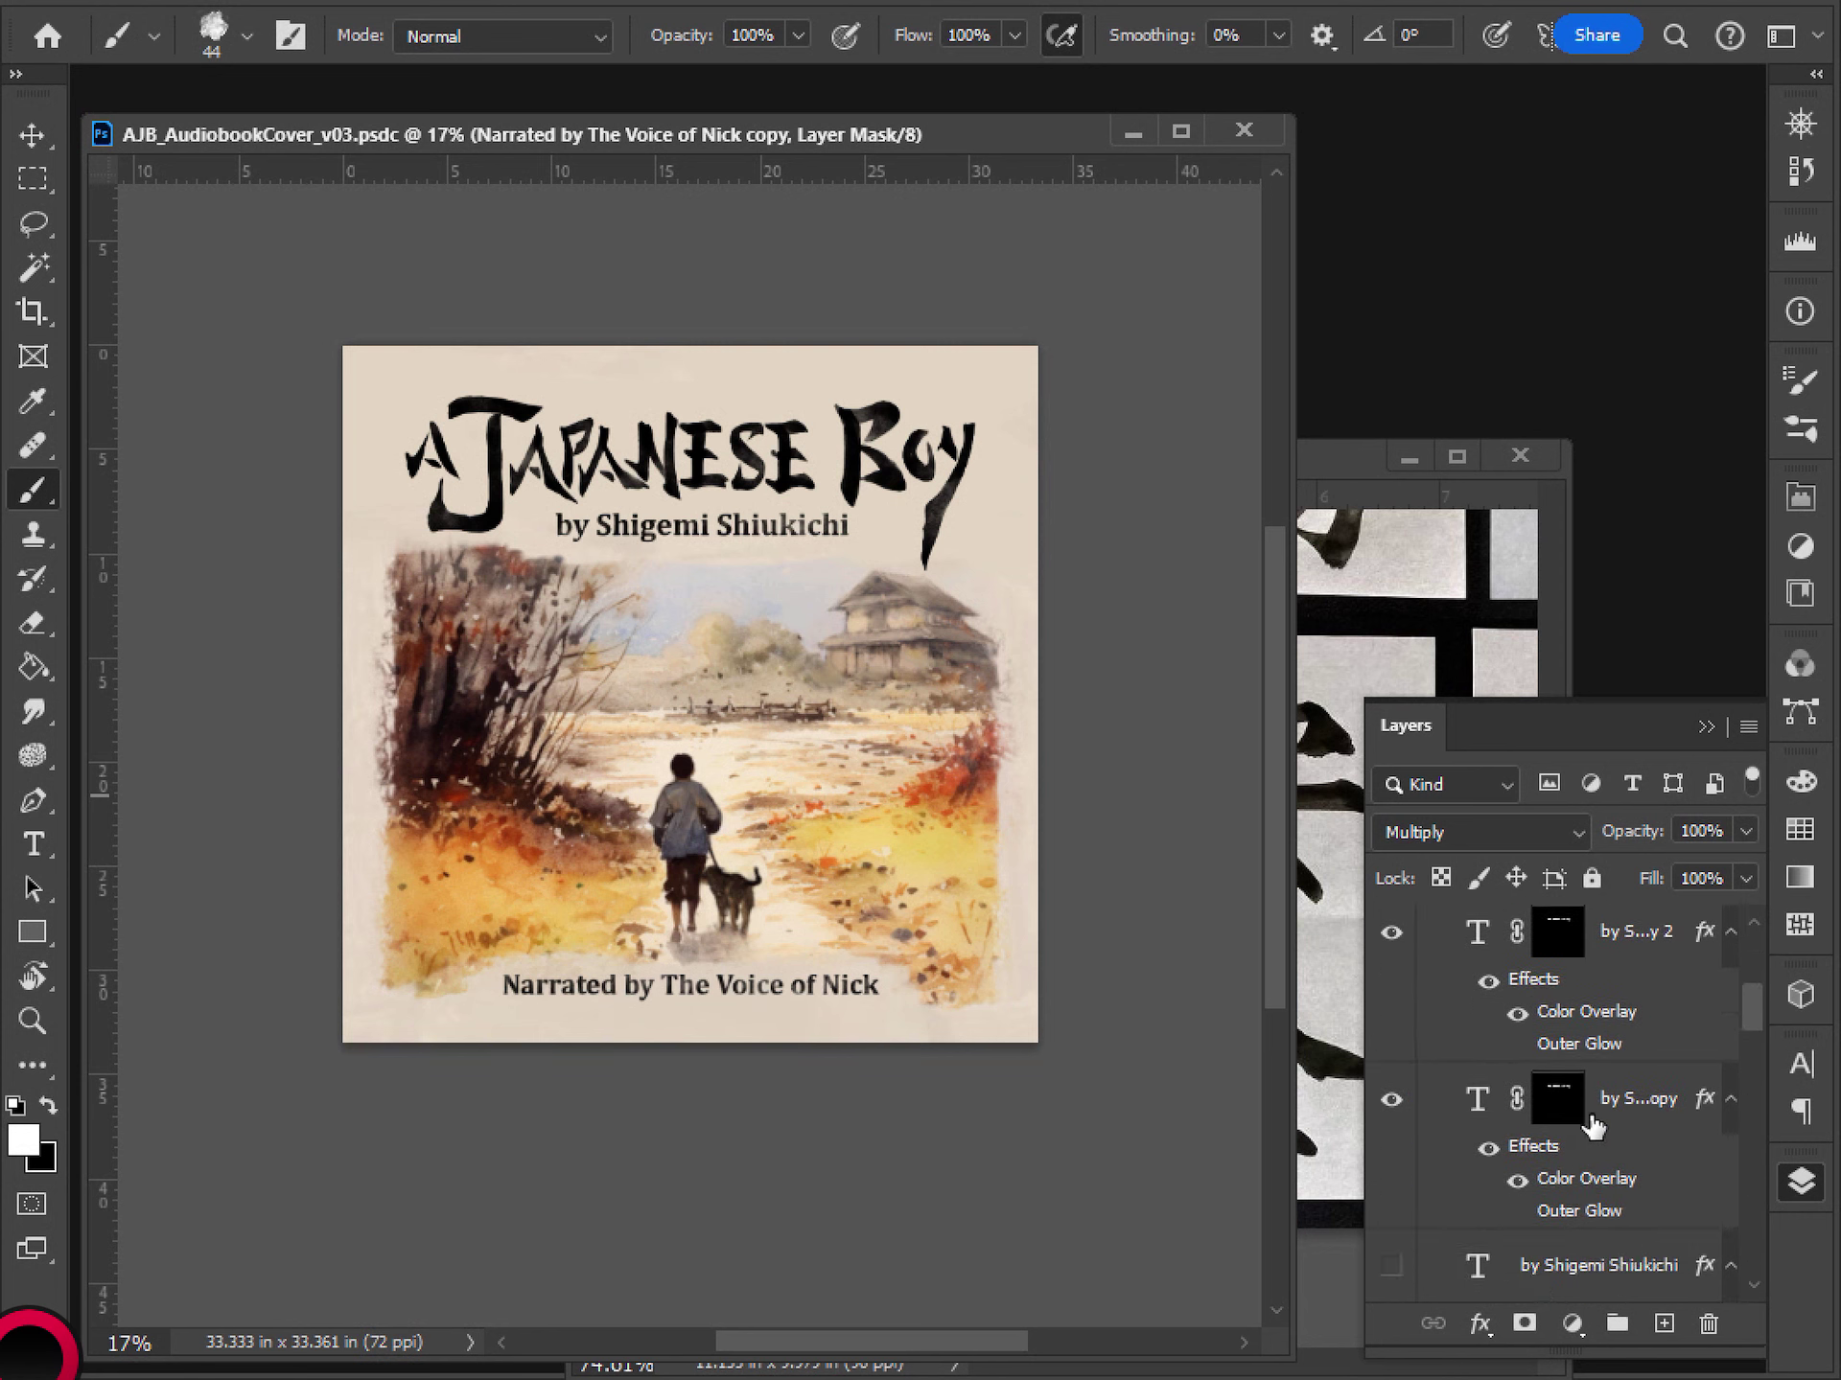
left_click(1634, 1104)
scroll(1629, 1104, "down", 1)
scroll(1624, 1104, "up", 4)
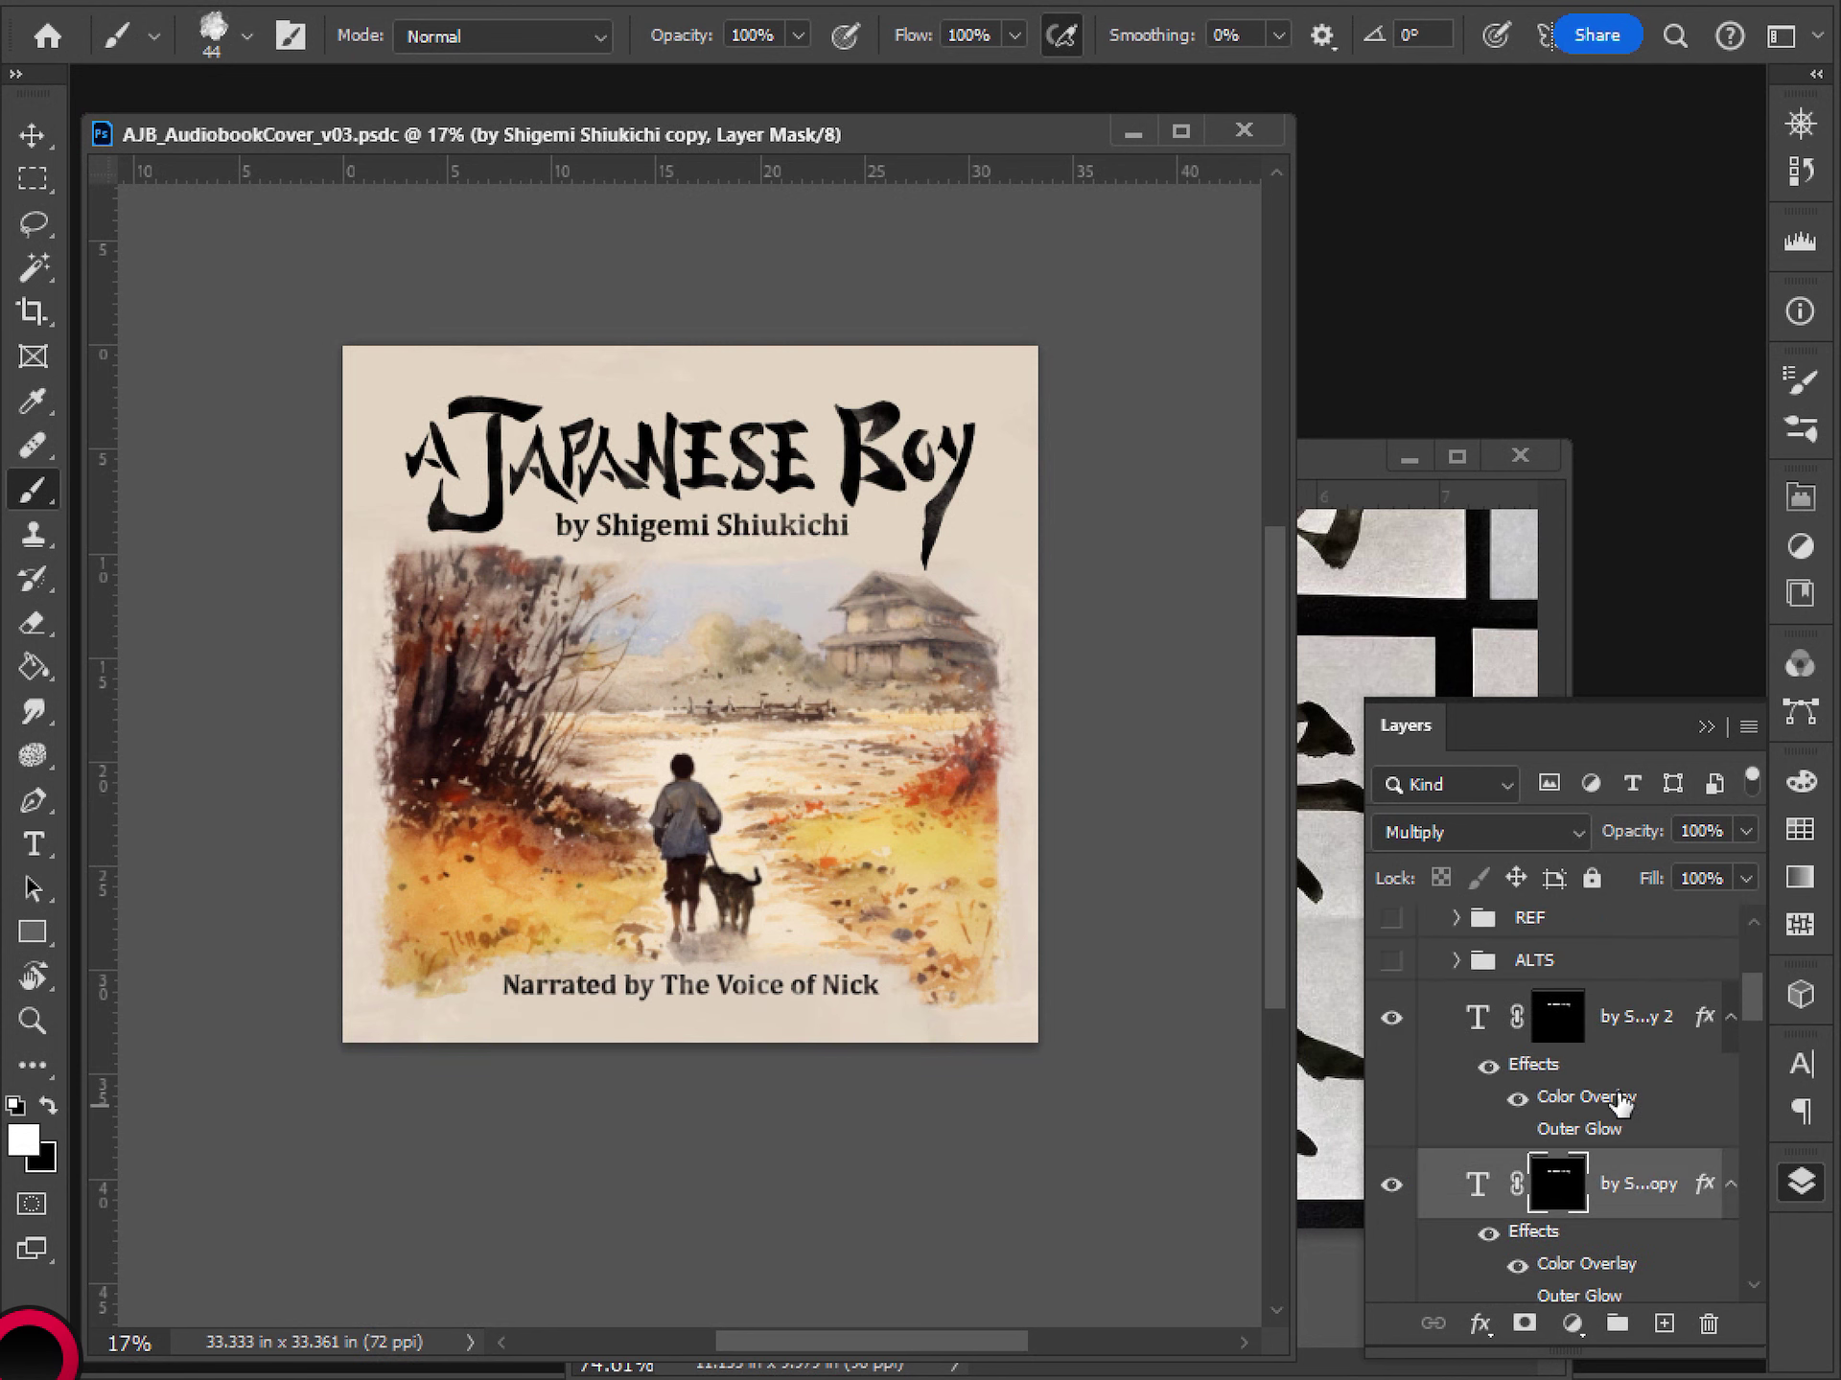
scroll(1620, 1102, "up", 1)
left_click(1553, 936)
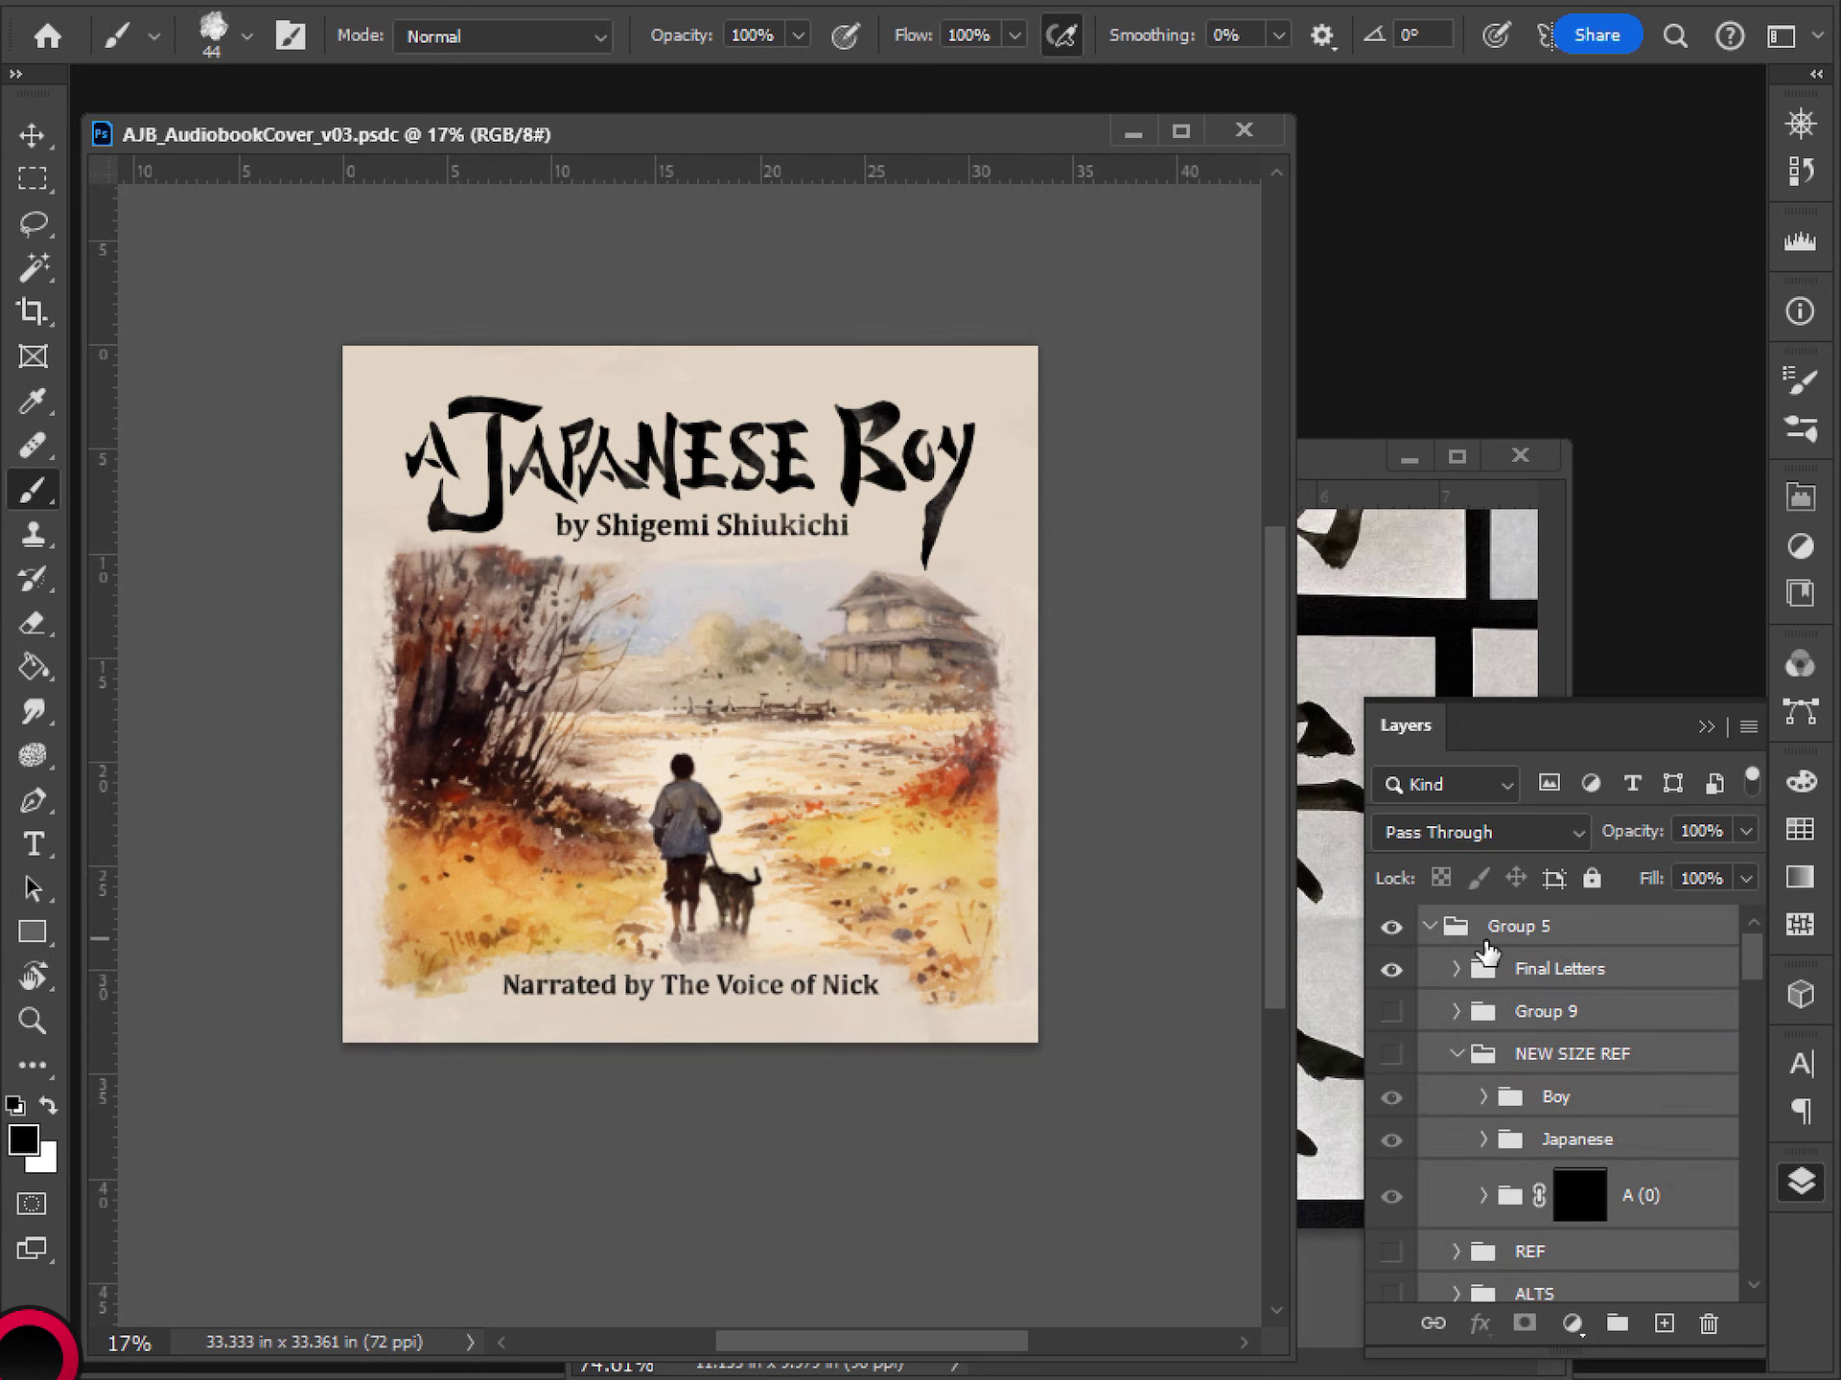
key("v")
key("shift+Up")
key("shift+Up")
key("shift+Up")
key("shift+Up")
key("shift+Up")
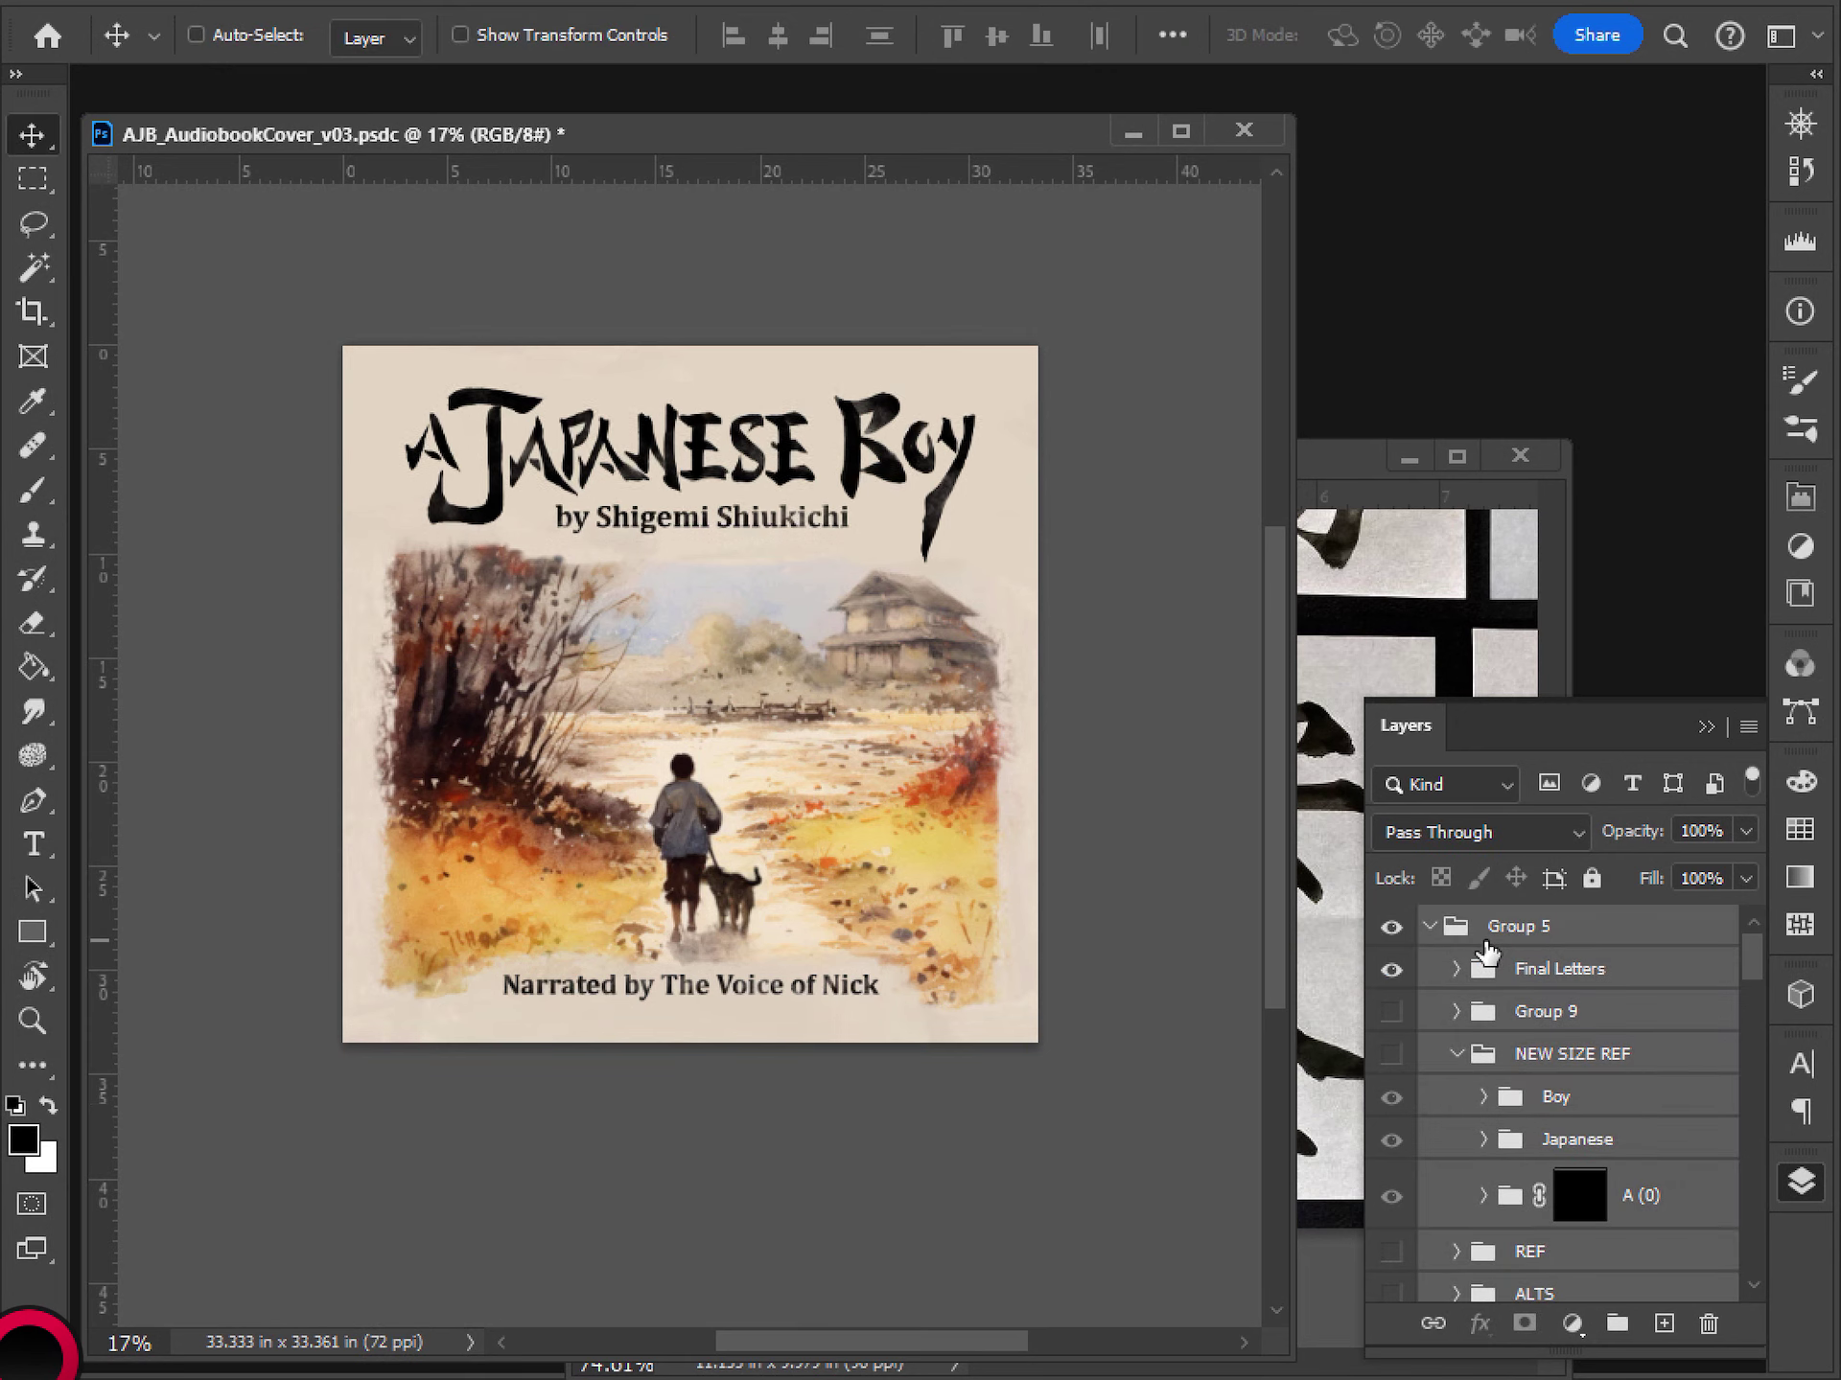
key("shift+Down")
key("shift+Down")
key("shift+Down")
key("shift+Up")
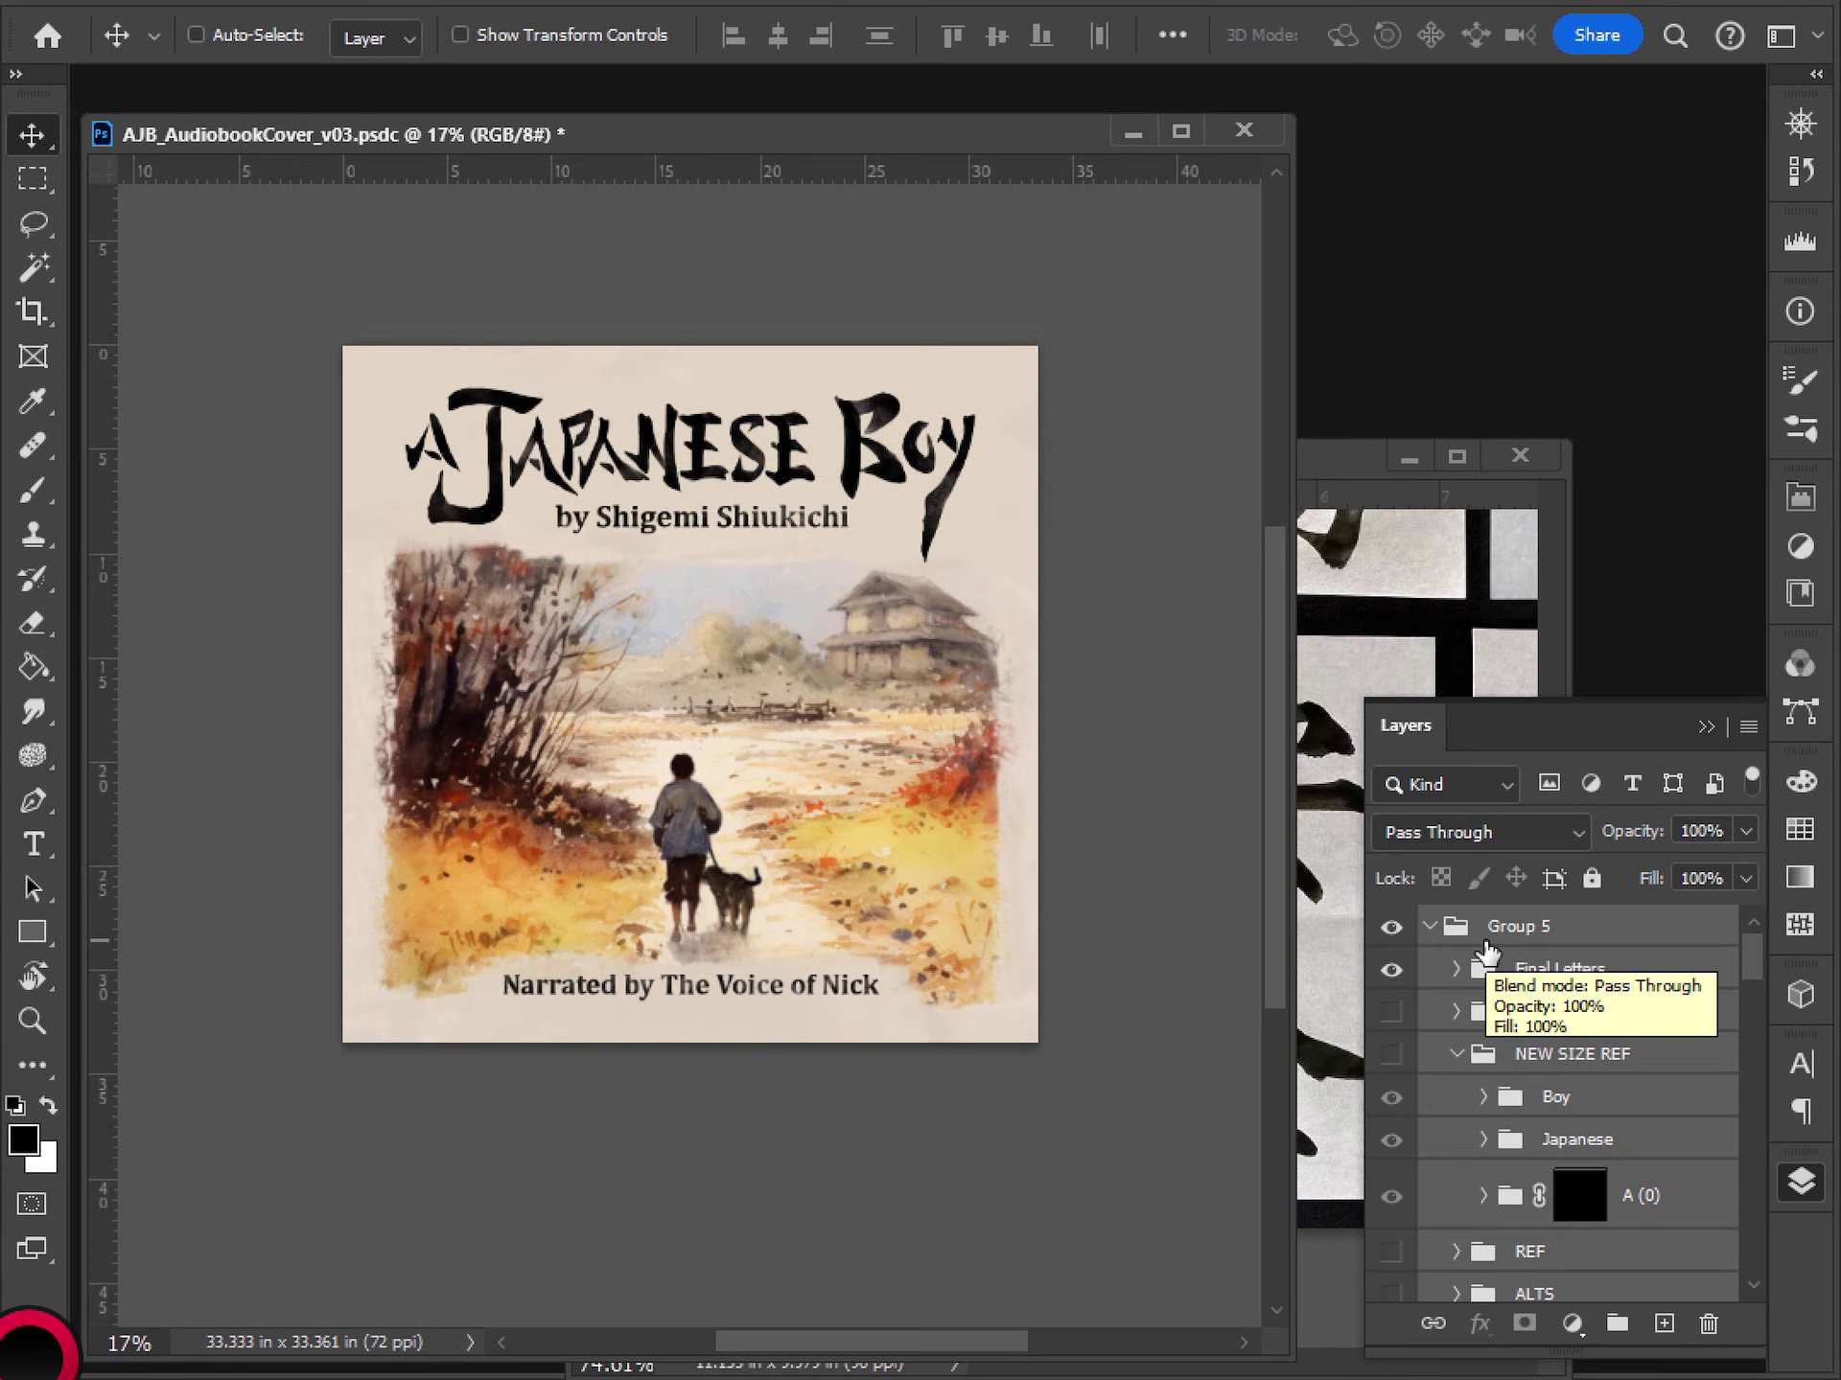
- Examine the spacing between the title, byline and painting up close and on the whole cover
scroll(1457, 954, "down", 3)
scroll(1425, 974, "up", 3)
scroll(661, 623, "down", 2)
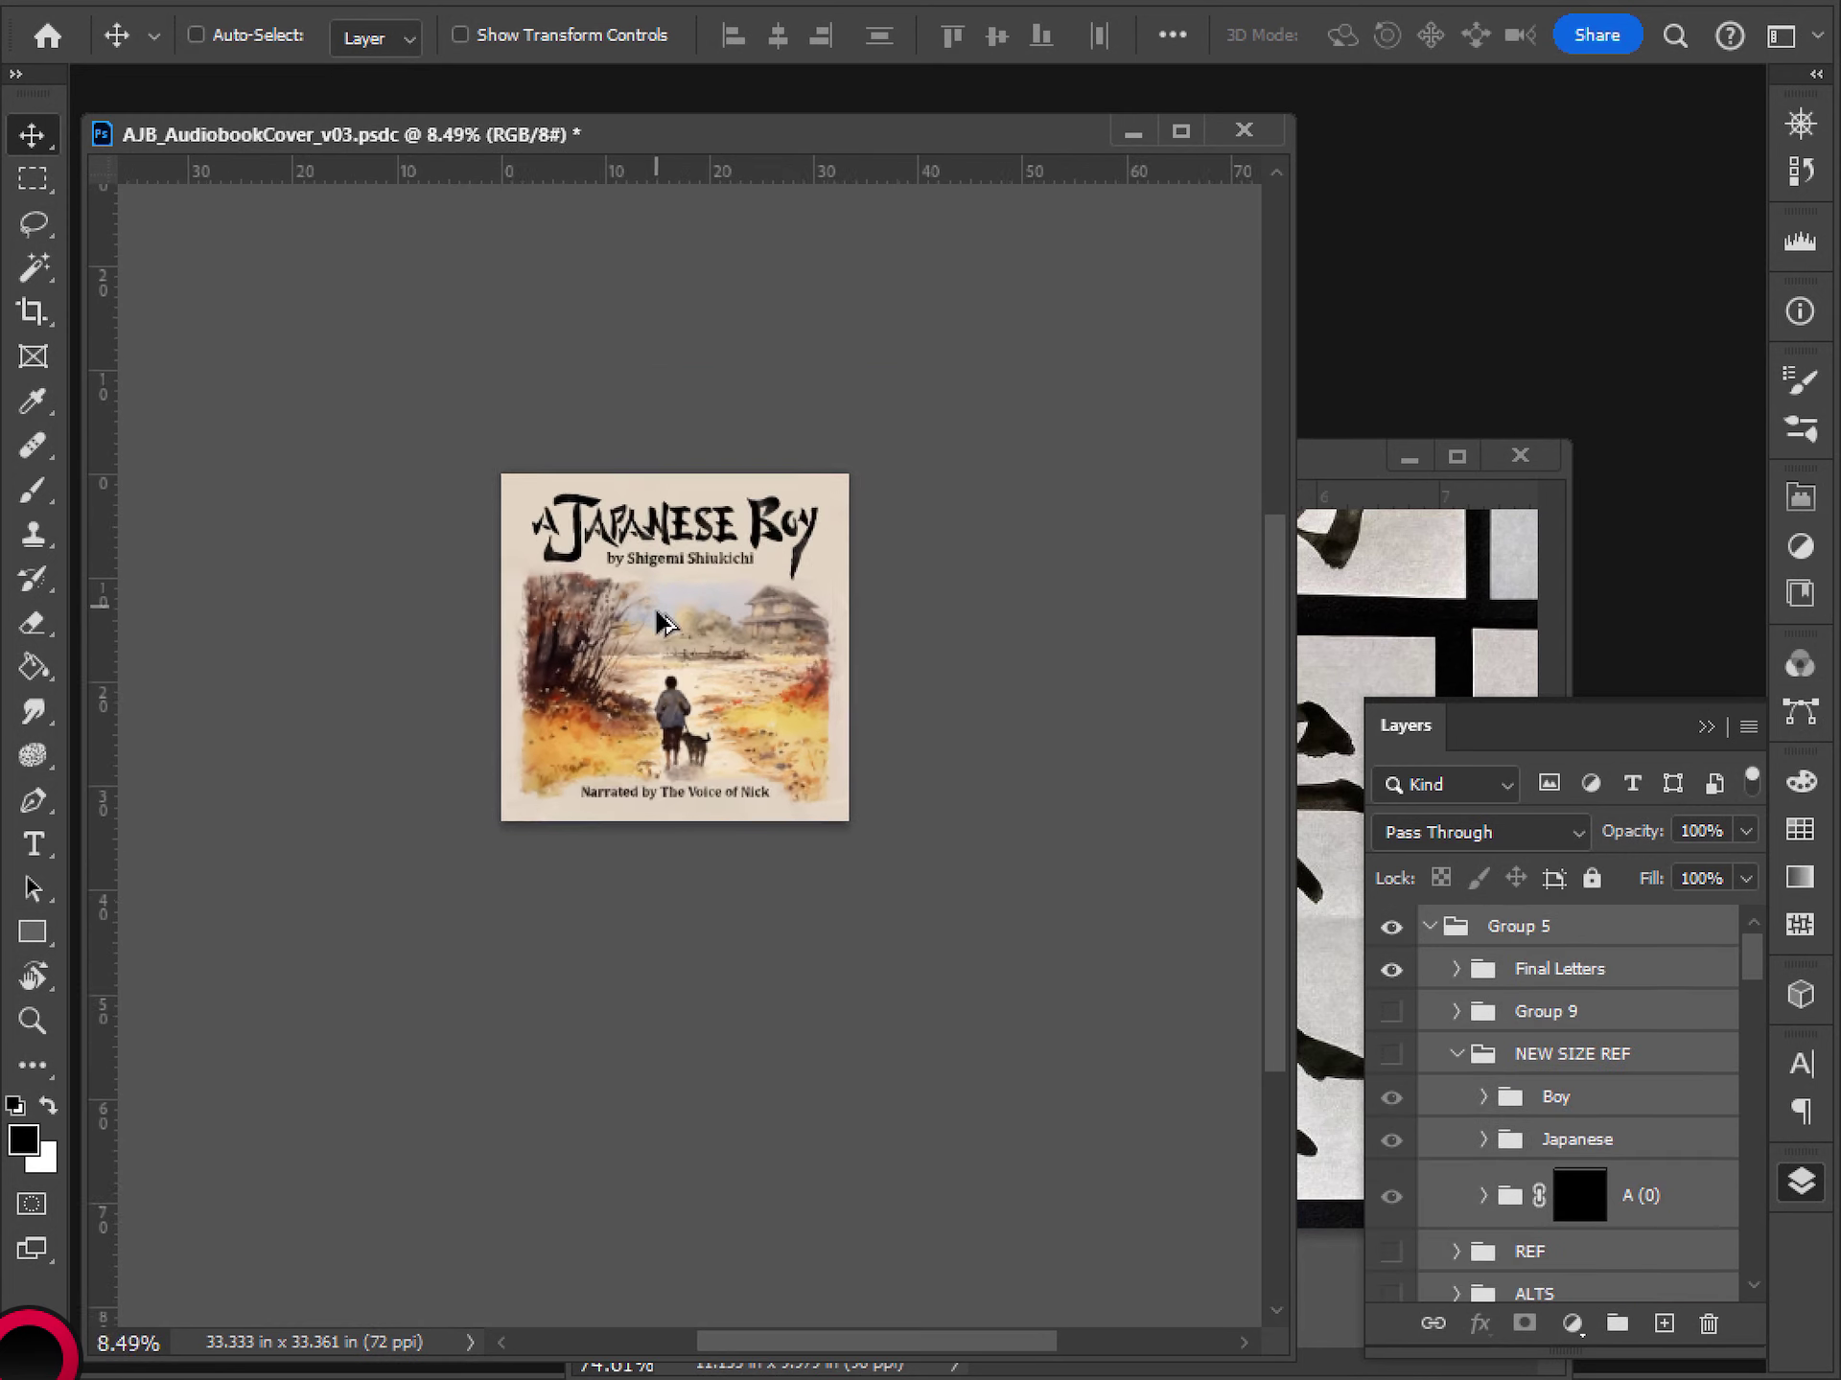
scroll(650, 633, "down", 1)
scroll(561, 640, "up", 15)
left_click_drag(802, 432, 555, 658)
scroll(616, 649, "down", 2)
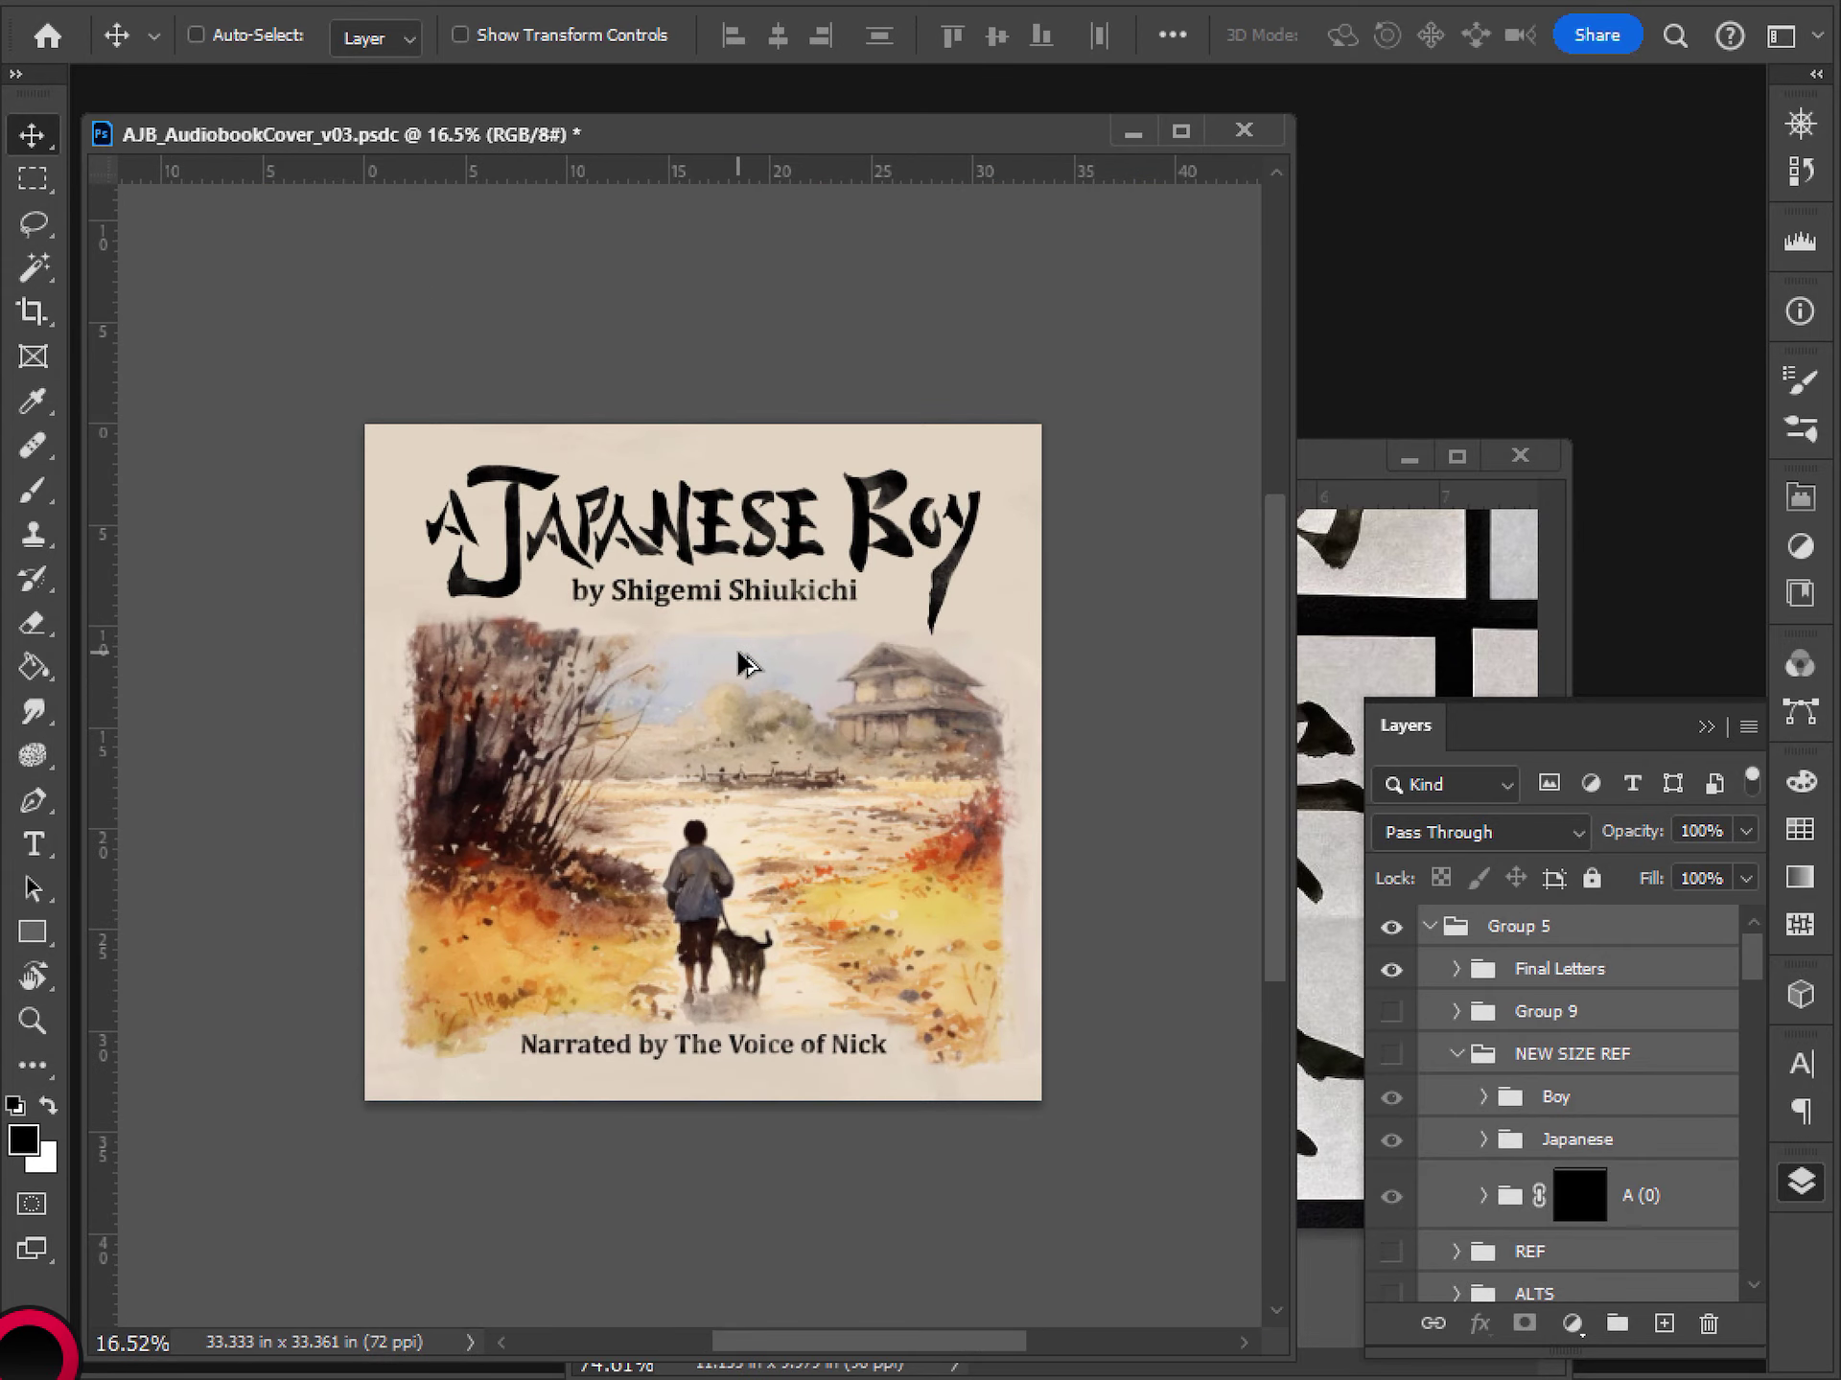
scroll(738, 652, "up", 9)
left_click_drag(768, 674, 953, 723)
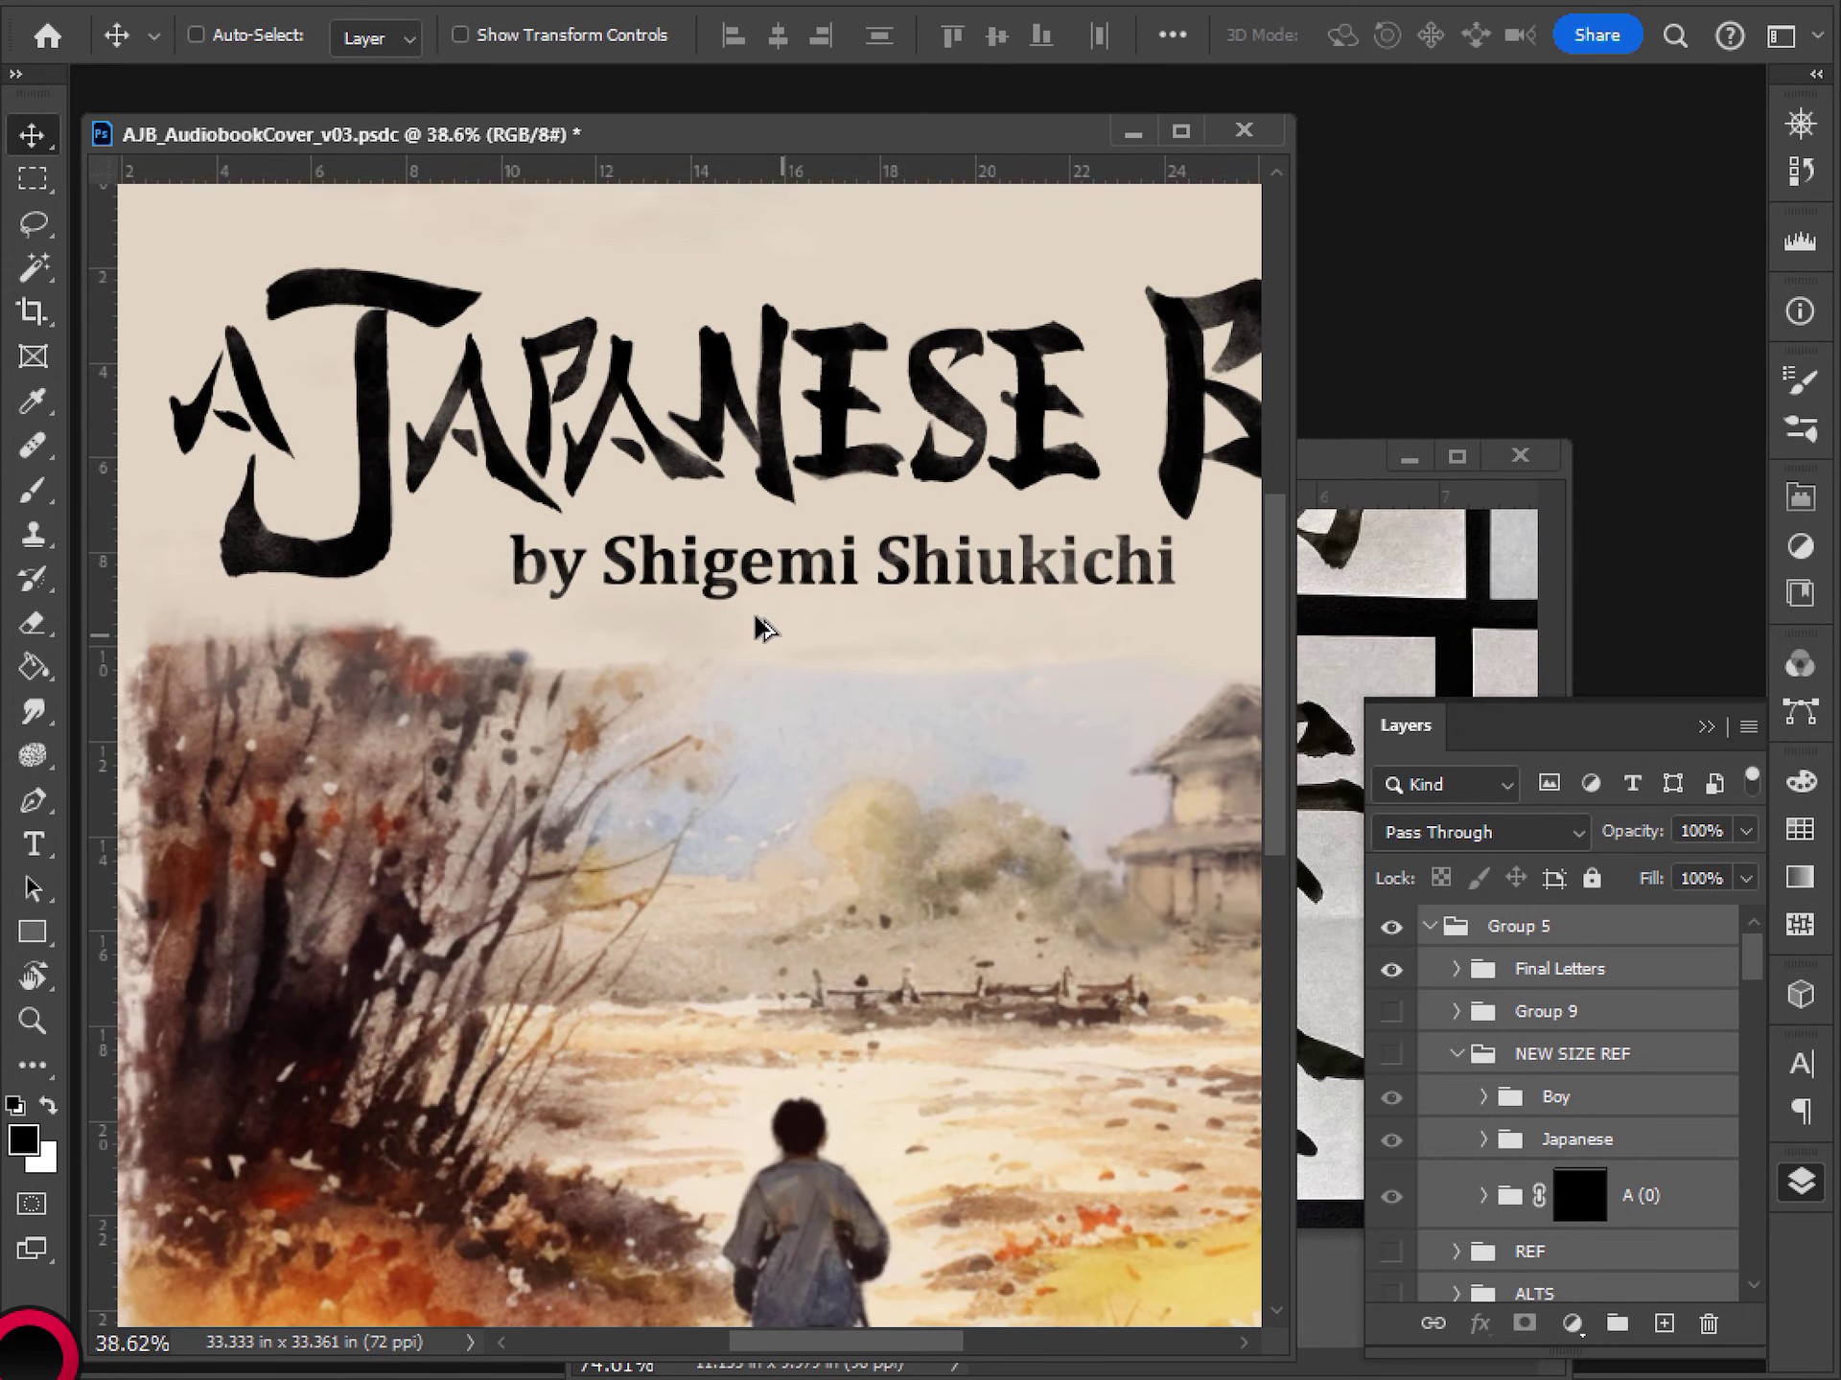
- Select Layer 28 and choose the Kyle's Paintbox - Creamy Variation brush
scroll(750, 644, "down", 3)
scroll(1481, 1096, "down", 10)
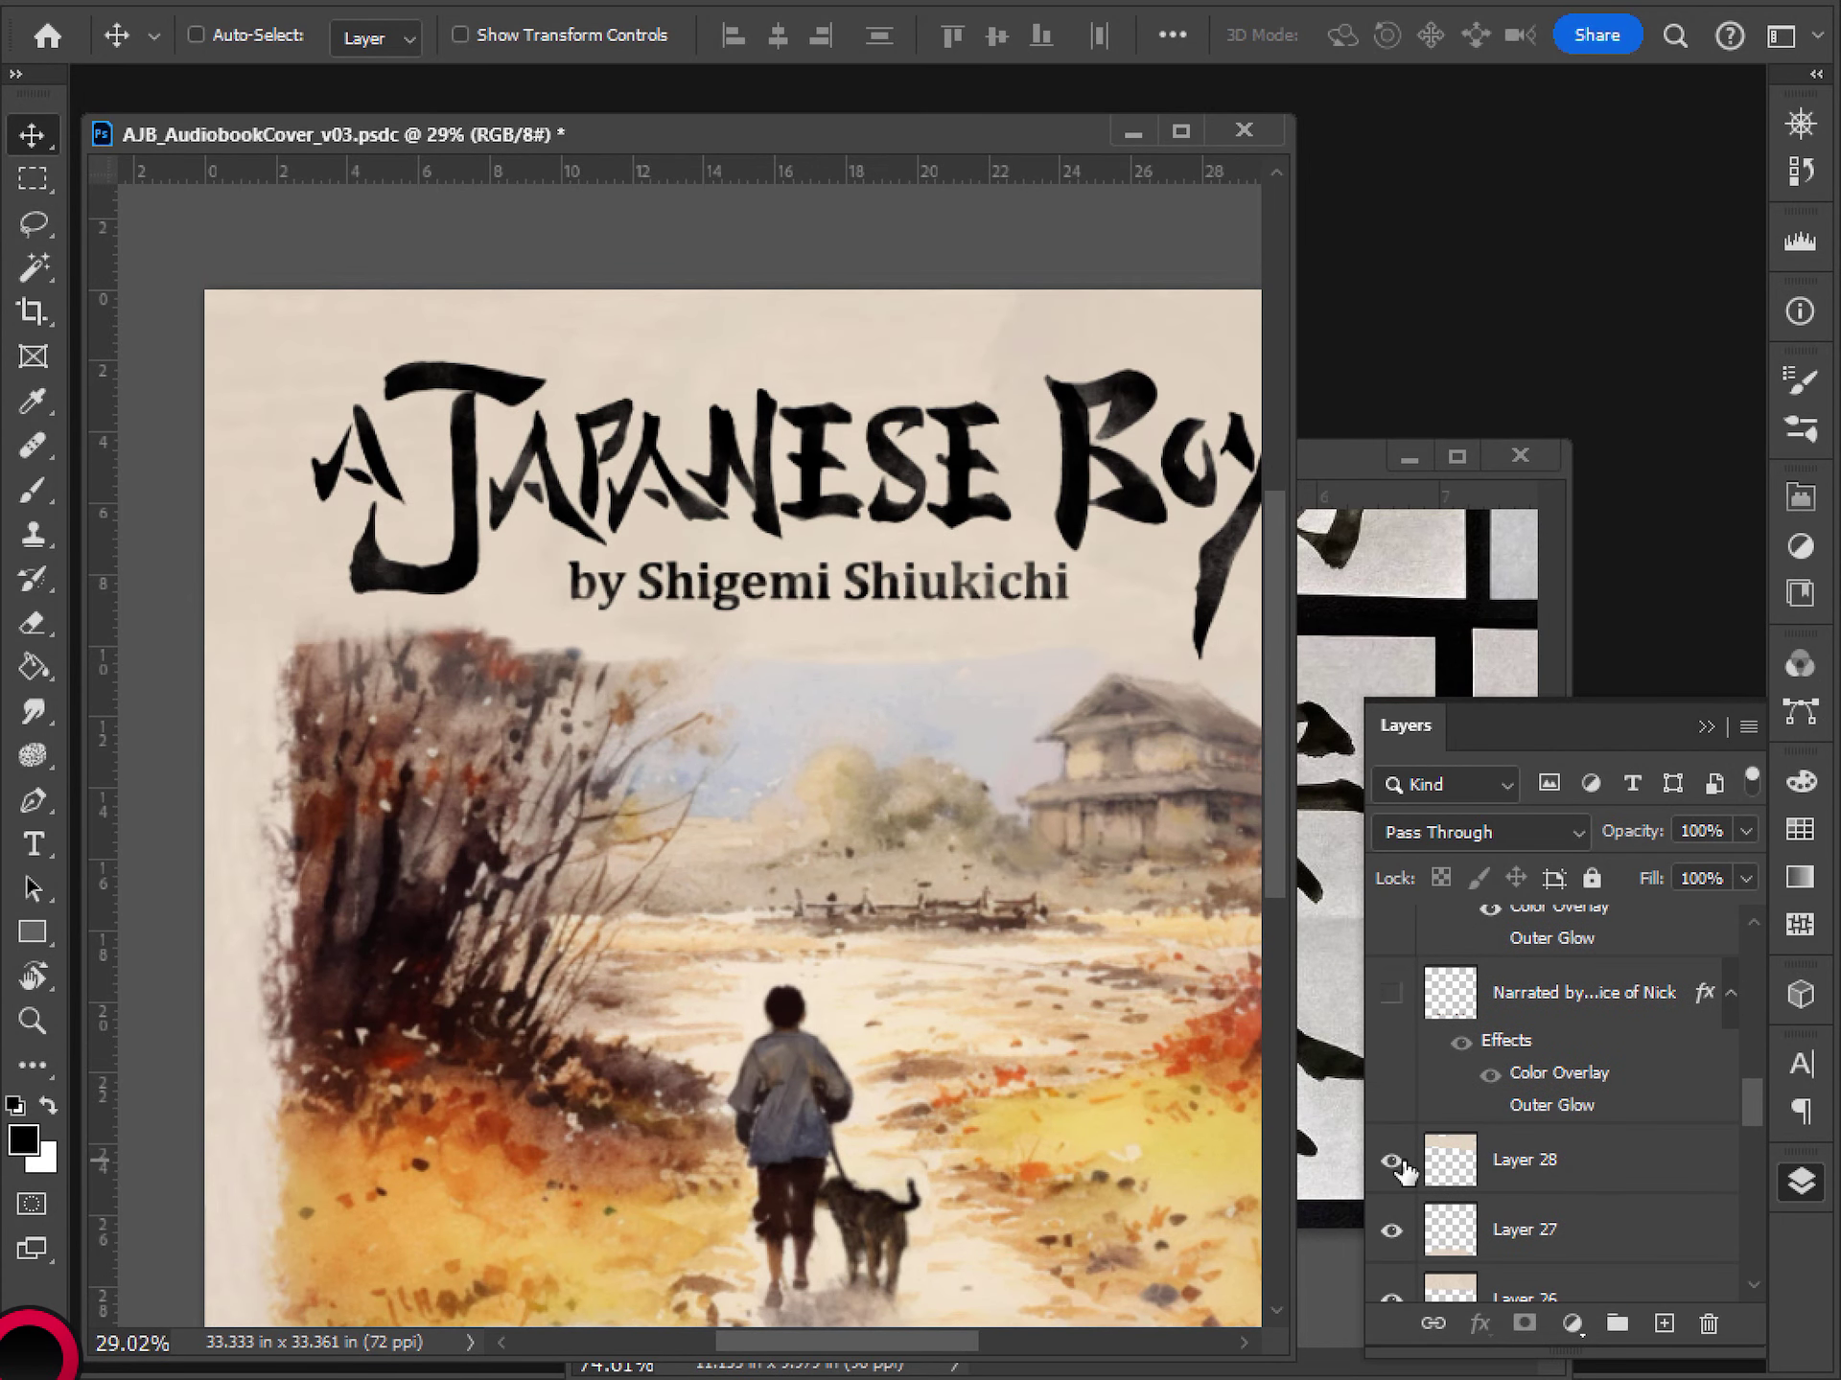
left_click(1455, 1178)
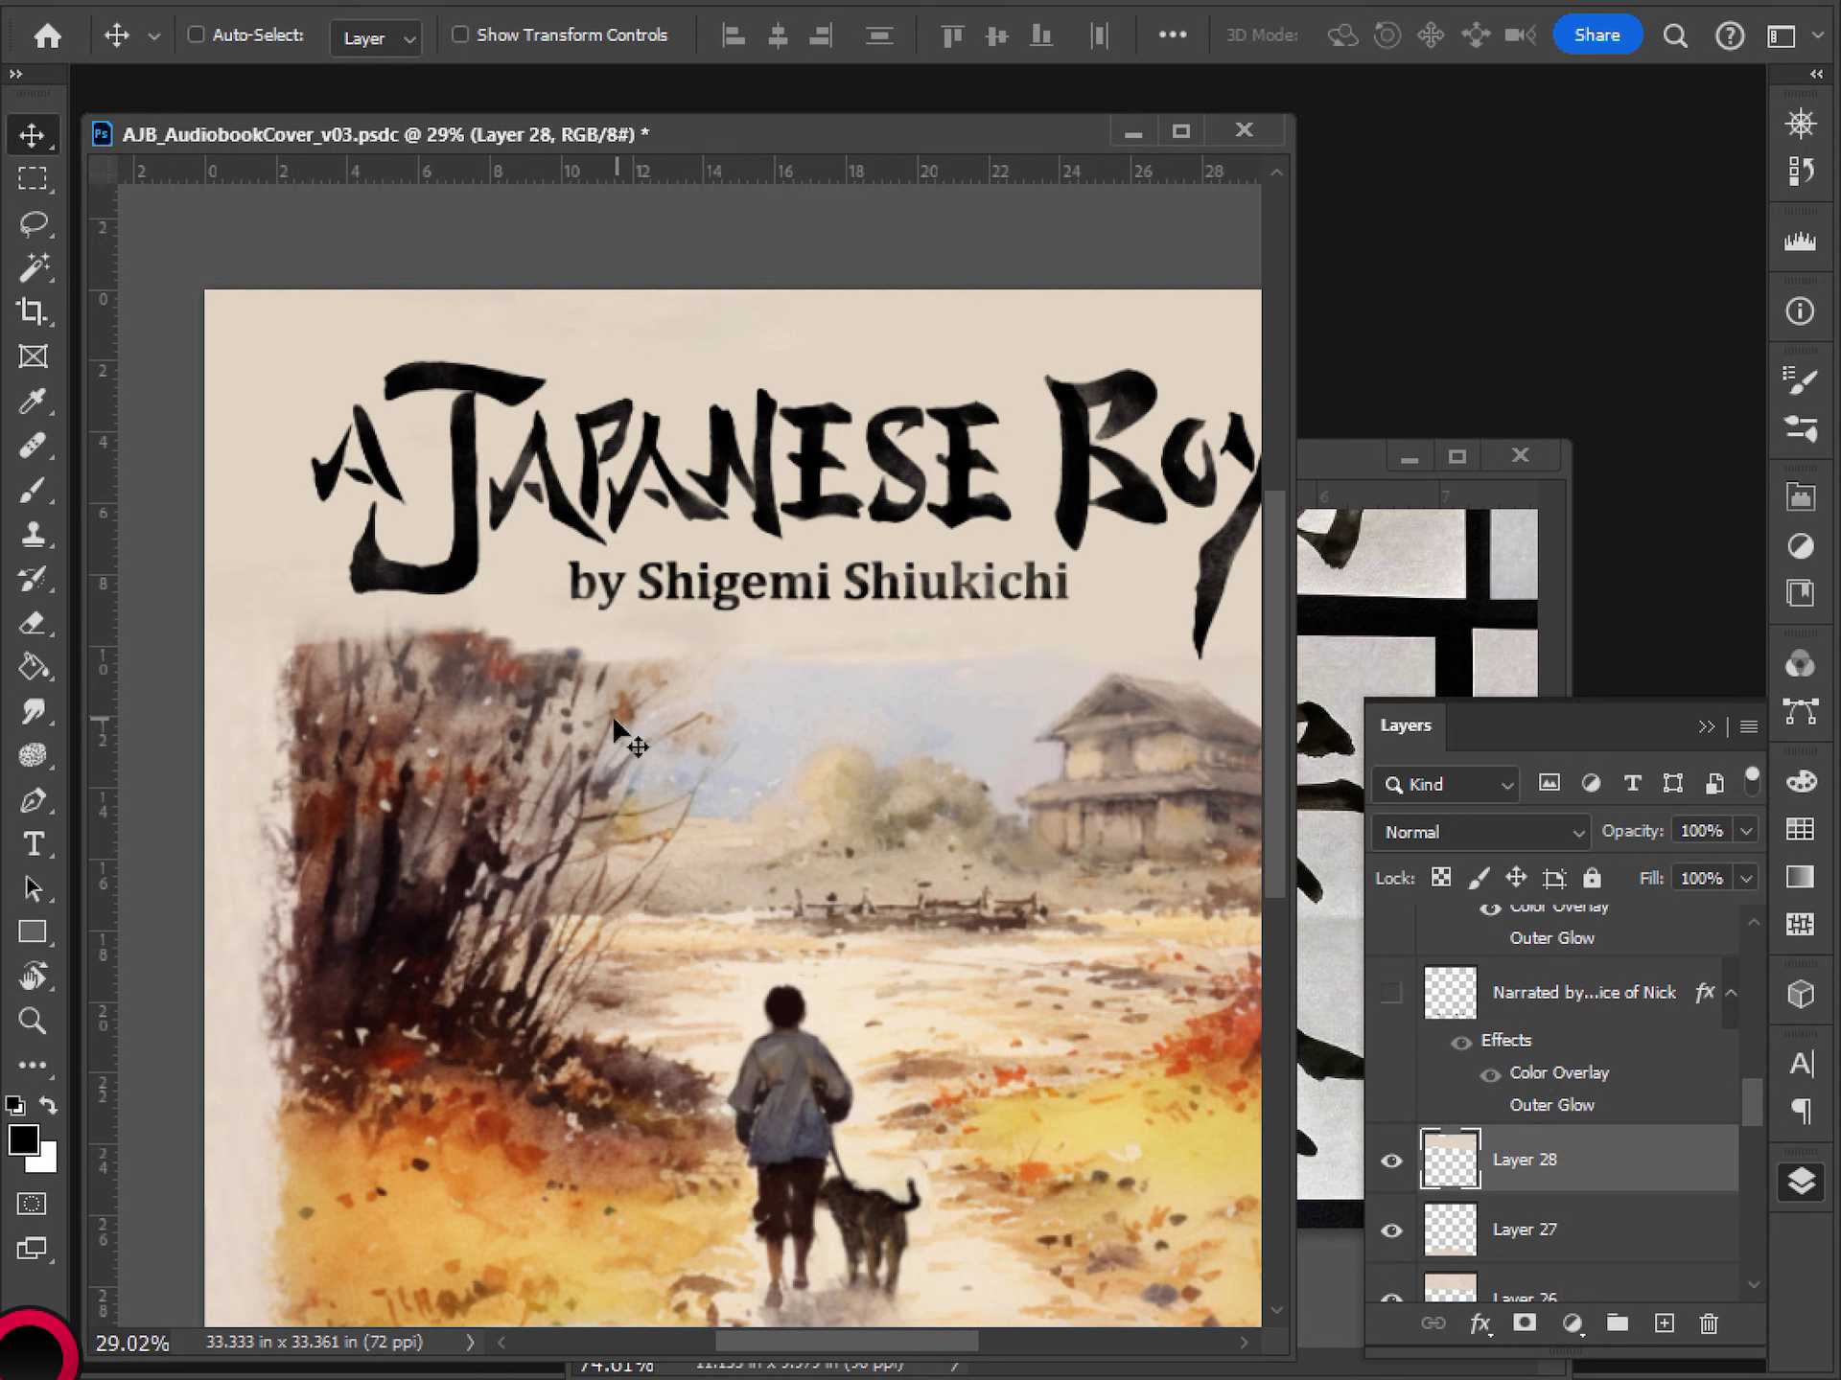
key("b")
left_click(248, 36)
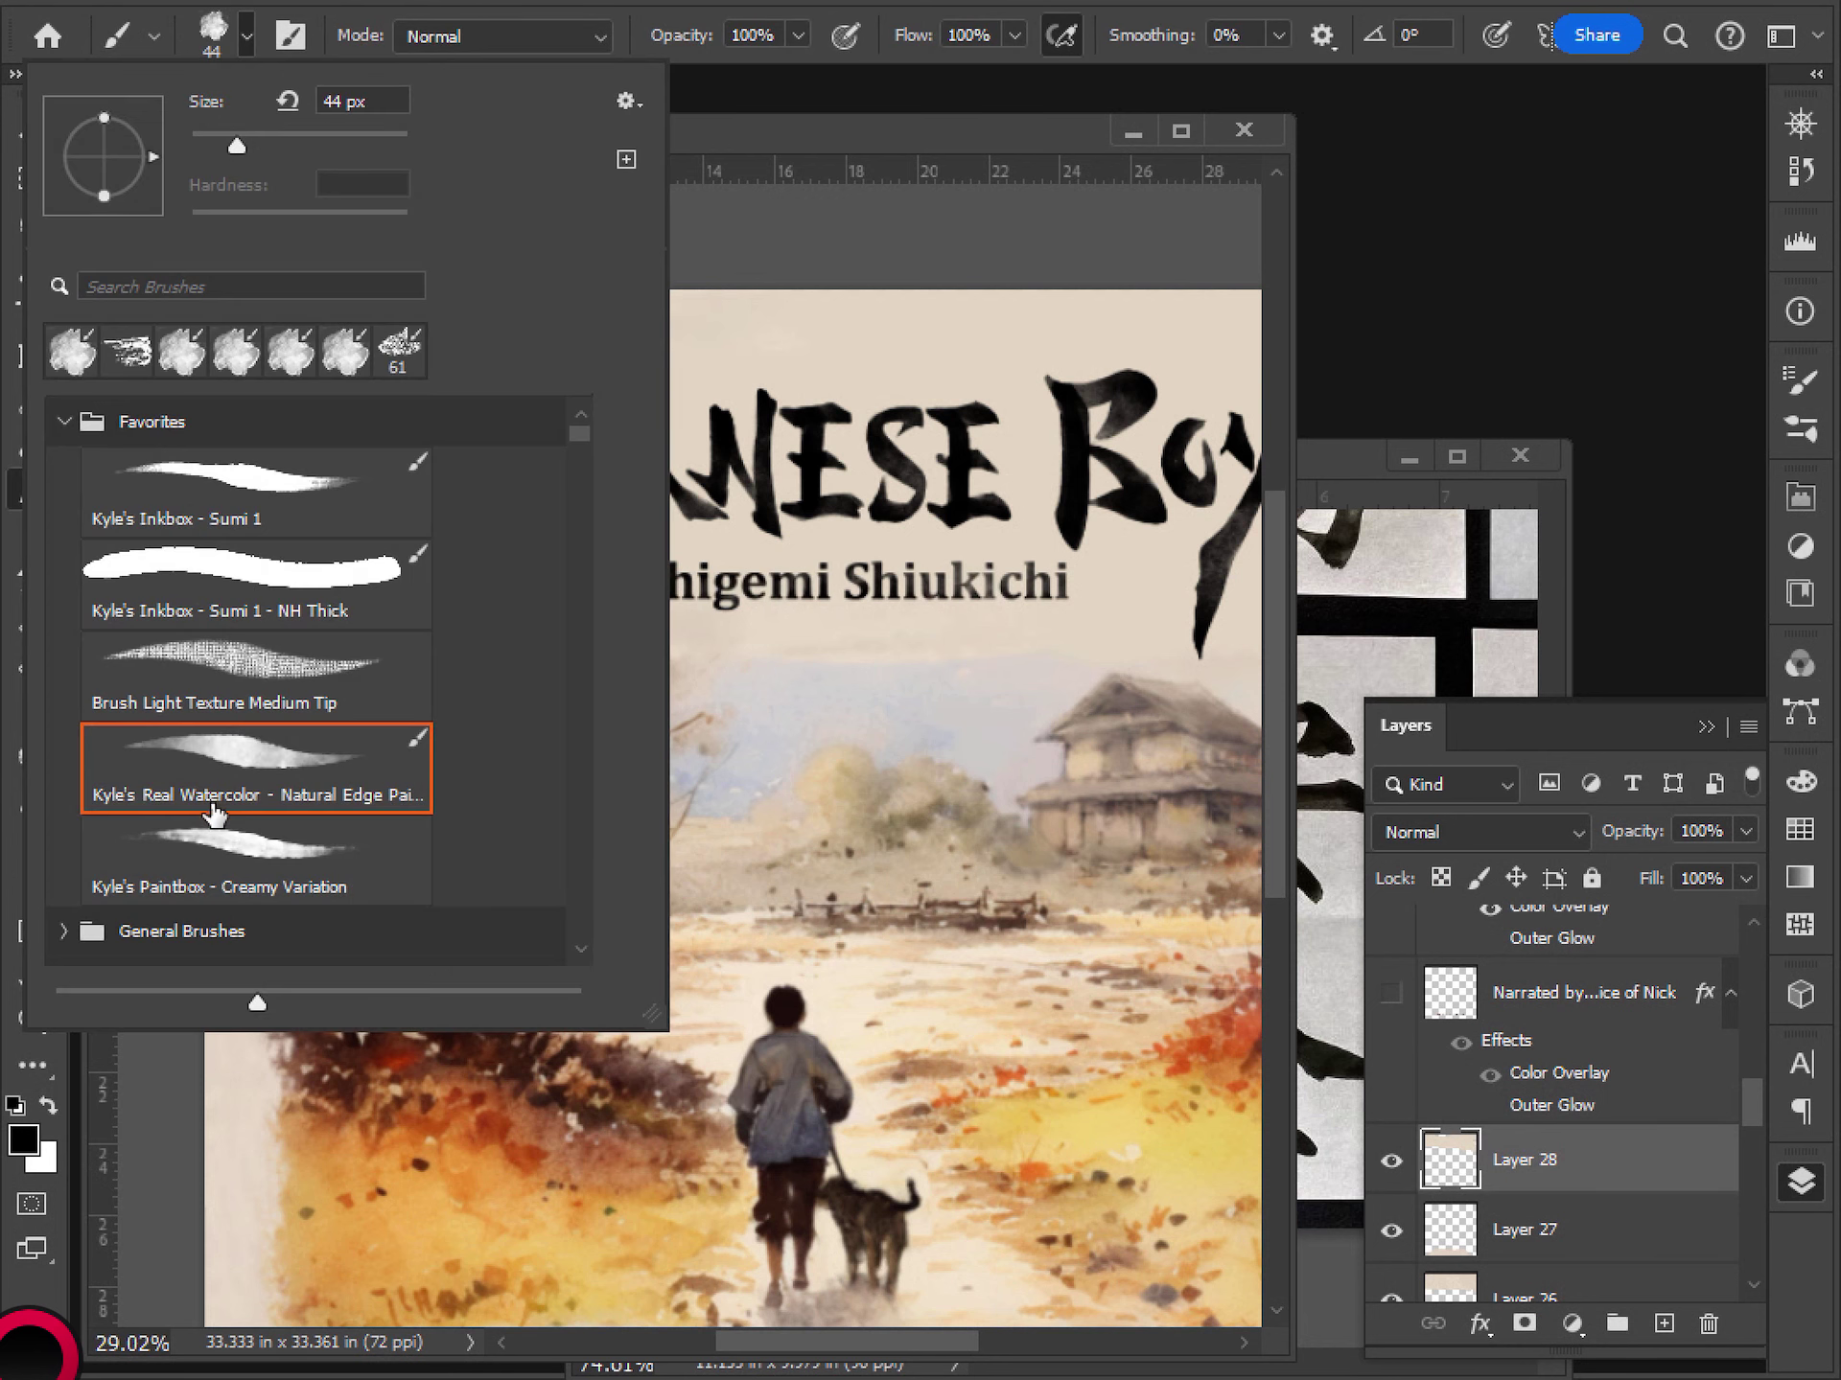
left_click(209, 850)
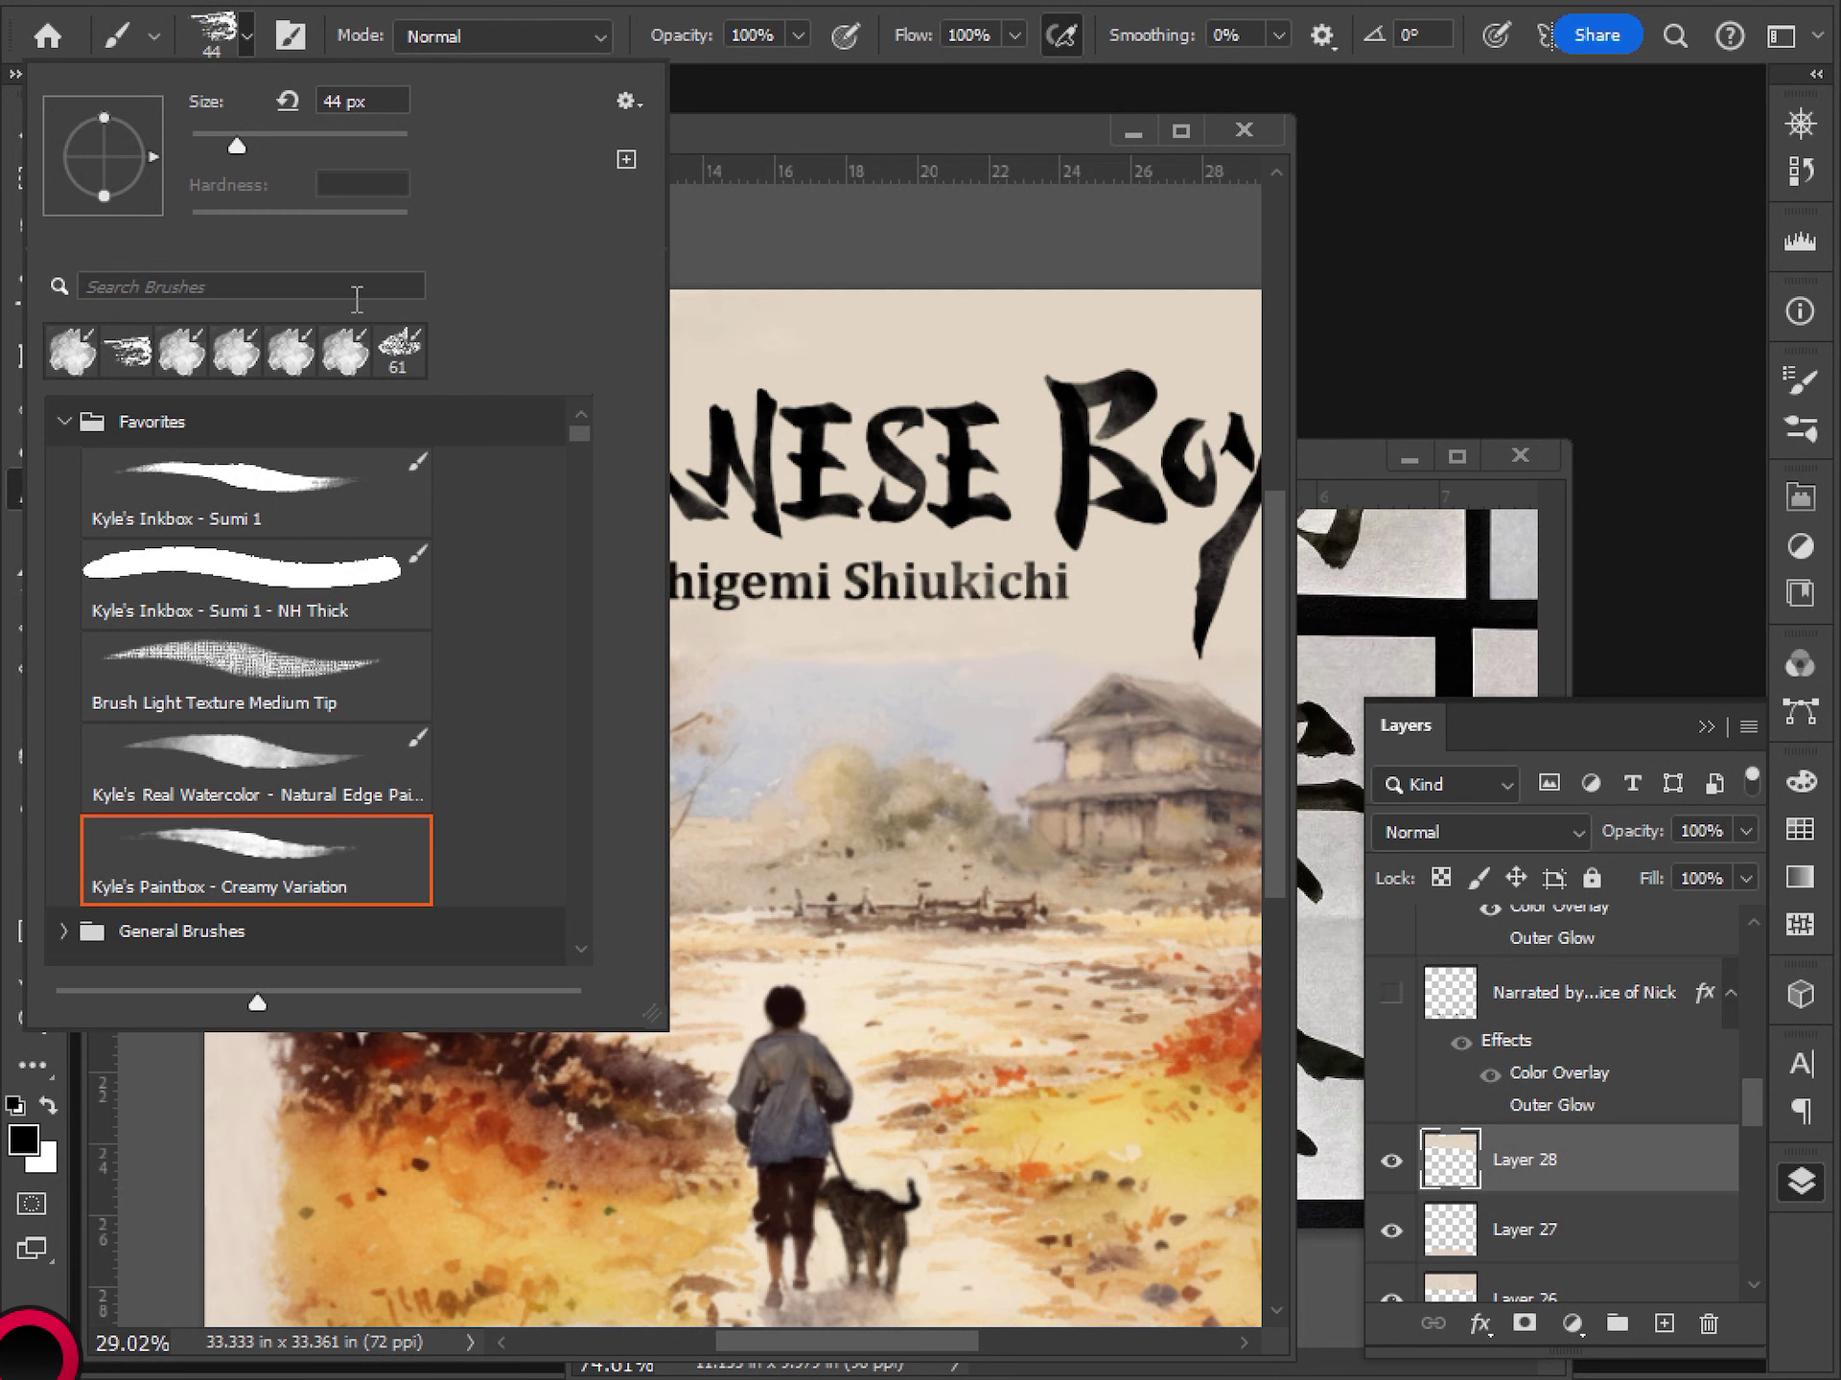
- Sample the paper's beige, set the brush size to 174 px and add a new layer above Layer 28
left_click(920, 321, "alt")
left_click(249, 37)
left_click(1664, 1323)
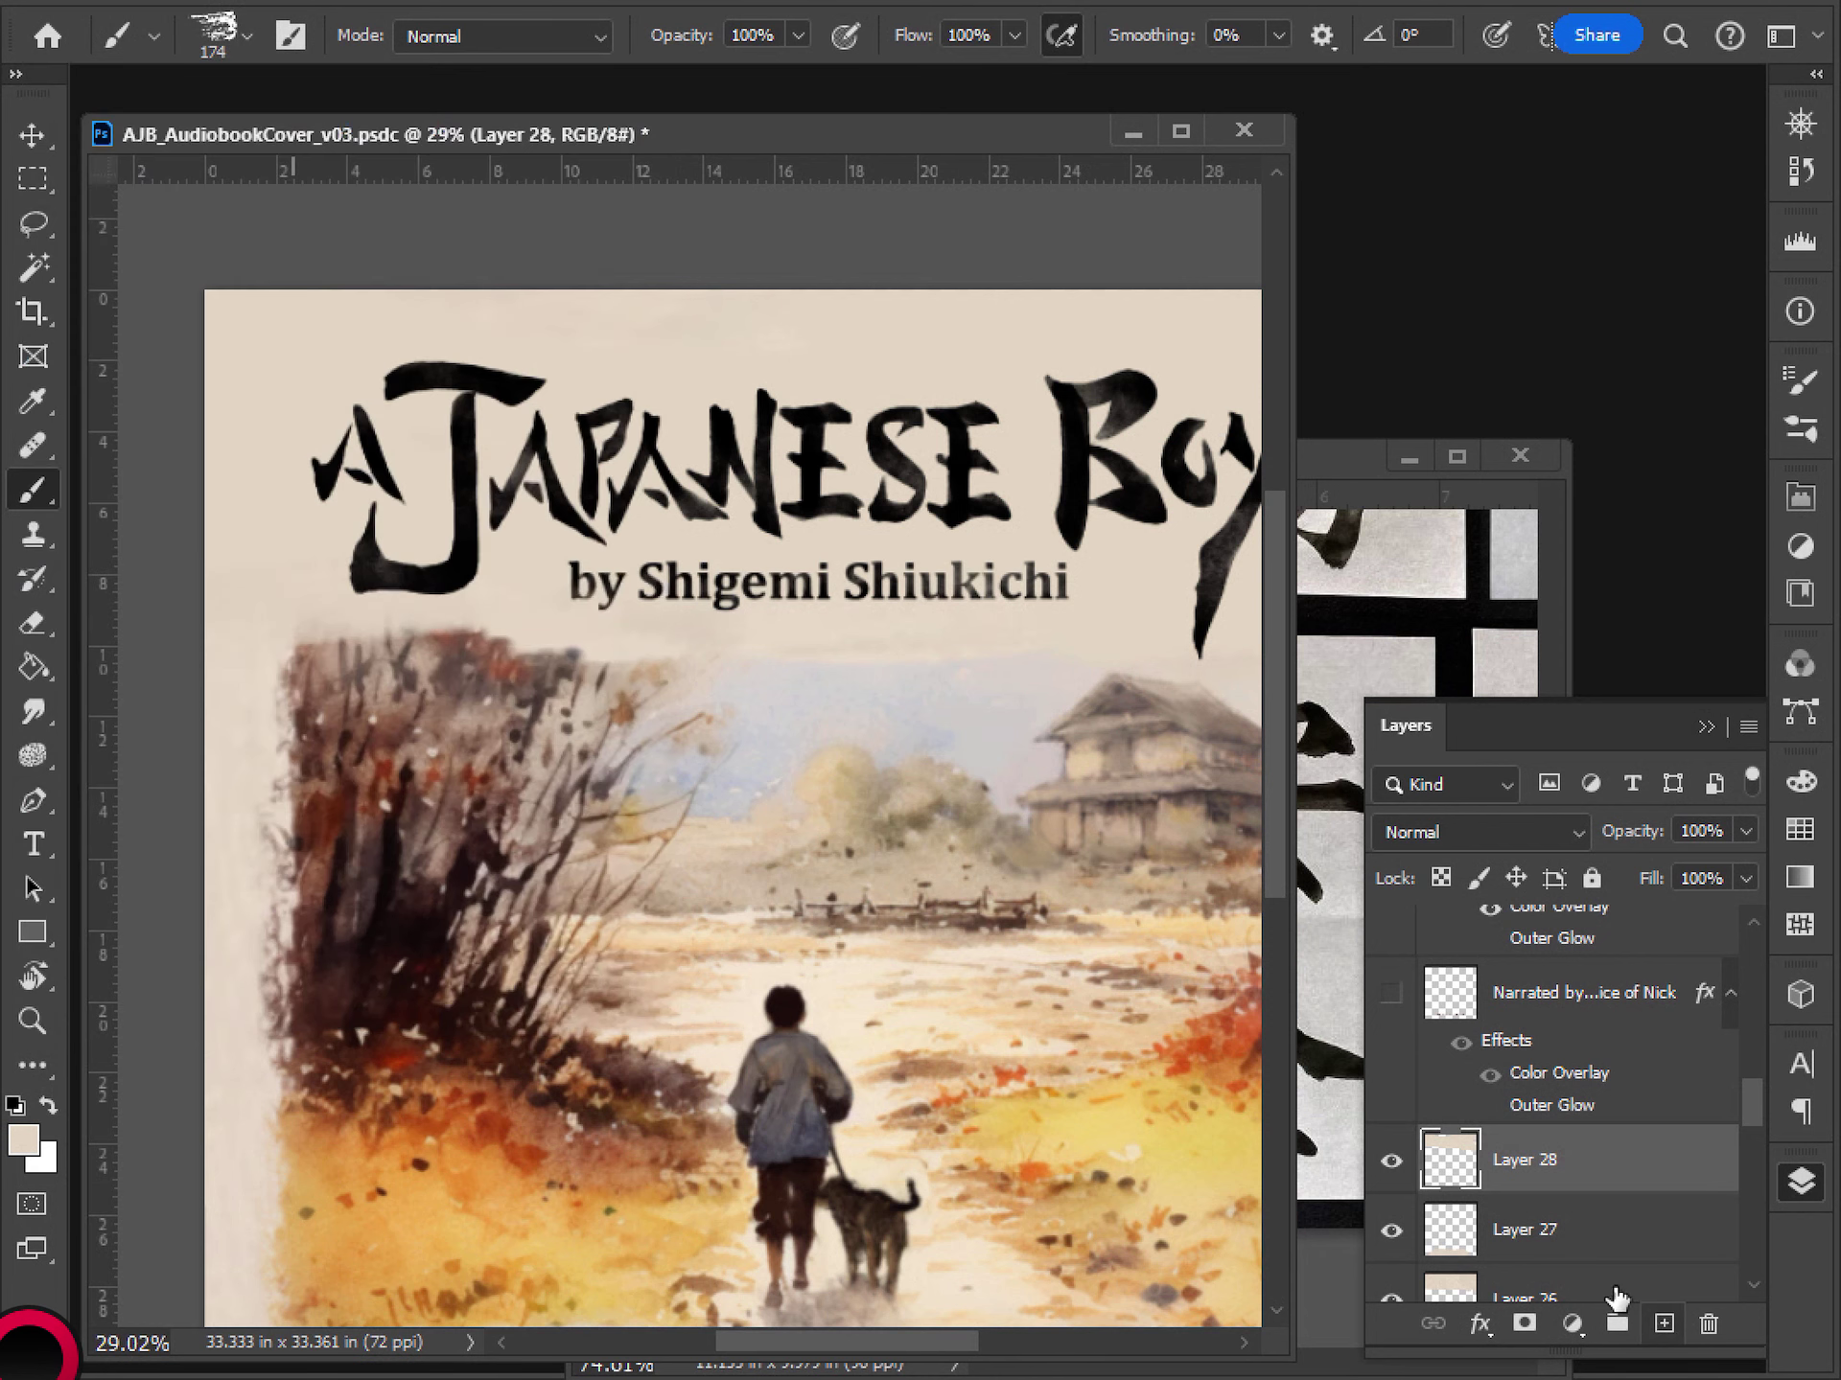
left_click(1664, 1323)
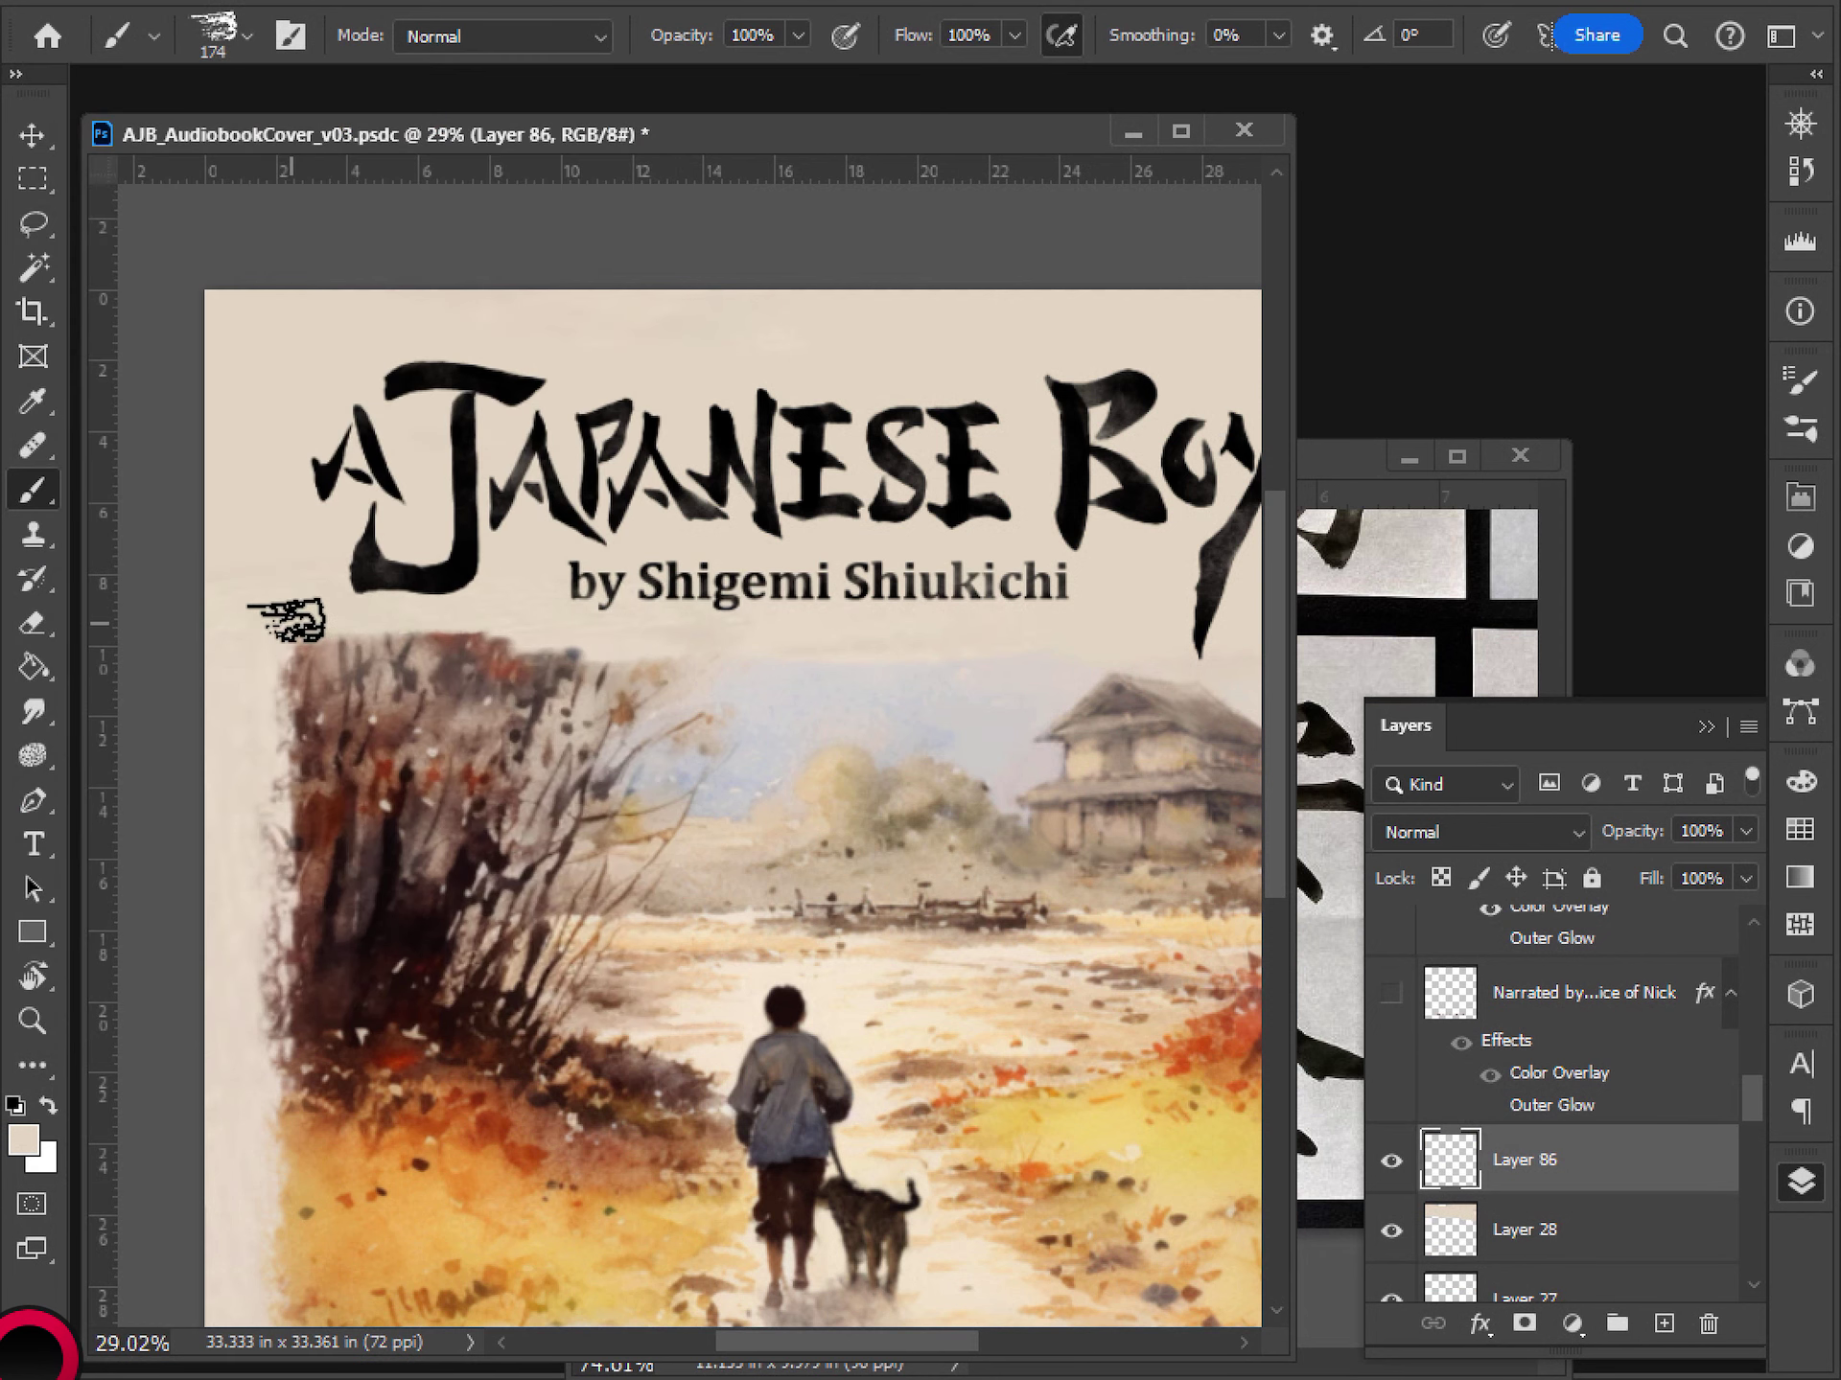
- Paint beige along the upper edge of the bushes on the new layer, undoing rejected passes
mouse_move(261, 623)
left_mouse_down()
mouse_move(646, 618)
mouse_move(191, 627)
mouse_move(563, 612)
mouse_move(642, 674)
left_mouse_up()
key("ctrl+z")
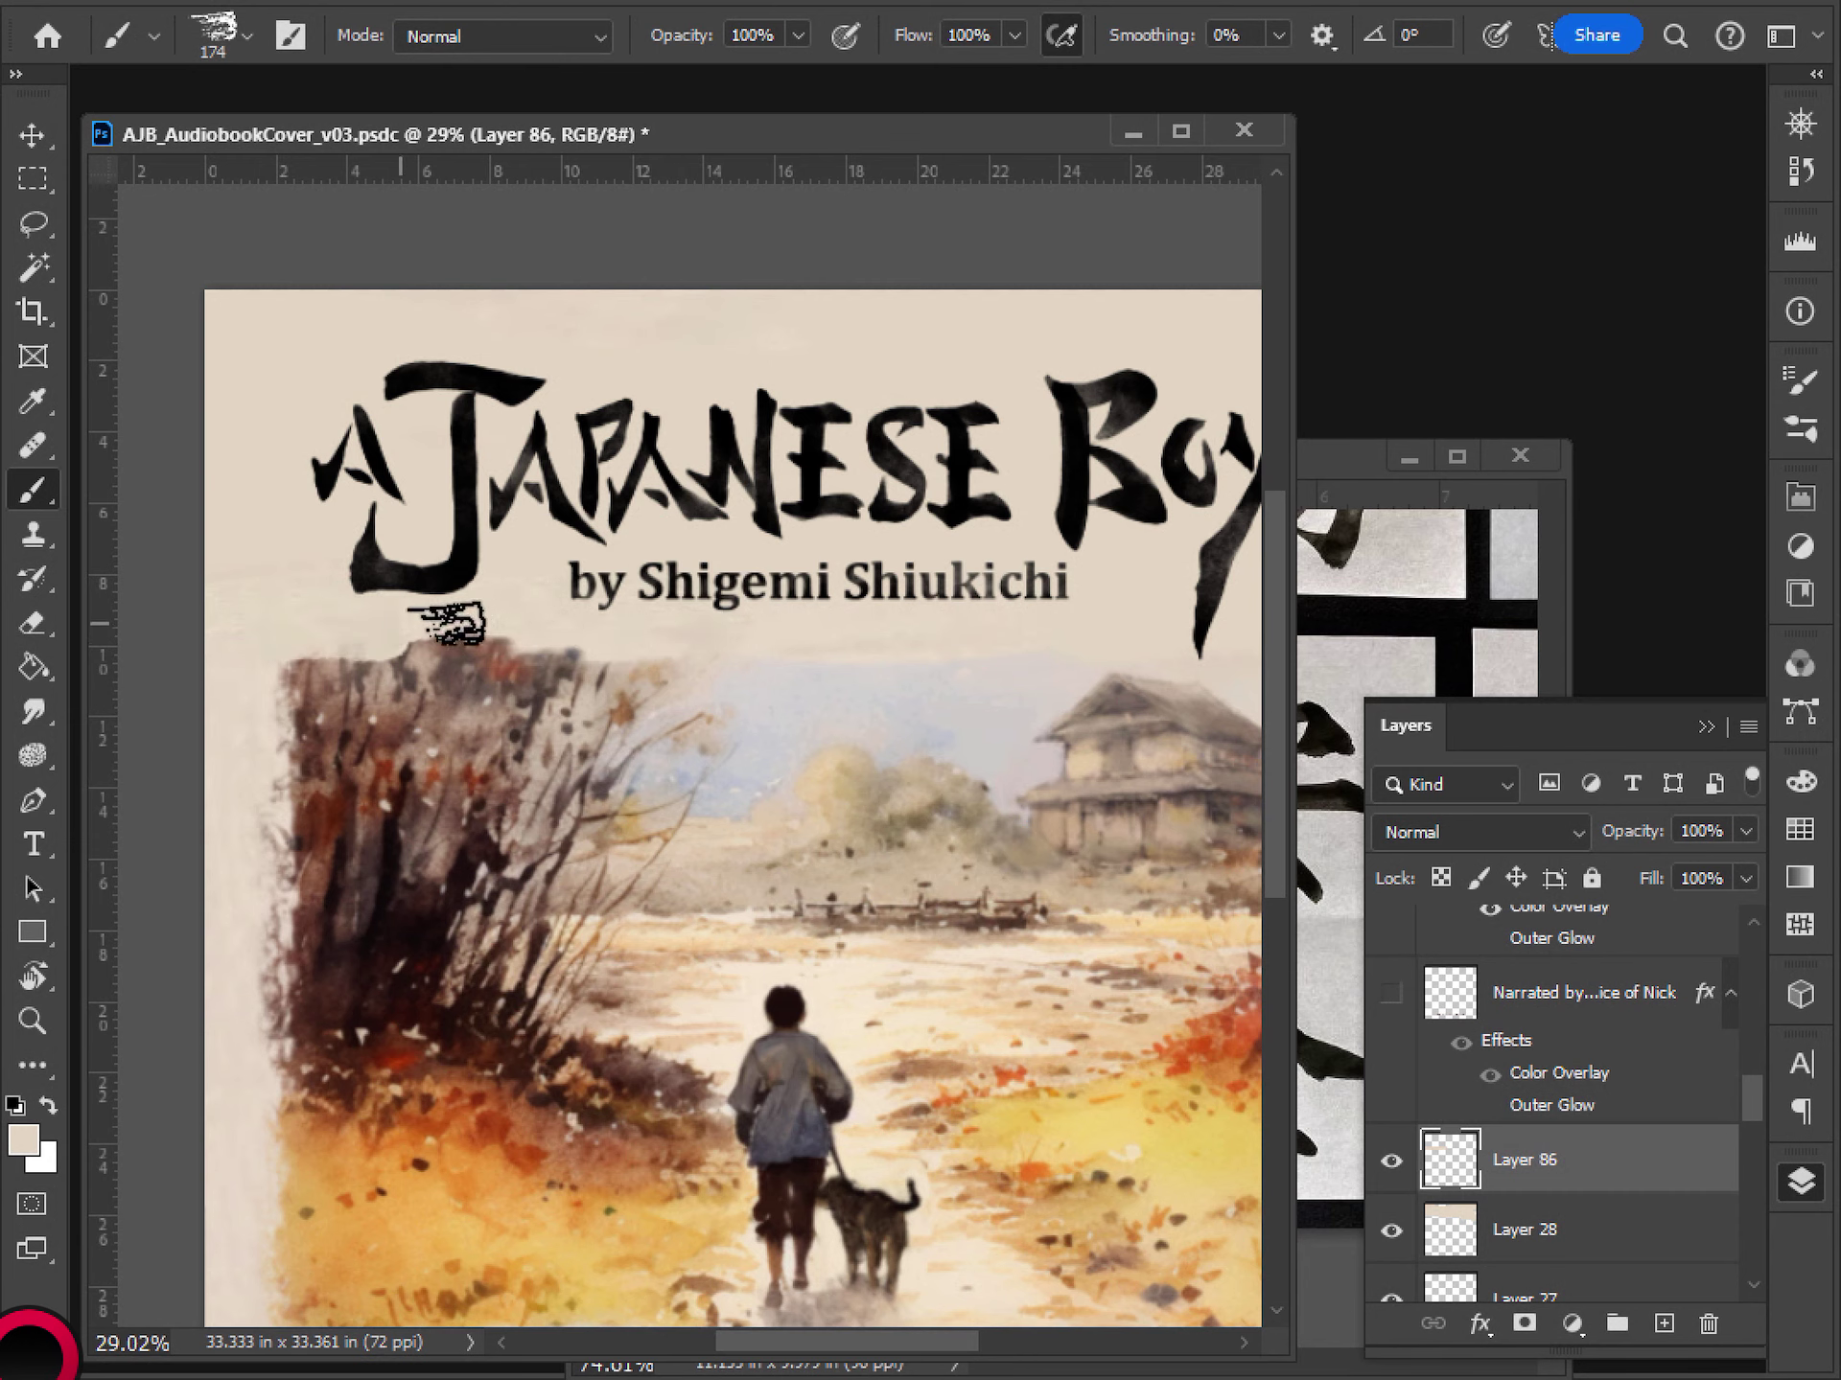
mouse_move(418, 623)
left_mouse_down()
mouse_move(323, 613)
mouse_move(566, 617)
mouse_move(363, 619)
left_mouse_up()
key("ctrl+z")
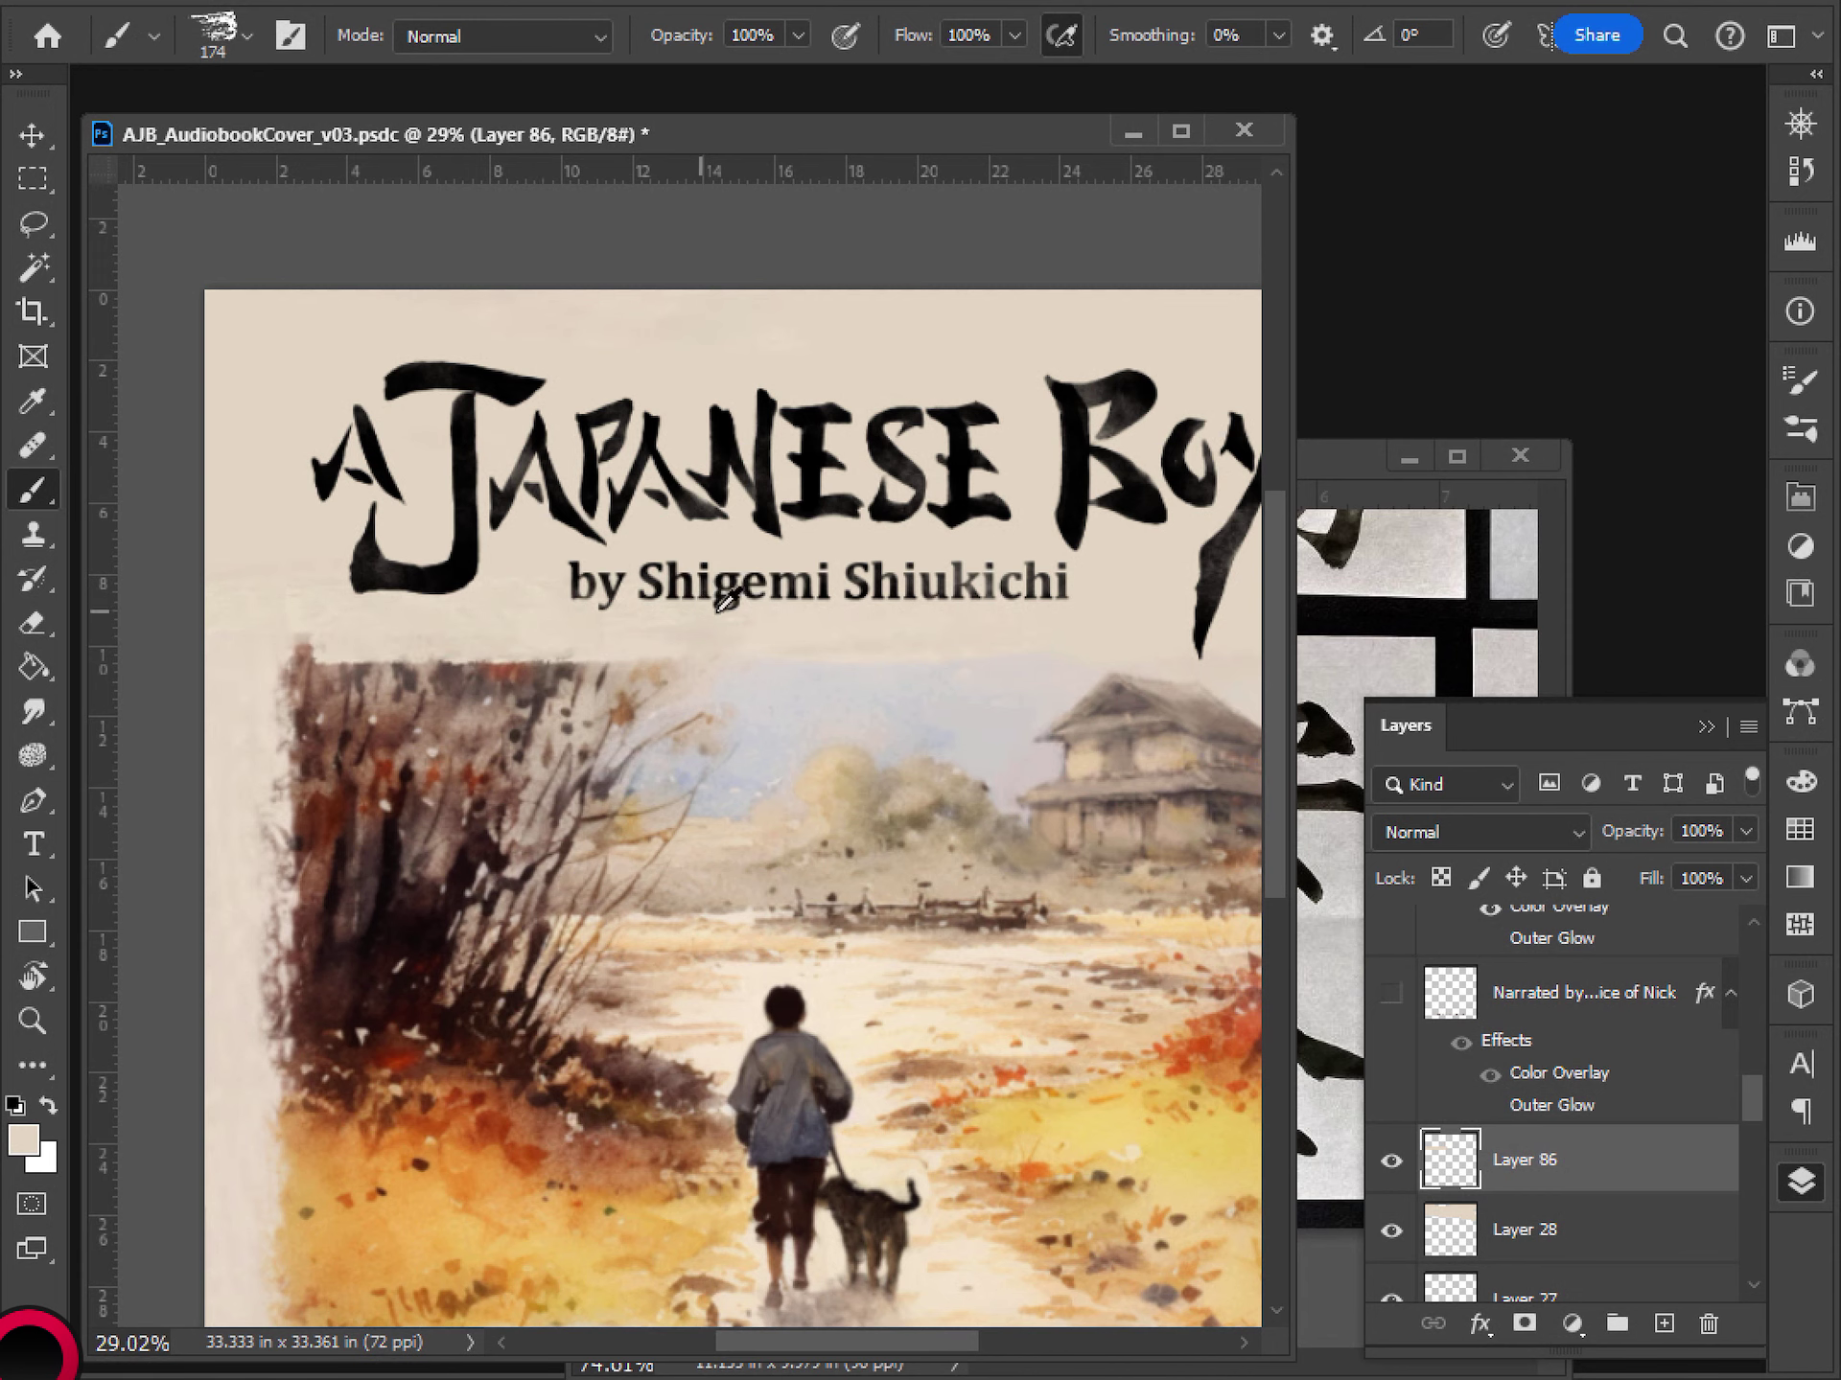
scroll(766, 643, "down", 3)
scroll(758, 652, "up", 2)
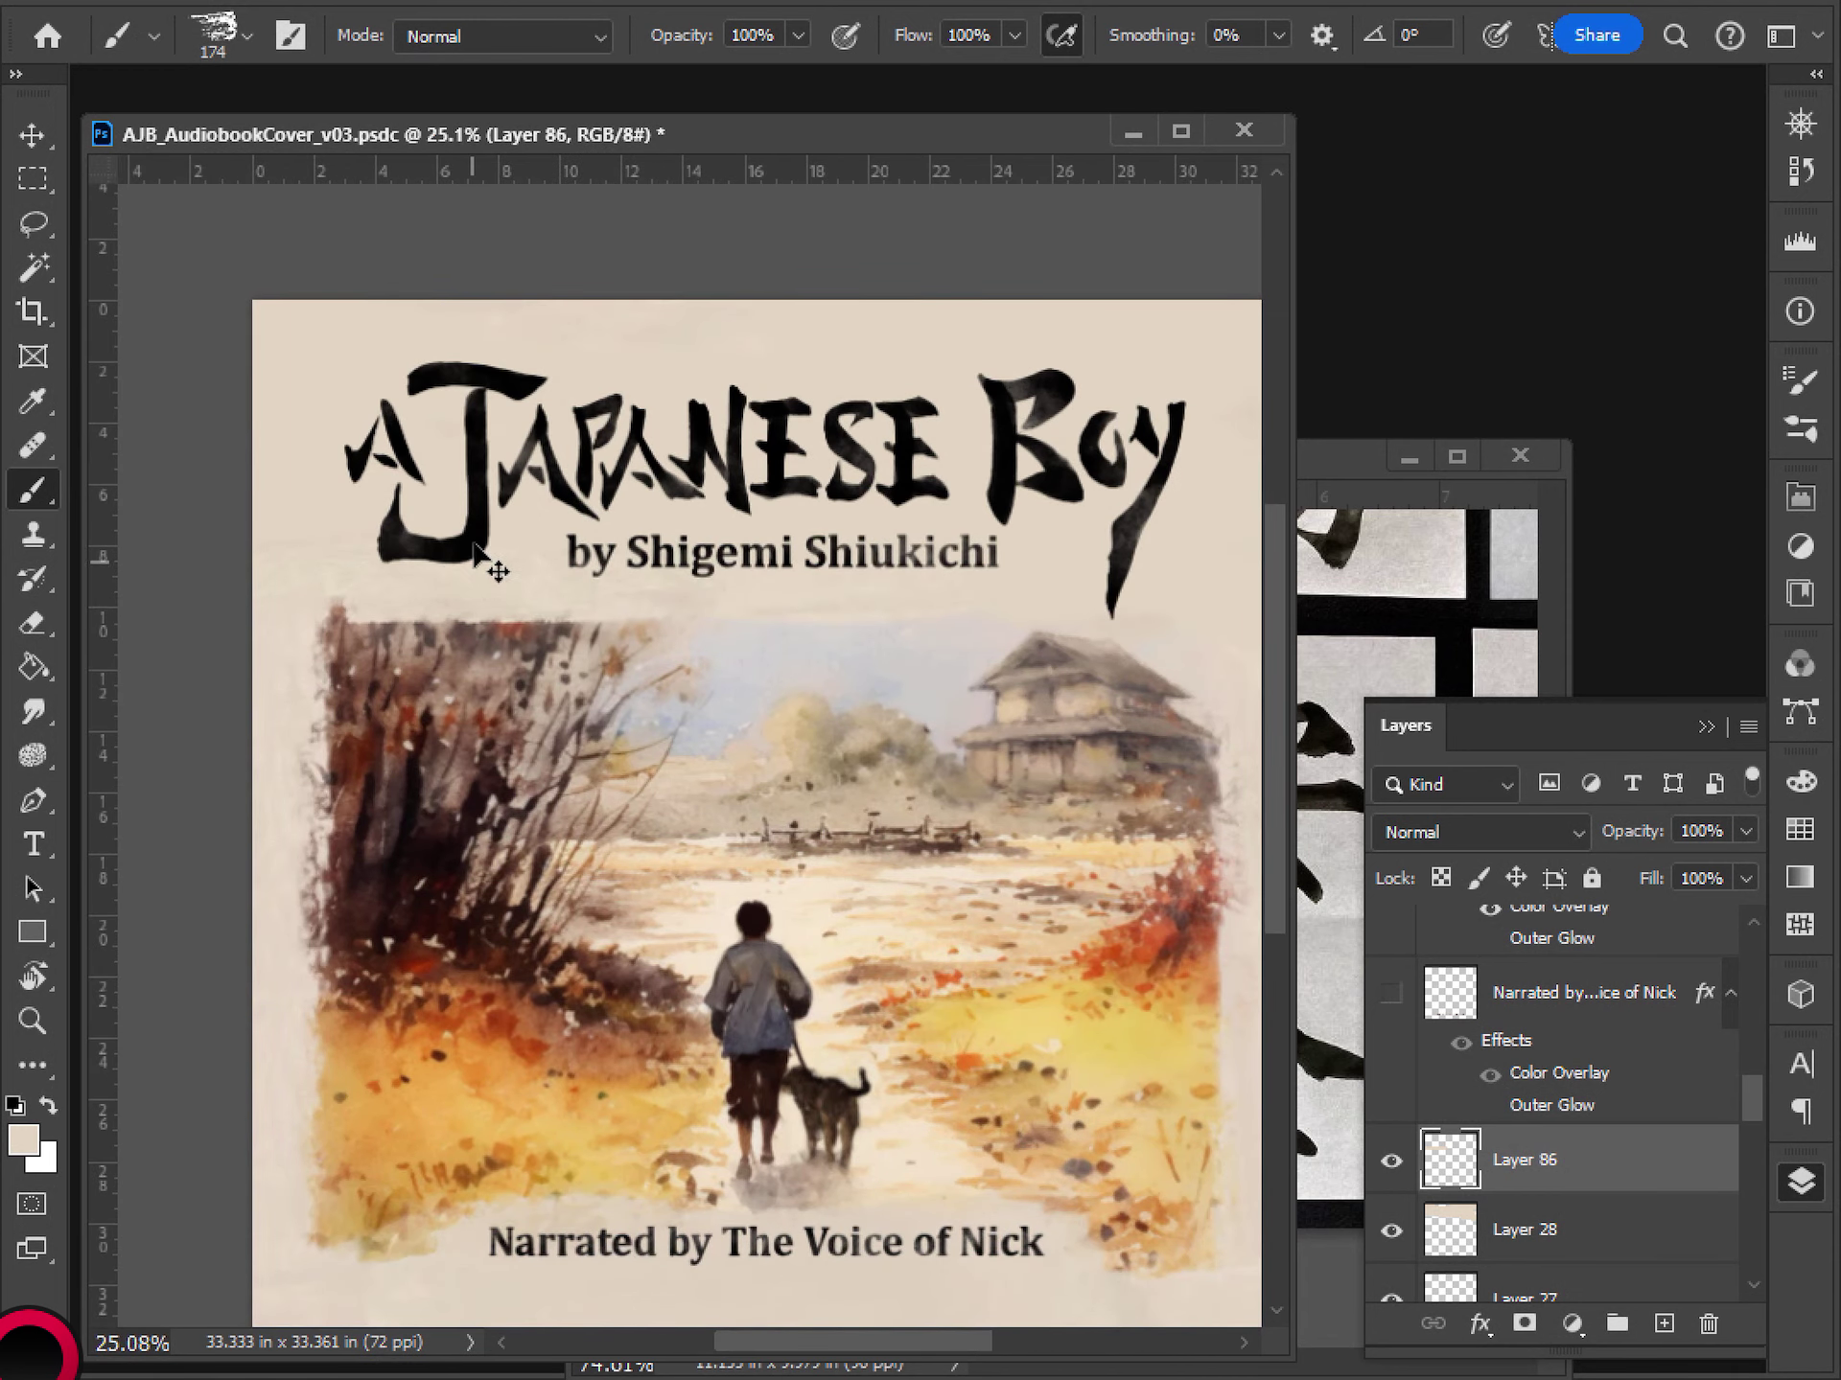
key("ctrl+z")
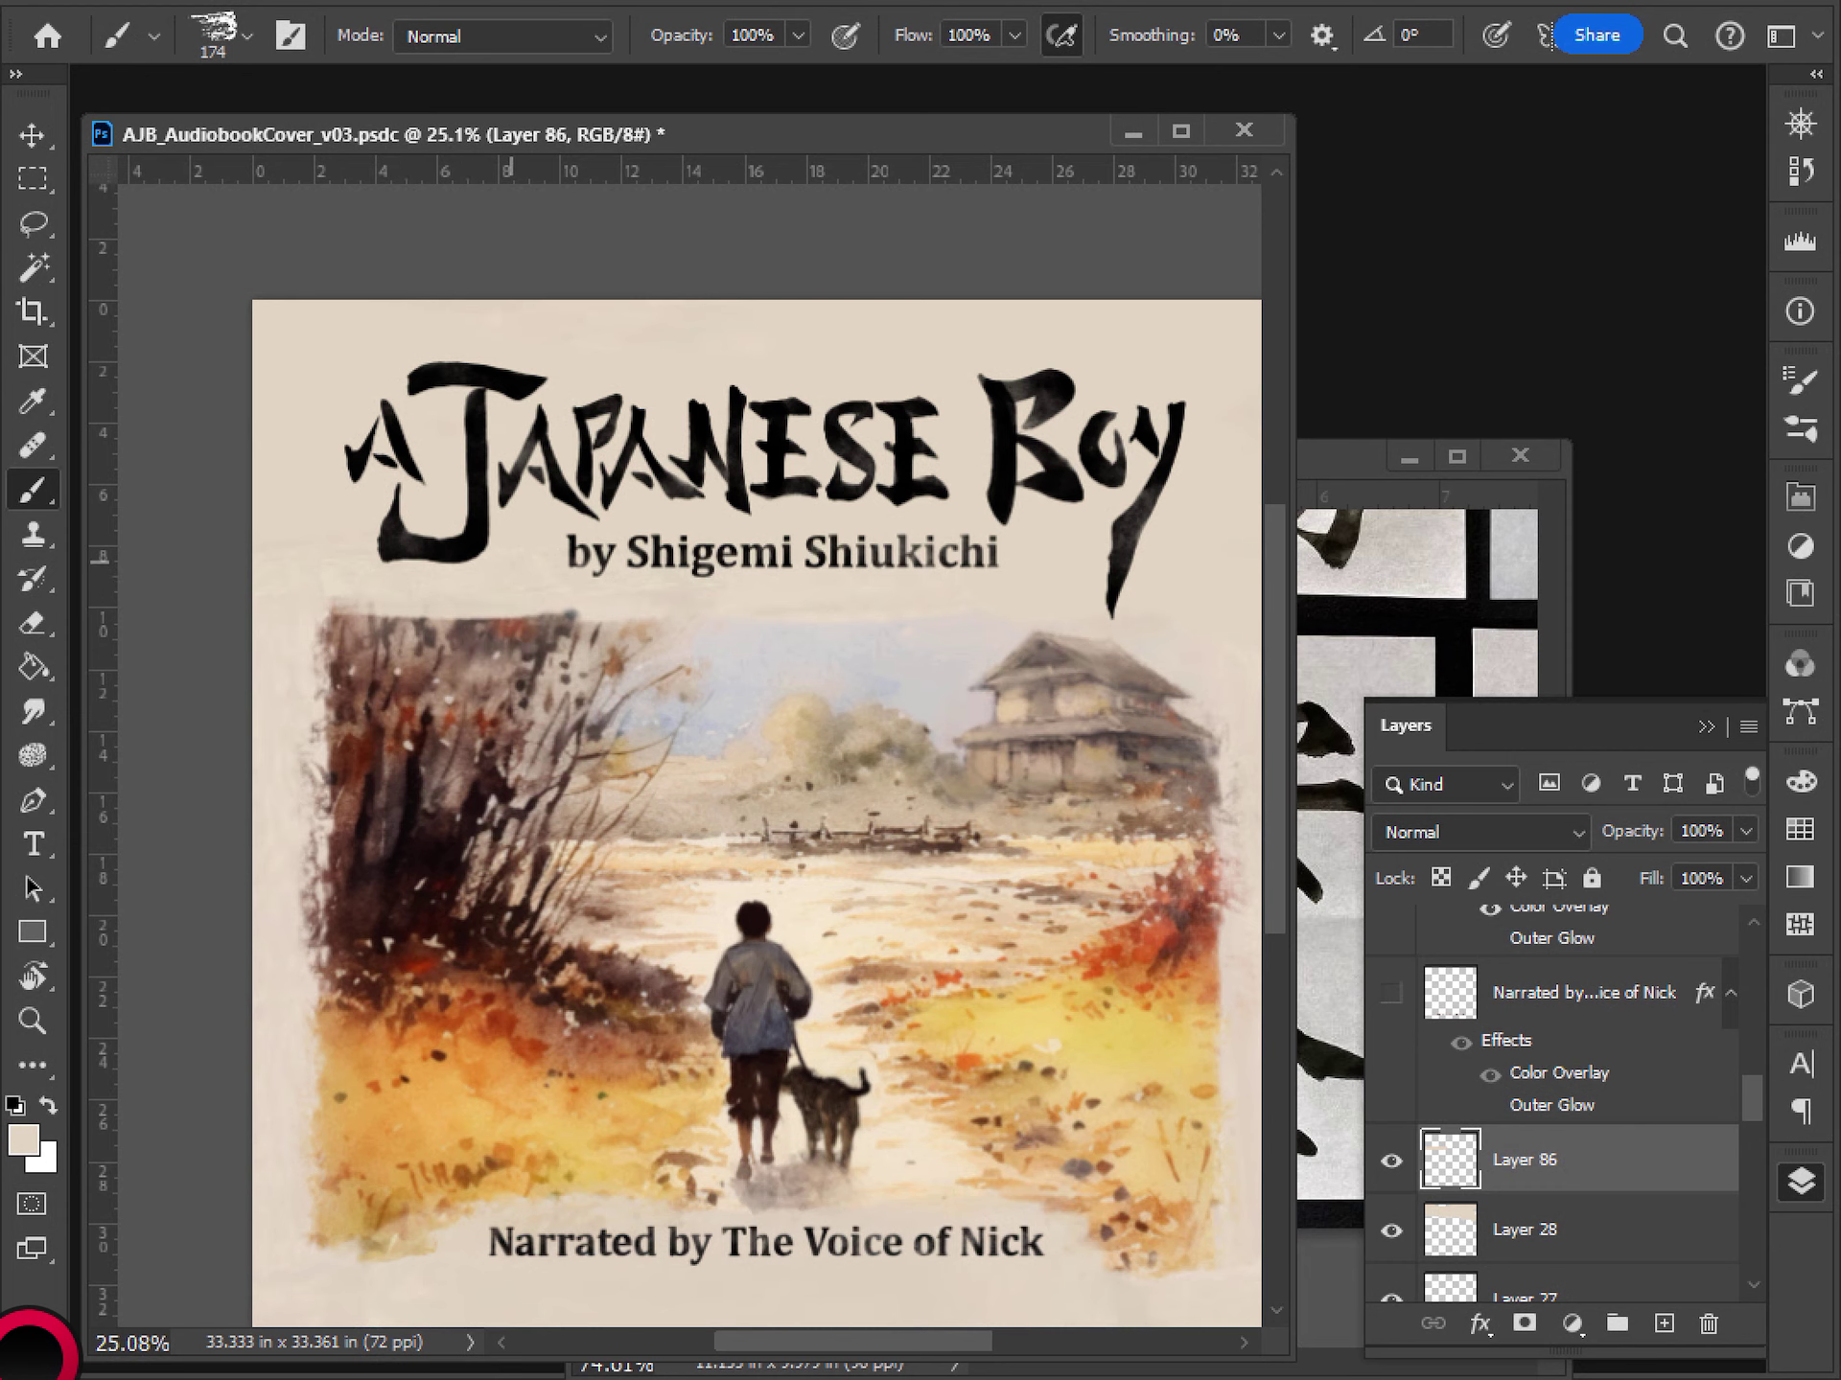
- Resample the beige paper beside the A and paint subtle texture around the A and J of the title
scroll(850, 604, "down", 1)
scroll(743, 572, "down", 1)
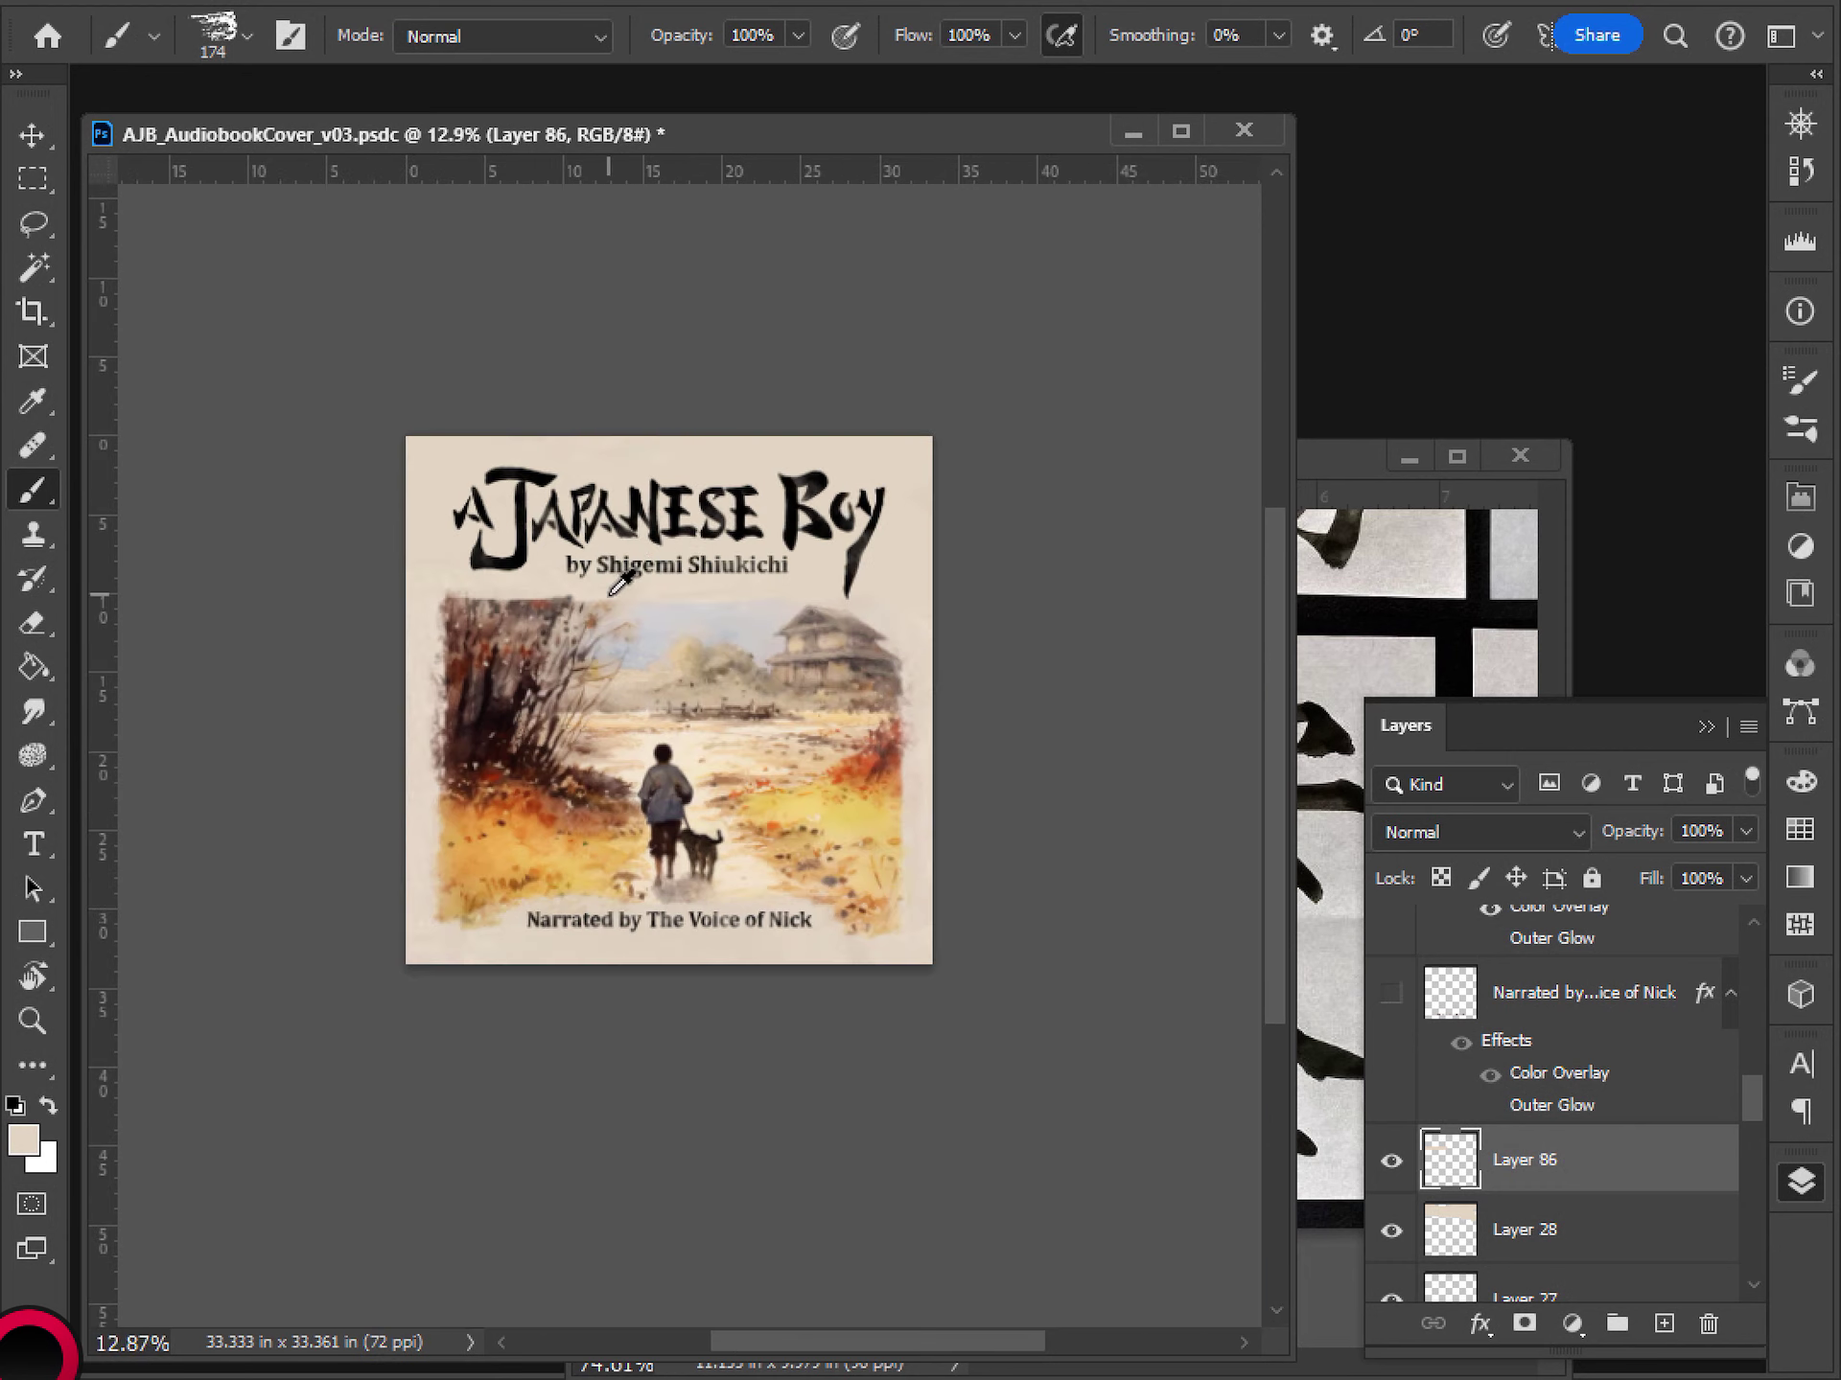
scroll(618, 585, "up", 4)
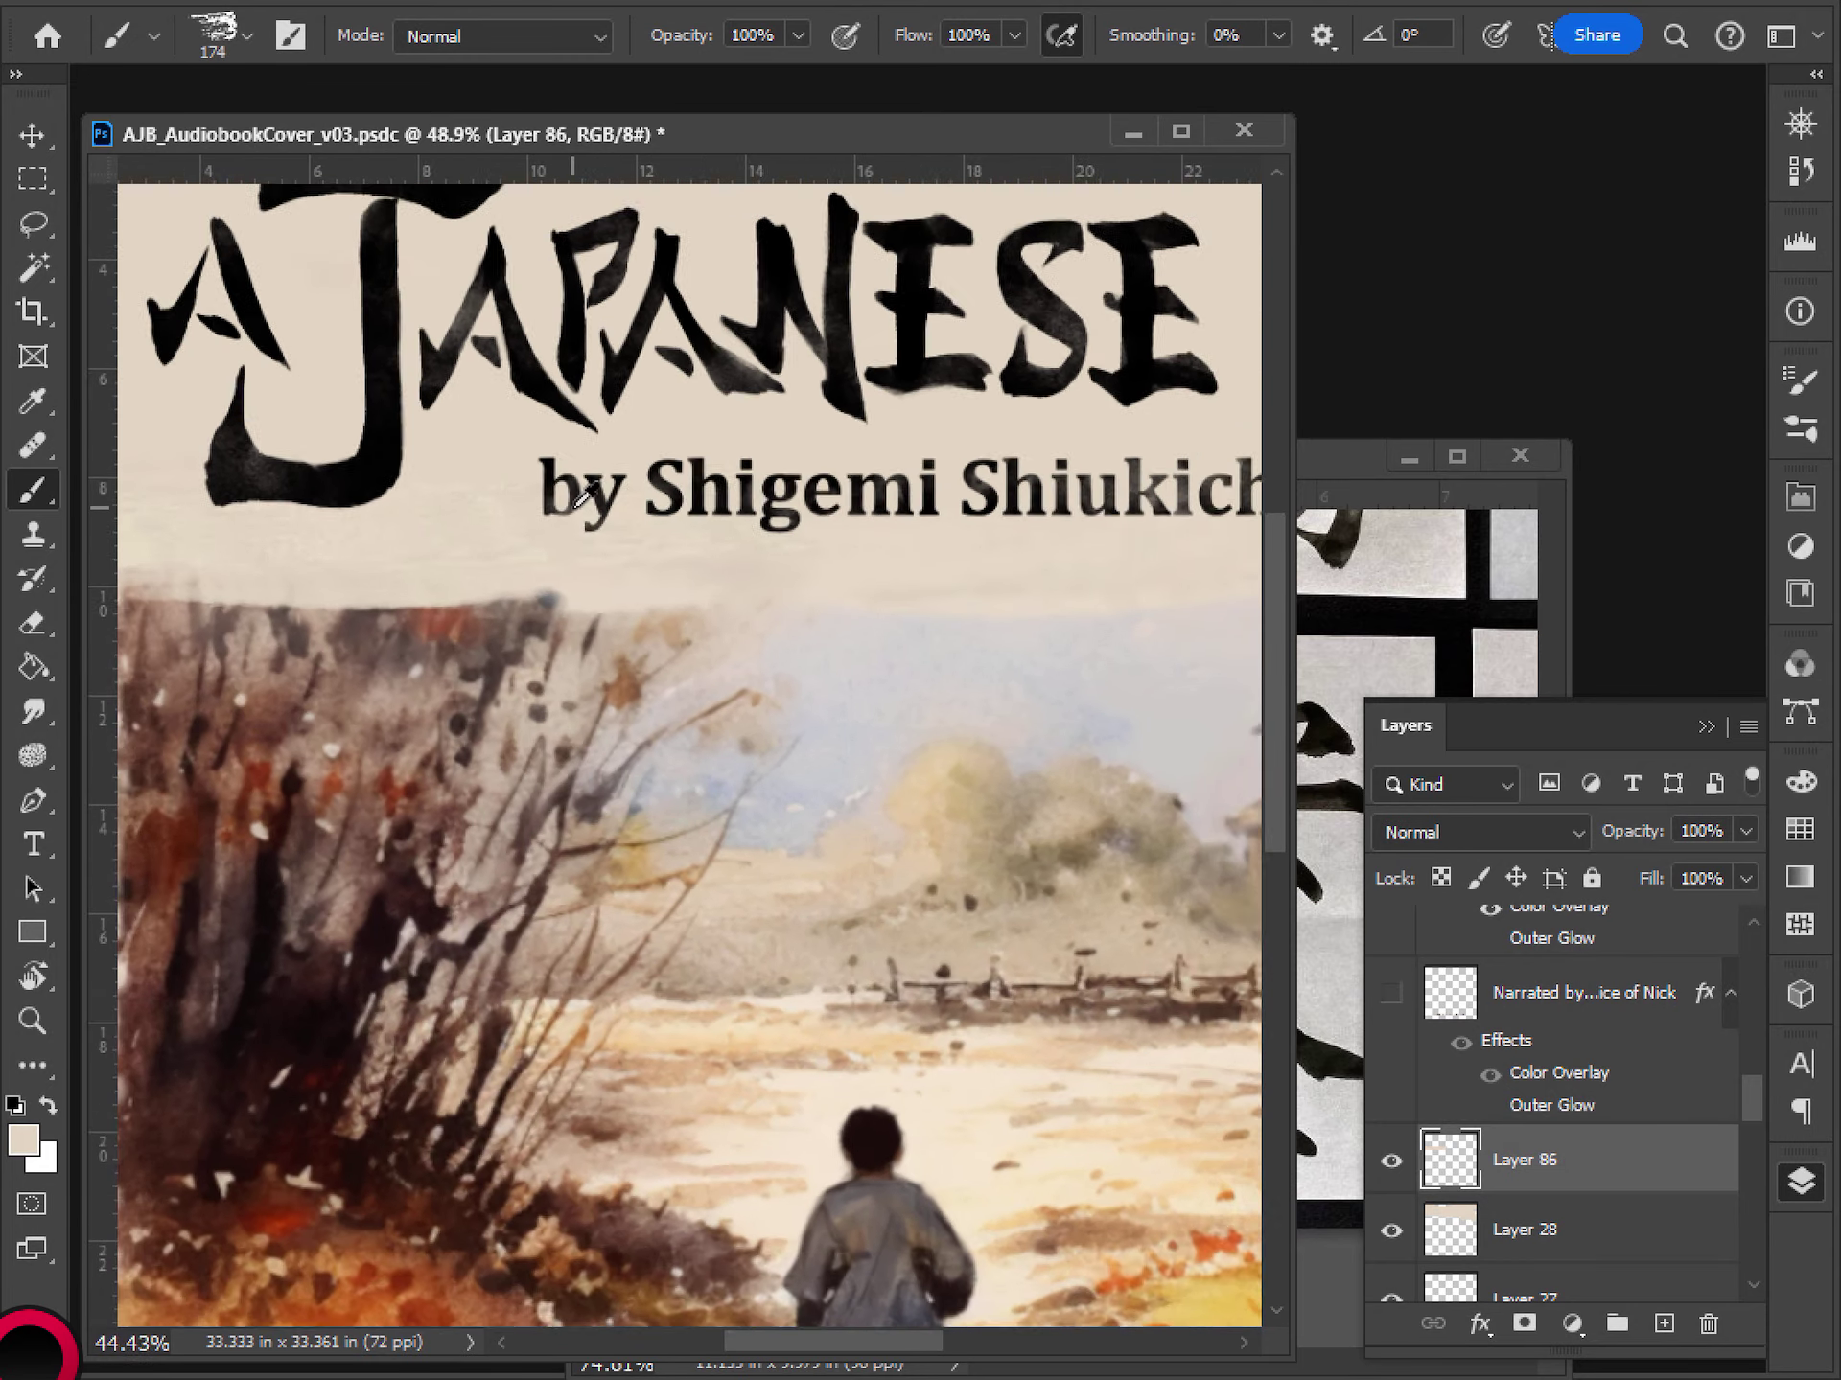
scroll(431, 476, "down", 1)
scroll(450, 494, "left", 1)
scroll(429, 489, "up", 3)
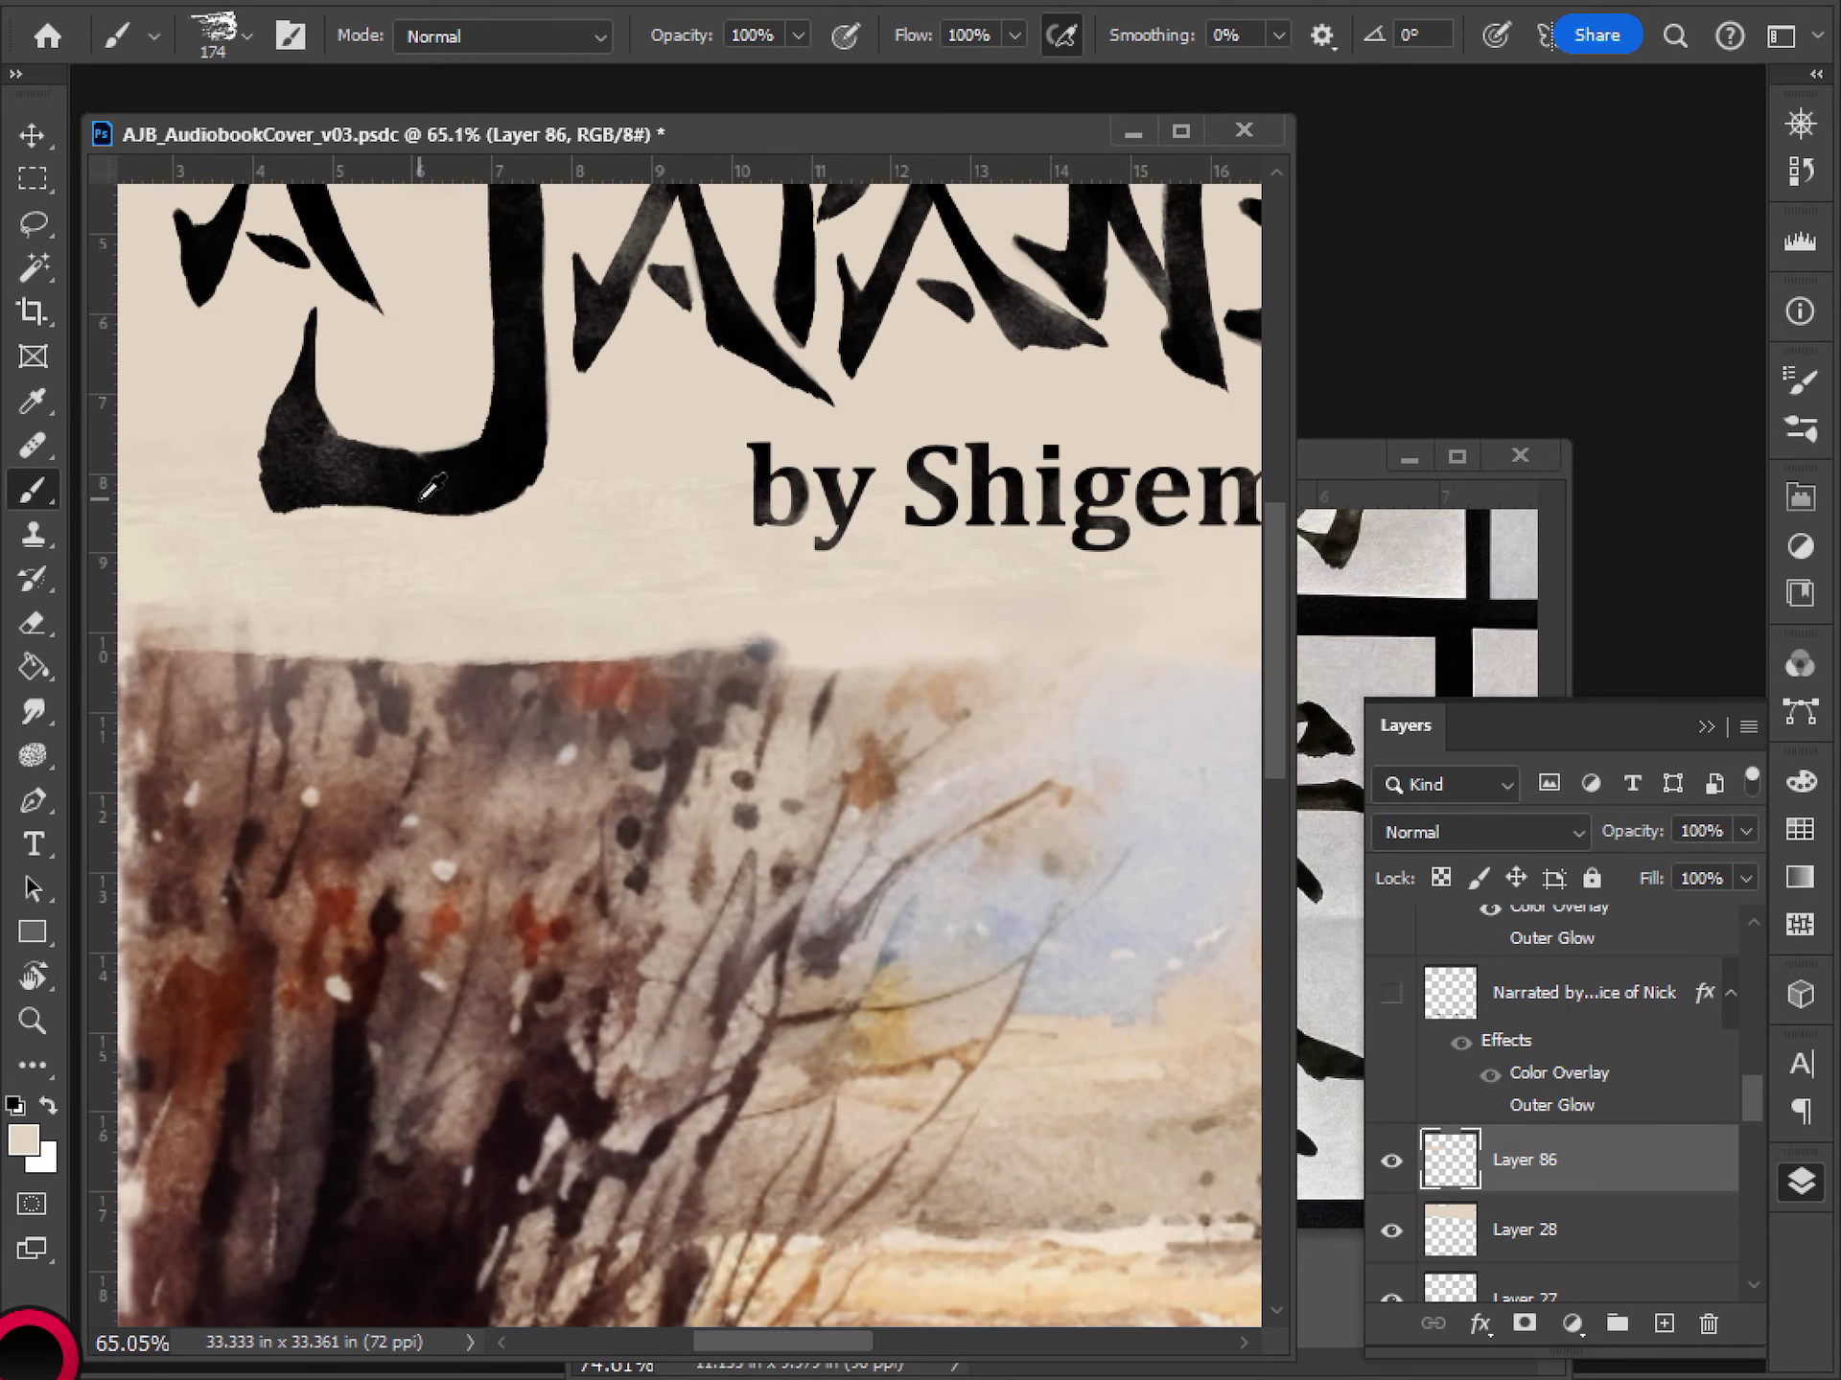
left_click_drag(372, 526, 664, 576)
left_click(372, 475, "alt")
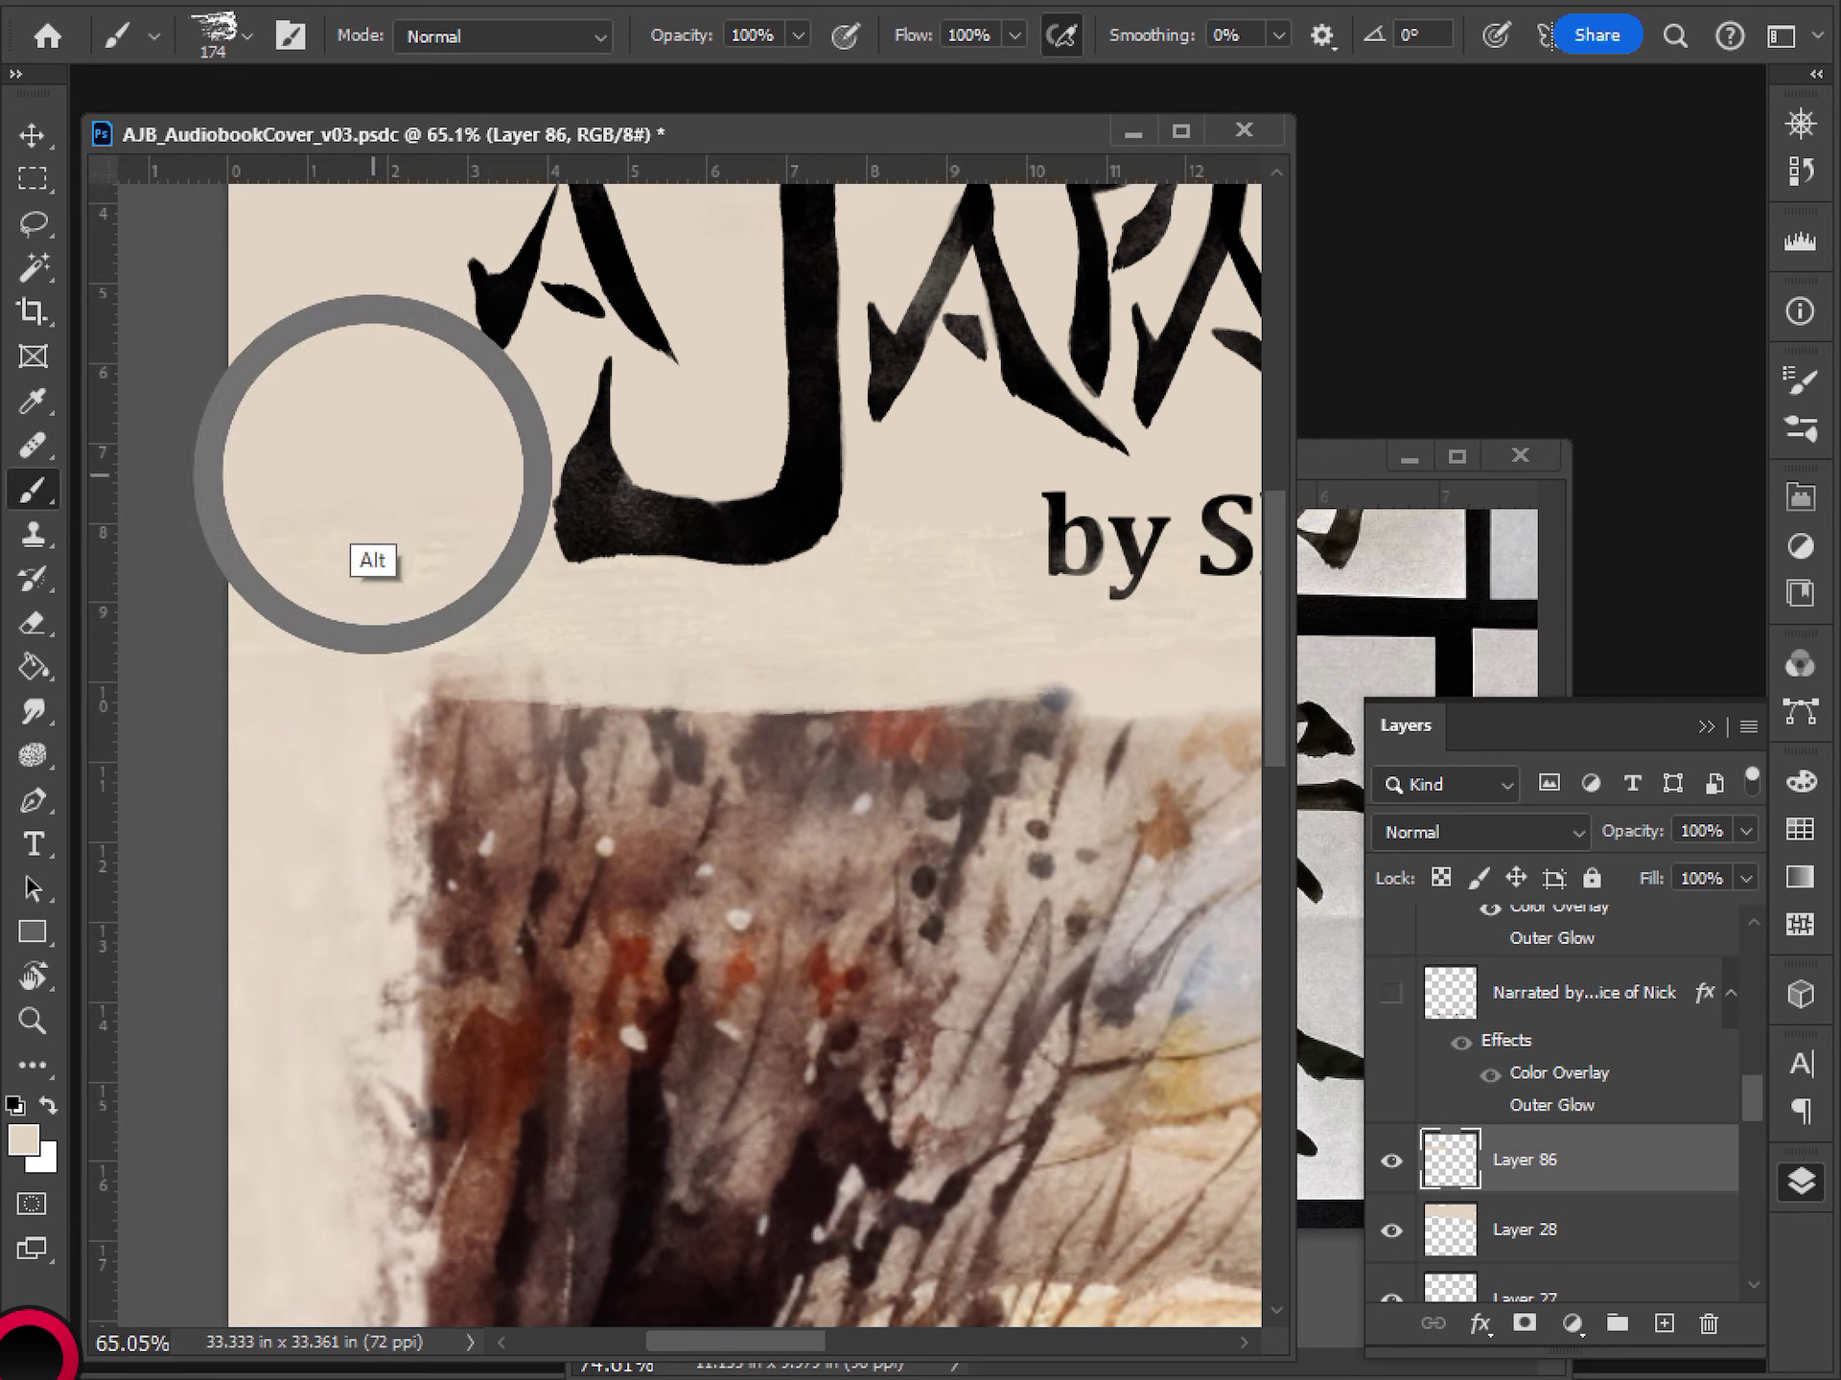
left_click(373, 476, "alt")
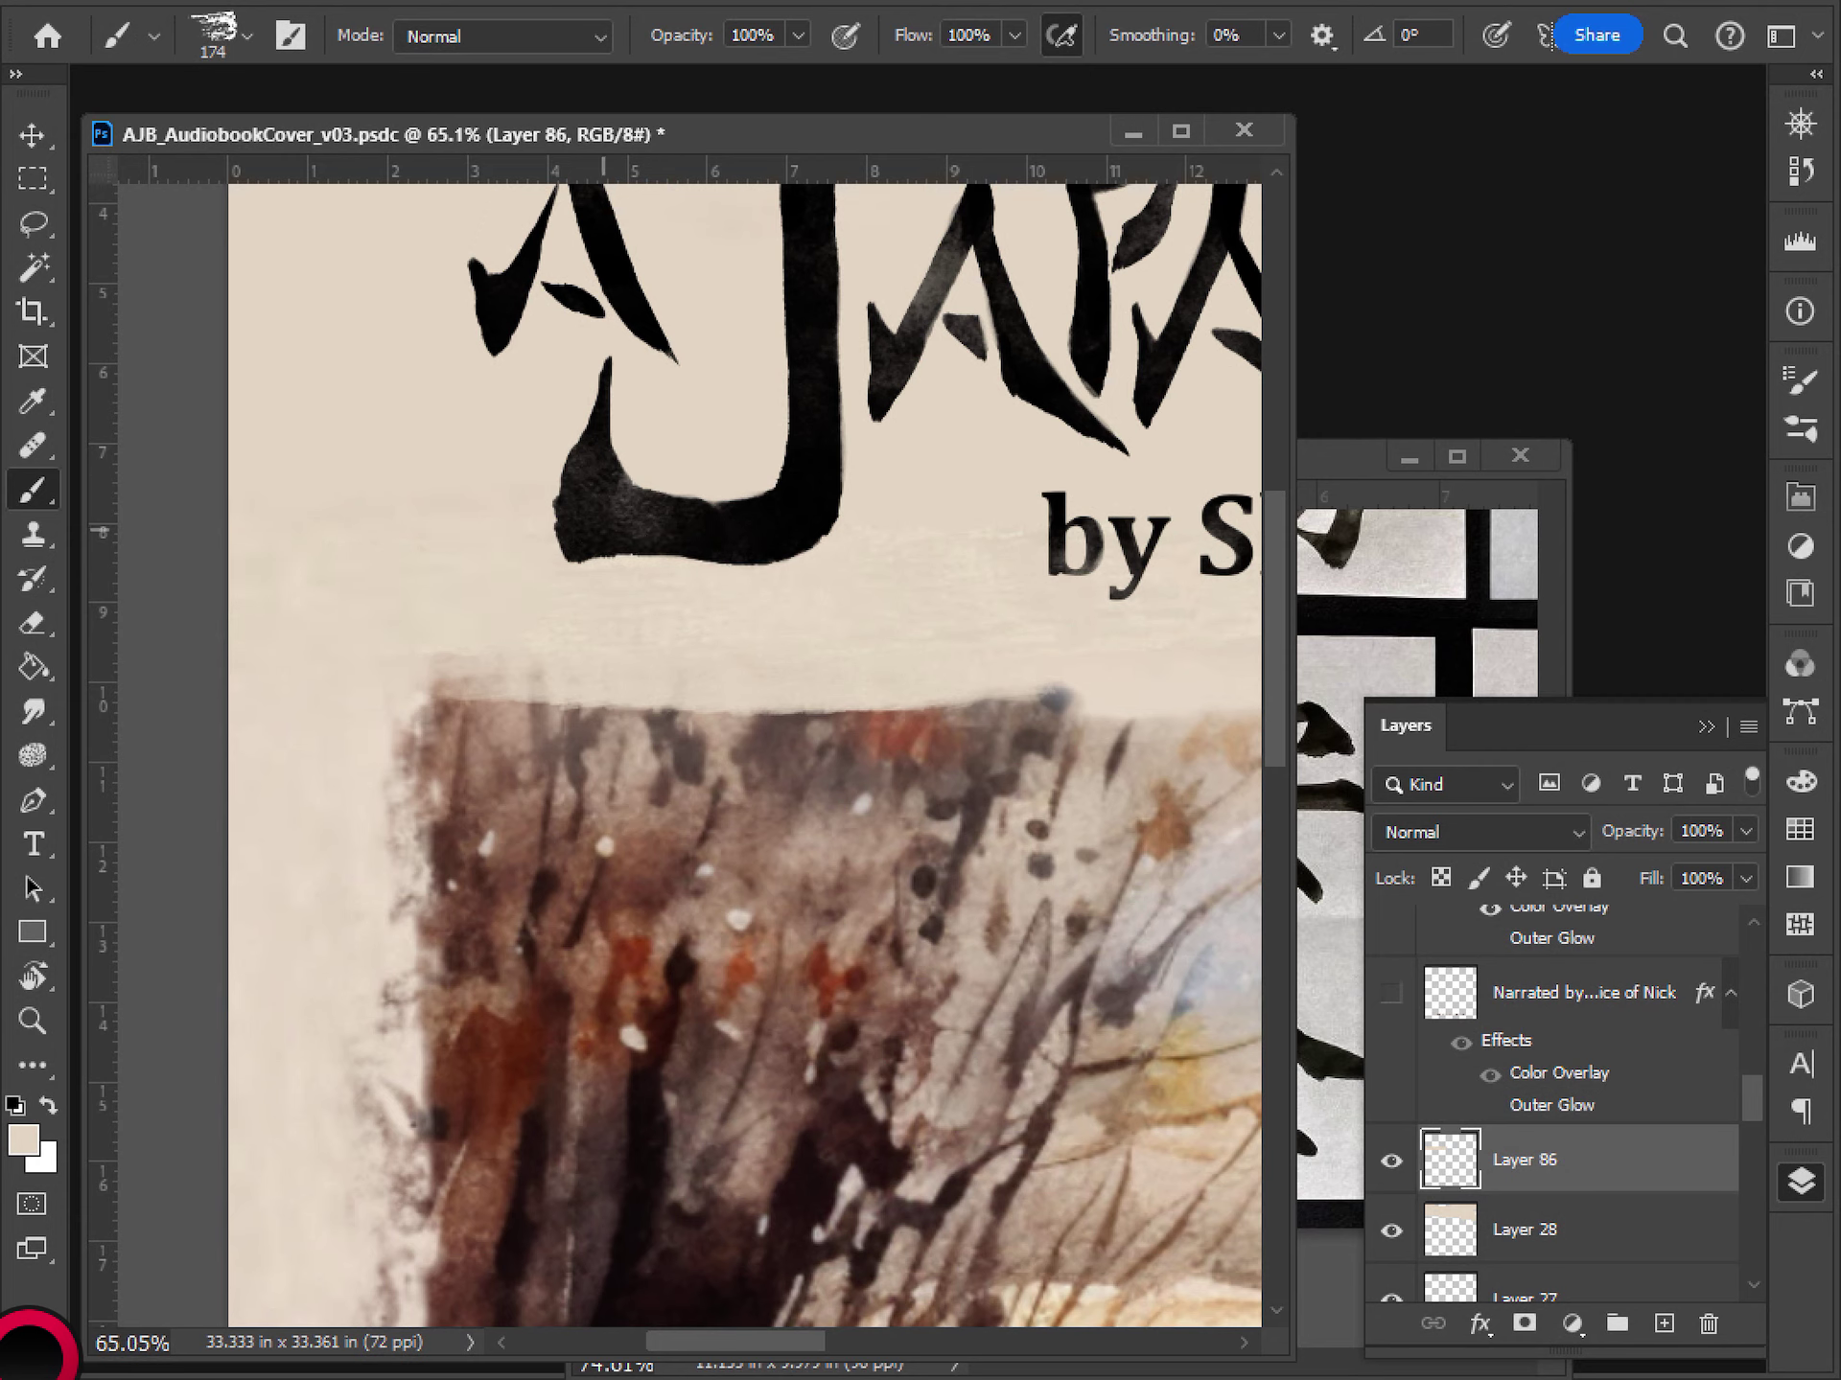
key("alt")
left_click(384, 388, "alt")
left_click_drag(850, 352, 692, 393)
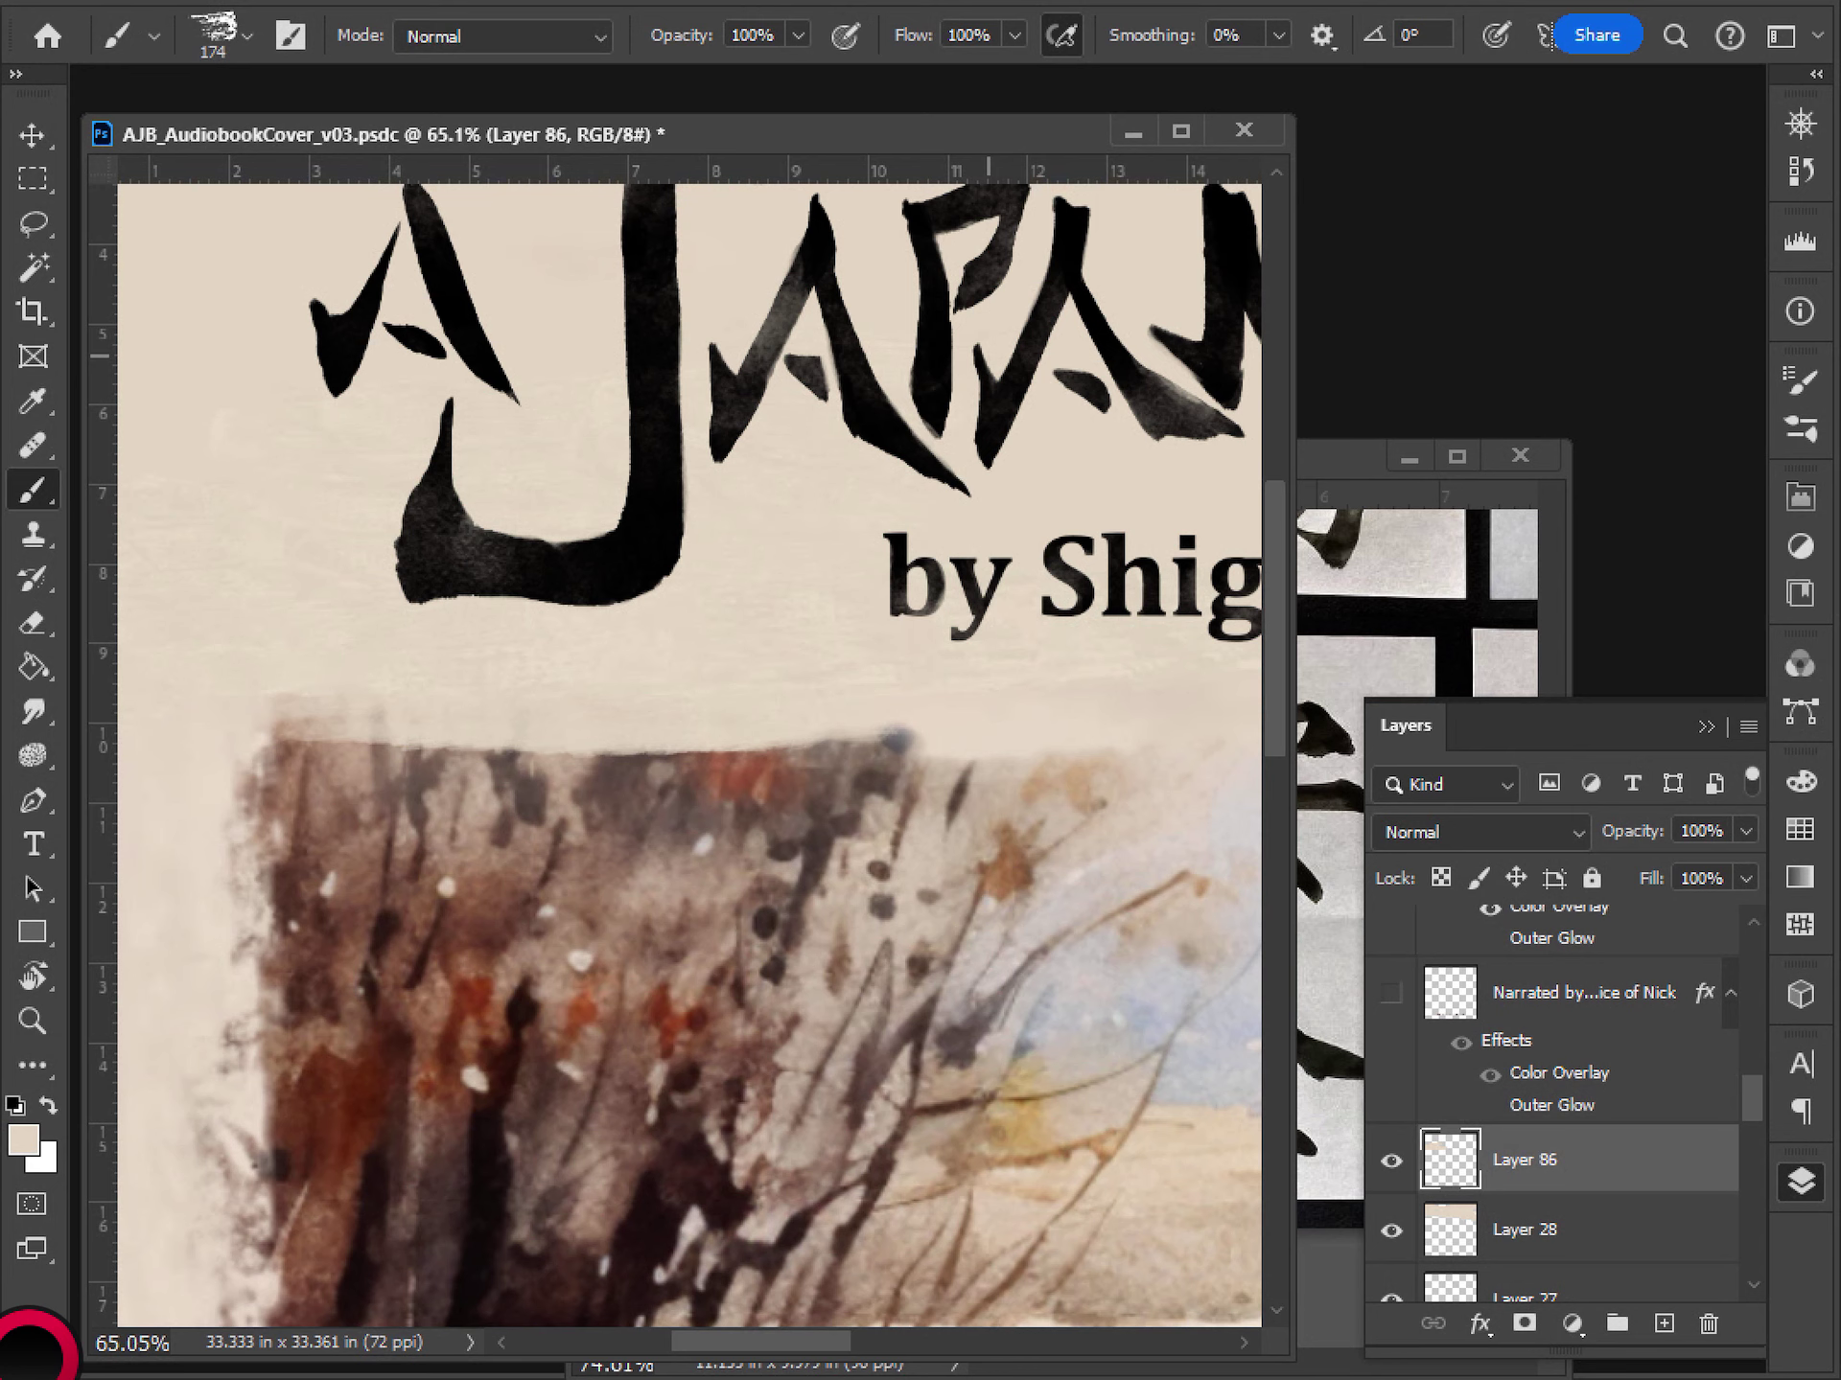
- Enlarge the brush to 464 px and paint beige texture over the paper around the title
key("ctrl+minus")
key("ctrl+minus")
left_click_drag(949, 744, 724, 813)
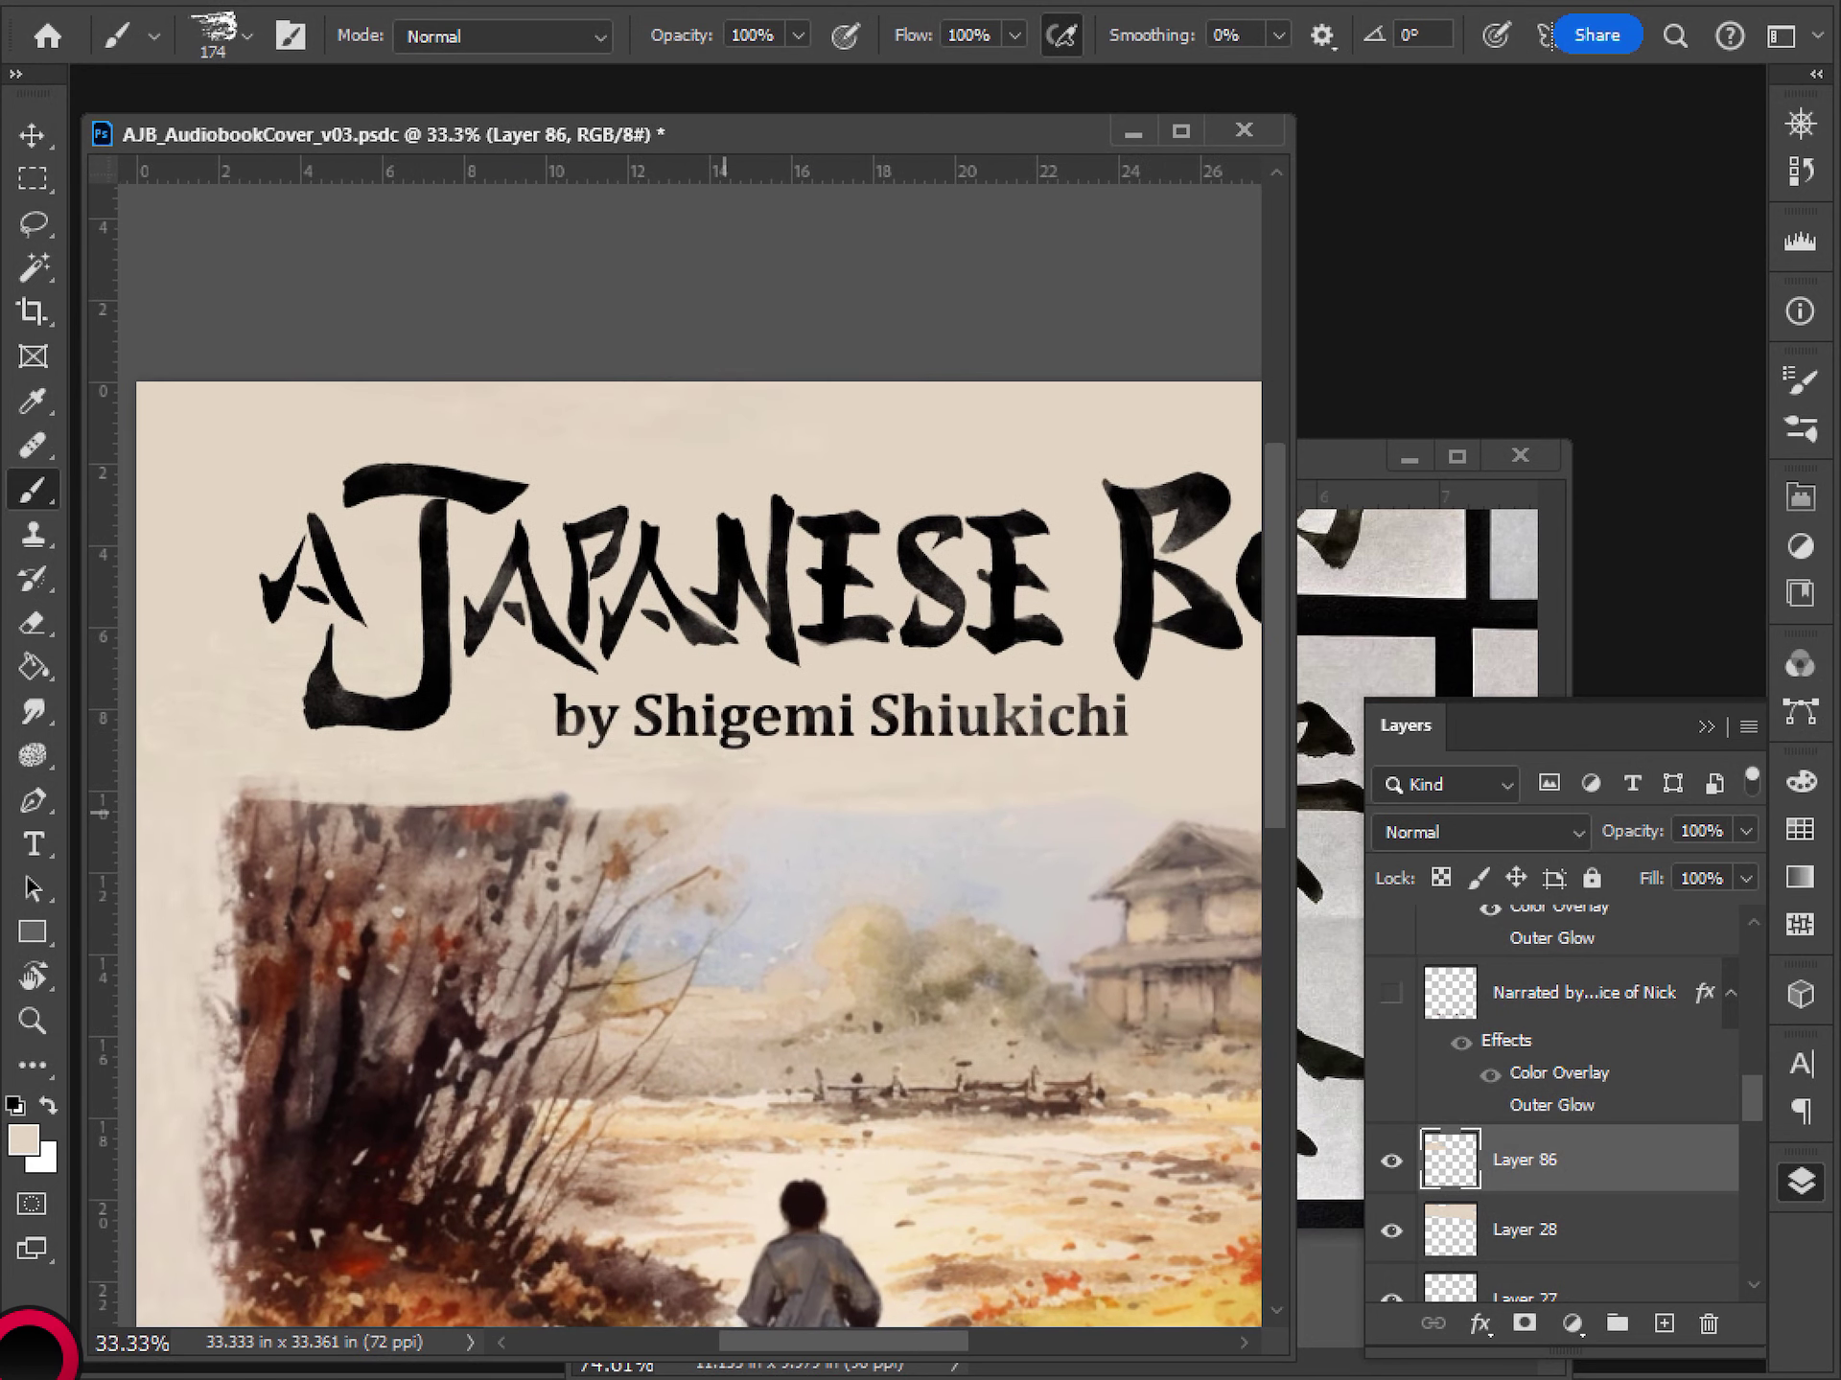
left_click(246, 37)
left_click_drag(337, 145, 373, 145)
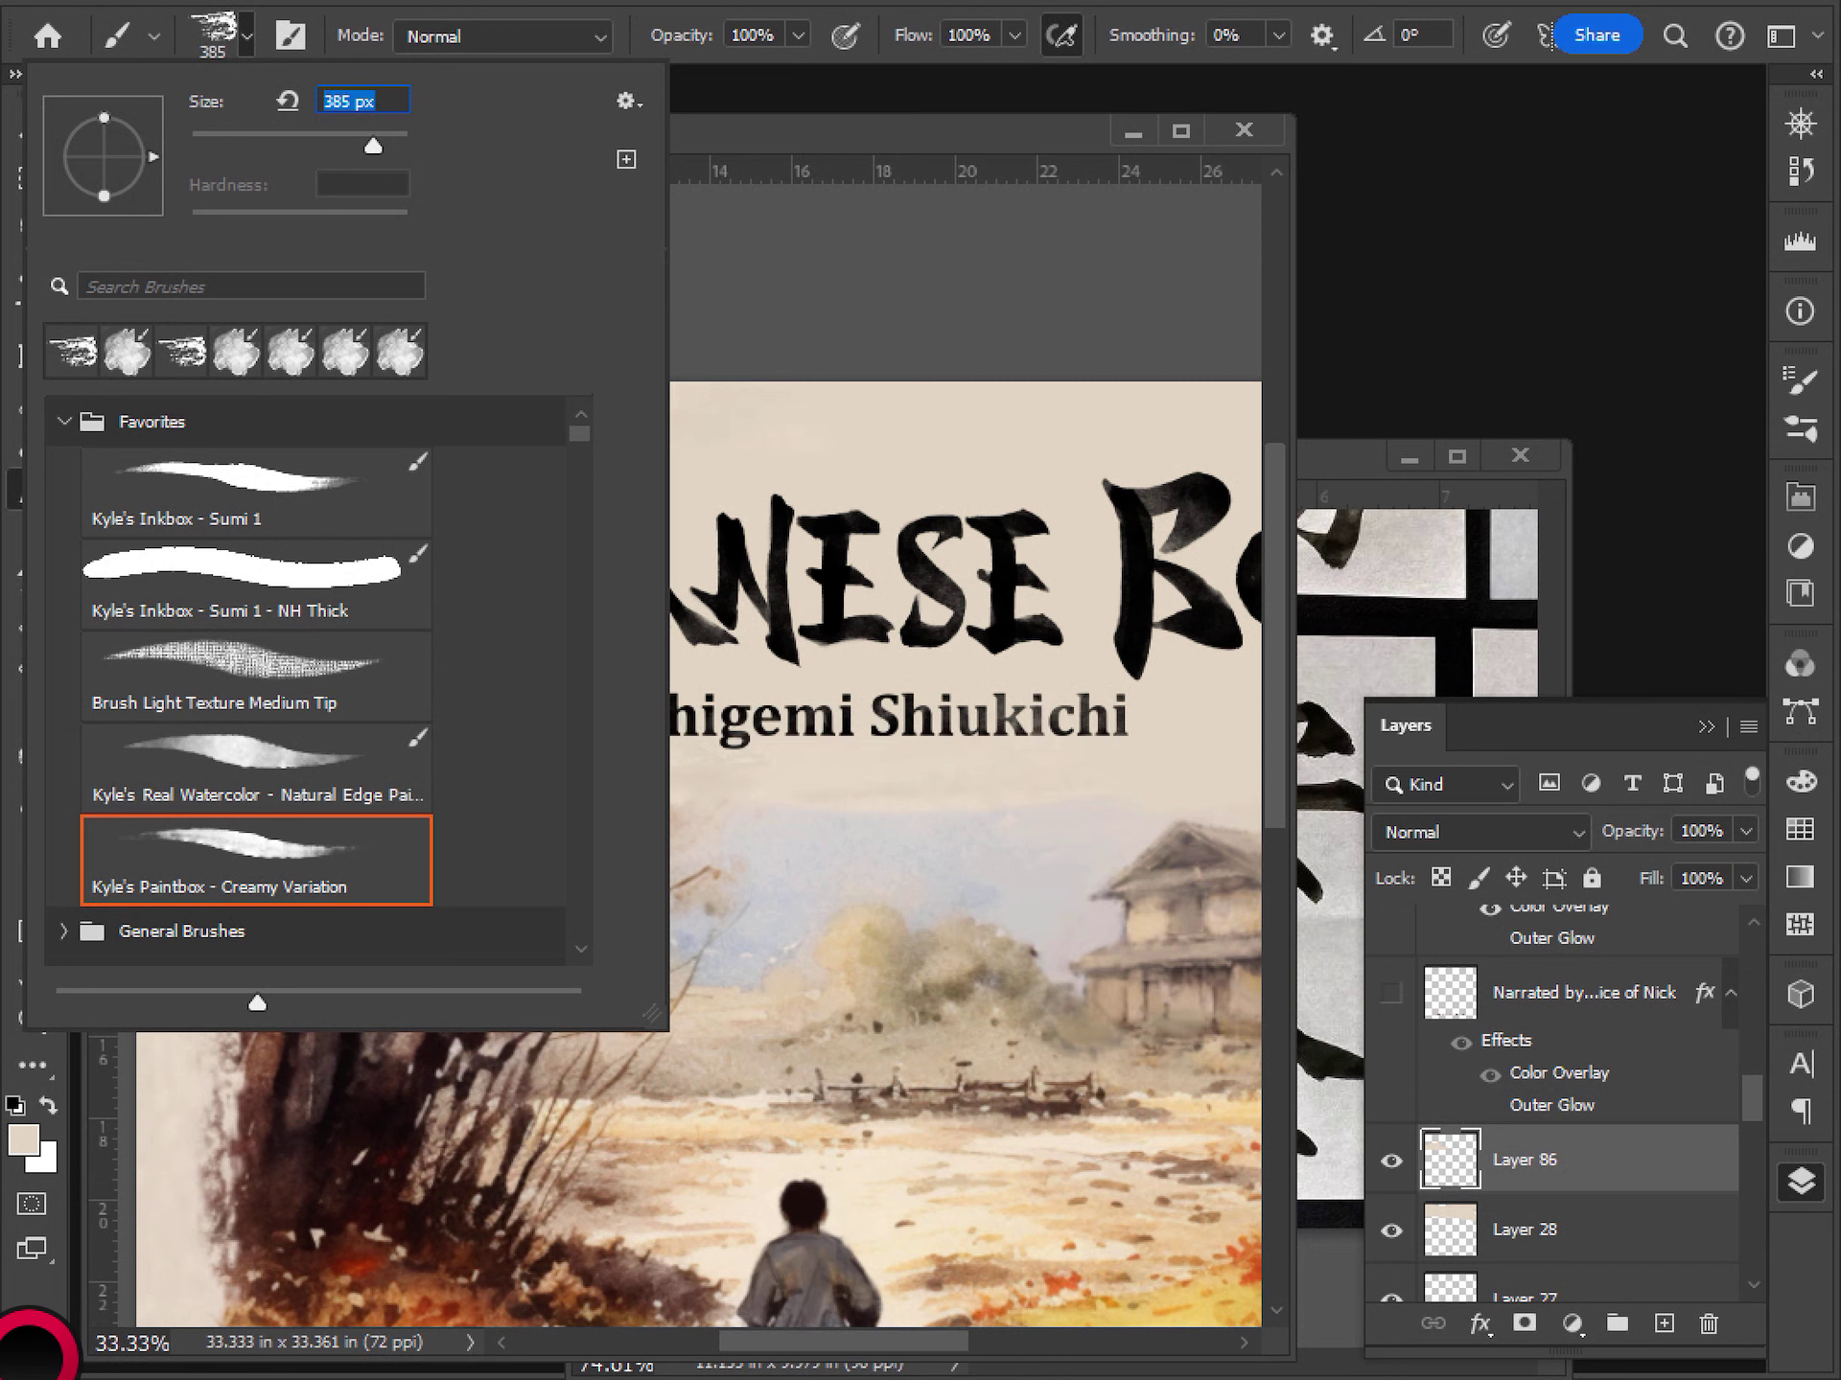
key("Return")
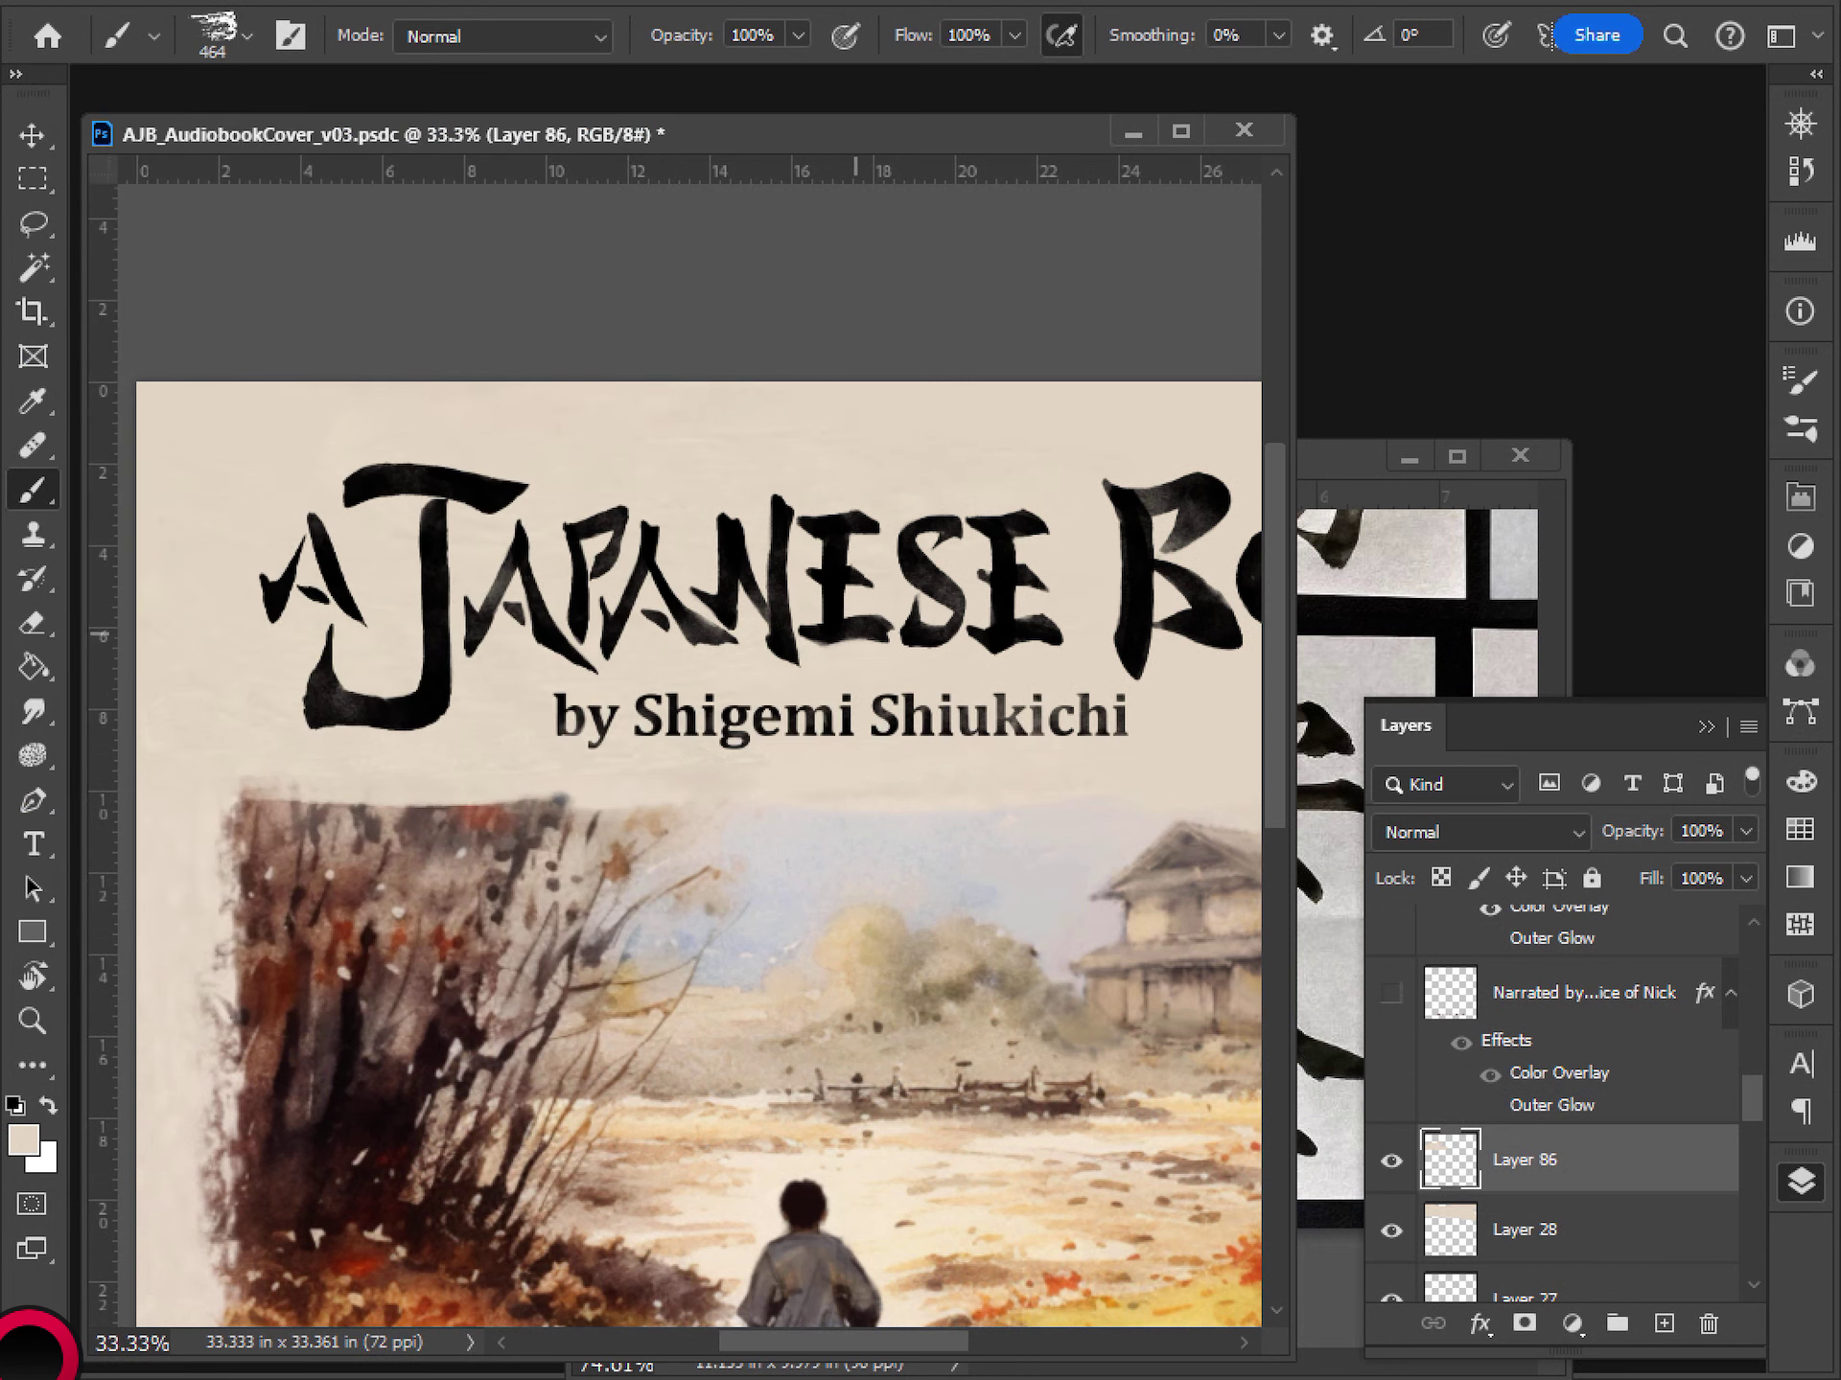
scroll(997, 714, "right", 5)
scroll(997, 714, "up", 1)
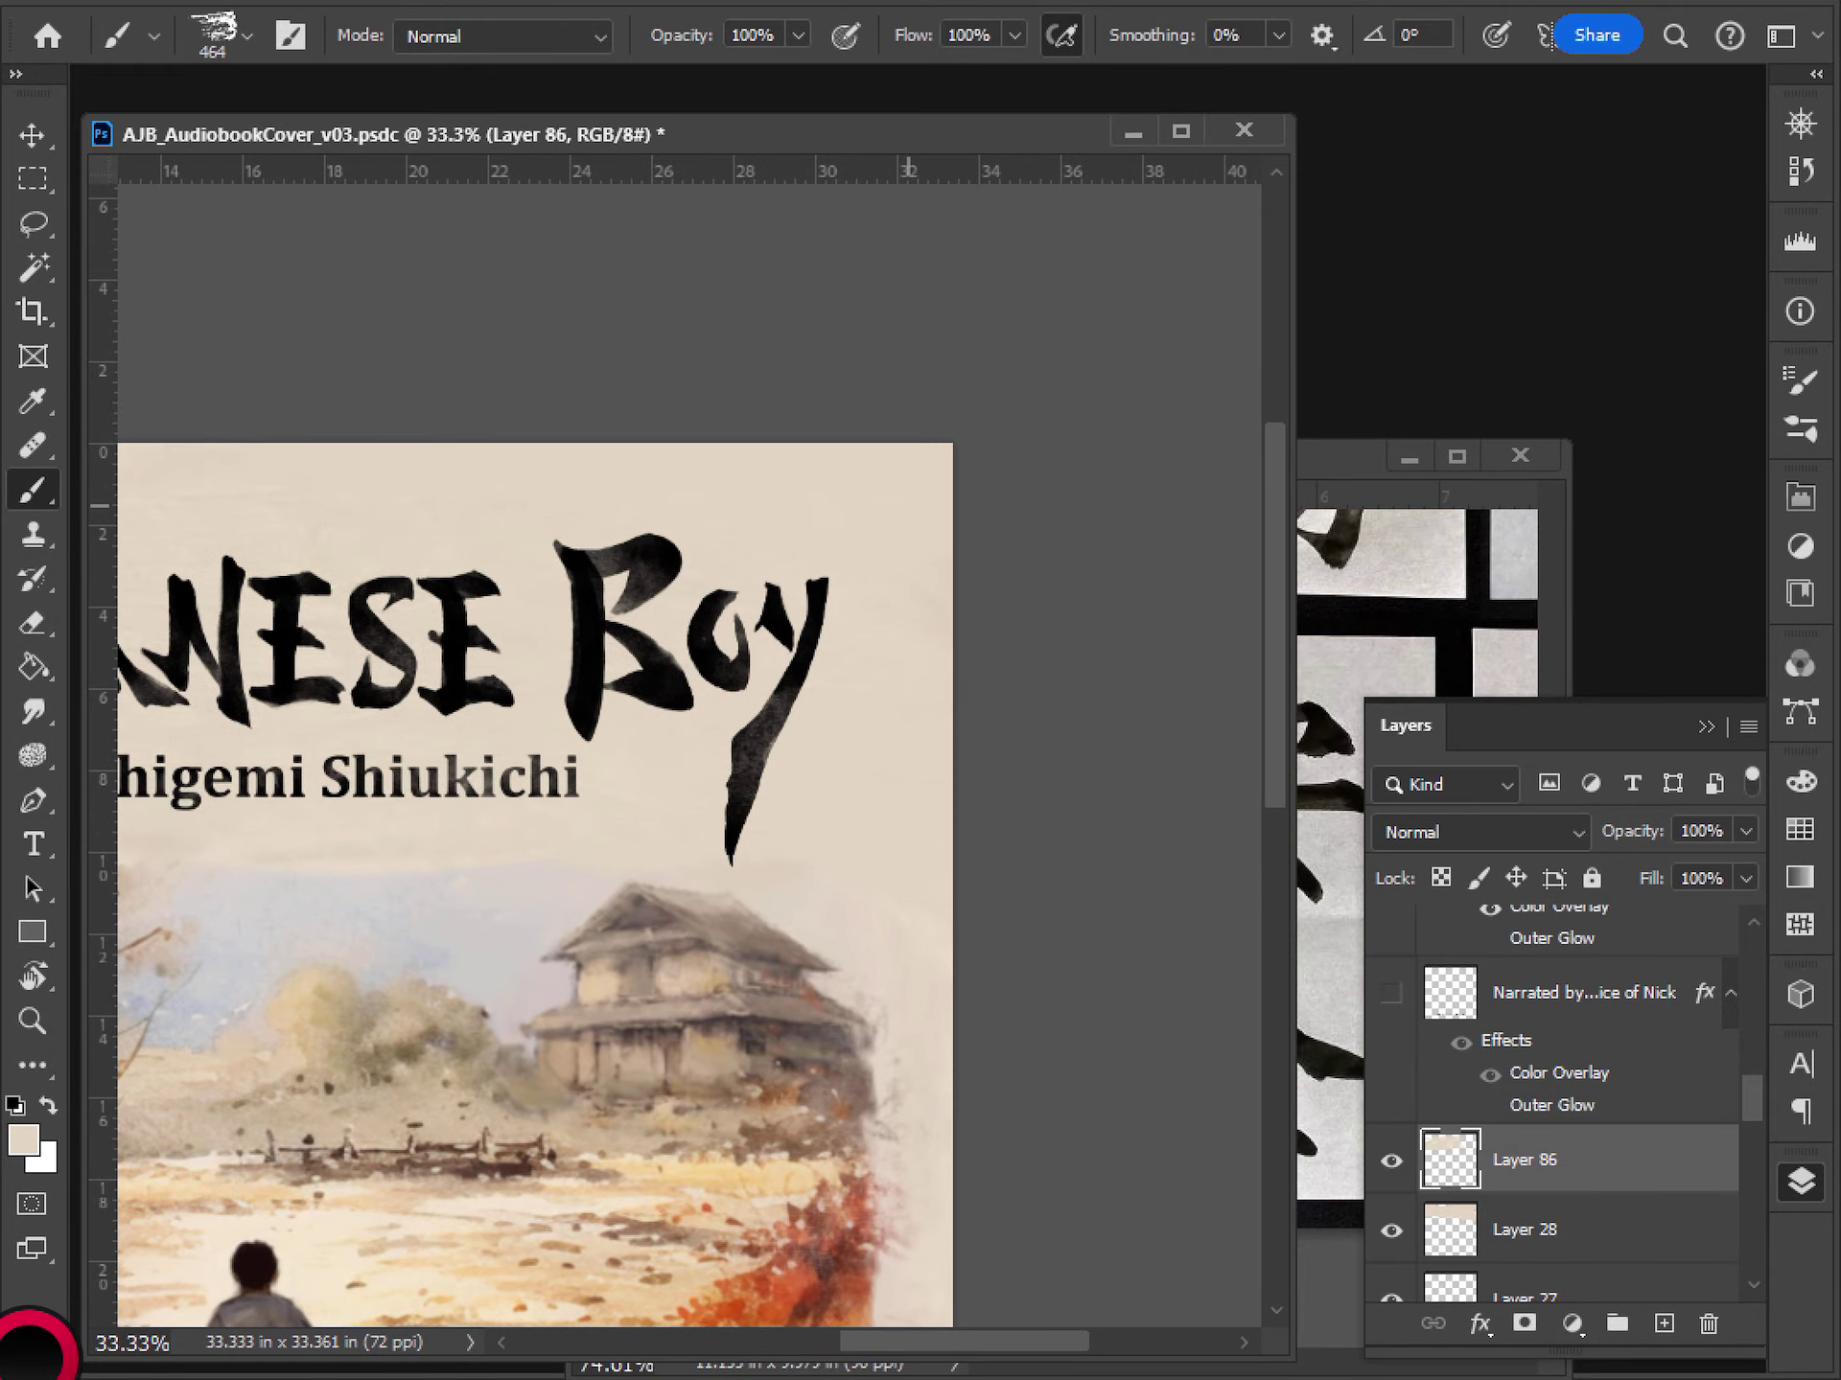
- Examine the painted paper texture around "Boy" up close and on the whole cover
key("ctrl+plus")
key("ctrl+plus")
key("ctrl+plus")
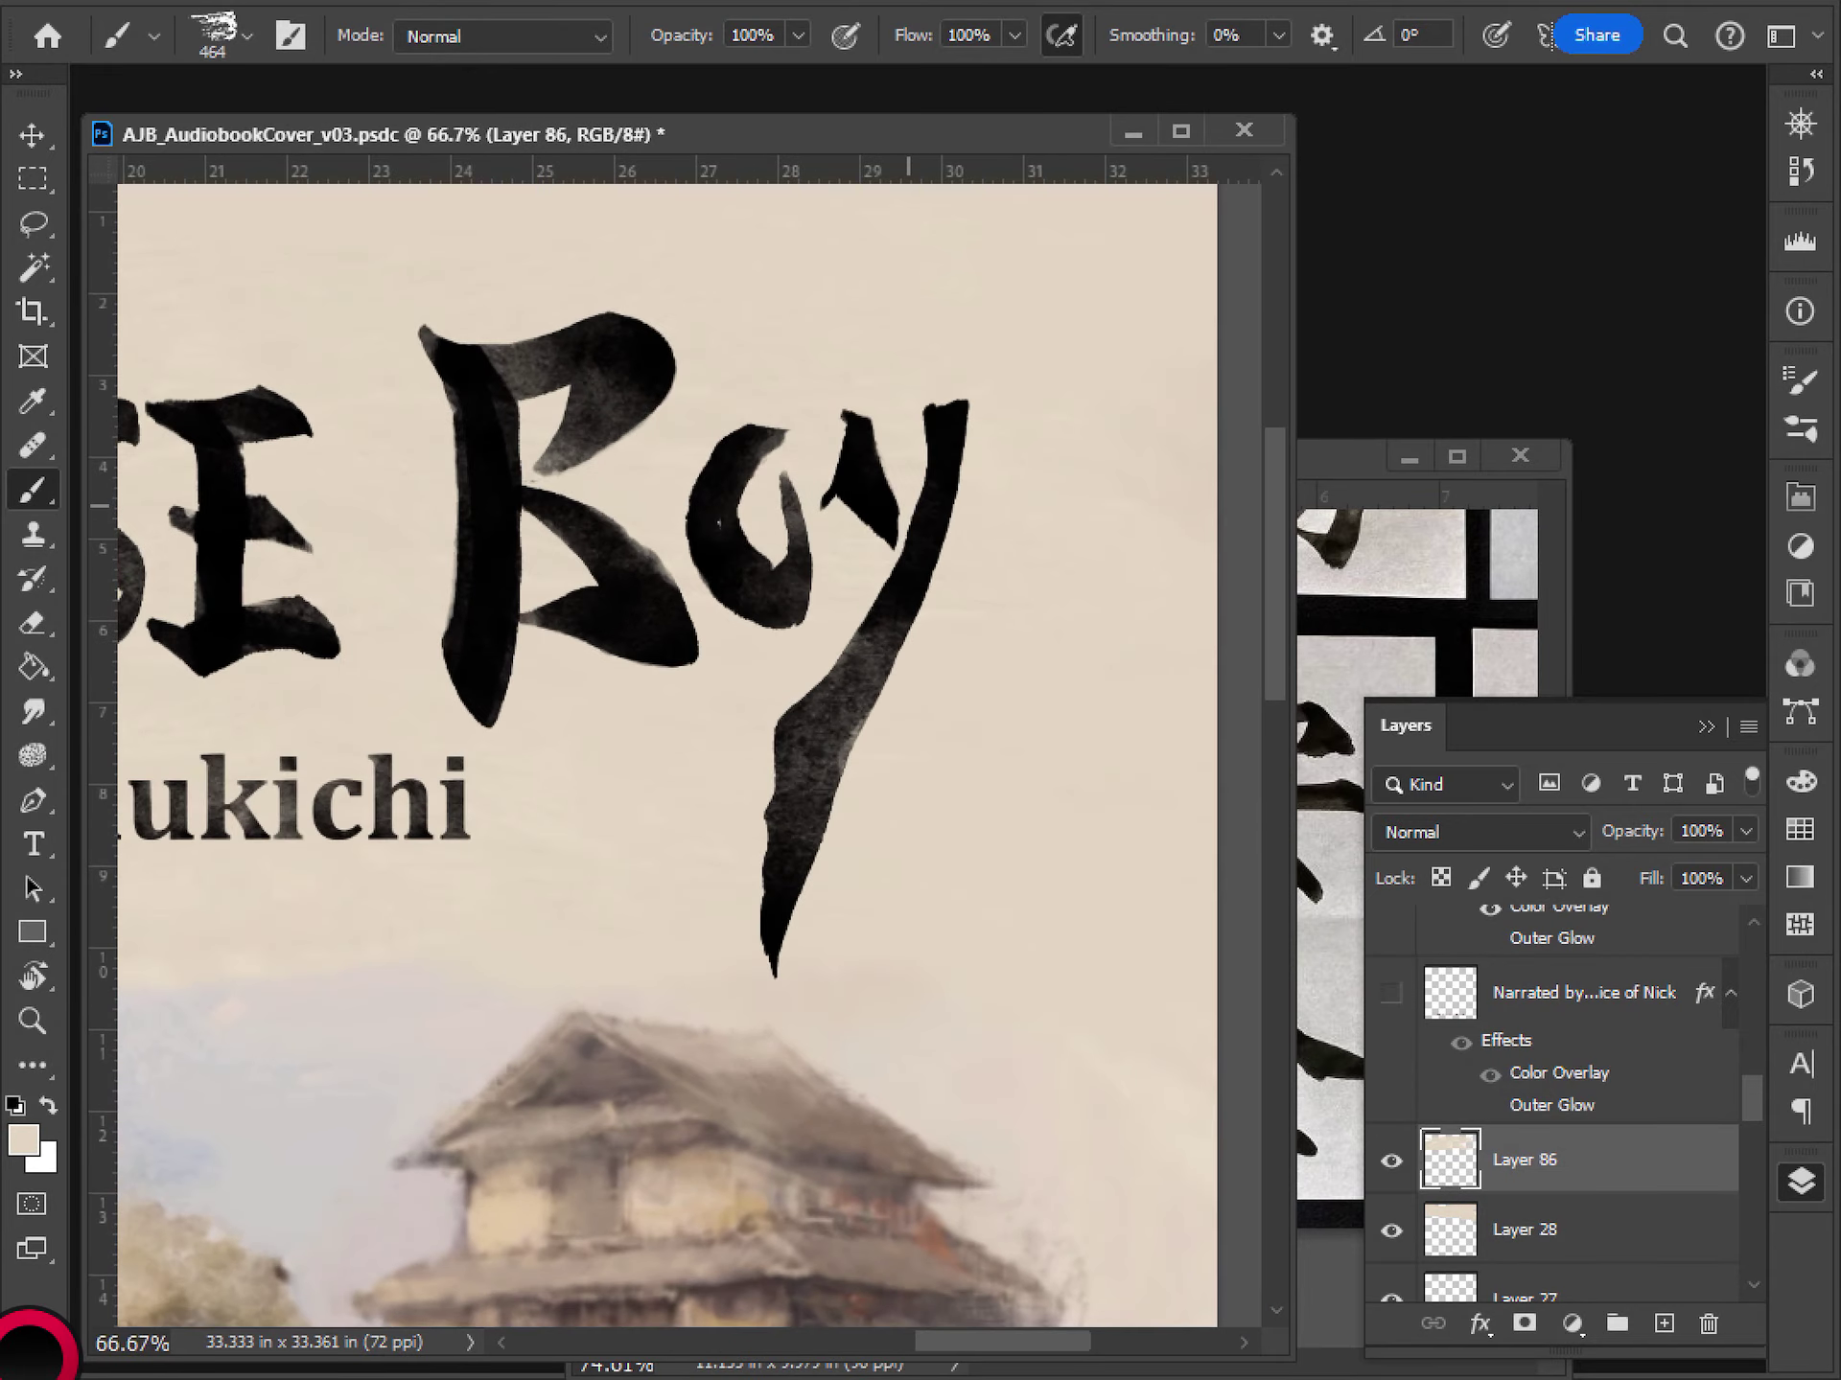
key("ctrl+minus")
key("ctrl+minus")
key("ctrl+minus")
key("ctrl+minus")
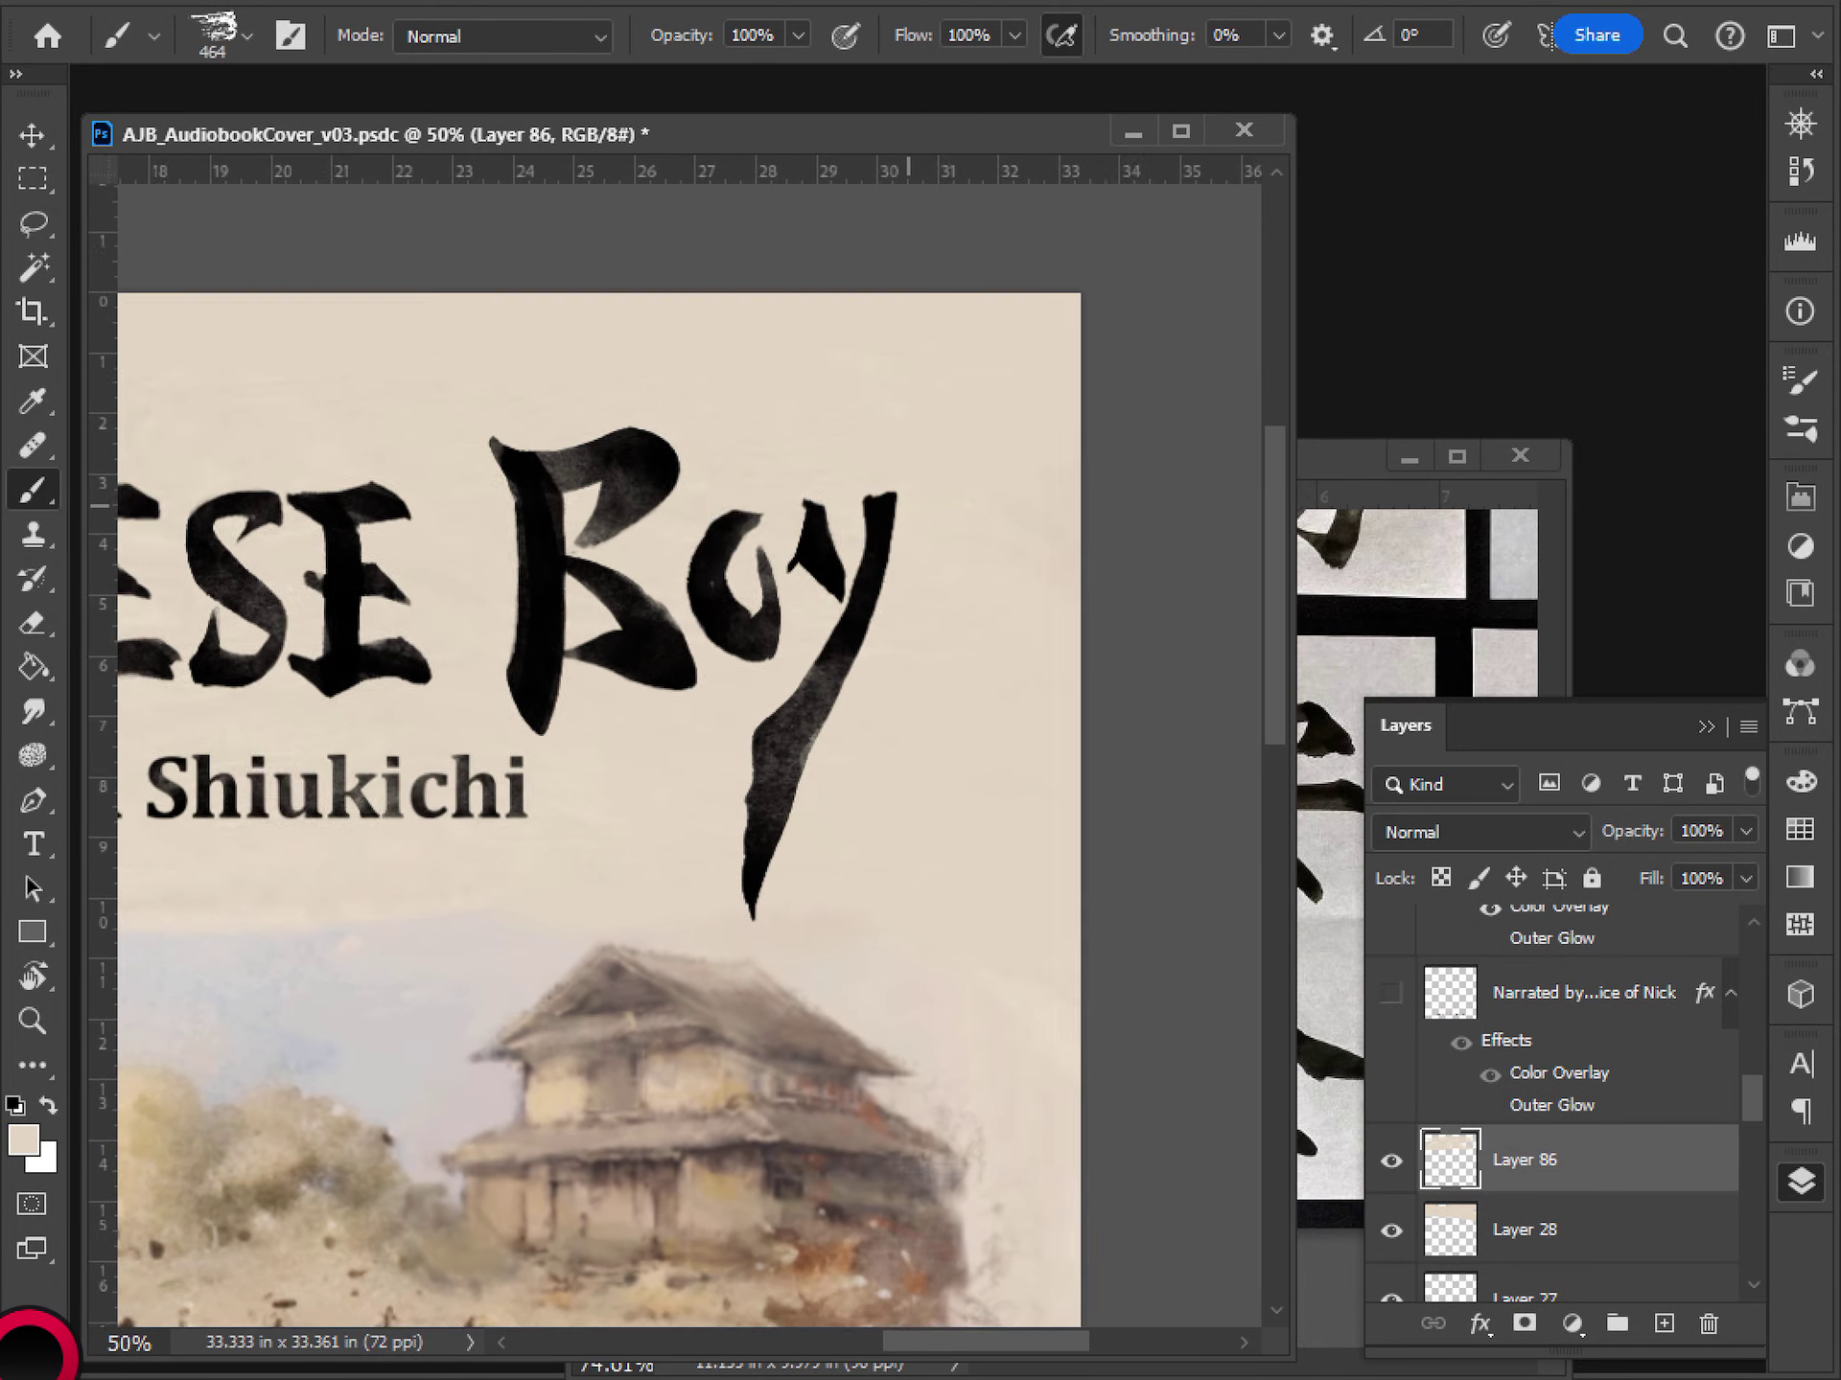
left_click_drag(558, 1074, 888, 766)
scroll(912, 752, "down", 3)
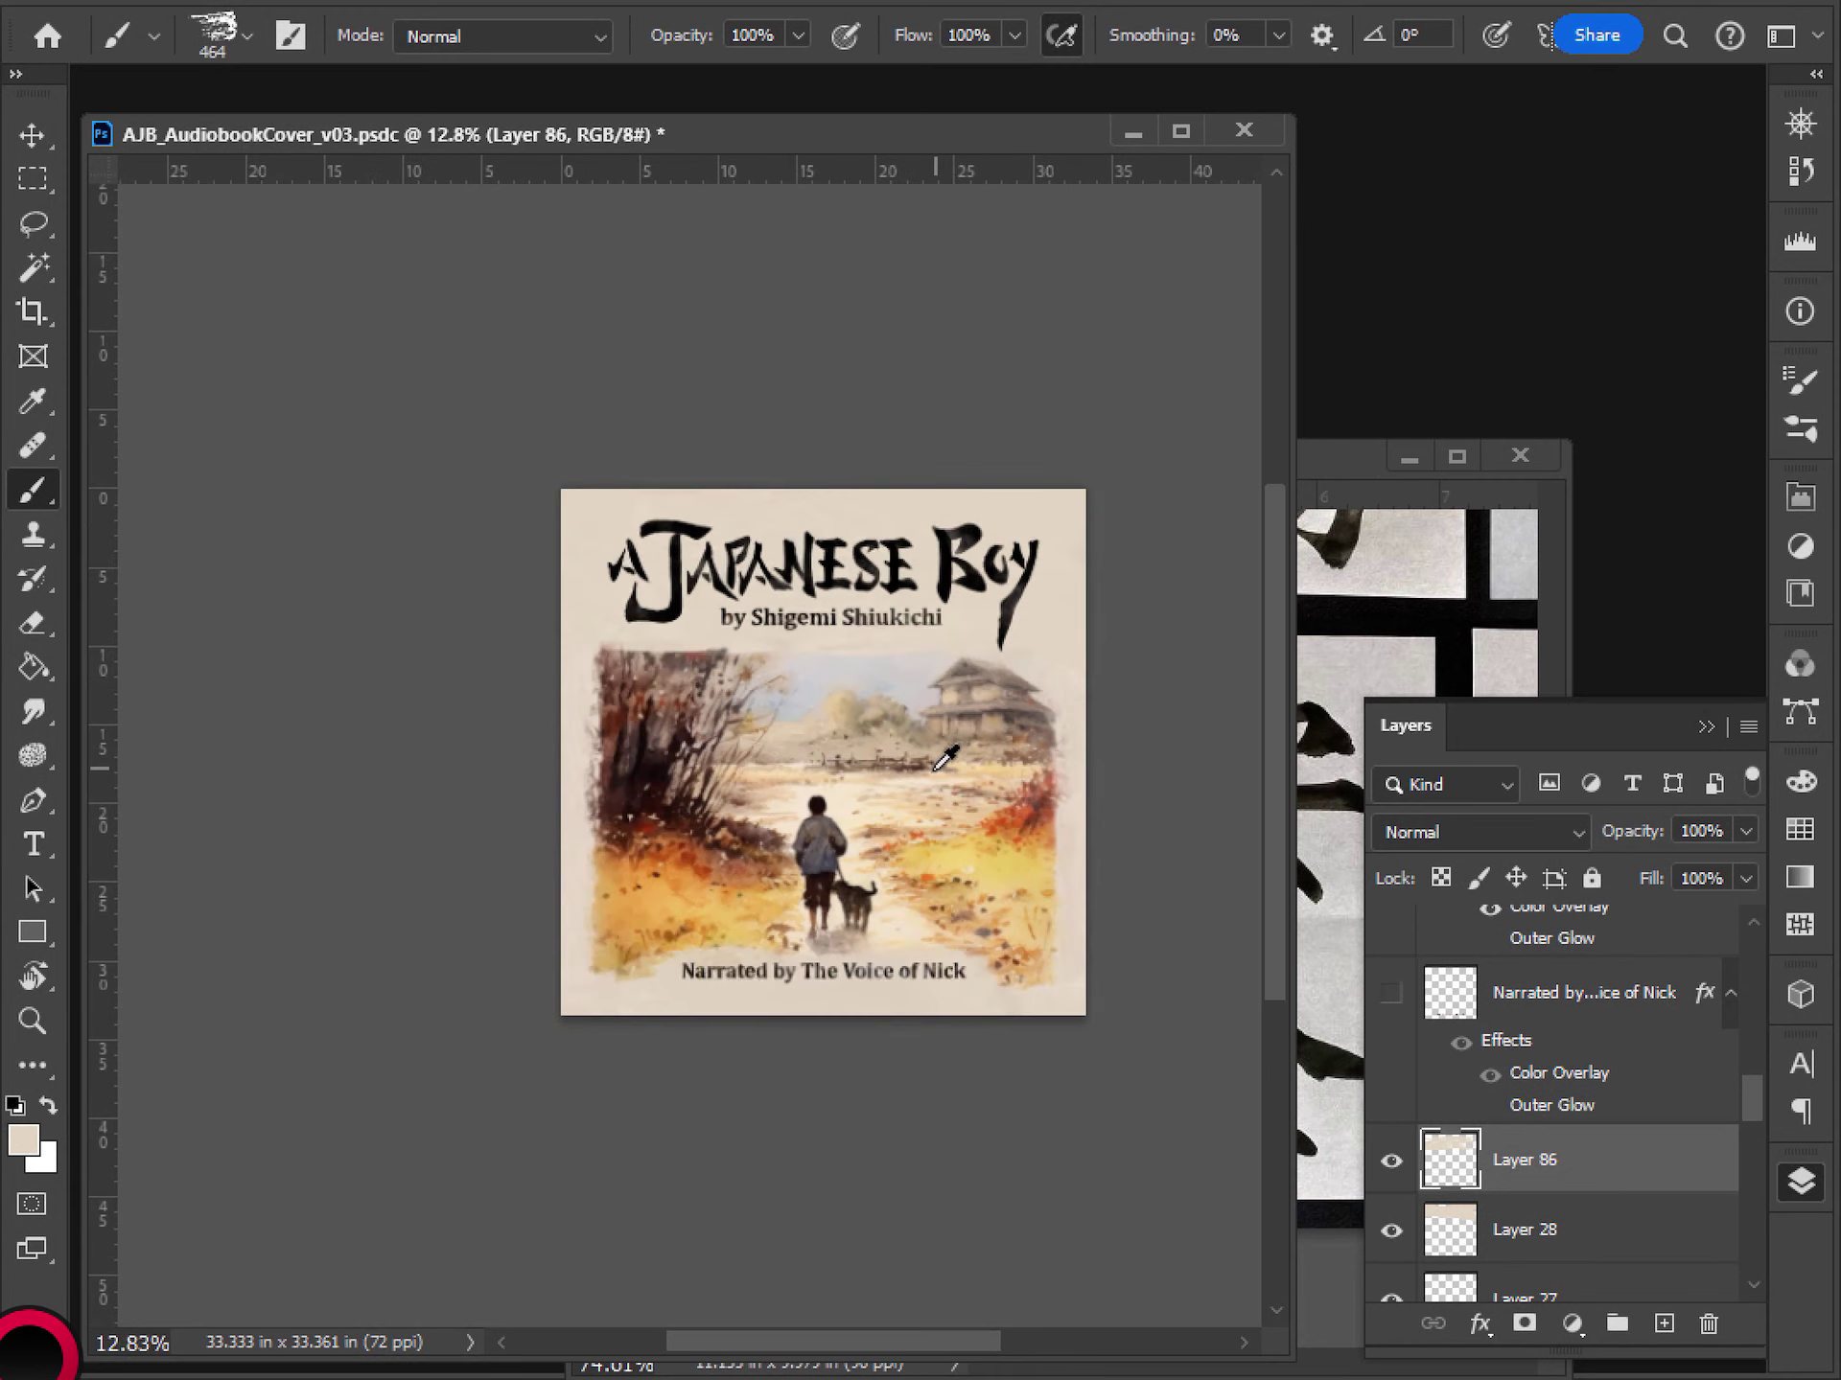
- Save the cover document
scroll(932, 767, "down", 1)
scroll(883, 764, "up", 3)
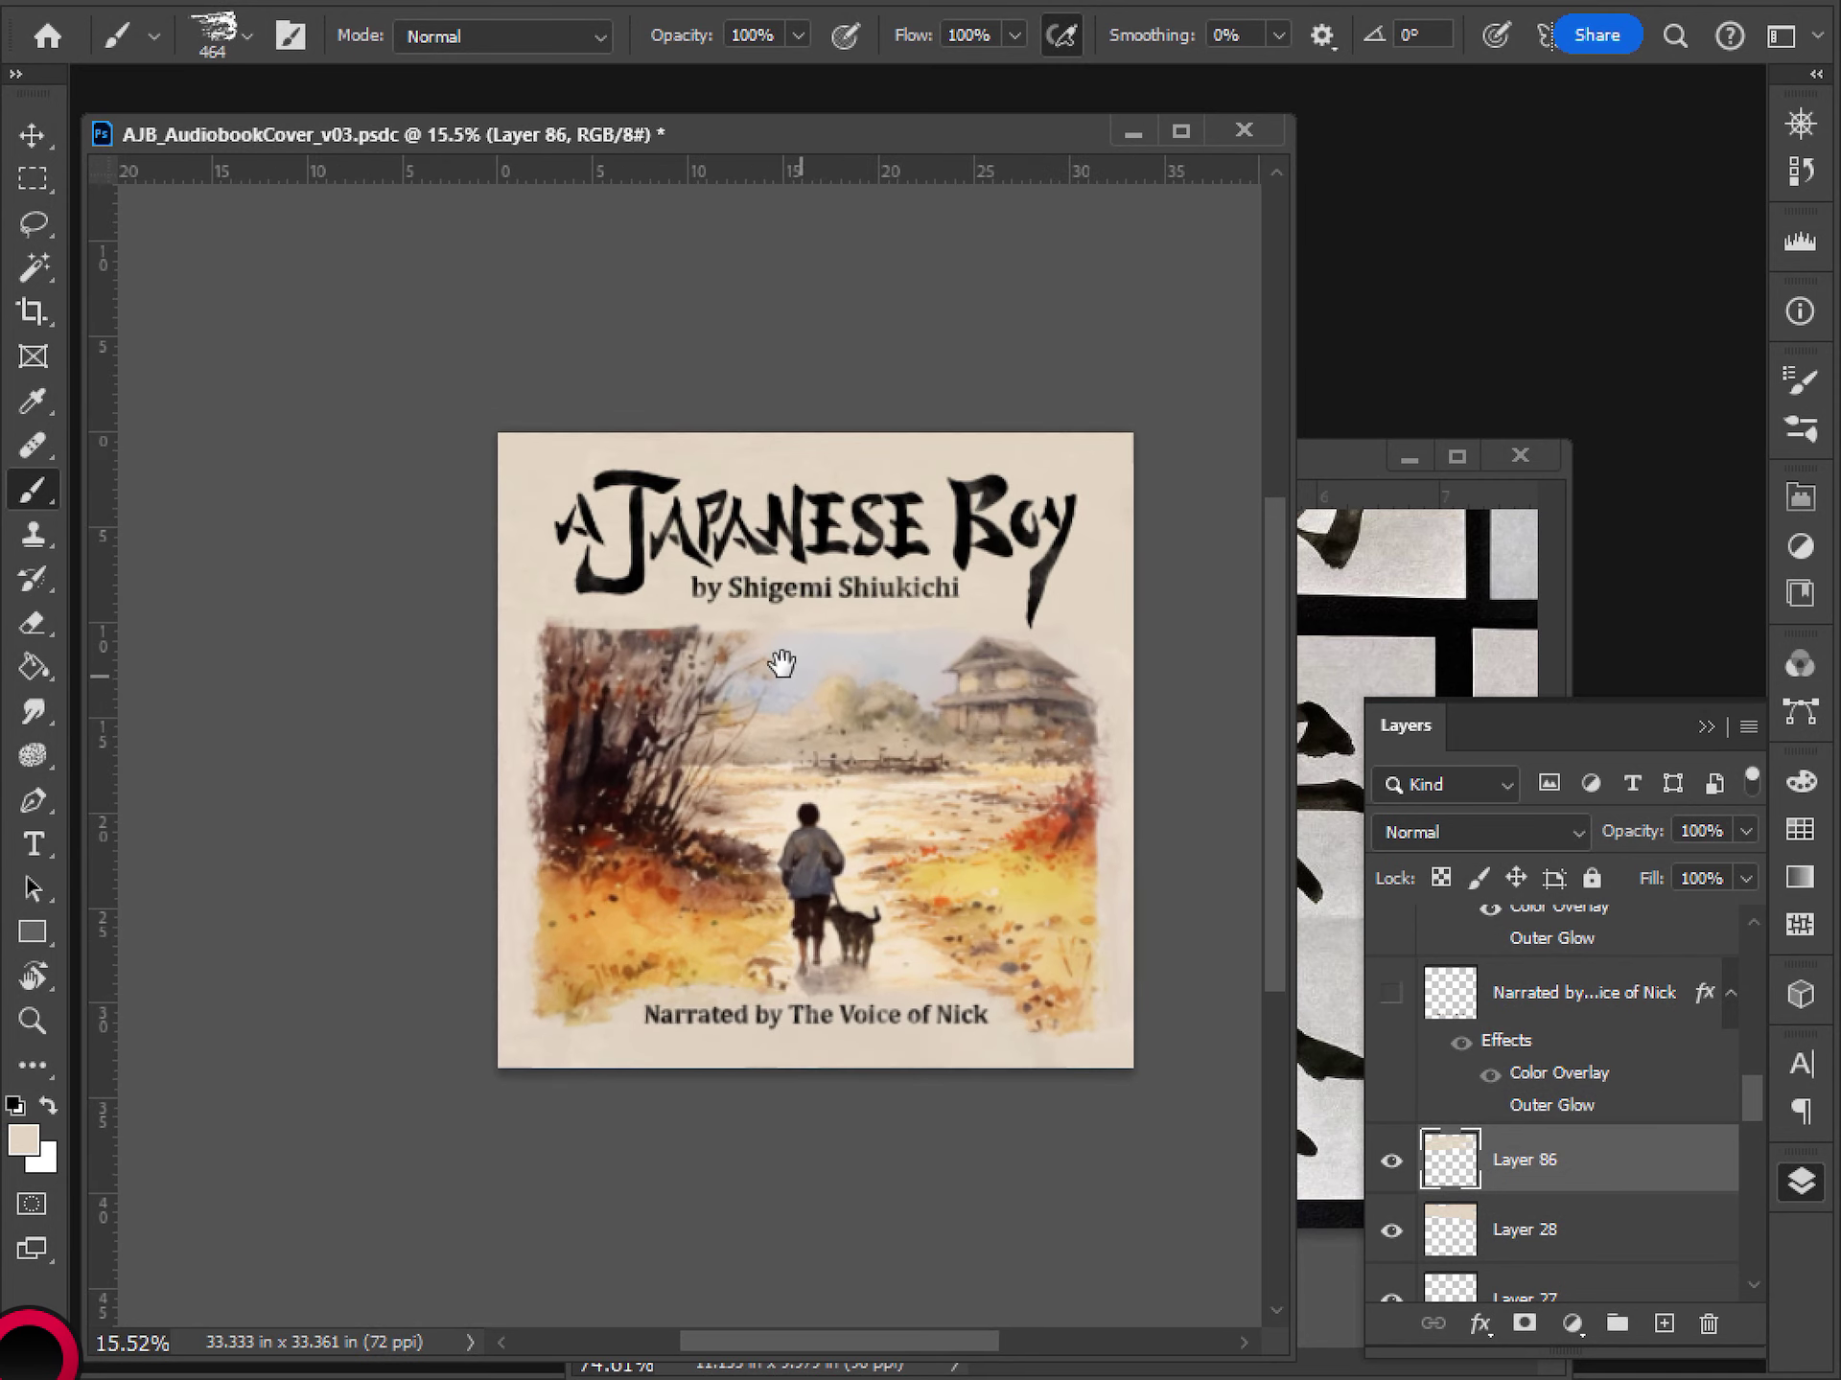
left_click_drag(780, 657, 743, 689)
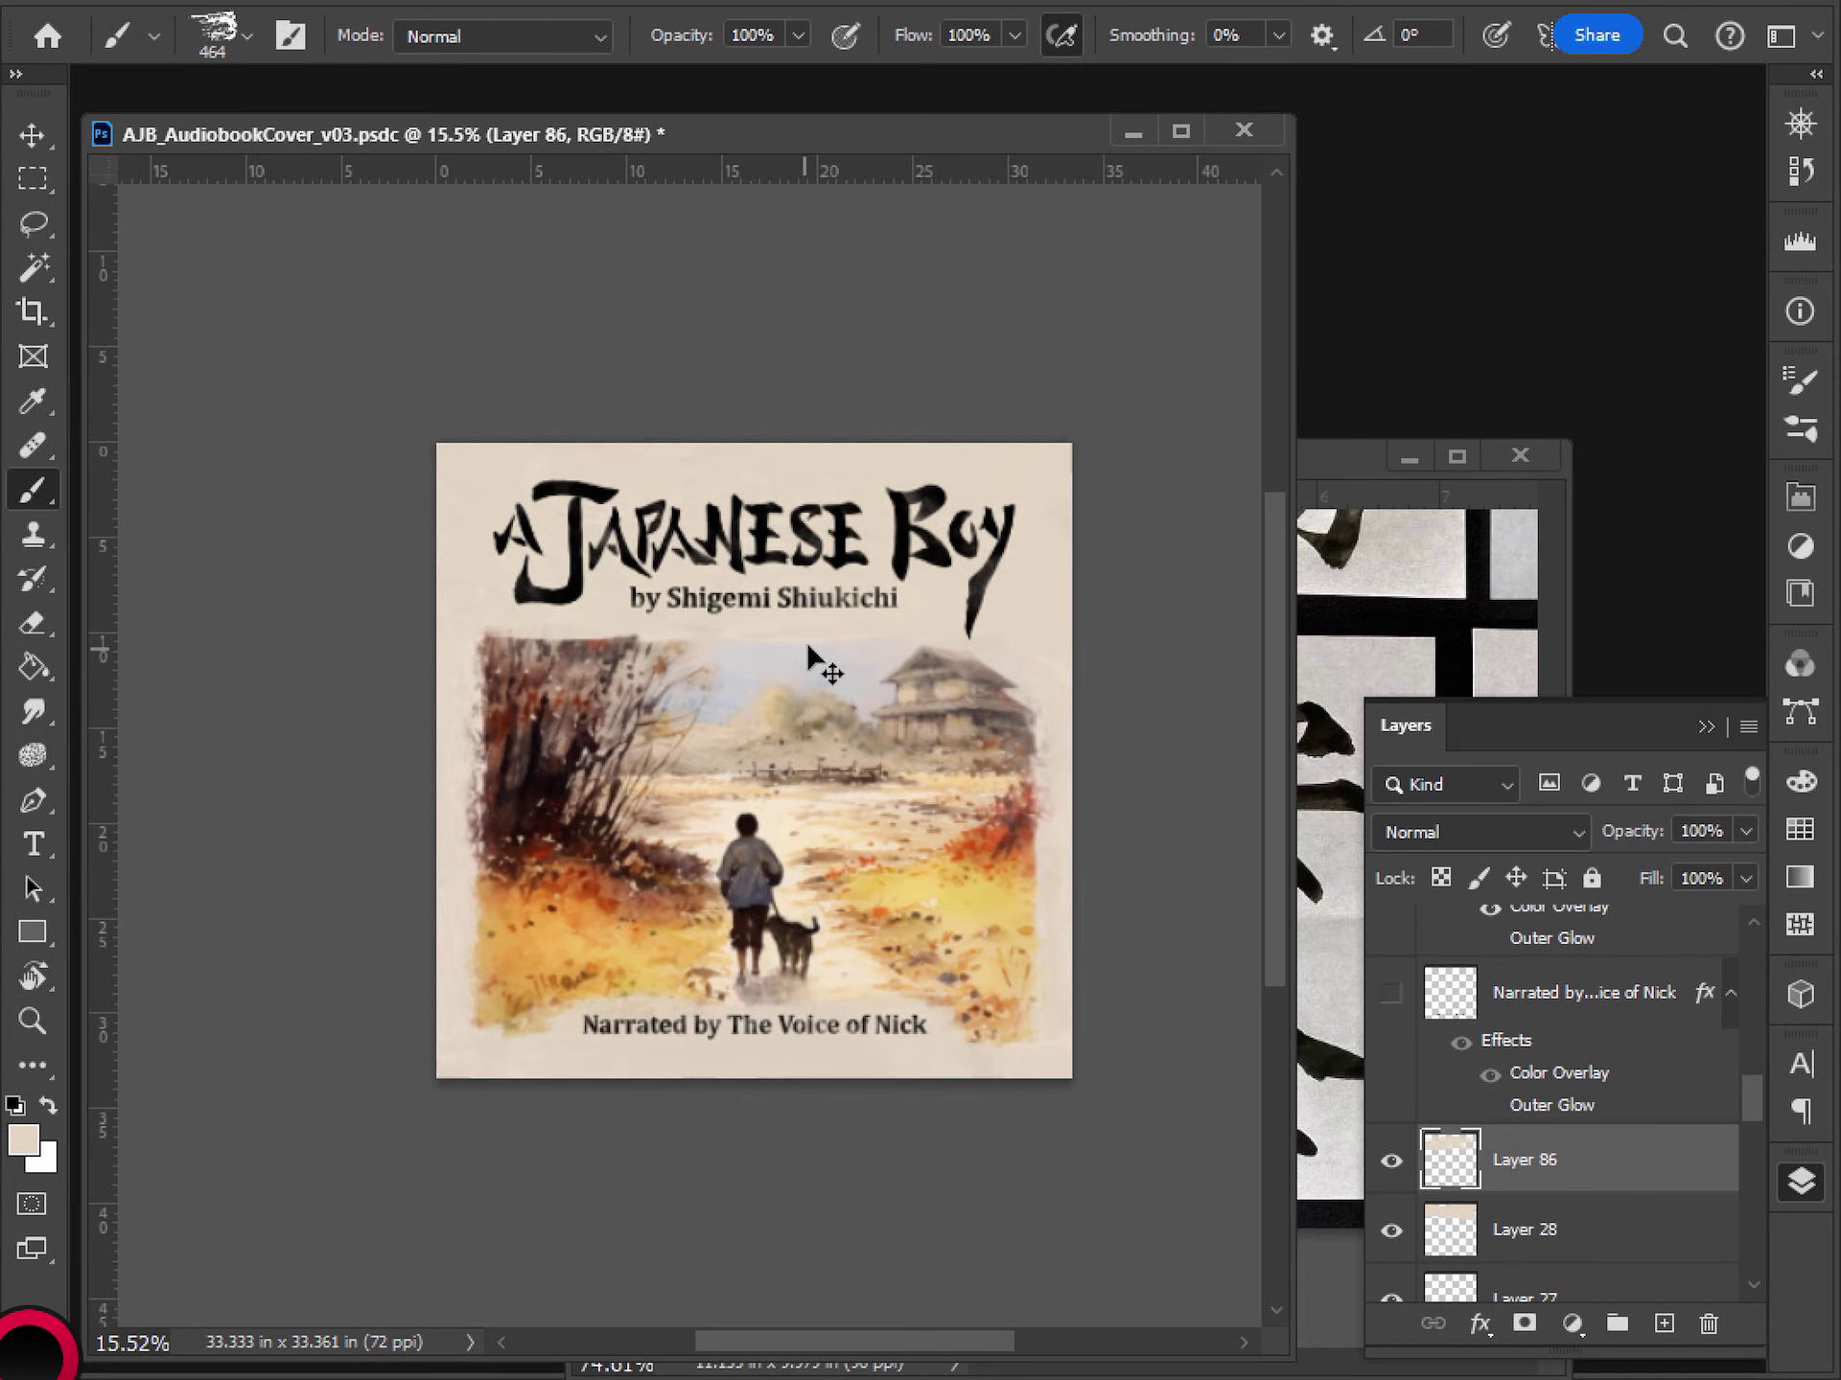
key("ctrl+s")
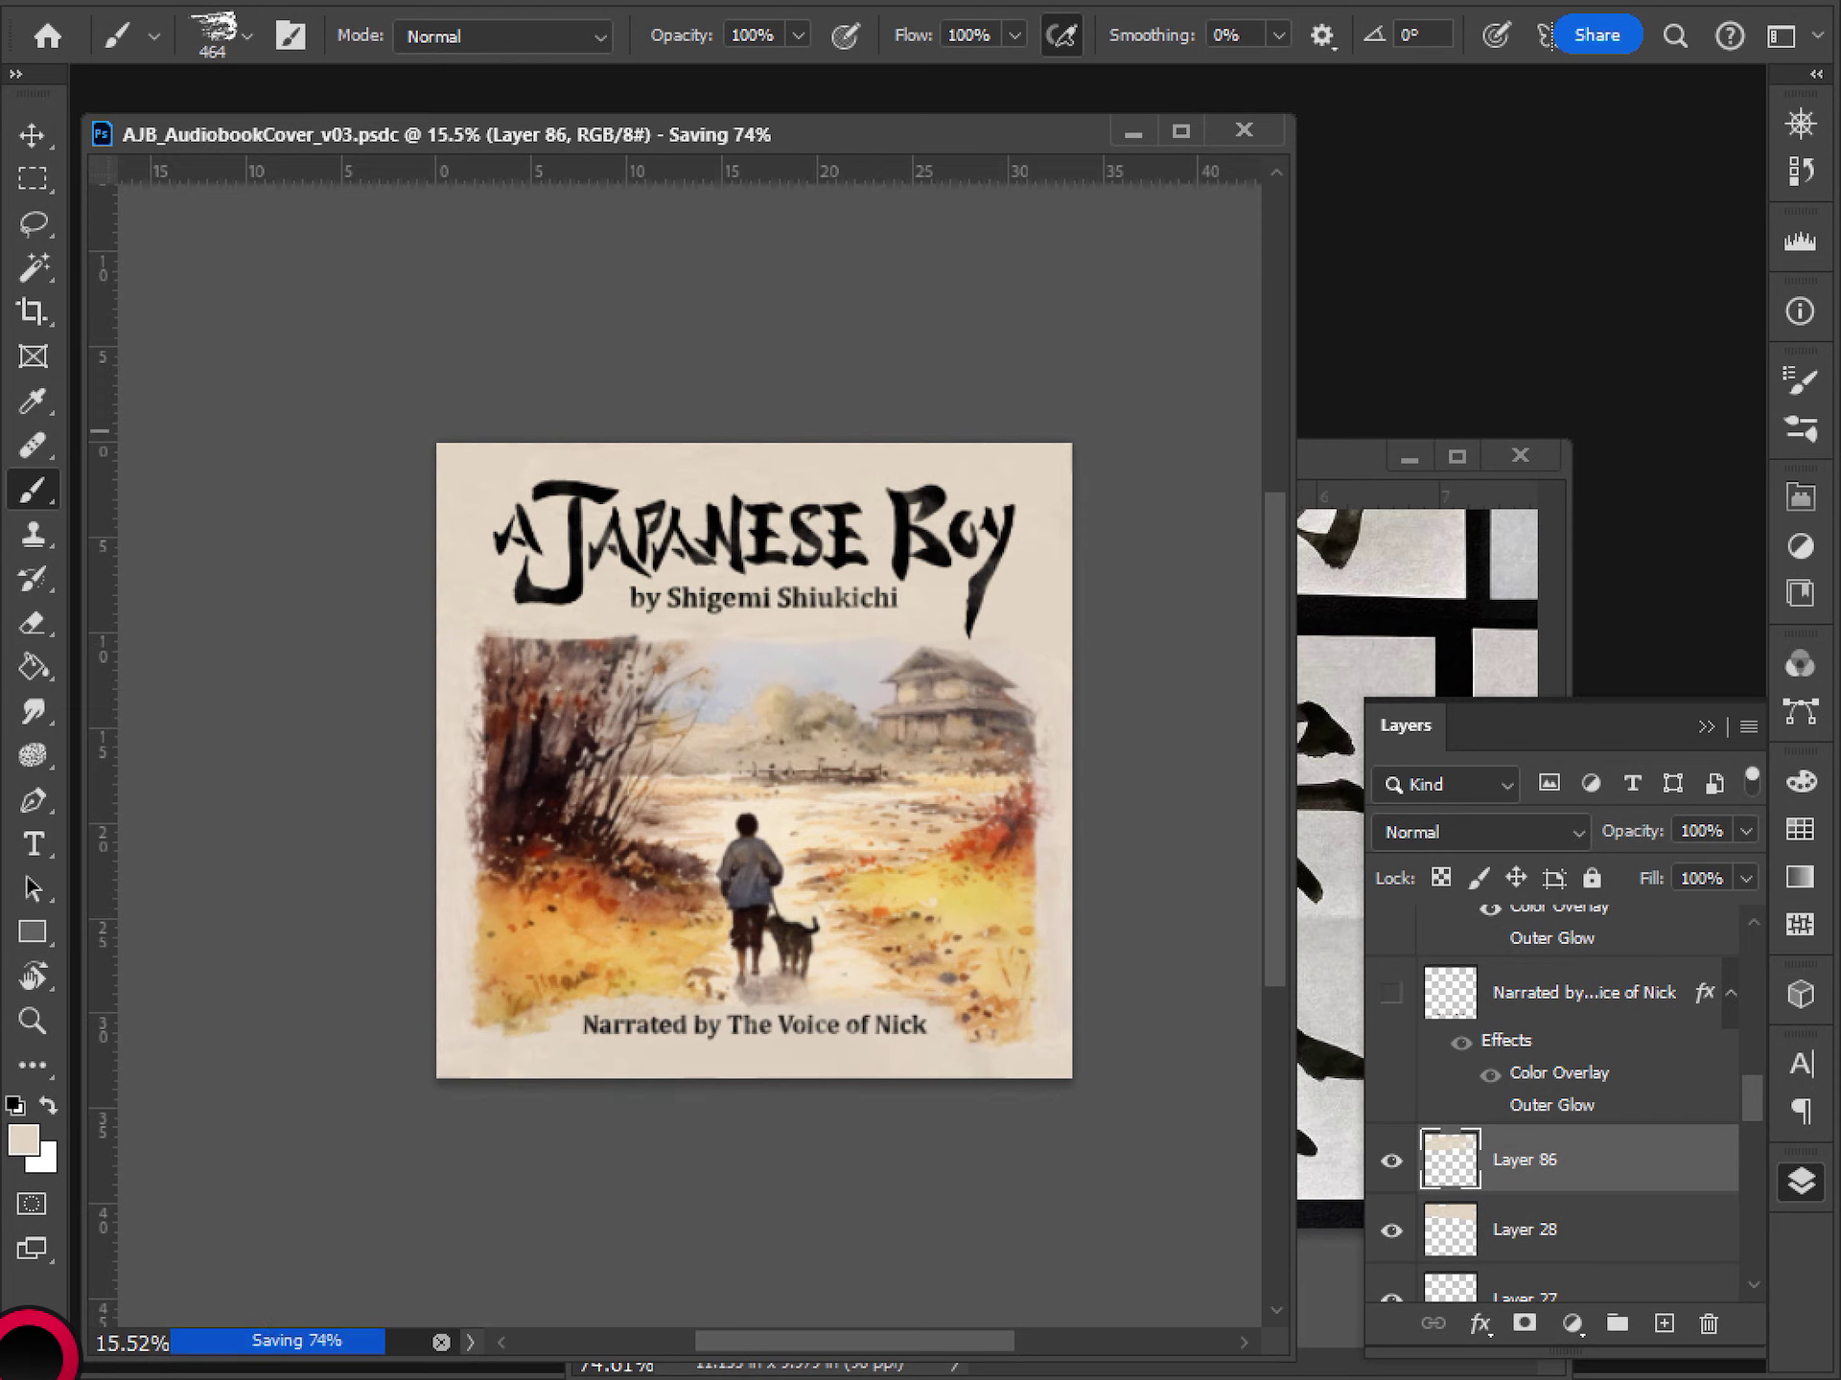